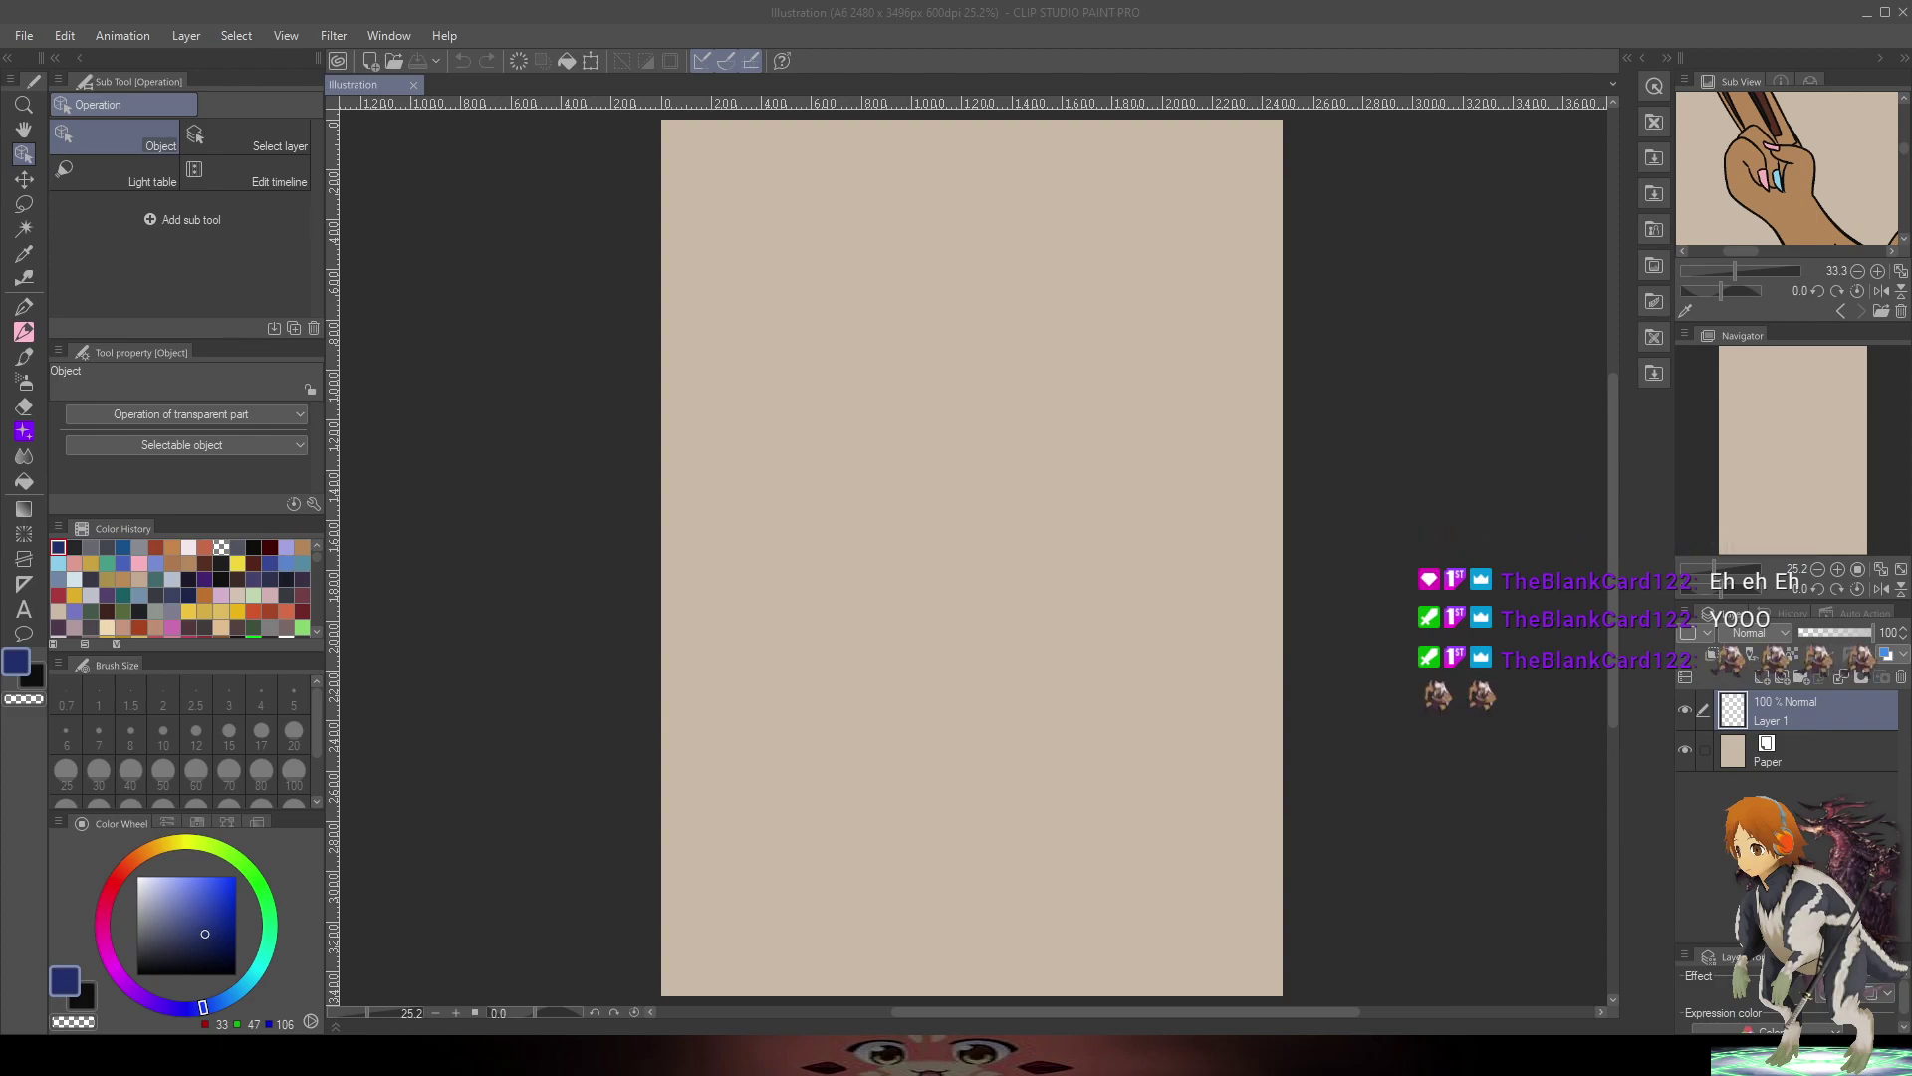
- Import two reference images of the armoured, white-haired character into the Sub View
{"action": "left_click", "coordinate": [461, 1043]}
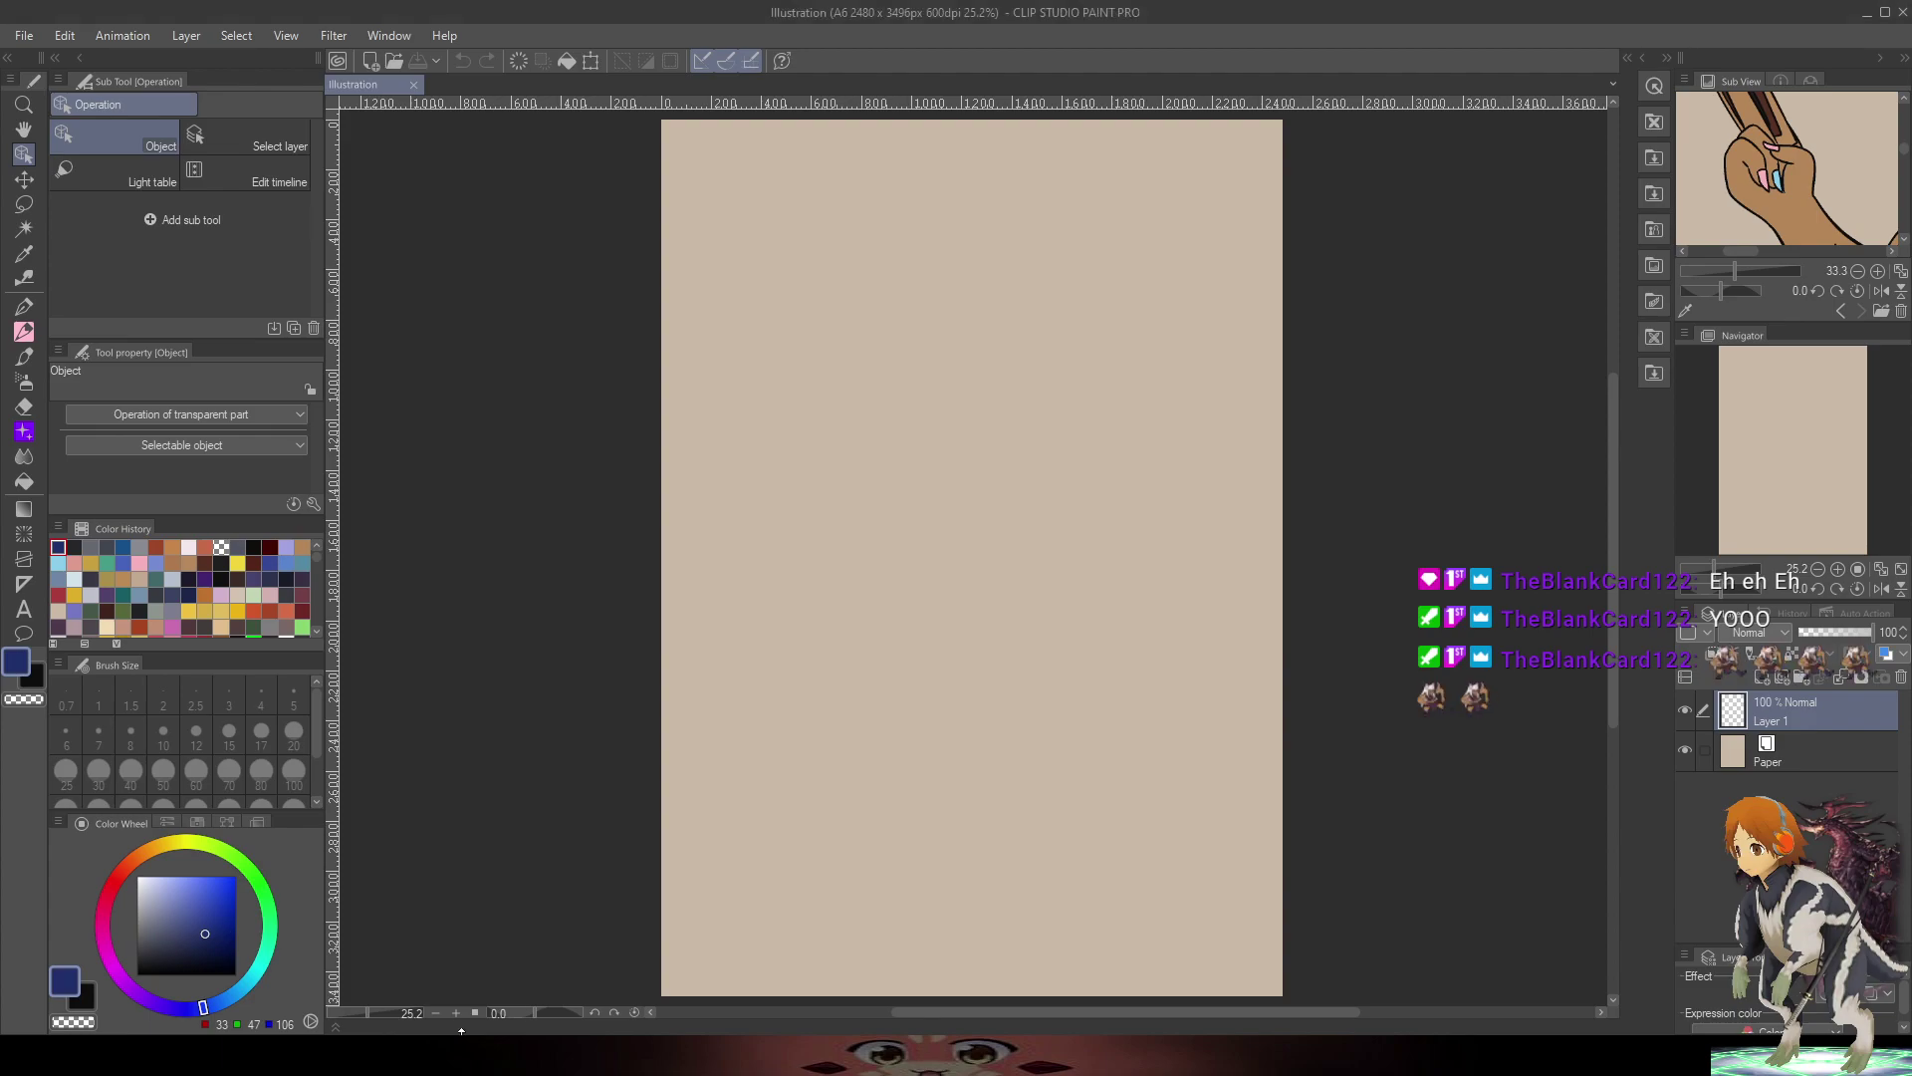
{"action": "left_click", "coordinate": [1881, 312]}
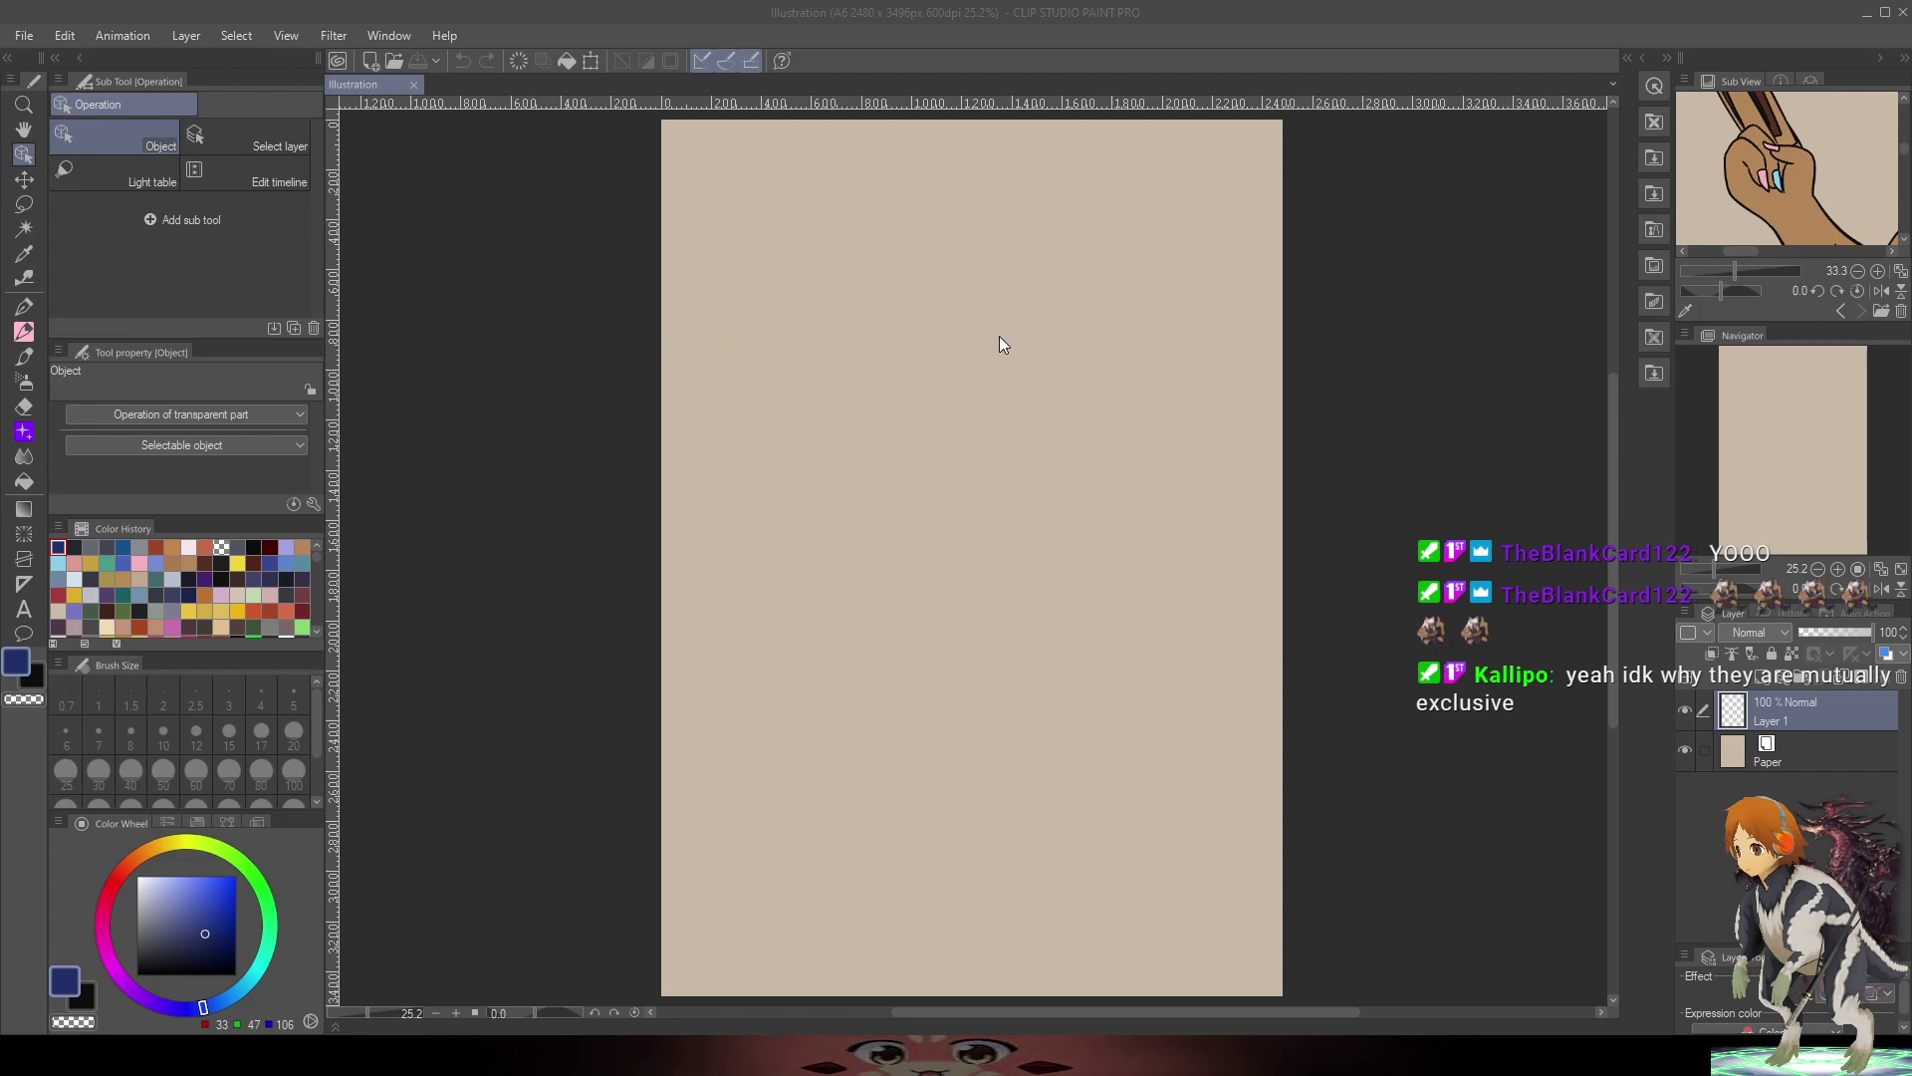
{"action": "double_click", "coordinate": [1044, 353]}
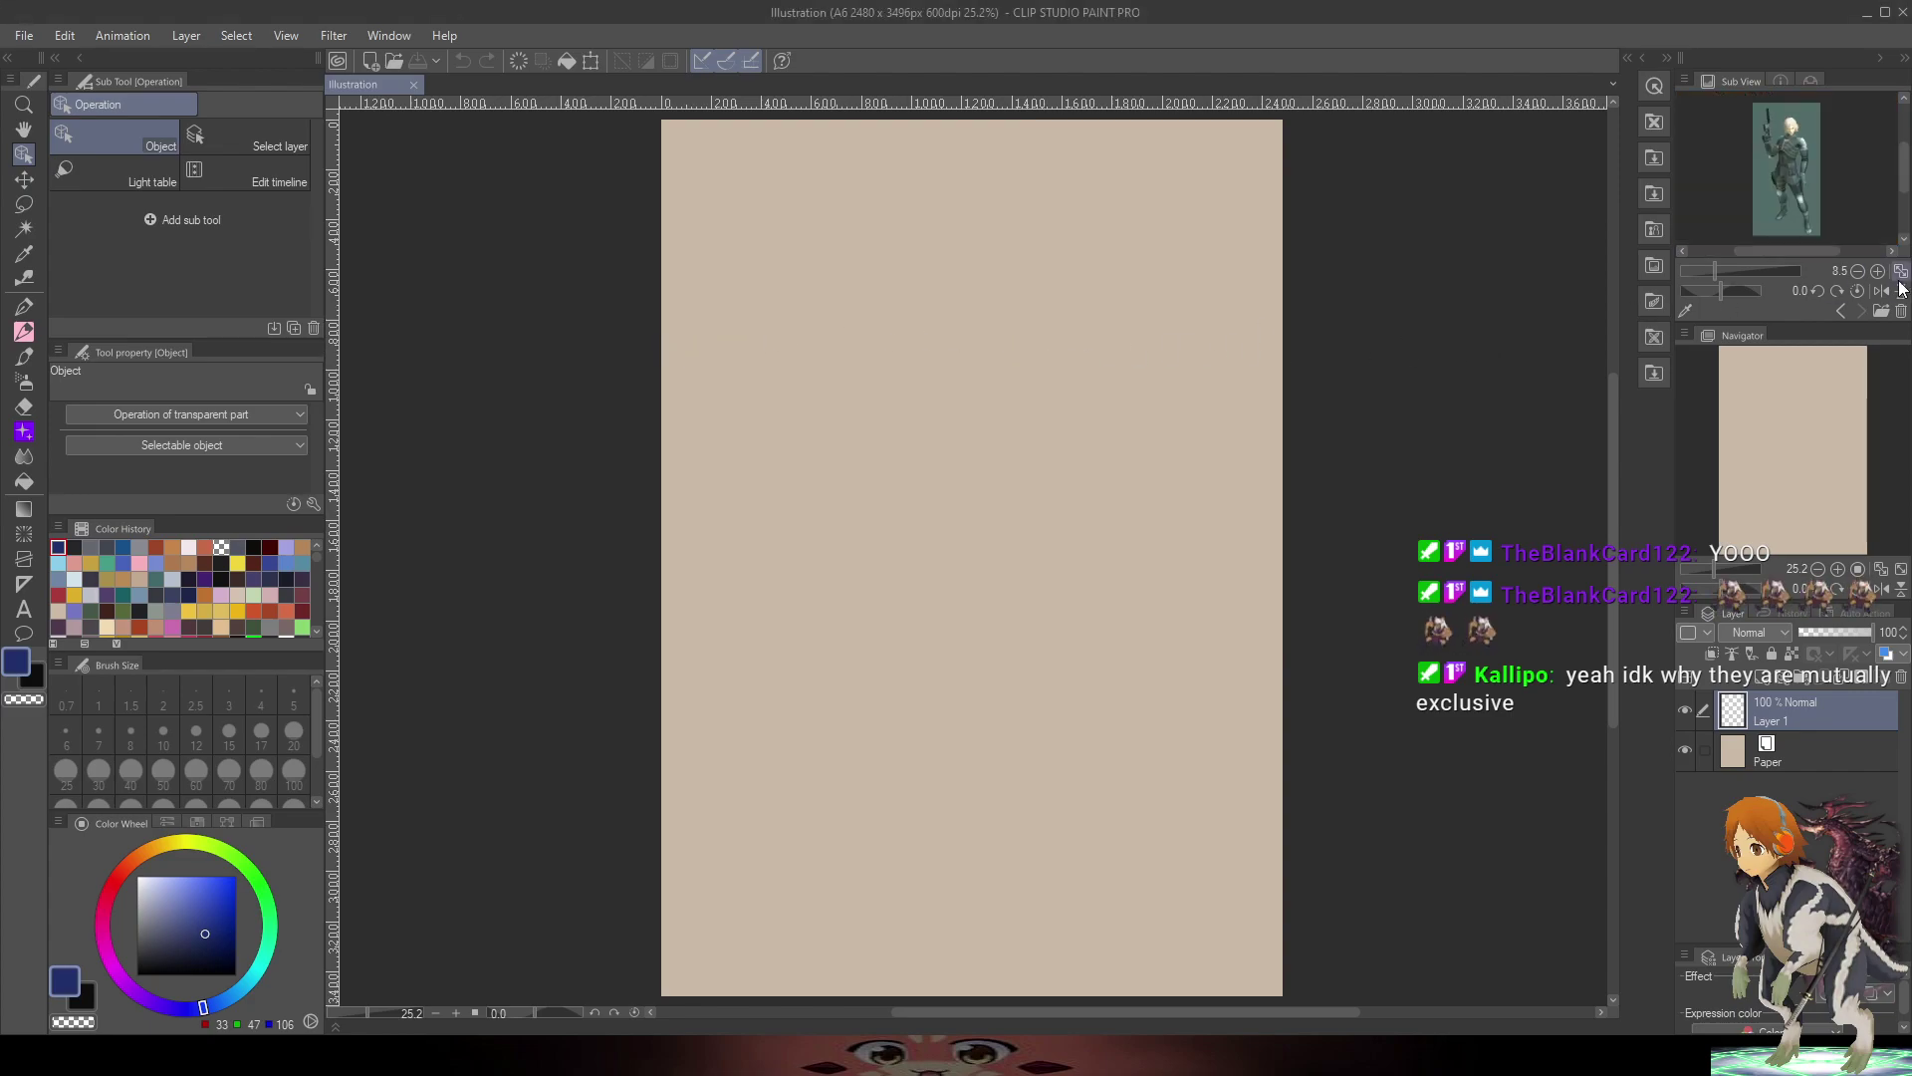
{"action": "left_click", "coordinate": [1881, 310]}
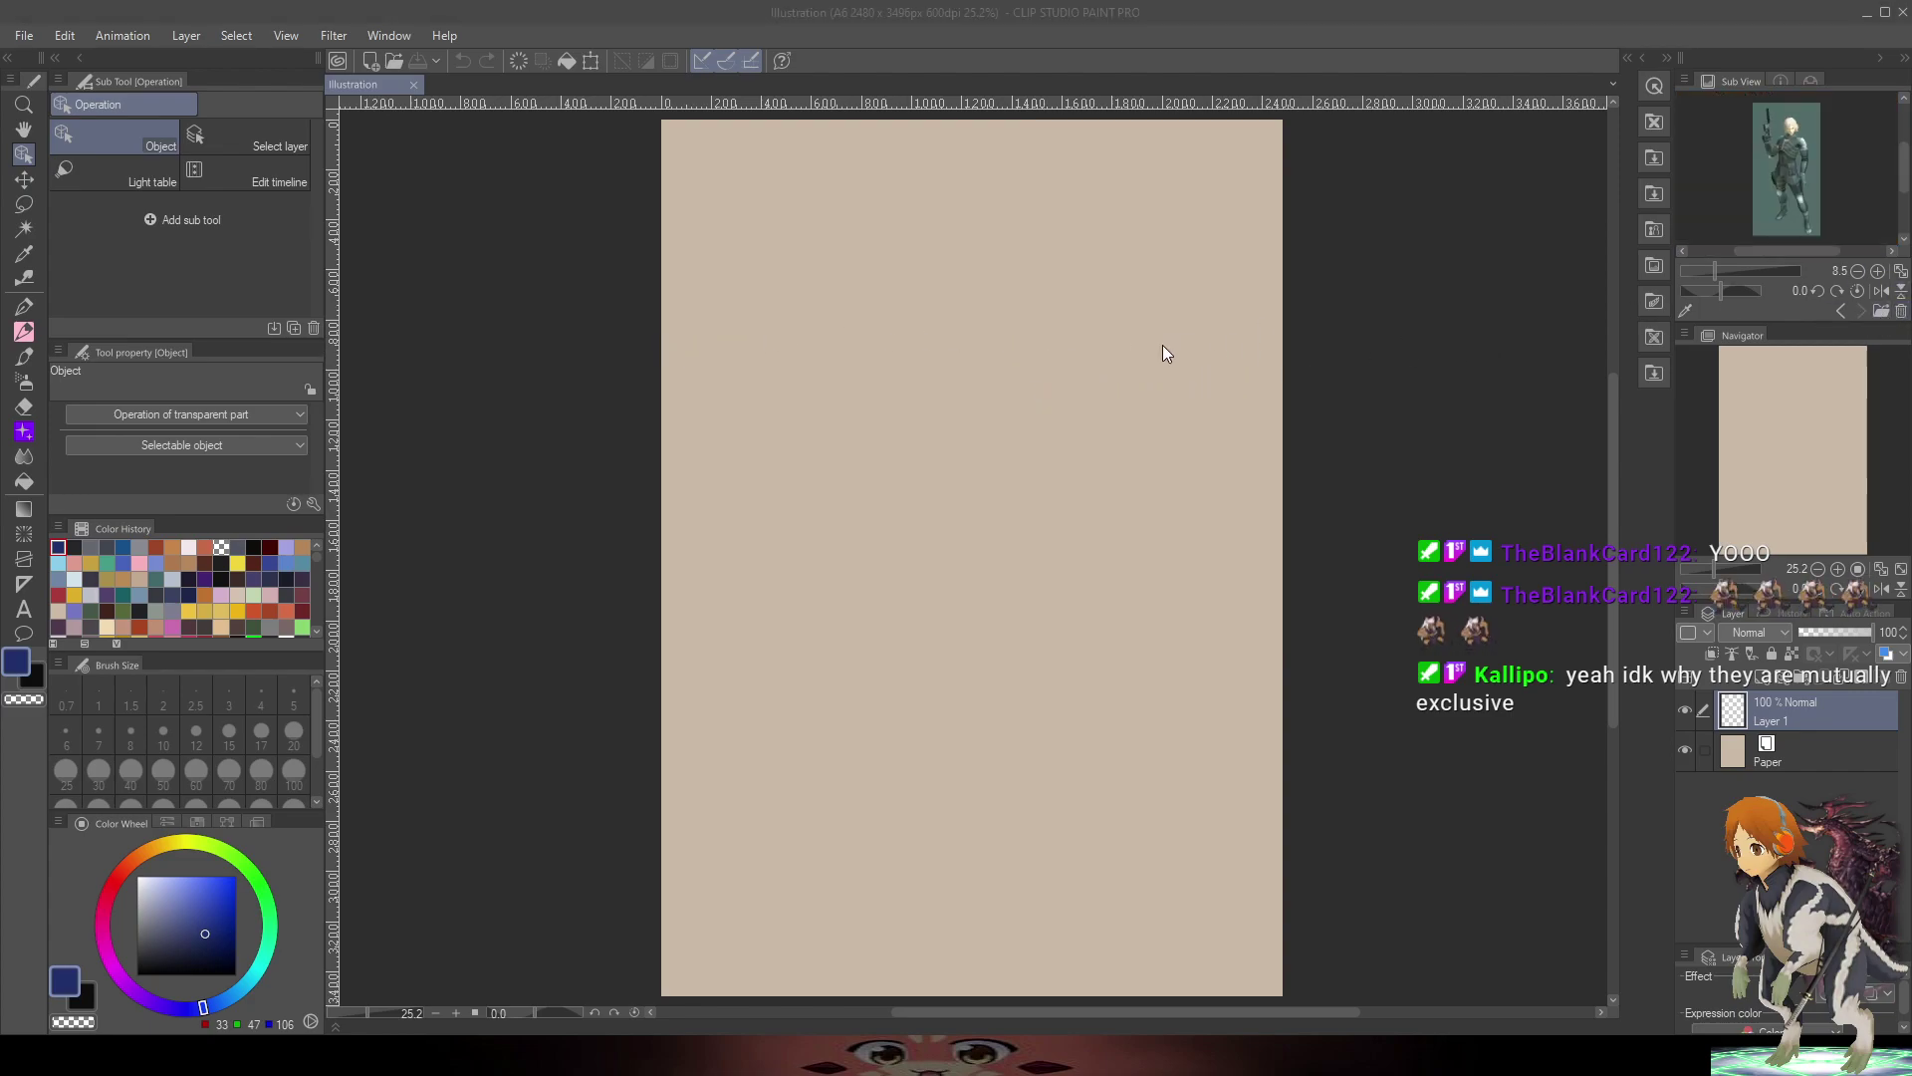
{"action": "double_click", "coordinate": [1246, 332]}
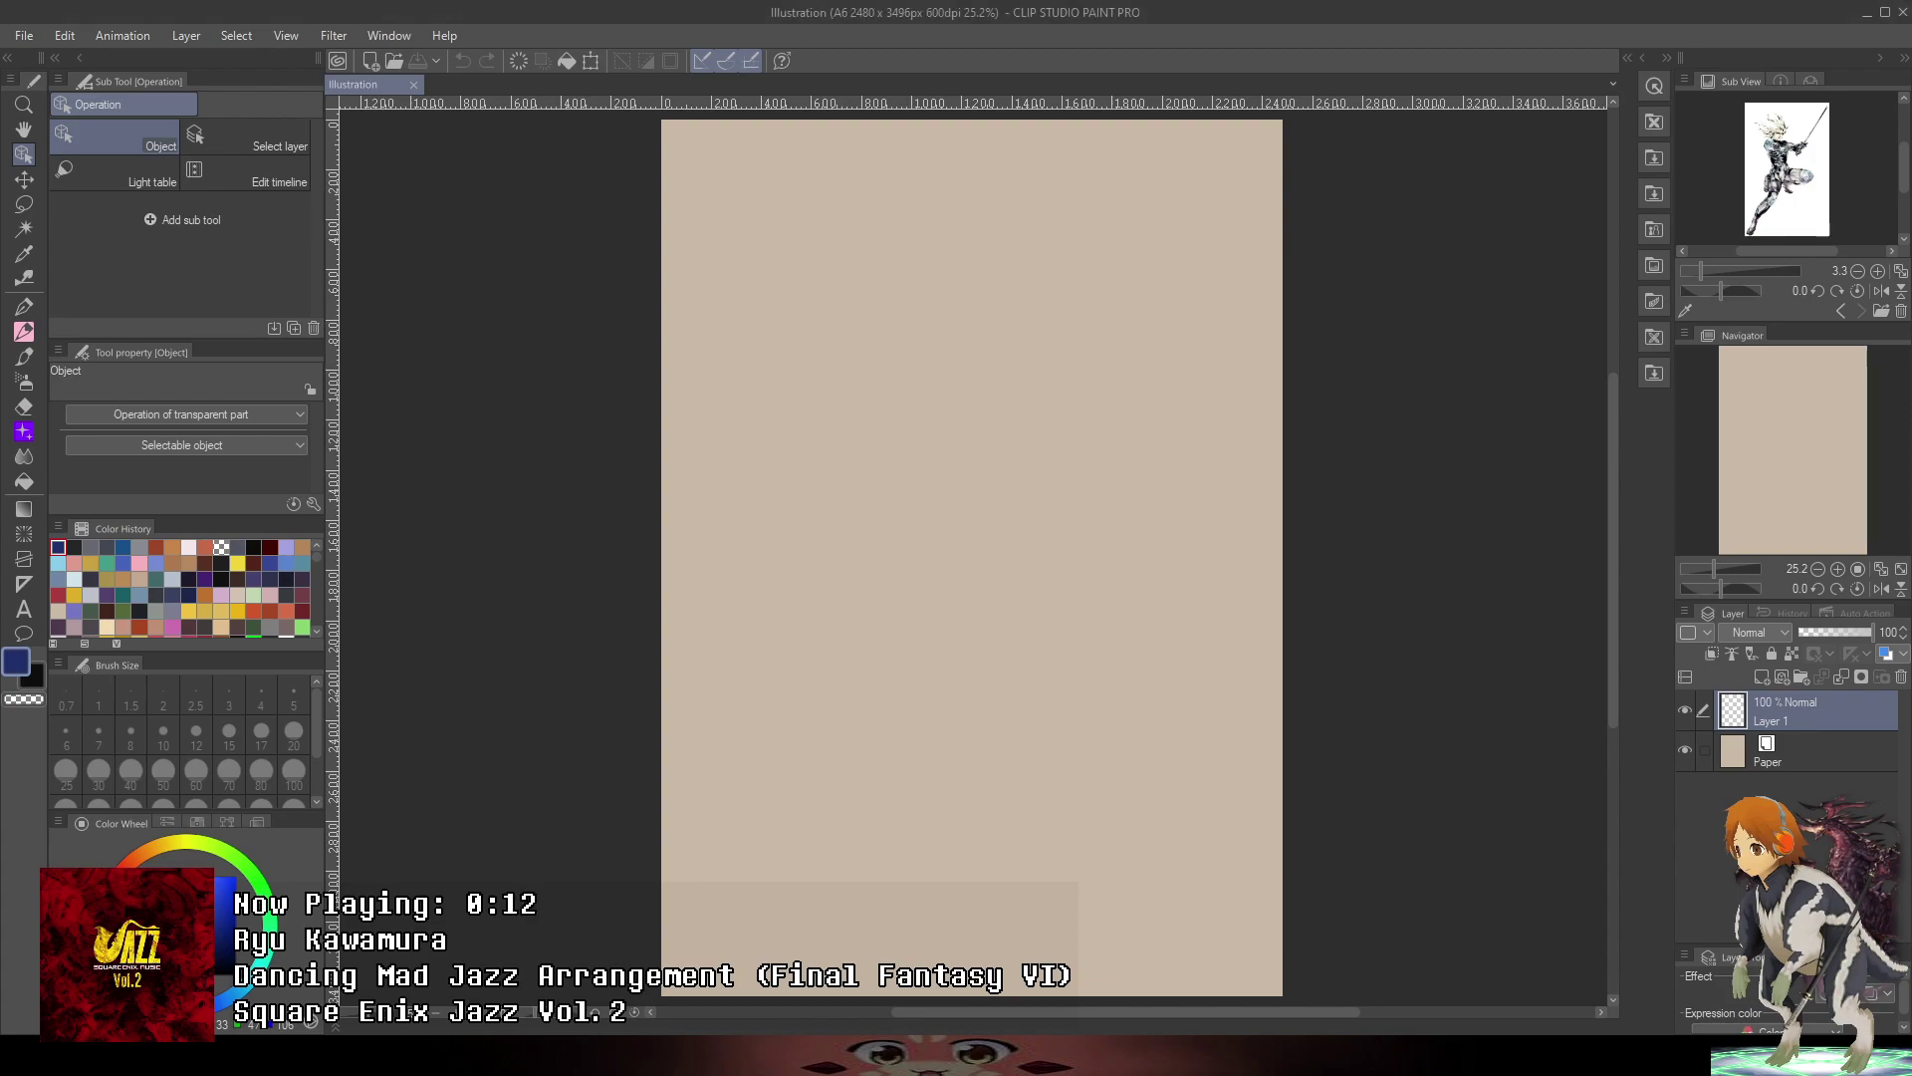
- Switch to the pencil and rough out large curved head strokes at the right side of the page
{"action": "key", "text": "p"}
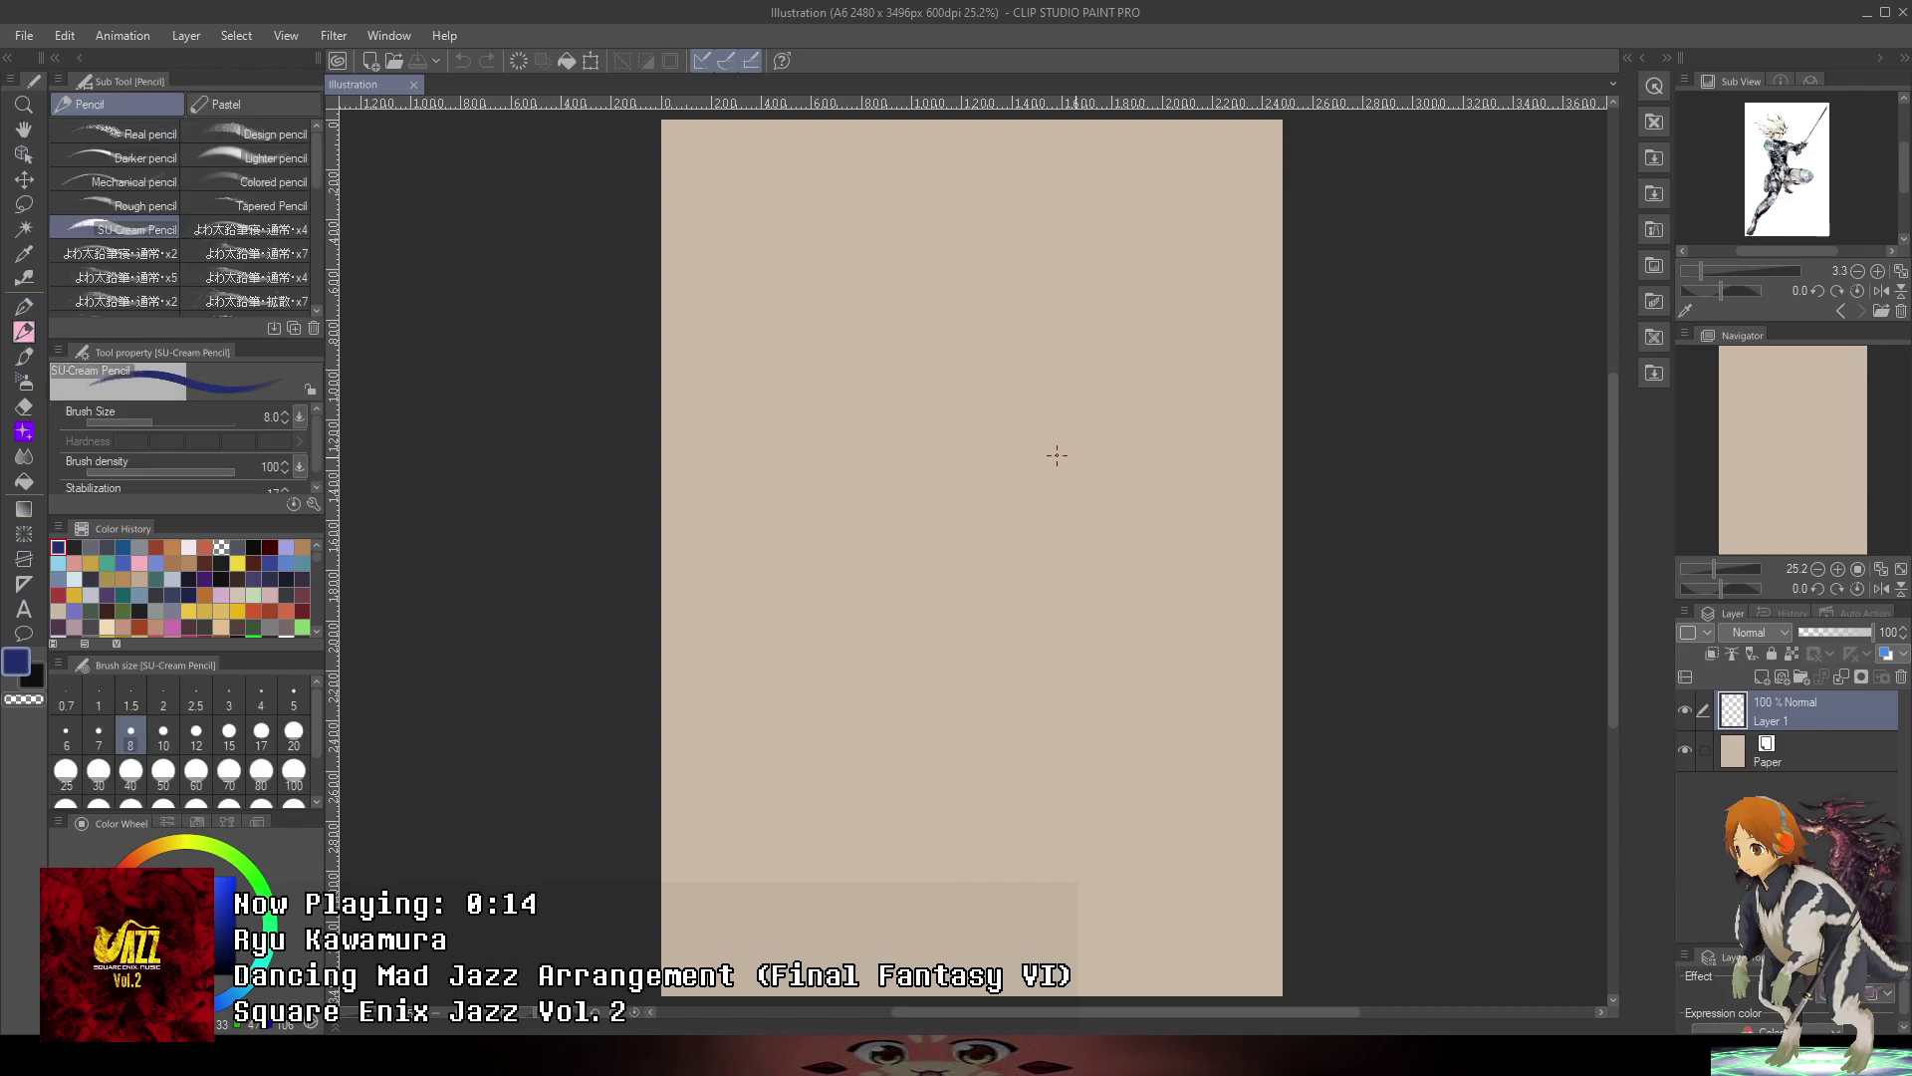
{"action": "left_click_drag", "start_coordinate": [1113, 375], "coordinate": [1087, 423]}
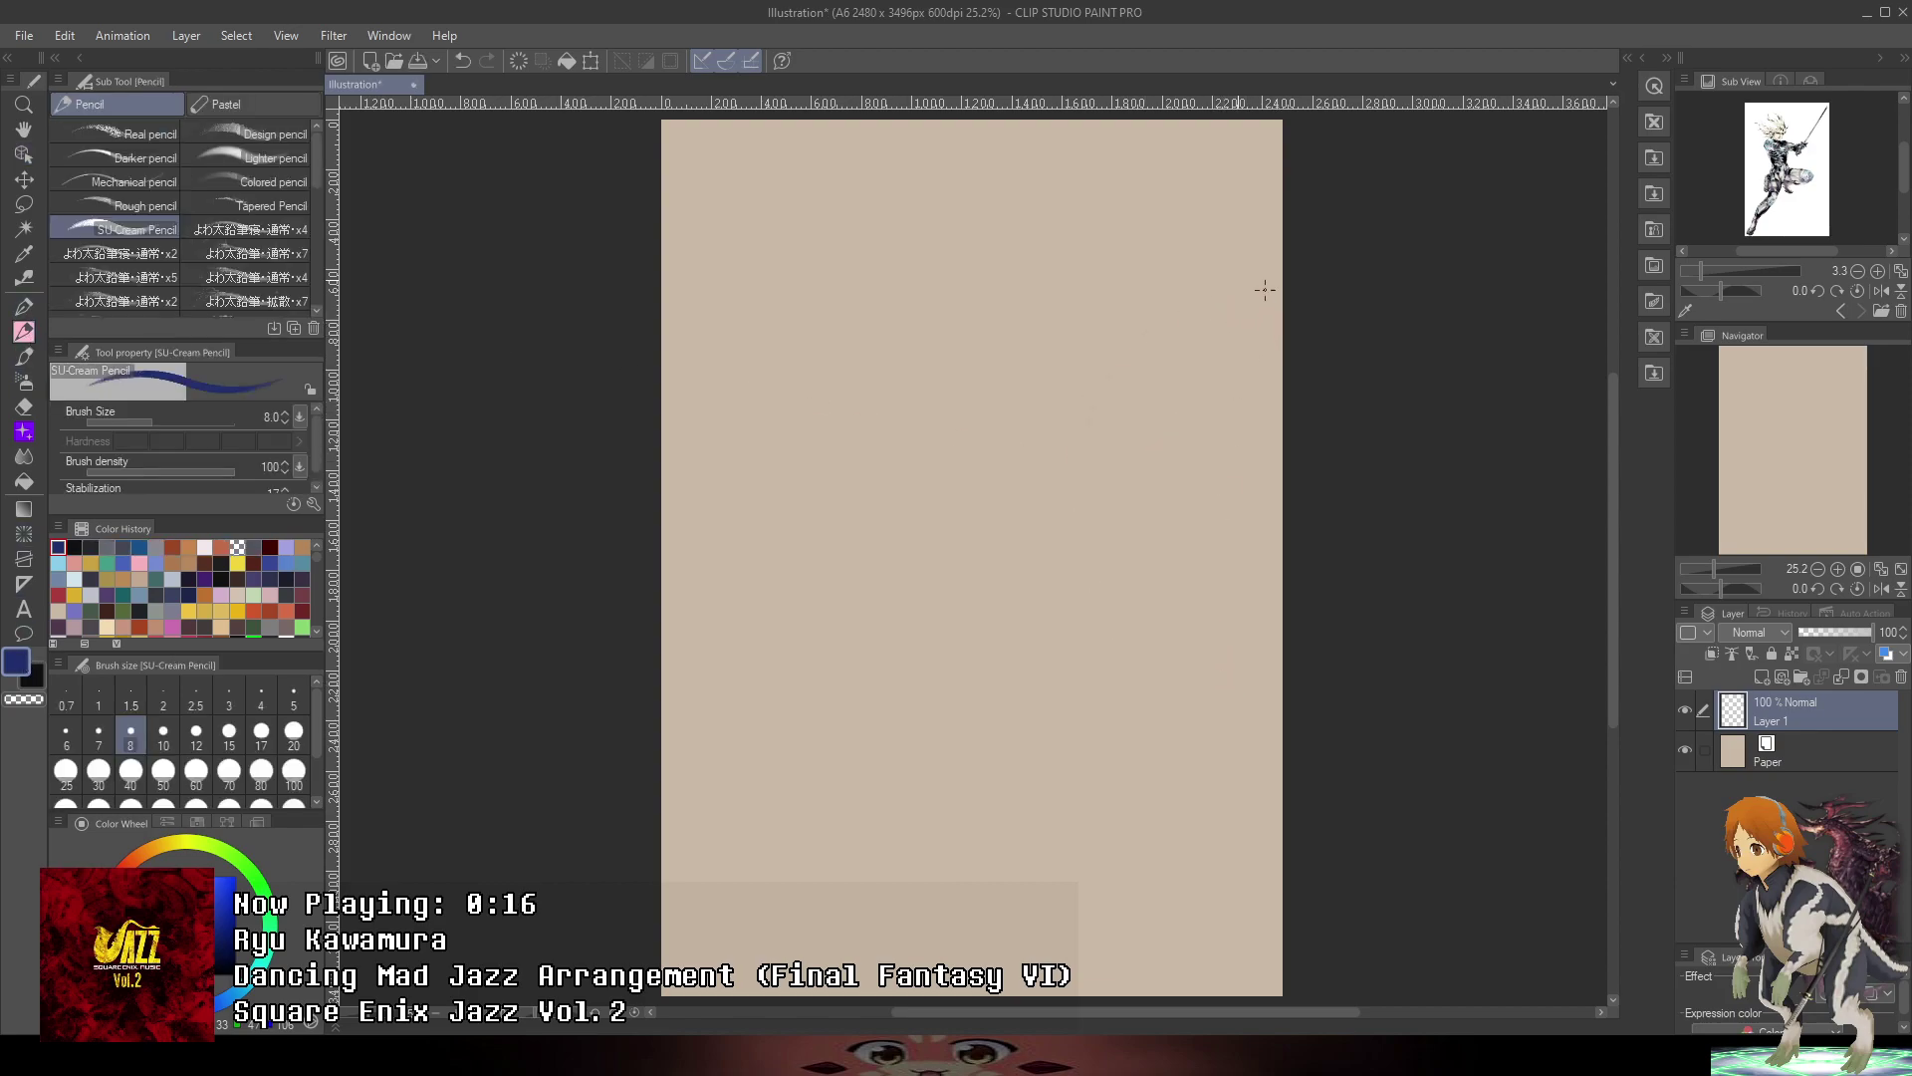
{"action": "mouse_move", "coordinate": [1256, 267]}
{"action": "left_mouse_down"}
{"action": "mouse_move", "coordinate": [1277, 702]}
{"action": "mouse_move", "coordinate": [1074, 498]}
{"action": "mouse_move", "coordinate": [1250, 698]}
{"action": "left_mouse_up"}
{"action": "key", "text": "ctrl+z"}
{"action": "mouse_move", "coordinate": [1235, 288]}
{"action": "left_mouse_down"}
{"action": "mouse_move", "coordinate": [1150, 702]}
{"action": "mouse_move", "coordinate": [1275, 749]}
{"action": "left_mouse_up"}
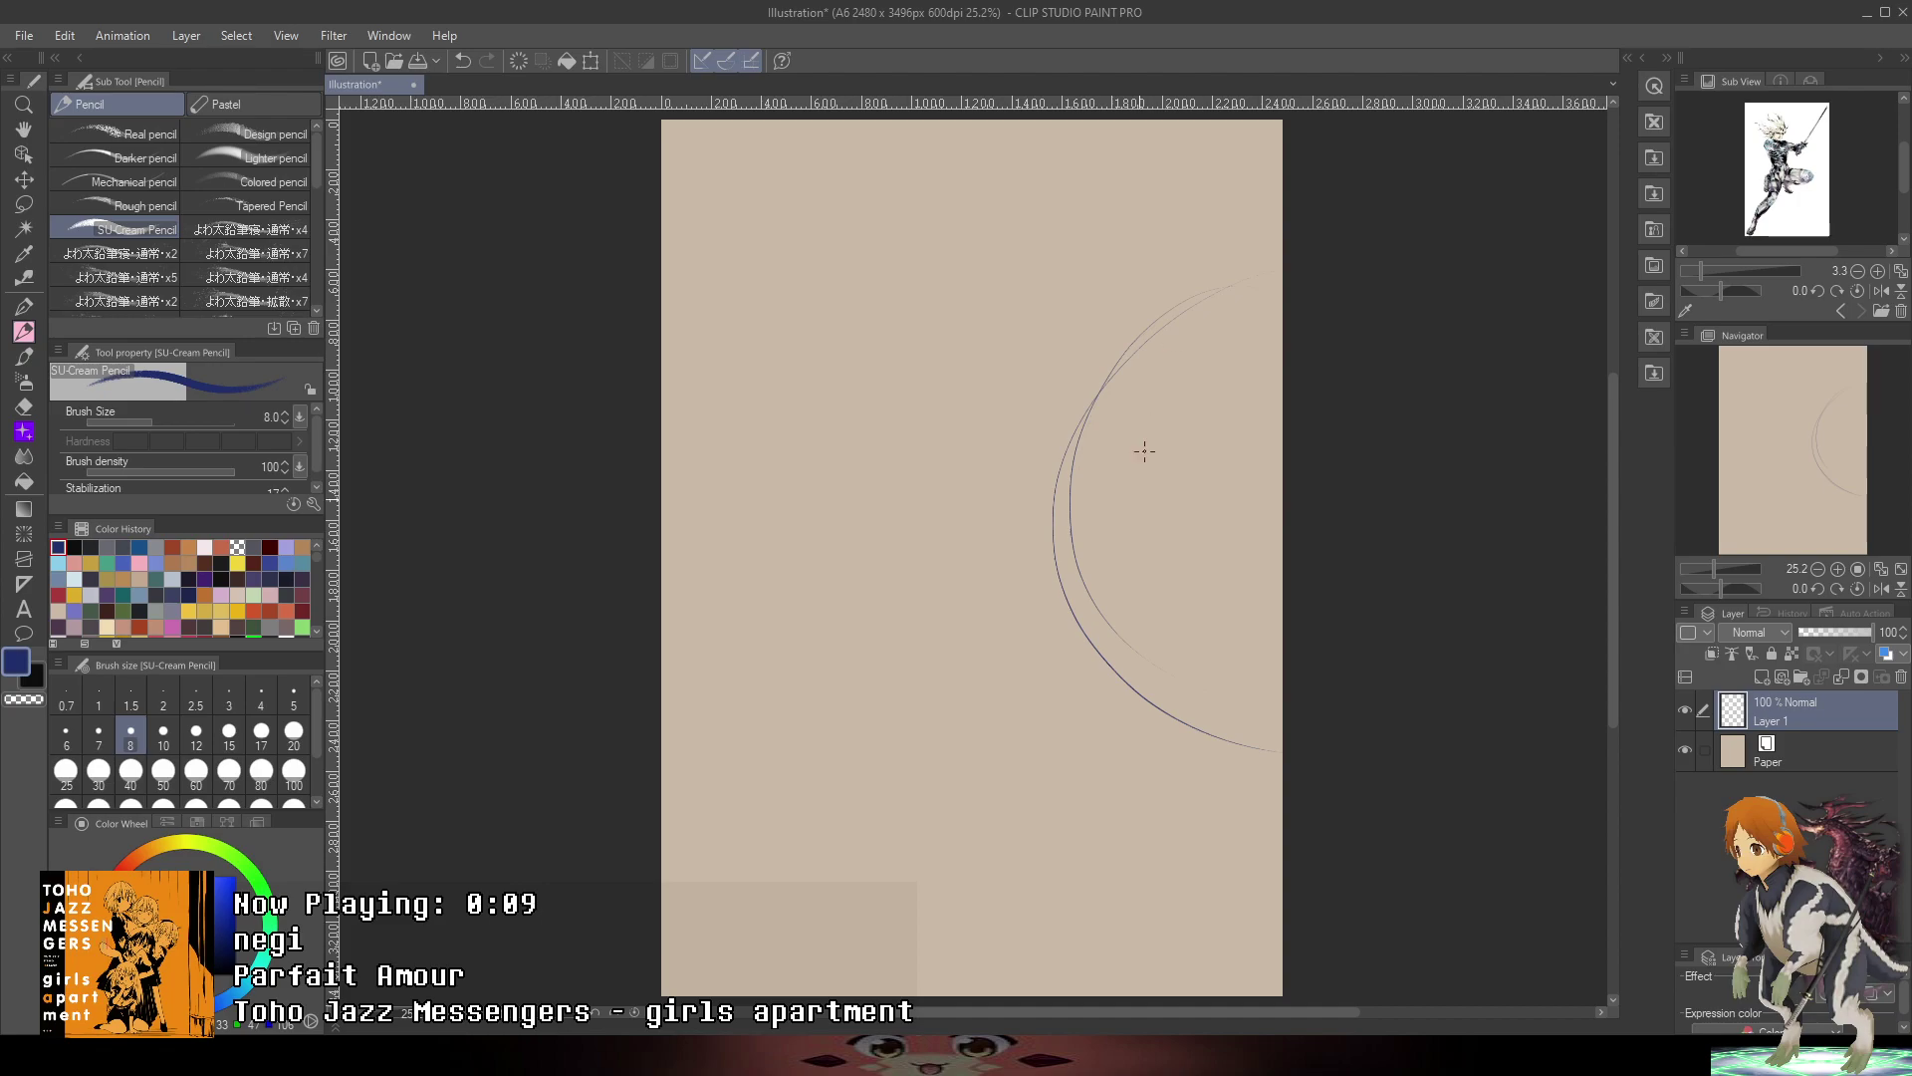
{"action": "mouse_move", "coordinate": [1139, 393]}
{"action": "left_mouse_down"}
{"action": "mouse_move", "coordinate": [1145, 334]}
{"action": "mouse_move", "coordinate": [1048, 588]}
{"action": "mouse_move", "coordinate": [1072, 556]}
{"action": "mouse_move", "coordinate": [1084, 614]}
{"action": "left_mouse_up"}
{"action": "mouse_move", "coordinate": [1175, 498]}
{"action": "left_mouse_down"}
{"action": "mouse_move", "coordinate": [1235, 265]}
{"action": "mouse_move", "coordinate": [1167, 508]}
{"action": "mouse_move", "coordinate": [1278, 571]}
{"action": "left_mouse_up"}
{"action": "left_click_drag", "start_coordinate": [1215, 387], "coordinate": [1235, 352]}
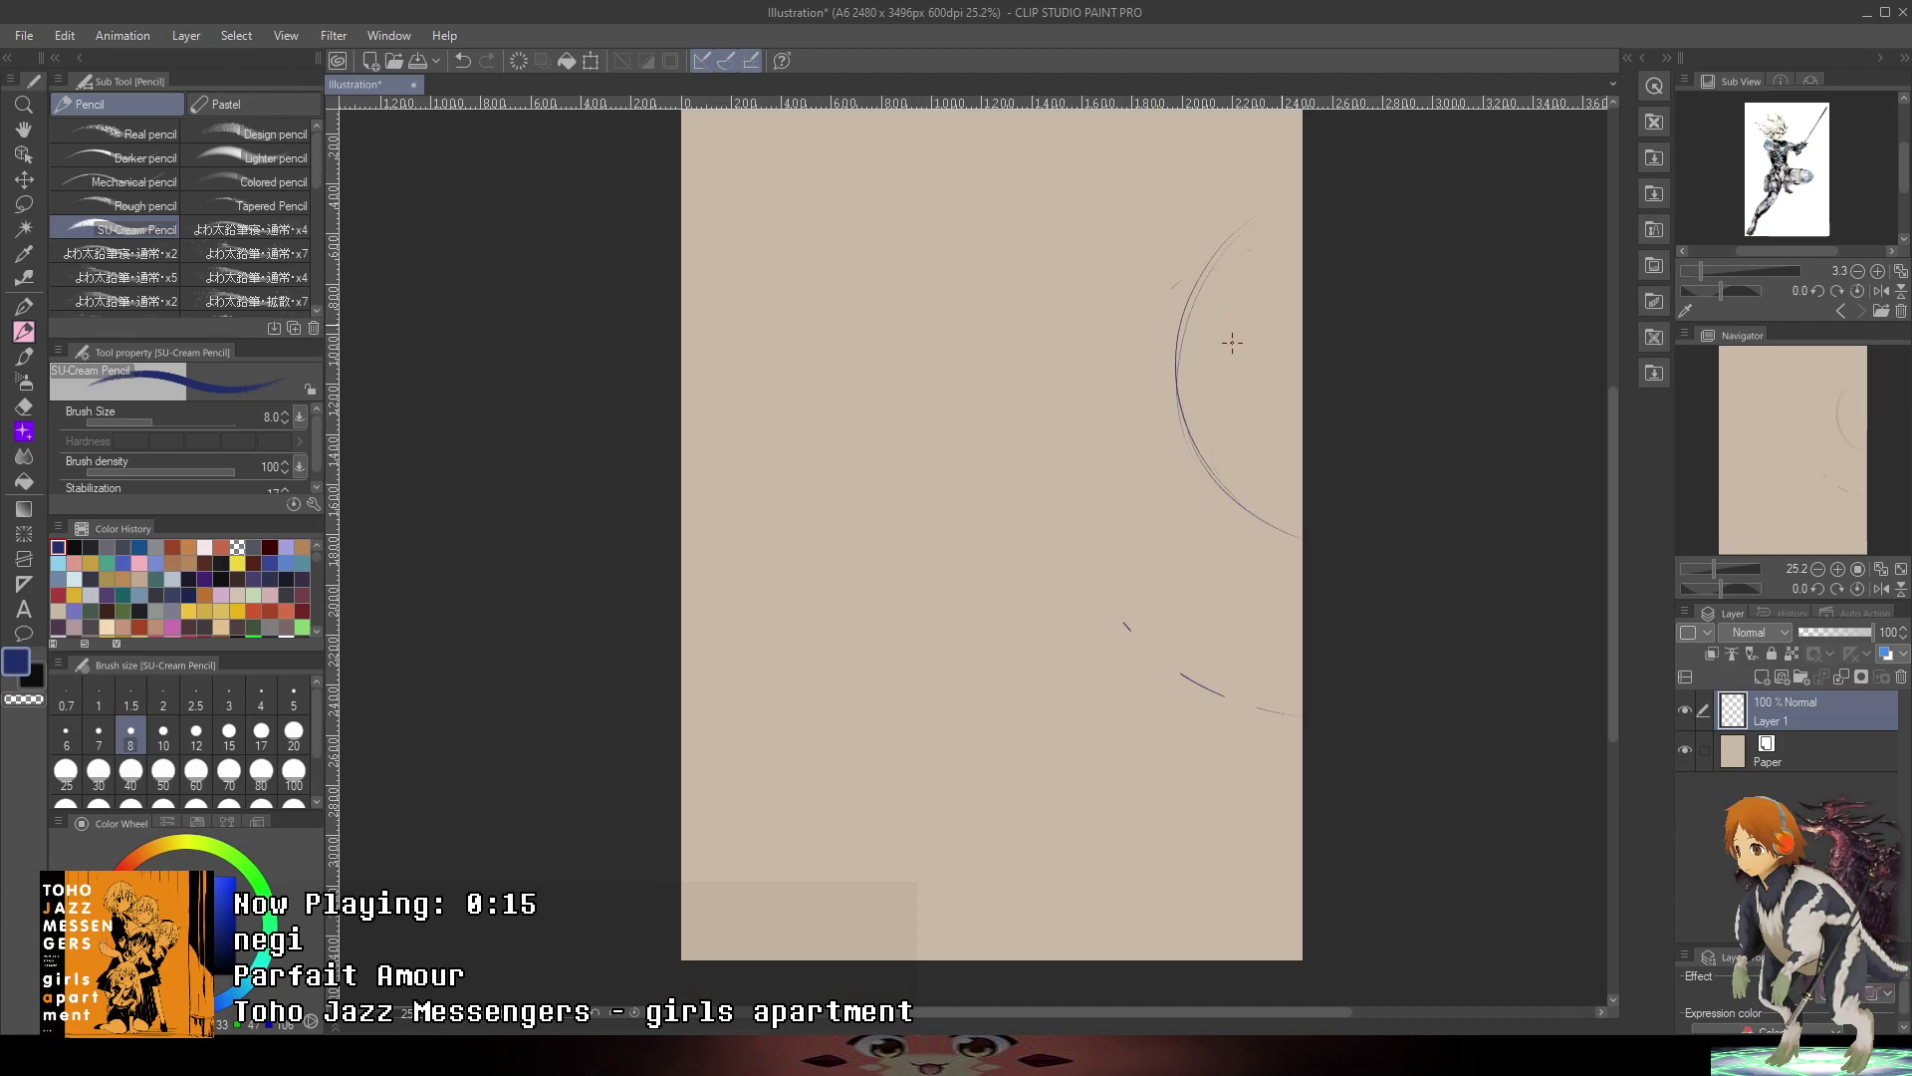
- Undo the last head arcs and sketch one large full circle for the head in the upper right of the page
{"action": "key", "text": "ctrl+z"}
{"action": "key", "text": "ctrl+z"}
{"action": "key", "text": "ctrl+z"}
{"action": "key", "text": "ctrl+z"}
{"action": "mouse_move", "coordinate": [1211, 225]}
{"action": "left_mouse_down"}
{"action": "mouse_move", "coordinate": [1180, 226]}
{"action": "mouse_move", "coordinate": [1220, 271]}
{"action": "mouse_move", "coordinate": [1067, 461]}
{"action": "mouse_move", "coordinate": [1190, 217]}
{"action": "mouse_move", "coordinate": [1235, 219]}
{"action": "left_mouse_up"}
{"action": "key", "text": "ctrl+z"}
{"action": "key", "text": "ctrl+z"}
{"action": "key", "text": "ctrl+z"}
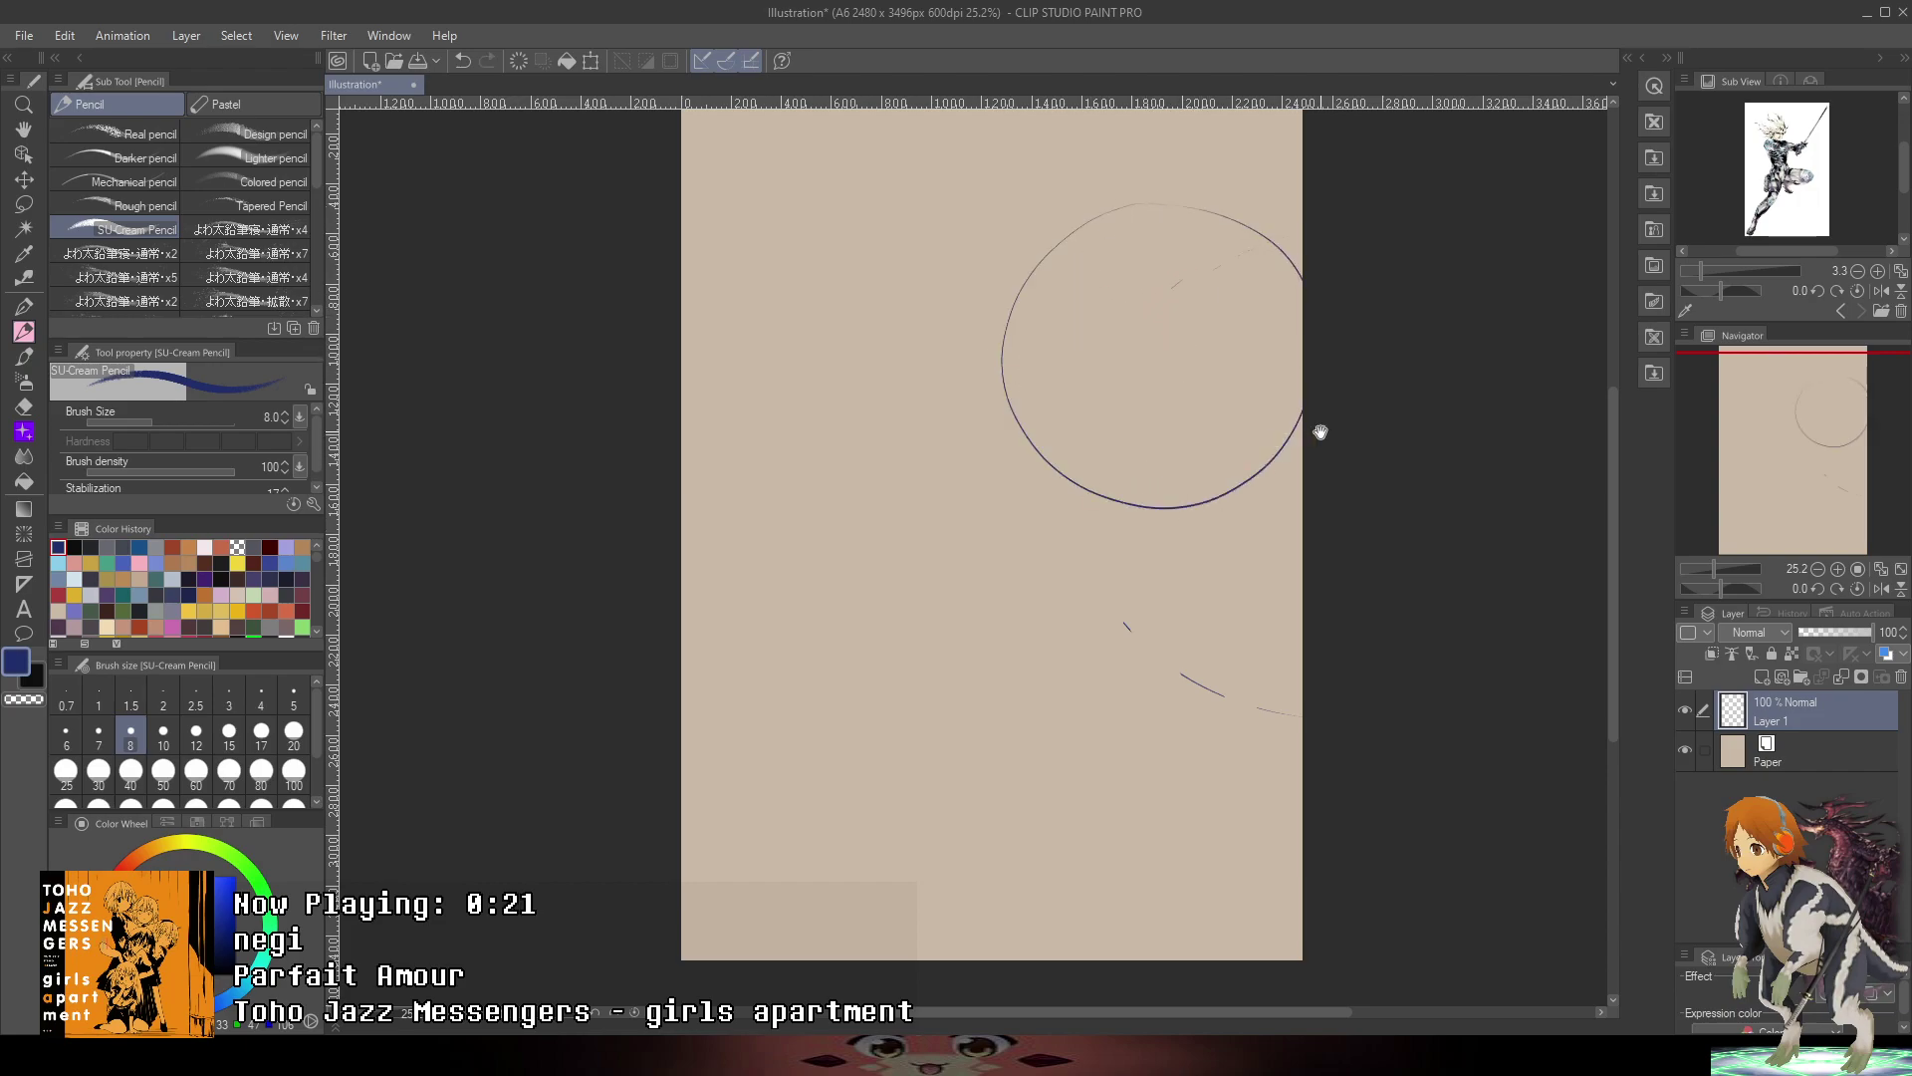
- Rough in the shoulder, the upper arm and a long diagonal arm line below the head circle
{"action": "scroll", "coordinate": [1321, 431], "scroll_direction": "up", "scroll_amount": 1}
{"action": "mouse_move", "coordinate": [1230, 510]}
{"action": "left_mouse_down"}
{"action": "mouse_move", "coordinate": [1006, 603]}
{"action": "mouse_move", "coordinate": [1125, 555]}
{"action": "left_mouse_up"}
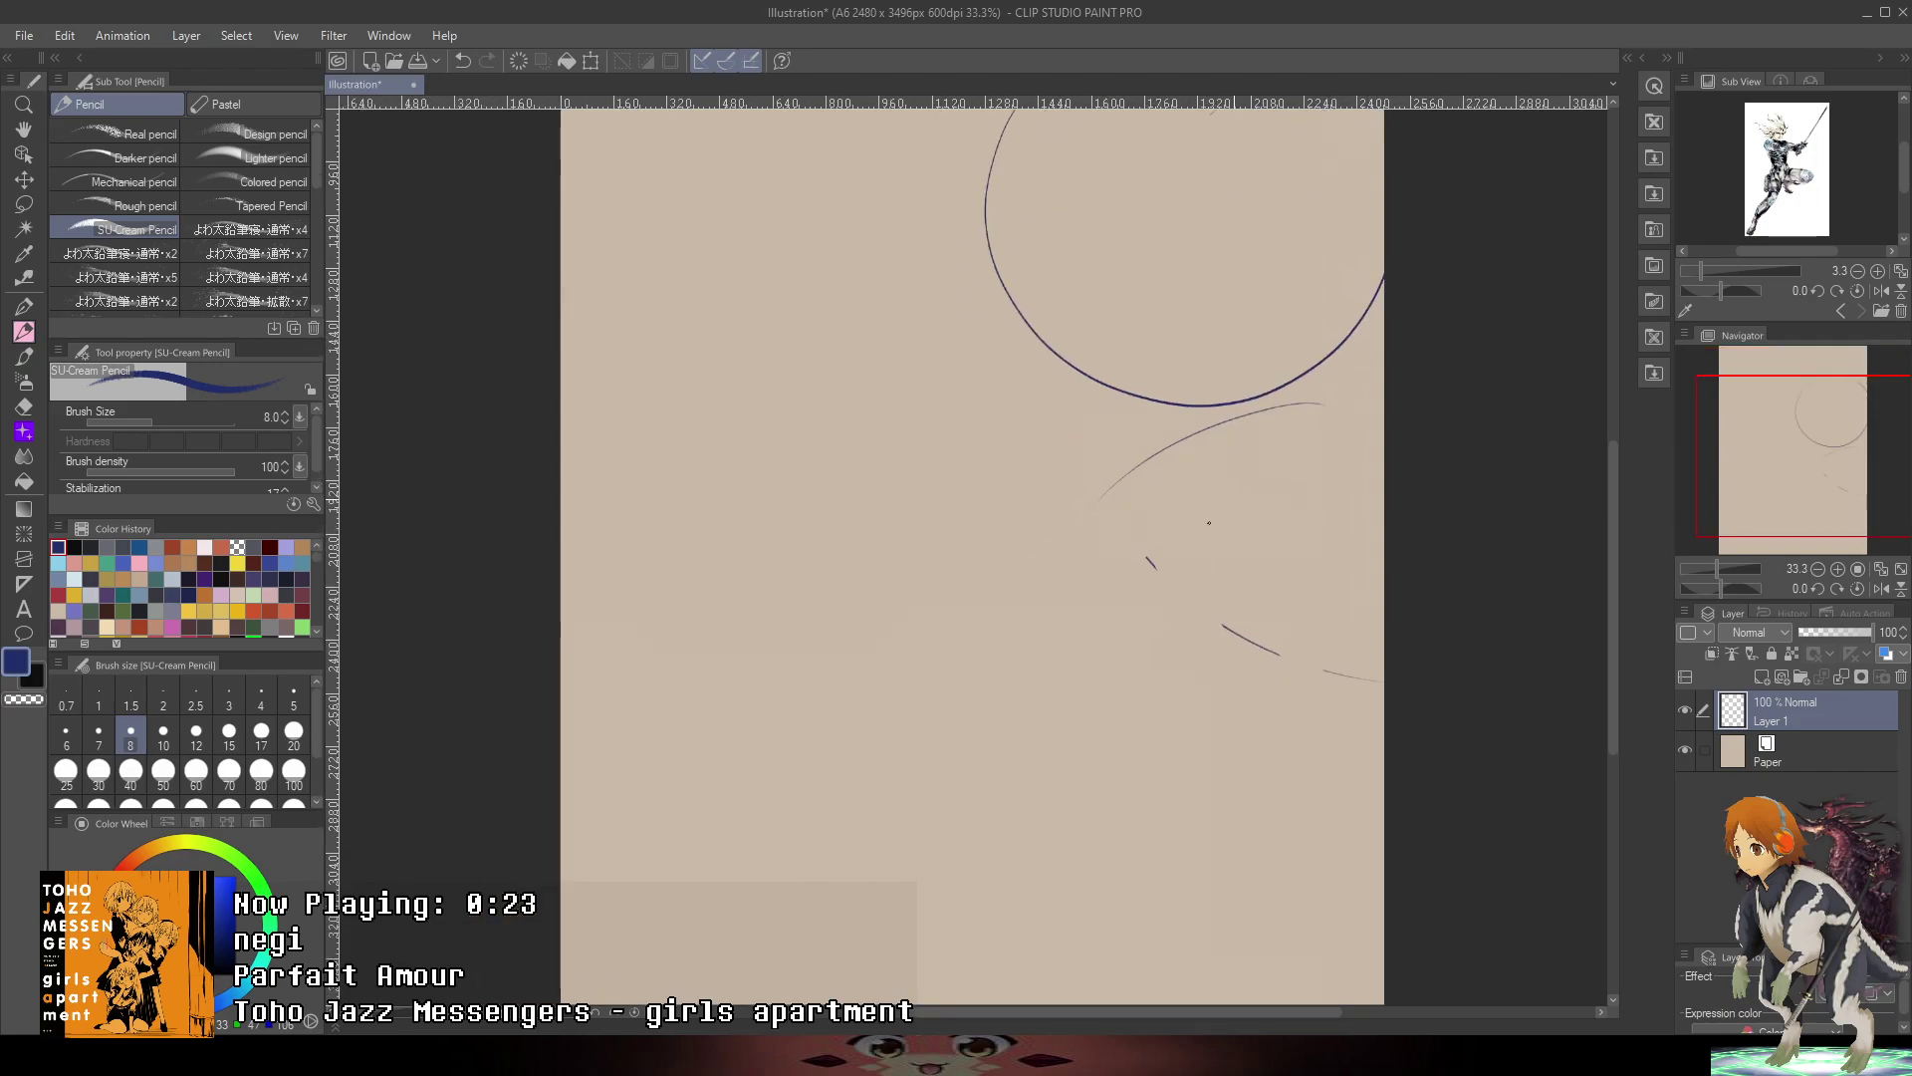
{"action": "key", "text": "ctrl+z"}
{"action": "mouse_move", "coordinate": [1300, 435]}
{"action": "left_mouse_down"}
{"action": "mouse_move", "coordinate": [1187, 474]}
{"action": "mouse_move", "coordinate": [937, 794]}
{"action": "left_mouse_up"}
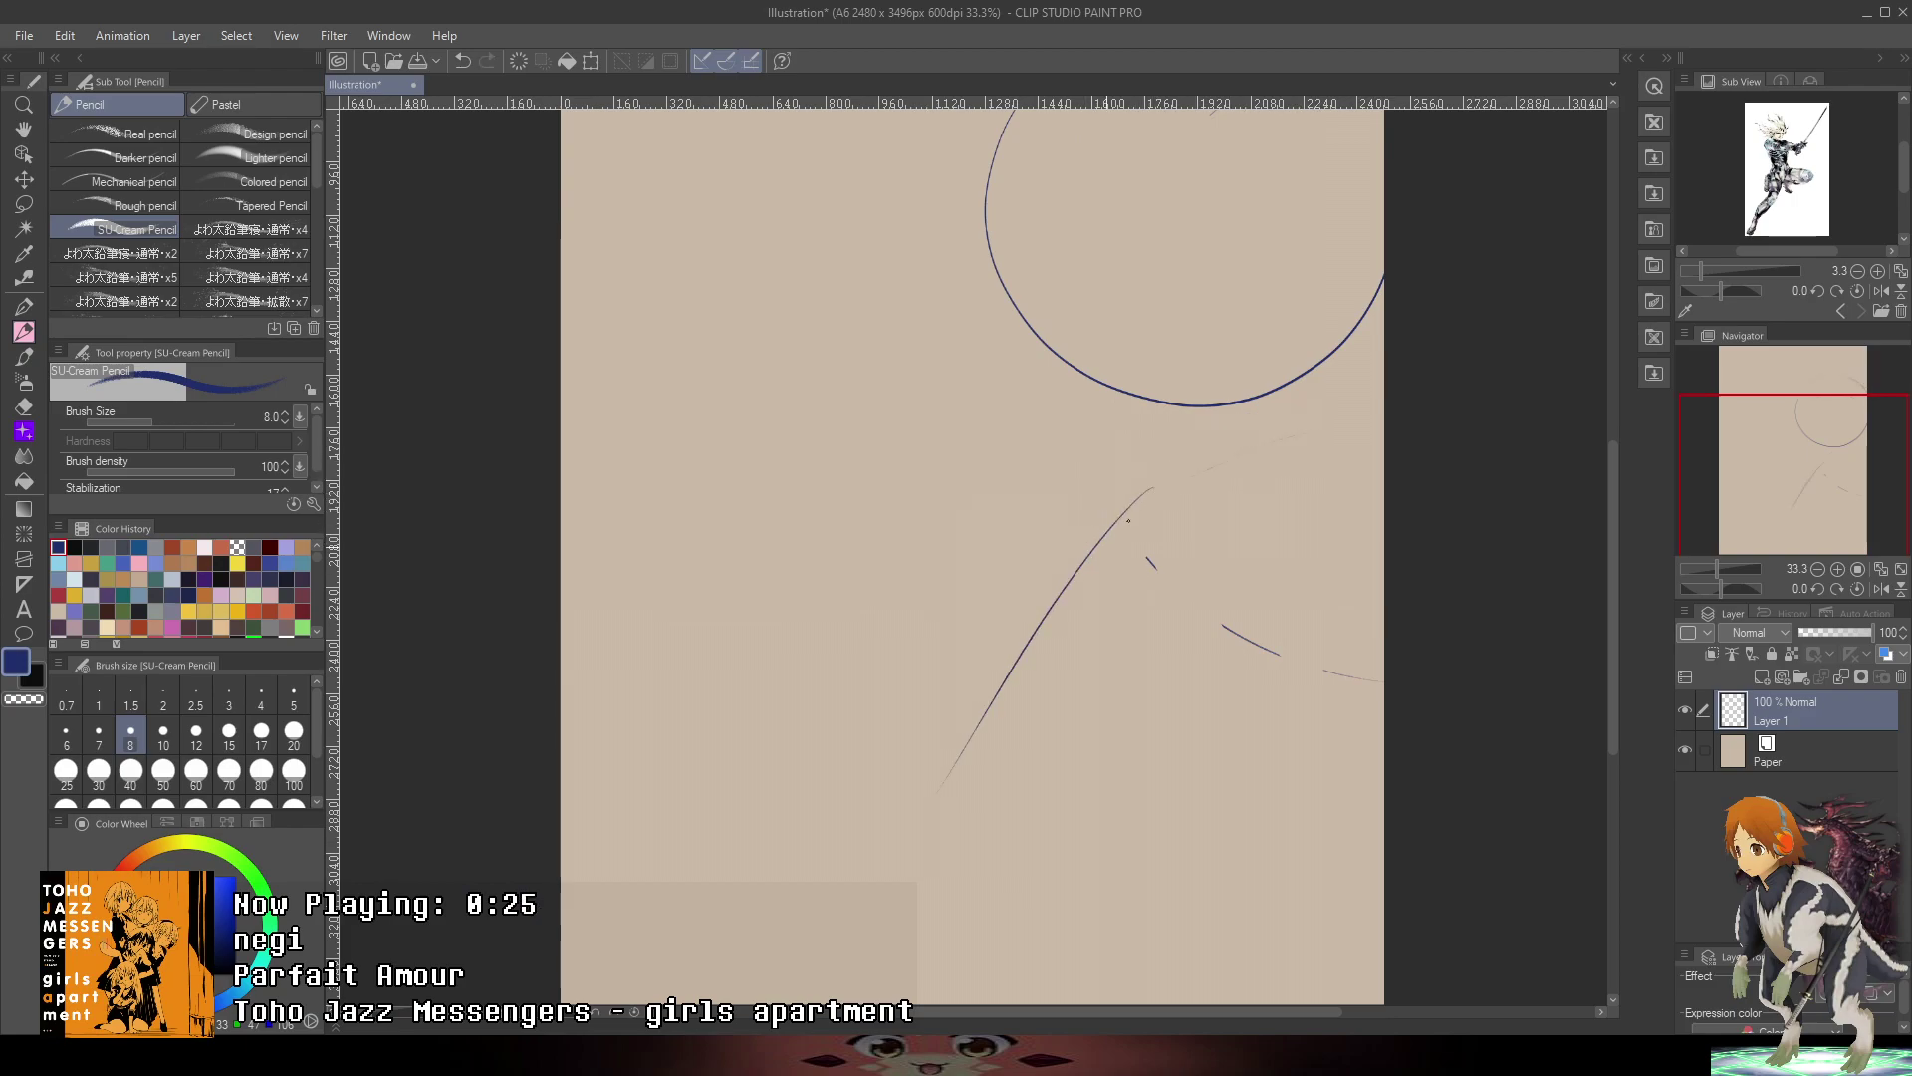
{"action": "left_click_drag", "start_coordinate": [1110, 544], "coordinate": [980, 784]}
{"action": "left_click_drag", "start_coordinate": [1374, 542], "coordinate": [1408, 459]}
{"action": "left_click_drag", "start_coordinate": [1349, 341], "coordinate": [1407, 420]}
{"action": "left_click_drag", "start_coordinate": [1418, 578], "coordinate": [1281, 772]}
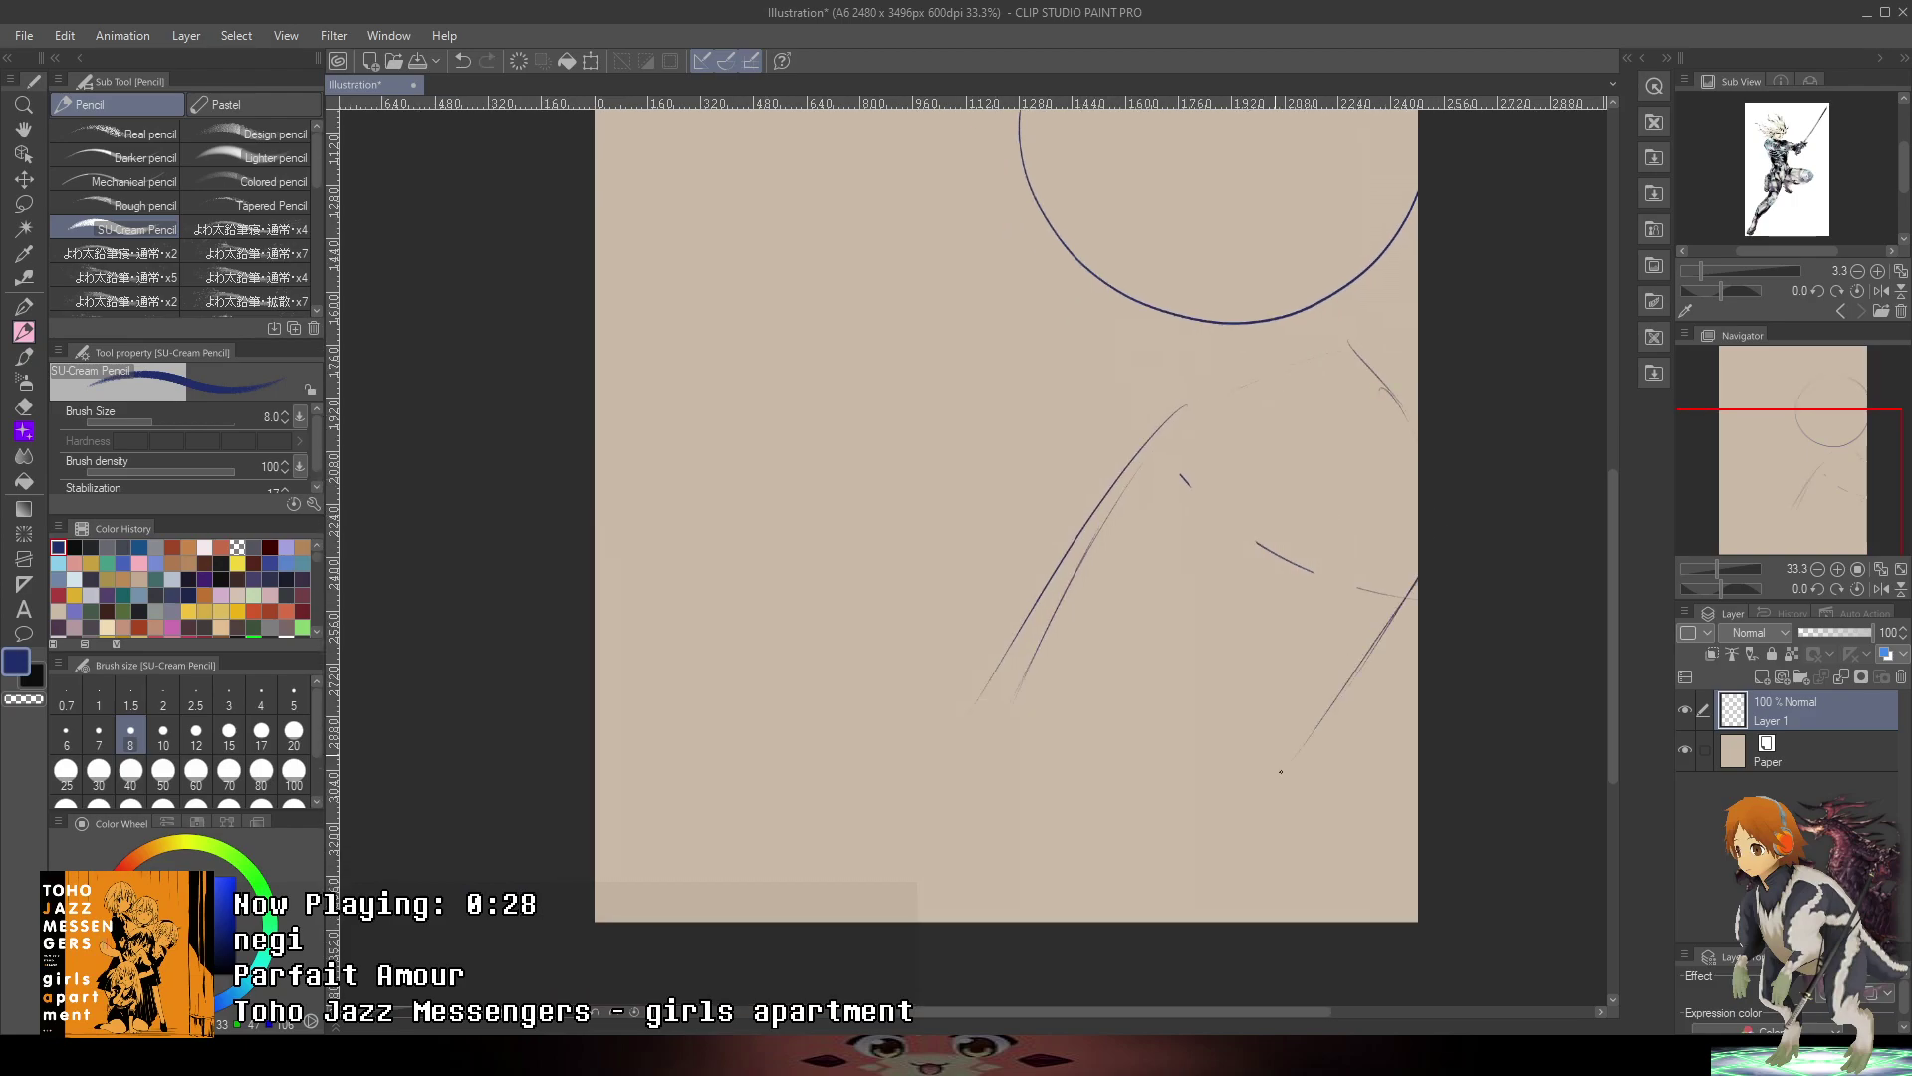
{"action": "key", "text": "ctrl+z"}
{"action": "left_click_drag", "start_coordinate": [1415, 446], "coordinate": [1158, 841]}
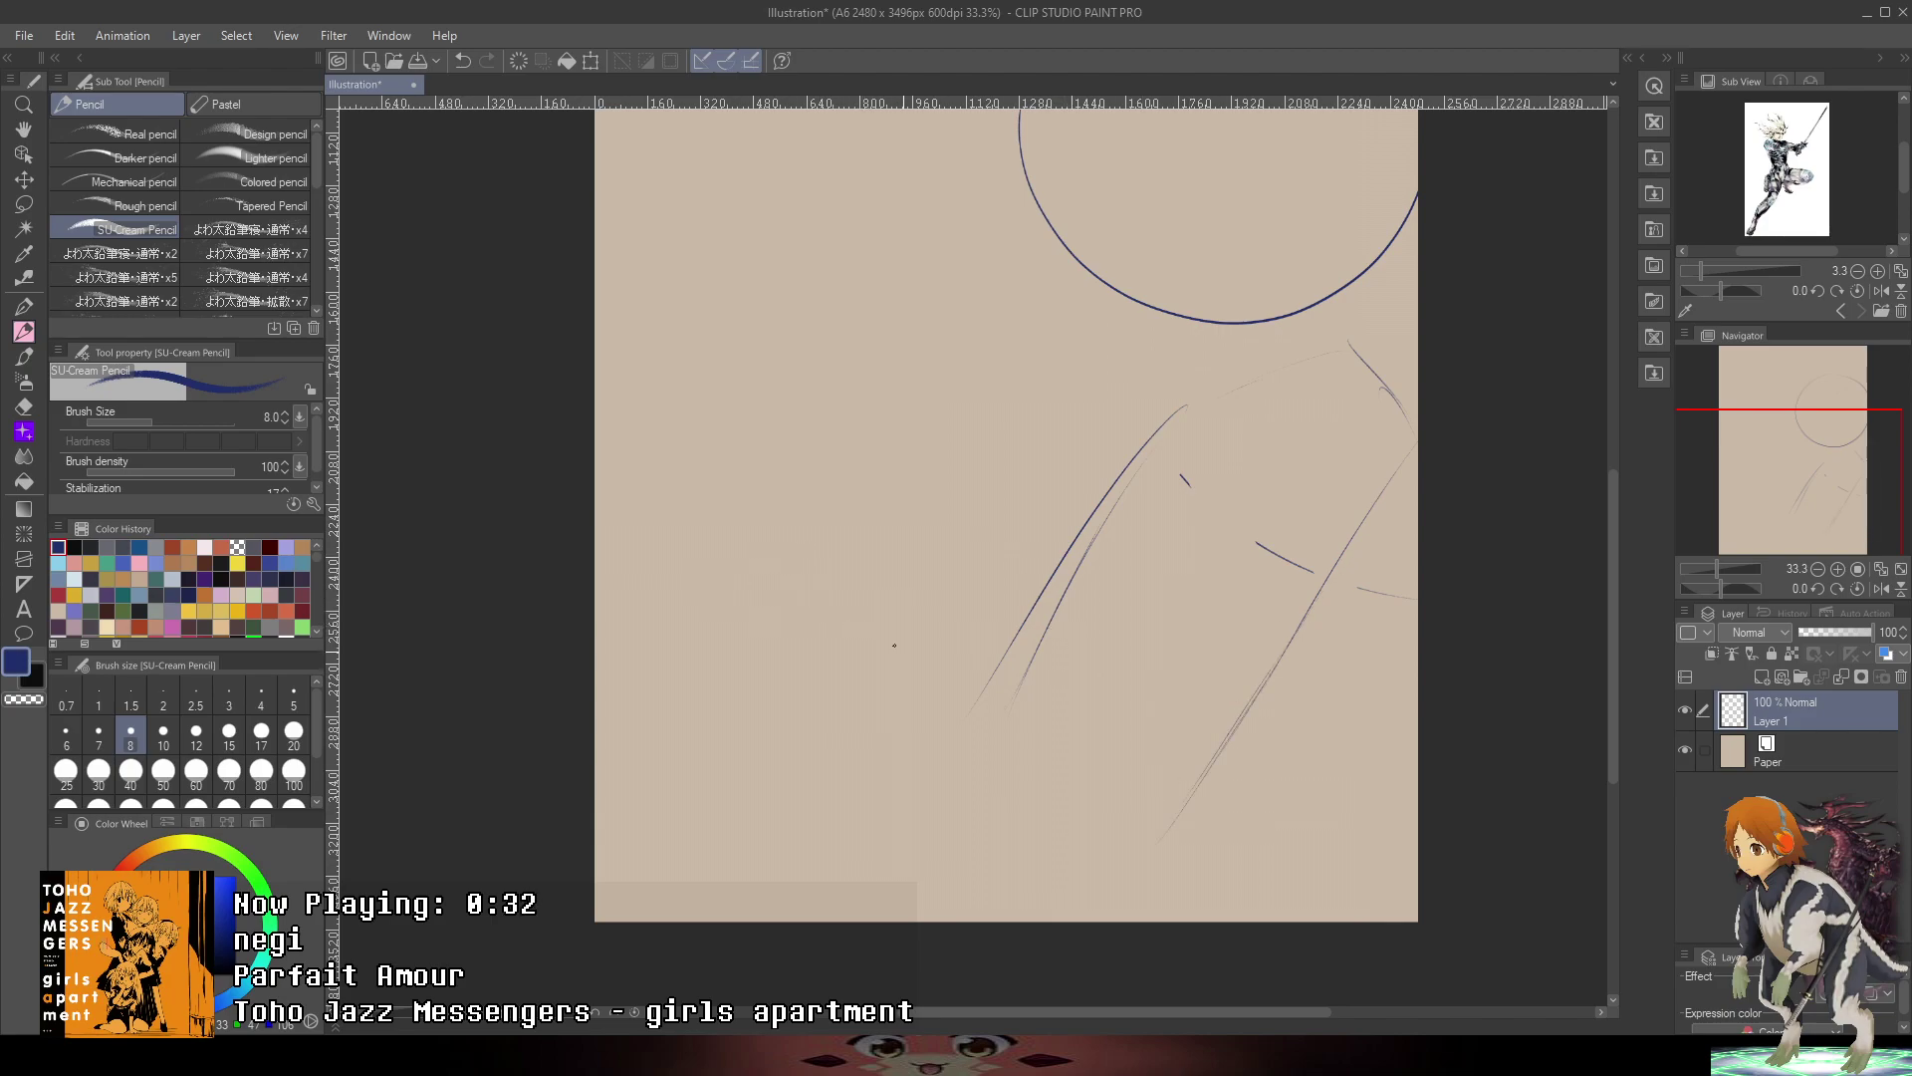
- Sketch light guide strokes for the bent forearm rising toward the left side of the page
{"action": "mouse_move", "coordinate": [796, 563]}
{"action": "left_mouse_down"}
{"action": "mouse_move", "coordinate": [897, 634]}
{"action": "mouse_move", "coordinate": [1004, 665]}
{"action": "mouse_move", "coordinate": [1075, 727]}
{"action": "left_mouse_up"}
{"action": "left_click_drag", "start_coordinate": [733, 700], "coordinate": [849, 808]}
{"action": "left_click_drag", "start_coordinate": [769, 750], "coordinate": [944, 876]}
{"action": "left_click_drag", "start_coordinate": [867, 804], "coordinate": [962, 872]}
{"action": "key", "text": "ctrl+z"}
{"action": "key", "text": "ctrl+z"}
{"action": "key", "text": "ctrl+z"}
{"action": "left_click_drag", "start_coordinate": [722, 624], "coordinate": [966, 871]}
{"action": "left_click_drag", "start_coordinate": [803, 728], "coordinate": [951, 875]}
{"action": "left_click_drag", "start_coordinate": [850, 767], "coordinate": [1006, 885]}
- Replace the large head circle with a smaller one above the shoulders
{"action": "left_click_drag", "start_coordinate": [1309, 285], "coordinate": [1160, 683]}
{"action": "mouse_move", "coordinate": [1085, 307]}
{"action": "left_mouse_down"}
{"action": "mouse_move", "coordinate": [921, 607]}
{"action": "mouse_move", "coordinate": [858, 645]}
{"action": "mouse_move", "coordinate": [1188, 413]}
{"action": "mouse_move", "coordinate": [973, 373]}
{"action": "left_mouse_up"}
{"action": "key", "text": "ctrl+z"}
{"action": "key", "text": "ctrl+z"}
{"action": "key", "text": "ctrl+z"}
{"action": "key", "text": "ctrl+z"}
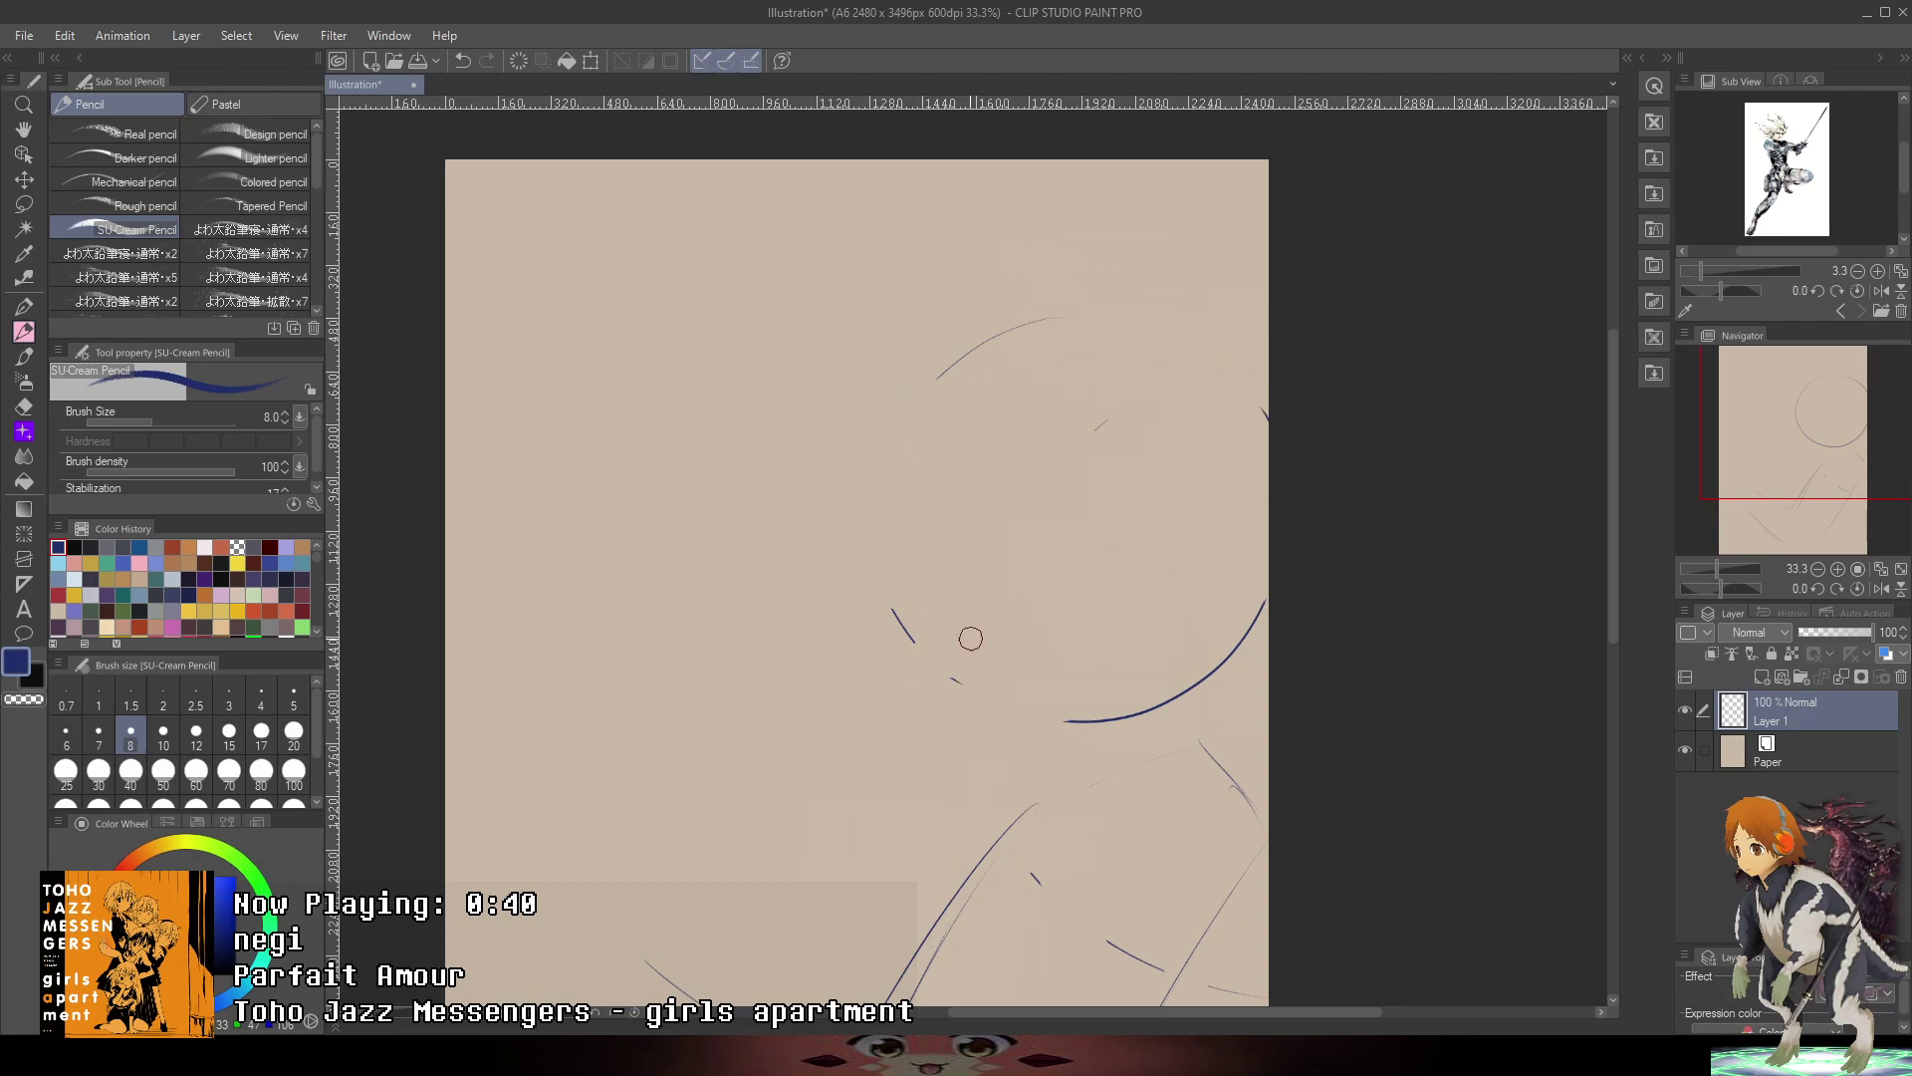
{"action": "mouse_move", "coordinate": [1082, 434]}
{"action": "left_mouse_down"}
{"action": "mouse_move", "coordinate": [1201, 671]}
{"action": "mouse_move", "coordinate": [986, 588]}
{"action": "left_mouse_up"}
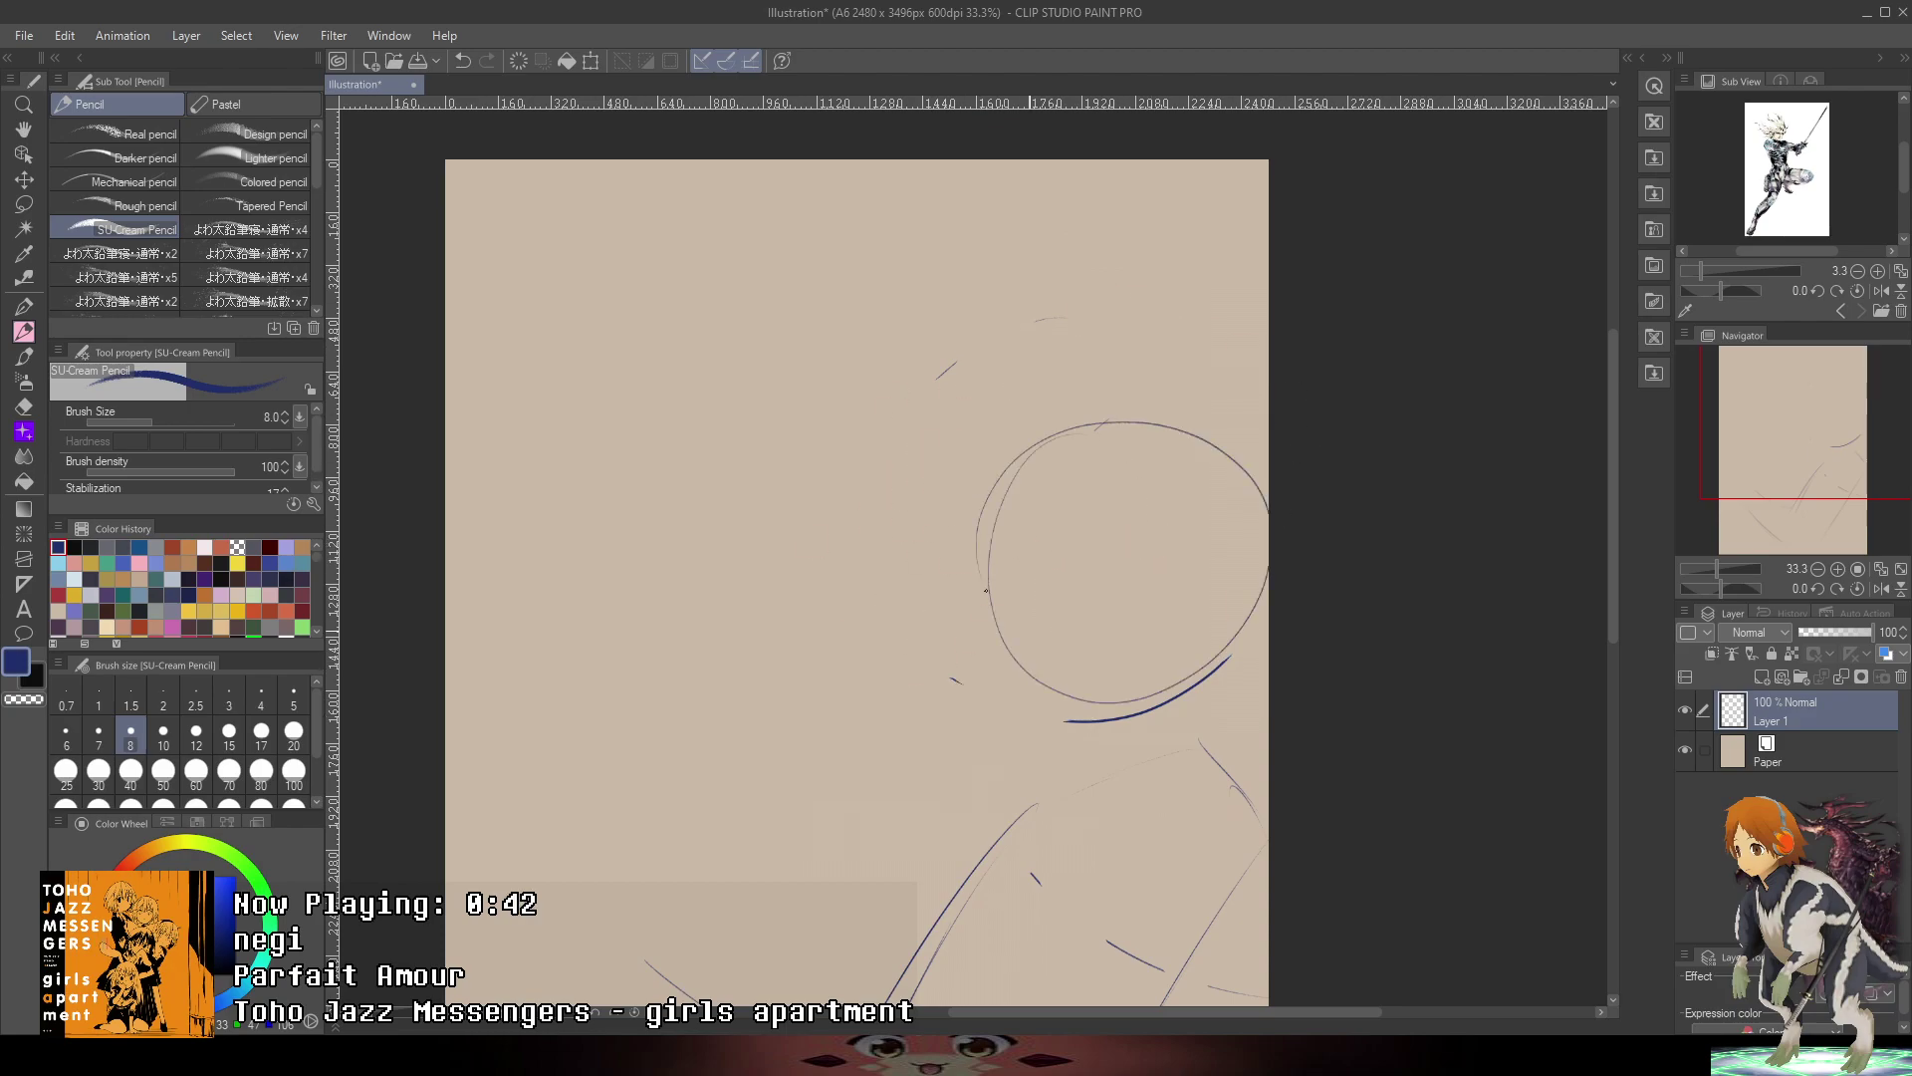
{"action": "key", "text": "ctrl+z"}
{"action": "left_click_drag", "start_coordinate": [973, 515], "coordinate": [902, 537]}
{"action": "key", "text": "ctrl+z"}
{"action": "mouse_move", "coordinate": [1033, 476]}
{"action": "left_mouse_down"}
{"action": "mouse_move", "coordinate": [961, 510]}
{"action": "mouse_move", "coordinate": [1025, 437]}
{"action": "left_mouse_up"}
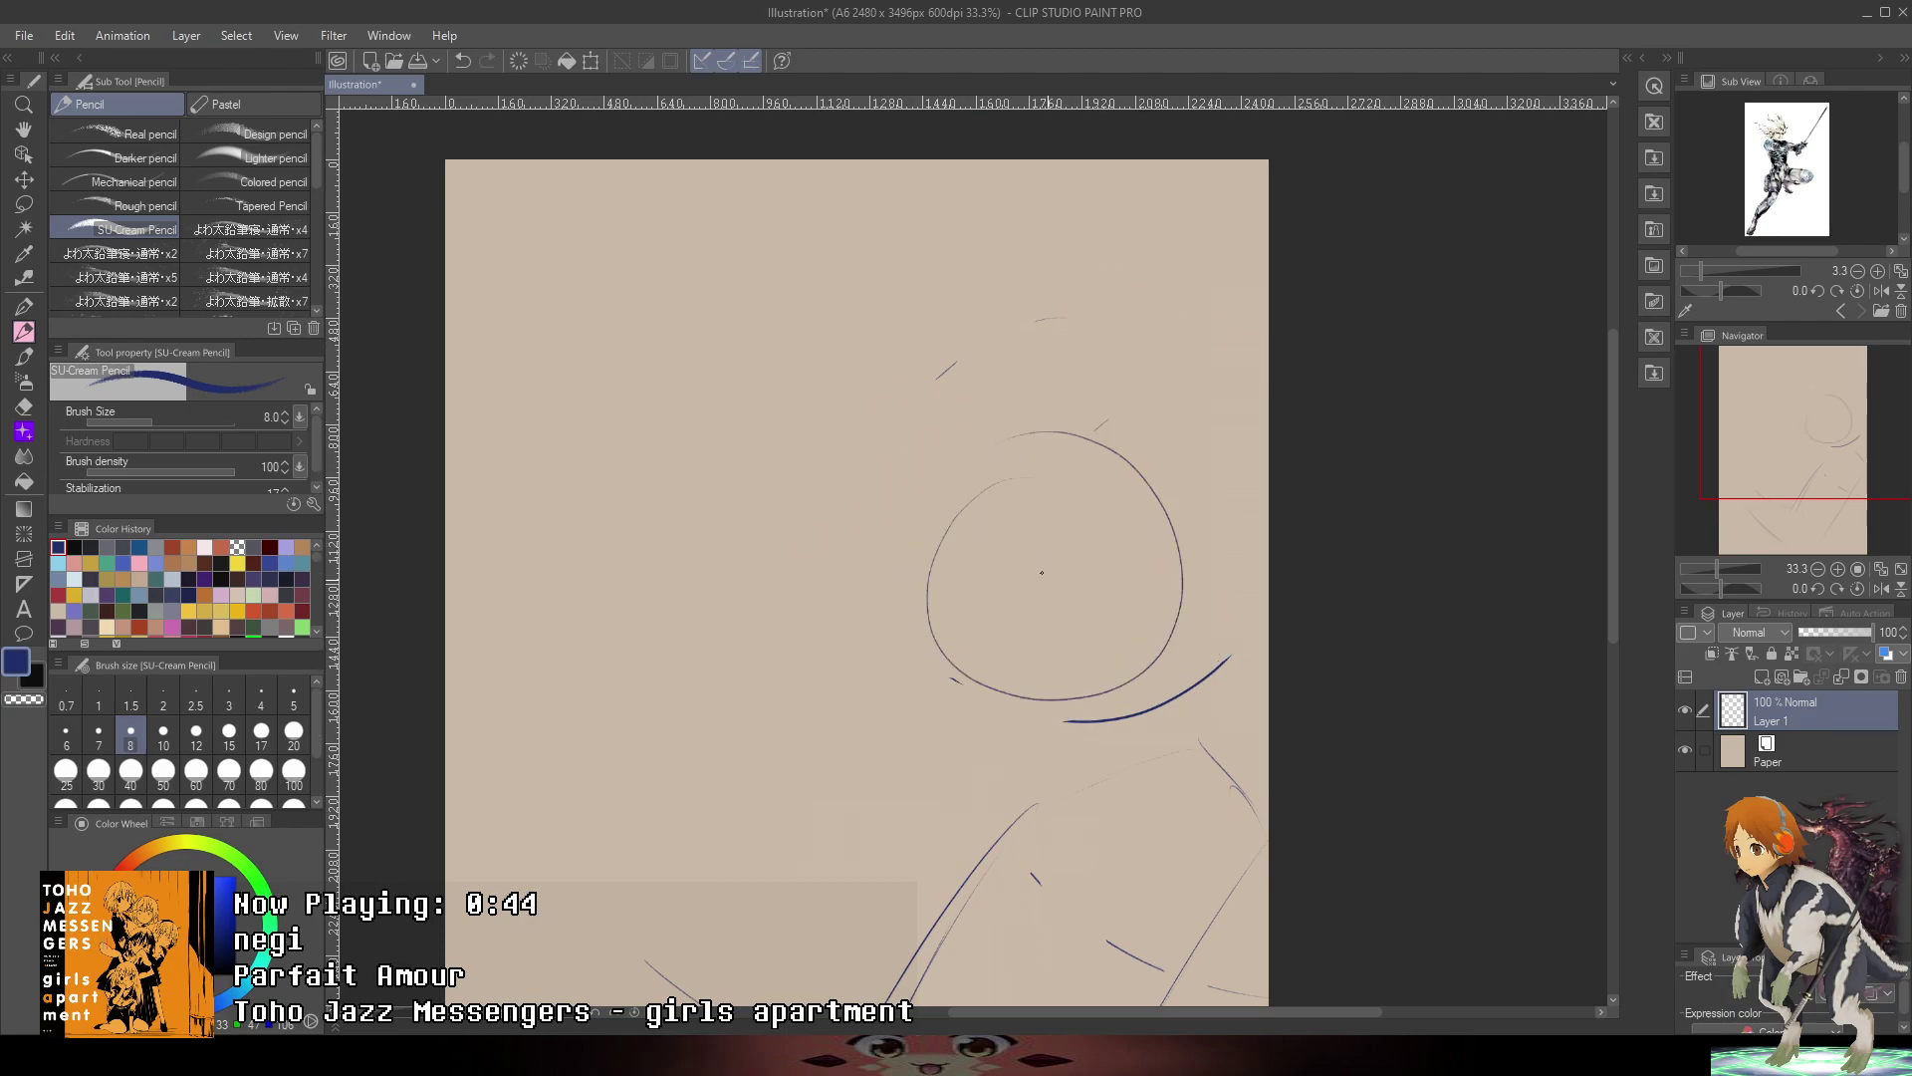
- Sketch the shoulder contour and the outer line running down beside the upper arm
{"action": "scroll", "coordinate": [1199, 457], "scroll_direction": "down", "scroll_amount": 3}
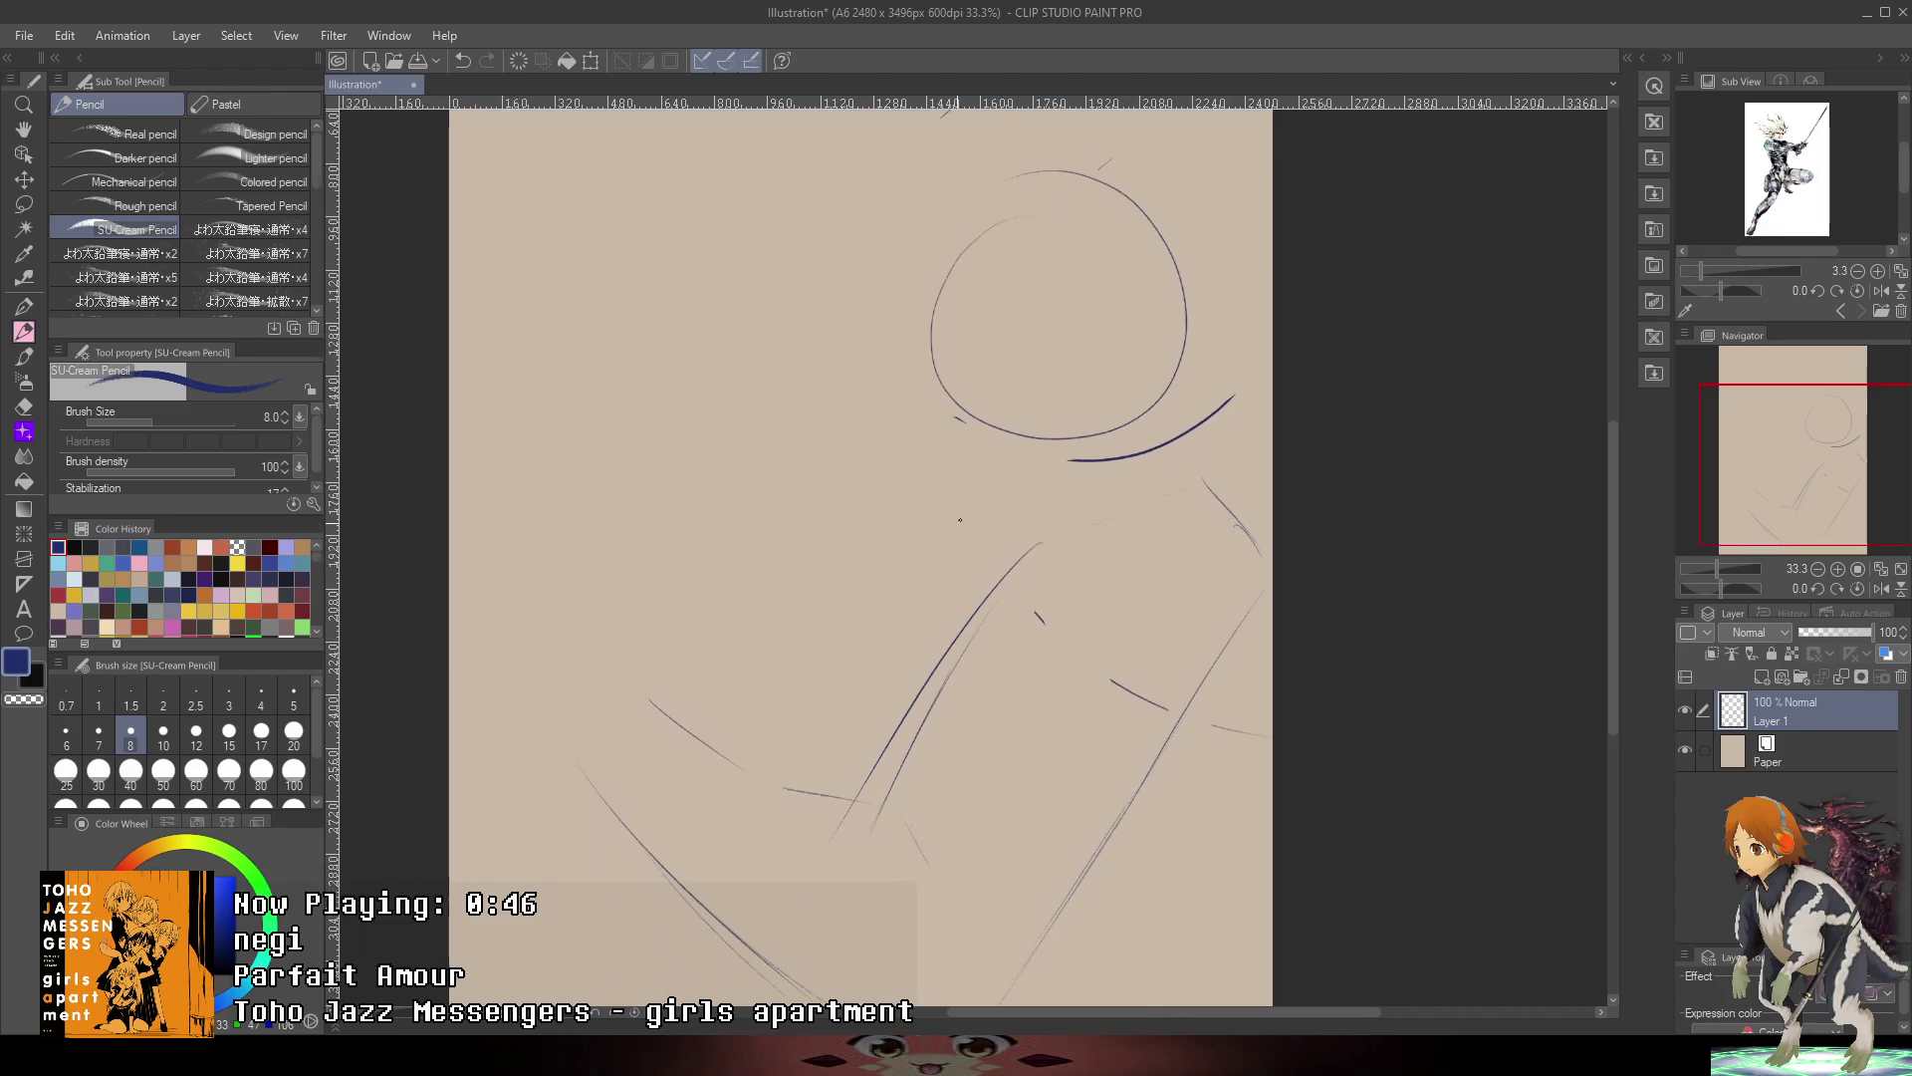
{"action": "left_click_drag", "start_coordinate": [978, 520], "coordinate": [914, 677]}
{"action": "mouse_move", "coordinate": [987, 518]}
{"action": "left_mouse_down"}
{"action": "mouse_move", "coordinate": [1203, 478]}
{"action": "mouse_move", "coordinate": [1283, 578]}
{"action": "mouse_move", "coordinate": [1057, 918]}
{"action": "left_mouse_up"}
{"action": "left_click_drag", "start_coordinate": [1264, 599], "coordinate": [1295, 495]}
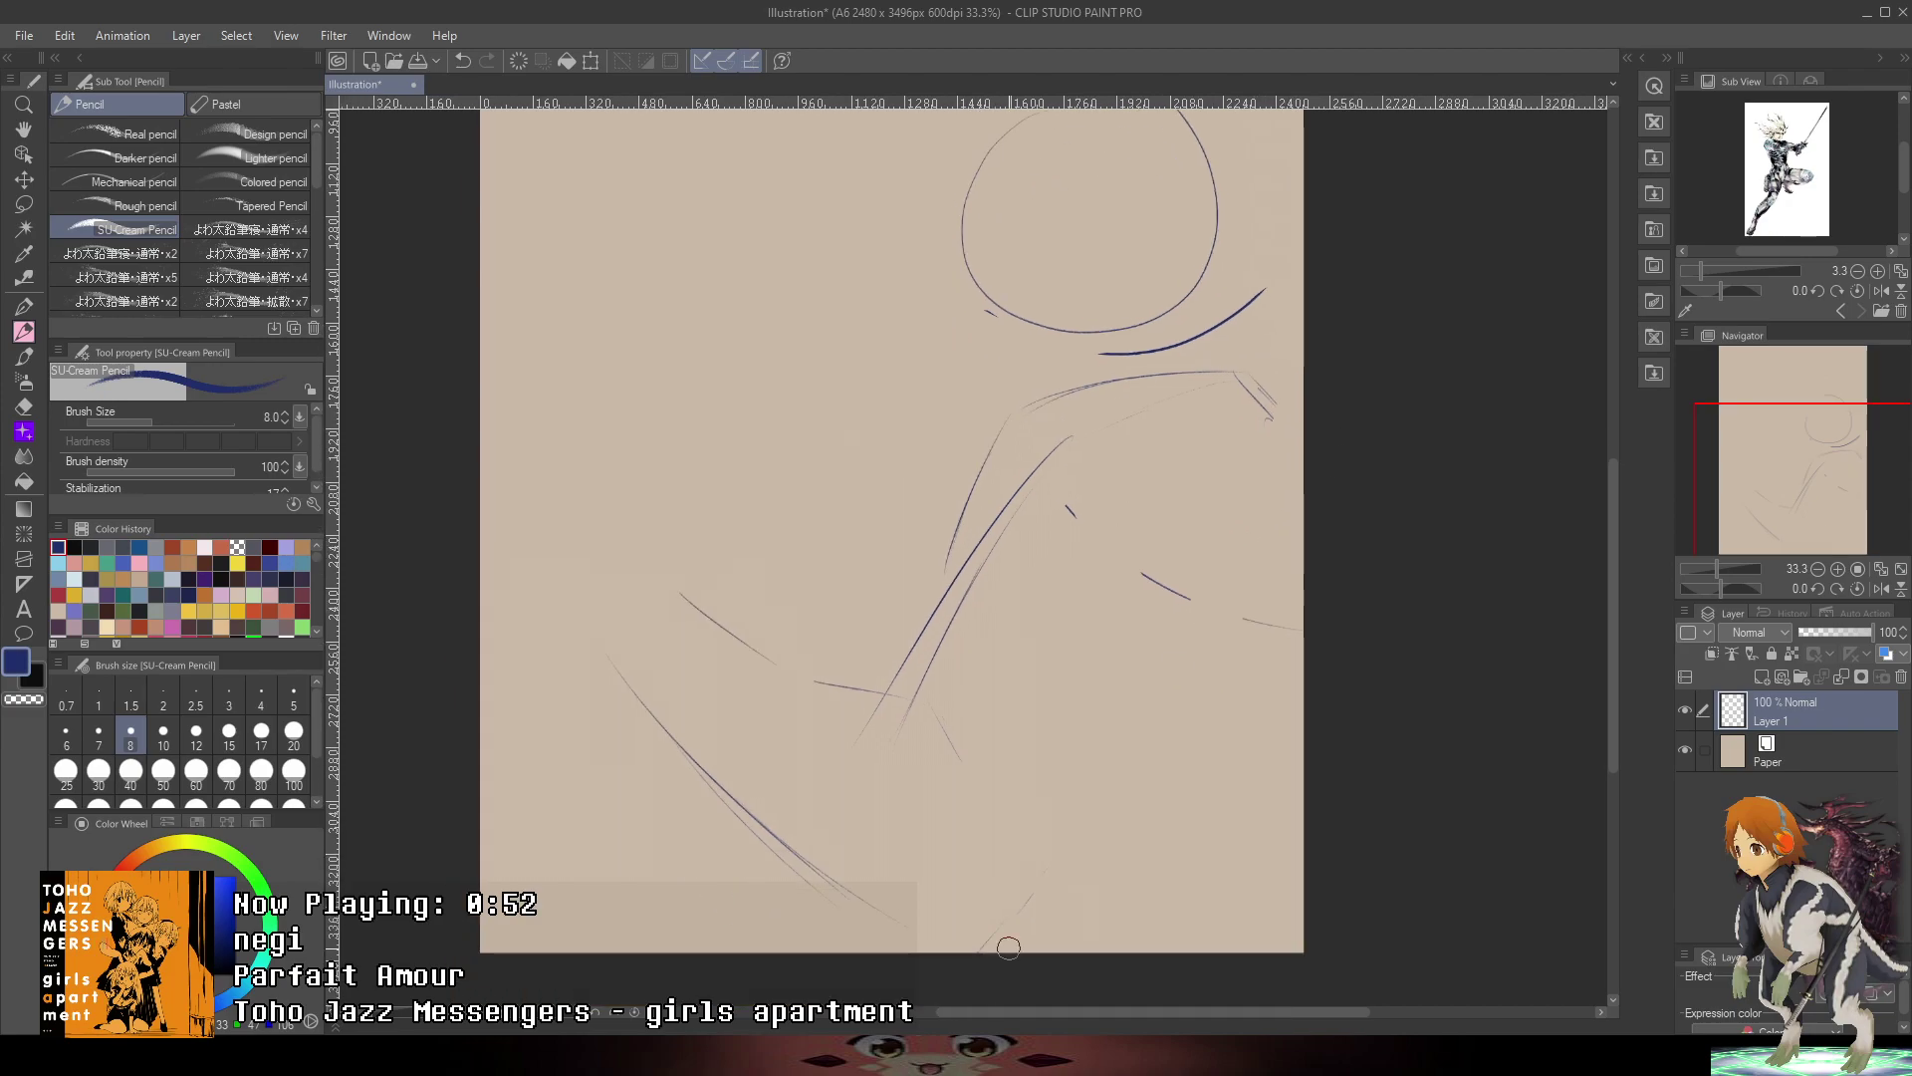
- Draw firmer lines over the bent arm, with a rounded shoulder and a continuous forearm and elbow contour
{"action": "mouse_move", "coordinate": [635, 623]}
{"action": "left_mouse_down"}
{"action": "mouse_move", "coordinate": [1025, 751]}
{"action": "mouse_move", "coordinate": [1168, 453]}
{"action": "left_mouse_up"}
{"action": "mouse_move", "coordinate": [1070, 438]}
{"action": "left_mouse_down"}
{"action": "mouse_move", "coordinate": [1192, 464]}
{"action": "mouse_move", "coordinate": [1097, 560]}
{"action": "left_mouse_up"}
{"action": "mouse_move", "coordinate": [1130, 424]}
{"action": "left_mouse_down"}
{"action": "mouse_move", "coordinate": [776, 800]}
{"action": "mouse_move", "coordinate": [689, 558]}
{"action": "left_mouse_up"}
{"action": "key", "text": "ctrl+z"}
{"action": "left_click_drag", "start_coordinate": [633, 614], "coordinate": [1104, 570]}
{"action": "left_click_drag", "start_coordinate": [1172, 453], "coordinate": [1058, 693]}
{"action": "left_click_drag", "start_coordinate": [1240, 430], "coordinate": [1207, 743]}
- Add a pointed nose profile to the left edge of the head circle
{"action": "key", "text": "ctrl+plus"}
{"action": "key", "text": "ctrl+z"}
{"action": "mouse_move", "coordinate": [912, 574]}
{"action": "left_mouse_down"}
{"action": "mouse_move", "coordinate": [916, 648]}
{"action": "mouse_move", "coordinate": [902, 629]}
{"action": "mouse_move", "coordinate": [986, 652]}
{"action": "mouse_move", "coordinate": [912, 618]}
{"action": "mouse_move", "coordinate": [941, 643]}
{"action": "left_mouse_up"}
{"action": "key", "text": "ctrl+z"}
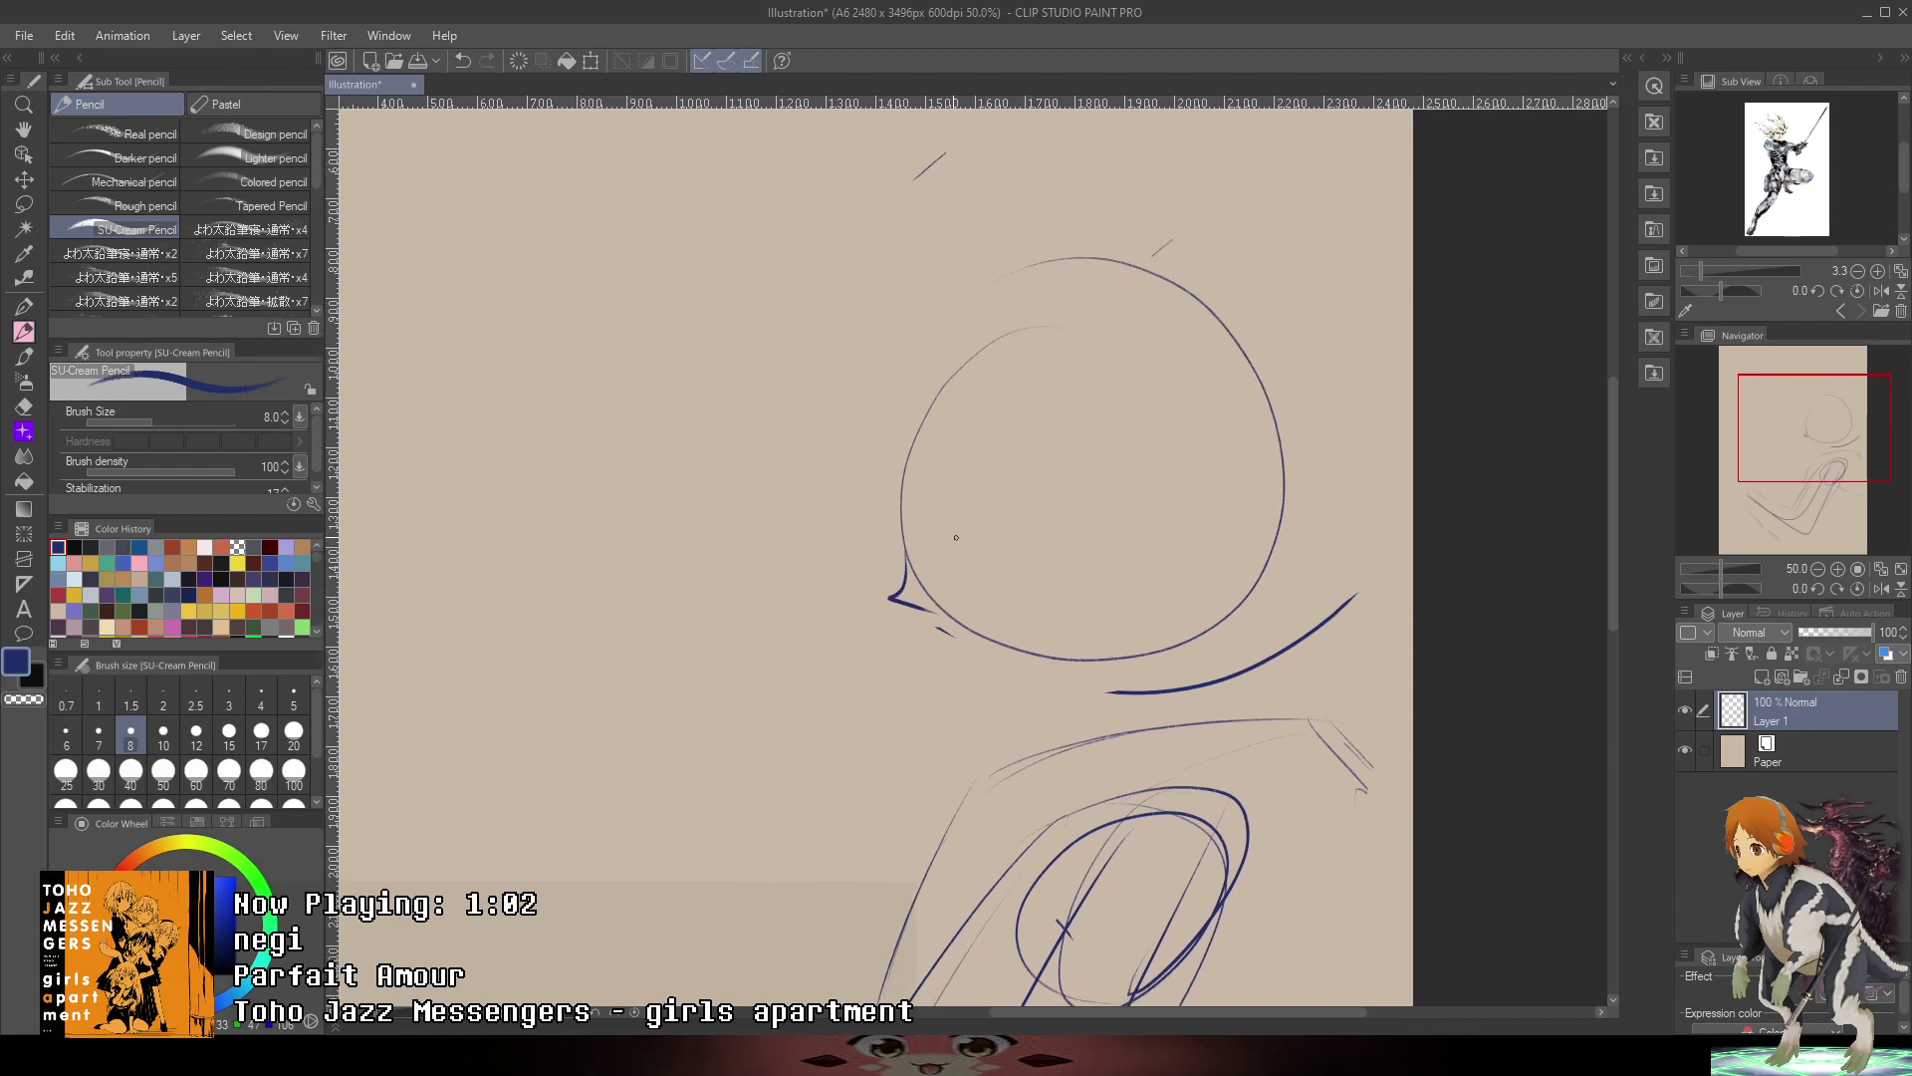
- Sketch the eye of the profile head as a slanted lid line with a short pupil stroke
{"action": "scroll", "coordinate": [986, 588], "scroll_direction": "up", "scroll_amount": 2}
{"action": "mouse_move", "coordinate": [929, 566]}
{"action": "left_mouse_down"}
{"action": "mouse_move", "coordinate": [953, 525]}
{"action": "mouse_move", "coordinate": [1145, 445]}
{"action": "left_mouse_up"}
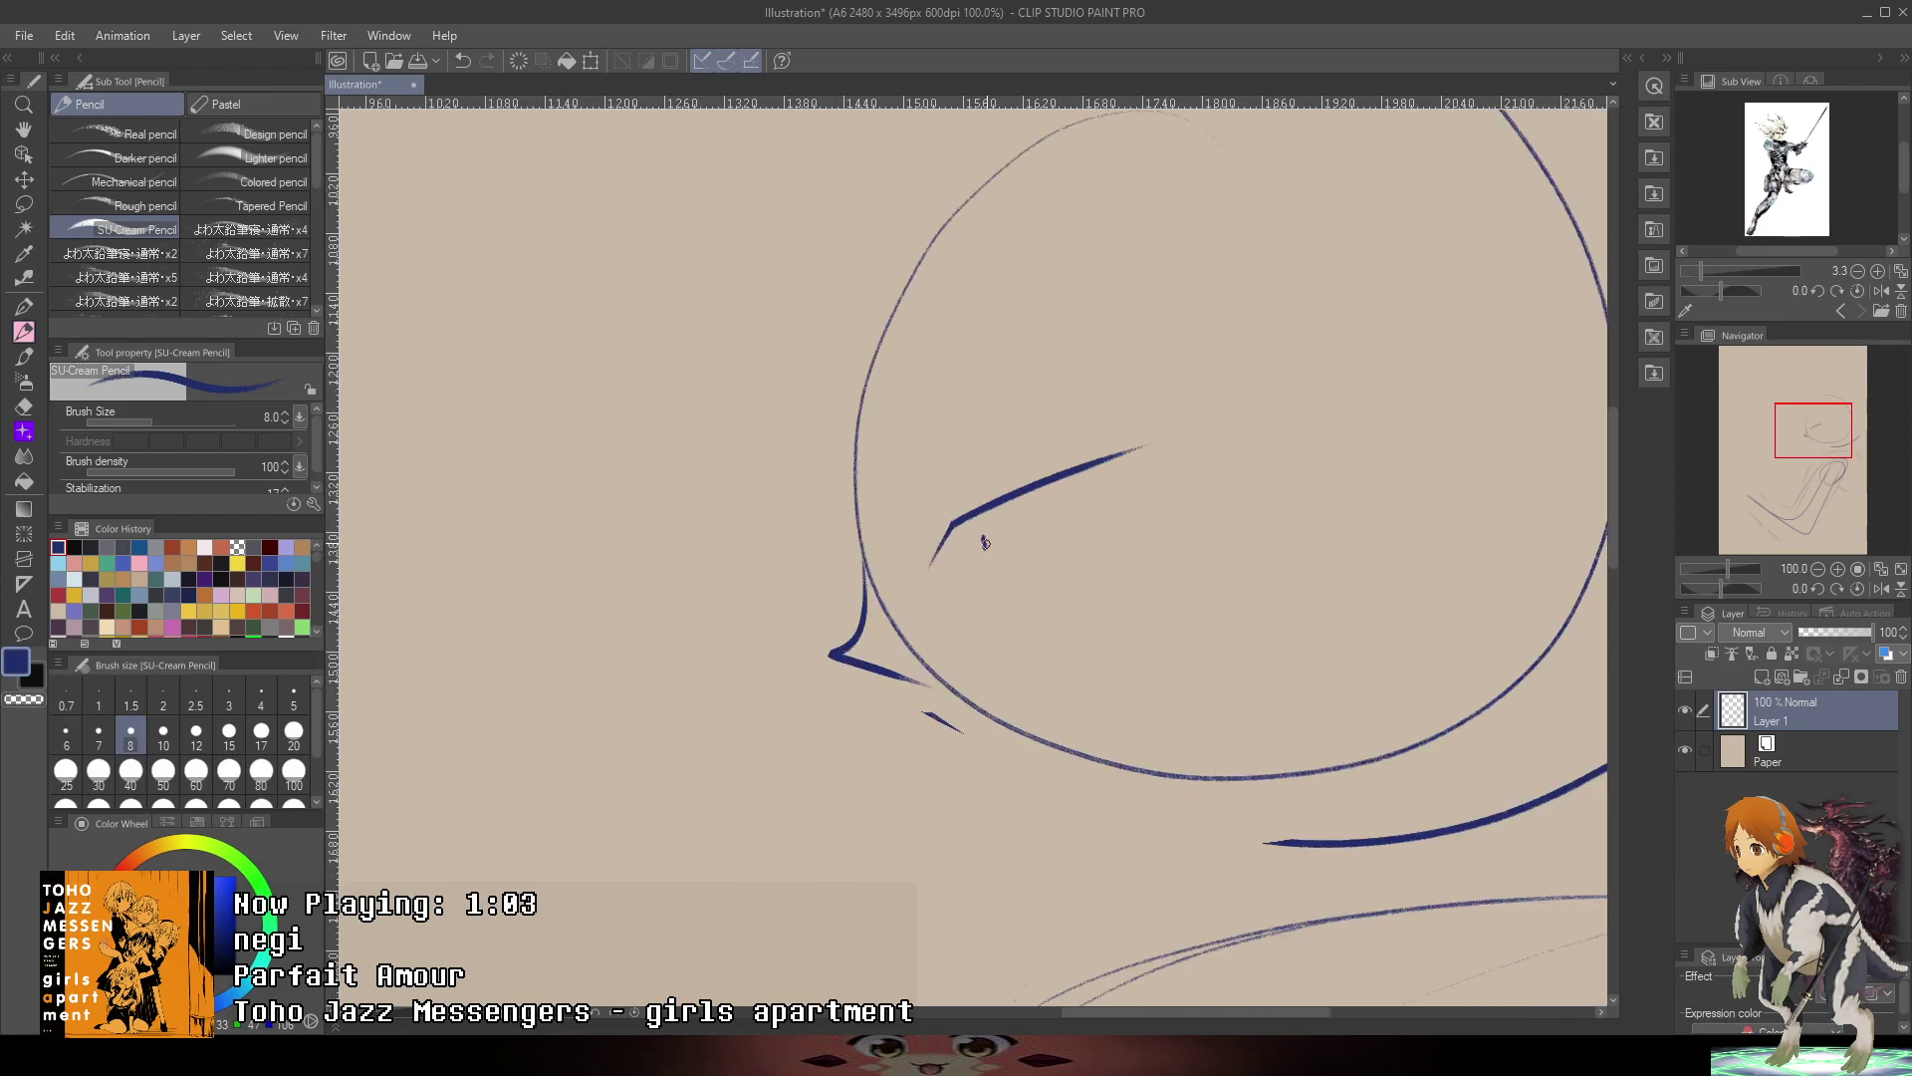
{"action": "key", "text": "ctrl+z"}
{"action": "mouse_move", "coordinate": [956, 576]}
{"action": "left_mouse_down"}
{"action": "mouse_move", "coordinate": [943, 534]}
{"action": "mouse_move", "coordinate": [961, 544]}
{"action": "mouse_move", "coordinate": [1083, 449]}
{"action": "left_mouse_up"}
{"action": "key", "text": "ctrl+z"}
- Rough in the hand with short outline strokes at the end of the bent forearm
{"action": "scroll", "coordinate": [1046, 476], "scroll_direction": "down", "scroll_amount": 3}
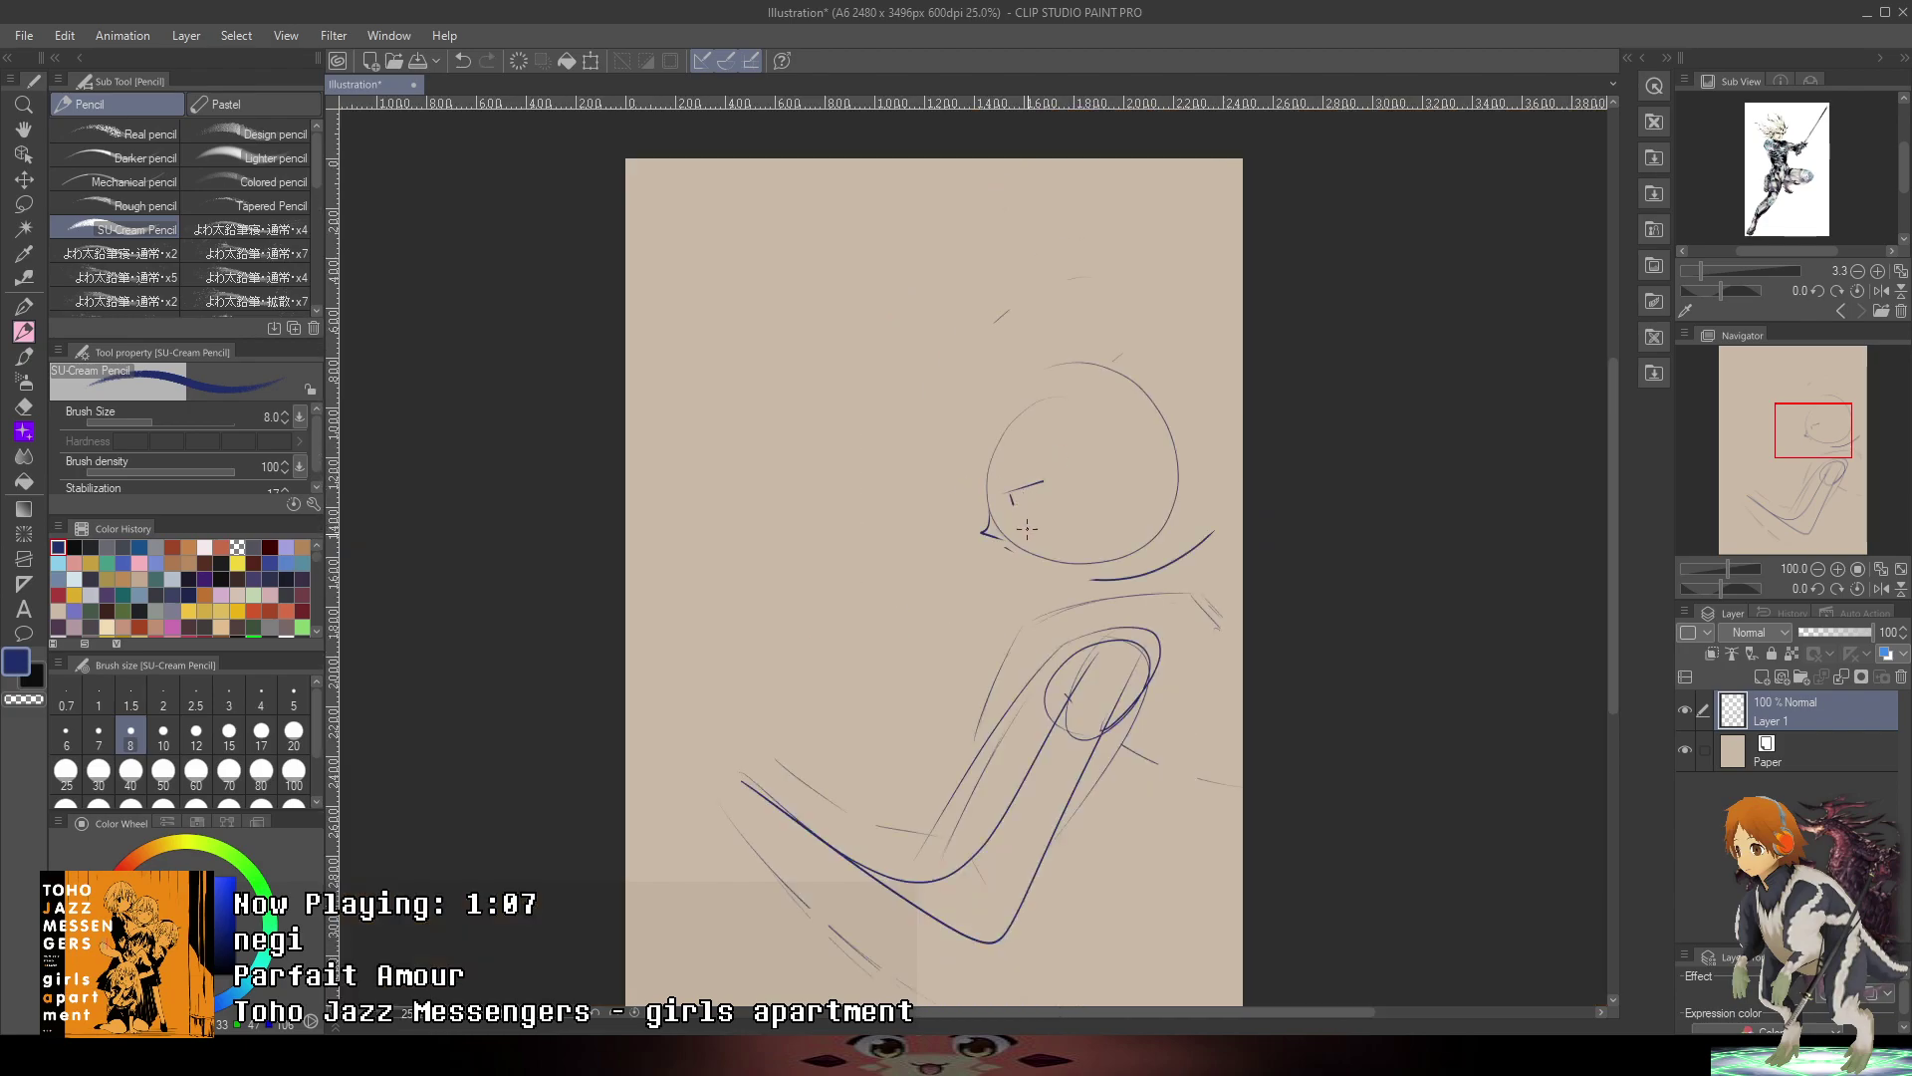
{"action": "scroll", "coordinate": [746, 696], "scroll_direction": "up", "scroll_amount": 2}
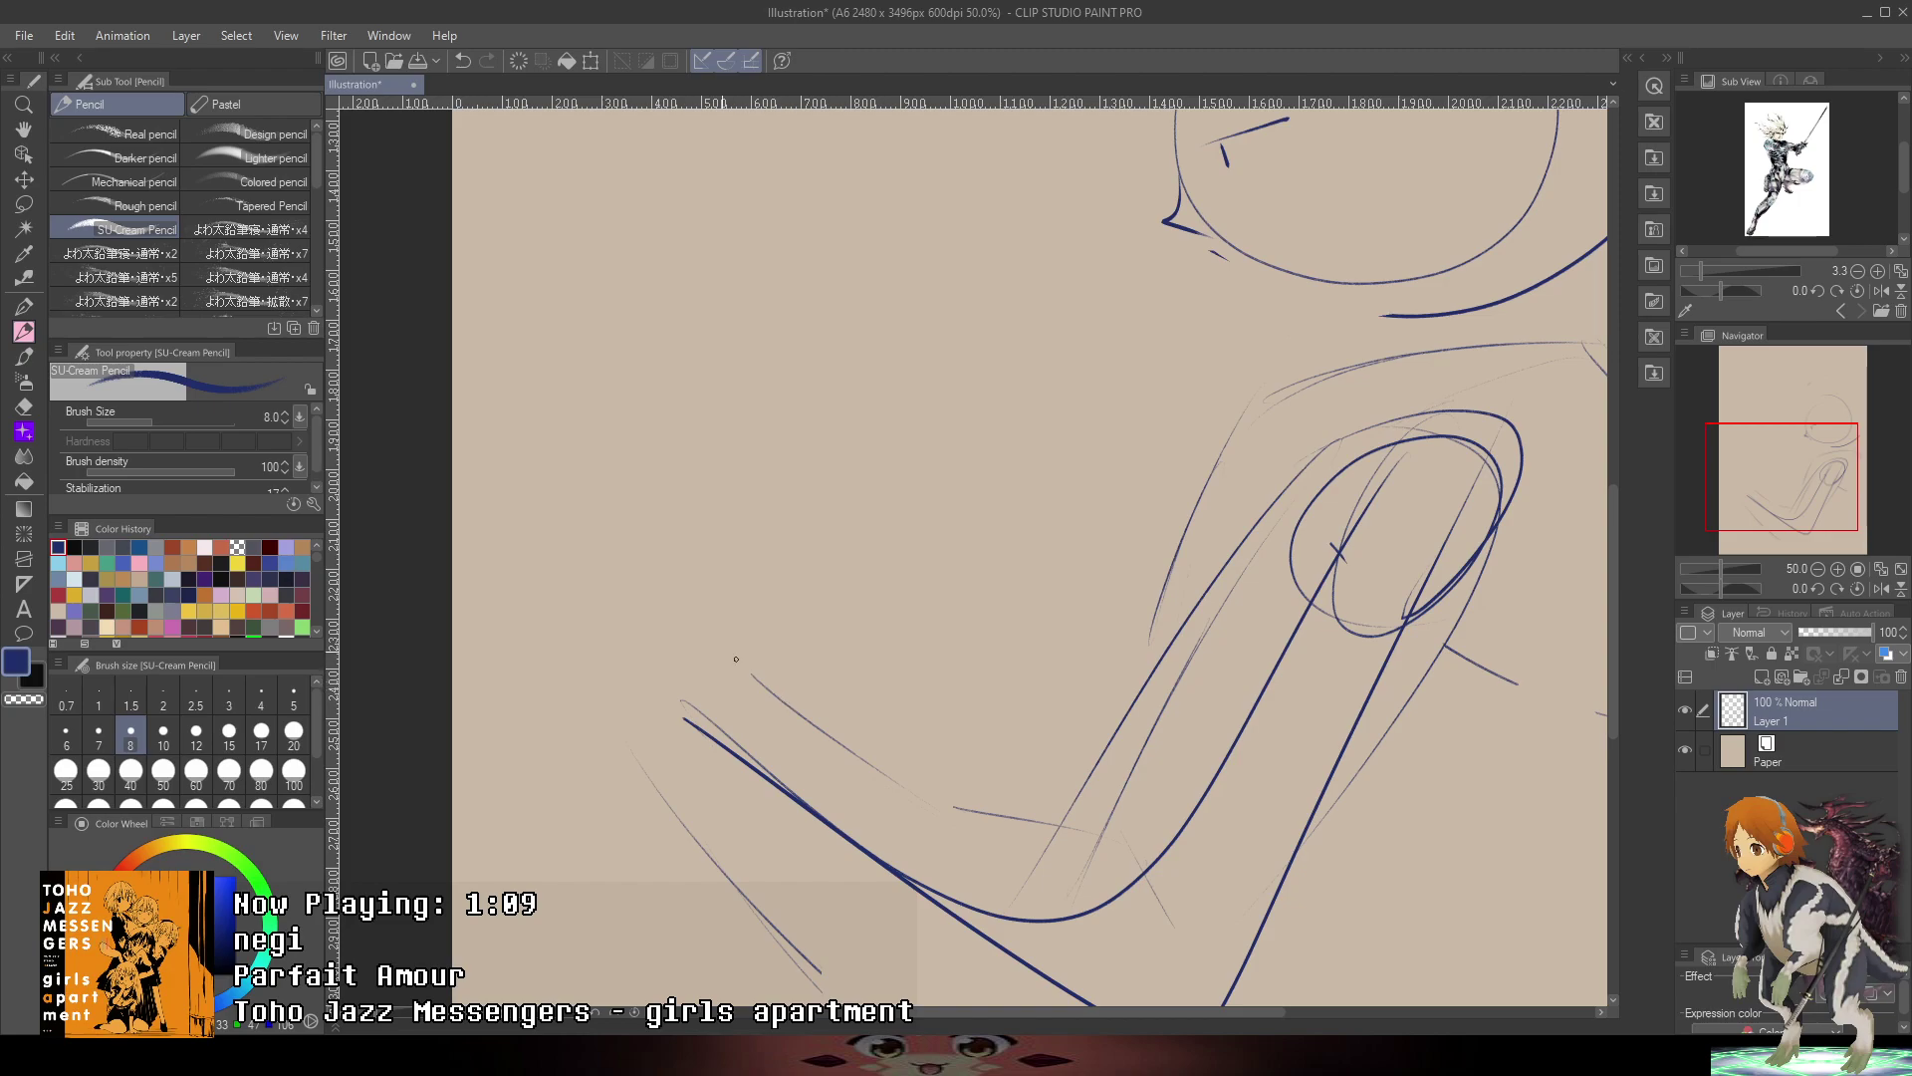
{"action": "left_click_drag", "start_coordinate": [737, 613], "coordinate": [756, 679]}
{"action": "left_click_drag", "start_coordinate": [677, 587], "coordinate": [707, 598]}
{"action": "left_click_drag", "start_coordinate": [588, 655], "coordinate": [636, 632]}
{"action": "mouse_move", "coordinate": [574, 687]}
{"action": "left_mouse_down"}
{"action": "mouse_move", "coordinate": [610, 652]}
{"action": "mouse_move", "coordinate": [633, 696]}
{"action": "left_mouse_up"}
{"action": "mouse_move", "coordinate": [546, 563]}
{"action": "left_mouse_down"}
{"action": "mouse_move", "coordinate": [584, 441]}
{"action": "mouse_move", "coordinate": [709, 454]}
{"action": "mouse_move", "coordinate": [666, 437]}
{"action": "left_mouse_up"}
- Sketch the wrist and the upper edge of the forearm between the hand and the elbow
{"action": "mouse_move", "coordinate": [713, 461]}
{"action": "left_mouse_down"}
{"action": "mouse_move", "coordinate": [694, 536]}
{"action": "mouse_move", "coordinate": [773, 592]}
{"action": "left_mouse_up"}
{"action": "mouse_move", "coordinate": [718, 553]}
{"action": "left_mouse_down"}
{"action": "mouse_move", "coordinate": [783, 594]}
{"action": "mouse_move", "coordinate": [785, 664]}
{"action": "mouse_move", "coordinate": [947, 739]}
{"action": "left_mouse_up"}
{"action": "left_click_drag", "start_coordinate": [793, 681], "coordinate": [1046, 785]}
{"action": "scroll", "coordinate": [1075, 797], "scroll_direction": "down", "scroll_amount": 4}
{"action": "left_click_drag", "start_coordinate": [1345, 623], "coordinate": [1313, 442]}
- Sketch a second, smaller oval head on the left side of the page with a curved vertical centre line
{"action": "scroll", "coordinate": [1055, 554], "scroll_direction": "up", "scroll_amount": 4}
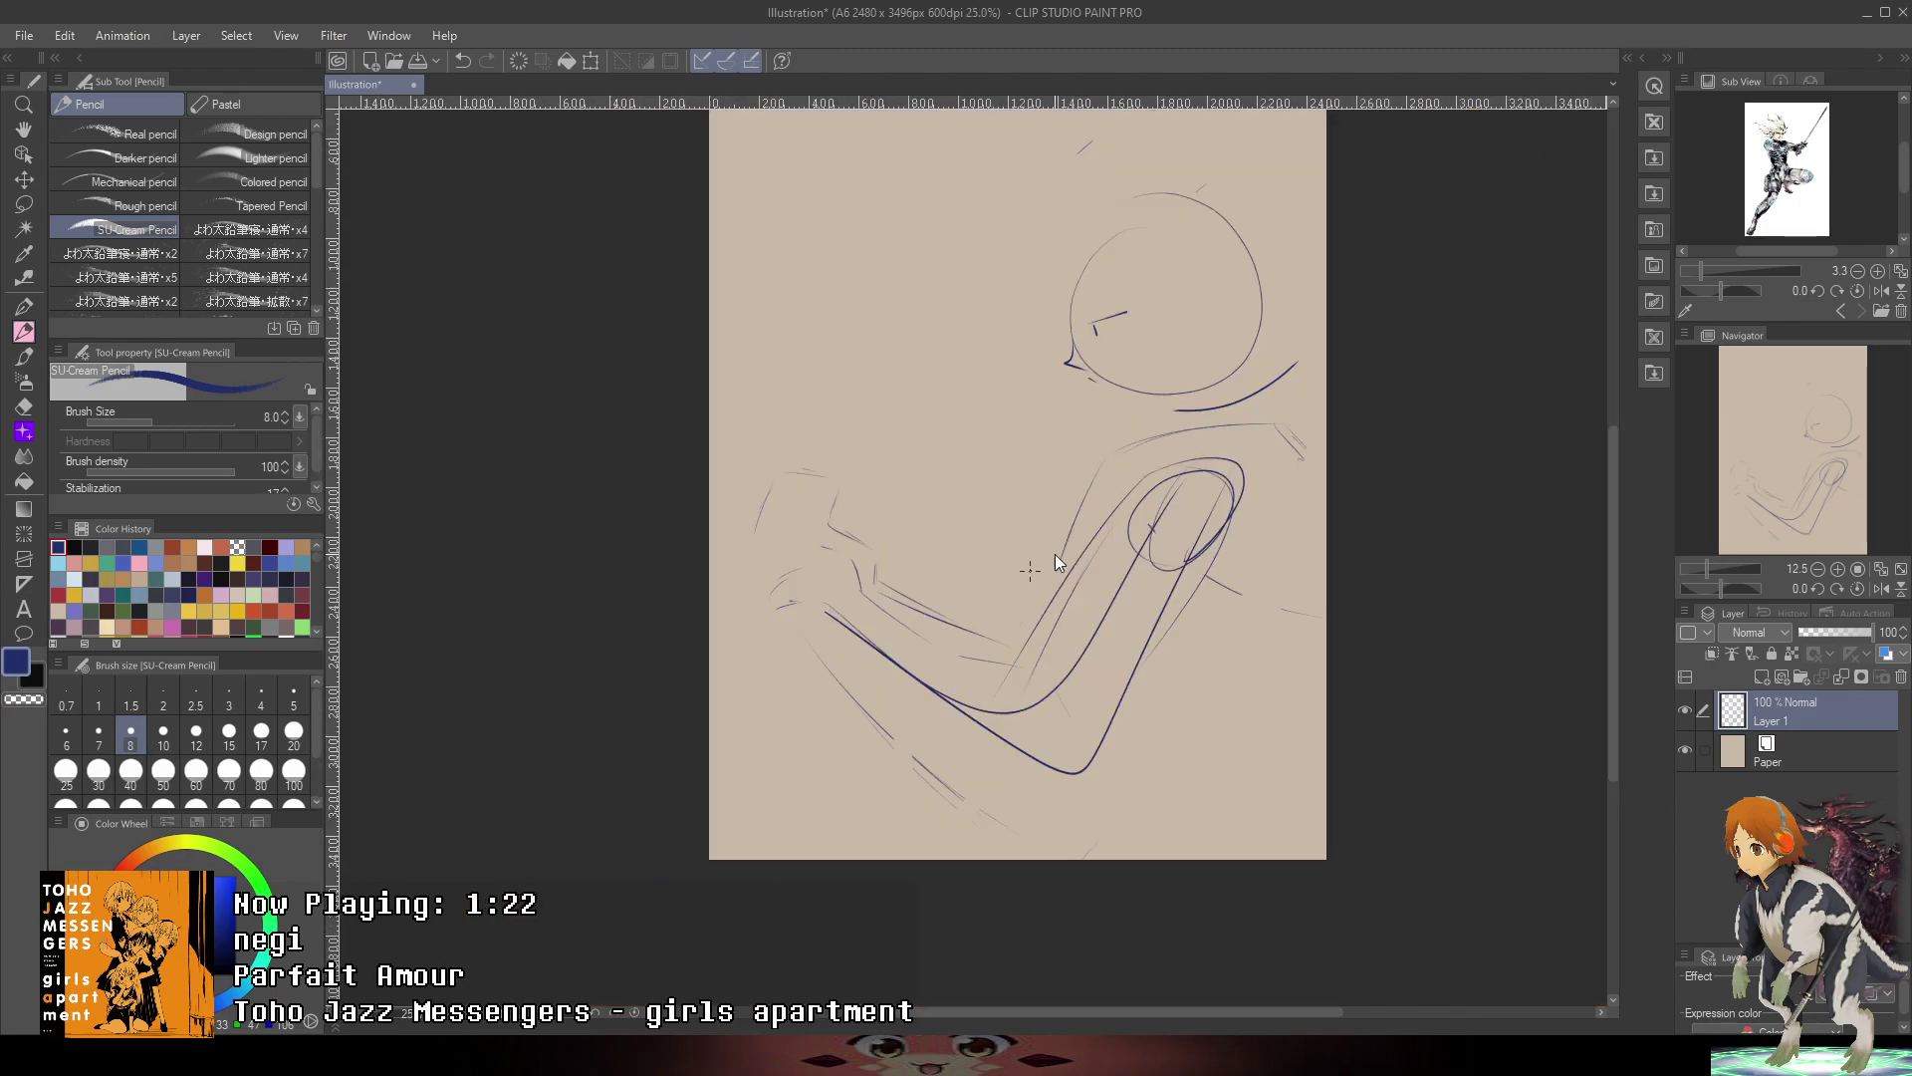
{"action": "mouse_move", "coordinate": [1296, 238]}
{"action": "left_mouse_down"}
{"action": "mouse_move", "coordinate": [1464, 656]}
{"action": "mouse_move", "coordinate": [1487, 600]}
{"action": "mouse_move", "coordinate": [1463, 694]}
{"action": "left_mouse_up"}
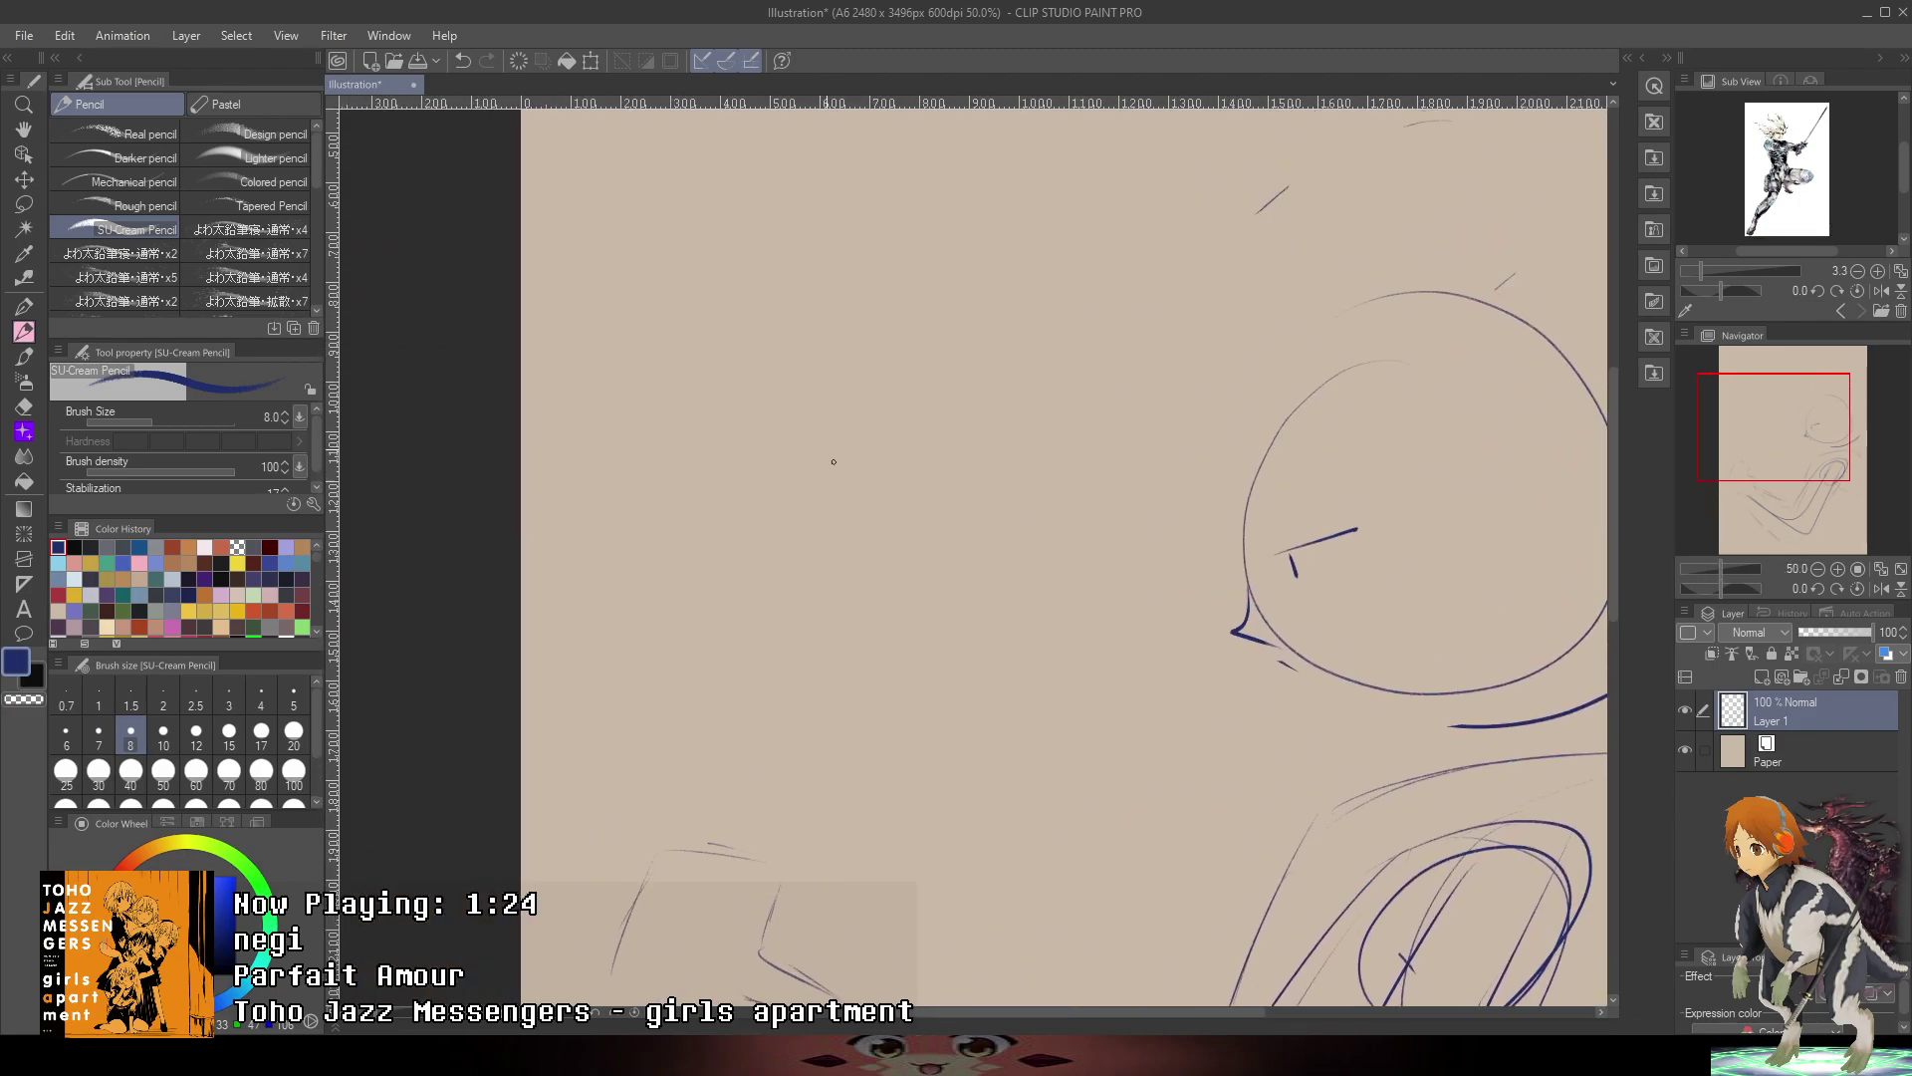
{"action": "scroll", "coordinate": [827, 440], "scroll_direction": "down", "scroll_amount": 2}
{"action": "mouse_move", "coordinate": [809, 348]}
{"action": "left_mouse_down"}
{"action": "mouse_move", "coordinate": [920, 425]}
{"action": "mouse_move", "coordinate": [787, 339]}
{"action": "mouse_move", "coordinate": [787, 537]}
{"action": "mouse_move", "coordinate": [807, 384]}
{"action": "mouse_move", "coordinate": [811, 411]}
{"action": "left_mouse_up"}
{"action": "key", "text": "ctrl+z"}
{"action": "key", "text": "ctrl+z"}
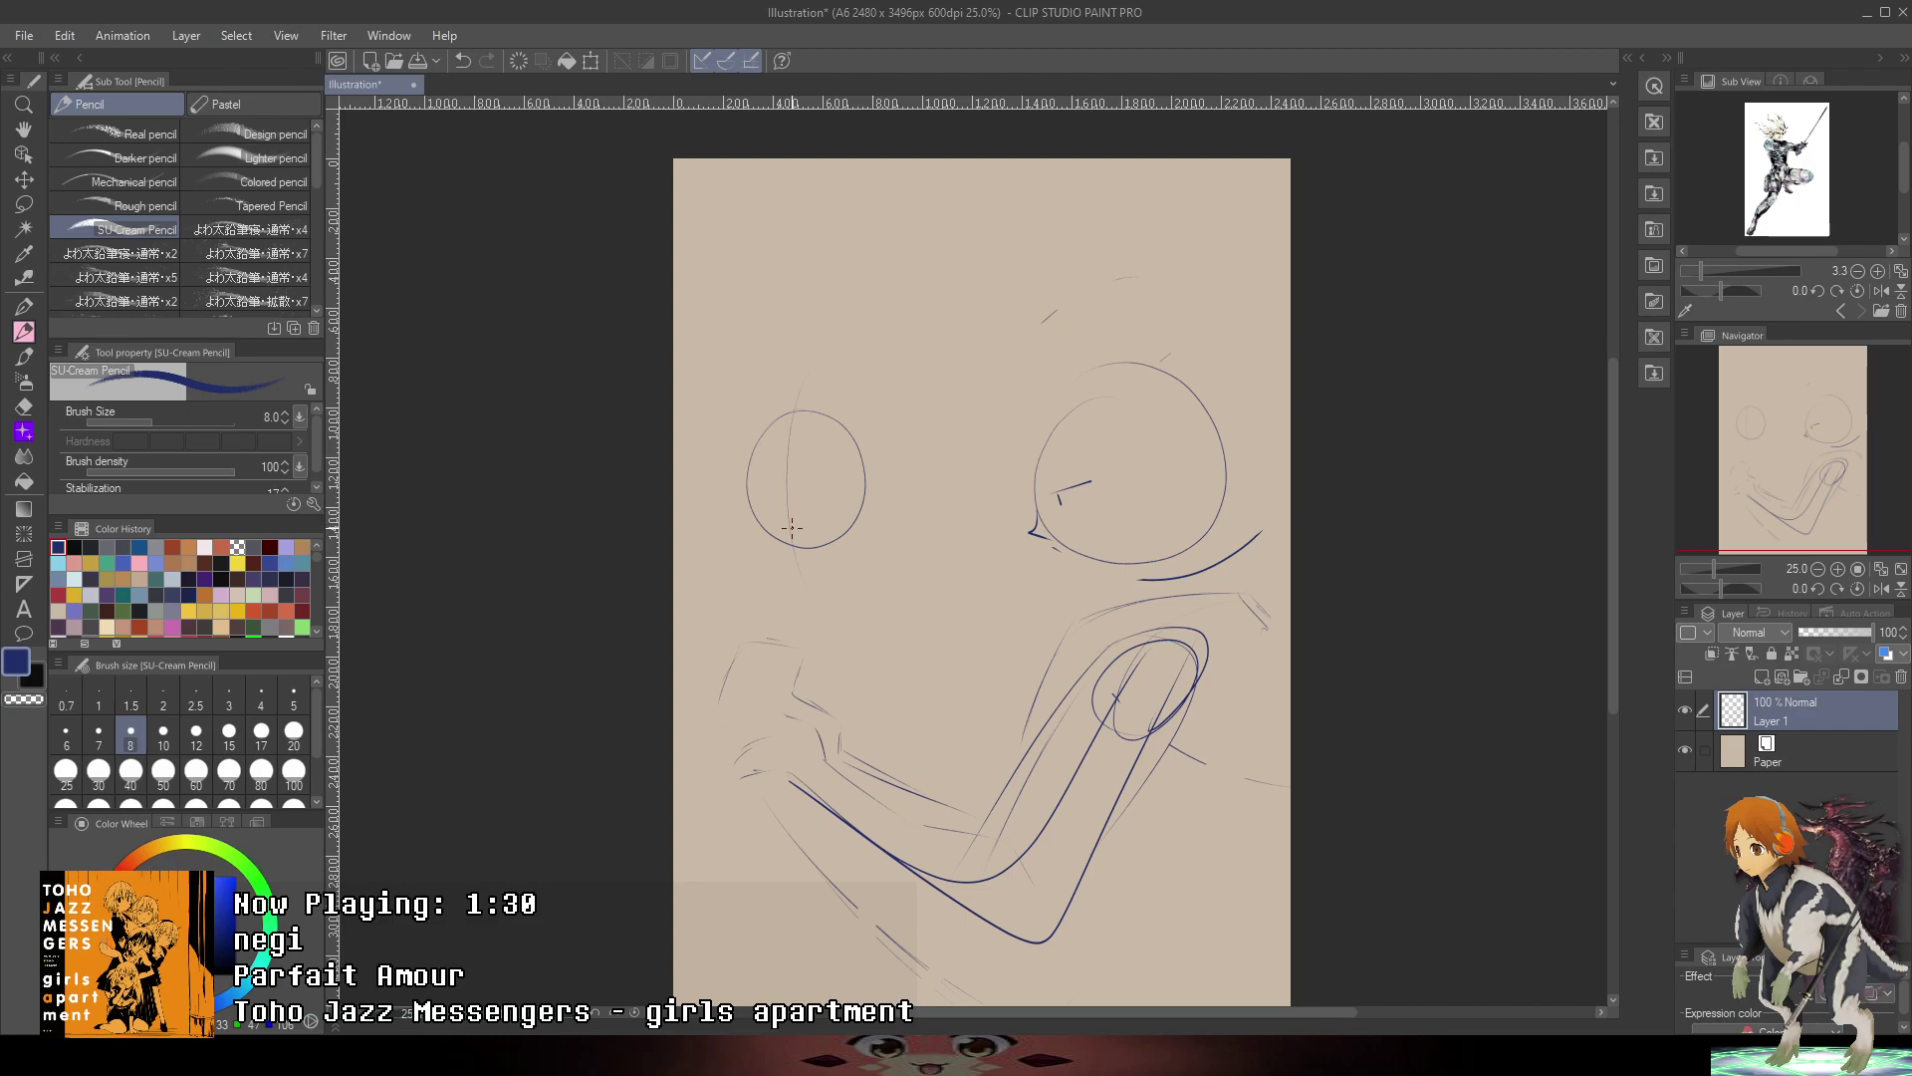
{"action": "scroll", "coordinate": [800, 533], "scroll_direction": "up", "scroll_amount": 2}
{"action": "key", "text": "ctrl+z"}
{"action": "mouse_move", "coordinate": [803, 604]}
{"action": "left_mouse_down"}
{"action": "mouse_move", "coordinate": [827, 563]}
{"action": "mouse_move", "coordinate": [808, 251]}
{"action": "left_mouse_up"}
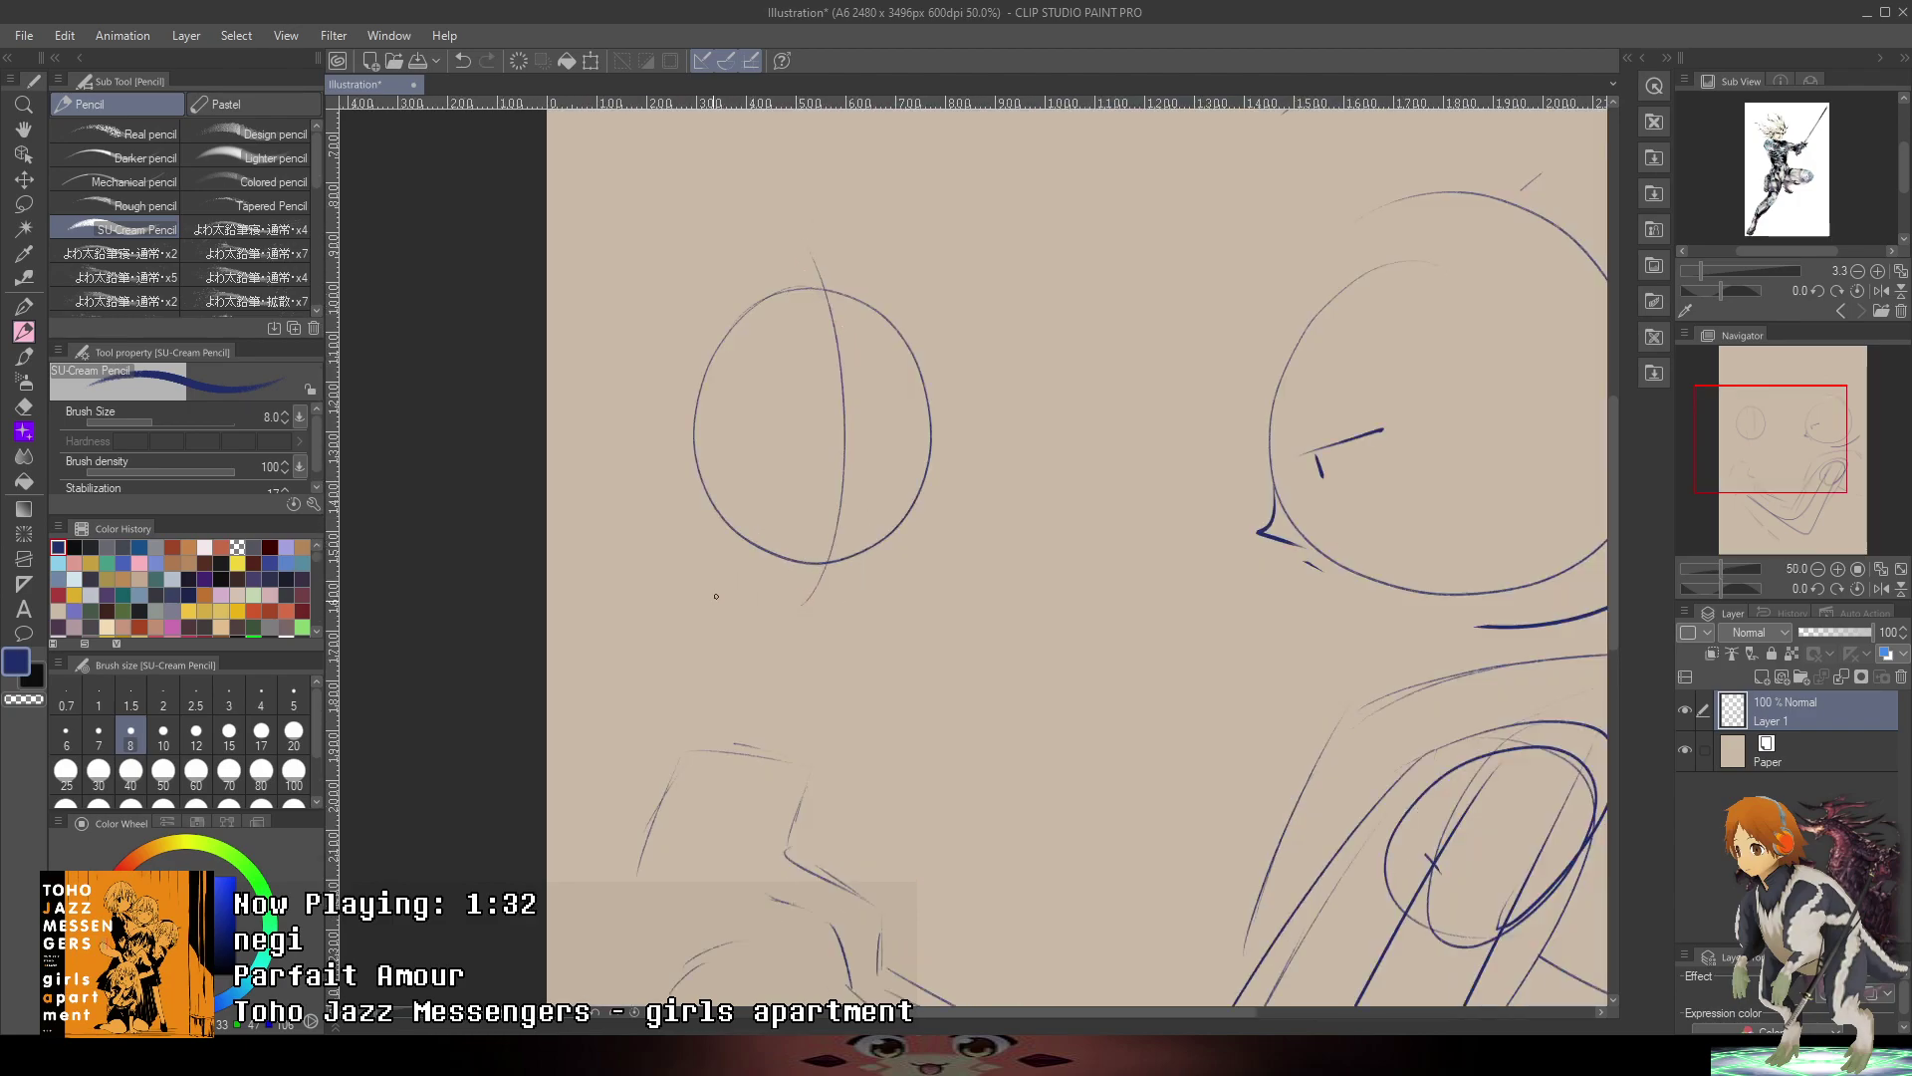
- Sketch the neck and a slightly tilted shoulder line beneath the oval head
{"action": "mouse_move", "coordinate": [765, 563]}
{"action": "left_mouse_down"}
{"action": "mouse_move", "coordinate": [757, 595]}
{"action": "mouse_move", "coordinate": [1034, 593]}
{"action": "left_mouse_up"}
{"action": "scroll", "coordinate": [924, 615], "scroll_direction": "down", "scroll_amount": 4}
{"action": "scroll", "coordinate": [882, 622], "scroll_direction": "up", "scroll_amount": 3}
{"action": "key", "text": "ctrl+z"}
{"action": "left_click_drag", "start_coordinate": [826, 614], "coordinate": [1042, 594]}
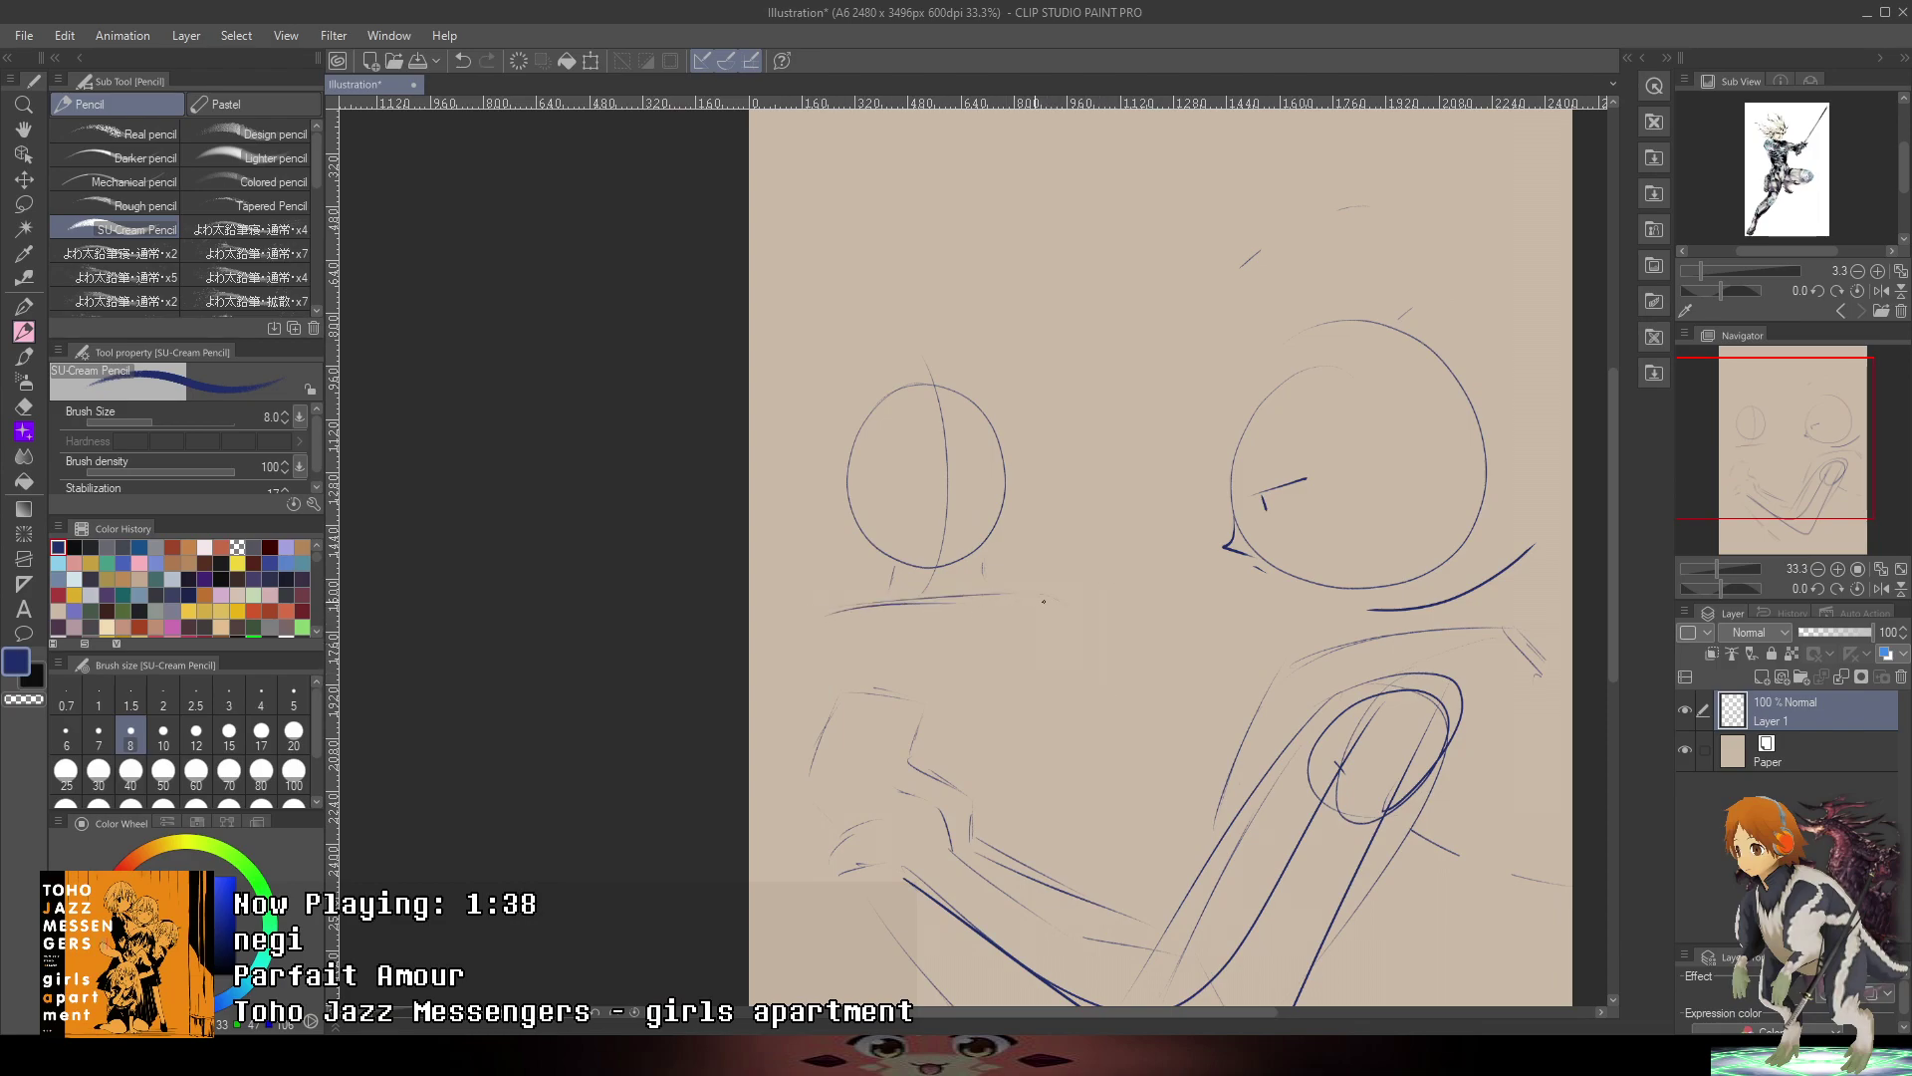
- Sketch the second figure's chest centre line and the side contours of its torso and arms
{"action": "left_click_drag", "start_coordinate": [1071, 645], "coordinate": [1079, 702]}
{"action": "left_click_drag", "start_coordinate": [1049, 601], "coordinate": [1067, 643]}
{"action": "key", "text": "ctrl+z"}
{"action": "left_click_drag", "start_coordinate": [926, 609], "coordinate": [915, 654]}
{"action": "scroll", "coordinate": [999, 605], "scroll_direction": "down", "scroll_amount": 4}
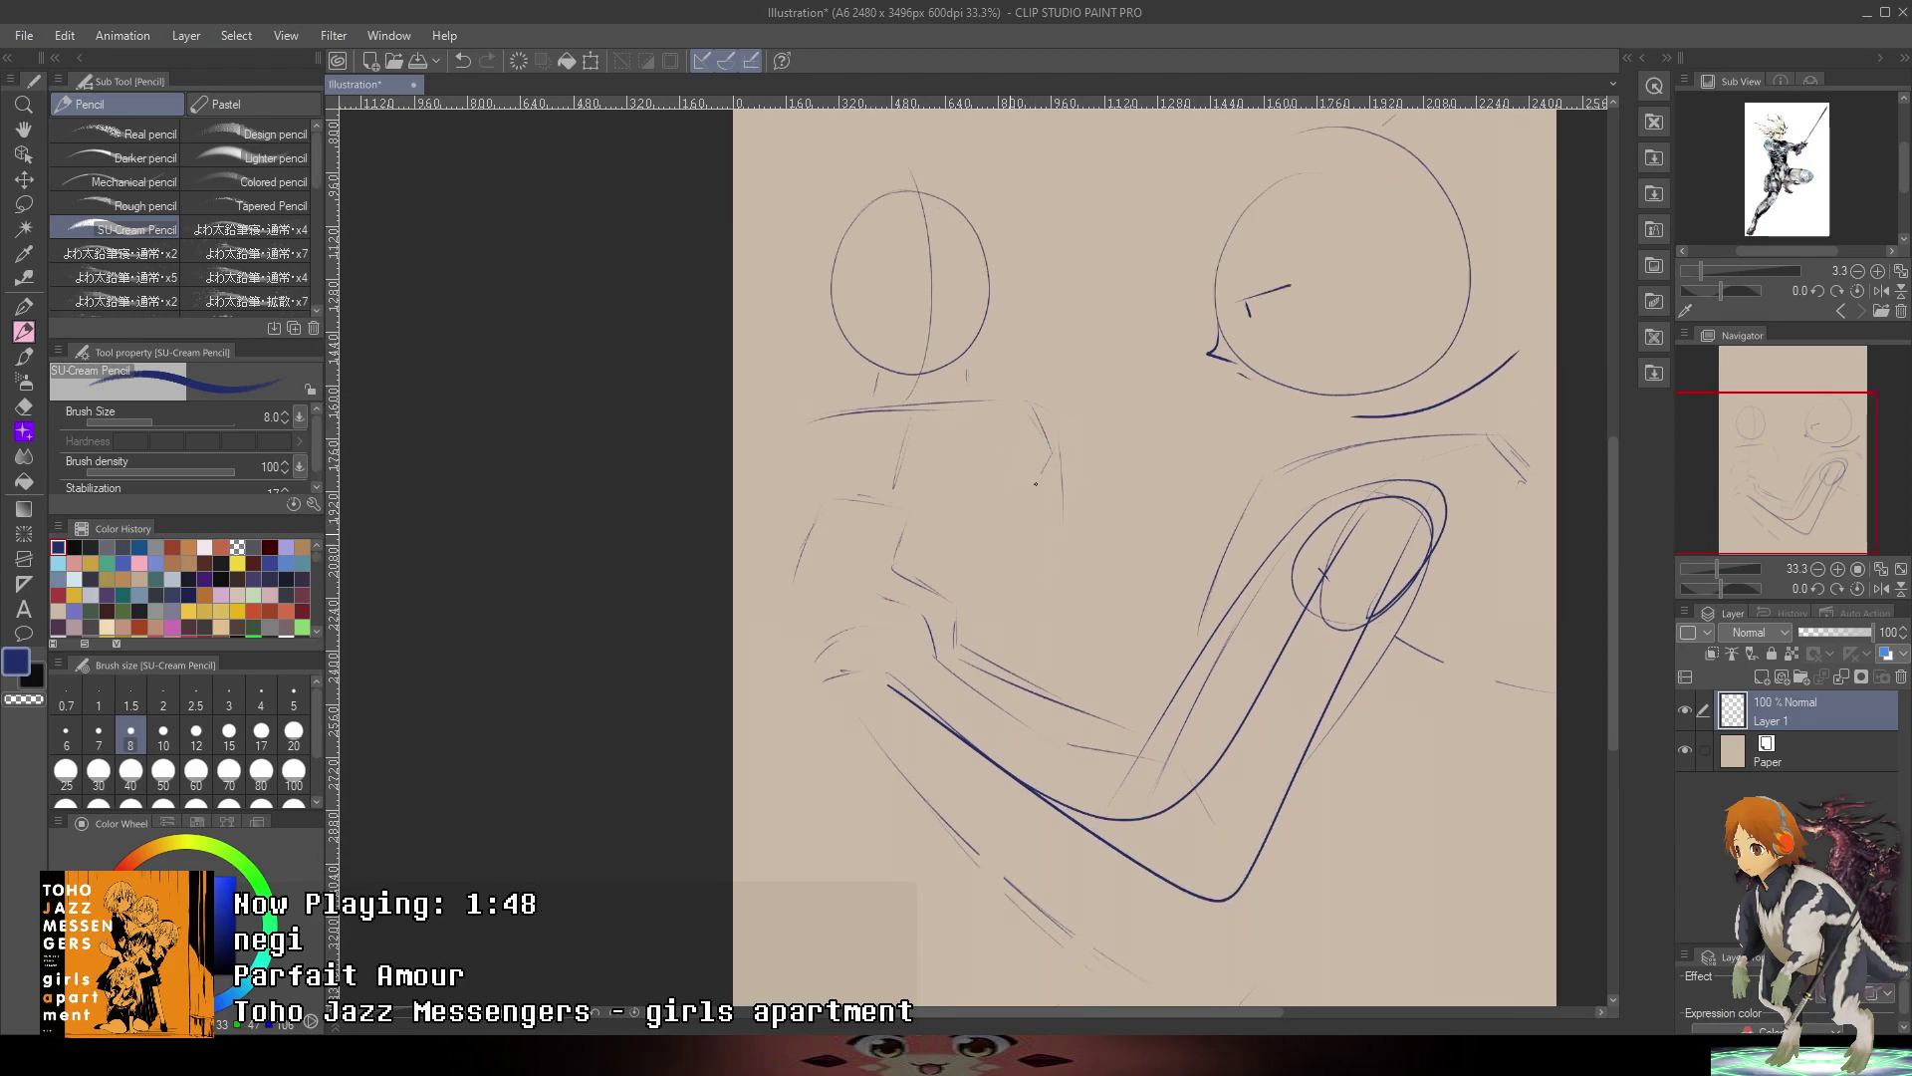
{"action": "left_click_drag", "start_coordinate": [1052, 458], "coordinate": [1016, 536]}
{"action": "key", "text": "ctrl+z"}
{"action": "left_click_drag", "start_coordinate": [1054, 458], "coordinate": [1031, 563]}
{"action": "left_click_drag", "start_coordinate": [800, 482], "coordinate": [787, 531]}
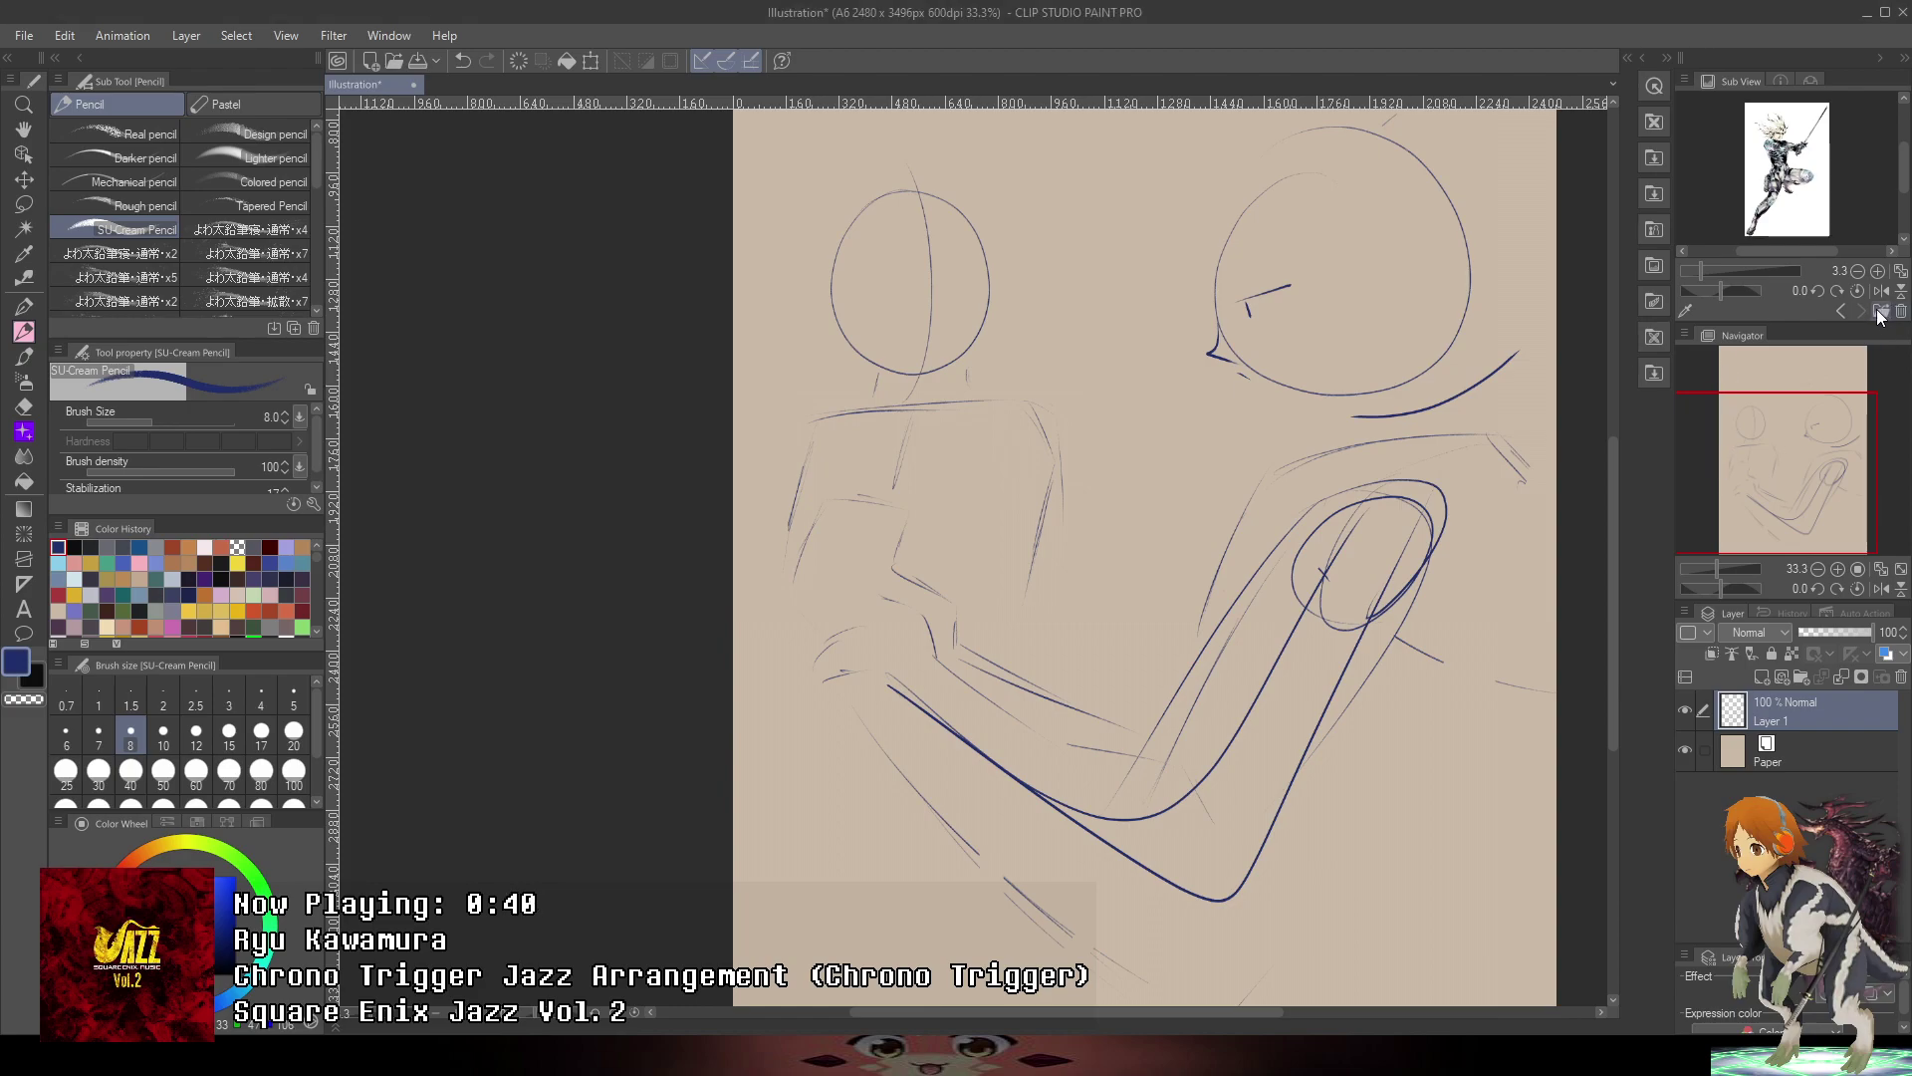
- Import the bandana-wearing soldier reference into the Sub View and add a horizontal guide line across the oval head
{"action": "double_click", "coordinate": [691, 342]}
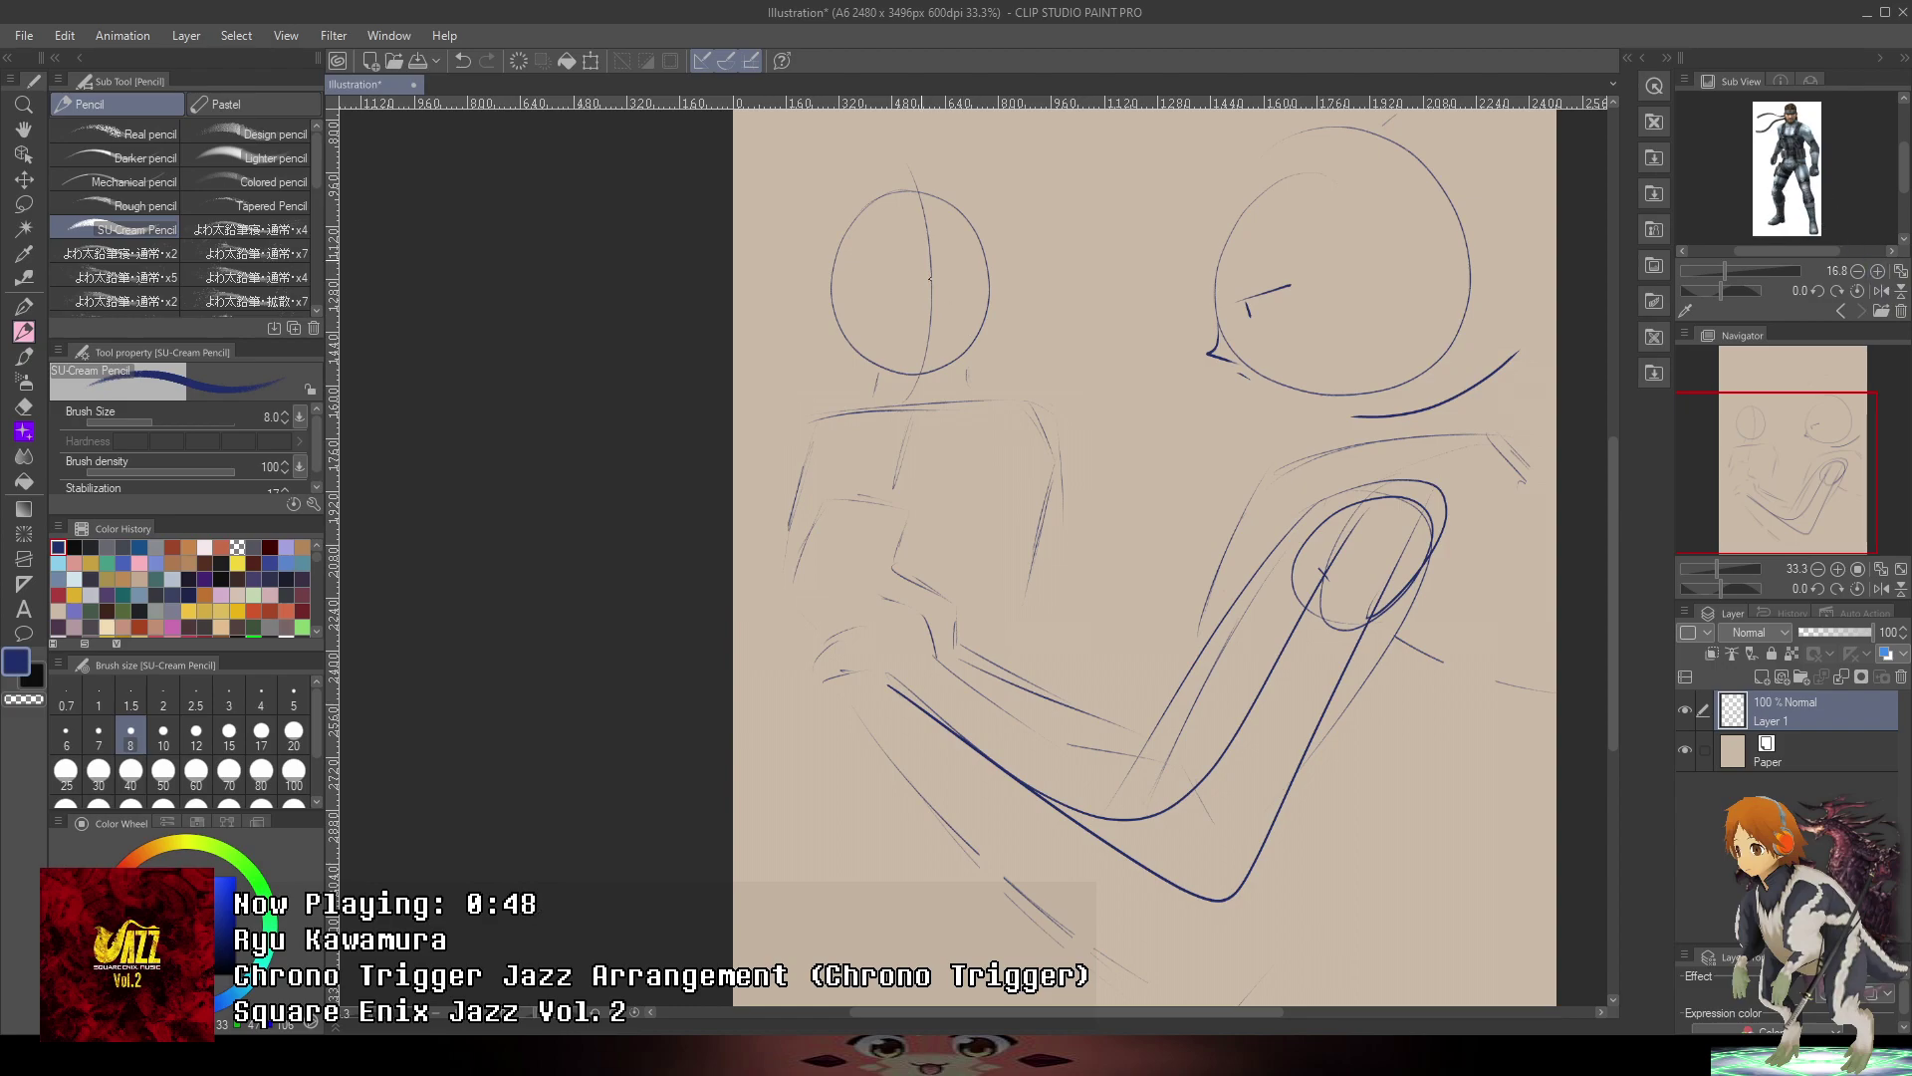
{"action": "scroll", "coordinate": [818, 331], "scroll_direction": "up", "scroll_amount": 1}
{"action": "scroll", "coordinate": [1059, 243], "scroll_direction": "up", "scroll_amount": 3}
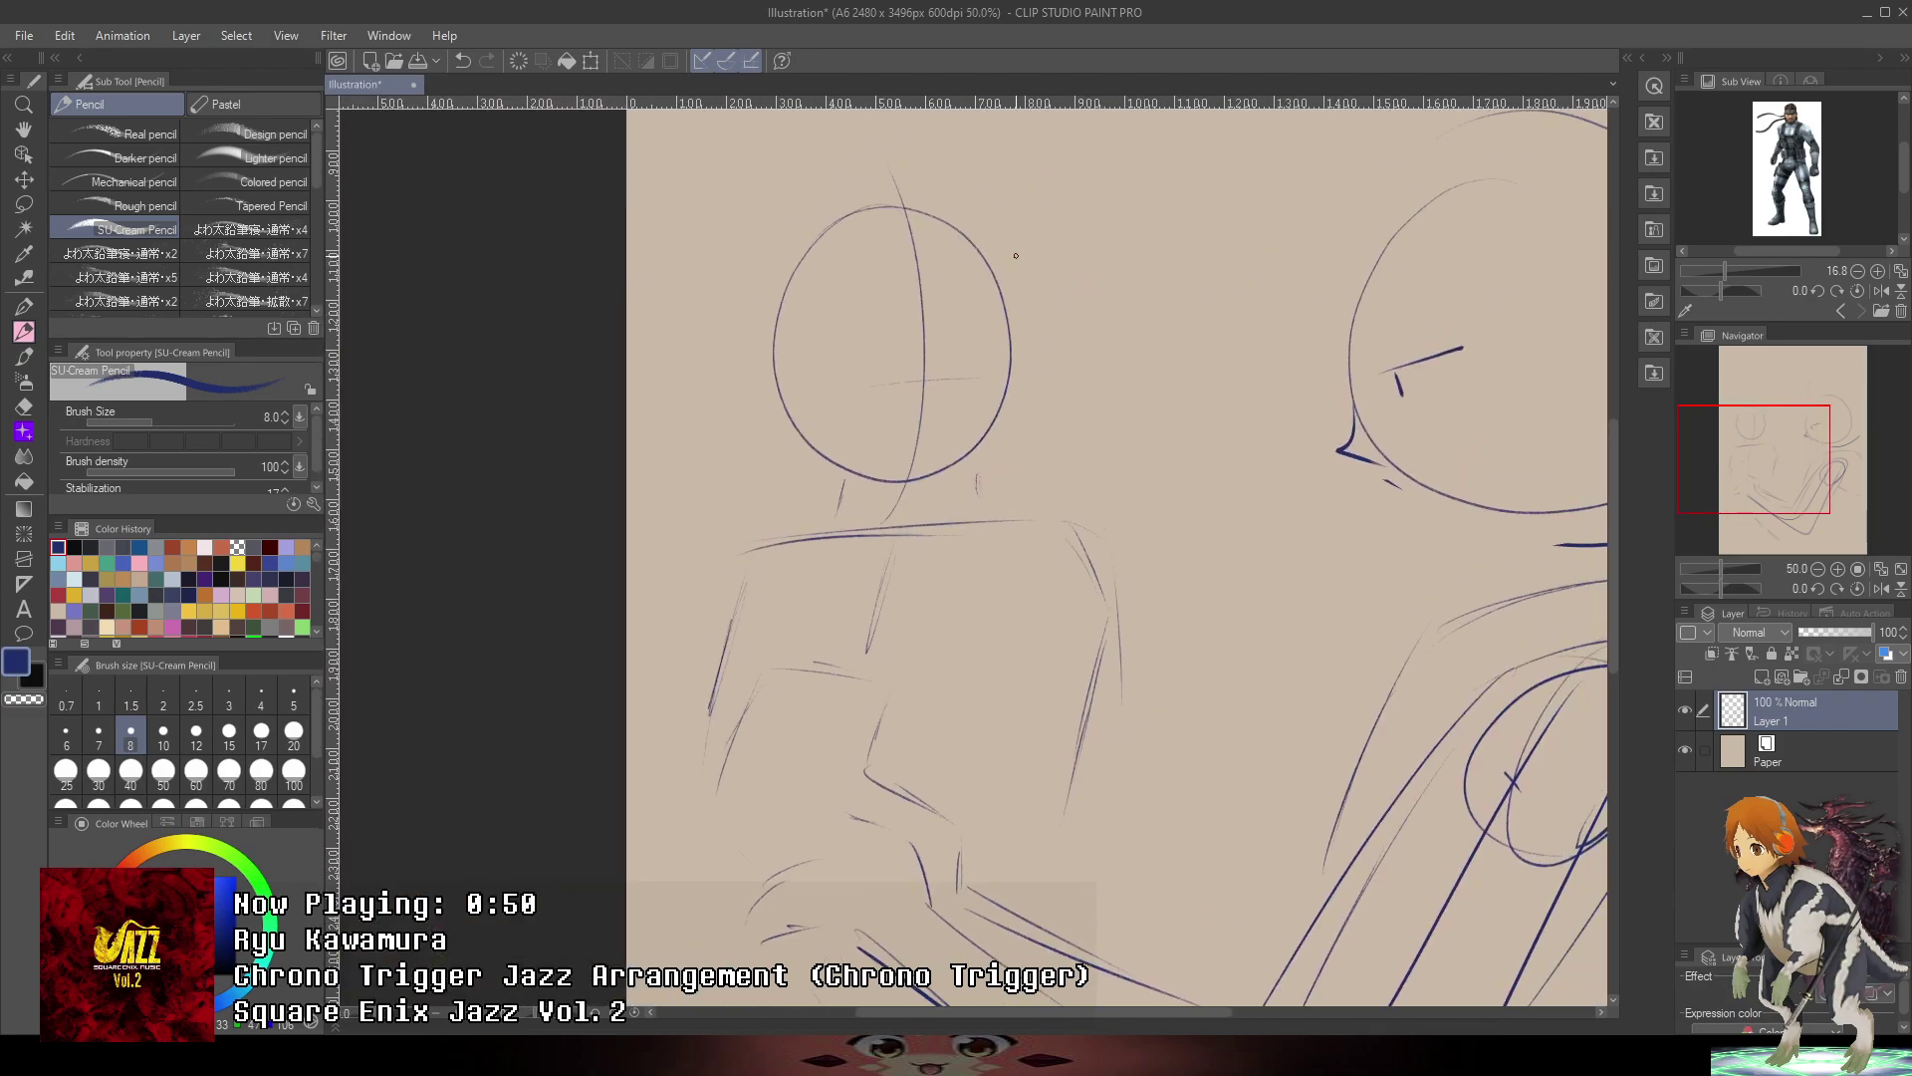
- Sketch the nose and the right-hand eye on the oval face, undoing the first angled eye strokes
{"action": "mouse_move", "coordinate": [916, 373]}
{"action": "left_mouse_down"}
{"action": "mouse_move", "coordinate": [941, 423]}
{"action": "mouse_move", "coordinate": [923, 460]}
{"action": "left_mouse_up"}
{"action": "scroll", "coordinate": [921, 319], "scroll_direction": "up", "scroll_amount": 1}
{"action": "left_click_drag", "start_coordinate": [936, 395], "coordinate": [1131, 307]}
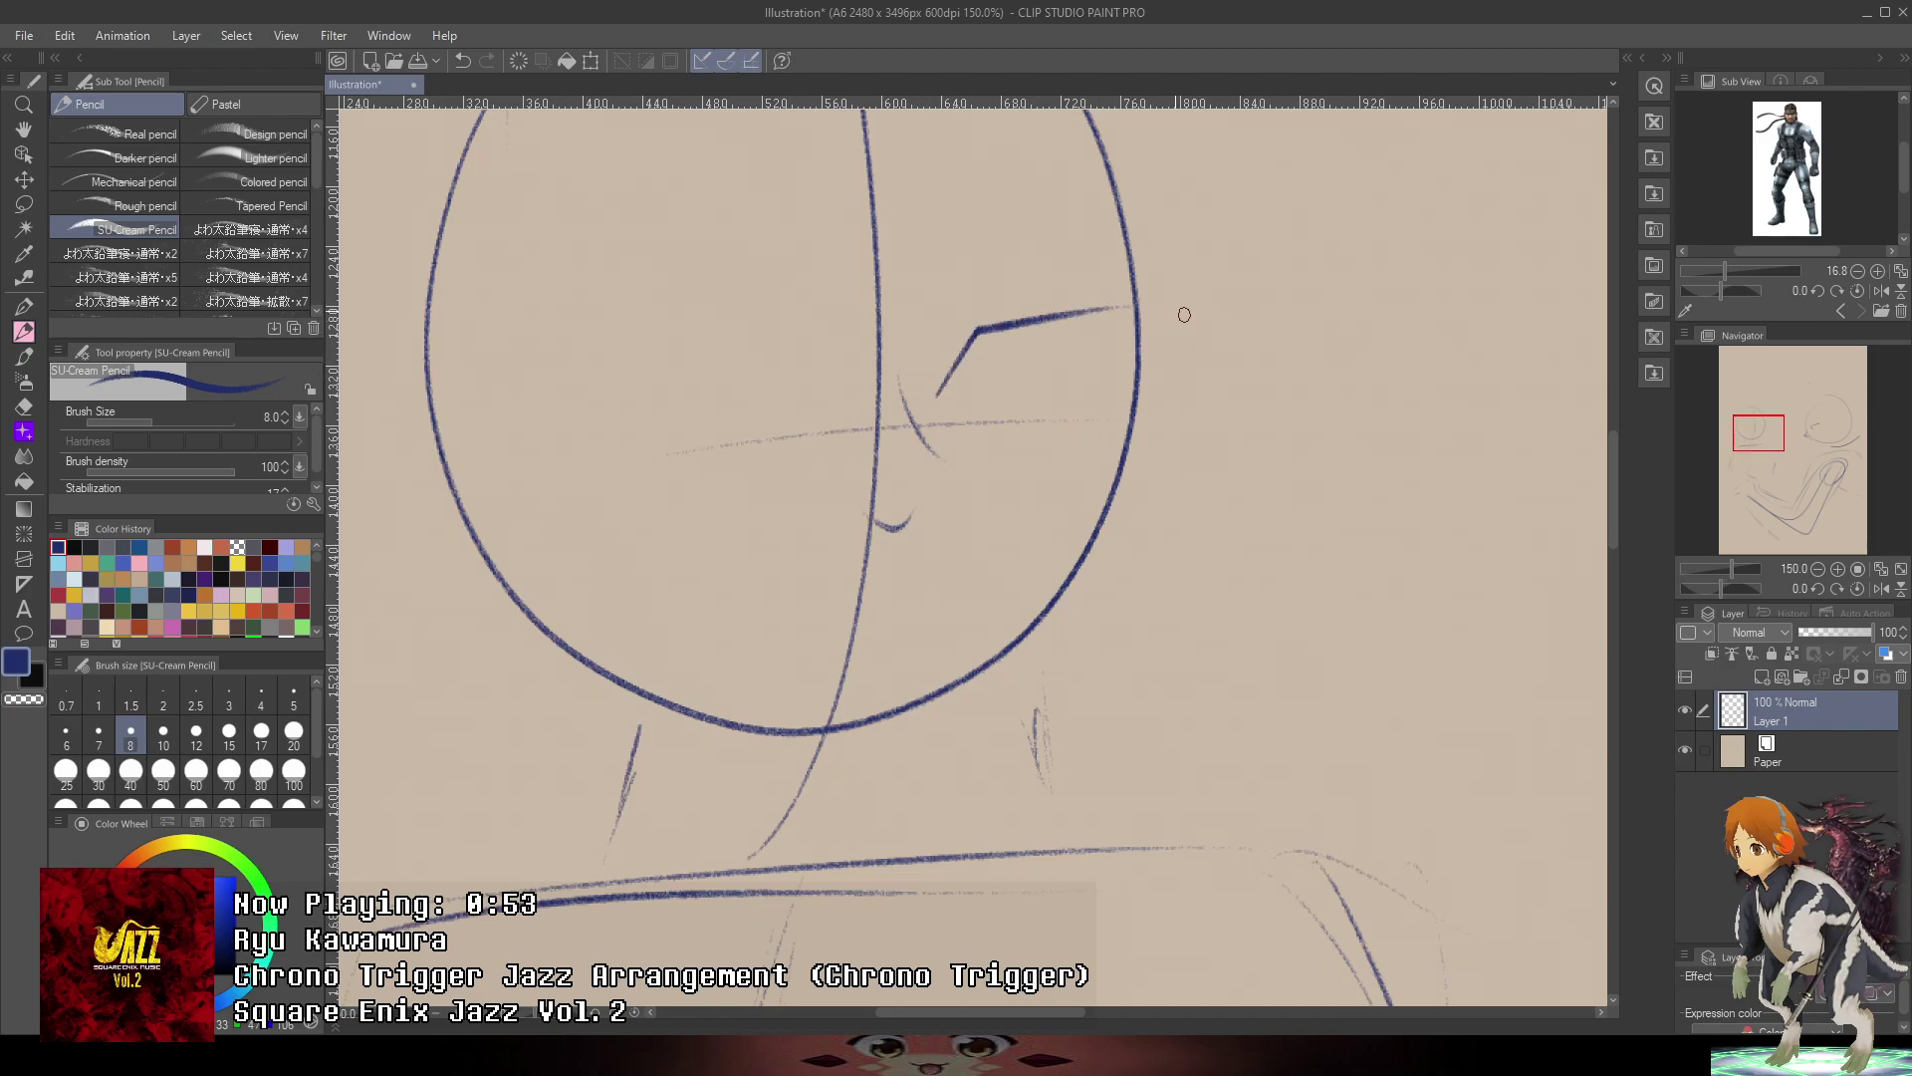
{"action": "mouse_move", "coordinate": [1027, 357]}
{"action": "left_mouse_down"}
{"action": "mouse_move", "coordinate": [1027, 386]}
{"action": "mouse_move", "coordinate": [1130, 346]}
{"action": "mouse_move", "coordinate": [1024, 380]}
{"action": "mouse_move", "coordinate": [1025, 400]}
{"action": "left_mouse_up"}
{"action": "key", "text": "ctrl+z"}
{"action": "key", "text": "ctrl+z"}
{"action": "key", "text": "ctrl+z"}
- Sketch the left-hand eye on the oval face with an upper lid line and a short pupil stroke
{"action": "left_click_drag", "start_coordinate": [832, 389], "coordinate": [645, 357]}
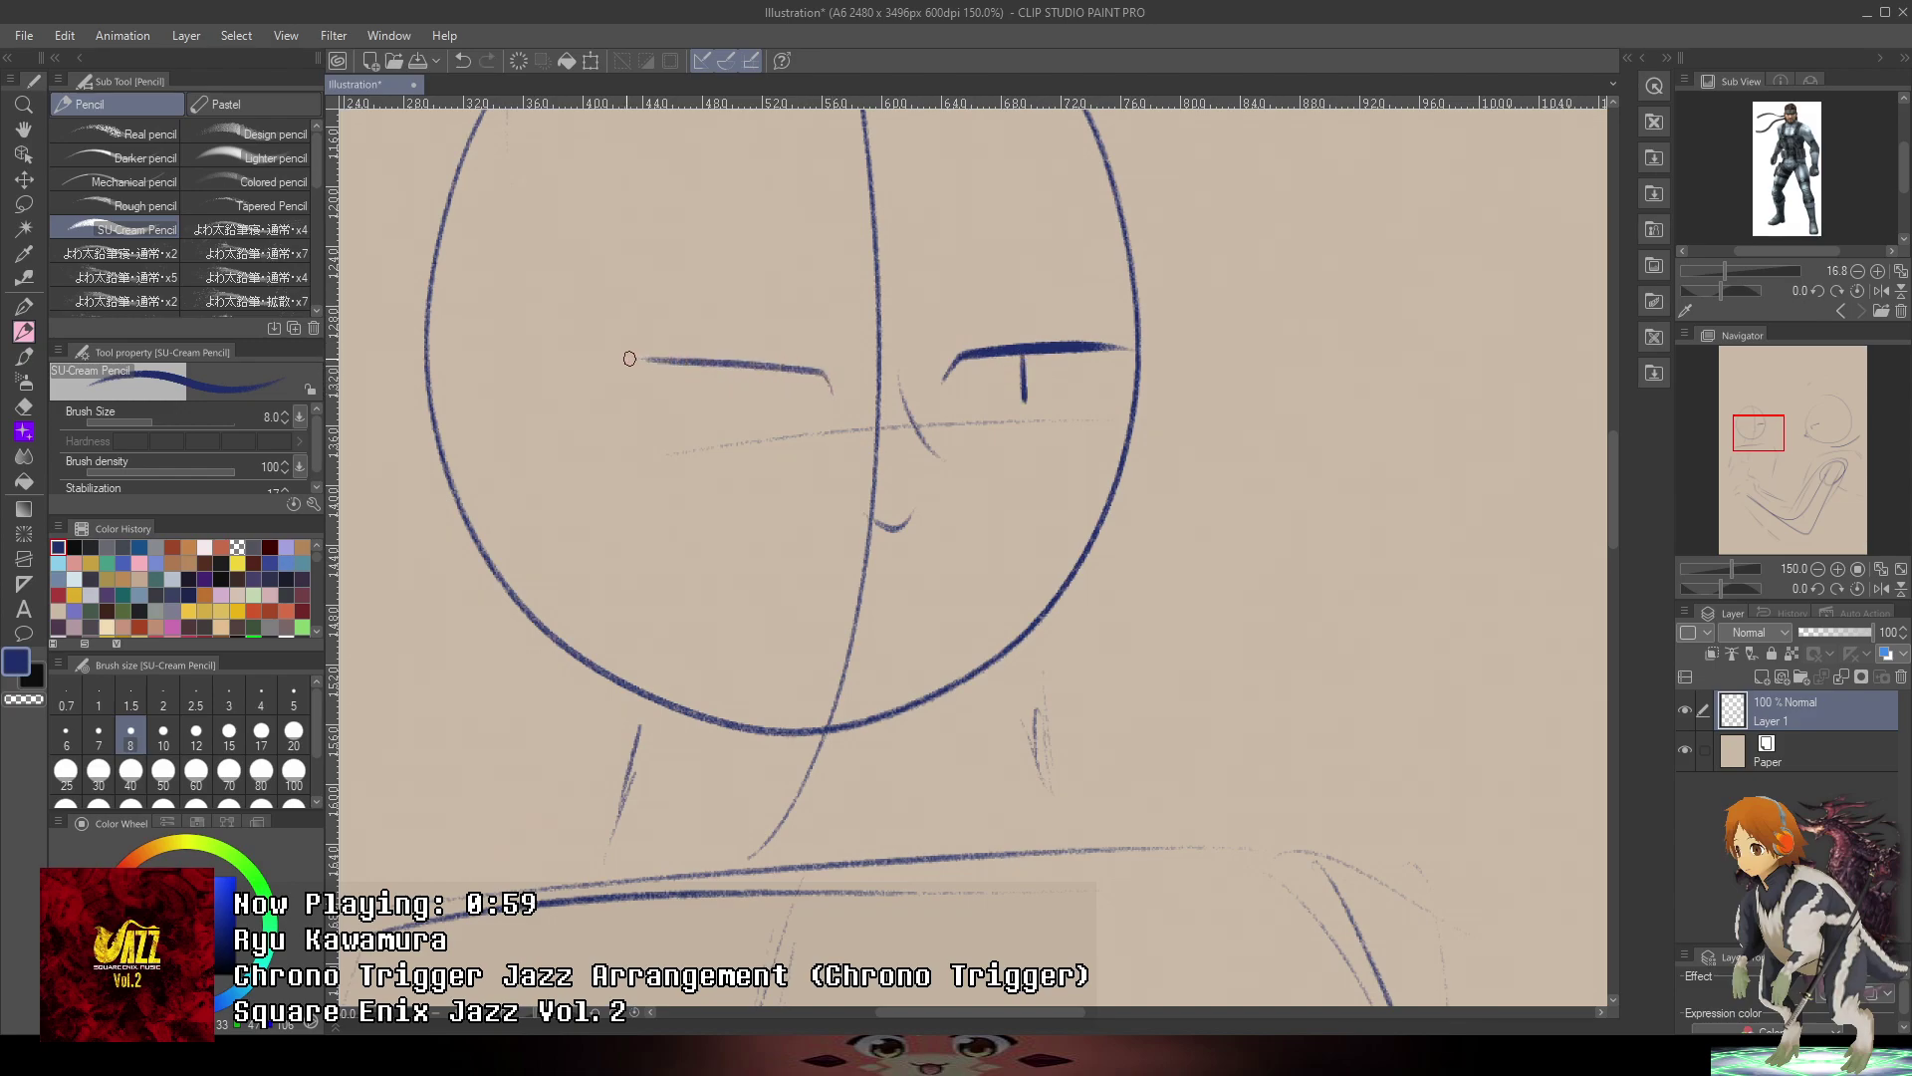
{"action": "left_click_drag", "start_coordinate": [787, 377], "coordinate": [787, 399]}
{"action": "scroll", "coordinate": [1093, 400], "scroll_direction": "down", "scroll_amount": 3}
{"action": "left_click_drag", "start_coordinate": [1245, 429], "coordinate": [1184, 377]}
{"action": "scroll", "coordinate": [961, 407], "scroll_direction": "up", "scroll_amount": 3}
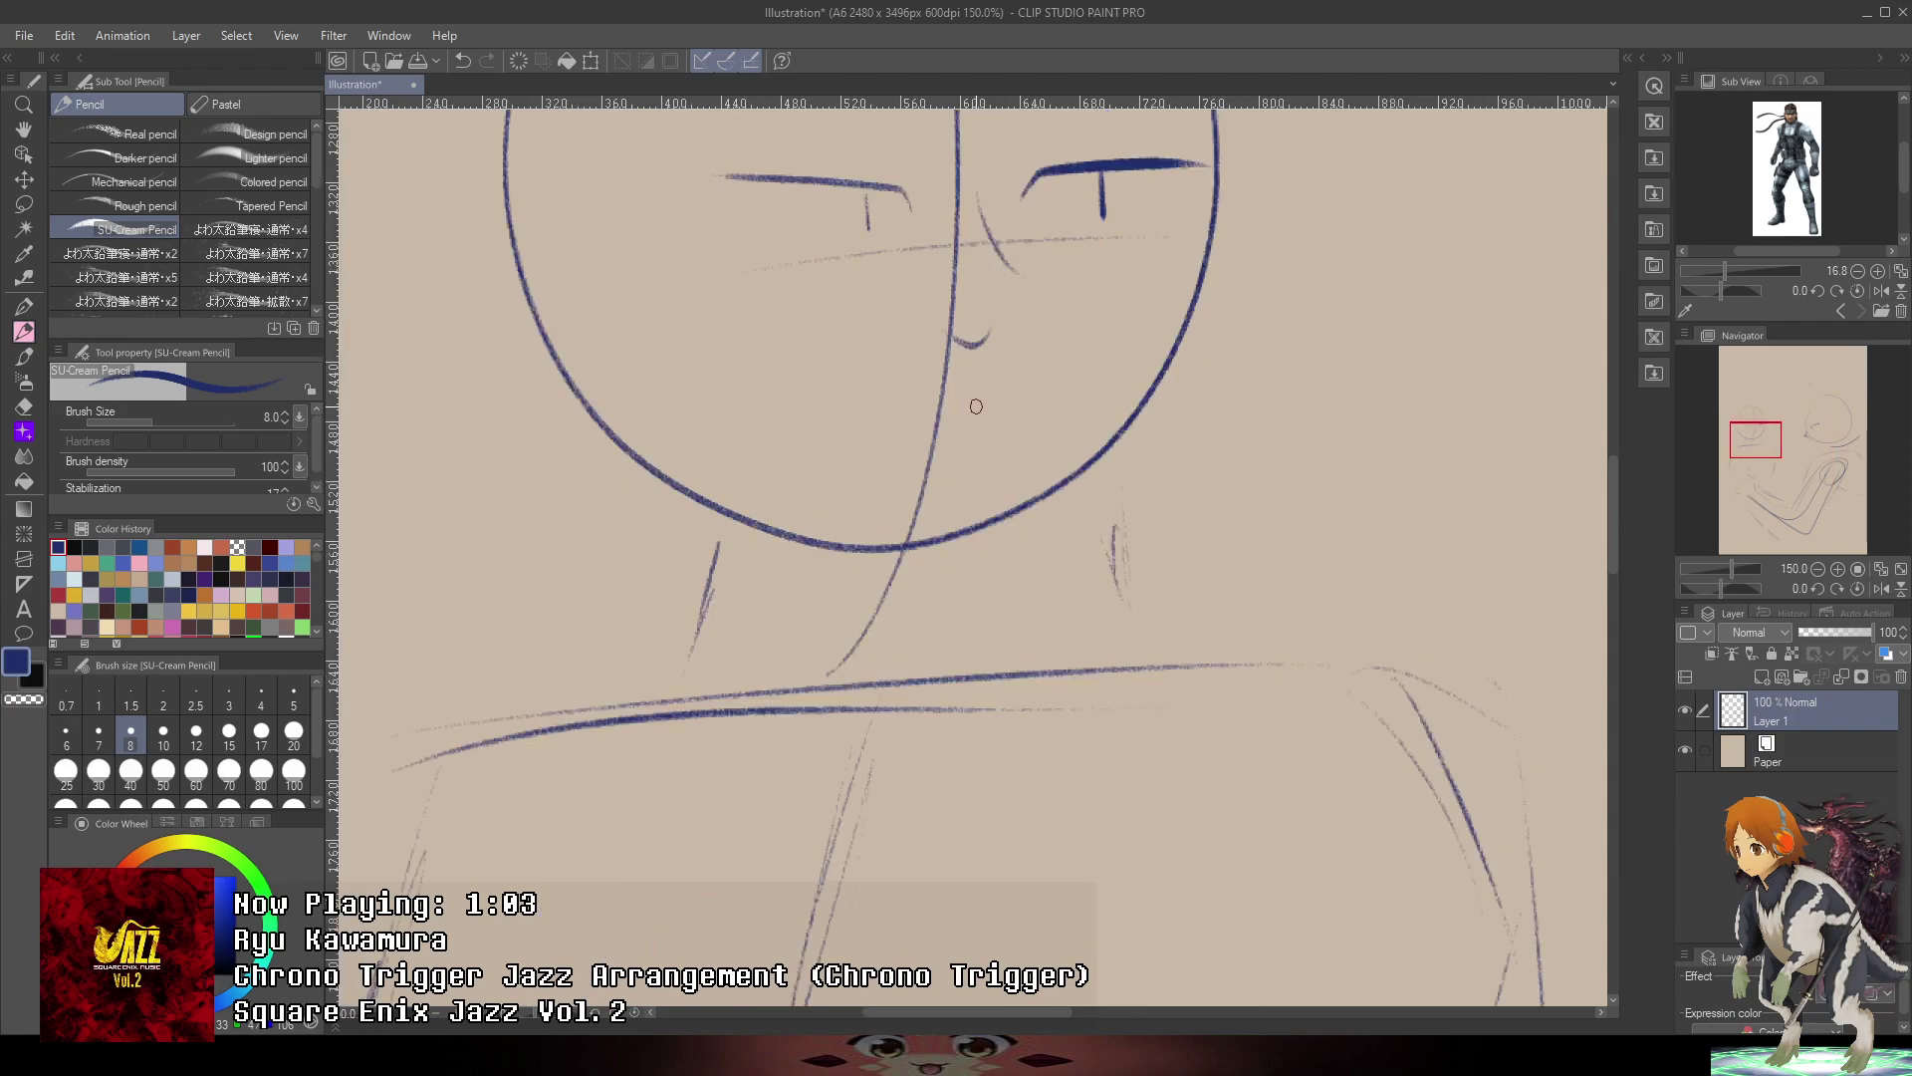
- Sketch the right-hand side line of the neck and the slope running down to the shoulder beneath the oval head
{"action": "scroll", "coordinate": [974, 406], "scroll_direction": "down", "scroll_amount": 7}
{"action": "scroll", "coordinate": [1093, 494], "scroll_direction": "up", "scroll_amount": 4}
{"action": "scroll", "coordinate": [1065, 401], "scroll_direction": "down", "scroll_amount": 1}
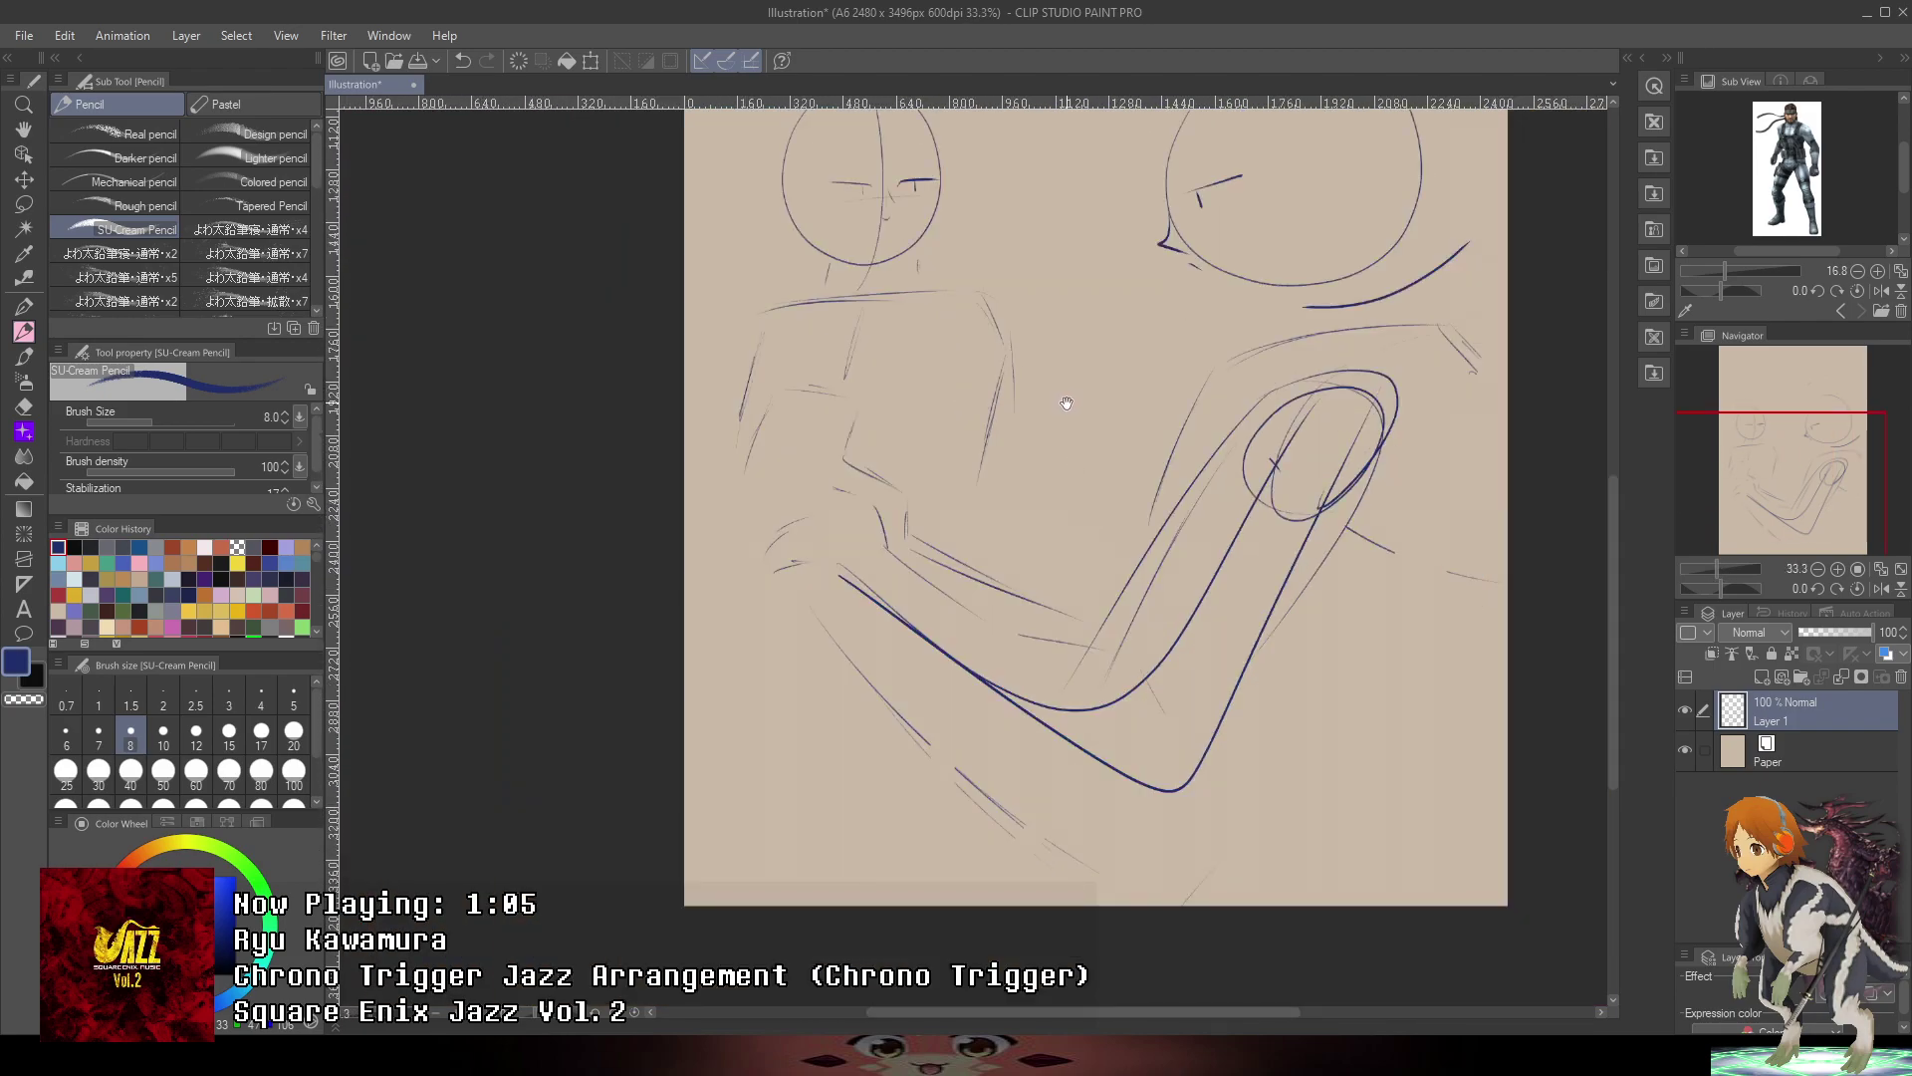
{"action": "left_click_drag", "start_coordinate": [1068, 402], "coordinate": [1108, 594]}
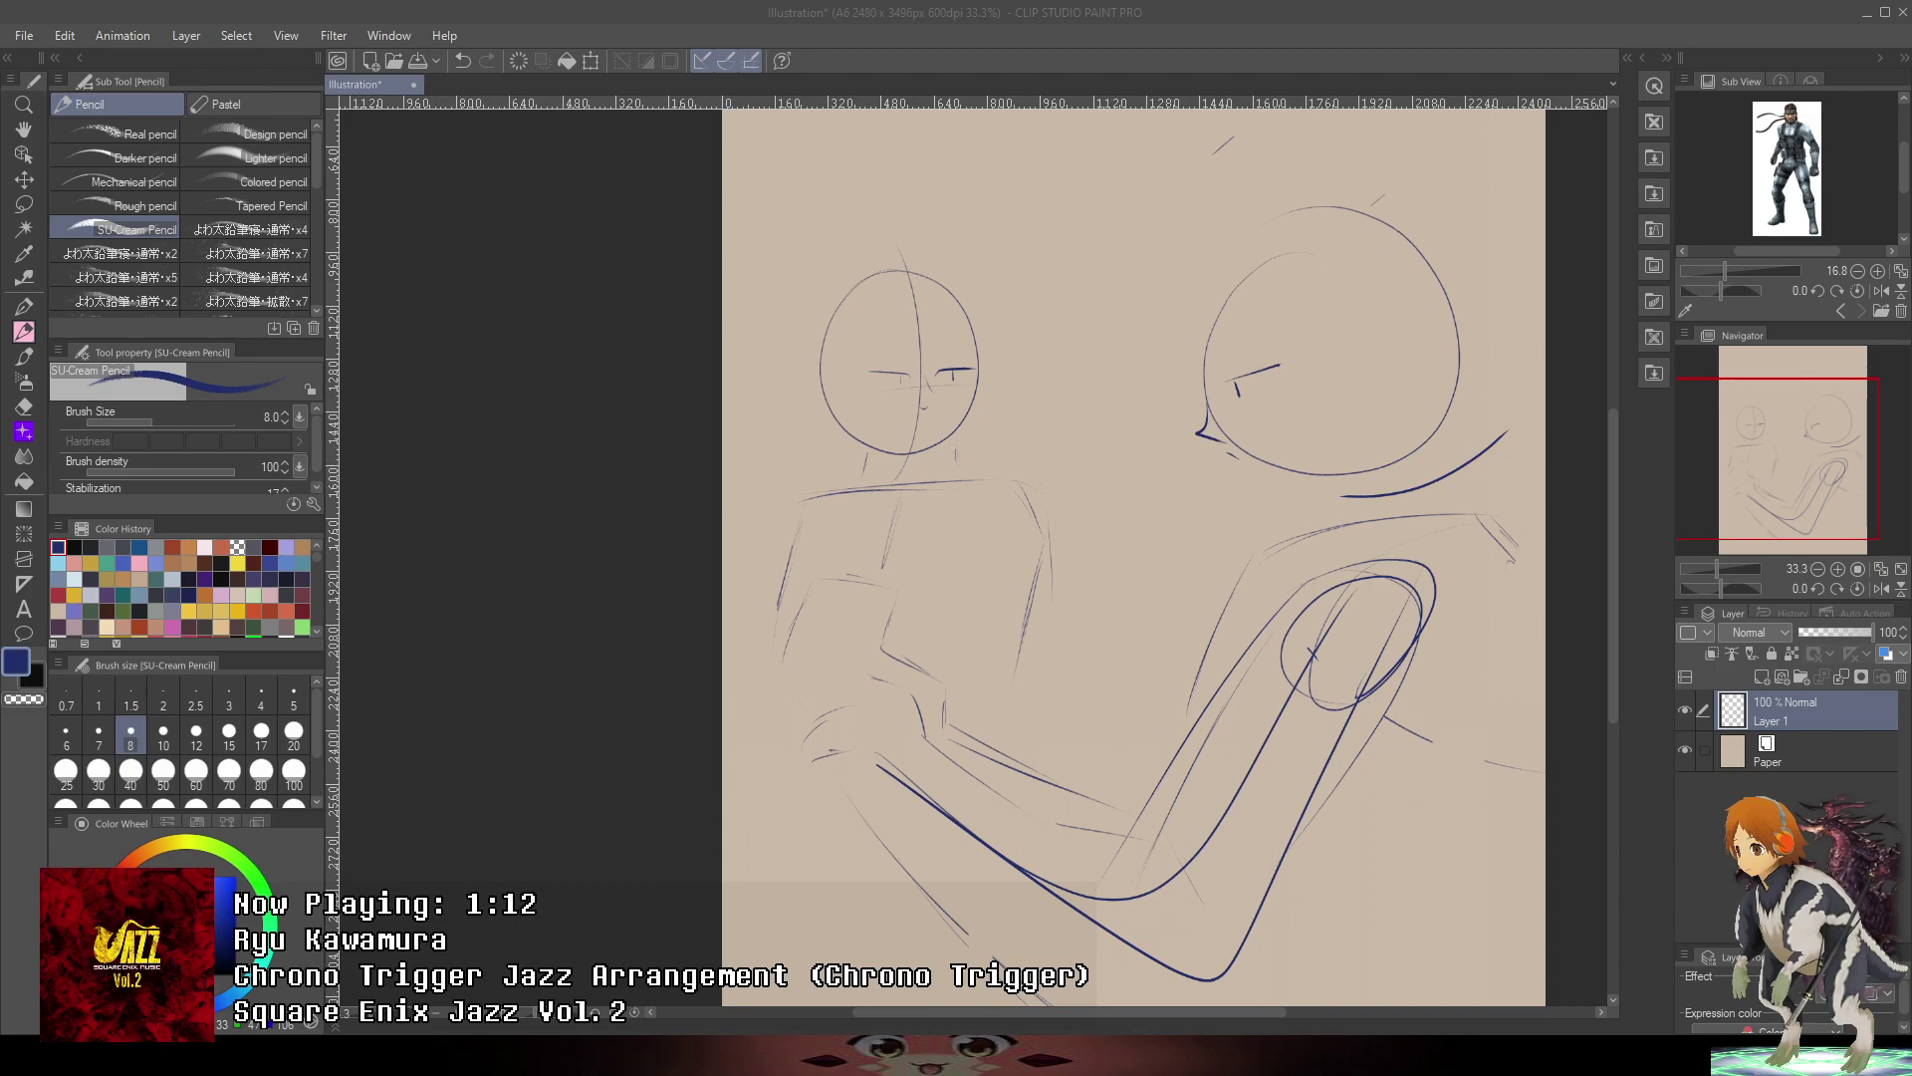
{"action": "scroll", "coordinate": [955, 450], "scroll_direction": "up", "scroll_amount": 3}
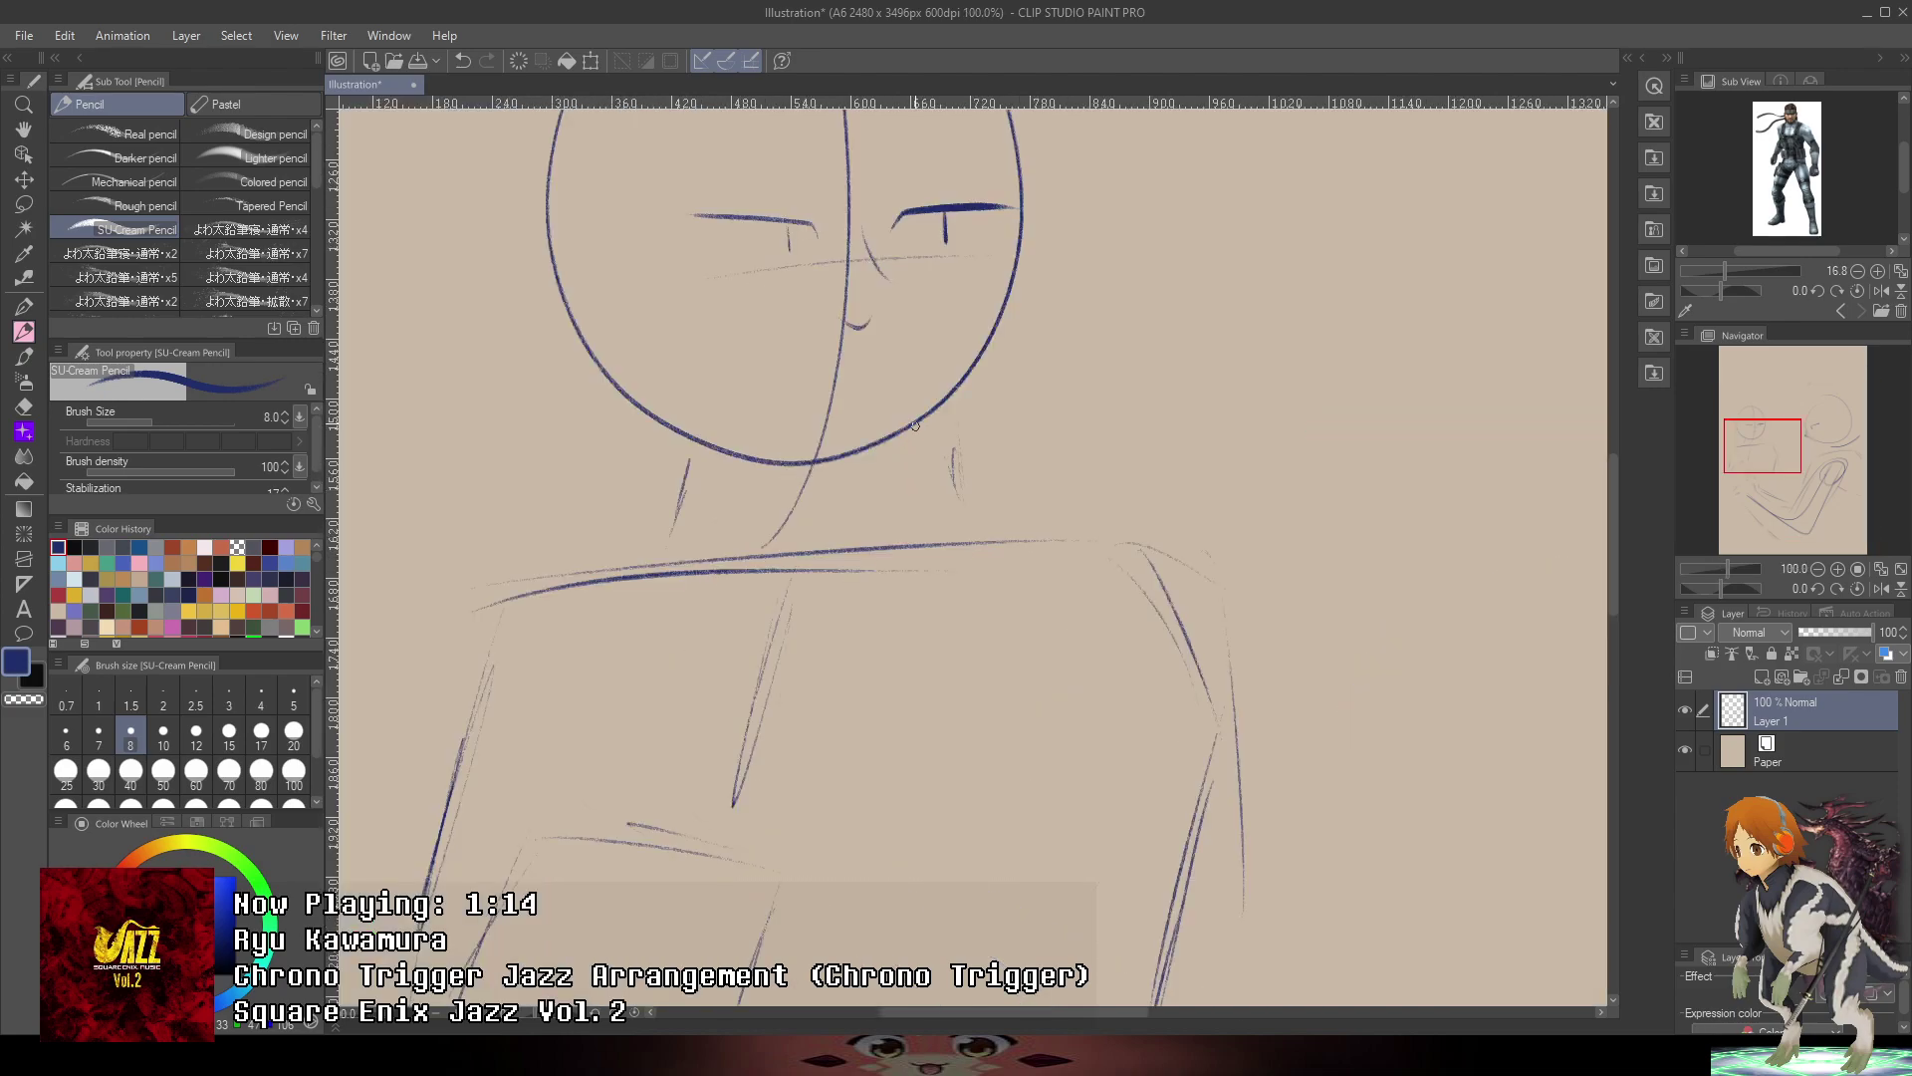
{"action": "left_click_drag", "start_coordinate": [915, 426], "coordinate": [920, 488]}
{"action": "left_click_drag", "start_coordinate": [918, 444], "coordinate": [1001, 543]}
{"action": "scroll", "coordinate": [983, 514], "scroll_direction": "down", "scroll_amount": 3}
{"action": "key", "text": "ctrl+alt+0"}
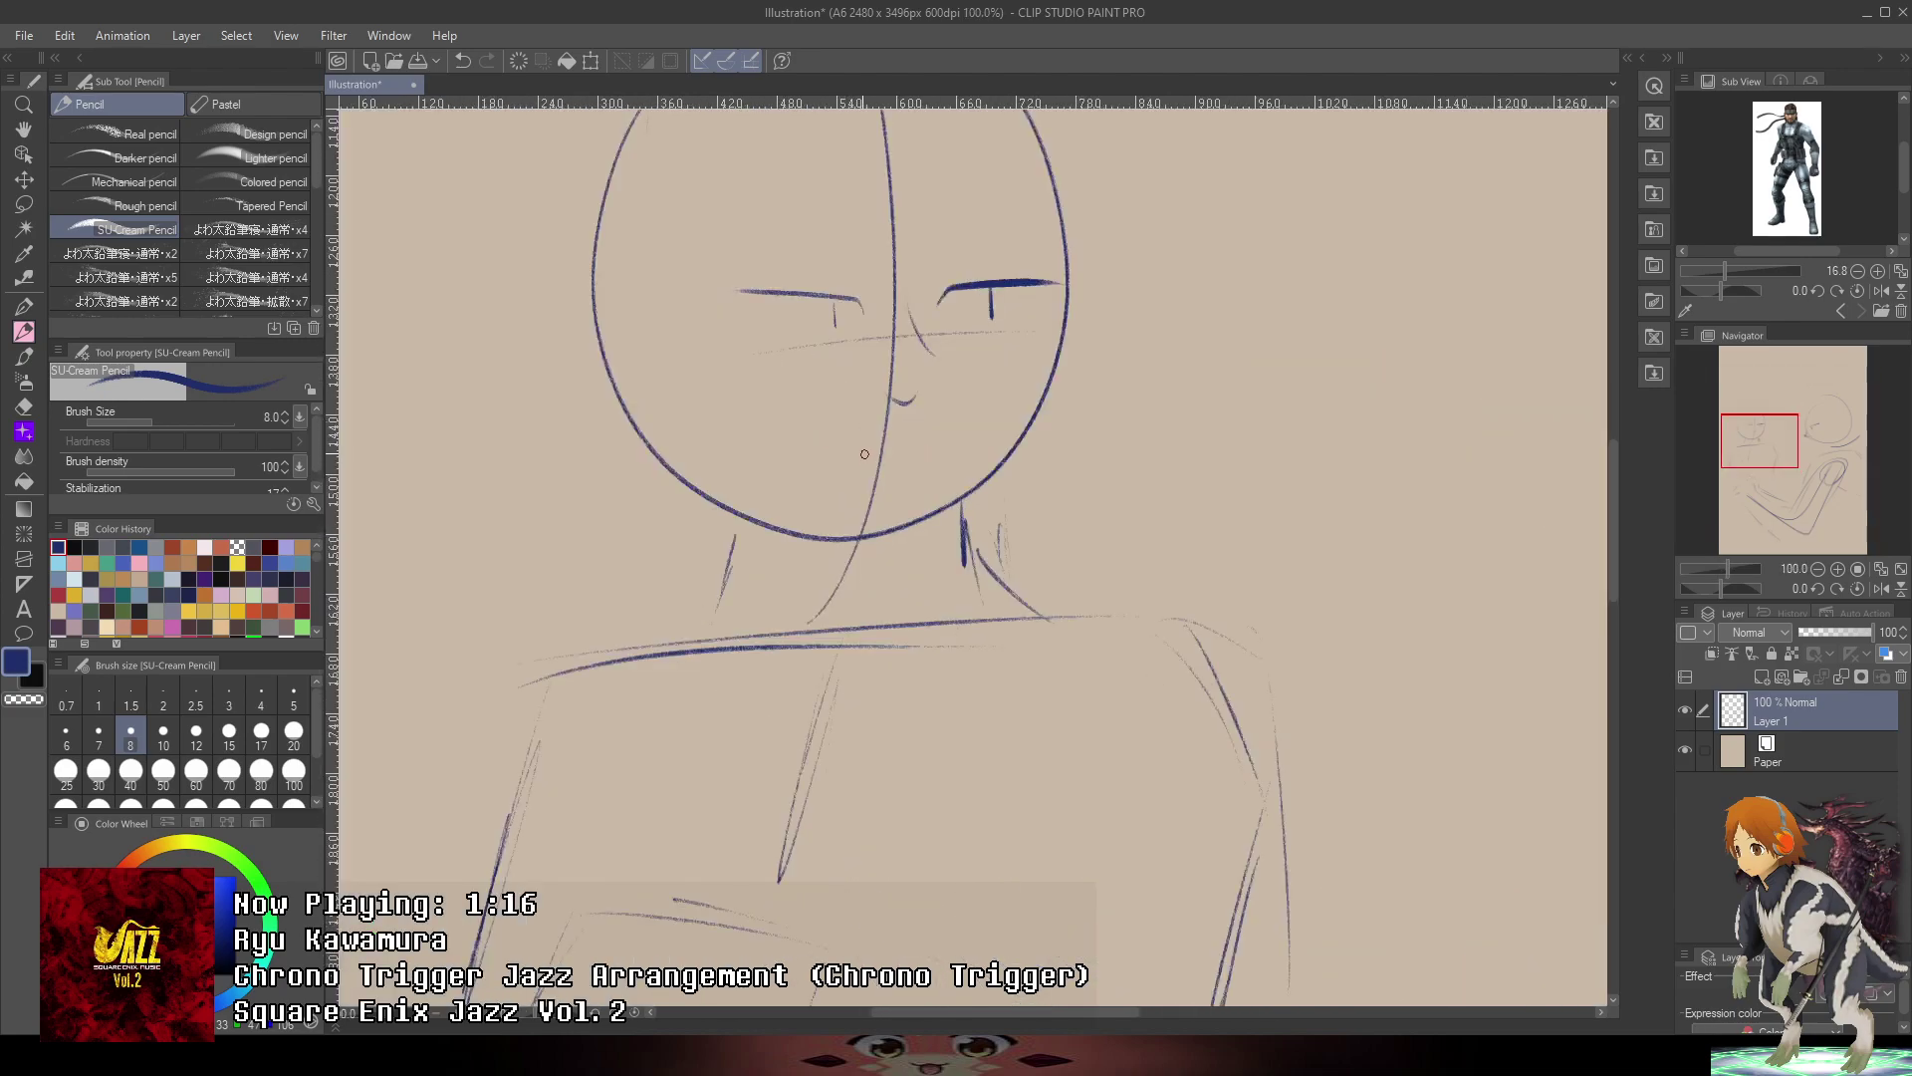
- Sketch a boxy mouth below the nose, add a slanted nose side line and clear the guide lines crossing between the eyes
{"action": "mouse_move", "coordinate": [872, 442]}
{"action": "left_mouse_down"}
{"action": "mouse_move", "coordinate": [951, 435]}
{"action": "mouse_move", "coordinate": [845, 447]}
{"action": "mouse_move", "coordinate": [827, 469]}
{"action": "mouse_move", "coordinate": [945, 467]}
{"action": "mouse_move", "coordinate": [949, 439]}
{"action": "mouse_move", "coordinate": [844, 452]}
{"action": "mouse_move", "coordinate": [955, 461]}
{"action": "mouse_move", "coordinate": [874, 434]}
{"action": "mouse_move", "coordinate": [838, 478]}
{"action": "mouse_move", "coordinate": [939, 468]}
{"action": "mouse_move", "coordinate": [974, 434]}
{"action": "left_mouse_up"}
{"action": "left_click_drag", "start_coordinate": [904, 331], "coordinate": [941, 367]}
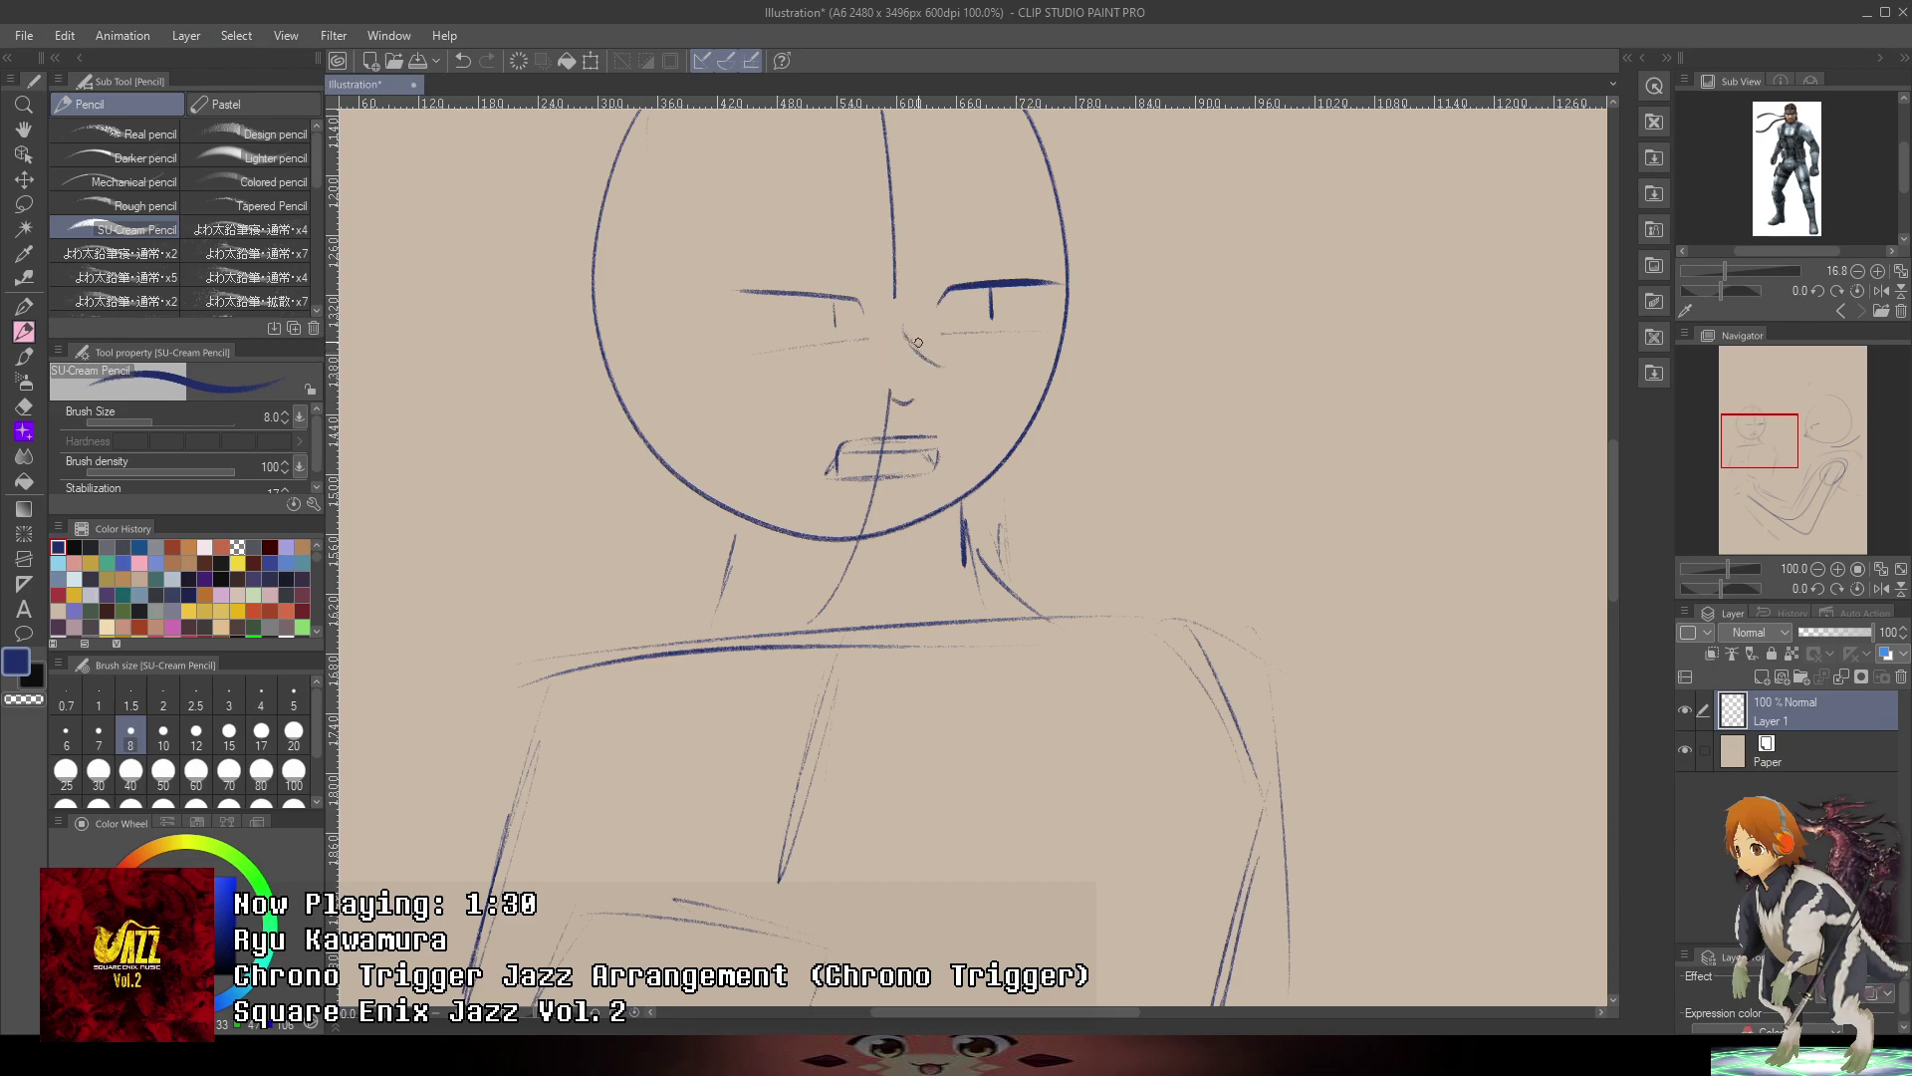
- Lower the opacity of Layer 1 to 32%, add a new layer above it and choose dark red as the drawing colour
{"action": "scroll", "coordinate": [883, 395], "scroll_direction": "down", "scroll_amount": 6}
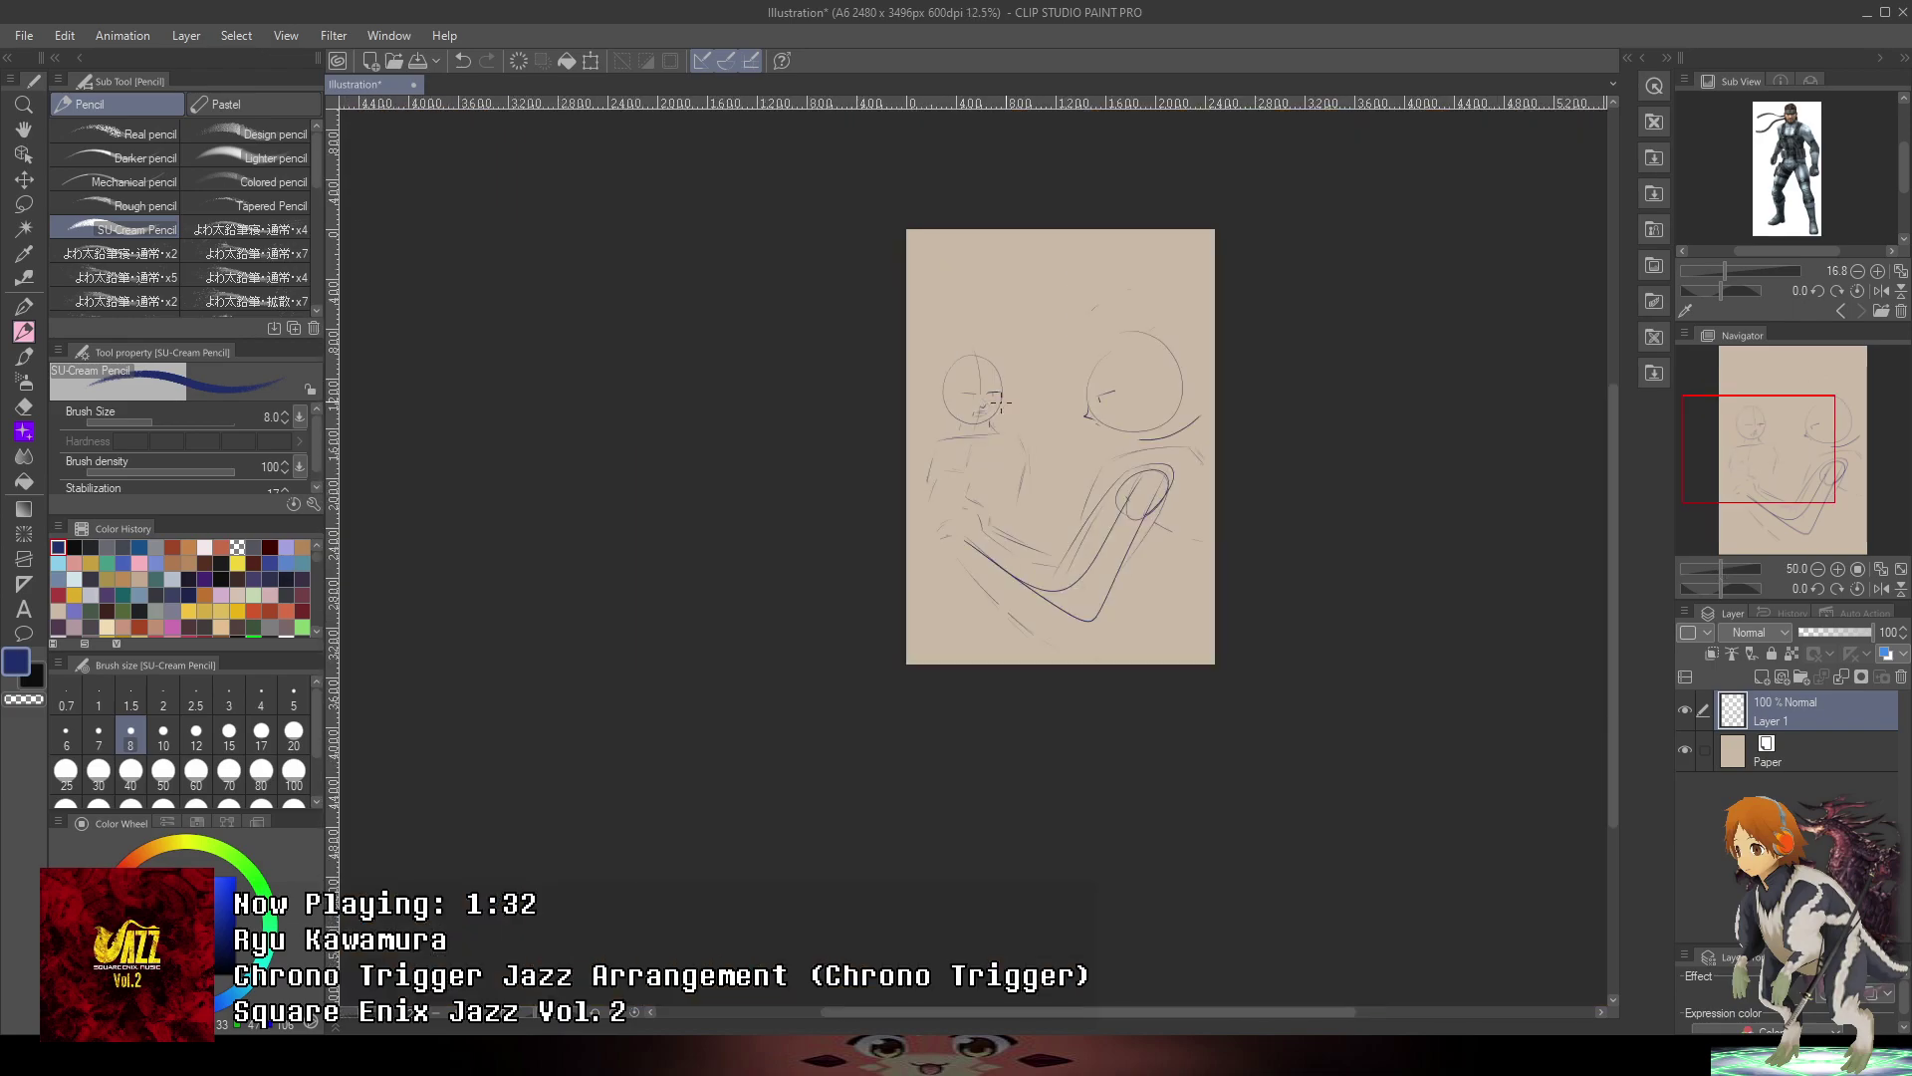
{"action": "key", "text": "ctrl+plus"}
{"action": "key", "text": "ctrl+plus"}
{"action": "key", "text": "ctrl+plus"}
{"action": "left_click_drag", "start_coordinate": [1281, 713], "coordinate": [1438, 630]}
{"action": "key", "text": "ctrl+minus"}
{"action": "key", "text": "ctrl+minus"}
{"action": "key", "text": "ctrl+minus"}
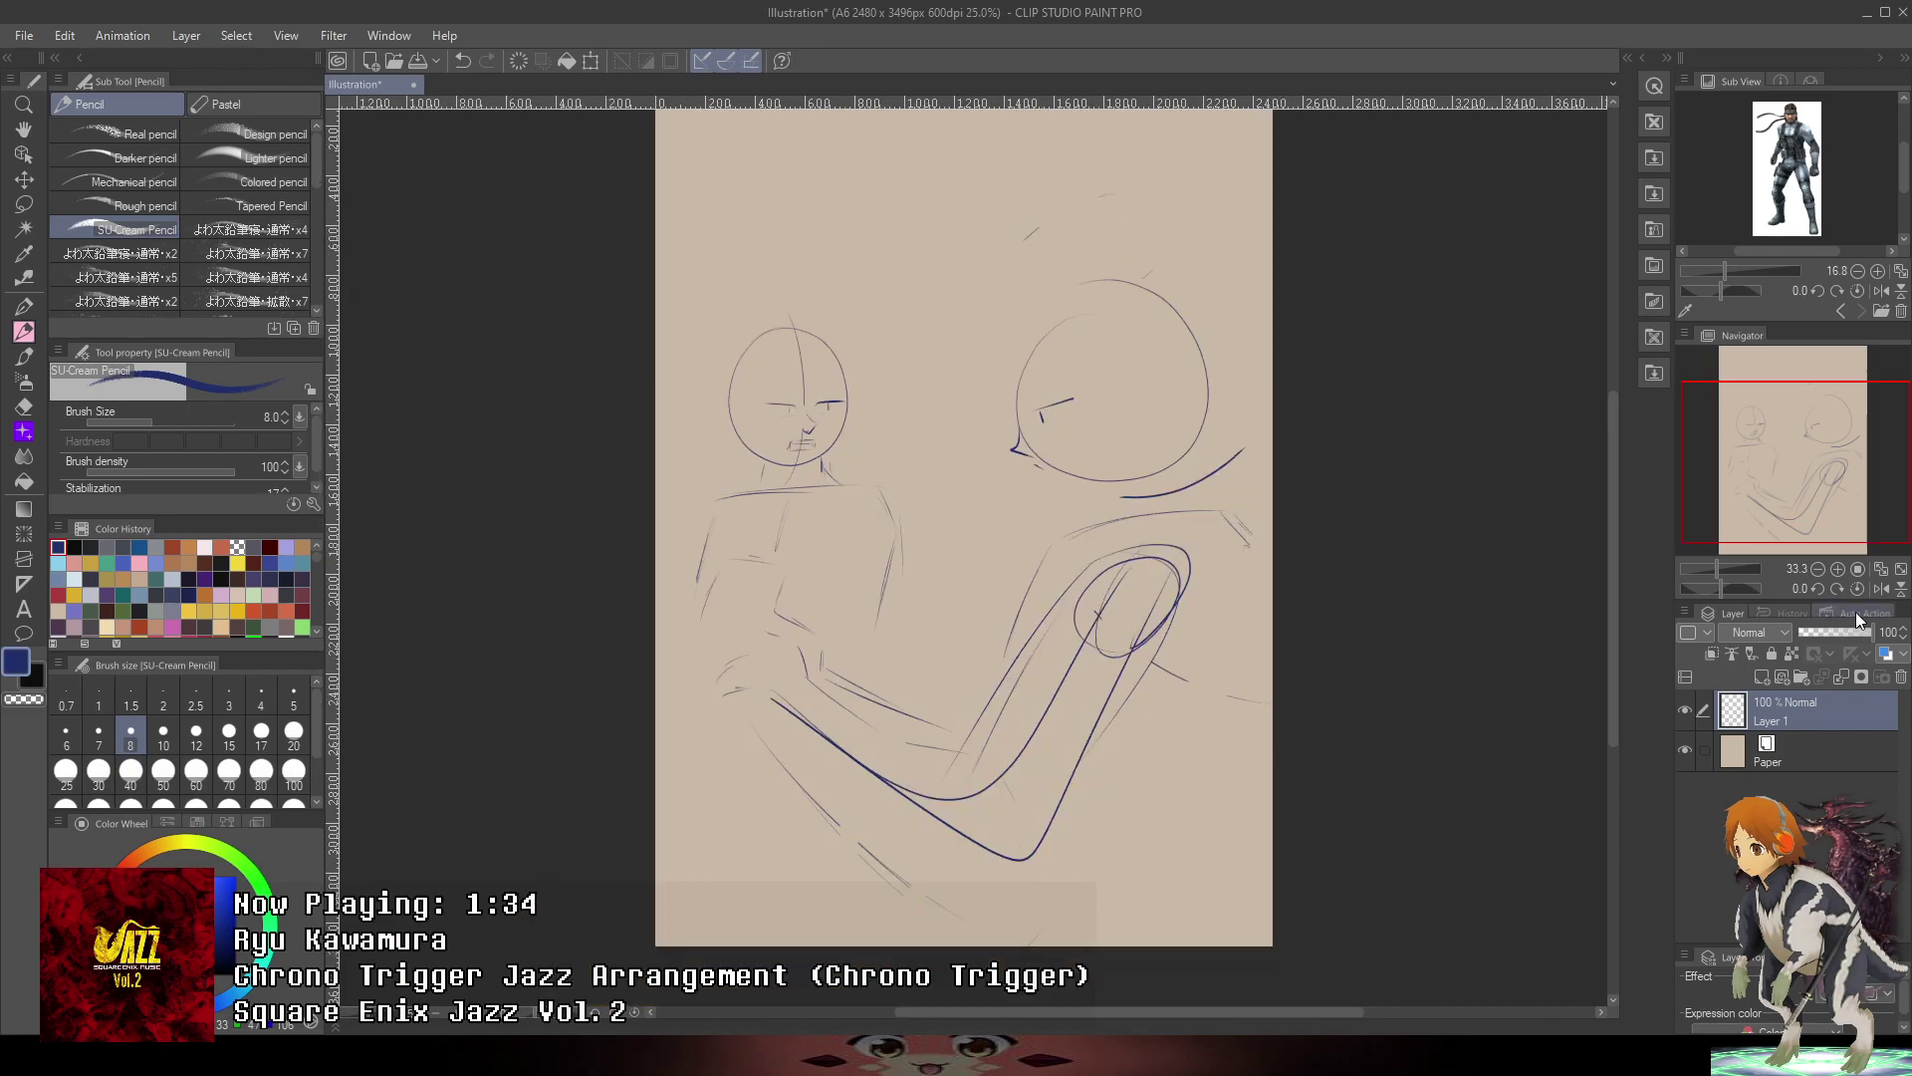
{"action": "left_click_drag", "start_coordinate": [1852, 632], "coordinate": [1823, 633]}
{"action": "key", "text": "ctrl+plus"}
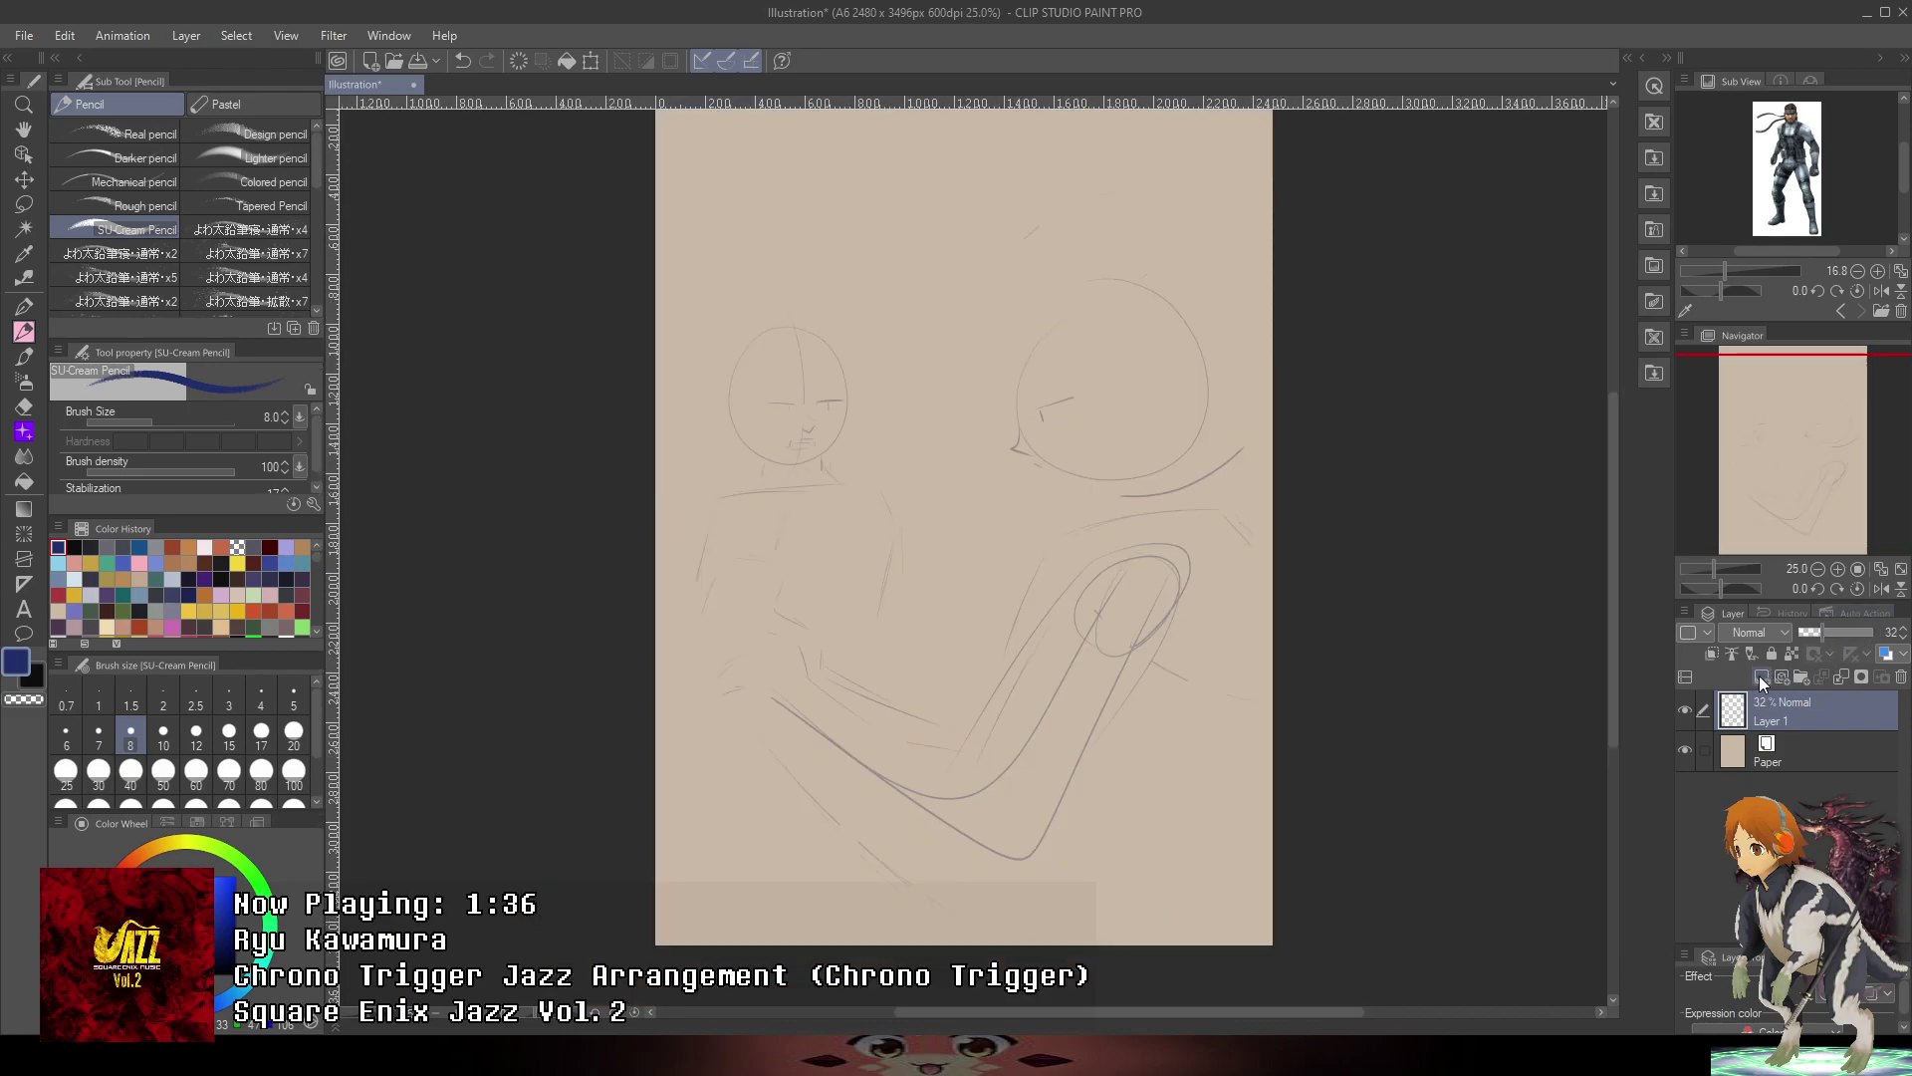
{"action": "left_click", "coordinate": [1763, 676]}
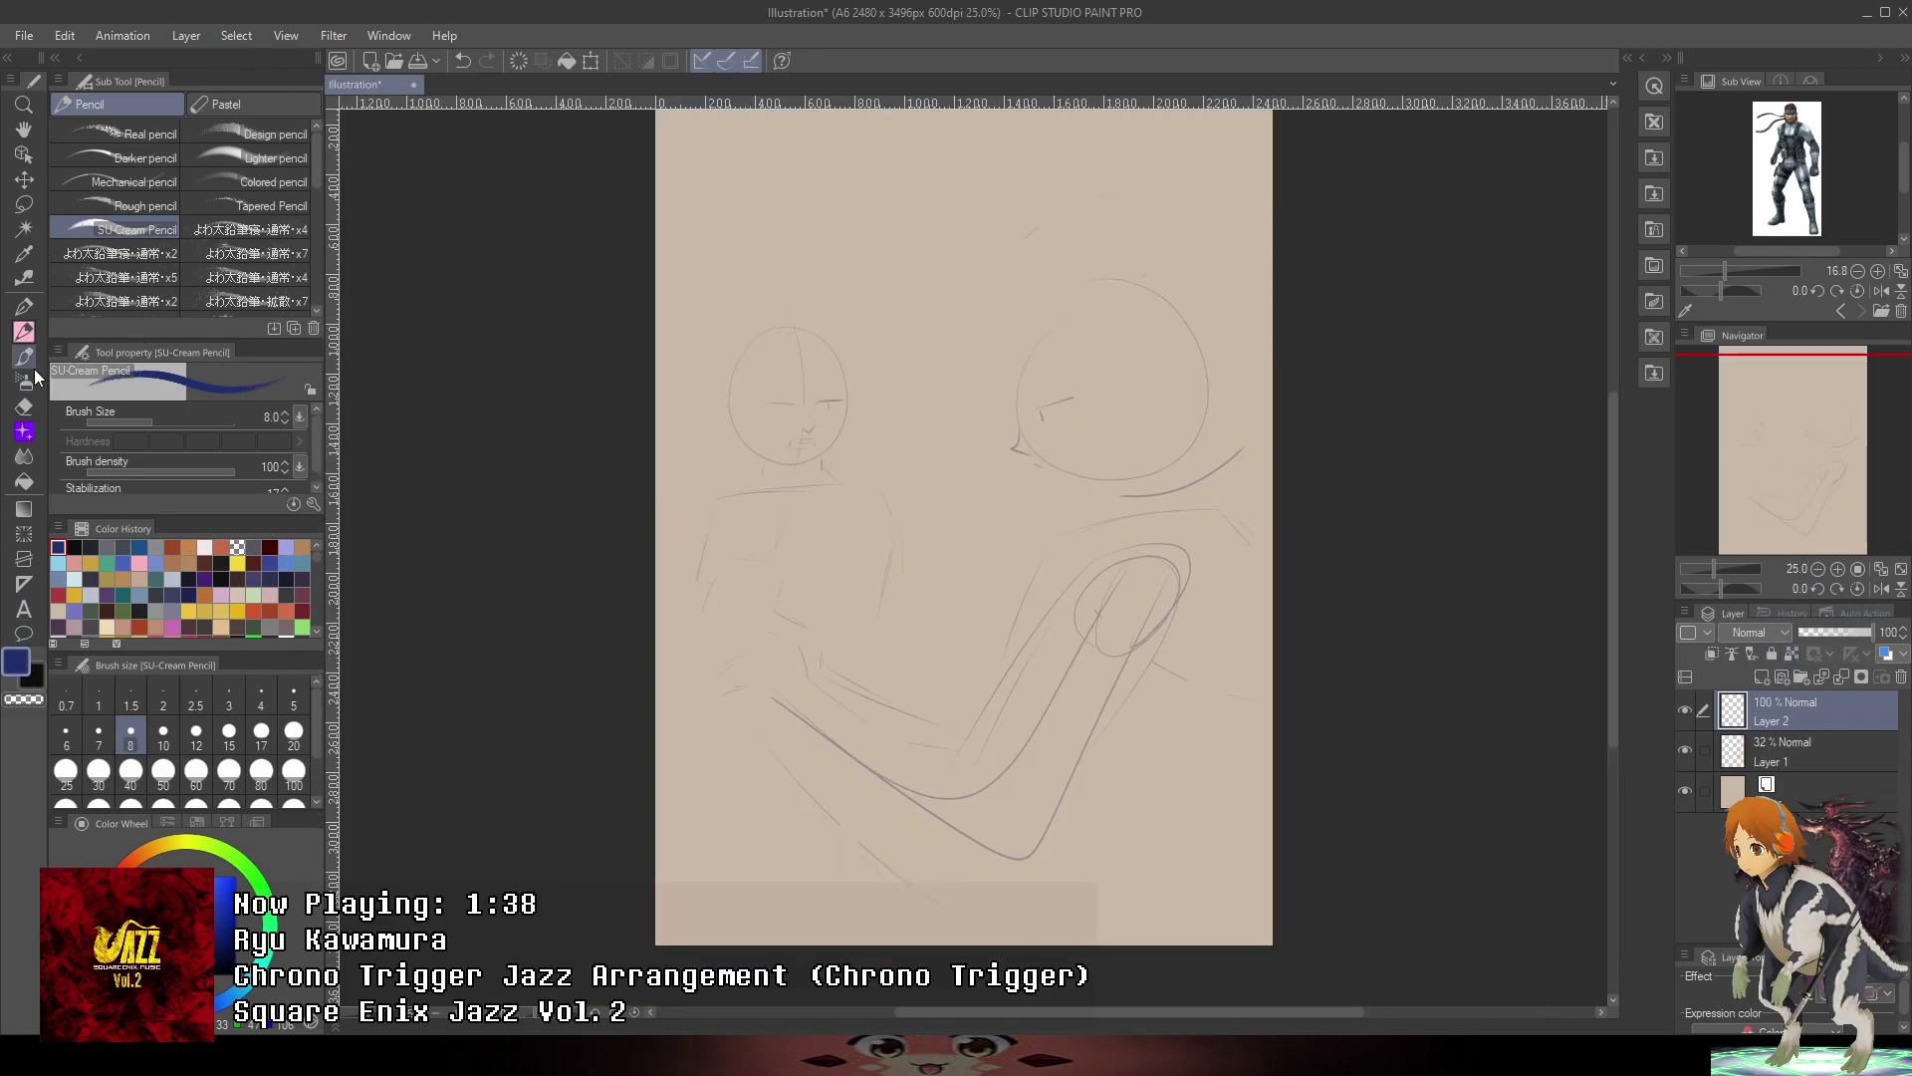
{"action": "left_click", "coordinate": [269, 546]}
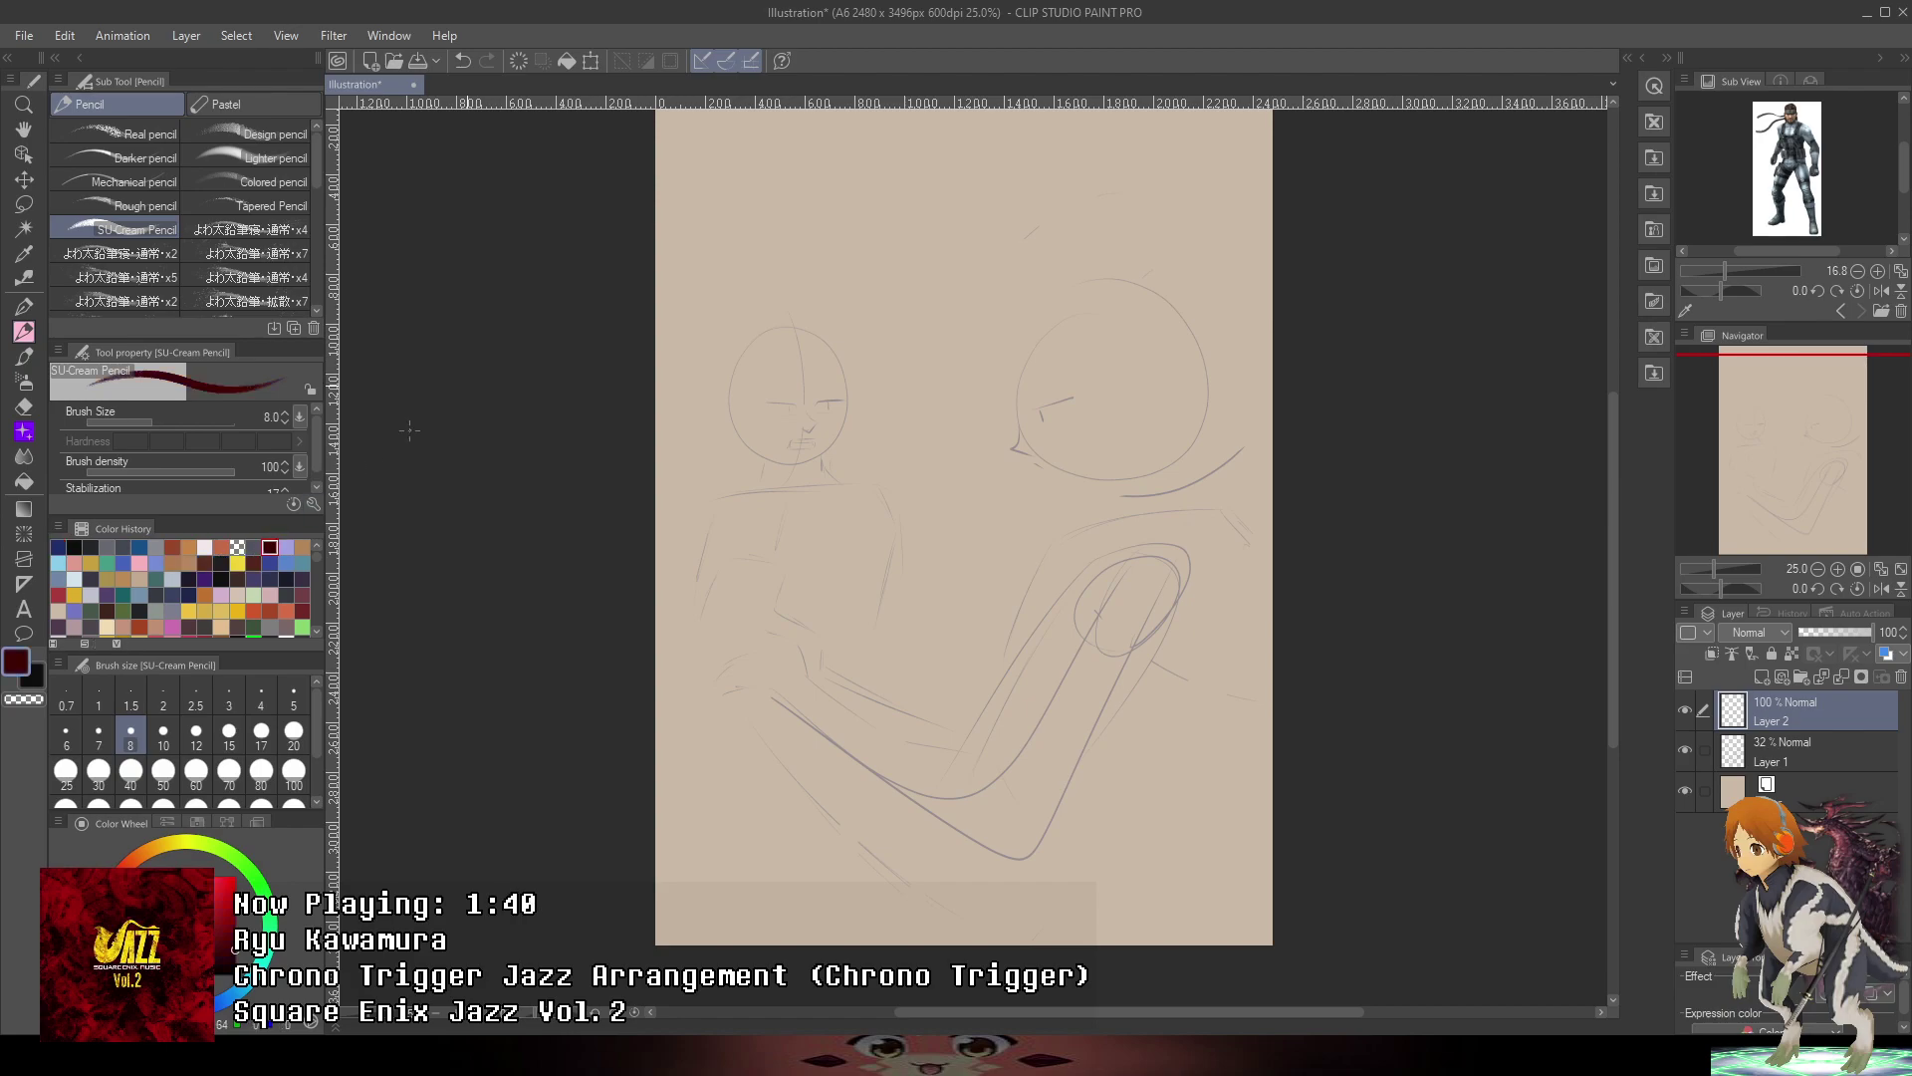
- Enlarge the bandana-wearing soldier reference in the Sub View to 75% on his head and upper body
{"action": "scroll", "coordinate": [1078, 402], "scroll_direction": "up", "scroll_amount": 3}
{"action": "scroll", "coordinate": [1078, 403], "scroll_direction": "up", "scroll_amount": 1}
{"action": "left_click_drag", "start_coordinate": [1280, 467], "coordinate": [1107, 532]}
{"action": "key", "text": "ctrl+minus"}
{"action": "key", "text": "ctrl+minus"}
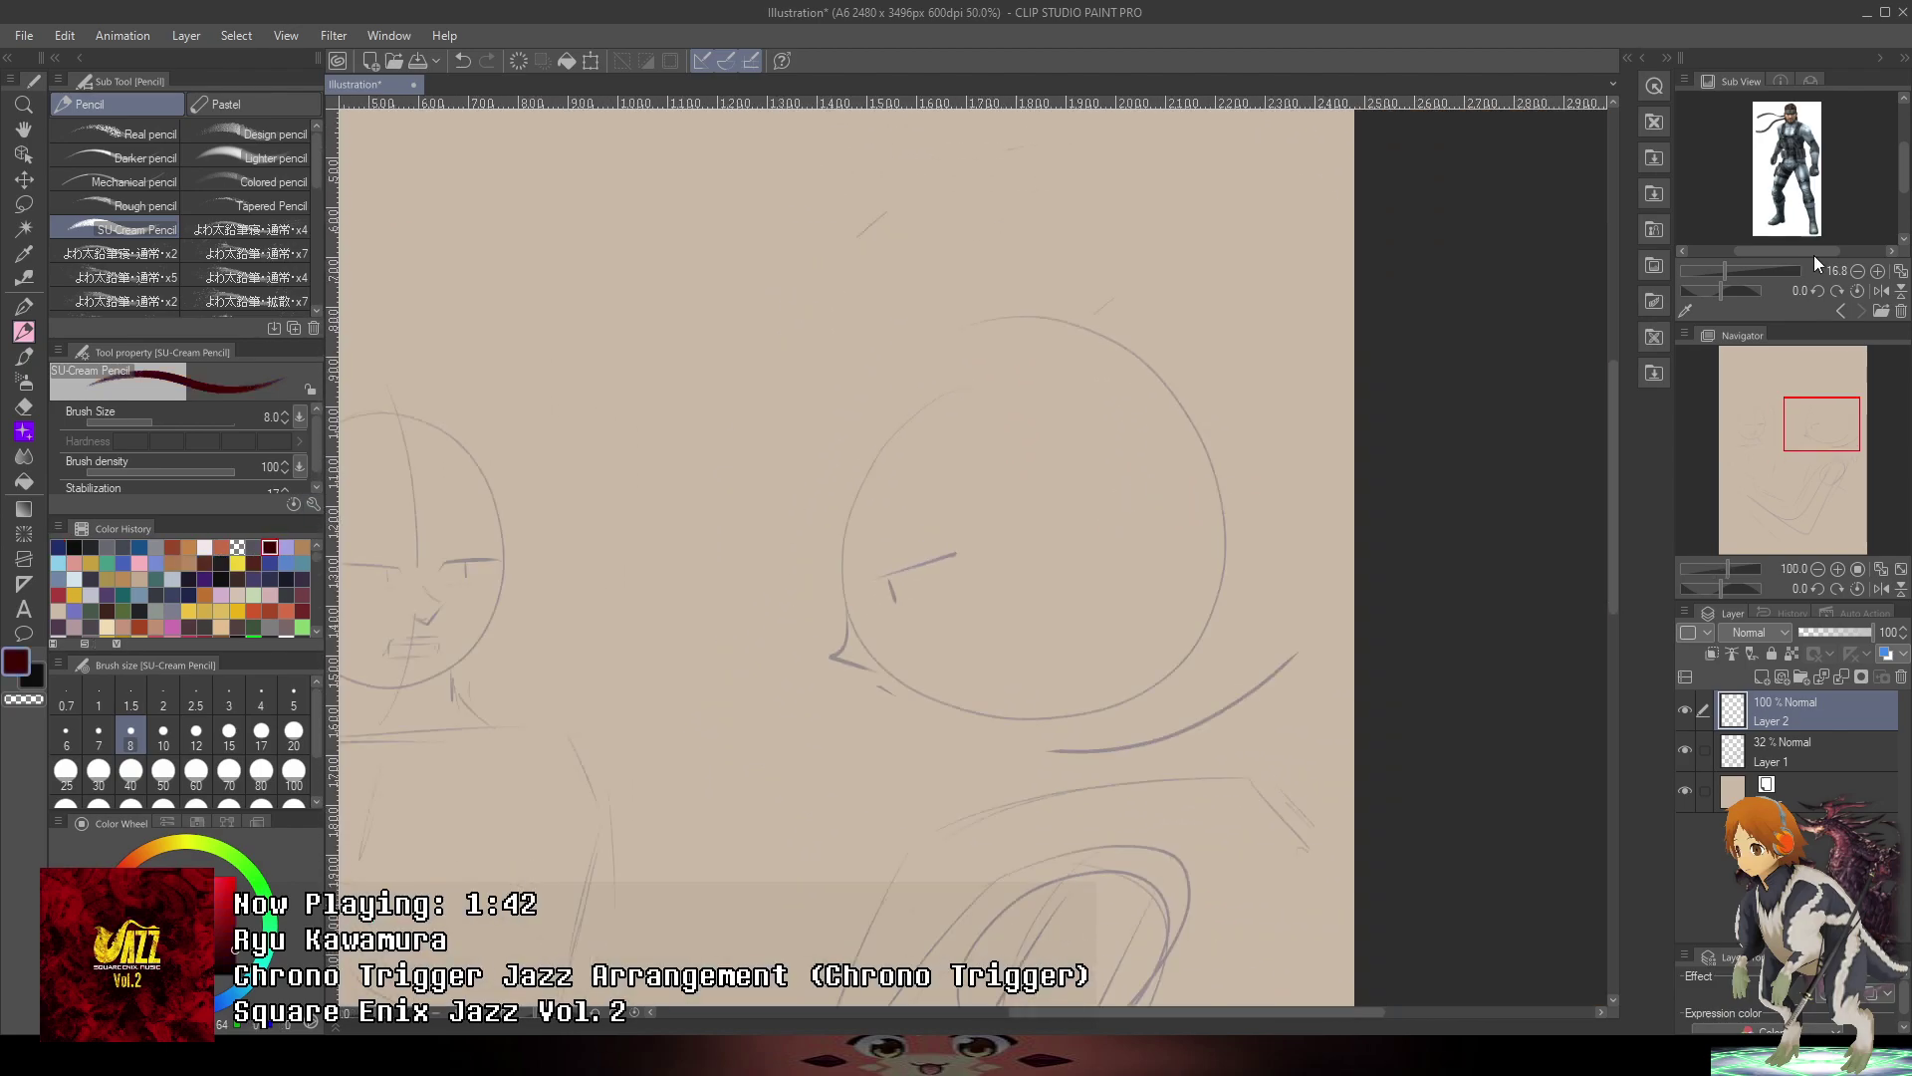
{"action": "key", "text": "ctrl+plus"}
{"action": "mouse_move", "coordinate": [560, 568]}
{"action": "left_mouse_down"}
{"action": "mouse_move", "coordinate": [1272, 401]}
{"action": "mouse_move", "coordinate": [1313, 548]}
{"action": "left_mouse_up"}
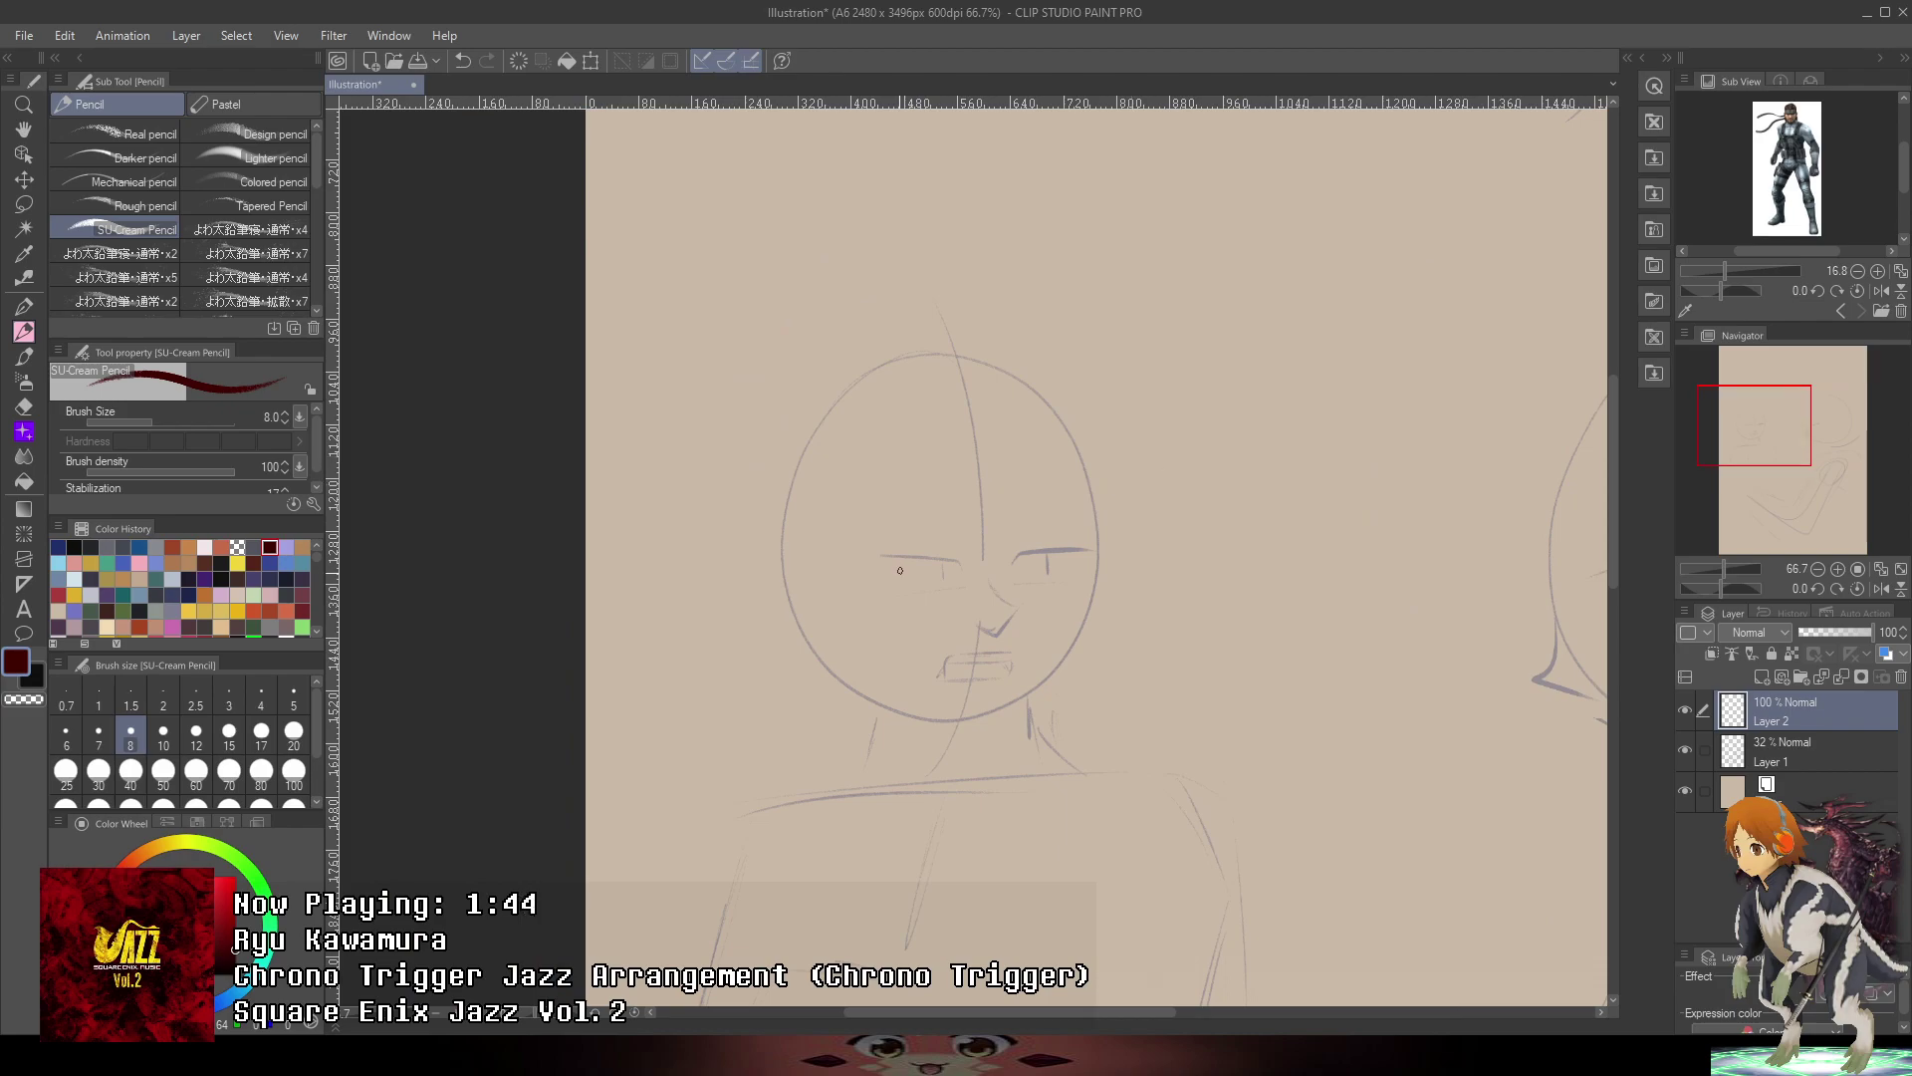
{"action": "key", "text": "ctrl+plus"}
{"action": "key", "text": "ctrl+plus"}
{"action": "mouse_move", "coordinate": [1803, 166]}
{"action": "left_mouse_down"}
{"action": "mouse_move", "coordinate": [1812, 247]}
{"action": "mouse_move", "coordinate": [1830, 81]}
{"action": "mouse_move", "coordinate": [1801, 56]}
{"action": "left_mouse_up"}
{"action": "left_click", "coordinate": [1878, 271]}
{"action": "left_click", "coordinate": [1877, 271]}
{"action": "left_click", "coordinate": [1878, 271]}
- Try a line across the oval head's forehead, undo it, and draw the right-hand eye's inner corner and upper lid in dark red
{"action": "left_click_drag", "start_coordinate": [585, 349], "coordinate": [1054, 357]}
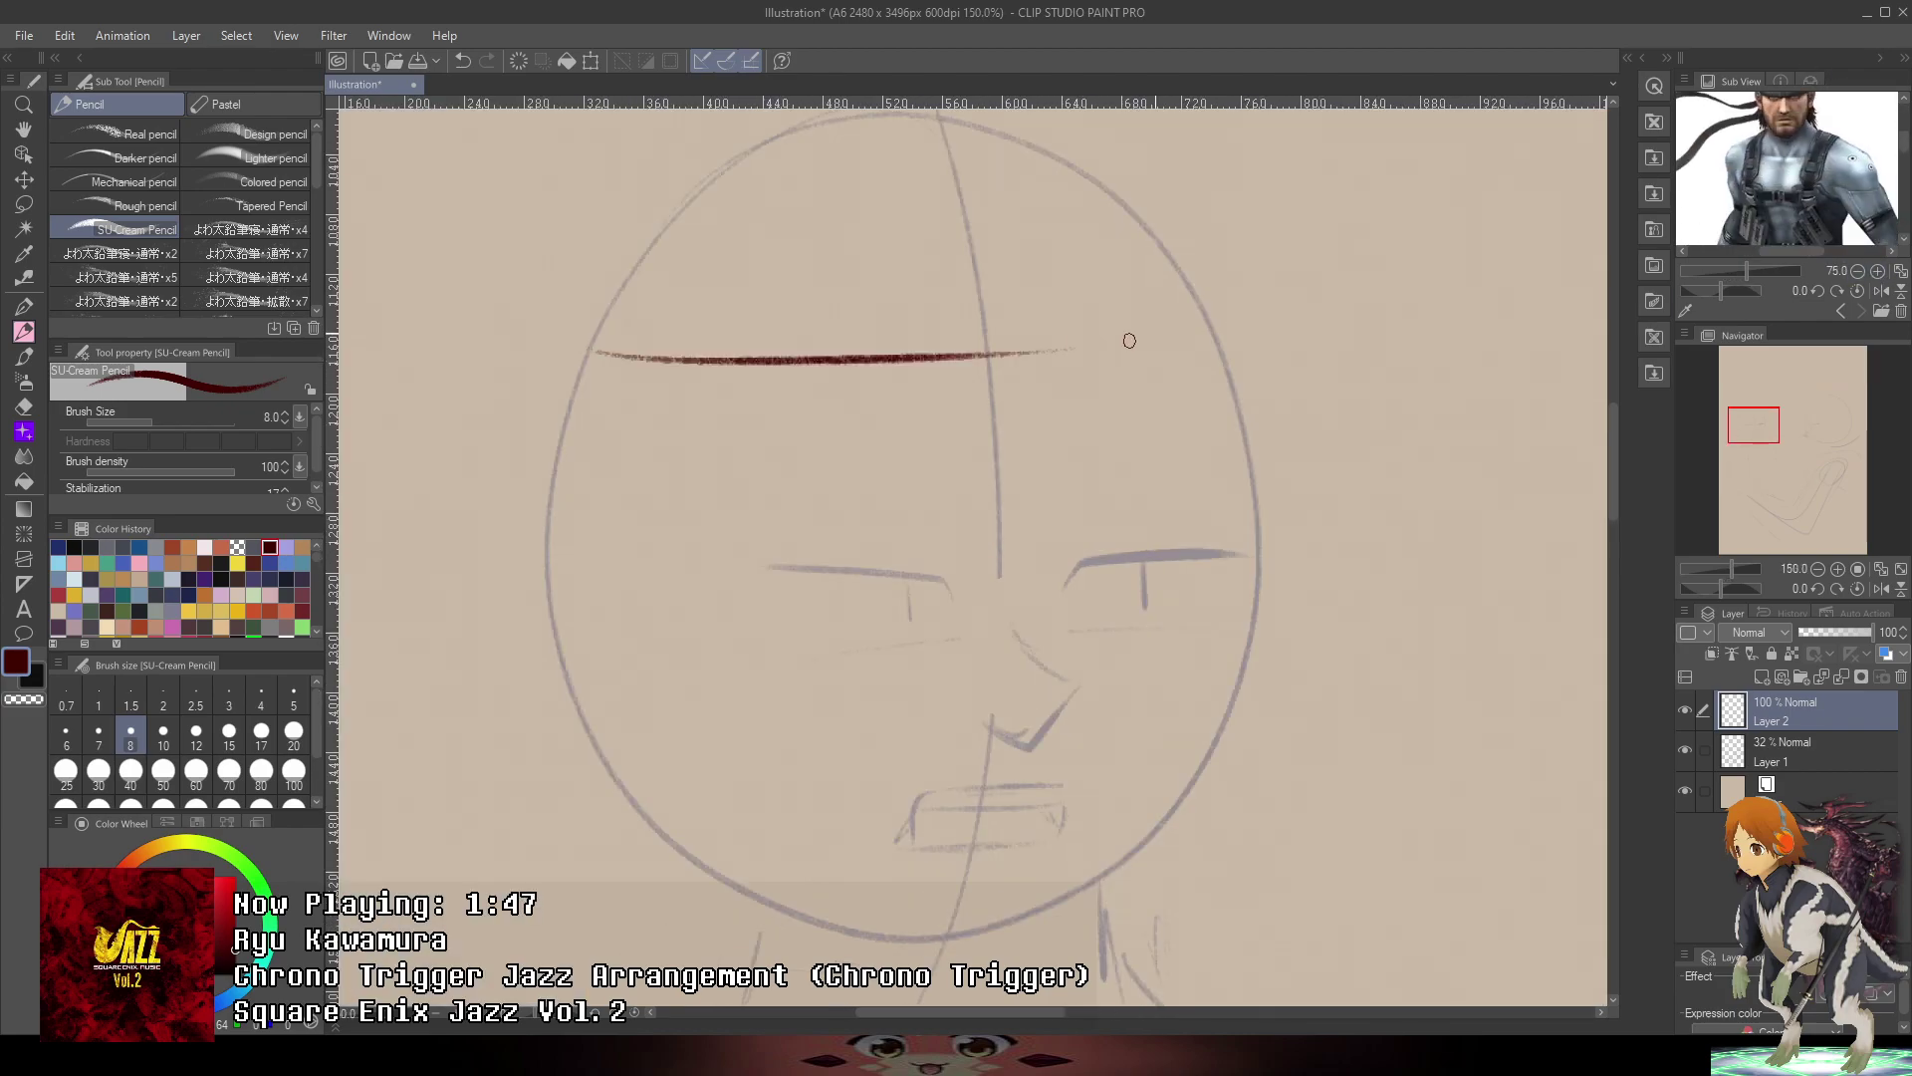
{"action": "key", "text": "ctrl+z"}
{"action": "scroll", "coordinate": [1096, 583], "scroll_direction": "up", "scroll_amount": 1}
{"action": "mouse_move", "coordinate": [1096, 538]}
{"action": "left_mouse_down"}
{"action": "mouse_move", "coordinate": [1044, 609]}
{"action": "mouse_move", "coordinate": [1096, 553]}
{"action": "mouse_move", "coordinate": [1290, 536]}
{"action": "left_mouse_up"}
{"action": "key", "text": "ctrl+z"}
{"action": "key", "text": "ctrl+z"}
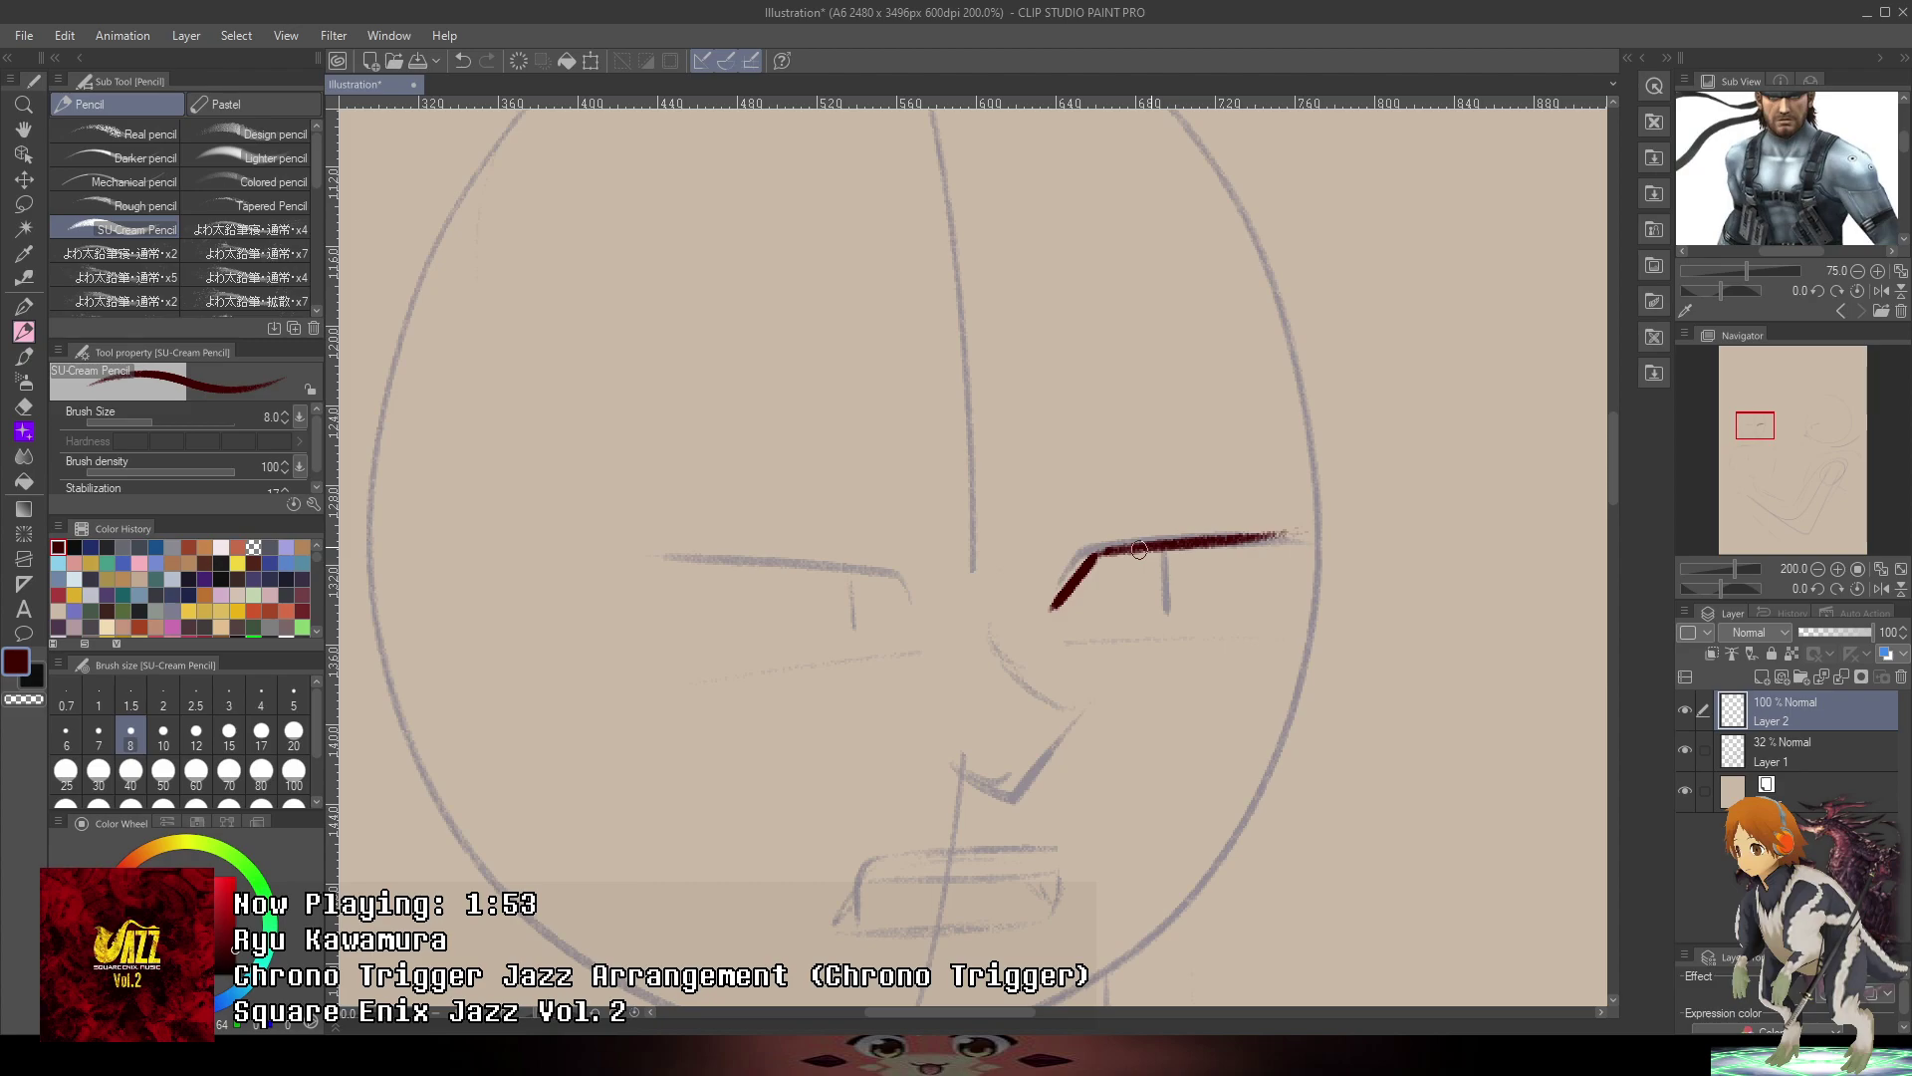
- Draw the curved iris sides of the right-hand eye and try a straight lower-lid line, undoing the attempts
{"action": "mouse_move", "coordinate": [1109, 563]}
{"action": "left_mouse_down"}
{"action": "mouse_move", "coordinate": [1133, 606]}
{"action": "mouse_move", "coordinate": [1107, 577]}
{"action": "mouse_move", "coordinate": [1165, 612]}
{"action": "mouse_move", "coordinate": [1138, 607]}
{"action": "mouse_move", "coordinate": [1220, 553]}
{"action": "left_mouse_up"}
{"action": "key", "text": "ctrl+z"}
{"action": "key", "text": "ctrl+z"}
{"action": "left_click_drag", "start_coordinate": [1053, 609], "coordinate": [1223, 604]}
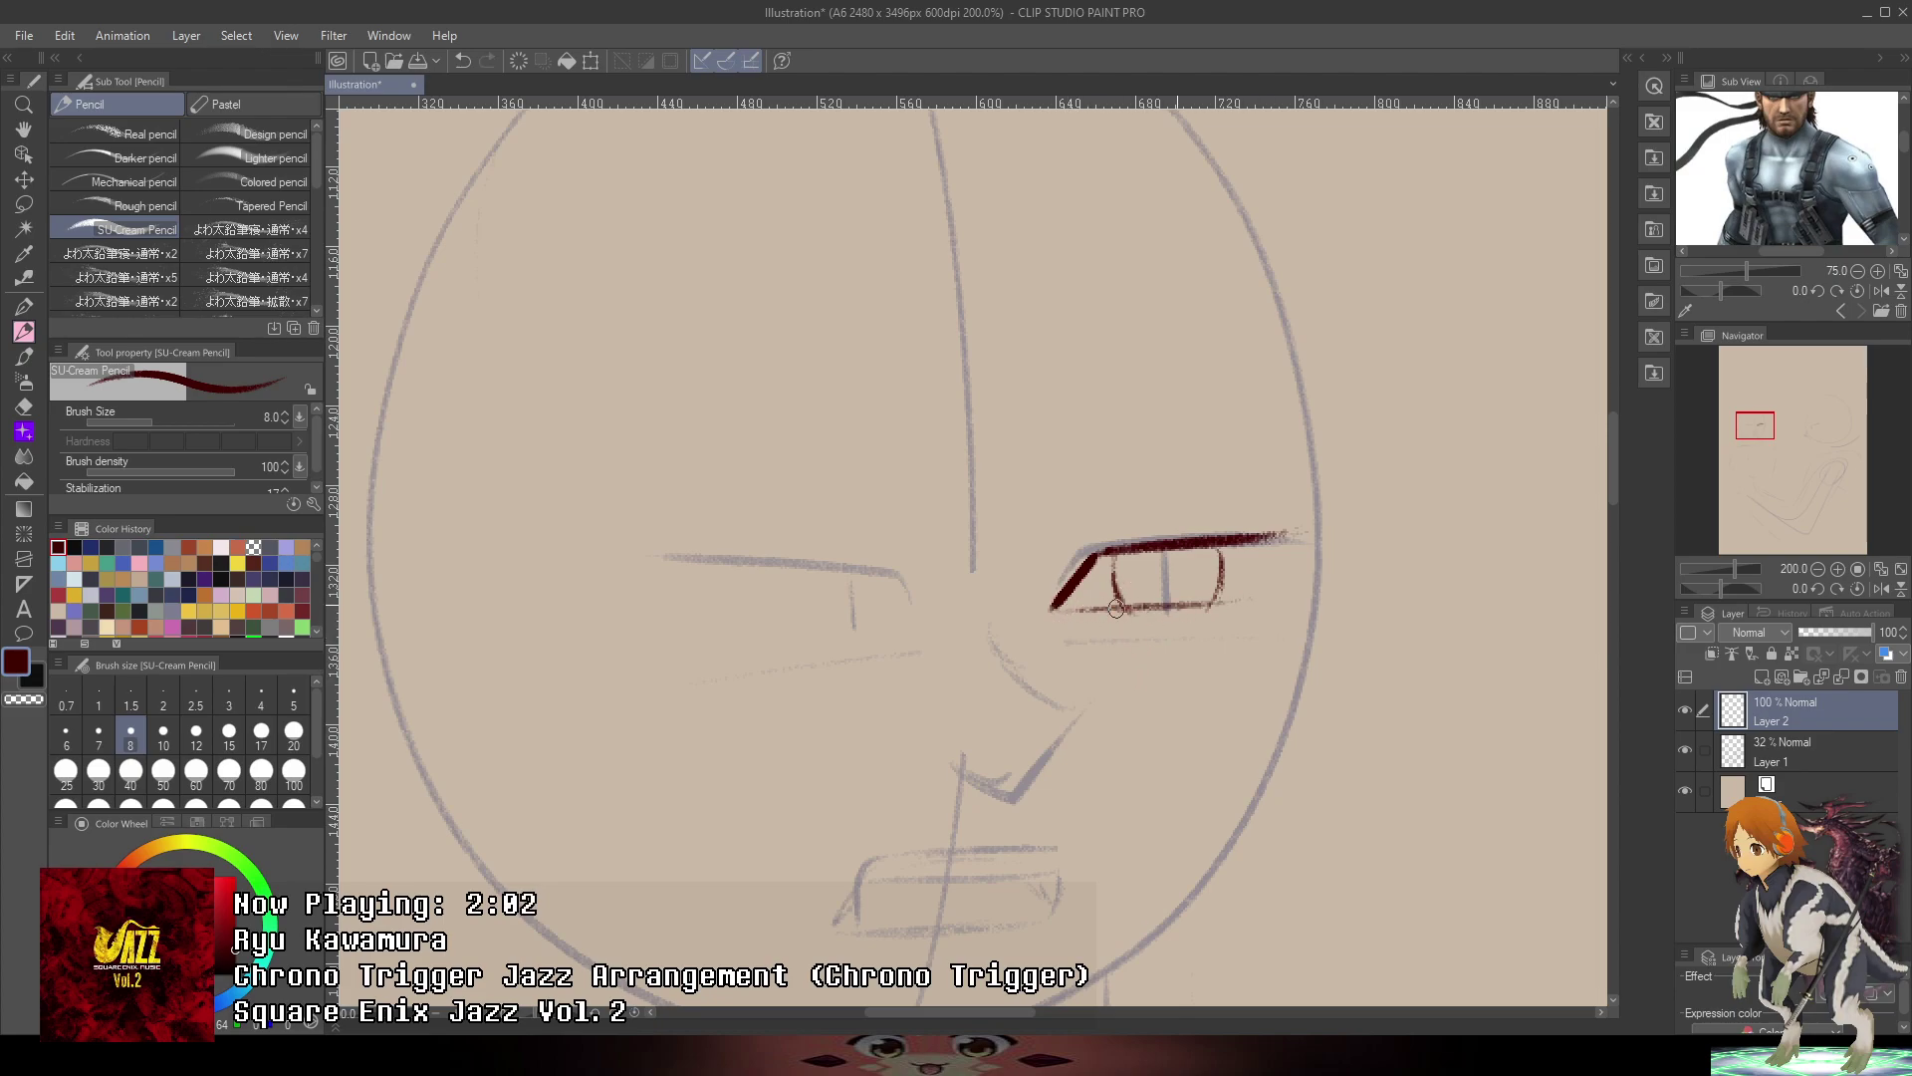
{"action": "key", "text": "ctrl+z"}
{"action": "left_click_drag", "start_coordinate": [1050, 614], "coordinate": [1235, 606]}
{"action": "key", "text": "ctrl+z"}
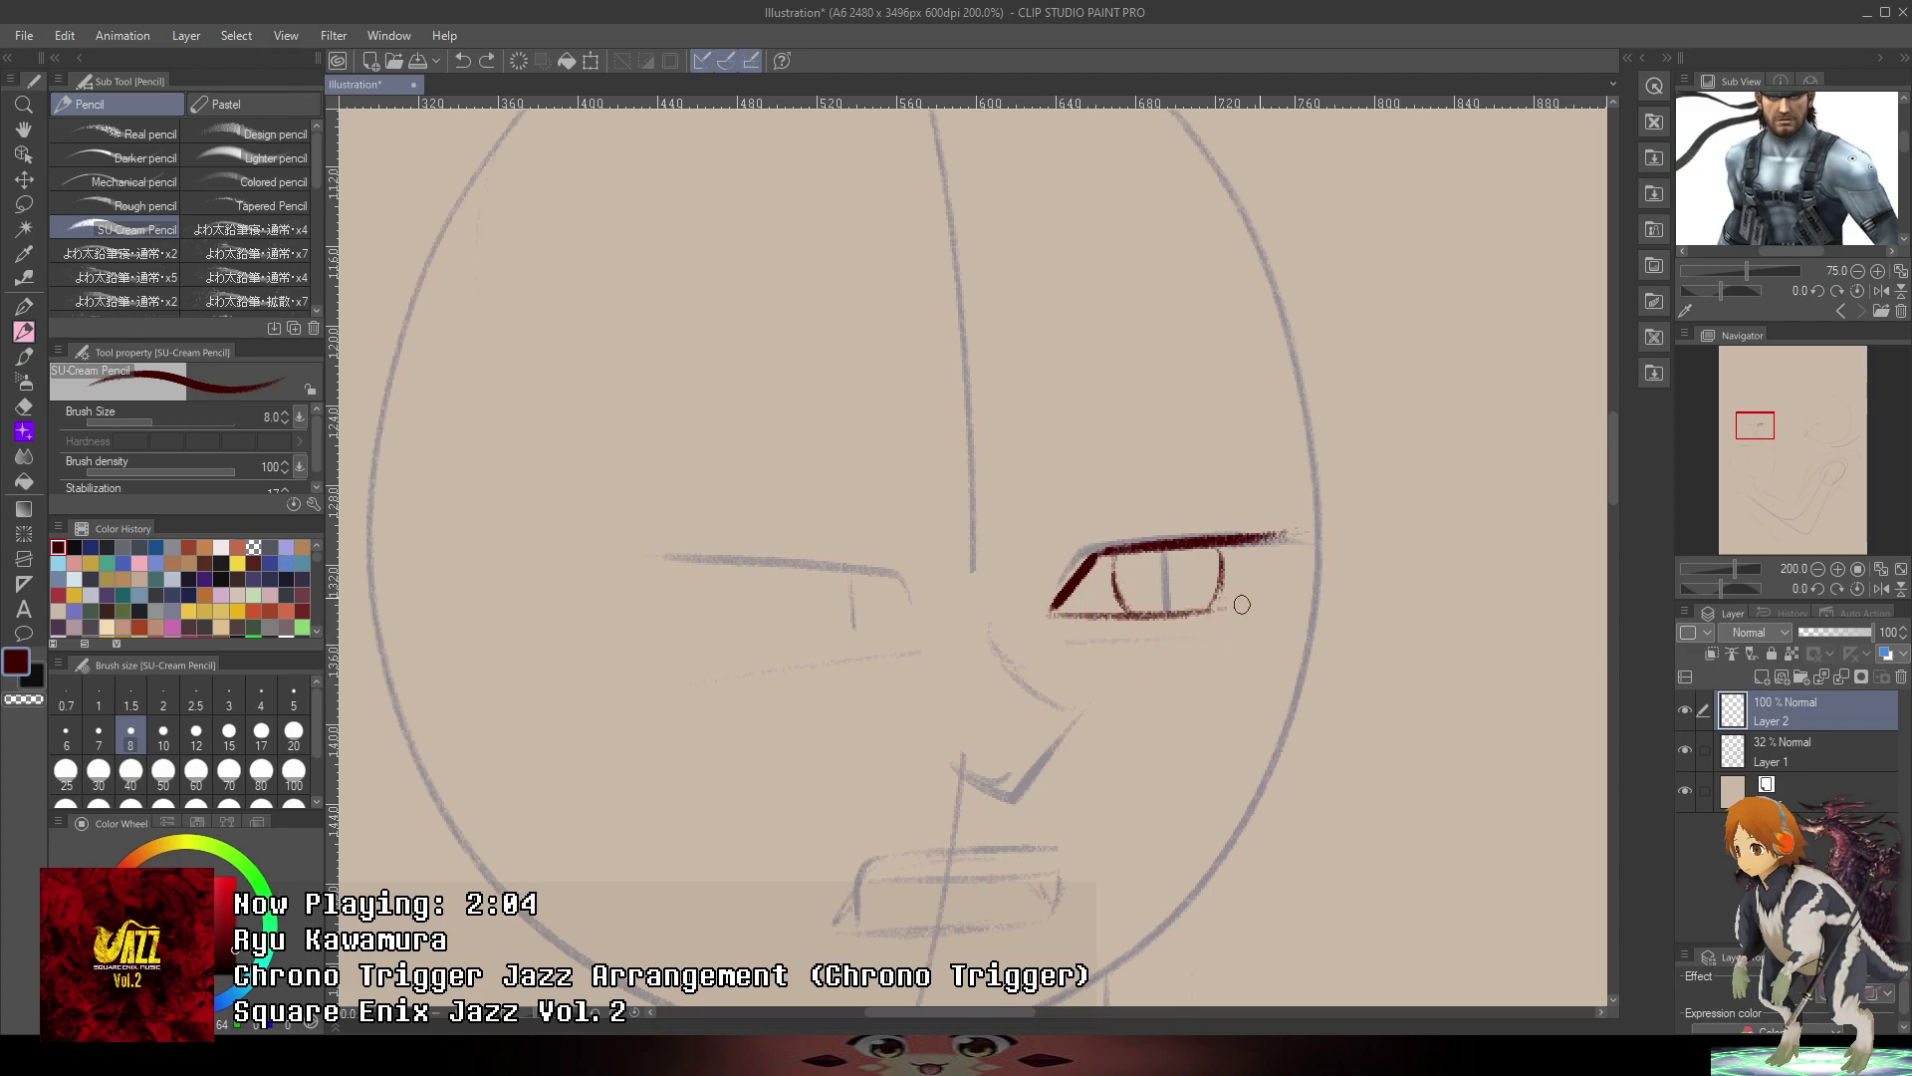
- Close the right-hand eye with an angled lower lid and a slanted outer corner reaching the head outline
{"action": "mouse_move", "coordinate": [1121, 614]}
{"action": "left_mouse_down"}
{"action": "mouse_move", "coordinate": [1234, 603]}
{"action": "mouse_move", "coordinate": [1144, 631]}
{"action": "mouse_move", "coordinate": [1227, 617]}
{"action": "mouse_move", "coordinate": [1021, 495]}
{"action": "mouse_move", "coordinate": [1046, 596]}
{"action": "mouse_move", "coordinate": [1123, 542]}
{"action": "left_mouse_up"}
{"action": "key", "text": "ctrl+z"}
{"action": "key", "text": "ctrl+z"}
{"action": "scroll", "coordinate": [1227, 618], "scroll_direction": "down", "scroll_amount": 4}
{"action": "scroll", "coordinate": [1022, 495], "scroll_direction": "up", "scroll_amount": 4}
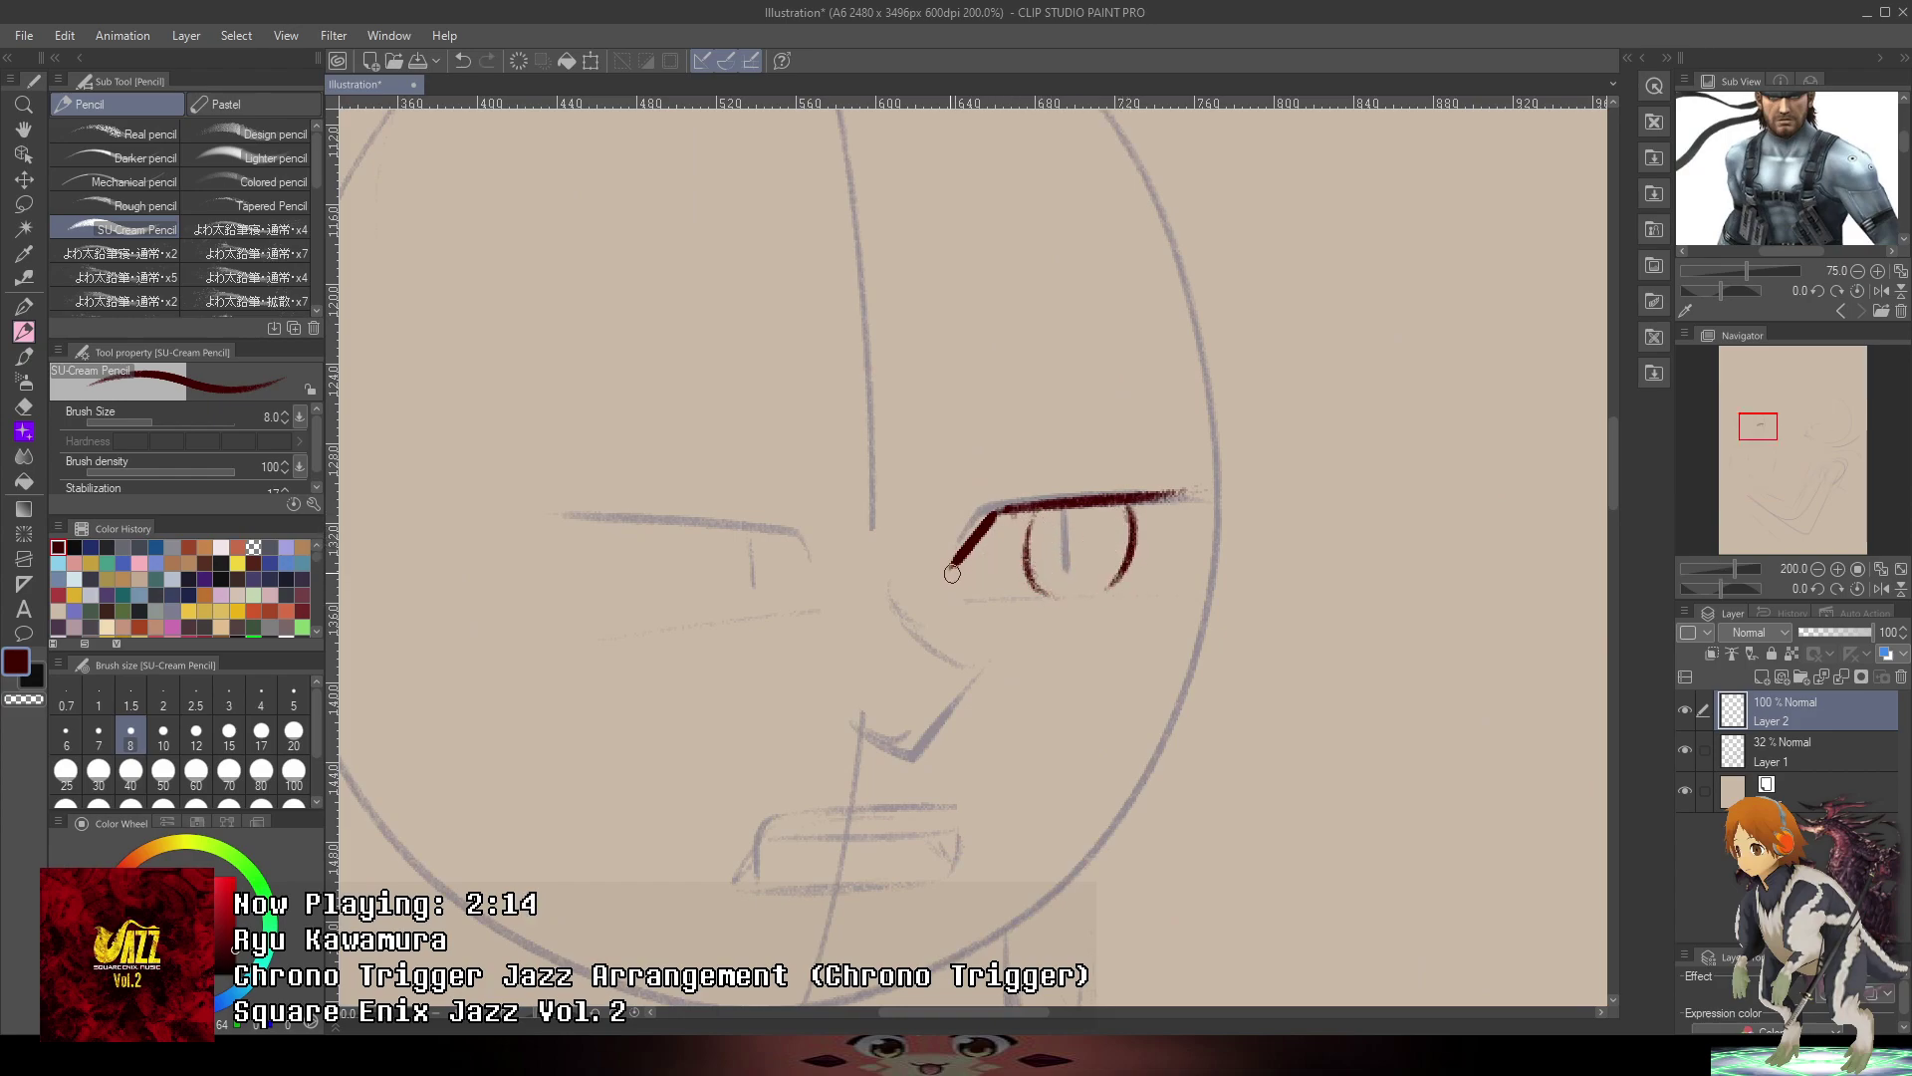
{"action": "left_click_drag", "start_coordinate": [1026, 591], "coordinate": [962, 563]}
{"action": "mouse_move", "coordinate": [993, 581]}
{"action": "left_mouse_down"}
{"action": "mouse_move", "coordinate": [1072, 598]}
{"action": "mouse_move", "coordinate": [1158, 572]}
{"action": "mouse_move", "coordinate": [1208, 504]}
{"action": "mouse_move", "coordinate": [1159, 488]}
{"action": "left_mouse_up"}
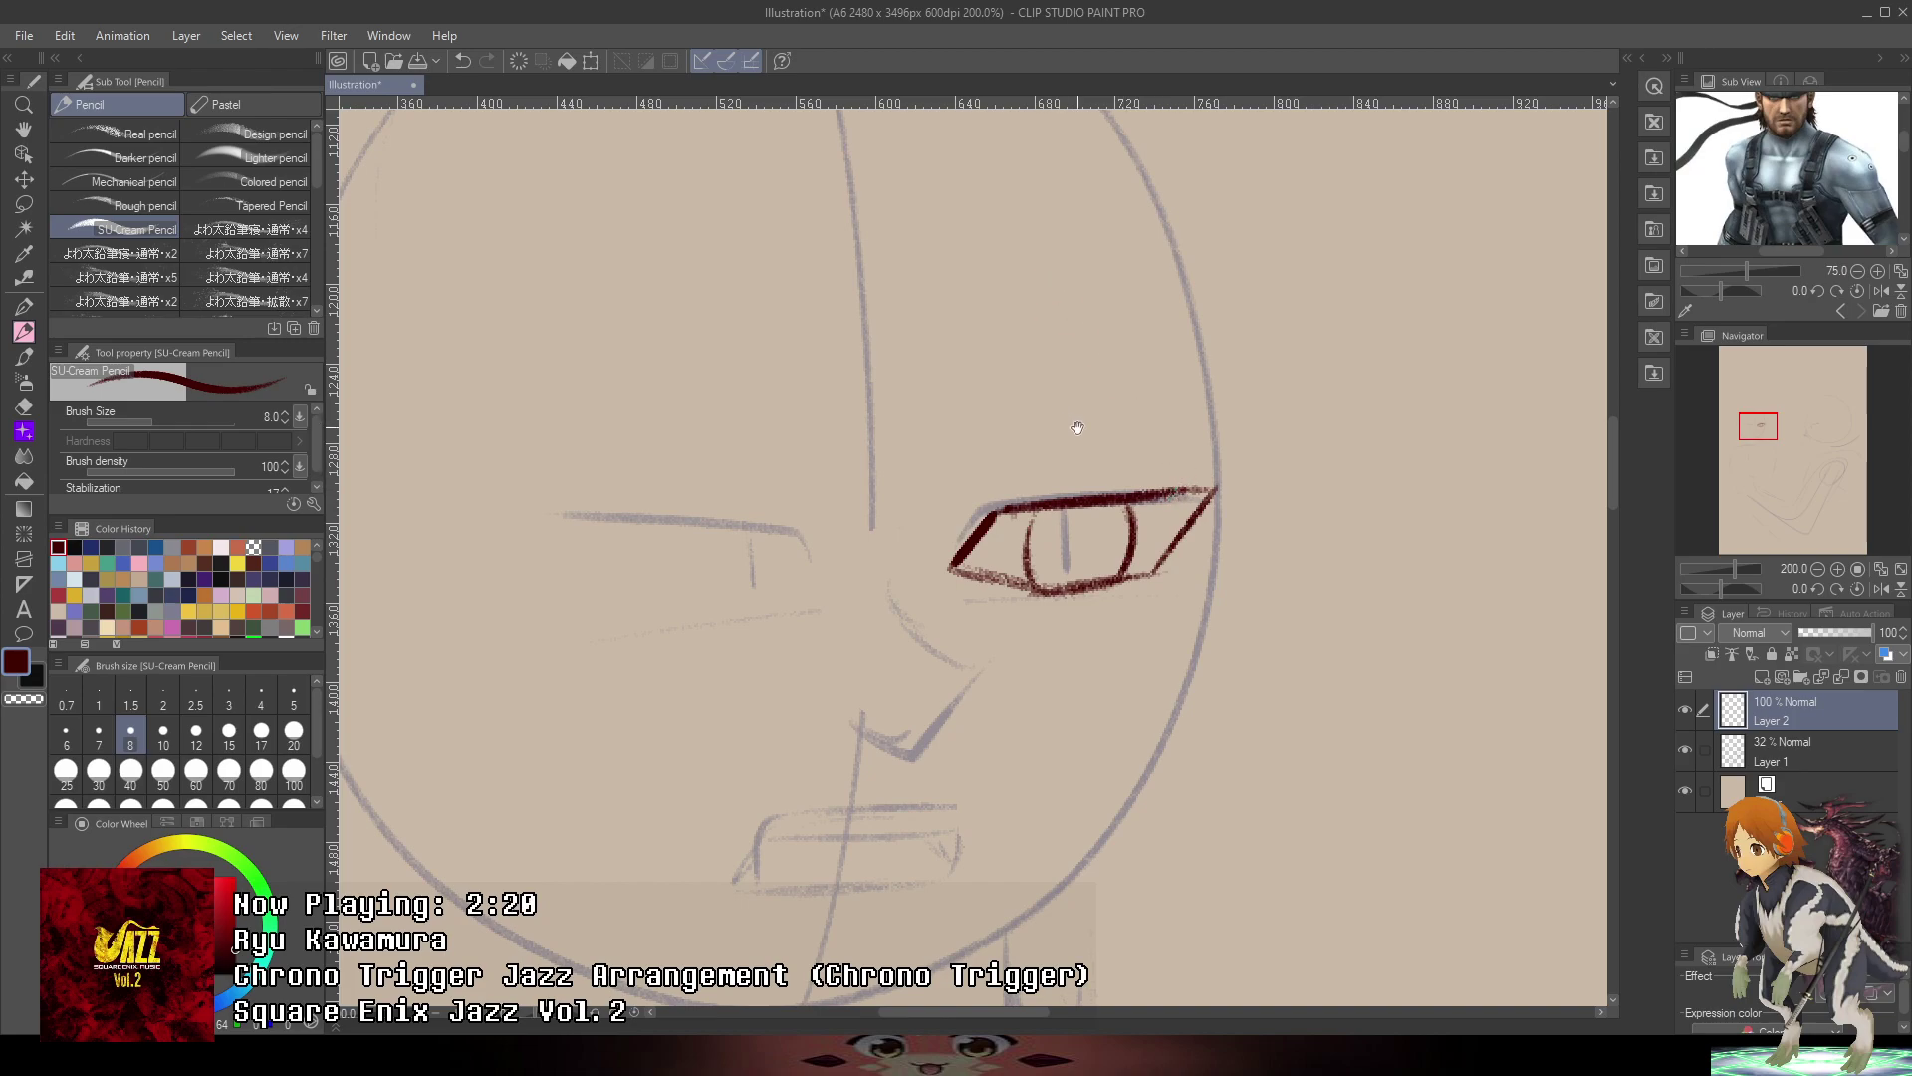
- Draw dark red bridge and nostril strokes for the nose and erase the dark red right-hand eye
{"action": "left_click_drag", "start_coordinate": [1079, 428], "coordinate": [1160, 328]}
{"action": "mouse_move", "coordinate": [987, 501]}
{"action": "left_mouse_down"}
{"action": "mouse_move", "coordinate": [1065, 619]}
{"action": "mouse_move", "coordinate": [1020, 644]}
{"action": "left_mouse_up"}
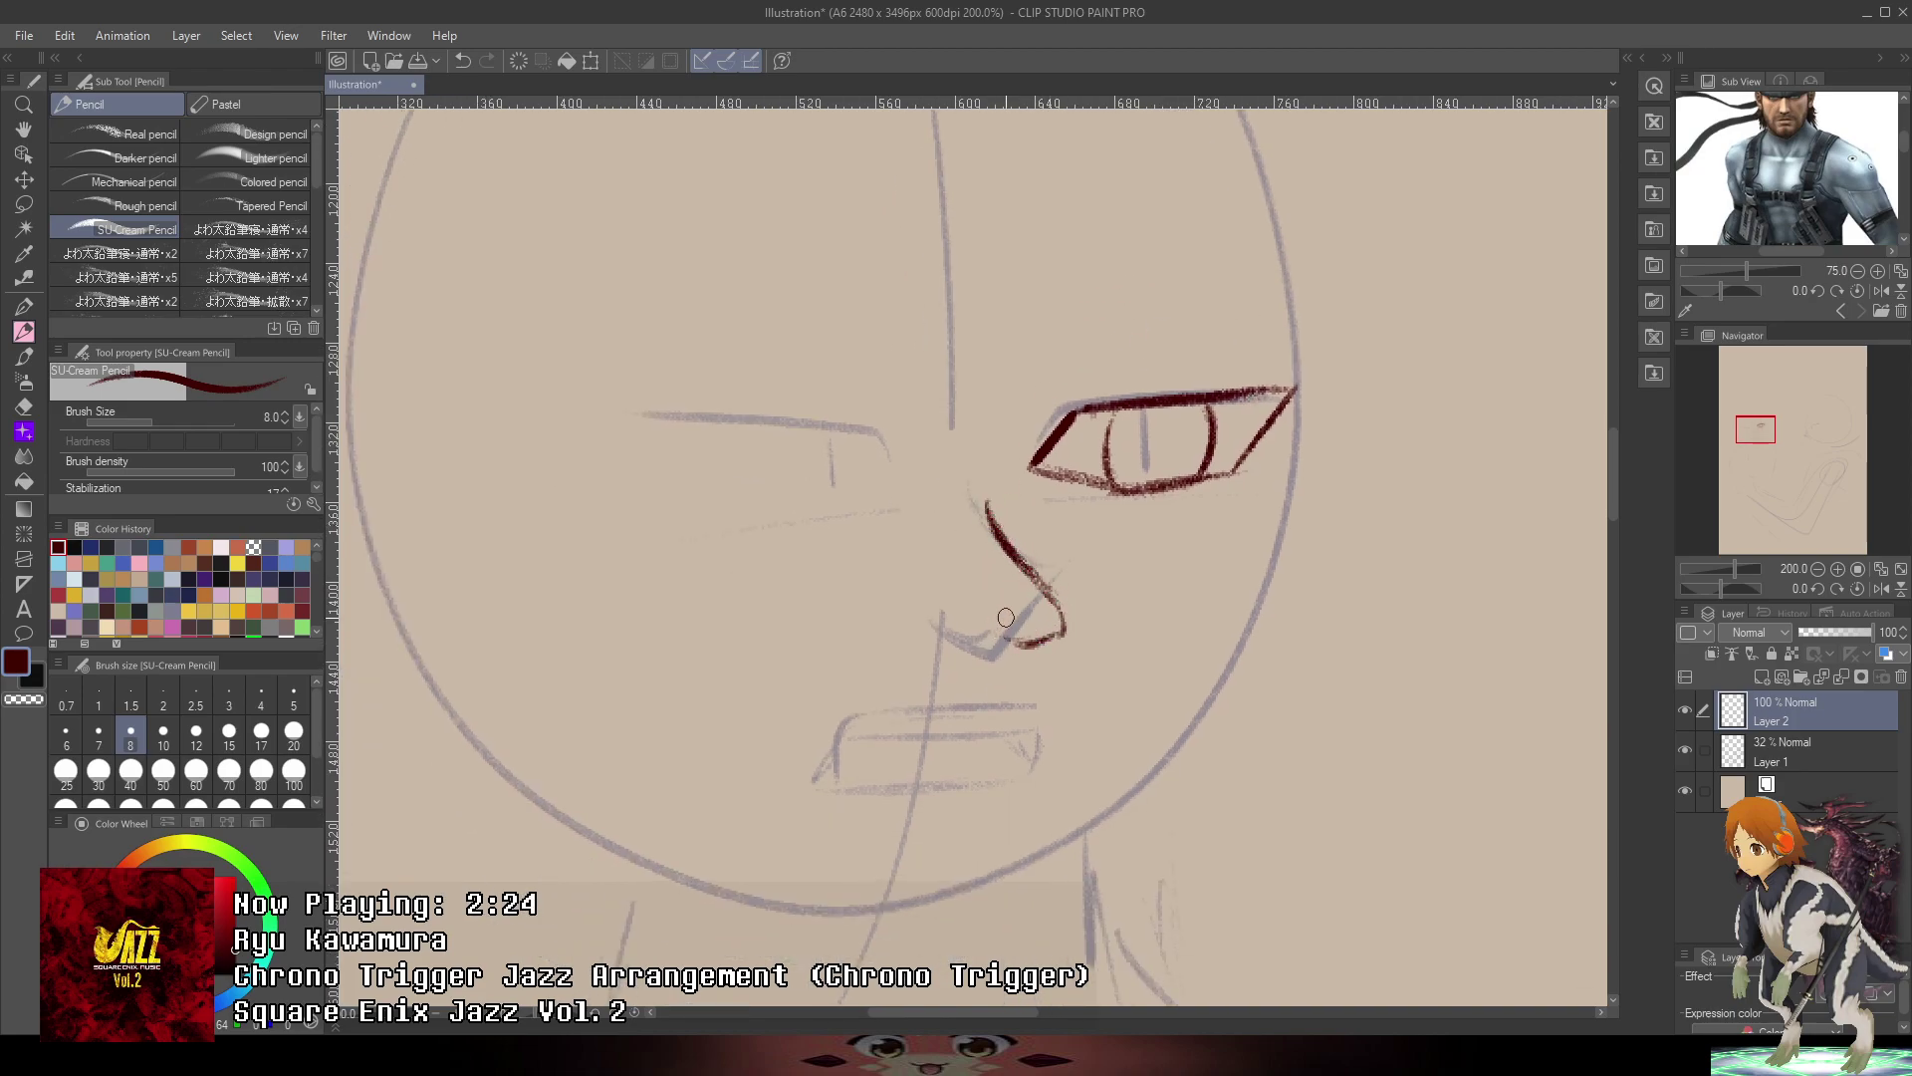
{"action": "mouse_move", "coordinate": [914, 615]}
{"action": "left_mouse_down"}
{"action": "mouse_move", "coordinate": [939, 650]}
{"action": "mouse_move", "coordinate": [1057, 652]}
{"action": "mouse_move", "coordinate": [1004, 653]}
{"action": "mouse_move", "coordinate": [1064, 644]}
{"action": "mouse_move", "coordinate": [1008, 536]}
{"action": "left_mouse_up"}
{"action": "mouse_move", "coordinate": [1059, 458]}
{"action": "left_mouse_down"}
{"action": "mouse_move", "coordinate": [1109, 475]}
{"action": "mouse_move", "coordinate": [1270, 376]}
{"action": "left_mouse_up"}
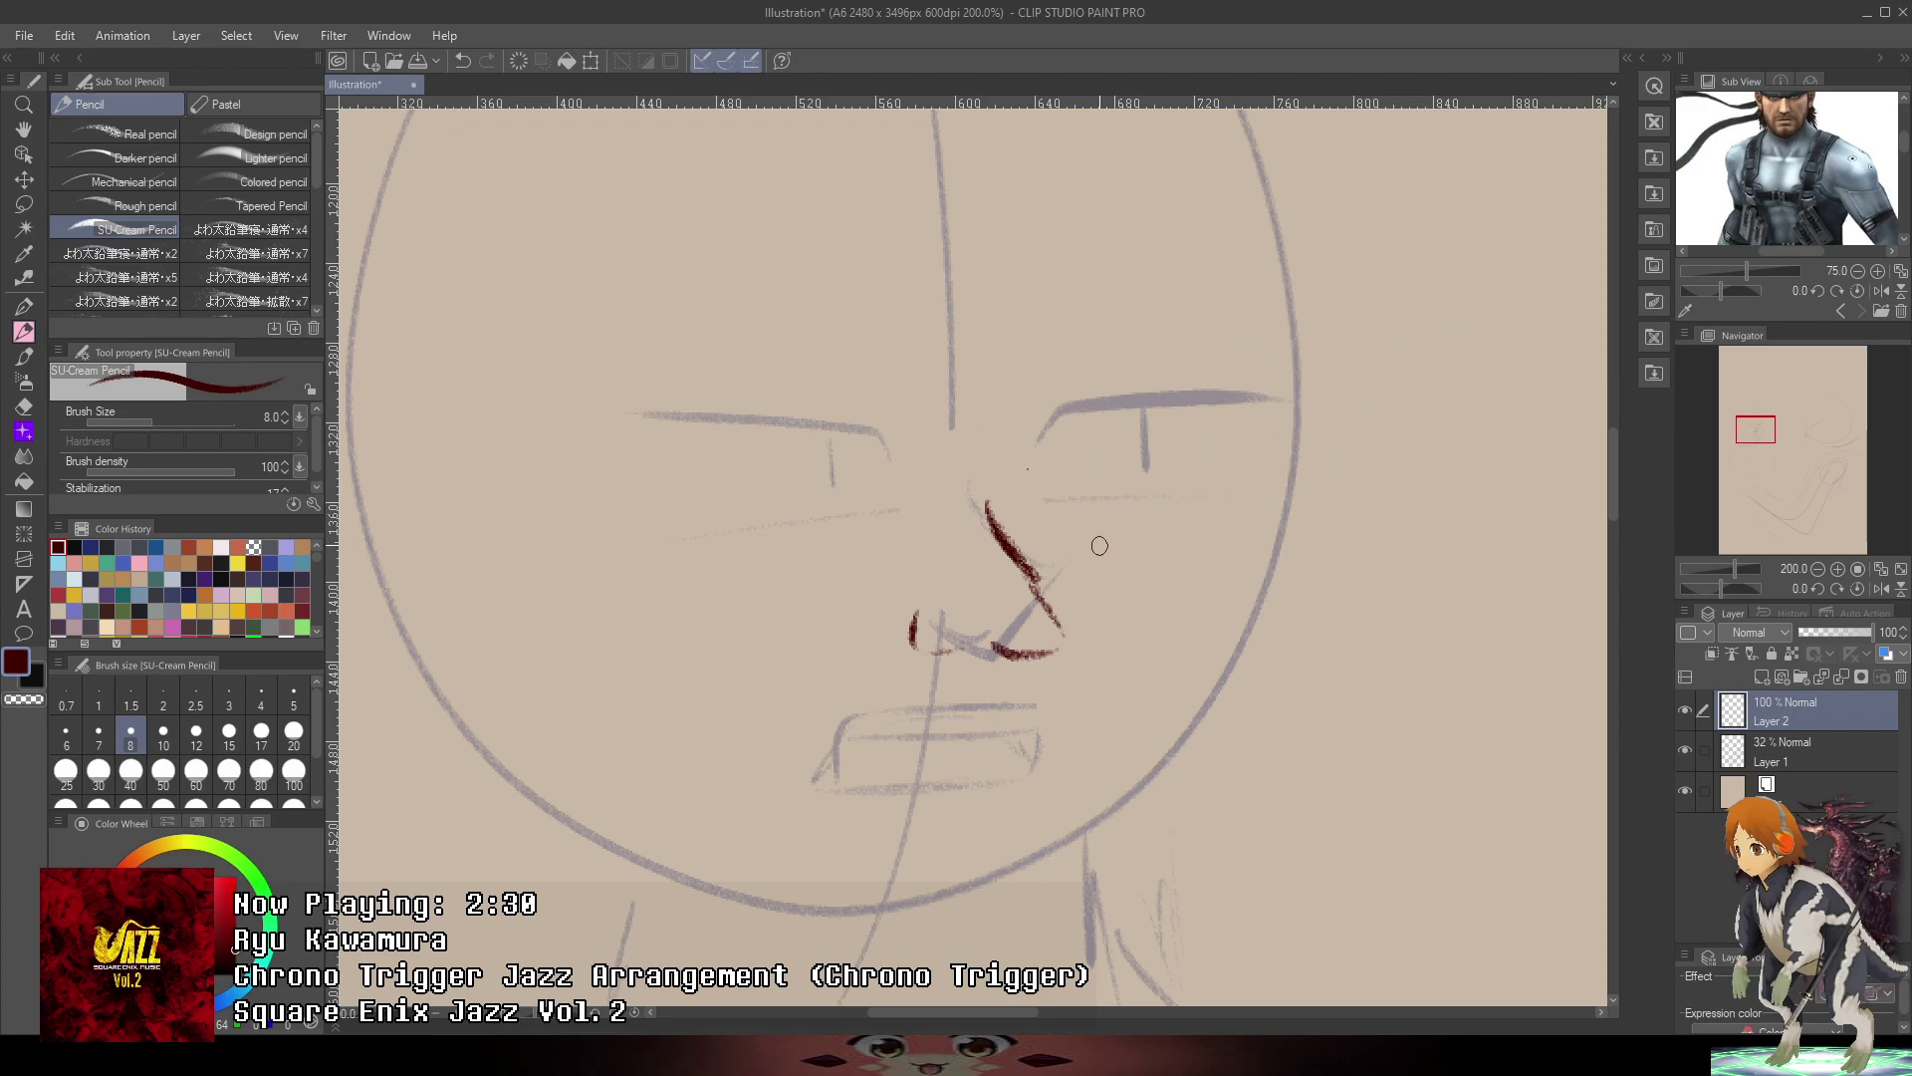
- Switch the Sub View to the light-haired swordsman reference and enlarge it to 33.3% on his face
{"action": "left_click", "coordinate": [1858, 295]}
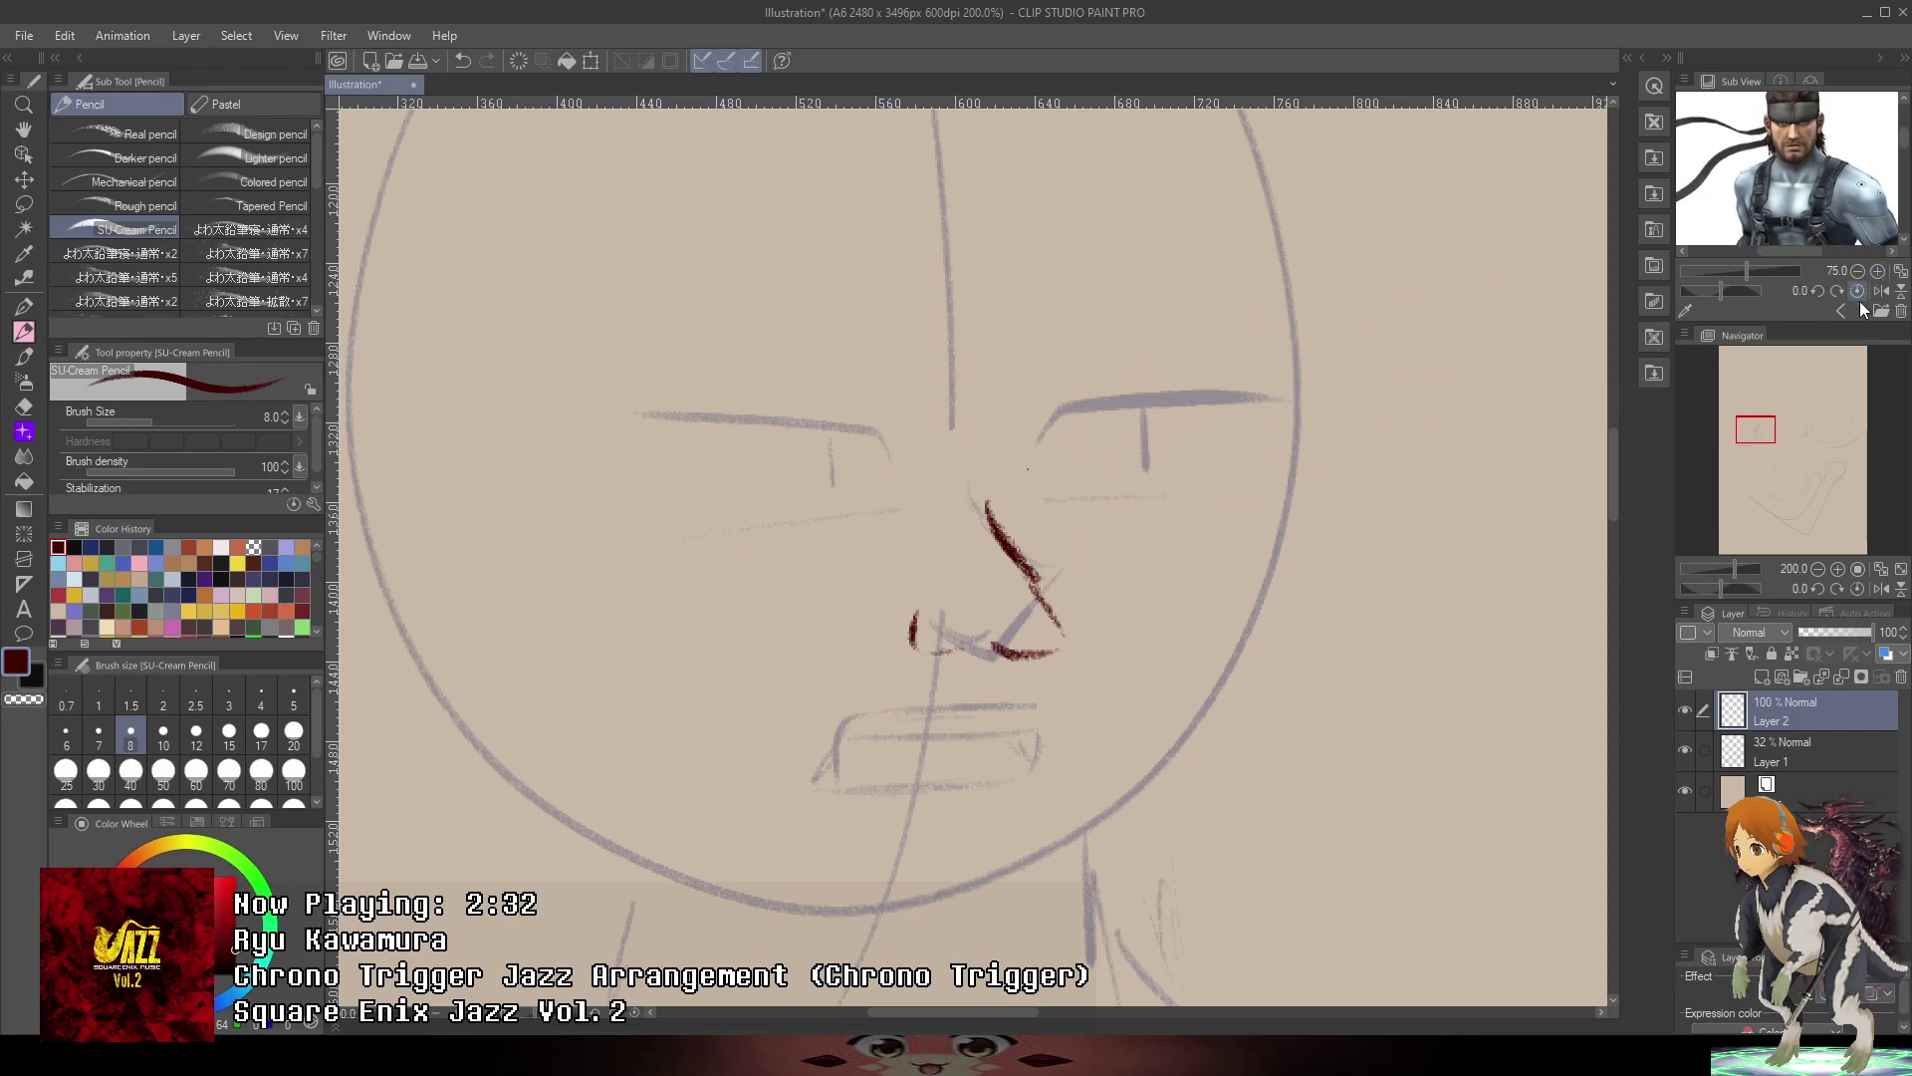
{"action": "left_click", "coordinate": [1877, 271]}
{"action": "left_click", "coordinate": [1878, 272]}
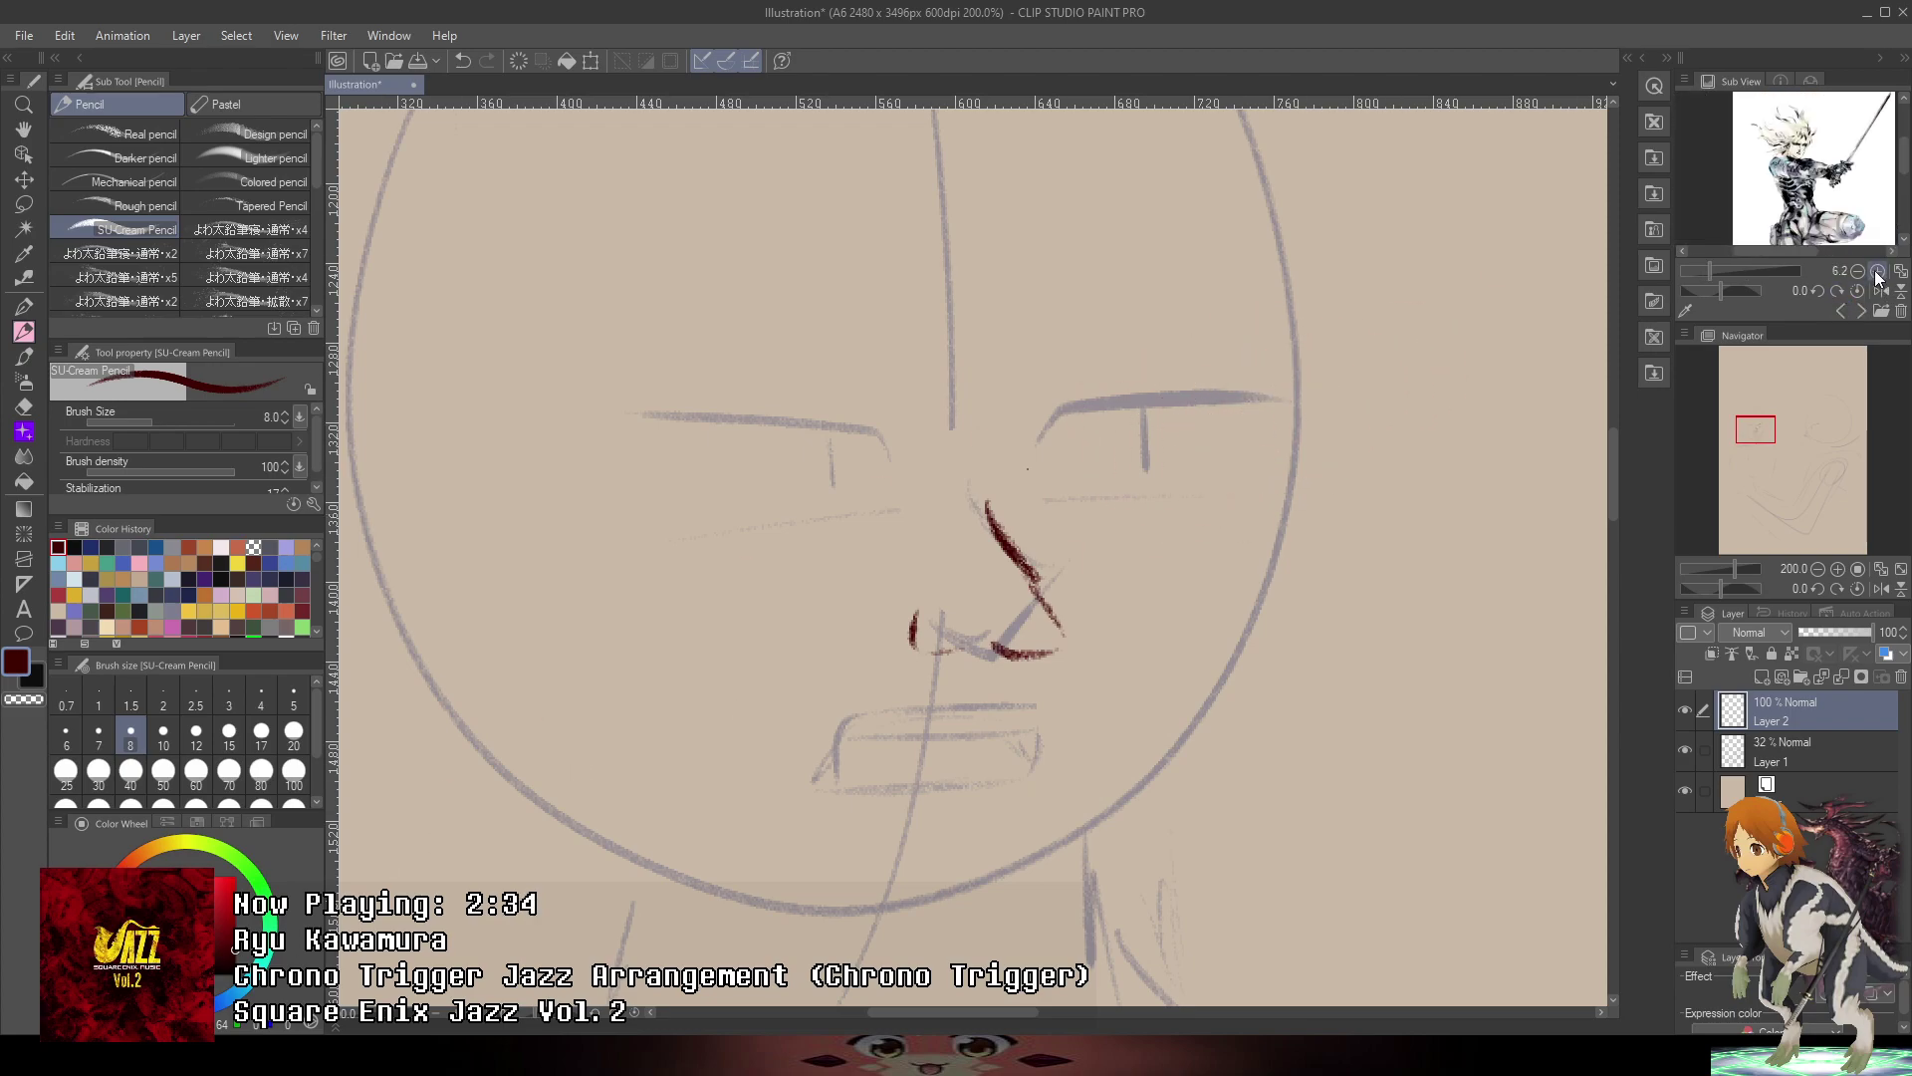
{"action": "left_click", "coordinate": [1876, 273]}
{"action": "left_click", "coordinate": [1876, 273]}
{"action": "left_click_drag", "start_coordinate": [1859, 186], "coordinate": [1872, 248]}
{"action": "left_click", "coordinate": [1877, 271]}
{"action": "left_click", "coordinate": [1877, 271]}
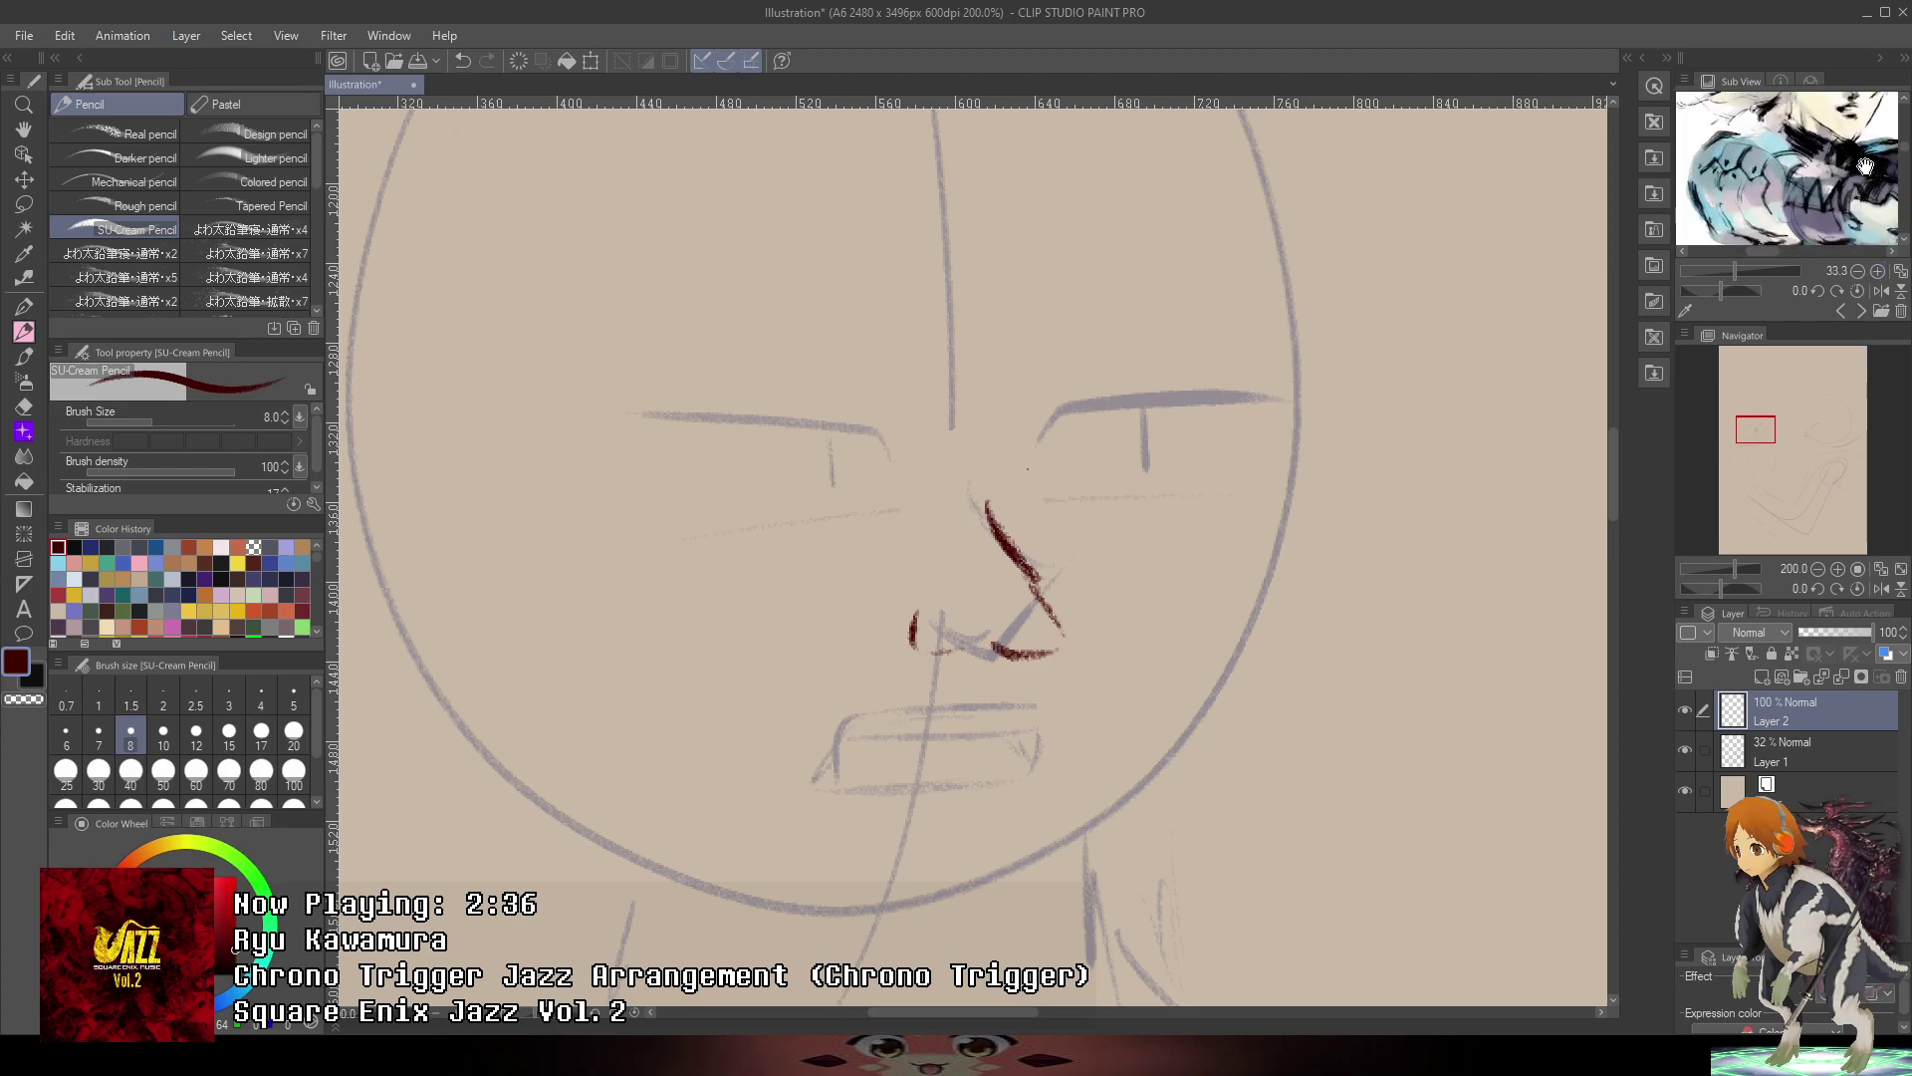
{"action": "left_click_drag", "start_coordinate": [1838, 139], "coordinate": [1838, 264]}
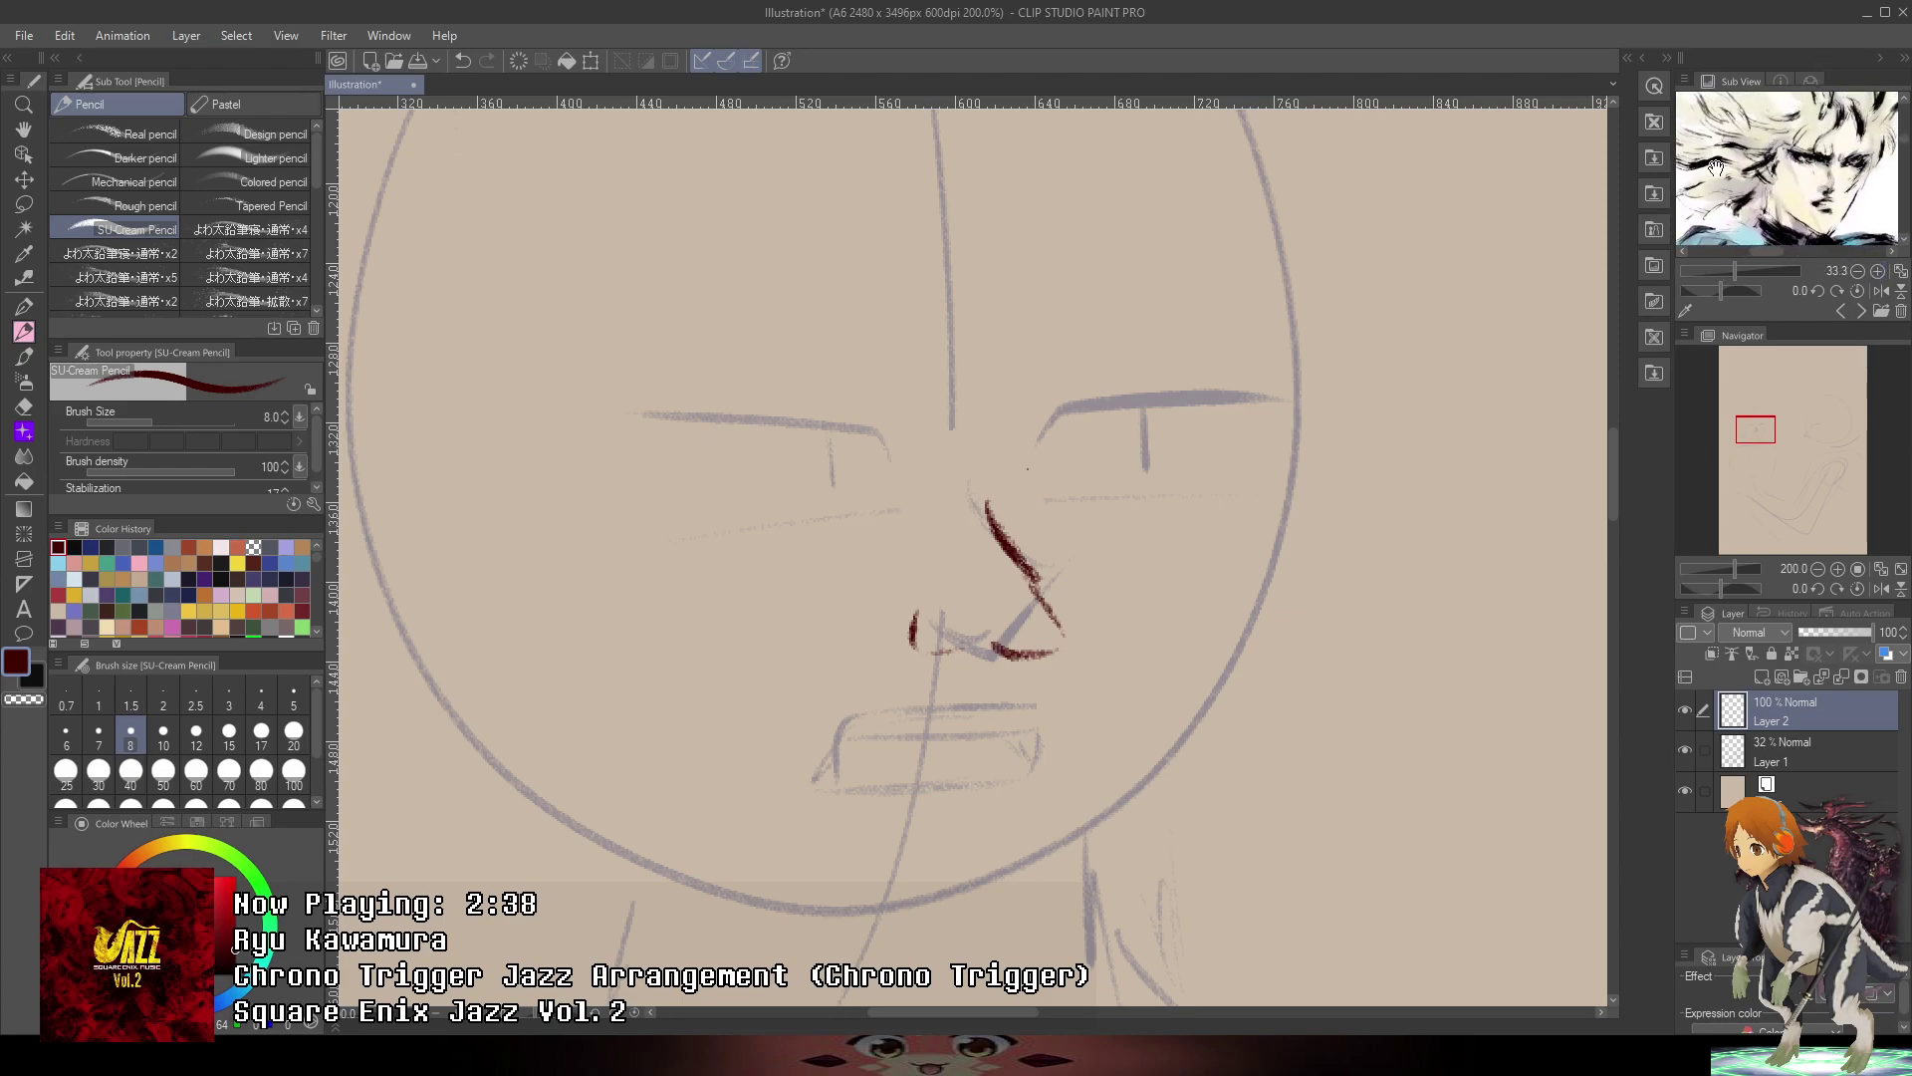
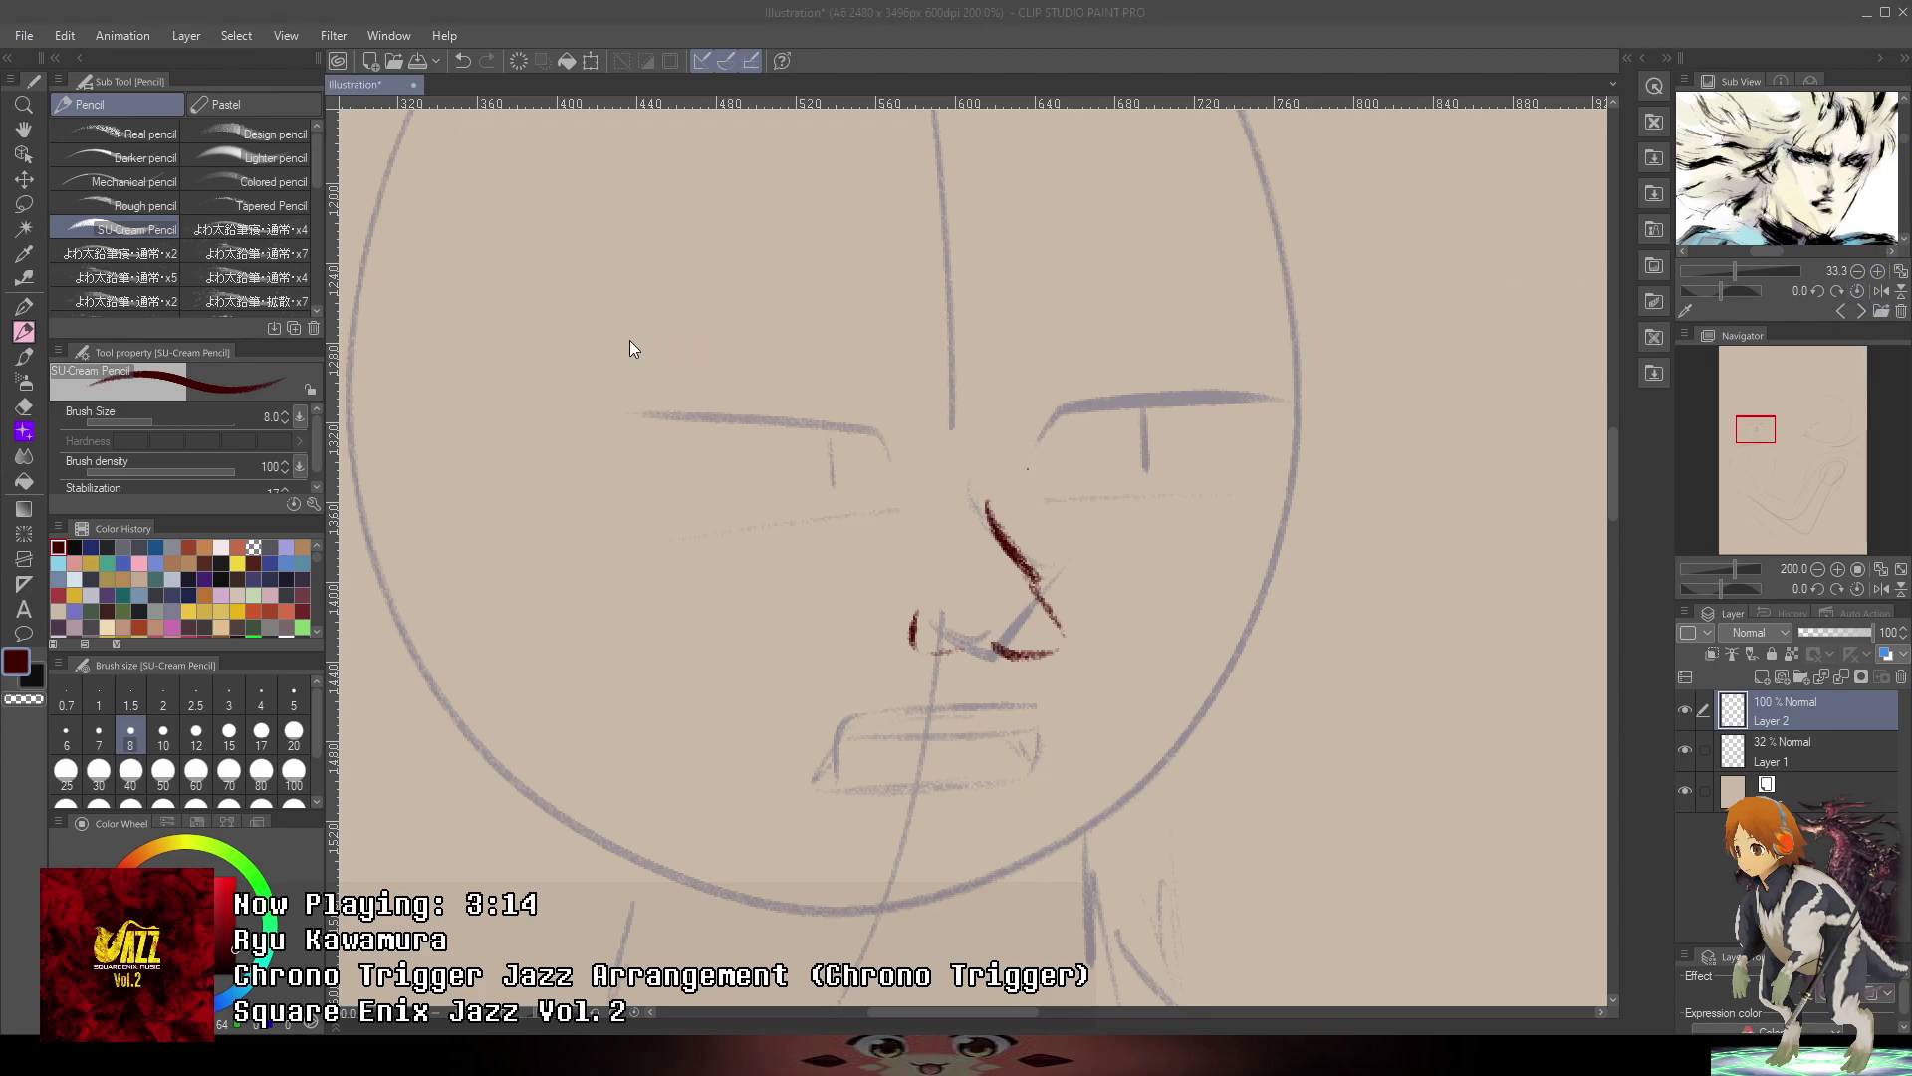
- Browse the Sub View references to the painted soldier in a headband and enlarge it to 150% on his eyes
{"action": "double_click", "coordinate": [1871, 185]}
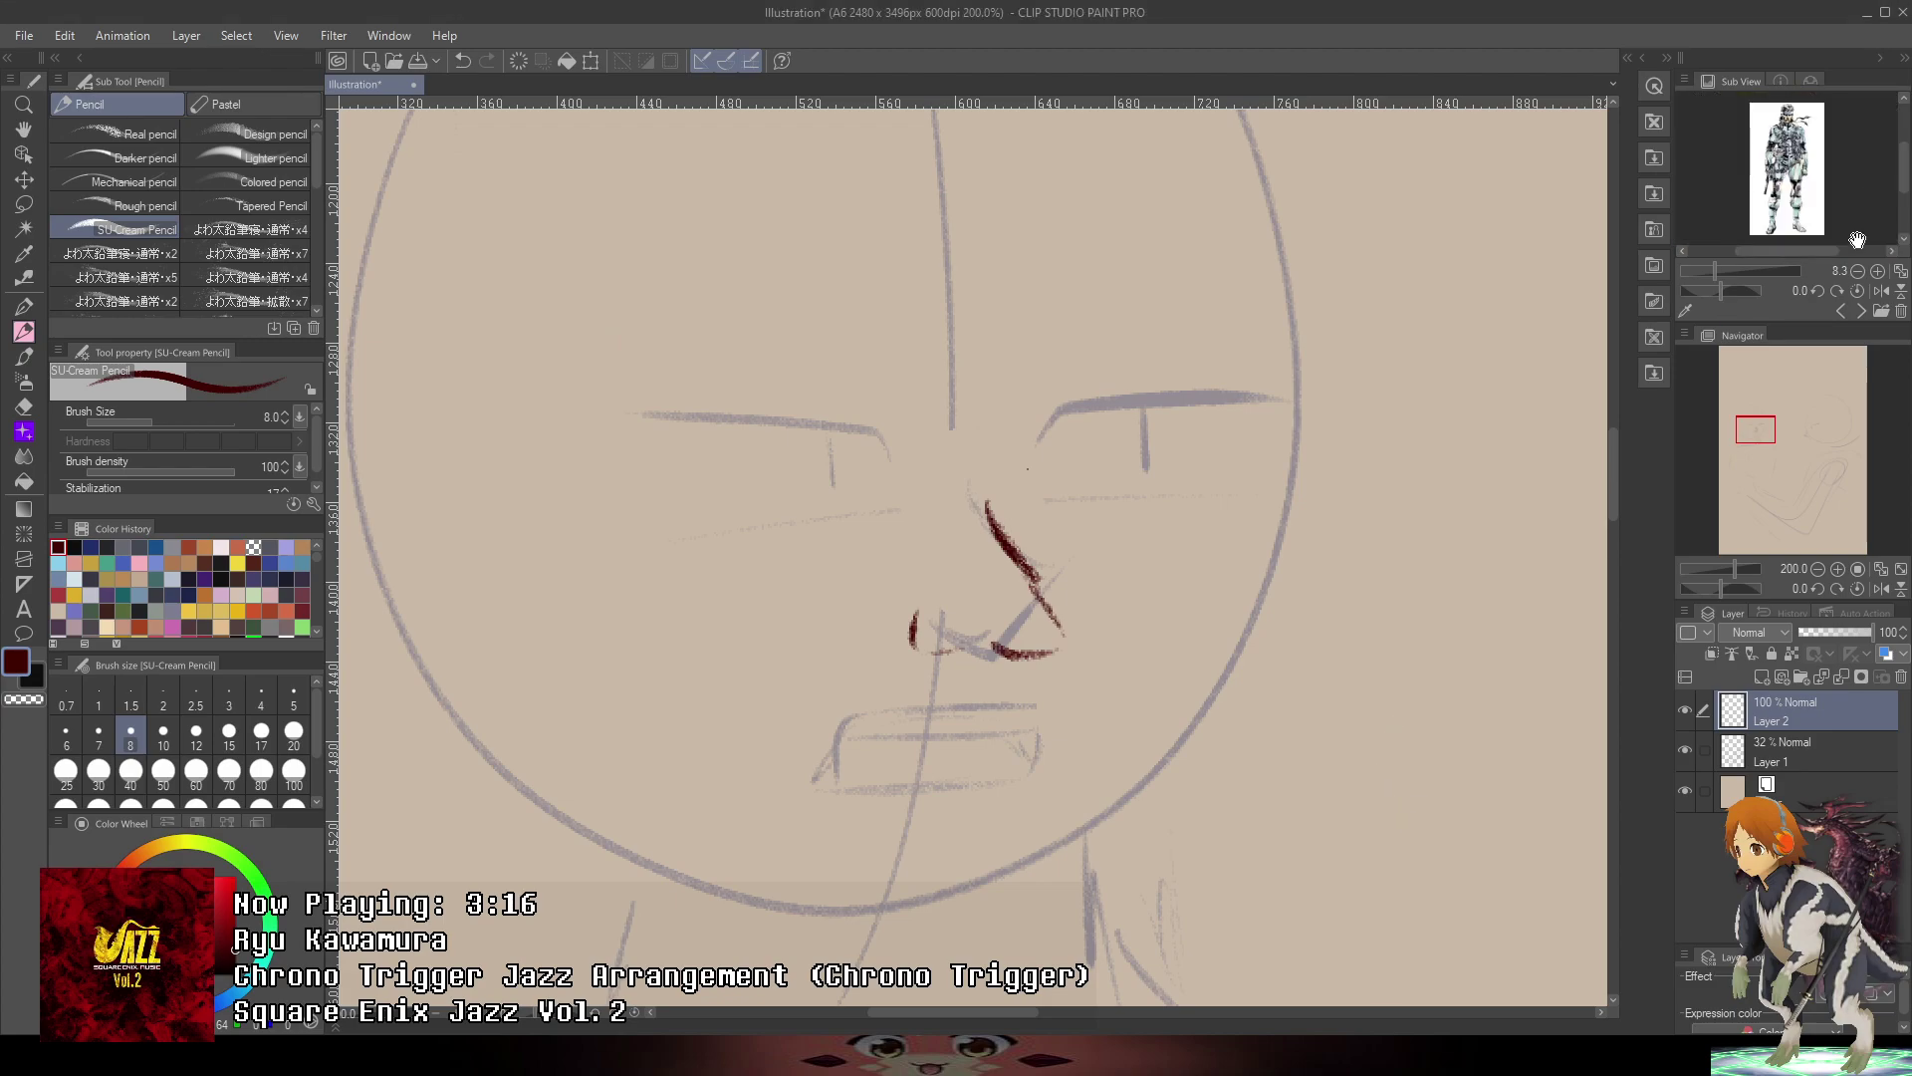
{"action": "left_click", "coordinate": [1880, 273]}
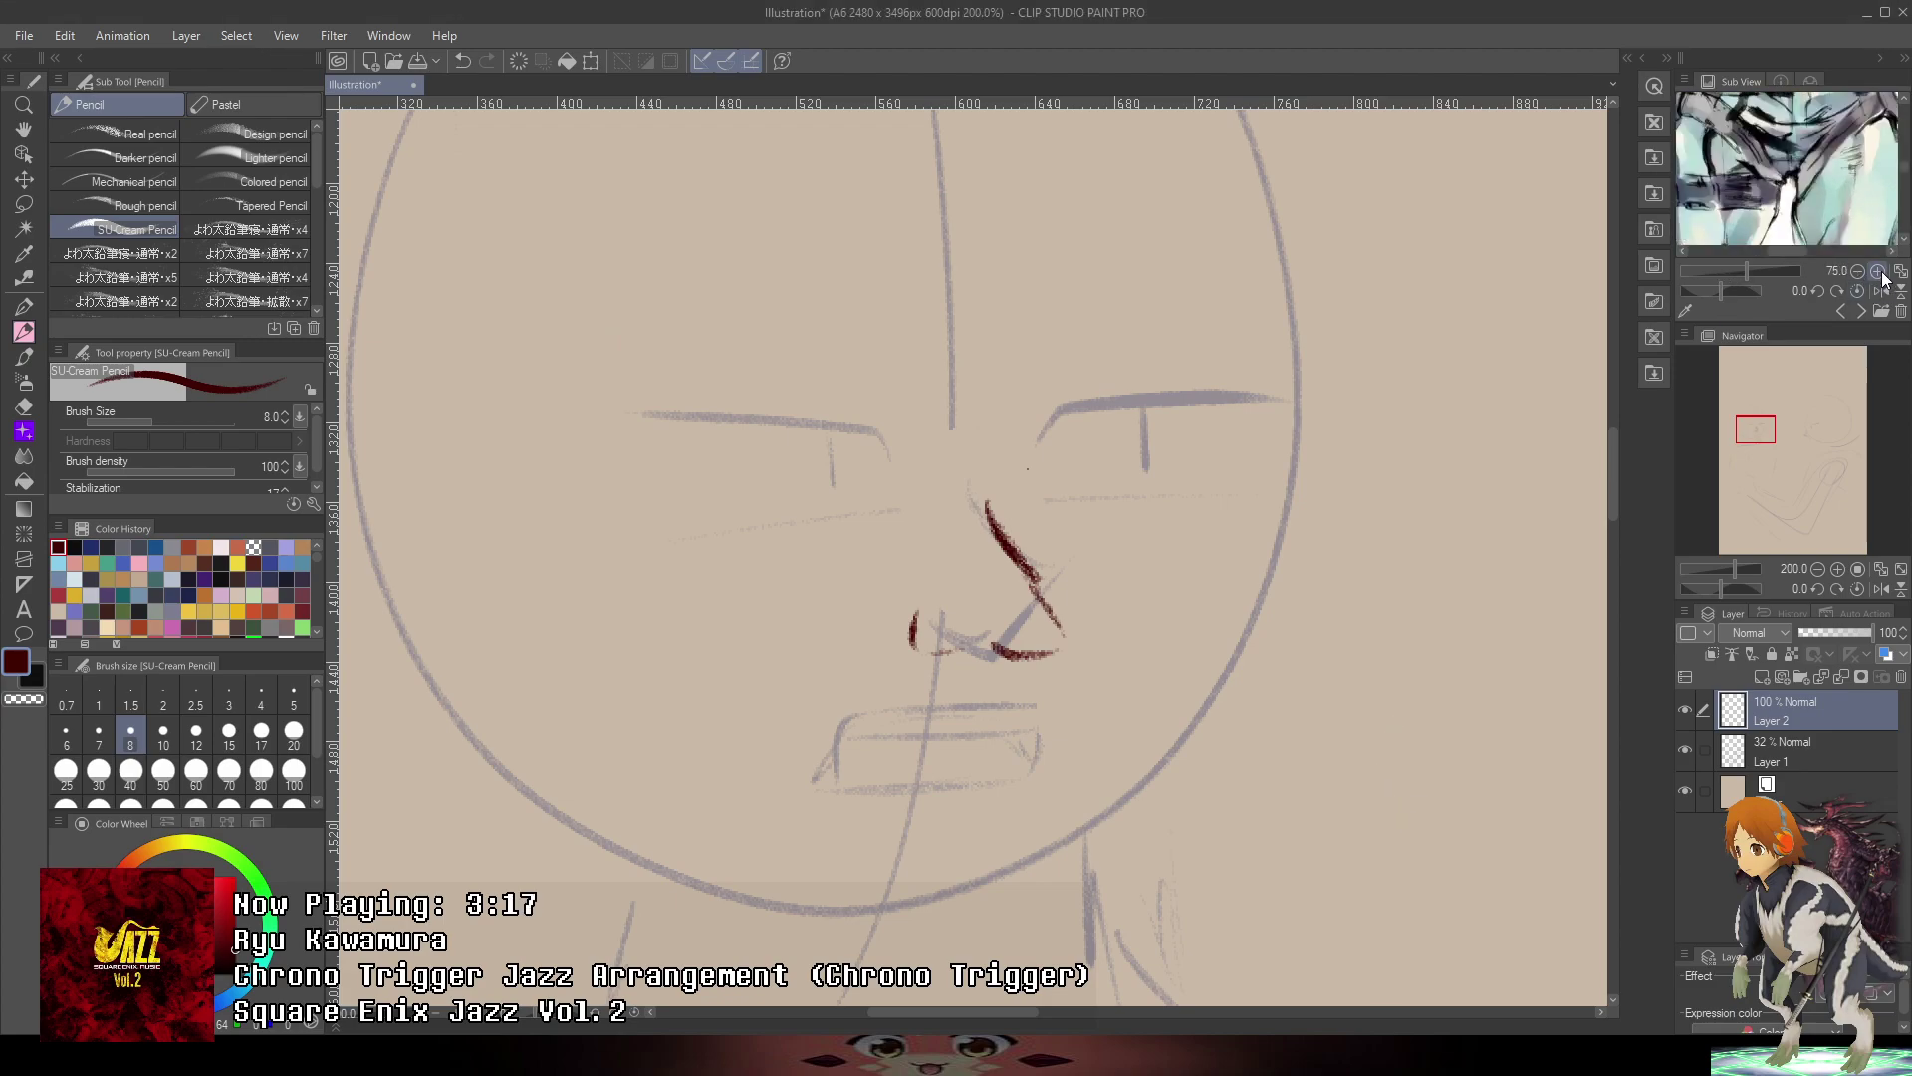
{"action": "left_click", "coordinate": [1841, 311]}
{"action": "left_click", "coordinate": [1861, 310]}
{"action": "left_click", "coordinate": [1861, 310]}
{"action": "left_click", "coordinate": [1877, 273]}
{"action": "left_click", "coordinate": [1877, 272]}
{"action": "left_click", "coordinate": [1878, 273]}
{"action": "left_click", "coordinate": [1877, 273]}
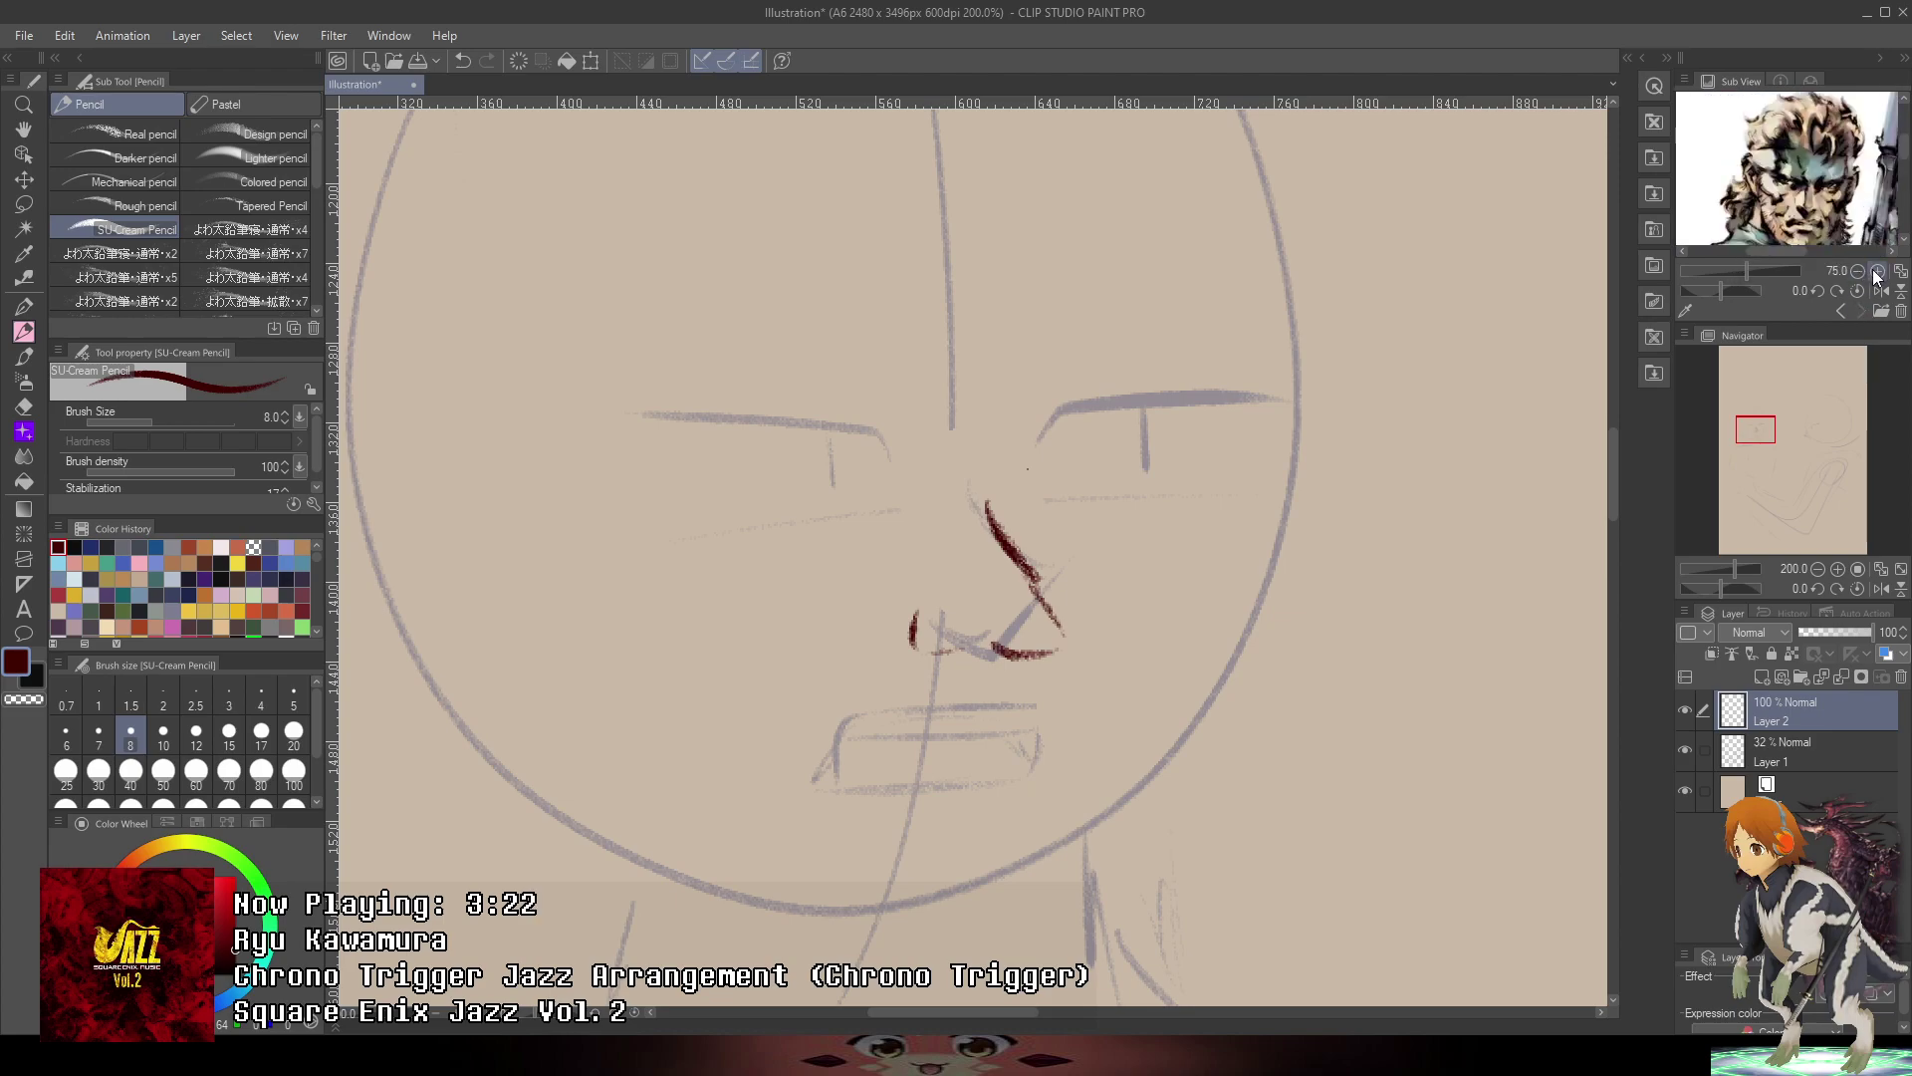
{"action": "left_click", "coordinate": [1878, 273]}
{"action": "left_click", "coordinate": [1878, 273]}
{"action": "left_click_drag", "start_coordinate": [1871, 211], "coordinate": [1845, 182]}
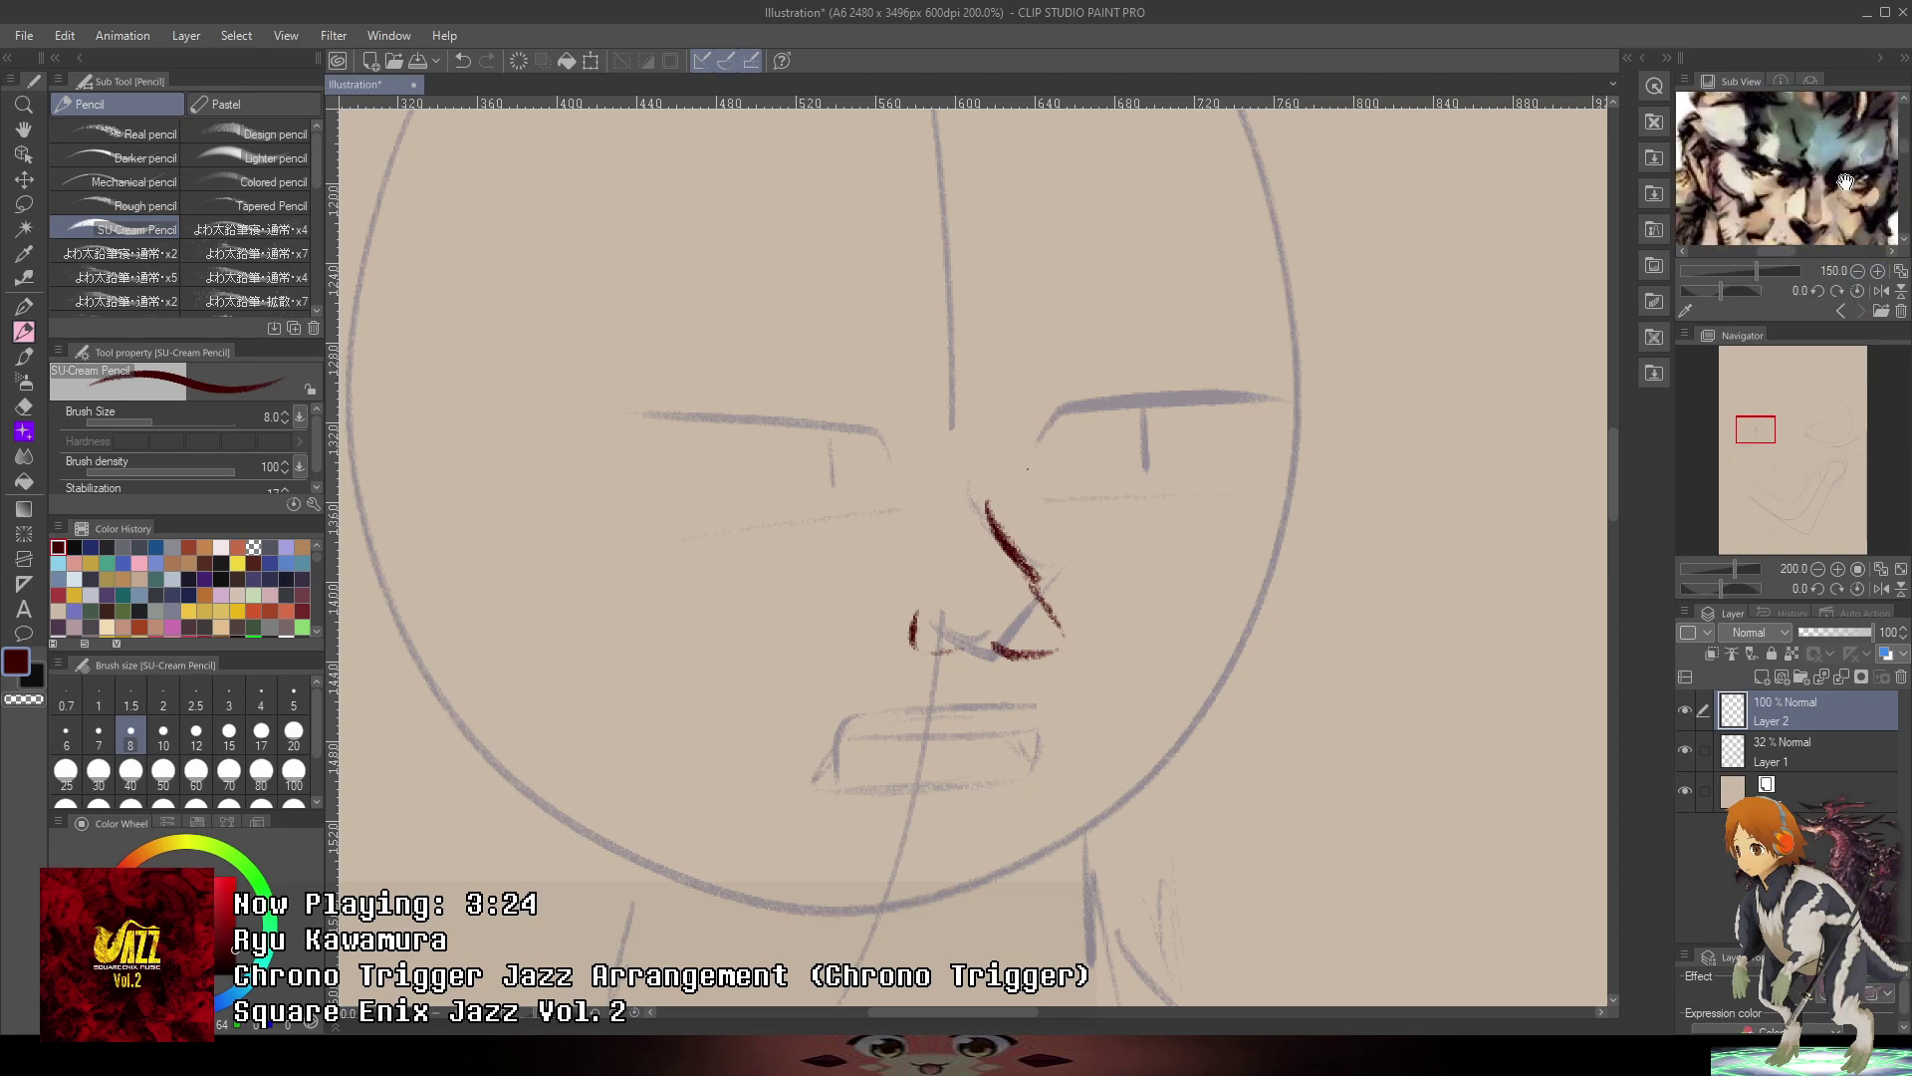
- Redraw the nose in dark red with an angled tip and two bridge lines, undoing the unwanted strokes
{"action": "mouse_move", "coordinate": [930, 538]}
{"action": "left_mouse_down"}
{"action": "mouse_move", "coordinate": [1015, 538]}
{"action": "mouse_move", "coordinate": [971, 642]}
{"action": "mouse_move", "coordinate": [994, 656]}
{"action": "left_mouse_up"}
{"action": "mouse_move", "coordinate": [1036, 627]}
{"action": "left_mouse_down"}
{"action": "mouse_move", "coordinate": [1026, 645]}
{"action": "mouse_move", "coordinate": [937, 520]}
{"action": "mouse_move", "coordinate": [946, 576]}
{"action": "left_mouse_up"}
{"action": "key", "text": "ctrl+z"}
{"action": "key", "text": "ctrl+z"}
{"action": "mouse_move", "coordinate": [946, 430]}
{"action": "left_mouse_down"}
{"action": "mouse_move", "coordinate": [991, 621]}
{"action": "mouse_move", "coordinate": [1028, 617]}
{"action": "mouse_move", "coordinate": [1006, 468]}
{"action": "left_mouse_up"}
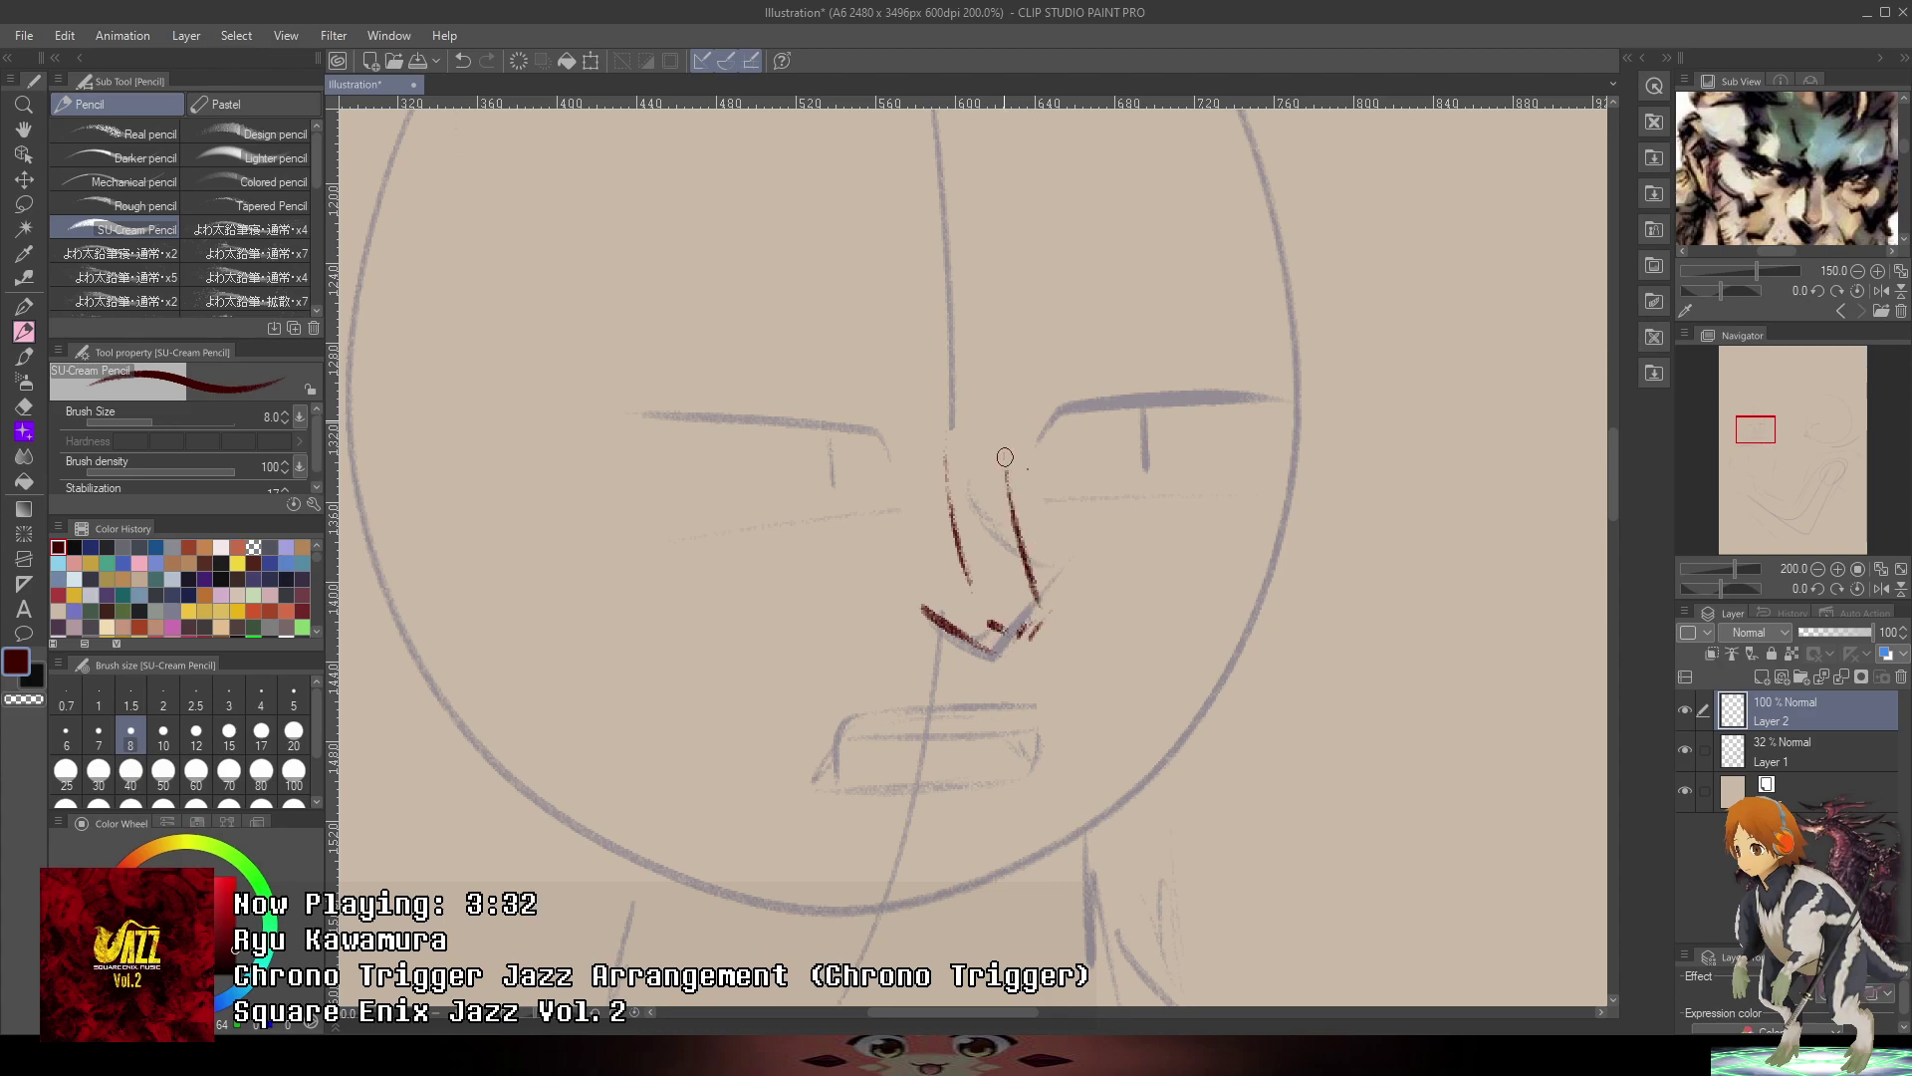
{"action": "key", "text": "ctrl+z"}
{"action": "left_click_drag", "start_coordinate": [1025, 556], "coordinate": [999, 426]}
{"action": "scroll", "coordinate": [1150, 118], "scroll_direction": "down", "scroll_amount": 1}
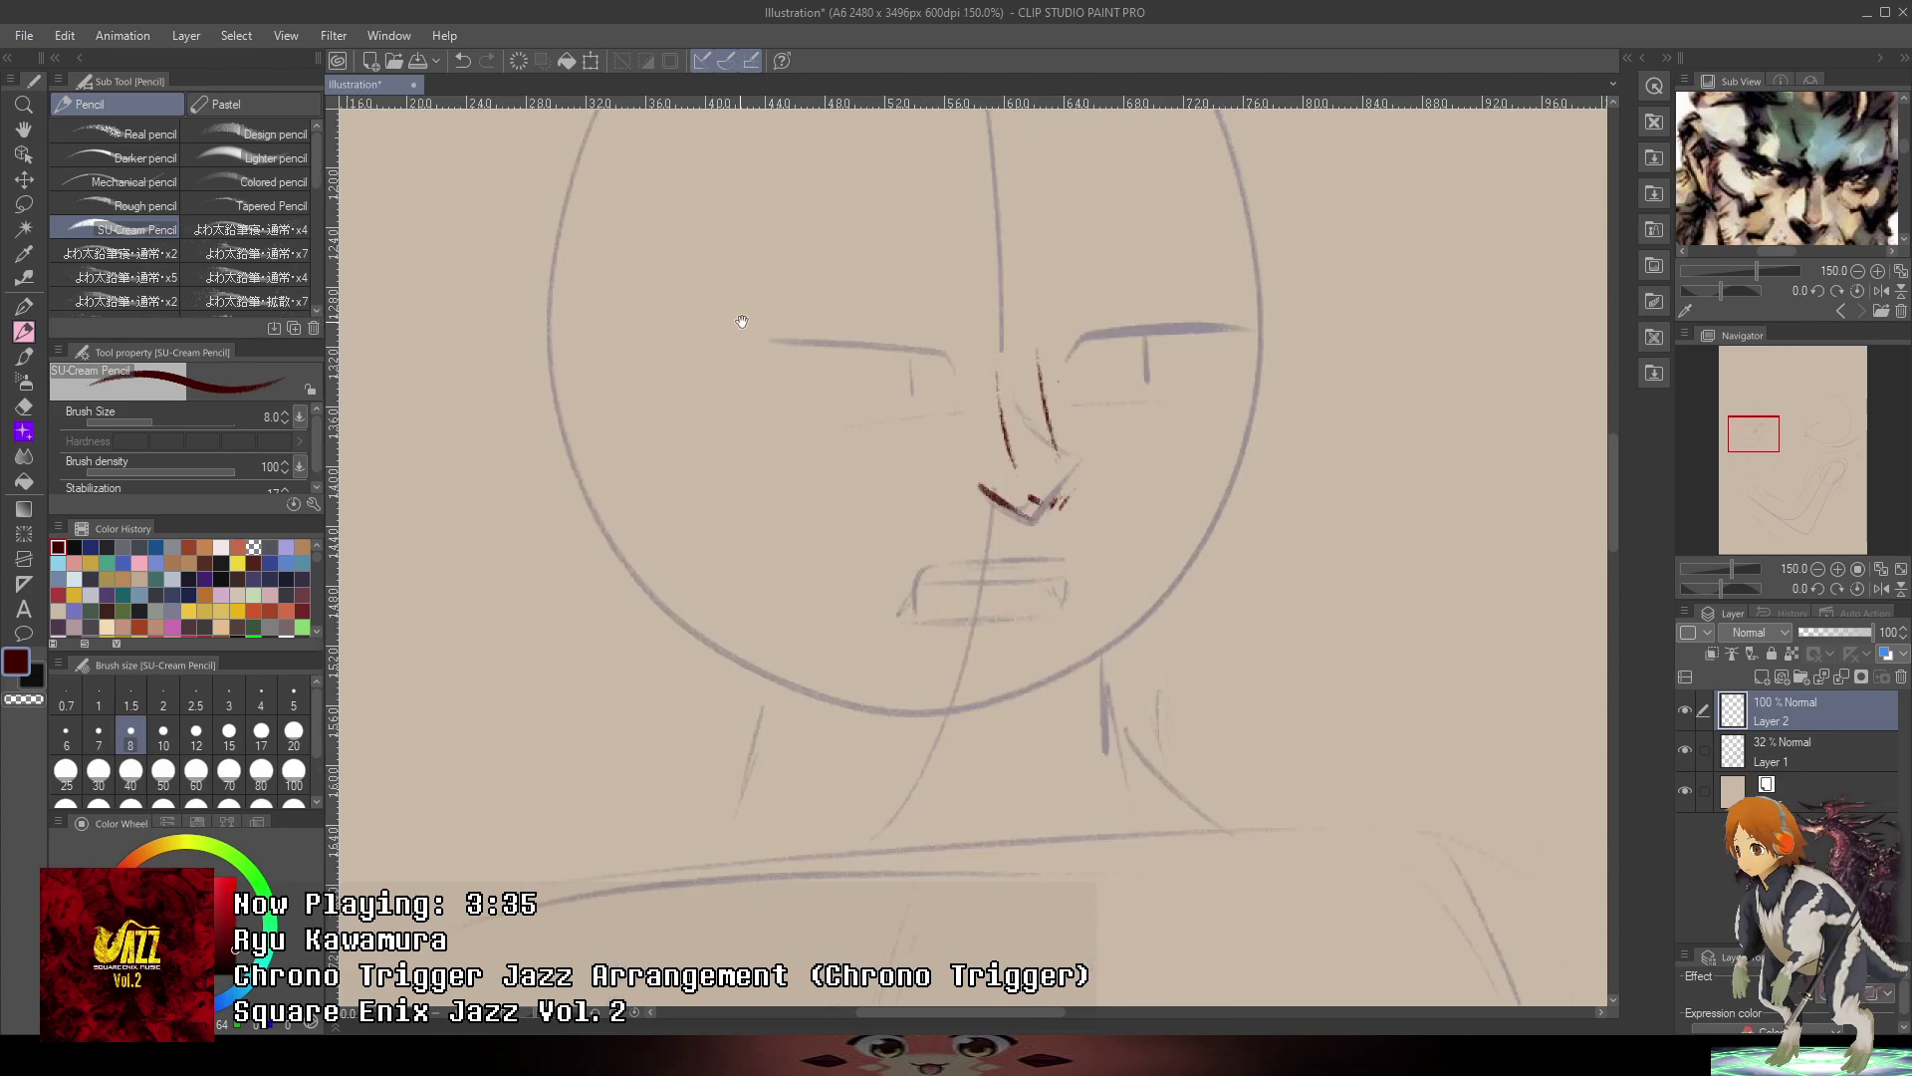
- Draw the headband's curved lower edge across the brow, following the oval head
{"action": "left_click_drag", "start_coordinate": [744, 329], "coordinate": [751, 470]}
{"action": "left_click_drag", "start_coordinate": [608, 399], "coordinate": [775, 482]}
{"action": "mouse_move", "coordinate": [681, 437]}
{"action": "left_mouse_down"}
{"action": "mouse_move", "coordinate": [818, 501]}
{"action": "mouse_move", "coordinate": [821, 470]}
{"action": "mouse_move", "coordinate": [1023, 491]}
{"action": "mouse_move", "coordinate": [1185, 458]}
{"action": "left_mouse_up"}
{"action": "left_click_drag", "start_coordinate": [1072, 493], "coordinate": [1250, 452]}
{"action": "mouse_move", "coordinate": [1083, 490]}
{"action": "left_mouse_down"}
{"action": "mouse_move", "coordinate": [1183, 470]}
{"action": "mouse_move", "coordinate": [1268, 419]}
{"action": "left_mouse_up"}
- Draw the headband's upper edge across the forehead and close its right-hand end along the head outline
{"action": "mouse_move", "coordinate": [638, 278]}
{"action": "left_mouse_down"}
{"action": "mouse_move", "coordinate": [823, 340]}
{"action": "mouse_move", "coordinate": [956, 340]}
{"action": "left_mouse_up"}
{"action": "left_click_drag", "start_coordinate": [841, 346], "coordinate": [1216, 323]}
{"action": "mouse_move", "coordinate": [1091, 346]}
{"action": "left_mouse_down"}
{"action": "mouse_move", "coordinate": [1155, 332]}
{"action": "mouse_move", "coordinate": [1098, 344]}
{"action": "mouse_move", "coordinate": [1219, 316]}
{"action": "left_mouse_up"}
{"action": "mouse_move", "coordinate": [1135, 336]}
{"action": "left_mouse_down"}
{"action": "mouse_move", "coordinate": [1247, 306]}
{"action": "mouse_move", "coordinate": [1219, 312]}
{"action": "mouse_move", "coordinate": [1263, 394]}
{"action": "left_mouse_up"}
{"action": "left_click_drag", "start_coordinate": [1252, 326], "coordinate": [1265, 430]}
{"action": "scroll", "coordinate": [1285, 411], "scroll_direction": "up", "scroll_amount": 3}
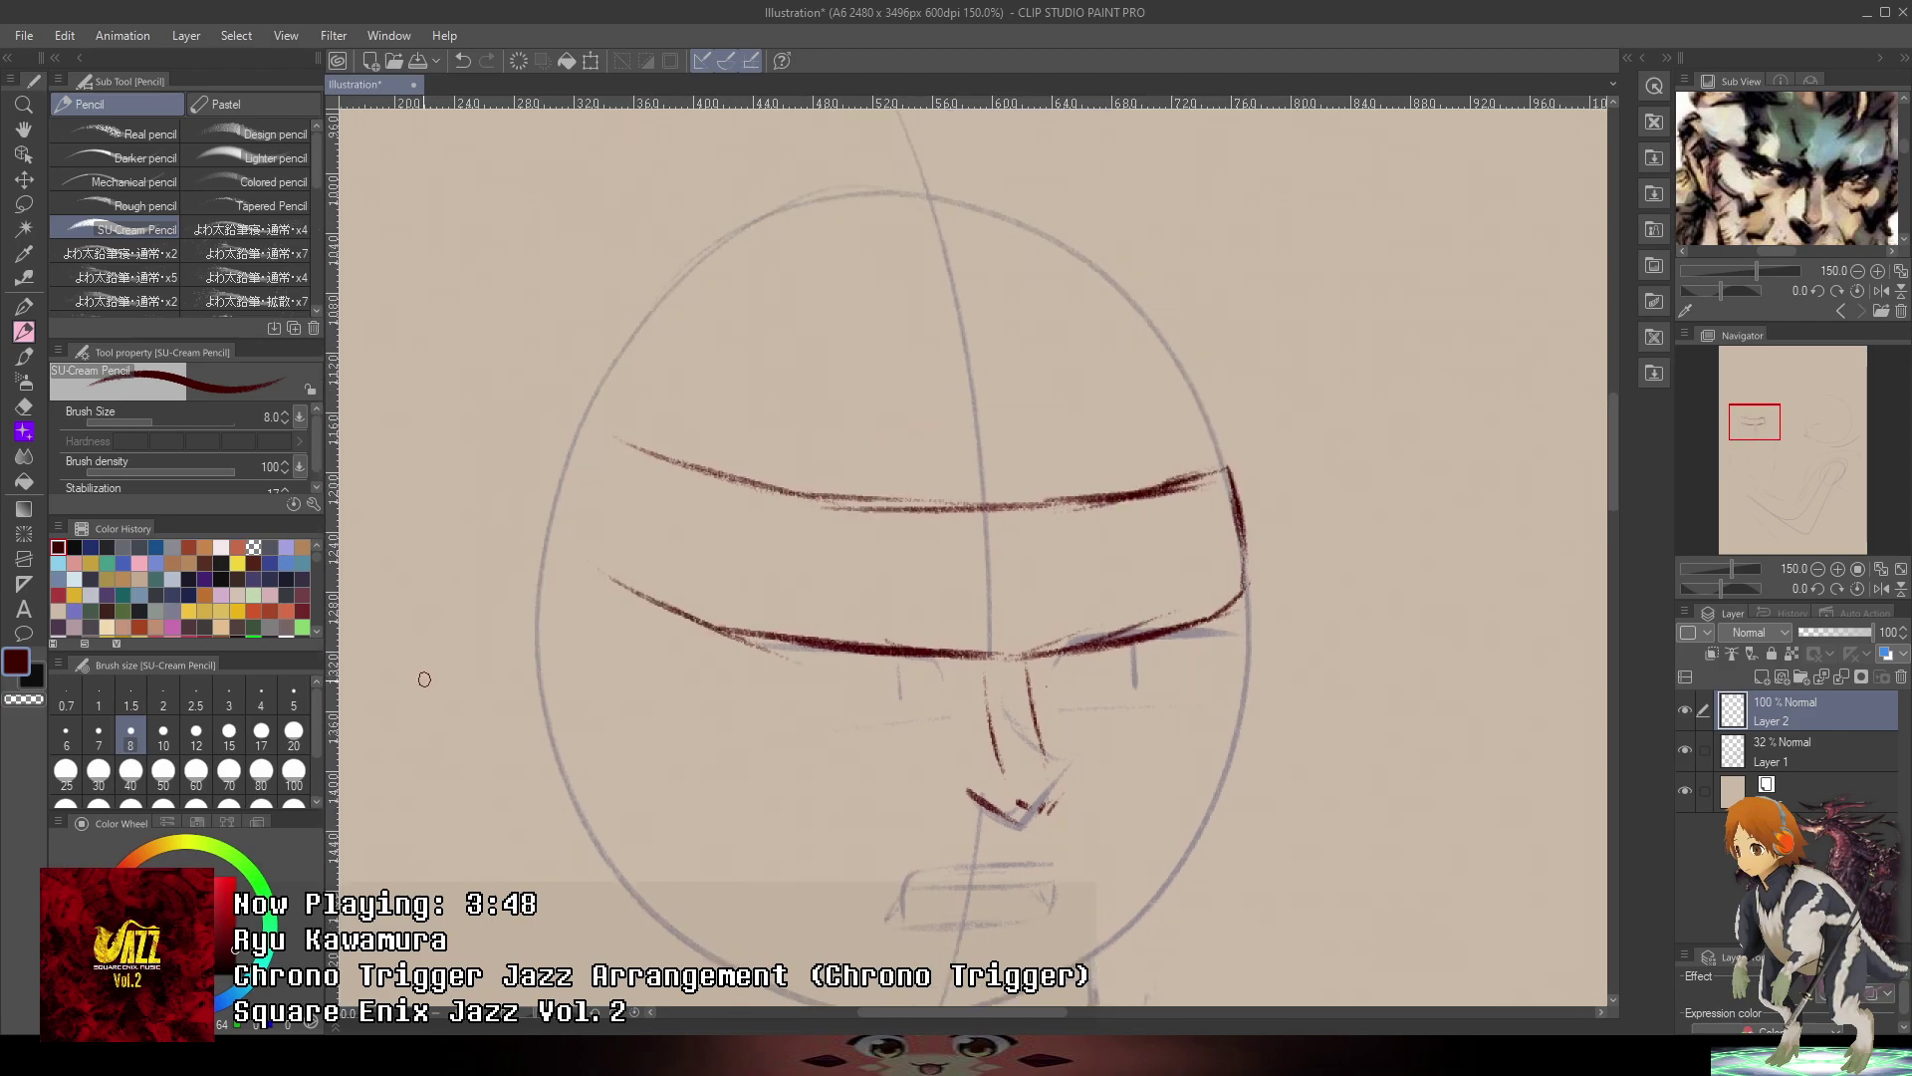
- Extend the headband to the left-hand side of the head, close that end and add a fold line inside it
{"action": "key", "text": "ctrl+z"}
{"action": "left_click_drag", "start_coordinate": [586, 483], "coordinate": [875, 498]}
{"action": "left_click_drag", "start_coordinate": [600, 526], "coordinate": [805, 588]}
{"action": "mouse_move", "coordinate": [584, 562]}
{"action": "left_mouse_down"}
{"action": "mouse_move", "coordinate": [609, 575]}
{"action": "mouse_move", "coordinate": [531, 497]}
{"action": "mouse_move", "coordinate": [543, 479]}
{"action": "mouse_move", "coordinate": [548, 524]}
{"action": "mouse_move", "coordinate": [633, 578]}
{"action": "left_mouse_up"}
{"action": "key", "text": "ctrl+z"}
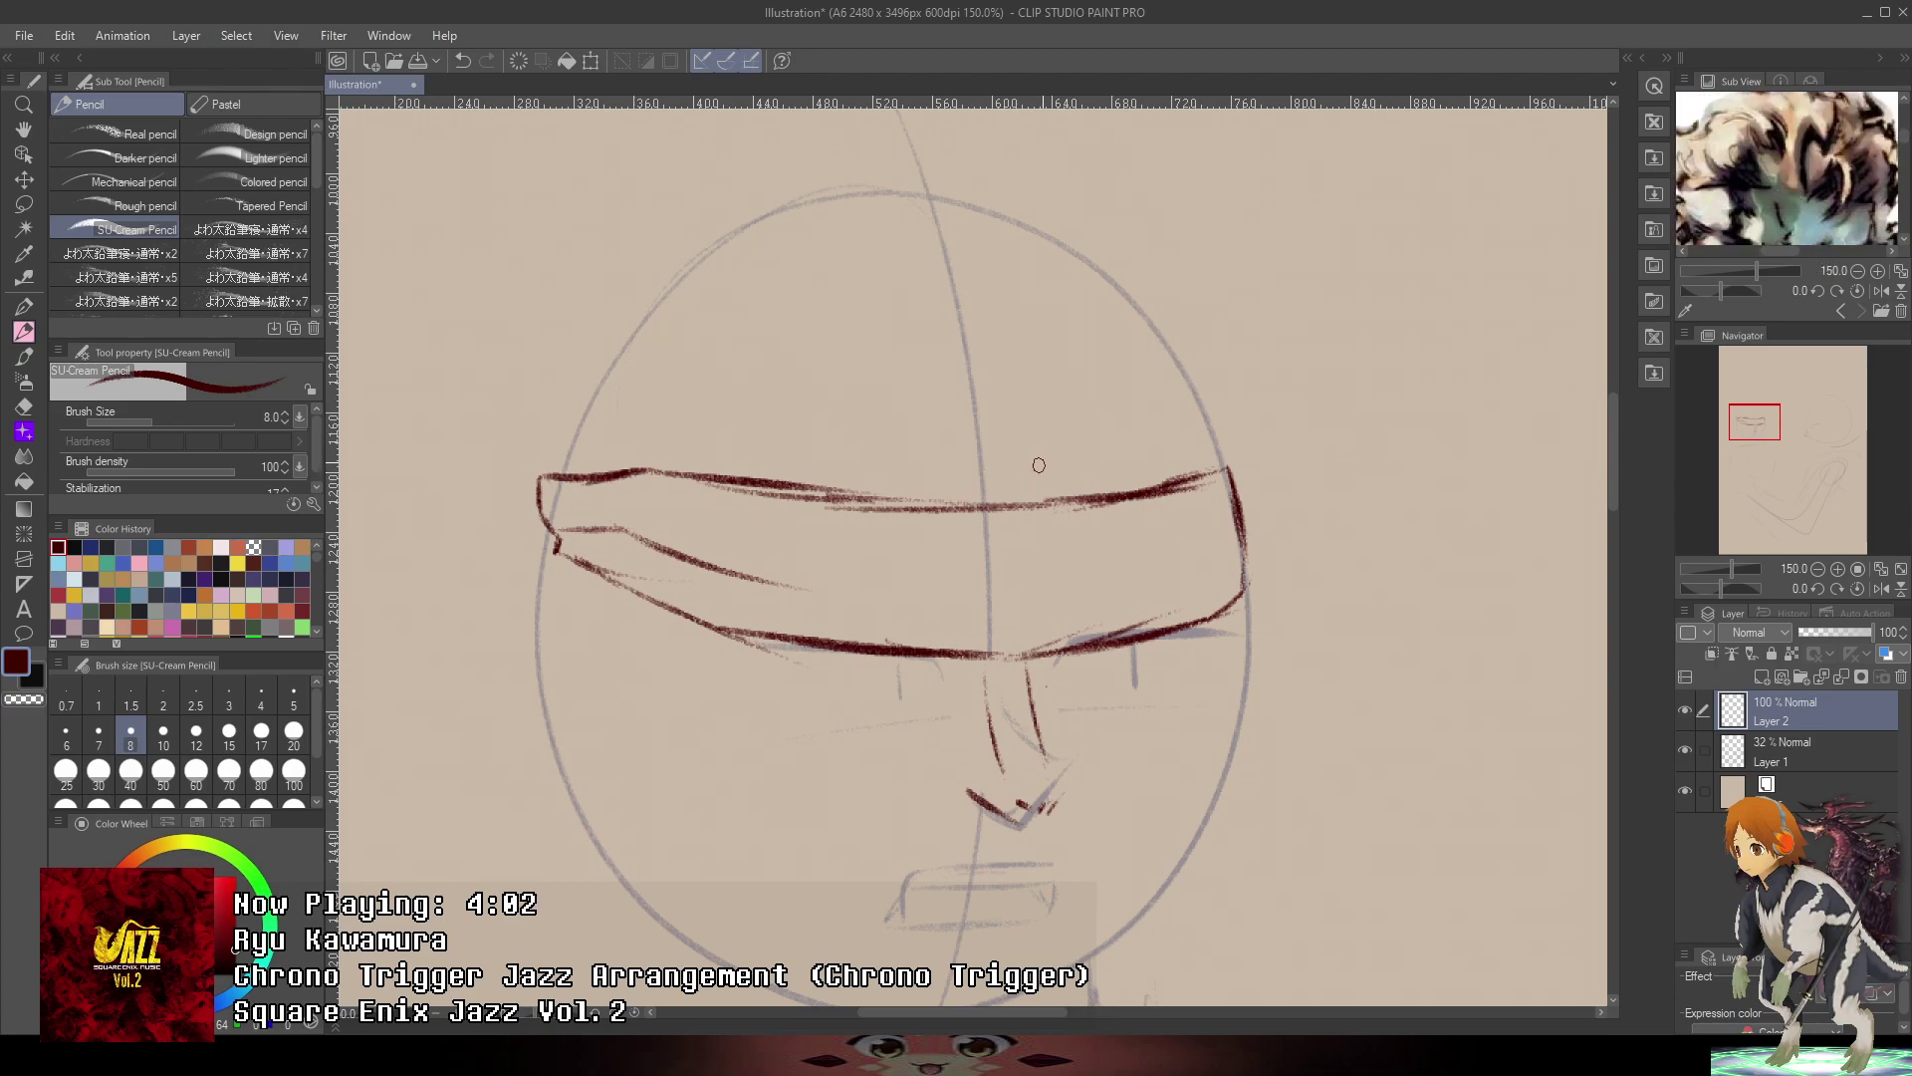
- Draw a curved, pointed hair lock falling over the headband's right-hand part and erase the headband edge inside it
{"action": "mouse_move", "coordinate": [1028, 428]}
{"action": "left_mouse_down"}
{"action": "mouse_move", "coordinate": [1076, 397]}
{"action": "mouse_move", "coordinate": [1104, 404]}
{"action": "left_mouse_up"}
{"action": "mouse_move", "coordinate": [1108, 405]}
{"action": "left_mouse_down"}
{"action": "mouse_move", "coordinate": [1150, 537]}
{"action": "mouse_move", "coordinate": [1094, 598]}
{"action": "left_mouse_up"}
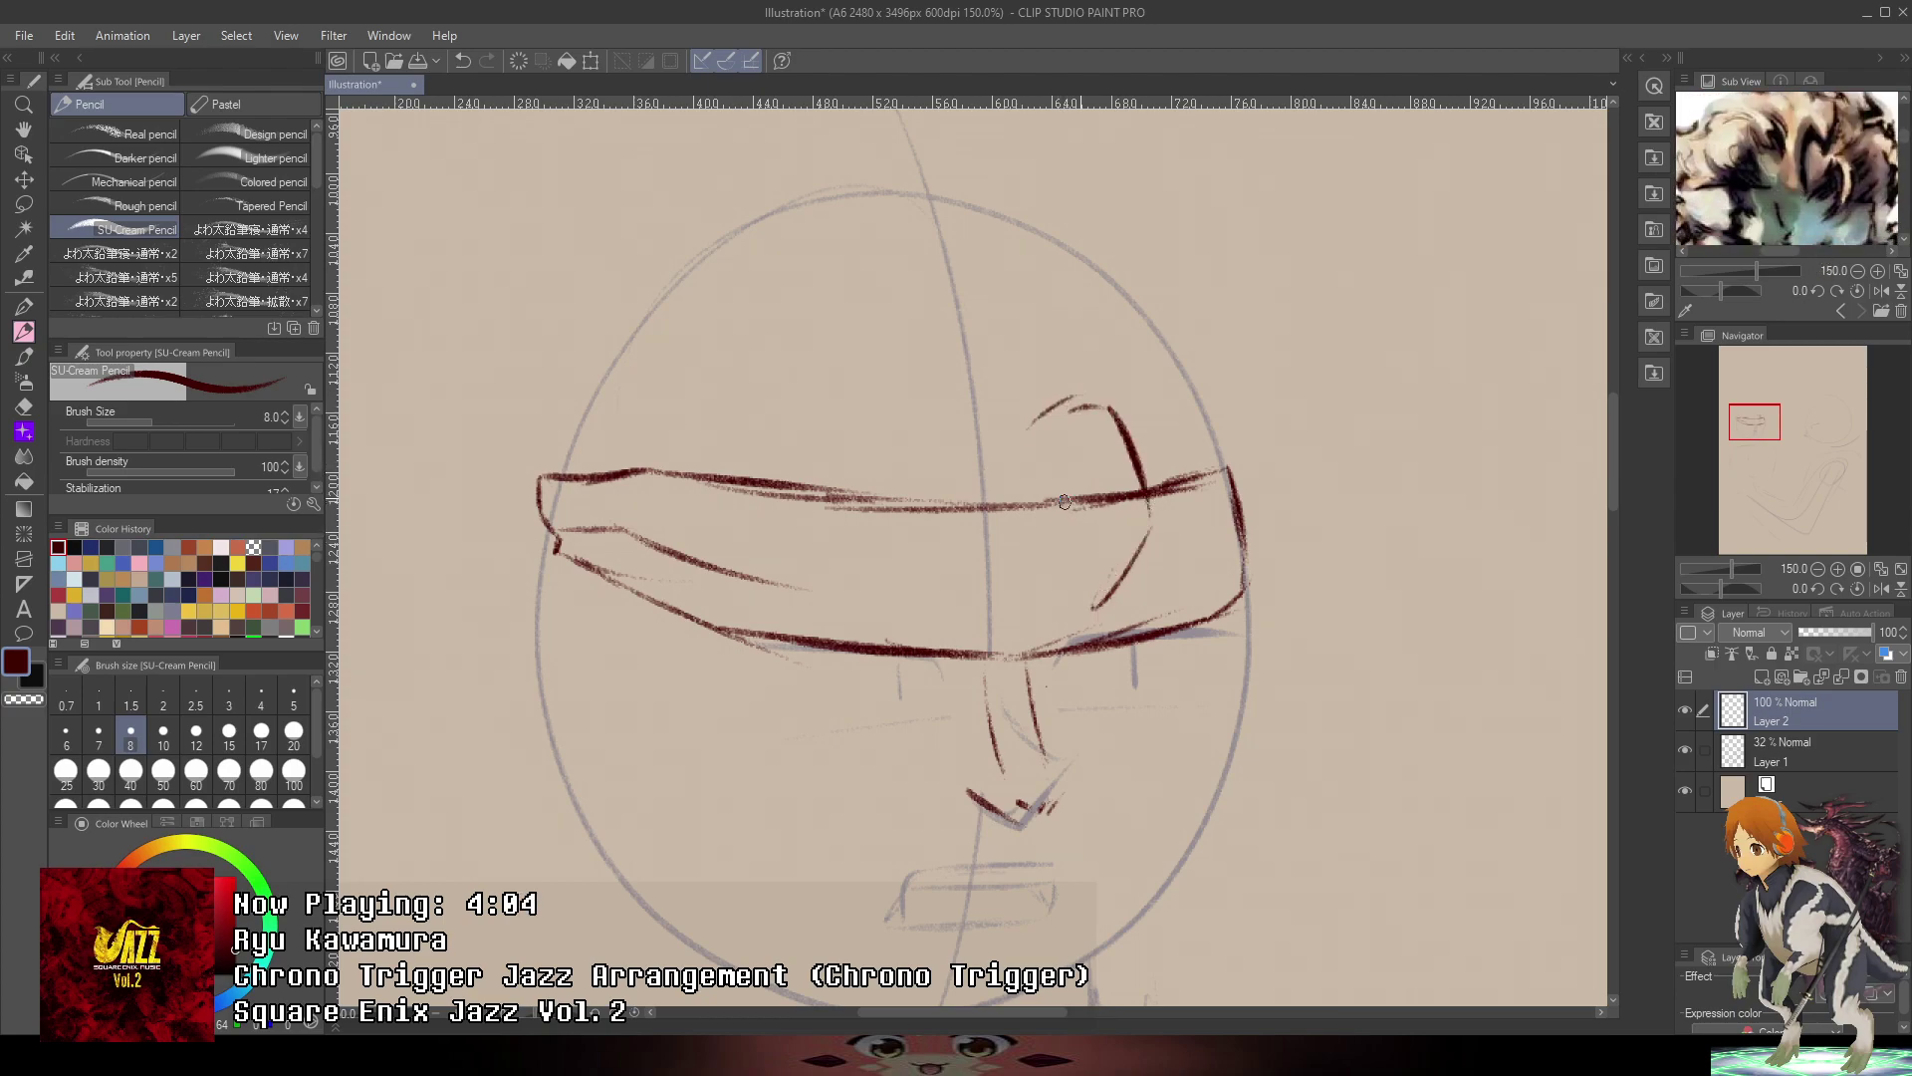
{"action": "left_click_drag", "start_coordinate": [1091, 508], "coordinate": [1079, 619]}
{"action": "mouse_move", "coordinate": [1086, 608]}
{"action": "left_mouse_down"}
{"action": "mouse_move", "coordinate": [1141, 530]}
{"action": "mouse_move", "coordinate": [1133, 459]}
{"action": "mouse_move", "coordinate": [1141, 475]}
{"action": "mouse_move", "coordinate": [1094, 392]}
{"action": "mouse_move", "coordinate": [1120, 436]}
{"action": "left_mouse_up"}
{"action": "key", "text": "ctrl+z"}
{"action": "key", "text": "e"}
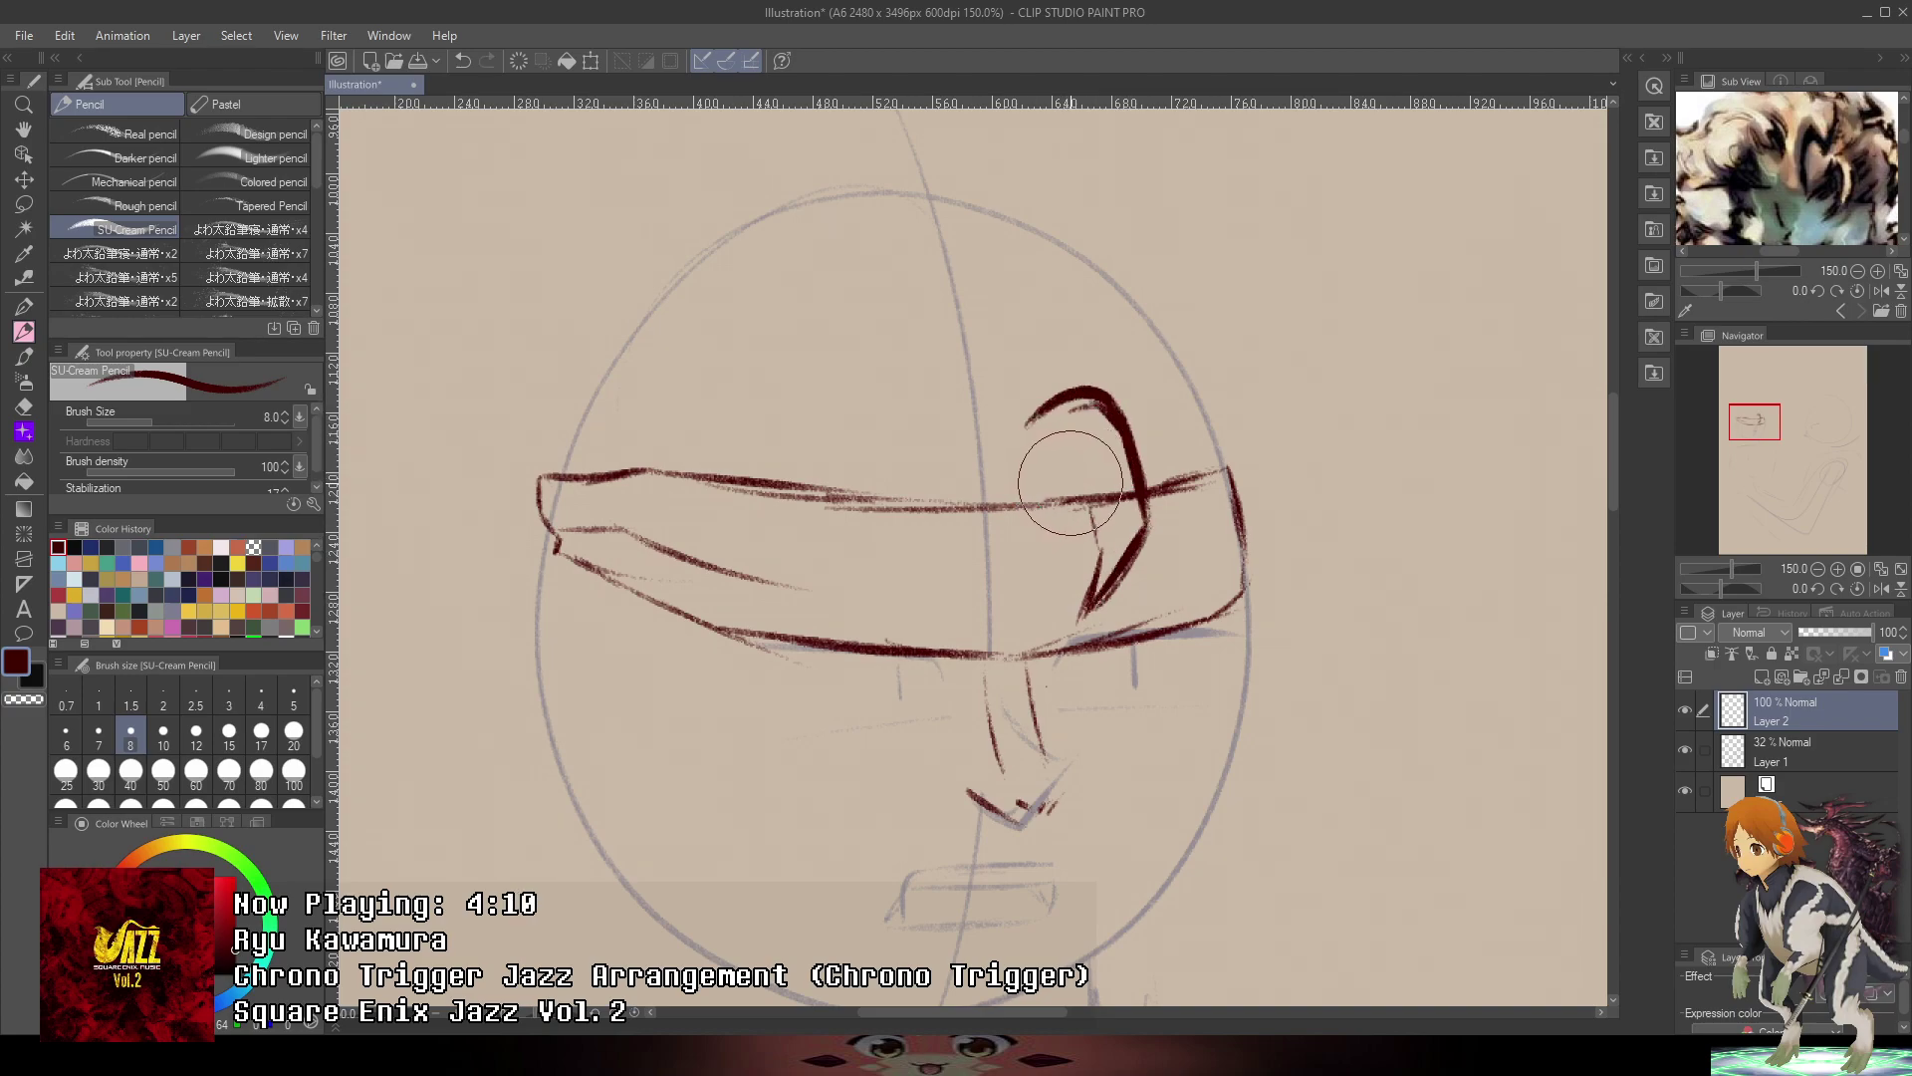
{"action": "left_click", "coordinate": [1081, 480]}
{"action": "key", "text": "p"}
{"action": "mouse_move", "coordinate": [1033, 506]}
{"action": "left_mouse_down"}
{"action": "mouse_move", "coordinate": [1070, 497]}
{"action": "mouse_move", "coordinate": [1095, 560]}
{"action": "left_mouse_up"}
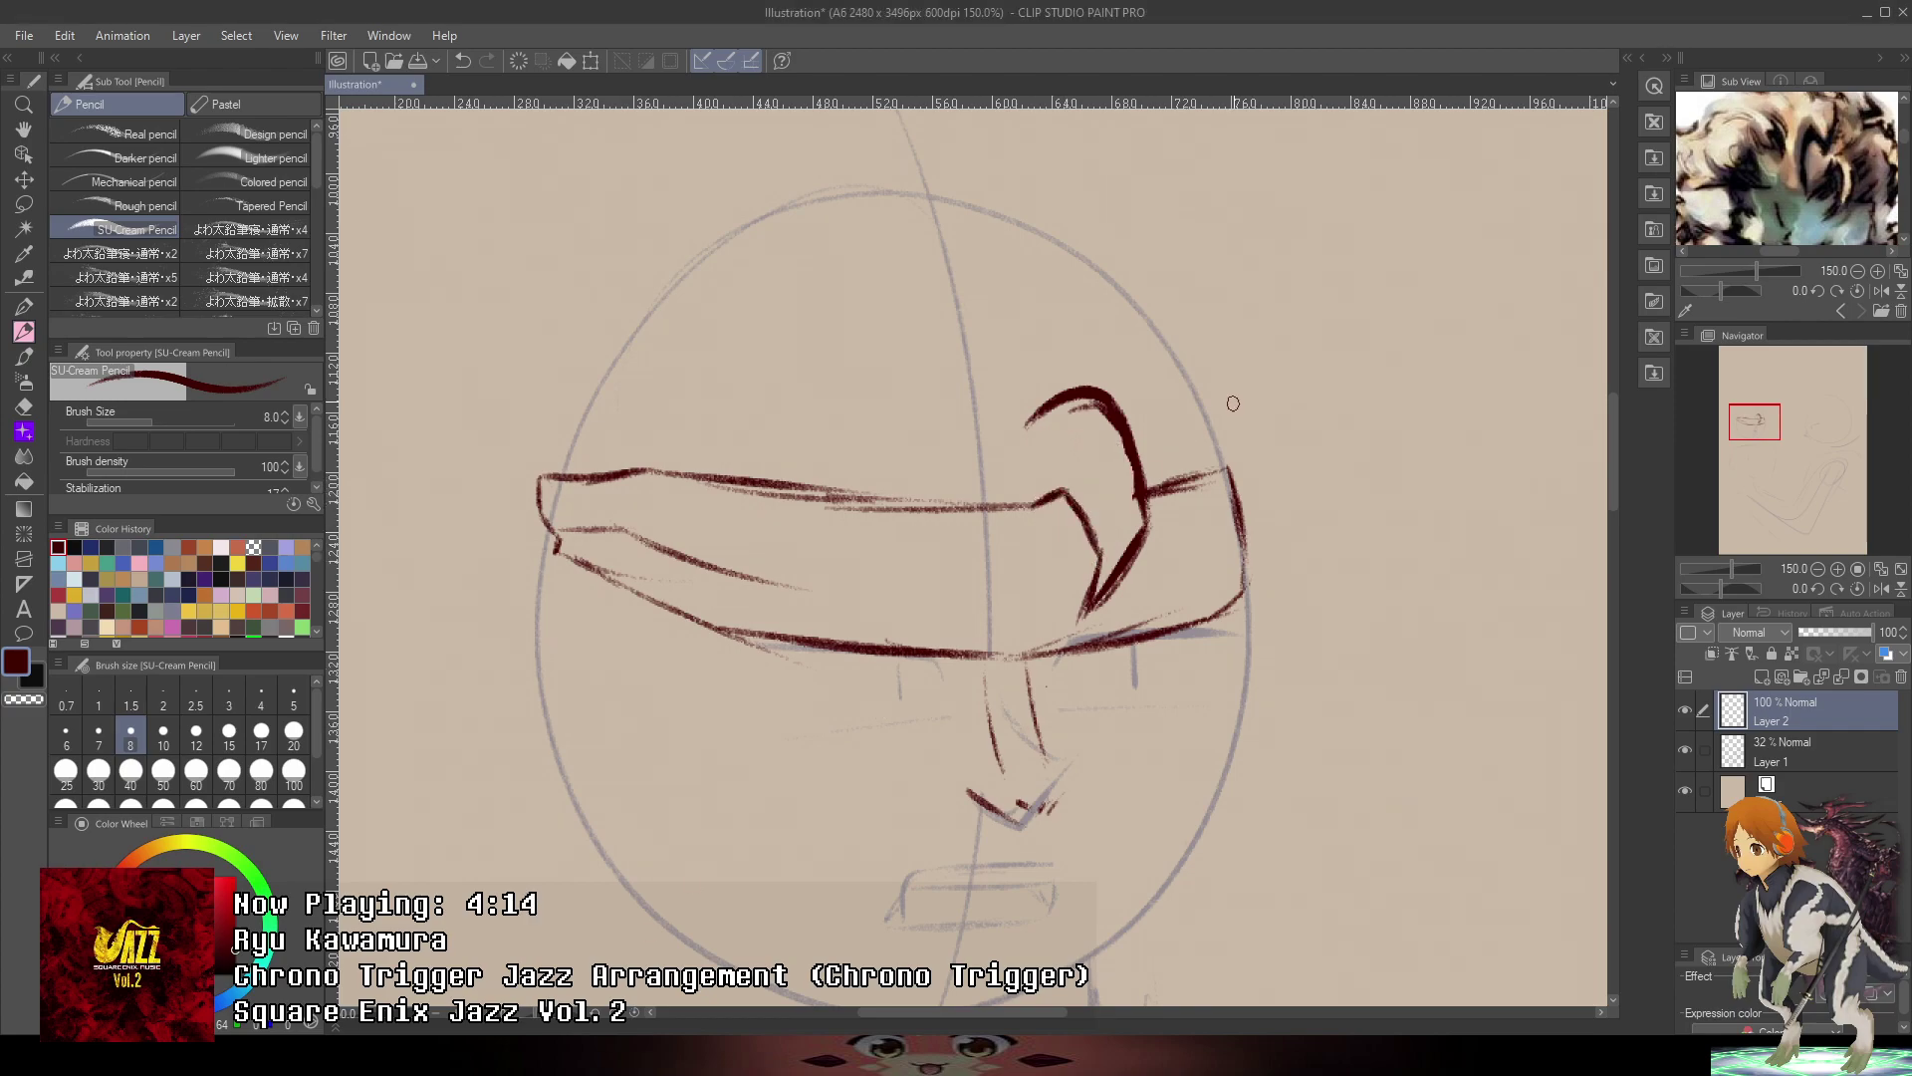
- Set the reference zoom to 75% and draw the hair's outer contour from the headband's right-hand end over the crown
{"action": "scroll", "coordinate": [1232, 408], "scroll_direction": "down", "scroll_amount": 2}
{"action": "mouse_move", "coordinate": [1831, 174]}
{"action": "left_mouse_down"}
{"action": "mouse_move", "coordinate": [1783, 184]}
{"action": "mouse_move", "coordinate": [1804, 158]}
{"action": "left_mouse_up"}
{"action": "key", "text": "ctrl+minus"}
{"action": "key", "text": "ctrl+plus"}
{"action": "left_click", "coordinate": [1859, 270]}
{"action": "left_click", "coordinate": [1859, 271]}
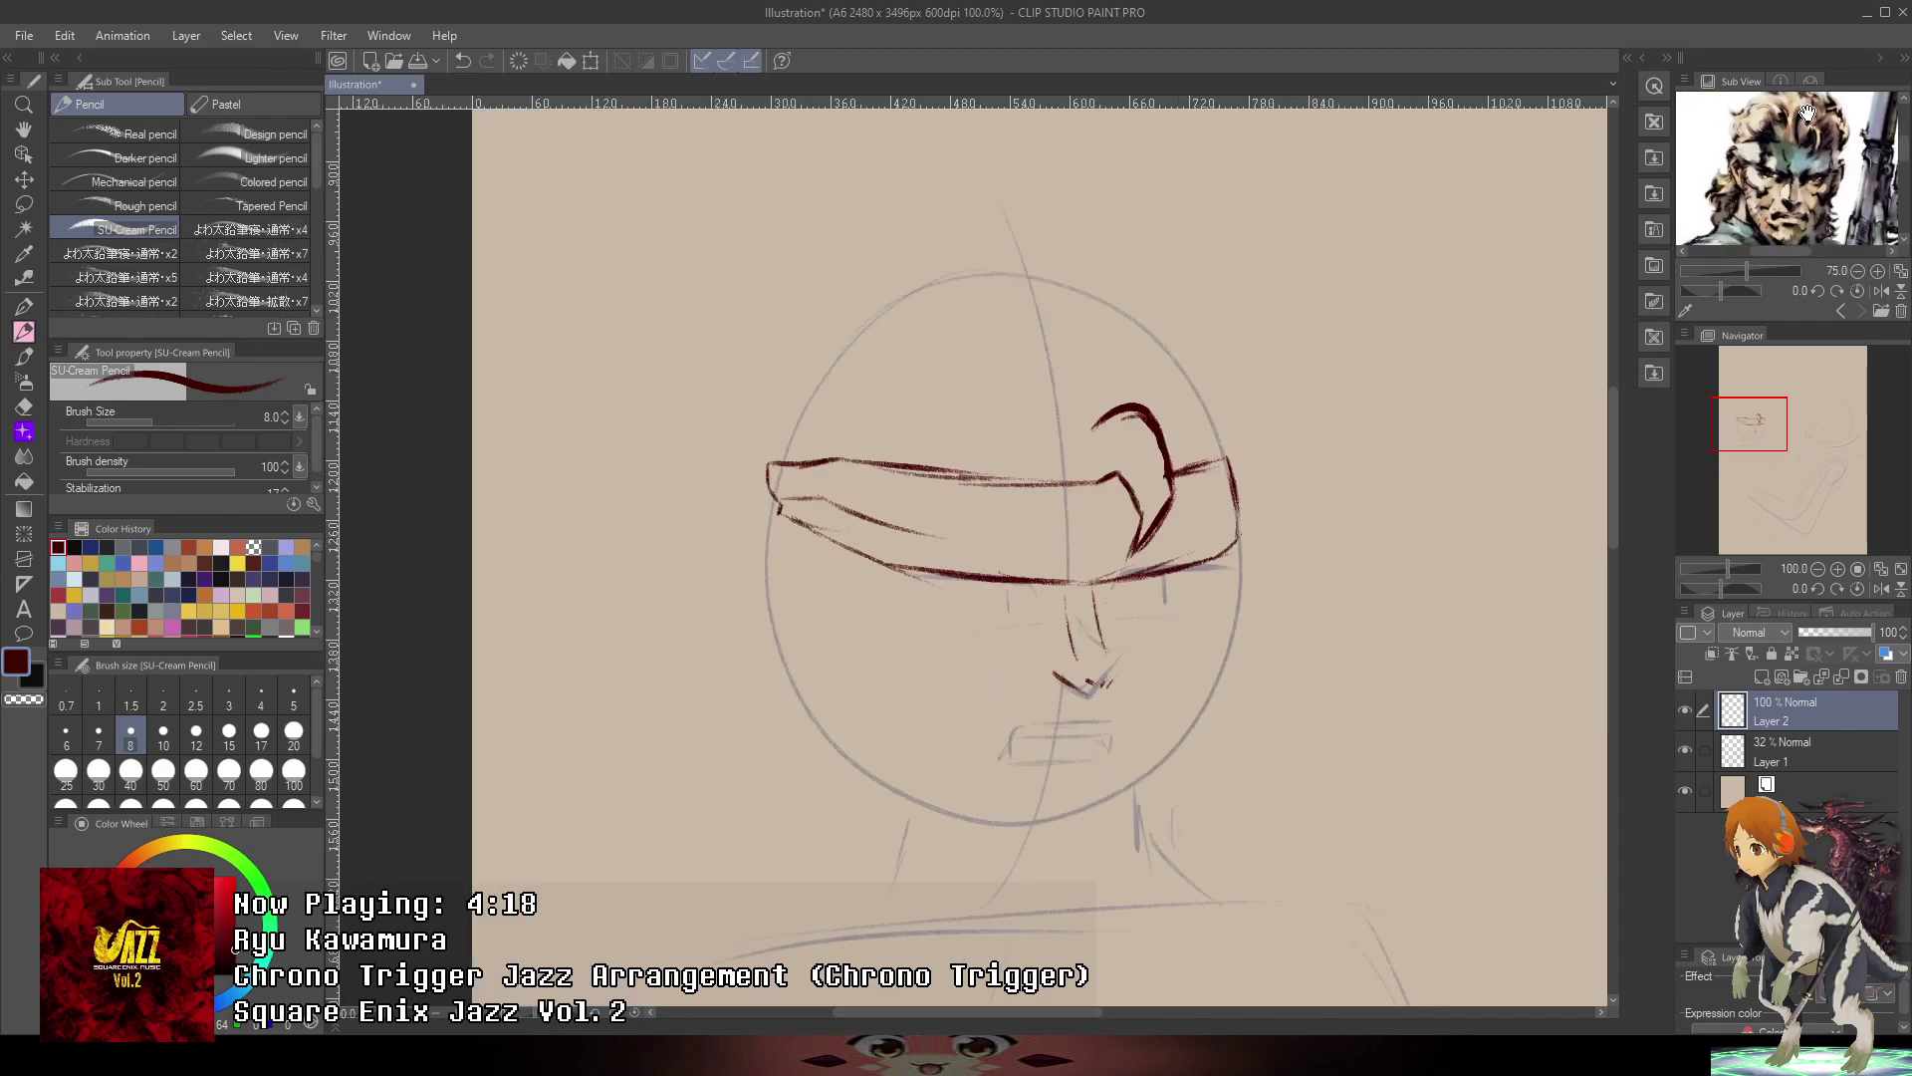
{"action": "scroll", "coordinate": [1032, 223], "scroll_direction": "up", "scroll_amount": 2}
{"action": "mouse_move", "coordinate": [1328, 582]}
{"action": "left_mouse_down"}
{"action": "mouse_move", "coordinate": [1265, 411]}
{"action": "mouse_move", "coordinate": [847, 262]}
{"action": "left_mouse_up"}
- Extend the hair outline with an upturned tip at the crown, a flicked tuft and a rounded side on the left-hand side
{"action": "left_click_drag", "start_coordinate": [1834, 171], "coordinate": [1832, 213]}
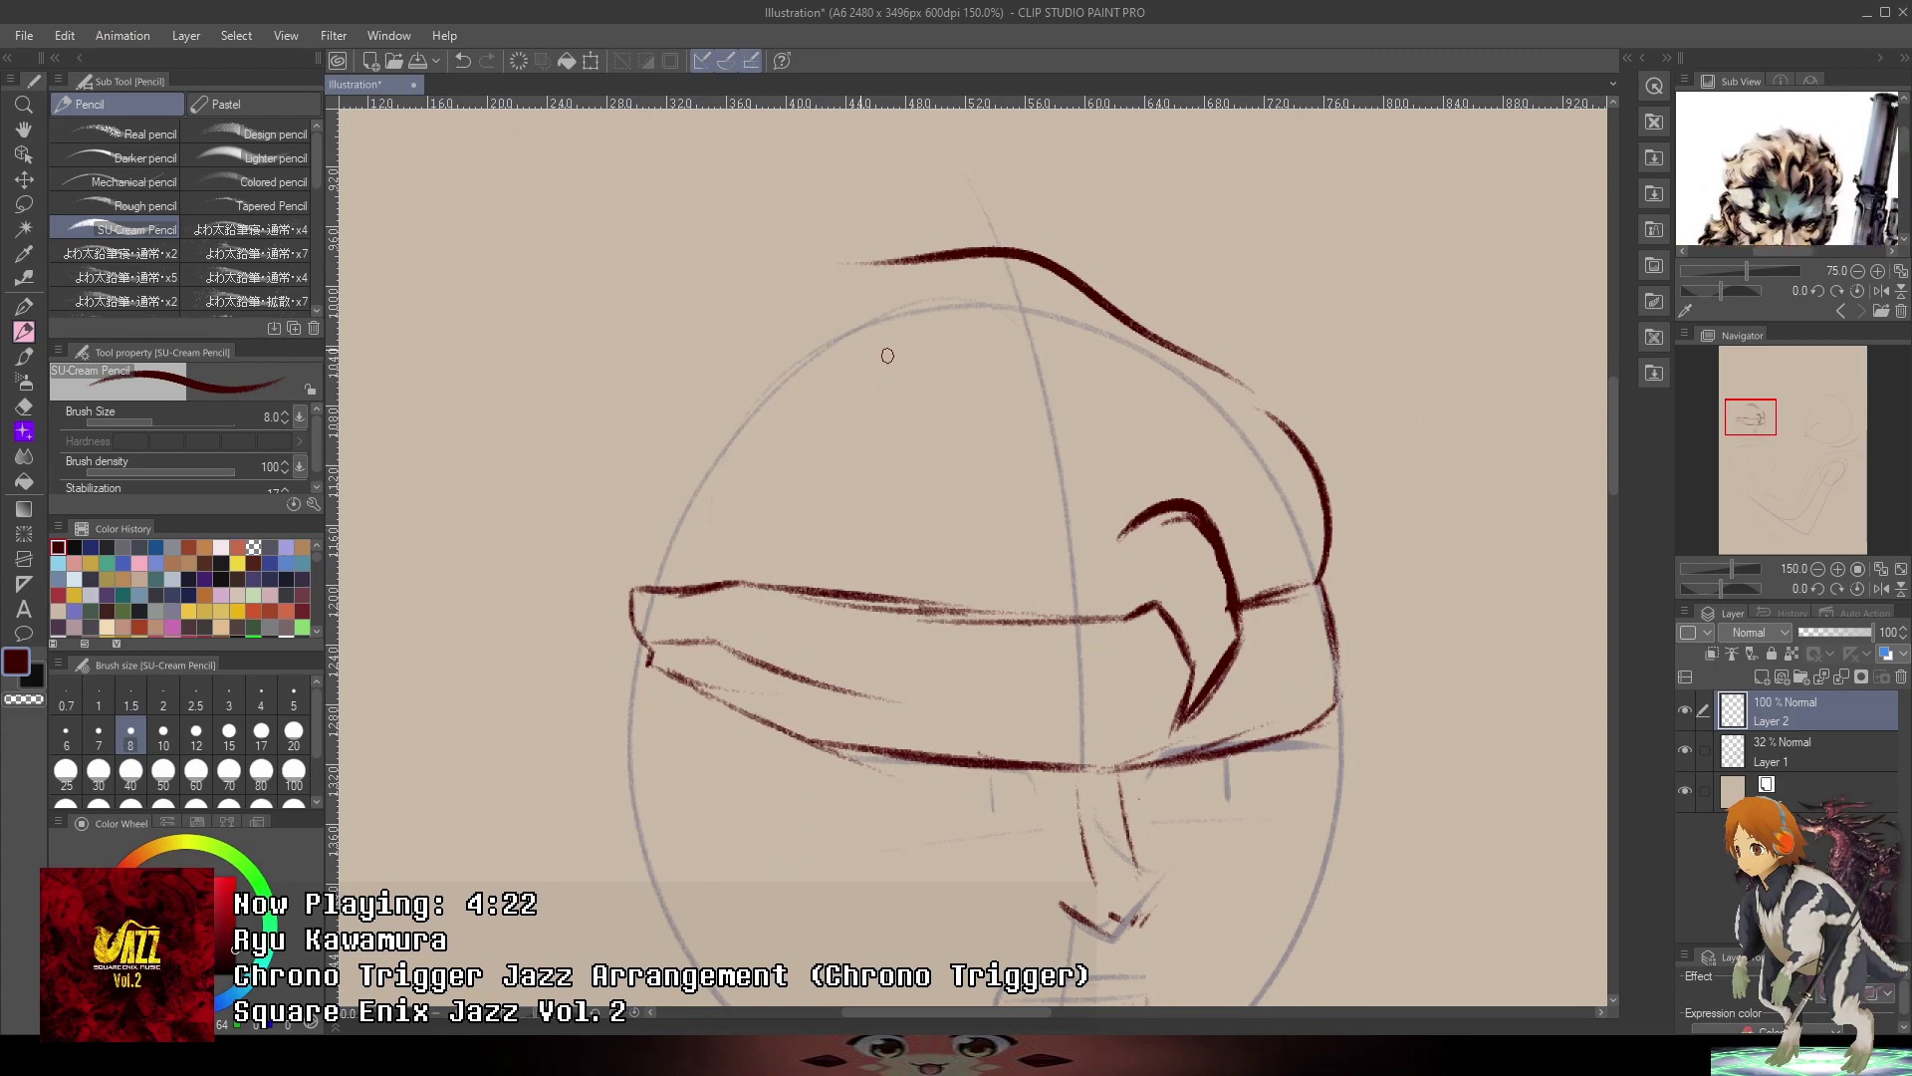
{"action": "mouse_move", "coordinate": [833, 286]}
{"action": "left_mouse_down"}
{"action": "mouse_move", "coordinate": [780, 237]}
{"action": "mouse_move", "coordinate": [792, 225]}
{"action": "left_mouse_up"}
{"action": "key", "text": "ctrl+z"}
{"action": "mouse_move", "coordinate": [772, 345]}
{"action": "left_mouse_down"}
{"action": "mouse_move", "coordinate": [623, 450]}
{"action": "mouse_move", "coordinate": [593, 438]}
{"action": "left_mouse_up"}
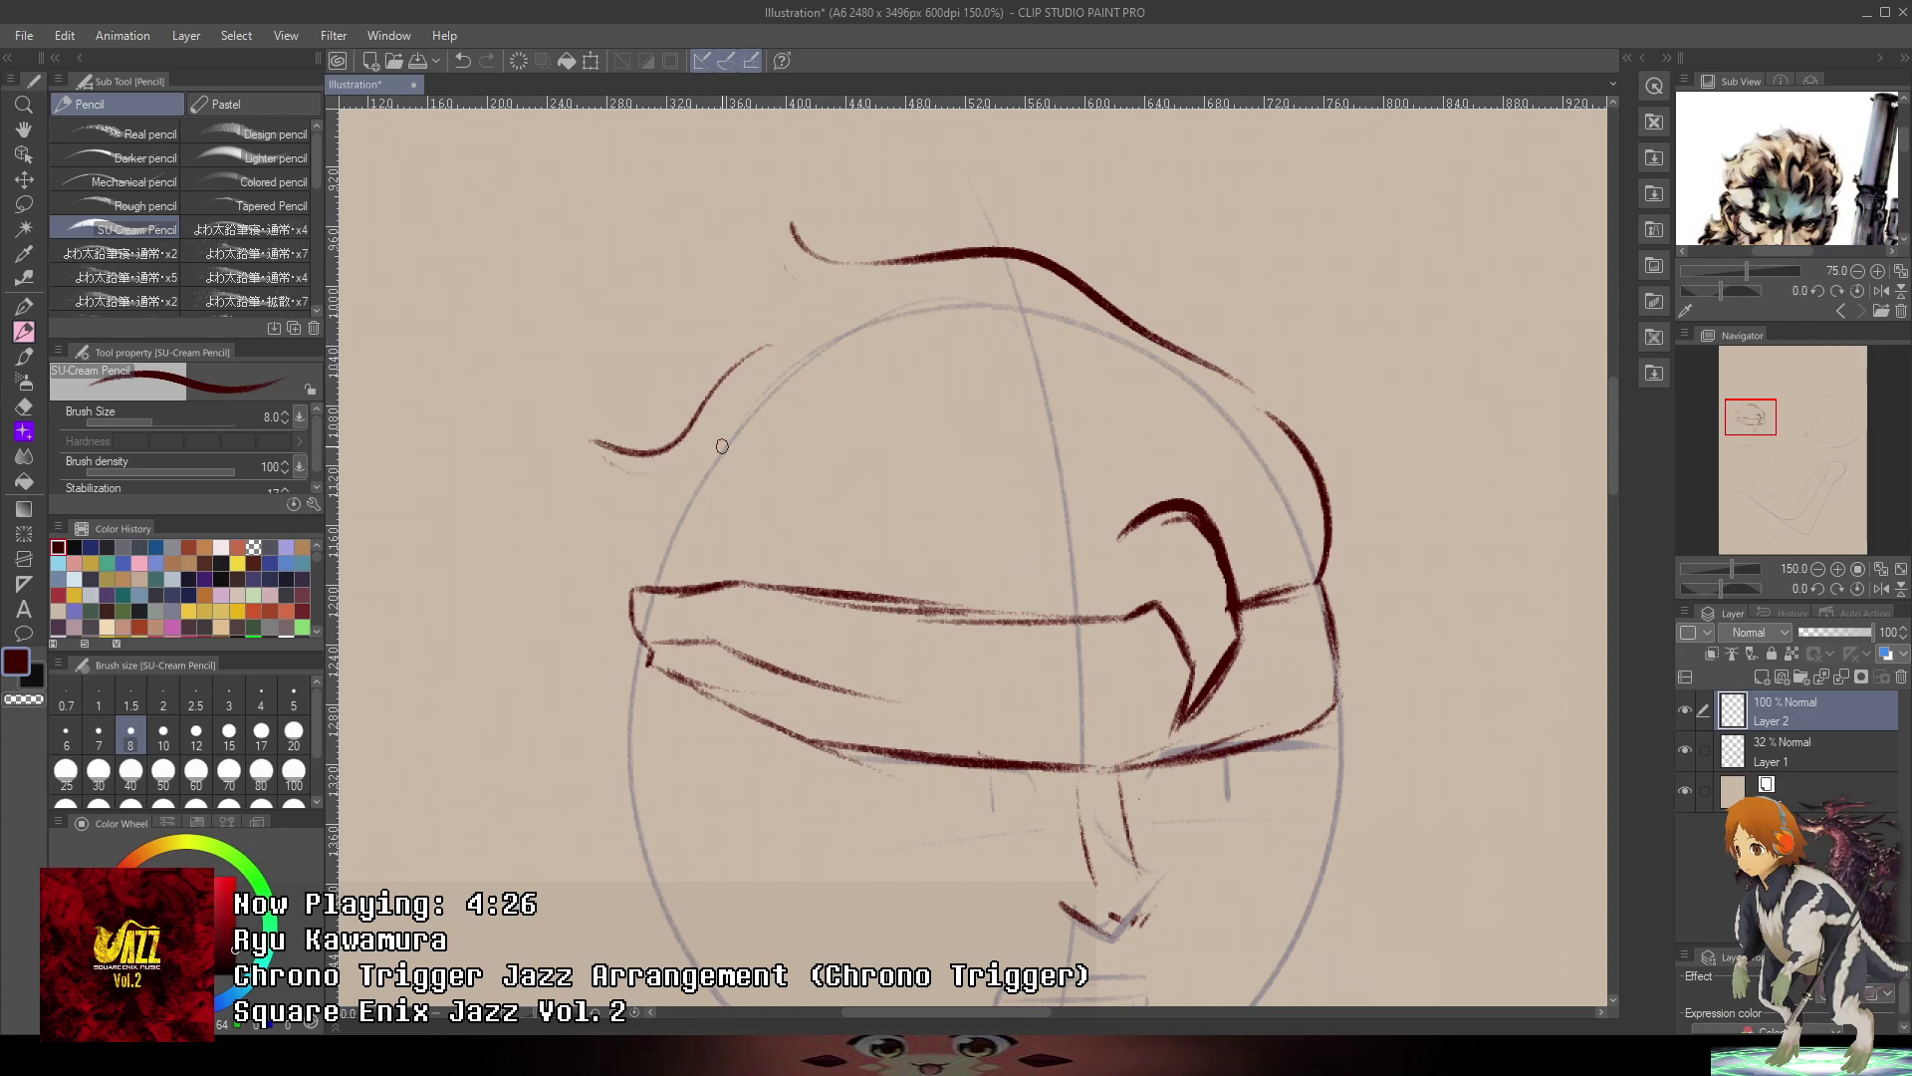
{"action": "left_click_drag", "start_coordinate": [645, 593], "coordinate": [659, 469]}
{"action": "key", "text": "ctrl+z"}
- Add a large swept-back lock across the left-hand crown and a small pointed spike on the upper right-hand hairline
{"action": "scroll", "coordinate": [747, 596], "scroll_direction": "down", "scroll_amount": 3}
{"action": "left_click_drag", "start_coordinate": [1225, 559], "coordinate": [1251, 422]}
{"action": "scroll", "coordinate": [851, 371], "scroll_direction": "up", "scroll_amount": 3}
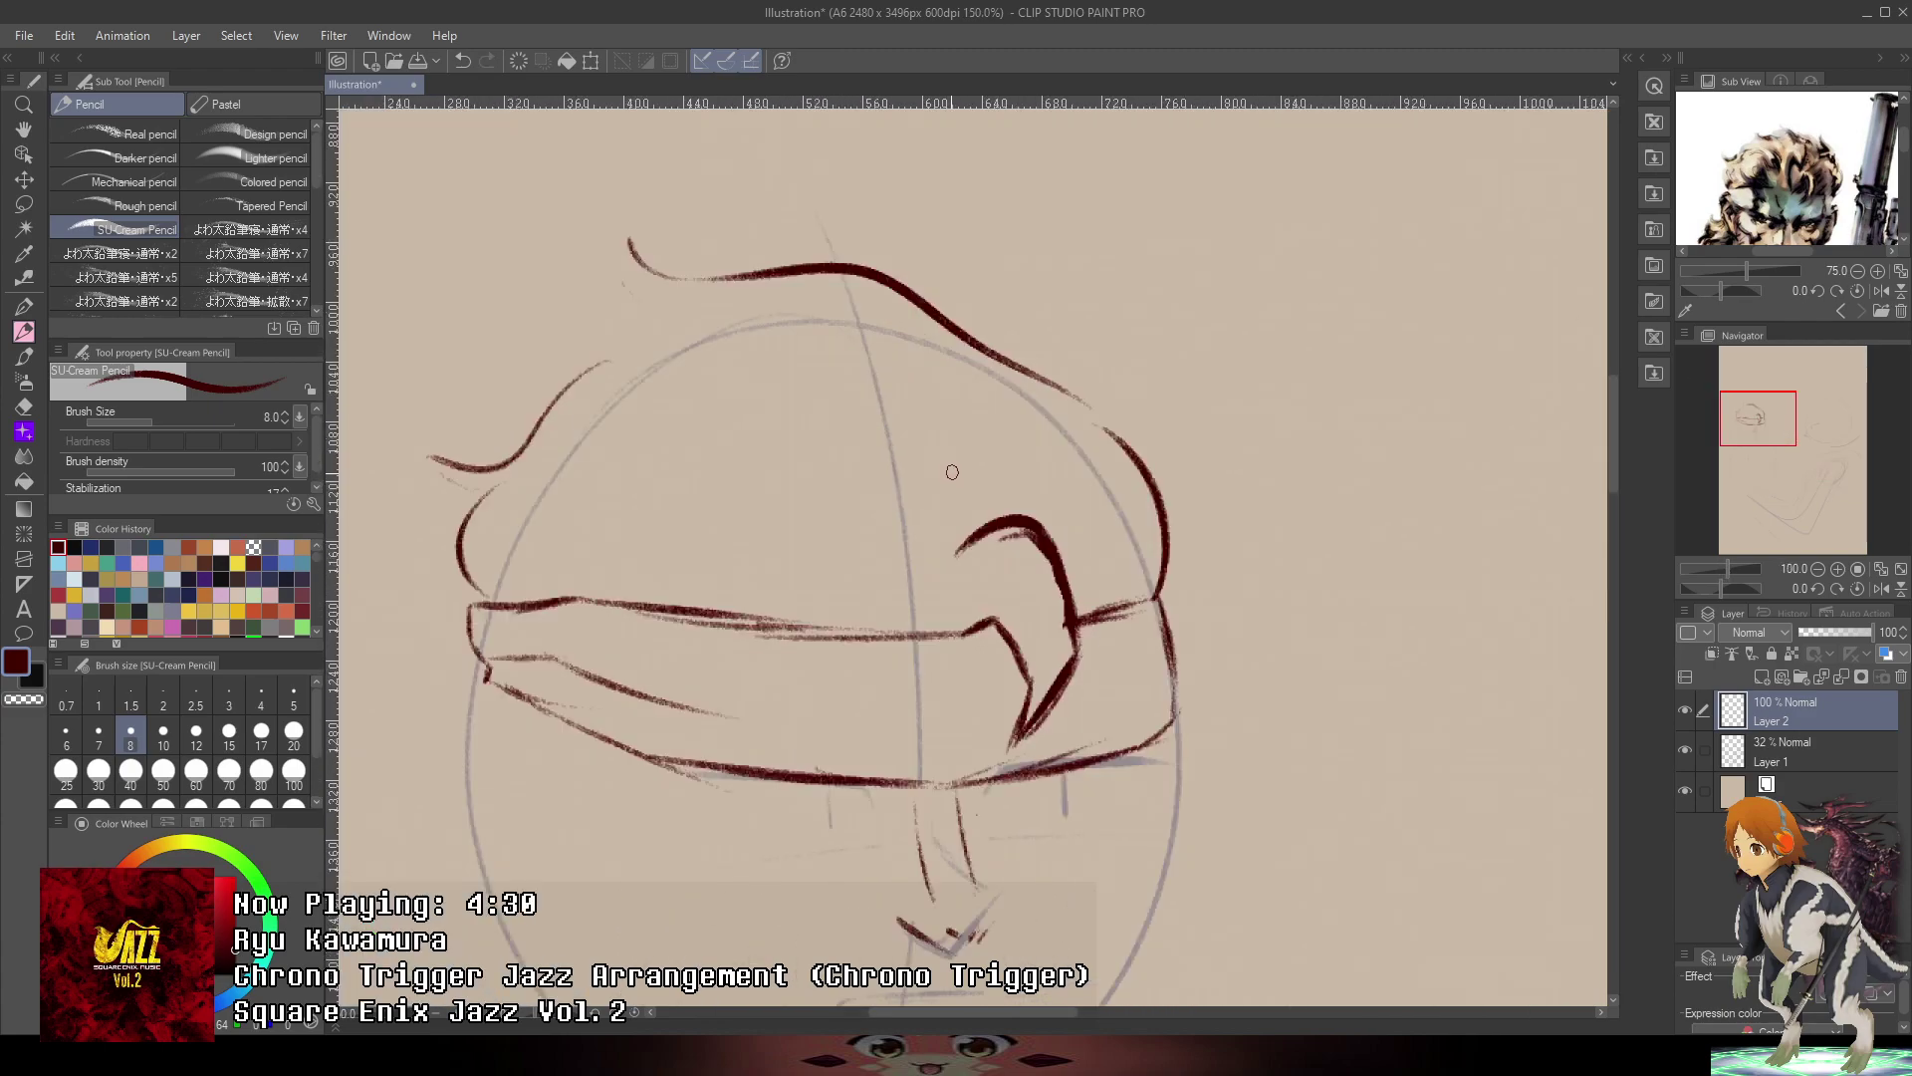
{"action": "mouse_move", "coordinate": [837, 522]}
{"action": "left_mouse_down"}
{"action": "mouse_move", "coordinate": [528, 311]}
{"action": "mouse_move", "coordinate": [665, 424]}
{"action": "left_mouse_up"}
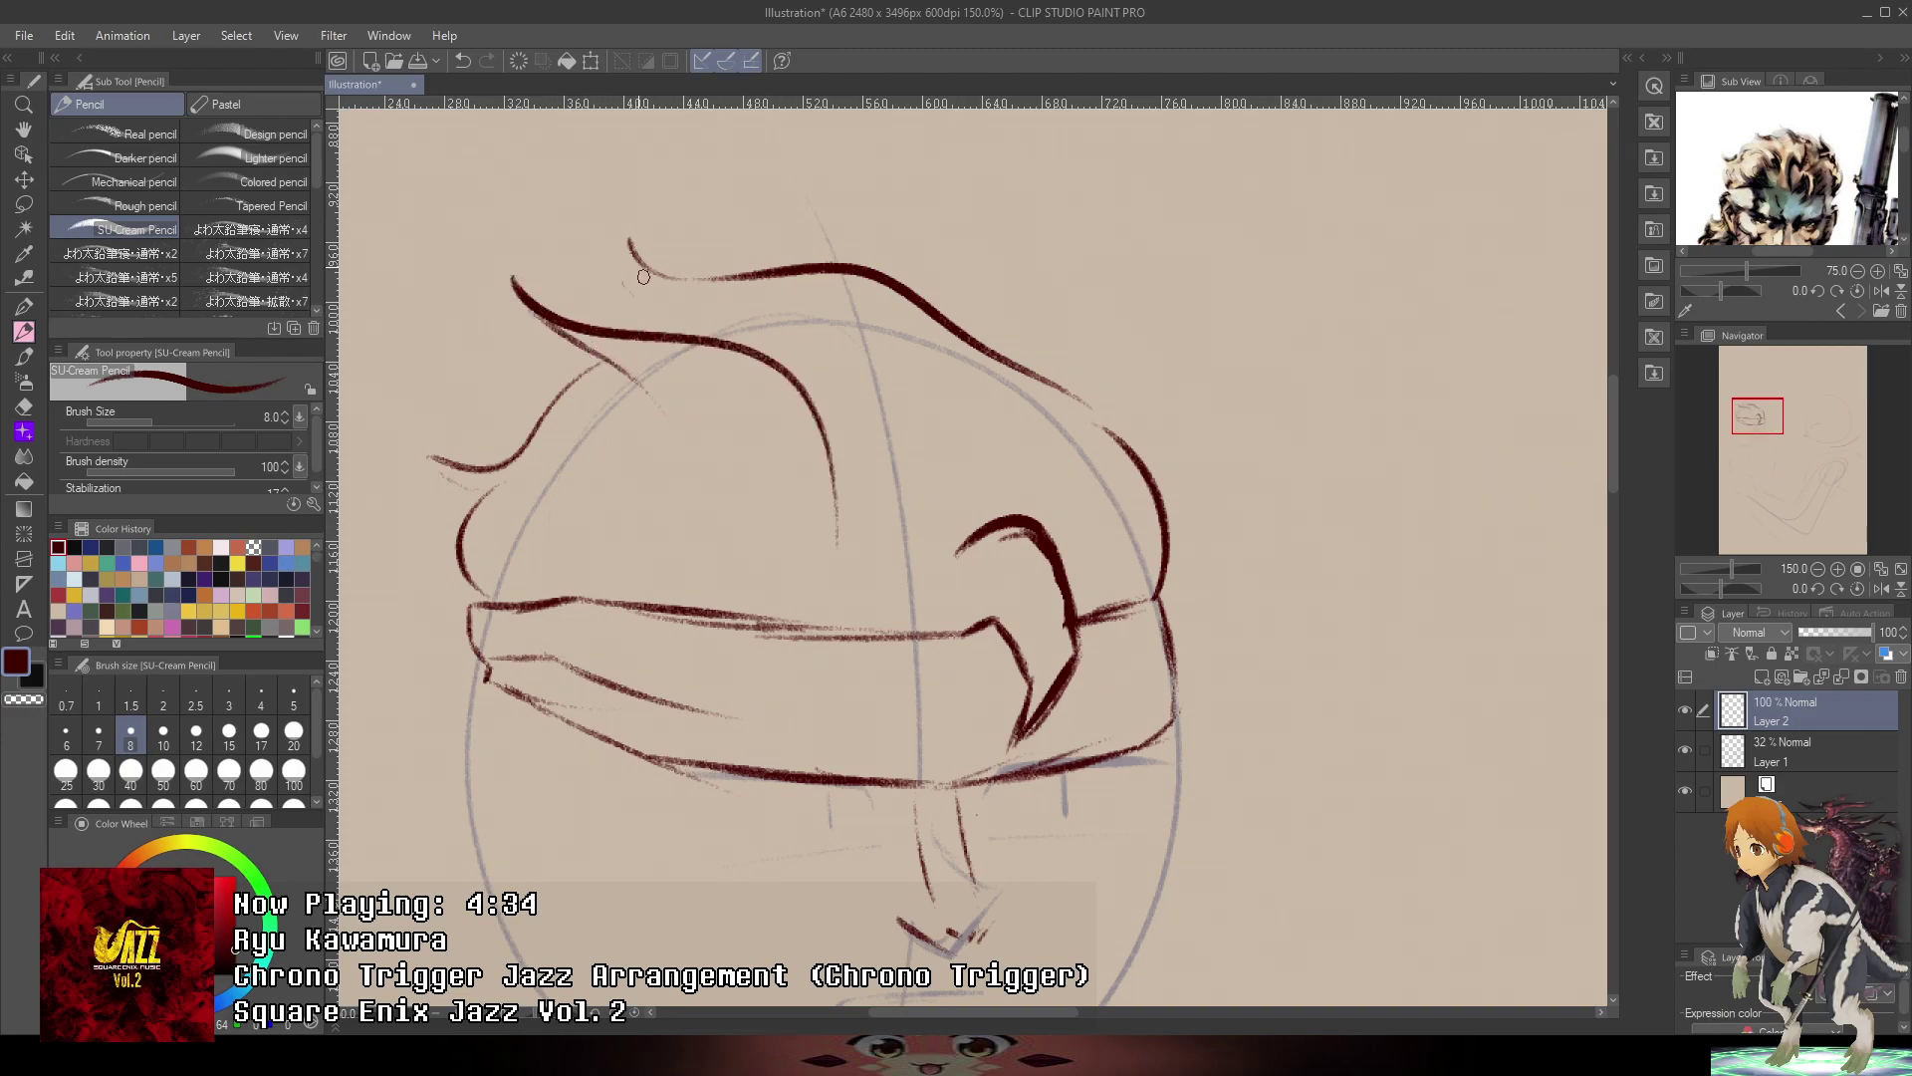
{"action": "left_click_drag", "start_coordinate": [1000, 355], "coordinate": [984, 271]}
{"action": "left_click_drag", "start_coordinate": [992, 276], "coordinate": [1036, 348]}
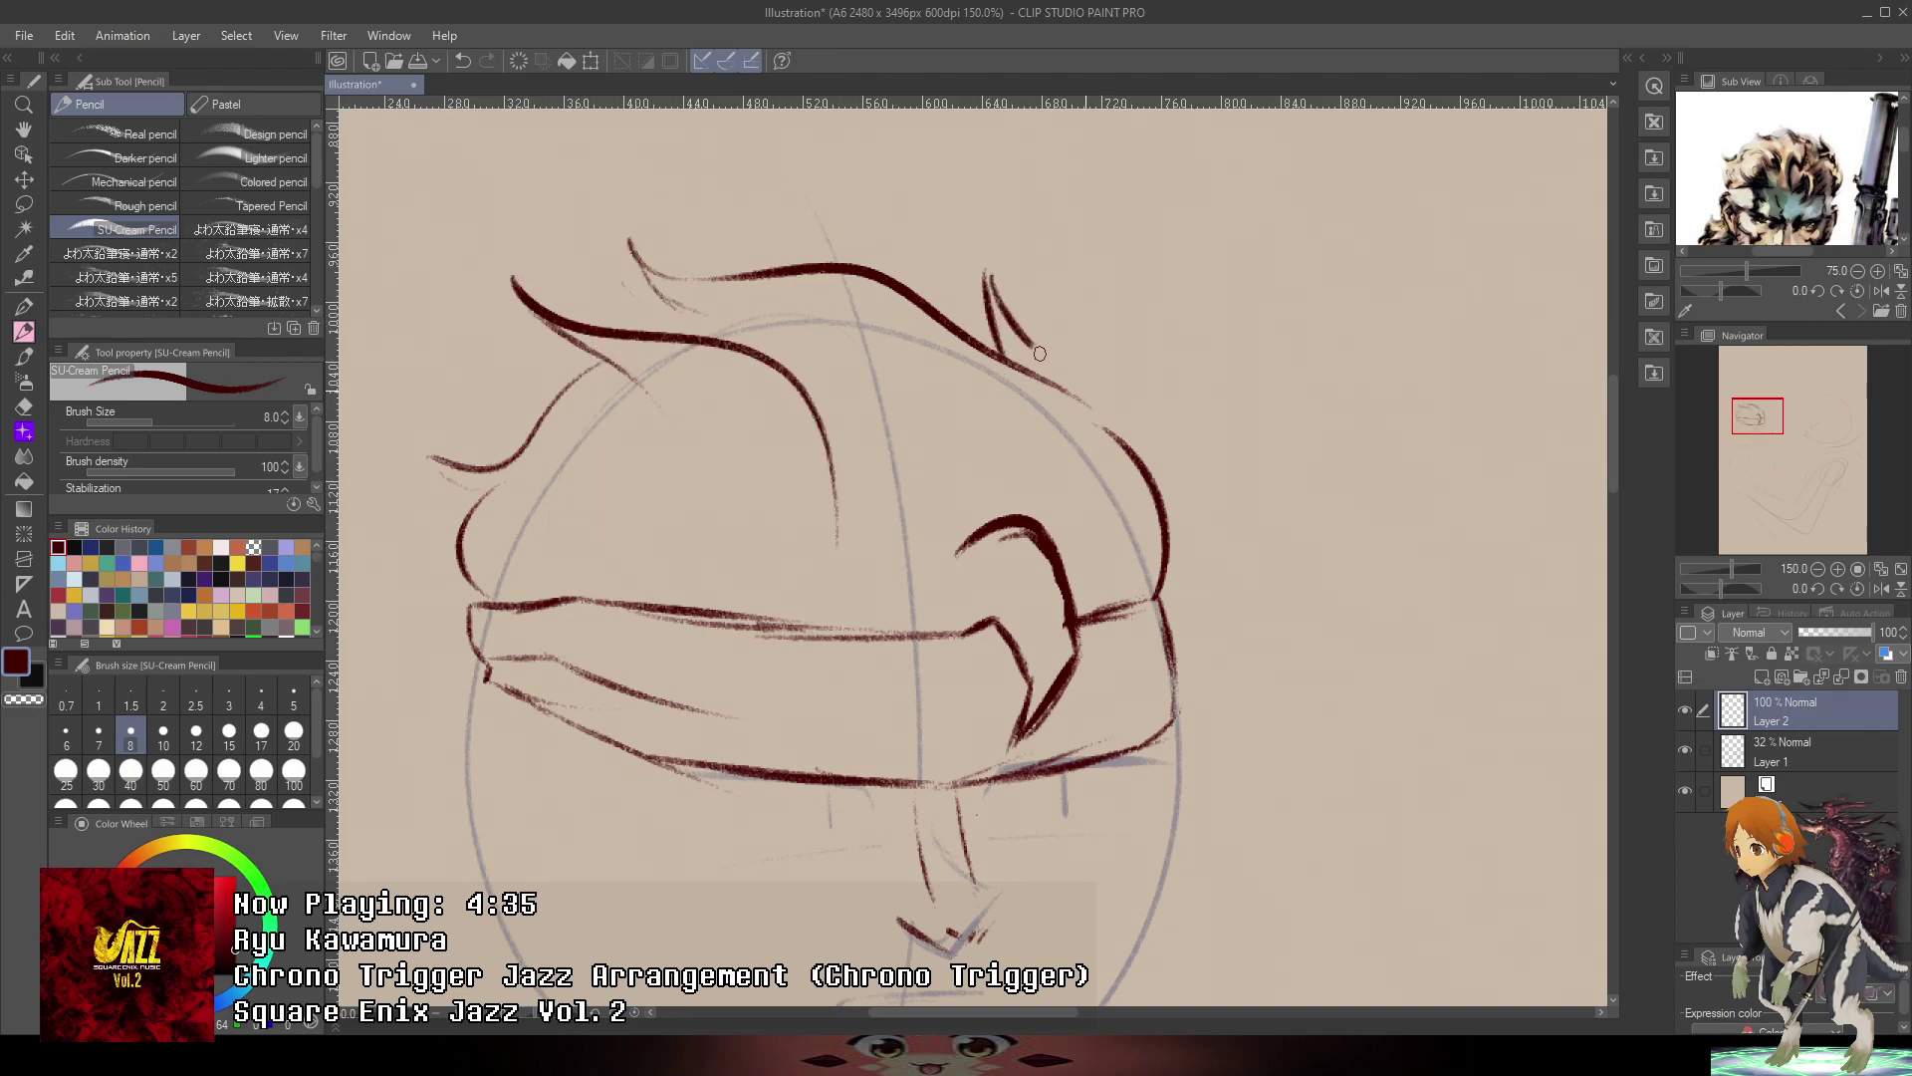
{"action": "scroll", "coordinate": [1113, 488], "scroll_direction": "down", "scroll_amount": 4}
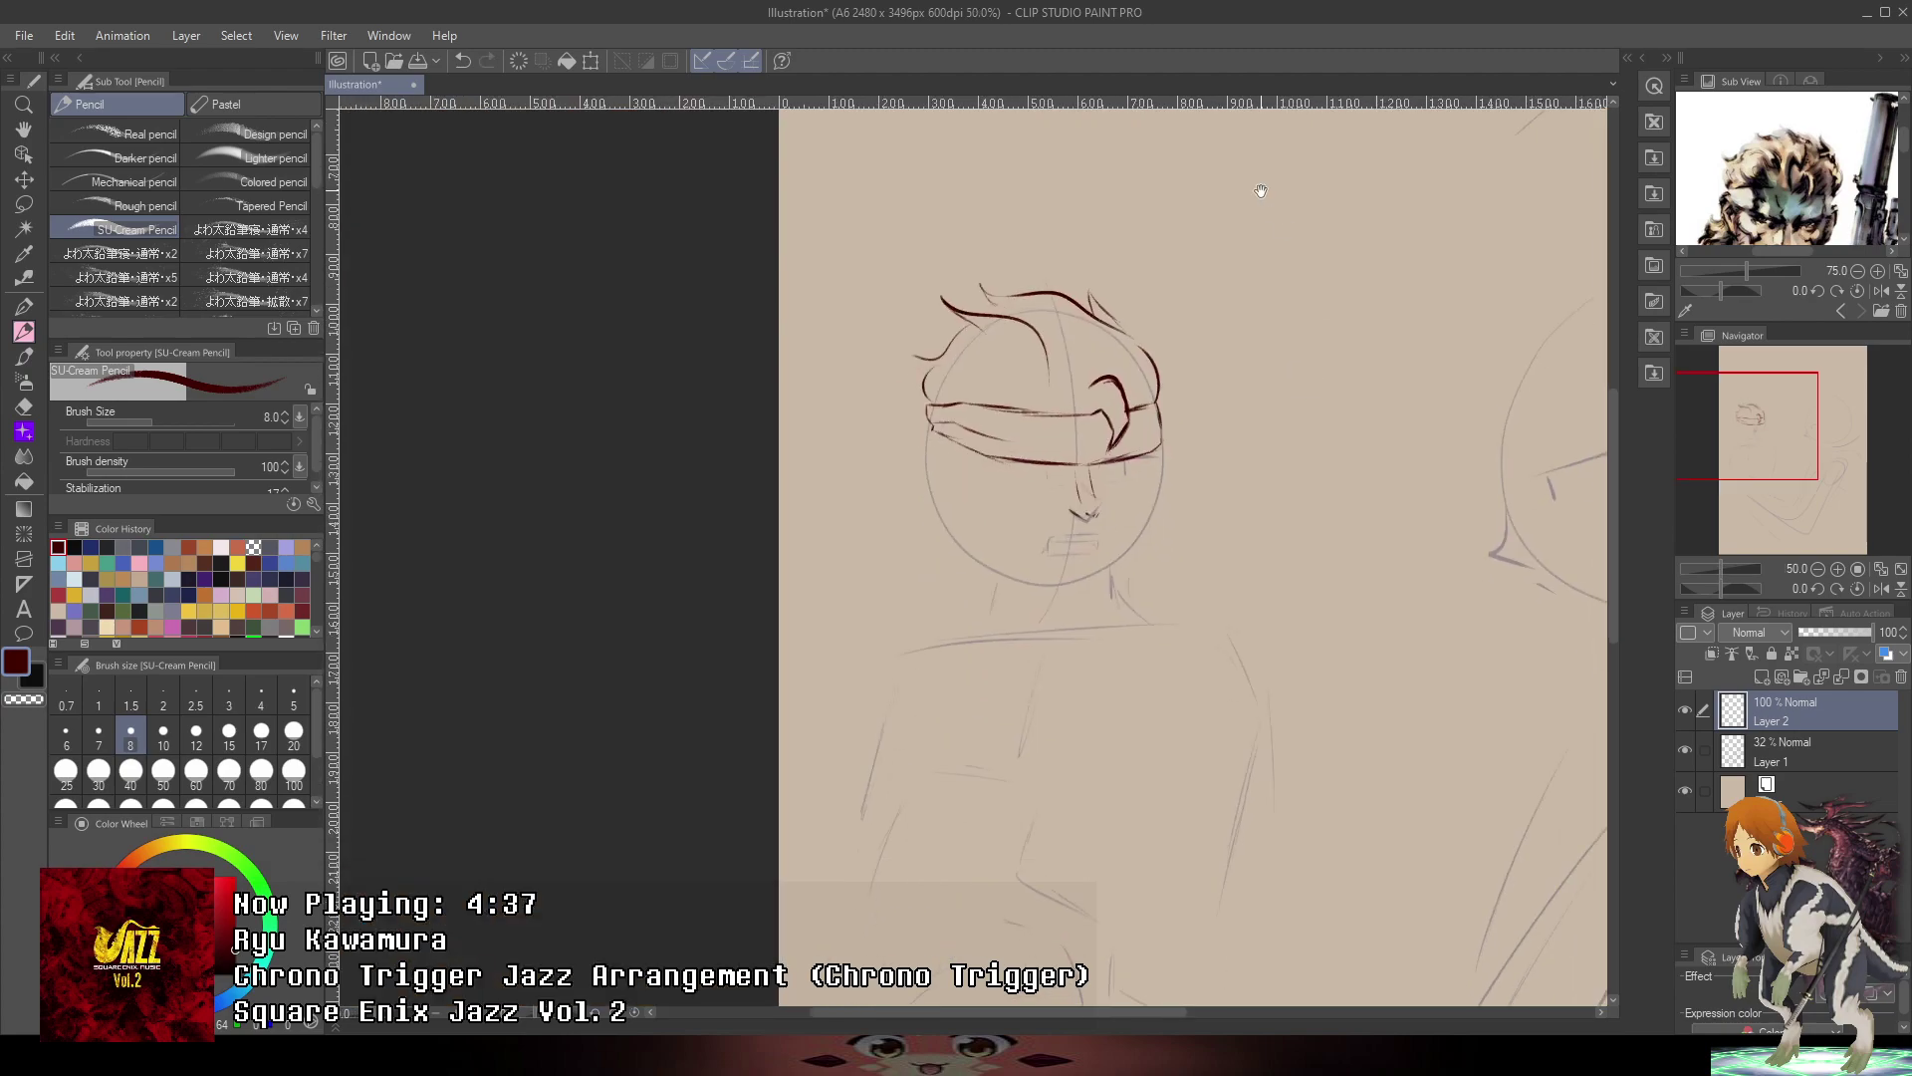
- Try a lower eyelid and outer corner for the right-hand eye beneath the headband
{"action": "scroll", "coordinate": [1112, 488], "scroll_direction": "up", "scroll_amount": 4}
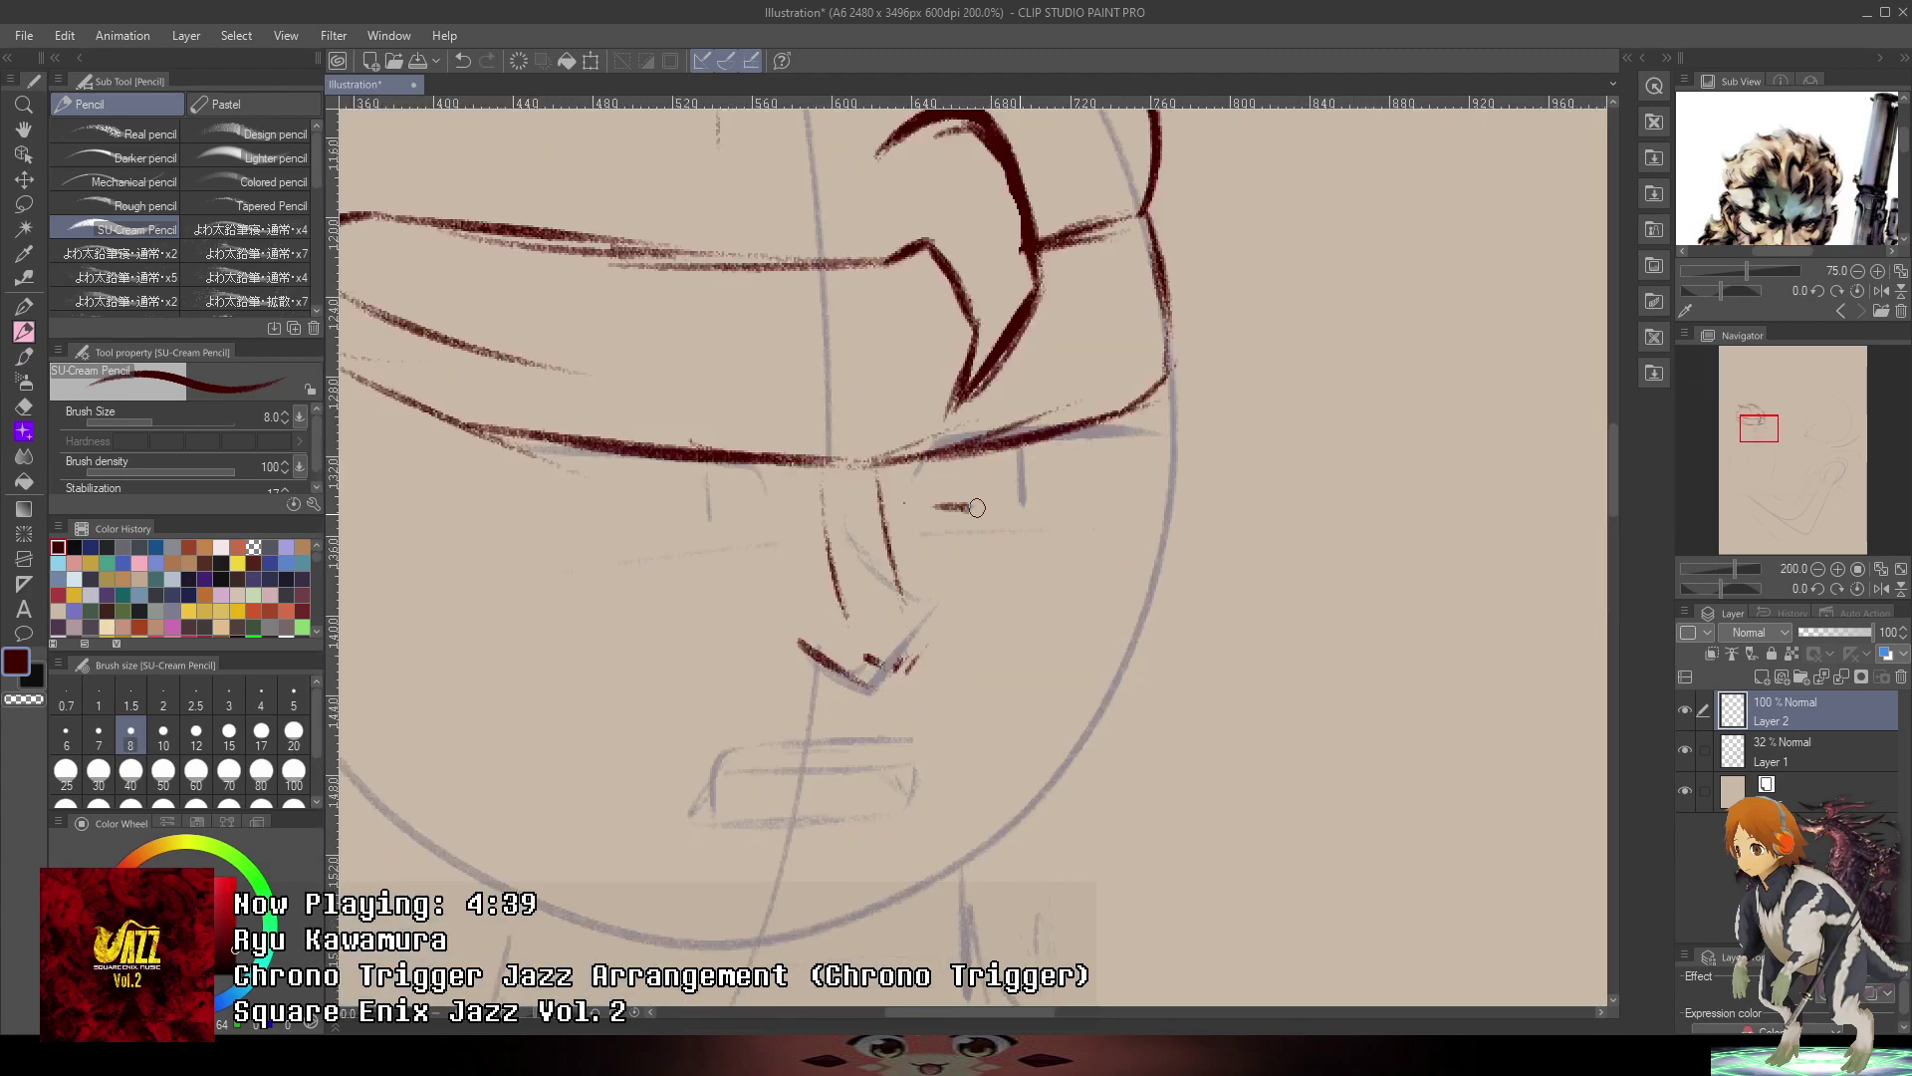
{"action": "left_click_drag", "start_coordinate": [934, 506], "coordinate": [1023, 512]}
{"action": "mouse_move", "coordinate": [1038, 512]}
{"action": "left_mouse_down"}
{"action": "mouse_move", "coordinate": [1093, 450]}
{"action": "mouse_move", "coordinate": [1064, 503]}
{"action": "left_mouse_up"}
{"action": "scroll", "coordinate": [1837, 201], "scroll_direction": "down", "scroll_amount": 3}
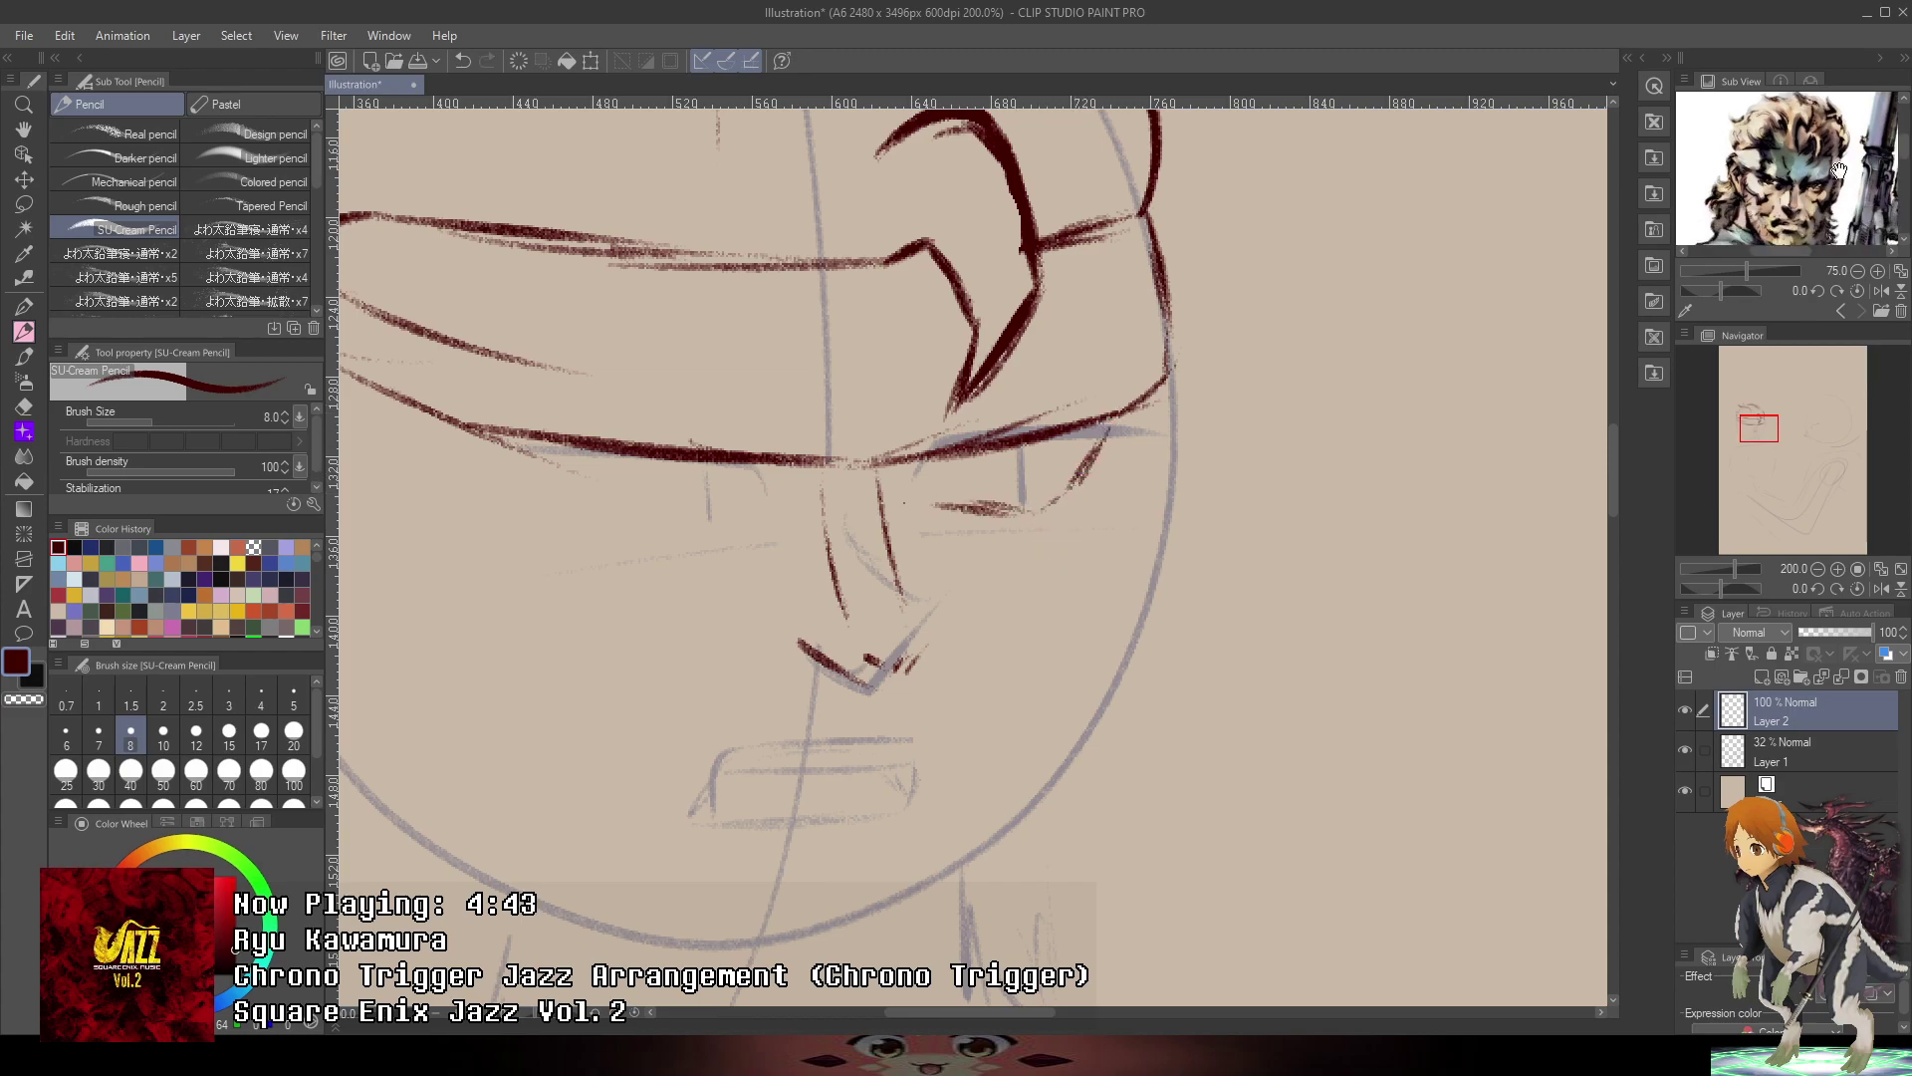
- Enlarge the face reference to 200% and draw the right-hand eye's curved iris and a heavy brow shadow beside the nose bridge
{"action": "left_click", "coordinate": [1879, 271]}
{"action": "left_click", "coordinate": [1878, 271]}
{"action": "left_click", "coordinate": [1879, 271]}
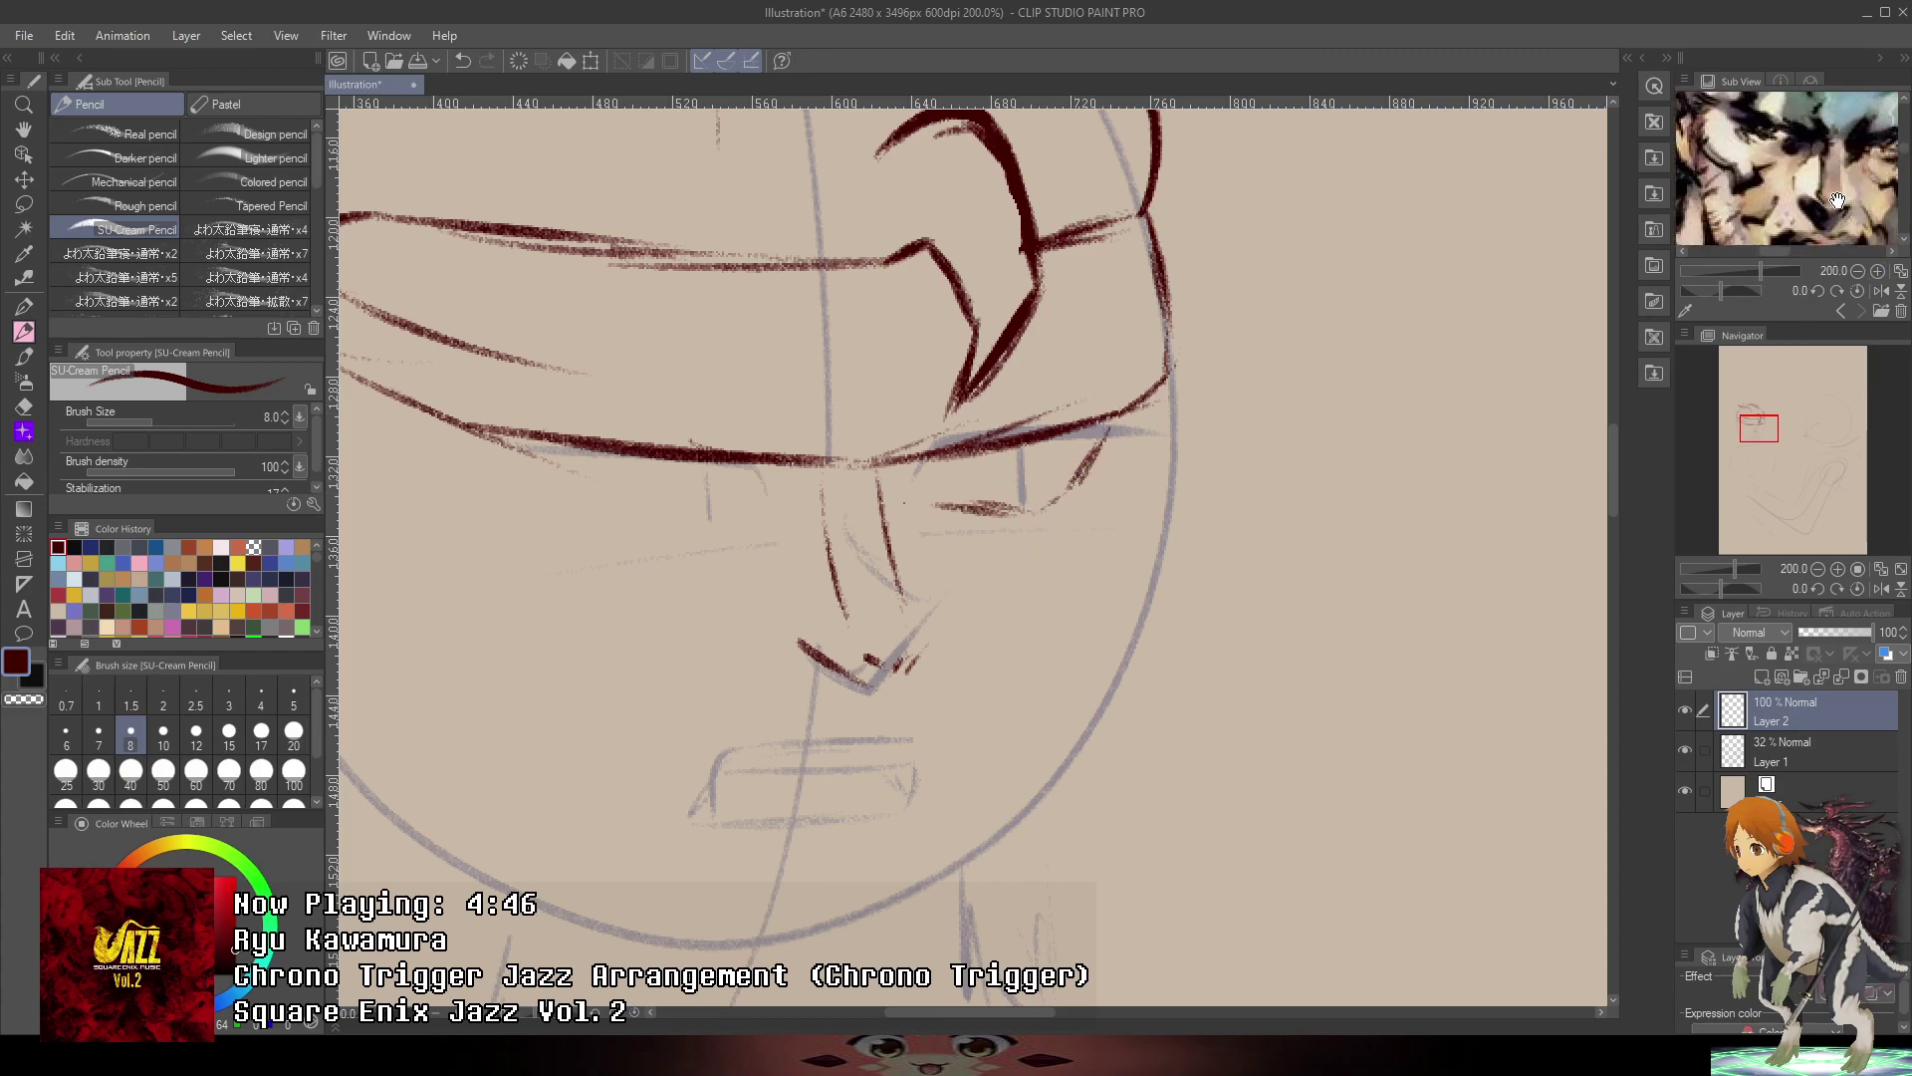
{"action": "left_click", "coordinate": [1878, 271]}
{"action": "left_click", "coordinate": [1878, 271]}
{"action": "mouse_move", "coordinate": [969, 450]}
{"action": "left_mouse_down"}
{"action": "mouse_move", "coordinate": [1026, 501]}
{"action": "mouse_move", "coordinate": [1085, 432]}
{"action": "left_mouse_up"}
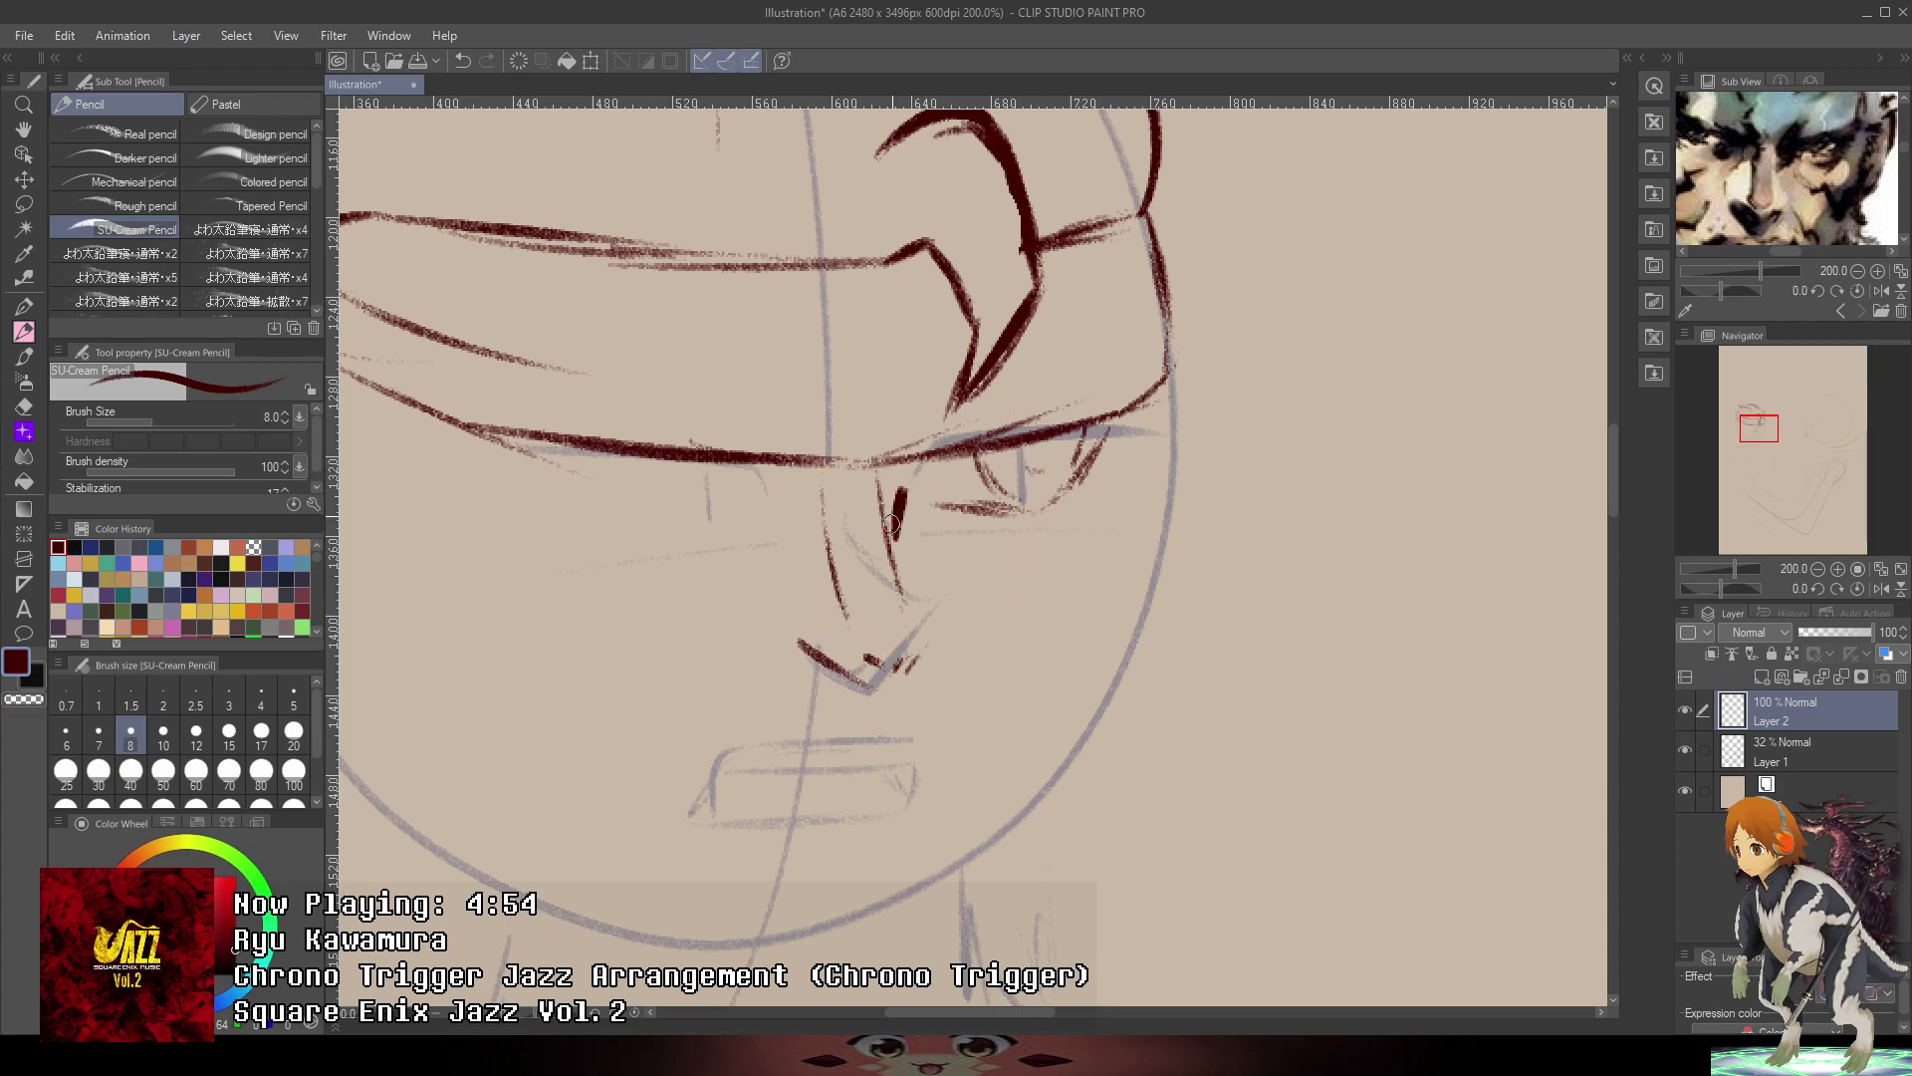
{"action": "mouse_move", "coordinate": [895, 538]}
{"action": "left_mouse_down"}
{"action": "mouse_move", "coordinate": [958, 428]}
{"action": "mouse_move", "coordinate": [1006, 408]}
{"action": "left_mouse_up"}
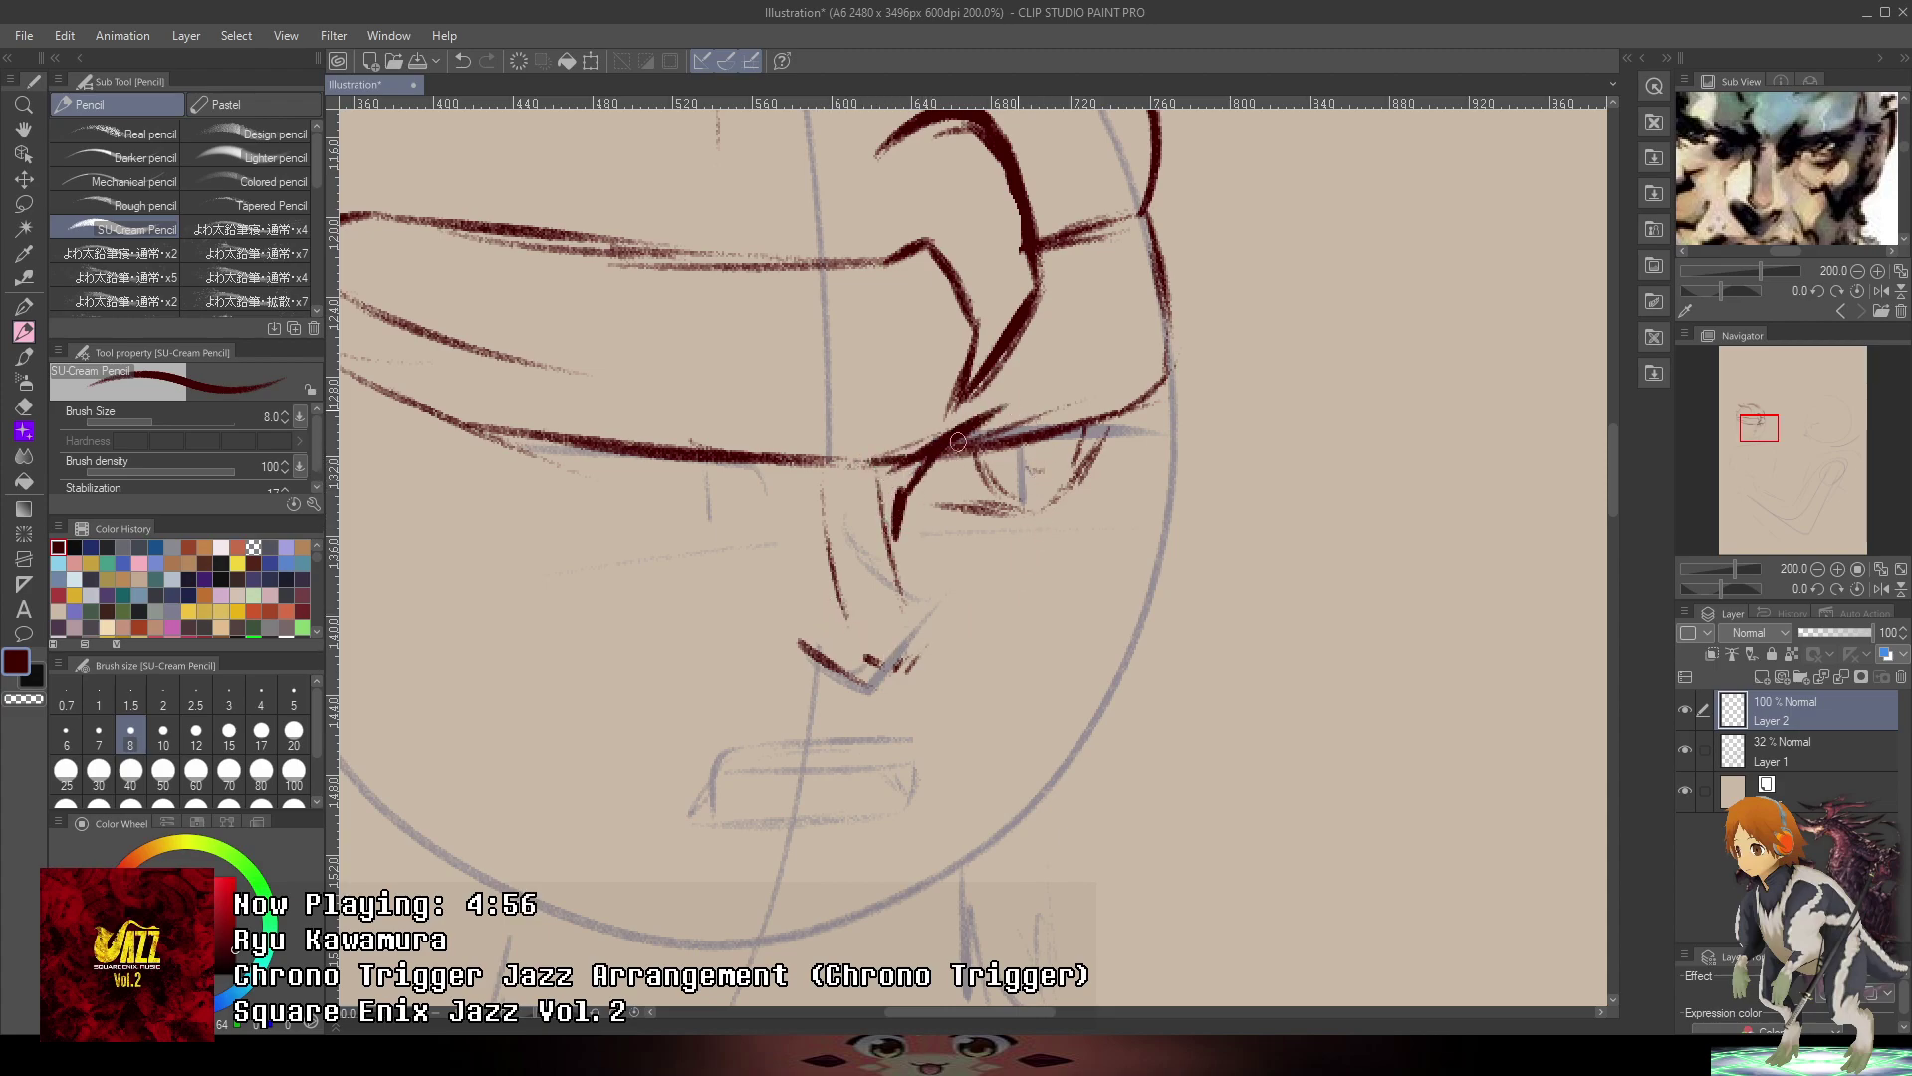
{"action": "mouse_move", "coordinate": [928, 460]}
{"action": "left_mouse_down"}
{"action": "mouse_move", "coordinate": [900, 461]}
{"action": "mouse_move", "coordinate": [886, 532]}
{"action": "left_mouse_up"}
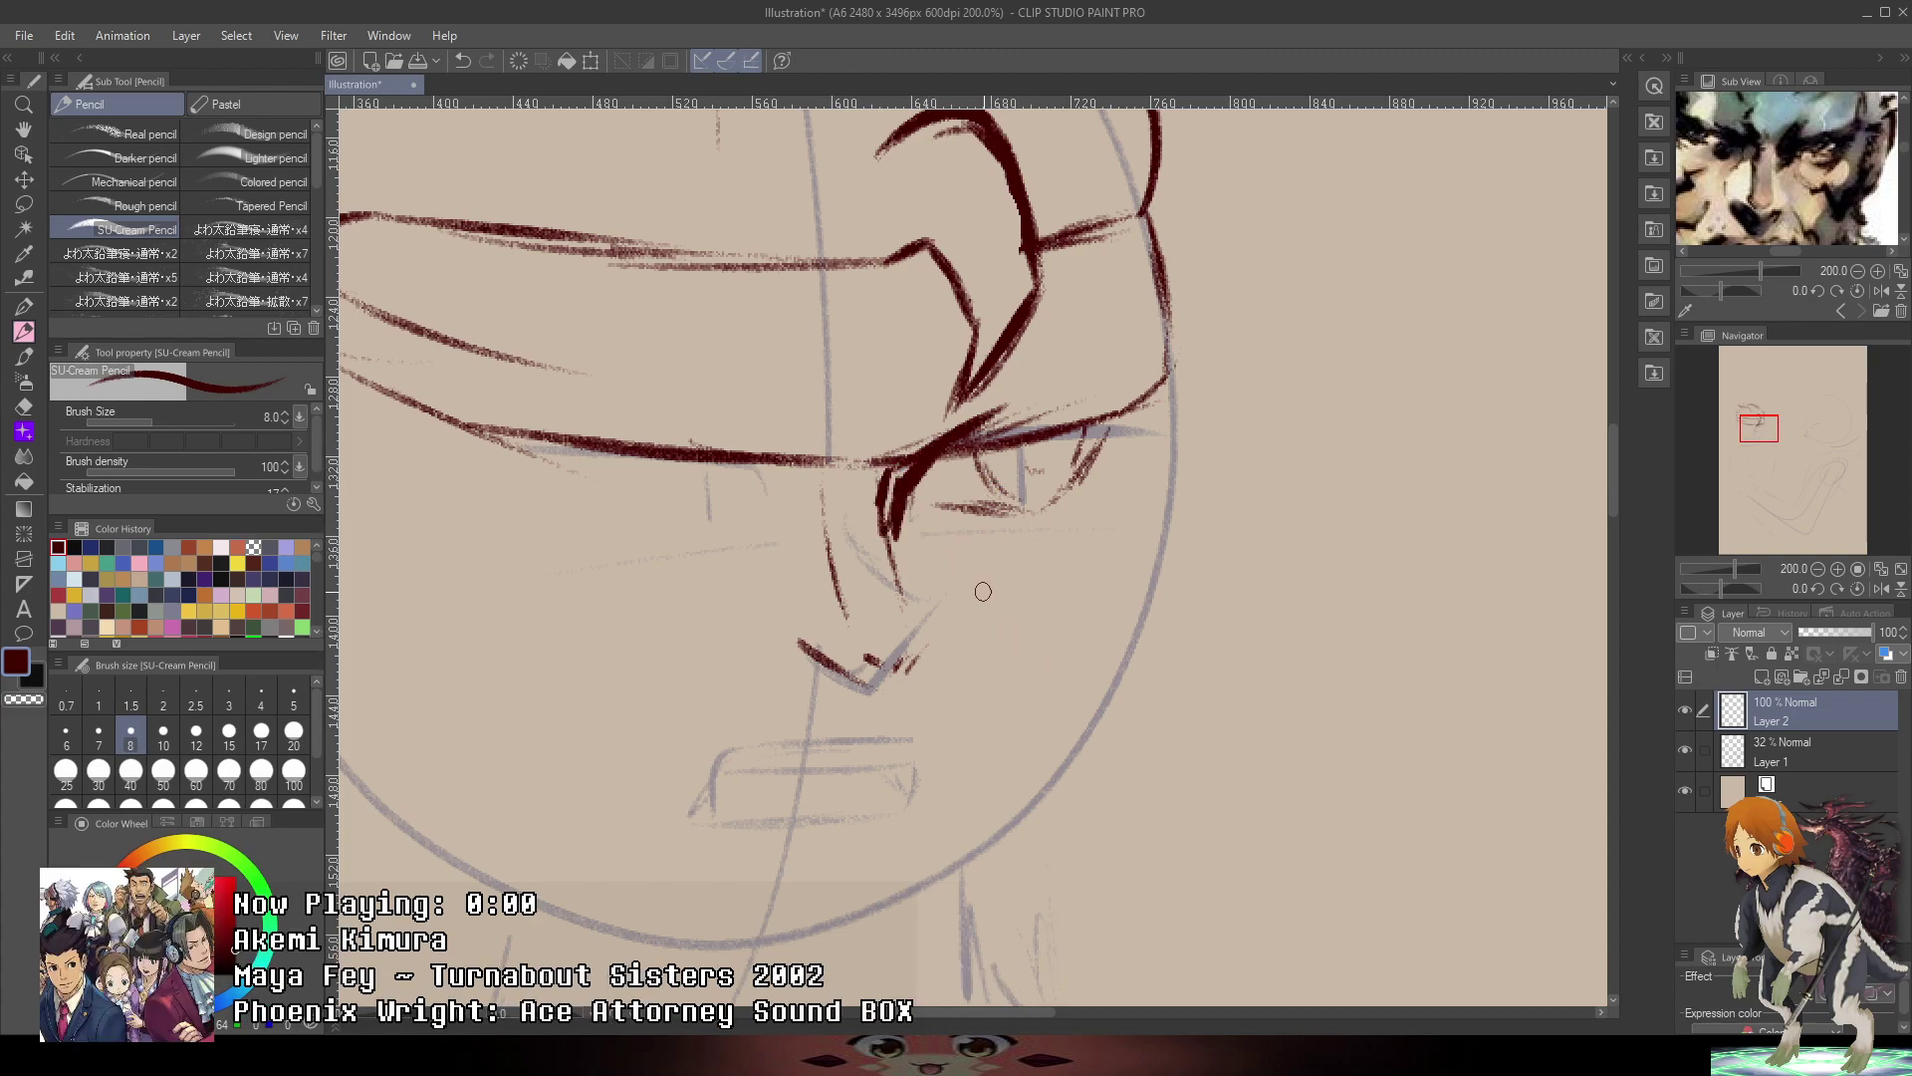
- Redraw the right-hand eye's outer corner as a light curve beneath the headband, removing the earlier eyelid strokes
{"action": "mouse_move", "coordinate": [1810, 171]}
{"action": "left_mouse_down"}
{"action": "mouse_move", "coordinate": [1854, 165]}
{"action": "mouse_move", "coordinate": [1877, 194]}
{"action": "mouse_move", "coordinate": [1859, 182]}
{"action": "left_mouse_up"}
{"action": "mouse_move", "coordinate": [1029, 564]}
{"action": "left_mouse_down"}
{"action": "mouse_move", "coordinate": [982, 561]}
{"action": "mouse_move", "coordinate": [1096, 549]}
{"action": "mouse_move", "coordinate": [1076, 526]}
{"action": "mouse_move", "coordinate": [1161, 488]}
{"action": "mouse_move", "coordinate": [1138, 491]}
{"action": "left_mouse_up"}
{"action": "mouse_move", "coordinate": [999, 469]}
{"action": "left_mouse_down"}
{"action": "mouse_move", "coordinate": [1023, 498]}
{"action": "mouse_move", "coordinate": [1049, 488]}
{"action": "left_mouse_up"}
{"action": "key", "text": "ctrl+z"}
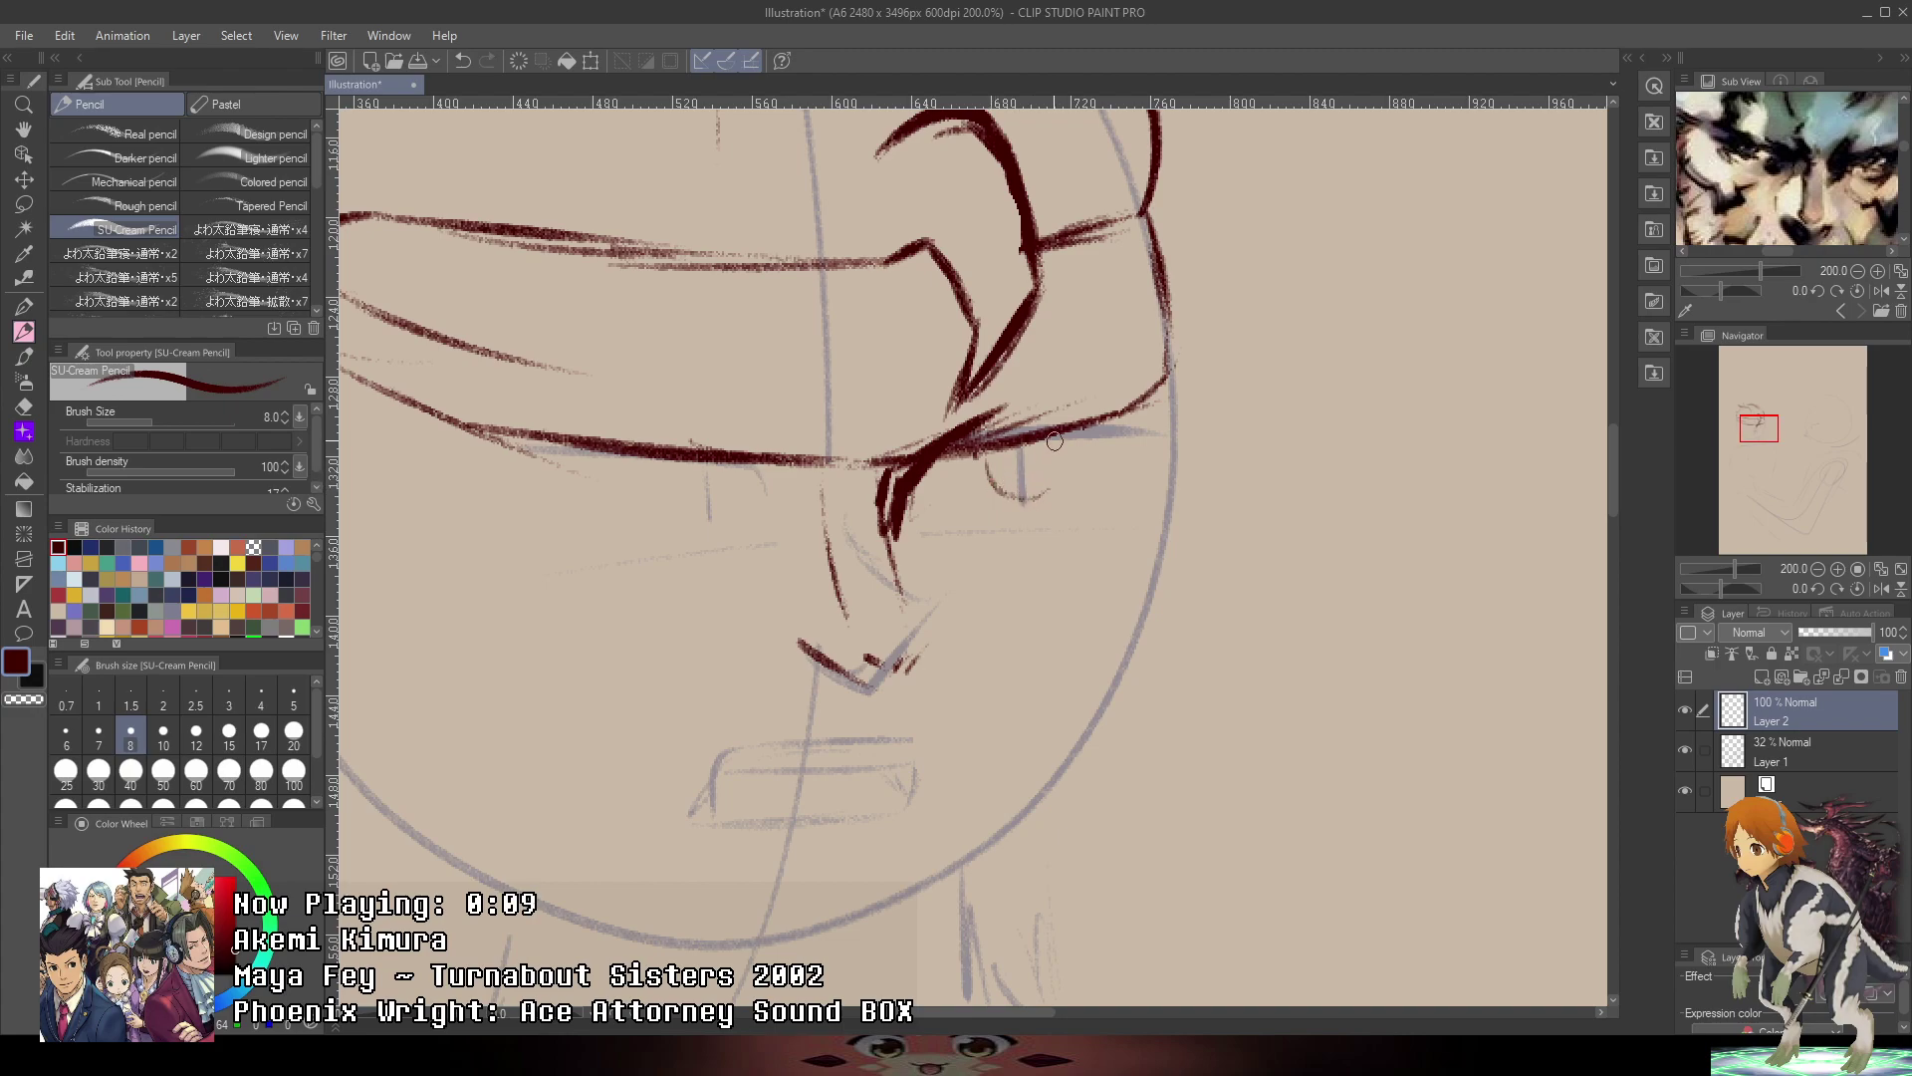
{"action": "left_click_drag", "start_coordinate": [1098, 429], "coordinate": [1075, 491]}
{"action": "scroll", "coordinate": [1106, 546], "scroll_direction": "down", "scroll_amount": 5}
{"action": "scroll", "coordinate": [1111, 562], "scroll_direction": "up", "scroll_amount": 5}
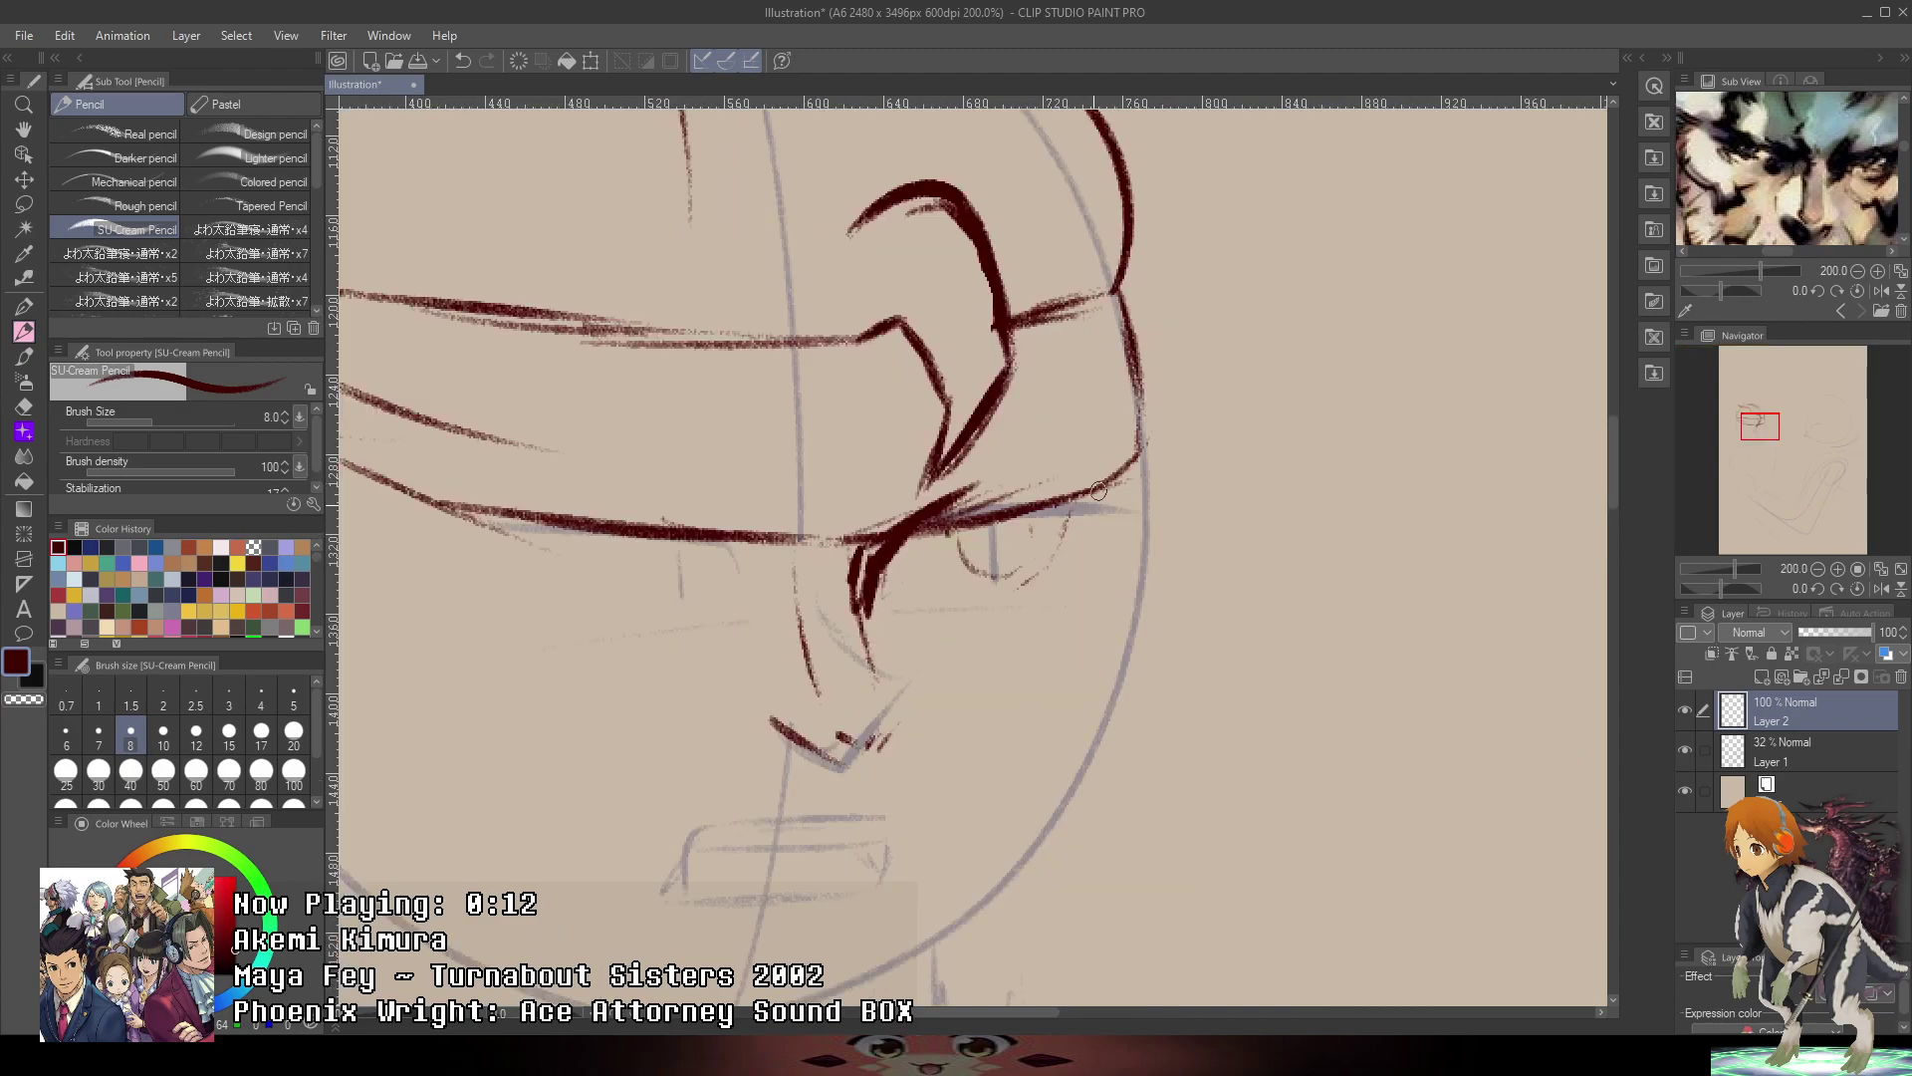
- Draw the right-hand face contour from the headband down the cheek and along the jaw toward the chin
{"action": "mouse_move", "coordinate": [1833, 185]}
{"action": "left_mouse_down"}
{"action": "mouse_move", "coordinate": [1834, 145]}
{"action": "mouse_move", "coordinate": [1765, 150]}
{"action": "left_mouse_up"}
{"action": "mouse_move", "coordinate": [1110, 486]}
{"action": "left_mouse_down"}
{"action": "mouse_move", "coordinate": [1100, 604]}
{"action": "mouse_move", "coordinate": [986, 905]}
{"action": "left_mouse_up"}
{"action": "left_click_drag", "start_coordinate": [1179, 737], "coordinate": [1380, 516]}
{"action": "key", "text": "ctrl+z"}
{"action": "mouse_move", "coordinate": [1252, 560]}
{"action": "left_mouse_down"}
{"action": "mouse_move", "coordinate": [1237, 631]}
{"action": "mouse_move", "coordinate": [1051, 816]}
{"action": "left_mouse_up"}
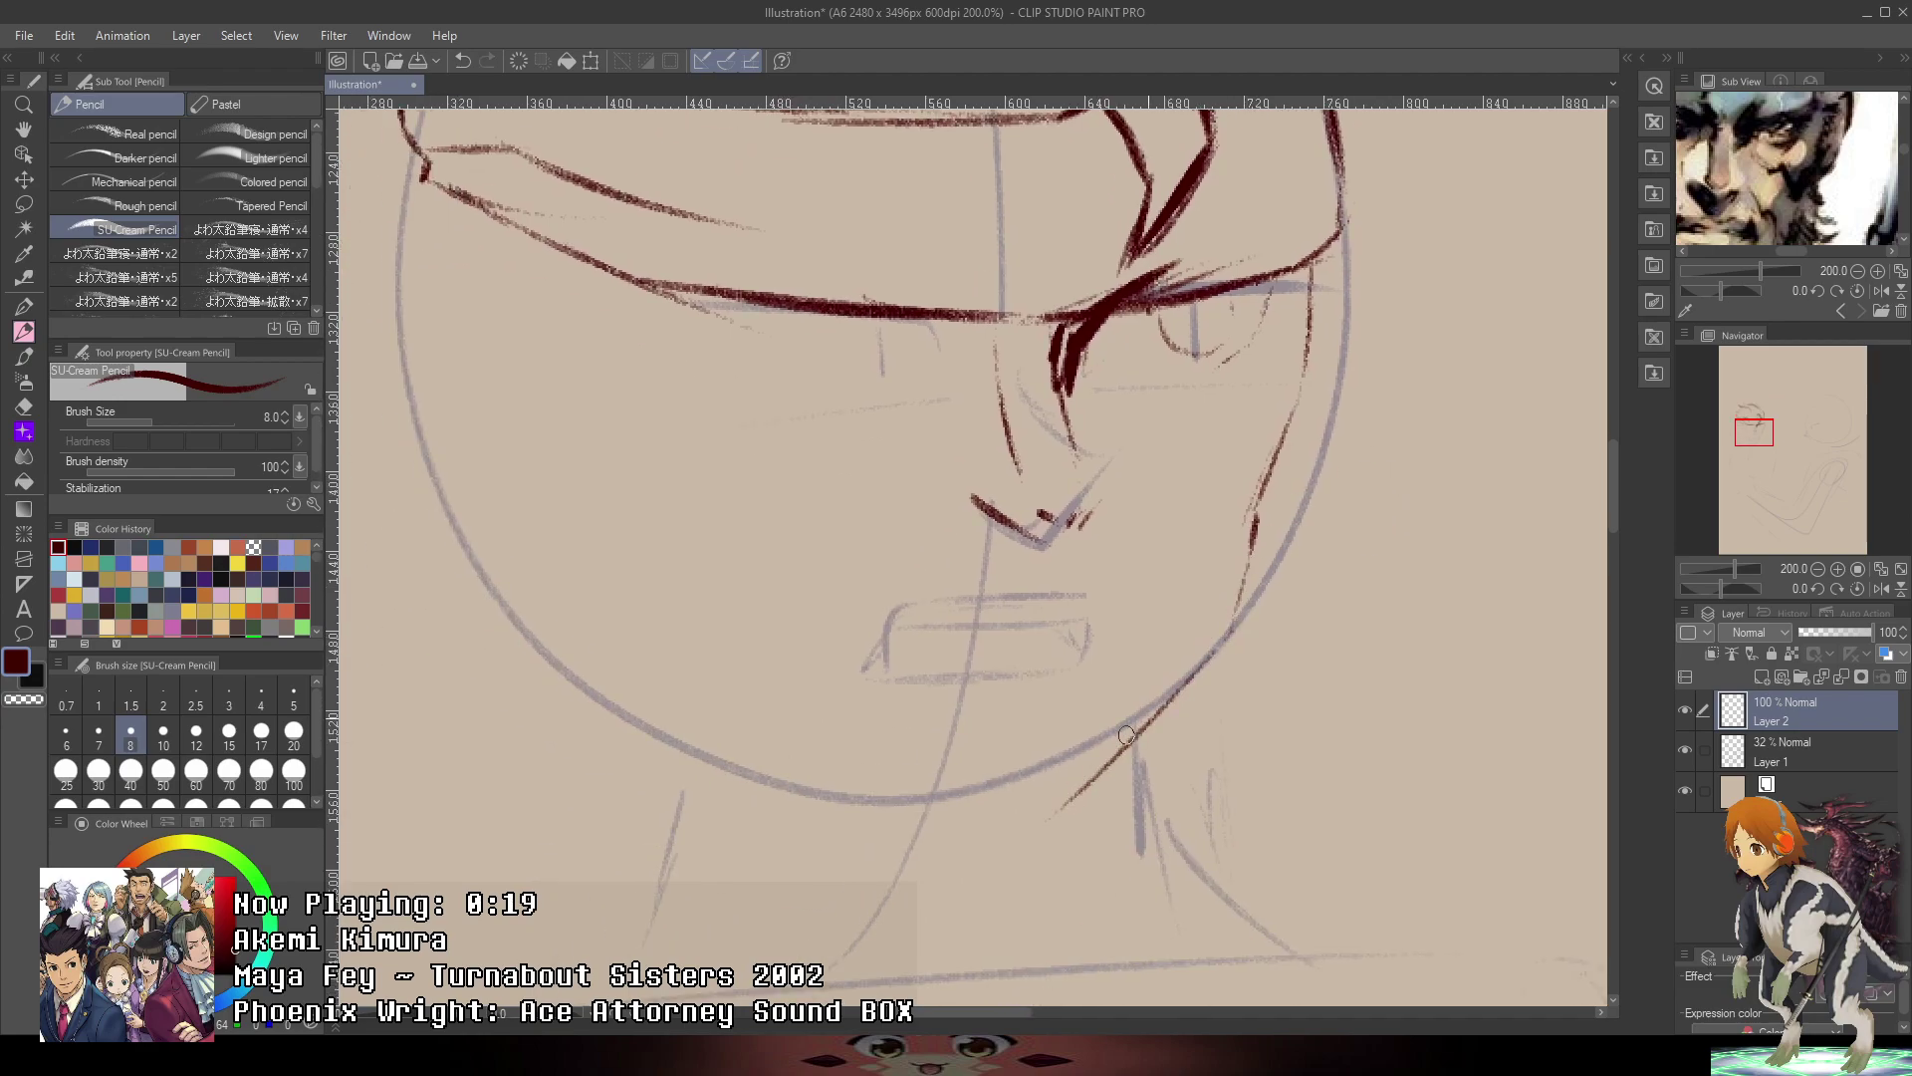
{"action": "left_click_drag", "start_coordinate": [1157, 710], "coordinate": [1033, 827]}
- Sketch the upper lip and the mark beneath the nose from the mouth reference, removing the unwanted strokes
{"action": "left_click_drag", "start_coordinate": [1772, 185], "coordinate": [1818, 153]}
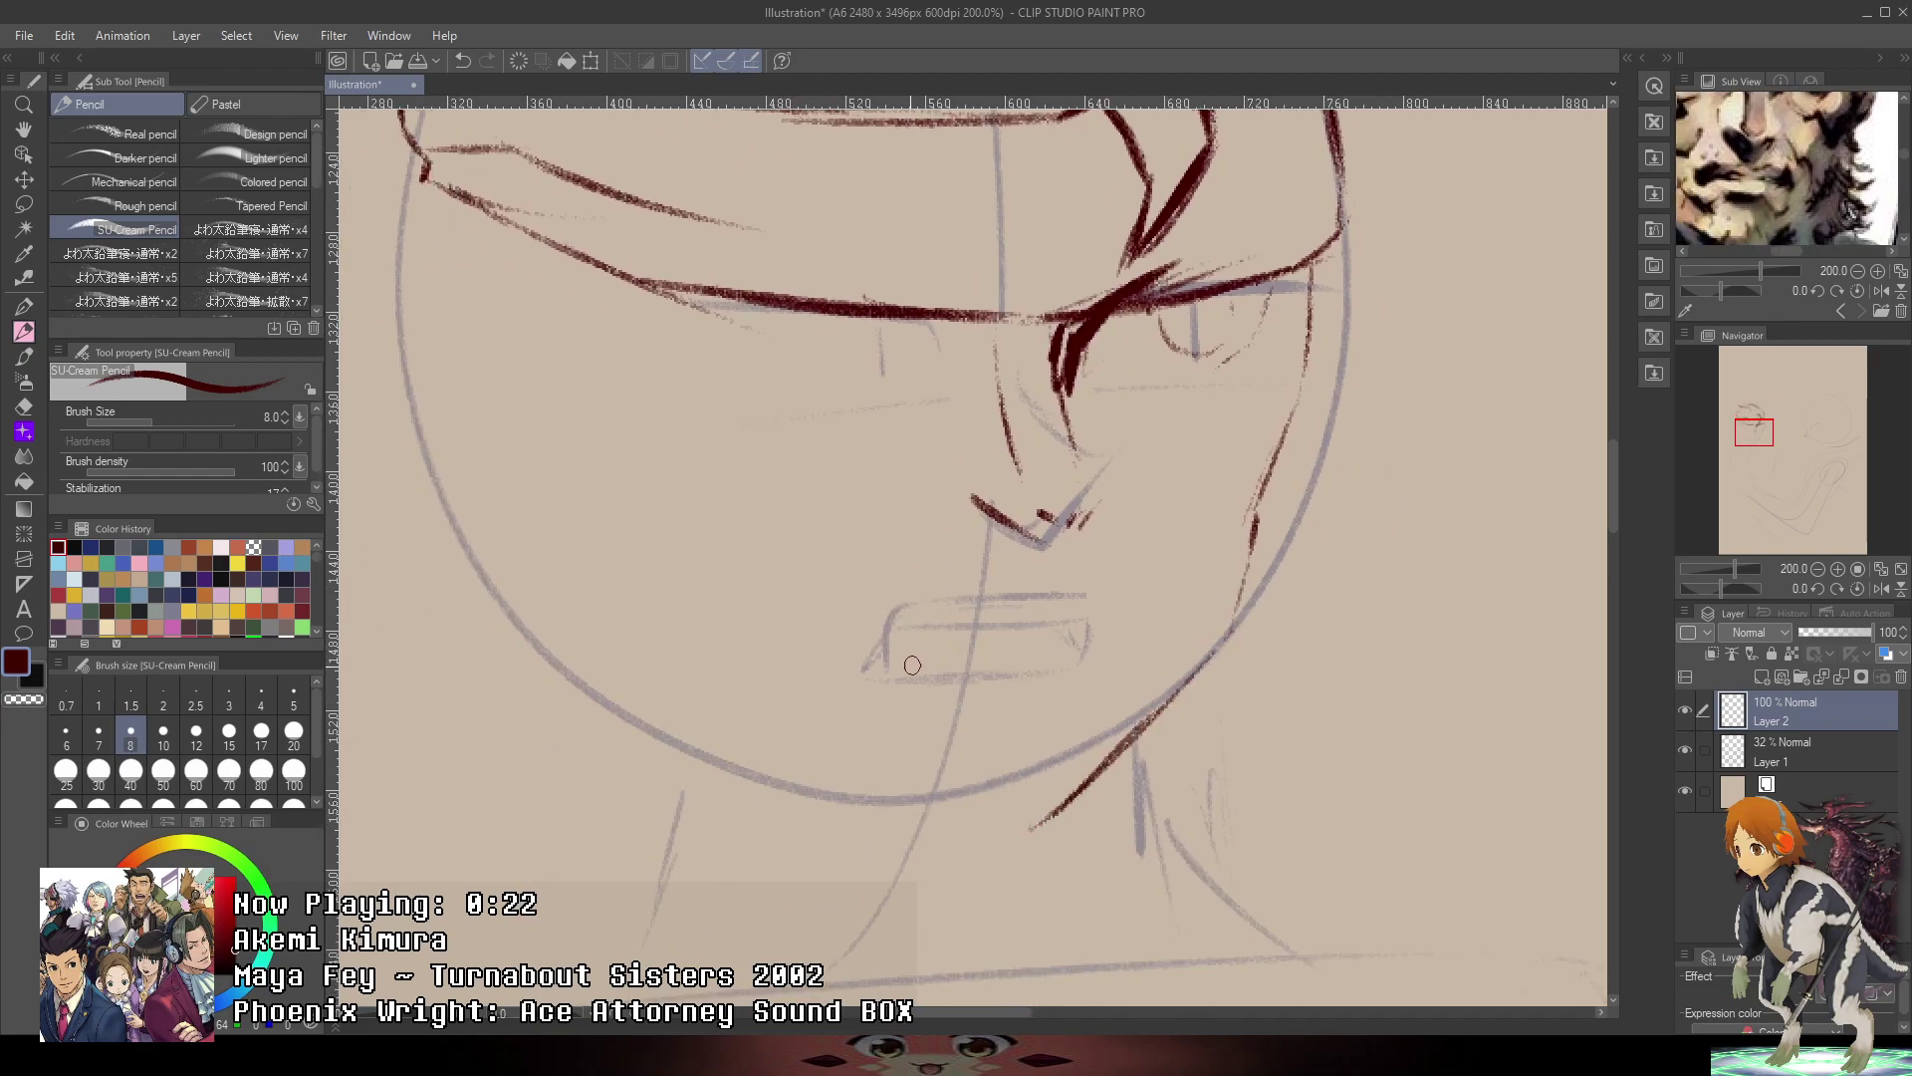
{"action": "mouse_move", "coordinate": [883, 673]}
{"action": "left_mouse_down"}
{"action": "mouse_move", "coordinate": [962, 582]}
{"action": "mouse_move", "coordinate": [1124, 600]}
{"action": "left_mouse_up"}
{"action": "key", "text": "ctrl+z"}
{"action": "key", "text": "ctrl+z"}
{"action": "left_click_drag", "start_coordinate": [940, 625], "coordinate": [1091, 630]}
{"action": "left_click_drag", "start_coordinate": [940, 689], "coordinate": [1030, 698]}
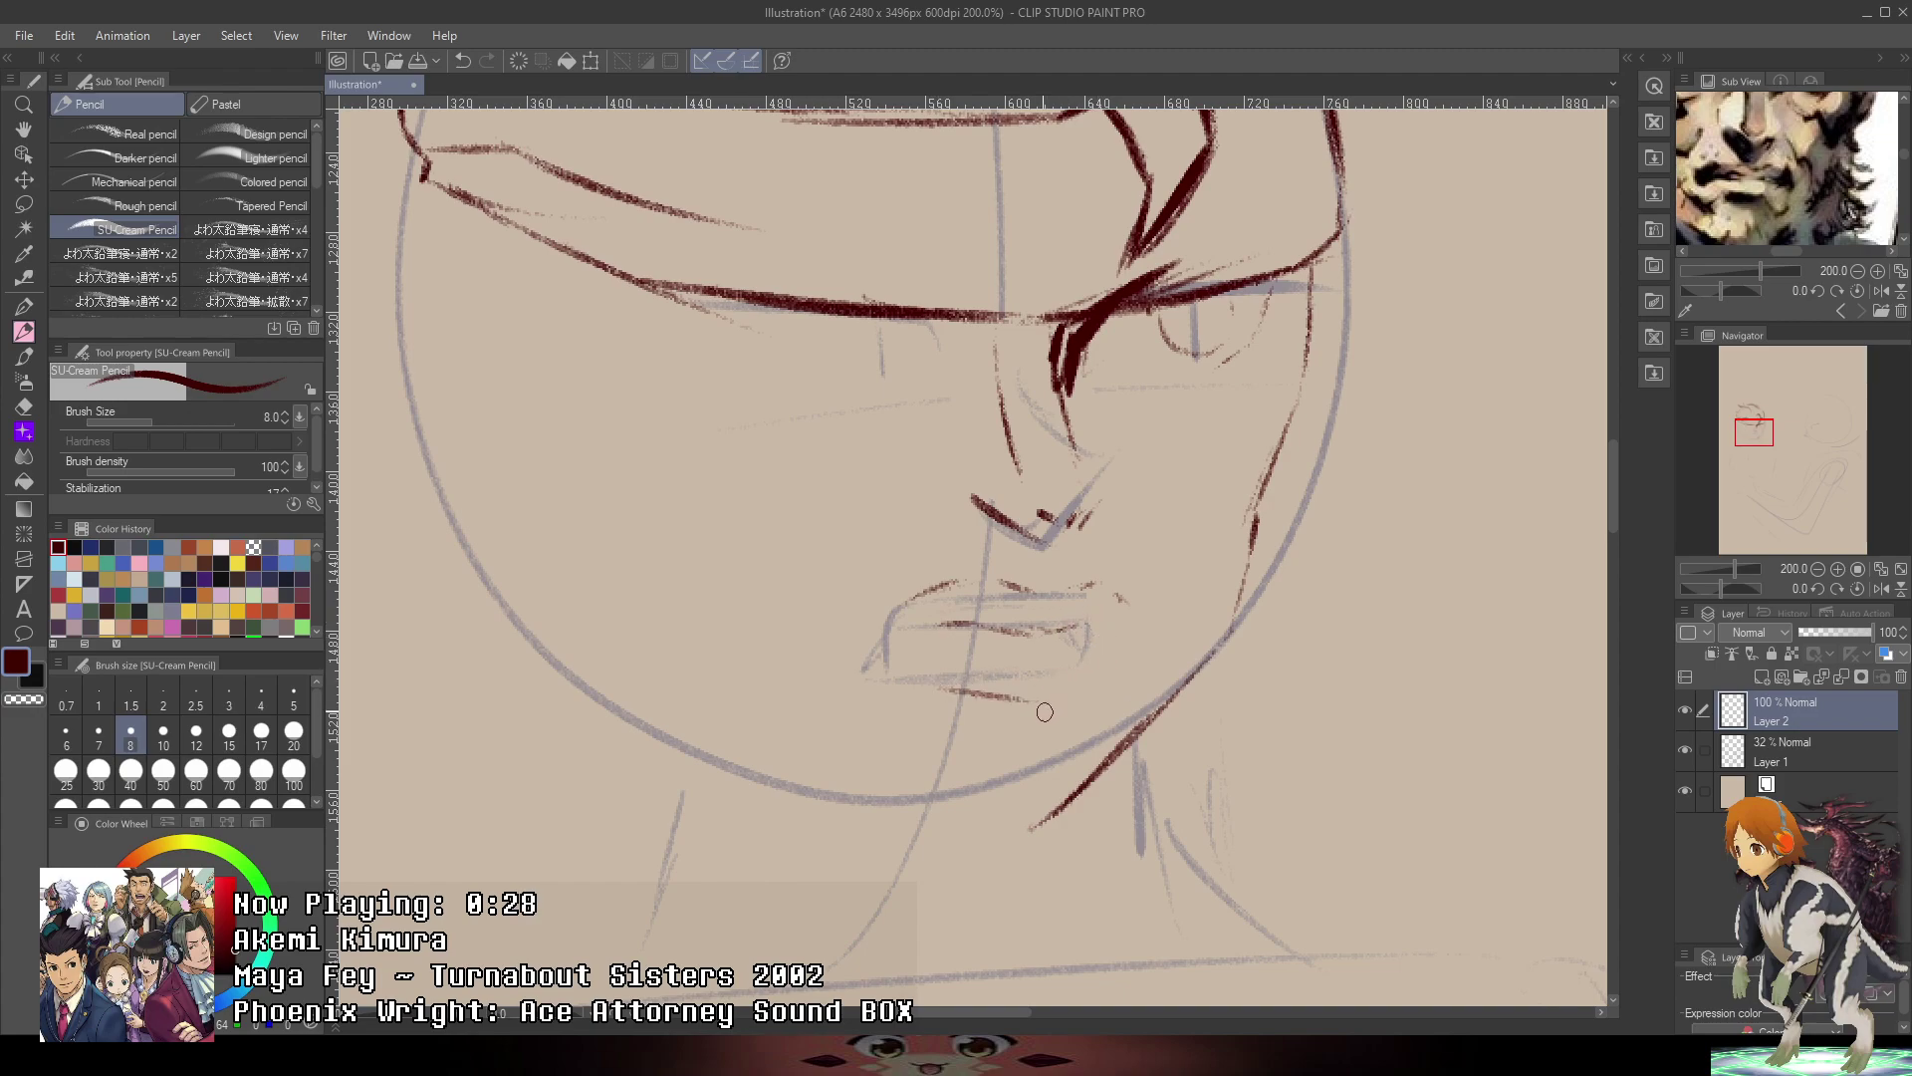
{"action": "key", "text": "ctrl+z"}
{"action": "left_click_drag", "start_coordinate": [942, 625], "coordinate": [895, 659]}
{"action": "left_click_drag", "start_coordinate": [899, 552], "coordinate": [863, 598]}
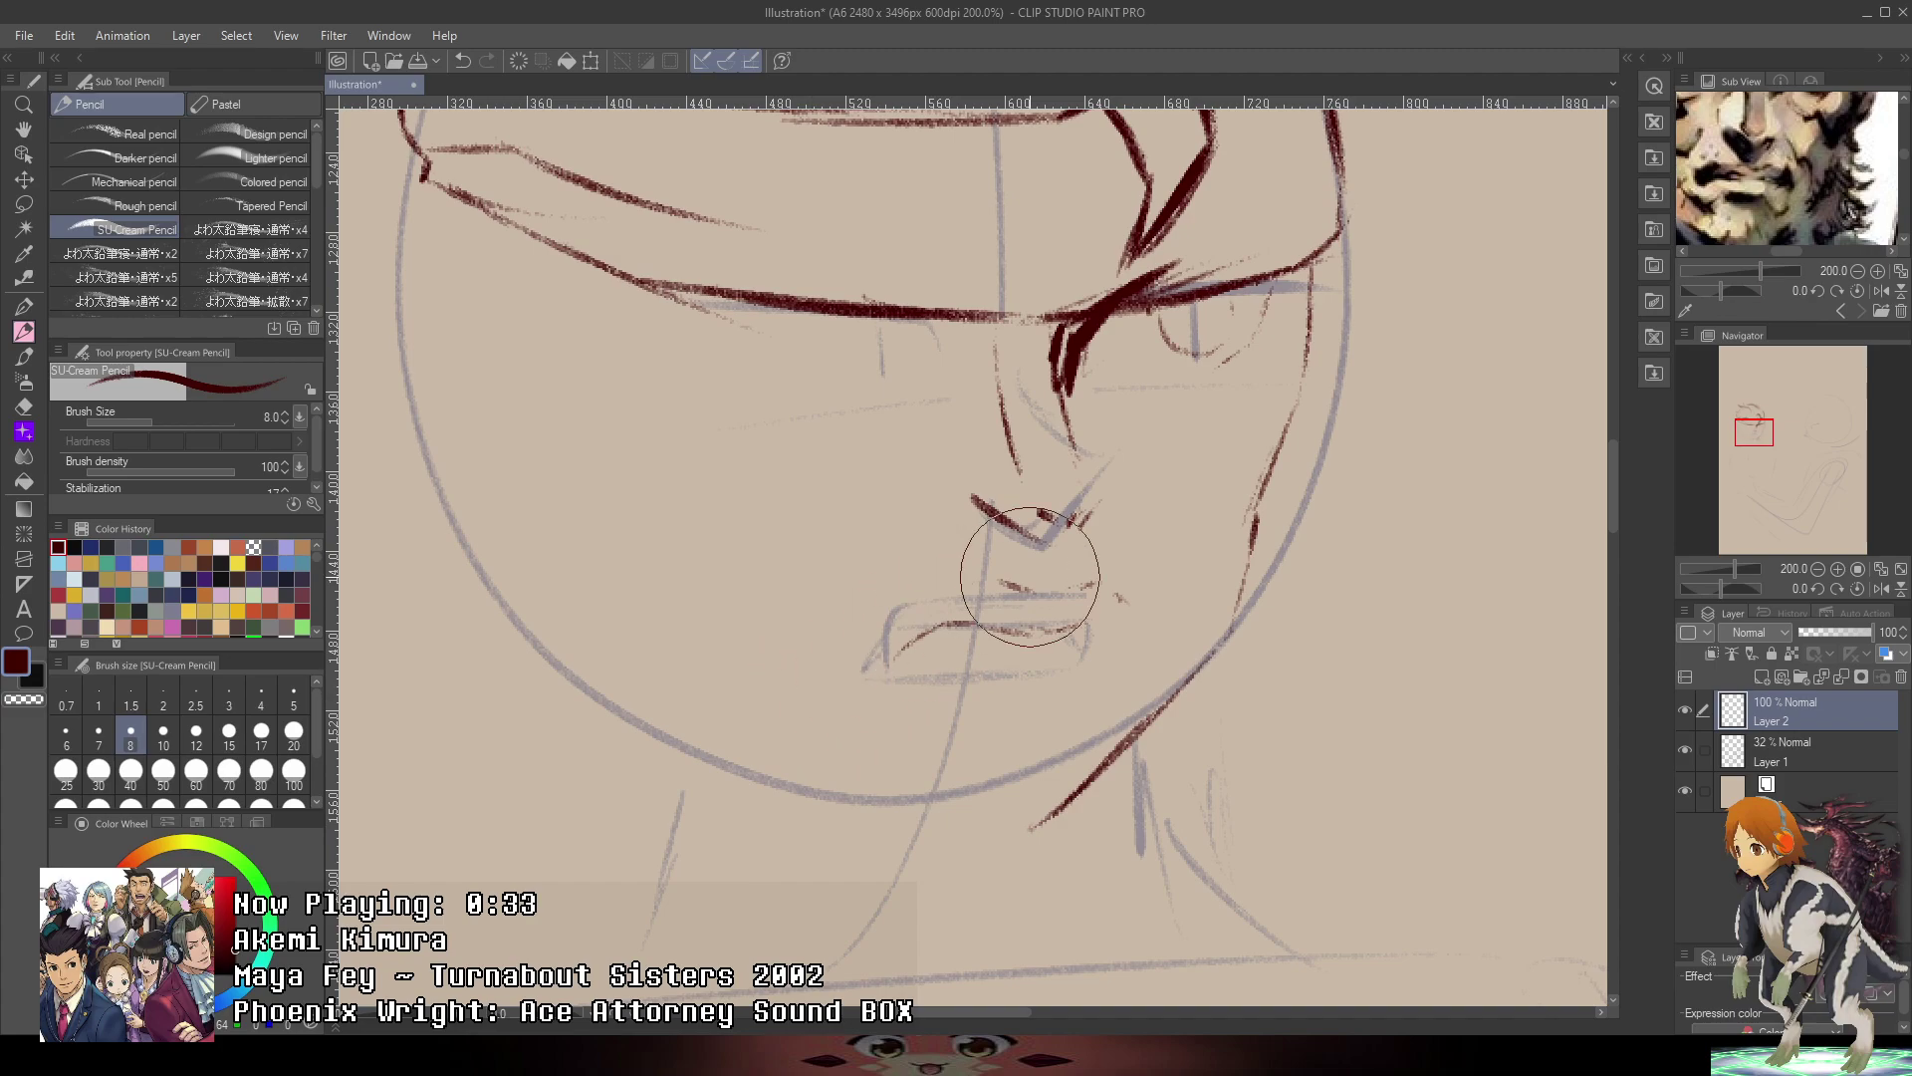
{"action": "left_click_drag", "start_coordinate": [1149, 588], "coordinate": [1161, 560]}
- Draw the lower lip and mouth corners, and rework the line between the lips
{"action": "left_click_drag", "start_coordinate": [883, 662], "coordinate": [954, 711]}
{"action": "mouse_move", "coordinate": [925, 695]}
{"action": "left_mouse_down"}
{"action": "mouse_move", "coordinate": [1067, 697]}
{"action": "mouse_move", "coordinate": [1084, 641]}
{"action": "mouse_move", "coordinate": [1066, 706]}
{"action": "left_mouse_up"}
{"action": "left_click_drag", "start_coordinate": [909, 650], "coordinate": [1065, 655]}
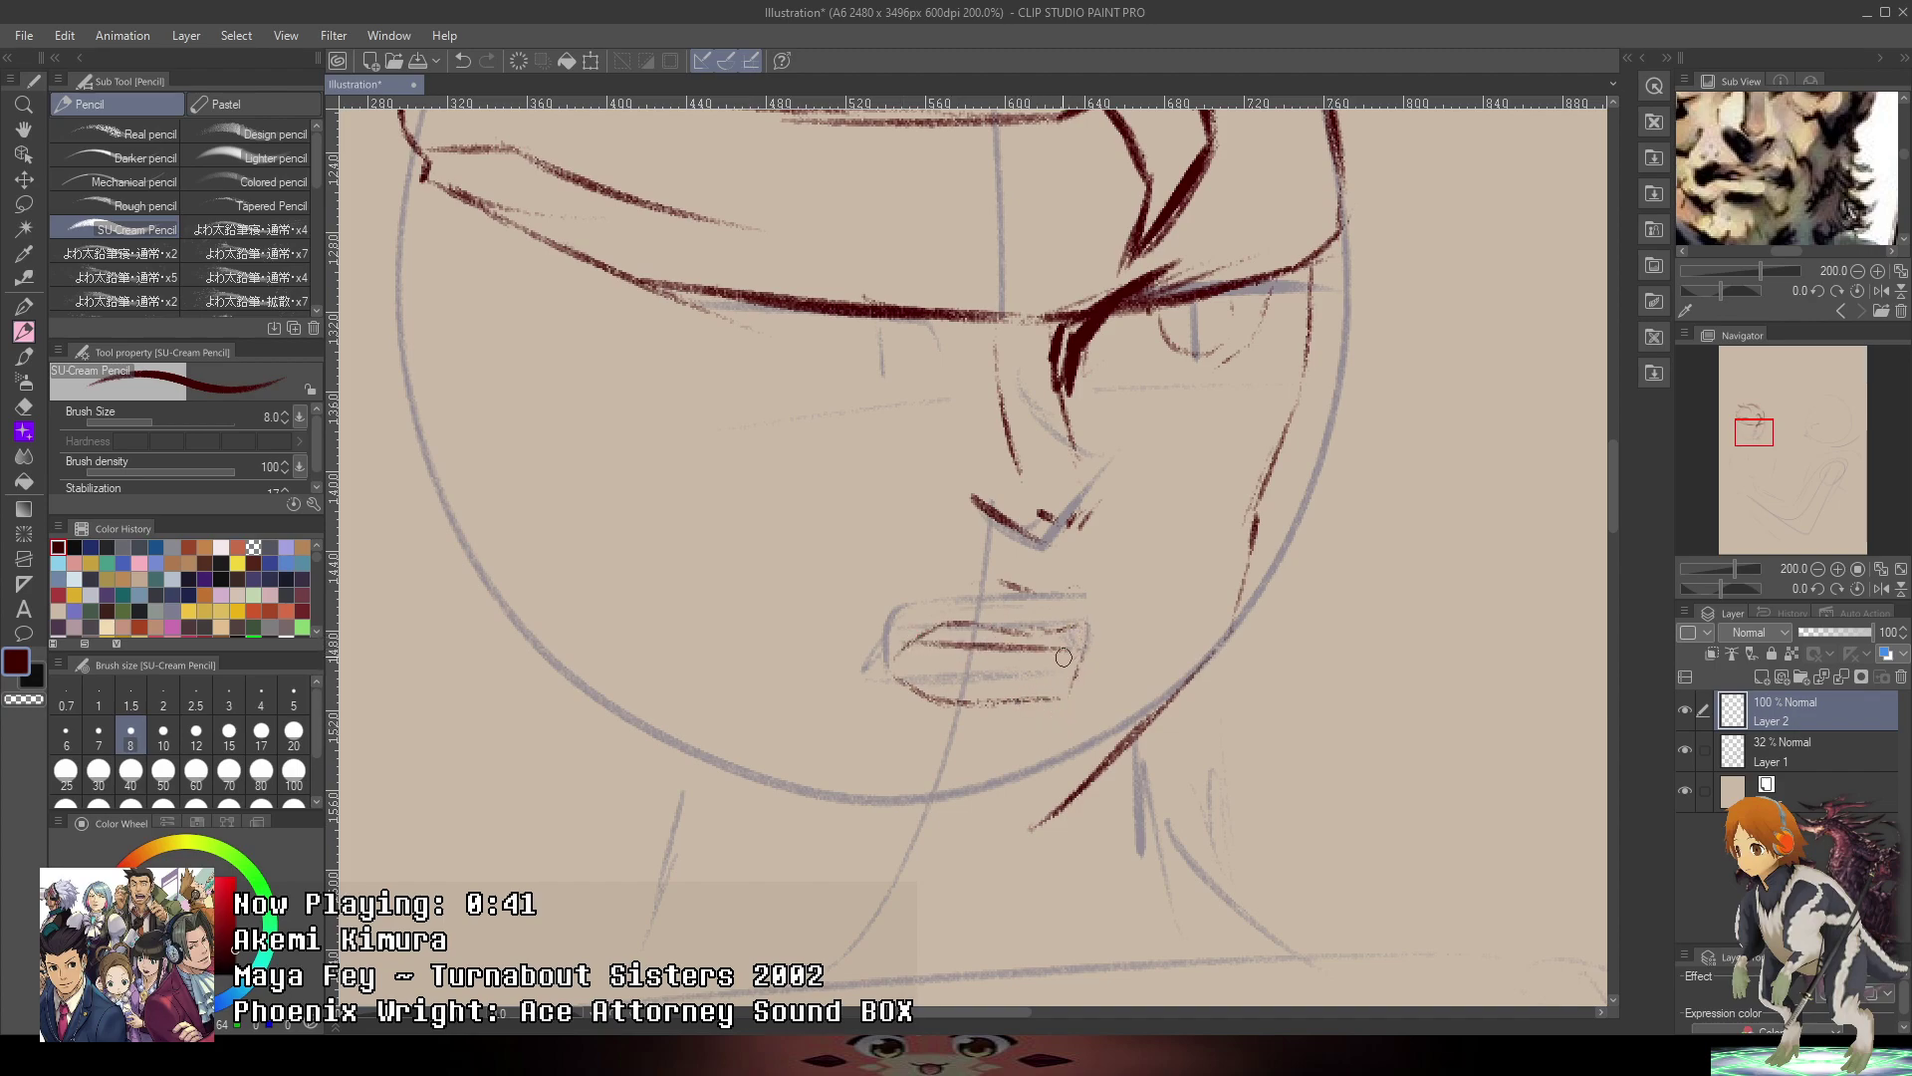
{"action": "key", "text": "ctrl+z"}
{"action": "mouse_move", "coordinate": [903, 649]}
{"action": "left_mouse_down"}
{"action": "mouse_move", "coordinate": [1096, 634]}
{"action": "mouse_move", "coordinate": [1074, 674]}
{"action": "left_mouse_up"}
{"action": "key", "text": "ctrl+z"}
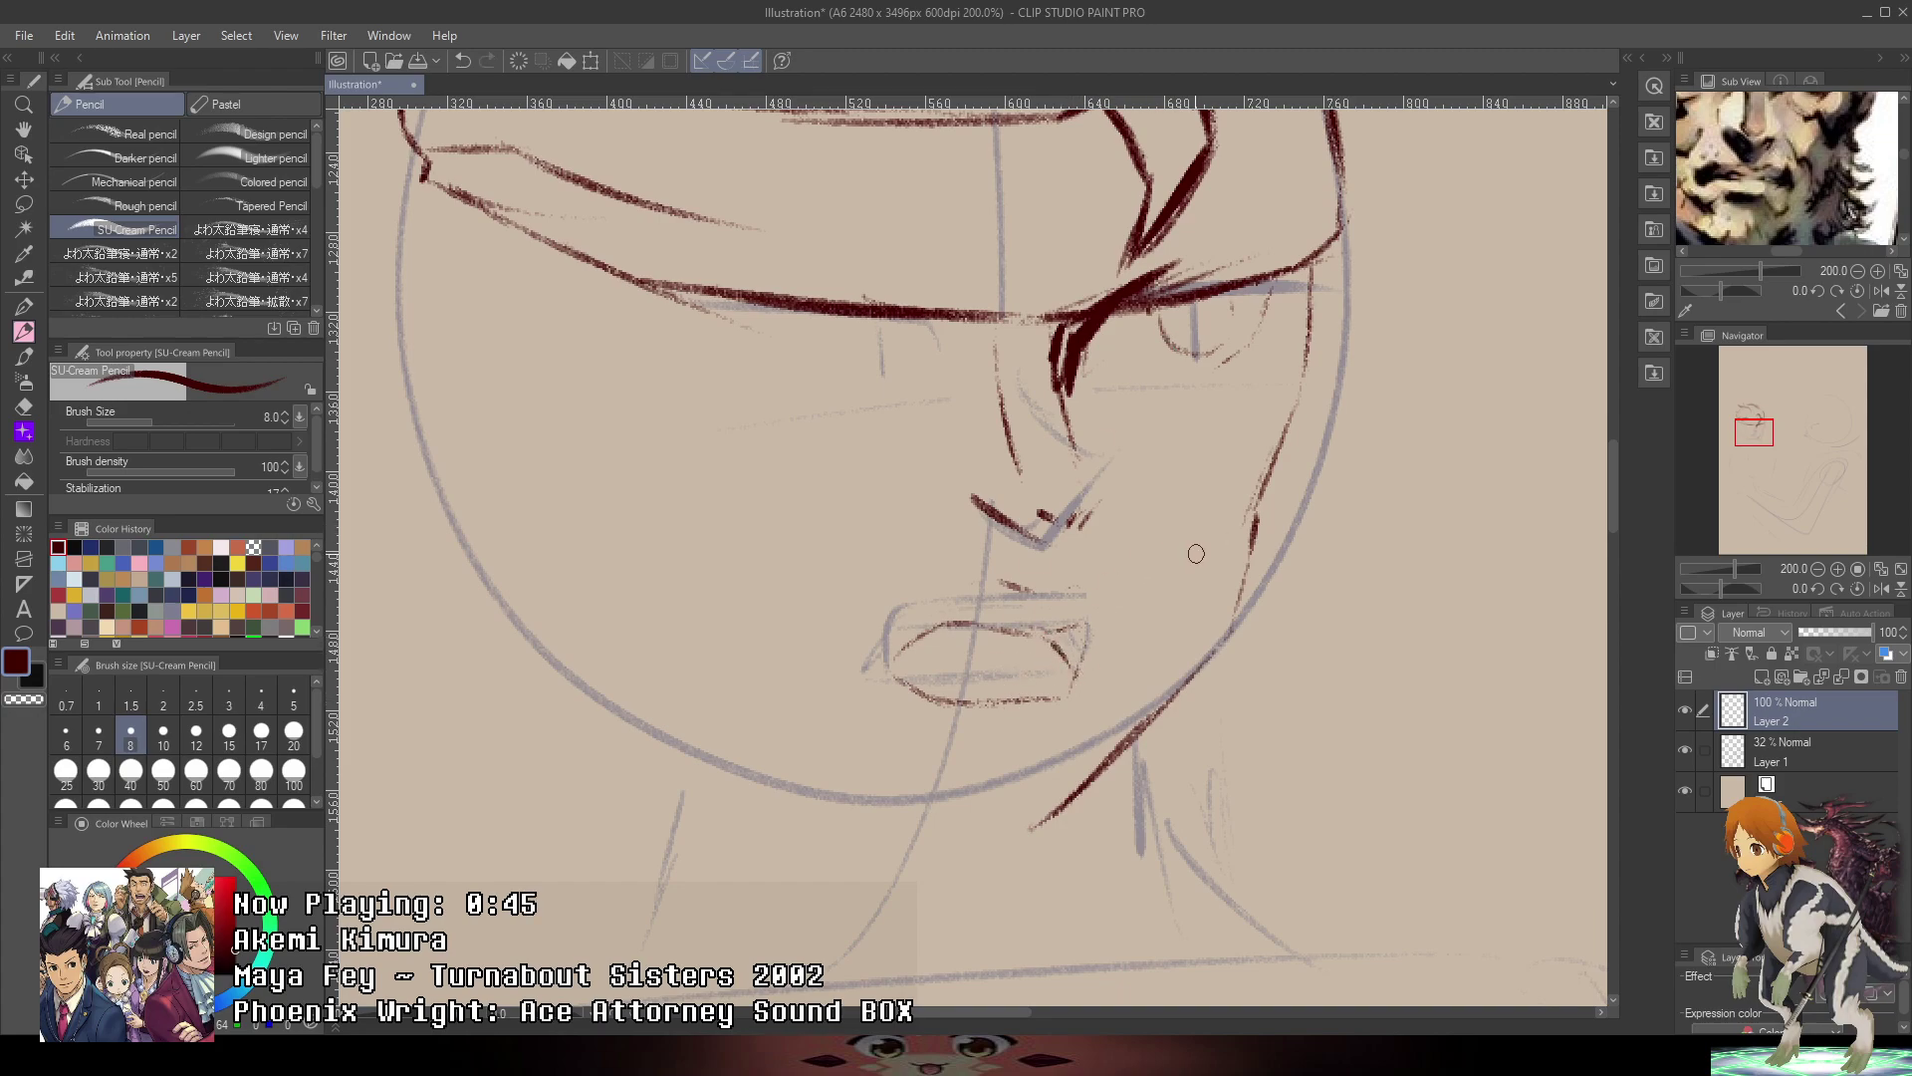
{"action": "left_click_drag", "start_coordinate": [908, 648], "coordinate": [1064, 647]}
{"action": "key", "text": "ctrl+z"}
- Add an angular cheekbone line beneath the right-hand eye, following the face reference
{"action": "key", "text": "ctrl+minus"}
{"action": "left_click_drag", "start_coordinate": [1840, 171], "coordinate": [1858, 211]}
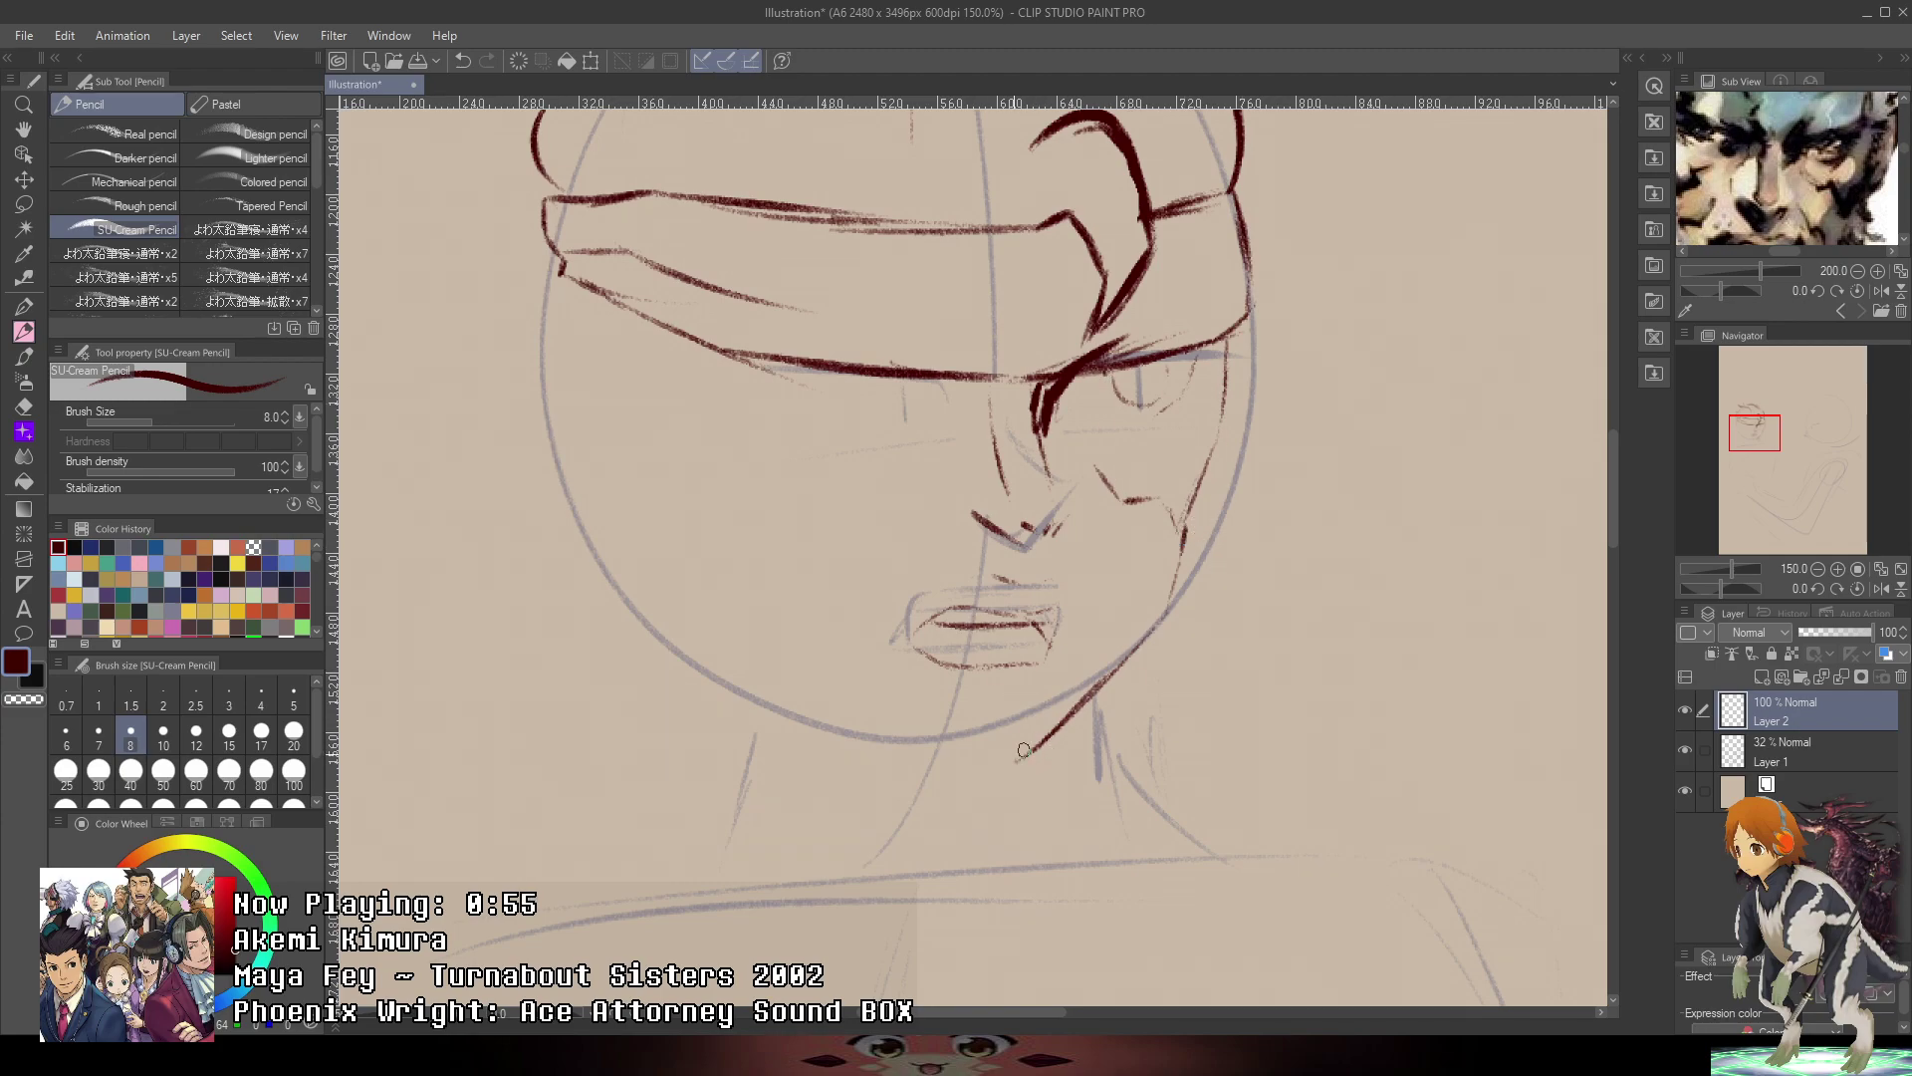
{"action": "left_click_drag", "start_coordinate": [1851, 205], "coordinate": [1784, 162]}
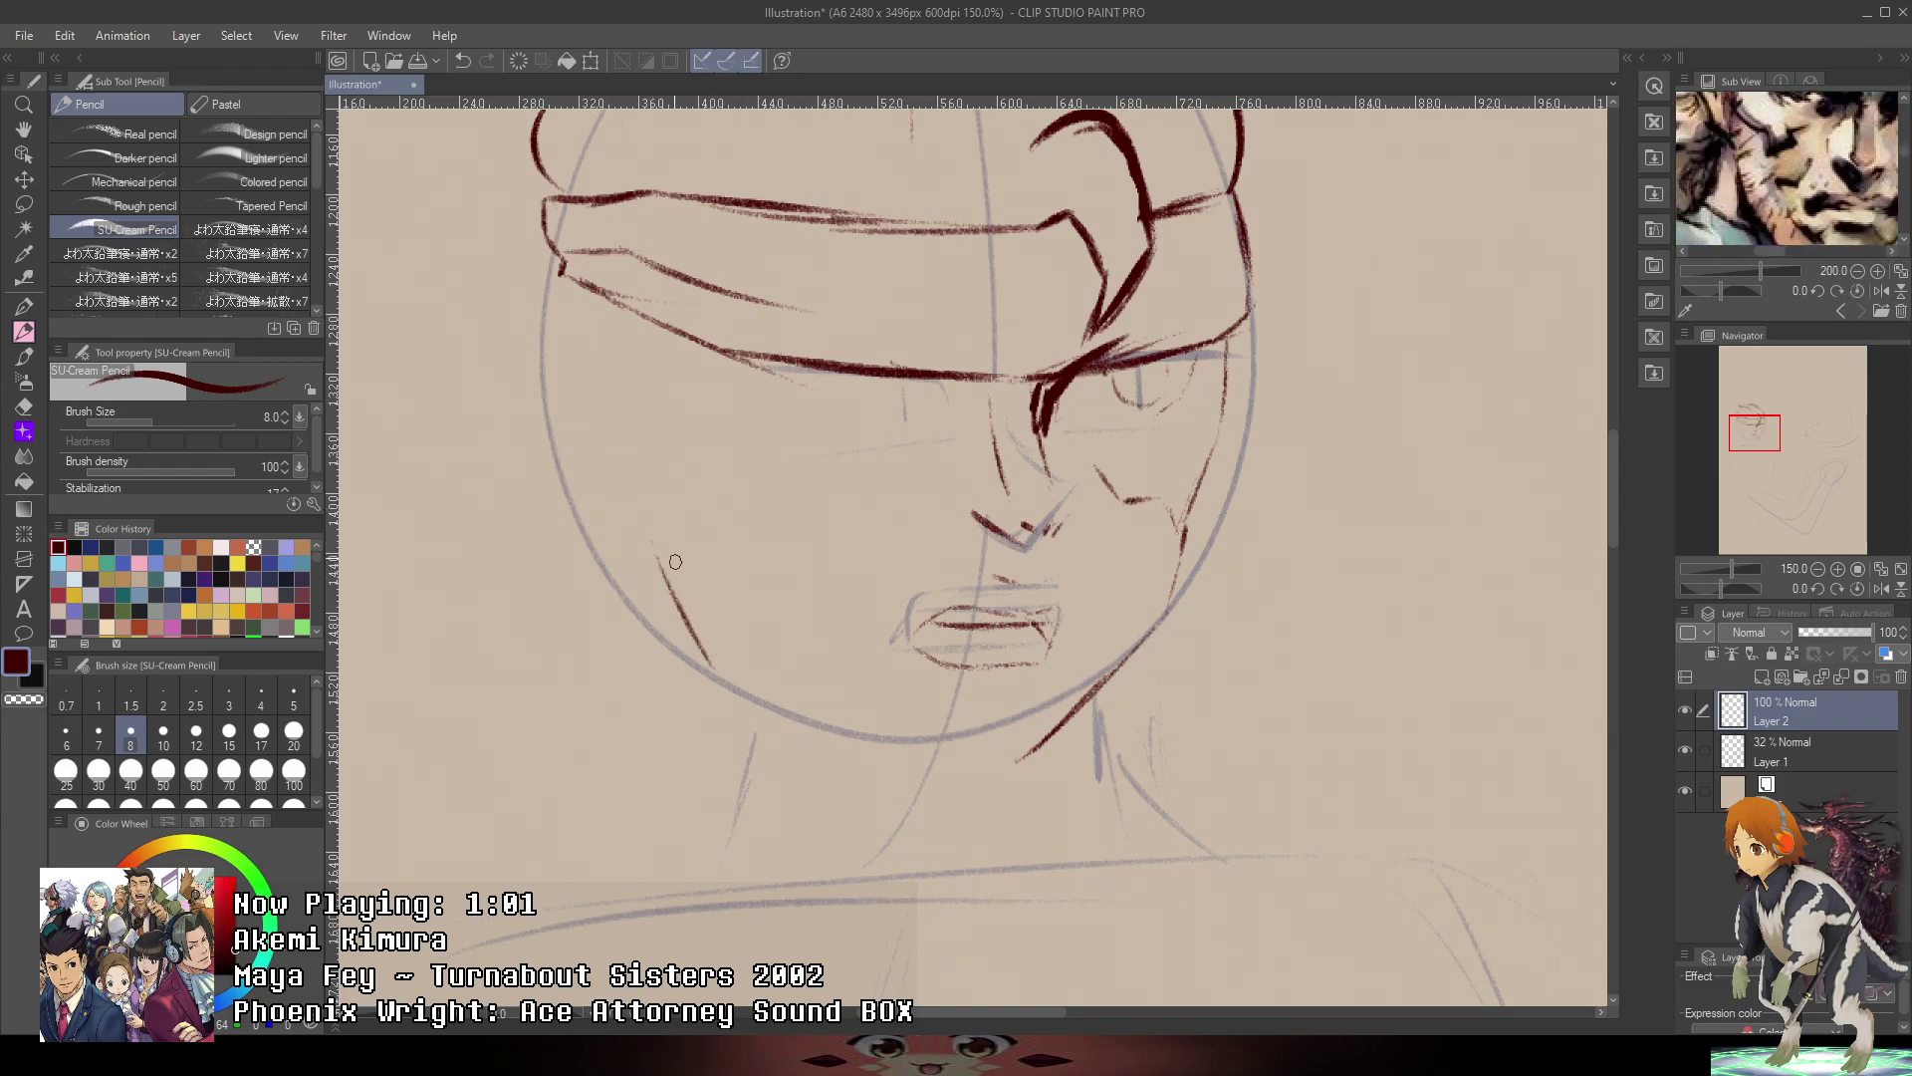
- Try a jawline from the left-hand cheek around the chin to the right-hand cheek, and undo the jaw strokes
{"action": "mouse_move", "coordinate": [642, 517]}
{"action": "left_mouse_down"}
{"action": "mouse_move", "coordinate": [744, 666]}
{"action": "mouse_move", "coordinate": [854, 715]}
{"action": "left_mouse_up"}
{"action": "left_click_drag", "start_coordinate": [742, 660], "coordinate": [946, 763]}
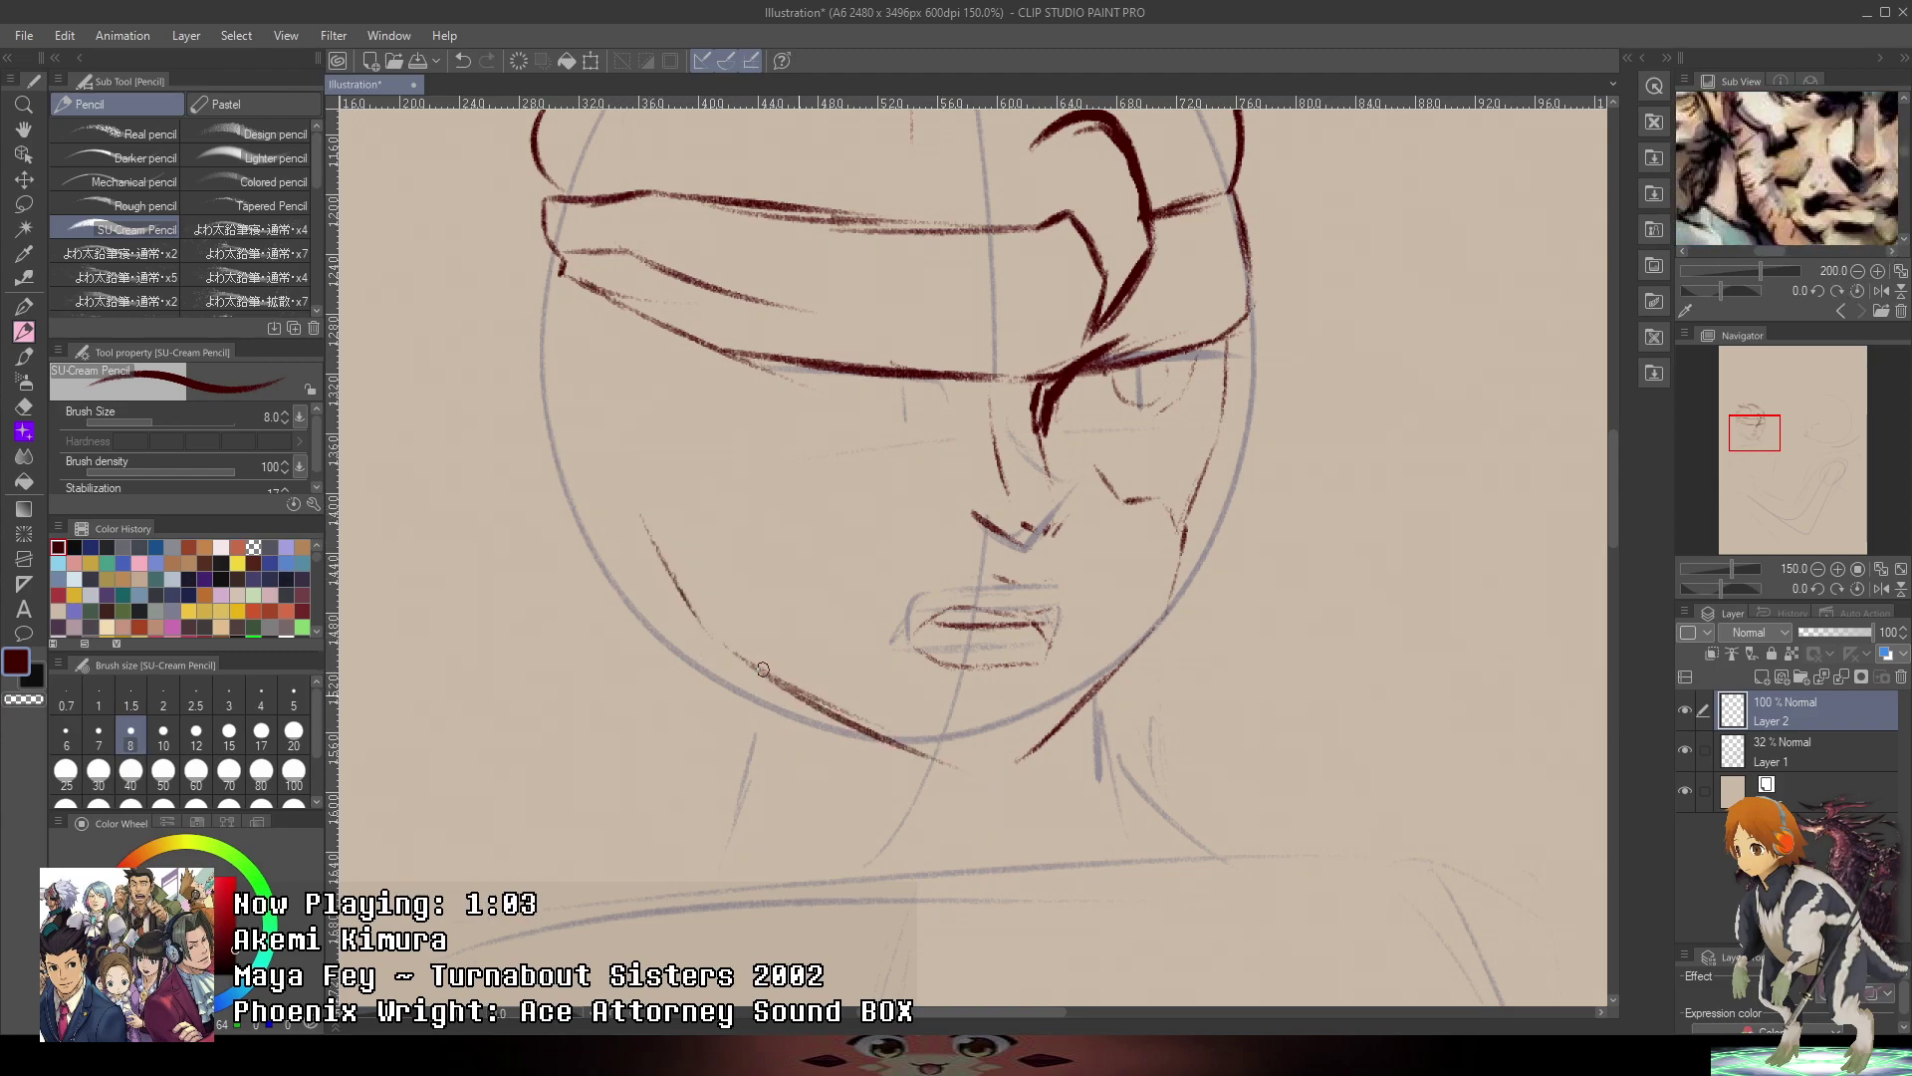
{"action": "mouse_move", "coordinate": [785, 686]}
{"action": "left_mouse_down"}
{"action": "mouse_move", "coordinate": [940, 759]}
{"action": "mouse_move", "coordinate": [1022, 757]}
{"action": "mouse_move", "coordinate": [1173, 610]}
{"action": "mouse_move", "coordinate": [1198, 510]}
{"action": "left_mouse_up"}
{"action": "left_click_drag", "start_coordinate": [1101, 470], "coordinate": [1043, 573]}
{"action": "mouse_move", "coordinate": [1840, 170]}
{"action": "left_mouse_down"}
{"action": "mouse_move", "coordinate": [1822, 130]}
{"action": "mouse_move", "coordinate": [1815, 212]}
{"action": "mouse_move", "coordinate": [1755, 189]}
{"action": "mouse_move", "coordinate": [1741, 123]}
{"action": "left_mouse_up"}
{"action": "left_click_drag", "start_coordinate": [1334, 402], "coordinate": [1383, 301]}
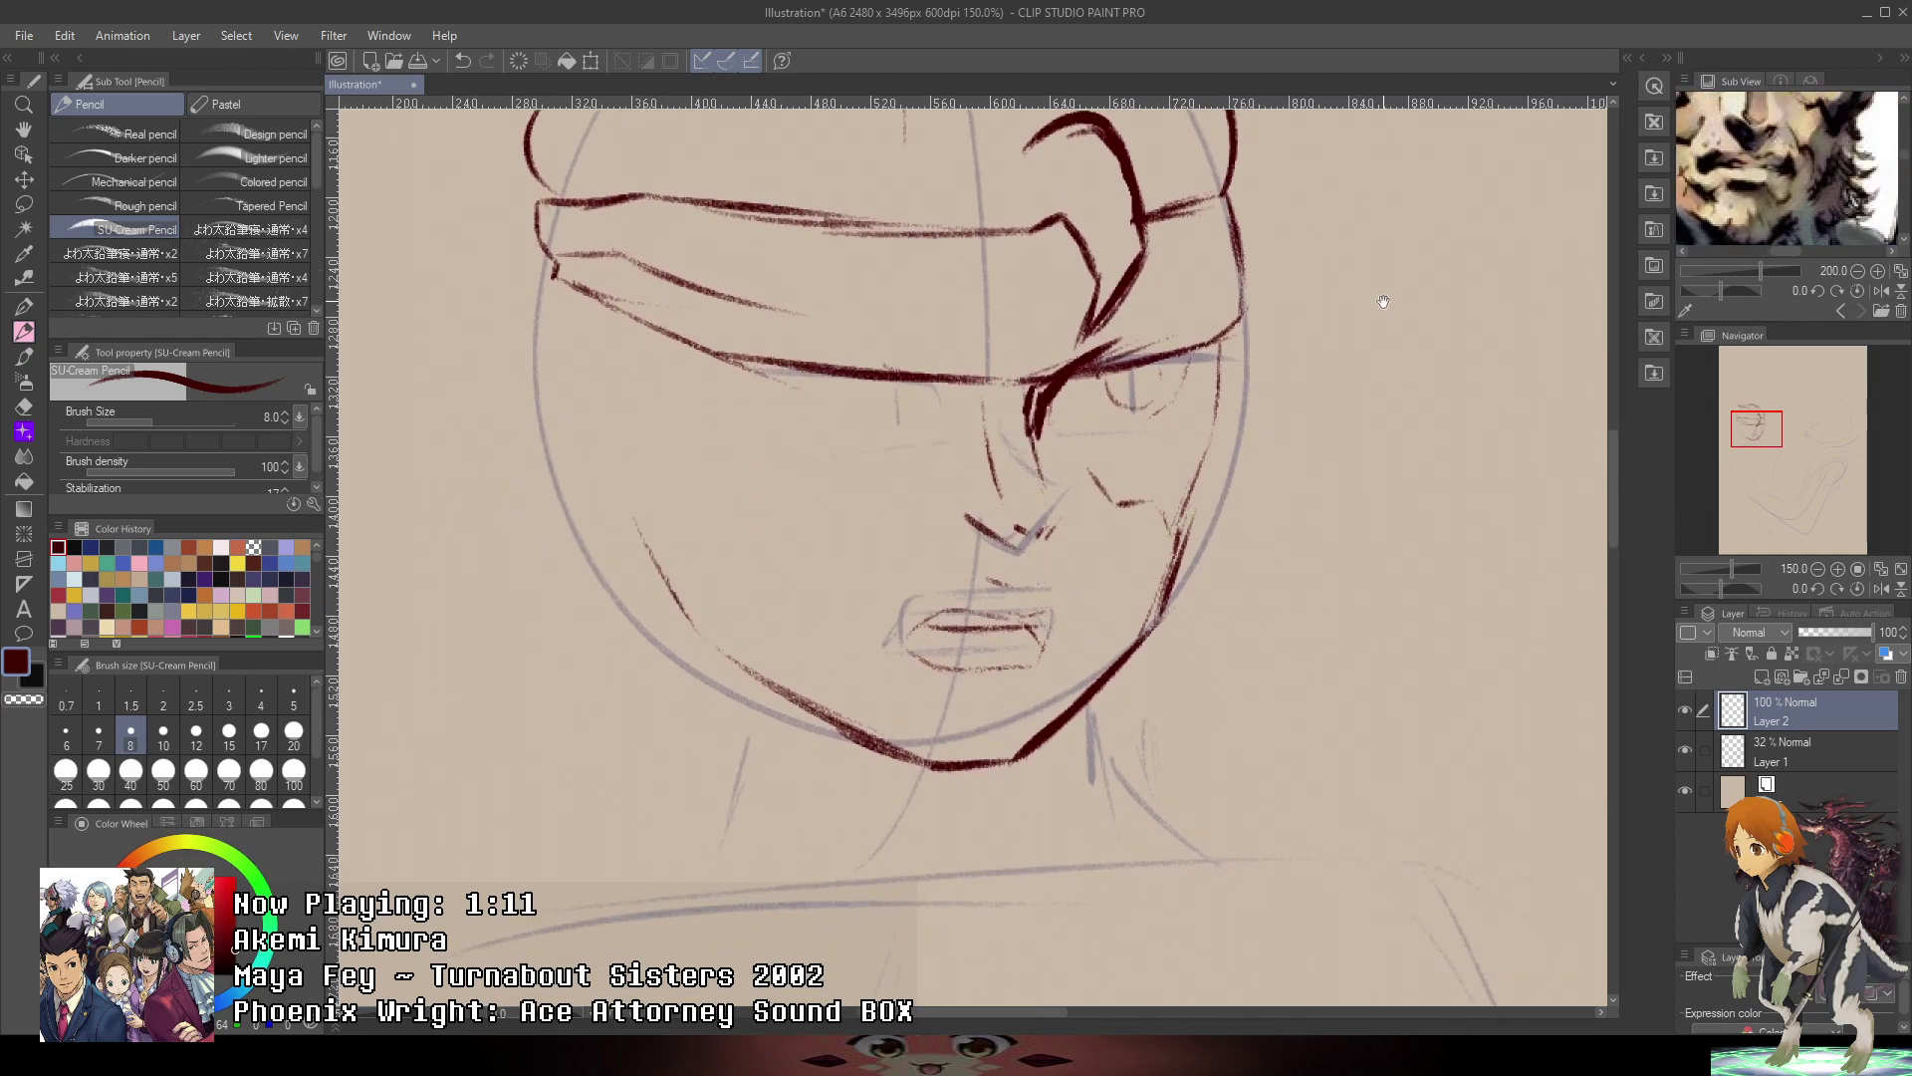
{"action": "key", "text": "ctrl+z"}
{"action": "key", "text": "ctrl+z"}
{"action": "key", "text": "ctrl+z"}
{"action": "key", "text": "ctrl+z"}
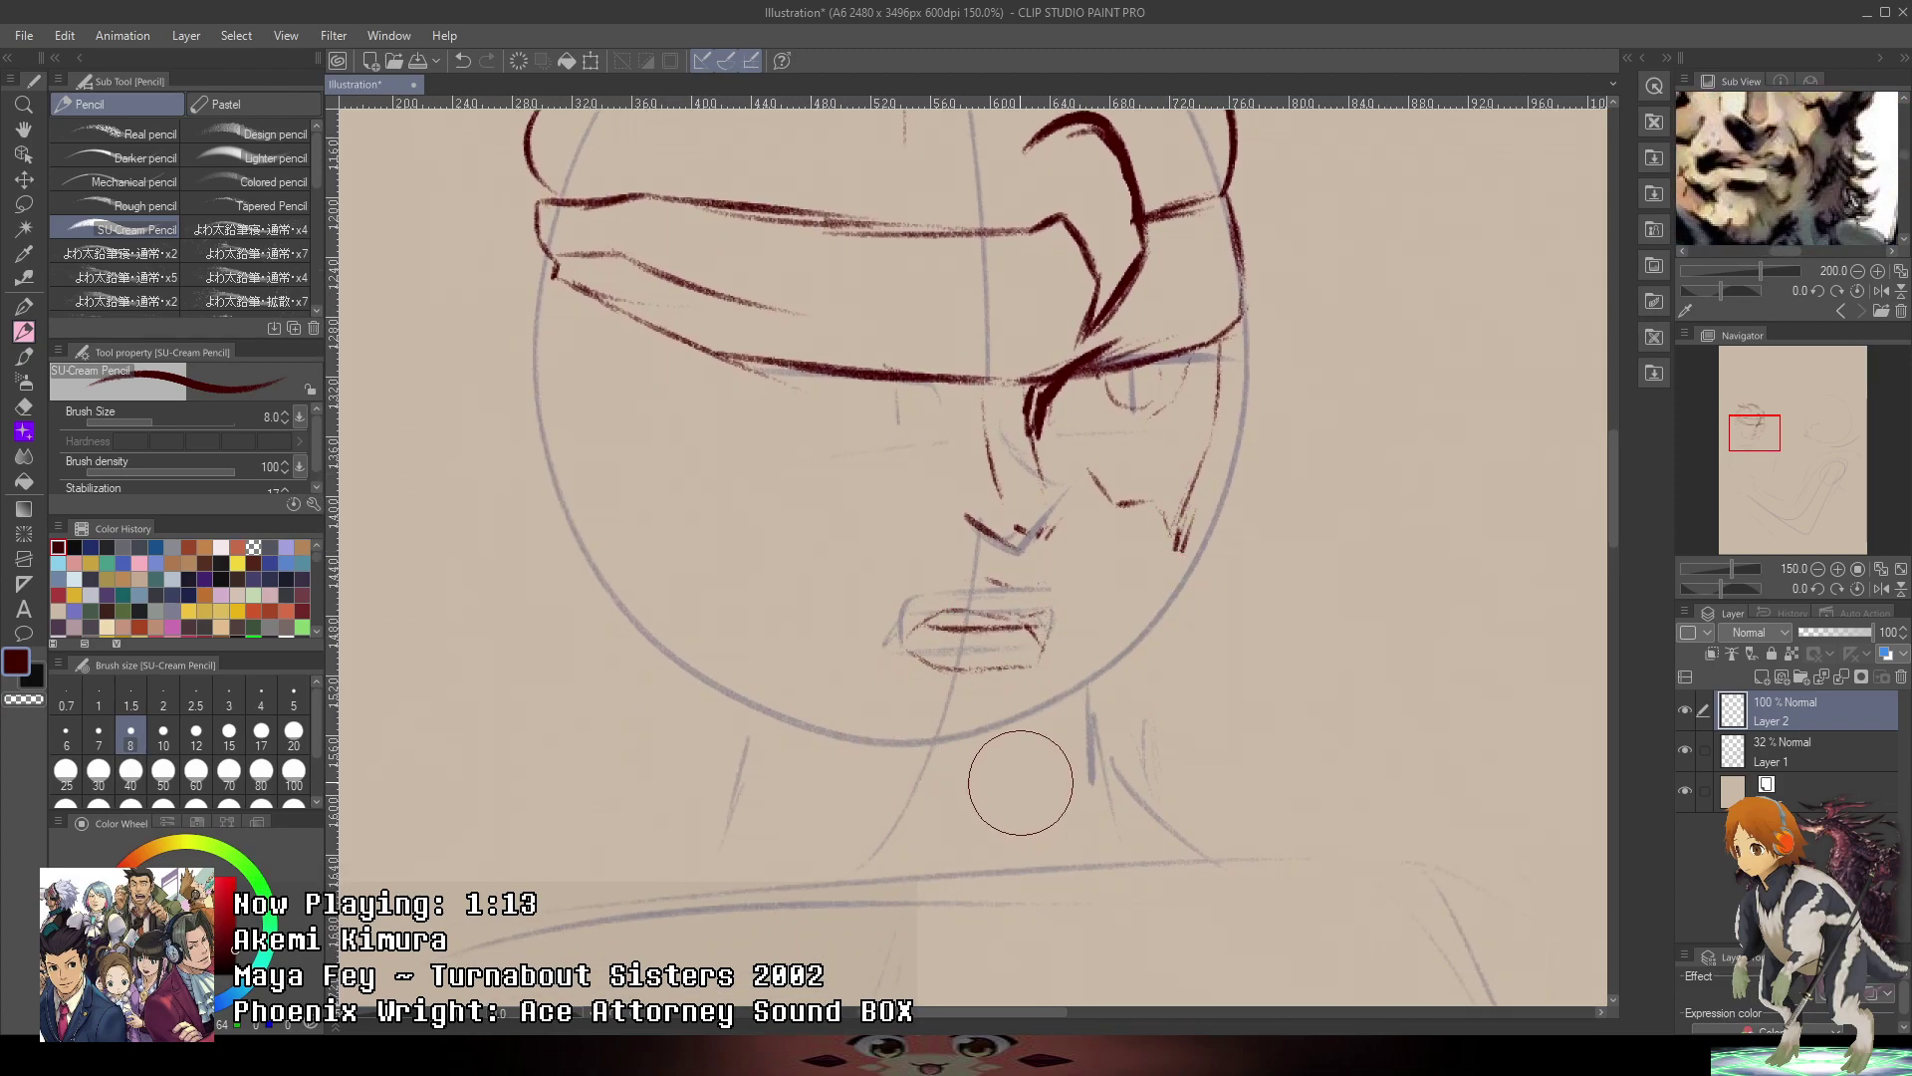
- Redraw the jawline from the left-hand cheek to a lower chin and up to the right-hand cheekbone
{"action": "mouse_move", "coordinate": [616, 475]}
{"action": "left_mouse_down"}
{"action": "mouse_move", "coordinate": [721, 663]}
{"action": "mouse_move", "coordinate": [946, 786]}
{"action": "mouse_move", "coordinate": [1036, 788]}
{"action": "mouse_move", "coordinate": [1142, 631]}
{"action": "left_mouse_up"}
{"action": "key", "text": "ctrl+z"}
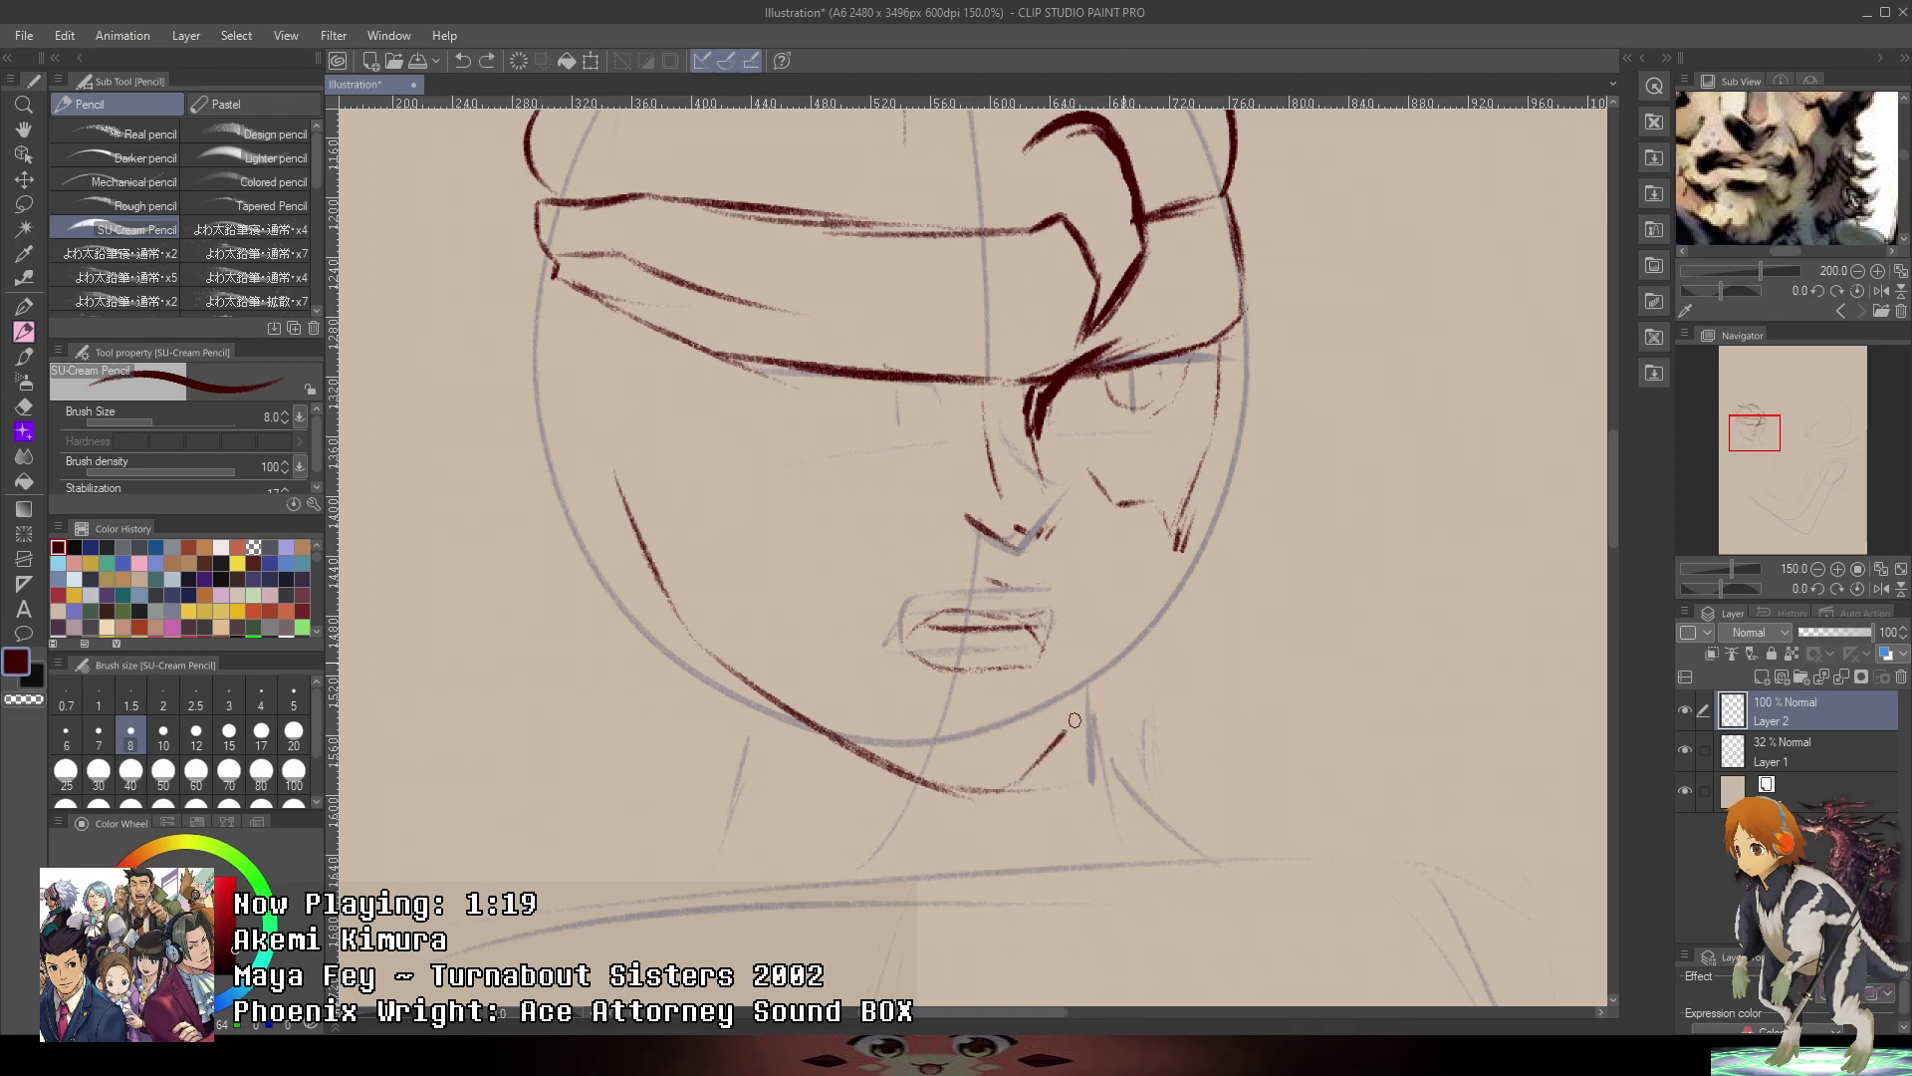
{"action": "mouse_move", "coordinate": [1021, 781]}
{"action": "left_mouse_down"}
{"action": "mouse_move", "coordinate": [1136, 638]}
{"action": "mouse_move", "coordinate": [1188, 505]}
{"action": "left_mouse_up"}
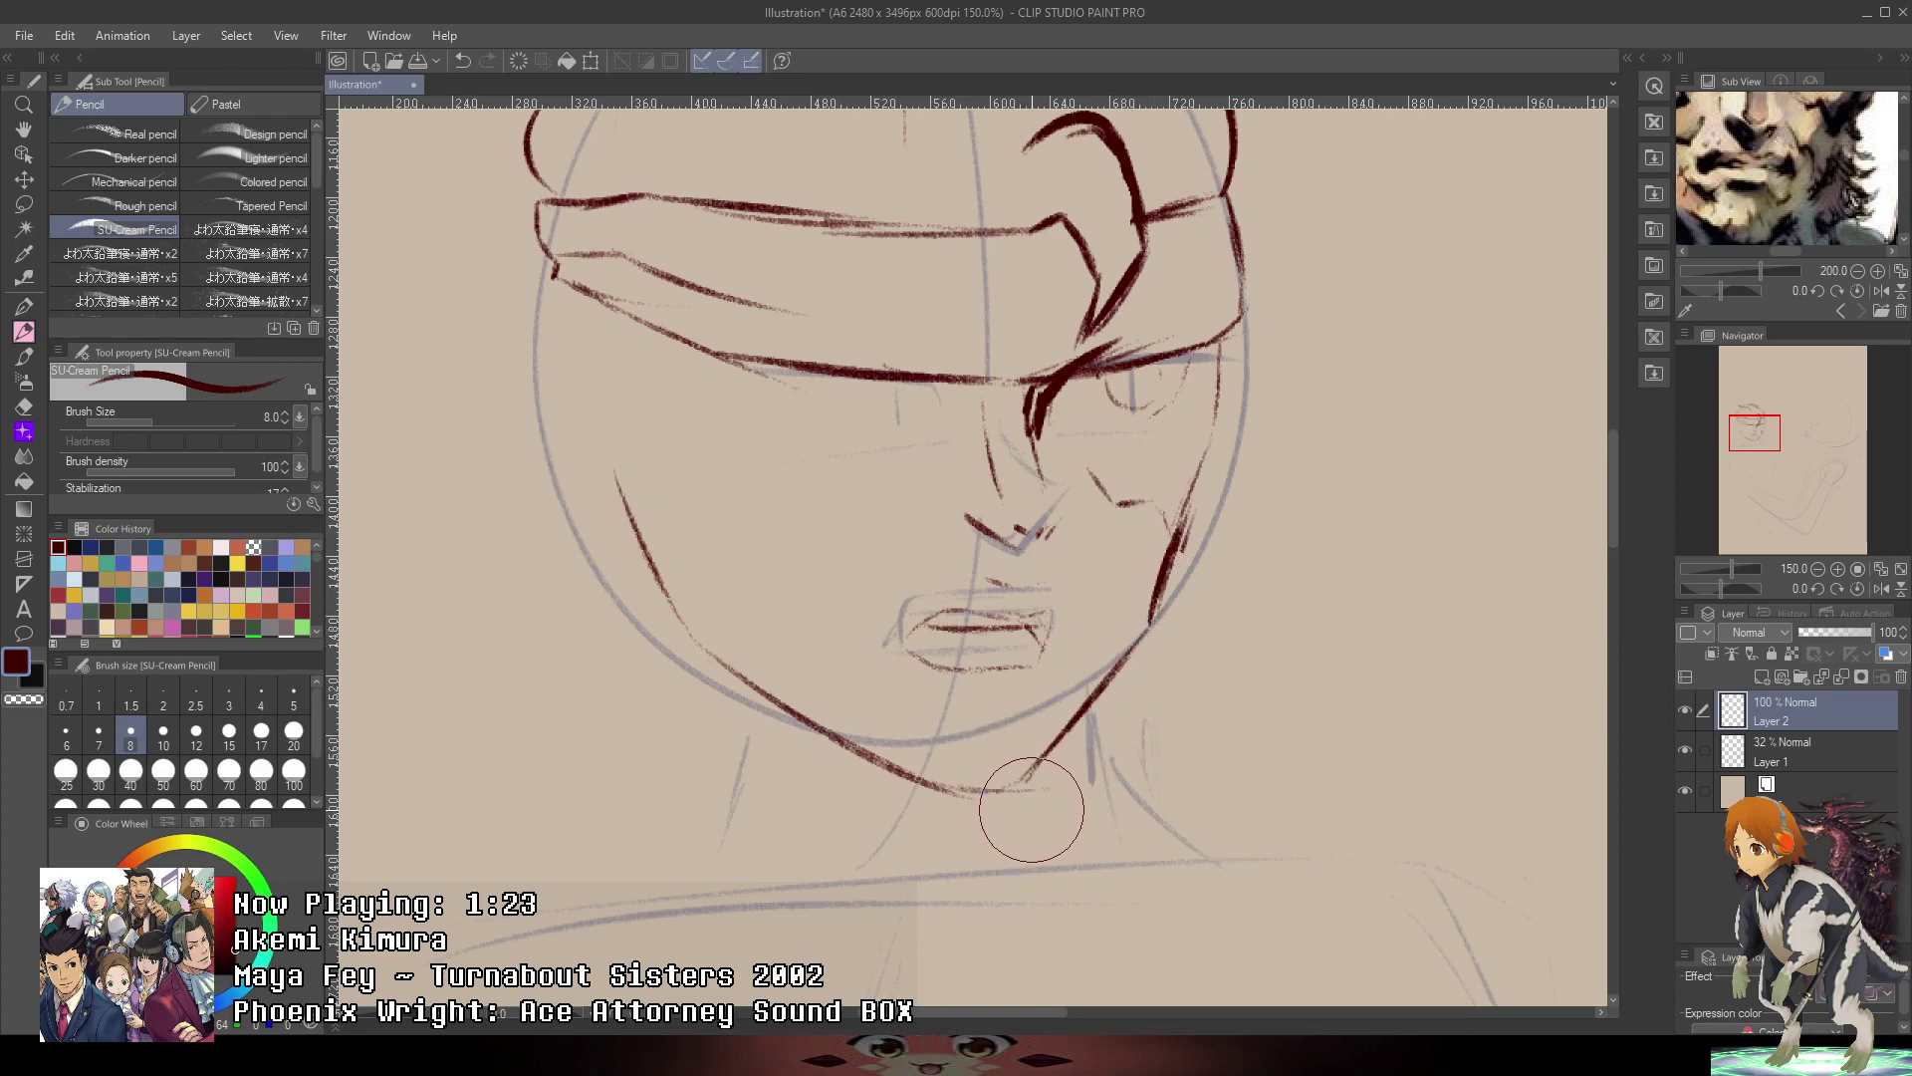
- Add a thick shadow beneath the lower lip and short beard marks along the left-hand jaw
{"action": "left_click_drag", "start_coordinate": [959, 711], "coordinate": [1027, 700]}
{"action": "left_click_drag", "start_coordinate": [793, 642], "coordinate": [764, 676]}
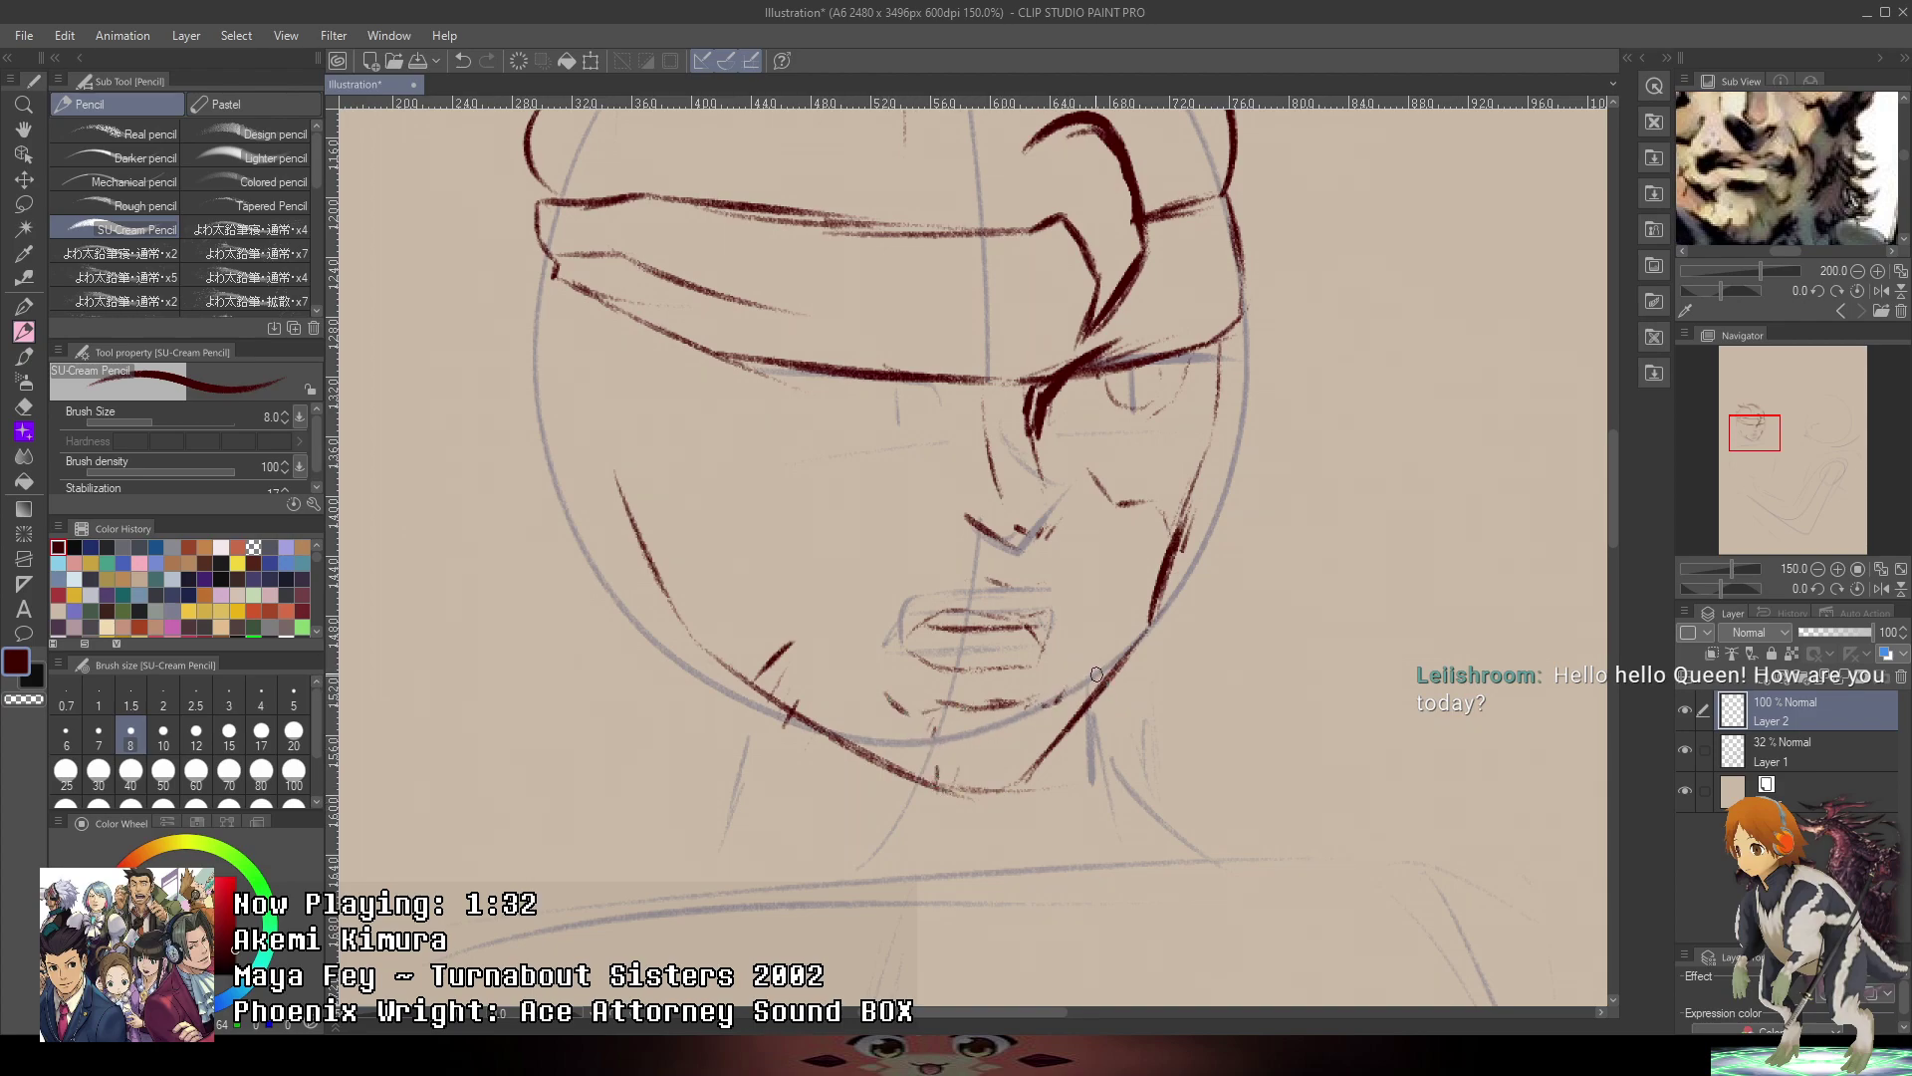
{"action": "left_click_drag", "start_coordinate": [1041, 704], "coordinate": [928, 711]}
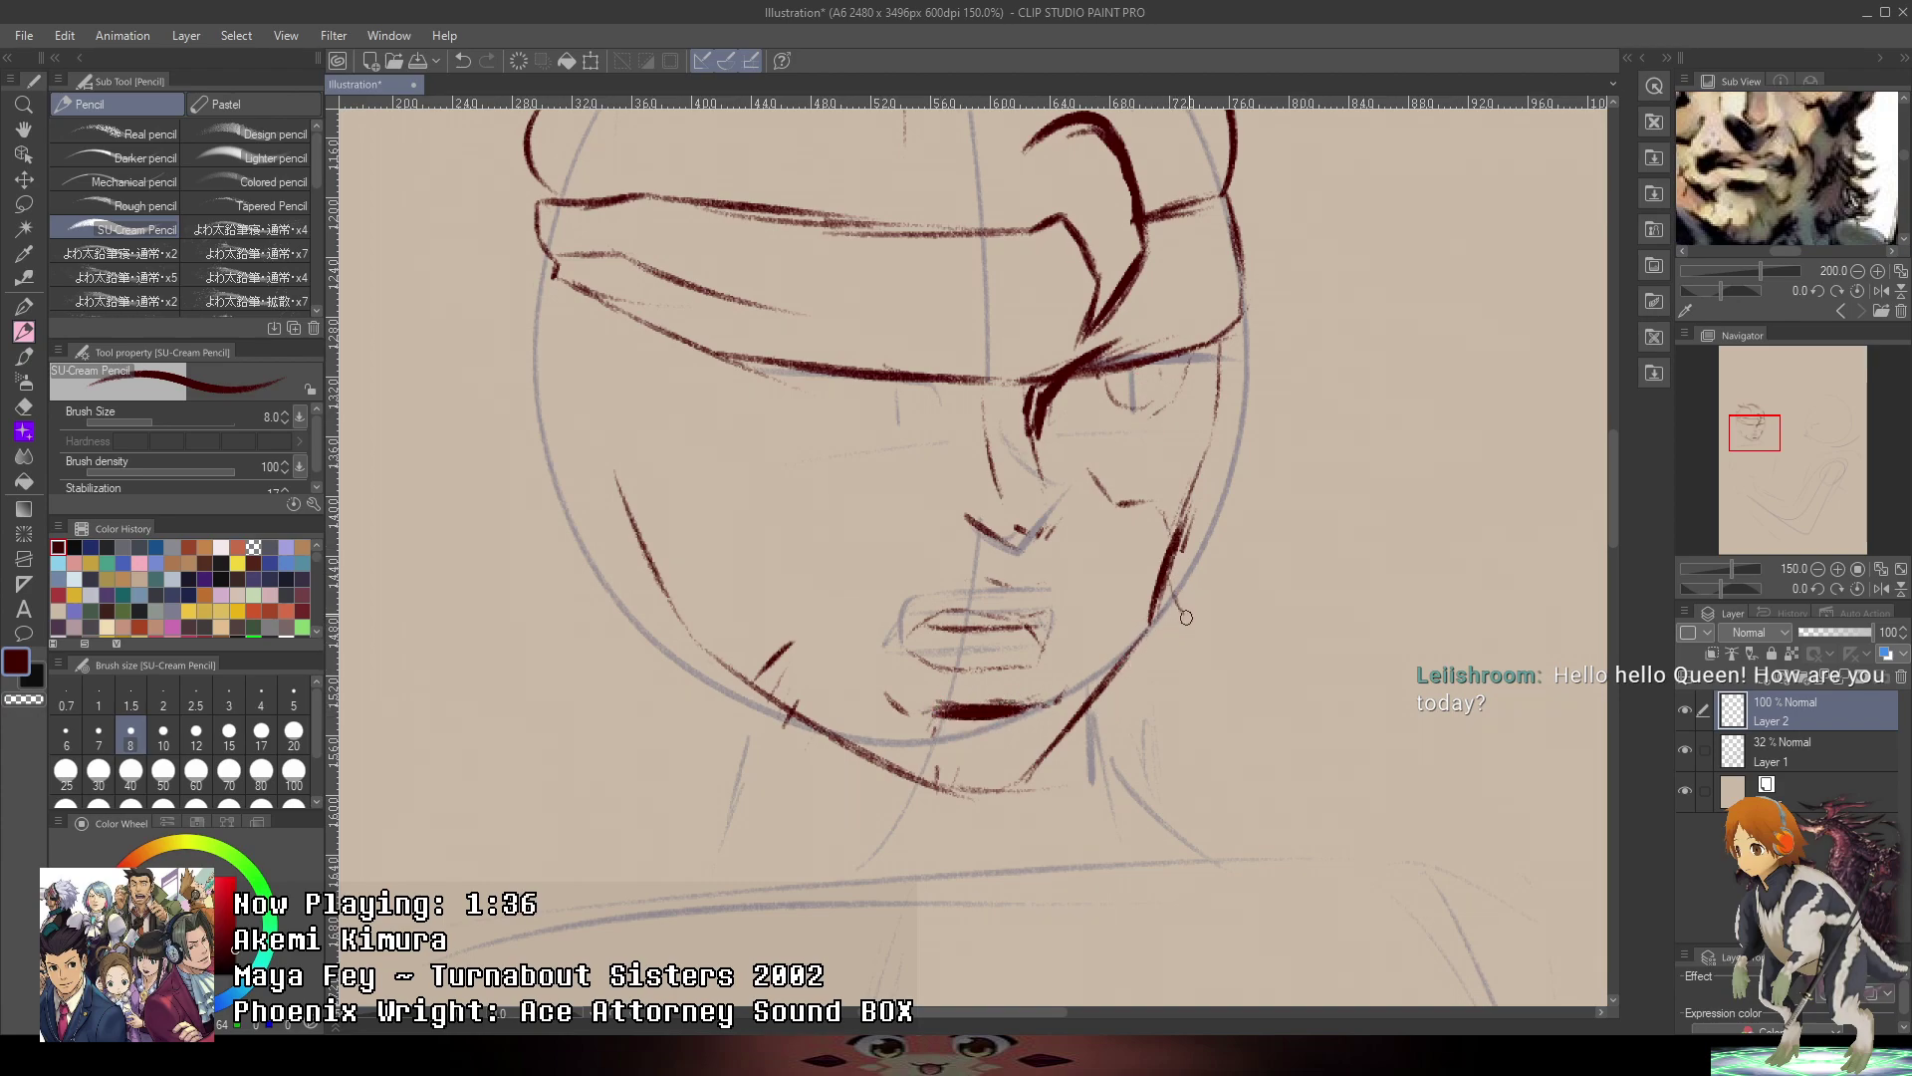
- Add short hair strokes outside the right-hand jaw and set the reference zoom to 100%
{"action": "left_click_drag", "start_coordinate": [1213, 658], "coordinate": [1186, 641]}
{"action": "left_click_drag", "start_coordinate": [1192, 712], "coordinate": [1192, 727]}
{"action": "mouse_move", "coordinate": [1808, 235]}
{"action": "left_mouse_down"}
{"action": "mouse_move", "coordinate": [1800, 149]}
{"action": "mouse_move", "coordinate": [1900, 245]}
{"action": "mouse_move", "coordinate": [1830, 181]}
{"action": "mouse_move", "coordinate": [1863, 218]}
{"action": "left_mouse_up"}
{"action": "left_click", "coordinate": [1860, 271]}
{"action": "mouse_move", "coordinate": [1284, 650]}
{"action": "left_mouse_down"}
{"action": "mouse_move", "coordinate": [1257, 795]}
{"action": "mouse_move", "coordinate": [1252, 721]}
{"action": "left_mouse_up"}
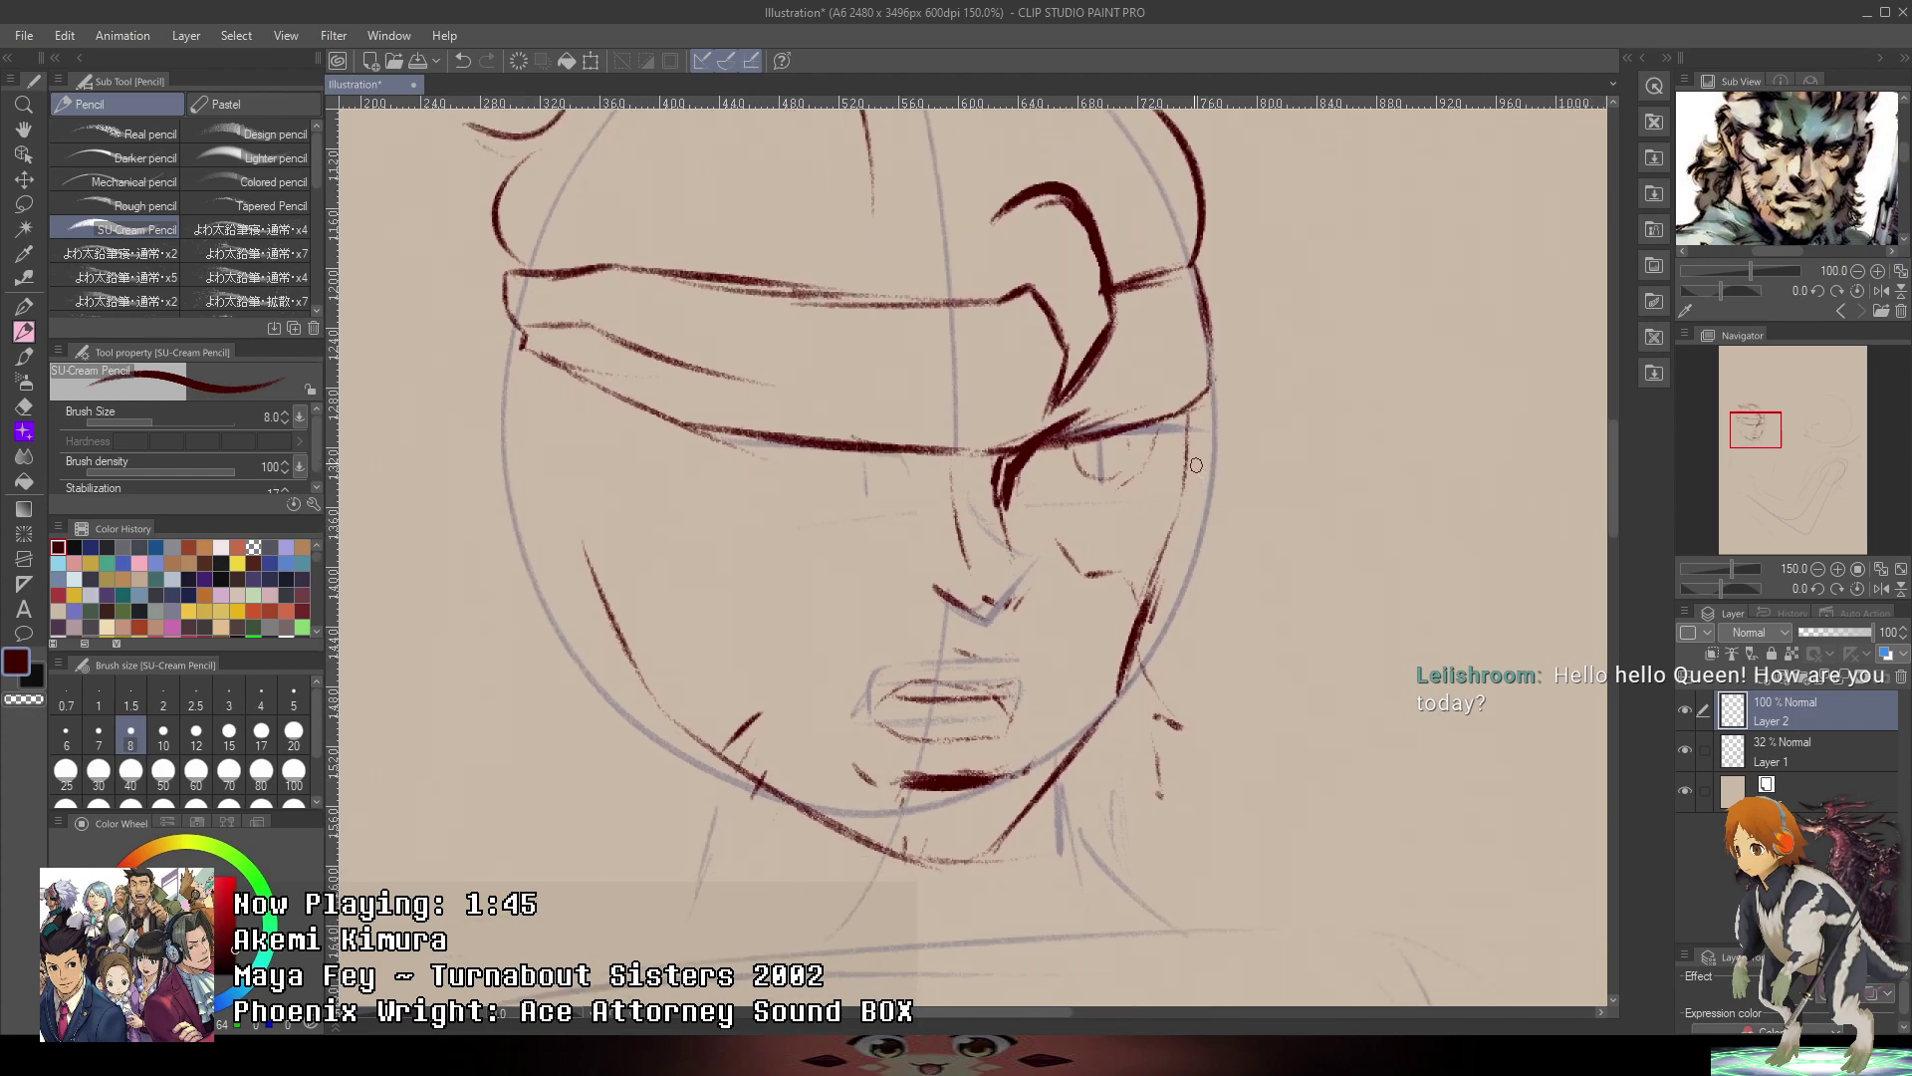
- Refine the right-hand side of the face between the headband and cheek, undoing the stray outer line
{"action": "left_click_drag", "start_coordinate": [1185, 436], "coordinate": [1186, 575]}
{"action": "left_click_drag", "start_coordinate": [1212, 404], "coordinate": [1206, 540]}
{"action": "key", "text": "ctrl+z"}
{"action": "mouse_move", "coordinate": [1151, 605]}
{"action": "left_mouse_down"}
{"action": "mouse_move", "coordinate": [1198, 533]}
{"action": "mouse_move", "coordinate": [1205, 439]}
{"action": "left_mouse_up"}
{"action": "scroll", "coordinate": [1202, 421], "scroll_direction": "down", "scroll_amount": 3}
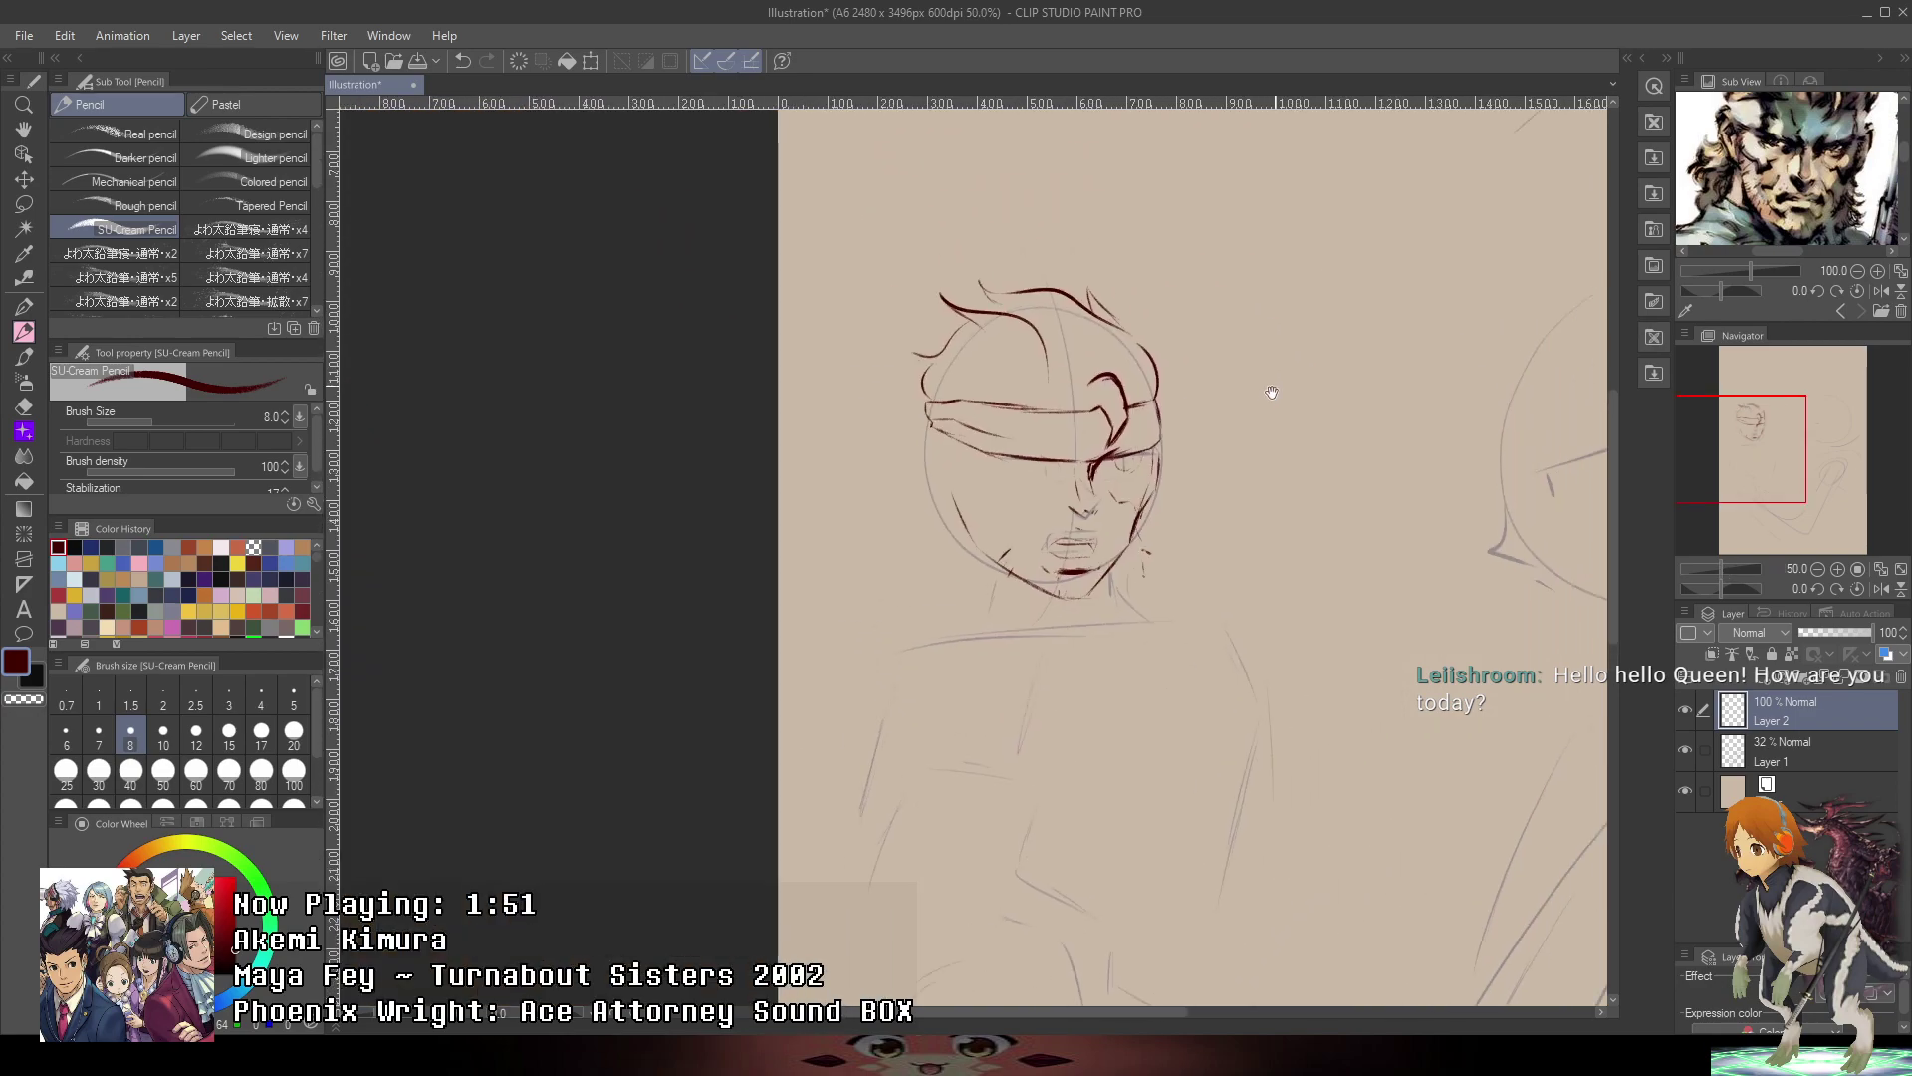
- Mirror the canvas view and redraw the jawline with a firm stroke rising from the jaw corner towards the ear
{"action": "left_click", "coordinate": [1881, 589]}
{"action": "scroll", "coordinate": [1008, 477], "scroll_direction": "up", "scroll_amount": 4}
{"action": "mouse_move", "coordinate": [1171, 481]}
{"action": "left_mouse_down"}
{"action": "mouse_move", "coordinate": [1318, 392]}
{"action": "mouse_move", "coordinate": [1186, 602]}
{"action": "mouse_move", "coordinate": [1141, 628]}
{"action": "left_mouse_up"}
{"action": "left_click_drag", "start_coordinate": [1052, 691], "coordinate": [1132, 574]}
{"action": "left_click_drag", "start_coordinate": [1097, 643], "coordinate": [1176, 465]}
{"action": "left_click_drag", "start_coordinate": [1096, 642], "coordinate": [1153, 505]}
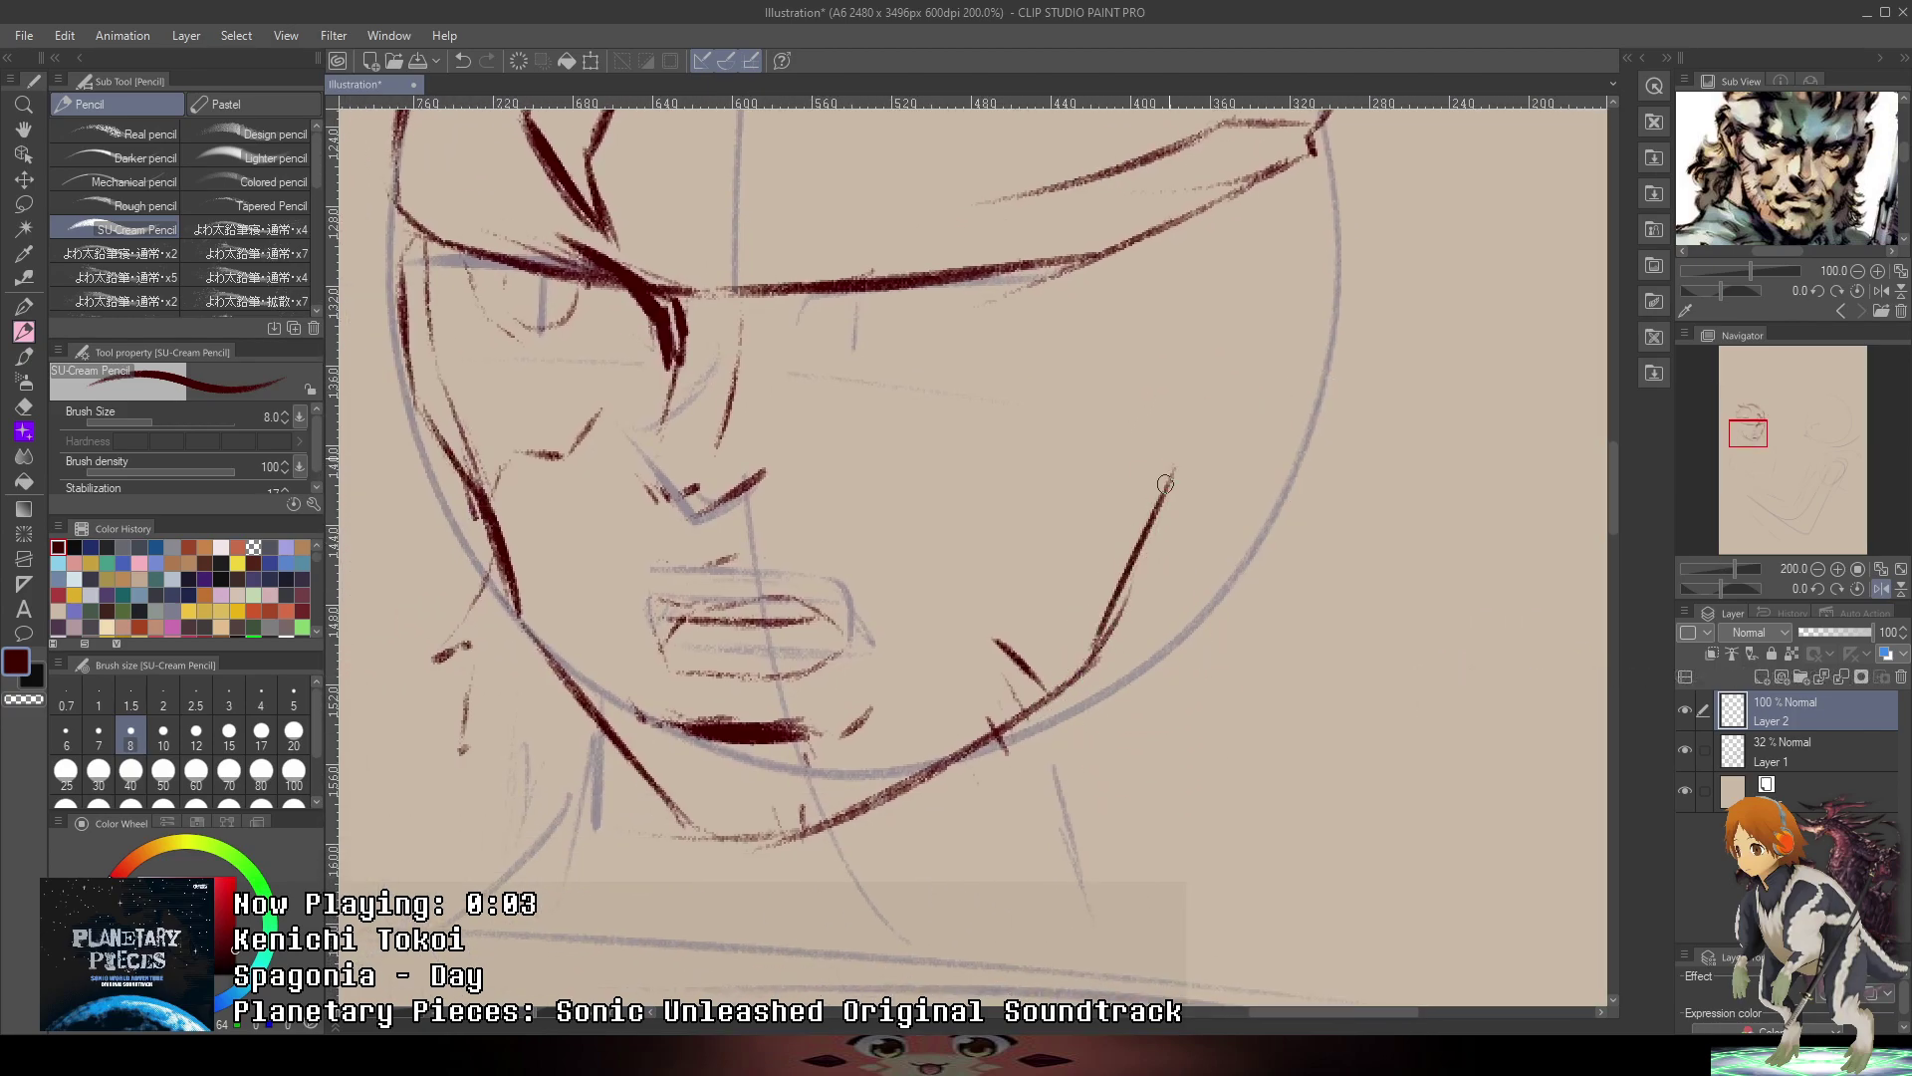
- Draw the ear's outer contour from beneath the headband down to the earlobe and join it to the jawline
{"action": "left_click_drag", "start_coordinate": [1363, 375], "coordinate": [1343, 512]}
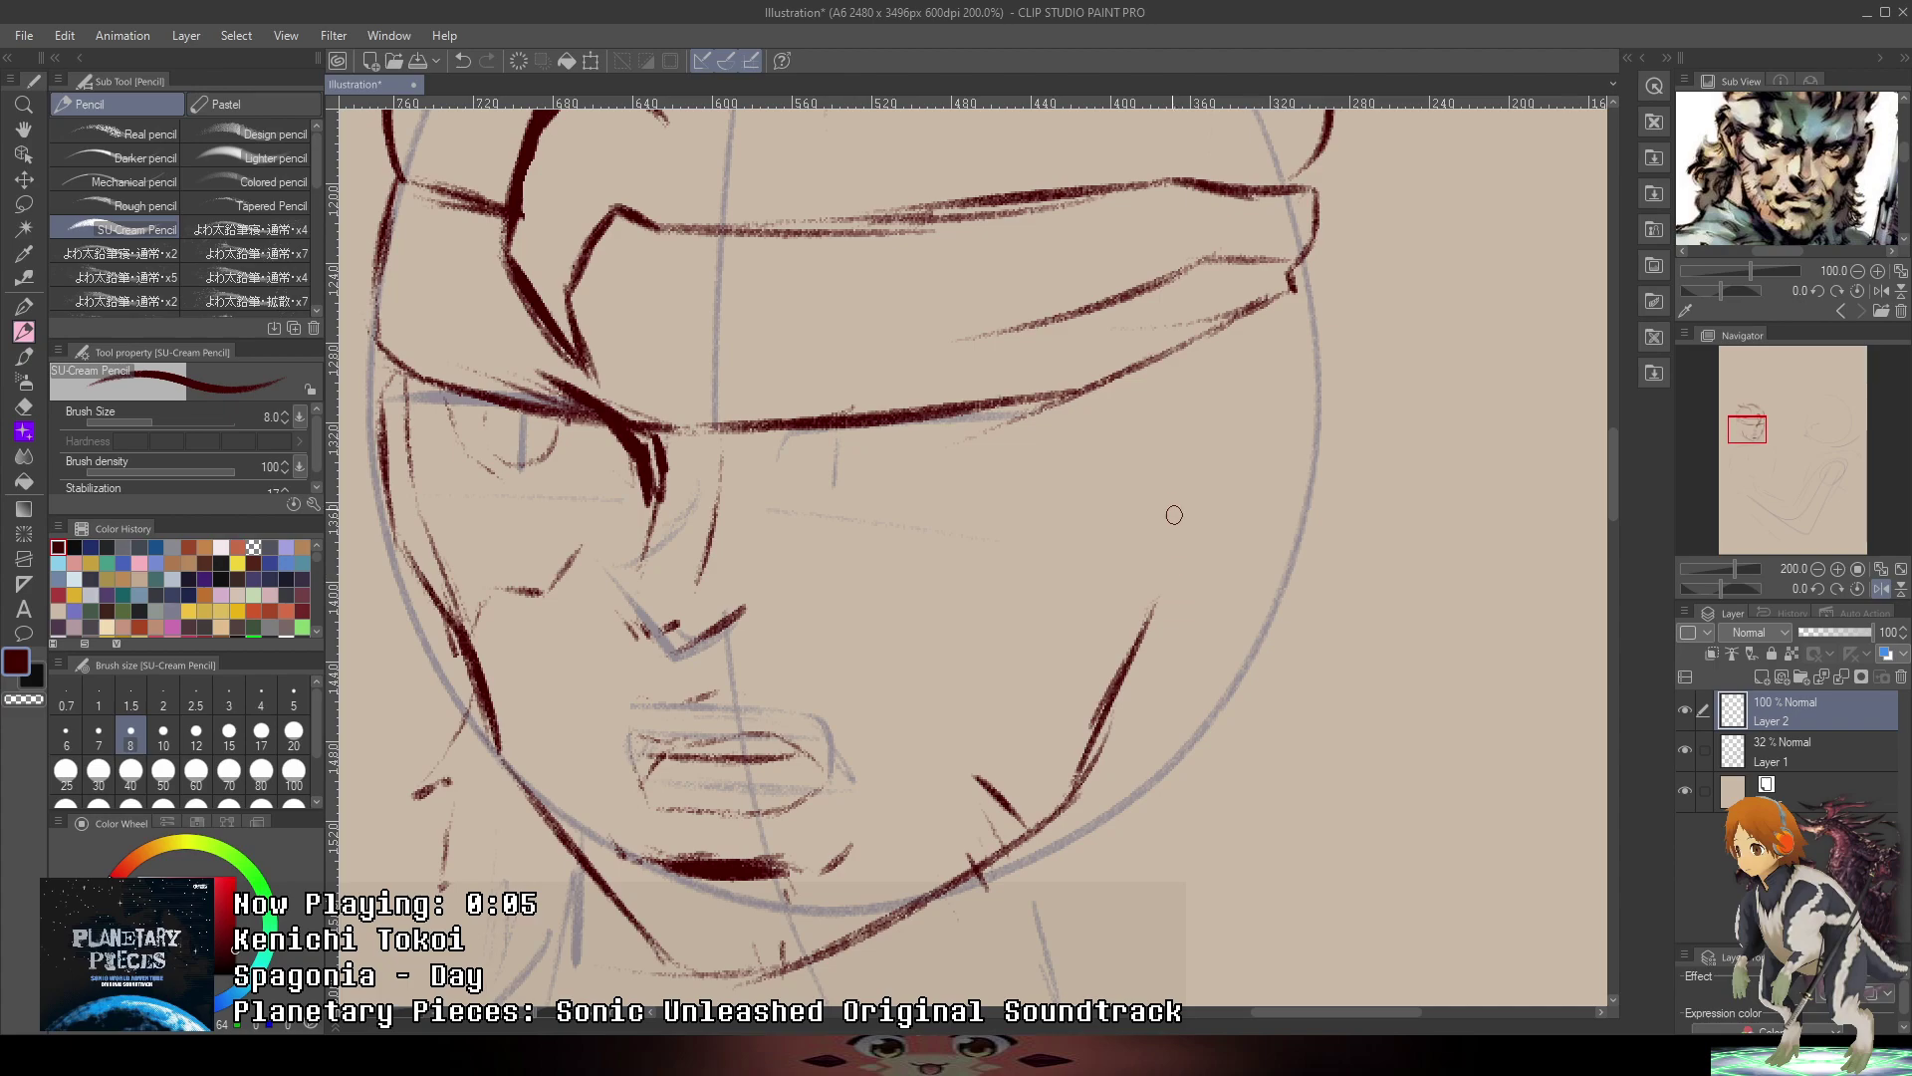
{"action": "left_click_drag", "start_coordinate": [1145, 364], "coordinate": [1253, 289]}
{"action": "left_click_drag", "start_coordinate": [1280, 294], "coordinate": [1325, 438]}
{"action": "left_click_drag", "start_coordinate": [1297, 369], "coordinate": [1310, 419]}
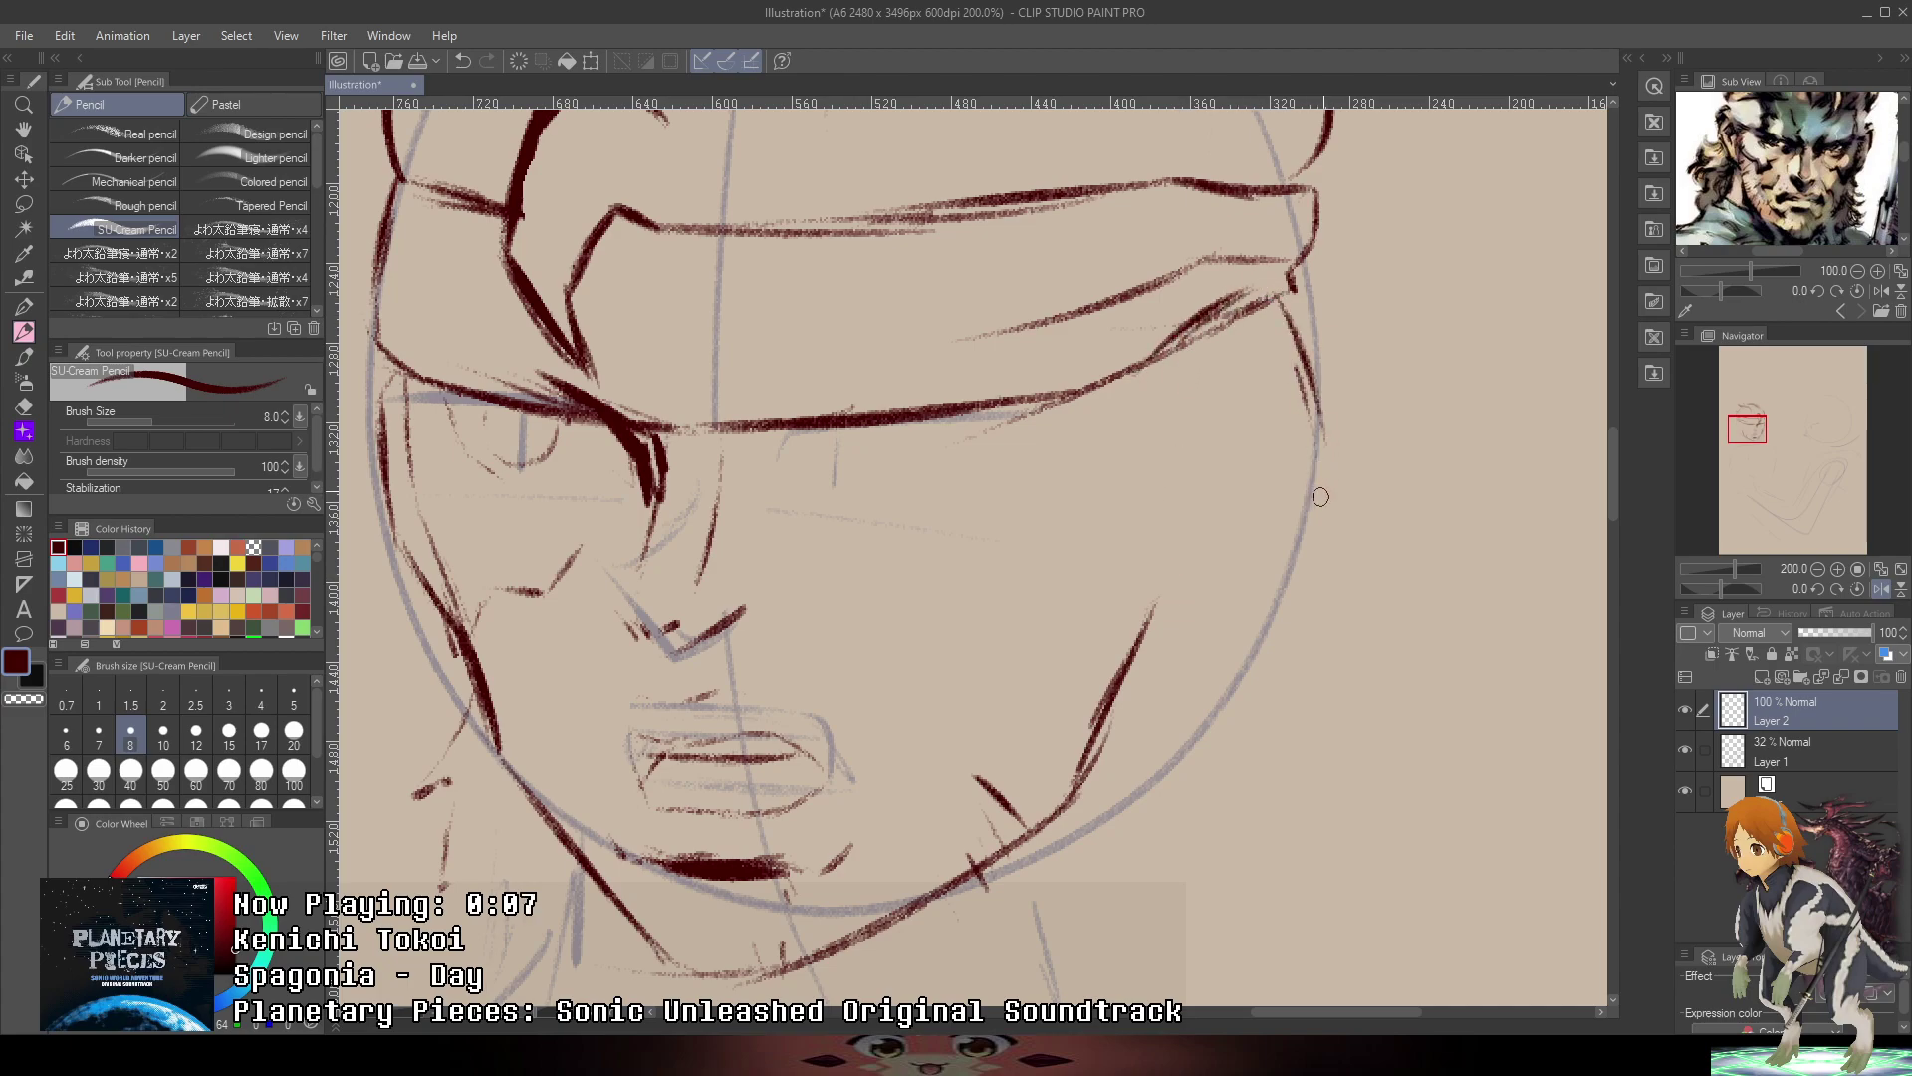
{"action": "left_click_drag", "start_coordinate": [1324, 485], "coordinate": [1223, 612]}
{"action": "mouse_move", "coordinate": [1281, 536]}
{"action": "left_mouse_down"}
{"action": "mouse_move", "coordinate": [1202, 641]}
{"action": "mouse_move", "coordinate": [1138, 654]}
{"action": "mouse_move", "coordinate": [1123, 626]}
{"action": "mouse_move", "coordinate": [1153, 583]}
{"action": "left_mouse_up"}
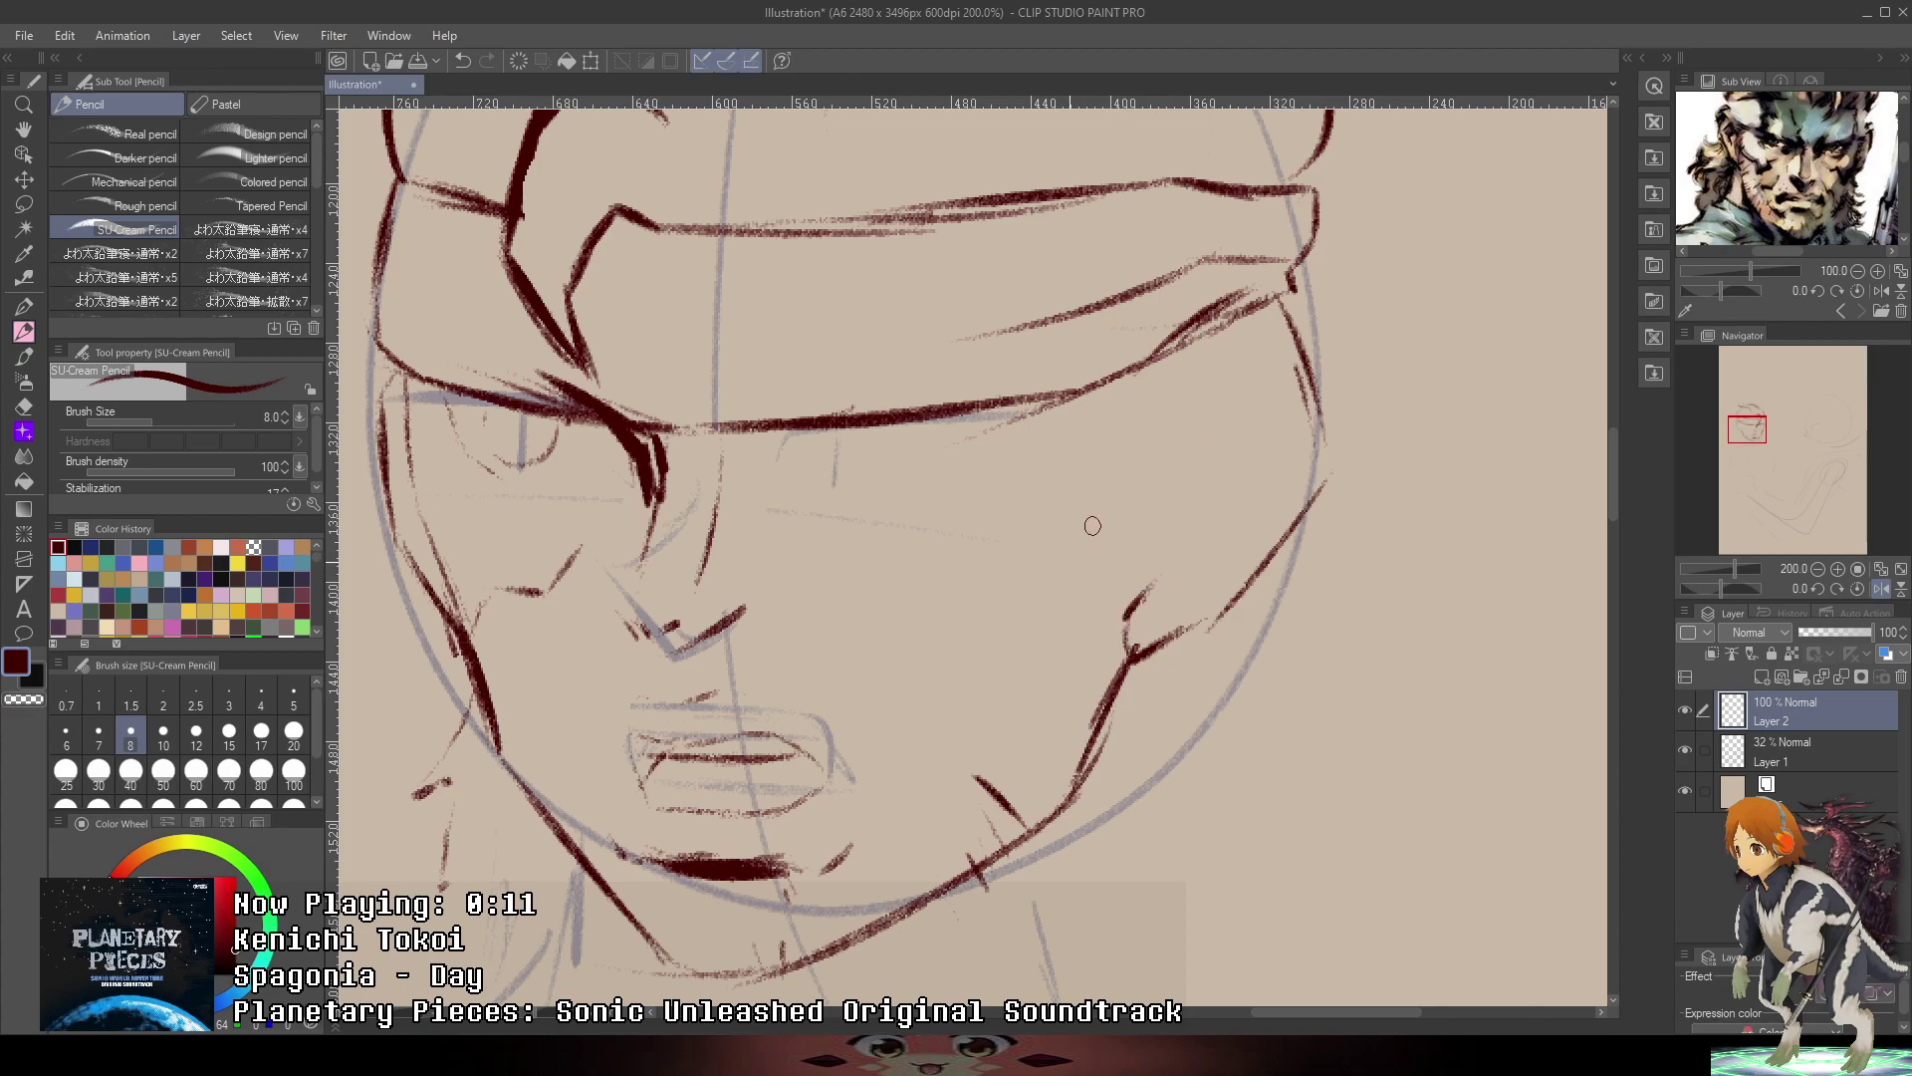
- Add angular inner fold lines to the ear and return the canvas view to its unmirrored orientation
{"action": "mouse_move", "coordinate": [1154, 438]}
{"action": "left_mouse_down"}
{"action": "mouse_move", "coordinate": [1254, 366]}
{"action": "mouse_move", "coordinate": [1272, 412]}
{"action": "mouse_move", "coordinate": [1190, 559]}
{"action": "left_mouse_up"}
{"action": "left_click_drag", "start_coordinate": [1249, 485], "coordinate": [1199, 564]}
{"action": "left_click_drag", "start_coordinate": [1165, 493], "coordinate": [1213, 550]}
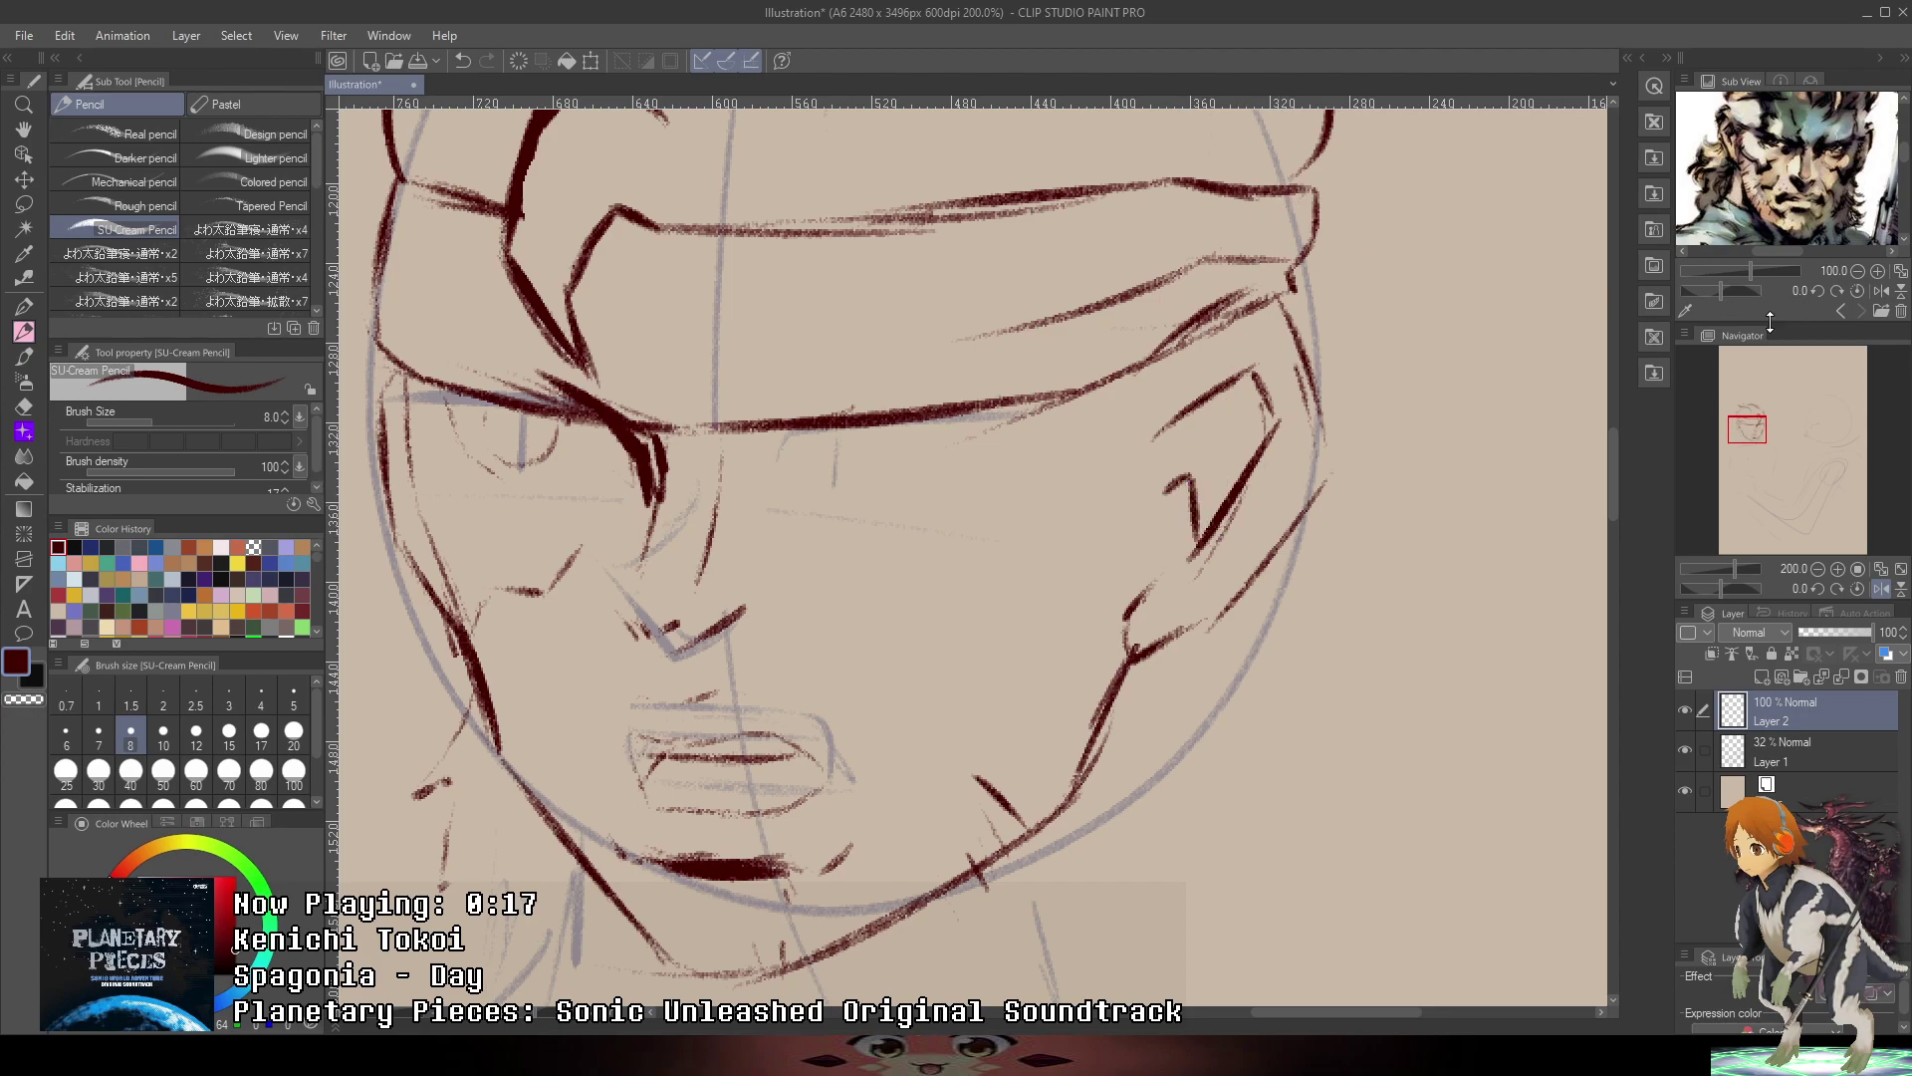
{"action": "left_click", "coordinate": [1878, 589]}
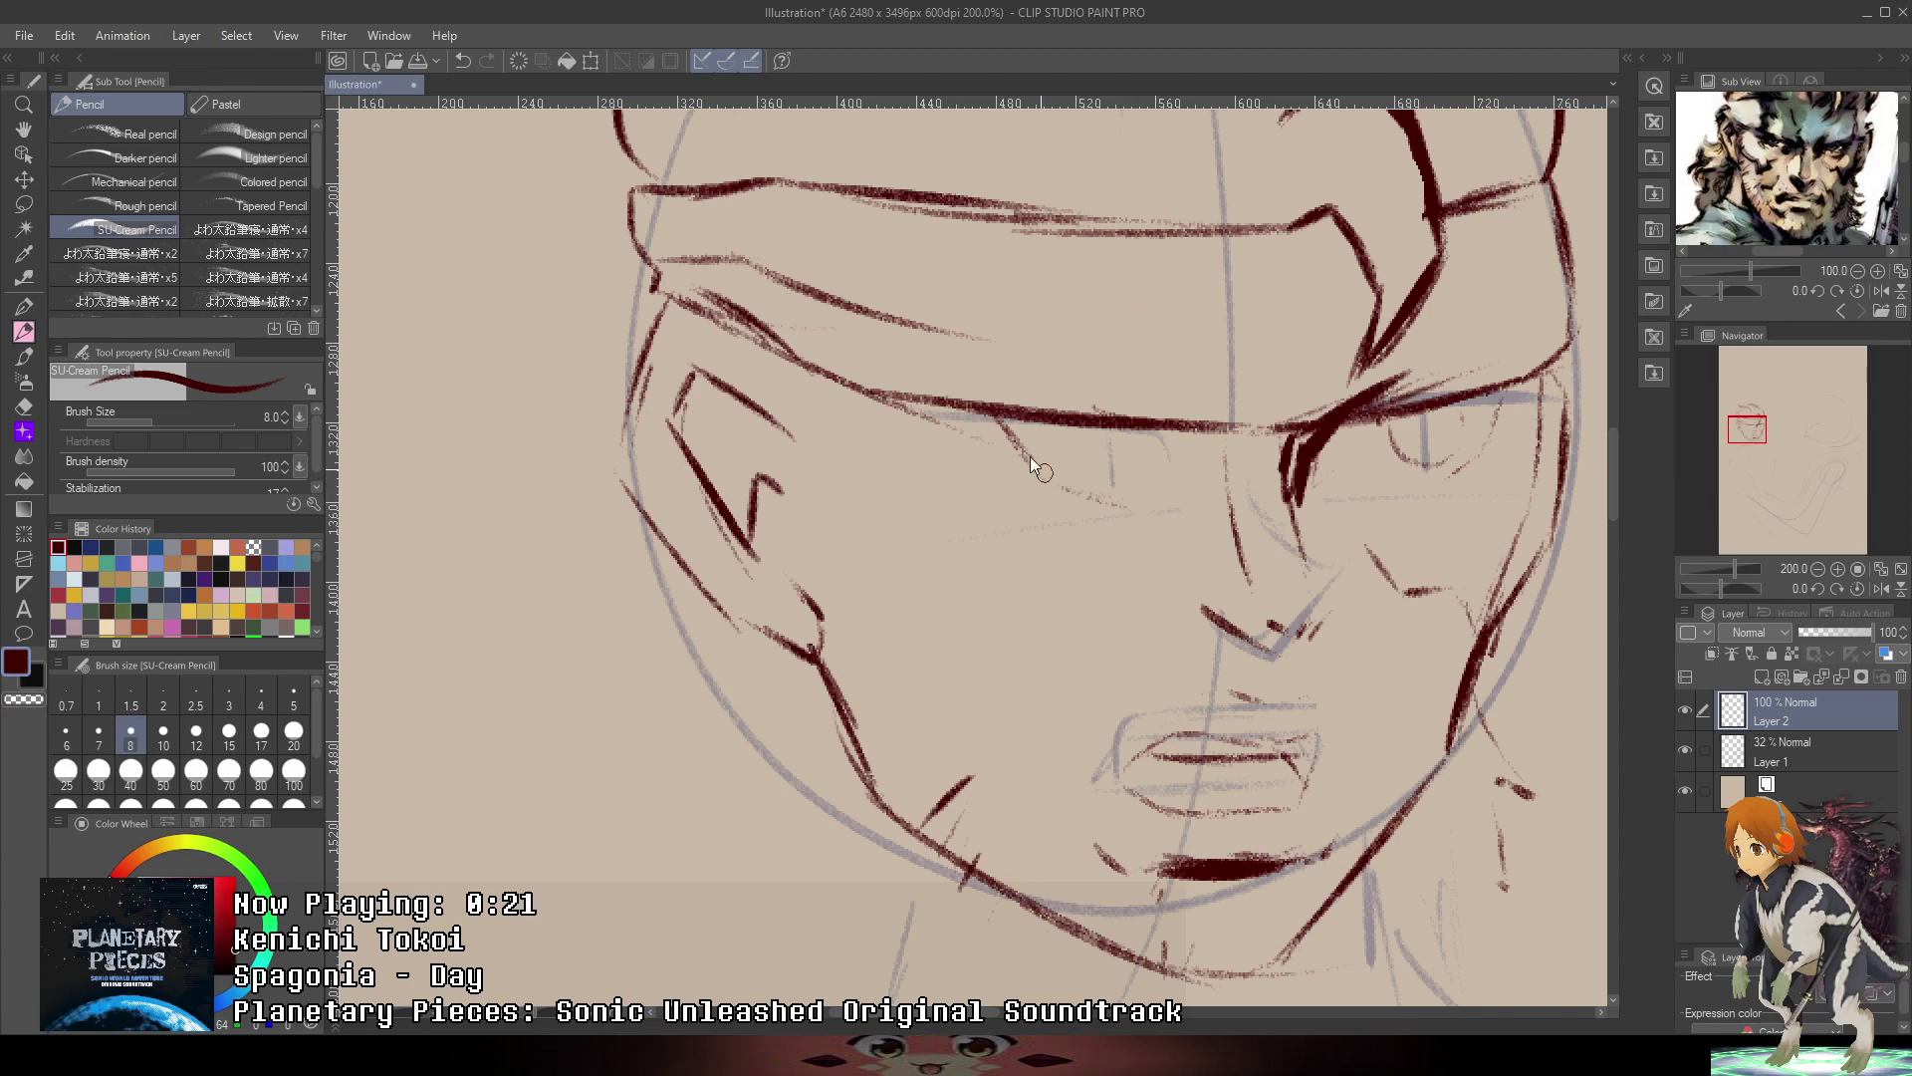
- Lightly sketch the left-hand eye's lower lid curve and round iris below the headband, undoing stray strokes
{"action": "left_click_drag", "start_coordinate": [993, 454], "coordinate": [972, 423]}
{"action": "left_click_drag", "start_coordinate": [1411, 488], "coordinate": [1444, 469]}
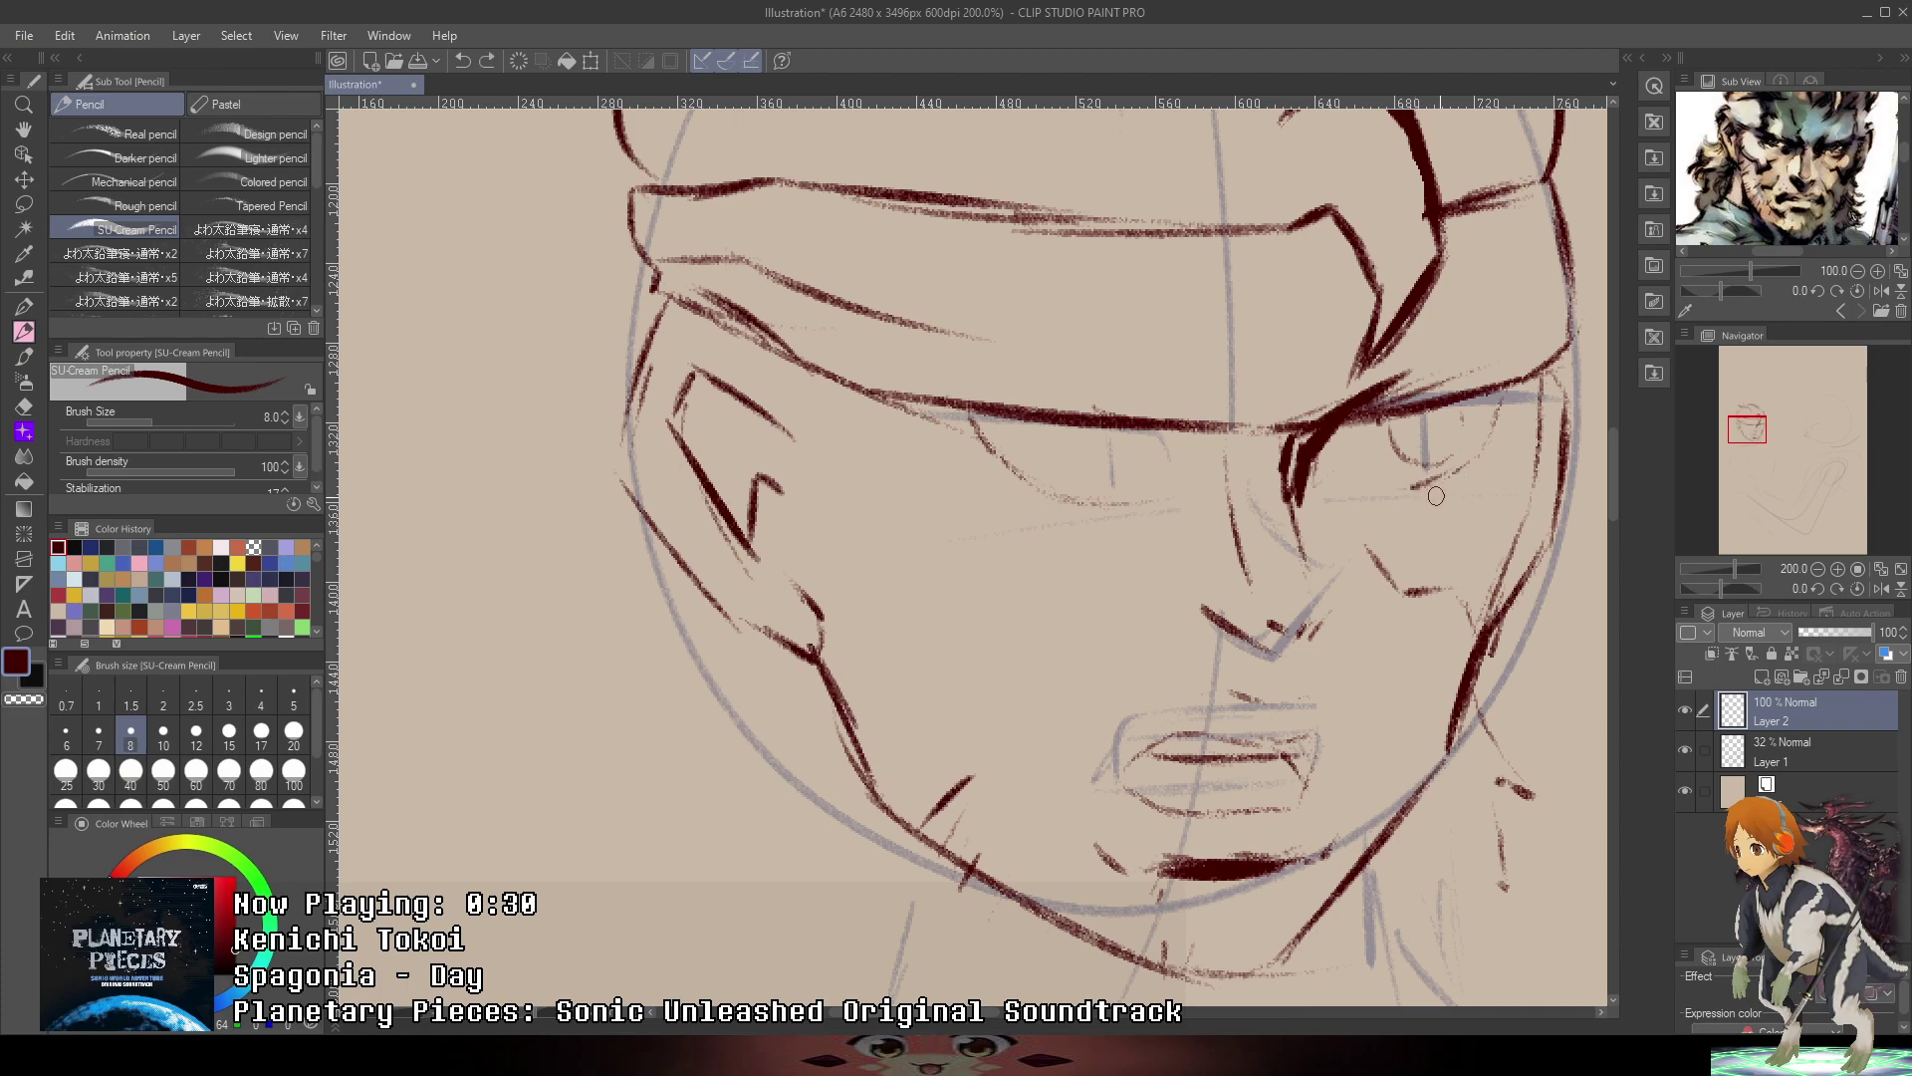
{"action": "key", "text": "ctrl+z"}
{"action": "mouse_move", "coordinate": [1074, 432]}
{"action": "left_mouse_down"}
{"action": "mouse_move", "coordinate": [1094, 485]}
{"action": "mouse_move", "coordinate": [1160, 490]}
{"action": "mouse_move", "coordinate": [1180, 456]}
{"action": "left_mouse_up"}
{"action": "key", "text": "ctrl+z"}
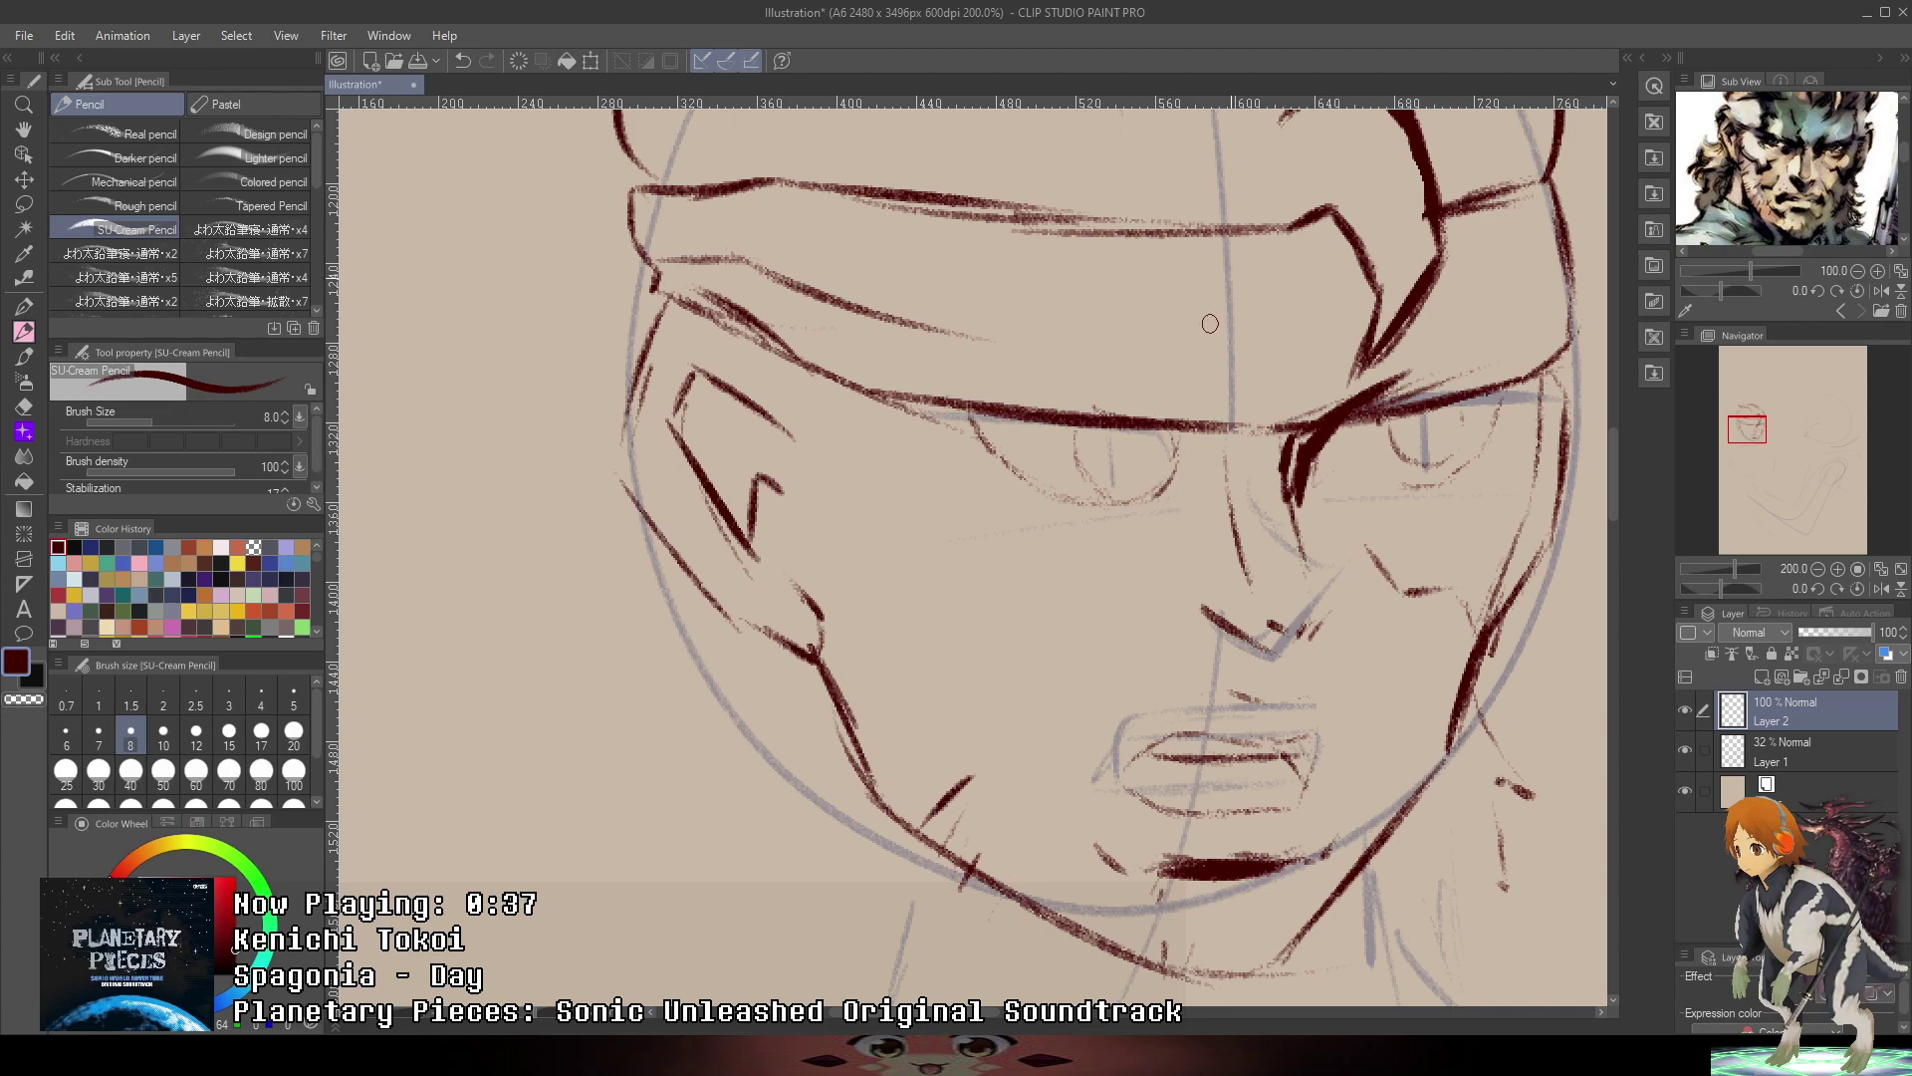
- Darken the left-hand iris outline and add small pupil marks inside both eyes
{"action": "scroll", "coordinate": [1250, 269], "scroll_direction": "down", "scroll_amount": 3}
{"action": "scroll", "coordinate": [1333, 303], "scroll_direction": "up", "scroll_amount": 3}
{"action": "left_click_drag", "start_coordinate": [1275, 306], "coordinate": [1273, 507]}
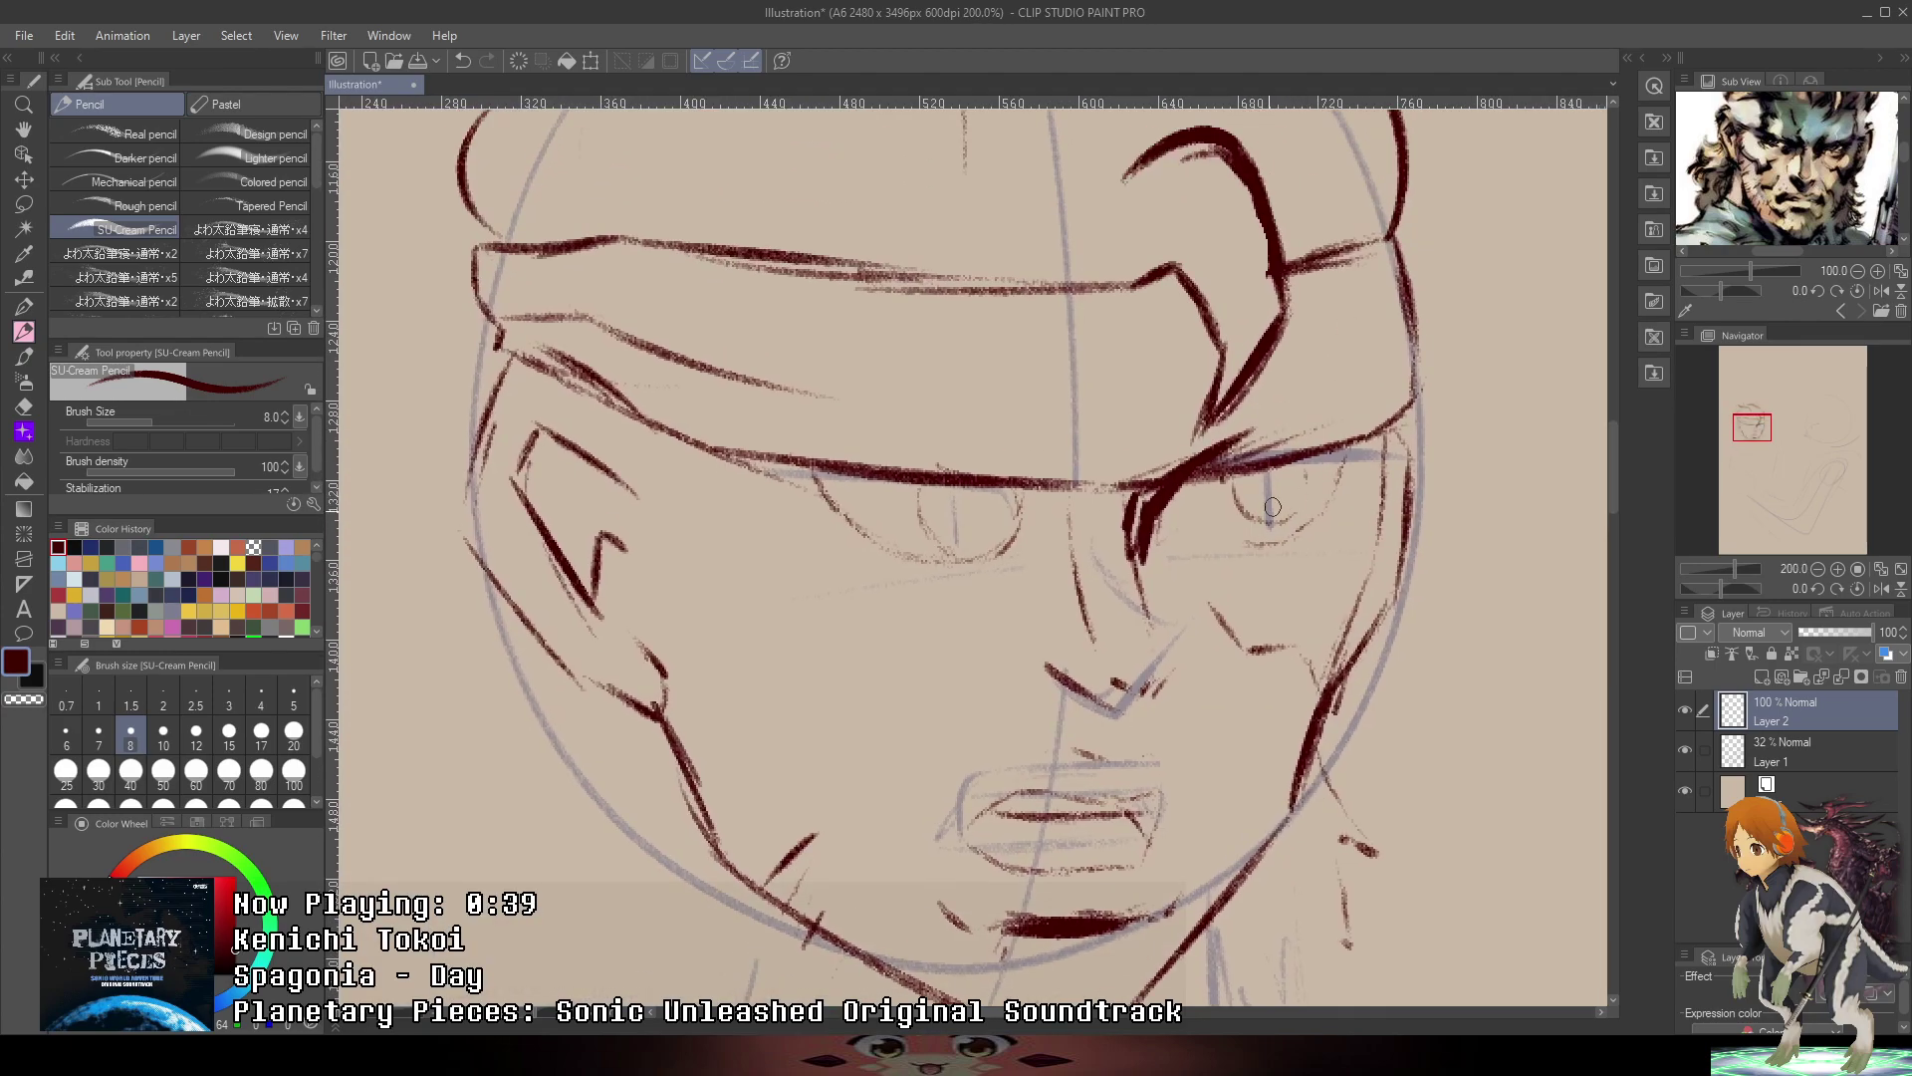
{"action": "scroll", "coordinate": [1273, 507], "scroll_direction": "up", "scroll_amount": 2}
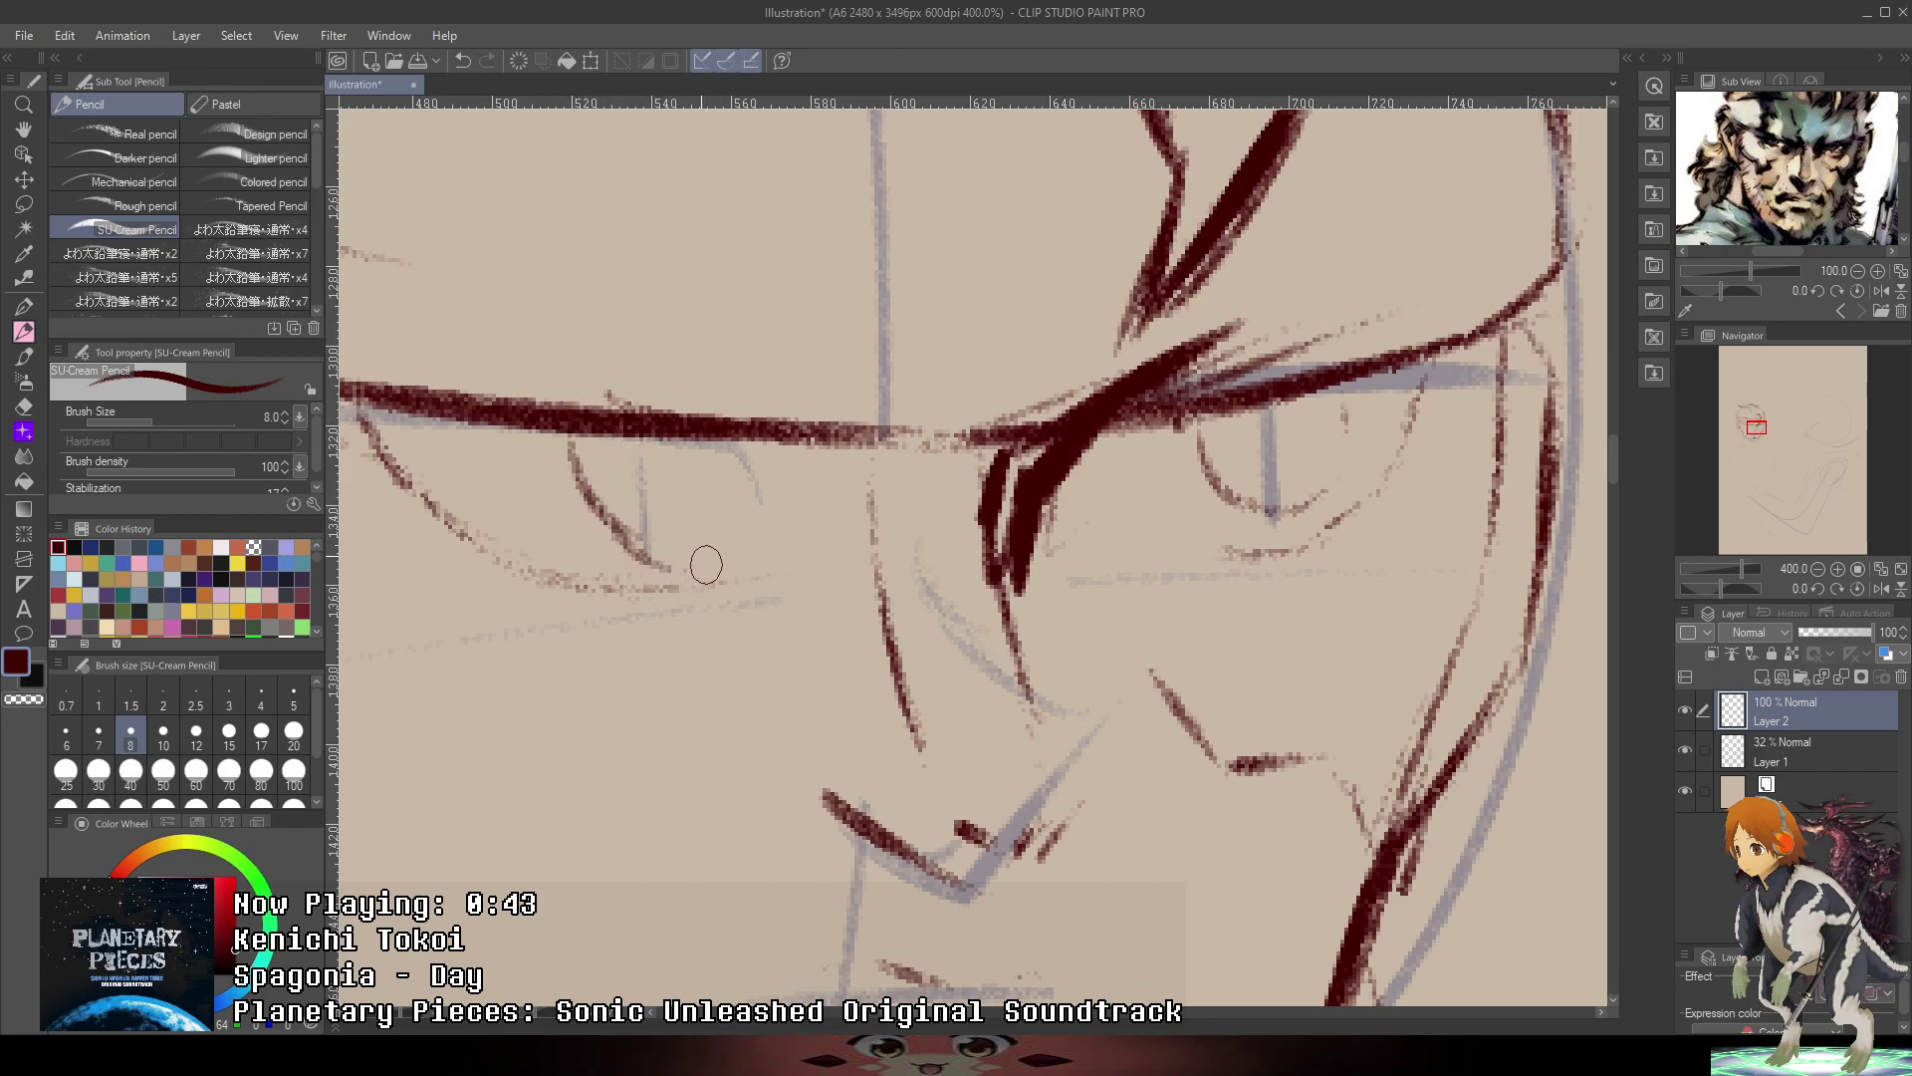
{"action": "mouse_move", "coordinate": [579, 453]}
{"action": "left_mouse_down"}
{"action": "mouse_move", "coordinate": [646, 537]}
{"action": "mouse_move", "coordinate": [608, 528]}
{"action": "mouse_move", "coordinate": [722, 553]}
{"action": "mouse_move", "coordinate": [683, 550]}
{"action": "mouse_move", "coordinate": [789, 494]}
{"action": "mouse_move", "coordinate": [737, 555]}
{"action": "mouse_move", "coordinate": [793, 448]}
{"action": "mouse_move", "coordinate": [715, 494]}
{"action": "left_mouse_up"}
{"action": "left_click_drag", "start_coordinate": [1258, 466], "coordinate": [1305, 425]}
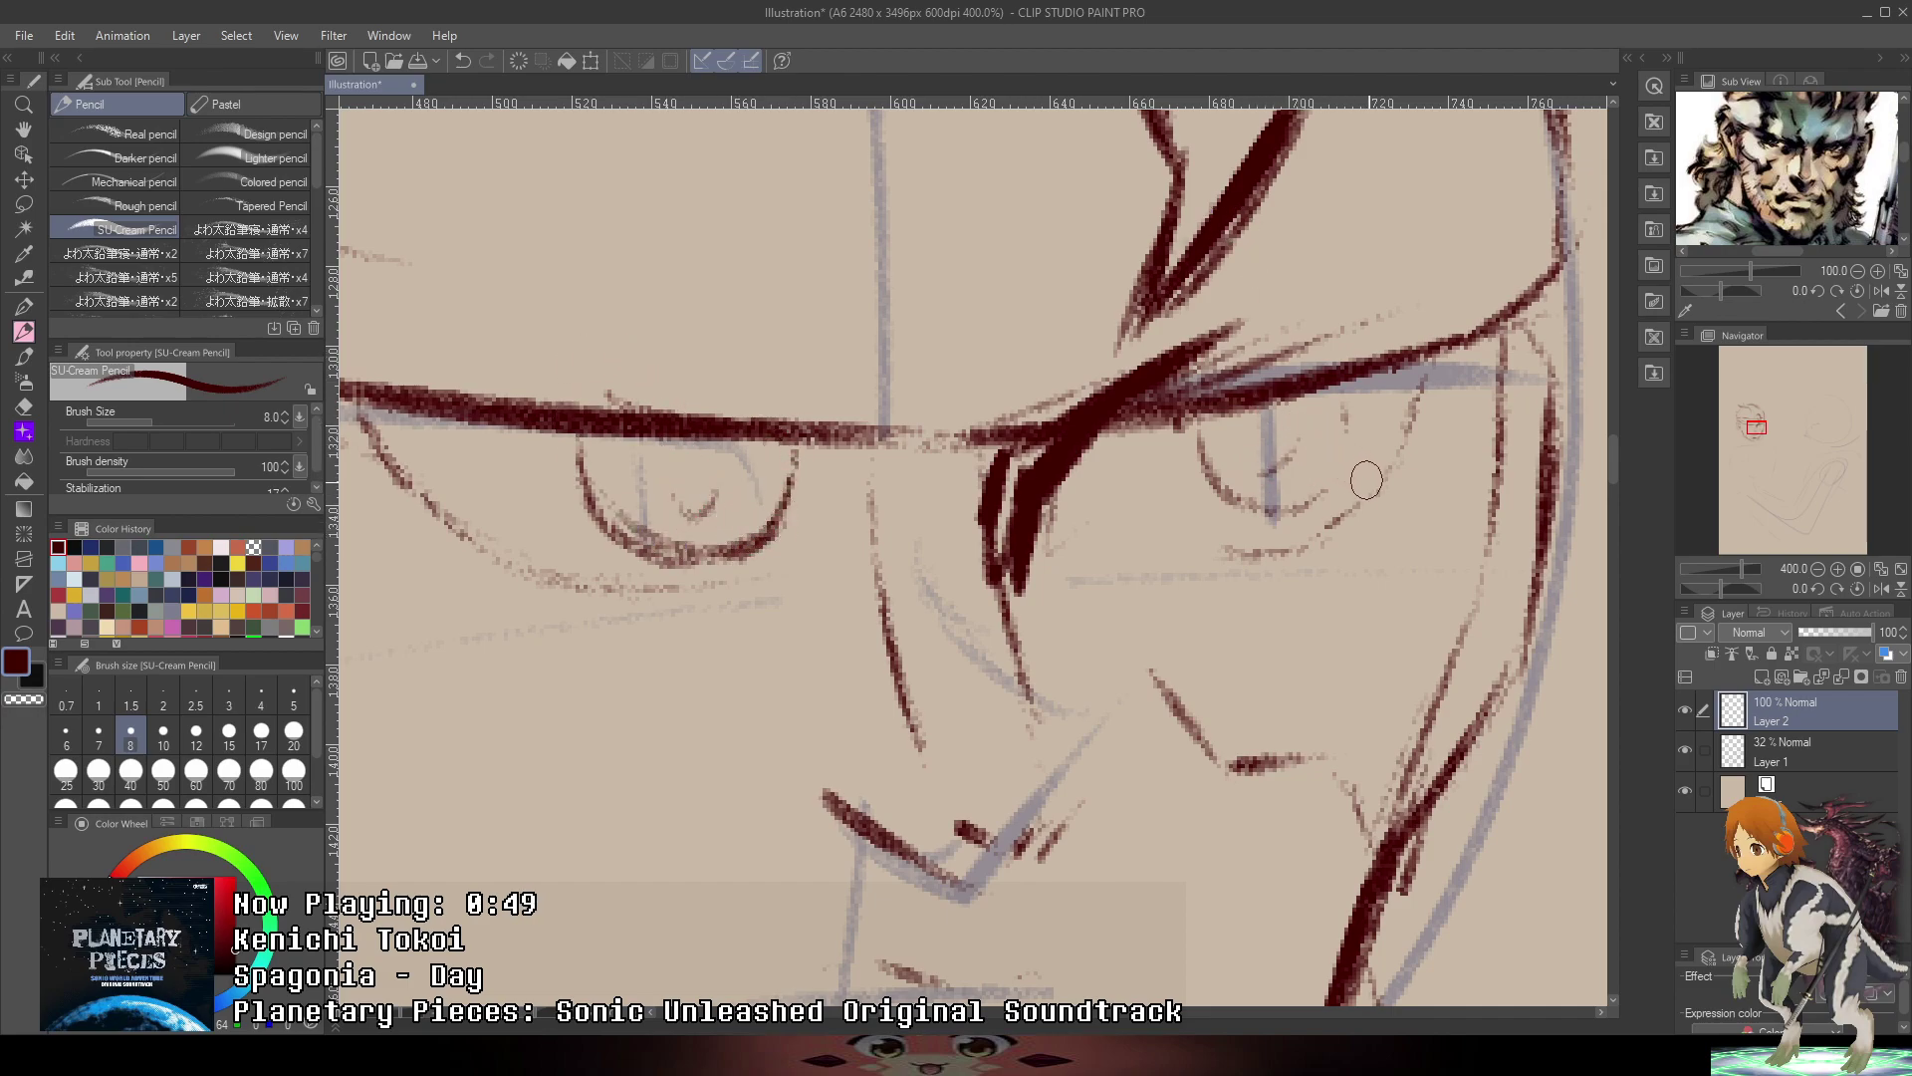
- Thicken the dark line above the left-hand eye and draw its outer corner and lower lid with heavy strokes
{"action": "scroll", "coordinate": [1370, 484], "scroll_direction": "down", "scroll_amount": 6}
{"action": "left_click_drag", "start_coordinate": [1425, 457], "coordinate": [1251, 358]}
{"action": "scroll", "coordinate": [1210, 412], "scroll_direction": "up", "scroll_amount": 3}
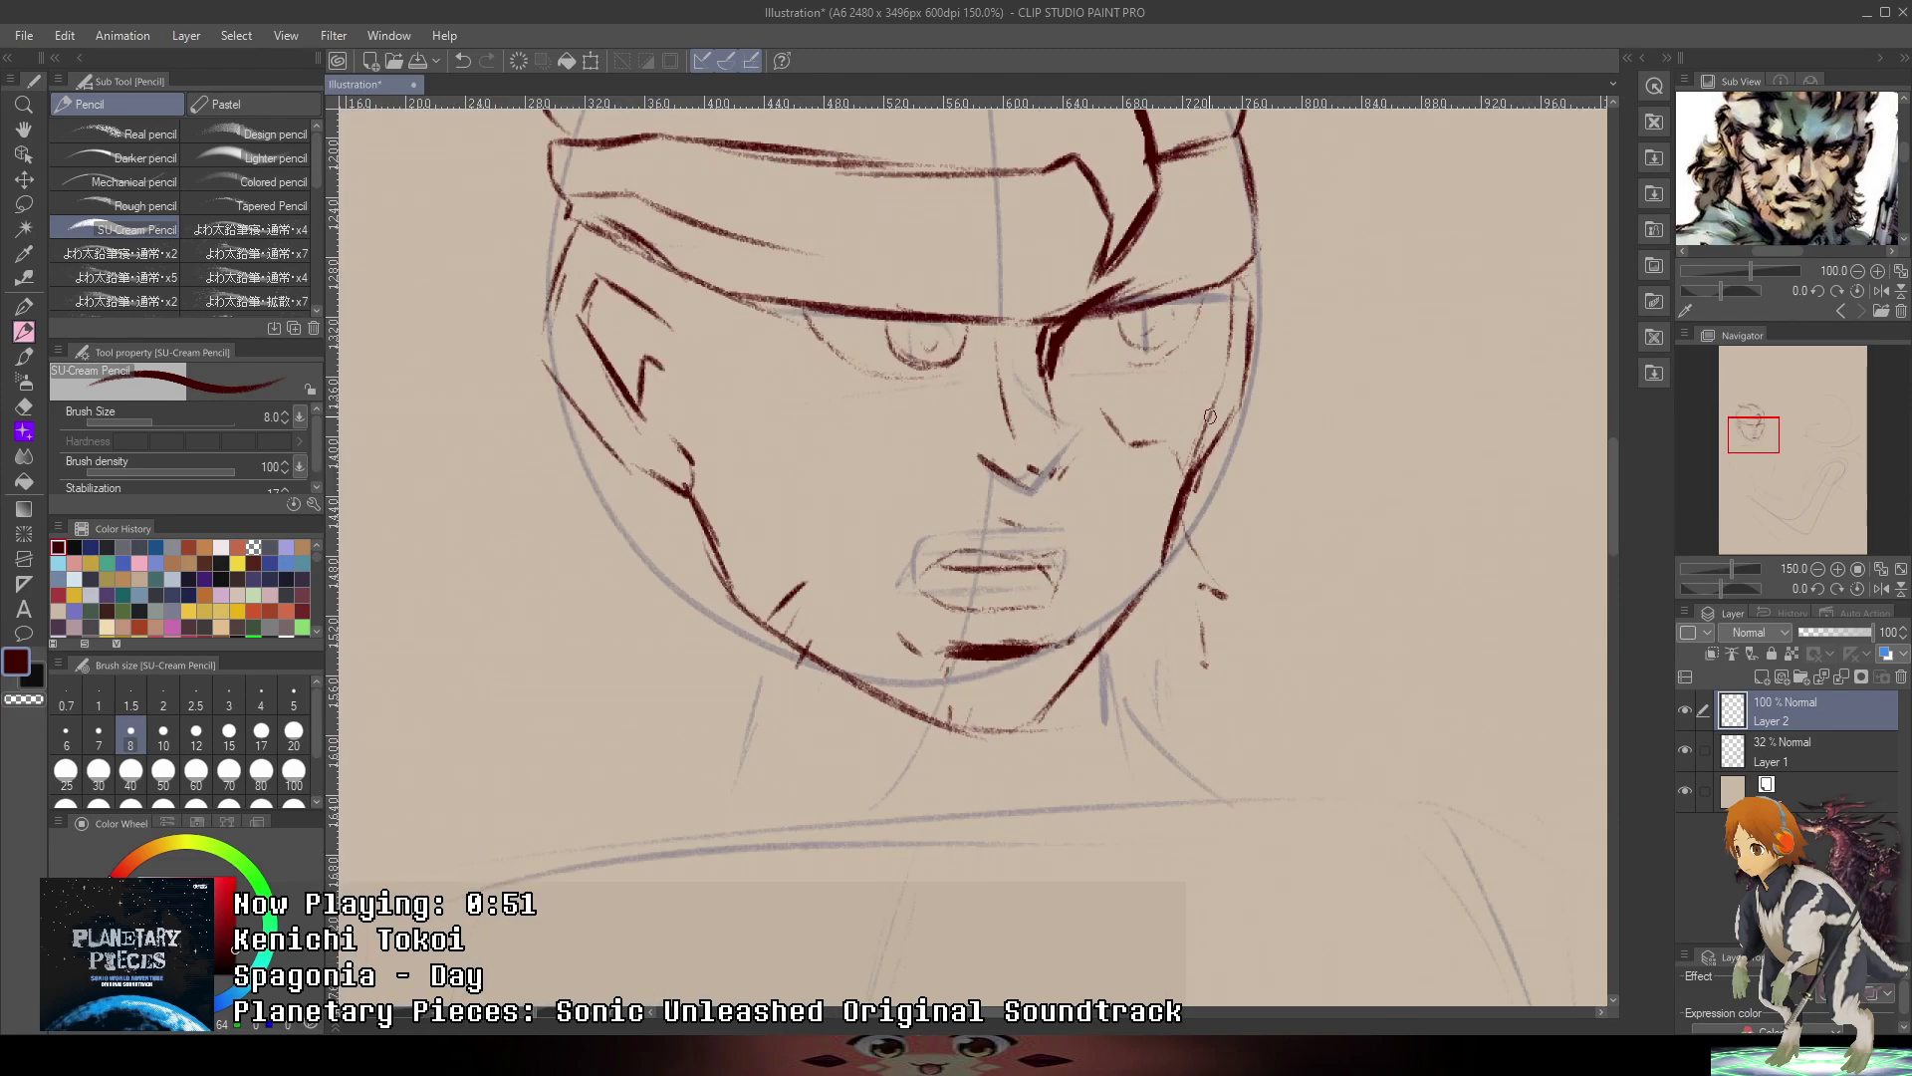
{"action": "mouse_move", "coordinate": [730, 296]}
{"action": "left_mouse_down"}
{"action": "mouse_move", "coordinate": [1026, 316]}
{"action": "mouse_move", "coordinate": [1051, 313]}
{"action": "mouse_move", "coordinate": [1026, 301]}
{"action": "mouse_move", "coordinate": [1215, 297]}
{"action": "mouse_move", "coordinate": [1244, 273]}
{"action": "mouse_move", "coordinate": [1393, 491]}
{"action": "left_mouse_up"}
{"action": "scroll", "coordinate": [913, 562], "scroll_direction": "up", "scroll_amount": 3}
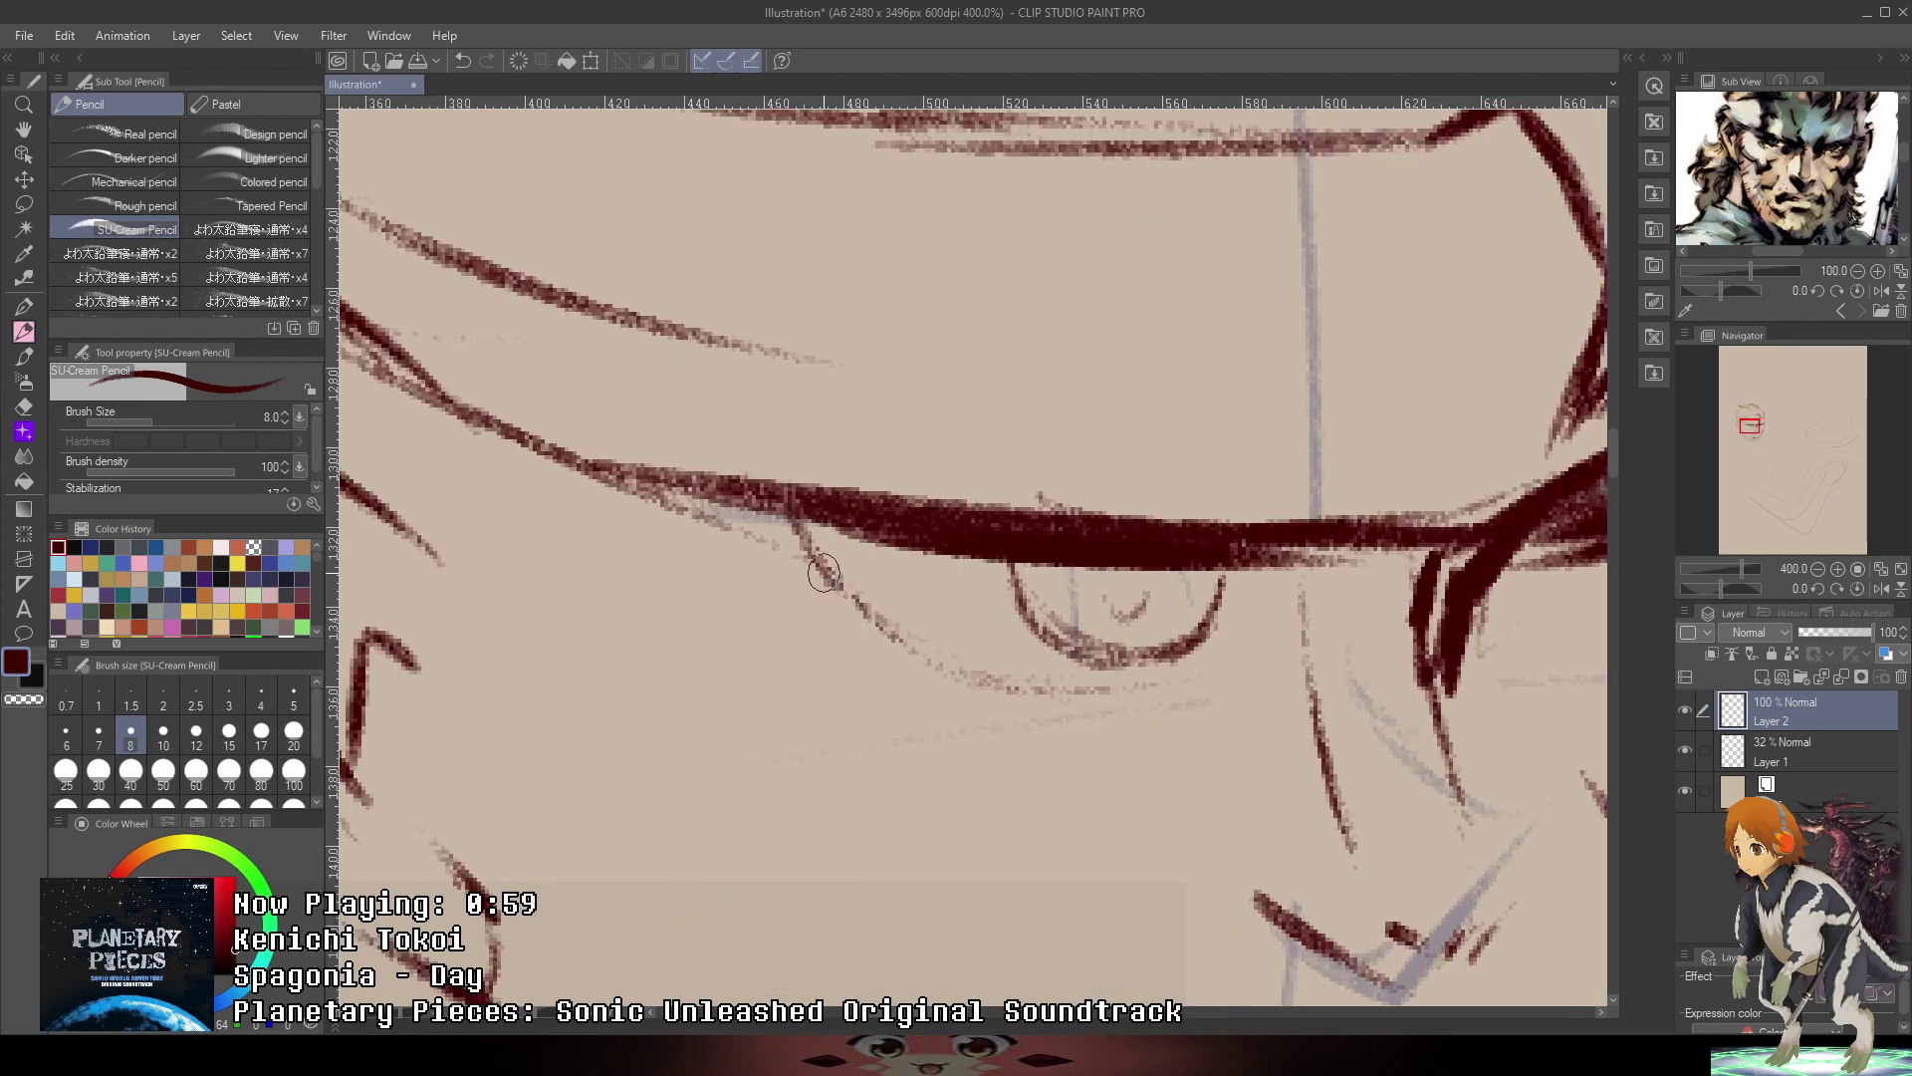
{"action": "mouse_move", "coordinate": [854, 546]}
{"action": "left_mouse_down"}
{"action": "mouse_move", "coordinate": [863, 617]}
{"action": "mouse_move", "coordinate": [996, 694]}
{"action": "mouse_move", "coordinate": [1164, 687]}
{"action": "left_mouse_up"}
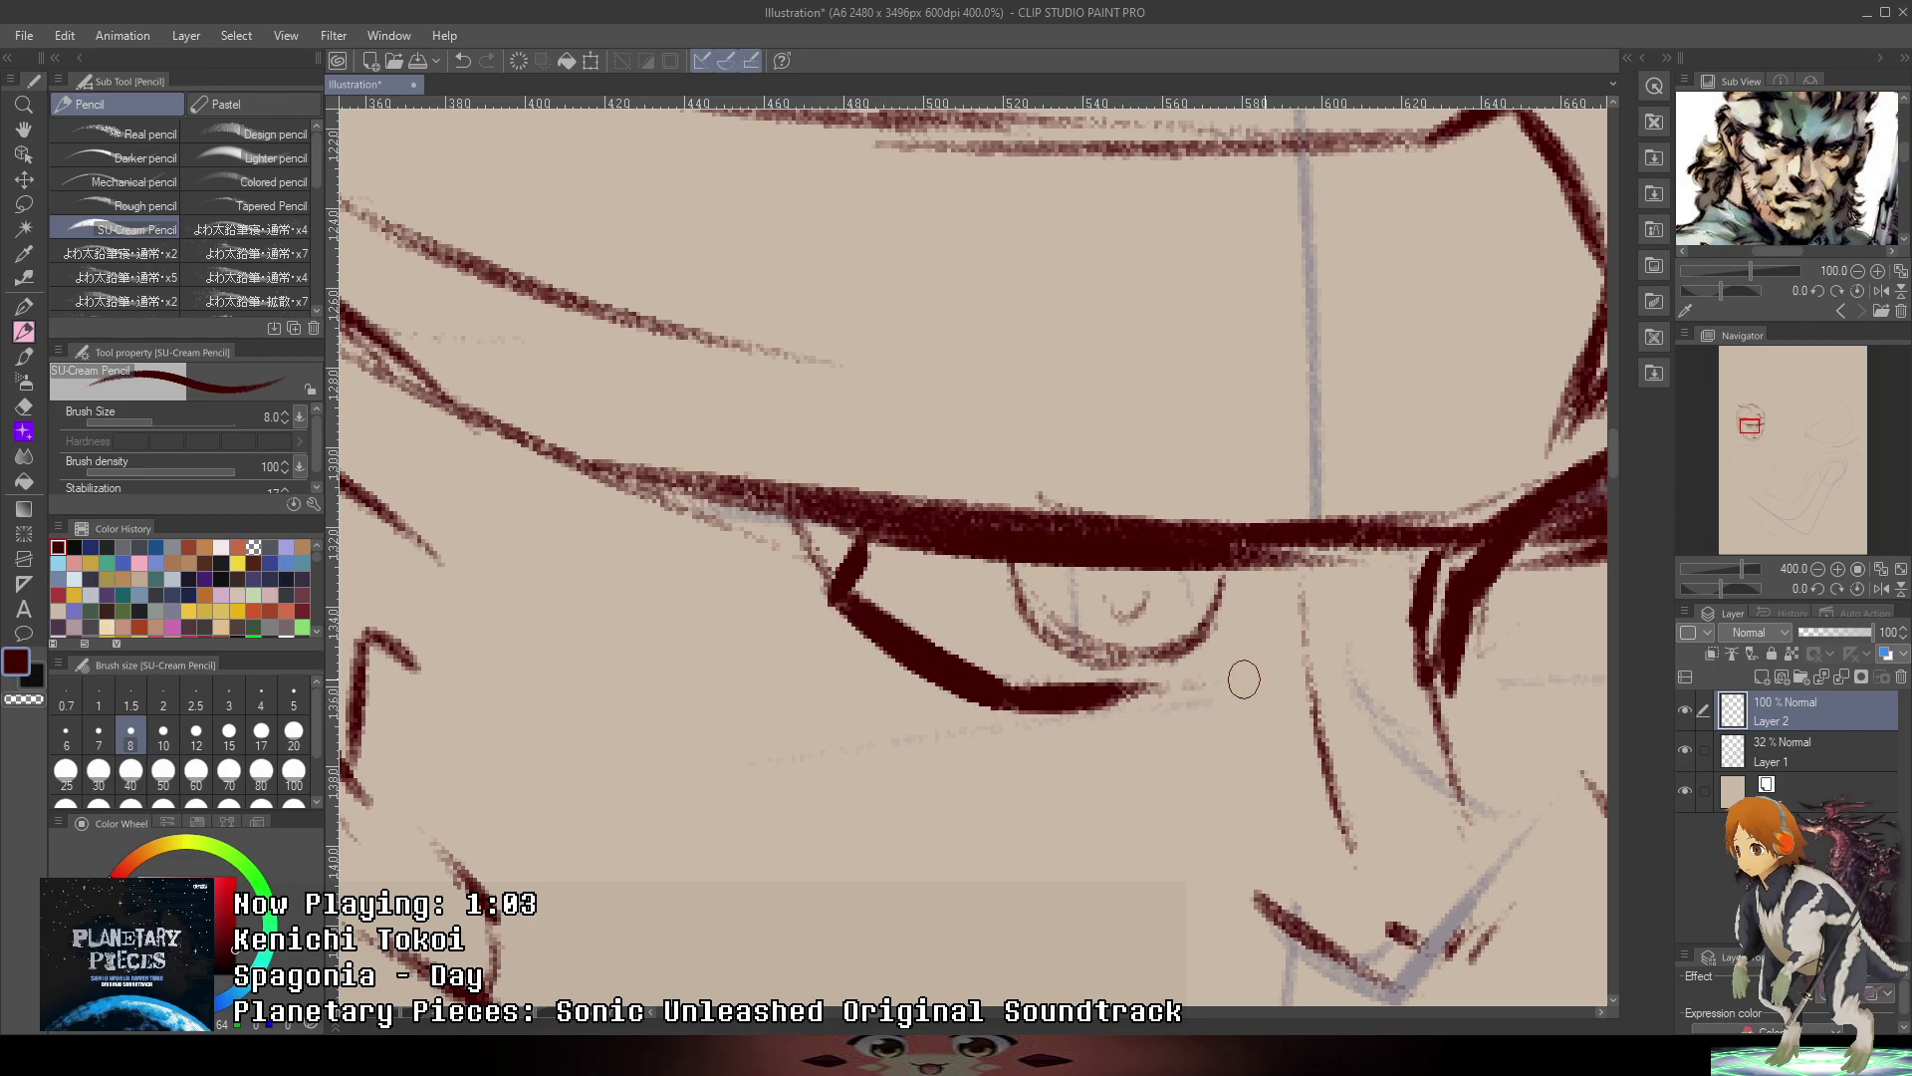
- Draw the right-hand eye's outer corner and lower lid with thick strokes, undoing the misplaced attempts
{"action": "left_click_drag", "start_coordinate": [1529, 532], "coordinate": [1066, 335]}
{"action": "left_click_drag", "start_coordinate": [1440, 435], "coordinate": [1388, 512]}
{"action": "mouse_move", "coordinate": [1135, 546]}
{"action": "left_mouse_down"}
{"action": "mouse_move", "coordinate": [1238, 529]}
{"action": "mouse_move", "coordinate": [1356, 428]}
{"action": "left_mouse_up"}
{"action": "key", "text": "ctrl+z"}
{"action": "left_click_drag", "start_coordinate": [1230, 557], "coordinate": [1361, 406]}
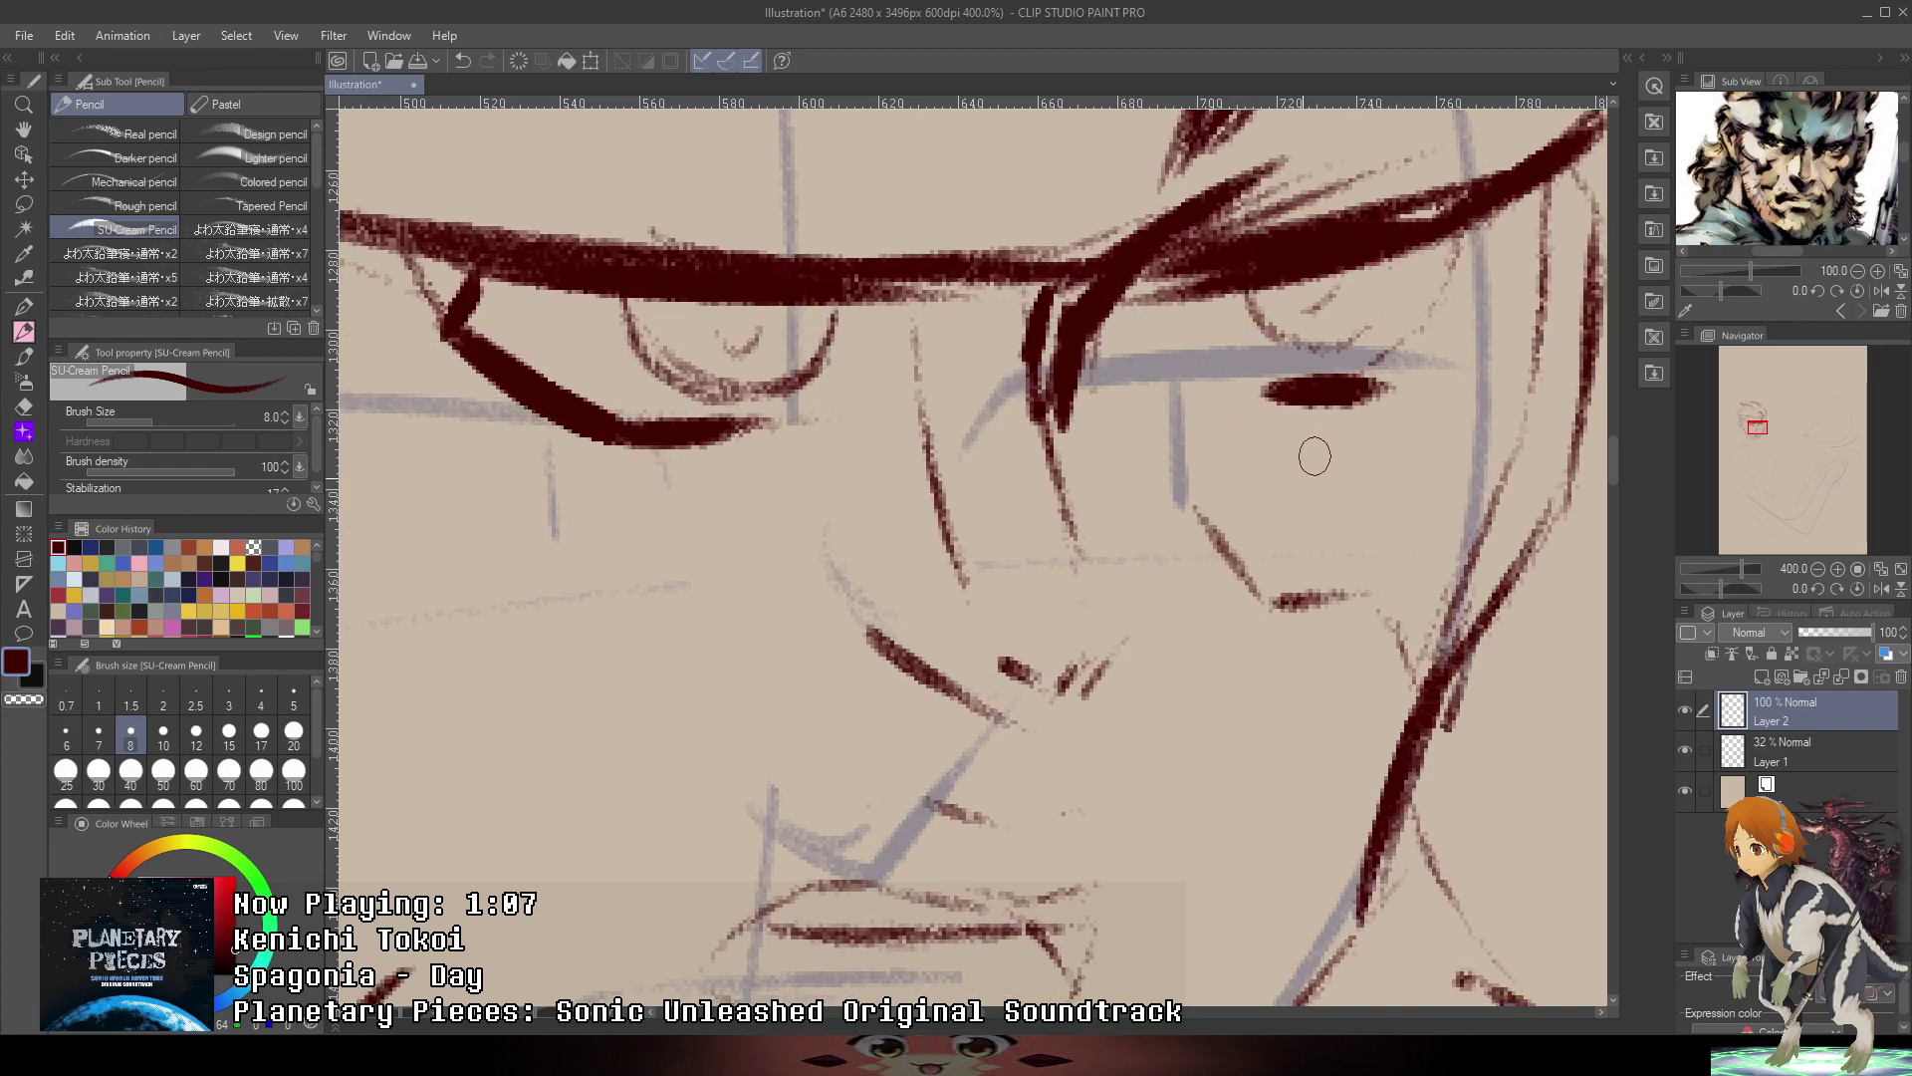
{"action": "key", "text": "ctrl+z"}
{"action": "mouse_move", "coordinate": [1240, 536]}
{"action": "left_mouse_down"}
{"action": "mouse_move", "coordinate": [1360, 423]}
{"action": "mouse_move", "coordinate": [1304, 475]}
{"action": "mouse_move", "coordinate": [1346, 434]}
{"action": "mouse_move", "coordinate": [1321, 376]}
{"action": "mouse_move", "coordinate": [1359, 420]}
{"action": "left_mouse_up"}
{"action": "key", "text": "ctrl+z"}
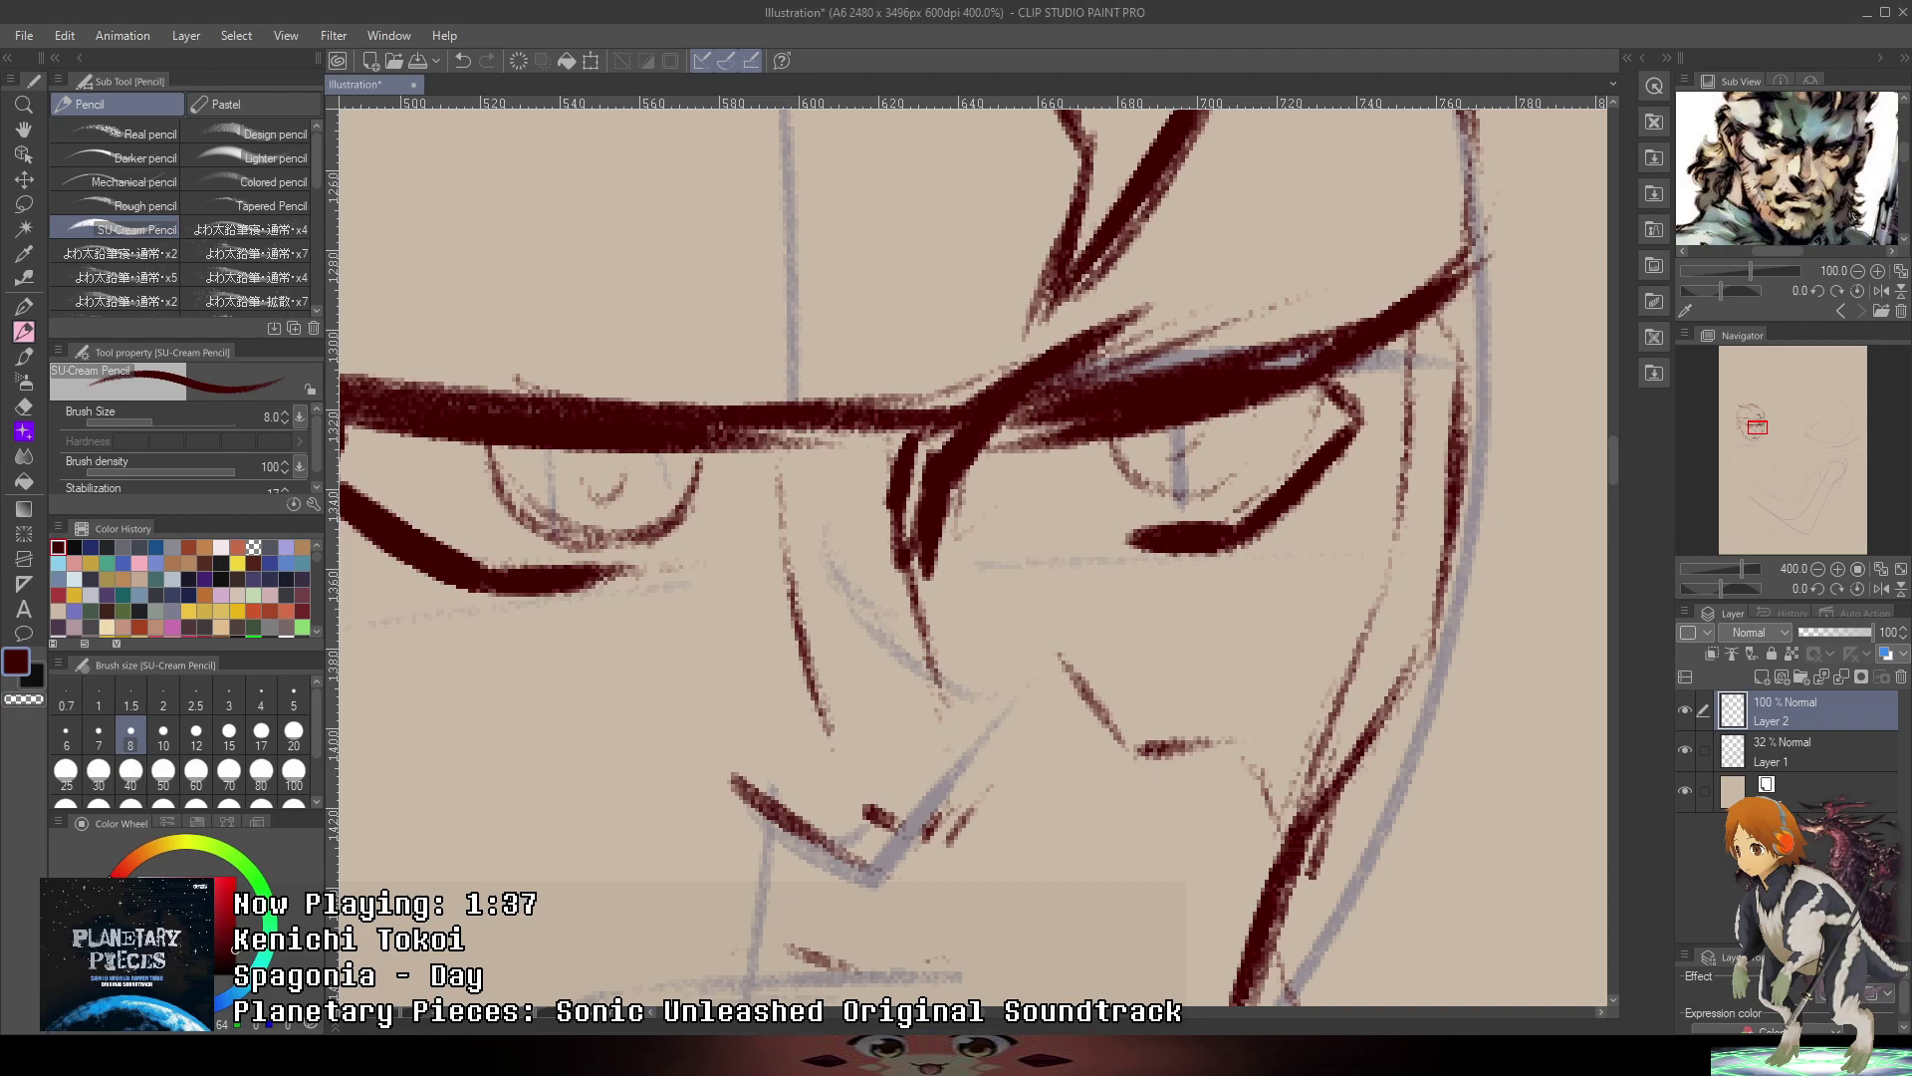
- Draw a thick slanted crease across the headband that bends down towards the nose bridge, replacing the first attempt
{"action": "key", "text": "ctrl+minus"}
{"action": "key", "text": "ctrl+minus"}
{"action": "key", "text": "ctrl+minus"}
{"action": "key", "text": "ctrl+minus"}
{"action": "key", "text": "ctrl+minus"}
{"action": "key", "text": "ctrl+plus"}
{"action": "key", "text": "ctrl+plus"}
{"action": "key", "text": "ctrl+plus"}
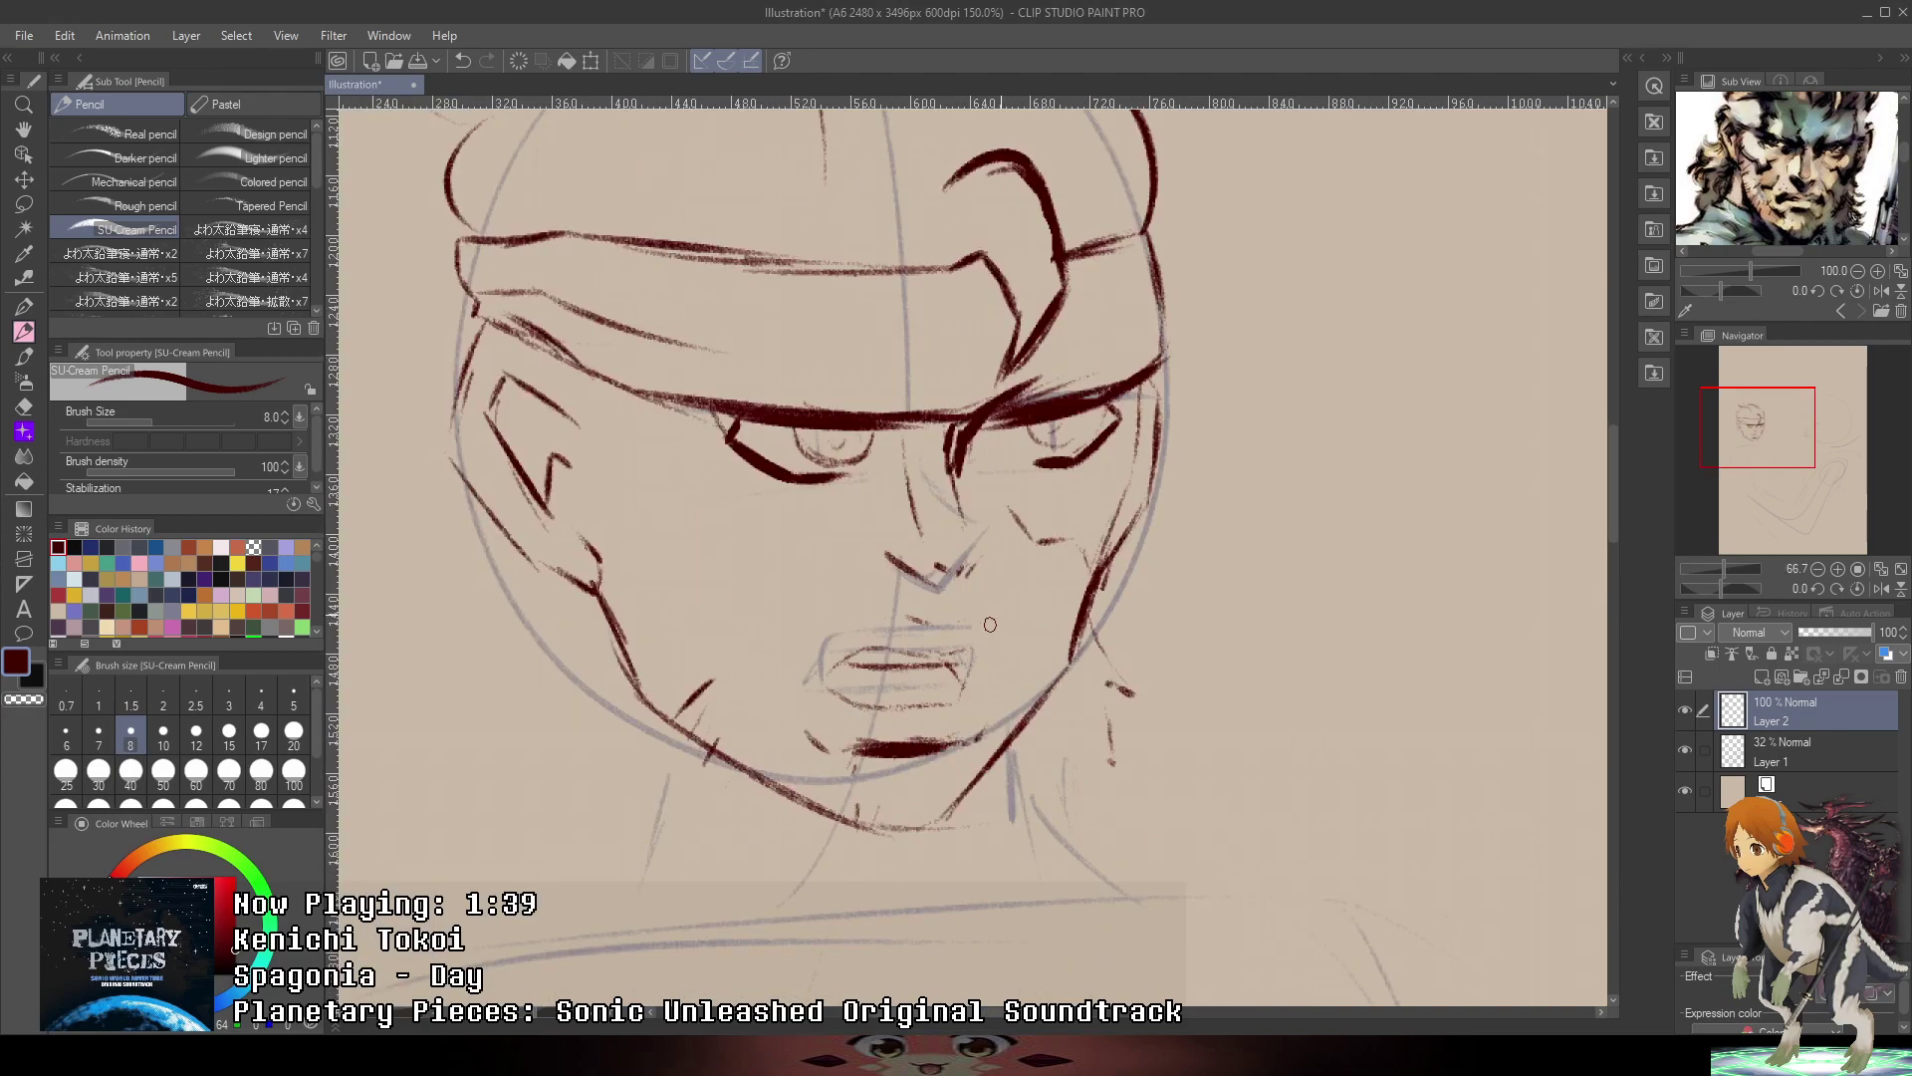
{"action": "left_click_drag", "start_coordinate": [889, 429], "coordinate": [982, 530]}
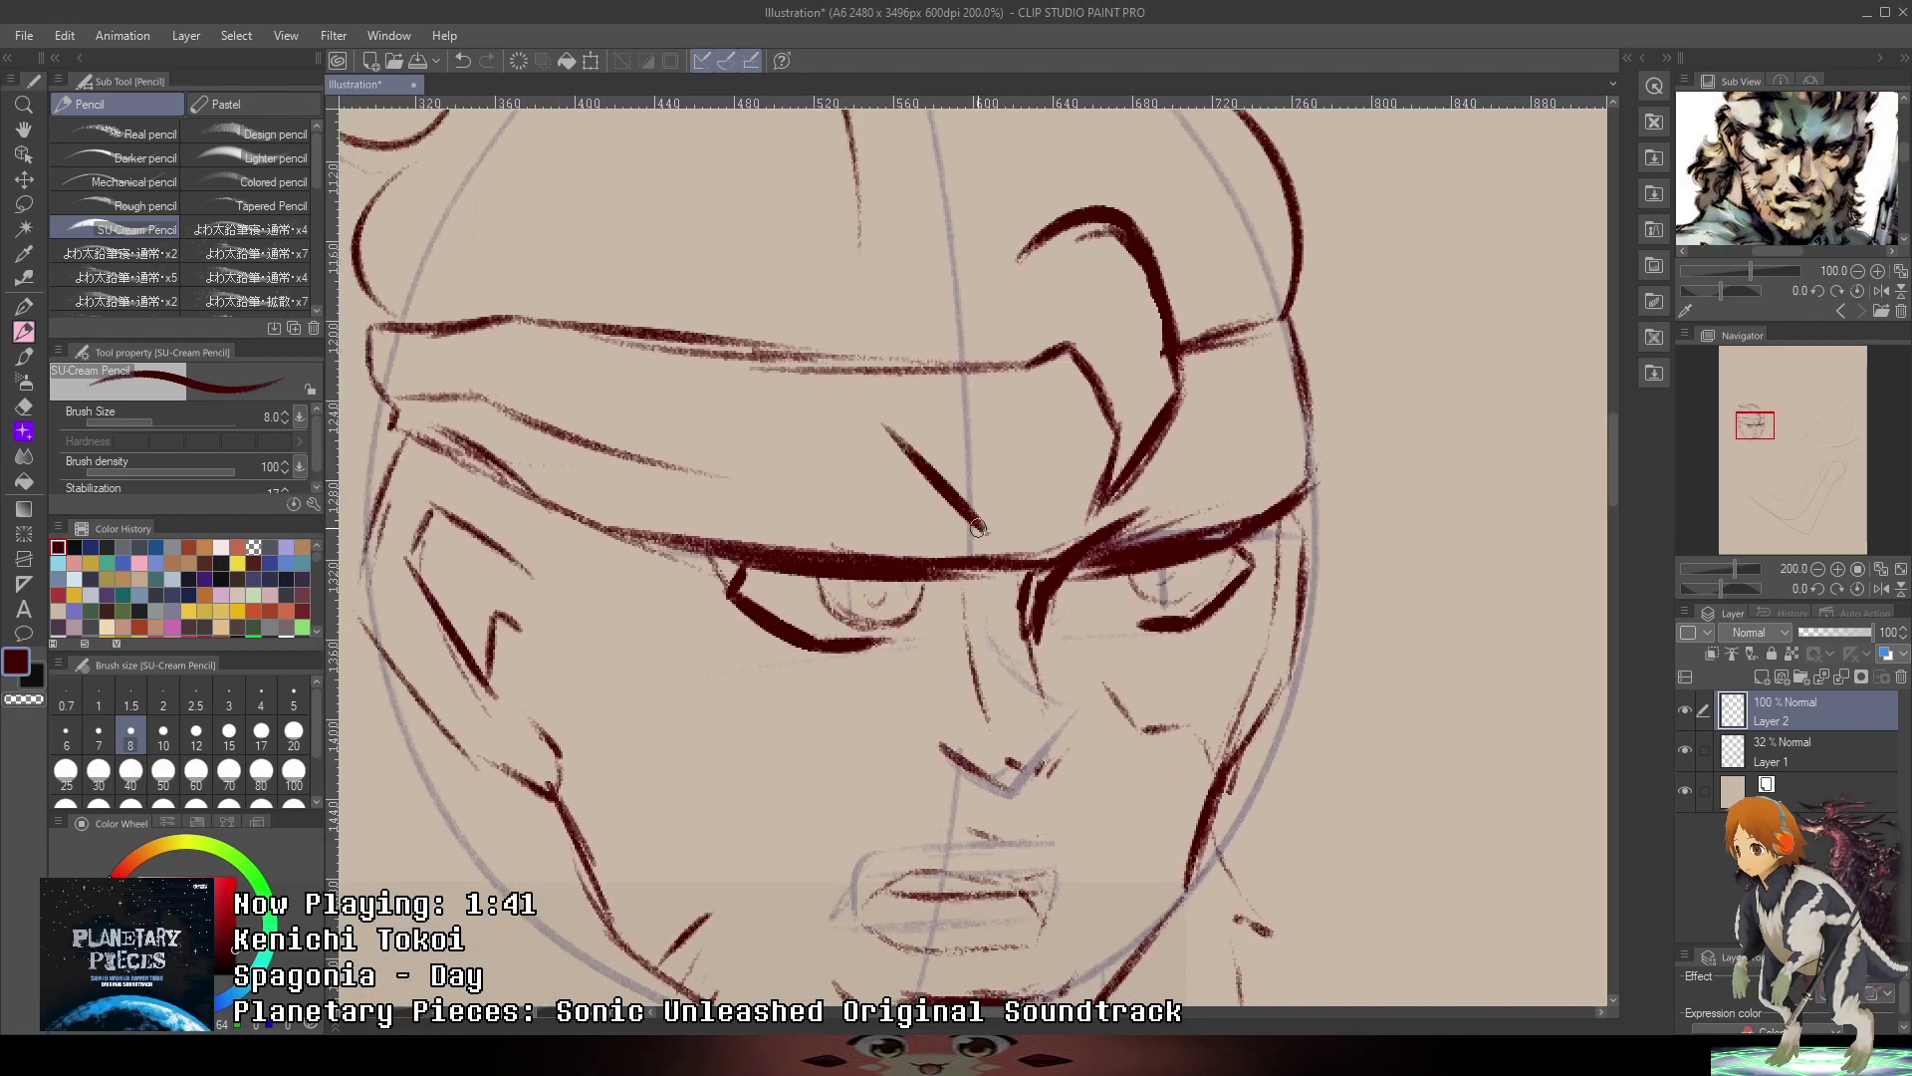
{"action": "key", "text": "ctrl+z"}
{"action": "mouse_move", "coordinate": [838, 414]}
{"action": "left_mouse_down"}
{"action": "mouse_move", "coordinate": [955, 499]}
{"action": "mouse_move", "coordinate": [965, 547]}
{"action": "left_mouse_up"}
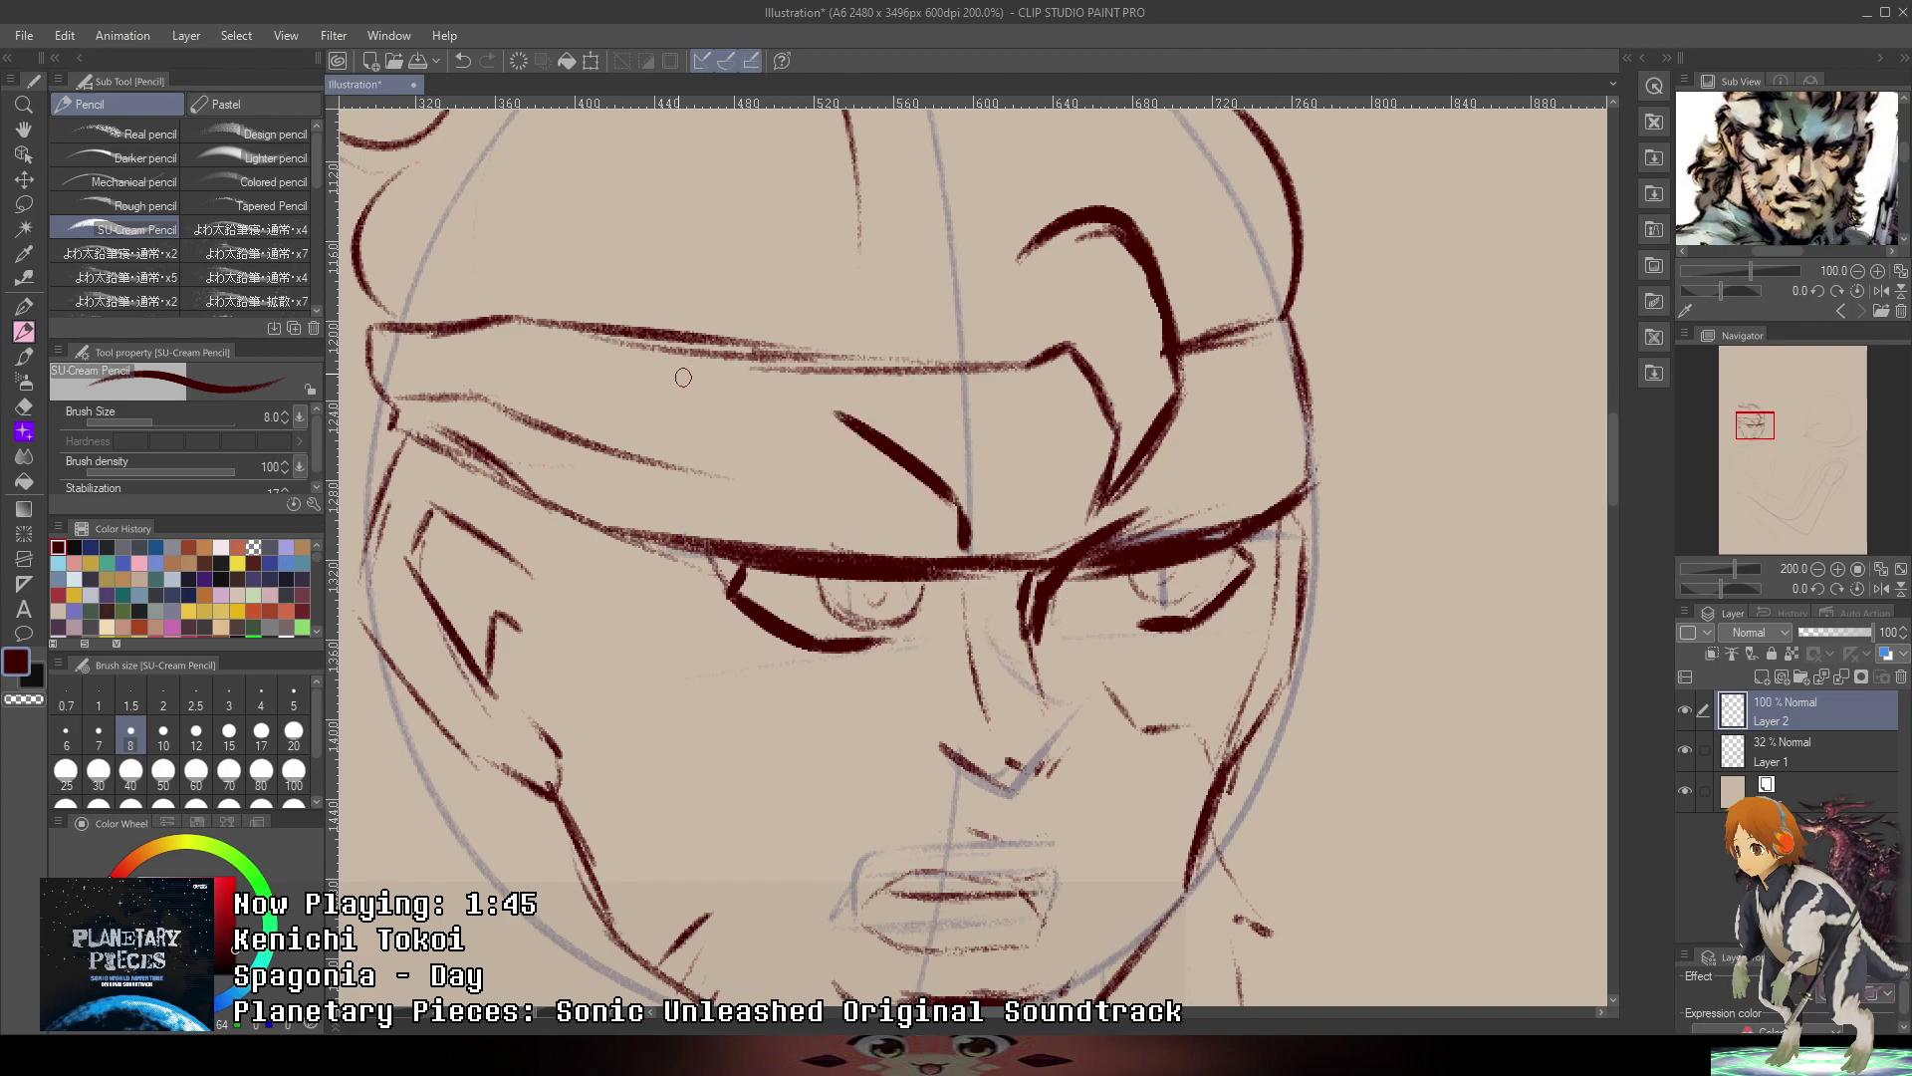
- Hatch fold shadows across the left-hand part of the headband and add short fold strokes above the right-hand eye
{"action": "mouse_move", "coordinate": [658, 353]}
{"action": "left_mouse_down"}
{"action": "mouse_move", "coordinate": [755, 415]}
{"action": "mouse_move", "coordinate": [733, 378]}
{"action": "mouse_move", "coordinate": [749, 417]}
{"action": "left_mouse_up"}
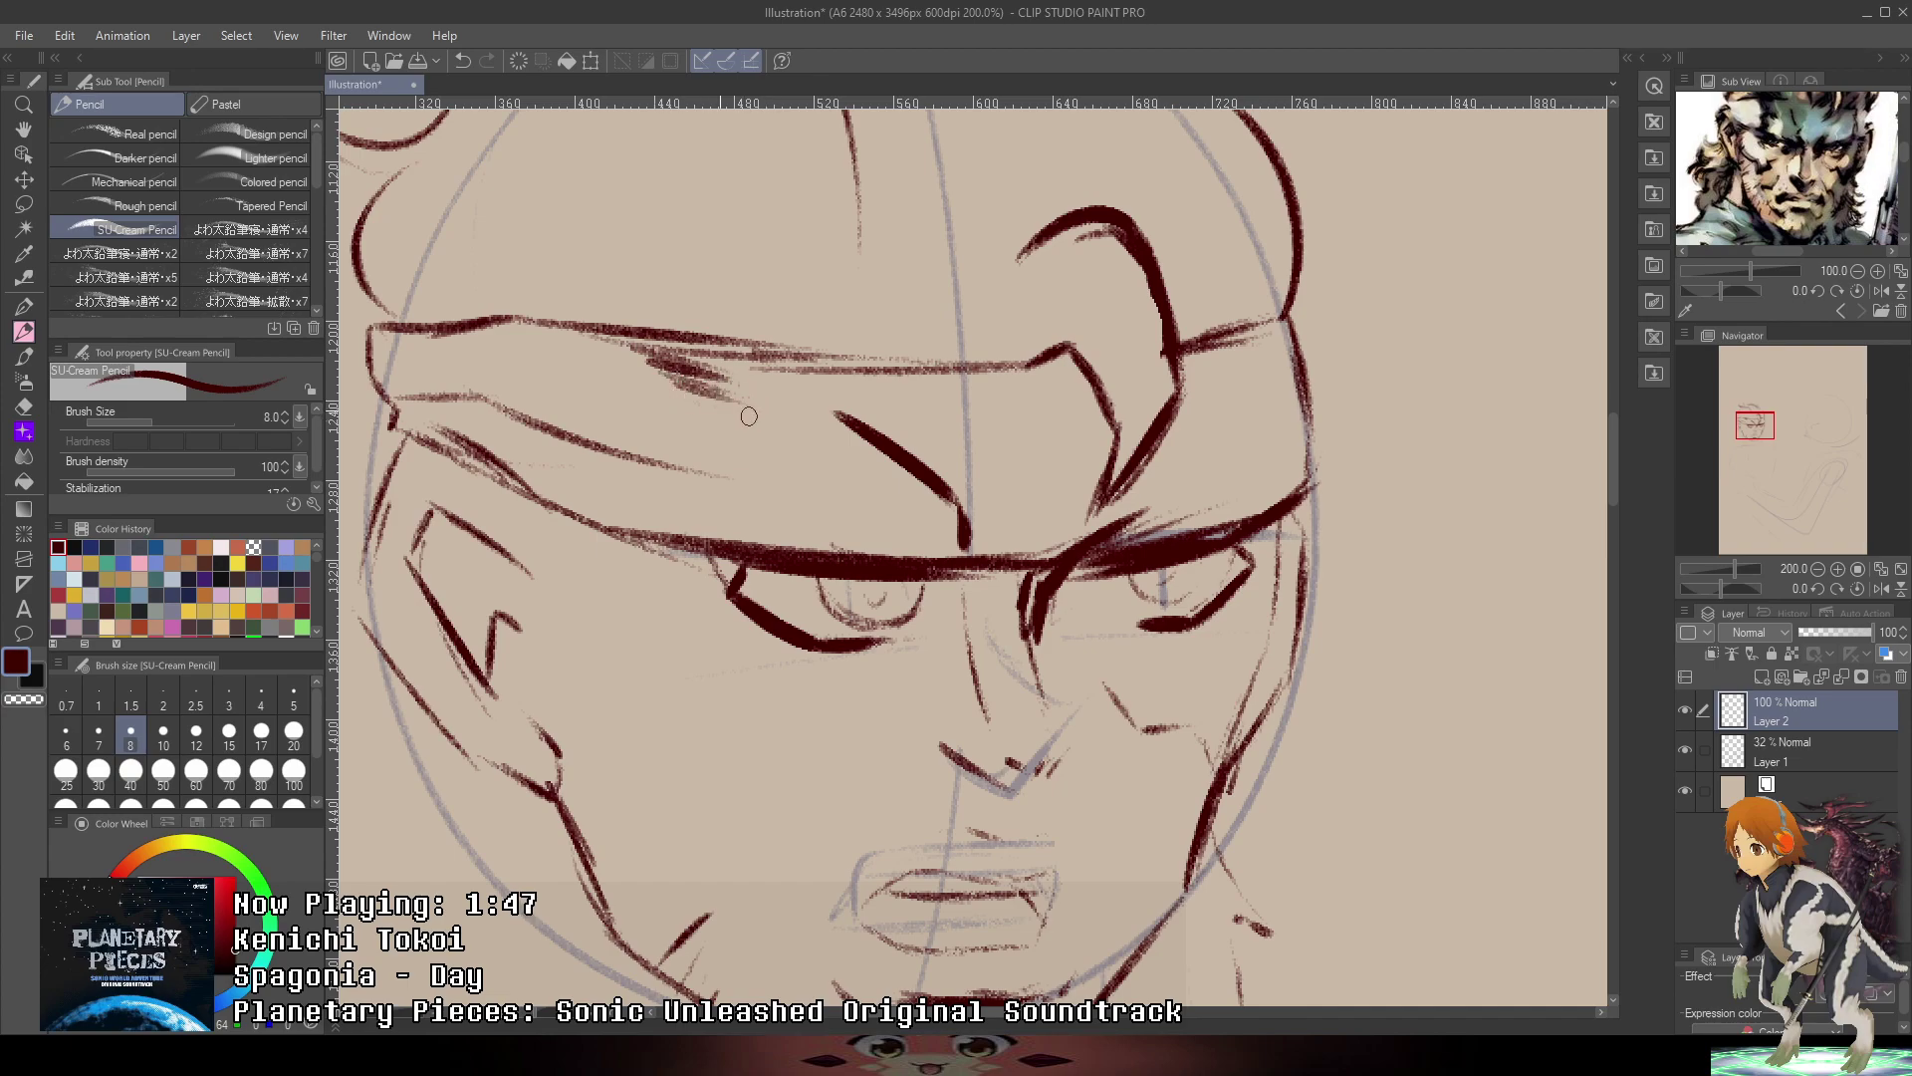
{"action": "left_click_drag", "start_coordinate": [623, 427], "coordinate": [786, 498]}
{"action": "mouse_move", "coordinate": [657, 461]}
{"action": "left_mouse_down"}
{"action": "mouse_move", "coordinate": [801, 510]}
{"action": "mouse_move", "coordinate": [737, 503]}
{"action": "mouse_move", "coordinate": [807, 533]}
{"action": "left_mouse_up"}
{"action": "left_click_drag", "start_coordinate": [749, 518], "coordinate": [847, 543]}
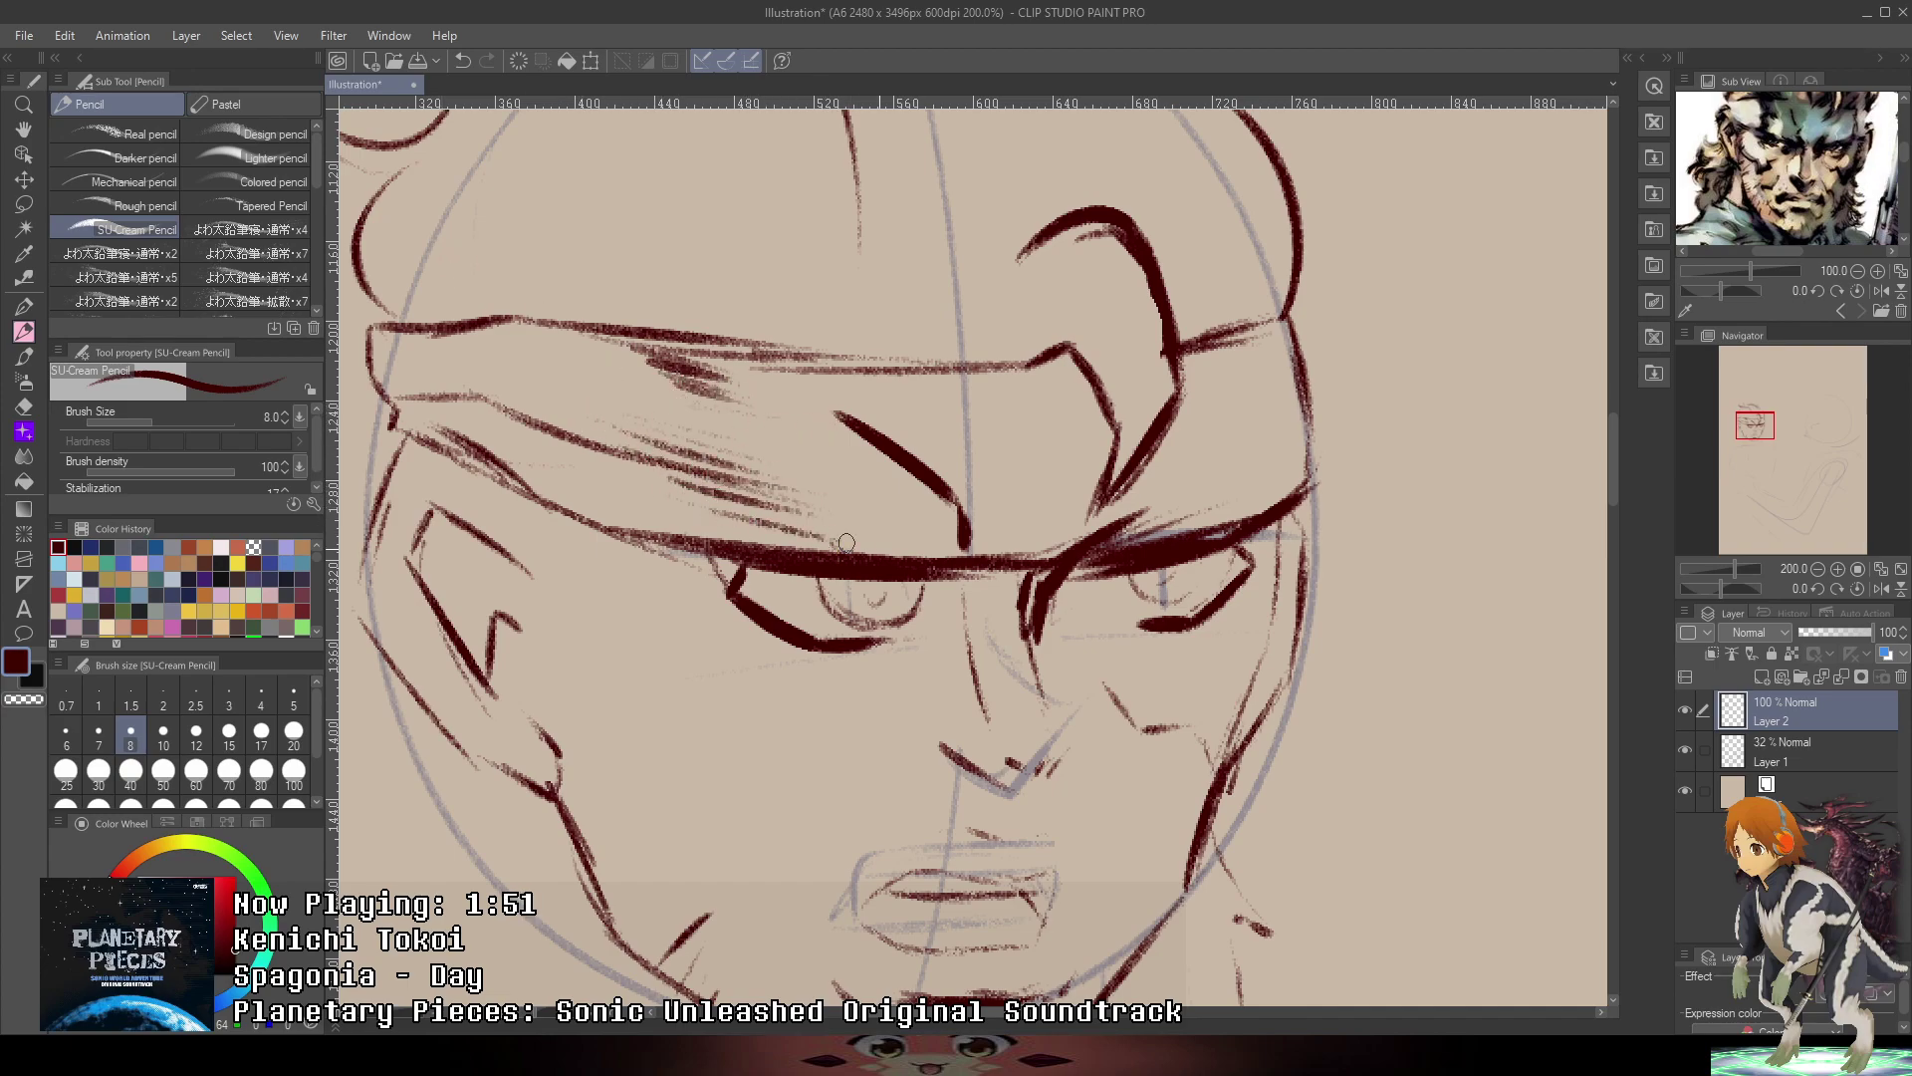
{"action": "left_click_drag", "start_coordinate": [1244, 497], "coordinate": [1265, 479]}
{"action": "mouse_move", "coordinate": [1232, 460]}
{"action": "left_mouse_down"}
{"action": "mouse_move", "coordinate": [1263, 423]}
{"action": "mouse_move", "coordinate": [1057, 541]}
{"action": "mouse_move", "coordinate": [1055, 580]}
{"action": "left_mouse_up"}
- Erase the left-hand ear's upper and inner lines and redraw its outer contour as an angular line meeting the headband
{"action": "scroll", "coordinate": [1366, 364], "scroll_direction": "down", "scroll_amount": 4}
{"action": "scroll", "coordinate": [1056, 580], "scroll_direction": "up", "scroll_amount": 4}
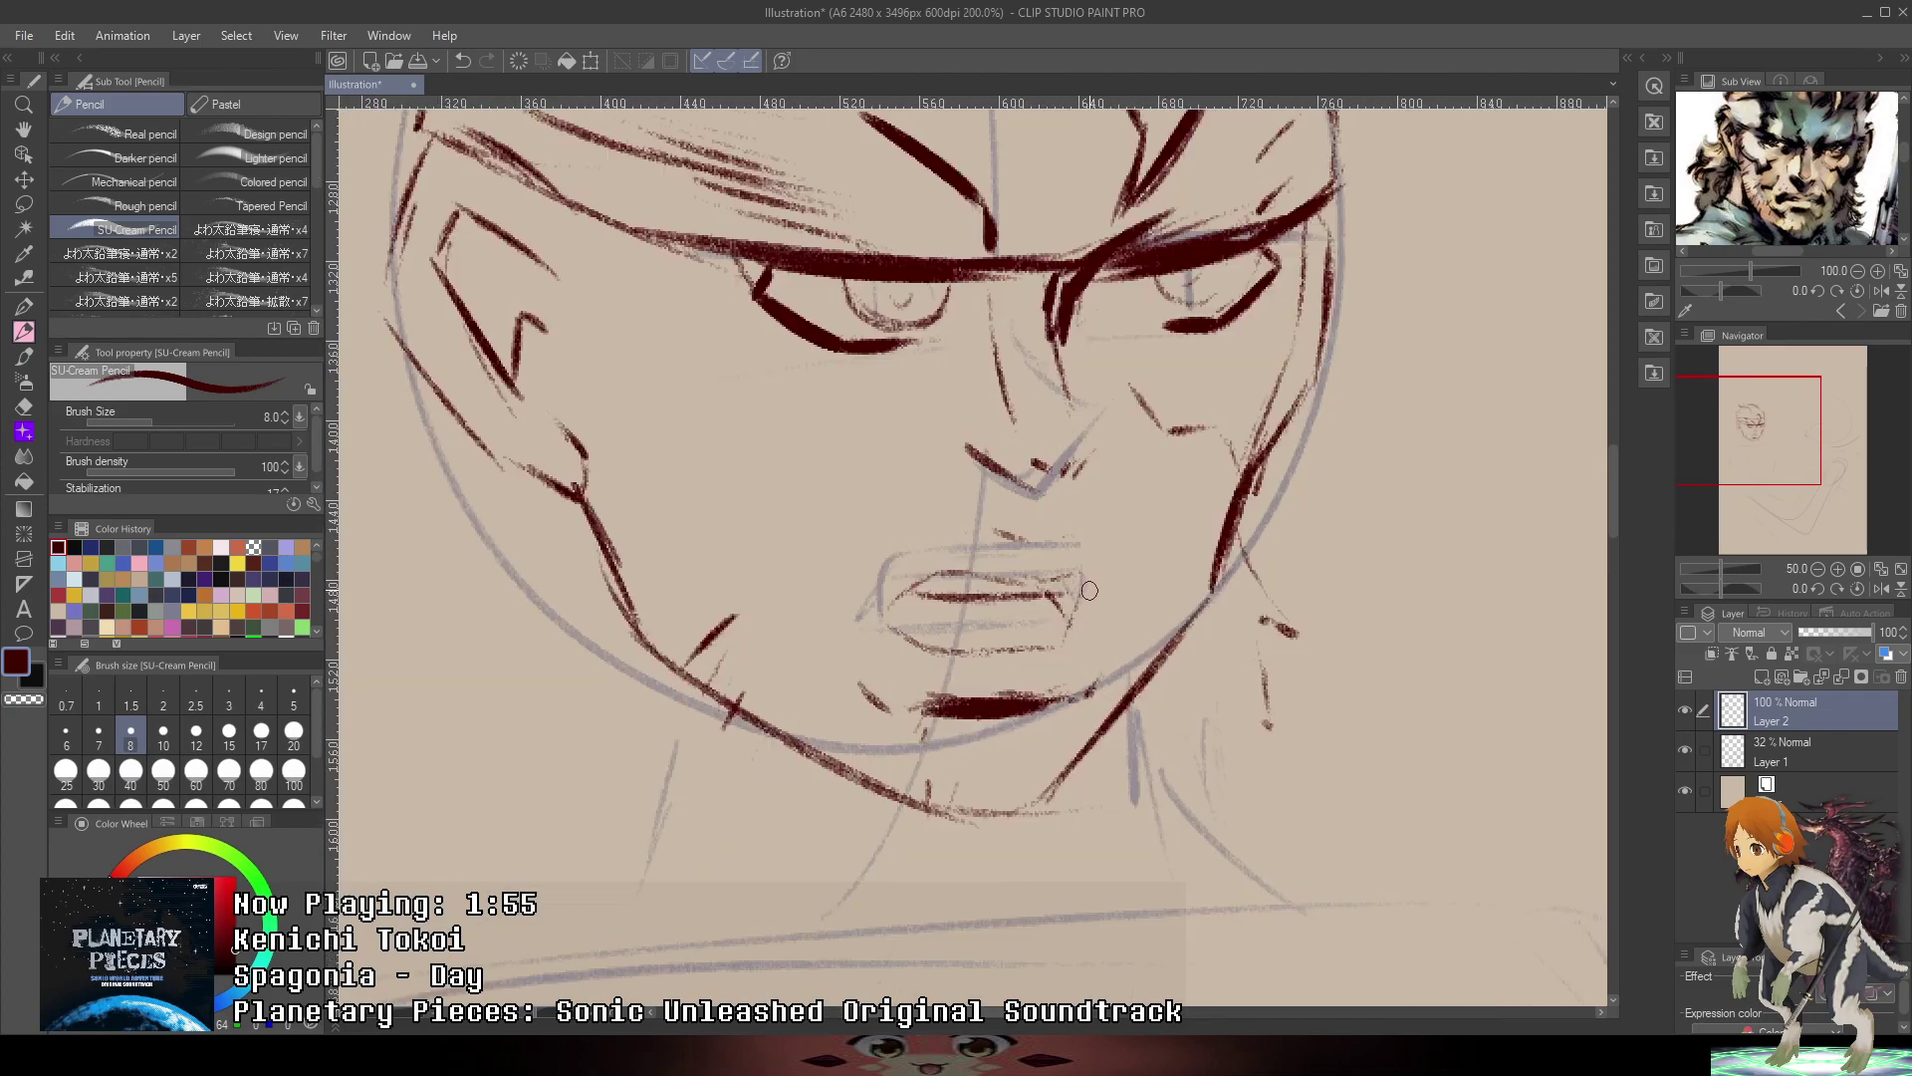
{"action": "scroll", "coordinate": [1106, 583], "scroll_direction": "down", "scroll_amount": 4}
{"action": "scroll", "coordinate": [1182, 578], "scroll_direction": "up", "scroll_amount": 2}
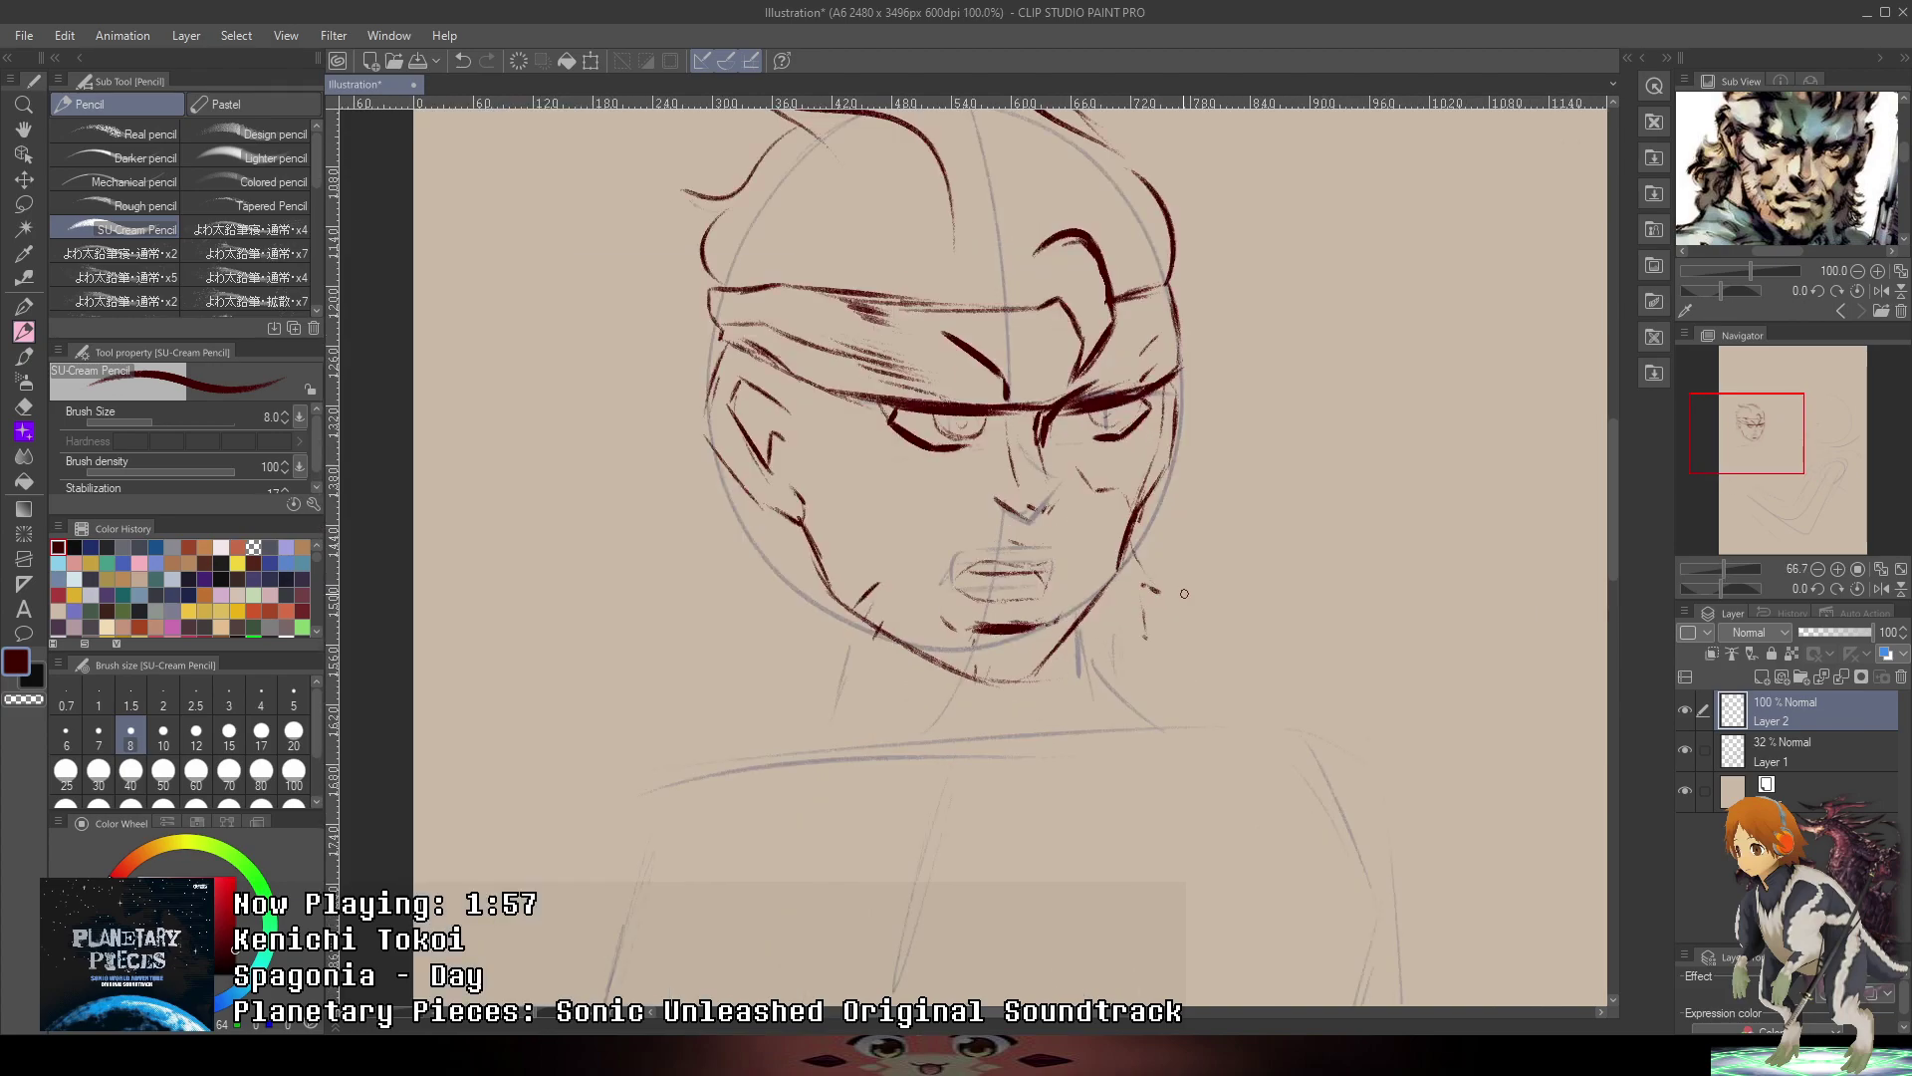
{"action": "left_click_drag", "start_coordinate": [1354, 350], "coordinate": [1311, 392]}
{"action": "scroll", "coordinate": [874, 533], "scroll_direction": "up", "scroll_amount": 3}
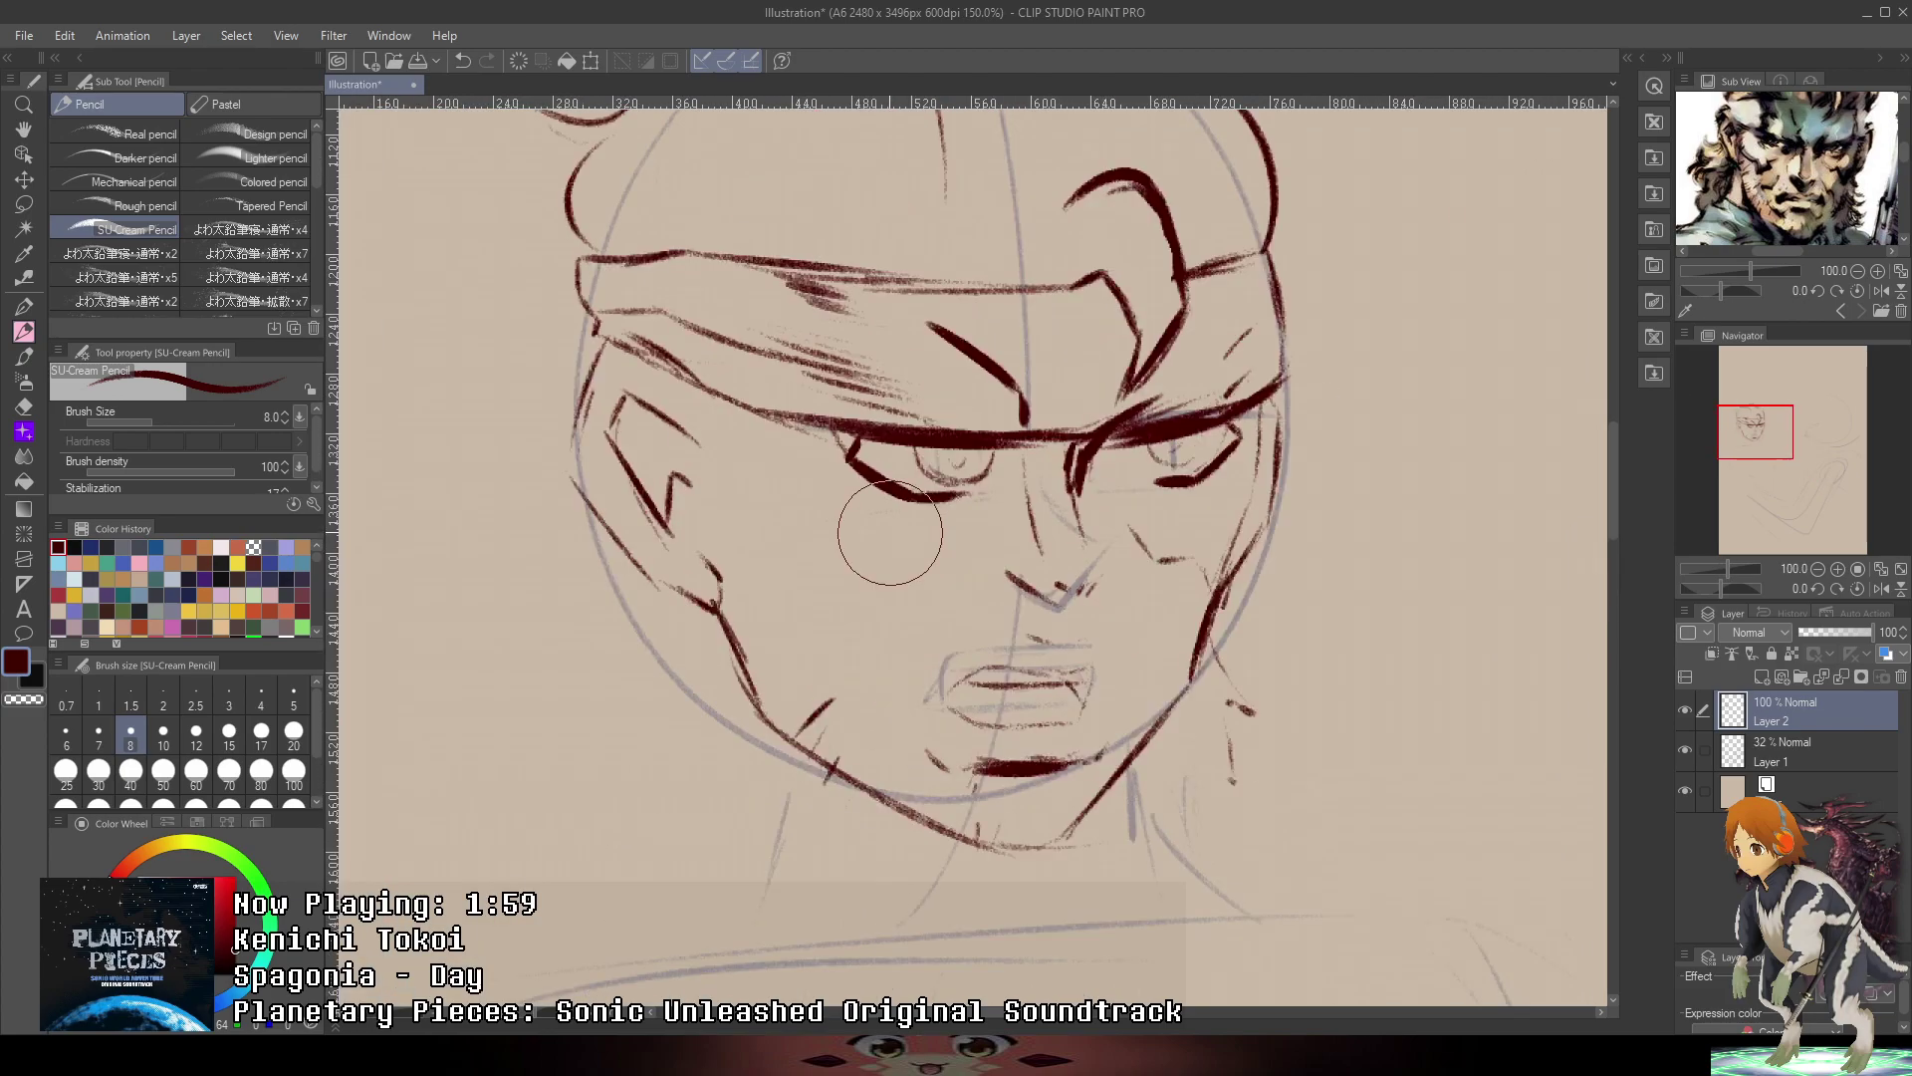
{"action": "key", "text": "ctrl+z"}
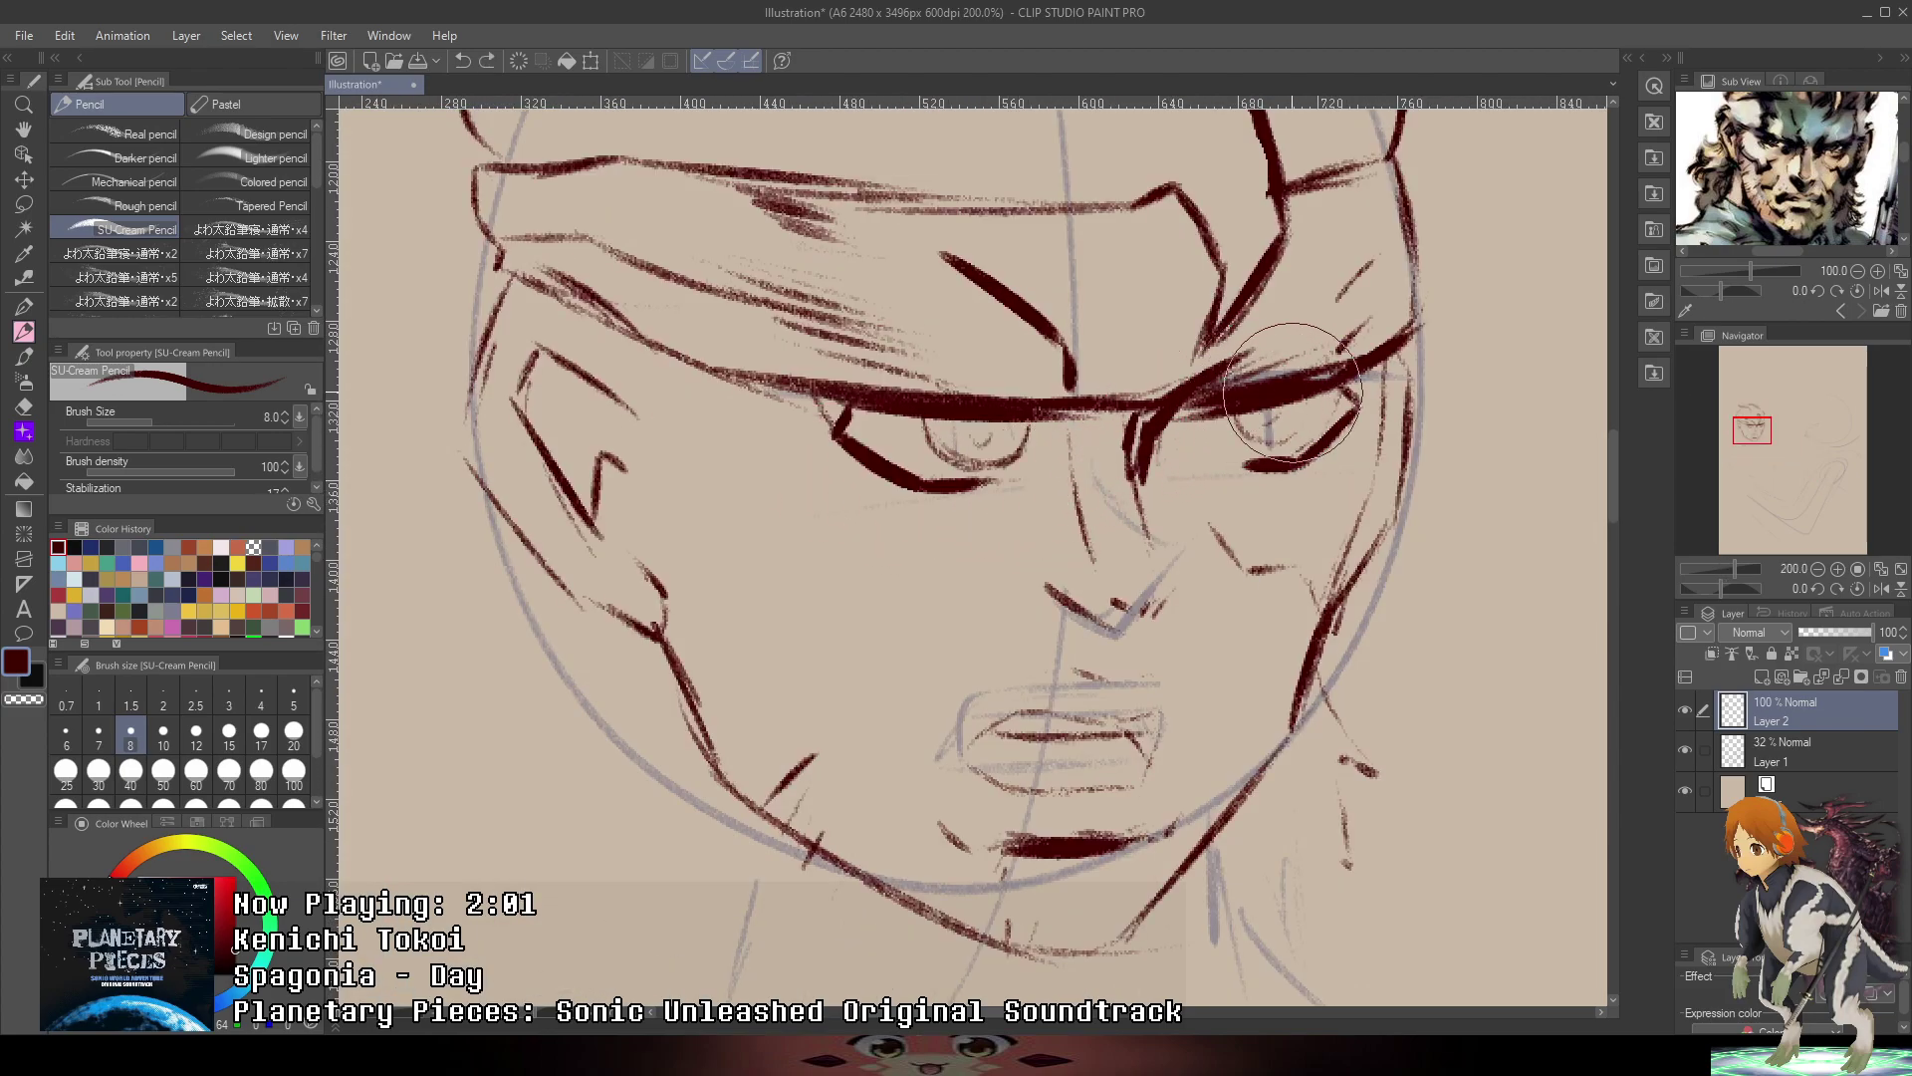
{"action": "left_click_drag", "start_coordinate": [536, 345], "coordinate": [482, 457]}
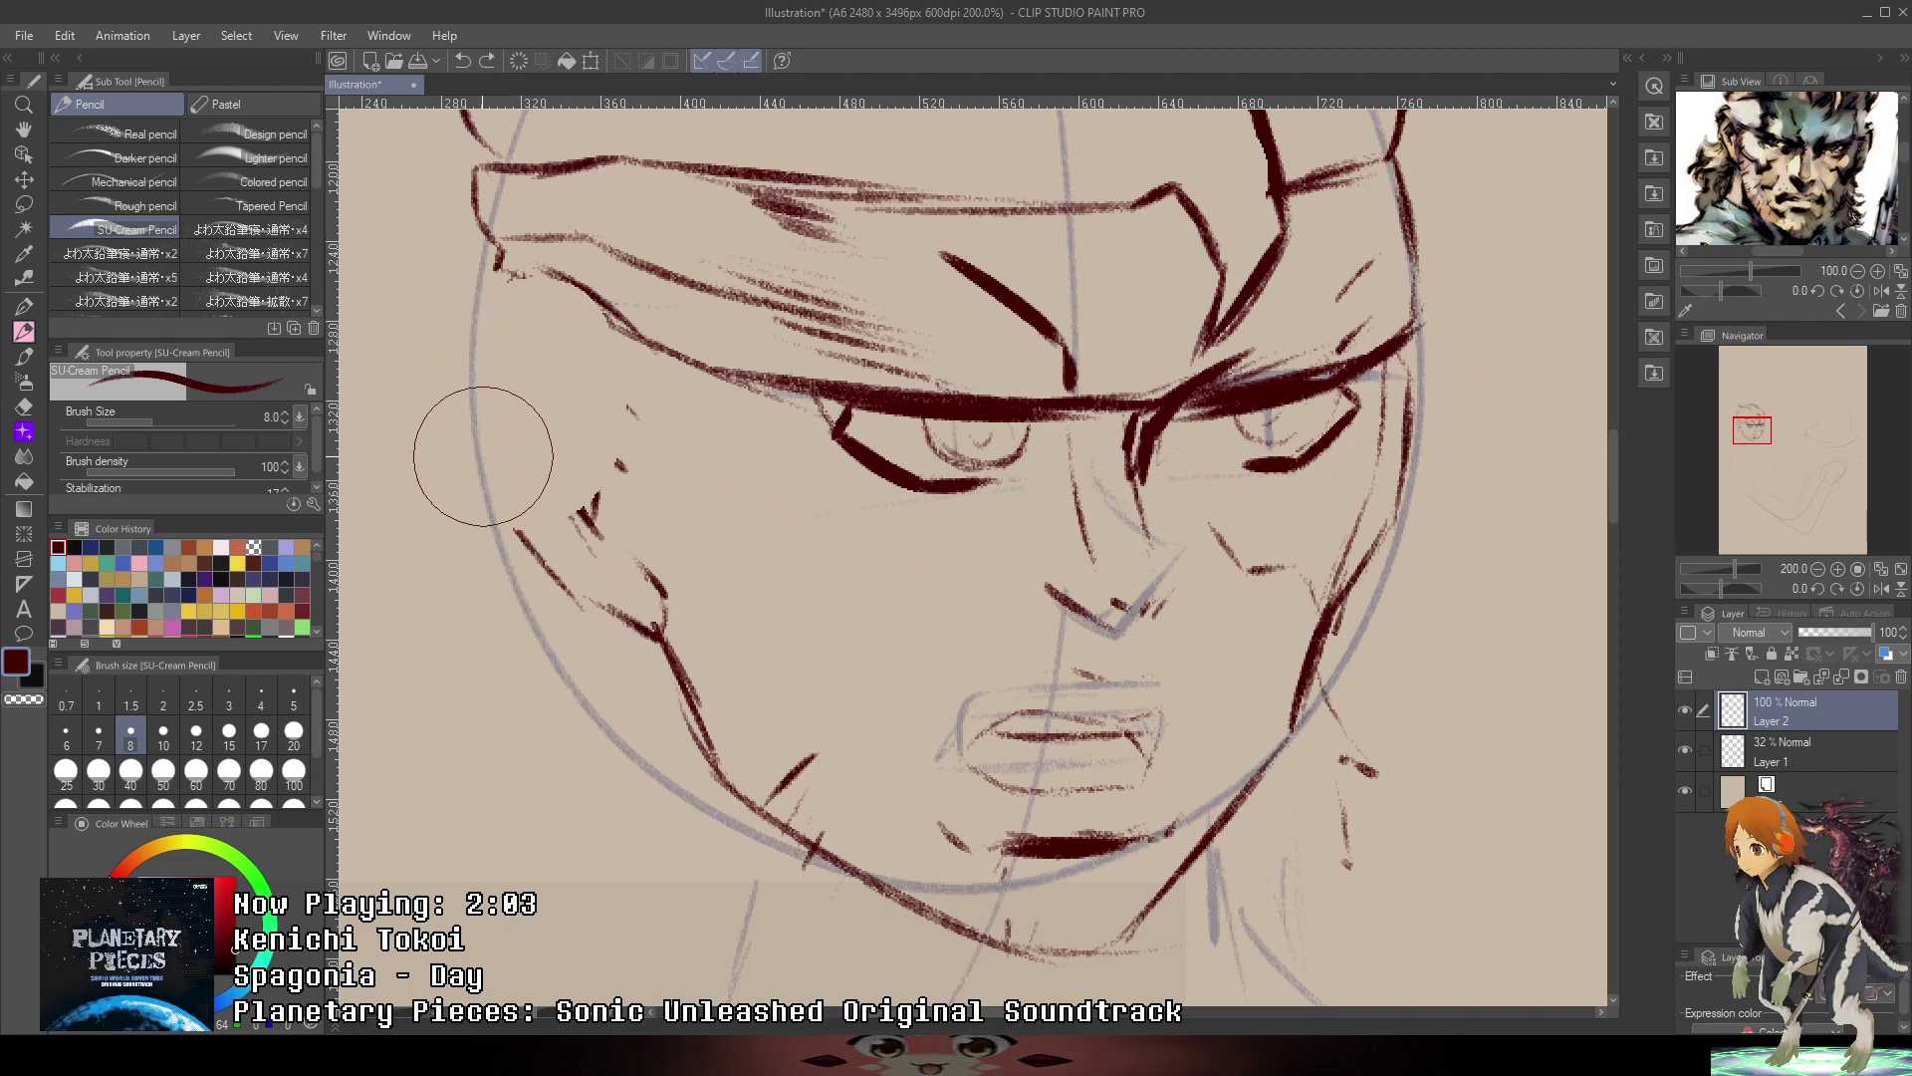
{"action": "mouse_move", "coordinate": [541, 570]}
{"action": "left_mouse_down"}
{"action": "mouse_move", "coordinate": [473, 425]}
{"action": "mouse_move", "coordinate": [548, 299]}
{"action": "mouse_move", "coordinate": [503, 287]}
{"action": "mouse_move", "coordinate": [563, 303]}
{"action": "left_mouse_up"}
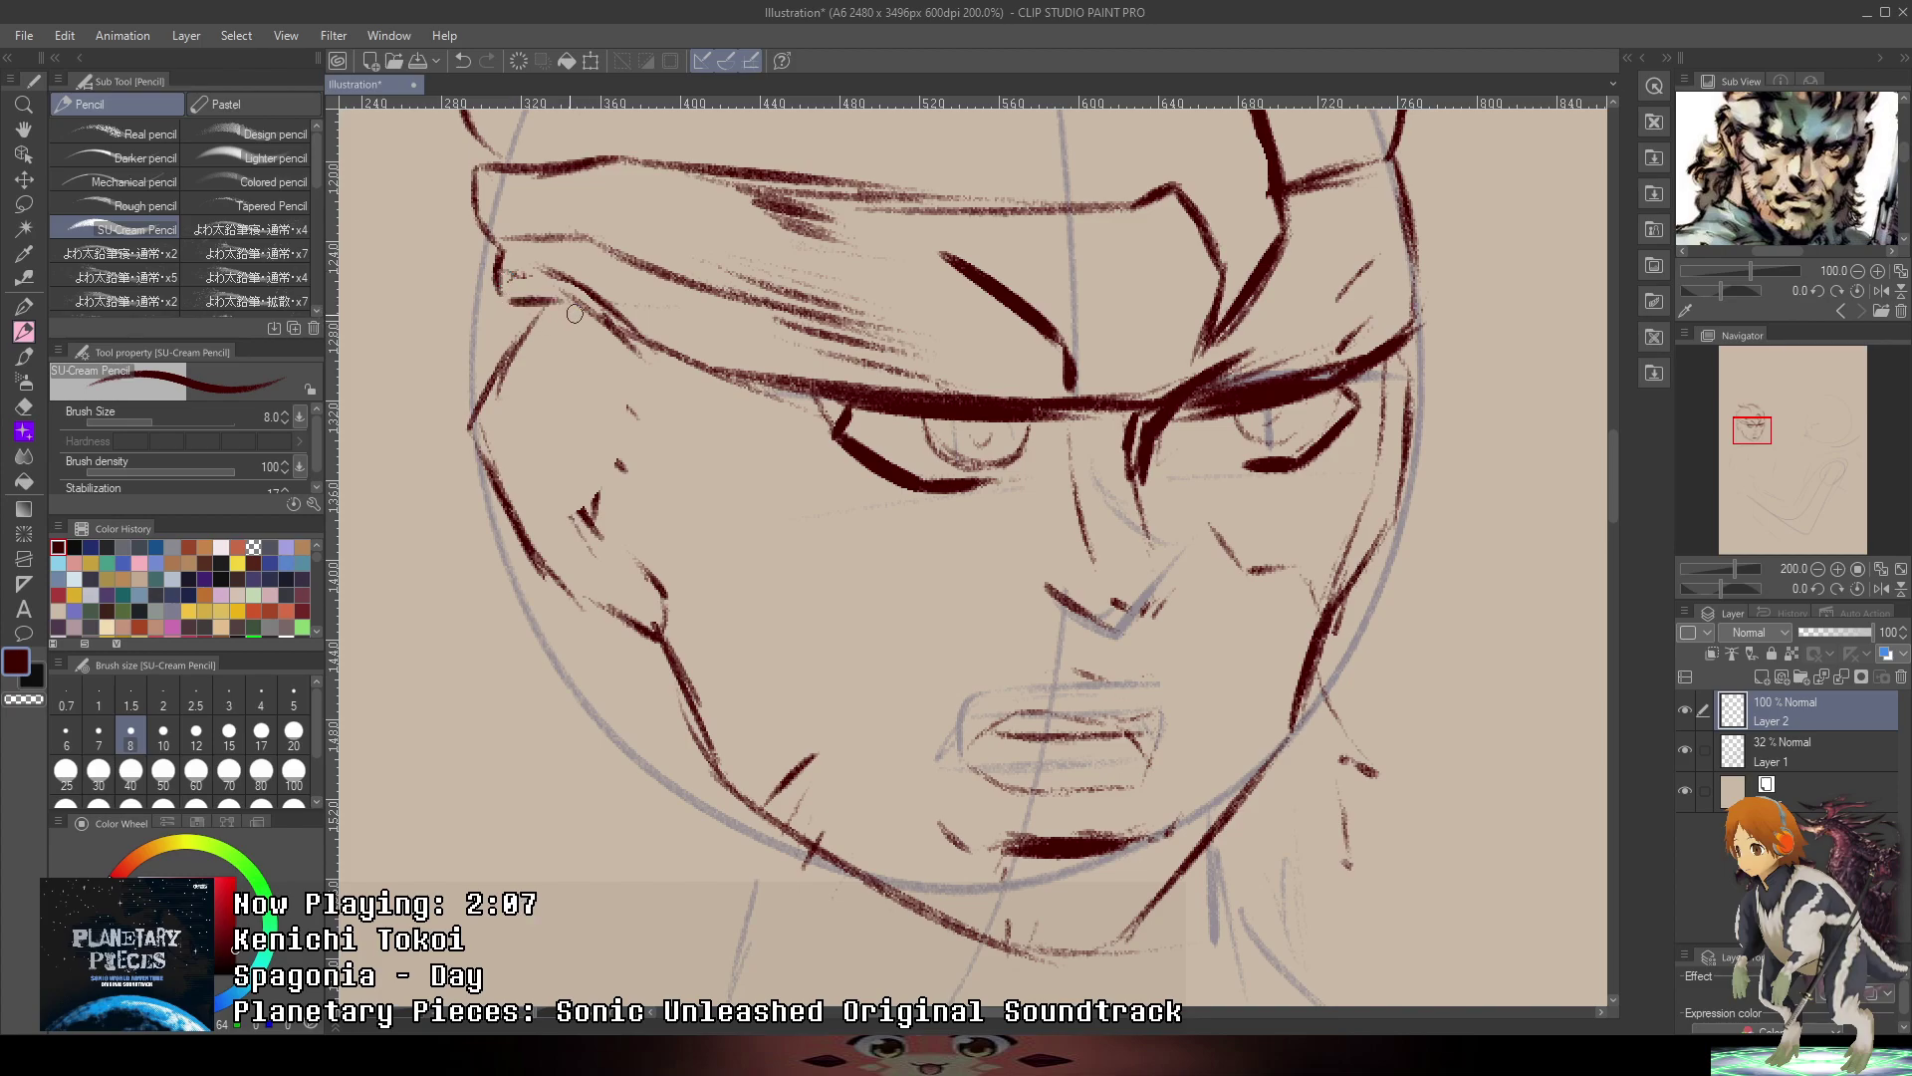
- Rework the left-hand end of the headband with a tighter edge and a small fold above the ear
{"action": "scroll", "coordinate": [1125, 378], "scroll_direction": "down", "scroll_amount": 3}
{"action": "left_click_drag", "start_coordinate": [1355, 299], "coordinate": [1302, 388]}
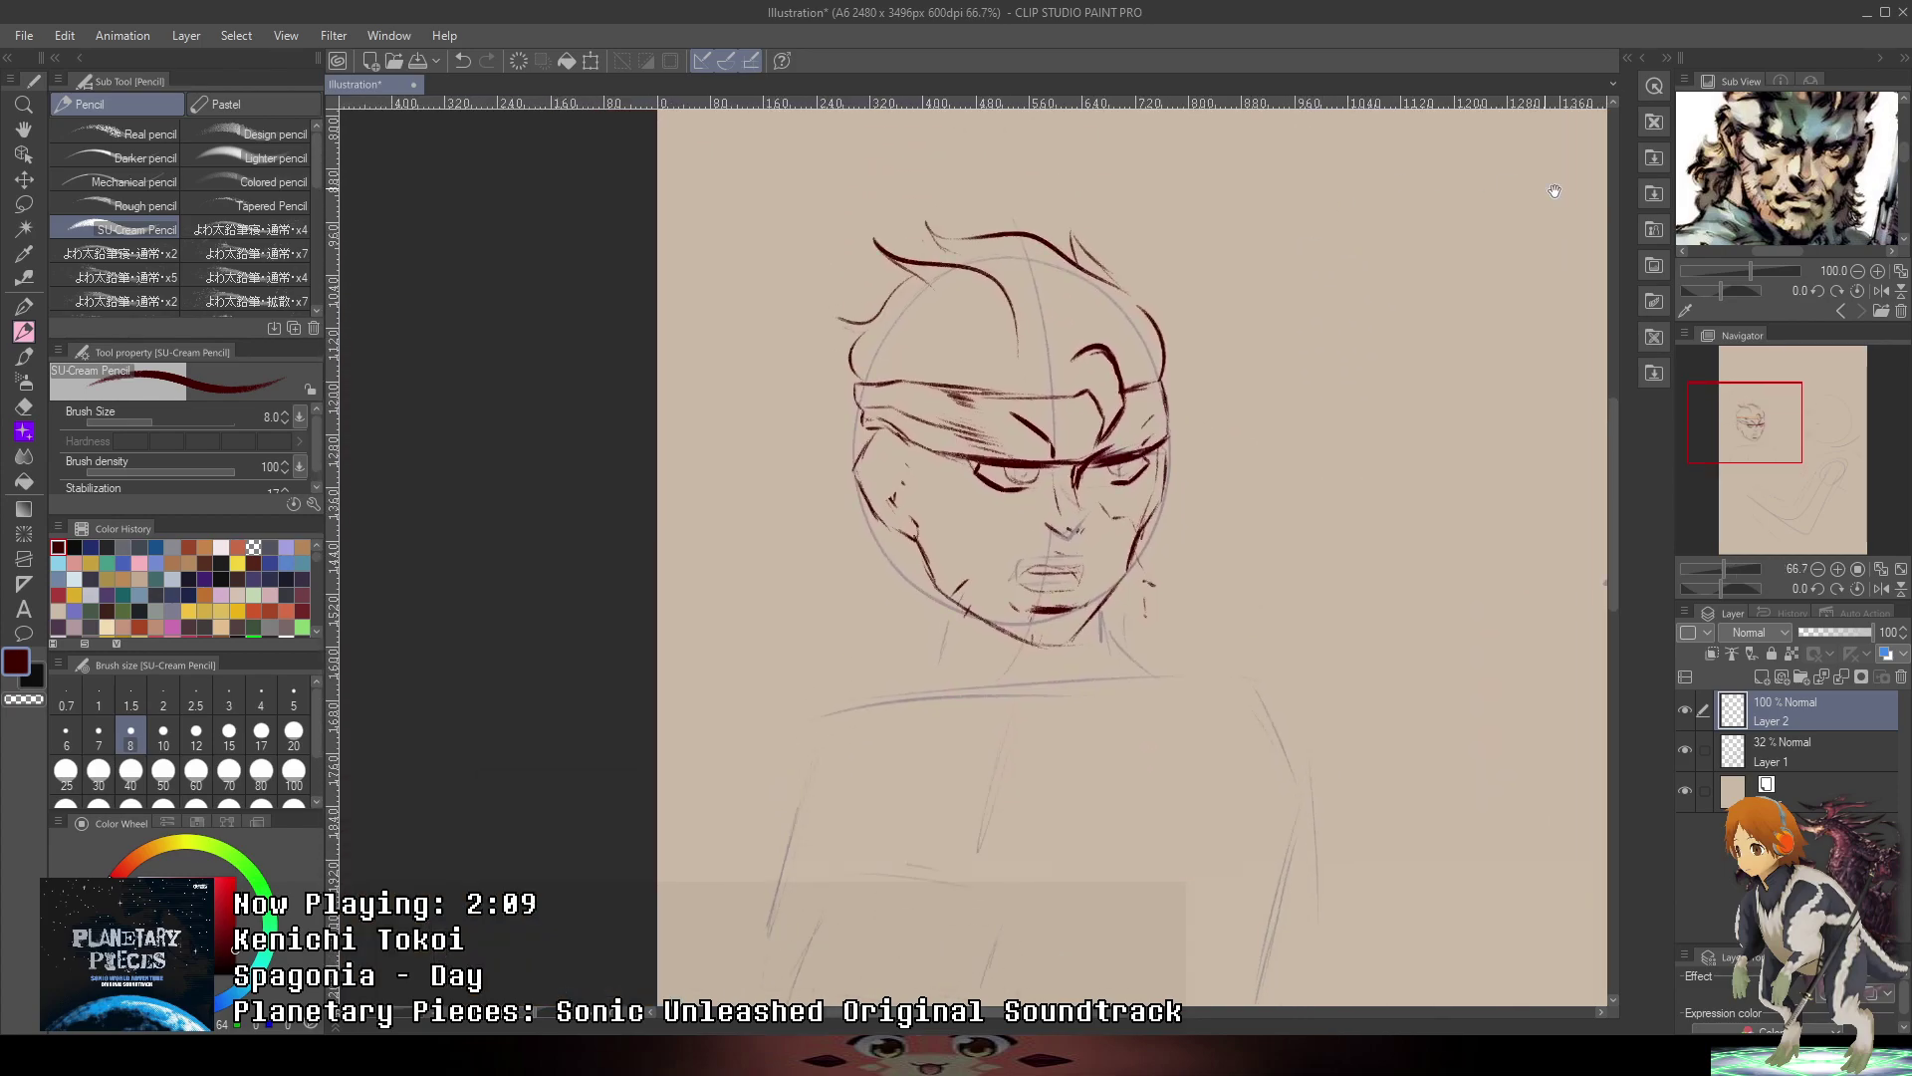
{"action": "key", "text": "ctrl+plus"}
{"action": "key", "text": "ctrl+plus"}
{"action": "key", "text": "ctrl+plus"}
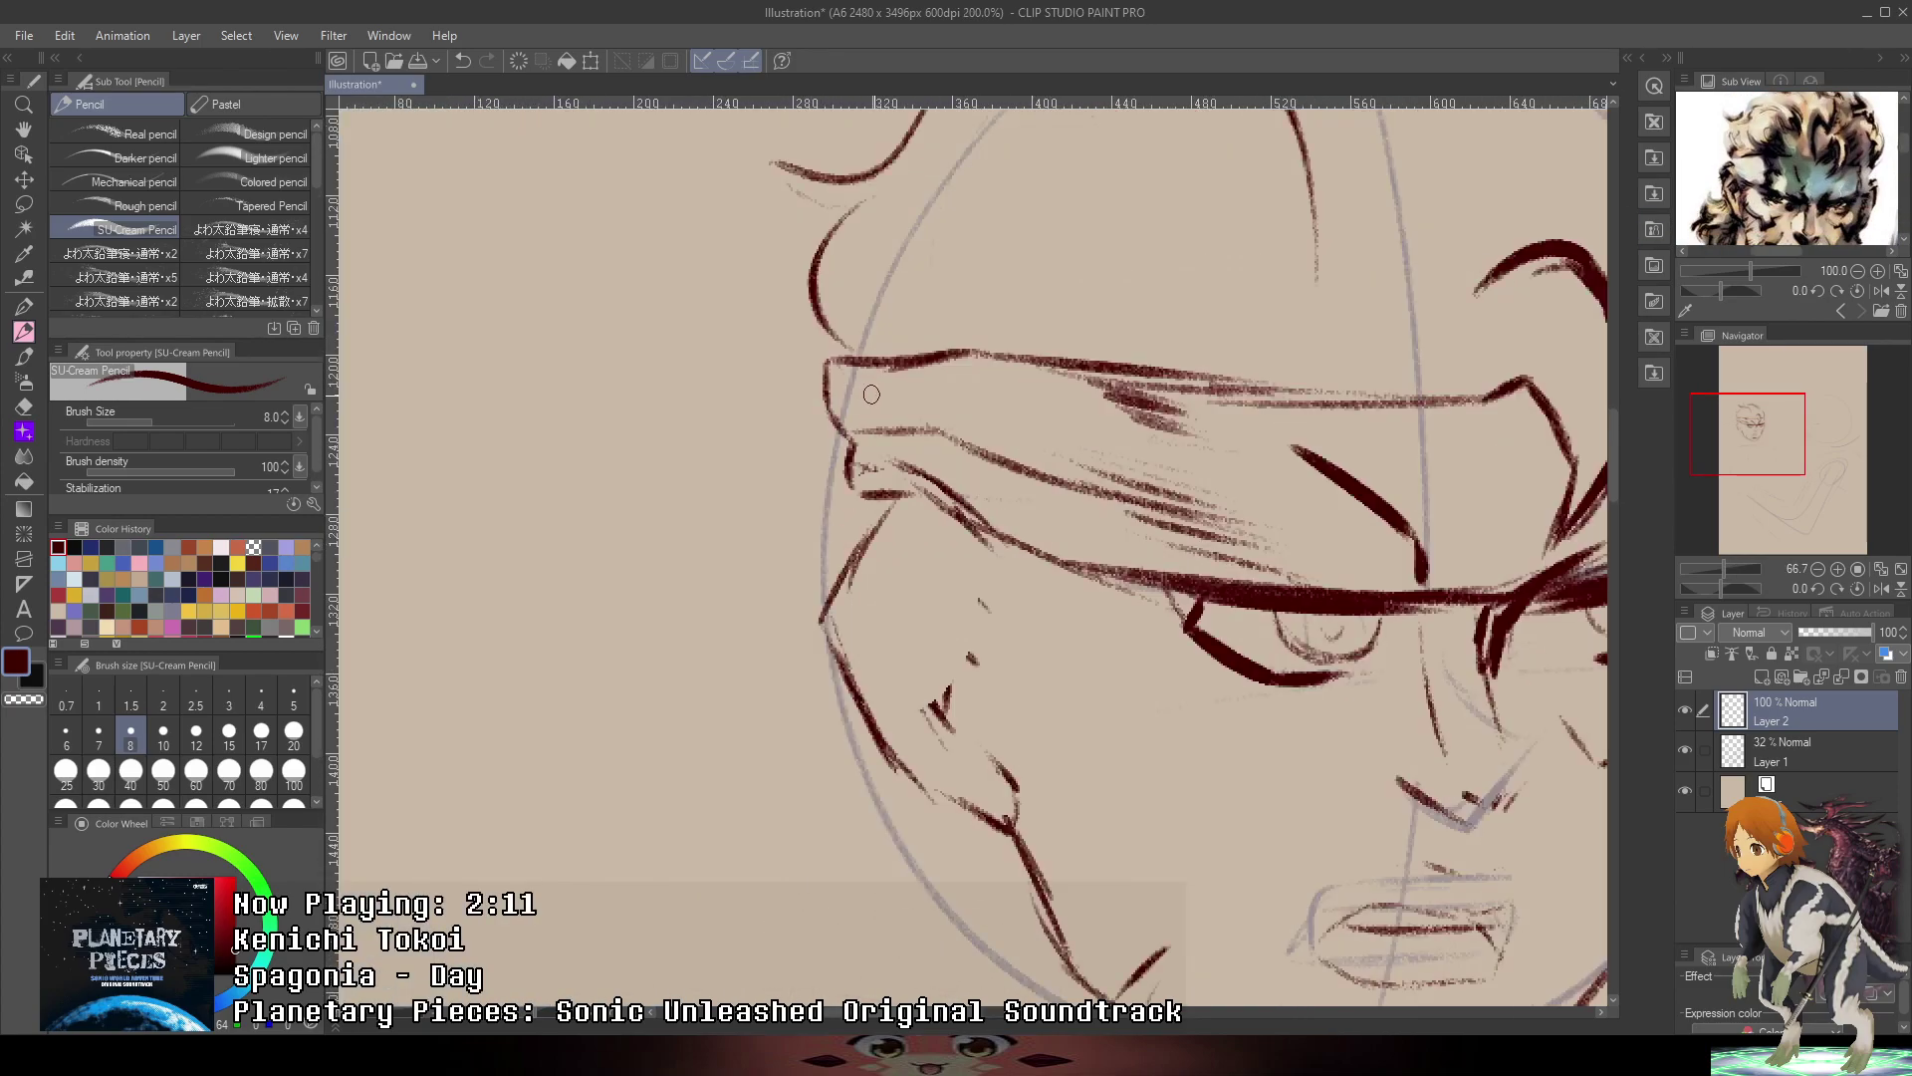
{"action": "mouse_move", "coordinate": [843, 447]}
{"action": "left_mouse_down"}
{"action": "mouse_move", "coordinate": [900, 312]}
{"action": "mouse_move", "coordinate": [898, 360]}
{"action": "left_mouse_up"}
{"action": "left_click_drag", "start_coordinate": [896, 365], "coordinate": [879, 419]}
{"action": "mouse_move", "coordinate": [879, 408]}
{"action": "left_mouse_down"}
{"action": "mouse_move", "coordinate": [942, 428]}
{"action": "mouse_move", "coordinate": [878, 457]}
{"action": "mouse_move", "coordinate": [901, 494]}
{"action": "left_mouse_up"}
- Redraw the side hair down to the headband's left-hand edge and thicken the flicked hair tip above it
{"action": "left_click_drag", "start_coordinate": [1093, 335], "coordinate": [990, 646]}
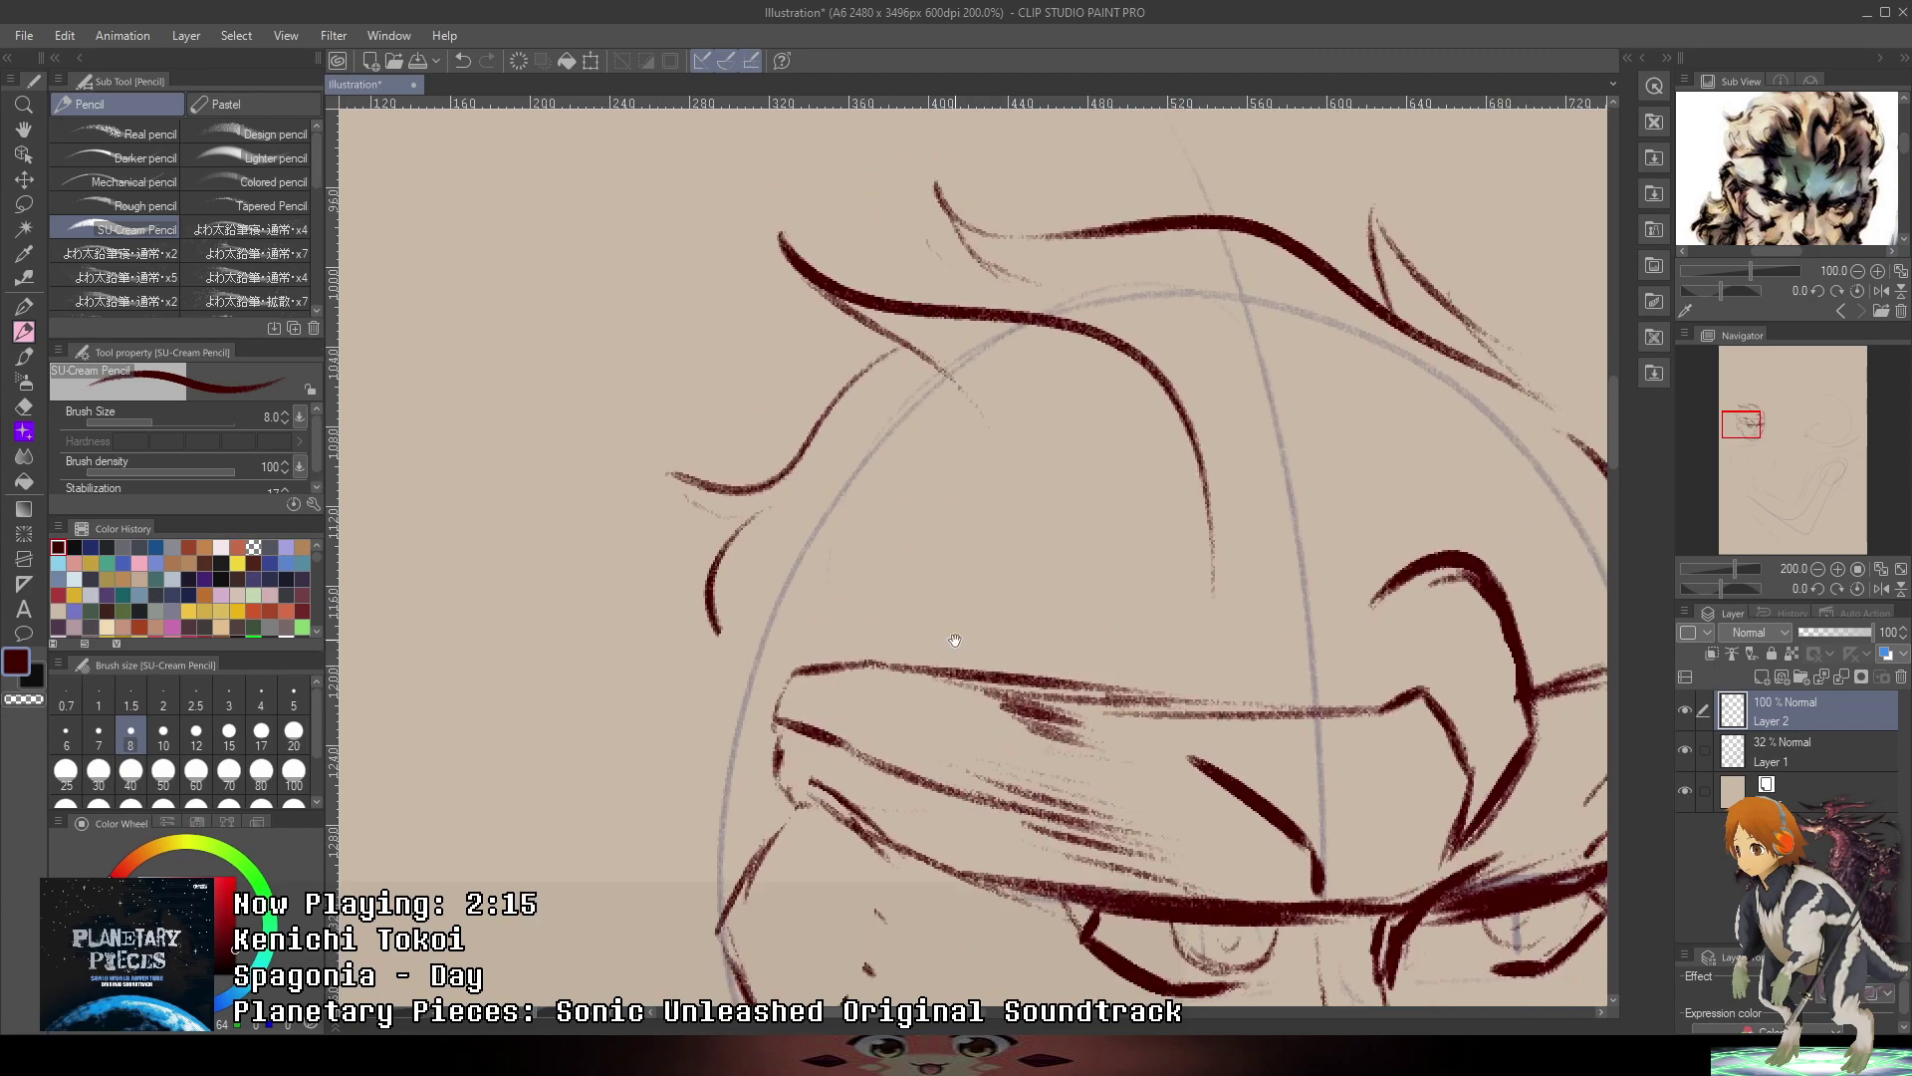
{"action": "mouse_move", "coordinate": [729, 613]}
{"action": "left_mouse_down"}
{"action": "mouse_move", "coordinate": [817, 584]}
{"action": "mouse_move", "coordinate": [781, 535]}
{"action": "left_mouse_up"}
{"action": "mouse_move", "coordinate": [799, 658]}
{"action": "left_mouse_down"}
{"action": "mouse_move", "coordinate": [760, 508]}
{"action": "mouse_move", "coordinate": [808, 477]}
{"action": "mouse_move", "coordinate": [821, 414]}
{"action": "left_mouse_up"}
{"action": "left_click_drag", "start_coordinate": [702, 517], "coordinate": [750, 544]}
{"action": "key", "text": "ctrl+z"}
{"action": "left_click_drag", "start_coordinate": [682, 486], "coordinate": [751, 531]}
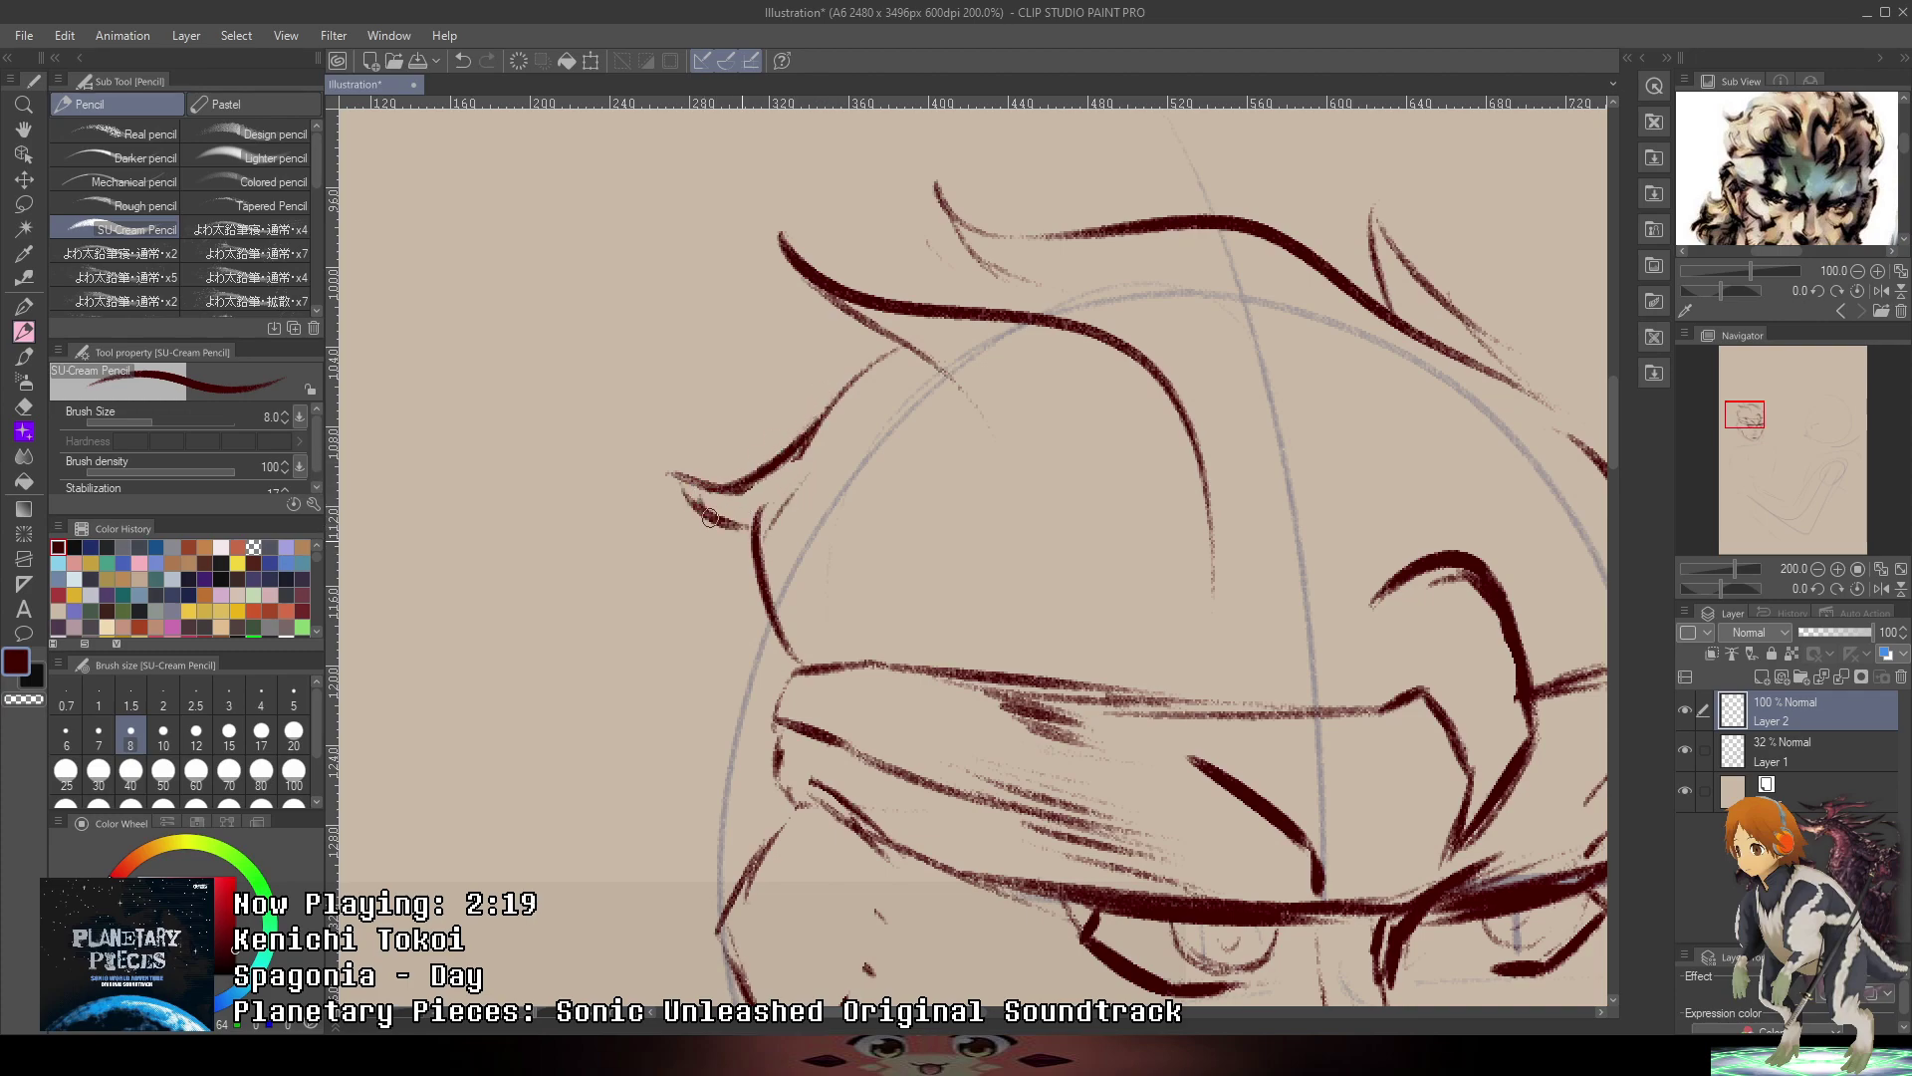
- Shift the reference image towards the face, then erase and redraw the side hair strand joining the flicked tip to the headband
{"action": "scroll", "coordinate": [904, 428], "scroll_direction": "down", "scroll_amount": 3}
{"action": "left_click_drag", "start_coordinate": [1337, 479], "coordinate": [1342, 112]}
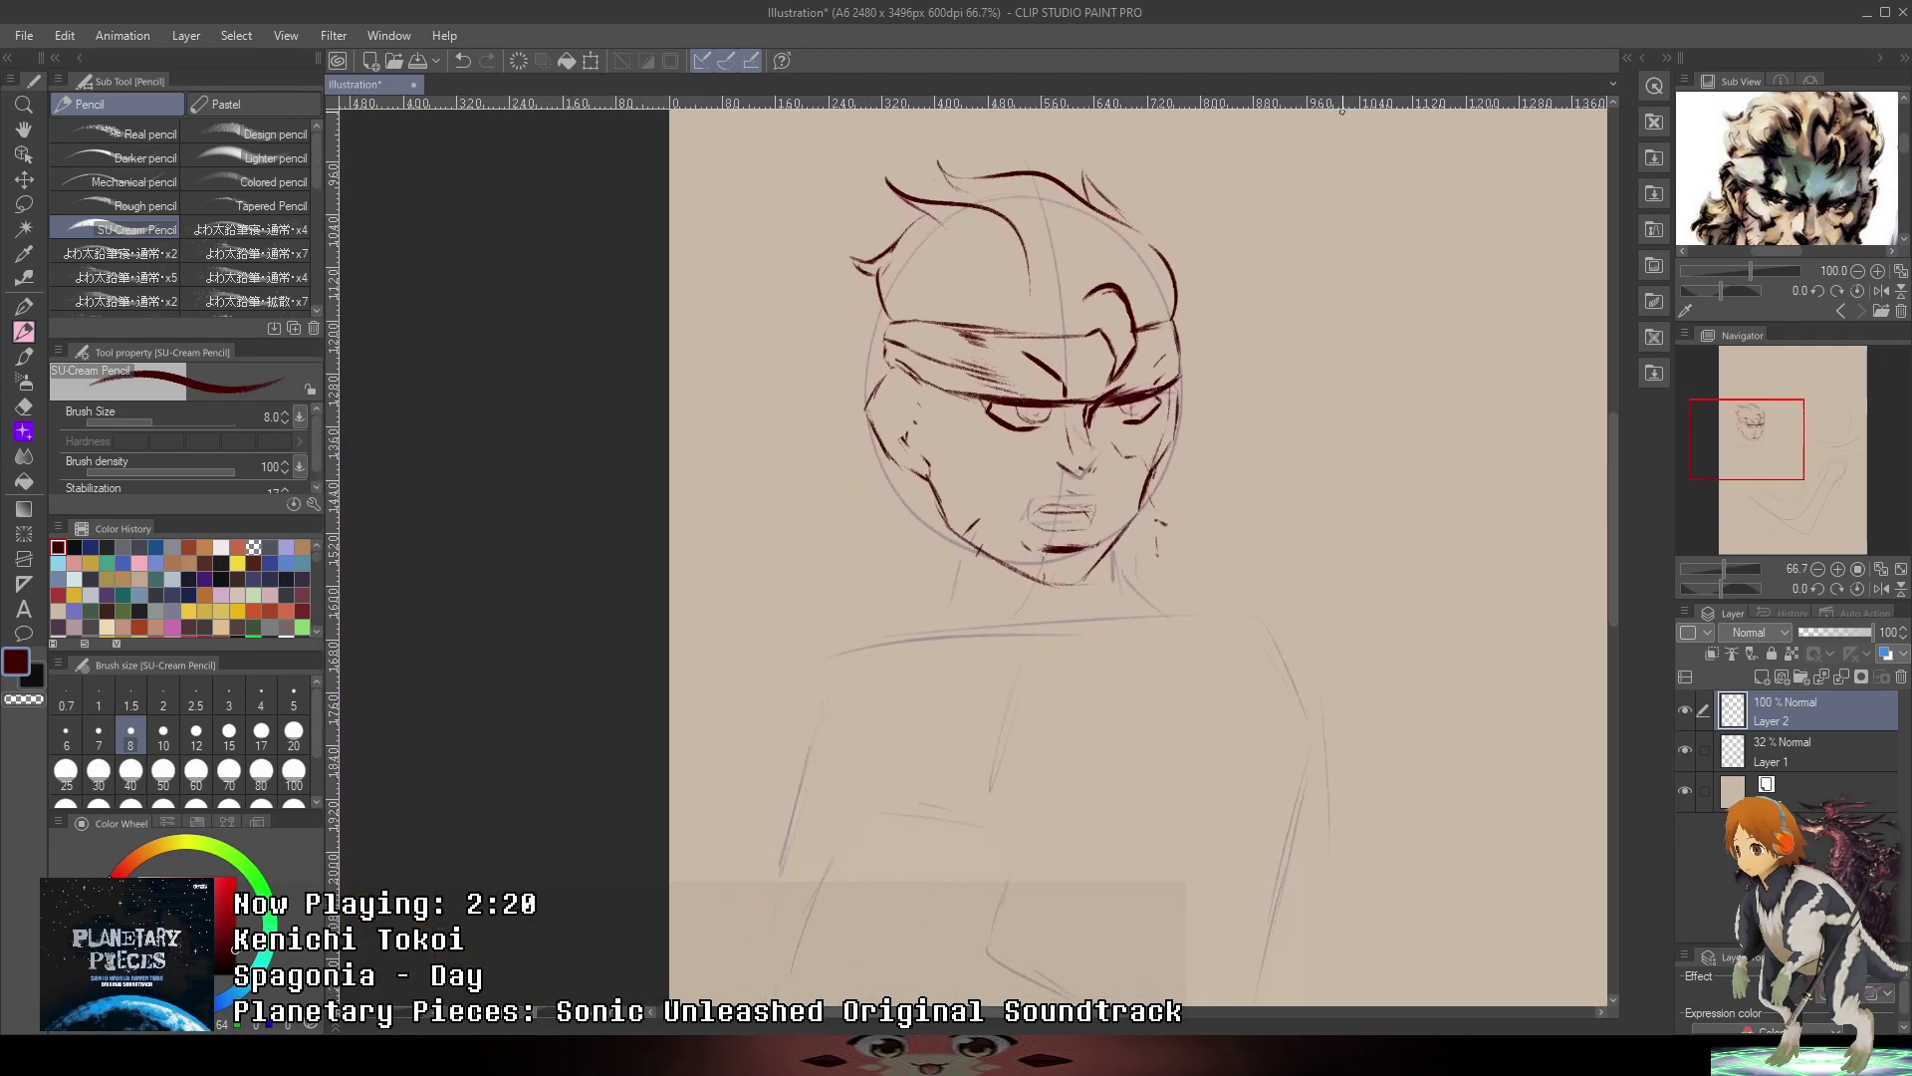
{"action": "left_click_drag", "start_coordinate": [1814, 209], "coordinate": [1831, 185]}
{"action": "scroll", "coordinate": [905, 286], "scroll_direction": "up", "scroll_amount": 3}
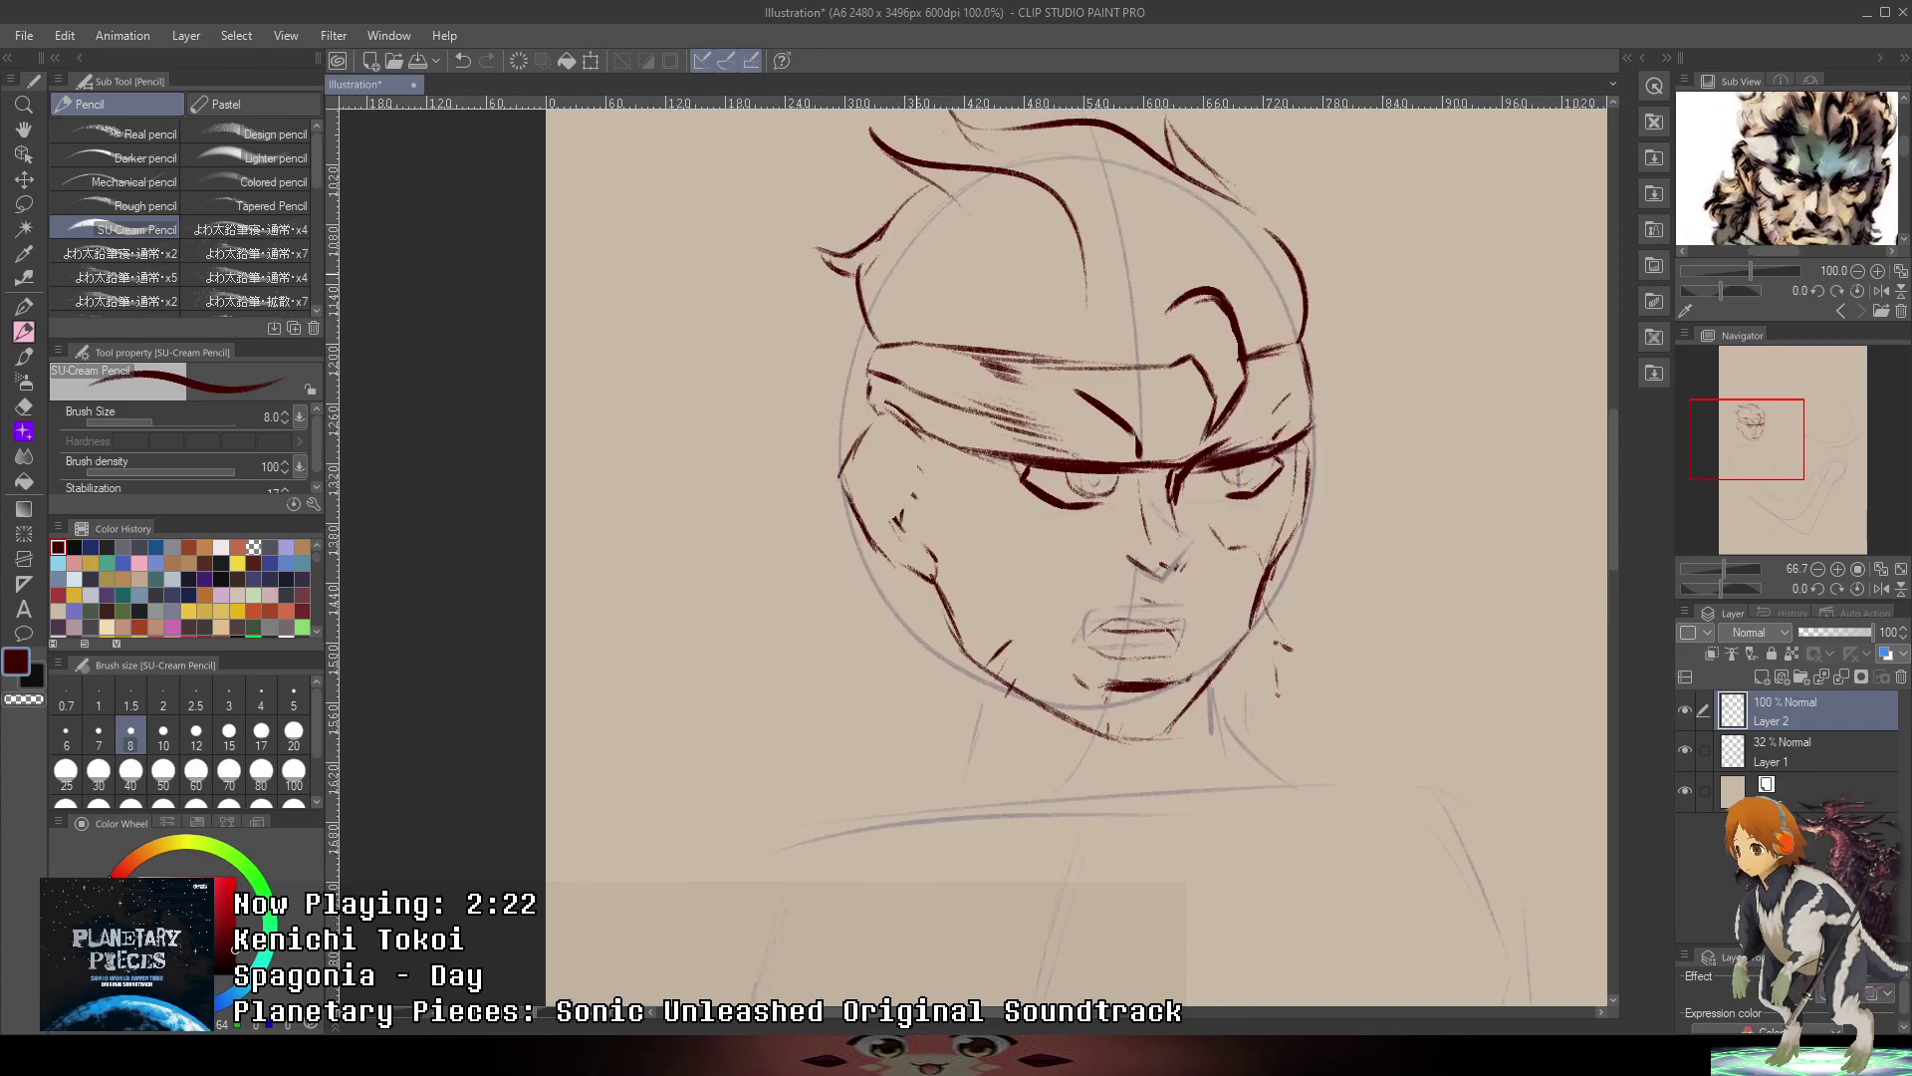
{"action": "left_click_drag", "start_coordinate": [811, 256], "coordinate": [812, 371]}
{"action": "key", "text": "ctrl+z"}
{"action": "key", "text": "ctrl+z"}
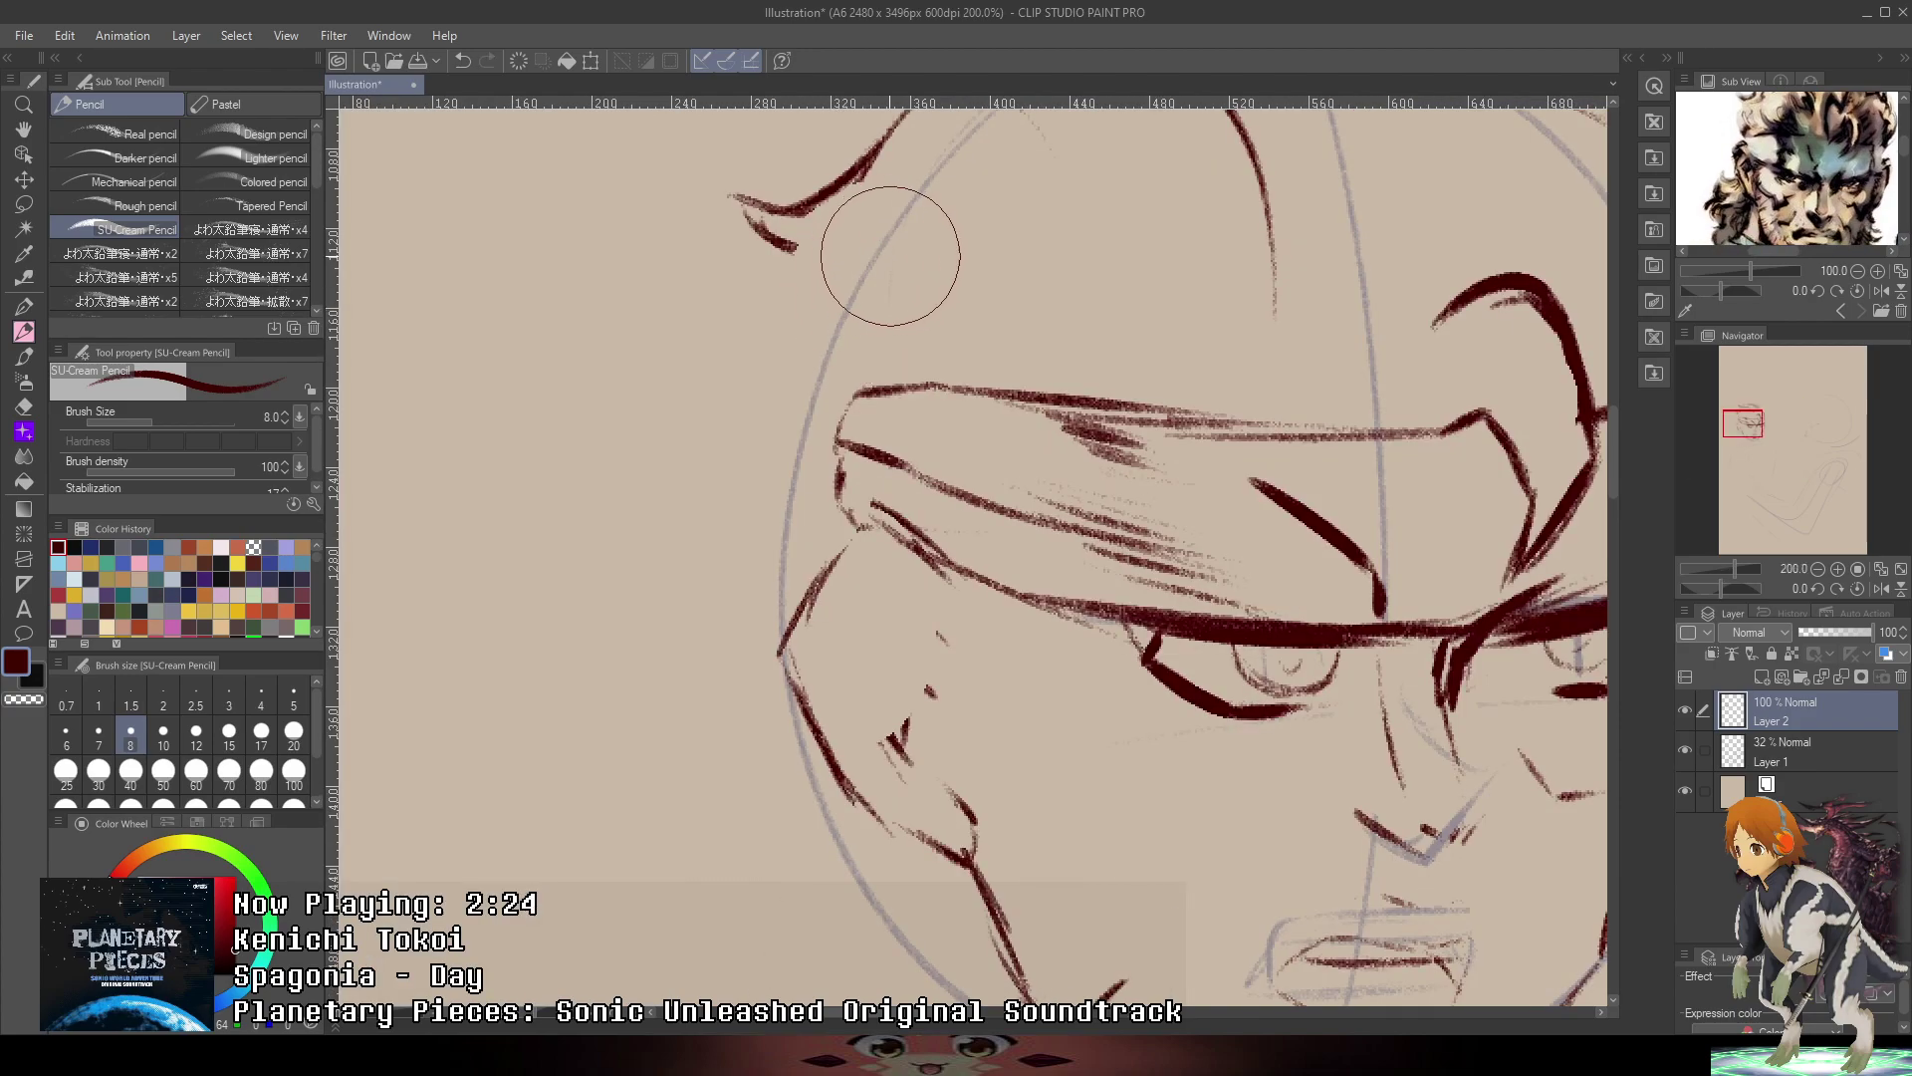
{"action": "mouse_move", "coordinate": [834, 211]}
{"action": "left_mouse_down"}
{"action": "mouse_move", "coordinate": [808, 323]}
{"action": "mouse_move", "coordinate": [812, 367]}
{"action": "mouse_move", "coordinate": [864, 402]}
{"action": "left_mouse_up"}
{"action": "scroll", "coordinate": [1073, 360], "scroll_direction": "down", "scroll_amount": 2}
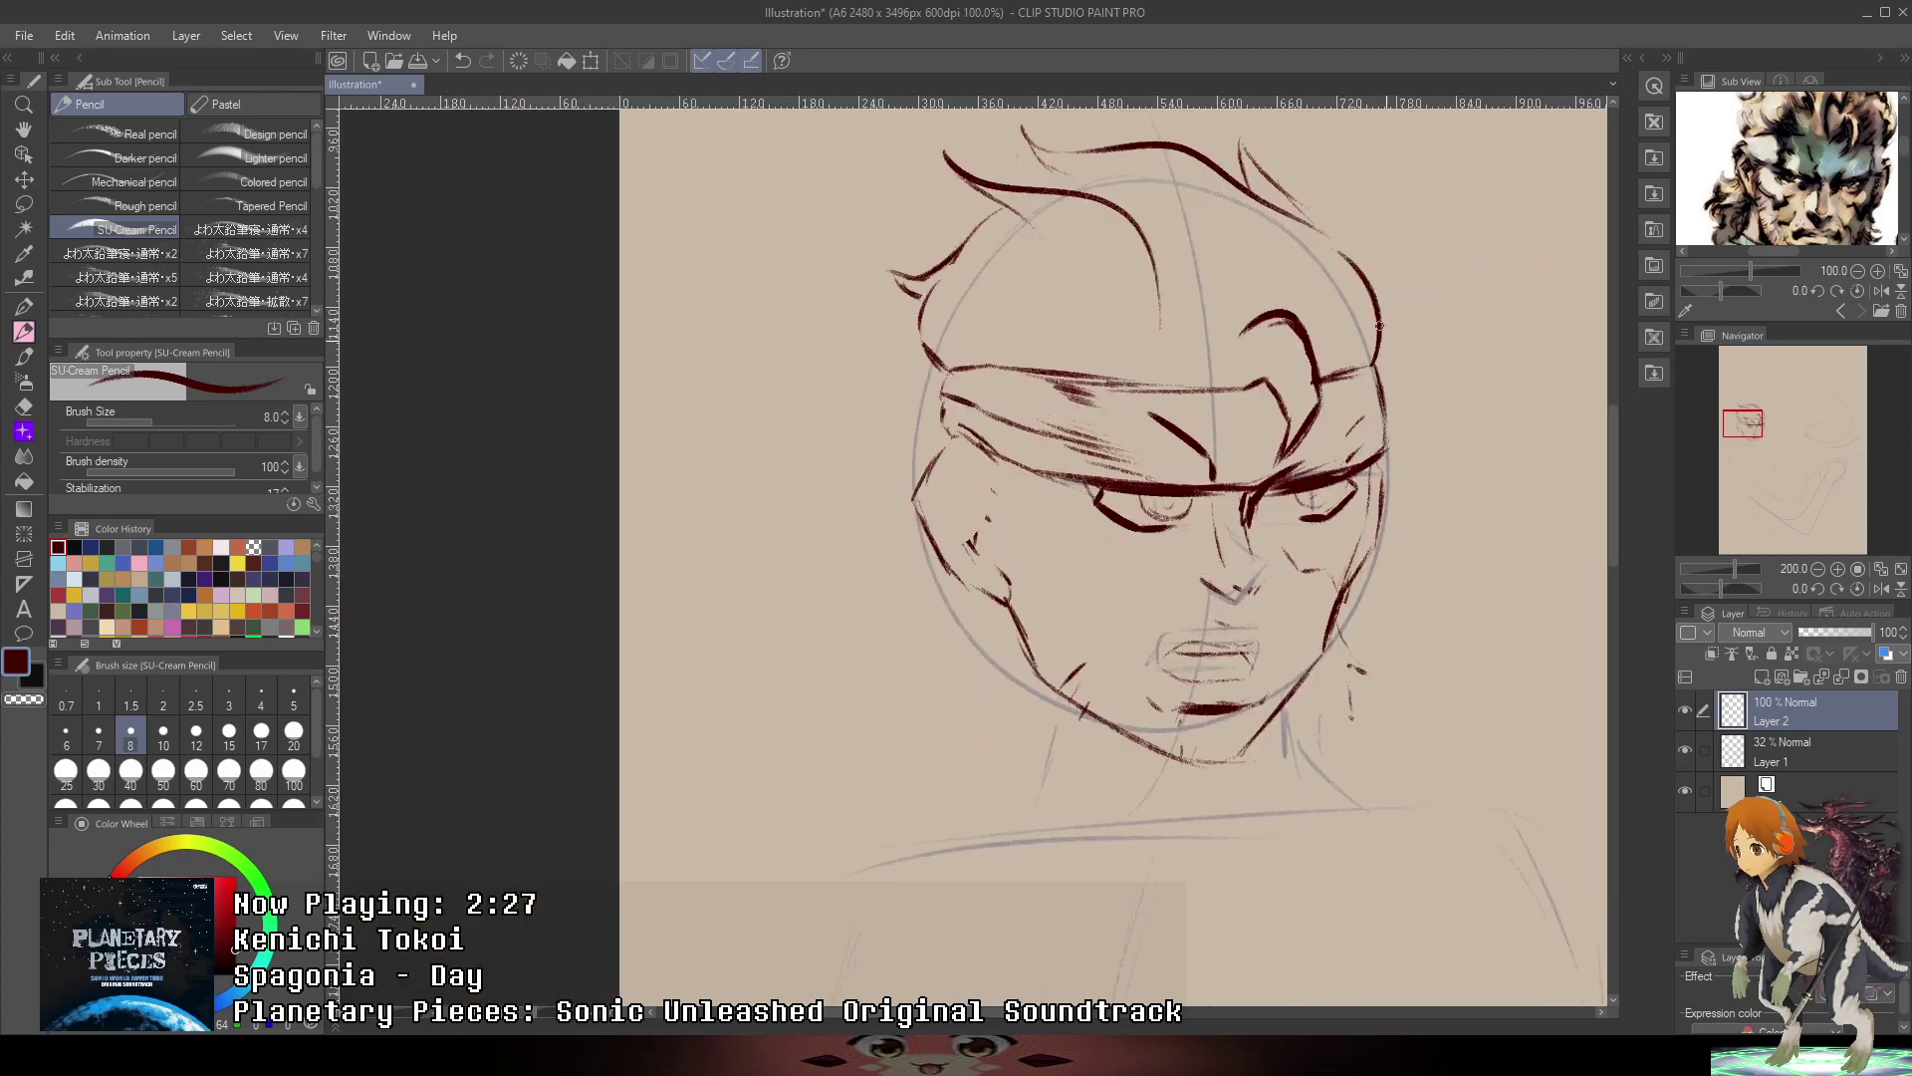
- Draw the long hair behind the left-hand ear as a flicked lock above a curved lower lock with pointed tips
{"action": "mouse_move", "coordinate": [1434, 400]}
{"action": "left_mouse_down"}
{"action": "mouse_move", "coordinate": [1434, 328]}
{"action": "mouse_move", "coordinate": [1370, 263]}
{"action": "left_mouse_up"}
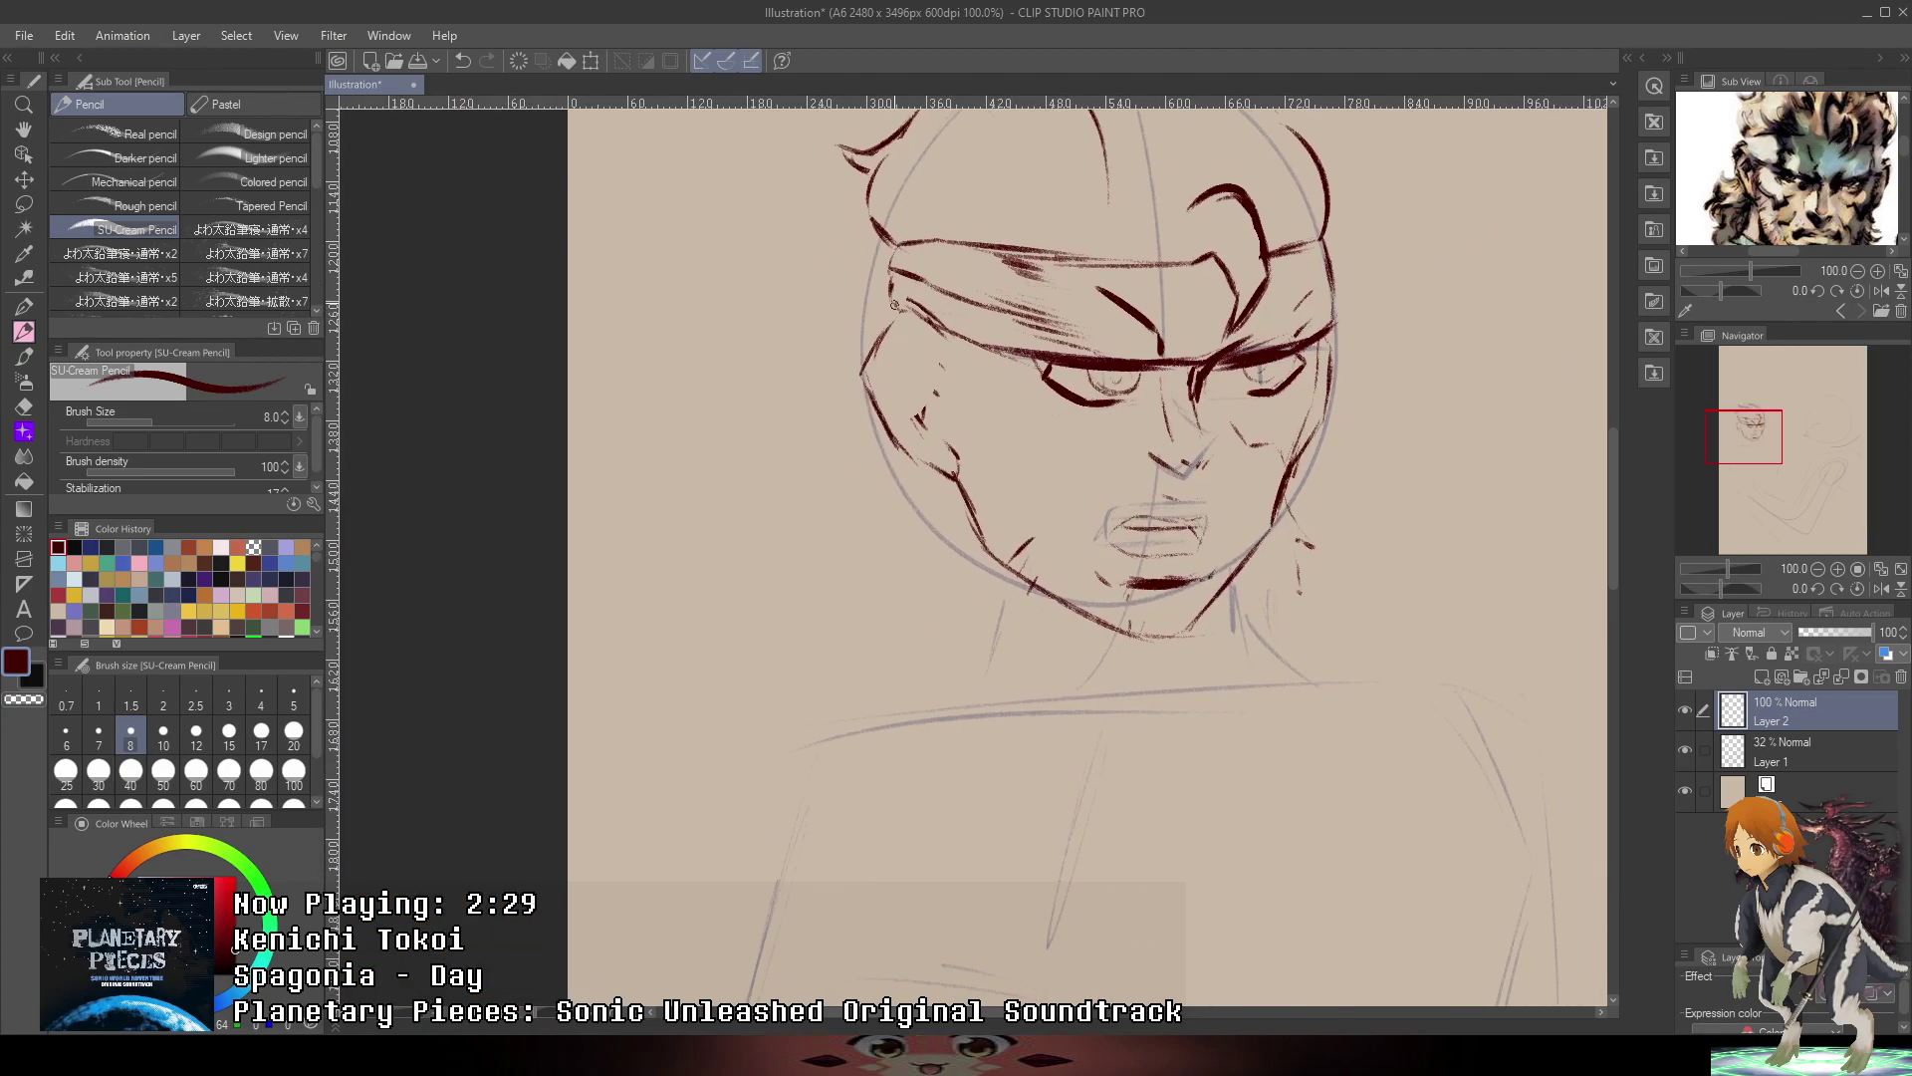
{"action": "left_click_drag", "start_coordinate": [895, 304], "coordinate": [876, 320]}
{"action": "mouse_move", "coordinate": [882, 409]}
{"action": "left_mouse_down"}
{"action": "mouse_move", "coordinate": [839, 504]}
{"action": "mouse_move", "coordinate": [779, 492]}
{"action": "left_mouse_up"}
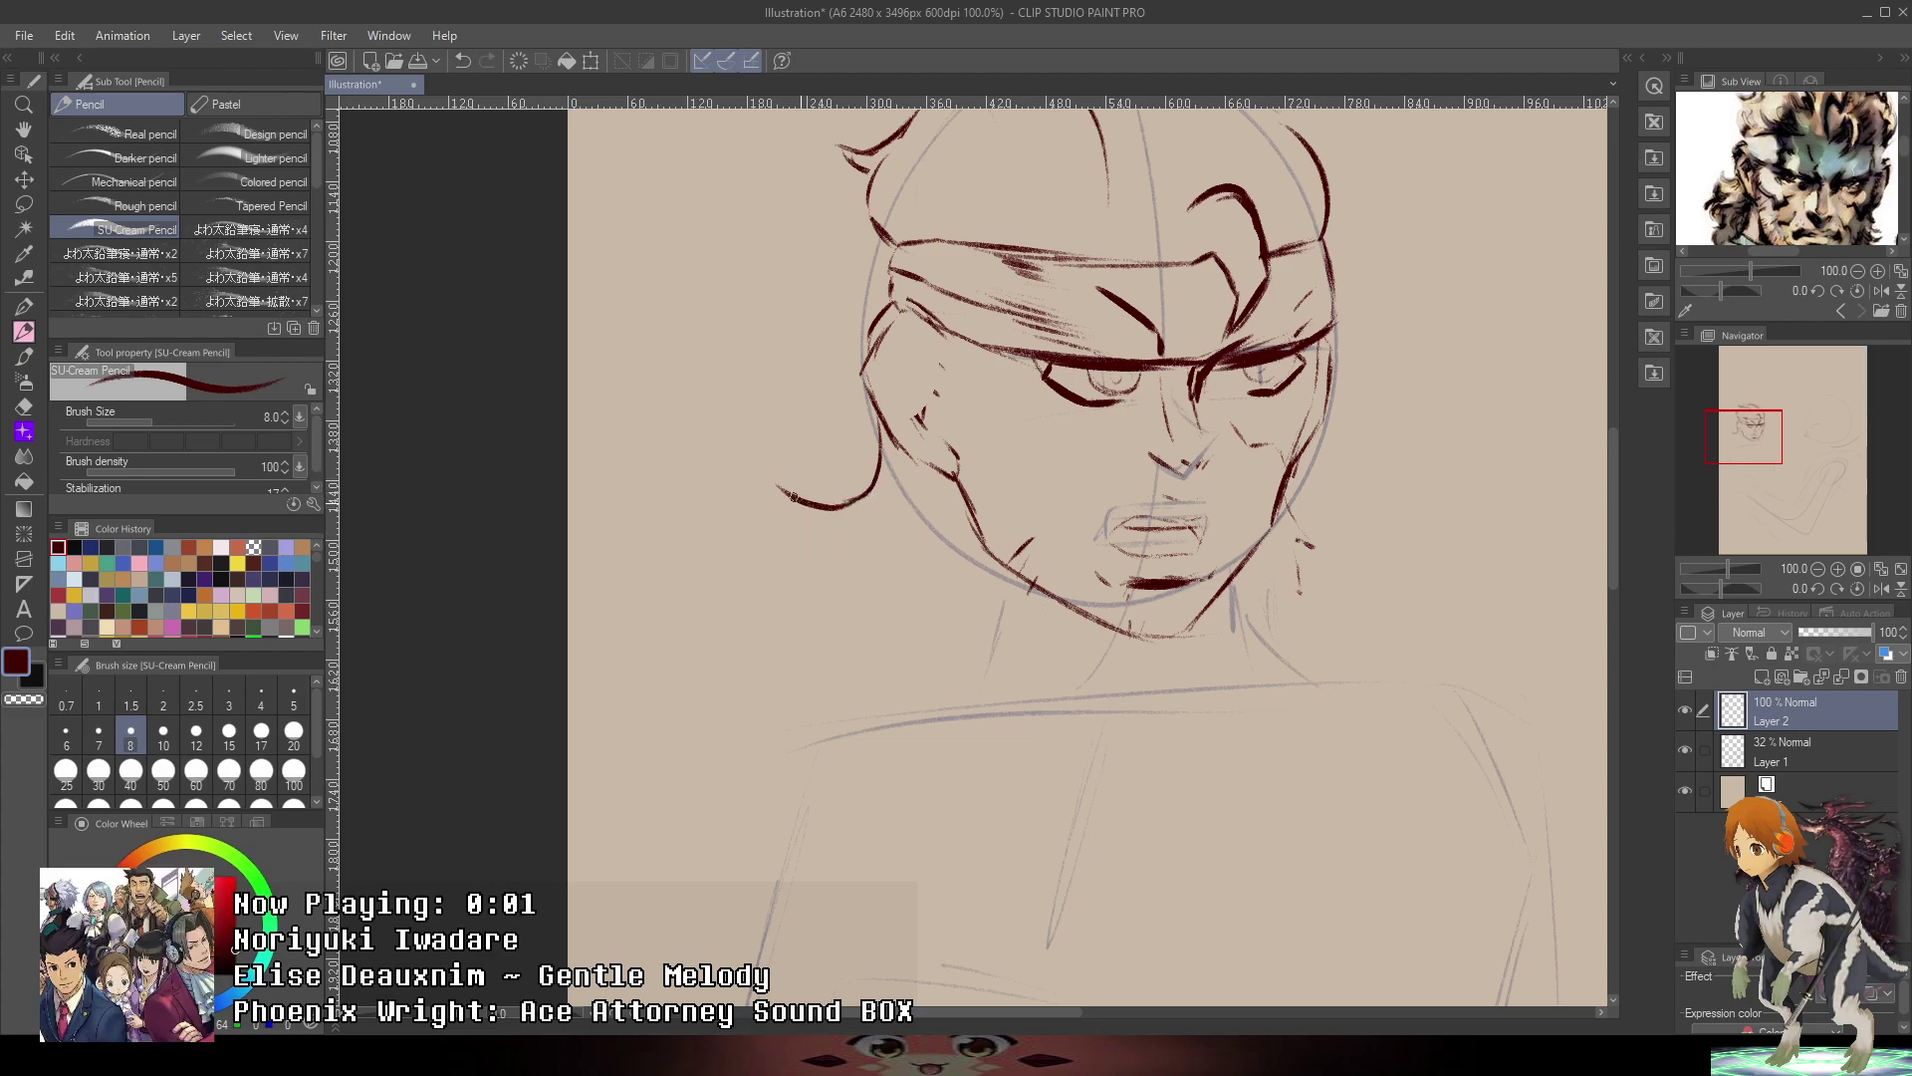
{"action": "left_click_drag", "start_coordinate": [849, 548], "coordinate": [798, 629]}
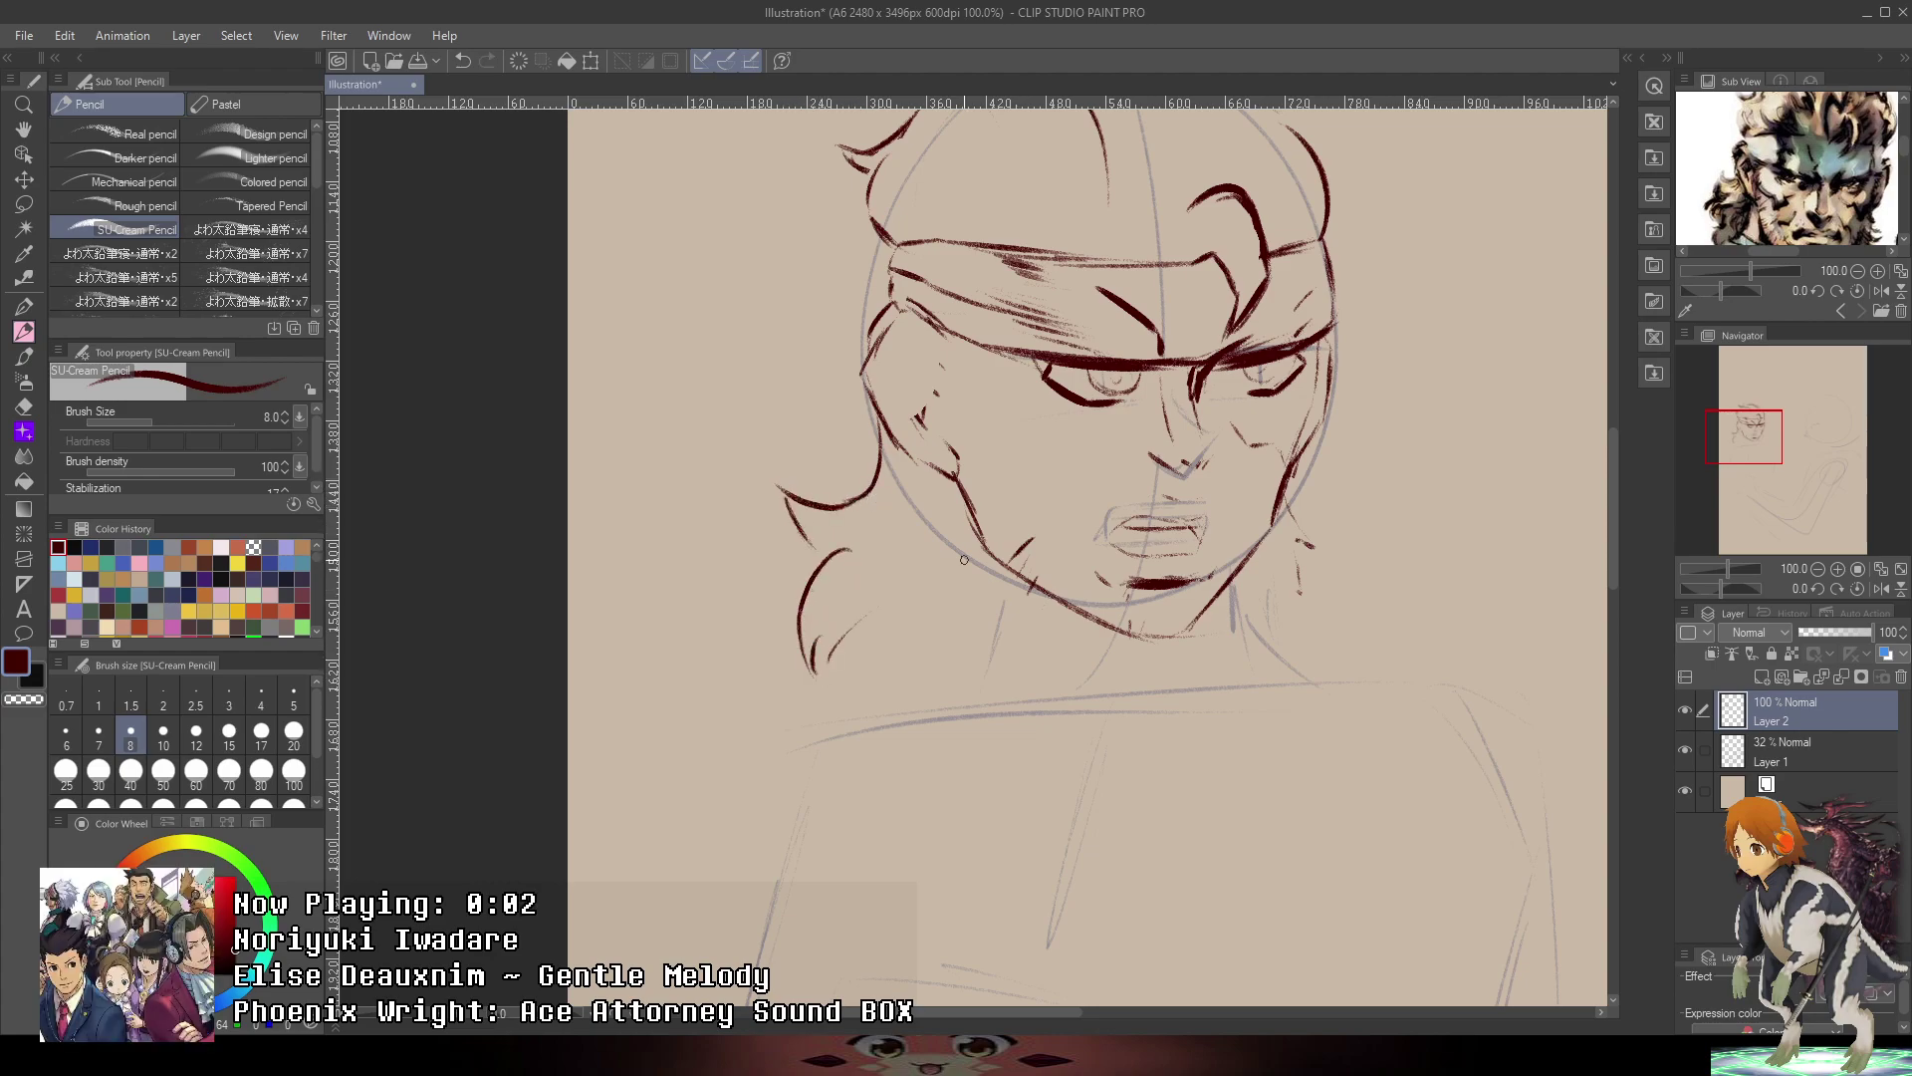
{"action": "left_click_drag", "start_coordinate": [965, 561], "coordinate": [919, 387]}
{"action": "scroll", "coordinate": [825, 464], "scroll_direction": "up", "scroll_amount": 1}
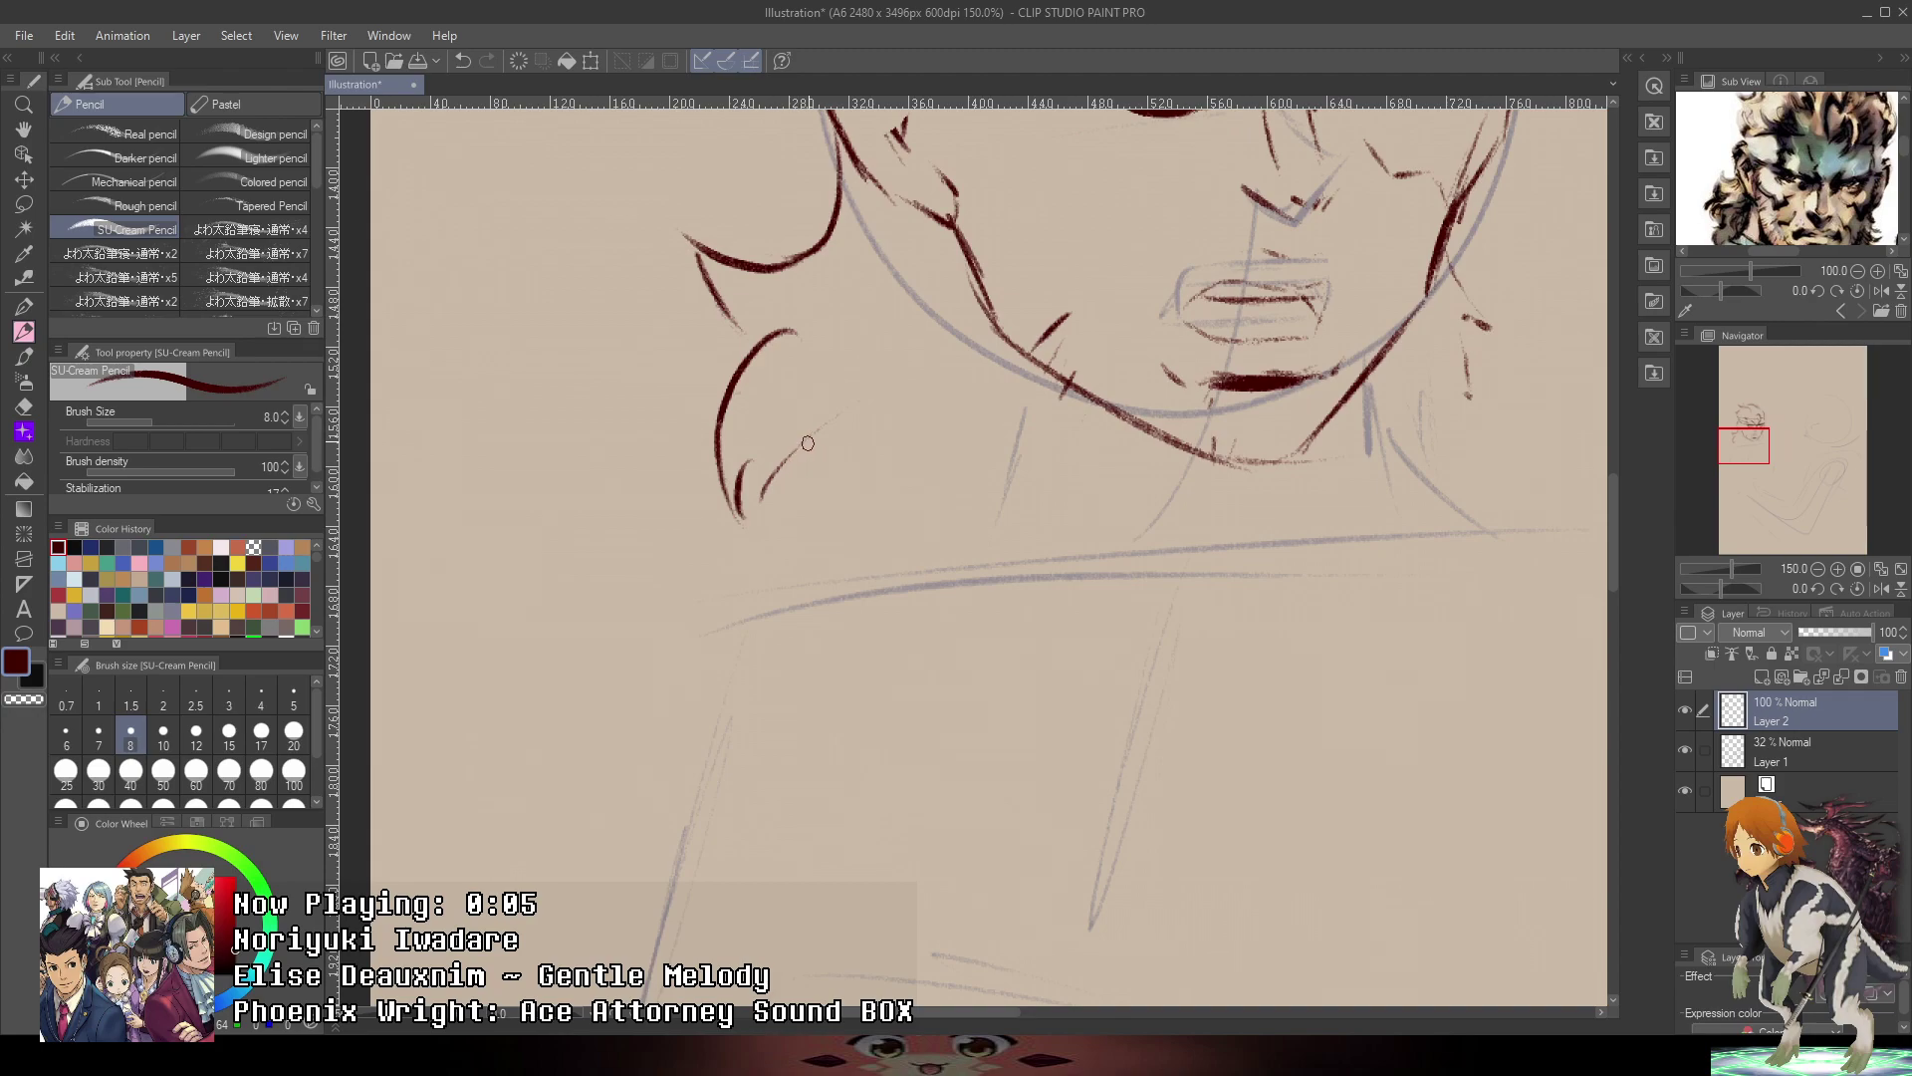
{"action": "mouse_move", "coordinate": [808, 444]}
{"action": "left_mouse_down"}
{"action": "mouse_move", "coordinate": [772, 571]}
{"action": "mouse_move", "coordinate": [944, 548]}
{"action": "left_mouse_up"}
{"action": "left_click_drag", "start_coordinate": [816, 556], "coordinate": [1001, 490]}
- Draw both sides of the neck from below the jaw down to the shoulder line
{"action": "left_click_drag", "start_coordinate": [1326, 401], "coordinate": [1192, 514]}
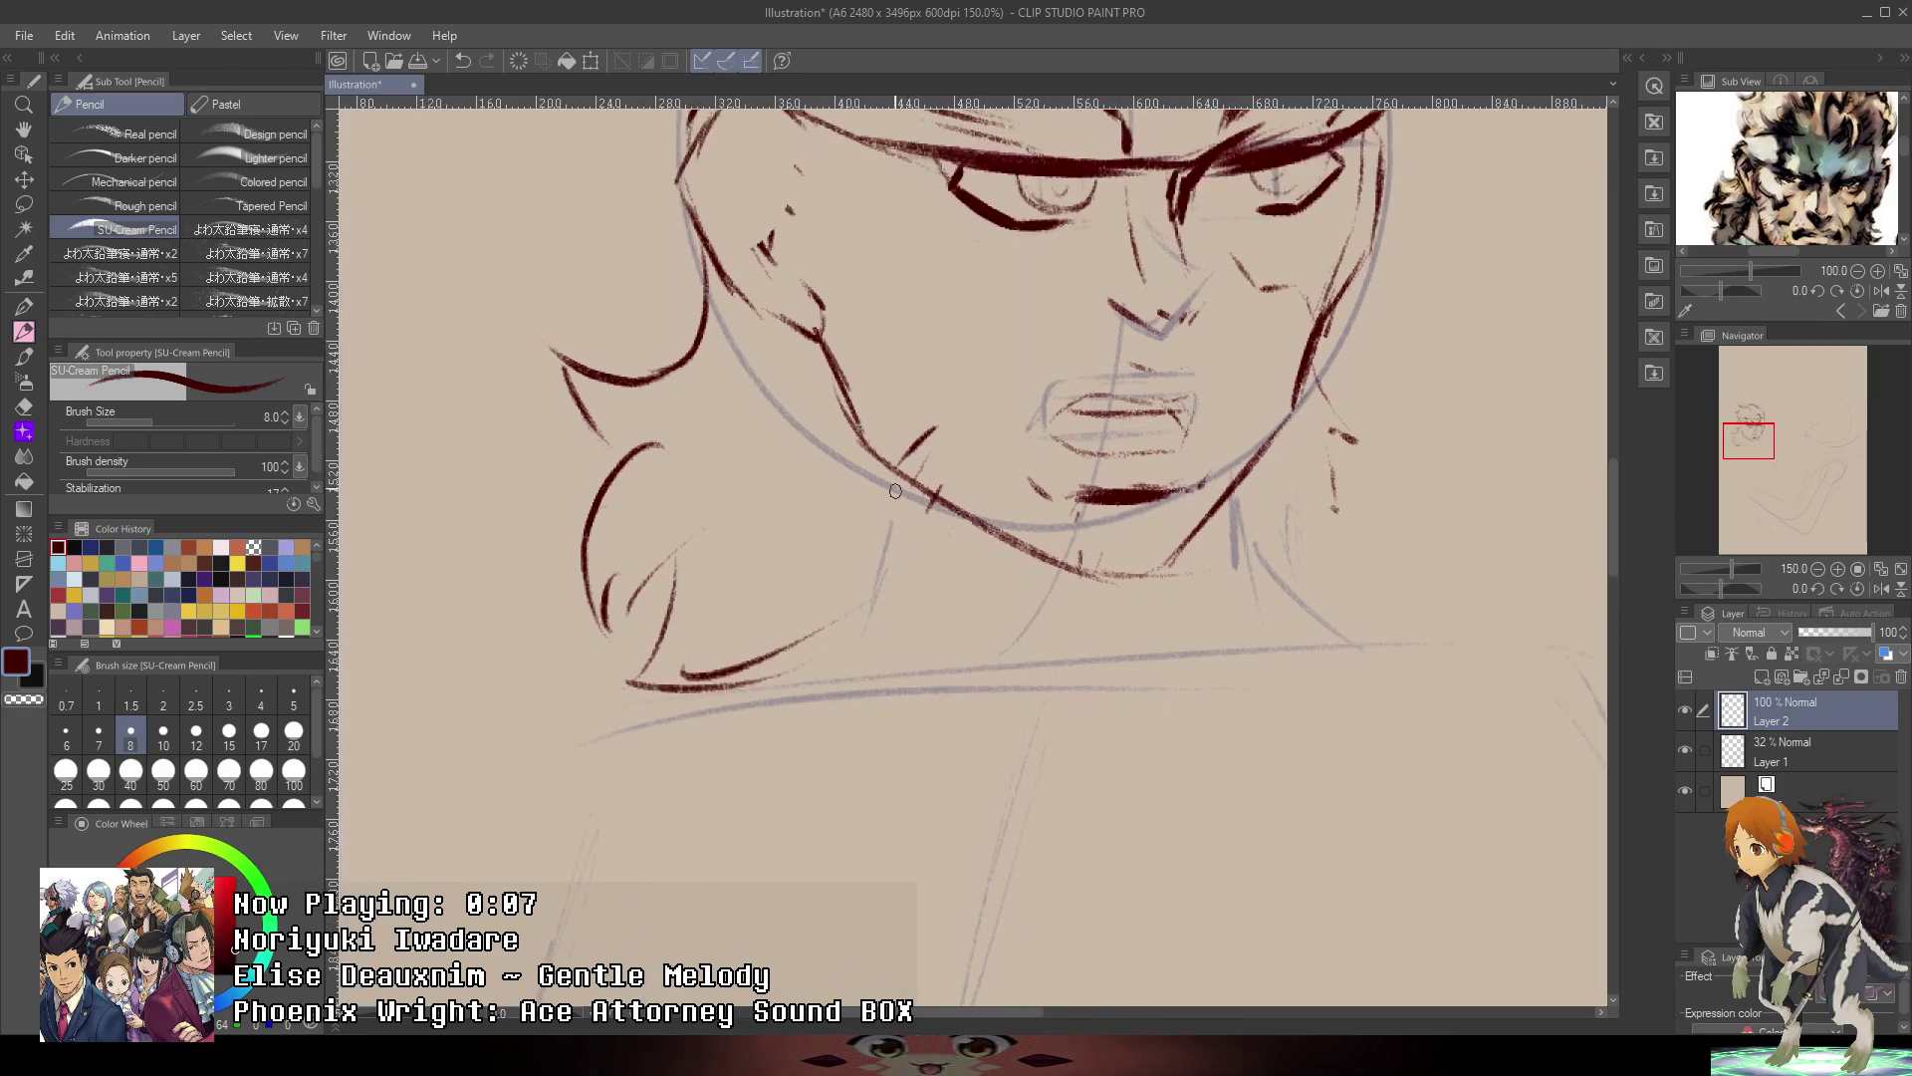
{"action": "left_click_drag", "start_coordinate": [904, 484], "coordinate": [893, 557]}
{"action": "key", "text": "ctrl+z"}
{"action": "mouse_move", "coordinate": [908, 481]}
{"action": "left_mouse_down"}
{"action": "mouse_move", "coordinate": [892, 584]}
{"action": "mouse_move", "coordinate": [803, 685]}
{"action": "left_mouse_up"}
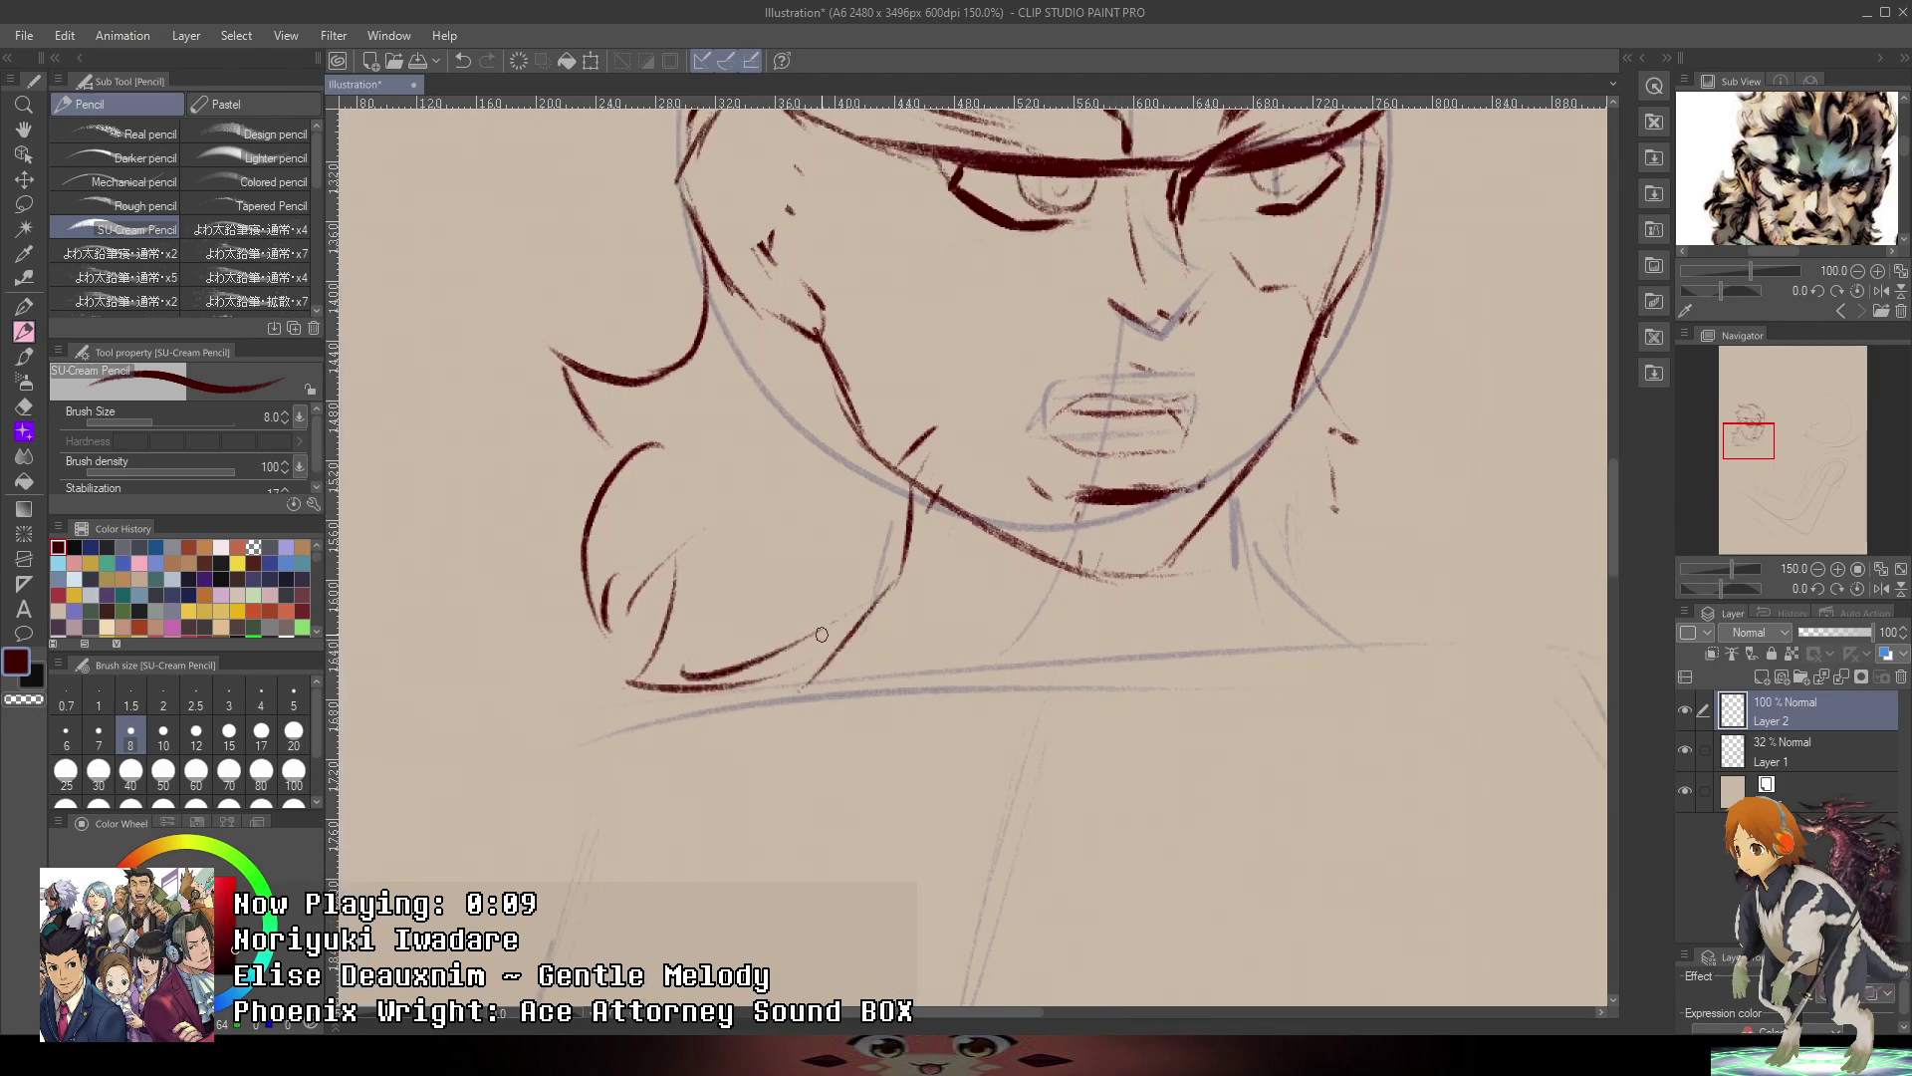
{"action": "mouse_move", "coordinate": [1262, 448]}
{"action": "left_mouse_down"}
{"action": "mouse_move", "coordinate": [1240, 577]}
{"action": "mouse_move", "coordinate": [1313, 630]}
{"action": "left_mouse_up"}
- Shift the reference image down to the chest and draw slanted lines across the base of the neck
{"action": "left_click", "coordinate": [1814, 80]}
{"action": "left_click_drag", "start_coordinate": [1826, 197], "coordinate": [1803, 218]}
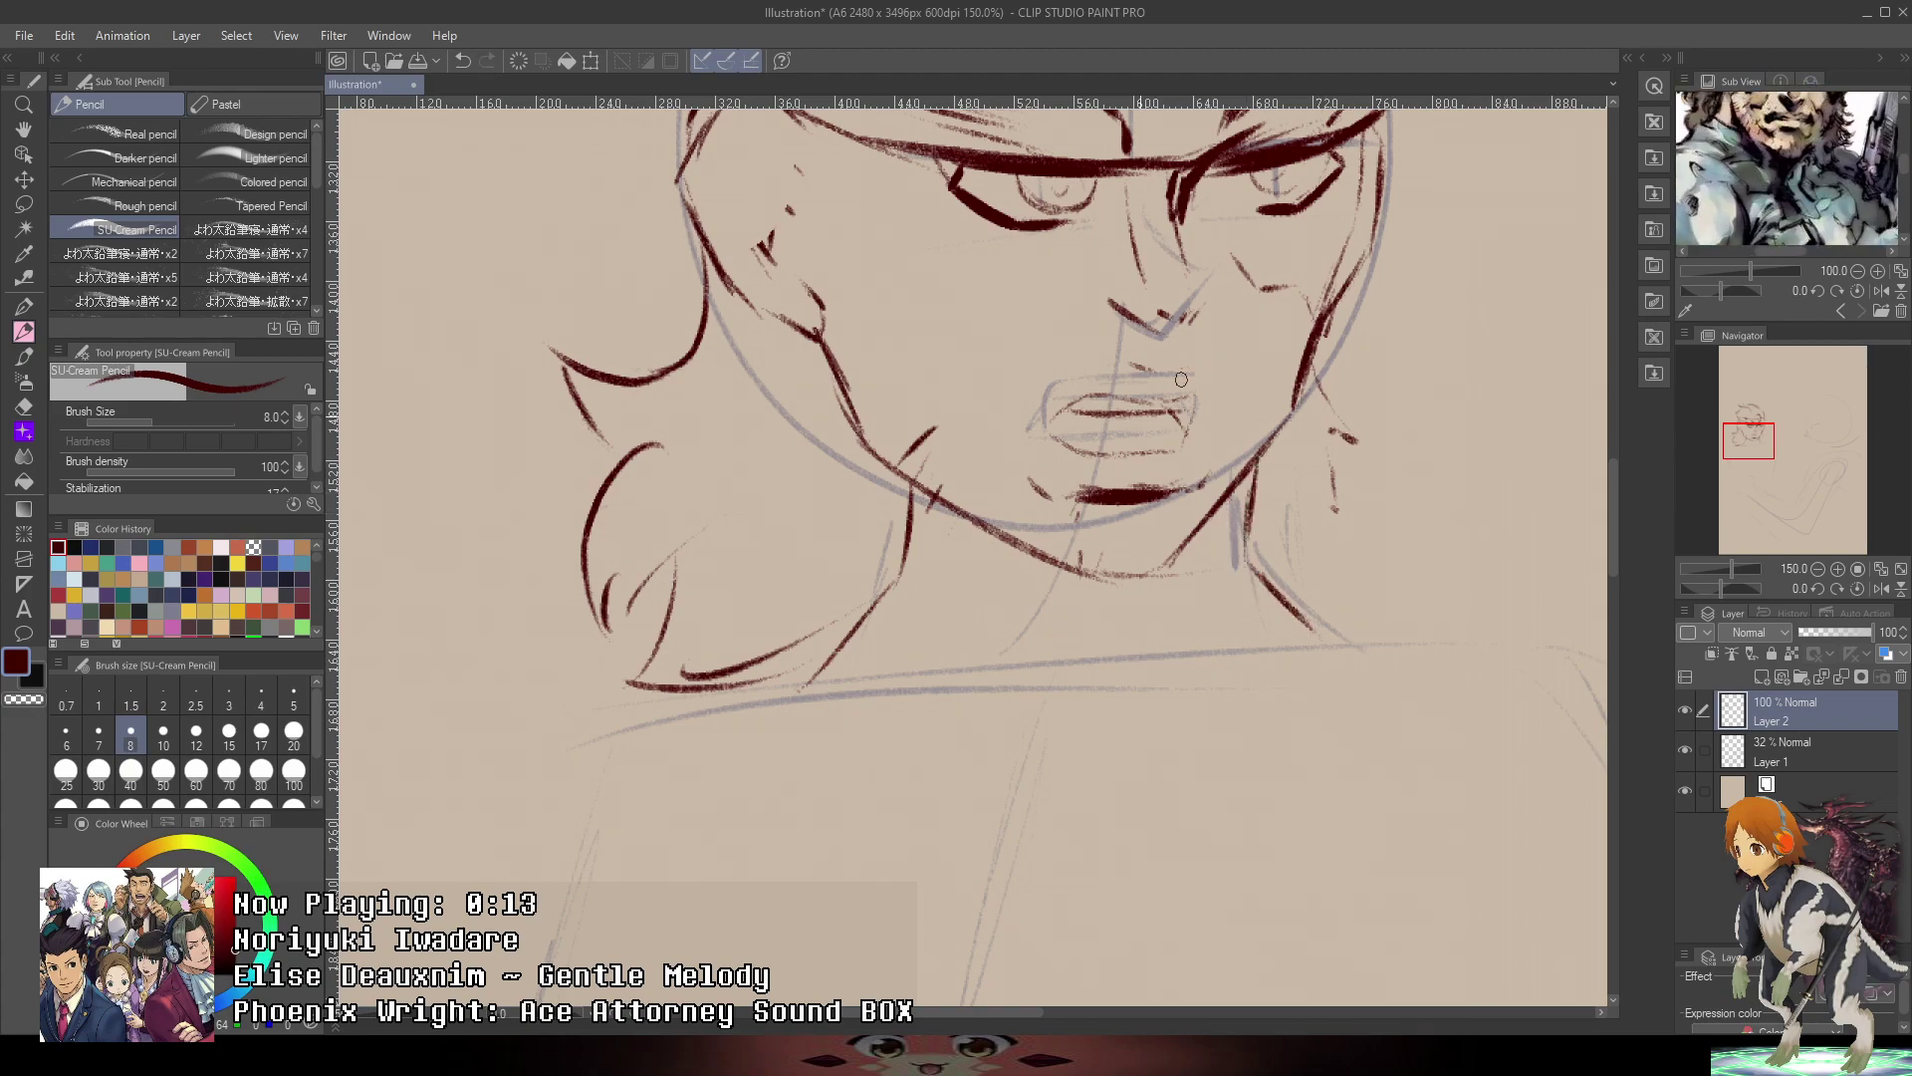
{"action": "mouse_move", "coordinate": [832, 632]}
{"action": "left_mouse_down"}
{"action": "mouse_move", "coordinate": [881, 598]}
{"action": "mouse_move", "coordinate": [1122, 626]}
{"action": "mouse_move", "coordinate": [1236, 549]}
{"action": "mouse_move", "coordinate": [1300, 567]}
{"action": "mouse_move", "coordinate": [1246, 596]}
{"action": "mouse_move", "coordinate": [1328, 600]}
{"action": "left_mouse_up"}
{"action": "scroll", "coordinate": [1349, 613], "scroll_direction": "down", "scroll_amount": 3}
{"action": "left_click_drag", "start_coordinate": [1434, 517], "coordinate": [1288, 493]}
{"action": "scroll", "coordinate": [1128, 469], "scroll_direction": "up", "scroll_amount": 2}
{"action": "scroll", "coordinate": [1128, 469], "scroll_direction": "up", "scroll_amount": 1}
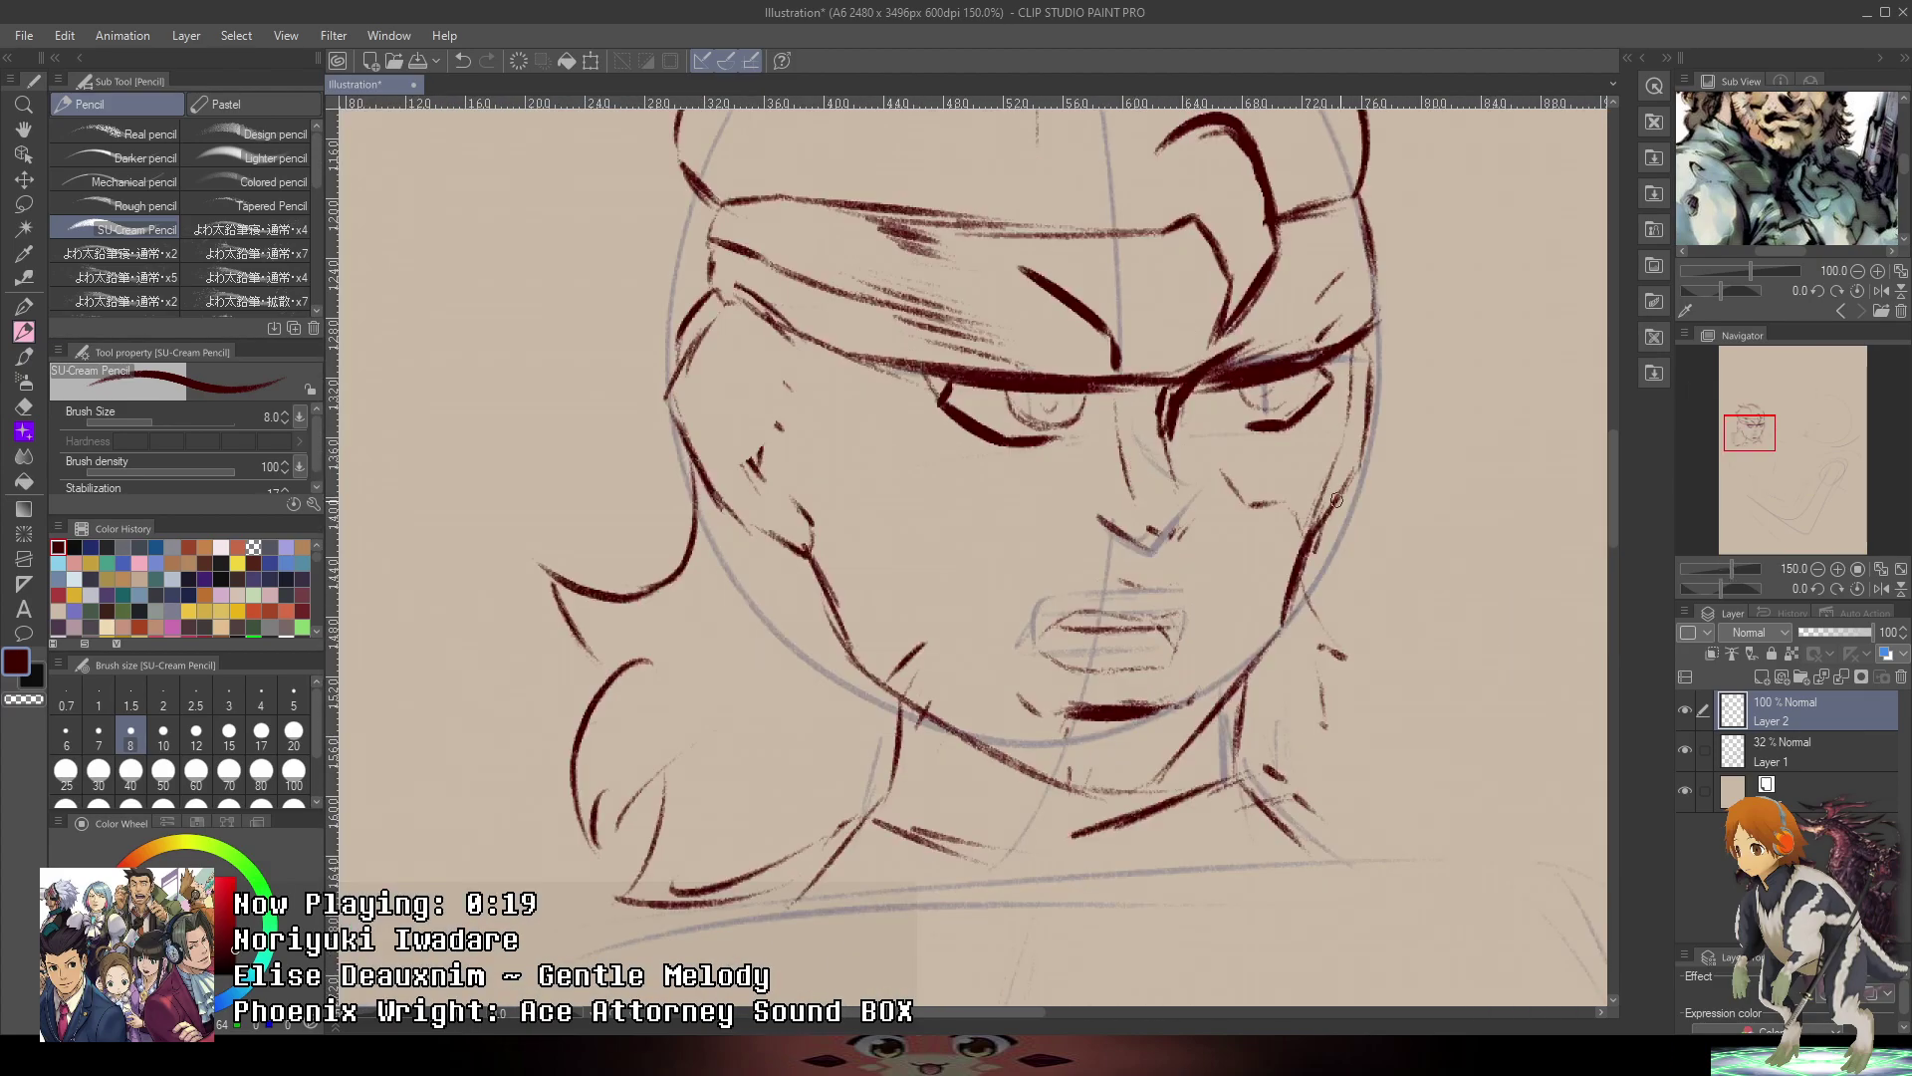
- Bring the reference image back to the face and draw an angular cheek crease to the left of the mouth
{"action": "scroll", "coordinate": [1295, 399], "scroll_direction": "down", "scroll_amount": 3}
{"action": "scroll", "coordinate": [1204, 444], "scroll_direction": "up", "scroll_amount": 3}
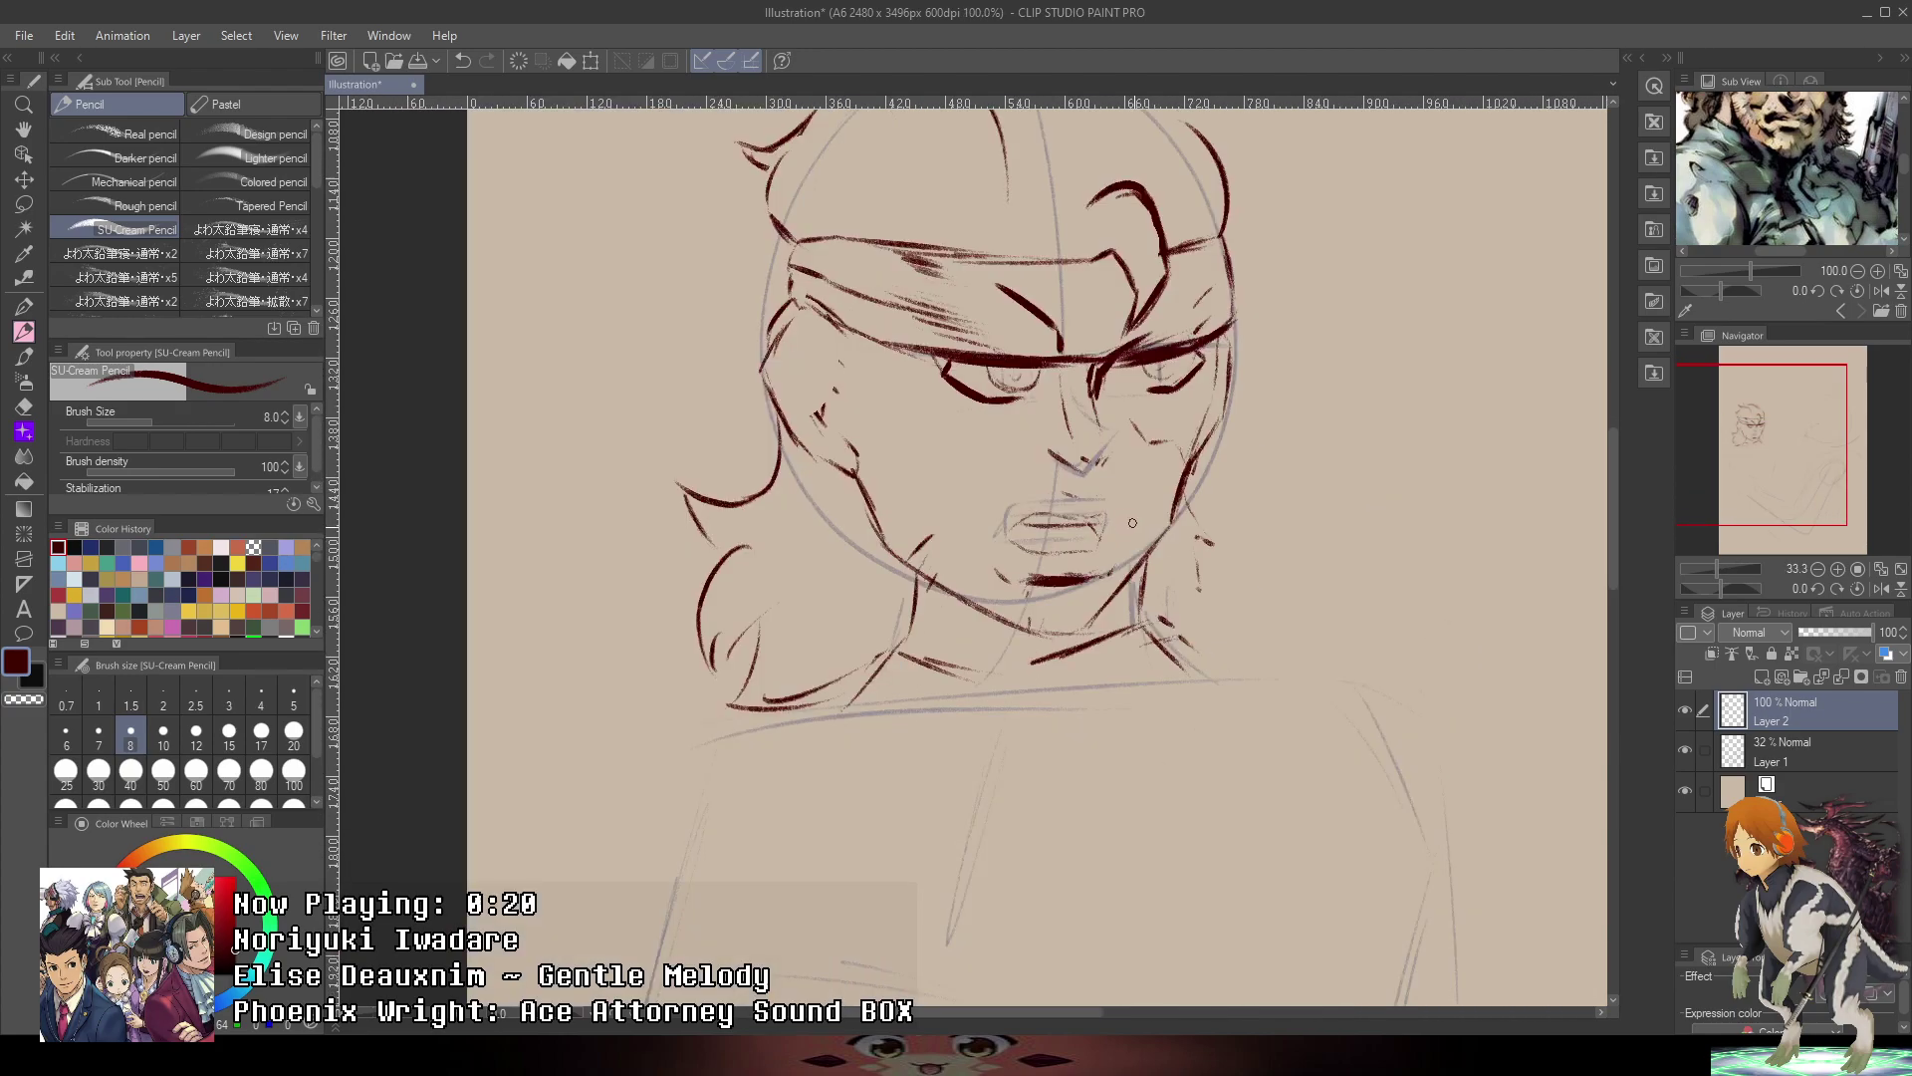
{"action": "scroll", "coordinate": [1167, 540], "scroll_direction": "down", "scroll_amount": 1}
{"action": "scroll", "coordinate": [1180, 429], "scroll_direction": "up", "scroll_amount": 2}
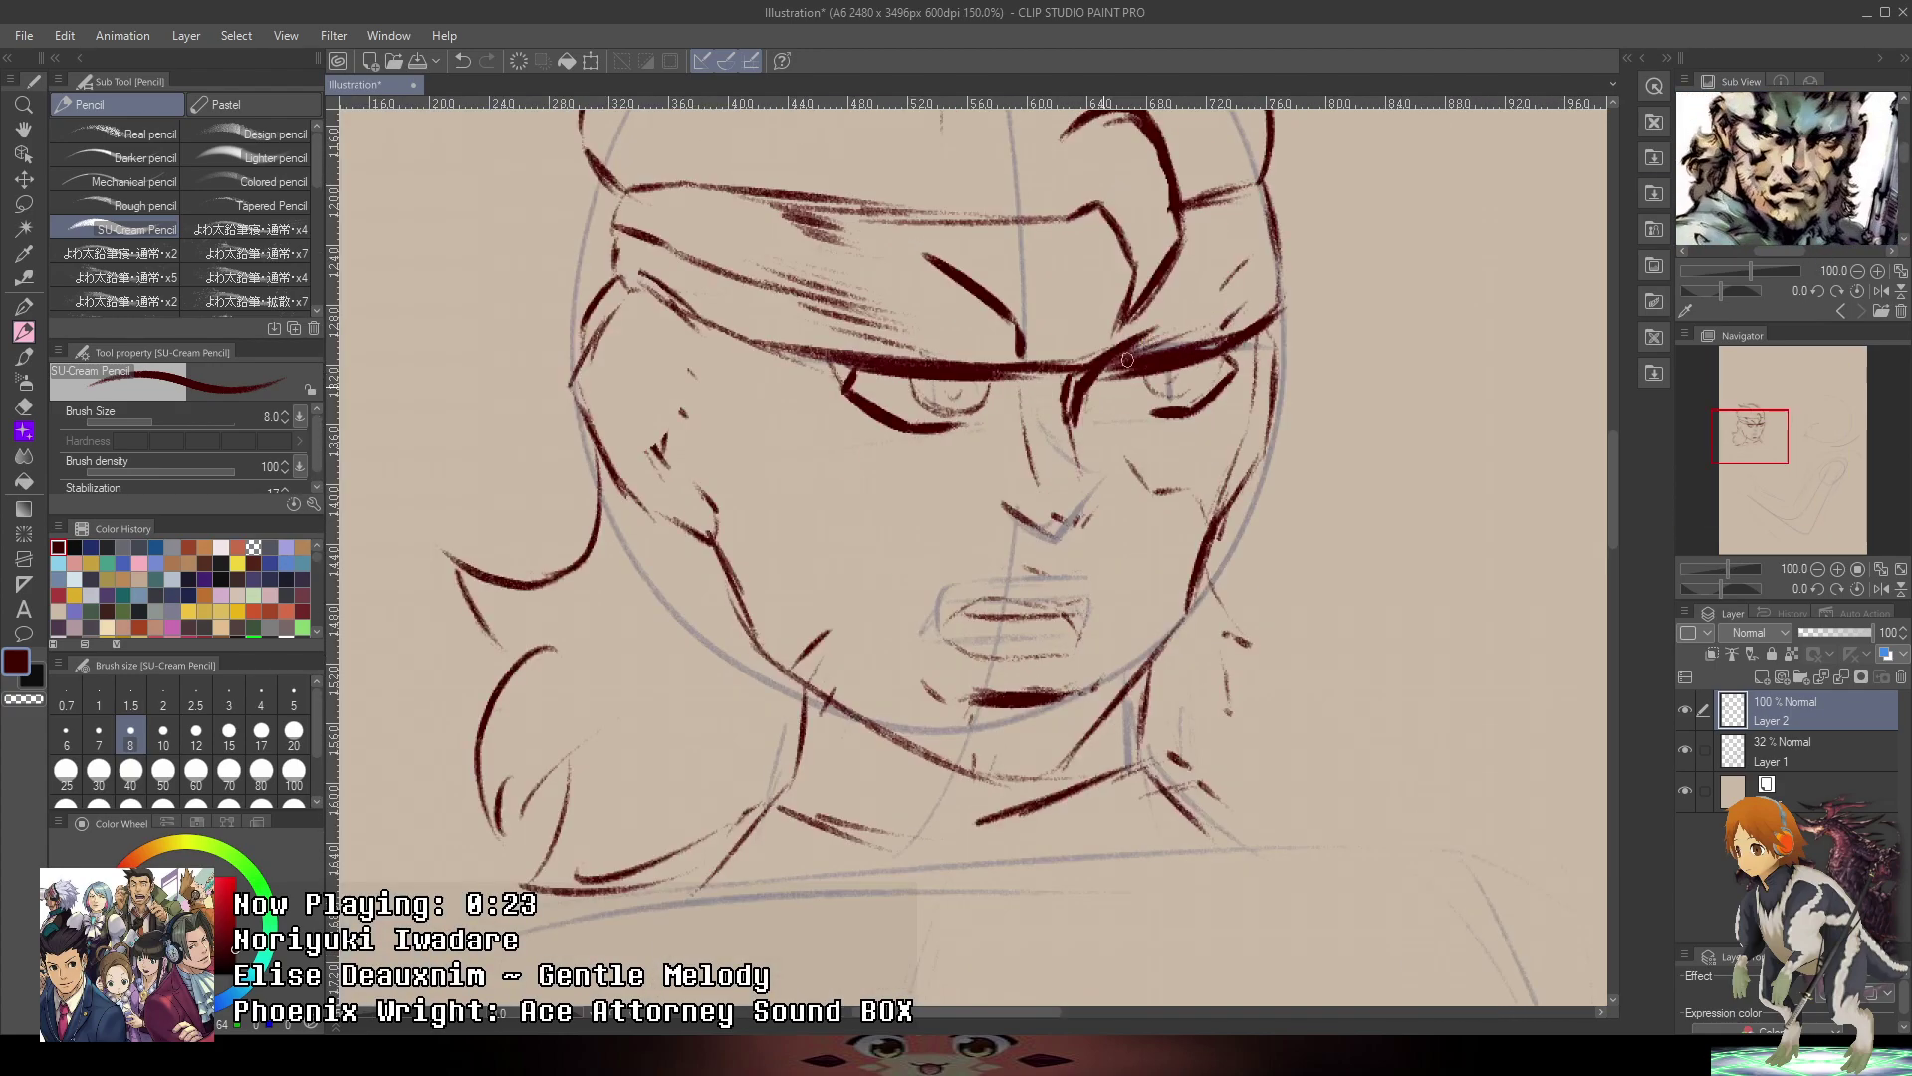
{"action": "left_click_drag", "start_coordinate": [837, 572], "coordinate": [961, 515]}
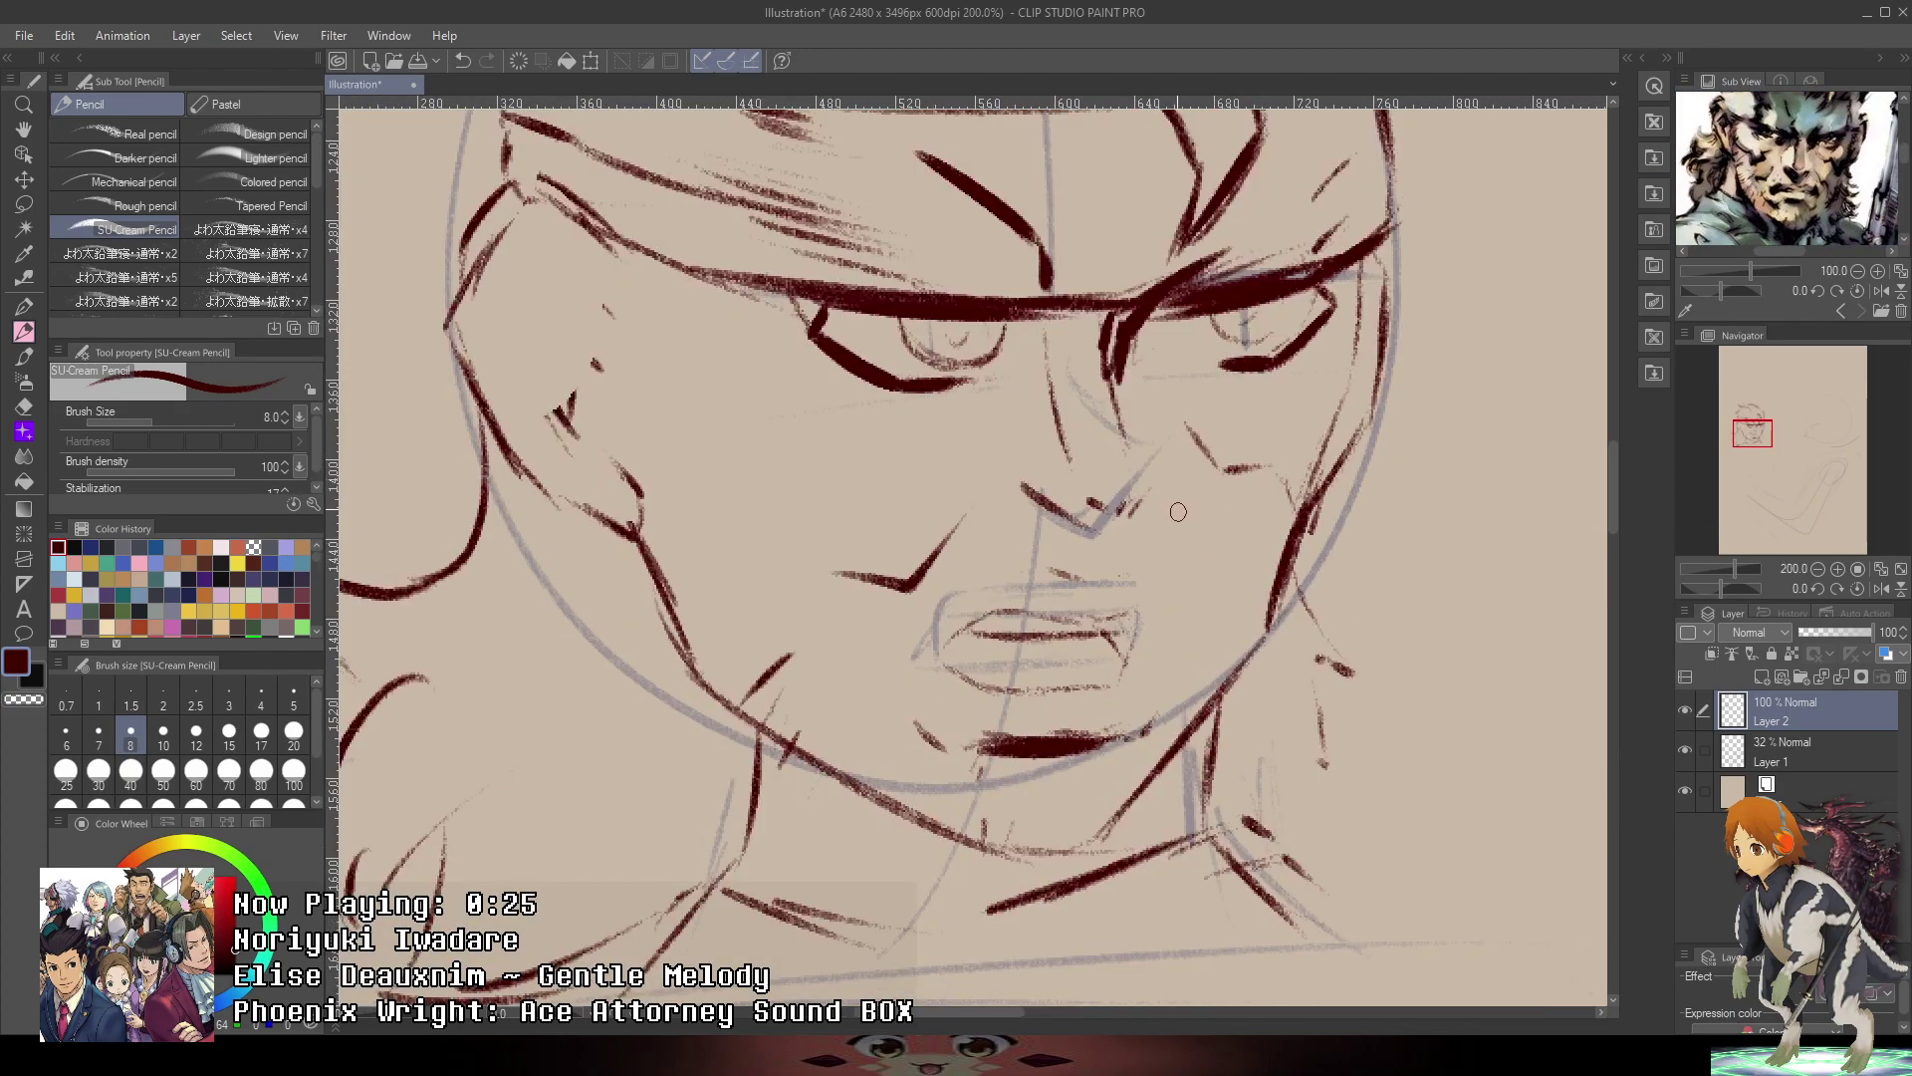
- Add short stubble strokes along both sides of the jaw, the chin and the left-hand sideburn
{"action": "mouse_move", "coordinate": [1183, 487]}
{"action": "left_mouse_down"}
{"action": "mouse_move", "coordinate": [1225, 662]}
{"action": "mouse_move", "coordinate": [1267, 699]}
{"action": "left_mouse_up"}
{"action": "left_click_drag", "start_coordinate": [1158, 642], "coordinate": [1169, 746]}
{"action": "mouse_move", "coordinate": [1144, 749]}
{"action": "left_mouse_down"}
{"action": "mouse_move", "coordinate": [1142, 803]}
{"action": "mouse_move", "coordinate": [1113, 799]}
{"action": "left_mouse_up"}
{"action": "left_click_drag", "start_coordinate": [1088, 804], "coordinate": [1090, 845]}
{"action": "left_click_drag", "start_coordinate": [1036, 802], "coordinate": [1029, 845]}
{"action": "left_click_drag", "start_coordinate": [932, 781], "coordinate": [913, 811]}
{"action": "left_click_drag", "start_coordinate": [881, 750], "coordinate": [870, 768]}
{"action": "left_click_drag", "start_coordinate": [790, 626], "coordinate": [778, 637]}
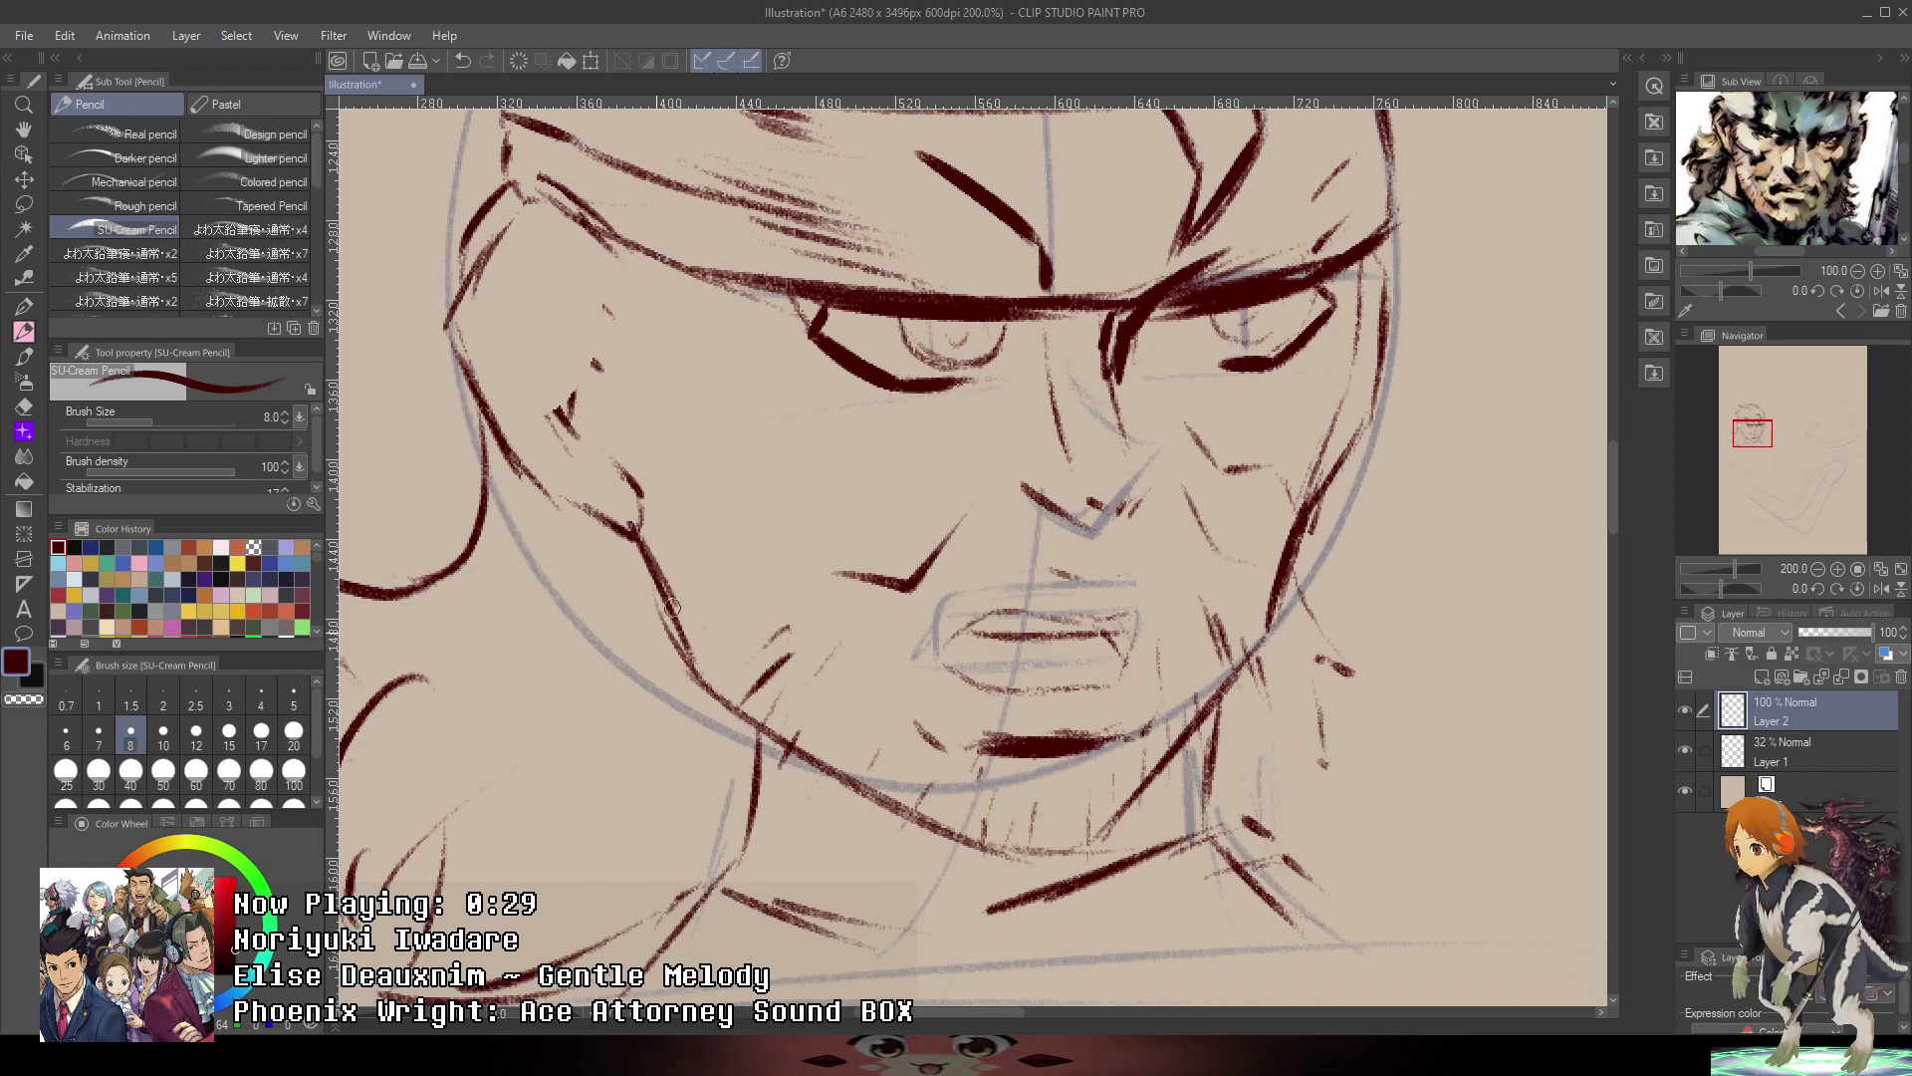
{"action": "left_click_drag", "start_coordinate": [668, 495], "coordinate": [646, 538]}
{"action": "mouse_move", "coordinate": [657, 444]}
{"action": "left_mouse_down"}
{"action": "mouse_move", "coordinate": [645, 567]}
{"action": "mouse_move", "coordinate": [681, 620]}
{"action": "left_mouse_up"}
- Draw the left-hand ear's inner folds and the angular cheekbone lines in front of it
{"action": "left_click_drag", "start_coordinate": [602, 303], "coordinate": [553, 264]}
{"action": "left_click_drag", "start_coordinate": [541, 250], "coordinate": [526, 342]}
{"action": "left_click_drag", "start_coordinate": [522, 353], "coordinate": [562, 414]}
{"action": "left_click_drag", "start_coordinate": [592, 459], "coordinate": [567, 385]}
{"action": "left_click_drag", "start_coordinate": [569, 358], "coordinate": [603, 368]}
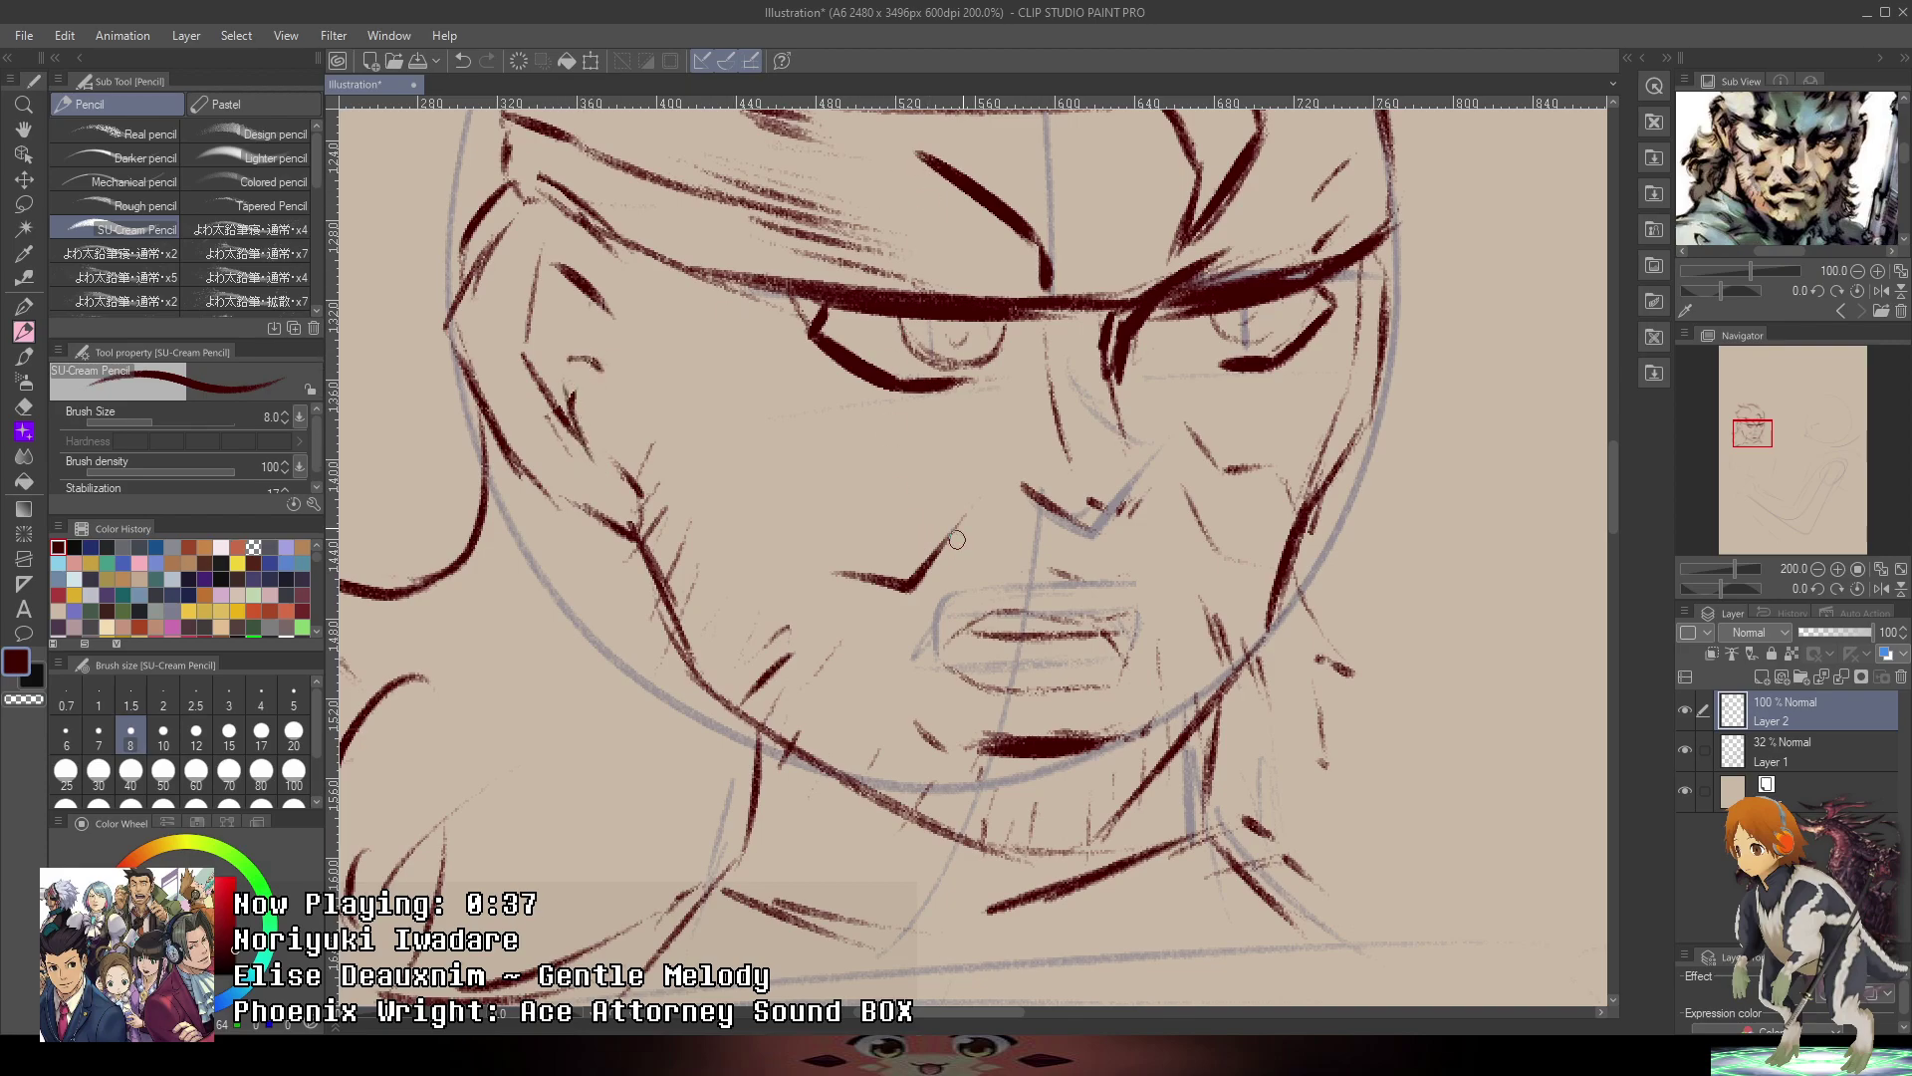
{"action": "left_click_drag", "start_coordinate": [781, 569], "coordinate": [758, 623]}
{"action": "mouse_move", "coordinate": [641, 372]}
{"action": "left_mouse_down"}
{"action": "mouse_move", "coordinate": [693, 455]}
{"action": "mouse_move", "coordinate": [834, 505]}
{"action": "left_mouse_up"}
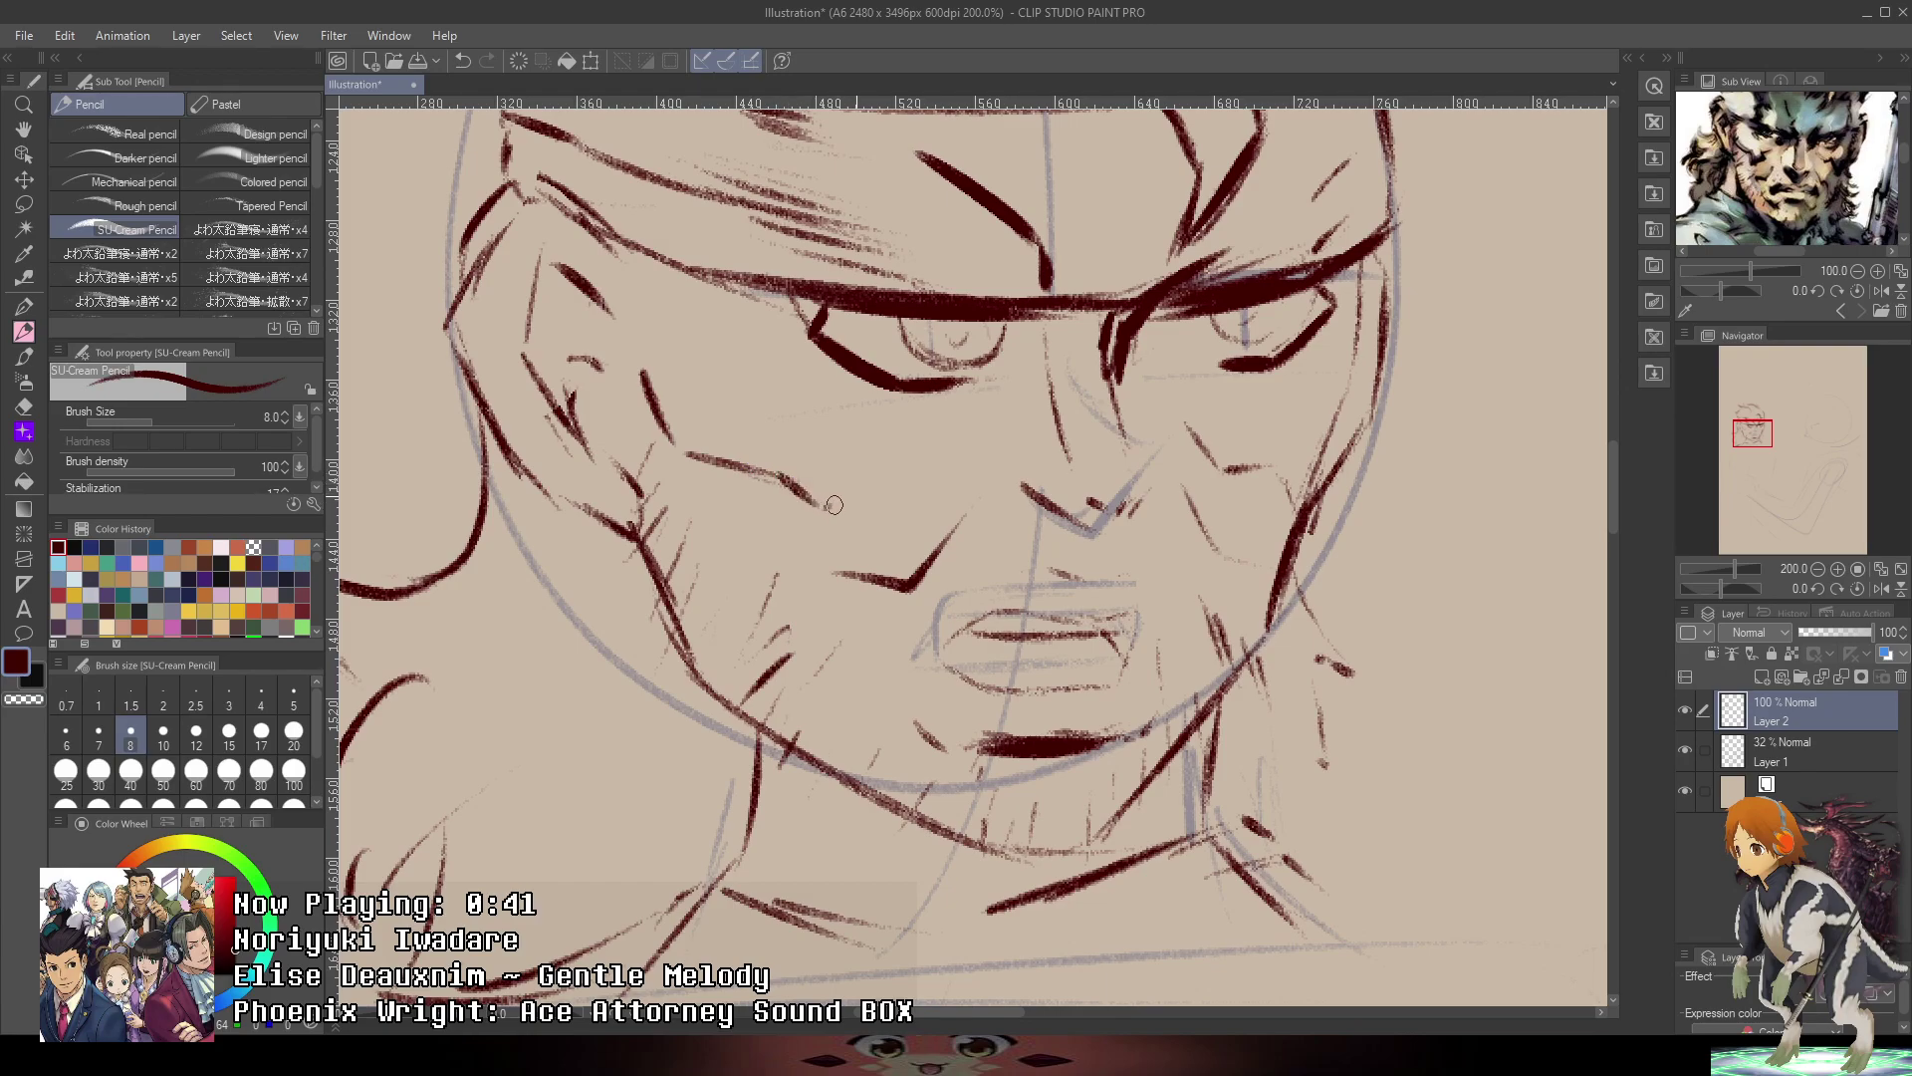
- Rework the right-hand face contour with a stronger line from the cheek up to the headband
{"action": "mouse_move", "coordinate": [1217, 484]}
{"action": "left_mouse_down"}
{"action": "mouse_move", "coordinate": [1240, 439]}
{"action": "mouse_move", "coordinate": [1224, 504]}
{"action": "mouse_move", "coordinate": [1284, 511]}
{"action": "mouse_move", "coordinate": [1344, 403]}
{"action": "mouse_move", "coordinate": [1371, 273]}
{"action": "left_mouse_up"}
{"action": "key", "text": "ctrl+z"}
{"action": "key", "text": "ctrl+z"}
{"action": "key", "text": "ctrl+z"}
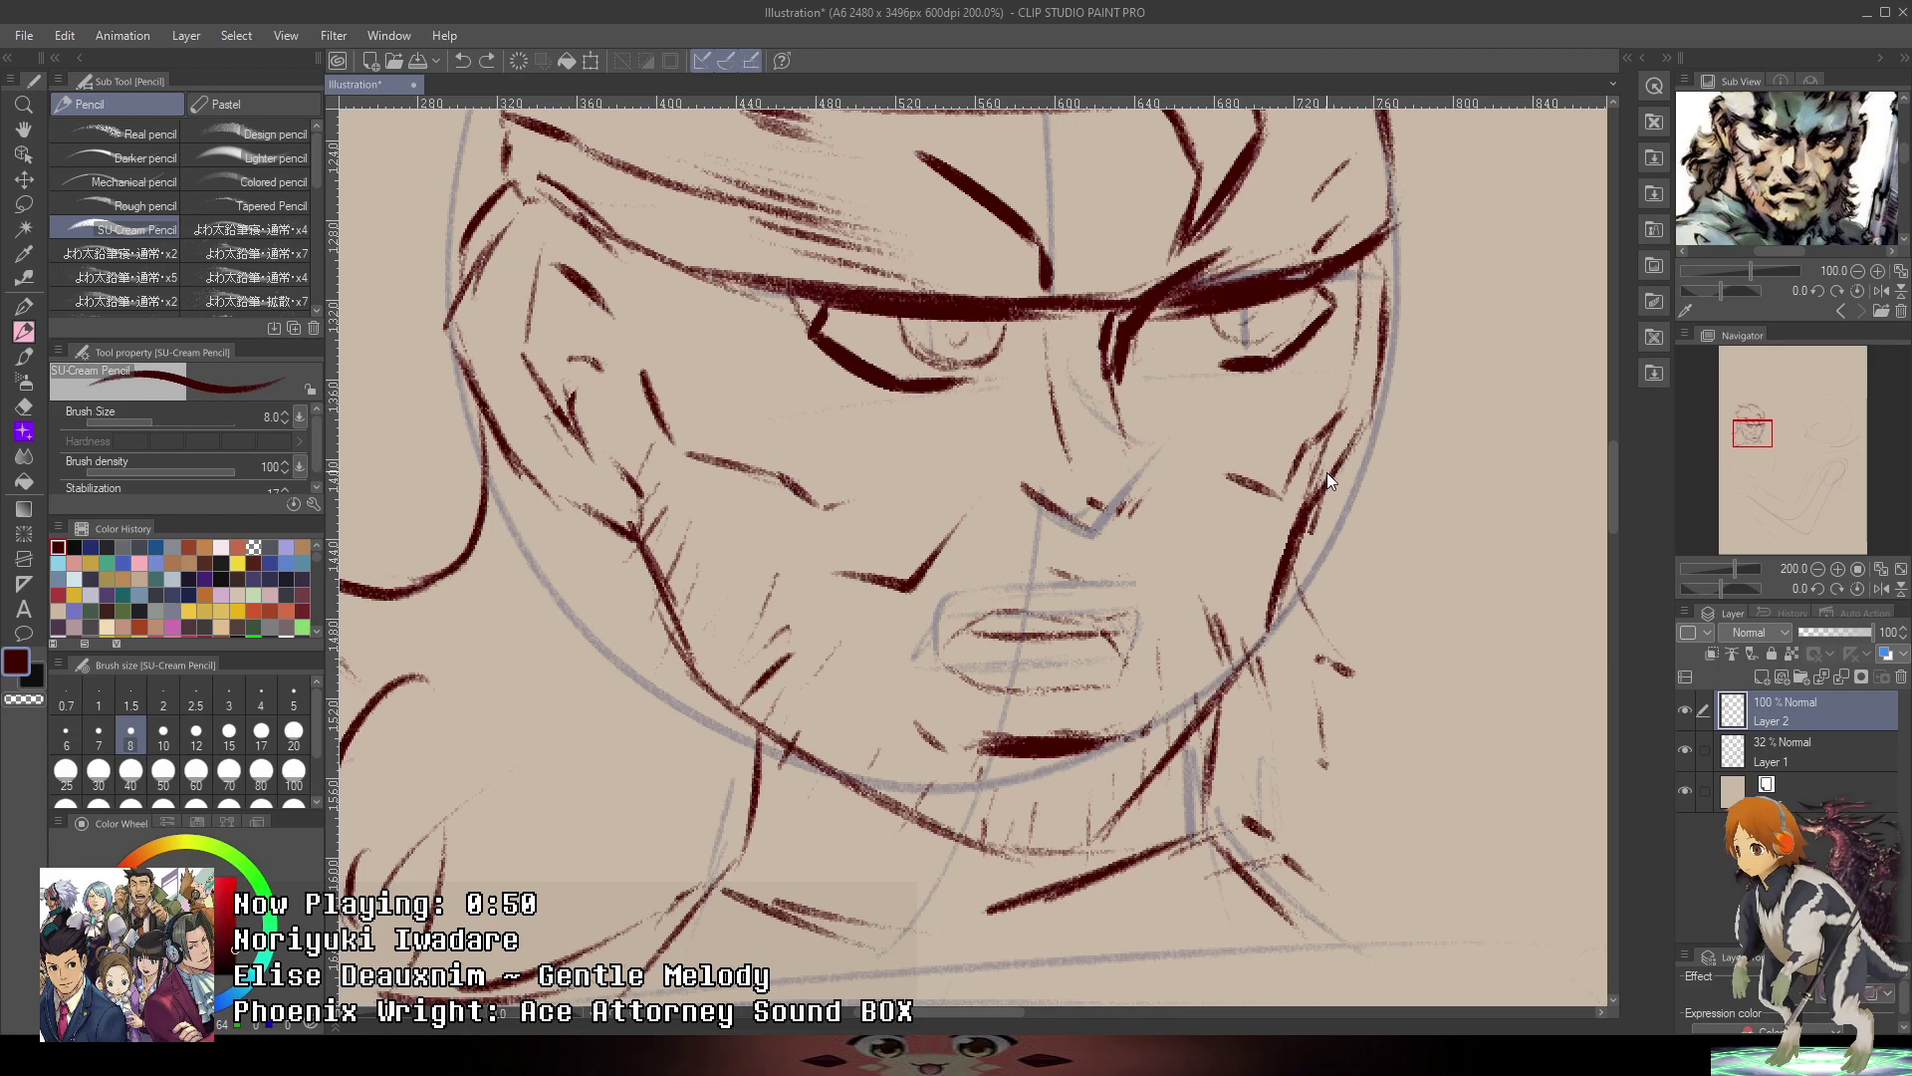
{"action": "left_click_drag", "start_coordinate": [1315, 444], "coordinate": [1362, 287]}
{"action": "left_click_drag", "start_coordinate": [1346, 363], "coordinate": [1364, 304]}
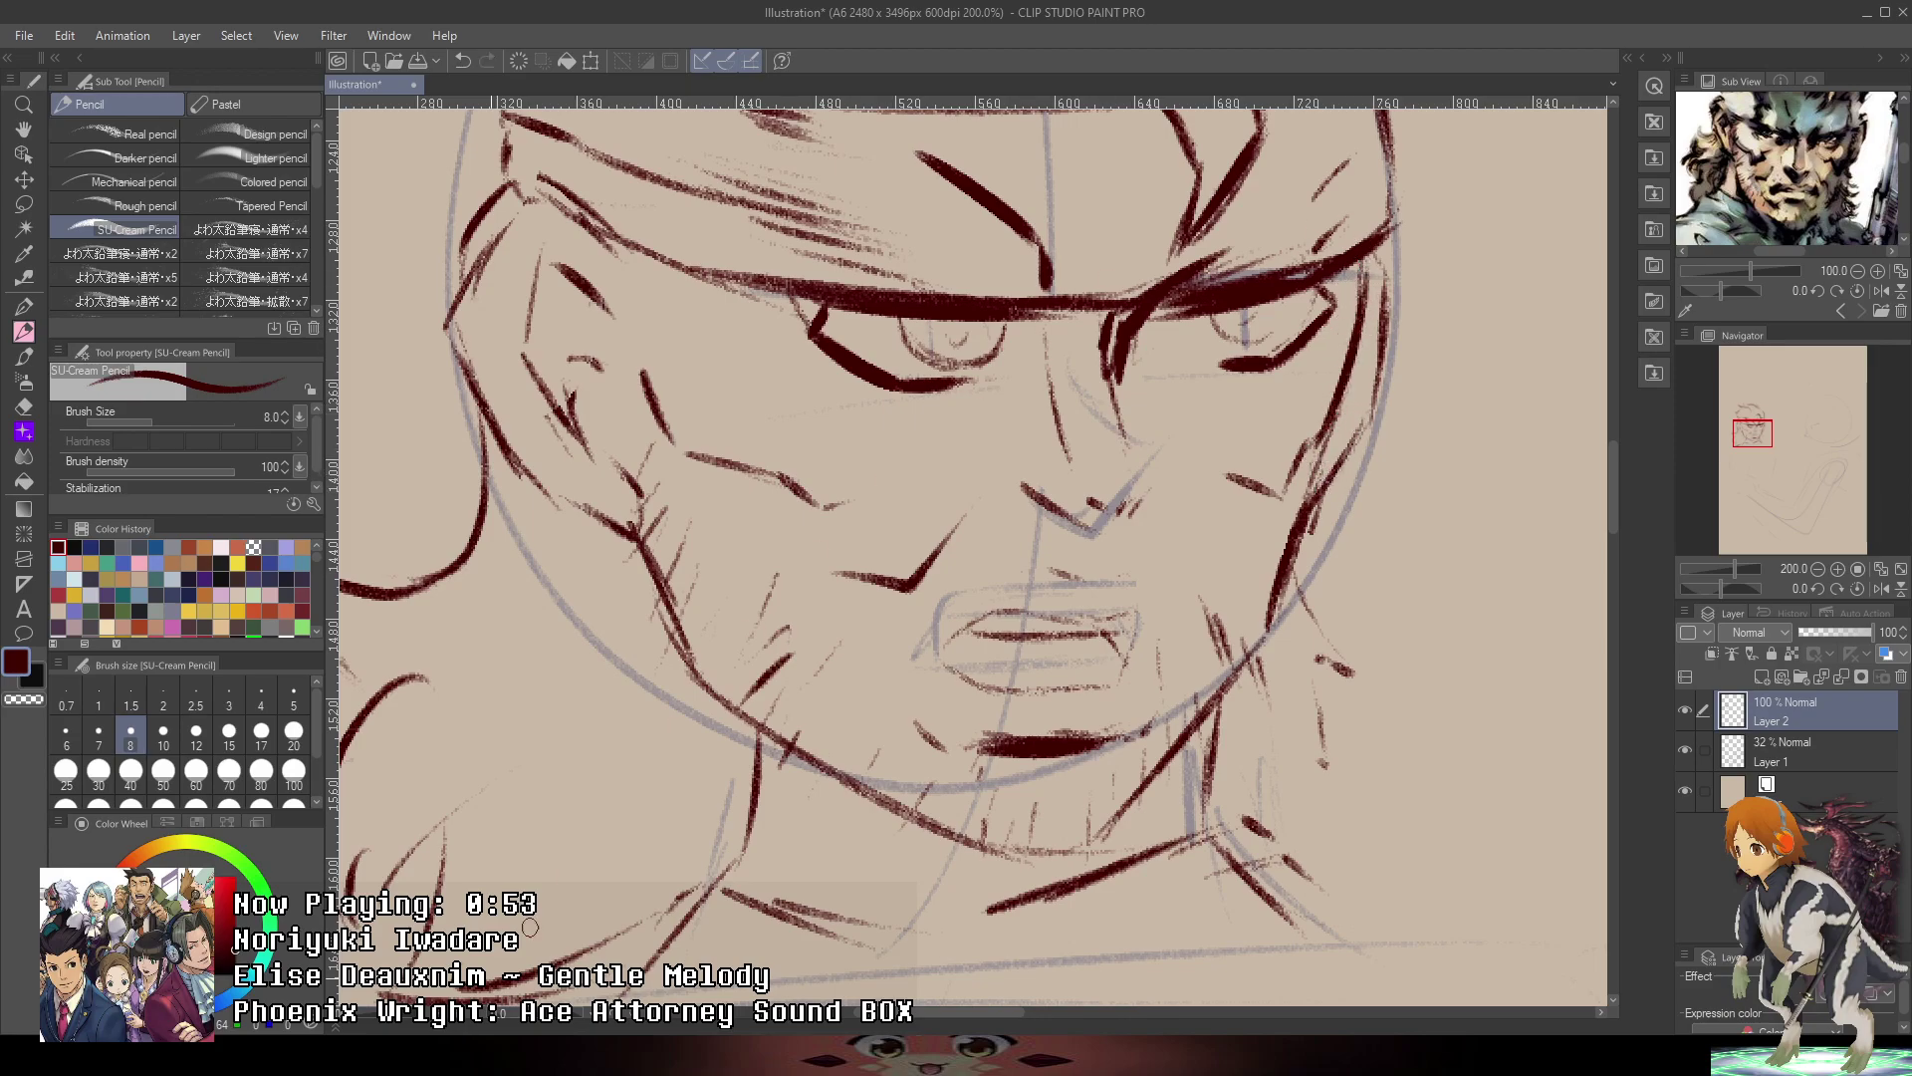
- Show the torso in the reference image at 75% and draw the top and inner edge of the right-hand shoulder strap
{"action": "scroll", "coordinate": [1249, 454], "scroll_direction": "down", "scroll_amount": 2}
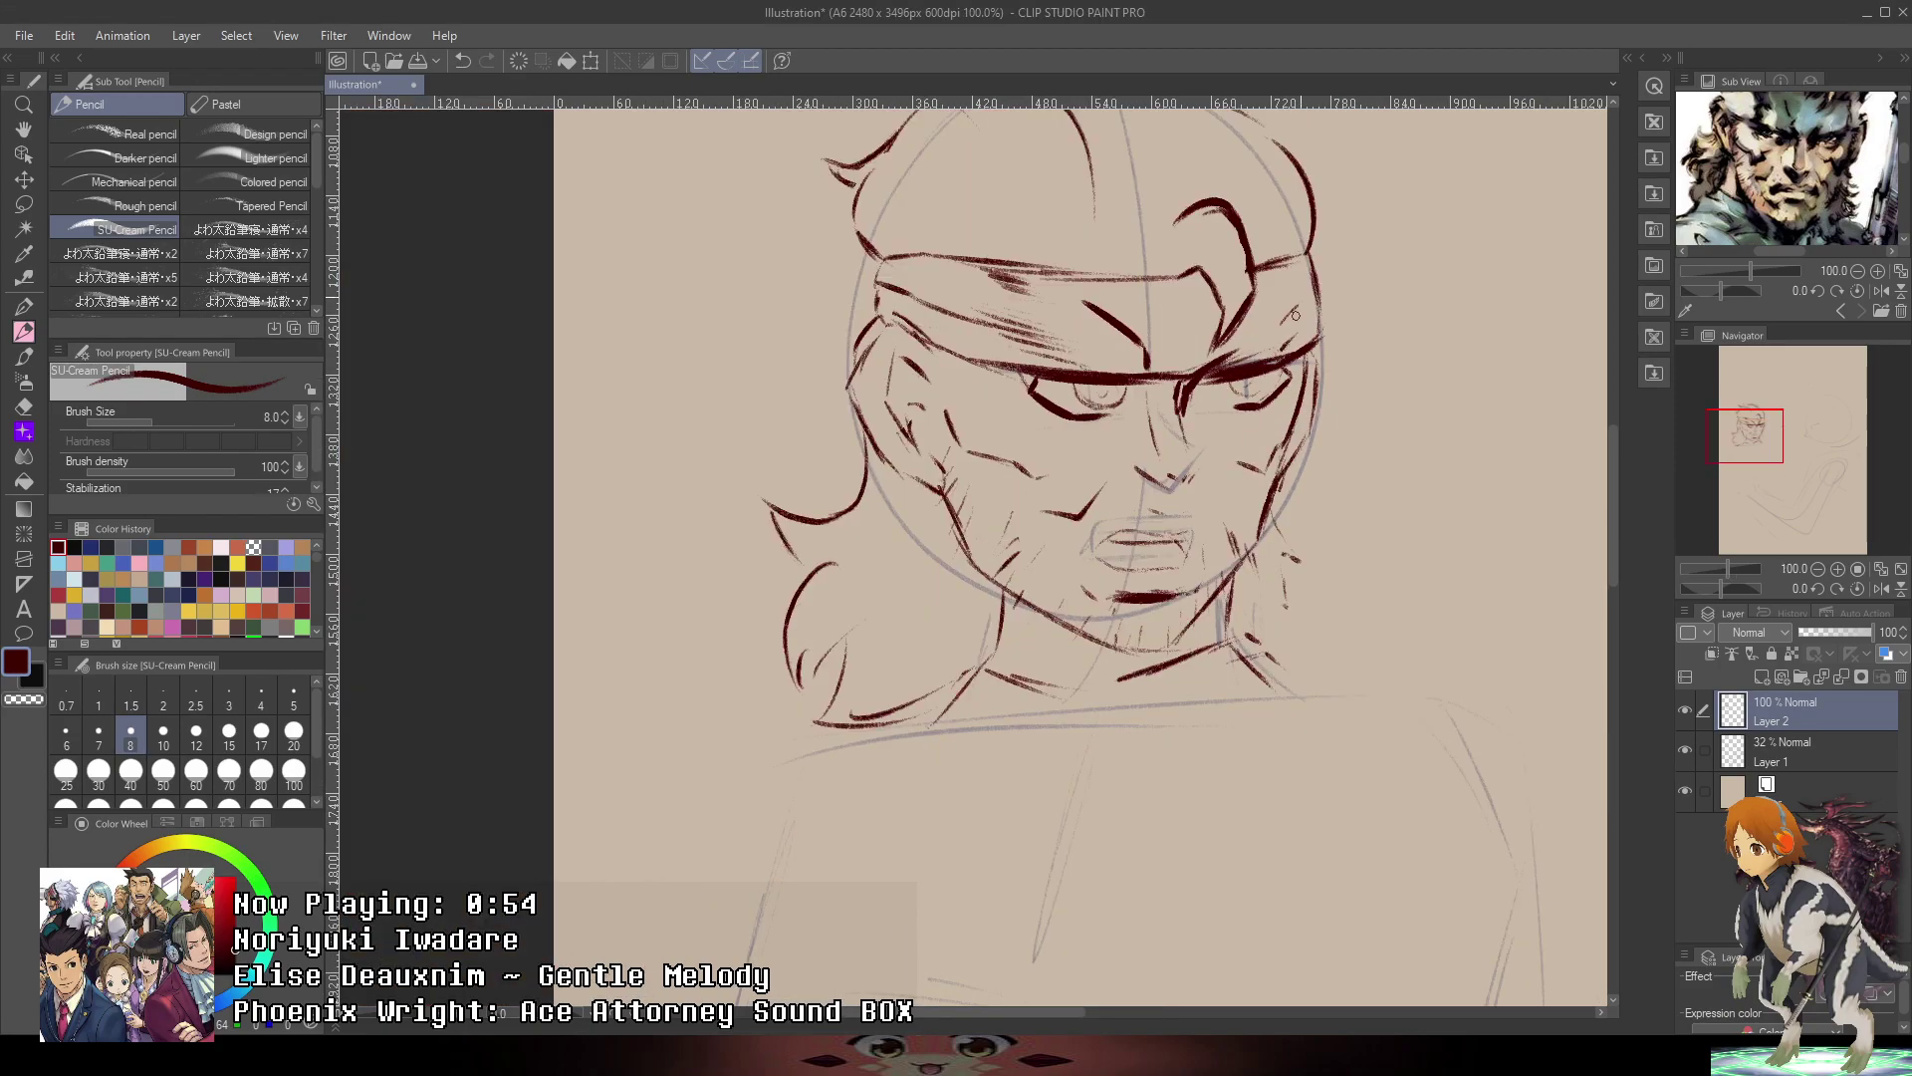
{"action": "mouse_move", "coordinate": [1394, 265]}
{"action": "left_mouse_down"}
{"action": "mouse_move", "coordinate": [1310, 413]}
{"action": "mouse_move", "coordinate": [1296, 193]}
{"action": "left_mouse_up"}
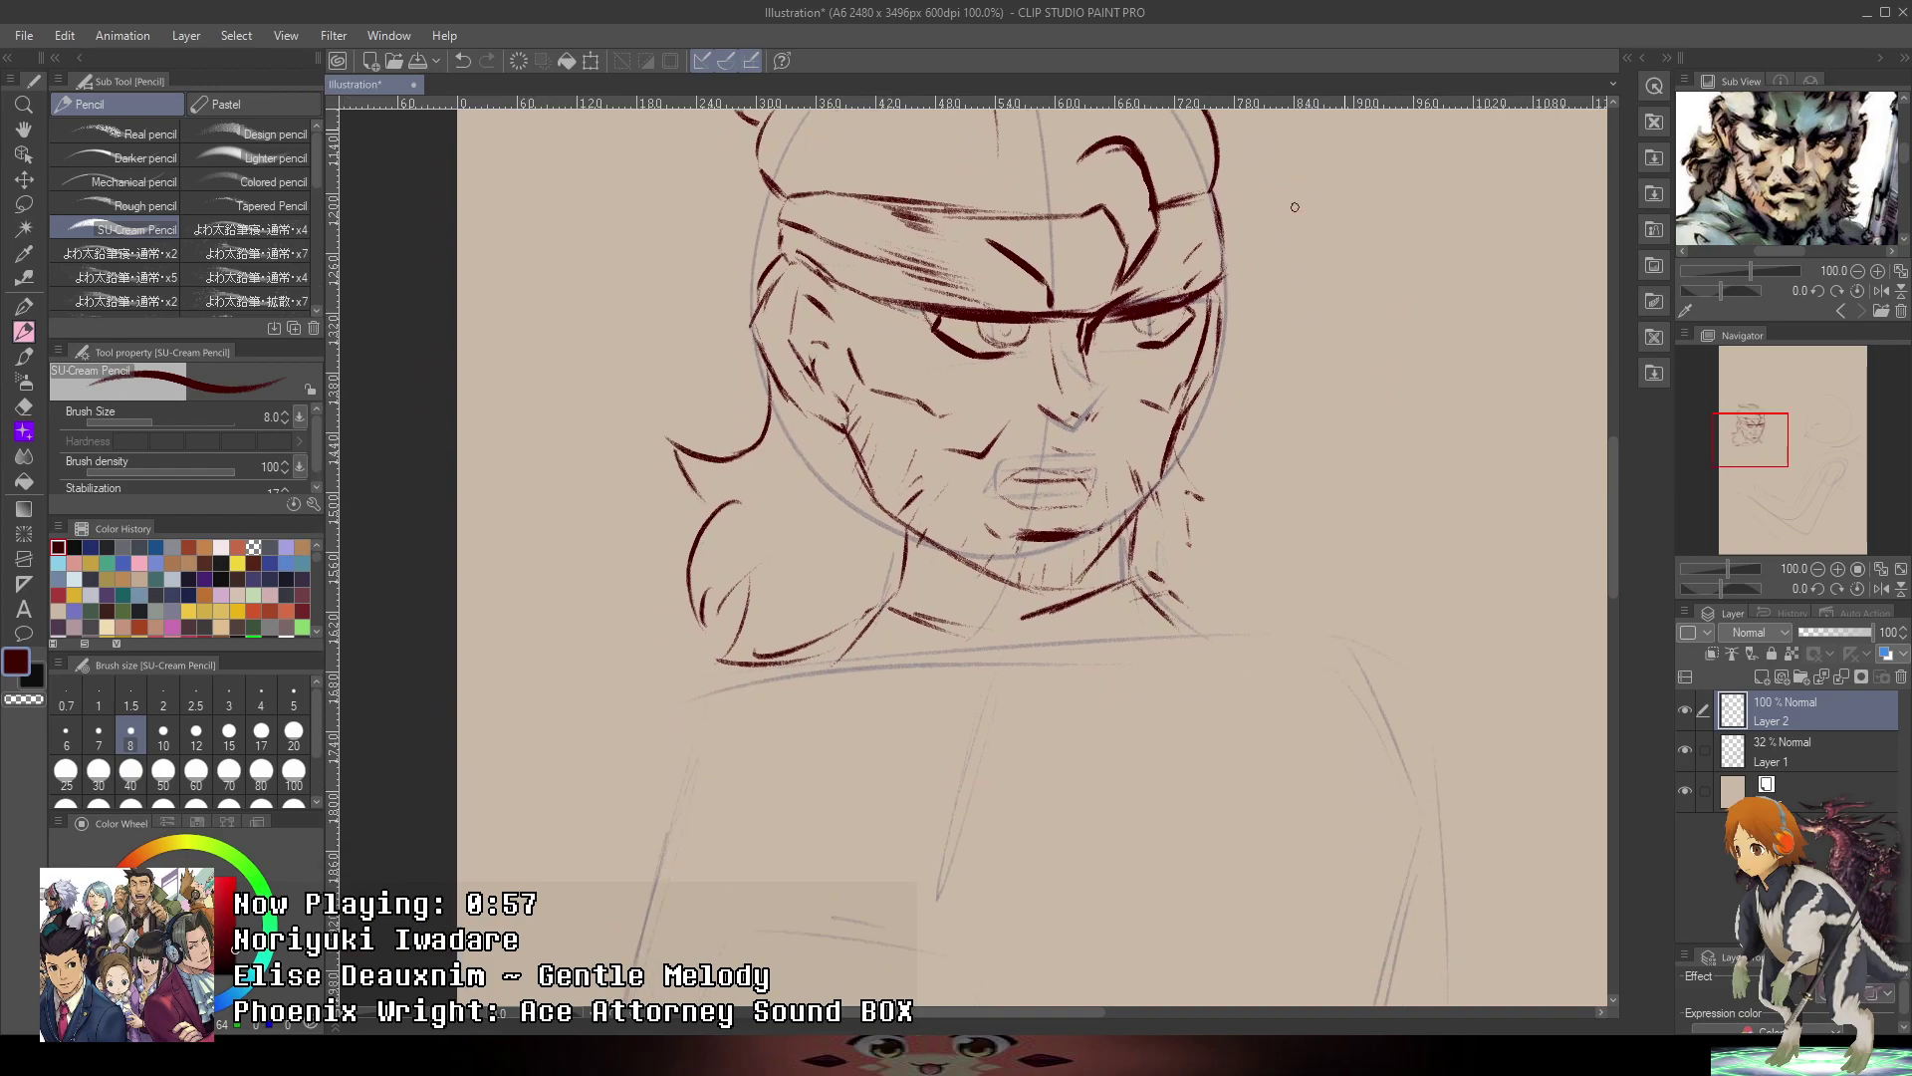
{"action": "mouse_move", "coordinate": [1569, 450]}
{"action": "left_mouse_down"}
{"action": "mouse_move", "coordinate": [1356, 251]}
{"action": "mouse_move", "coordinate": [1402, 226]}
{"action": "left_mouse_up"}
{"action": "mouse_move", "coordinate": [1856, 173]}
{"action": "left_mouse_down"}
{"action": "mouse_move", "coordinate": [1800, 239]}
{"action": "mouse_move", "coordinate": [1871, 182]}
{"action": "mouse_move", "coordinate": [1874, 153]}
{"action": "left_mouse_up"}
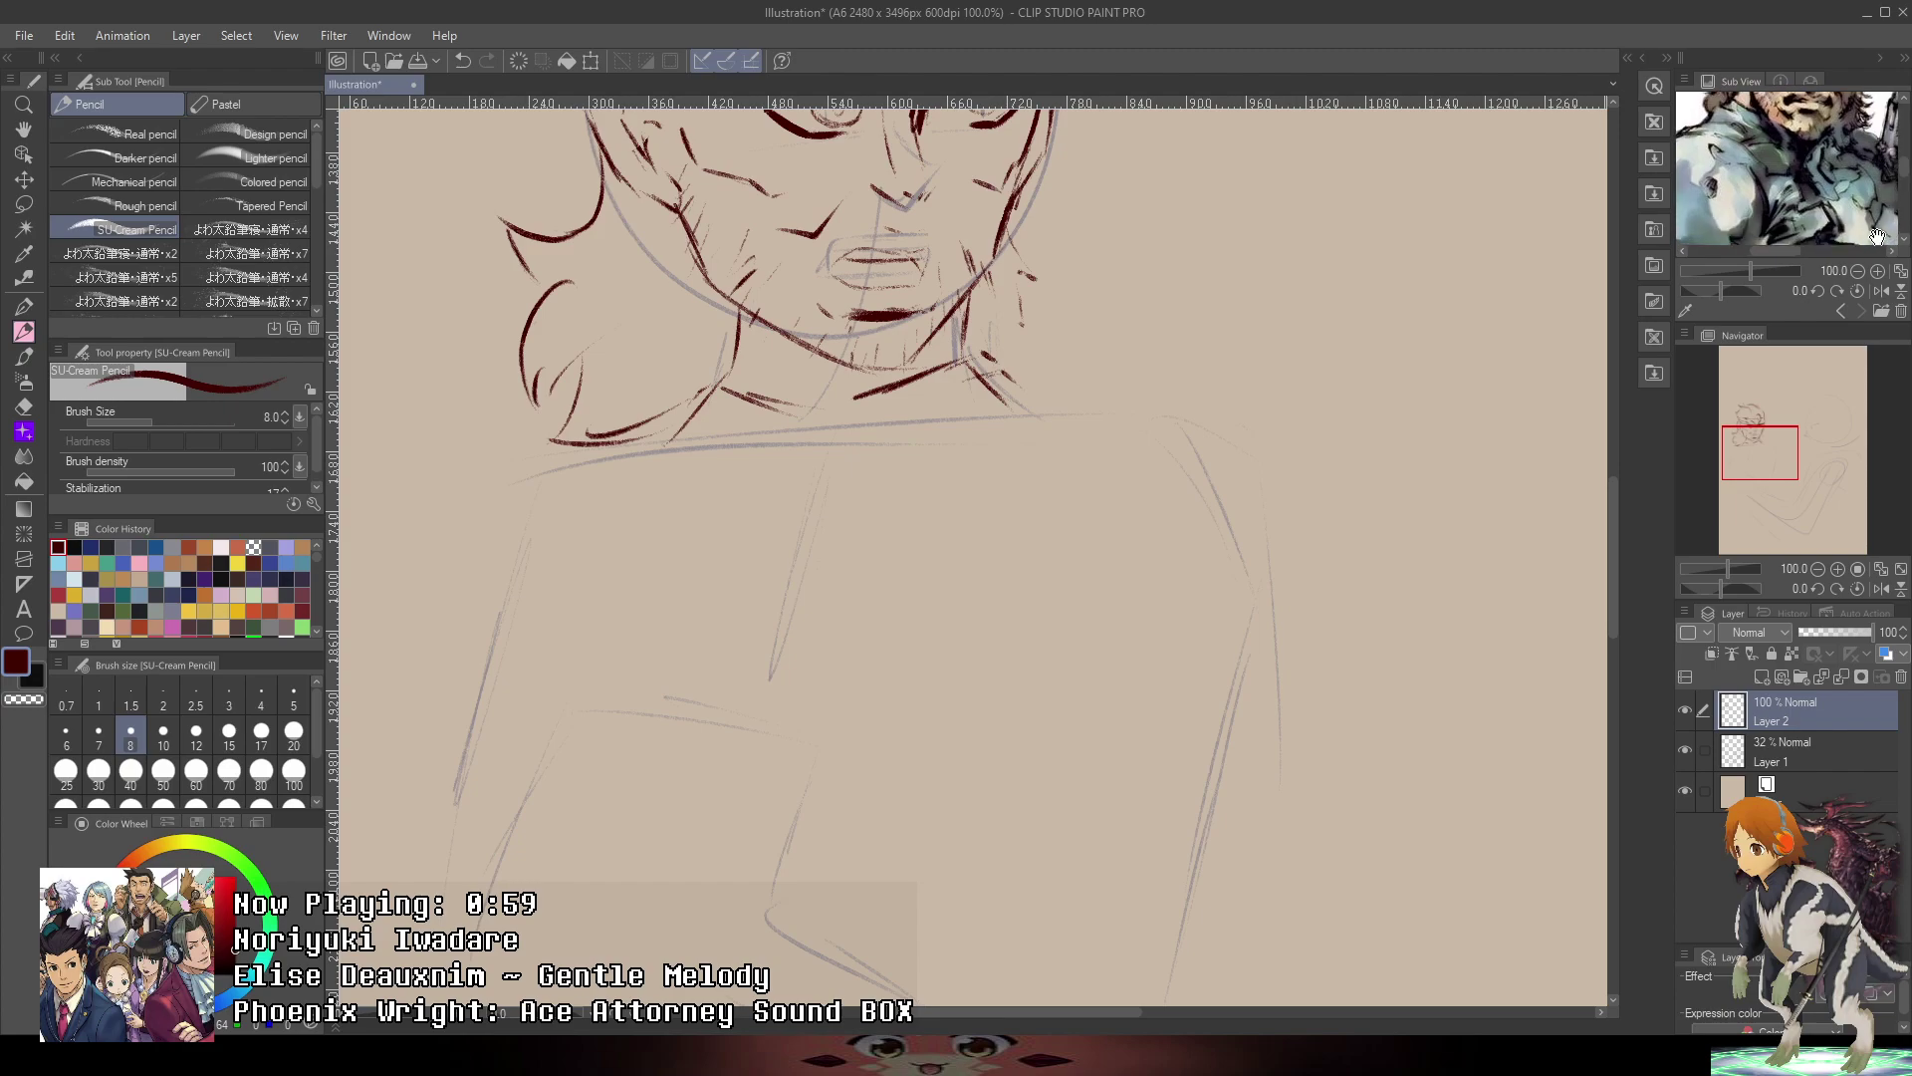
{"action": "mouse_move", "coordinate": [1877, 237]}
{"action": "left_mouse_down"}
{"action": "mouse_move", "coordinate": [1878, 182]}
{"action": "mouse_move", "coordinate": [1879, 270]}
{"action": "left_mouse_up"}
{"action": "left_click", "coordinate": [1842, 310]}
{"action": "left_click_drag", "start_coordinate": [1873, 145], "coordinate": [1850, 185]}
{"action": "scroll", "coordinate": [1052, 398], "scroll_direction": "up", "scroll_amount": 2}
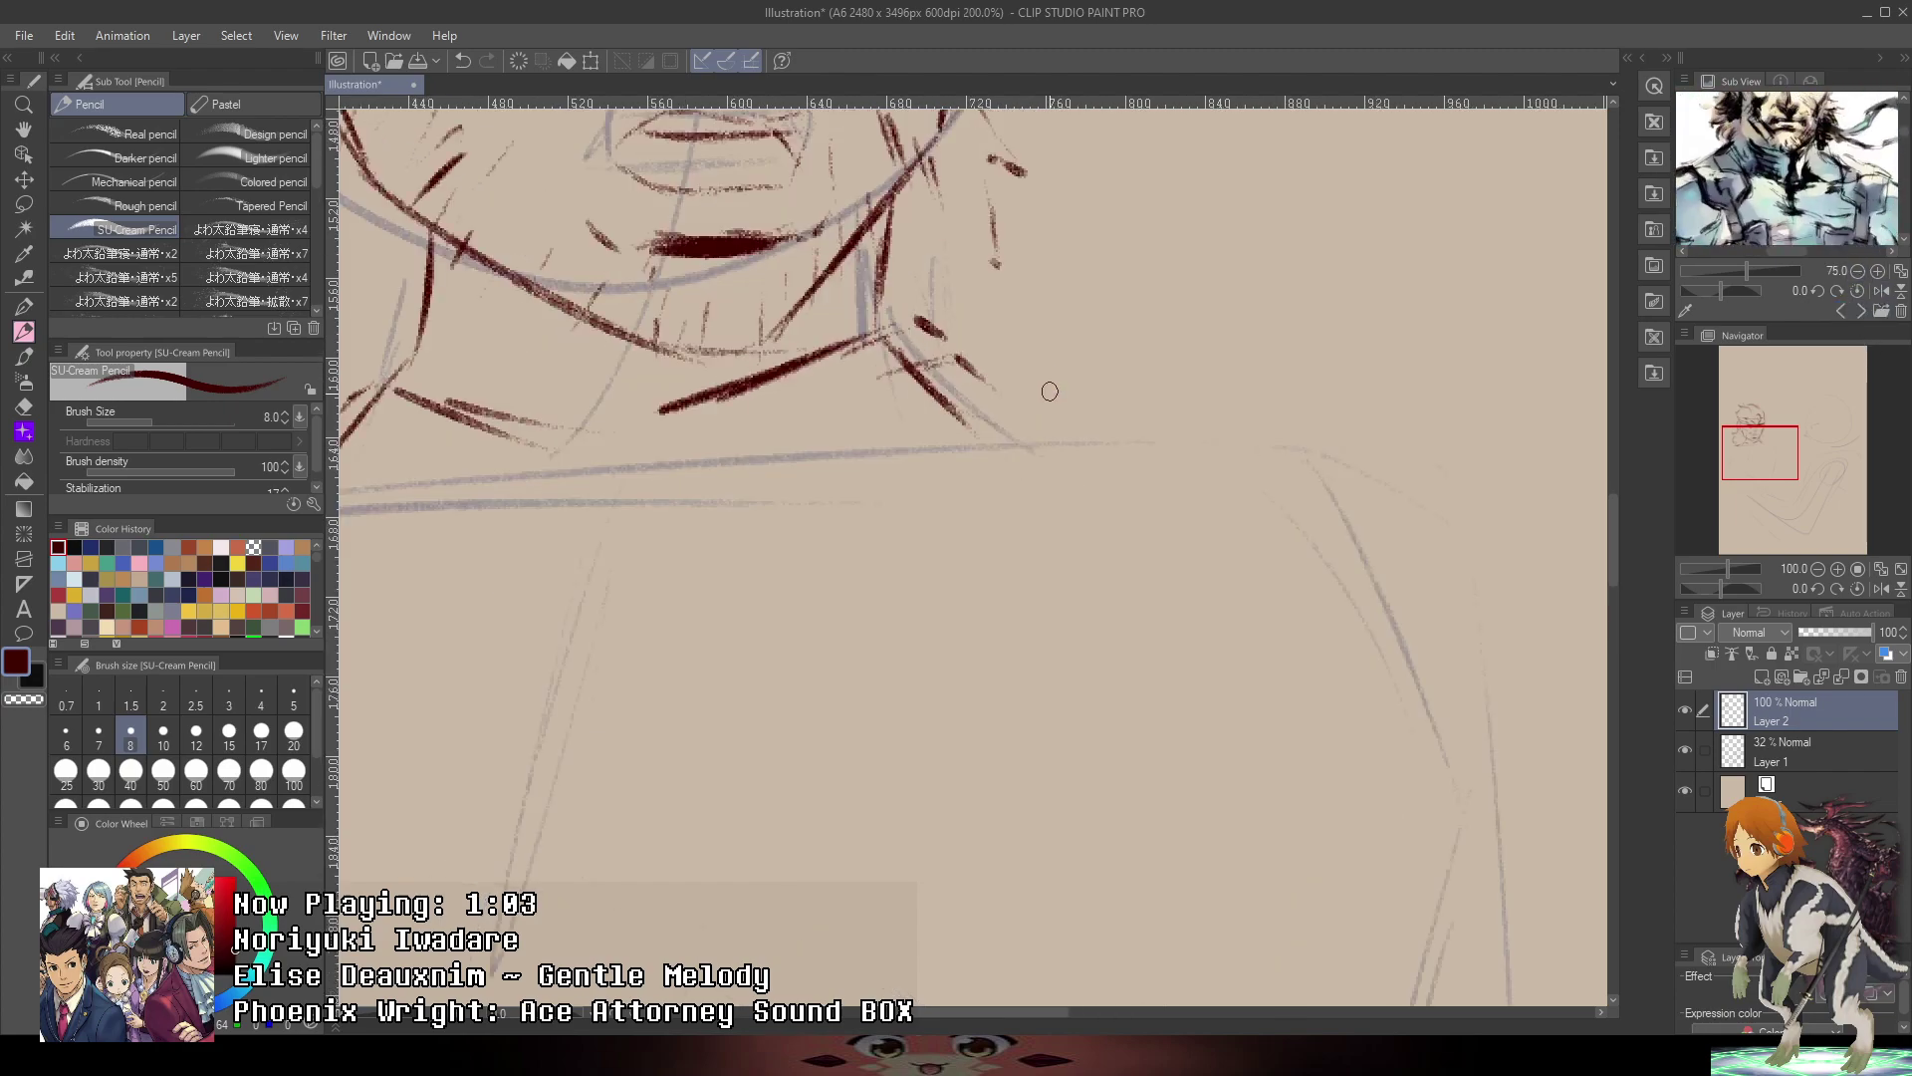
{"action": "mouse_move", "coordinate": [971, 396]}
{"action": "left_mouse_down"}
{"action": "mouse_move", "coordinate": [1228, 383]}
{"action": "mouse_move", "coordinate": [1248, 416]}
{"action": "left_mouse_up"}
{"action": "scroll", "coordinate": [1172, 423], "scroll_direction": "down", "scroll_amount": 2}
{"action": "left_click_drag", "start_coordinate": [1076, 403], "coordinate": [978, 507]}
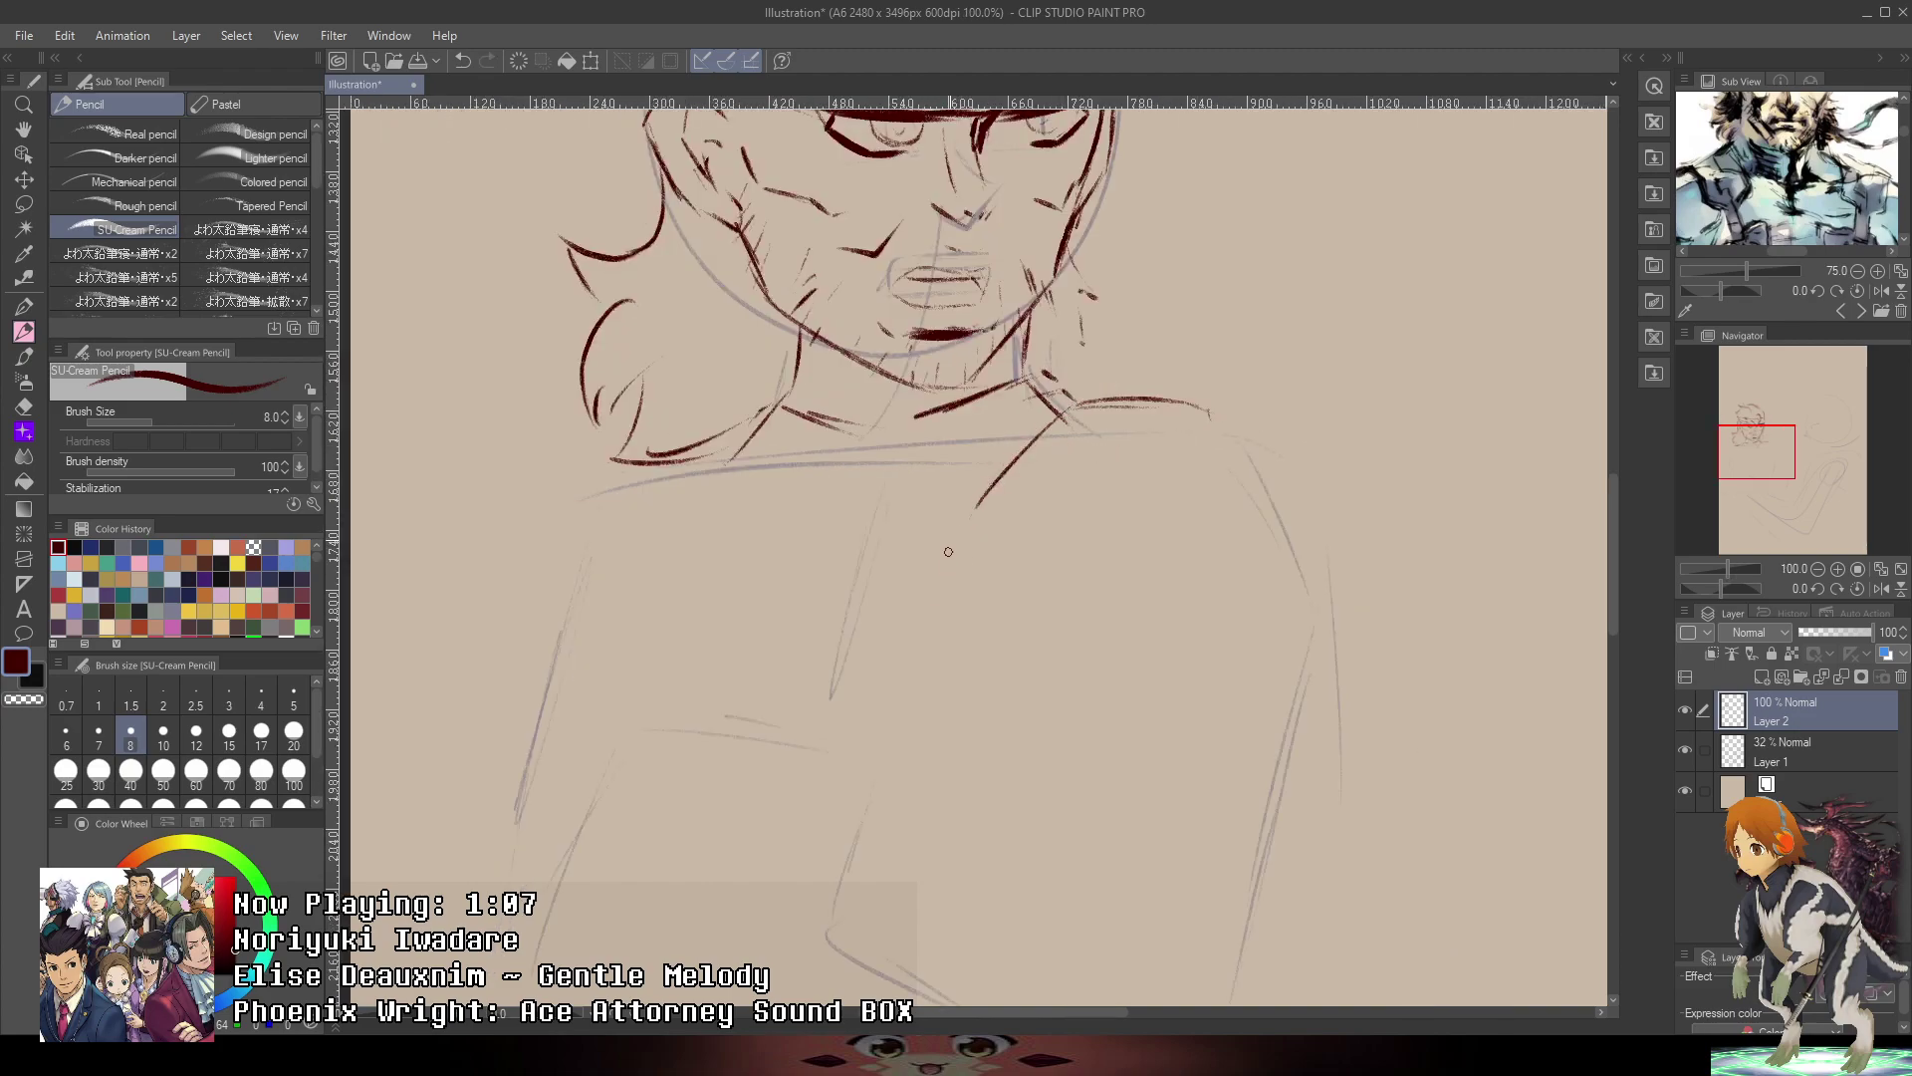
{"action": "left_click_drag", "start_coordinate": [1093, 414], "coordinate": [1015, 517]}
{"action": "left_click_drag", "start_coordinate": [965, 641], "coordinate": [960, 745]}
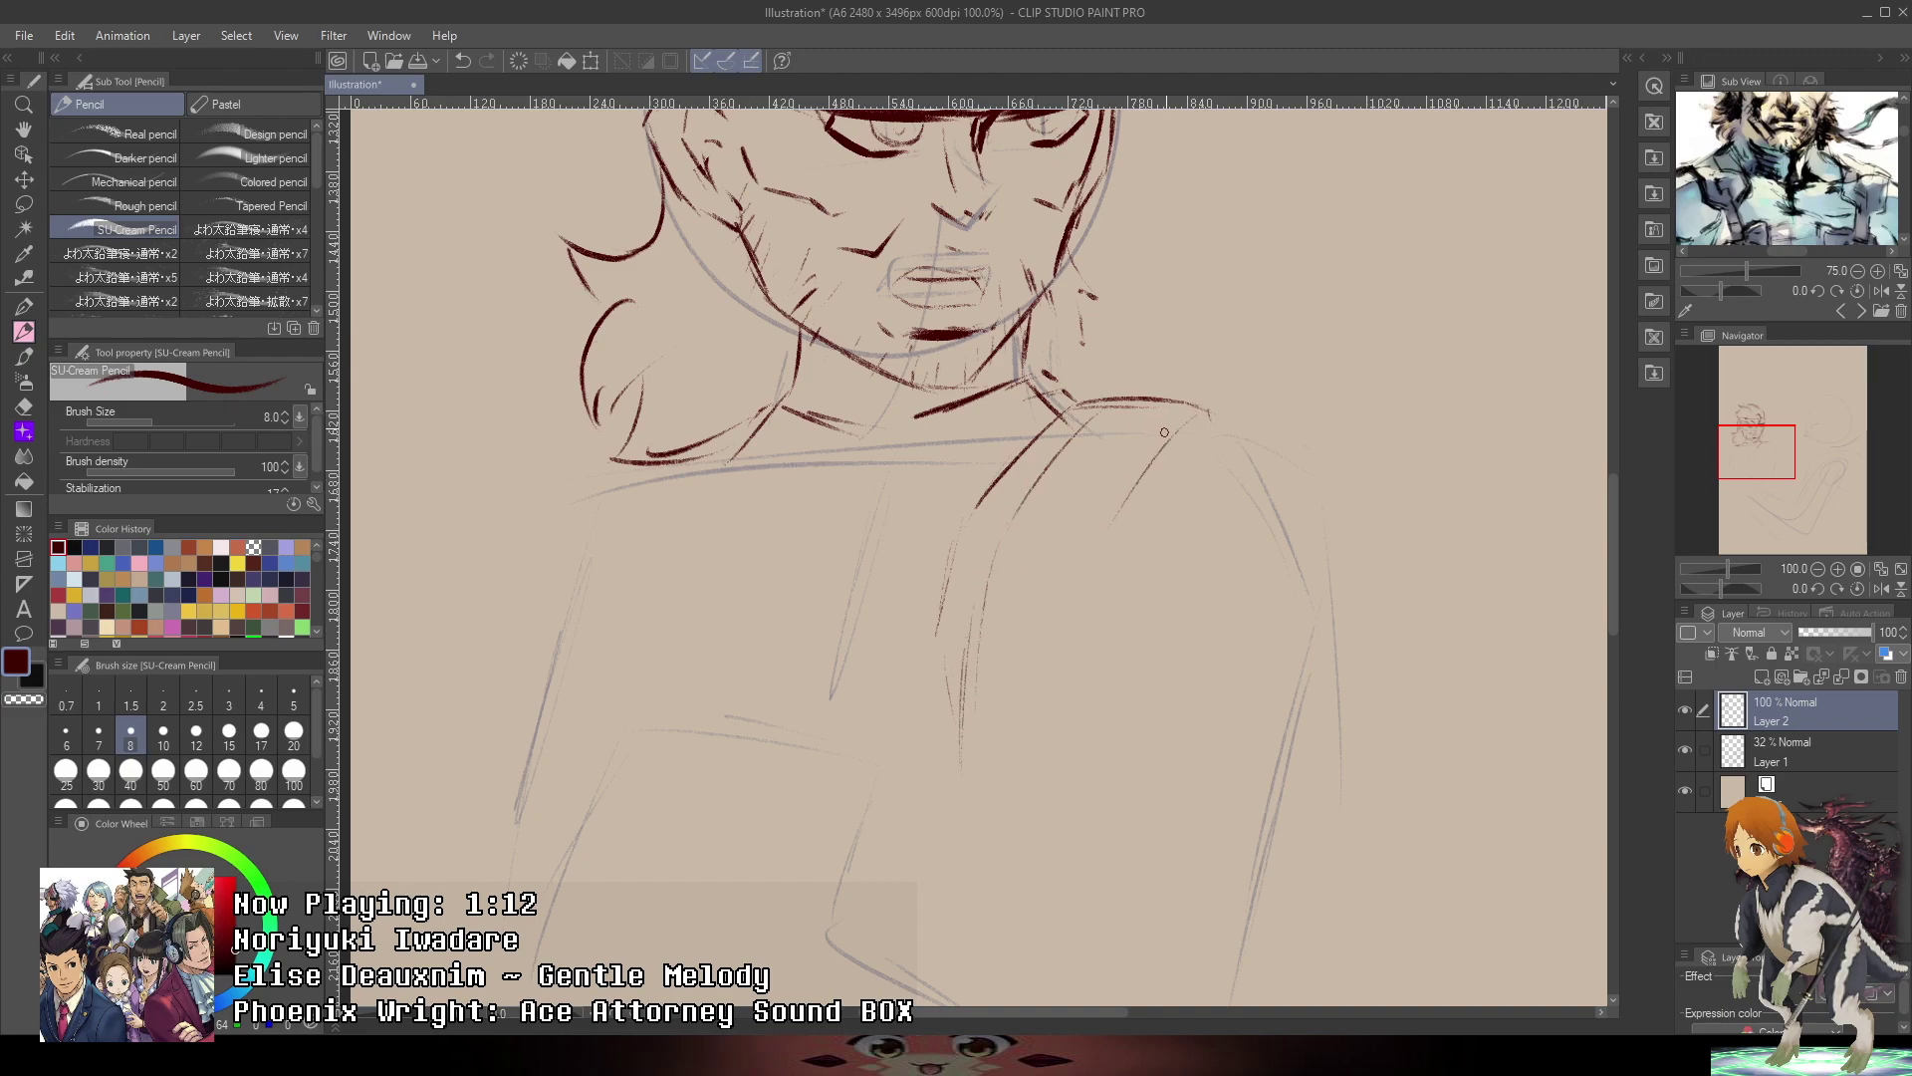
{"action": "left_click_drag", "start_coordinate": [1164, 432], "coordinate": [1081, 568]}
{"action": "left_click_drag", "start_coordinate": [1069, 525], "coordinate": [1030, 750]}
{"action": "key", "text": "ctrl+z"}
{"action": "key", "text": "ctrl+z"}
{"action": "key", "text": "ctrl+z"}
{"action": "key", "text": "ctrl+z"}
{"action": "key", "text": "ctrl+z"}
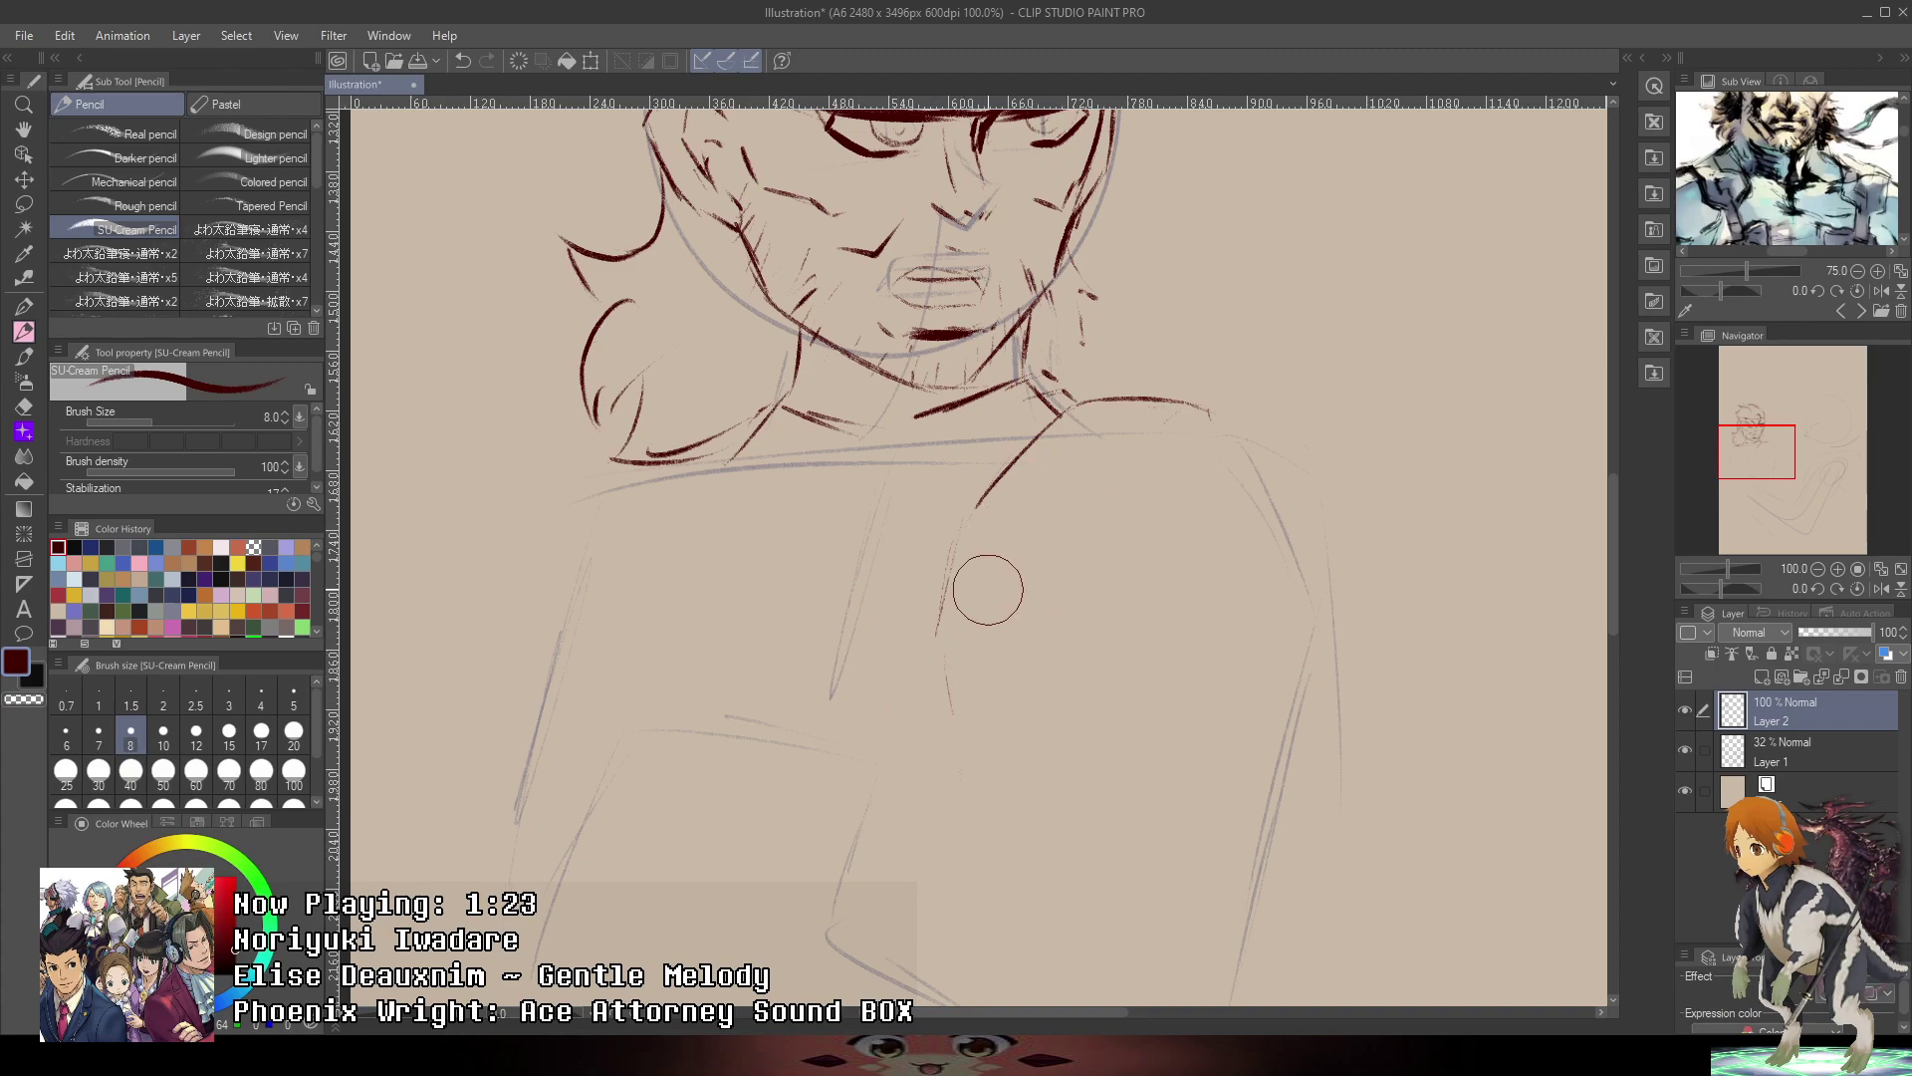
- Redraw the right-hand shoulder strap as a flap with a pointed lower end and draw the large rounded shoulder beside it
{"action": "mouse_move", "coordinate": [971, 637]}
{"action": "left_mouse_down"}
{"action": "mouse_move", "coordinate": [973, 525]}
{"action": "mouse_move", "coordinate": [998, 485]}
{"action": "mouse_move", "coordinate": [964, 543]}
{"action": "mouse_move", "coordinate": [969, 616]}
{"action": "mouse_move", "coordinate": [1114, 607]}
{"action": "mouse_move", "coordinate": [1157, 480]}
{"action": "mouse_move", "coordinate": [1212, 423]}
{"action": "left_mouse_up"}
{"action": "left_click_drag", "start_coordinate": [1327, 433], "coordinate": [1231, 438]}
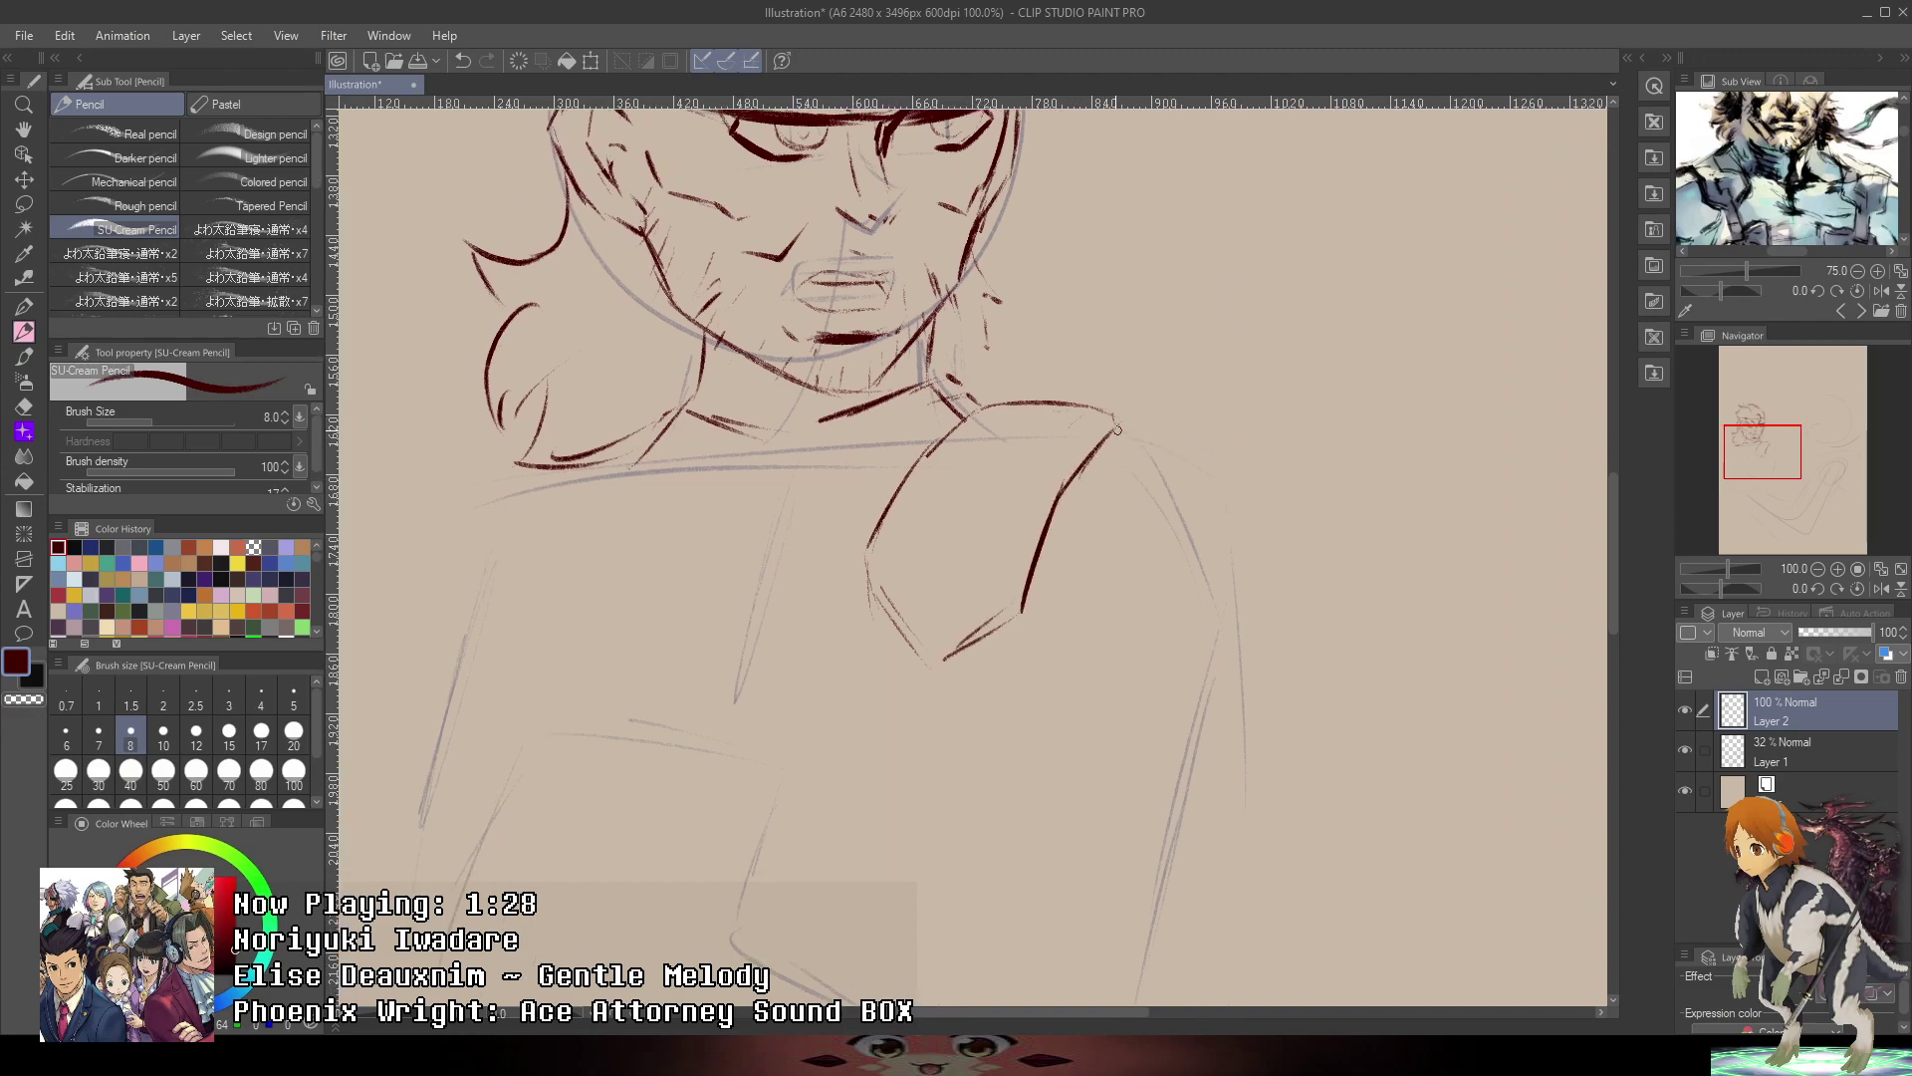
{"action": "left_click_drag", "start_coordinate": [1116, 428], "coordinate": [1301, 434]}
{"action": "mouse_move", "coordinate": [1117, 425]}
{"action": "left_mouse_down"}
{"action": "mouse_move", "coordinate": [1210, 411]}
{"action": "mouse_move", "coordinate": [1259, 431]}
{"action": "mouse_move", "coordinate": [1335, 554]}
{"action": "left_mouse_up"}
{"action": "key", "text": "ctrl+z"}
{"action": "mouse_move", "coordinate": [1121, 427]}
{"action": "left_mouse_down"}
{"action": "mouse_move", "coordinate": [1245, 437]}
{"action": "mouse_move", "coordinate": [1348, 569]}
{"action": "left_mouse_up"}
{"action": "key", "text": "ctrl+z"}
{"action": "mouse_move", "coordinate": [1267, 455]}
{"action": "left_mouse_down"}
{"action": "mouse_move", "coordinate": [1331, 576]}
{"action": "mouse_move", "coordinate": [1325, 642]}
{"action": "left_mouse_up"}
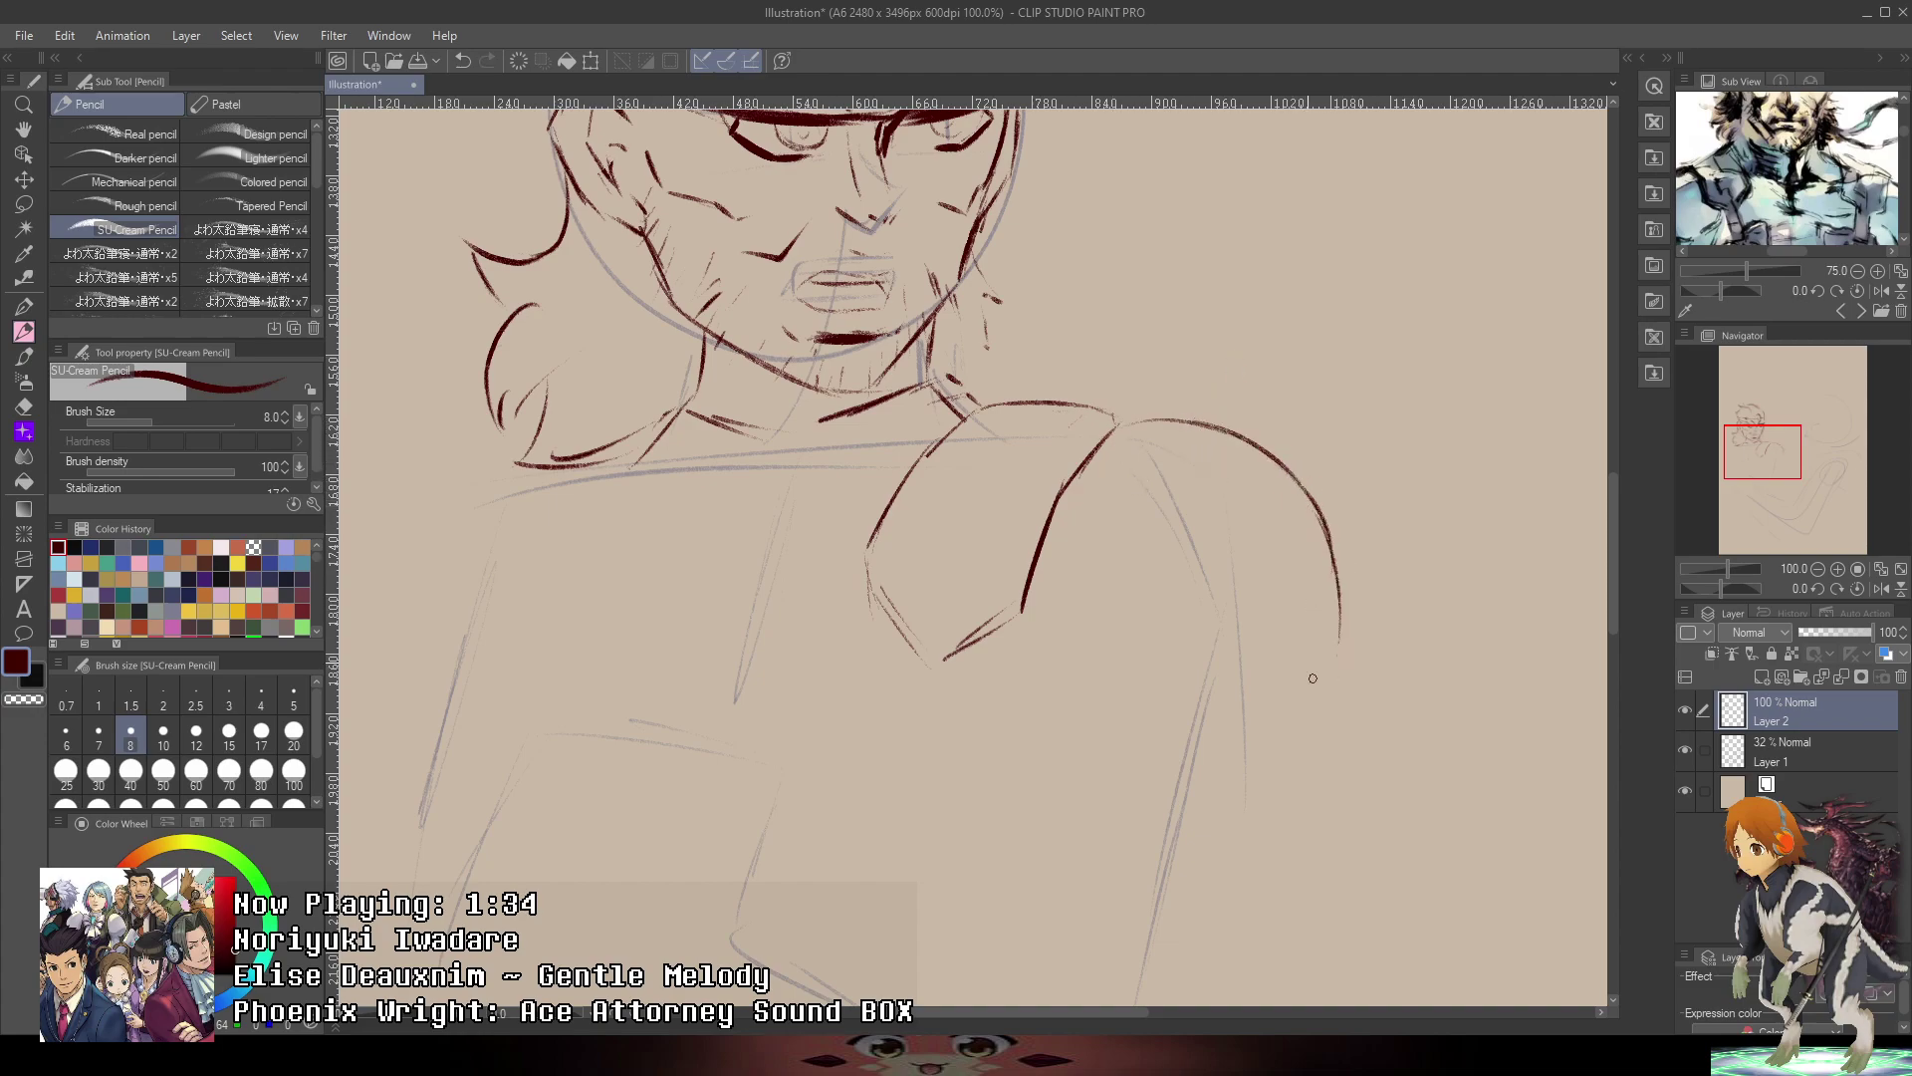
{"action": "key", "text": "ctrl+z"}
{"action": "key", "text": "ctrl+z"}
{"action": "left_click_drag", "start_coordinate": [1285, 467], "coordinate": [1313, 647]}
- Shift the reference image to the arm and draw short crease lines between the strap and the rounded shoulder
{"action": "left_click_drag", "start_coordinate": [1260, 765], "coordinate": [1174, 474]}
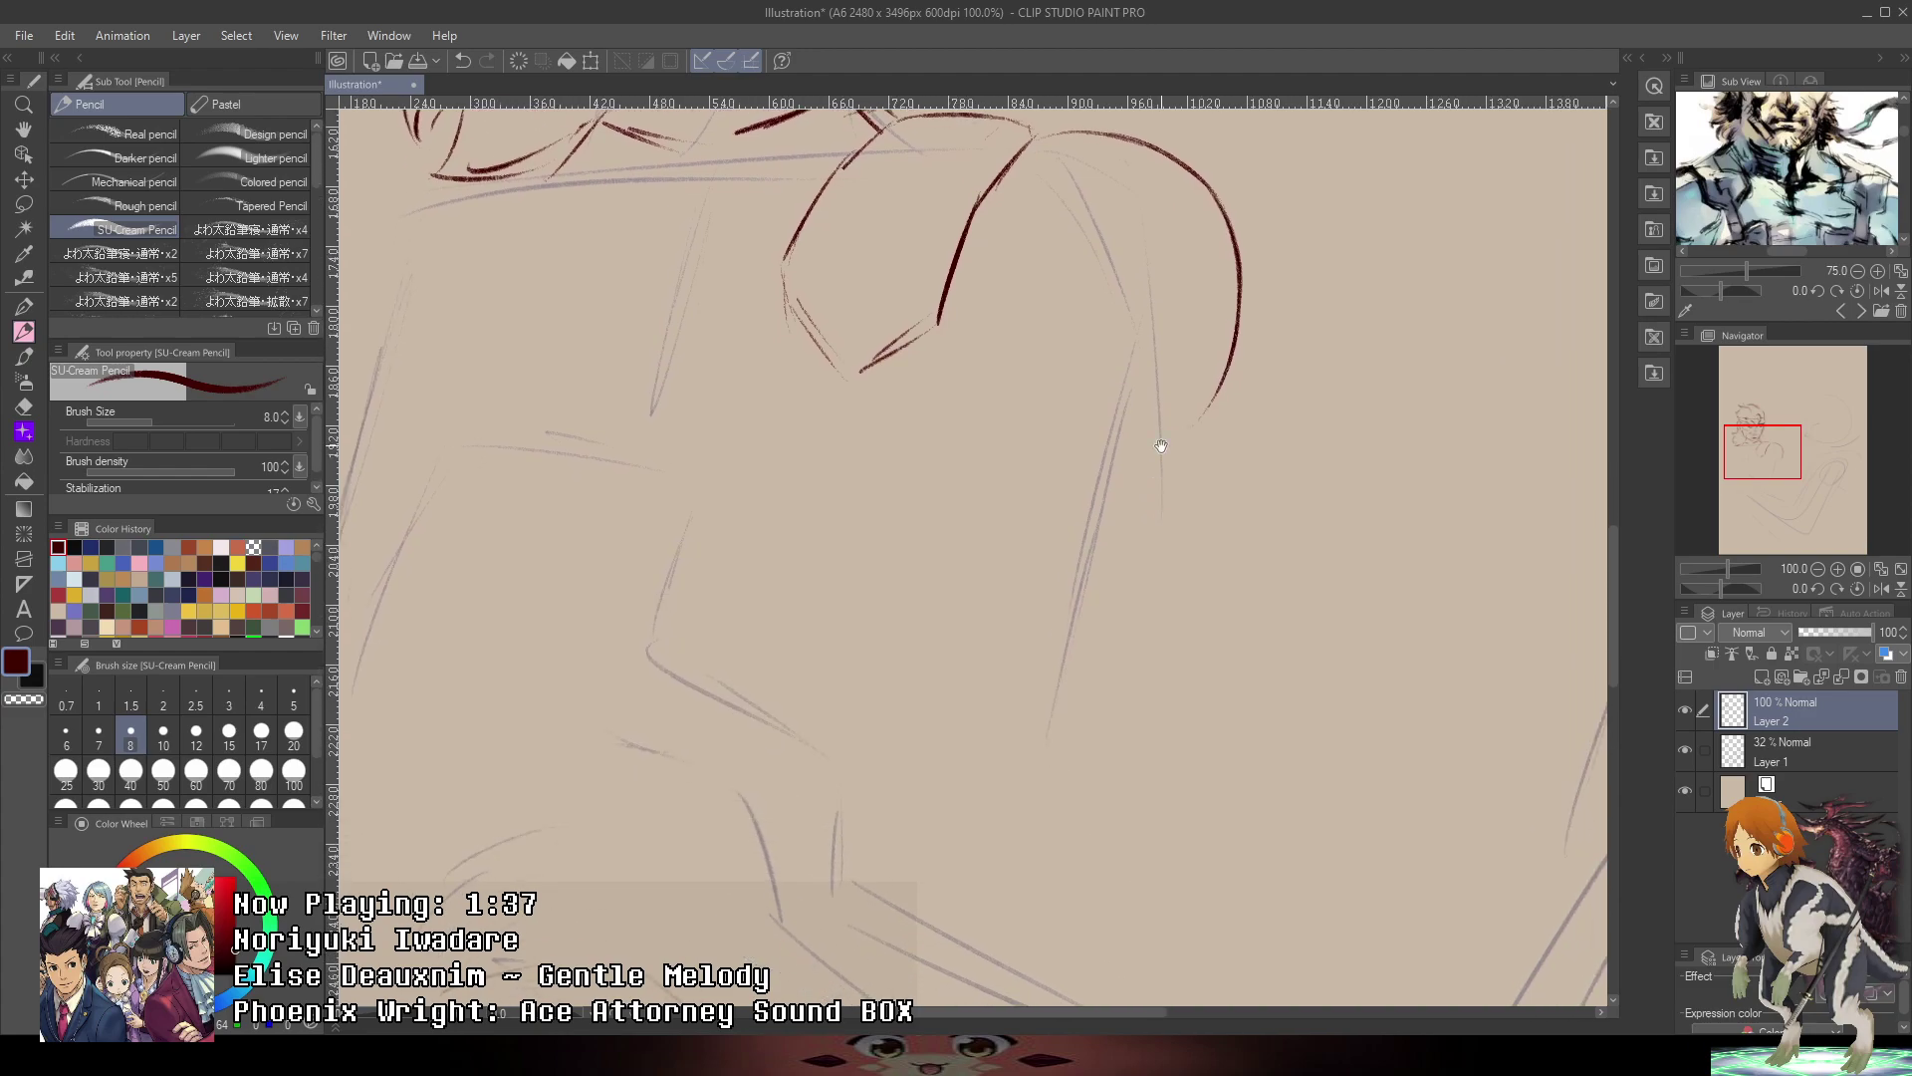
{"action": "left_click_drag", "start_coordinate": [1866, 221], "coordinate": [1824, 104]}
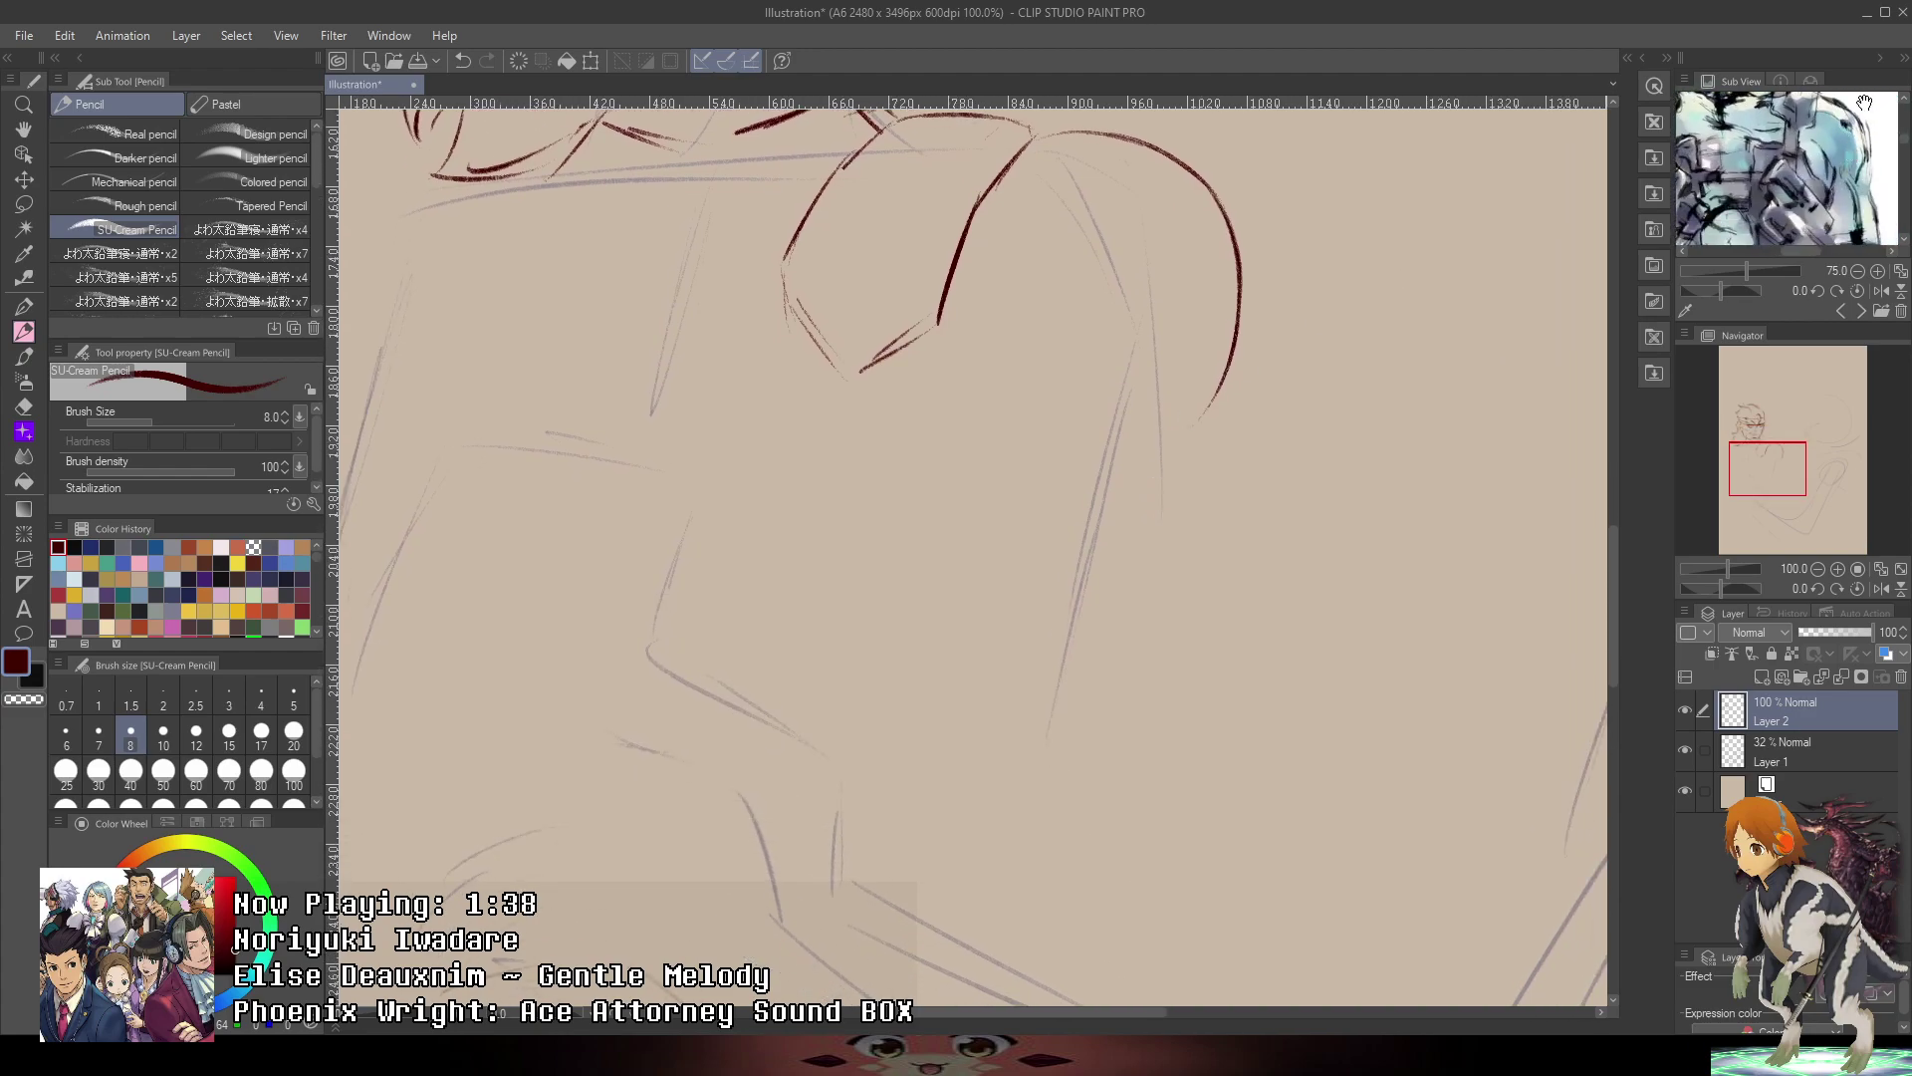
{"action": "left_click_drag", "start_coordinate": [971, 348], "coordinate": [1050, 433]}
{"action": "key", "text": "ctrl+z"}
{"action": "key", "text": "ctrl+z"}
{"action": "left_click_drag", "start_coordinate": [969, 245], "coordinate": [1039, 353]}
{"action": "mouse_move", "coordinate": [992, 249]}
{"action": "left_mouse_down"}
{"action": "mouse_move", "coordinate": [1023, 338]}
{"action": "mouse_move", "coordinate": [996, 414]}
{"action": "left_mouse_up"}
{"action": "left_click_drag", "start_coordinate": [1101, 290], "coordinate": [1150, 494]}
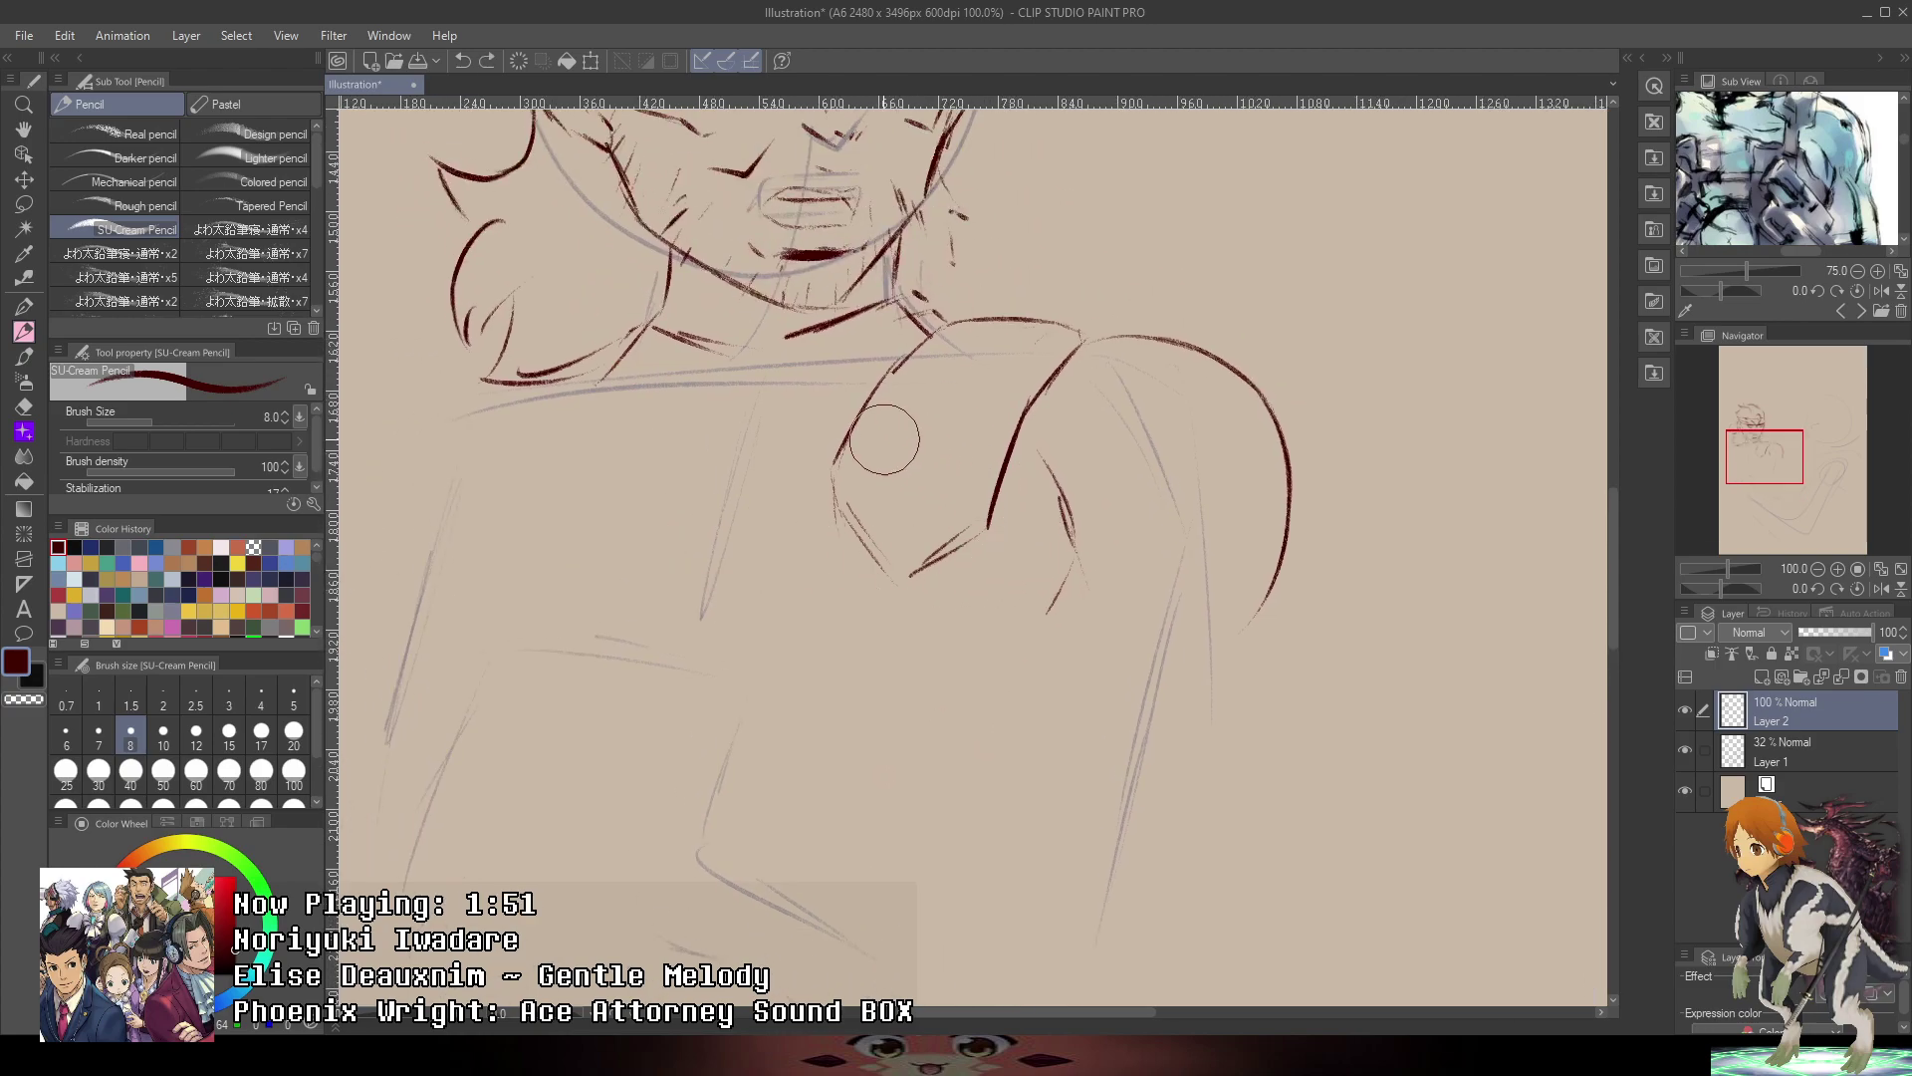
- Redraw the shoulder strap's flap shorter and draw two curved lines hanging down from its lower edges
{"action": "mouse_move", "coordinate": [883, 427]}
{"action": "left_mouse_down"}
{"action": "mouse_move", "coordinate": [961, 559]}
{"action": "mouse_move", "coordinate": [1053, 370]}
{"action": "left_mouse_up"}
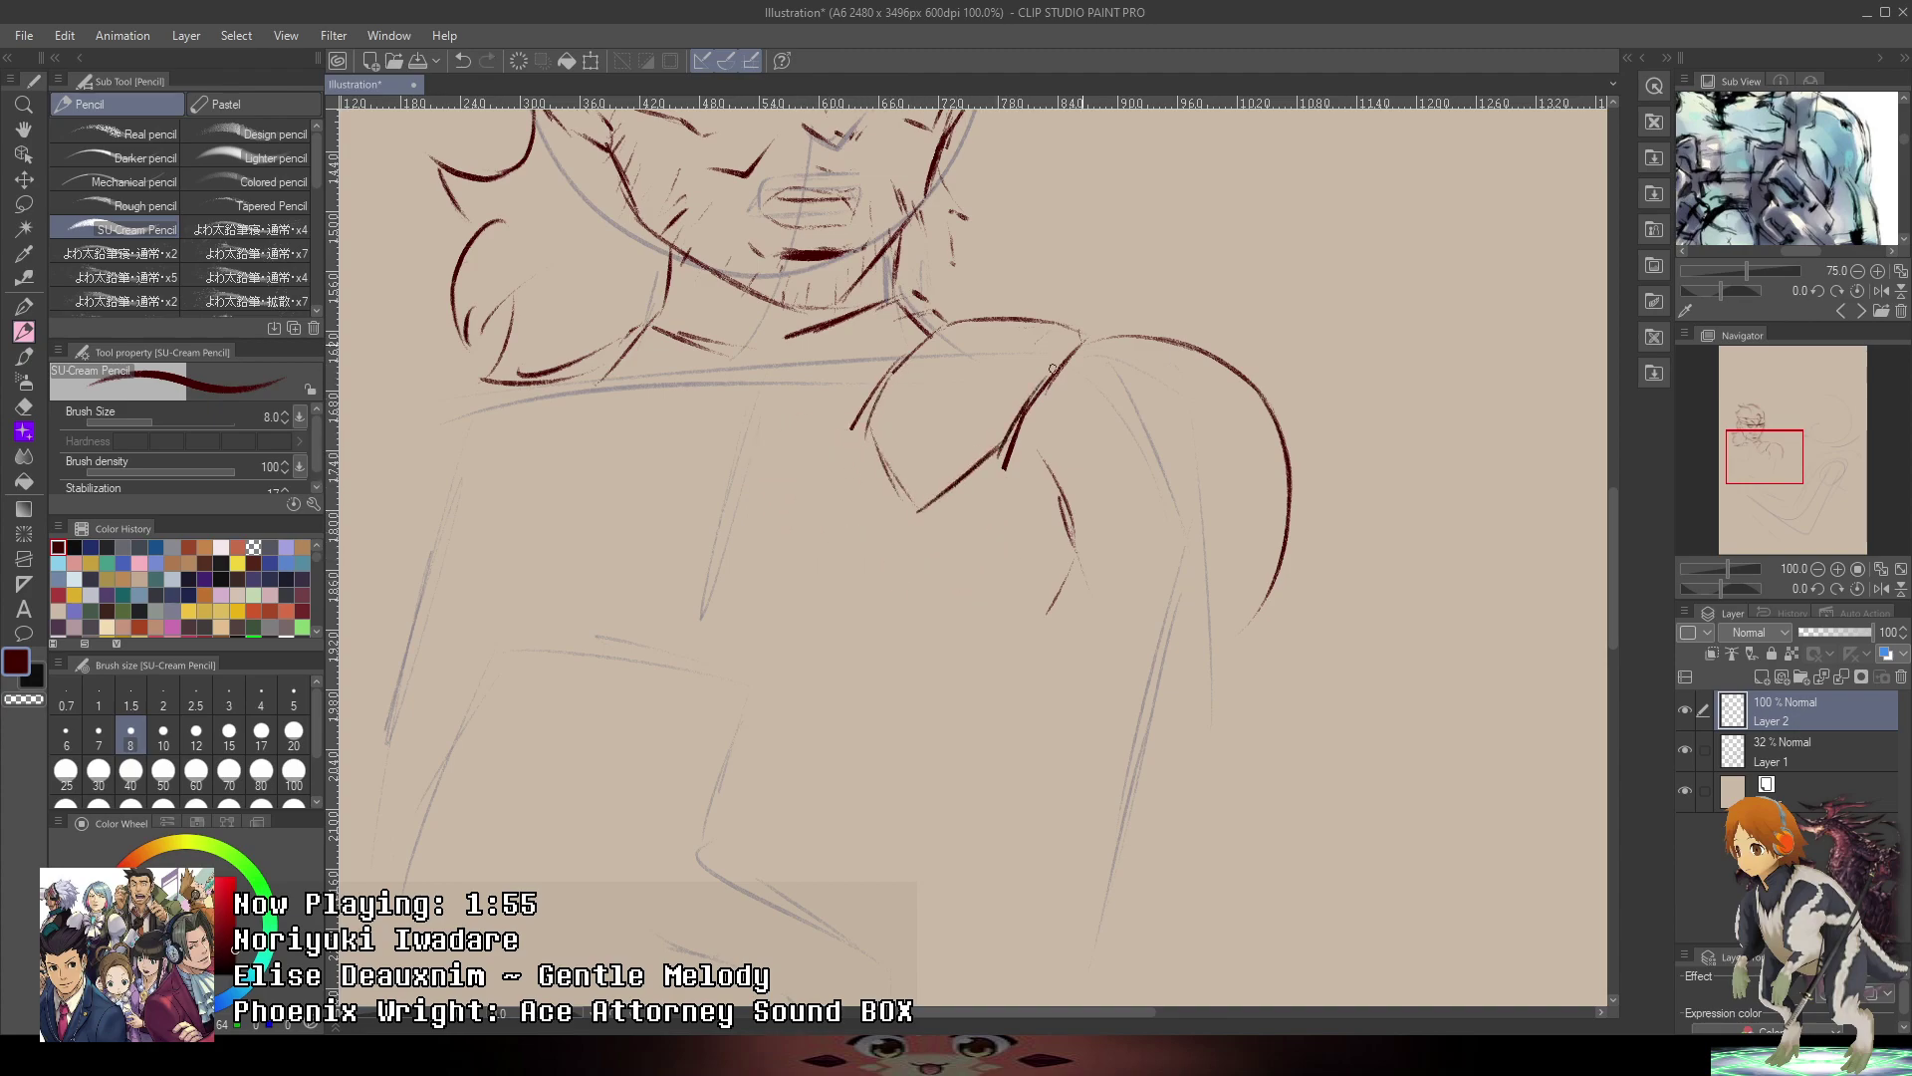
{"action": "left_click_drag", "start_coordinate": [870, 444], "coordinate": [841, 596]}
{"action": "key", "text": "ctrl+z"}
{"action": "mouse_move", "coordinate": [869, 441]}
{"action": "left_mouse_down"}
{"action": "mouse_move", "coordinate": [840, 607]}
{"action": "mouse_move", "coordinate": [848, 570]}
{"action": "mouse_move", "coordinate": [857, 622]}
{"action": "left_mouse_up"}
{"action": "key", "text": "ctrl+z"}
{"action": "key", "text": "ctrl+z"}
{"action": "key", "text": "ctrl+z"}
{"action": "left_click_drag", "start_coordinate": [940, 538], "coordinate": [923, 624]}
{"action": "left_click_drag", "start_coordinate": [942, 561], "coordinate": [1093, 690]}
- Shift the reference image back to the neck and collar, then rework the neck lines on both sides below the jaw
{"action": "left_click_drag", "start_coordinate": [1757, 105], "coordinate": [1824, 170]}
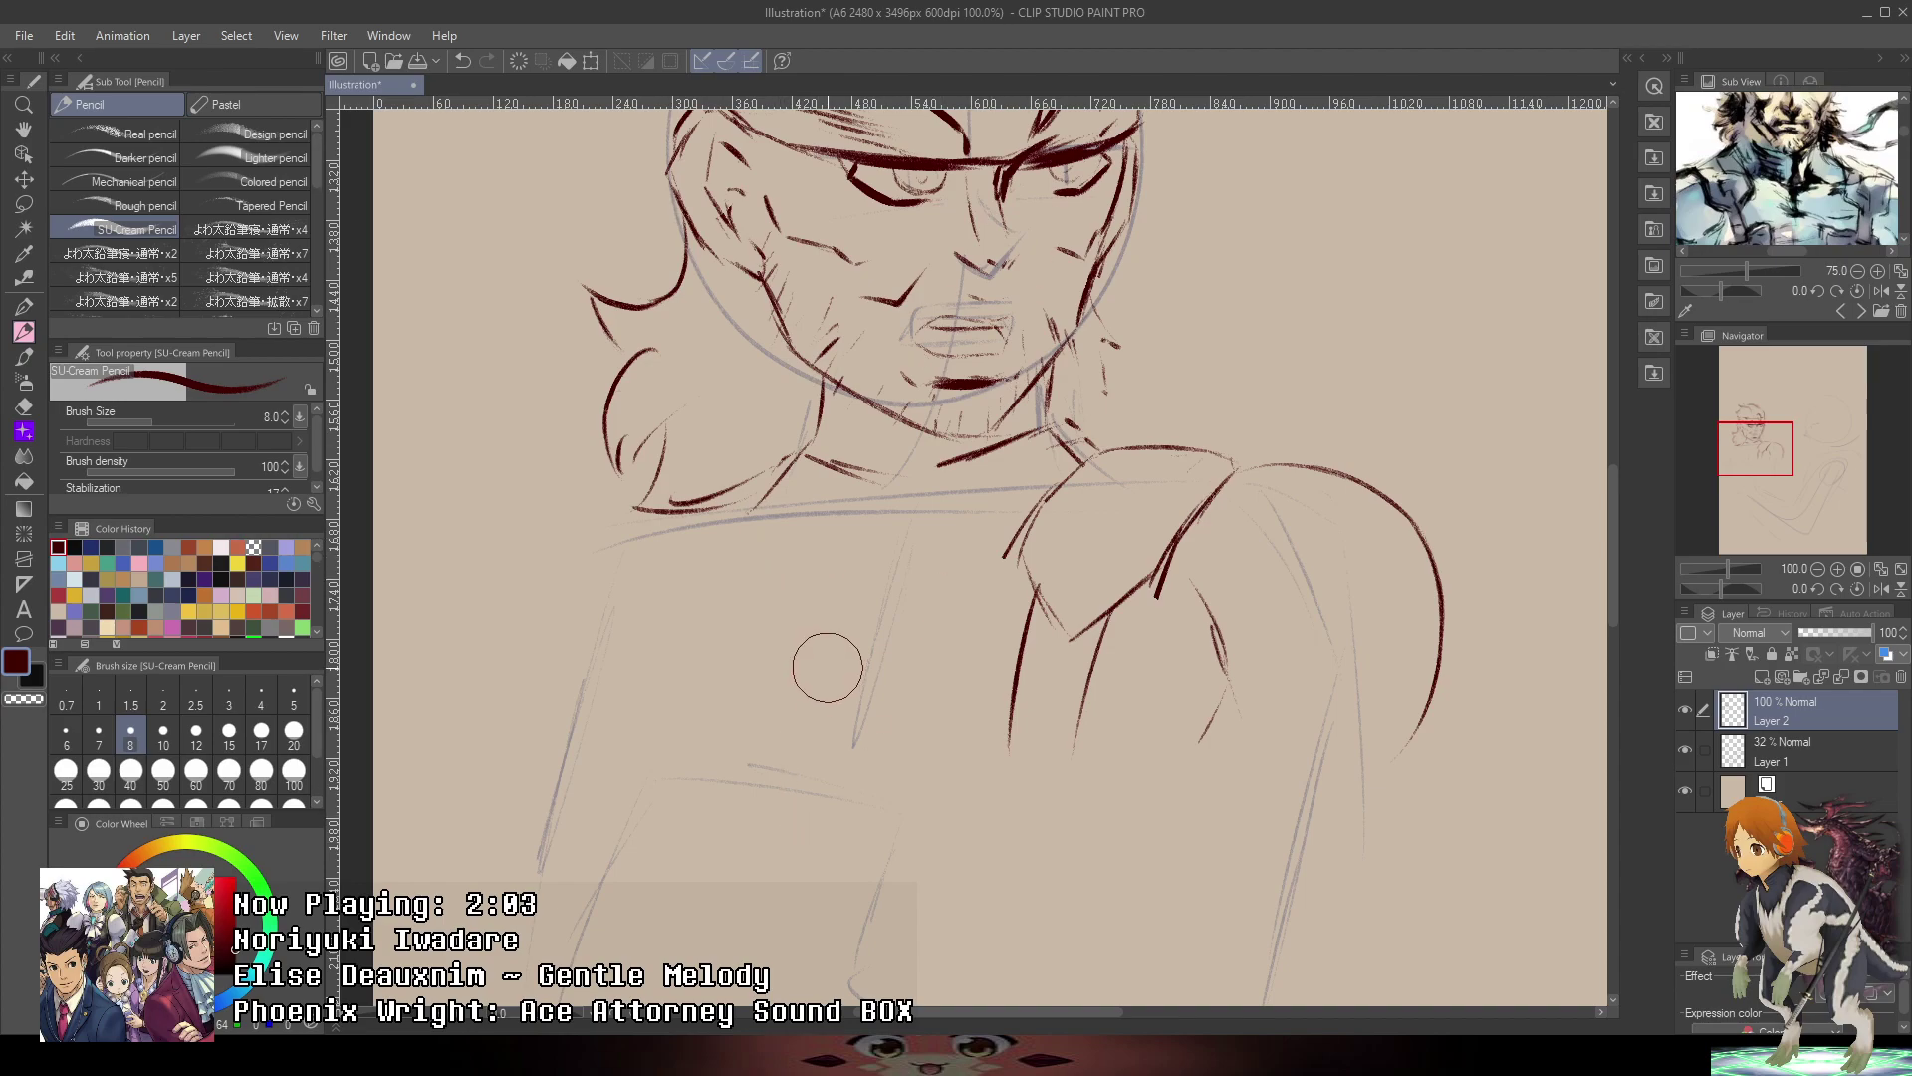
{"action": "scroll", "coordinate": [907, 274], "scroll_direction": "up", "scroll_amount": 1}
{"action": "scroll", "coordinate": [846, 361], "scroll_direction": "up", "scroll_amount": 1}
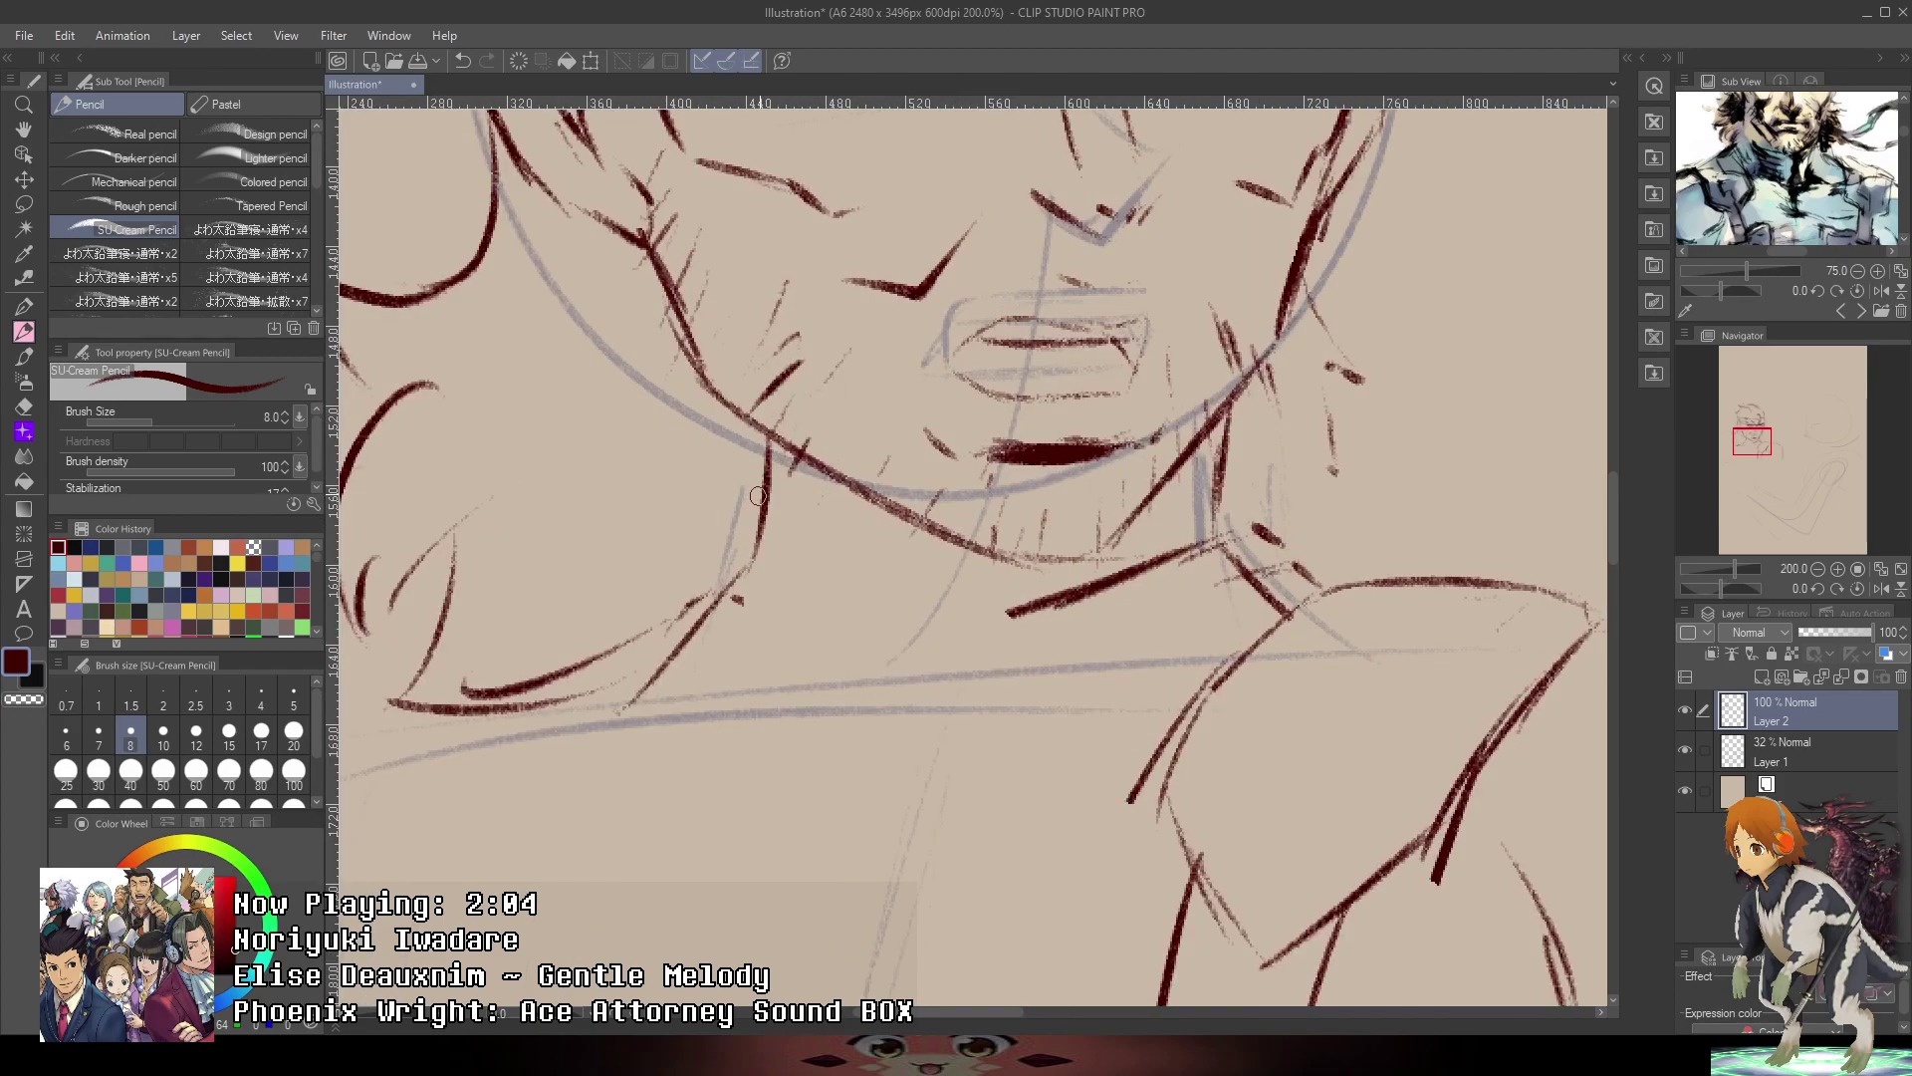
{"action": "mouse_move", "coordinate": [767, 475]}
{"action": "left_mouse_down"}
{"action": "mouse_move", "coordinate": [912, 522]}
{"action": "mouse_move", "coordinate": [749, 510]}
{"action": "mouse_move", "coordinate": [780, 536]}
{"action": "mouse_move", "coordinate": [633, 688]}
{"action": "left_mouse_up"}
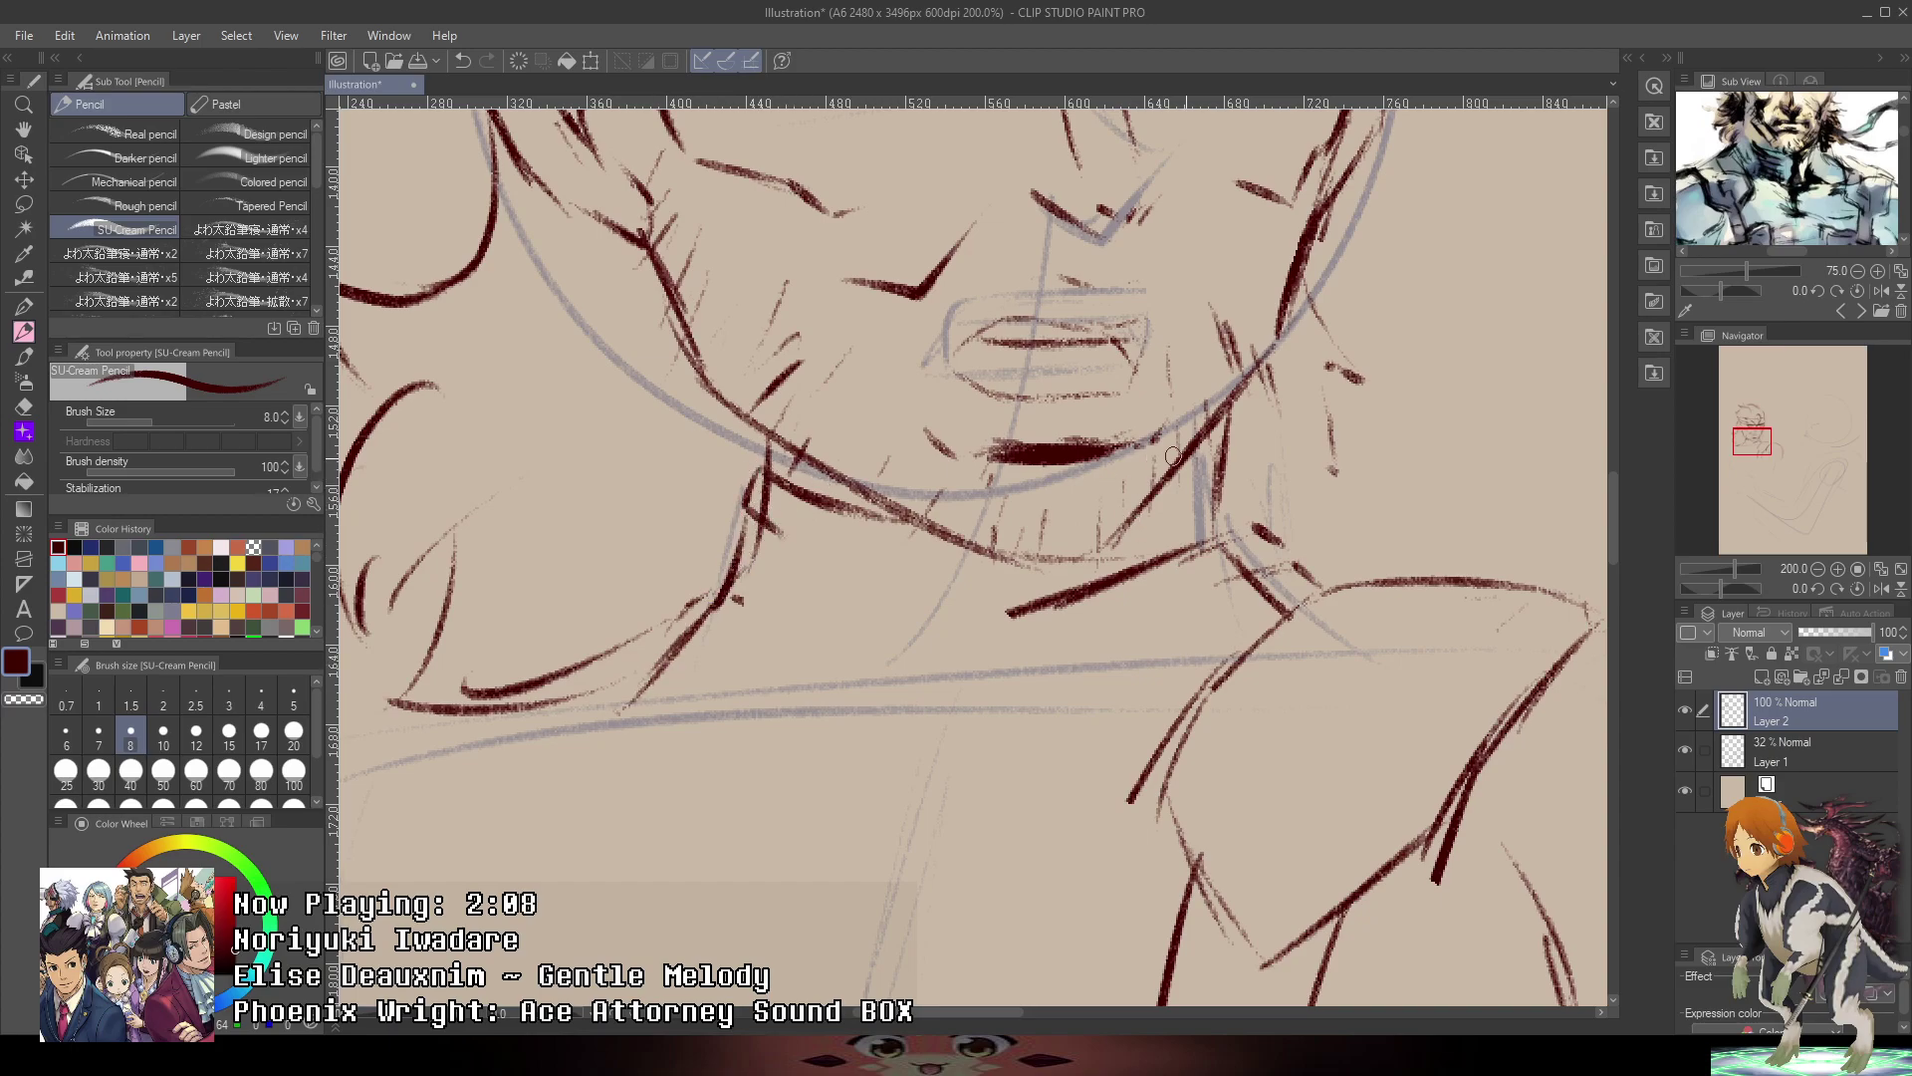
{"action": "mouse_move", "coordinate": [1178, 470]}
{"action": "left_mouse_down"}
{"action": "mouse_move", "coordinate": [1250, 430]}
{"action": "mouse_move", "coordinate": [1219, 440]}
{"action": "mouse_move", "coordinate": [1202, 509]}
{"action": "mouse_move", "coordinate": [1238, 536]}
{"action": "left_mouse_up"}
- Draw the Y-shaped collarbone notch at the base of the neck
{"action": "scroll", "coordinate": [1284, 518], "scroll_direction": "down", "scroll_amount": 5}
{"action": "left_click_drag", "start_coordinate": [1329, 306], "coordinate": [1186, 233]}
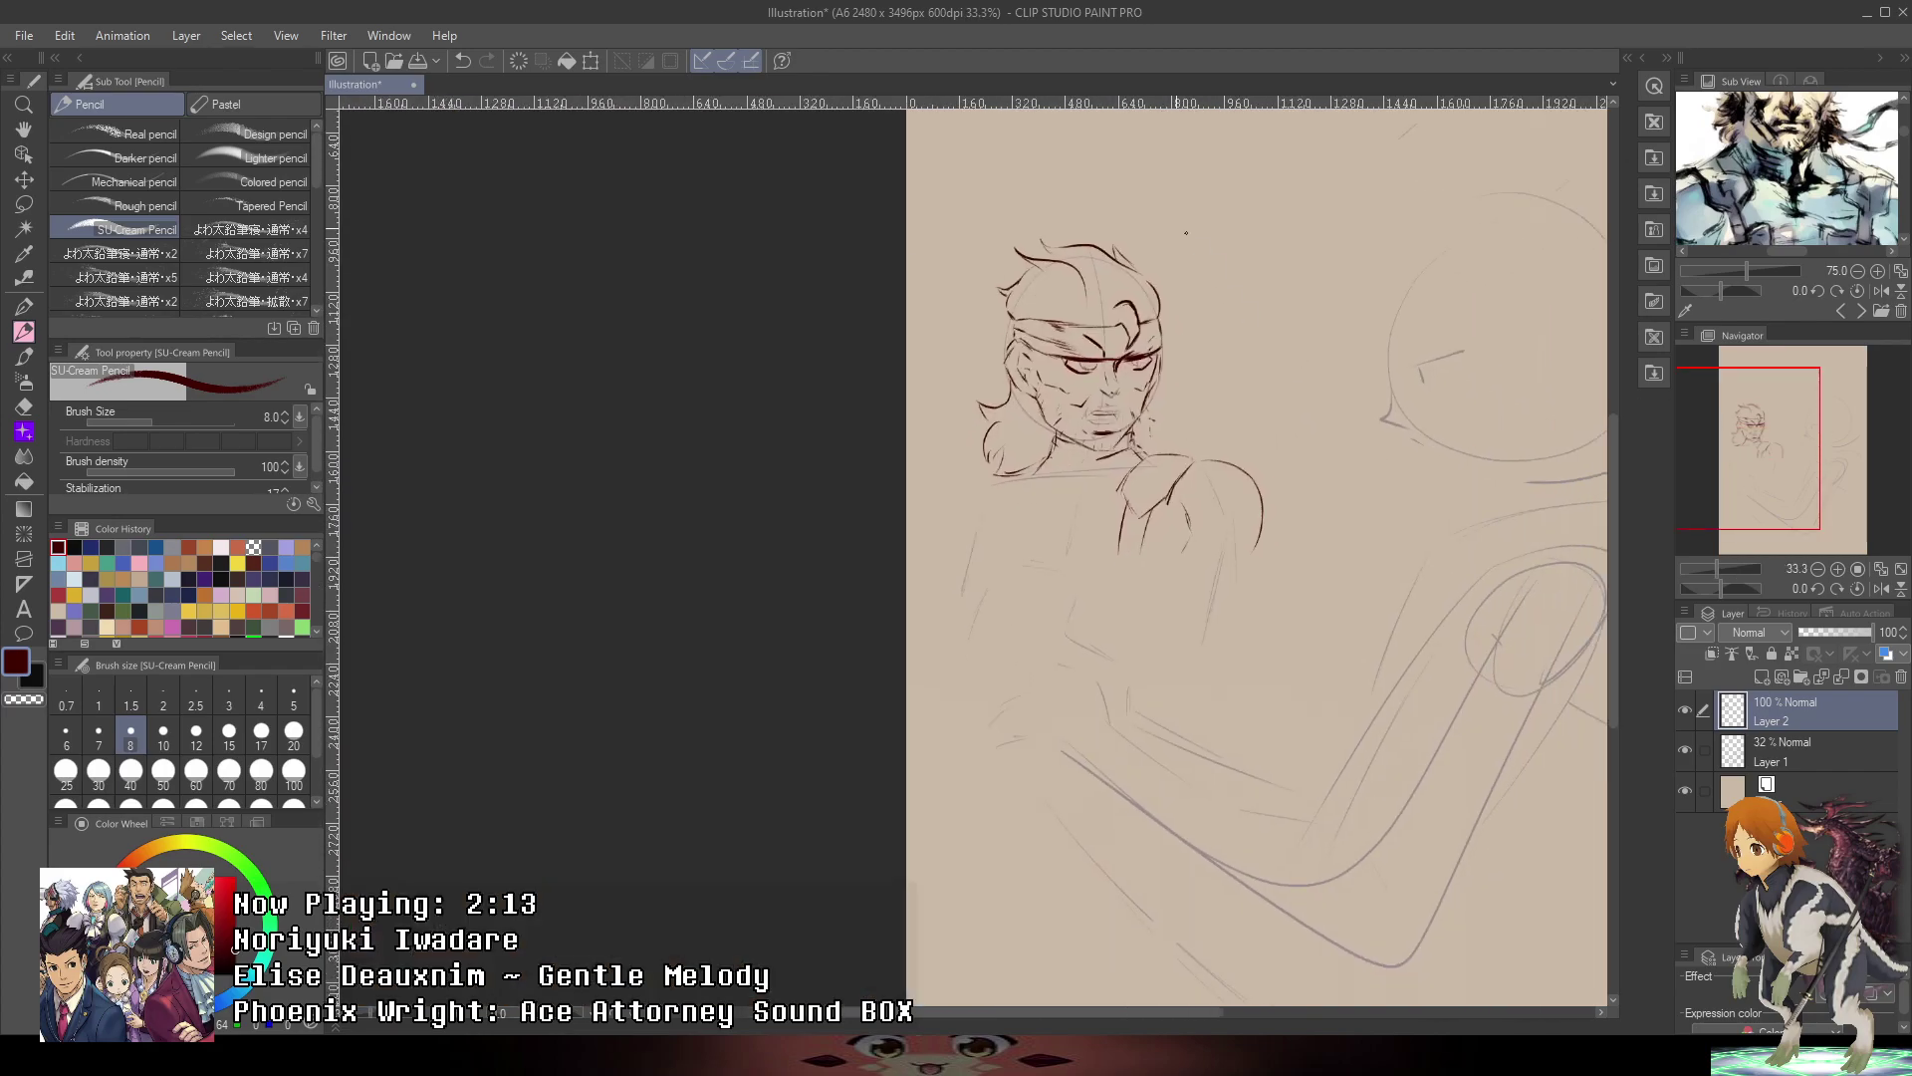
{"action": "scroll", "coordinate": [860, 631], "scroll_direction": "up", "scroll_amount": 3}
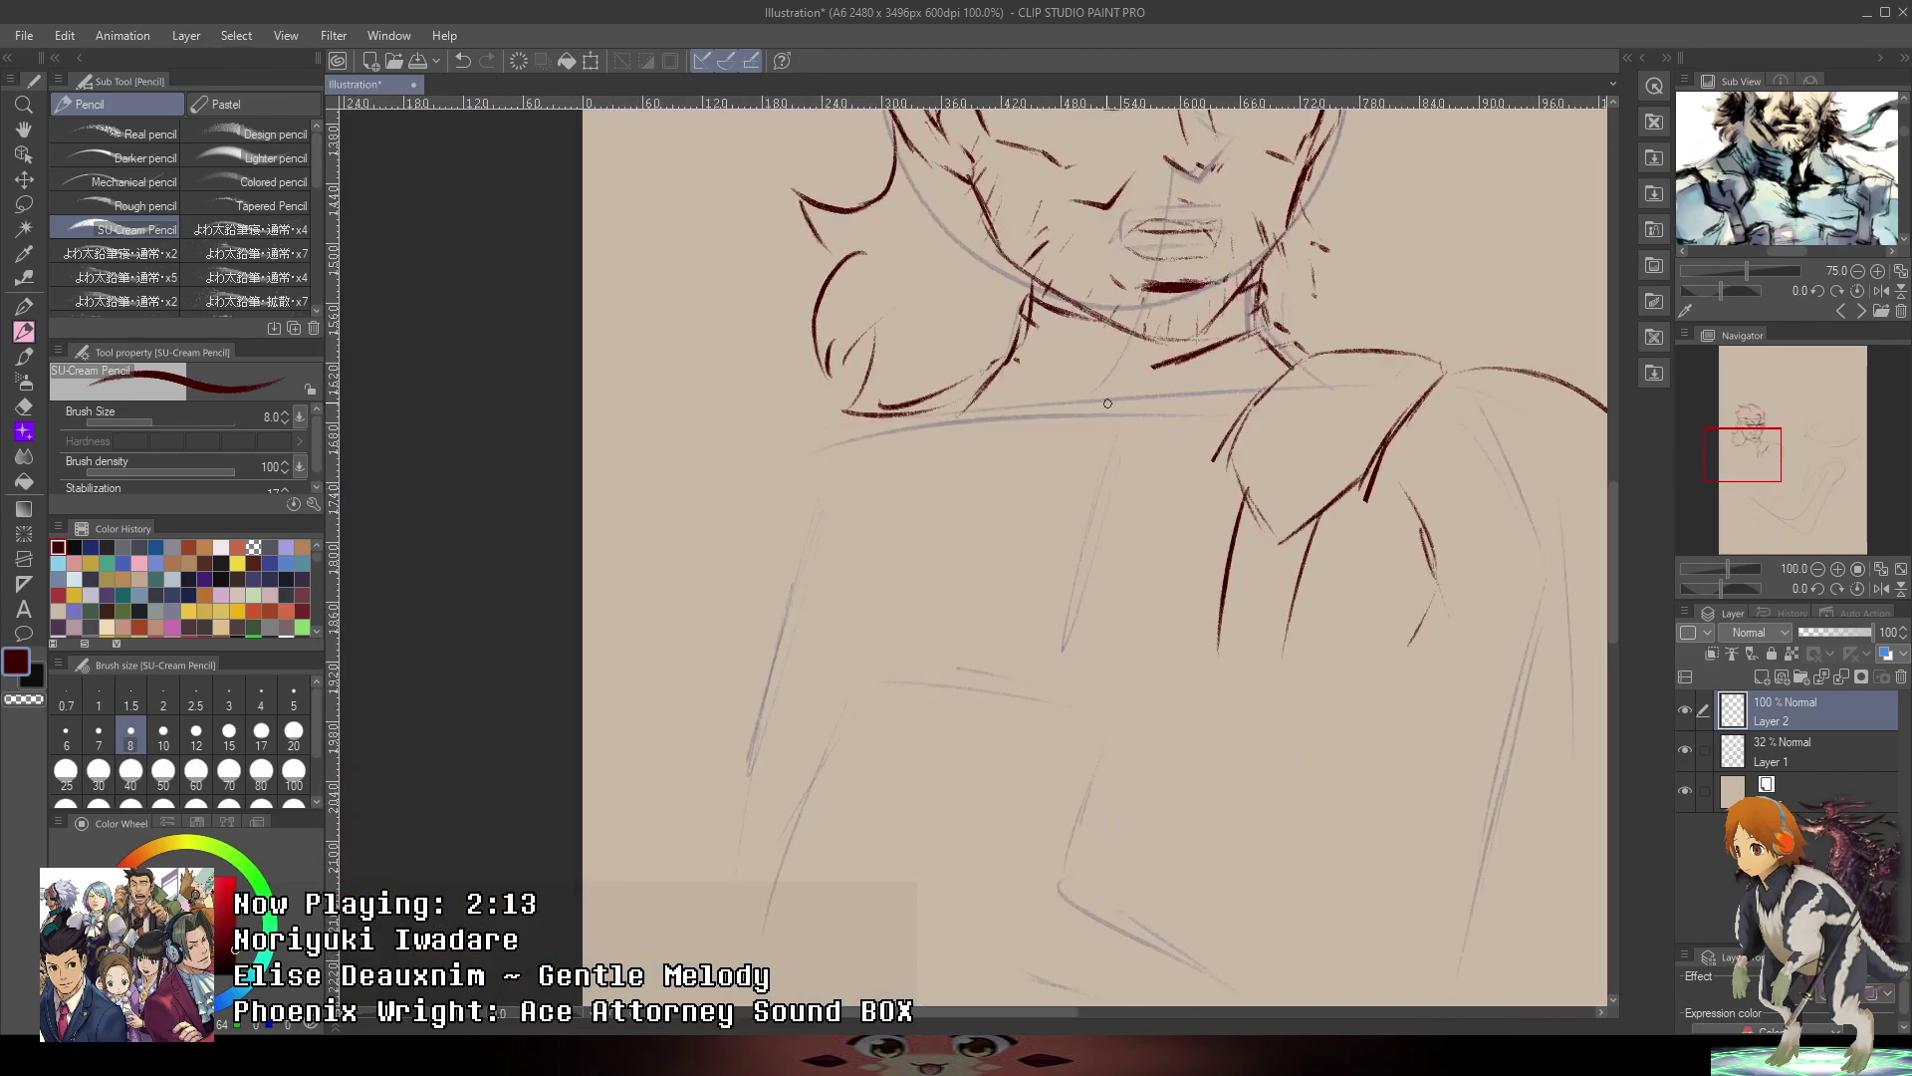
{"action": "left_click_drag", "start_coordinate": [1048, 421], "coordinate": [1105, 444]}
{"action": "left_click_drag", "start_coordinate": [1266, 448], "coordinate": [1152, 703]}
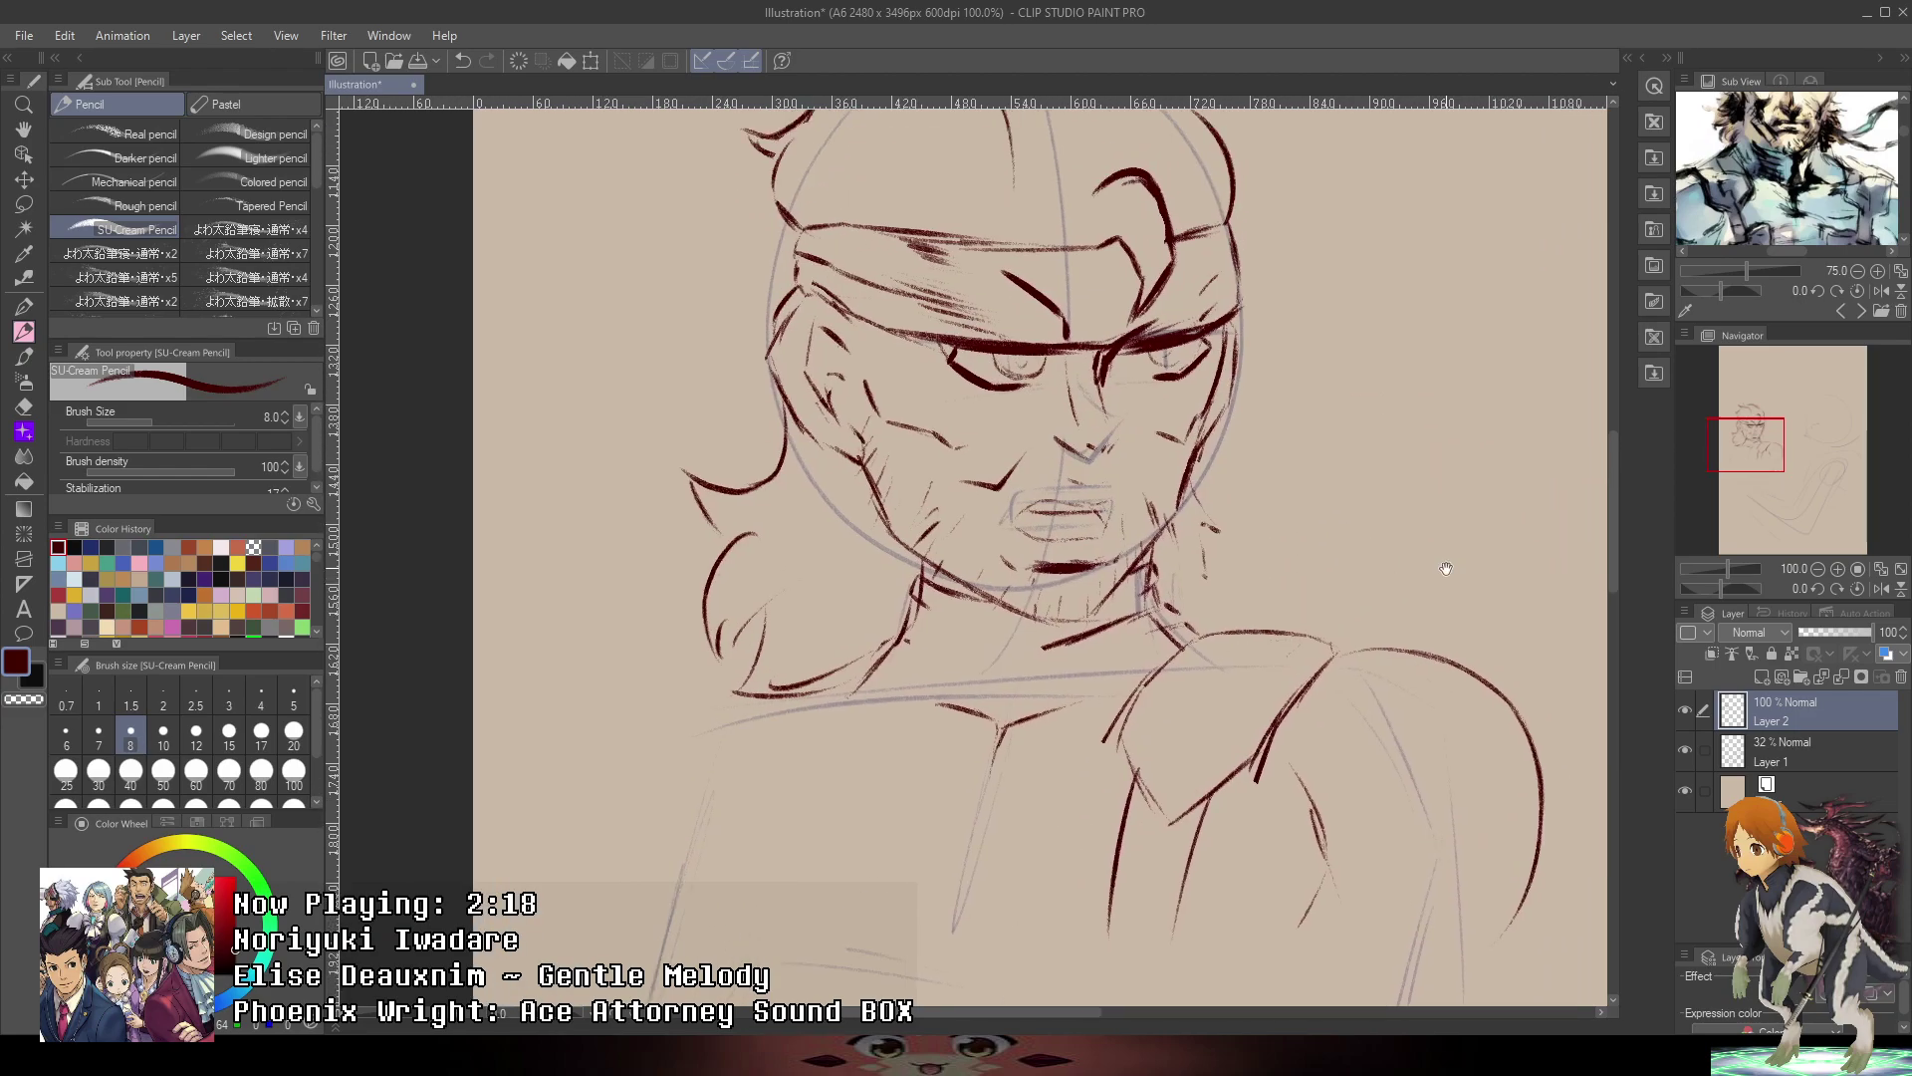
- Shift the reference image down to the arm, then draw lines along the inner edge and underside of the rounded shoulder
{"action": "left_click_drag", "start_coordinate": [1443, 563], "coordinate": [1328, 247]}
{"action": "left_click_drag", "start_coordinate": [1430, 359], "coordinate": [1334, 233]}
{"action": "left_click_drag", "start_coordinate": [1798, 210], "coordinate": [1856, 194]}
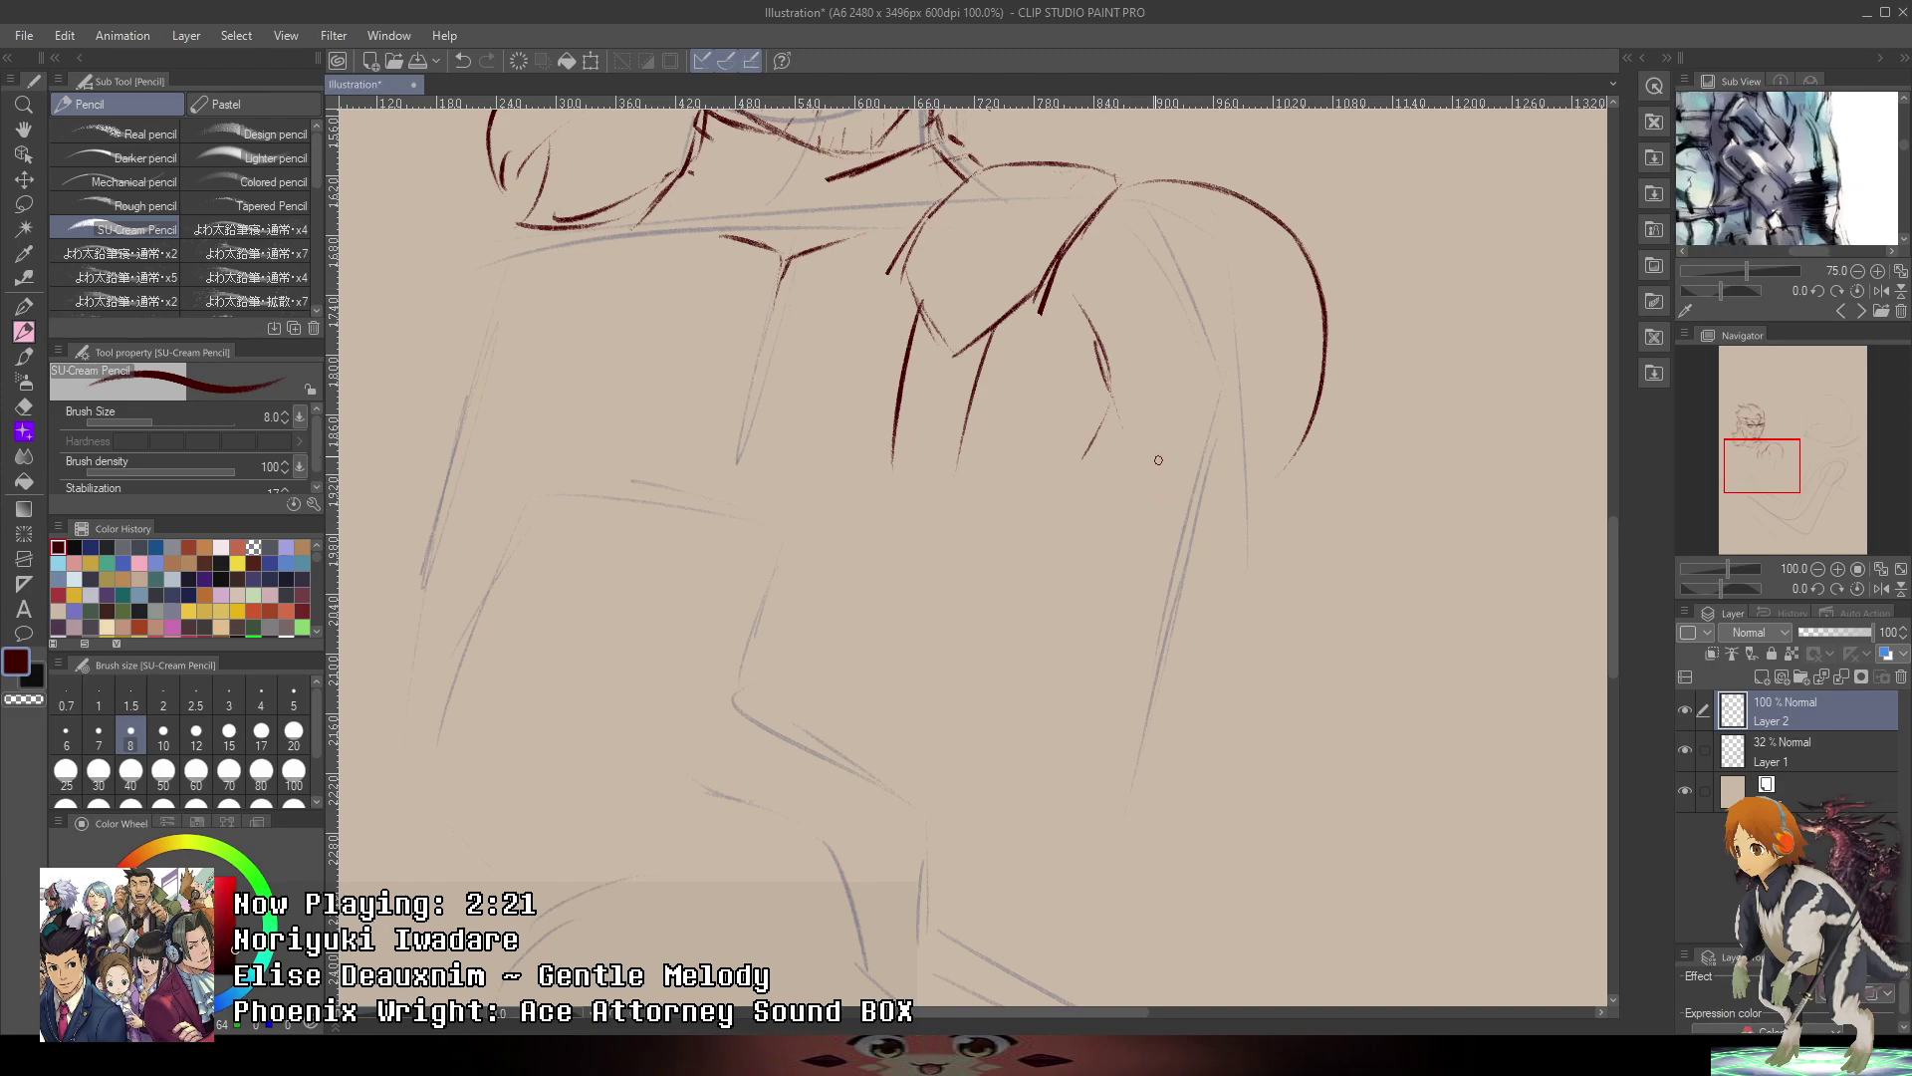
{"action": "key", "text": "ctrl+z"}
{"action": "mouse_move", "coordinate": [1158, 460]}
{"action": "left_mouse_down"}
{"action": "mouse_move", "coordinate": [1177, 522]}
{"action": "mouse_move", "coordinate": [1160, 505]}
{"action": "left_mouse_up"}
{"action": "left_click_drag", "start_coordinate": [1048, 284], "coordinate": [1012, 362]}
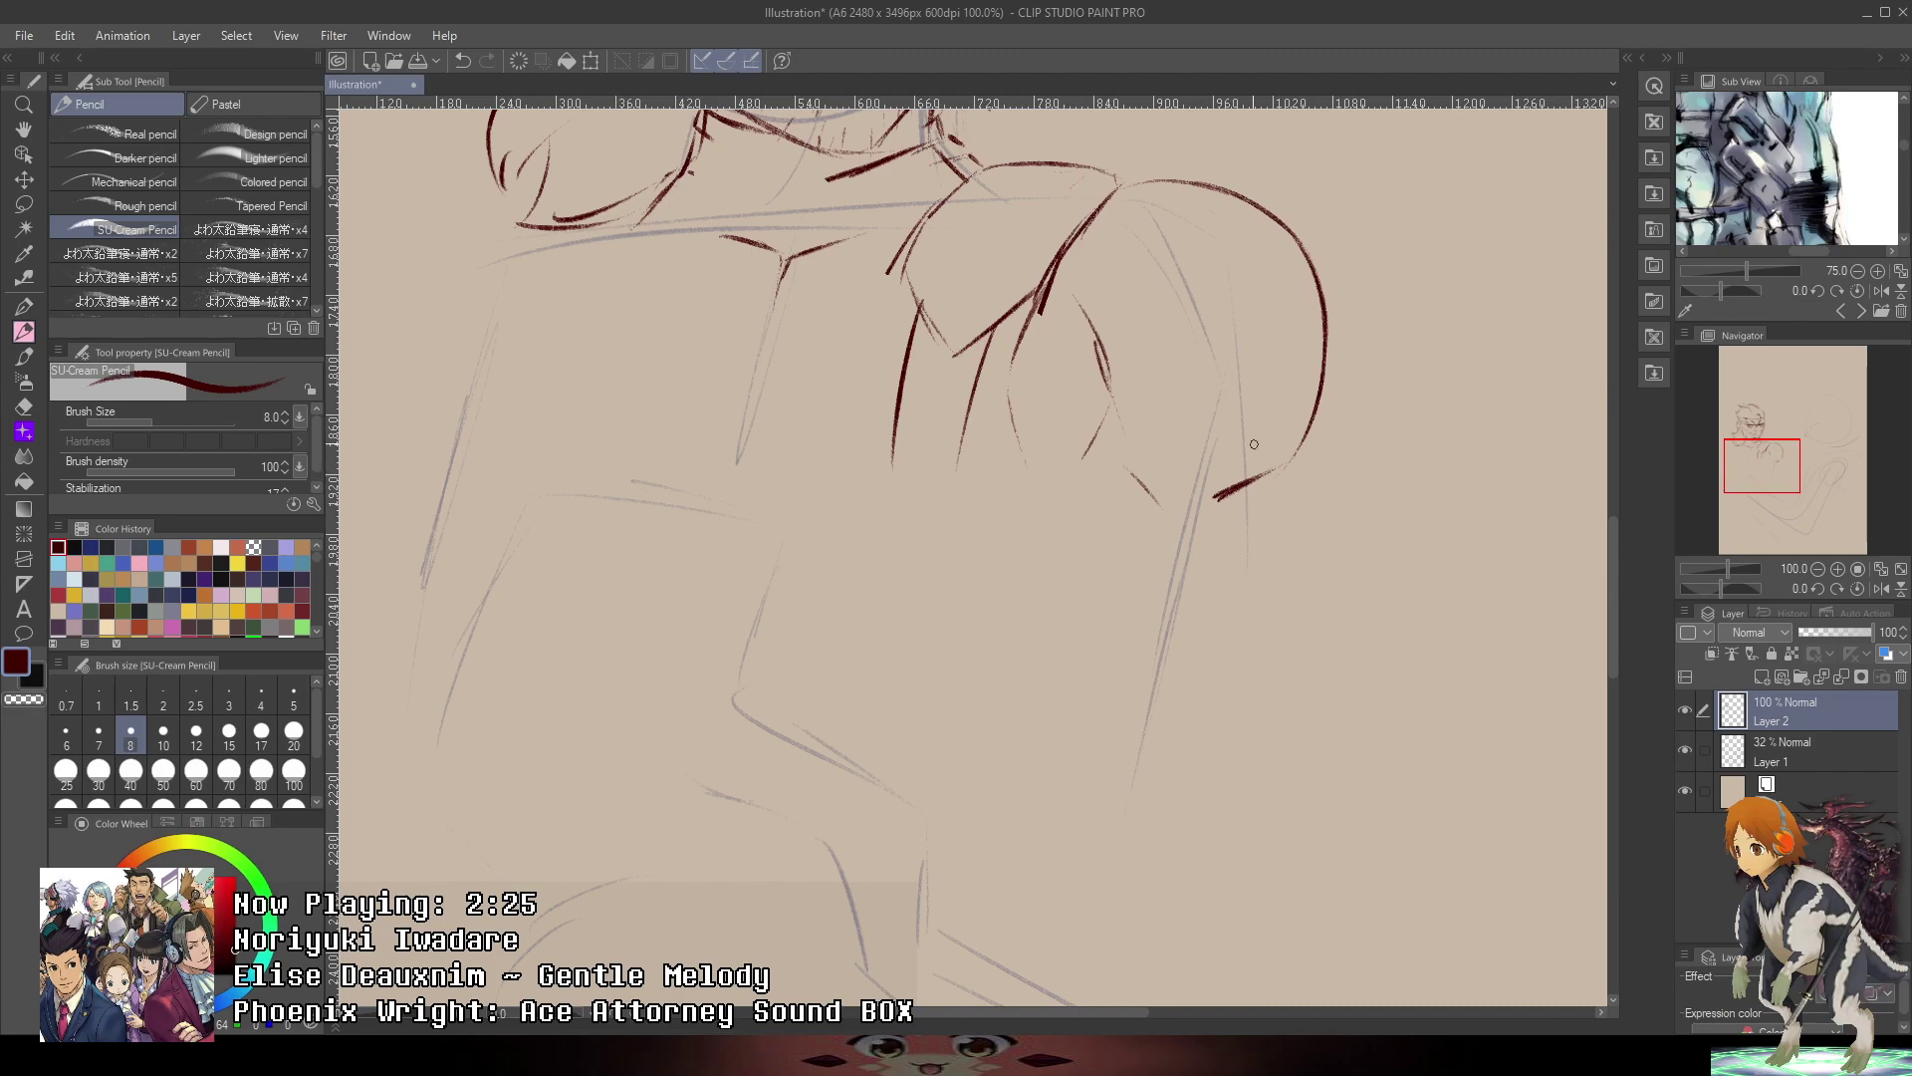
{"action": "key", "text": "ctrl+z"}
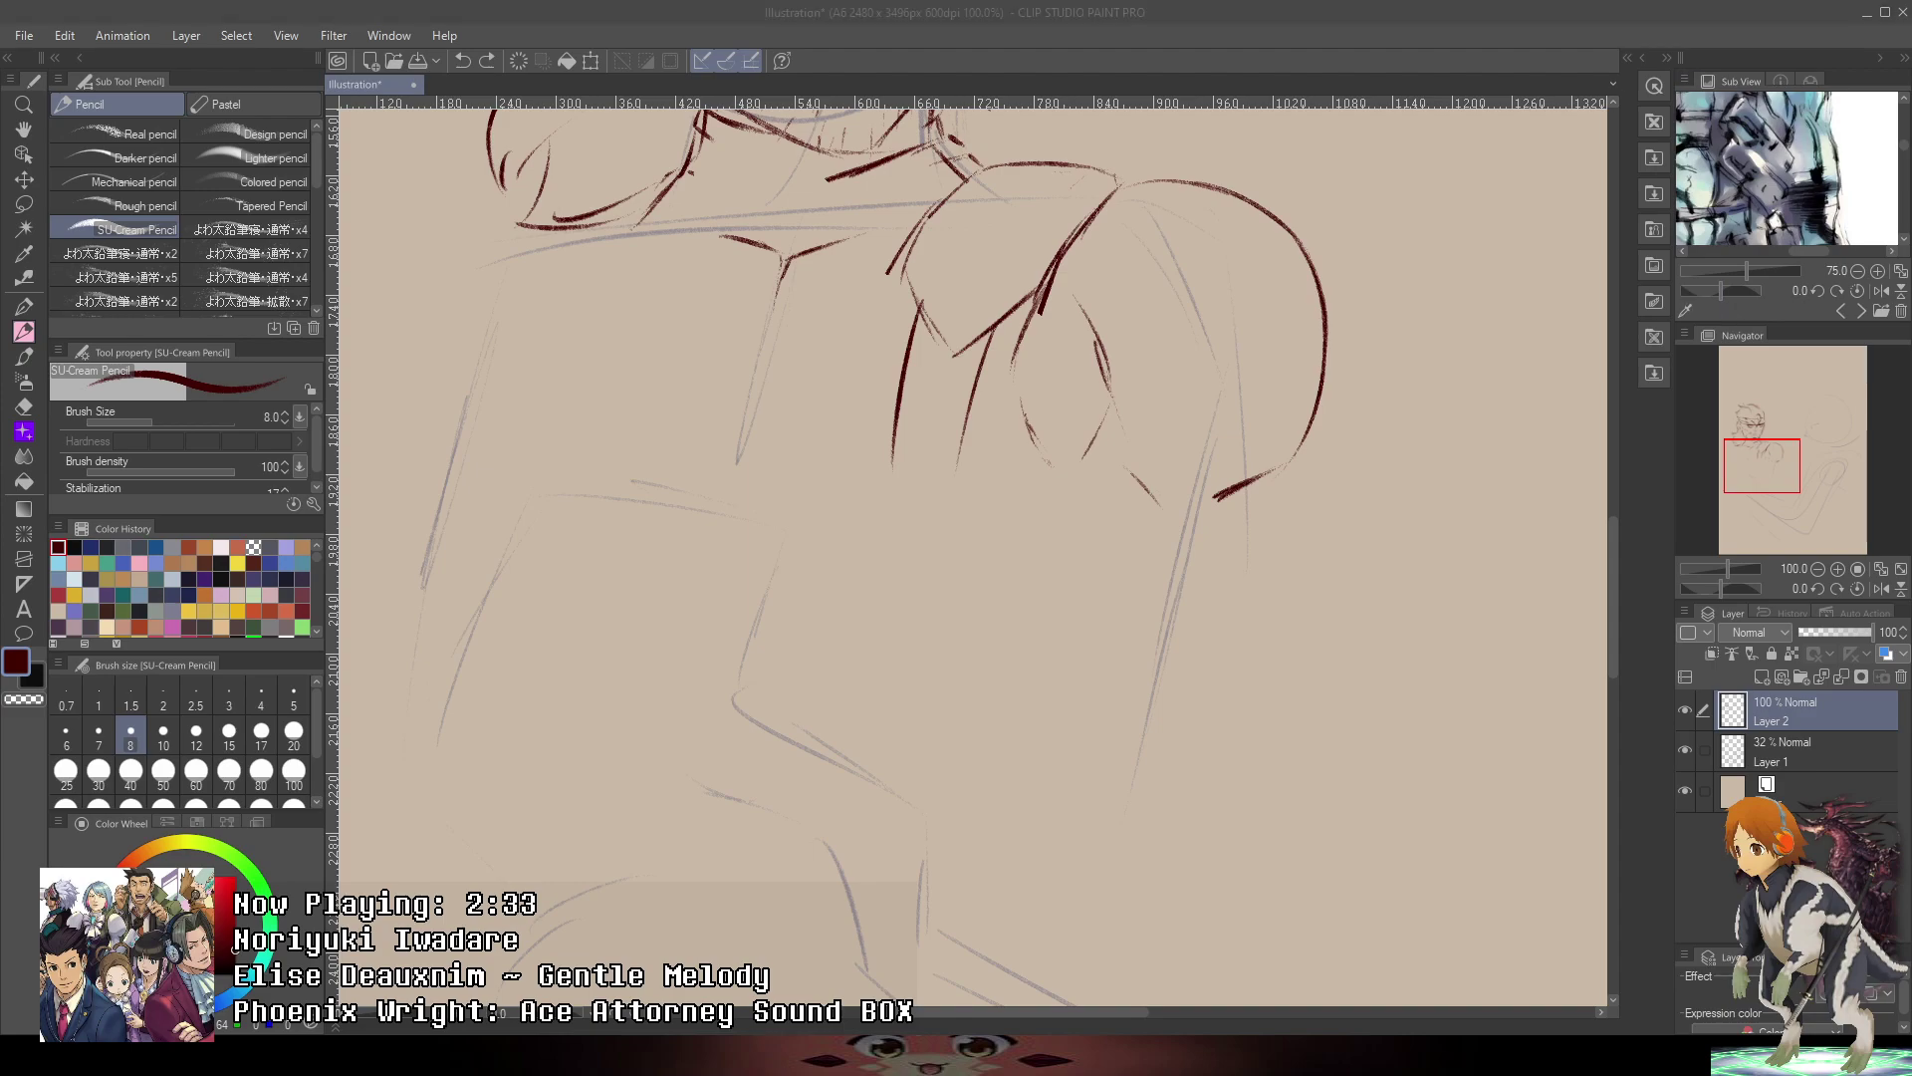
- Undo the stray marks under the rounded shoulder and draw a short slanted crease line at its base
{"action": "left_click_drag", "start_coordinate": [1024, 513], "coordinate": [951, 761]}
{"action": "scroll", "coordinate": [1086, 639], "scroll_direction": "down", "scroll_amount": 4}
{"action": "mouse_move", "coordinate": [1285, 525]}
{"action": "left_mouse_down"}
{"action": "mouse_move", "coordinate": [1288, 436]}
{"action": "mouse_move", "coordinate": [1226, 480]}
{"action": "left_mouse_up"}
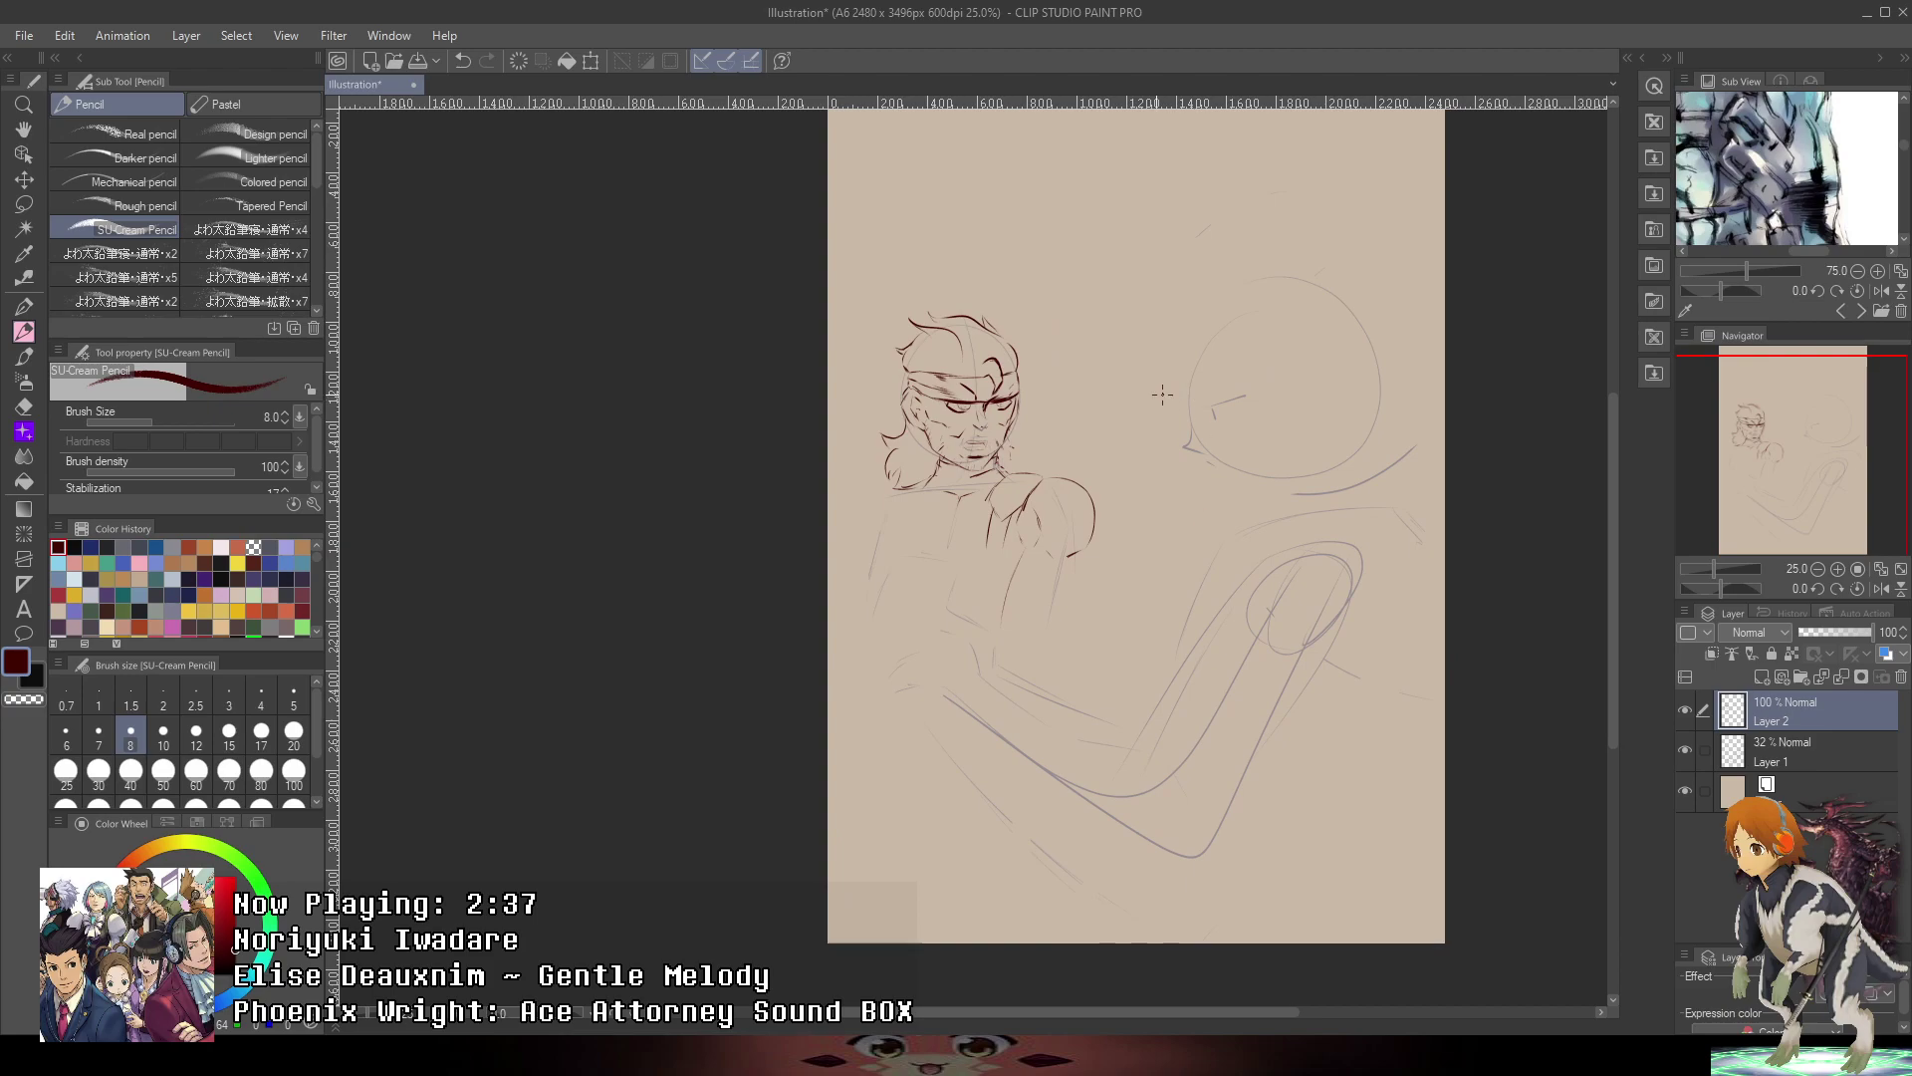
{"action": "scroll", "coordinate": [1061, 571], "scroll_direction": "up", "scroll_amount": 3}
{"action": "mouse_move", "coordinate": [1165, 645]}
{"action": "left_mouse_down"}
{"action": "mouse_move", "coordinate": [1192, 755]}
{"action": "mouse_move", "coordinate": [1284, 677]}
{"action": "left_mouse_up"}
{"action": "key", "text": "ctrl+z"}
{"action": "key", "text": "ctrl+z"}
{"action": "mouse_move", "coordinate": [1052, 492]}
{"action": "left_mouse_down"}
{"action": "mouse_move", "coordinate": [1054, 605]}
{"action": "mouse_move", "coordinate": [1123, 493]}
{"action": "left_mouse_up"}
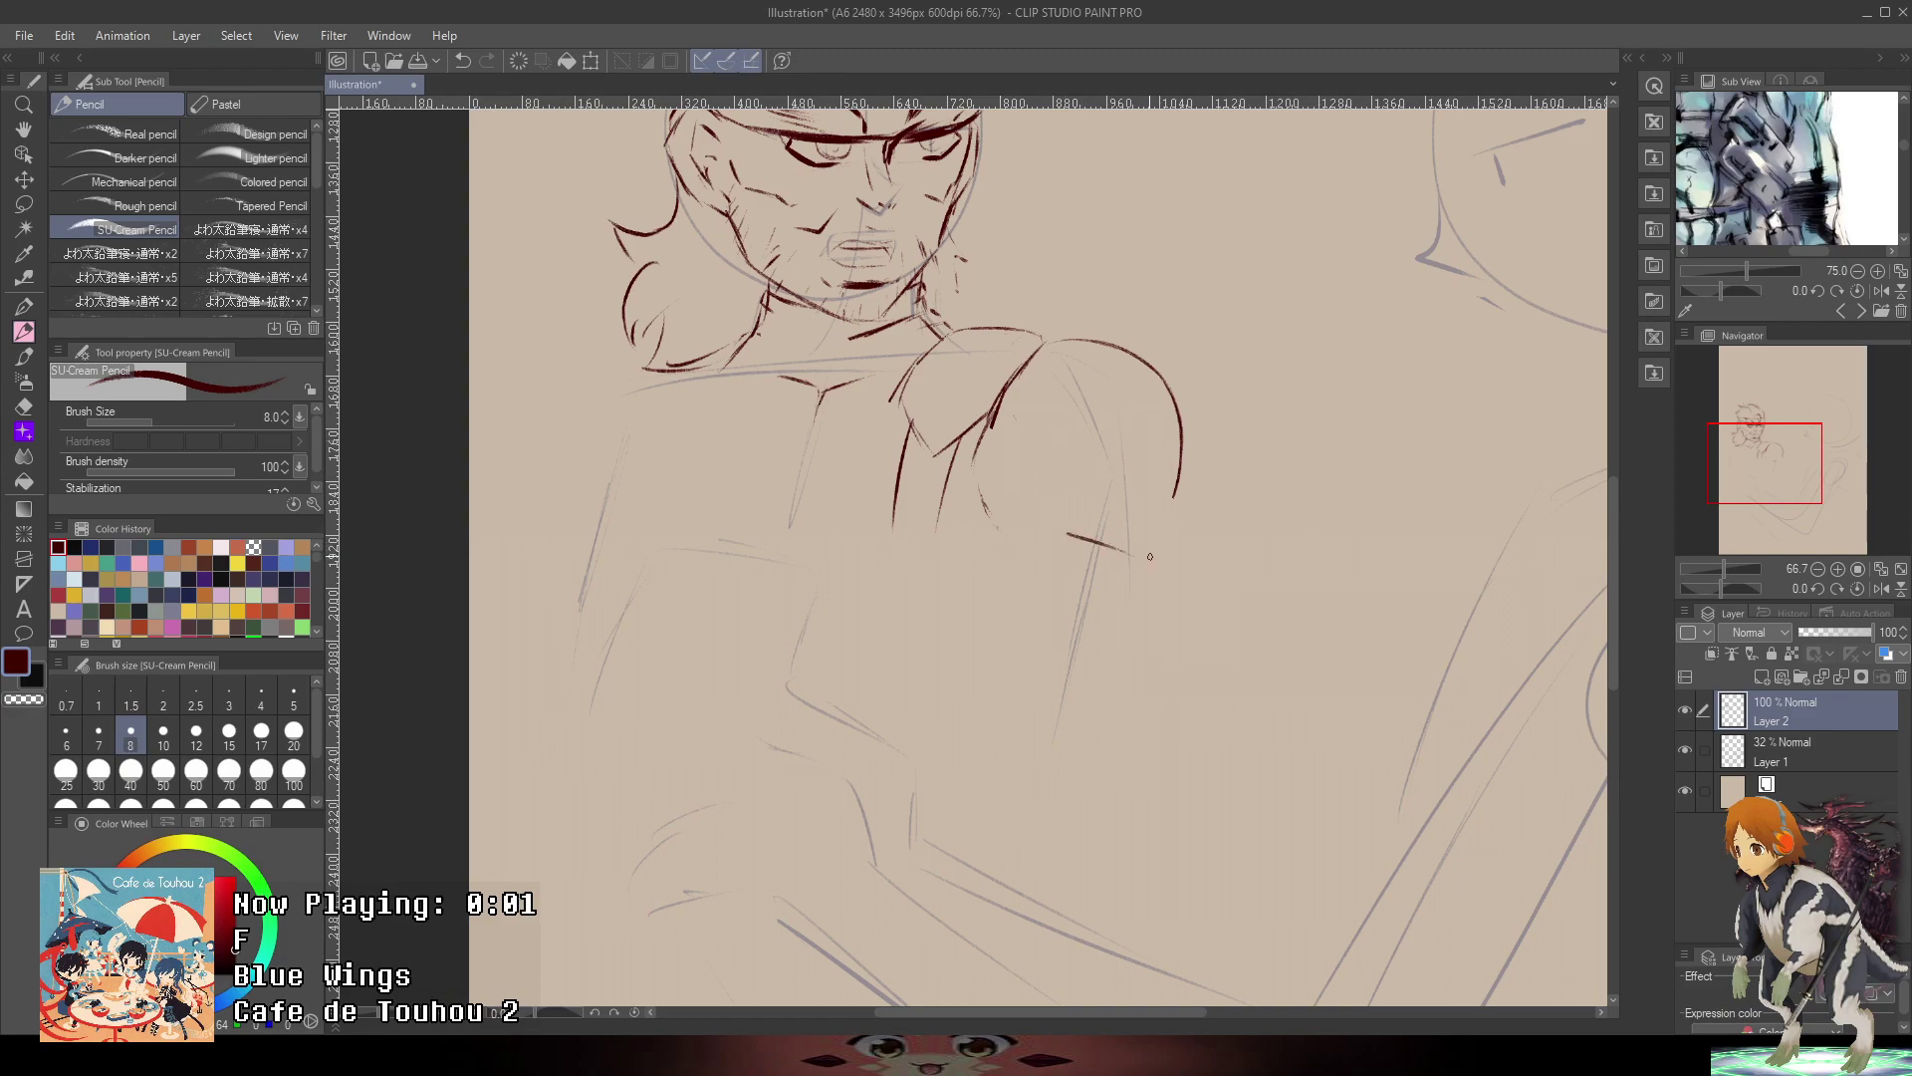
- Draw the two edges of the upper arm running down from the rounded shoulder
{"action": "left_click_drag", "start_coordinate": [1001, 619], "coordinate": [1034, 687]}
{"action": "mouse_move", "coordinate": [1020, 610]}
{"action": "left_mouse_down"}
{"action": "mouse_move", "coordinate": [1041, 703]}
{"action": "mouse_move", "coordinate": [1089, 772]}
{"action": "left_mouse_up"}
{"action": "left_click_drag", "start_coordinate": [1207, 595], "coordinate": [1219, 658]}
- Switch the reference to the blue-suited soldier's arm, then draw a curved band across the elbow and the arm's outer edge
{"action": "left_click_drag", "start_coordinate": [1868, 194], "coordinate": [1893, 152]}
{"action": "left_click", "coordinate": [1840, 311]}
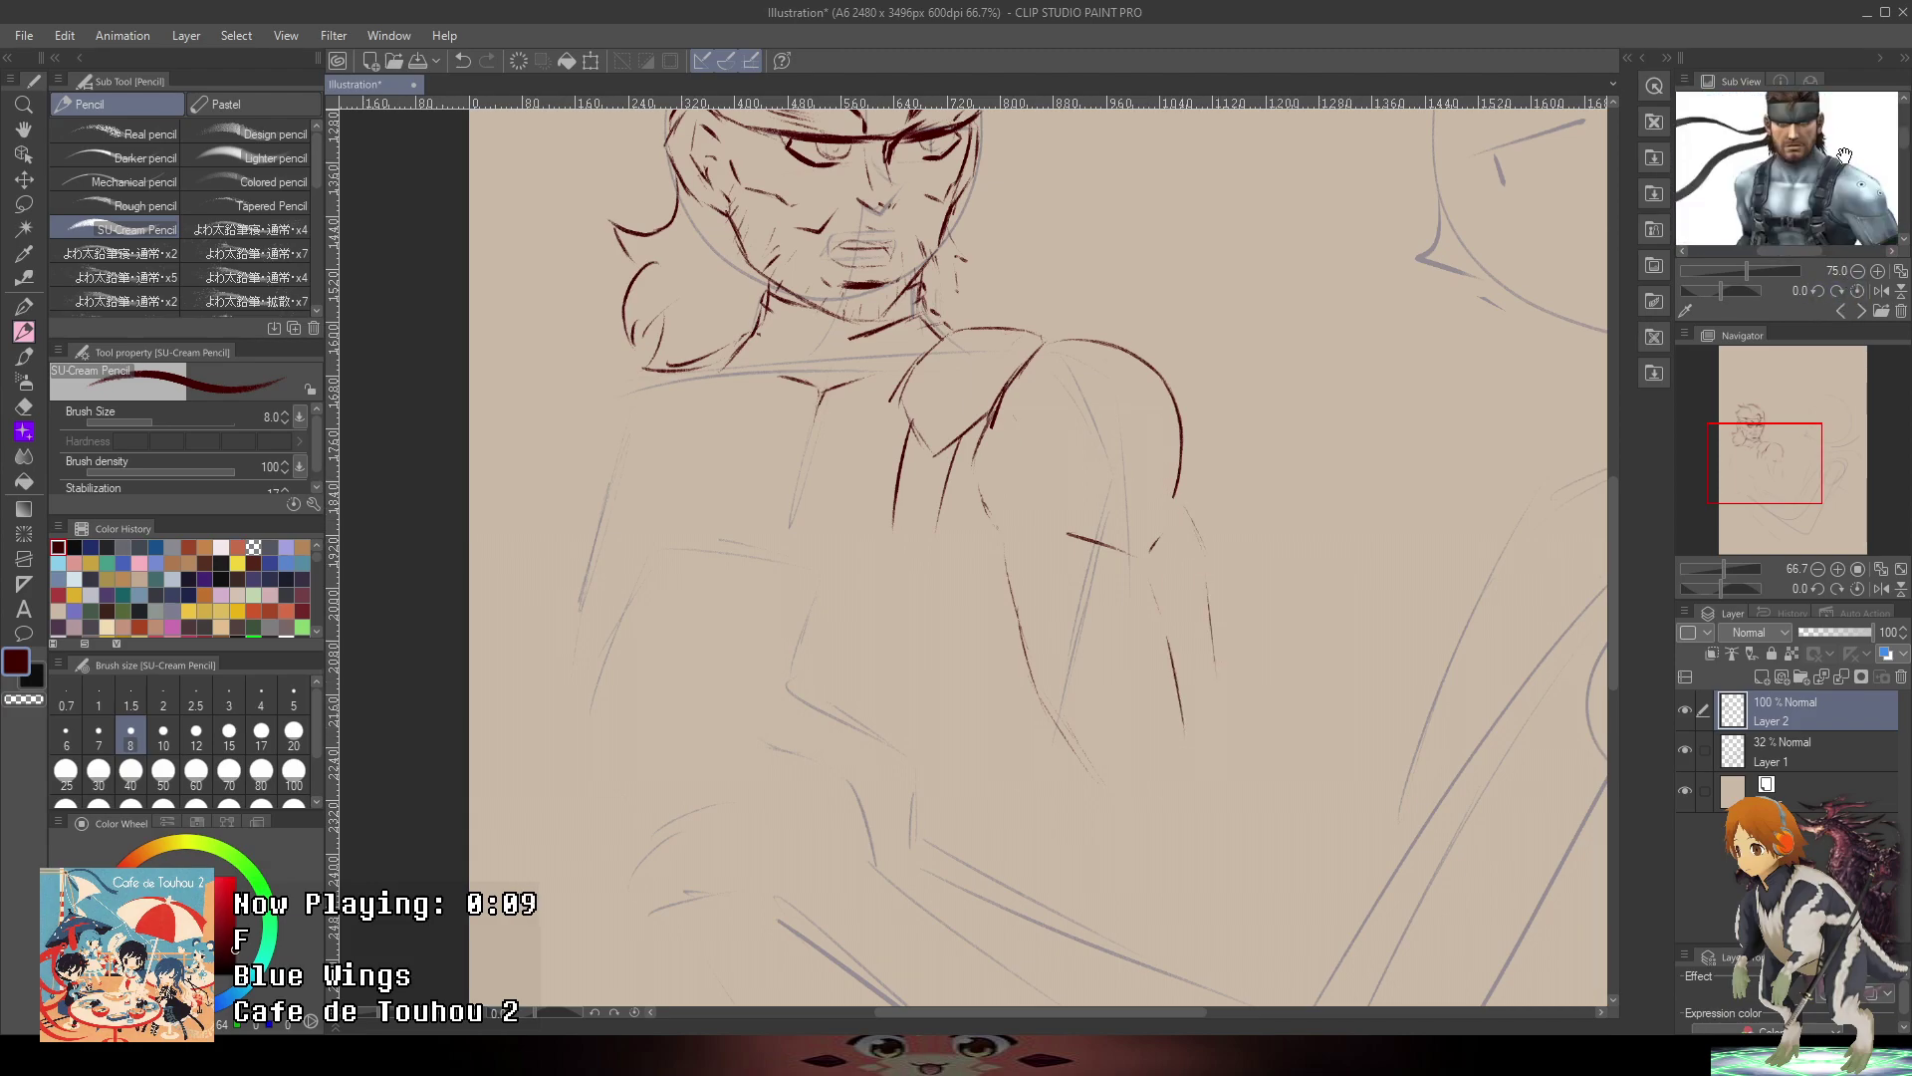
{"action": "left_click", "coordinate": [1839, 312]}
{"action": "left_click", "coordinate": [1840, 311]}
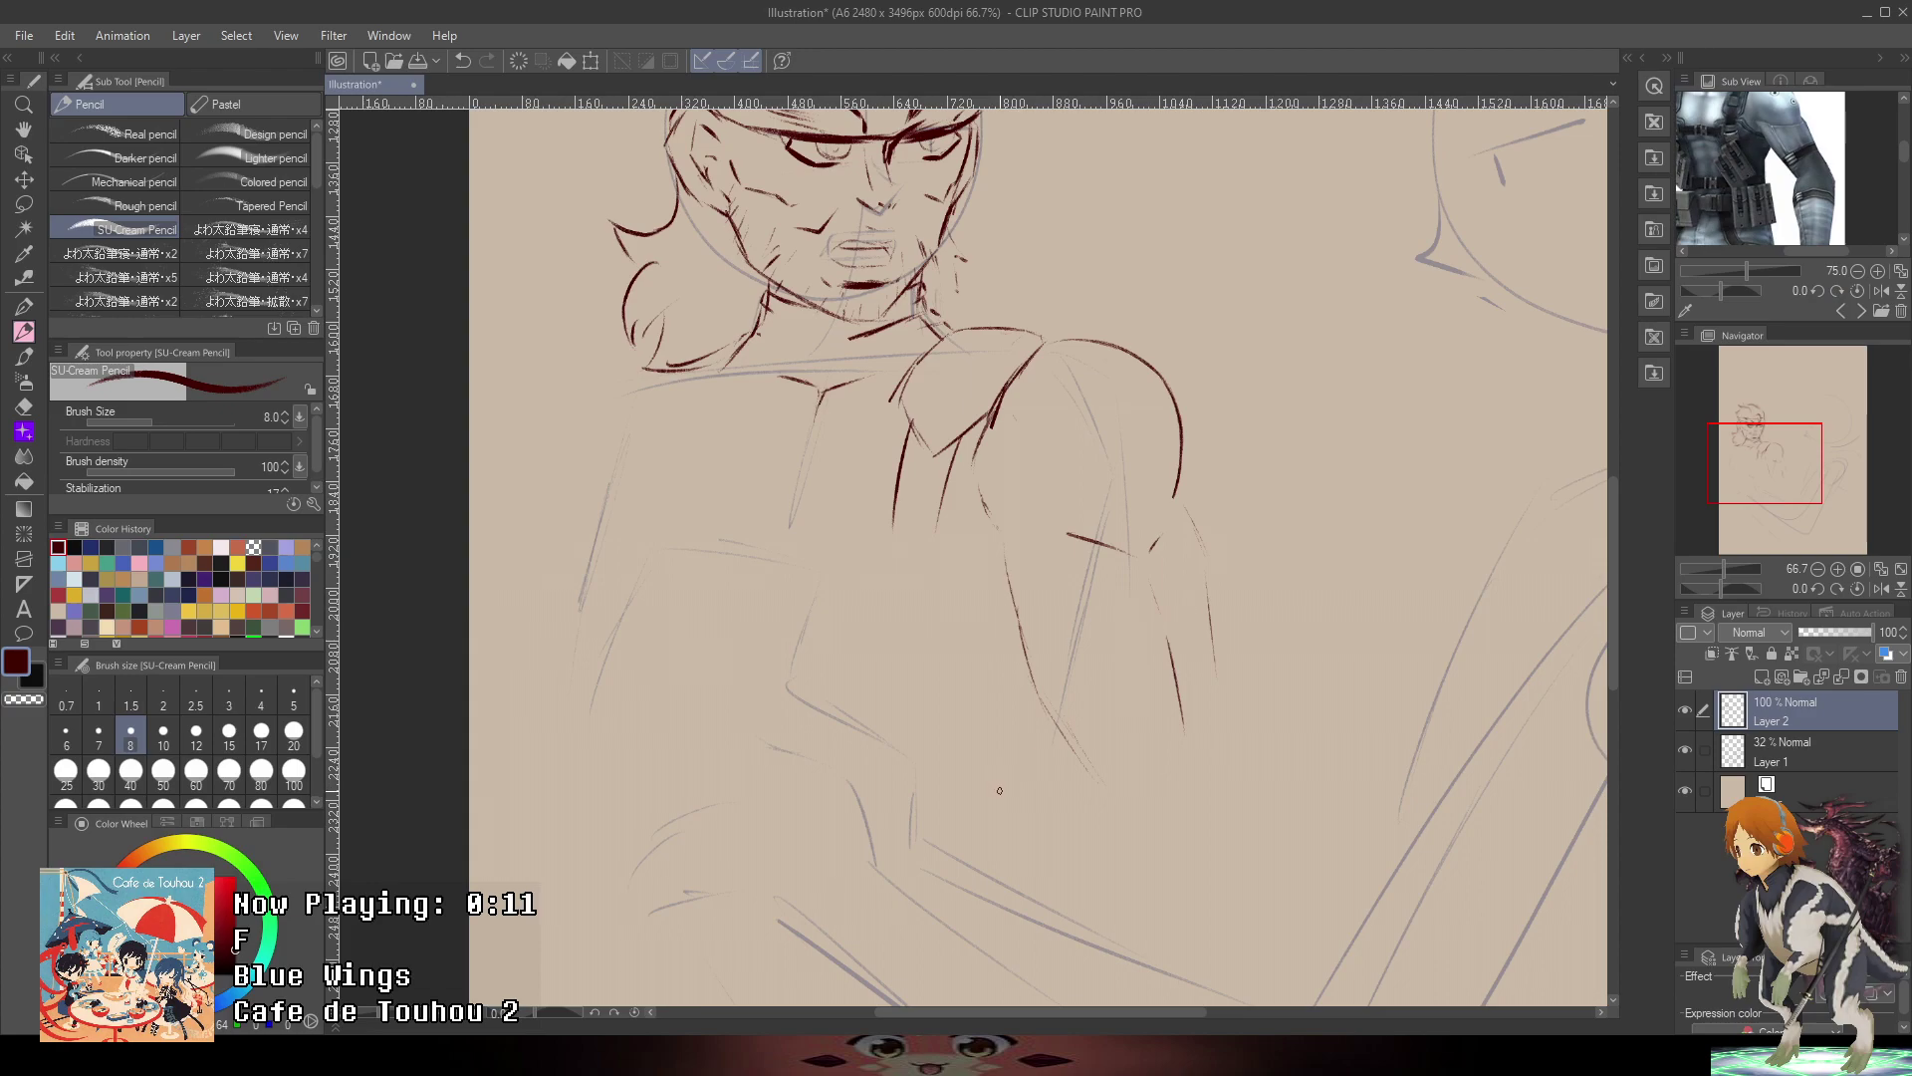
{"action": "mouse_move", "coordinate": [1049, 683]}
{"action": "left_mouse_down"}
{"action": "mouse_move", "coordinate": [1202, 636]}
{"action": "mouse_move", "coordinate": [1238, 730]}
{"action": "left_mouse_up"}
{"action": "left_click_drag", "start_coordinate": [1216, 645], "coordinate": [1247, 754]}
- Draw the forearm's two edges hanging almost straight down from the elbow
{"action": "left_click_drag", "start_coordinate": [1352, 573], "coordinate": [1378, 414]}
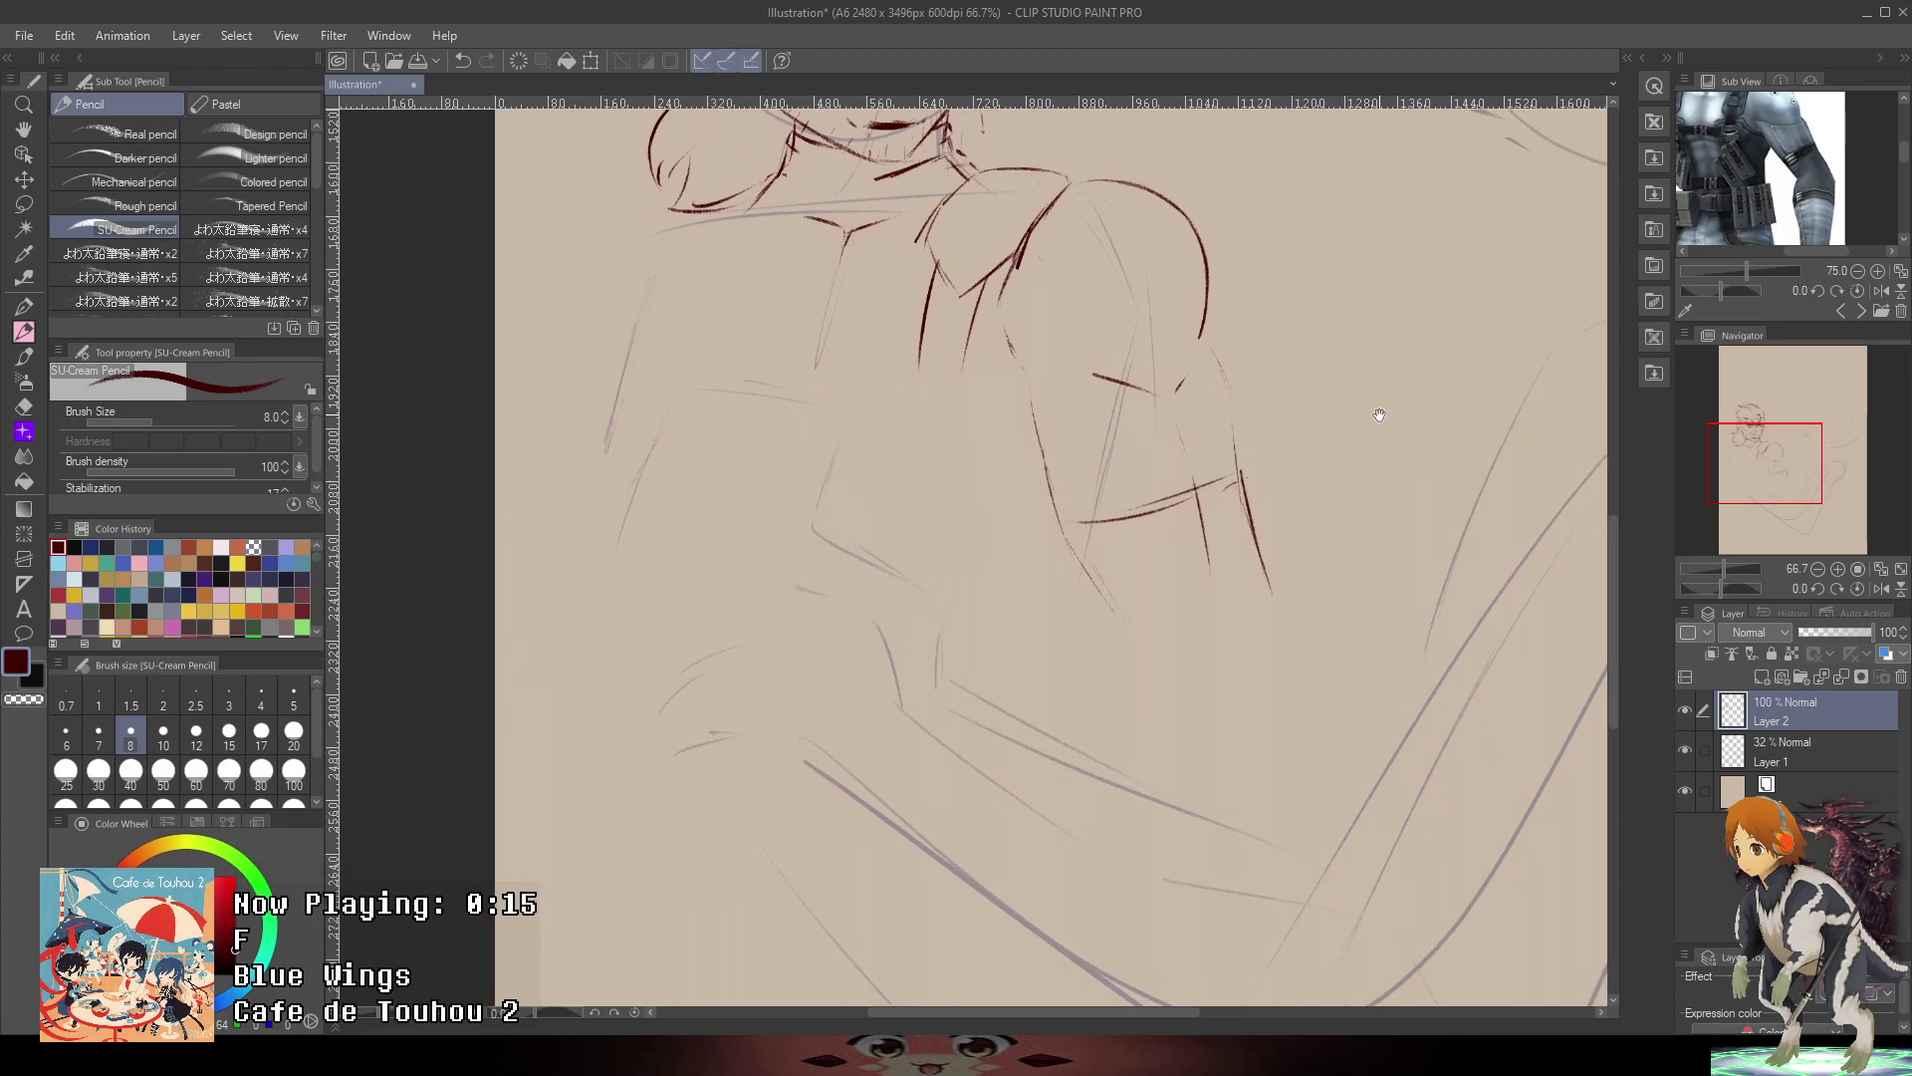
{"action": "left_click_drag", "start_coordinate": [1102, 599], "coordinate": [1080, 671]}
{"action": "key", "text": "ctrl+z"}
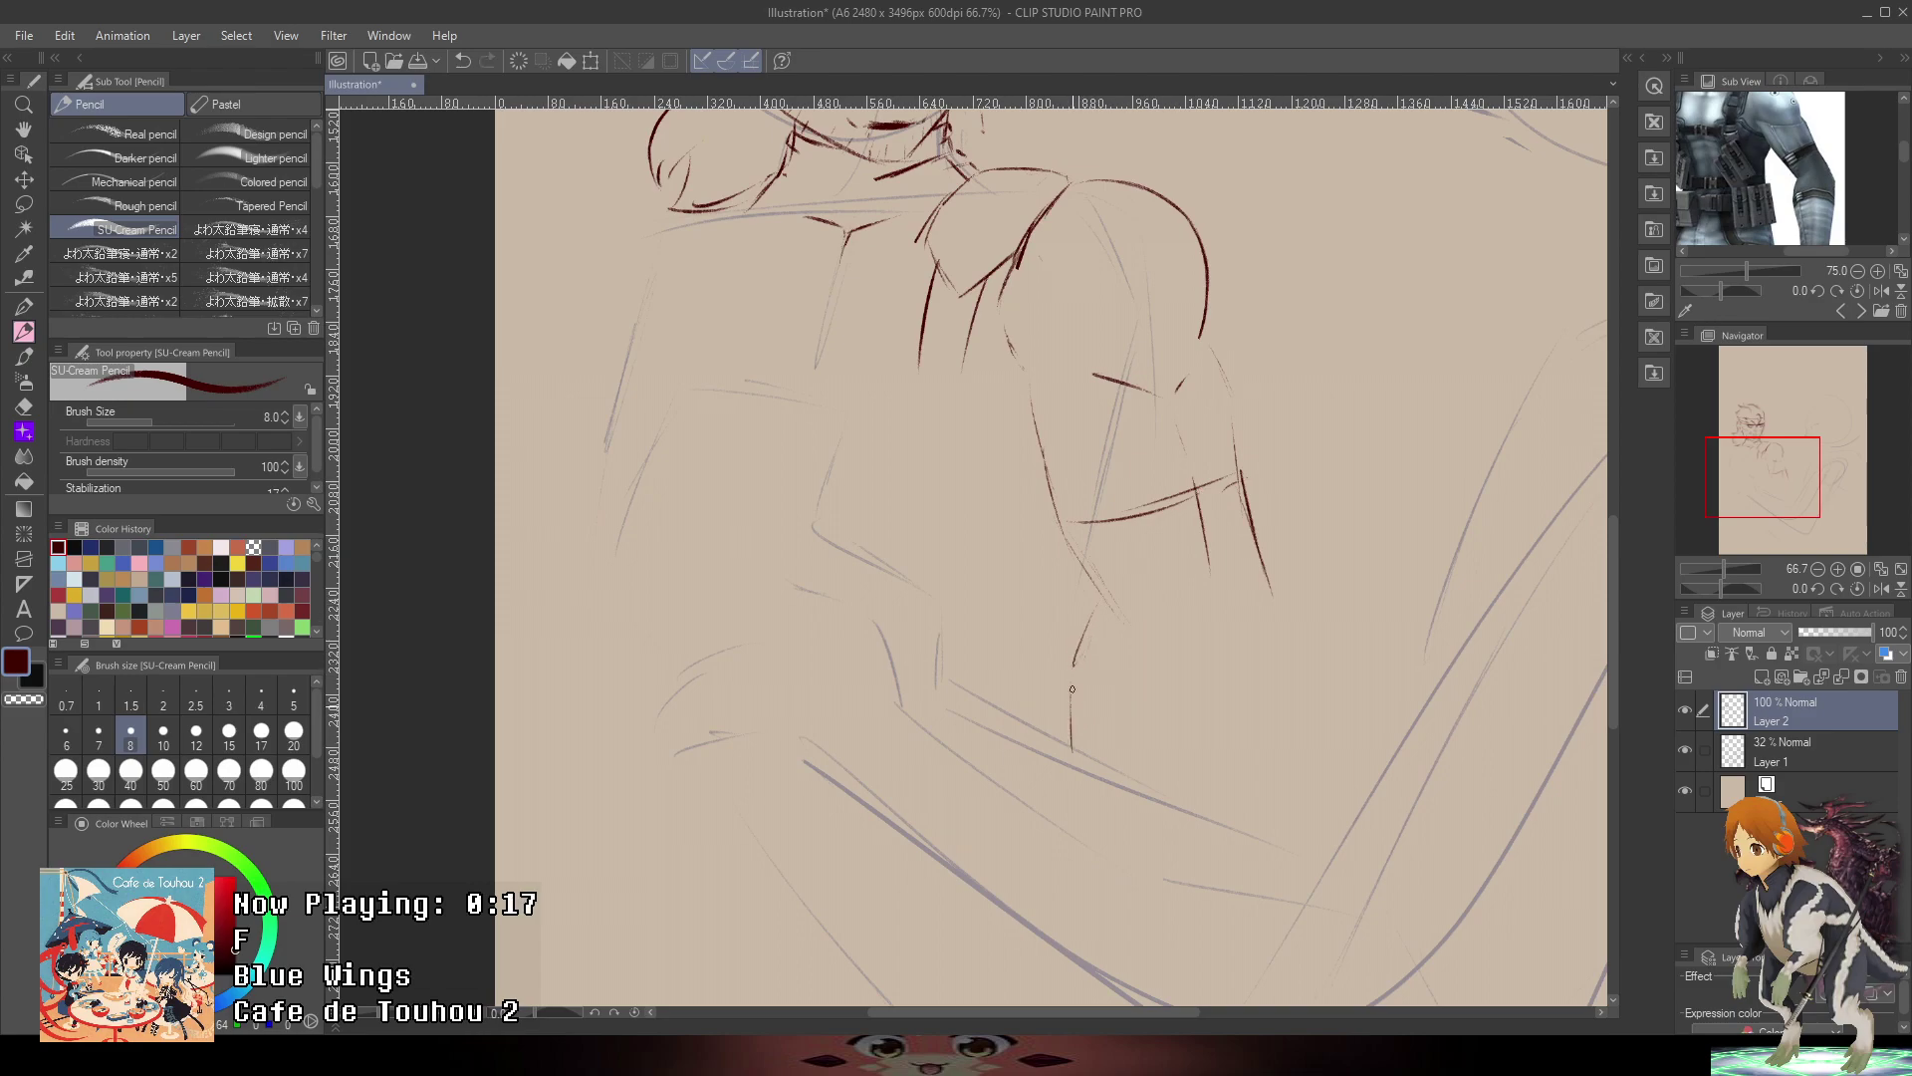
{"action": "left_click_drag", "start_coordinate": [1265, 598], "coordinate": [1192, 798]}
{"action": "scroll", "coordinate": [1257, 705], "scroll_direction": "down", "scroll_amount": 5}
{"action": "left_click_drag", "start_coordinate": [1354, 600], "coordinate": [1271, 495]}
{"action": "scroll", "coordinate": [1156, 561], "scroll_direction": "up", "scroll_amount": 4}
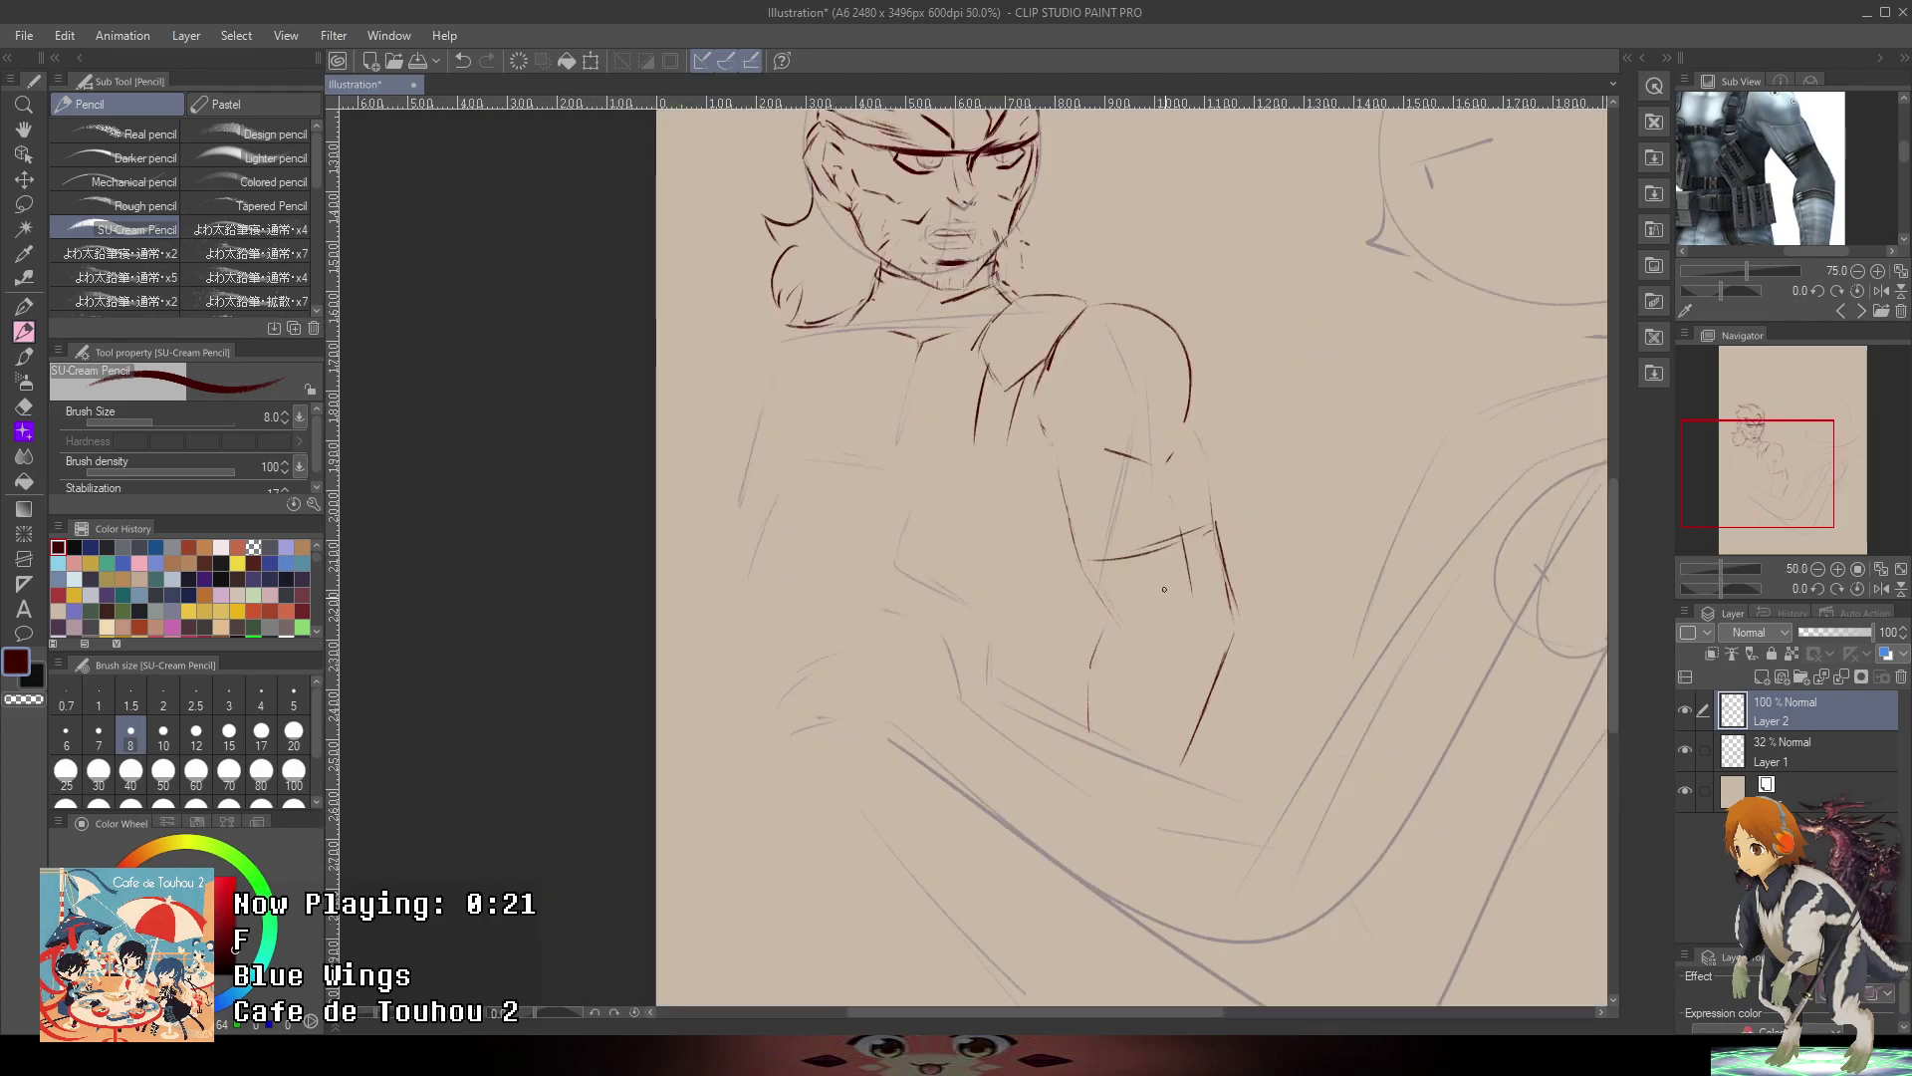
{"action": "left_click_drag", "start_coordinate": [1101, 628], "coordinate": [1090, 729]}
{"action": "left_click_drag", "start_coordinate": [1230, 637], "coordinate": [1188, 757]}
{"action": "left_click_drag", "start_coordinate": [1114, 648], "coordinate": [1139, 758]}
{"action": "left_click_drag", "start_coordinate": [1233, 615], "coordinate": [1227, 757]}
{"action": "key", "text": "ctrl+z"}
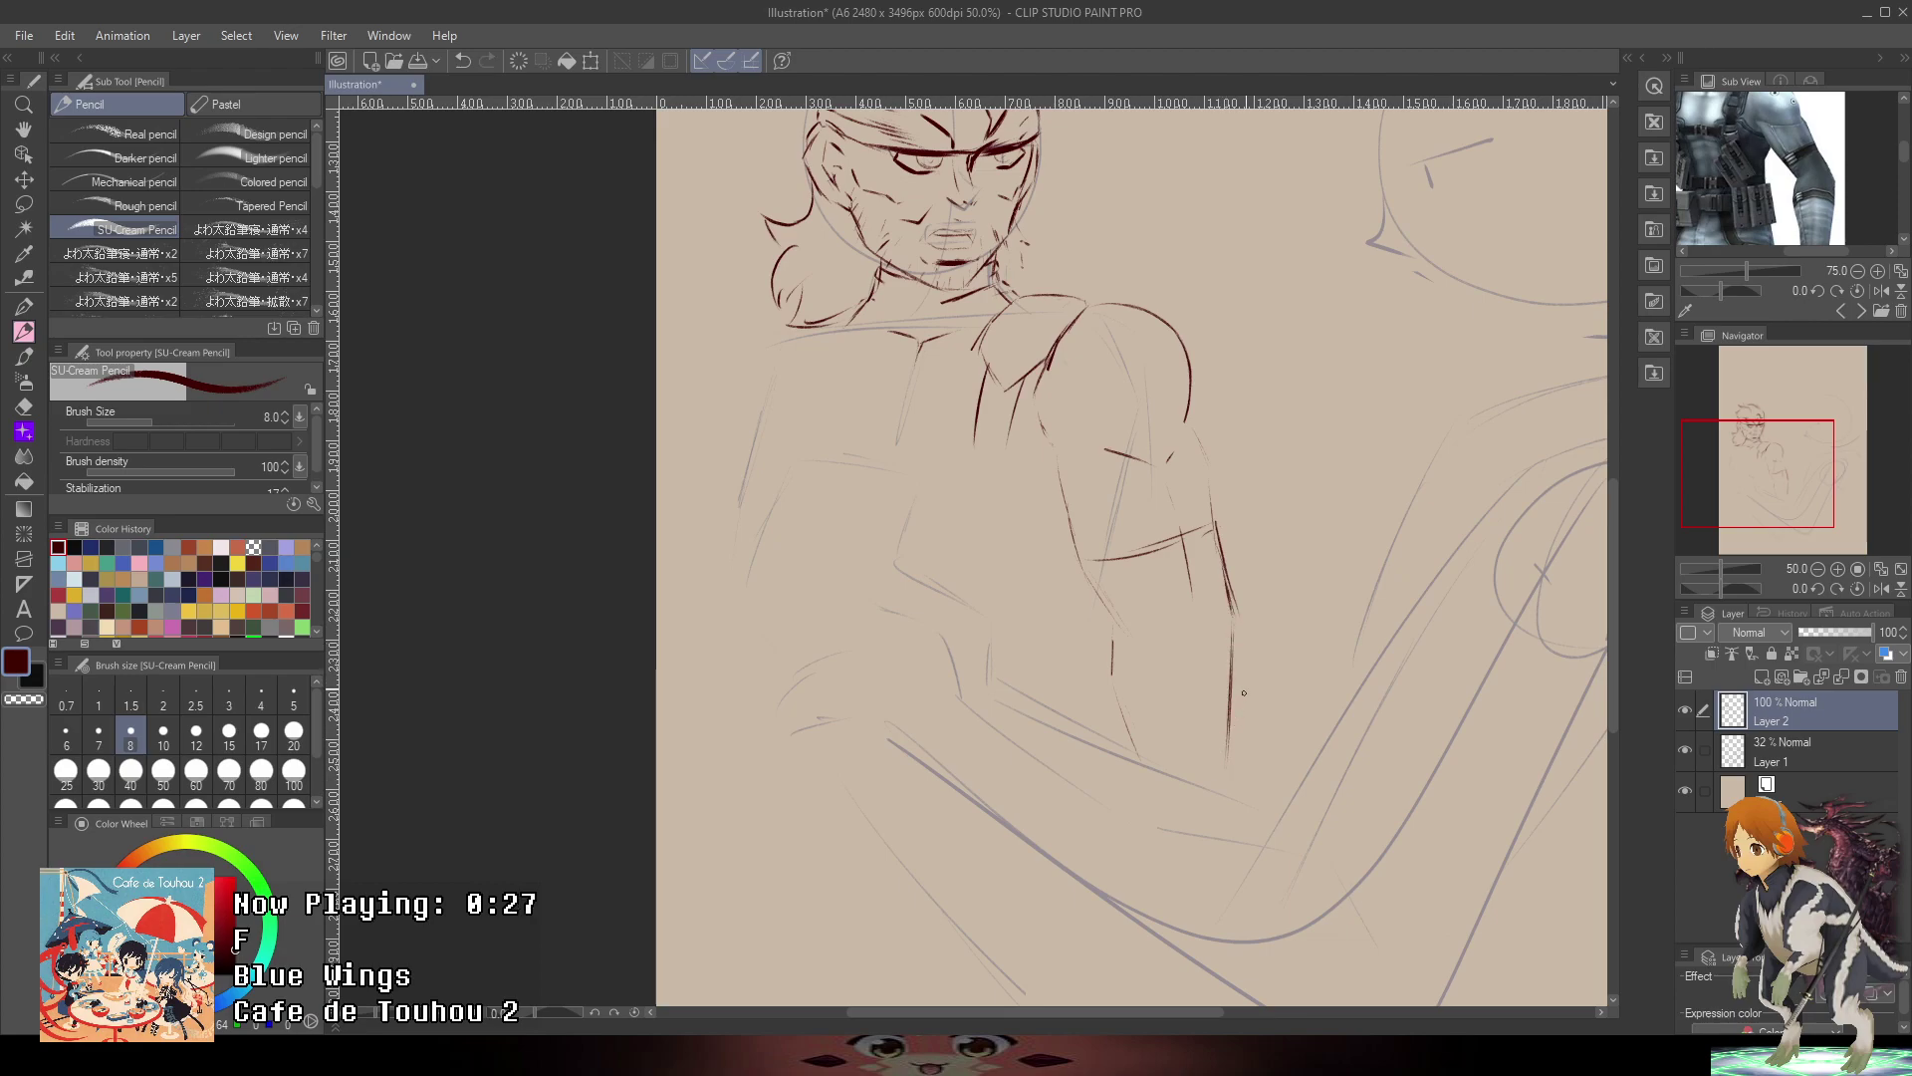
- Draw the strap over the opposite shoulder, running from the neck down to a pointed flap
{"action": "left_click_drag", "start_coordinate": [1303, 560], "coordinate": [1420, 843]}
{"action": "scroll", "coordinate": [977, 609], "scroll_direction": "up", "scroll_amount": 2}
{"action": "scroll", "coordinate": [977, 610], "scroll_direction": "up", "scroll_amount": 1}
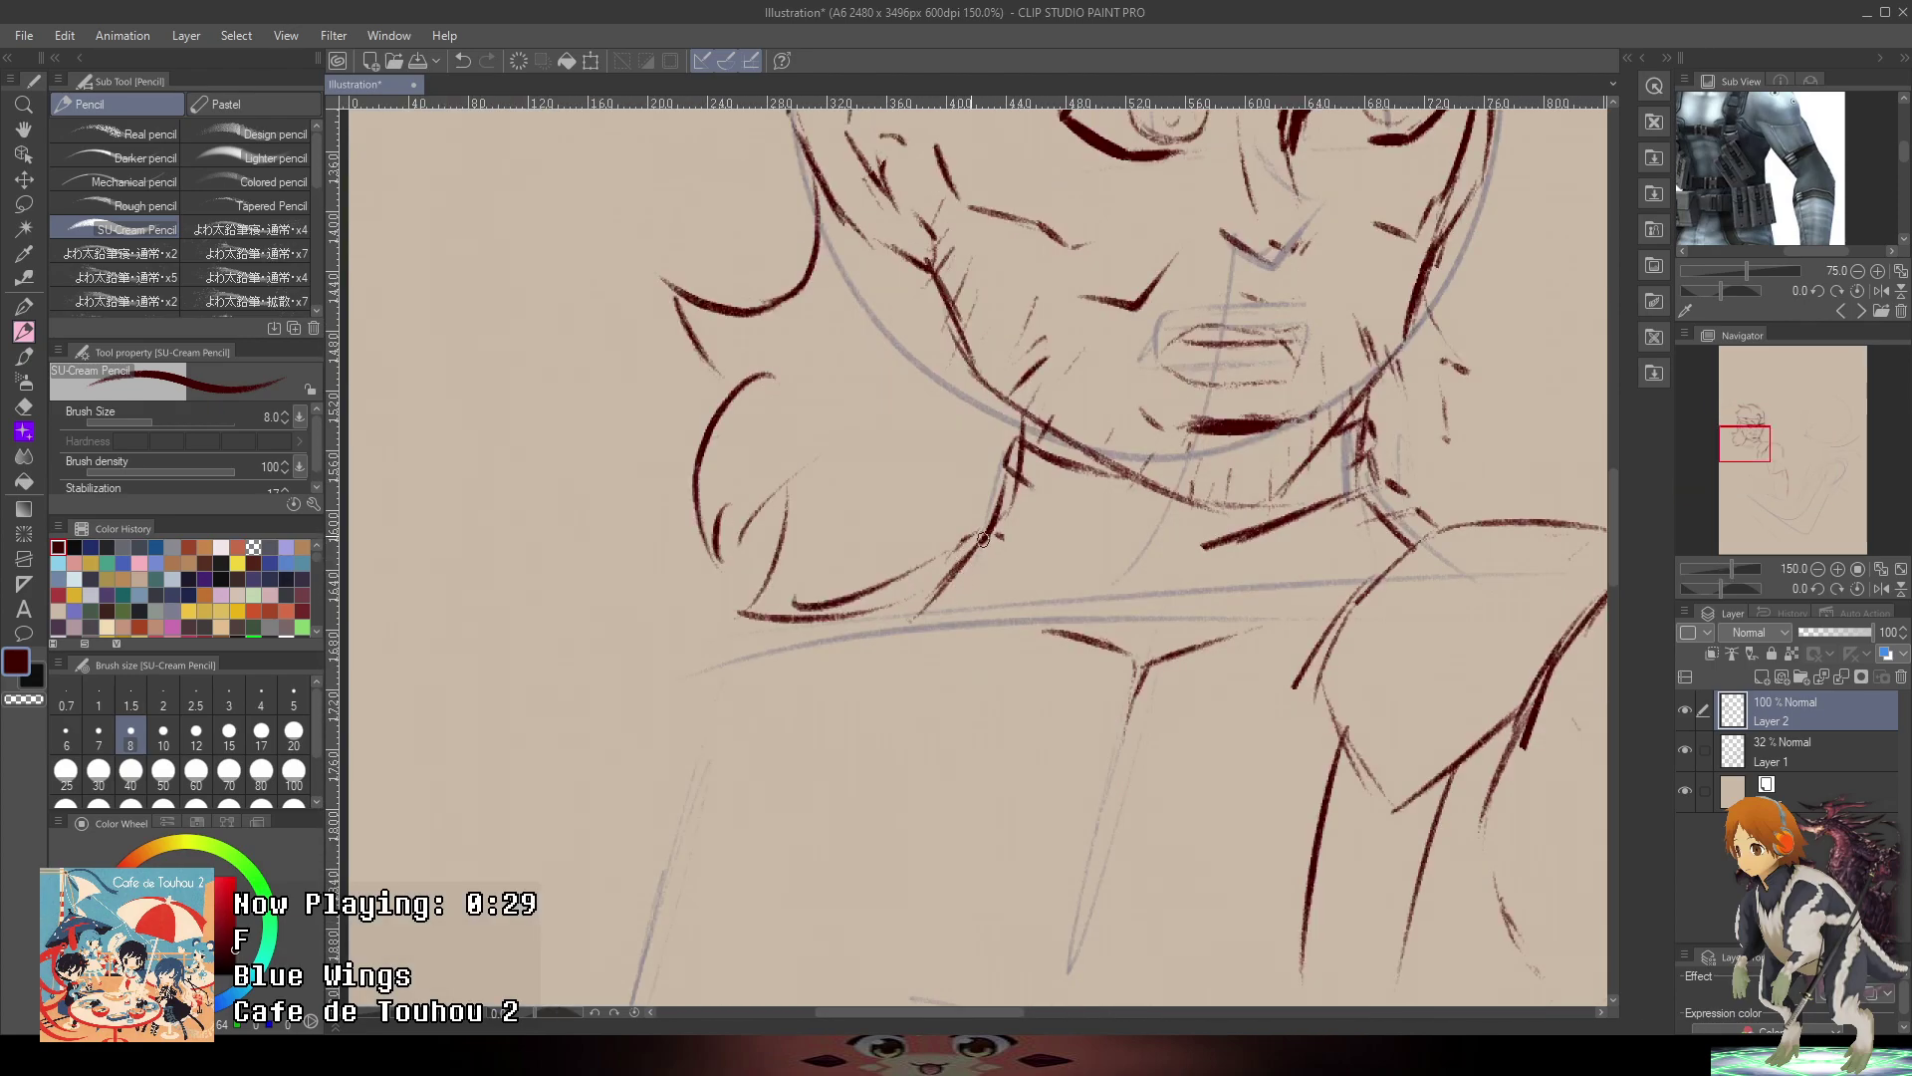
{"action": "mouse_move", "coordinate": [976, 540]}
{"action": "left_mouse_down"}
{"action": "mouse_move", "coordinate": [864, 610]}
{"action": "mouse_move", "coordinate": [861, 581]}
{"action": "mouse_move", "coordinate": [787, 606]}
{"action": "mouse_move", "coordinate": [748, 749]}
{"action": "left_mouse_up"}
{"action": "key", "text": "ctrl+z"}
{"action": "left_click_drag", "start_coordinate": [749, 749], "coordinate": [620, 598]}
{"action": "key", "text": "ctrl+z"}
{"action": "mouse_move", "coordinate": [665, 454]}
{"action": "left_mouse_down"}
{"action": "mouse_move", "coordinate": [623, 563]}
{"action": "mouse_move", "coordinate": [663, 639]}
{"action": "mouse_move", "coordinate": [749, 559]}
{"action": "mouse_move", "coordinate": [797, 458]}
{"action": "mouse_move", "coordinate": [878, 376]}
{"action": "left_mouse_up"}
{"action": "left_click_drag", "start_coordinate": [1177, 327], "coordinate": [1282, 112]}
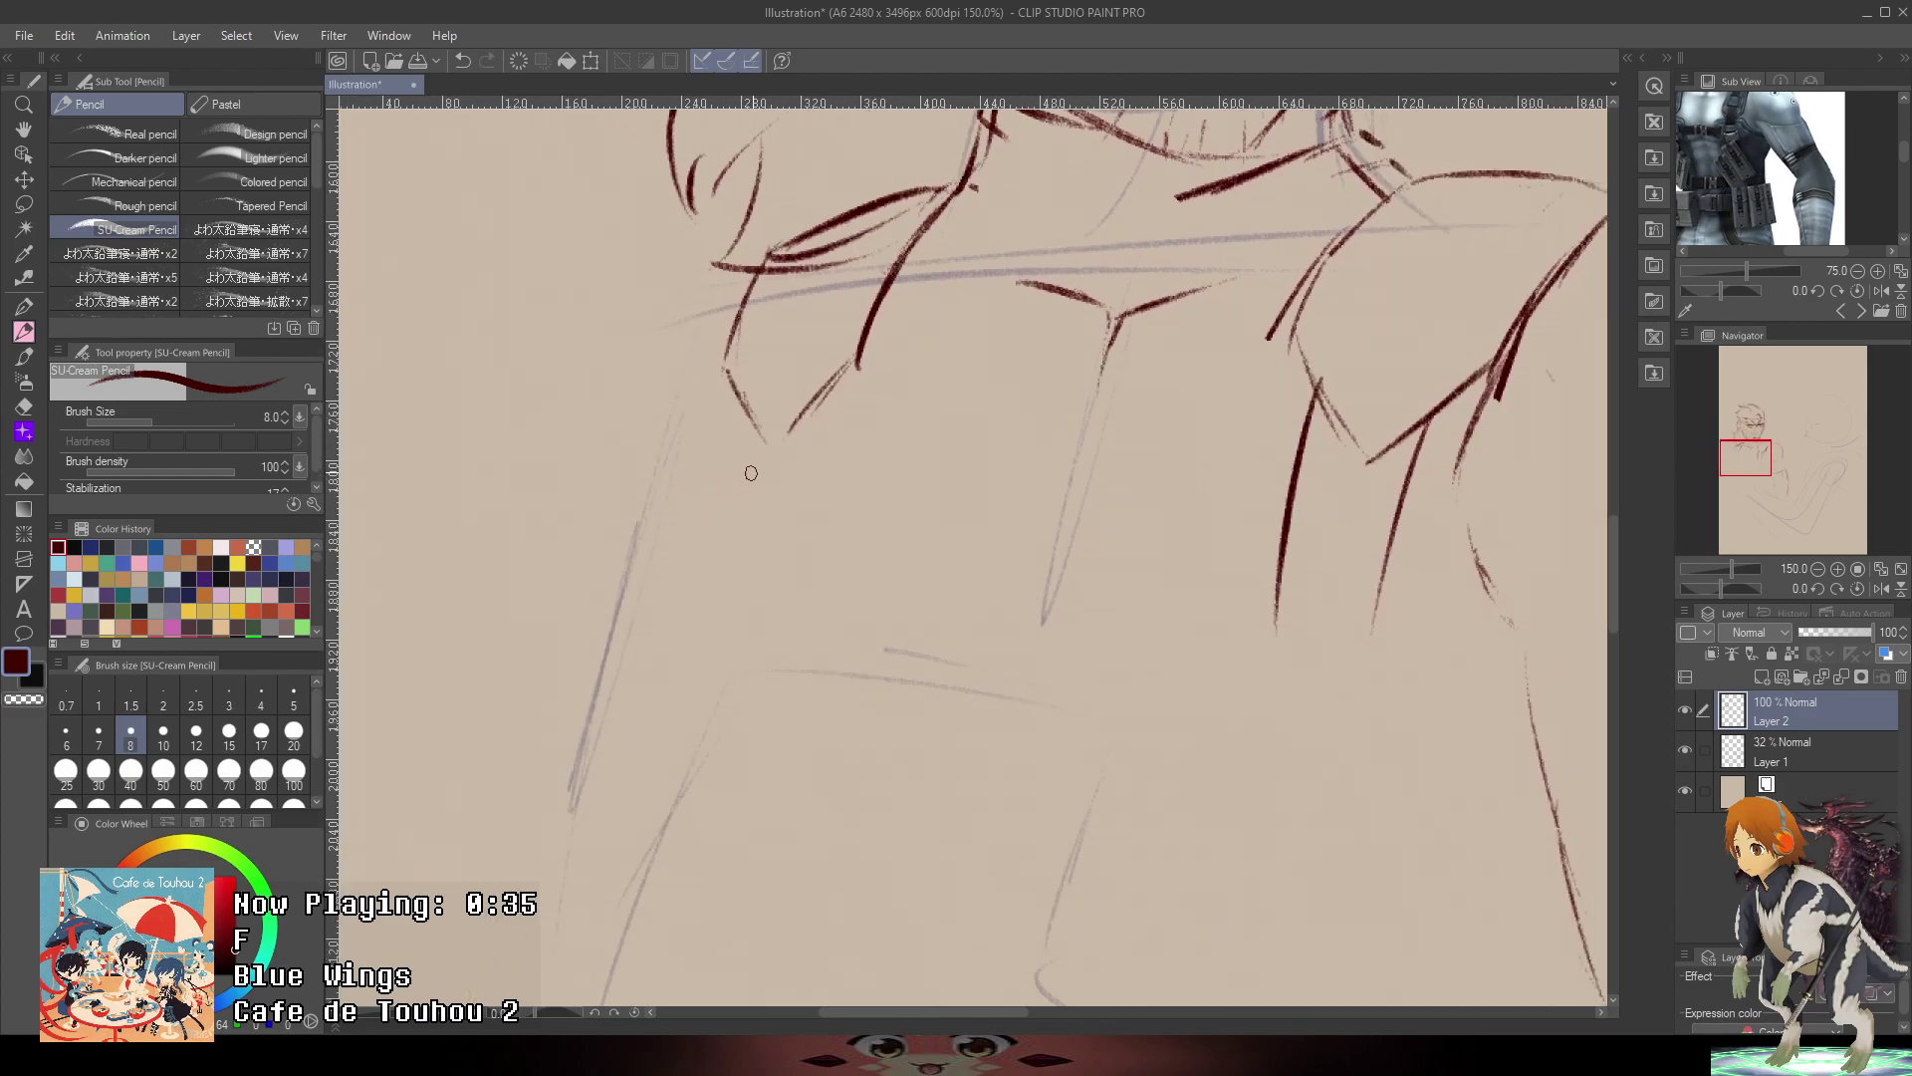
- Draw two curved lines hanging from the new flap and a short collarbone line beside the strap
{"action": "left_click_drag", "start_coordinate": [749, 408], "coordinate": [705, 595]}
{"action": "left_click_drag", "start_coordinate": [835, 387], "coordinate": [787, 634]}
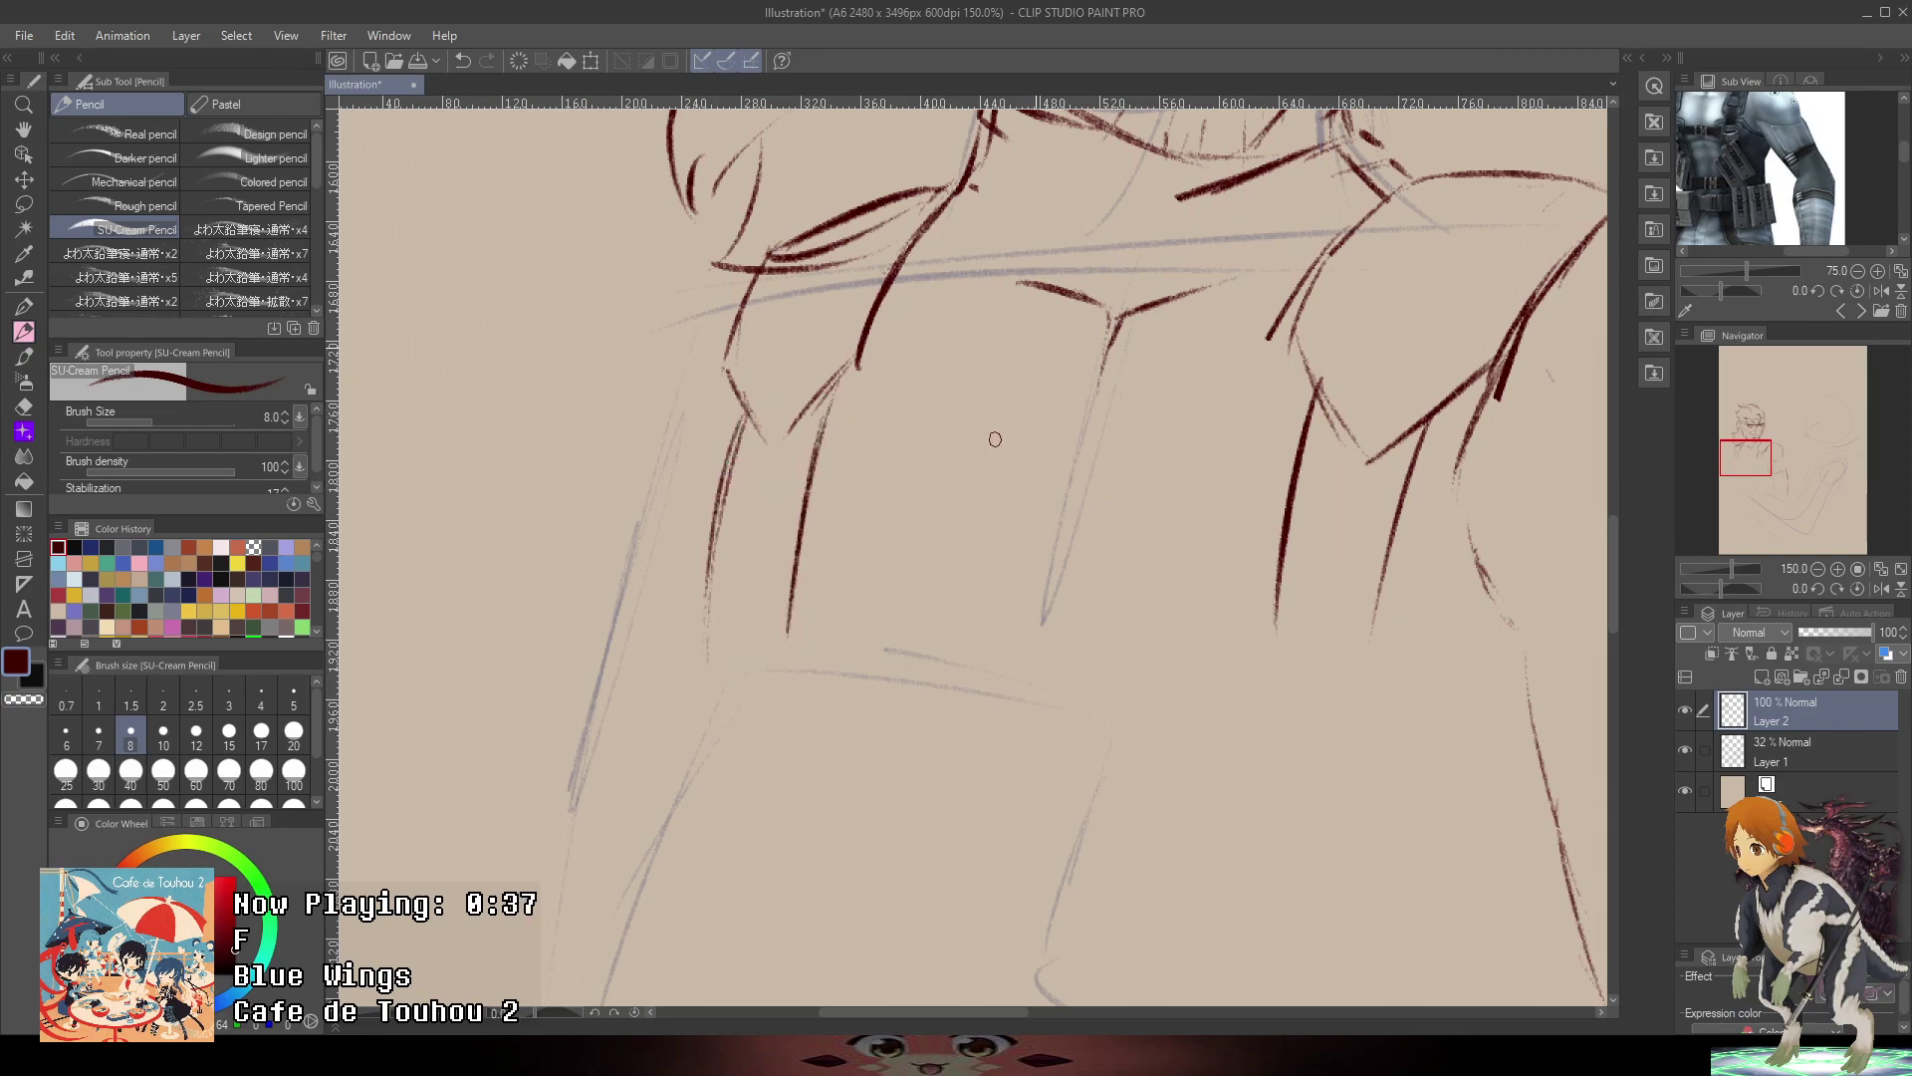
{"action": "left_click_drag", "start_coordinate": [896, 280], "coordinate": [972, 269]}
{"action": "mouse_move", "coordinate": [1386, 343]}
{"action": "left_mouse_down"}
{"action": "mouse_move", "coordinate": [1504, 481]}
{"action": "mouse_move", "coordinate": [1529, 577]}
{"action": "mouse_move", "coordinate": [1507, 415]}
{"action": "left_mouse_up"}
- Draw the rounded outline of the opposite shoulder outside the strap
{"action": "left_click_drag", "start_coordinate": [905, 308], "coordinate": [703, 316]}
{"action": "key", "text": "ctrl+z"}
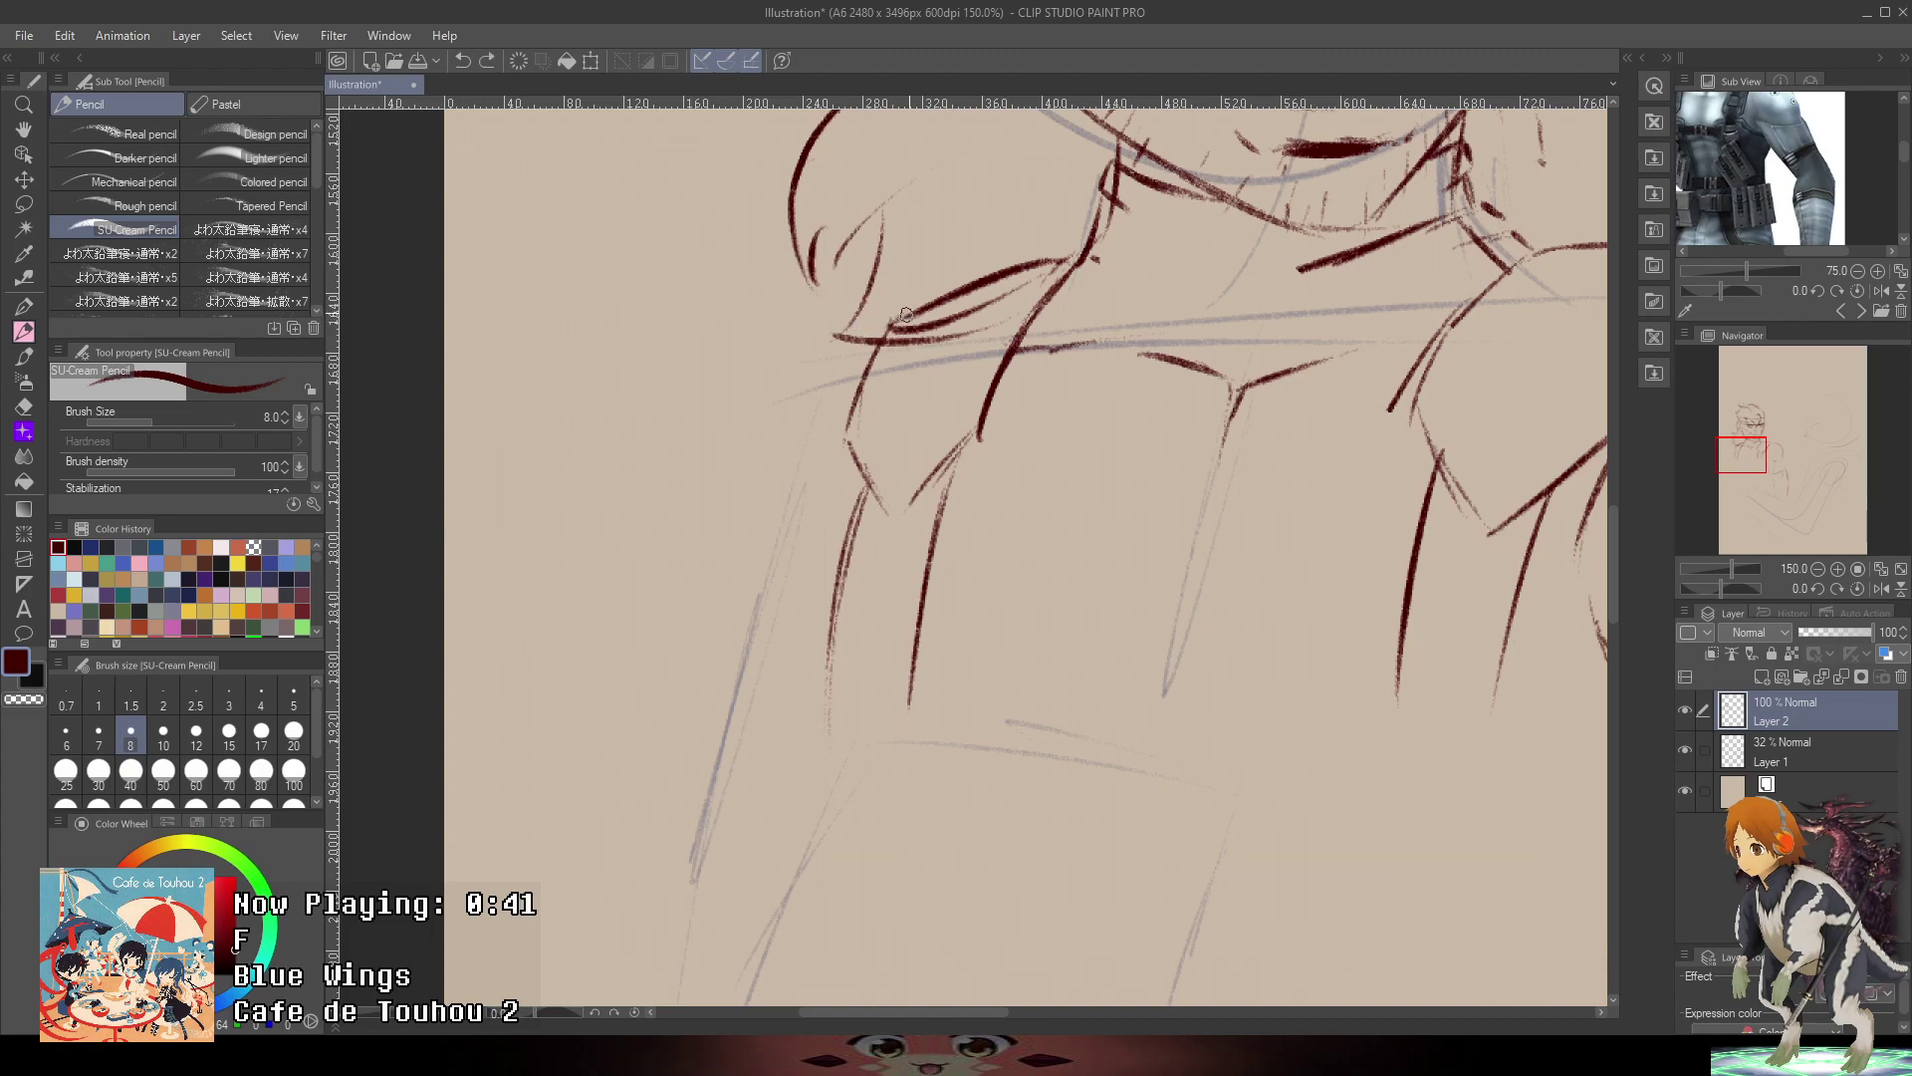
{"action": "mouse_move", "coordinate": [910, 304]}
{"action": "left_mouse_down"}
{"action": "mouse_move", "coordinate": [748, 303]}
{"action": "mouse_move", "coordinate": [717, 329]}
{"action": "left_mouse_up"}
{"action": "mouse_move", "coordinate": [772, 302]}
{"action": "left_mouse_down"}
{"action": "mouse_move", "coordinate": [640, 420]}
{"action": "mouse_move", "coordinate": [634, 464]}
{"action": "left_mouse_up"}
{"action": "scroll", "coordinate": [710, 510], "scroll_direction": "down", "scroll_amount": 2}
{"action": "mouse_move", "coordinate": [1360, 400]}
{"action": "left_mouse_down"}
{"action": "mouse_move", "coordinate": [1425, 504]}
{"action": "mouse_move", "coordinate": [1500, 339]}
{"action": "left_mouse_up"}
{"action": "scroll", "coordinate": [887, 377], "scroll_direction": "up", "scroll_amount": 1}
{"action": "key", "text": "ctrl+z"}
{"action": "key", "text": "ctrl+z"}
{"action": "key", "text": "ctrl+z"}
{"action": "mouse_move", "coordinate": [946, 344]}
{"action": "left_mouse_down"}
{"action": "mouse_move", "coordinate": [888, 336]}
{"action": "mouse_move", "coordinate": [847, 365]}
{"action": "mouse_move", "coordinate": [817, 356]}
{"action": "mouse_move", "coordinate": [770, 418]}
{"action": "mouse_move", "coordinate": [755, 503]}
{"action": "left_mouse_up"}
{"action": "scroll", "coordinate": [971, 471], "scroll_direction": "down", "scroll_amount": 2}
{"action": "scroll", "coordinate": [1345, 325], "scroll_direction": "right", "scroll_amount": 2}
{"action": "scroll", "coordinate": [1345, 326], "scroll_direction": "down", "scroll_amount": 3}
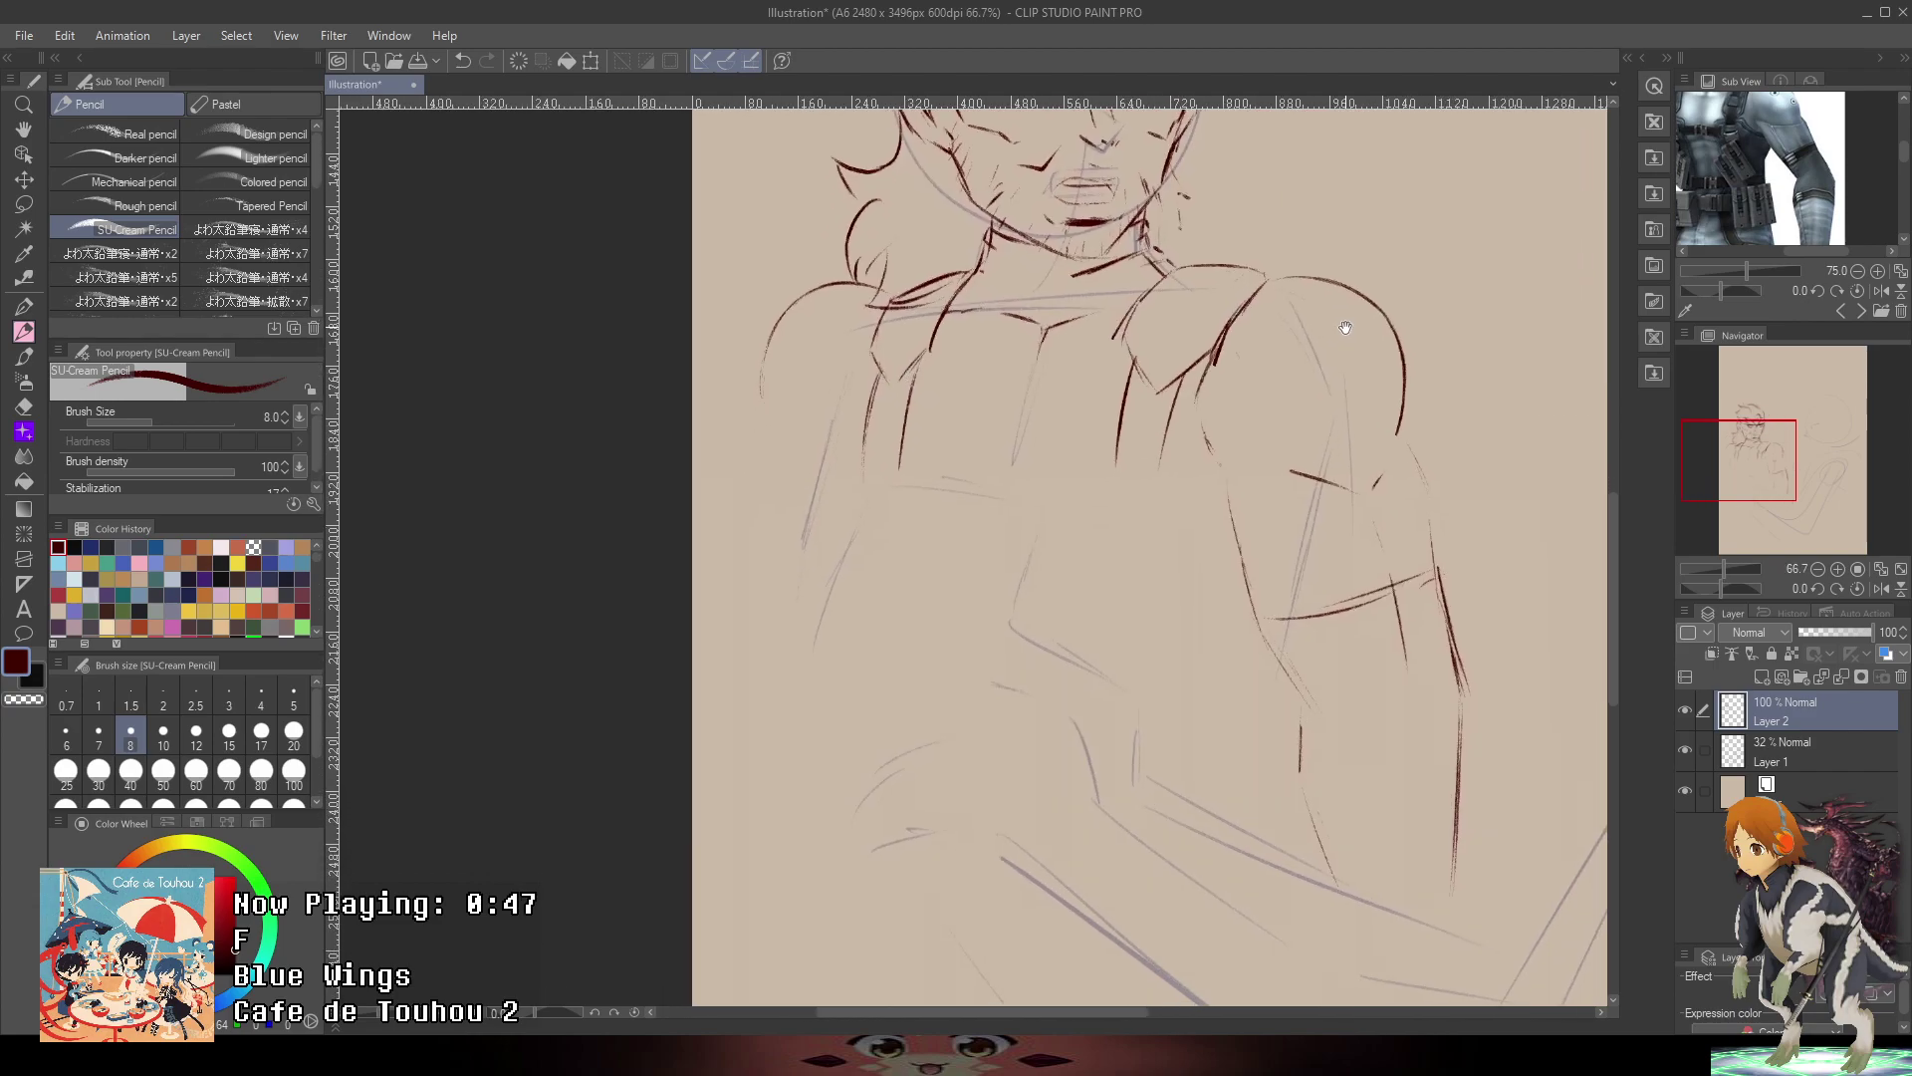
- Shift the reference image to the torso, then draw a short crease at the base of the newly drawn rounded shoulder
{"action": "scroll", "coordinate": [1344, 326], "scroll_direction": "up", "scroll_amount": 5}
{"action": "scroll", "coordinate": [1345, 326], "scroll_direction": "down", "scroll_amount": 2}
{"action": "left_click_drag", "start_coordinate": [1815, 222], "coordinate": [1865, 220]}
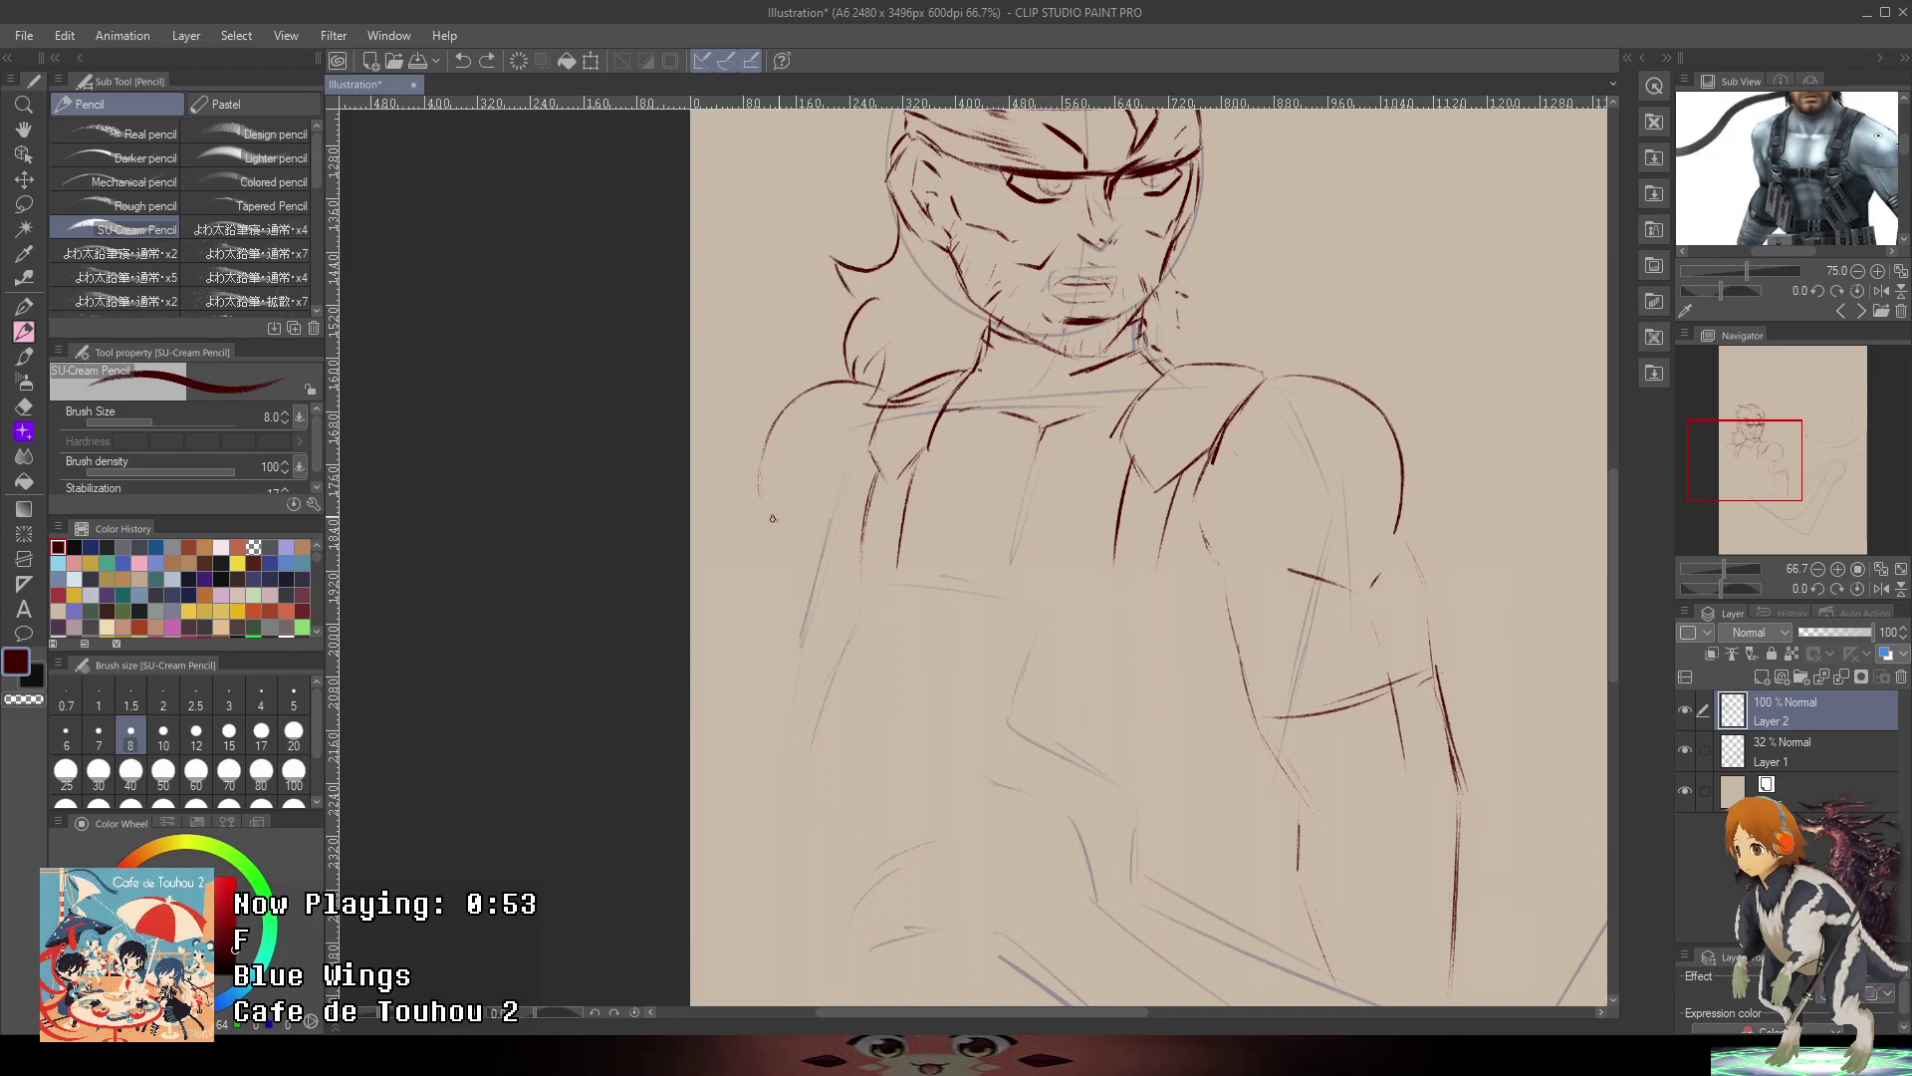
{"action": "mouse_move", "coordinate": [772, 519]}
{"action": "left_mouse_down"}
{"action": "mouse_move", "coordinate": [796, 519]}
{"action": "mouse_move", "coordinate": [735, 568]}
{"action": "mouse_move", "coordinate": [710, 697]}
{"action": "mouse_move", "coordinate": [719, 799]}
{"action": "left_mouse_up"}
{"action": "key", "text": "ctrl+z"}
{"action": "key", "text": "ctrl+z"}
{"action": "key", "text": "ctrl+z"}
{"action": "key", "text": "ctrl+z"}
{"action": "left_click_drag", "start_coordinate": [783, 514], "coordinate": [824, 539]}
{"action": "scroll", "coordinate": [1113, 585], "scroll_direction": "up", "scroll_amount": 4}
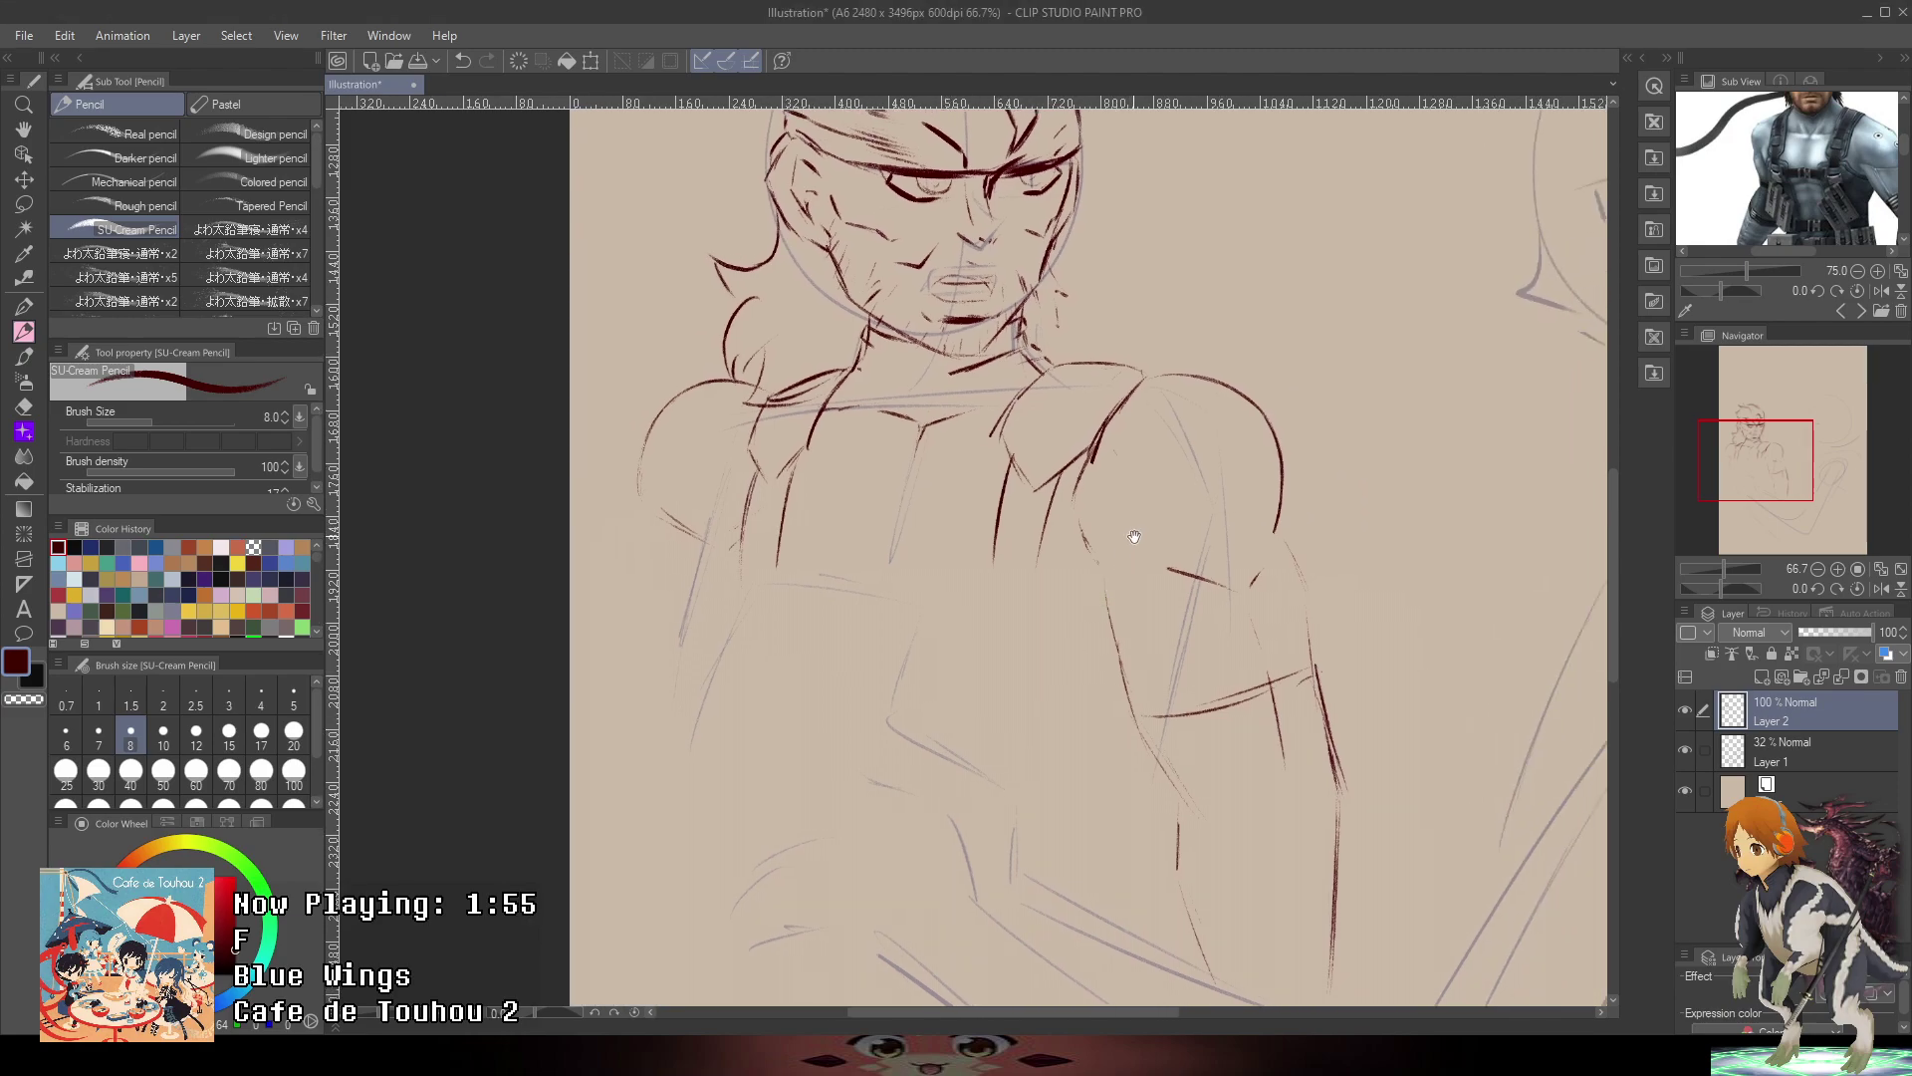
- Lower the opacity of the rough sketch on Layer 1 to 25%
{"action": "scroll", "coordinate": [1311, 361], "scroll_direction": "down", "scroll_amount": 5}
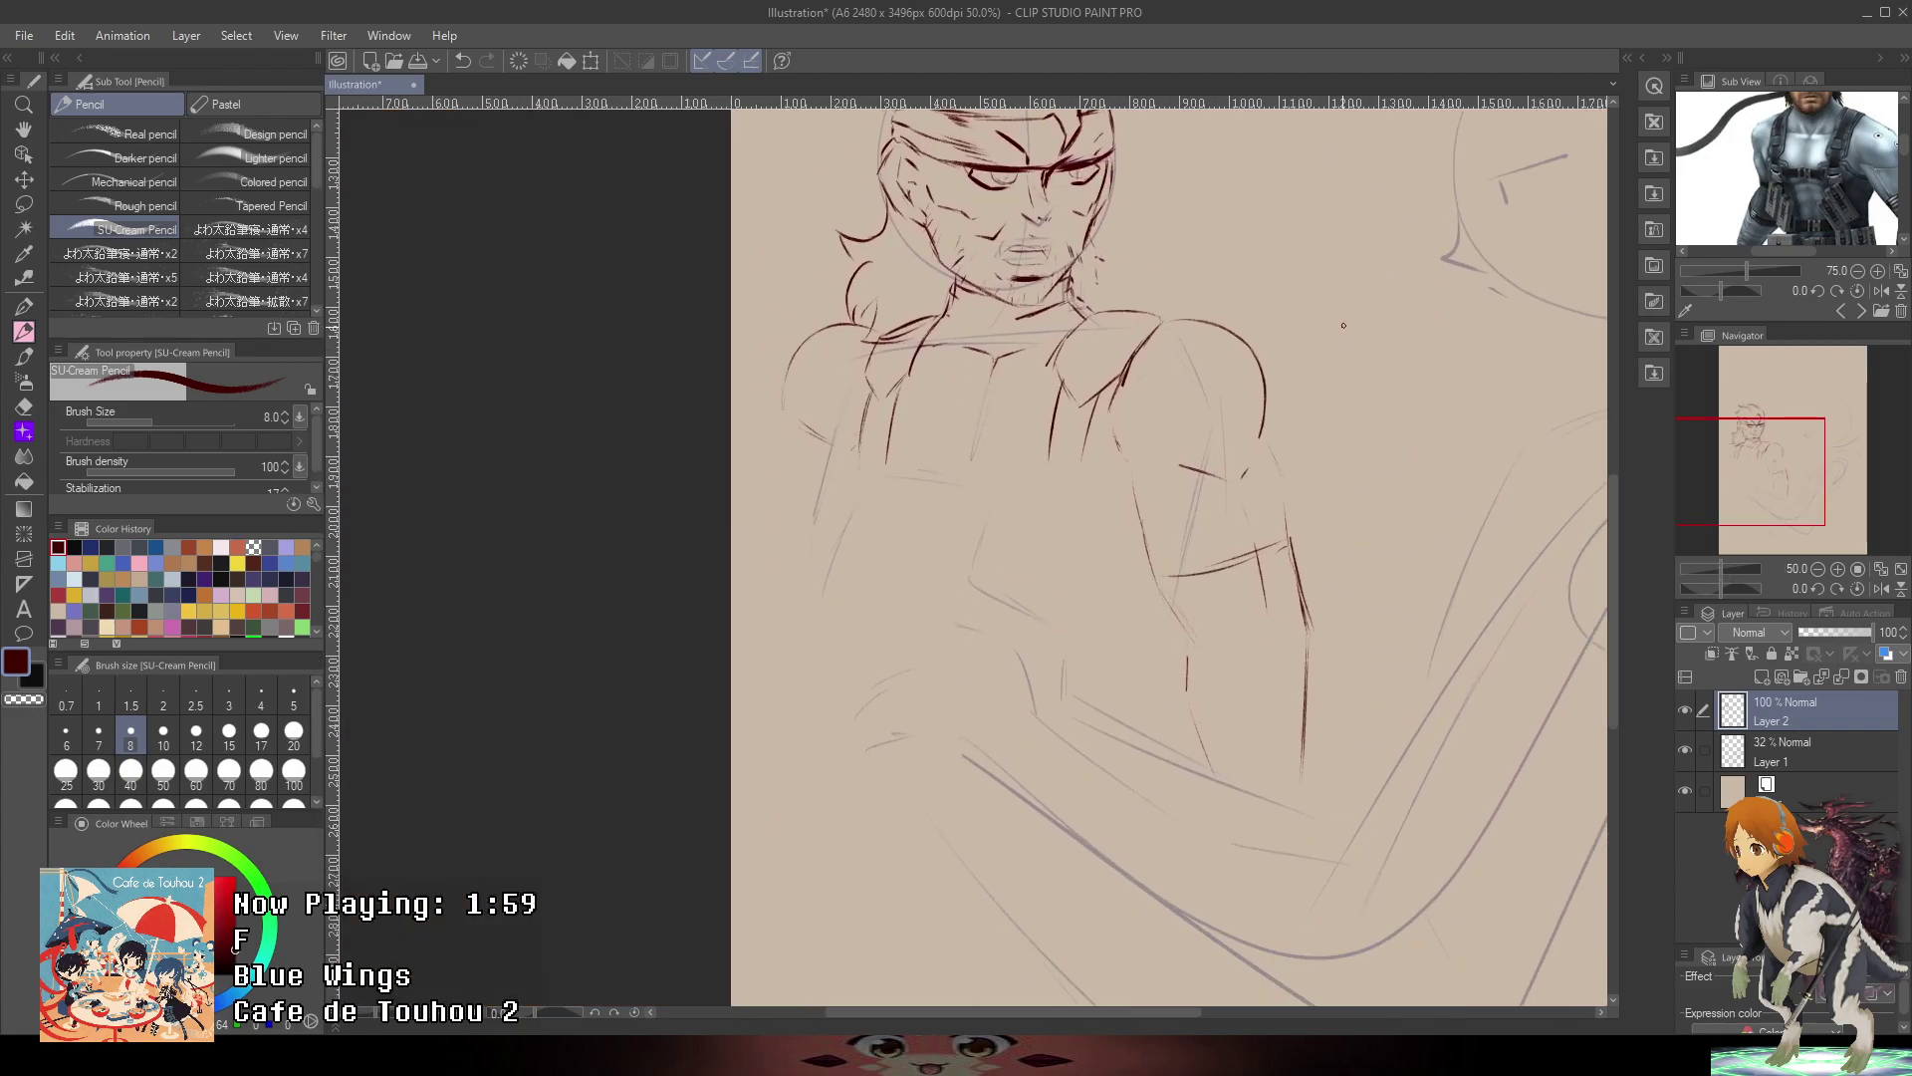
{"action": "scroll", "coordinate": [1334, 348], "scroll_direction": "up", "scroll_amount": 1}
{"action": "left_click_drag", "start_coordinate": [1327, 372], "coordinate": [1405, 374]}
{"action": "left_click_drag", "start_coordinate": [1249, 215], "coordinate": [1169, 434]}
{"action": "left_click", "coordinate": [1830, 752]}
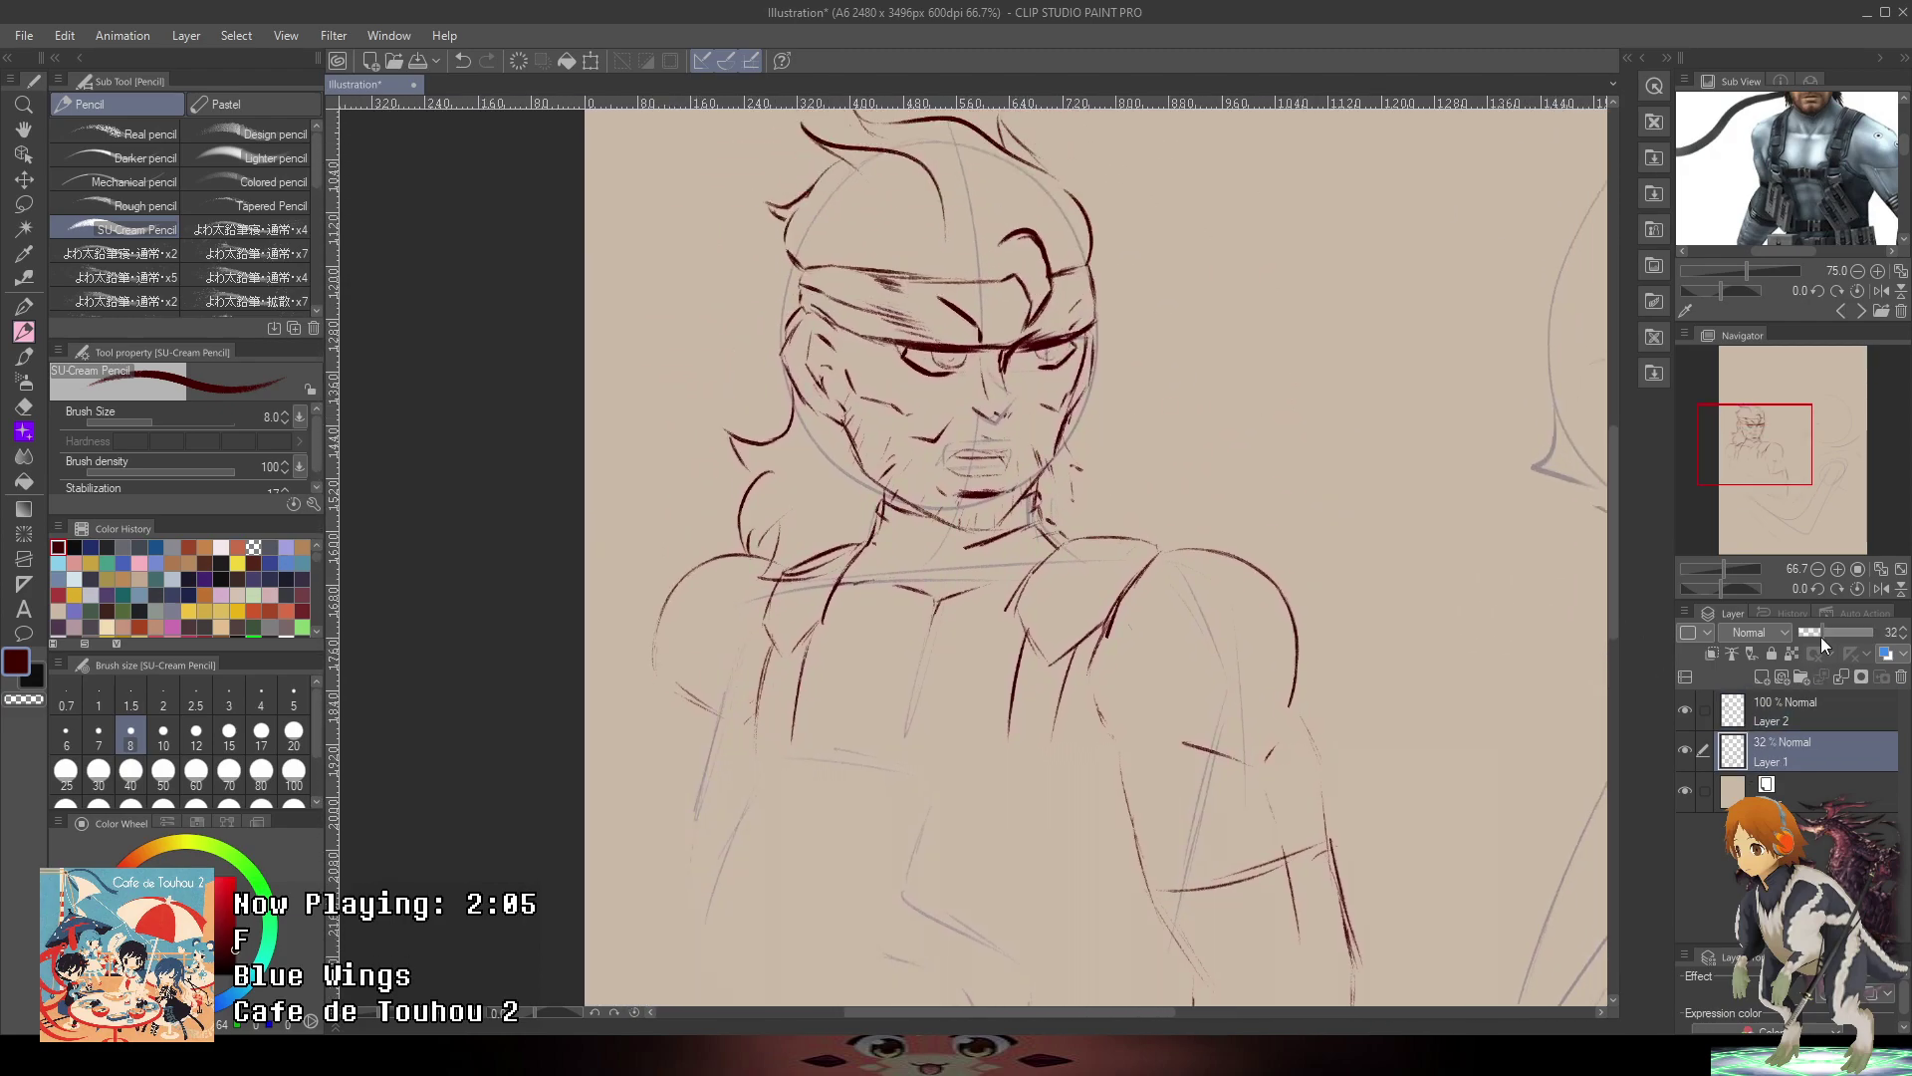
{"action": "mouse_move", "coordinate": [1813, 625]}
{"action": "left_mouse_down"}
{"action": "mouse_move", "coordinate": [1788, 630]}
{"action": "mouse_move", "coordinate": [1818, 626]}
{"action": "left_mouse_up"}
{"action": "key", "text": "ctrl+minus"}
- Shift the reference image up to the soldier's head and make Layer 2 the active drawing layer
{"action": "left_click_drag", "start_coordinate": [1584, 387], "coordinate": [1297, 458]}
{"action": "left_click_drag", "start_coordinate": [1827, 144], "coordinate": [1829, 210]}
{"action": "left_click_drag", "start_coordinate": [1166, 363], "coordinate": [1603, 412]}
{"action": "left_click_drag", "start_coordinate": [1216, 441], "coordinate": [1025, 372]}
{"action": "key", "text": "ctrl+plus"}
{"action": "key", "text": "ctrl+plus"}
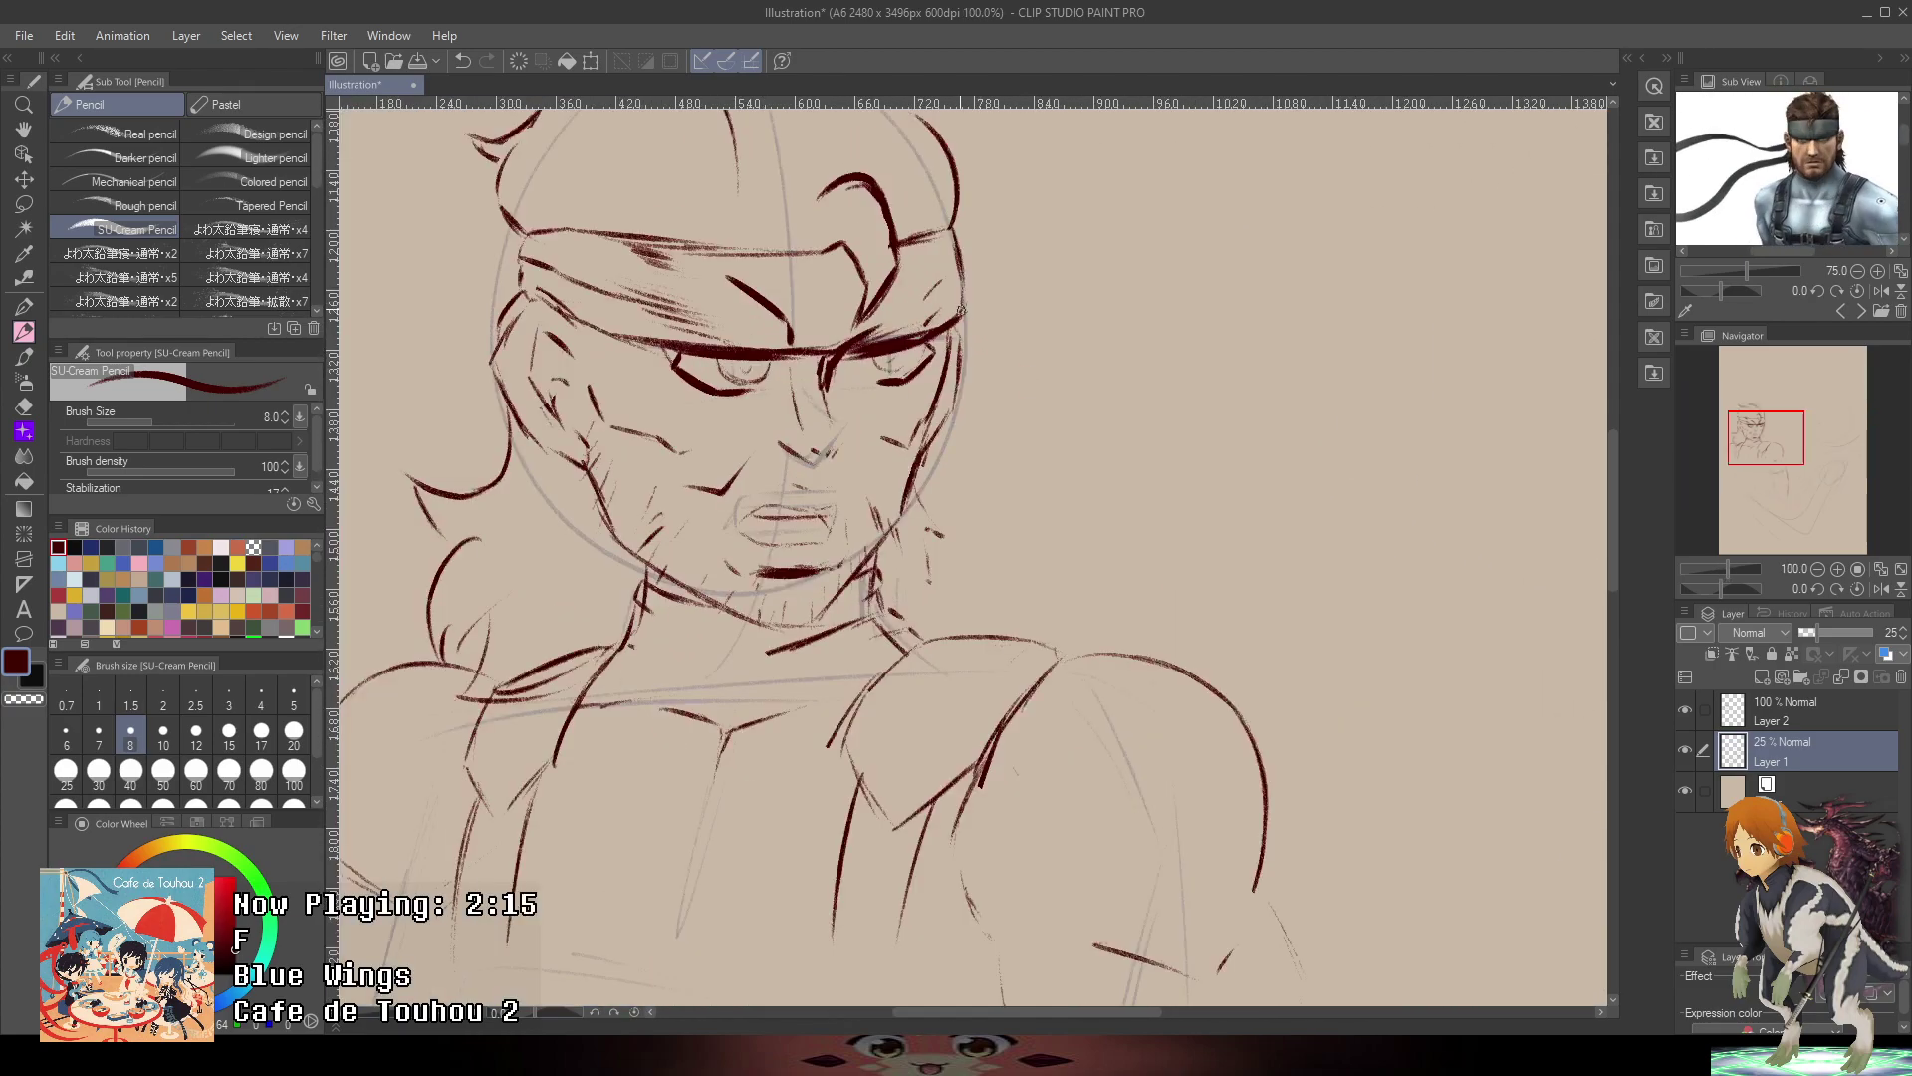
{"action": "left_click_drag", "start_coordinate": [961, 311], "coordinate": [1359, 734]}
{"action": "key", "text": "ctrl+z"}
{"action": "left_click", "coordinate": [1793, 711]}
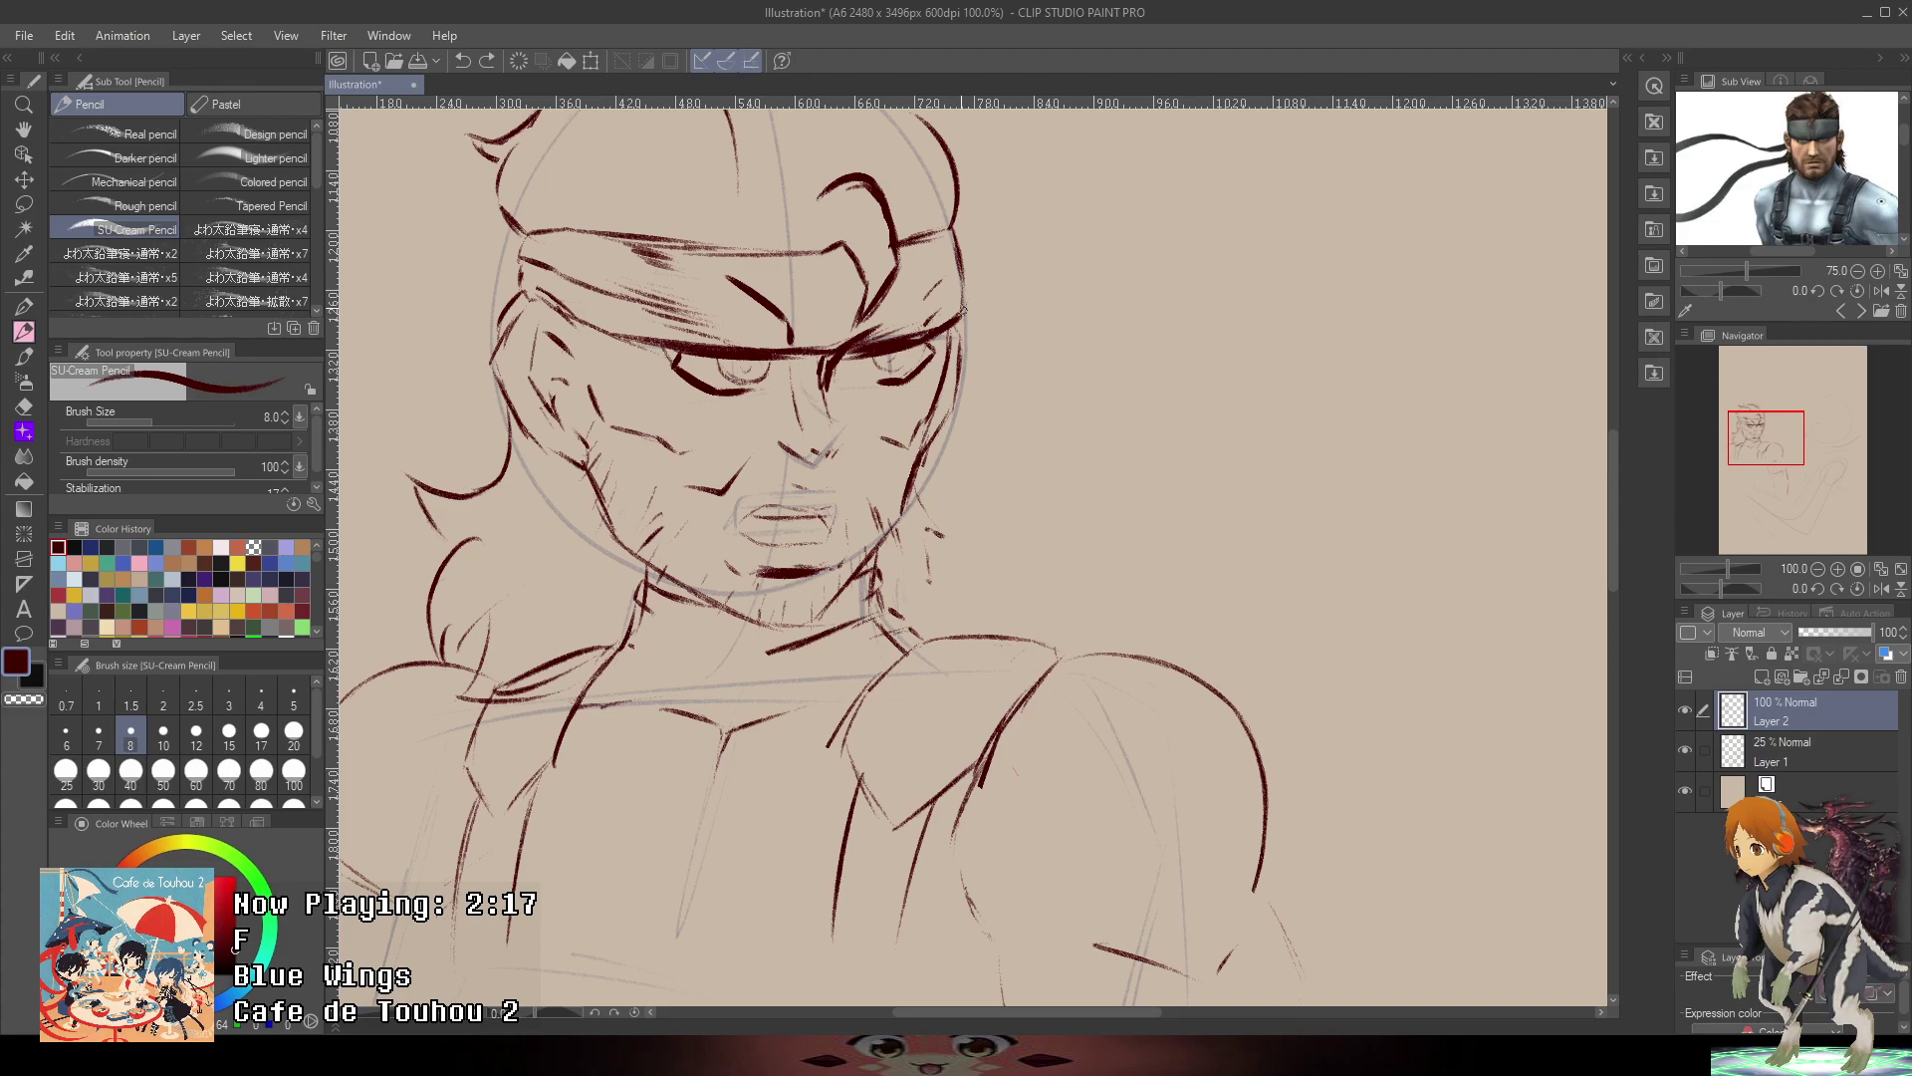
- Try to draw a wide headband tail sweeping from the side of the head down past the shoulder
{"action": "mouse_move", "coordinate": [964, 319]}
{"action": "left_mouse_down"}
{"action": "mouse_move", "coordinate": [1251, 427]}
{"action": "mouse_move", "coordinate": [1434, 709]}
{"action": "left_mouse_up"}
{"action": "mouse_move", "coordinate": [953, 397]}
{"action": "left_mouse_down"}
{"action": "mouse_move", "coordinate": [1192, 539]}
{"action": "mouse_move", "coordinate": [1350, 755]}
{"action": "mouse_move", "coordinate": [1368, 886]}
{"action": "left_mouse_up"}
{"action": "key", "text": "ctrl+z"}
{"action": "key", "text": "ctrl+z"}
{"action": "mouse_move", "coordinate": [956, 383]}
{"action": "left_mouse_down"}
{"action": "mouse_move", "coordinate": [1071, 492]}
{"action": "mouse_move", "coordinate": [1305, 537]}
{"action": "mouse_move", "coordinate": [1288, 846]}
{"action": "mouse_move", "coordinate": [1429, 714]}
{"action": "mouse_move", "coordinate": [1421, 620]}
{"action": "left_mouse_up"}
{"action": "mouse_move", "coordinate": [1461, 479]}
{"action": "left_mouse_down"}
{"action": "mouse_move", "coordinate": [1464, 628]}
{"action": "mouse_move", "coordinate": [1419, 589]}
{"action": "left_mouse_up"}
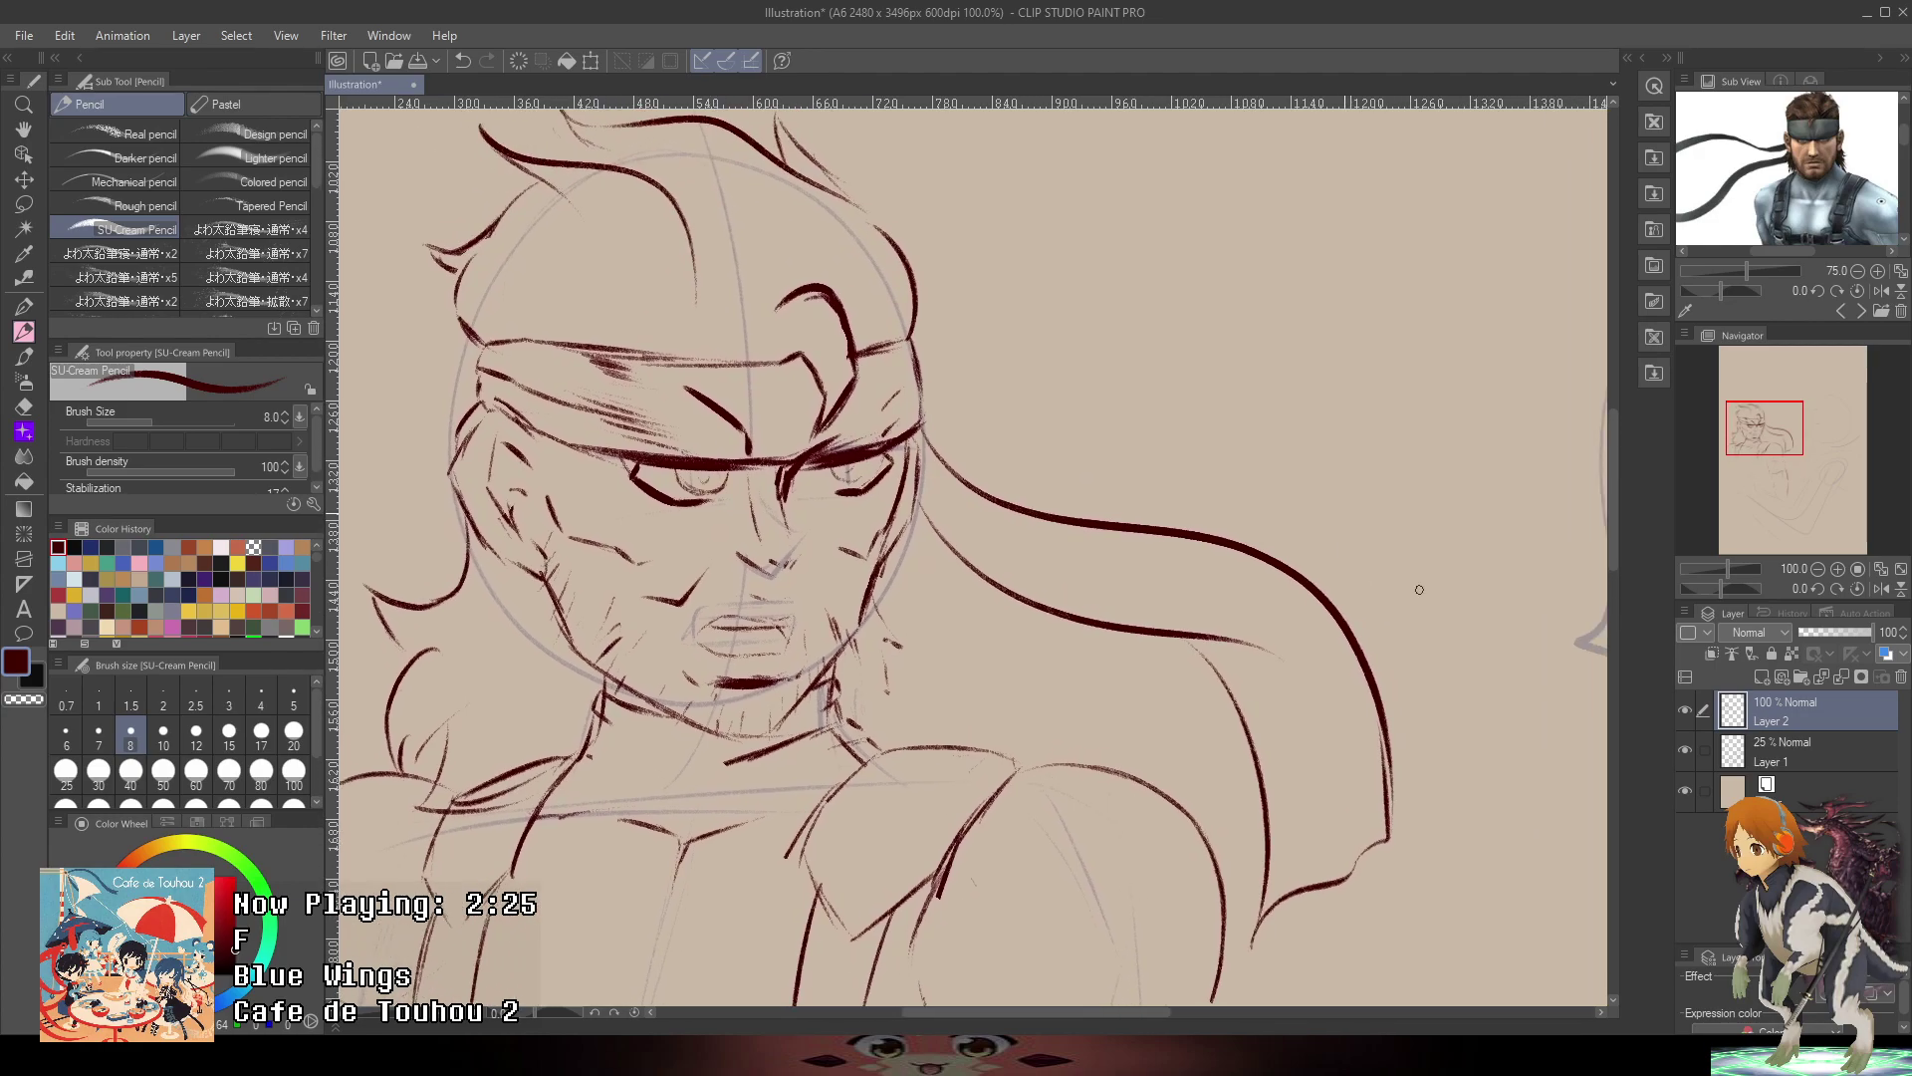
{"action": "key", "text": "ctrl+z"}
{"action": "key", "text": "ctrl+z"}
{"action": "key", "text": "ctrl+z"}
- Shift the reference image to the headband tails and draw the arched top edge of the upper tail
{"action": "left_click_drag", "start_coordinate": [1519, 344], "coordinate": [1353, 312]}
{"action": "mouse_move", "coordinate": [1801, 190]}
{"action": "left_mouse_down"}
{"action": "mouse_move", "coordinate": [1878, 217]}
{"action": "mouse_move", "coordinate": [1867, 201]}
{"action": "left_mouse_up"}
{"action": "key", "text": "ctrl+z"}
{"action": "key", "text": "ctrl+z"}
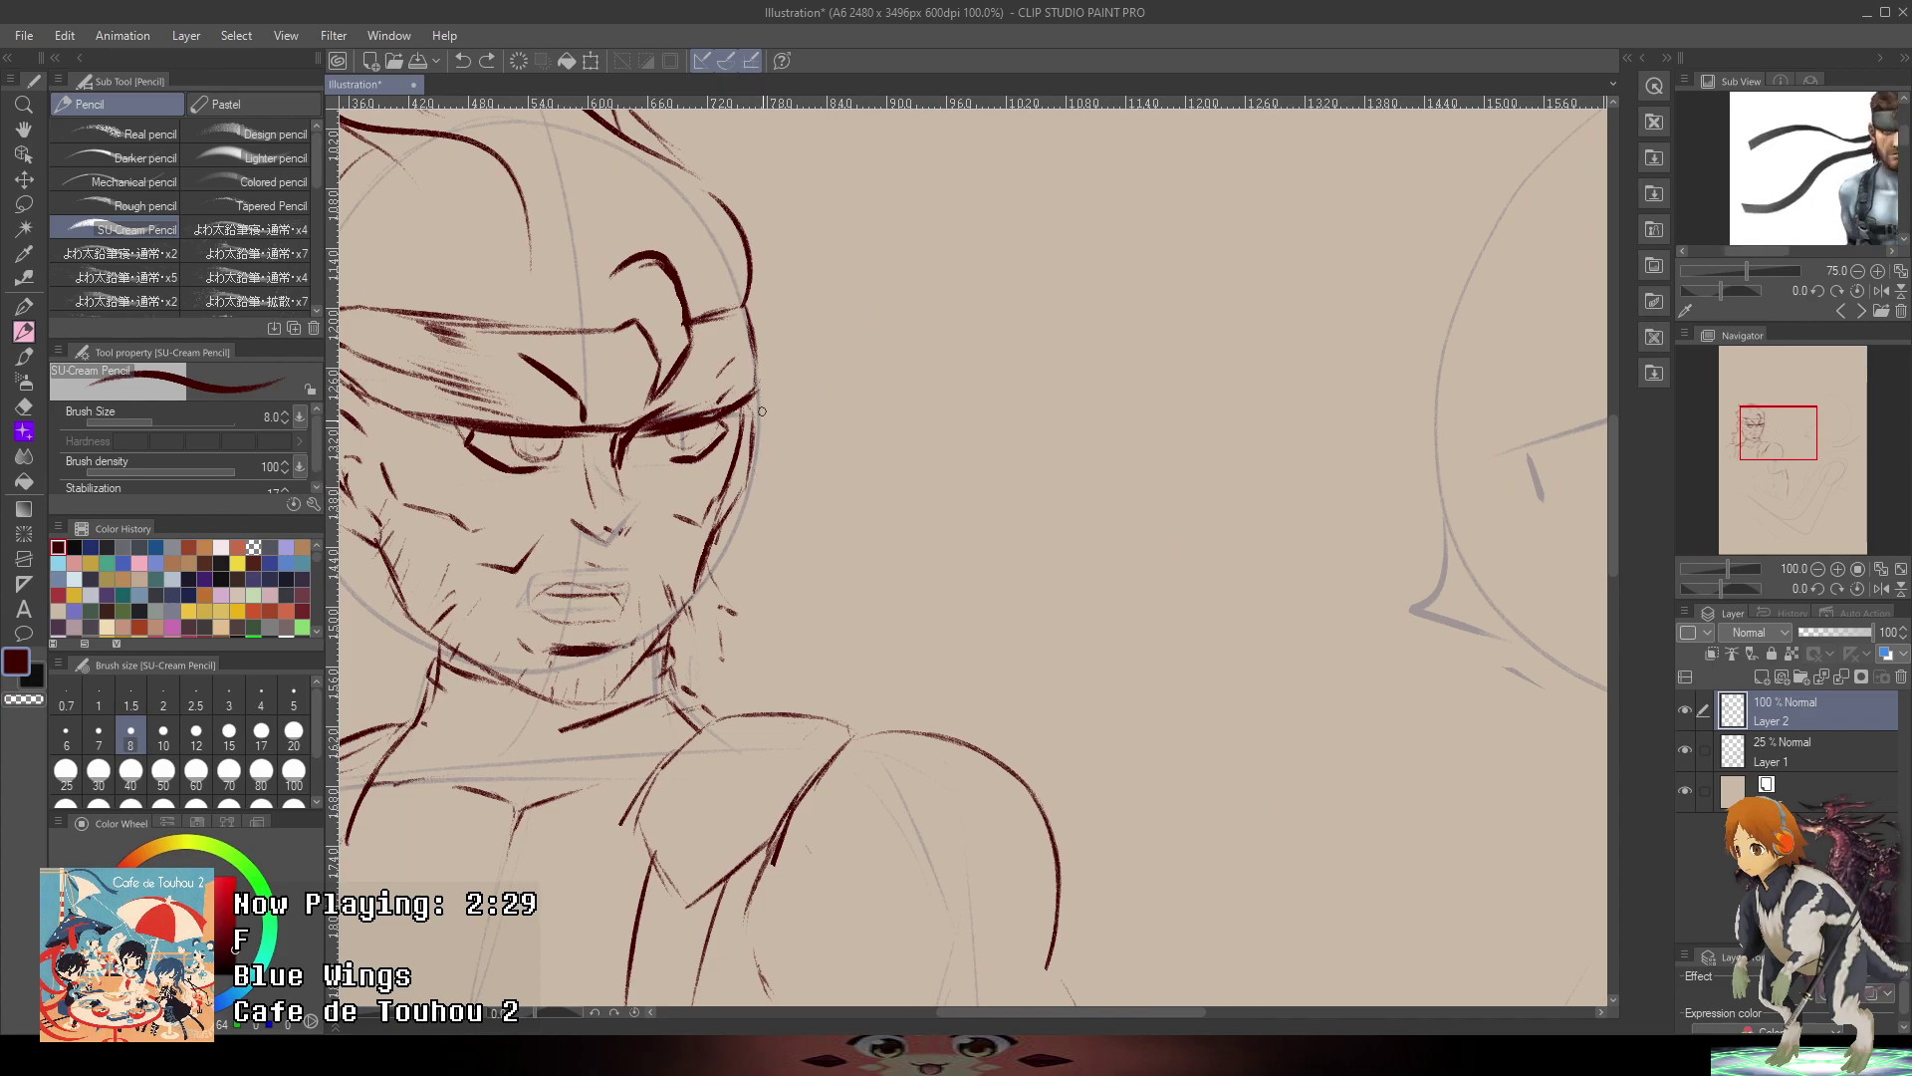
{"action": "mouse_move", "coordinate": [750, 438]}
{"action": "left_mouse_down"}
{"action": "mouse_move", "coordinate": [1324, 430]}
{"action": "mouse_move", "coordinate": [1353, 498]}
{"action": "mouse_move", "coordinate": [1437, 586]}
{"action": "left_mouse_up"}
{"action": "key", "text": "ctrl+z"}
{"action": "left_click_drag", "start_coordinate": [1323, 450], "coordinate": [1438, 590]}
{"action": "key", "text": "ctrl+z"}
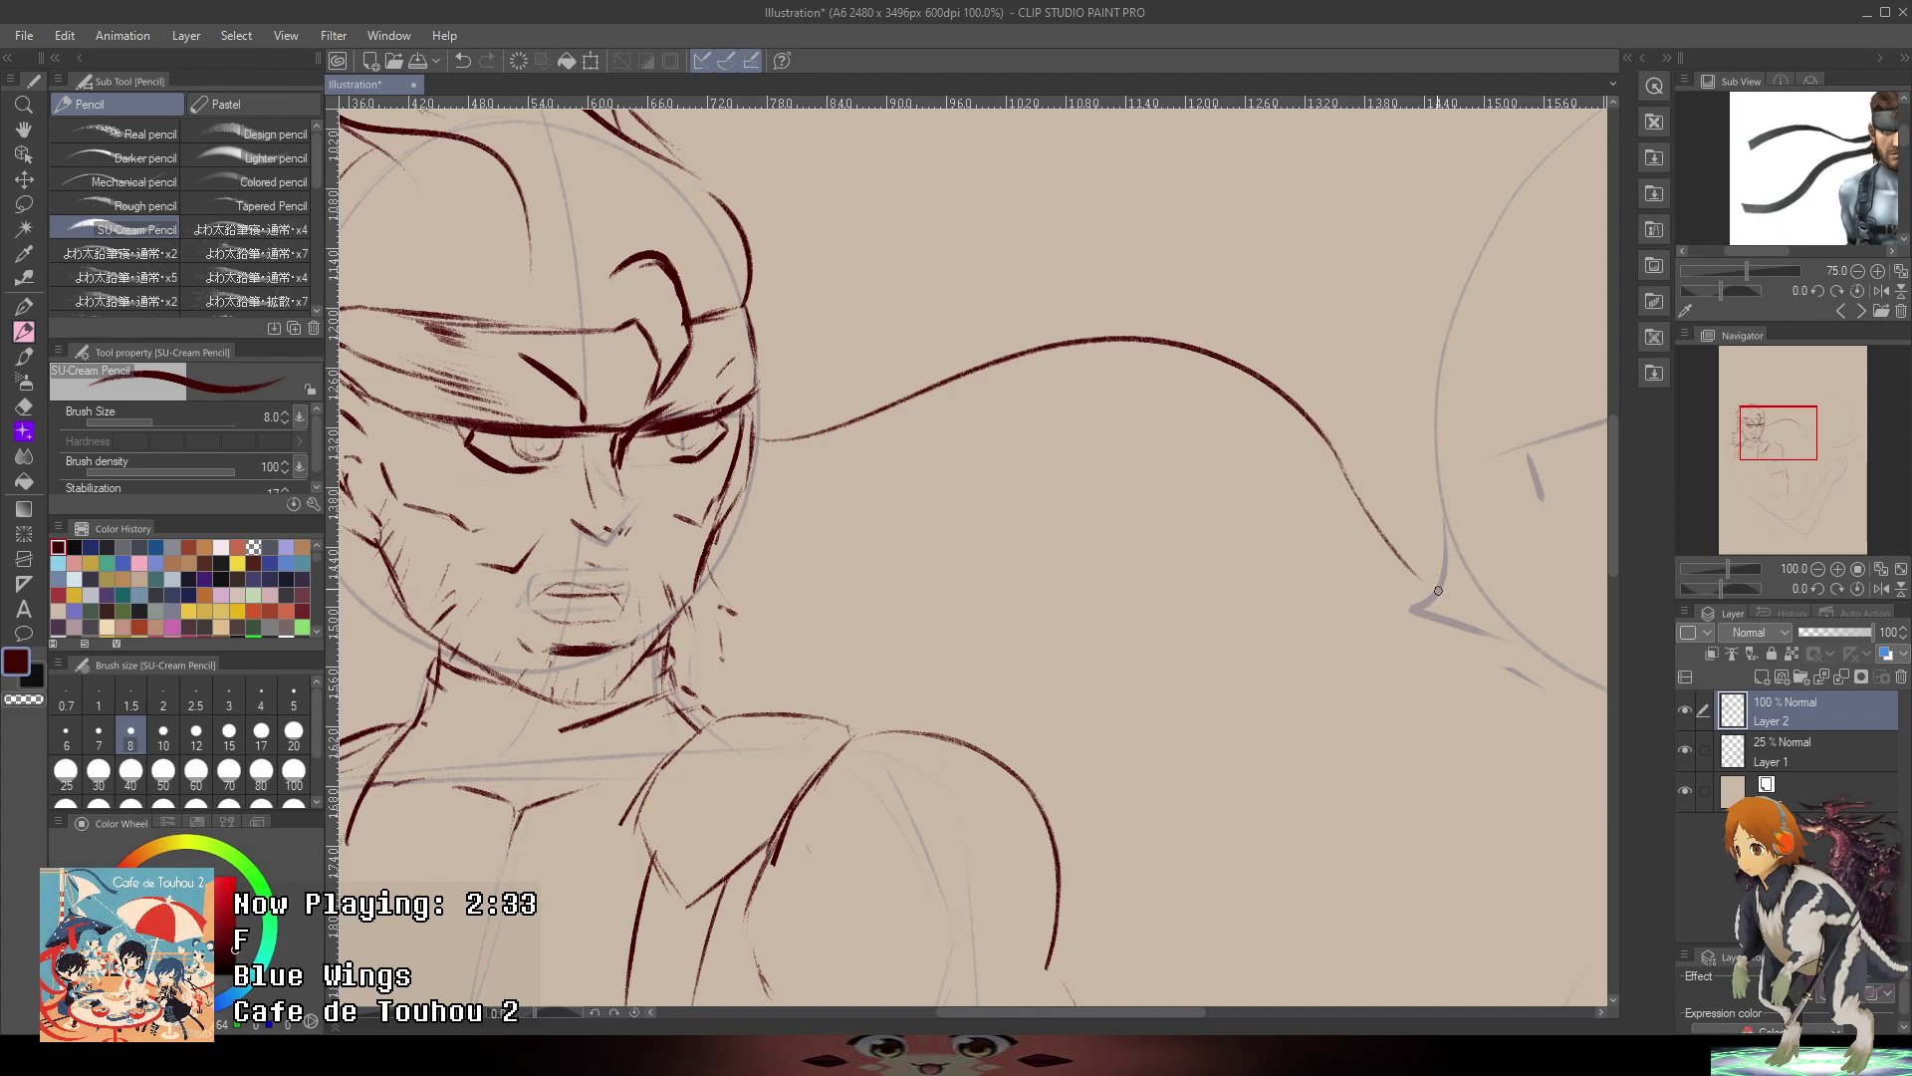
- Draw the lower headband tail as a wavy ribbon sweeping over the shoulder, with an angled end
{"action": "scroll", "coordinate": [1406, 560], "scroll_direction": "down", "scroll_amount": 4}
{"action": "scroll", "coordinate": [1305, 538], "scroll_direction": "up", "scroll_amount": 3}
{"action": "left_click_drag", "start_coordinate": [1435, 481], "coordinate": [1227, 321]}
{"action": "mouse_move", "coordinate": [864, 400]}
{"action": "left_mouse_down"}
{"action": "mouse_move", "coordinate": [1342, 590]}
{"action": "mouse_move", "coordinate": [1412, 585]}
{"action": "mouse_move", "coordinate": [1364, 575]}
{"action": "mouse_move", "coordinate": [1453, 544]}
{"action": "mouse_move", "coordinate": [1397, 643]}
{"action": "mouse_move", "coordinate": [1337, 655]}
{"action": "mouse_move", "coordinate": [1372, 636]}
{"action": "mouse_move", "coordinate": [1357, 672]}
{"action": "mouse_move", "coordinate": [1100, 600]}
{"action": "mouse_move", "coordinate": [1073, 570]}
{"action": "left_mouse_up"}
{"action": "key", "text": "ctrl+z"}
{"action": "key", "text": "ctrl+z"}
{"action": "left_click_drag", "start_coordinate": [869, 432], "coordinate": [1200, 679]}
{"action": "key", "text": "ctrl+z"}
{"action": "left_click_drag", "start_coordinate": [1115, 617], "coordinate": [1284, 665]}
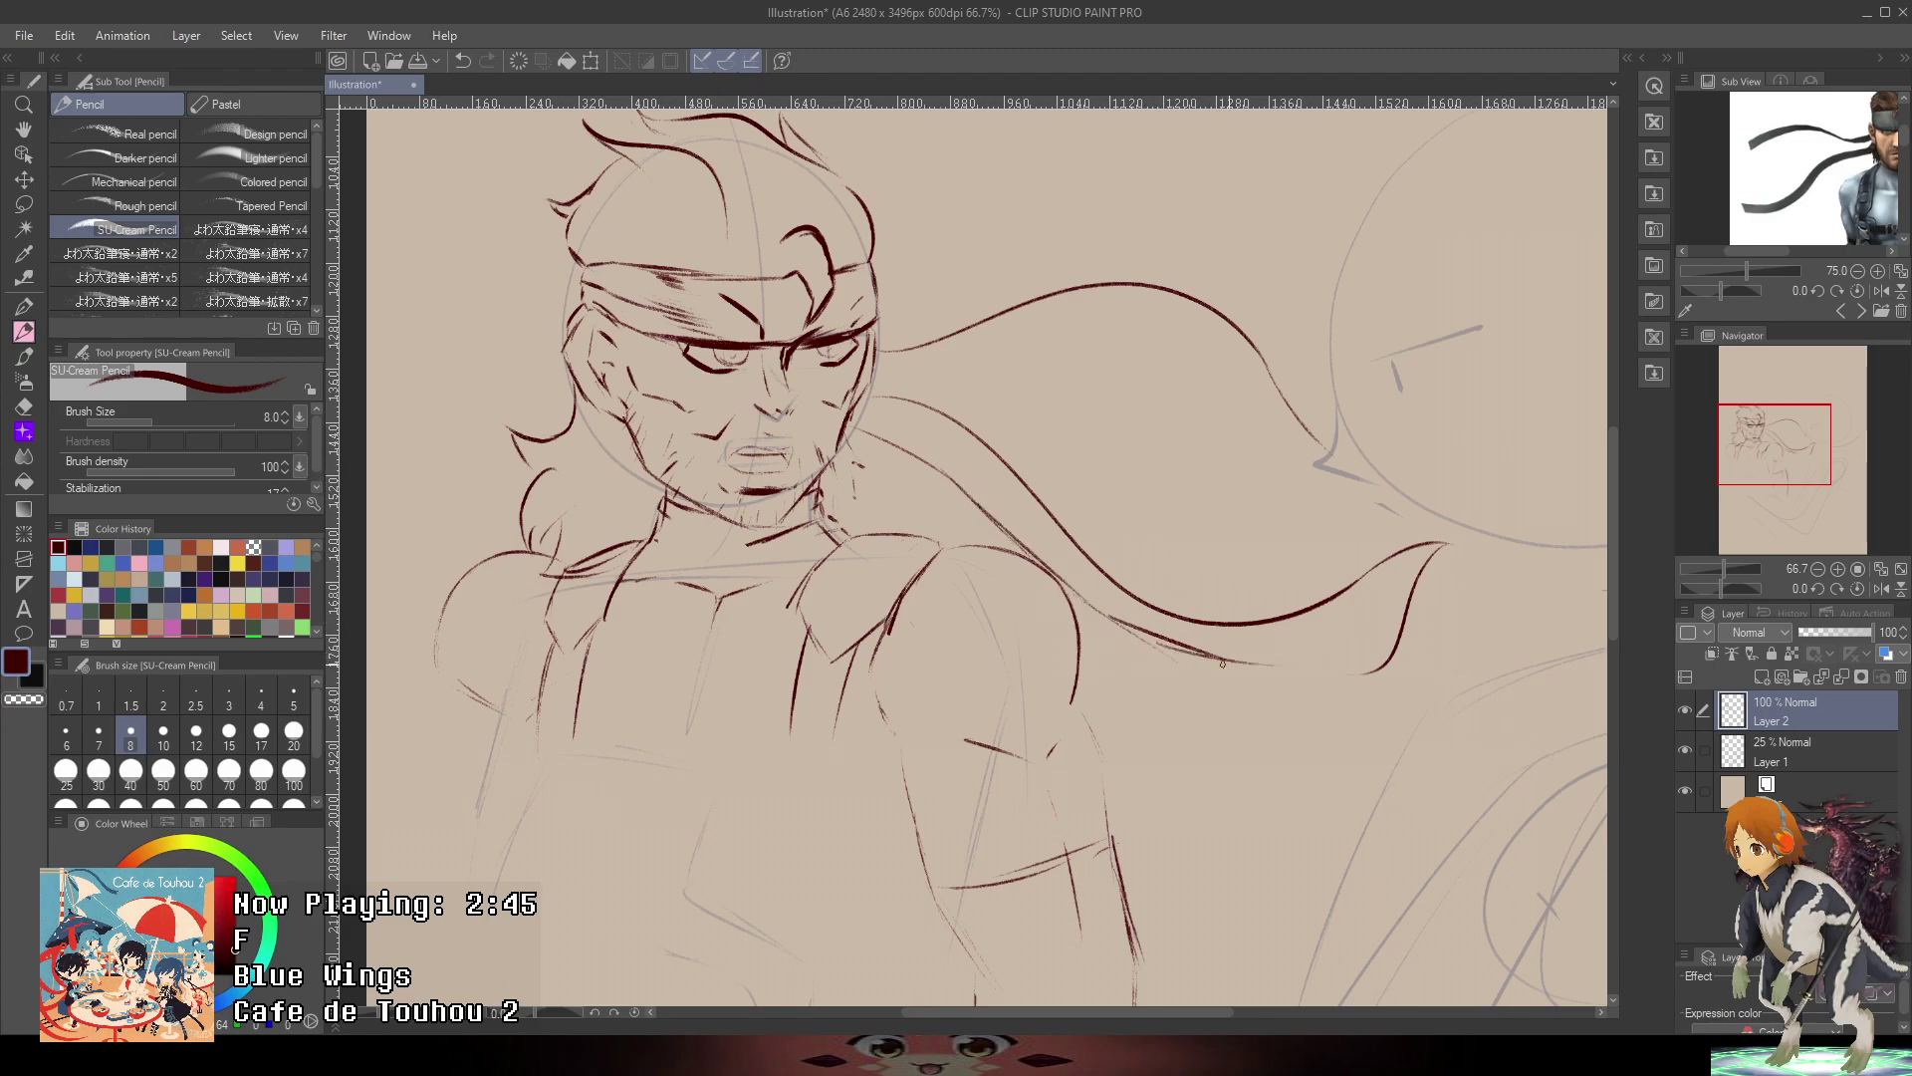
{"action": "key", "text": "ctrl+z"}
{"action": "mouse_move", "coordinate": [1149, 626]}
{"action": "left_mouse_down"}
{"action": "mouse_move", "coordinate": [1261, 680]}
{"action": "mouse_move", "coordinate": [1337, 687]}
{"action": "mouse_move", "coordinate": [1395, 649]}
{"action": "left_mouse_up"}
- Draw the lower edge and folded tip of the upper headband tail
{"action": "mouse_move", "coordinate": [877, 386]}
{"action": "left_mouse_down"}
{"action": "mouse_move", "coordinate": [1135, 345]}
{"action": "mouse_move", "coordinate": [1275, 501]}
{"action": "left_mouse_up"}
{"action": "key", "text": "ctrl+z"}
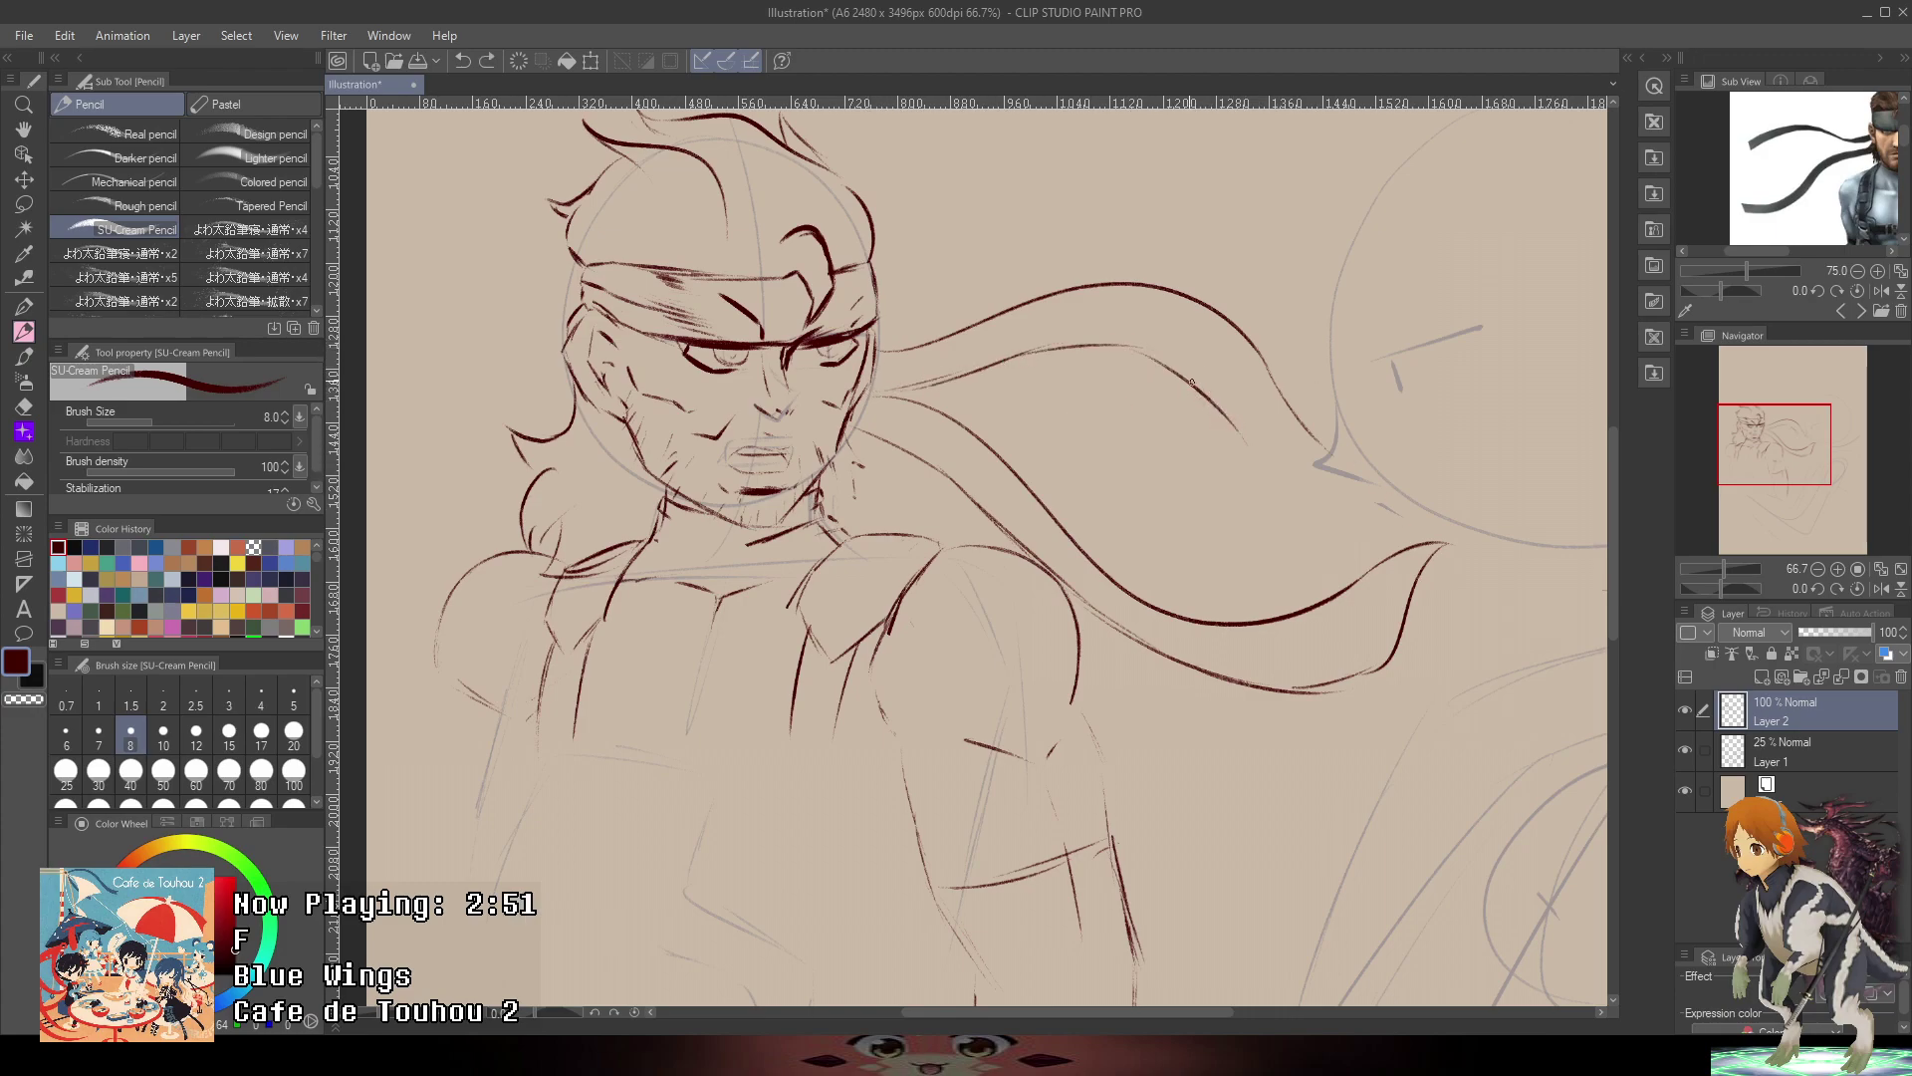
{"action": "left_click_drag", "start_coordinate": [1200, 387], "coordinate": [1286, 453]}
{"action": "mouse_move", "coordinate": [1233, 417]}
{"action": "left_mouse_down"}
{"action": "mouse_move", "coordinate": [1284, 529]}
{"action": "mouse_move", "coordinate": [1351, 488]}
{"action": "left_mouse_up"}
- Add a new layer above Layer 2 for the profile character's line art
{"action": "scroll", "coordinate": [1412, 443], "scroll_direction": "down", "scroll_amount": 5}
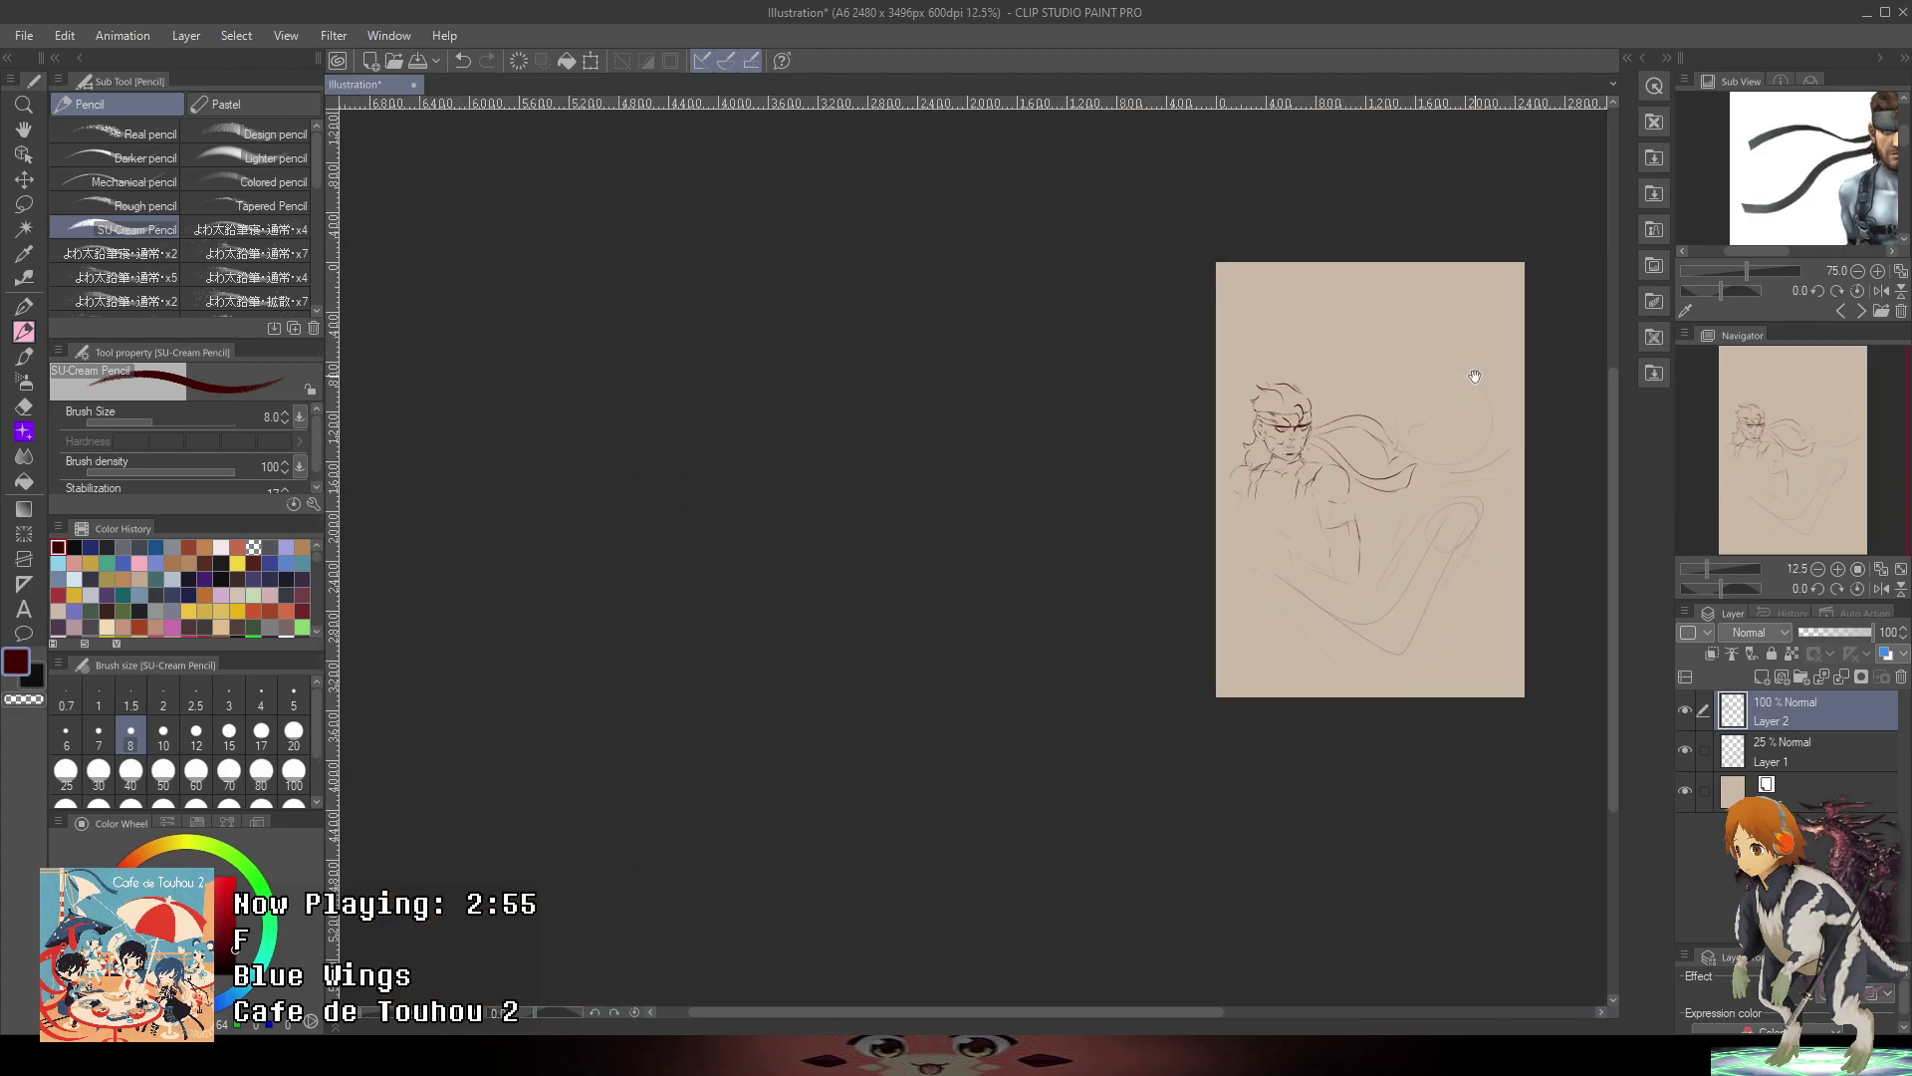
{"action": "left_click_drag", "start_coordinate": [1473, 377], "coordinate": [1187, 374]}
{"action": "scroll", "coordinate": [1128, 421], "scroll_direction": "up", "scroll_amount": 5}
{"action": "left_click_drag", "start_coordinate": [1465, 234], "coordinate": [1413, 223]}
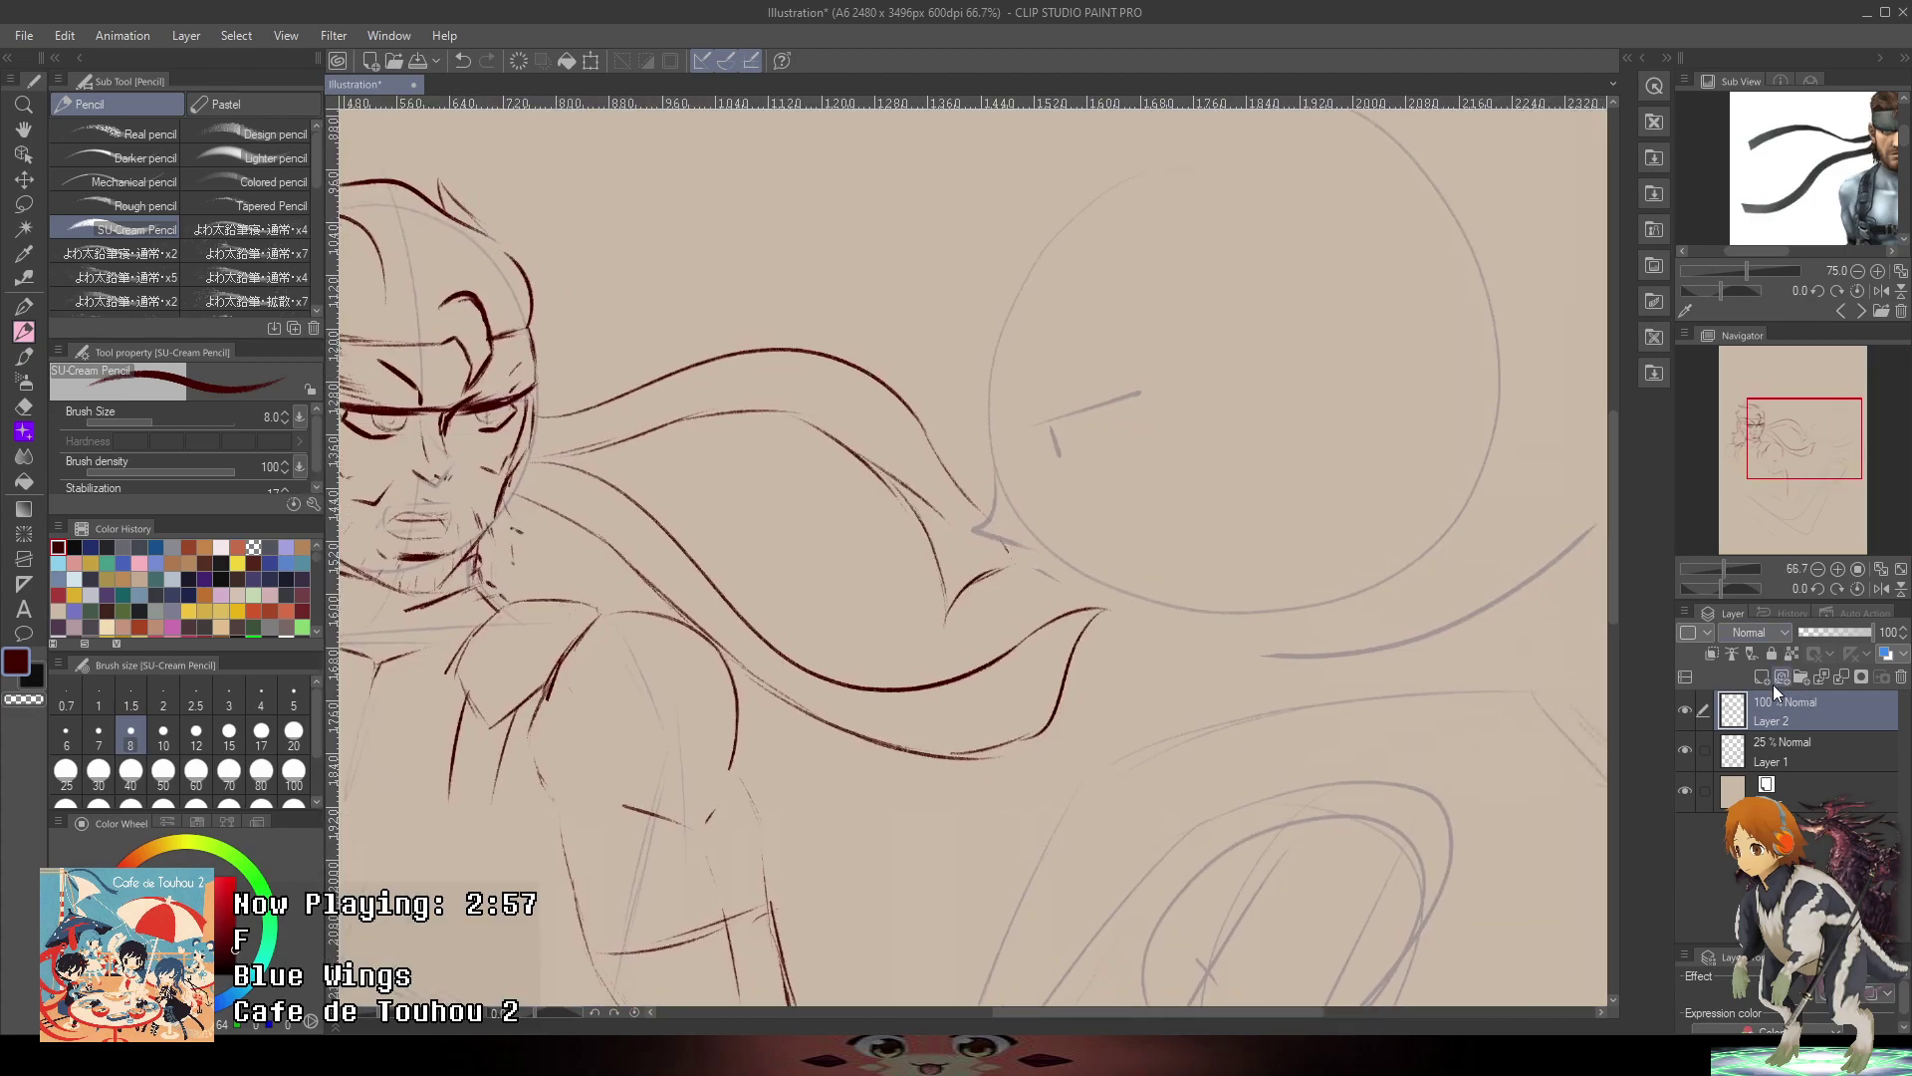
{"action": "left_click", "coordinate": [1762, 678]}
- Try to draw the bridge and tip of the profile character's nose near the faint guide
{"action": "scroll", "coordinate": [986, 467], "scroll_direction": "up", "scroll_amount": 1}
{"action": "left_click_drag", "start_coordinate": [999, 414], "coordinate": [982, 609]}
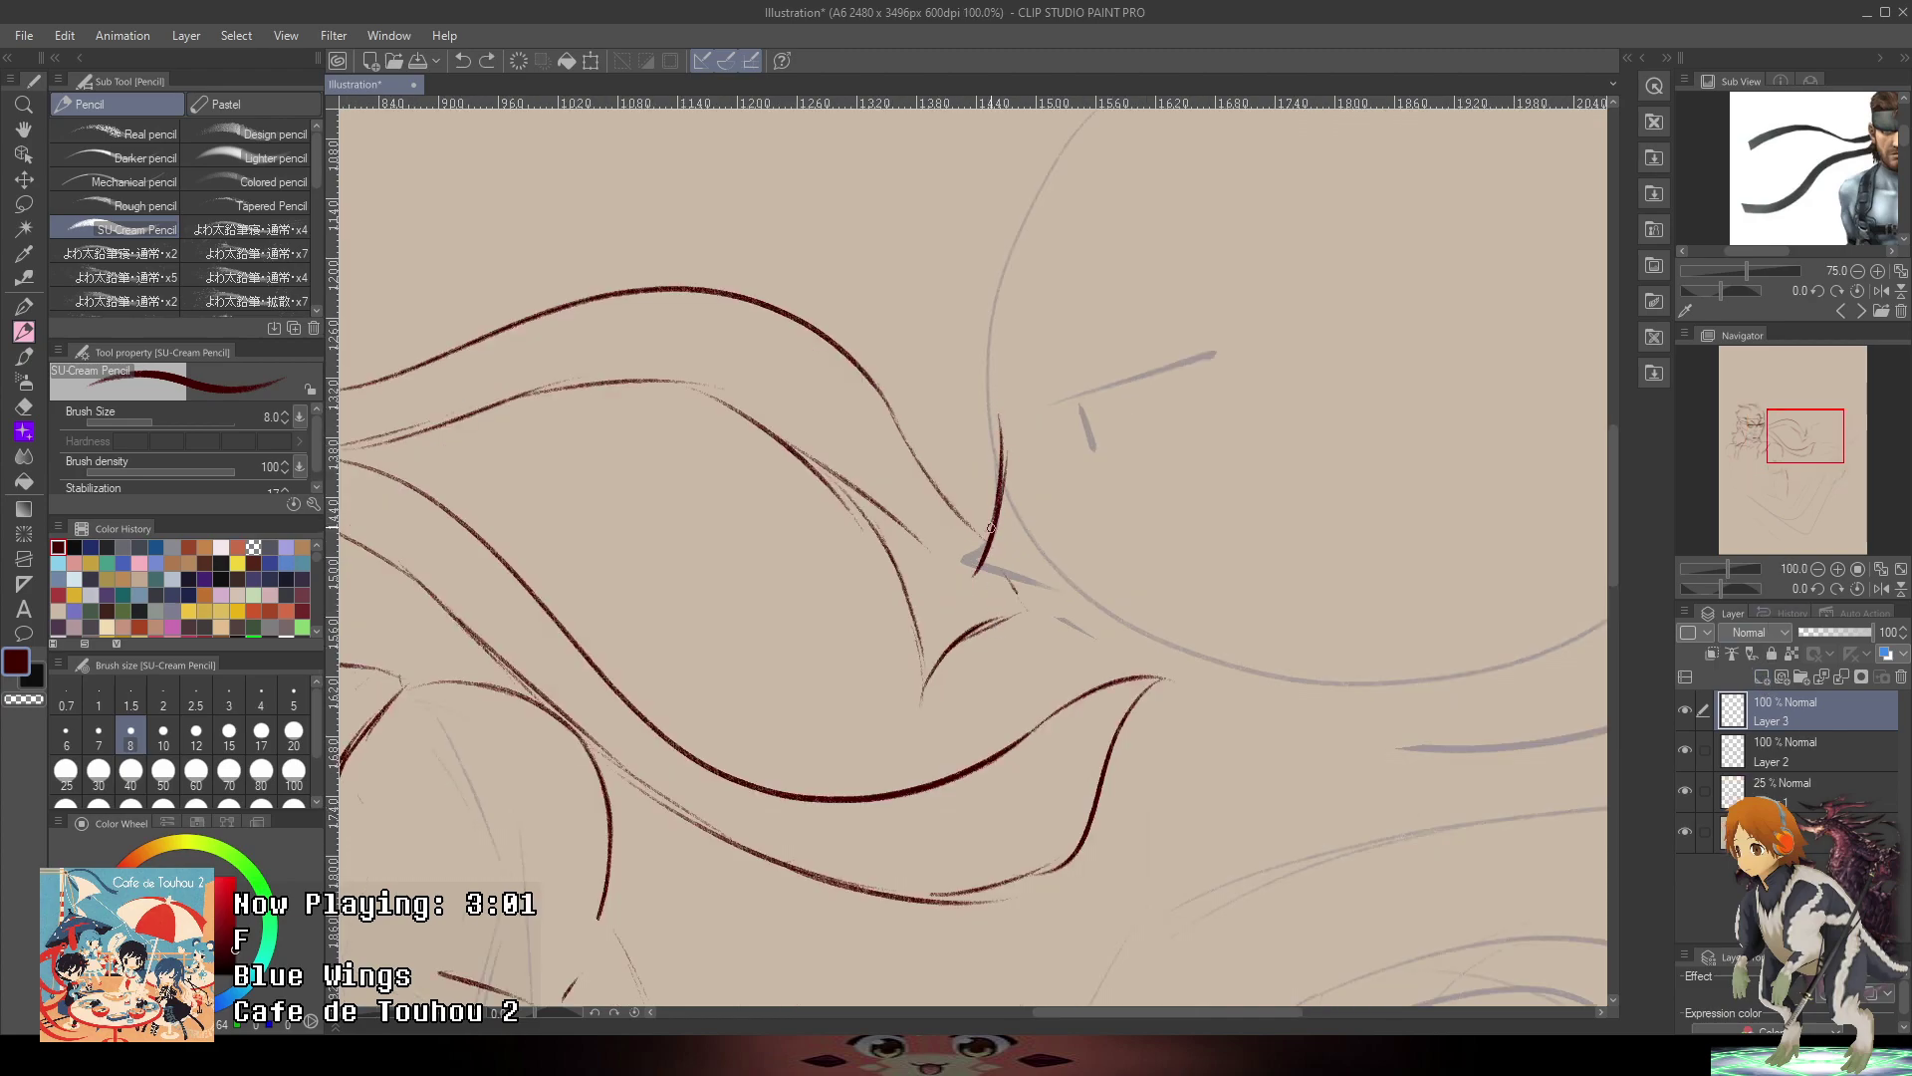
{"action": "mouse_move", "coordinate": [991, 528]}
{"action": "left_mouse_down"}
{"action": "mouse_move", "coordinate": [967, 608]}
{"action": "mouse_move", "coordinate": [1006, 618]}
{"action": "left_mouse_up"}
{"action": "key", "text": "ctrl+z"}
{"action": "key", "text": "ctrl+z"}
{"action": "key", "text": "ctrl+z"}
{"action": "mouse_move", "coordinate": [996, 458]}
{"action": "left_mouse_down"}
{"action": "mouse_move", "coordinate": [971, 602]}
{"action": "mouse_move", "coordinate": [1032, 612]}
{"action": "mouse_move", "coordinate": [999, 418]}
{"action": "mouse_move", "coordinate": [990, 614]}
{"action": "left_mouse_up"}
{"action": "key", "text": "ctrl+z"}
{"action": "key", "text": "ctrl+z"}
{"action": "key", "text": "ctrl+z"}
{"action": "key", "text": "ctrl+z"}
{"action": "left_click_drag", "start_coordinate": [1004, 524], "coordinate": [985, 592]}
{"action": "key", "text": "ctrl+z"}
- Draw the profile character's nose with a steep bridge, a short underside and a slanted nostril line
{"action": "mouse_move", "coordinate": [1000, 527]}
{"action": "left_mouse_down"}
{"action": "mouse_move", "coordinate": [985, 592]}
{"action": "mouse_move", "coordinate": [1001, 540]}
{"action": "mouse_move", "coordinate": [1014, 600]}
{"action": "left_mouse_up"}
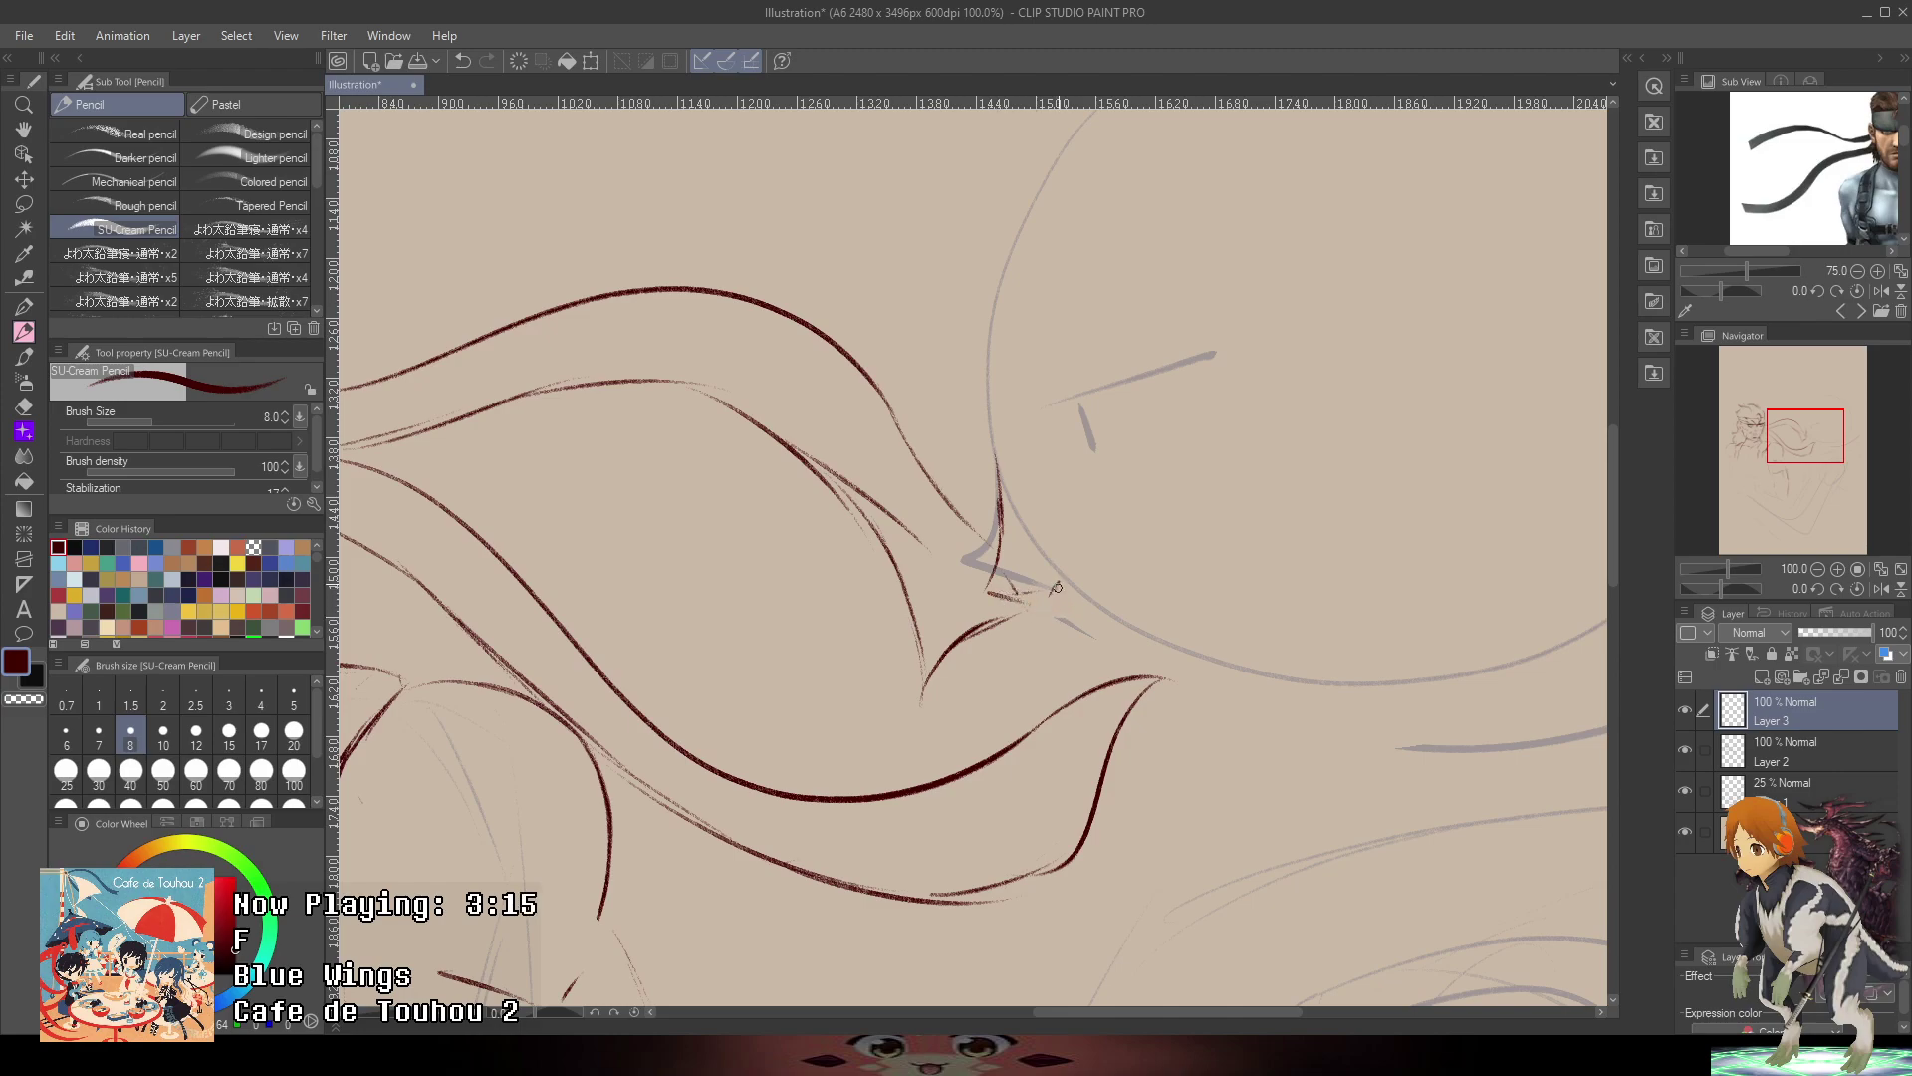
{"action": "left_click_drag", "start_coordinate": [1046, 587], "coordinate": [1068, 611]}
{"action": "mouse_move", "coordinate": [1034, 540]}
{"action": "left_mouse_down"}
{"action": "mouse_move", "coordinate": [1002, 569]}
{"action": "mouse_move", "coordinate": [1042, 565]}
{"action": "mouse_move", "coordinate": [1057, 603]}
{"action": "mouse_move", "coordinate": [1048, 530]}
{"action": "mouse_move", "coordinate": [995, 603]}
{"action": "left_mouse_up"}
{"action": "mouse_move", "coordinate": [1001, 486]}
{"action": "left_mouse_down"}
{"action": "mouse_move", "coordinate": [995, 610]}
{"action": "mouse_move", "coordinate": [1080, 548]}
{"action": "left_mouse_up"}
{"action": "key", "text": "ctrl+z"}
{"action": "left_click_drag", "start_coordinate": [996, 482], "coordinate": [992, 590]}
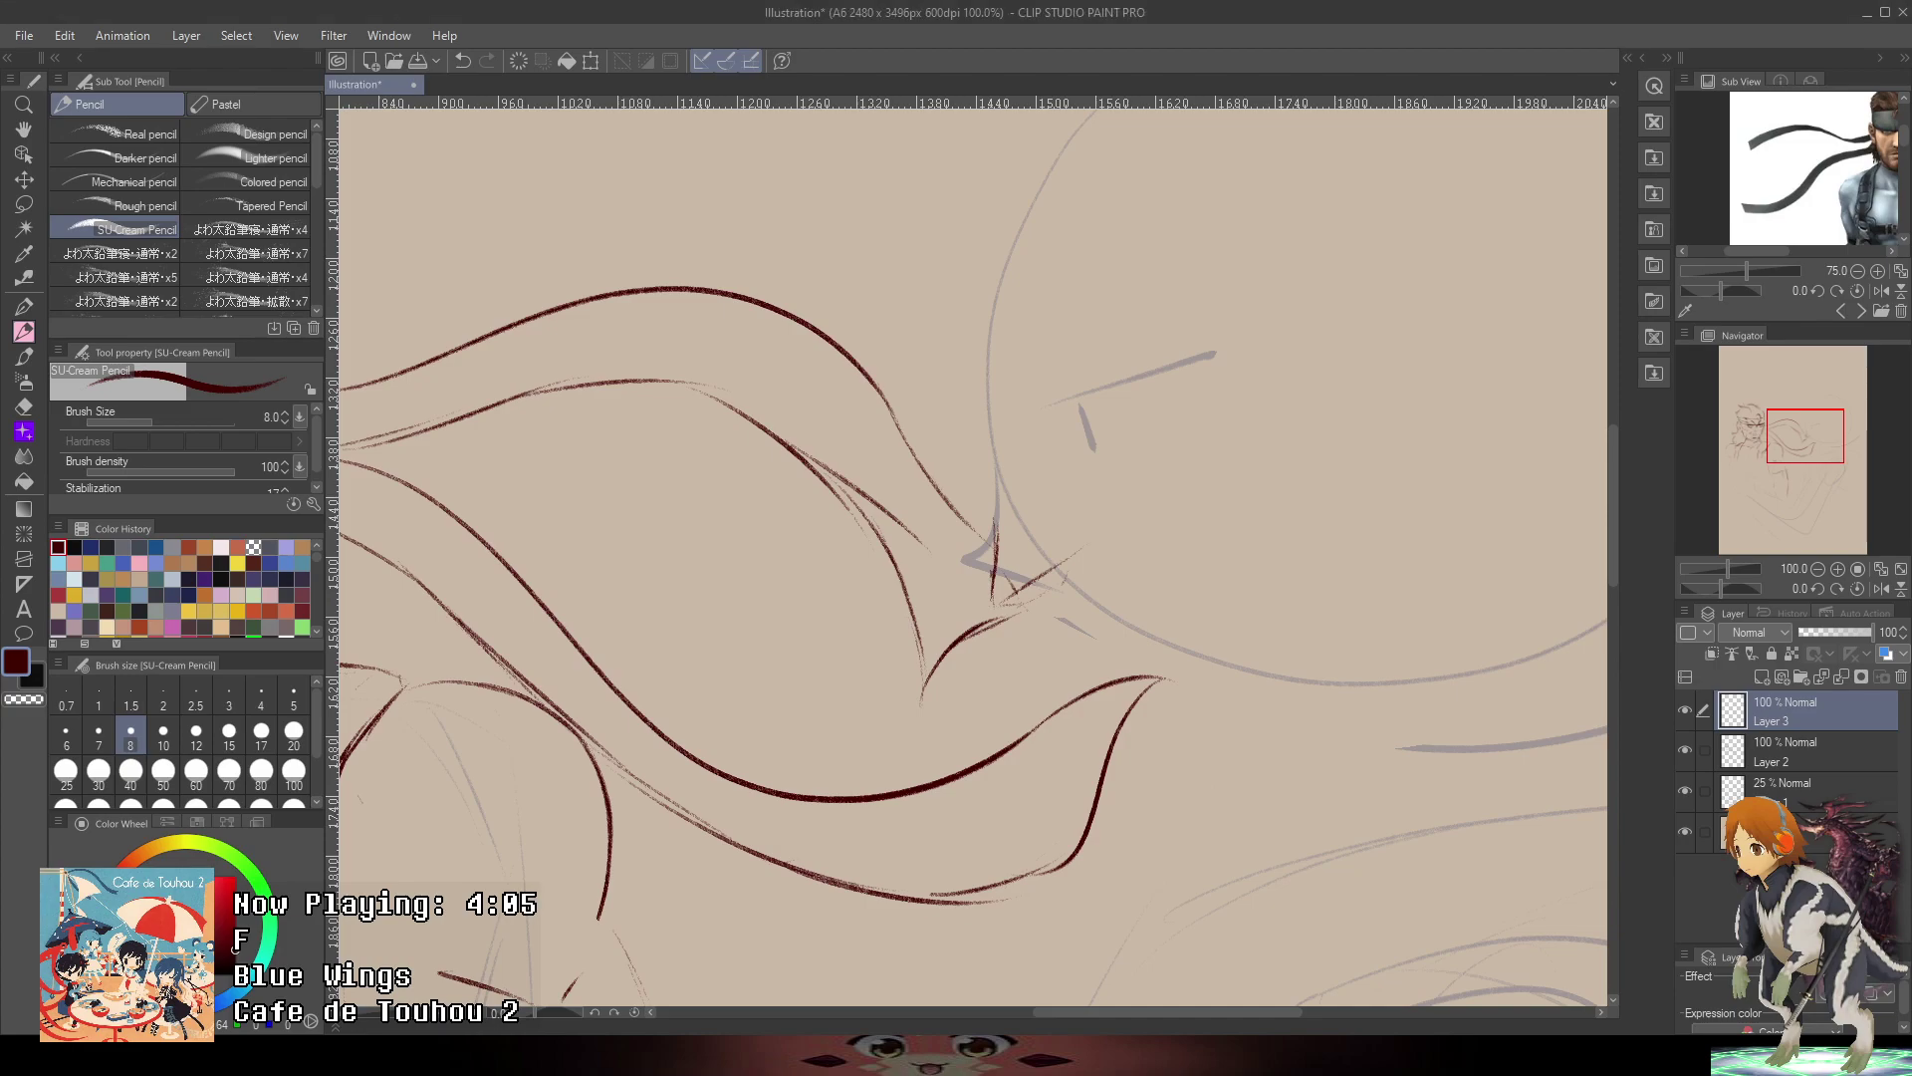
{"action": "left_click_drag", "start_coordinate": [1000, 607], "coordinate": [1077, 602]}
{"action": "left_click_drag", "start_coordinate": [1001, 604], "coordinate": [1091, 554]}
{"action": "left_click_drag", "start_coordinate": [996, 601], "coordinate": [1002, 464]}
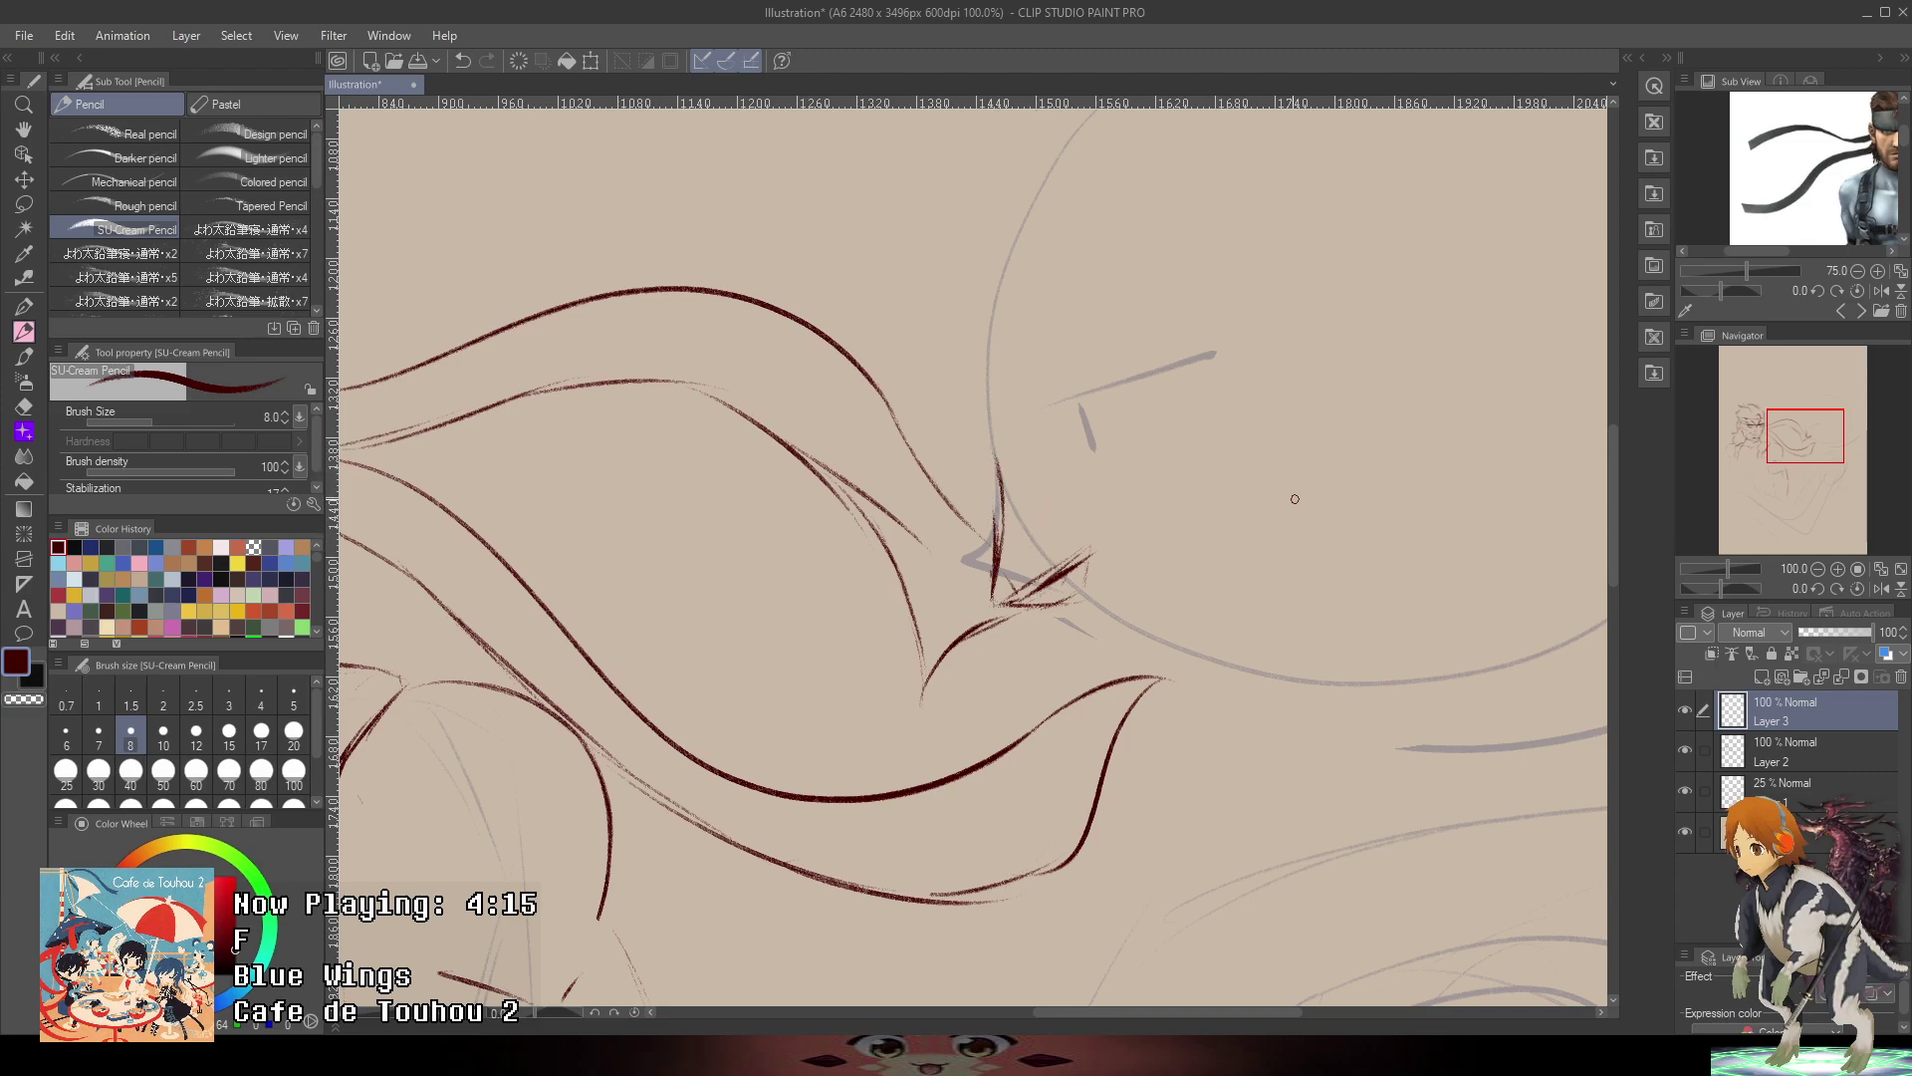
- Draw a slanted brow line above the profile's eye guide and switch the reference to the pale, wild-haired face
{"action": "mouse_move", "coordinate": [1093, 379]}
{"action": "left_mouse_down"}
{"action": "mouse_move", "coordinate": [966, 498]}
{"action": "mouse_move", "coordinate": [1055, 479]}
{"action": "left_mouse_up"}
{"action": "key", "text": "ctrl+z"}
{"action": "left_click_drag", "start_coordinate": [951, 519], "coordinate": [1127, 466]}
{"action": "key", "text": "ctrl+z"}
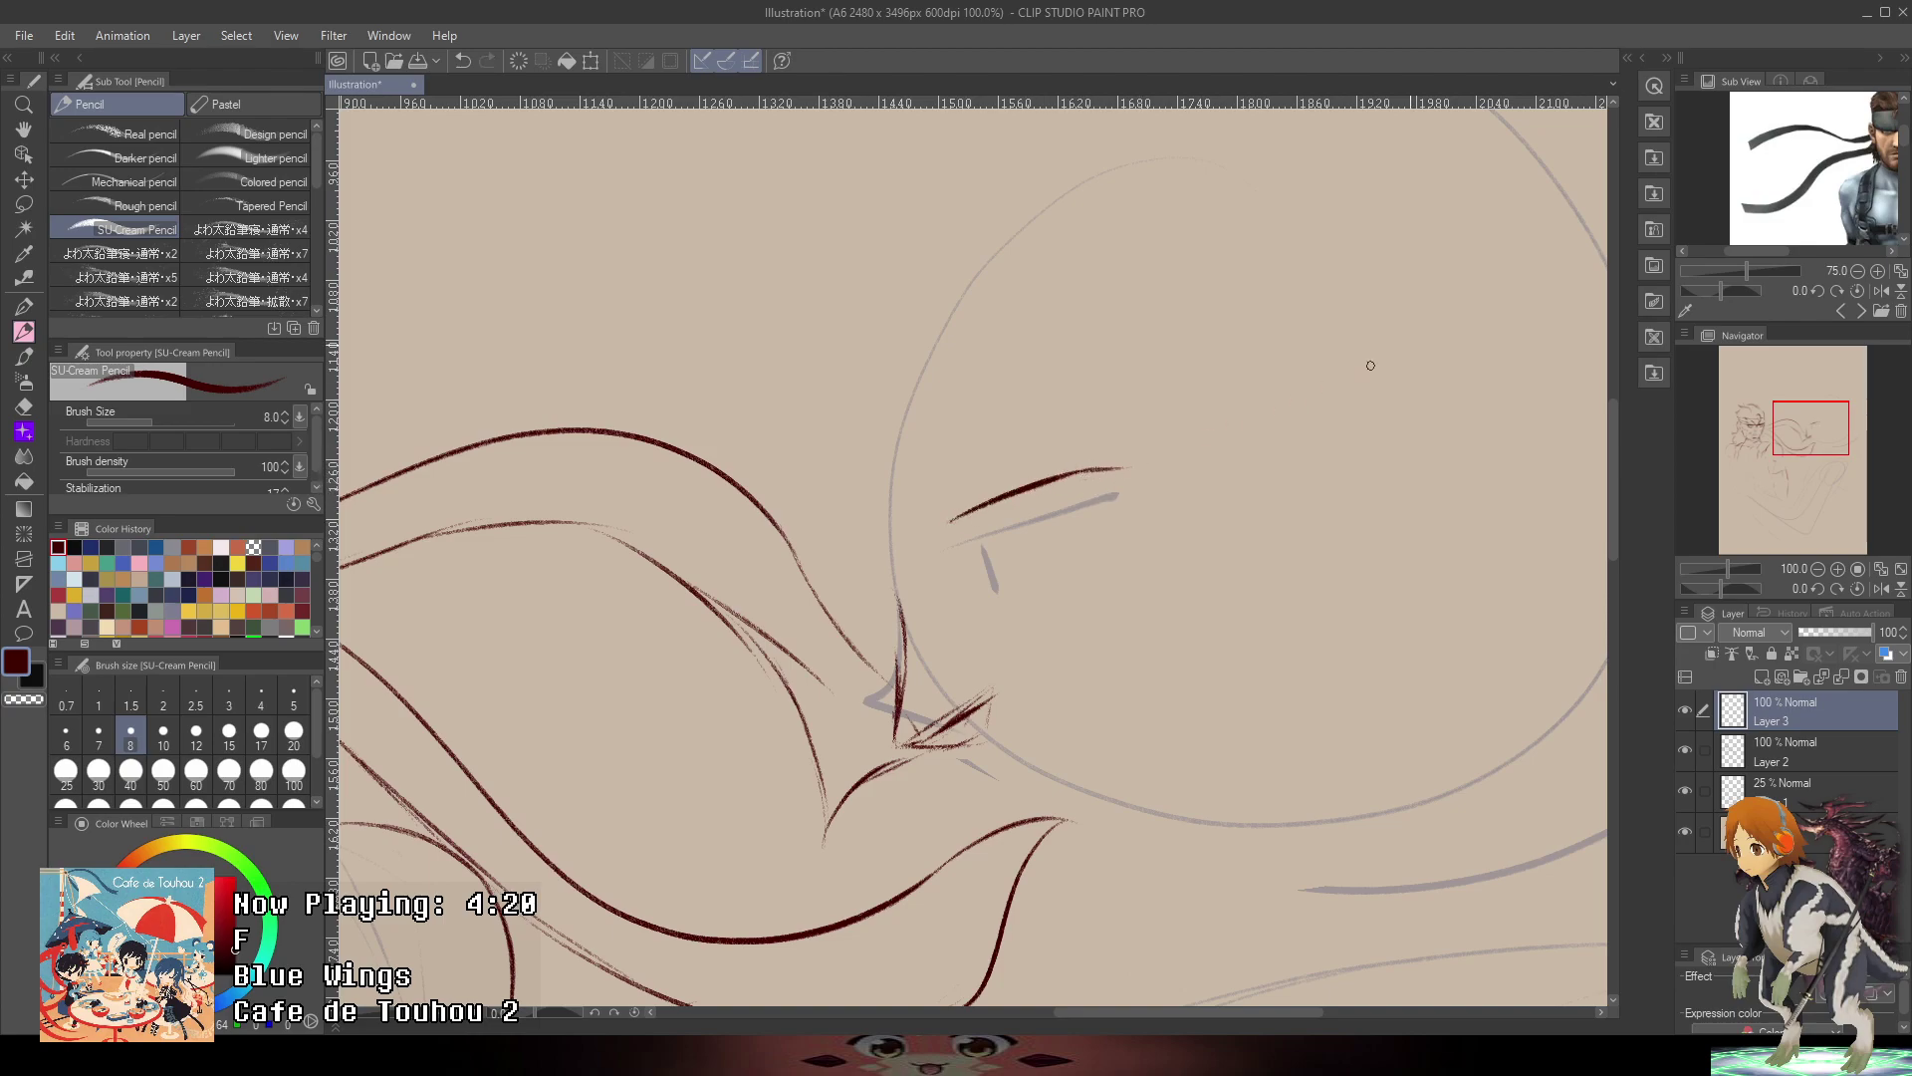
{"action": "left_click", "coordinate": [1840, 311]}
{"action": "key", "text": "ctrl+z"}
{"action": "key", "text": "ctrl+z"}
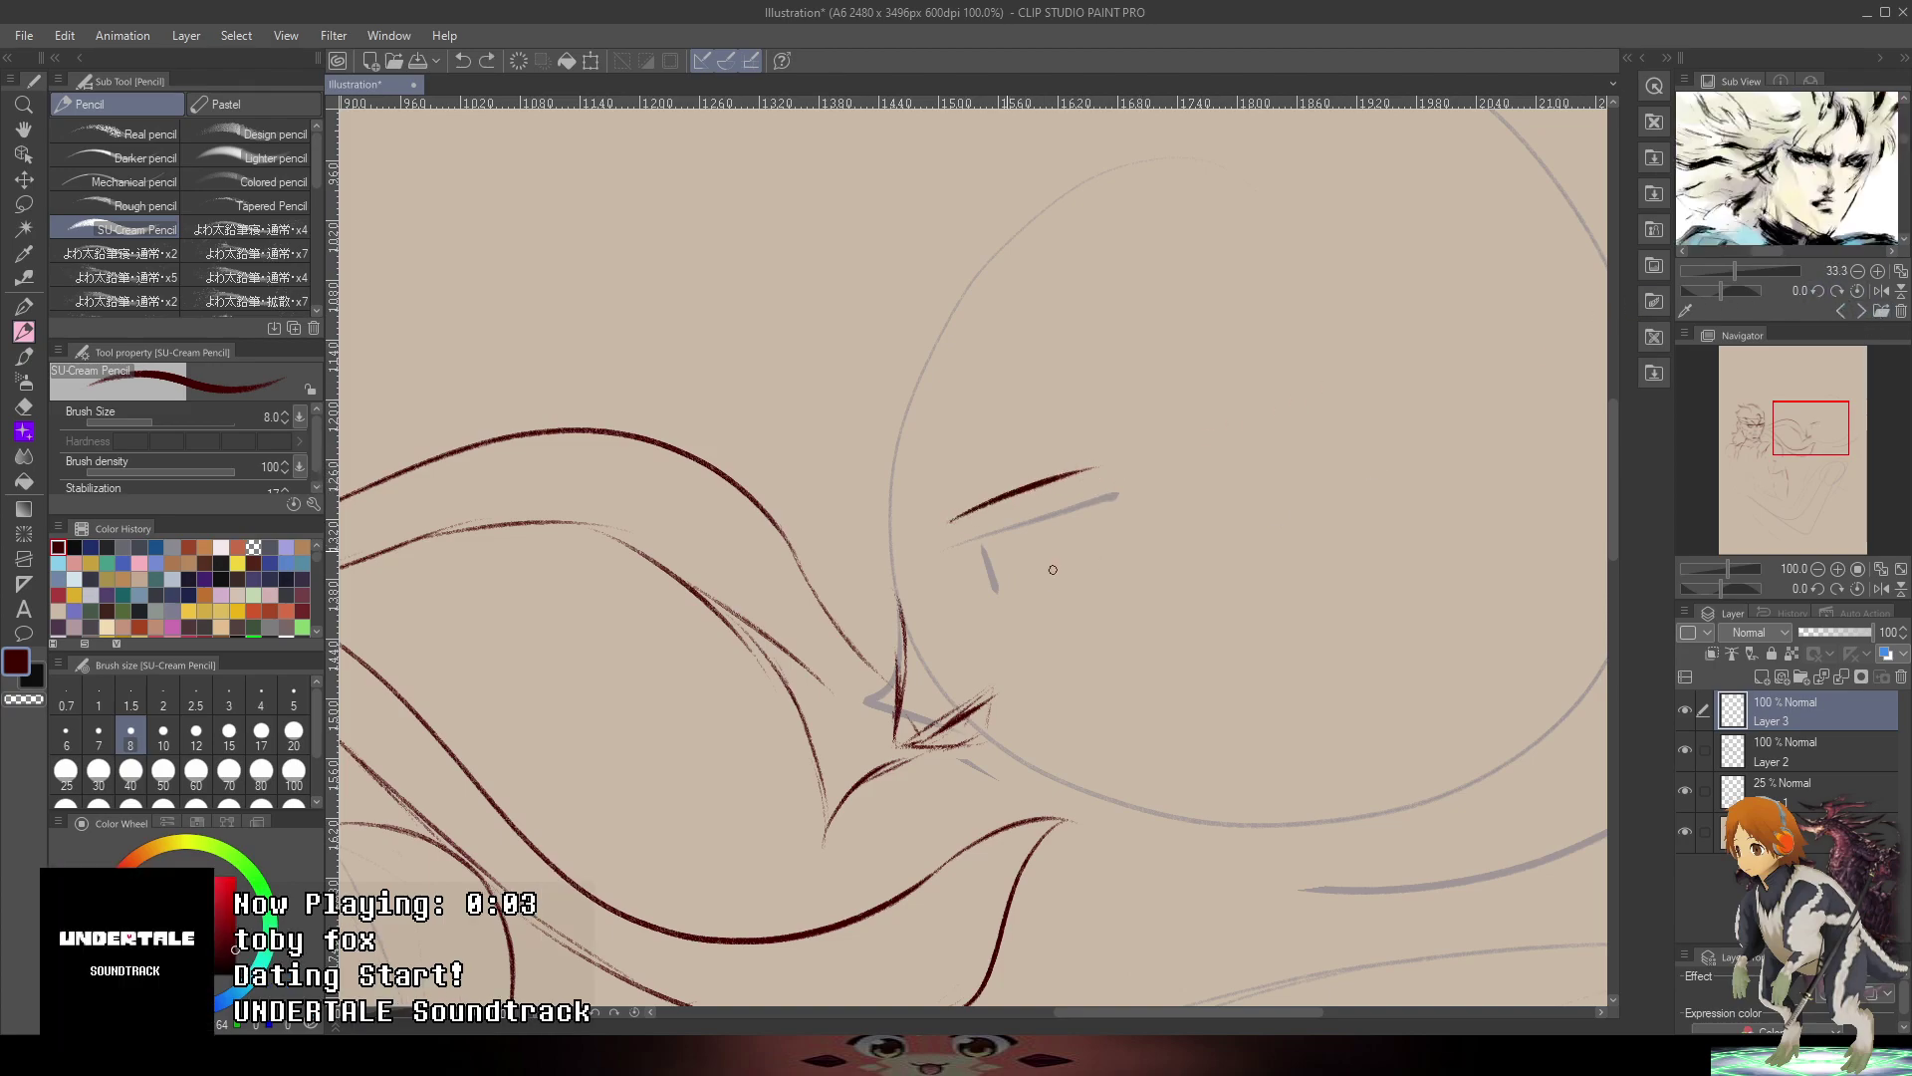
- Draw the profile character's eye with a thick slanted upper lid, a short front edge, a thin lower lid and a doubled outer corner
{"action": "mouse_move", "coordinate": [951, 541]}
{"action": "left_mouse_down"}
{"action": "mouse_move", "coordinate": [973, 586]}
{"action": "mouse_move", "coordinate": [985, 520]}
{"action": "mouse_move", "coordinate": [1128, 450]}
{"action": "mouse_move", "coordinate": [1093, 522]}
{"action": "left_mouse_up"}
{"action": "key", "text": "ctrl+z"}
{"action": "mouse_move", "coordinate": [975, 597]}
{"action": "left_mouse_down"}
{"action": "mouse_move", "coordinate": [1051, 574]}
{"action": "mouse_move", "coordinate": [1089, 529]}
{"action": "mouse_move", "coordinate": [1083, 490]}
{"action": "left_mouse_up"}
{"action": "mouse_move", "coordinate": [943, 553]}
{"action": "left_mouse_down"}
{"action": "mouse_move", "coordinate": [995, 528]}
{"action": "mouse_move", "coordinate": [937, 559]}
{"action": "mouse_move", "coordinate": [1070, 494]}
{"action": "mouse_move", "coordinate": [918, 557]}
{"action": "mouse_move", "coordinate": [1093, 484]}
{"action": "mouse_move", "coordinate": [1035, 519]}
{"action": "mouse_move", "coordinate": [1110, 458]}
{"action": "mouse_move", "coordinate": [1071, 545]}
{"action": "left_mouse_up"}
{"action": "key", "text": "ctrl+z"}
{"action": "key", "text": "ctrl+z"}
{"action": "key", "text": "ctrl+z"}
{"action": "key", "text": "ctrl+z"}
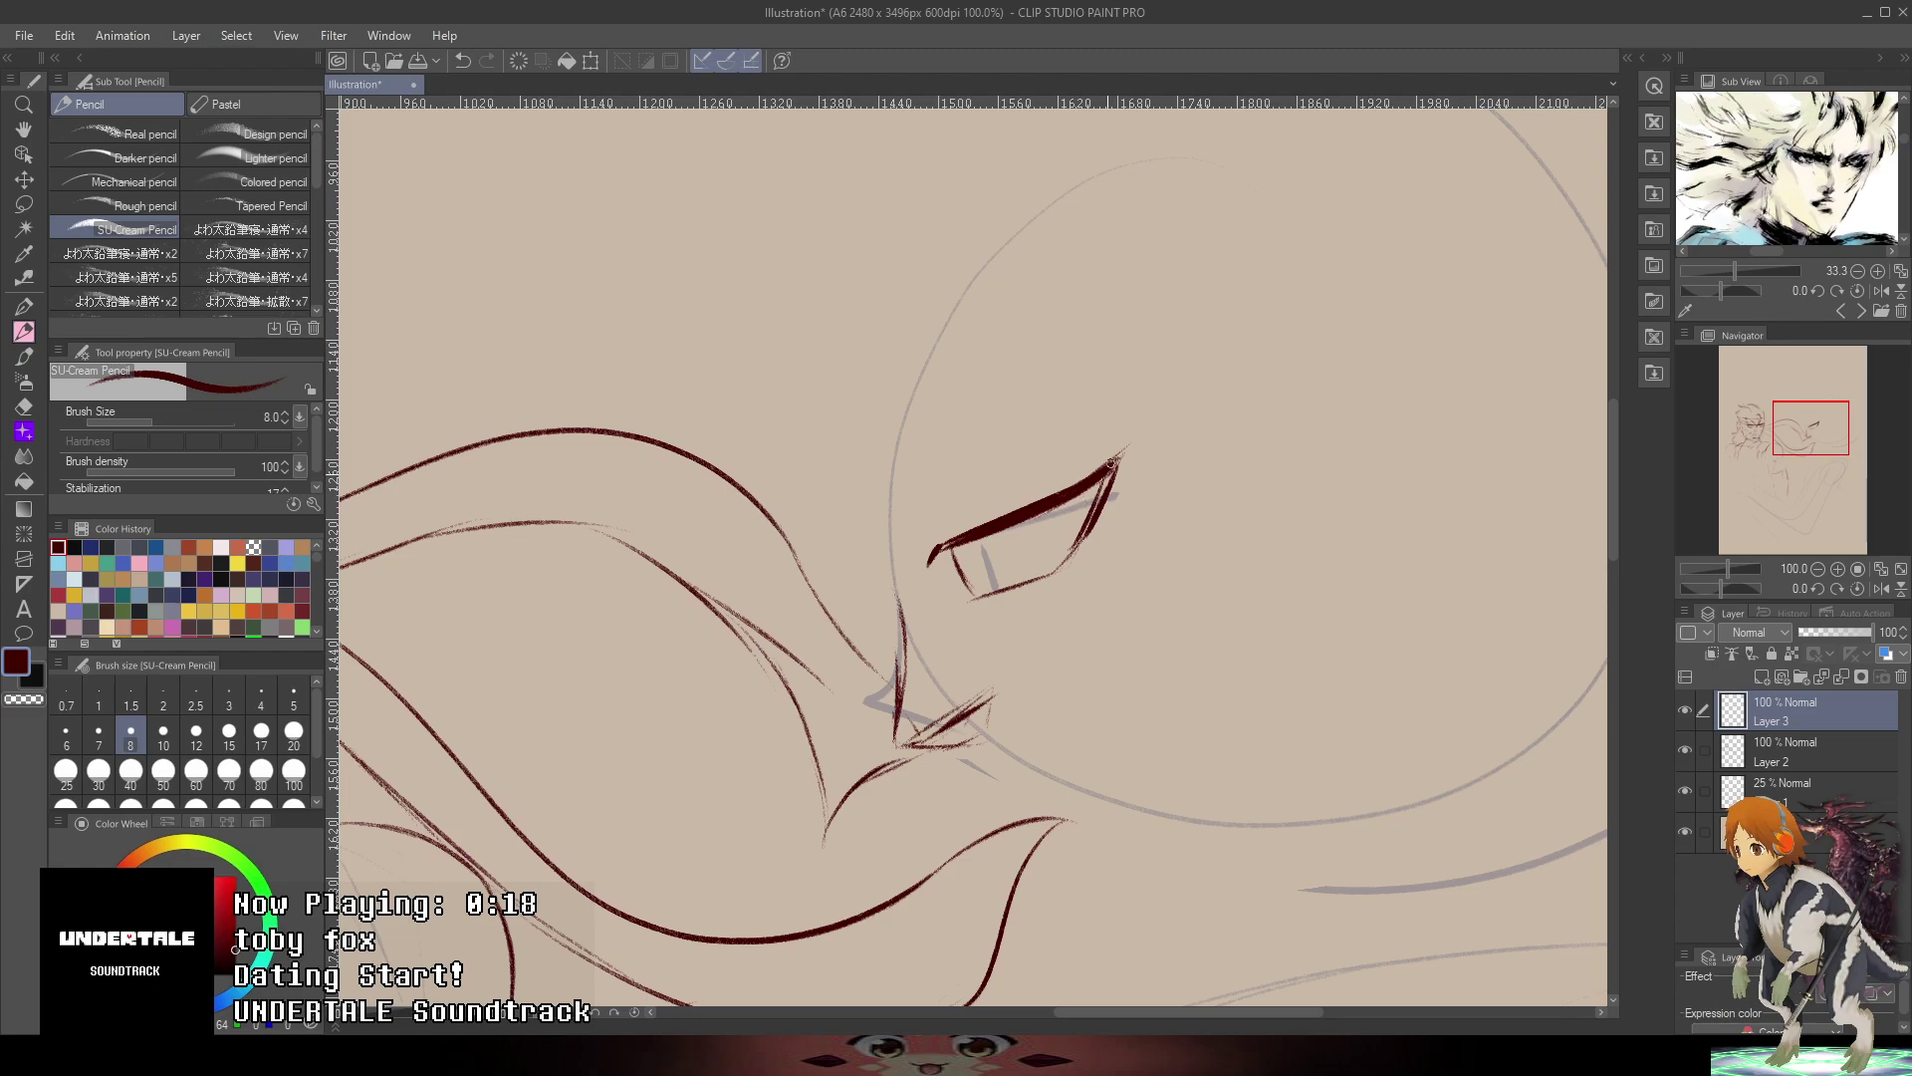
{"action": "left_click_drag", "start_coordinate": [1114, 460], "coordinate": [1090, 512]}
{"action": "scroll", "coordinate": [1056, 587], "scroll_direction": "up", "scroll_amount": 6}
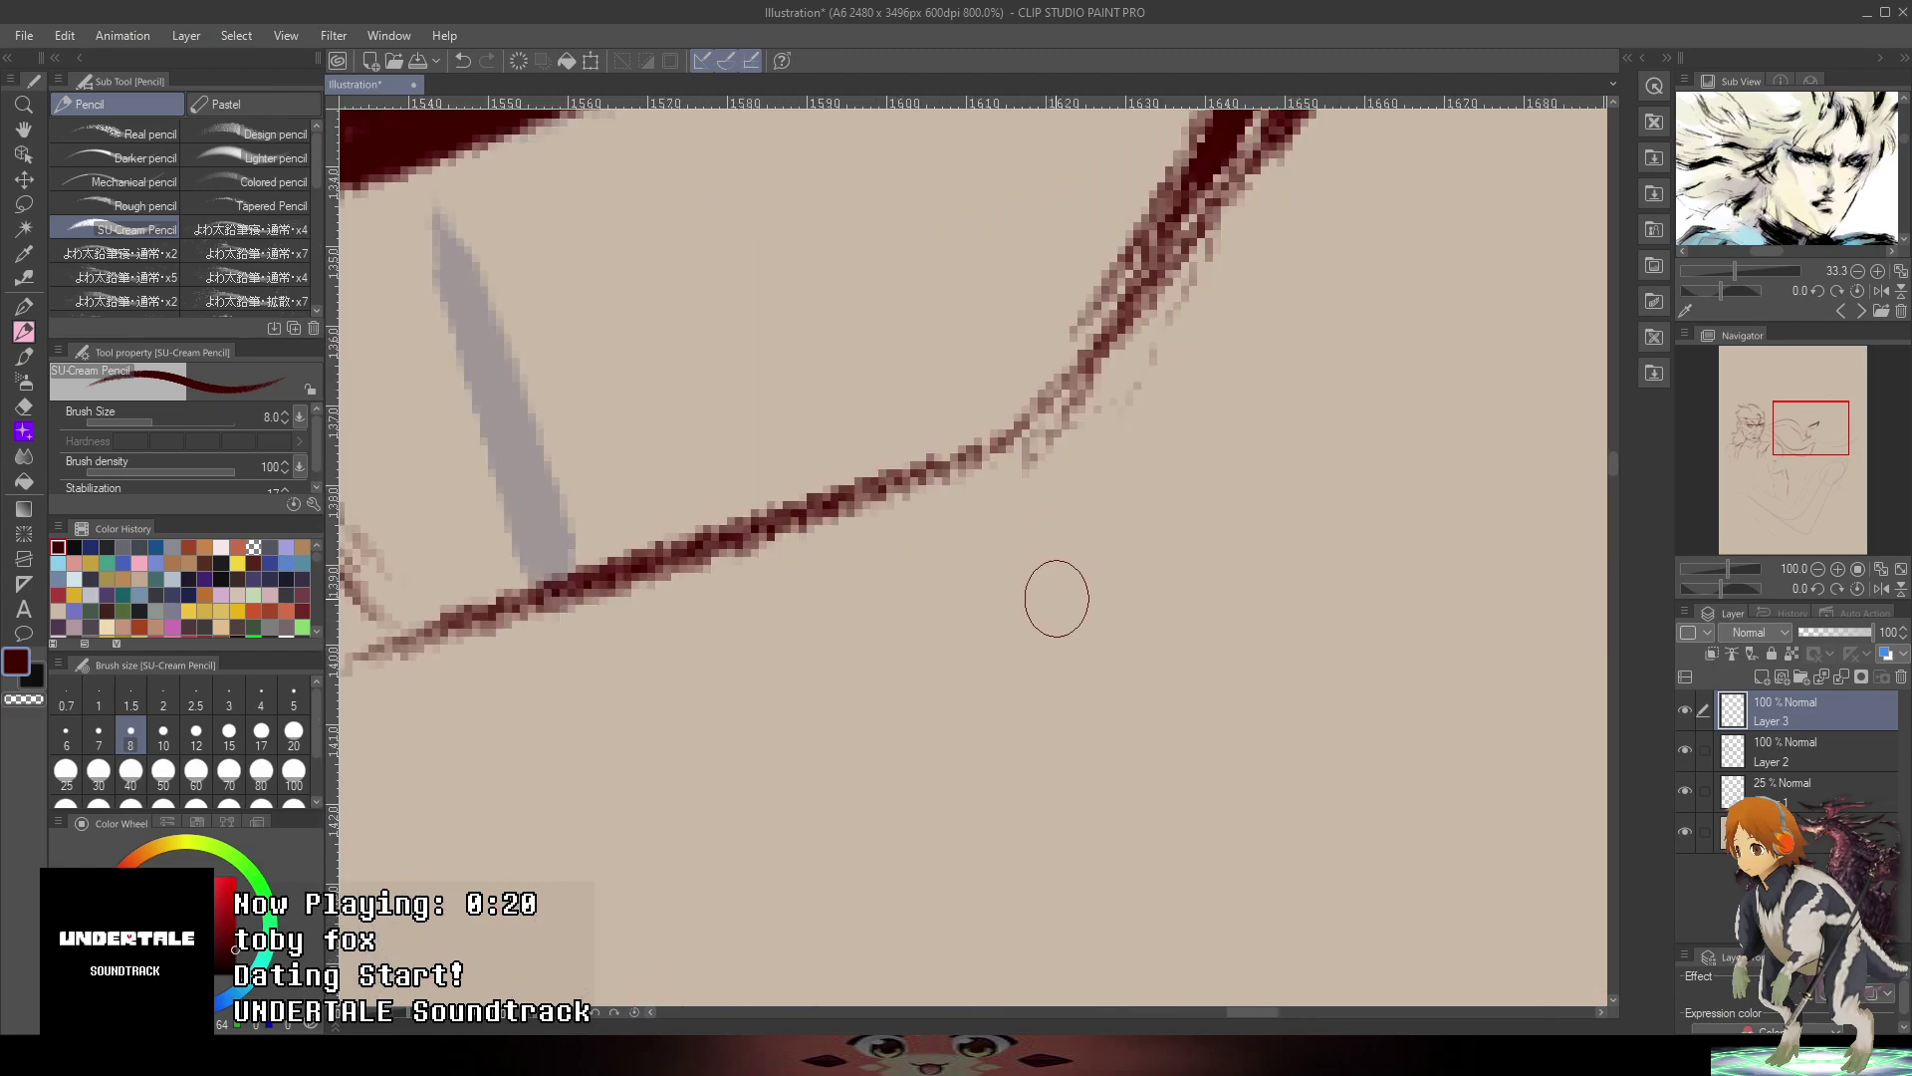
{"action": "scroll", "coordinate": [1053, 598], "scroll_direction": "down", "scroll_amount": 4}
{"action": "scroll", "coordinate": [1042, 610], "scroll_direction": "up", "scroll_amount": 2}
{"action": "scroll", "coordinate": [1018, 560], "scroll_direction": "down", "scroll_amount": 2}
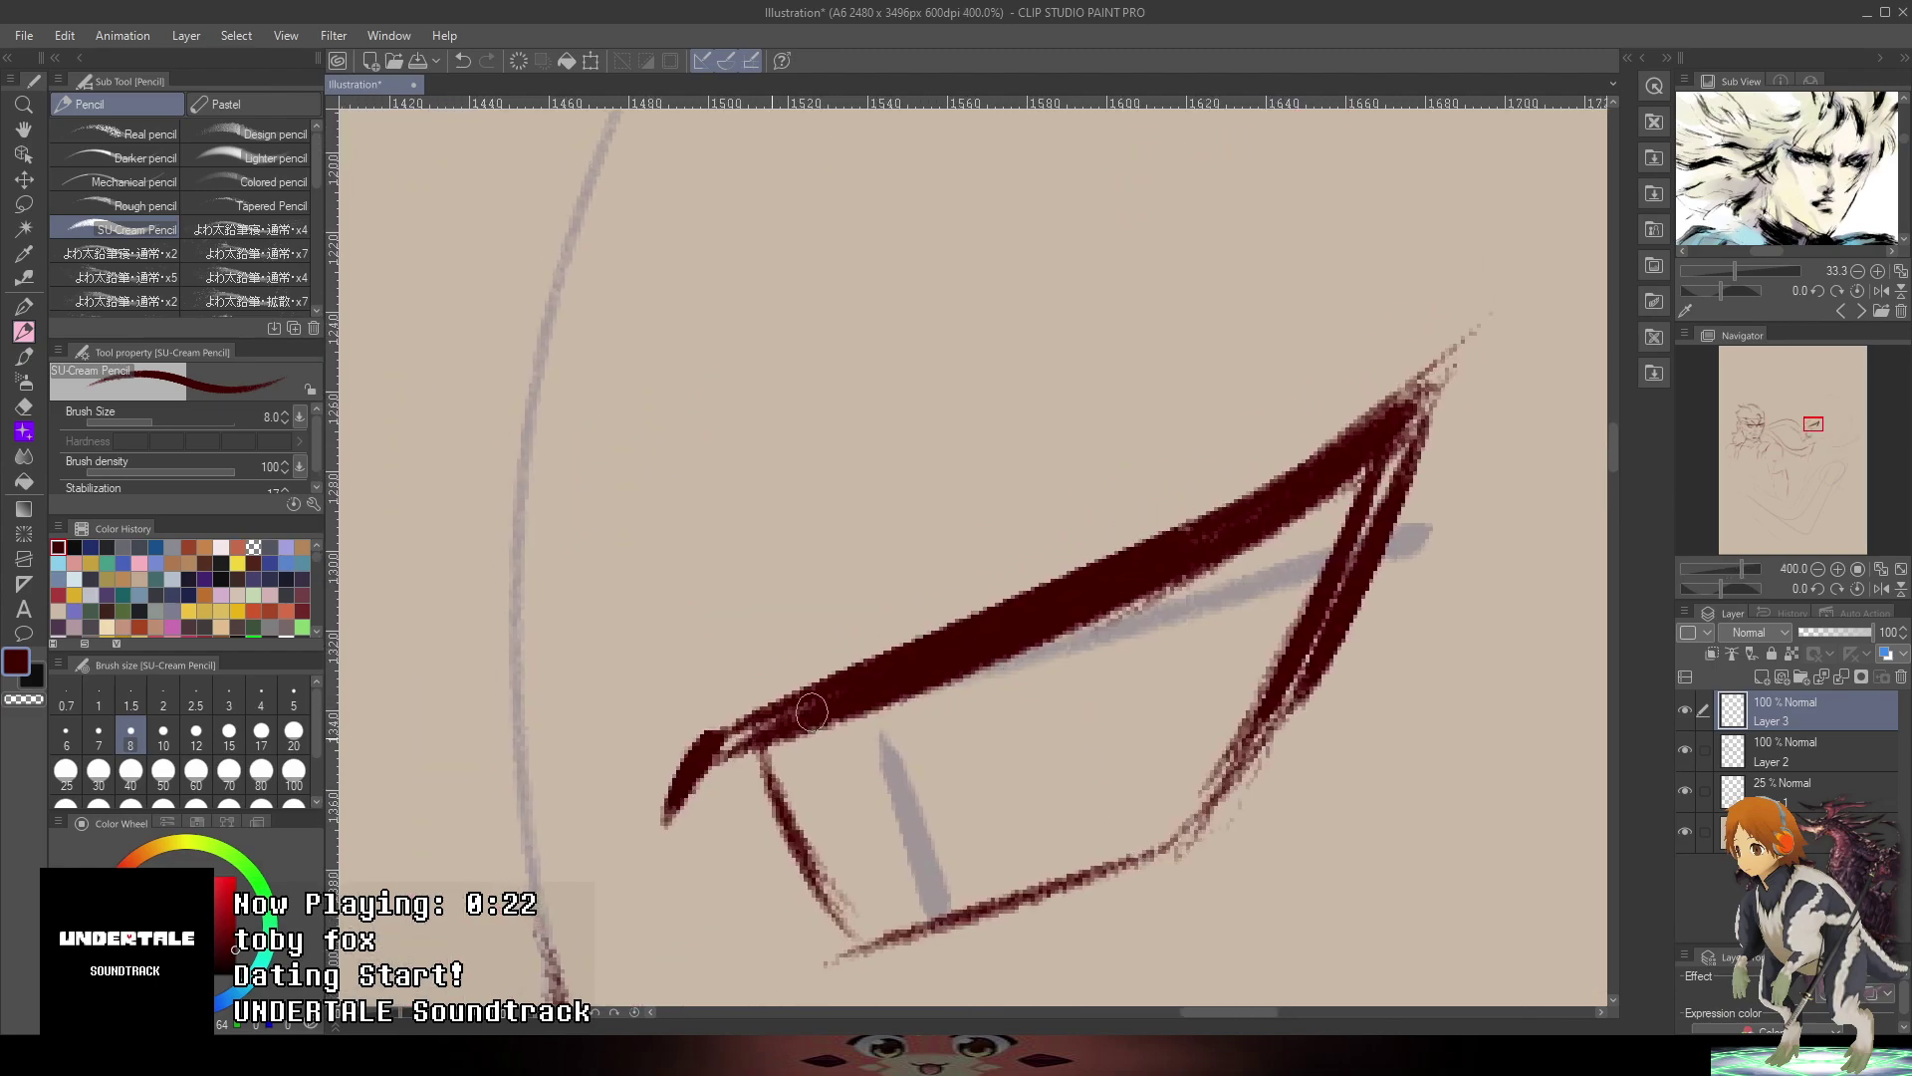
- Draw an arched, tapering brow of overlapping strokes above the eye, from its front corner to past the outer corner
{"action": "left_click_drag", "start_coordinate": [607, 827], "coordinate": [971, 339]}
{"action": "scroll", "coordinate": [1072, 442], "scroll_direction": "down", "scroll_amount": 1}
{"action": "left_click_drag", "start_coordinate": [1073, 442], "coordinate": [1008, 531]}
{"action": "key", "text": "ctrl+z"}
{"action": "left_click_drag", "start_coordinate": [737, 711], "coordinate": [980, 387]}
{"action": "key", "text": "ctrl+z"}
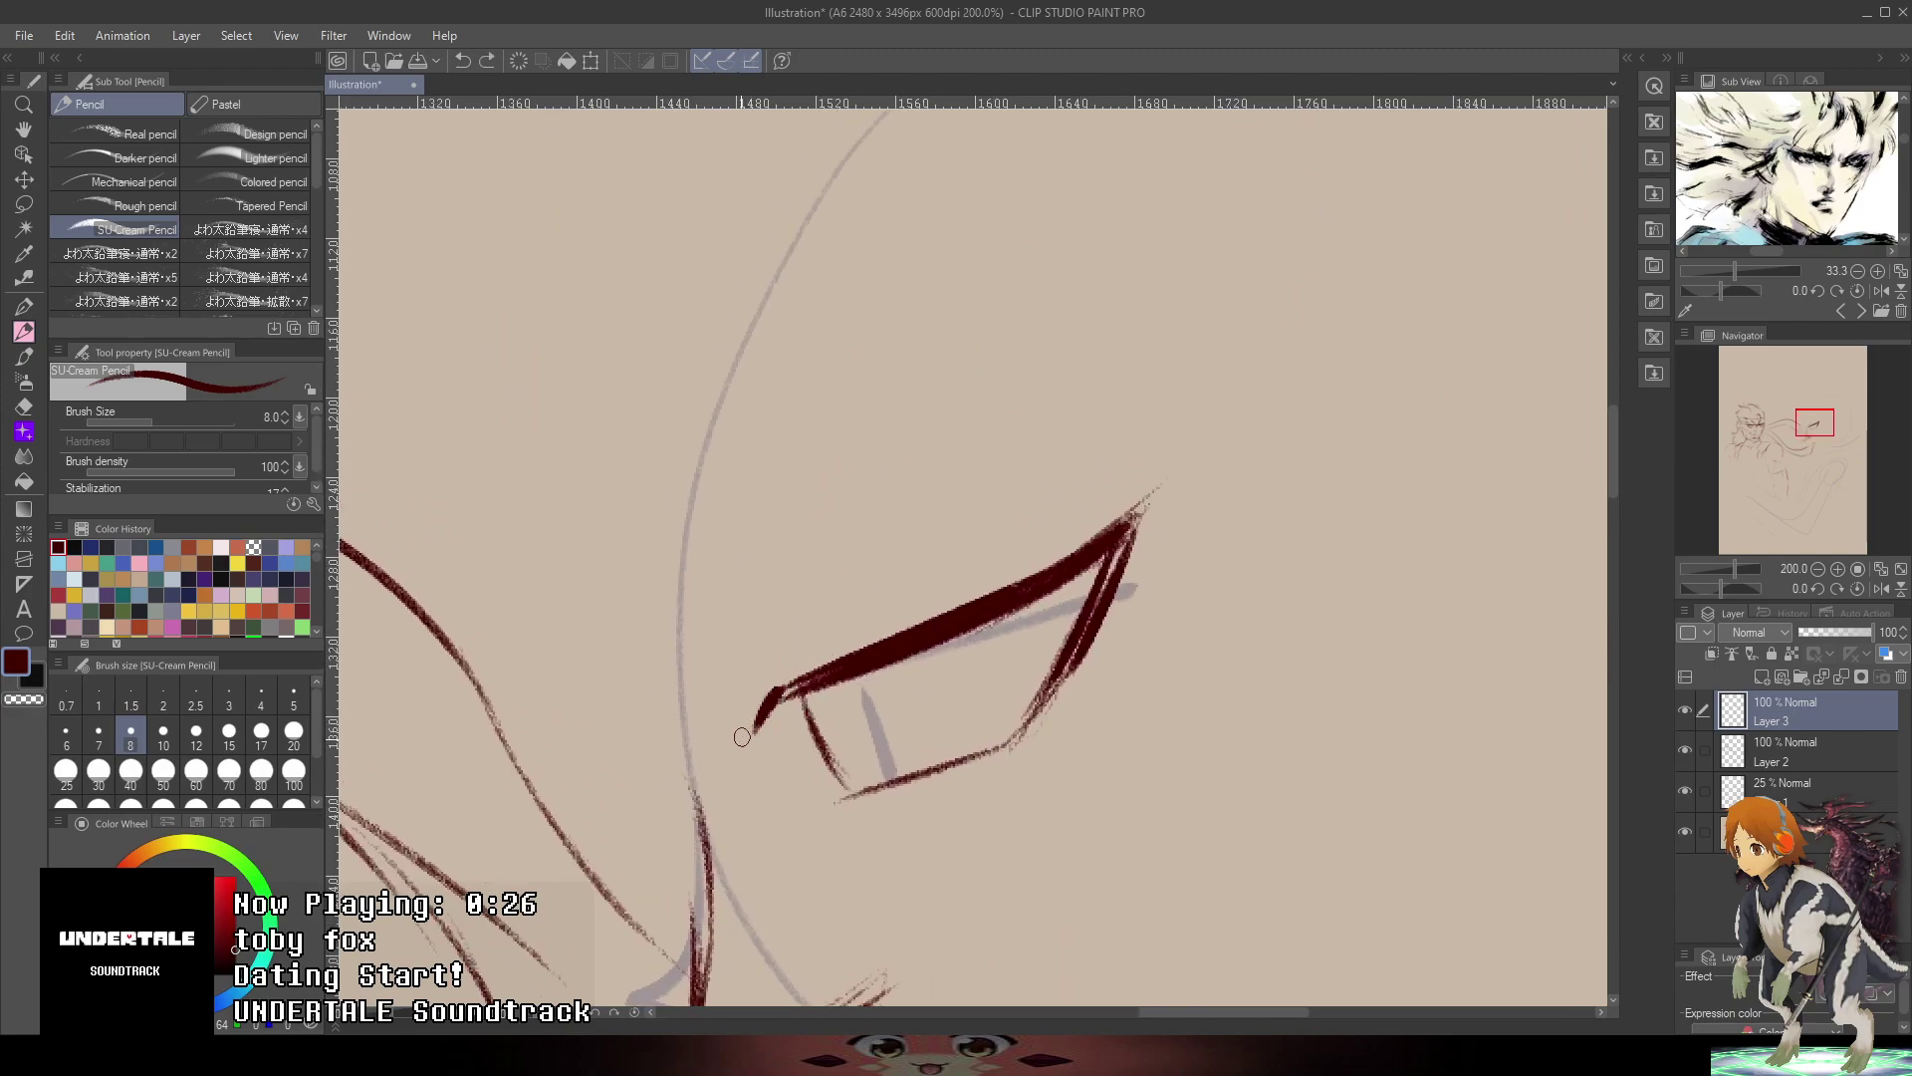
{"action": "mouse_move", "coordinate": [761, 703]}
{"action": "left_mouse_down"}
{"action": "mouse_move", "coordinate": [989, 490]}
{"action": "mouse_move", "coordinate": [817, 644]}
{"action": "mouse_move", "coordinate": [1021, 515]}
{"action": "mouse_move", "coordinate": [1142, 470]}
{"action": "left_mouse_up"}
{"action": "key", "text": "ctrl+z"}
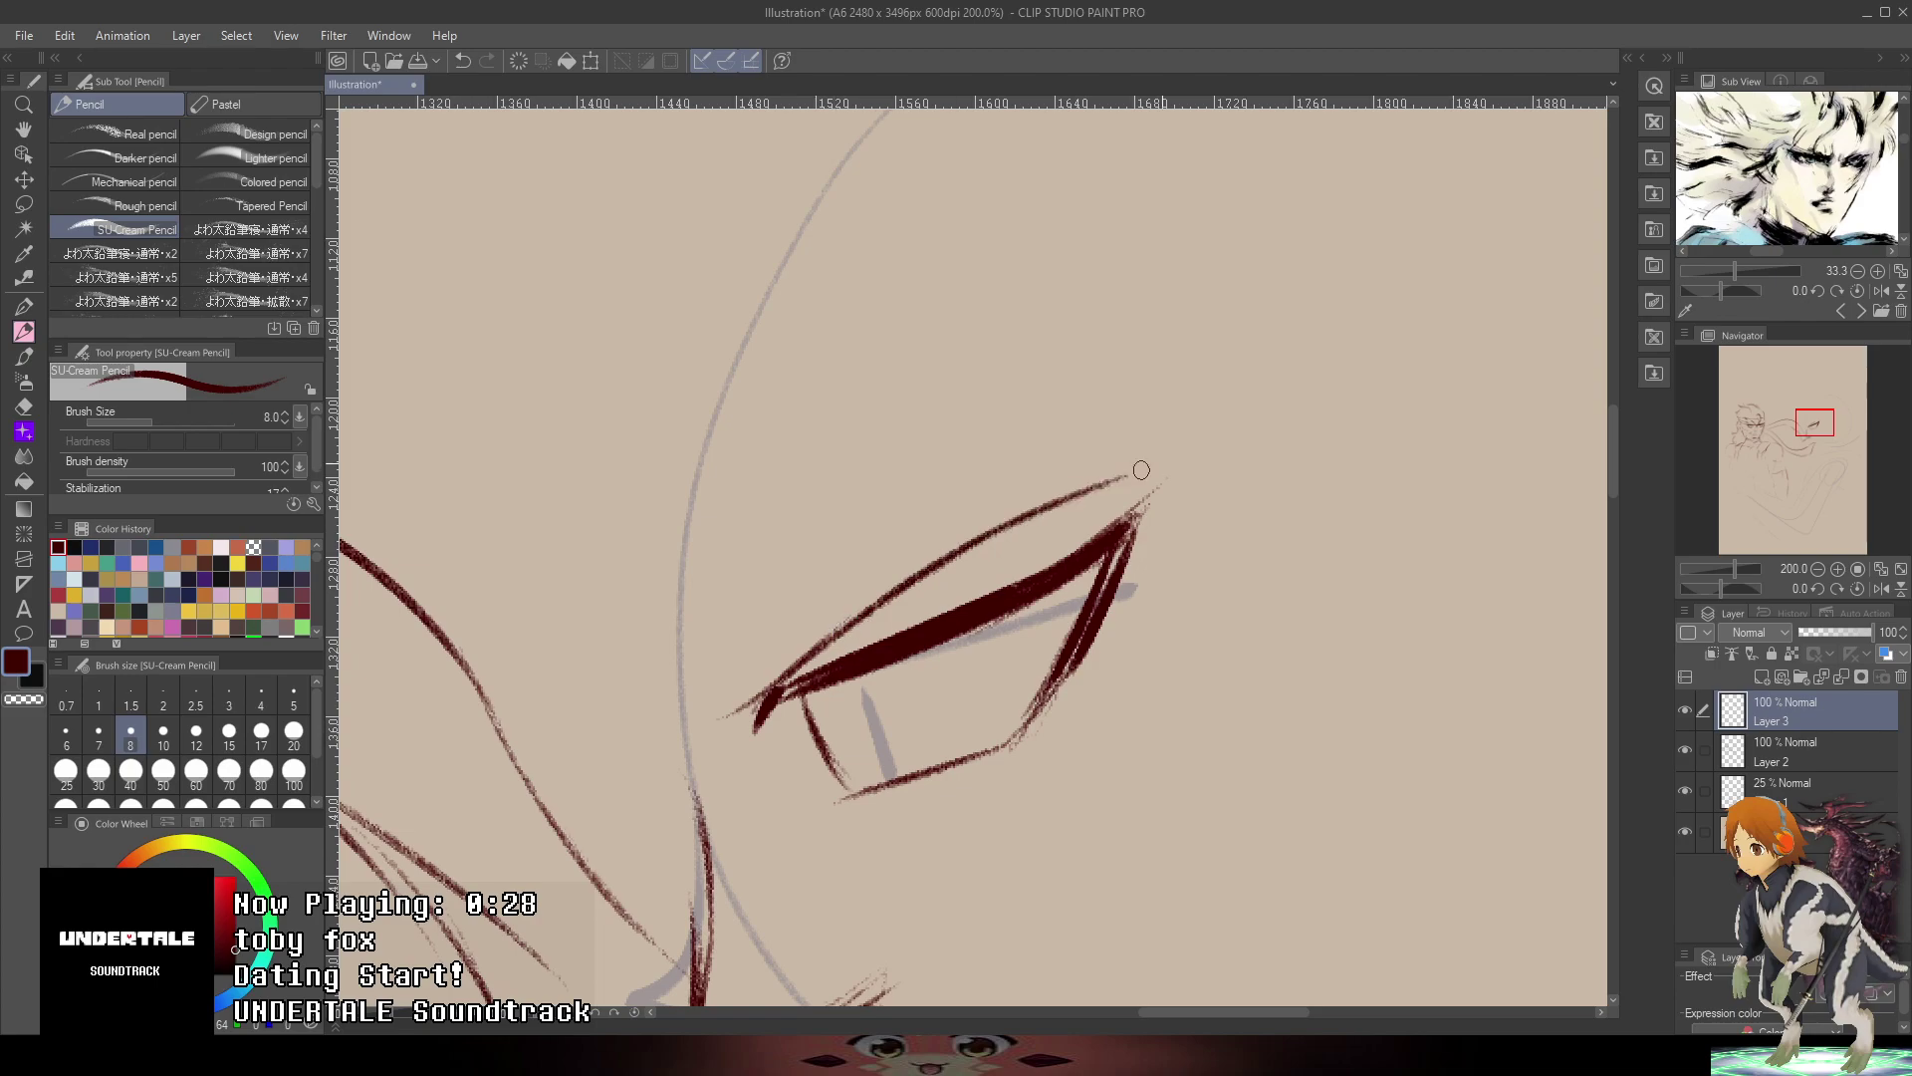
{"action": "left_click_drag", "start_coordinate": [989, 530], "coordinate": [1195, 456]}
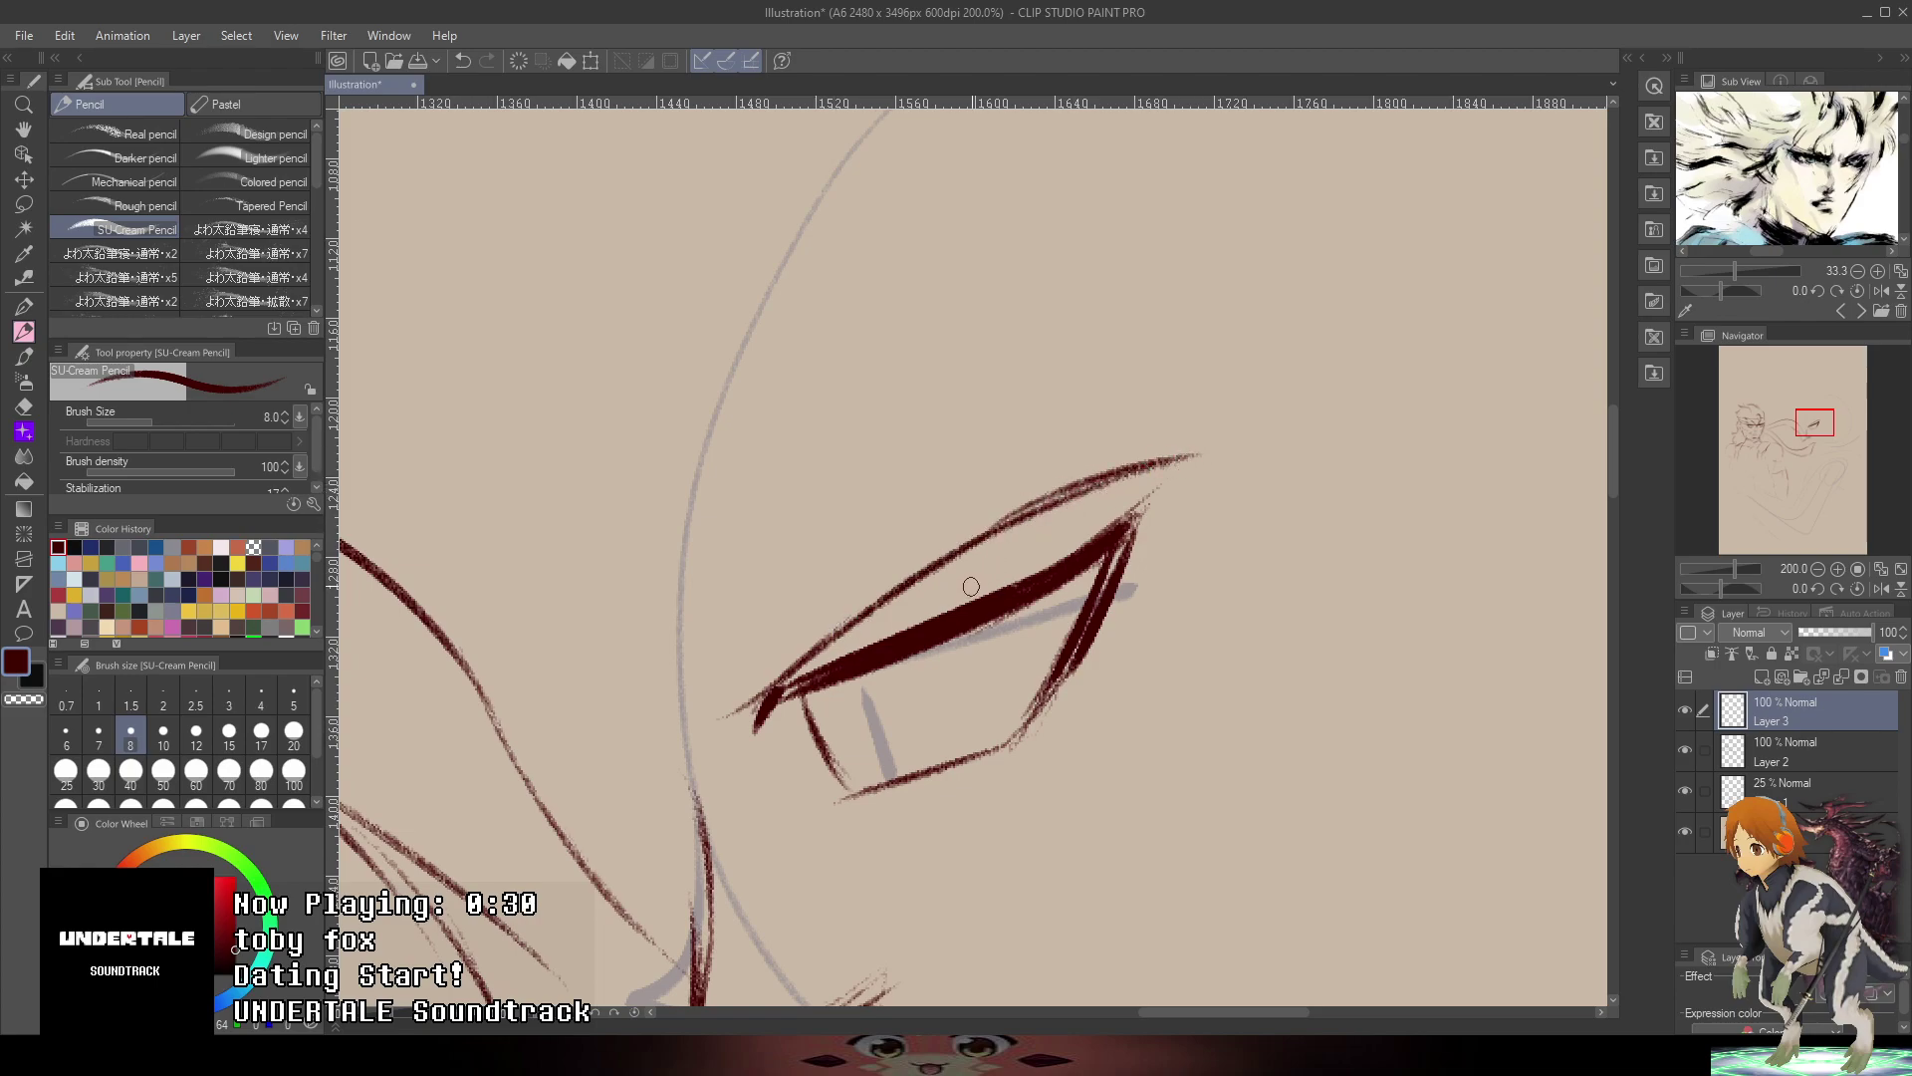
{"action": "left_click_drag", "start_coordinate": [1200, 454], "coordinate": [1122, 443]}
{"action": "mouse_move", "coordinate": [729, 709]}
{"action": "left_mouse_down"}
{"action": "mouse_move", "coordinate": [855, 598]}
{"action": "mouse_move", "coordinate": [1062, 461]}
{"action": "mouse_move", "coordinate": [1127, 445]}
{"action": "mouse_move", "coordinate": [1125, 352]}
{"action": "left_mouse_up"}
- Erase the profile's existing nose and try out a new bridge and short underside near the faint guide
{"action": "scroll", "coordinate": [1106, 463], "scroll_direction": "down", "scroll_amount": 2}
{"action": "key", "text": "ctrl+plus"}
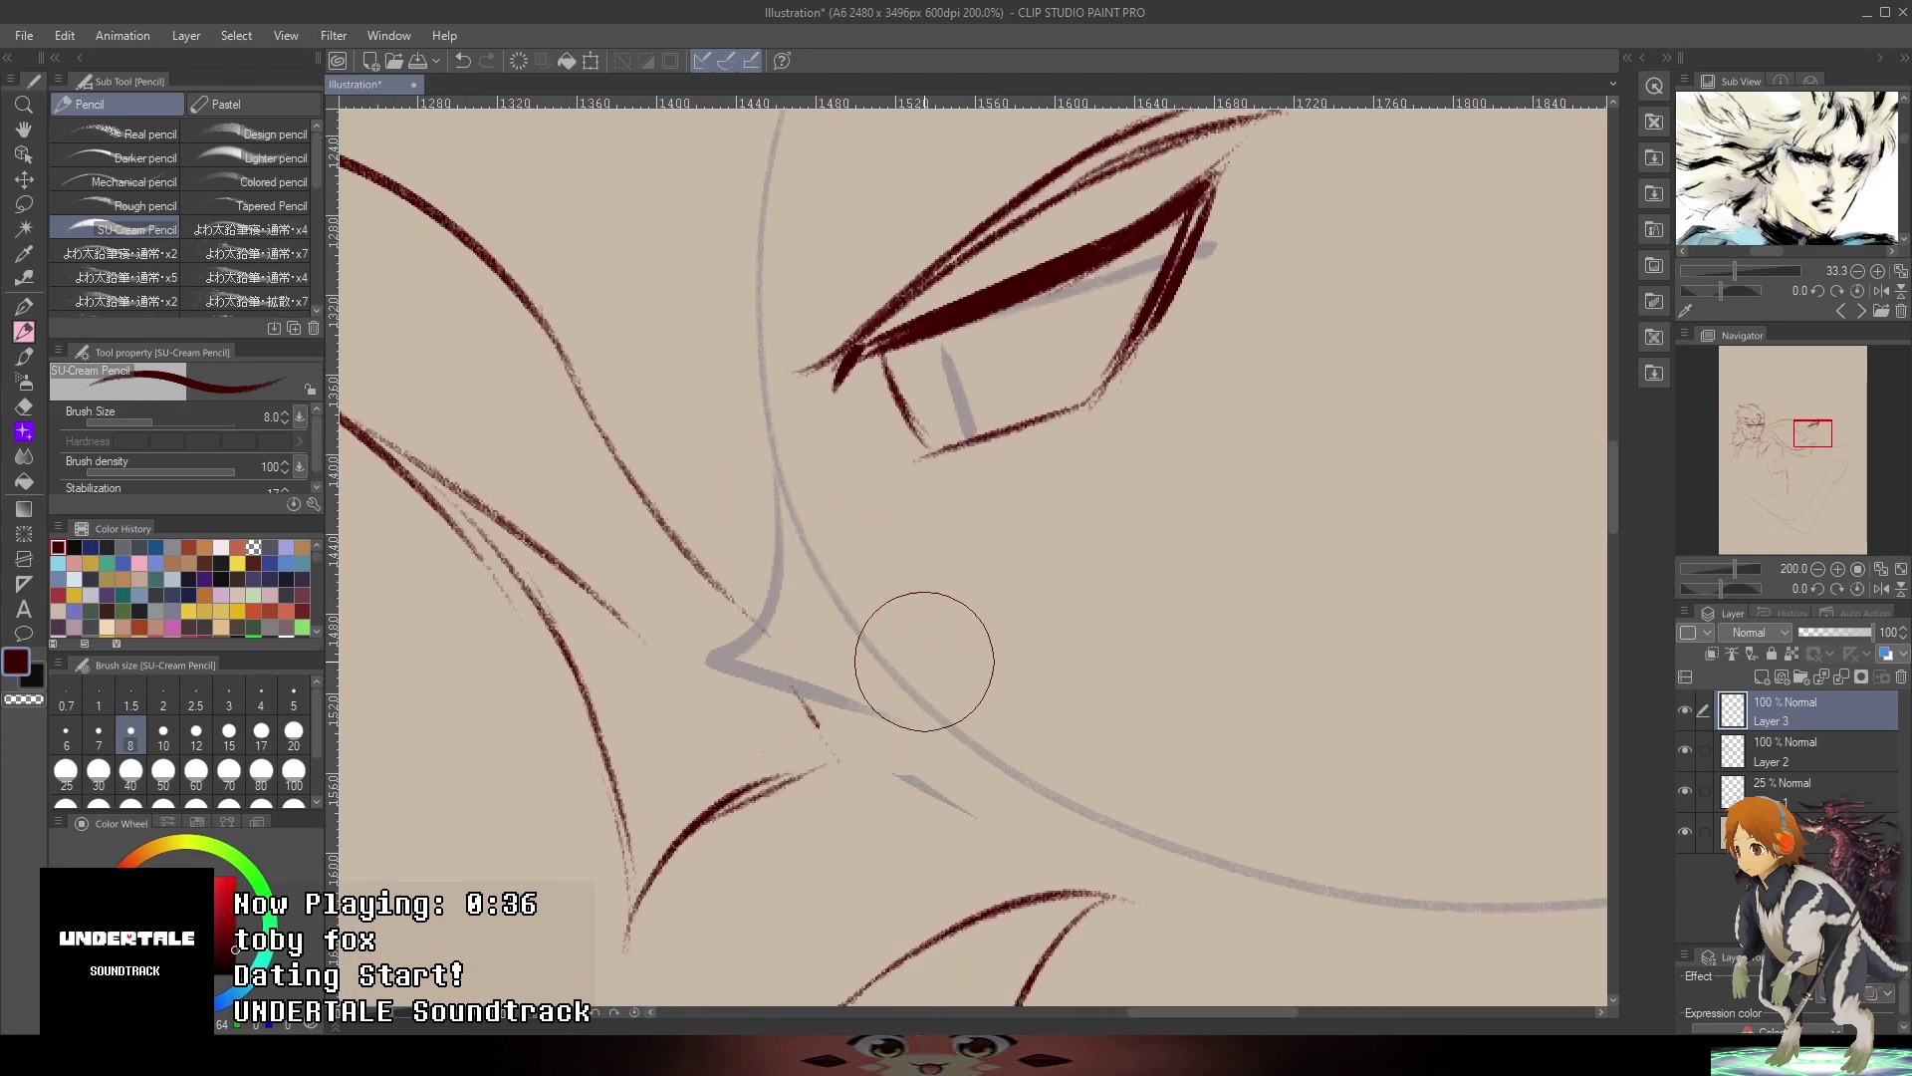
{"action": "mouse_move", "coordinate": [789, 455]}
{"action": "left_mouse_down"}
{"action": "mouse_move", "coordinate": [742, 635]}
{"action": "mouse_move", "coordinate": [765, 594]}
{"action": "mouse_move", "coordinate": [725, 670]}
{"action": "left_mouse_up"}
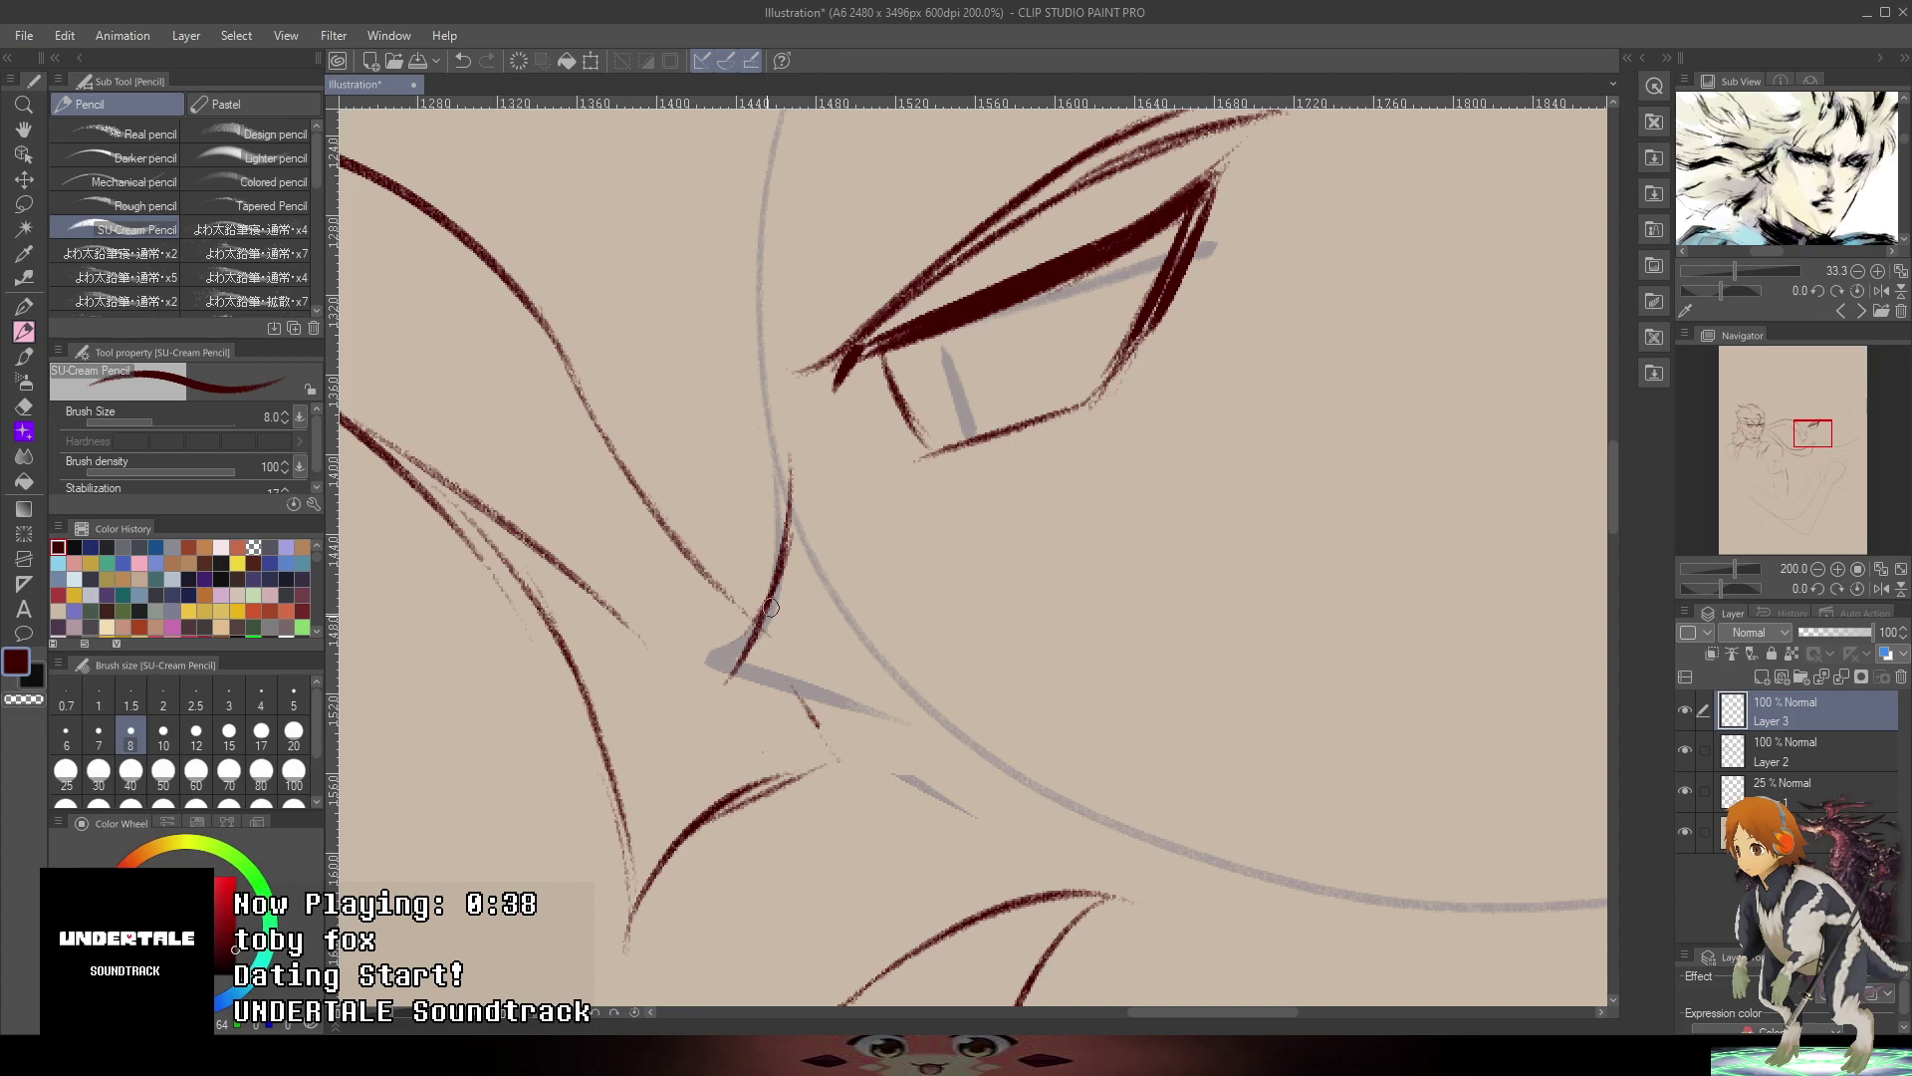
{"action": "key", "text": "ctrl+z"}
{"action": "key", "text": "ctrl+z"}
{"action": "left_click_drag", "start_coordinate": [791, 460], "coordinate": [761, 661]}
{"action": "left_click_drag", "start_coordinate": [782, 582], "coordinate": [755, 696]}
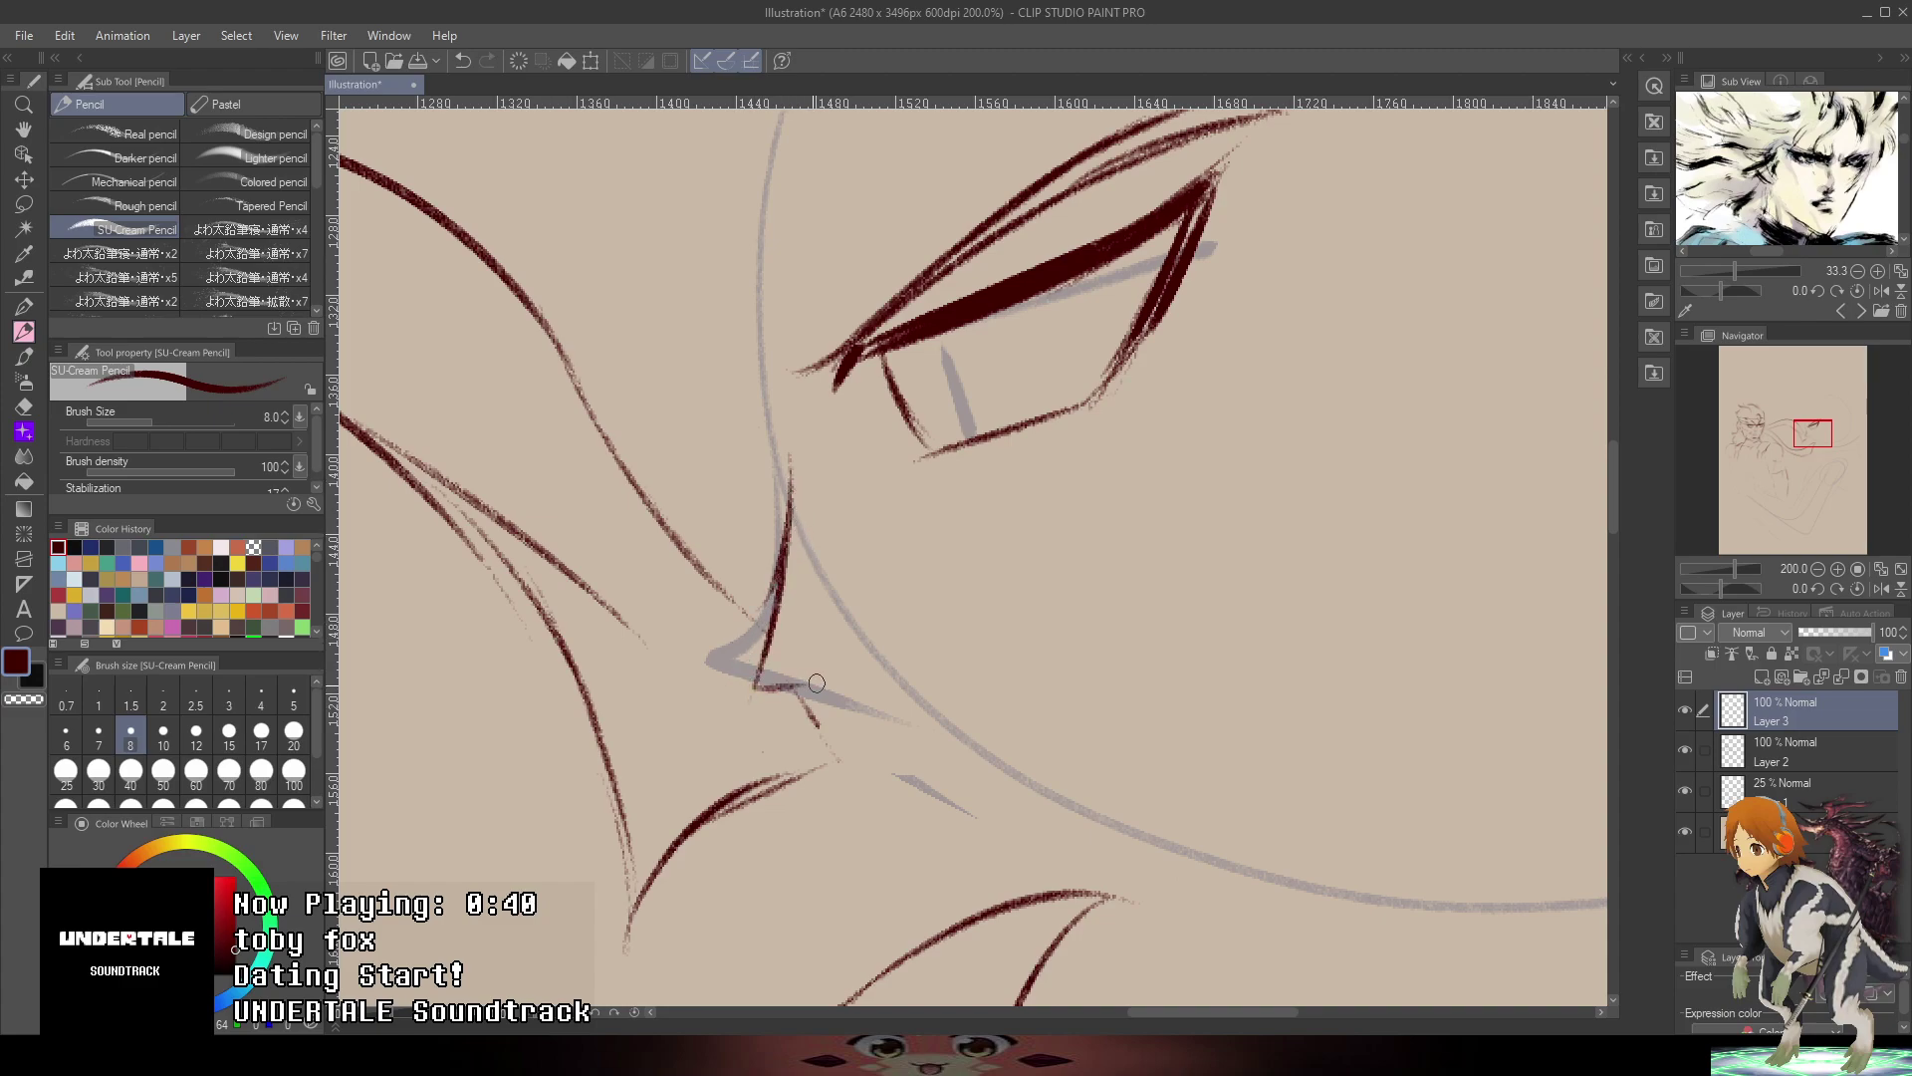
{"action": "key", "text": "ctrl+z"}
{"action": "key", "text": "ctrl+z"}
- Draw a shorter curved nose bridge with a slanted underside and a rounded nostril
{"action": "mouse_move", "coordinate": [796, 500]}
{"action": "left_mouse_down"}
{"action": "mouse_move", "coordinate": [769, 655]}
{"action": "mouse_move", "coordinate": [782, 693]}
{"action": "mouse_move", "coordinate": [902, 645]}
{"action": "left_mouse_up"}
{"action": "mouse_move", "coordinate": [759, 695]}
{"action": "left_mouse_down"}
{"action": "mouse_move", "coordinate": [854, 687]}
{"action": "mouse_move", "coordinate": [909, 646]}
{"action": "left_mouse_up"}
{"action": "key", "text": "ctrl+z"}
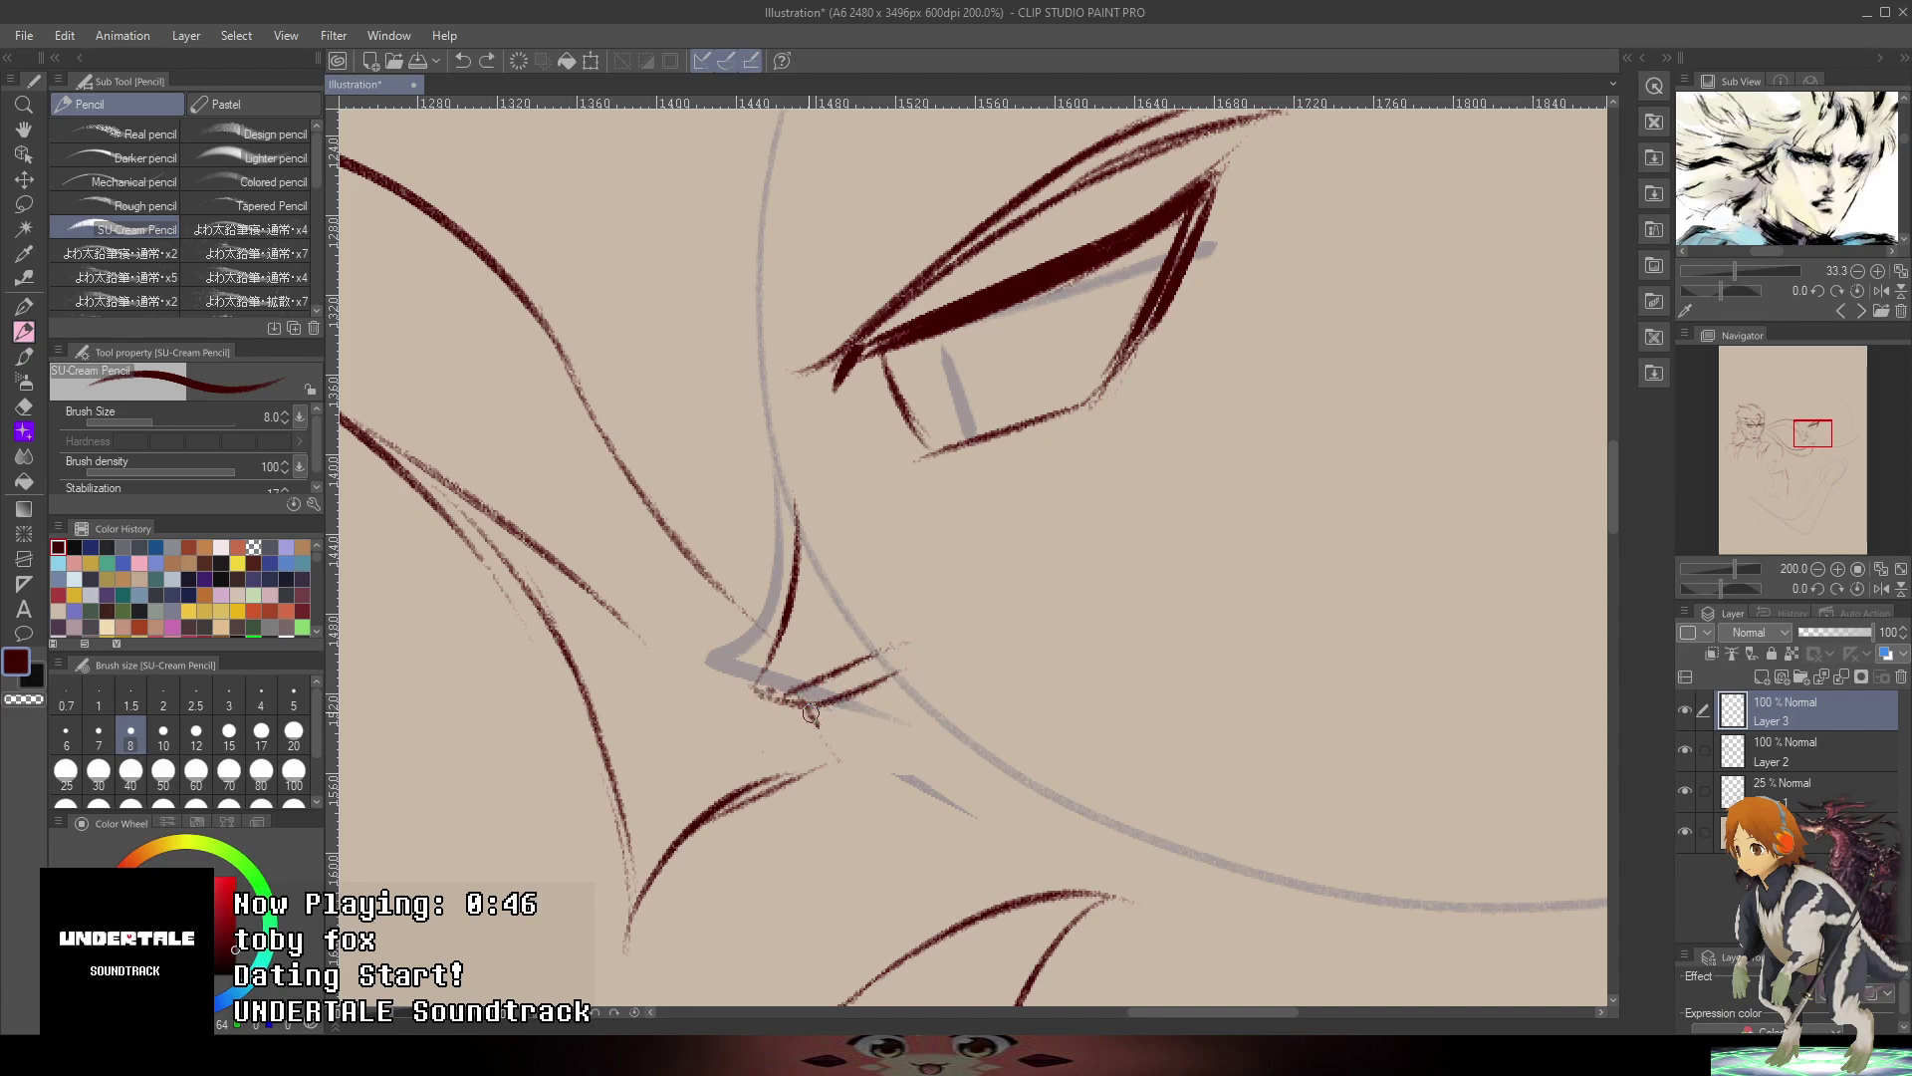
{"action": "mouse_move", "coordinate": [808, 708]}
{"action": "left_mouse_down"}
{"action": "mouse_move", "coordinate": [906, 679]}
{"action": "mouse_move", "coordinate": [903, 664]}
{"action": "mouse_move", "coordinate": [824, 673]}
{"action": "mouse_move", "coordinate": [899, 638]}
{"action": "left_mouse_up"}
{"action": "key", "text": "ctrl+z"}
{"action": "left_click_drag", "start_coordinate": [1182, 372], "coordinate": [969, 239]}
{"action": "scroll", "coordinate": [1073, 468], "scroll_direction": "down", "scroll_amount": 1}
{"action": "scroll", "coordinate": [991, 526], "scroll_direction": "down", "scroll_amount": 1}
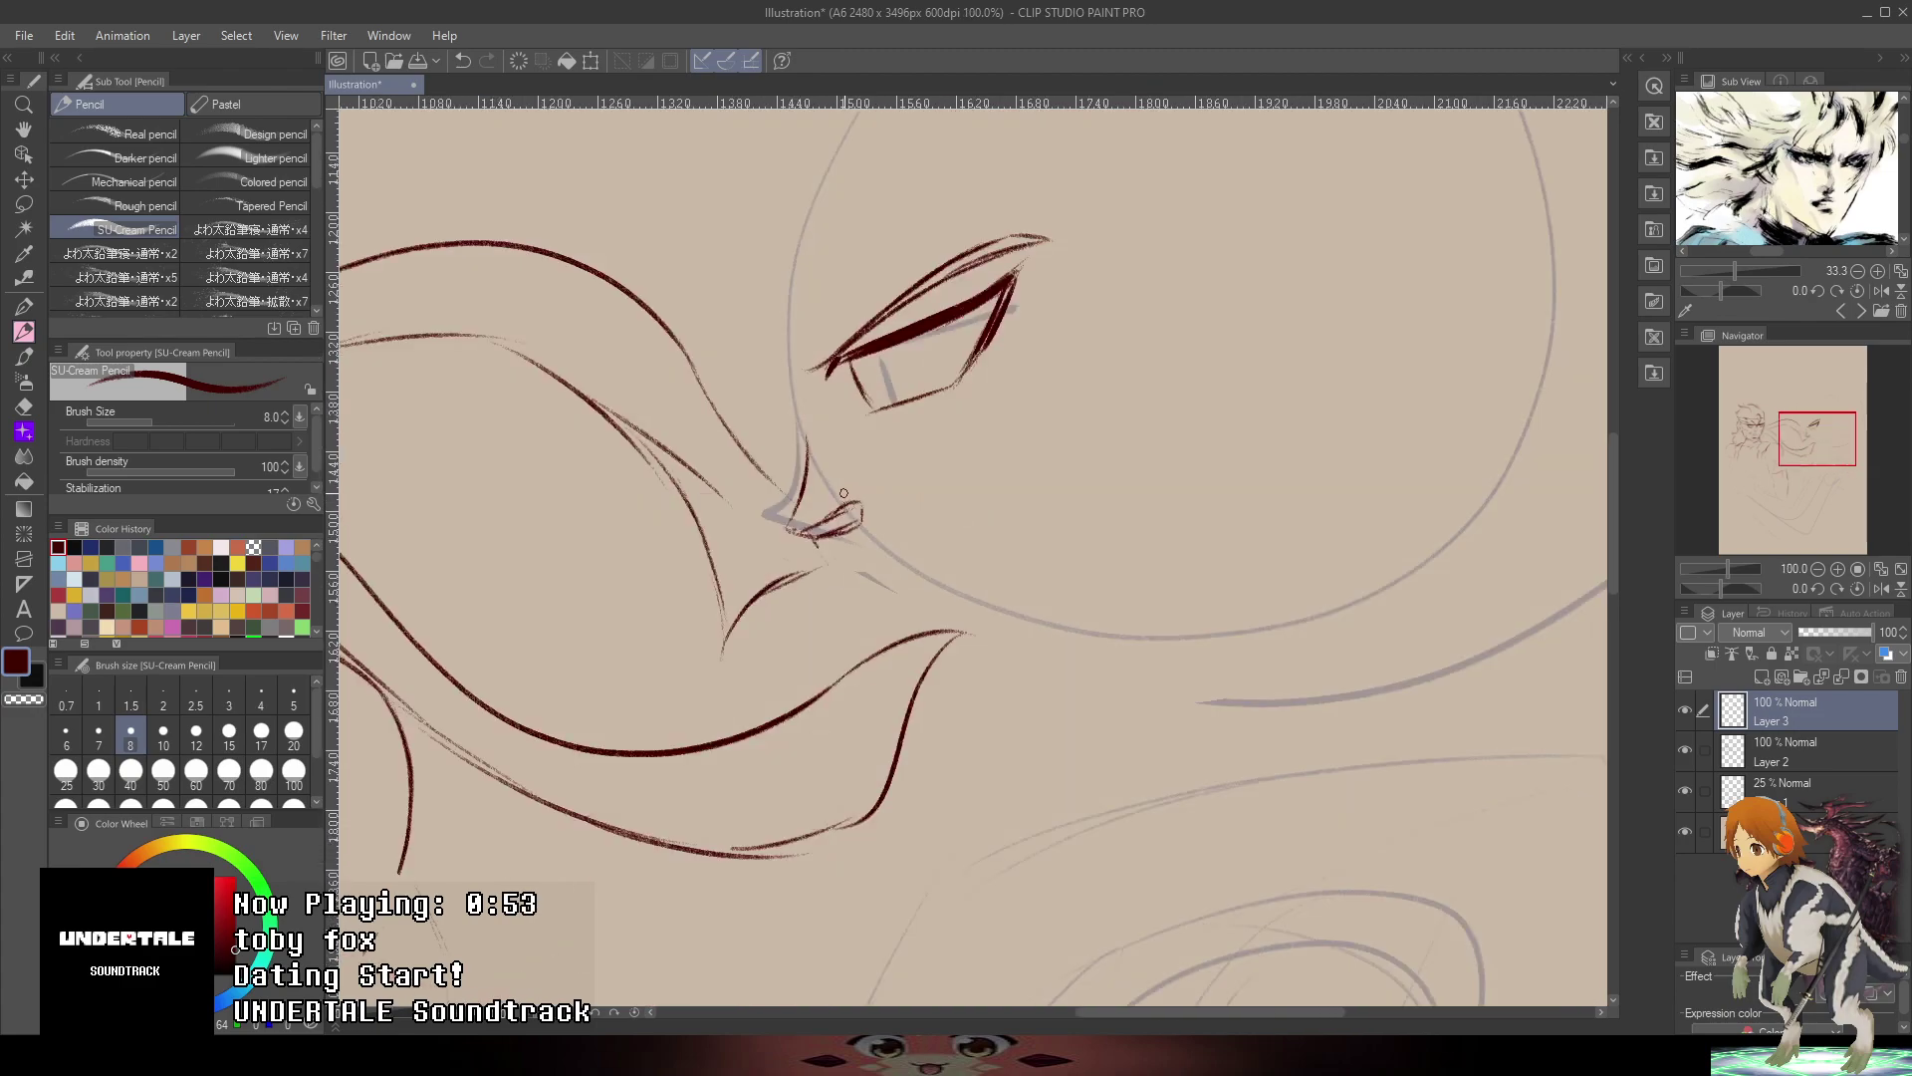
- Draw the upper lip contour below the nostril and a slanted mouth line beside it
{"action": "scroll", "coordinate": [876, 540], "scroll_direction": "up", "scroll_amount": 2}
{"action": "left_click_drag", "start_coordinate": [827, 517], "coordinate": [860, 569]}
{"action": "key", "text": "ctrl+z"}
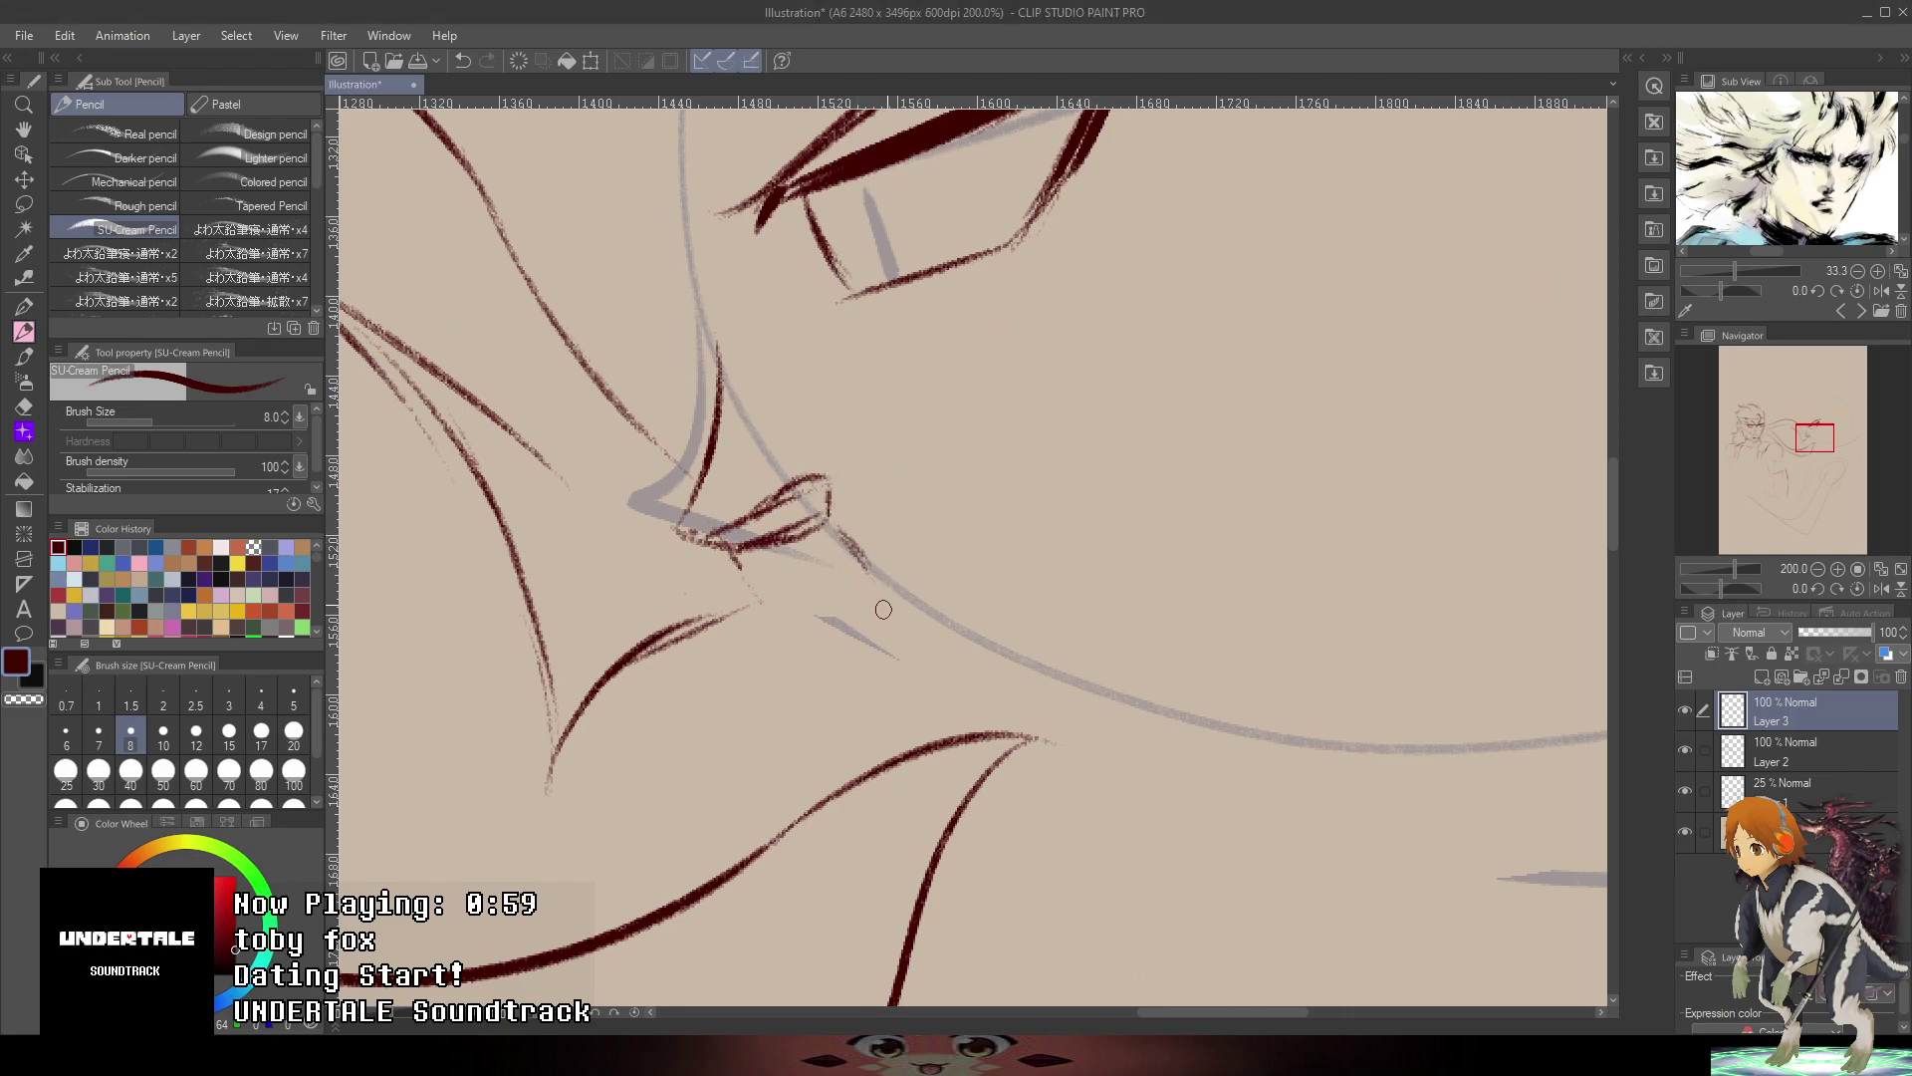
{"action": "mouse_move", "coordinate": [858, 554]}
{"action": "left_mouse_down"}
{"action": "mouse_move", "coordinate": [864, 598]}
{"action": "mouse_move", "coordinate": [896, 612]}
{"action": "mouse_move", "coordinate": [1088, 528]}
{"action": "left_mouse_up"}
{"action": "mouse_move", "coordinate": [930, 612]}
{"action": "left_mouse_down"}
{"action": "mouse_move", "coordinate": [1133, 525]}
{"action": "mouse_move", "coordinate": [914, 622]}
{"action": "mouse_move", "coordinate": [942, 662]}
{"action": "mouse_move", "coordinate": [923, 650]}
{"action": "mouse_move", "coordinate": [979, 661]}
{"action": "mouse_move", "coordinate": [965, 671]}
{"action": "mouse_move", "coordinate": [1036, 742]}
{"action": "left_mouse_up"}
{"action": "key", "text": "ctrl+z"}
{"action": "scroll", "coordinate": [1026, 756], "scroll_direction": "down", "scroll_amount": 2}
{"action": "left_click_drag", "start_coordinate": [1258, 644], "coordinate": [1044, 597]}
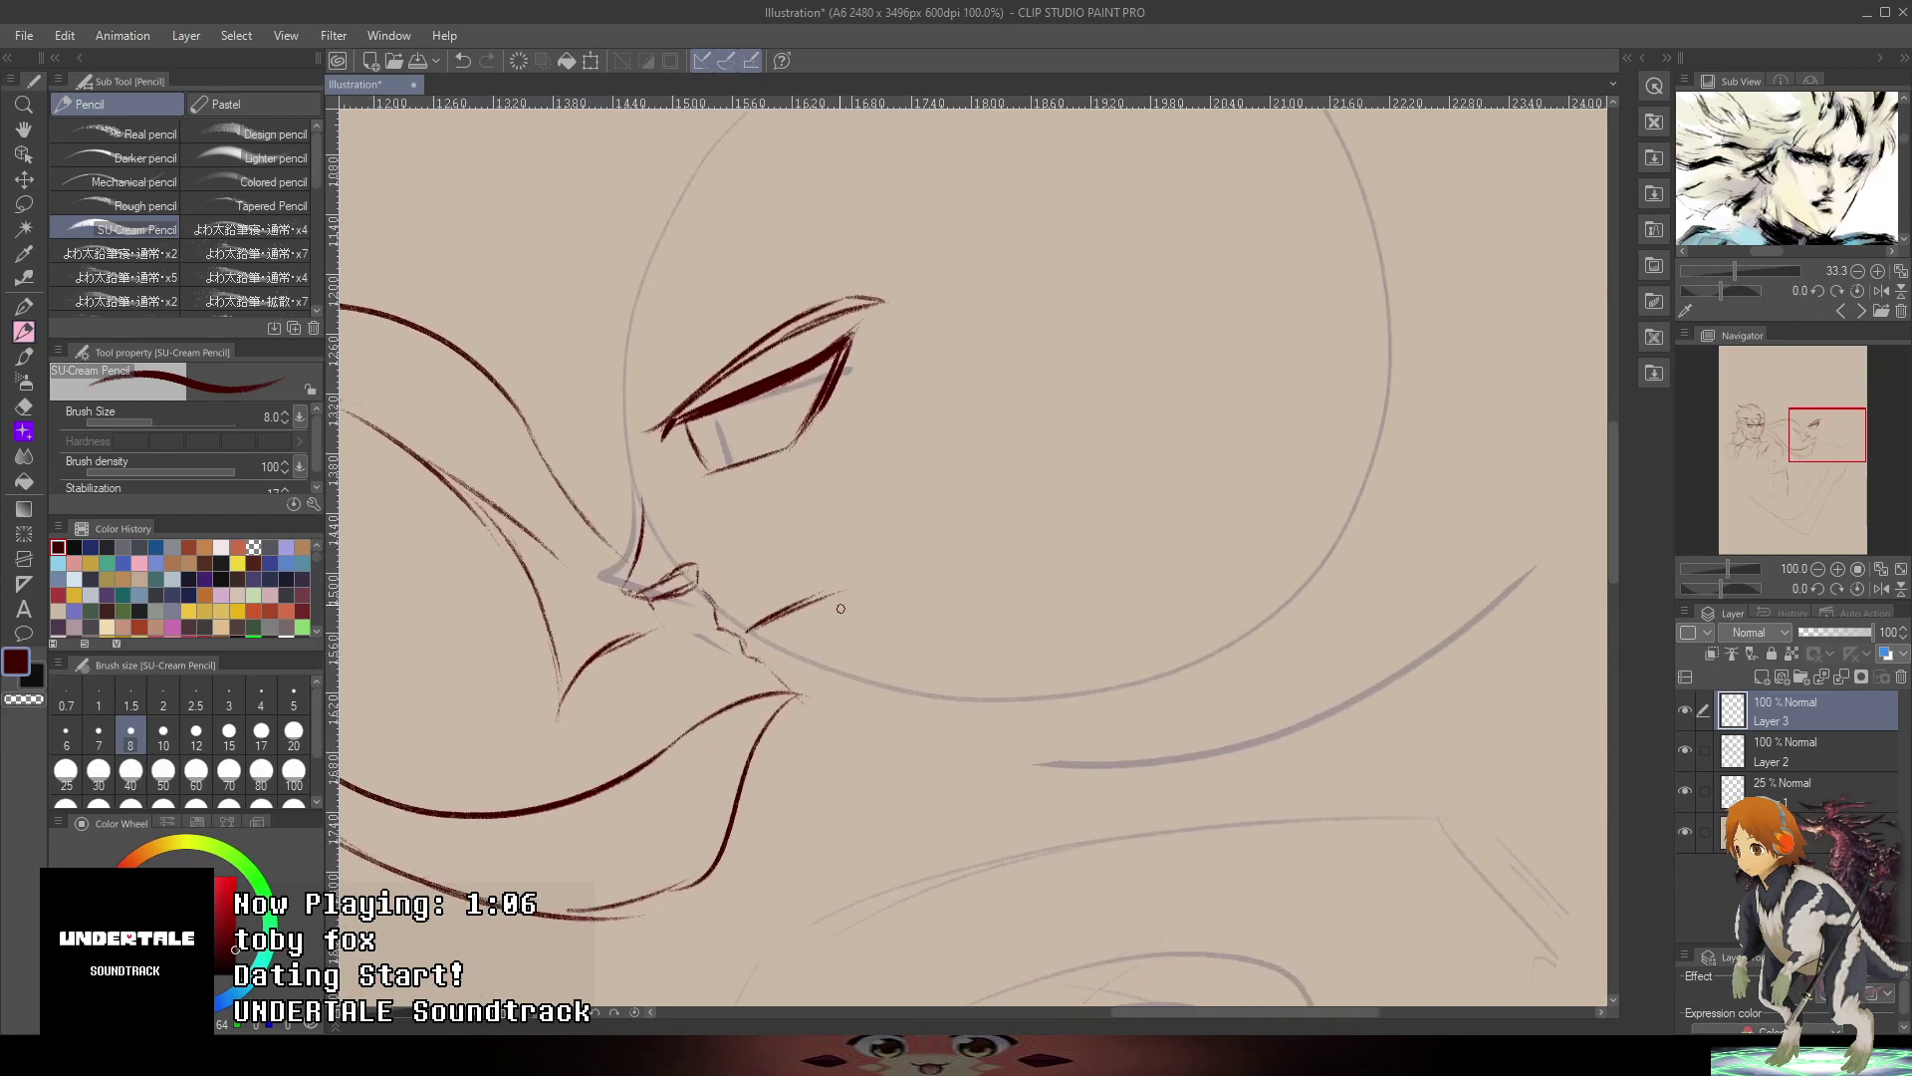
- Rework the lip contour with heavier strokes and add the lower lip running into a slanted chin line
{"action": "scroll", "coordinate": [840, 609], "scroll_direction": "up", "scroll_amount": 1}
{"action": "mouse_move", "coordinate": [703, 684]}
{"action": "left_mouse_down"}
{"action": "mouse_move", "coordinate": [849, 788]}
{"action": "mouse_move", "coordinate": [1083, 623]}
{"action": "left_mouse_up"}
{"action": "left_click_drag", "start_coordinate": [978, 775], "coordinate": [1054, 661]}
{"action": "key", "text": "ctrl+z"}
{"action": "key", "text": "ctrl+z"}
{"action": "key", "text": "ctrl+z"}
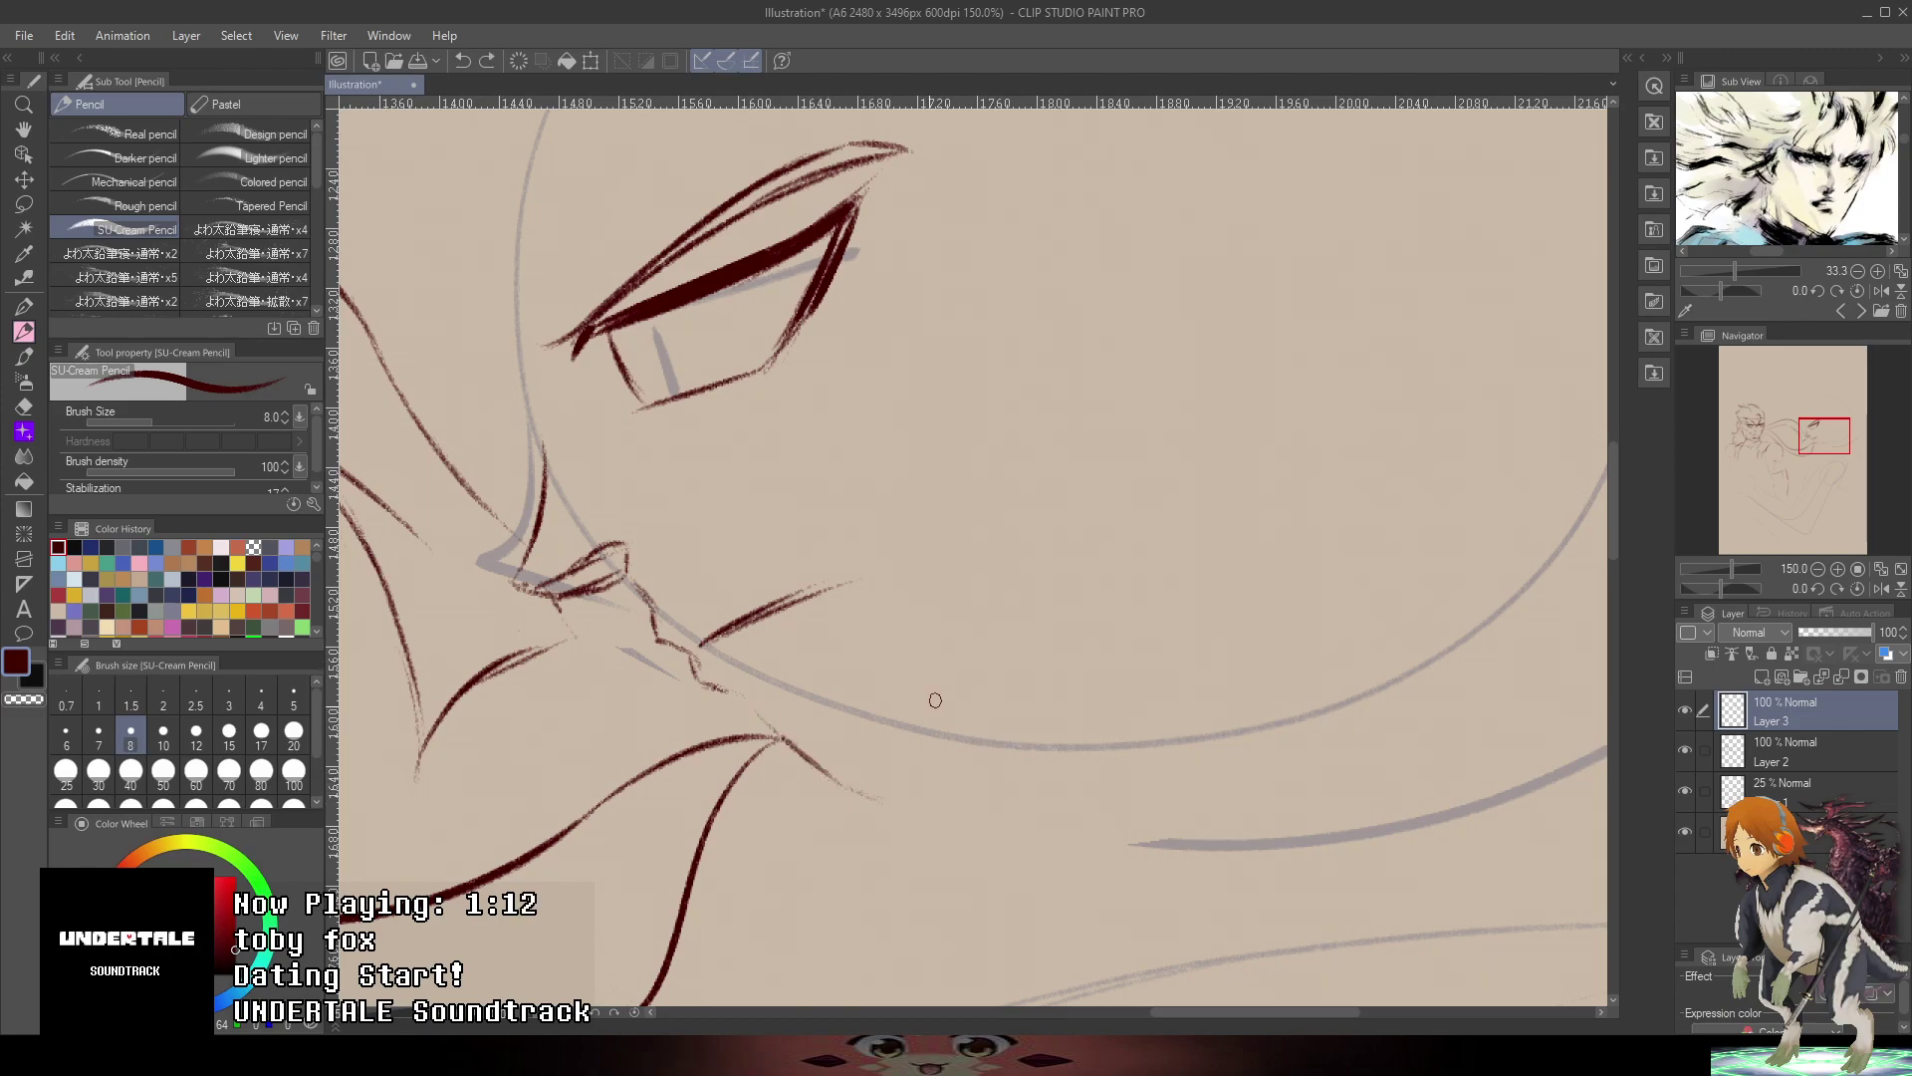
{"action": "key", "text": "ctrl+z"}
{"action": "left_click_drag", "start_coordinate": [752, 705], "coordinate": [858, 780]}
{"action": "mouse_move", "coordinate": [765, 659]}
{"action": "left_mouse_down"}
{"action": "mouse_move", "coordinate": [743, 615]}
{"action": "mouse_move", "coordinate": [740, 630]}
{"action": "mouse_move", "coordinate": [887, 610]}
{"action": "left_mouse_up"}
{"action": "mouse_move", "coordinate": [625, 580]}
{"action": "left_mouse_down"}
{"action": "mouse_move", "coordinate": [715, 703]}
{"action": "mouse_move", "coordinate": [801, 753]}
{"action": "left_mouse_up"}
{"action": "mouse_move", "coordinate": [718, 657]}
{"action": "left_mouse_down"}
{"action": "mouse_move", "coordinate": [863, 580]}
{"action": "mouse_move", "coordinate": [884, 595]}
{"action": "left_mouse_up"}
{"action": "key", "text": "ctrl+z"}
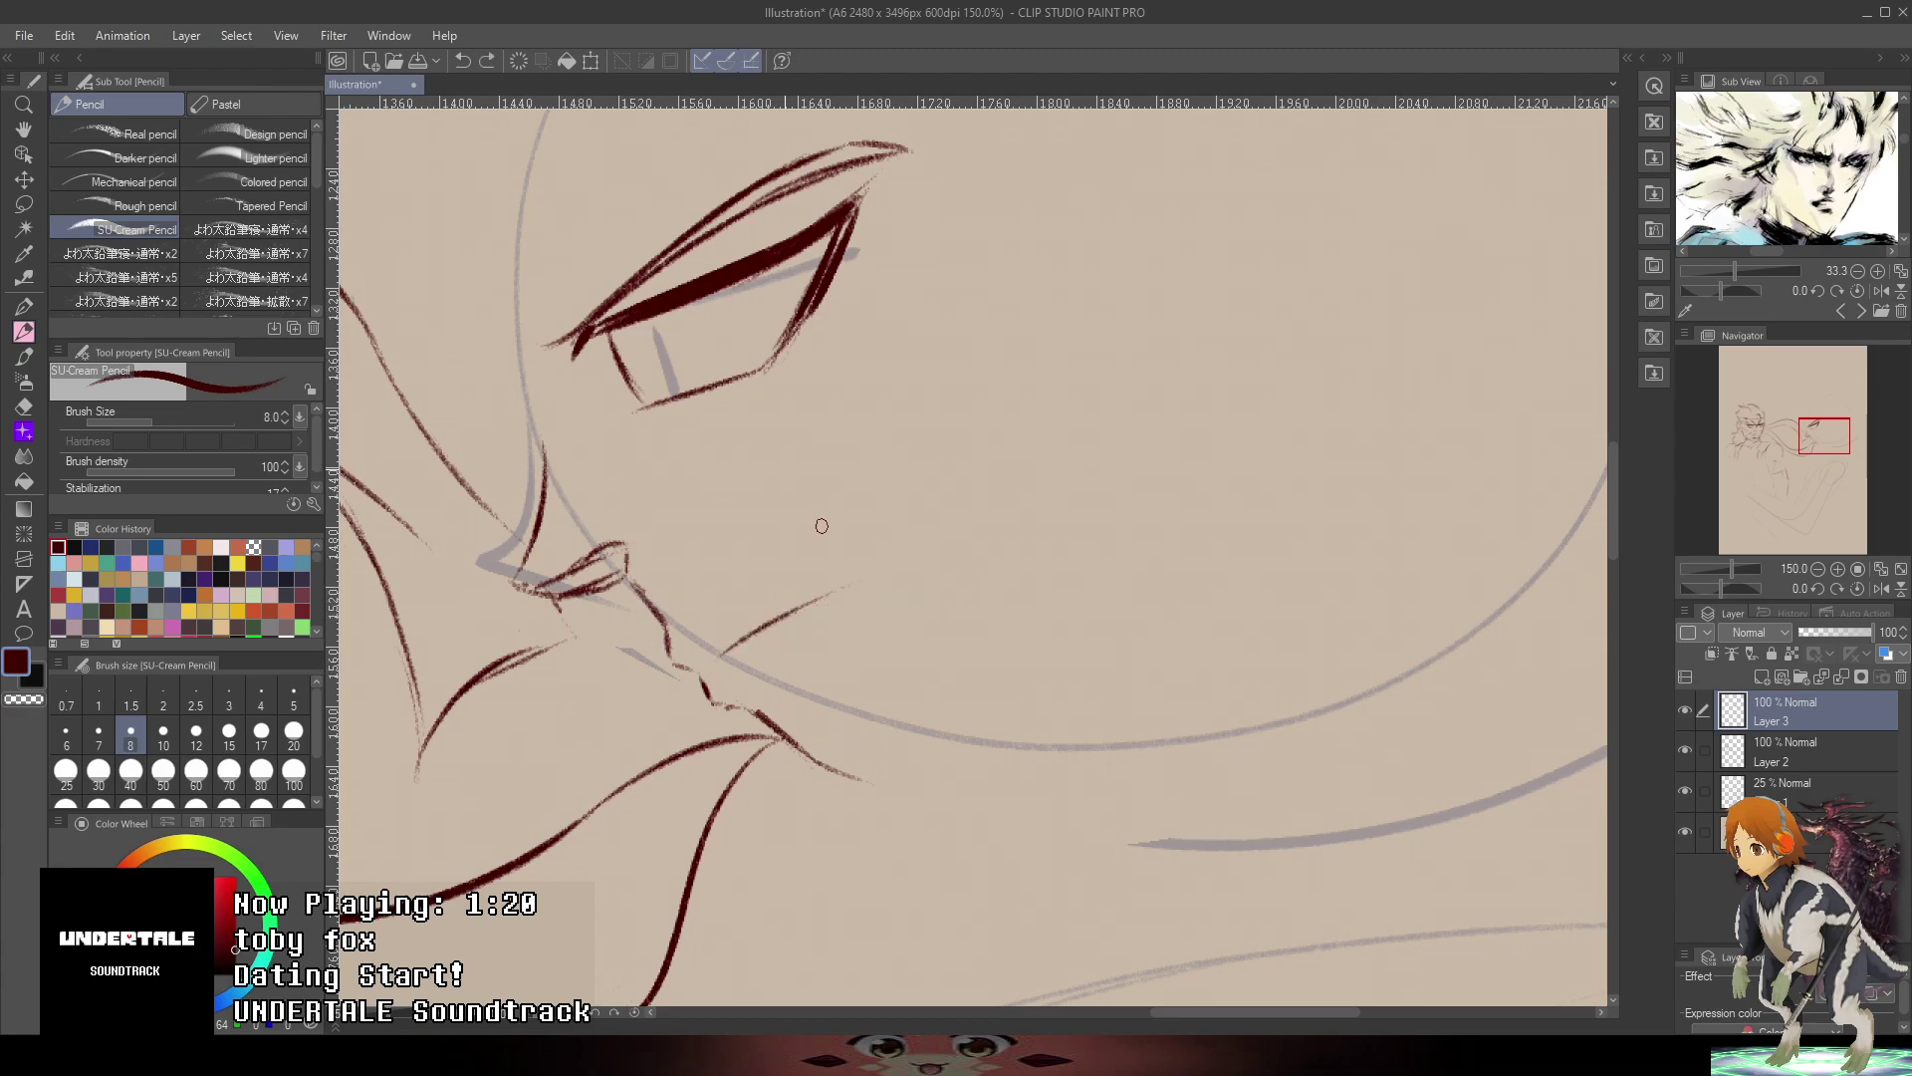
- Redraw the mouth line as one long stroke rising across the cheek
{"action": "key", "text": "ctrl+z"}
{"action": "left_click_drag", "start_coordinate": [741, 632], "coordinate": [883, 559]}
{"action": "key", "text": "ctrl+z"}
{"action": "left_click_drag", "start_coordinate": [726, 642], "coordinate": [928, 522]}
{"action": "mouse_move", "coordinate": [631, 524]}
{"action": "left_mouse_down"}
{"action": "mouse_move", "coordinate": [795, 571]}
{"action": "mouse_move", "coordinate": [813, 670]}
{"action": "mouse_move", "coordinate": [779, 640]}
{"action": "left_mouse_up"}
{"action": "scroll", "coordinate": [827, 563], "scroll_direction": "up", "scroll_amount": 1}
{"action": "scroll", "coordinate": [750, 609], "scroll_direction": "down", "scroll_amount": 3}
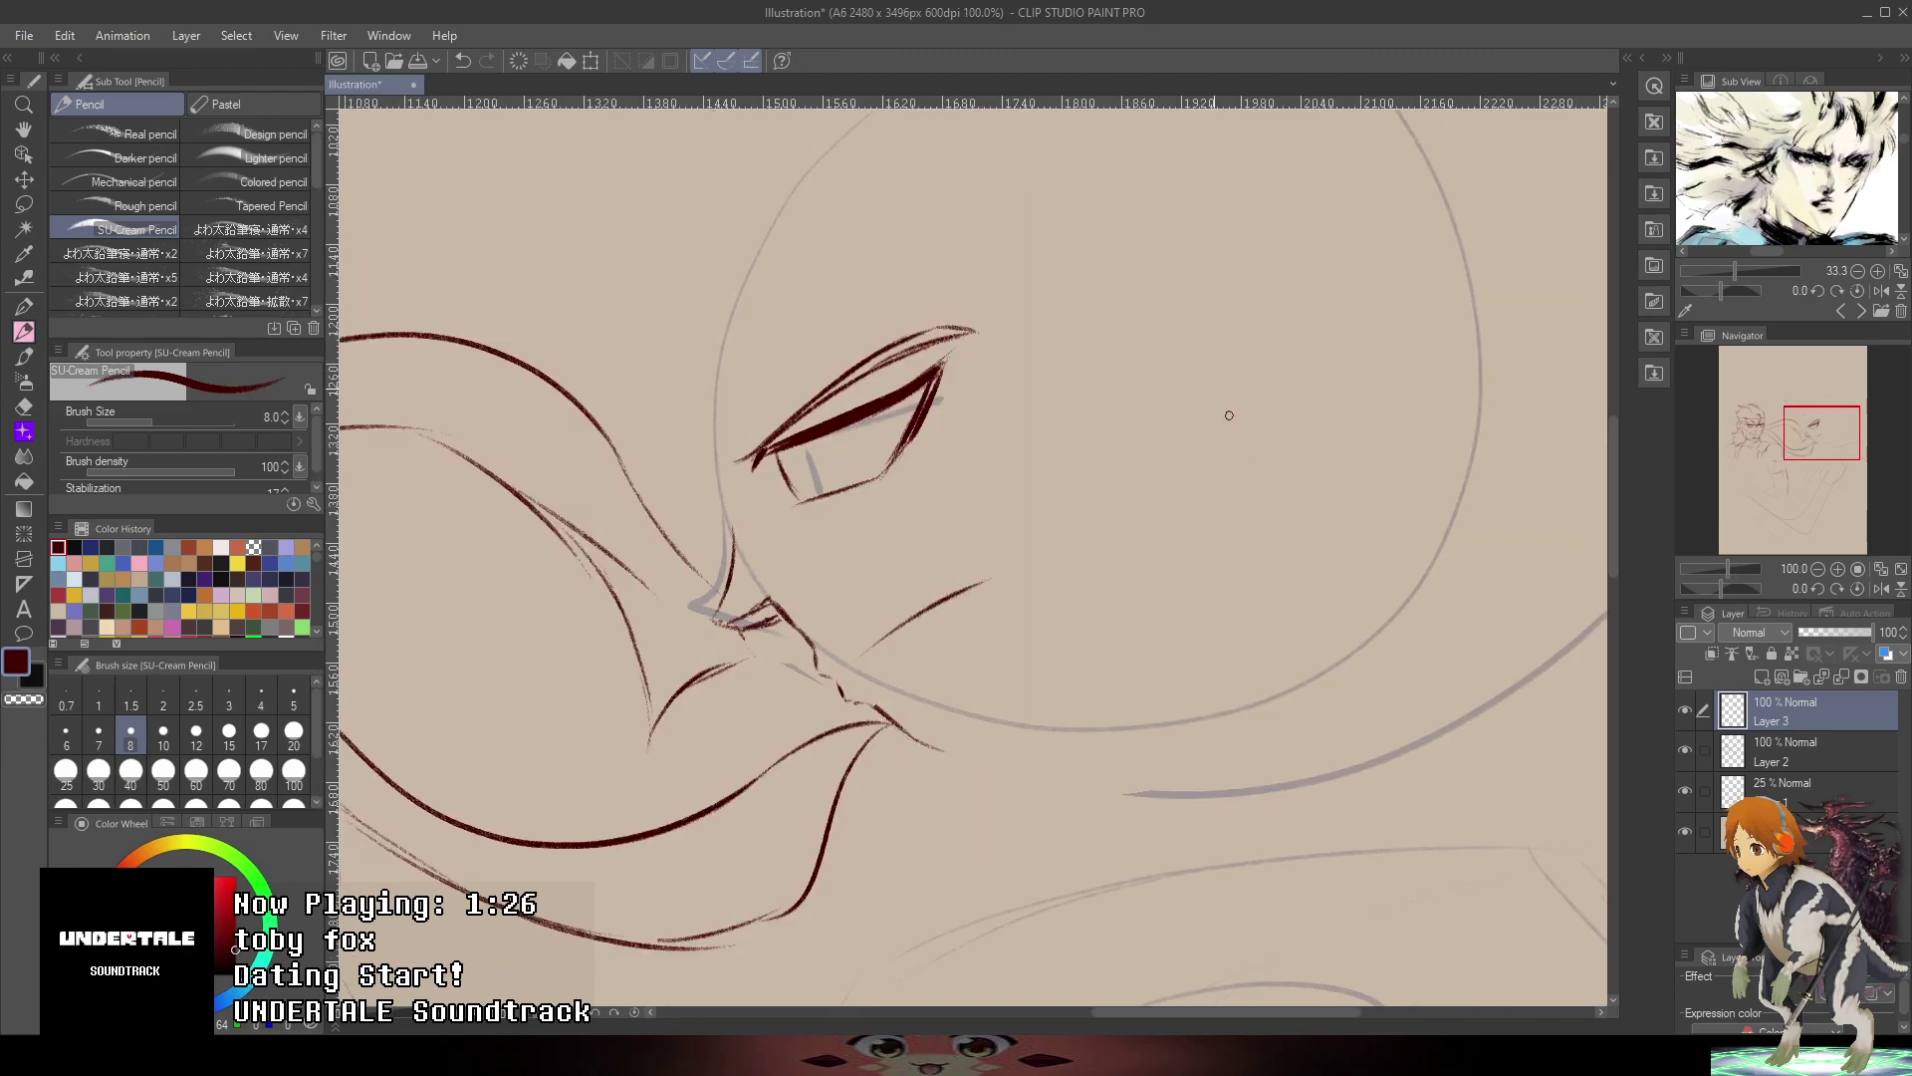
- Draw a curved iris edge inside the eye and replace the mouth line with a shorter arc starting at the lips
{"action": "scroll", "coordinate": [922, 375], "scroll_direction": "up", "scroll_amount": 3}
{"action": "scroll", "coordinate": [887, 539], "scroll_direction": "down", "scroll_amount": 2}
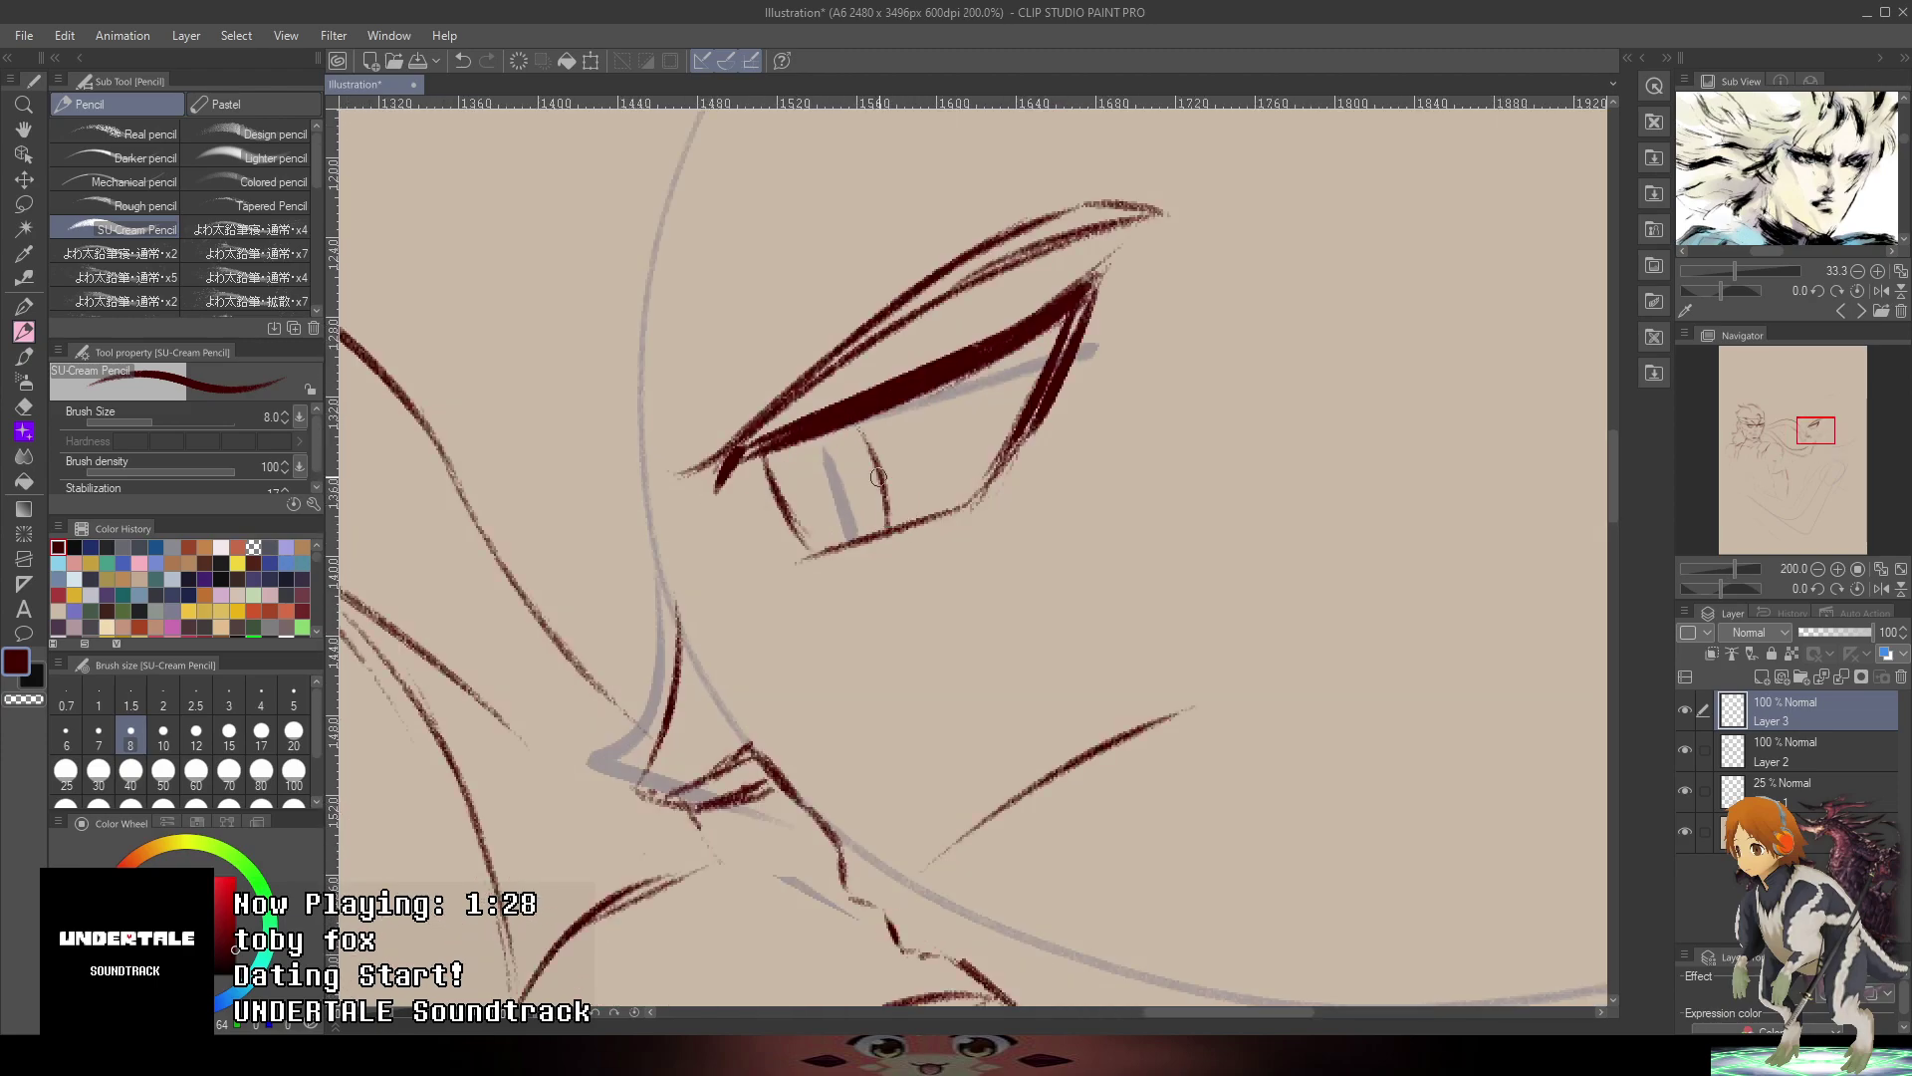
{"action": "scroll", "coordinate": [1008, 464], "scroll_direction": "down", "scroll_amount": 4}
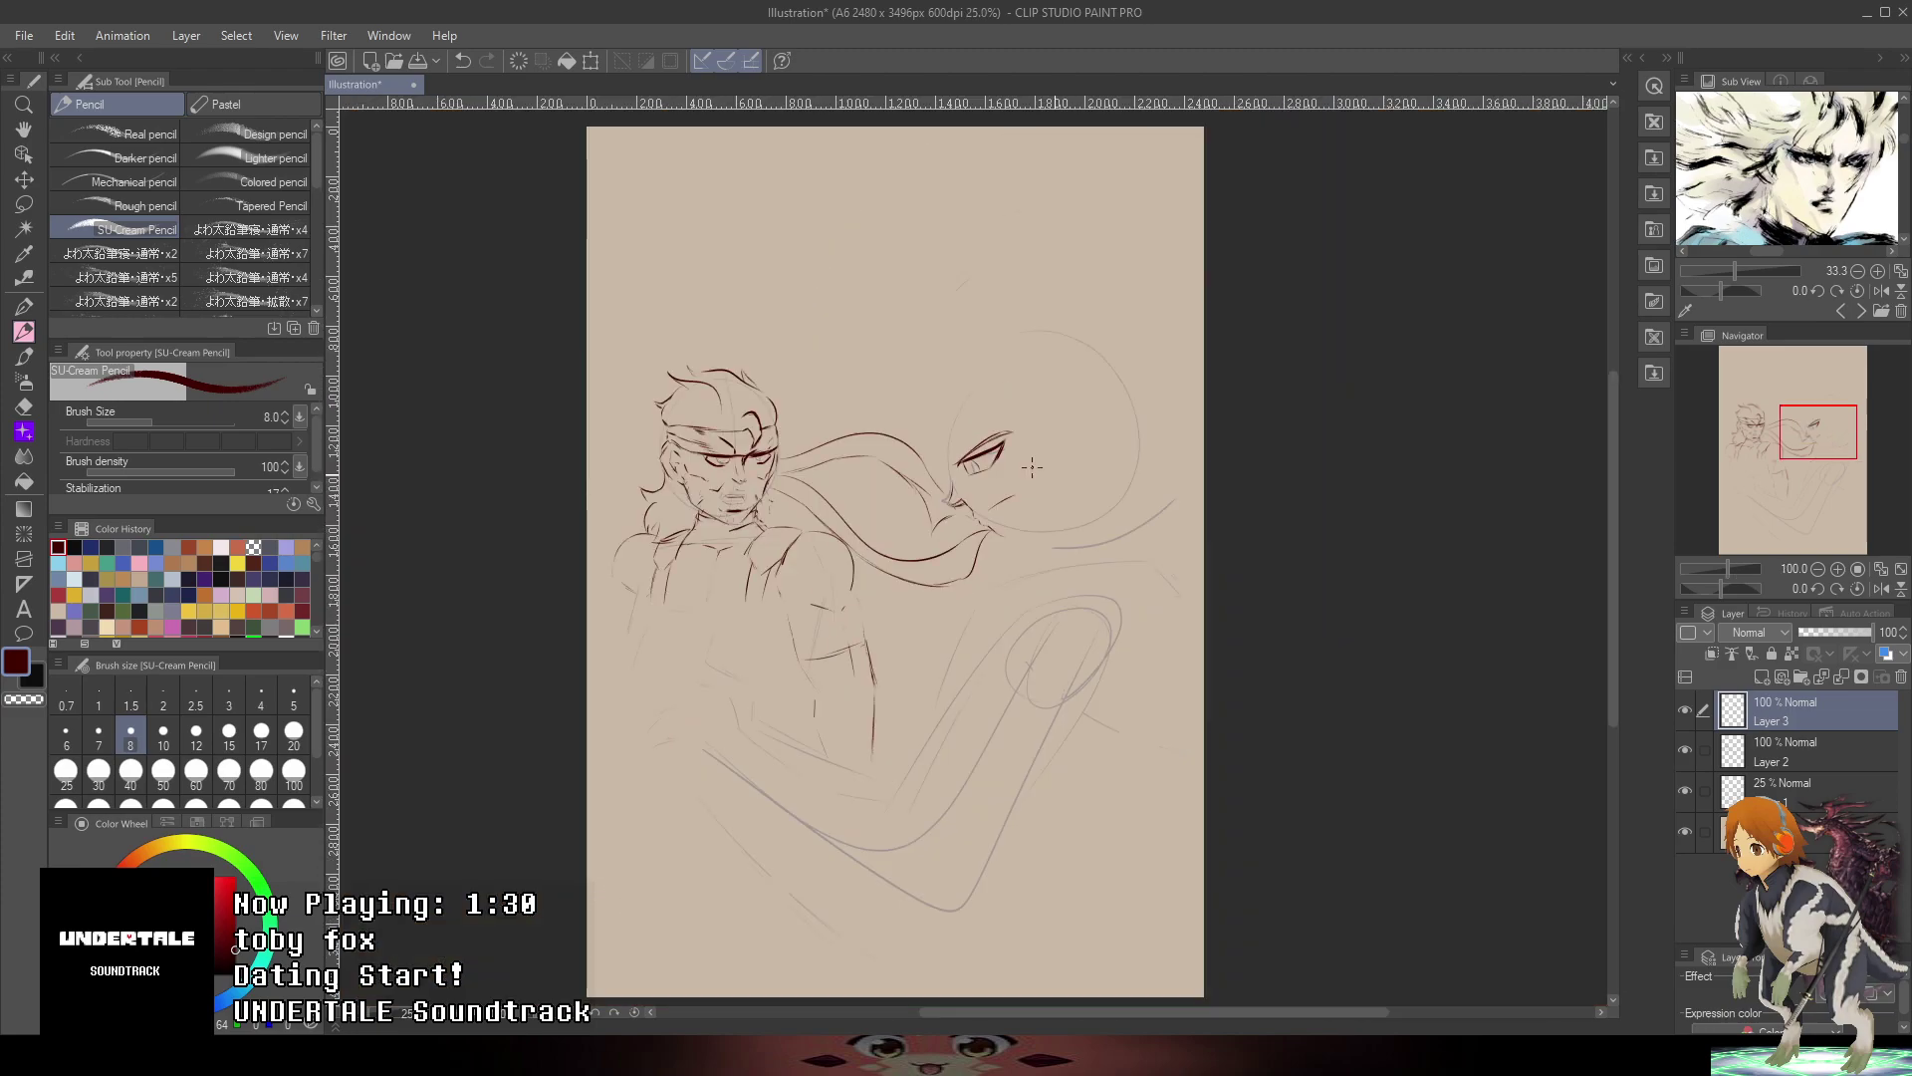
{"action": "left_click_drag", "start_coordinate": [1185, 475], "coordinate": [1155, 540]}
{"action": "scroll", "coordinate": [928, 520], "scroll_direction": "up", "scroll_amount": 2}
{"action": "scroll", "coordinate": [1056, 468], "scroll_direction": "up", "scroll_amount": 3}
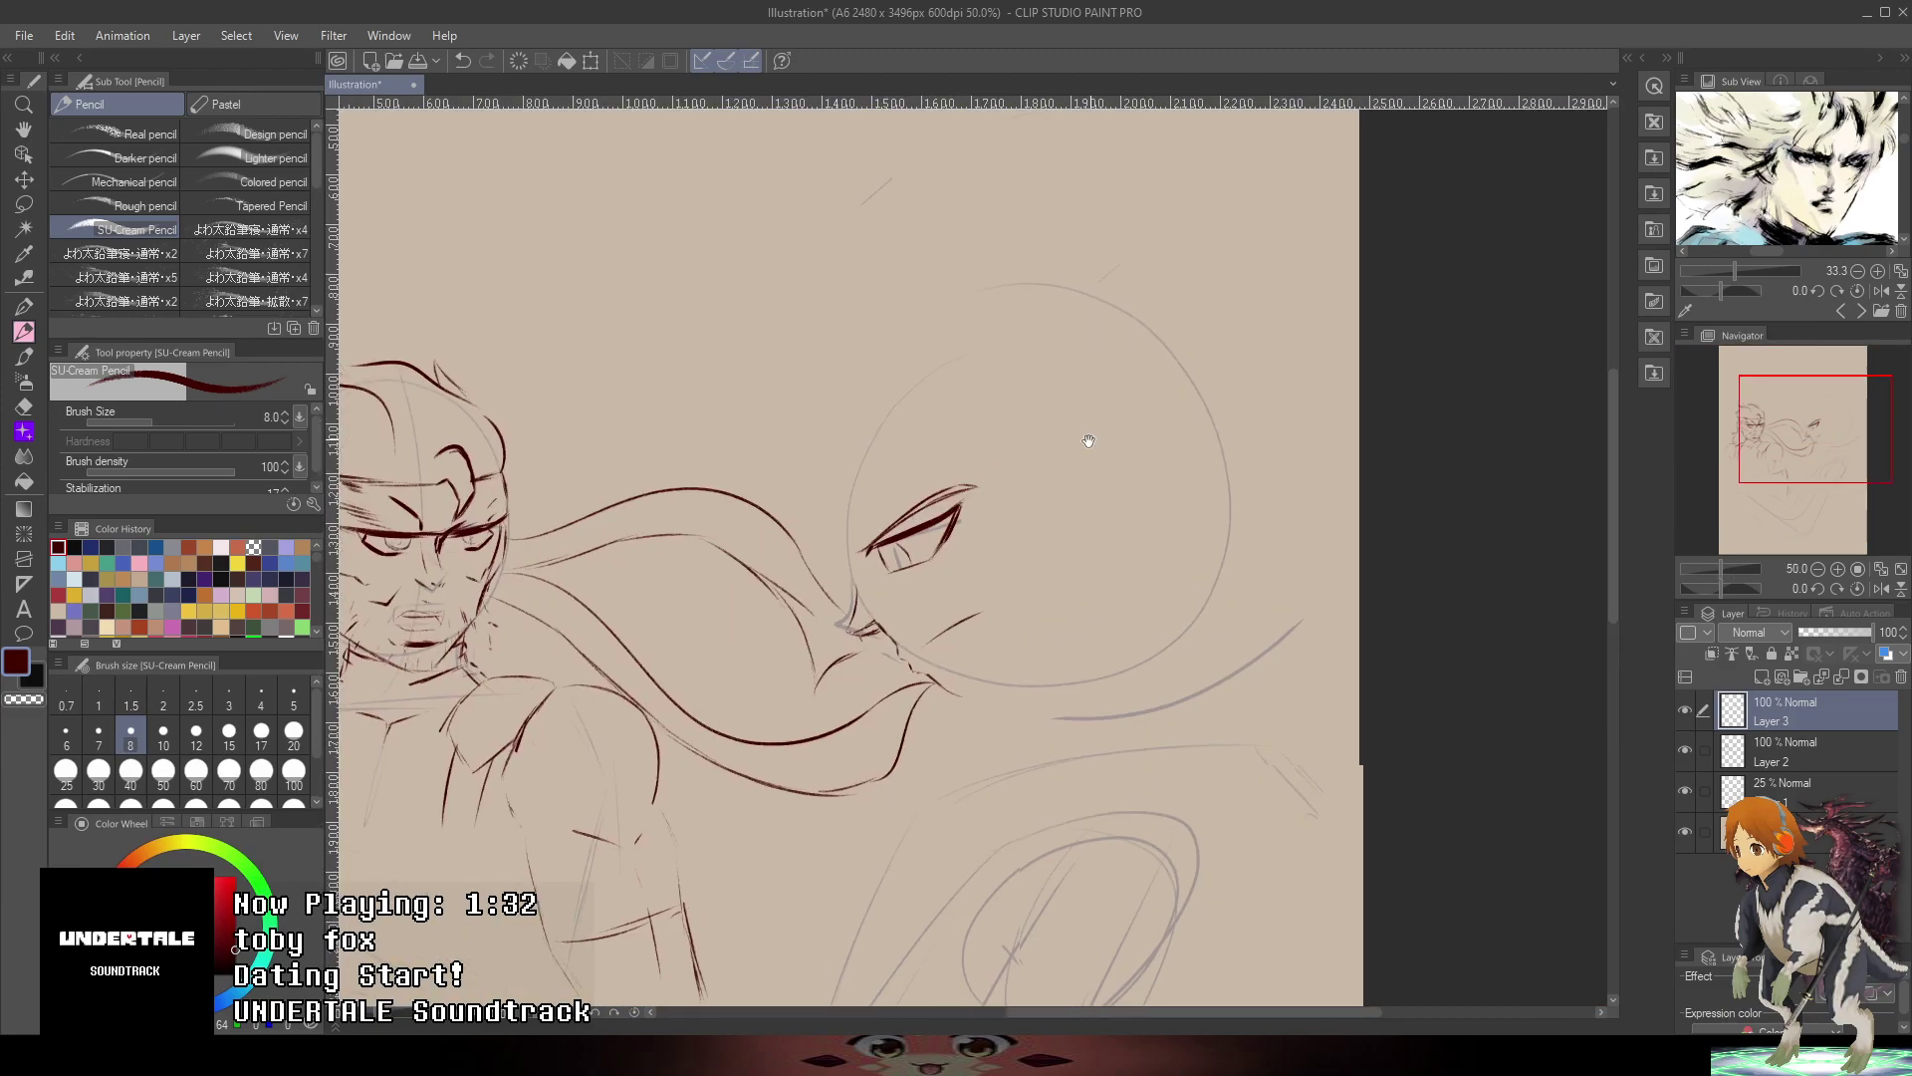
{"action": "left_click_drag", "start_coordinate": [855, 680], "coordinate": [1036, 582]}
{"action": "key", "text": "e"}
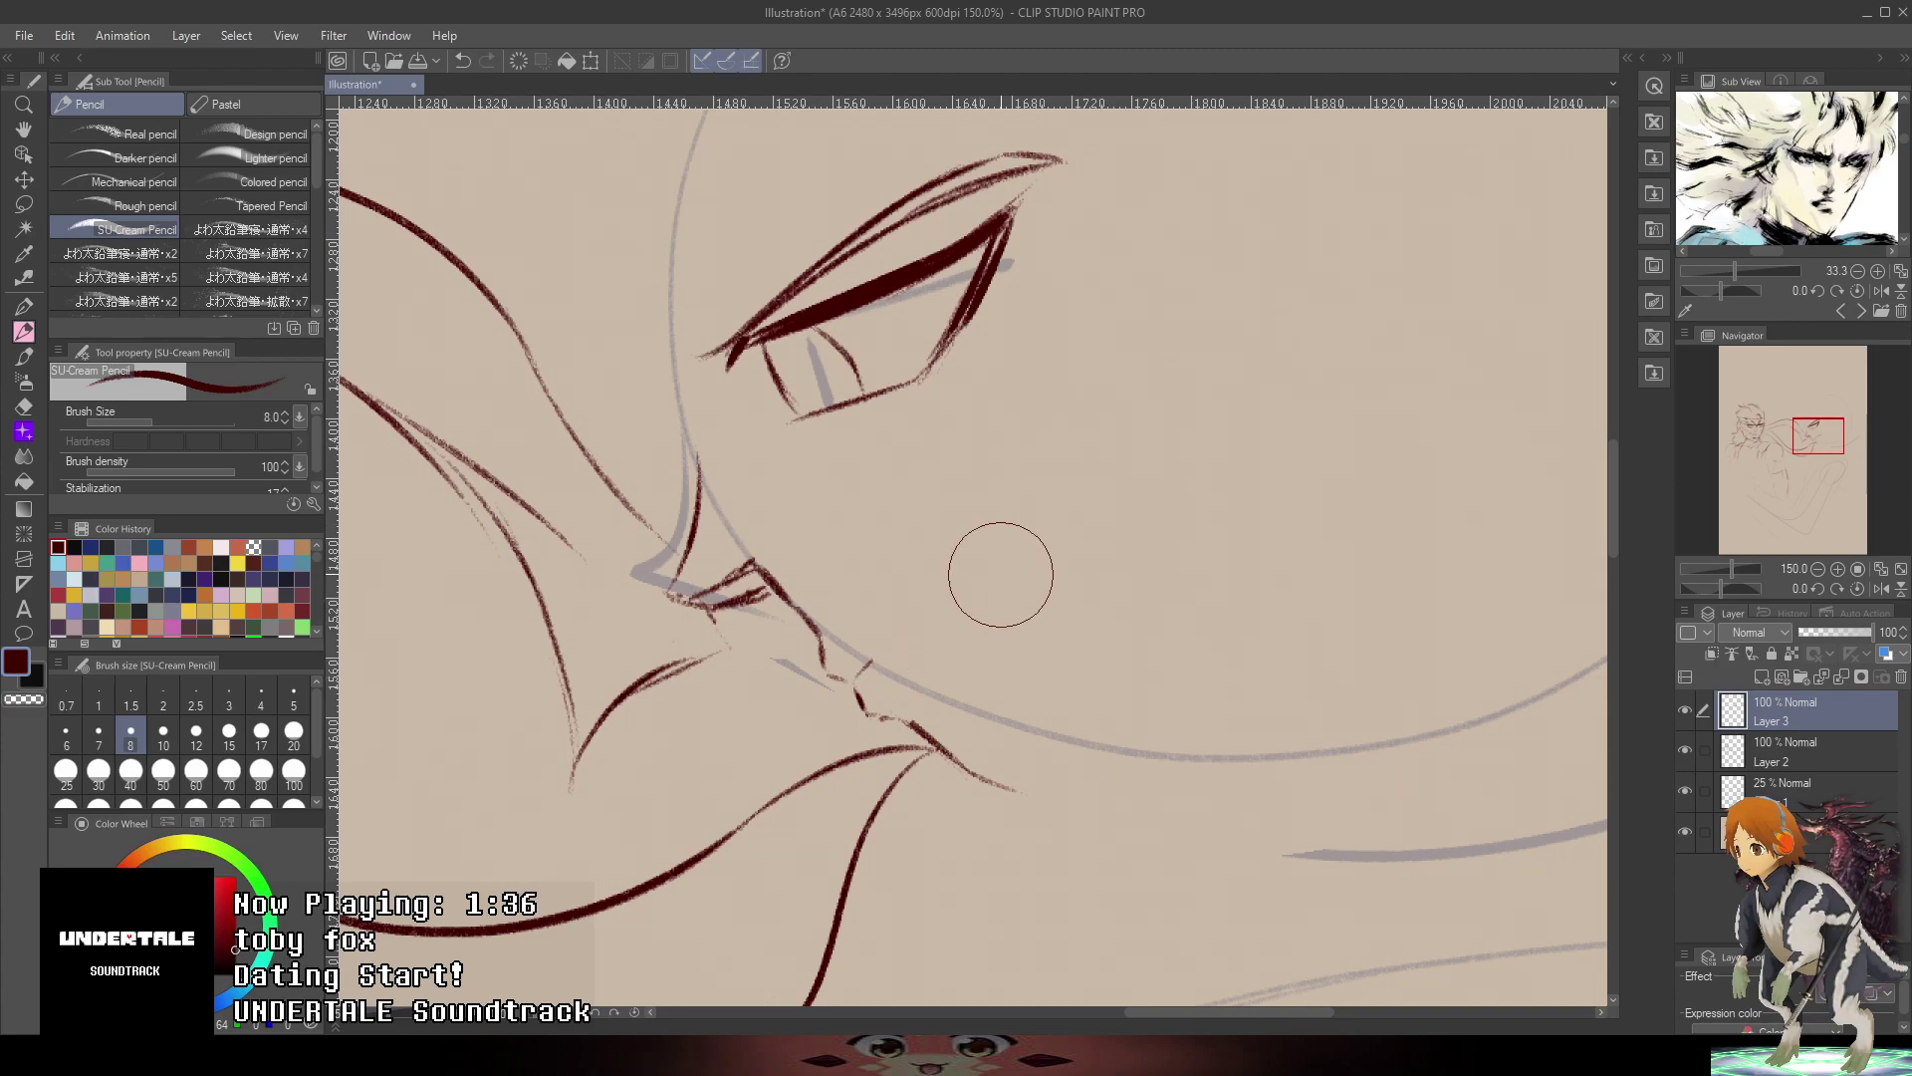
{"action": "left_click_drag", "start_coordinate": [855, 681], "coordinate": [986, 625]}
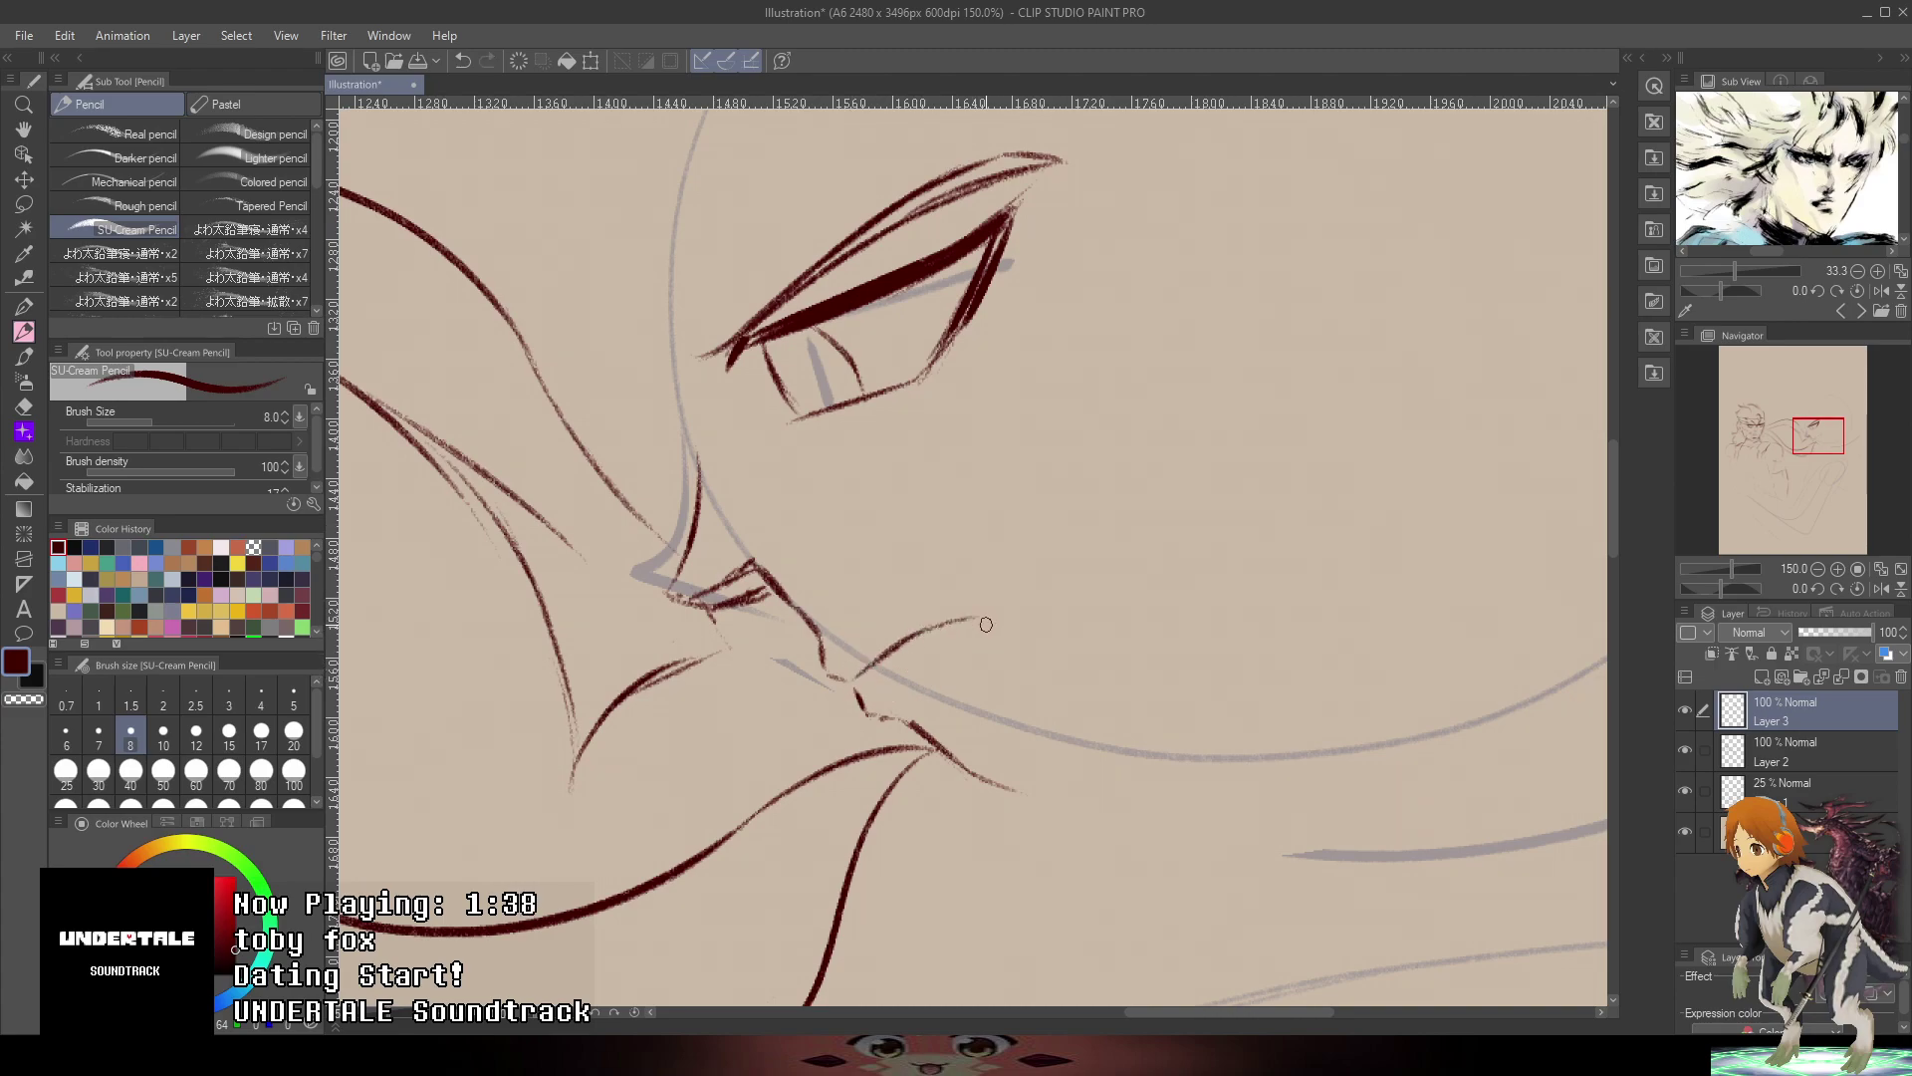
{"action": "left_click_drag", "start_coordinate": [648, 520], "coordinate": [692, 560]}
- Erase the nose and redraw it with a straighter bridge, a small tip and an angular nostril
{"action": "left_click_drag", "start_coordinate": [699, 458], "coordinate": [666, 581]}
{"action": "key", "text": "ctrl+z"}
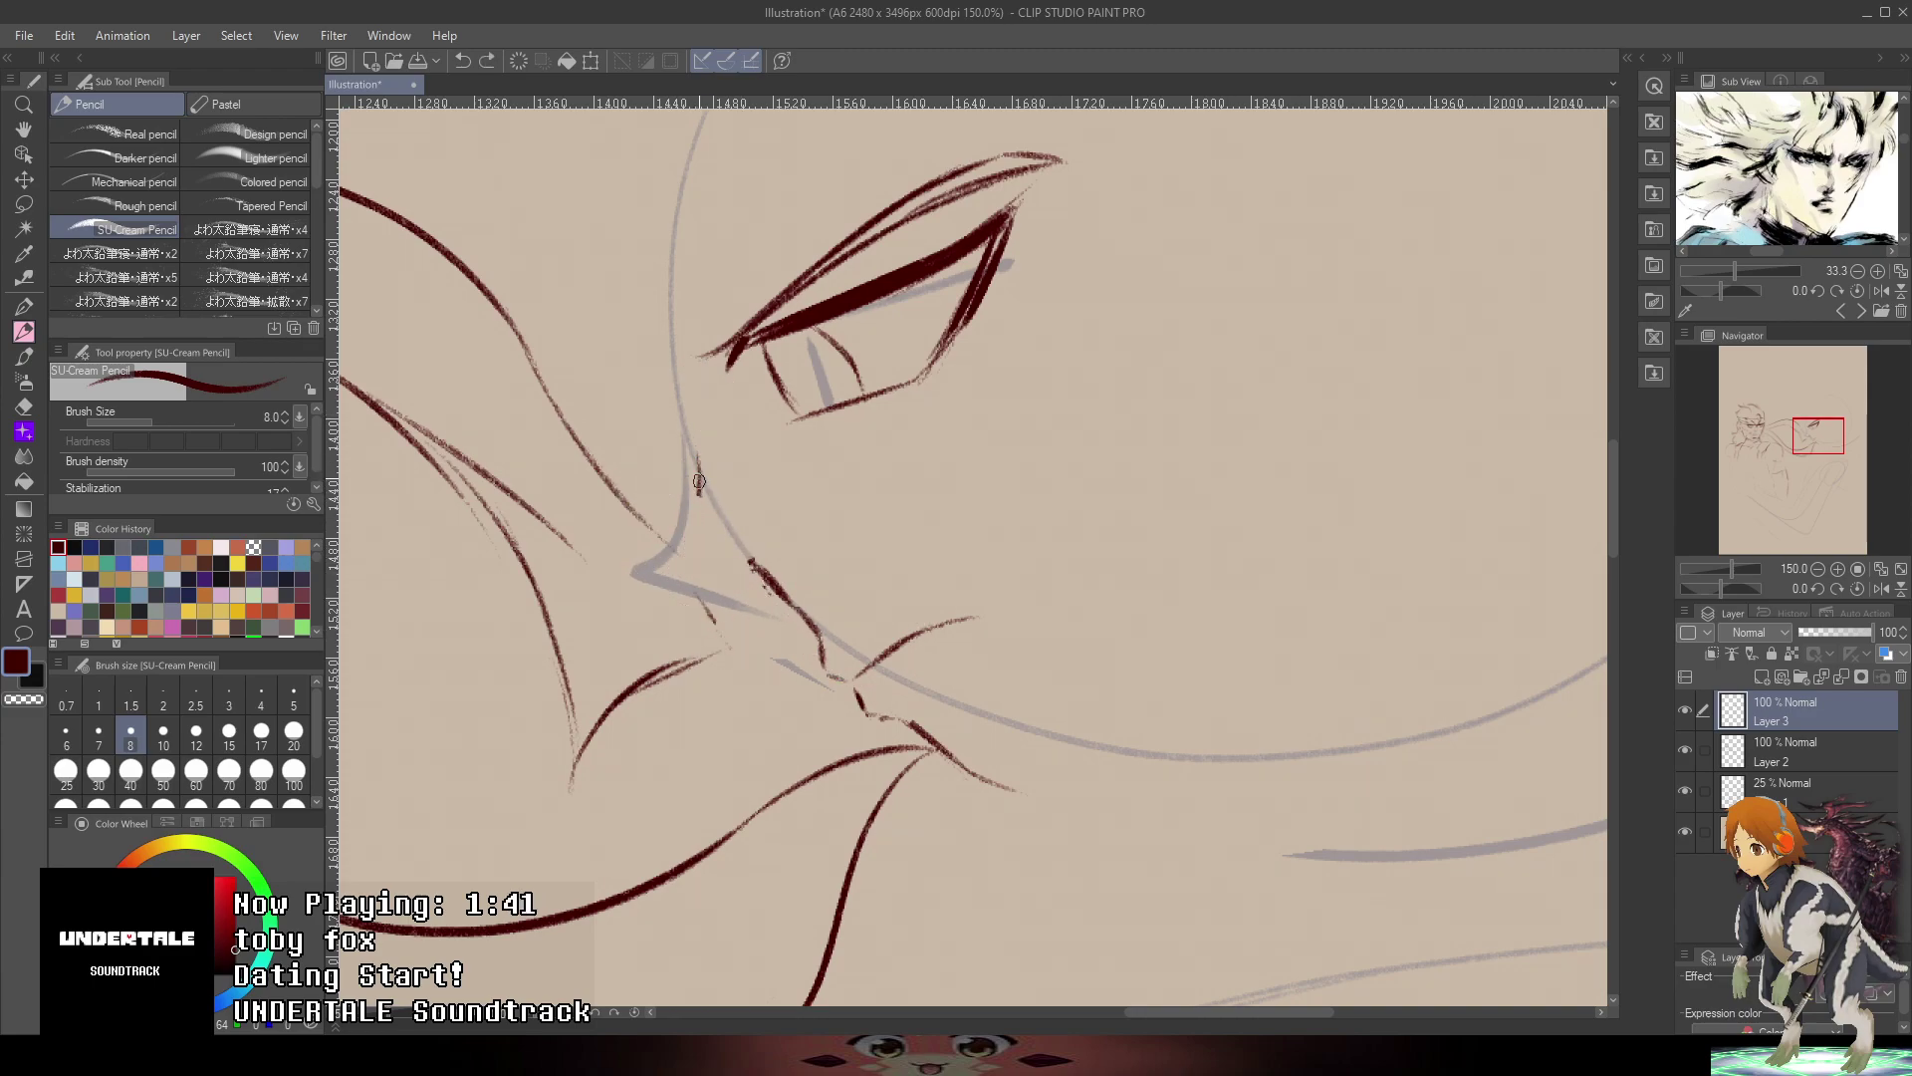
{"action": "left_click_drag", "start_coordinate": [703, 495], "coordinate": [691, 608]}
{"action": "key", "text": "ctrl+z"}
{"action": "key", "text": "ctrl+z"}
{"action": "left_click_drag", "start_coordinate": [700, 459], "coordinate": [687, 603]}
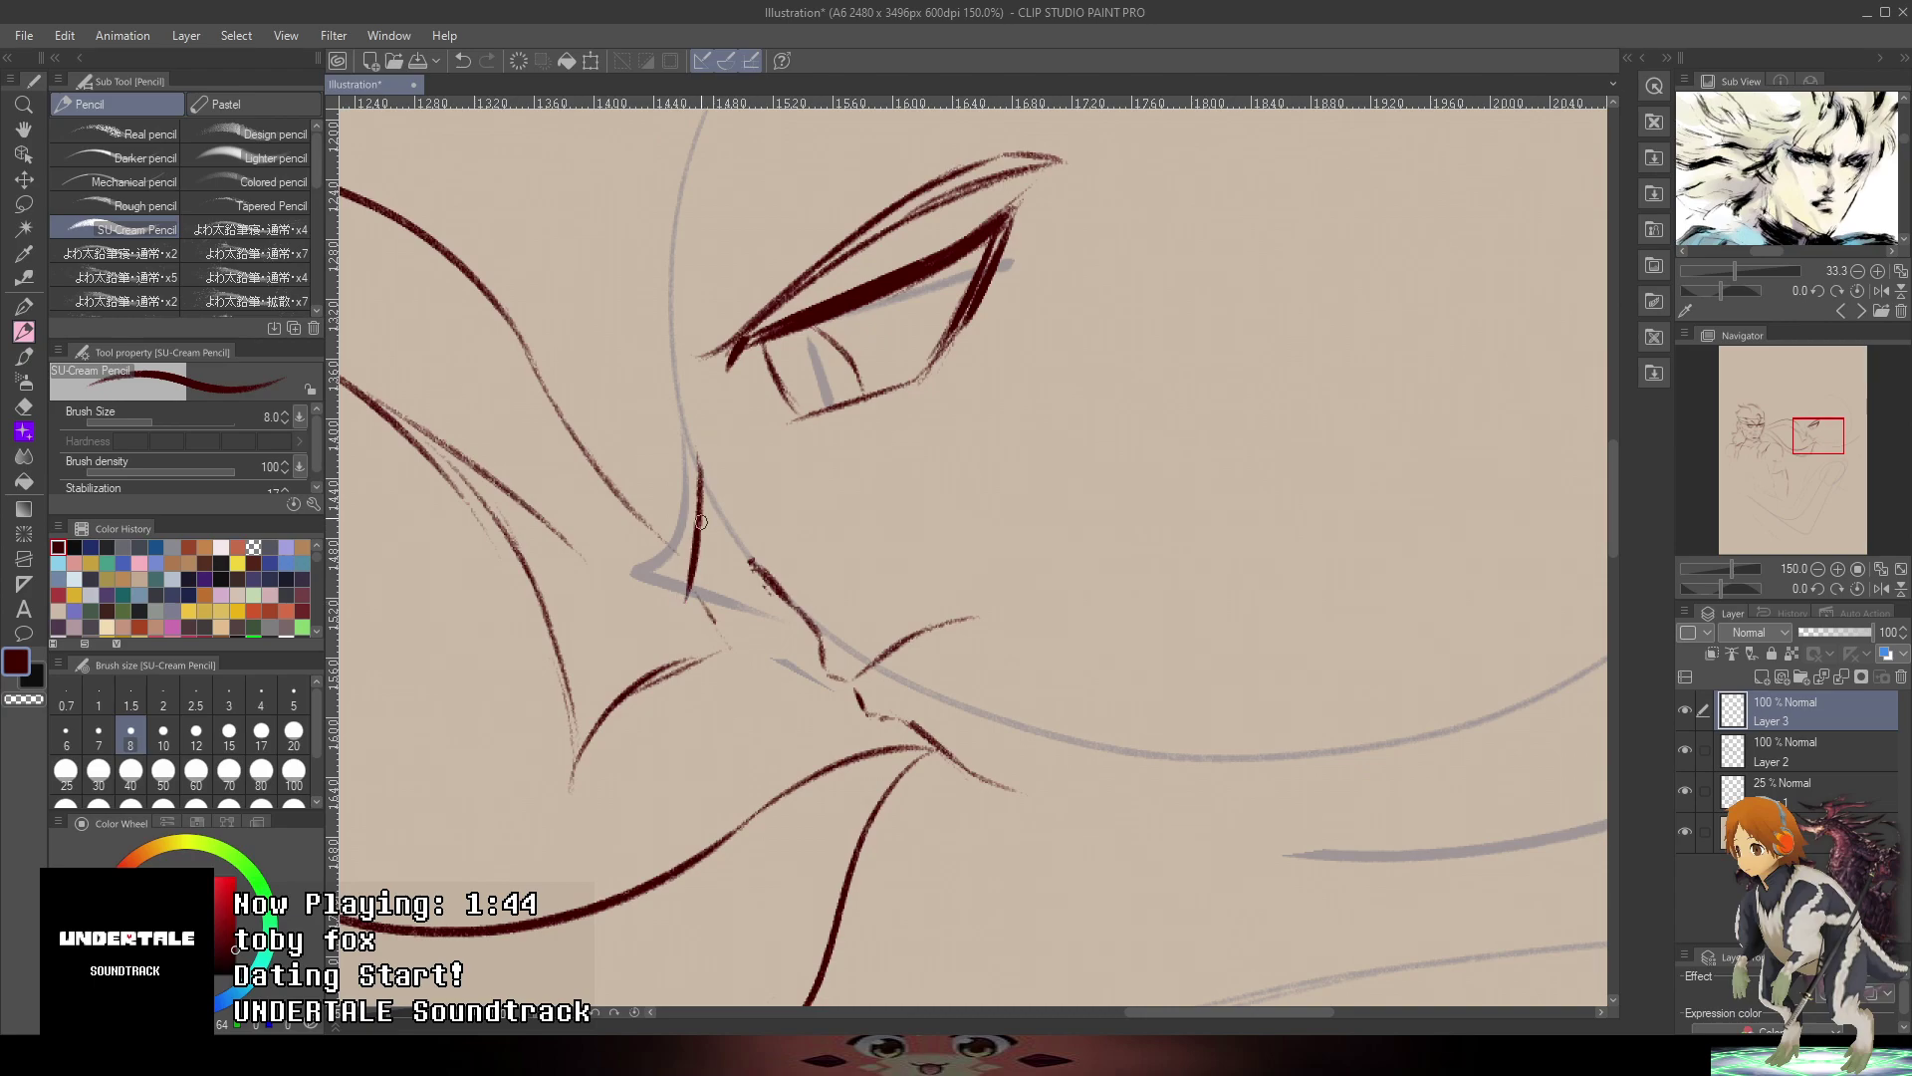
{"action": "mouse_move", "coordinate": [701, 506]}
{"action": "left_mouse_down"}
{"action": "mouse_move", "coordinate": [687, 605]}
{"action": "mouse_move", "coordinate": [771, 592]}
{"action": "left_mouse_up"}
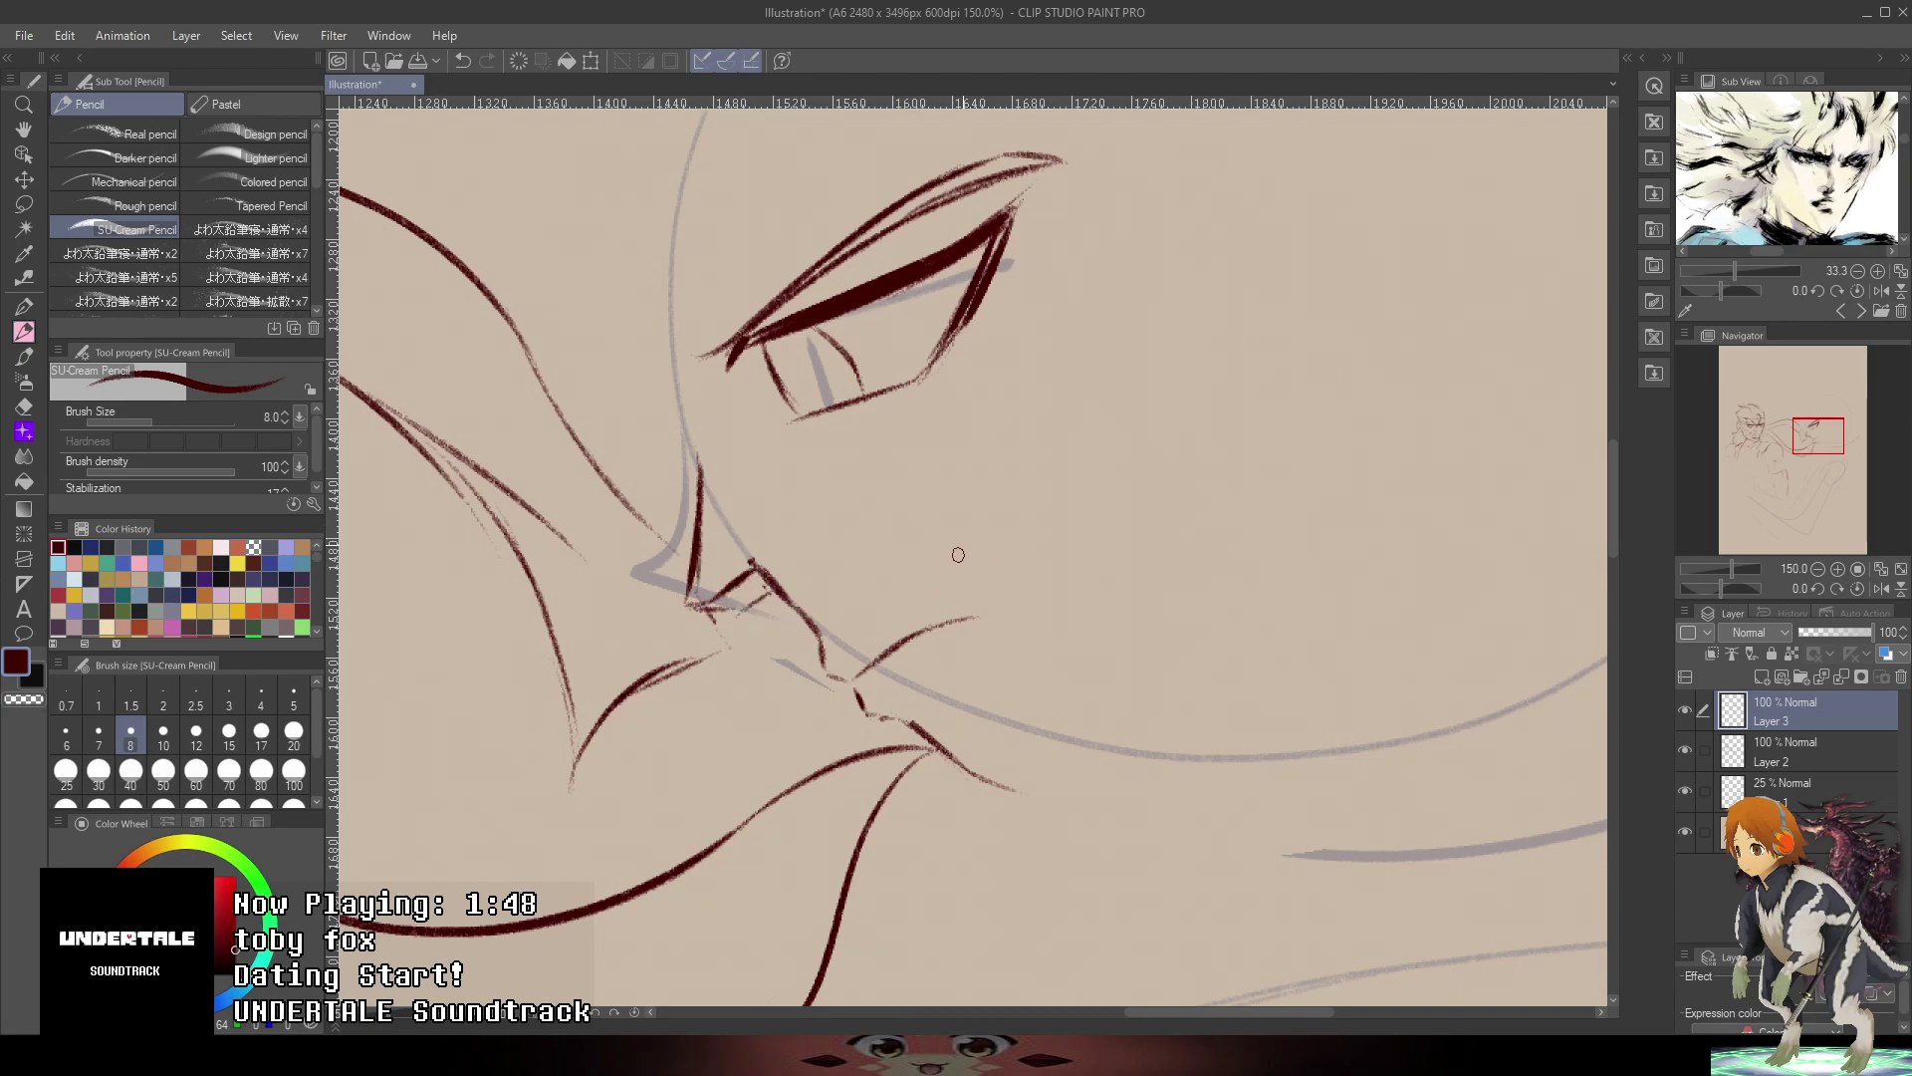
- Draw the forehead contour curving into a heavier line at the top of the nose, and erase the nose below it
{"action": "scroll", "coordinate": [1095, 532], "scroll_direction": "down", "scroll_amount": 2}
{"action": "scroll", "coordinate": [980, 464], "scroll_direction": "up", "scroll_amount": 2}
{"action": "left_click_drag", "start_coordinate": [999, 479], "coordinate": [883, 705]}
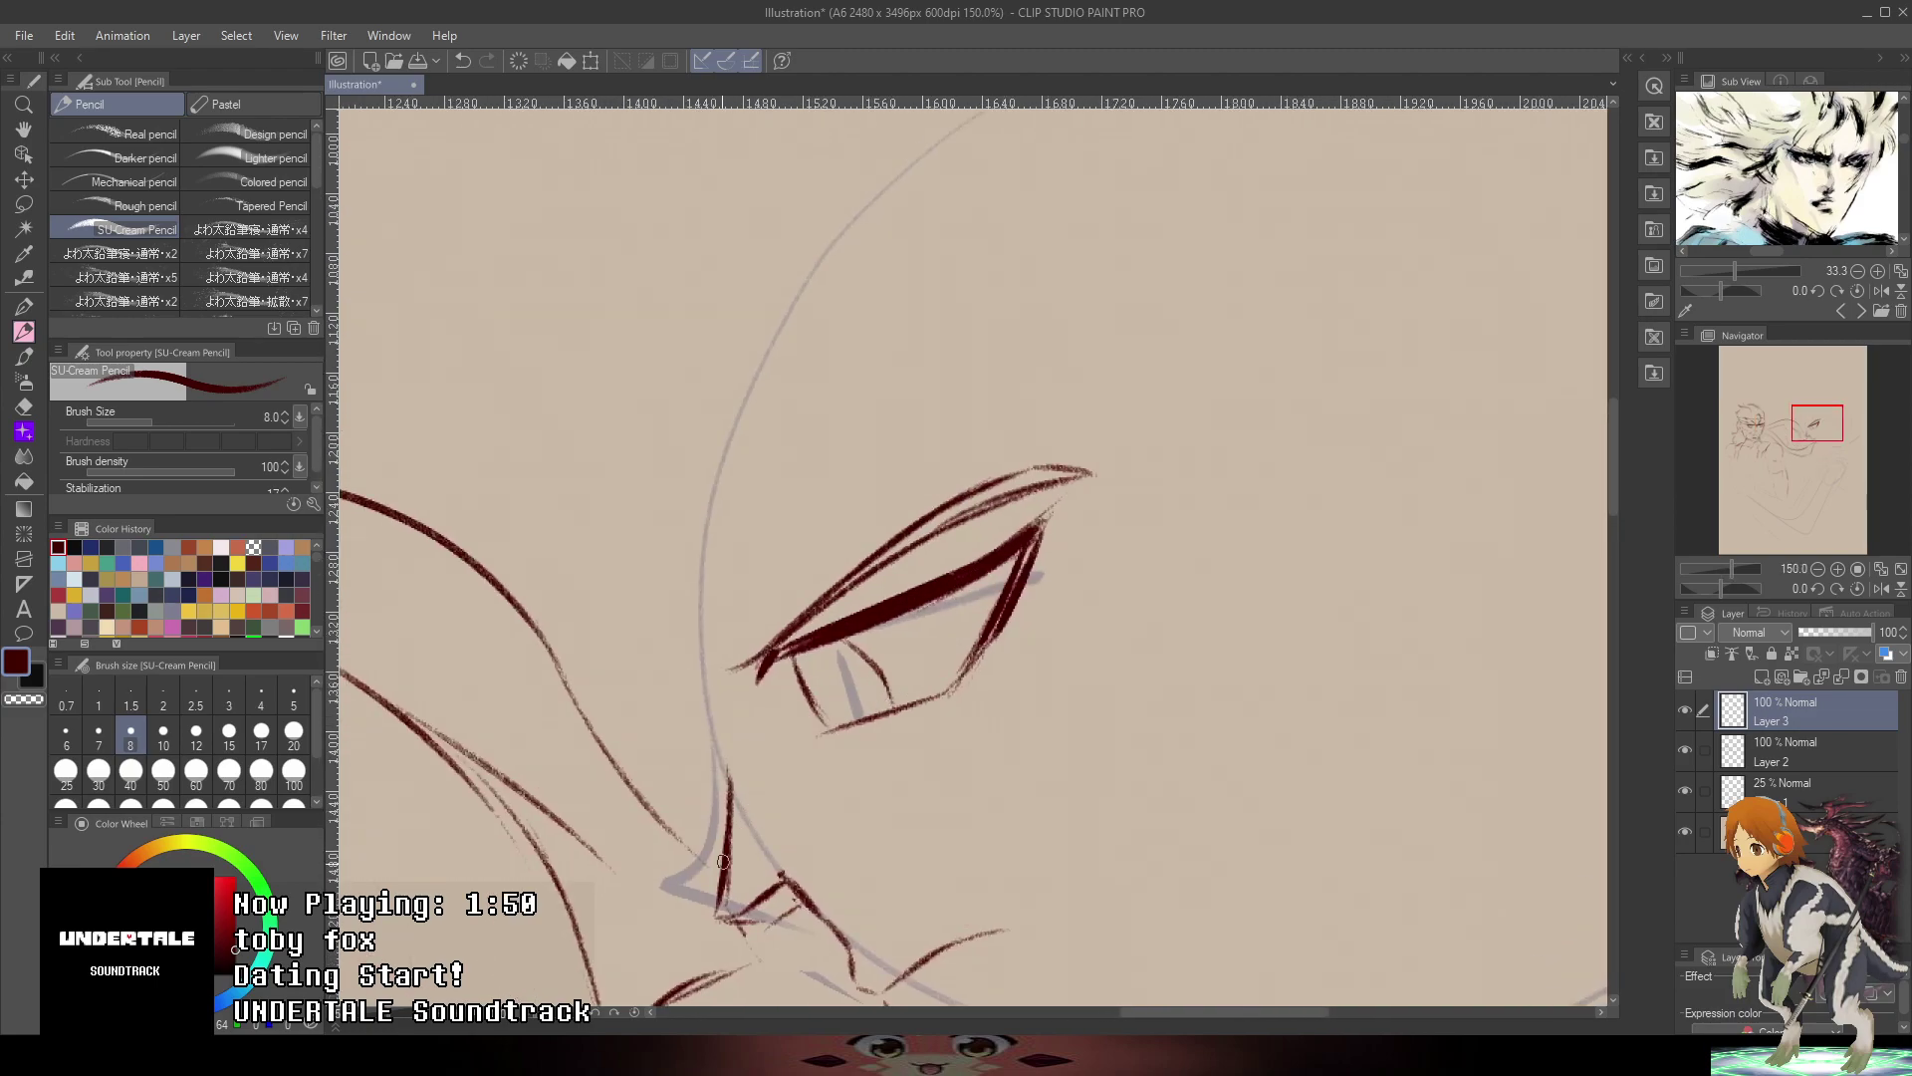
{"action": "left_click_drag", "start_coordinate": [723, 862], "coordinate": [707, 705]}
{"action": "left_click_drag", "start_coordinate": [730, 781], "coordinate": [680, 565]}
{"action": "scroll", "coordinate": [766, 558], "scroll_direction": "down", "scroll_amount": 3}
{"action": "left_click_drag", "start_coordinate": [1198, 417], "coordinate": [1237, 282]}
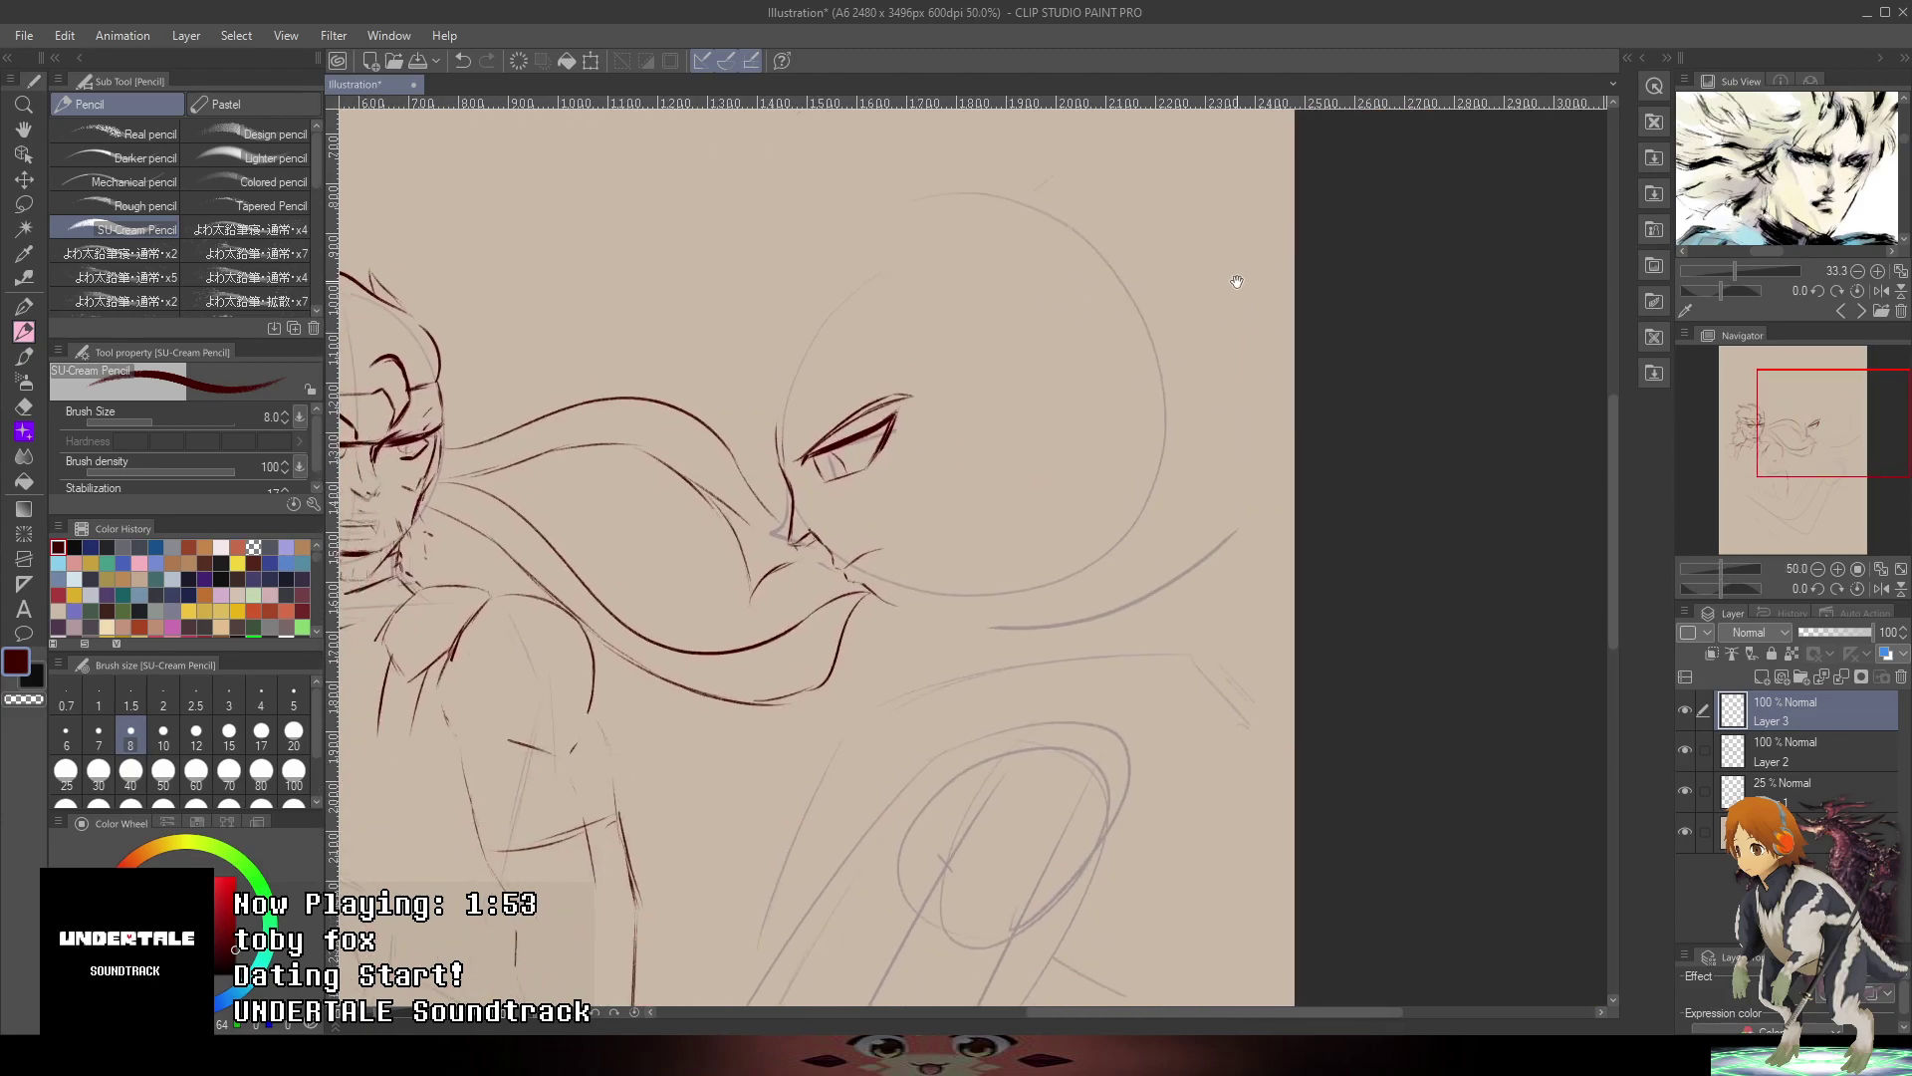
{"action": "left_click_drag", "start_coordinate": [1026, 394], "coordinate": [1070, 491]}
{"action": "scroll", "coordinate": [859, 609], "scroll_direction": "up", "scroll_amount": 4}
{"action": "left_click_drag", "start_coordinate": [787, 643], "coordinate": [861, 749]}
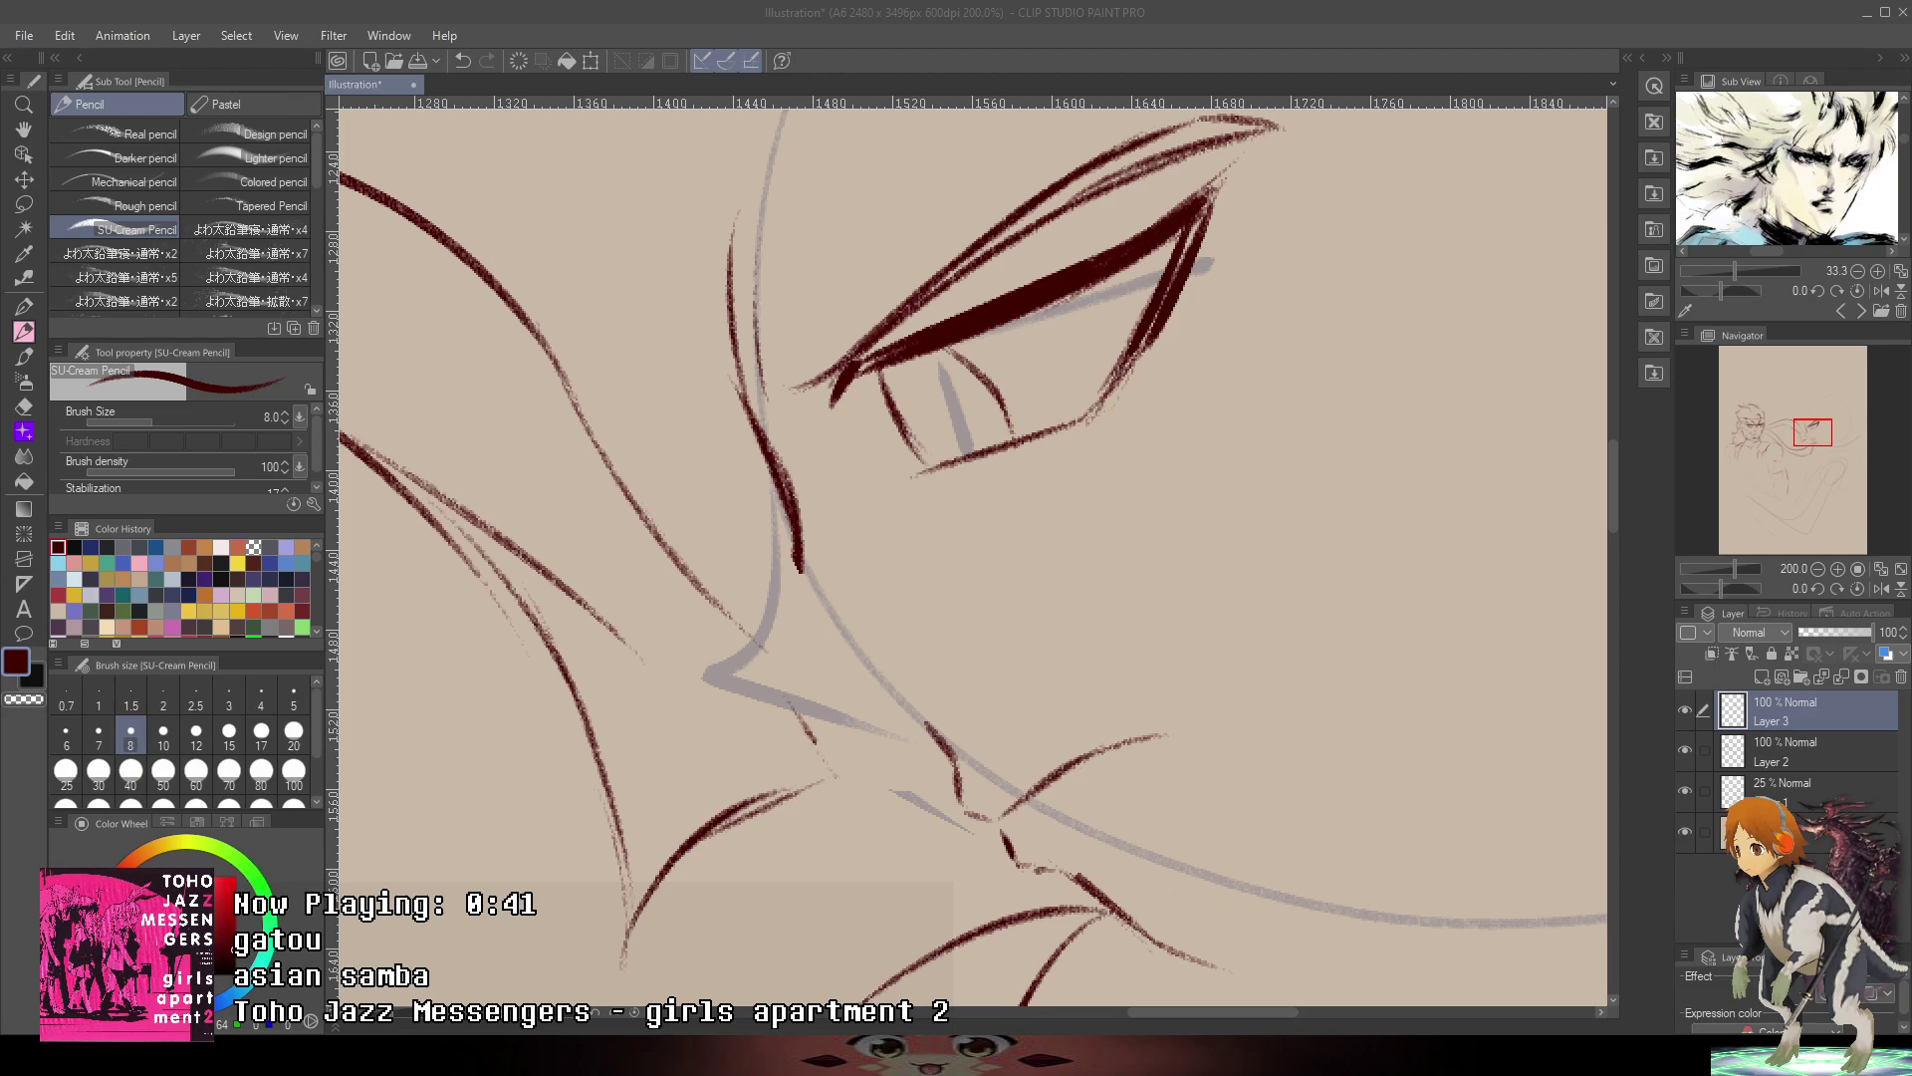
{"action": "key", "text": "alt+Tab"}
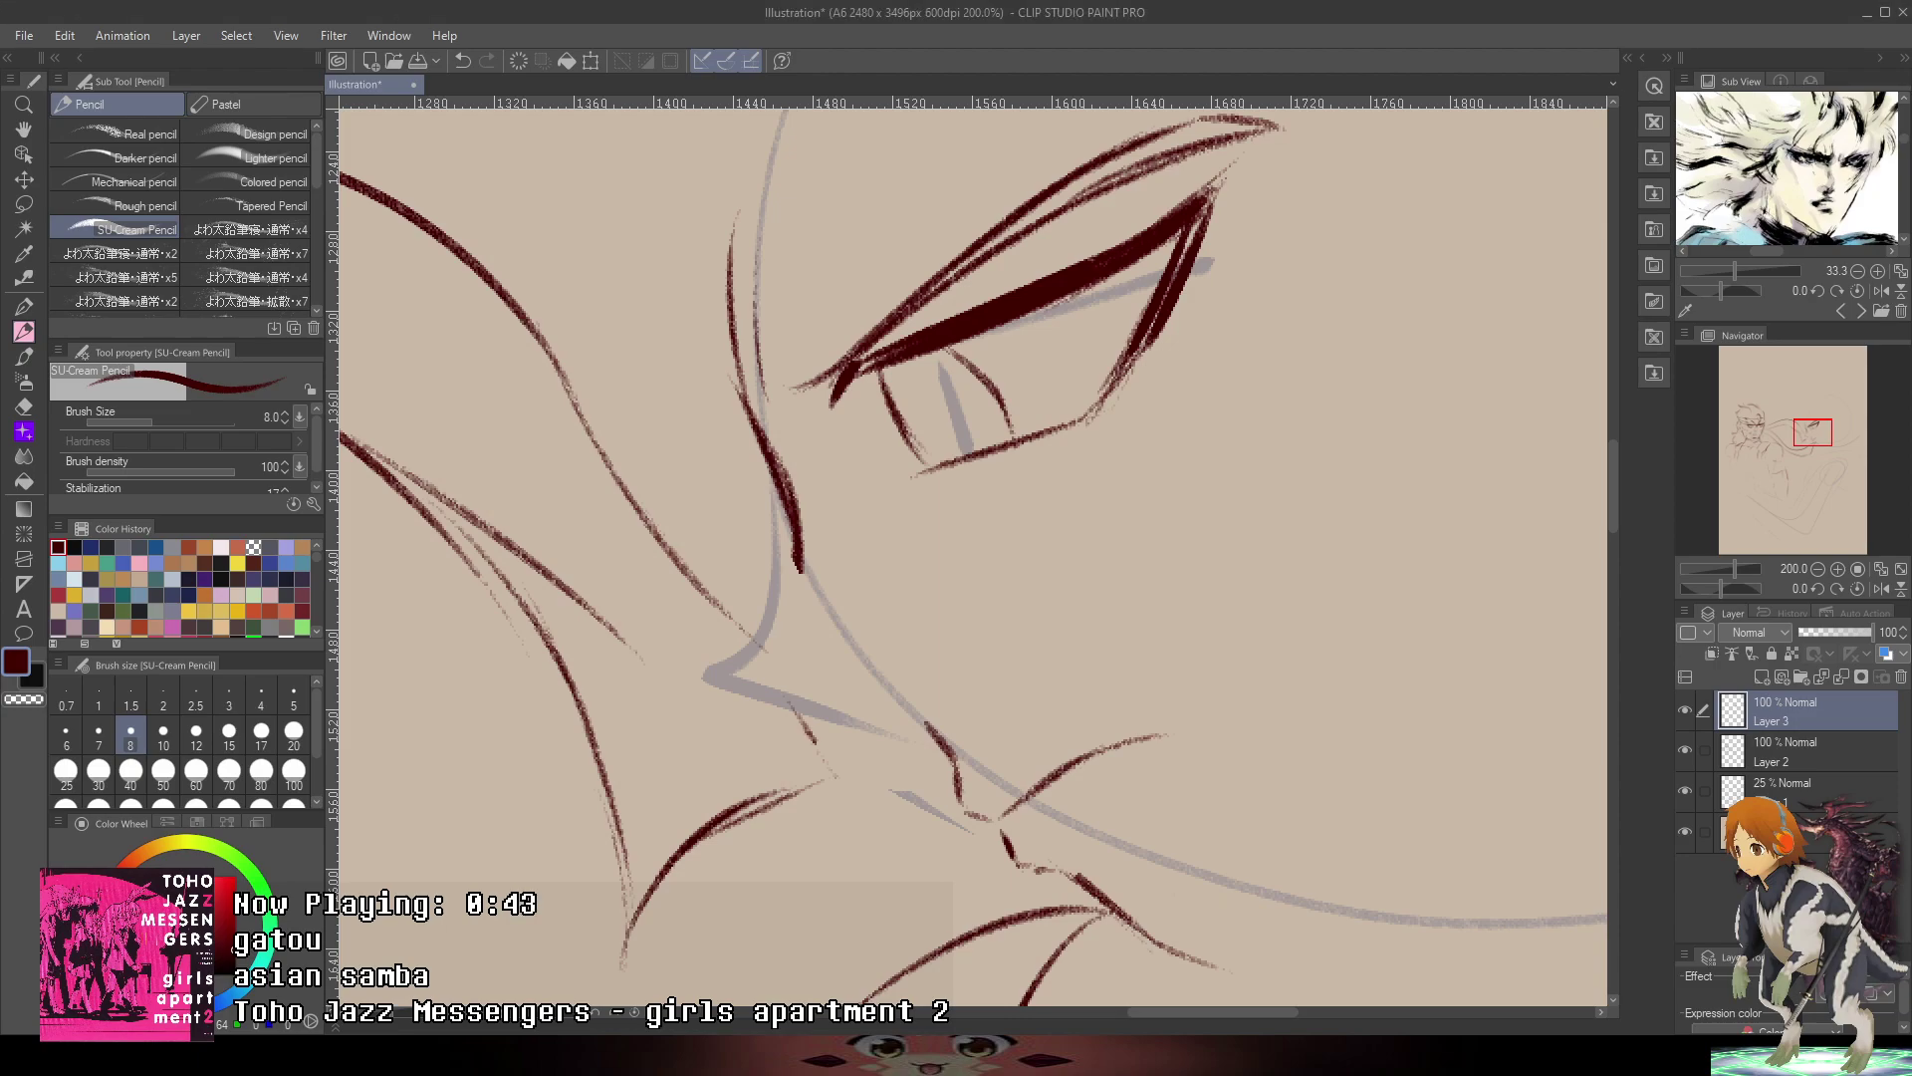
{"action": "key", "text": "alt+Tab"}
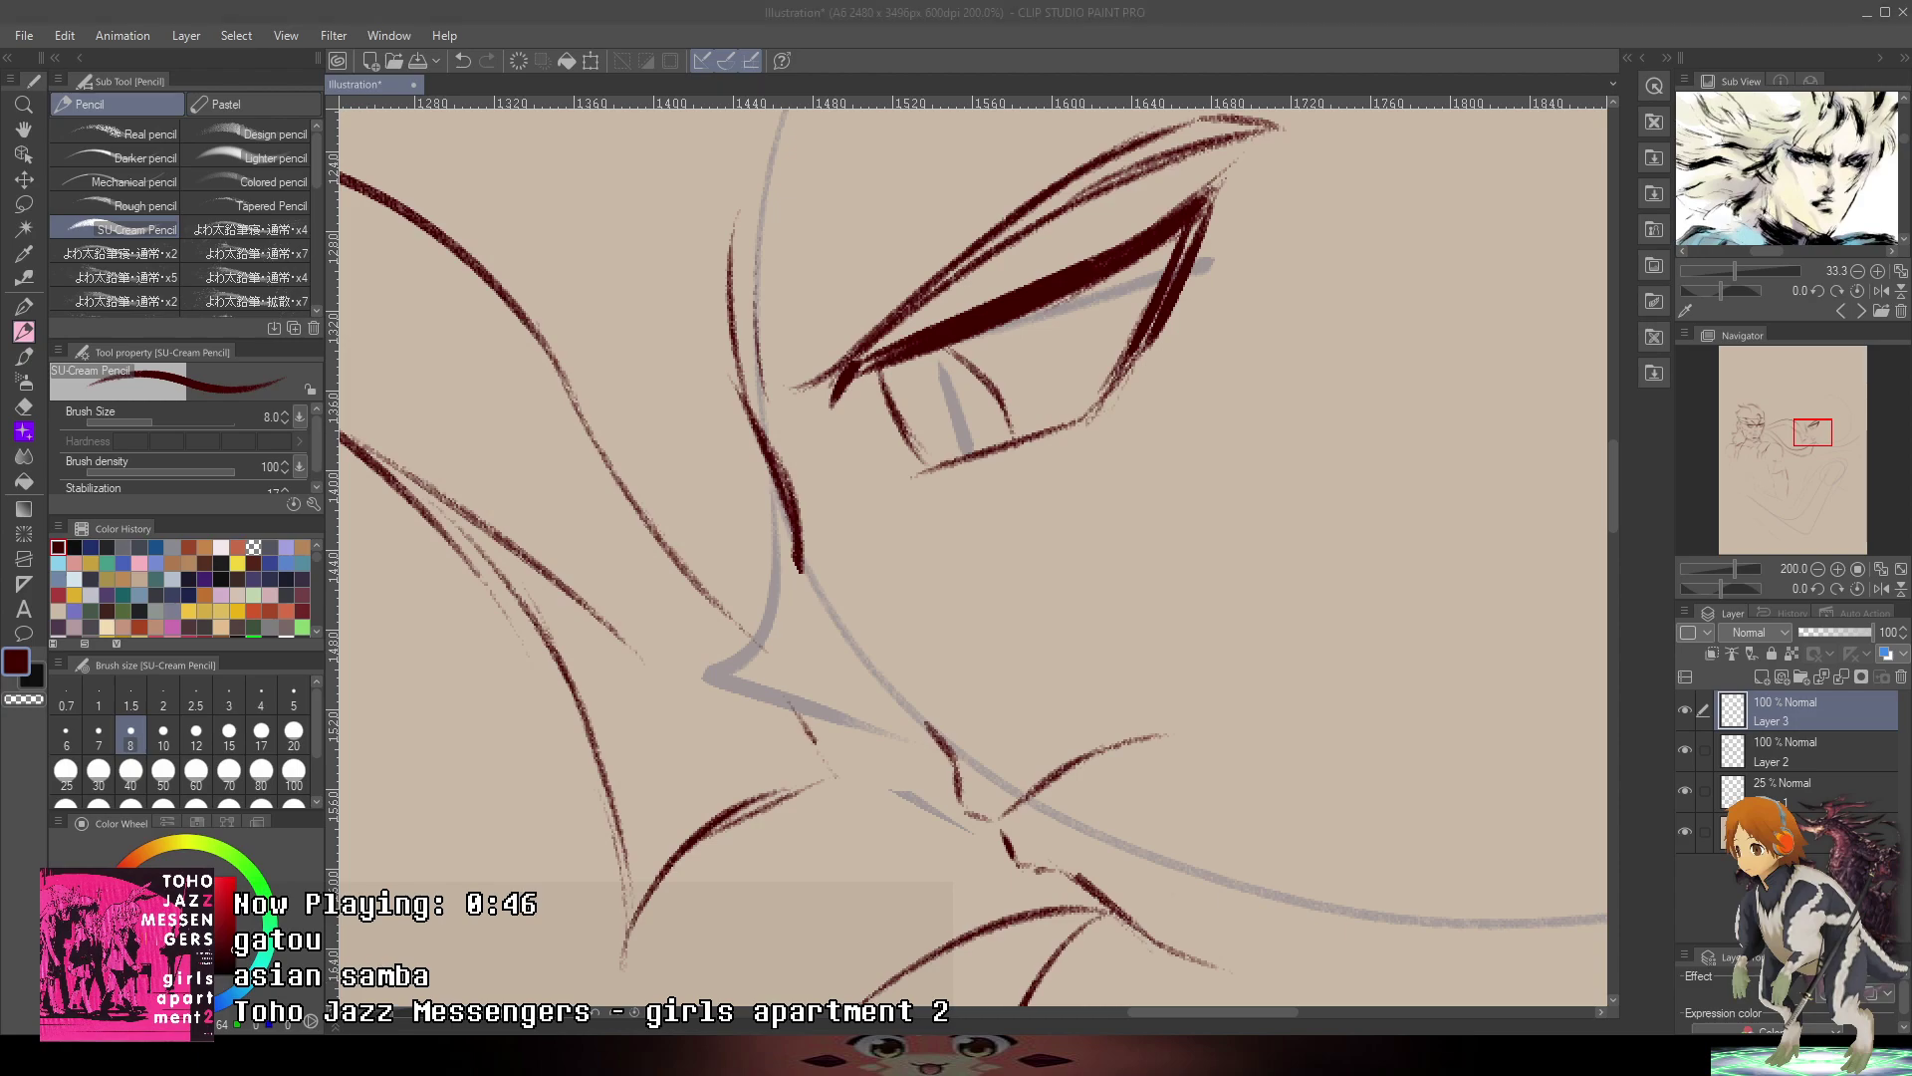
- Erase the large eye and redraw it narrower, with a thin upper lid along the guide, a lower lid and a rounded front edge
{"action": "mouse_move", "coordinate": [896, 429]}
{"action": "left_mouse_down"}
{"action": "mouse_move", "coordinate": [961, 386]}
{"action": "mouse_move", "coordinate": [947, 425]}
{"action": "mouse_move", "coordinate": [1027, 424]}
{"action": "mouse_move", "coordinate": [1180, 274]}
{"action": "left_mouse_up"}
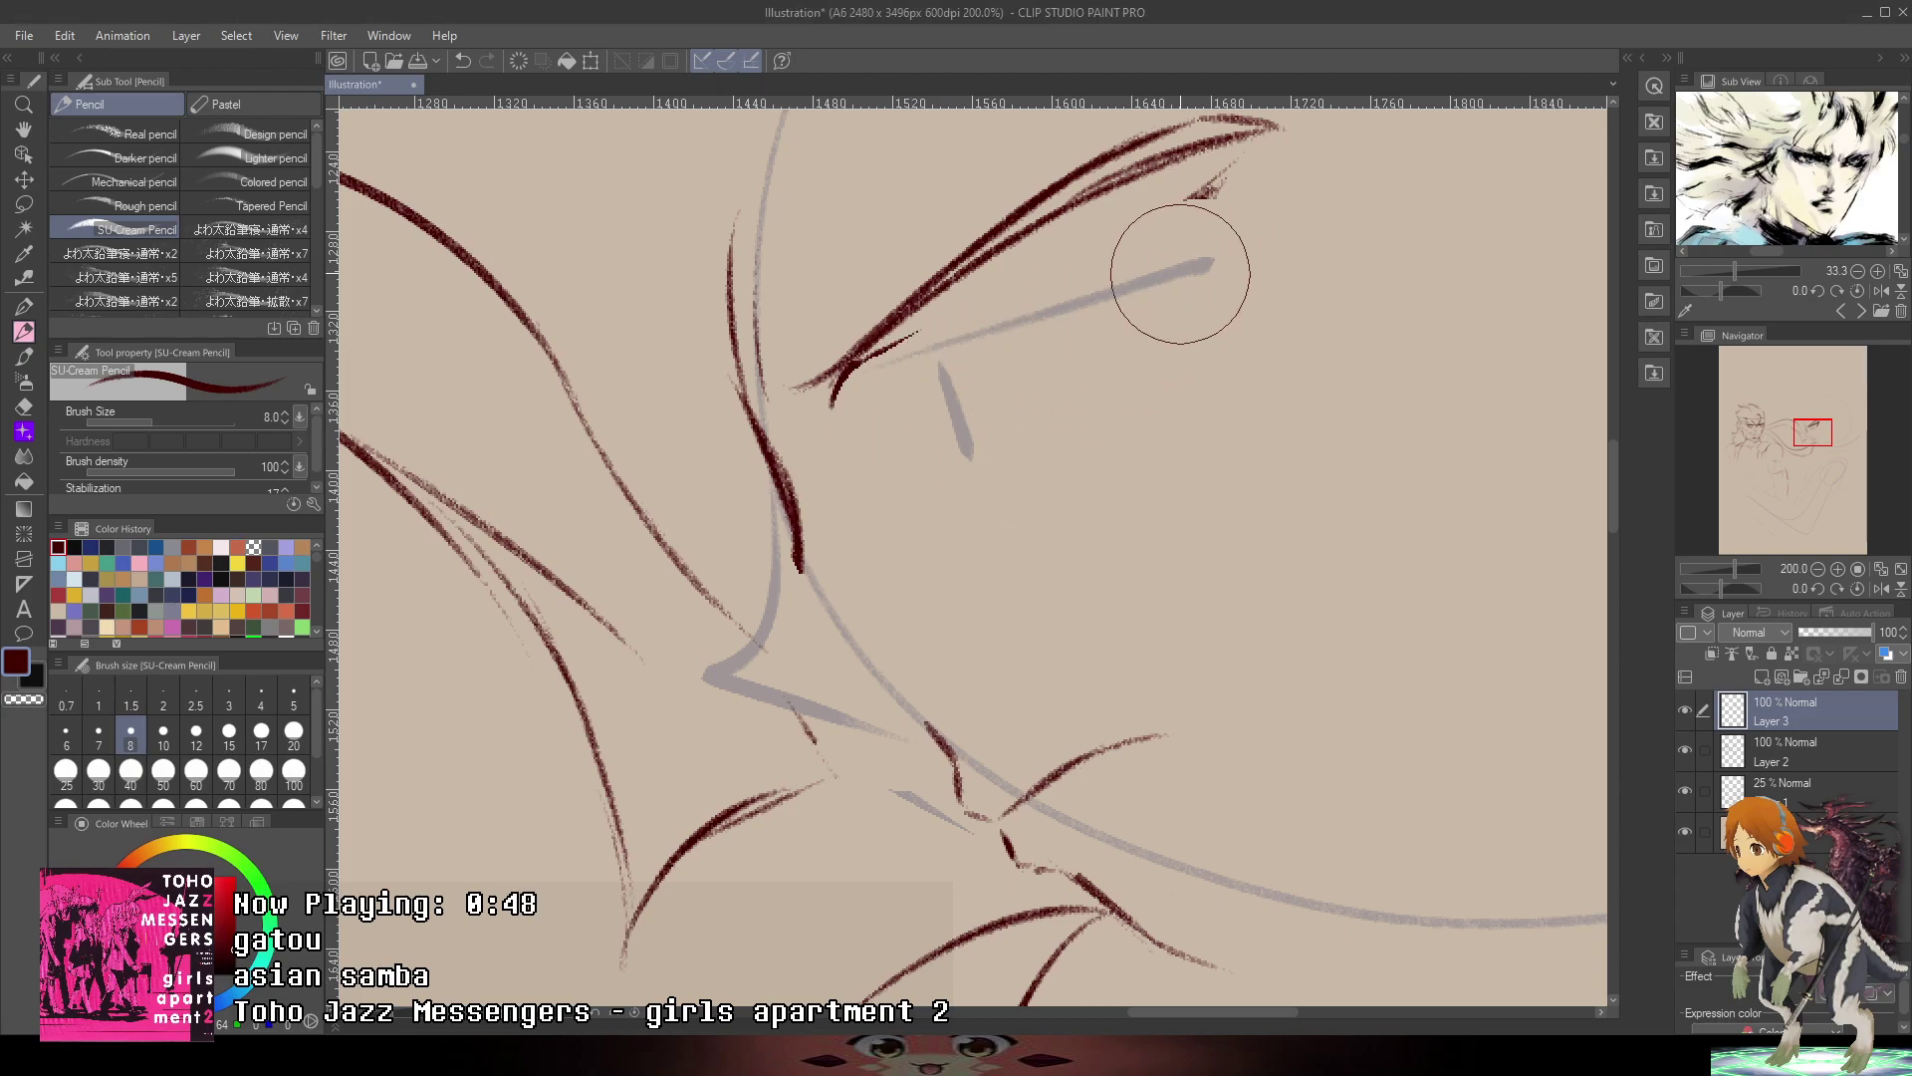
{"action": "mouse_move", "coordinate": [859, 376]}
{"action": "left_mouse_down"}
{"action": "mouse_move", "coordinate": [1103, 310]}
{"action": "mouse_move", "coordinate": [1201, 257]}
{"action": "left_mouse_up"}
{"action": "left_click_drag", "start_coordinate": [896, 456], "coordinate": [1061, 396]}
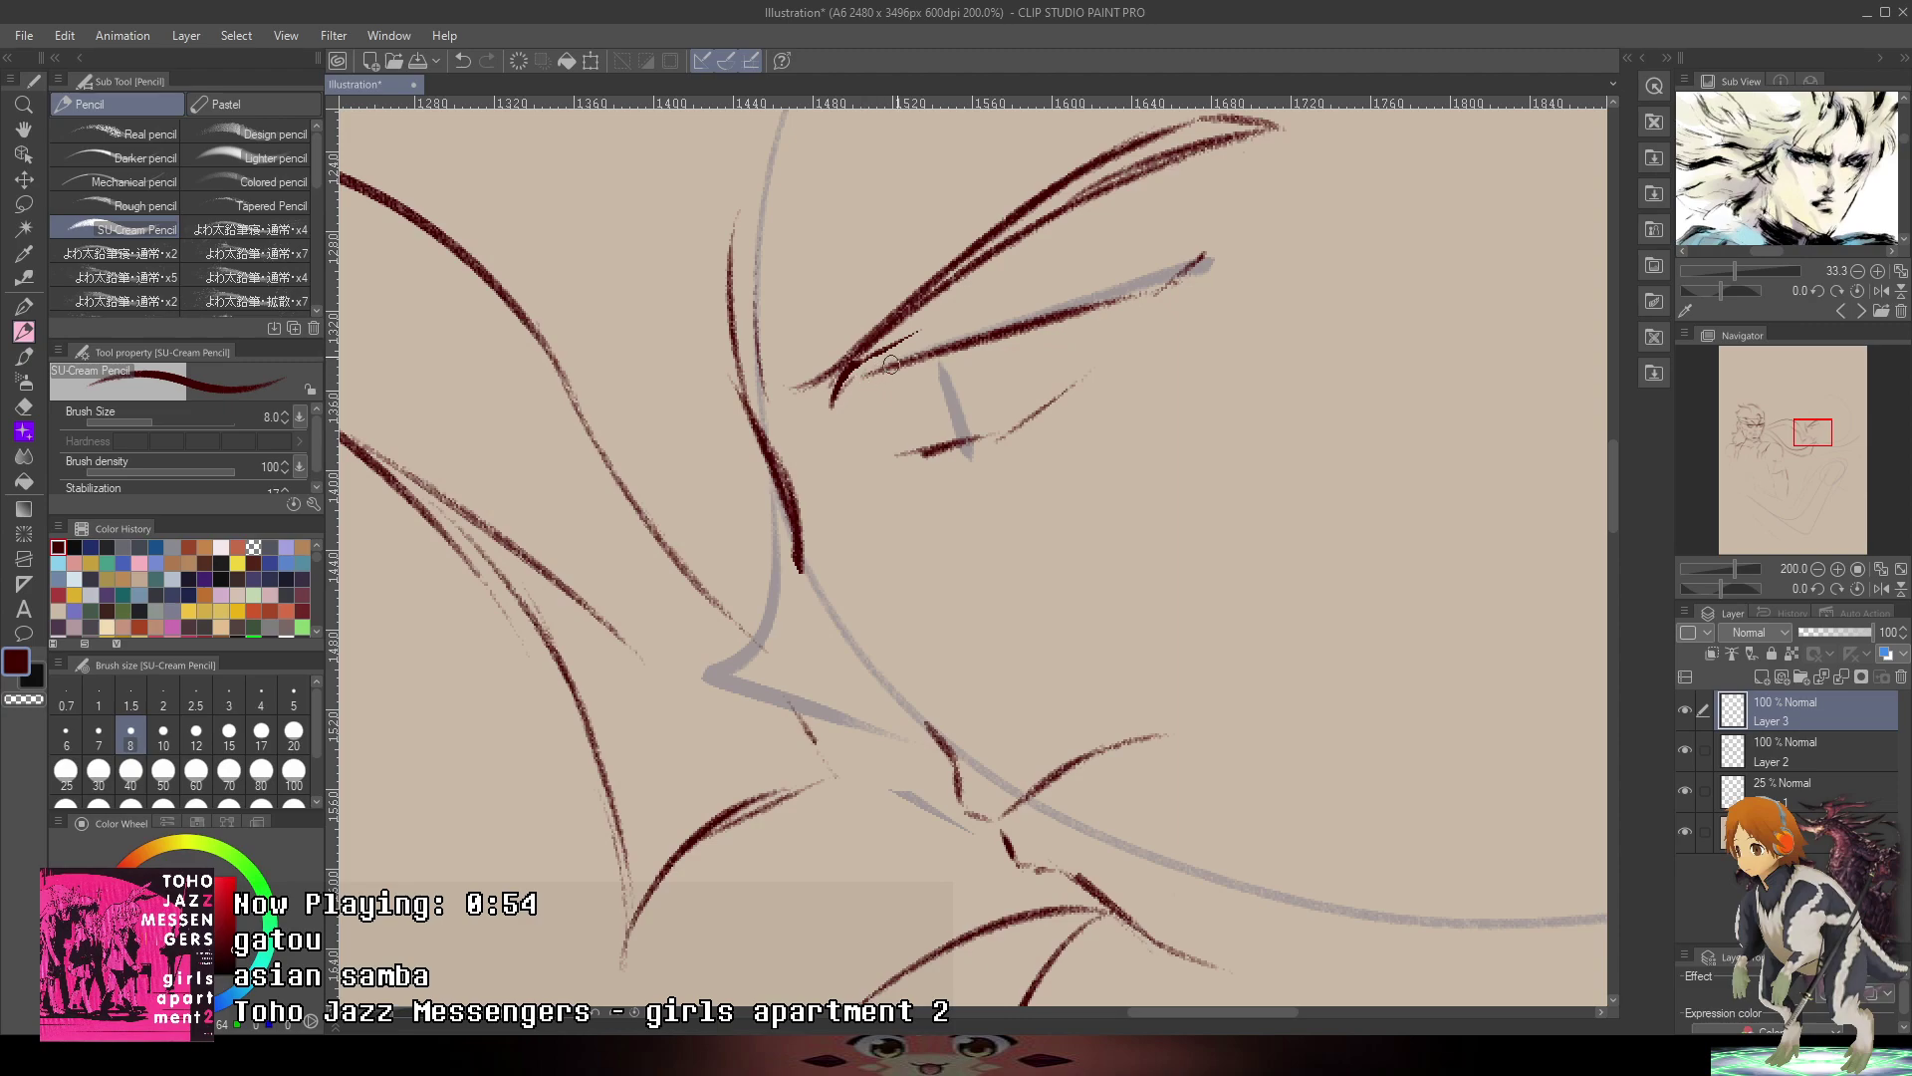
{"action": "mouse_move", "coordinate": [891, 360]}
{"action": "left_mouse_down"}
{"action": "mouse_move", "coordinate": [968, 363]}
{"action": "mouse_move", "coordinate": [1023, 395]}
{"action": "left_mouse_up"}
{"action": "mouse_move", "coordinate": [854, 451]}
{"action": "left_mouse_down"}
{"action": "mouse_move", "coordinate": [841, 419]}
{"action": "mouse_move", "coordinate": [922, 452]}
{"action": "left_mouse_up"}
- Refine the eye with a rounded iris curve, a darker lower lid and a slanted stroke toward the outer corner
{"action": "key", "text": "e"}
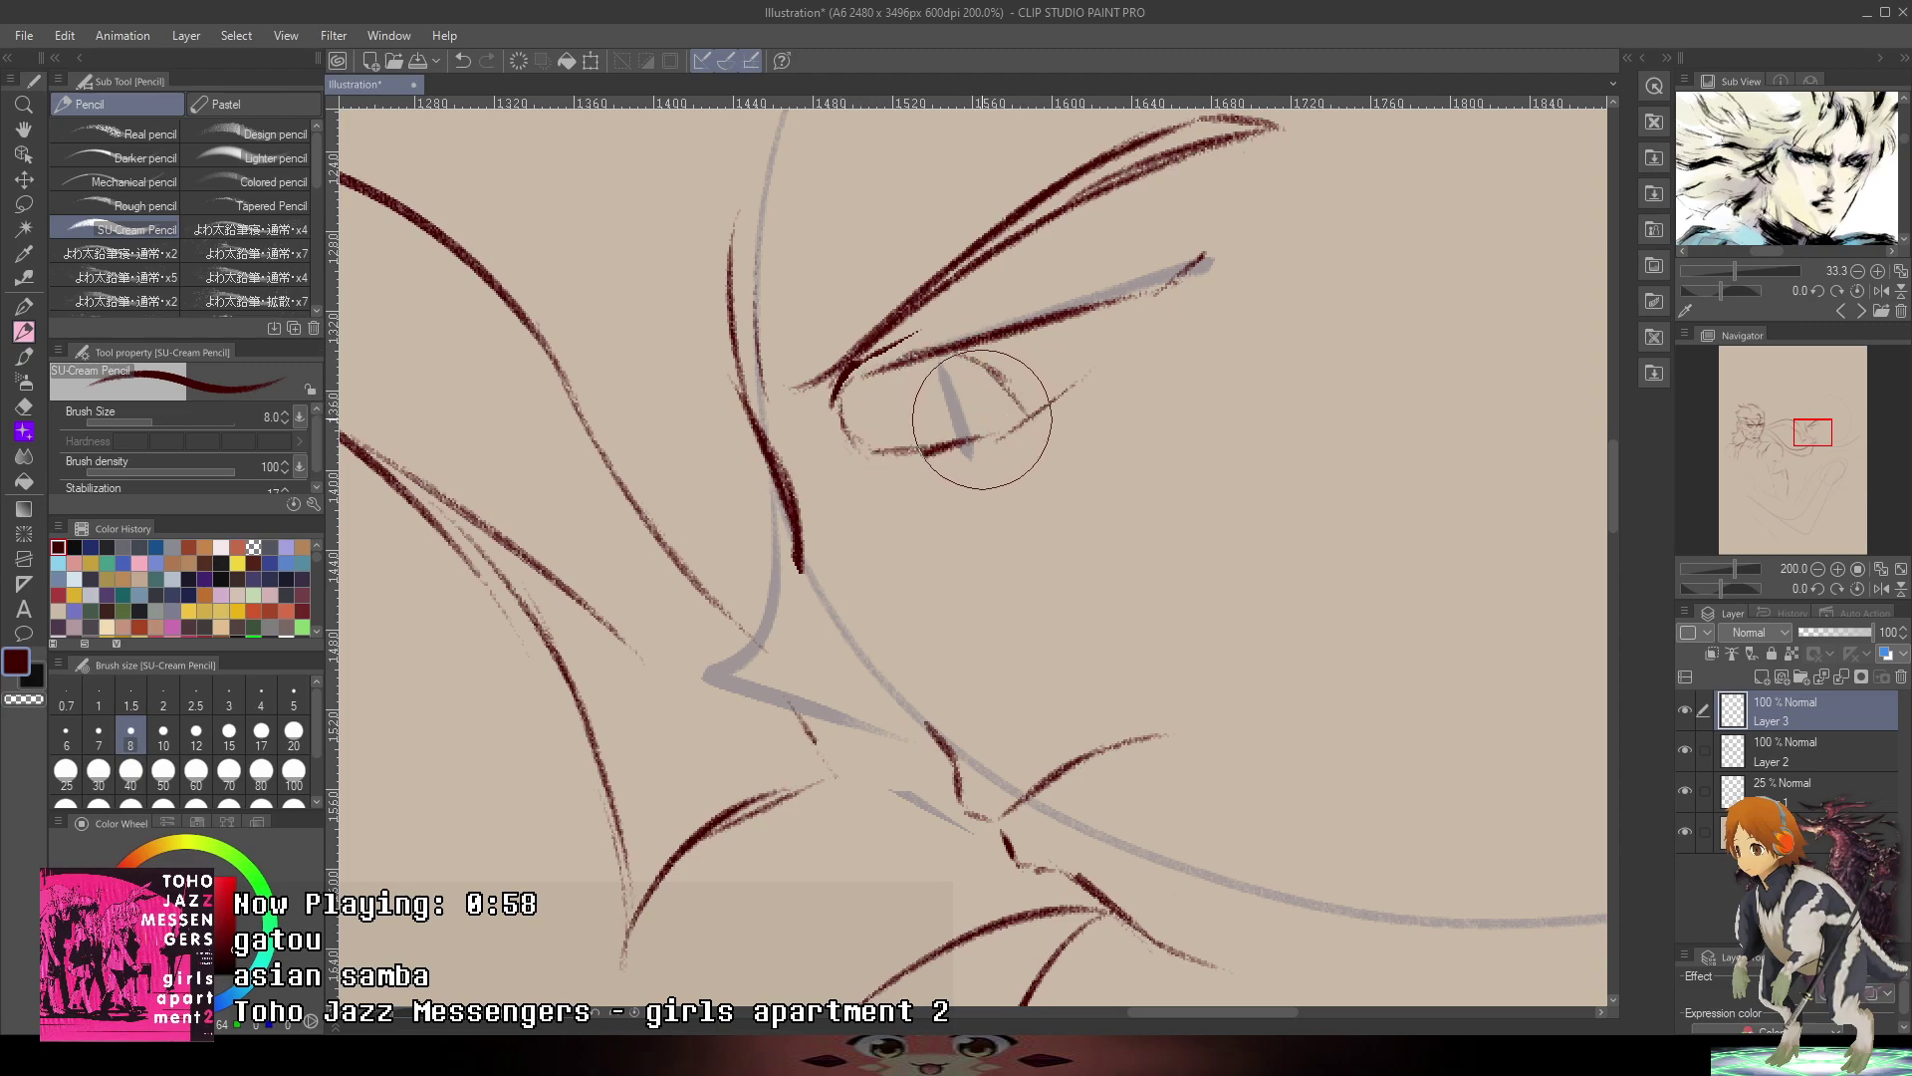
{"action": "left_click", "coordinate": [984, 418]}
{"action": "mouse_move", "coordinate": [905, 366]}
{"action": "left_mouse_down"}
{"action": "mouse_move", "coordinate": [962, 435]}
{"action": "mouse_move", "coordinate": [943, 404]}
{"action": "mouse_move", "coordinate": [903, 453]}
{"action": "mouse_move", "coordinate": [1018, 443]}
{"action": "mouse_move", "coordinate": [1061, 414]}
{"action": "left_mouse_up"}
{"action": "key", "text": "ctrl+z"}
{"action": "mouse_move", "coordinate": [894, 451]}
{"action": "left_mouse_down"}
{"action": "mouse_move", "coordinate": [1029, 445]}
{"action": "mouse_move", "coordinate": [1143, 341]}
{"action": "left_mouse_up"}
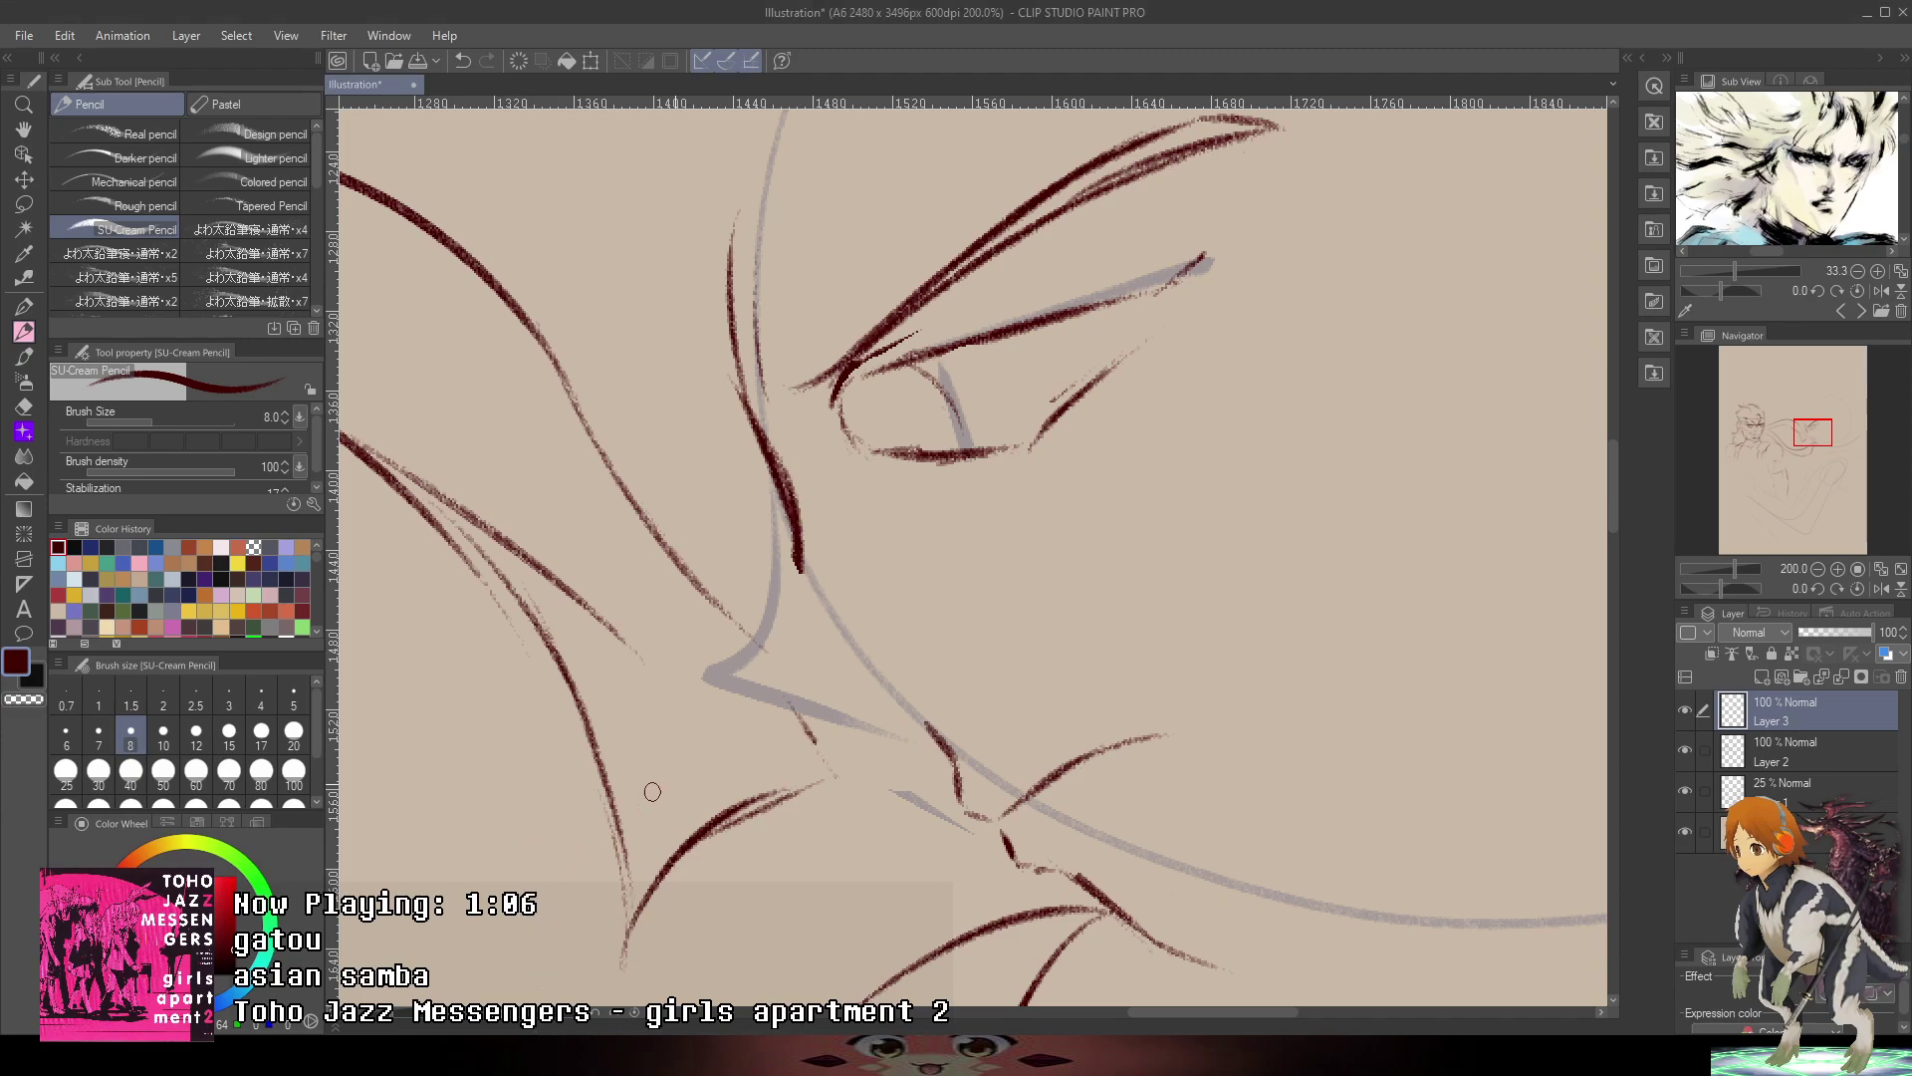
- Draw a steep nose bridge down from the brow ridge, with a slanted nostril line and a short underside stroke
{"action": "left_click_drag", "start_coordinate": [789, 540], "coordinate": [793, 725]}
{"action": "key", "text": "ctrl+z"}
{"action": "key", "text": "ctrl+z"}
{"action": "key", "text": "ctrl+z"}
{"action": "mouse_move", "coordinate": [802, 533]}
{"action": "left_mouse_down"}
{"action": "mouse_move", "coordinate": [796, 708]}
{"action": "mouse_move", "coordinate": [800, 556]}
{"action": "mouse_move", "coordinate": [800, 704]}
{"action": "mouse_move", "coordinate": [845, 712]}
{"action": "mouse_move", "coordinate": [911, 674]}
{"action": "mouse_move", "coordinate": [854, 723]}
{"action": "mouse_move", "coordinate": [904, 716]}
{"action": "left_mouse_up"}
{"action": "key", "text": "ctrl+z"}
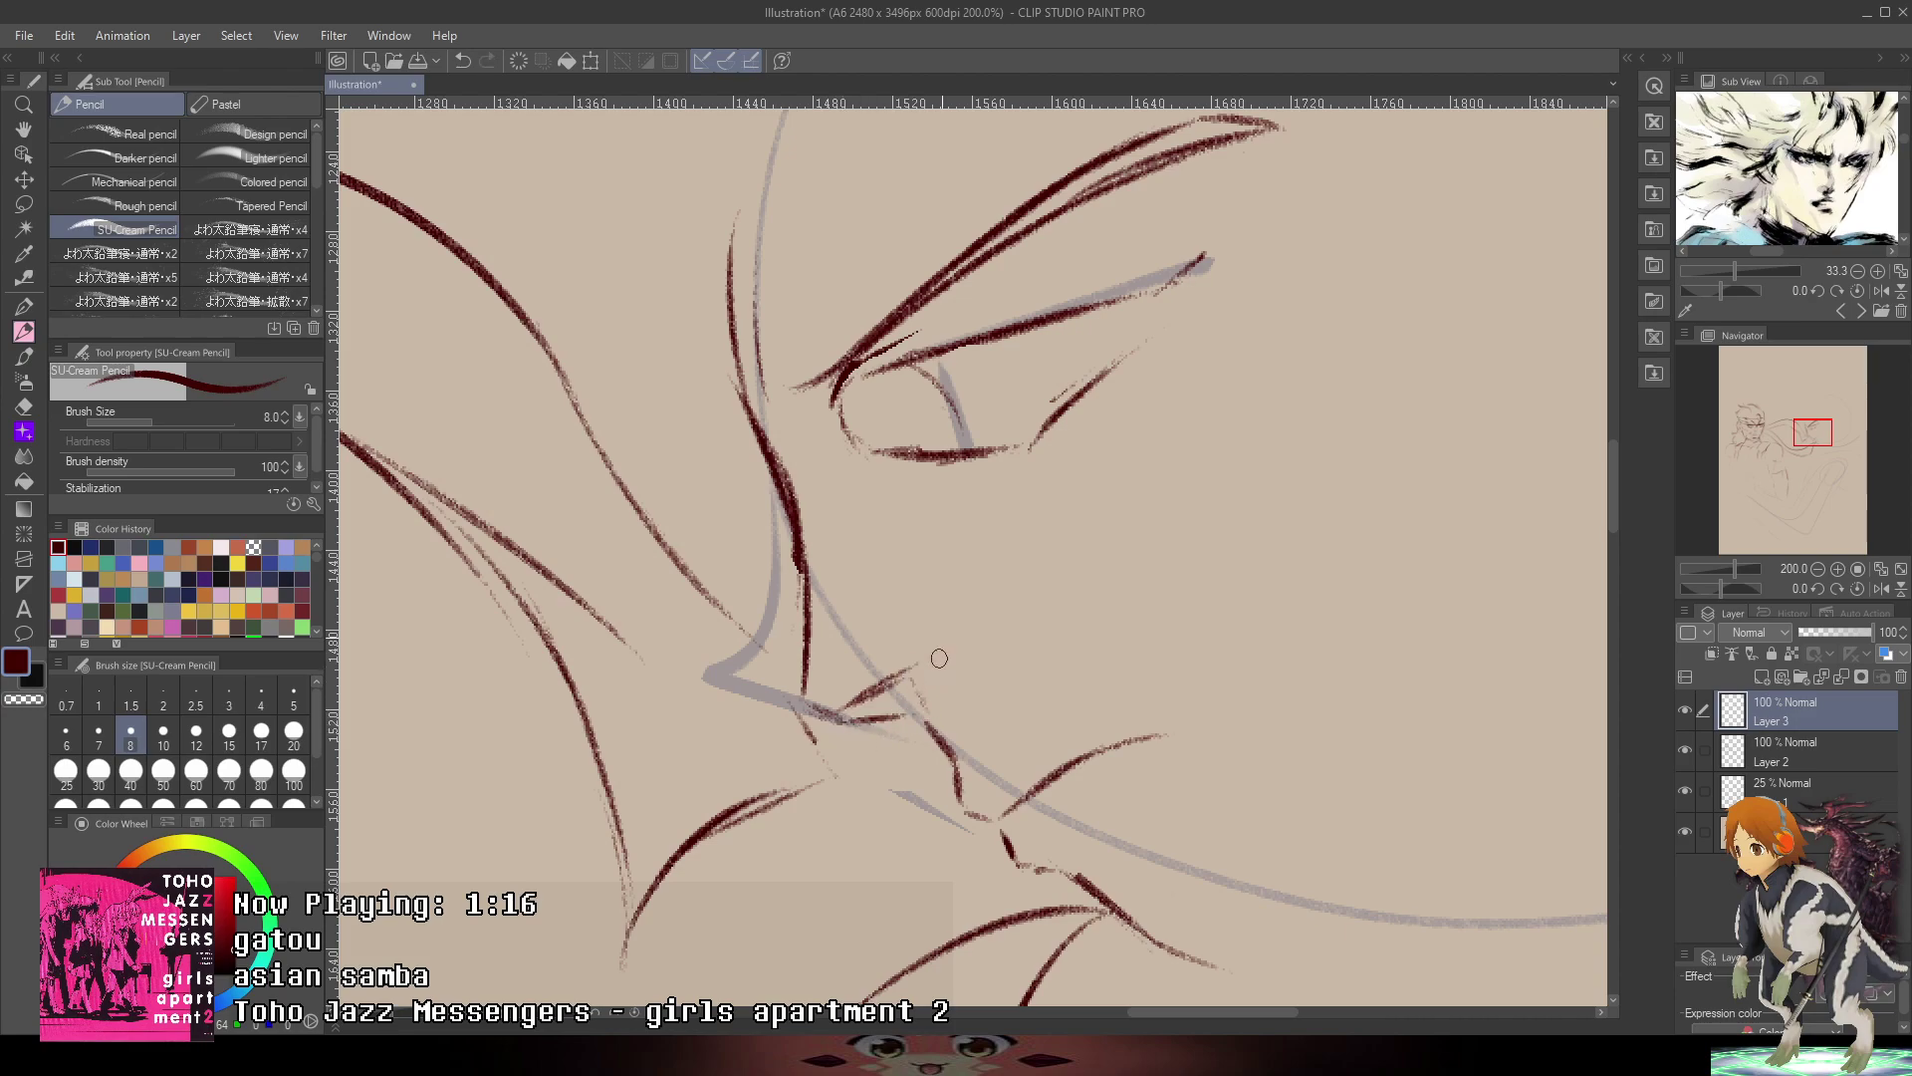
- Examine the redrawn eye and nose against the whole page and up close
{"action": "key", "text": "ctrl+minus"}
{"action": "key", "text": "ctrl+minus"}
{"action": "key", "text": "ctrl+minus"}
{"action": "key", "text": "ctrl+minus"}
{"action": "key", "text": "ctrl+minus"}
{"action": "key", "text": "ctrl+plus"}
{"action": "key", "text": "ctrl+plus"}
{"action": "key", "text": "ctrl+plus"}
{"action": "key", "text": "ctrl+plus"}
{"action": "key", "text": "ctrl+plus"}
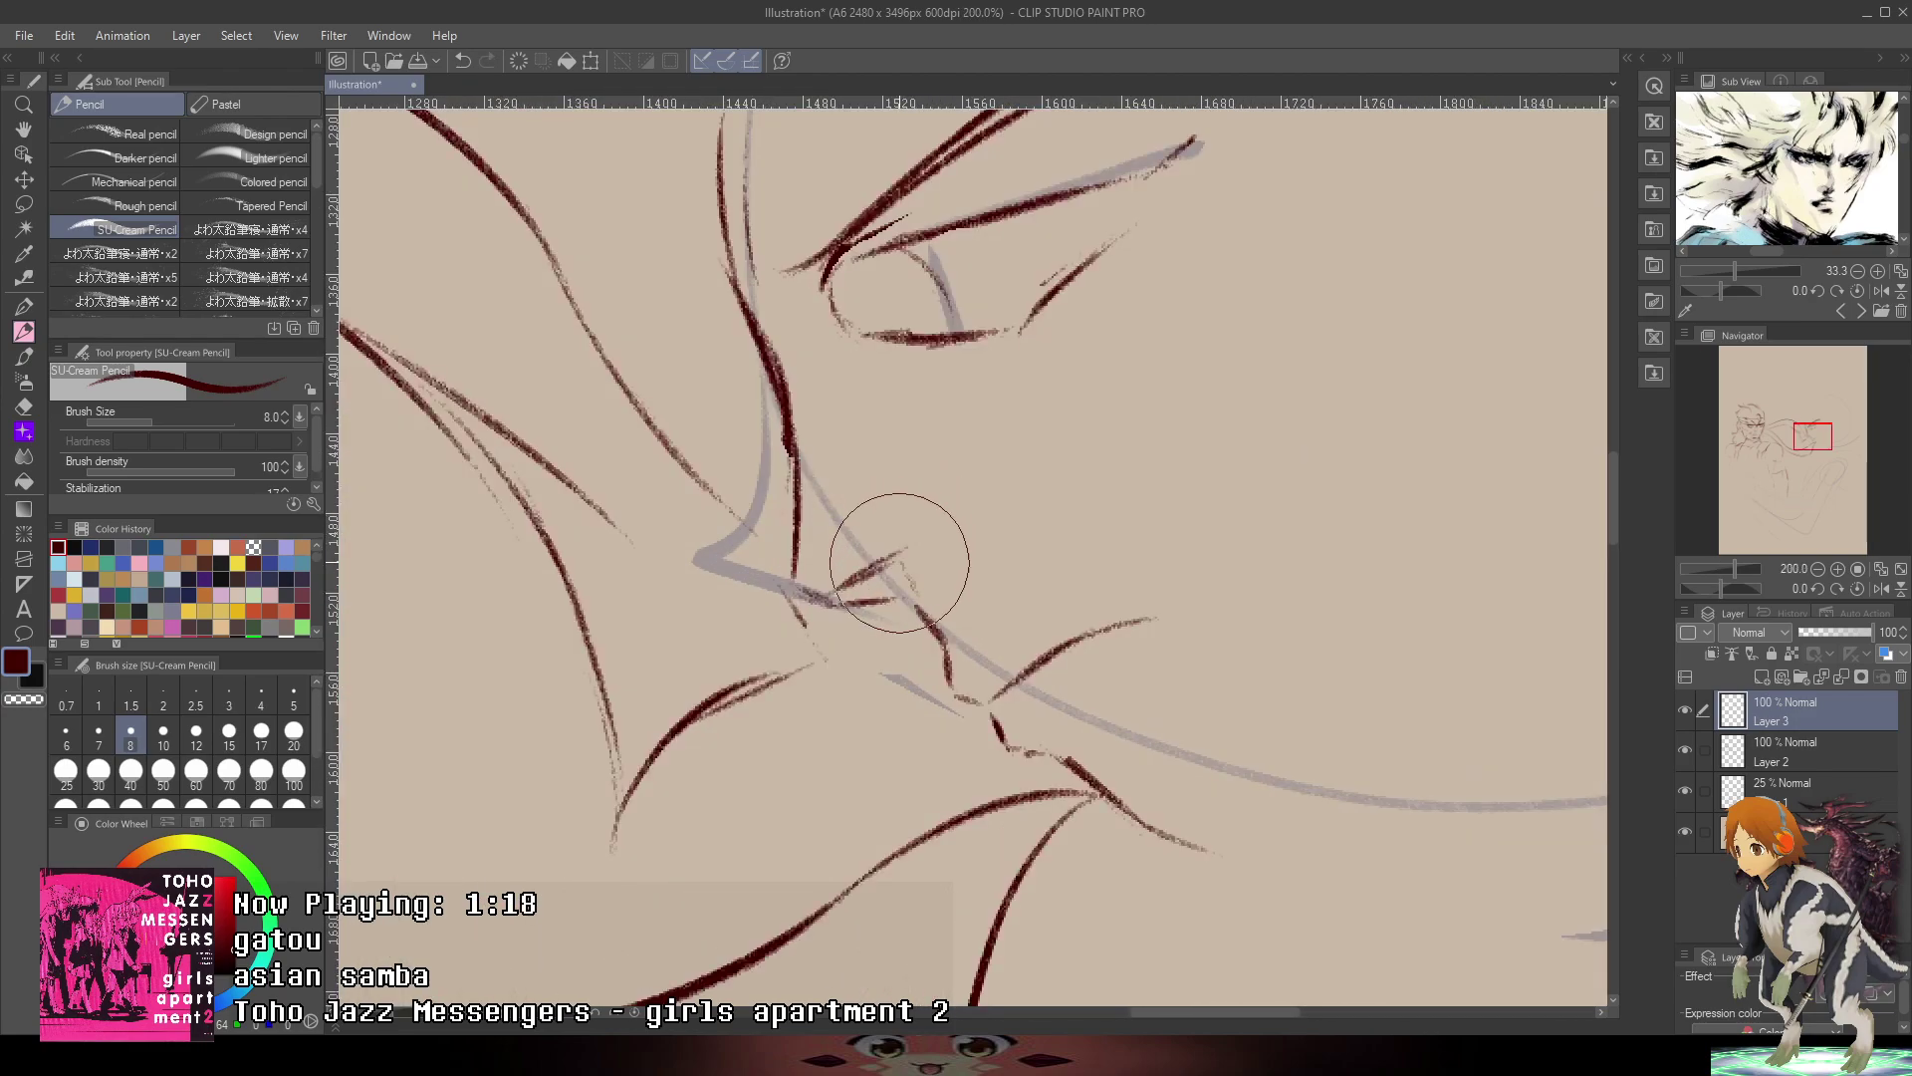
- Erase the upper mouth stroke and the lower half of the nose with its nostril lines
{"action": "left_click_drag", "start_coordinate": [916, 560], "coordinate": [900, 551]}
{"action": "key", "text": "ctrl+z"}
{"action": "left_click_drag", "start_coordinate": [1041, 671], "coordinate": [1110, 601]}
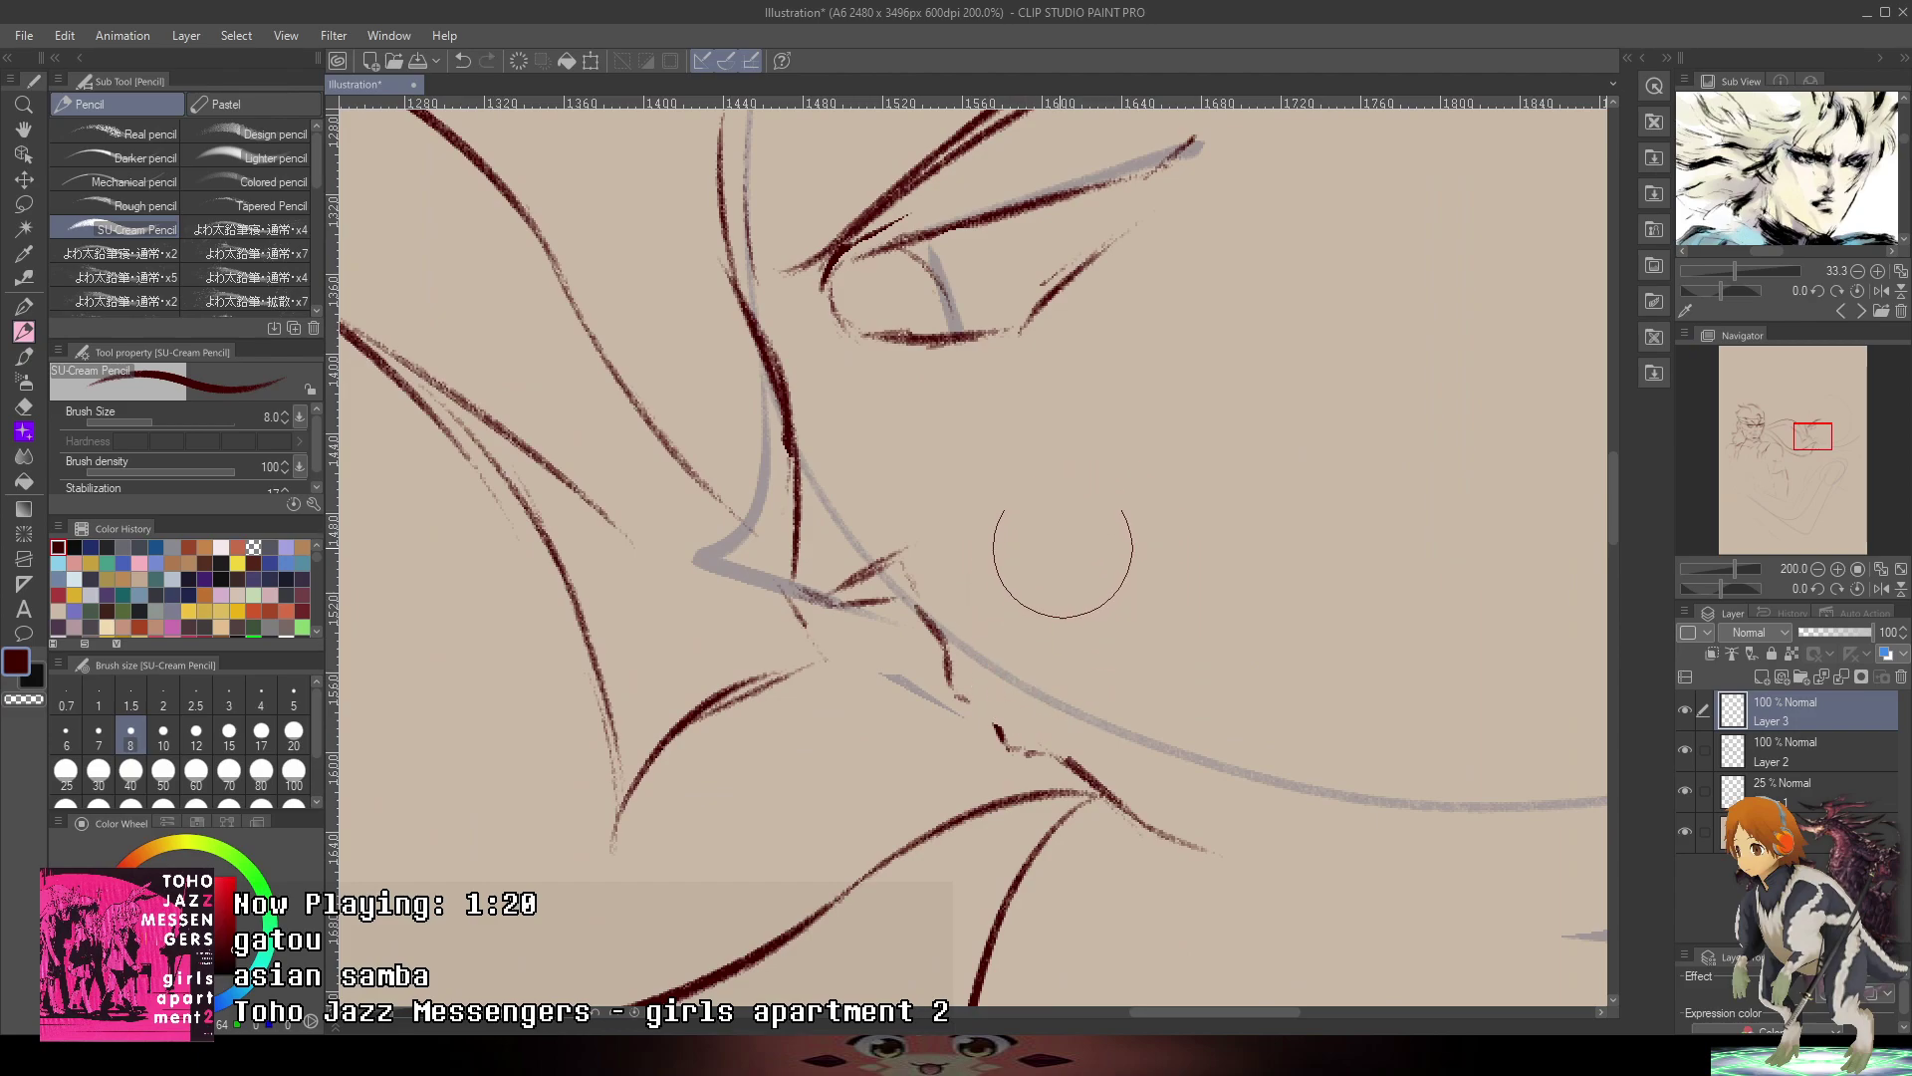
{"action": "left_click_drag", "start_coordinate": [1048, 346], "coordinate": [1055, 433]}
{"action": "left_click_drag", "start_coordinate": [826, 662], "coordinate": [875, 622]}
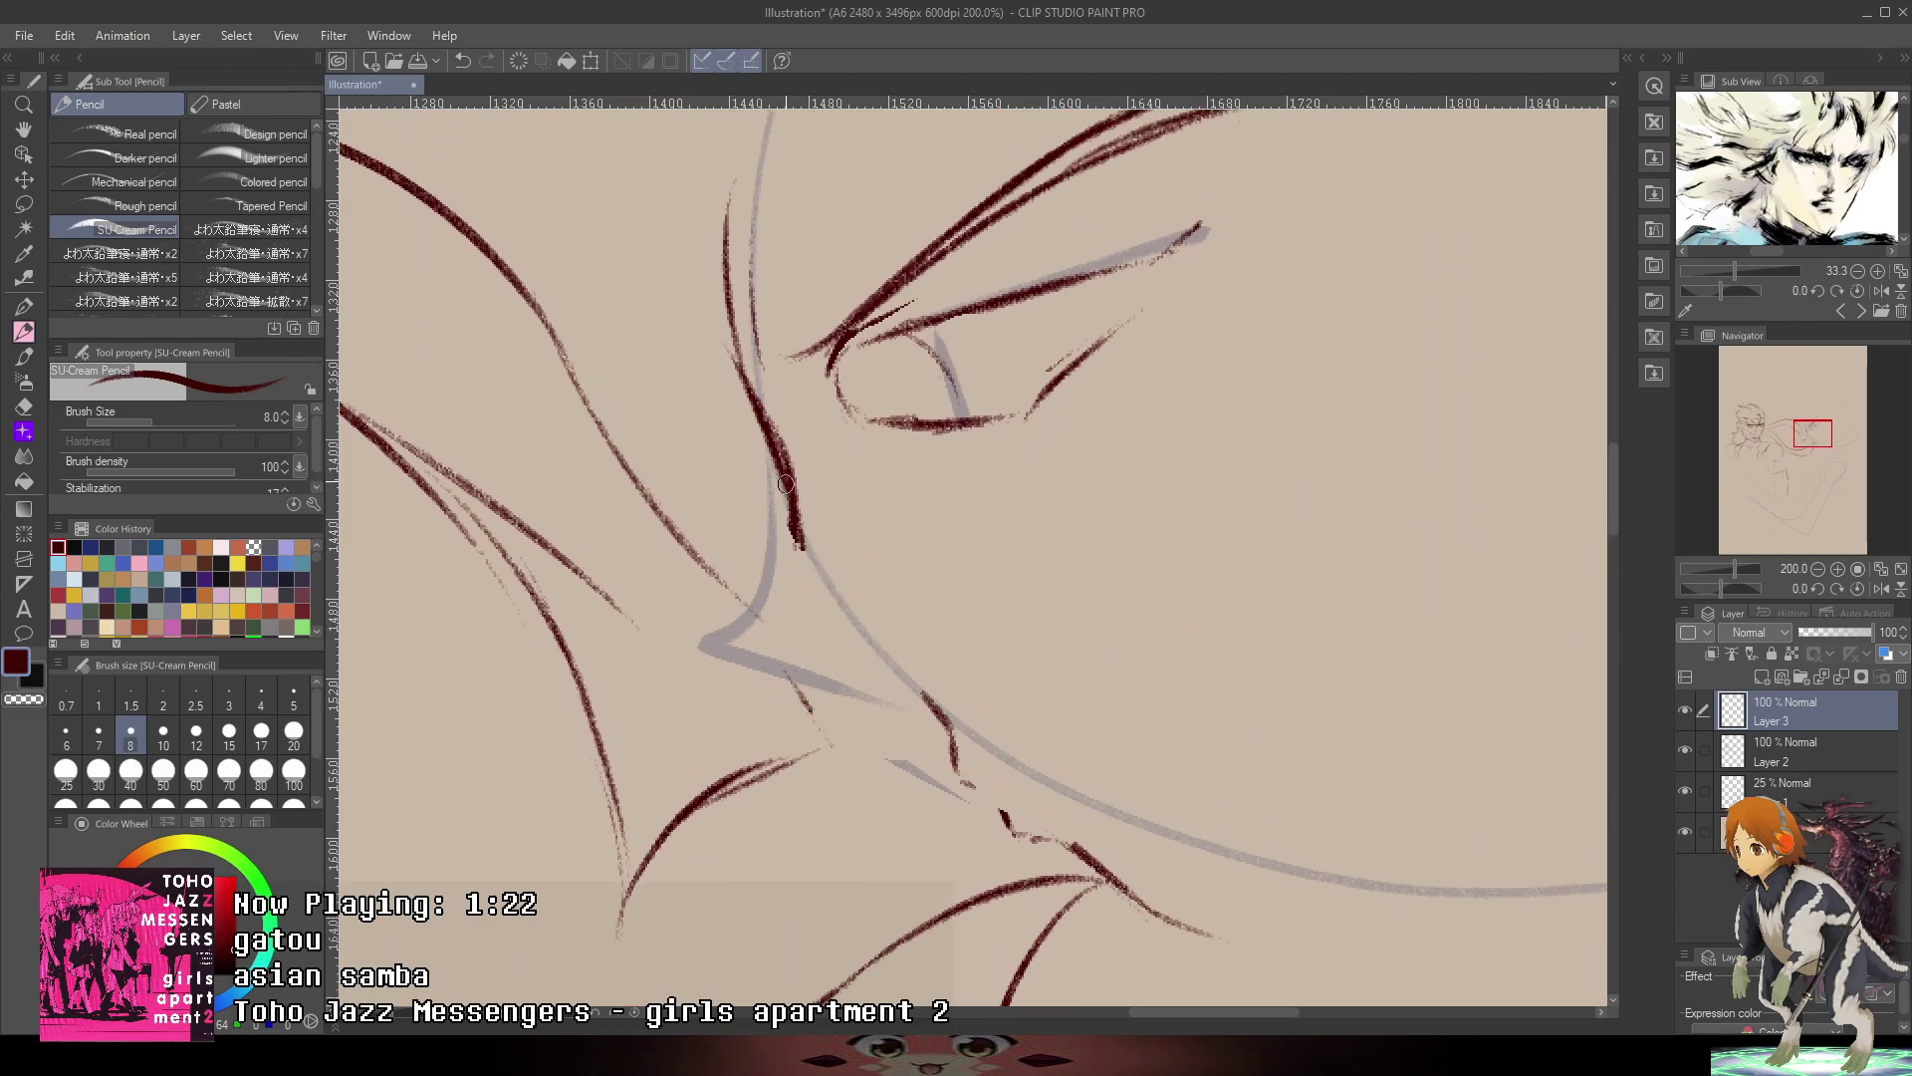
- Redraw the nose with a slightly inward-sloping front, a small pointed tip and a slanted underside line
{"action": "mouse_move", "coordinate": [793, 532]}
{"action": "left_mouse_down"}
{"action": "mouse_move", "coordinate": [777, 698]}
{"action": "mouse_move", "coordinate": [809, 712]}
{"action": "mouse_move", "coordinate": [903, 631]}
{"action": "left_mouse_up"}
{"action": "key", "text": "ctrl+z"}
{"action": "left_click_drag", "start_coordinate": [805, 716], "coordinate": [887, 628]}
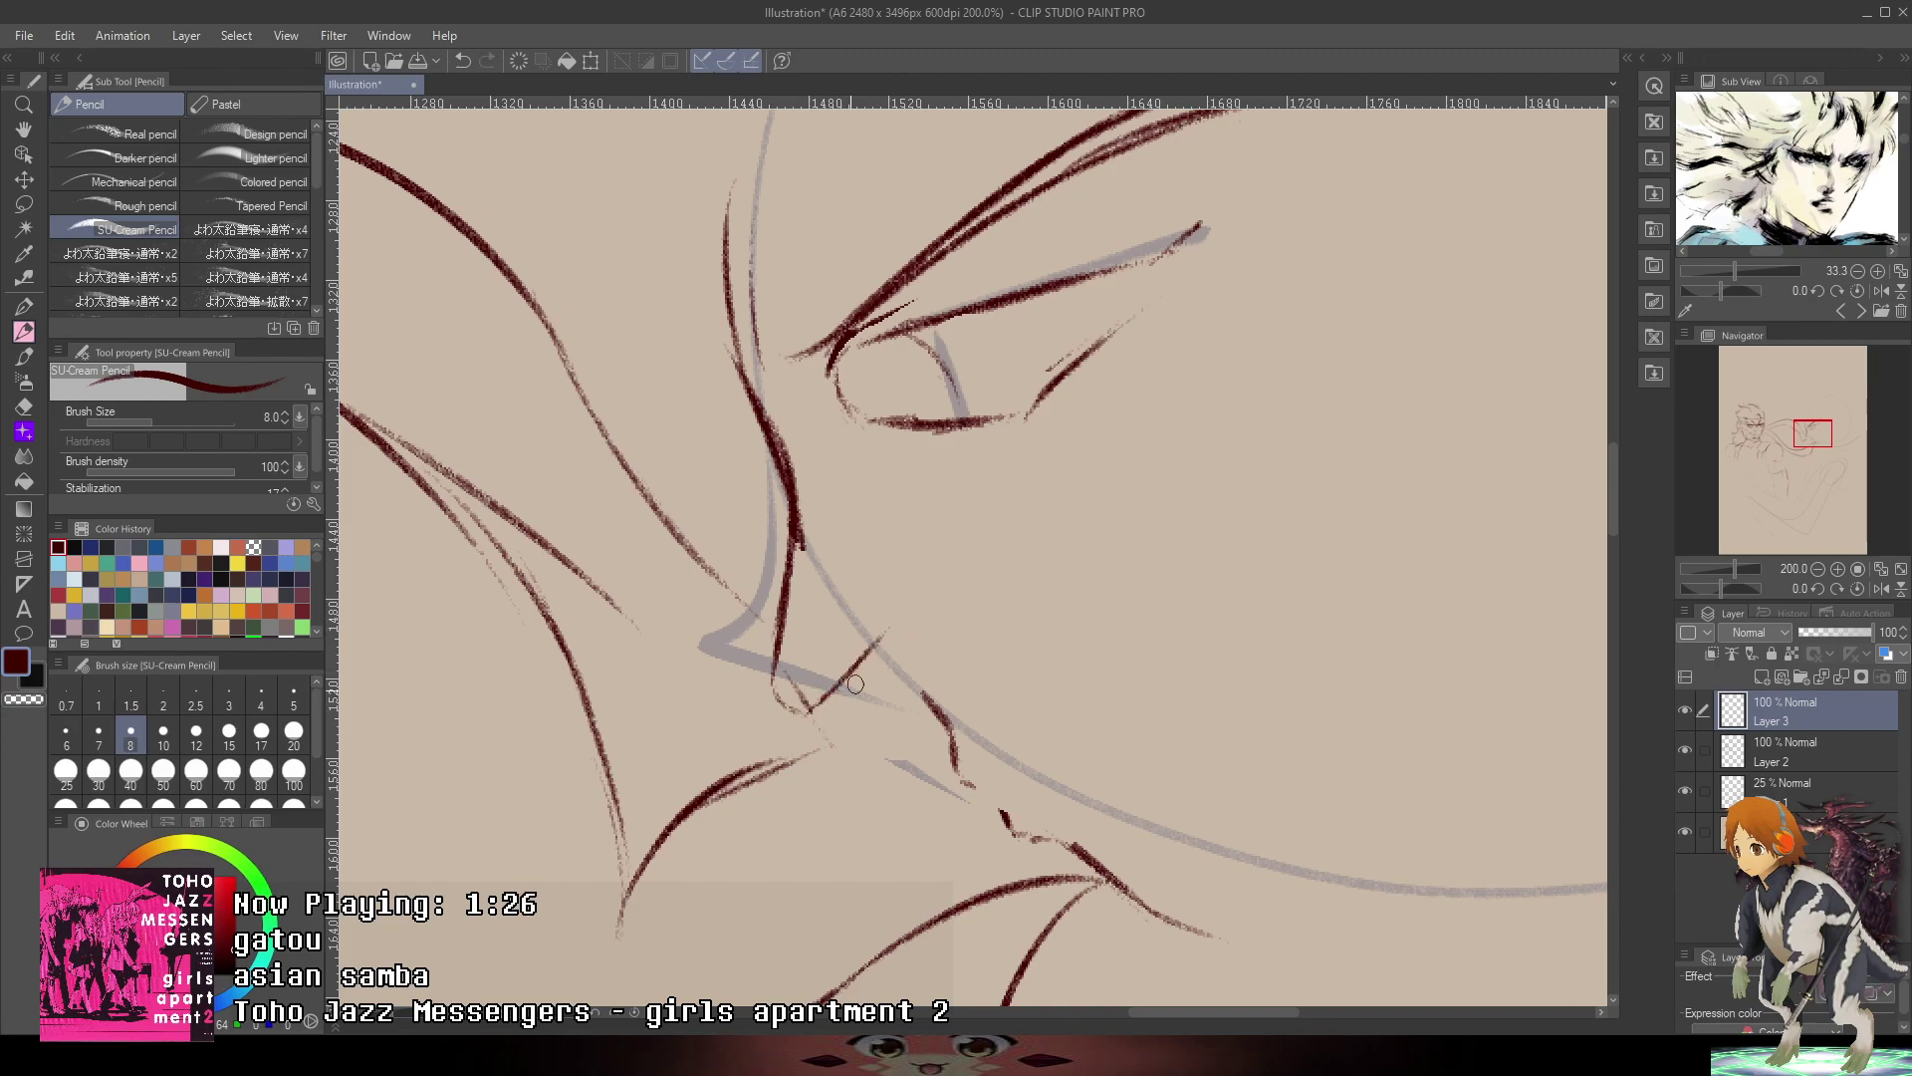
{"action": "left_click_drag", "start_coordinate": [838, 704], "coordinate": [879, 660]}
{"action": "mouse_move", "coordinate": [802, 711]}
{"action": "left_mouse_down"}
{"action": "mouse_move", "coordinate": [839, 689]}
{"action": "mouse_move", "coordinate": [775, 730]}
{"action": "left_mouse_up"}
{"action": "key", "text": "ctrl+z"}
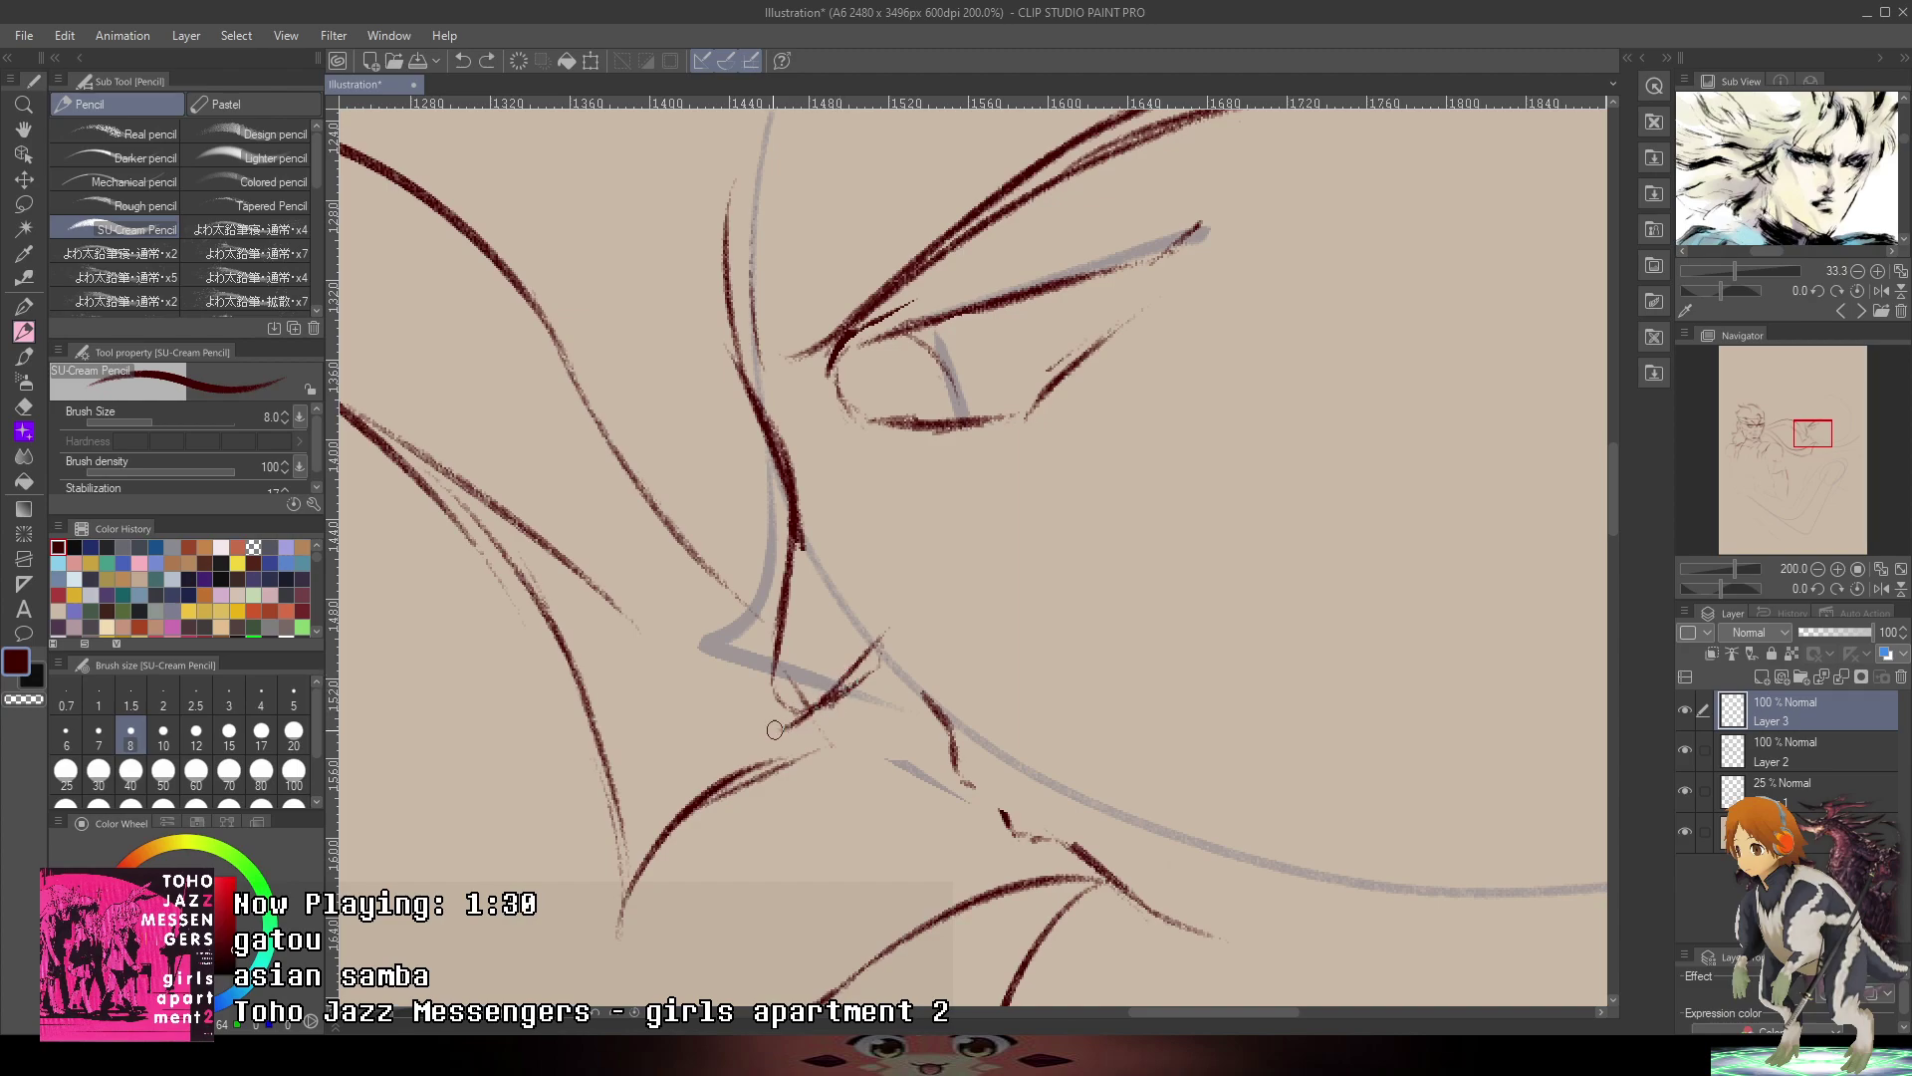
{"action": "left_click_drag", "start_coordinate": [773, 665], "coordinate": [790, 514]}
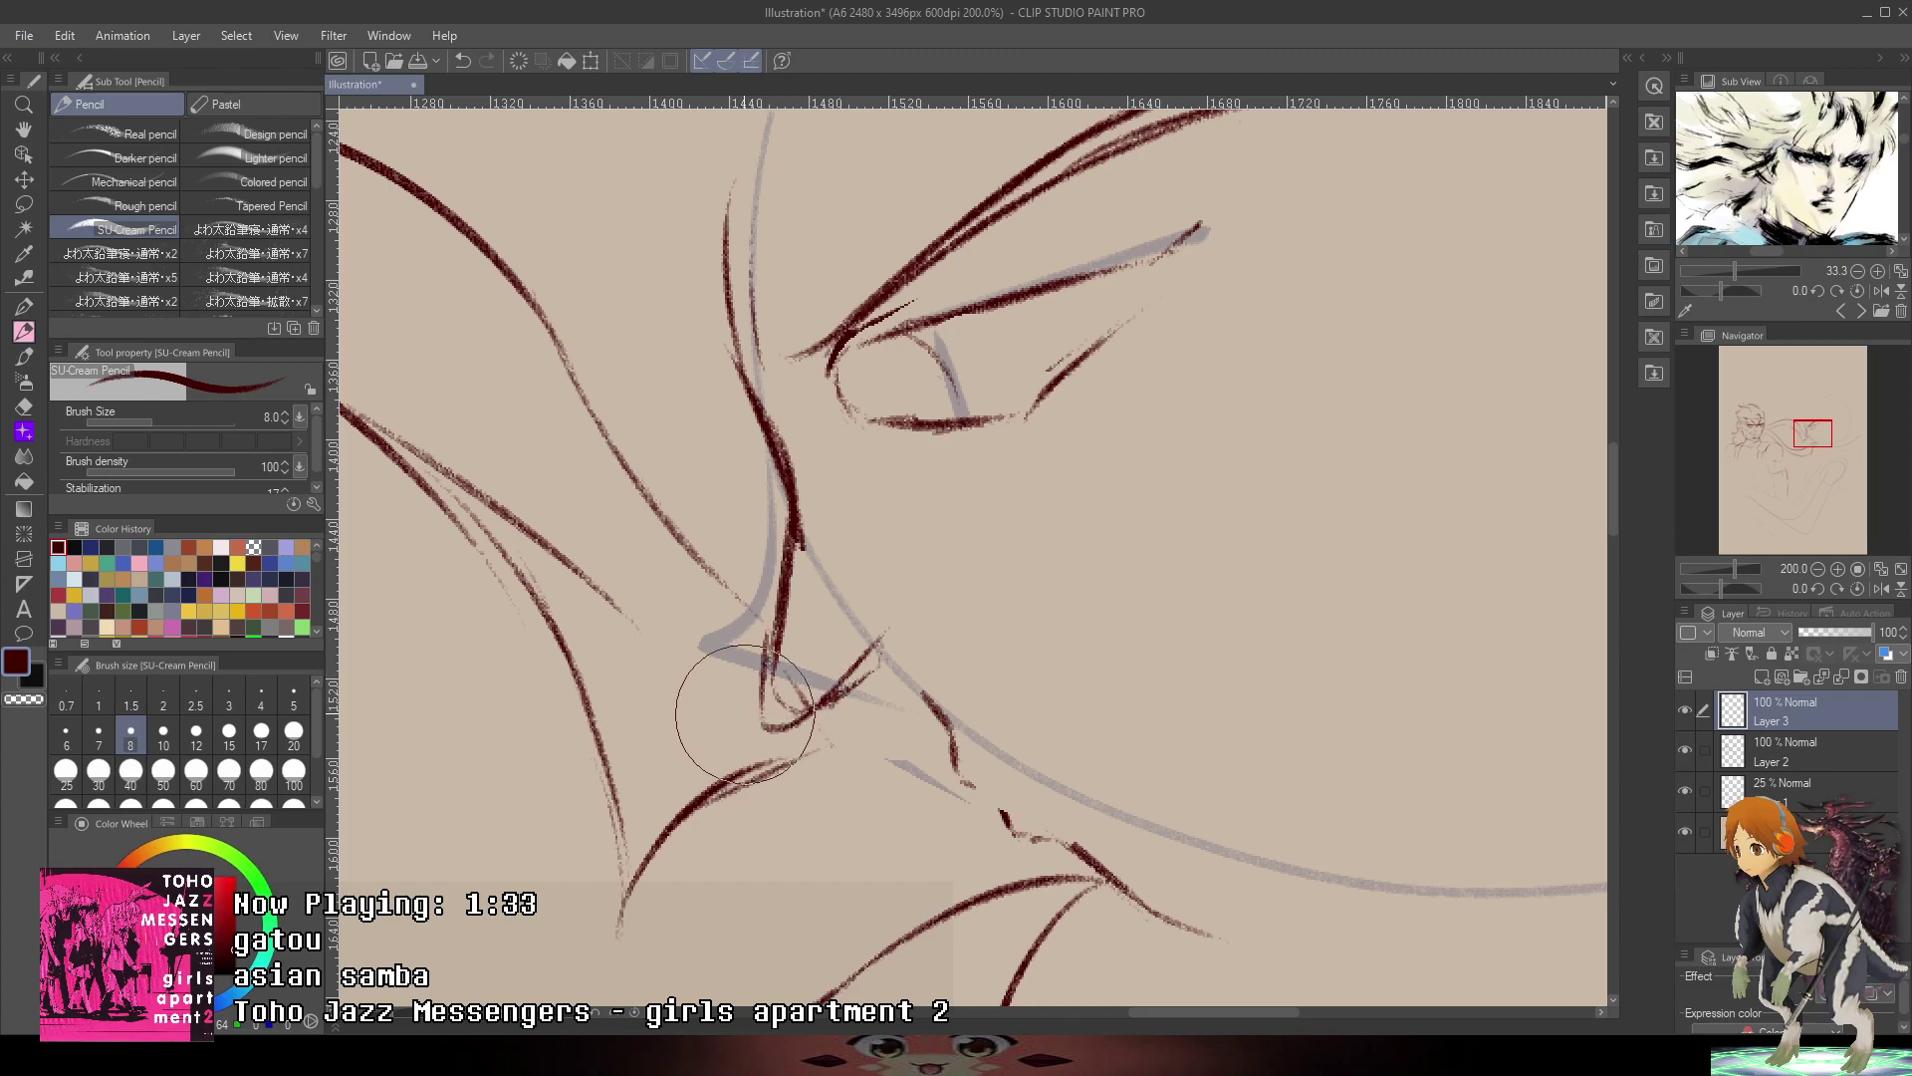
- Clean up the nose tip, darken its underside and add a short crease stroke beside the nose bridge
{"action": "left_click_drag", "start_coordinate": [747, 714], "coordinate": [768, 691]}
{"action": "mouse_move", "coordinate": [778, 593]}
{"action": "left_mouse_down"}
{"action": "mouse_move", "coordinate": [765, 698]}
{"action": "mouse_move", "coordinate": [771, 682]}
{"action": "mouse_move", "coordinate": [792, 711]}
{"action": "mouse_move", "coordinate": [874, 665]}
{"action": "left_mouse_up"}
{"action": "mouse_move", "coordinate": [797, 723]}
{"action": "left_mouse_down"}
{"action": "mouse_move", "coordinate": [932, 590]}
{"action": "mouse_move", "coordinate": [851, 736]}
{"action": "mouse_move", "coordinate": [793, 712]}
{"action": "mouse_move", "coordinate": [920, 635]}
{"action": "mouse_move", "coordinate": [825, 554]}
{"action": "mouse_move", "coordinate": [841, 516]}
{"action": "left_mouse_up"}
{"action": "mouse_move", "coordinate": [1115, 486]}
{"action": "left_mouse_down"}
{"action": "mouse_move", "coordinate": [926, 338]}
{"action": "mouse_move", "coordinate": [896, 390]}
{"action": "left_mouse_up"}
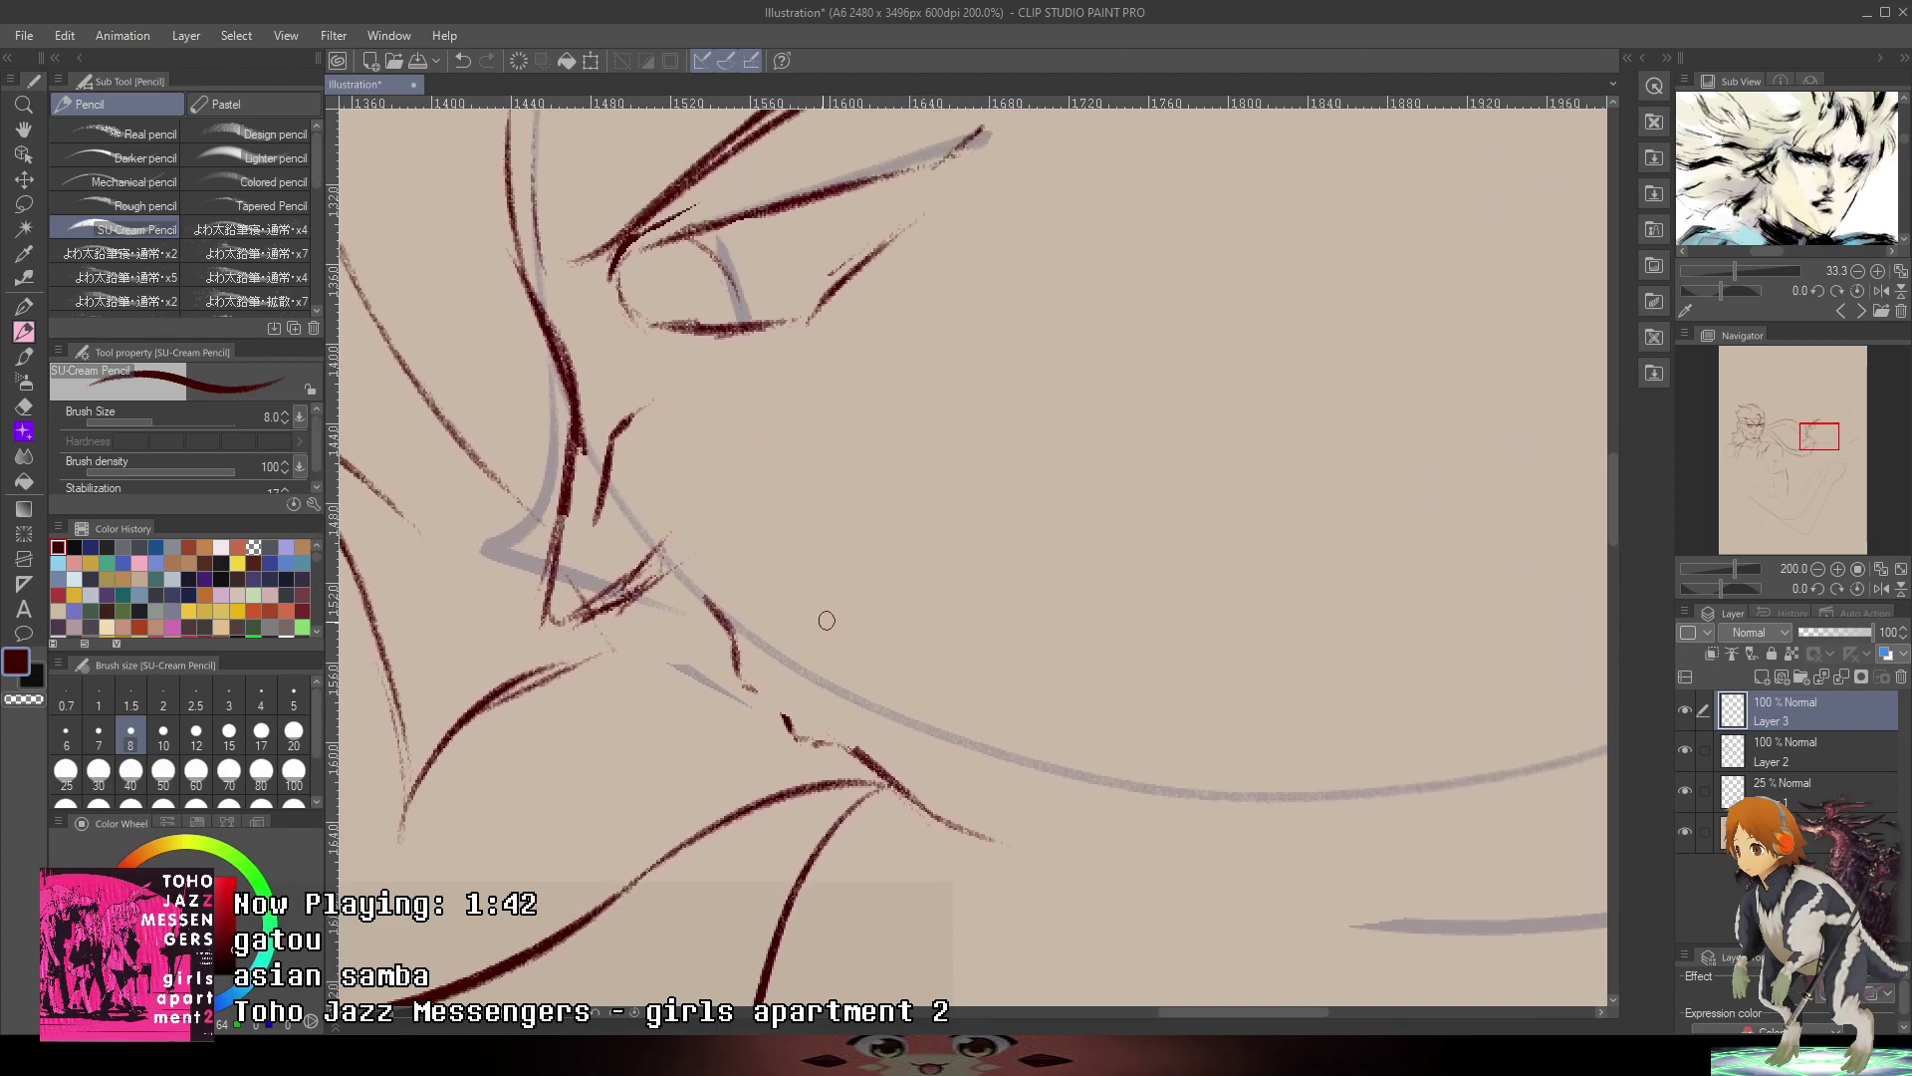
- Erase the old lip and chin strokes and redraw the mouth profile thinner, from under the nose down to the lower lip
{"action": "left_click_drag", "start_coordinate": [715, 598], "coordinate": [961, 847]}
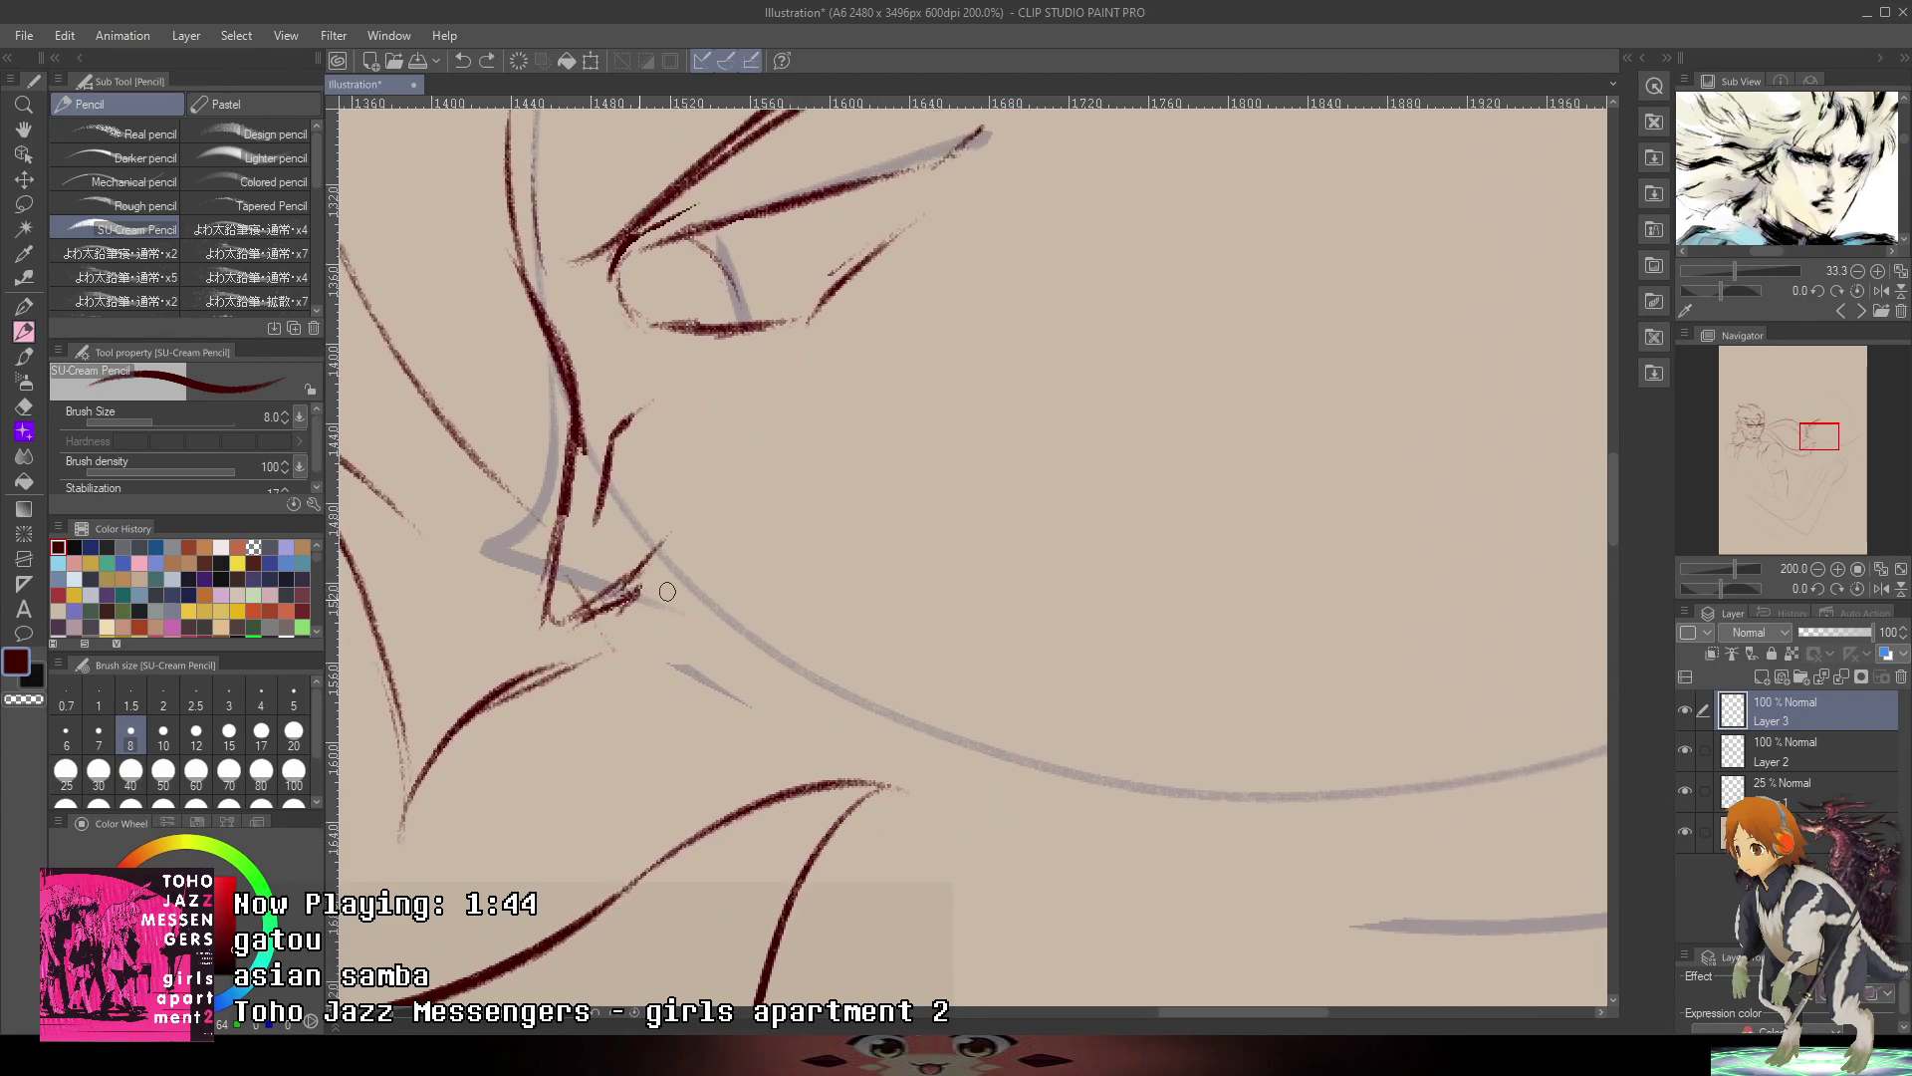
{"action": "mouse_move", "coordinate": [633, 598]}
{"action": "left_mouse_down"}
{"action": "mouse_move", "coordinate": [672, 564]}
{"action": "mouse_move", "coordinate": [713, 635]}
{"action": "left_mouse_up"}
{"action": "key", "text": "ctrl+z"}
{"action": "left_click_drag", "start_coordinate": [671, 571], "coordinate": [723, 630]}
{"action": "left_click_drag", "start_coordinate": [710, 638], "coordinate": [798, 718]}
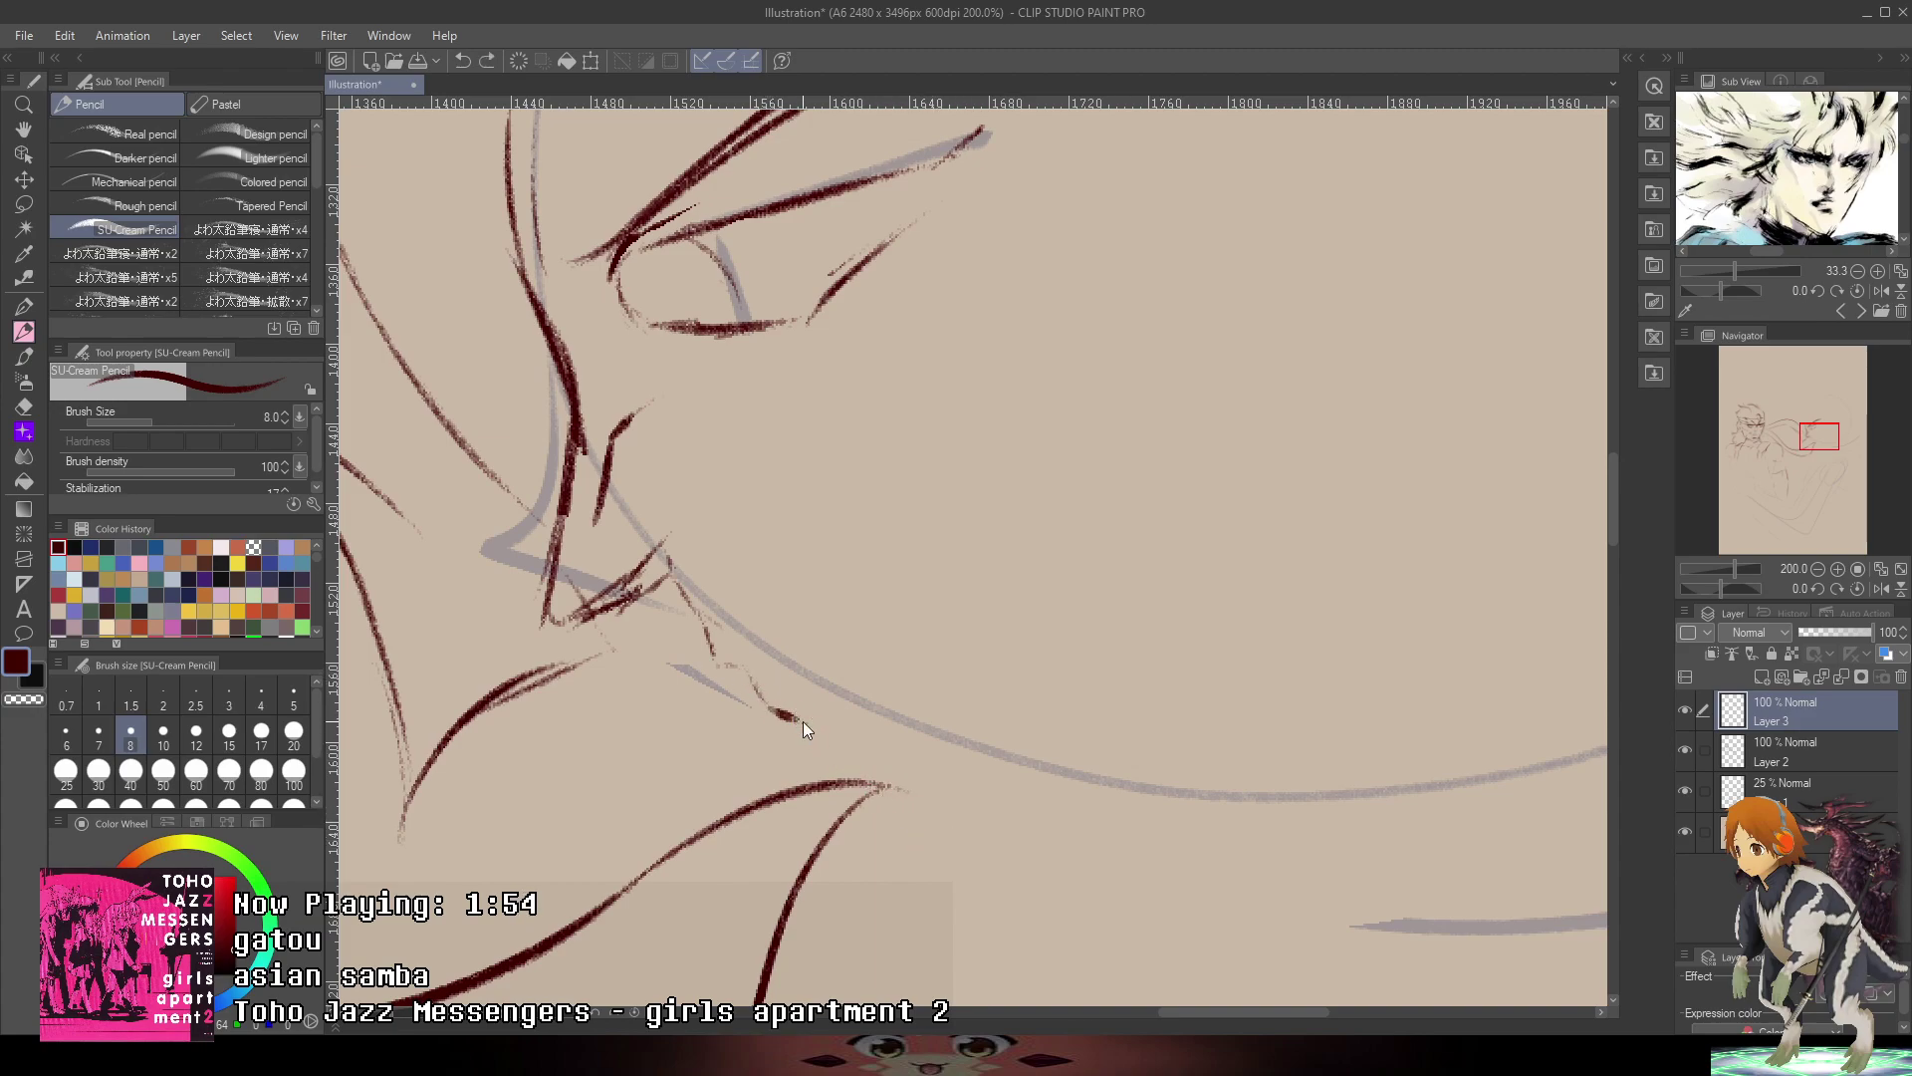
{"action": "mouse_move", "coordinate": [804, 730]}
{"action": "left_mouse_down"}
{"action": "mouse_move", "coordinate": [903, 801]}
{"action": "mouse_move", "coordinate": [1011, 825]}
{"action": "mouse_move", "coordinate": [1081, 742]}
{"action": "mouse_move", "coordinate": [1040, 805]}
{"action": "mouse_move", "coordinate": [1023, 798]}
{"action": "mouse_move", "coordinate": [1118, 640]}
{"action": "left_mouse_up"}
{"action": "key", "text": "ctrl+z"}
{"action": "left_click_drag", "start_coordinate": [990, 820], "coordinate": [1160, 568]}
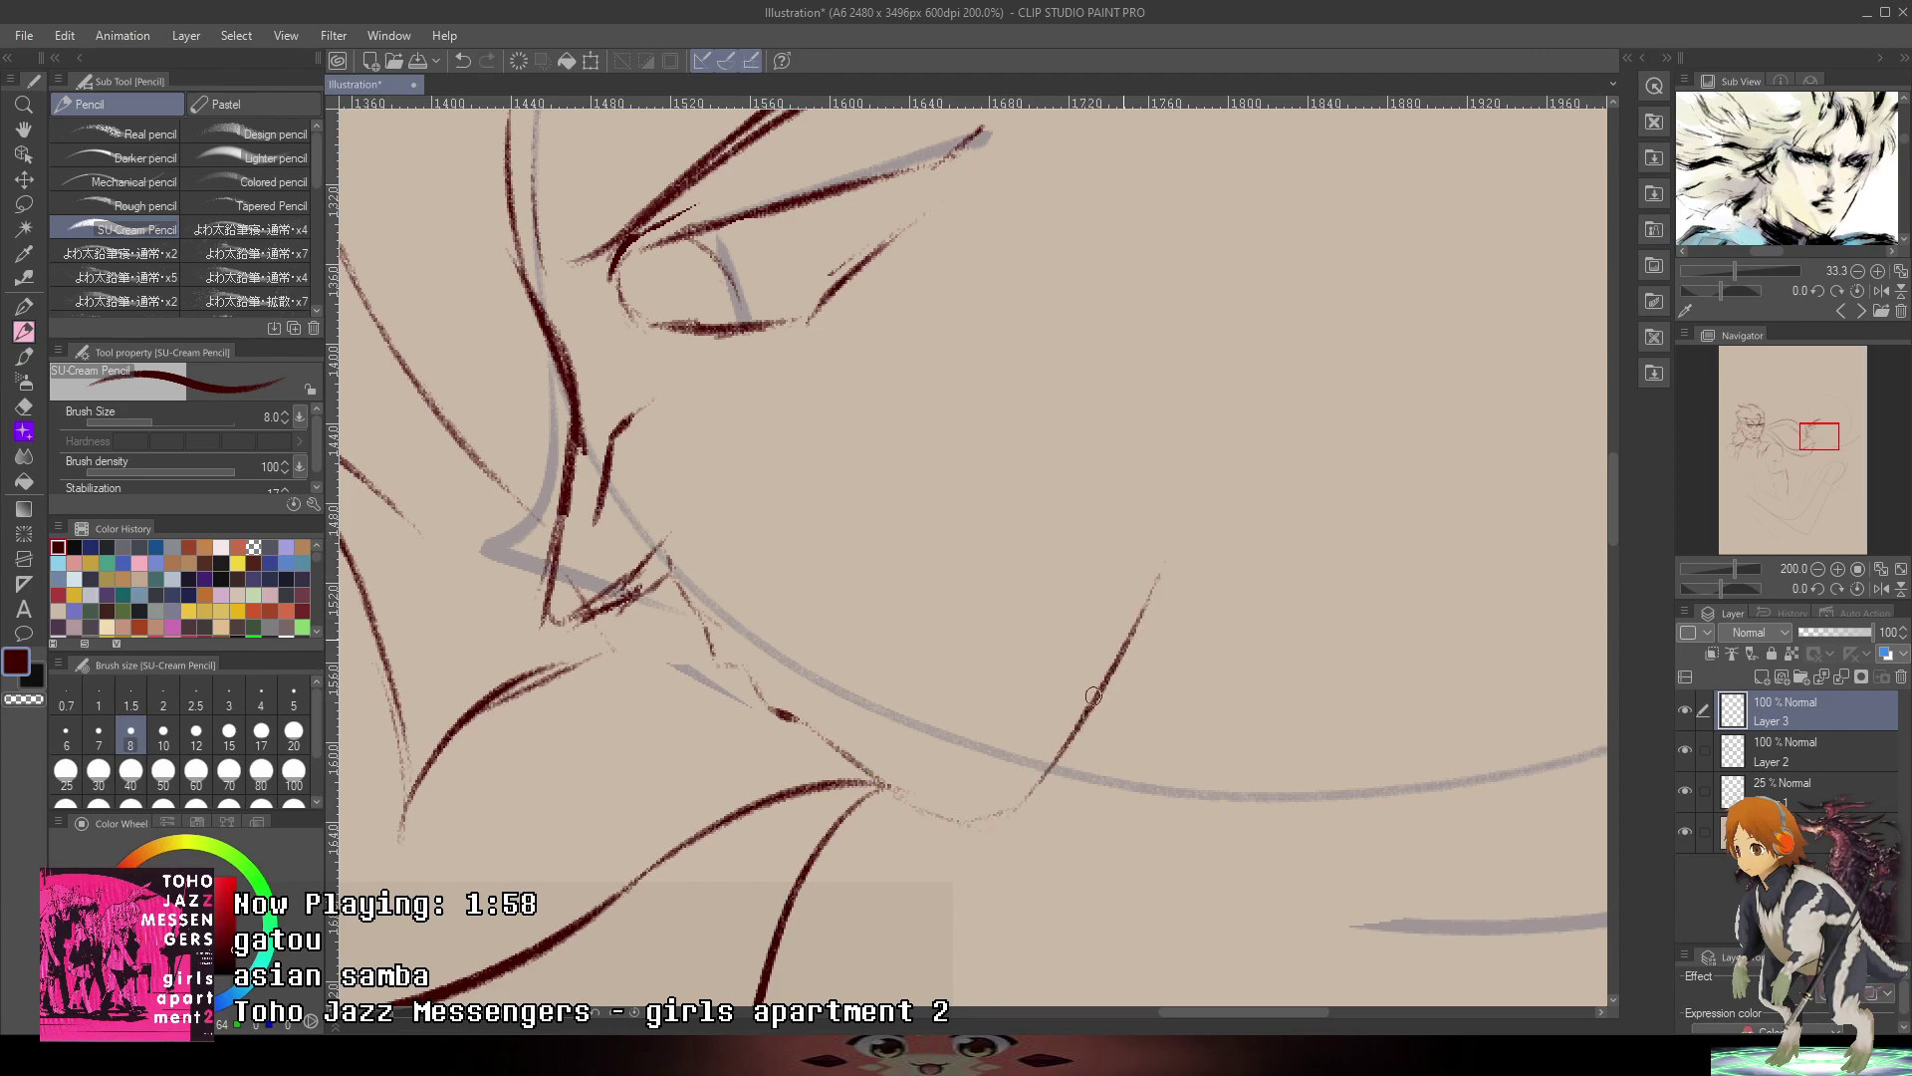
{"action": "left_click_drag", "start_coordinate": [1093, 695], "coordinate": [1185, 344]}
{"action": "scroll", "coordinate": [1210, 362], "scroll_direction": "down", "scroll_amount": 3}
{"action": "left_click_drag", "start_coordinate": [1306, 362], "coordinate": [1233, 503]}
{"action": "scroll", "coordinate": [1172, 366], "scroll_direction": "up", "scroll_amount": 2}
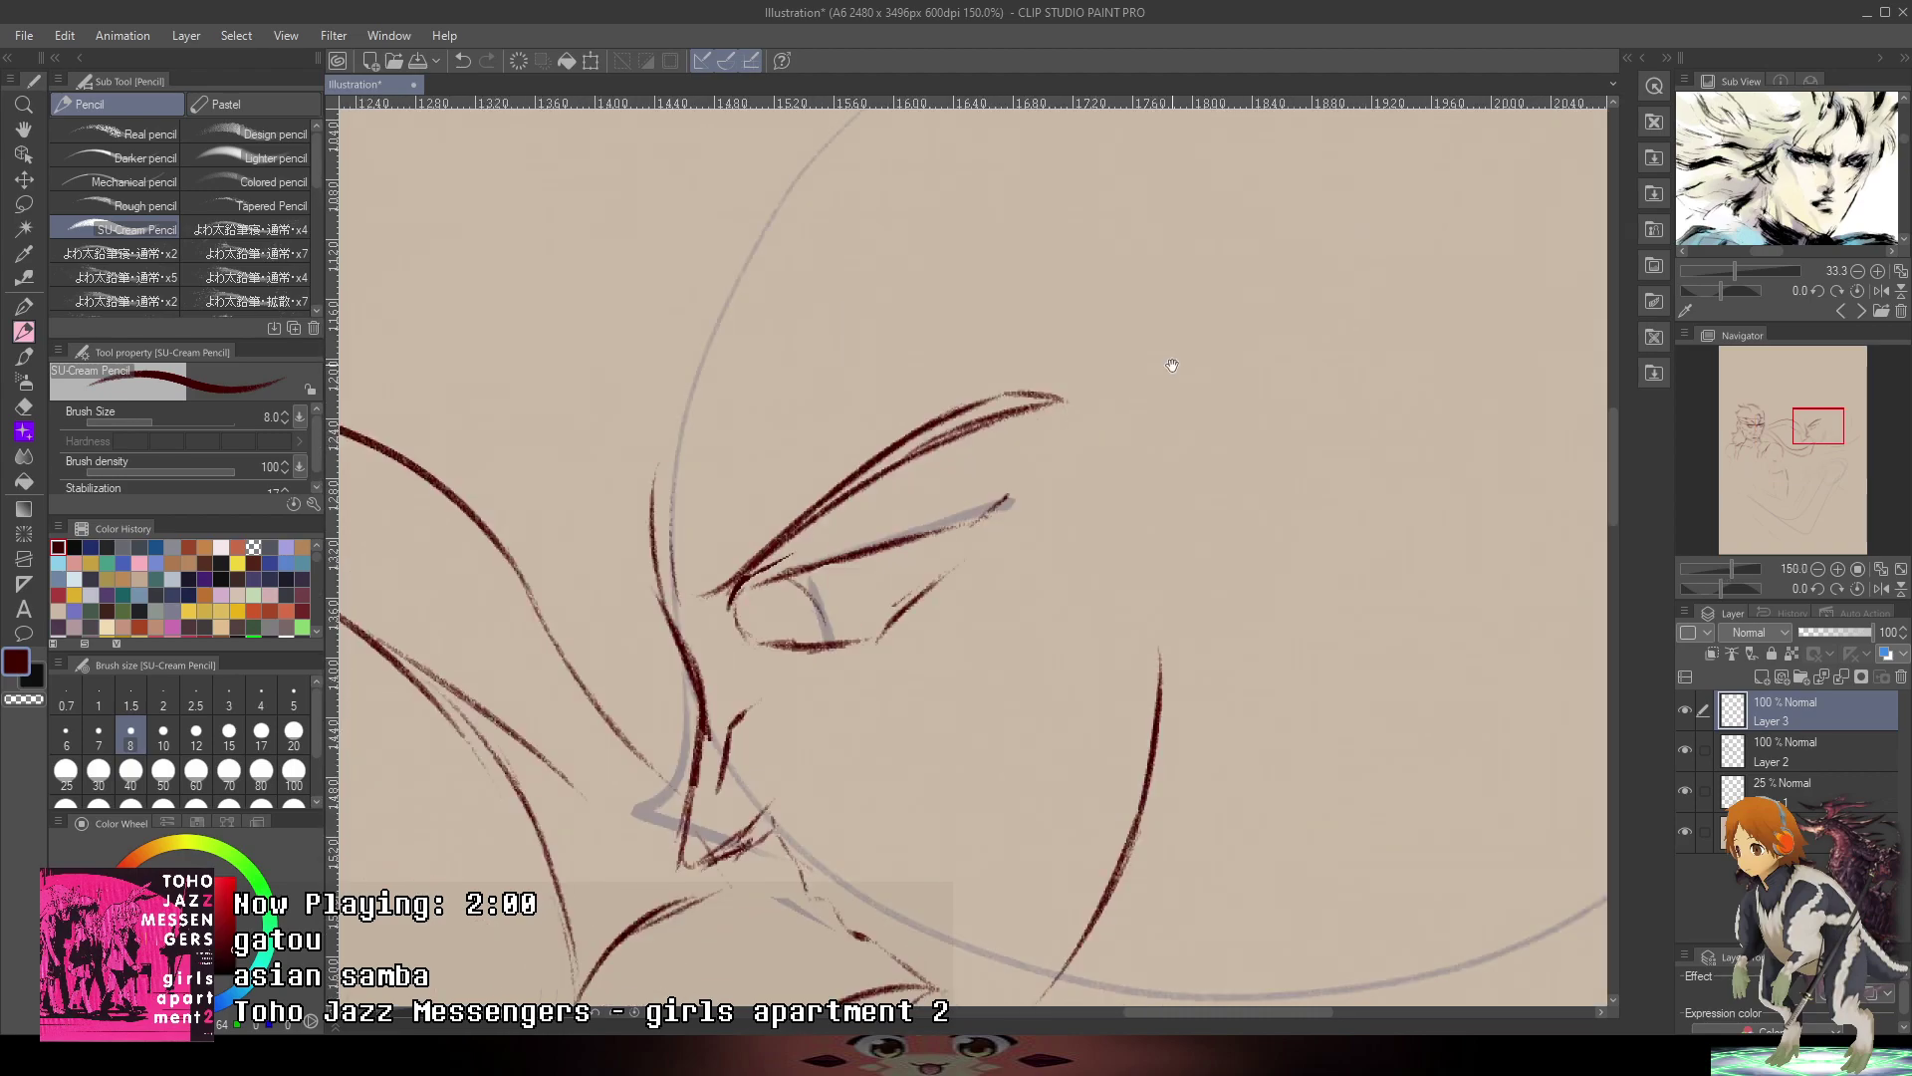
{"action": "mouse_move", "coordinate": [1172, 366]}
{"action": "left_mouse_down"}
{"action": "mouse_move", "coordinate": [1207, 276]}
{"action": "mouse_move", "coordinate": [1170, 315]}
{"action": "left_mouse_up"}
{"action": "key", "text": "ctrl+z"}
{"action": "key", "text": "ctrl+z"}
- Draw a curved jawline sweeping up from the chin toward the ear
{"action": "left_click_drag", "start_coordinate": [999, 893], "coordinate": [1168, 702]}
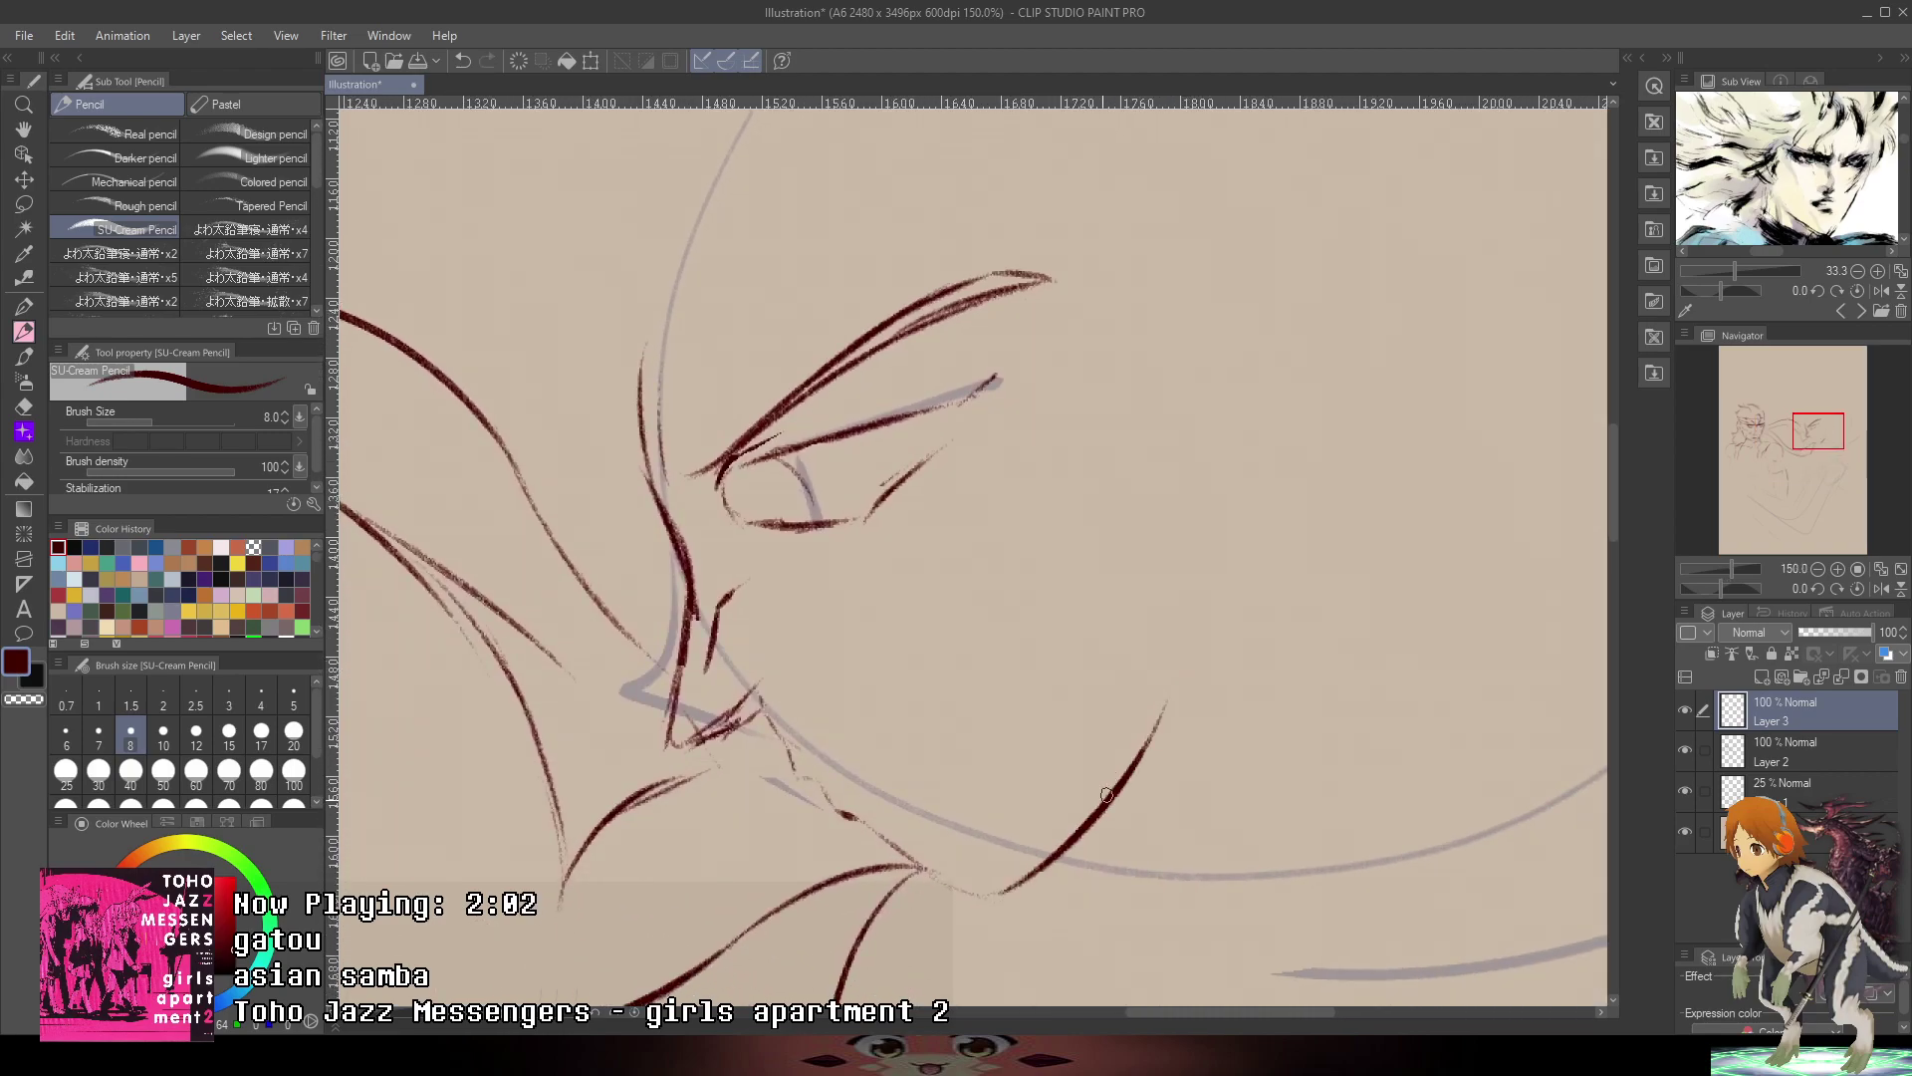
{"action": "left_click_drag", "start_coordinate": [1107, 795], "coordinate": [1182, 542]}
{"action": "left_click_drag", "start_coordinate": [1170, 478], "coordinate": [1201, 574]}
- Close the eye with a steep slanted outer edge and shorten the brow to a pointed outer end
{"action": "mouse_move", "coordinate": [1016, 473]}
{"action": "left_mouse_down"}
{"action": "mouse_move", "coordinate": [966, 570]}
{"action": "mouse_move", "coordinate": [961, 473]}
{"action": "mouse_move", "coordinate": [917, 593]}
{"action": "left_mouse_up"}
{"action": "key", "text": "ctrl+z"}
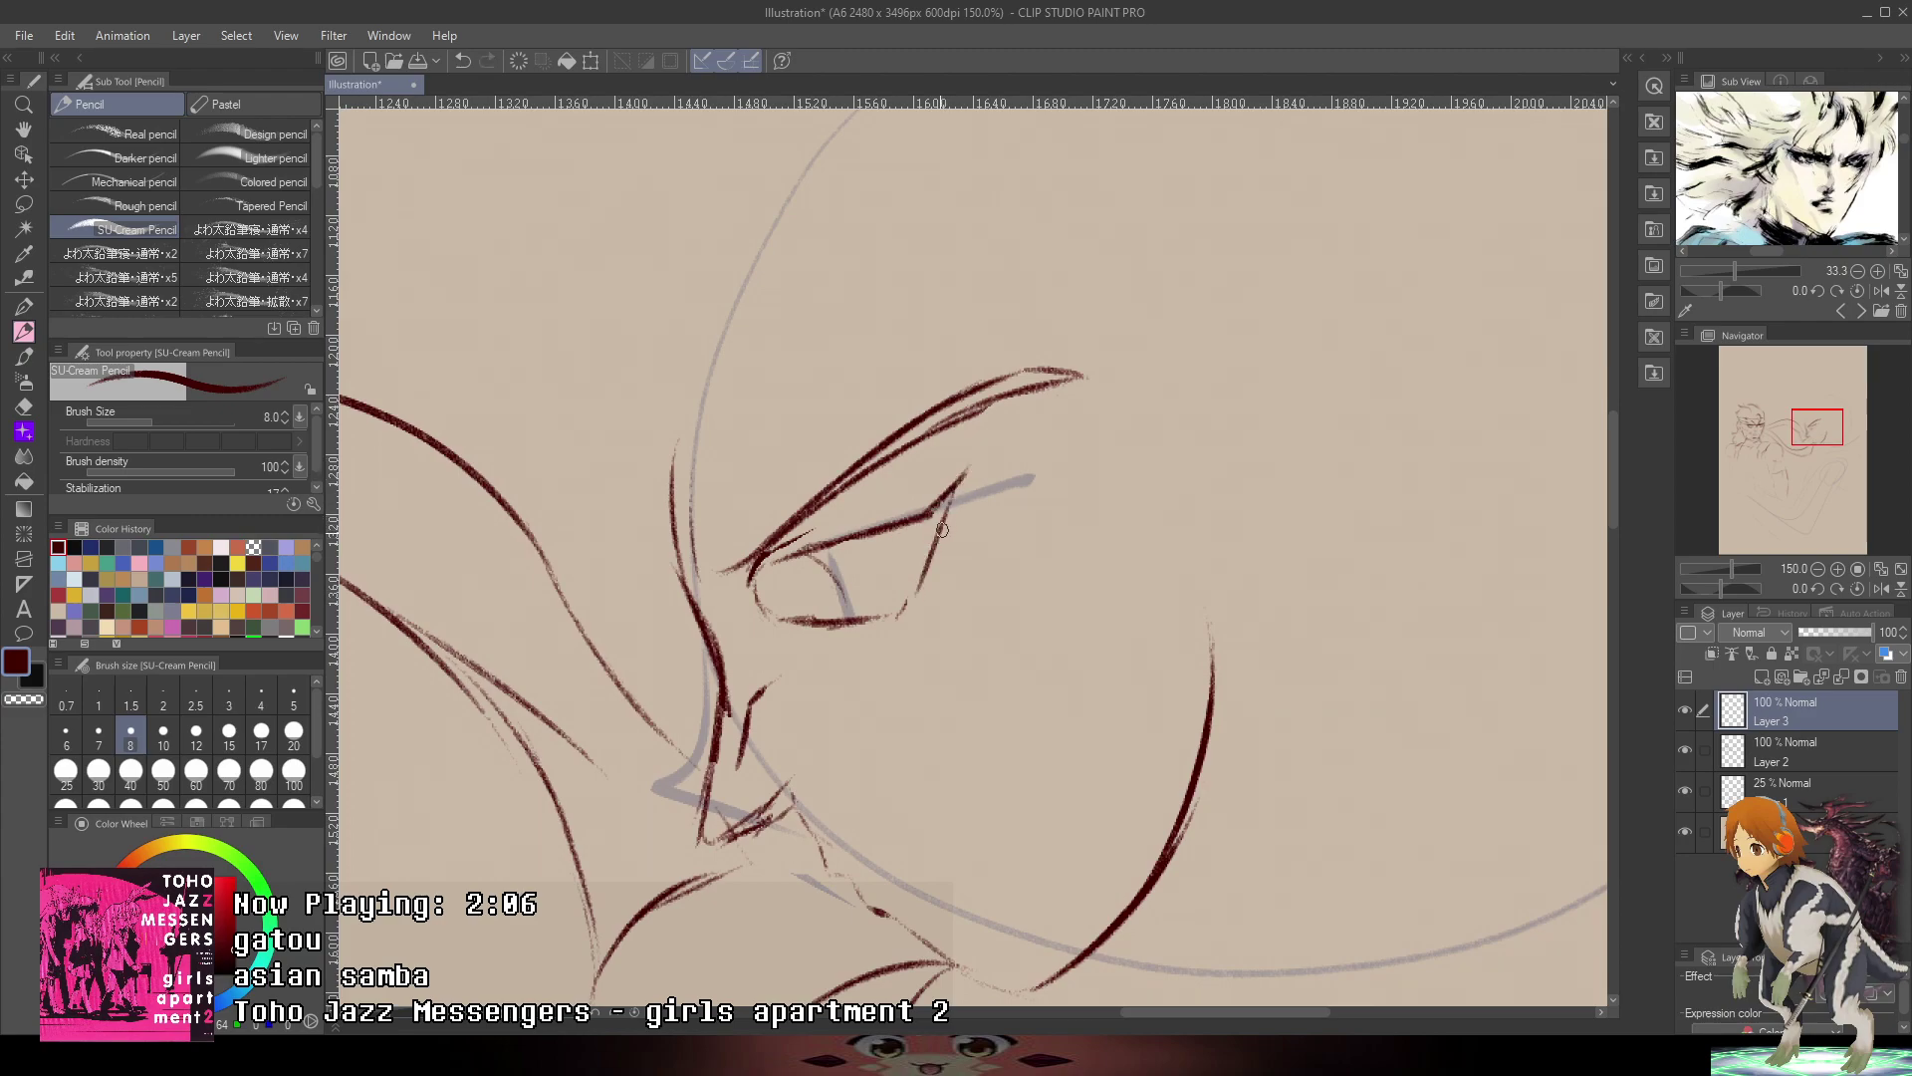
{"action": "key", "text": "ctrl+z"}
{"action": "mouse_move", "coordinate": [940, 510]}
{"action": "left_mouse_down"}
{"action": "mouse_move", "coordinate": [956, 489]}
{"action": "mouse_move", "coordinate": [902, 612]}
{"action": "left_mouse_up"}
{"action": "scroll", "coordinate": [893, 614], "scroll_direction": "down", "scroll_amount": 3}
{"action": "scroll", "coordinate": [961, 439], "scroll_direction": "up", "scroll_amount": 5}
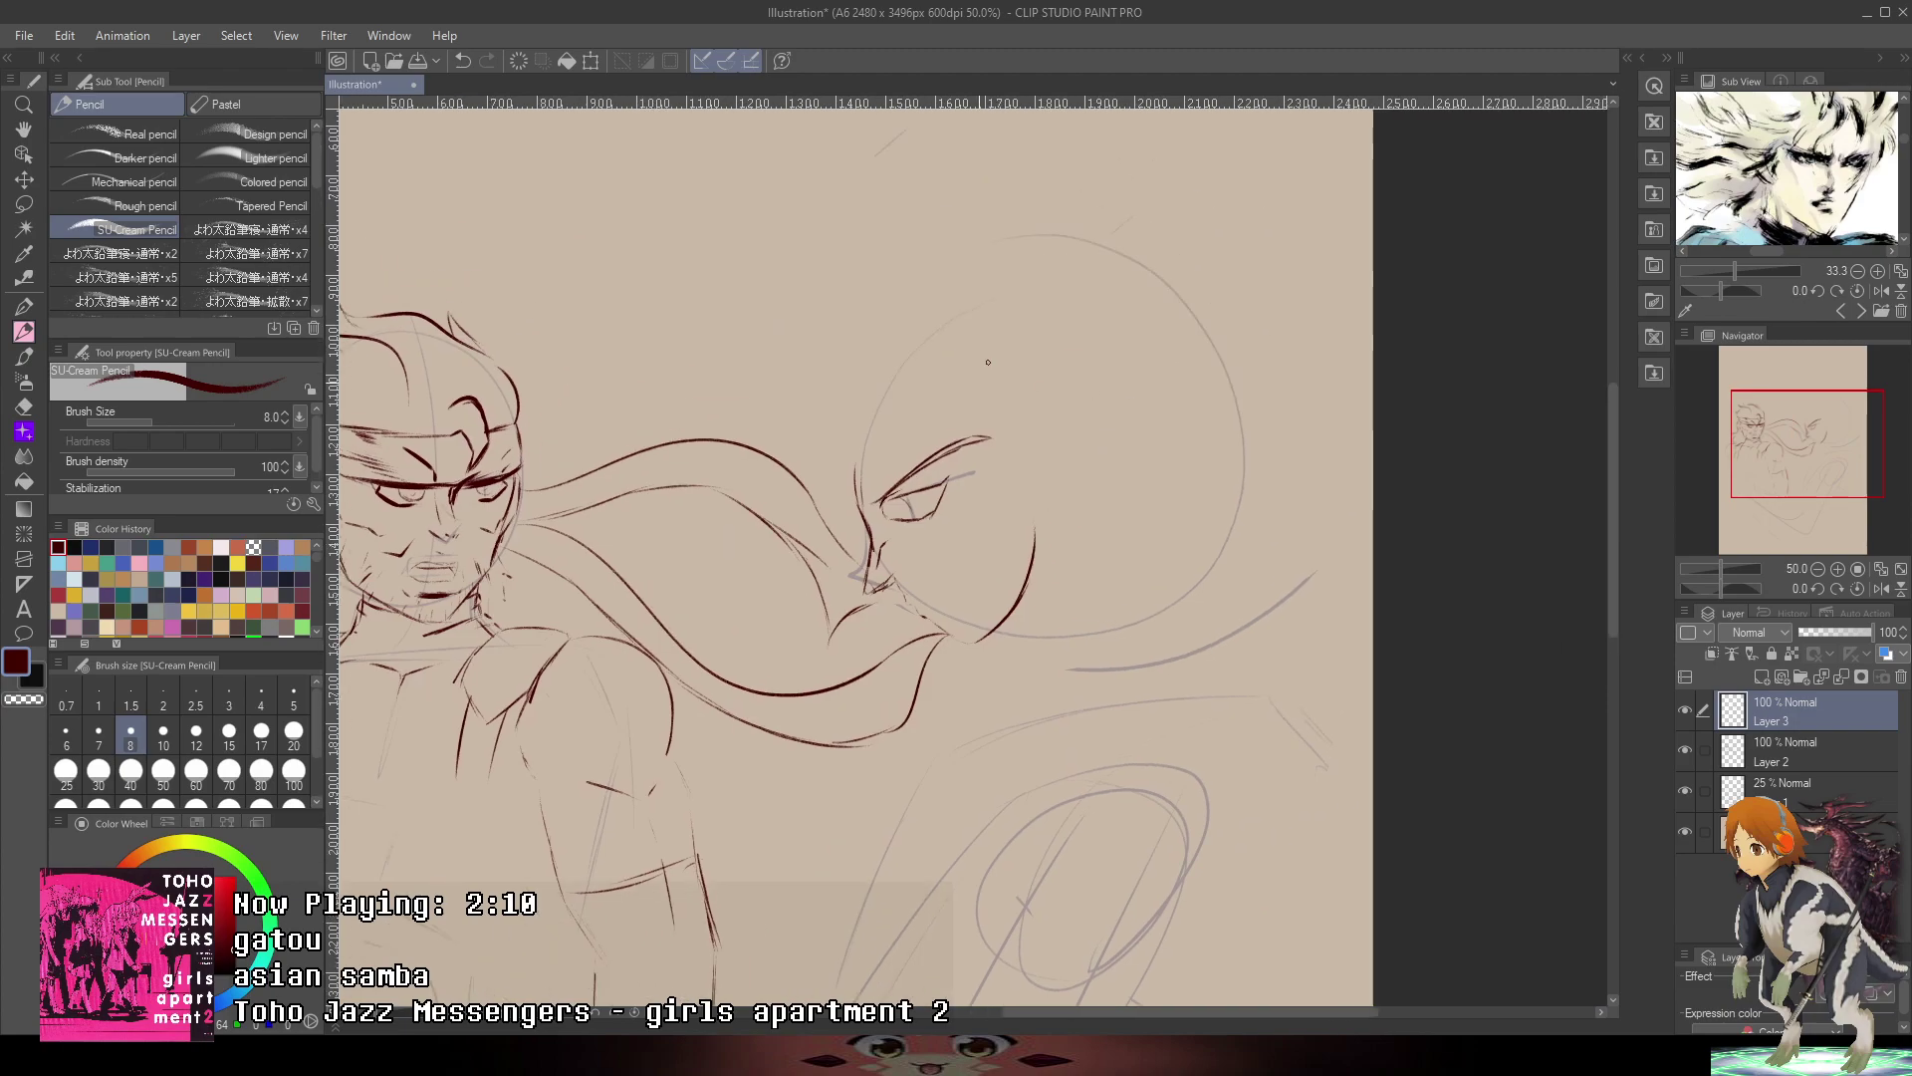
{"action": "left_click_drag", "start_coordinate": [913, 430], "coordinate": [1127, 320]}
{"action": "left_click_drag", "start_coordinate": [827, 467], "coordinate": [923, 429]}
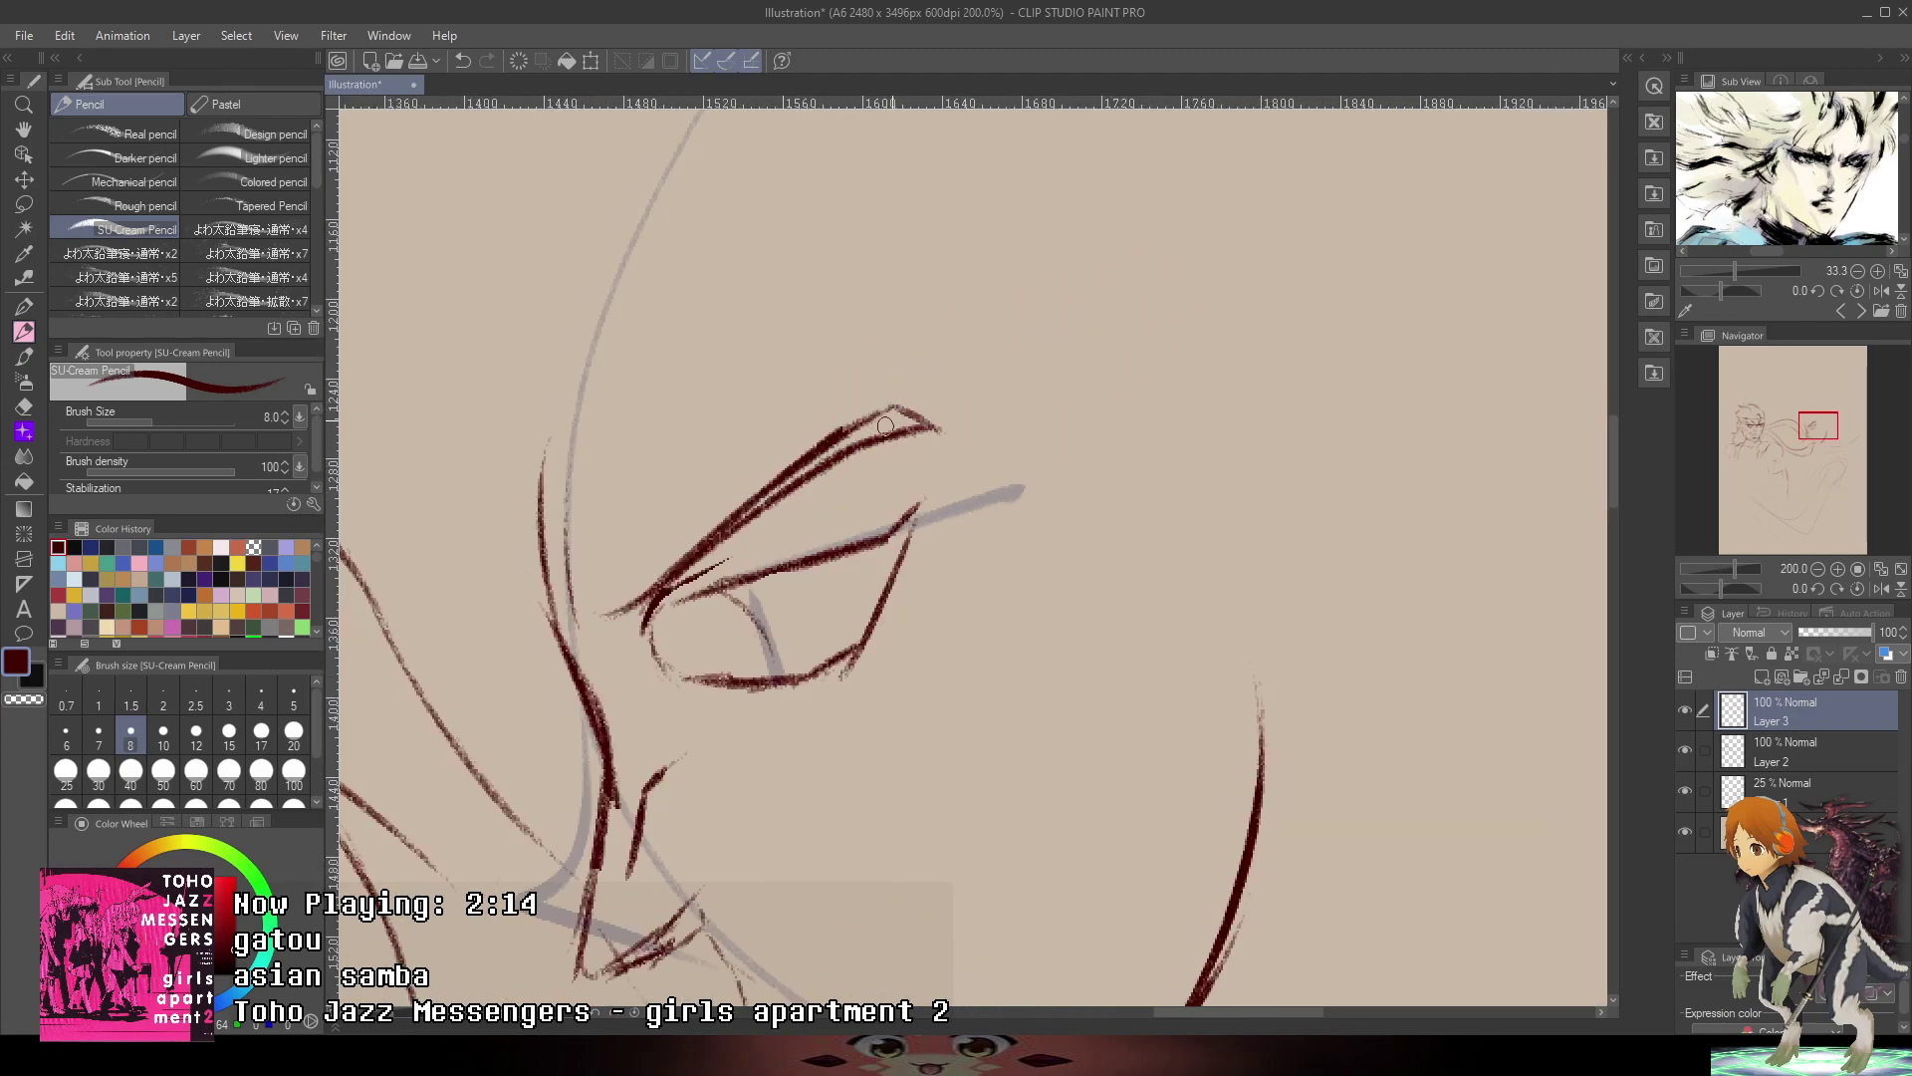
- Shift the reference to show more of the face and draw a hairline crossing the brow to the cheek, plus a sideburn line
{"action": "scroll", "coordinate": [901, 418], "scroll_direction": "down", "scroll_amount": 6}
{"action": "scroll", "coordinate": [832, 471], "scroll_direction": "up", "scroll_amount": 2}
{"action": "left_click_drag", "start_coordinate": [949, 567], "coordinate": [989, 568]}
{"action": "left_click_drag", "start_coordinate": [1812, 190], "coordinate": [1823, 102]}
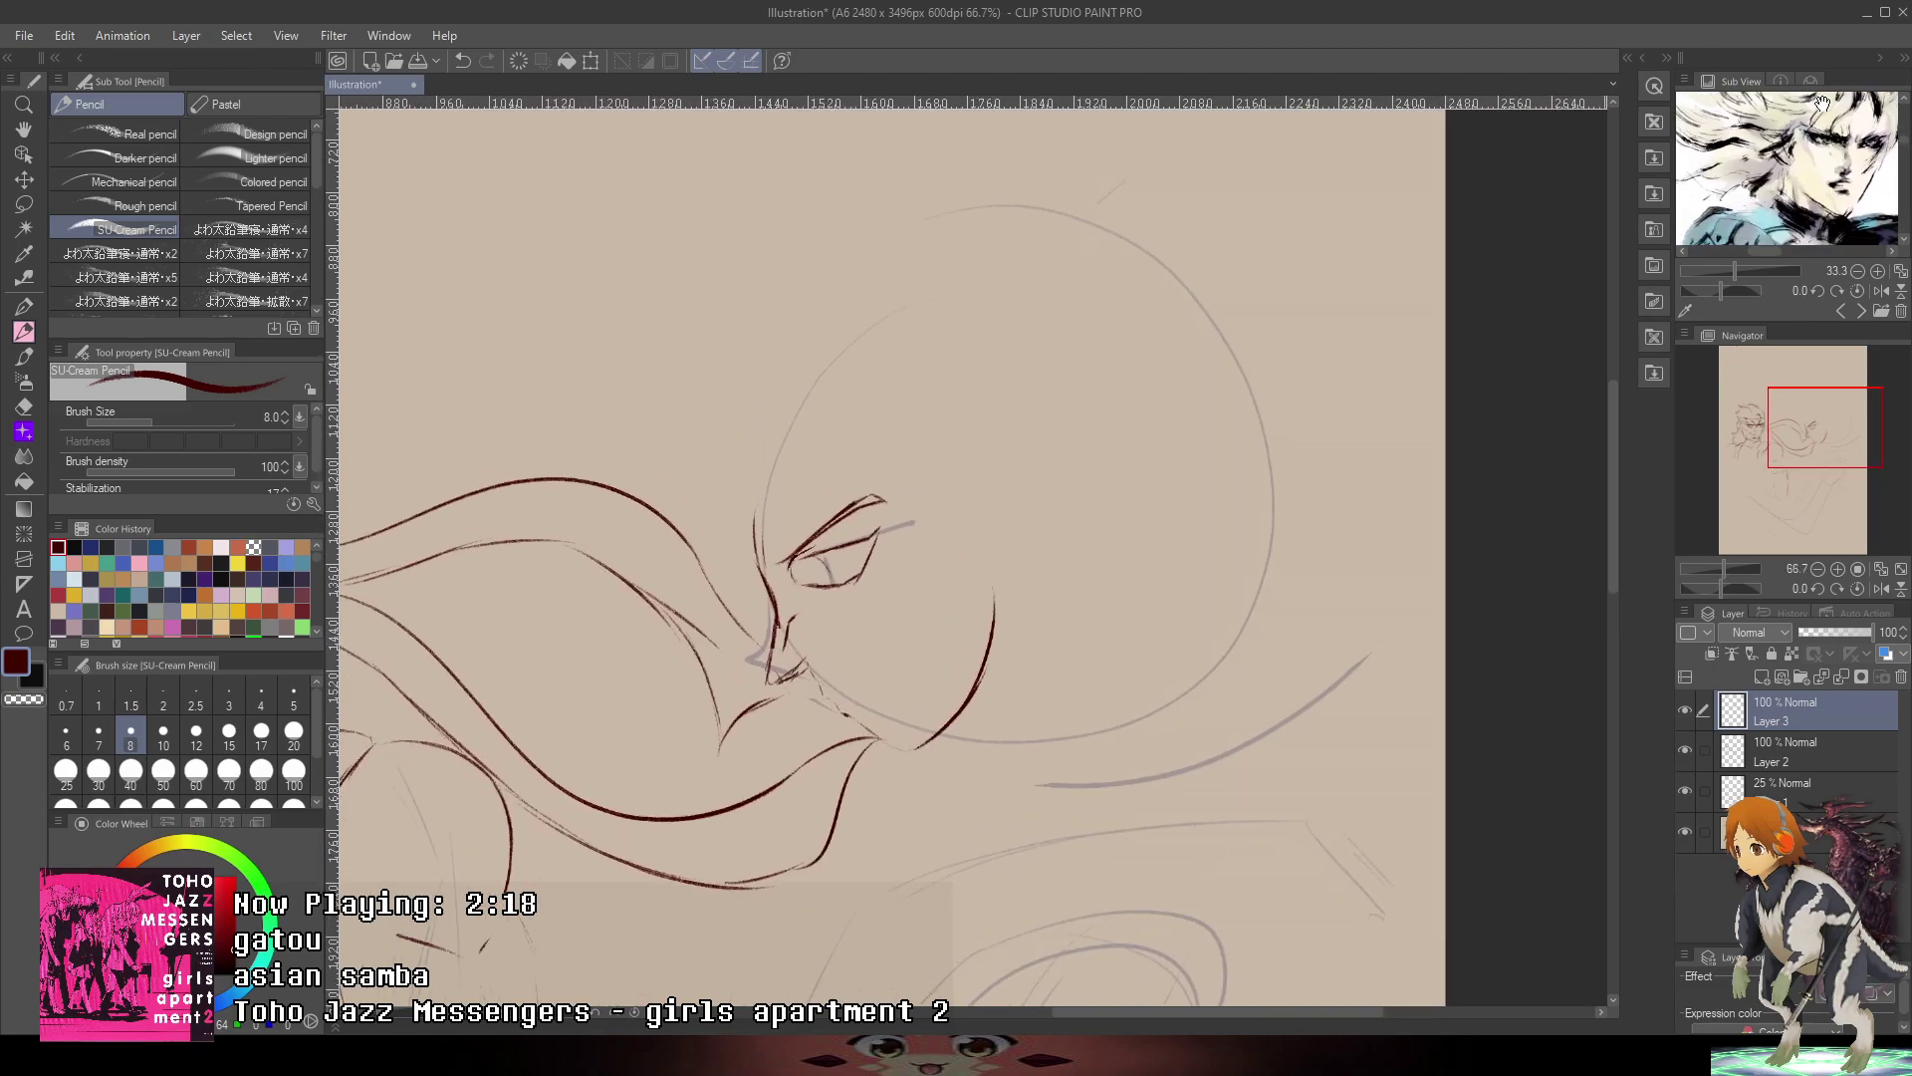
{"action": "mouse_move", "coordinate": [771, 460]}
{"action": "left_mouse_down"}
{"action": "mouse_move", "coordinate": [882, 566]}
{"action": "mouse_move", "coordinate": [834, 522]}
{"action": "mouse_move", "coordinate": [887, 574]}
{"action": "mouse_move", "coordinate": [895, 647]}
{"action": "mouse_move", "coordinate": [940, 658]}
{"action": "left_mouse_up"}
{"action": "left_click_drag", "start_coordinate": [961, 648], "coordinate": [951, 520]}
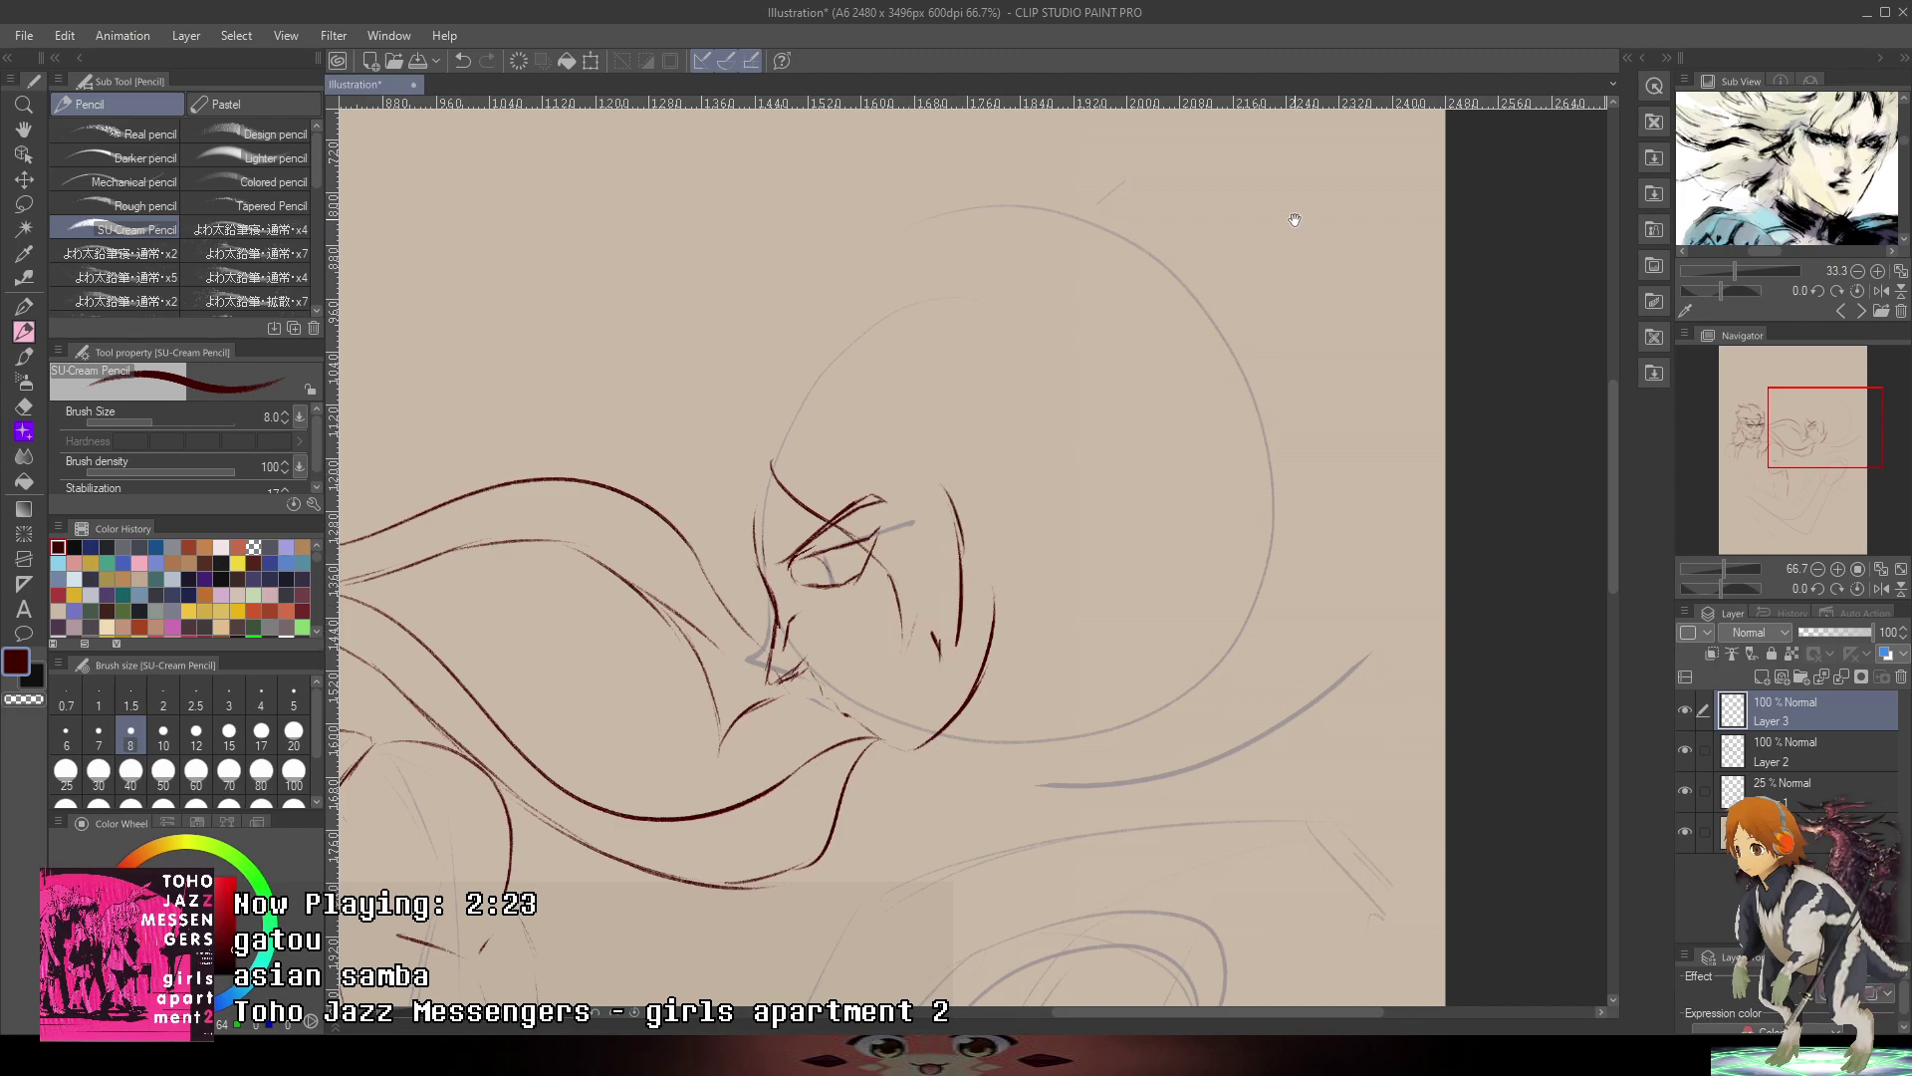
- Draw long hair strands in front of the face, curving down past the forehead and back up beside the nose
{"action": "left_click_drag", "start_coordinate": [1294, 219], "coordinate": [1353, 304]}
{"action": "left_click_drag", "start_coordinate": [808, 609], "coordinate": [810, 564]}
{"action": "scroll", "coordinate": [809, 564], "scroll_direction": "up", "scroll_amount": 3}
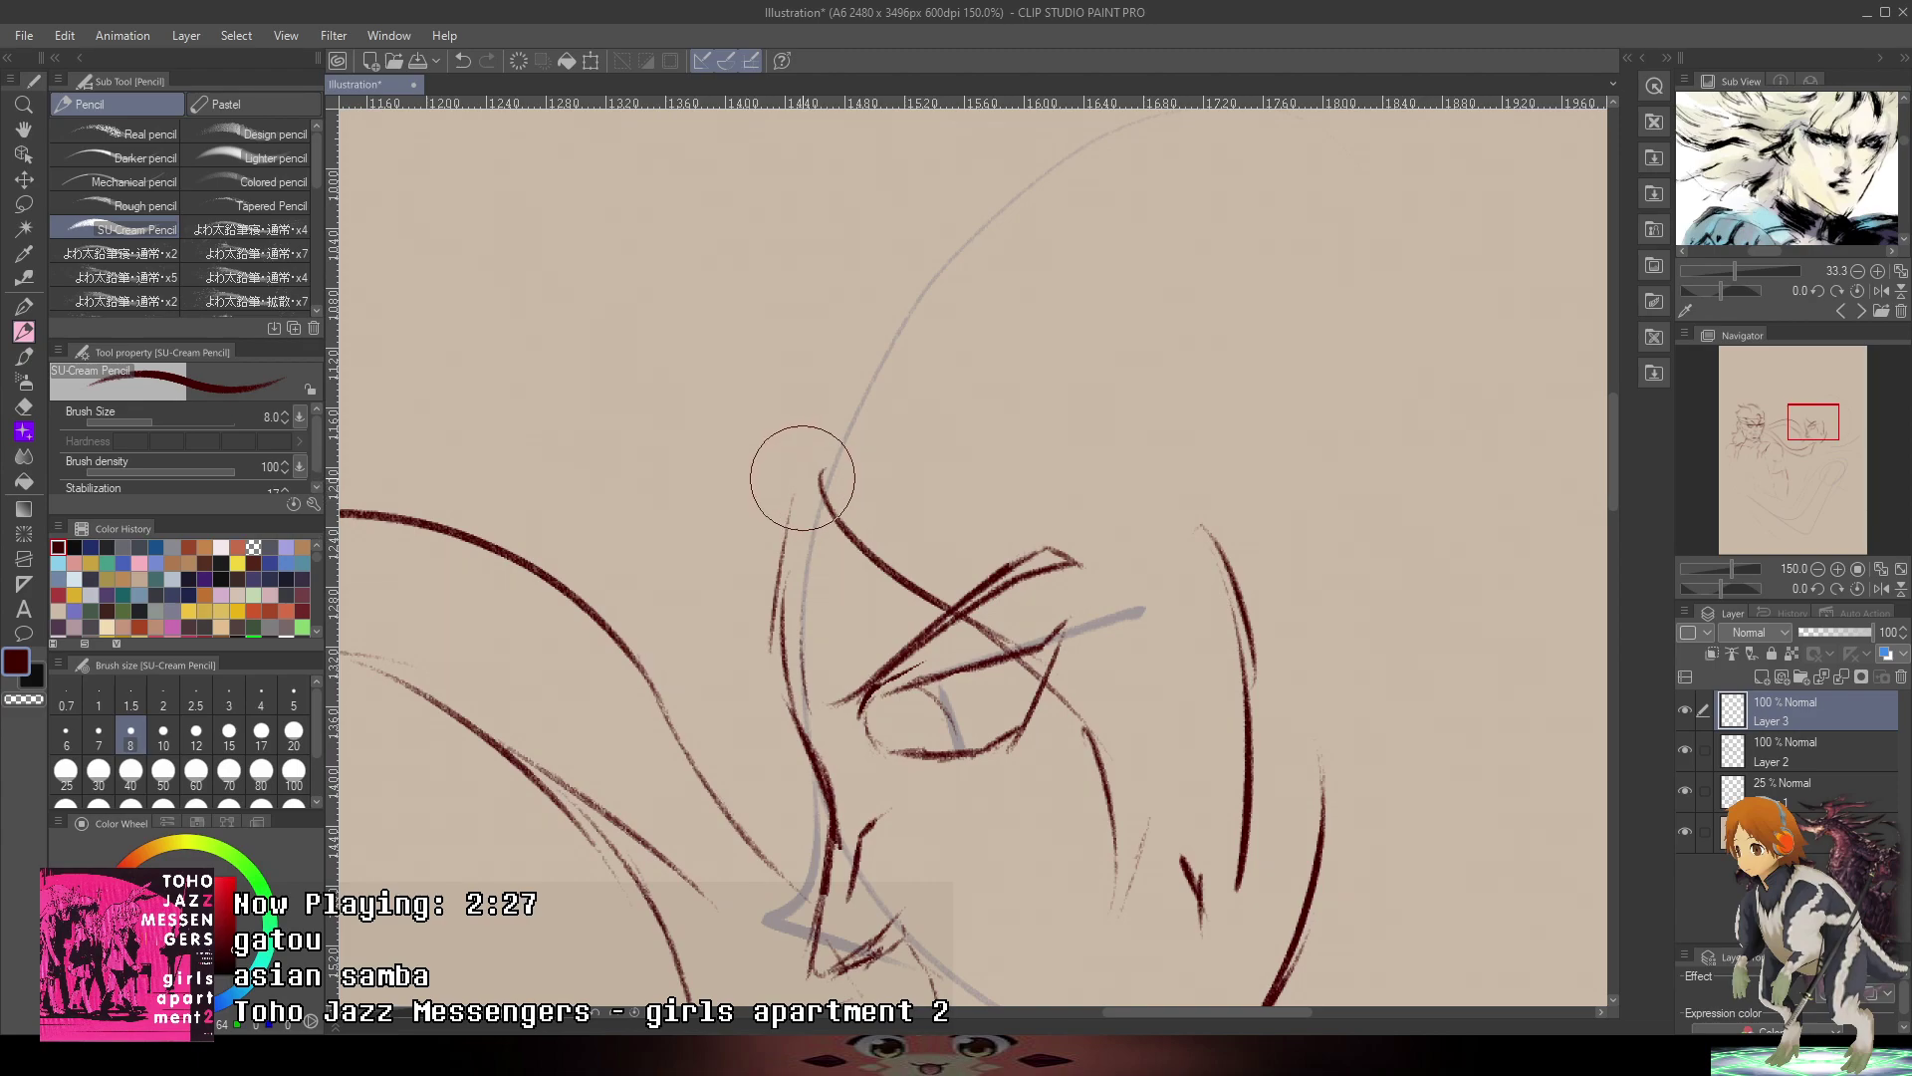
{"action": "mouse_move", "coordinate": [765, 365]}
{"action": "left_mouse_down"}
{"action": "mouse_move", "coordinate": [689, 572]}
{"action": "mouse_move", "coordinate": [701, 946]}
{"action": "left_mouse_up"}
{"action": "mouse_move", "coordinate": [827, 748]}
{"action": "left_mouse_down"}
{"action": "mouse_move", "coordinate": [864, 596]}
{"action": "mouse_move", "coordinate": [845, 608]}
{"action": "left_mouse_up"}
{"action": "key", "text": "ctrl+z"}
{"action": "key", "text": "ctrl+z"}
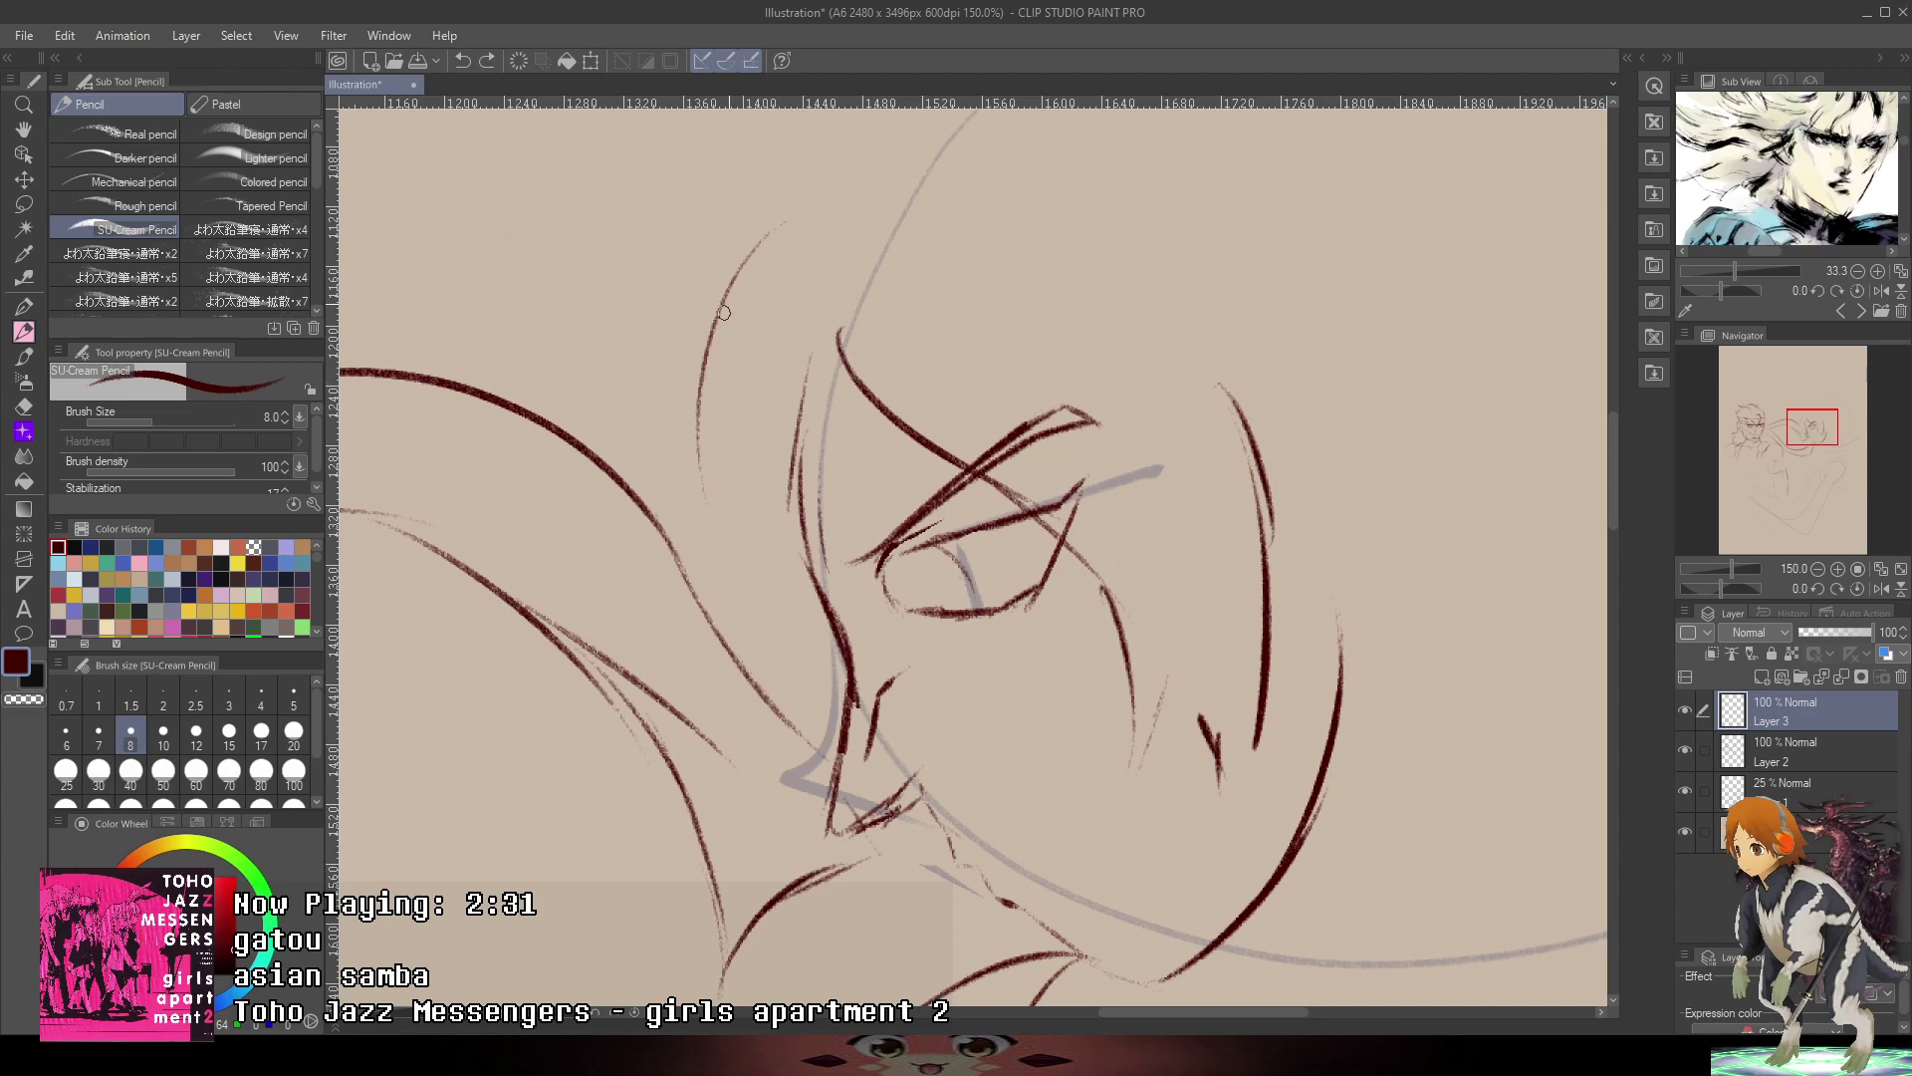
{"action": "mouse_move", "coordinate": [699, 384]}
{"action": "left_mouse_down"}
{"action": "mouse_move", "coordinate": [698, 513]}
{"action": "mouse_move", "coordinate": [652, 670]}
{"action": "left_mouse_up"}
{"action": "mouse_move", "coordinate": [652, 685]}
{"action": "left_mouse_down"}
{"action": "mouse_move", "coordinate": [671, 725]}
{"action": "mouse_move", "coordinate": [827, 797]}
{"action": "left_mouse_up"}
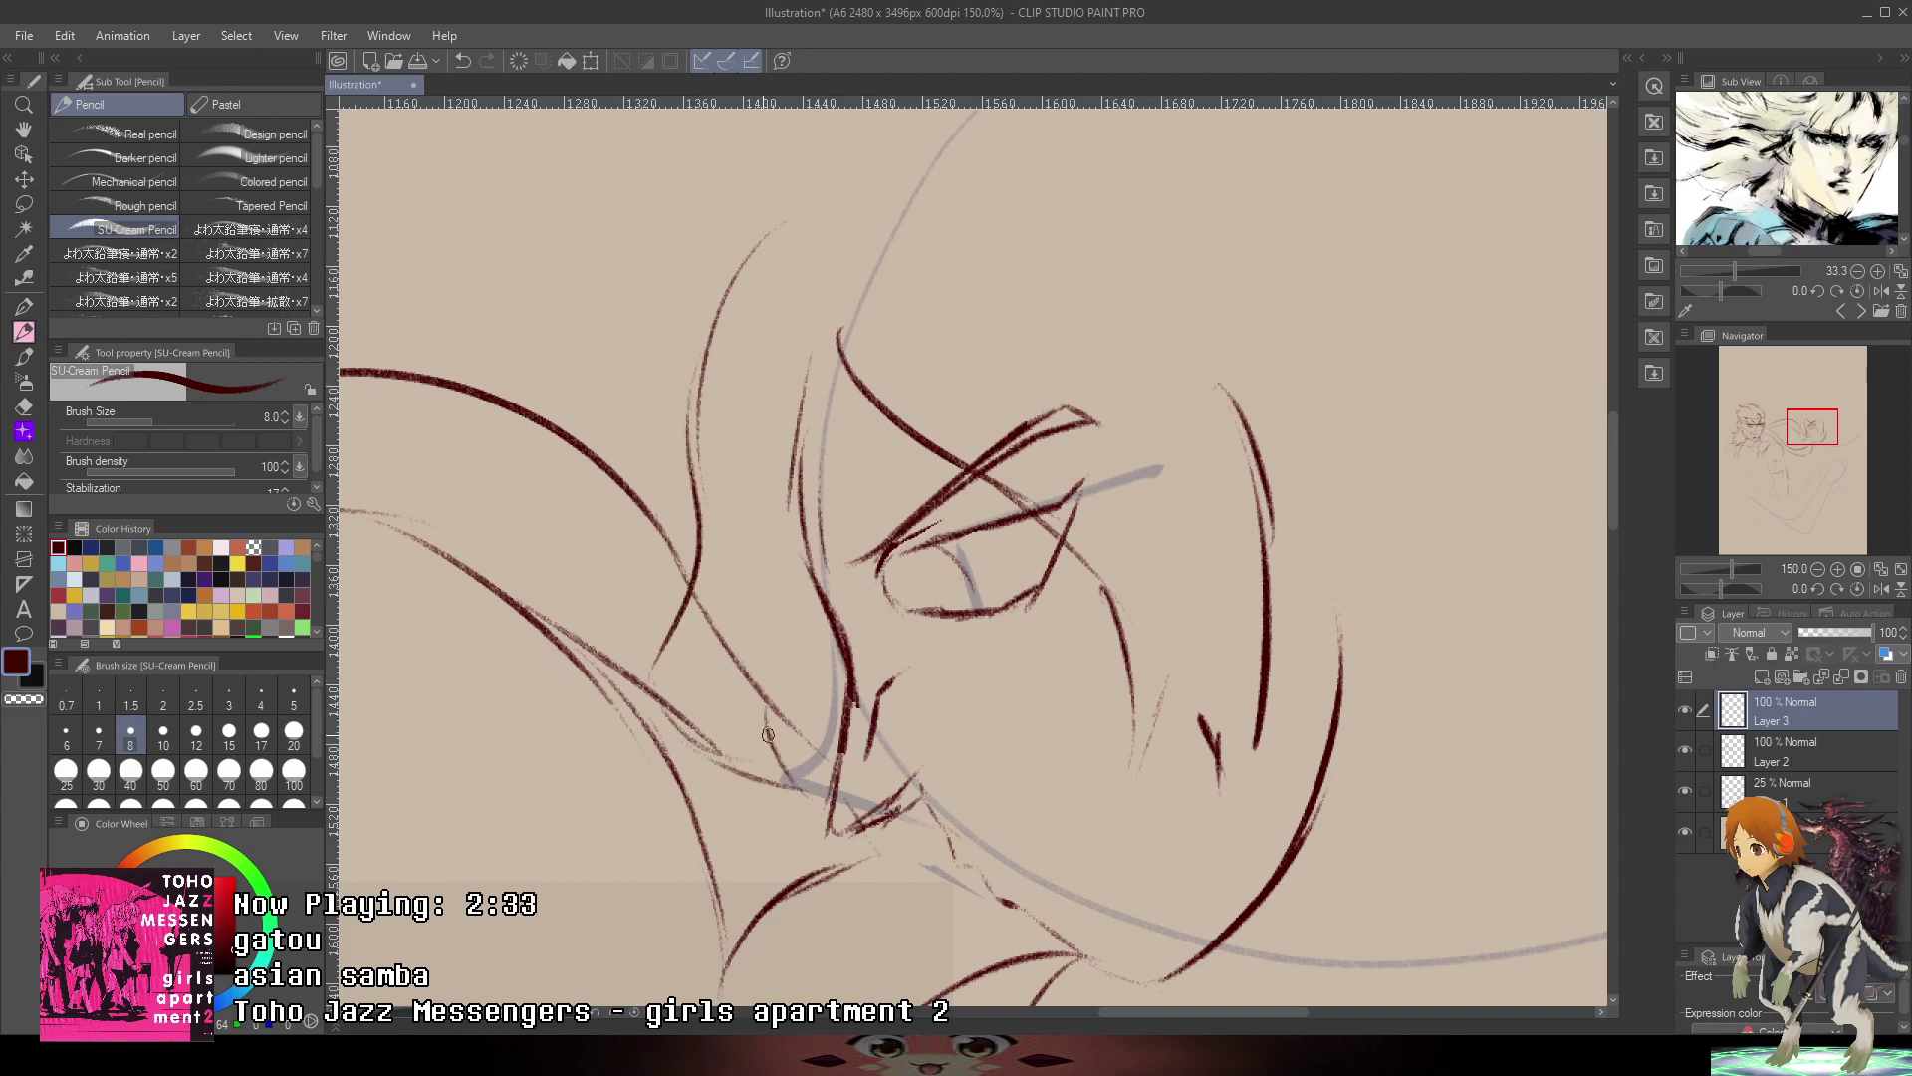
{"action": "left_click_drag", "start_coordinate": [767, 734], "coordinate": [810, 598]}
- Bring the reference's hair into view and outline the hair over the crown, sweeping down to a pointed tip at the back
{"action": "scroll", "coordinate": [1131, 395], "scroll_direction": "down", "scroll_amount": 4}
{"action": "left_click_drag", "start_coordinate": [1048, 376], "coordinate": [963, 476]}
{"action": "scroll", "coordinate": [963, 476], "scroll_direction": "up", "scroll_amount": 3}
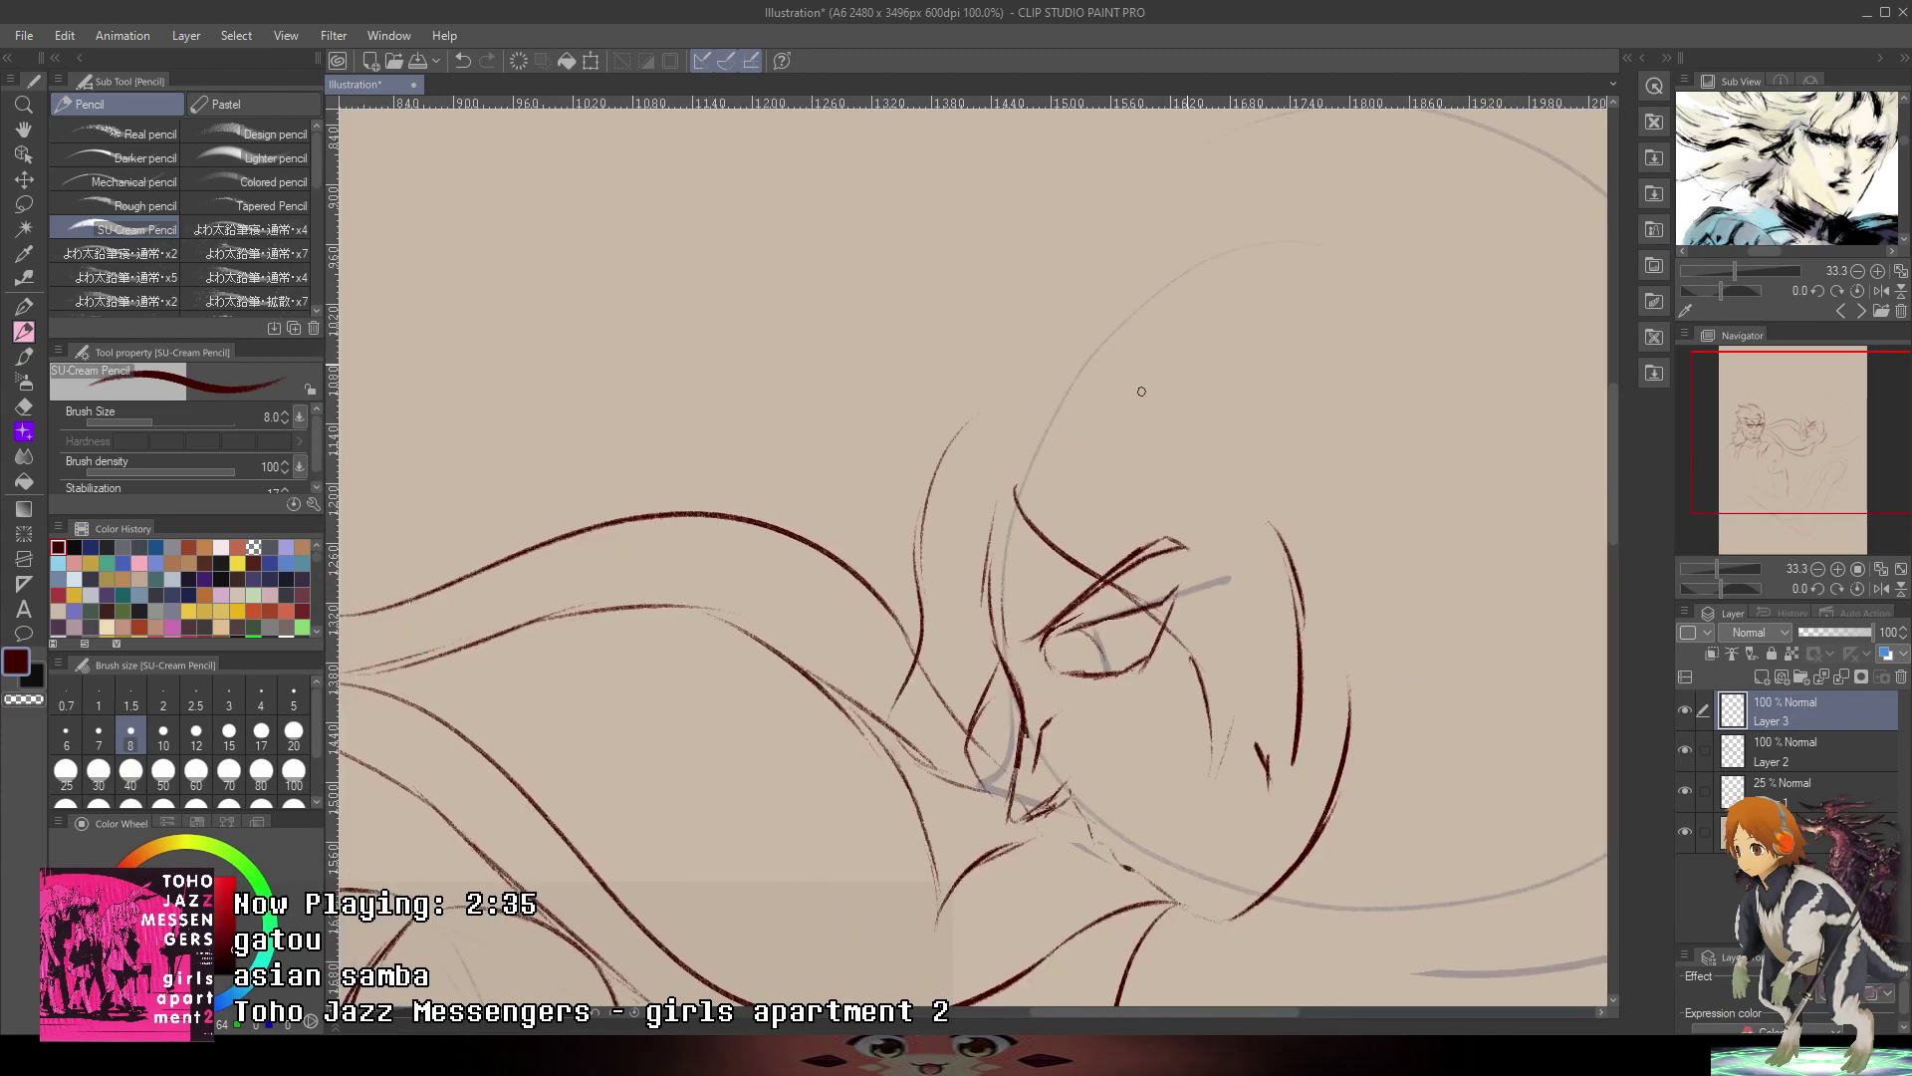
{"action": "left_click_drag", "start_coordinate": [1787, 203], "coordinate": [1809, 279]}
{"action": "scroll", "coordinate": [1130, 451], "scroll_direction": "down", "scroll_amount": 3}
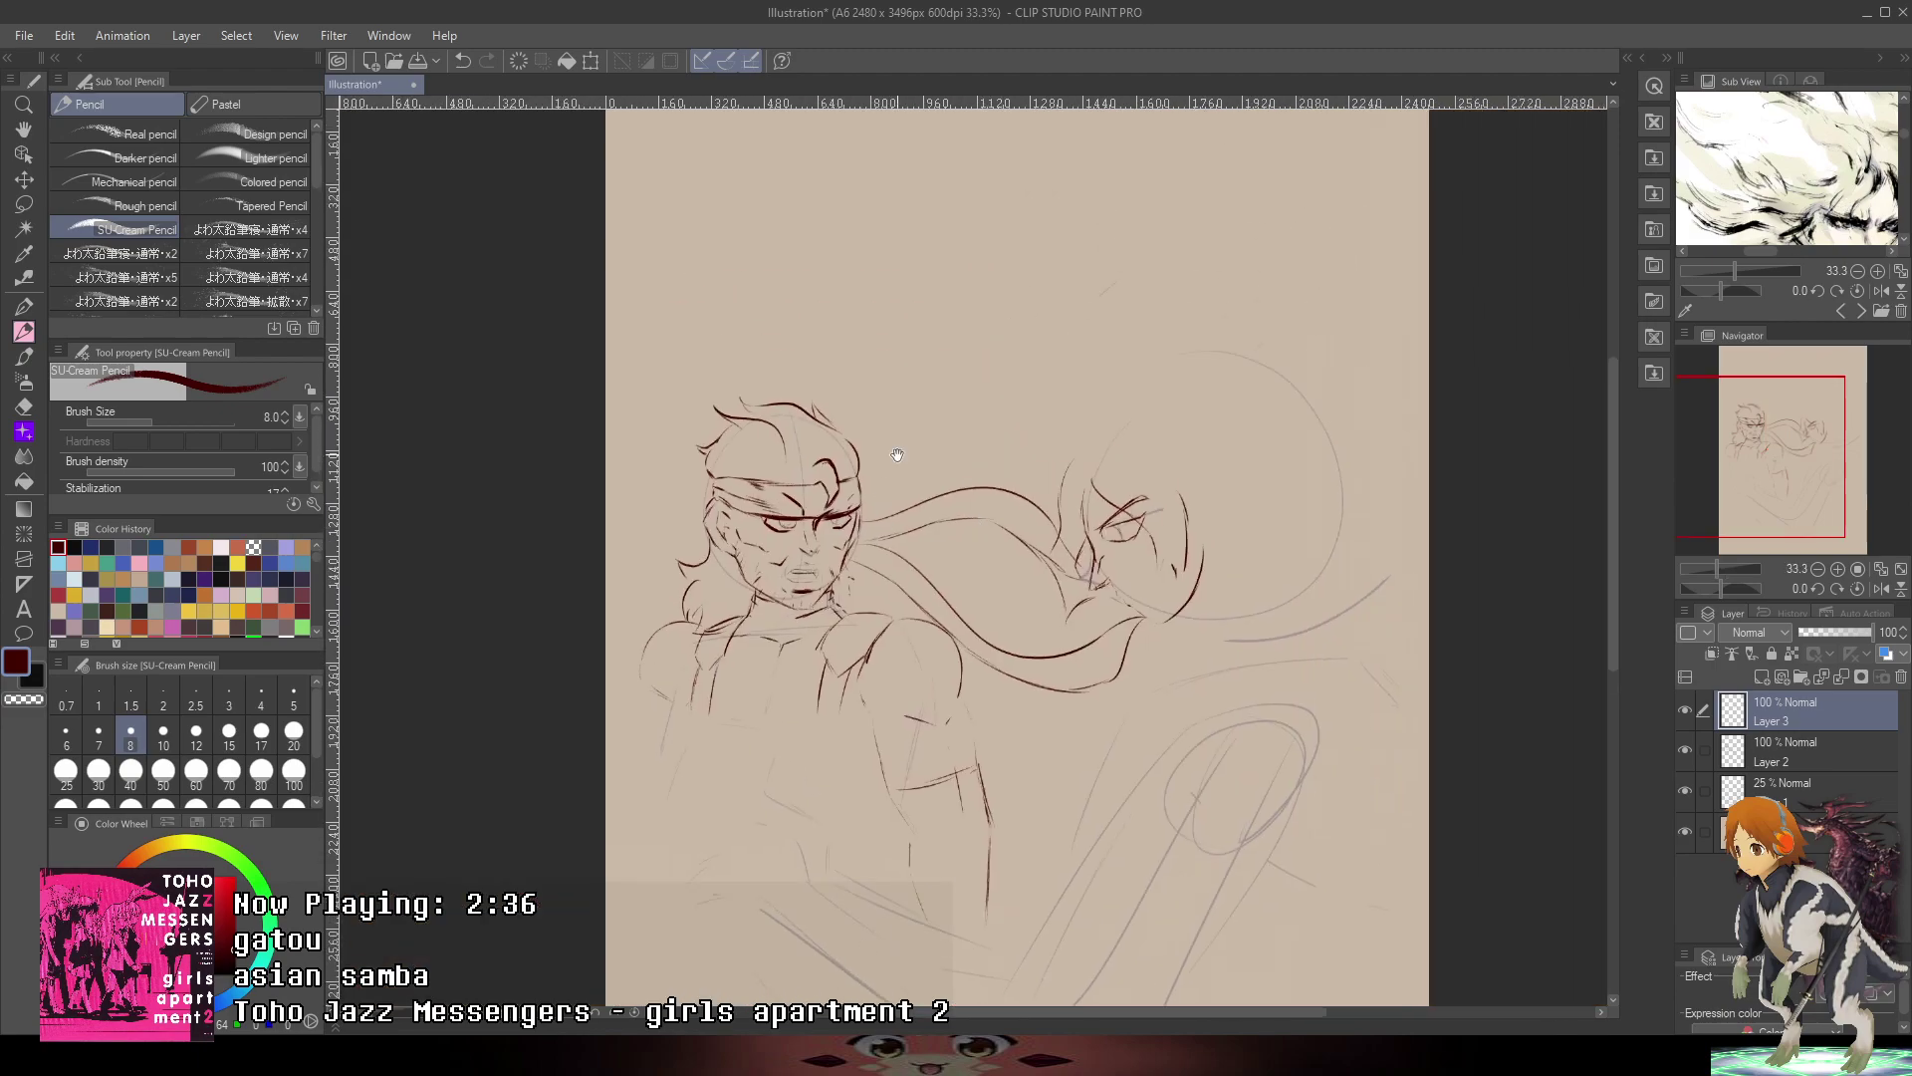
{"action": "mouse_move", "coordinate": [1130, 451]}
{"action": "left_mouse_down"}
{"action": "mouse_move", "coordinate": [978, 448]}
{"action": "mouse_move", "coordinate": [1016, 340]}
{"action": "mouse_move", "coordinate": [1162, 365]}
{"action": "left_mouse_up"}
{"action": "scroll", "coordinate": [978, 449], "scroll_direction": "up", "scroll_amount": 2}
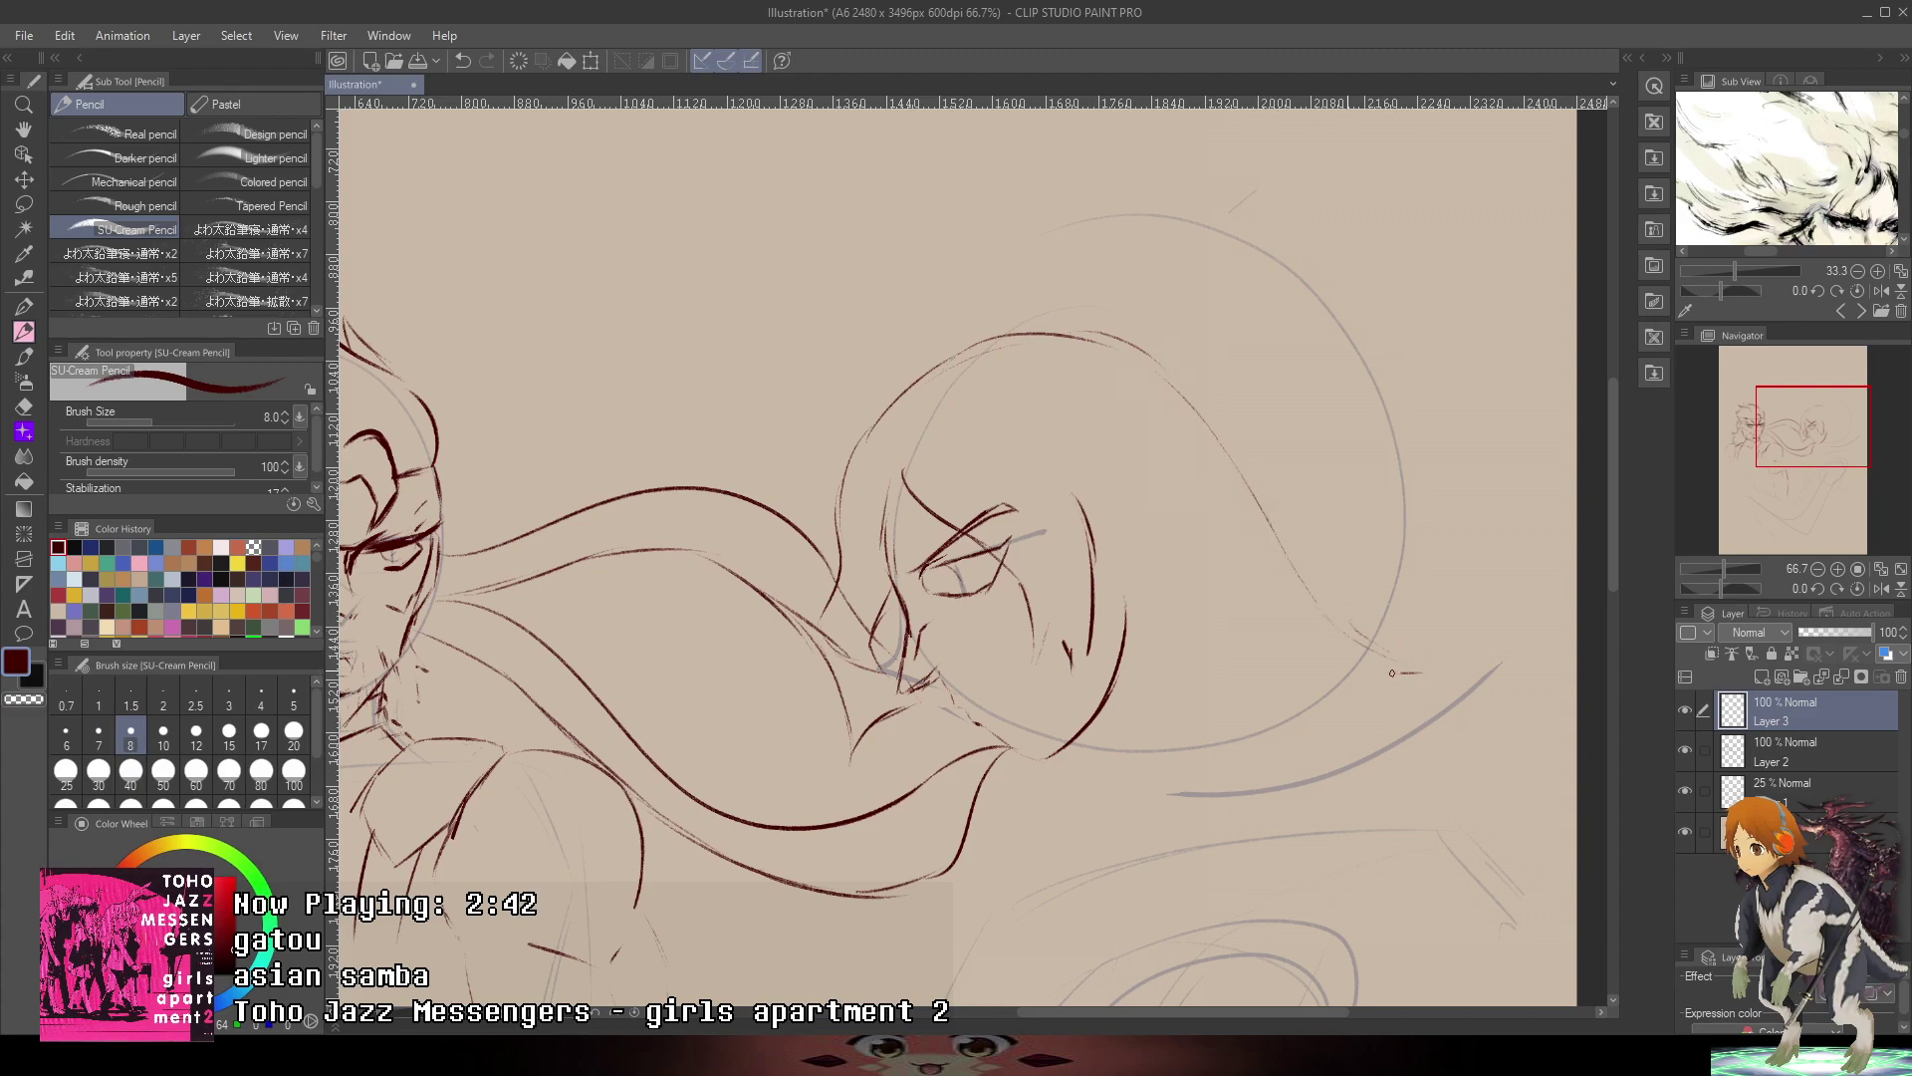
{"action": "left_click_drag", "start_coordinate": [1392, 673], "coordinate": [1309, 648]}
- Add a hair strand beside the jaw and jagged pointed ends along the lower edge of the hair
{"action": "left_click_drag", "start_coordinate": [1093, 642], "coordinate": [1104, 719]}
{"action": "left_click_drag", "start_coordinate": [1123, 646], "coordinate": [1219, 737]}
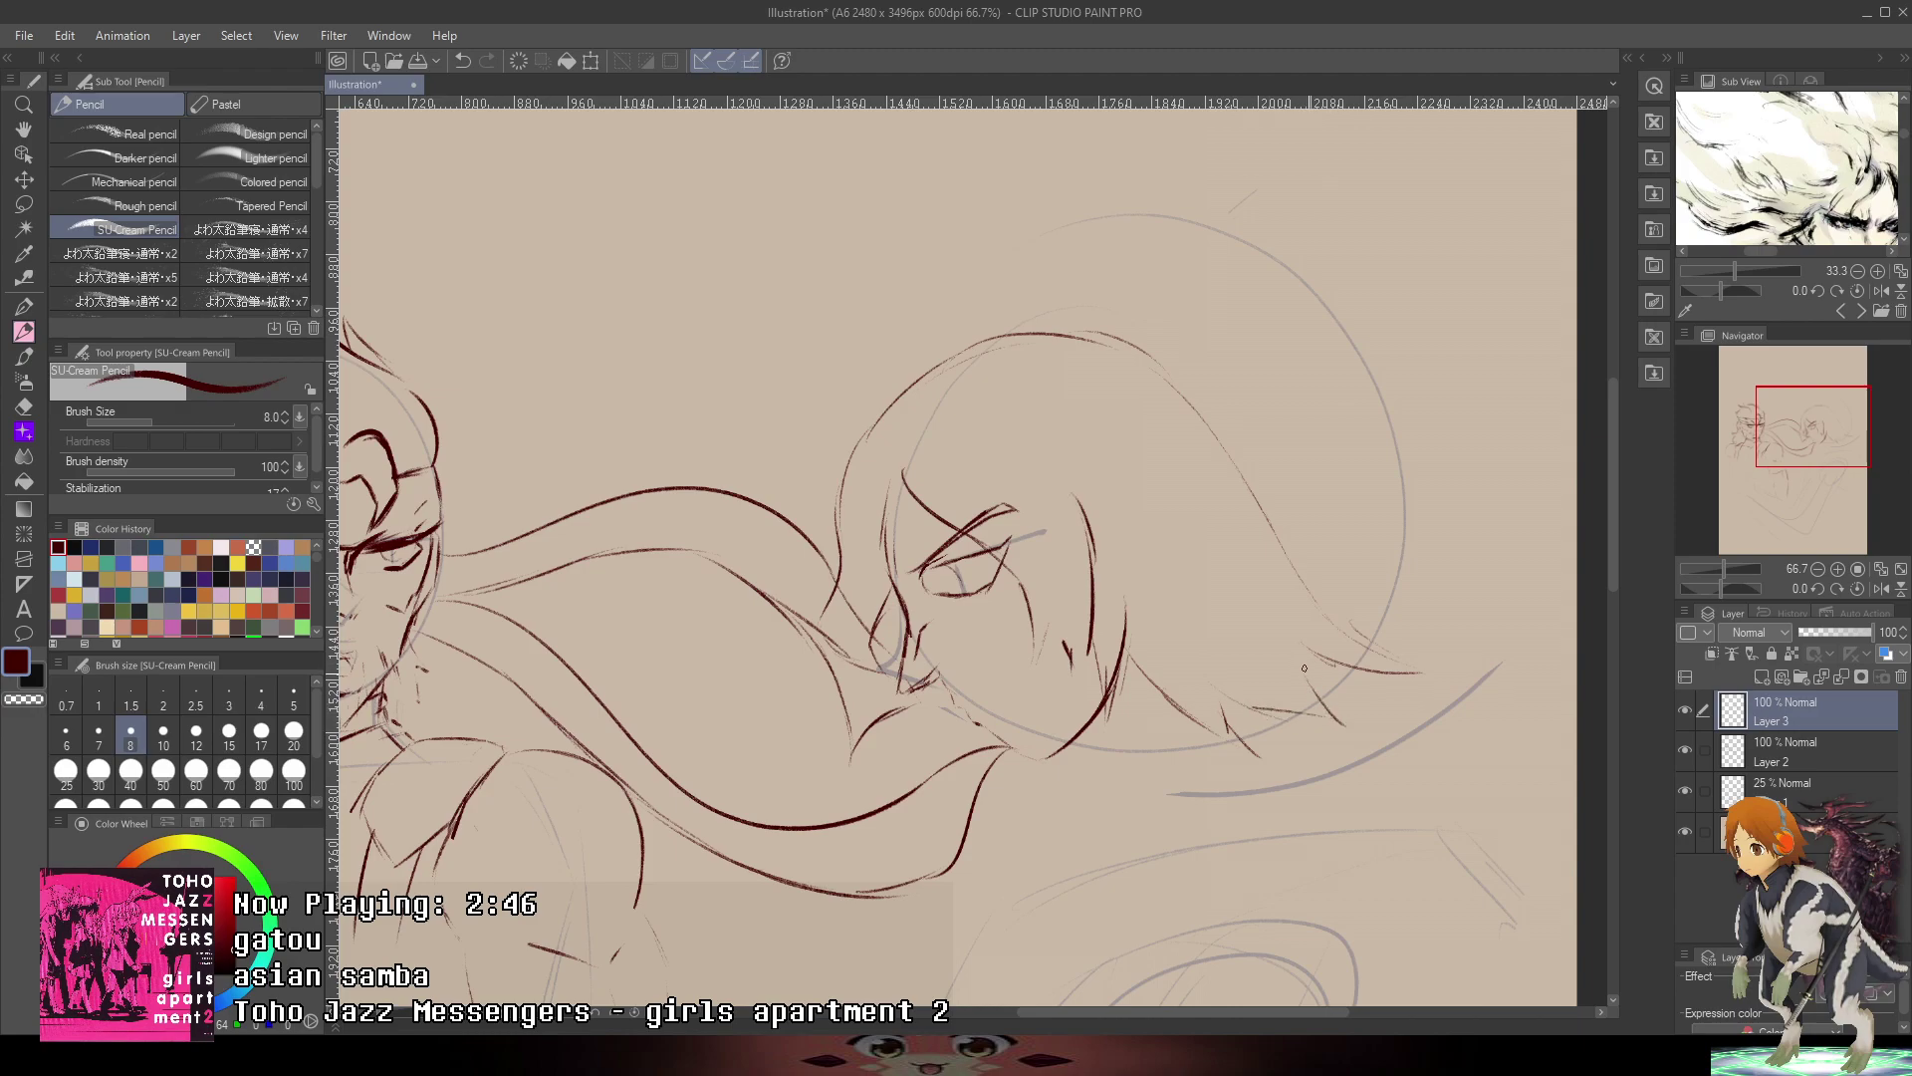
{"action": "left_click_drag", "start_coordinate": [1295, 538], "coordinate": [1227, 367]}
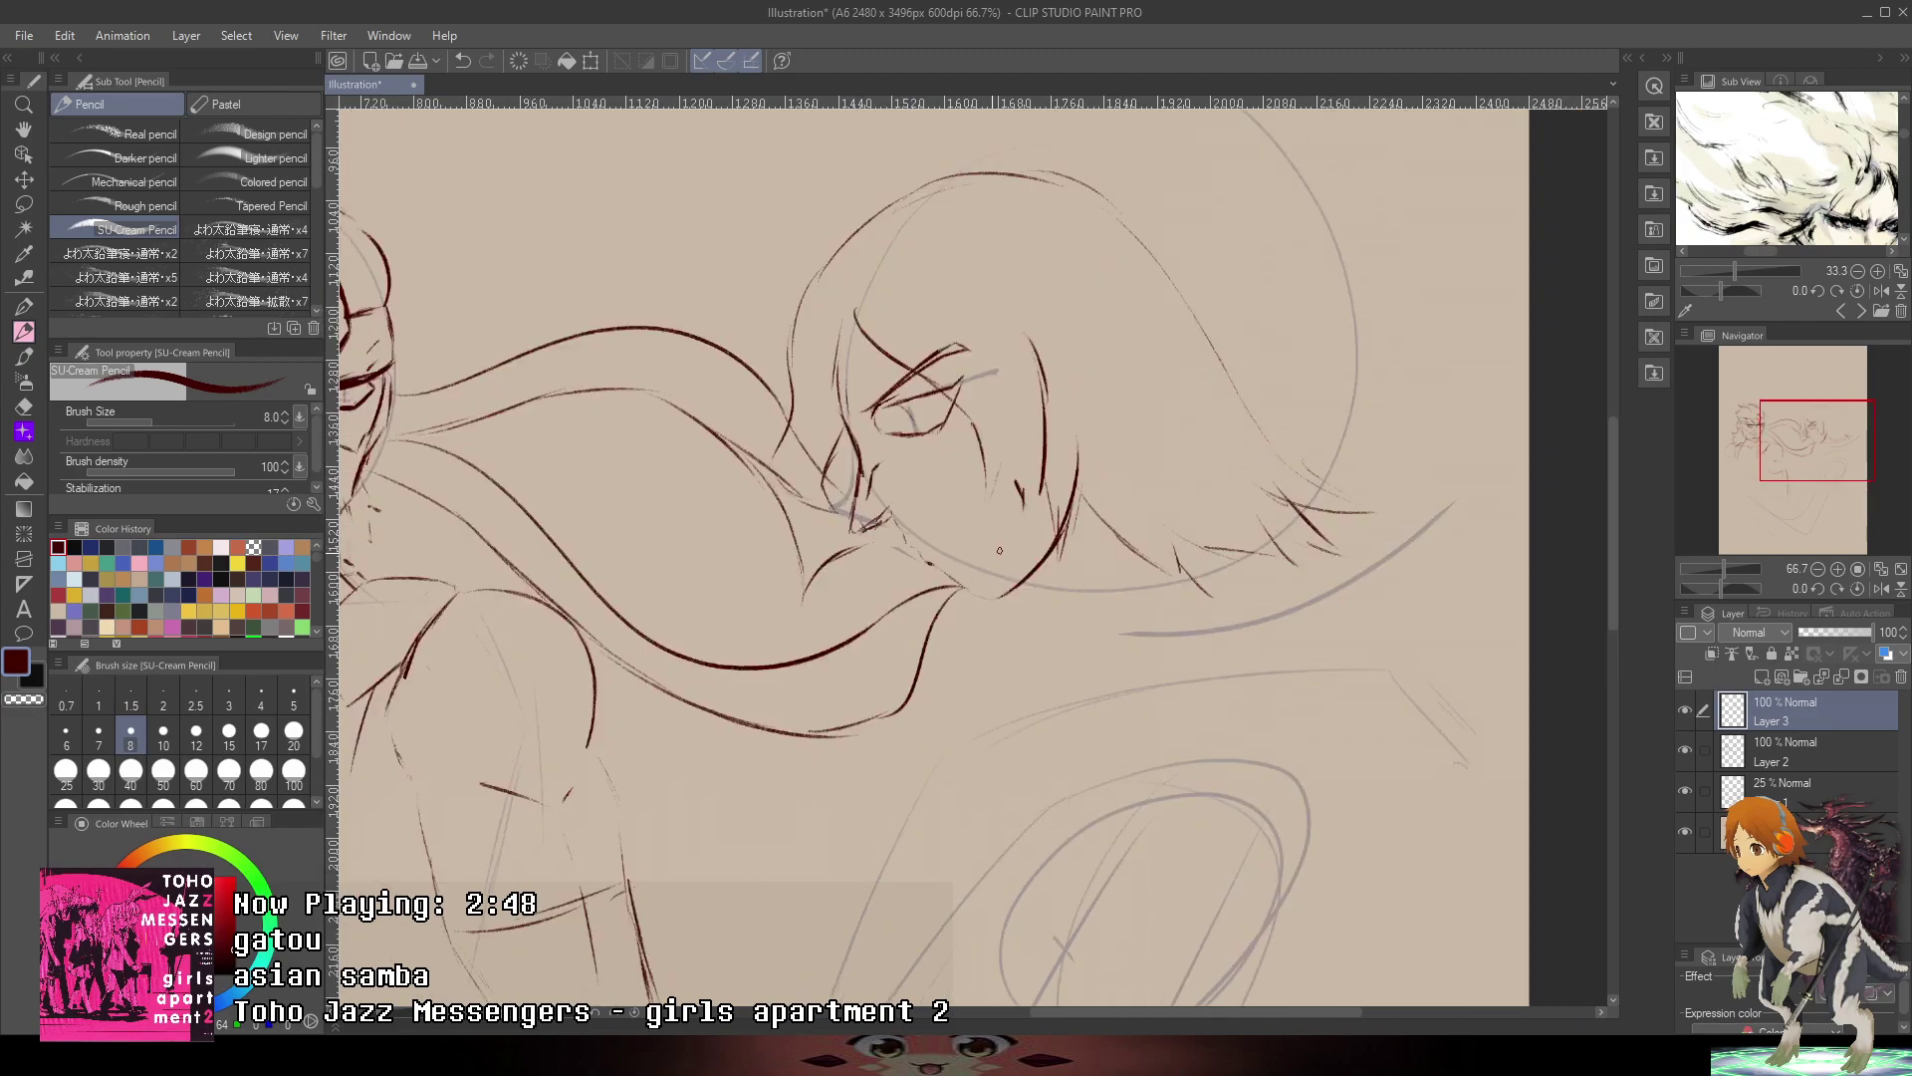
- Draw a thick slanted mouth line and a short curved stroke under the lower lip
{"action": "scroll", "coordinate": [938, 551], "scroll_direction": "up", "scroll_amount": 5}
{"action": "left_click_drag", "start_coordinate": [885, 377], "coordinate": [789, 457]}
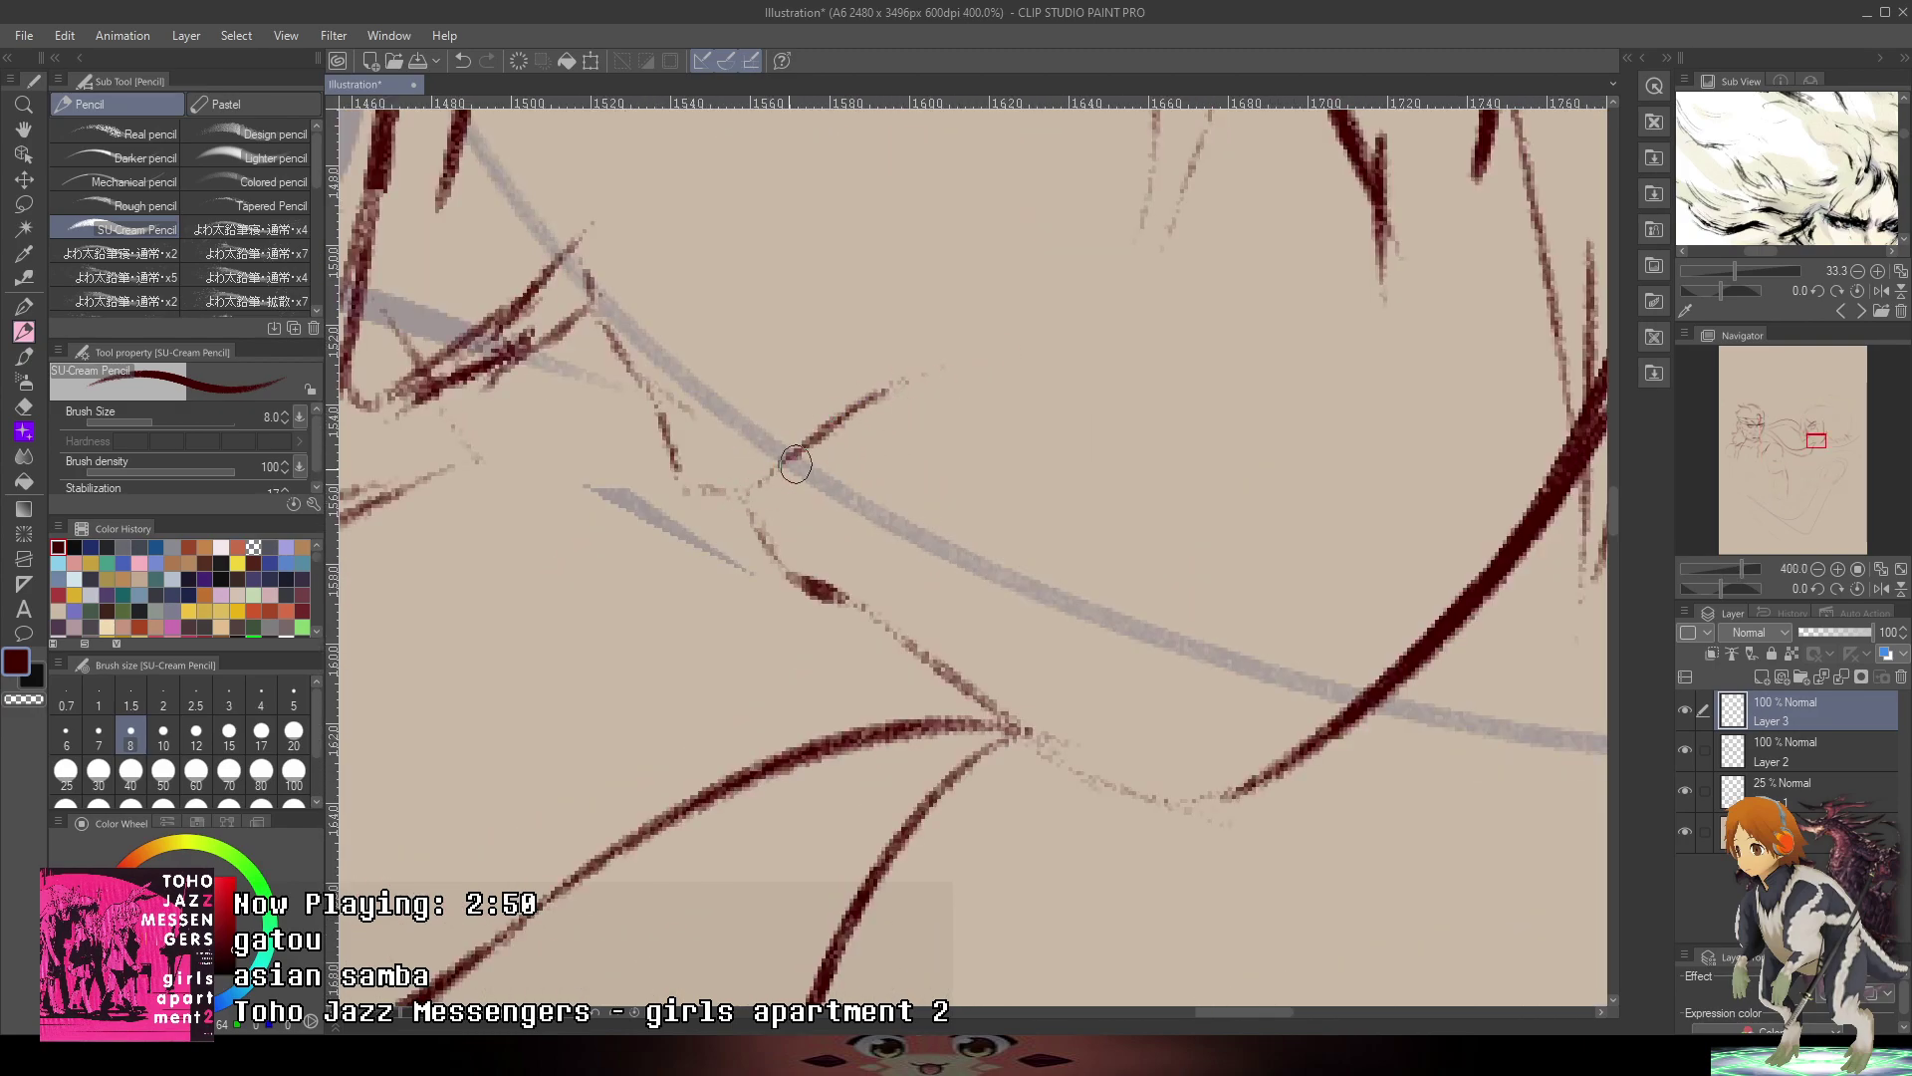
{"action": "left_click_drag", "start_coordinate": [881, 378], "coordinate": [762, 480]}
{"action": "left_click_drag", "start_coordinate": [931, 359], "coordinate": [749, 488]}
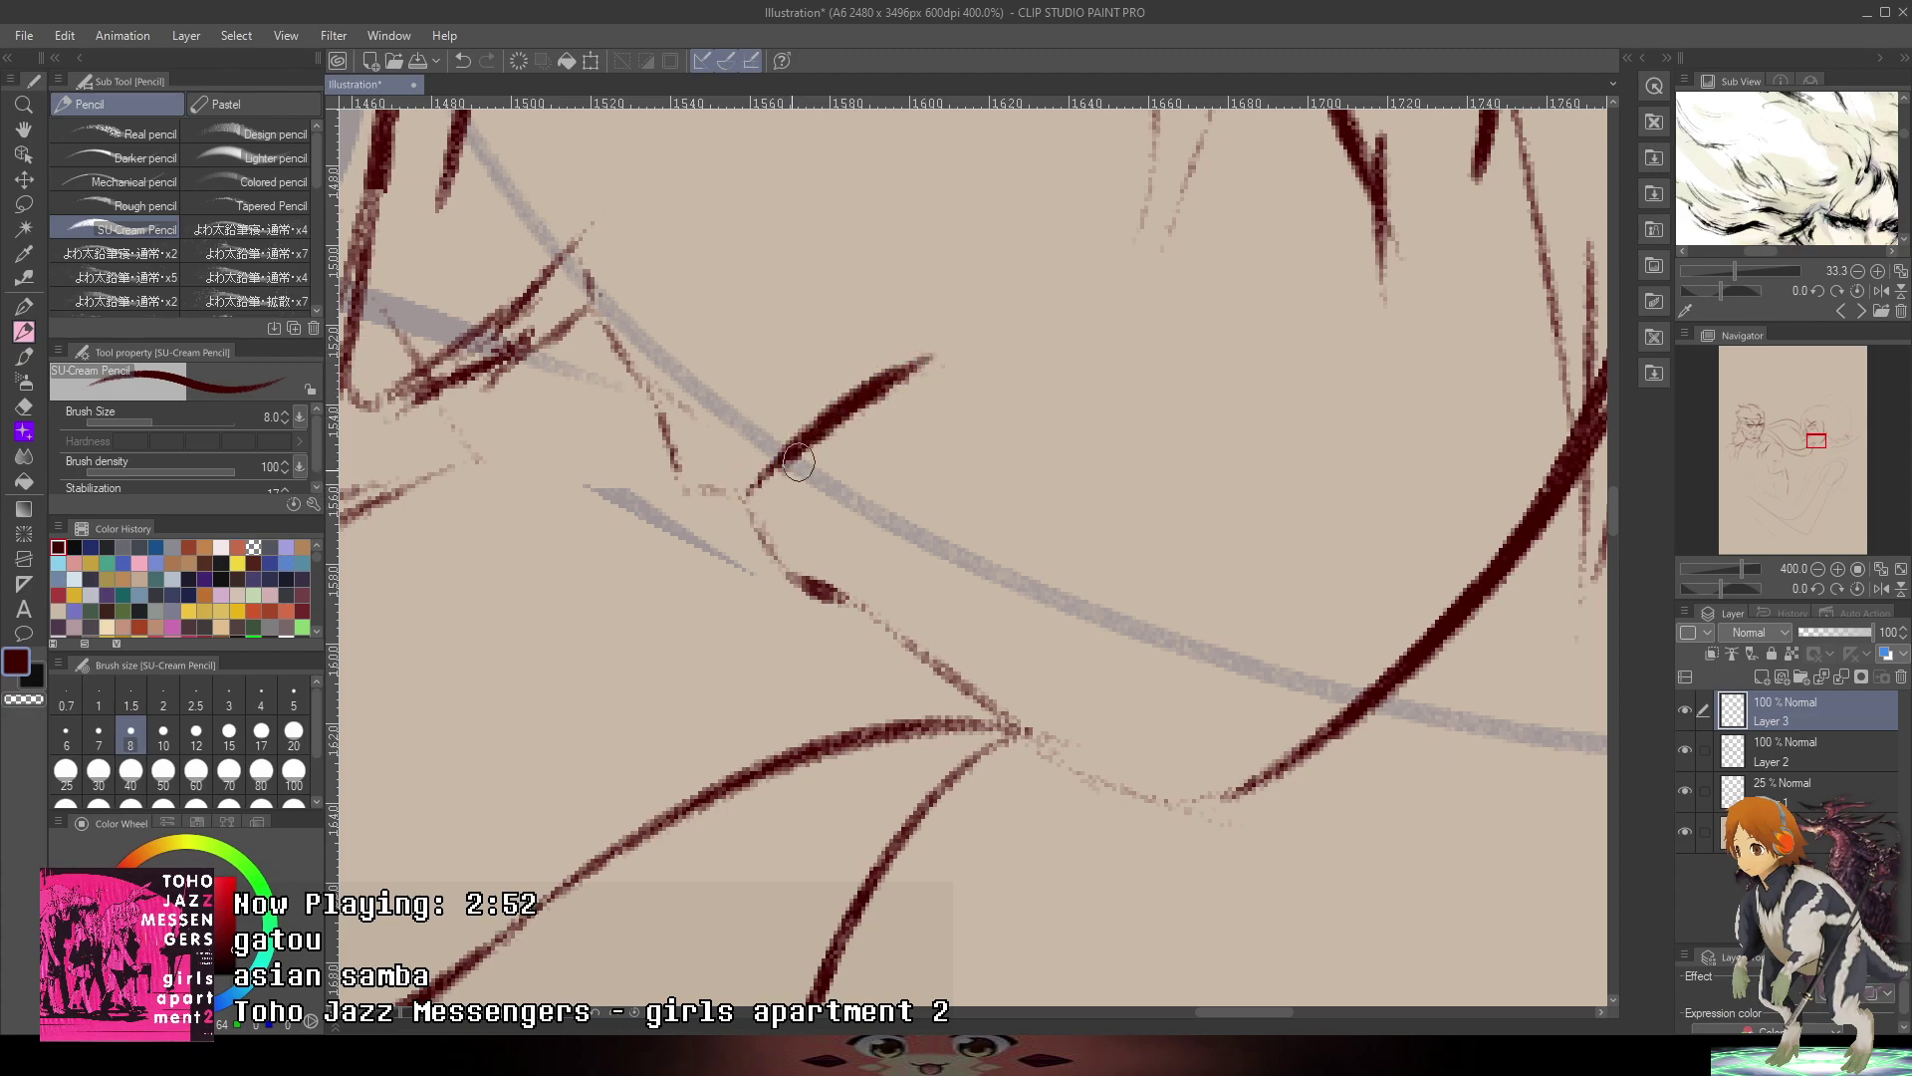
{"action": "mouse_move", "coordinate": [824, 594]}
{"action": "left_mouse_down"}
{"action": "mouse_move", "coordinate": [868, 599]}
{"action": "mouse_move", "coordinate": [964, 525]}
{"action": "left_mouse_up"}
{"action": "mouse_move", "coordinate": [863, 600]}
{"action": "left_mouse_down"}
{"action": "mouse_move", "coordinate": [947, 550]}
{"action": "mouse_move", "coordinate": [864, 598]}
{"action": "left_mouse_up"}
{"action": "scroll", "coordinate": [980, 591], "scroll_direction": "down", "scroll_amount": 6}
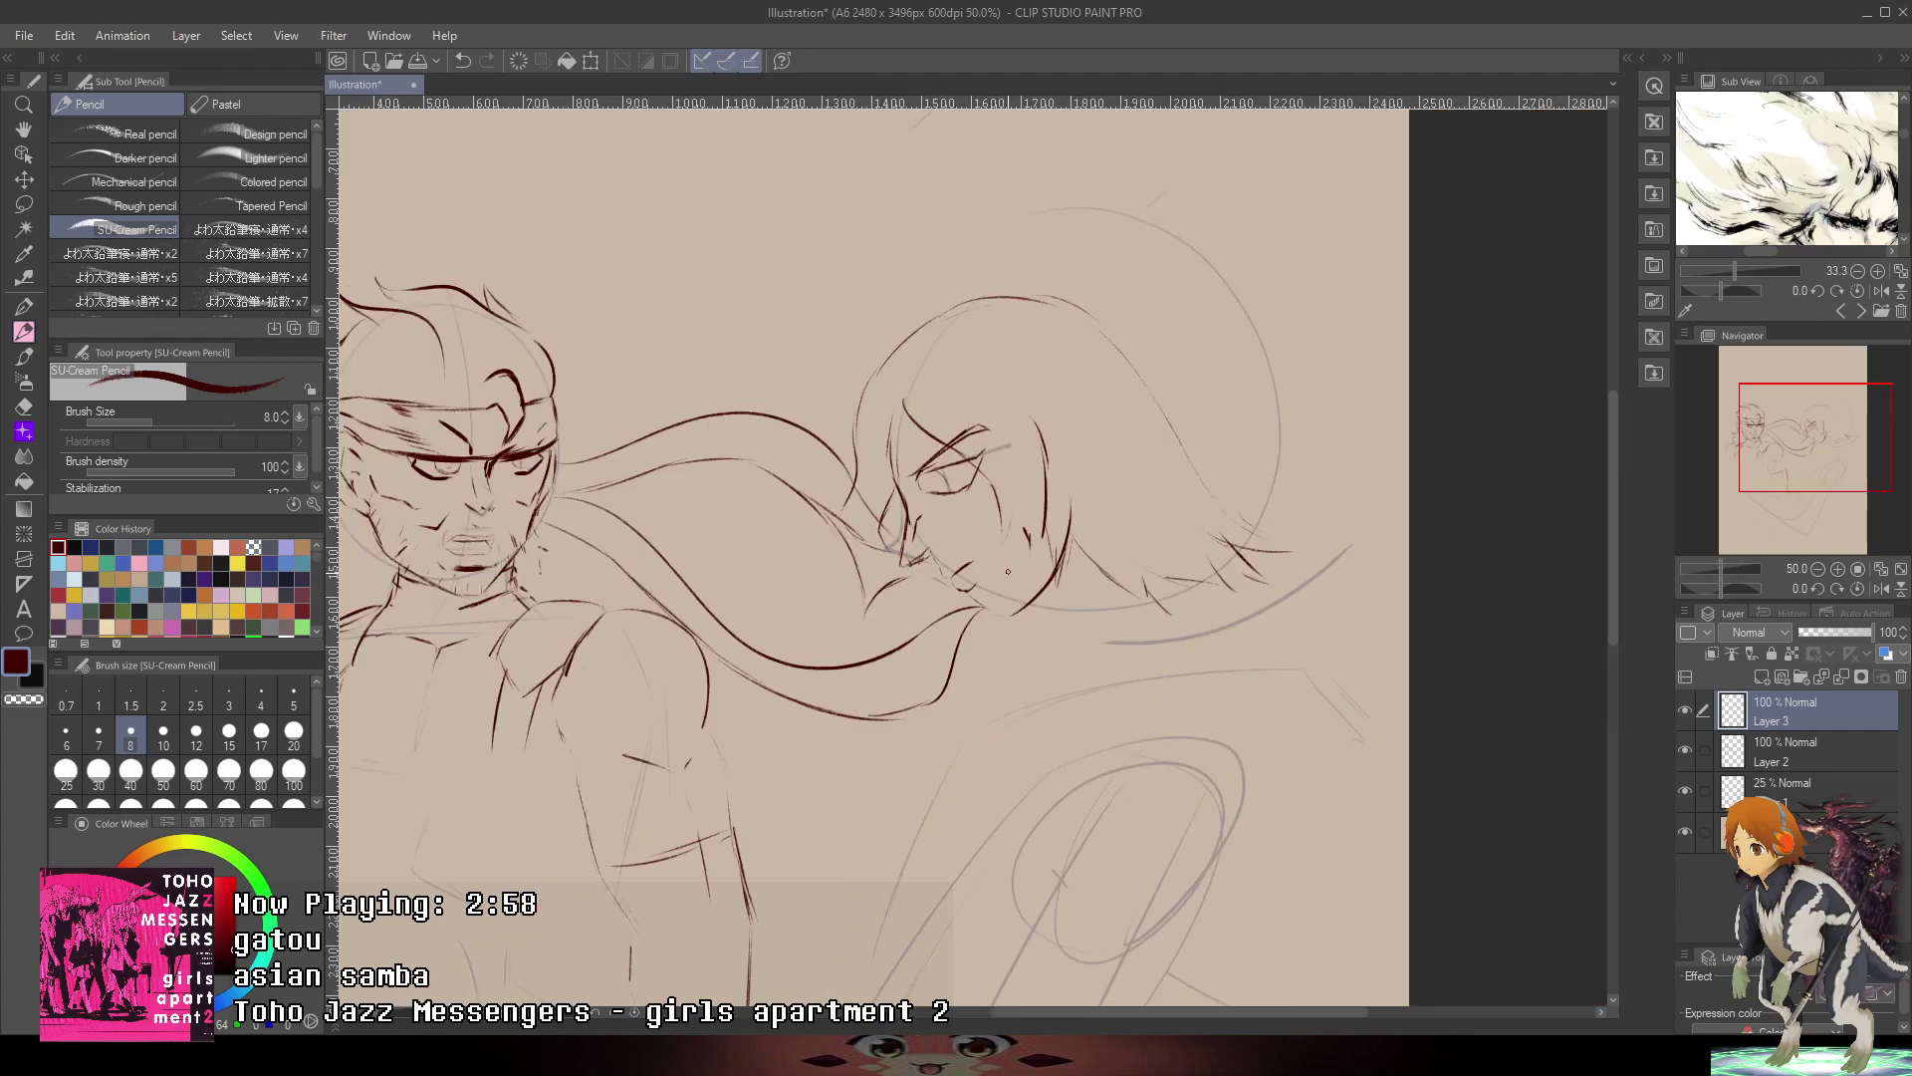
- Darken the lower lip and give it a heavier underside running toward the chin
{"action": "scroll", "coordinate": [986, 479], "scroll_direction": "up", "scroll_amount": 6}
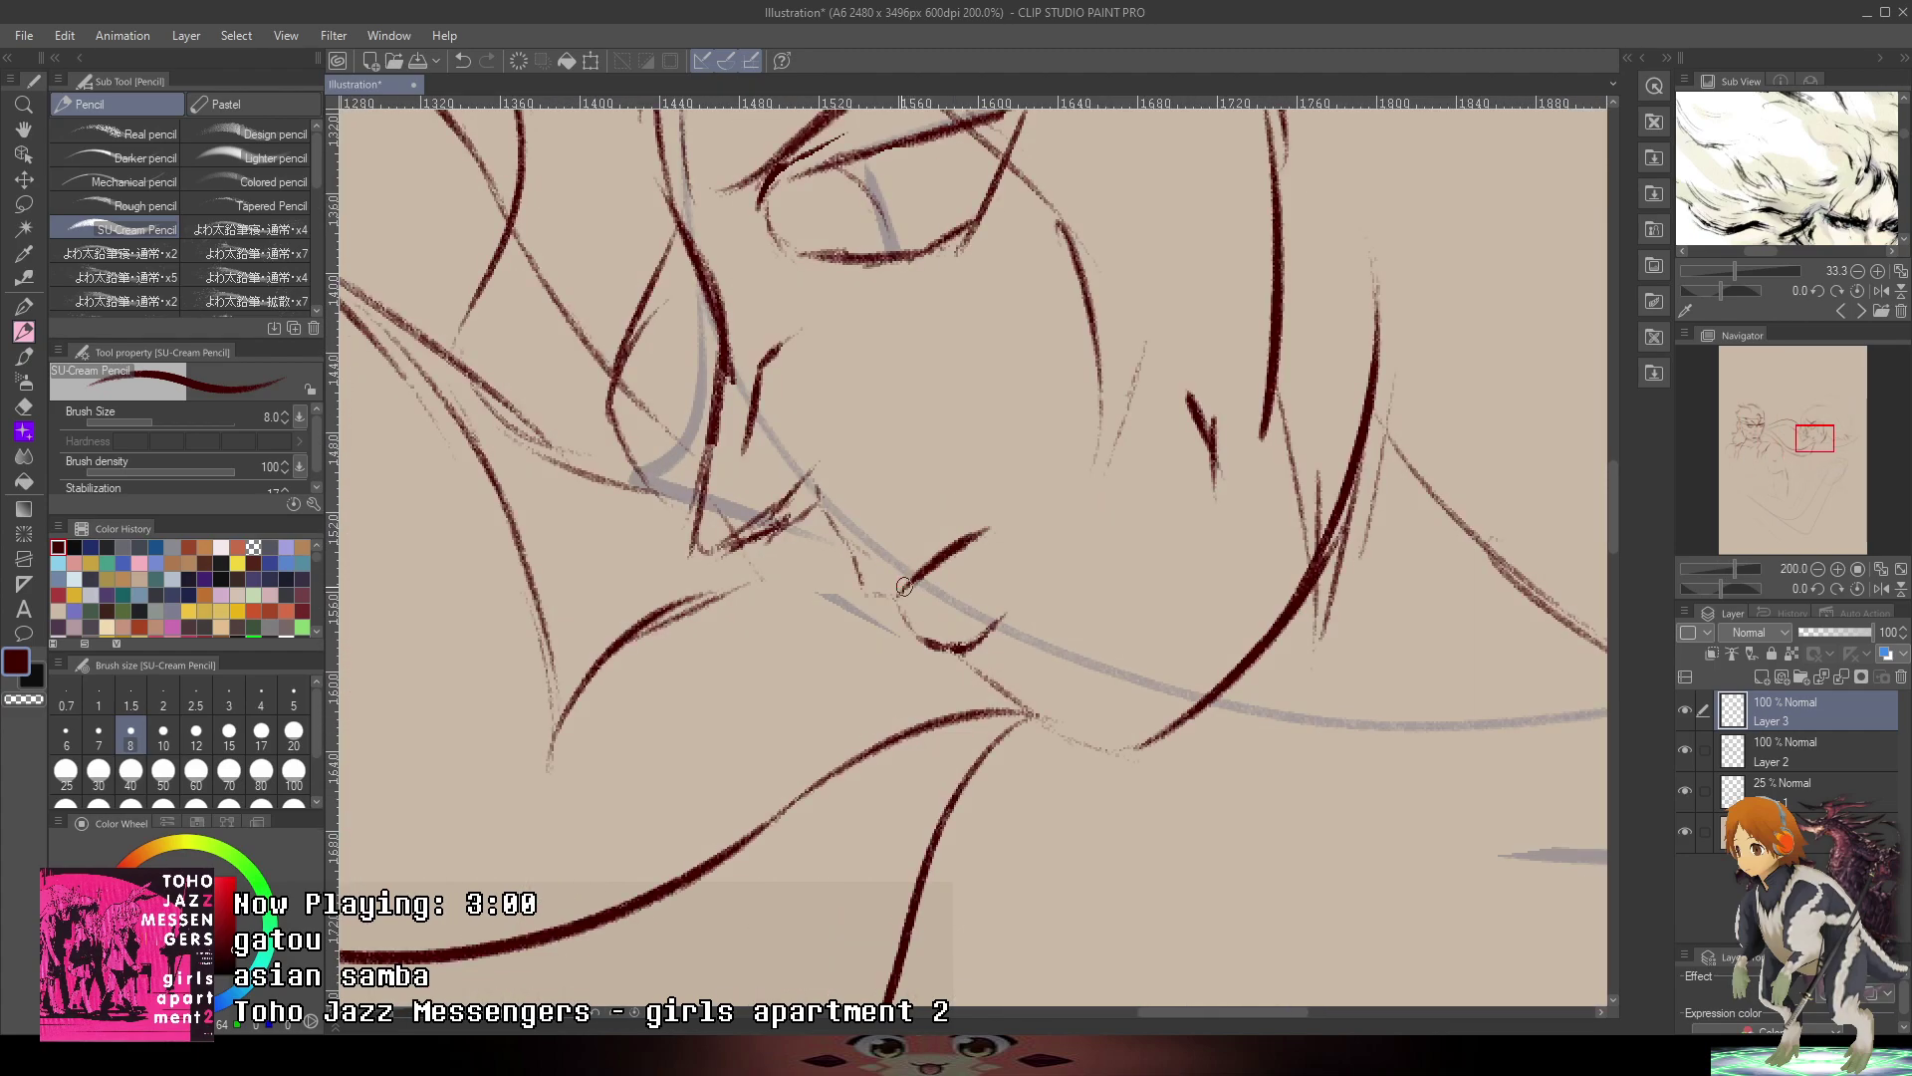
{"action": "scroll", "coordinate": [911, 588], "scroll_direction": "up", "scroll_amount": 2}
{"action": "scroll", "coordinate": [916, 669], "scroll_direction": "down", "scroll_amount": 2}
{"action": "mouse_move", "coordinate": [889, 665]}
{"action": "left_mouse_down"}
{"action": "mouse_move", "coordinate": [898, 735]}
{"action": "mouse_move", "coordinate": [995, 761]}
{"action": "mouse_move", "coordinate": [1094, 719]}
{"action": "left_mouse_up"}
{"action": "left_click_drag", "start_coordinate": [983, 762], "coordinate": [1084, 841]}
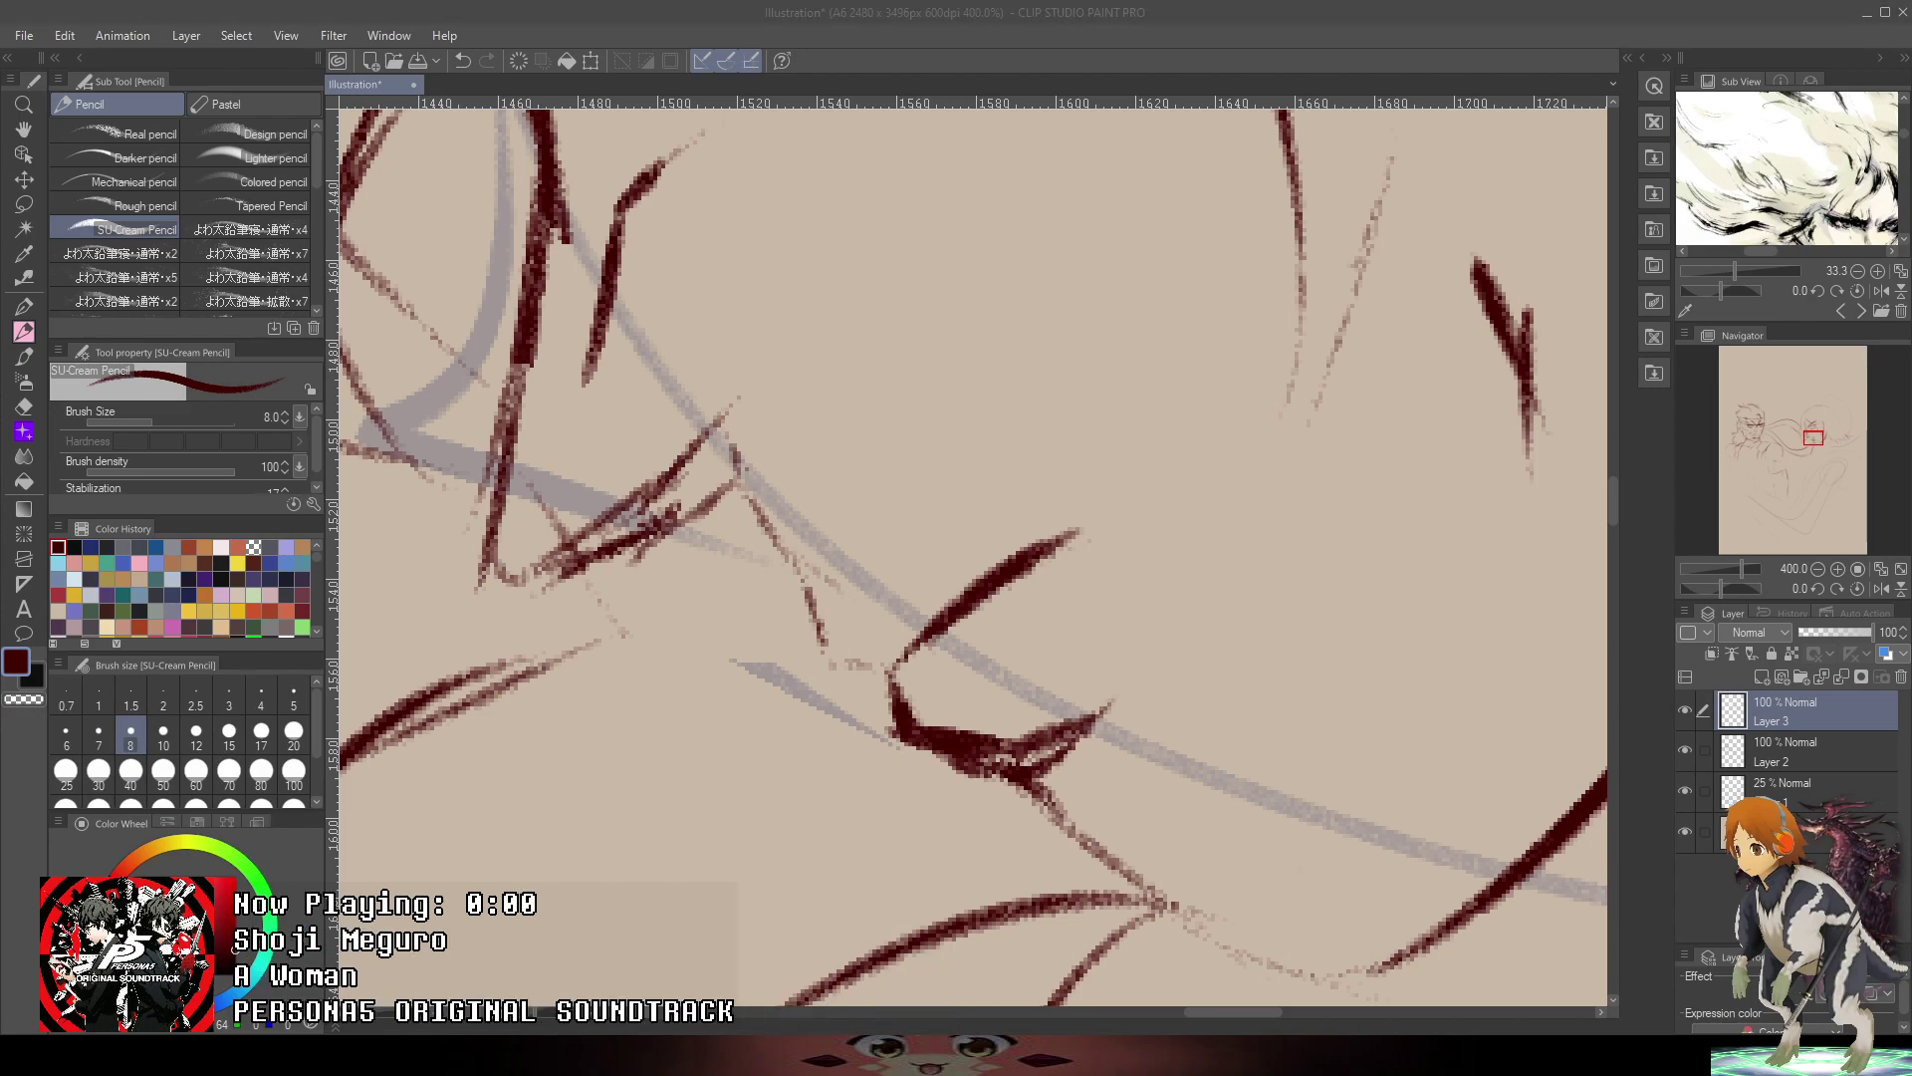
- Redraw the forehead contour from the hairline down to the nose bridge and darken the upper lip profile
{"action": "scroll", "coordinate": [839, 470], "scroll_direction": "down", "scroll_amount": 6}
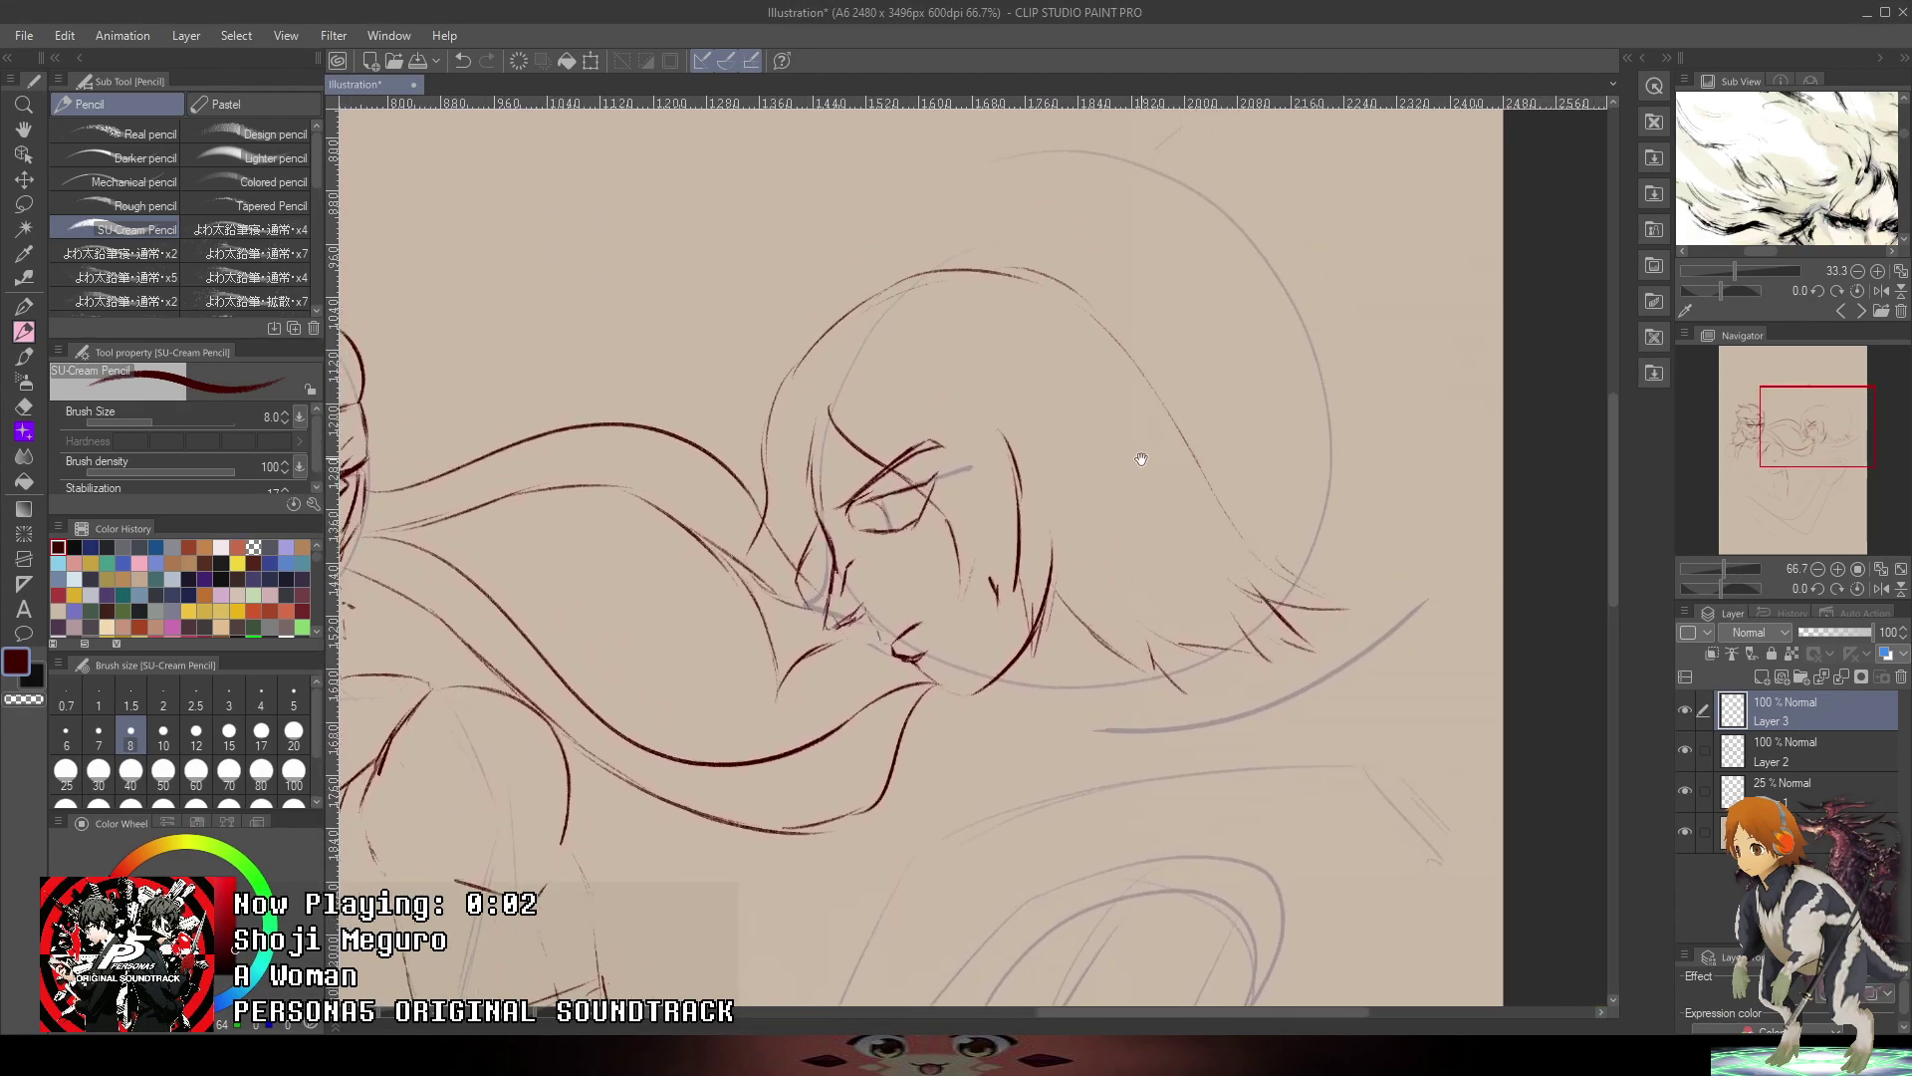
{"action": "scroll", "coordinate": [838, 470], "scroll_direction": "up", "scroll_amount": 2}
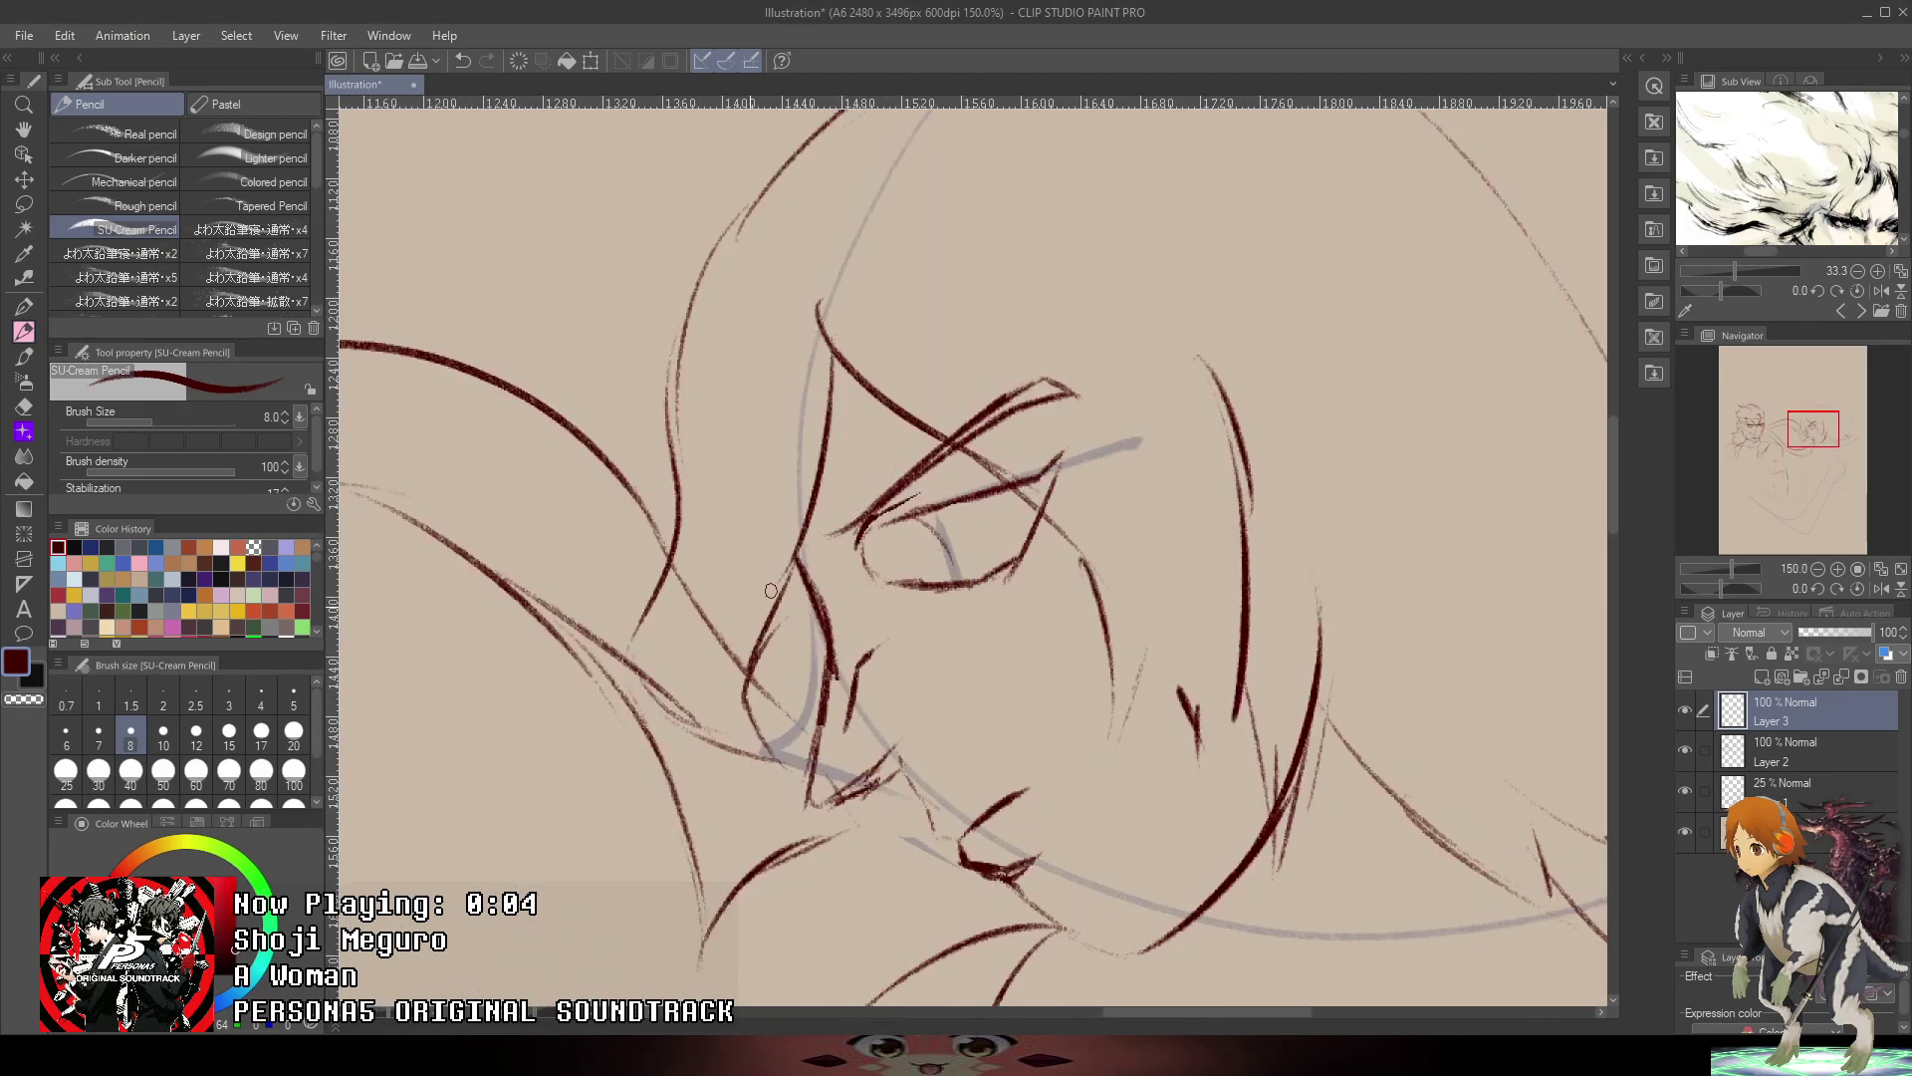
{"action": "scroll", "coordinate": [817, 398], "scroll_direction": "down", "scroll_amount": 5}
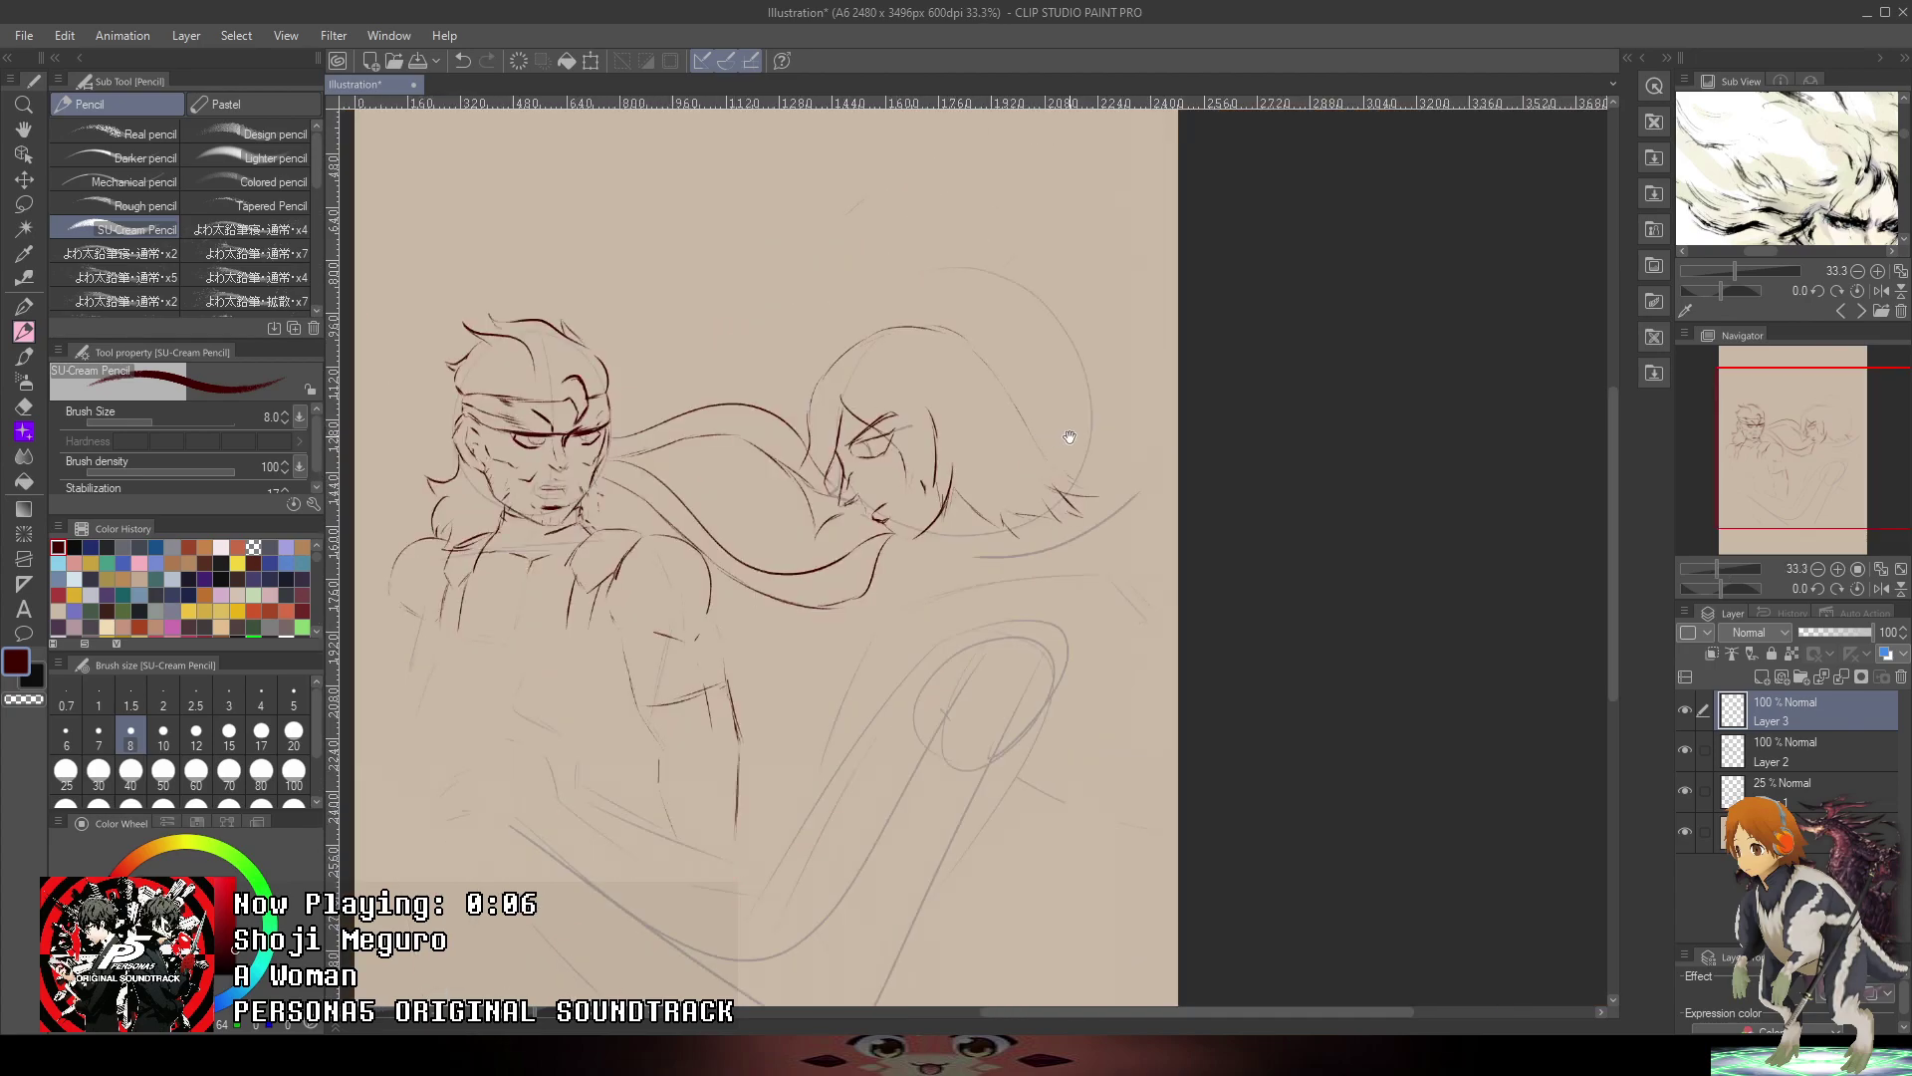
{"action": "scroll", "coordinate": [981, 554], "scroll_direction": "up", "scroll_amount": 7}
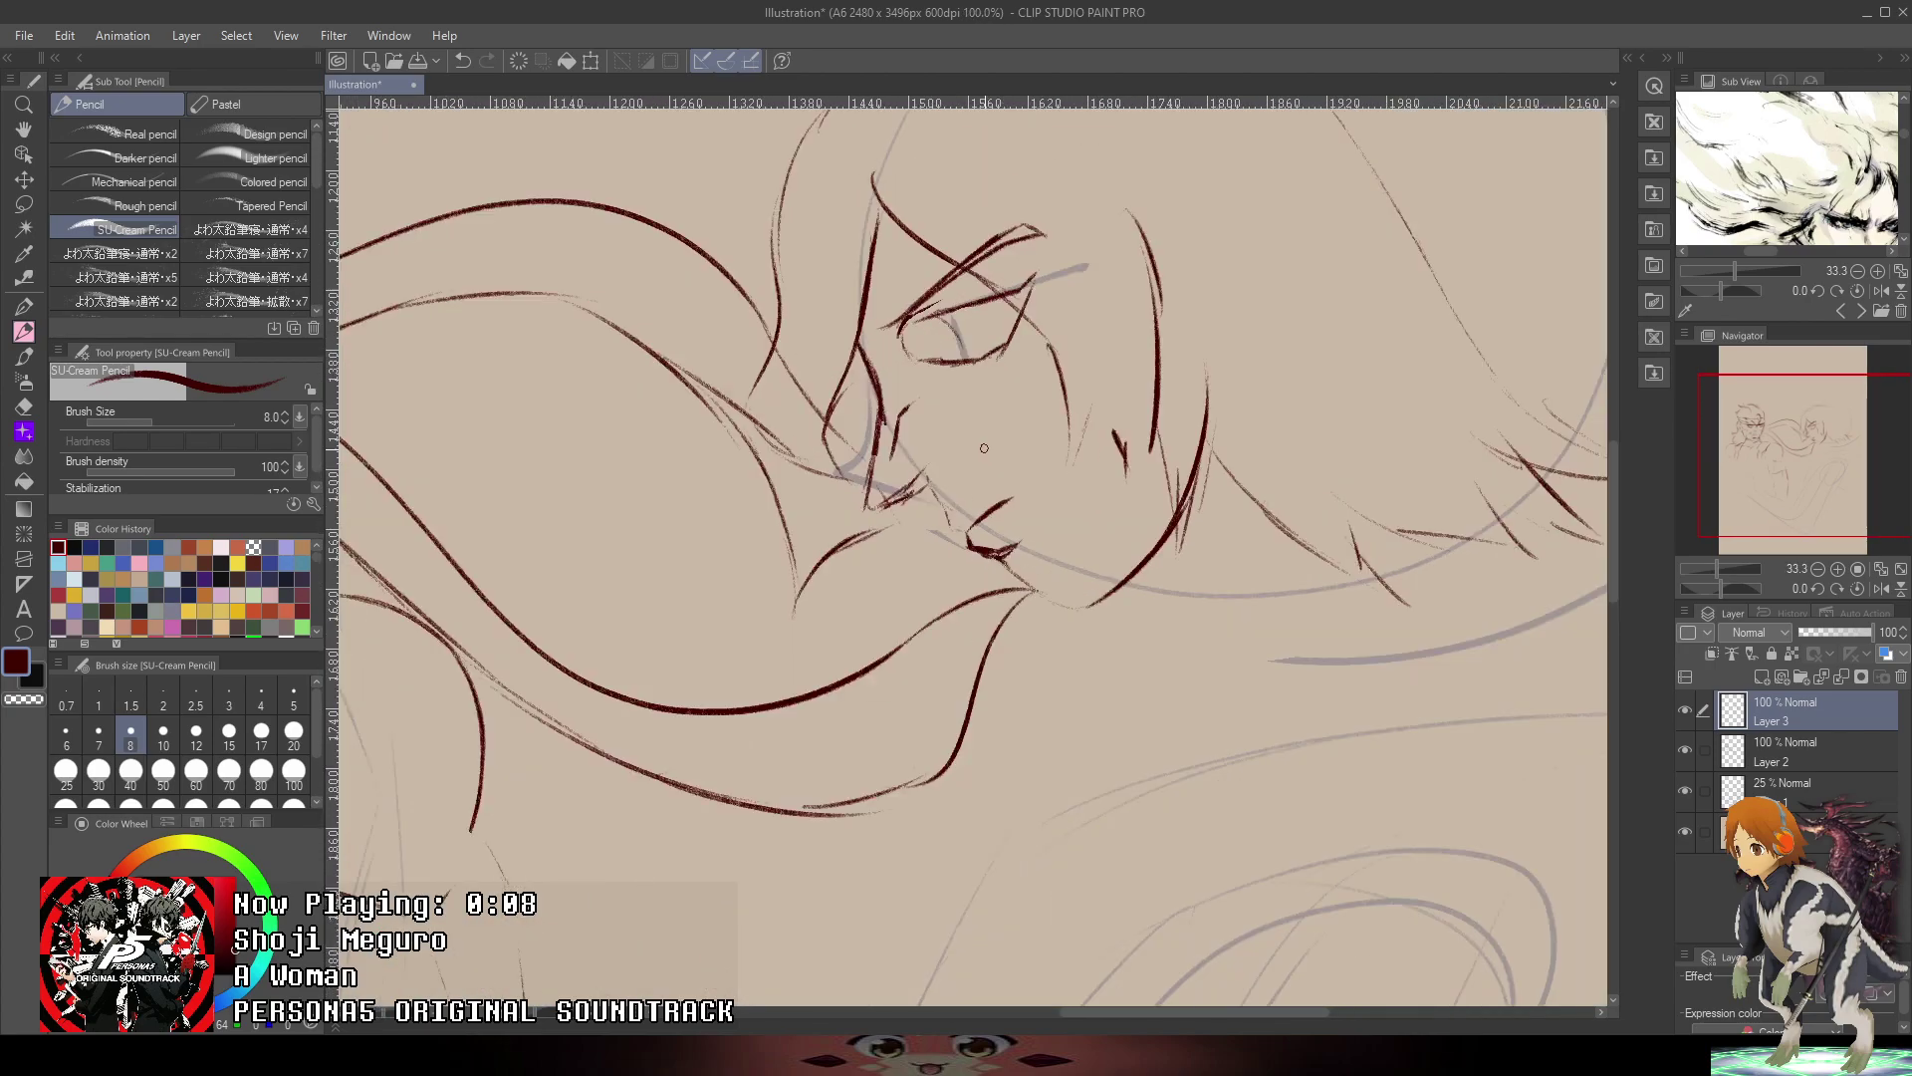
{"action": "mouse_move", "coordinate": [588, 505]}
{"action": "left_mouse_down"}
{"action": "mouse_move", "coordinate": [669, 655]}
{"action": "mouse_move", "coordinate": [774, 668]}
{"action": "left_mouse_up"}
{"action": "scroll", "coordinate": [775, 669], "scroll_direction": "down", "scroll_amount": 4}
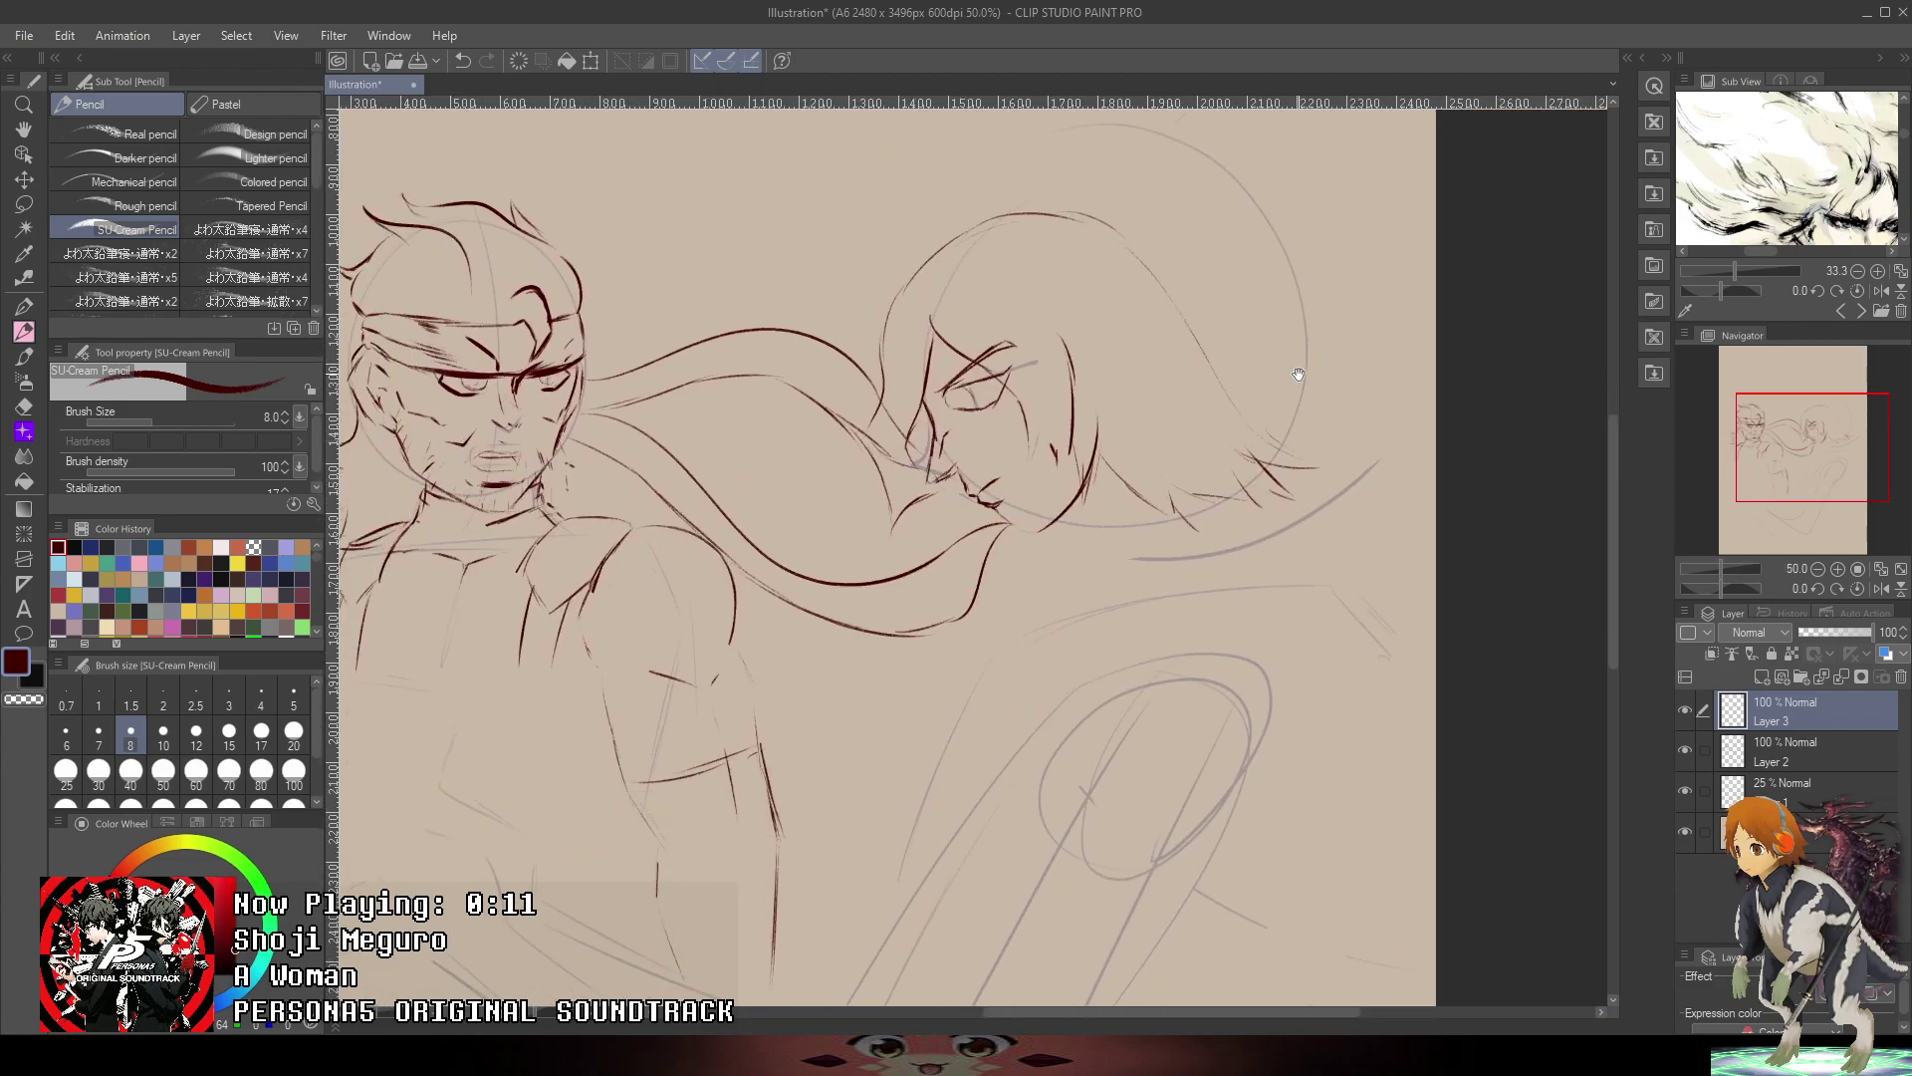
{"action": "scroll", "coordinate": [924, 537], "scroll_direction": "up", "scroll_amount": 3}
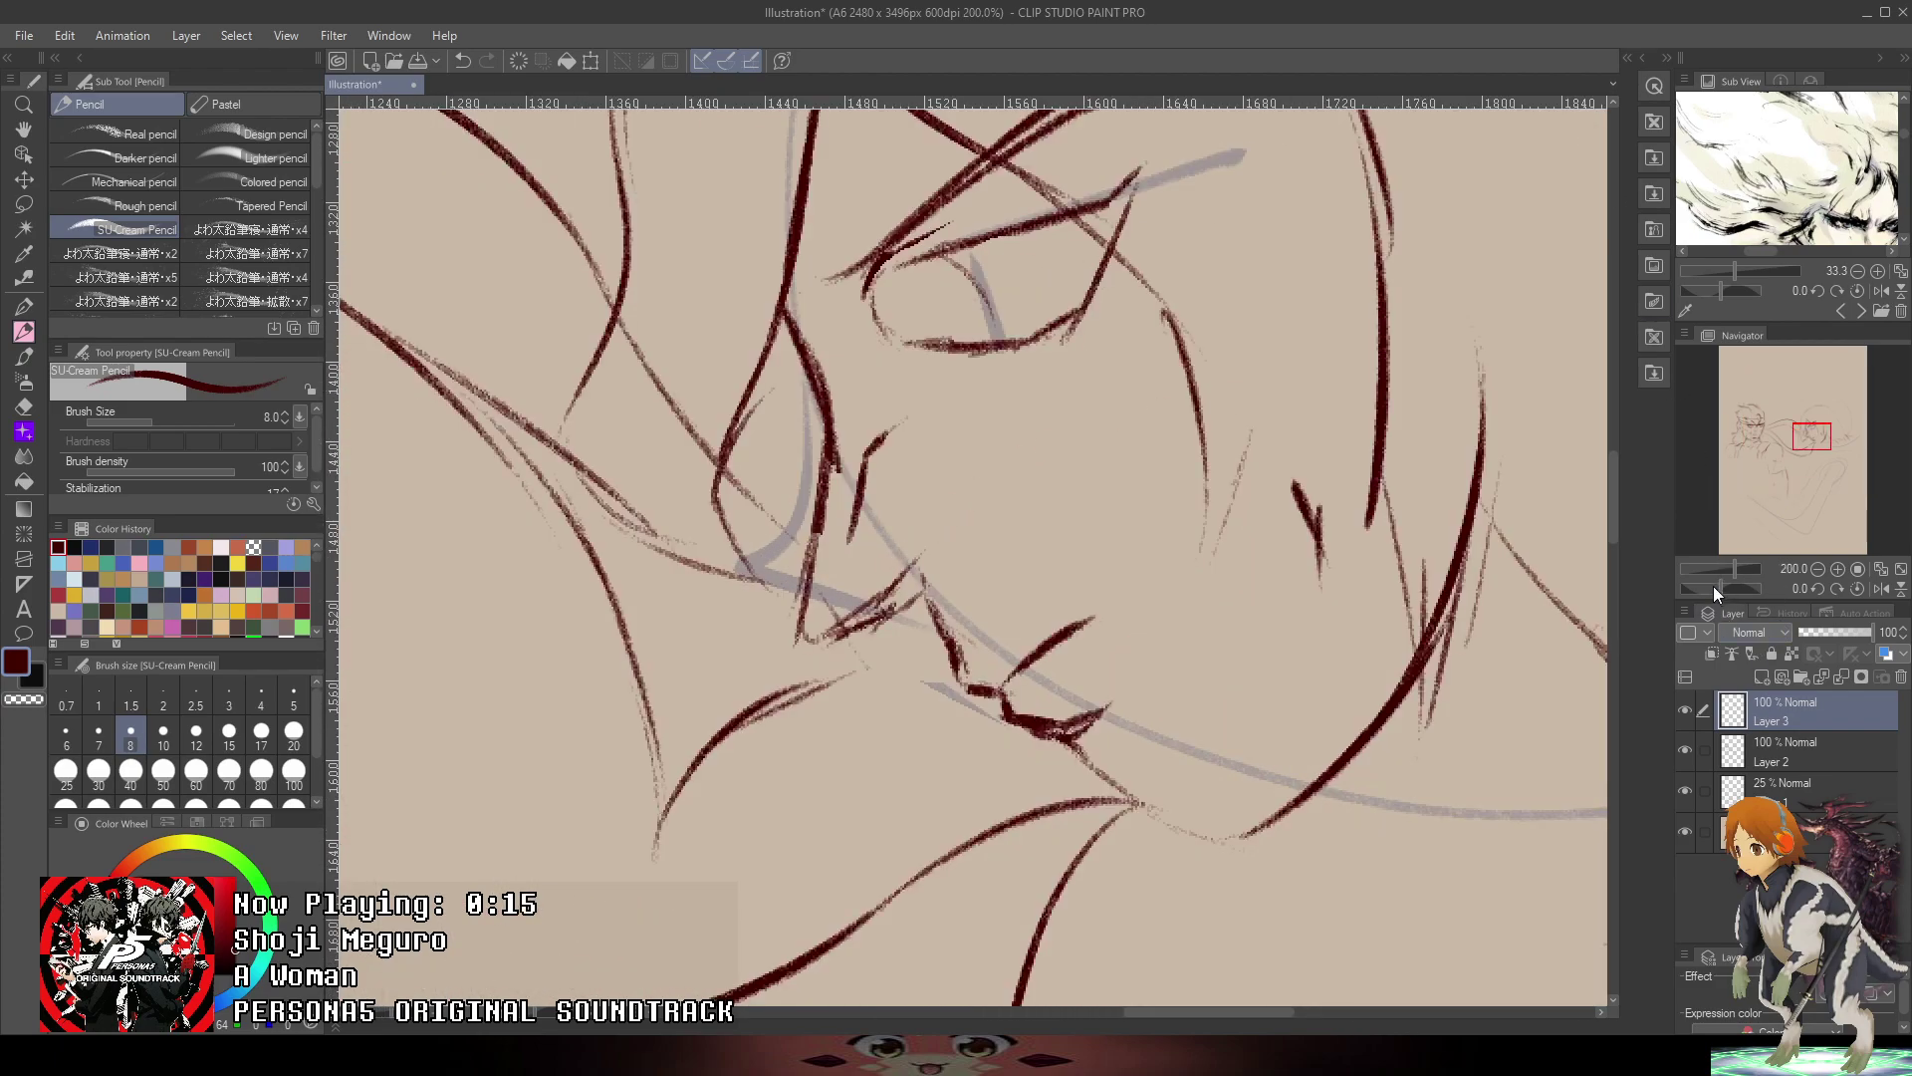
- Rotate the canvas to about 35 degrees, clear the nose strokes, and redraw the bridge, tip and underside of the second character's nose
{"action": "left_click_drag", "start_coordinate": [1715, 588], "coordinate": [1729, 588]}
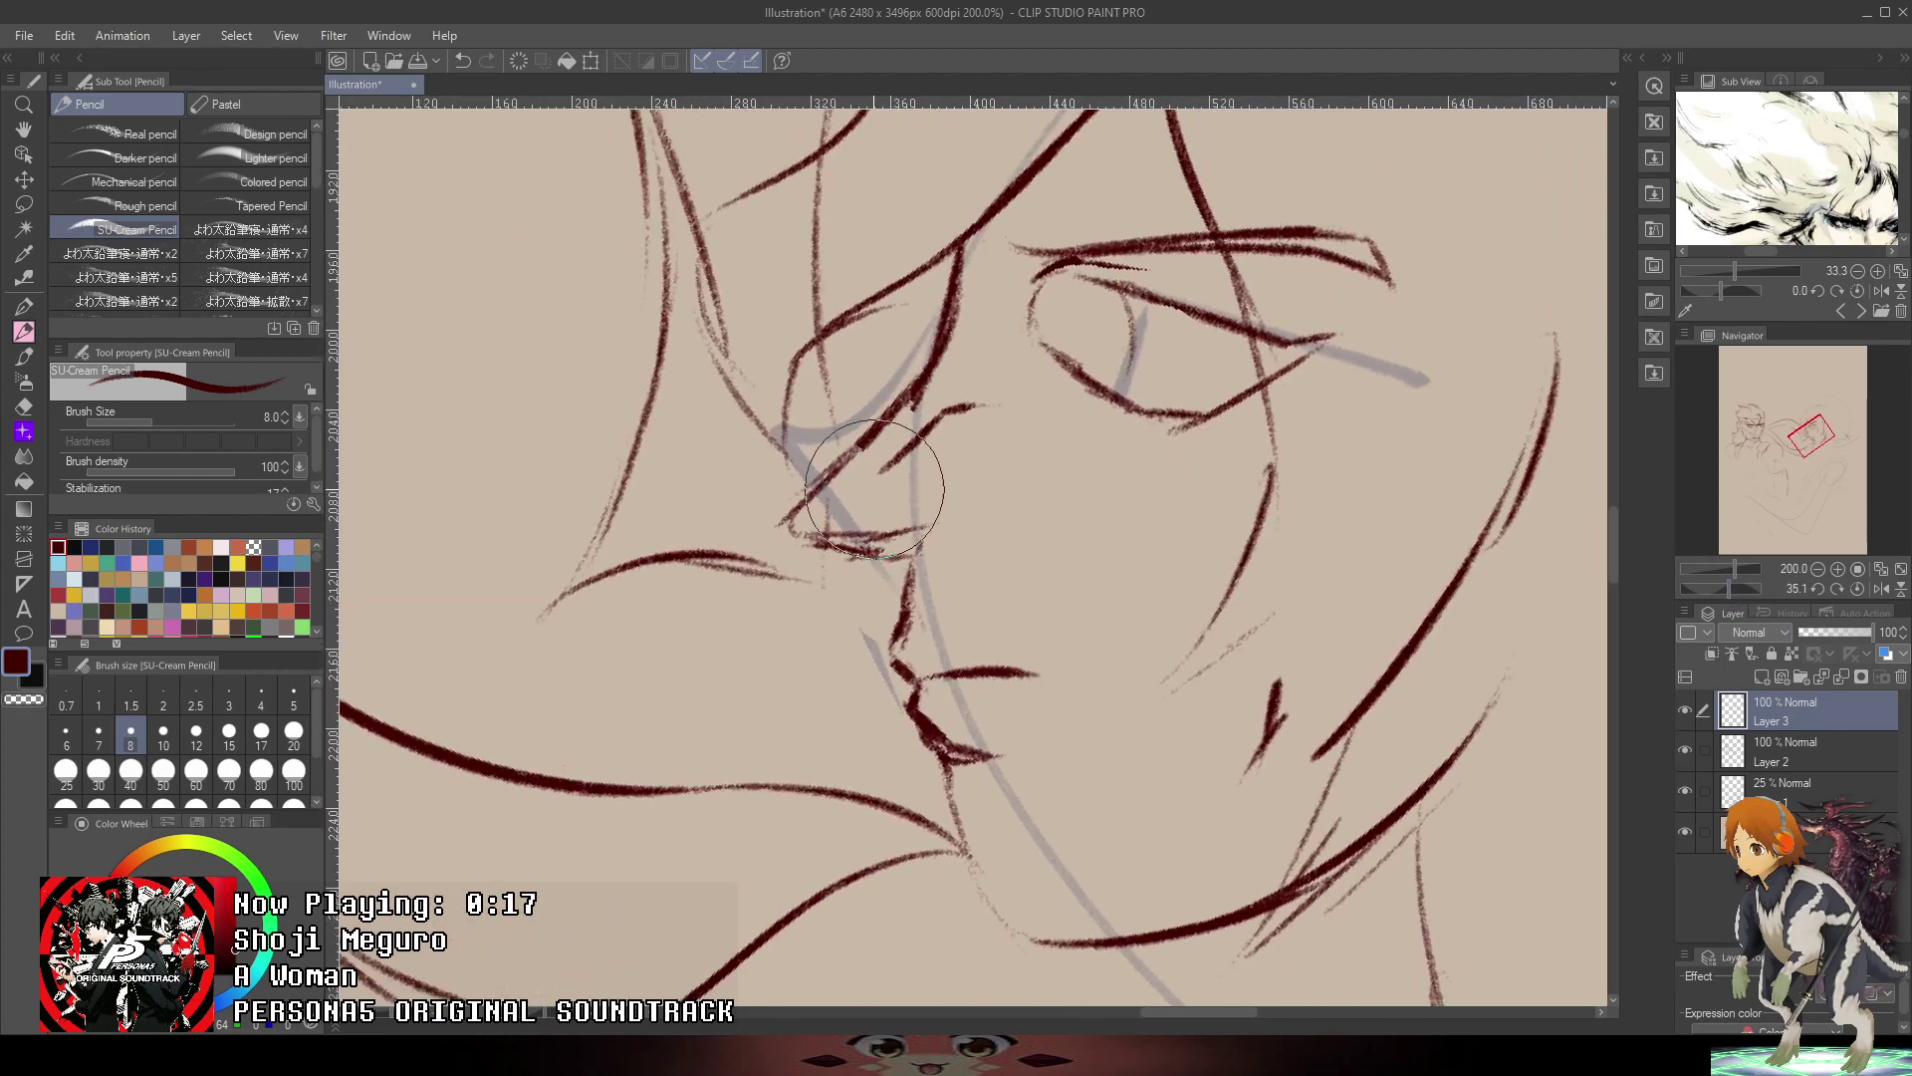
{"action": "key", "text": "ctrl+z"}
{"action": "key", "text": "ctrl+z"}
{"action": "key", "text": "ctrl+z"}
{"action": "key", "text": "ctrl+z"}
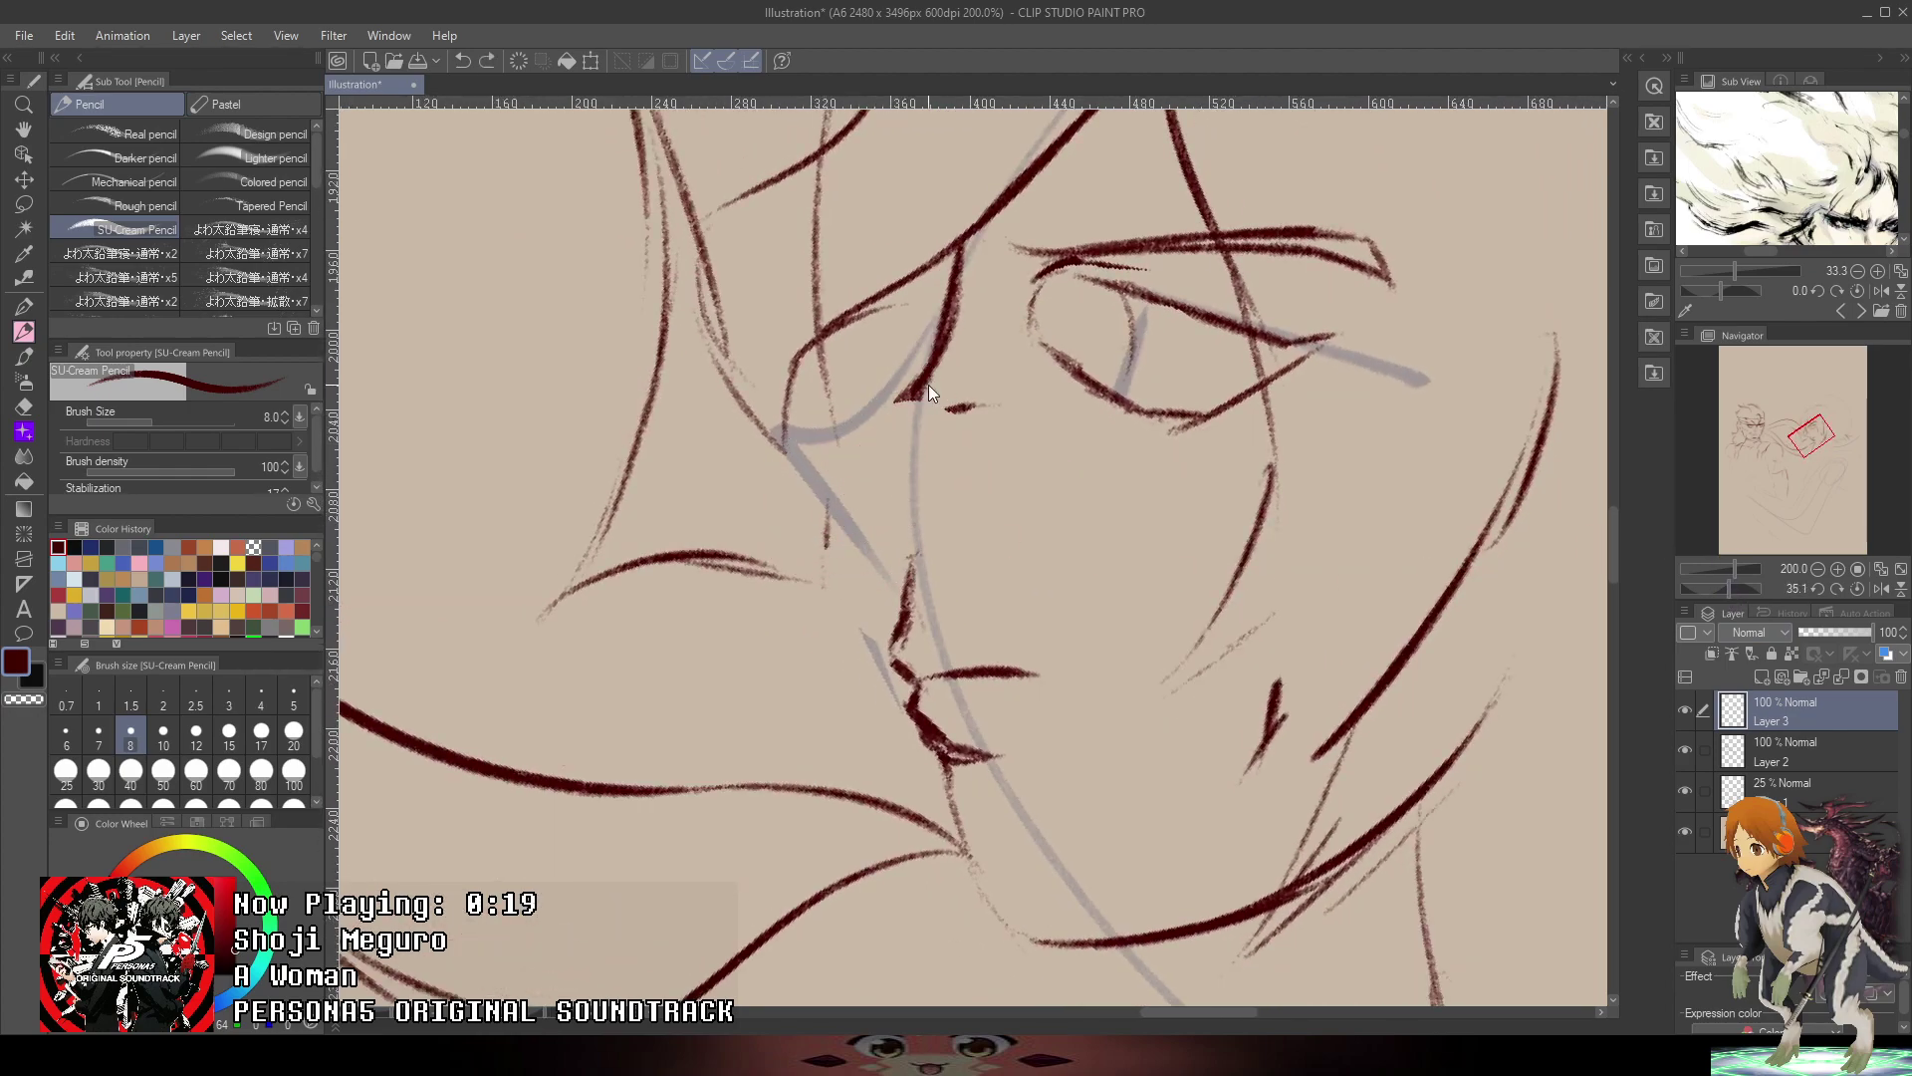
{"action": "mouse_move", "coordinate": [928, 392]}
{"action": "left_mouse_down"}
{"action": "mouse_move", "coordinate": [809, 480]}
{"action": "mouse_move", "coordinate": [909, 548]}
{"action": "left_mouse_up"}
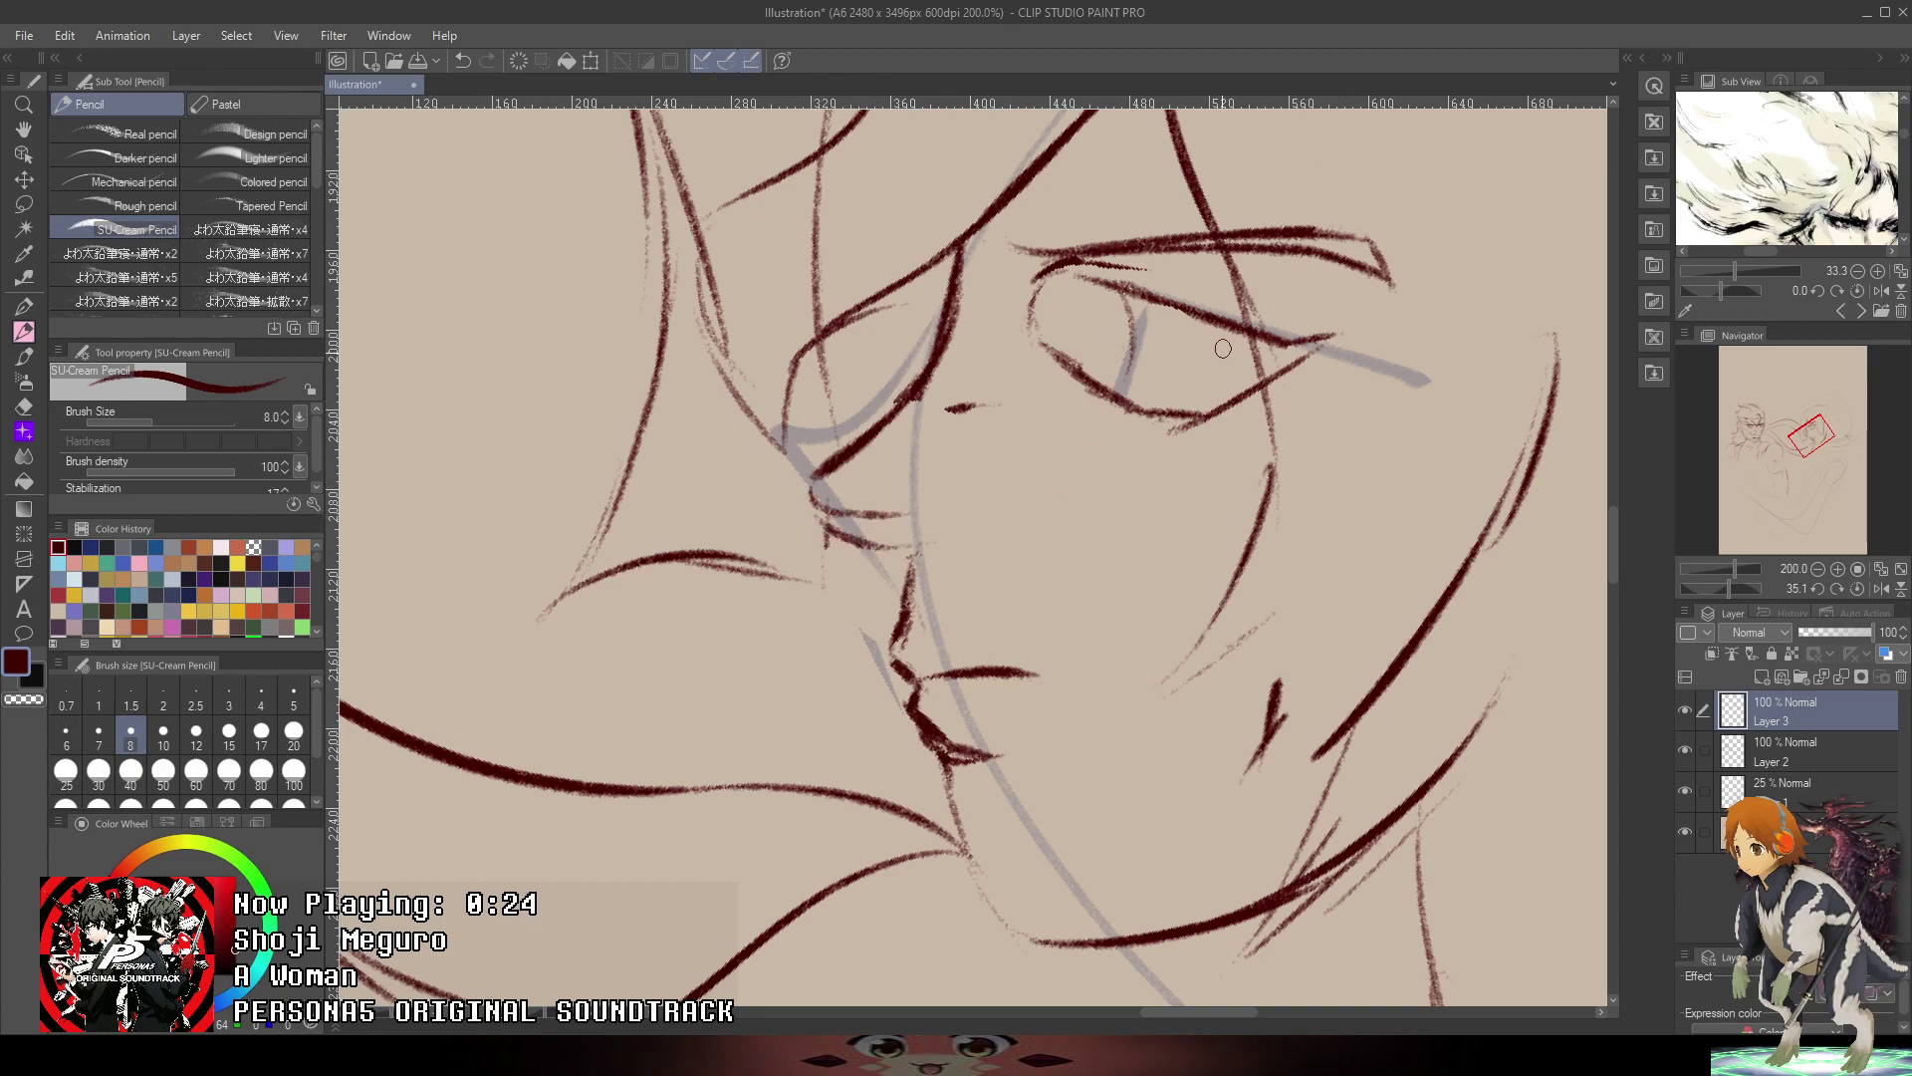
- Erase the second character's eye and try a narrower, angular outline under the straight brow
{"action": "left_click_drag", "start_coordinate": [1225, 326], "coordinate": [1098, 431]}
{"action": "mouse_move", "coordinate": [917, 515]}
{"action": "left_mouse_down"}
{"action": "mouse_move", "coordinate": [922, 452]}
{"action": "mouse_move", "coordinate": [1222, 490]}
{"action": "left_mouse_up"}
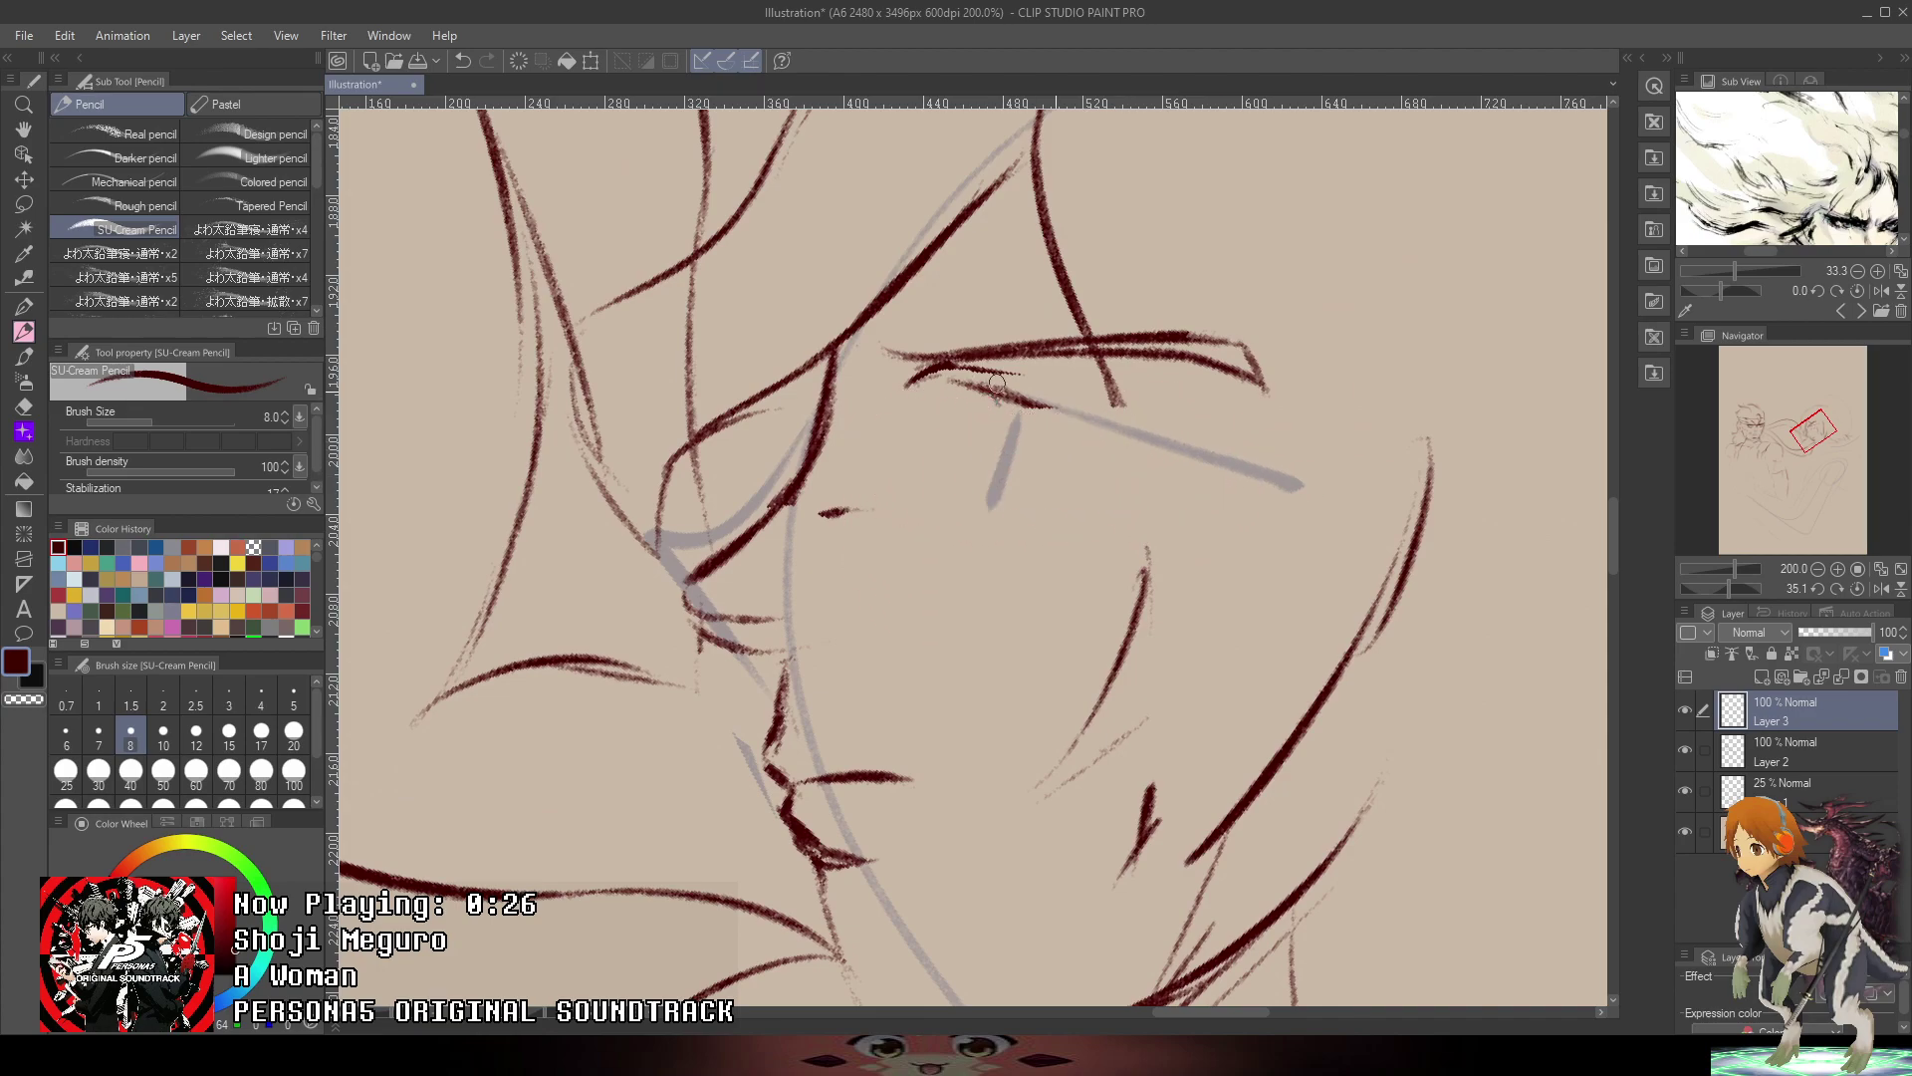
{"action": "mouse_move", "coordinate": [997, 383]}
{"action": "left_mouse_down"}
{"action": "mouse_move", "coordinate": [1227, 396]}
{"action": "mouse_move", "coordinate": [1185, 414]}
{"action": "left_mouse_up"}
{"action": "mouse_move", "coordinate": [908, 396]}
{"action": "left_mouse_down"}
{"action": "mouse_move", "coordinate": [904, 479]}
{"action": "mouse_move", "coordinate": [1158, 452]}
{"action": "left_mouse_up"}
{"action": "left_click_drag", "start_coordinate": [1016, 496], "coordinate": [1183, 422]}
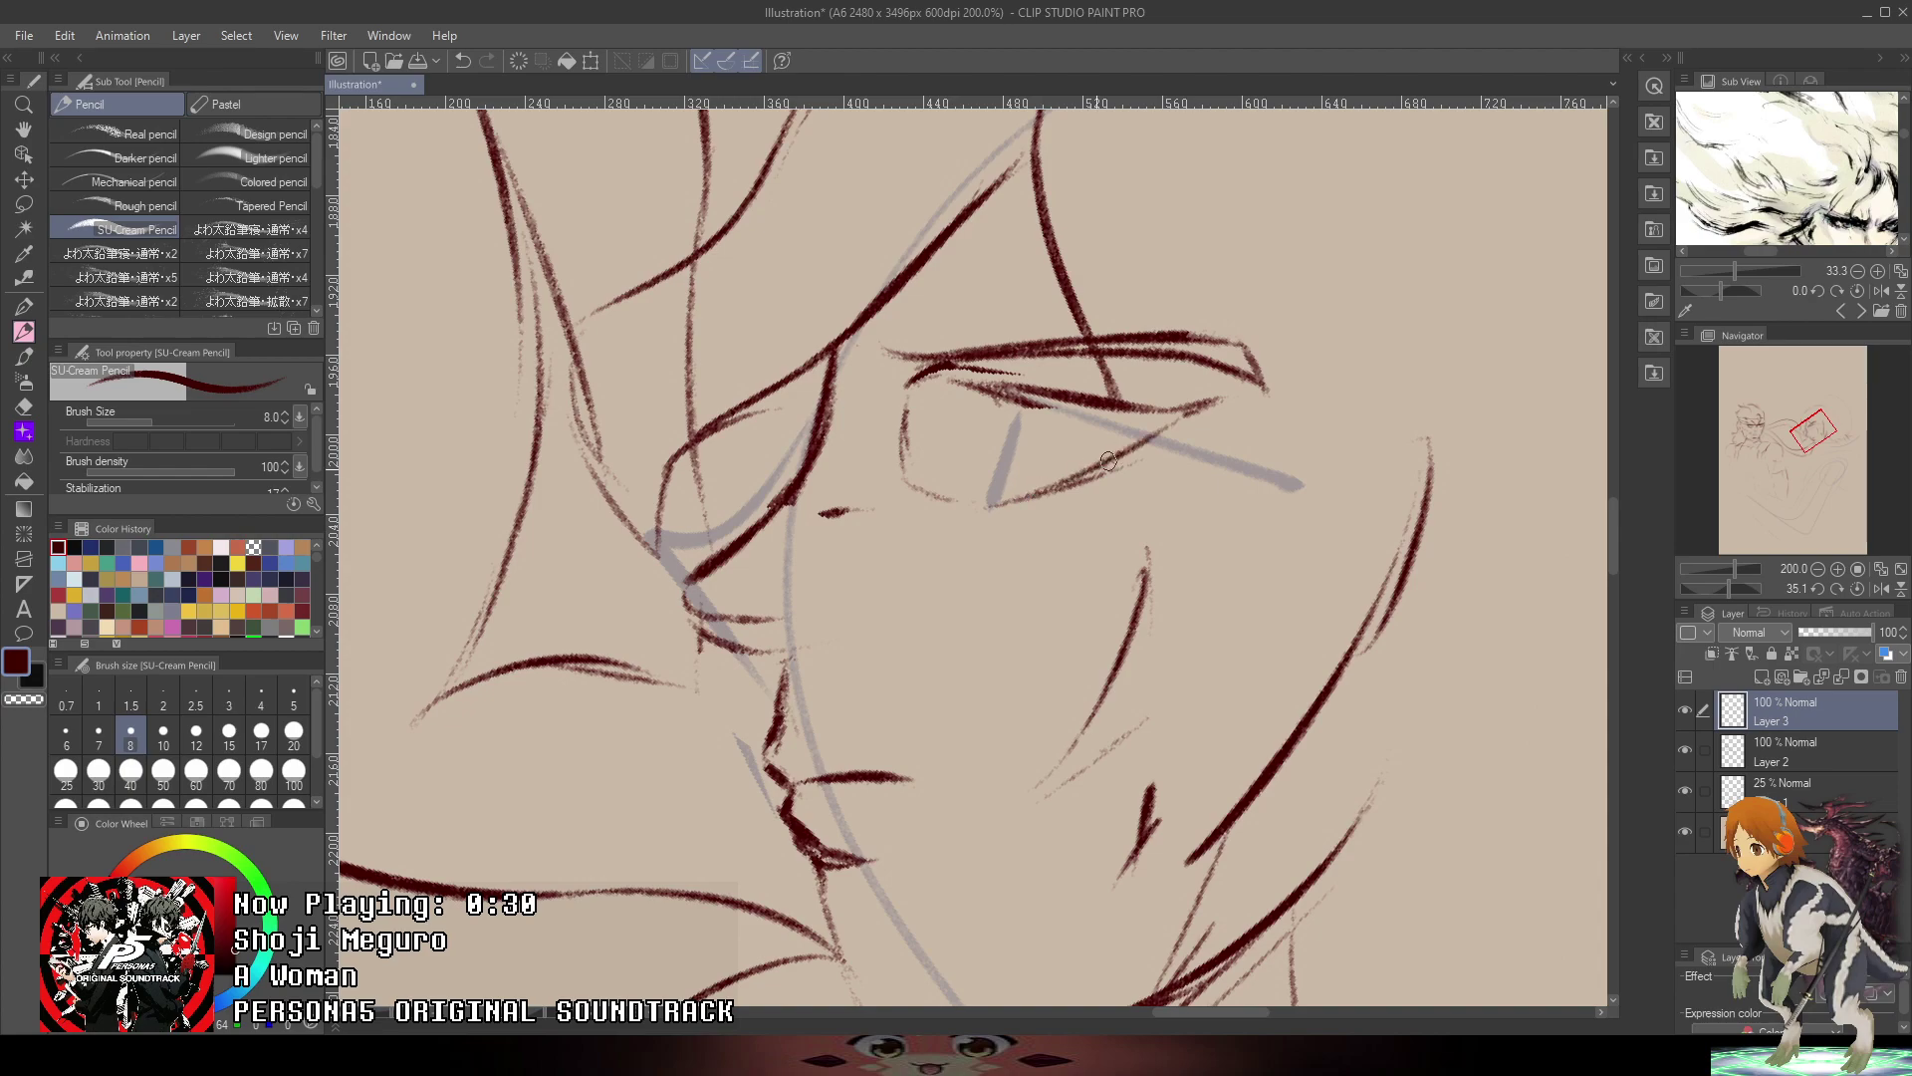
{"action": "left_click_drag", "start_coordinate": [1074, 485], "coordinate": [1217, 400]}
- Show more of the face in the reference, clear the eye outline, and draw a thick arched upper lash line
{"action": "left_click_drag", "start_coordinate": [1839, 206], "coordinate": [1853, 177]}
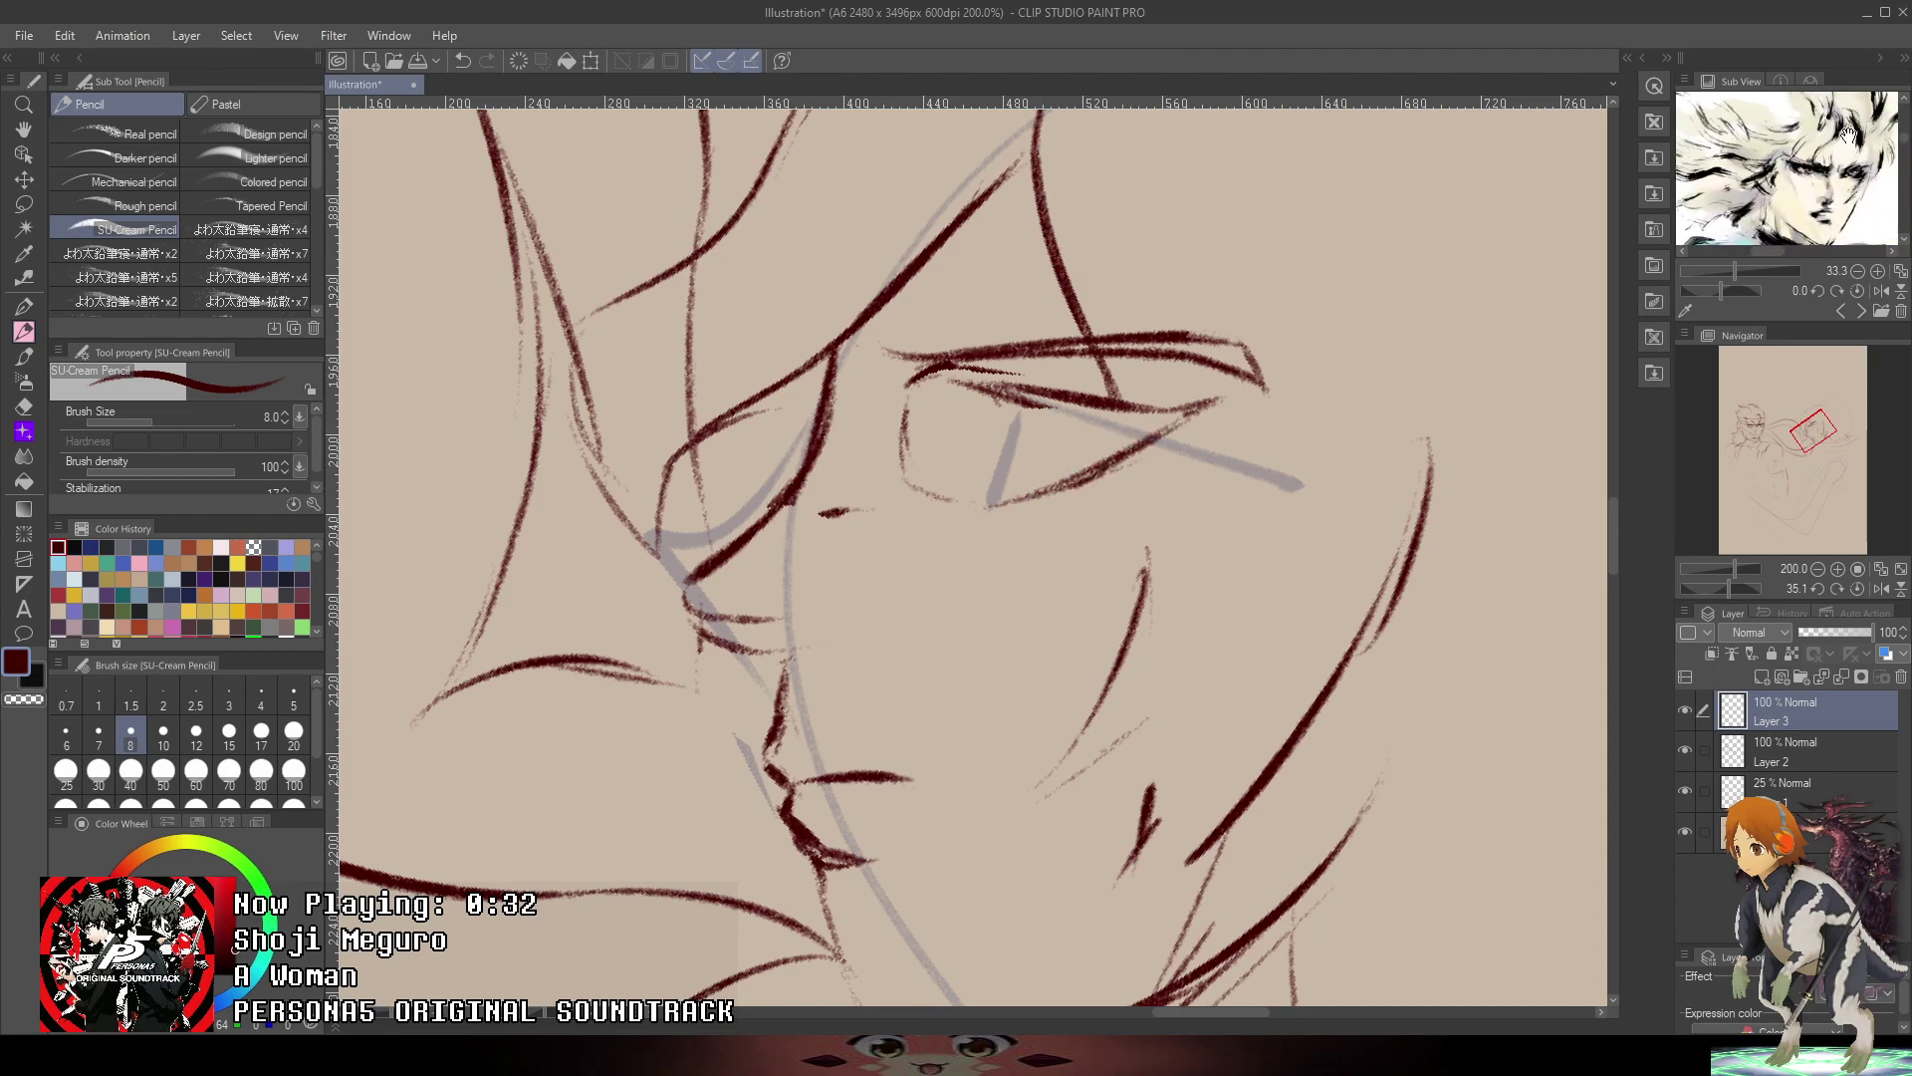
{"action": "mouse_move", "coordinate": [954, 445]}
{"action": "left_mouse_down"}
{"action": "mouse_move", "coordinate": [917, 426]}
{"action": "mouse_move", "coordinate": [1110, 439]}
{"action": "mouse_move", "coordinate": [1208, 482]}
{"action": "mouse_move", "coordinate": [1280, 468]}
{"action": "left_mouse_up"}
{"action": "mouse_move", "coordinate": [883, 458]}
{"action": "left_mouse_down"}
{"action": "mouse_move", "coordinate": [914, 425]}
{"action": "mouse_move", "coordinate": [1066, 381]}
{"action": "mouse_move", "coordinate": [1010, 384]}
{"action": "left_mouse_up"}
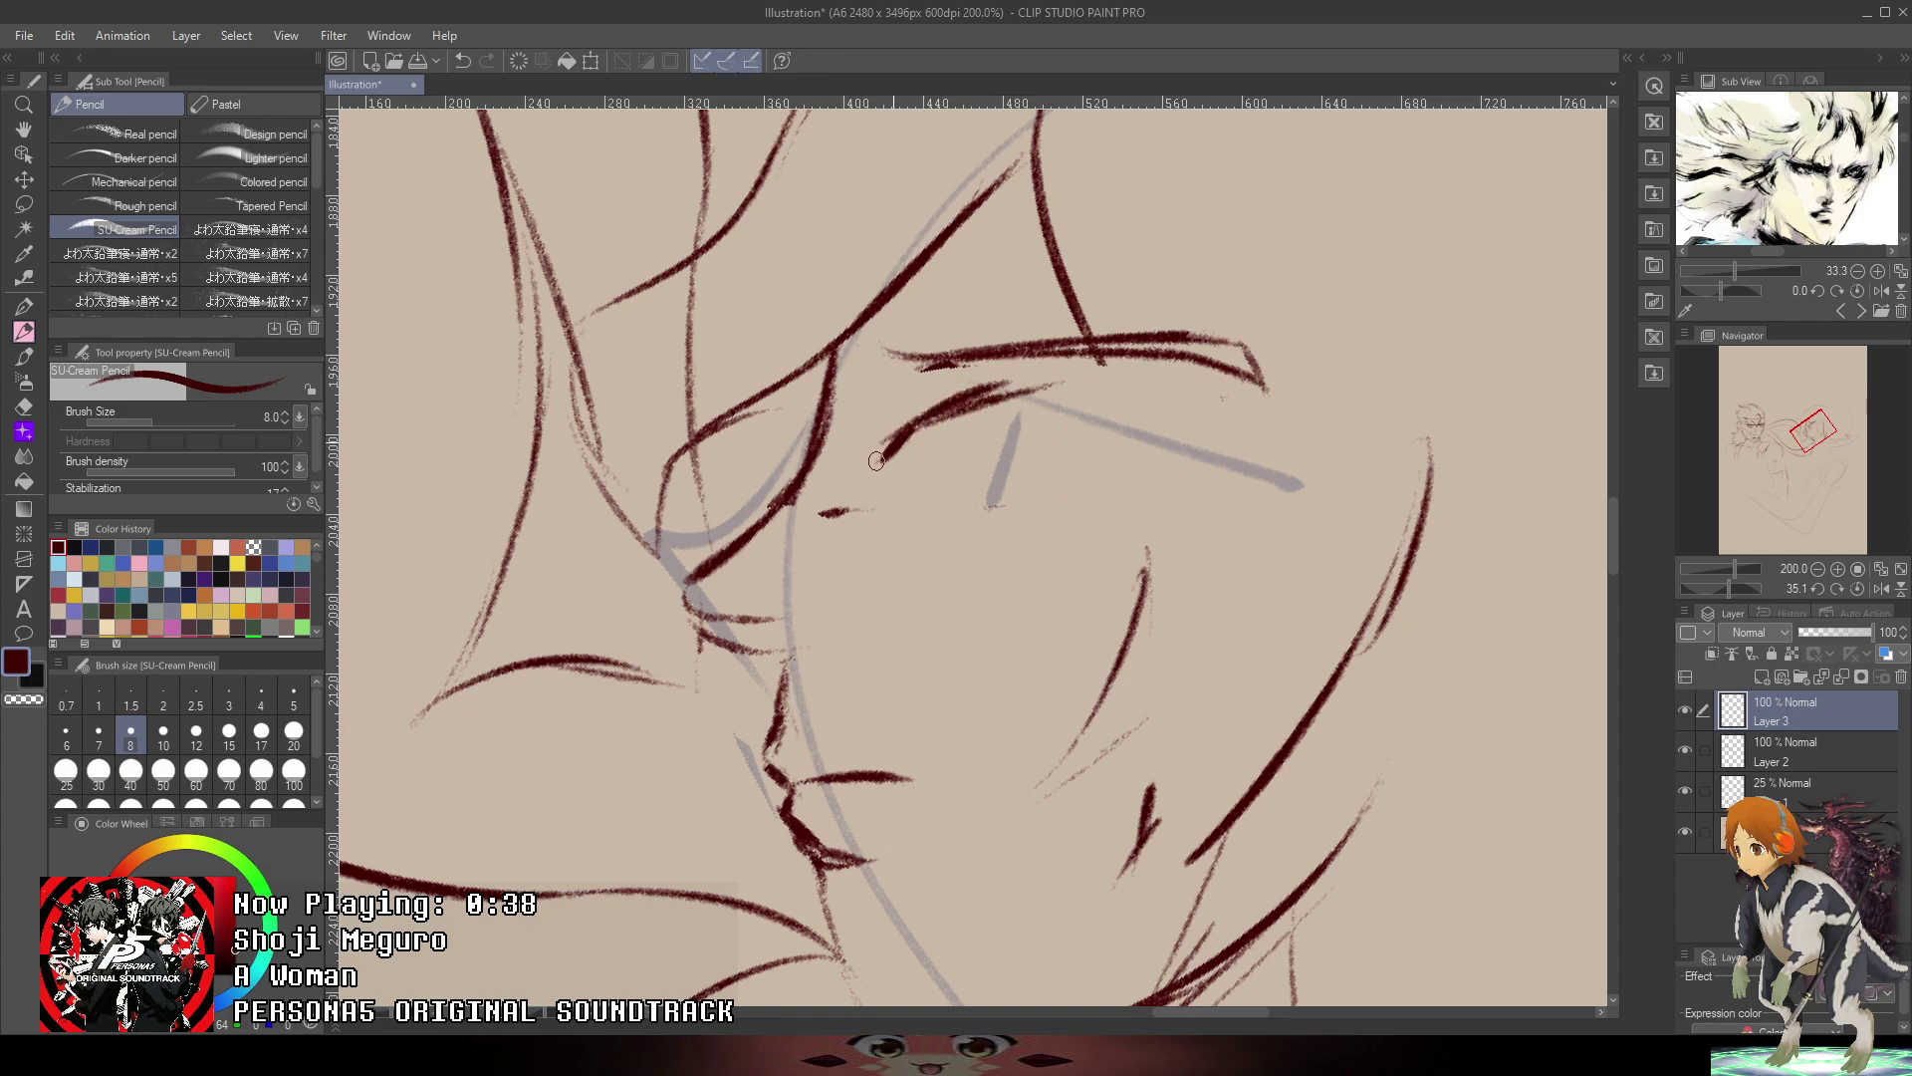
{"action": "left_click_drag", "start_coordinate": [876, 461], "coordinate": [1096, 375]}
{"action": "mouse_move", "coordinate": [981, 401]}
{"action": "left_mouse_down"}
{"action": "mouse_move", "coordinate": [1163, 385]}
{"action": "mouse_move", "coordinate": [1185, 394]}
{"action": "mouse_move", "coordinate": [1150, 424]}
{"action": "mouse_move", "coordinate": [1172, 439]}
{"action": "left_mouse_up"}
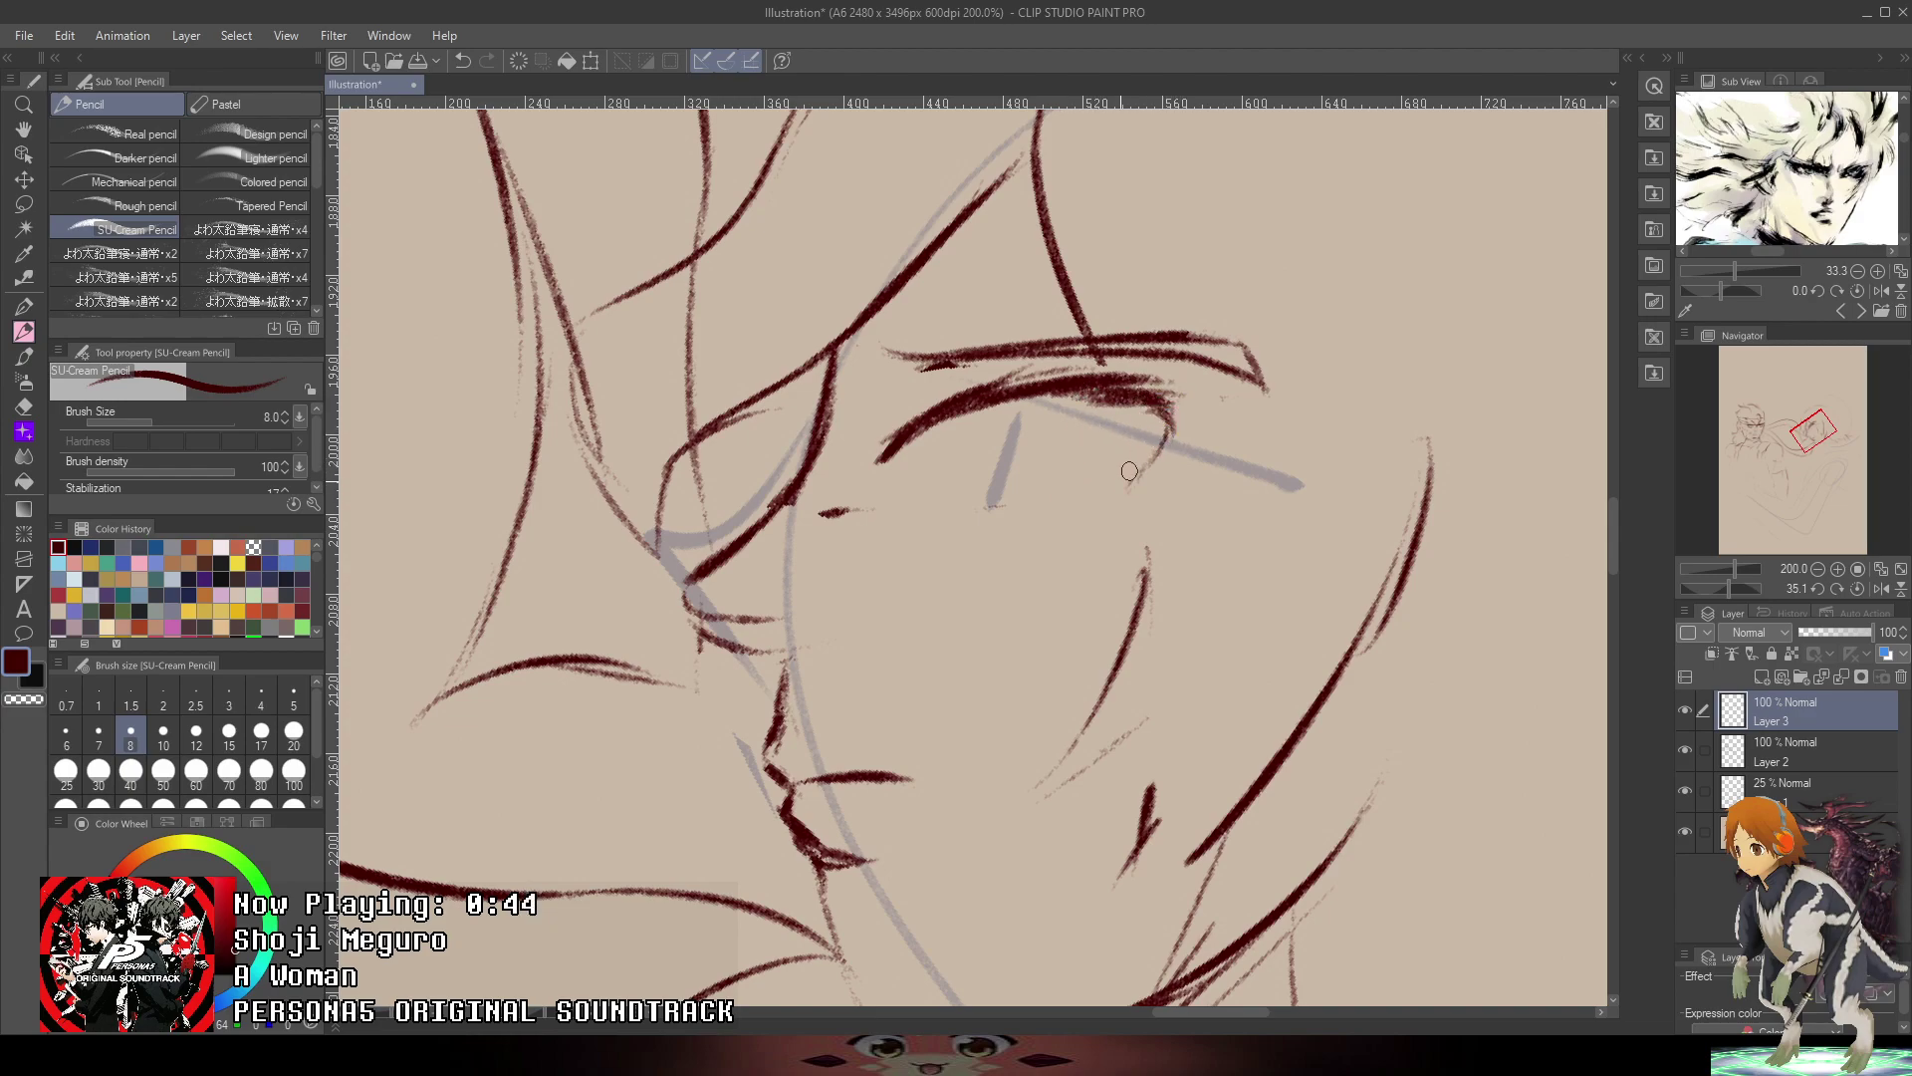
- Build up the outer eye corner with dark lashes and extend the upper lash line into a pointed wing
{"action": "mouse_move", "coordinate": [1107, 391]}
{"action": "left_mouse_down"}
{"action": "mouse_move", "coordinate": [1159, 435]}
{"action": "mouse_move", "coordinate": [1128, 484]}
{"action": "left_mouse_up"}
{"action": "mouse_move", "coordinate": [1114, 386]}
{"action": "left_mouse_down"}
{"action": "mouse_move", "coordinate": [1206, 380]}
{"action": "mouse_move", "coordinate": [1179, 418]}
{"action": "mouse_move", "coordinate": [1222, 419]}
{"action": "mouse_move", "coordinate": [1126, 485]}
{"action": "left_mouse_up"}
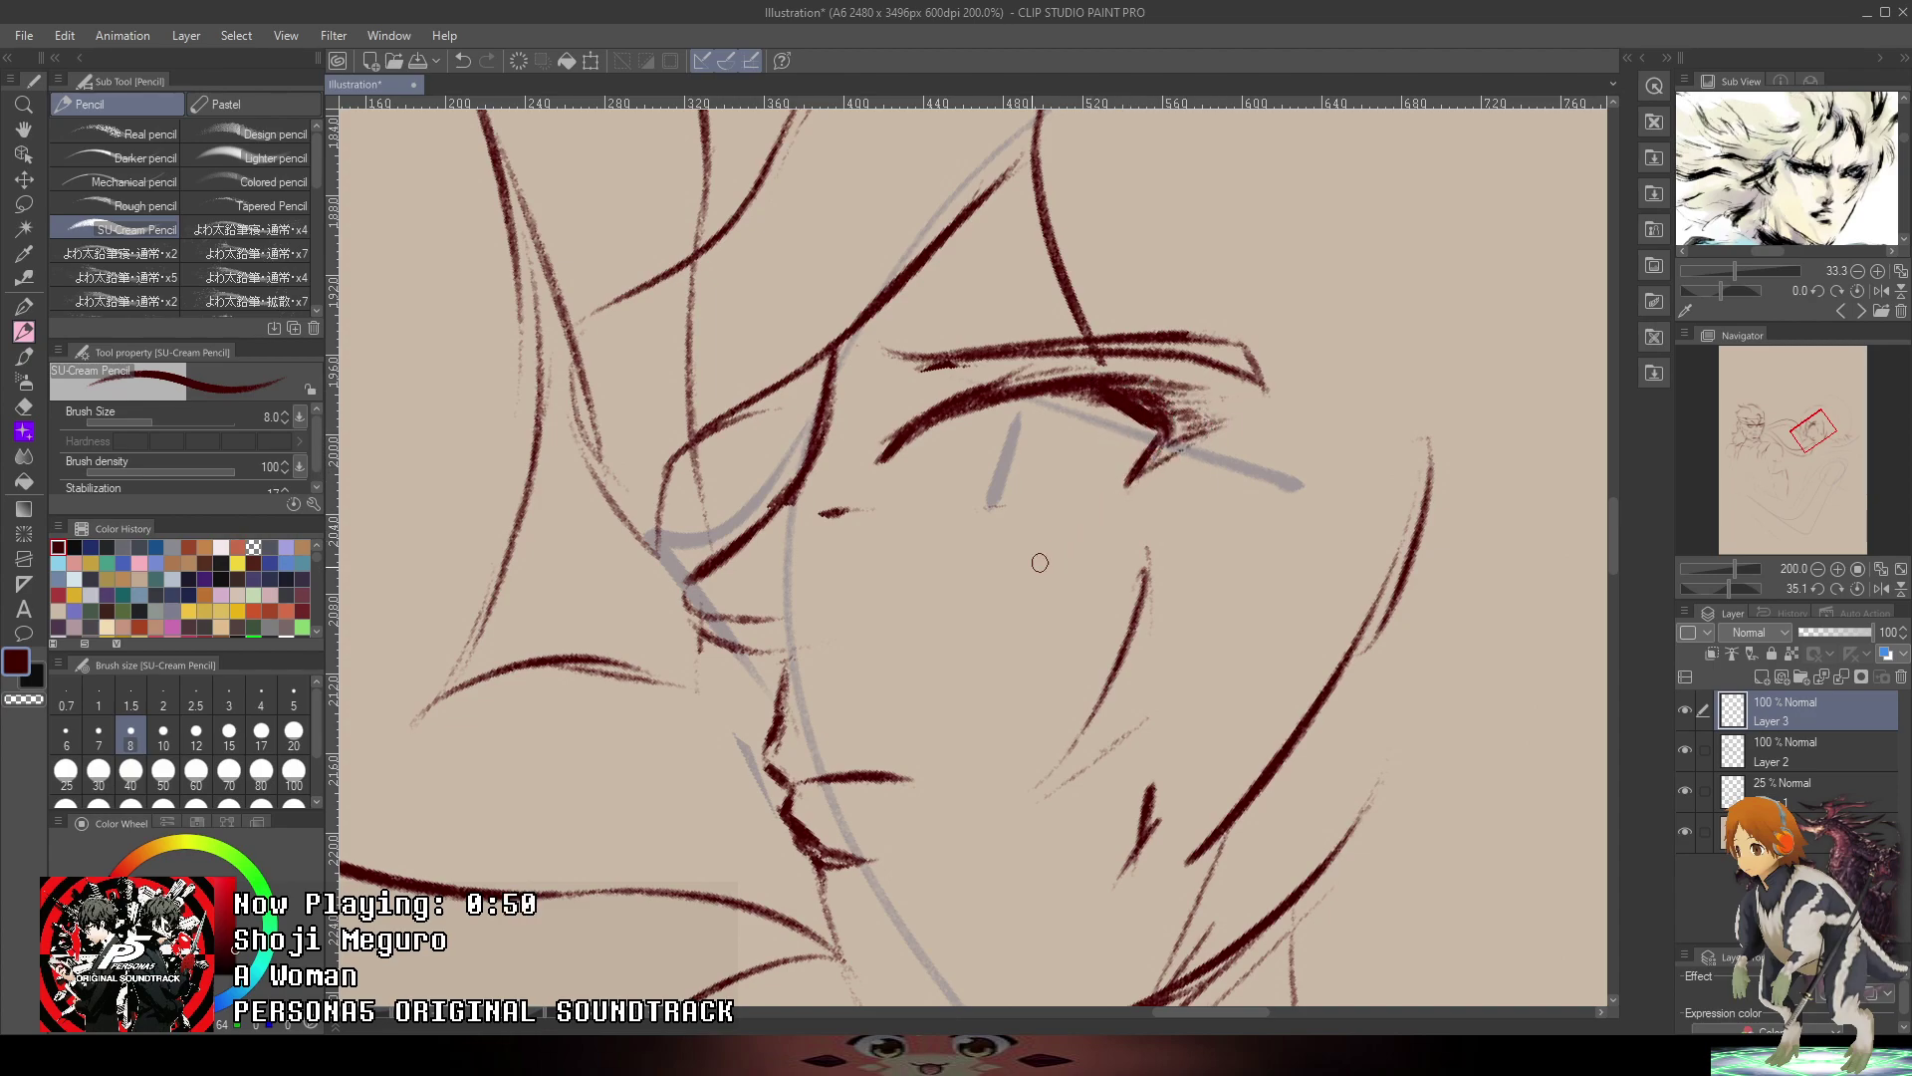
{"action": "left_click_drag", "start_coordinate": [1008, 392], "coordinate": [1223, 377]}
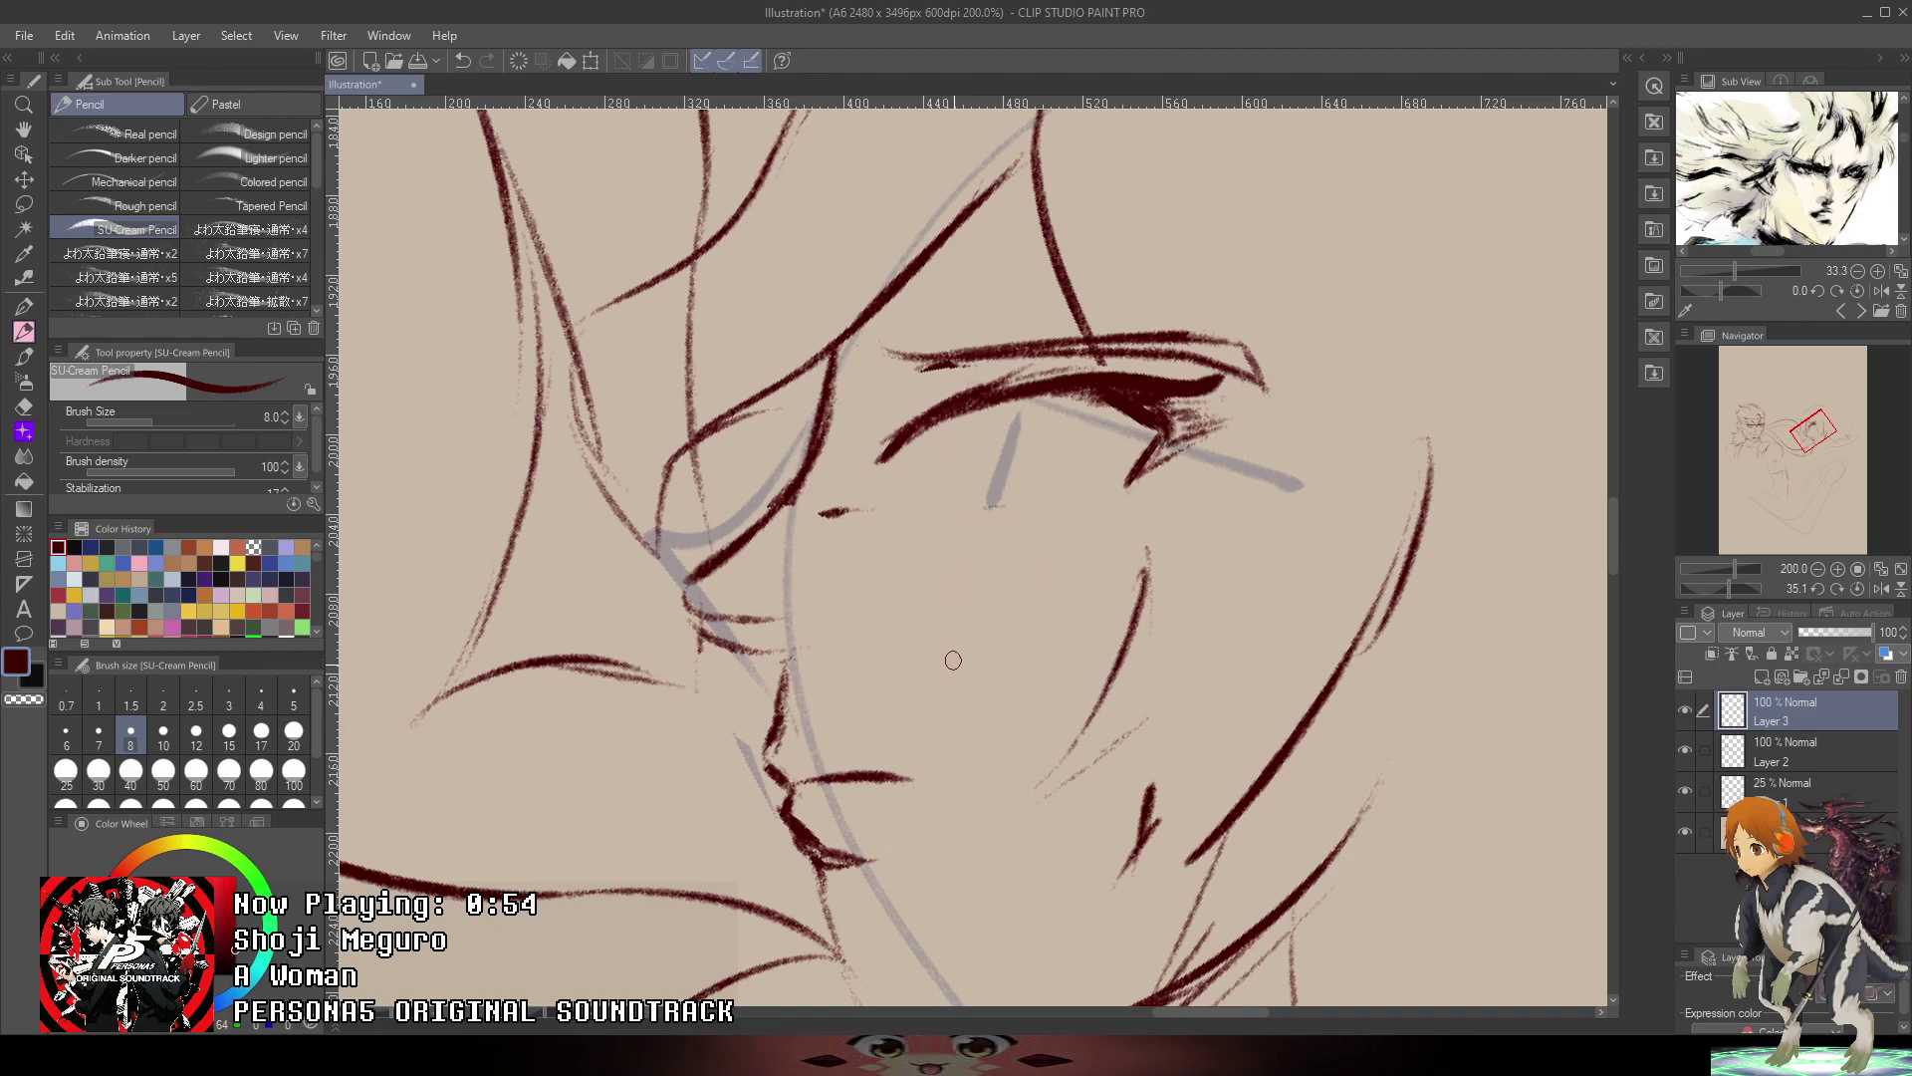
- Draw the lower eyelid line and a curved iris edge inside the eye
{"action": "mouse_move", "coordinate": [938, 485]}
{"action": "left_mouse_down"}
{"action": "mouse_move", "coordinate": [1035, 504]}
{"action": "mouse_move", "coordinate": [1102, 488]}
{"action": "left_mouse_up"}
{"action": "mouse_move", "coordinate": [909, 464]}
{"action": "left_mouse_down"}
{"action": "mouse_move", "coordinate": [953, 491]}
{"action": "mouse_move", "coordinate": [1011, 448]}
{"action": "left_mouse_up"}
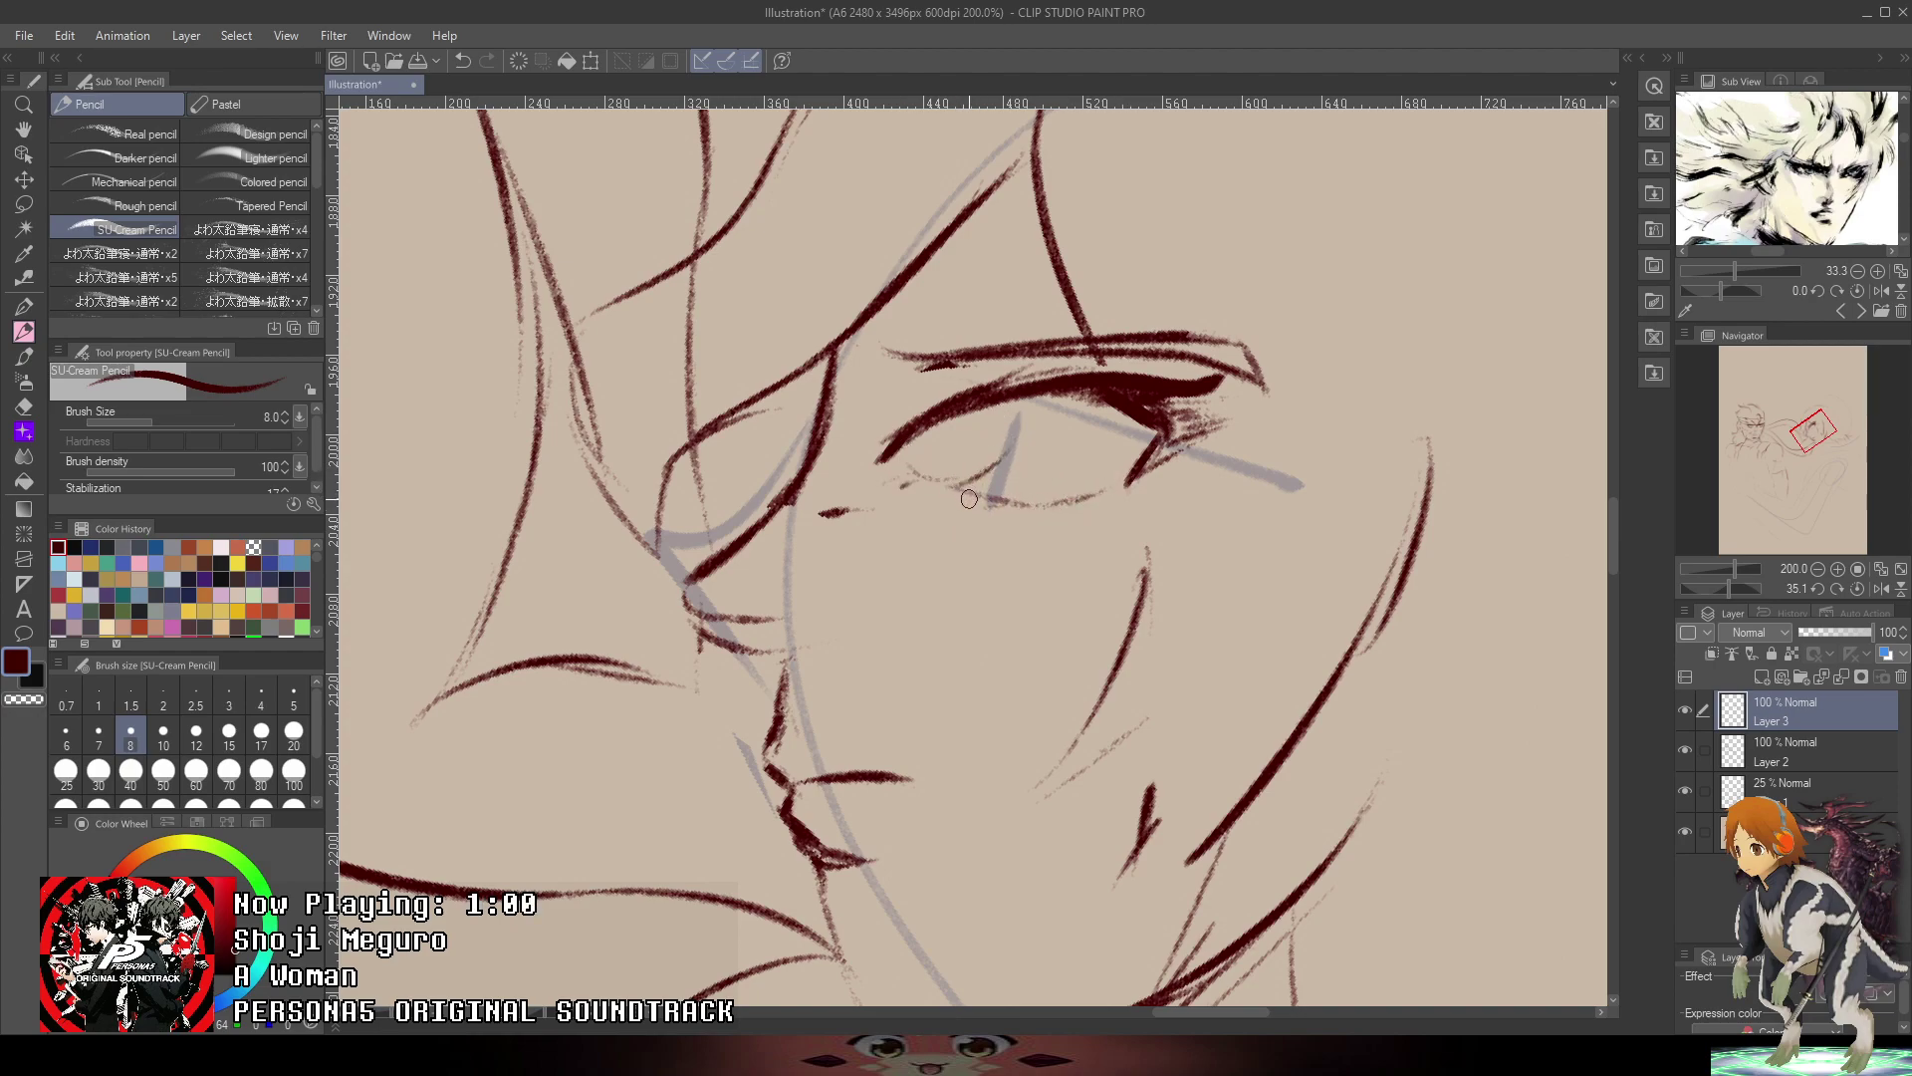
{"action": "key", "text": "ctrl+z"}
{"action": "mouse_move", "coordinate": [954, 417]}
{"action": "left_mouse_down"}
{"action": "mouse_move", "coordinate": [999, 493]}
{"action": "mouse_move", "coordinate": [956, 507]}
{"action": "mouse_move", "coordinate": [1120, 494]}
{"action": "left_mouse_up"}
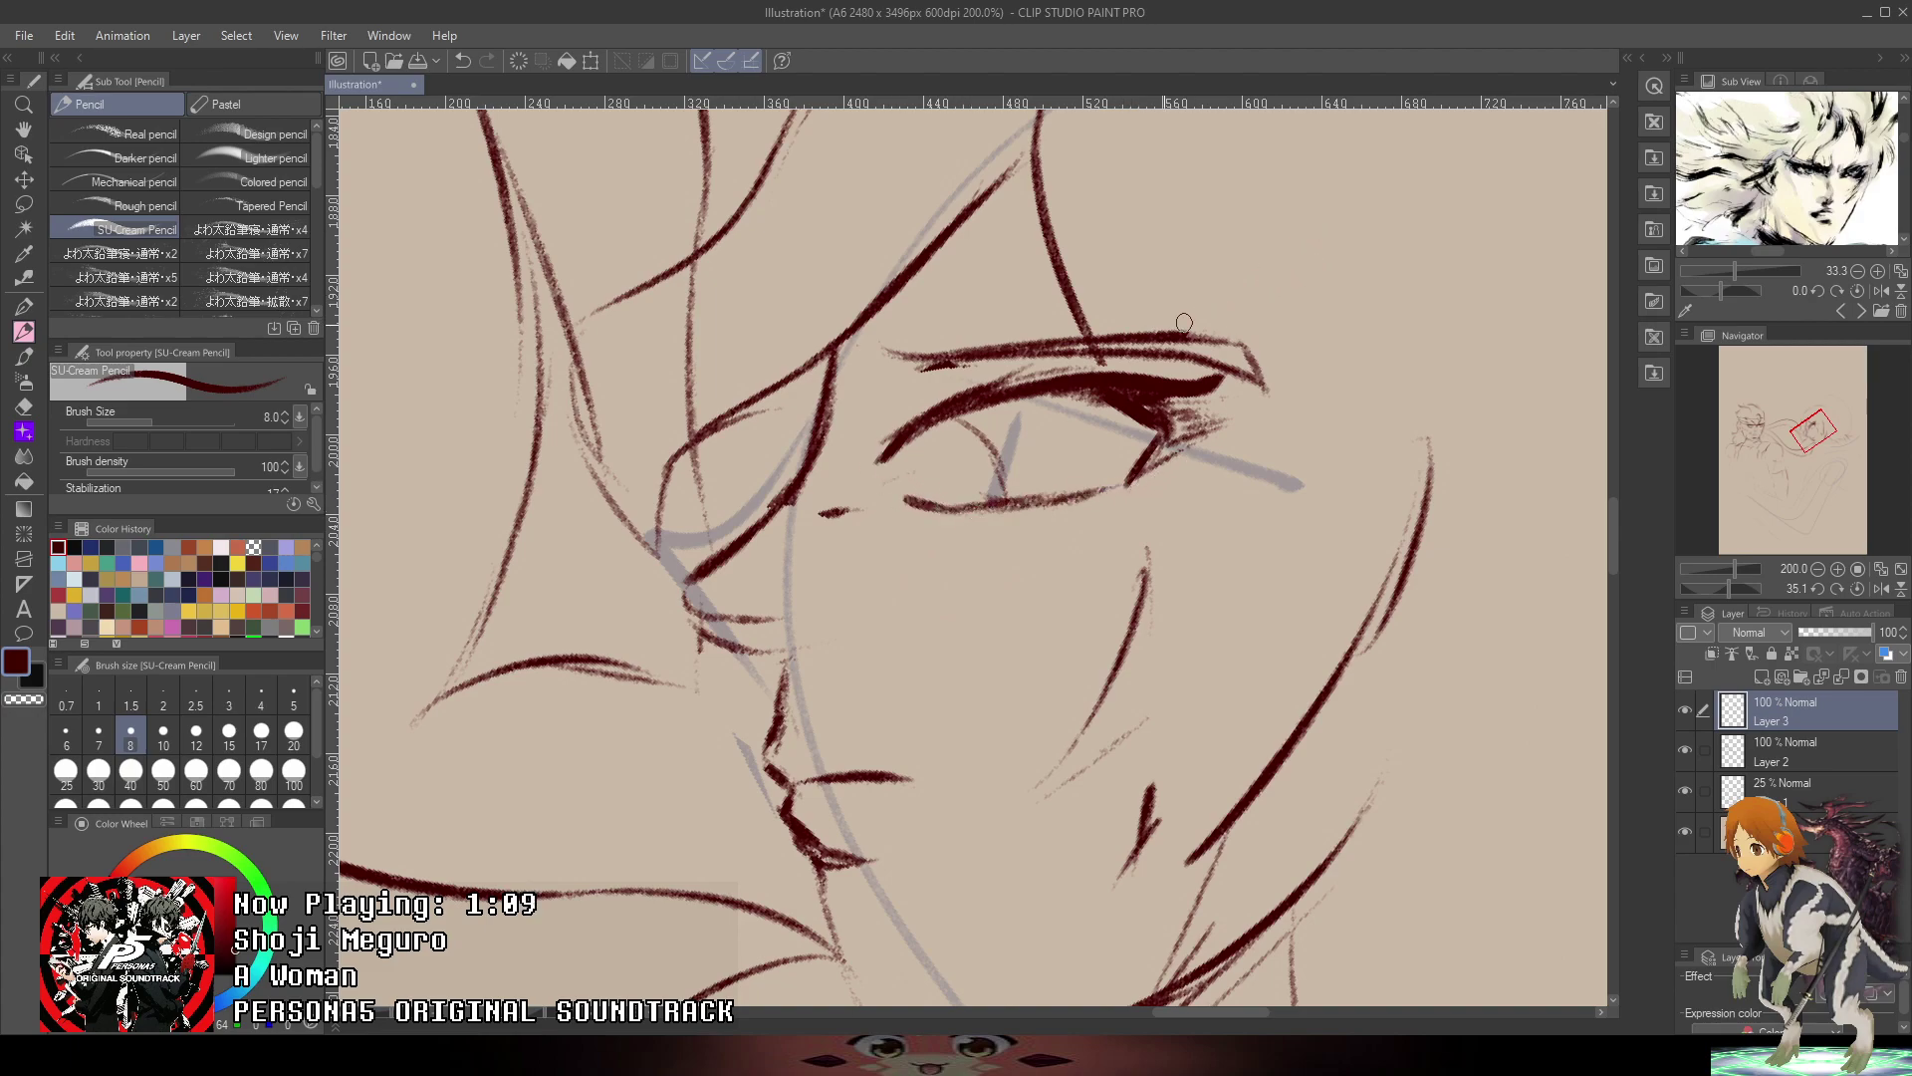
- Erase the straight eyebrow with the crossing lines and draw a slanted, layered eyebrow rising away from the nose
{"action": "mouse_move", "coordinate": [931, 320]}
{"action": "left_mouse_down"}
{"action": "mouse_move", "coordinate": [1204, 299]}
{"action": "mouse_move", "coordinate": [1172, 296]}
{"action": "mouse_move", "coordinate": [1263, 298]}
{"action": "left_mouse_up"}
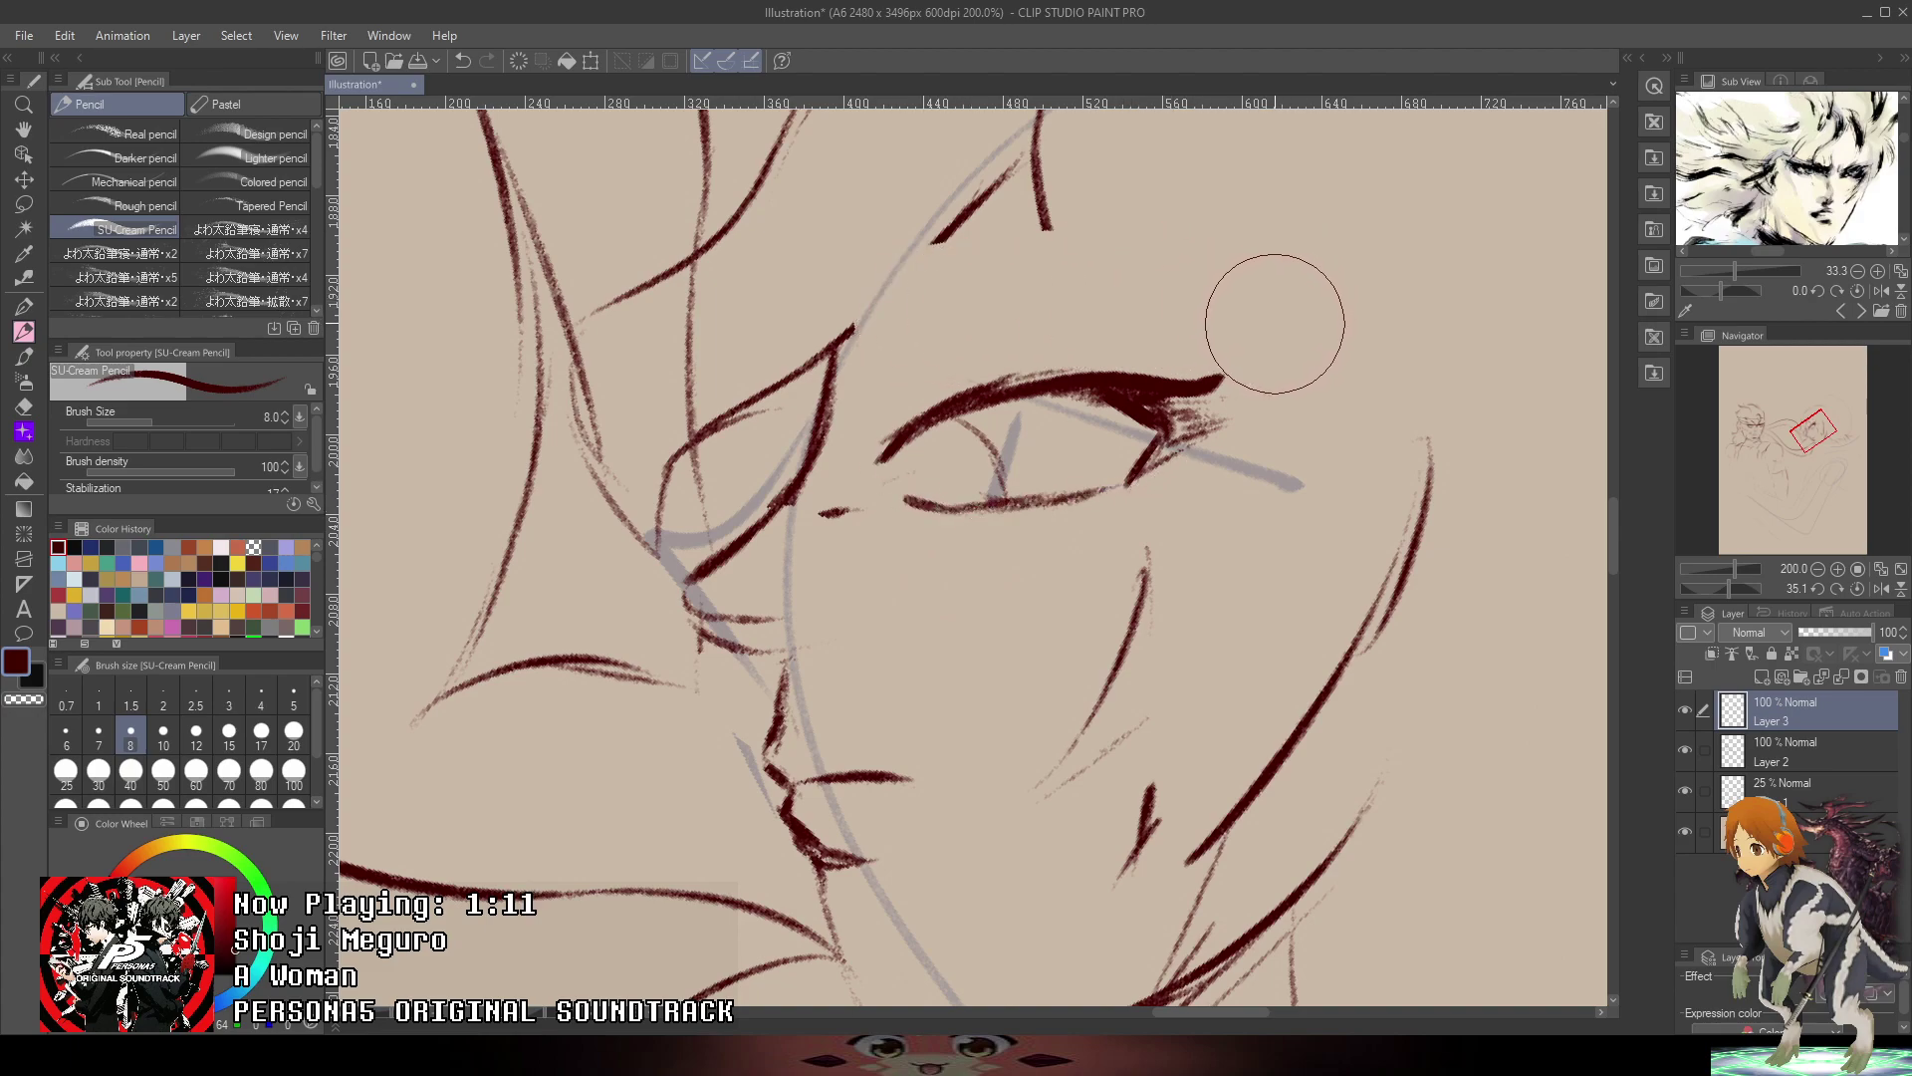
{"action": "mouse_move", "coordinate": [866, 400]}
{"action": "left_mouse_down"}
{"action": "mouse_move", "coordinate": [1023, 377]}
{"action": "mouse_move", "coordinate": [1074, 336]}
{"action": "mouse_move", "coordinate": [1195, 308]}
{"action": "left_mouse_up"}
{"action": "mouse_move", "coordinate": [1040, 341]}
{"action": "left_mouse_down"}
{"action": "mouse_move", "coordinate": [1235, 297]}
{"action": "mouse_move", "coordinate": [1217, 284]}
{"action": "left_mouse_up"}
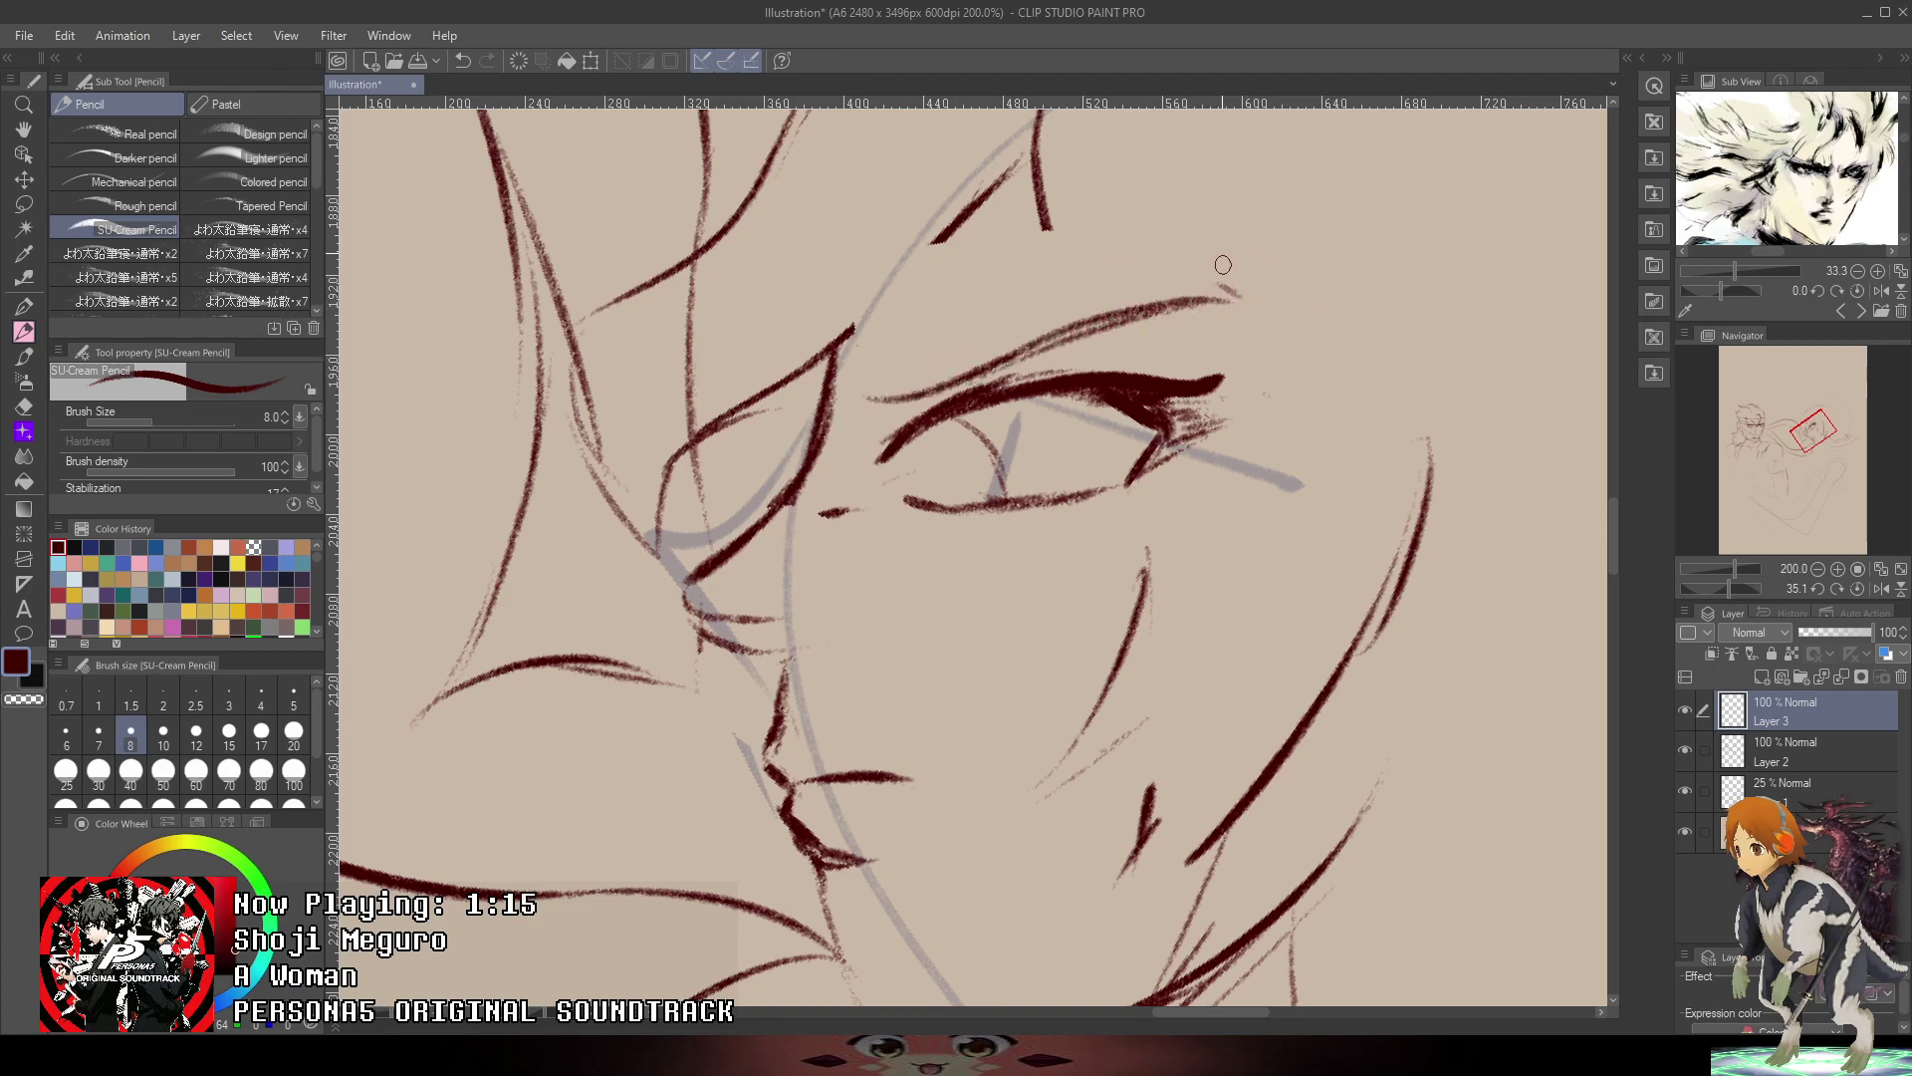
{"action": "left_click_drag", "start_coordinate": [888, 398], "coordinate": [1141, 279]}
{"action": "mouse_move", "coordinate": [1004, 348]}
{"action": "left_mouse_down"}
{"action": "mouse_move", "coordinate": [1210, 282]}
{"action": "mouse_move", "coordinate": [1251, 324]}
{"action": "left_mouse_up"}
- Redraw the forehead contour above the nose bridge with thick, tapering strokes
{"action": "left_click_drag", "start_coordinate": [1175, 194], "coordinate": [1136, 380]}
{"action": "mouse_move", "coordinate": [765, 520]}
{"action": "left_mouse_down"}
{"action": "mouse_move", "coordinate": [954, 394]}
{"action": "mouse_move", "coordinate": [895, 448]}
{"action": "left_mouse_up"}
{"action": "left_click_drag", "start_coordinate": [841, 515], "coordinate": [948, 384]}
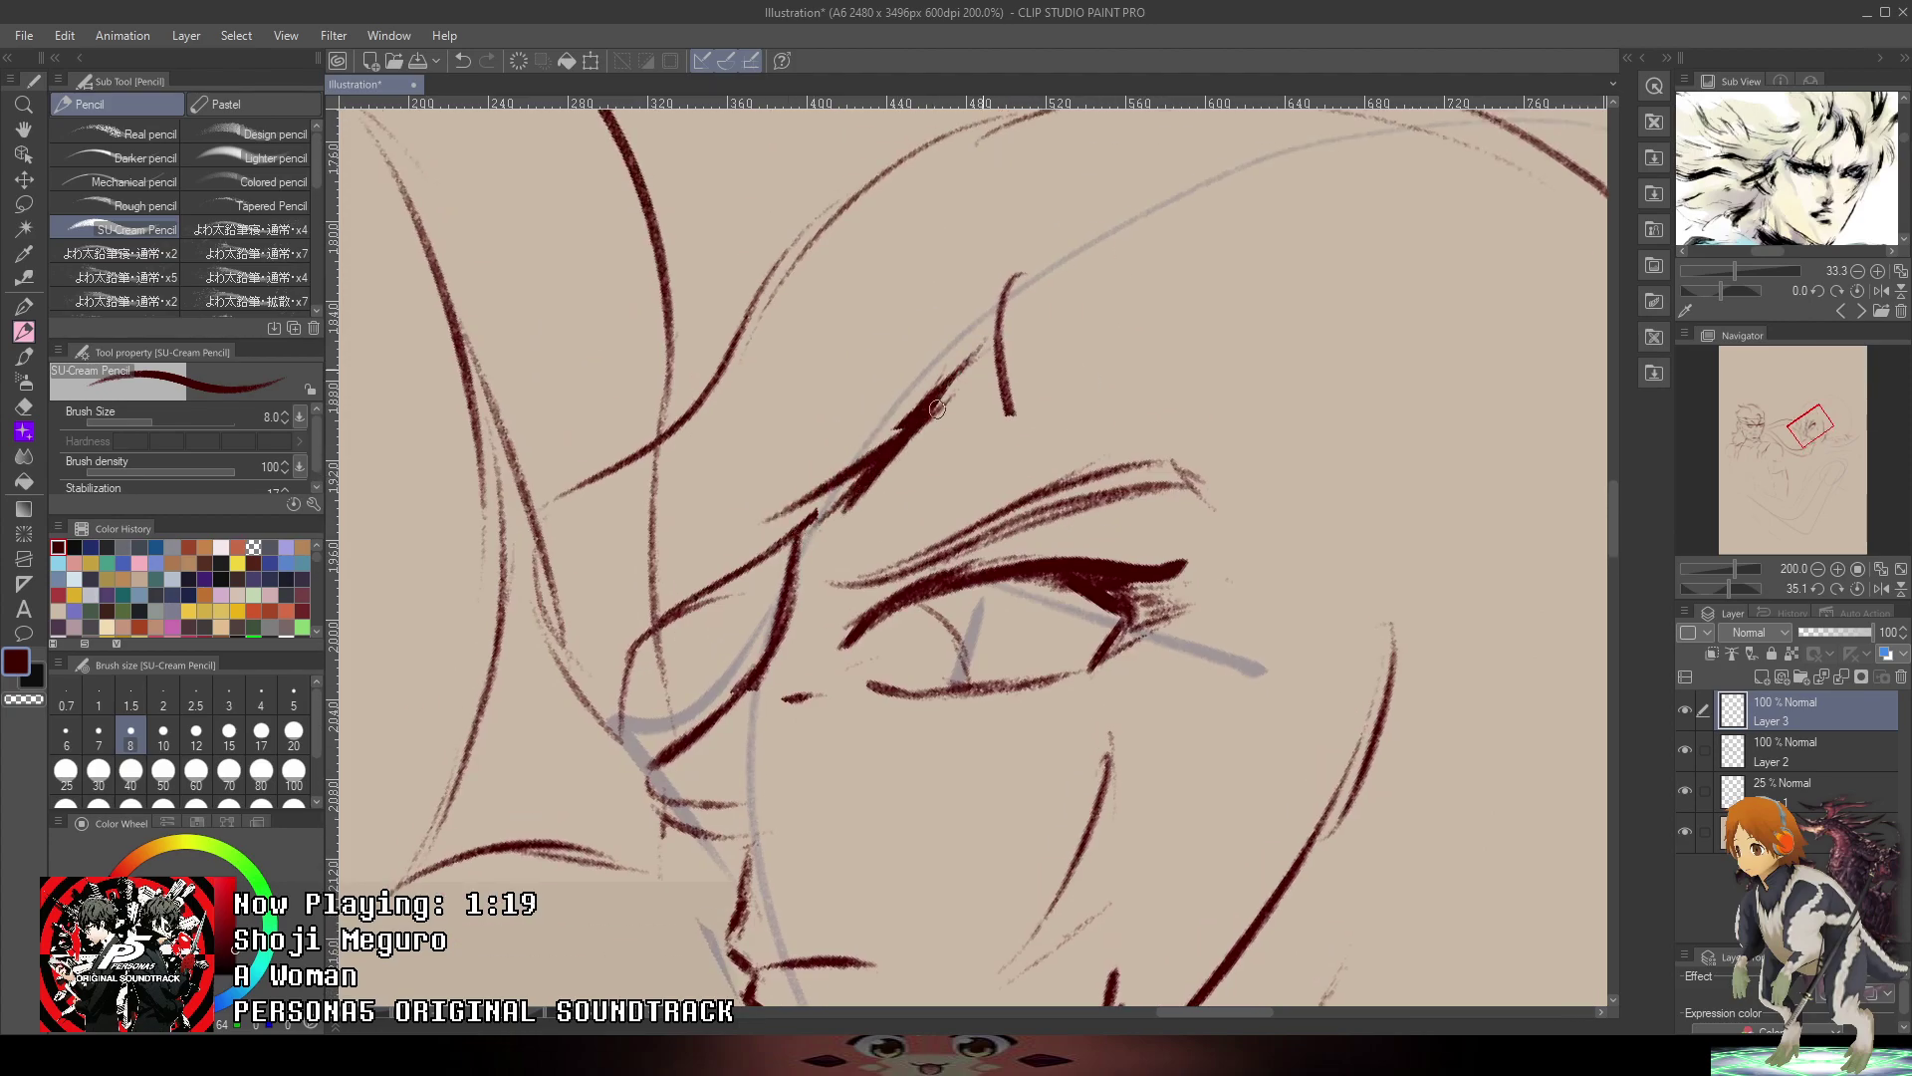
- Reset the canvas rotation and draw a short neck line descending from beneath the chin
{"action": "scroll", "coordinate": [1017, 482], "scroll_direction": "down", "scroll_amount": 4}
{"action": "left_click_drag", "start_coordinate": [1027, 440], "coordinate": [1026, 502]}
{"action": "scroll", "coordinate": [1031, 567], "scroll_direction": "down", "scroll_amount": 3}
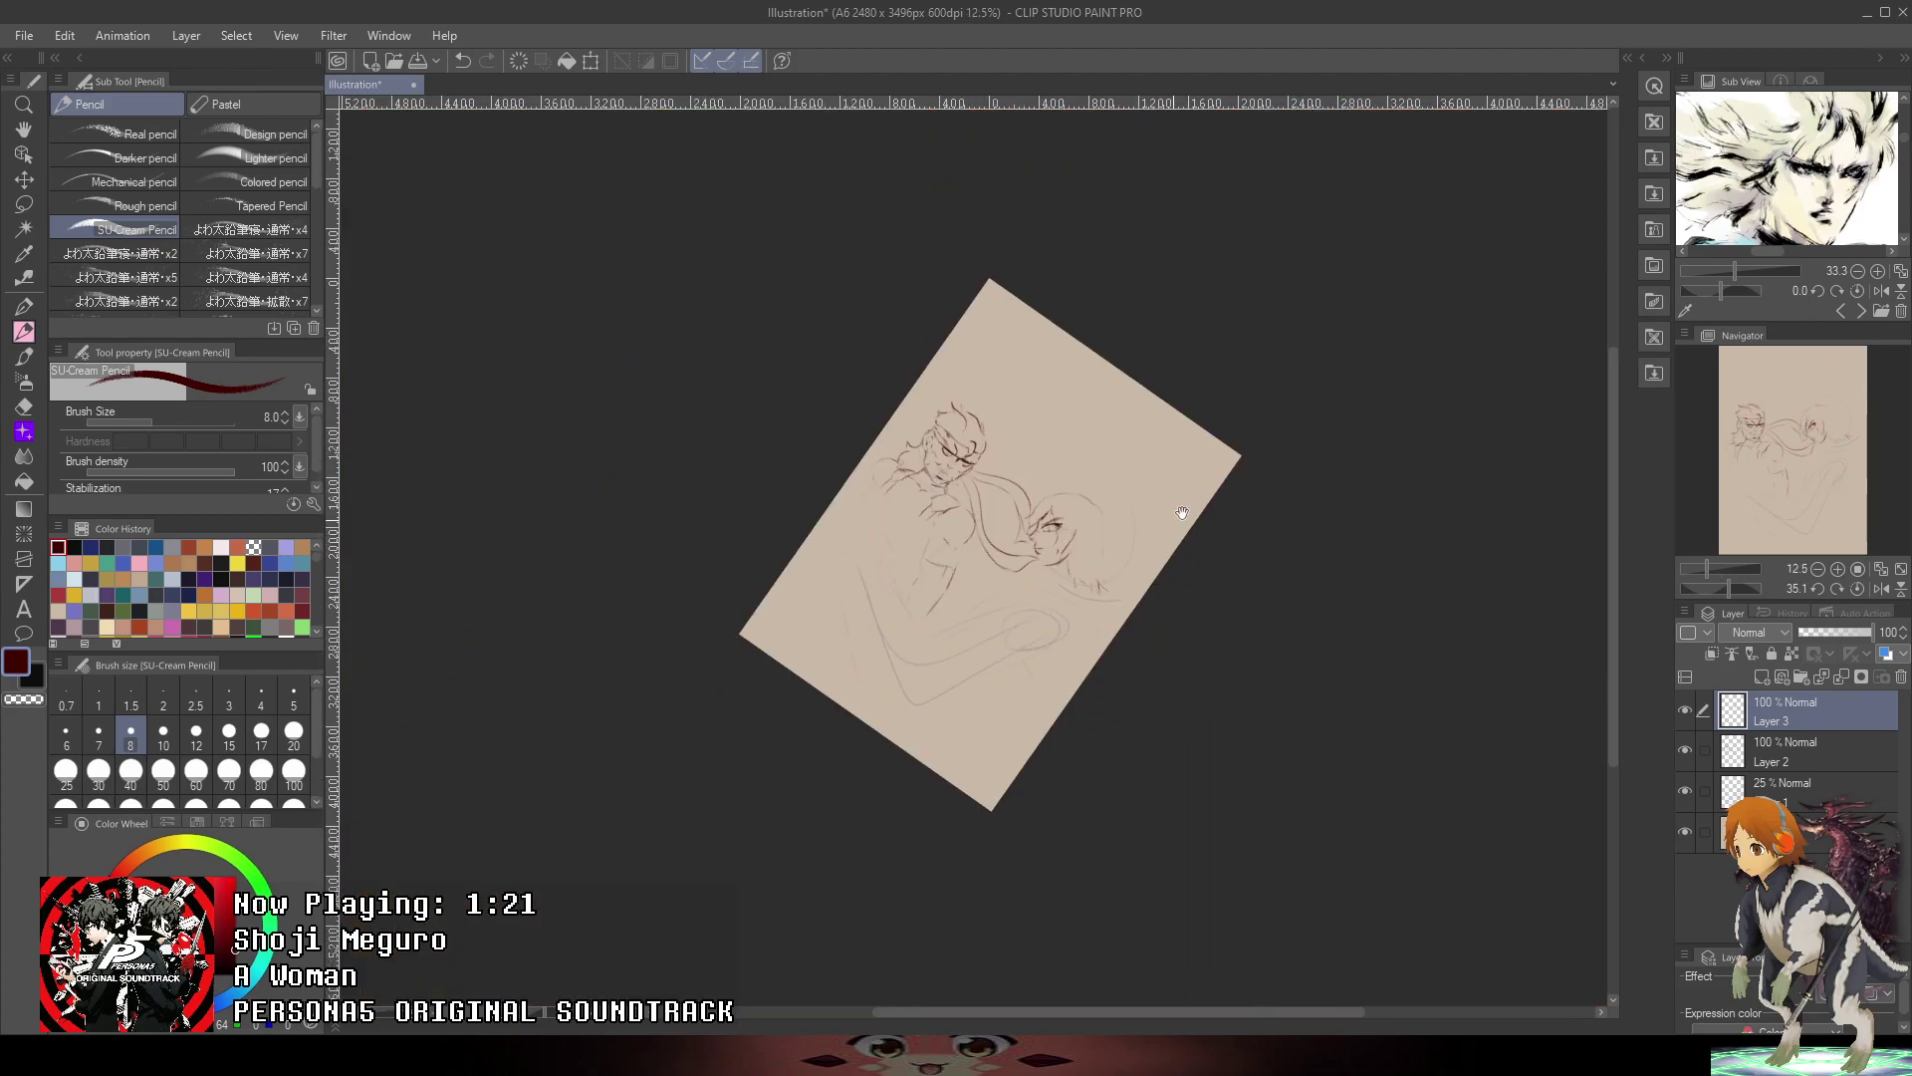
{"action": "left_click", "coordinate": [1859, 589]}
{"action": "scroll", "coordinate": [958, 525], "scroll_direction": "up", "scroll_amount": 5}
{"action": "left_click_drag", "start_coordinate": [833, 448], "coordinate": [1064, 568]}
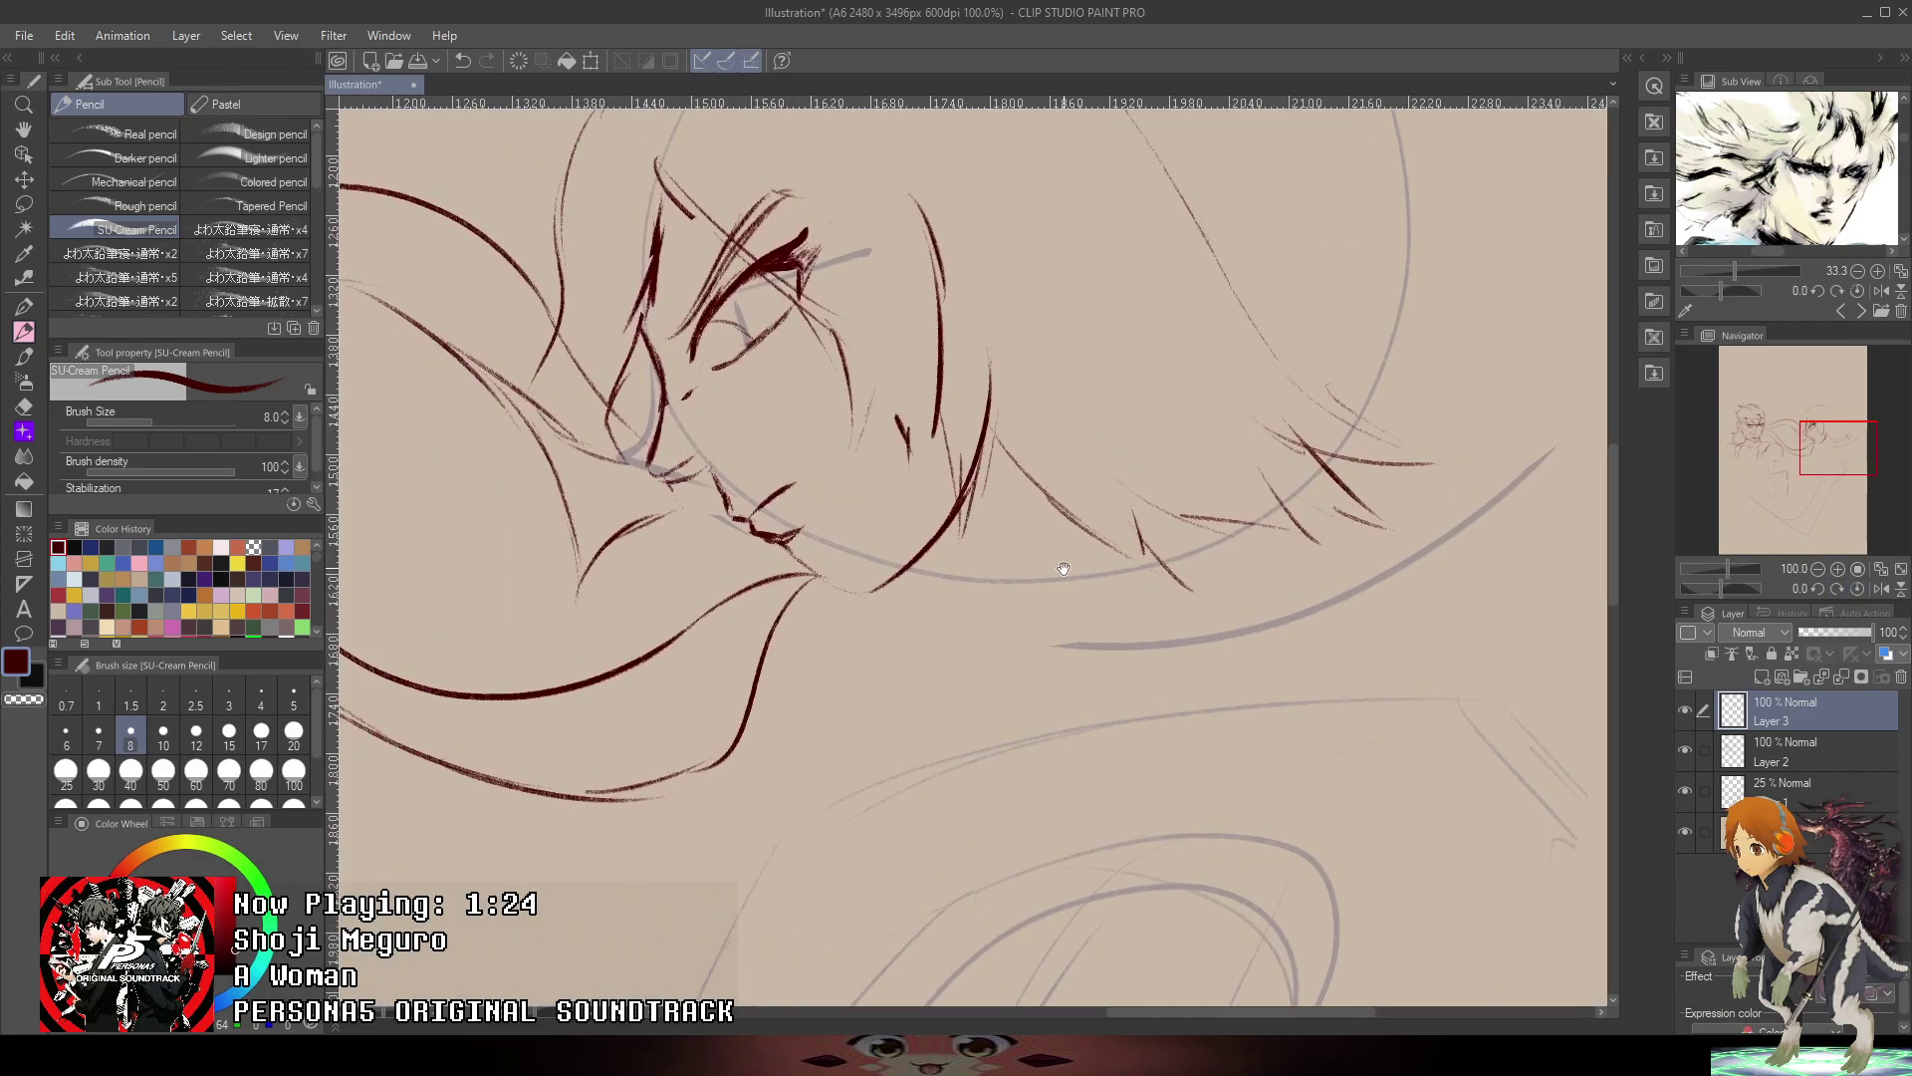
{"action": "left_click_drag", "start_coordinate": [931, 599], "coordinate": [927, 688]}
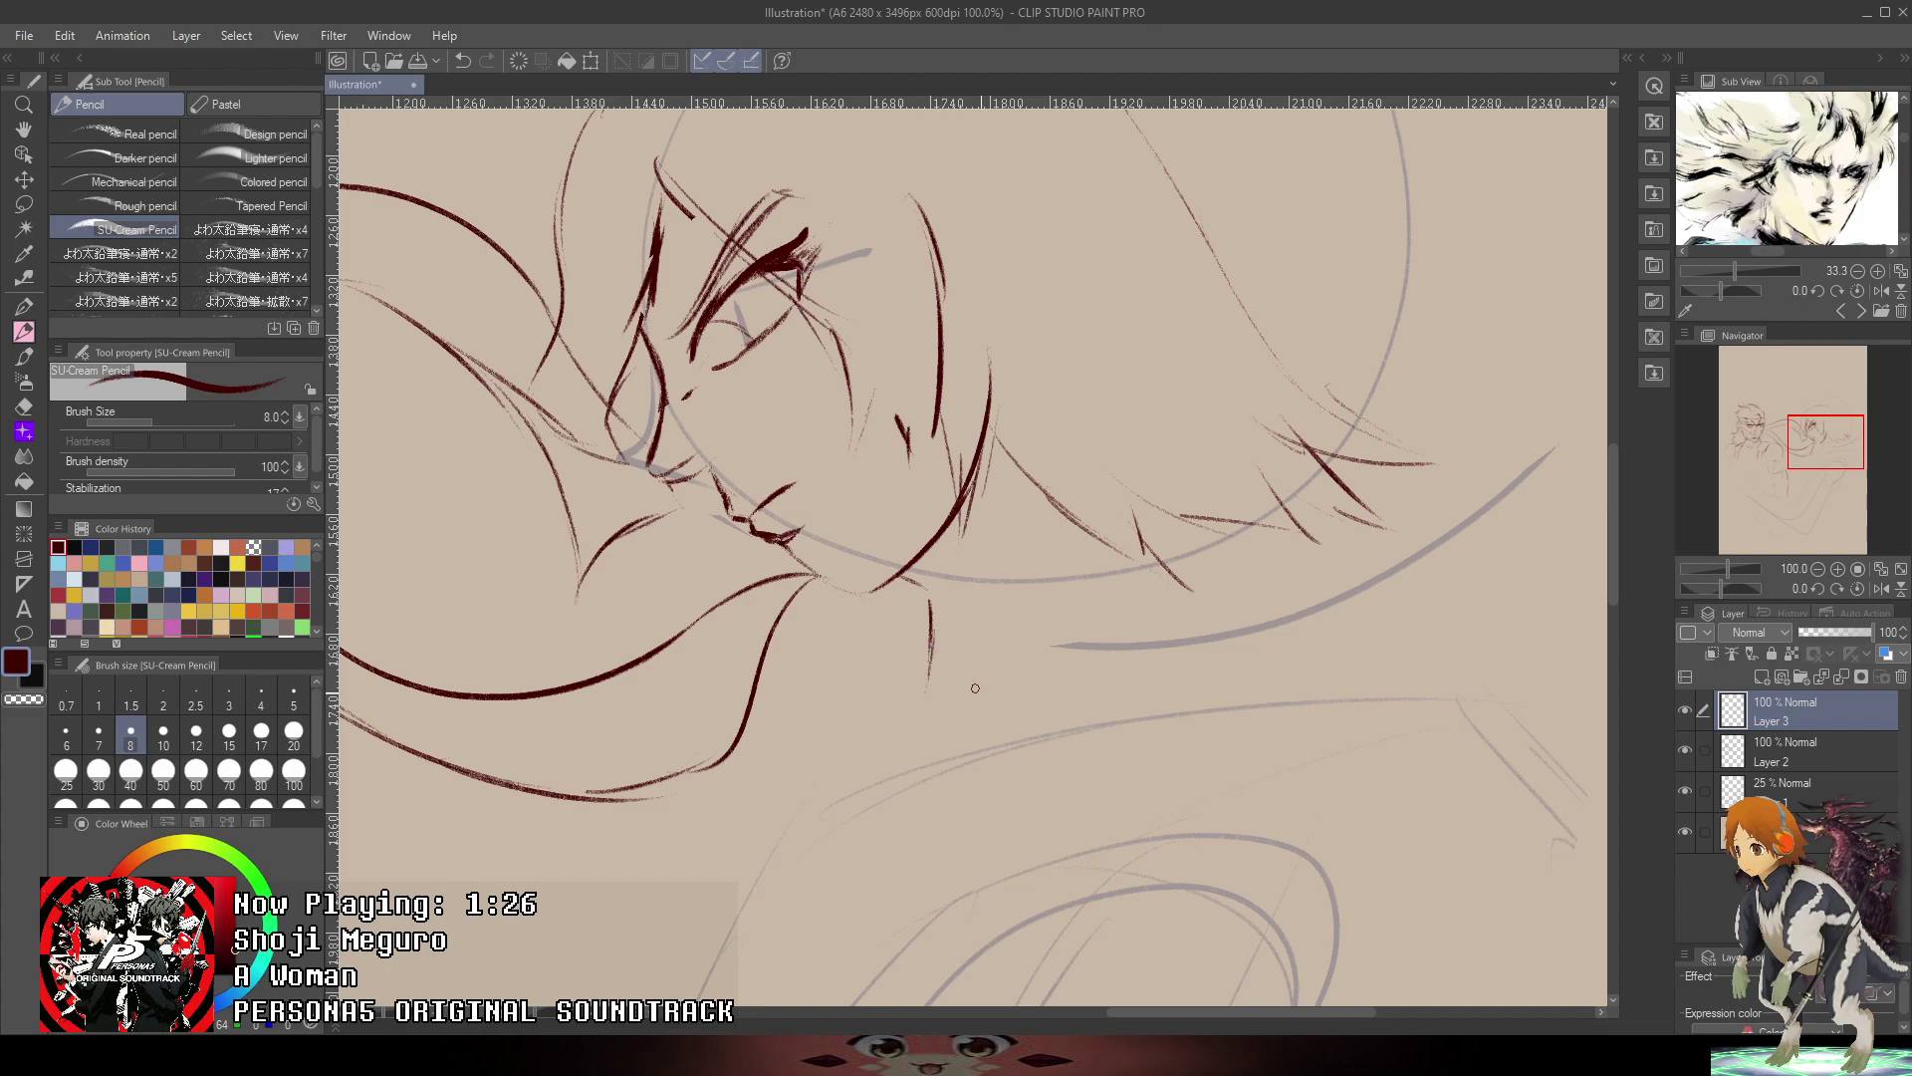
- Switch the reference to the blond armoured figure and enlarge it to 50%, framing the head and shoulders
{"action": "left_click_drag", "start_coordinate": [1795, 237], "coordinate": [1795, 124]}
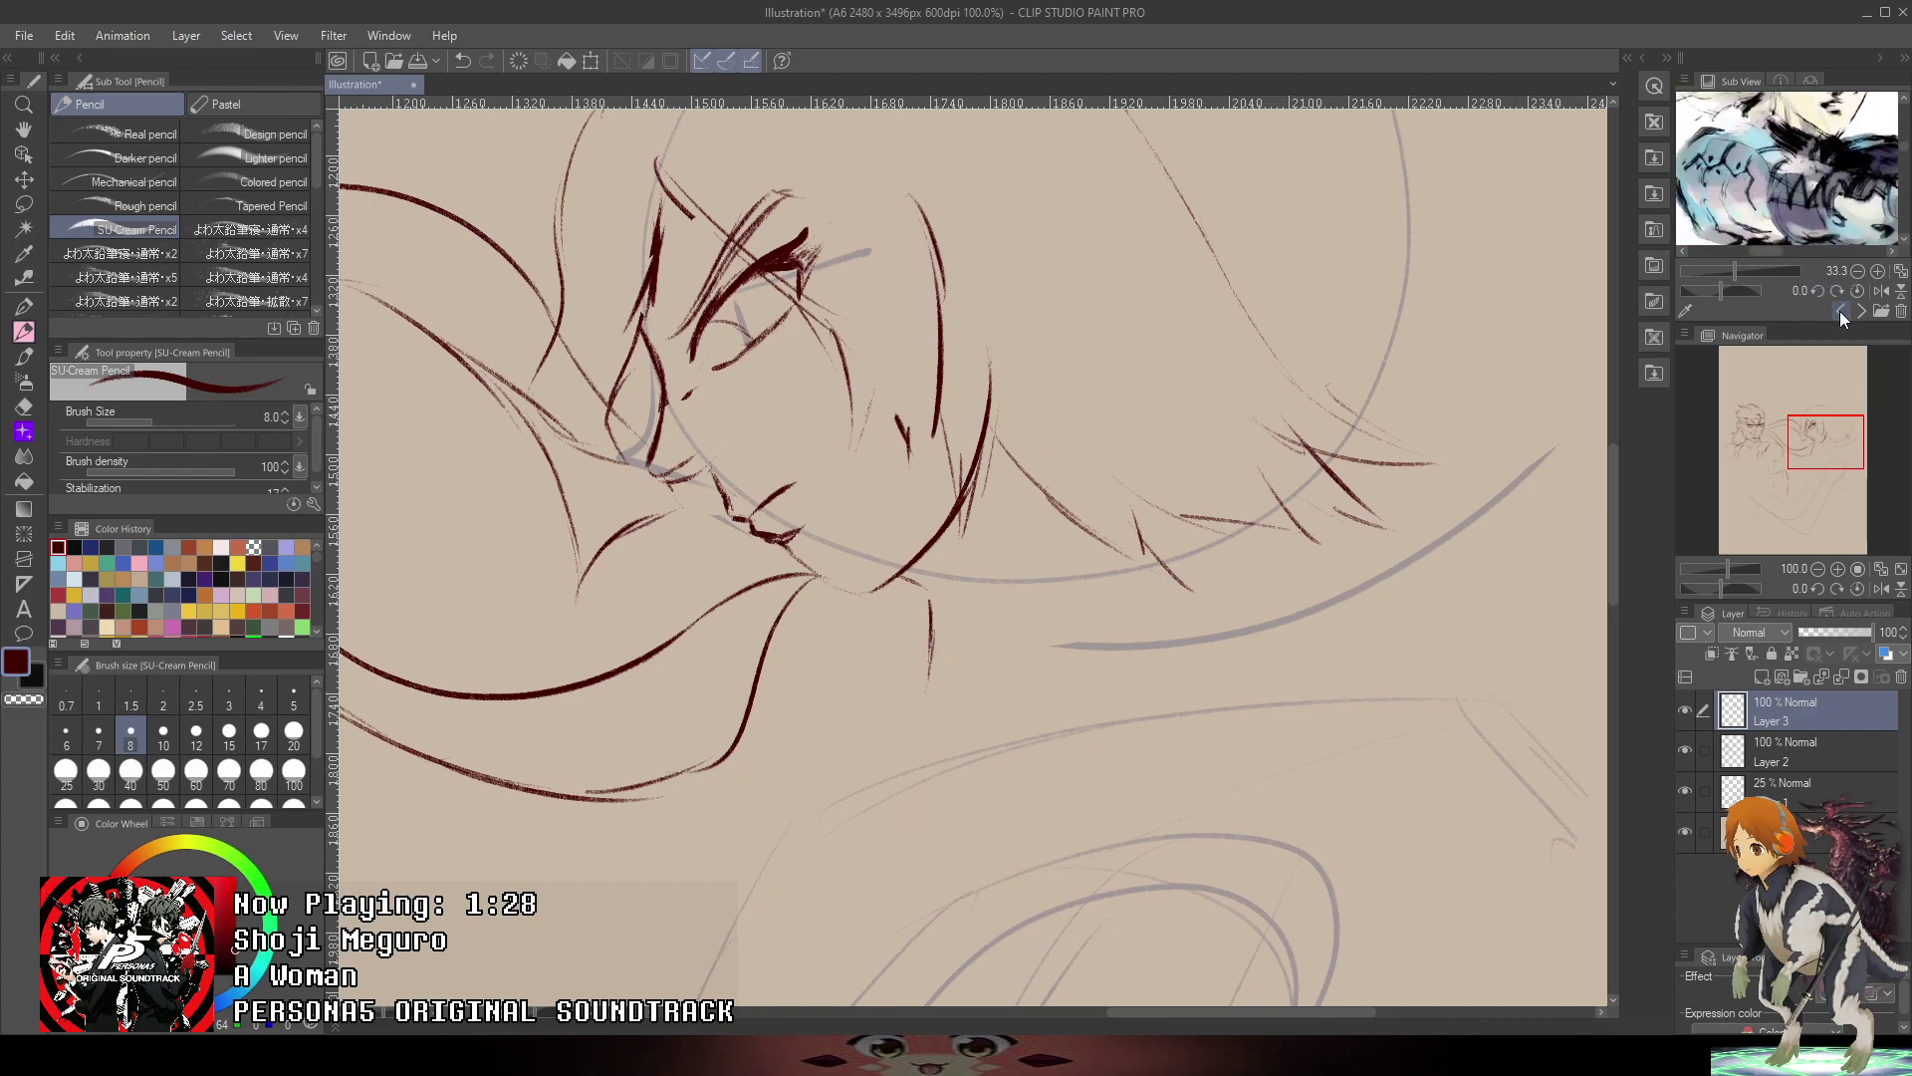
{"action": "left_click", "coordinate": [1839, 311]}
{"action": "left_click", "coordinate": [1877, 271]}
{"action": "left_click", "coordinate": [1877, 270]}
{"action": "left_click", "coordinate": [1877, 271]}
{"action": "left_click", "coordinate": [1877, 270]}
{"action": "left_click", "coordinate": [1877, 271]}
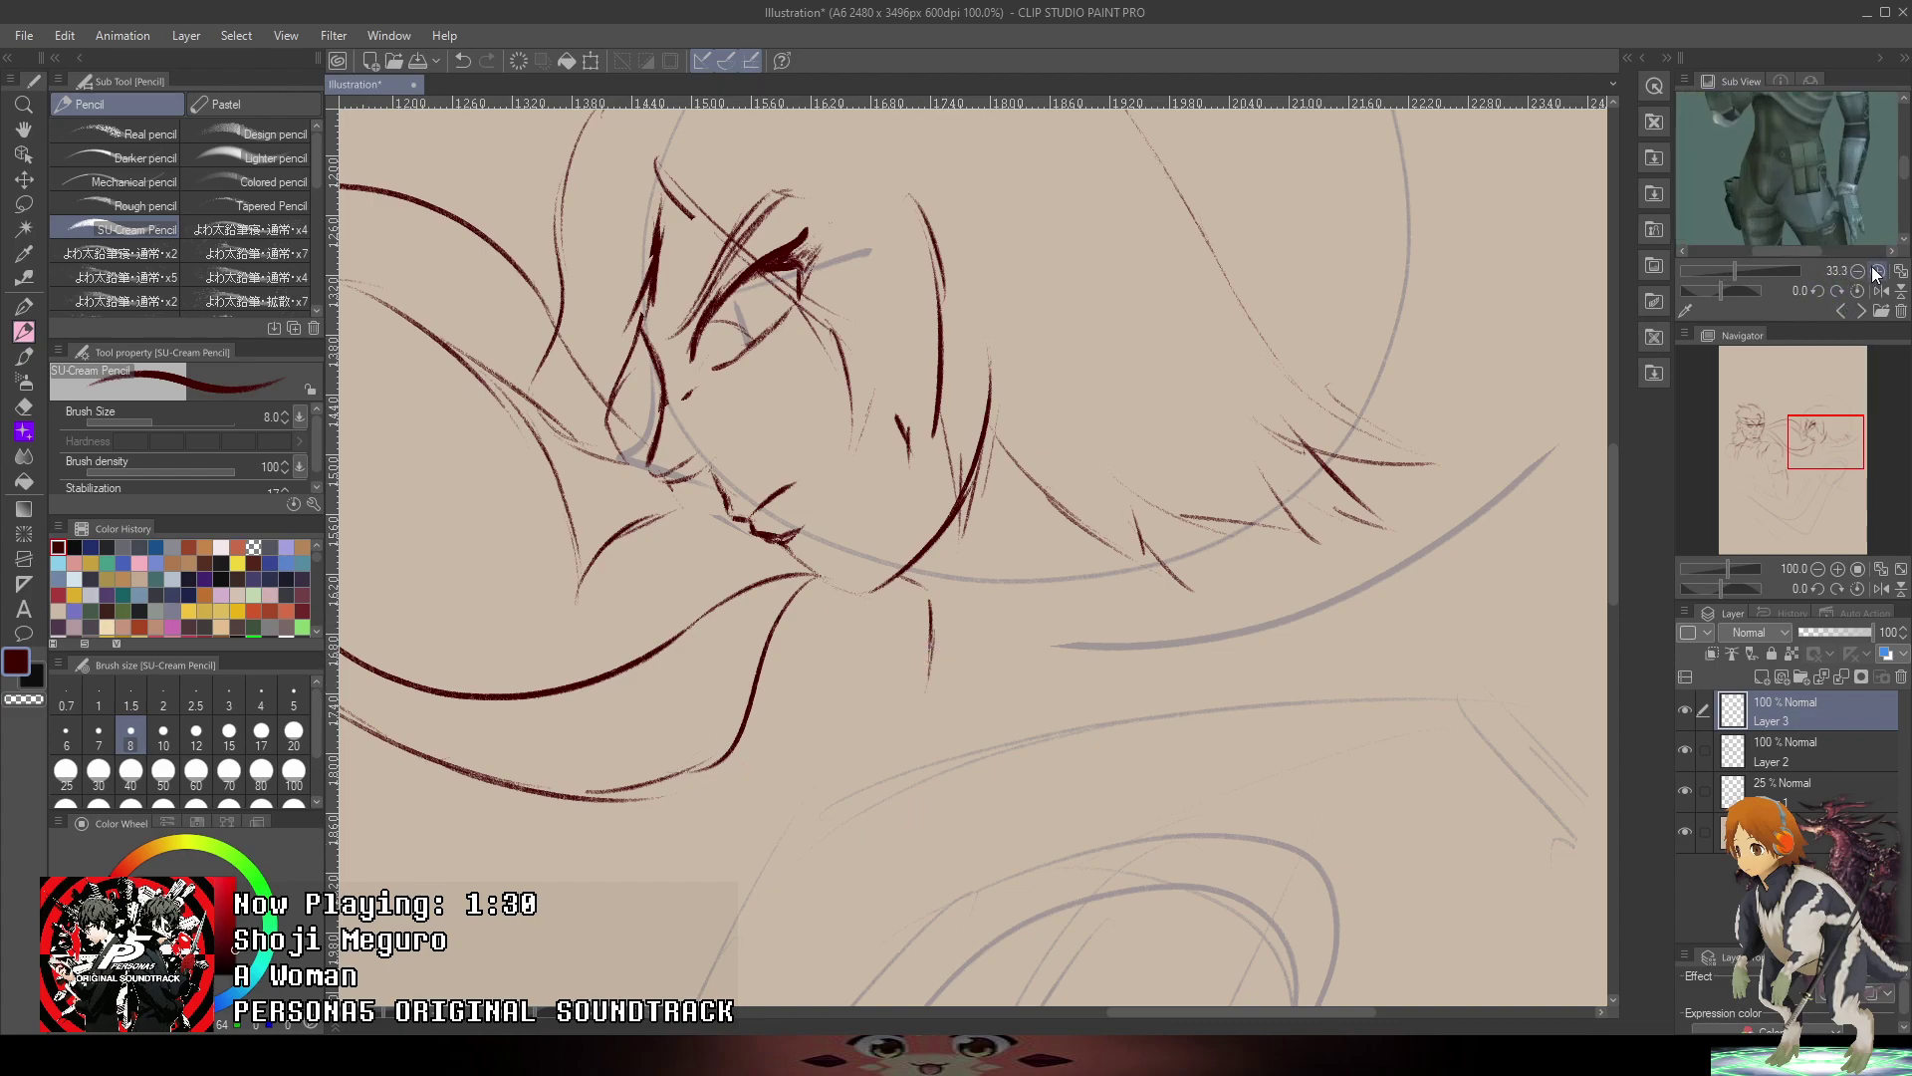
{"action": "left_click_drag", "start_coordinate": [1829, 146], "coordinate": [1812, 339]}
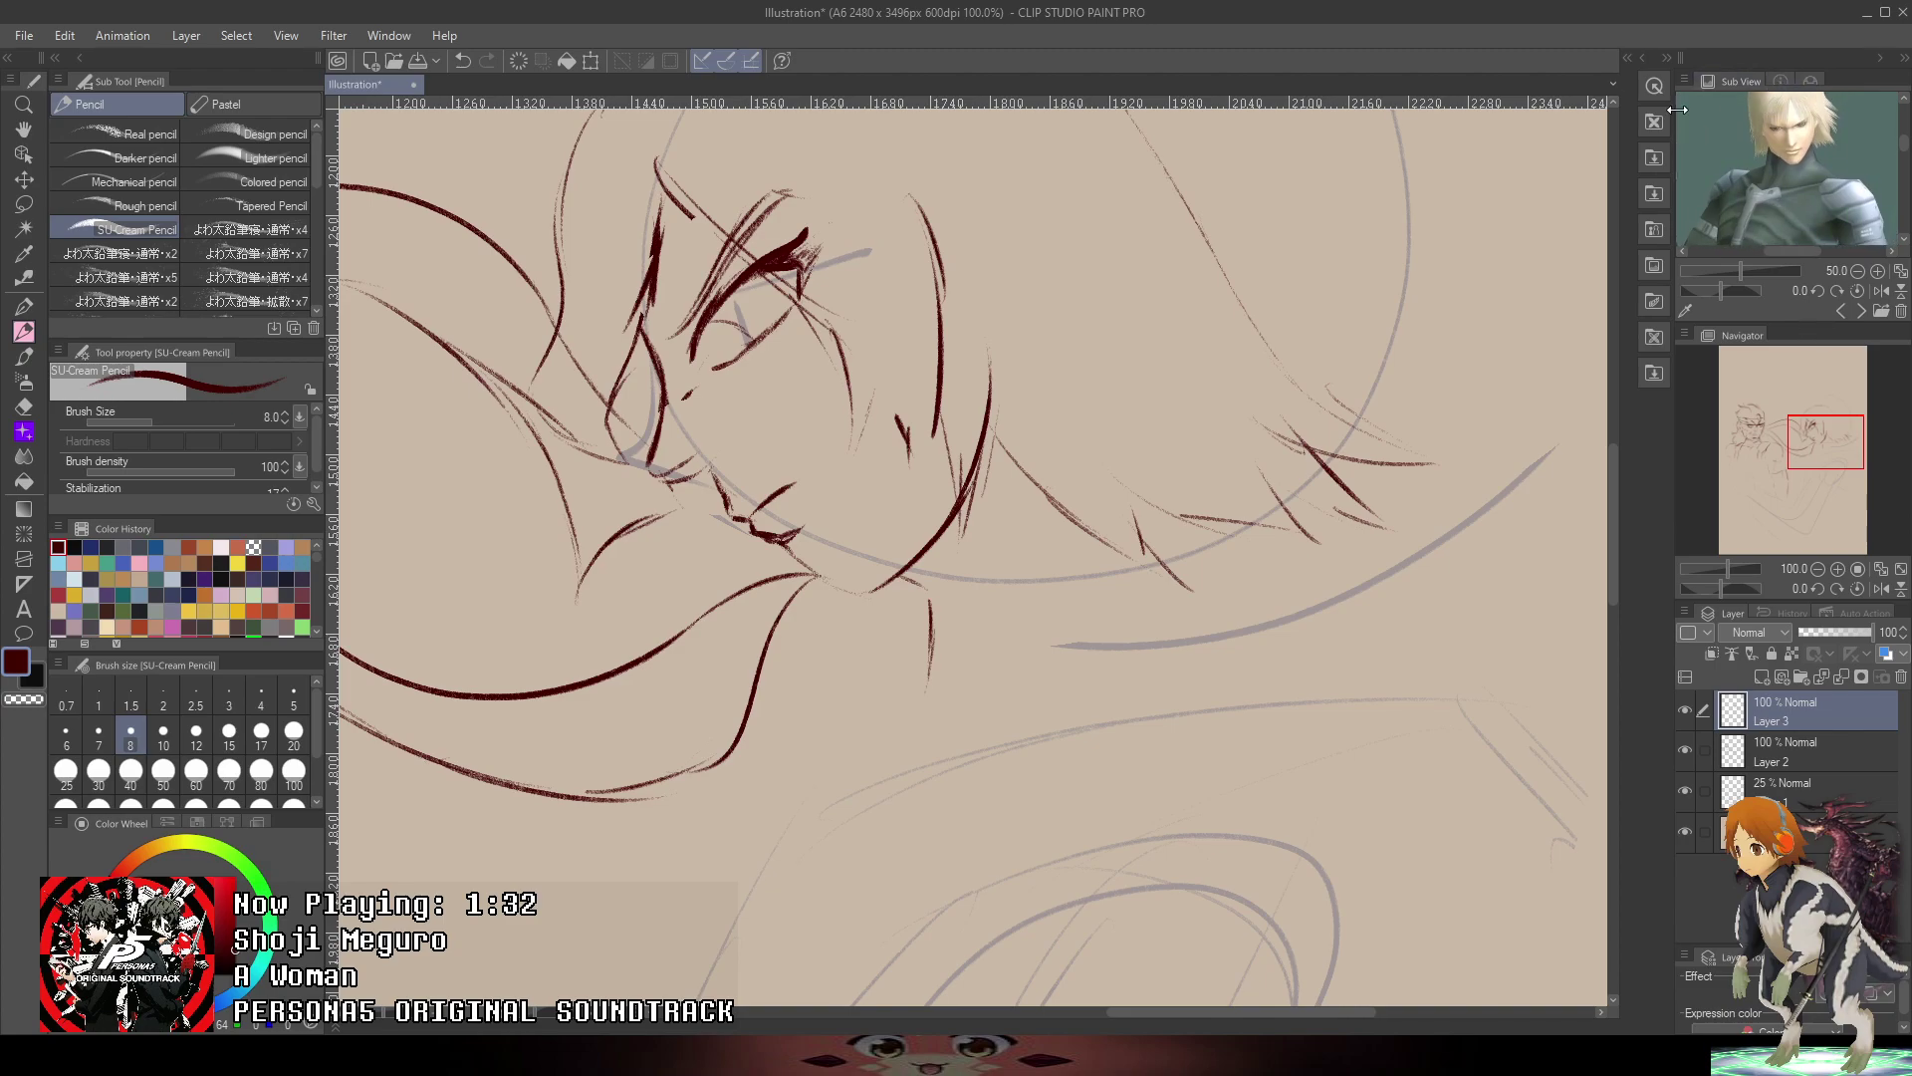
- Refine the front neck line so it curves down from the chin, and add a stroke under the jaw
{"action": "left_click_drag", "start_coordinate": [934, 619], "coordinate": [943, 650]}
{"action": "mouse_move", "coordinate": [929, 578]}
{"action": "left_mouse_down"}
{"action": "mouse_move", "coordinate": [1040, 494]}
{"action": "mouse_move", "coordinate": [939, 571]}
{"action": "mouse_move", "coordinate": [921, 731]}
{"action": "left_mouse_up"}
{"action": "key", "text": "ctrl+z"}
{"action": "scroll", "coordinate": [966, 725], "scroll_direction": "down", "scroll_amount": 3}
{"action": "left_click_drag", "start_coordinate": [1180, 692], "coordinate": [1190, 538]}
{"action": "scroll", "coordinate": [1189, 538], "scroll_direction": "up", "scroll_amount": 1}
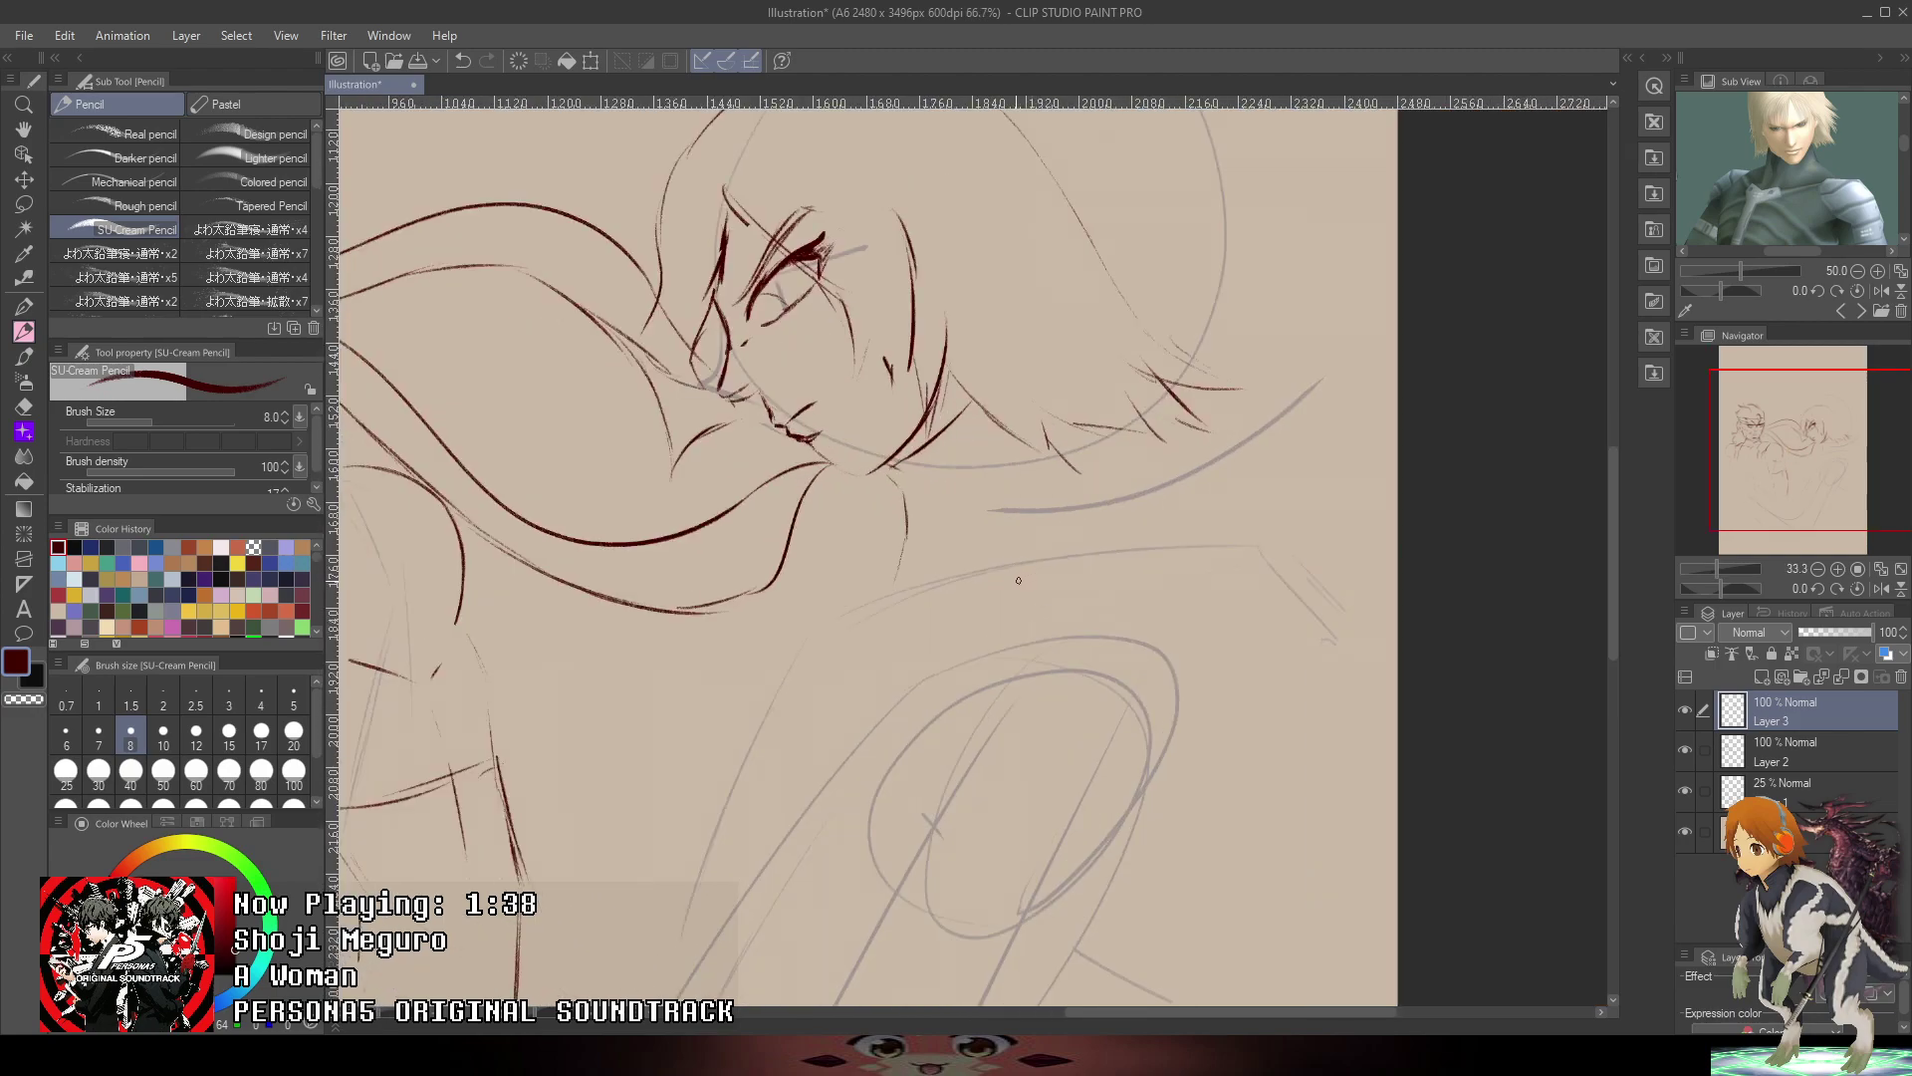
- Draw the upper shoulder arc below the neck and short strokes marking the side of the upper arm
{"action": "scroll", "coordinate": [991, 453], "scroll_direction": "up", "scroll_amount": 2}
{"action": "mouse_move", "coordinate": [885, 634]}
{"action": "left_mouse_down"}
{"action": "mouse_move", "coordinate": [1006, 539]}
{"action": "mouse_move", "coordinate": [1155, 521]}
{"action": "left_mouse_up"}
{"action": "key", "text": "ctrl+z"}
{"action": "left_click_drag", "start_coordinate": [1002, 549], "coordinate": [1121, 519]}
{"action": "left_click_drag", "start_coordinate": [1054, 536], "coordinate": [1149, 518]}
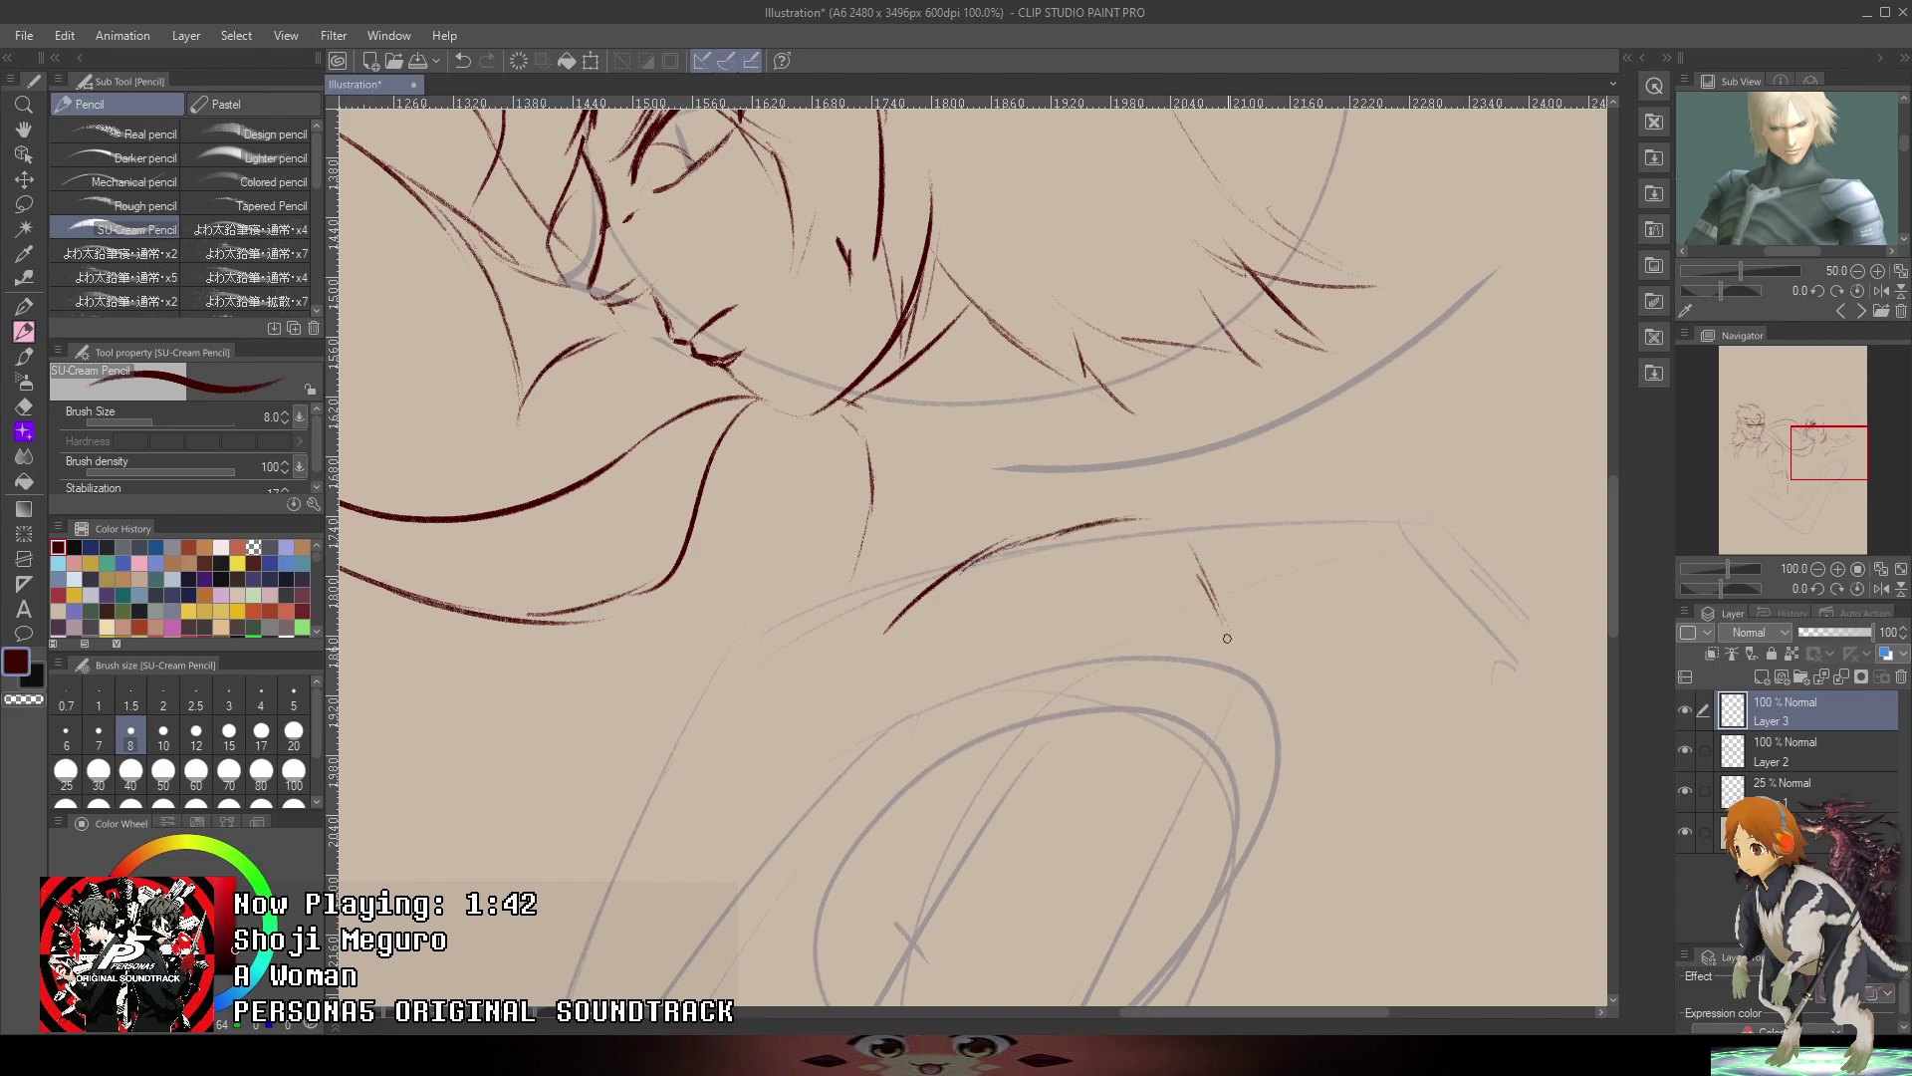
{"action": "mouse_move", "coordinate": [1227, 651]}
{"action": "left_mouse_down"}
{"action": "mouse_move", "coordinate": [1227, 753]}
{"action": "mouse_move", "coordinate": [1184, 507]}
{"action": "left_mouse_up"}
{"action": "scroll", "coordinate": [1195, 707], "scroll_direction": "down", "scroll_amount": 3}
{"action": "scroll", "coordinate": [1109, 518], "scroll_direction": "up", "scroll_amount": 3}
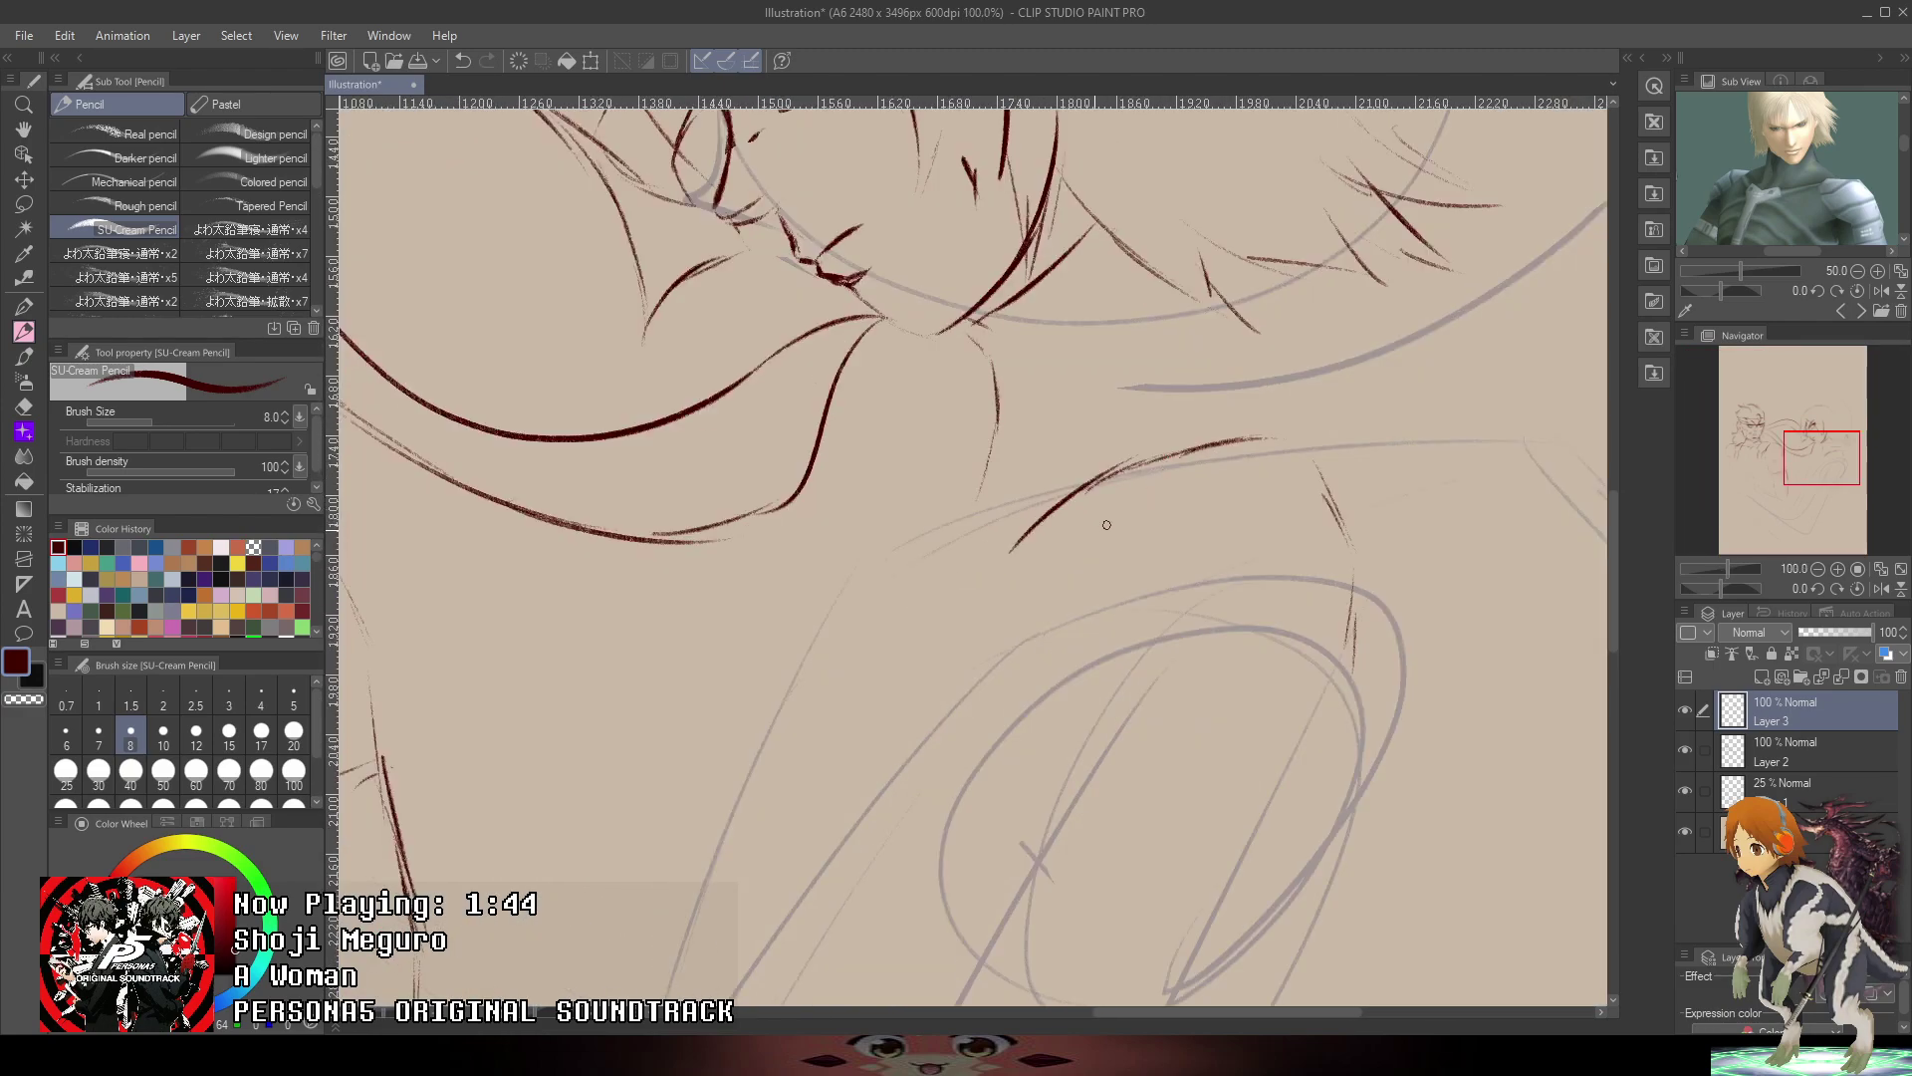
- Add the shoulder's lower contour and extra upper-arm strokes, and bring the torso into view in the reference
{"action": "mouse_move", "coordinate": [996, 563]}
{"action": "left_mouse_down"}
{"action": "mouse_move", "coordinate": [1102, 532]}
{"action": "mouse_move", "coordinate": [1237, 534]}
{"action": "left_mouse_up"}
{"action": "mouse_move", "coordinate": [1327, 688]}
{"action": "left_mouse_down"}
{"action": "mouse_move", "coordinate": [1335, 736]}
{"action": "mouse_move", "coordinate": [1376, 606]}
{"action": "left_mouse_up"}
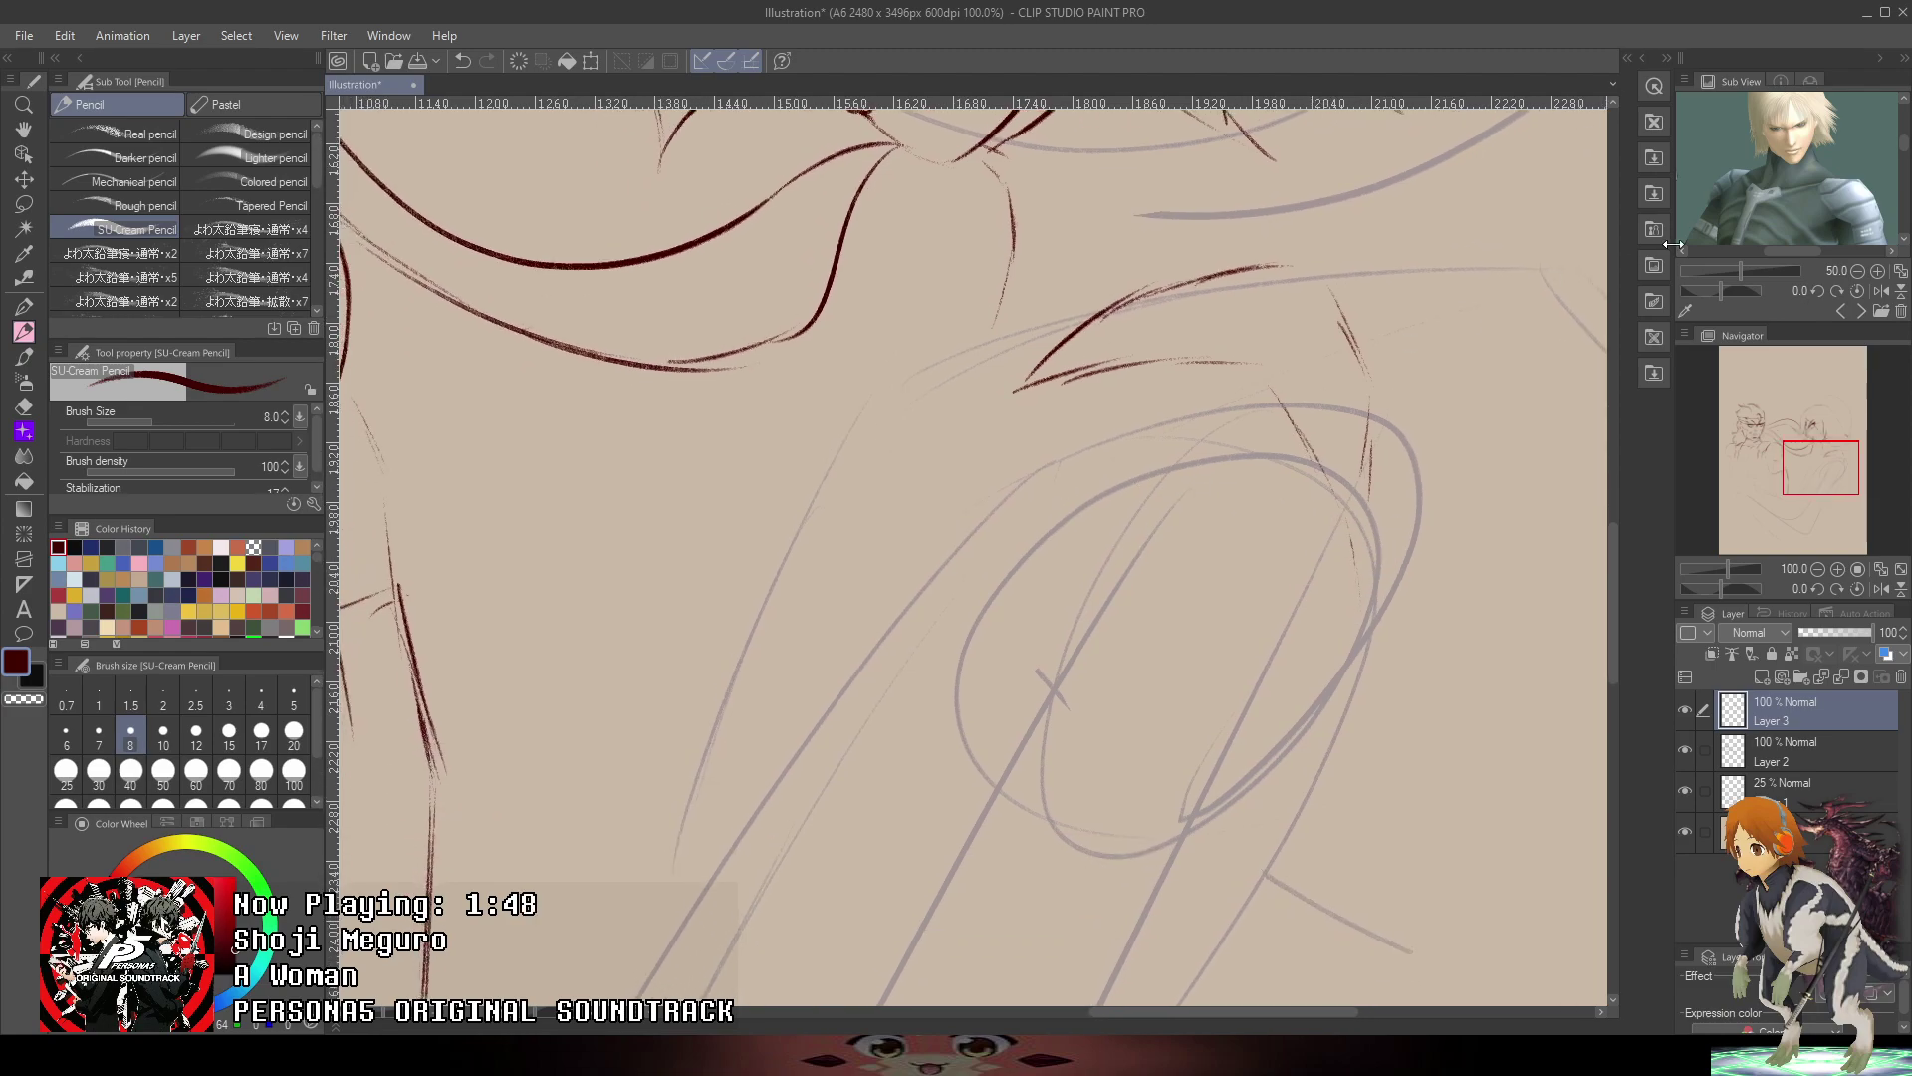
{"action": "left_click_drag", "start_coordinate": [1889, 192], "coordinate": [1870, 124]}
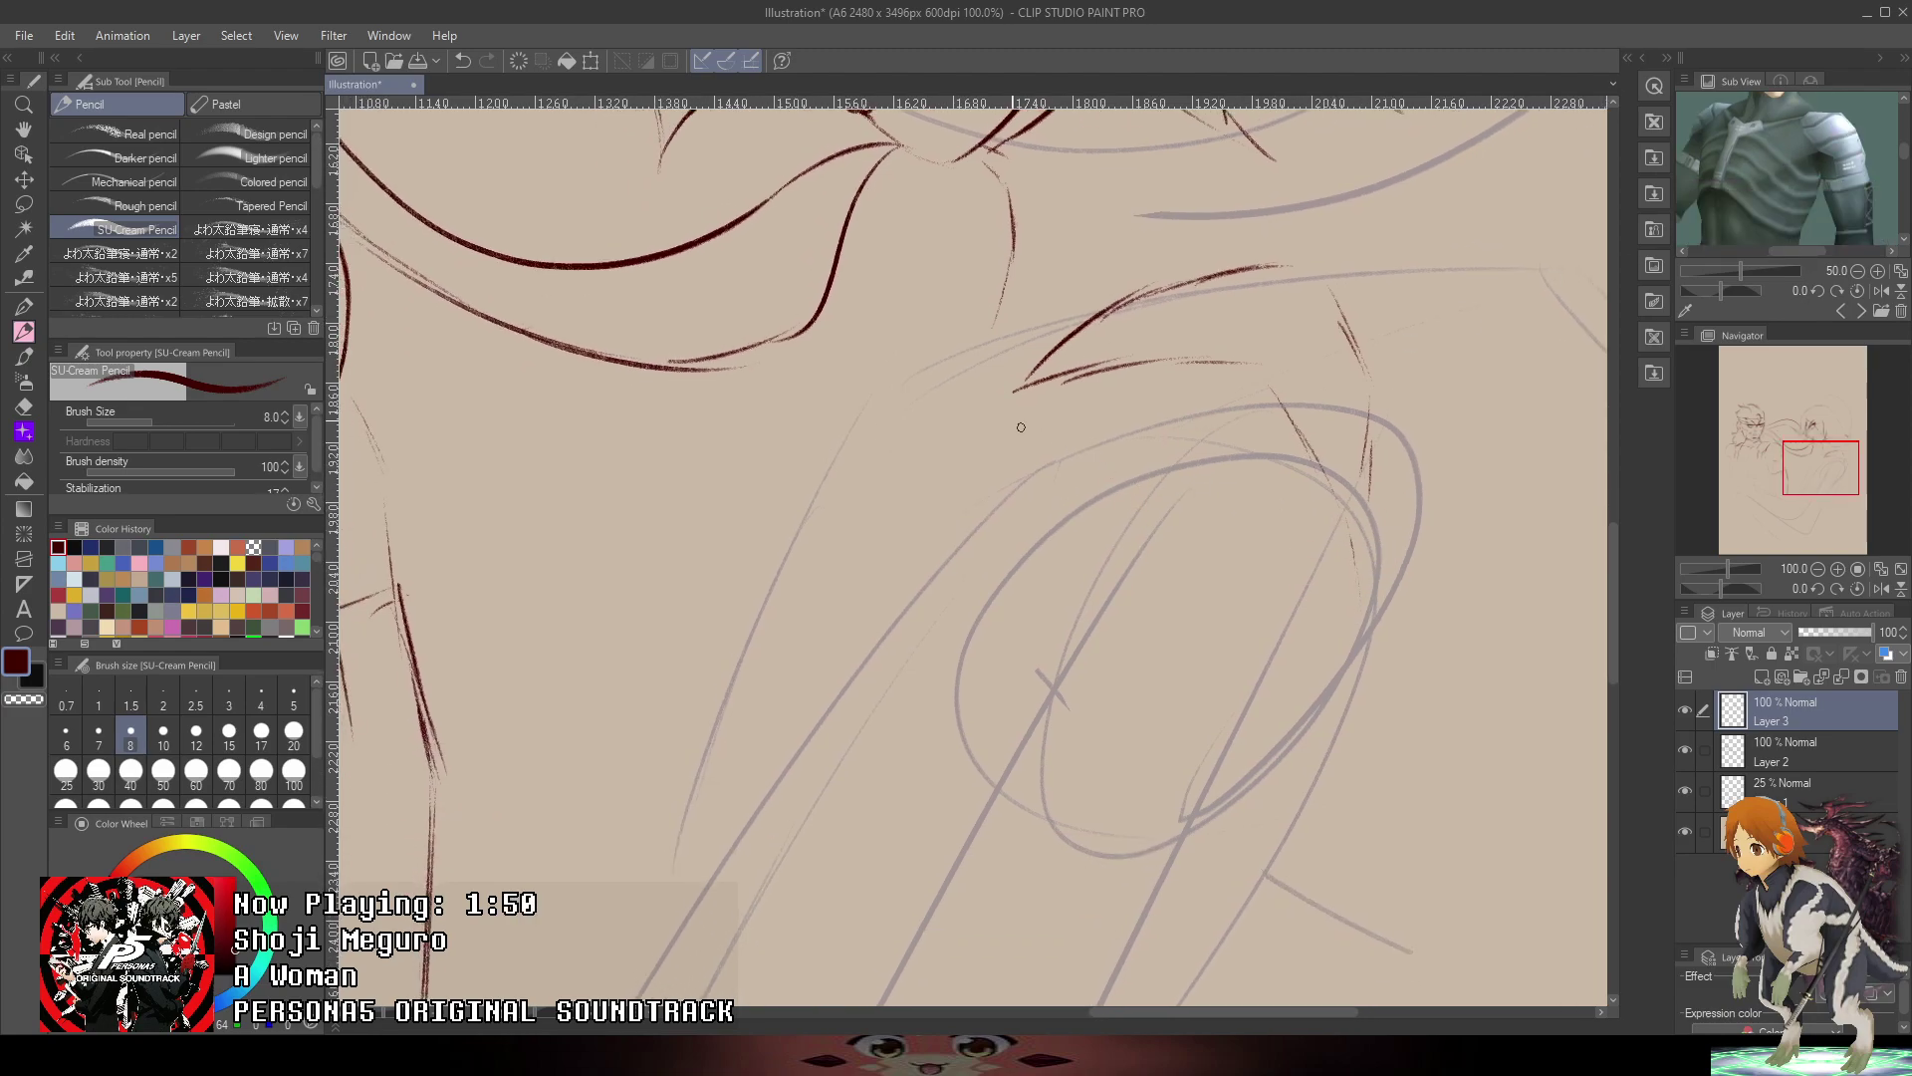
- Sketch the domed shoulder-armour outline on the right figure's upper arm, with a first curved plate line across it
{"action": "mouse_move", "coordinate": [1014, 391]}
{"action": "left_mouse_down"}
{"action": "mouse_move", "coordinate": [962, 488]}
{"action": "mouse_move", "coordinate": [1174, 548]}
{"action": "mouse_move", "coordinate": [1300, 675]}
{"action": "left_mouse_up"}
{"action": "mouse_move", "coordinate": [1314, 666]}
{"action": "left_mouse_down"}
{"action": "mouse_move", "coordinate": [1366, 547]}
{"action": "mouse_move", "coordinate": [1367, 408]}
{"action": "mouse_move", "coordinate": [1329, 309]}
{"action": "mouse_move", "coordinate": [1226, 270]}
{"action": "left_mouse_up"}
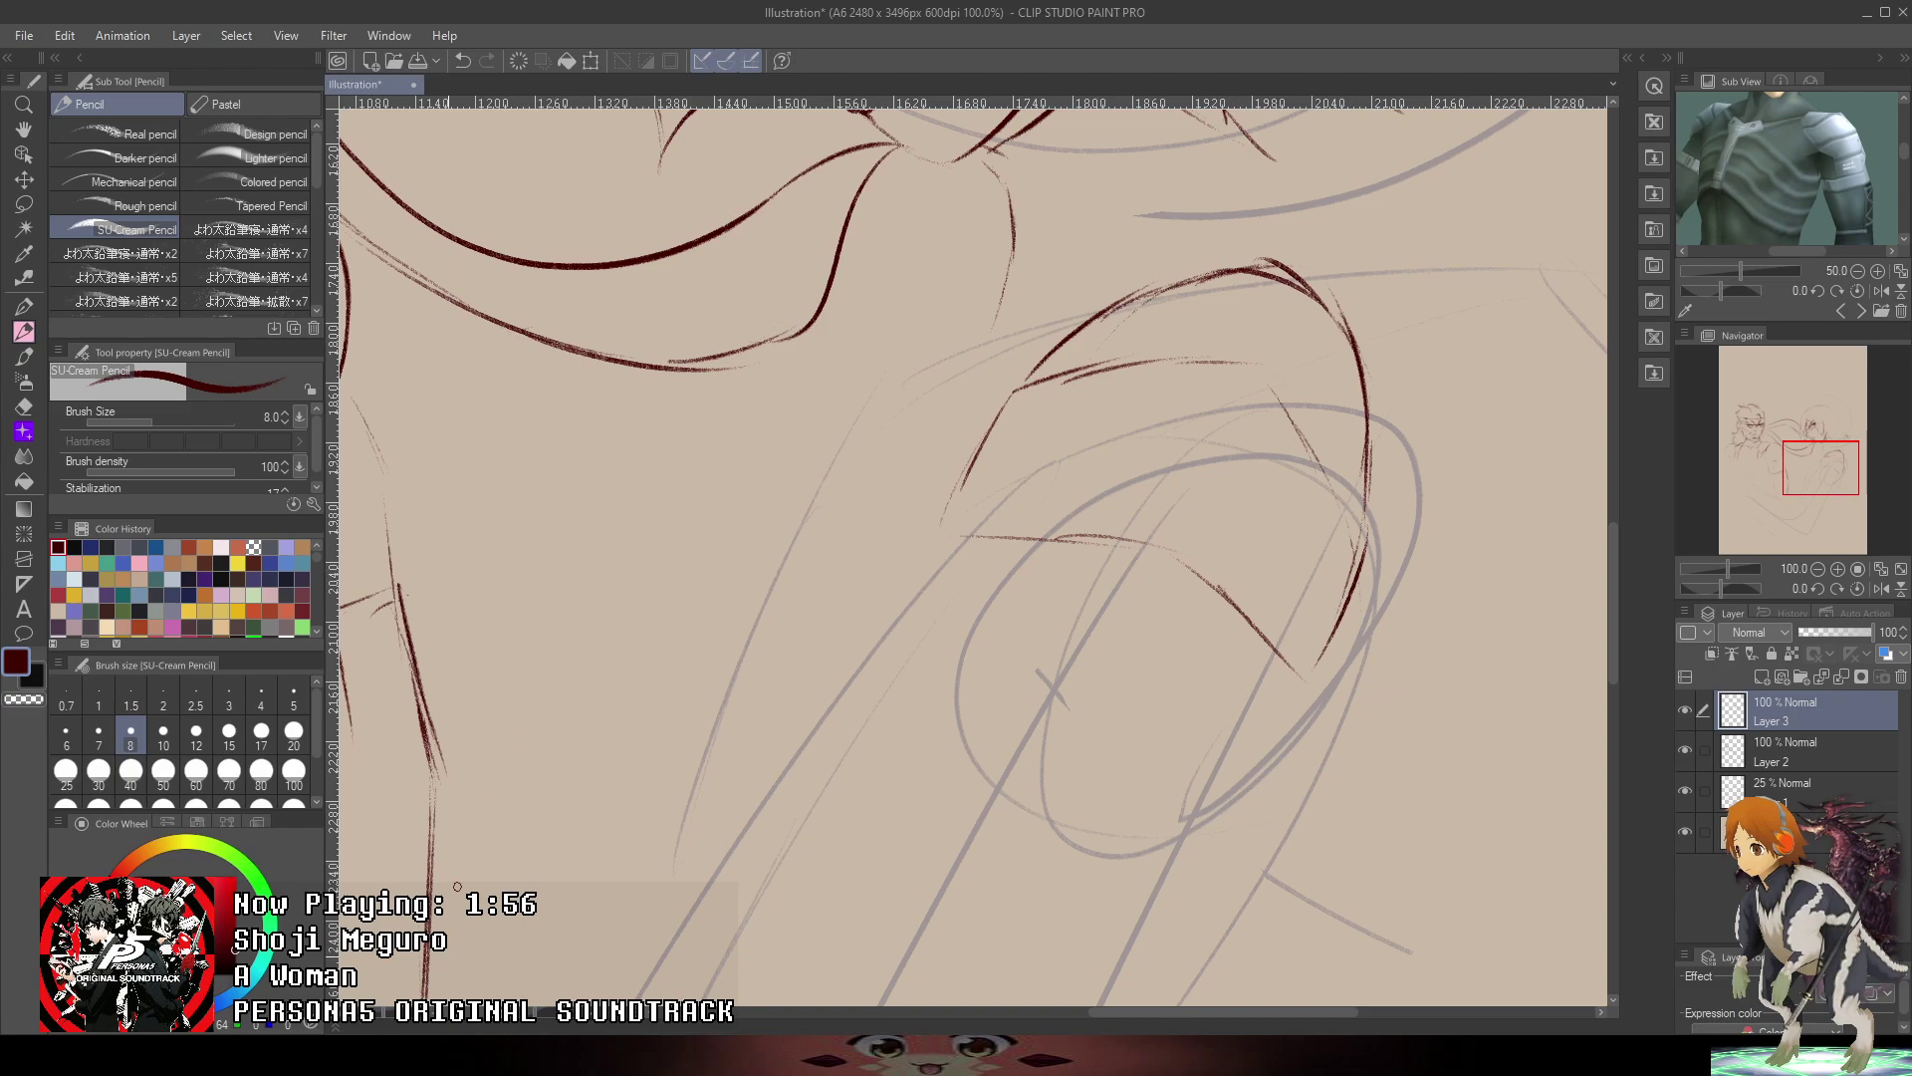
{"action": "key", "text": "alt+Tab"}
{"action": "key", "text": "alt+Tab"}
{"action": "scroll", "coordinate": [1430, 568], "scroll_direction": "down", "scroll_amount": 2}
{"action": "scroll", "coordinate": [1335, 546], "scroll_direction": "up", "scroll_amount": 3}
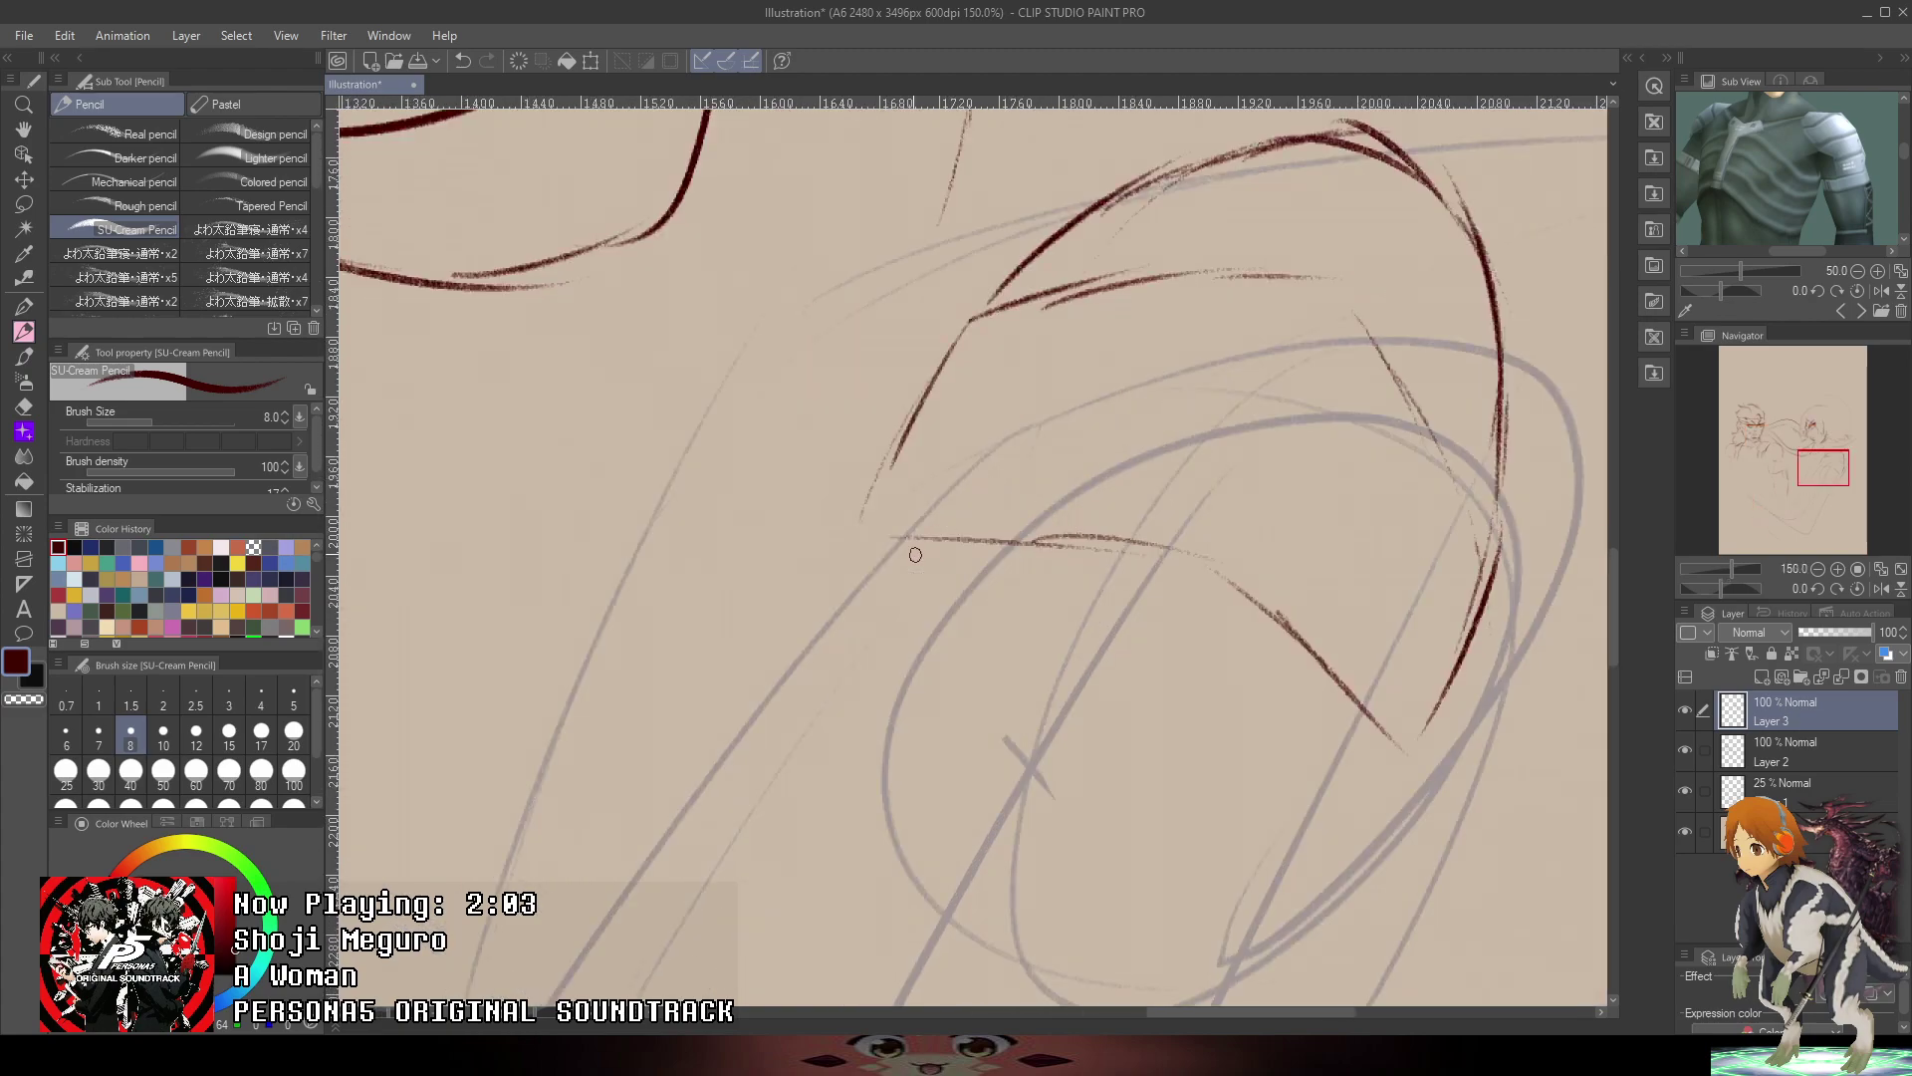
- Sketch a second curved plate line below the first, with short side edges joining it to the shoulder armour
{"action": "mouse_move", "coordinate": [872, 571]}
{"action": "left_mouse_down"}
{"action": "mouse_move", "coordinate": [843, 694]}
{"action": "mouse_move", "coordinate": [1040, 747]}
{"action": "mouse_move", "coordinate": [1245, 881]}
{"action": "mouse_move", "coordinate": [1380, 822]}
{"action": "left_mouse_up"}
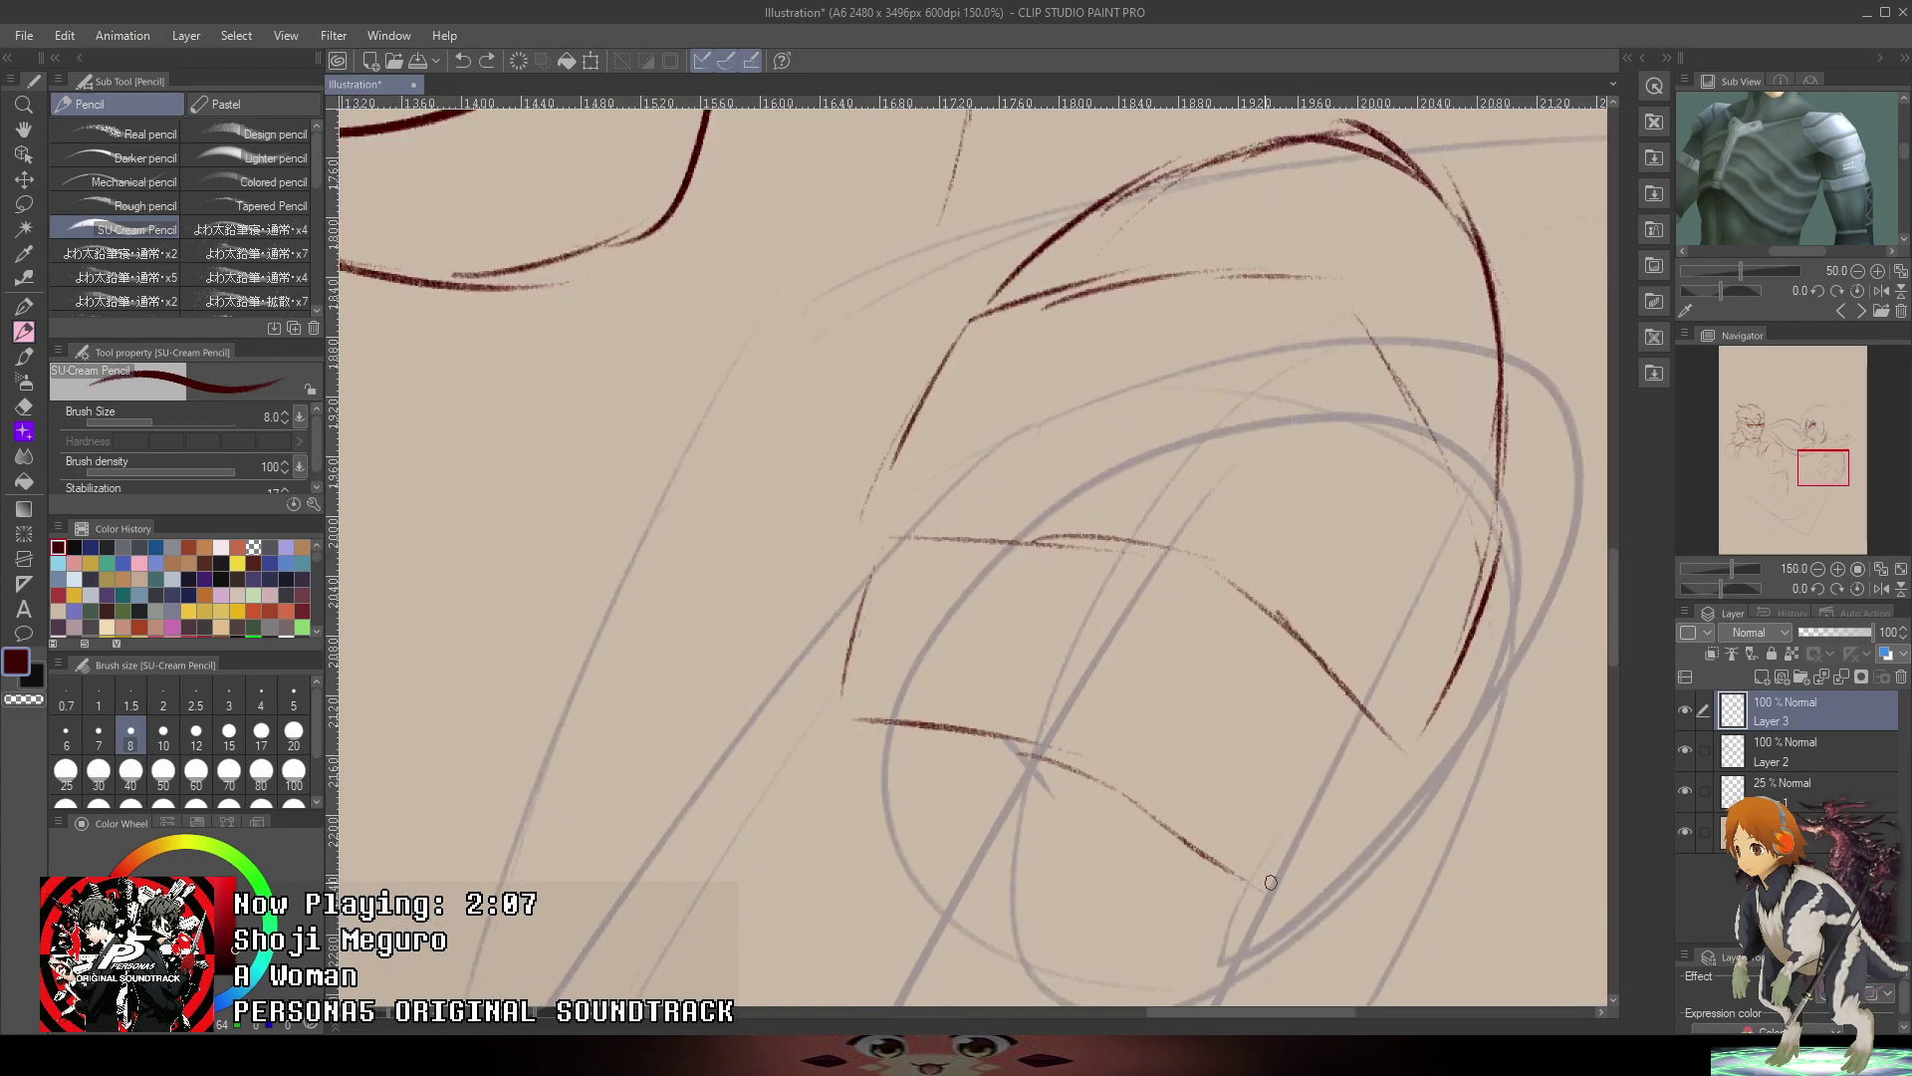
{"action": "scroll", "coordinate": [1209, 520], "scroll_direction": "down", "scroll_amount": 5}
{"action": "scroll", "coordinate": [1209, 520], "scroll_direction": "up", "scroll_amount": 3}
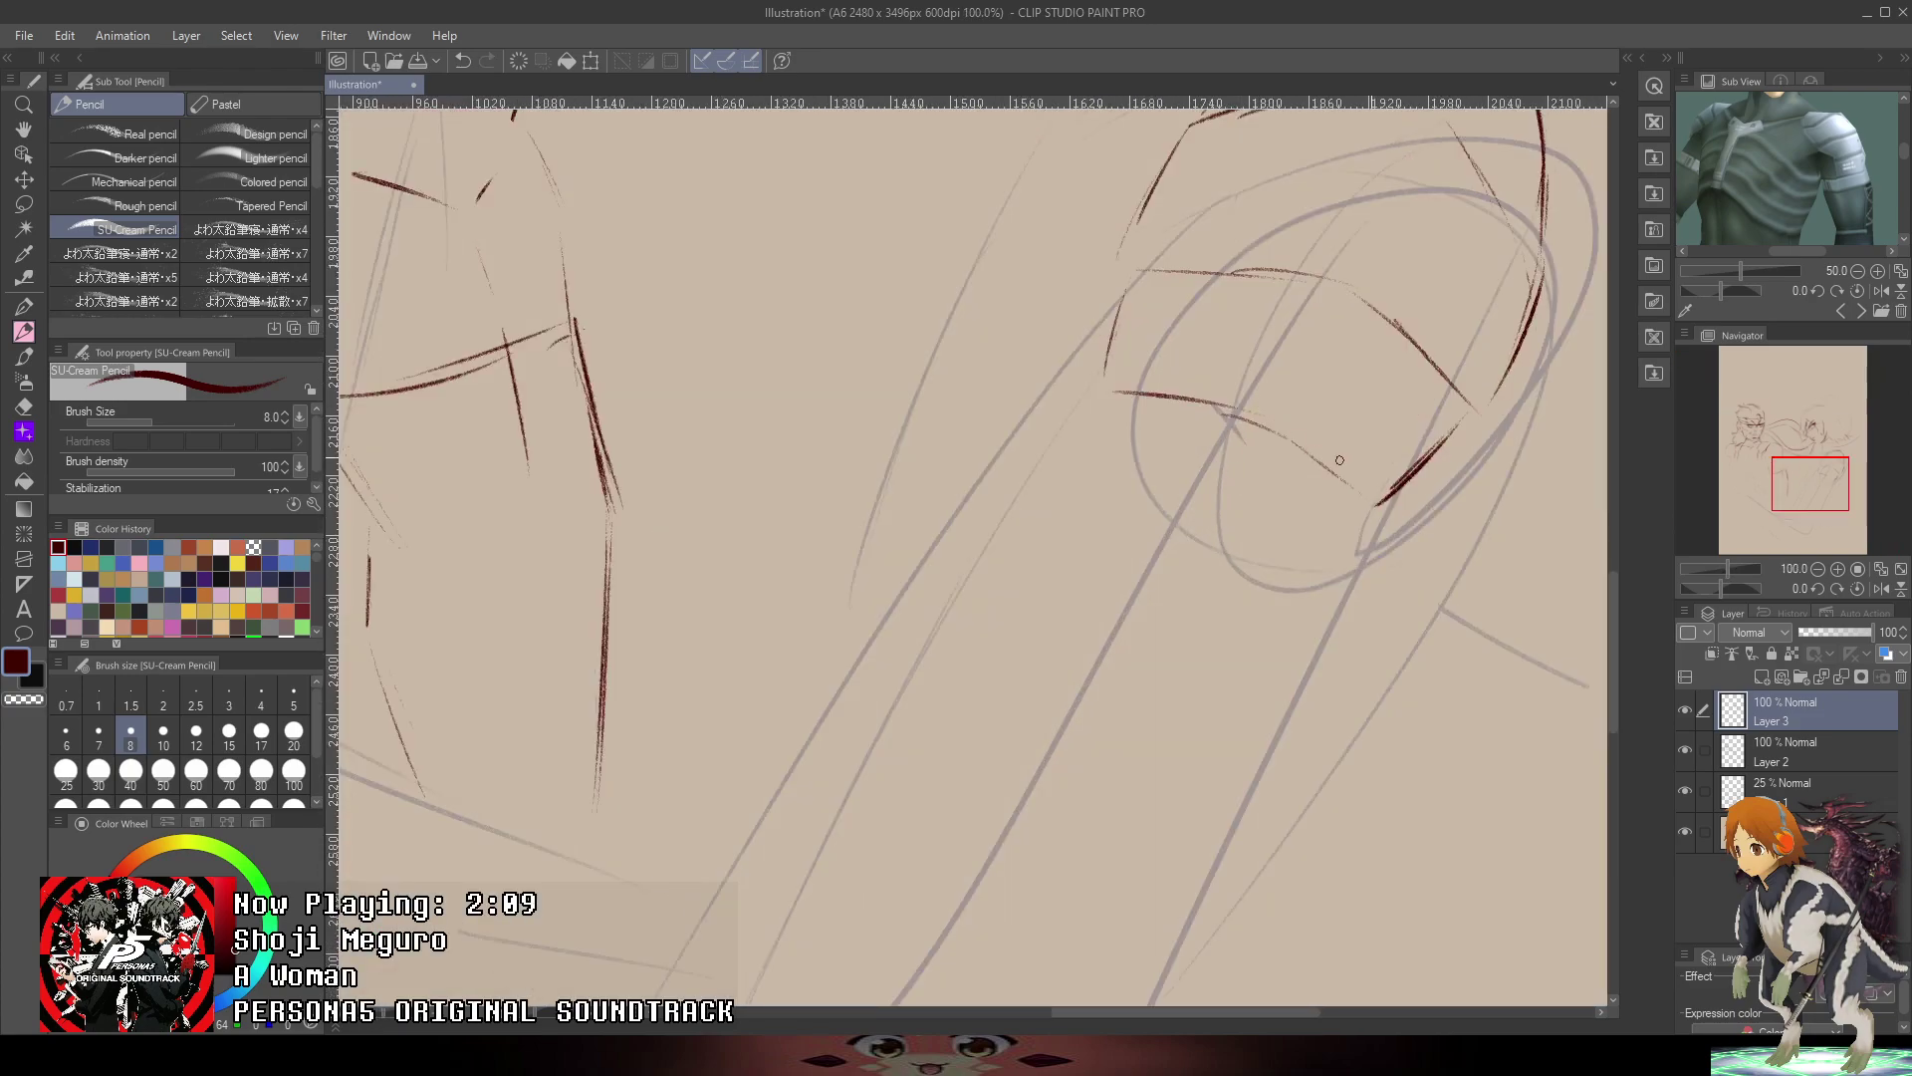
{"action": "scroll", "coordinate": [1336, 461], "scroll_direction": "down", "scroll_amount": 3}
{"action": "left_click_drag", "start_coordinate": [1384, 367], "coordinate": [1427, 472]}
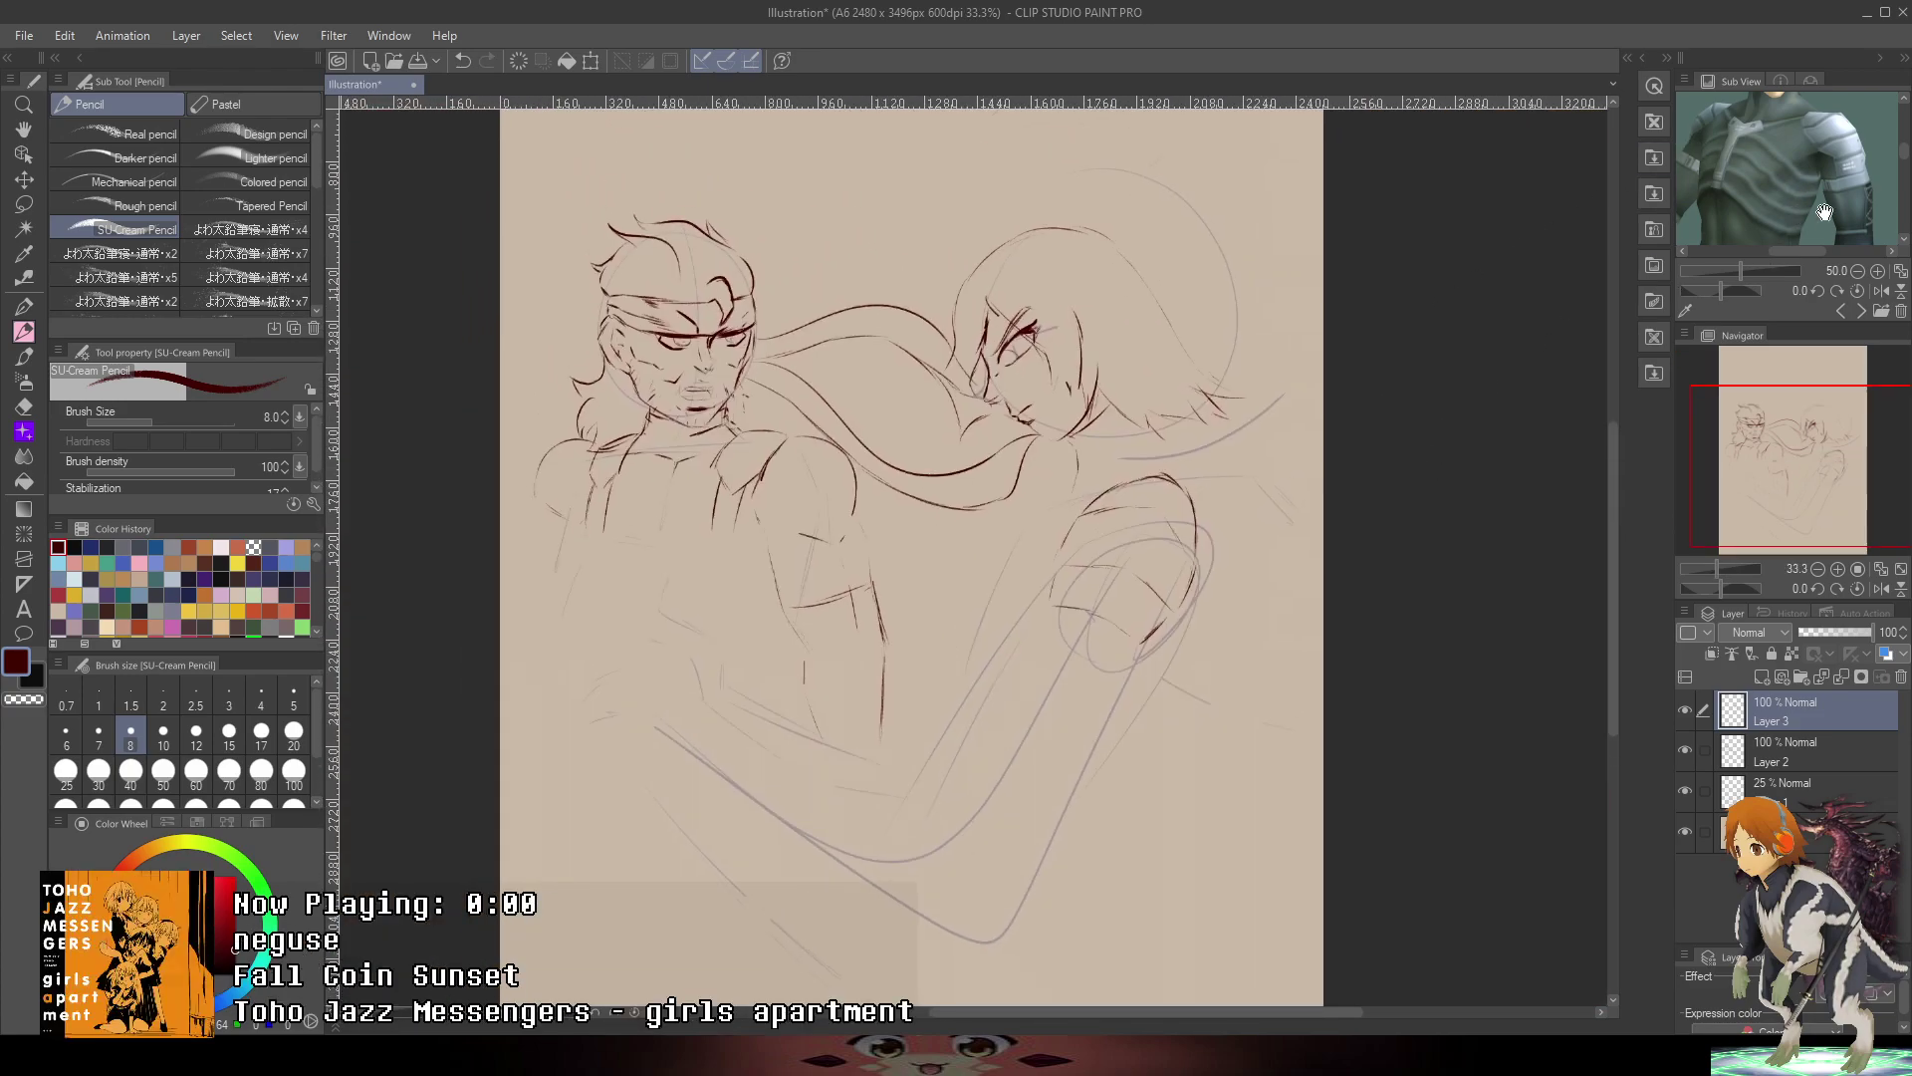
- Shift the reference image onto the armoured arm and sketch a curved cuff rim beneath the shoulder plates
{"action": "mouse_move", "coordinate": [1826, 211]}
{"action": "left_mouse_down"}
{"action": "mouse_move", "coordinate": [1865, 120]}
{"action": "mouse_move", "coordinate": [1818, 340]}
{"action": "mouse_move", "coordinate": [1861, 275]}
{"action": "mouse_move", "coordinate": [1832, 190]}
{"action": "mouse_move", "coordinate": [1805, 217]}
{"action": "left_mouse_up"}
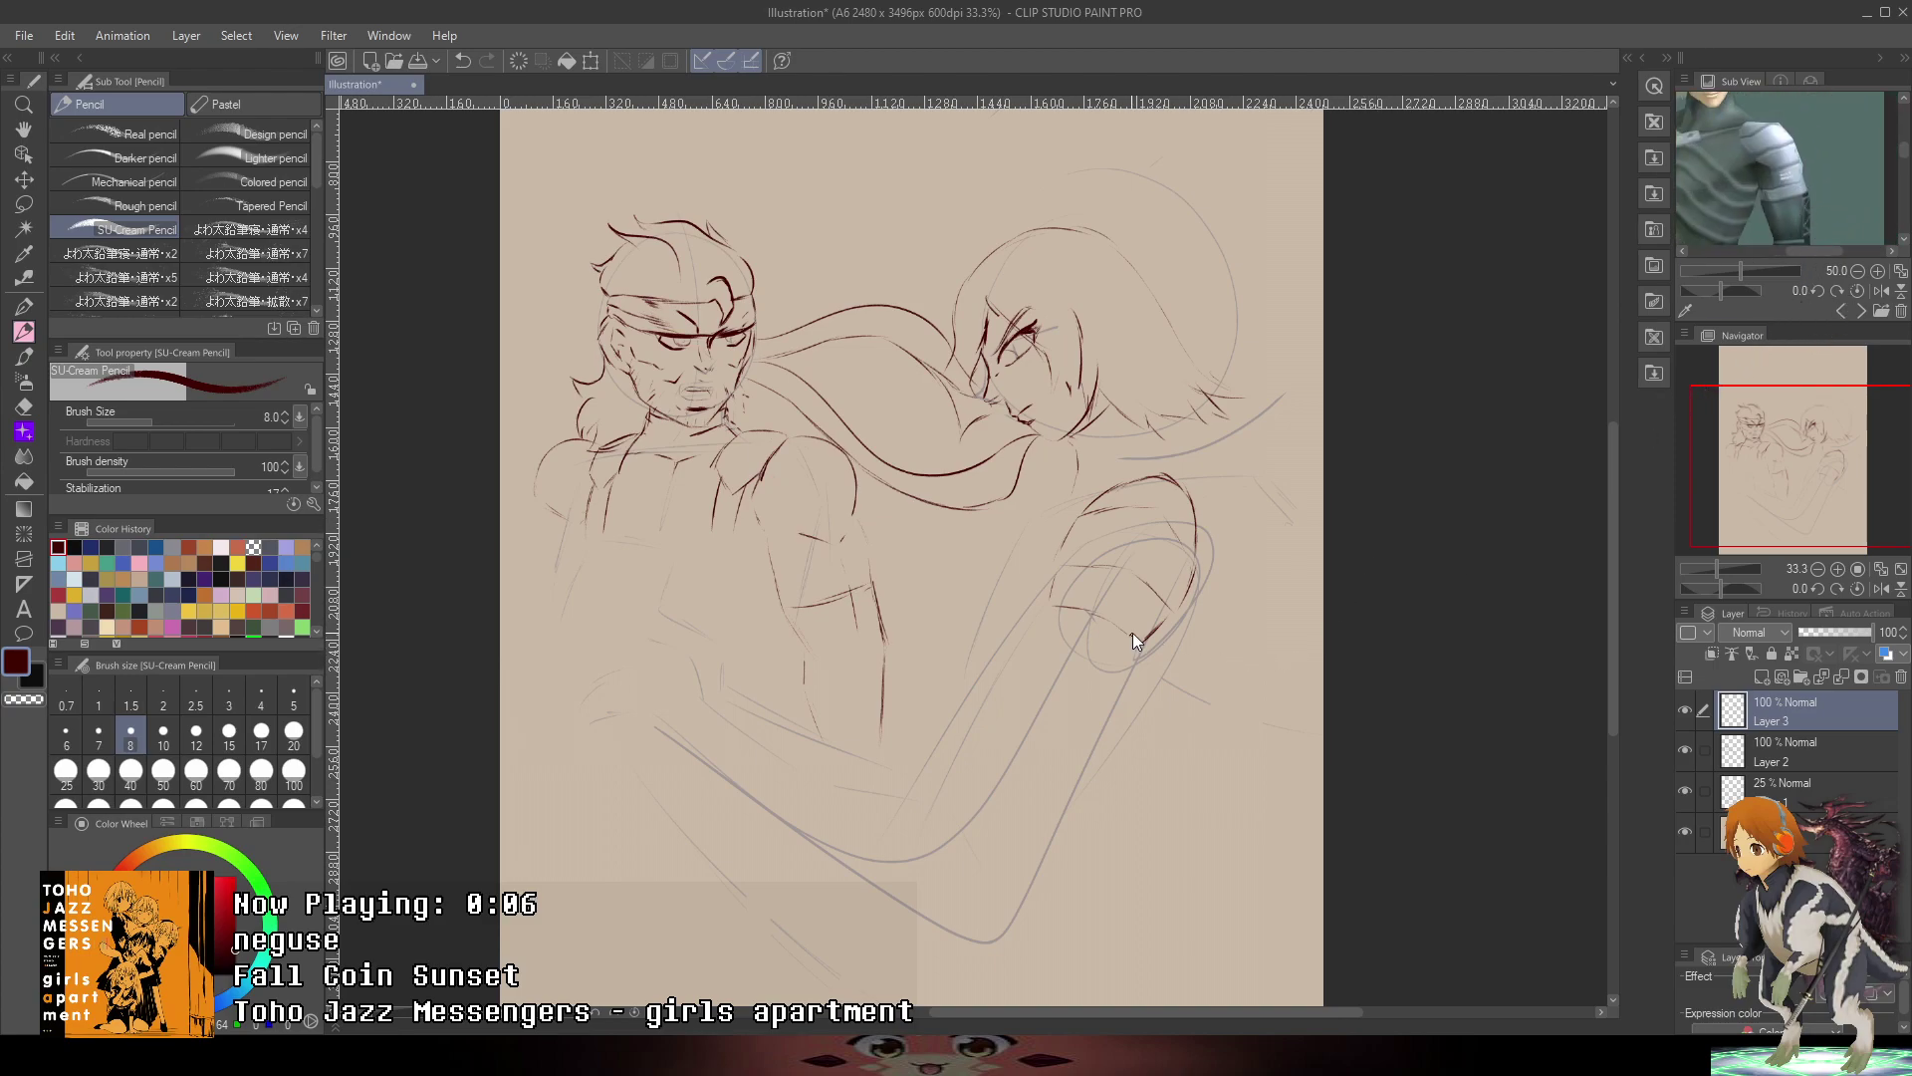
{"action": "scroll", "coordinate": [1132, 641], "scroll_direction": "up", "scroll_amount": 3}
{"action": "left_click_drag", "start_coordinate": [919, 561], "coordinate": [1026, 593]}
{"action": "key", "text": "ctrl+z"}
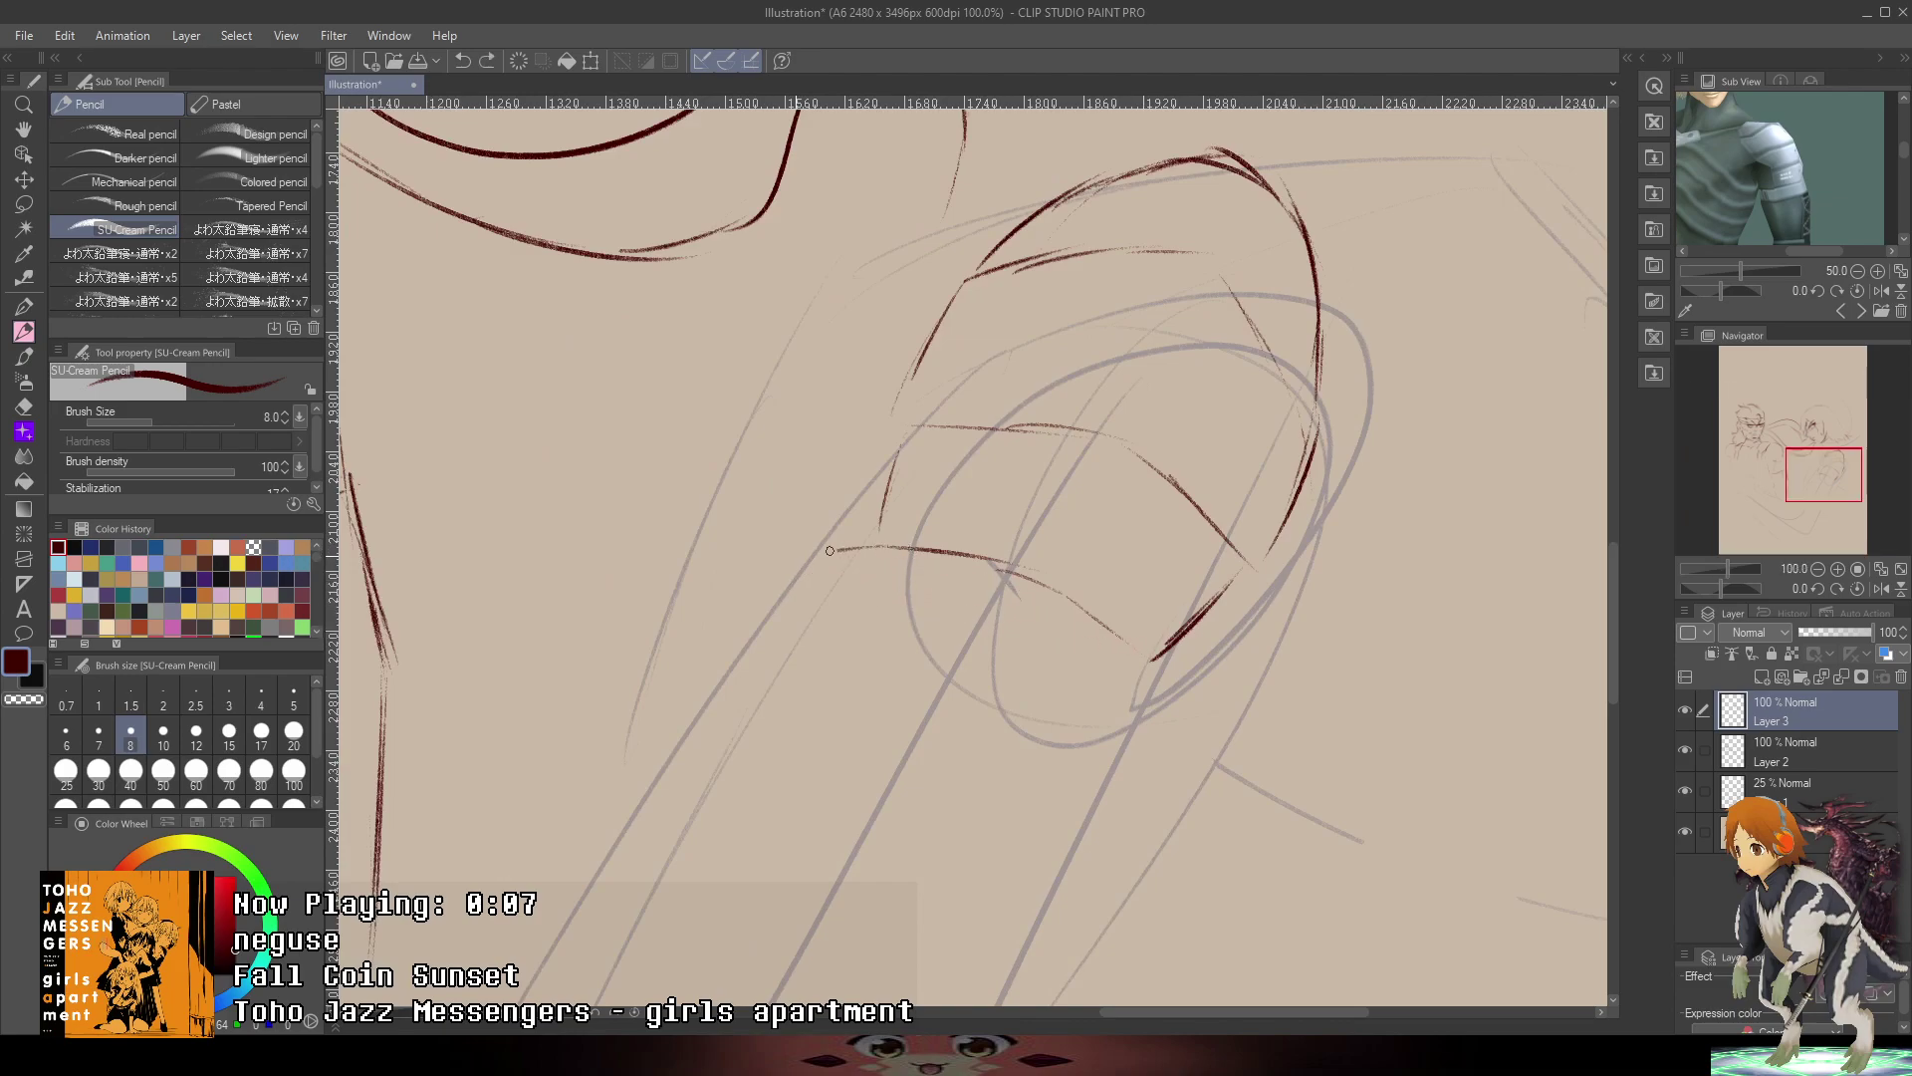
{"action": "mouse_move", "coordinate": [753, 622]}
{"action": "left_mouse_down"}
{"action": "mouse_move", "coordinate": [927, 637]}
{"action": "mouse_move", "coordinate": [1123, 730]}
{"action": "mouse_move", "coordinate": [1057, 684]}
{"action": "mouse_move", "coordinate": [1140, 780]}
{"action": "left_mouse_up"}
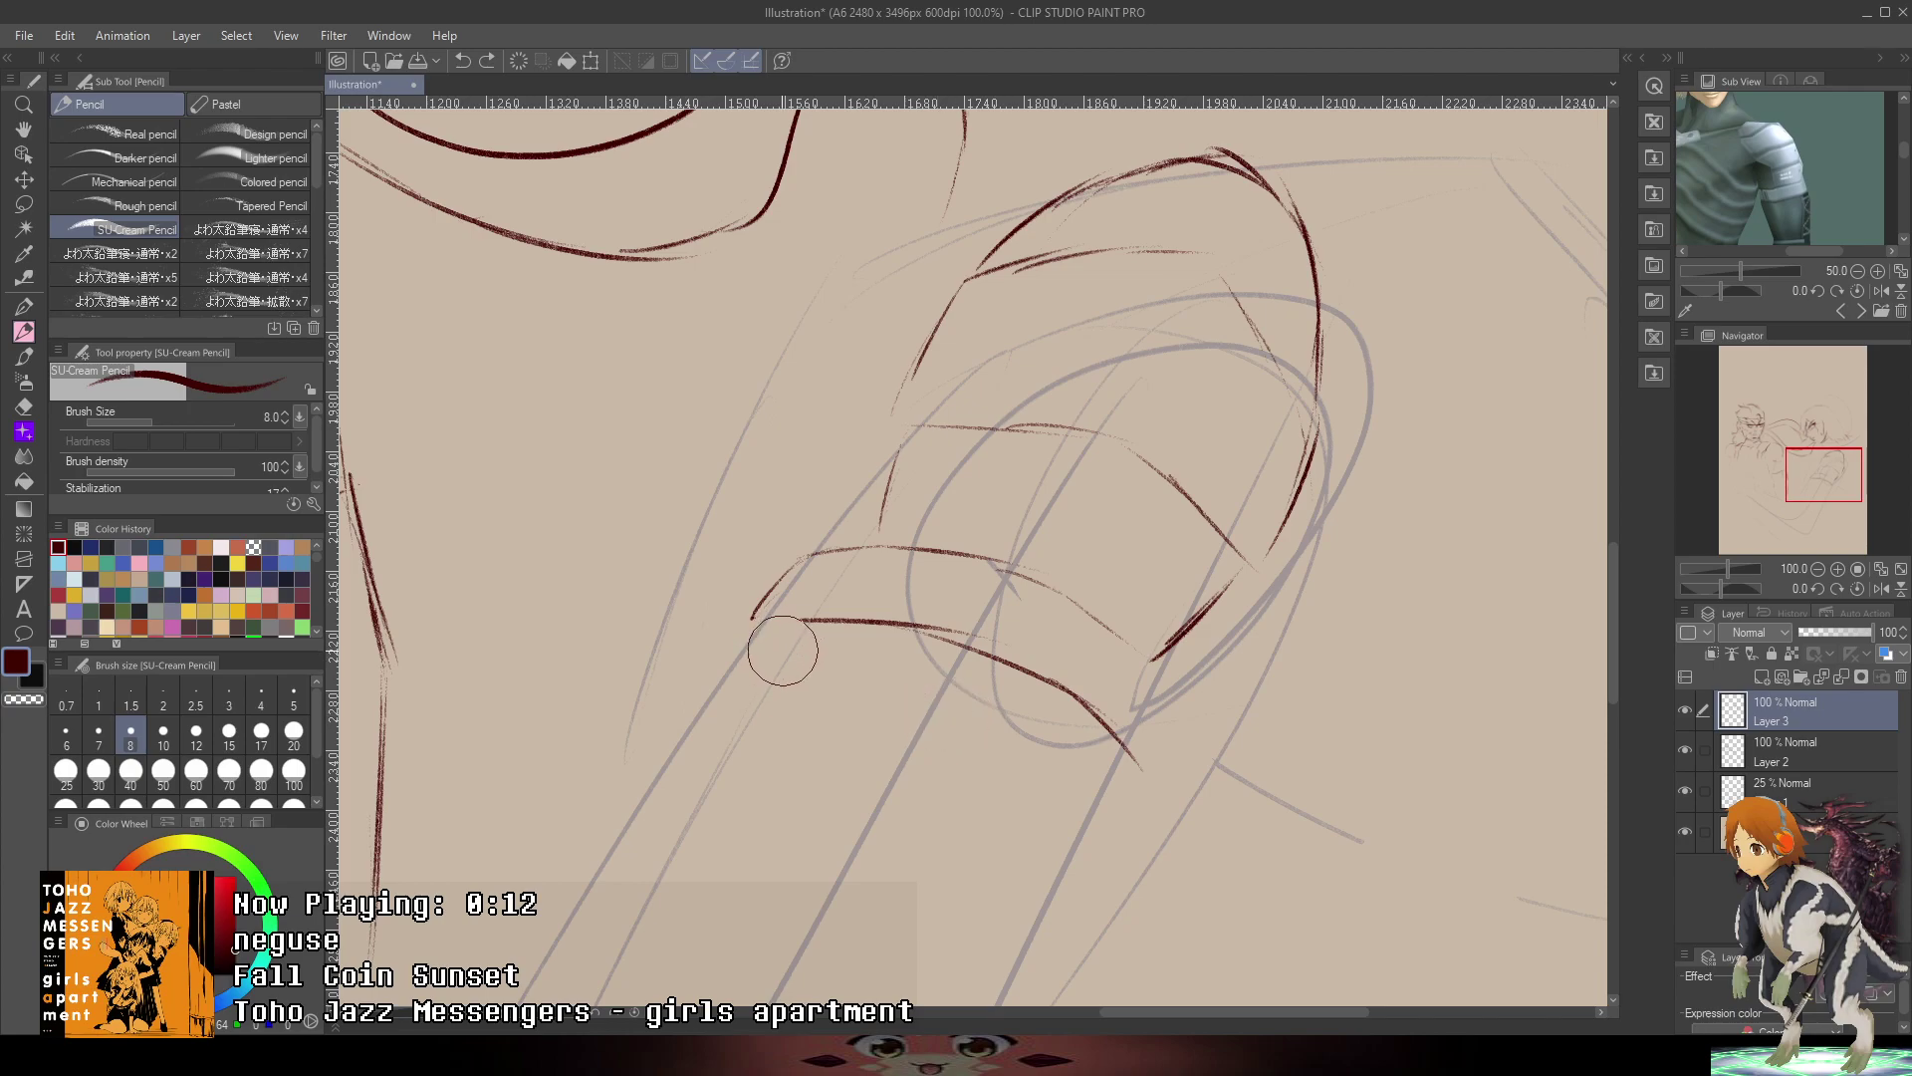
{"action": "key", "text": "ctrl+z"}
{"action": "mouse_move", "coordinate": [751, 619]}
{"action": "left_mouse_down"}
{"action": "mouse_move", "coordinate": [998, 640]}
{"action": "mouse_move", "coordinate": [1077, 695]}
{"action": "mouse_move", "coordinate": [1137, 815]}
{"action": "left_mouse_up"}
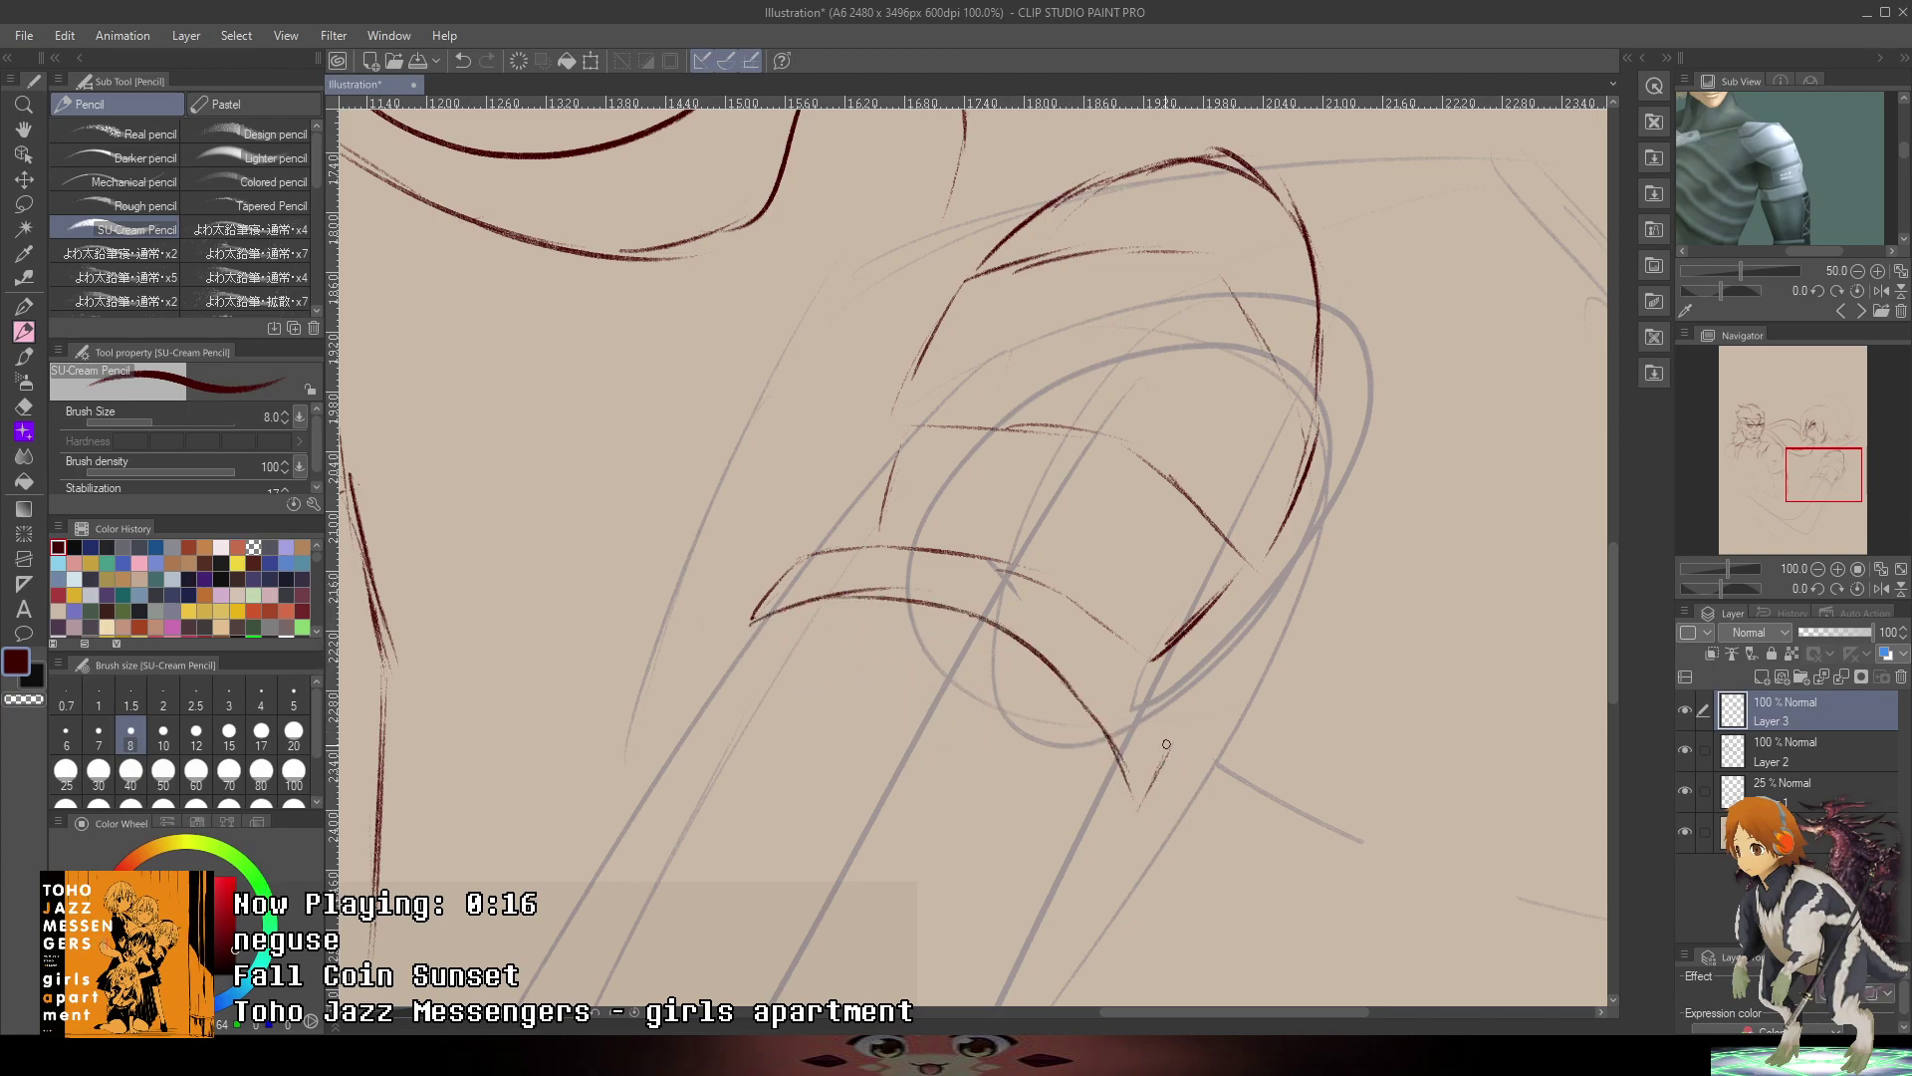
- Darken the cuff's upper rim and sketch the upper arm's inner edge running down from the cuff
{"action": "mouse_move", "coordinate": [1166, 742]}
{"action": "left_mouse_down"}
{"action": "mouse_move", "coordinate": [1099, 592]}
{"action": "mouse_move", "coordinate": [1009, 549]}
{"action": "mouse_move", "coordinate": [824, 552]}
{"action": "mouse_move", "coordinate": [965, 541]}
{"action": "mouse_move", "coordinate": [1128, 631]}
{"action": "mouse_move", "coordinate": [1117, 484]}
{"action": "mouse_move", "coordinate": [958, 577]}
{"action": "mouse_move", "coordinate": [904, 724]}
{"action": "left_mouse_up"}
{"action": "scroll", "coordinate": [1089, 504], "scroll_direction": "down", "scroll_amount": 6}
{"action": "scroll", "coordinate": [1071, 465], "scroll_direction": "up", "scroll_amount": 3}
{"action": "scroll", "coordinate": [1118, 484], "scroll_direction": "up", "scroll_amount": 2}
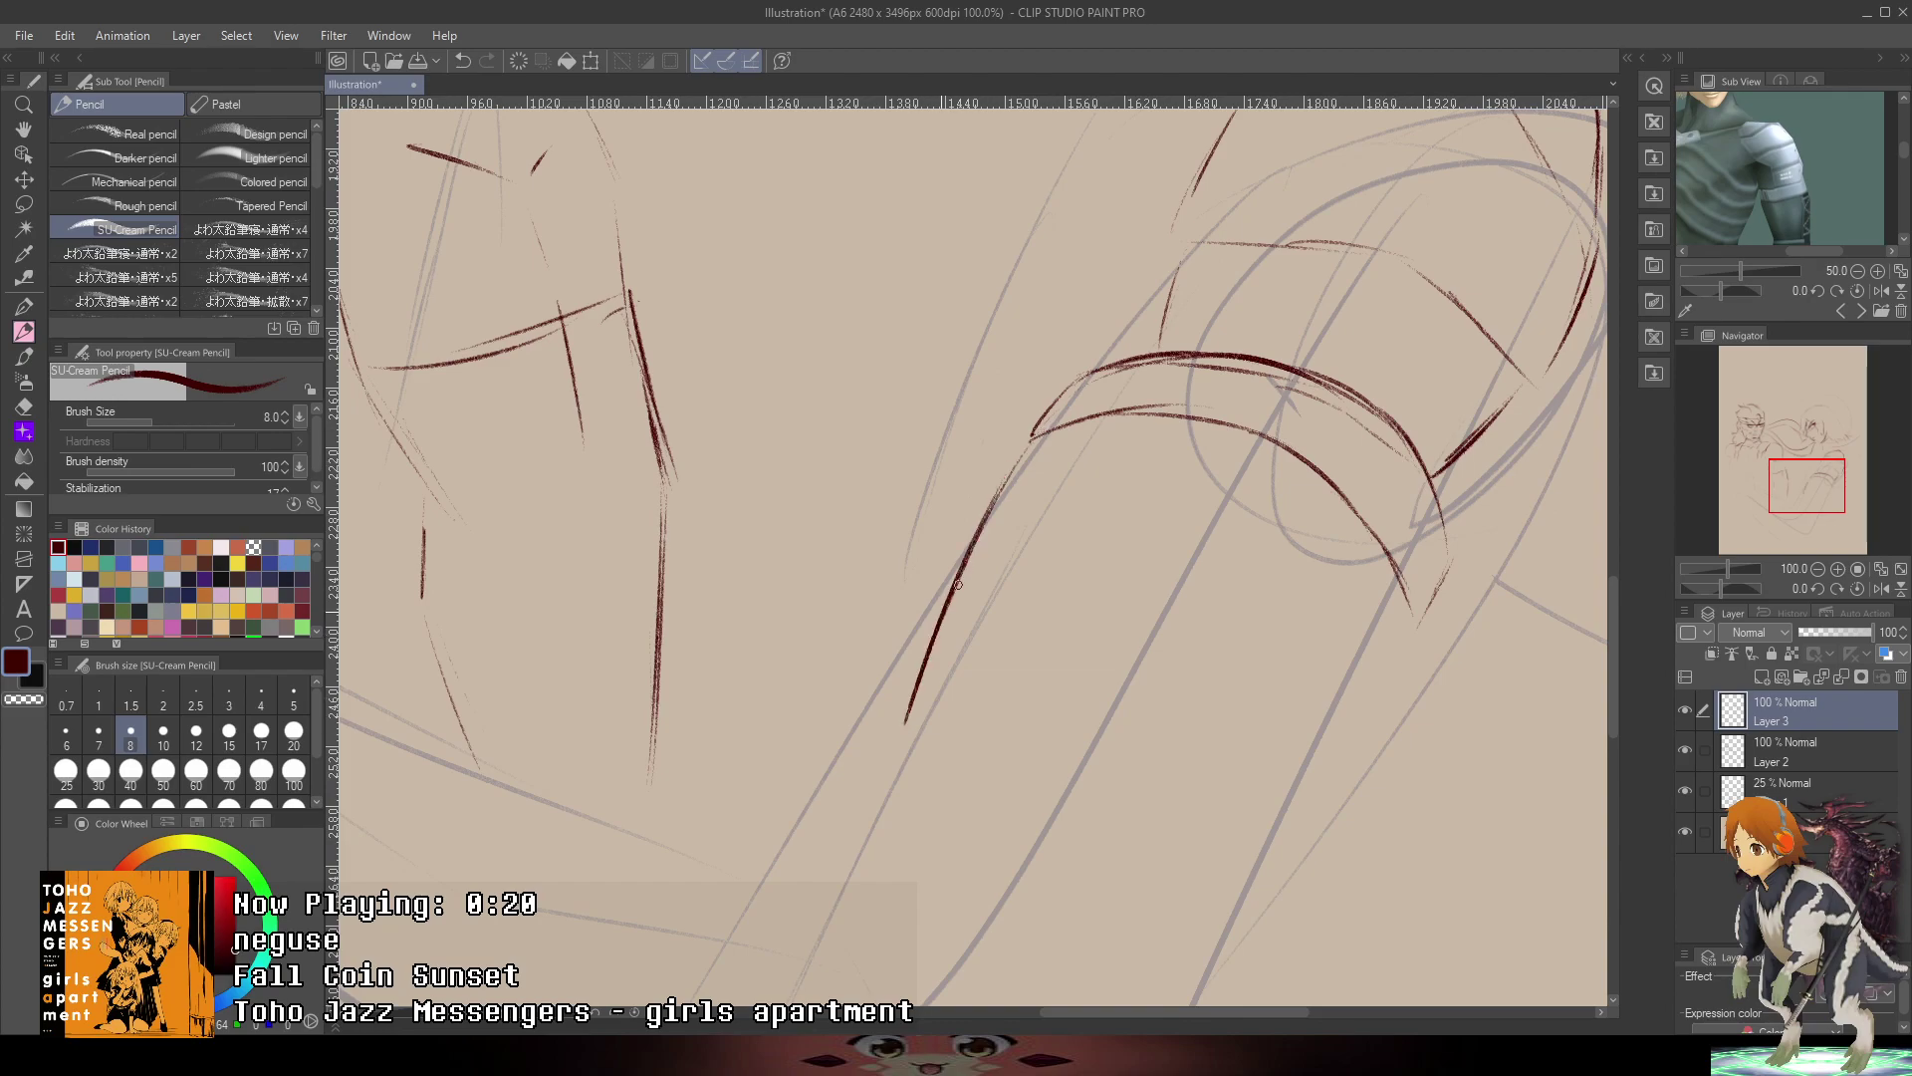
{"action": "scroll", "coordinate": [1073, 509], "scroll_direction": "down", "scroll_amount": 2}
{"action": "scroll", "coordinate": [1074, 509], "scroll_direction": "up", "scroll_amount": 2}
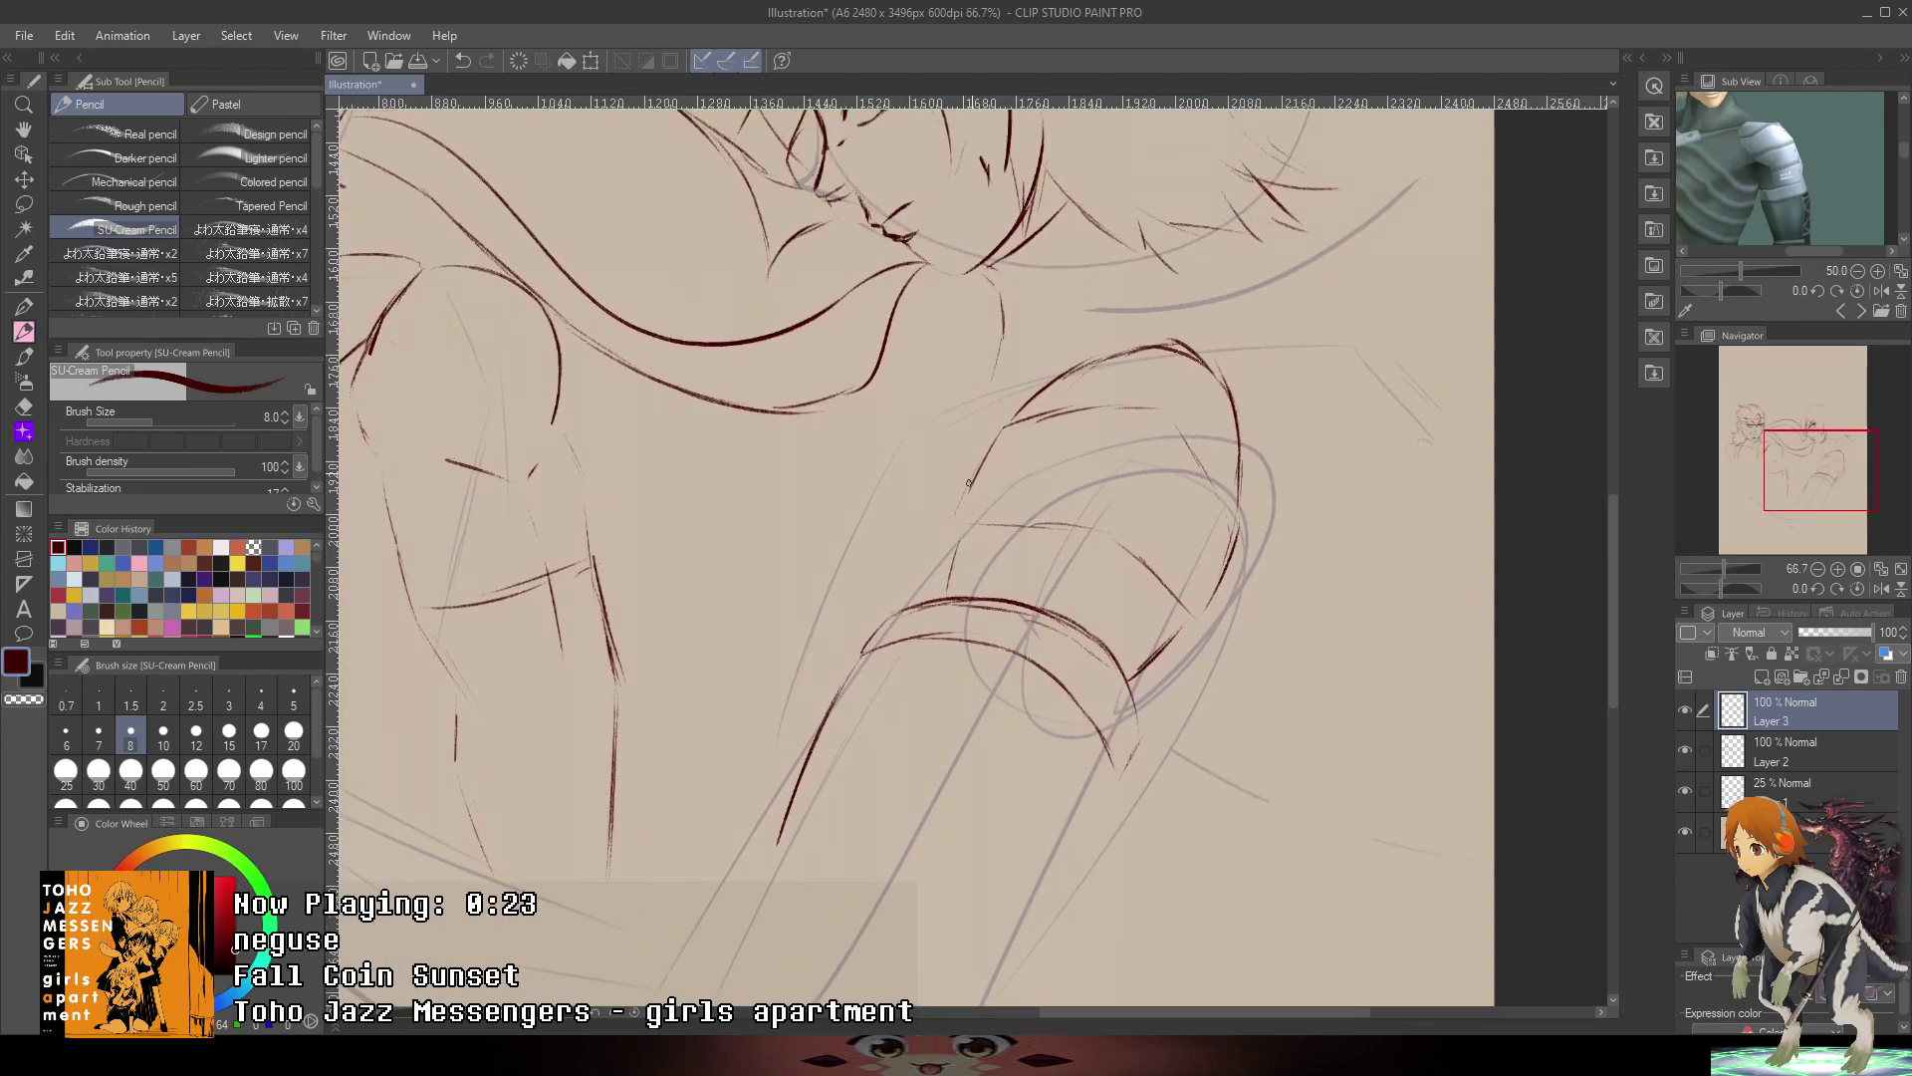
- Redraw the shoulder armour's left edge as a smoother curve running down toward the cuff
{"action": "left_click_drag", "start_coordinate": [1004, 433], "coordinate": [926, 570]}
{"action": "key", "text": "ctrl+z"}
{"action": "key", "text": "ctrl+z"}
{"action": "mouse_move", "coordinate": [1034, 387]}
{"action": "left_mouse_down"}
{"action": "mouse_move", "coordinate": [925, 550]}
{"action": "mouse_move", "coordinate": [971, 479]}
{"action": "left_mouse_up"}
{"action": "key", "text": "ctrl+z"}
{"action": "key", "text": "ctrl+z"}
{"action": "left_click_drag", "start_coordinate": [1042, 384], "coordinate": [948, 488]}
{"action": "mouse_move", "coordinate": [1188, 383]}
{"action": "left_mouse_down"}
{"action": "mouse_move", "coordinate": [1111, 502]}
{"action": "mouse_move", "coordinate": [1212, 393]}
{"action": "left_mouse_up"}
{"action": "scroll", "coordinate": [1048, 599], "scroll_direction": "down", "scroll_amount": 2}
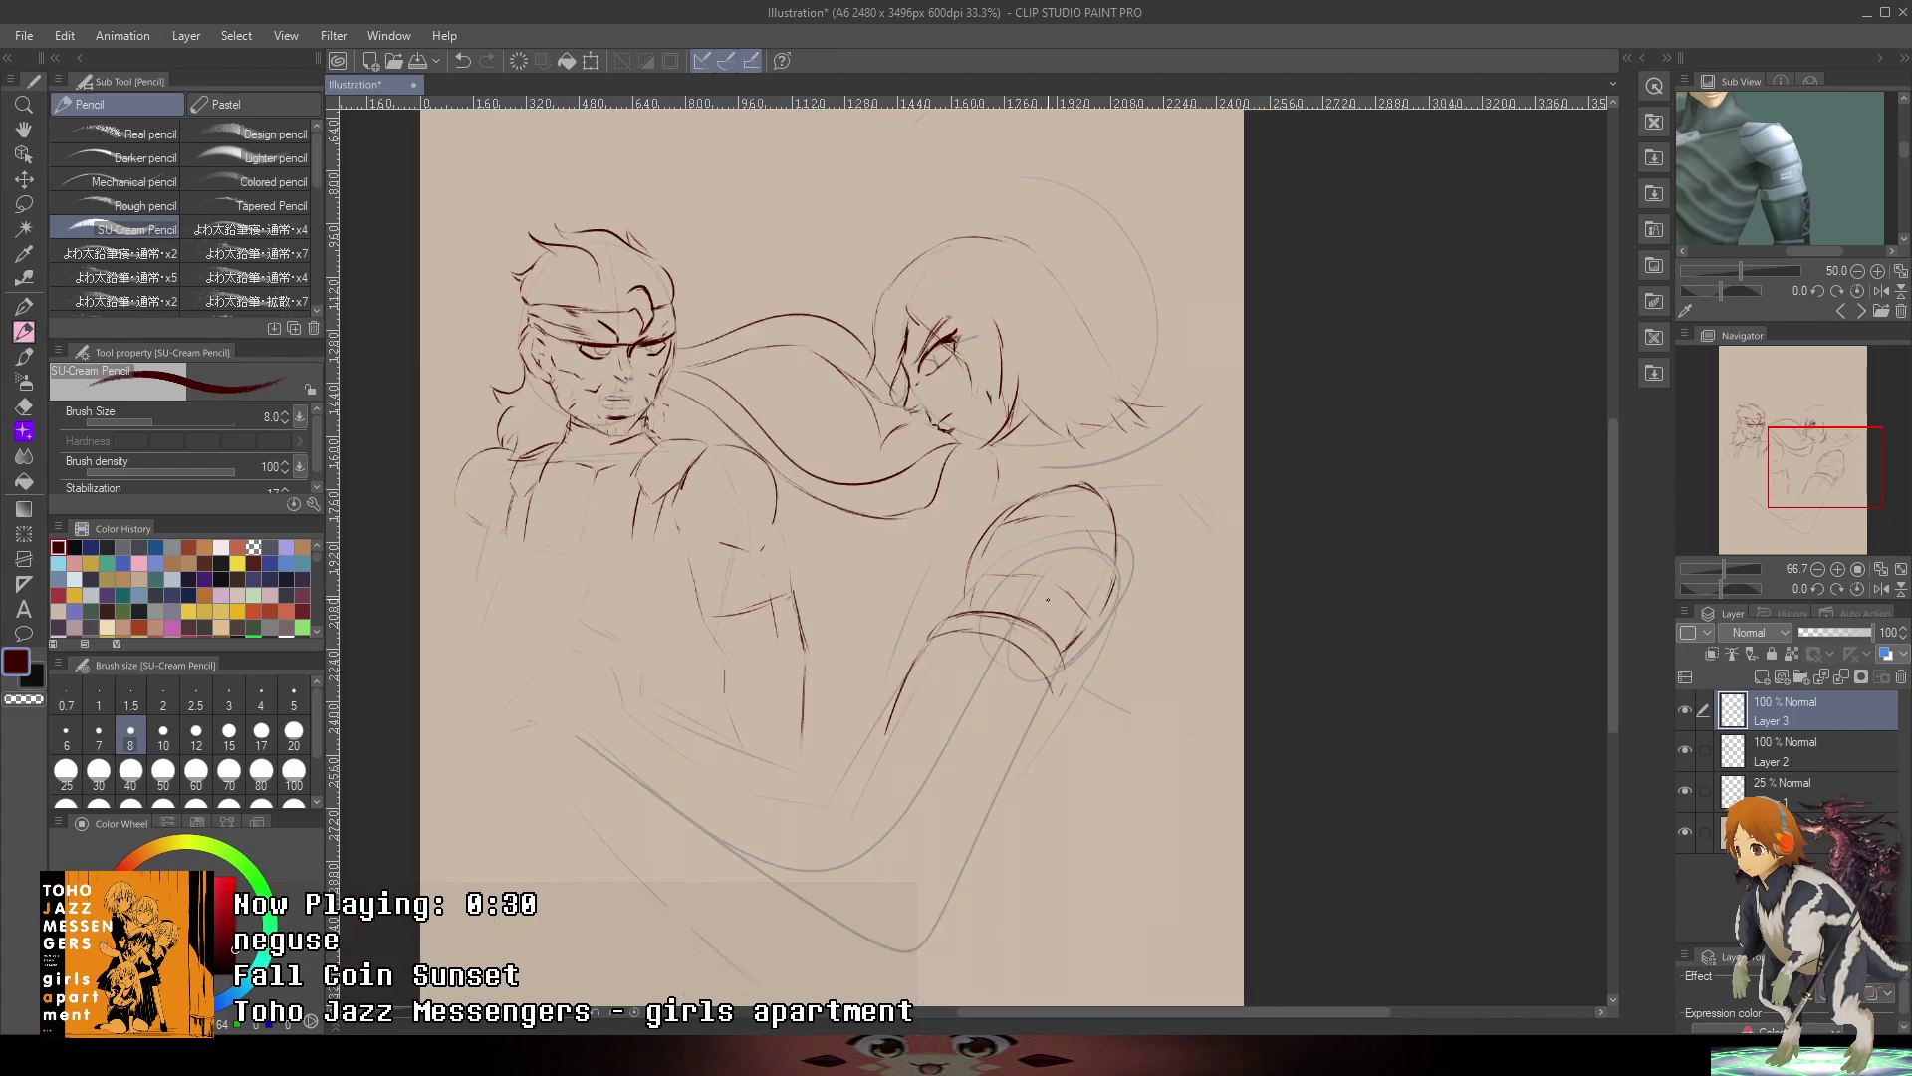
- Restore the erased part of the cuff and erase only the short side strokes joining it to the shoulder plates
{"action": "scroll", "coordinate": [1047, 598], "scroll_direction": "up", "scroll_amount": 4}
{"action": "scroll", "coordinate": [878, 664], "scroll_direction": "down", "scroll_amount": 2}
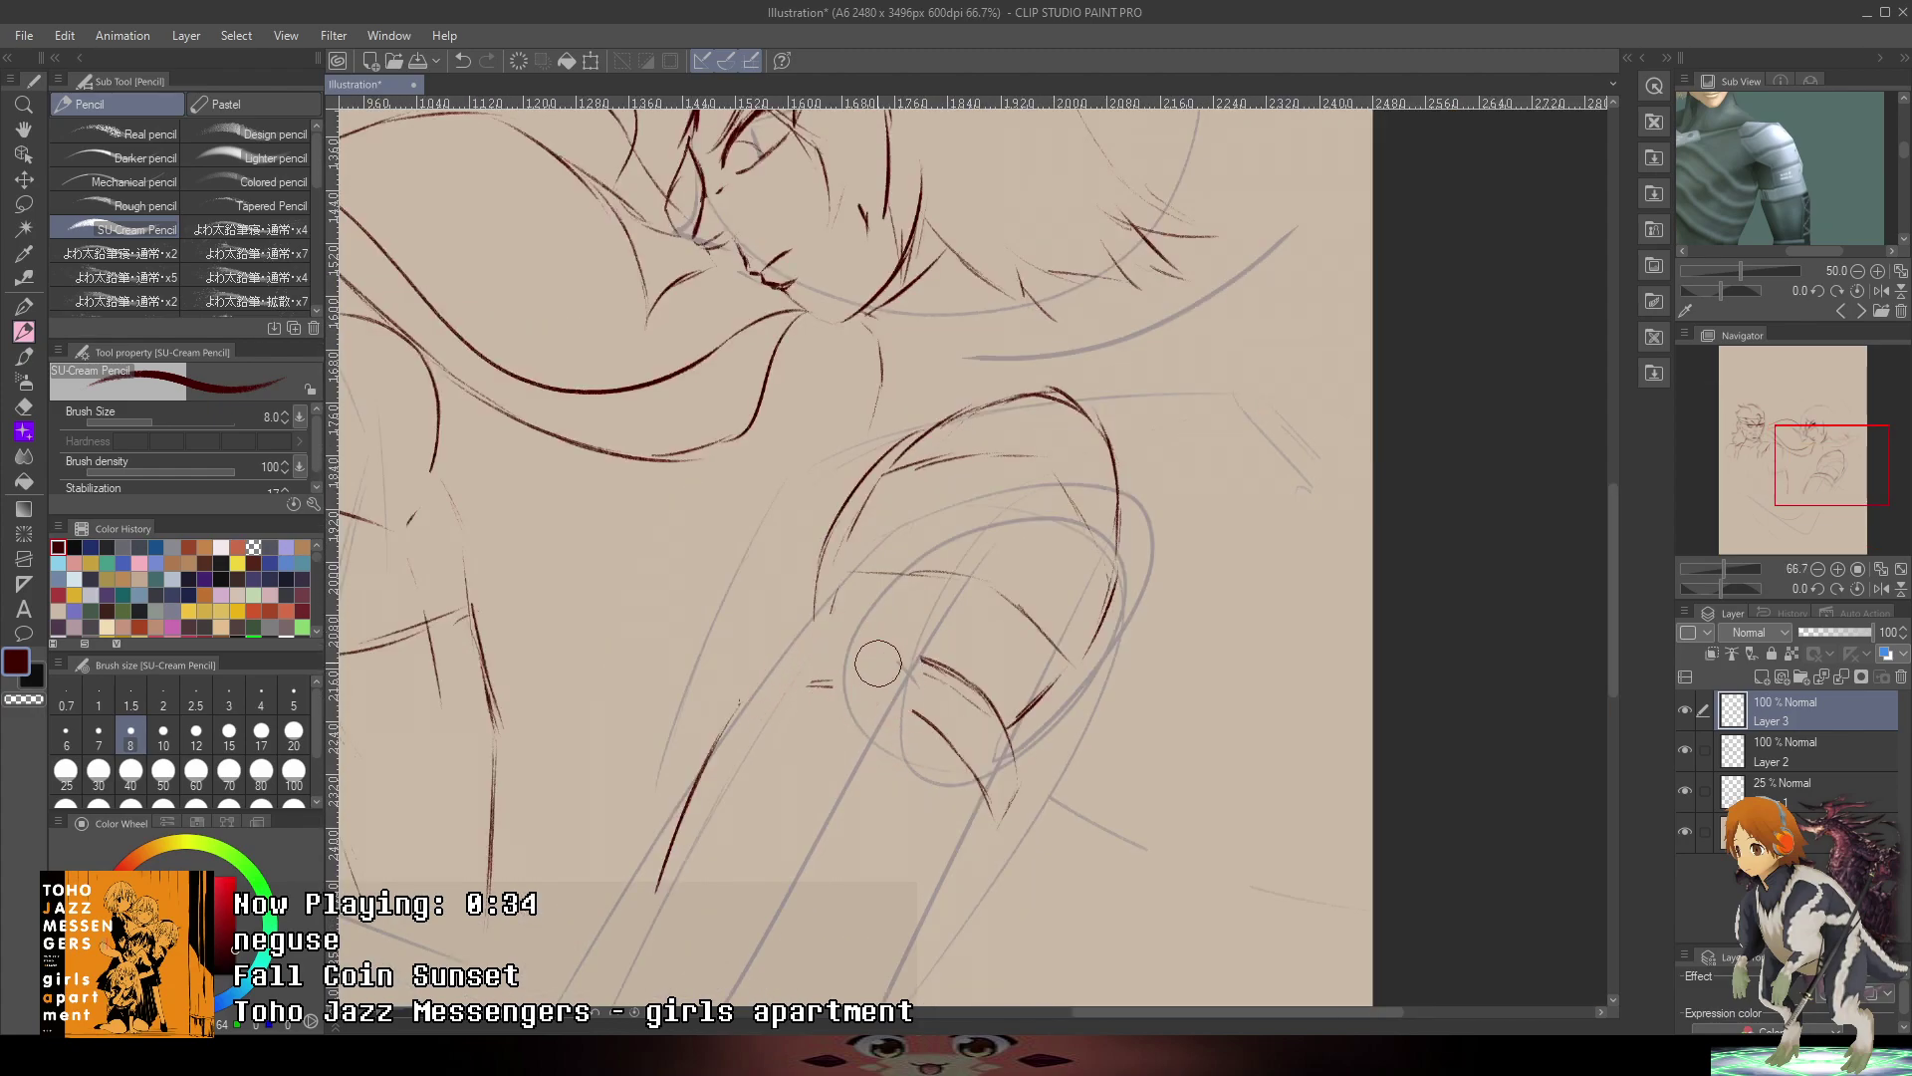
{"action": "key", "text": "ctrl+z"}
{"action": "left_click_drag", "start_coordinate": [808, 608], "coordinate": [818, 609]}
{"action": "left_click_drag", "start_coordinate": [1012, 703], "coordinate": [1025, 715]}
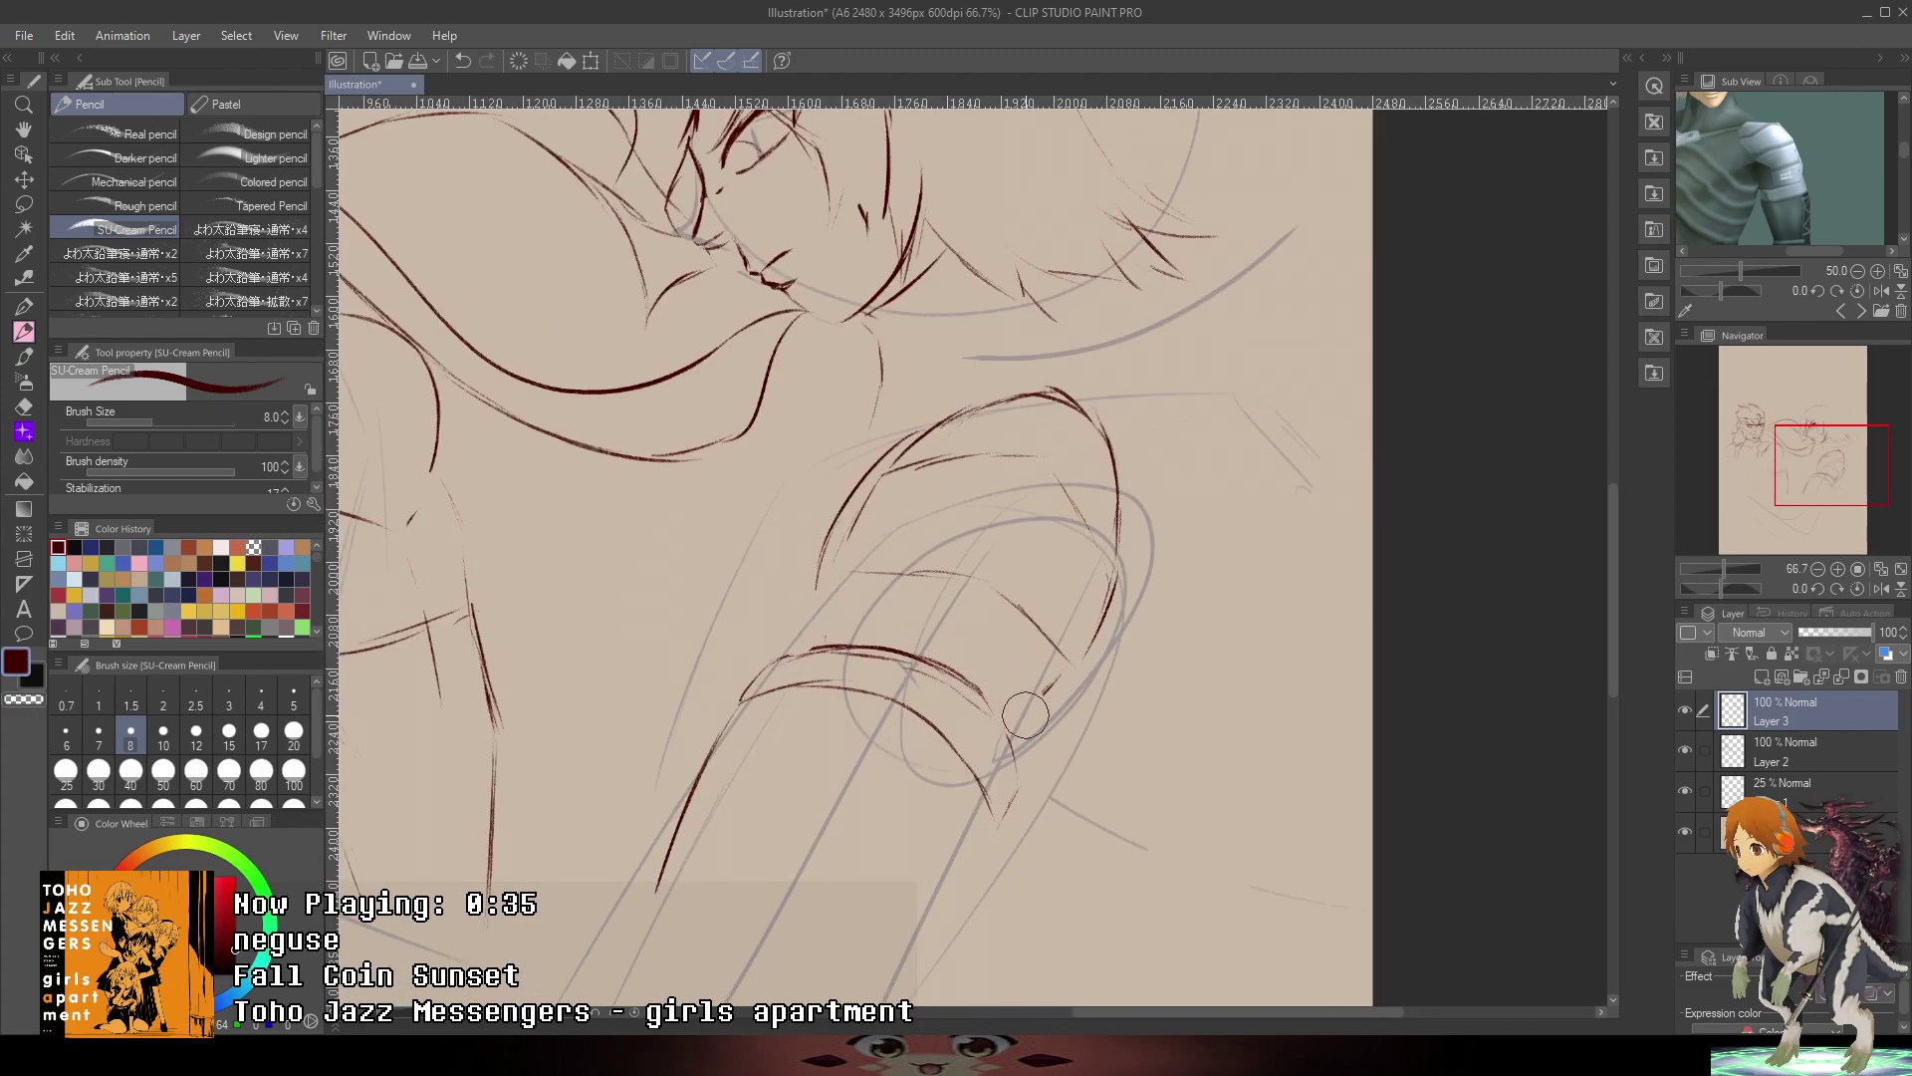
- Select the cuff and arm strokes below the shoulder armour, undo a trial move upward, and delete the selected strokes
{"action": "left_click", "coordinate": [24, 203]}
{"action": "mouse_move", "coordinate": [591, 883]}
{"action": "left_mouse_down"}
{"action": "mouse_move", "coordinate": [861, 942]}
{"action": "mouse_move", "coordinate": [893, 627]}
{"action": "mouse_move", "coordinate": [851, 618]}
{"action": "left_mouse_up"}
{"action": "left_click", "coordinate": [24, 178]}
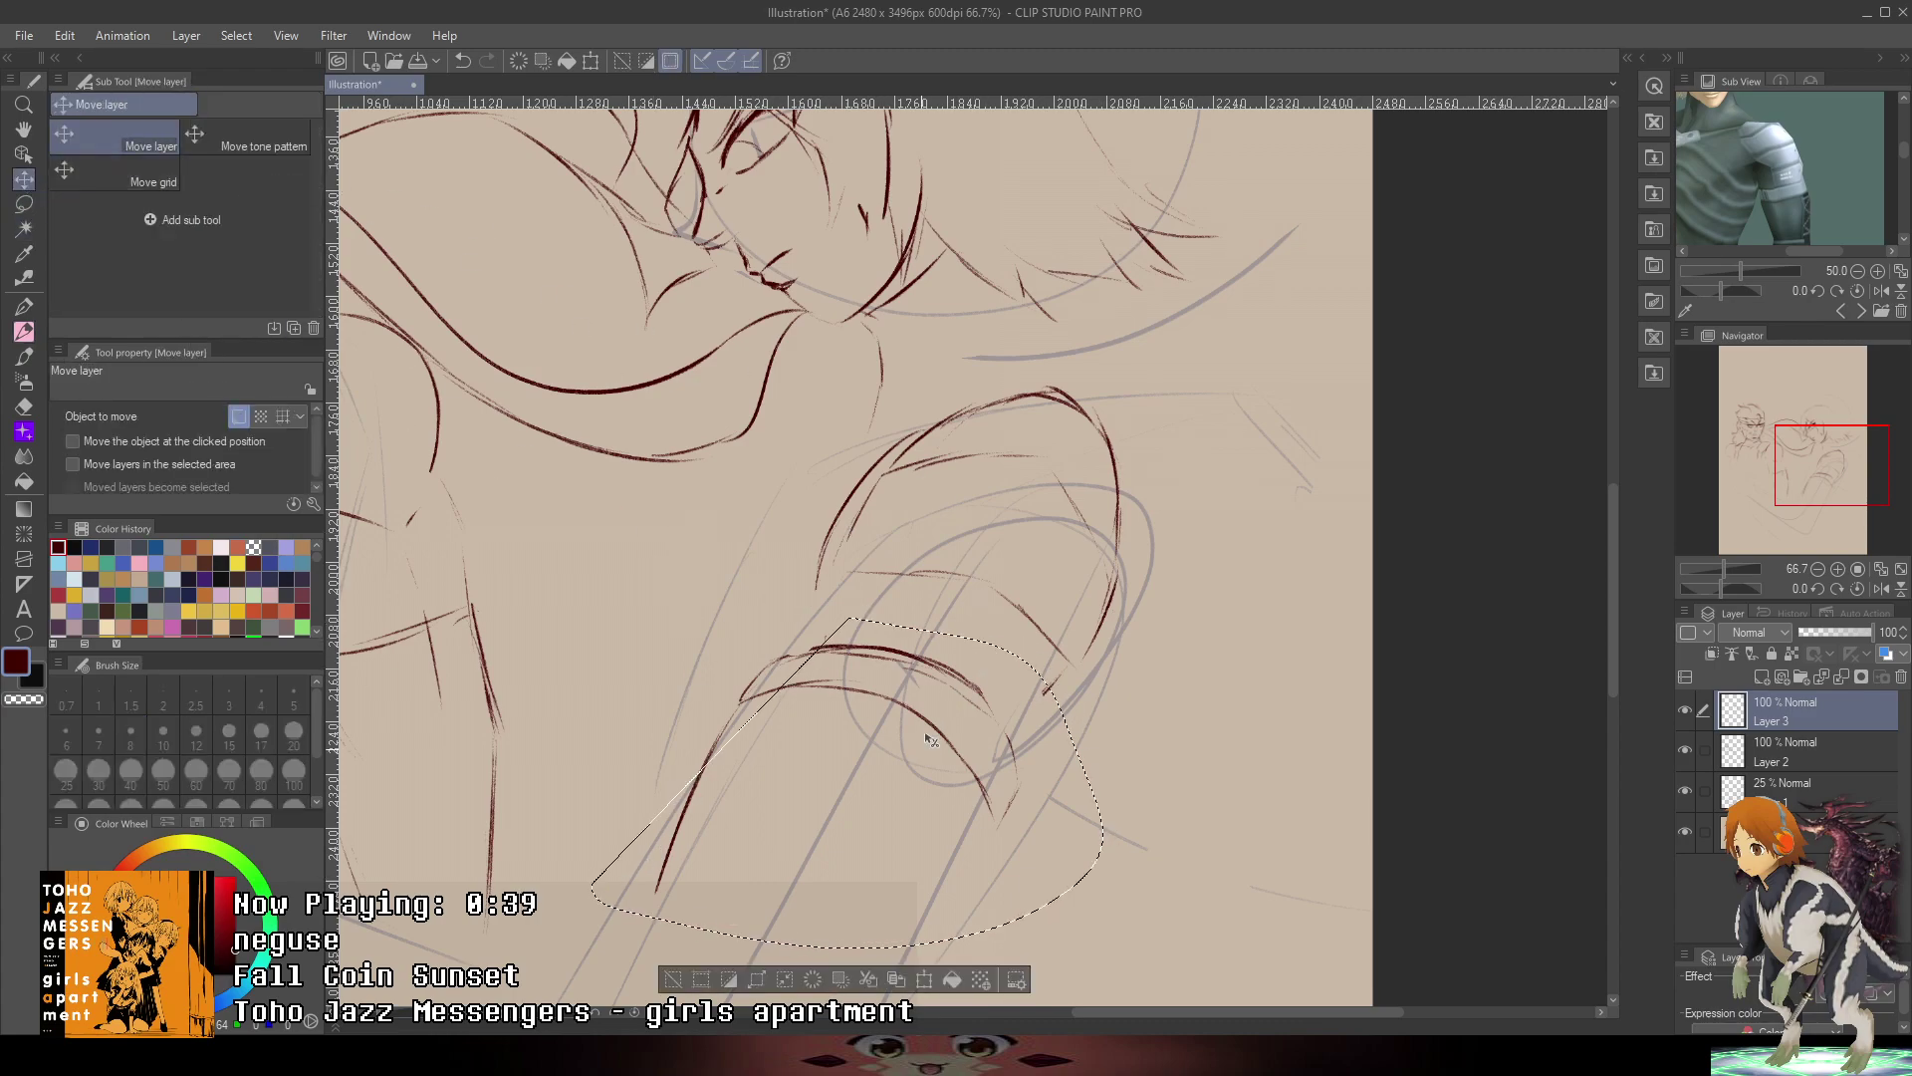
{"action": "left_click_drag", "start_coordinate": [971, 694], "coordinate": [1009, 620]}
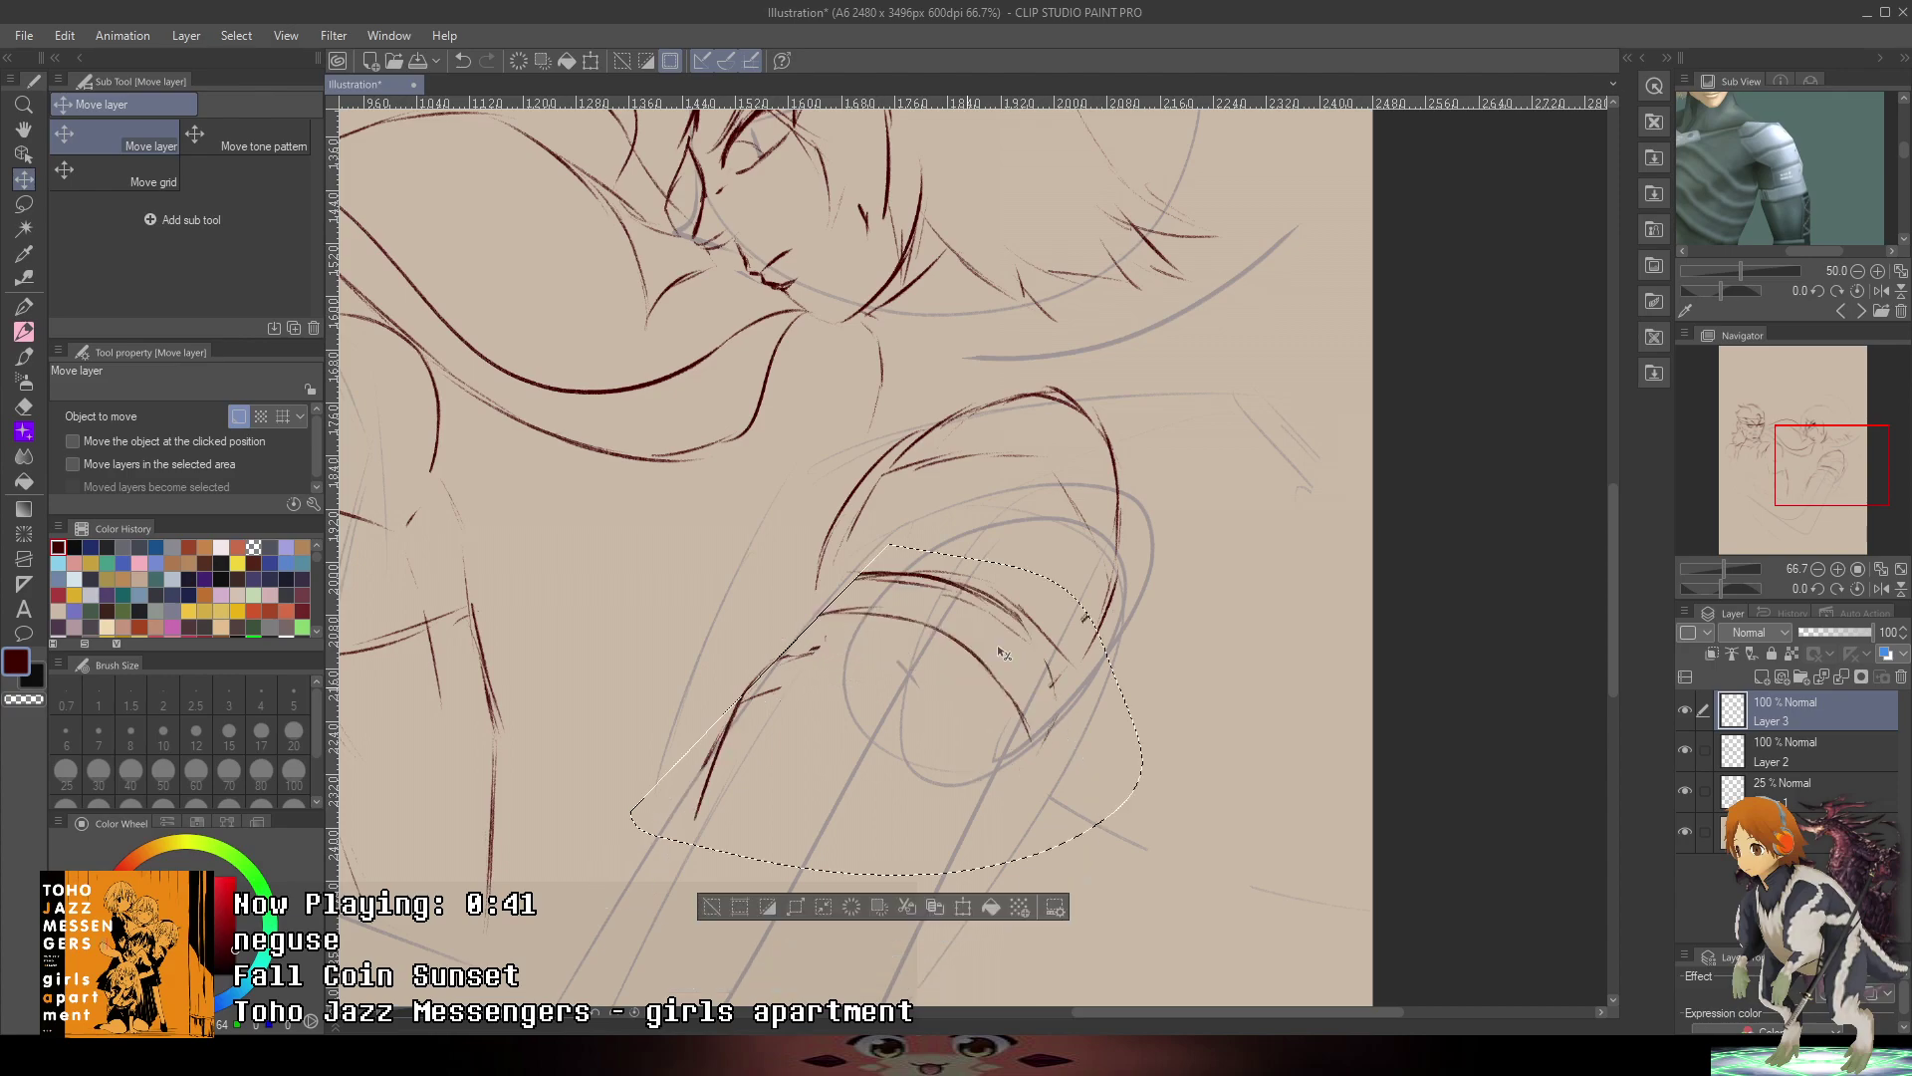
{"action": "key", "text": "o"}
{"action": "key", "text": "ctrl+z"}
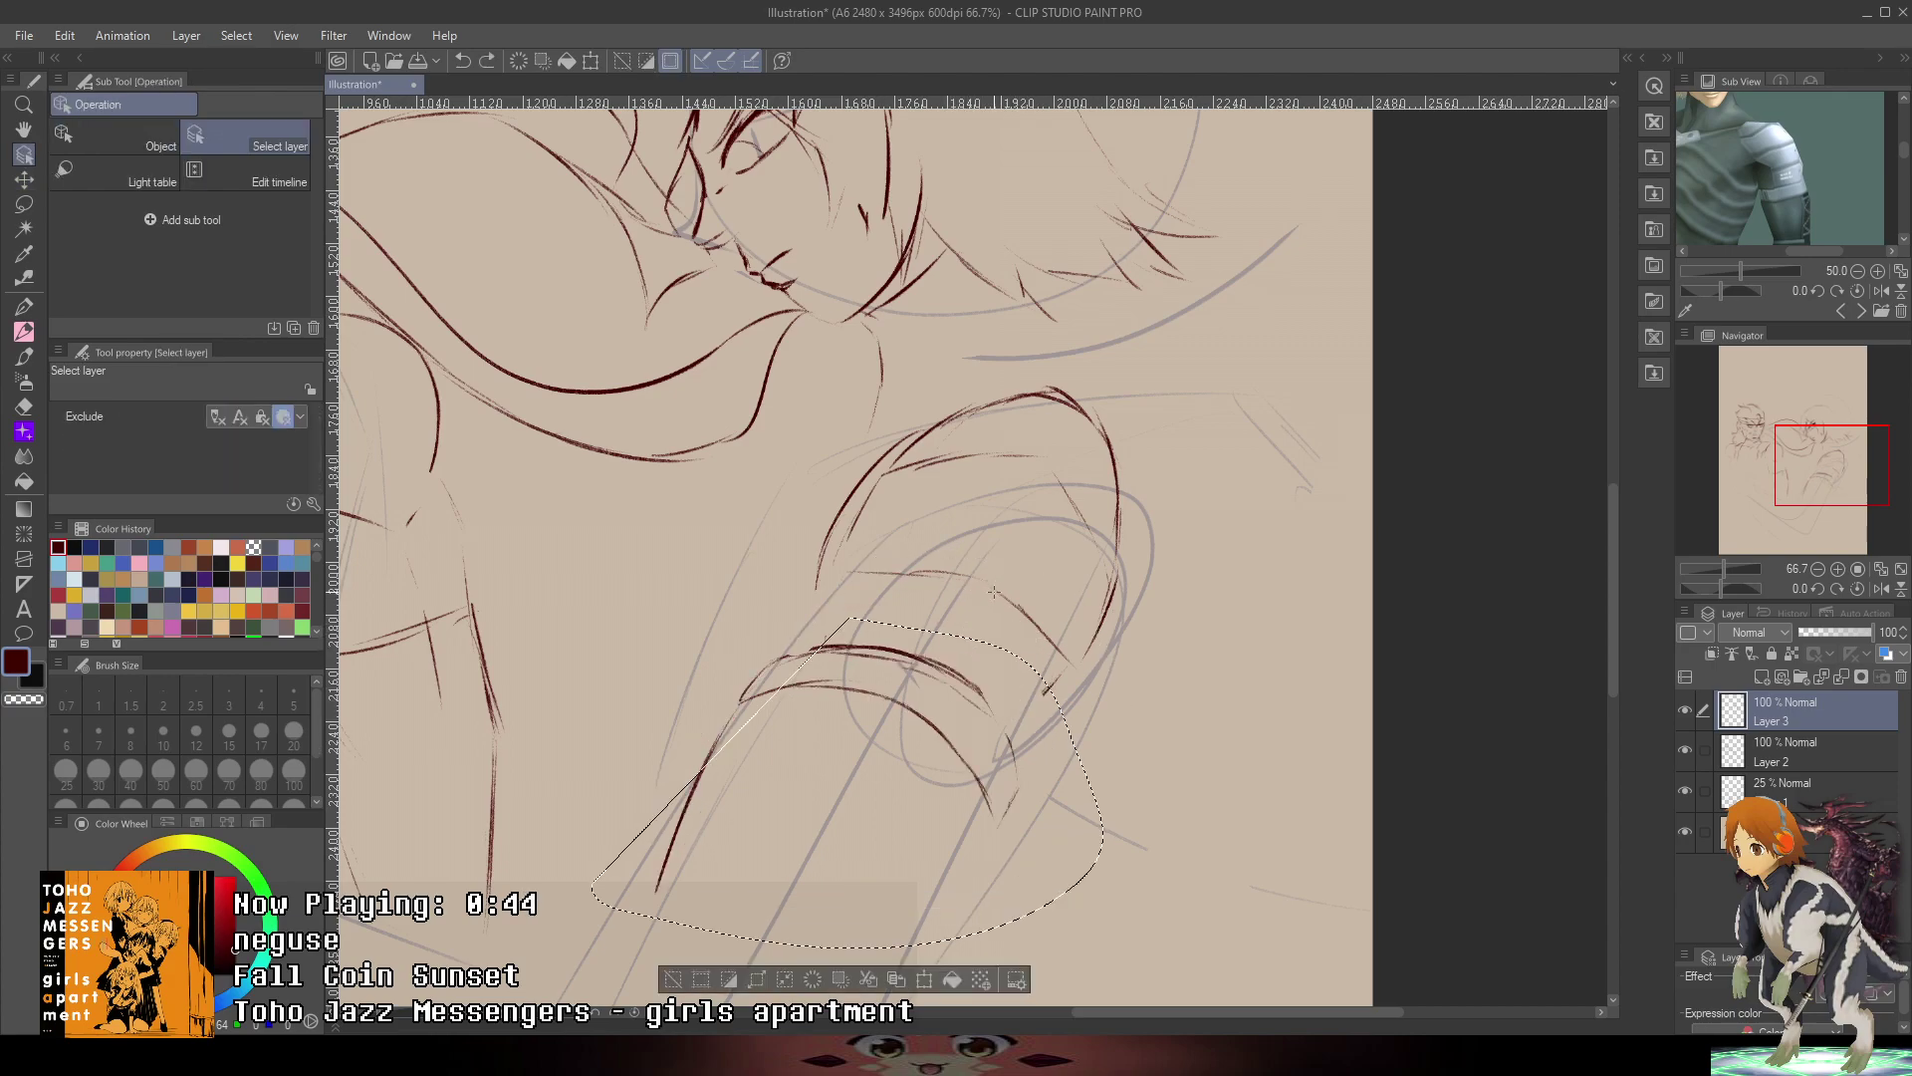
{"action": "key", "text": "Delete"}
{"action": "key", "text": "ctrl+d"}
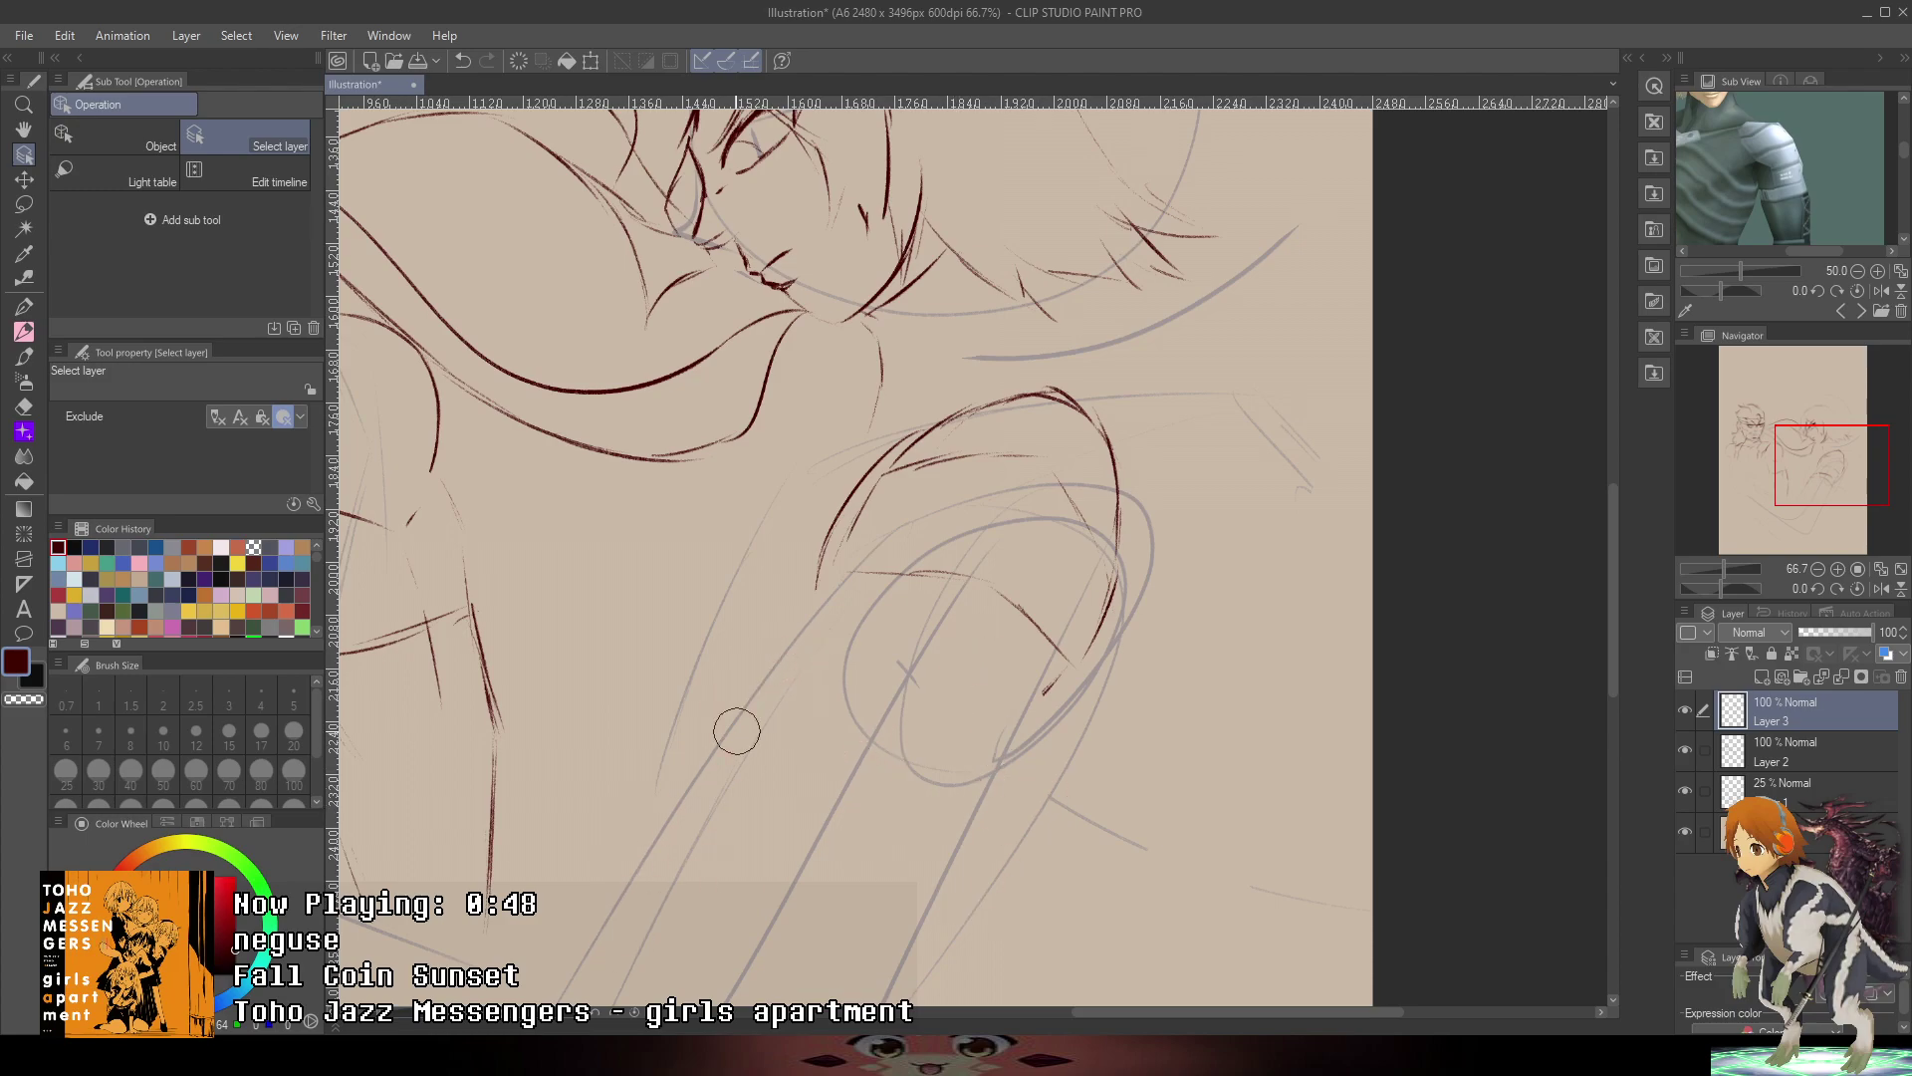
- Sketch a downward-curving band of two lines across the bottom of the shoulder armour with the SU-Cream Pencil
{"action": "key", "text": "p"}
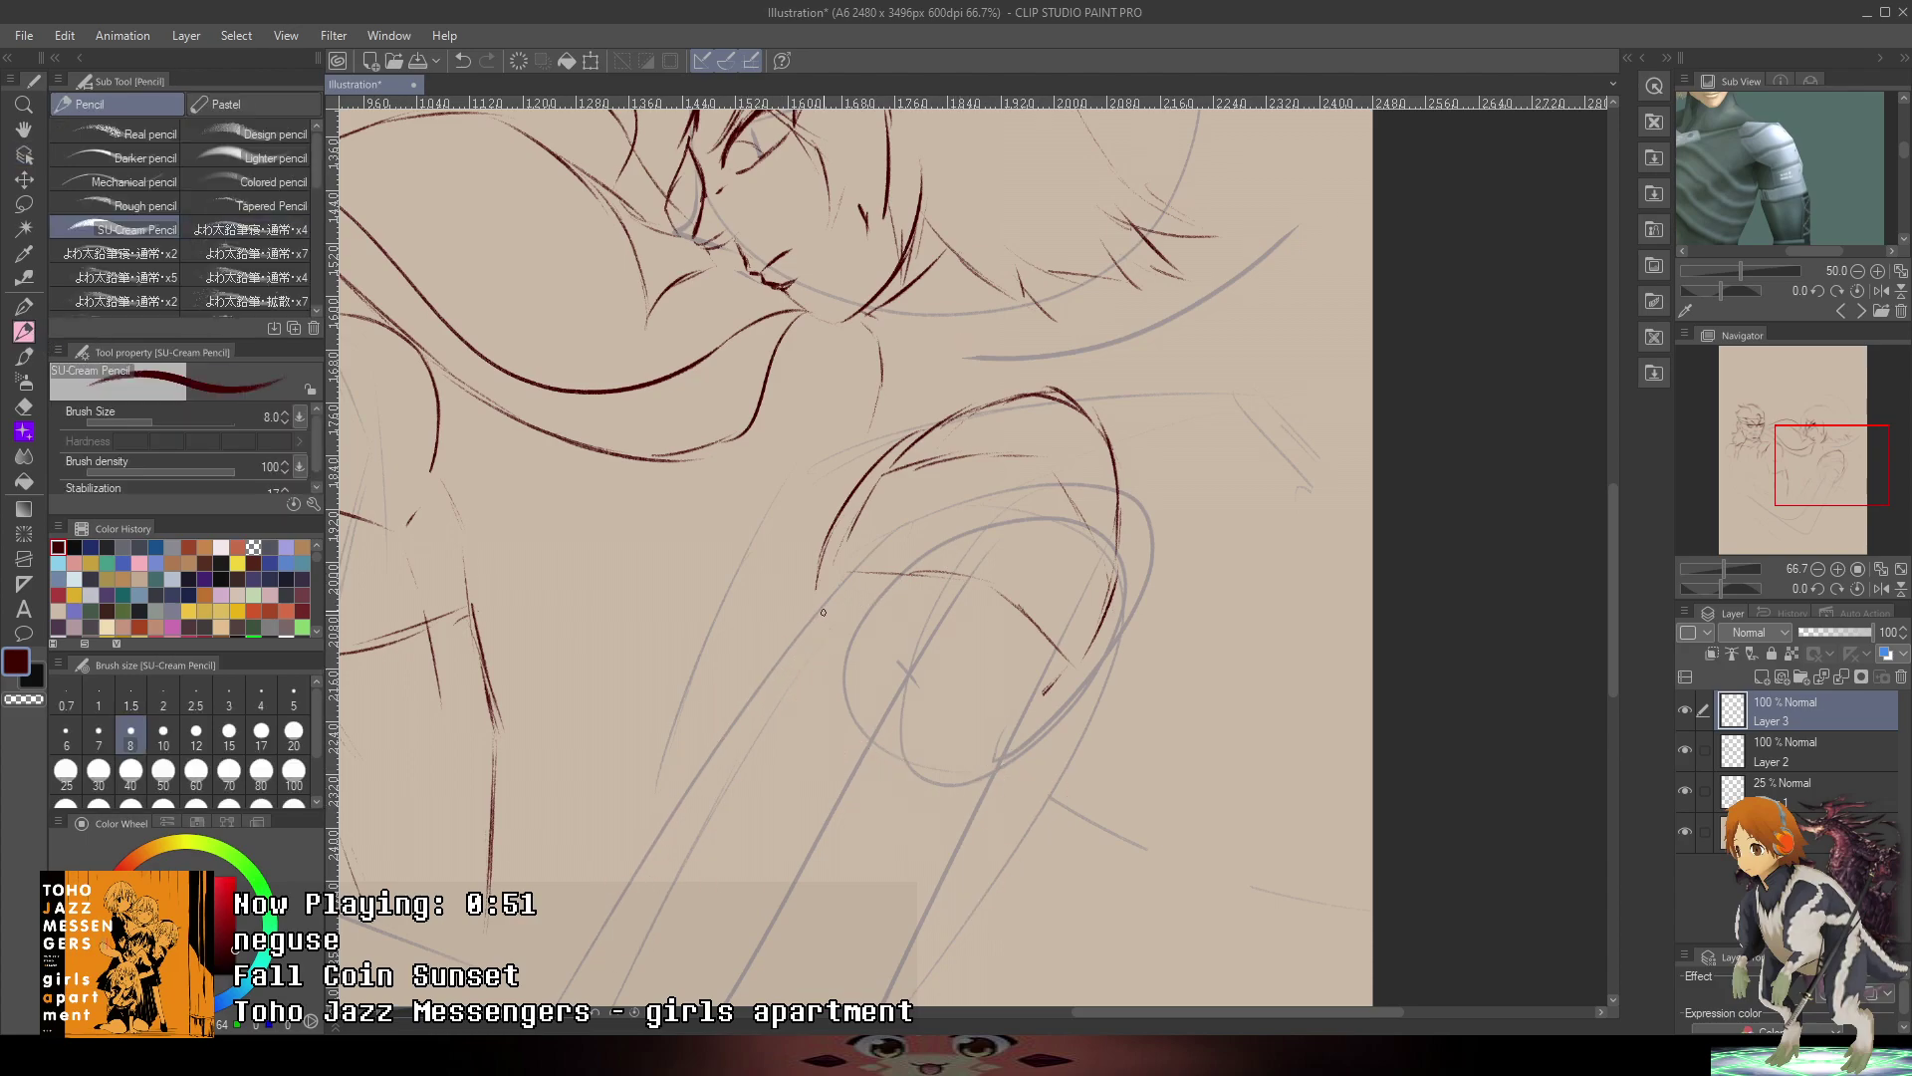
{"action": "key", "text": "ctrl+z"}
{"action": "mouse_move", "coordinate": [802, 657]}
{"action": "left_mouse_down"}
{"action": "mouse_move", "coordinate": [903, 745]}
{"action": "mouse_move", "coordinate": [907, 710]}
{"action": "mouse_move", "coordinate": [1023, 728]}
{"action": "left_mouse_up"}
{"action": "key", "text": "ctrl+z"}
{"action": "key", "text": "ctrl+z"}
{"action": "mouse_move", "coordinate": [792, 695]}
{"action": "left_mouse_down"}
{"action": "mouse_move", "coordinate": [868, 772]}
{"action": "mouse_move", "coordinate": [989, 769]}
{"action": "mouse_move", "coordinate": [1013, 726]}
{"action": "left_mouse_up"}
- Close both ends of the armour's bottom band and darken its lower edge
{"action": "left_click_drag", "start_coordinate": [1131, 726], "coordinate": [1338, 487]}
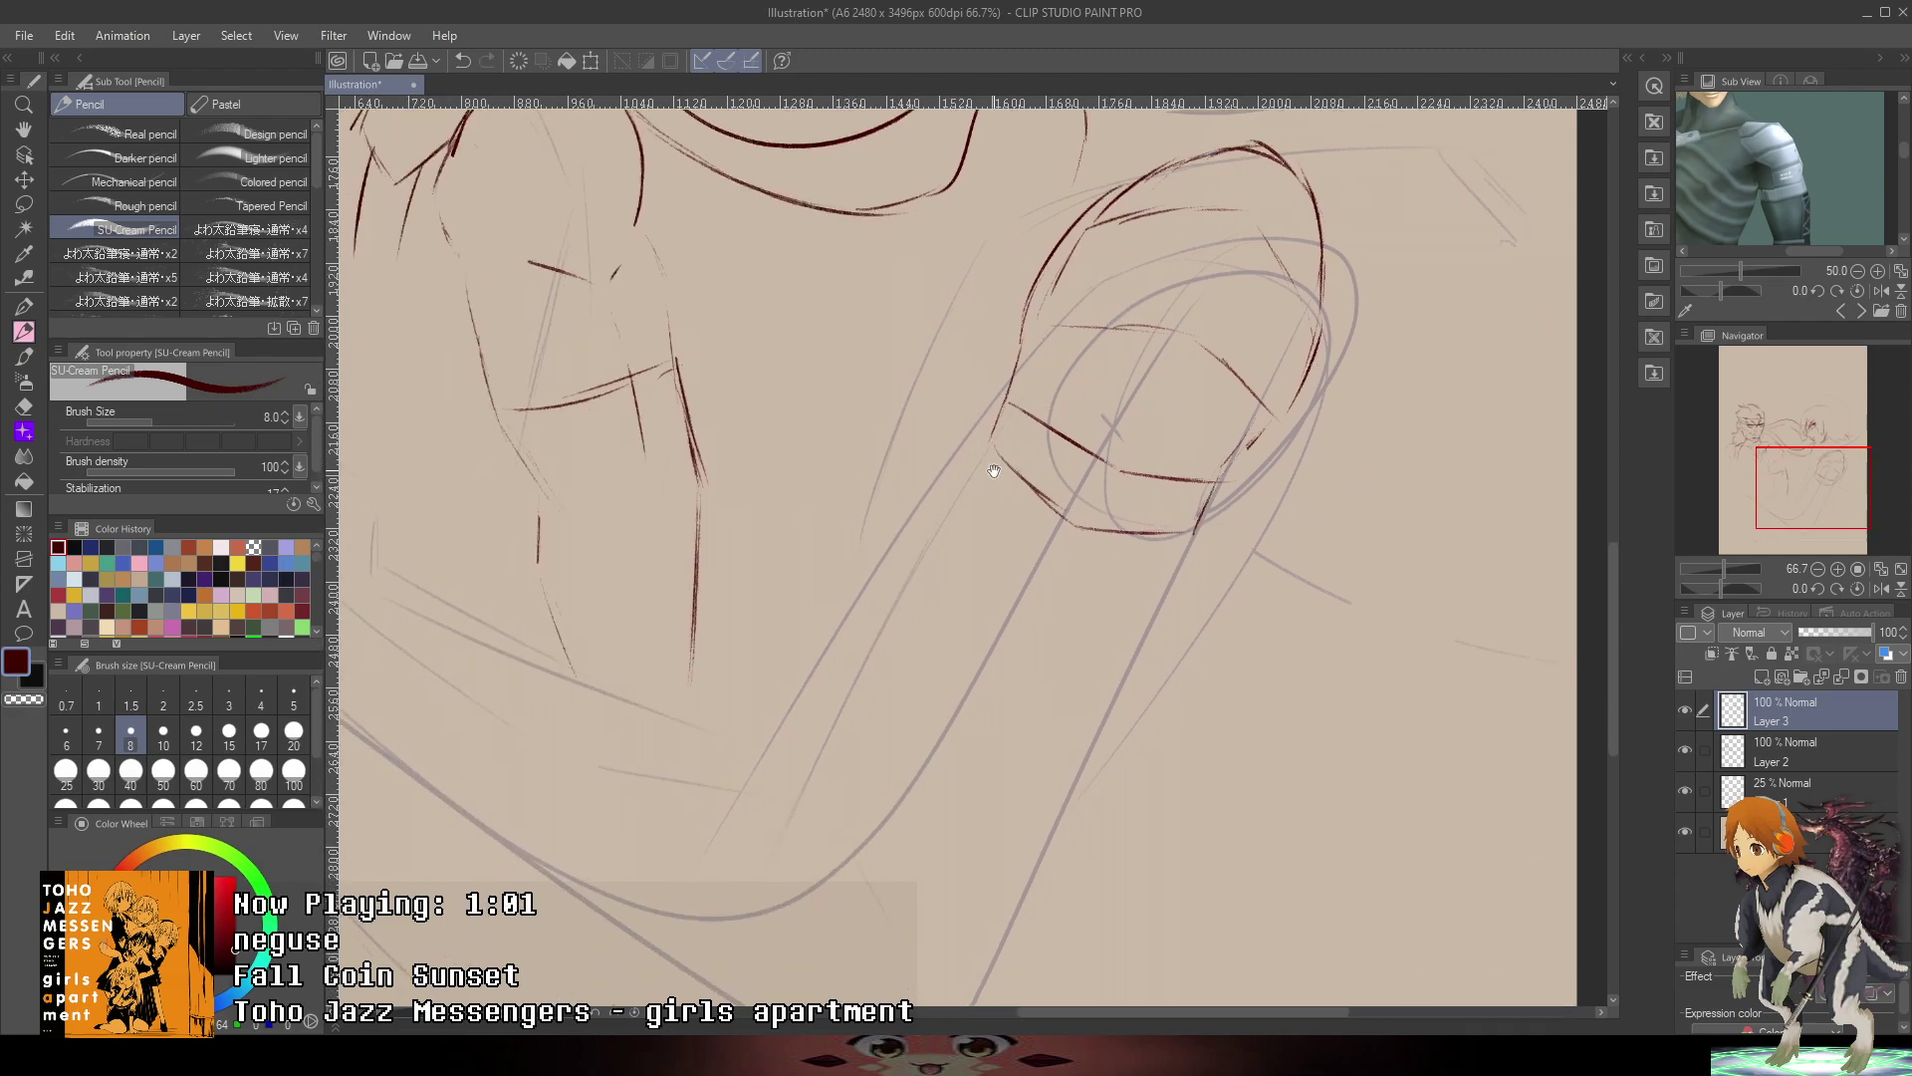
{"action": "mouse_move", "coordinate": [1009, 371]}
{"action": "left_mouse_down"}
{"action": "mouse_move", "coordinate": [1092, 312]}
{"action": "mouse_move", "coordinate": [1050, 384]}
{"action": "mouse_move", "coordinate": [1168, 463]}
{"action": "left_mouse_up"}
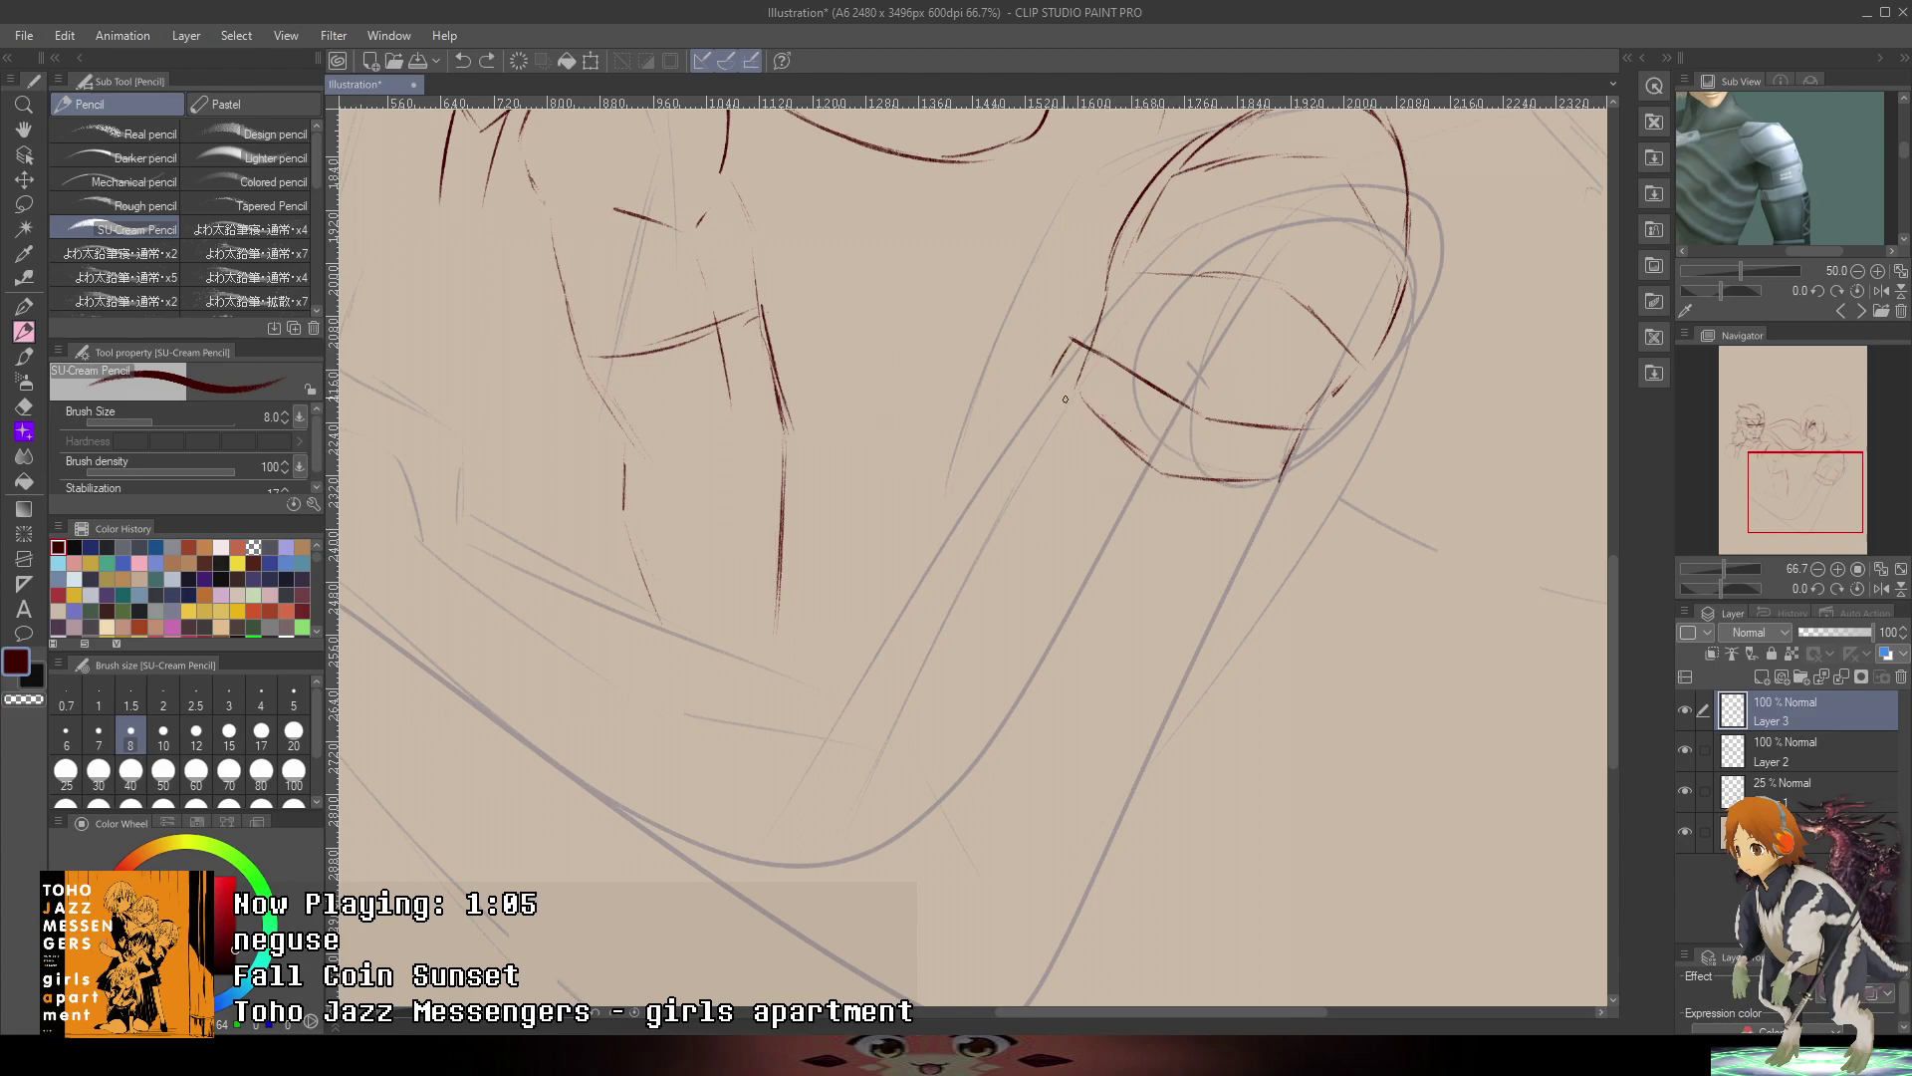
{"action": "mouse_move", "coordinate": [1054, 383]}
{"action": "left_mouse_down"}
{"action": "mouse_move", "coordinate": [1183, 477]}
{"action": "mouse_move", "coordinate": [1287, 481]}
{"action": "mouse_move", "coordinate": [1313, 461]}
{"action": "left_mouse_up"}
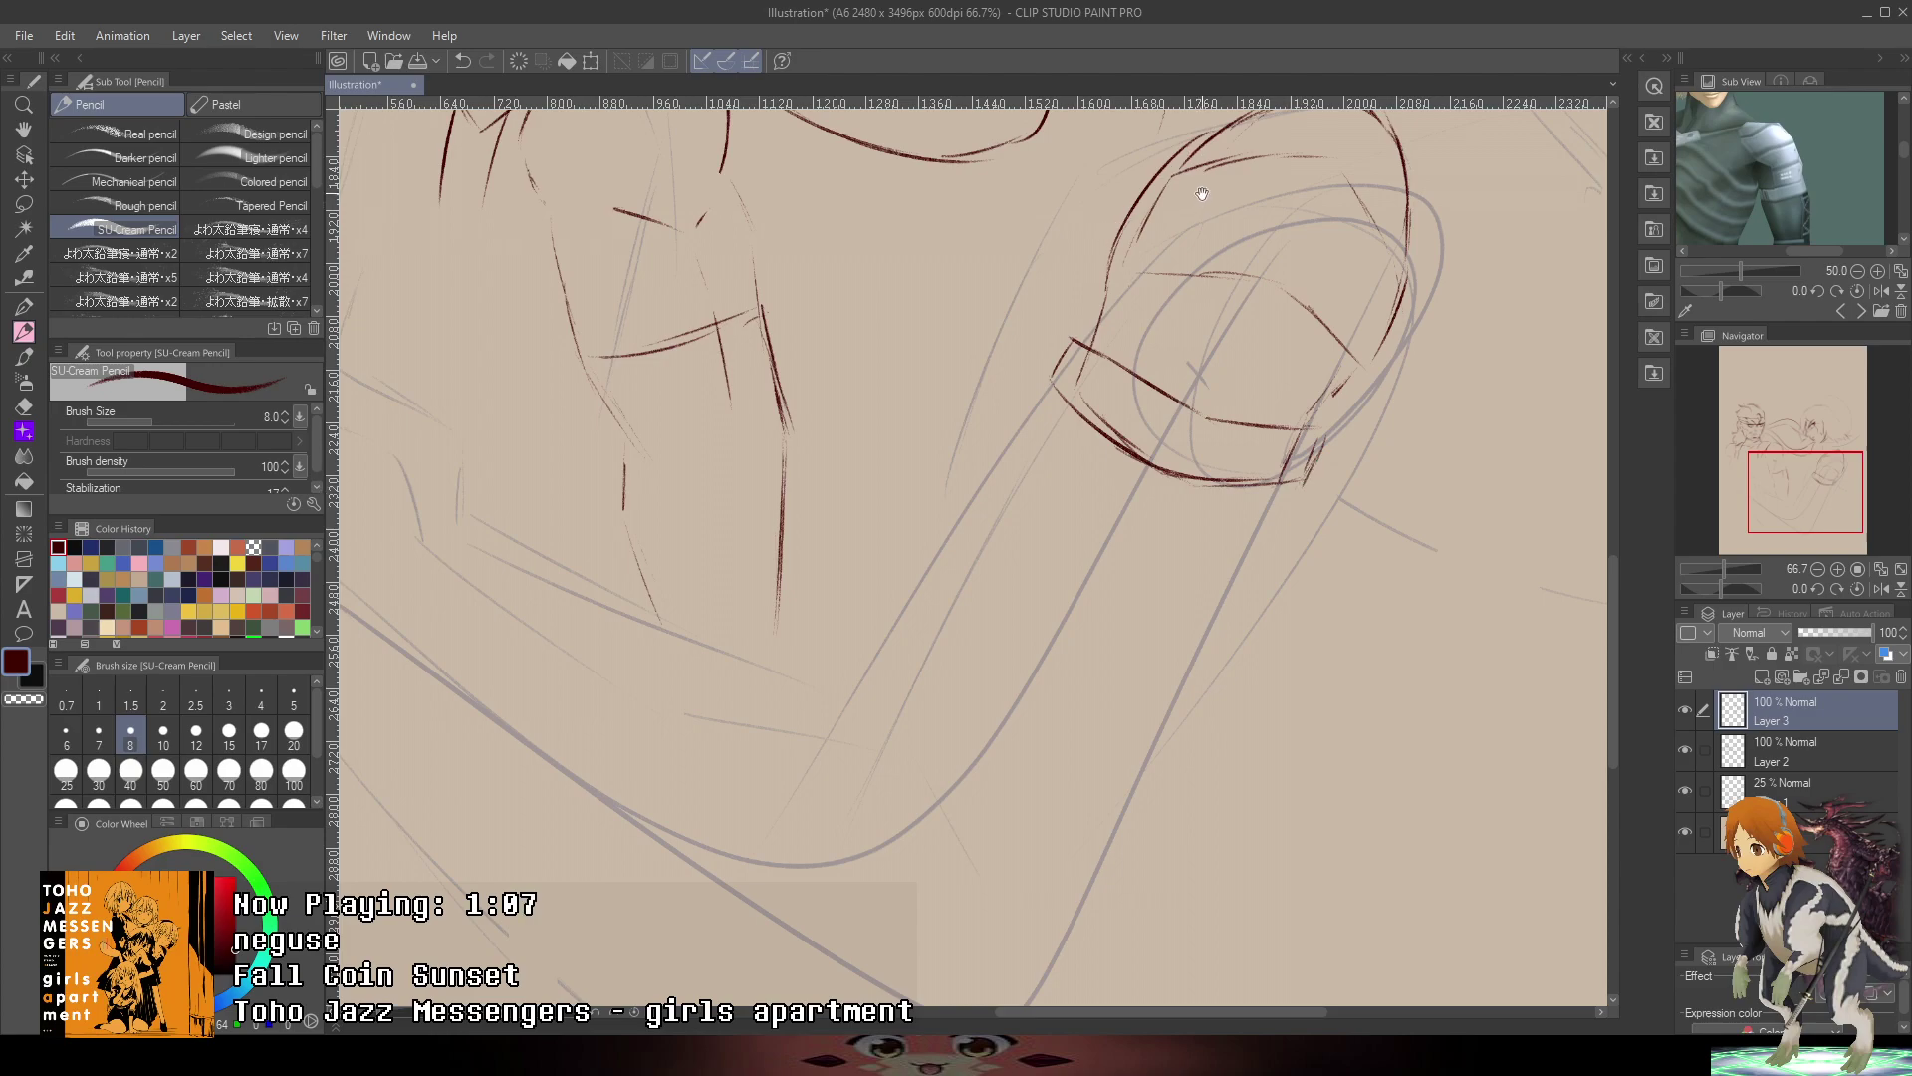
- Sketch a second outer contour around the shoulder armour's left side and top, and rework its right edge
{"action": "left_click_drag", "start_coordinate": [1202, 194], "coordinate": [1098, 442]}
{"action": "left_click_drag", "start_coordinate": [1133, 352], "coordinate": [991, 482]}
{"action": "key", "text": "ctrl+z"}
{"action": "left_click_drag", "start_coordinate": [1064, 388], "coordinate": [967, 578]}
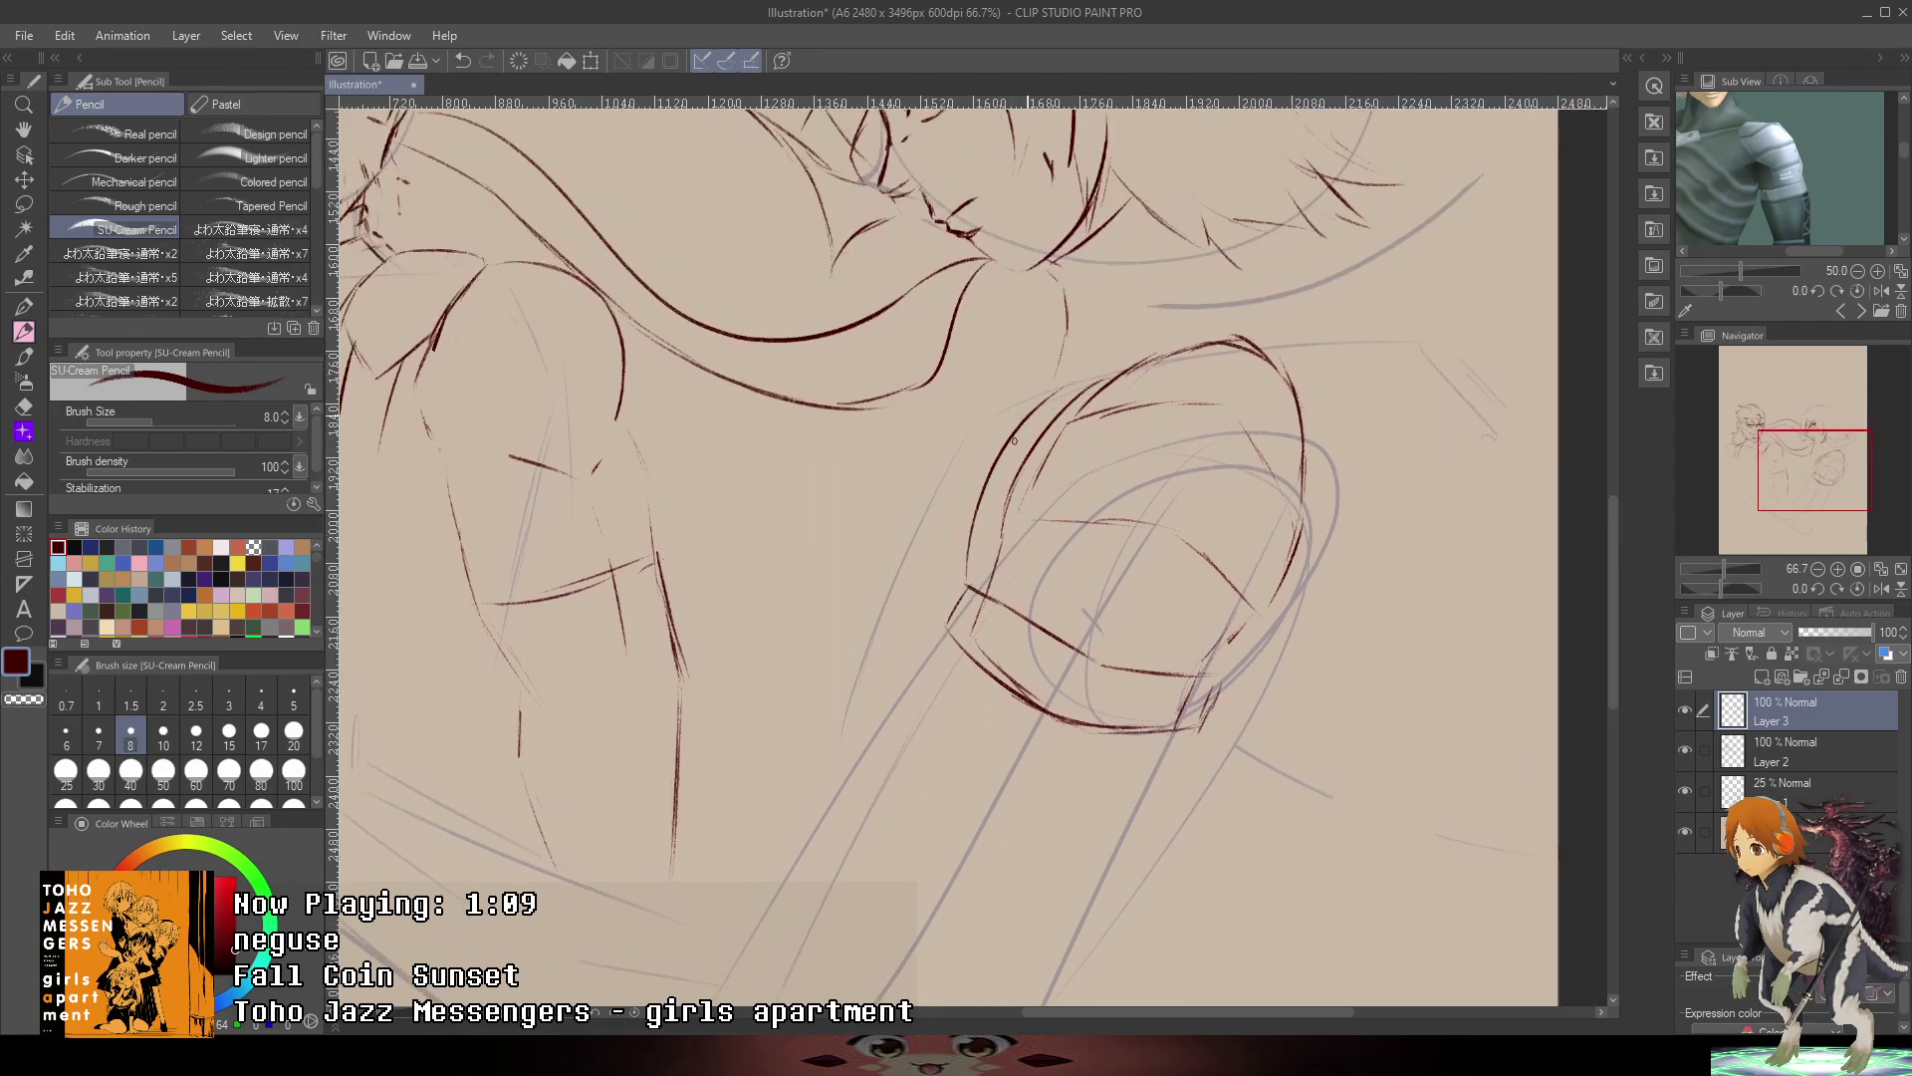
{"action": "left_click_drag", "start_coordinate": [1028, 421], "coordinate": [1130, 366]}
{"action": "left_click_drag", "start_coordinate": [1298, 299], "coordinate": [1147, 261]}
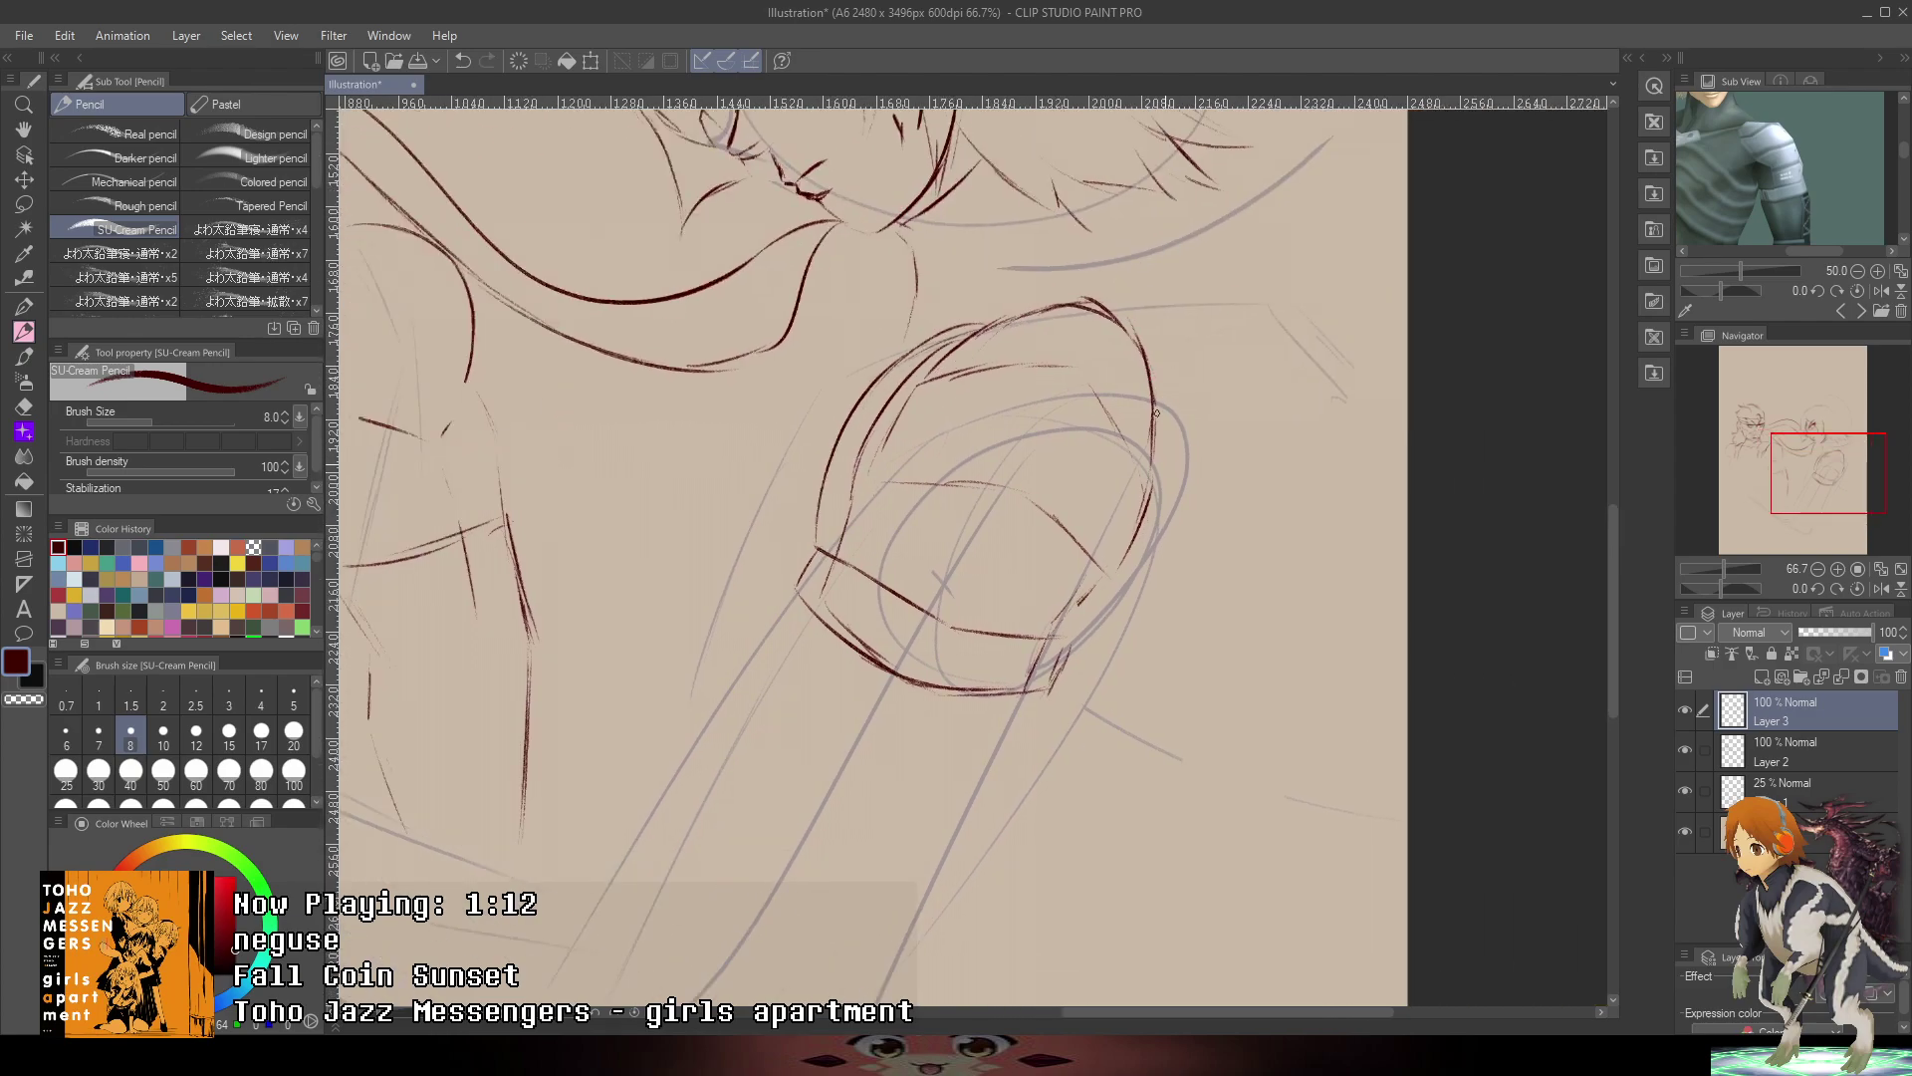
{"action": "key", "text": "ctrl+z"}
{"action": "left_click_drag", "start_coordinate": [1151, 389], "coordinate": [1159, 522]}
{"action": "key", "text": "ctrl+z"}
- Sketch the upper arm's left contour down from the armour band, plus a parallel line inside the arm
{"action": "mouse_move", "coordinate": [1105, 611]}
{"action": "left_mouse_down"}
{"action": "mouse_move", "coordinate": [1145, 548]}
{"action": "mouse_move", "coordinate": [1154, 378]}
{"action": "mouse_move", "coordinate": [1454, 120]}
{"action": "left_mouse_up"}
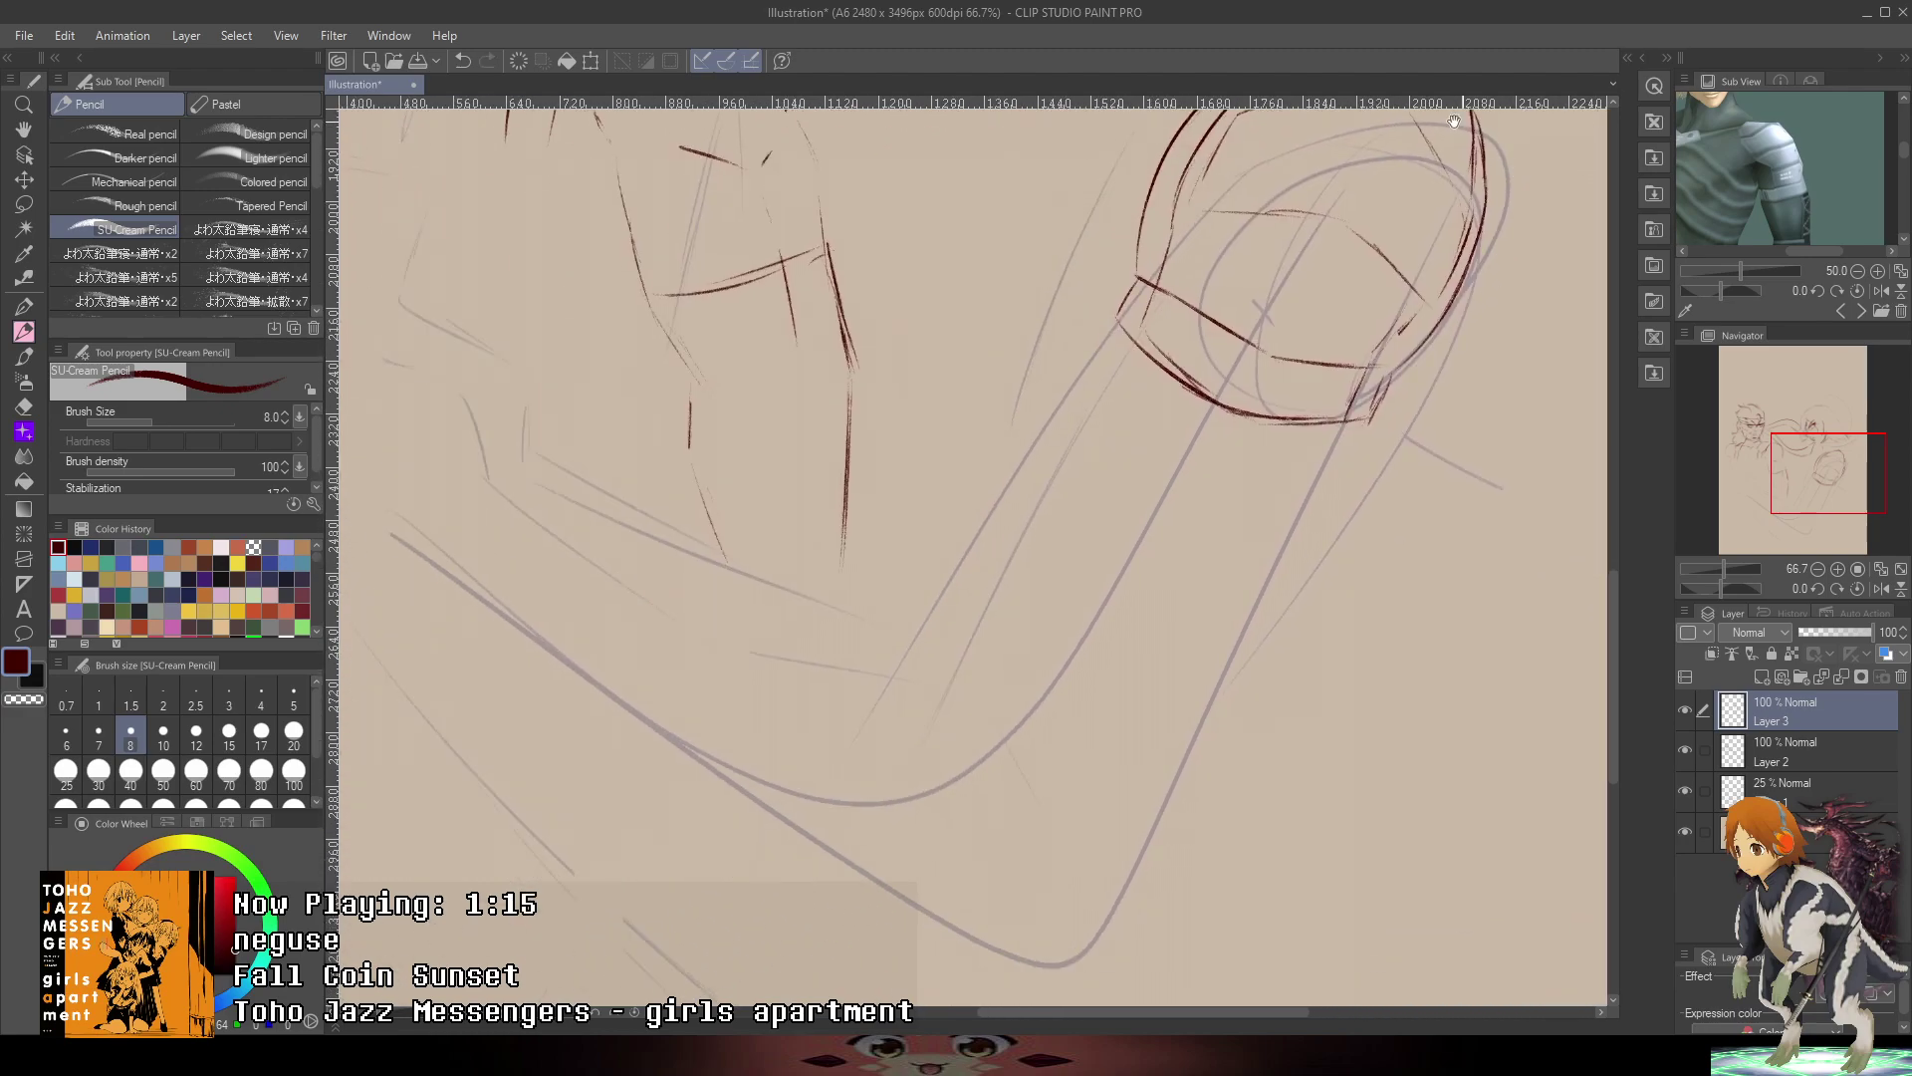
{"action": "mouse_move", "coordinate": [1073, 366]}
{"action": "left_mouse_down"}
{"action": "mouse_move", "coordinate": [946, 540]}
{"action": "mouse_move", "coordinate": [924, 655]}
{"action": "mouse_move", "coordinate": [1058, 637]}
{"action": "mouse_move", "coordinate": [1167, 470]}
{"action": "left_mouse_up"}
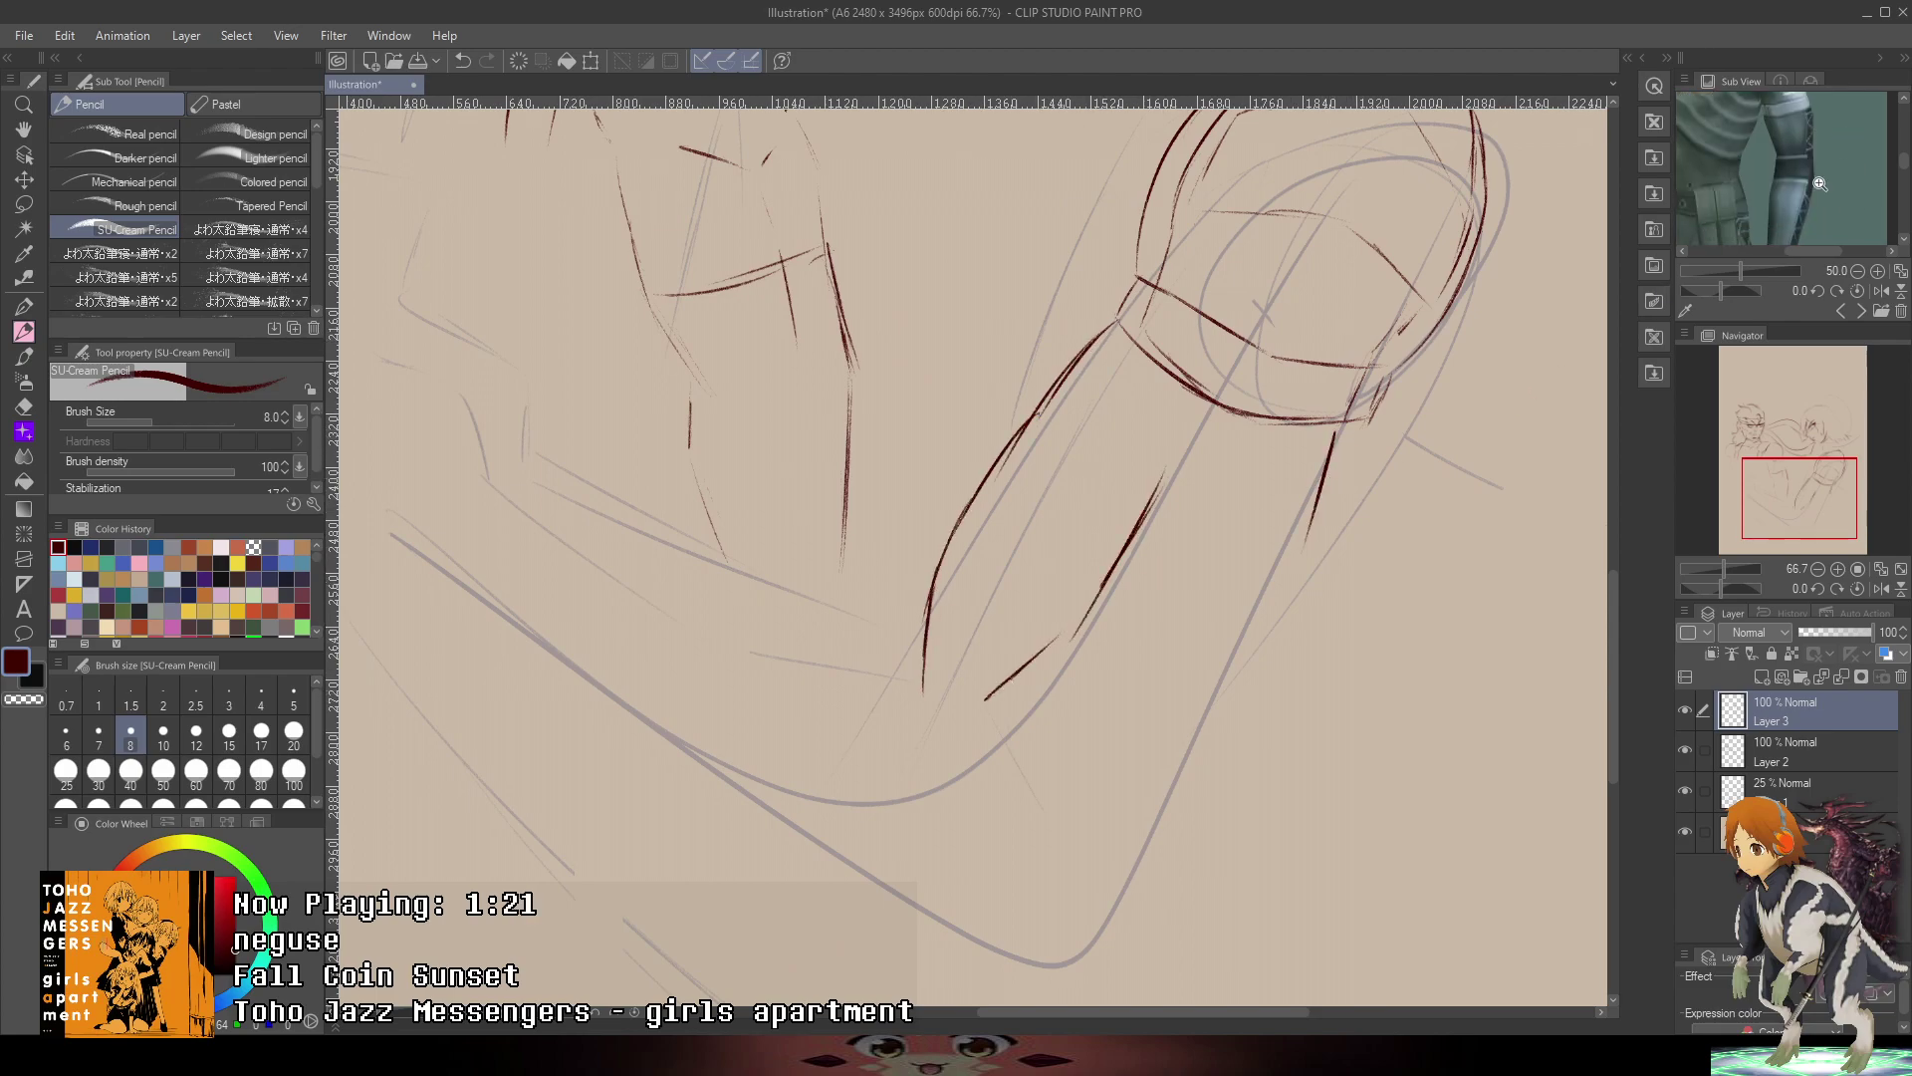
{"action": "key", "text": "ctrl+z"}
{"action": "key", "text": "ctrl+z"}
{"action": "left_click_drag", "start_coordinate": [1193, 399], "coordinate": [982, 685]}
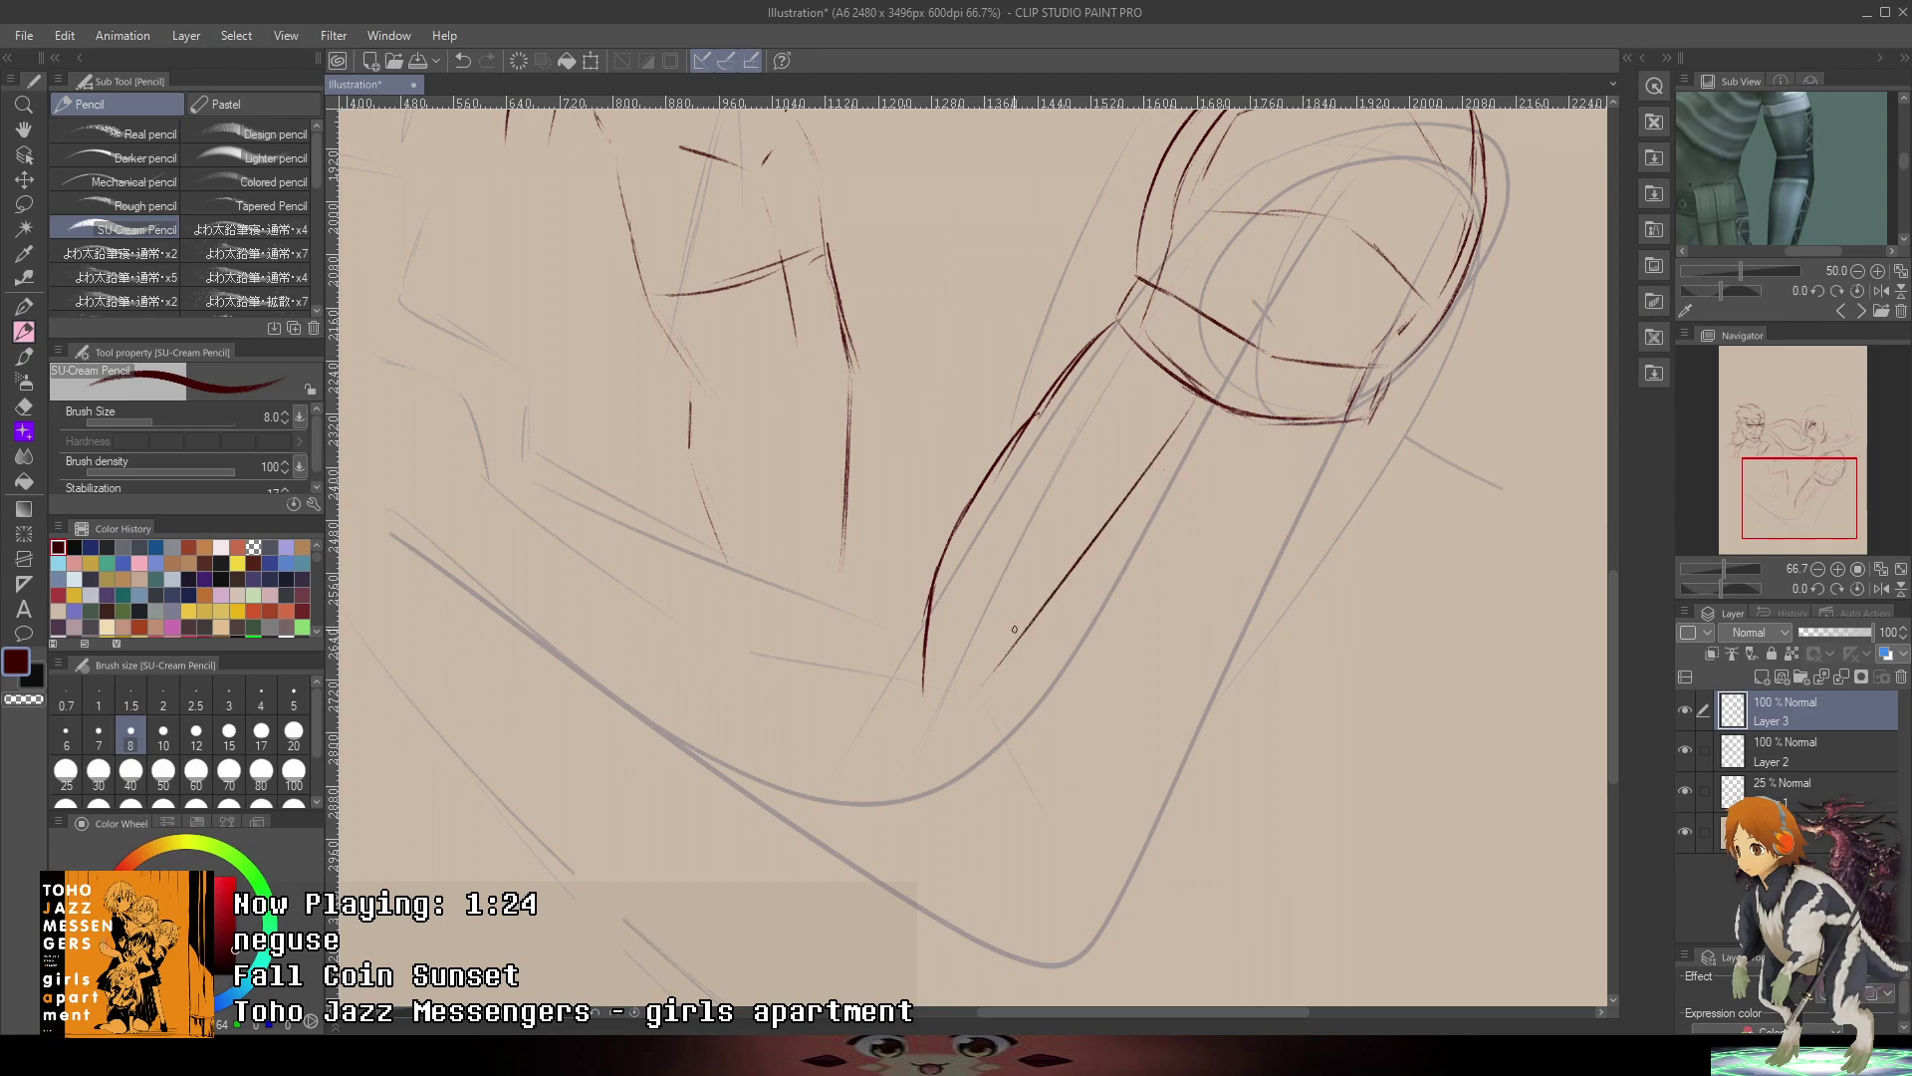
- Remove the line inside the arm and, following the reference, reinforce the left contour down to a small break mark
{"action": "left_click_drag", "start_coordinate": [1822, 189], "coordinate": [1778, 202]}
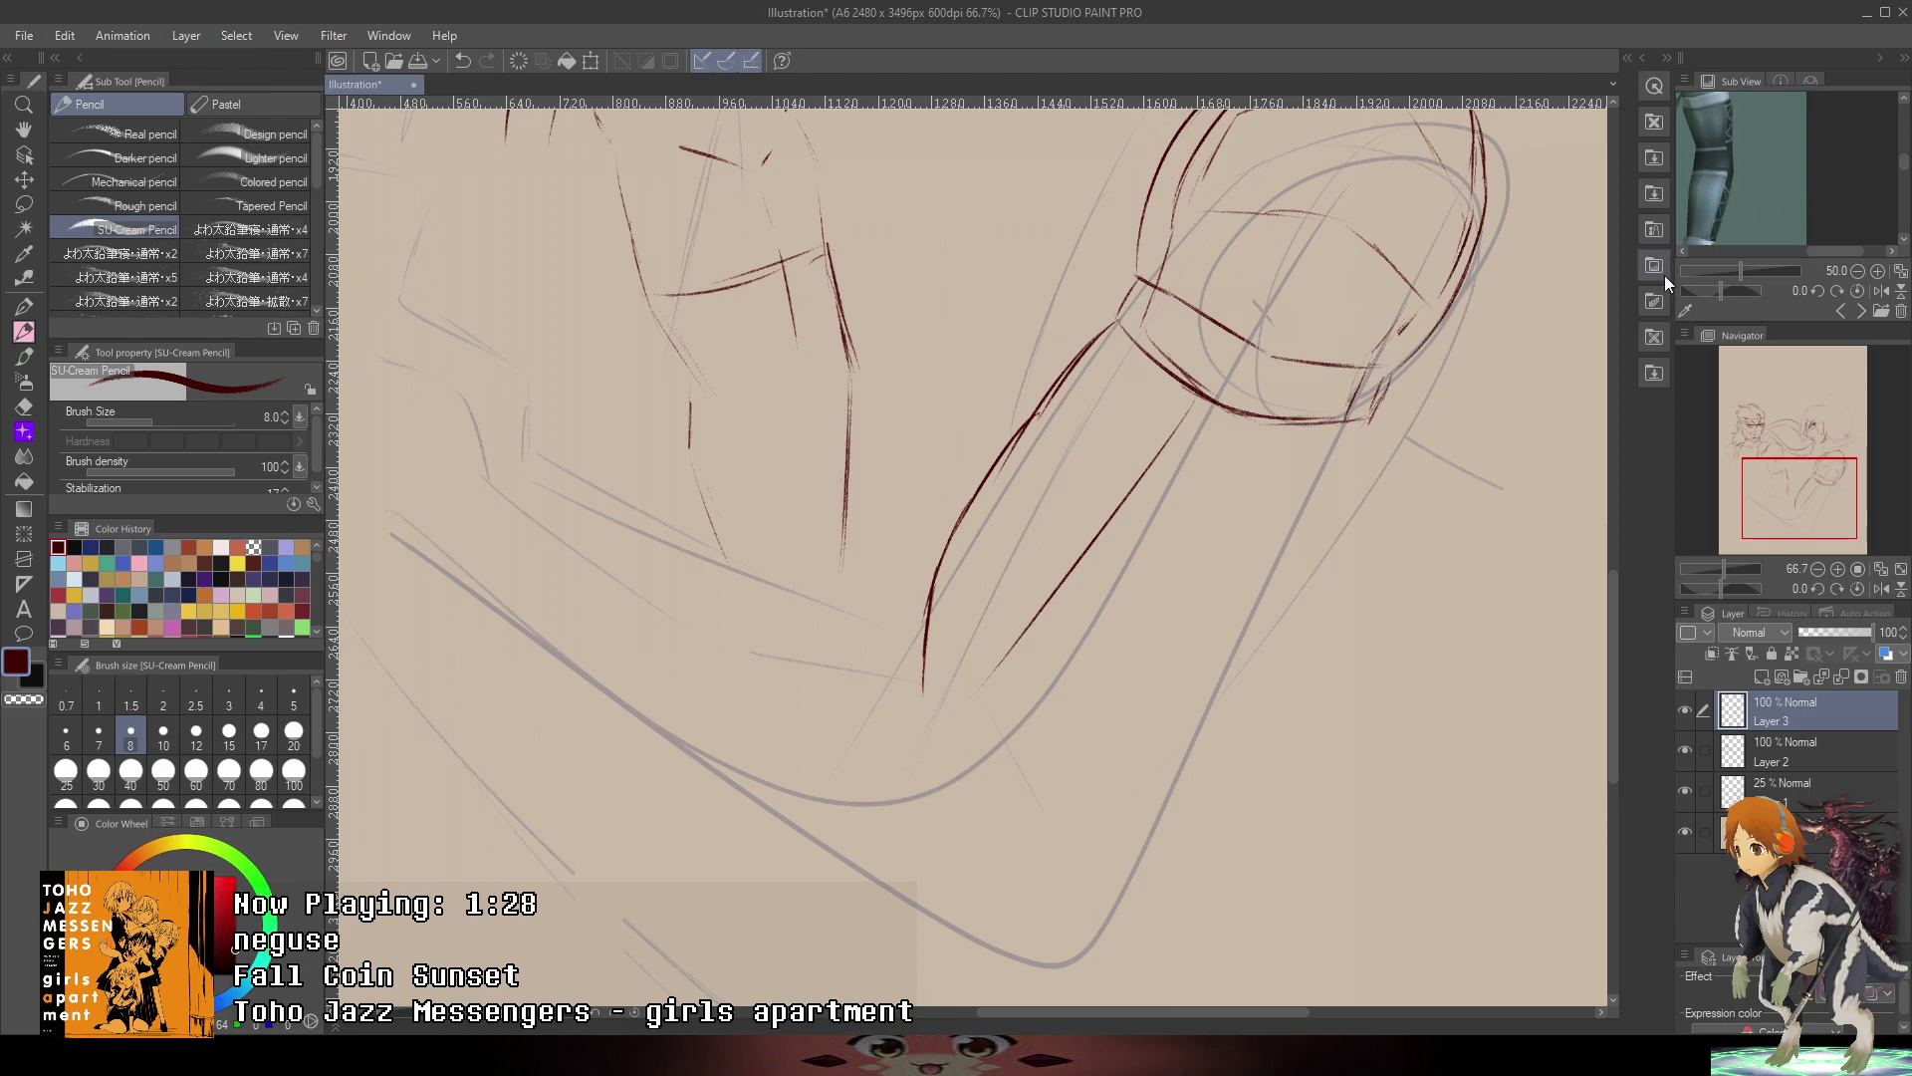
{"action": "key", "text": "ctrl+z"}
{"action": "left_click_drag", "start_coordinate": [929, 558], "coordinate": [937, 578]}
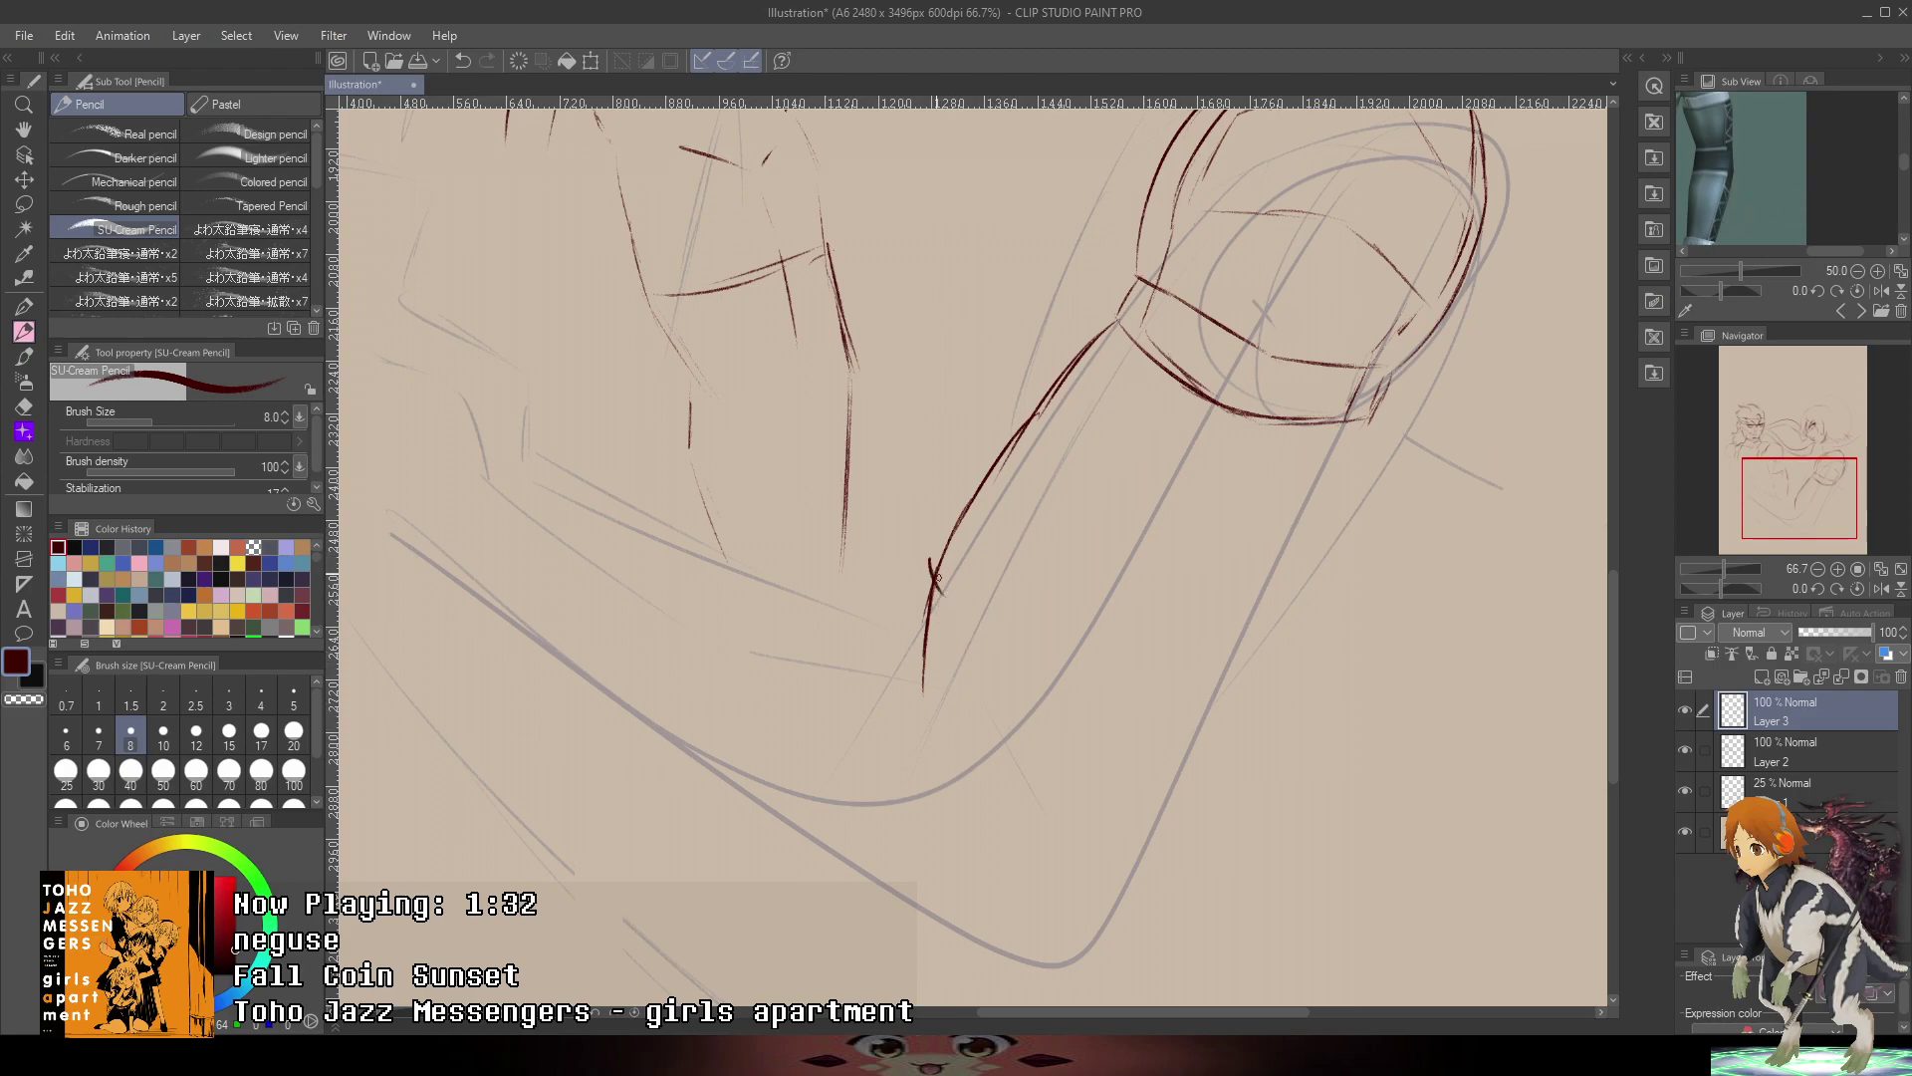
{"action": "left_click_drag", "start_coordinate": [1815, 170], "coordinate": [1834, 231]}
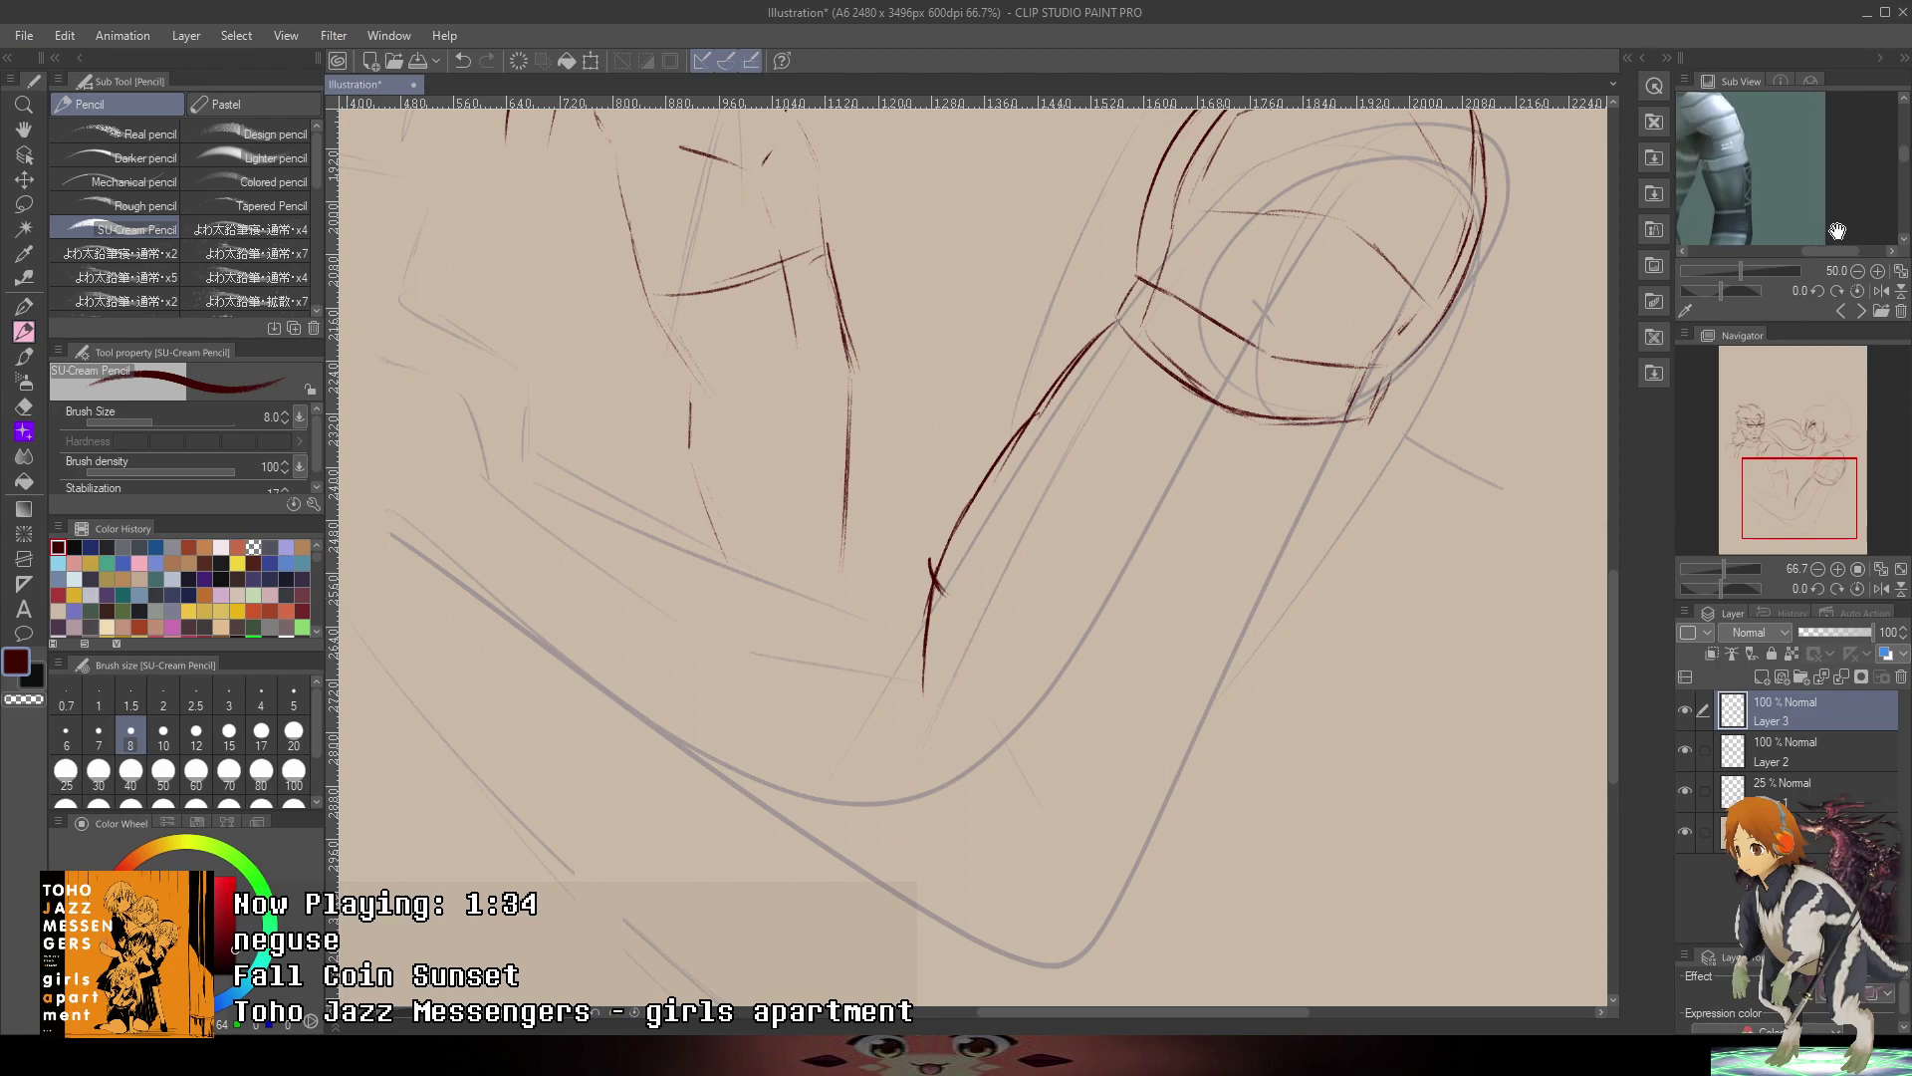
{"action": "left_click_drag", "start_coordinate": [1119, 319], "coordinate": [1000, 461]}
{"action": "key", "text": "ctrl+z"}
{"action": "left_click_drag", "start_coordinate": [930, 563], "coordinate": [1126, 312]}
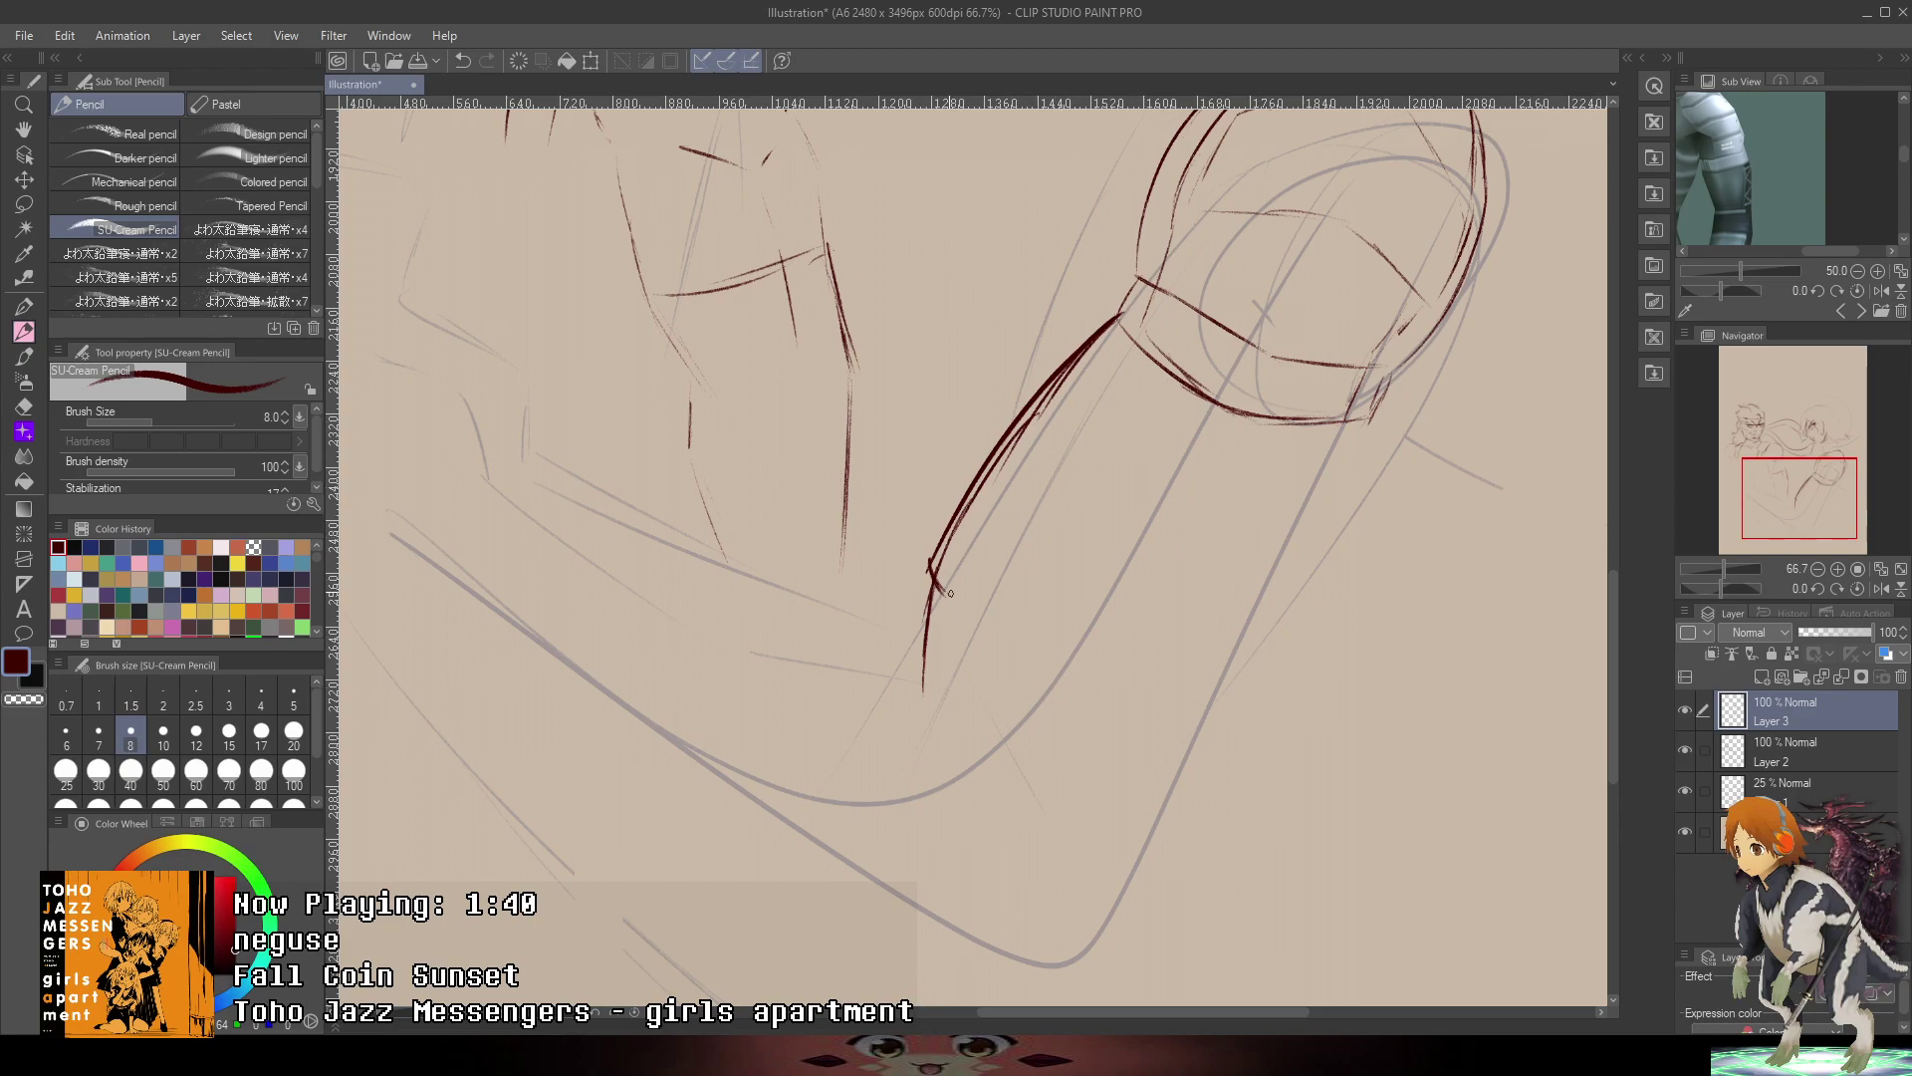
- Sketch the upper-arm guard's angled lower edge and a narrow strip filled with crisscross lines along its right side
{"action": "mouse_move", "coordinate": [945, 597]}
{"action": "left_mouse_down"}
{"action": "mouse_move", "coordinate": [998, 652]}
{"action": "mouse_move", "coordinate": [1189, 398]}
{"action": "mouse_move", "coordinate": [1076, 542]}
{"action": "left_mouse_up"}
{"action": "key", "text": "ctrl+z"}
{"action": "mouse_move", "coordinate": [1237, 435]}
{"action": "left_mouse_down"}
{"action": "mouse_move", "coordinate": [1091, 655]}
{"action": "mouse_move", "coordinate": [1093, 624]}
{"action": "left_mouse_up"}
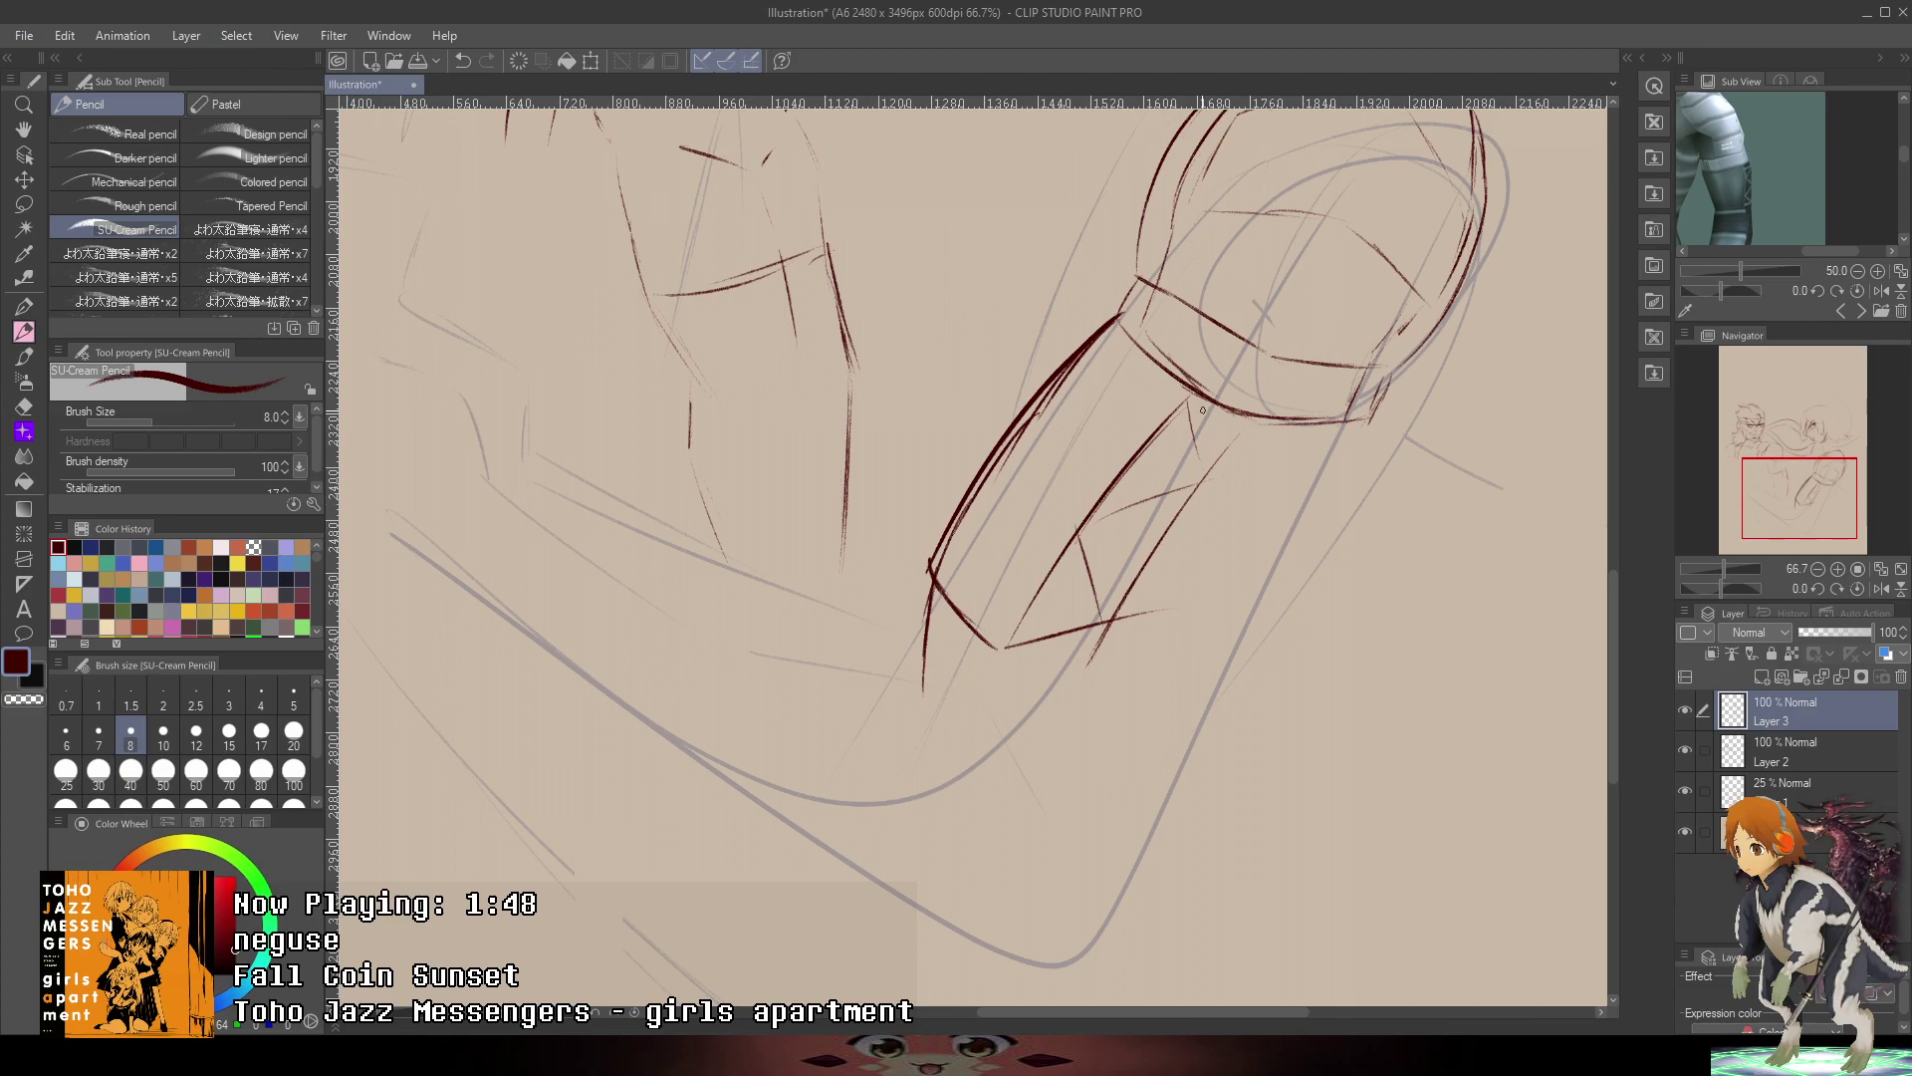
{"action": "left_click_drag", "start_coordinate": [1232, 435], "coordinate": [1143, 454]}
{"action": "left_click_drag", "start_coordinate": [1153, 553], "coordinate": [1078, 567]}
- Sketch the arm's outer contour down to the elbow and start the forearm's lower edge from there
{"action": "mouse_move", "coordinate": [1314, 512]}
{"action": "left_mouse_down"}
{"action": "mouse_move", "coordinate": [1213, 727]}
{"action": "mouse_move", "coordinate": [1240, 674]}
{"action": "mouse_move", "coordinate": [1160, 801]}
{"action": "left_mouse_up"}
{"action": "mouse_move", "coordinate": [1245, 672]}
{"action": "left_mouse_down"}
{"action": "mouse_move", "coordinate": [1036, 956]}
{"action": "mouse_move", "coordinate": [839, 841]}
{"action": "mouse_move", "coordinate": [687, 705]}
{"action": "left_mouse_up"}
{"action": "scroll", "coordinate": [1088, 585], "scroll_direction": "left", "scroll_amount": 3}
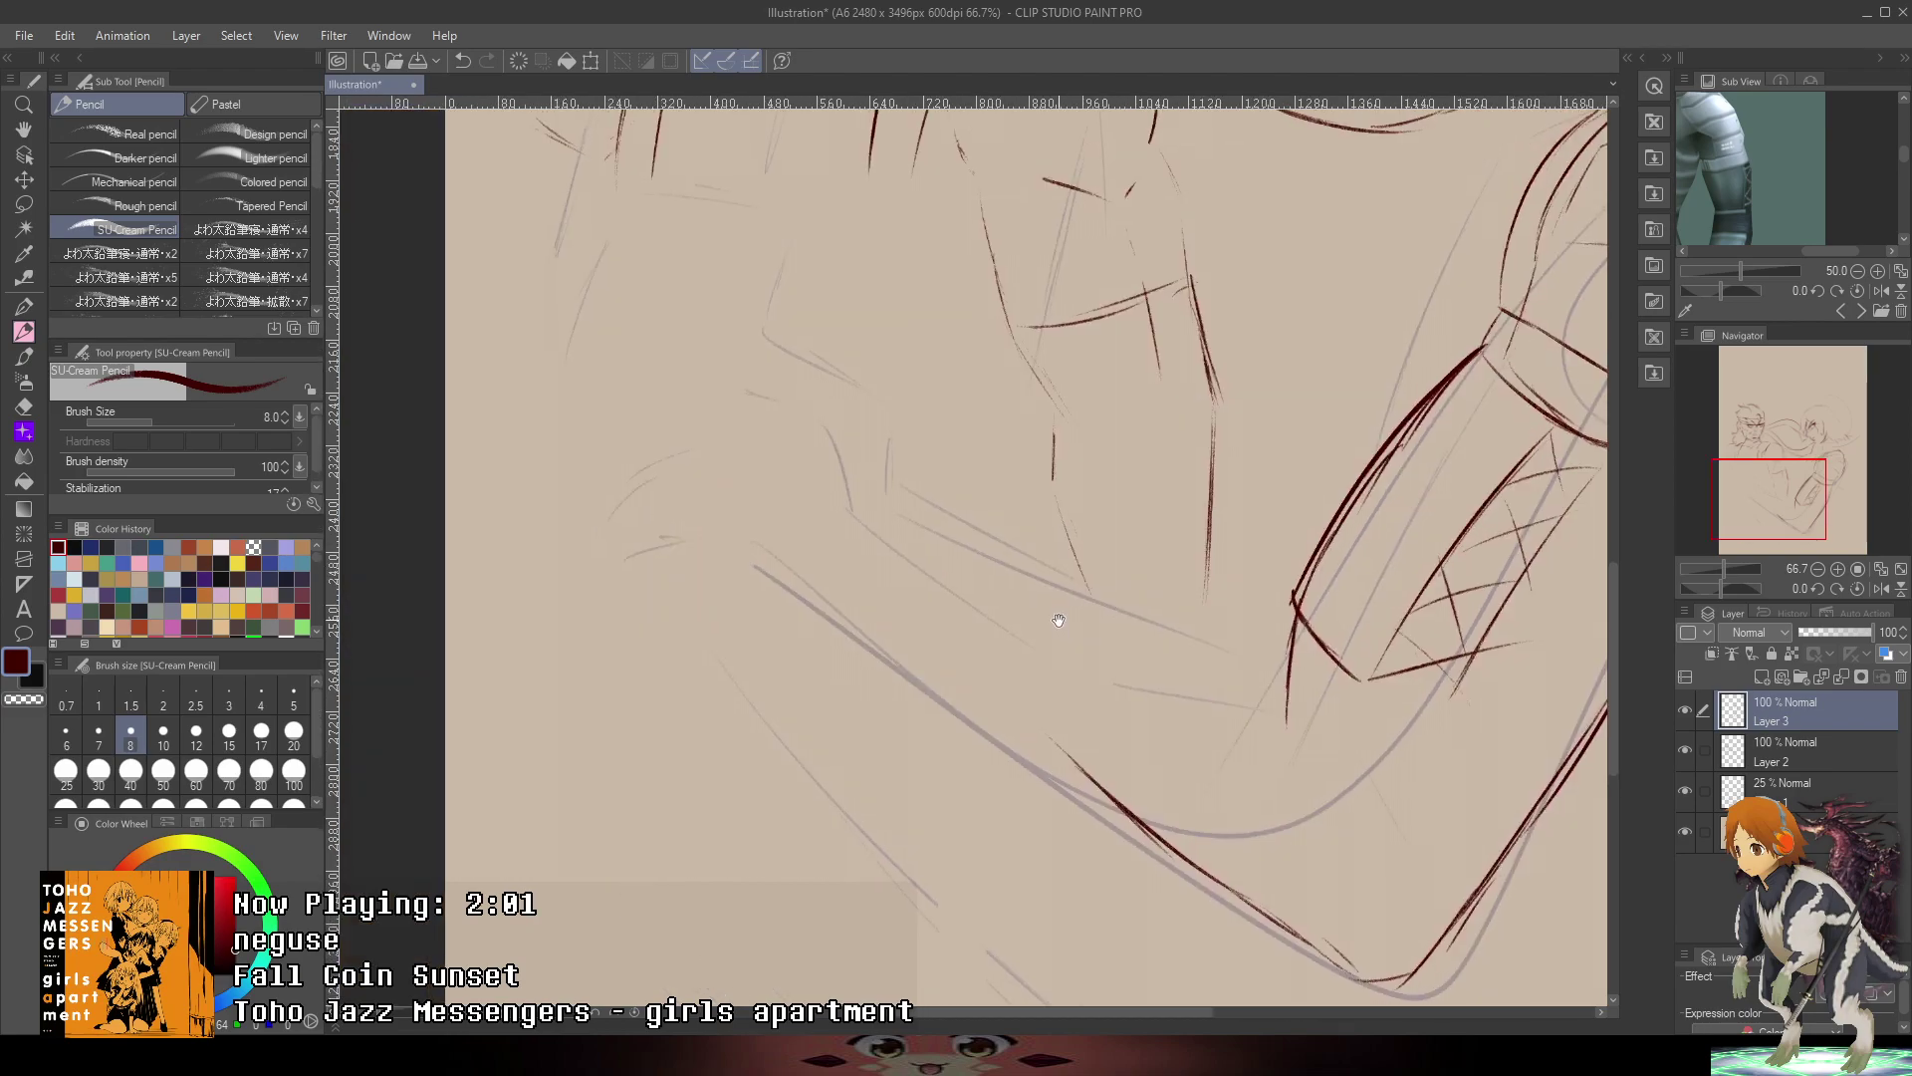
- Extend the forearm's lower edge toward the hand, undoing the unwanted strokes
{"action": "left_click_drag", "start_coordinate": [698, 476], "coordinate": [865, 629]}
{"action": "mouse_move", "coordinate": [821, 598]}
{"action": "left_mouse_down"}
{"action": "mouse_move", "coordinate": [1036, 767]}
{"action": "mouse_move", "coordinate": [1180, 828]}
{"action": "left_mouse_up"}
{"action": "key", "text": "ctrl+z"}
{"action": "key", "text": "ctrl+z"}
{"action": "key", "text": "ctrl+z"}
{"action": "key", "text": "ctrl+z"}
{"action": "key", "text": "ctrl+z"}
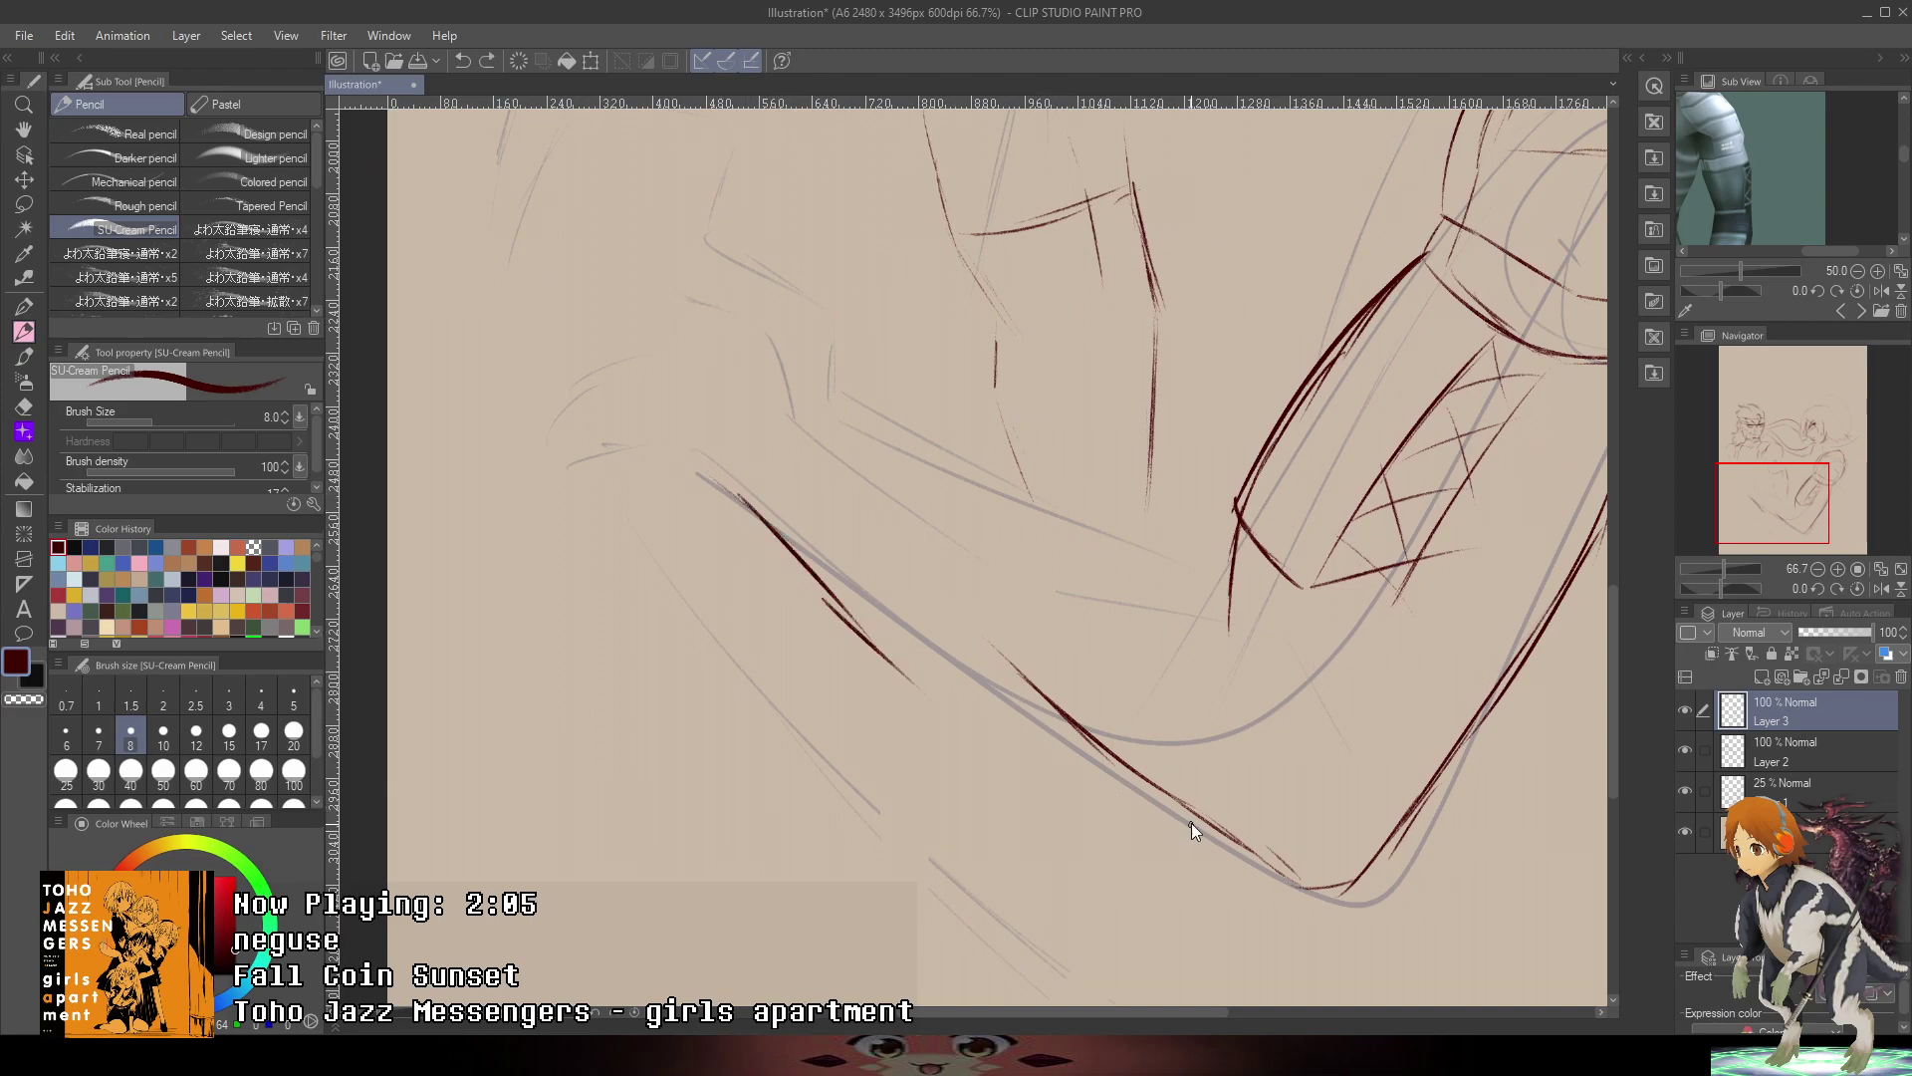
{"action": "mouse_move", "coordinate": [1000, 717]}
{"action": "left_mouse_down"}
{"action": "mouse_move", "coordinate": [1231, 834]}
{"action": "mouse_move", "coordinate": [1060, 772]}
{"action": "mouse_move", "coordinate": [914, 614]}
{"action": "mouse_move", "coordinate": [769, 501]}
{"action": "left_mouse_up"}
{"action": "key", "text": "ctrl+z"}
- Sketch the forearm's upper edge toward the inner elbow and add a curved stroke beneath the lower edge
{"action": "mouse_move", "coordinate": [882, 364]}
{"action": "left_mouse_down"}
{"action": "mouse_move", "coordinate": [825, 492]}
{"action": "mouse_move", "coordinate": [1020, 618]}
{"action": "mouse_move", "coordinate": [1144, 654]}
{"action": "mouse_move", "coordinate": [1041, 591]}
{"action": "left_mouse_up"}
{"action": "key", "text": "ctrl+minus"}
{"action": "key", "text": "ctrl+minus"}
{"action": "key", "text": "ctrl+plus"}
{"action": "key", "text": "ctrl+plus"}
{"action": "key", "text": "ctrl+plus"}
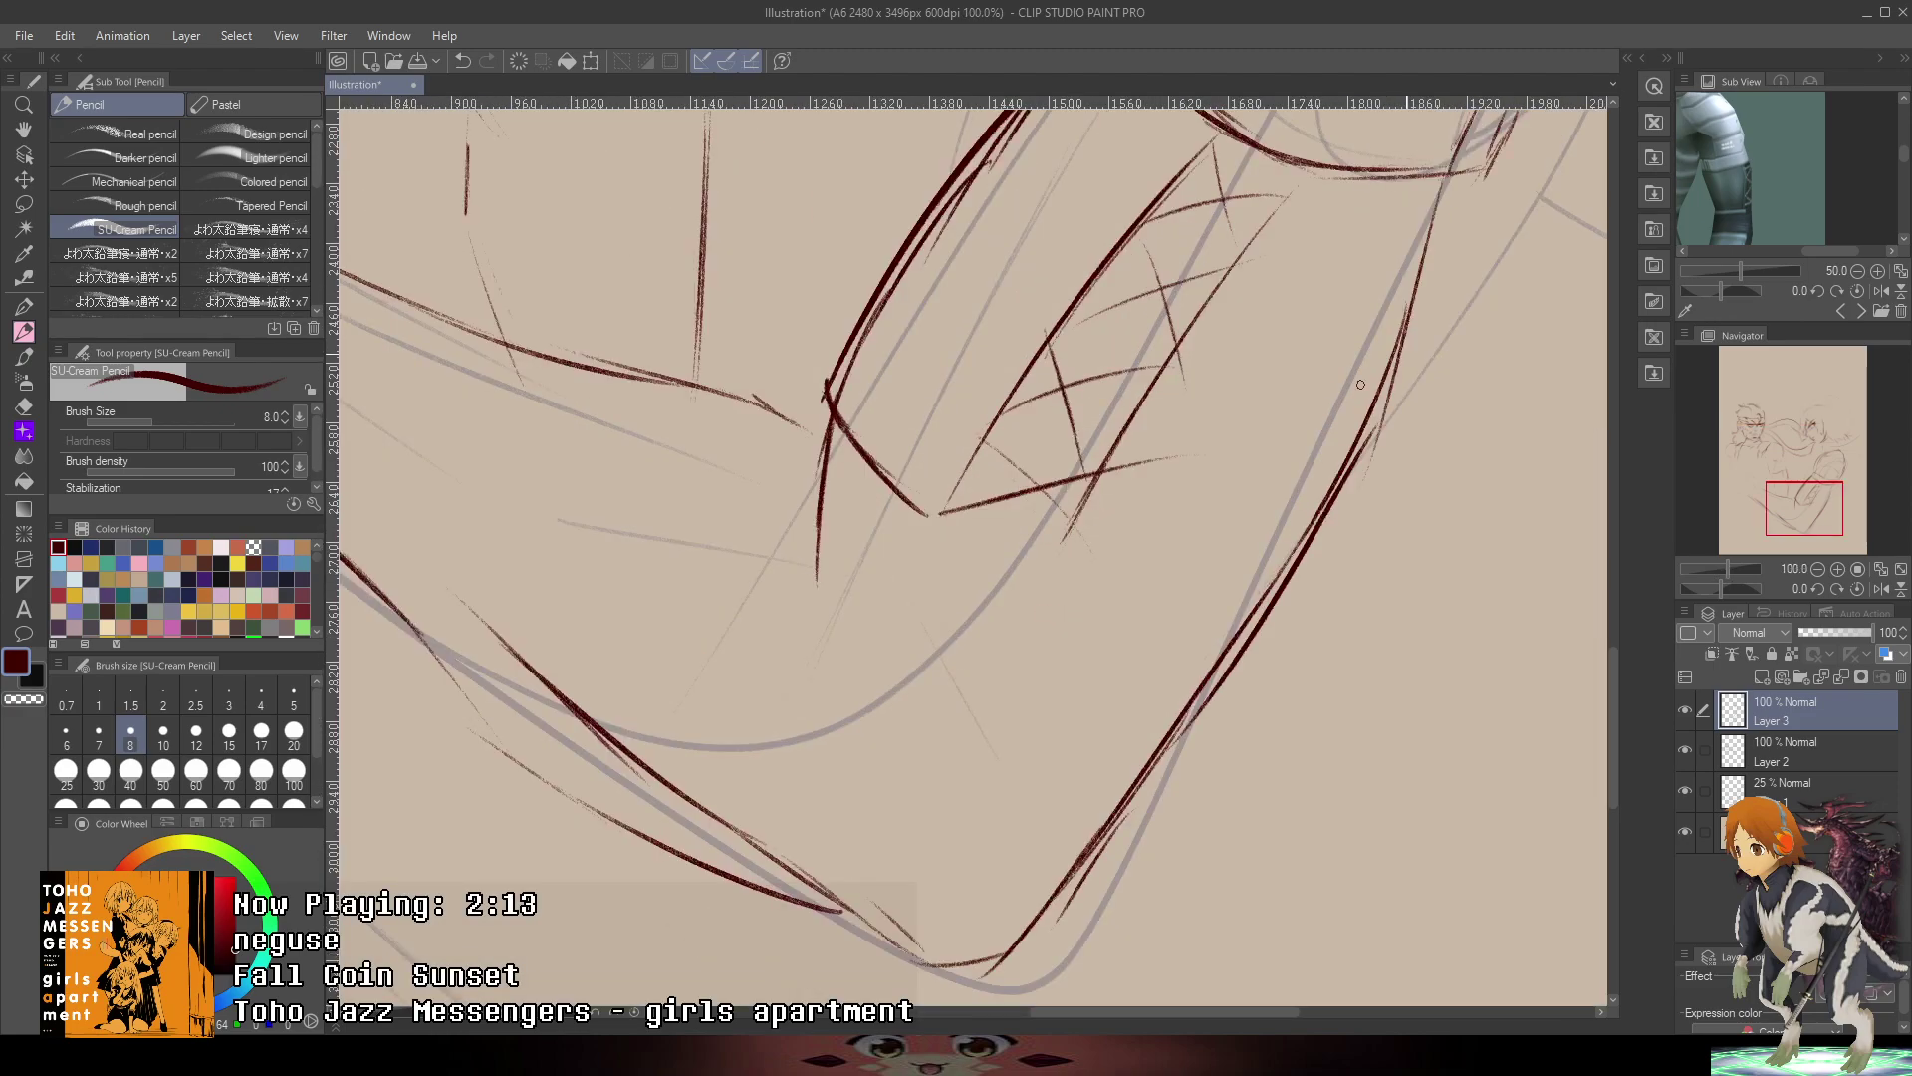
- Sketch the upper-arm guard's doubled lower edge from the inner elbow across to the arm's outer contour
{"action": "mouse_move", "coordinate": [926, 516]}
{"action": "left_mouse_down"}
{"action": "mouse_move", "coordinate": [964, 541]}
{"action": "mouse_move", "coordinate": [904, 503]}
{"action": "mouse_move", "coordinate": [1119, 634]}
{"action": "left_mouse_up"}
{"action": "left_click_drag", "start_coordinate": [958, 540], "coordinate": [1207, 663]}
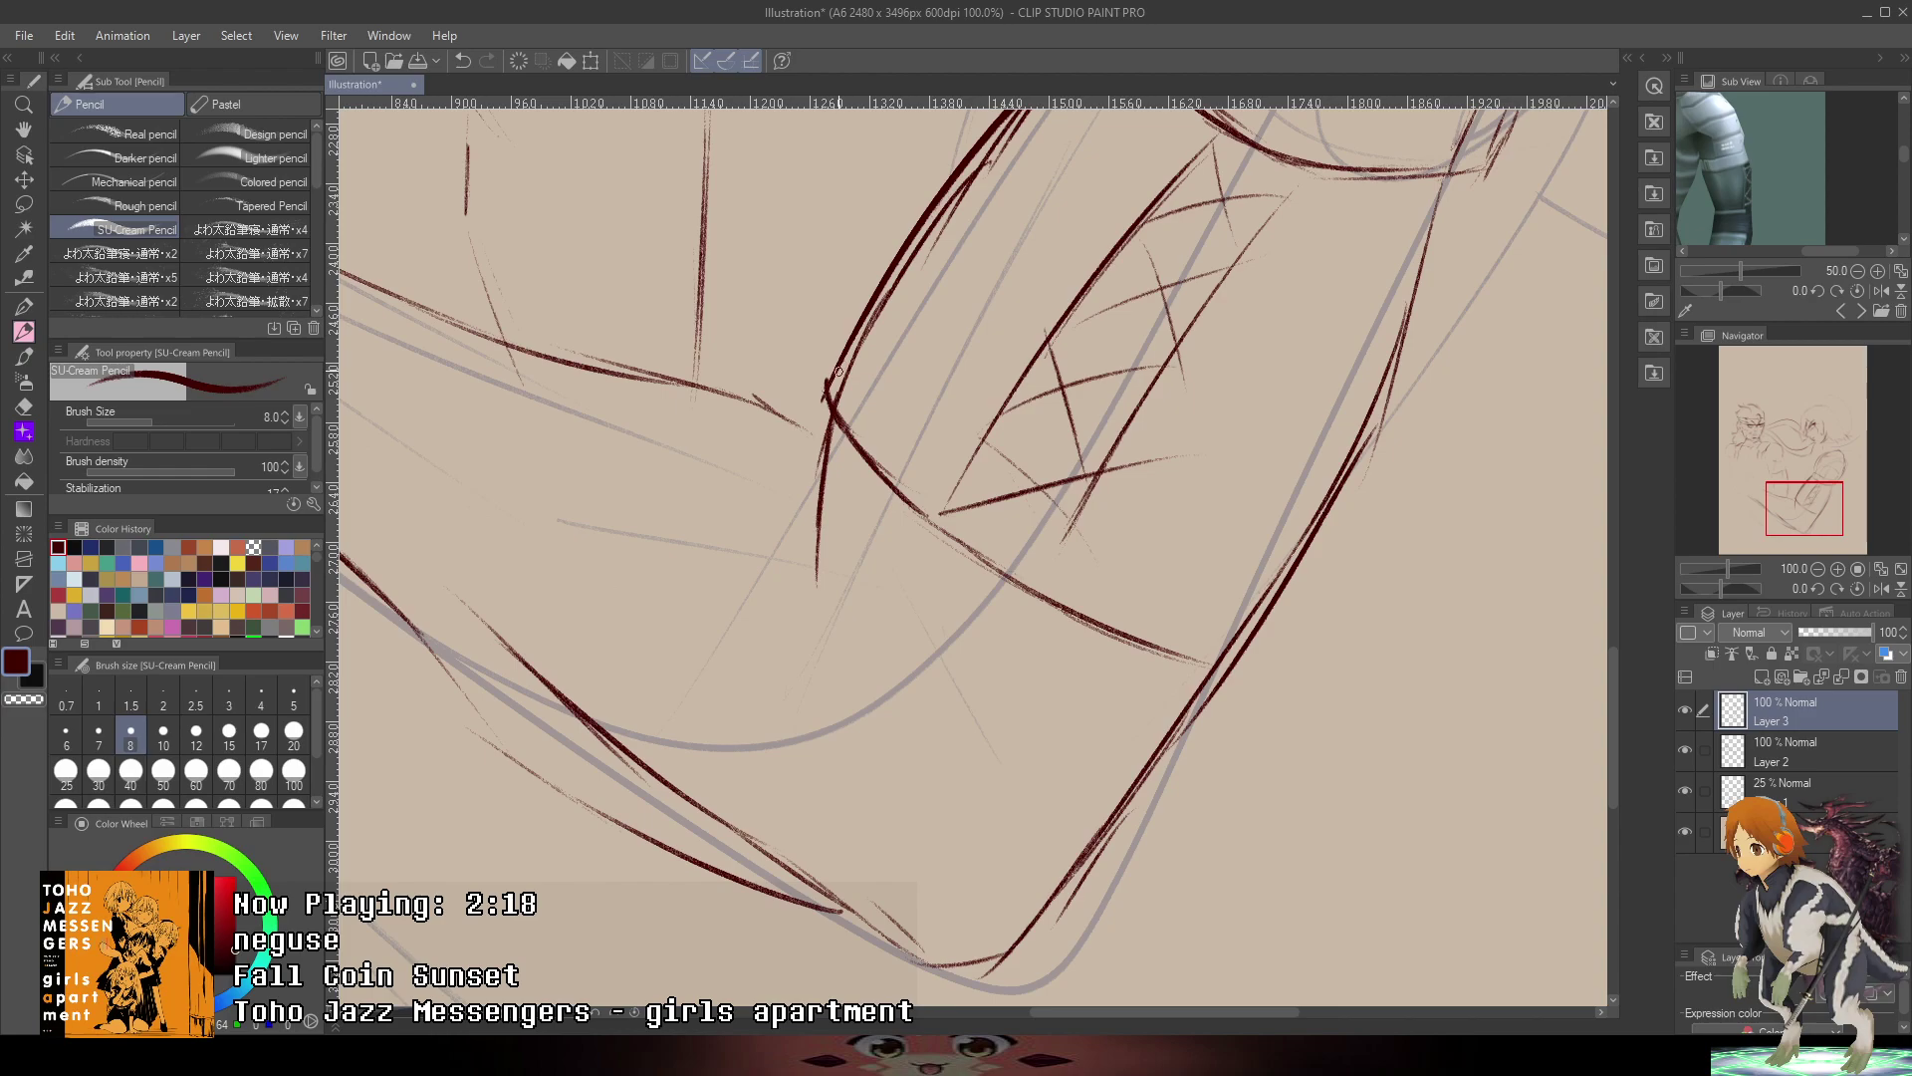
{"action": "mouse_move", "coordinate": [838, 372]}
{"action": "left_mouse_down"}
{"action": "mouse_move", "coordinate": [931, 488]}
{"action": "mouse_move", "coordinate": [904, 463]}
{"action": "left_mouse_up"}
{"action": "left_click_drag", "start_coordinate": [1054, 563], "coordinate": [1217, 638]}
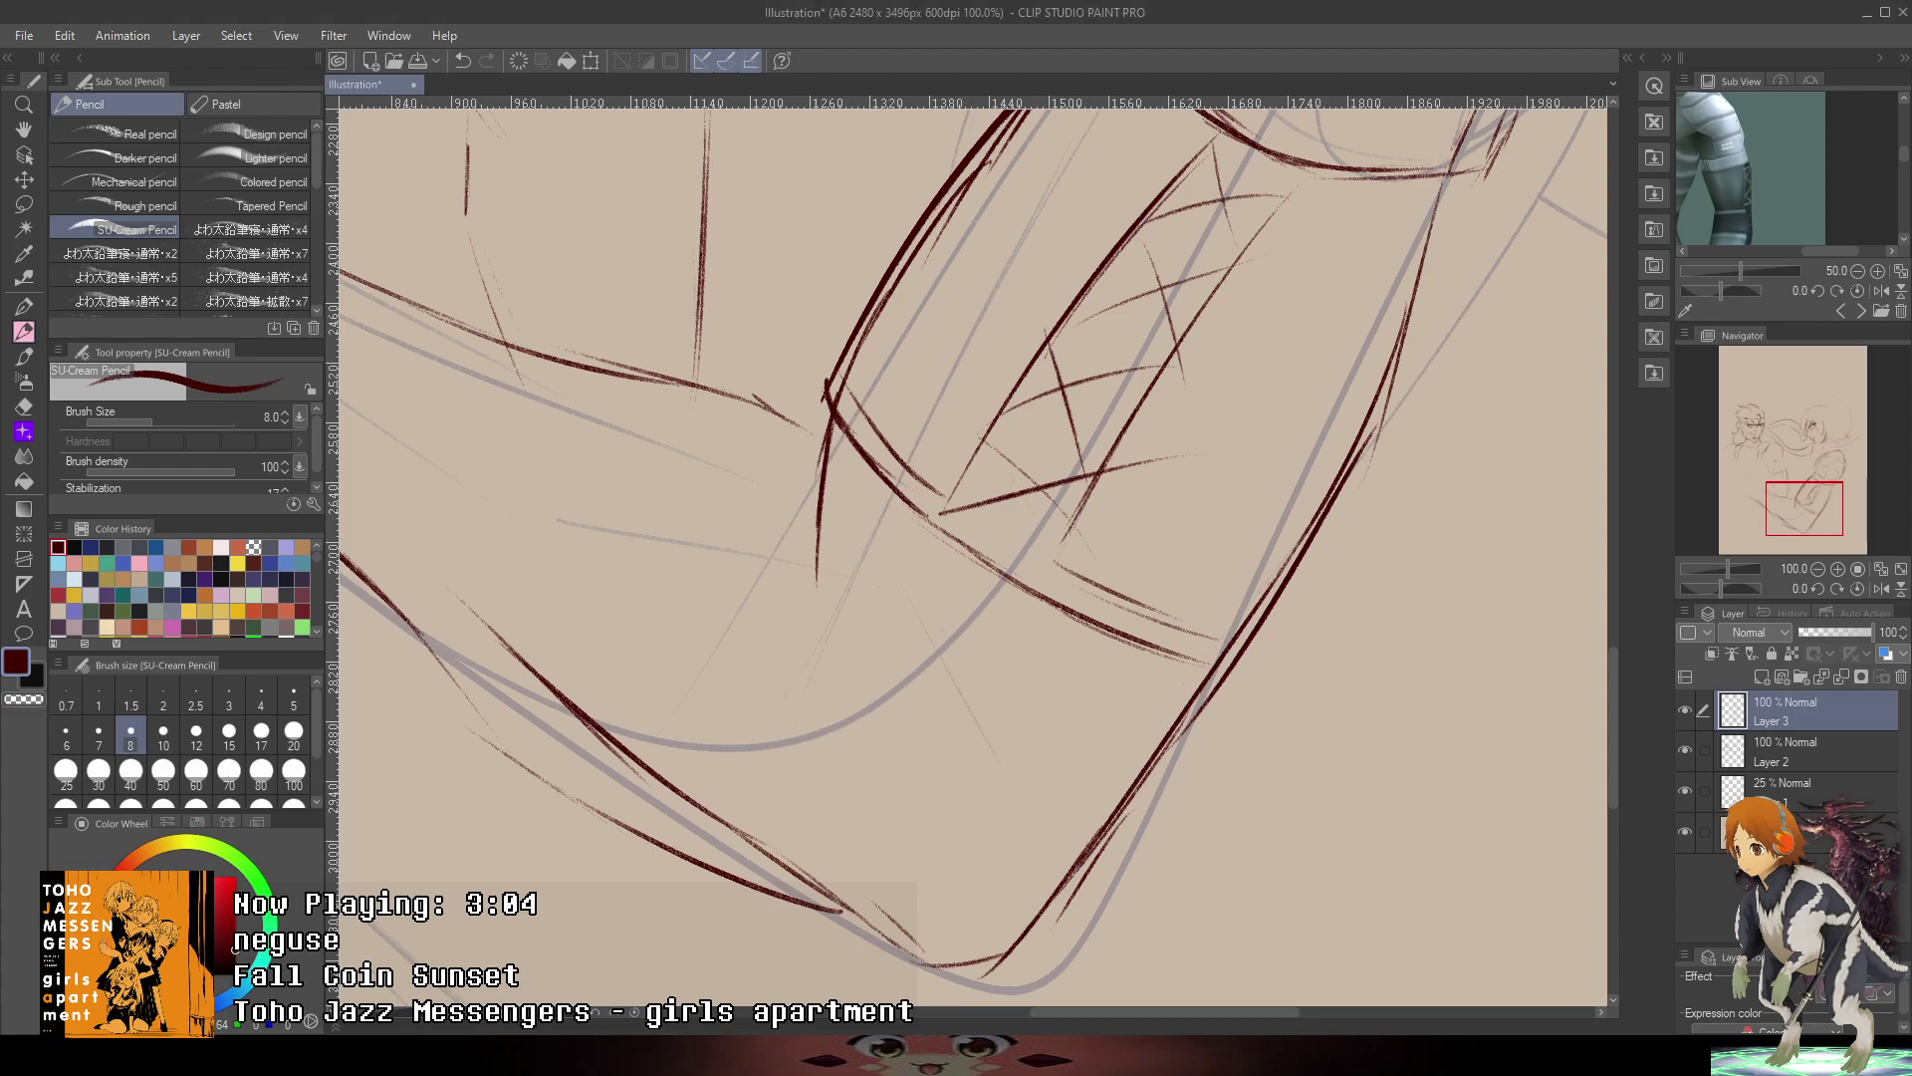
- Lasso the right figure's head and start a Scale/Rotate transformation on it
{"action": "key", "text": "ctrl+minus"}
{"action": "key", "text": "ctrl+minus"}
{"action": "key", "text": "ctrl+minus"}
{"action": "key", "text": "ctrl+minus"}
{"action": "left_click_drag", "start_coordinate": [1209, 338], "coordinate": [1269, 403]}
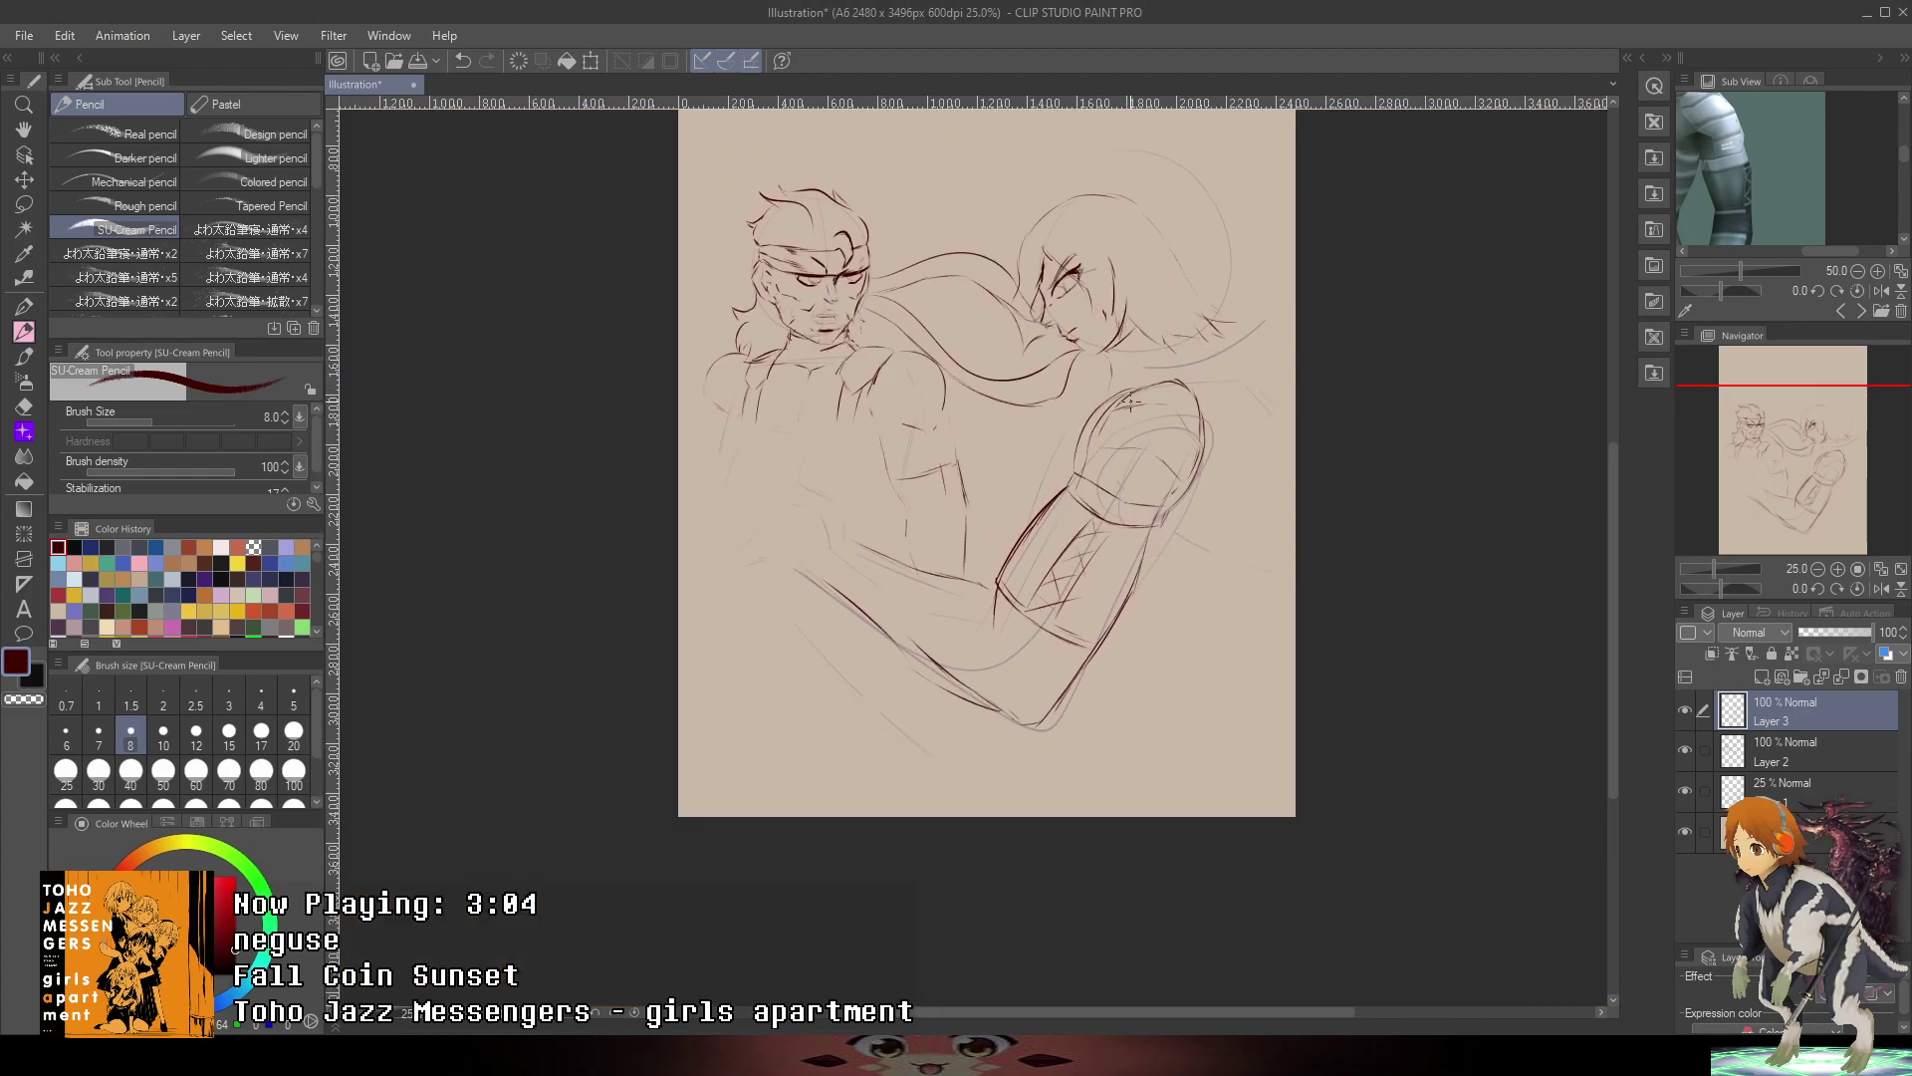
{"action": "scroll", "coordinate": [1195, 384], "scroll_direction": "up", "scroll_amount": 1}
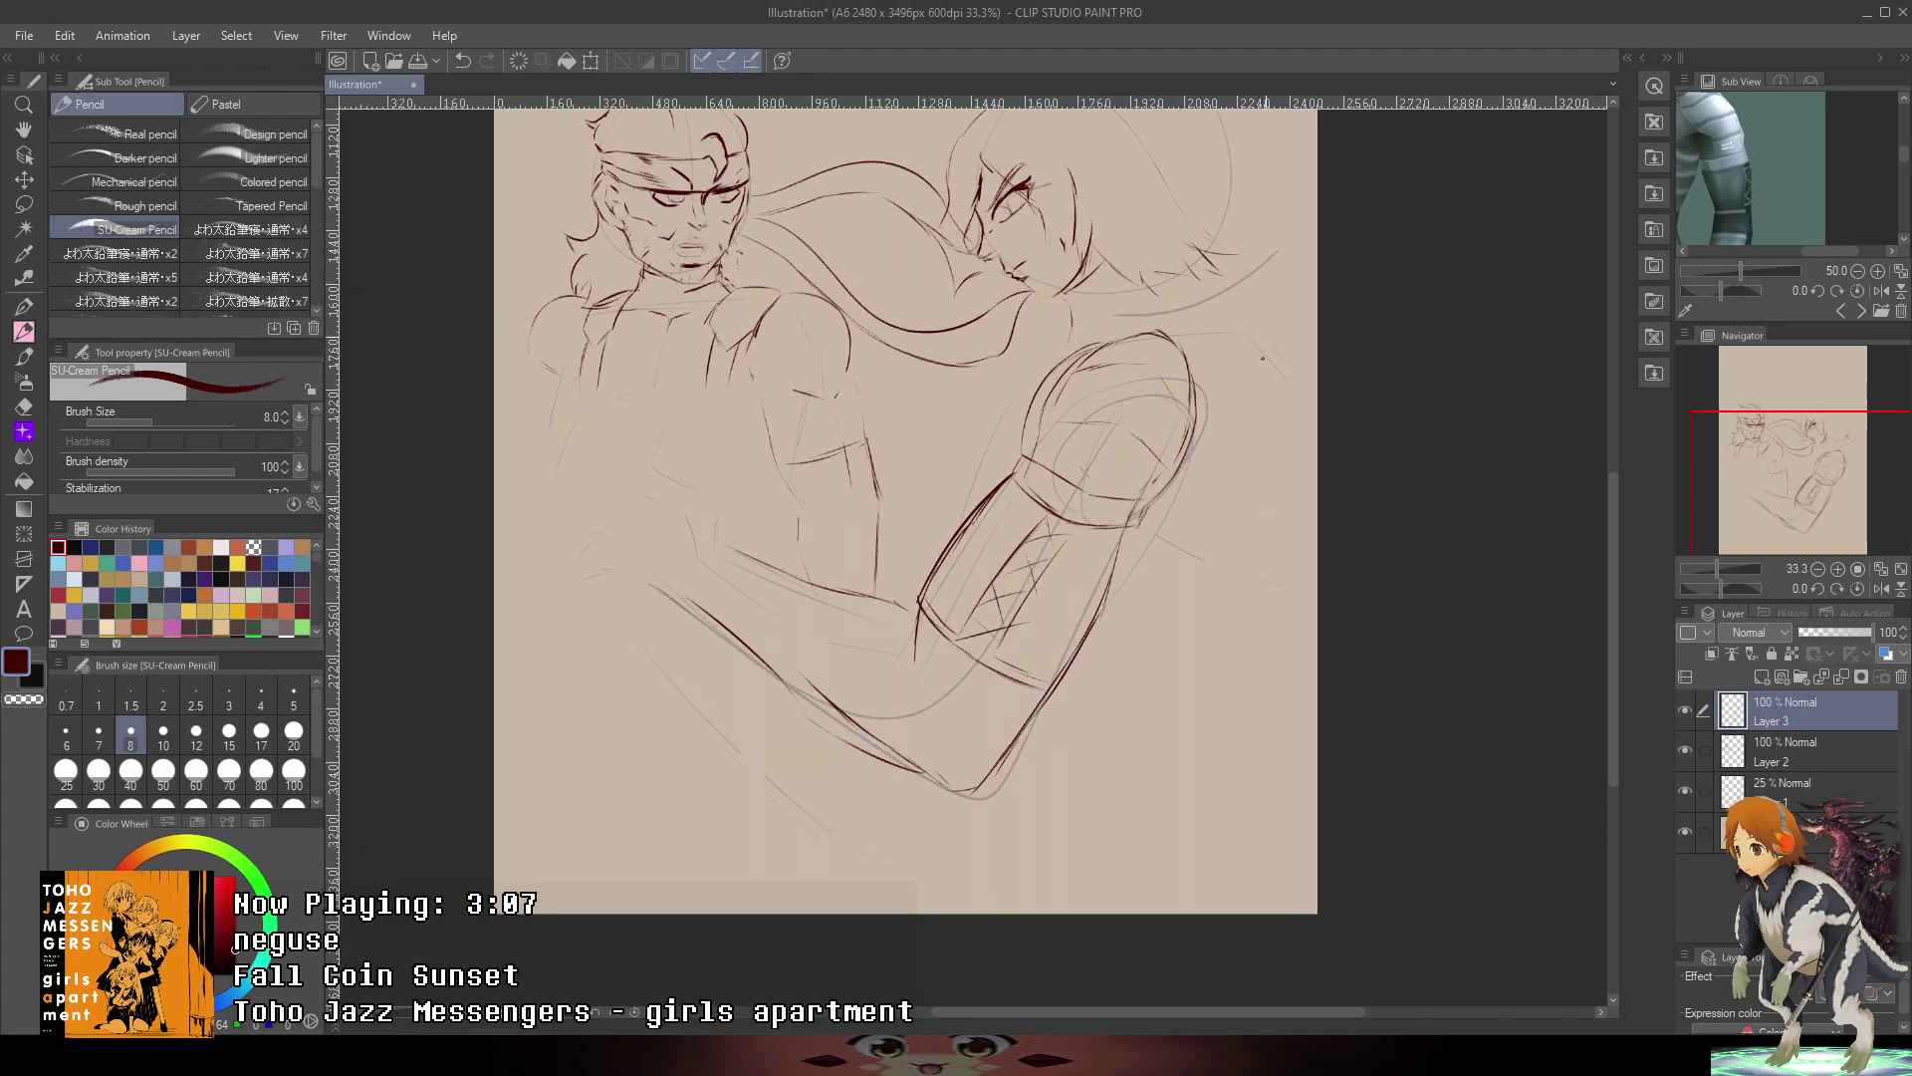
{"action": "left_click", "coordinate": [26, 205]}
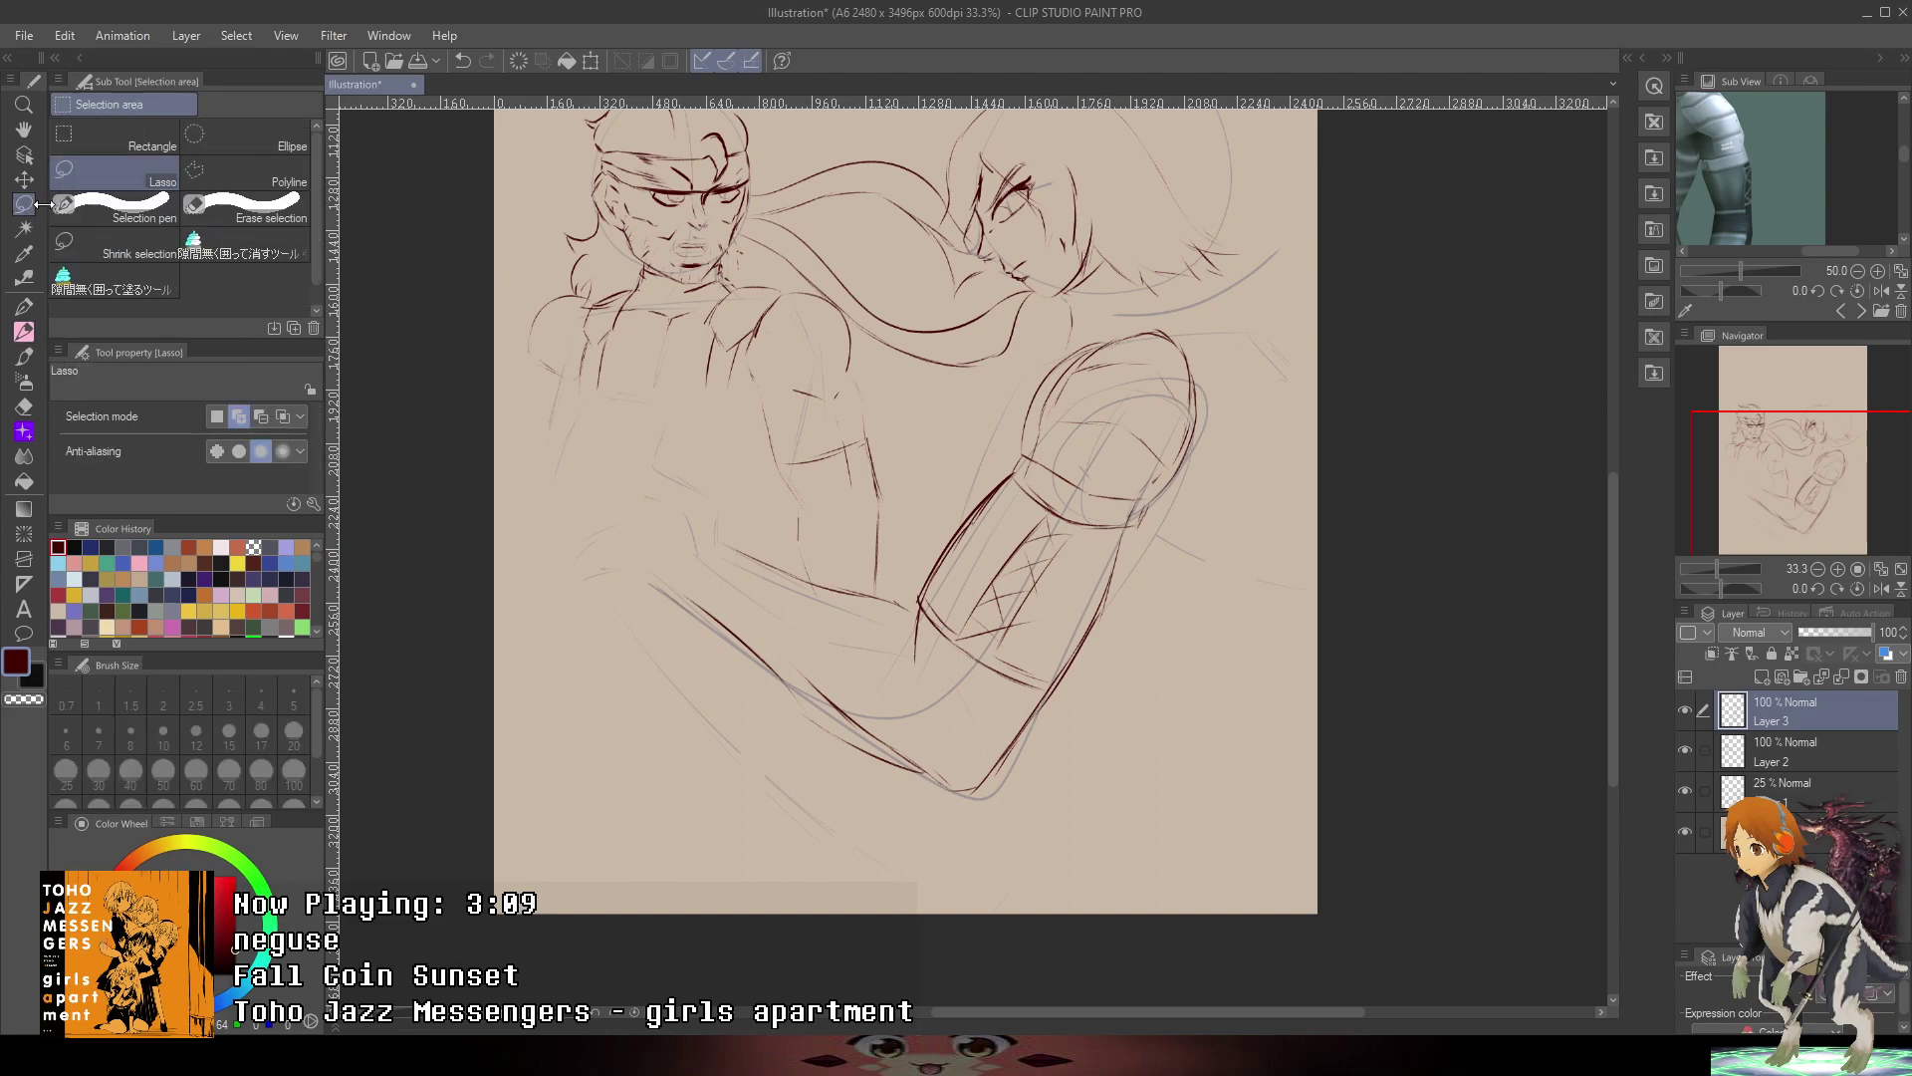
{"action": "mouse_move", "coordinate": [1267, 339]}
{"action": "left_mouse_down"}
{"action": "mouse_move", "coordinate": [1247, 476]}
{"action": "mouse_move", "coordinate": [1065, 470]}
{"action": "mouse_move", "coordinate": [966, 416]}
{"action": "mouse_move", "coordinate": [1249, 388]}
{"action": "mouse_move", "coordinate": [1235, 428]}
{"action": "left_mouse_up"}
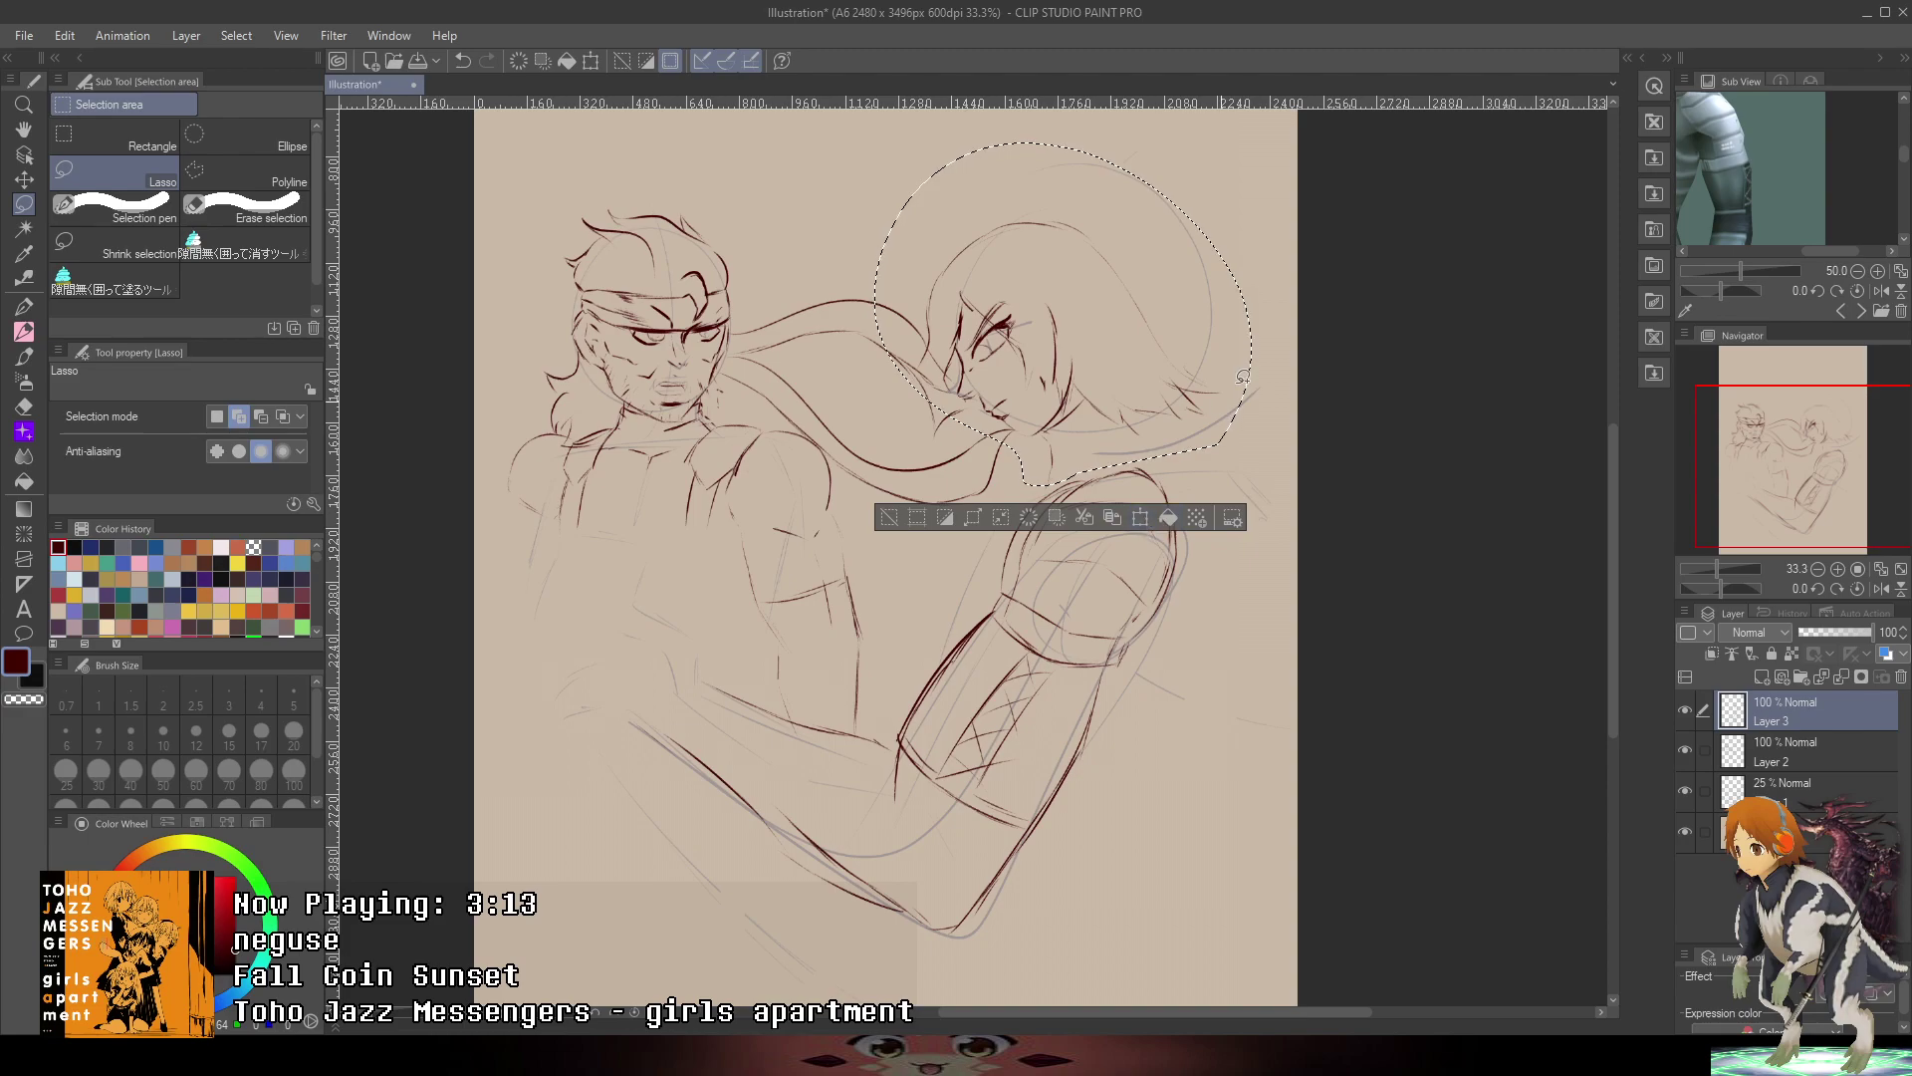
{"action": "key", "text": "ctrl+t"}
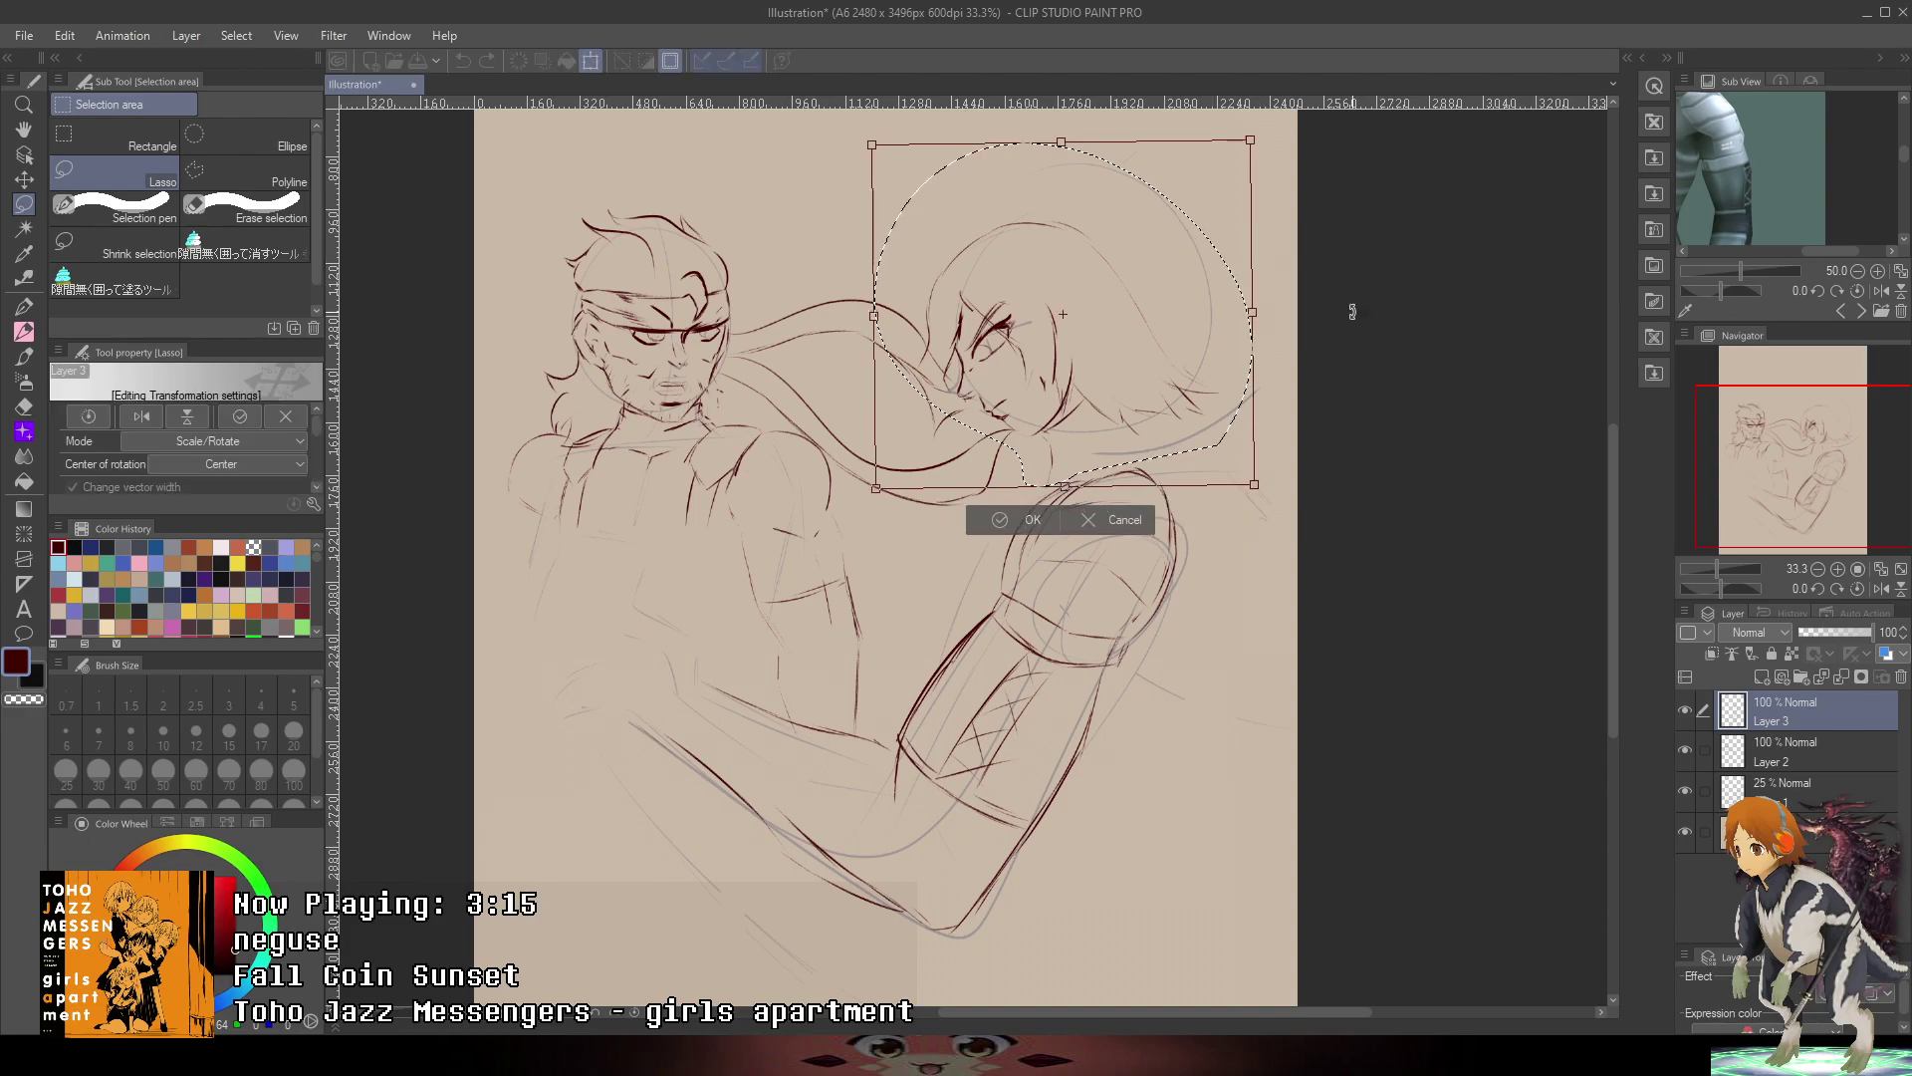
{"action": "left_click_drag", "start_coordinate": [1353, 311], "coordinate": [1367, 316]}
{"action": "key", "text": "ctrl+z"}
{"action": "key", "text": "ctrl+z"}
{"action": "left_click_drag", "start_coordinate": [1252, 478], "coordinate": [1249, 404]}
{"action": "left_click_drag", "start_coordinate": [872, 240], "coordinate": [153, 414]}
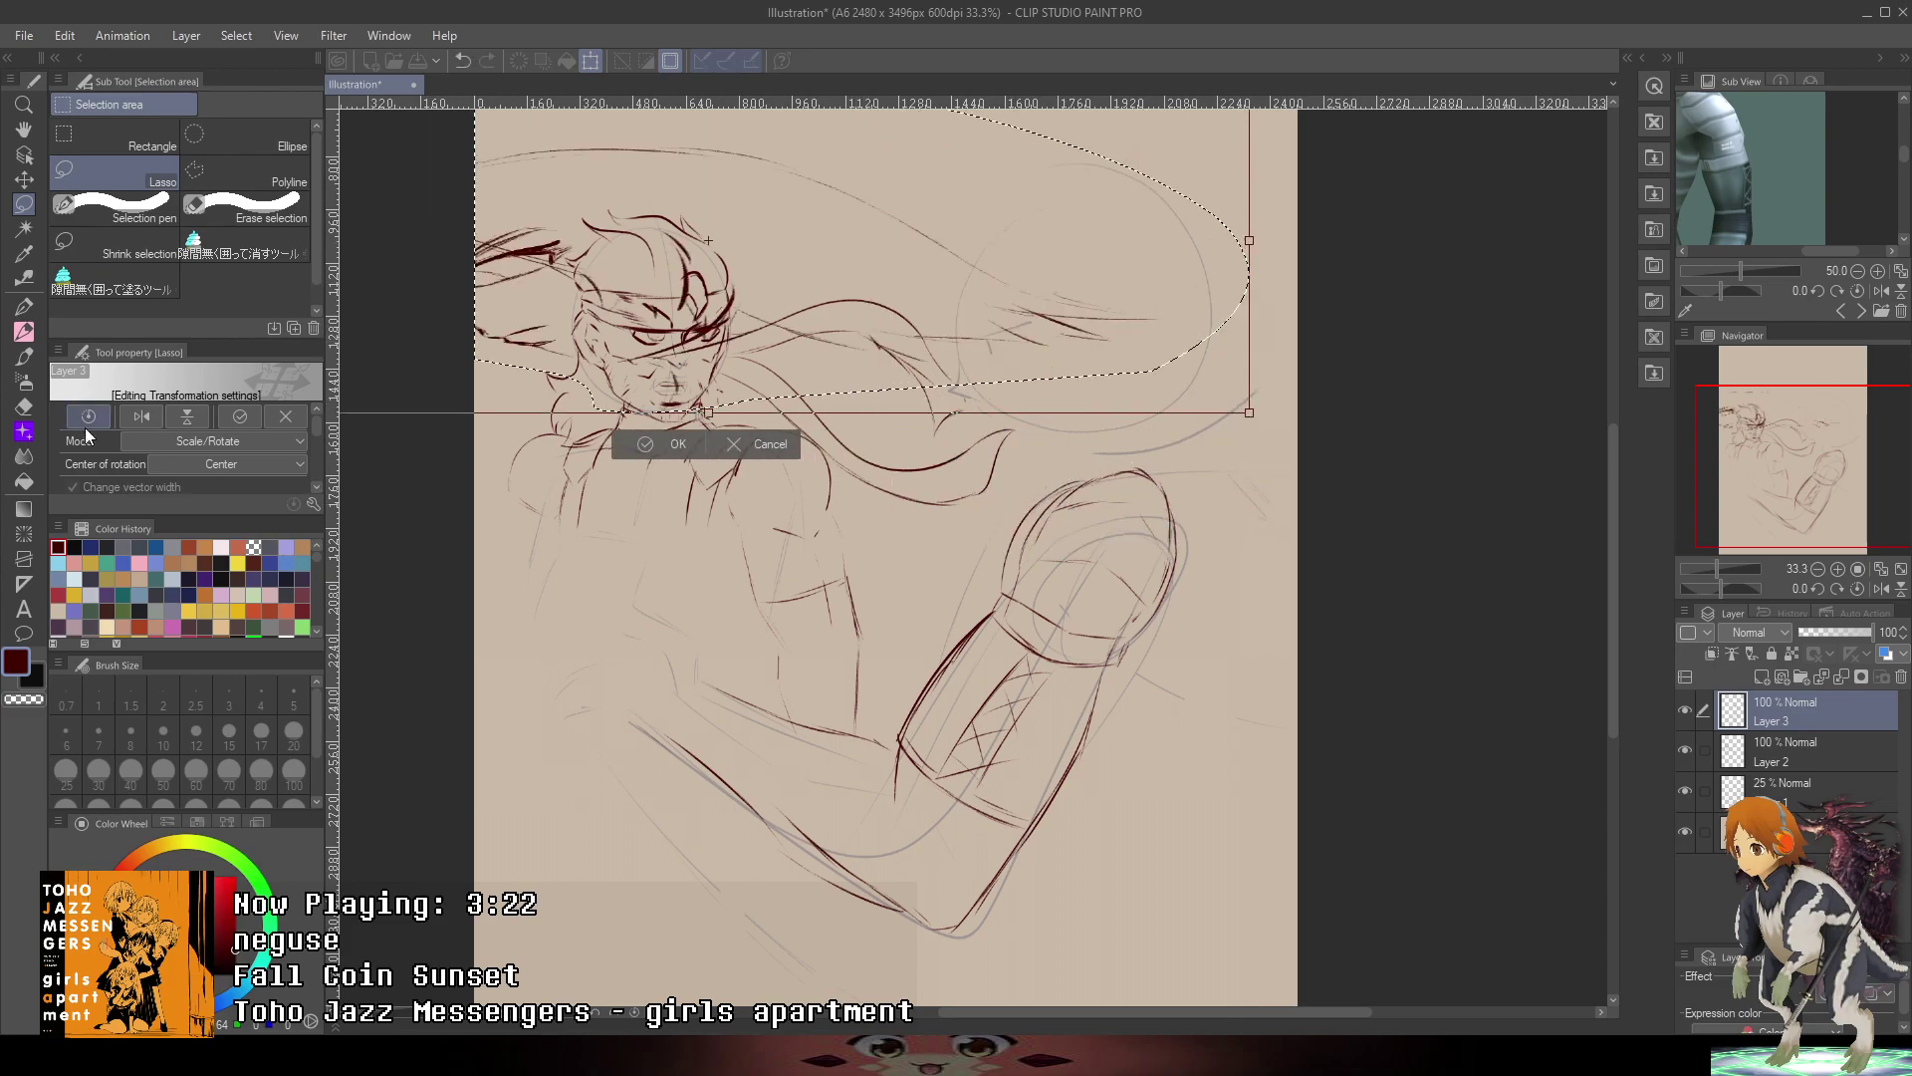
{"action": "left_click_drag", "start_coordinate": [1249, 240], "coordinate": [1658, 237]}
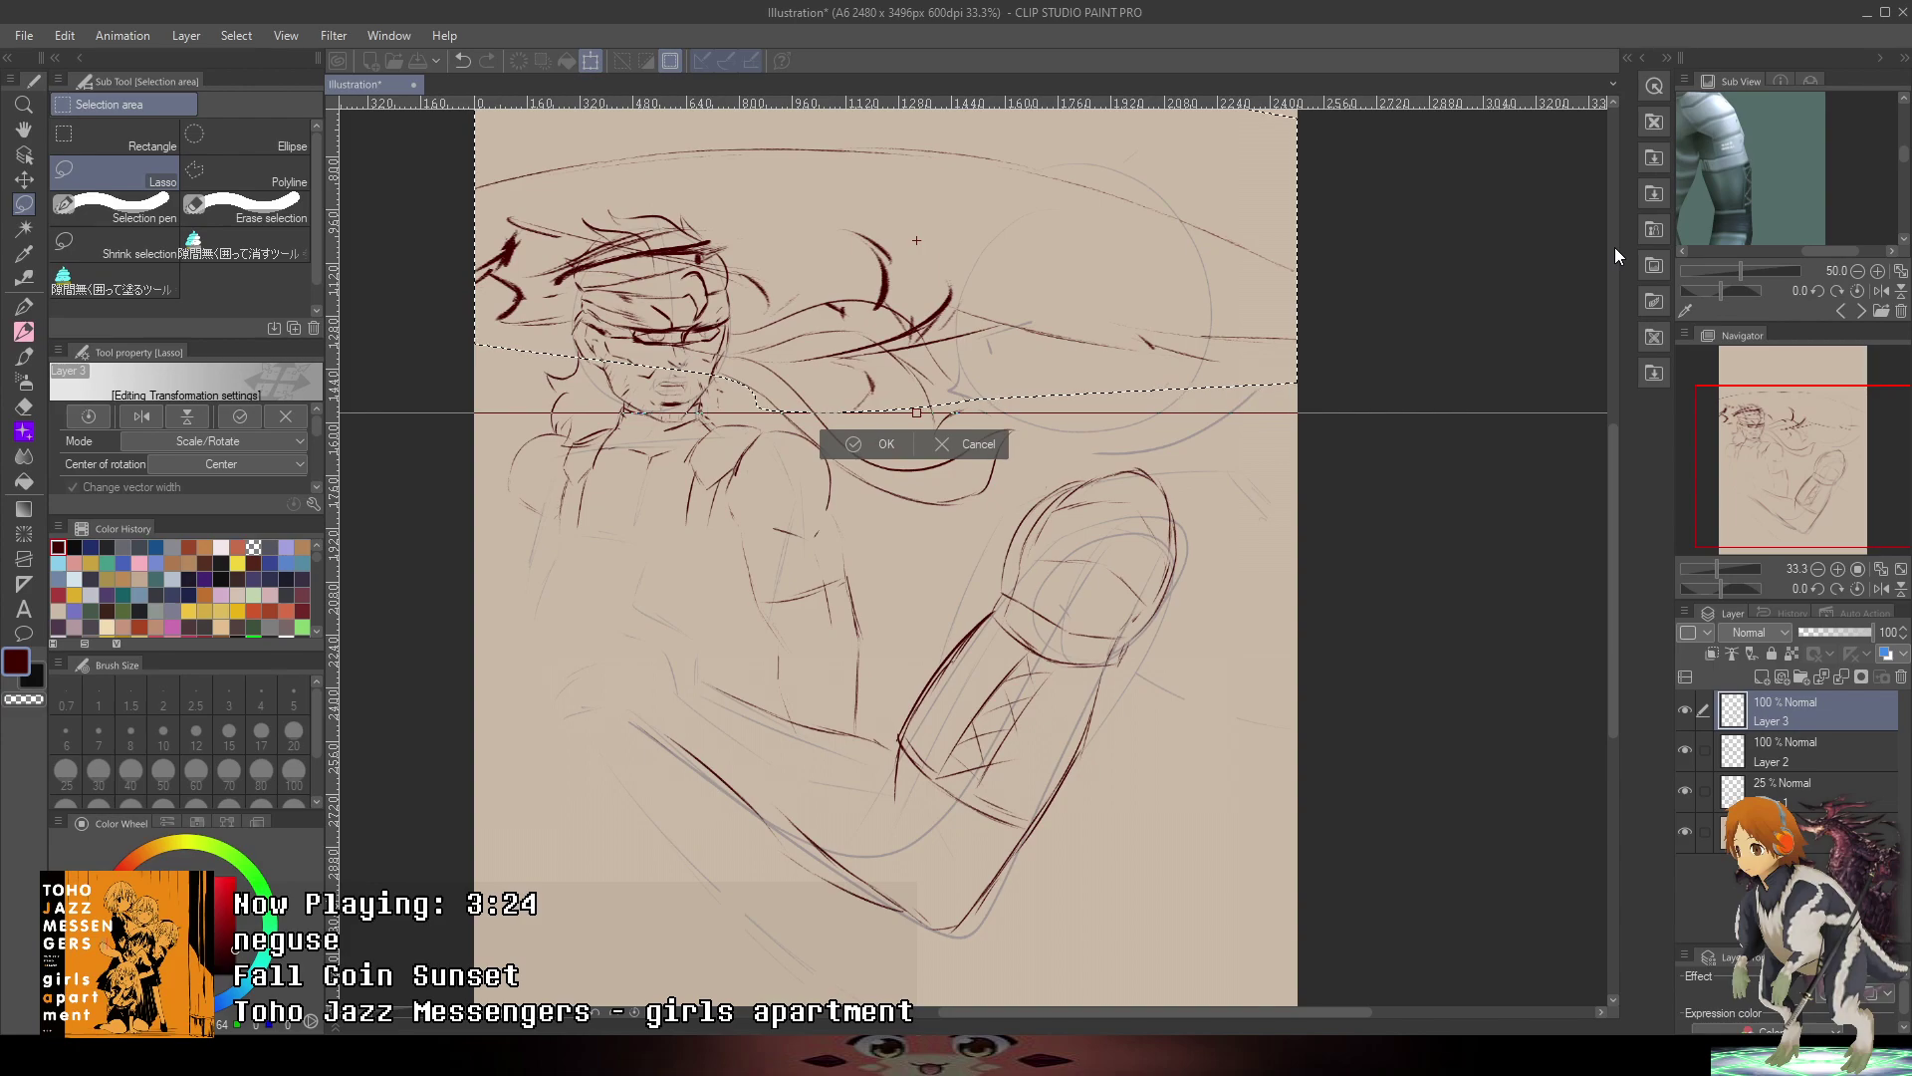
{"action": "key", "text": "ctrl+z"}
- Enlarge the selected head so it extends toward the left figure and down to the shoulder, and apply the transformation
{"action": "mouse_move", "coordinate": [1245, 412]}
{"action": "left_mouse_down"}
{"action": "mouse_move", "coordinate": [1391, 610]}
{"action": "mouse_move", "coordinate": [1179, 370]}
{"action": "mouse_move", "coordinate": [1214, 390]}
{"action": "mouse_move", "coordinate": [1219, 358]}
{"action": "mouse_move", "coordinate": [1172, 411]}
{"action": "left_mouse_up"}
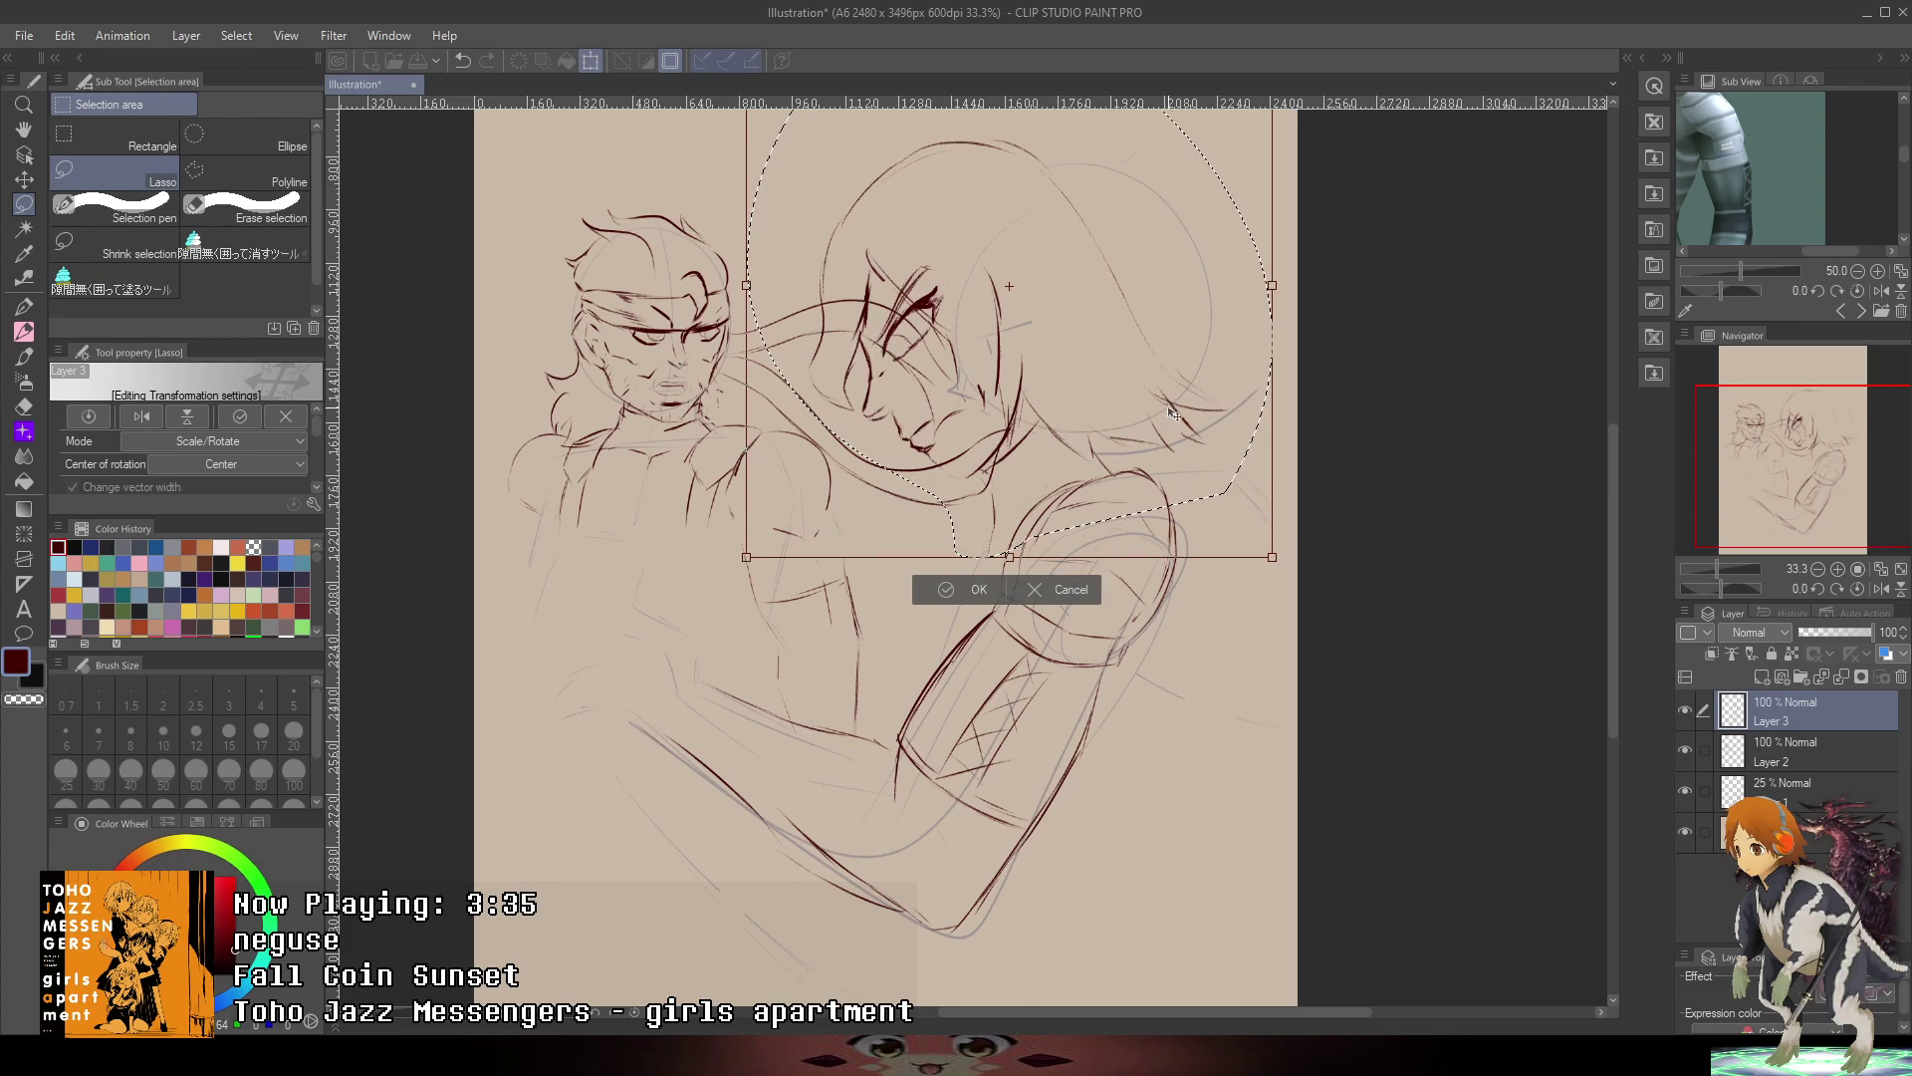
{"action": "left_click", "coordinate": [979, 588]}
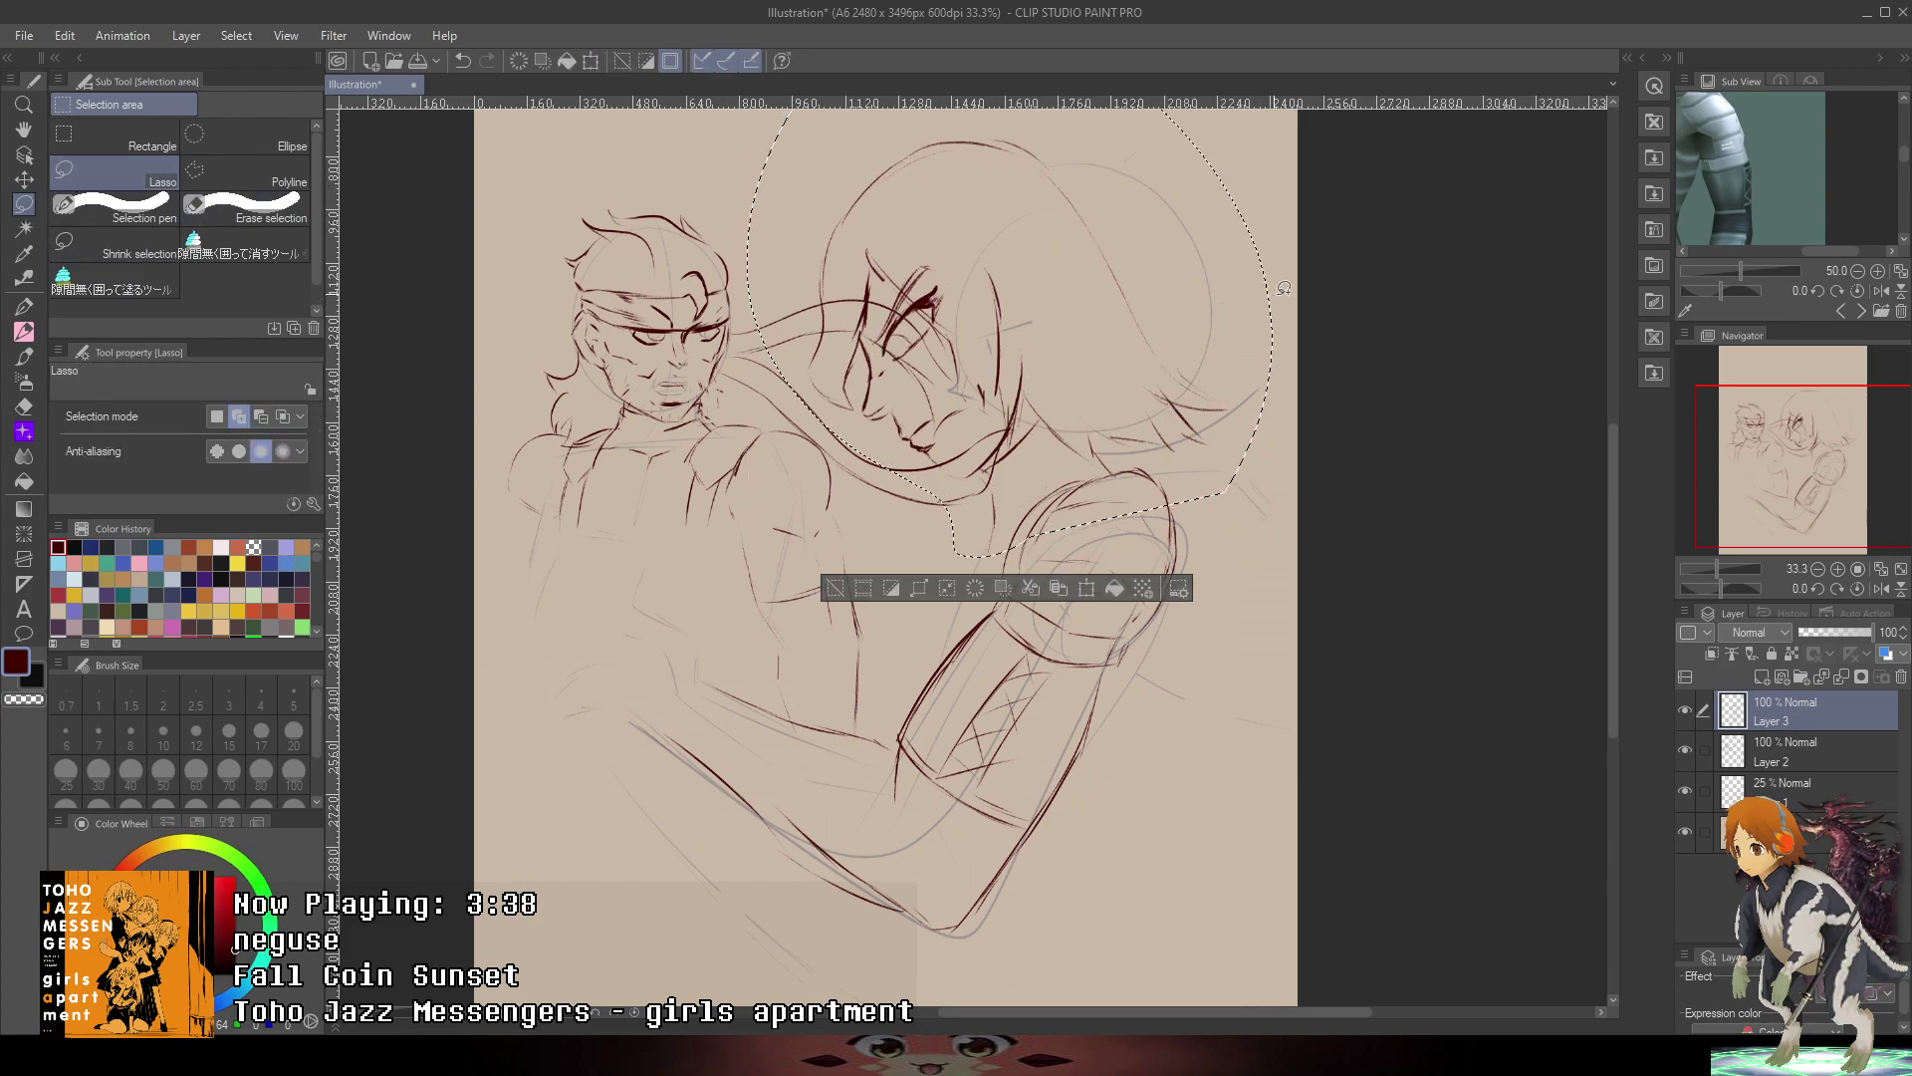
- Add the right figure's armoured arm to the selection, shift the head and arm together to the right, and deselect
{"action": "mouse_move", "coordinate": [832, 192]}
{"action": "left_mouse_down"}
{"action": "mouse_move", "coordinate": [611, 826]}
{"action": "mouse_move", "coordinate": [1424, 488]}
{"action": "left_mouse_up"}
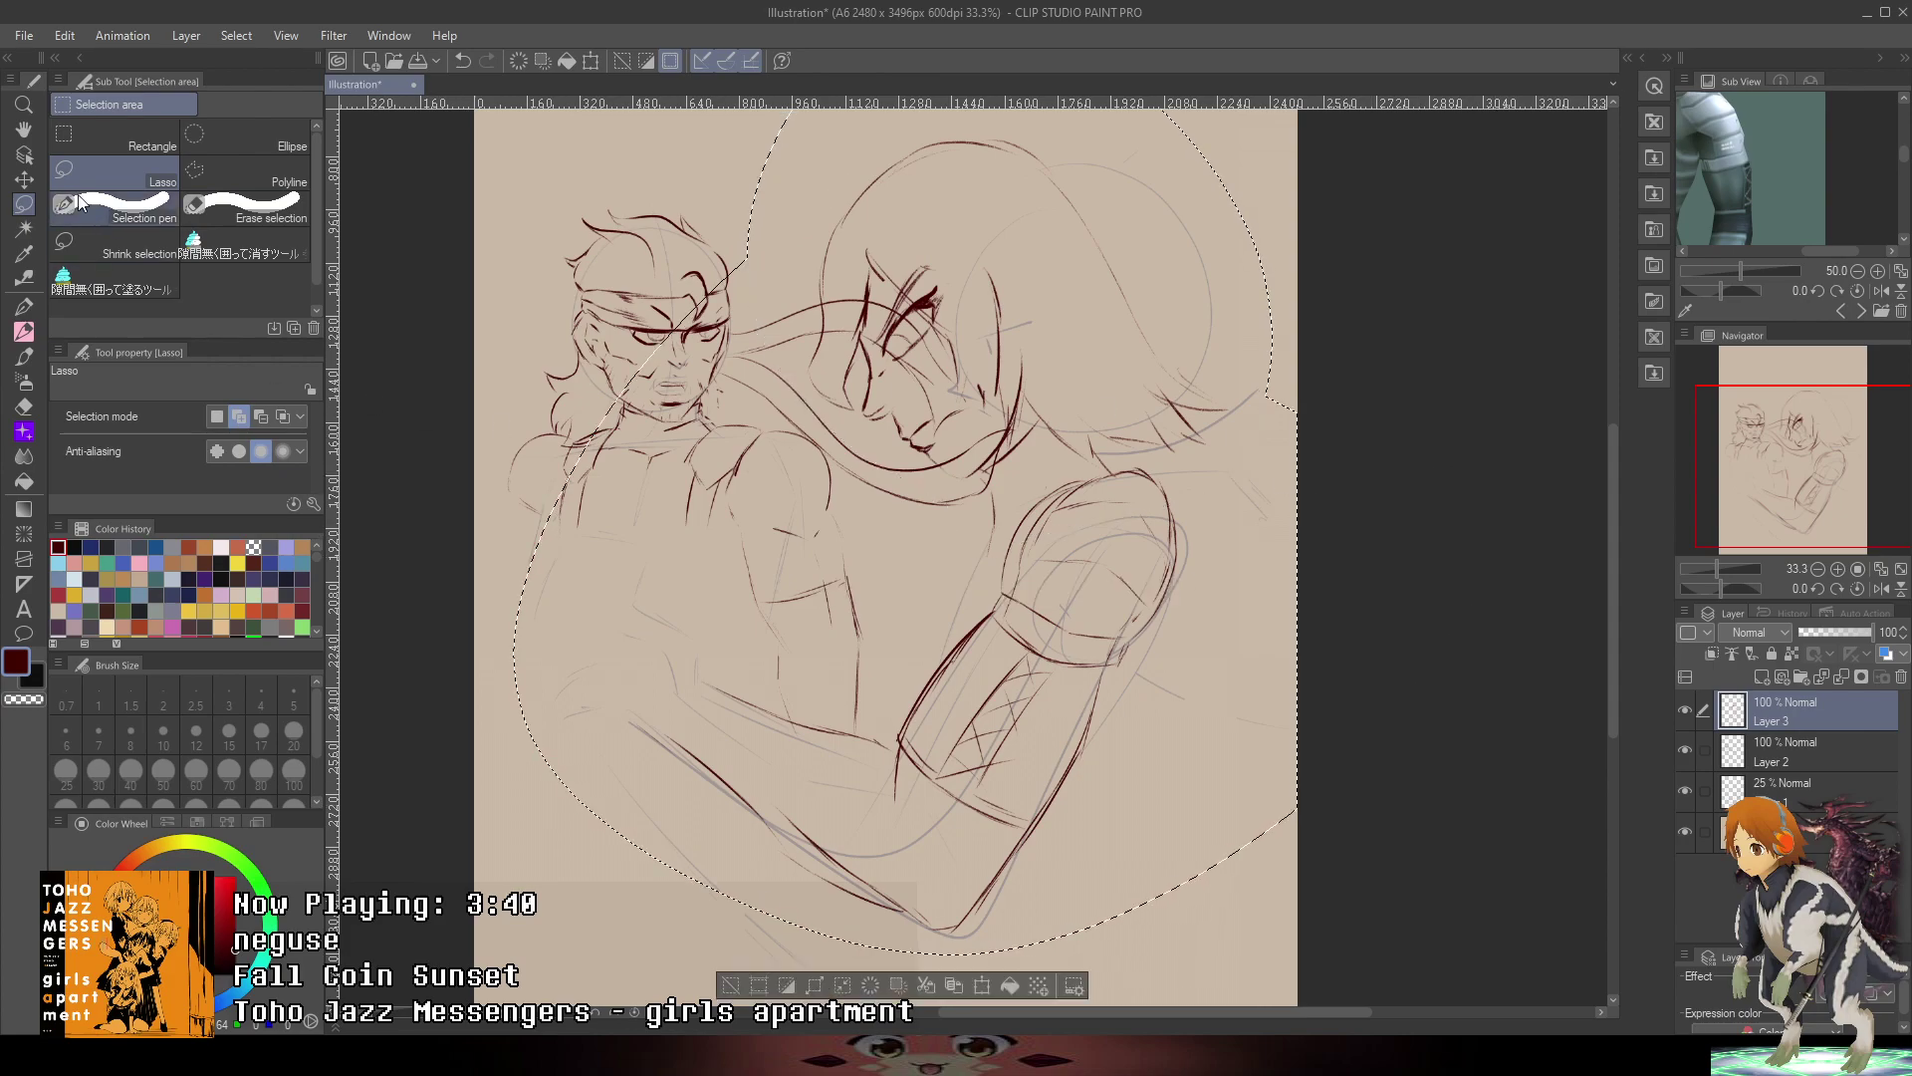
{"action": "left_click", "coordinate": [24, 180]}
{"action": "mouse_move", "coordinate": [1036, 563]}
{"action": "left_mouse_down"}
{"action": "mouse_move", "coordinate": [1135, 559]}
{"action": "mouse_move", "coordinate": [1205, 406]}
{"action": "left_mouse_up"}
{"action": "key", "text": "ctrl+d"}
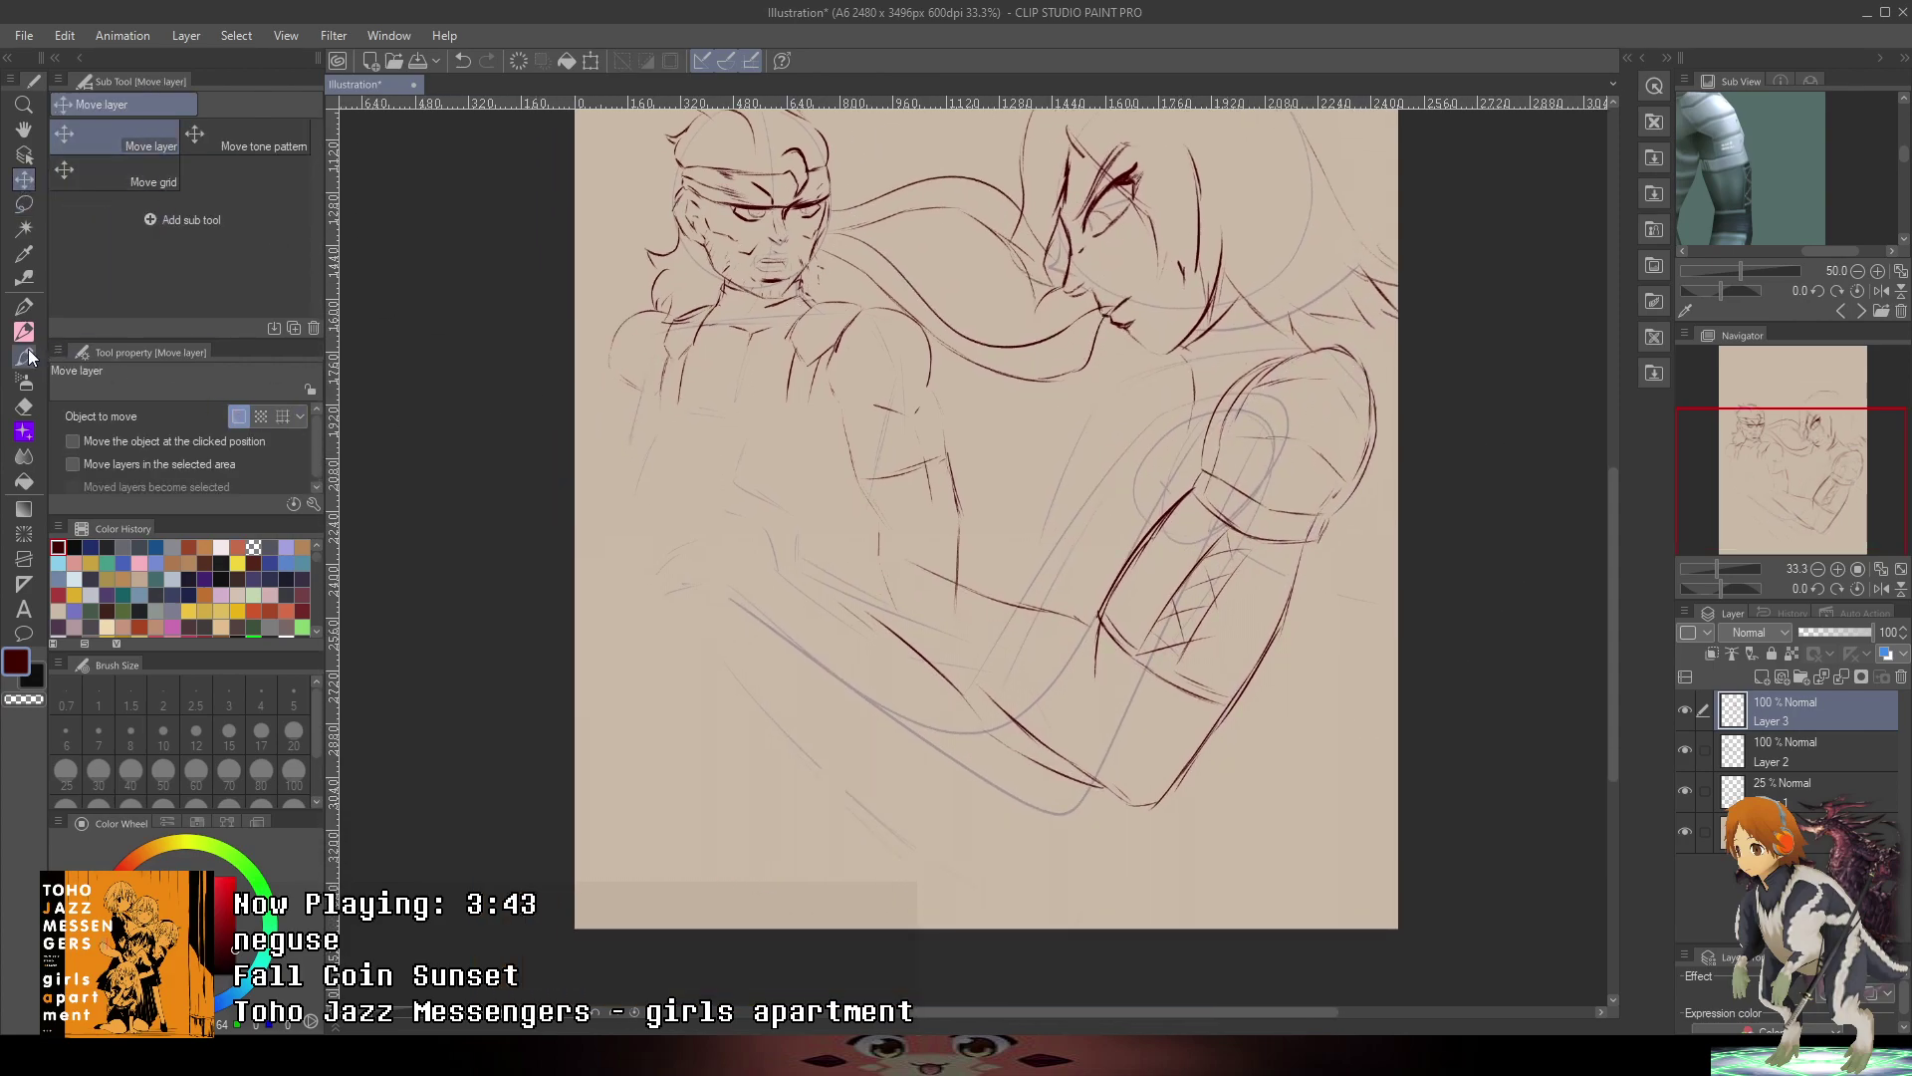
- Sketch the right figure's torso front with the pencil as paired curved lines rising toward the shoulder, undoing unwanted strokes
{"action": "key", "text": "p"}
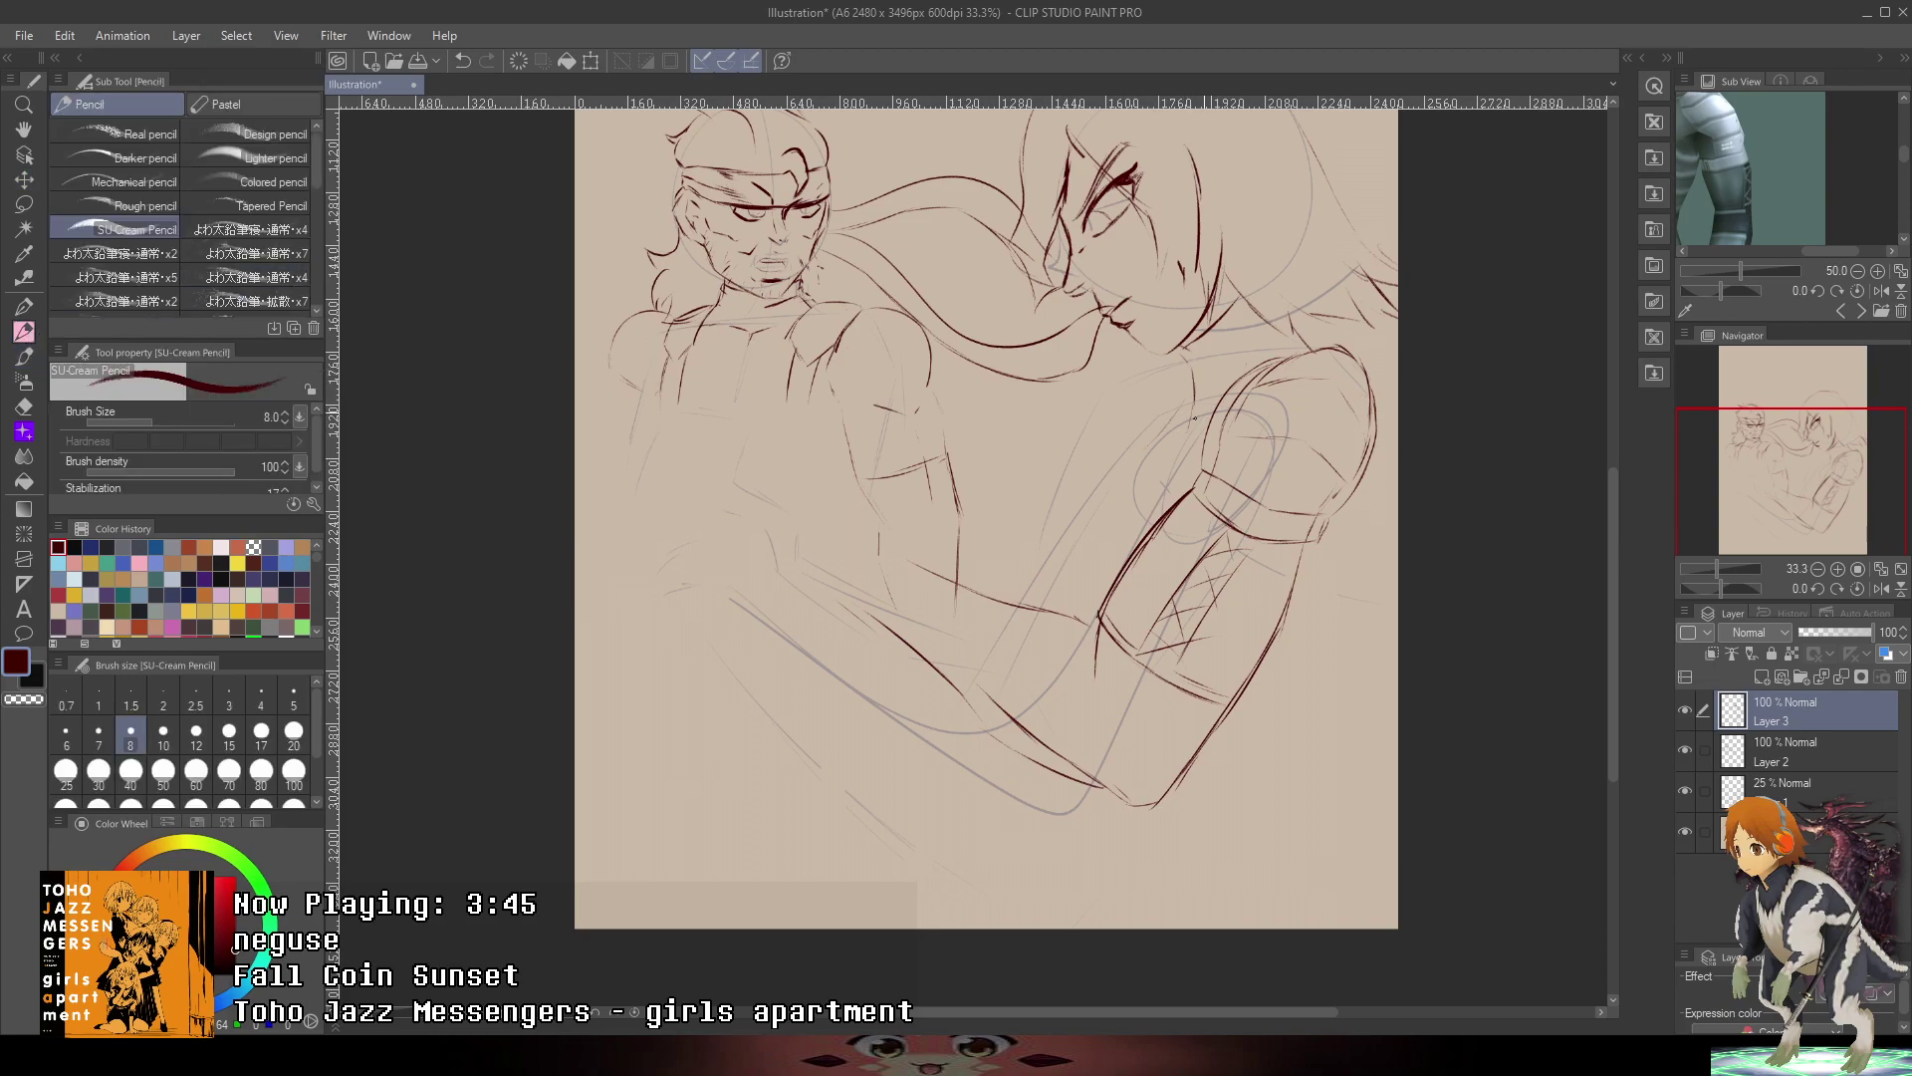
{"action": "scroll", "coordinate": [1171, 466], "scroll_direction": "up", "scroll_amount": 2}
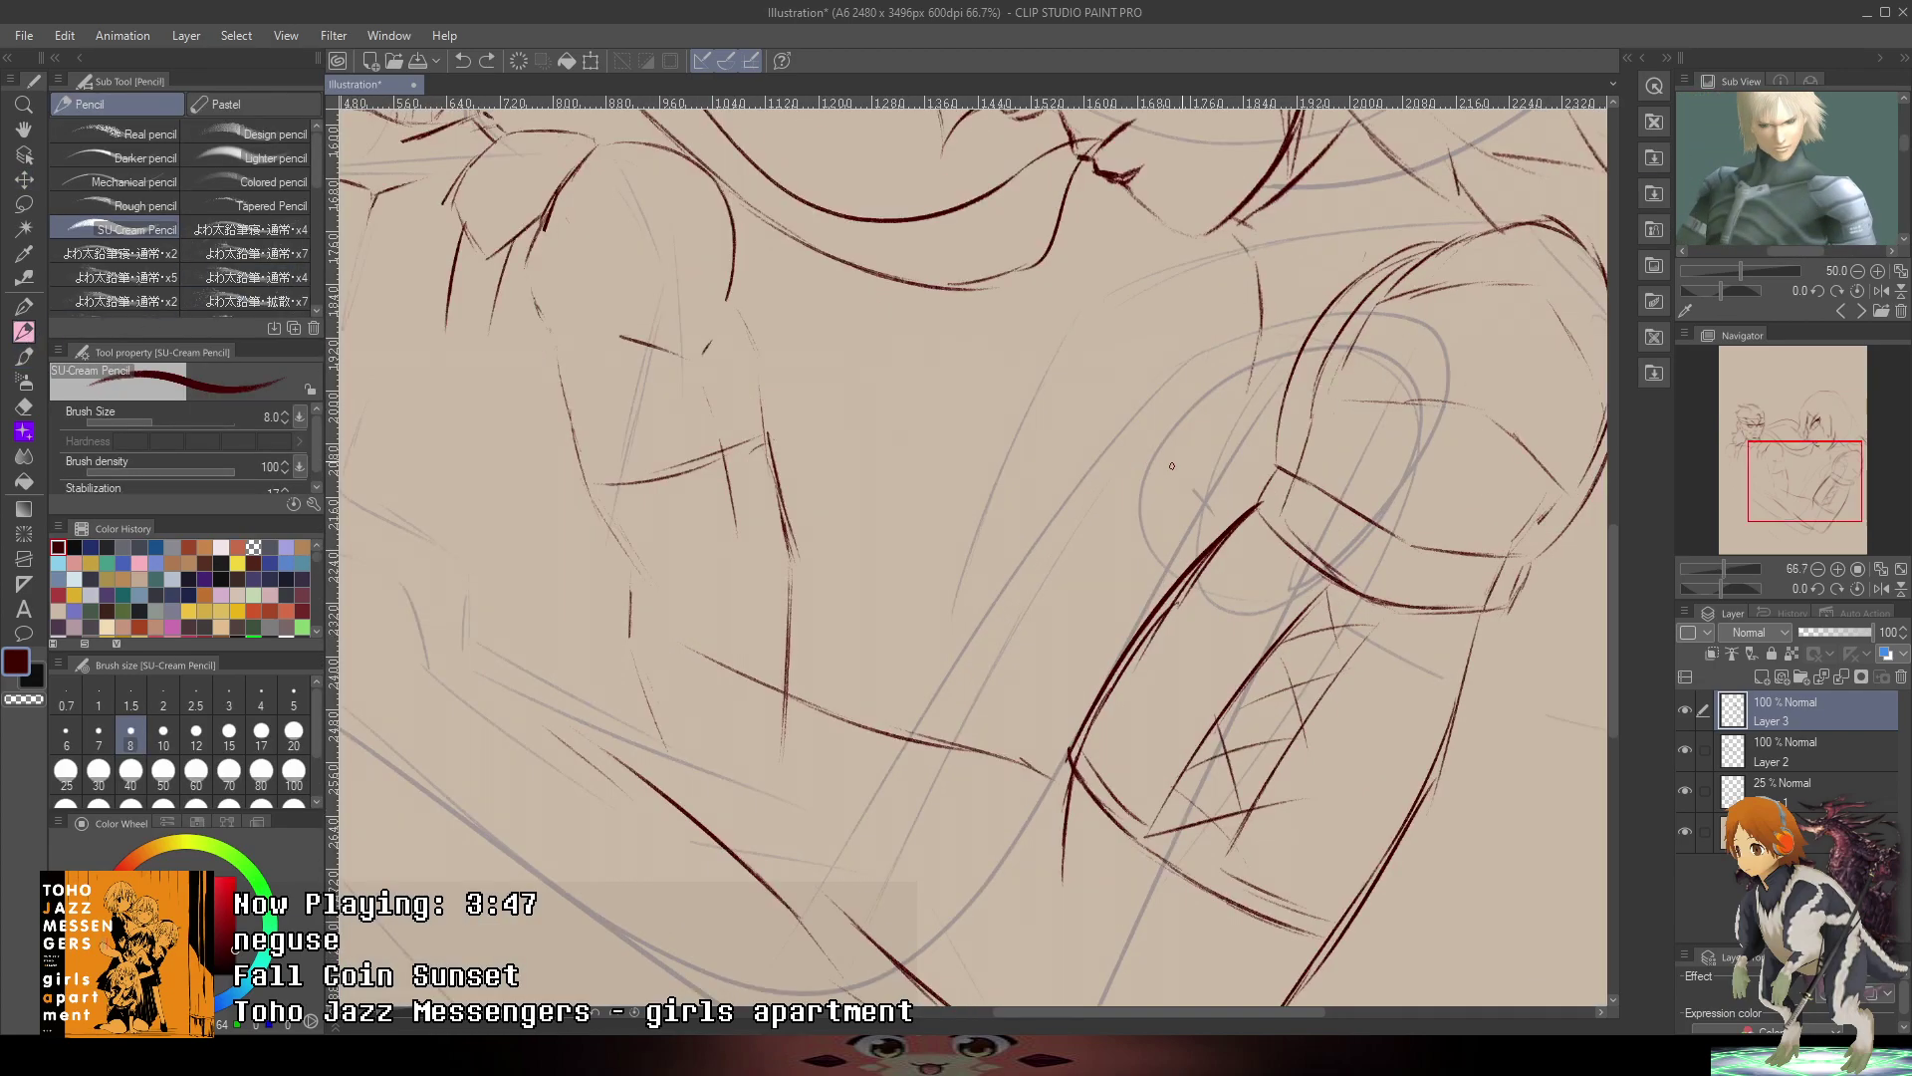
{"action": "left_click_drag", "start_coordinate": [1032, 508], "coordinate": [1016, 571]}
{"action": "key", "text": "ctrl+z"}
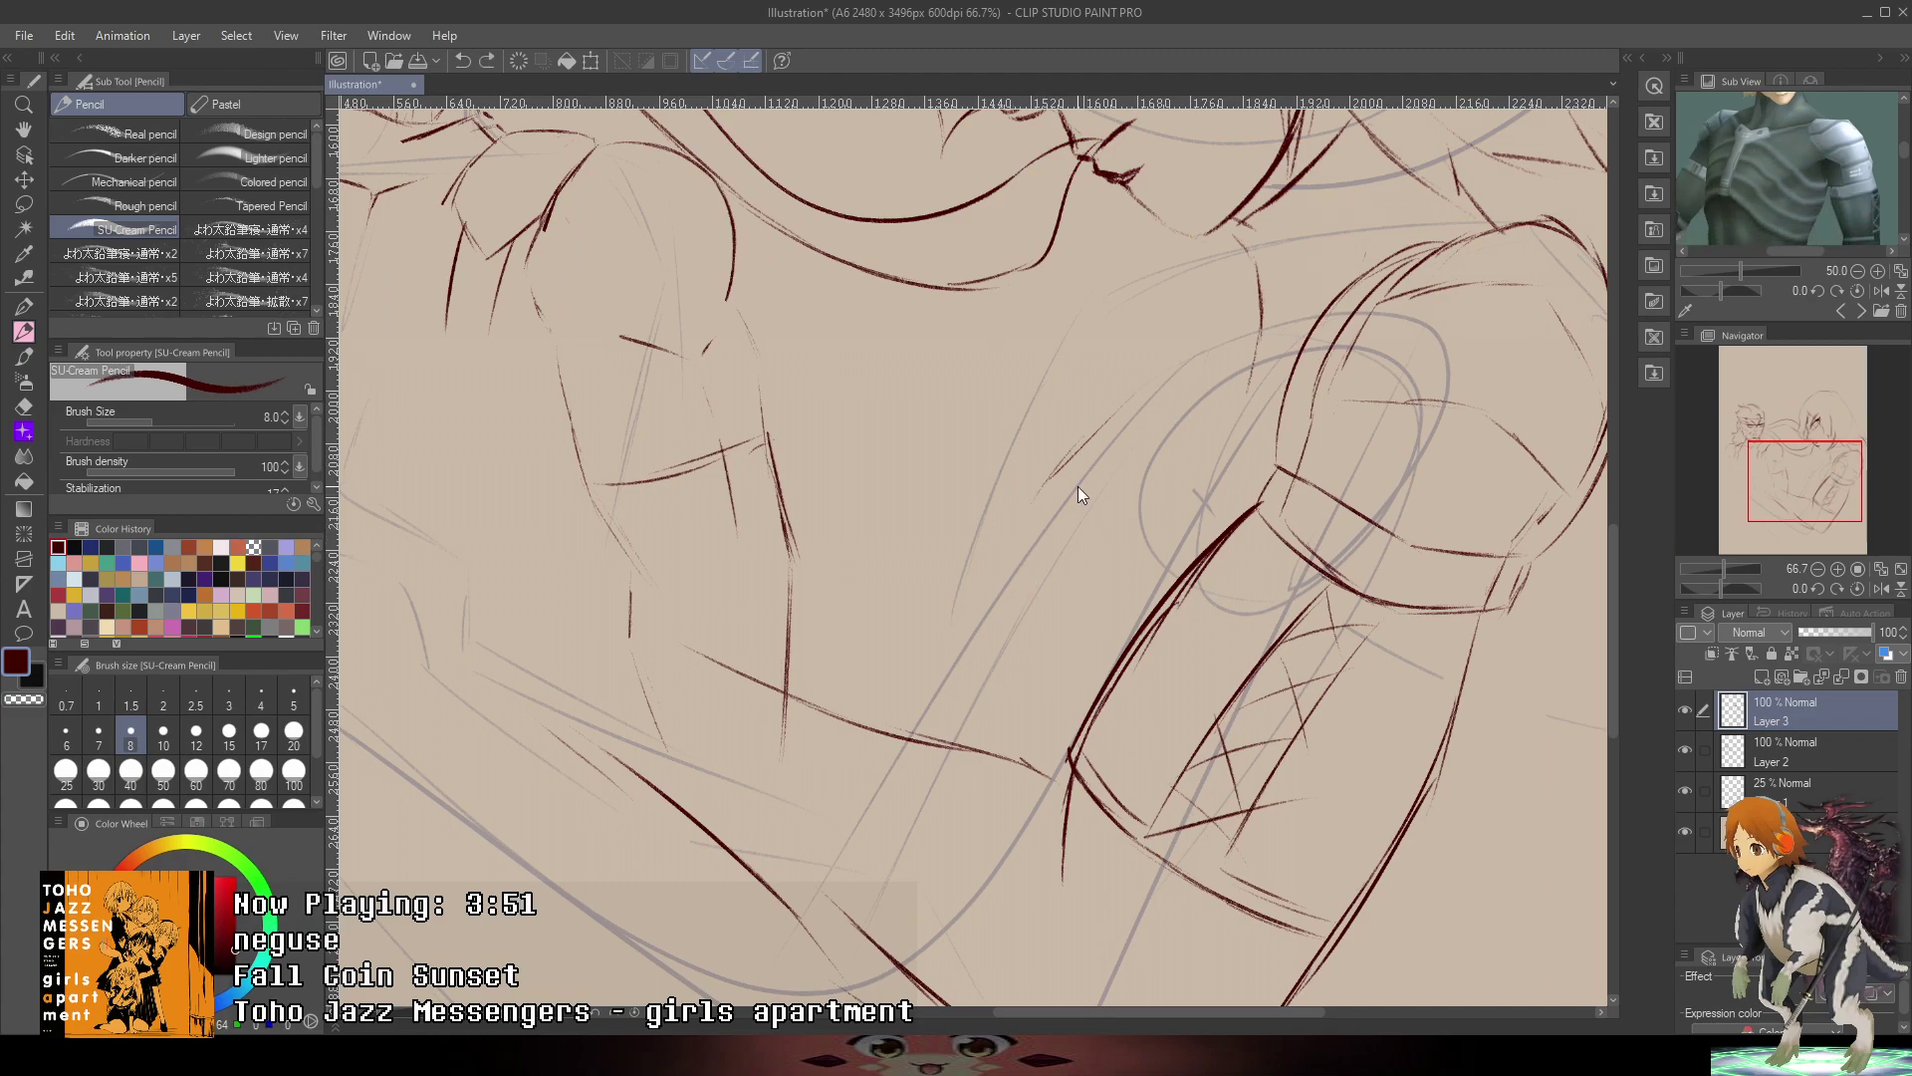
{"action": "mouse_move", "coordinate": [1082, 446]}
{"action": "left_mouse_down"}
{"action": "mouse_move", "coordinate": [924, 706]}
{"action": "mouse_move", "coordinate": [1082, 502]}
{"action": "mouse_move", "coordinate": [1223, 439]}
{"action": "mouse_move", "coordinate": [1229, 414]}
{"action": "mouse_move", "coordinate": [1141, 434]}
{"action": "mouse_move", "coordinate": [1127, 407]}
{"action": "mouse_move", "coordinate": [1346, 461]}
{"action": "mouse_move", "coordinate": [1106, 488]}
{"action": "left_mouse_up"}
{"action": "scroll", "coordinate": [1105, 489], "scroll_direction": "up", "scroll_amount": 2}
{"action": "key", "text": "ctrl+z"}
{"action": "key", "text": "ctrl+z"}
{"action": "left_click_drag", "start_coordinate": [1008, 628], "coordinate": [1239, 416]}
{"action": "key", "text": "ctrl+z"}
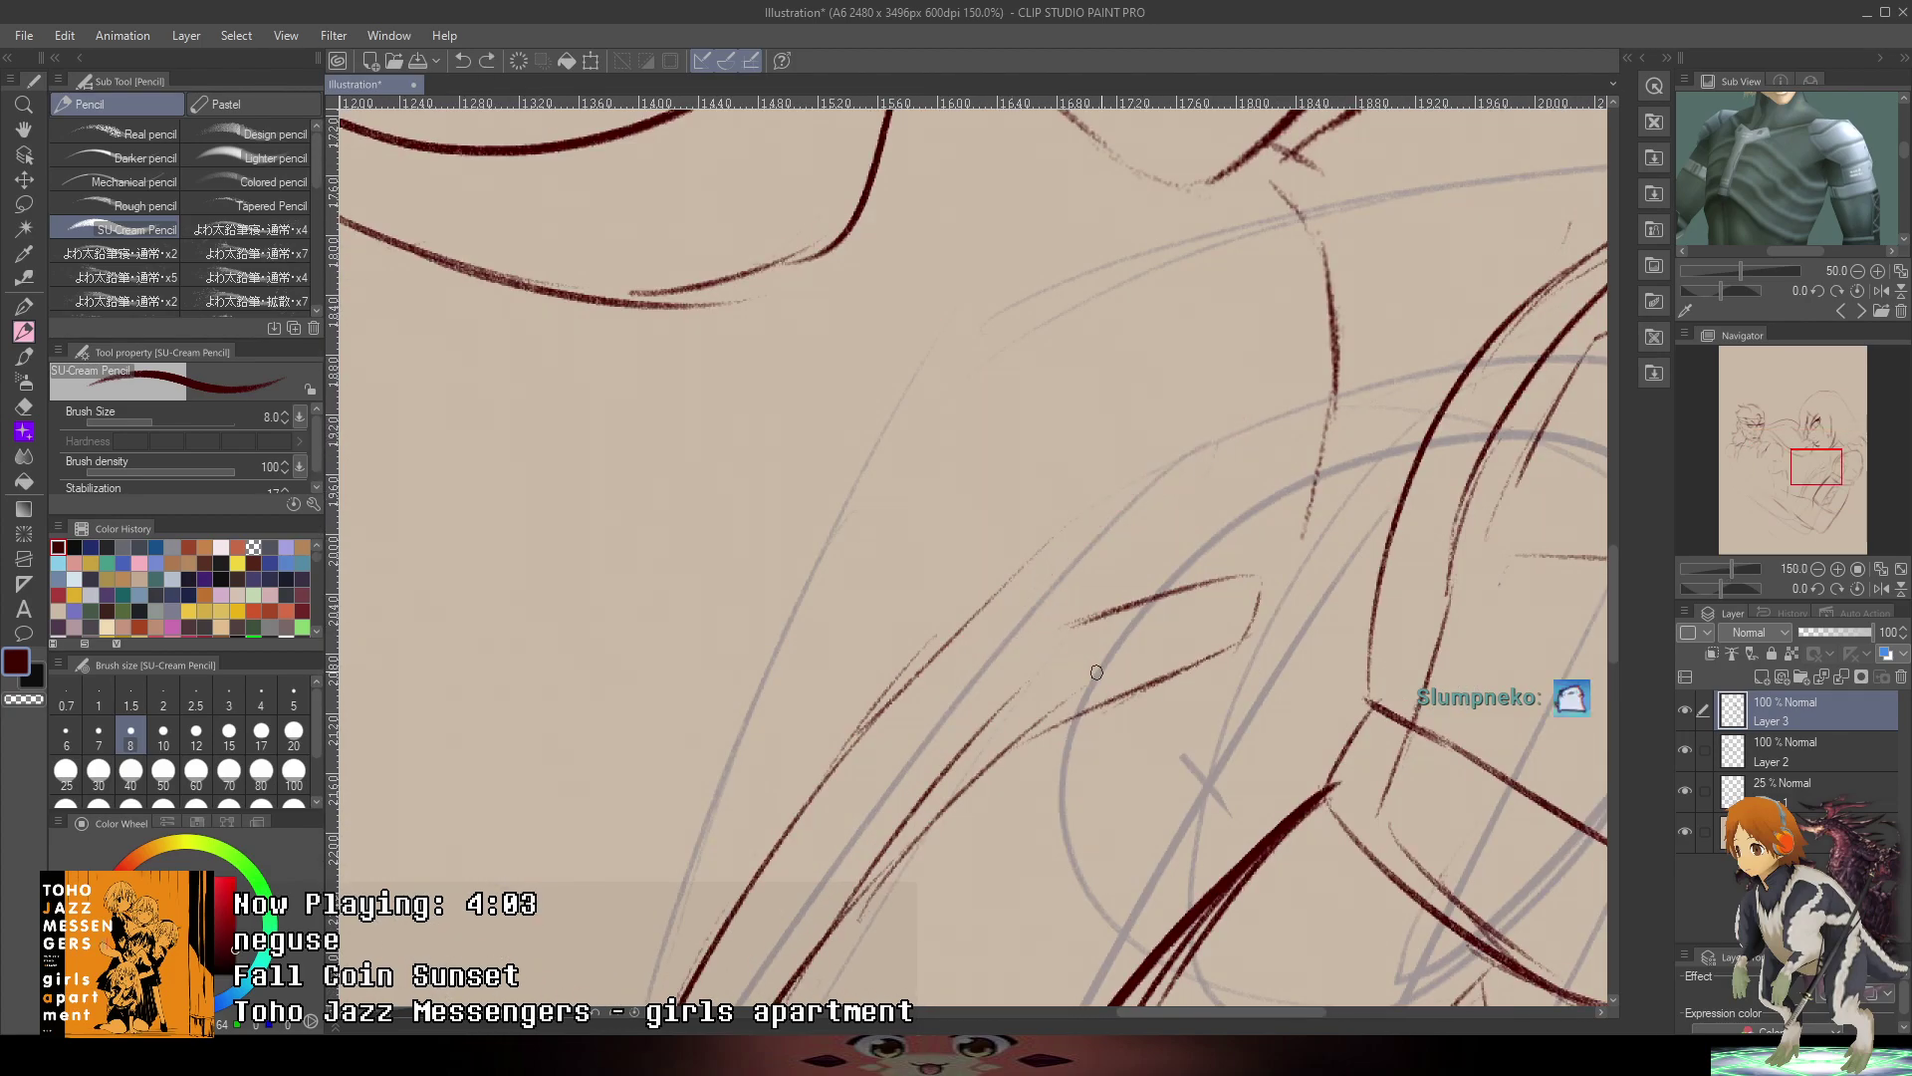
- Reinforce the upper bend of the torso's front lines and extend them toward the shoulder guard
{"action": "mouse_move", "coordinate": [912, 662]}
{"action": "left_mouse_down"}
{"action": "mouse_move", "coordinate": [994, 611]}
{"action": "mouse_move", "coordinate": [1152, 597]}
{"action": "left_mouse_up"}
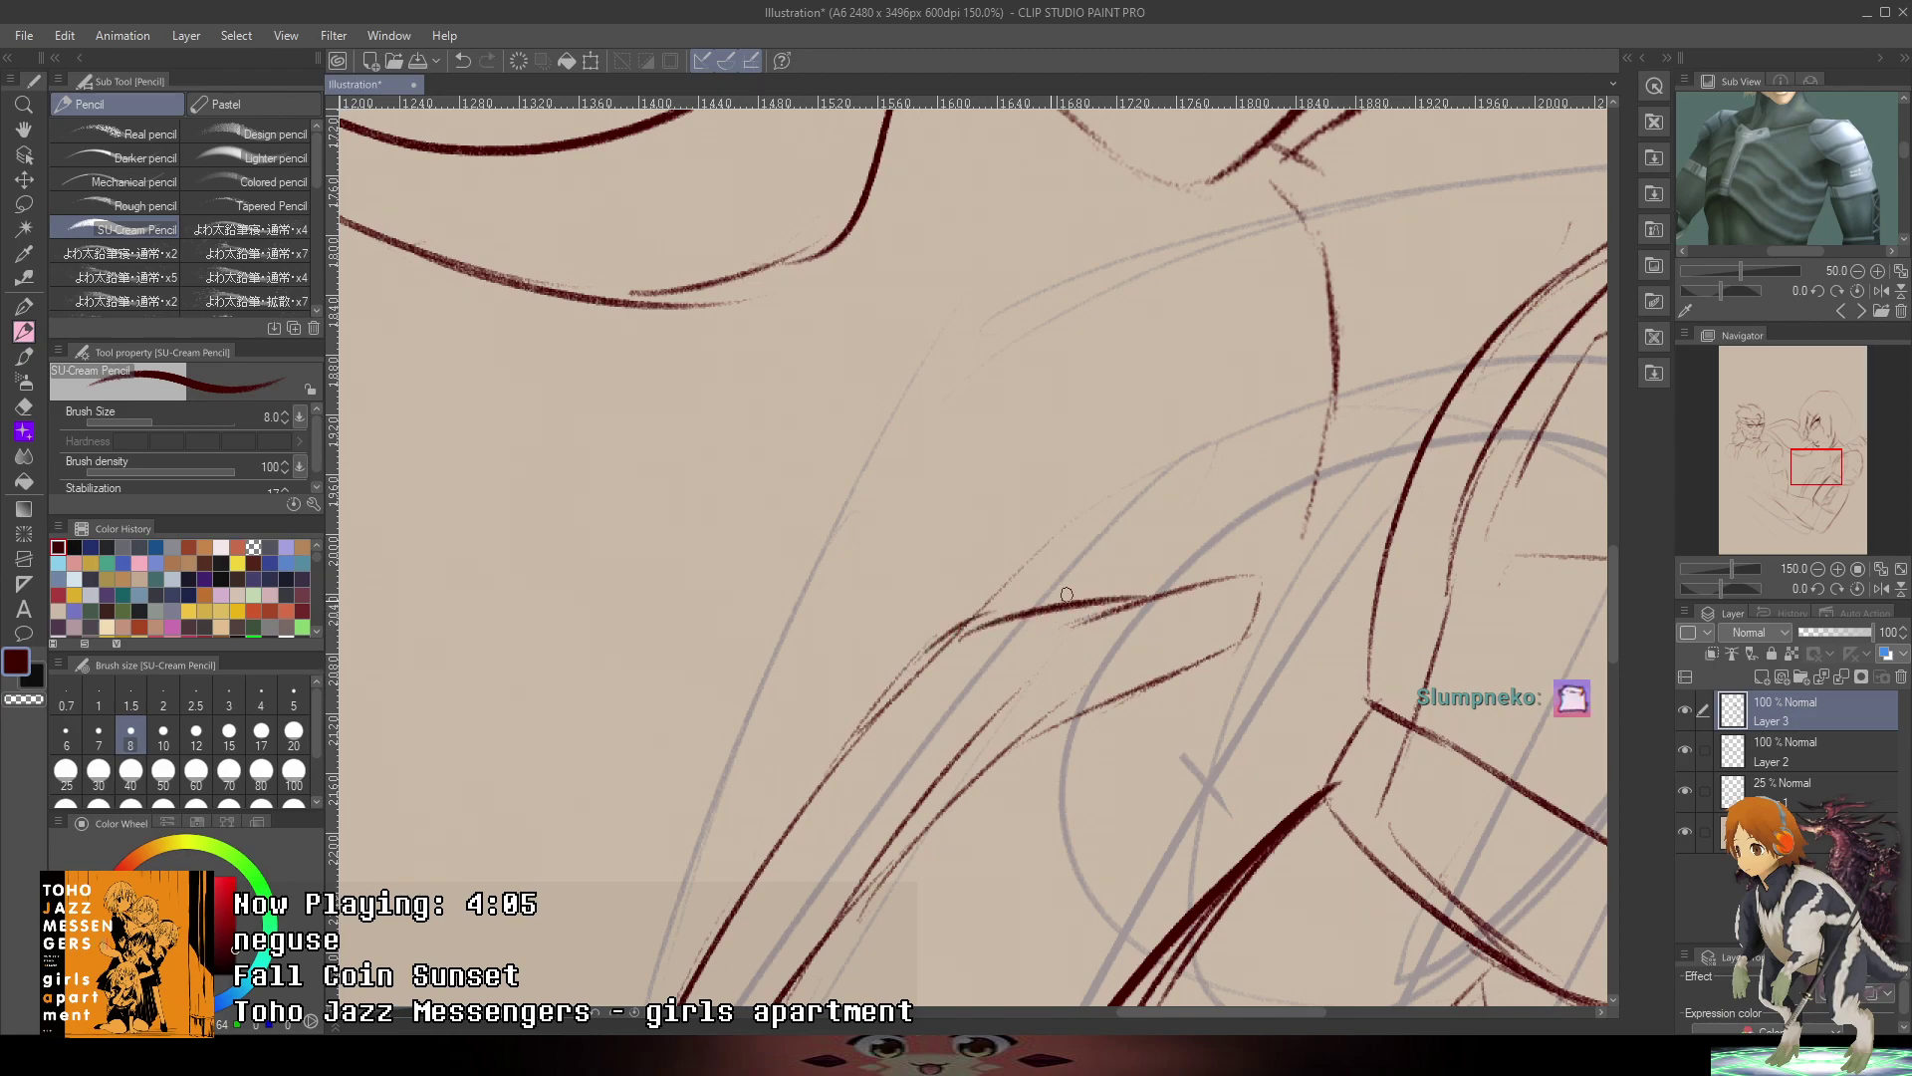
{"action": "left_click_drag", "start_coordinate": [1024, 620], "coordinate": [1231, 569]}
{"action": "left_click_drag", "start_coordinate": [1129, 604], "coordinate": [1235, 581]}
{"action": "mouse_move", "coordinate": [1249, 578]}
{"action": "left_mouse_down"}
{"action": "mouse_move", "coordinate": [1253, 633]}
{"action": "mouse_move", "coordinate": [1382, 556]}
{"action": "mouse_move", "coordinate": [1240, 646]}
{"action": "left_mouse_up"}
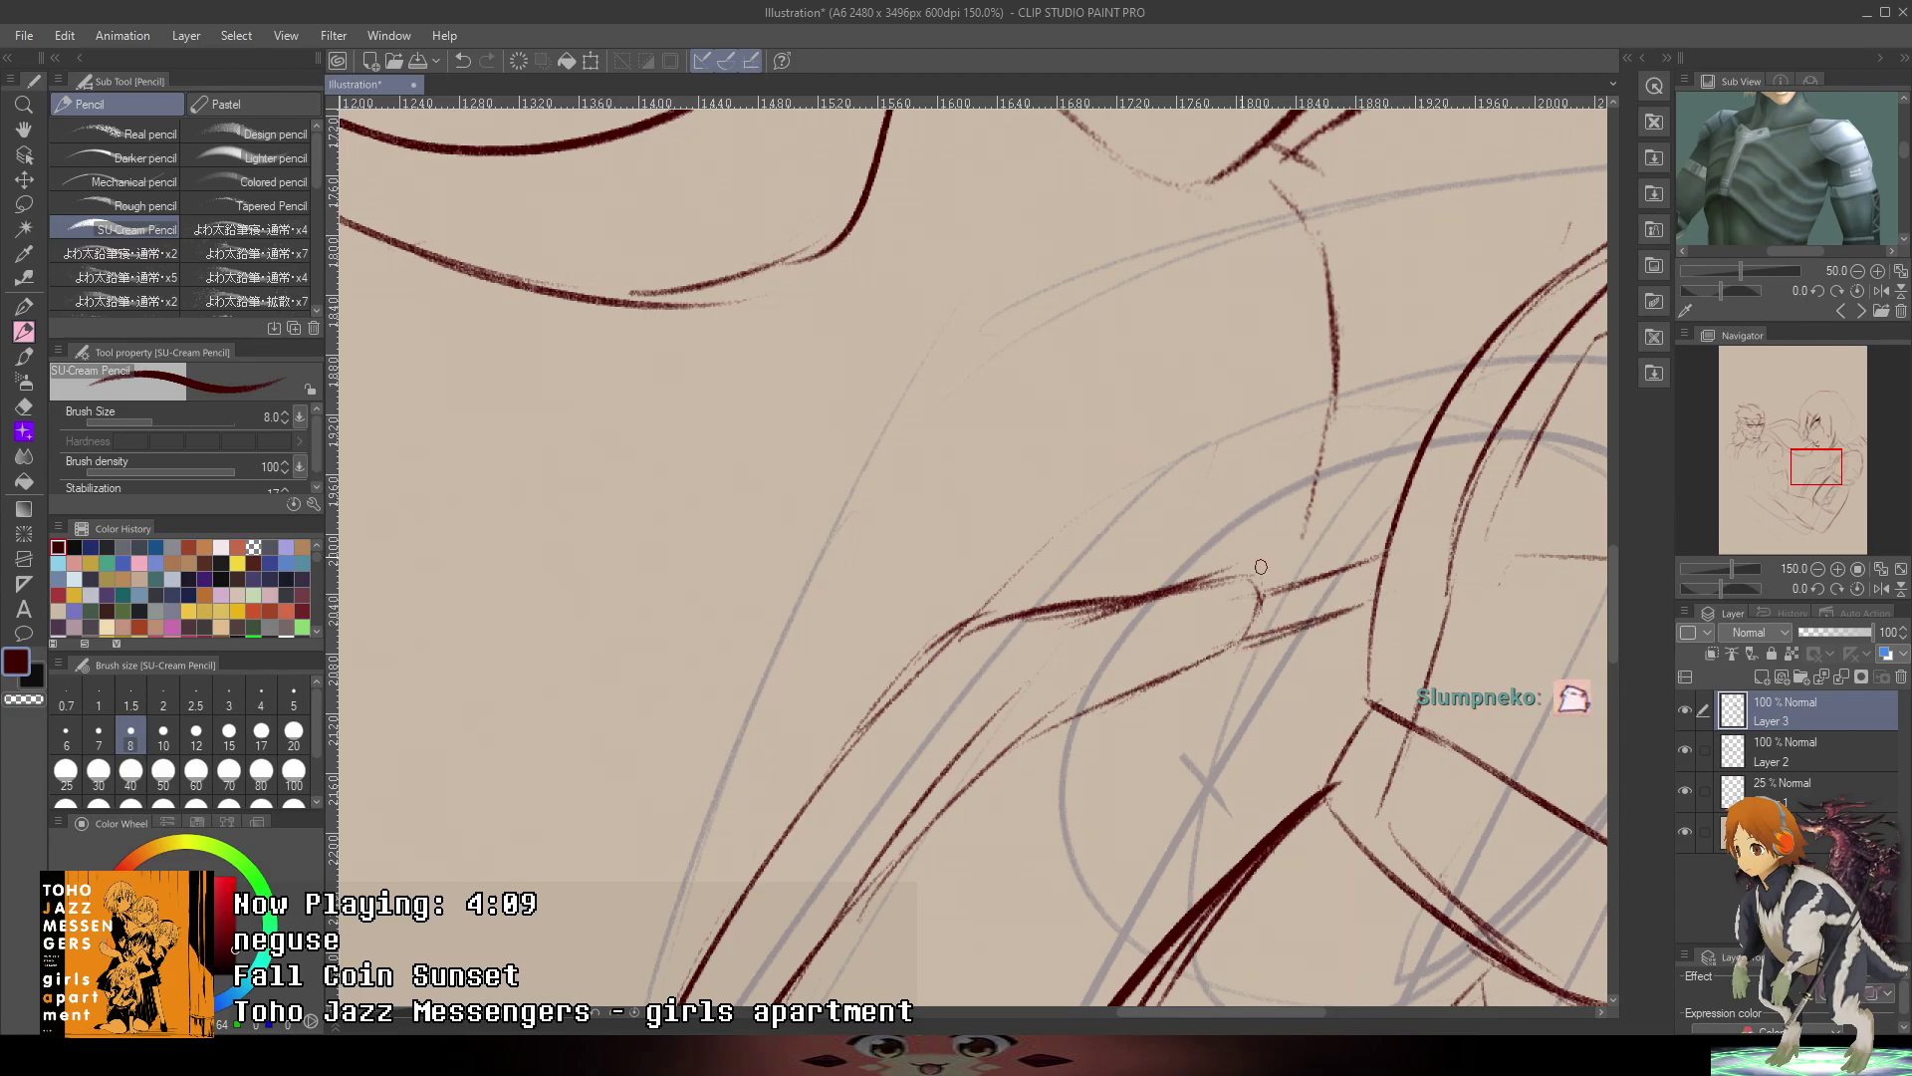
- Sketch a line from the base of the right figure's neck down to the bend of the chest, undoing unwanted strokes
{"action": "scroll", "coordinate": [1378, 291], "scroll_direction": "down", "scroll_amount": 4}
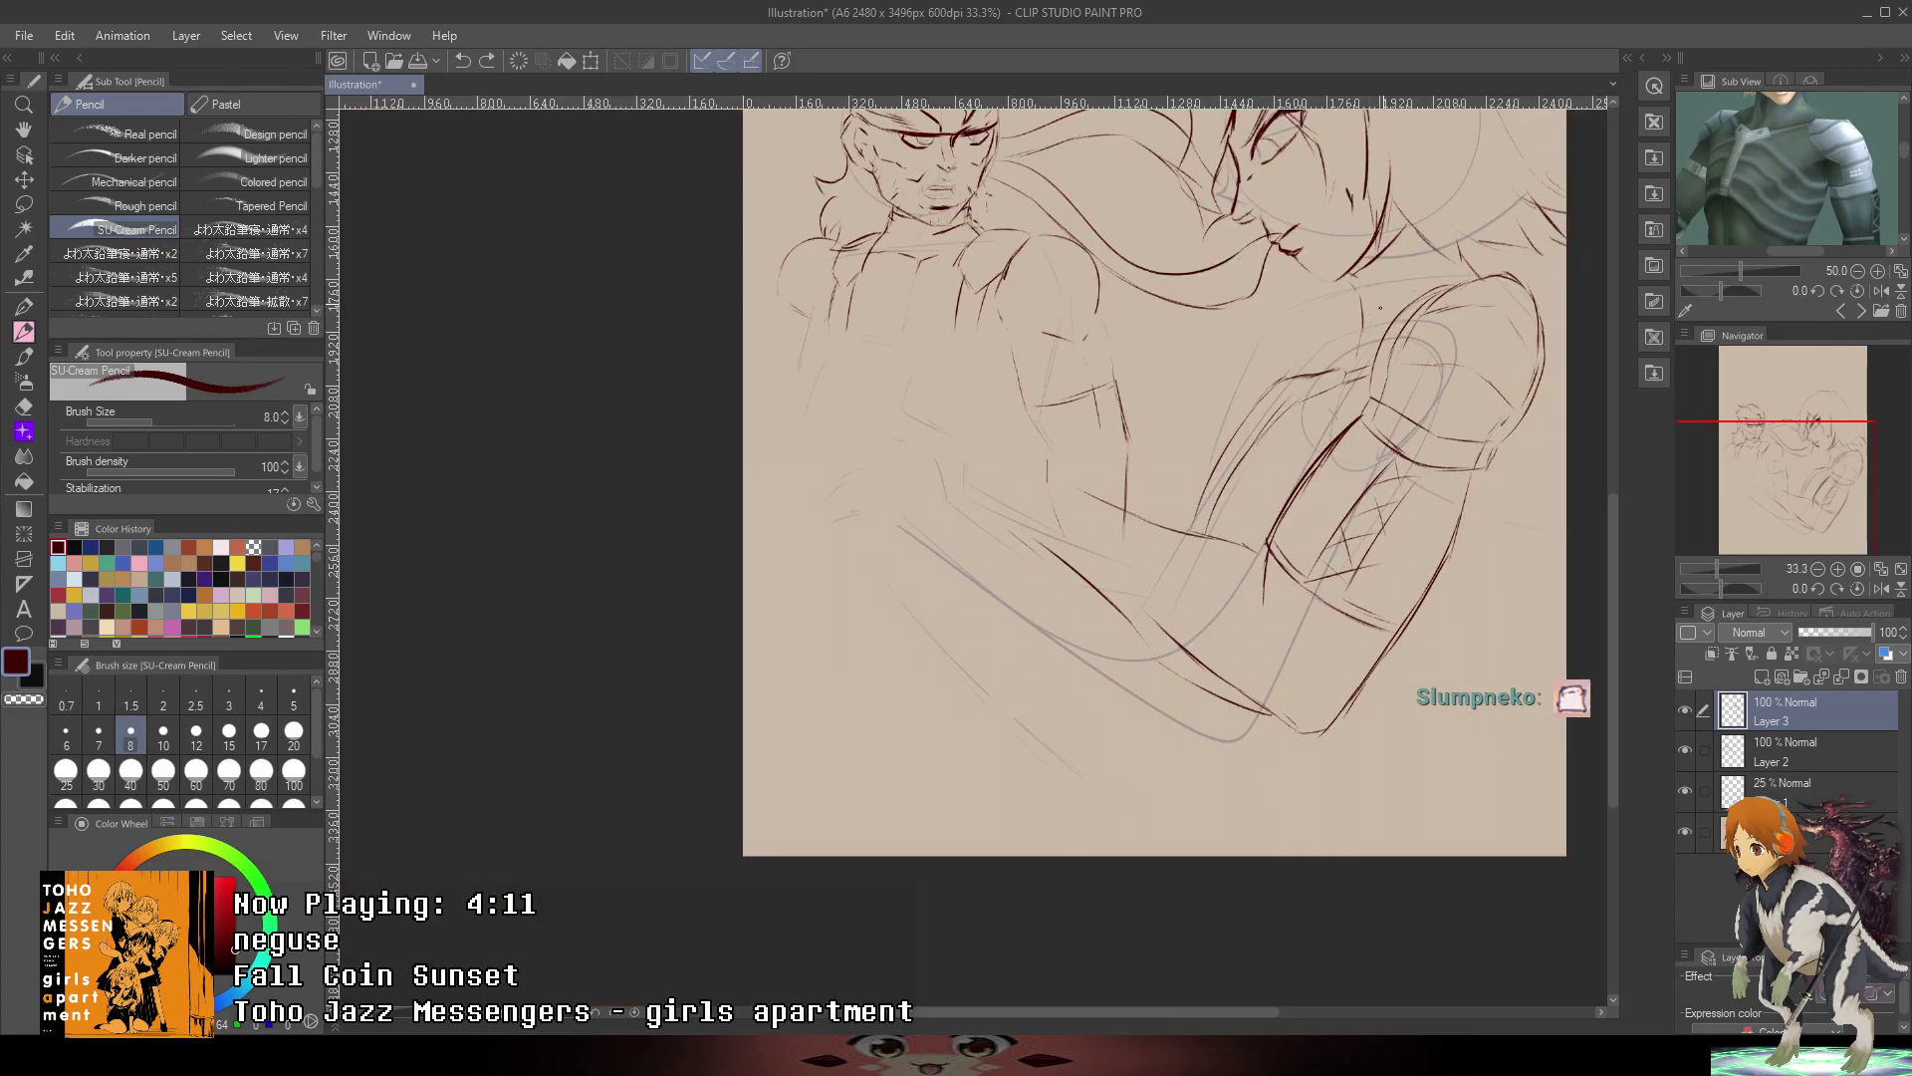
{"action": "left_click_drag", "start_coordinate": [1454, 281], "coordinate": [1282, 431]}
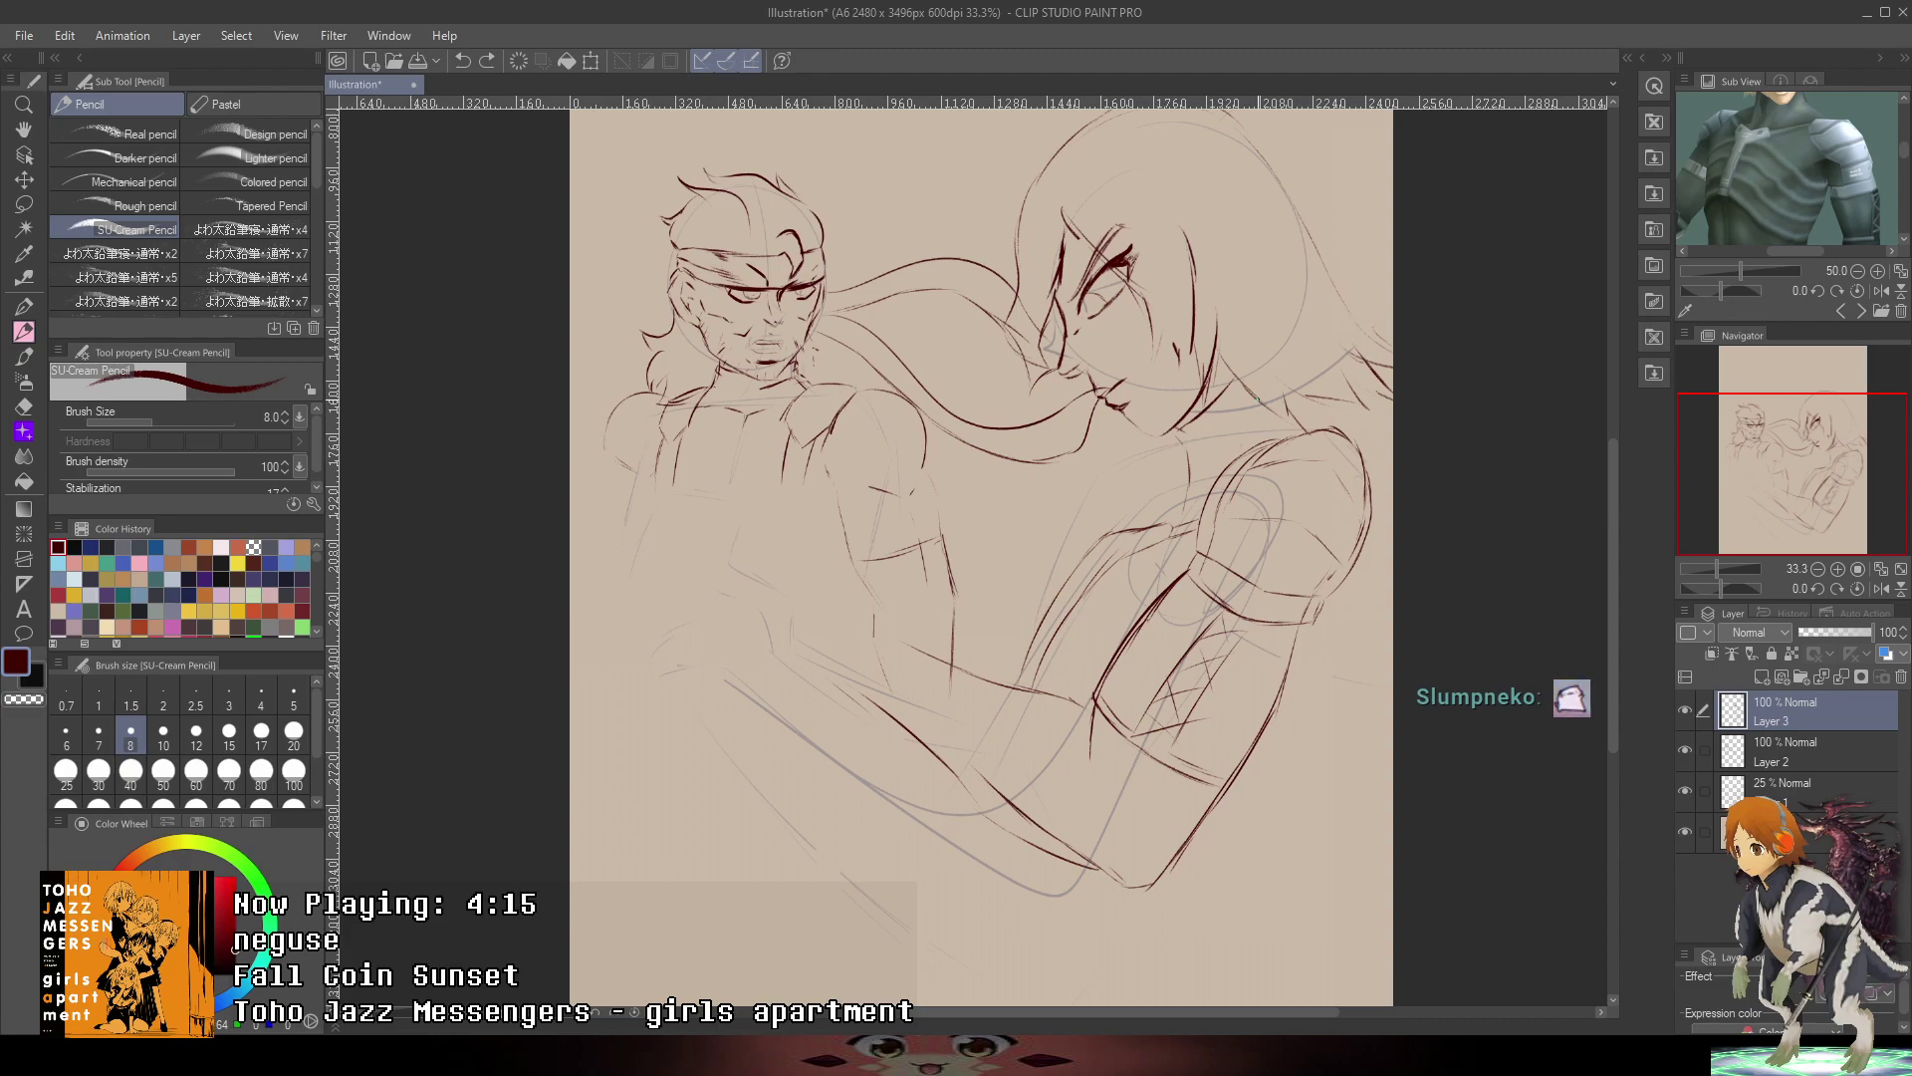
{"action": "scroll", "coordinate": [1179, 502], "scroll_direction": "up", "scroll_amount": 1}
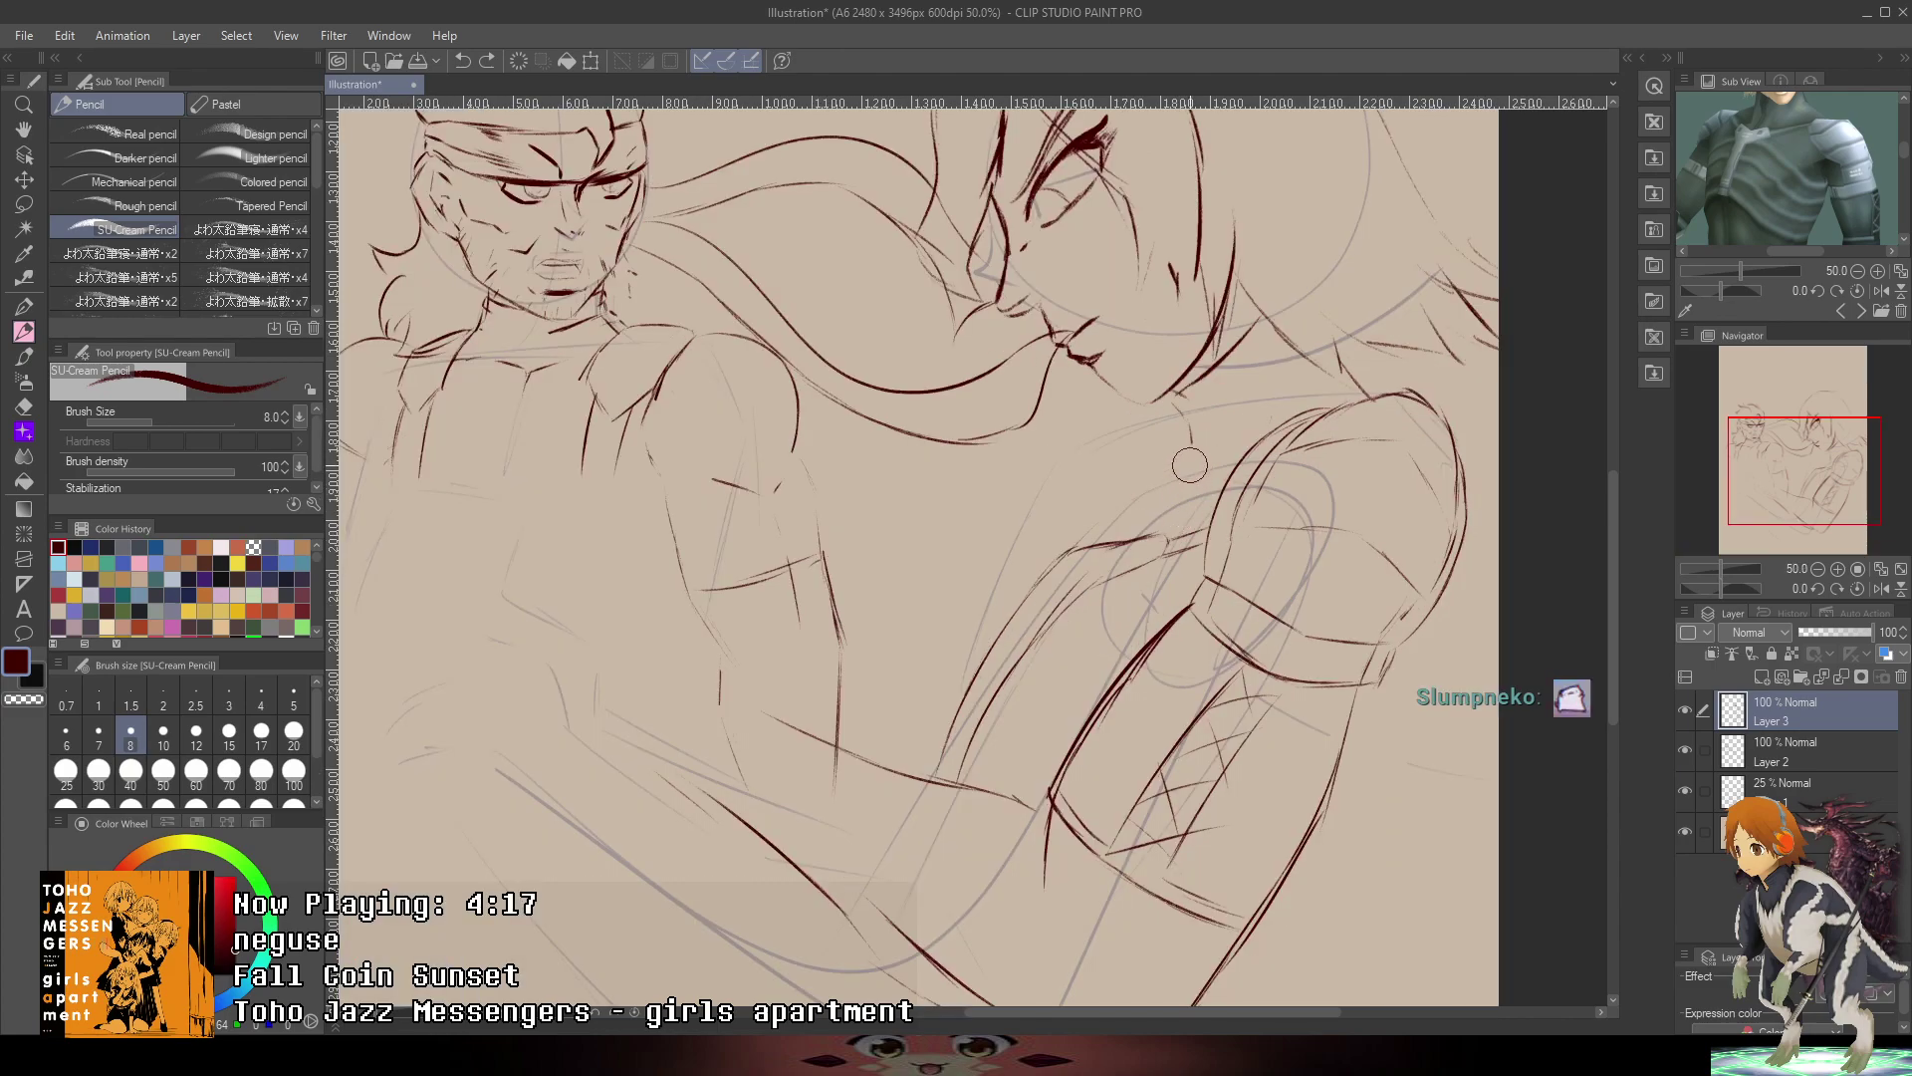
{"action": "key", "text": "ctrl+z"}
{"action": "mouse_move", "coordinate": [1183, 409]}
{"action": "left_mouse_down"}
{"action": "mouse_move", "coordinate": [1175, 453]}
{"action": "mouse_move", "coordinate": [1125, 504]}
{"action": "mouse_move", "coordinate": [1189, 447]}
{"action": "left_mouse_up"}
{"action": "key", "text": "ctrl+z"}
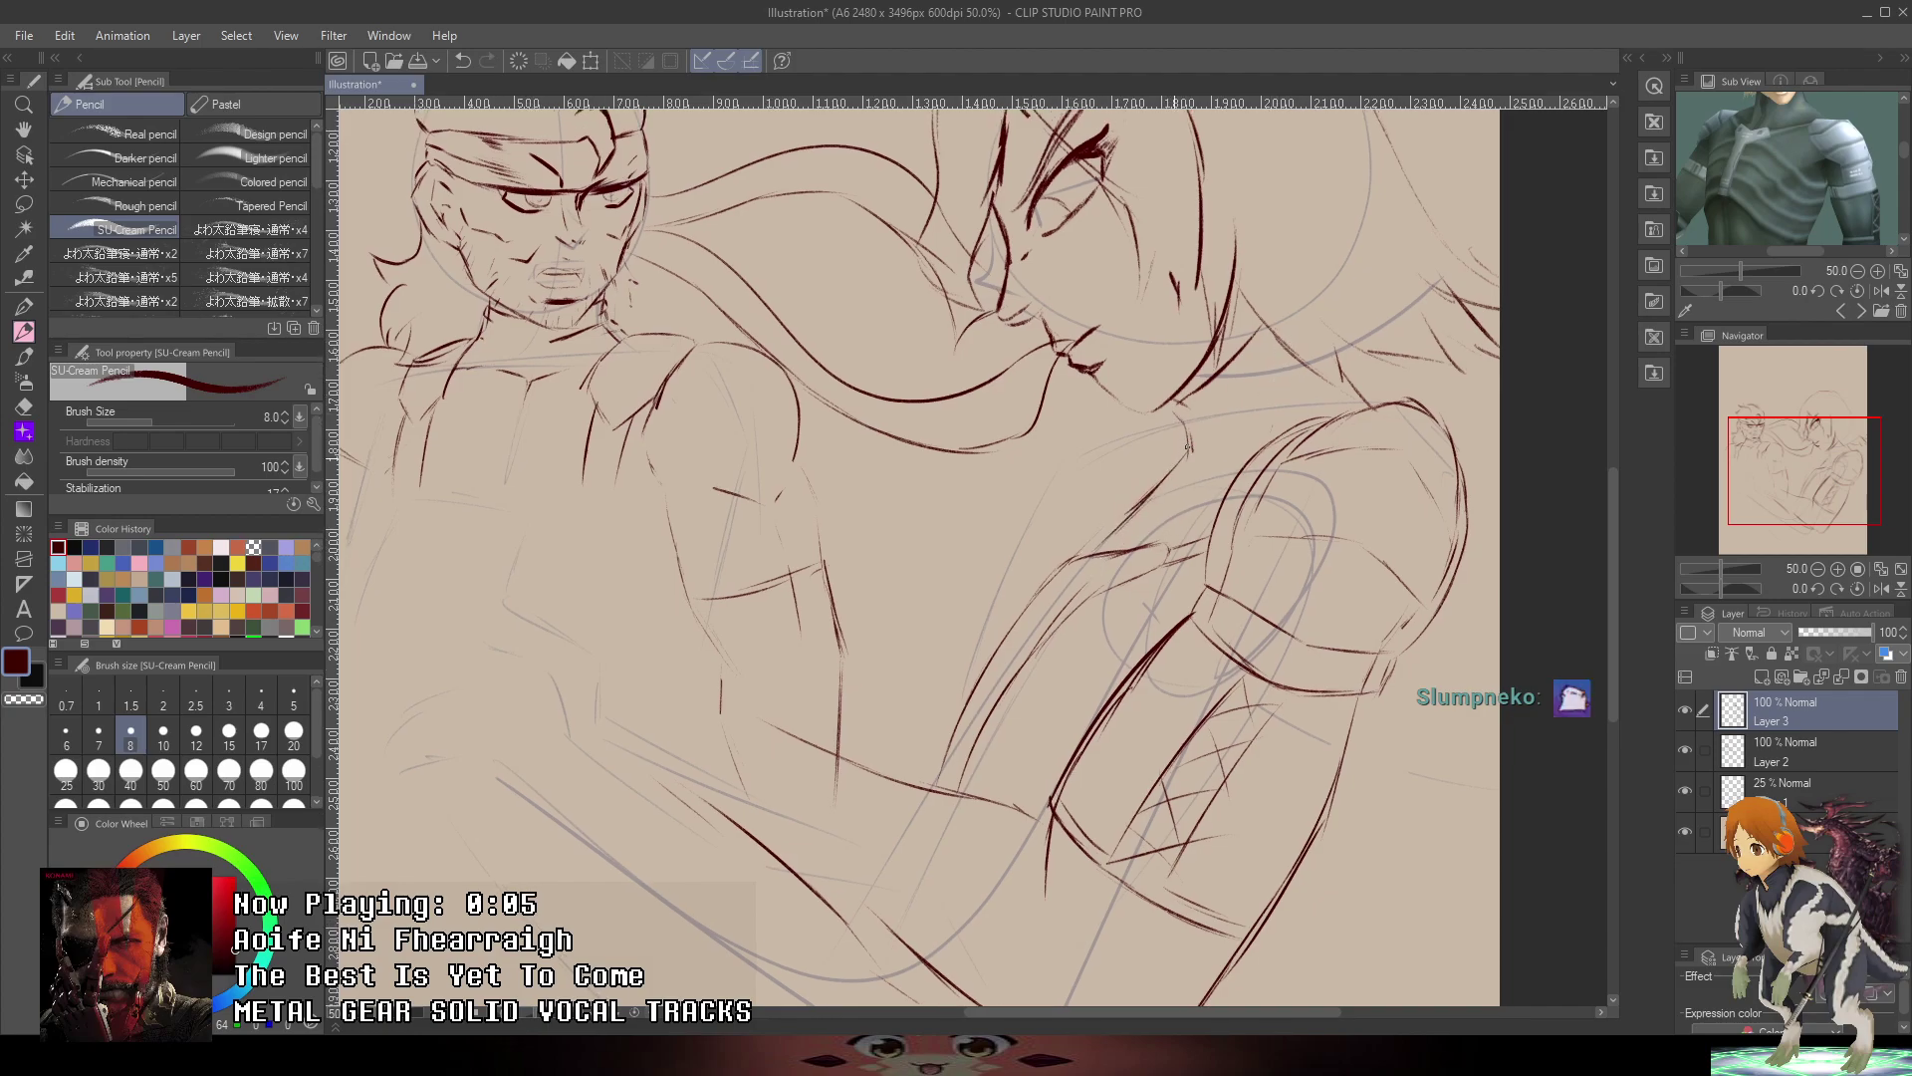
- Rework the upper ends of the right figure's chest band with shorter strokes, undoing the unwanted ones
{"action": "scroll", "coordinate": [1187, 448], "scroll_direction": "up", "scroll_amount": 2}
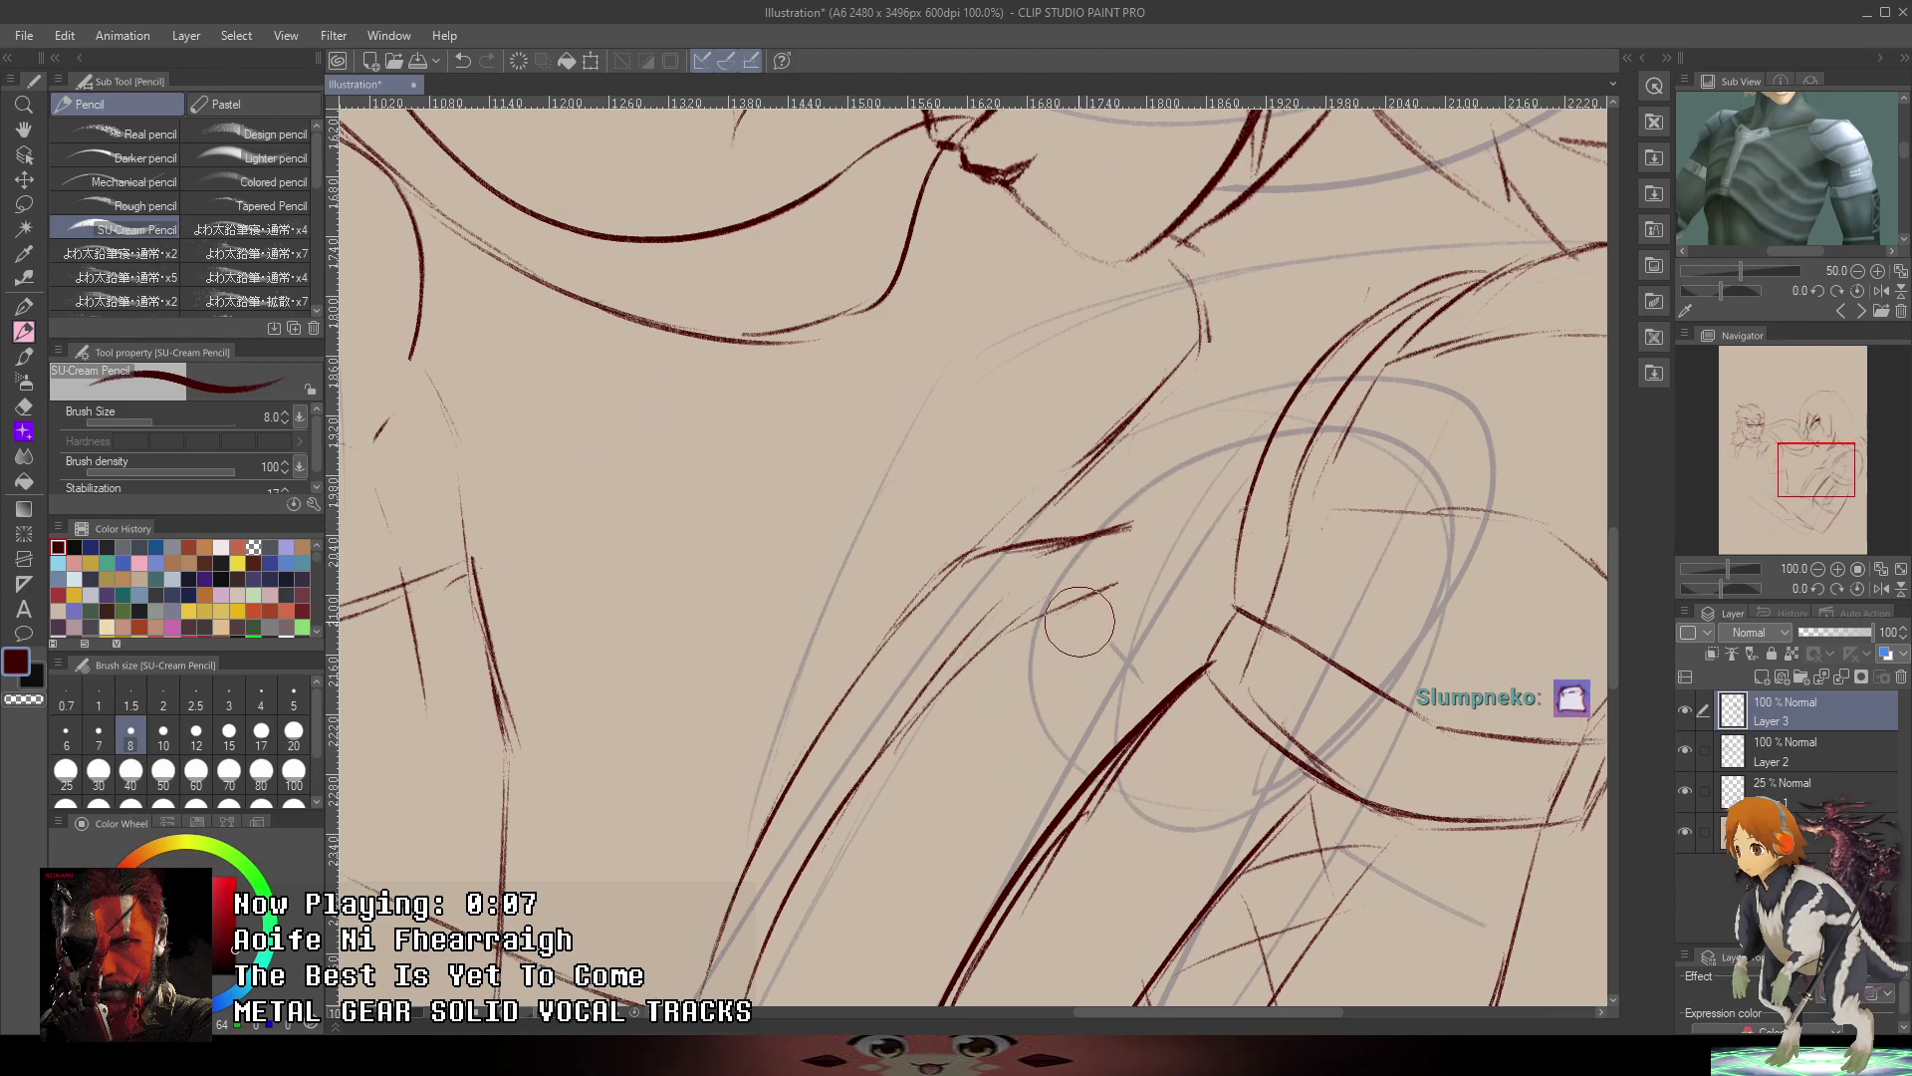
{"action": "mouse_move", "coordinate": [1118, 572]}
{"action": "left_mouse_down"}
{"action": "mouse_move", "coordinate": [1115, 542]}
{"action": "mouse_move", "coordinate": [1045, 582]}
{"action": "mouse_move", "coordinate": [1037, 537]}
{"action": "mouse_move", "coordinate": [1117, 503]}
{"action": "left_mouse_up"}
{"action": "left_click_drag", "start_coordinate": [994, 626], "coordinate": [1121, 565]}
{"action": "left_click_drag", "start_coordinate": [1126, 547], "coordinate": [1126, 528]}
{"action": "left_click_drag", "start_coordinate": [962, 556], "coordinate": [981, 505]}
{"action": "mouse_move", "coordinate": [987, 516]}
{"action": "left_mouse_down"}
{"action": "mouse_move", "coordinate": [966, 552]}
{"action": "mouse_move", "coordinate": [998, 504]}
{"action": "left_mouse_up"}
{"action": "key", "text": "ctrl+z"}
{"action": "key", "text": "ctrl+z"}
{"action": "mouse_move", "coordinate": [976, 531]}
{"action": "left_mouse_down"}
{"action": "mouse_move", "coordinate": [1038, 497]}
{"action": "mouse_move", "coordinate": [946, 592]}
{"action": "left_mouse_up"}
{"action": "key", "text": "ctrl+z"}
{"action": "key", "text": "ctrl+z"}
{"action": "key", "text": "ctrl+z"}
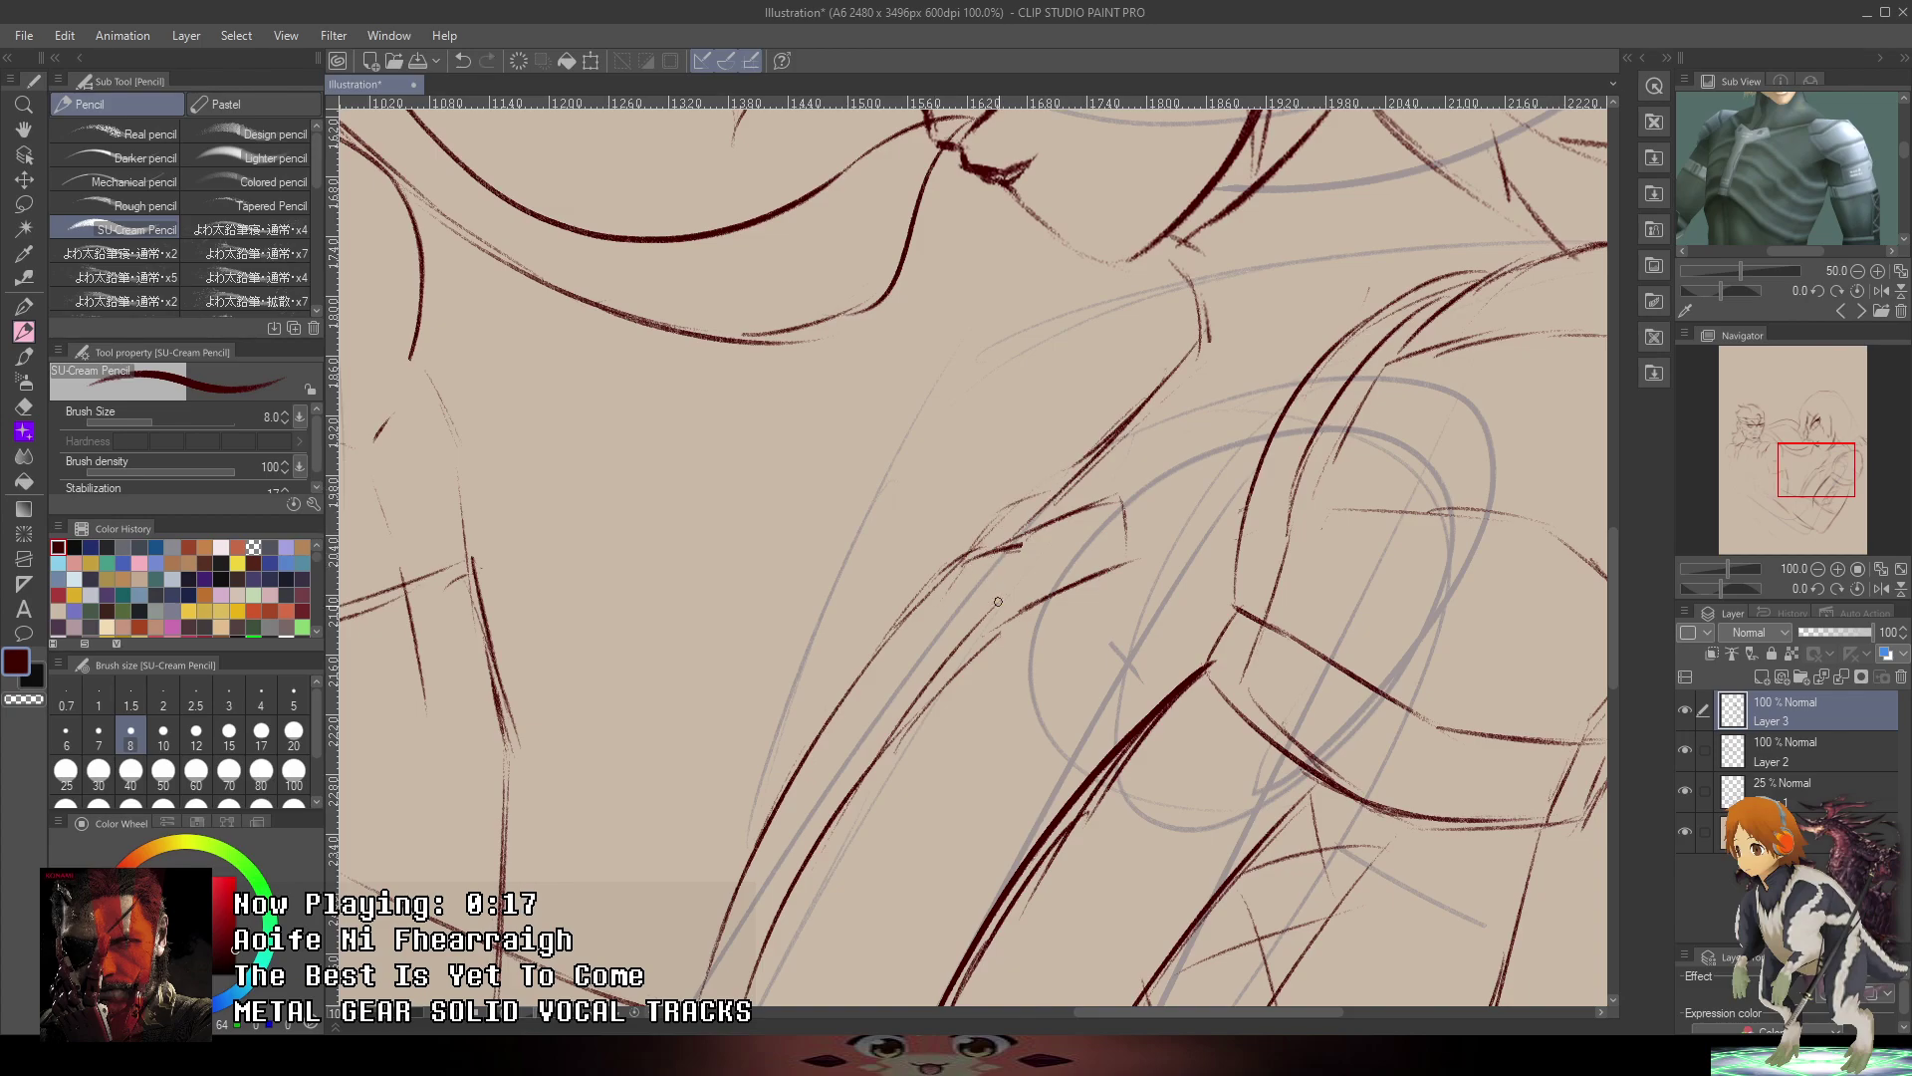
- Sketch diagonal rib lines across the torso's side, between its front contour and the upper arm
{"action": "scroll", "coordinate": [998, 684], "scroll_direction": "down", "scroll_amount": 10}
{"action": "scroll", "coordinate": [1087, 663], "scroll_direction": "up", "scroll_amount": 15}
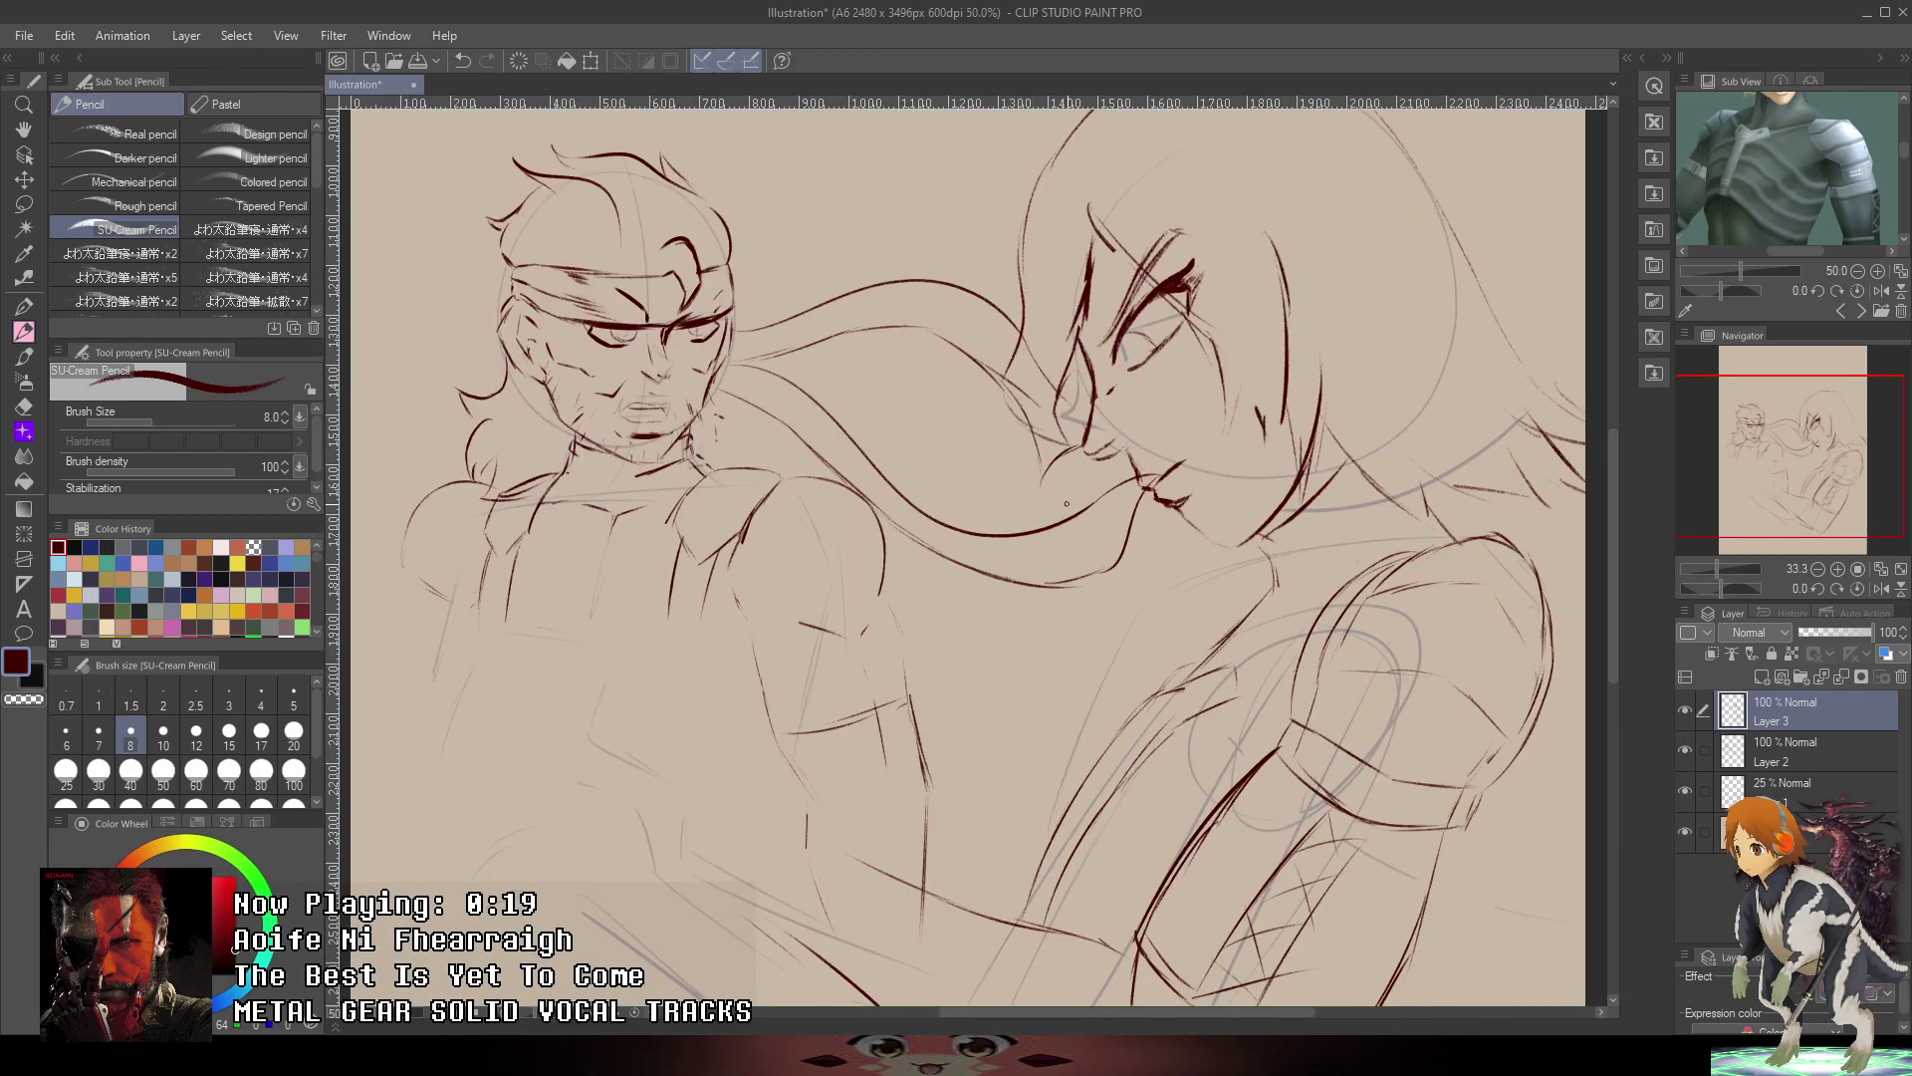
{"action": "left_click_drag", "start_coordinate": [1288, 485], "coordinate": [1369, 314]}
{"action": "left_click_drag", "start_coordinate": [1427, 452], "coordinate": [1335, 537]}
{"action": "left_click_drag", "start_coordinate": [1212, 466], "coordinate": [1073, 526]}
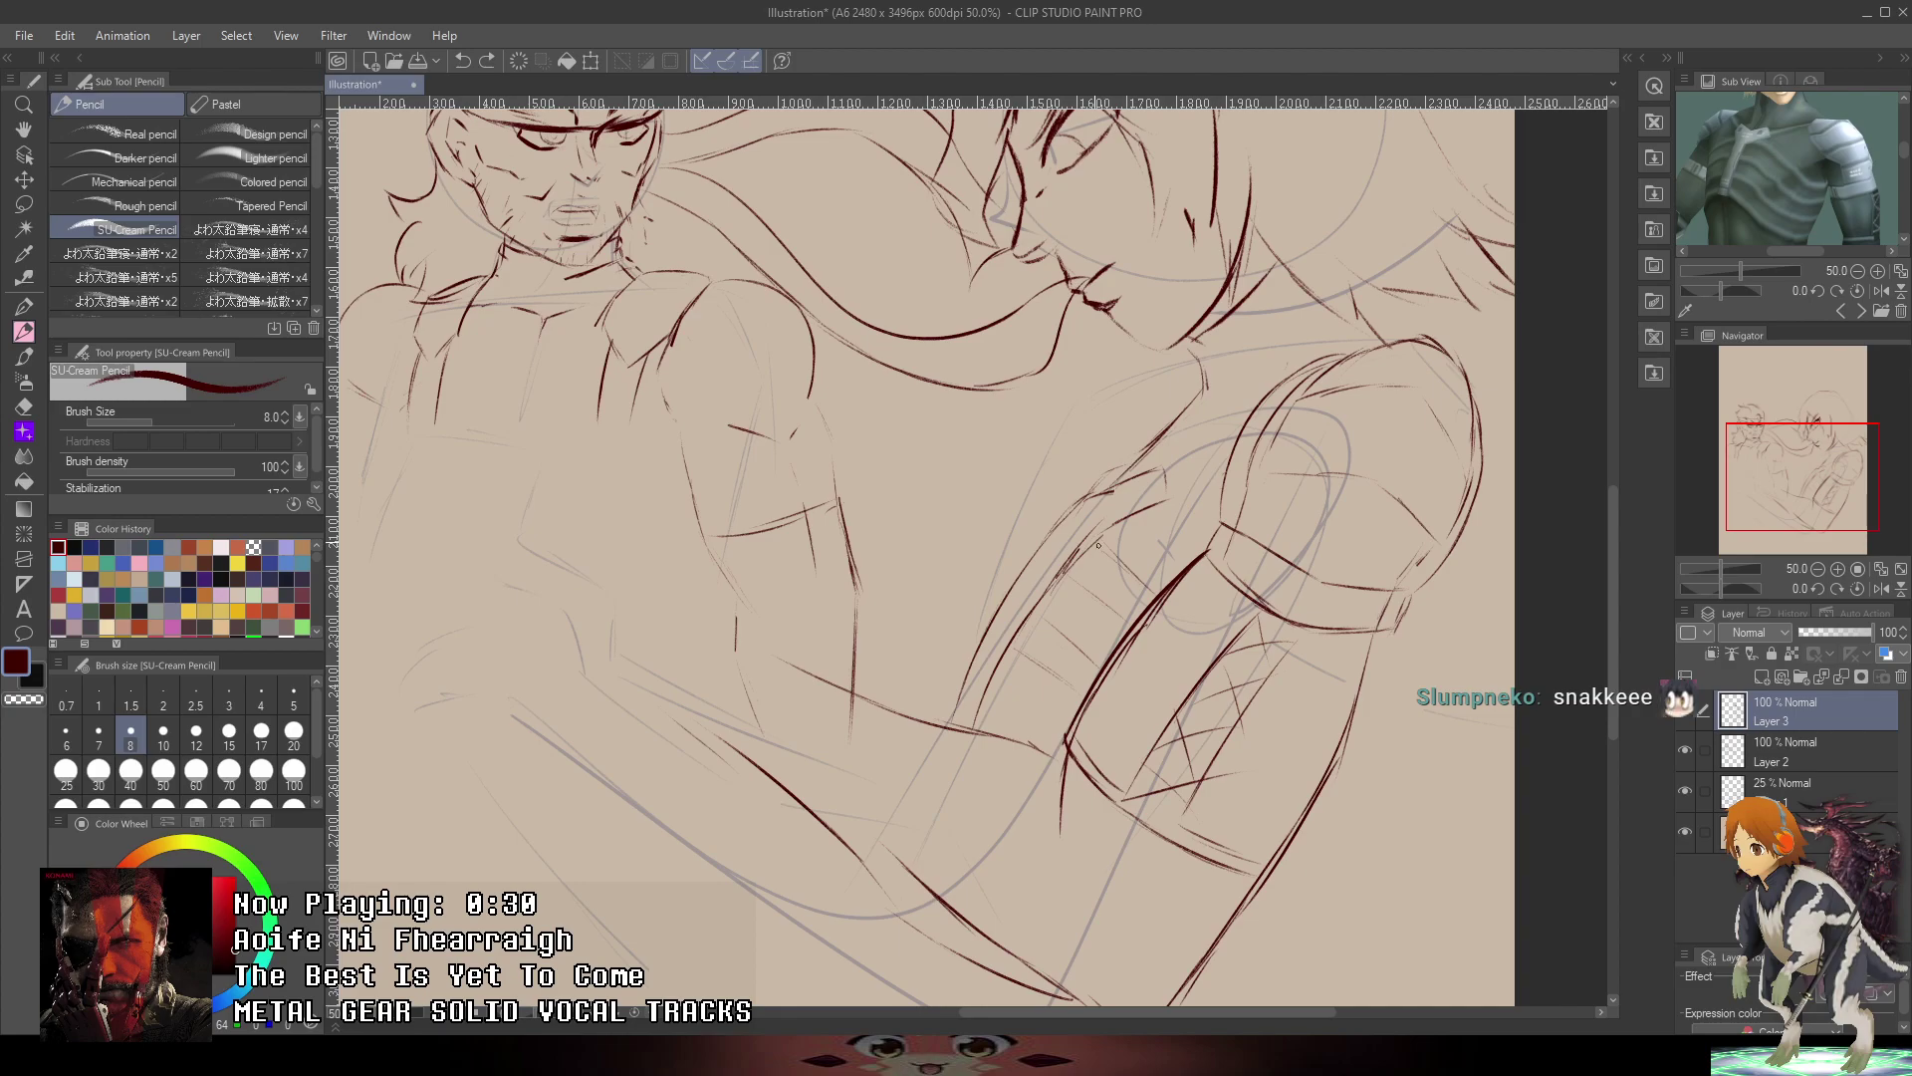
{"action": "scroll", "coordinate": [1098, 545], "scroll_direction": "up", "scroll_amount": 3}
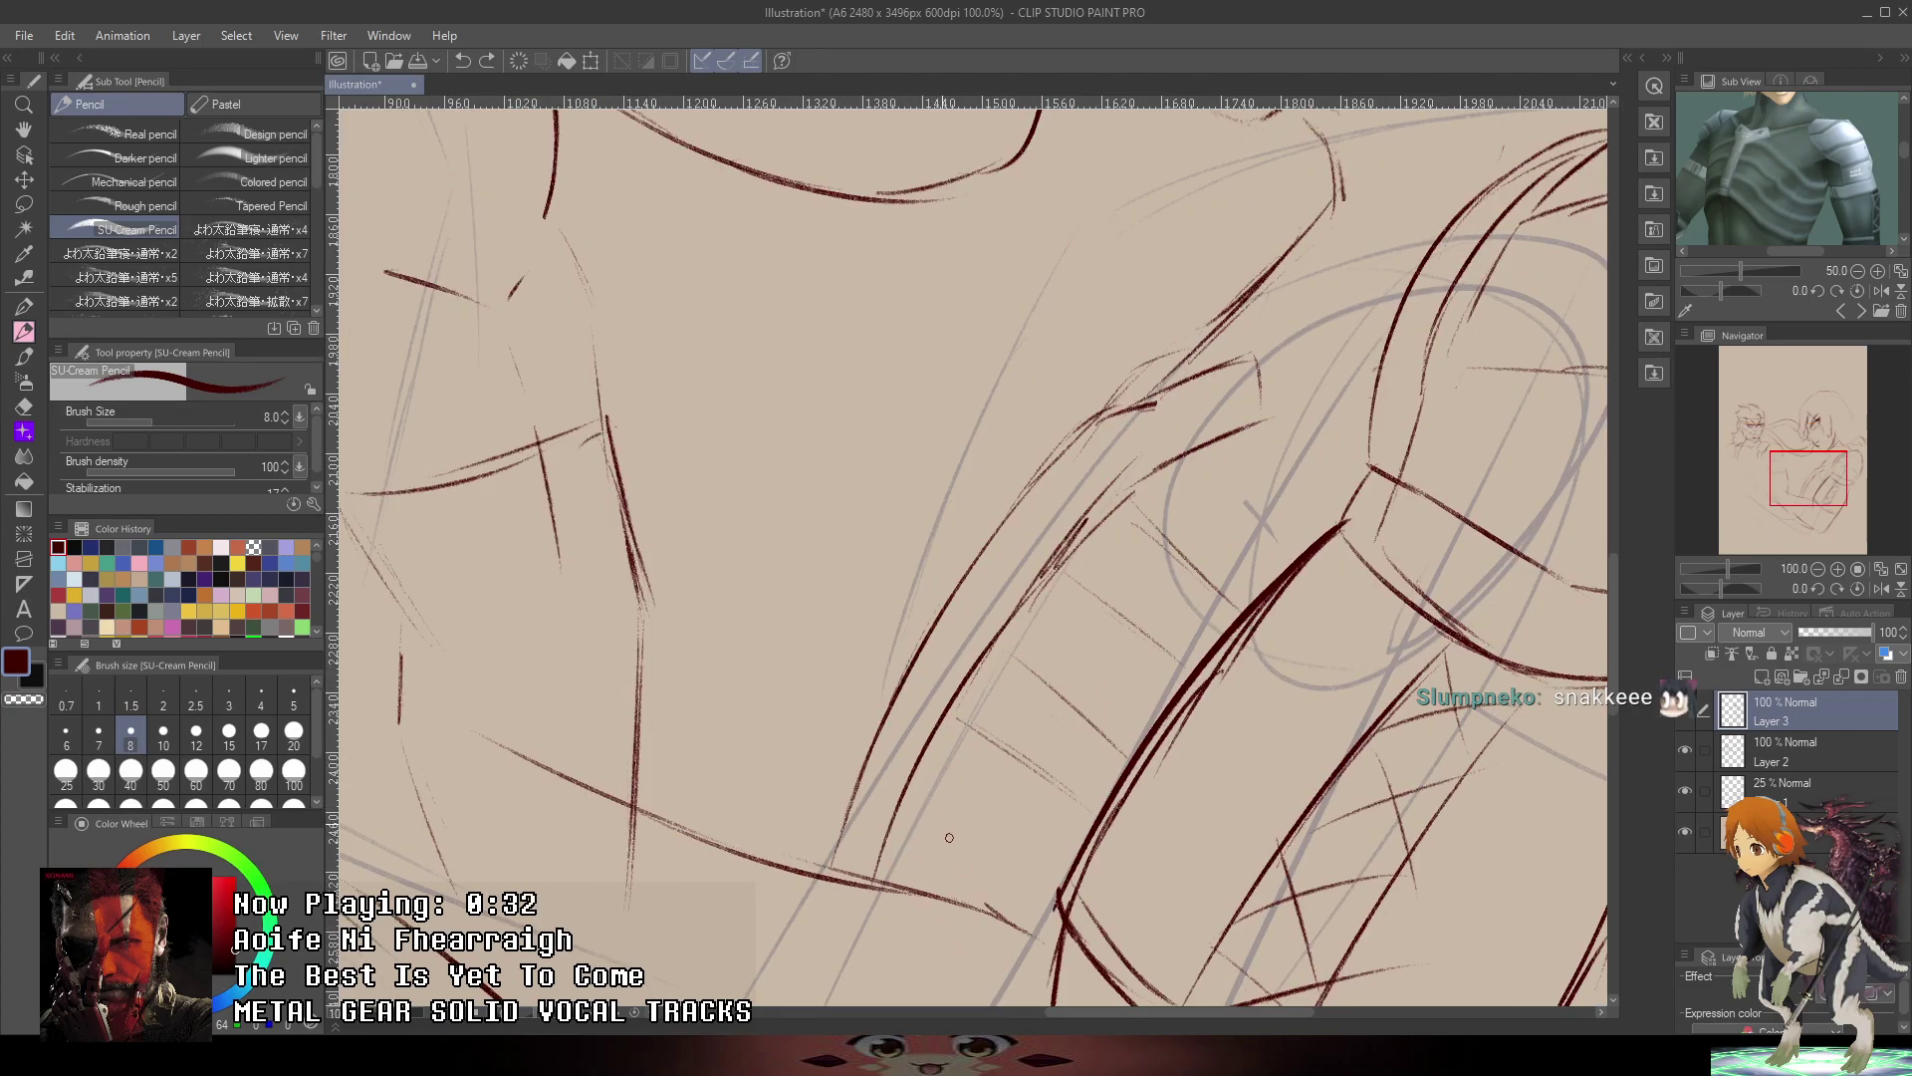
{"action": "left_click_drag", "start_coordinate": [971, 818], "coordinate": [1032, 856]}
{"action": "left_click_drag", "start_coordinate": [937, 804], "coordinate": [1041, 852]}
{"action": "mouse_move", "coordinate": [877, 819]}
{"action": "left_mouse_down"}
{"action": "mouse_move", "coordinate": [983, 875]}
{"action": "mouse_move", "coordinate": [924, 890]}
{"action": "left_mouse_up"}
{"action": "key", "text": "ctrl+z"}
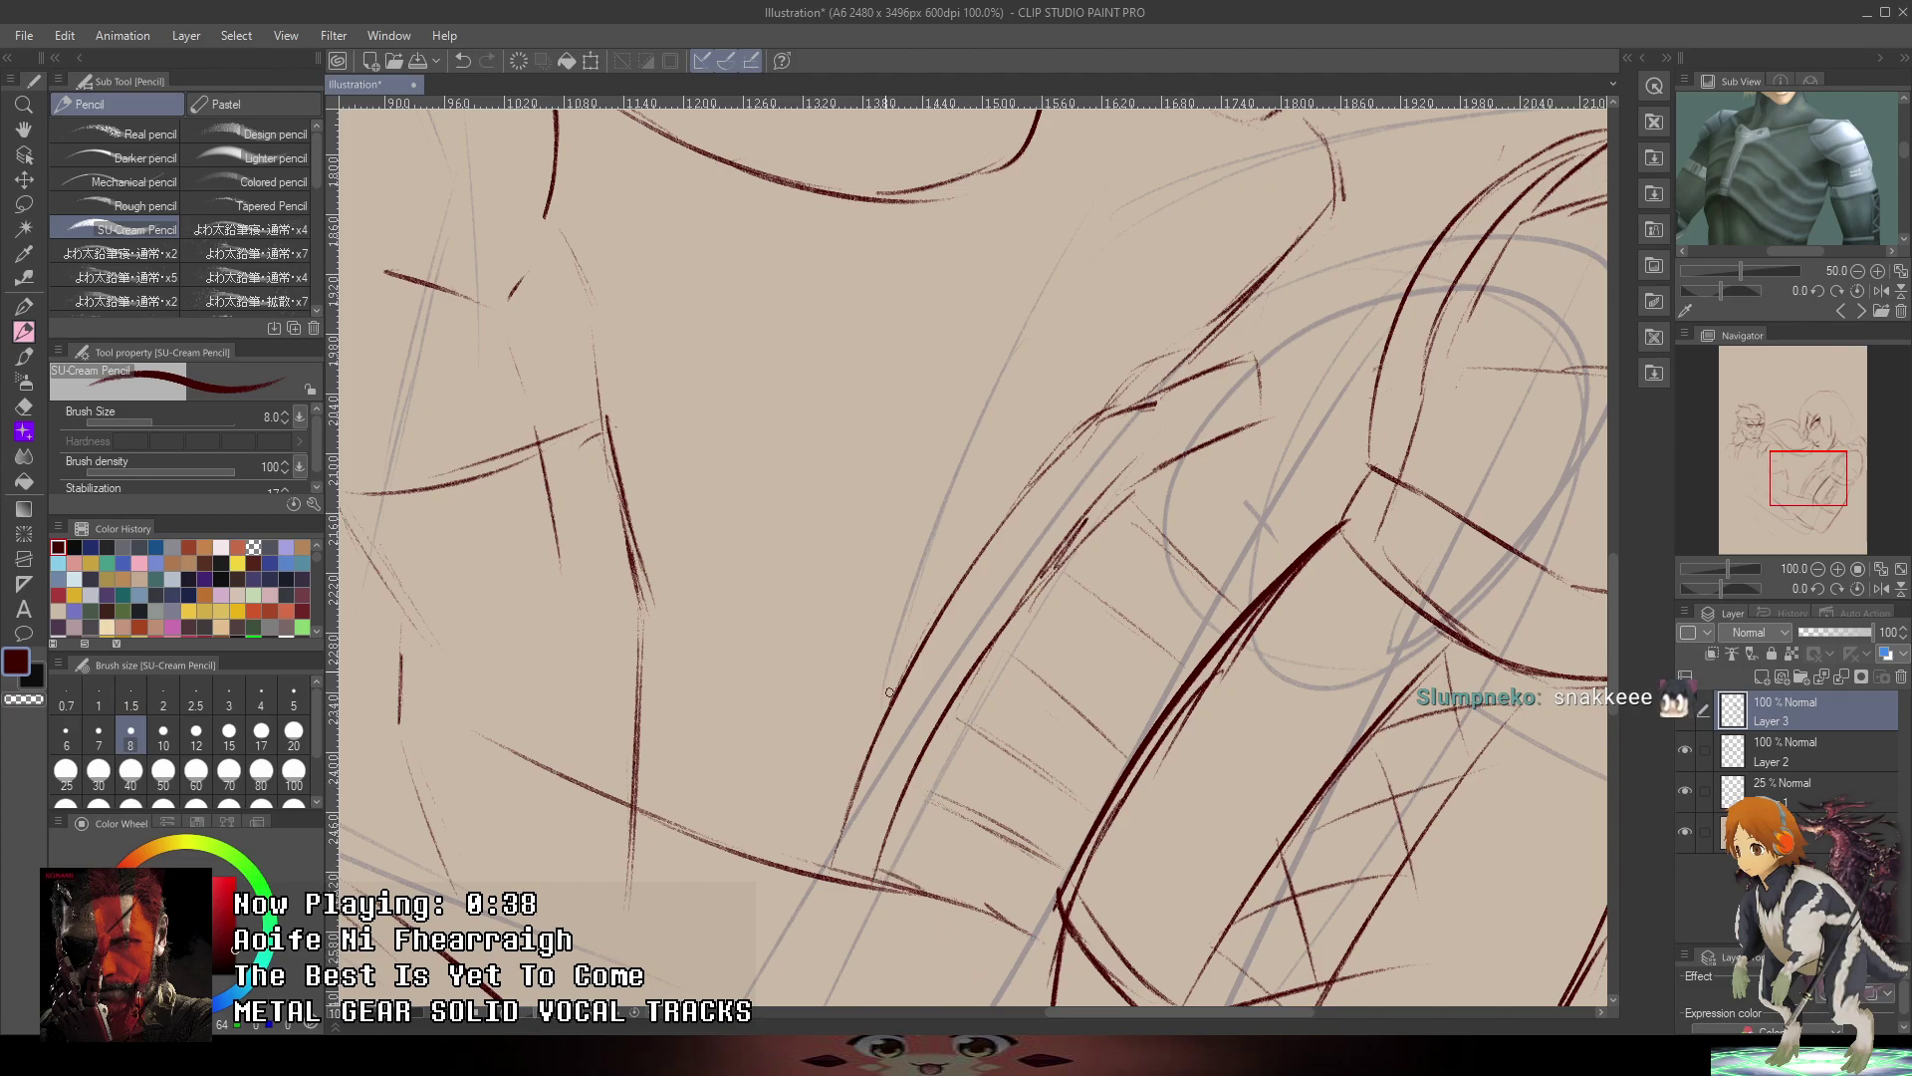
- Start the hand at the end of the forearm with a curved top edge and a short lower stroke
{"action": "scroll", "coordinate": [902, 695], "scroll_direction": "down", "scroll_amount": 4}
{"action": "left_click_drag", "start_coordinate": [908, 694], "coordinate": [1218, 546]}
{"action": "scroll", "coordinate": [1043, 549], "scroll_direction": "up", "scroll_amount": 2}
{"action": "scroll", "coordinate": [896, 518], "scroll_direction": "up", "scroll_amount": 1}
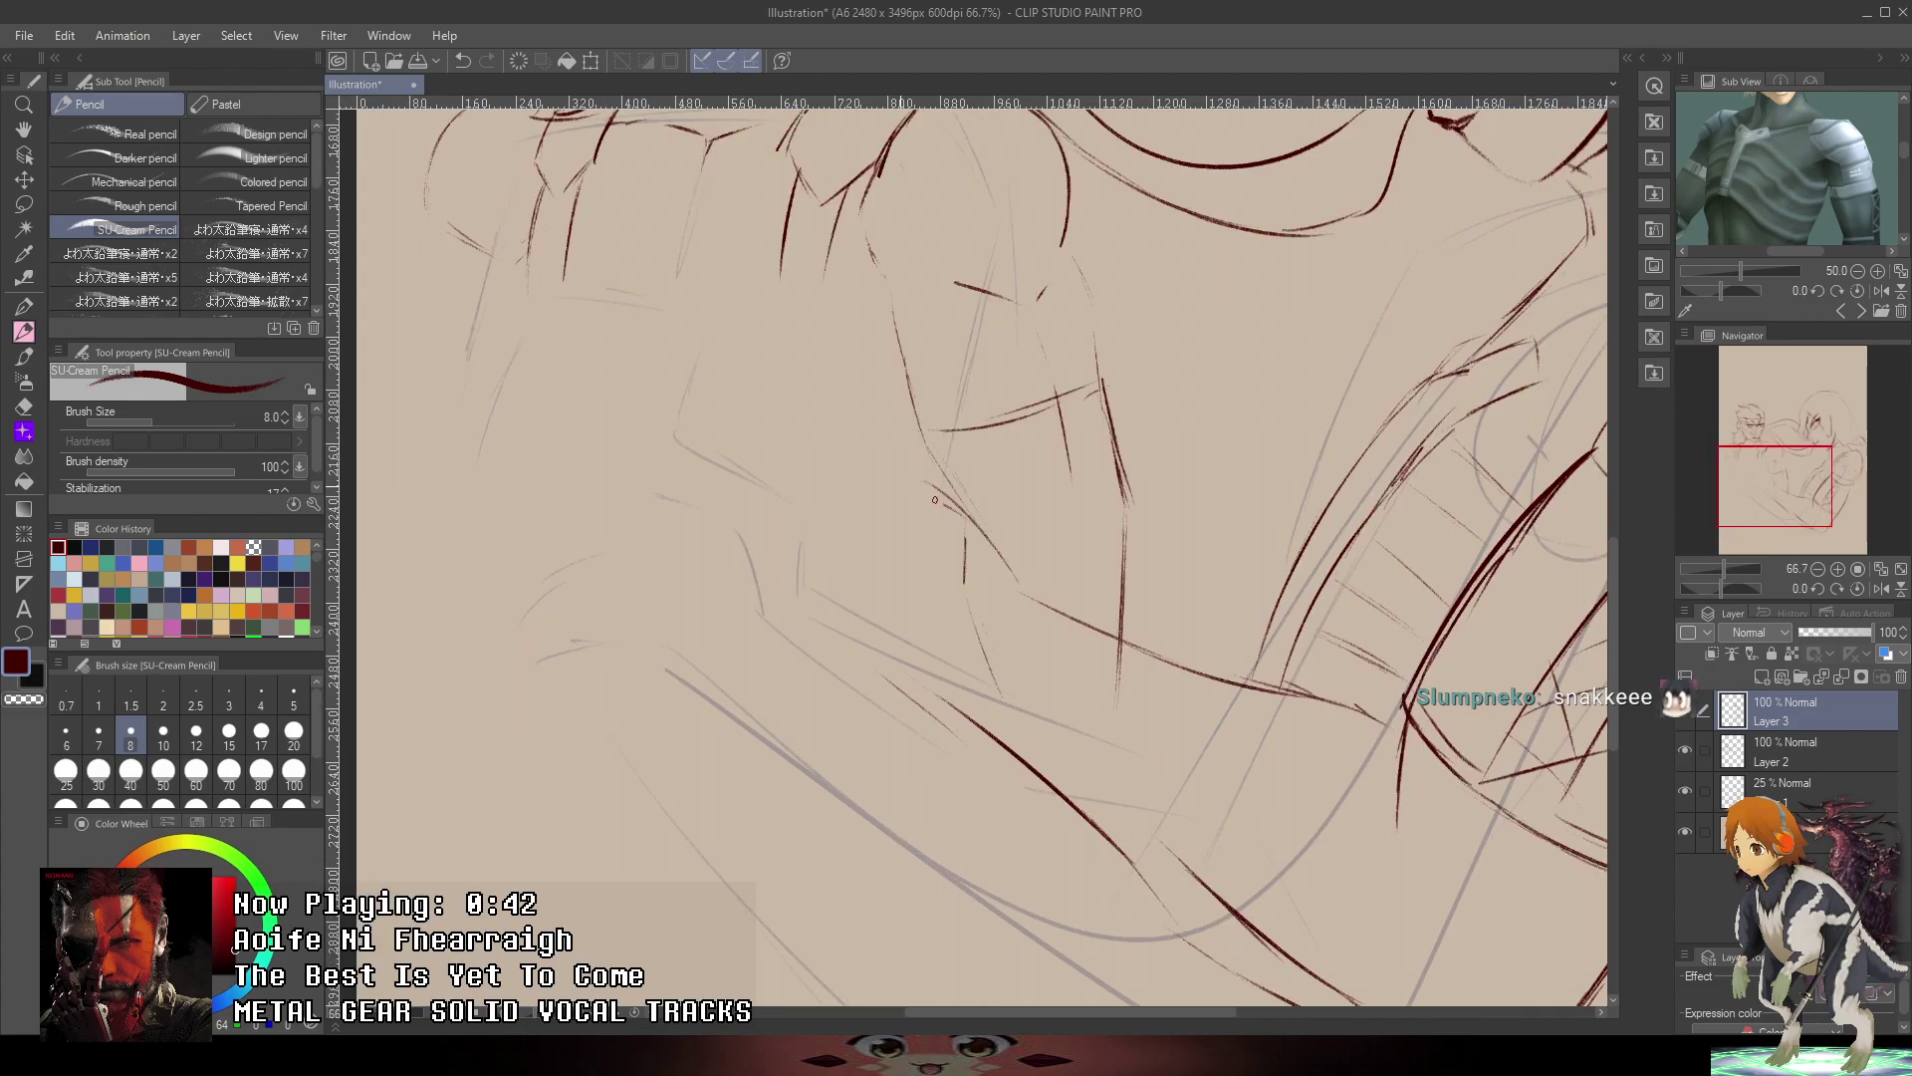
{"action": "mouse_move", "coordinate": [862, 522]}
{"action": "left_mouse_down"}
{"action": "mouse_move", "coordinate": [737, 520]}
{"action": "mouse_move", "coordinate": [703, 576]}
{"action": "left_mouse_up"}
{"action": "left_click_drag", "start_coordinate": [867, 630], "coordinate": [952, 633]}
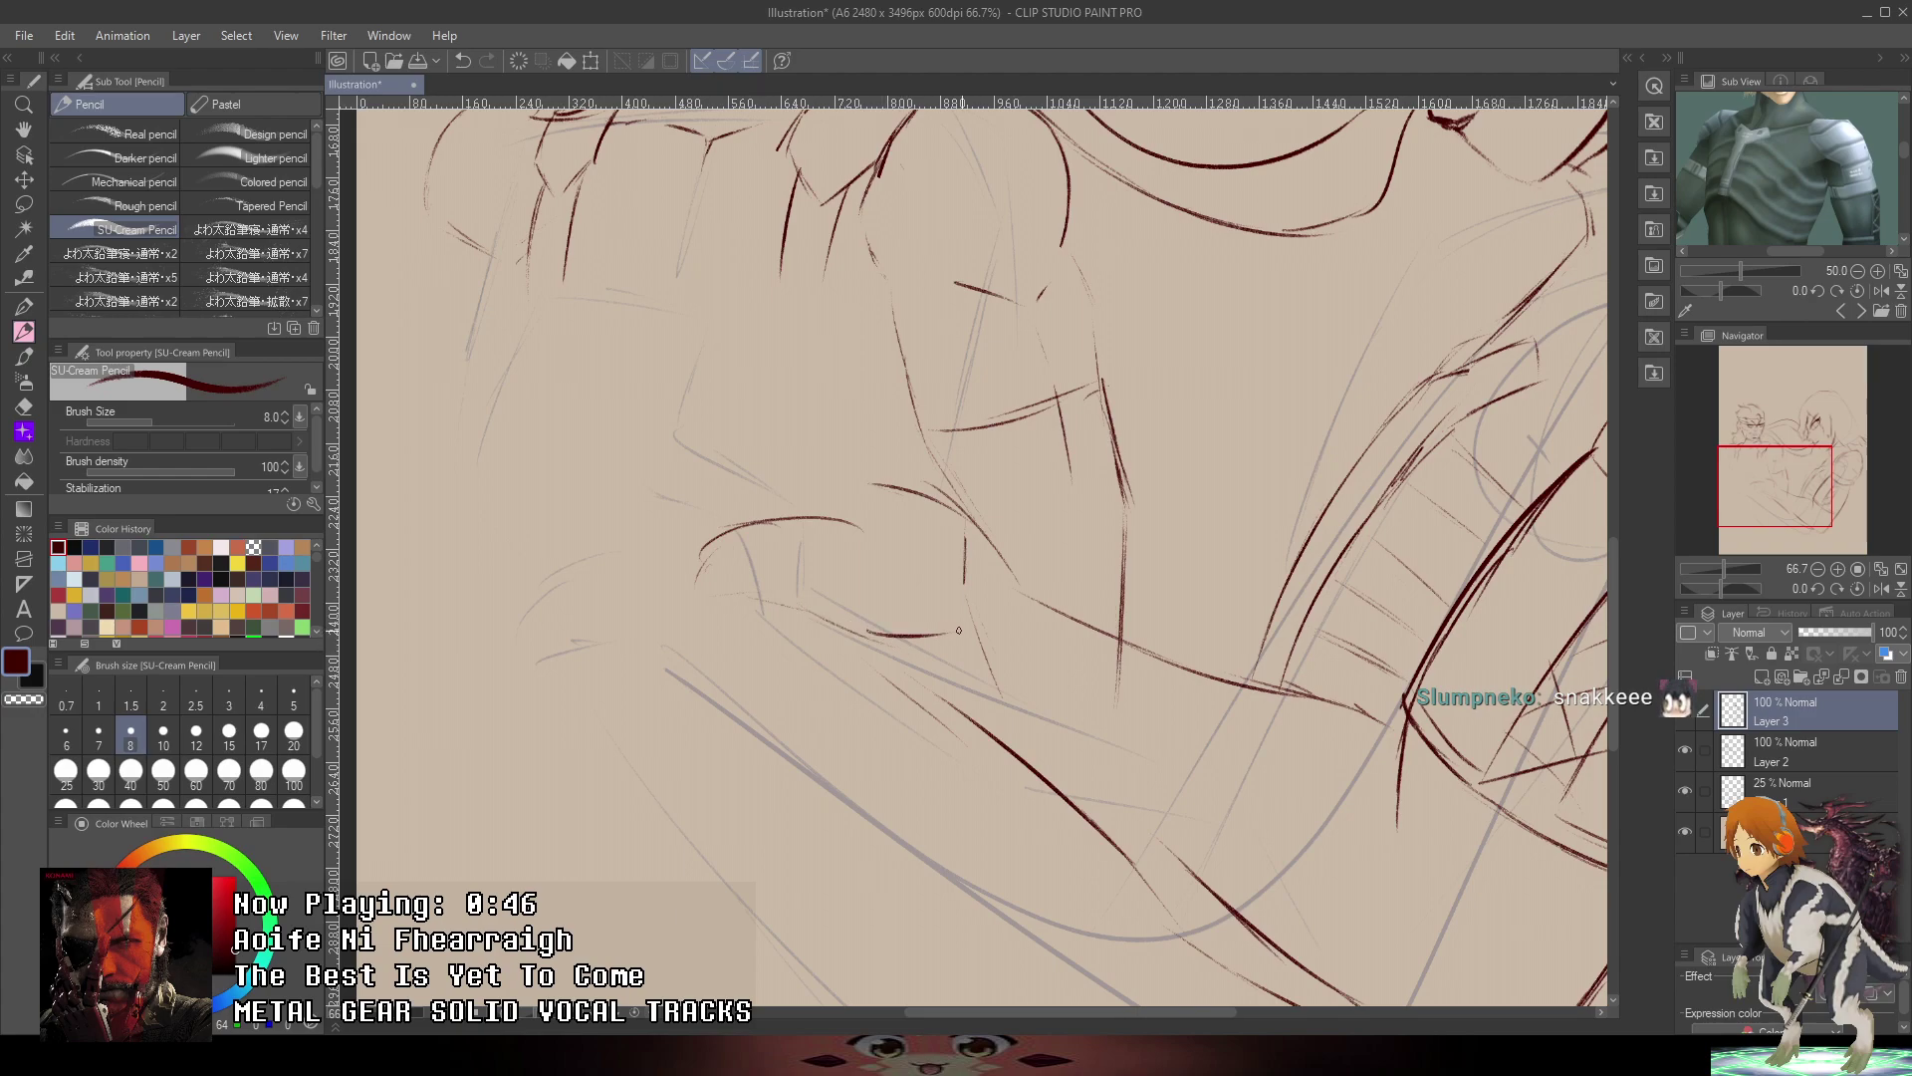
{"action": "mouse_move", "coordinate": [983, 468]}
{"action": "left_mouse_down"}
{"action": "mouse_move", "coordinate": [965, 436]}
{"action": "mouse_move", "coordinate": [974, 480]}
{"action": "left_mouse_up"}
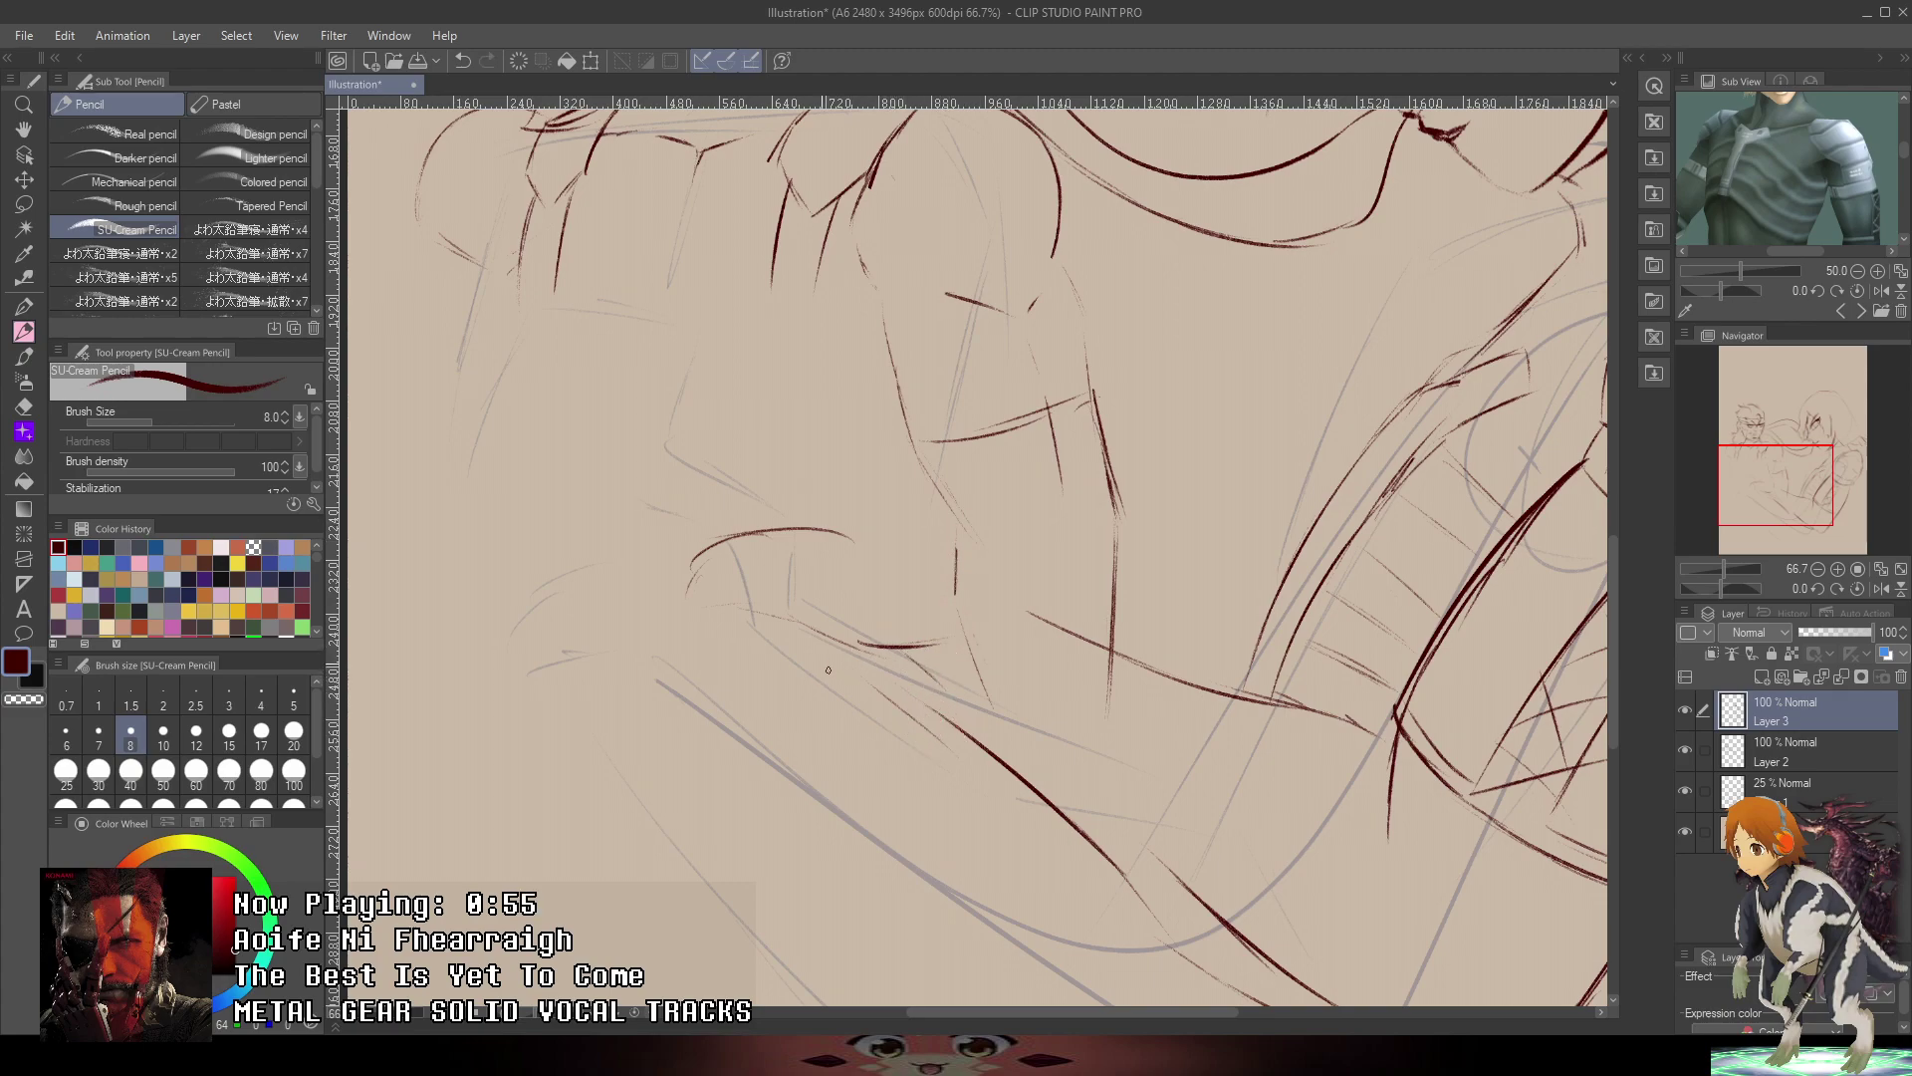
- Extend the hand's top edge toward the wrist and sketch its lower contour back to the forearm, undoing unwanted strokes
{"action": "left_click_drag", "start_coordinate": [805, 620], "coordinate": [911, 689]}
{"action": "left_click_drag", "start_coordinate": [853, 544], "coordinate": [988, 574]}
{"action": "key", "text": "ctrl+z"}
{"action": "key", "text": "ctrl+z"}
{"action": "left_click_drag", "start_coordinate": [1024, 511], "coordinate": [1039, 579]}
{"action": "mouse_move", "coordinate": [848, 626]}
{"action": "left_mouse_down"}
{"action": "mouse_move", "coordinate": [794, 604]}
{"action": "mouse_move", "coordinate": [750, 696]}
{"action": "mouse_move", "coordinate": [792, 598]}
{"action": "mouse_move", "coordinate": [860, 610]}
{"action": "mouse_move", "coordinate": [780, 616]}
{"action": "mouse_move", "coordinate": [808, 611]}
{"action": "mouse_move", "coordinate": [714, 647]}
{"action": "left_mouse_up"}
{"action": "key", "text": "ctrl+z"}
{"action": "mouse_move", "coordinate": [749, 627]}
{"action": "left_mouse_down"}
{"action": "mouse_move", "coordinate": [703, 692]}
{"action": "mouse_move", "coordinate": [806, 694]}
{"action": "left_mouse_up"}
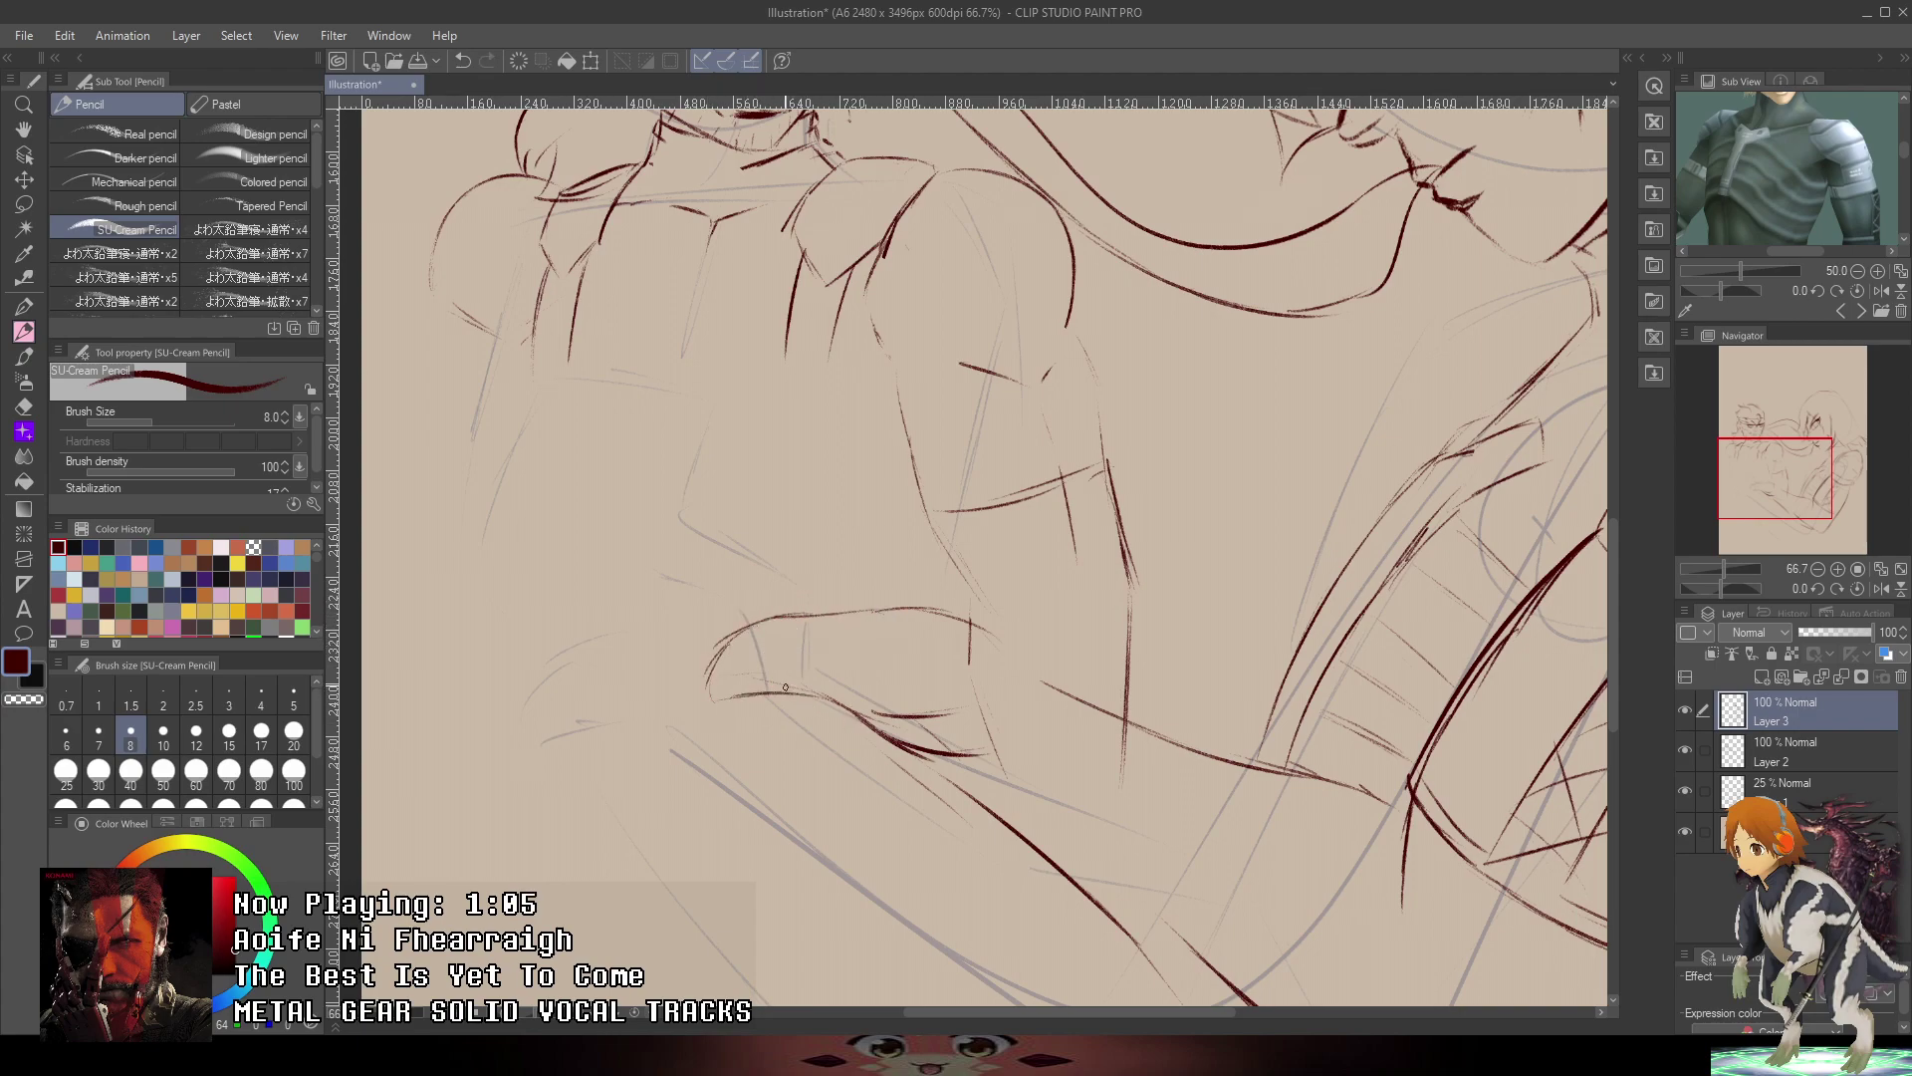
- Sketch the contour and inner lines running from the left figure's chest straps down toward the top of the hand
{"action": "left_click_drag", "start_coordinate": [1039, 558], "coordinate": [1060, 636]}
{"action": "scroll", "coordinate": [889, 665], "scroll_direction": "up", "scroll_amount": 1}
{"action": "mouse_move", "coordinate": [815, 715]}
{"action": "left_mouse_down"}
{"action": "mouse_move", "coordinate": [711, 595]}
{"action": "mouse_move", "coordinate": [692, 514]}
{"action": "mouse_move", "coordinate": [728, 323]}
{"action": "mouse_move", "coordinate": [800, 396]}
{"action": "left_mouse_up"}
{"action": "left_click_drag", "start_coordinate": [805, 426], "coordinate": [800, 556]}
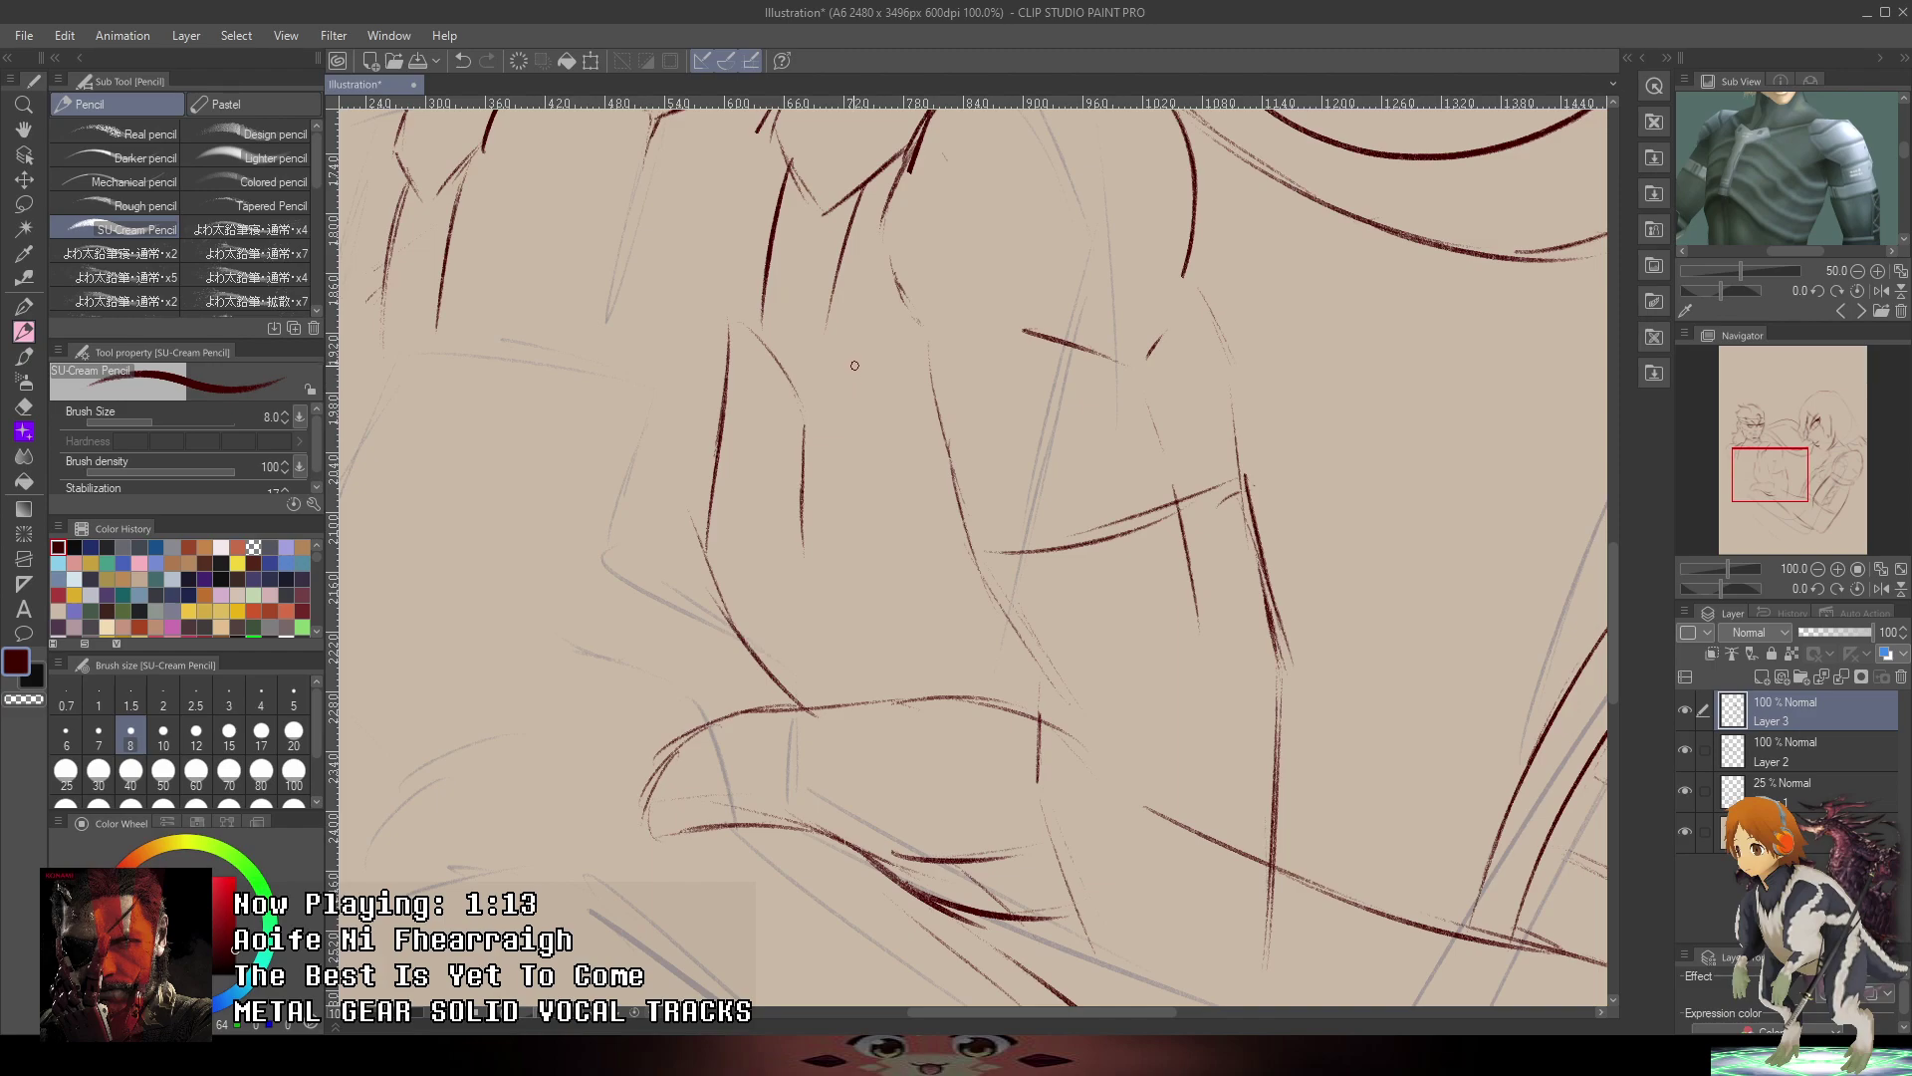
{"action": "left_click_drag", "start_coordinate": [797, 359], "coordinate": [866, 257]}
{"action": "mouse_move", "coordinate": [826, 324]}
{"action": "left_mouse_down"}
{"action": "mouse_move", "coordinate": [879, 243]}
{"action": "mouse_move", "coordinate": [906, 315]}
{"action": "mouse_move", "coordinate": [875, 414]}
{"action": "mouse_move", "coordinate": [875, 509]}
{"action": "left_mouse_up"}
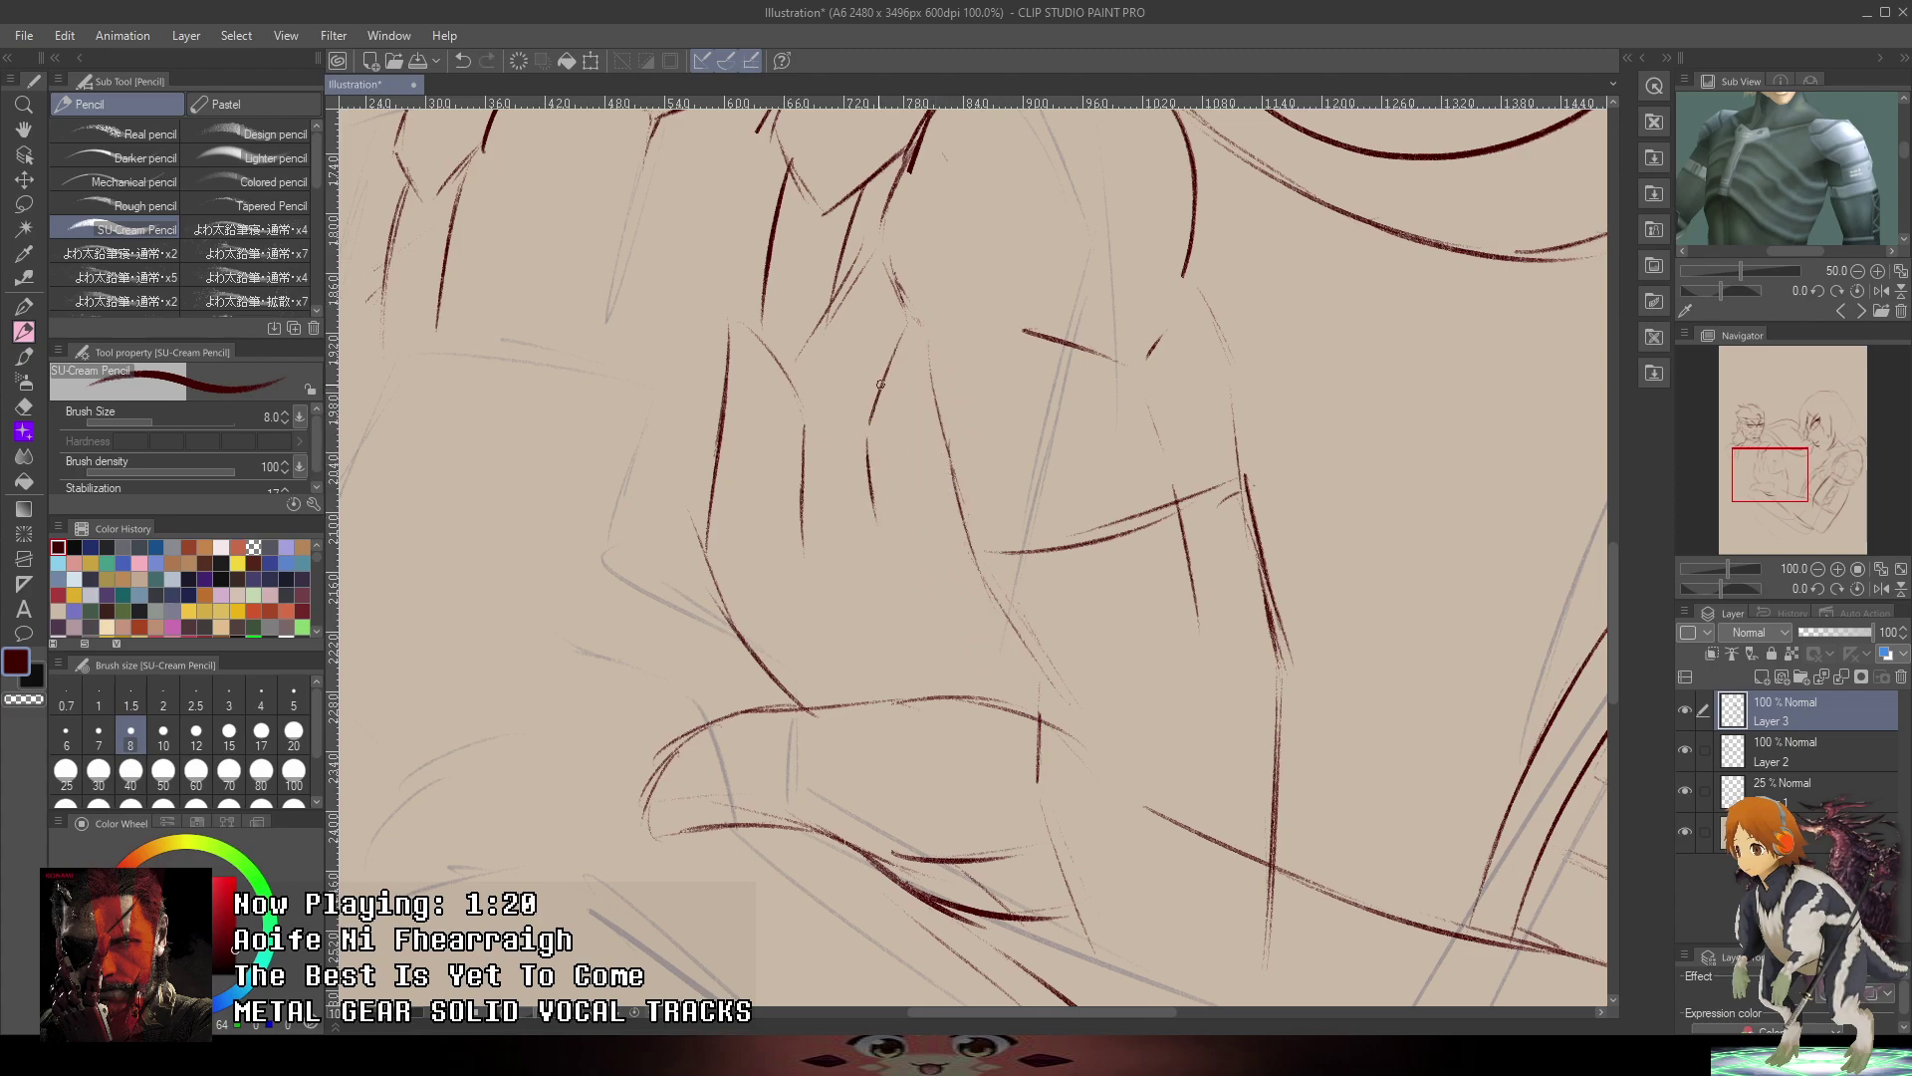
- Sketch the hand's curled fingers above the thumb with angled knuckle and side lines, undoing unwanted strokes
{"action": "mouse_move", "coordinate": [881, 388]}
{"action": "left_mouse_down"}
{"action": "mouse_move", "coordinate": [934, 325]}
{"action": "mouse_move", "coordinate": [951, 378]}
{"action": "mouse_move", "coordinate": [917, 461]}
{"action": "mouse_move", "coordinate": [927, 500]}
{"action": "mouse_move", "coordinate": [962, 402]}
{"action": "mouse_move", "coordinate": [1045, 488]}
{"action": "left_mouse_up"}
{"action": "key", "text": "ctrl+z"}
{"action": "key", "text": "ctrl+z"}
{"action": "key", "text": "ctrl+z"}
{"action": "key", "text": "ctrl+z"}
{"action": "mouse_move", "coordinate": [936, 390]}
{"action": "left_mouse_down"}
{"action": "mouse_move", "coordinate": [1000, 349]}
{"action": "mouse_move", "coordinate": [1029, 345]}
{"action": "mouse_move", "coordinate": [1021, 402]}
{"action": "mouse_move", "coordinate": [957, 475]}
{"action": "left_mouse_up"}
{"action": "key", "text": "ctrl+z"}
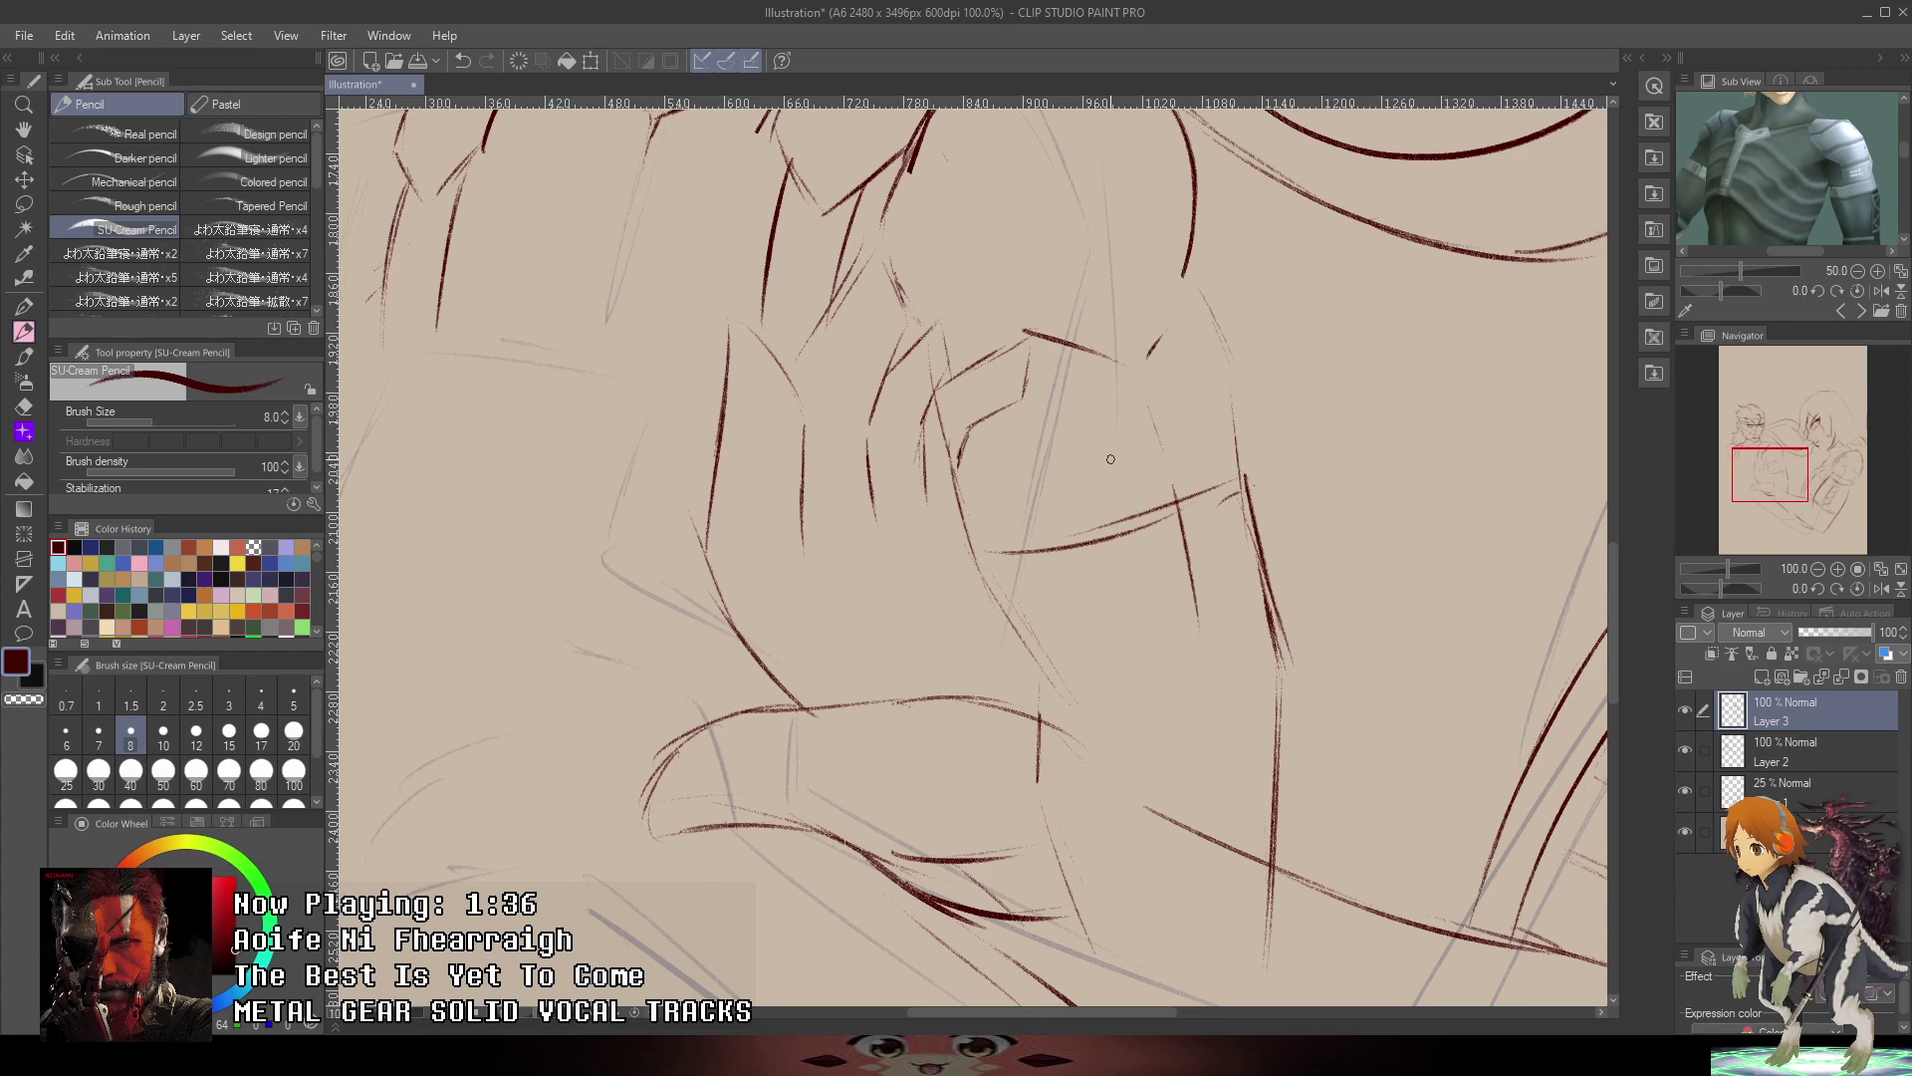
{"action": "mouse_move", "coordinate": [1208, 308]}
{"action": "left_mouse_down"}
{"action": "mouse_move", "coordinate": [1171, 335]}
{"action": "mouse_move", "coordinate": [1169, 378]}
{"action": "mouse_move", "coordinate": [1375, 279]}
{"action": "mouse_move", "coordinate": [1306, 306]}
{"action": "left_mouse_up"}
{"action": "key", "text": "ctrl+z"}
- Lengthen the inner finger lines down into the palm with short strokes
{"action": "key", "text": "ctrl+minus"}
{"action": "key", "text": "ctrl+minus"}
{"action": "key", "text": "ctrl+minus"}
{"action": "scroll", "coordinate": [999, 449], "scroll_direction": "up", "scroll_amount": 4}
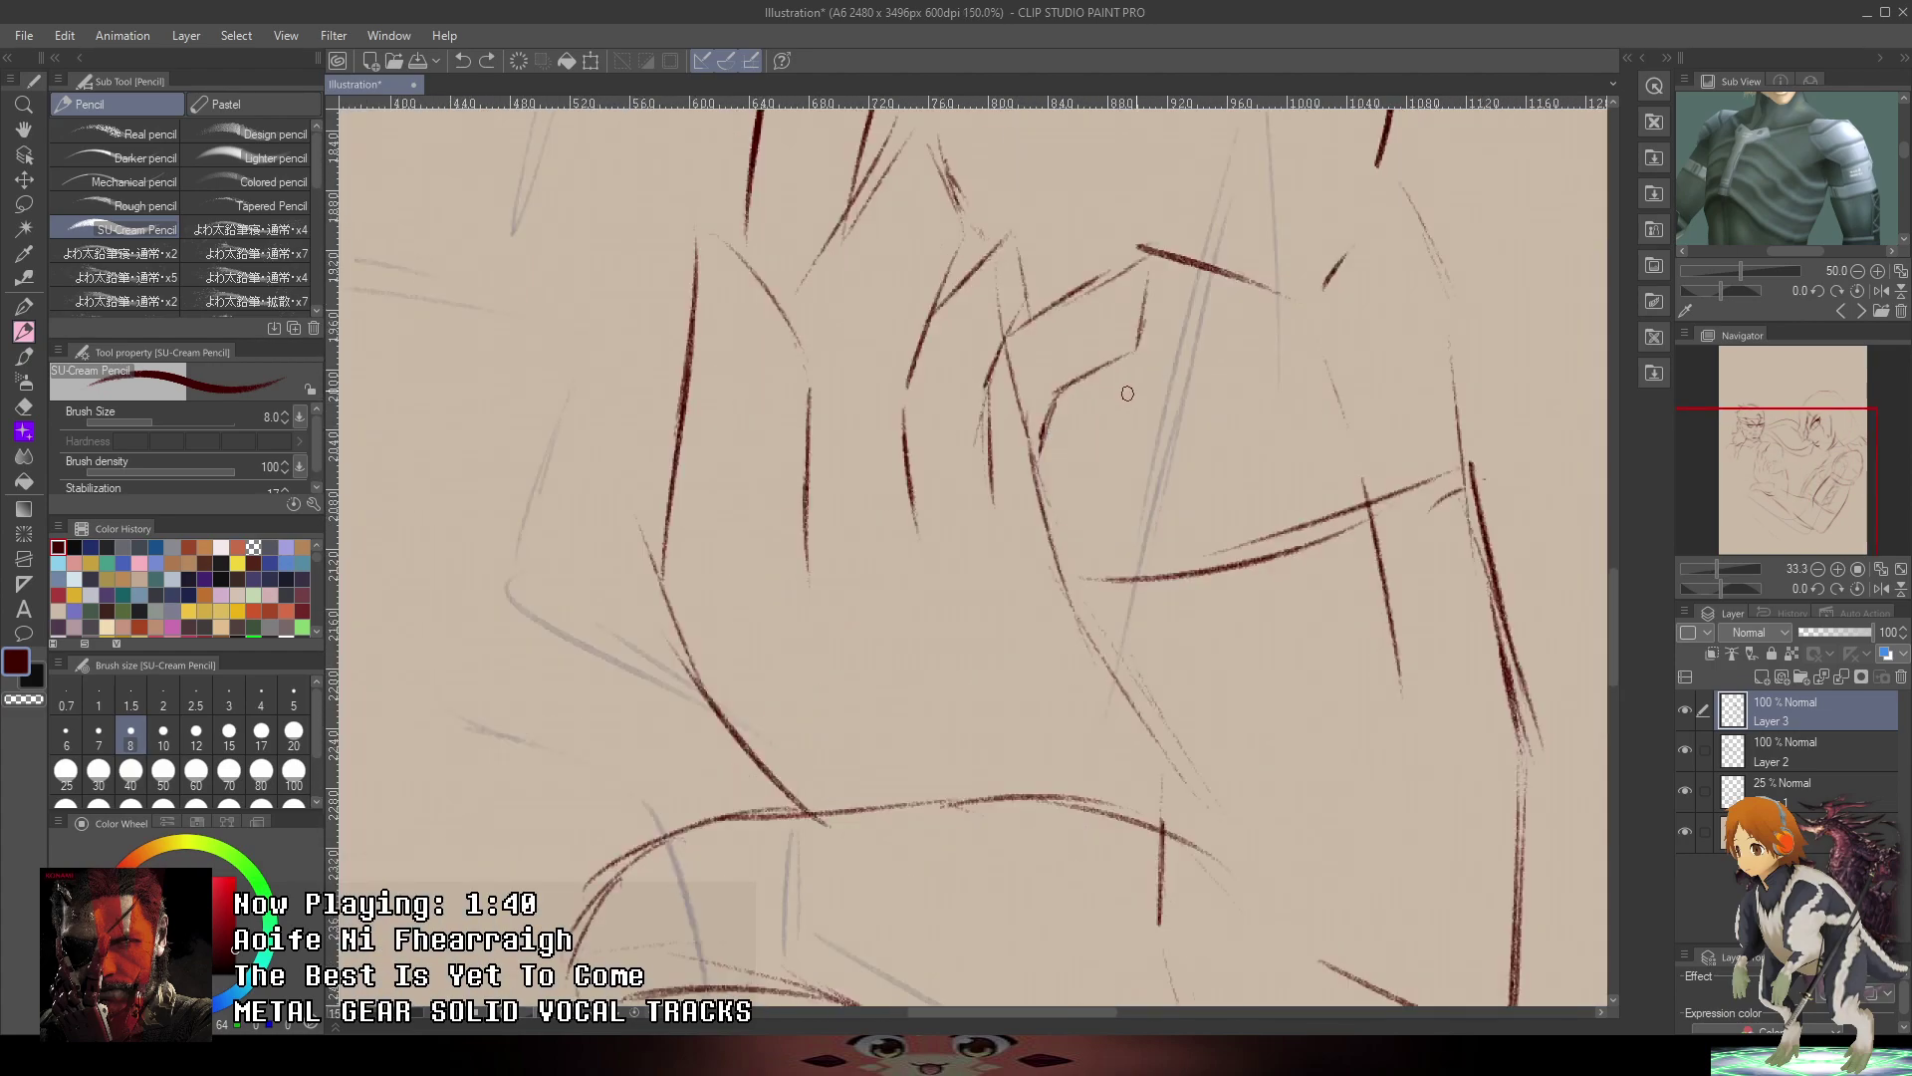
{"action": "scroll", "coordinate": [1127, 393], "scroll_direction": "down", "scroll_amount": 1}
{"action": "scroll", "coordinate": [961, 517], "scroll_direction": "up", "scroll_amount": 1}
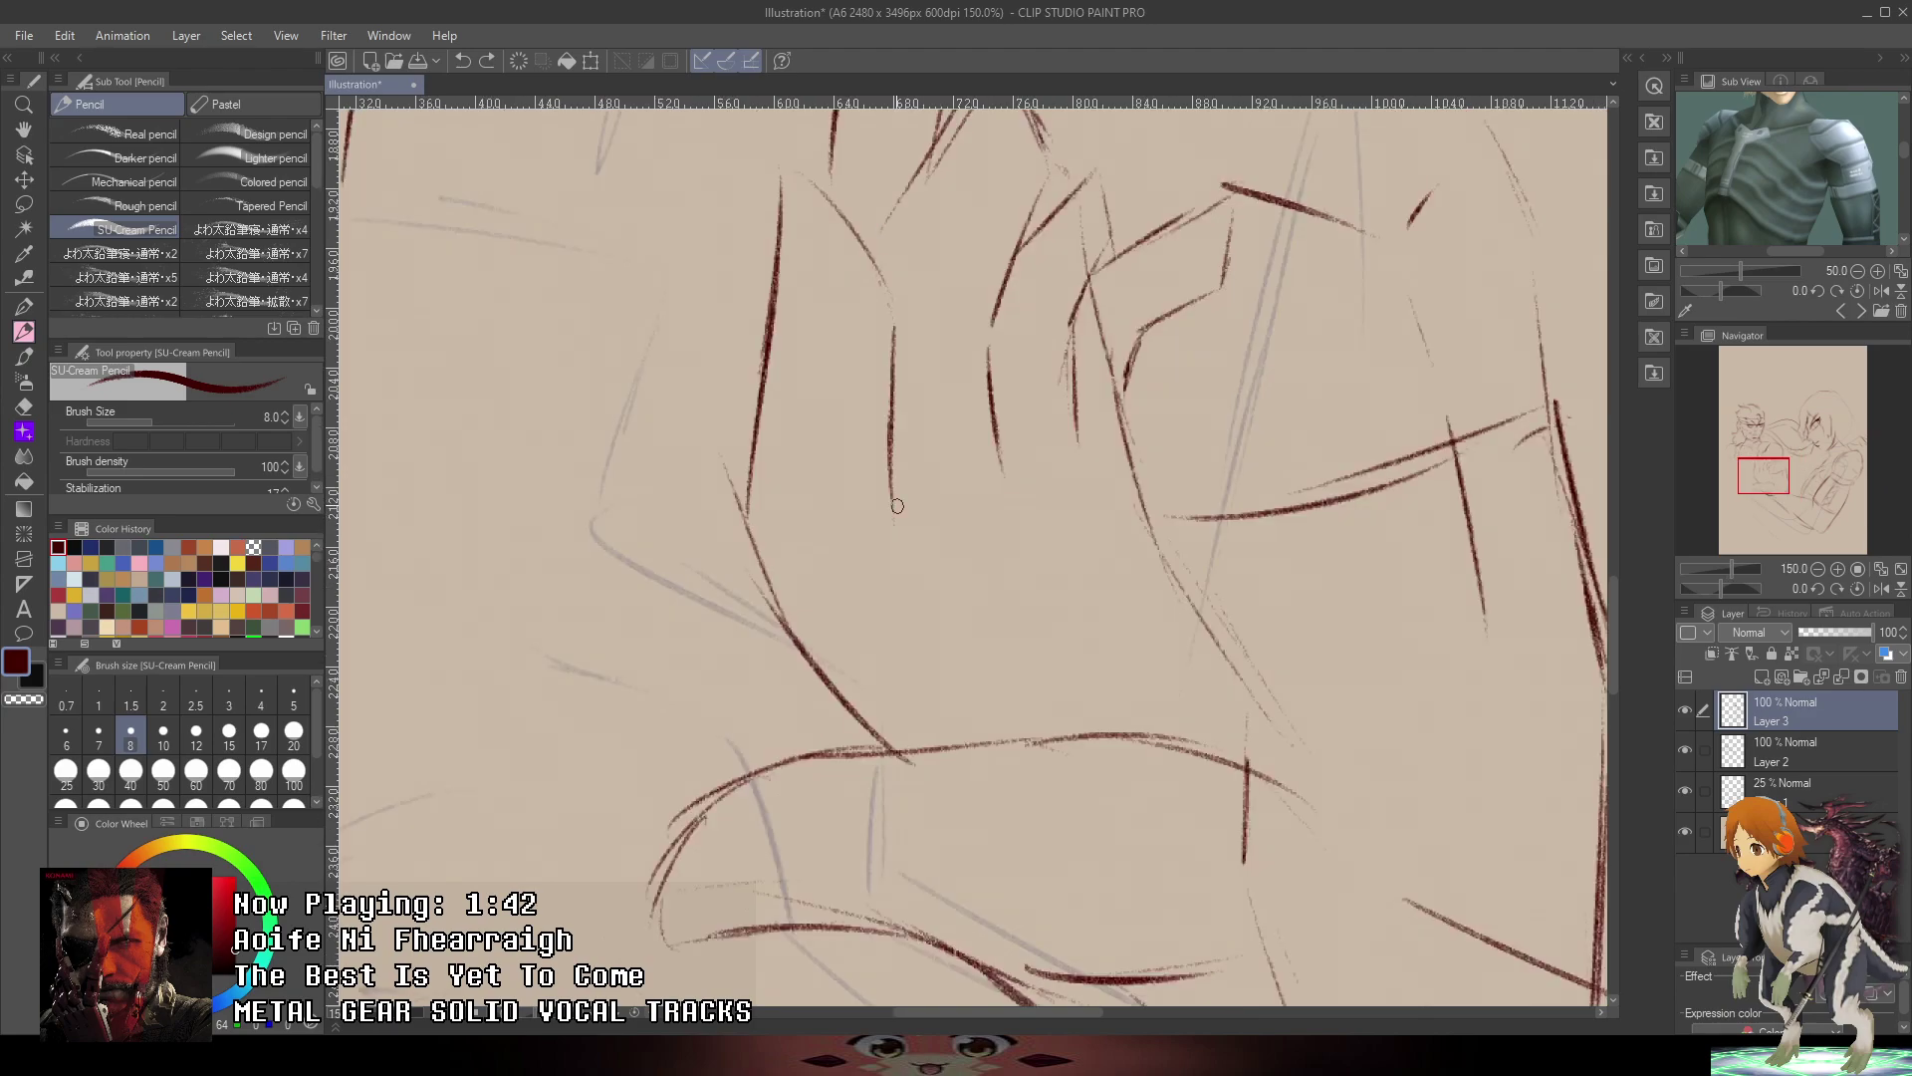
{"action": "left_click_drag", "start_coordinate": [894, 503], "coordinate": [941, 585]}
{"action": "left_click_drag", "start_coordinate": [1000, 458], "coordinate": [1018, 503]}
{"action": "mouse_move", "coordinate": [1076, 445]}
{"action": "left_mouse_down"}
{"action": "mouse_move", "coordinate": [1095, 501]}
{"action": "mouse_move", "coordinate": [1049, 508]}
{"action": "mouse_move", "coordinate": [1098, 515]}
{"action": "left_mouse_up"}
{"action": "scroll", "coordinate": [1209, 528], "scroll_direction": "down", "scroll_amount": 4}
{"action": "left_click_drag", "start_coordinate": [1438, 381], "coordinate": [1217, 377]}
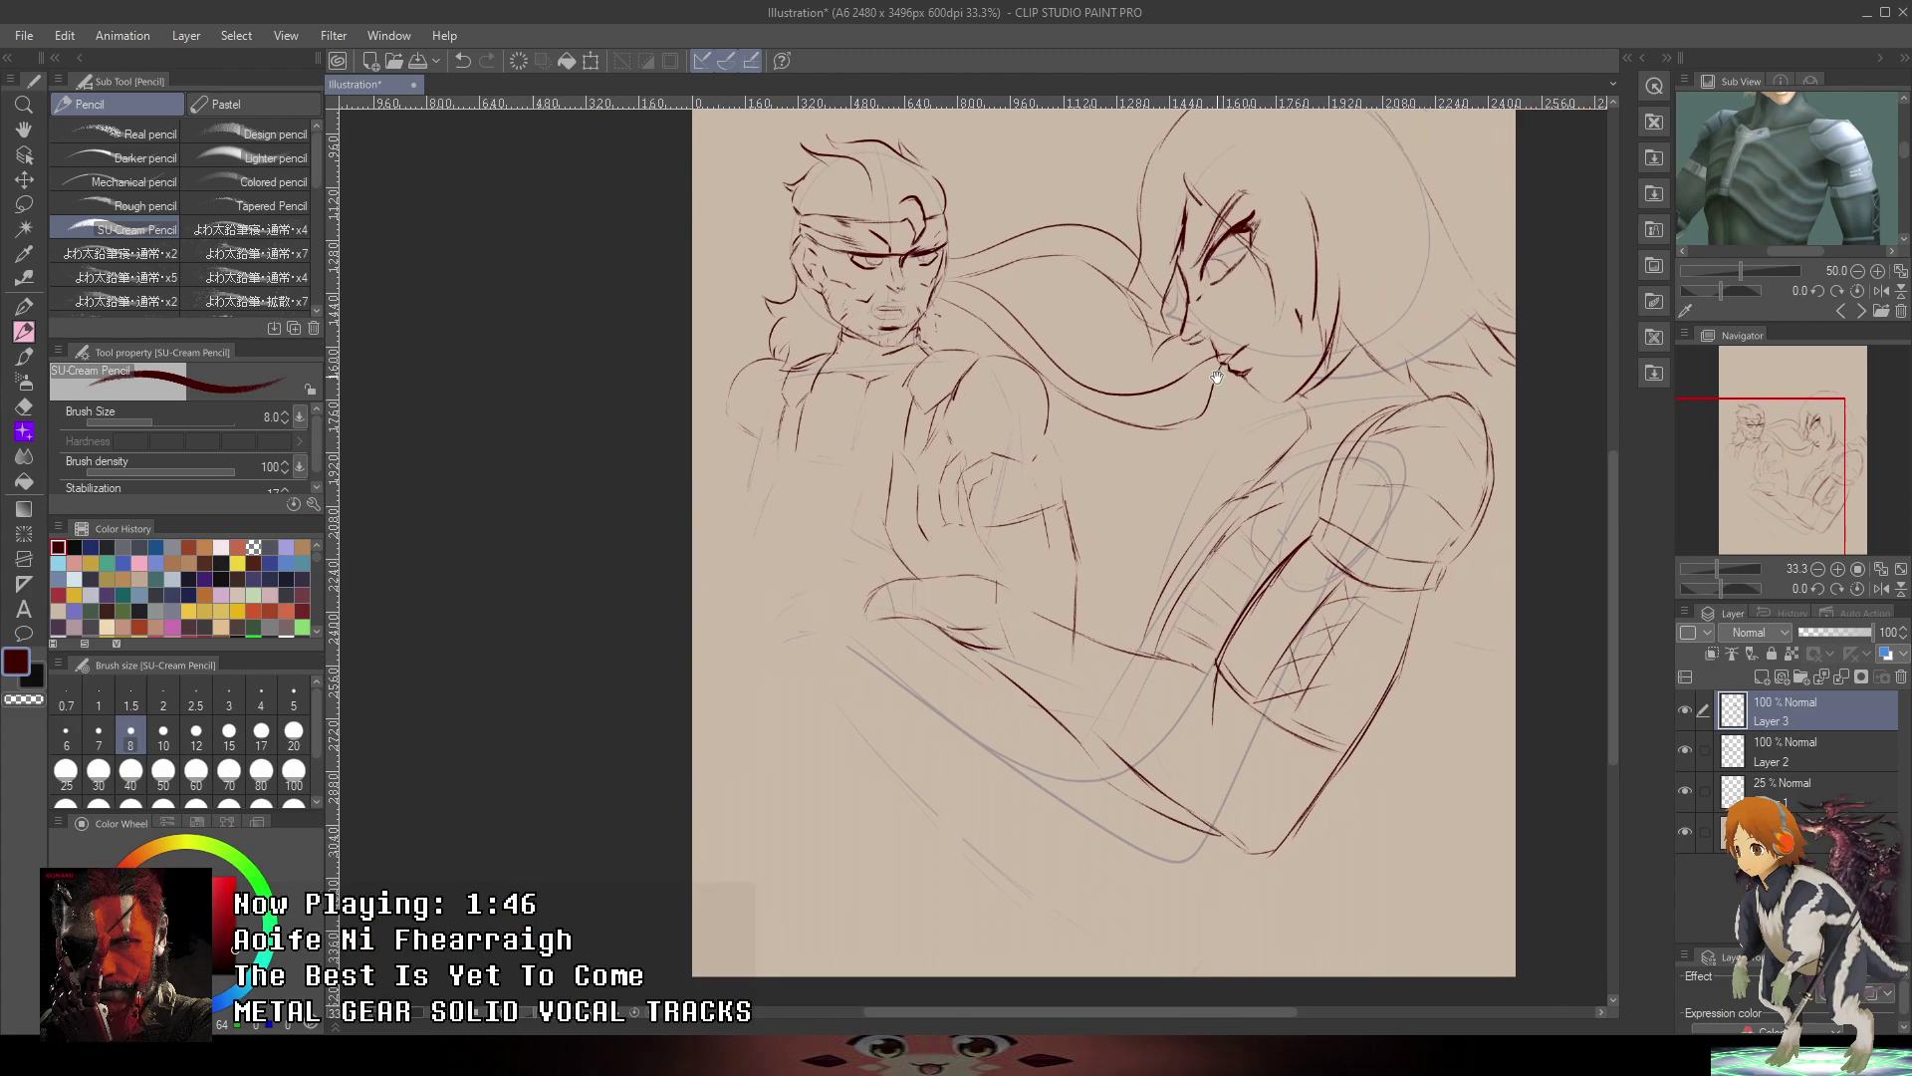
{"action": "left_click_drag", "start_coordinate": [1327, 275], "coordinate": [1341, 199]}
{"action": "scroll", "coordinate": [936, 485], "scroll_direction": "up", "scroll_amount": 1}
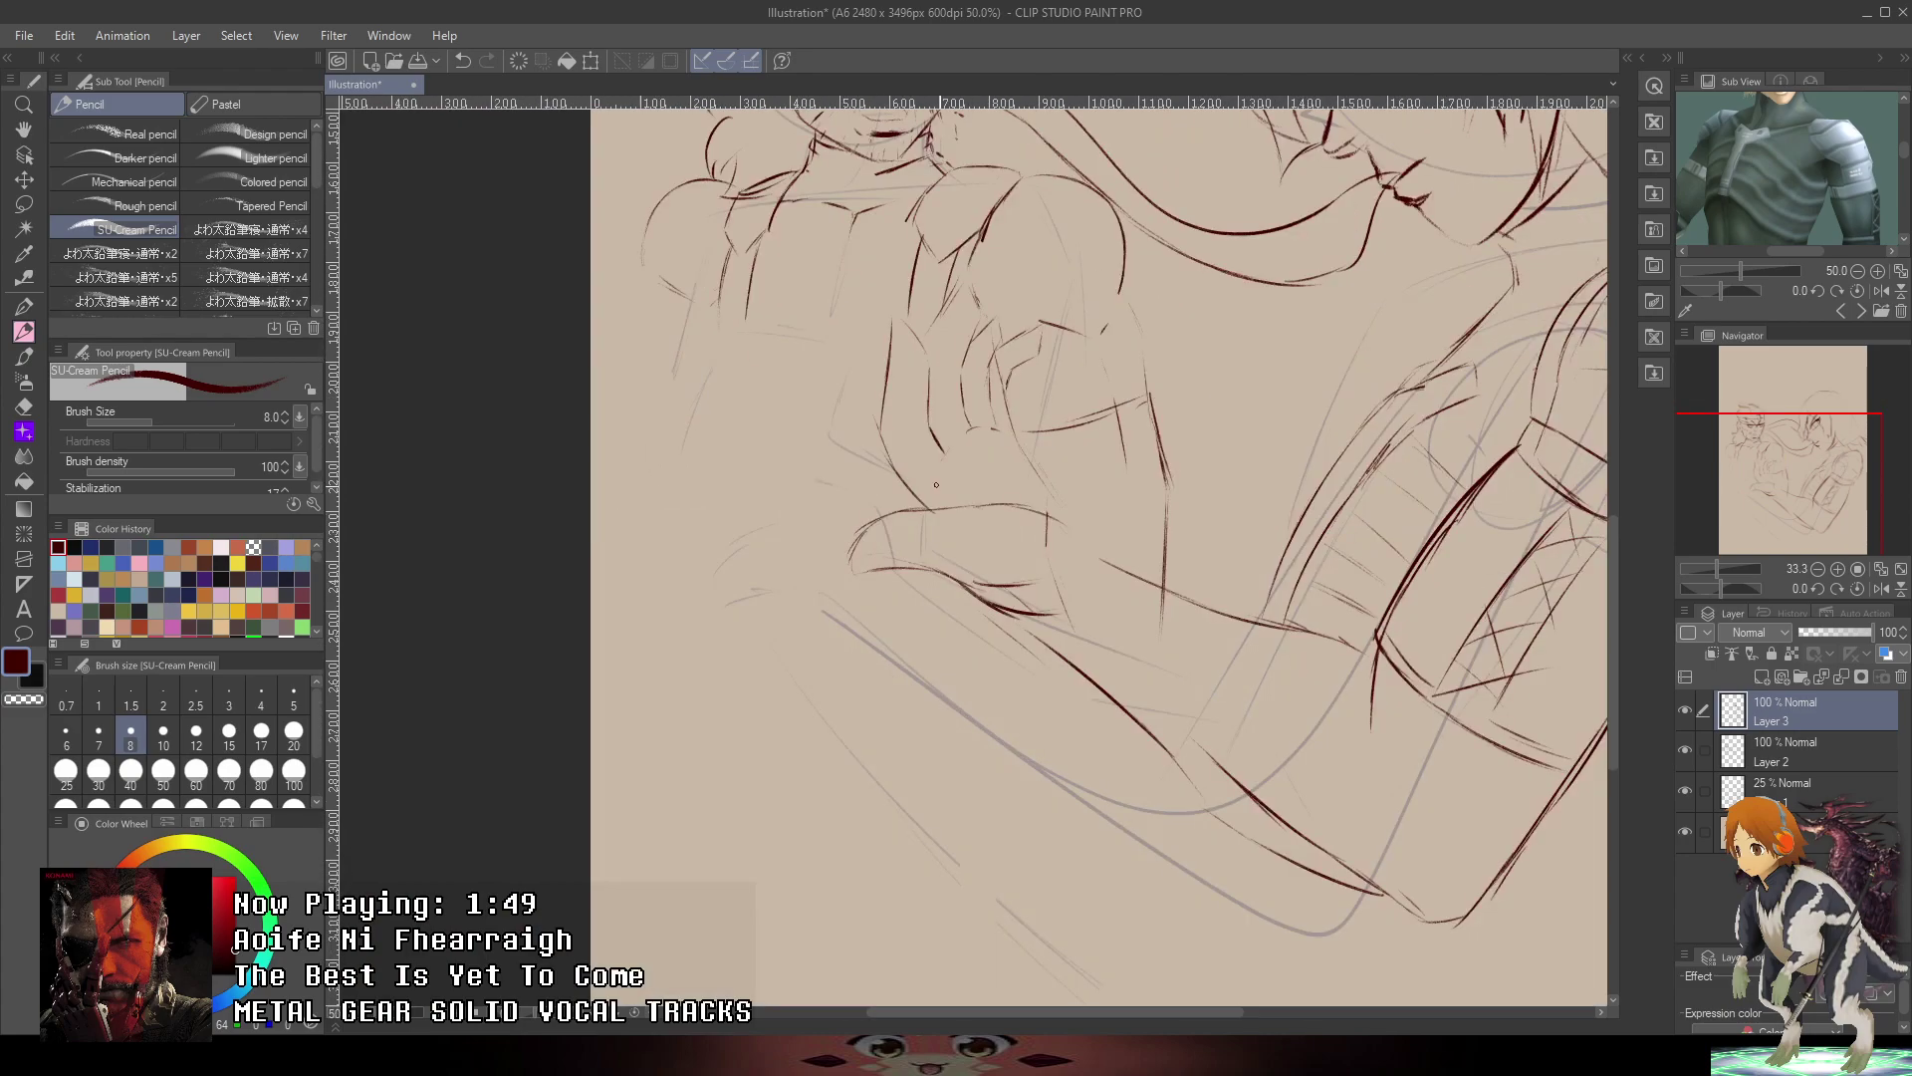
{"action": "scroll", "coordinate": [936, 485], "scroll_direction": "down", "scroll_amount": 4}
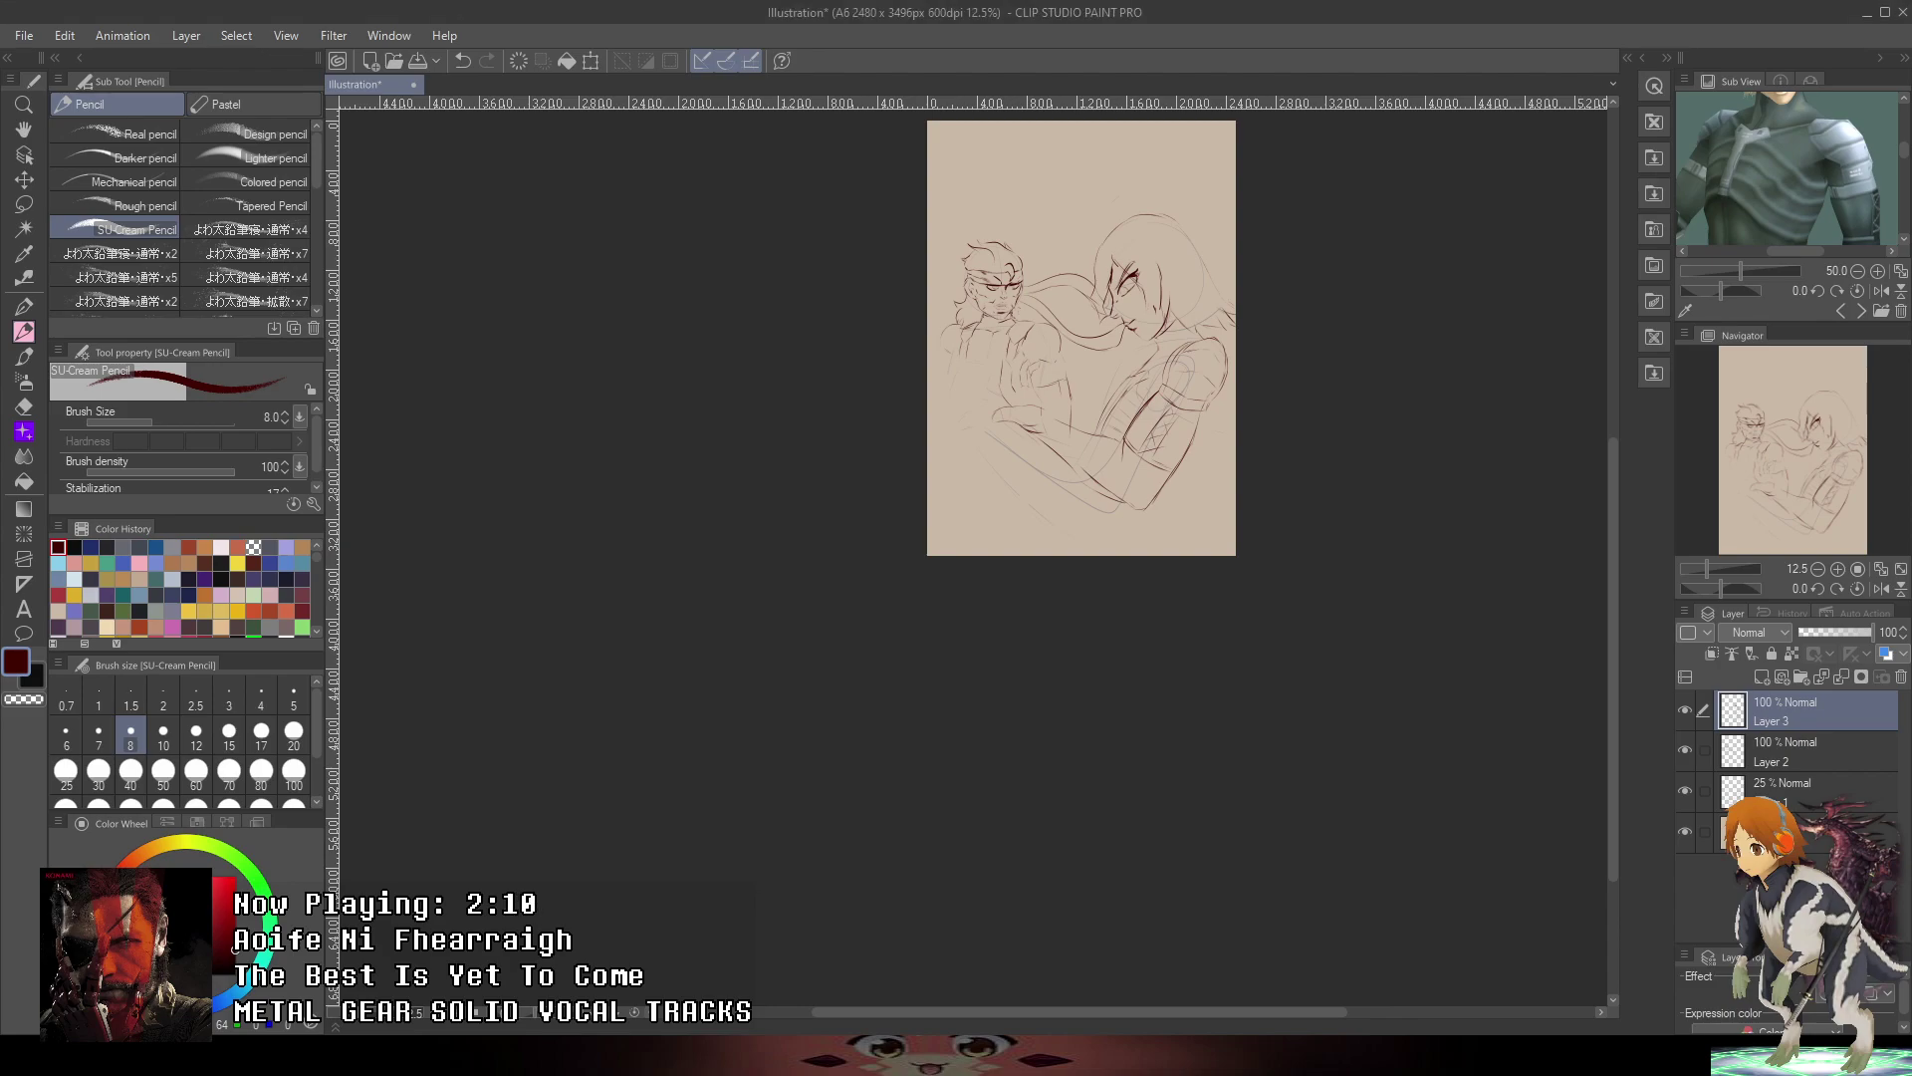
{"action": "left_click_drag", "start_coordinate": [1161, 431], "coordinate": [1054, 597]}
{"action": "scroll", "coordinate": [1056, 594], "scroll_direction": "up", "scroll_amount": 4}
{"action": "left_click_drag", "start_coordinate": [1291, 341], "coordinate": [1321, 437]}
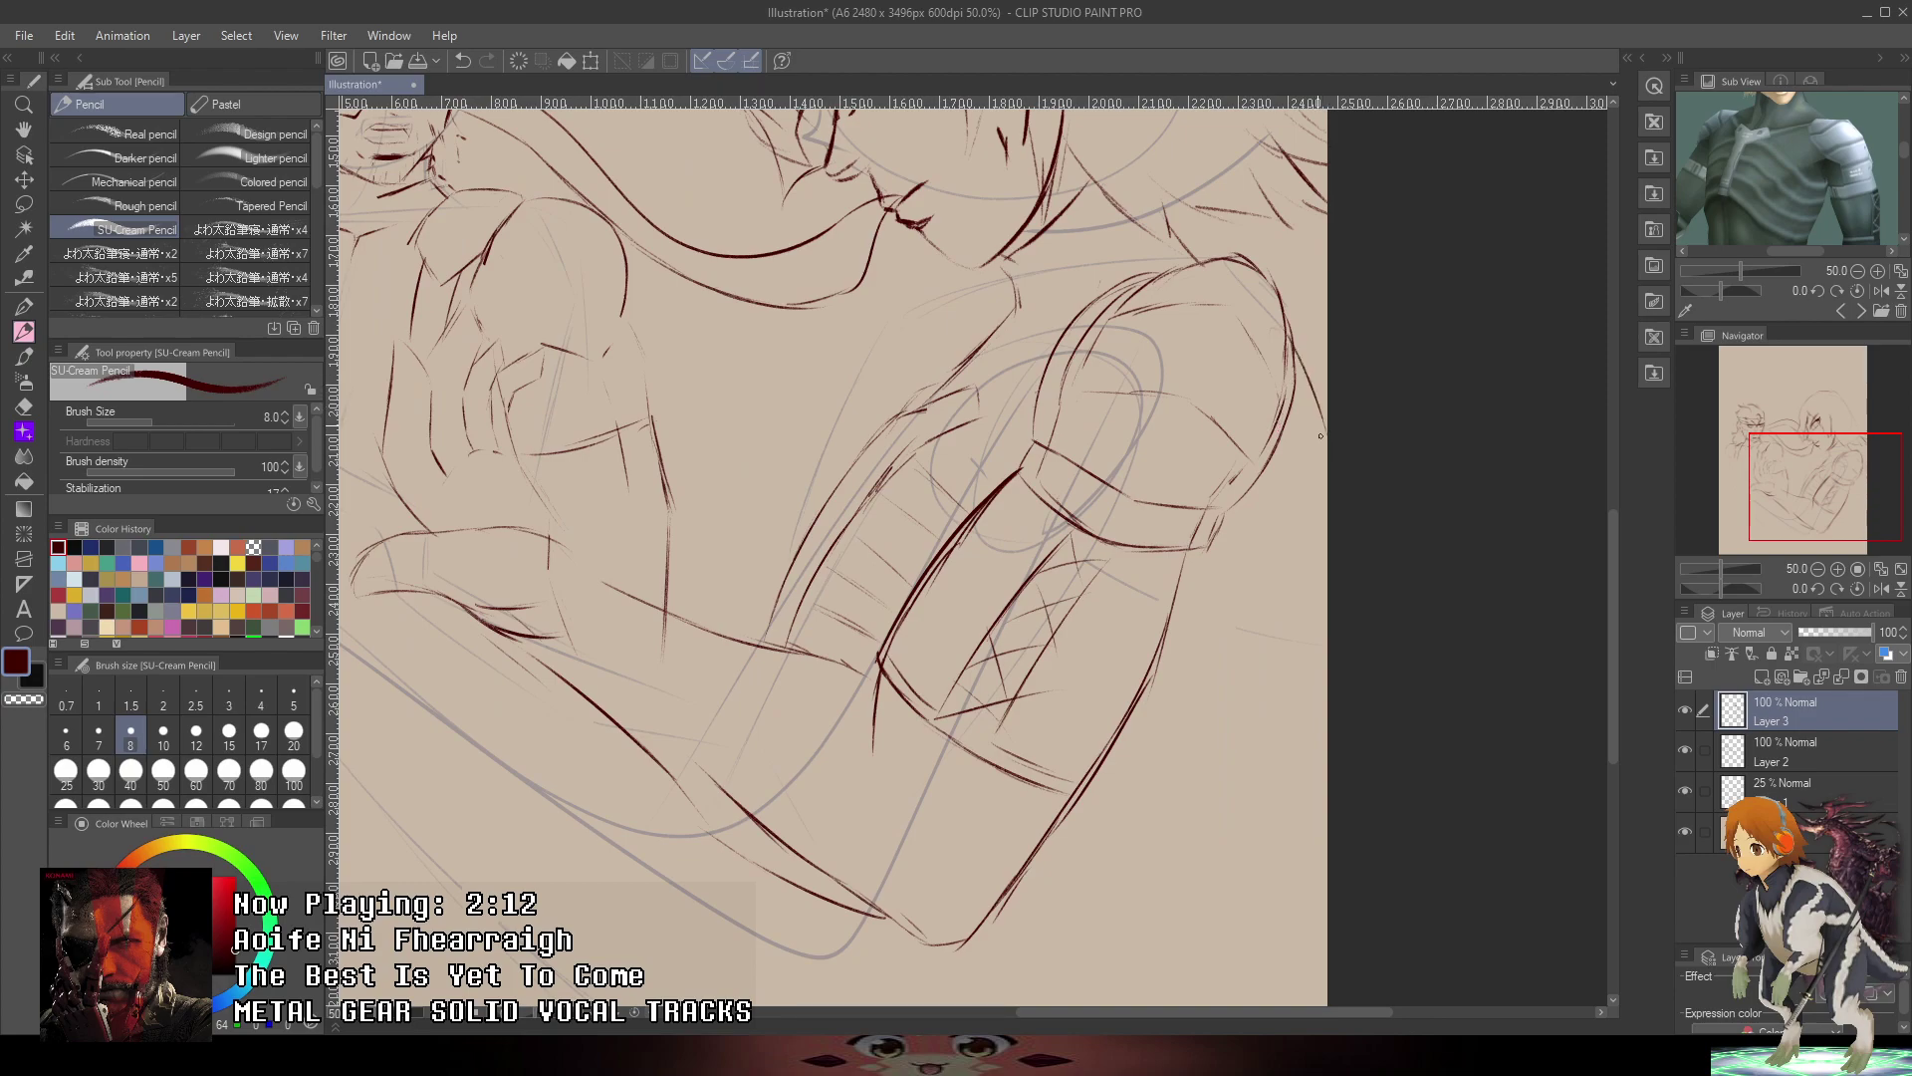
{"action": "key", "text": "ctrl+z"}
{"action": "left_click_drag", "start_coordinate": [1300, 330], "coordinate": [1331, 379]}
{"action": "key", "text": "ctrl+z"}
{"action": "mouse_move", "coordinate": [971, 390]}
{"action": "left_mouse_down"}
{"action": "mouse_move", "coordinate": [1045, 365]}
{"action": "mouse_move", "coordinate": [959, 403]}
{"action": "mouse_move", "coordinate": [1044, 363]}
{"action": "left_mouse_up"}
{"action": "key", "text": "ctrl+z"}
- Sketch the right figure's back contour behind the upper arm, running from the shoulder down toward the waist
{"action": "key", "text": "ctrl+minus"}
{"action": "key", "text": "ctrl+minus"}
{"action": "mouse_move", "coordinate": [1210, 444]}
{"action": "left_mouse_down"}
{"action": "mouse_move", "coordinate": [1289, 444]}
{"action": "mouse_move", "coordinate": [1259, 471]}
{"action": "left_mouse_up"}
{"action": "scroll", "coordinate": [1239, 501], "scroll_direction": "up", "scroll_amount": 3}
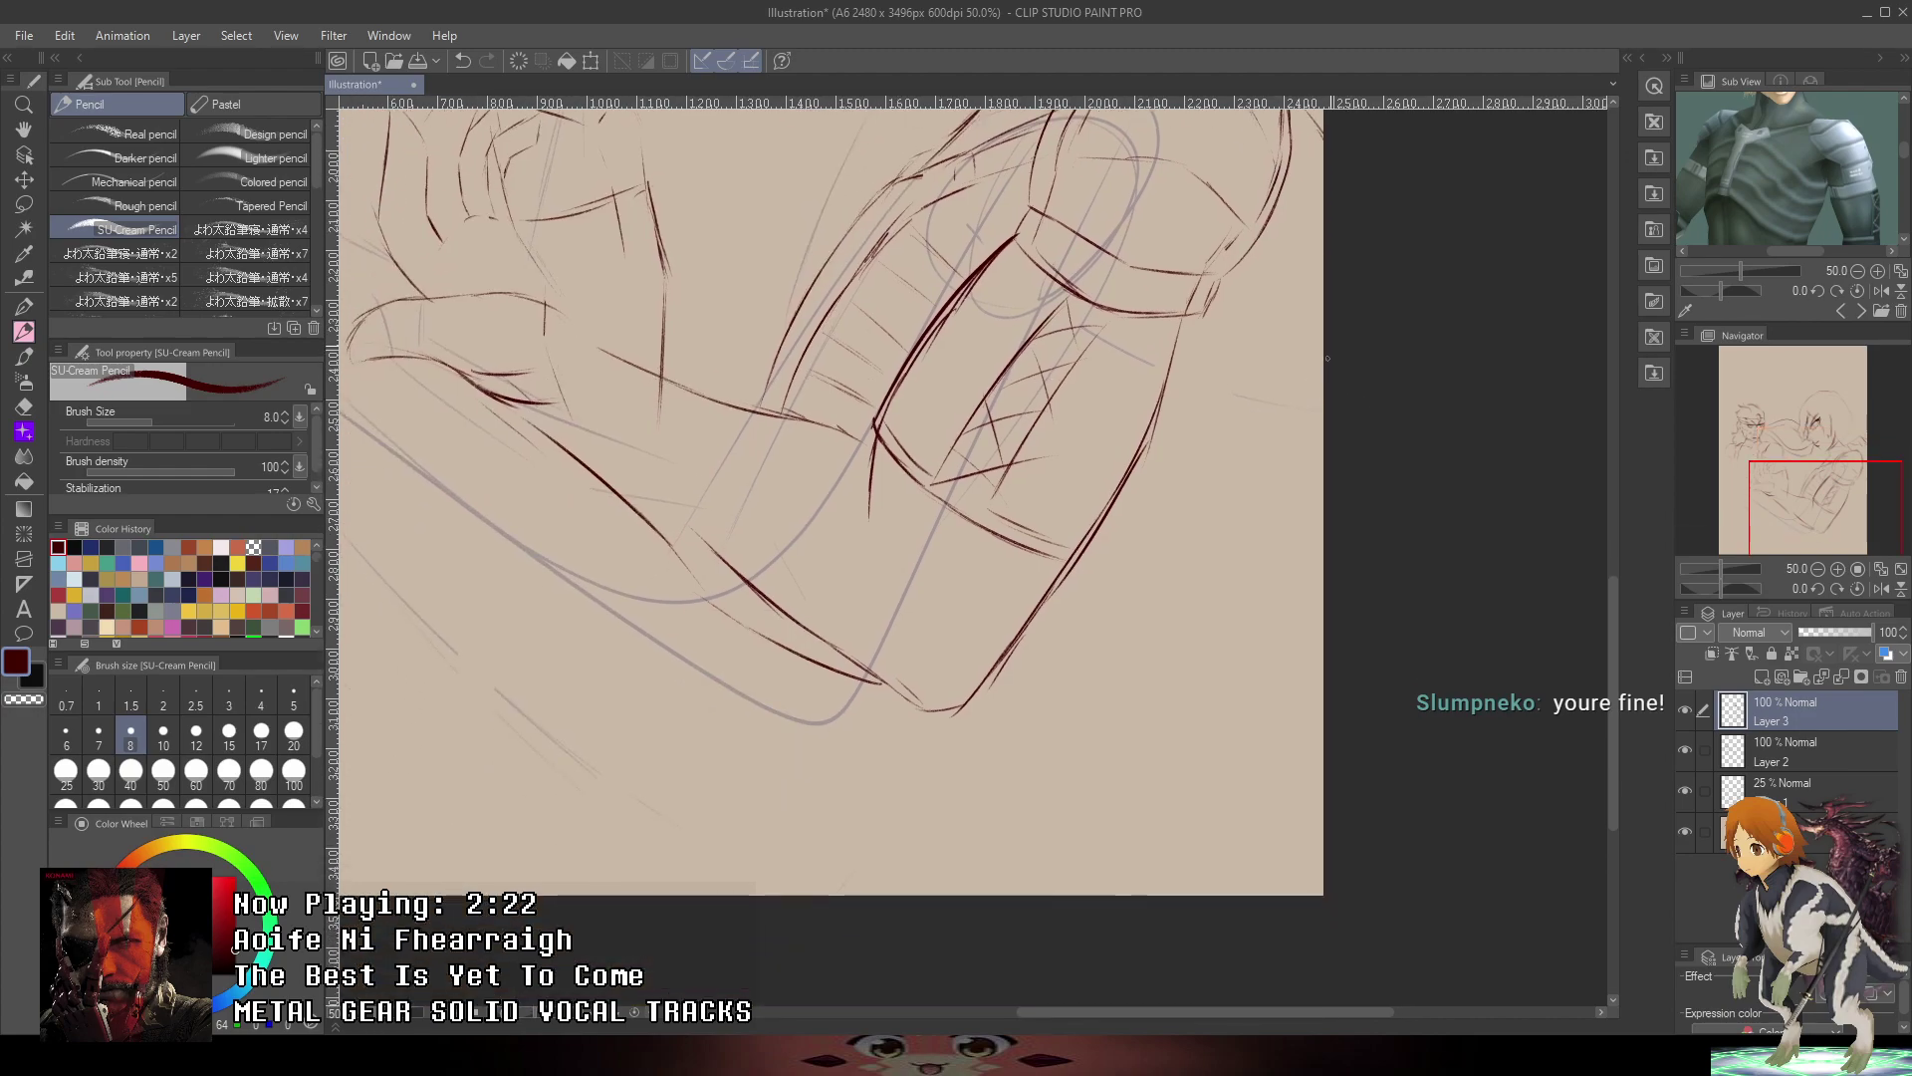
{"action": "left_click_drag", "start_coordinate": [1298, 368], "coordinate": [1183, 550]}
{"action": "key", "text": "ctrl+z"}
{"action": "key", "text": "ctrl+z"}
{"action": "mouse_move", "coordinate": [1337, 332]}
{"action": "left_mouse_down"}
{"action": "mouse_move", "coordinate": [1273, 592]}
{"action": "mouse_move", "coordinate": [1167, 730]}
{"action": "left_mouse_up"}
{"action": "left_click_drag", "start_coordinate": [1215, 609], "coordinate": [1104, 846]}
{"action": "mouse_move", "coordinate": [1146, 670]}
{"action": "left_mouse_down"}
{"action": "mouse_move", "coordinate": [1146, 505]}
{"action": "mouse_move", "coordinate": [1182, 444]}
{"action": "mouse_move", "coordinate": [1200, 500]}
{"action": "mouse_move", "coordinate": [1201, 482]}
{"action": "left_mouse_up"}
- Sketch rough rib lines between the upper arm and the back contour, clearing their ends near the arm
{"action": "left_click_drag", "start_coordinate": [1096, 528], "coordinate": [1182, 522]}
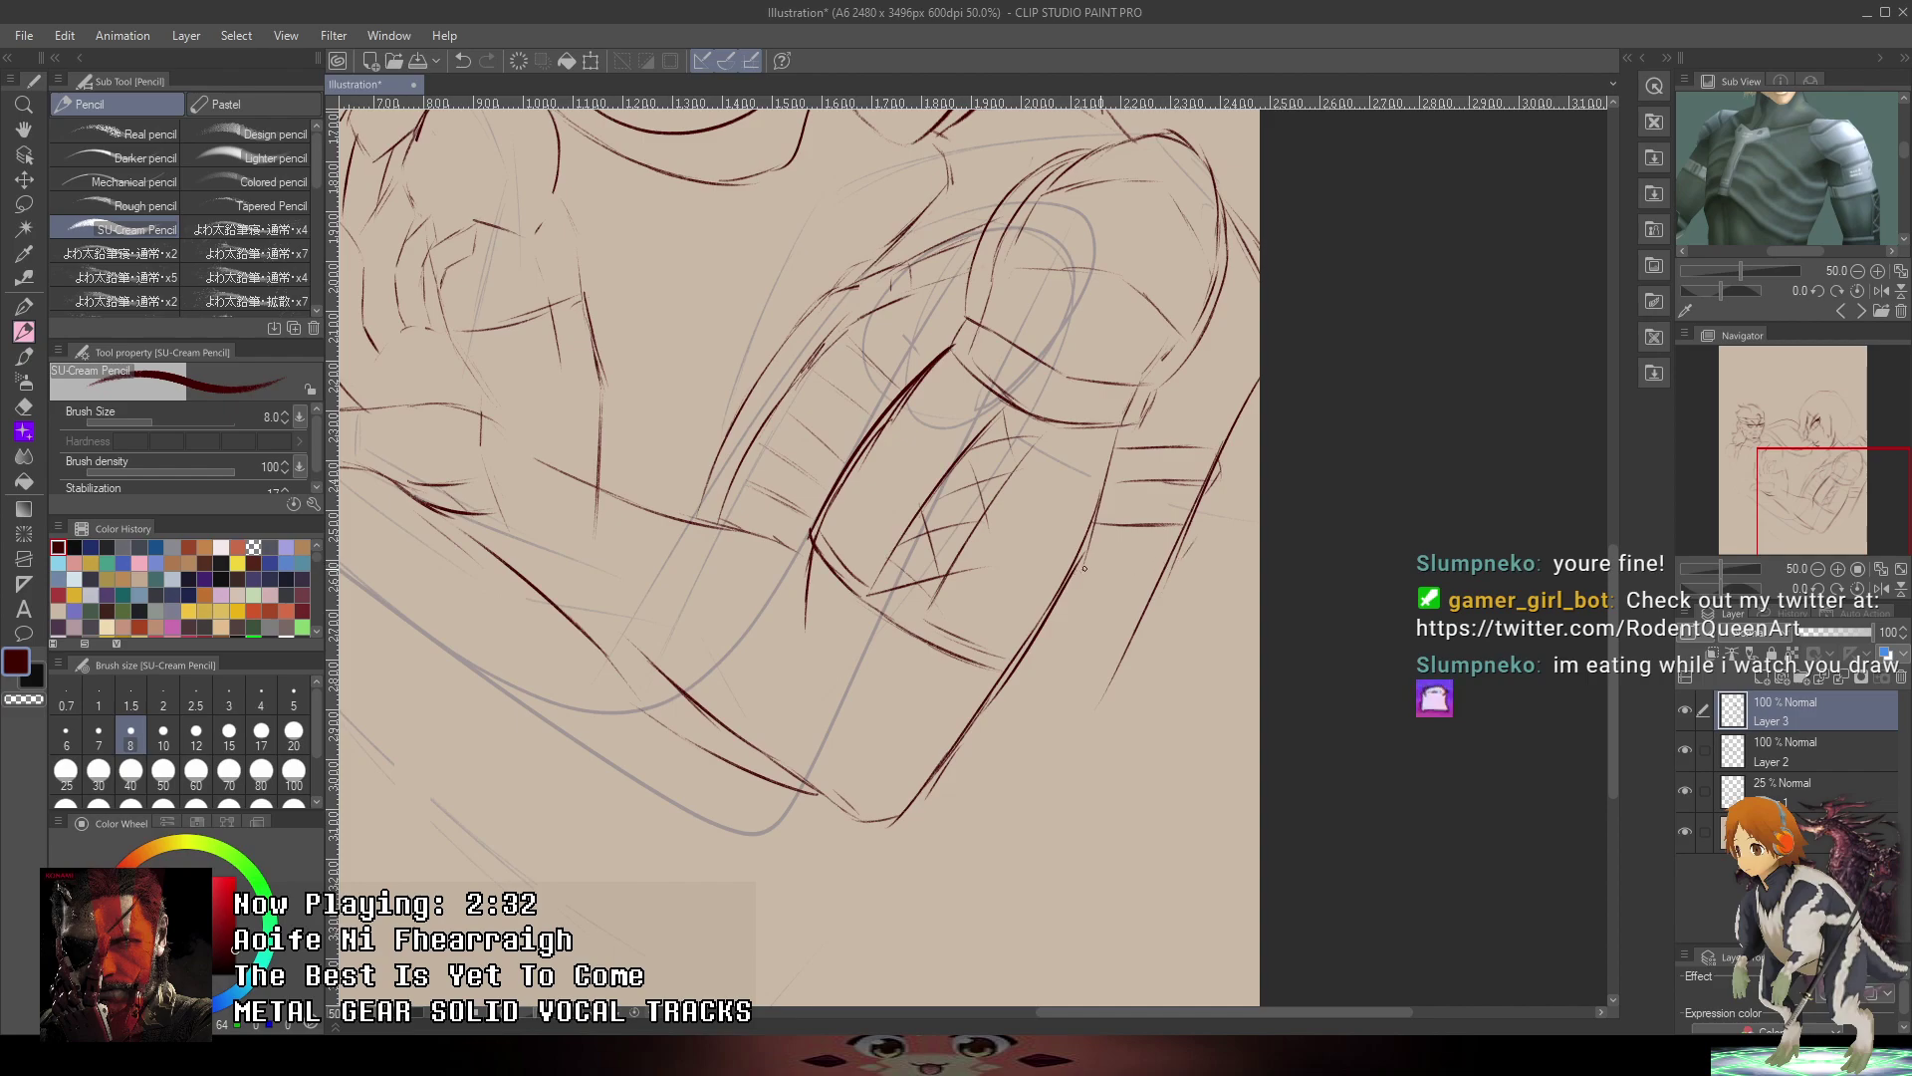
{"action": "left_click_drag", "start_coordinate": [1083, 569], "coordinate": [1167, 553]}
{"action": "key", "text": "ctrl+z"}
{"action": "left_click_drag", "start_coordinate": [1223, 460], "coordinate": [1179, 558]}
{"action": "left_click_drag", "start_coordinate": [1079, 604], "coordinate": [1150, 588]}
{"action": "mouse_move", "coordinate": [1039, 634]}
{"action": "left_mouse_down"}
{"action": "mouse_move", "coordinate": [1151, 620]}
{"action": "mouse_move", "coordinate": [1047, 717]}
{"action": "mouse_move", "coordinate": [994, 698]}
{"action": "mouse_move", "coordinate": [1069, 709]}
{"action": "mouse_move", "coordinate": [1050, 643]}
{"action": "mouse_move", "coordinate": [1088, 659]}
{"action": "mouse_move", "coordinate": [1059, 634]}
{"action": "mouse_move", "coordinate": [1055, 673]}
{"action": "mouse_move", "coordinate": [1164, 451]}
{"action": "mouse_move", "coordinate": [1071, 652]}
{"action": "mouse_move", "coordinate": [1026, 692]}
{"action": "left_mouse_up"}
{"action": "key", "text": "ctrl+z"}
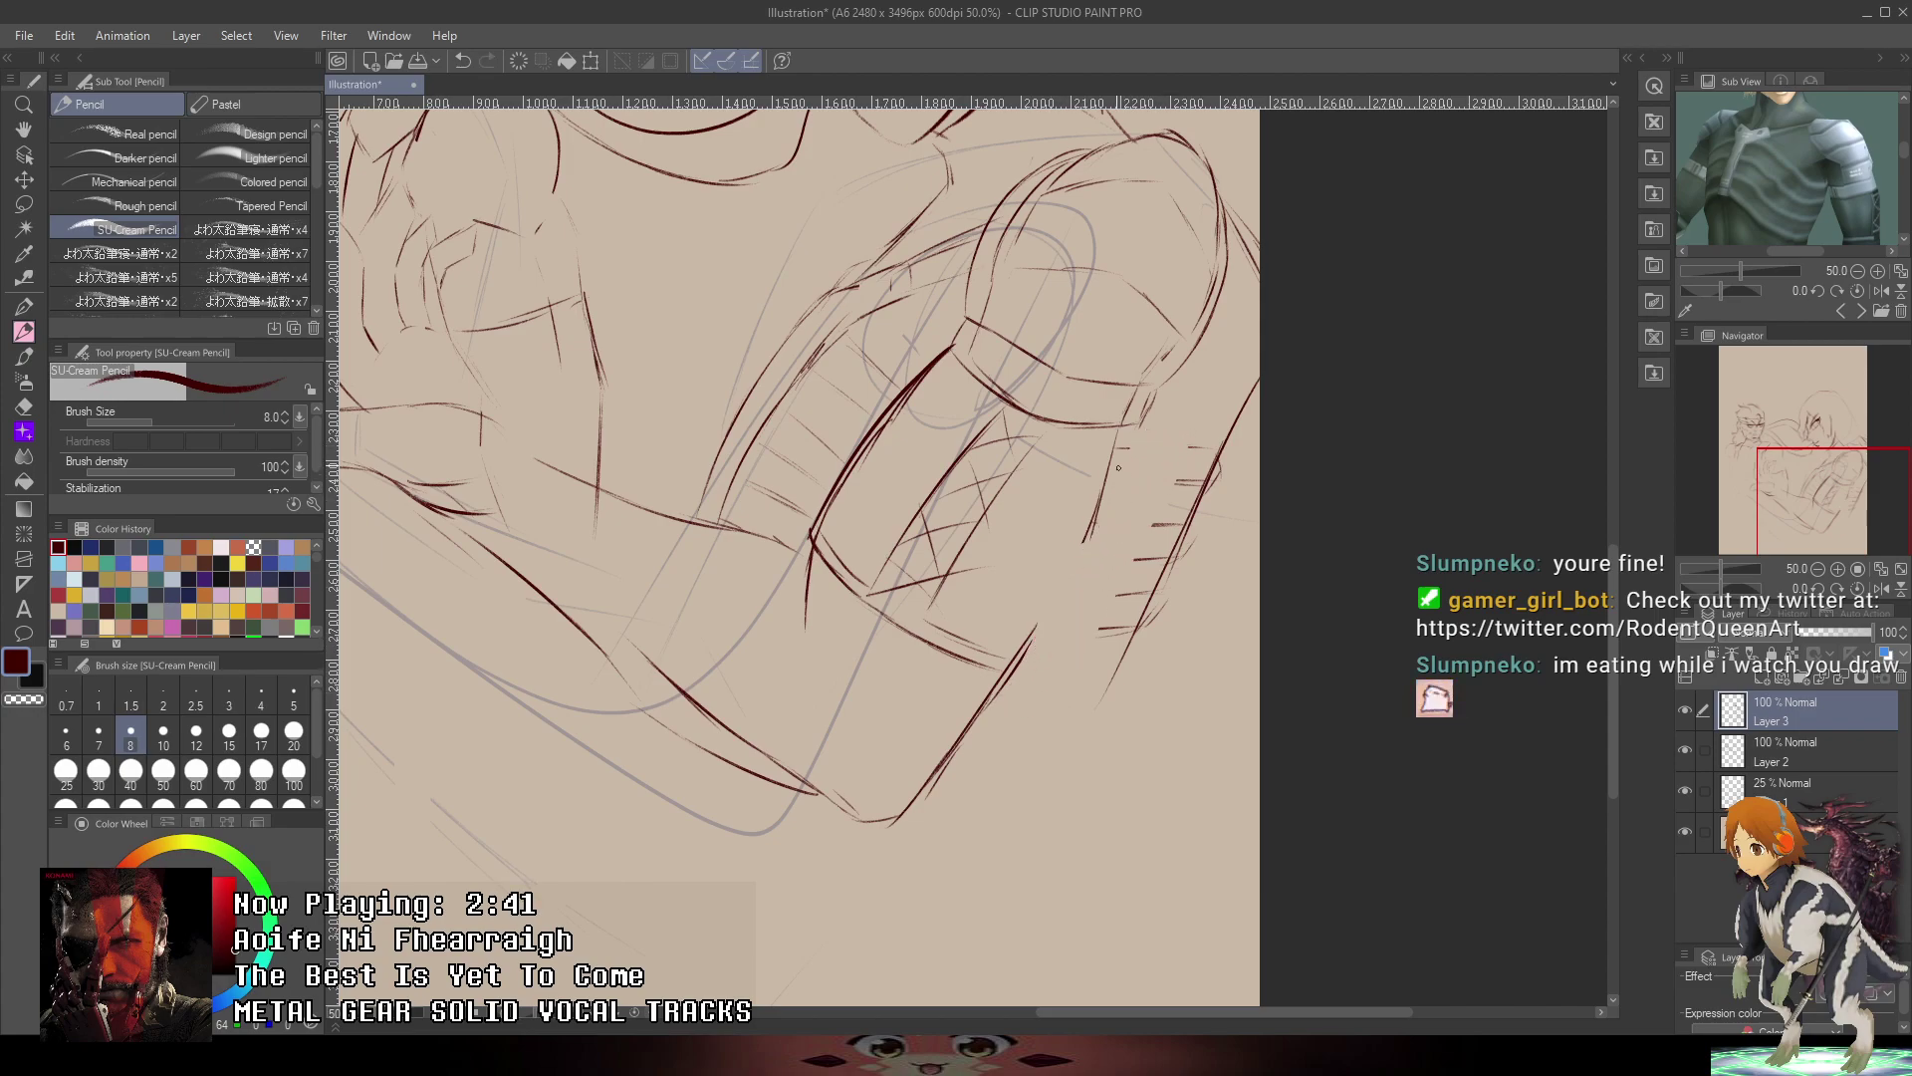
- Redraw the back's rib lines as slanted strokes reaching in from the back contour toward the upper arm
{"action": "left_click_drag", "start_coordinate": [1117, 468], "coordinate": [1199, 445]}
{"action": "left_click_drag", "start_coordinate": [1135, 499], "coordinate": [1208, 480]}
{"action": "mouse_move", "coordinate": [1098, 542]}
{"action": "left_mouse_down"}
{"action": "mouse_move", "coordinate": [1193, 500]}
{"action": "mouse_move", "coordinate": [1185, 519]}
{"action": "left_mouse_up"}
{"action": "key", "text": "ctrl+z"}
{"action": "mouse_move", "coordinate": [1100, 582]}
{"action": "left_mouse_down"}
{"action": "mouse_move", "coordinate": [1167, 560]}
{"action": "mouse_move", "coordinate": [1127, 568]}
{"action": "mouse_move", "coordinate": [1176, 578]}
{"action": "left_mouse_up"}
{"action": "mouse_move", "coordinate": [1095, 649]}
{"action": "left_mouse_down"}
{"action": "mouse_move", "coordinate": [1173, 602]}
{"action": "mouse_move", "coordinate": [1132, 628]}
{"action": "left_mouse_up"}
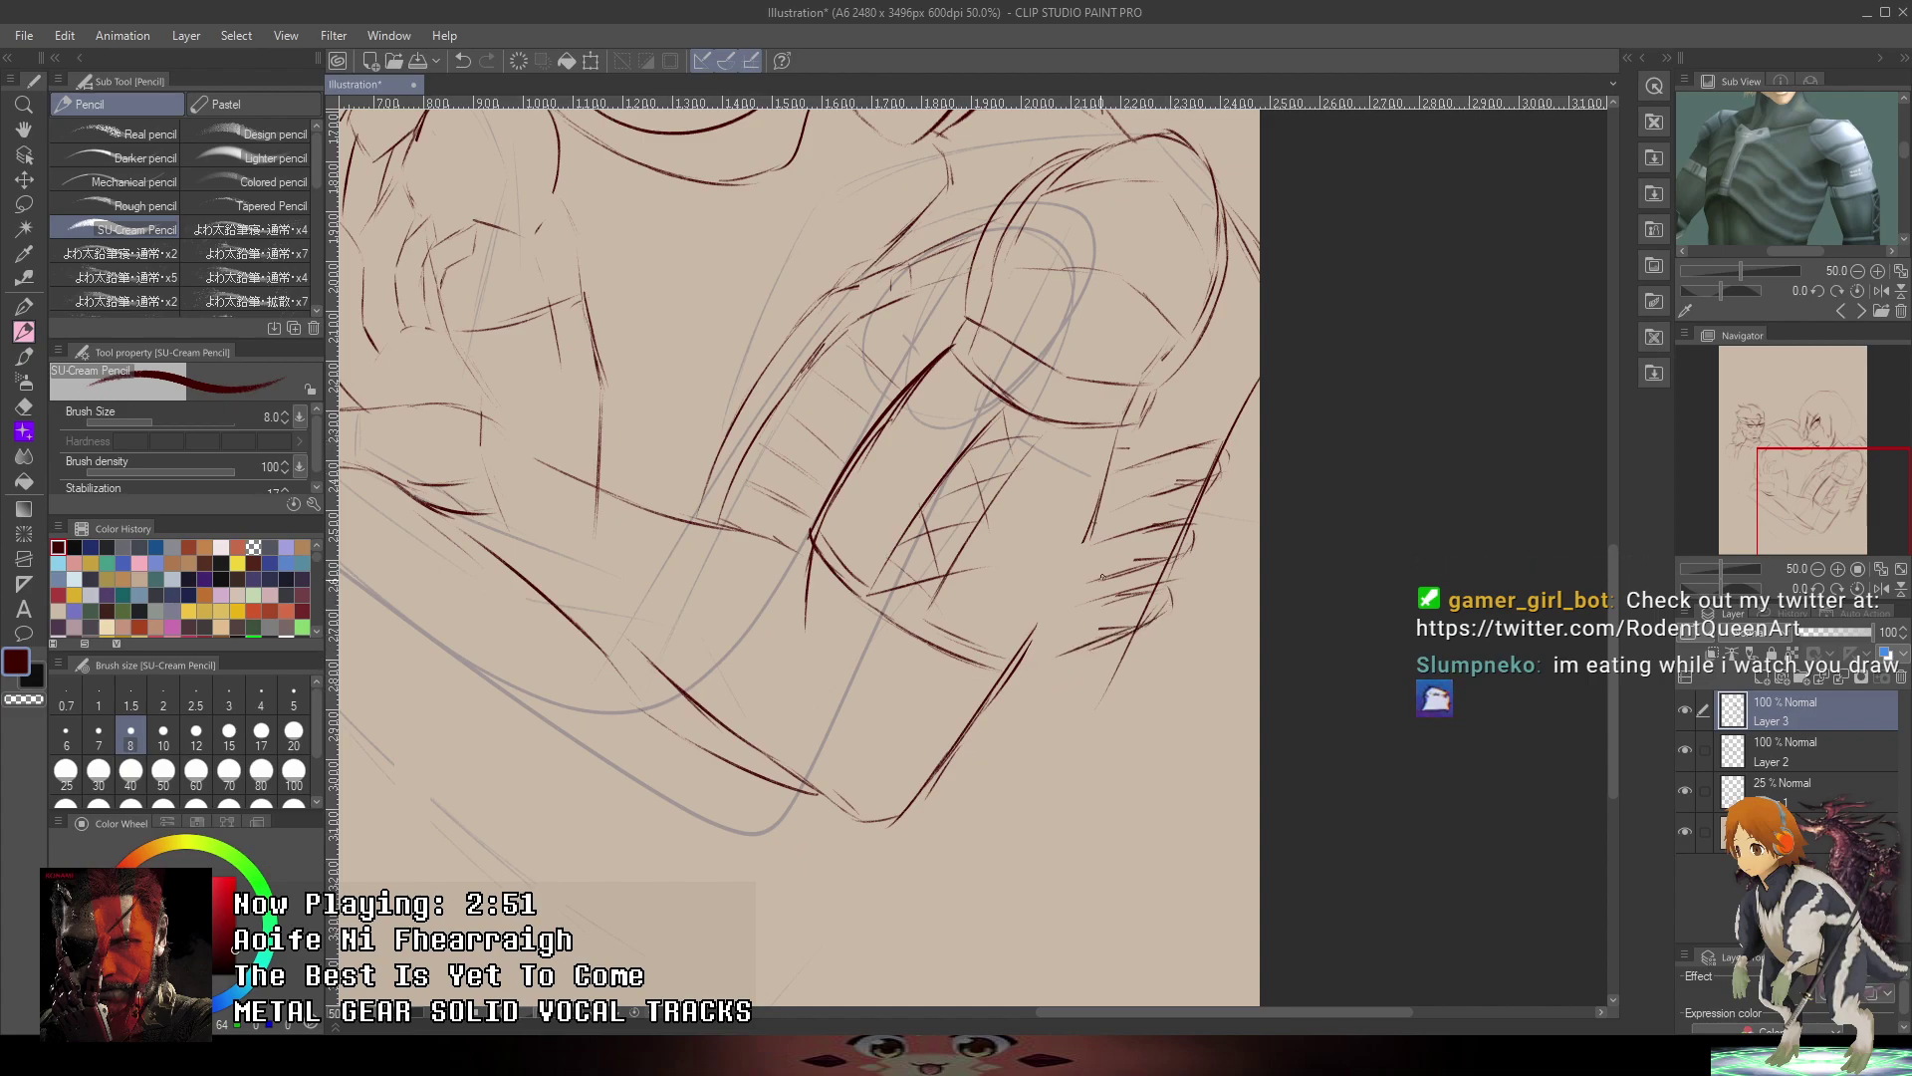
- Redraw the upper arm's rear edge from below the shoulder plate down to the elbow with repeated strokes
{"action": "left_click_drag", "start_coordinate": [1110, 463], "coordinate": [1039, 618]}
{"action": "left_click_drag", "start_coordinate": [1079, 545], "coordinate": [963, 701]}
{"action": "left_click_drag", "start_coordinate": [1054, 587], "coordinate": [927, 763]}
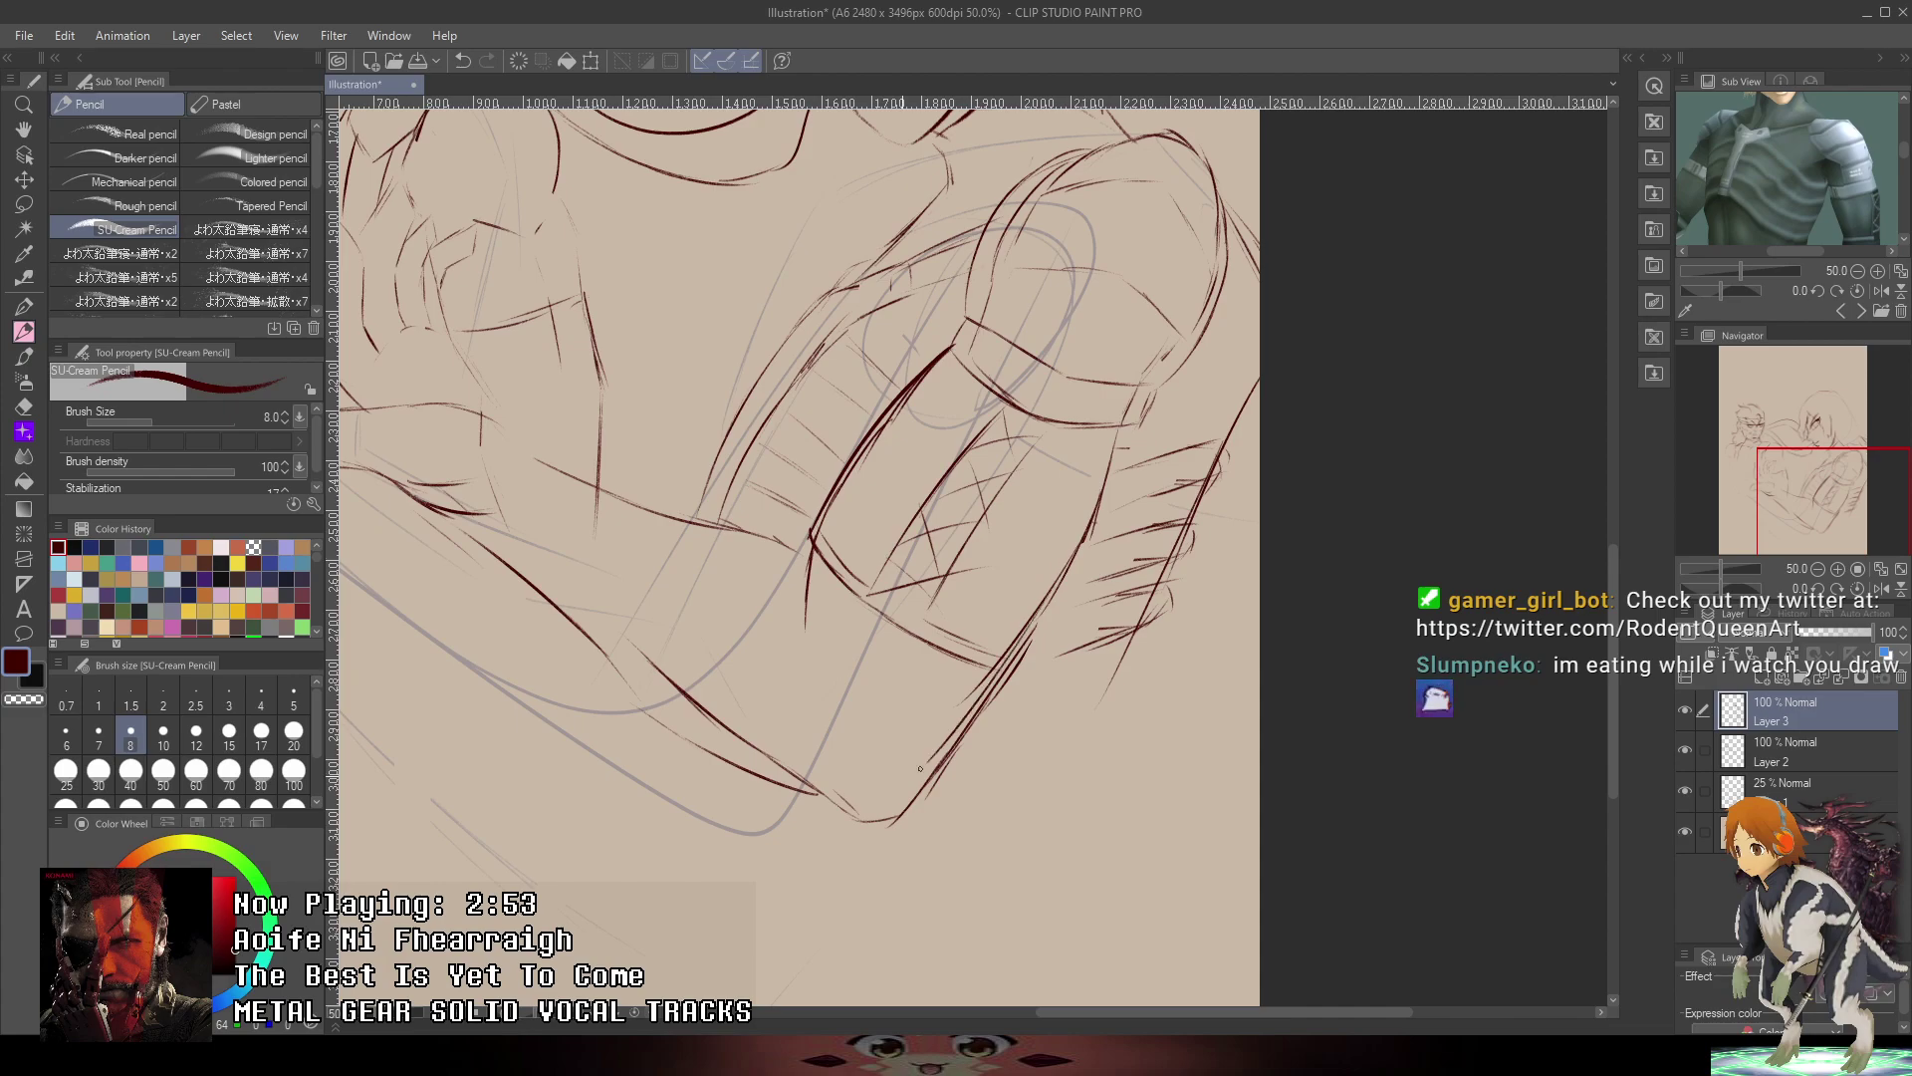
{"action": "mouse_move", "coordinate": [1009, 656]}
{"action": "left_mouse_down"}
{"action": "mouse_move", "coordinate": [896, 797]}
{"action": "mouse_move", "coordinate": [801, 780]}
{"action": "mouse_move", "coordinate": [860, 805]}
{"action": "mouse_move", "coordinate": [905, 791]}
{"action": "mouse_move", "coordinate": [868, 815]}
{"action": "mouse_move", "coordinate": [936, 764]}
{"action": "left_mouse_up"}
{"action": "left_click_drag", "start_coordinate": [893, 808], "coordinate": [968, 717]}
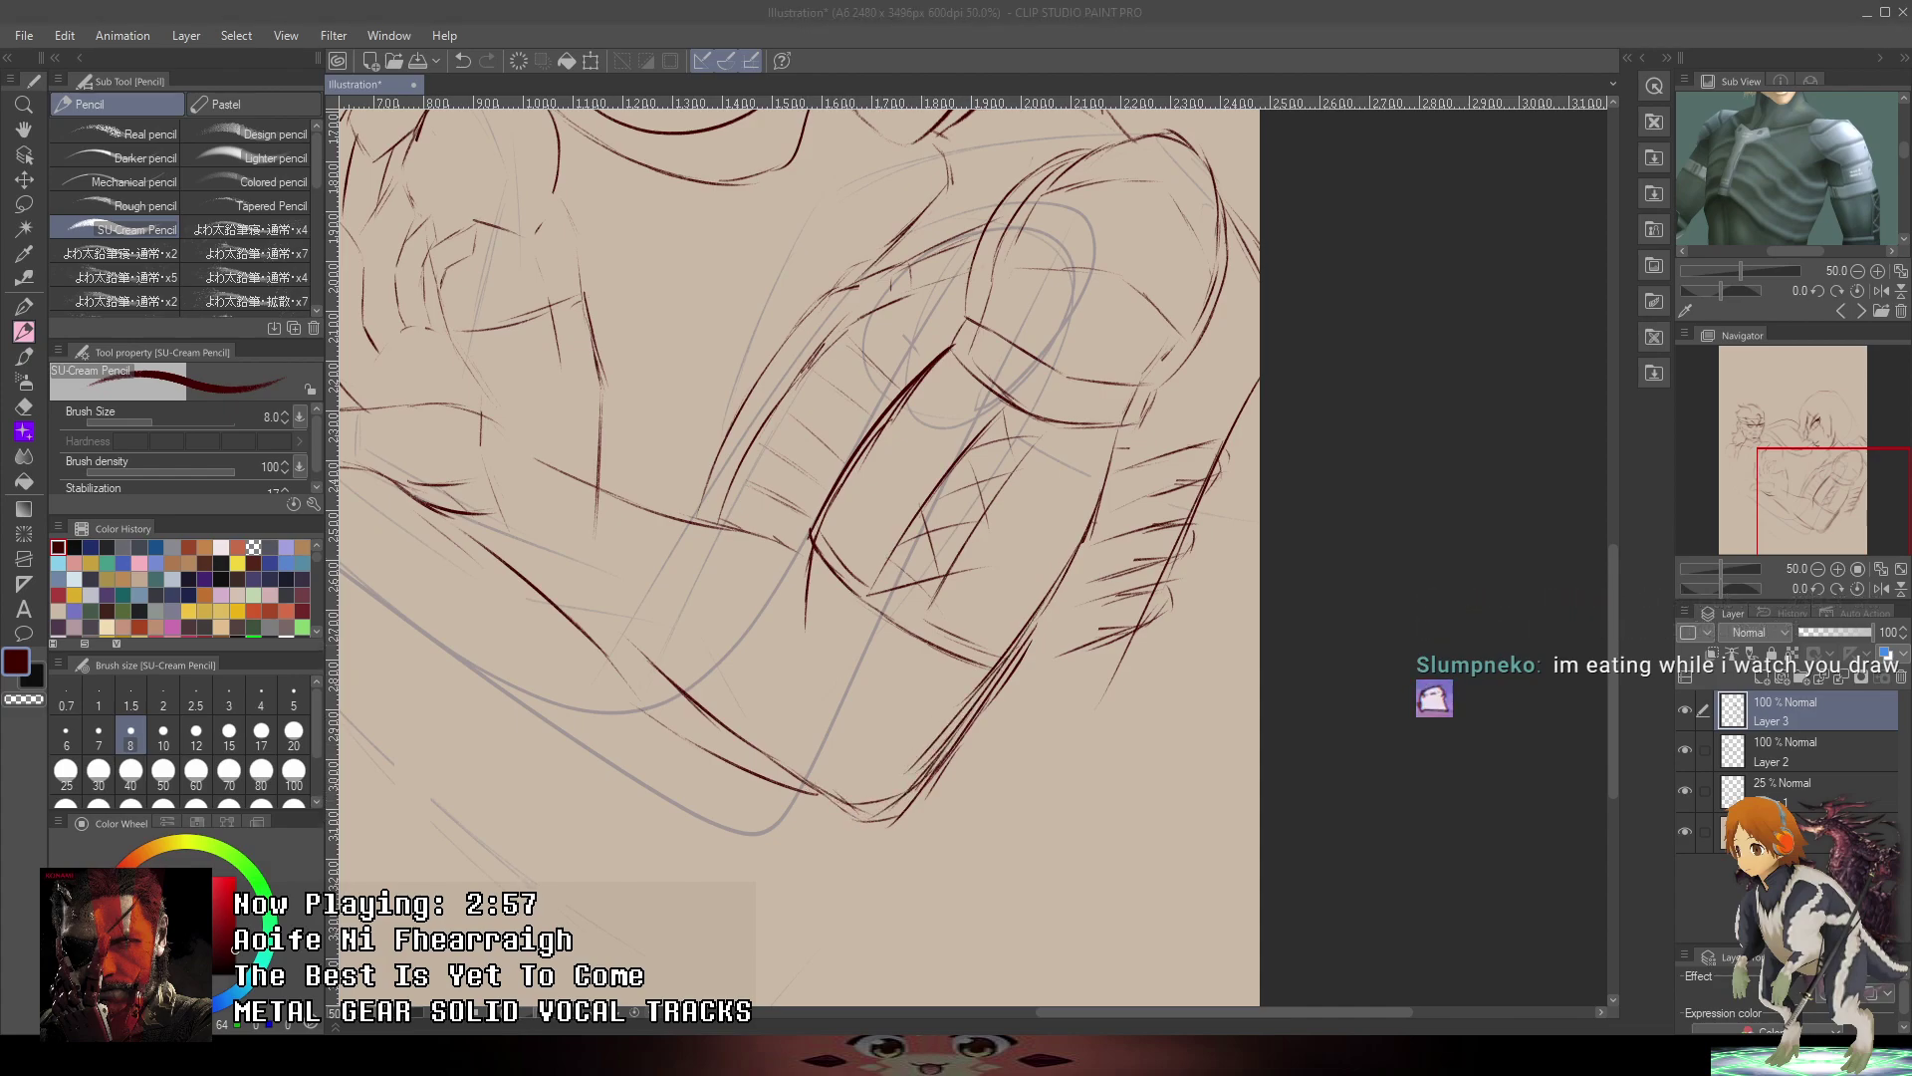
- Extend the back contour from the lowest rib down past the elbow to the waist
{"action": "left_click_drag", "start_coordinate": [1317, 623], "coordinate": [1426, 597]}
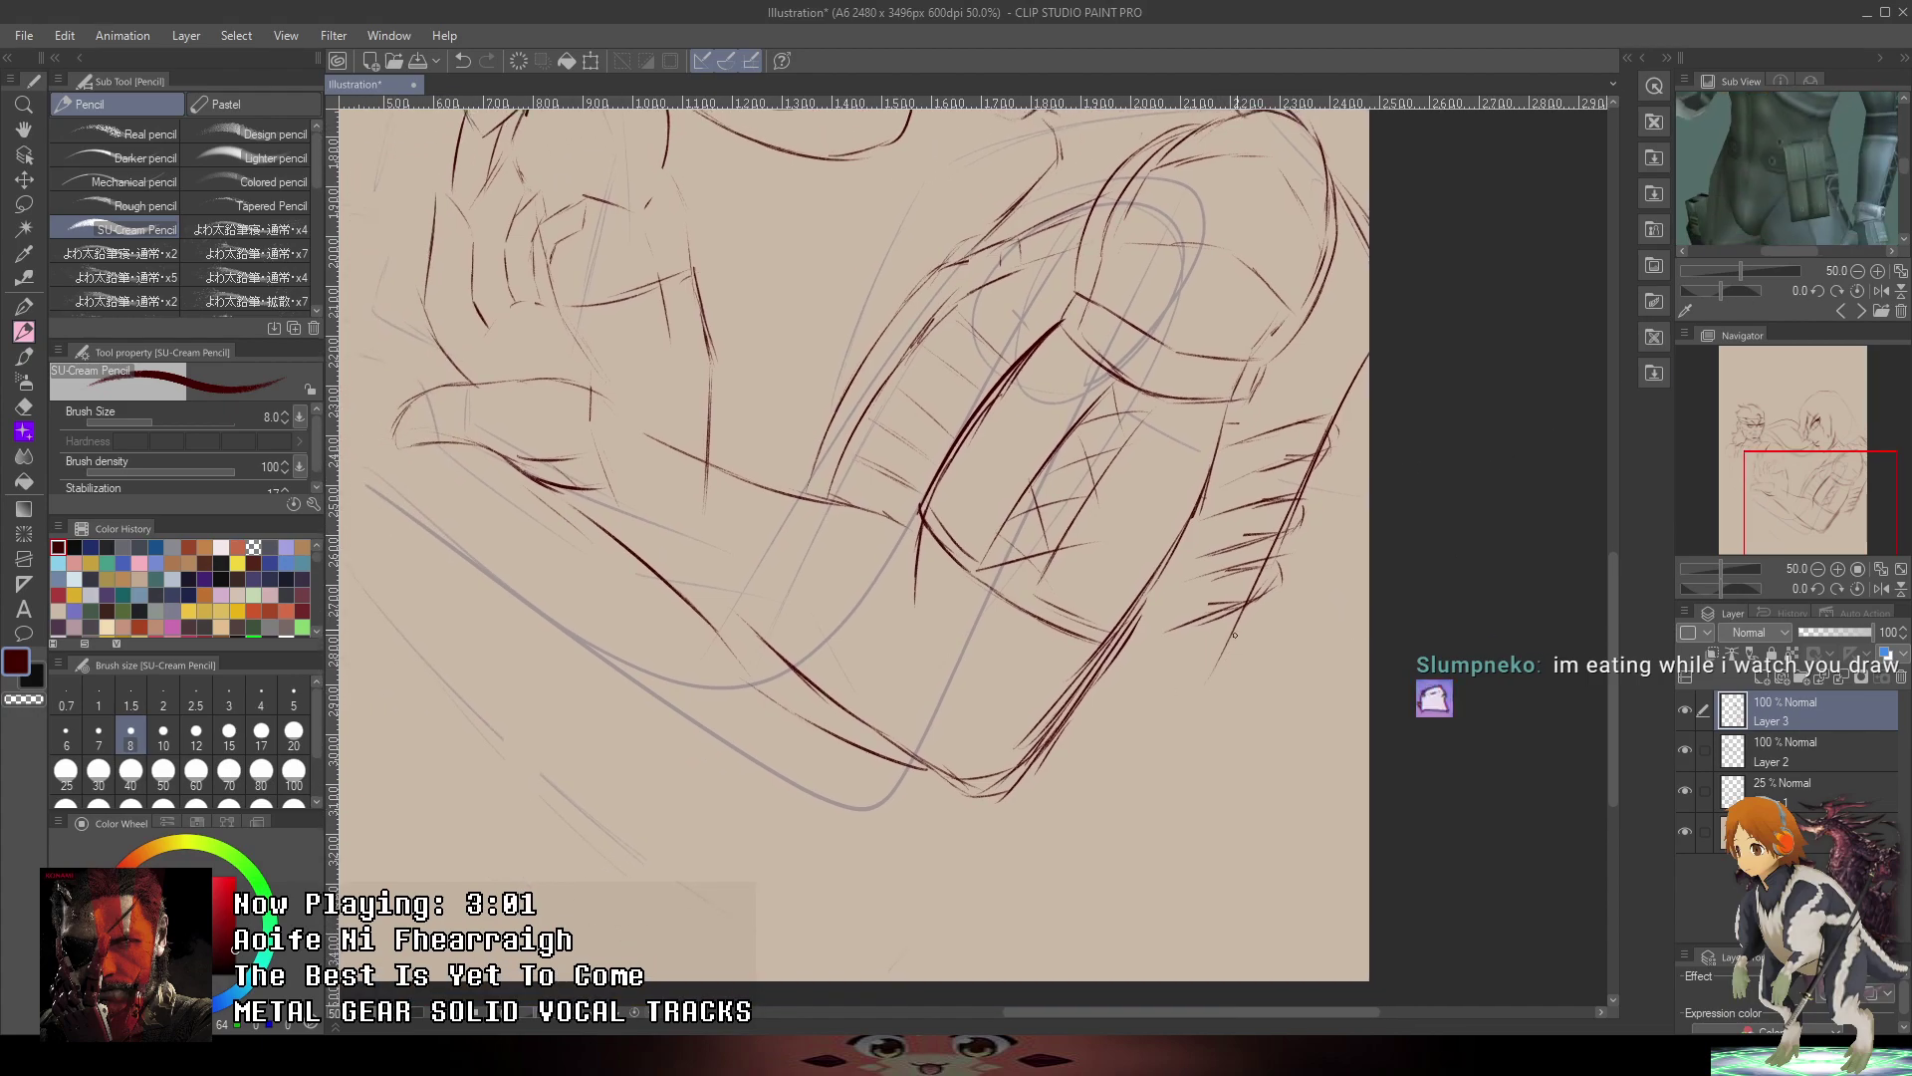
{"action": "left_click_drag", "start_coordinate": [1207, 687], "coordinate": [1186, 810]}
{"action": "scroll", "coordinate": [1304, 847], "scroll_direction": "up", "scroll_amount": 1}
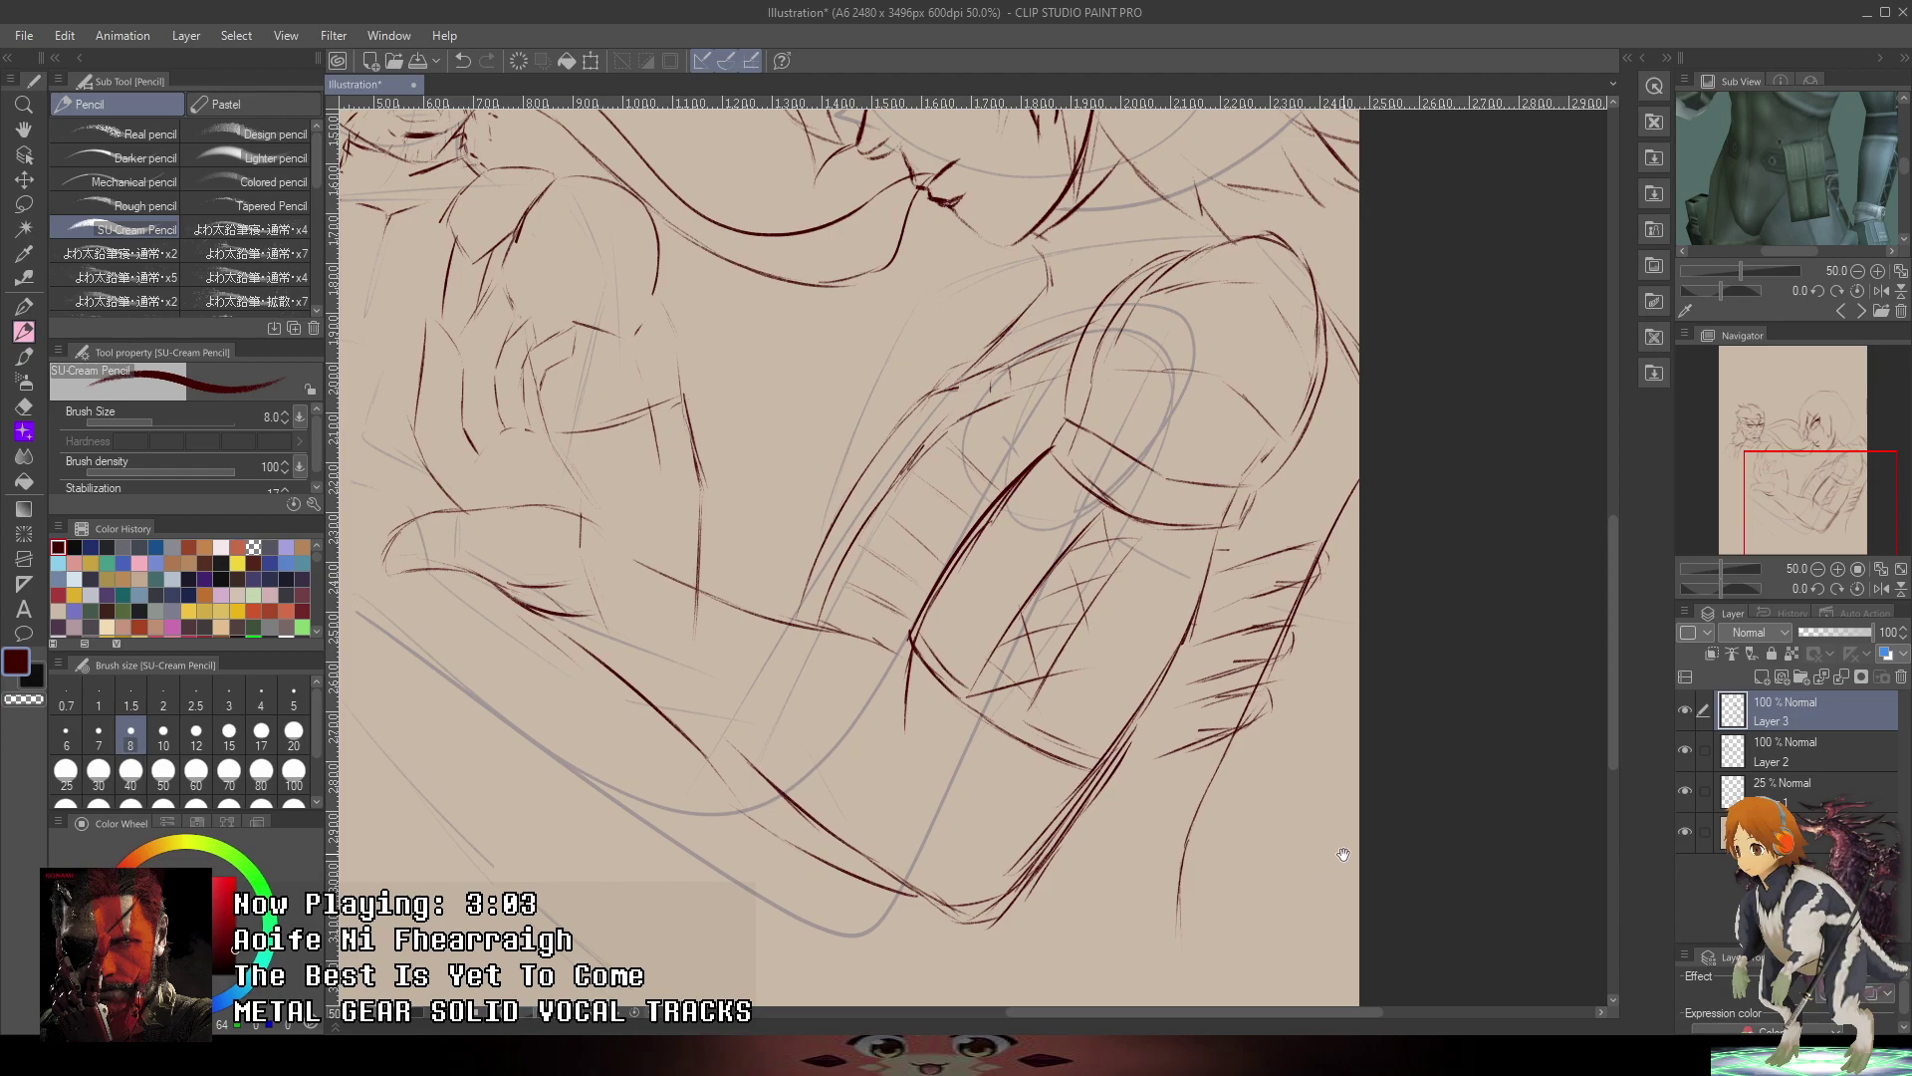
{"action": "scroll", "coordinate": [1340, 757], "scroll_direction": "down", "scroll_amount": 3}
{"action": "scroll", "coordinate": [1314, 523], "scroll_direction": "up", "scroll_amount": 1}
{"action": "mouse_move", "coordinate": [1092, 651]}
{"action": "left_mouse_down"}
{"action": "mouse_move", "coordinate": [1140, 648]}
{"action": "mouse_move", "coordinate": [1043, 772]}
{"action": "mouse_move", "coordinate": [1067, 737]}
{"action": "mouse_move", "coordinate": [1068, 776]}
{"action": "mouse_move", "coordinate": [1130, 788]}
{"action": "left_mouse_up"}
{"action": "key", "text": "ctrl+z"}
{"action": "mouse_move", "coordinate": [1109, 792]}
{"action": "left_mouse_down"}
{"action": "mouse_move", "coordinate": [1140, 790]}
{"action": "mouse_move", "coordinate": [1136, 661]}
{"action": "left_mouse_up"}
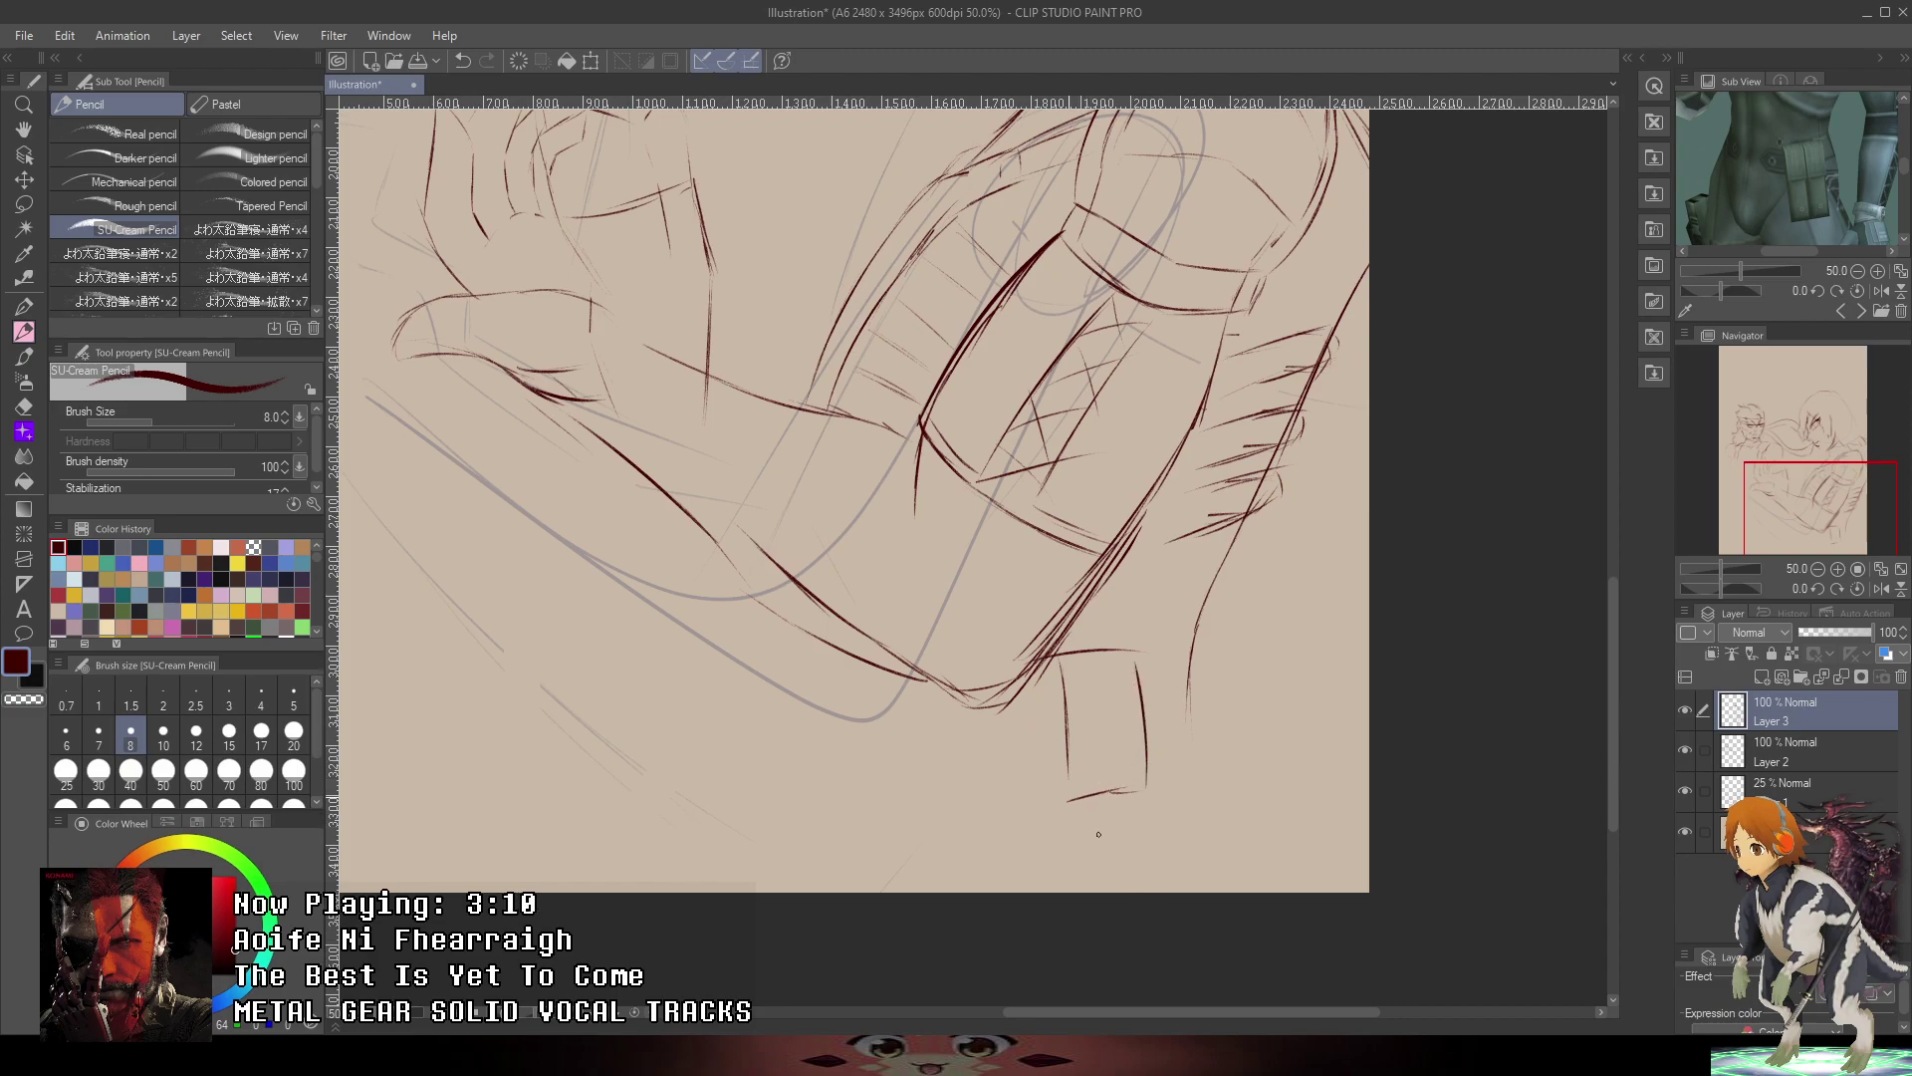
{"action": "left_click_drag", "start_coordinate": [1829, 221], "coordinate": [1831, 246]}
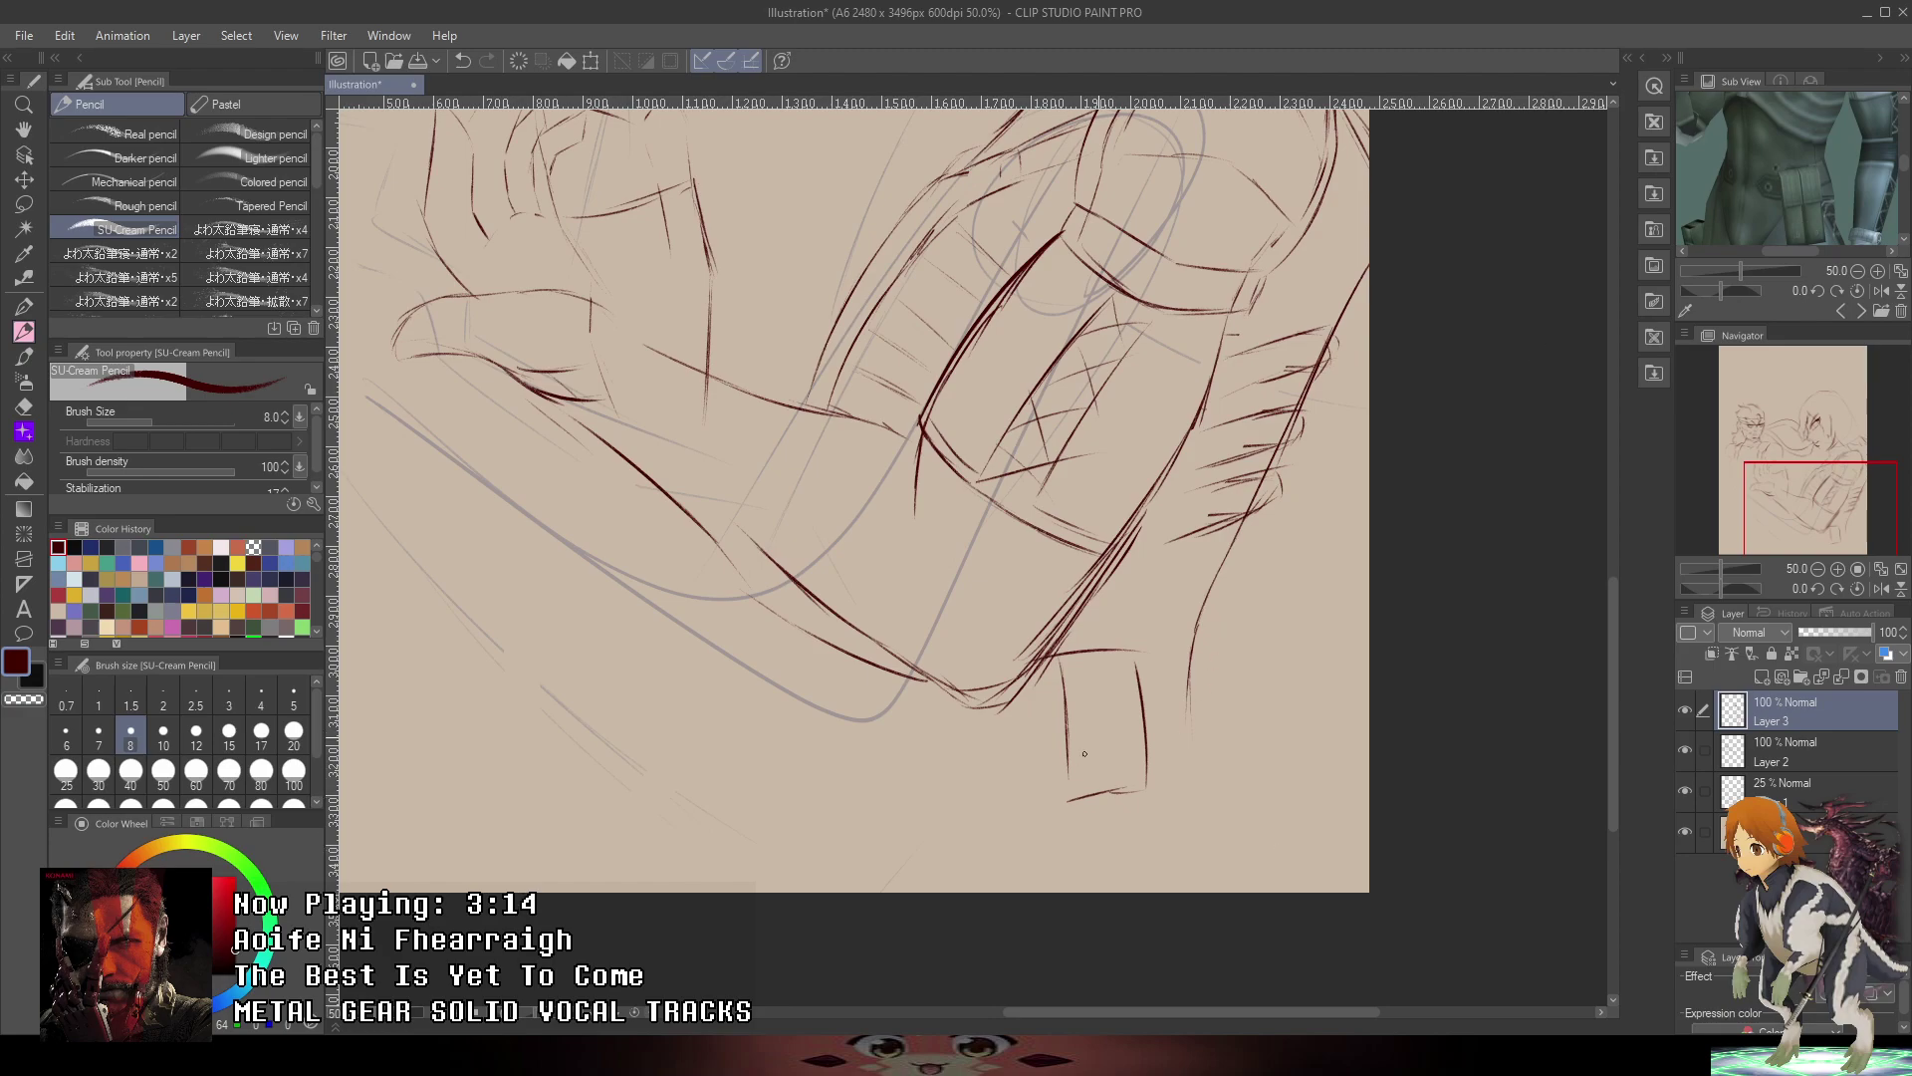
{"action": "mouse_move", "coordinate": [1160, 657]}
{"action": "left_mouse_down"}
{"action": "mouse_move", "coordinate": [1195, 652]}
{"action": "mouse_move", "coordinate": [1206, 741]}
{"action": "left_mouse_up"}
{"action": "left_click_drag", "start_coordinate": [1208, 684], "coordinate": [1206, 756]}
{"action": "mouse_move", "coordinate": [1130, 669]}
{"action": "left_mouse_down"}
{"action": "mouse_move", "coordinate": [1055, 683]}
{"action": "mouse_move", "coordinate": [1139, 672]}
{"action": "mouse_move", "coordinate": [1152, 840]}
{"action": "left_mouse_up"}
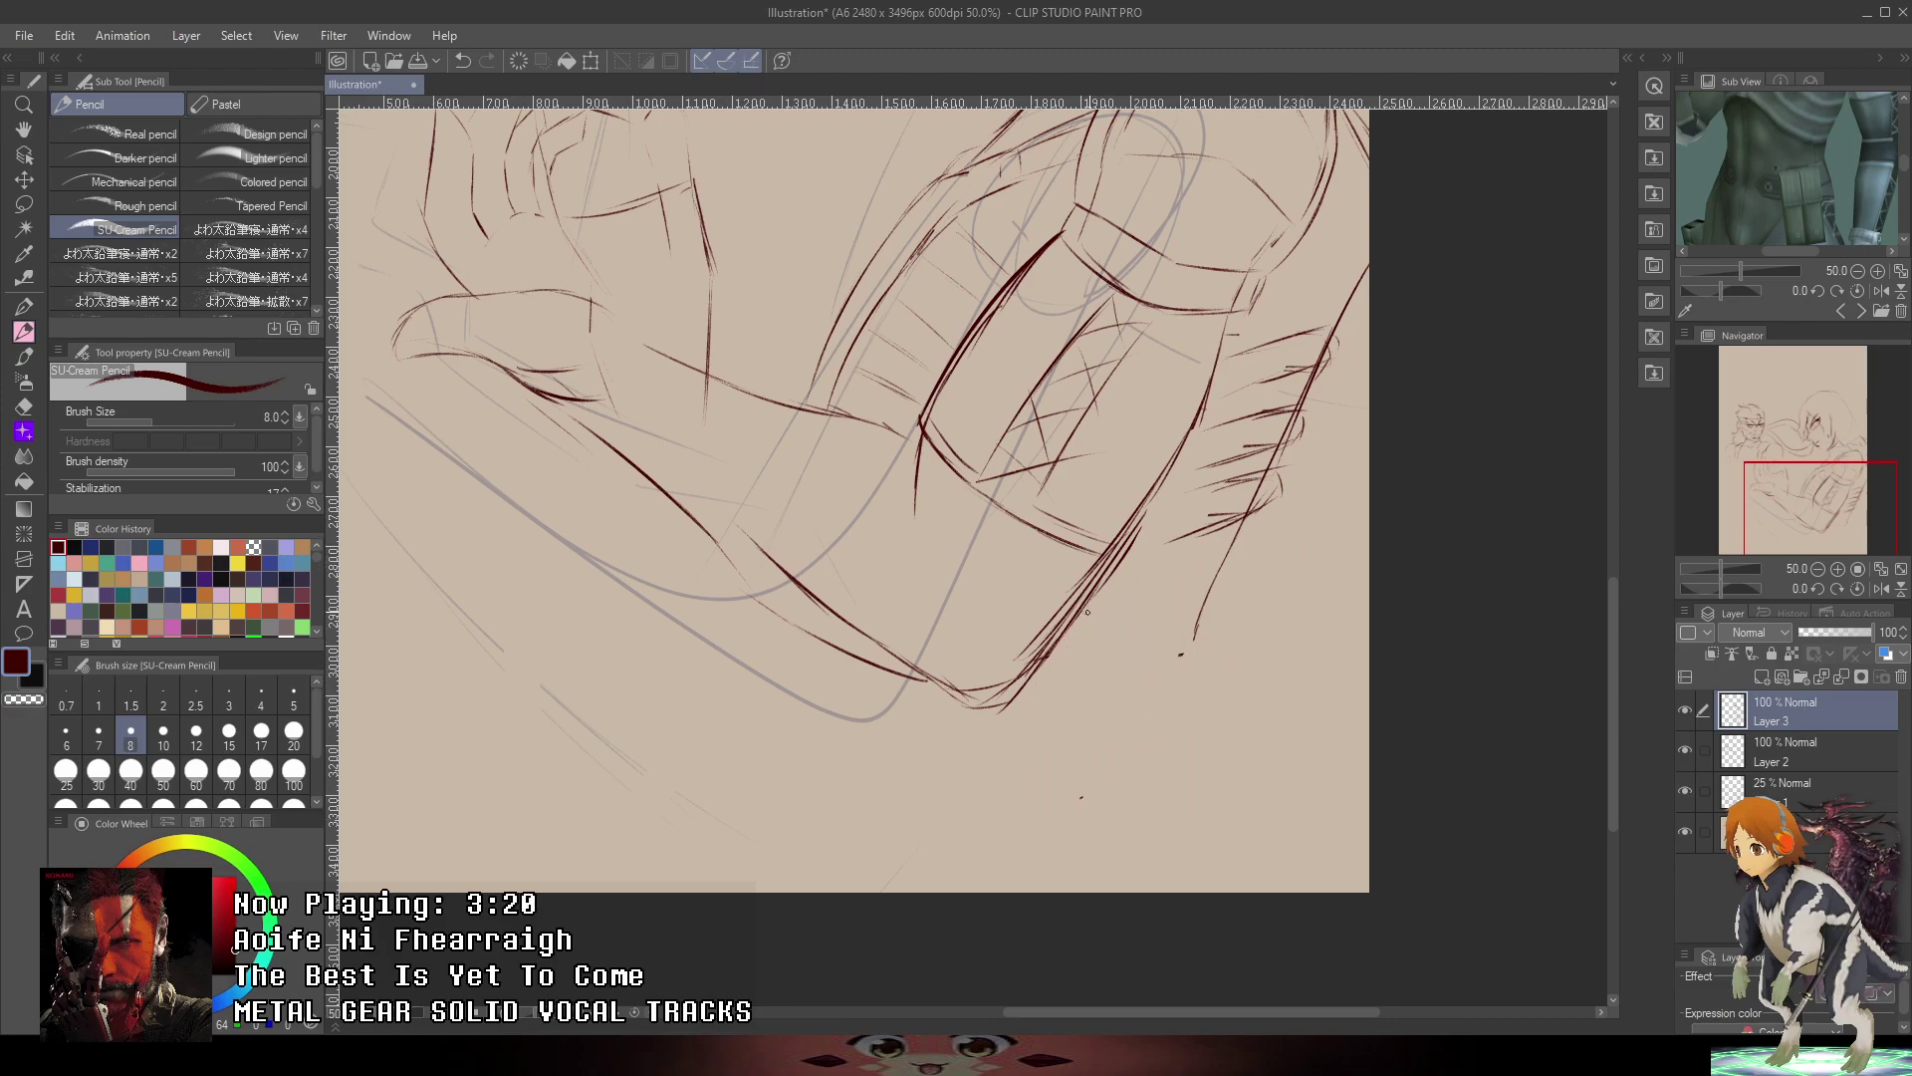
- Sketch the waist section's upper and lower edges beside and beneath the elbow, and try out its rear edge
{"action": "mouse_move", "coordinate": [1085, 620]}
{"action": "left_mouse_down"}
{"action": "mouse_move", "coordinate": [1168, 610]}
{"action": "mouse_move", "coordinate": [1167, 767]}
{"action": "left_mouse_up"}
{"action": "mouse_move", "coordinate": [927, 681]}
{"action": "left_mouse_down"}
{"action": "mouse_move", "coordinate": [941, 708]}
{"action": "mouse_move", "coordinate": [1171, 725]}
{"action": "mouse_move", "coordinate": [1217, 636]}
{"action": "left_mouse_up"}
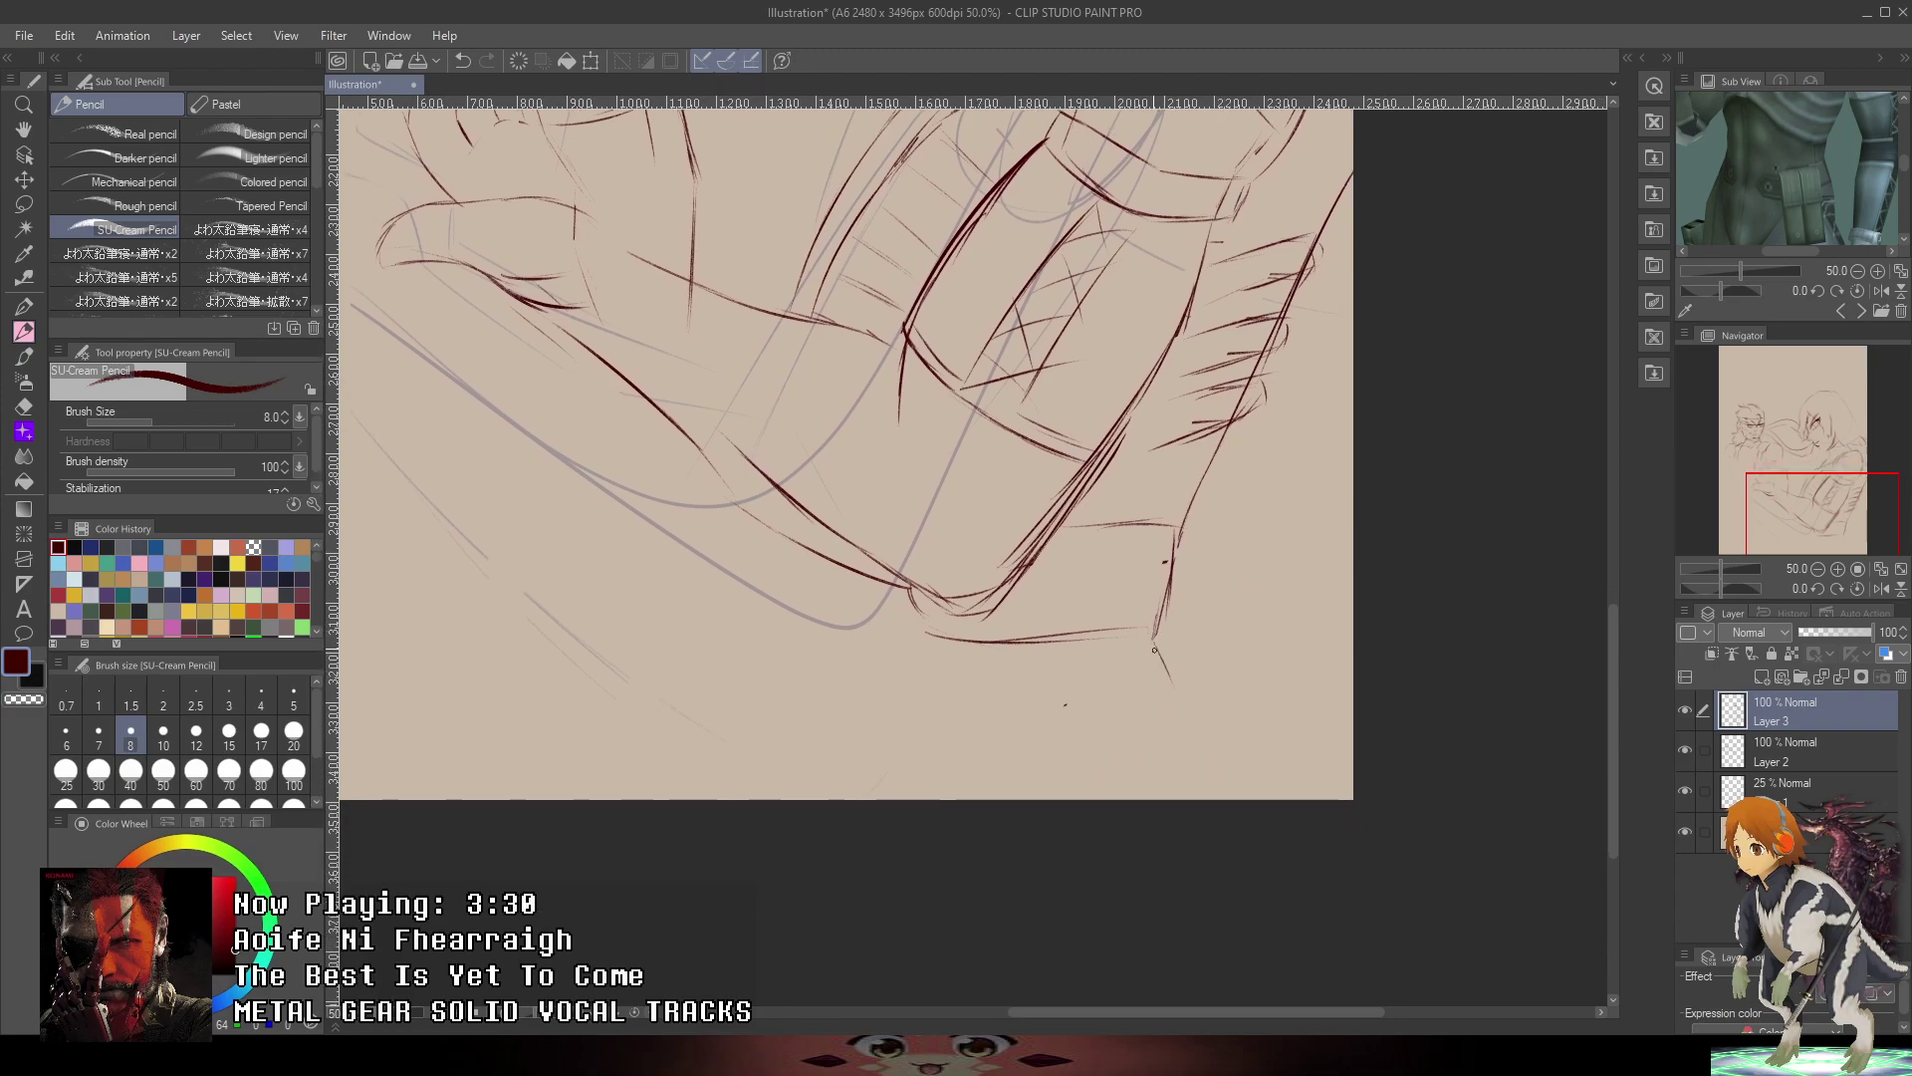
{"action": "key", "text": "ctrl+z"}
{"action": "mouse_move", "coordinate": [1157, 546]}
{"action": "left_mouse_down"}
{"action": "mouse_move", "coordinate": [1214, 492]}
{"action": "mouse_move", "coordinate": [1173, 519]}
{"action": "mouse_move", "coordinate": [1202, 615]}
{"action": "left_mouse_up"}
{"action": "key", "text": "ctrl+z"}
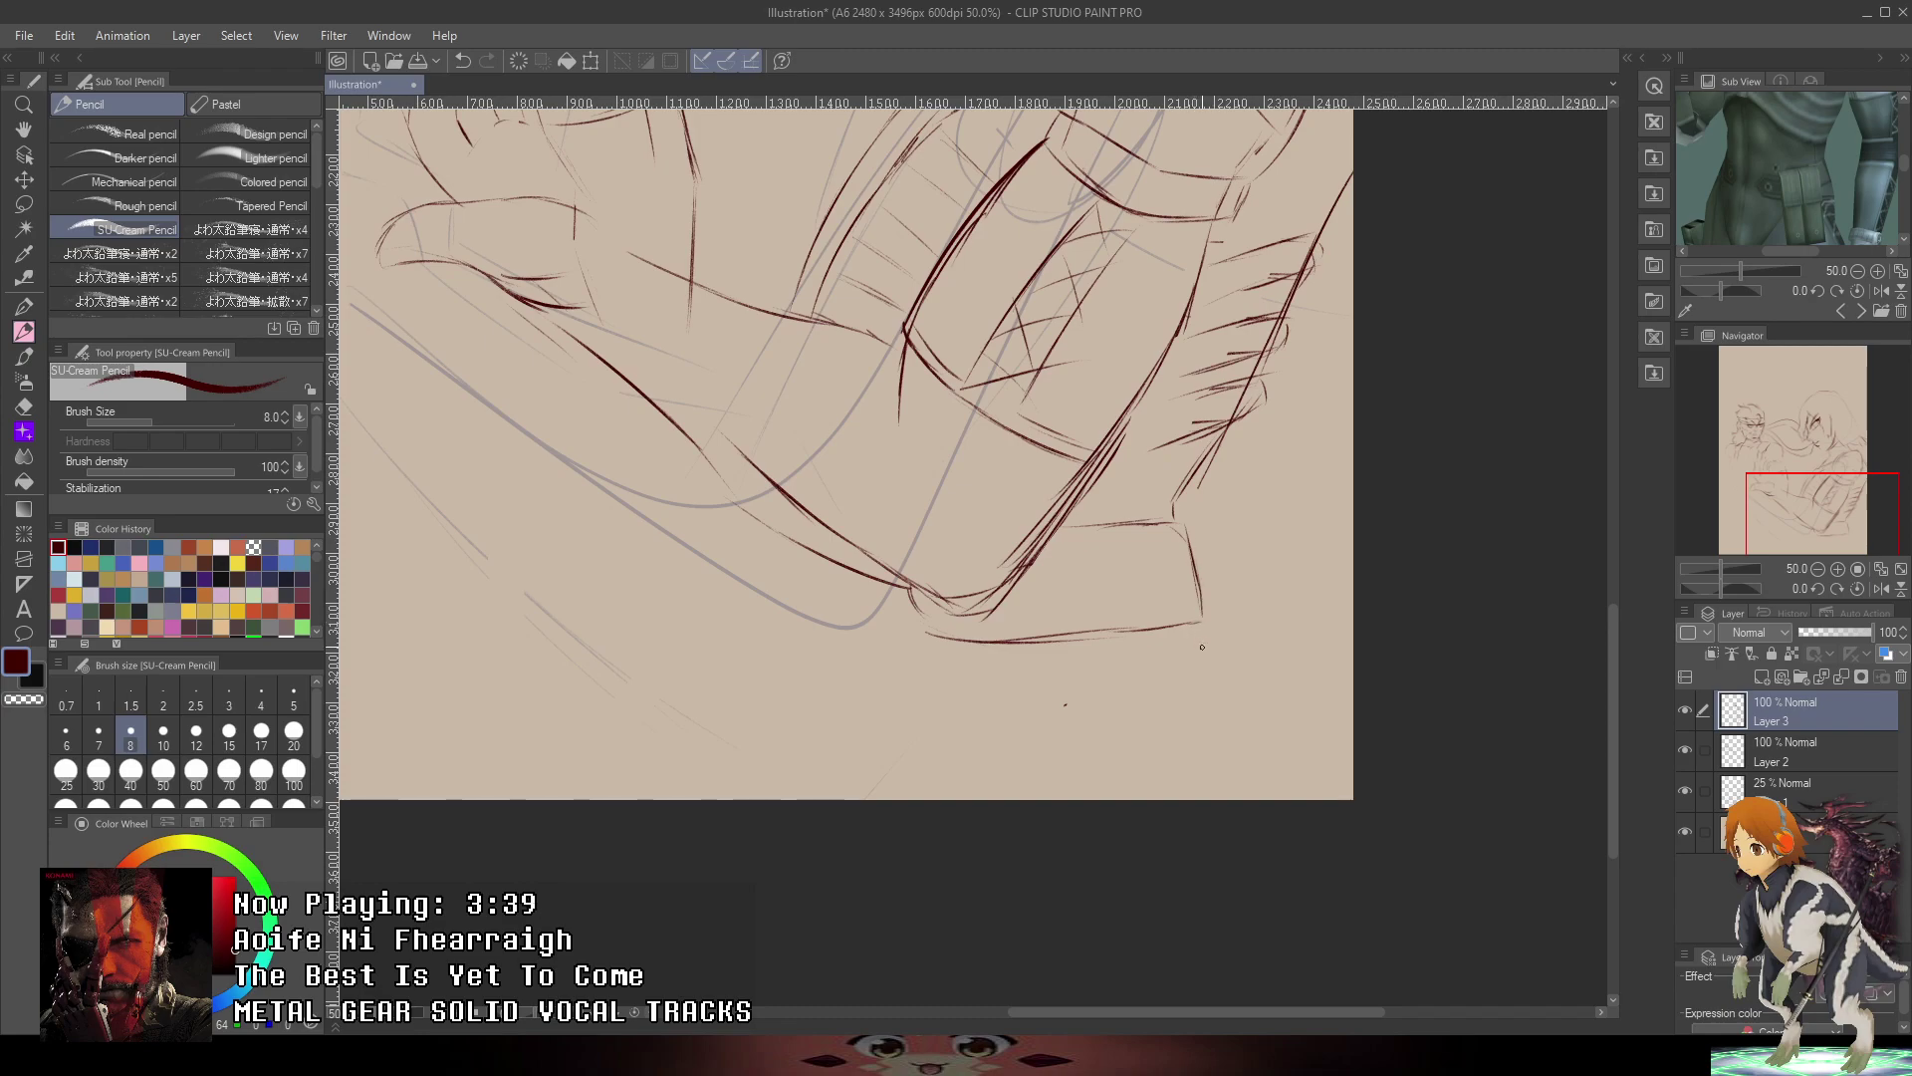
- Replace the waist section's rear edge with a flared stroke running down and outward to the hip
{"action": "key", "text": "ctrl+z"}
{"action": "key", "text": "ctrl+z"}
{"action": "key", "text": "ctrl+z"}
{"action": "left_click_drag", "start_coordinate": [1186, 529], "coordinate": [1217, 620]}
{"action": "left_click_drag", "start_coordinate": [1223, 631], "coordinate": [1230, 656]}
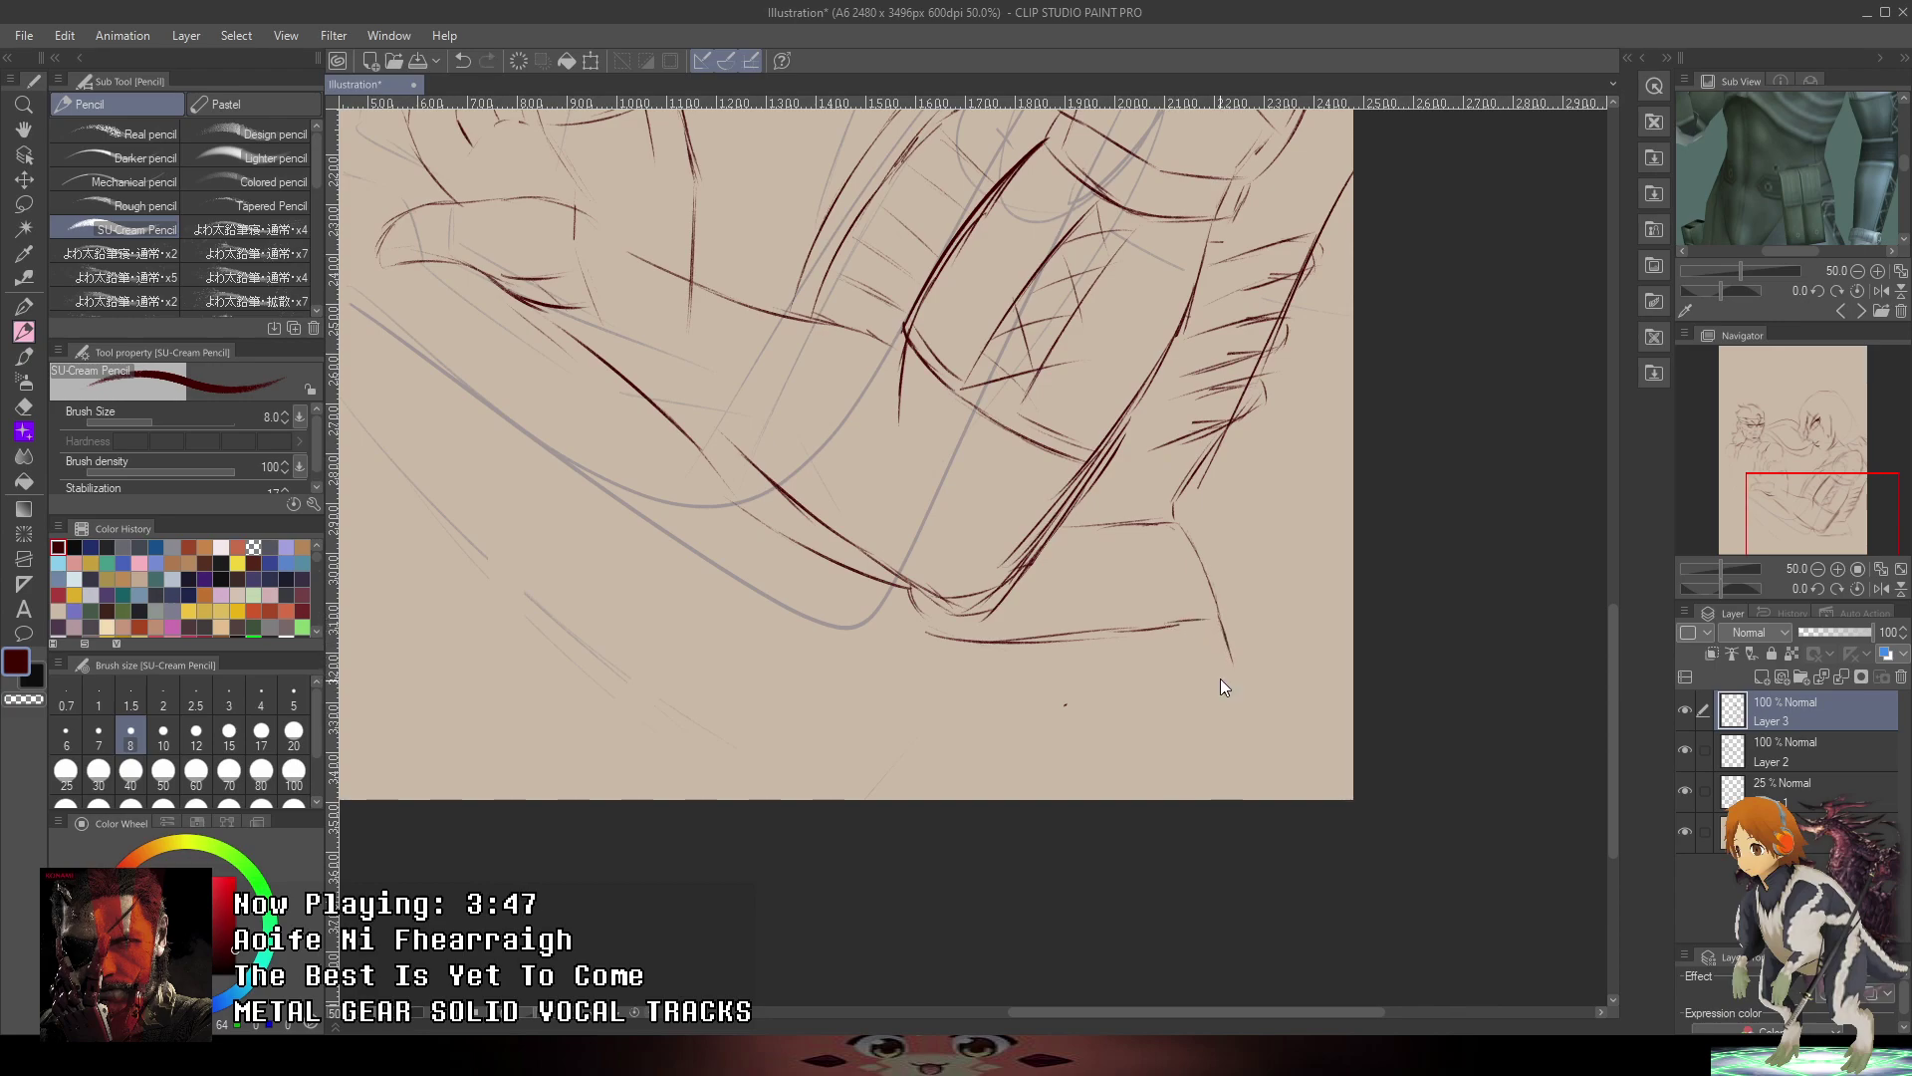
{"action": "key", "text": "ctrl+z"}
- Enlarge the armour reference to 75% and examine its hip, pouch and hand areas
{"action": "mouse_move", "coordinate": [1796, 236]}
{"action": "left_mouse_down"}
{"action": "mouse_move", "coordinate": [1813, 188]}
{"action": "mouse_move", "coordinate": [1787, 215]}
{"action": "mouse_move", "coordinate": [1860, 261]}
{"action": "left_mouse_up"}
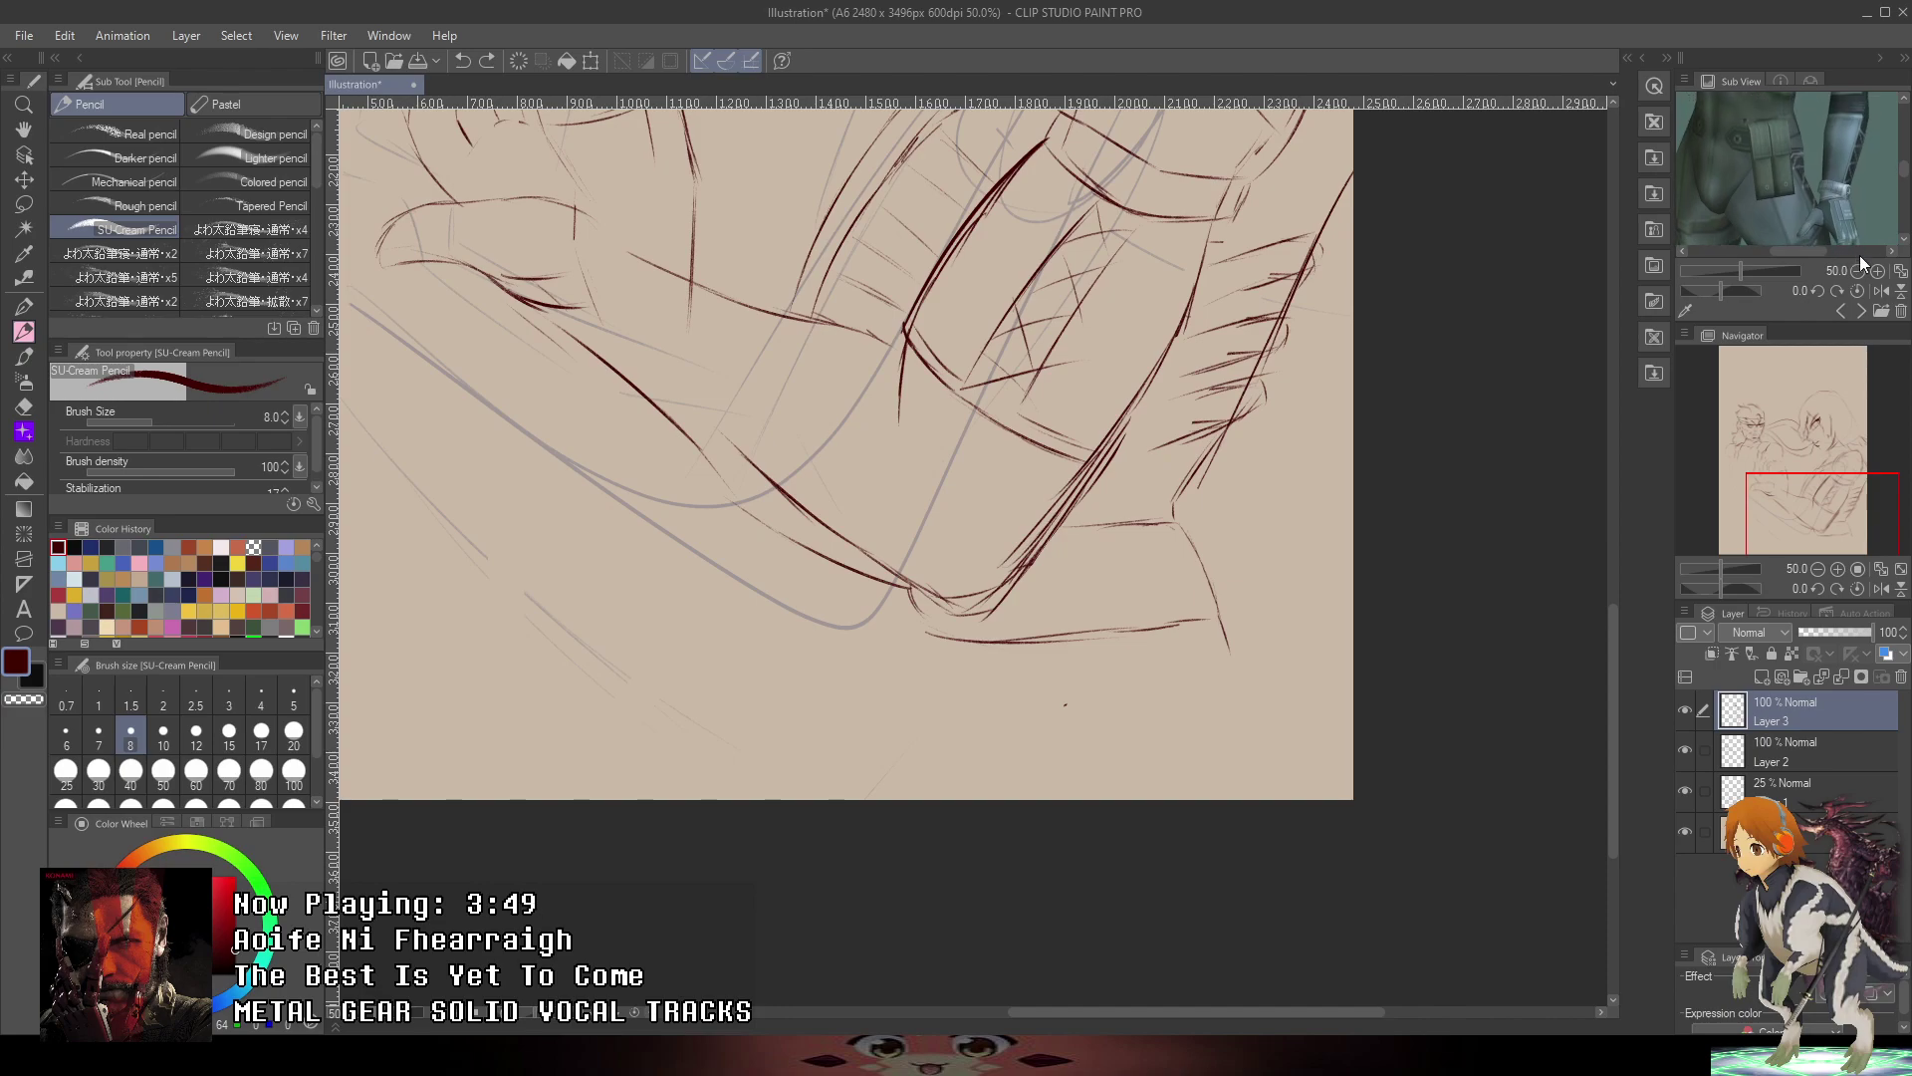
{"action": "left_click", "coordinate": [1877, 272]}
{"action": "mouse_move", "coordinate": [1824, 170]}
{"action": "left_mouse_down"}
{"action": "mouse_move", "coordinate": [1858, 229]}
{"action": "mouse_move", "coordinate": [1867, 132]}
{"action": "mouse_move", "coordinate": [1829, 162]}
{"action": "mouse_move", "coordinate": [1872, 220]}
{"action": "left_mouse_up"}
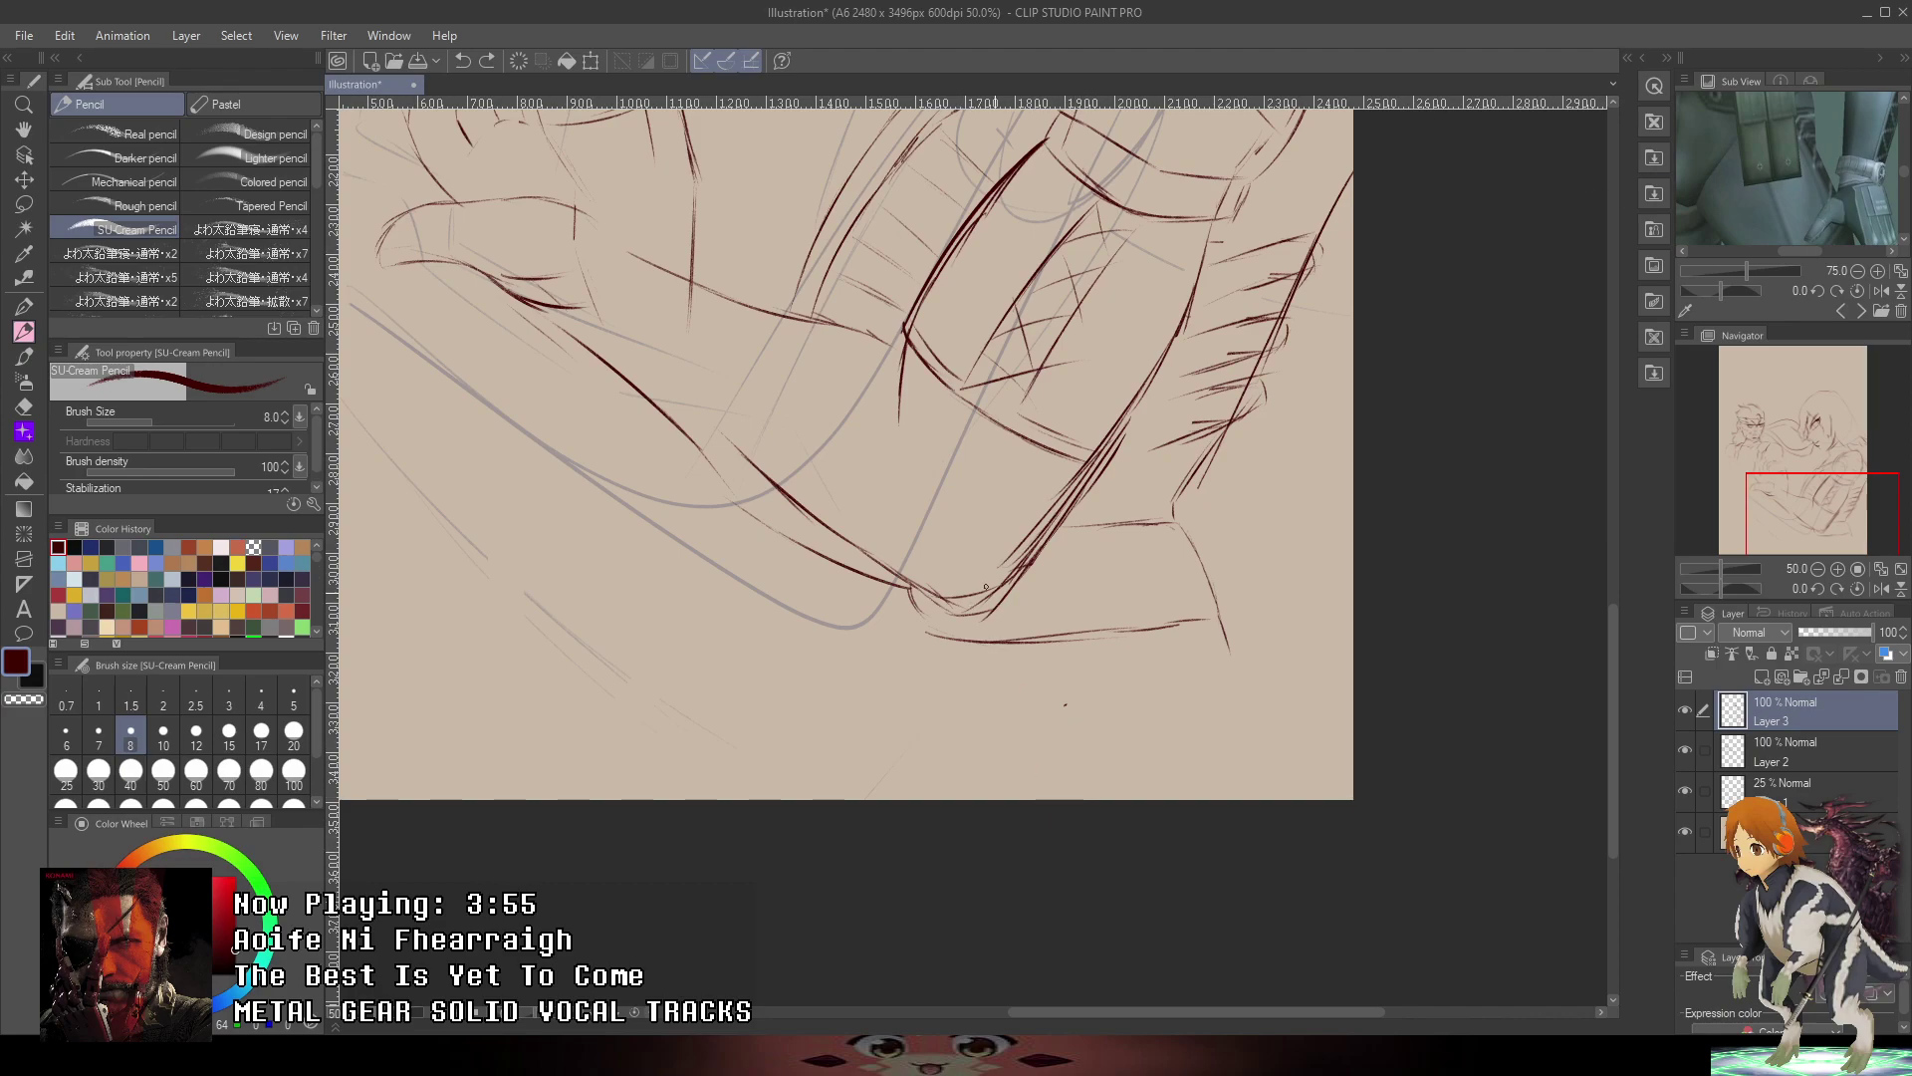
{"action": "scroll", "coordinate": [1078, 568], "scroll_direction": "down", "scroll_amount": 2}
{"action": "left_click_drag", "start_coordinate": [1203, 533], "coordinate": [1318, 452]}
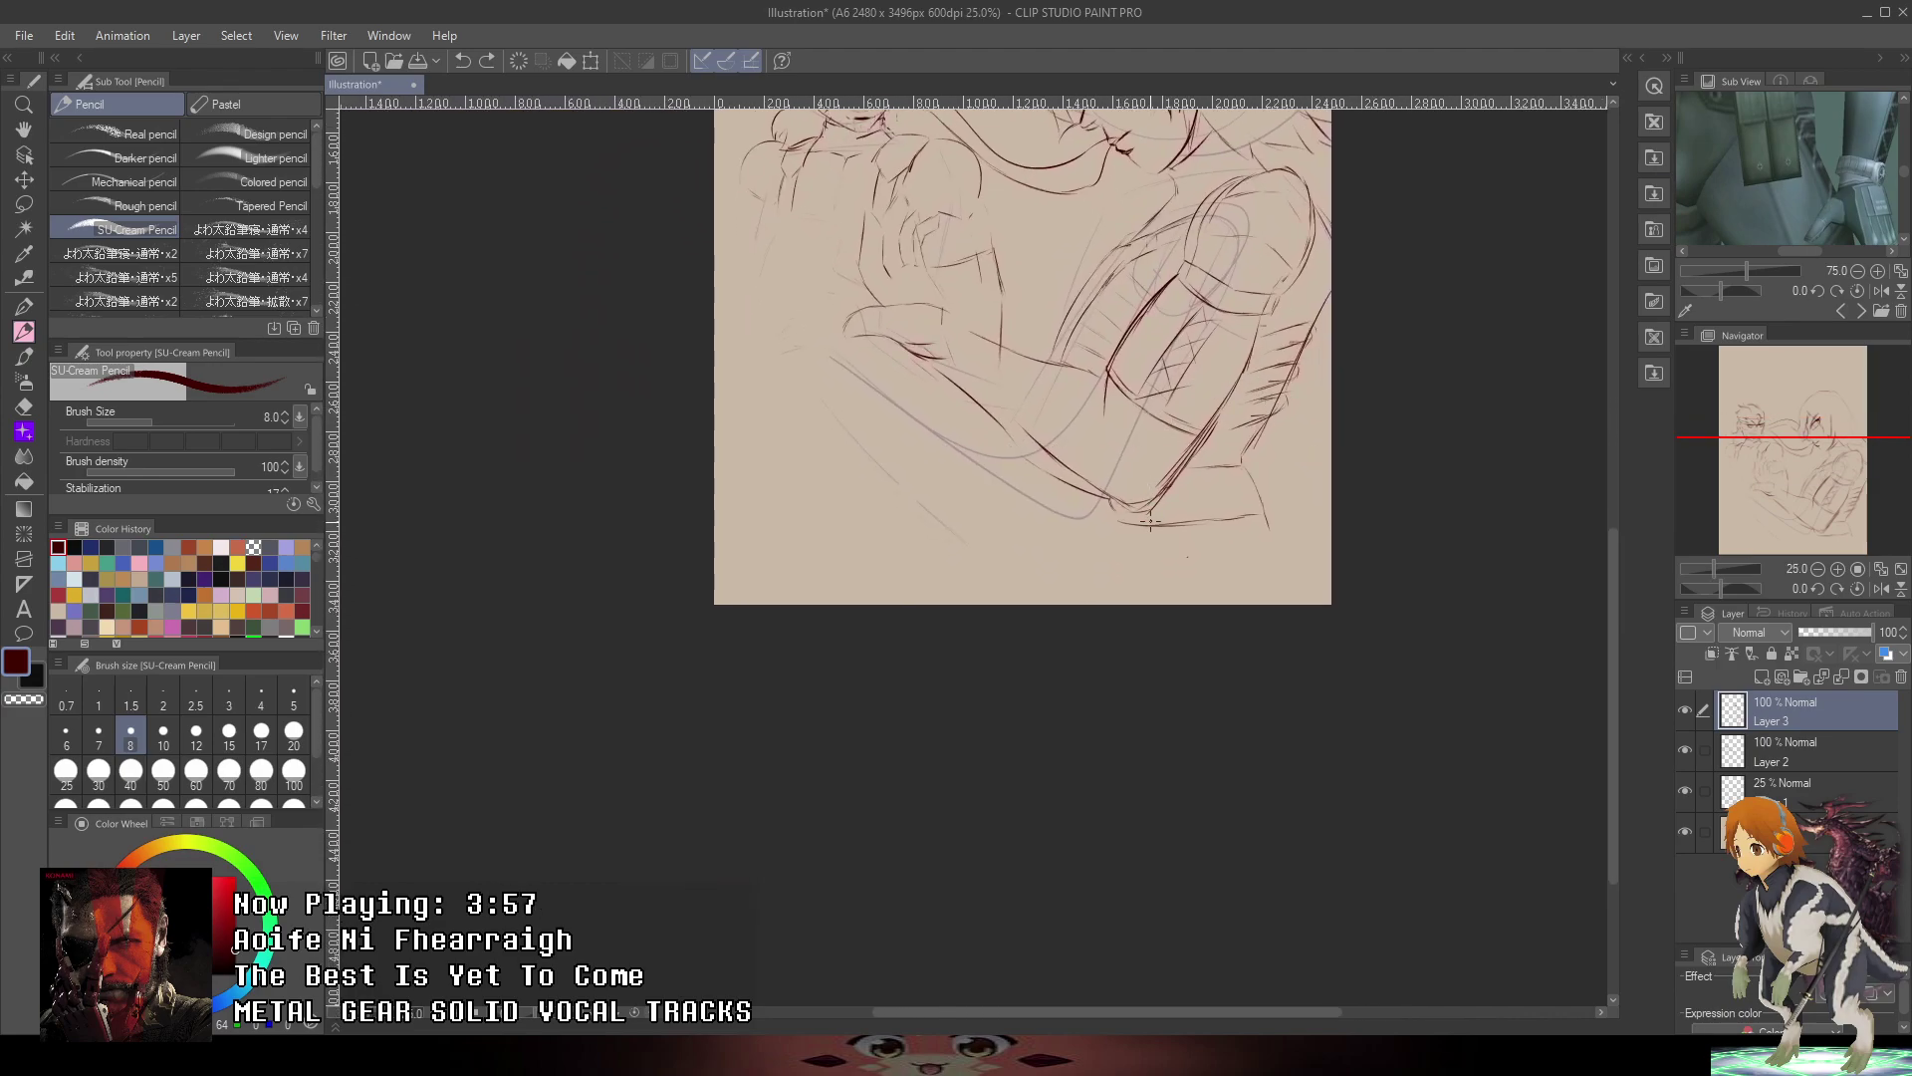
{"action": "scroll", "coordinate": [1140, 522], "scroll_direction": "up", "scroll_amount": 4}
{"action": "left_click_drag", "start_coordinate": [1761, 115], "coordinate": [1837, 140]}
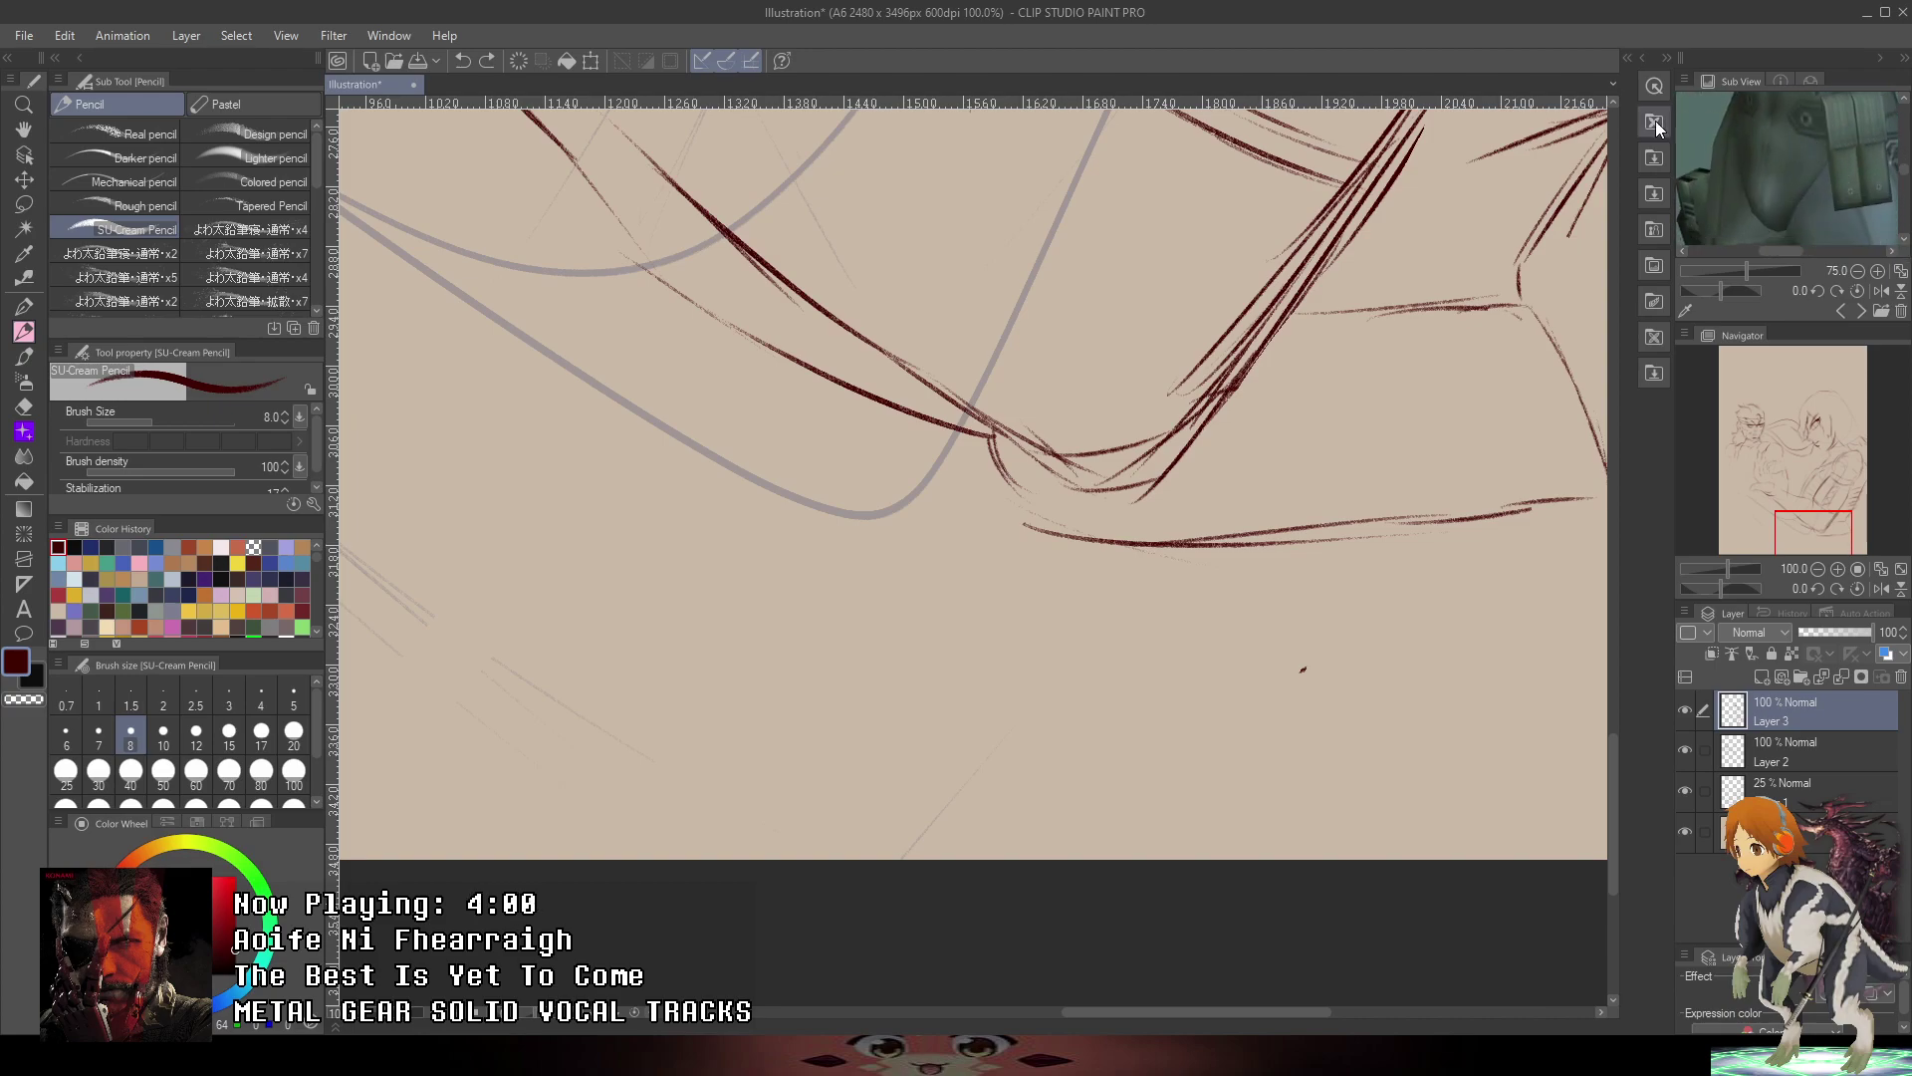
{"action": "mouse_move", "coordinate": [988, 434]}
{"action": "left_mouse_down"}
{"action": "mouse_move", "coordinate": [966, 671]}
{"action": "mouse_move", "coordinate": [928, 764]}
{"action": "left_mouse_up"}
{"action": "key", "text": "ctrl+z"}
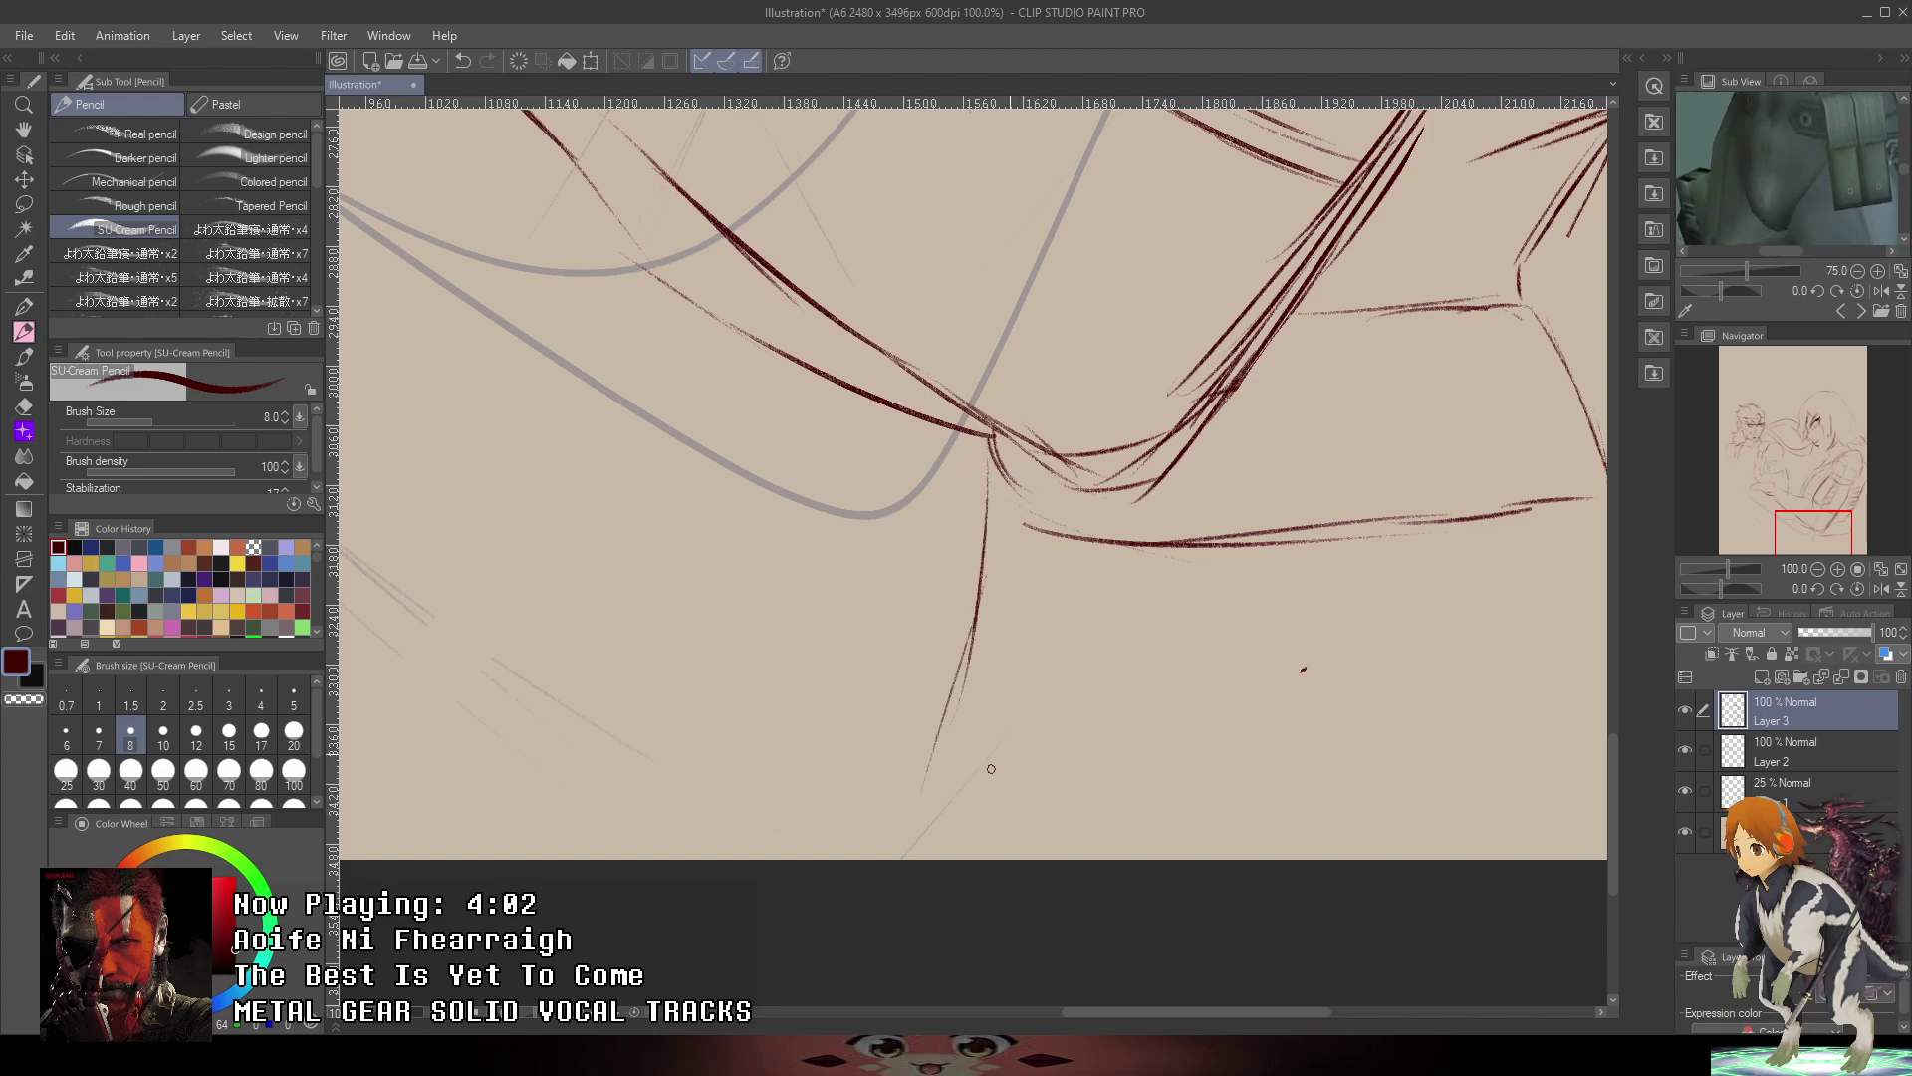
{"action": "scroll", "coordinate": [1025, 743], "scroll_direction": "down", "scroll_amount": 2}
{"action": "mouse_move", "coordinate": [1293, 535]}
{"action": "left_mouse_down"}
{"action": "mouse_move", "coordinate": [1259, 649]}
{"action": "mouse_move", "coordinate": [1272, 464]}
{"action": "left_mouse_up"}
{"action": "key", "text": "ctrl+z"}
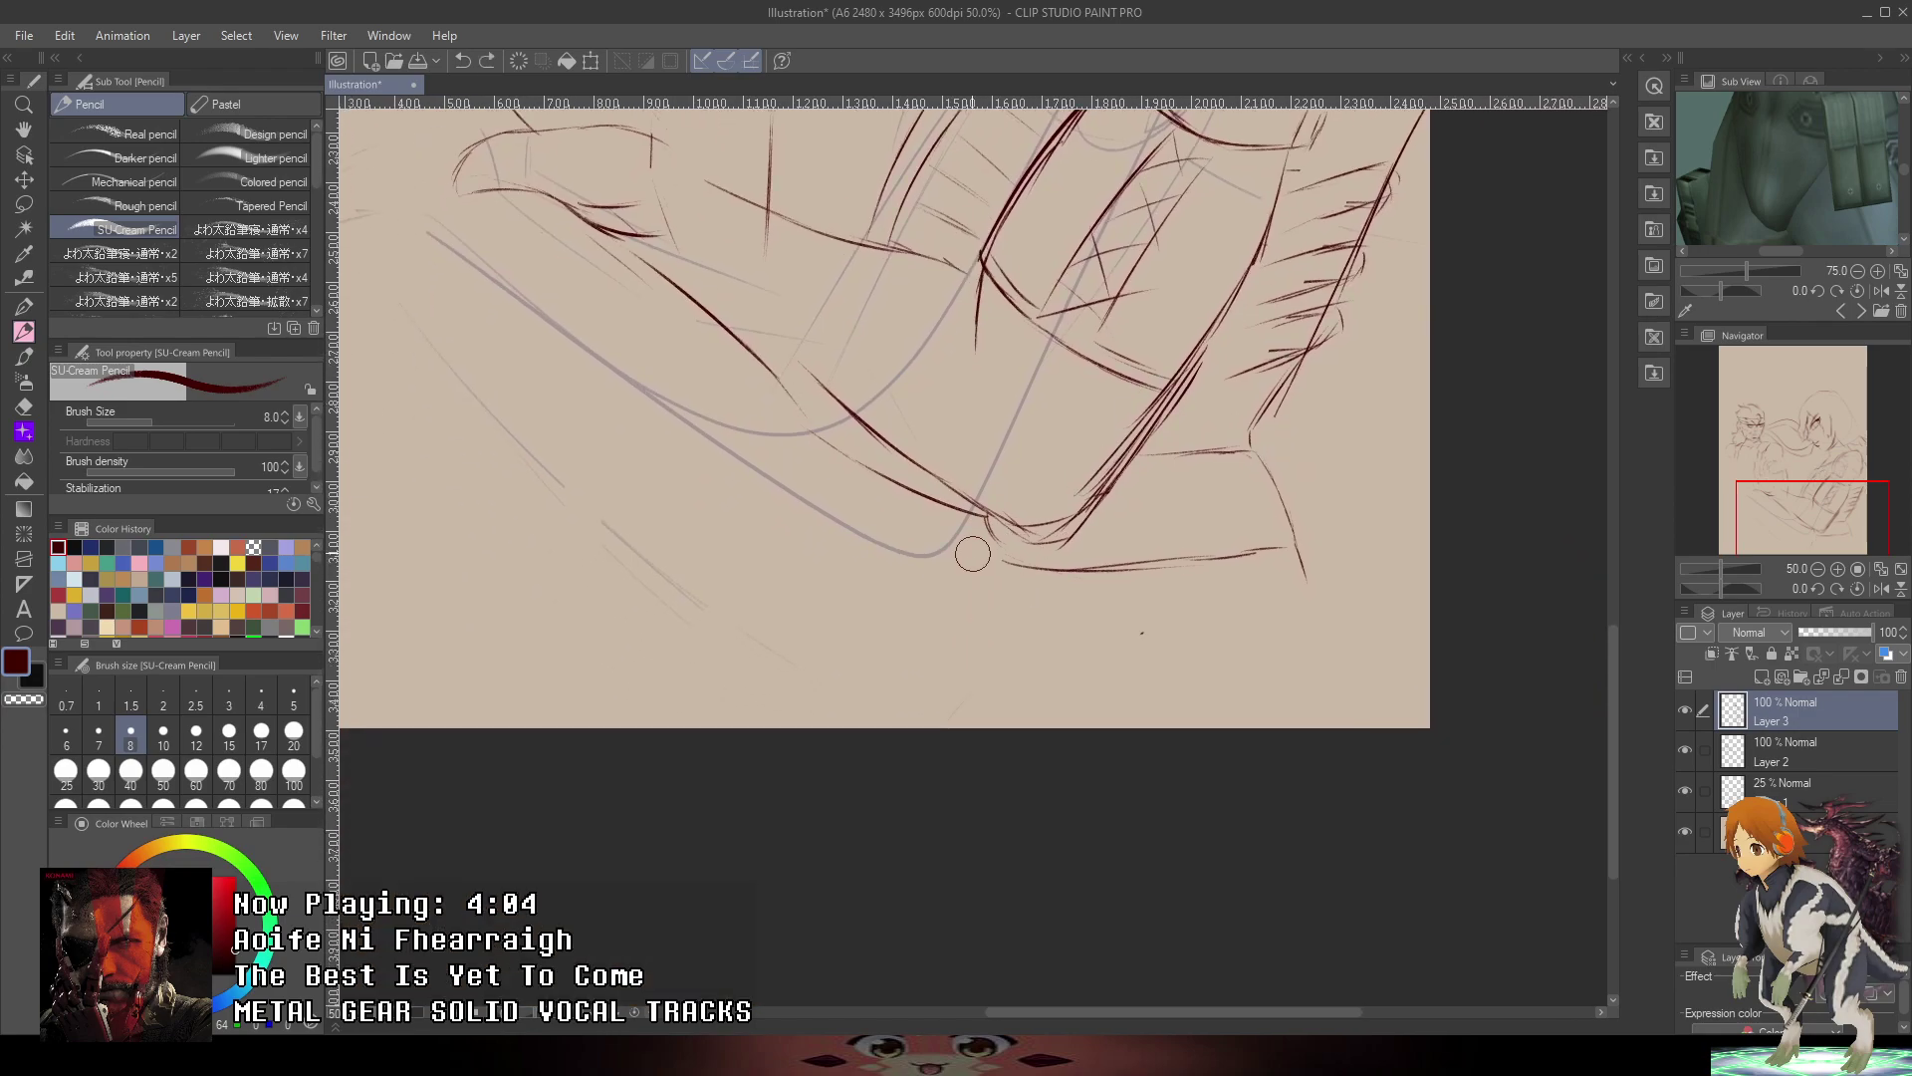
- Clear the stray line under the elbow, add a curved front end to the waist section and reinforce its lower edge
{"action": "left_click_drag", "start_coordinate": [982, 538], "coordinate": [992, 547]}
{"action": "mouse_move", "coordinate": [885, 488]}
{"action": "left_mouse_down"}
{"action": "mouse_move", "coordinate": [907, 552]}
{"action": "mouse_move", "coordinate": [1022, 559]}
{"action": "left_mouse_up"}
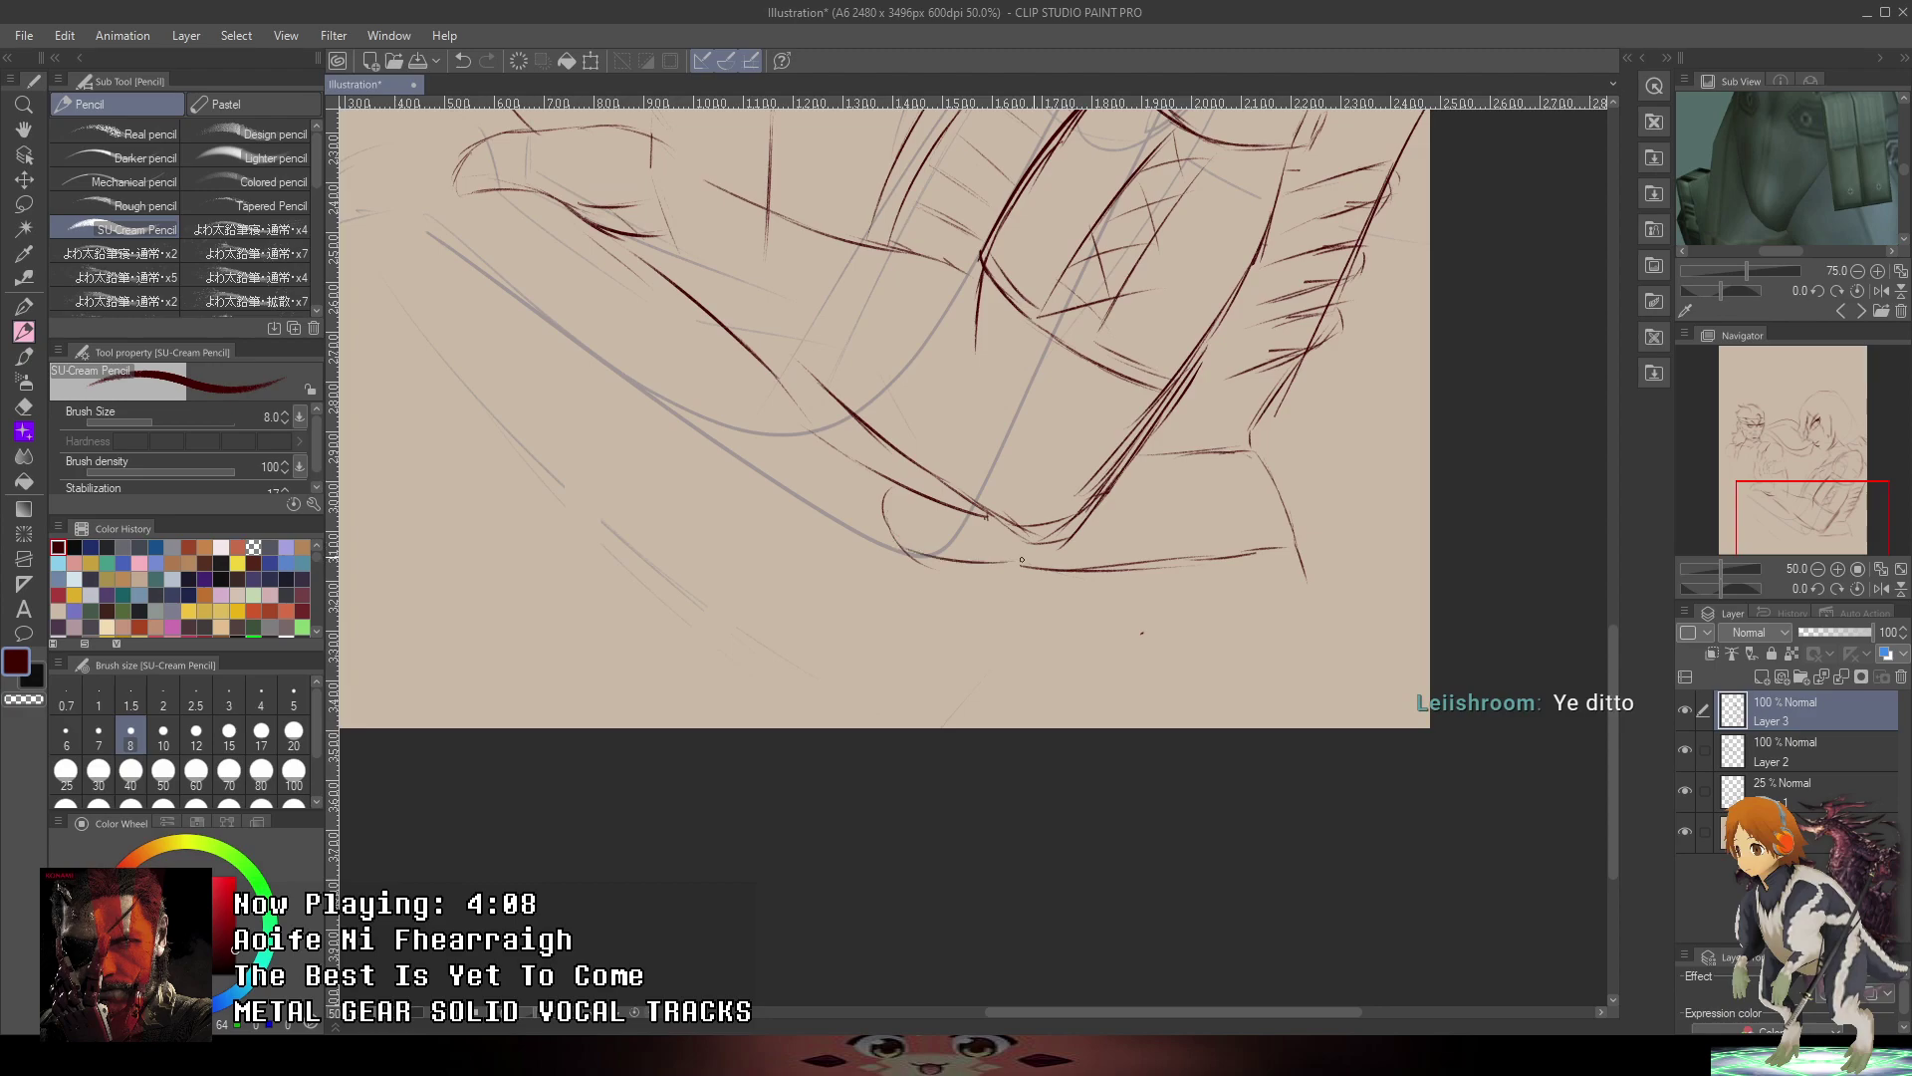
{"action": "left_click_drag", "start_coordinate": [907, 554], "coordinate": [1259, 545]}
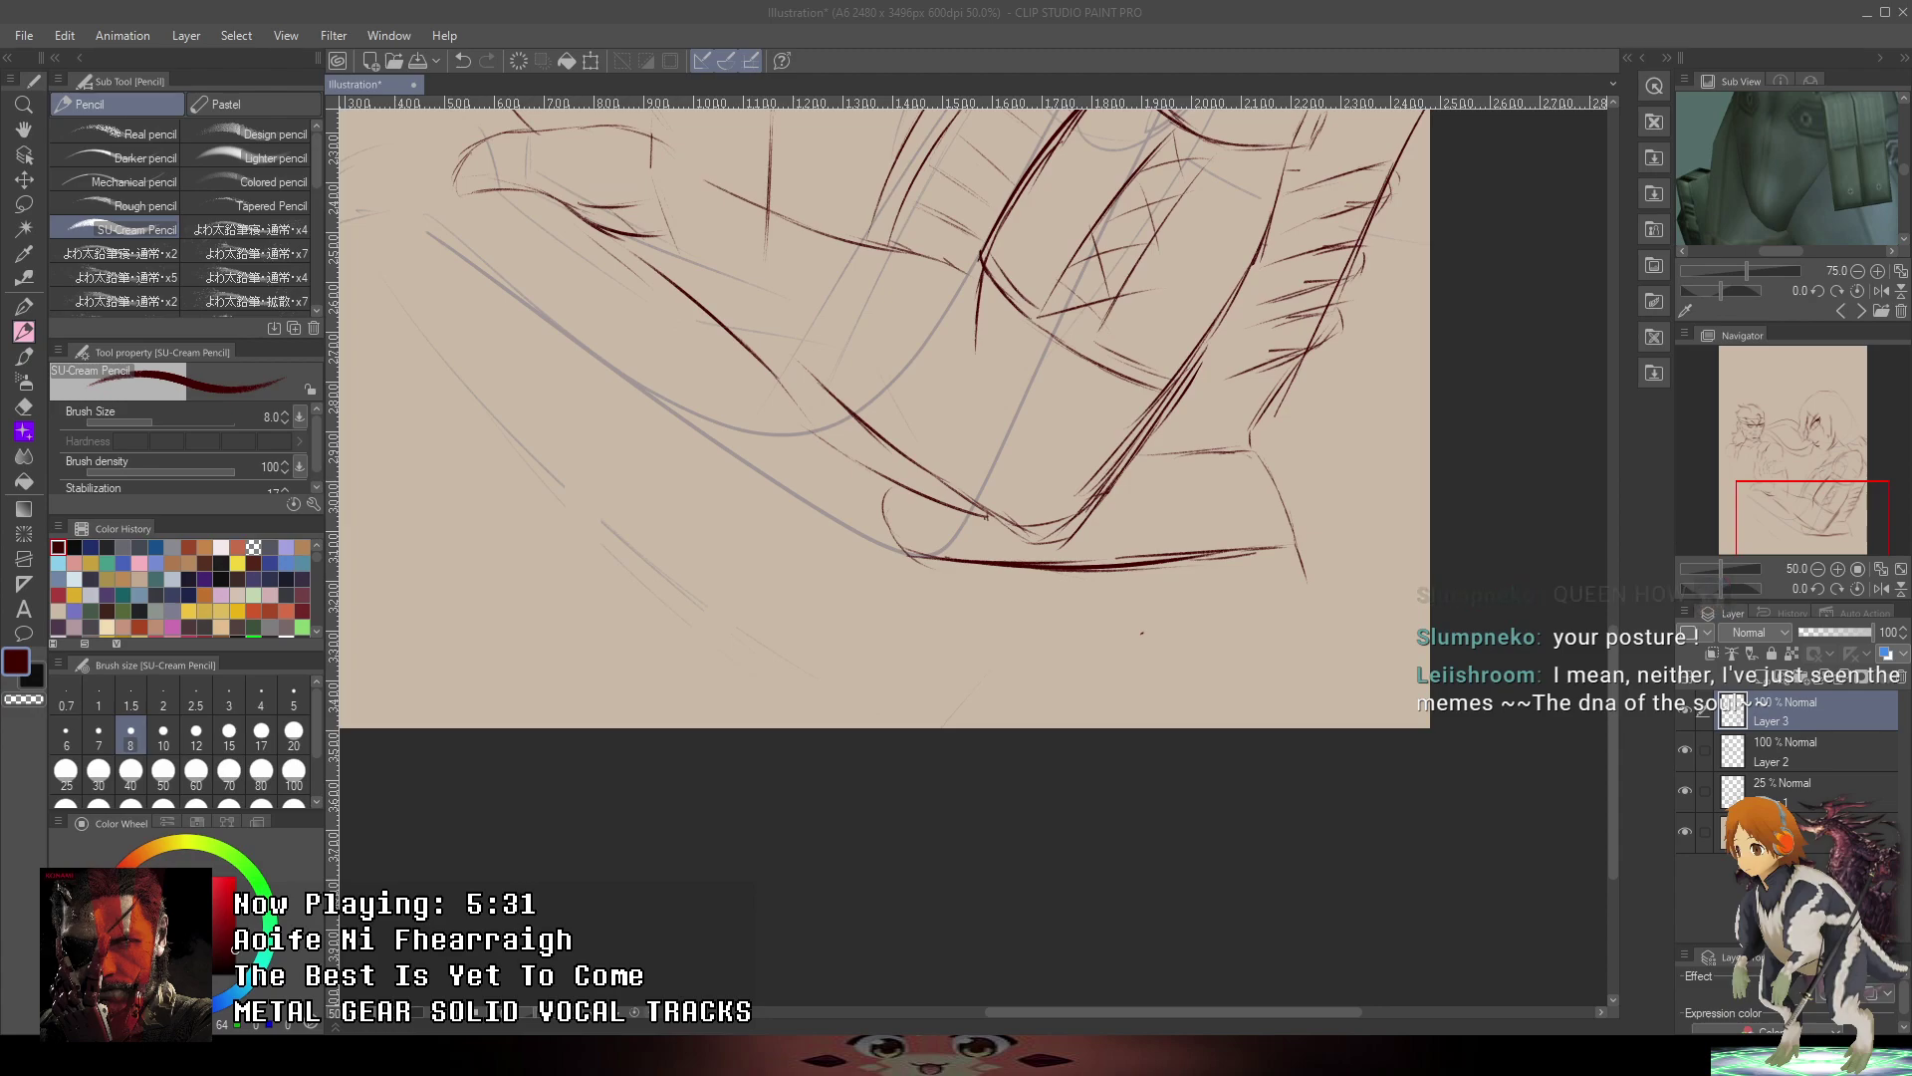
- Examine the overall sketch of both figures, then the right figure's shoulder and face up close
{"action": "scroll", "coordinate": [1177, 400], "scroll_direction": "down", "scroll_amount": 4}
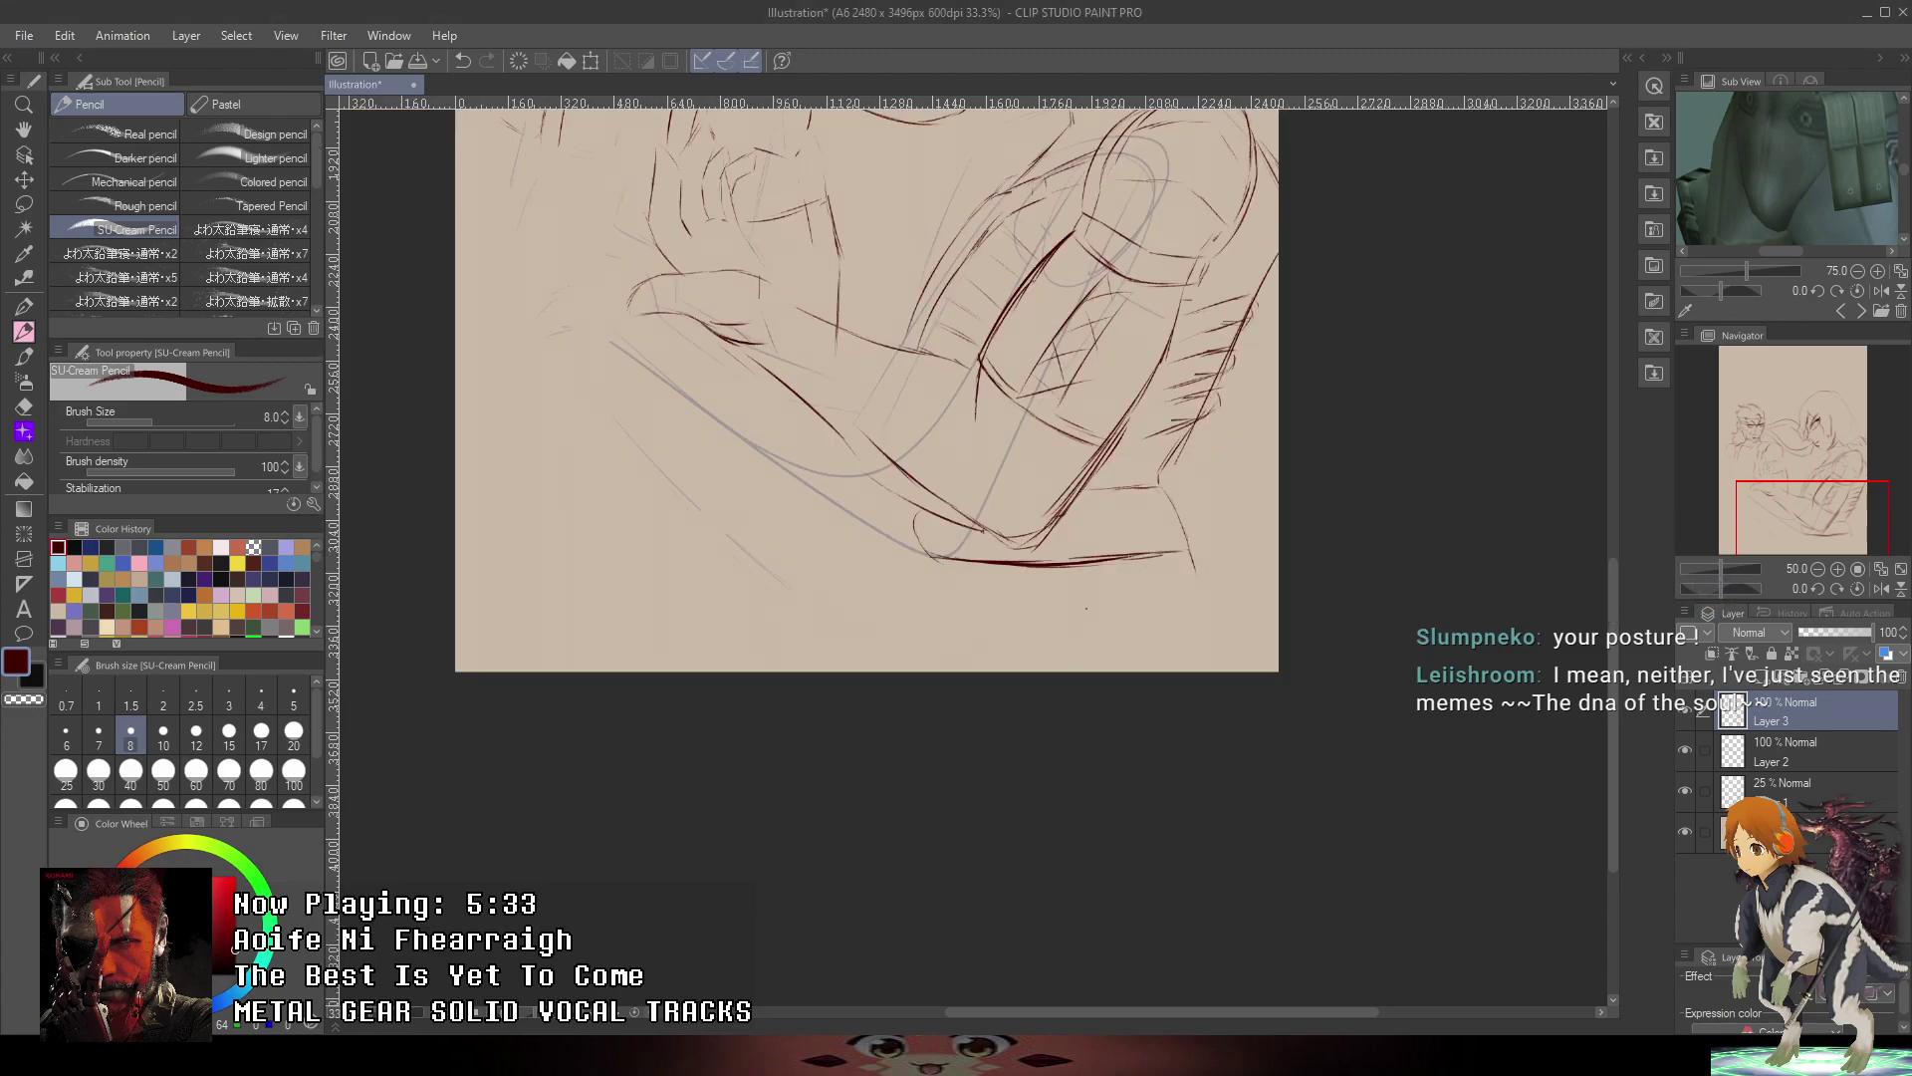
{"action": "scroll", "coordinate": [946, 425], "scroll_direction": "up", "scroll_amount": 3}
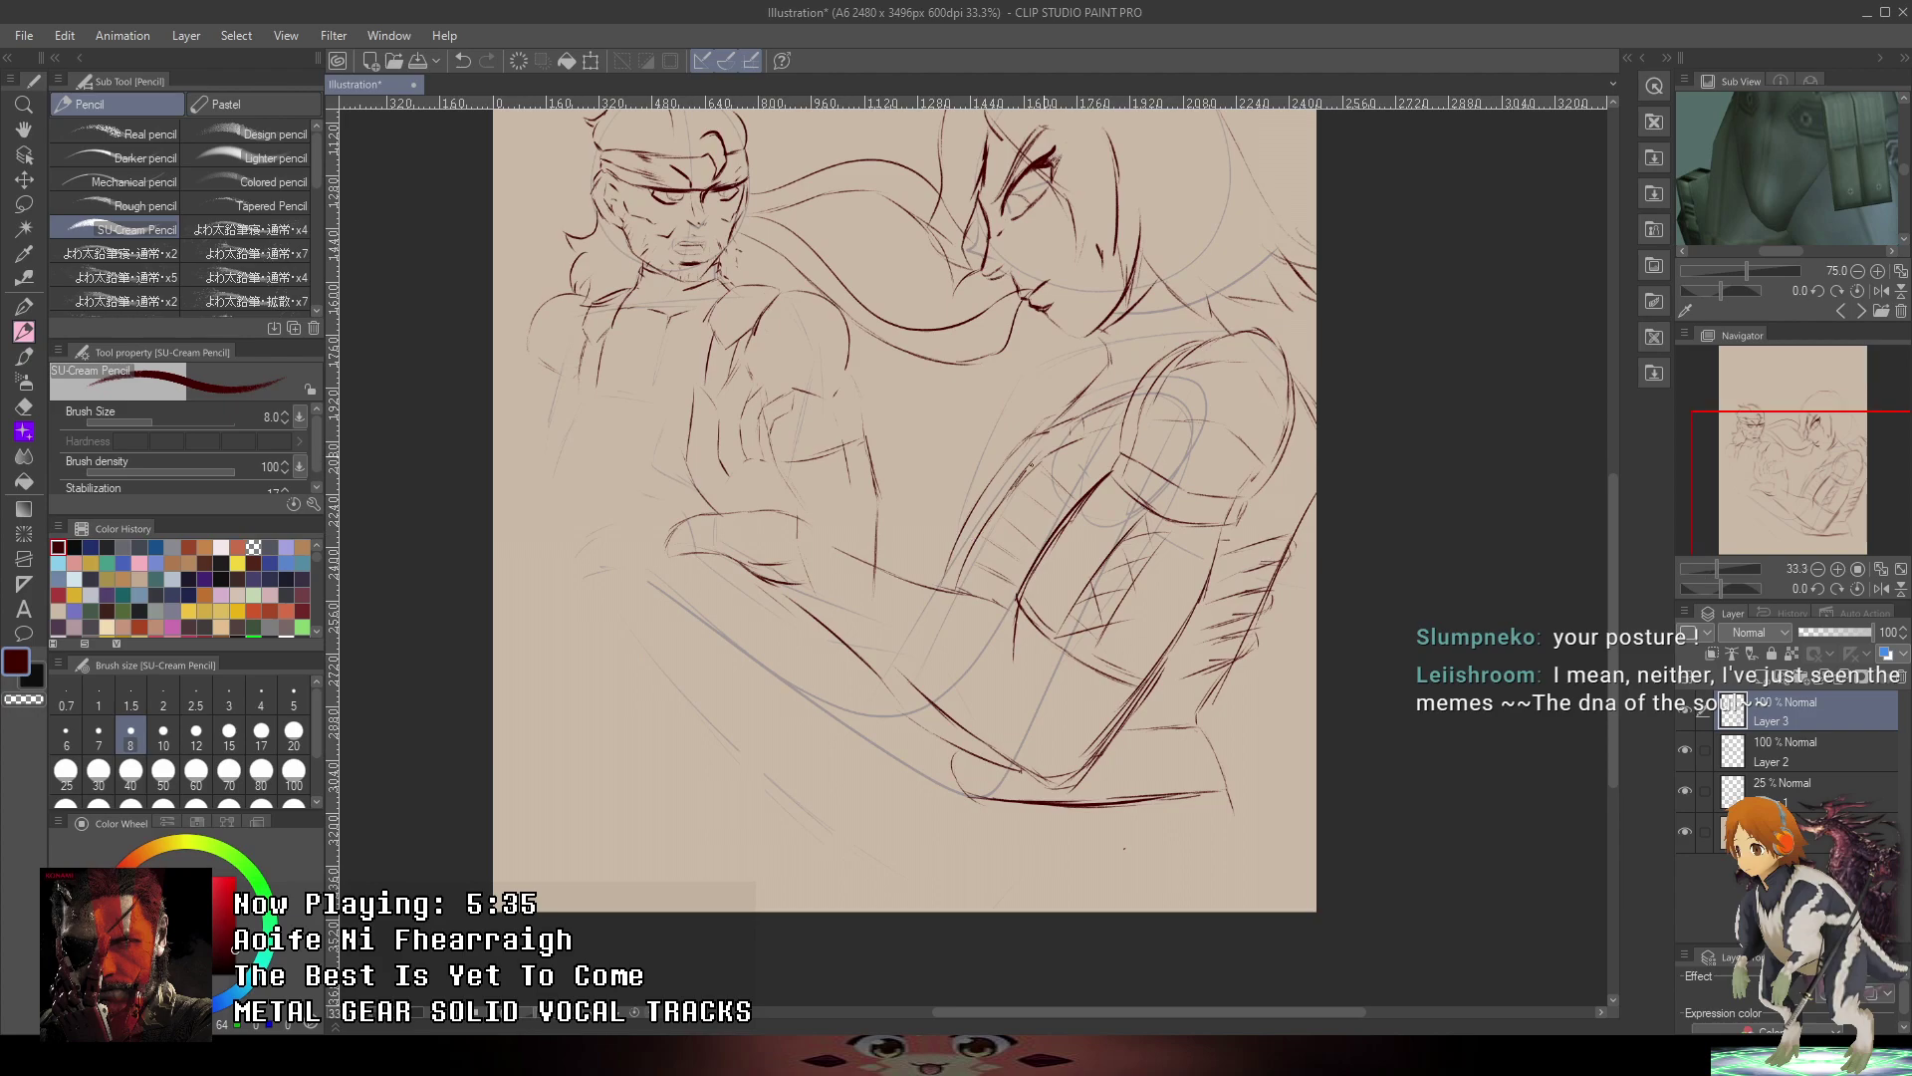
{"action": "scroll", "coordinate": [1122, 449], "scroll_direction": "up", "scroll_amount": 3}
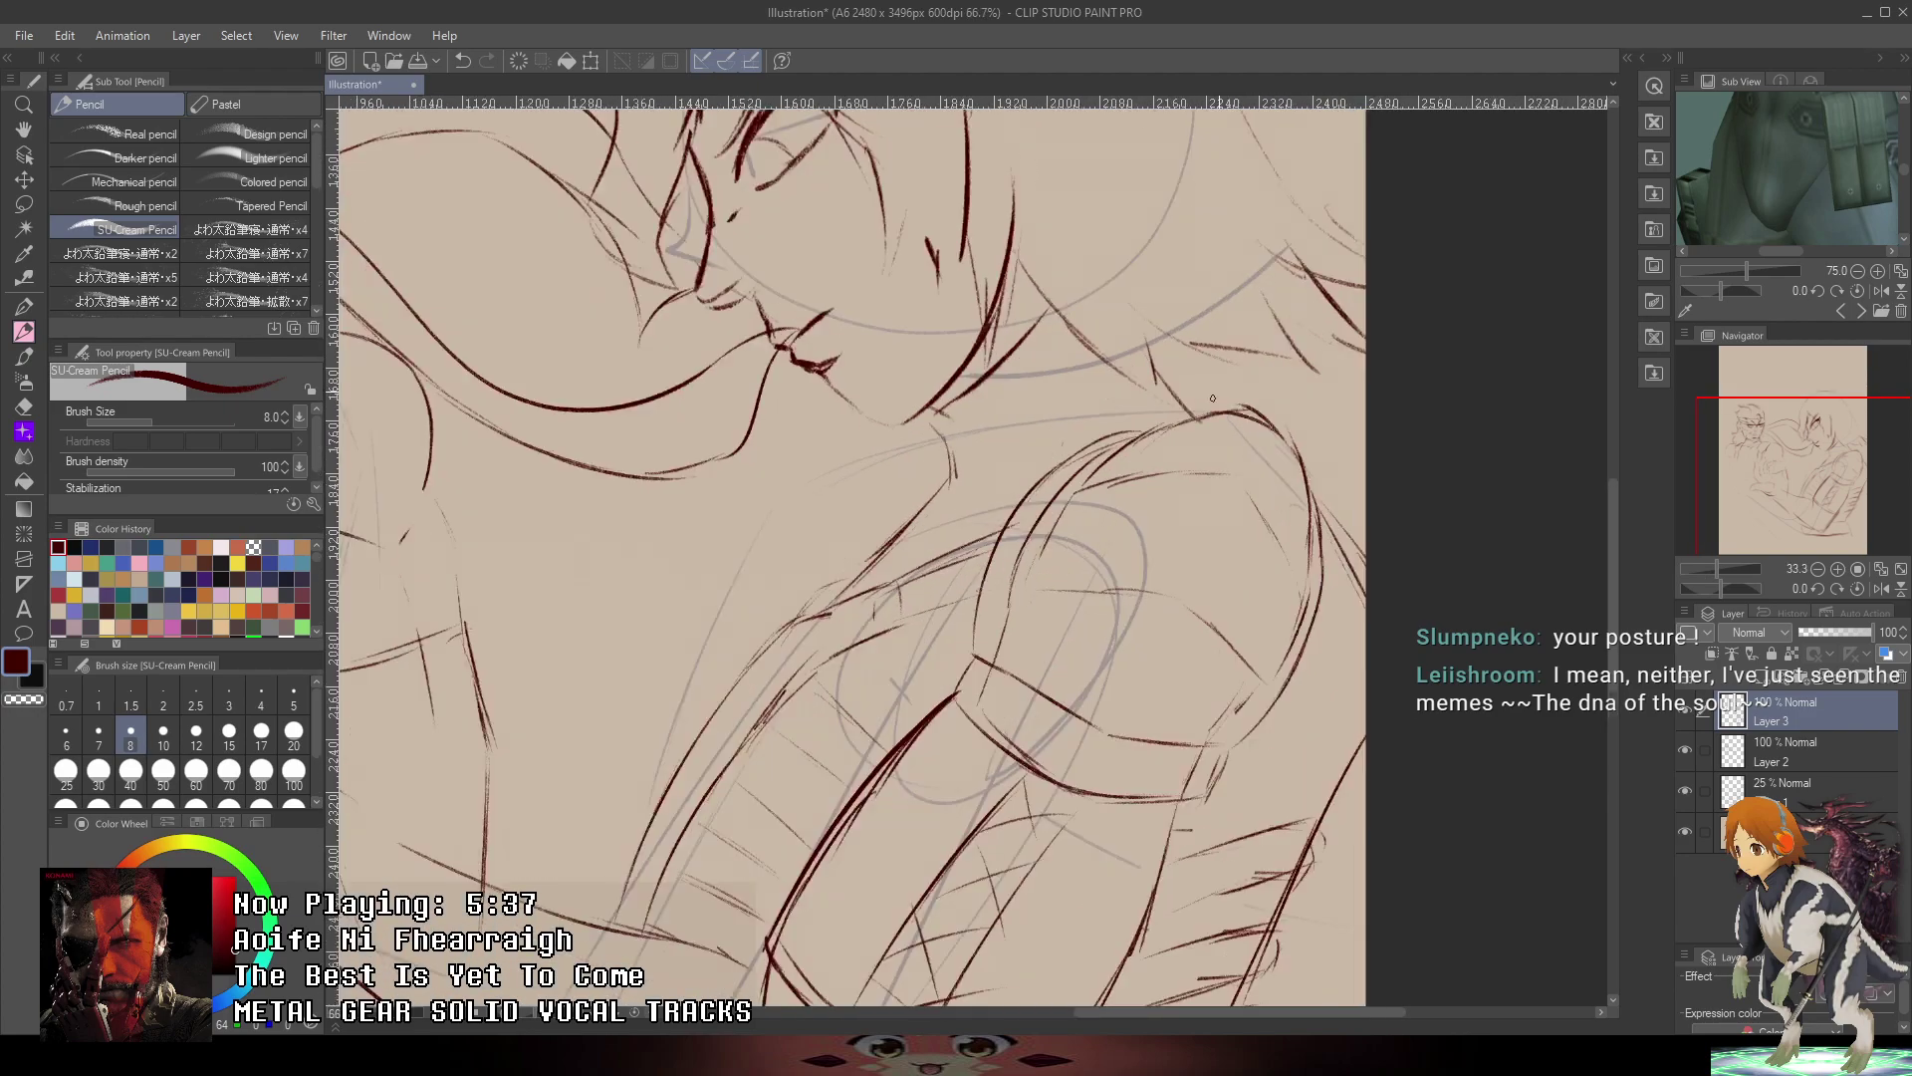
{"action": "left_click_drag", "start_coordinate": [1121, 449], "coordinate": [1363, 545]}
{"action": "mouse_move", "coordinate": [1042, 494]}
{"action": "left_mouse_down"}
{"action": "mouse_move", "coordinate": [1287, 497]}
{"action": "mouse_move", "coordinate": [1338, 563]}
{"action": "mouse_move", "coordinate": [1328, 532]}
{"action": "mouse_move", "coordinate": [1358, 624]}
{"action": "mouse_move", "coordinate": [1366, 581]}
{"action": "left_mouse_up"}
{"action": "mouse_move", "coordinate": [978, 511]}
{"action": "left_mouse_down"}
{"action": "mouse_move", "coordinate": [1131, 444]}
{"action": "mouse_move", "coordinate": [1314, 516]}
{"action": "left_mouse_up"}
{"action": "key", "text": "ctrl+minus"}
{"action": "key", "text": "ctrl+minus"}
{"action": "key", "text": "ctrl+minus"}
{"action": "key", "text": "ctrl+minus"}
{"action": "scroll", "coordinate": [1058, 506], "scroll_direction": "up", "scroll_amount": 3}
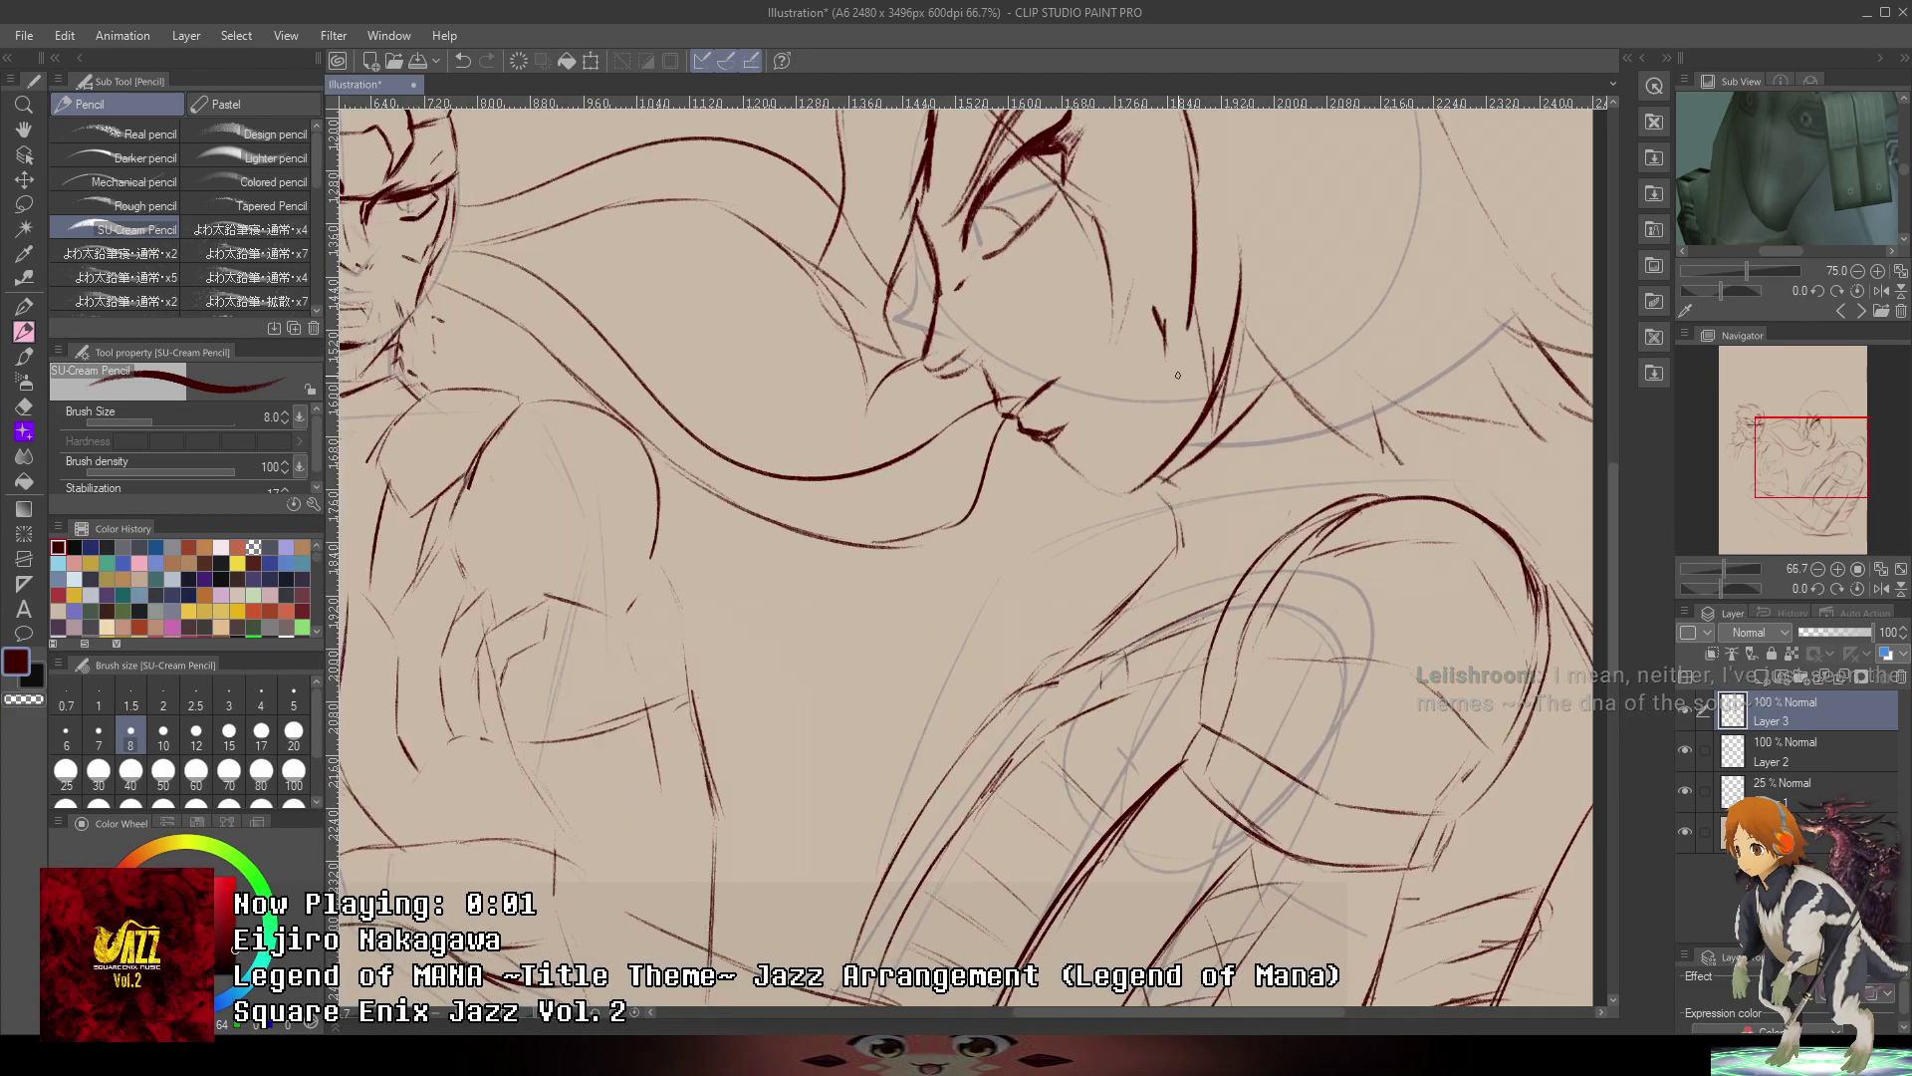
{"action": "scroll", "coordinate": [1023, 564], "scroll_direction": "down", "scroll_amount": 2}
{"action": "left_click_drag", "start_coordinate": [1023, 564], "coordinate": [899, 577]}
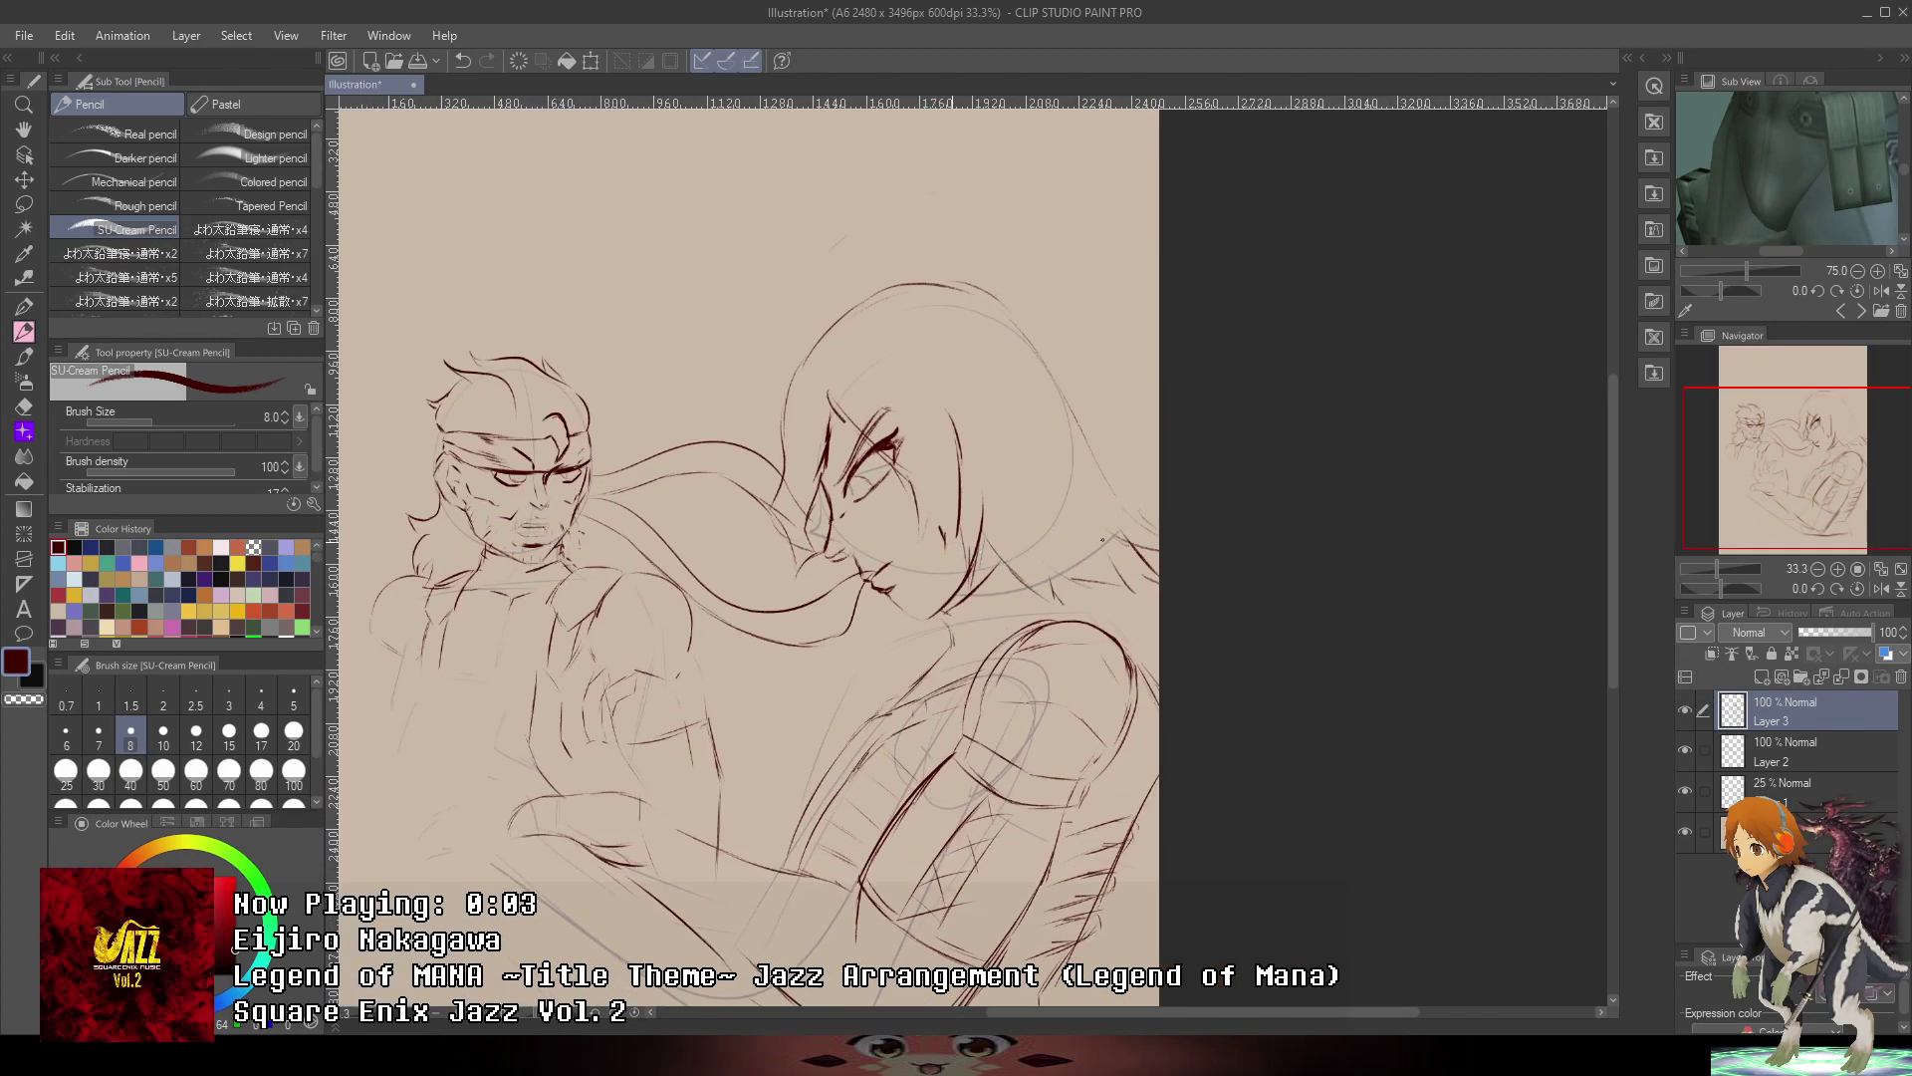
{"action": "scroll", "coordinate": [899, 577], "scroll_direction": "up", "scroll_amount": 3}
{"action": "scroll", "coordinate": [899, 576], "scroll_direction": "up", "scroll_amount": 1}
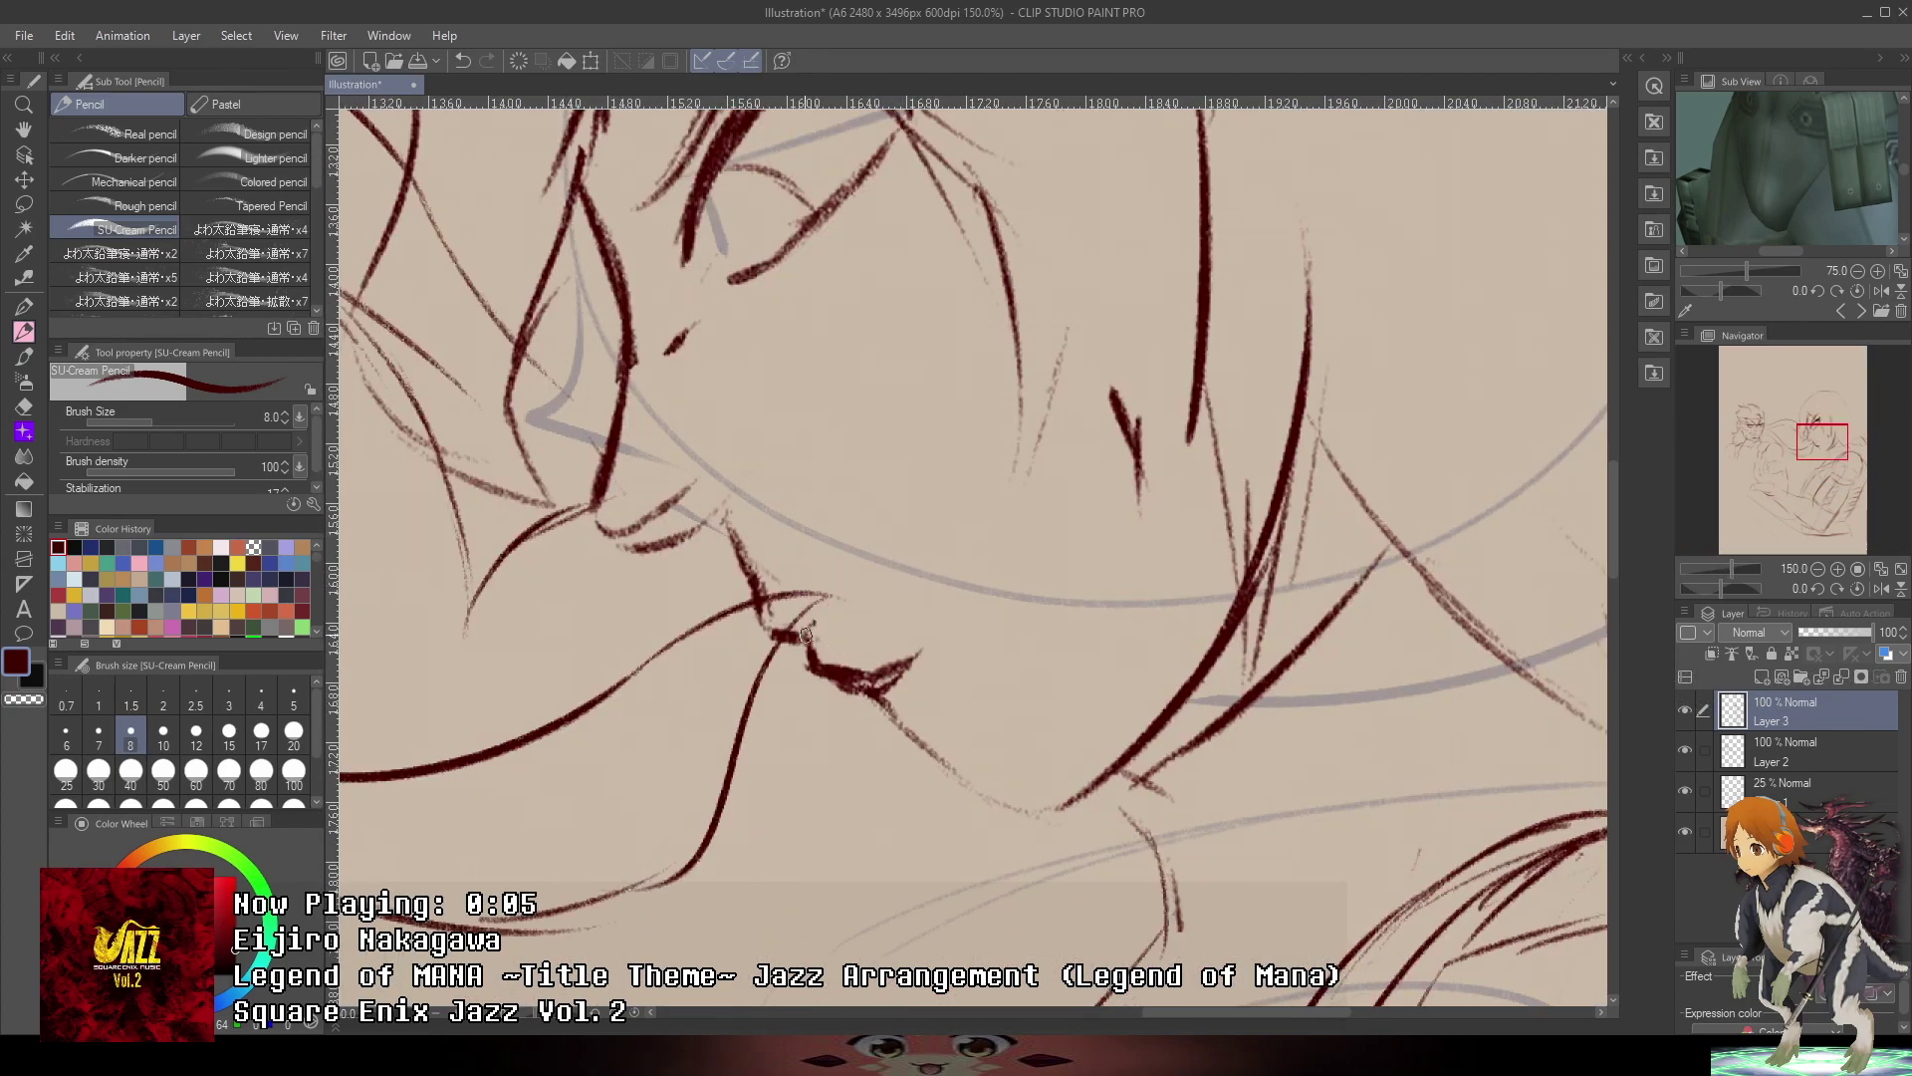
- Write a circled 3, an arrow and a circled 5 in the empty area above the figures
{"action": "scroll", "coordinate": [800, 634], "scroll_direction": "down", "scroll_amount": 2}
{"action": "scroll", "coordinate": [931, 620], "scroll_direction": "down", "scroll_amount": 2}
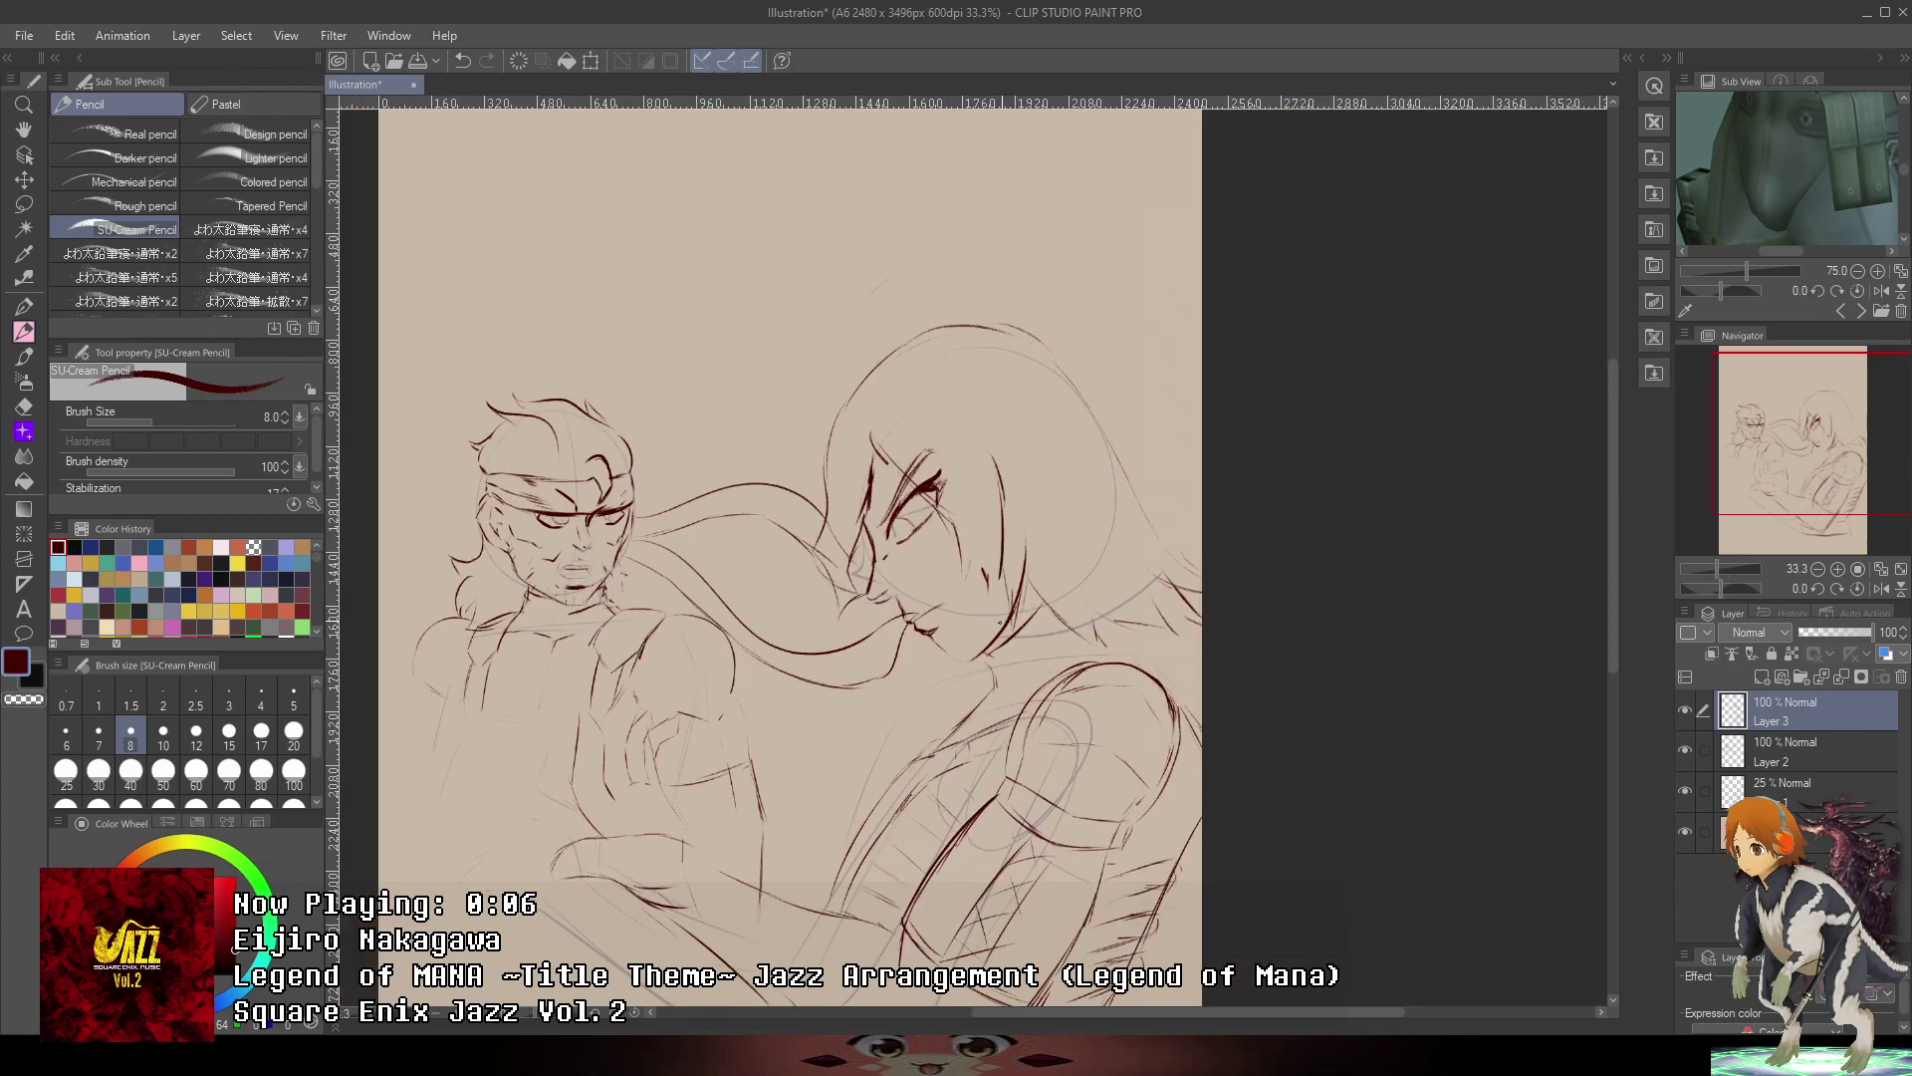
{"action": "mouse_move", "coordinate": [1024, 582]}
{"action": "left_mouse_down"}
{"action": "mouse_move", "coordinate": [1262, 482]}
{"action": "mouse_move", "coordinate": [1320, 576]}
{"action": "mouse_move", "coordinate": [1353, 771]}
{"action": "mouse_move", "coordinate": [1238, 728]}
{"action": "left_mouse_up"}
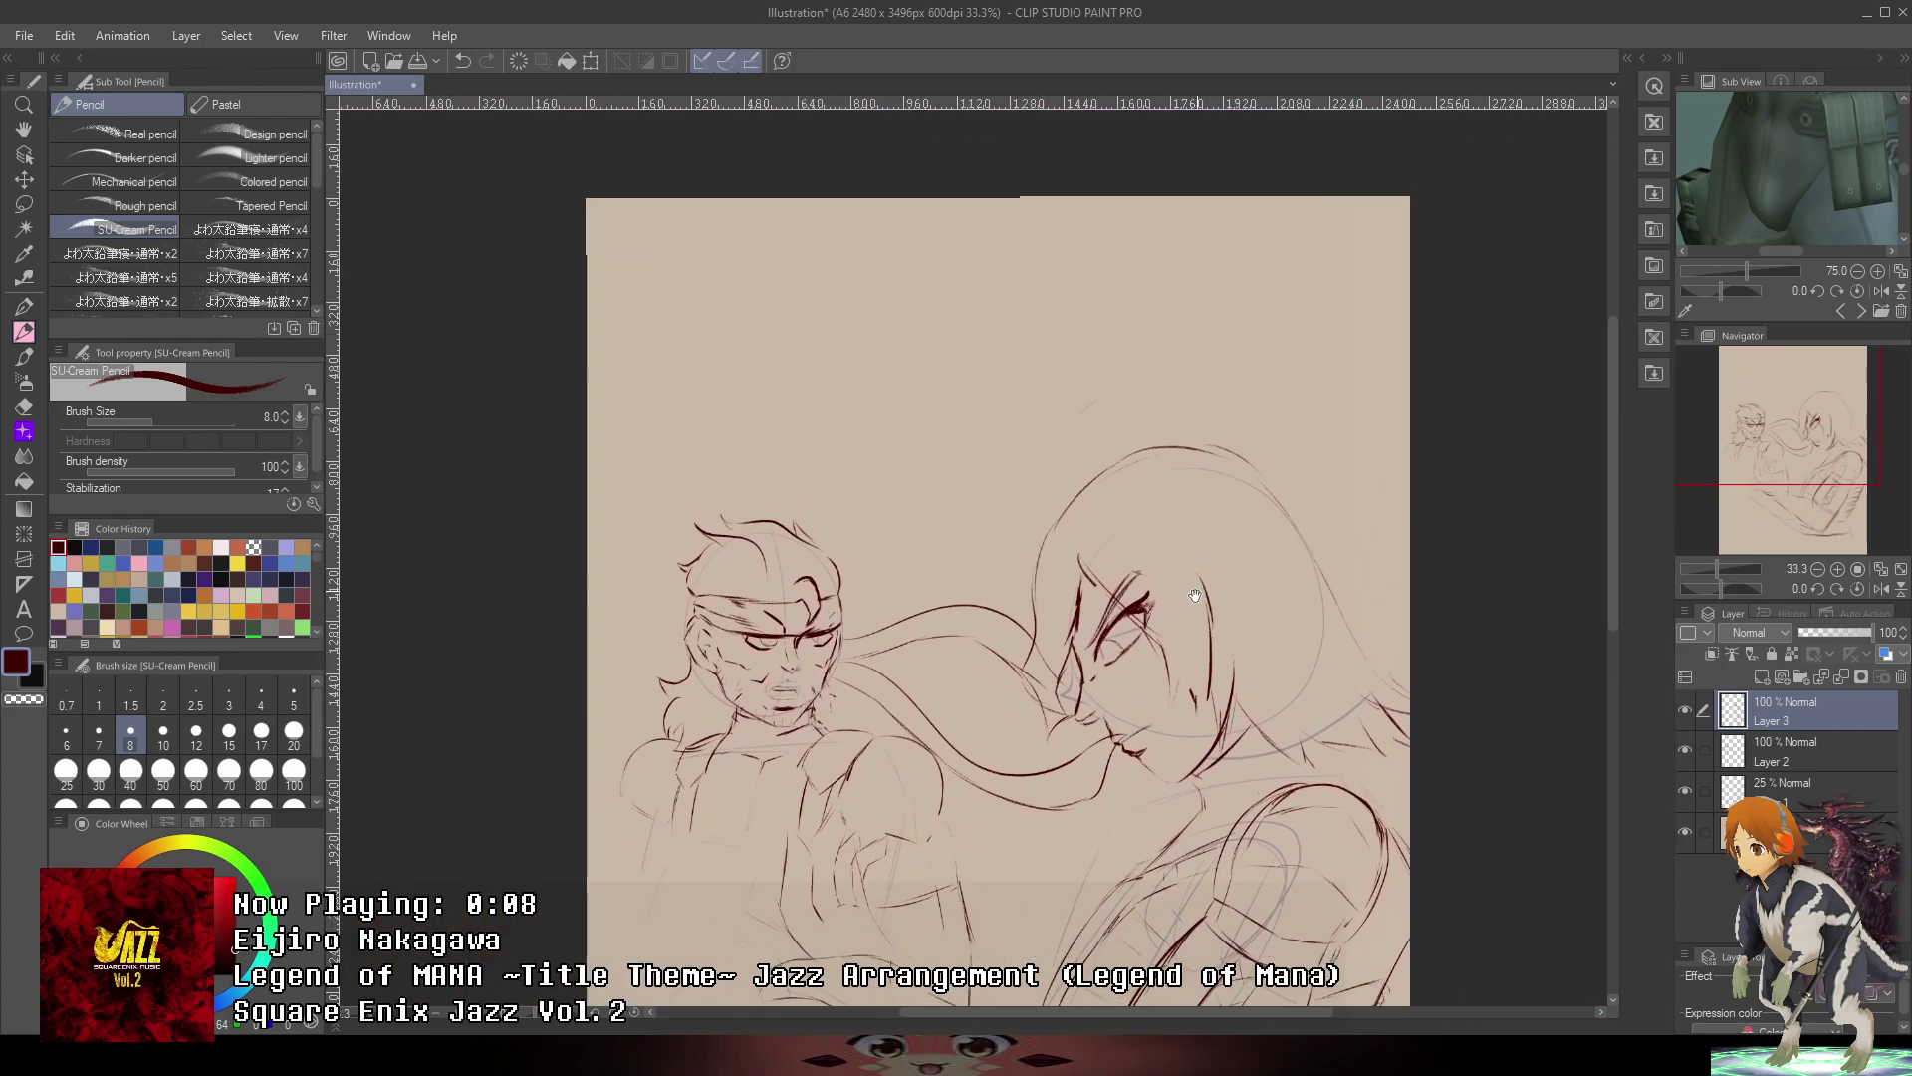
{"action": "mouse_move", "coordinate": [1204, 246]}
{"action": "left_mouse_down"}
{"action": "mouse_move", "coordinate": [1196, 398]}
{"action": "mouse_move", "coordinate": [1251, 363]}
{"action": "left_mouse_up"}
{"action": "scroll", "coordinate": [811, 393], "scroll_direction": "up", "scroll_amount": 1}
{"action": "mouse_move", "coordinate": [824, 369]}
{"action": "left_mouse_down"}
{"action": "mouse_move", "coordinate": [737, 414]}
{"action": "mouse_move", "coordinate": [735, 498]}
{"action": "left_mouse_up"}
{"action": "key", "text": "ctrl+z"}
{"action": "left_click_drag", "start_coordinate": [727, 395], "coordinate": [689, 487]}
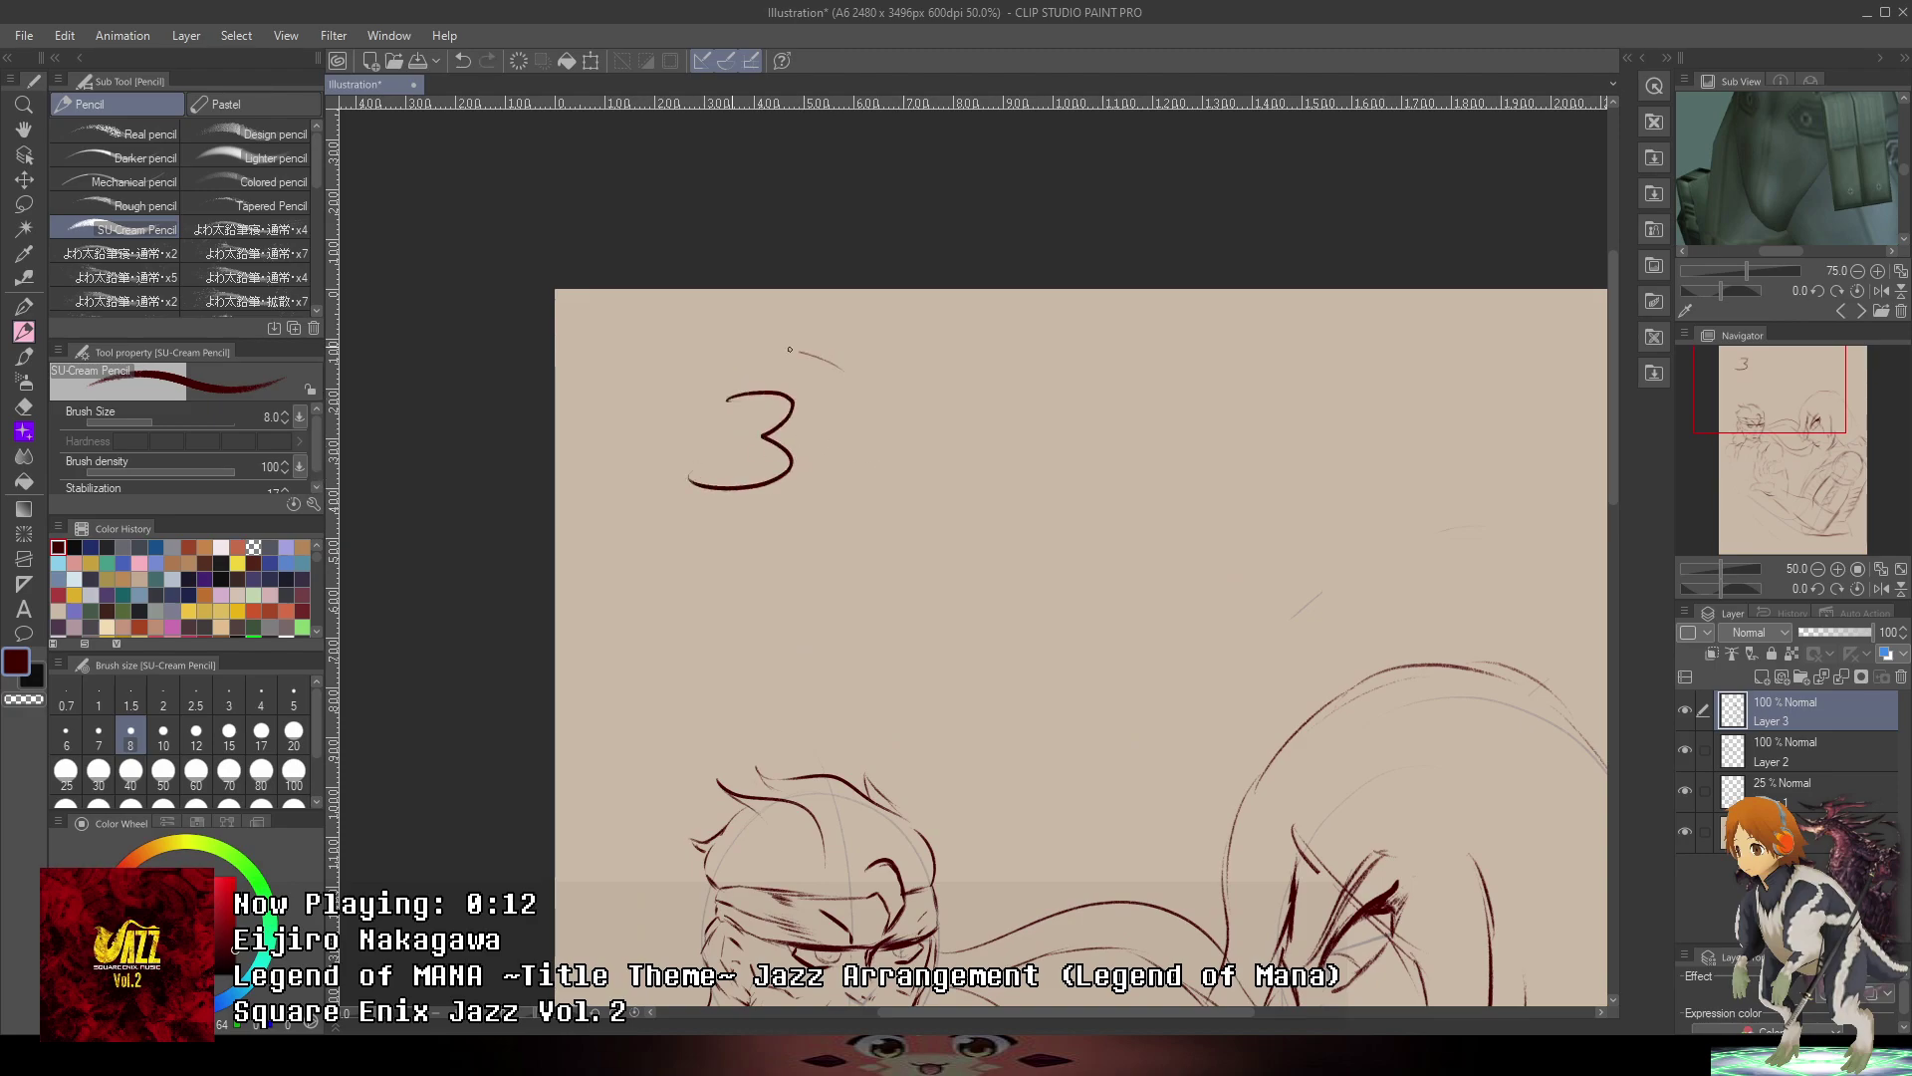
{"action": "left_click_drag", "start_coordinate": [790, 349], "coordinate": [820, 543]}
{"action": "mouse_move", "coordinate": [874, 441]}
{"action": "left_mouse_down"}
{"action": "mouse_move", "coordinate": [933, 425]}
{"action": "mouse_move", "coordinate": [948, 468]}
{"action": "left_mouse_up"}
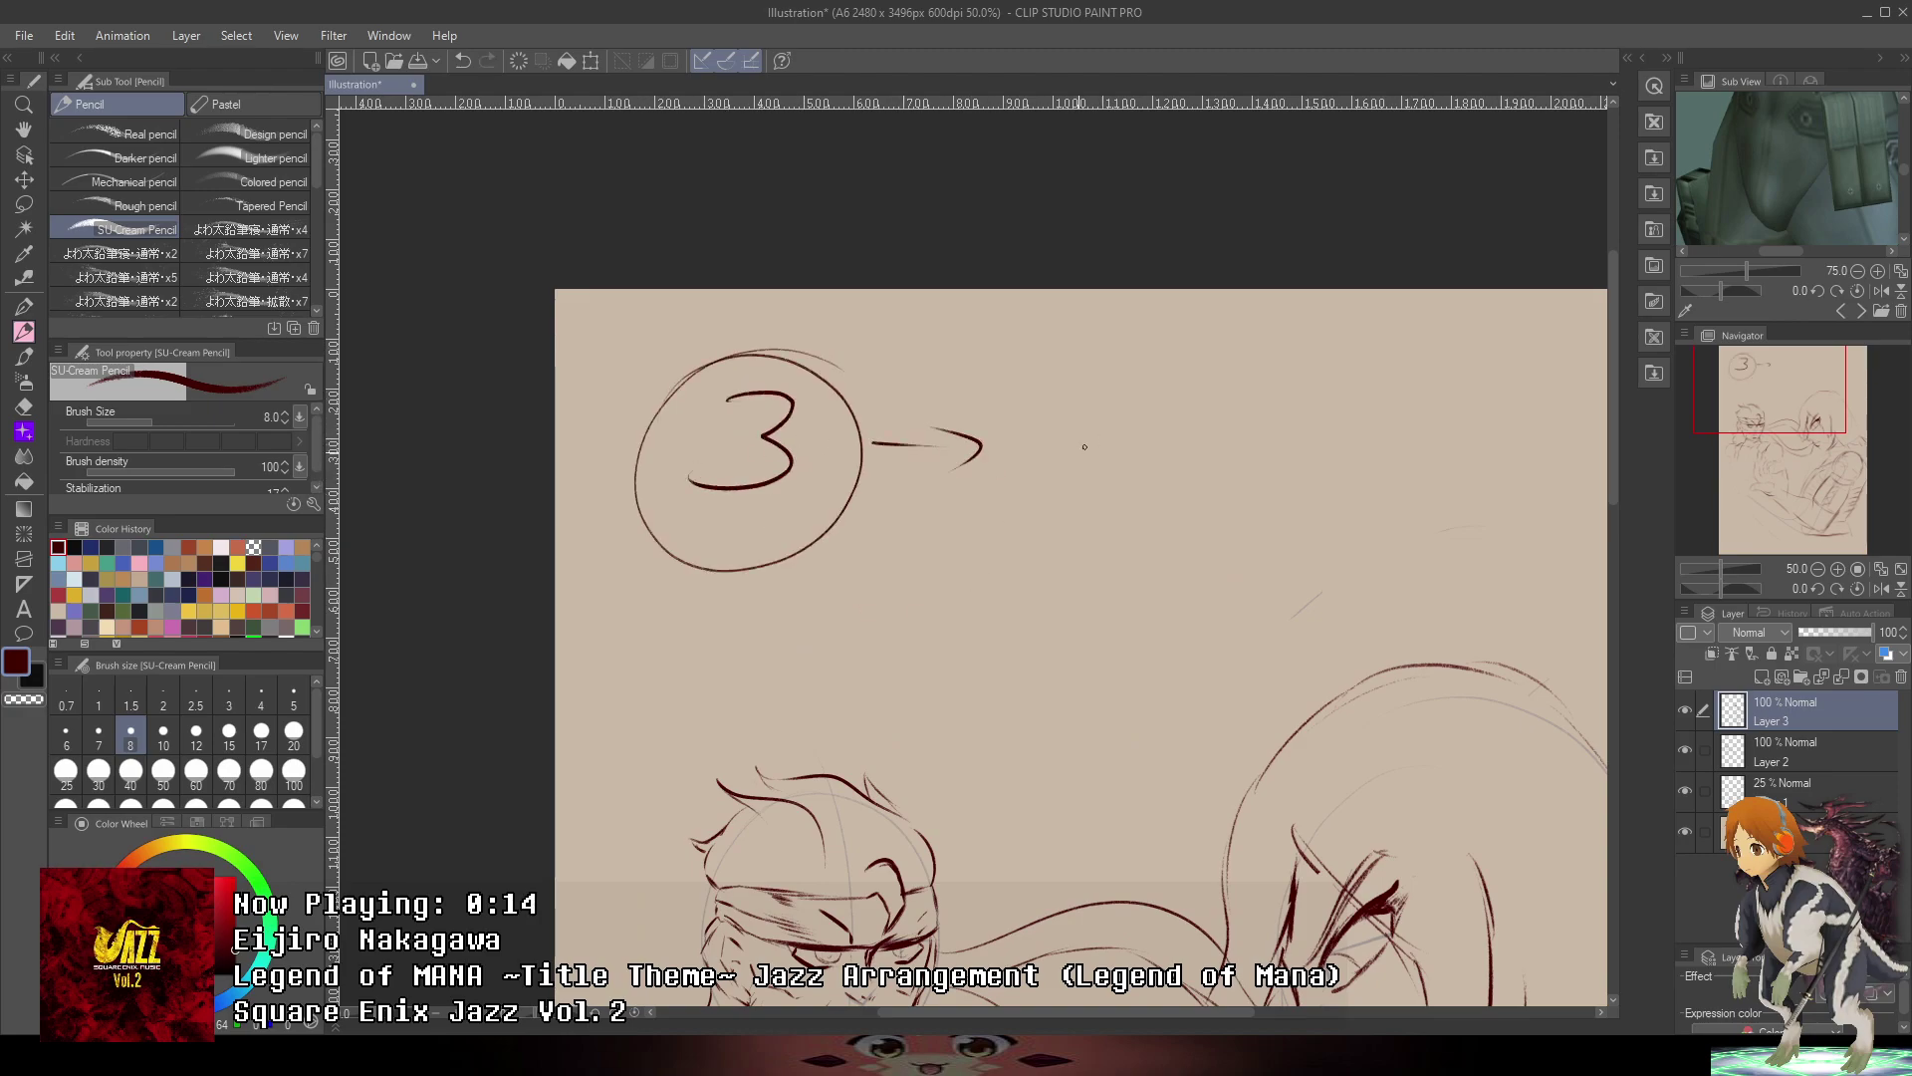
{"action": "left_click_drag", "start_coordinate": [1088, 374], "coordinate": [982, 494]}
{"action": "left_click_drag", "start_coordinate": [1105, 341], "coordinate": [1001, 364]}
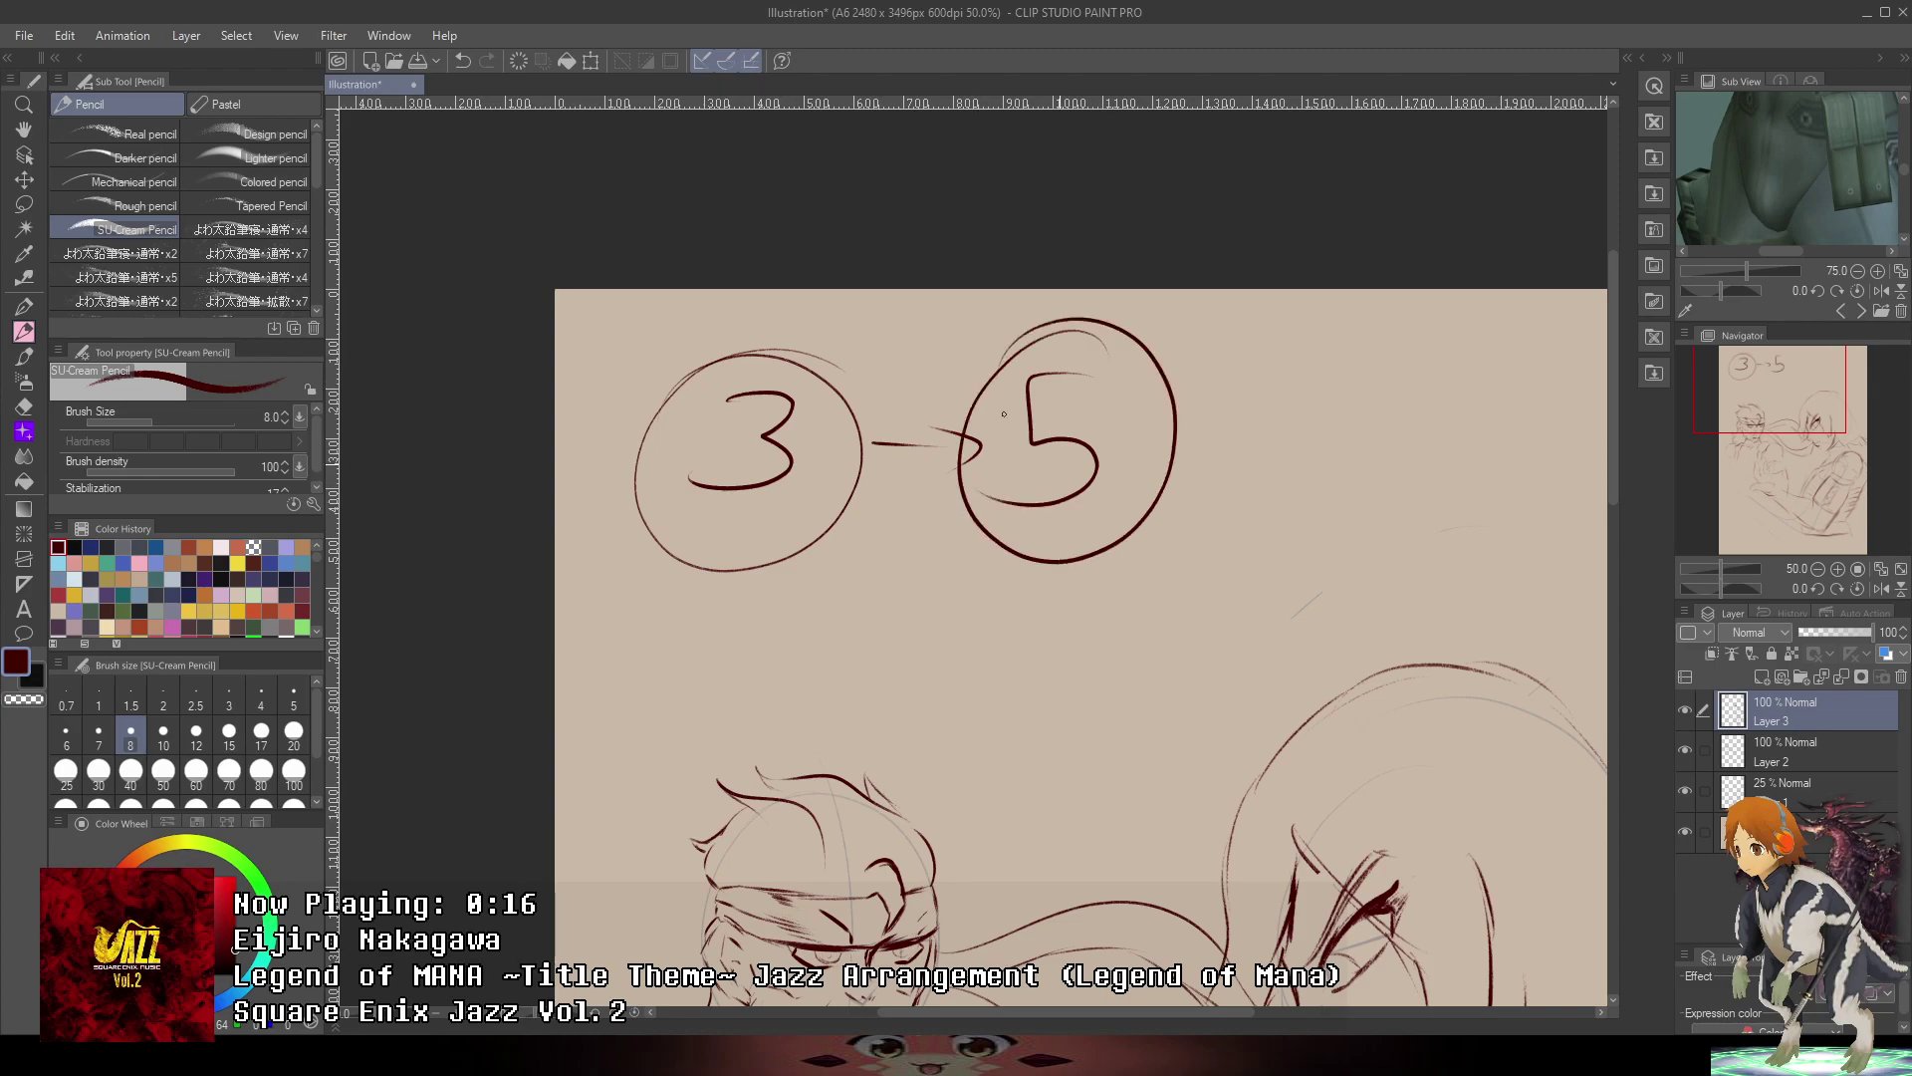
- Continue the handwritten sequence after the circled 5 with arrows leading to 1, 2 and 4 and onward
{"action": "mouse_move", "coordinate": [1190, 440]}
{"action": "left_mouse_down"}
{"action": "mouse_move", "coordinate": [1250, 445]}
{"action": "mouse_move", "coordinate": [1251, 473]}
{"action": "left_mouse_up"}
{"action": "mouse_move", "coordinate": [1335, 388]}
{"action": "left_mouse_down"}
{"action": "mouse_move", "coordinate": [1354, 498]}
{"action": "mouse_move", "coordinate": [1414, 502]}
{"action": "mouse_move", "coordinate": [1481, 443]}
{"action": "left_mouse_up"}
{"action": "left_click_drag", "start_coordinate": [1475, 422], "coordinate": [1471, 475]}
{"action": "mouse_move", "coordinate": [1511, 374]}
{"action": "left_mouse_down"}
{"action": "mouse_move", "coordinate": [1590, 516]}
{"action": "mouse_move", "coordinate": [1058, 673]}
{"action": "left_mouse_up"}
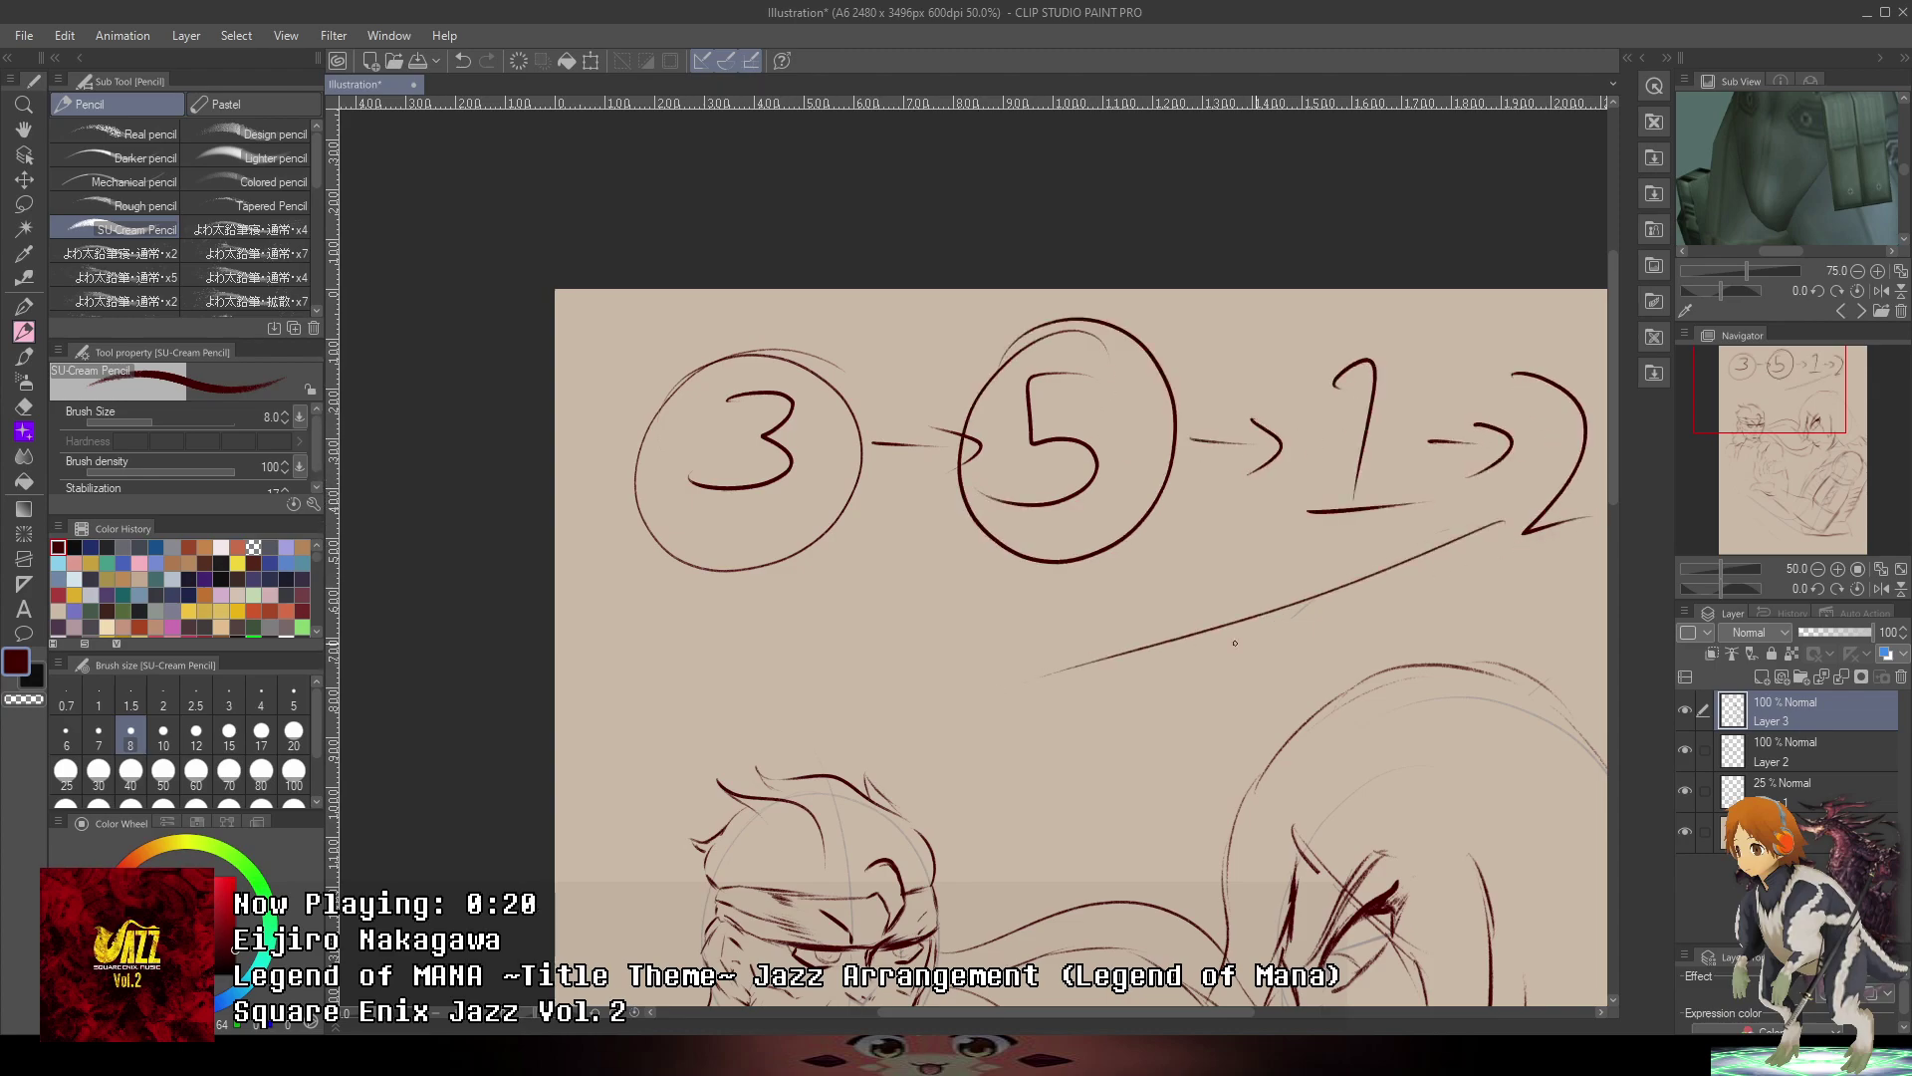
{"action": "key", "text": "ctrl+z"}
{"action": "mouse_move", "coordinate": [1488, 520]}
{"action": "left_mouse_down"}
{"action": "mouse_move", "coordinate": [679, 688]}
{"action": "mouse_move", "coordinate": [706, 717]}
{"action": "left_mouse_up"}
{"action": "mouse_move", "coordinate": [853, 749]}
{"action": "left_mouse_down"}
{"action": "mouse_move", "coordinate": [825, 648]}
{"action": "mouse_move", "coordinate": [894, 527]}
{"action": "mouse_move", "coordinate": [1221, 471]}
{"action": "mouse_move", "coordinate": [1376, 535]}
{"action": "mouse_move", "coordinate": [1302, 516]}
{"action": "left_mouse_up"}
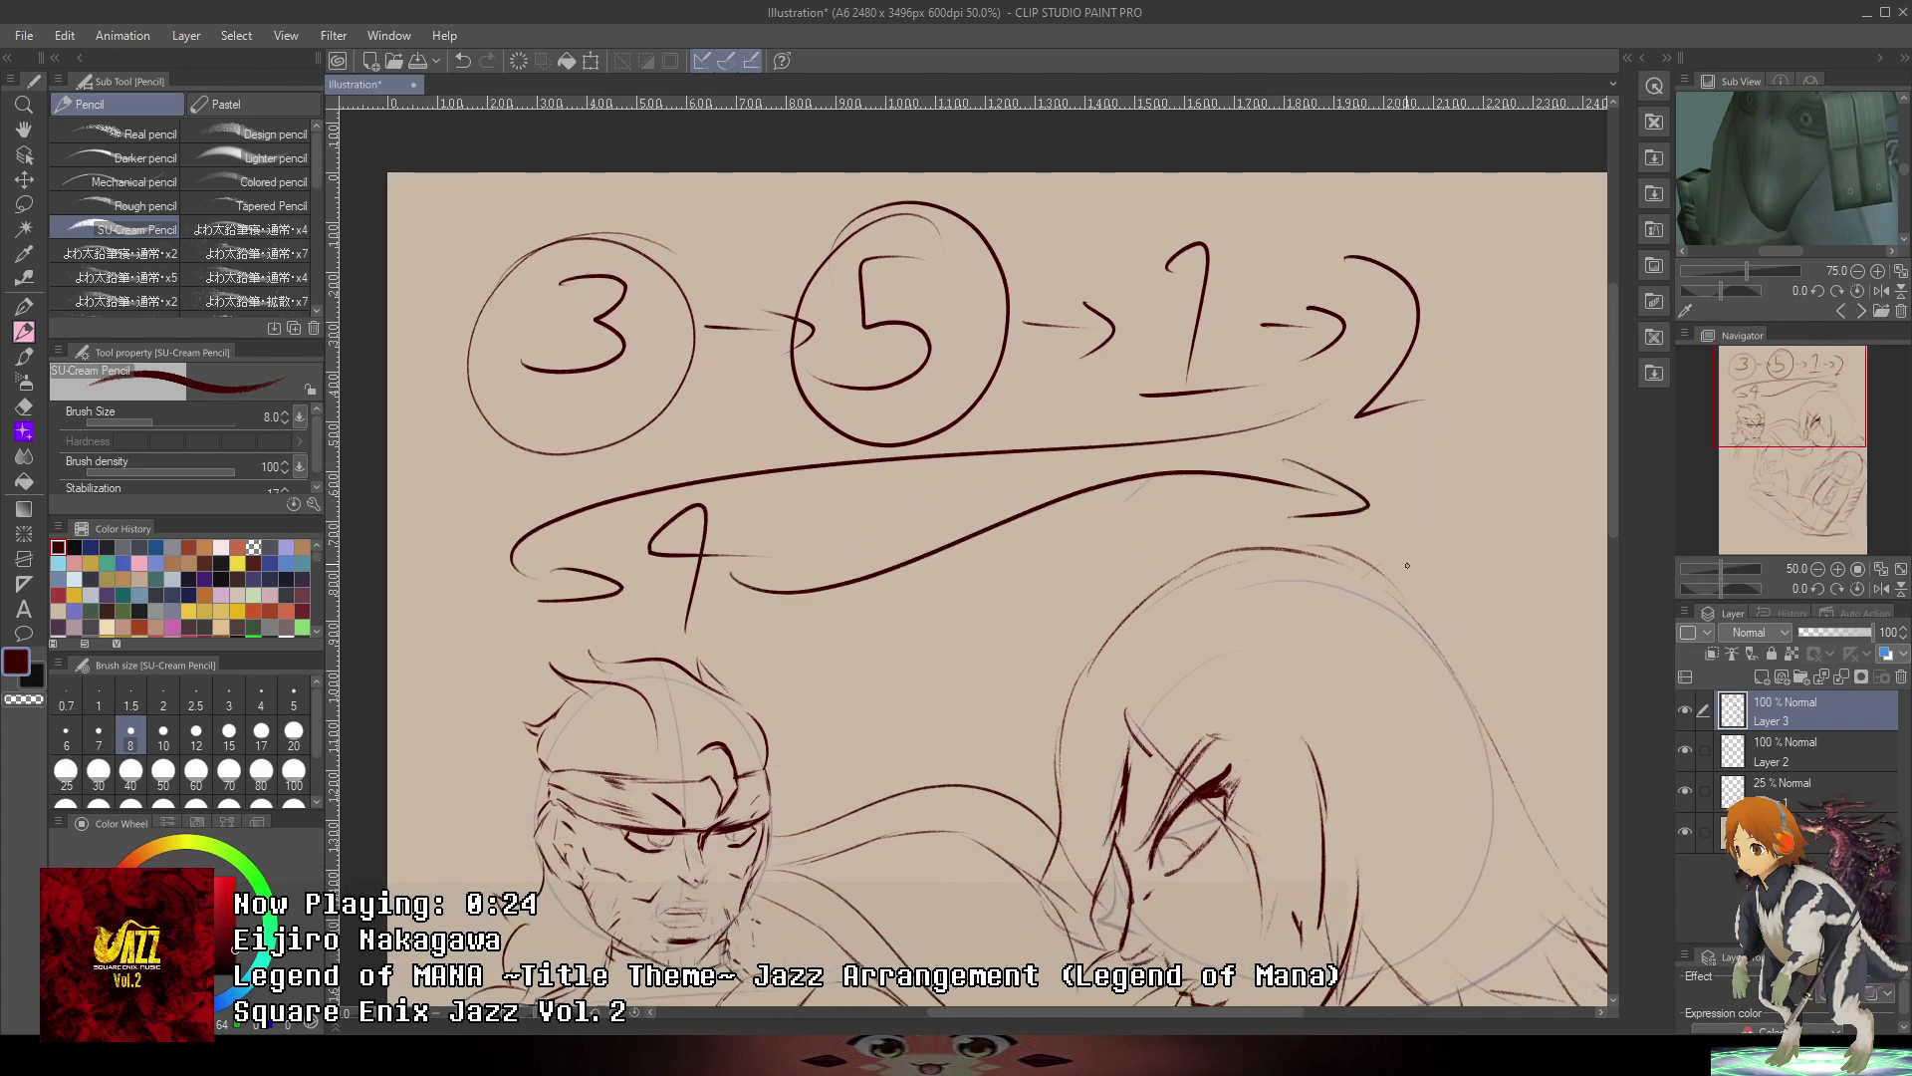
{"action": "left_click_drag", "start_coordinate": [1407, 565], "coordinate": [1519, 596]}
{"action": "mouse_move", "coordinate": [1524, 521]}
{"action": "left_mouse_down"}
{"action": "mouse_move", "coordinate": [1384, 500]}
{"action": "mouse_move", "coordinate": [1442, 453]}
{"action": "mouse_move", "coordinate": [1365, 343]}
{"action": "mouse_move", "coordinate": [1484, 601]}
{"action": "left_mouse_up"}
- Undo the handwritten sequence back to the circled 3 and circled 5
{"action": "key", "text": "ctrl+z"}
{"action": "key", "text": "ctrl+z"}
{"action": "key", "text": "ctrl+z"}
{"action": "key", "text": "ctrl+z"}
{"action": "key", "text": "ctrl+z"}
{"action": "key", "text": "ctrl+z"}
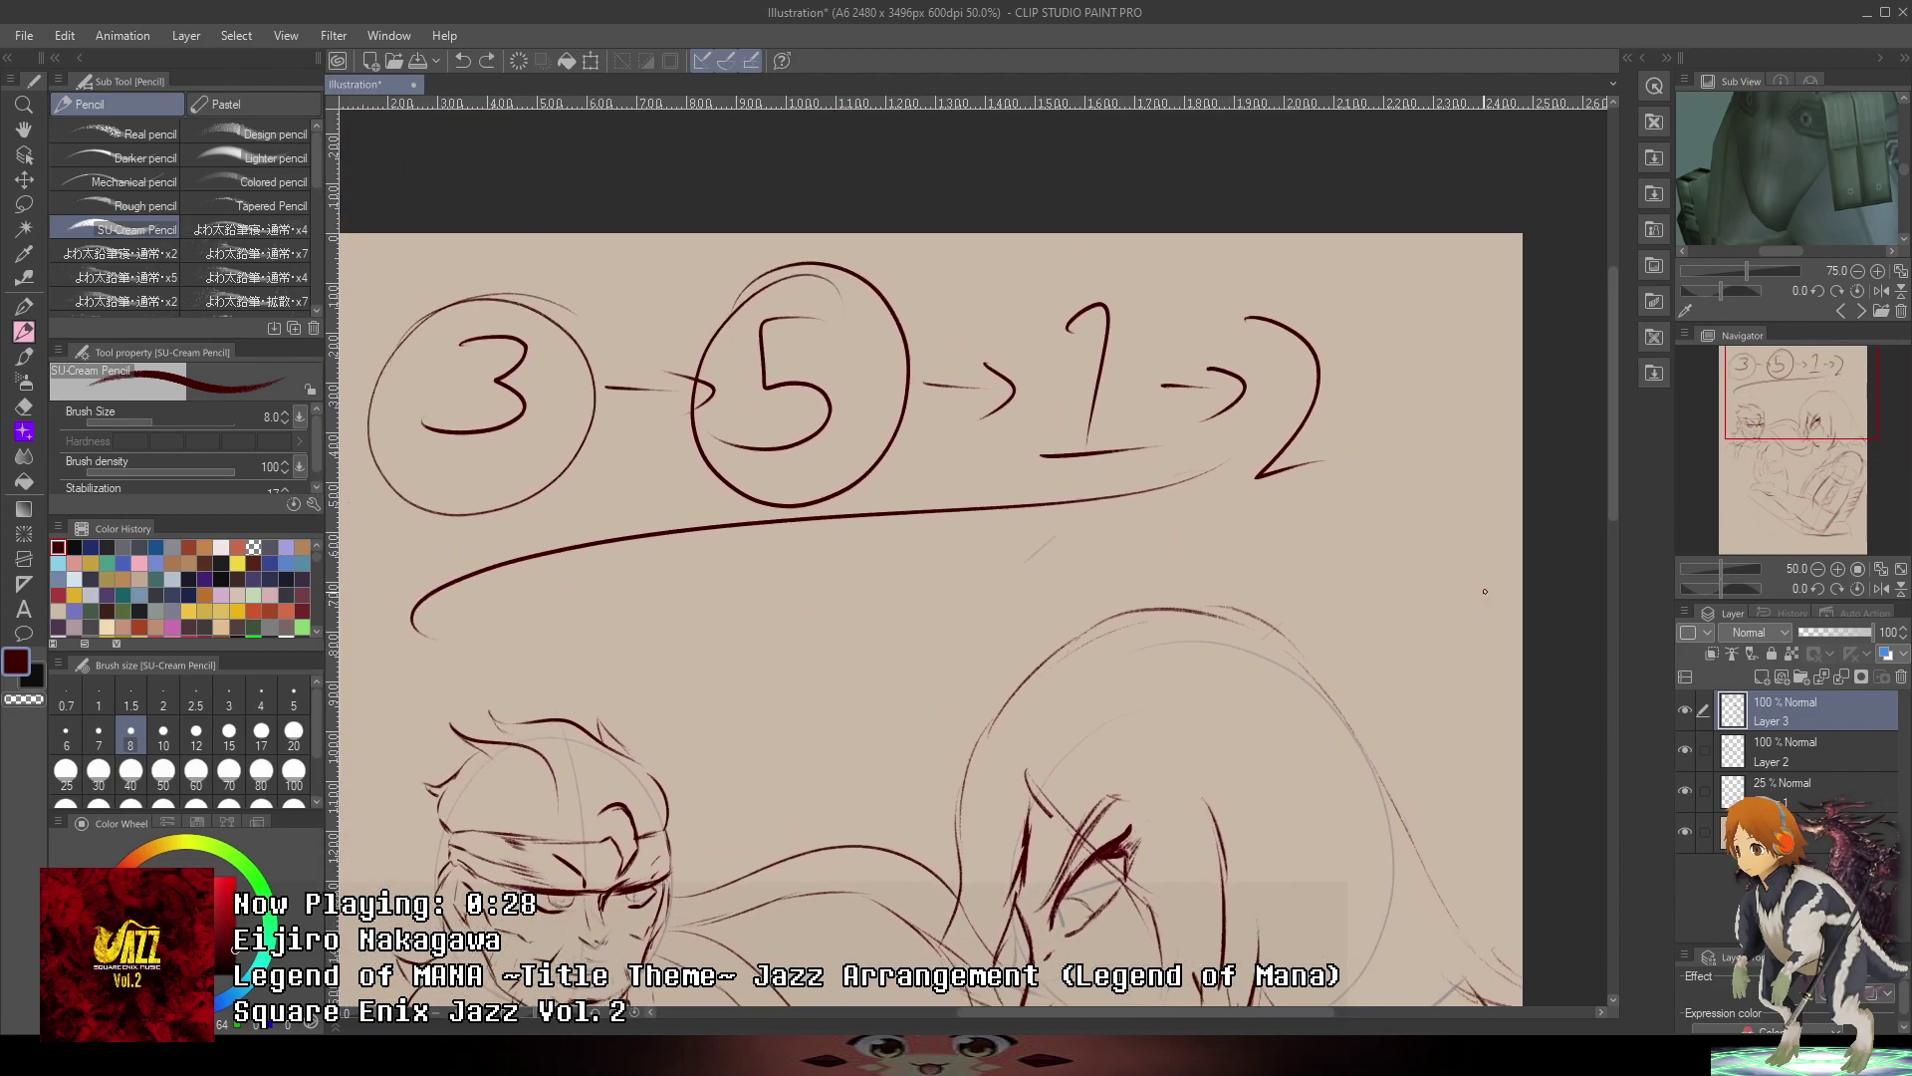
{"action": "key", "text": "ctrl+z"}
{"action": "key", "text": "ctrl+z"}
{"action": "key", "text": "ctrl+z"}
{"action": "key", "text": "ctrl+z"}
{"action": "key", "text": "ctrl+z"}
{"action": "key", "text": "ctrl+z"}
{"action": "key", "text": "ctrl+z"}
- Circle the arrow between the 3 and the 5 and draw a curved arrow branching down from the circled 3
{"action": "mouse_move", "coordinate": [1345, 375]}
{"action": "left_mouse_down"}
{"action": "mouse_move", "coordinate": [1480, 445]}
{"action": "mouse_move", "coordinate": [1443, 302]}
{"action": "left_mouse_up"}
{"action": "scroll", "coordinate": [936, 237], "scroll_direction": "up", "scroll_amount": 1}
{"action": "left_click_drag", "start_coordinate": [943, 286], "coordinate": [944, 337]}
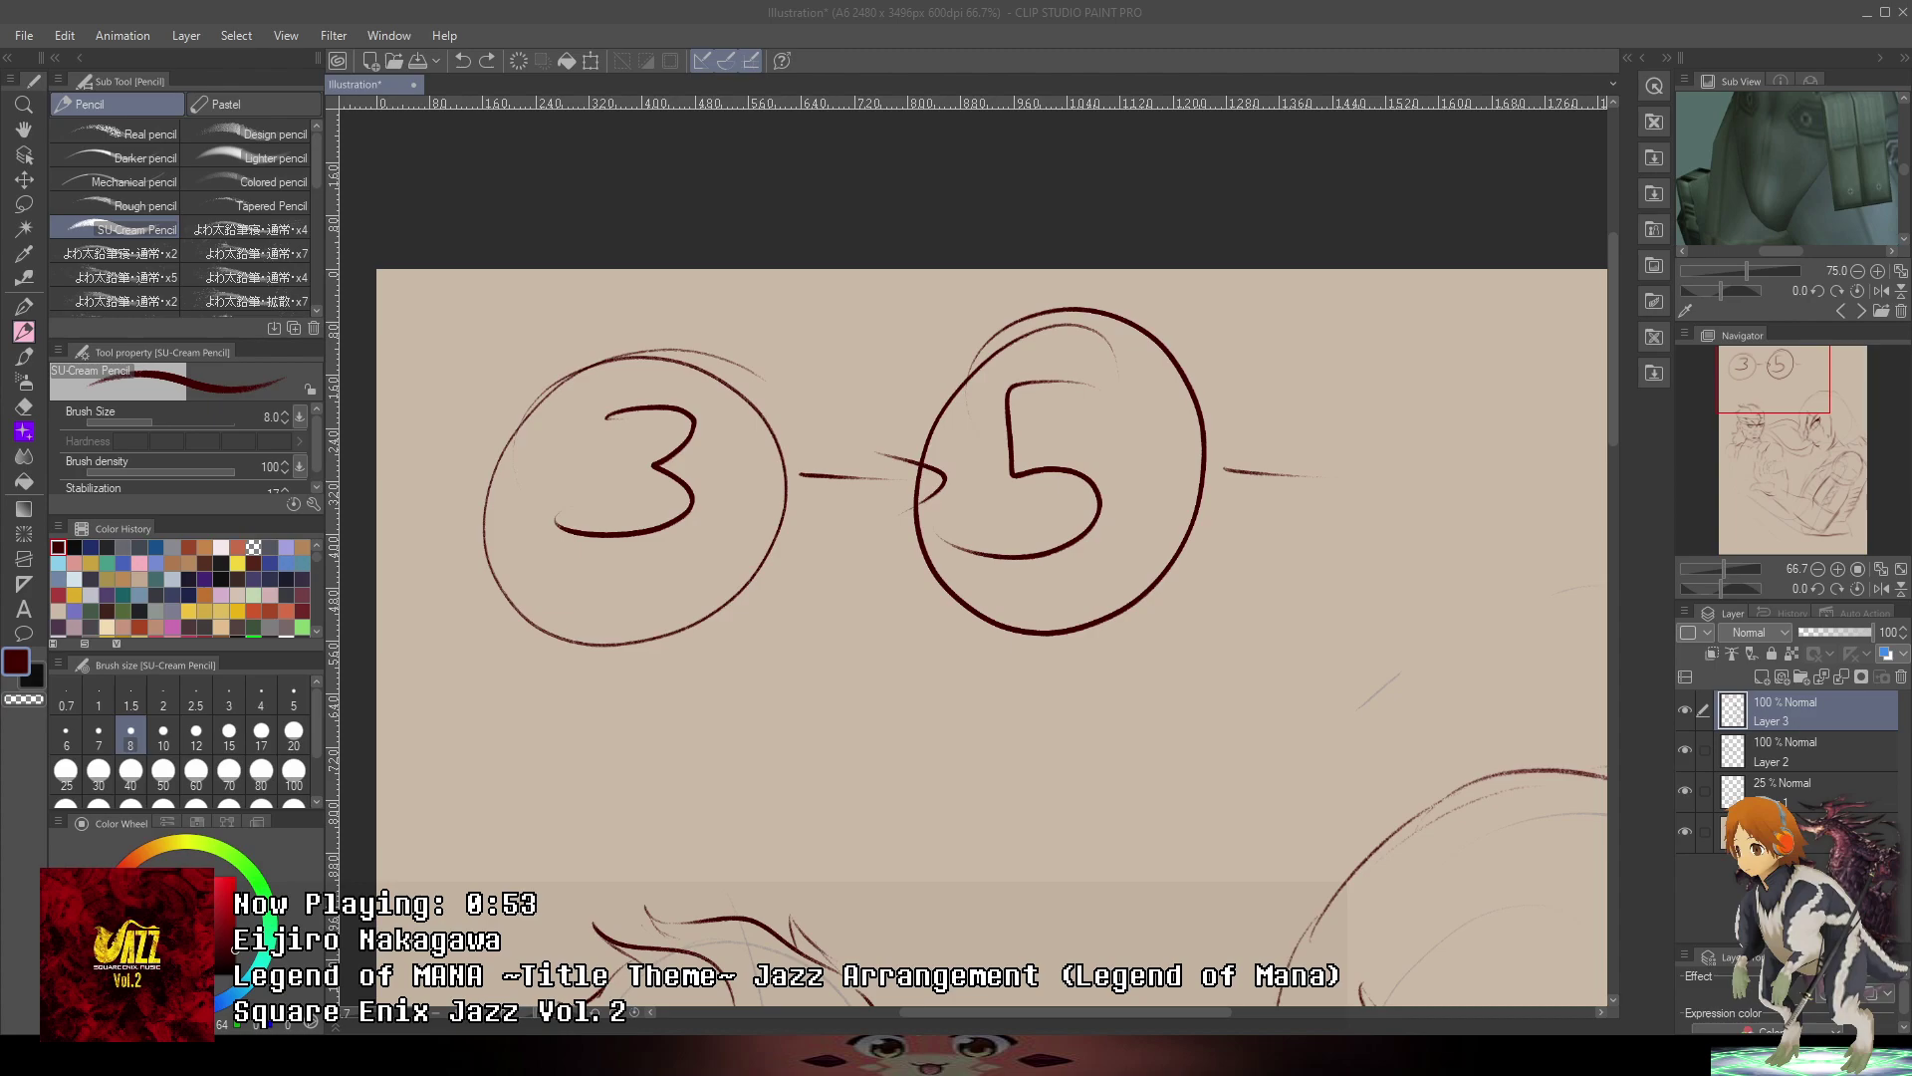
{"action": "mouse_move", "coordinate": [941, 403]}
{"action": "left_mouse_down"}
{"action": "mouse_move", "coordinate": [732, 448]}
{"action": "mouse_move", "coordinate": [757, 469]}
{"action": "left_mouse_up"}
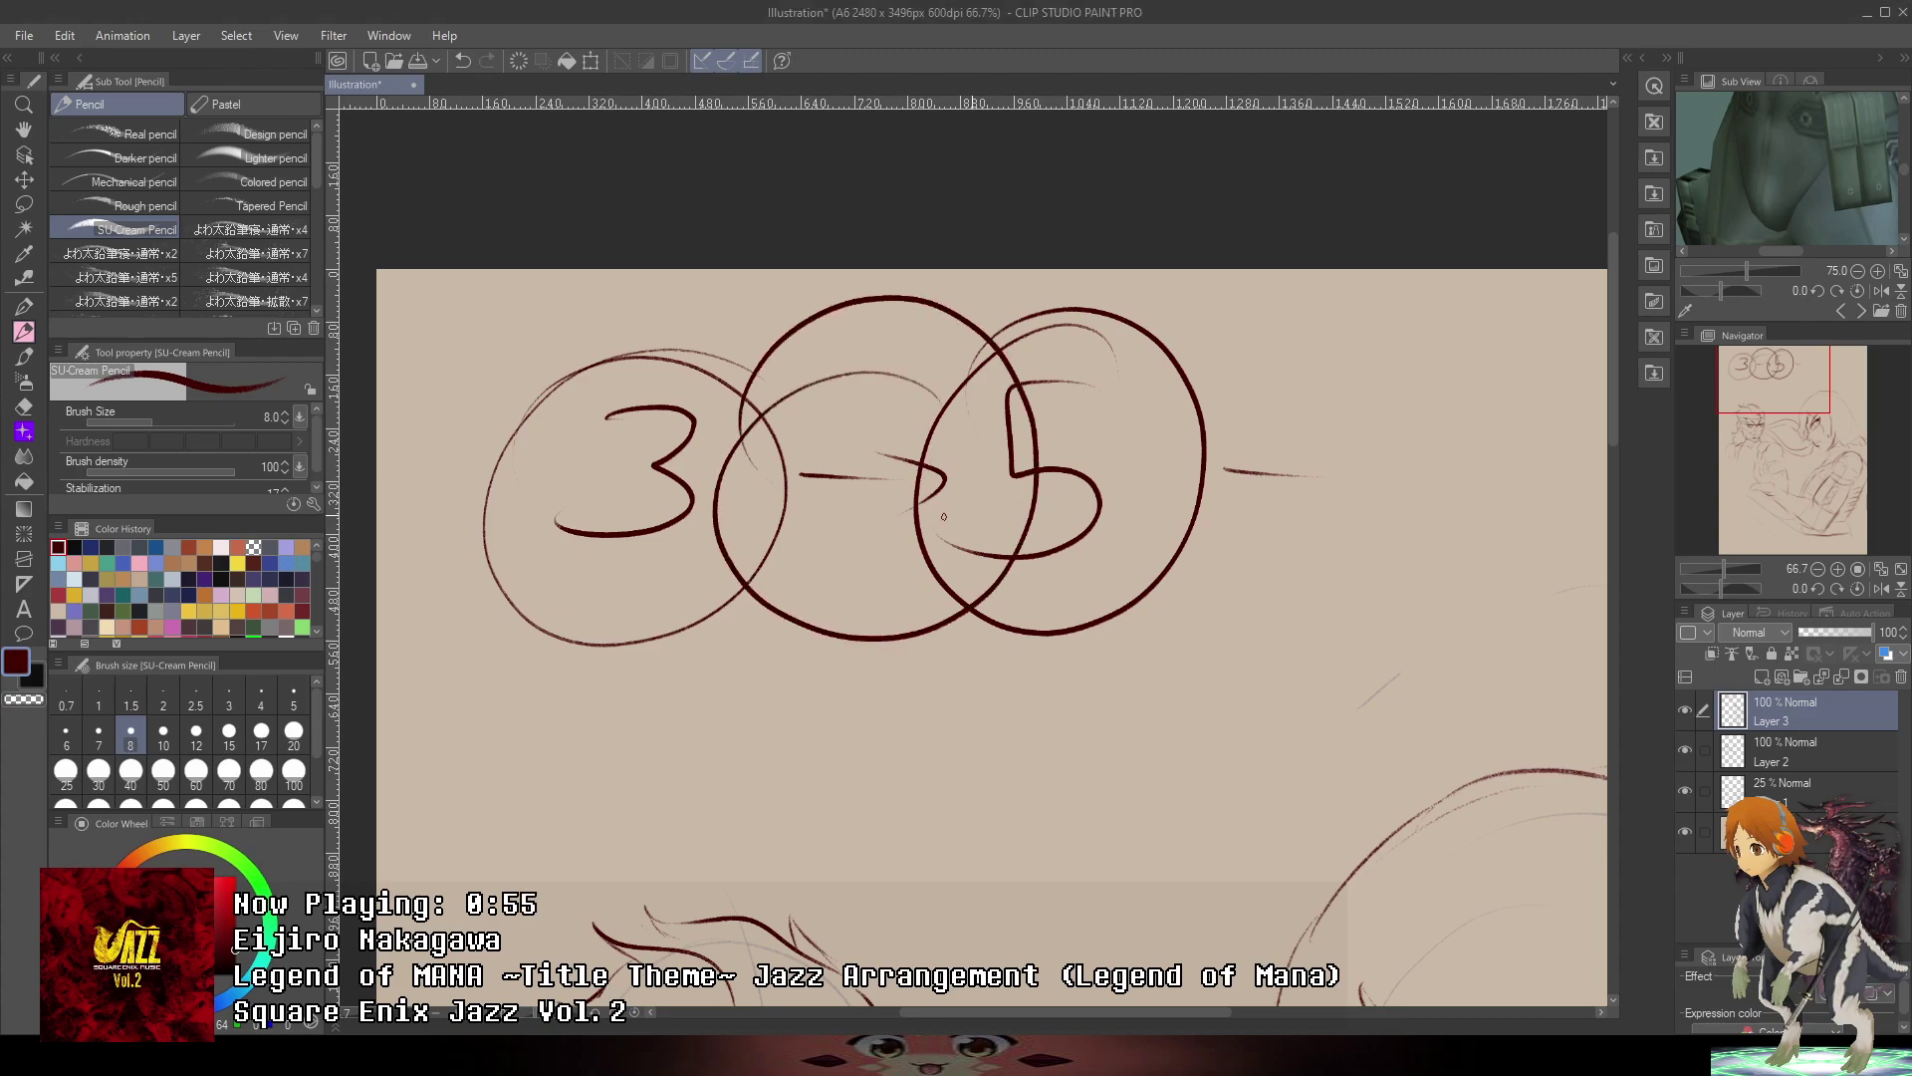
{"action": "key", "text": "ctrl+z"}
{"action": "left_click_drag", "start_coordinate": [836, 383], "coordinate": [949, 464]}
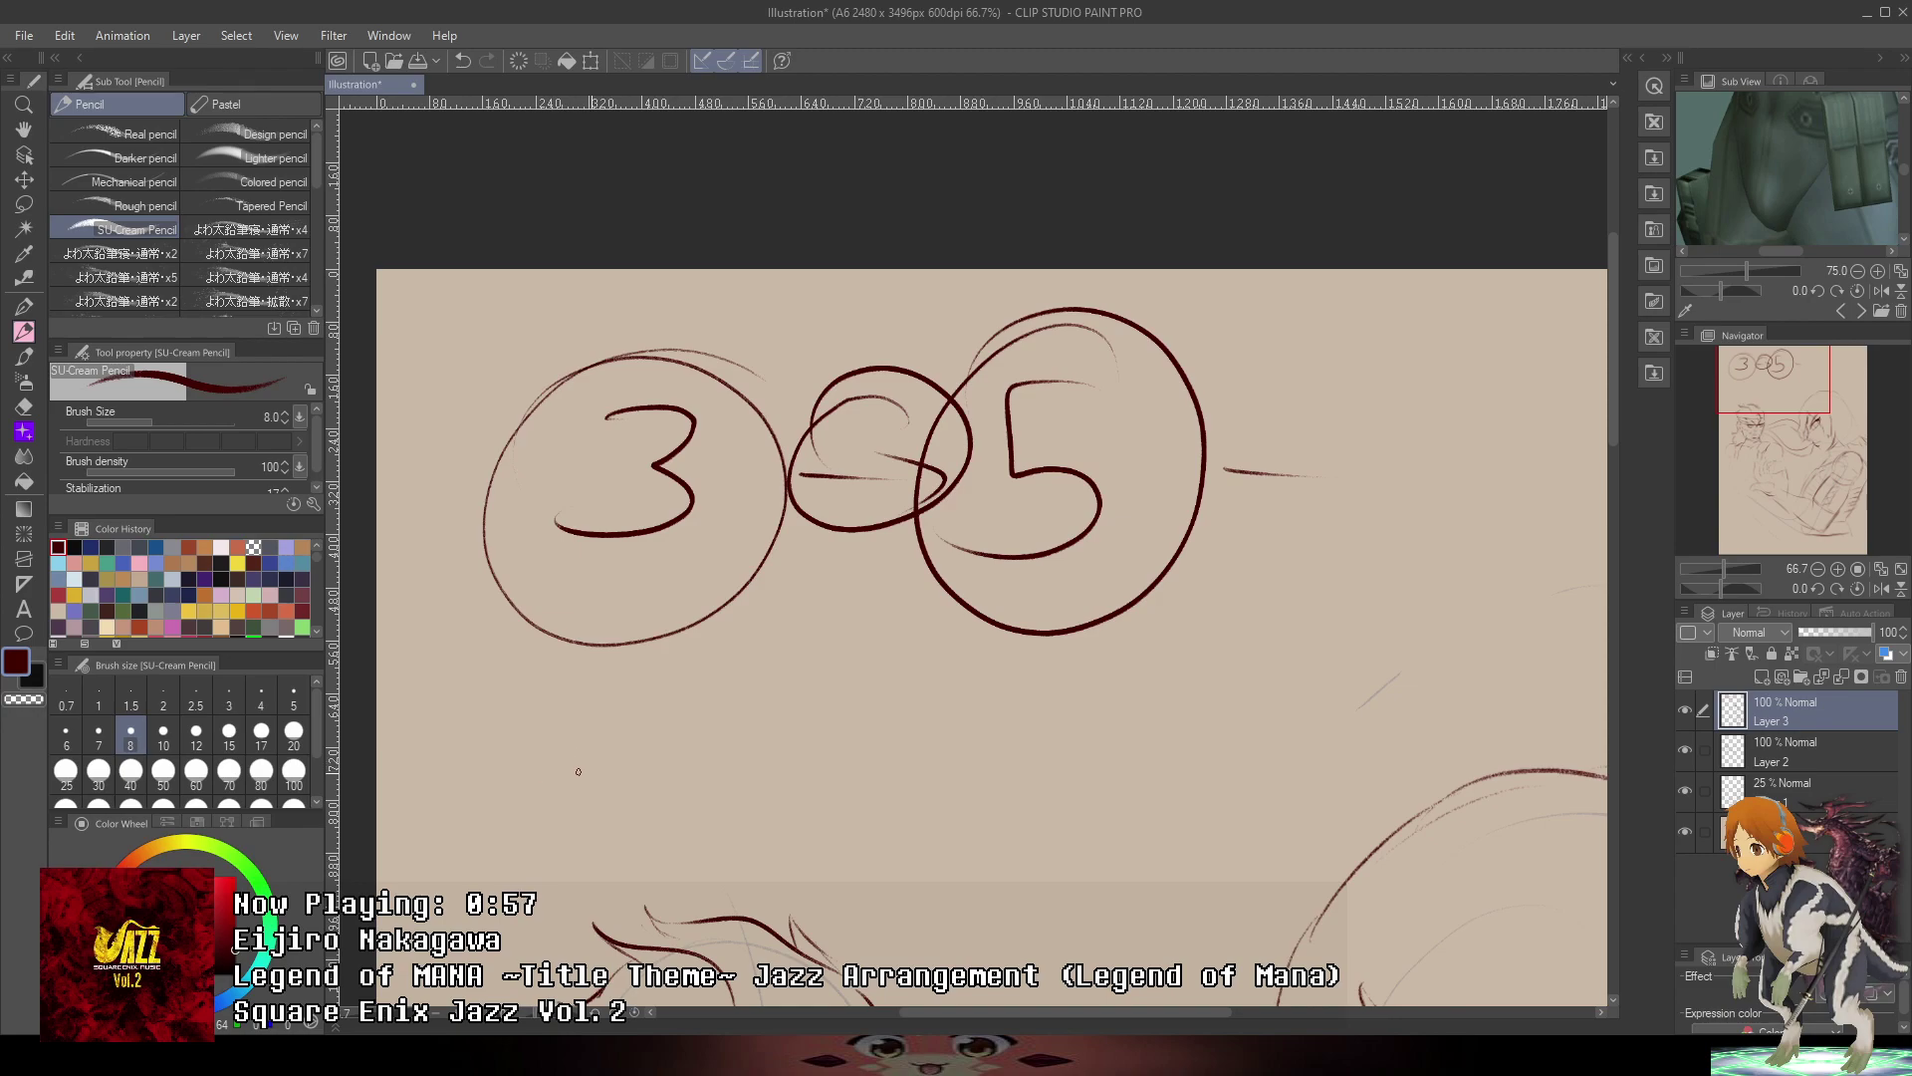
{"action": "mouse_move", "coordinate": [618, 778]}
{"action": "left_mouse_down"}
{"action": "mouse_move", "coordinate": [531, 648]}
{"action": "mouse_move", "coordinate": [555, 654]}
{"action": "left_mouse_up"}
{"action": "left_click_drag", "start_coordinate": [868, 653], "coordinate": [892, 506]}
{"action": "mouse_move", "coordinate": [679, 623]}
{"action": "left_mouse_down"}
{"action": "mouse_move", "coordinate": [732, 647]}
{"action": "mouse_move", "coordinate": [709, 665]}
{"action": "mouse_move", "coordinate": [749, 658]}
{"action": "left_mouse_up"}
{"action": "key", "text": "ctrl+z"}
{"action": "key", "text": "ctrl+z"}
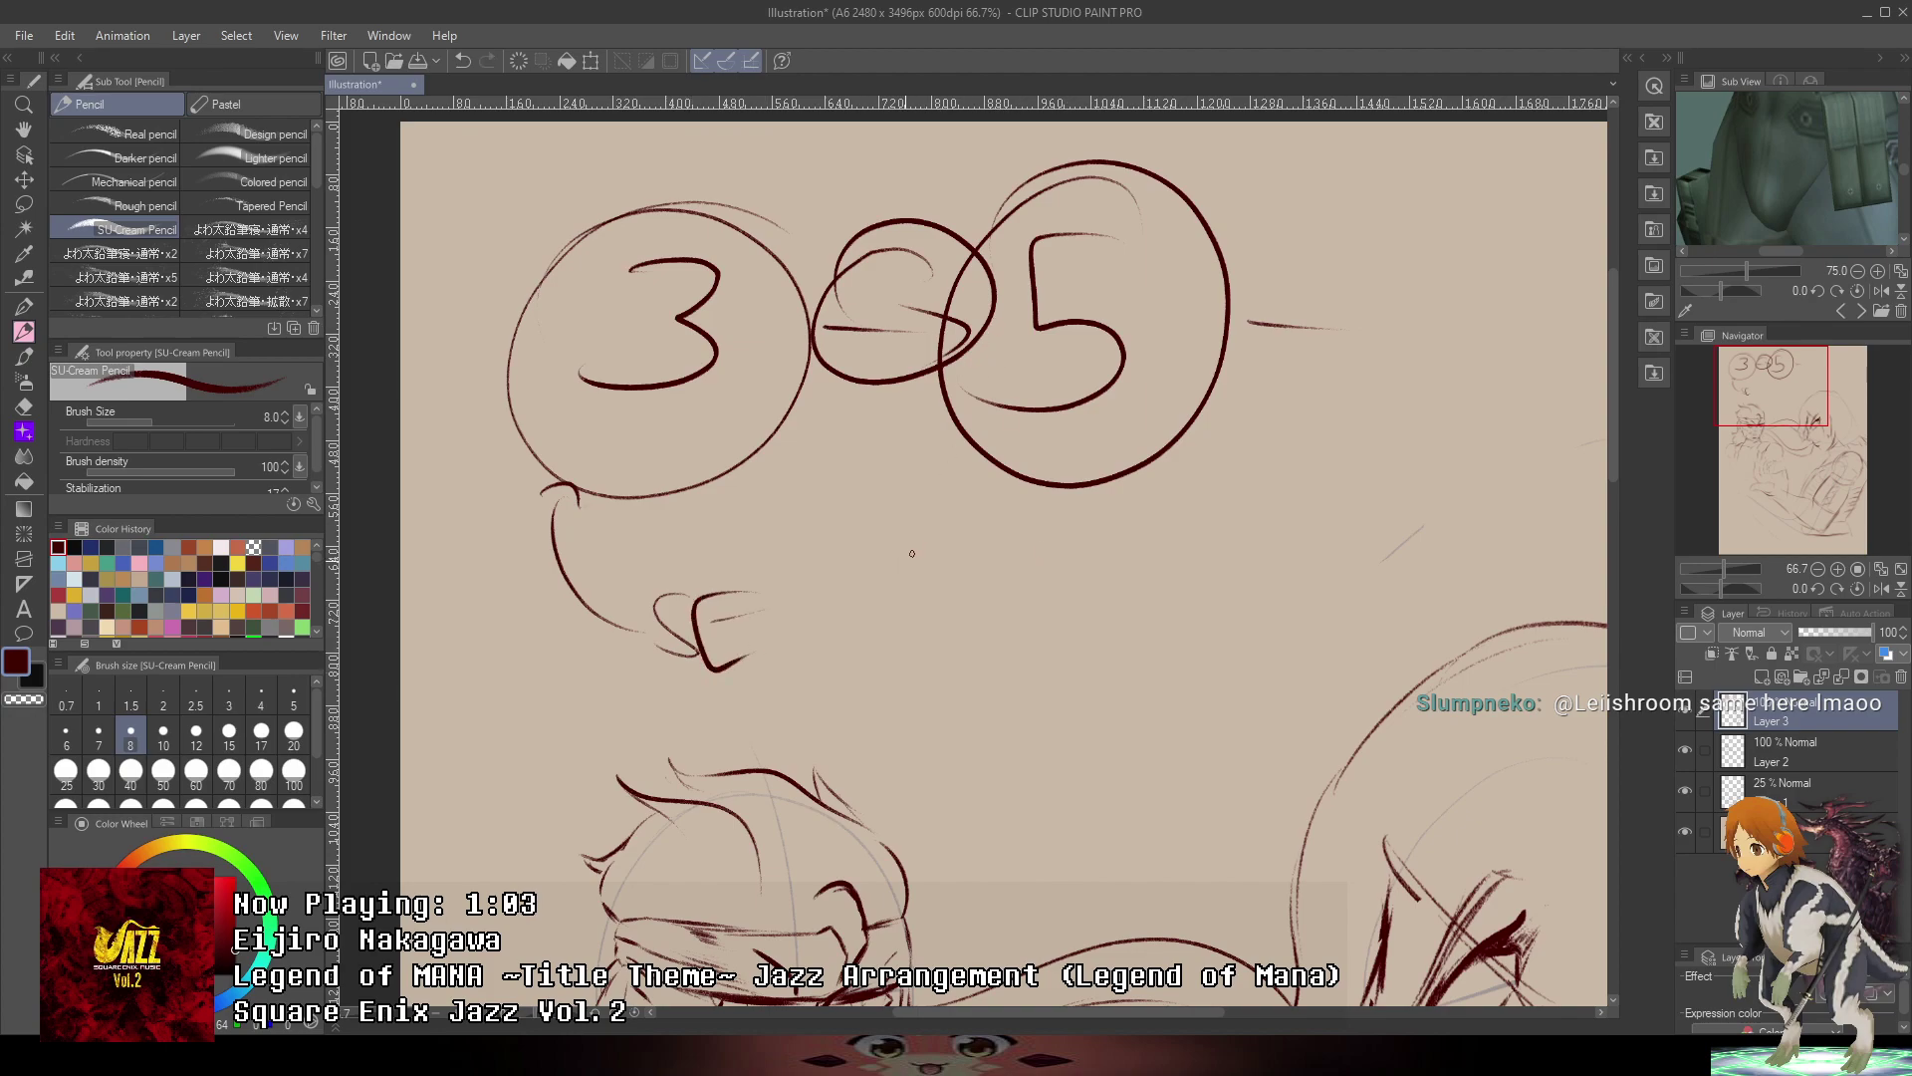
- Undo all remaining handwritten number notes above the figures
{"action": "key", "text": "ctrl+z"}
{"action": "key", "text": "ctrl+z"}
{"action": "key", "text": "ctrl+z"}
{"action": "key", "text": "ctrl+z"}
{"action": "key", "text": "ctrl+z"}
{"action": "key", "text": "ctrl+z"}
{"action": "key", "text": "ctrl+z"}
{"action": "key", "text": "ctrl+z"}
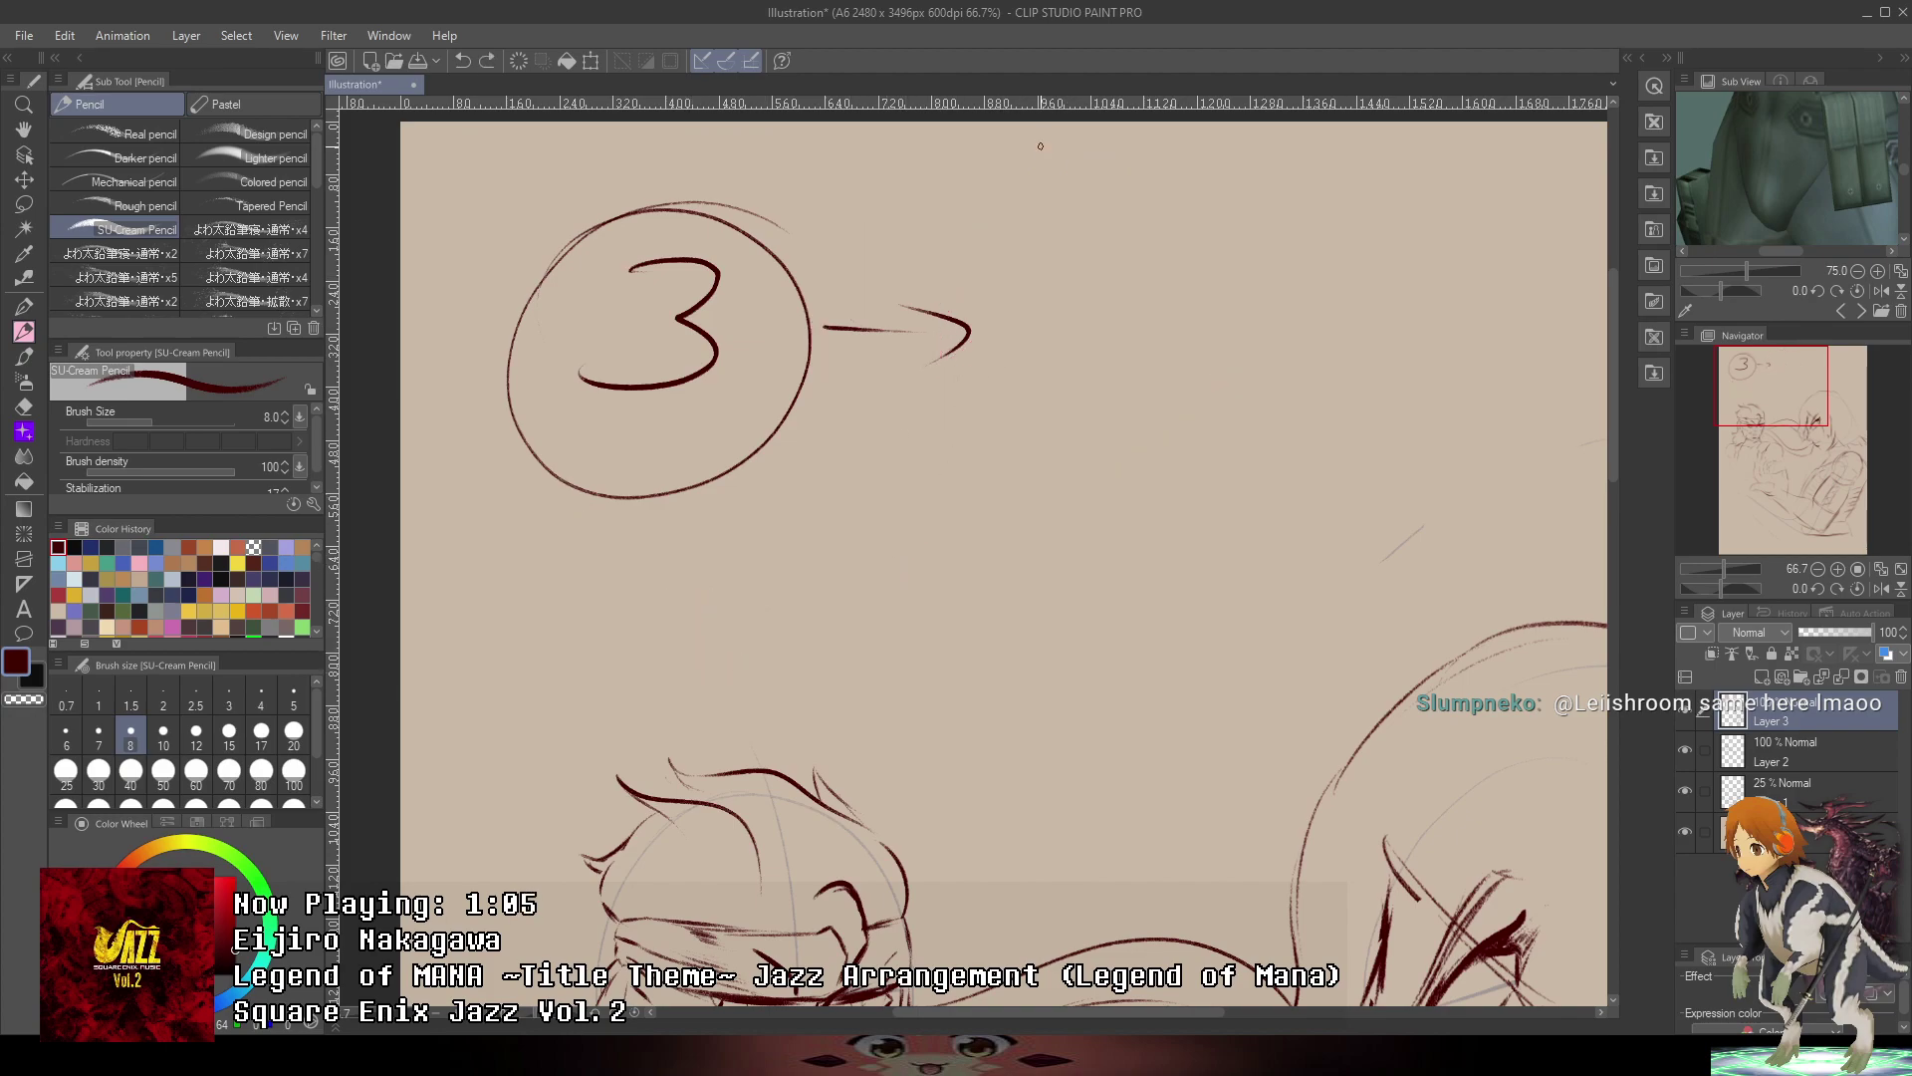
{"action": "key", "text": "ctrl+z"}
{"action": "key", "text": "ctrl+z"}
{"action": "key", "text": "ctrl+z"}
{"action": "key", "text": "ctrl+z"}
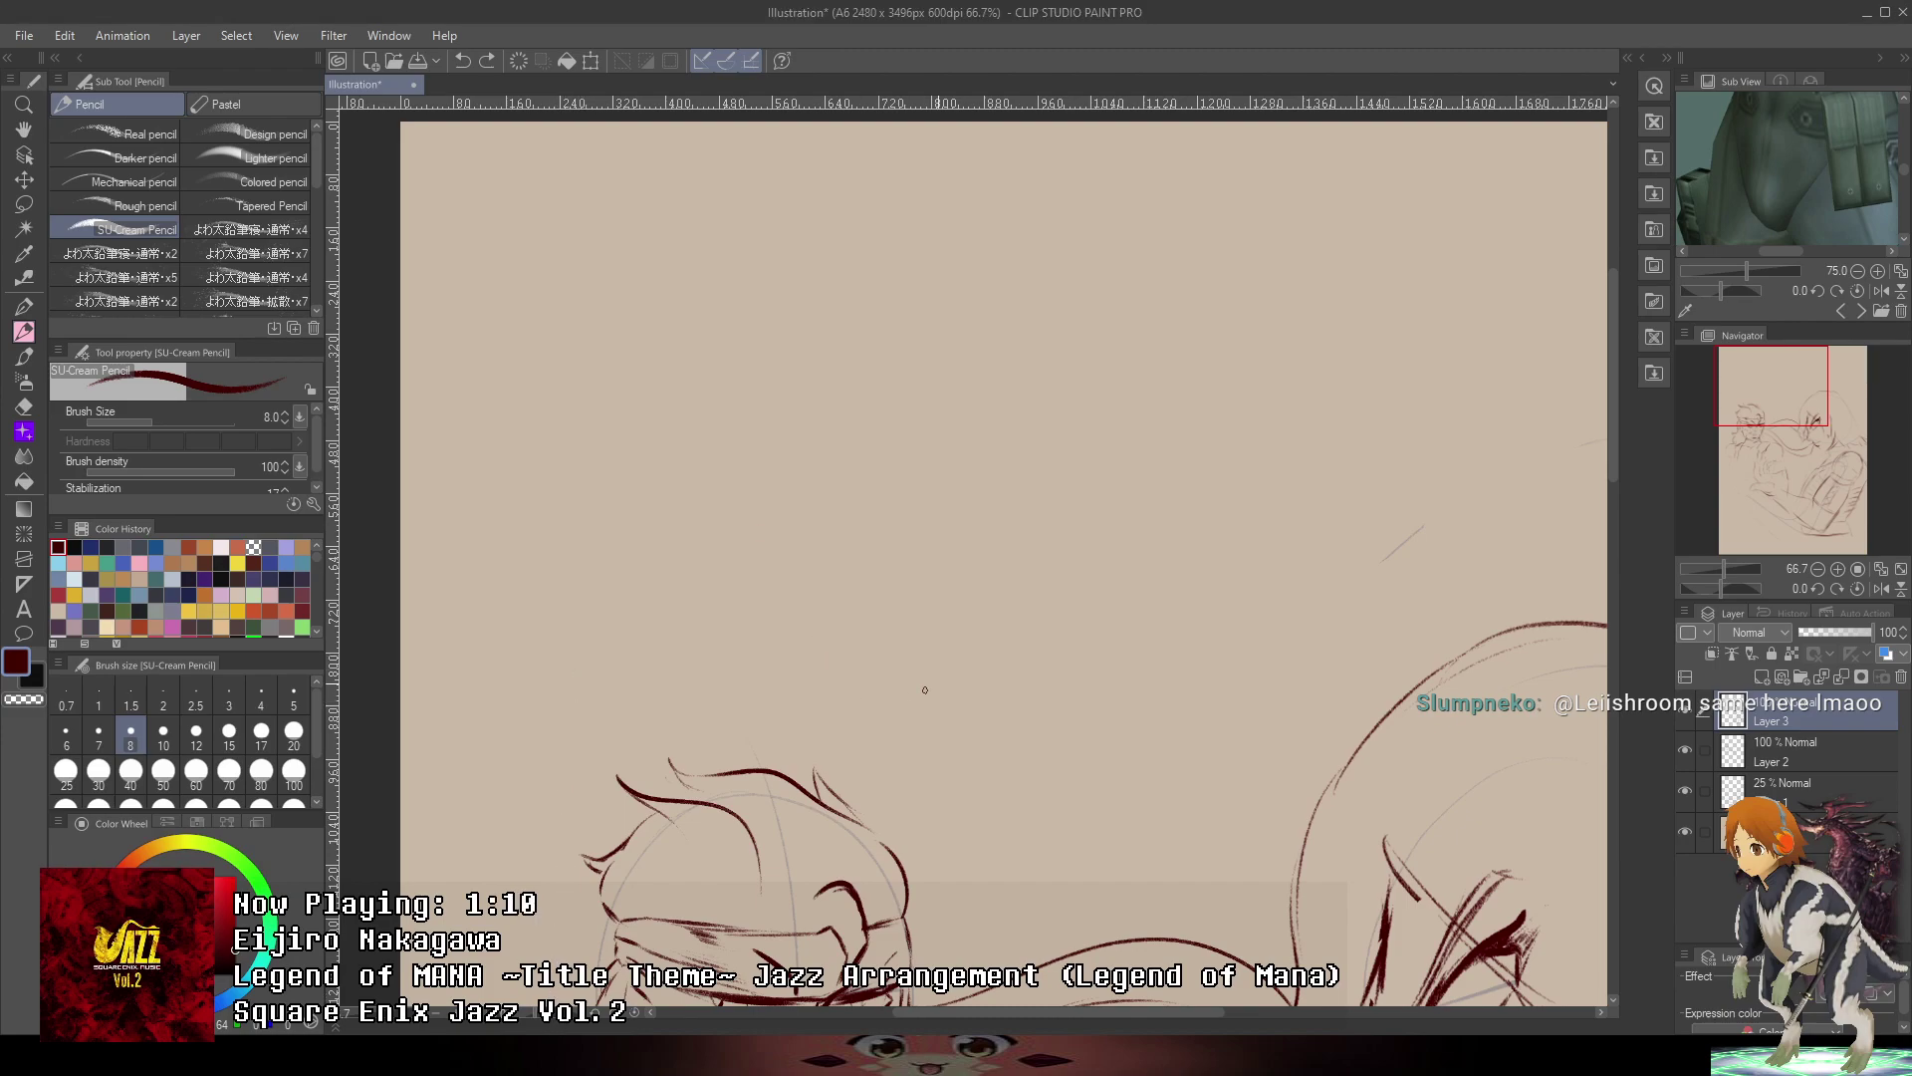
- Examine the right figure's head, then the armoured arm and lower body sketch
{"action": "left_click_drag", "start_coordinate": [1098, 615], "coordinate": [1209, 317]}
{"action": "left_click_drag", "start_coordinate": [1435, 454], "coordinate": [884, 203]}
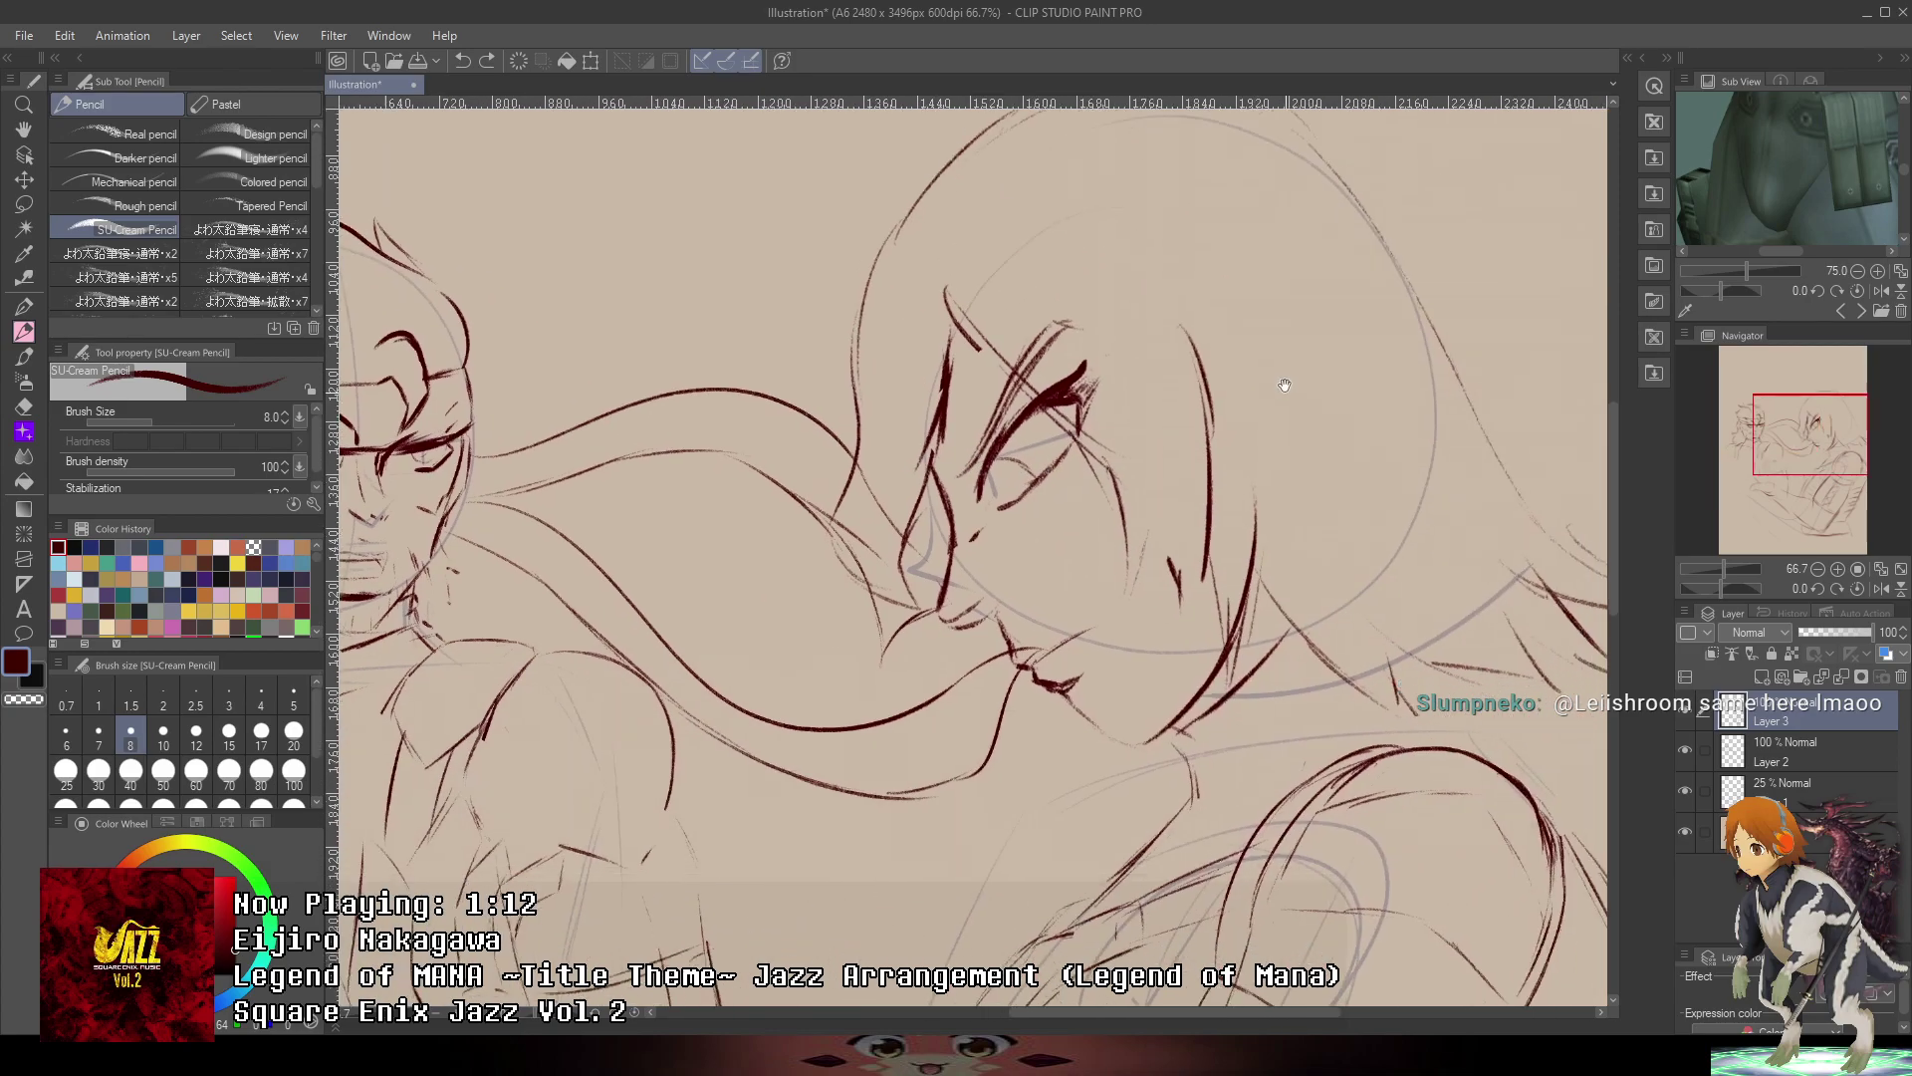
{"action": "left_click_drag", "start_coordinate": [1279, 805], "coordinate": [1288, 277]}
{"action": "scroll", "coordinate": [1288, 277], "scroll_direction": "down", "scroll_amount": 3}
{"action": "scroll", "coordinate": [1288, 278], "scroll_direction": "up", "scroll_amount": 3}
{"action": "scroll", "coordinate": [1288, 278], "scroll_direction": "down", "scroll_amount": 1}
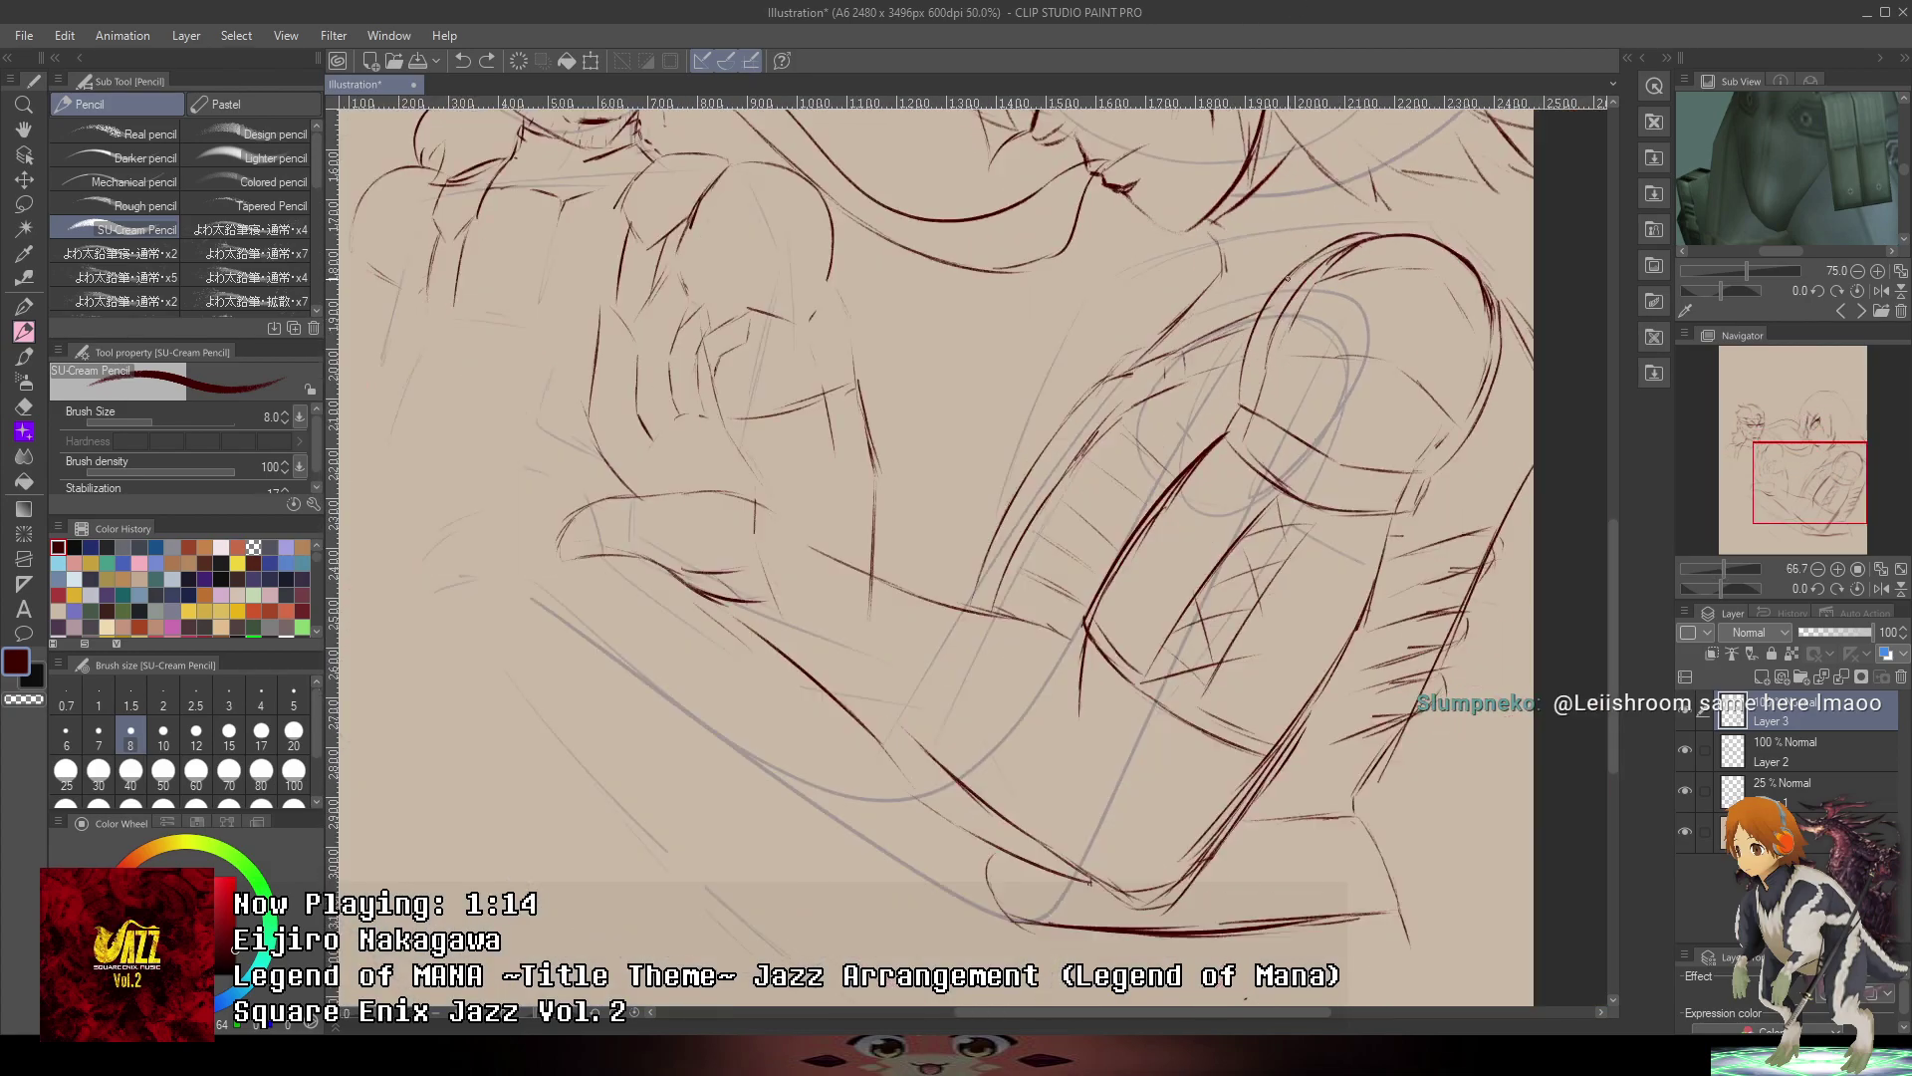
{"action": "scroll", "coordinate": [1286, 279], "scroll_direction": "down", "scroll_amount": 1}
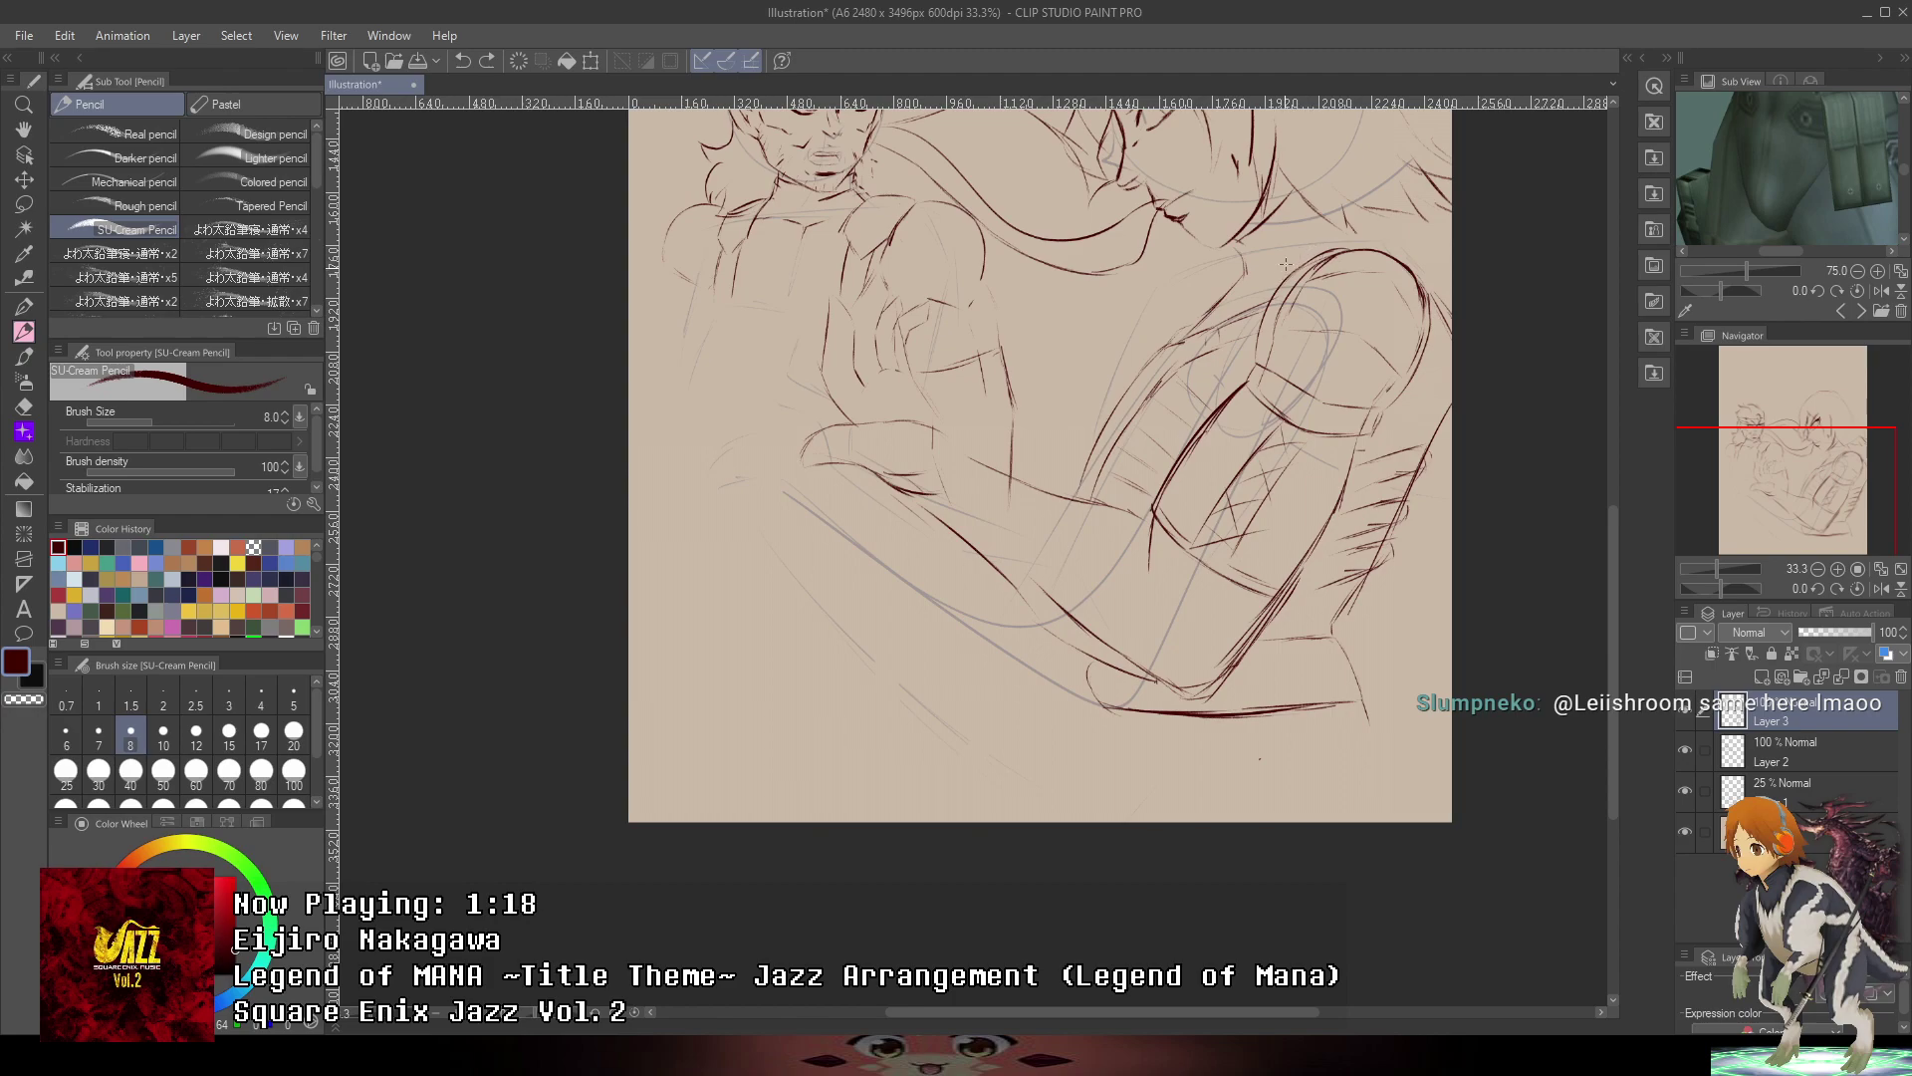
- Remove the circled 3 above the figures and save the illustration as april30th
{"action": "left_click_drag", "start_coordinate": [1100, 334], "coordinate": [1122, 827]}
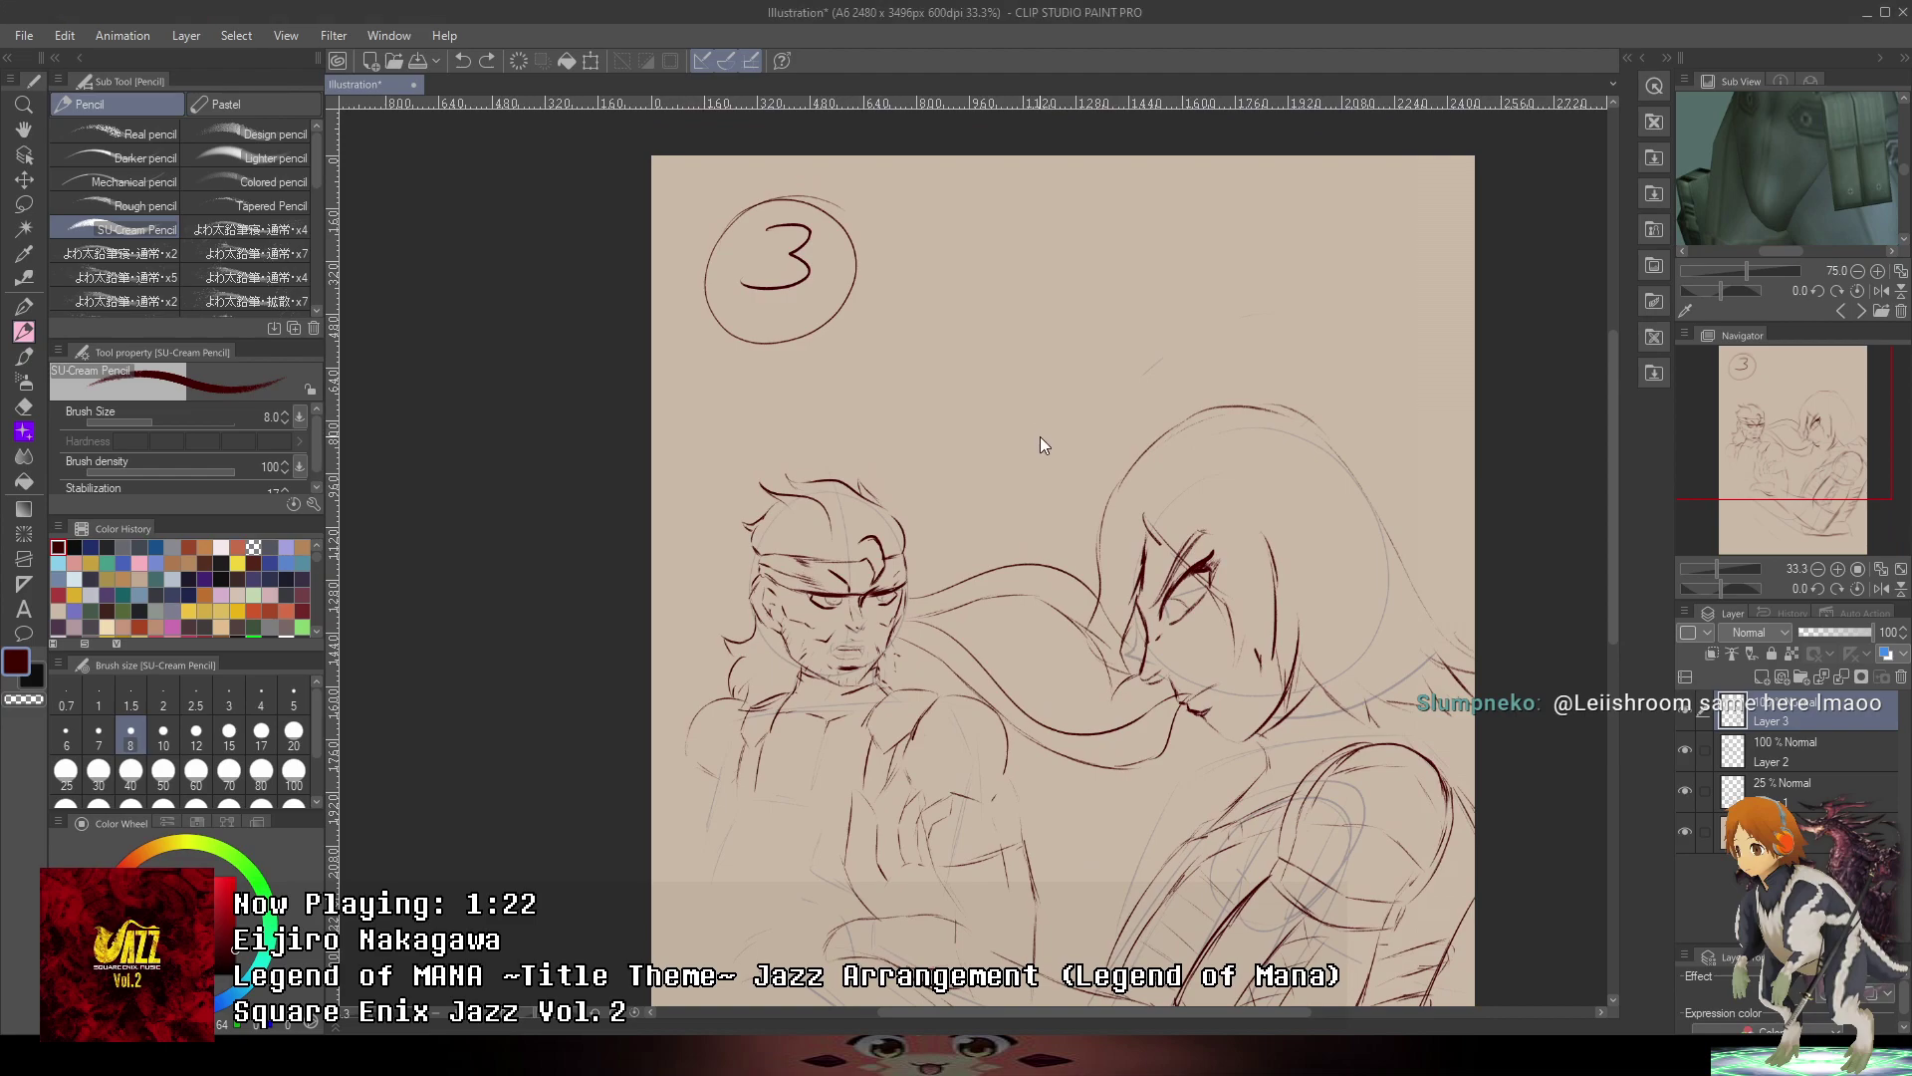
{"action": "key", "text": "Delete"}
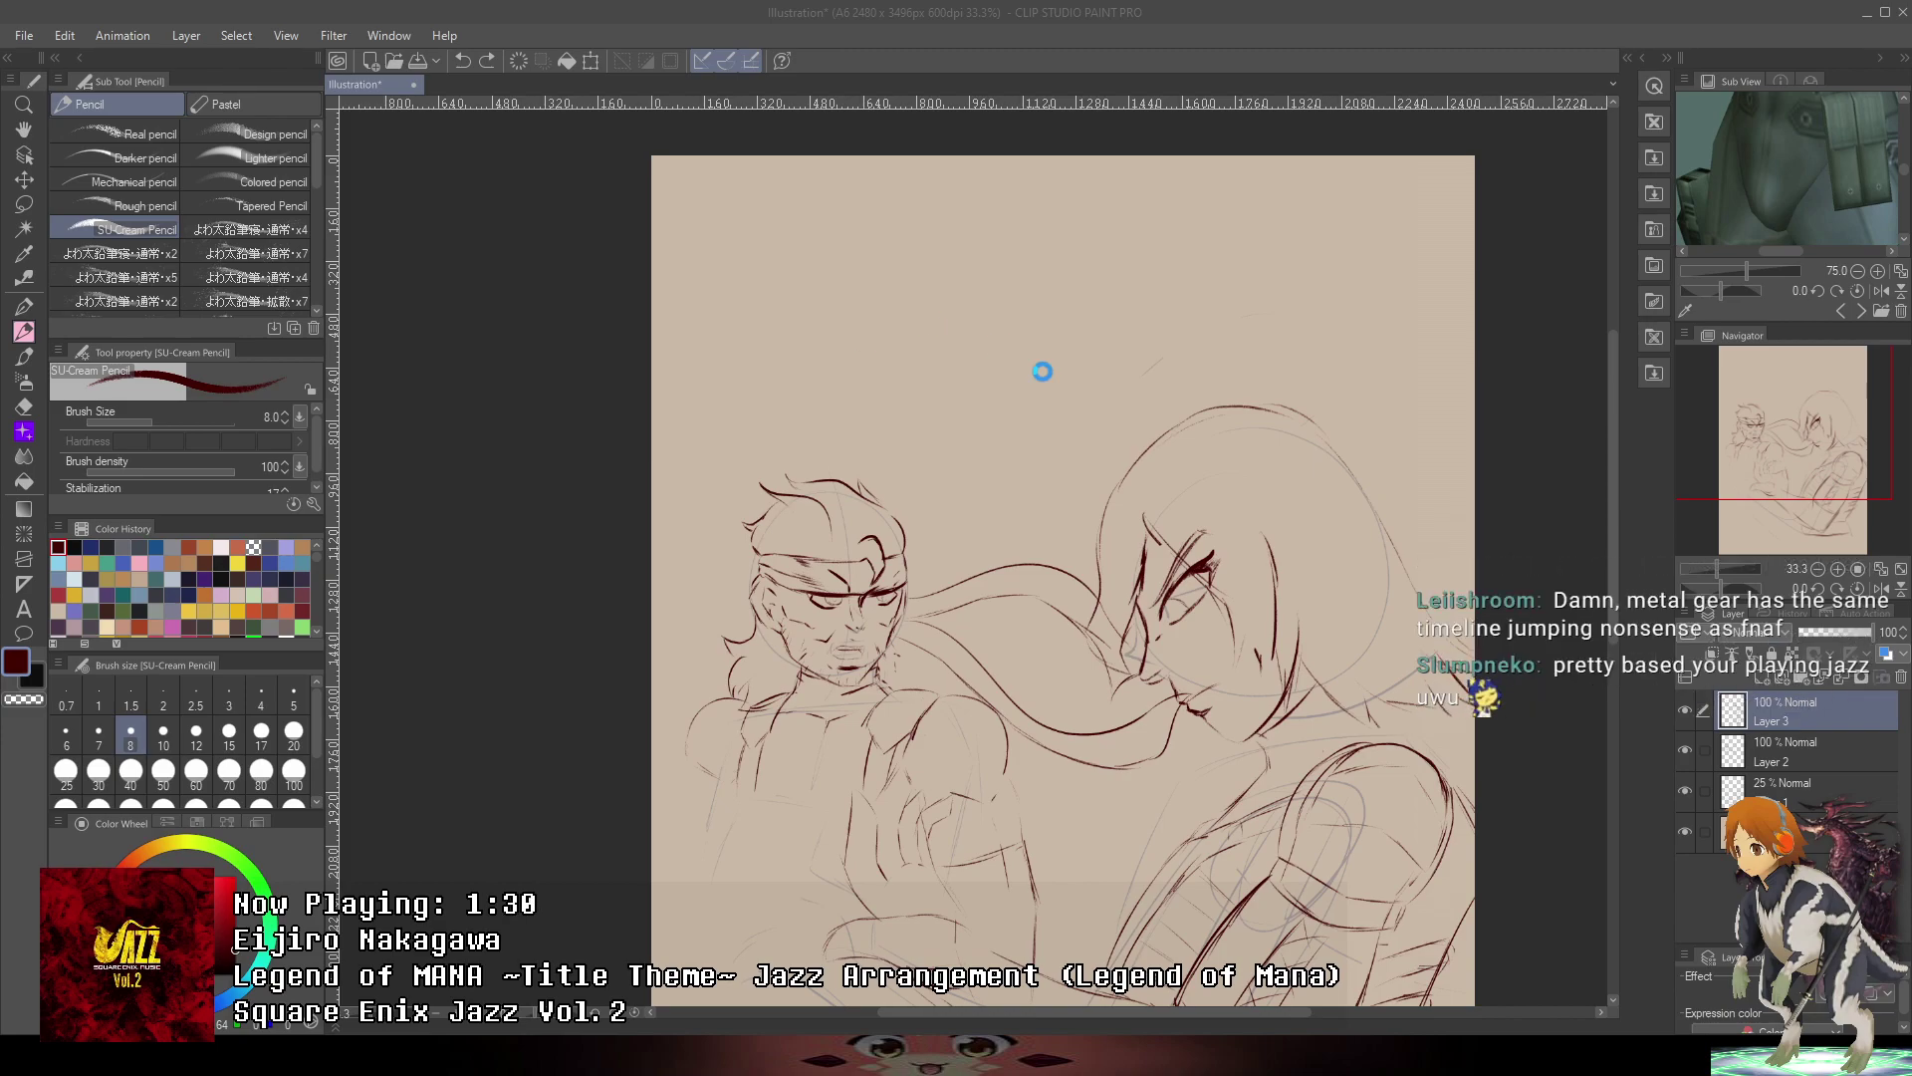
{"action": "key", "text": "Return"}
- Examine the left figure's torso and the right figure's arm and waist, and bring the reference's ribbed torso into view
{"action": "left_click_drag", "start_coordinate": [781, 796], "coordinate": [844, 489]}
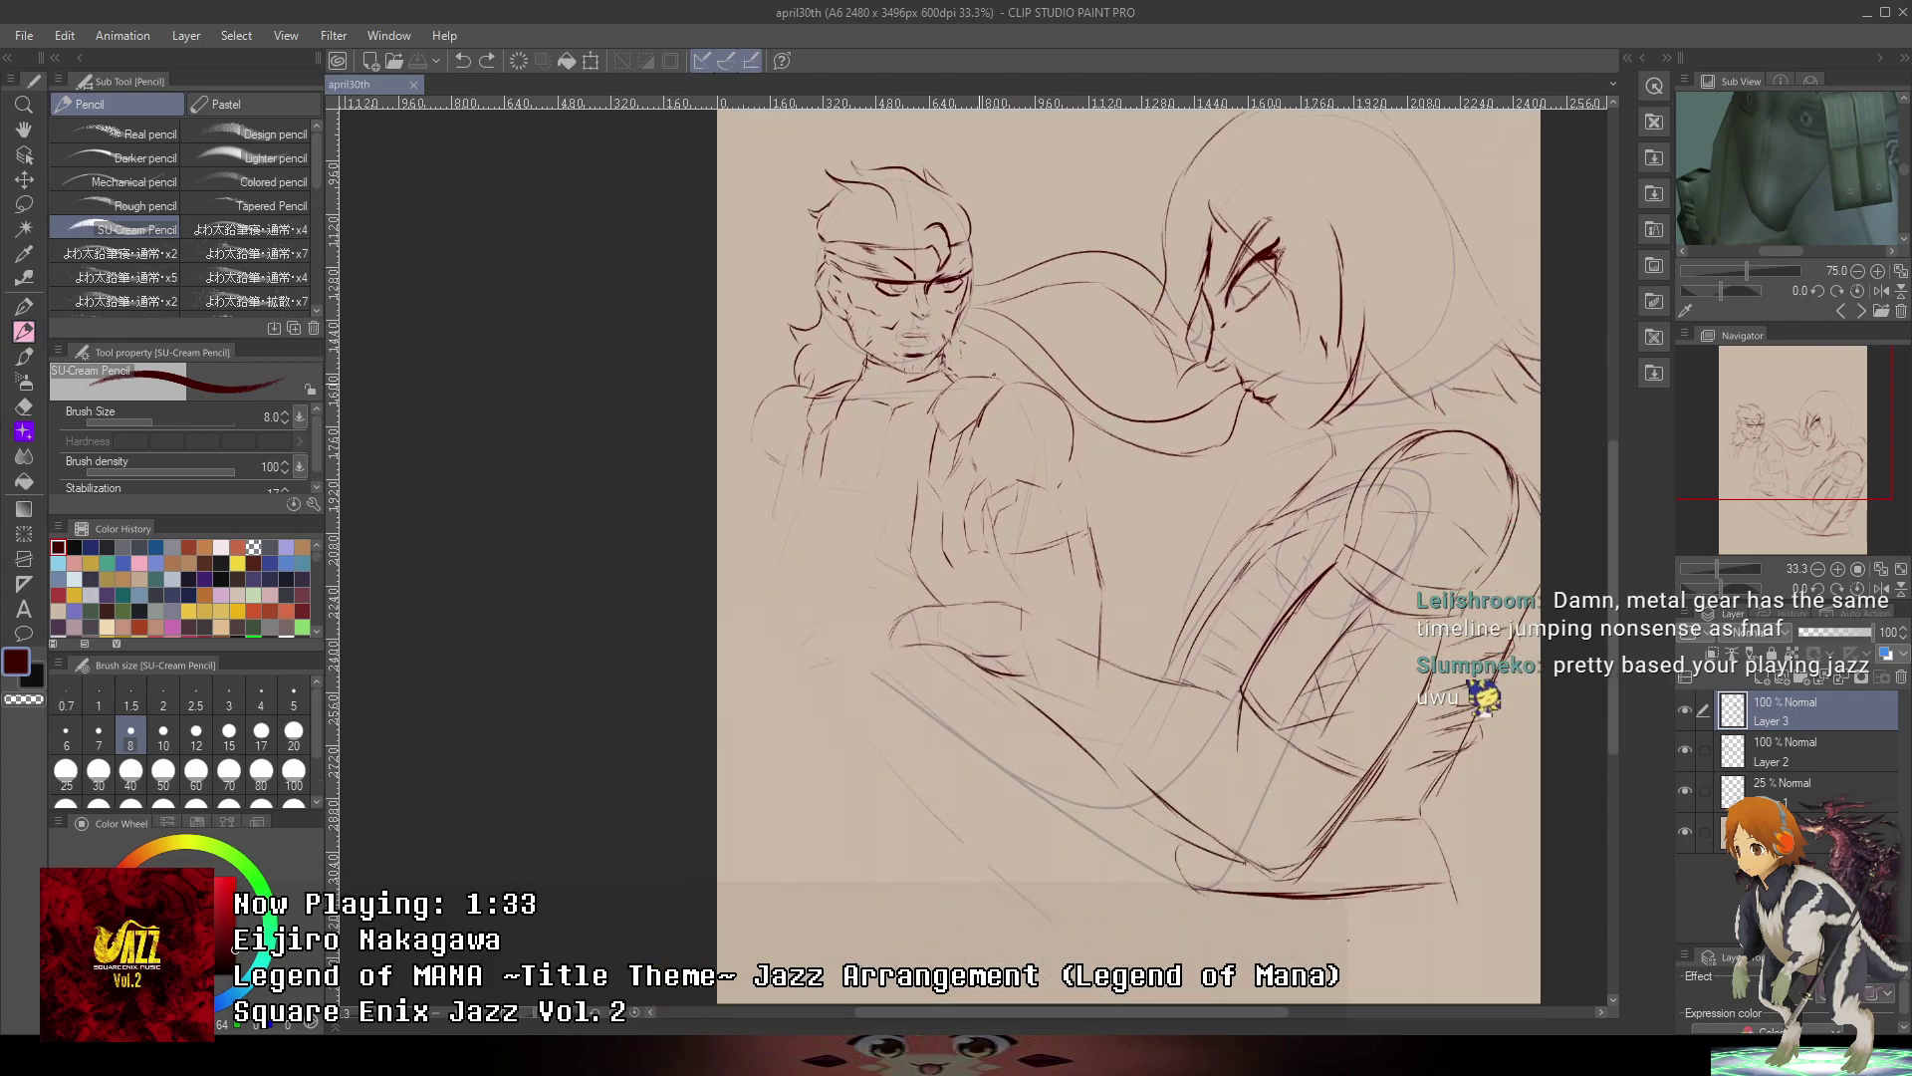
{"action": "scroll", "coordinate": [844, 489], "scroll_direction": "up", "scroll_amount": 2}
{"action": "left_click_drag", "start_coordinate": [918, 369], "coordinate": [883, 493]}
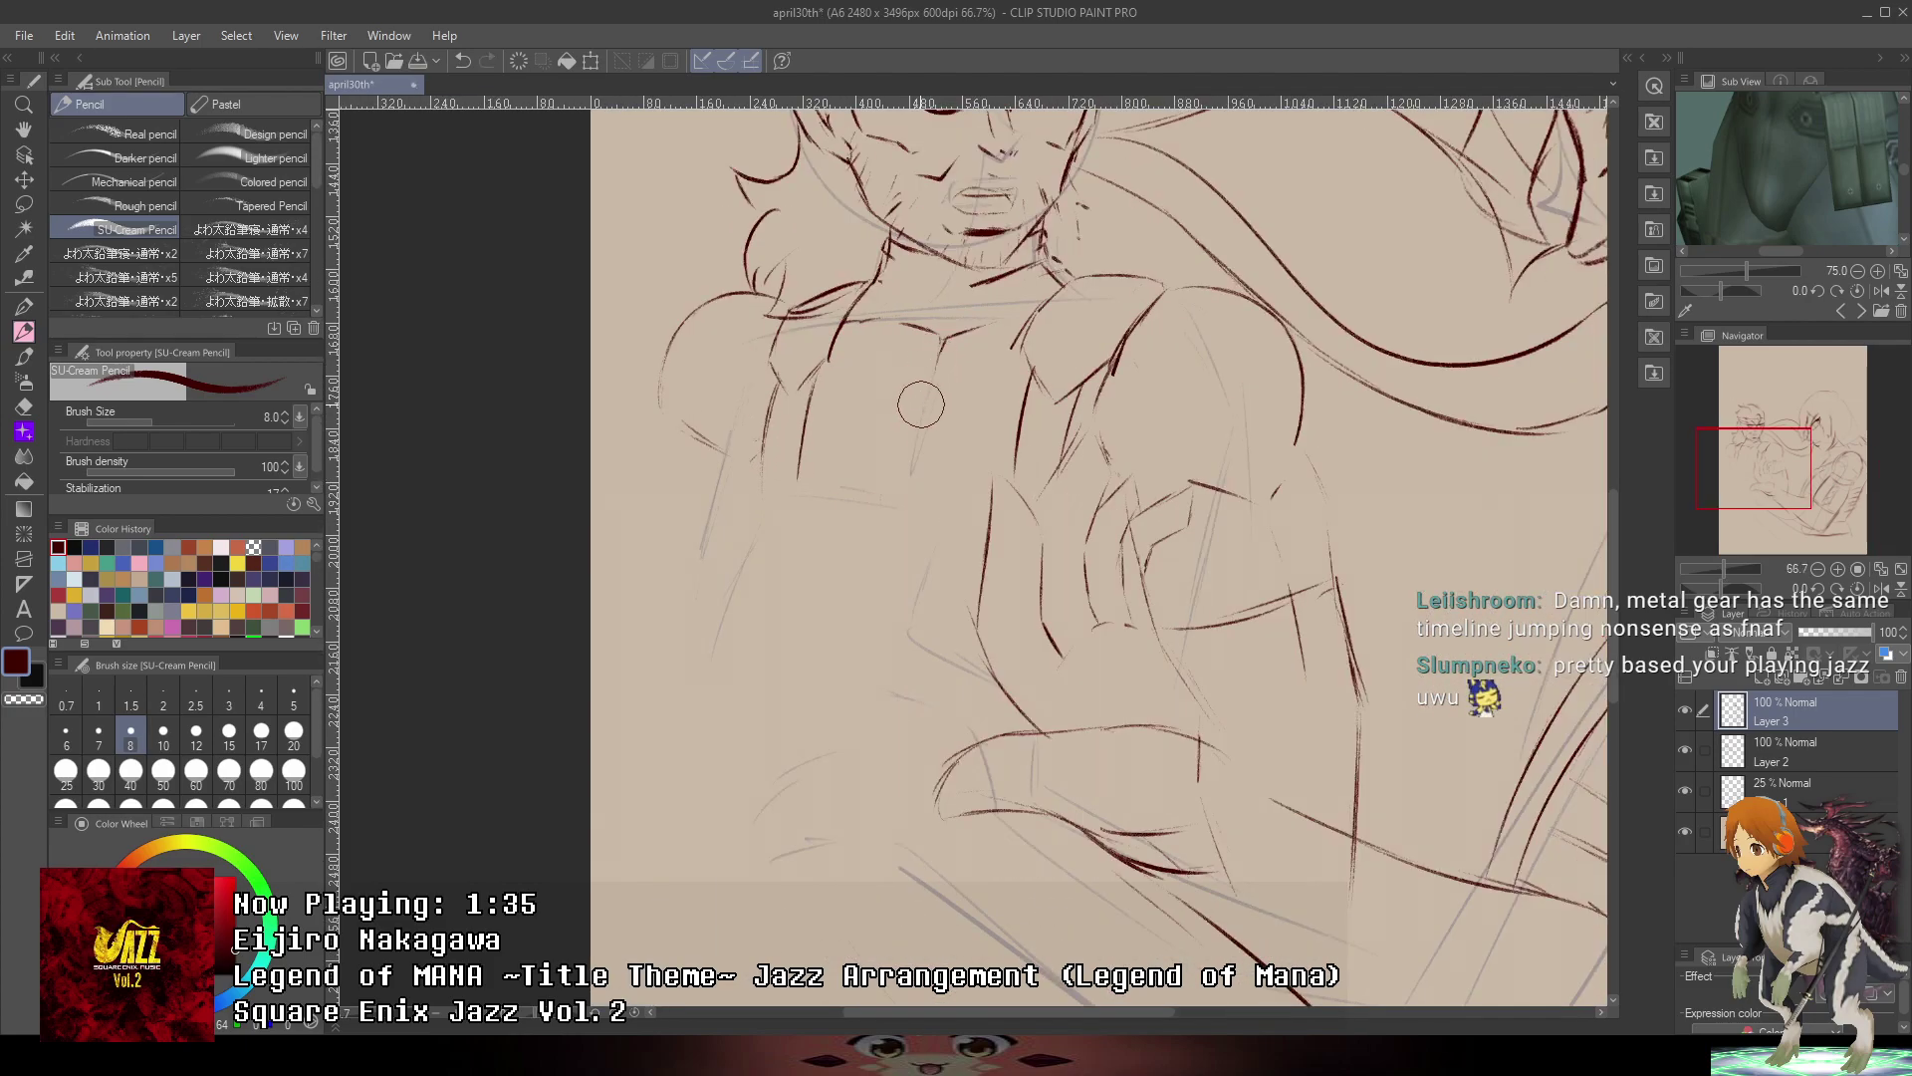
{"action": "left_click_drag", "start_coordinate": [1361, 383], "coordinate": [1108, 138]}
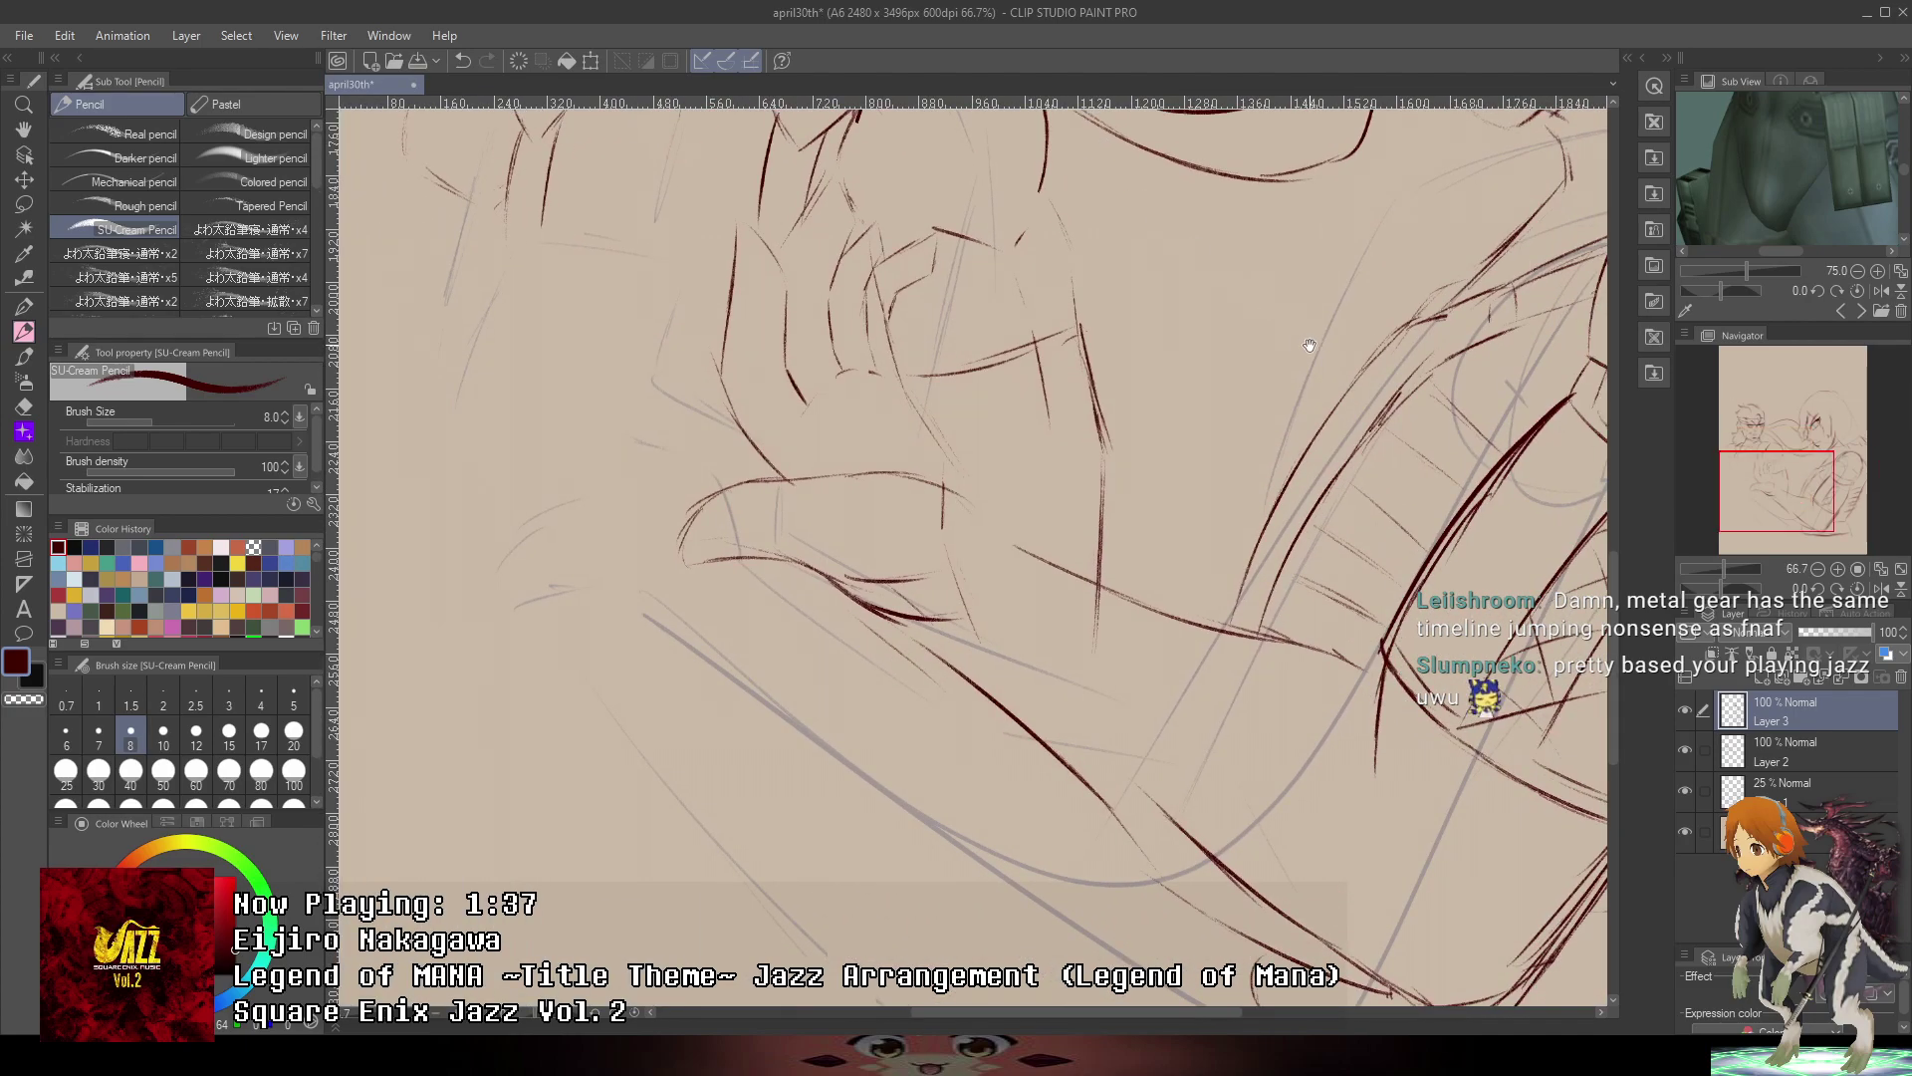
{"action": "left_click_drag", "start_coordinate": [1311, 349], "coordinate": [1255, 110]}
{"action": "scroll", "coordinate": [1055, 498], "scroll_direction": "down", "scroll_amount": 3}
{"action": "scroll", "coordinate": [1061, 483], "scroll_direction": "up", "scroll_amount": 2}
{"action": "scroll", "coordinate": [1041, 567], "scroll_direction": "up", "scroll_amount": 1}
{"action": "left_click_drag", "start_coordinate": [1041, 567], "coordinate": [1006, 732]}
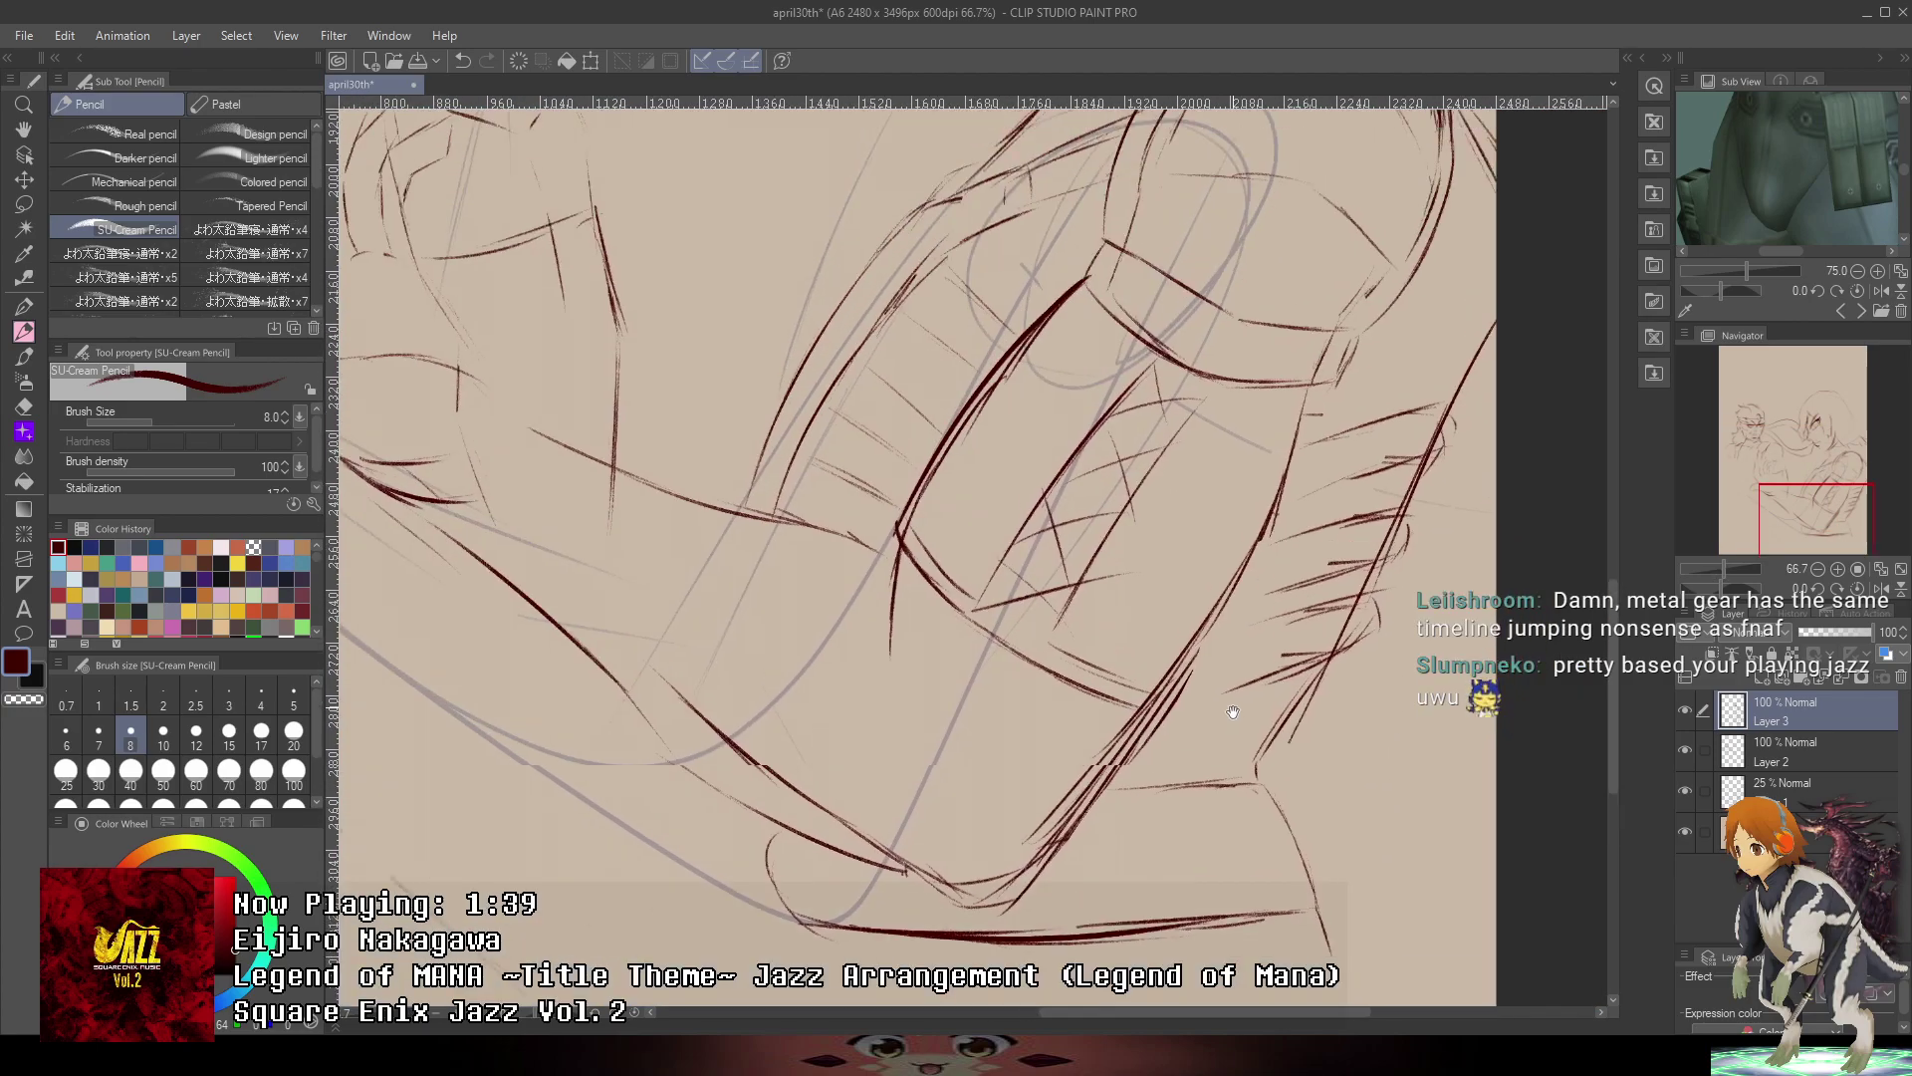
{"action": "left_click_drag", "start_coordinate": [1250, 640], "coordinate": [1229, 875]}
{"action": "left_click_drag", "start_coordinate": [1220, 433], "coordinate": [1234, 674]}
{"action": "left_click_drag", "start_coordinate": [1155, 780], "coordinate": [1246, 517]}
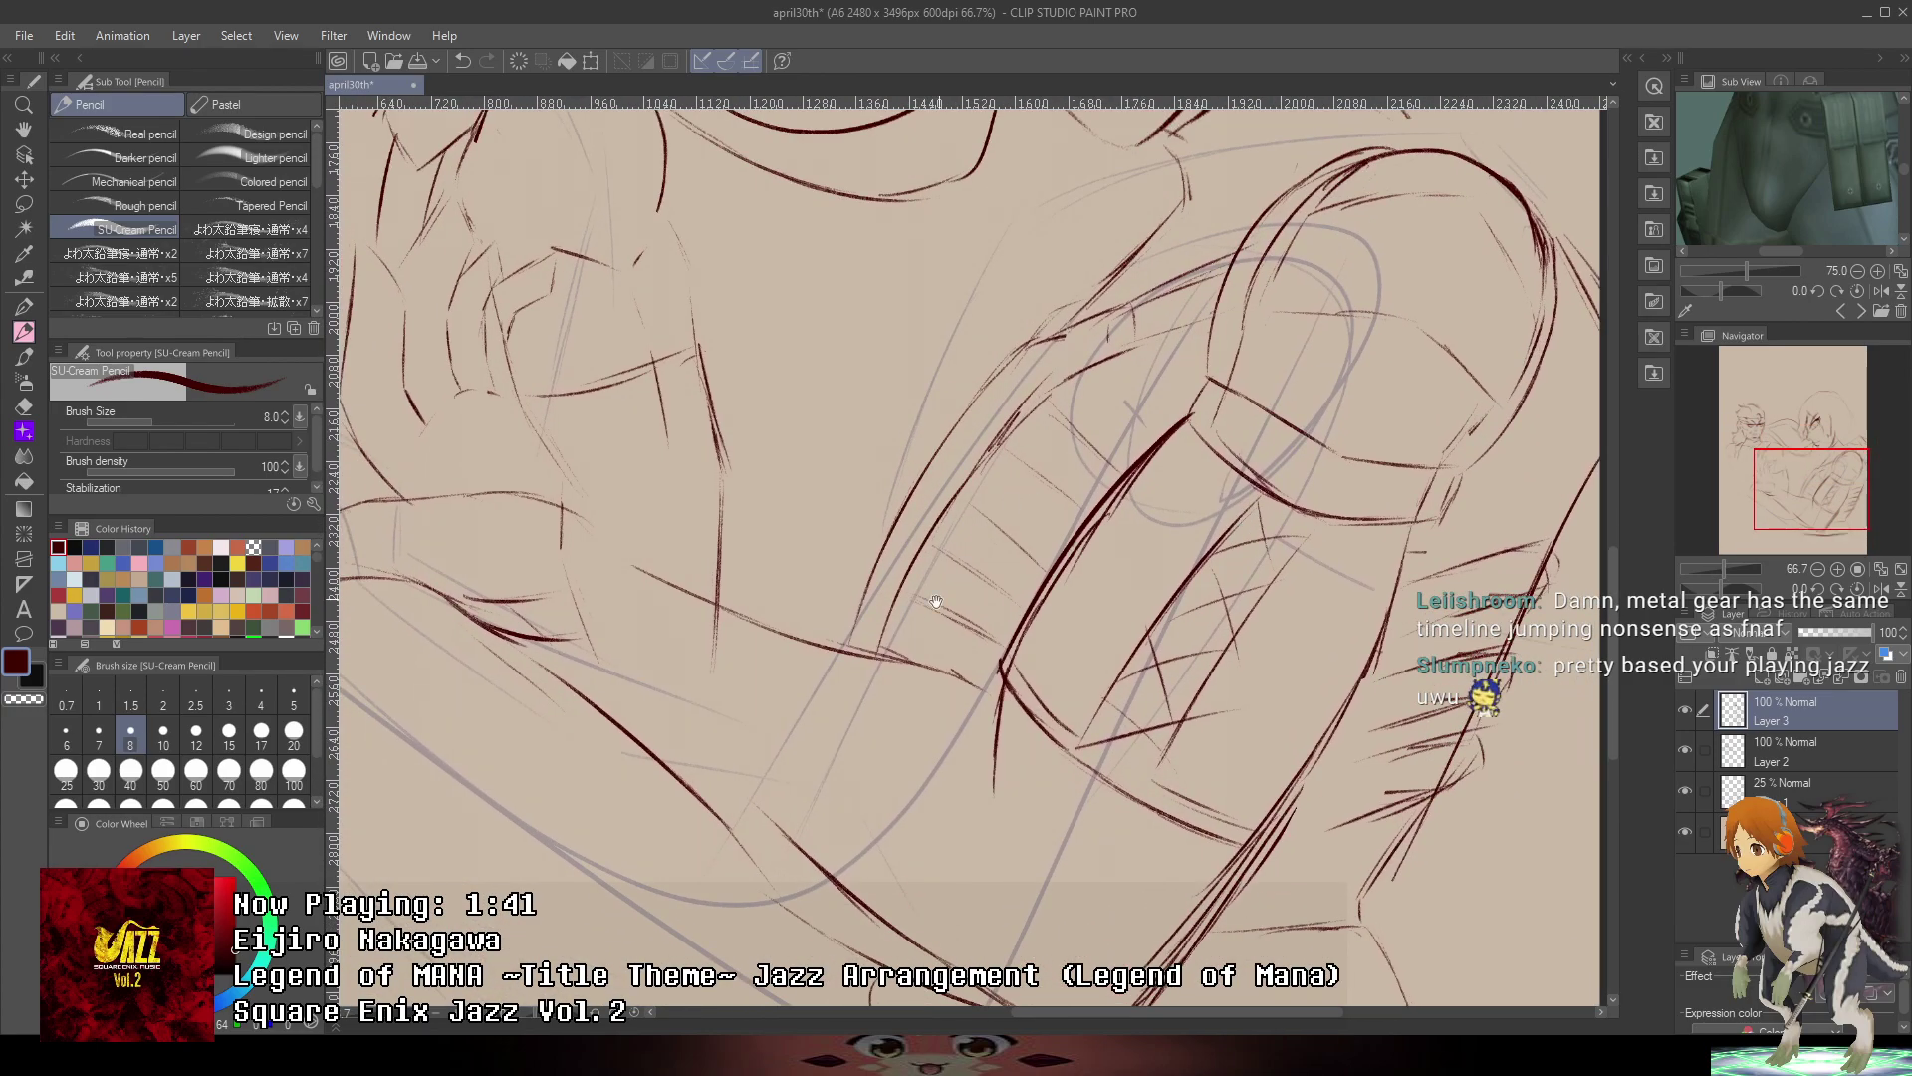
{"action": "left_click_drag", "start_coordinate": [1010, 571], "coordinate": [943, 421]}
{"action": "mouse_move", "coordinate": [1782, 159]}
{"action": "left_mouse_down"}
{"action": "mouse_move", "coordinate": [1797, 386]}
{"action": "mouse_move", "coordinate": [1809, 331]}
{"action": "left_mouse_up"}
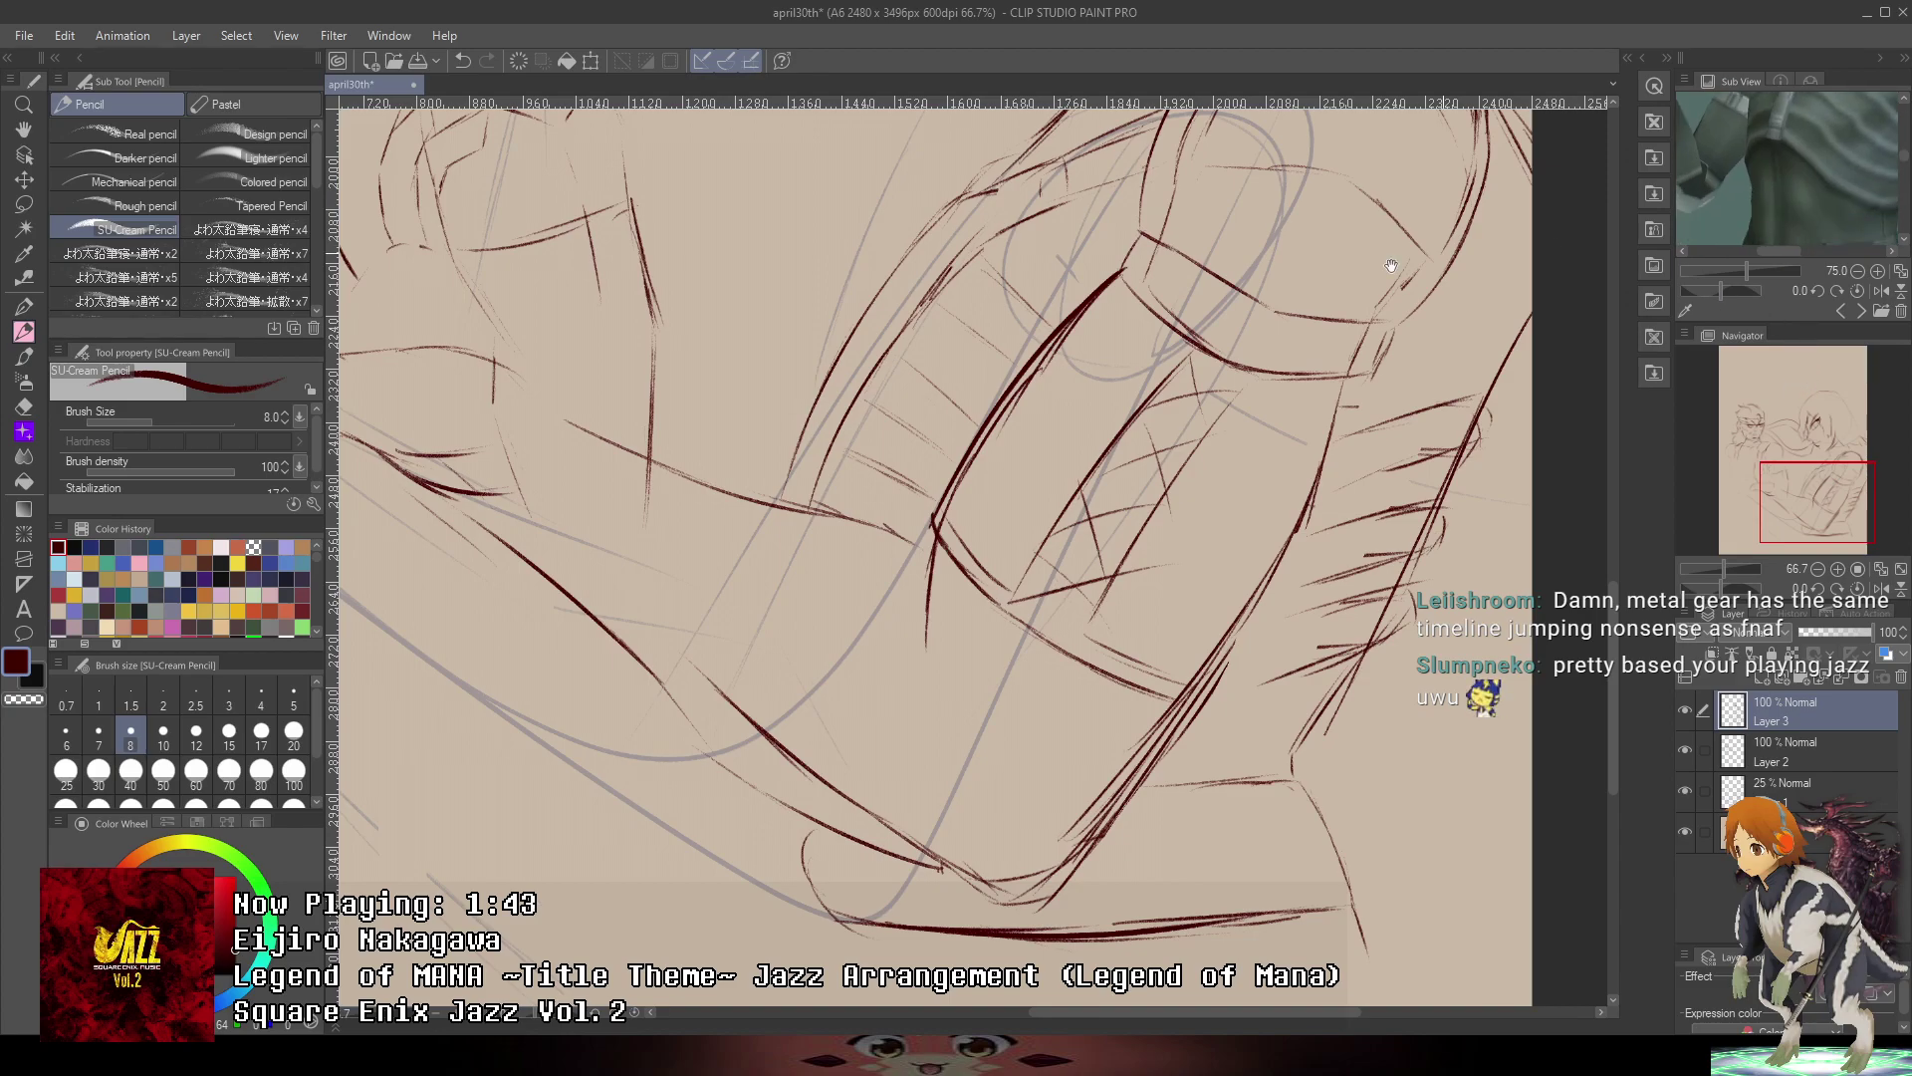
- Extend the right figure's front torso edge down to meet the forearm line
{"action": "left_click_drag", "start_coordinate": [1005, 453], "coordinate": [1060, 650]}
{"action": "mouse_move", "coordinate": [869, 678]}
{"action": "left_mouse_down"}
{"action": "mouse_move", "coordinate": [857, 622]}
{"action": "mouse_move", "coordinate": [852, 671]}
{"action": "mouse_move", "coordinate": [878, 677]}
{"action": "mouse_move", "coordinate": [943, 564]}
{"action": "left_mouse_up"}
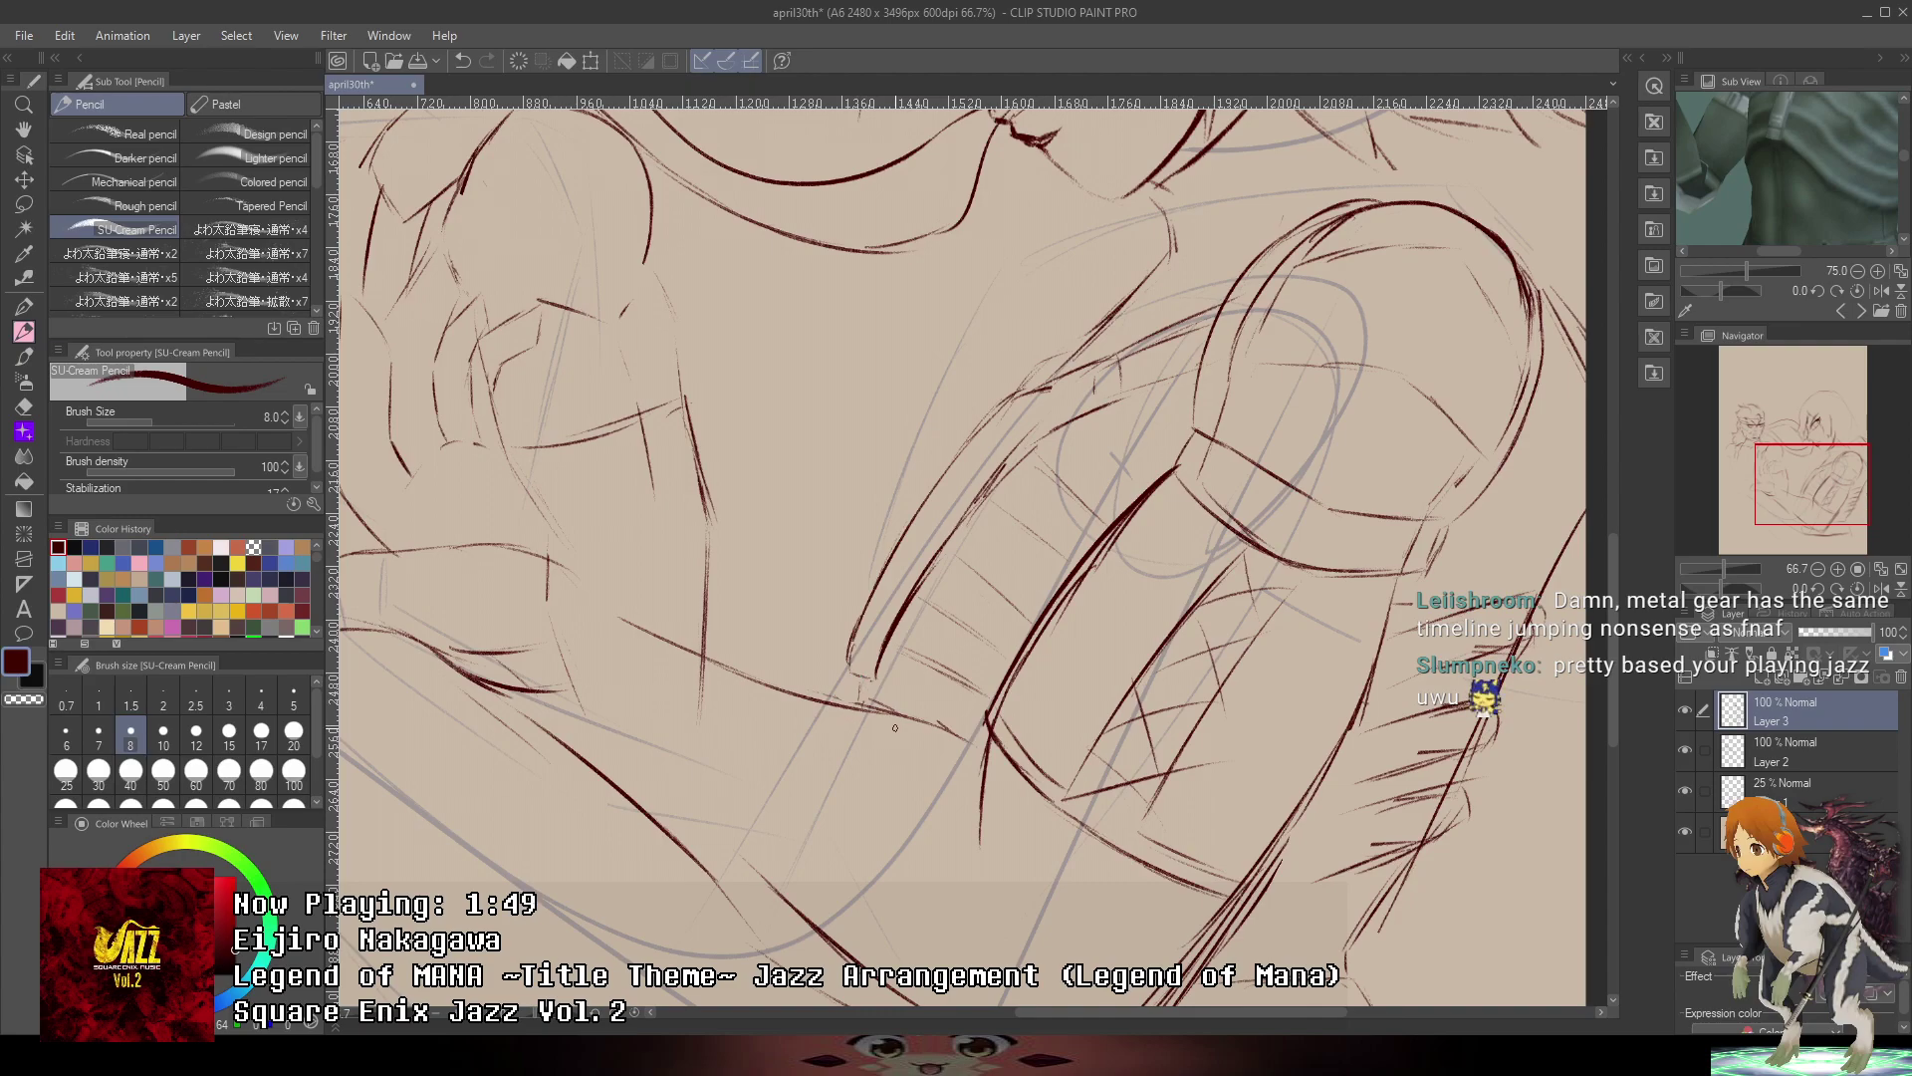
{"action": "left_click_drag", "start_coordinate": [881, 670], "coordinate": [869, 703]}
- Draw a small upright oval inside the curved front end of the right figure's waist section
{"action": "scroll", "coordinate": [851, 747], "scroll_direction": "down", "scroll_amount": 2}
{"action": "mouse_move", "coordinate": [1204, 506]}
{"action": "left_mouse_down"}
{"action": "mouse_move", "coordinate": [1321, 294]}
{"action": "mouse_move", "coordinate": [1281, 226]}
{"action": "mouse_move", "coordinate": [1281, 302]}
{"action": "left_mouse_up"}
{"action": "scroll", "coordinate": [991, 685], "scroll_direction": "up", "scroll_amount": 4}
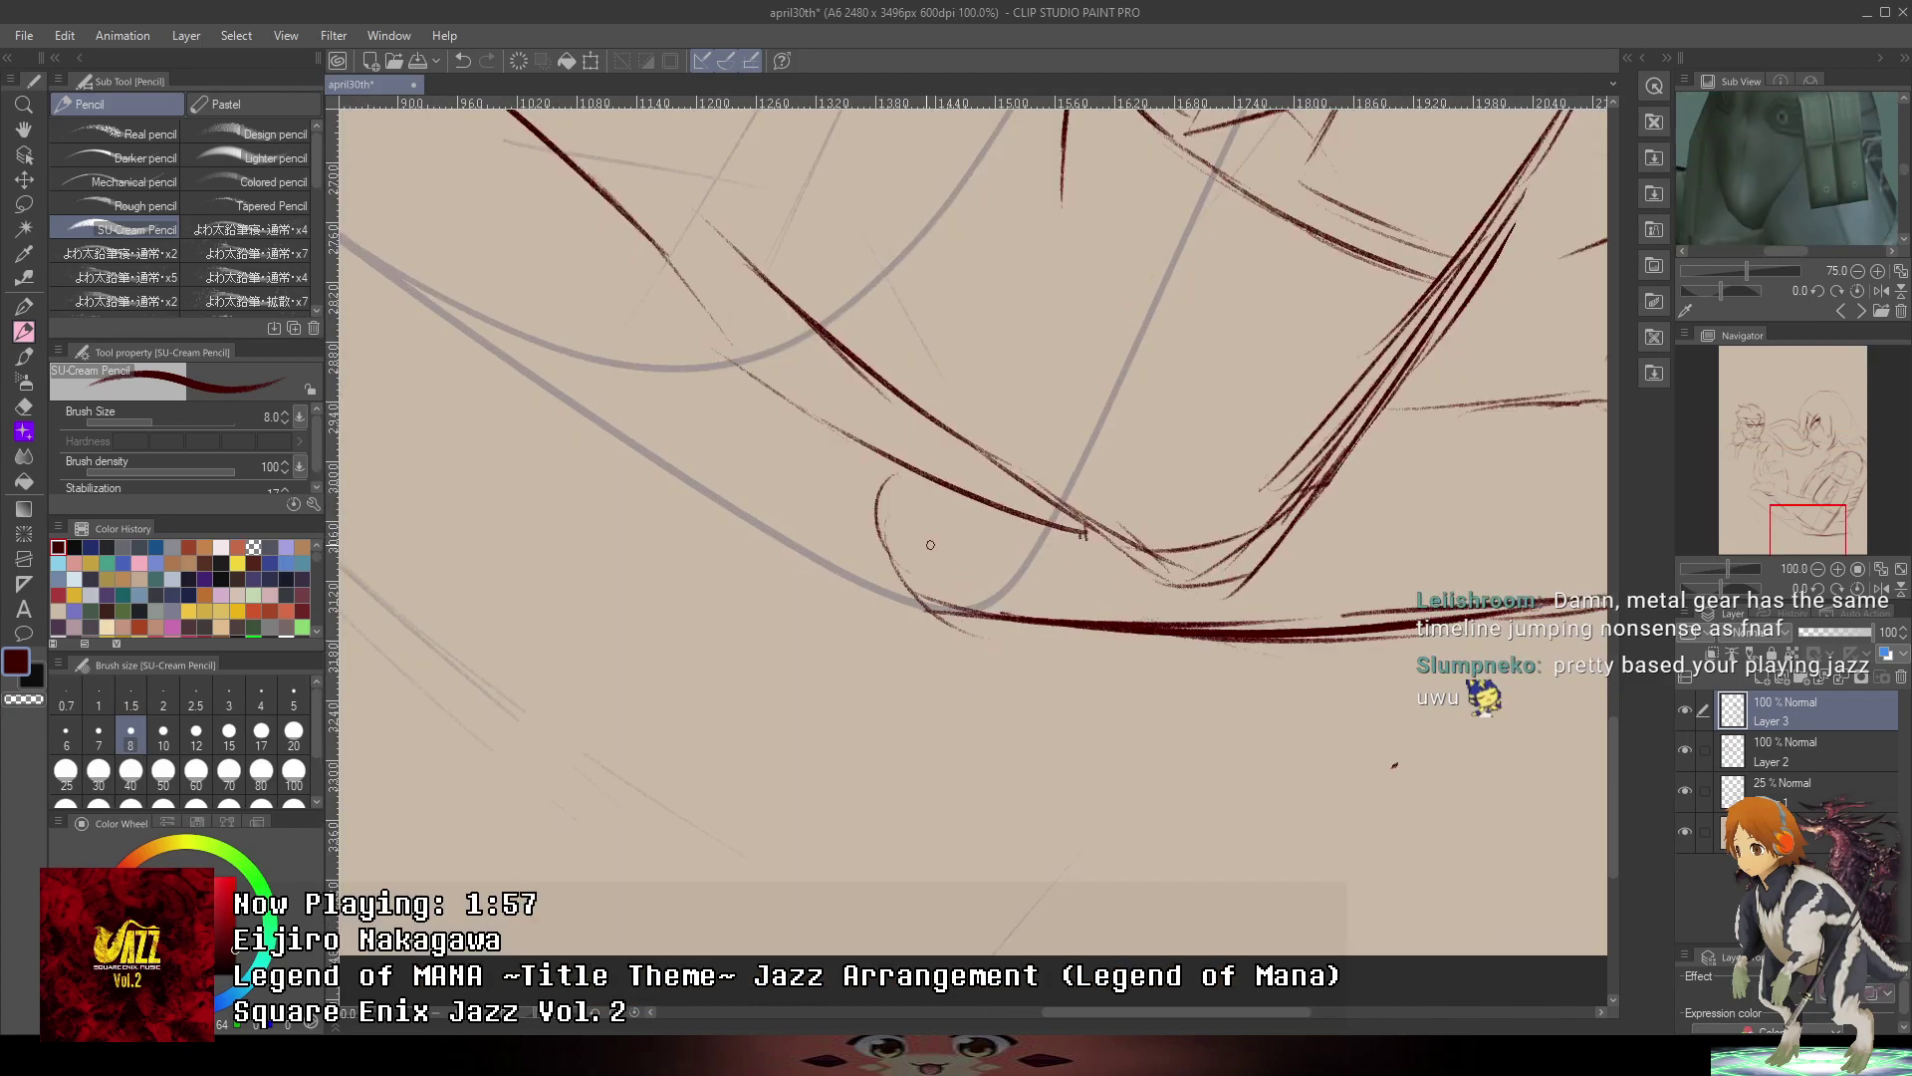
{"action": "left_click_drag", "start_coordinate": [911, 518], "coordinate": [913, 524]}
{"action": "mouse_move", "coordinate": [1285, 560]}
{"action": "left_mouse_down"}
{"action": "mouse_move", "coordinate": [962, 544]}
{"action": "mouse_move", "coordinate": [894, 622]}
{"action": "left_mouse_up"}
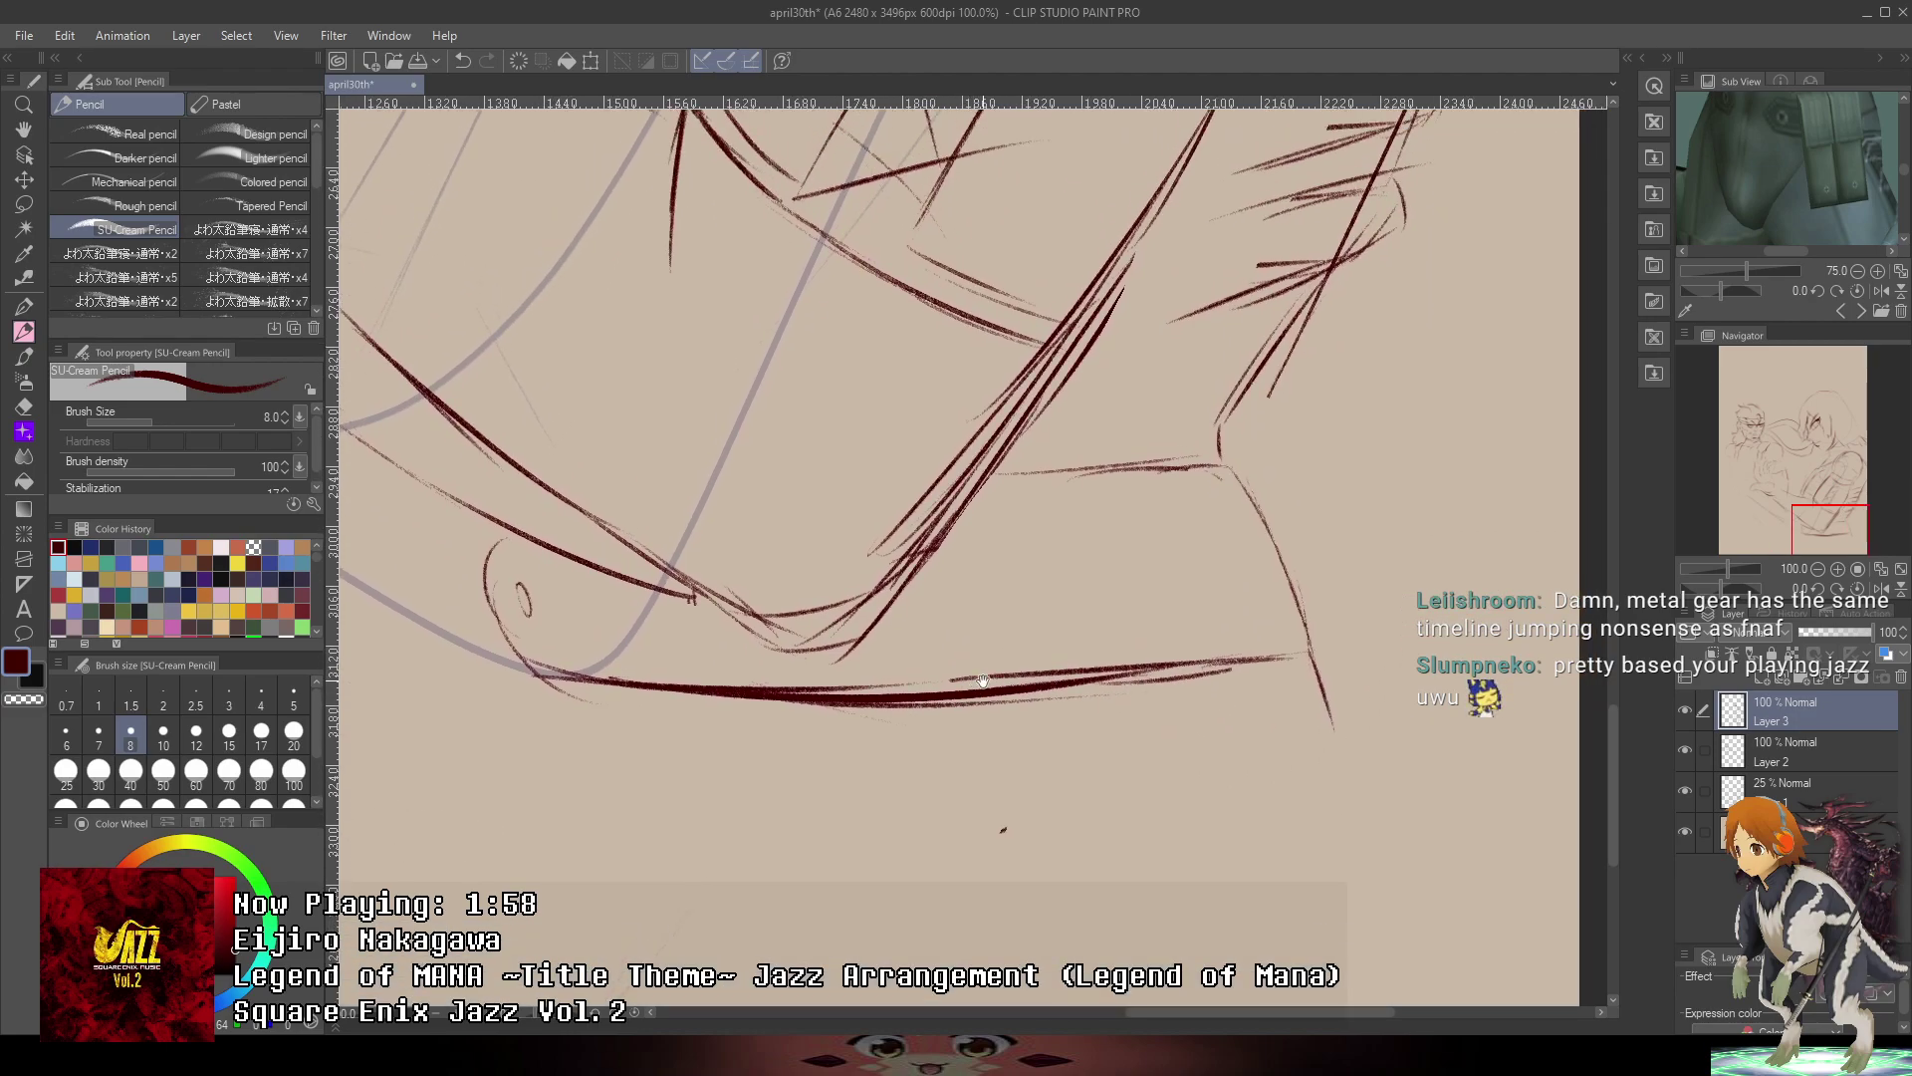
{"action": "mouse_move", "coordinate": [1169, 541]}
{"action": "left_mouse_down"}
{"action": "mouse_move", "coordinate": [1080, 572]}
{"action": "mouse_move", "coordinate": [1217, 495]}
{"action": "left_mouse_up"}
{"action": "left_click_drag", "start_coordinate": [898, 670], "coordinate": [1118, 633]}
{"action": "left_click_drag", "start_coordinate": [1130, 420], "coordinate": [1070, 423]}
{"action": "key", "text": "ctrl+z"}
{"action": "key", "text": "ctrl+z"}
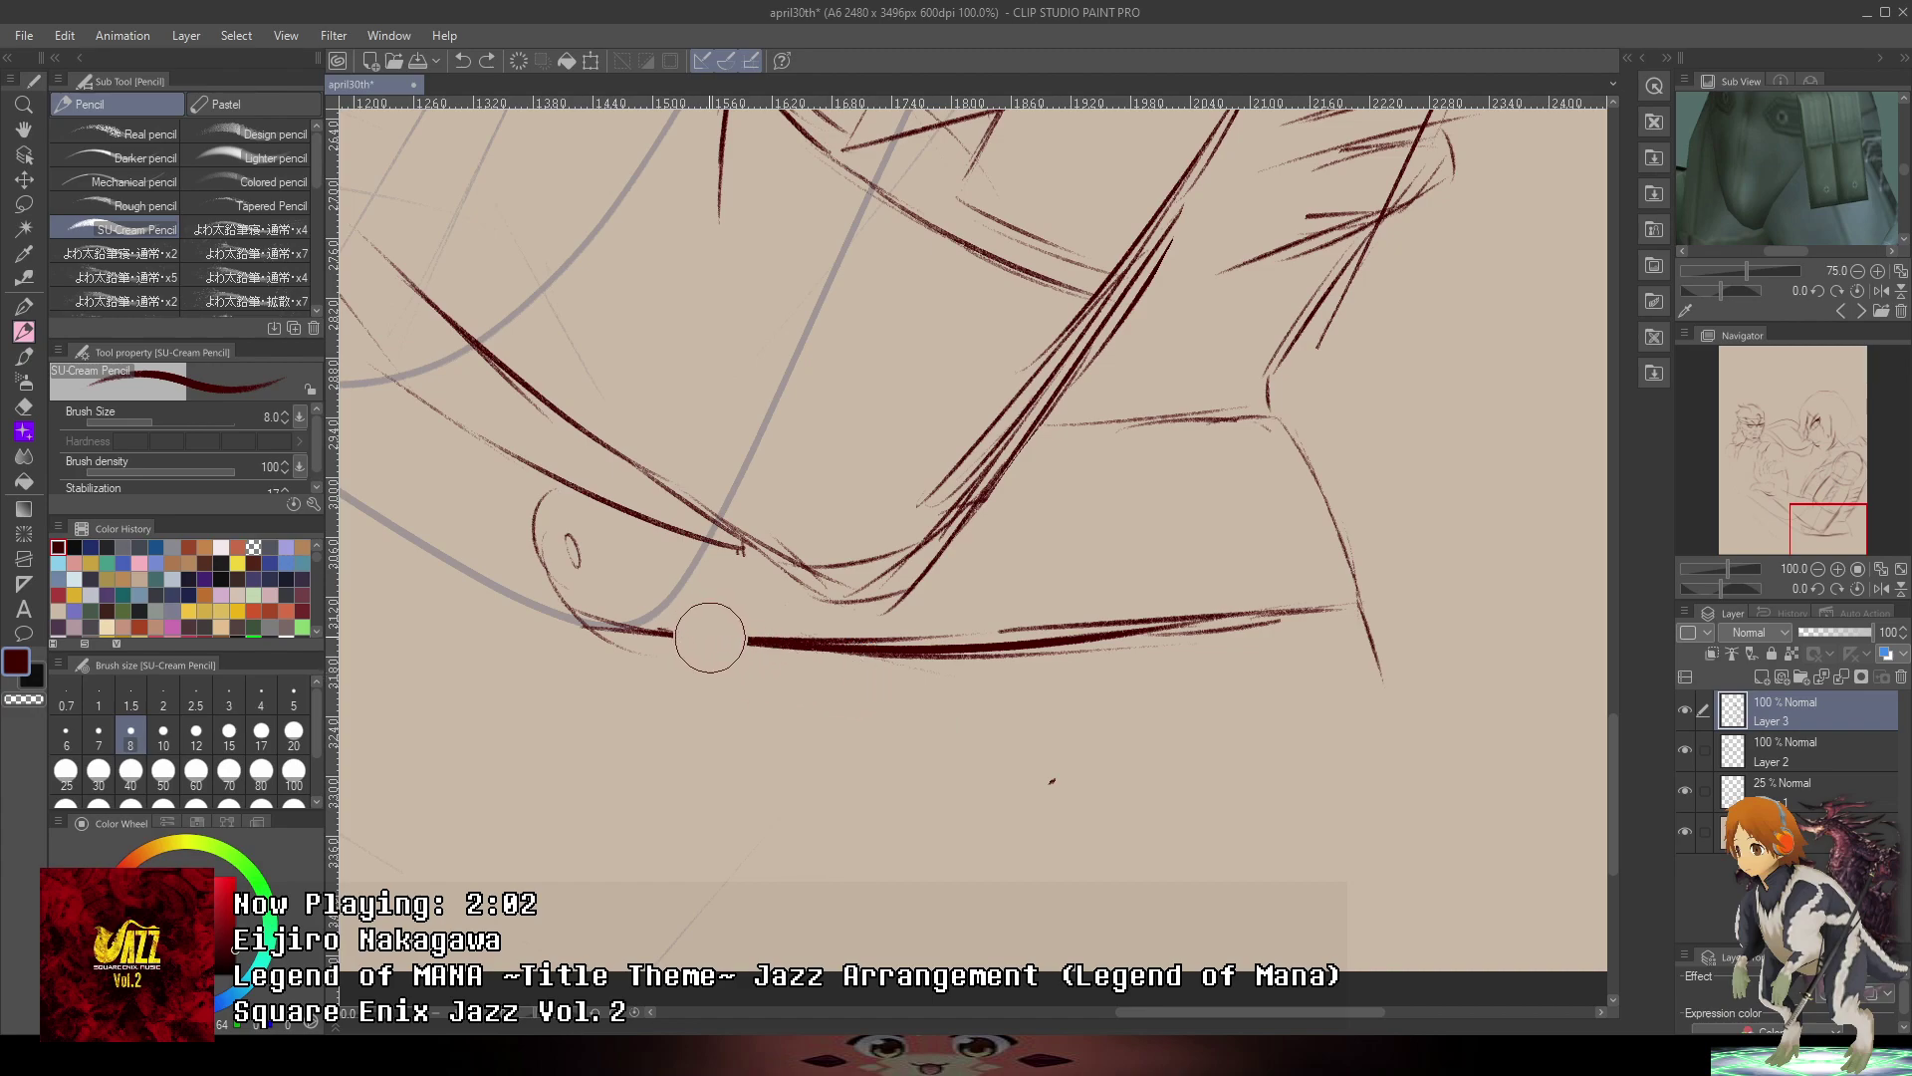
- Erase the middle stretch of the waist section's lower edge below the elbow
{"action": "left_click_drag", "start_coordinate": [711, 637], "coordinate": [1082, 648]}
{"action": "key", "text": "ctrl+z"}
{"action": "left_click_drag", "start_coordinate": [696, 637], "coordinate": [1020, 636]}
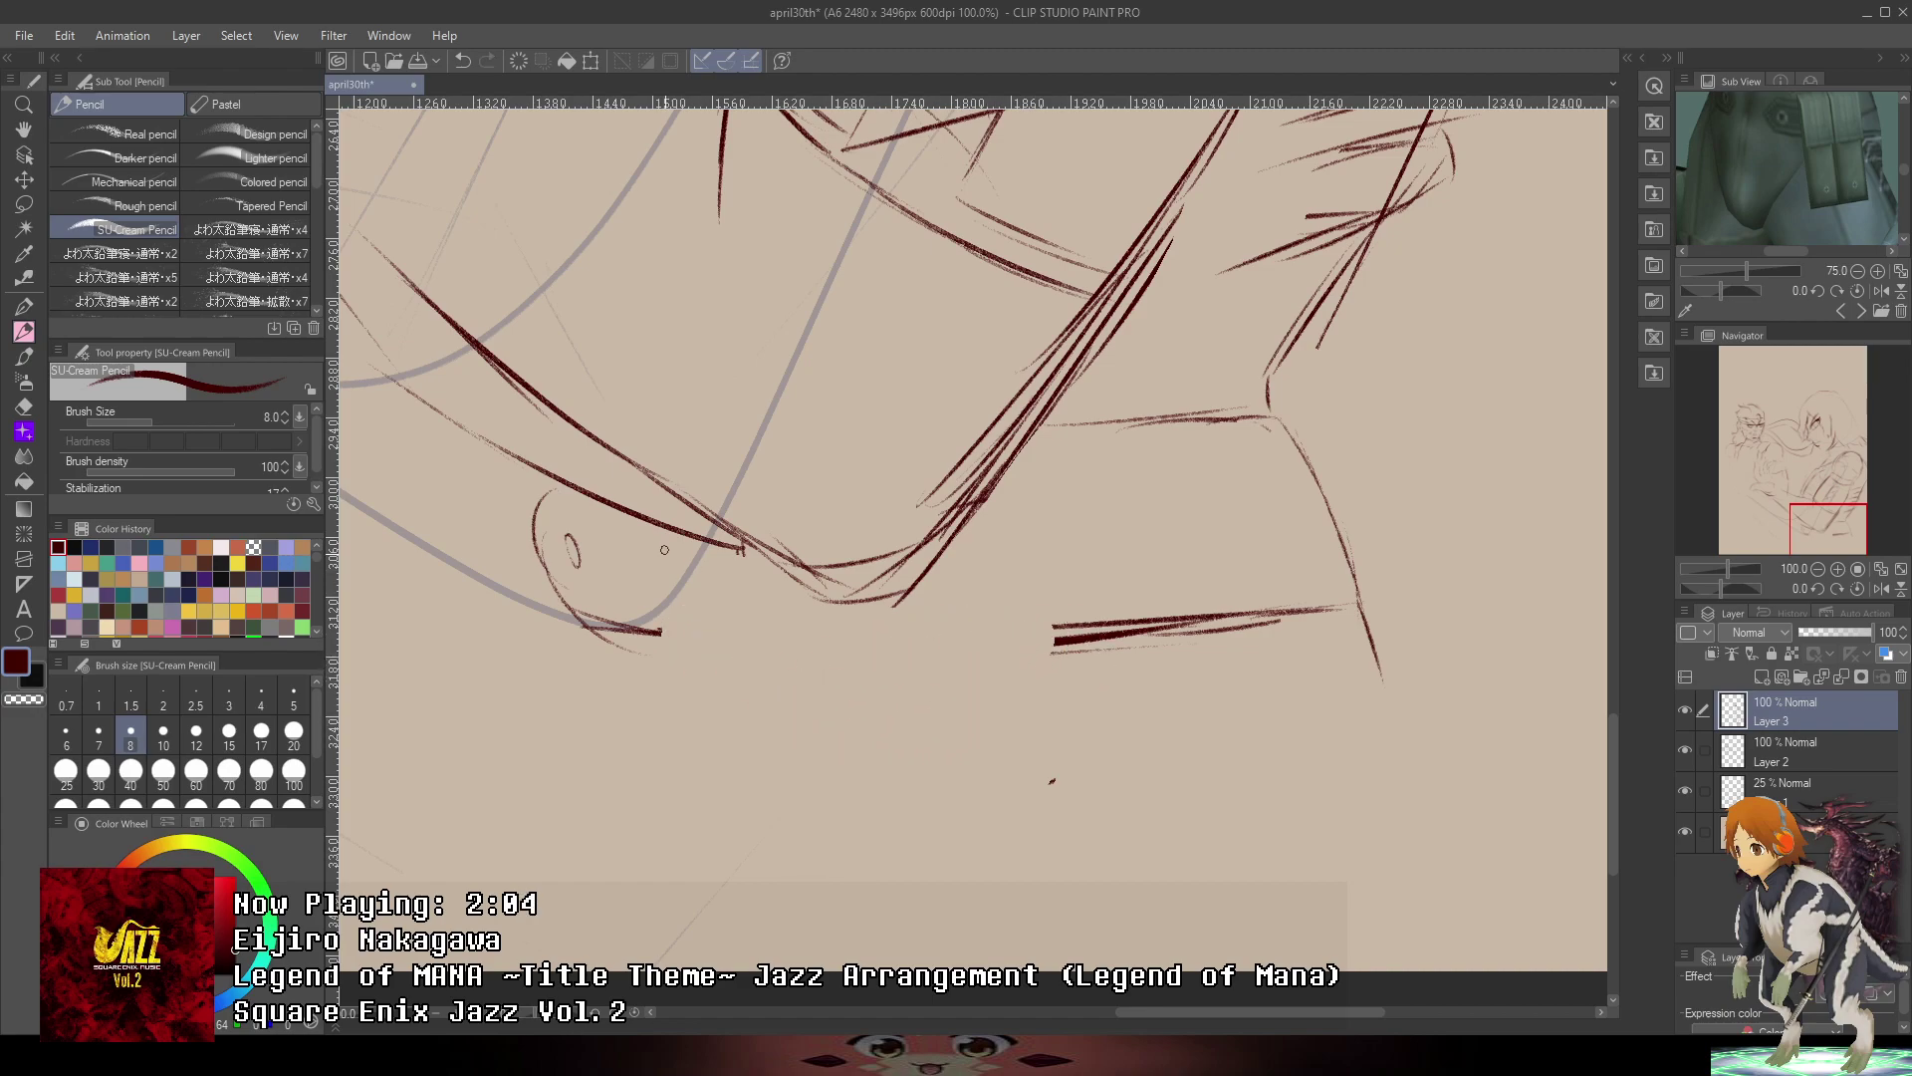
- Draw a vertical pouch edge running down from the front break in the waist section's lower edge
{"action": "left_click_drag", "start_coordinate": [668, 549], "coordinate": [673, 726]}
{"action": "mouse_move", "coordinate": [670, 591]}
{"action": "left_mouse_down"}
{"action": "mouse_move", "coordinate": [675, 810]}
{"action": "mouse_move", "coordinate": [852, 849]}
{"action": "mouse_move", "coordinate": [664, 834]}
{"action": "left_mouse_up"}
{"action": "key", "text": "ctrl+z"}
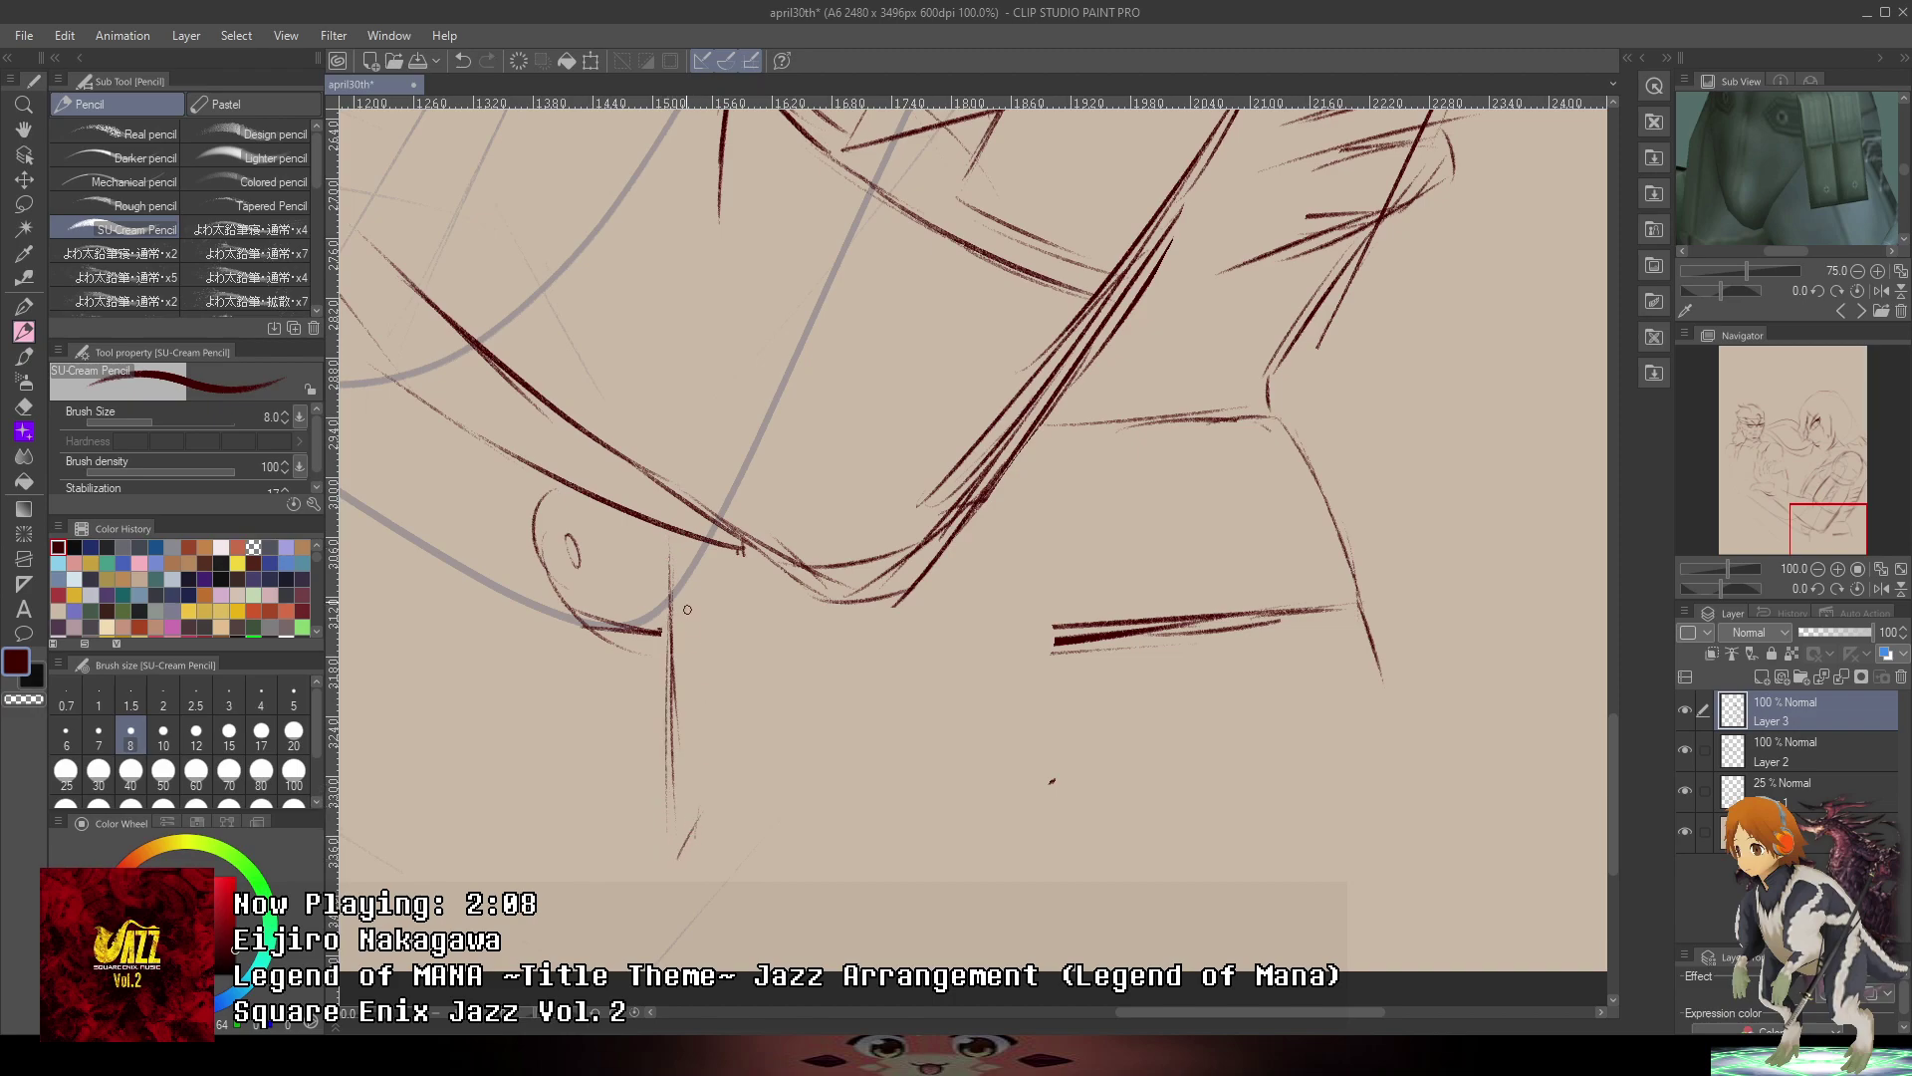
{"action": "key", "text": "ctrl+z"}
{"action": "left_click_drag", "start_coordinate": [758, 856], "coordinate": [750, 649]}
{"action": "mouse_move", "coordinate": [757, 797]}
{"action": "left_mouse_down"}
{"action": "mouse_move", "coordinate": [745, 550]}
{"action": "mouse_move", "coordinate": [752, 725]}
{"action": "mouse_move", "coordinate": [876, 662]}
{"action": "left_mouse_up"}
{"action": "key", "text": "ctrl+z"}
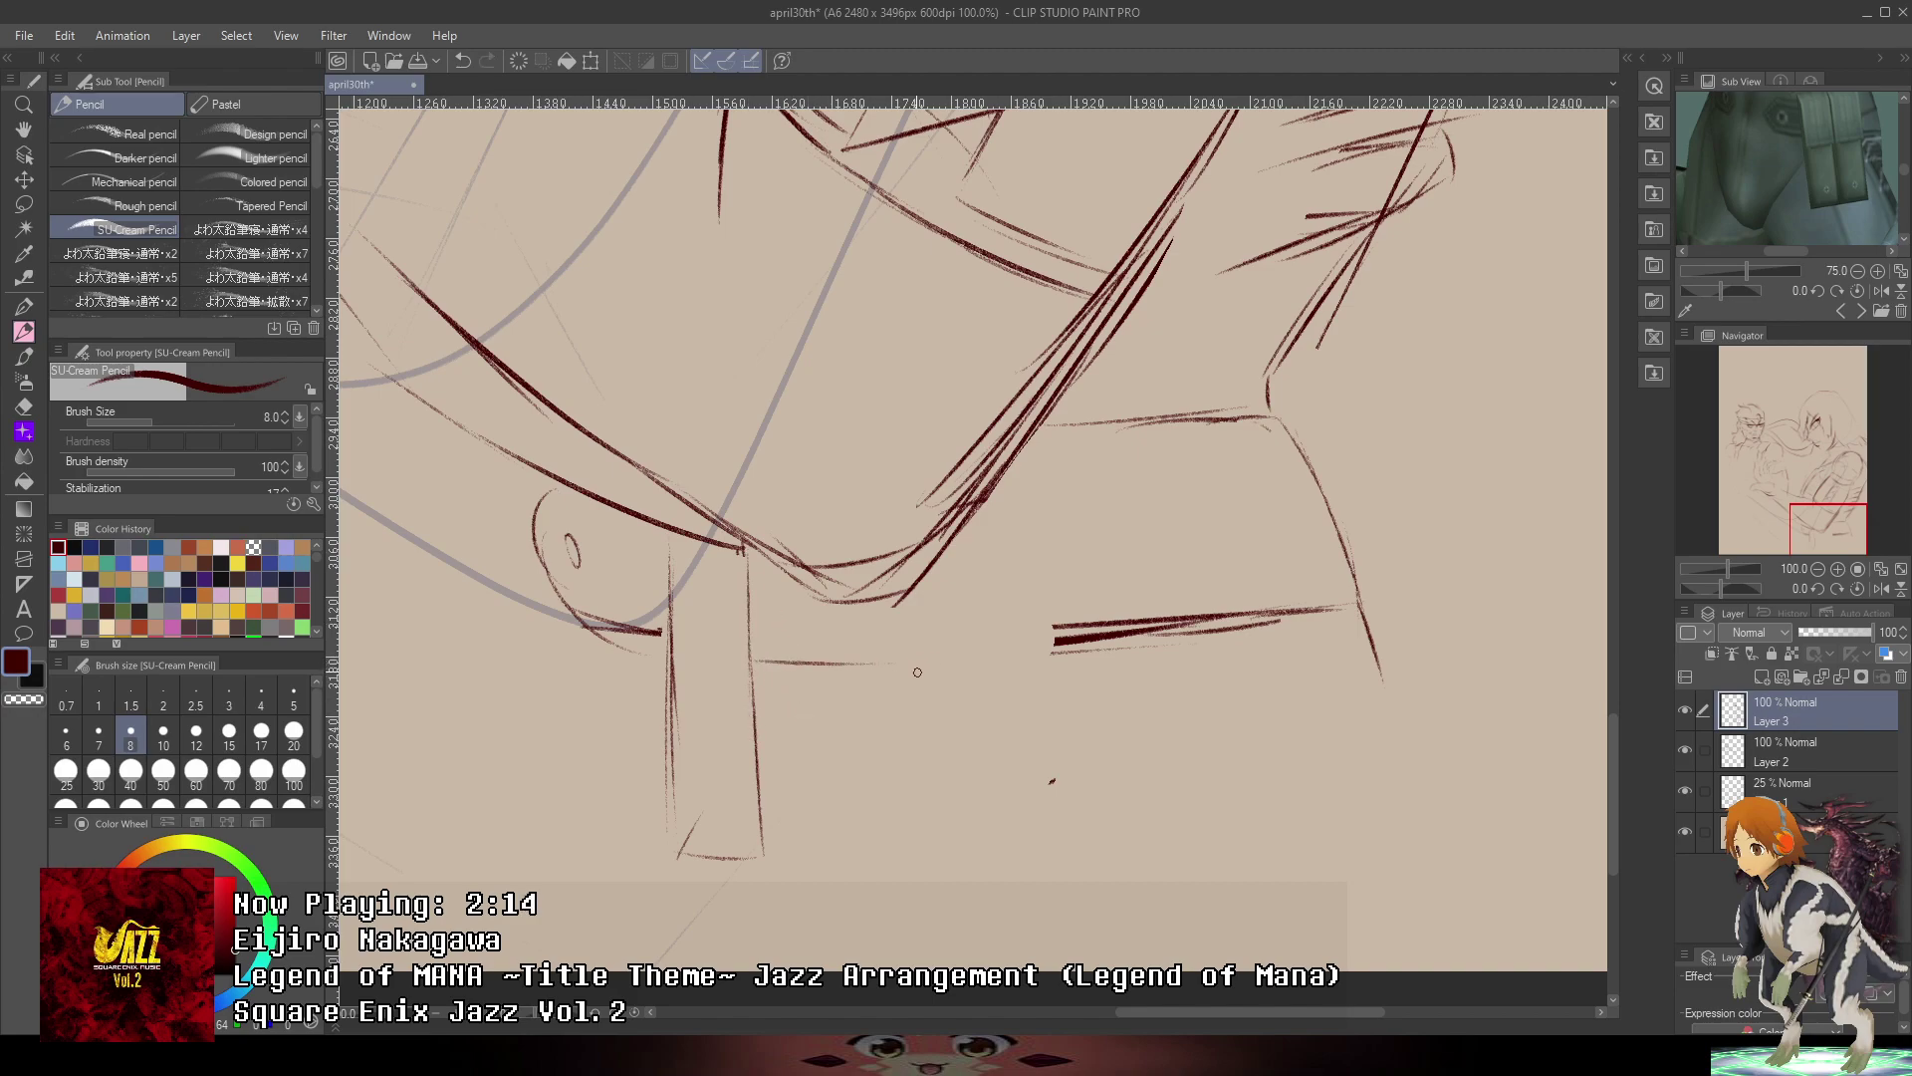
{"action": "key", "text": "ctrl+z"}
{"action": "mouse_move", "coordinate": [750, 649]}
{"action": "left_mouse_down"}
{"action": "mouse_move", "coordinate": [892, 645]}
{"action": "mouse_move", "coordinate": [881, 789]}
{"action": "left_mouse_up"}
{"action": "key", "text": "ctrl+z"}
{"action": "left_click_drag", "start_coordinate": [887, 659], "coordinate": [895, 829]}
{"action": "left_click_drag", "start_coordinate": [765, 857], "coordinate": [999, 822]}
{"action": "key", "text": "ctrl+z"}
{"action": "key", "text": "ctrl+z"}
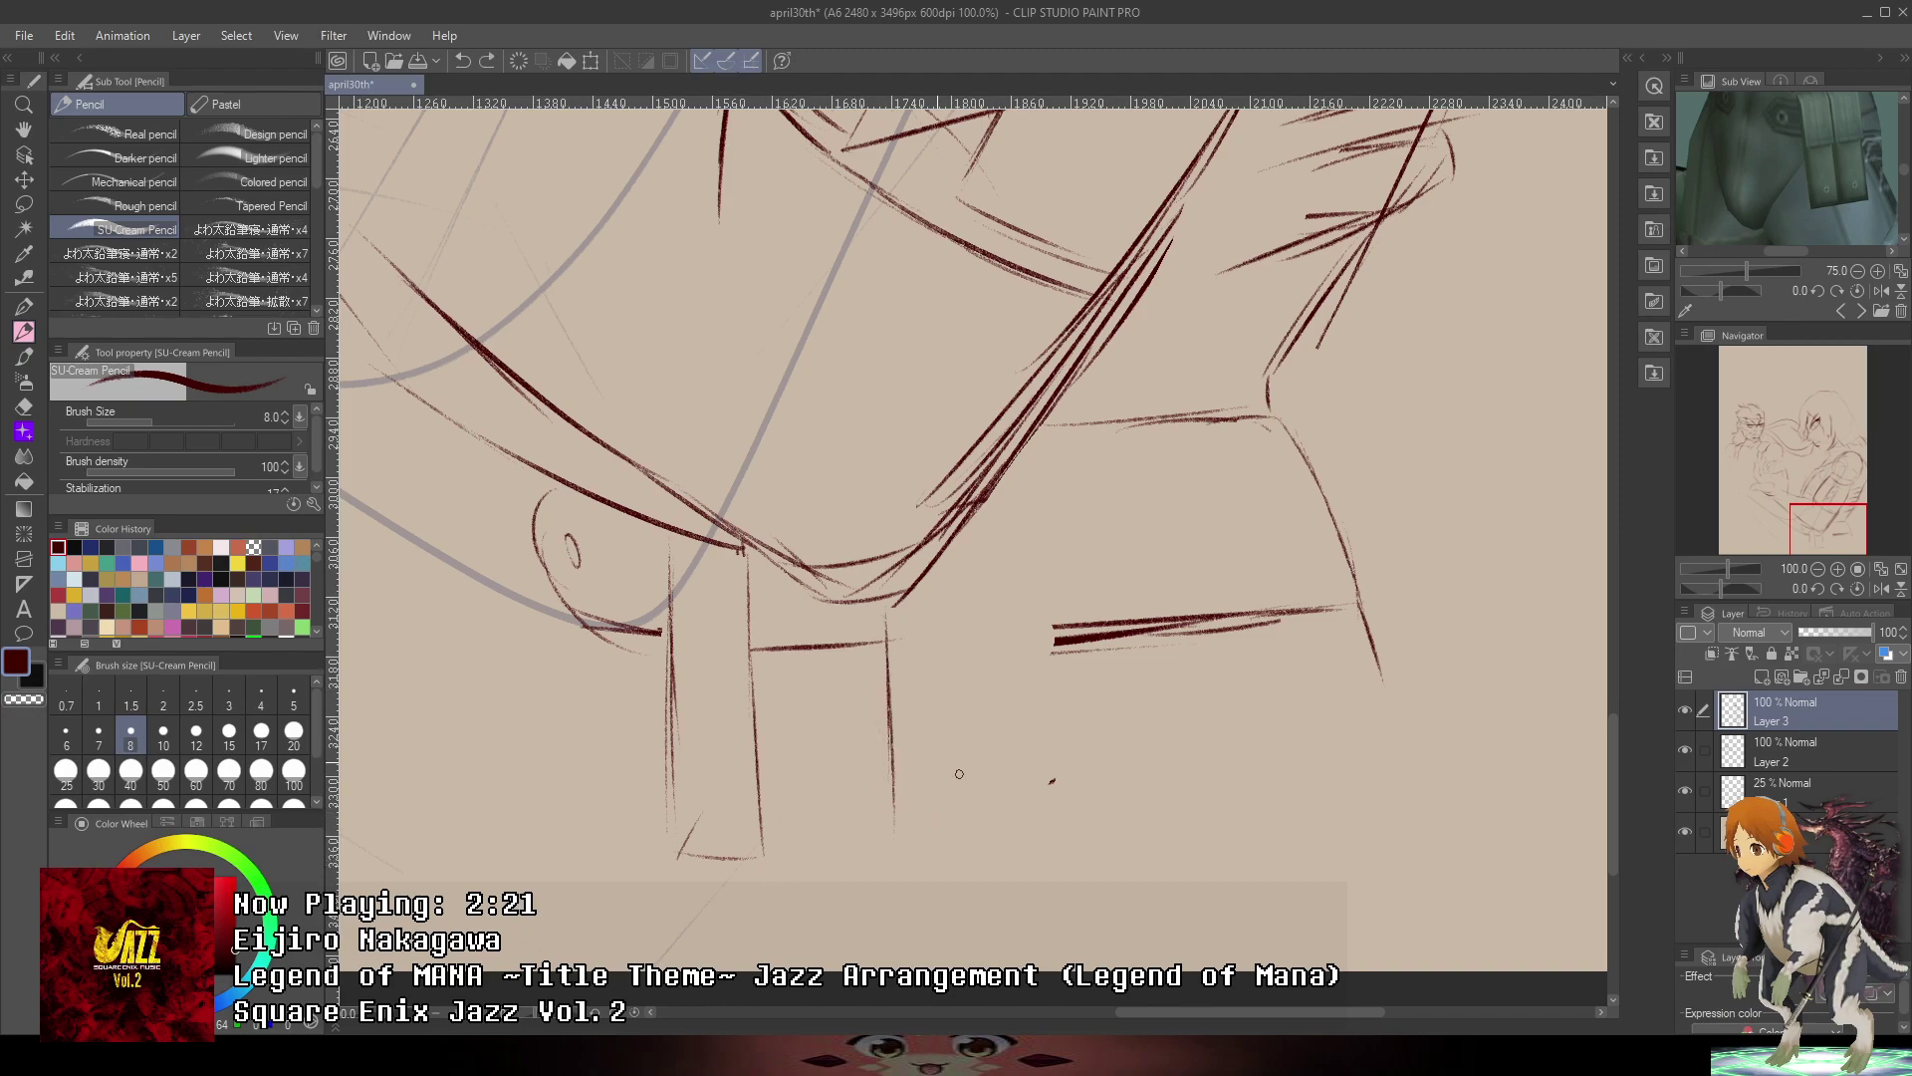
{"action": "key", "text": "ctrl+z"}
{"action": "key", "text": "ctrl+z"}
{"action": "key", "text": "ctrl+z"}
{"action": "key", "text": "ctrl+z"}
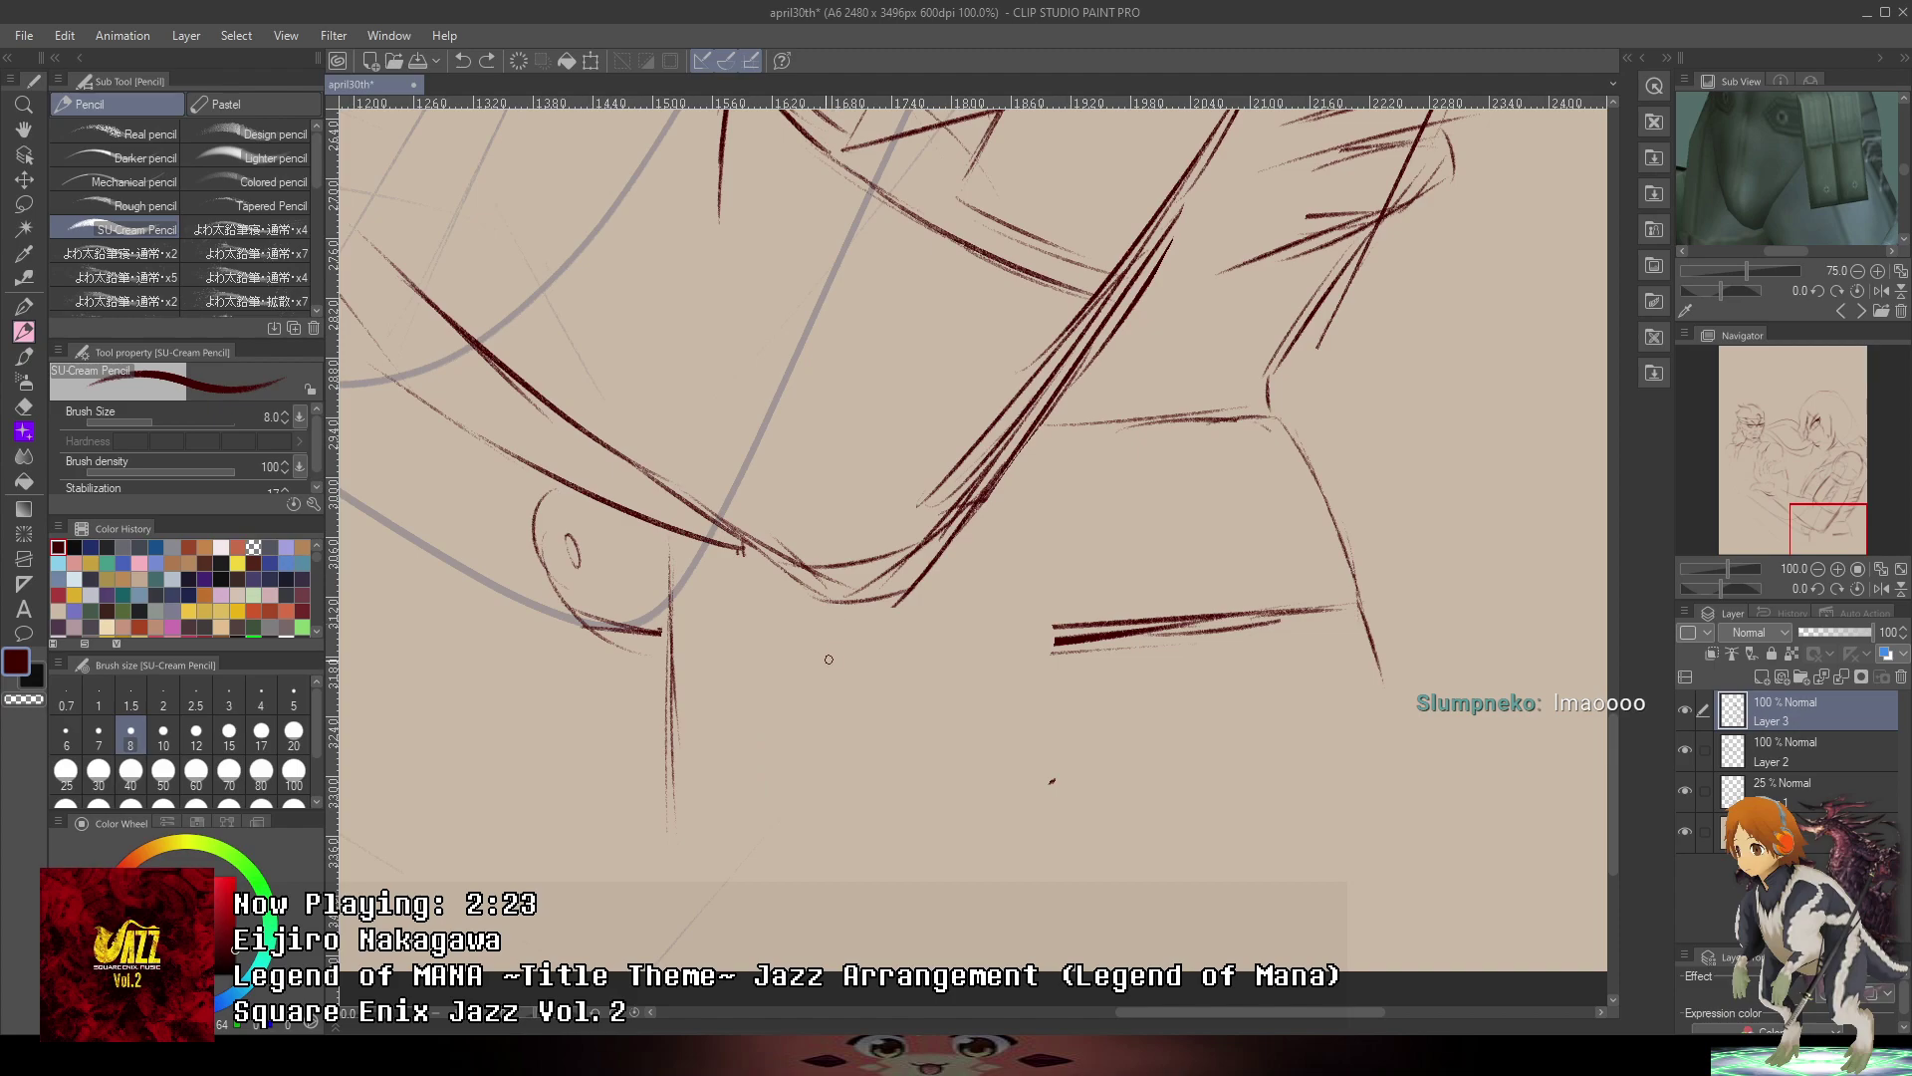
- Outline the rest of the hip pouch below the elbow, adding a horizontal flap line and short vertical strap marks
{"action": "mouse_move", "coordinate": [680, 611]}
{"action": "left_mouse_down"}
{"action": "mouse_move", "coordinate": [677, 859]}
{"action": "mouse_move", "coordinate": [742, 881]}
{"action": "mouse_move", "coordinate": [957, 867]}
{"action": "mouse_move", "coordinate": [1003, 595]}
{"action": "left_mouse_up"}
{"action": "left_click_drag", "start_coordinate": [680, 659], "coordinate": [887, 648]}
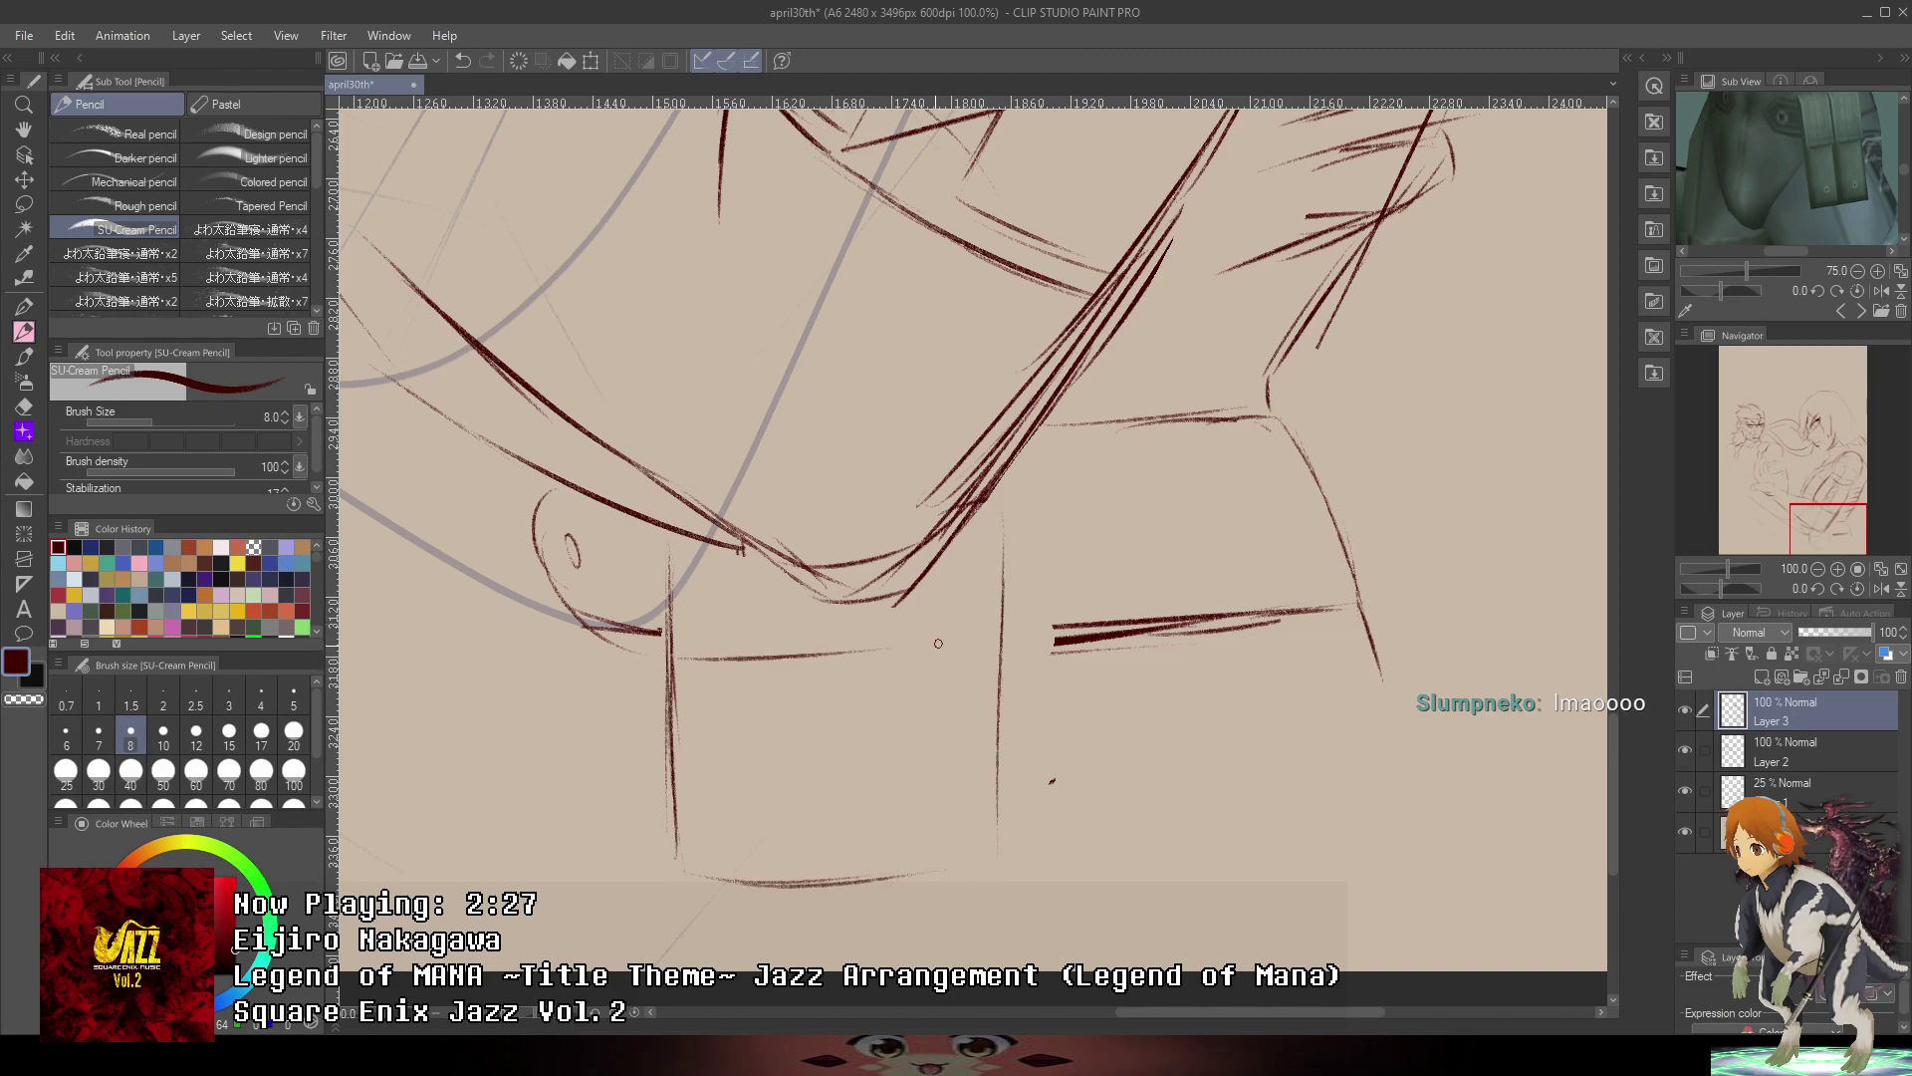
{"action": "left_click_drag", "start_coordinate": [957, 548], "coordinate": [953, 586]}
{"action": "mouse_move", "coordinate": [949, 627]}
{"action": "left_mouse_down"}
{"action": "mouse_move", "coordinate": [951, 580]}
{"action": "mouse_move", "coordinate": [945, 635]}
{"action": "mouse_move", "coordinate": [1005, 480]}
{"action": "left_mouse_up"}
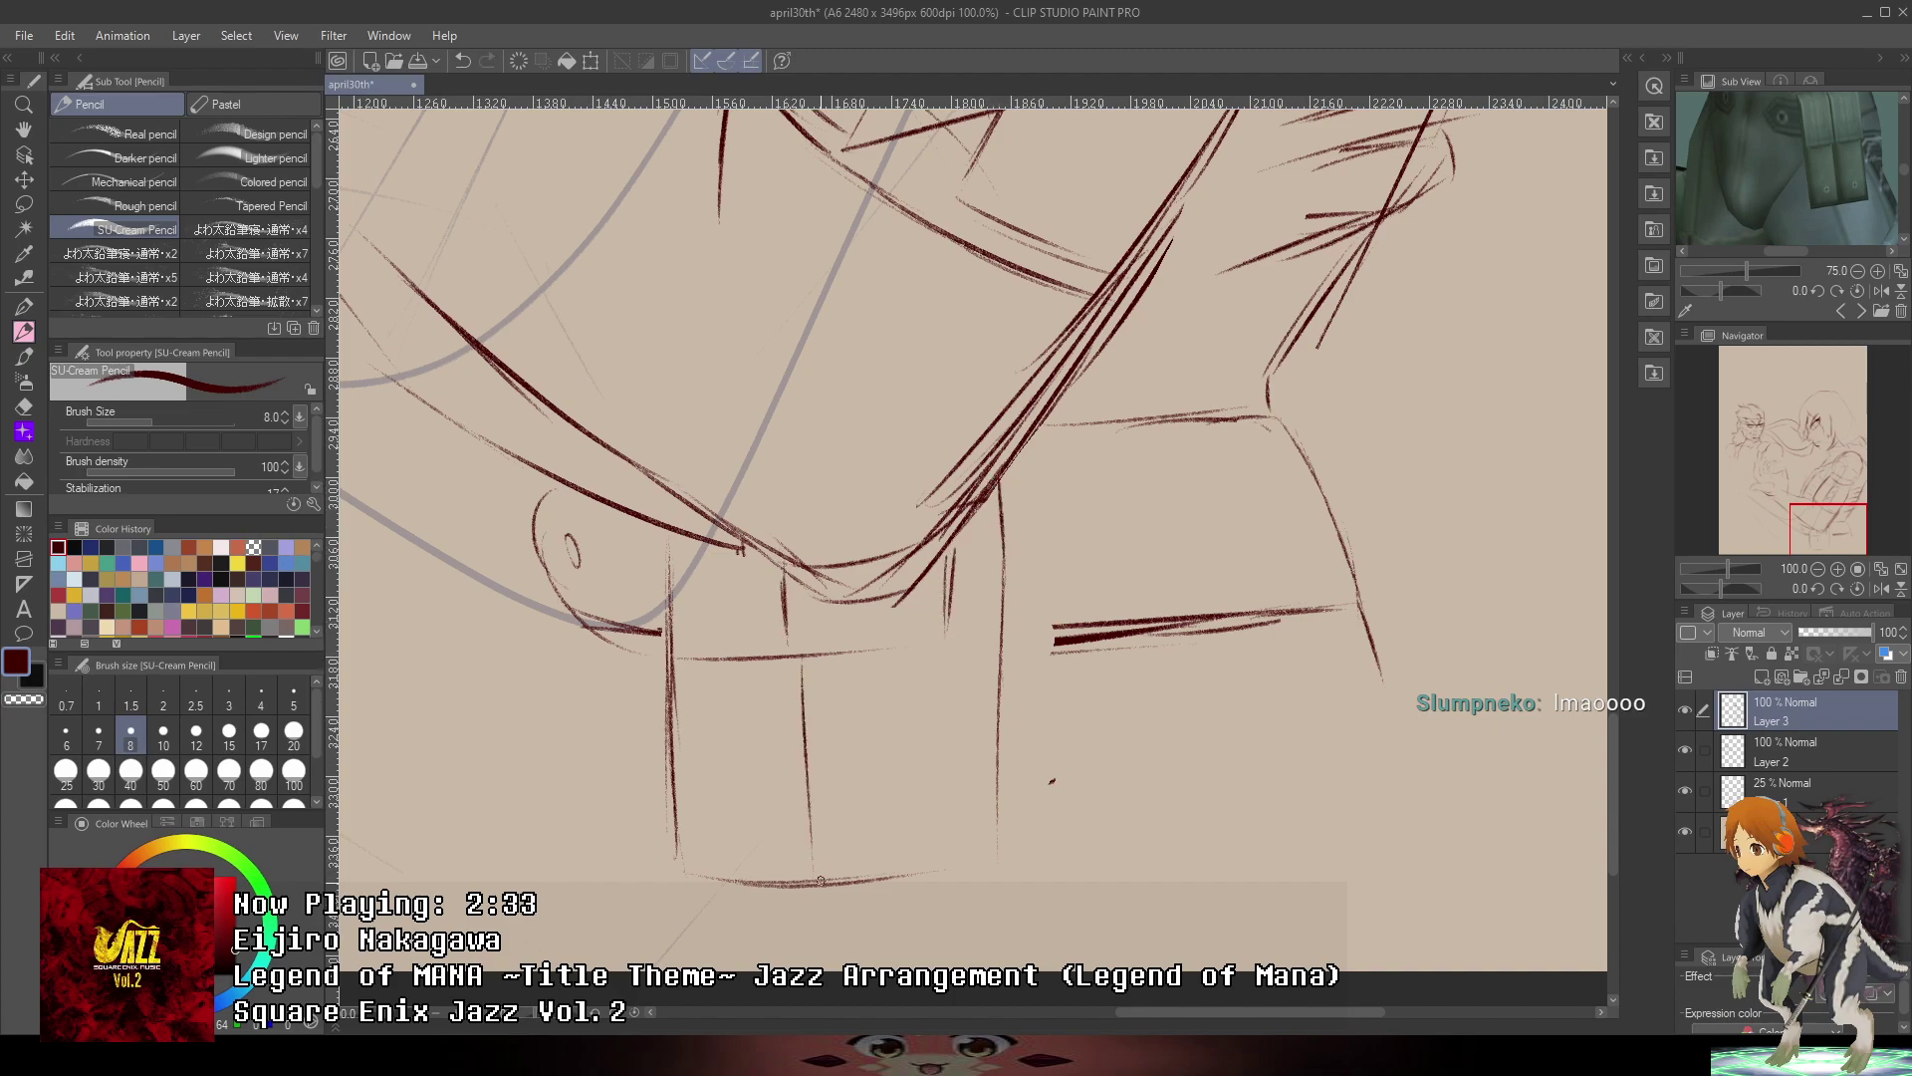
- Extend the waist section's lower edge forward to meet the rear edge of the hip pouch
{"action": "scroll", "coordinate": [1109, 464], "scroll_direction": "down", "scroll_amount": 3}
{"action": "mouse_move", "coordinate": [1109, 464]}
{"action": "left_mouse_down"}
{"action": "mouse_move", "coordinate": [1096, 607]}
{"action": "mouse_move", "coordinate": [1093, 519]}
{"action": "left_mouse_up"}
{"action": "scroll", "coordinate": [993, 615], "scroll_direction": "up", "scroll_amount": 4}
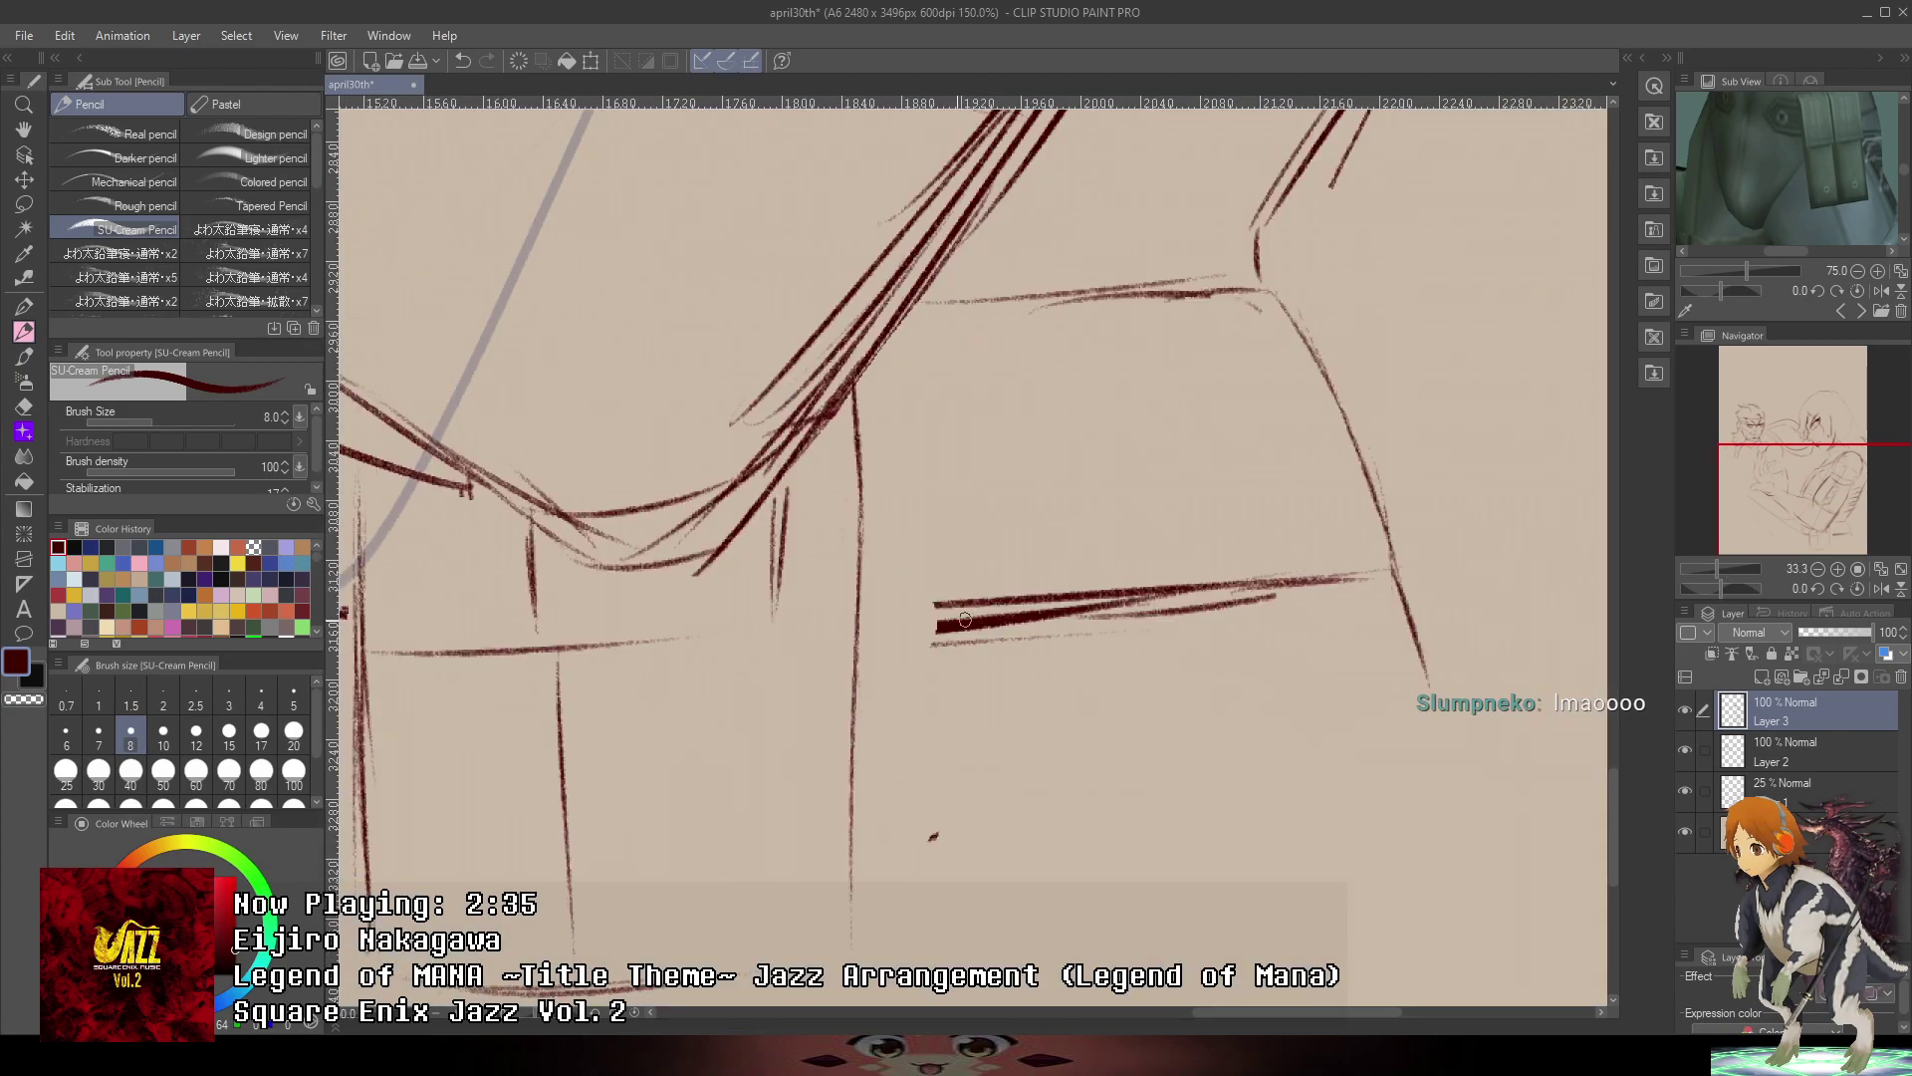
{"action": "left_click_drag", "start_coordinate": [860, 626], "coordinate": [1126, 614]}
{"action": "scroll", "coordinate": [1127, 612], "scroll_direction": "down", "scroll_amount": 5}
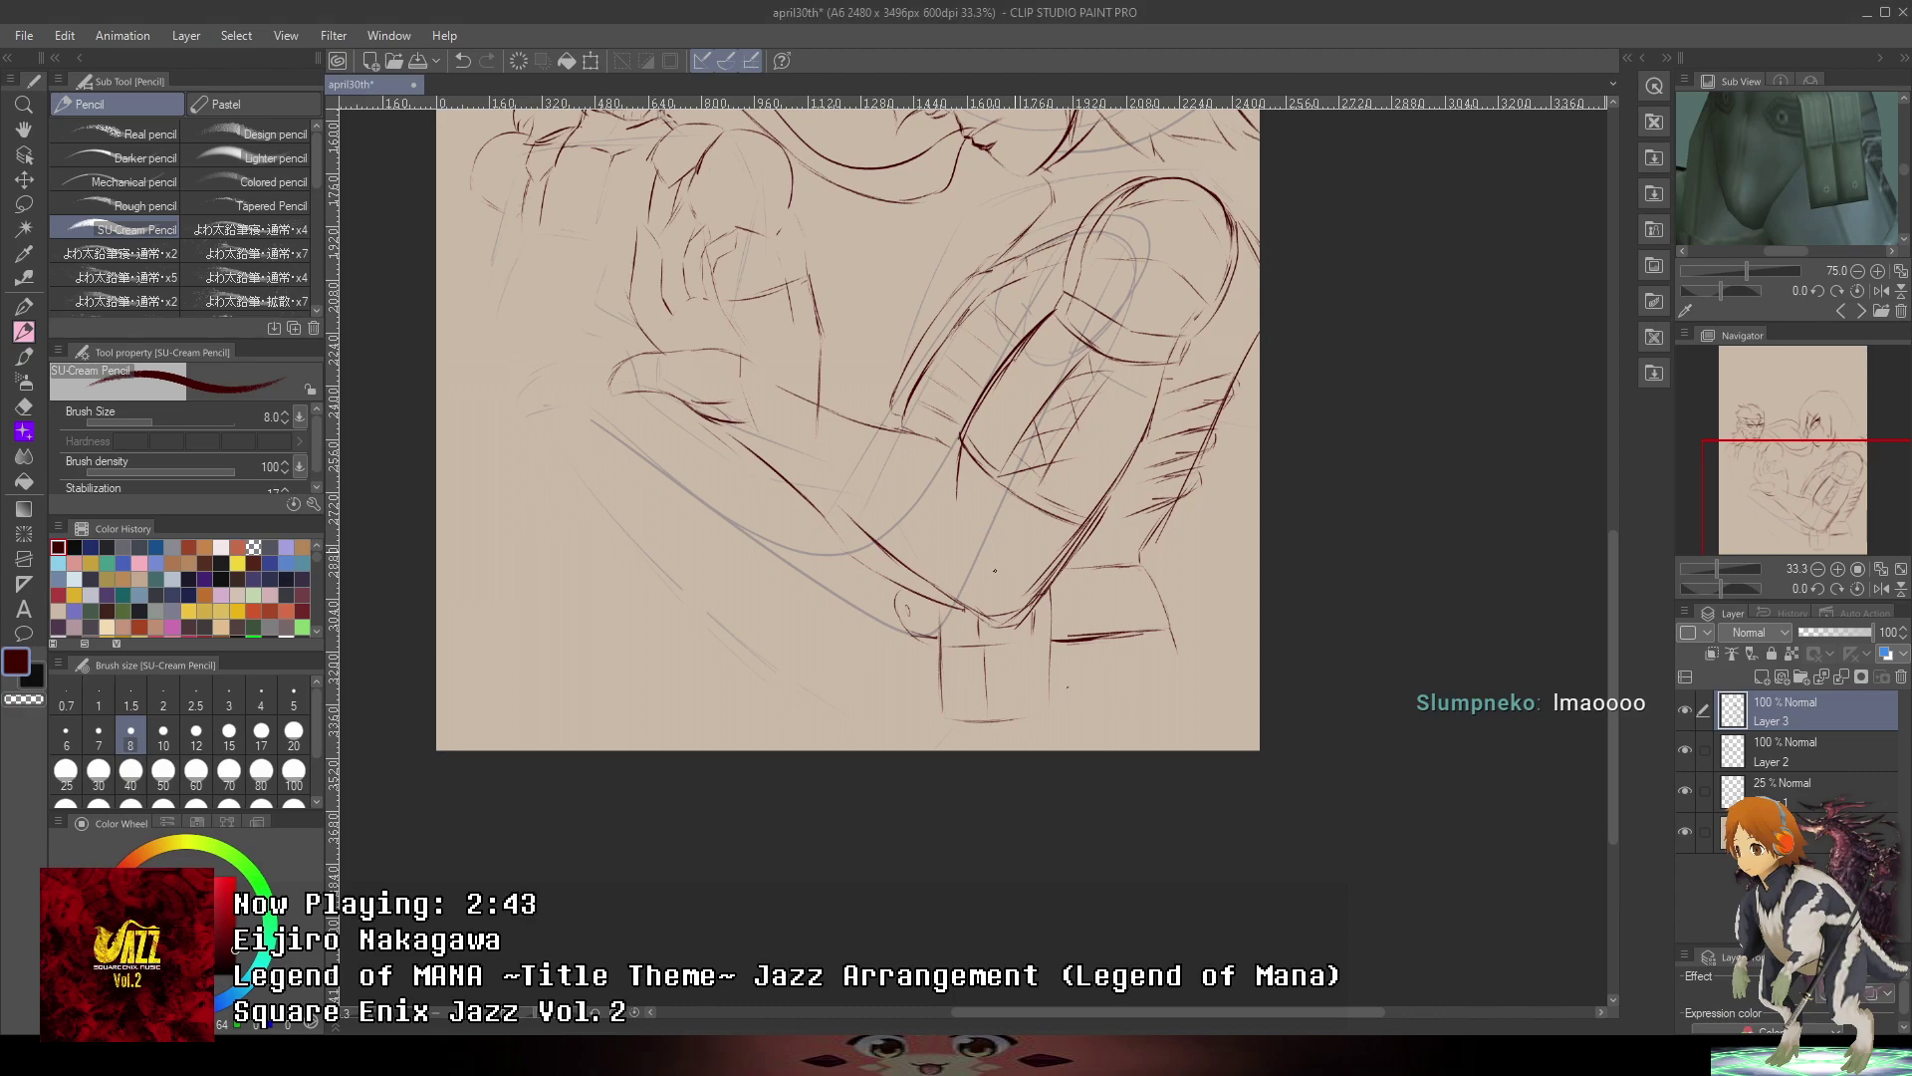
- Draw the right figure's rear thigh contour curving down from the waist section's lower back corner to the canvas edge
{"action": "left_click_drag", "start_coordinate": [1184, 505], "coordinate": [1234, 438]}
{"action": "scroll", "coordinate": [976, 610], "scroll_direction": "up", "scroll_amount": 2}
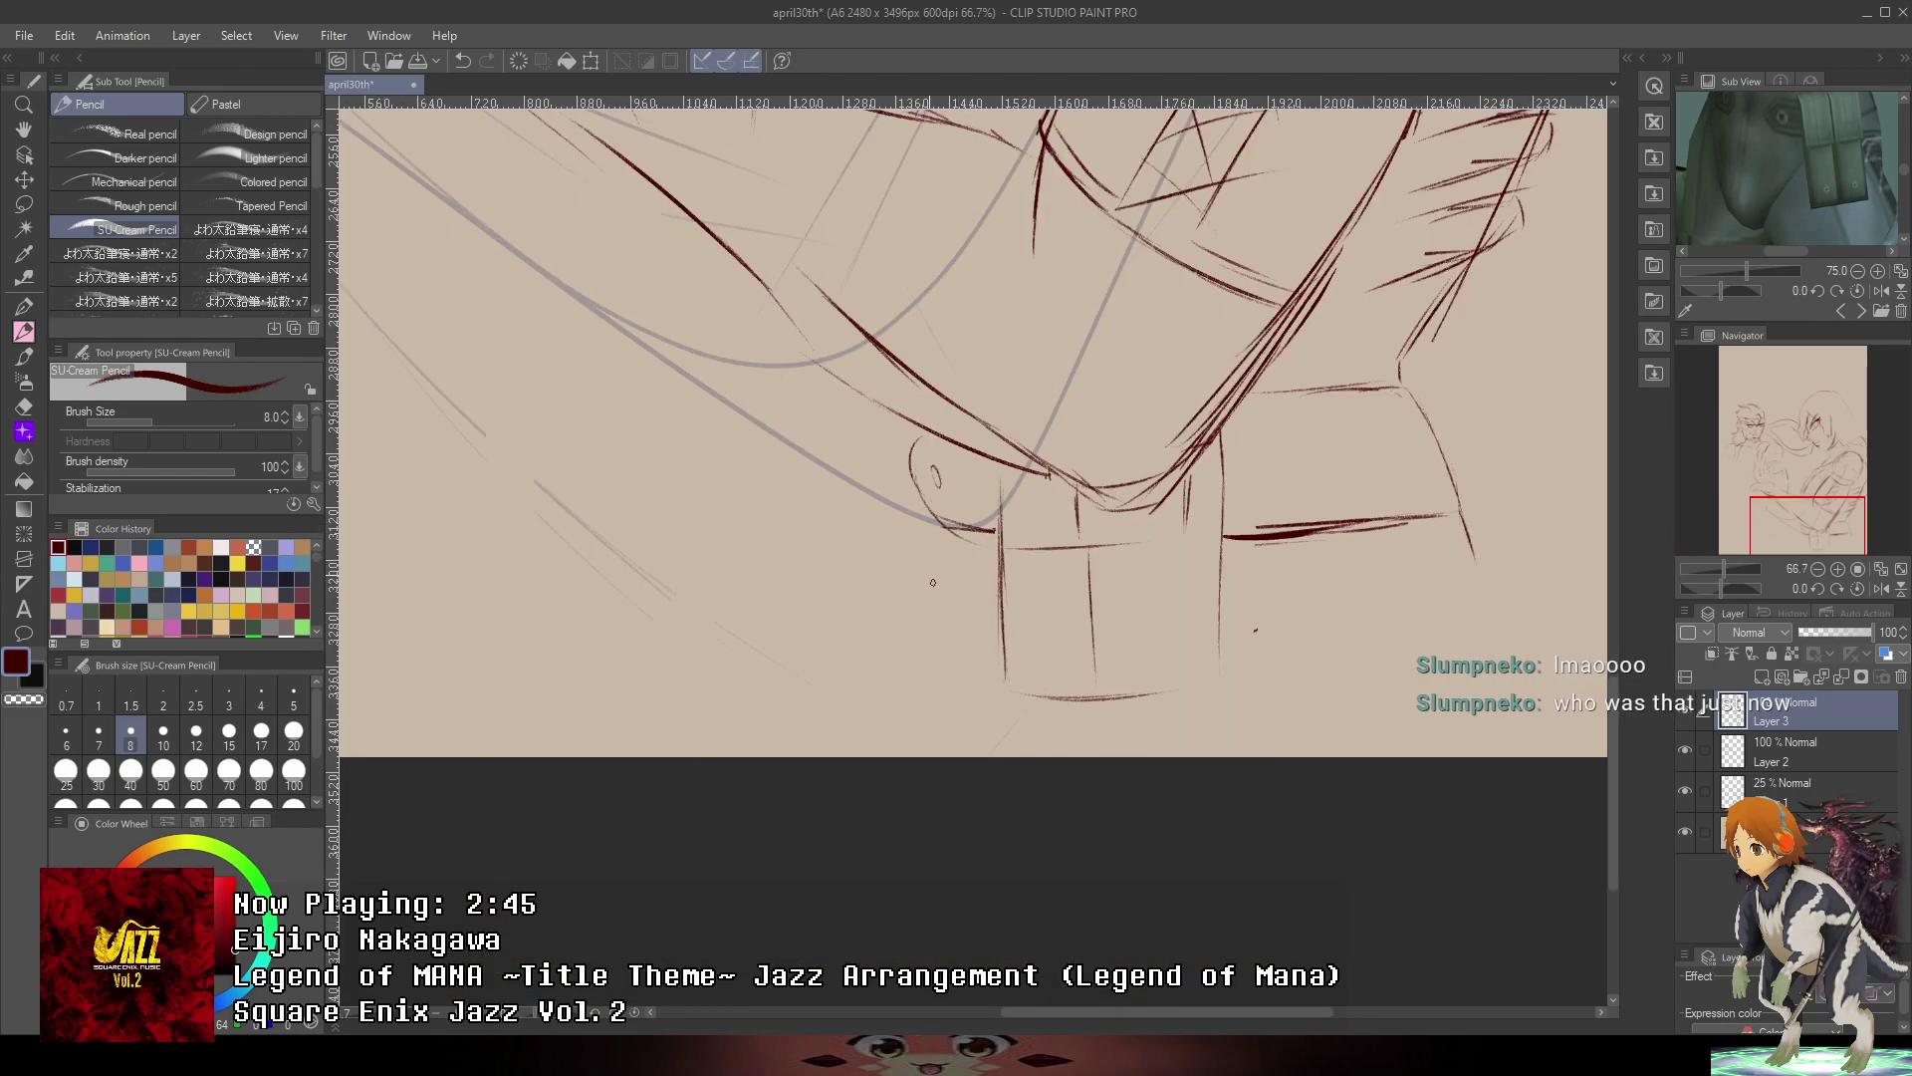
{"action": "scroll", "coordinate": [1096, 777], "scroll_direction": "down", "scroll_amount": 3}
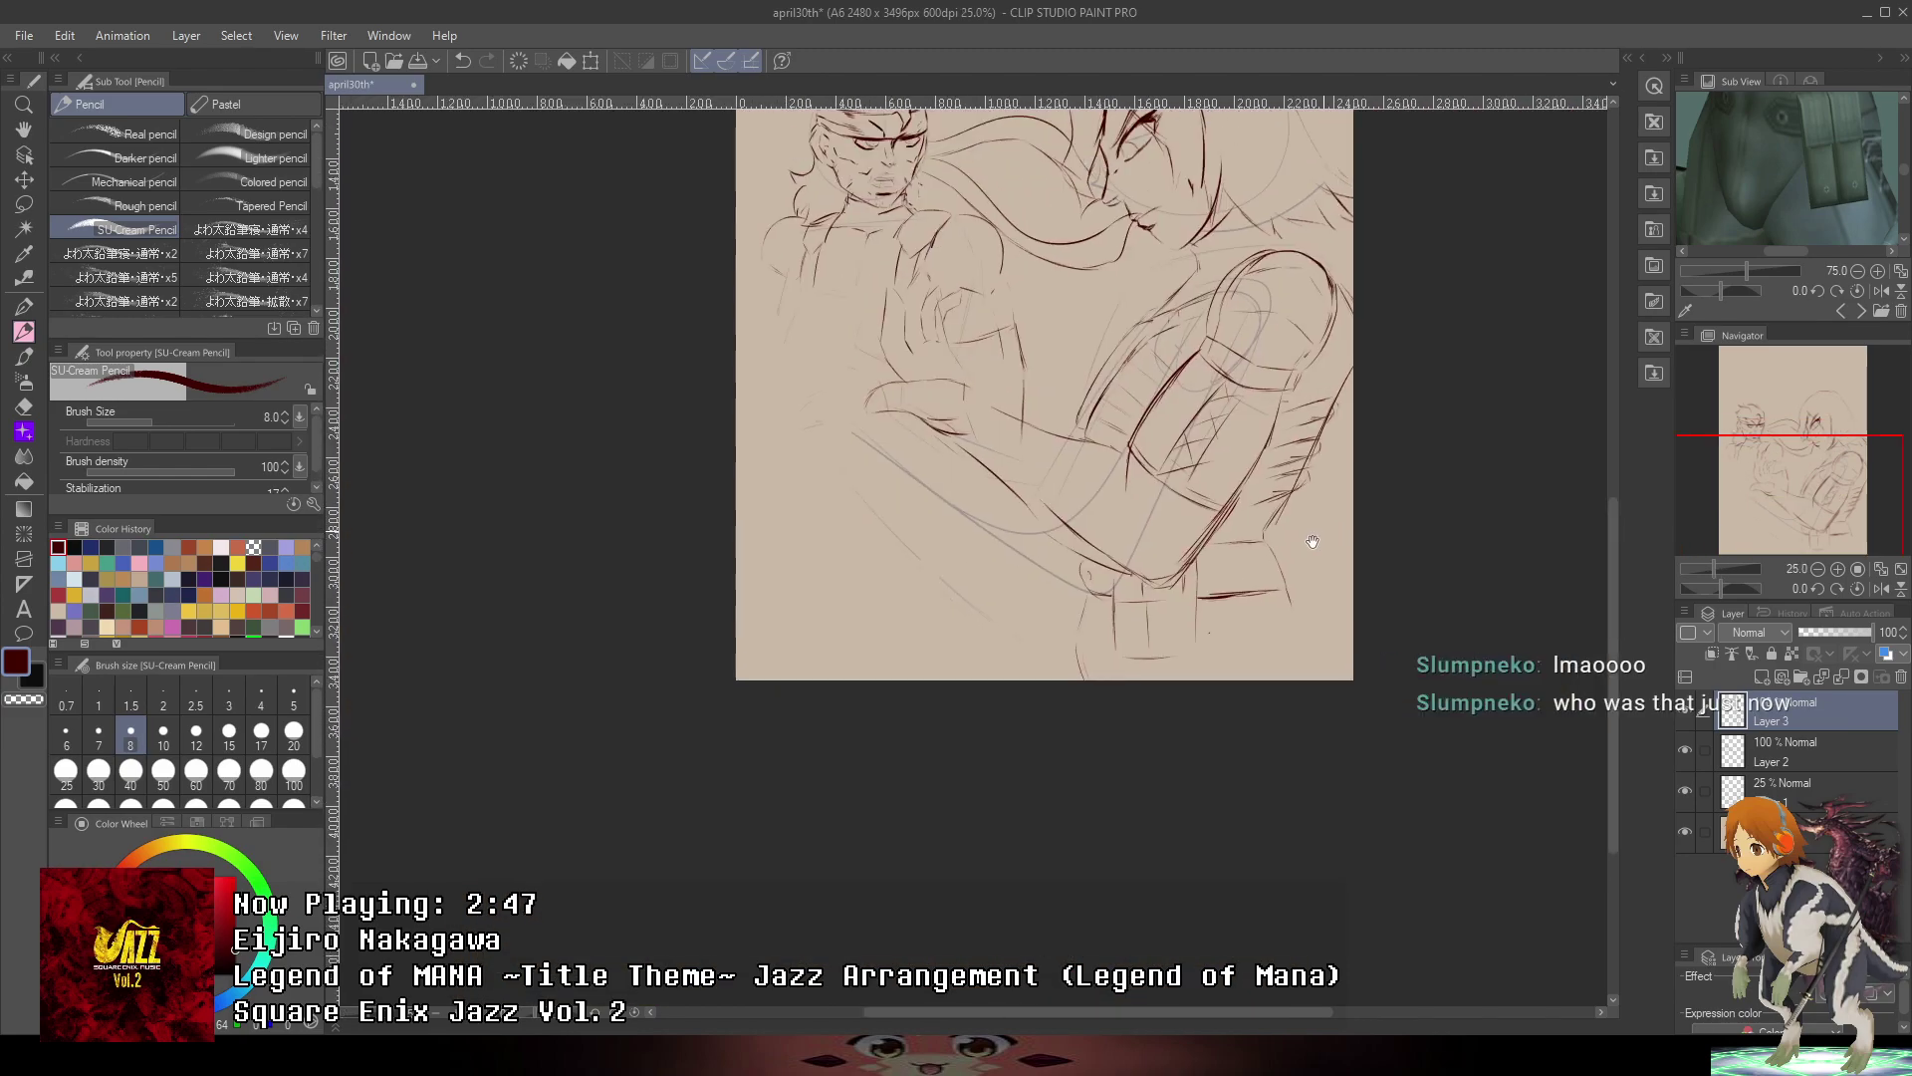
{"action": "scroll", "coordinate": [1164, 807], "scroll_direction": "up", "scroll_amount": 2}
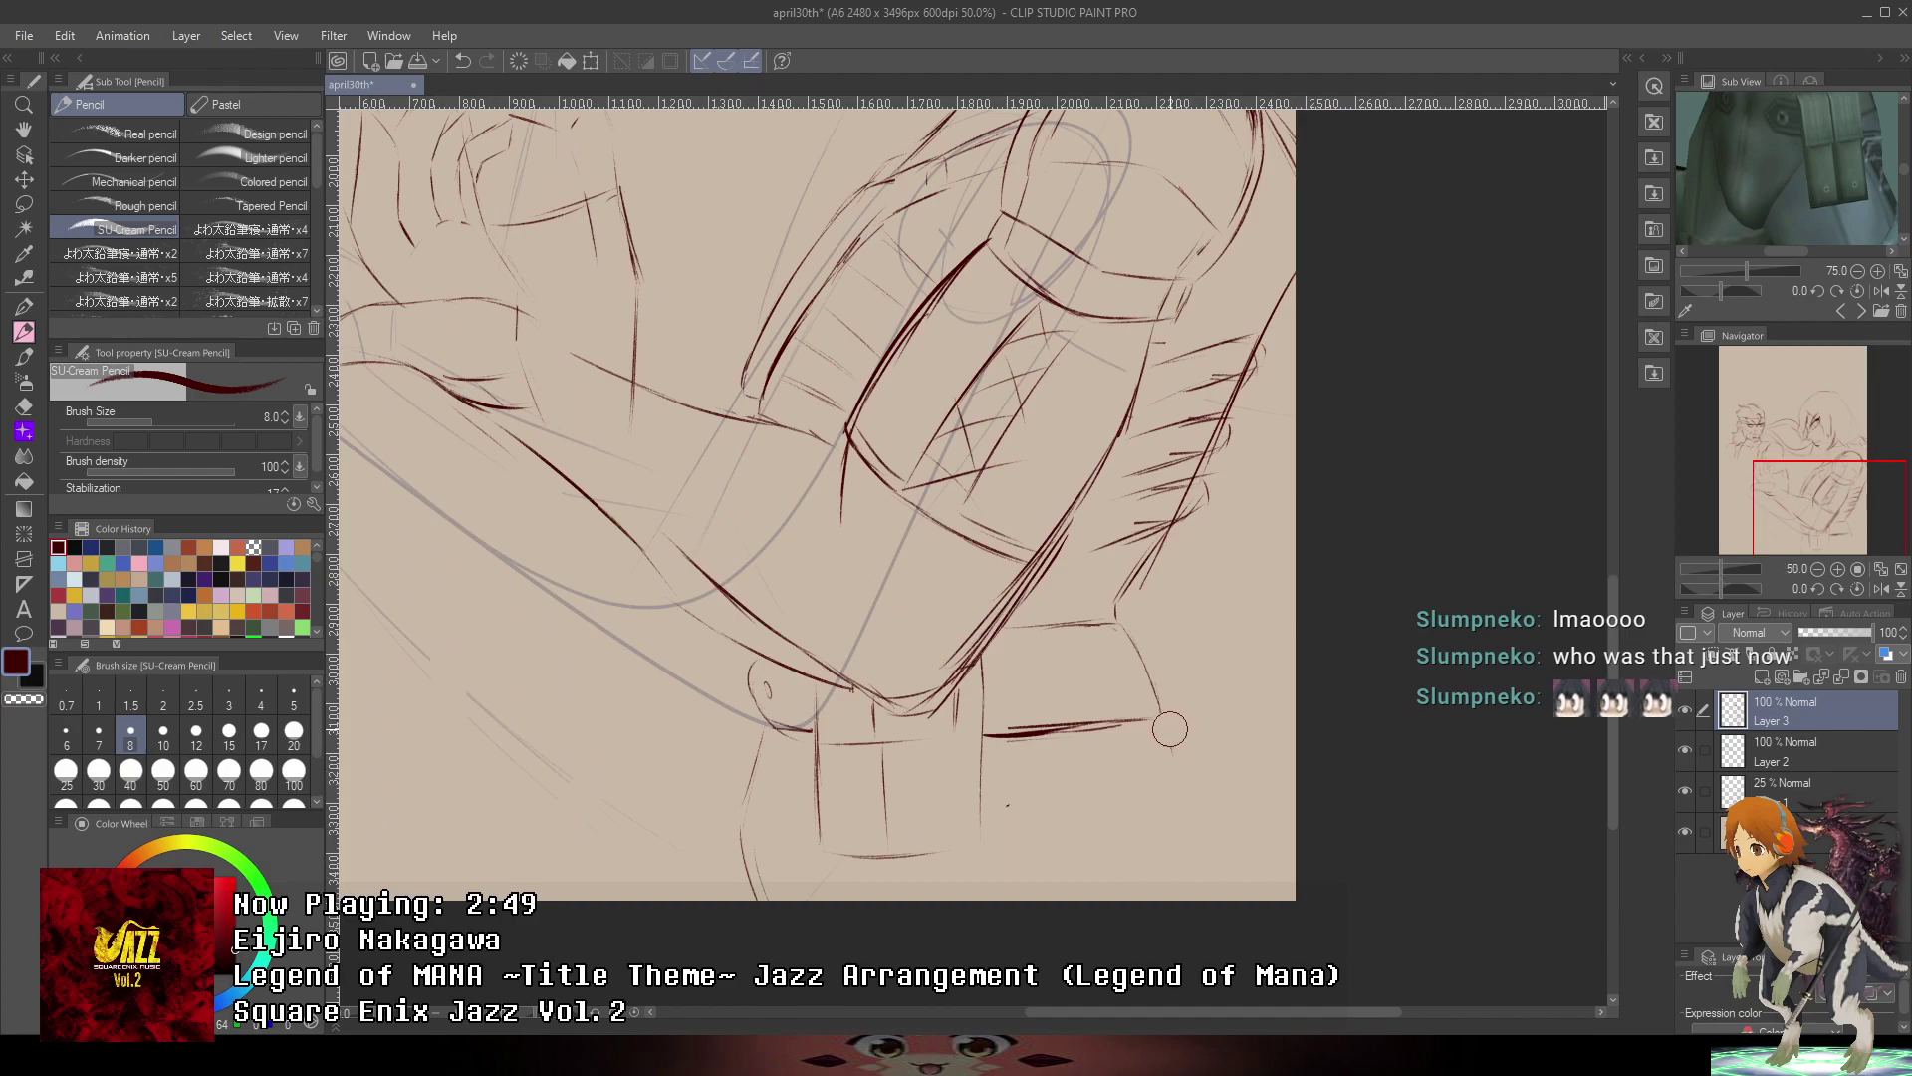
{"action": "mouse_move", "coordinate": [1162, 711]}
{"action": "left_mouse_down"}
{"action": "mouse_move", "coordinate": [1233, 907]}
{"action": "mouse_move", "coordinate": [1244, 859]}
{"action": "left_mouse_up"}
{"action": "key", "text": "ctrl+z"}
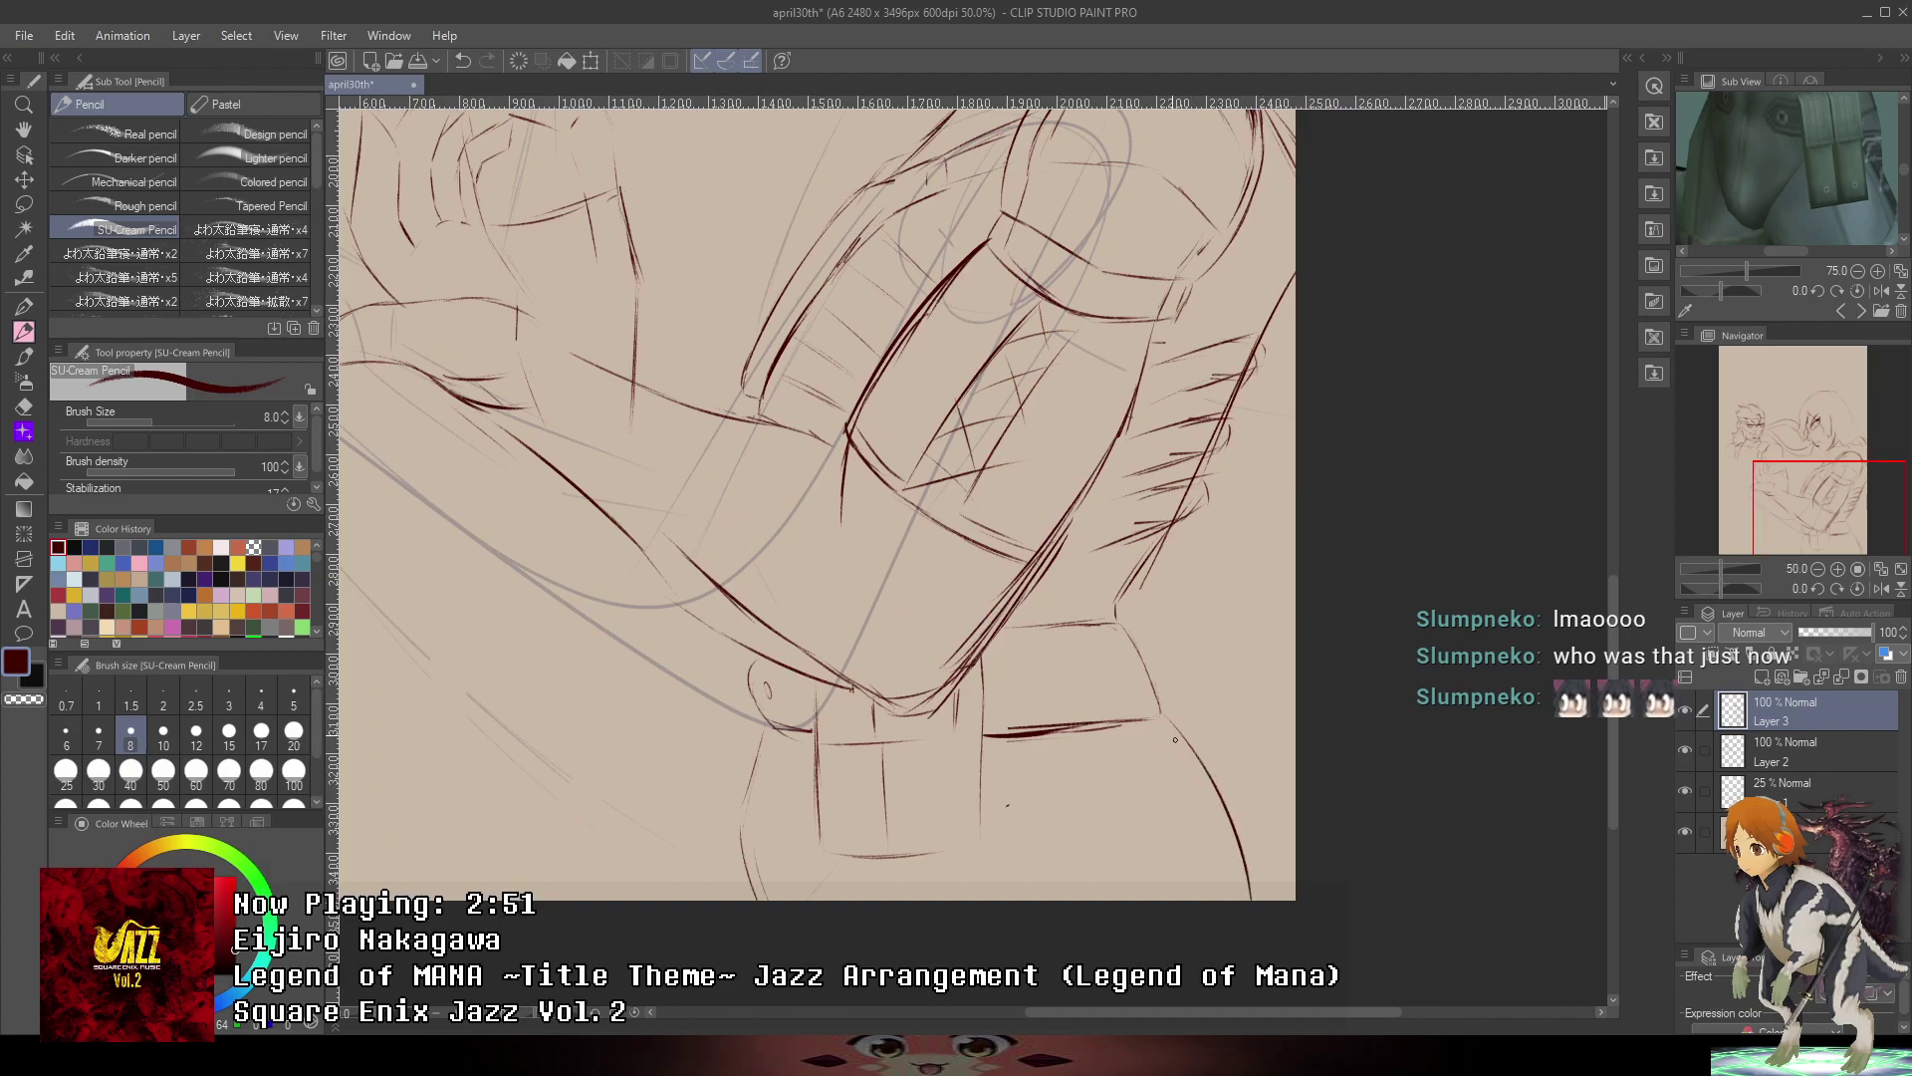
- Try to draw the right figure's front thigh contour below the curved front end of the waist section
{"action": "left_click_drag", "start_coordinate": [761, 771], "coordinate": [866, 850]}
{"action": "key", "text": "ctrl+z"}
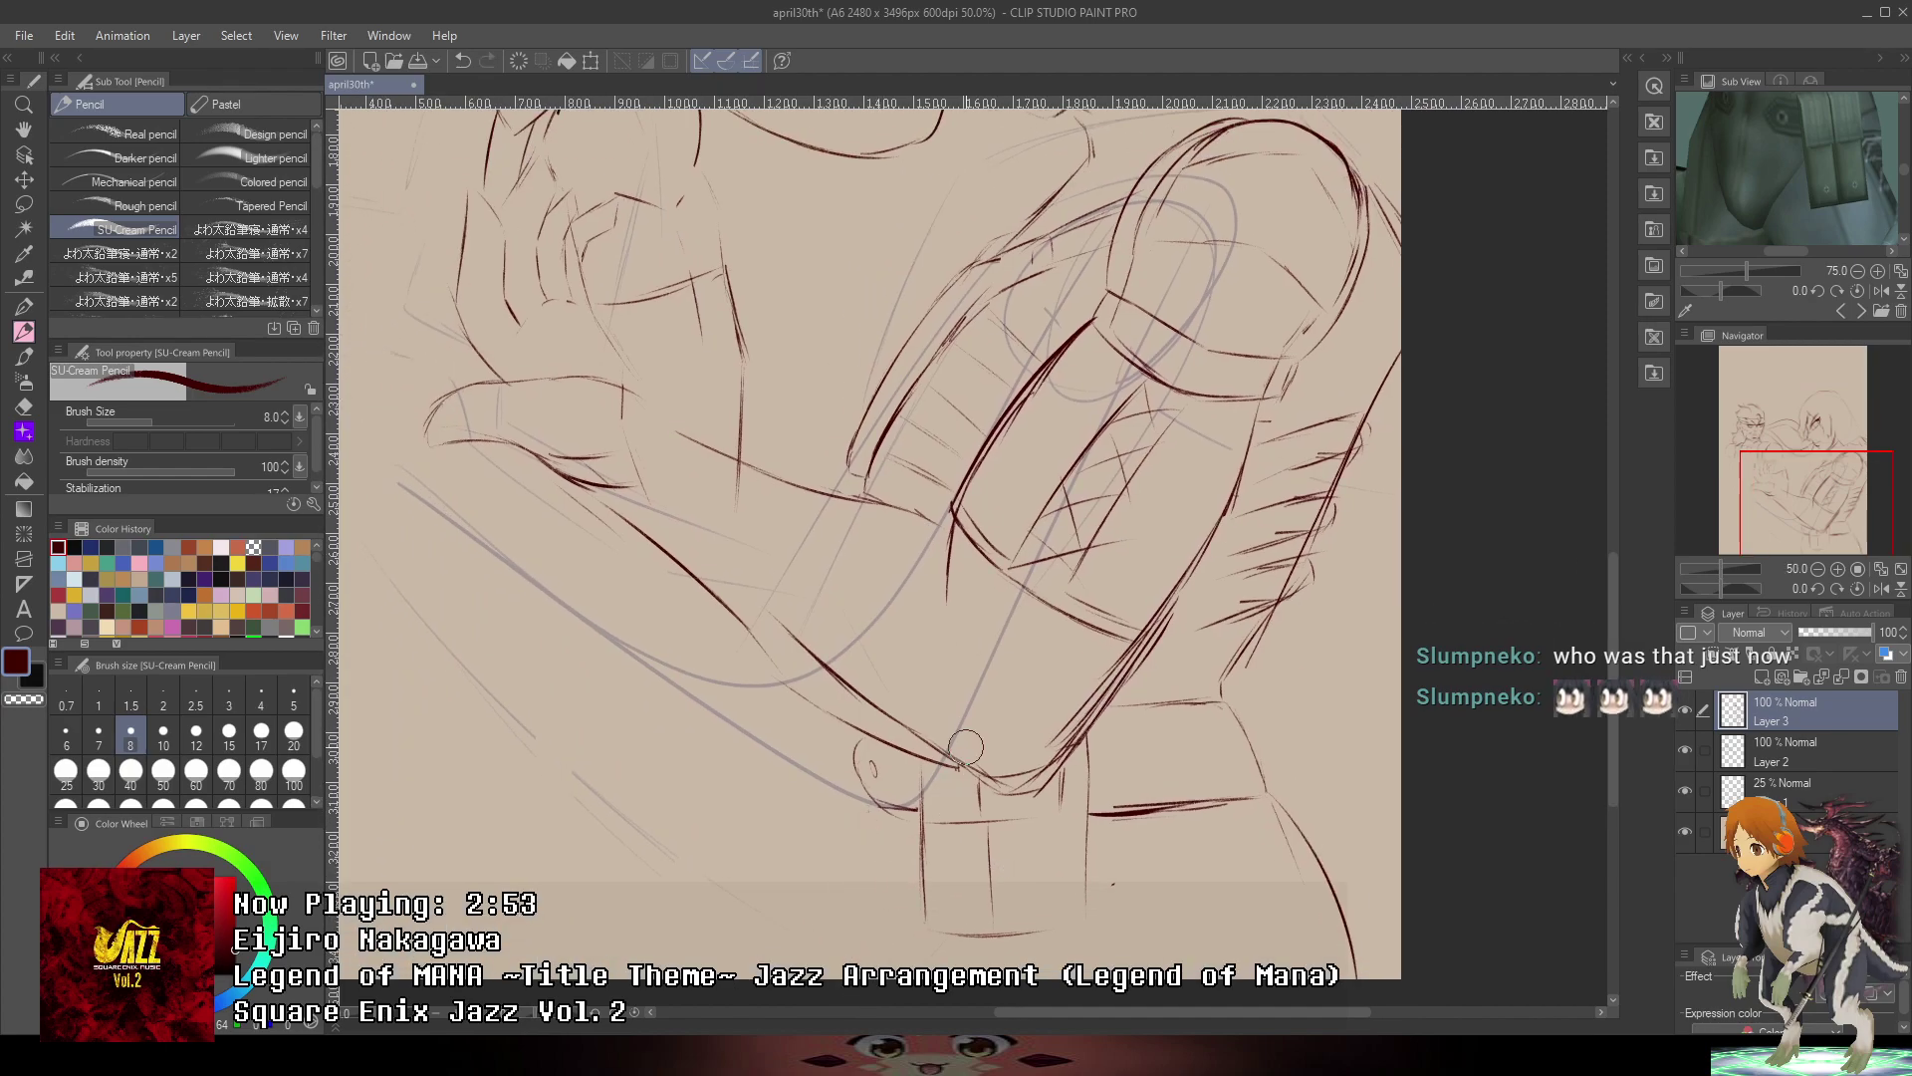
{"action": "left_click_drag", "start_coordinate": [966, 747], "coordinate": [1050, 618]}
{"action": "left_click_drag", "start_coordinate": [948, 666], "coordinate": [883, 858]}
{"action": "key", "text": "ctrl+z"}
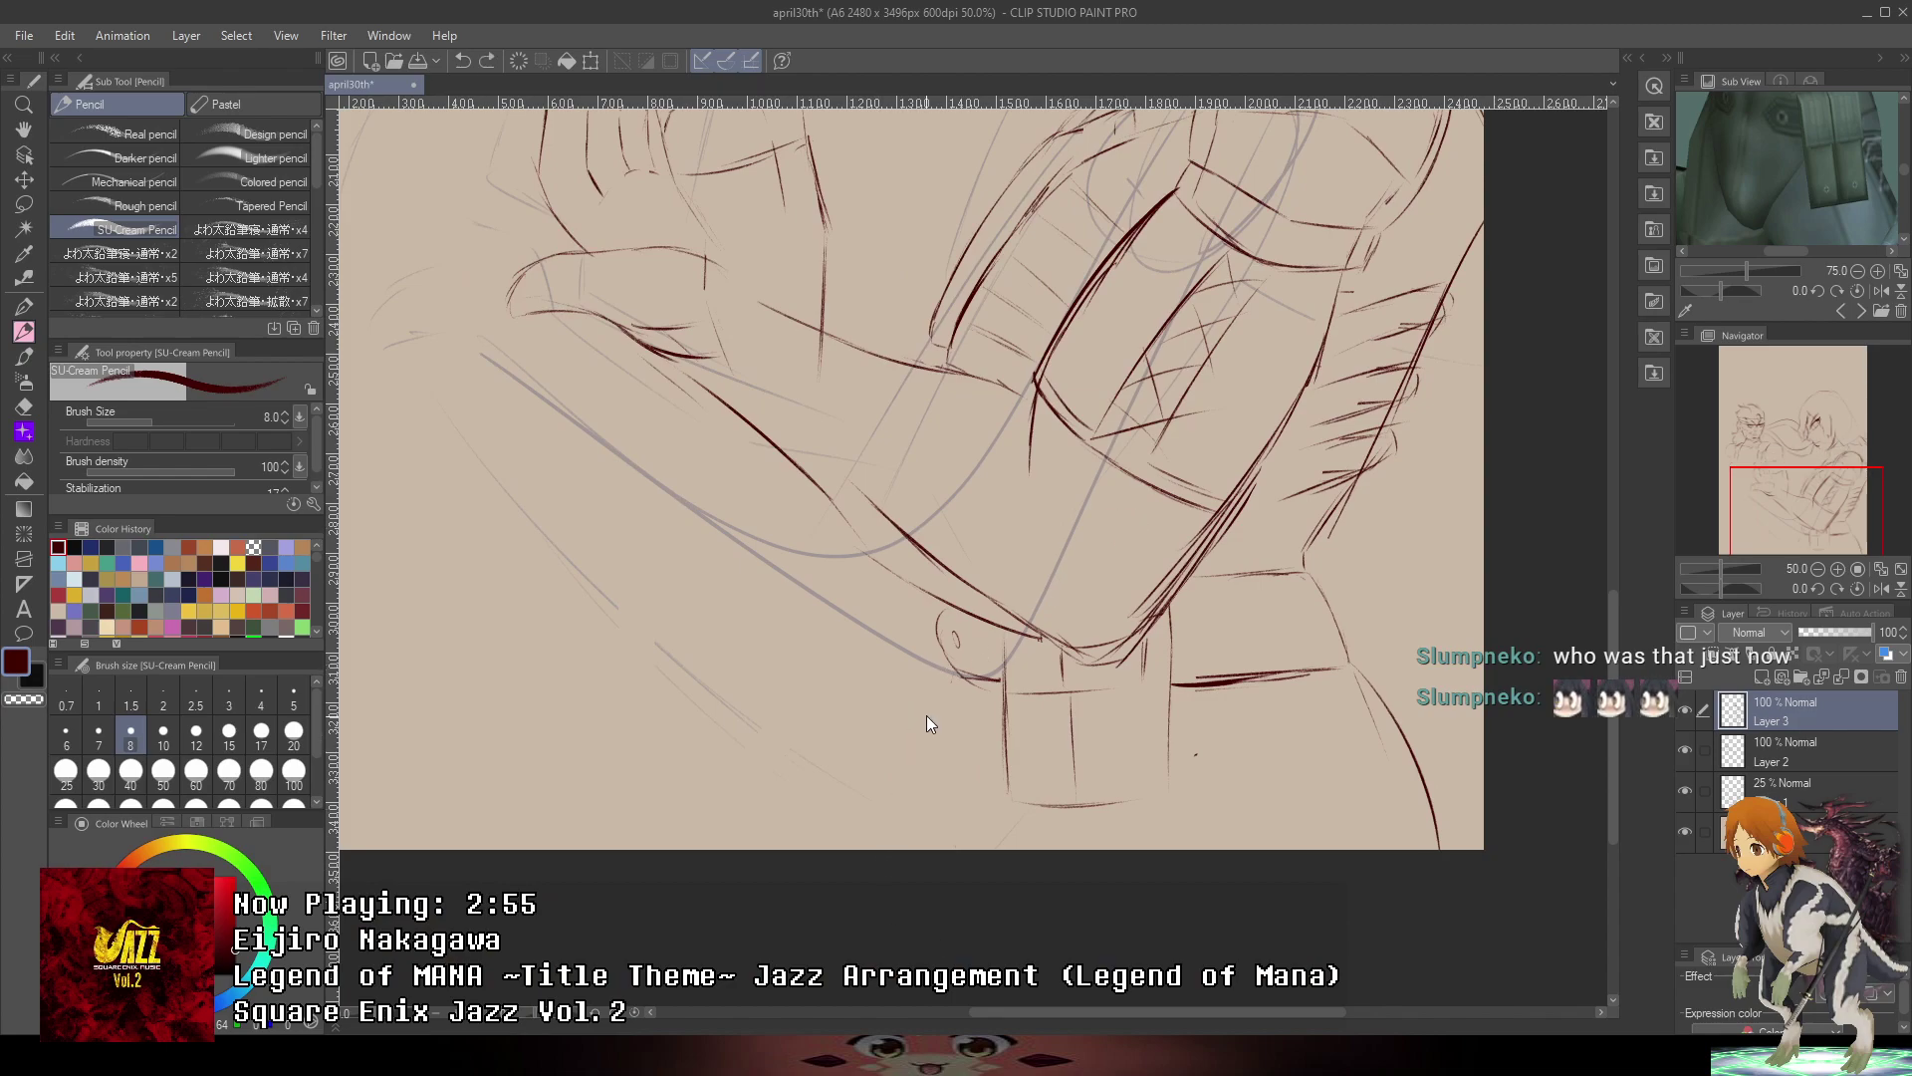
{"action": "left_click_drag", "start_coordinate": [944, 675], "coordinate": [882, 833]}
{"action": "key", "text": "ctrl+z"}
{"action": "left_click_drag", "start_coordinate": [943, 685], "coordinate": [907, 848]}
{"action": "key", "text": "ctrl+z"}
- Erase the curved front end of the waist section and redraw it with a doubled curve joining the lower edge
{"action": "left_click_drag", "start_coordinate": [933, 620], "coordinate": [936, 665]}
{"action": "scroll", "coordinate": [949, 680], "scroll_direction": "up", "scroll_amount": 2}
{"action": "key", "text": "ctrl+z"}
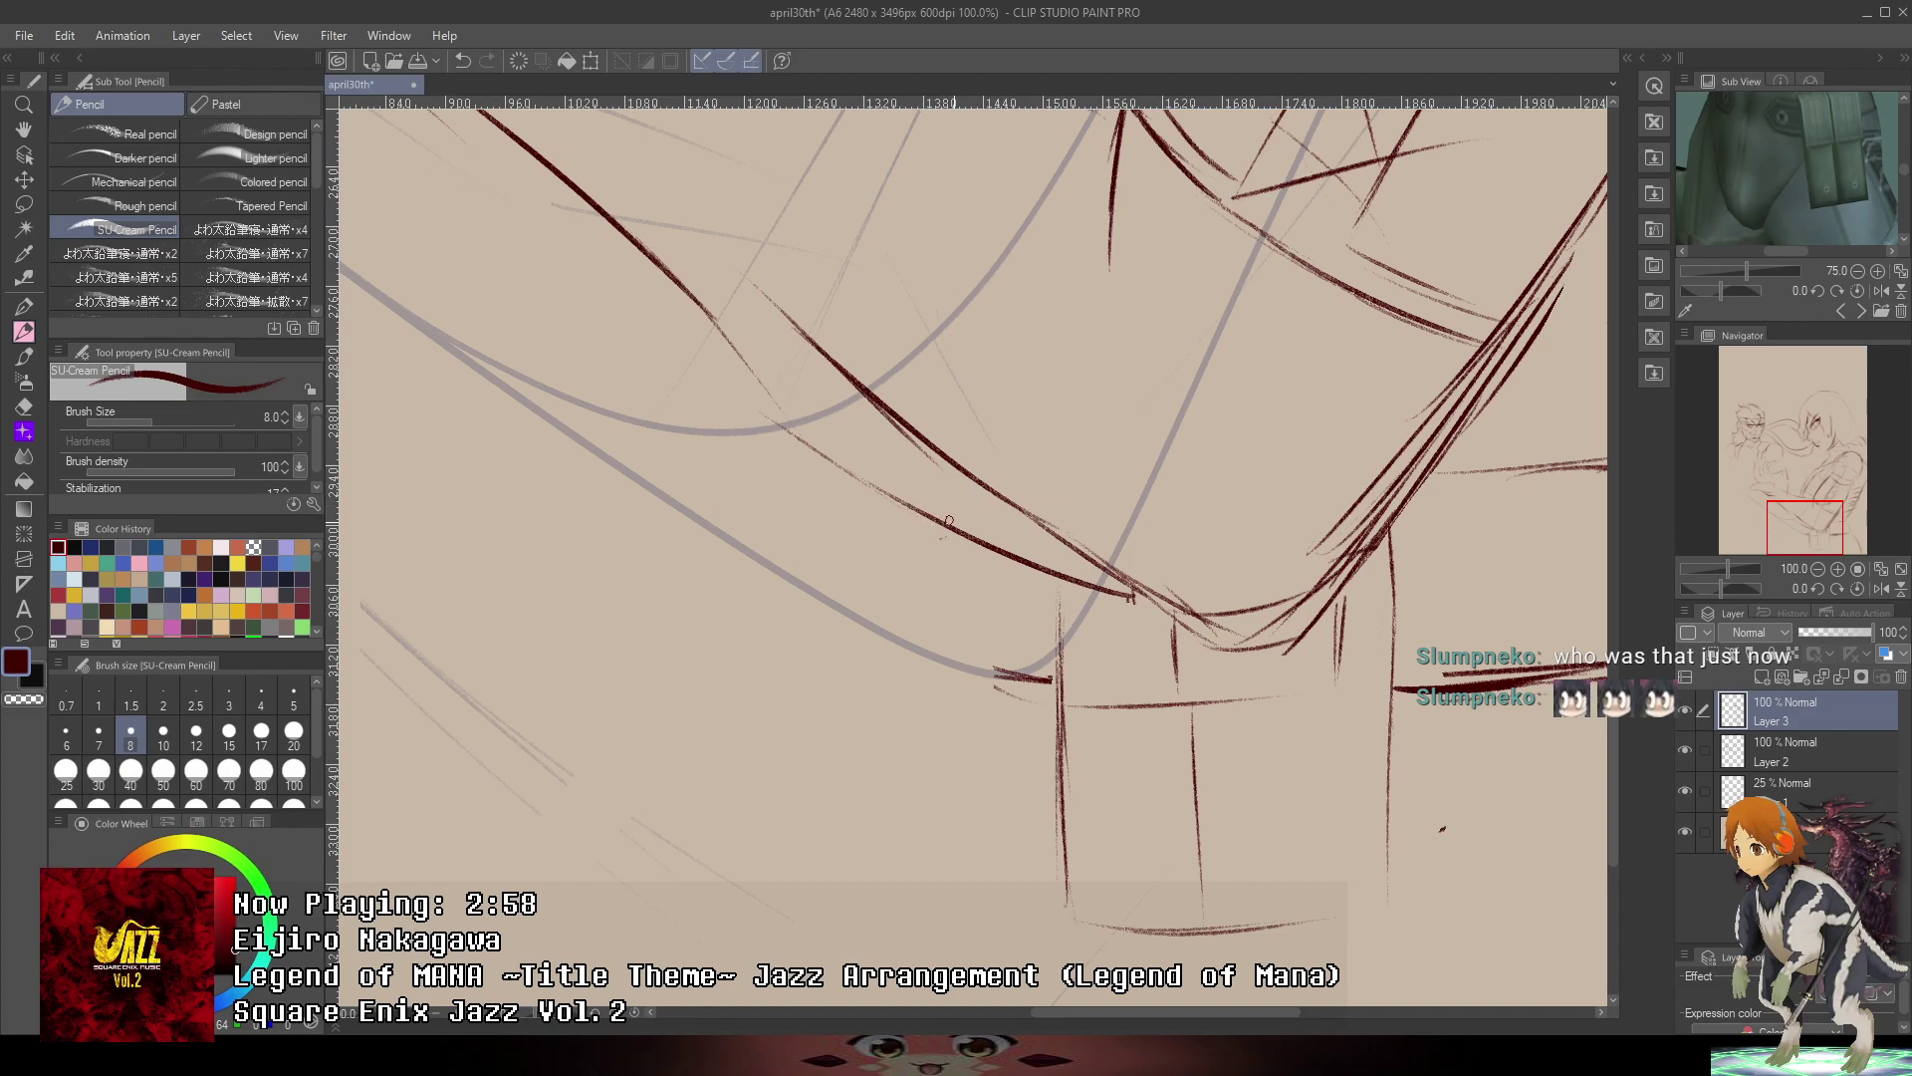
{"action": "left_click_drag", "start_coordinate": [908, 521], "coordinate": [901, 563]}
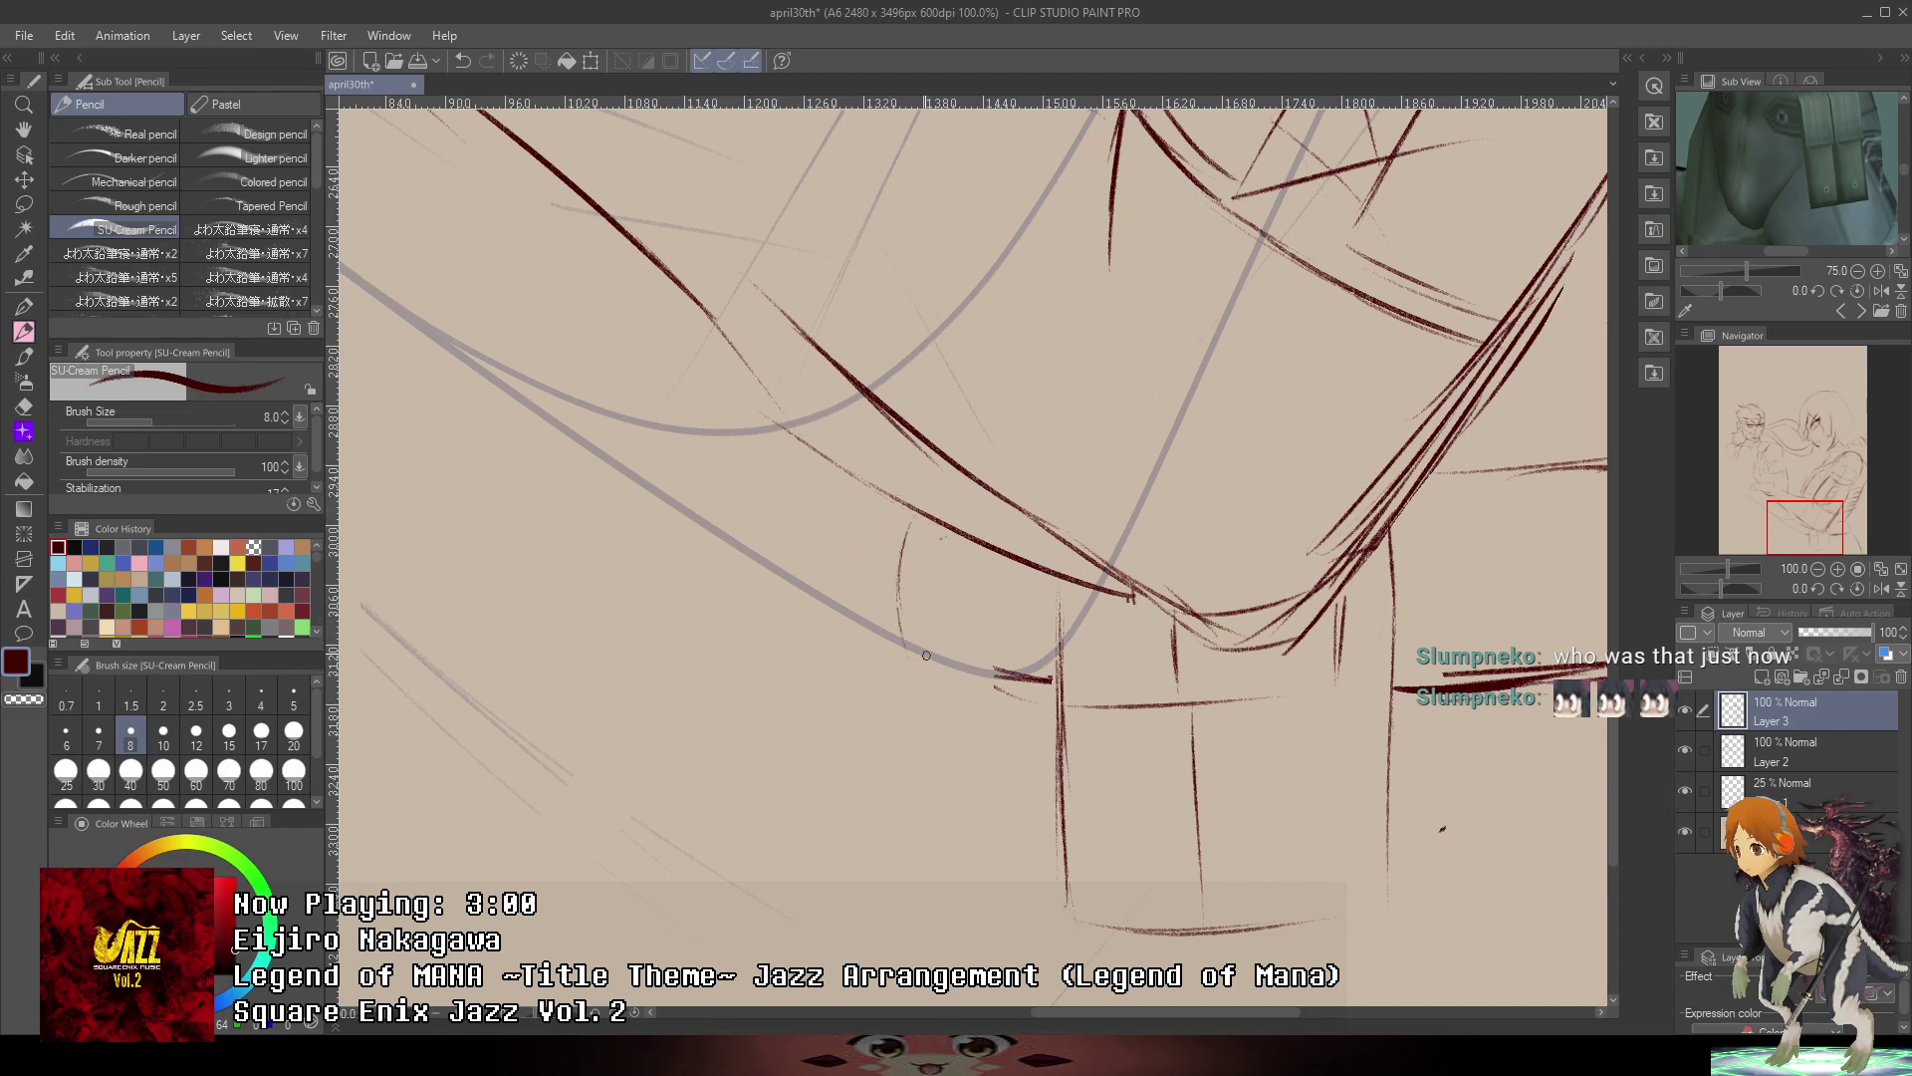
{"action": "mouse_move", "coordinate": [926, 655]}
{"action": "left_mouse_down"}
{"action": "mouse_move", "coordinate": [976, 680]}
{"action": "mouse_move", "coordinate": [891, 607]}
{"action": "left_mouse_up"}
{"action": "key", "text": "ctrl+z"}
{"action": "left_click_drag", "start_coordinate": [1039, 683], "coordinate": [883, 646]}
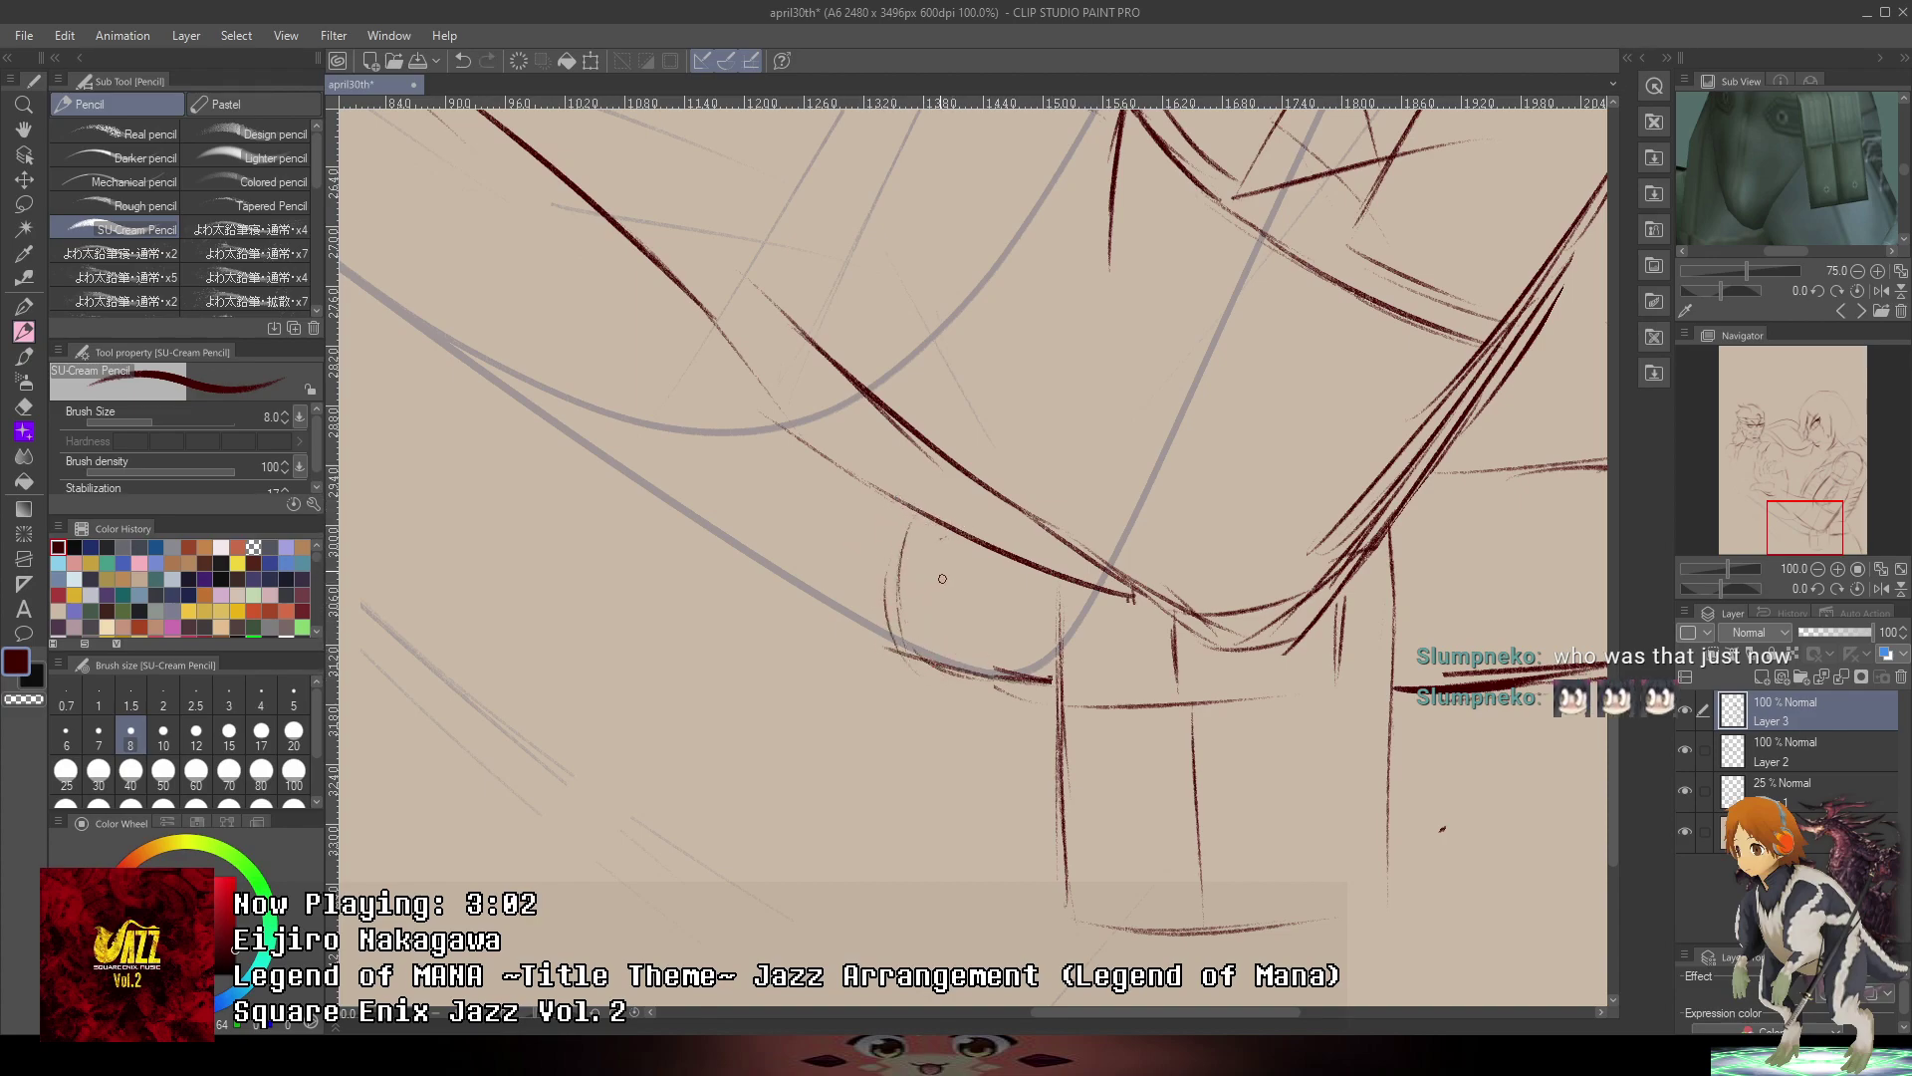
{"action": "mouse_move", "coordinate": [899, 508]}
{"action": "left_mouse_down"}
{"action": "mouse_move", "coordinate": [929, 642]}
{"action": "mouse_move", "coordinate": [877, 604]}
{"action": "mouse_move", "coordinate": [963, 664]}
{"action": "mouse_move", "coordinate": [926, 665]}
{"action": "mouse_move", "coordinate": [1021, 679]}
{"action": "left_mouse_up"}
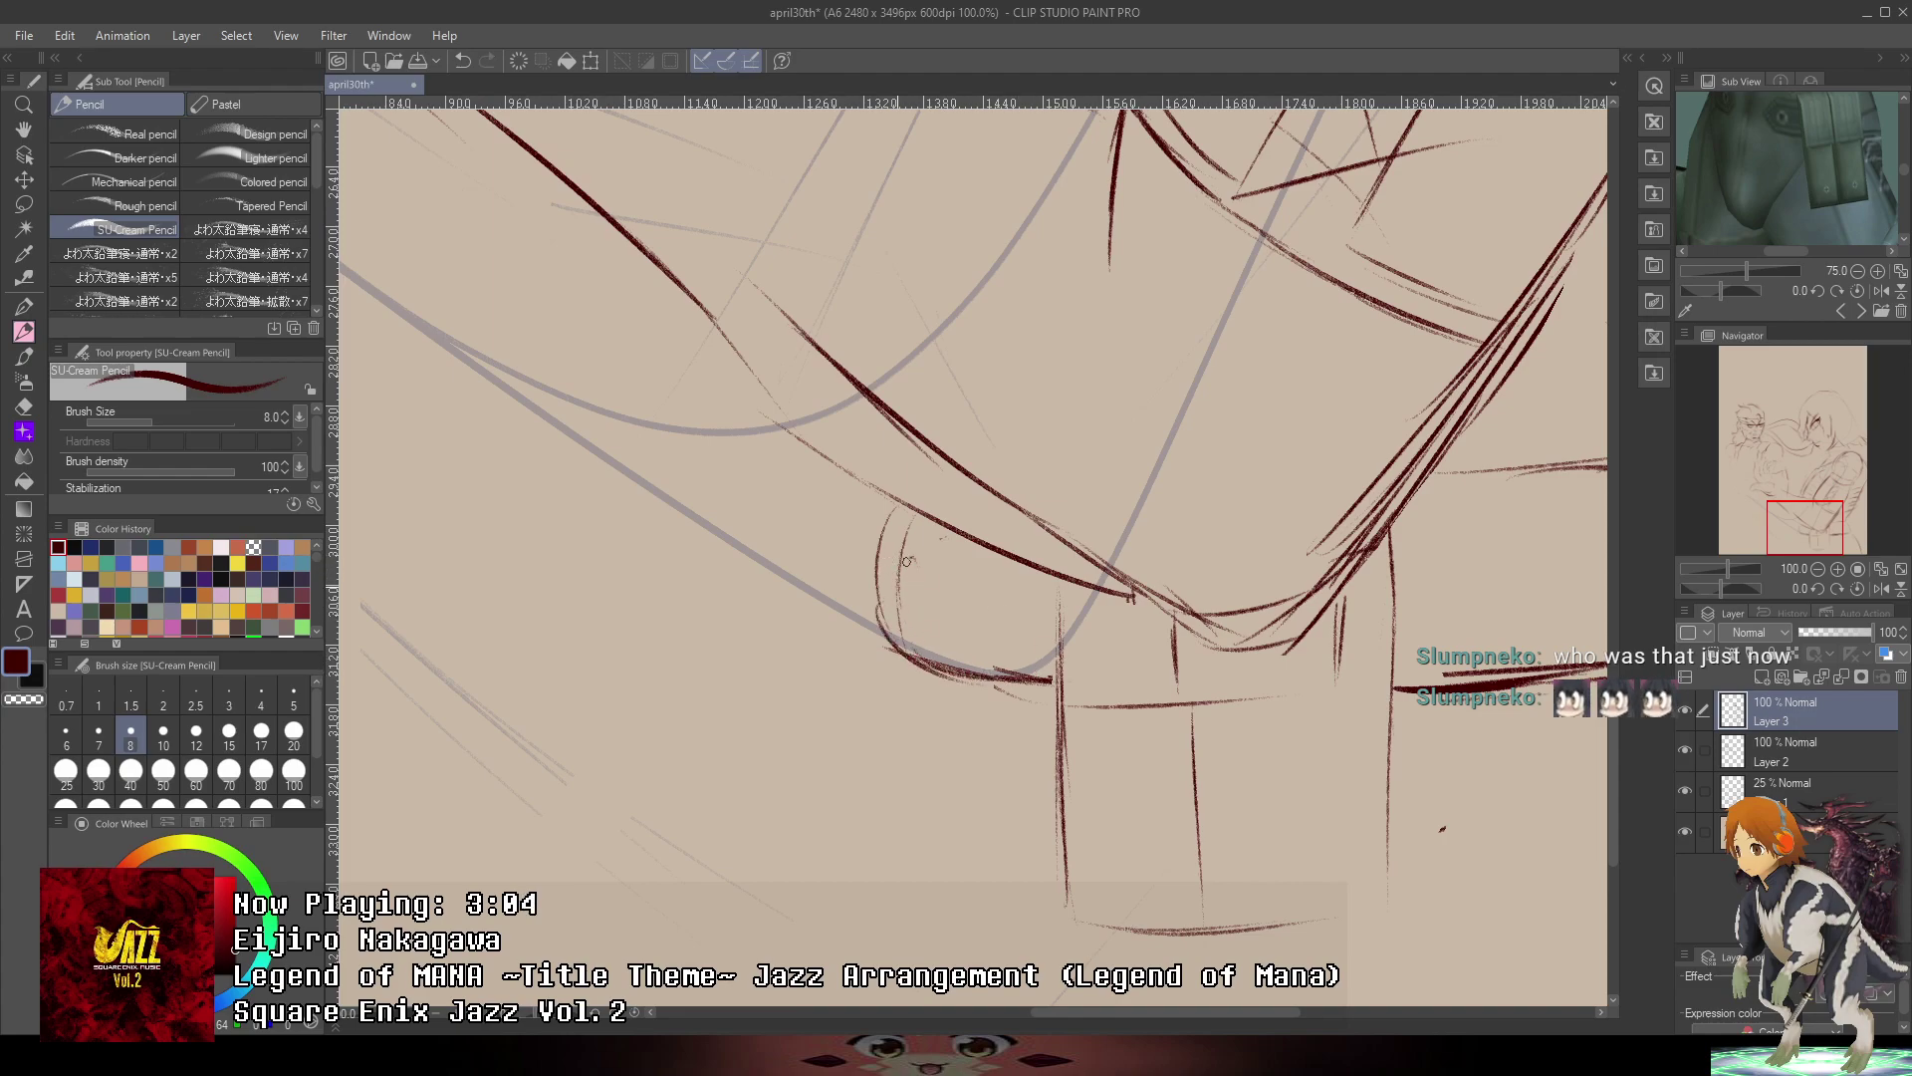
- Redraw the small upright oval inside the waist section's new front end
{"action": "left_click_drag", "start_coordinate": [907, 561], "coordinate": [911, 560]}
{"action": "scroll", "coordinate": [1029, 690], "scroll_direction": "down", "scroll_amount": 3}
{"action": "mouse_move", "coordinate": [1028, 558]}
{"action": "left_mouse_down"}
{"action": "mouse_move", "coordinate": [950, 588]}
{"action": "mouse_move", "coordinate": [894, 665]}
{"action": "mouse_move", "coordinate": [893, 582]}
{"action": "left_mouse_up"}
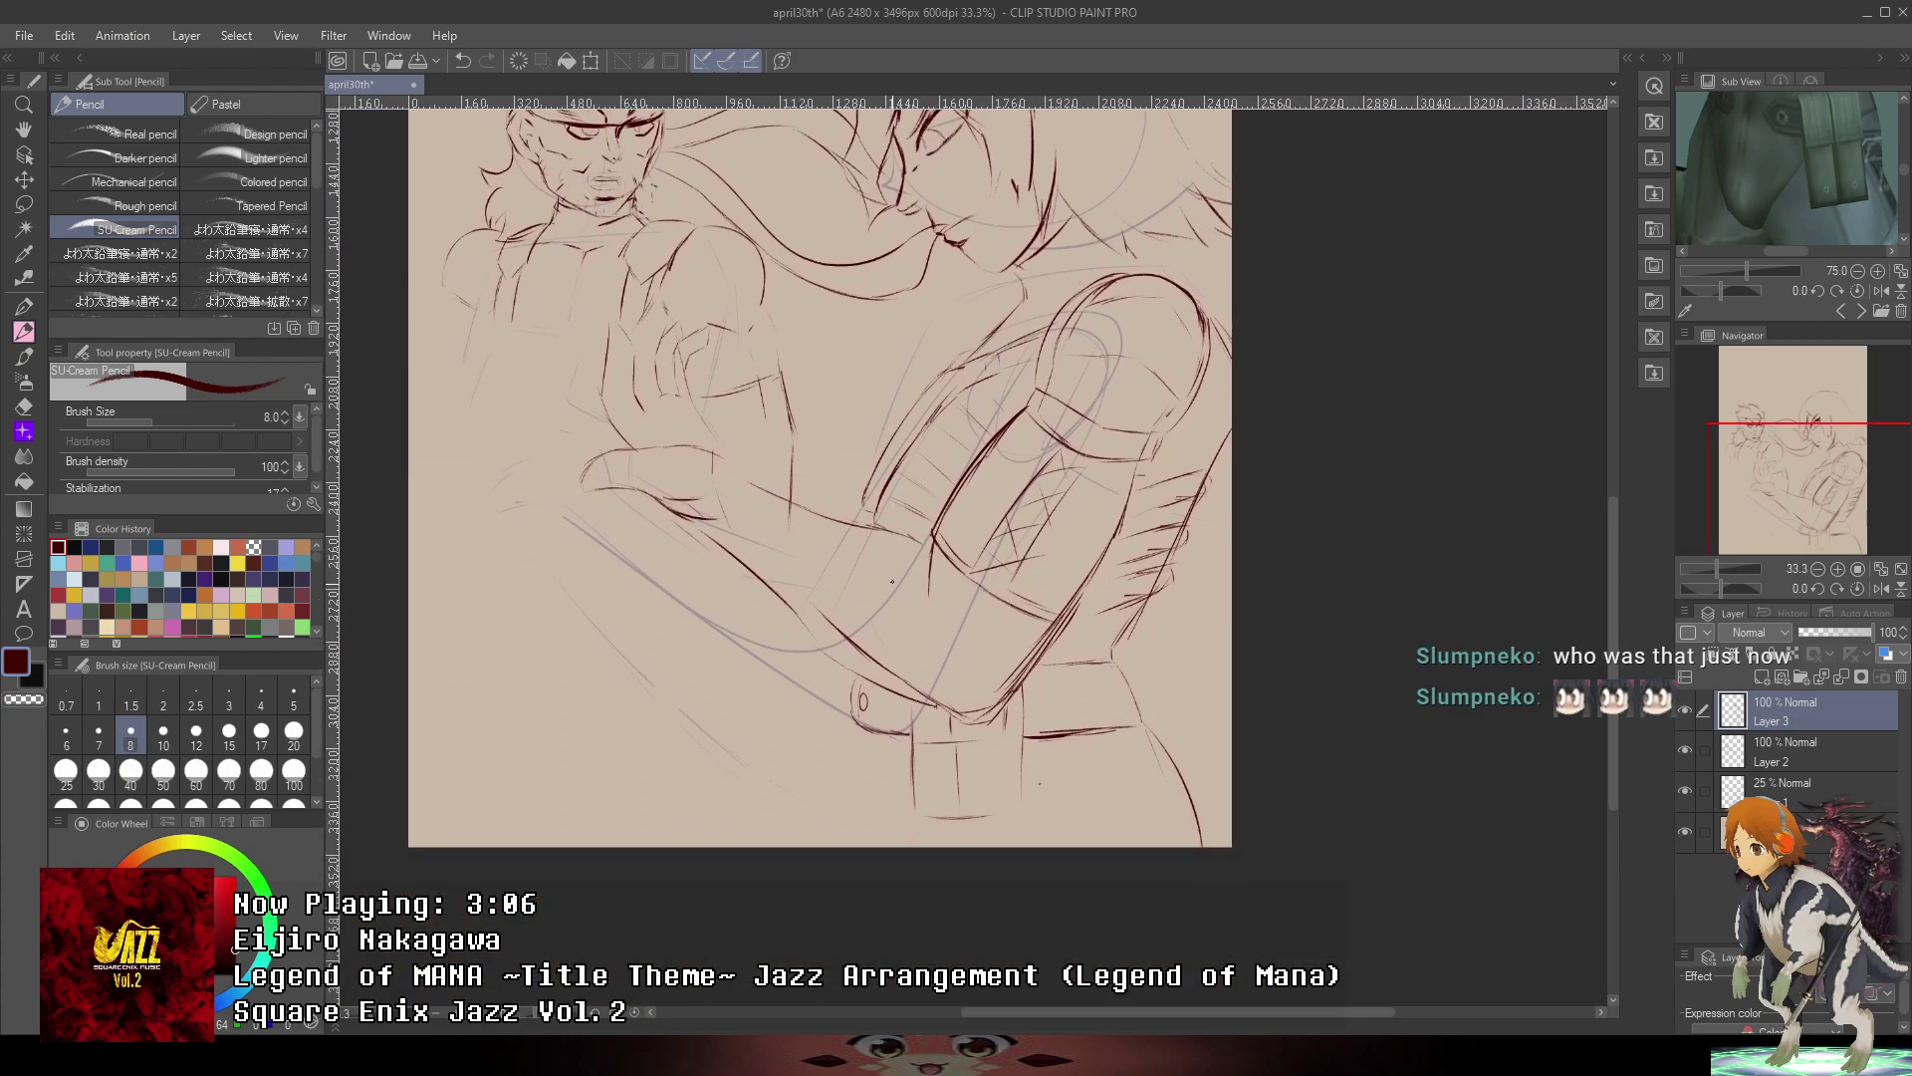
{"action": "scroll", "coordinate": [892, 582], "scroll_direction": "up", "scroll_amount": 1}
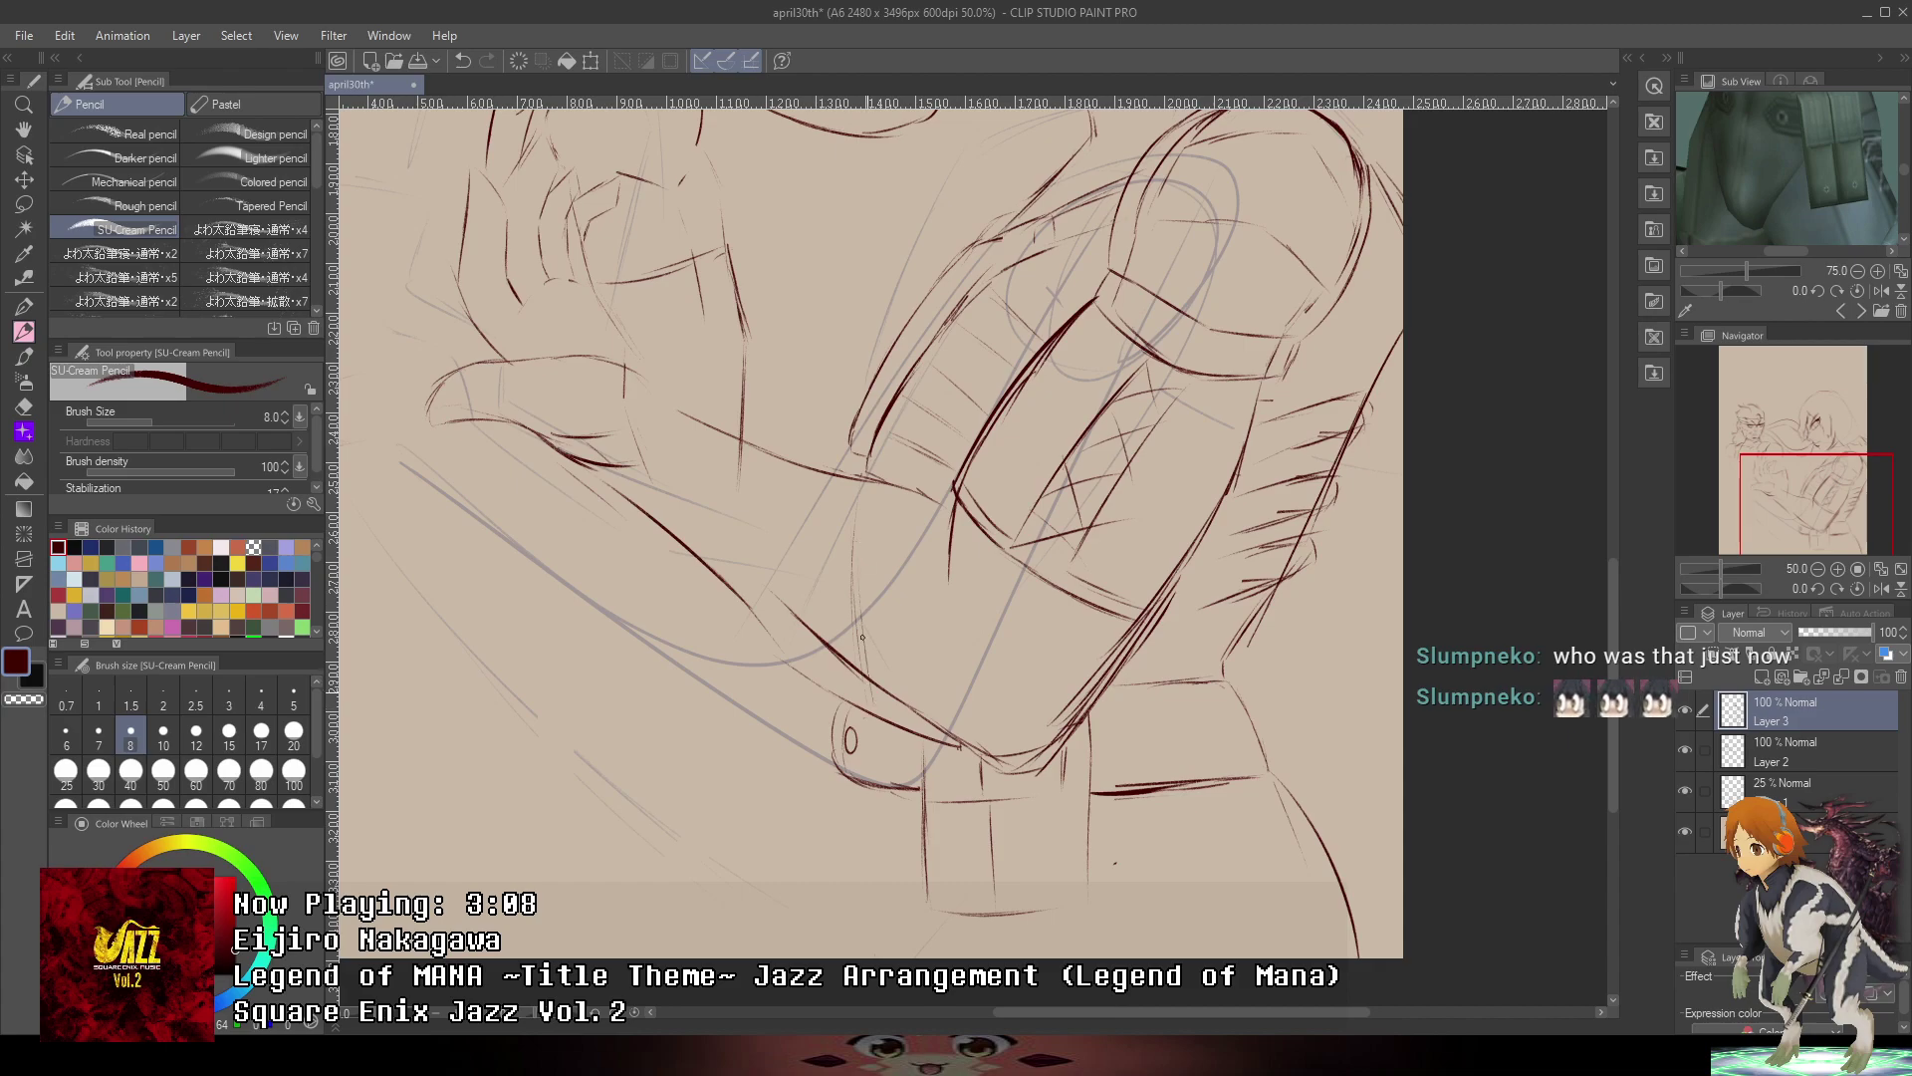
- Examine the waist pouch and torso creases in the armour reference image against the sketch
{"action": "left_click_drag", "start_coordinate": [1779, 221], "coordinate": [1792, 279]}
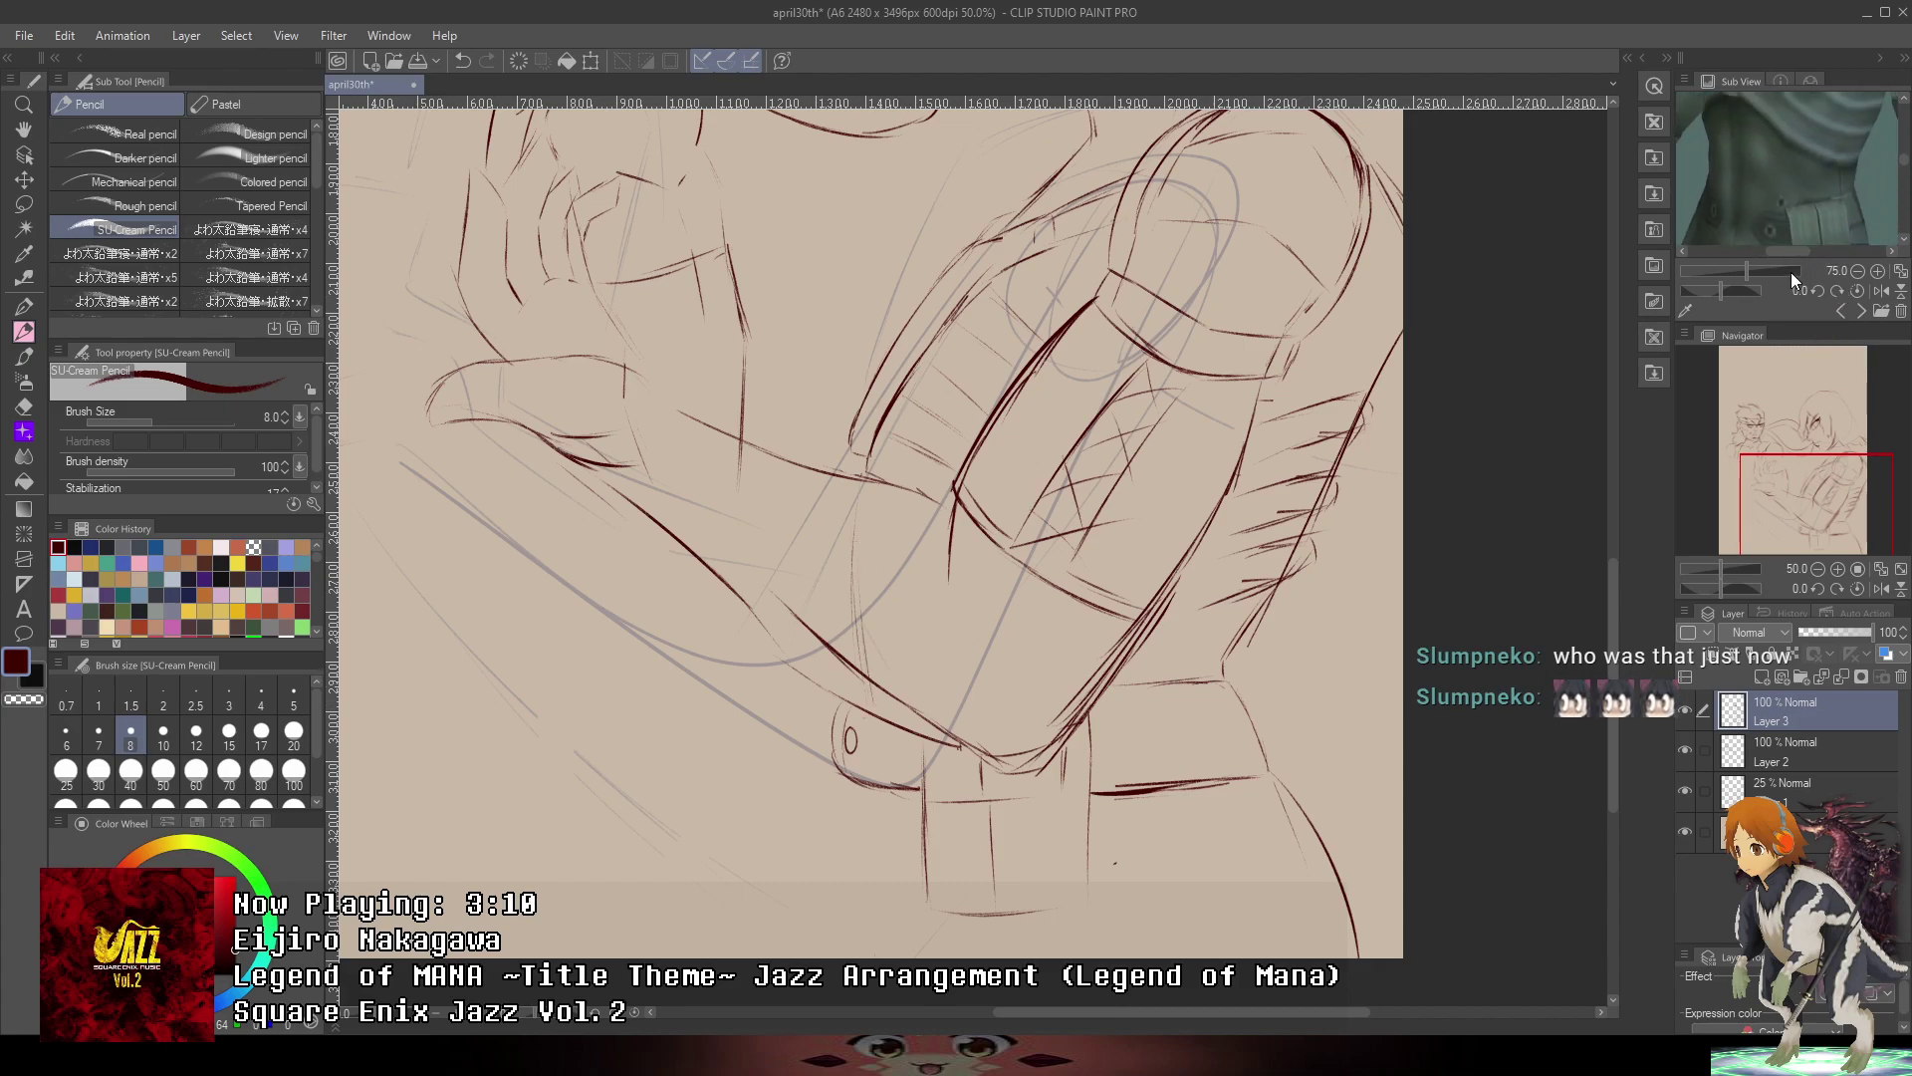
{"action": "mouse_move", "coordinate": [1311, 564]}
{"action": "left_mouse_down"}
{"action": "mouse_move", "coordinate": [1272, 546]}
{"action": "mouse_move", "coordinate": [1303, 568]}
{"action": "left_mouse_up"}
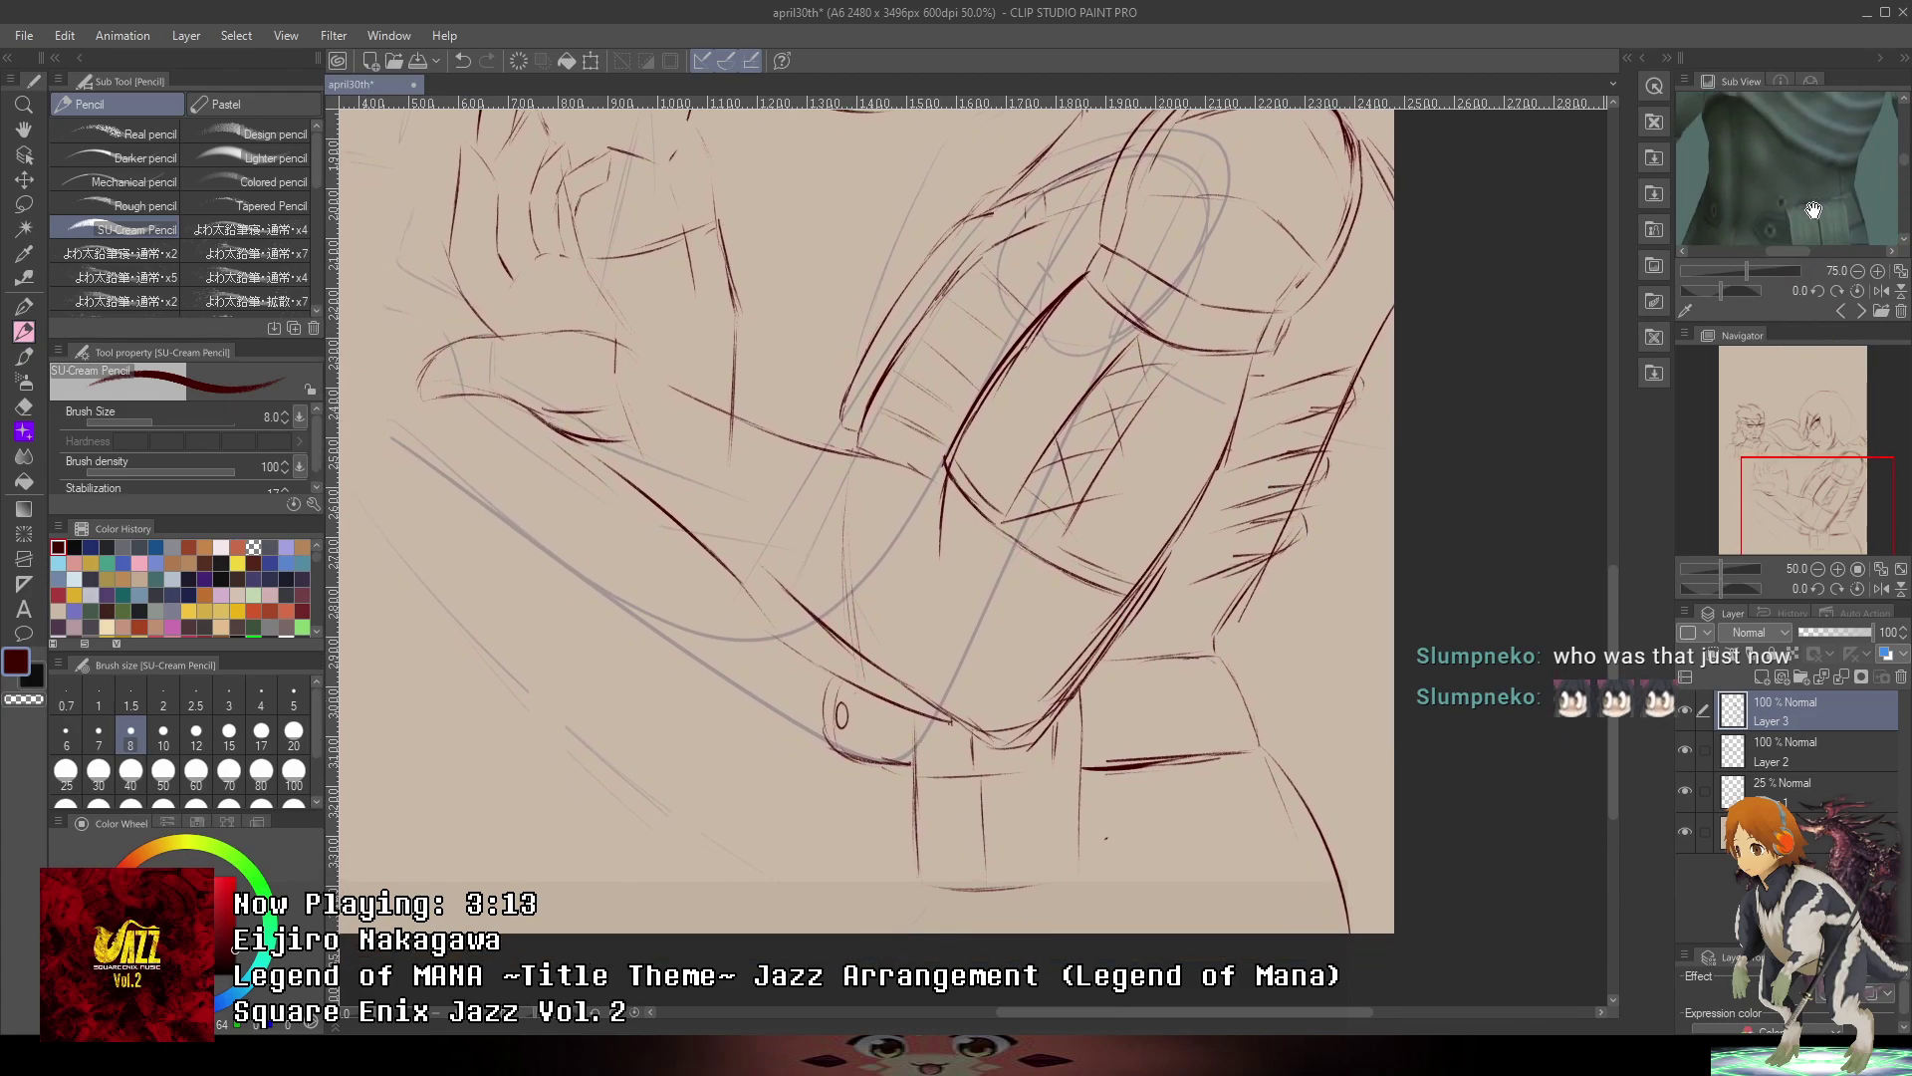
{"action": "left_click_drag", "start_coordinate": [1816, 204], "coordinate": [1745, 209]}
{"action": "left_click_drag", "start_coordinate": [1393, 312], "coordinate": [1332, 511]}
{"action": "mouse_move", "coordinate": [1797, 132]}
{"action": "left_mouse_down"}
{"action": "mouse_move", "coordinate": [1806, 256]}
{"action": "mouse_move", "coordinate": [1727, 170]}
{"action": "mouse_move", "coordinate": [1720, 218]}
{"action": "mouse_move", "coordinate": [1765, 193]}
{"action": "mouse_move", "coordinate": [1787, 140]}
{"action": "left_mouse_up"}
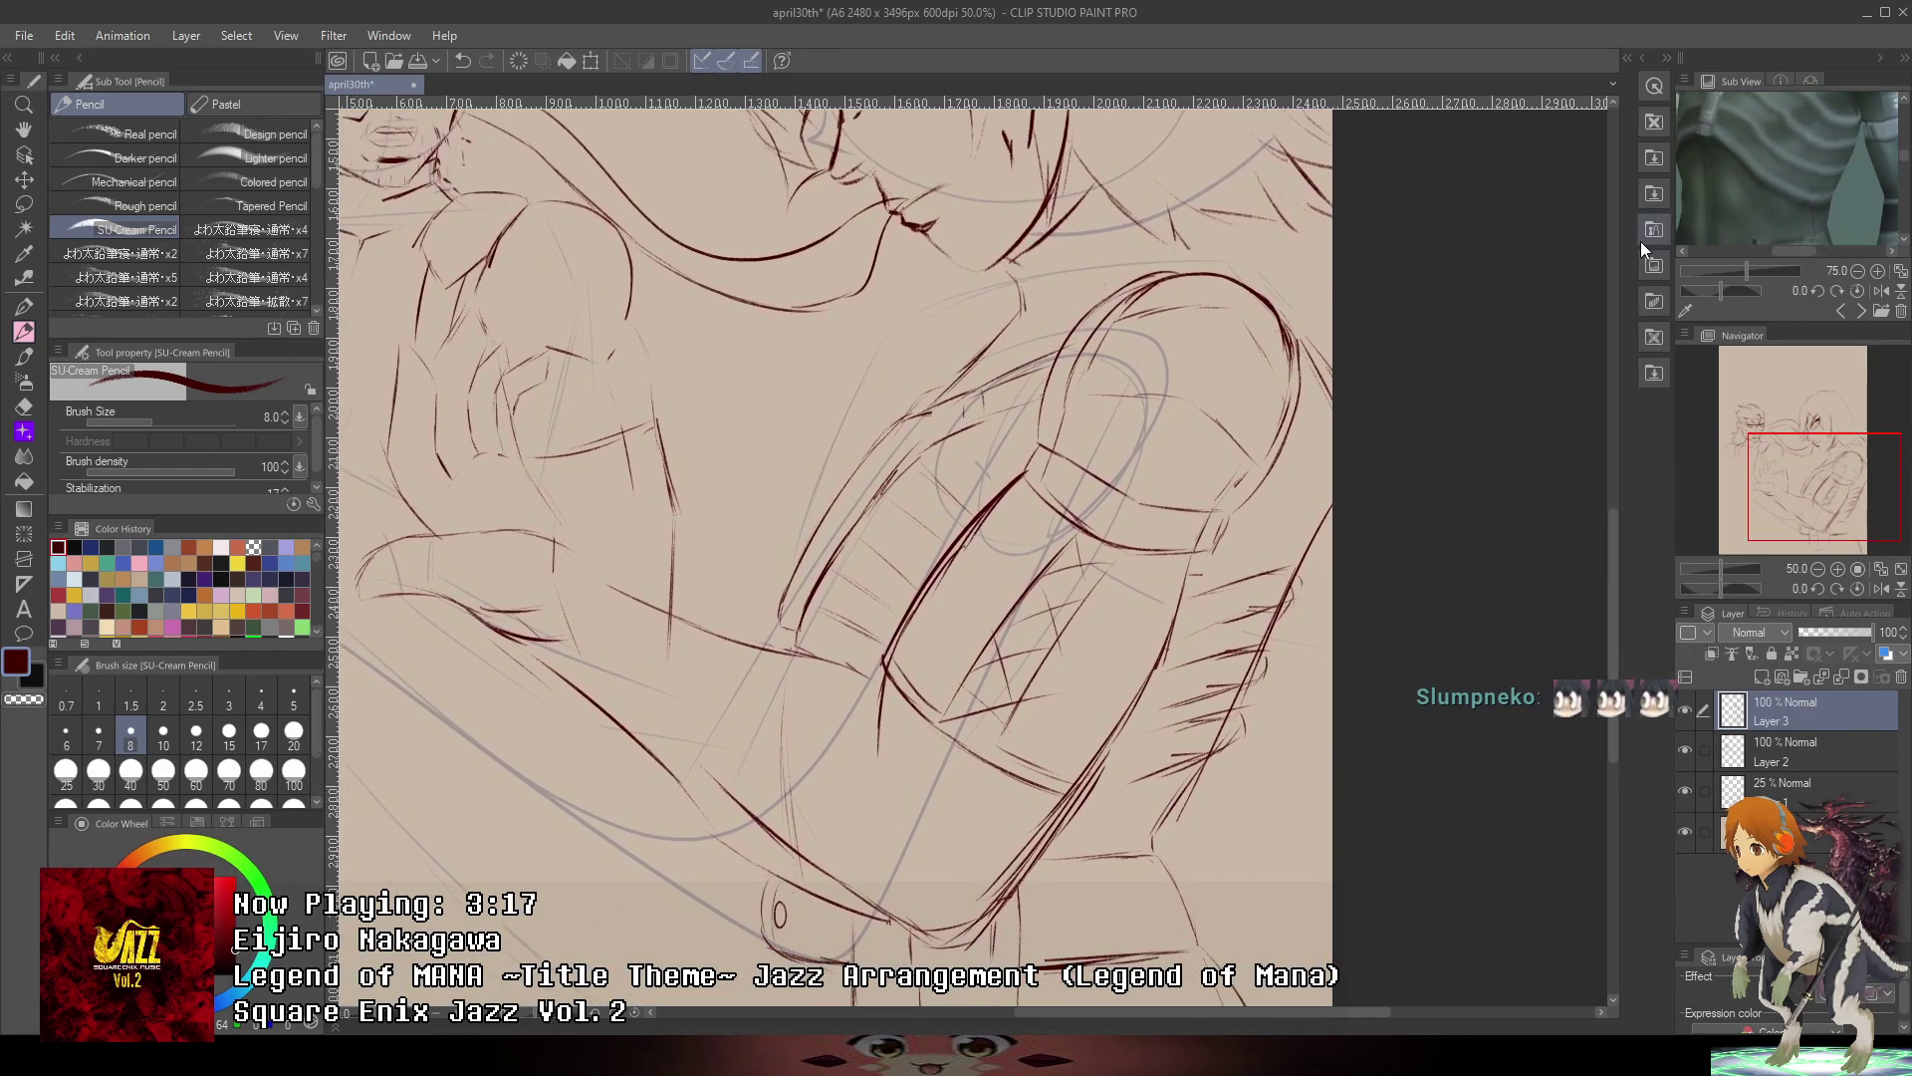
{"action": "scroll", "coordinate": [1155, 558], "scroll_direction": "down", "scroll_amount": 2}
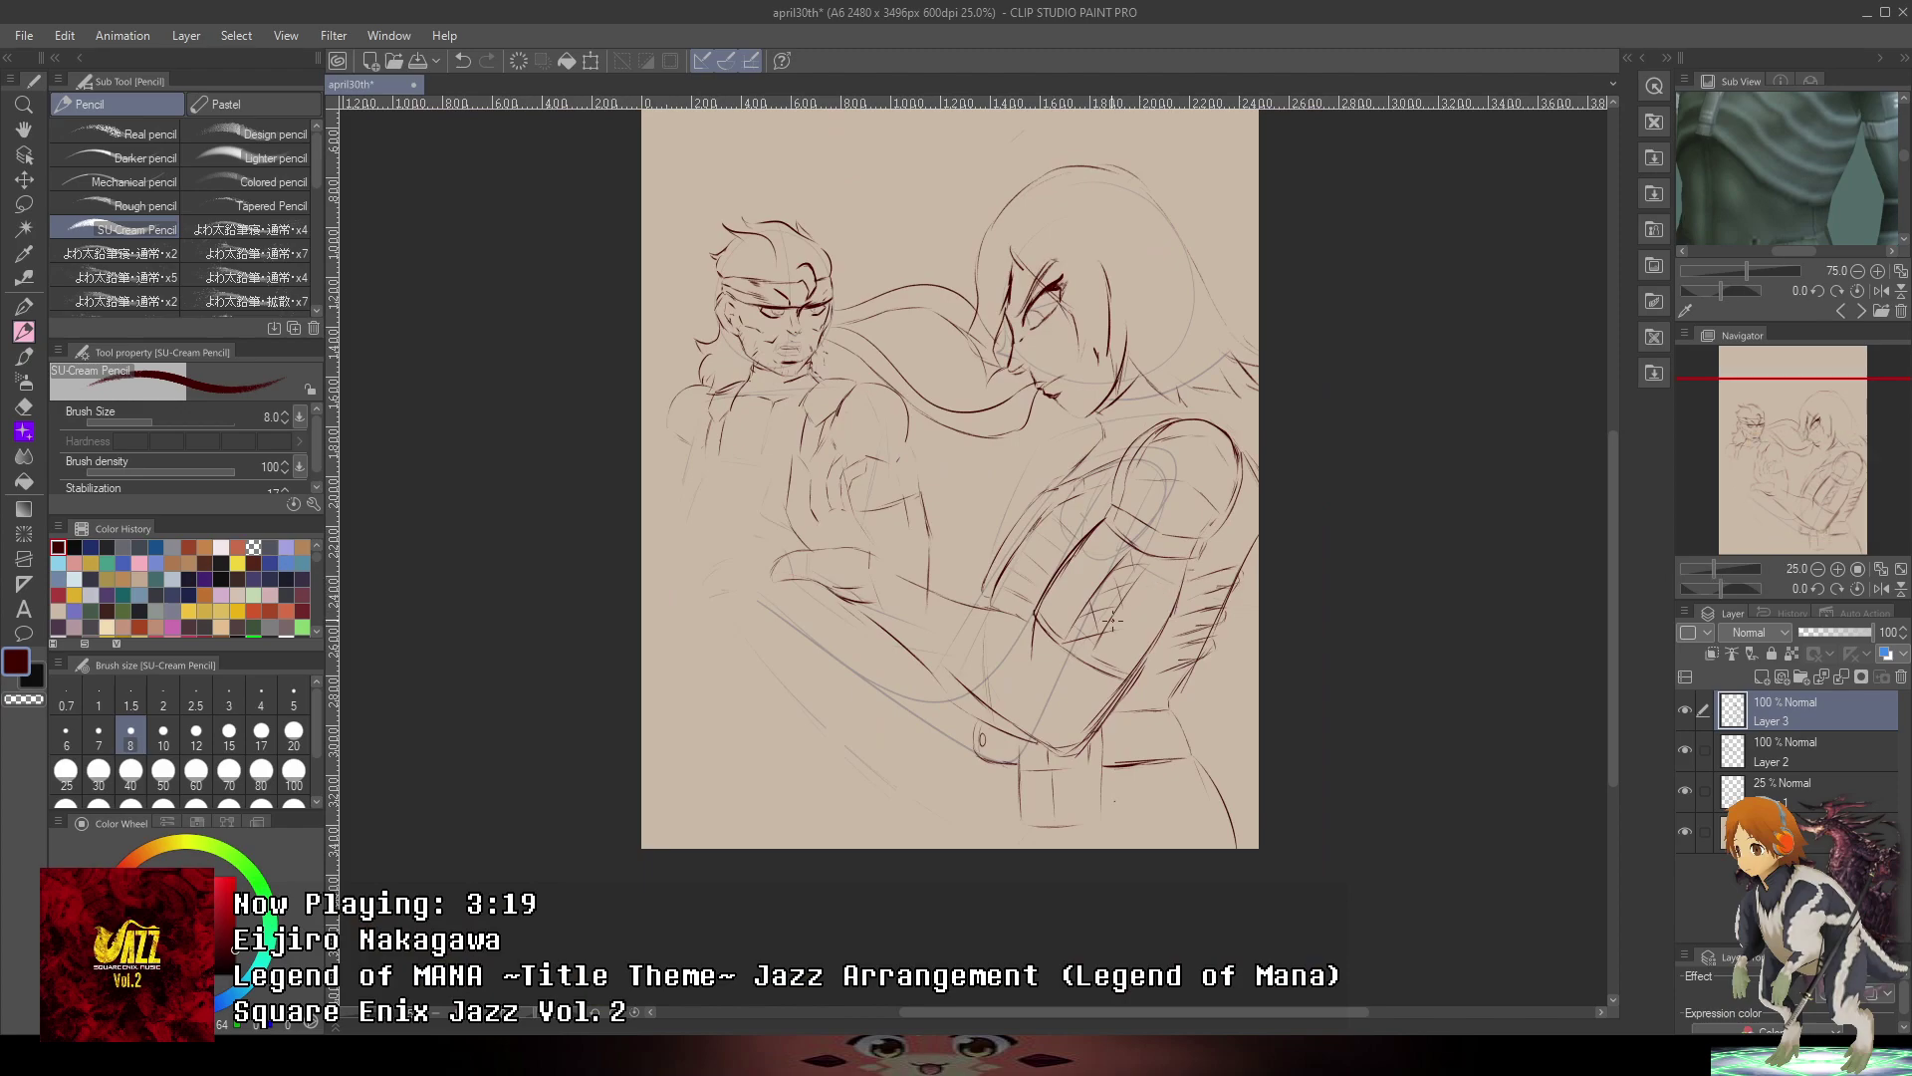
- Erase the layered strokes along the rear edge of the right figure's arm and redraw it as a cleaner line to the elbow
{"action": "scroll", "coordinate": [1088, 616], "scroll_direction": "up", "scroll_amount": 2}
{"action": "left_click_drag", "start_coordinate": [1138, 738], "coordinate": [1059, 821]}
{"action": "left_click_drag", "start_coordinate": [1237, 567], "coordinate": [1166, 729]}
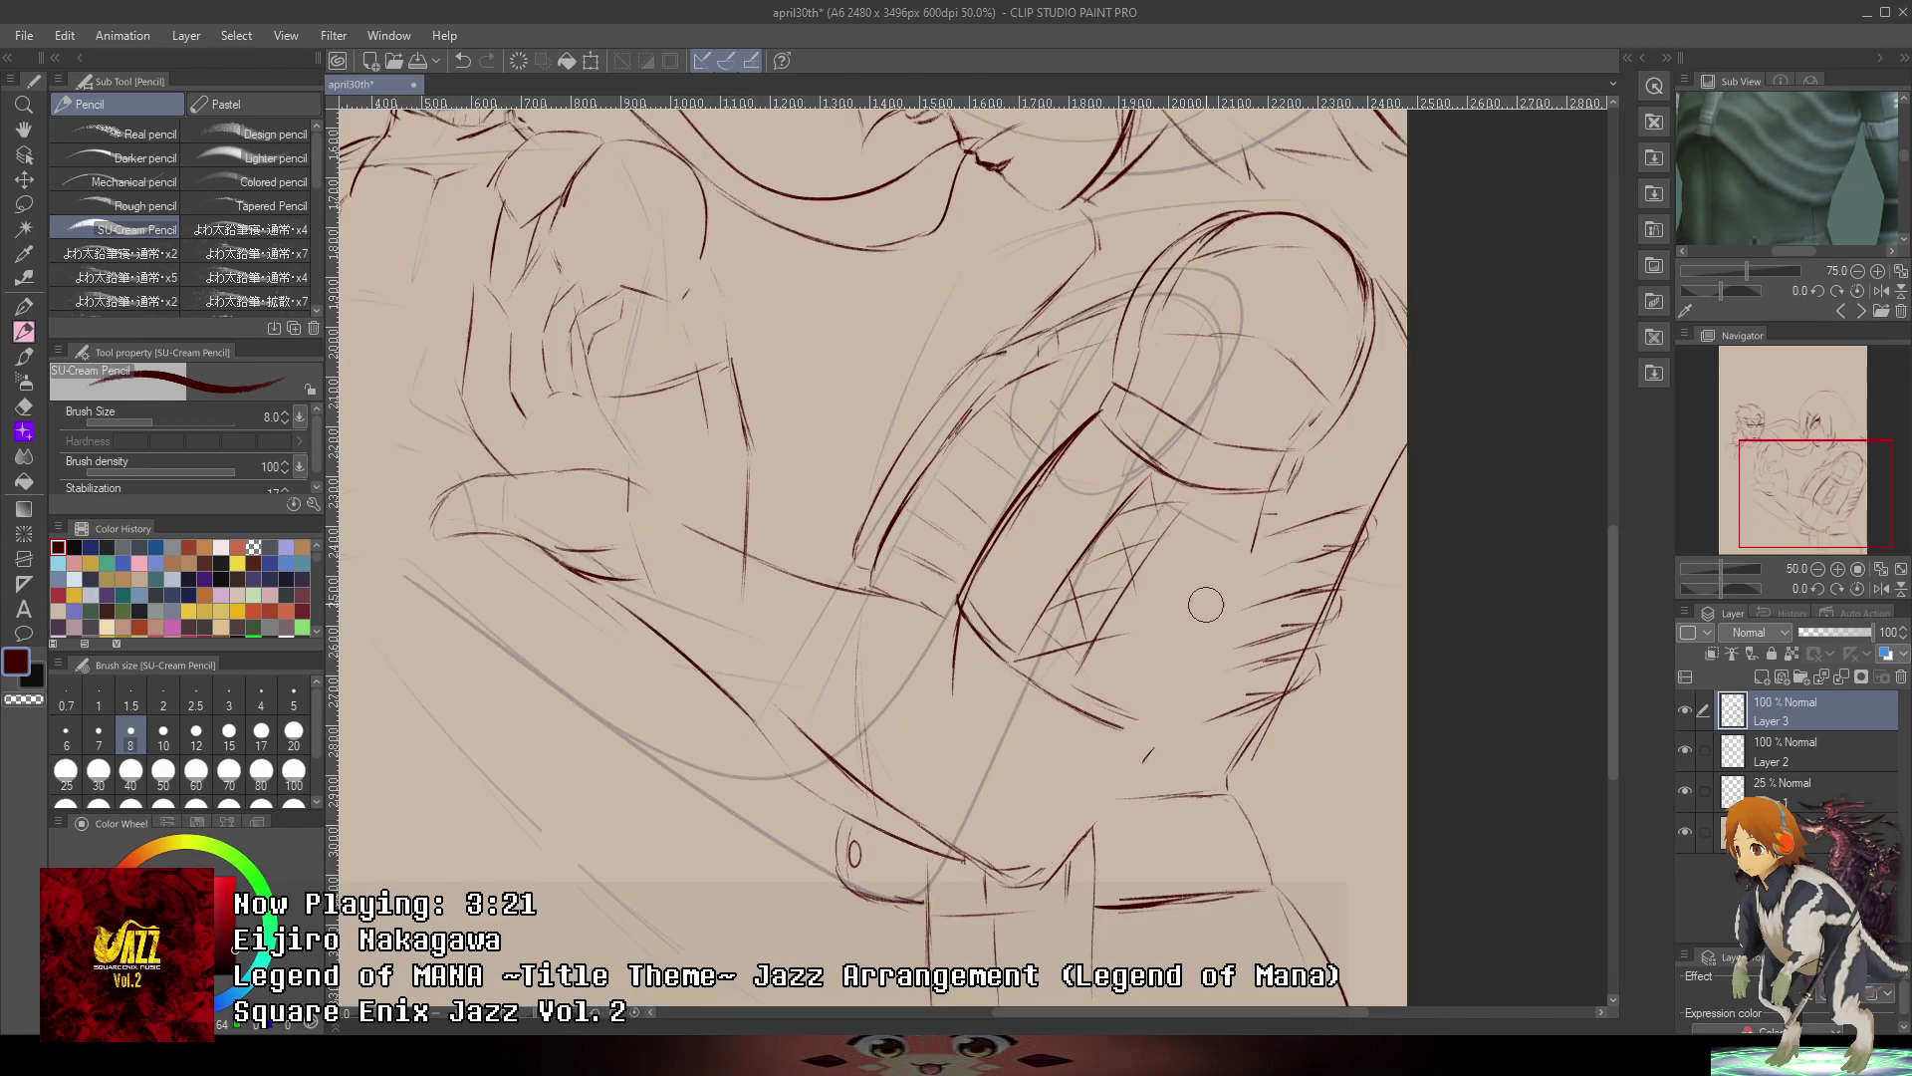
{"action": "left_click_drag", "start_coordinate": [1269, 504], "coordinate": [1207, 628]}
{"action": "left_click_drag", "start_coordinate": [1235, 558], "coordinate": [1133, 751]}
{"action": "mouse_move", "coordinate": [1193, 634]}
{"action": "left_mouse_down"}
{"action": "mouse_move", "coordinate": [1035, 832]}
{"action": "mouse_move", "coordinate": [1166, 689]}
{"action": "mouse_move", "coordinate": [1058, 813]}
{"action": "left_mouse_up"}
{"action": "key", "text": "ctrl+z"}
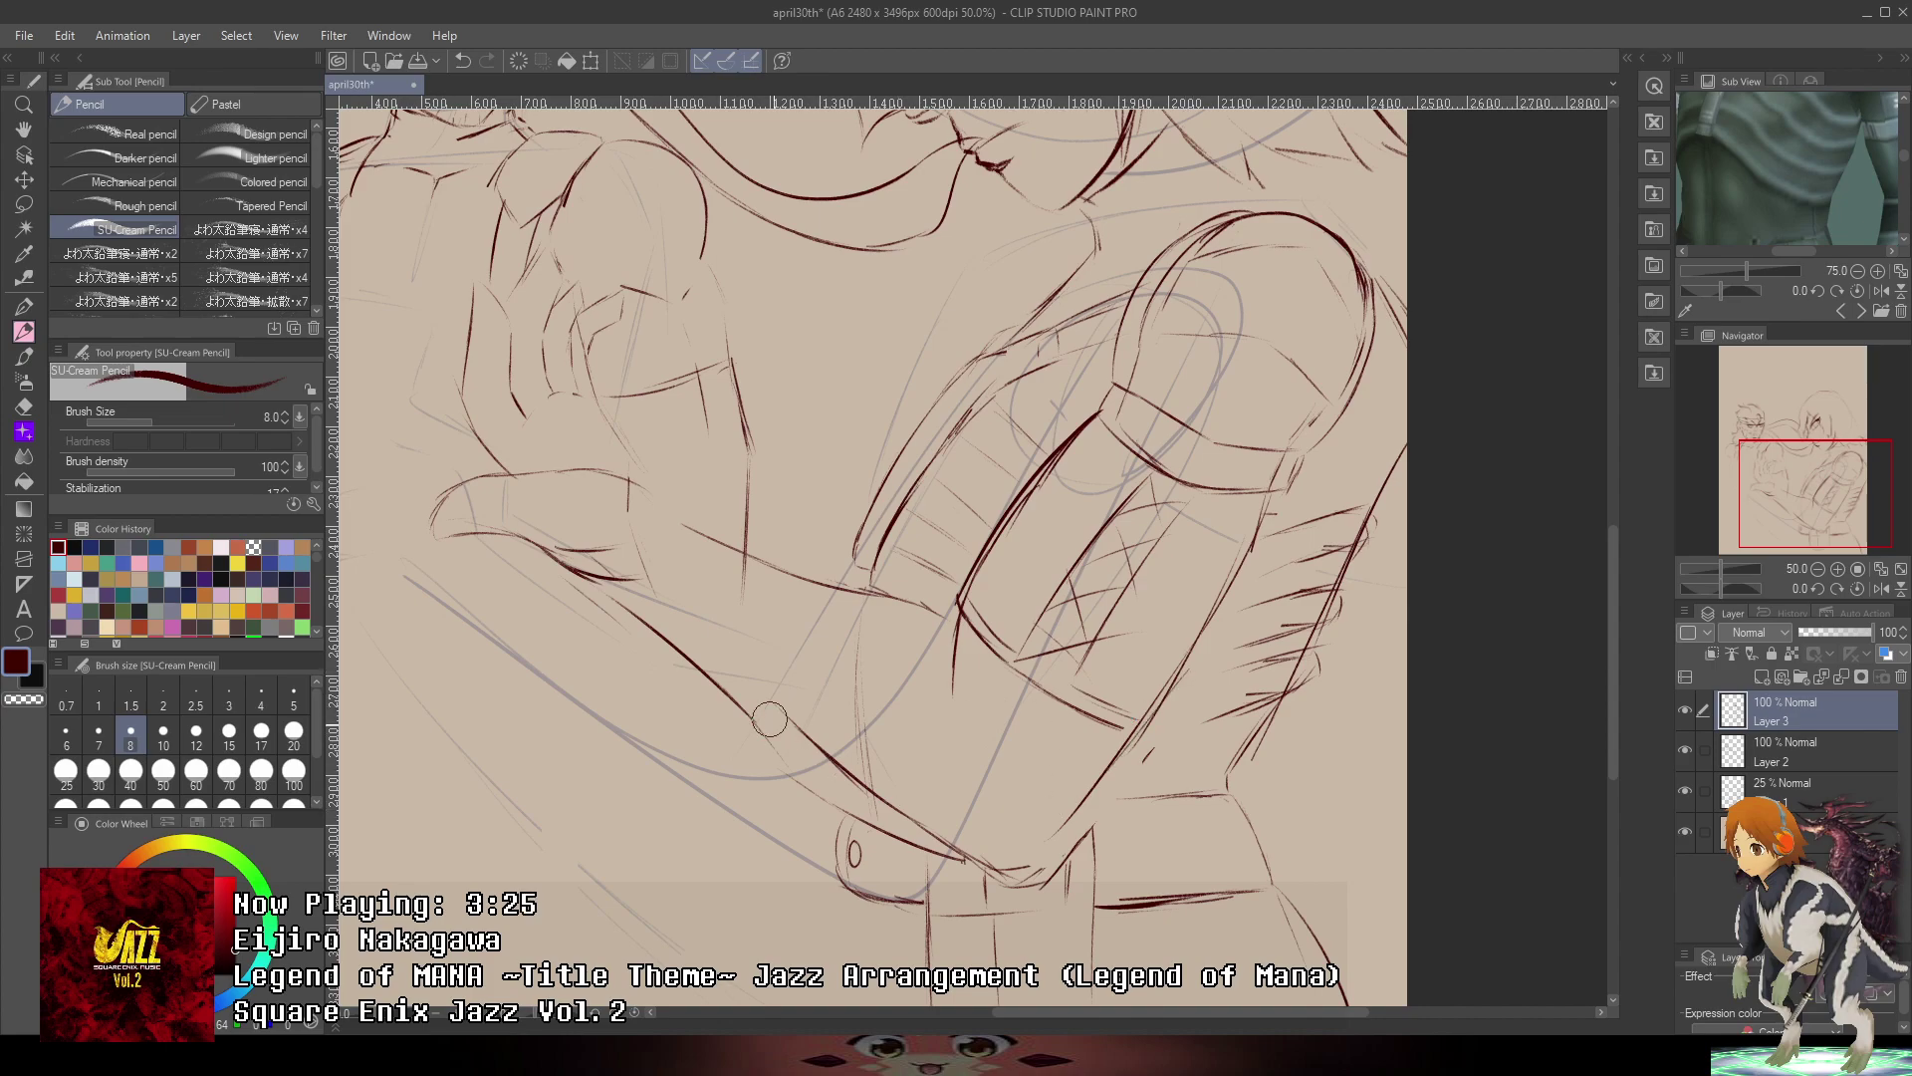
- Clean up the doubled lower forearm edge and redraw it running into the elbow point
{"action": "mouse_move", "coordinate": [769, 720]}
{"action": "left_mouse_down"}
{"action": "mouse_move", "coordinate": [828, 798]}
{"action": "mouse_move", "coordinate": [908, 829]}
{"action": "left_mouse_up"}
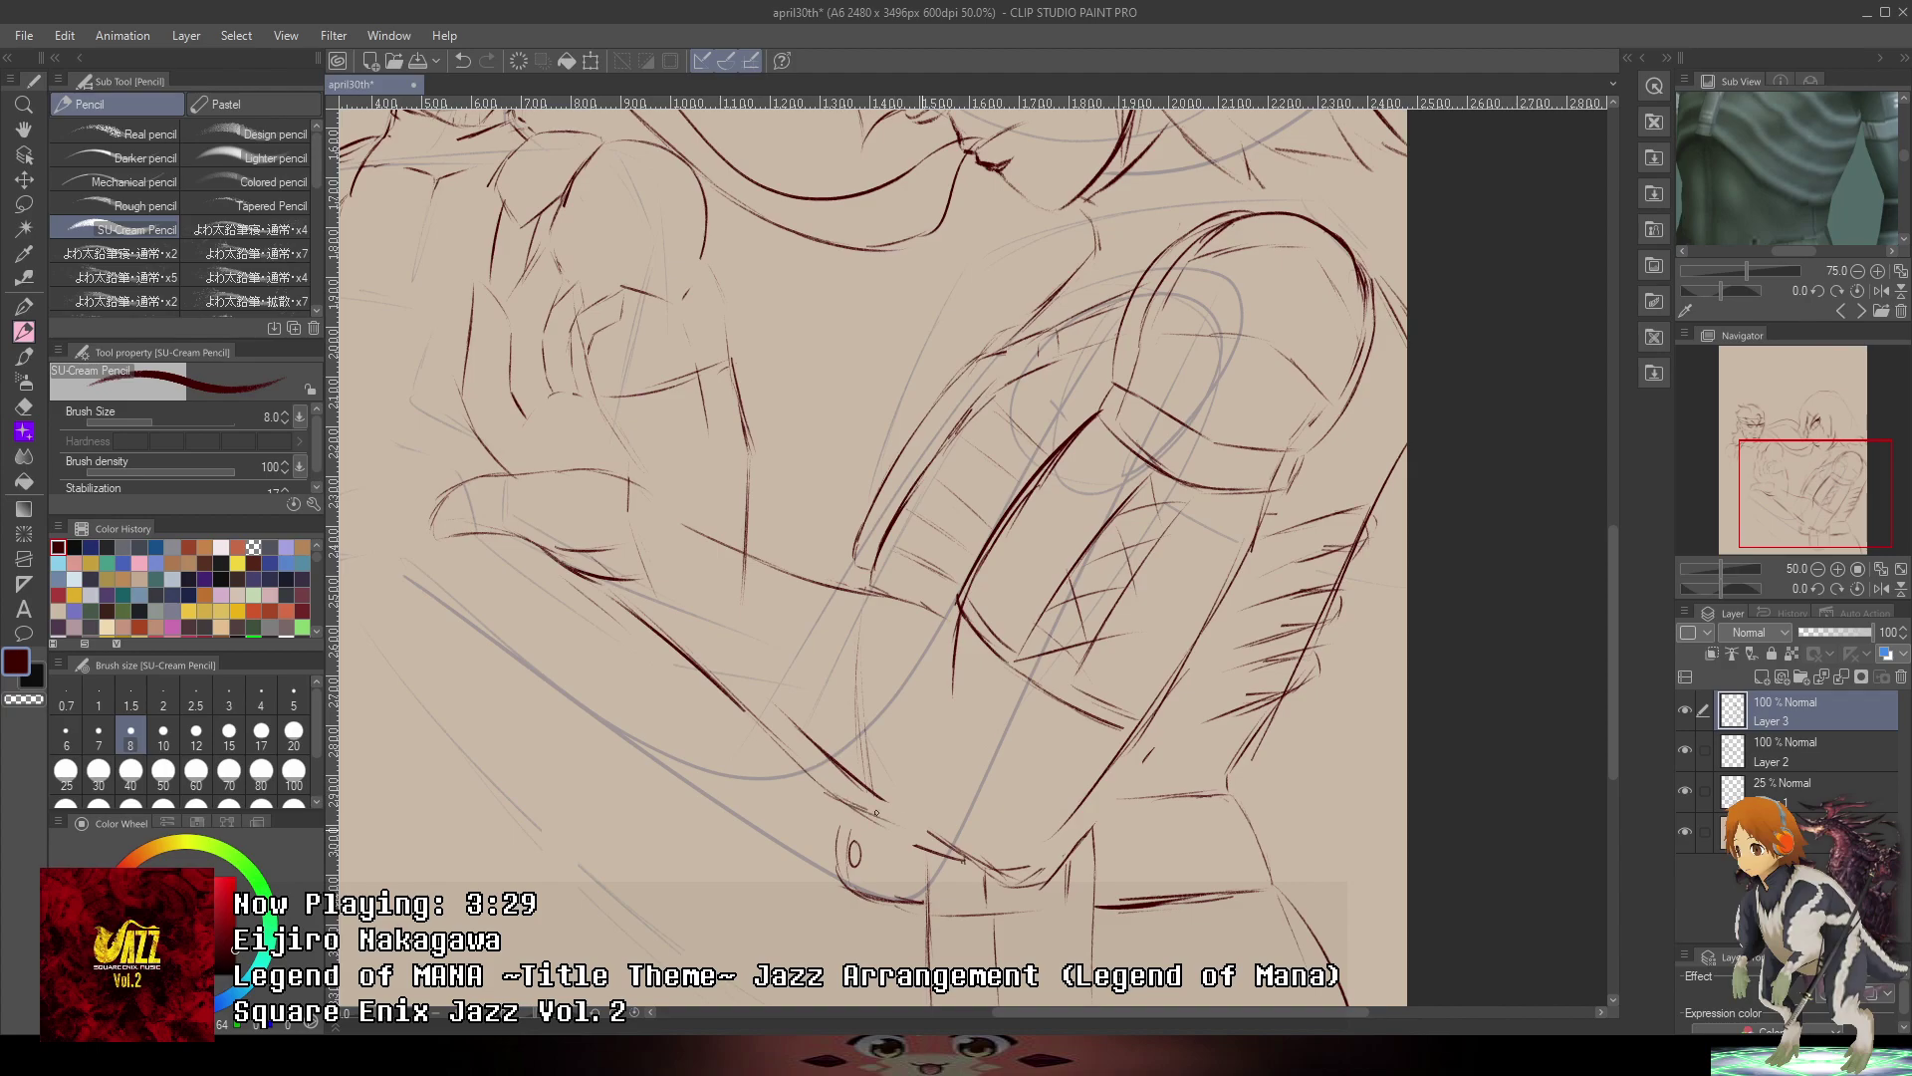
{"action": "left_click_drag", "start_coordinate": [854, 775], "coordinate": [964, 857]}
{"action": "mouse_move", "coordinate": [1088, 793]}
{"action": "left_mouse_down"}
{"action": "mouse_move", "coordinate": [1016, 867]}
{"action": "mouse_move", "coordinate": [1032, 859]}
{"action": "left_mouse_up"}
{"action": "left_click_drag", "start_coordinate": [1181, 735], "coordinate": [1216, 476]}
{"action": "scroll", "coordinate": [1065, 643], "scroll_direction": "up", "scroll_amount": 2}
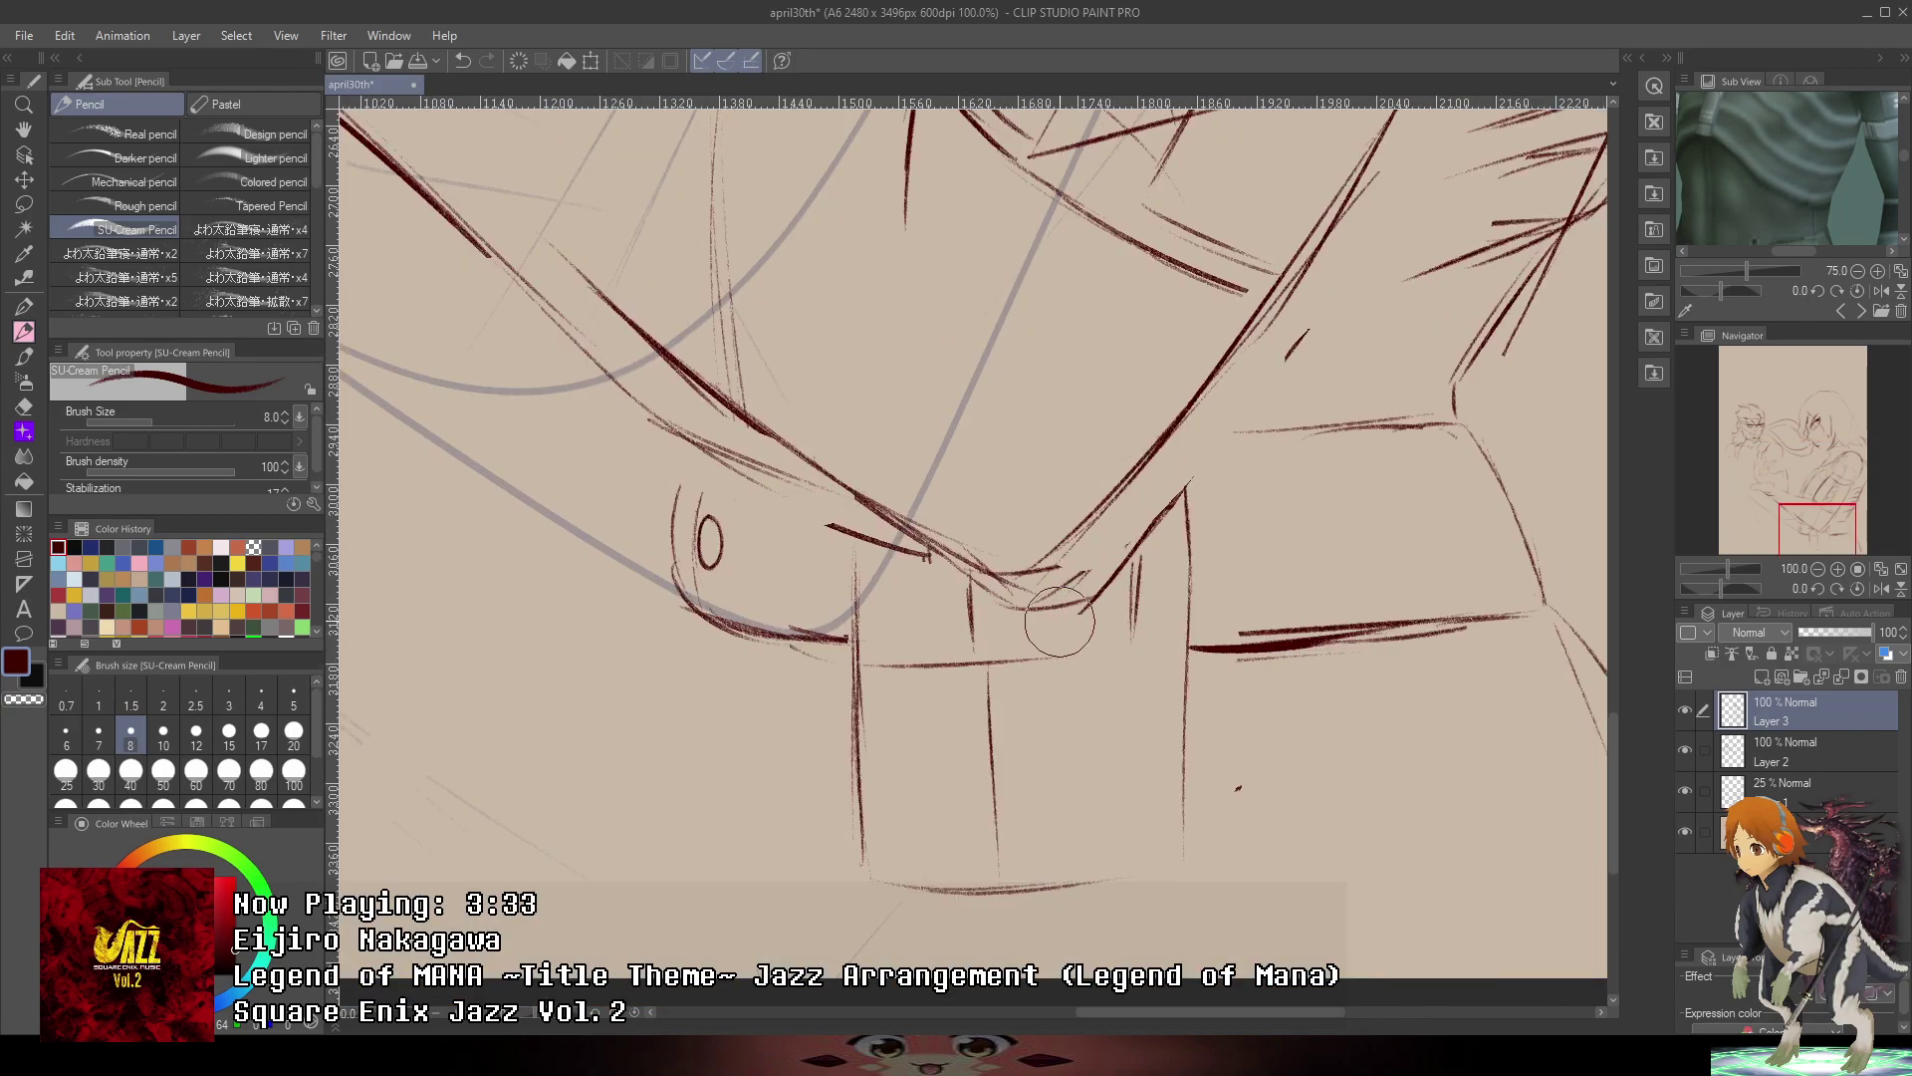
- Erase the stray lines beneath the elbow and extend the pouch's rear edge and strap mark up to the arm
{"action": "mouse_move", "coordinate": [1059, 621]}
{"action": "left_mouse_down"}
{"action": "mouse_move", "coordinate": [1123, 525]}
{"action": "mouse_move", "coordinate": [1155, 520]}
{"action": "mouse_move", "coordinate": [1128, 455]}
{"action": "mouse_move", "coordinate": [1185, 548]}
{"action": "left_mouse_up"}
{"action": "key", "text": "ctrl+z"}
{"action": "key", "text": "ctrl+z"}
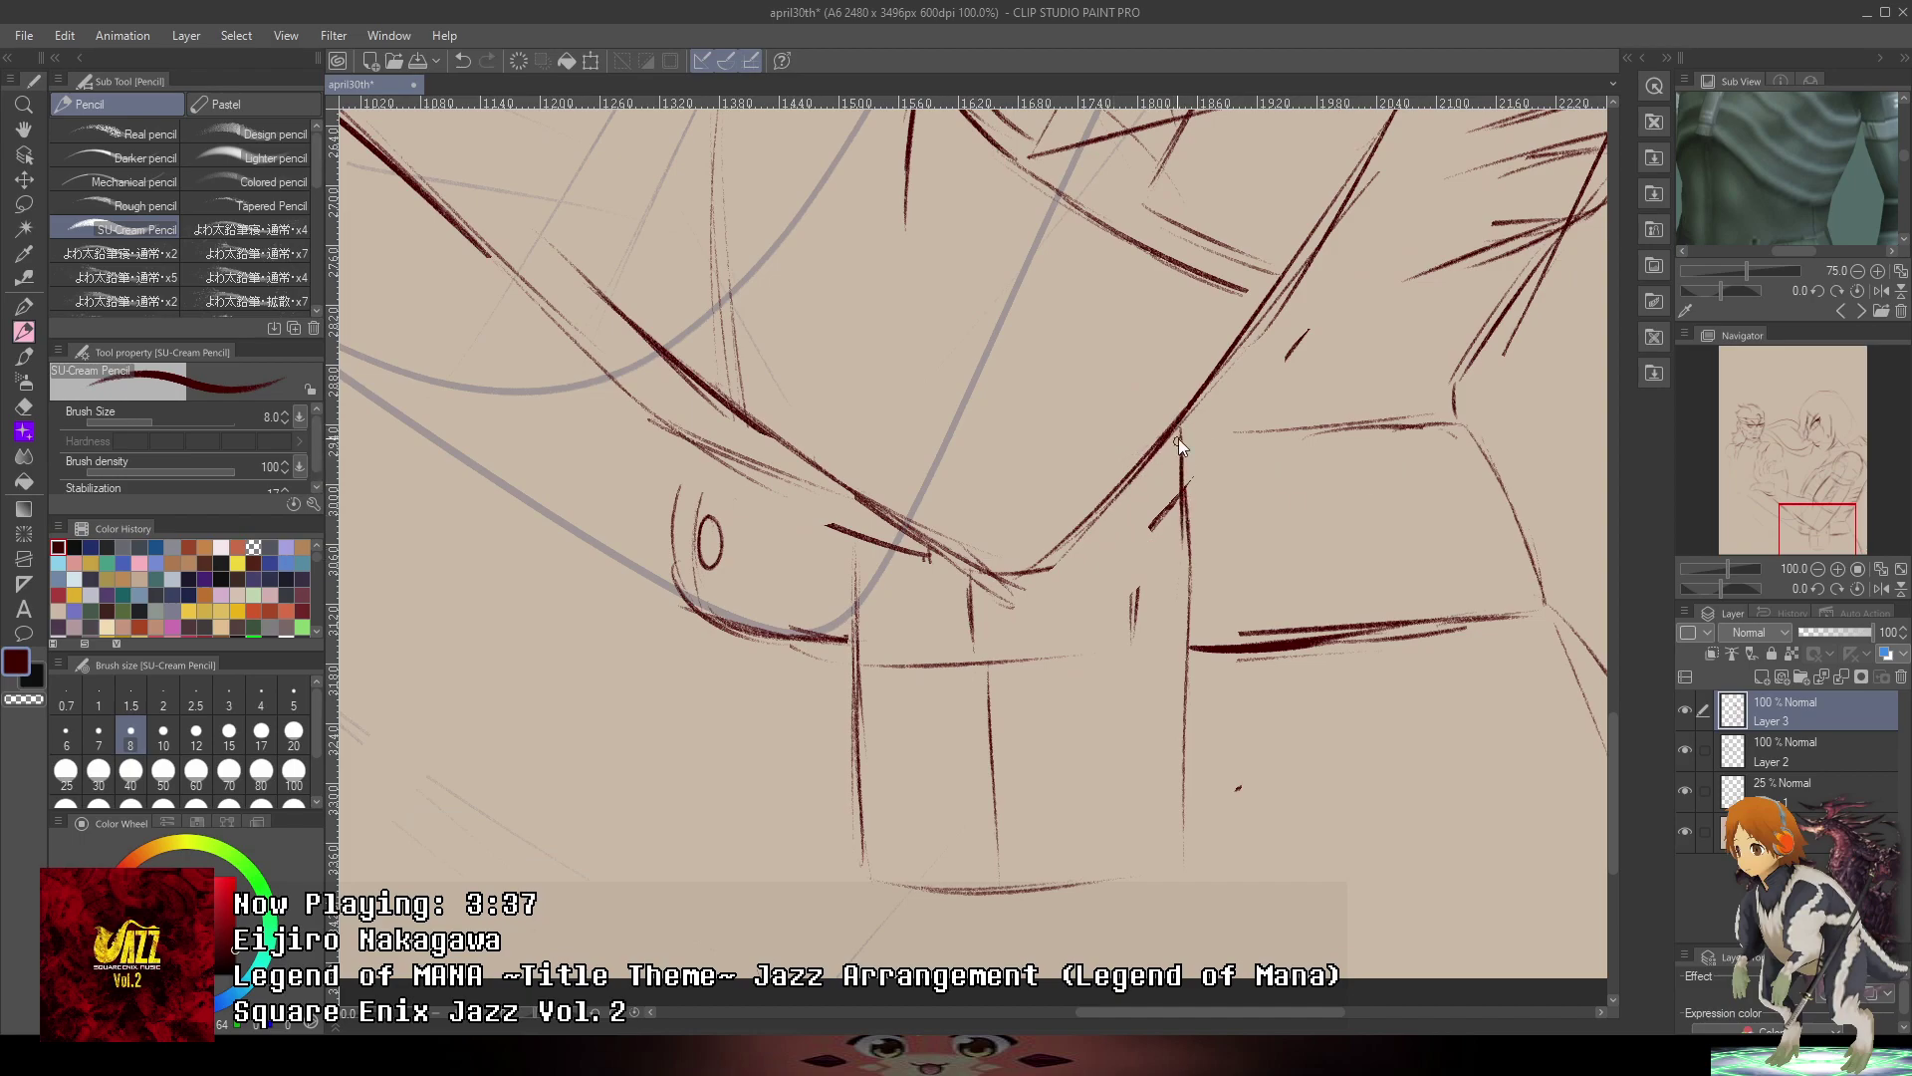
{"action": "key", "text": "ctrl+z"}
{"action": "left_click_drag", "start_coordinate": [1189, 429], "coordinate": [1185, 548]}
{"action": "left_click_drag", "start_coordinate": [1133, 631], "coordinate": [1137, 510]}
{"action": "scroll", "coordinate": [1170, 616], "scroll_direction": "down", "scroll_amount": 4}
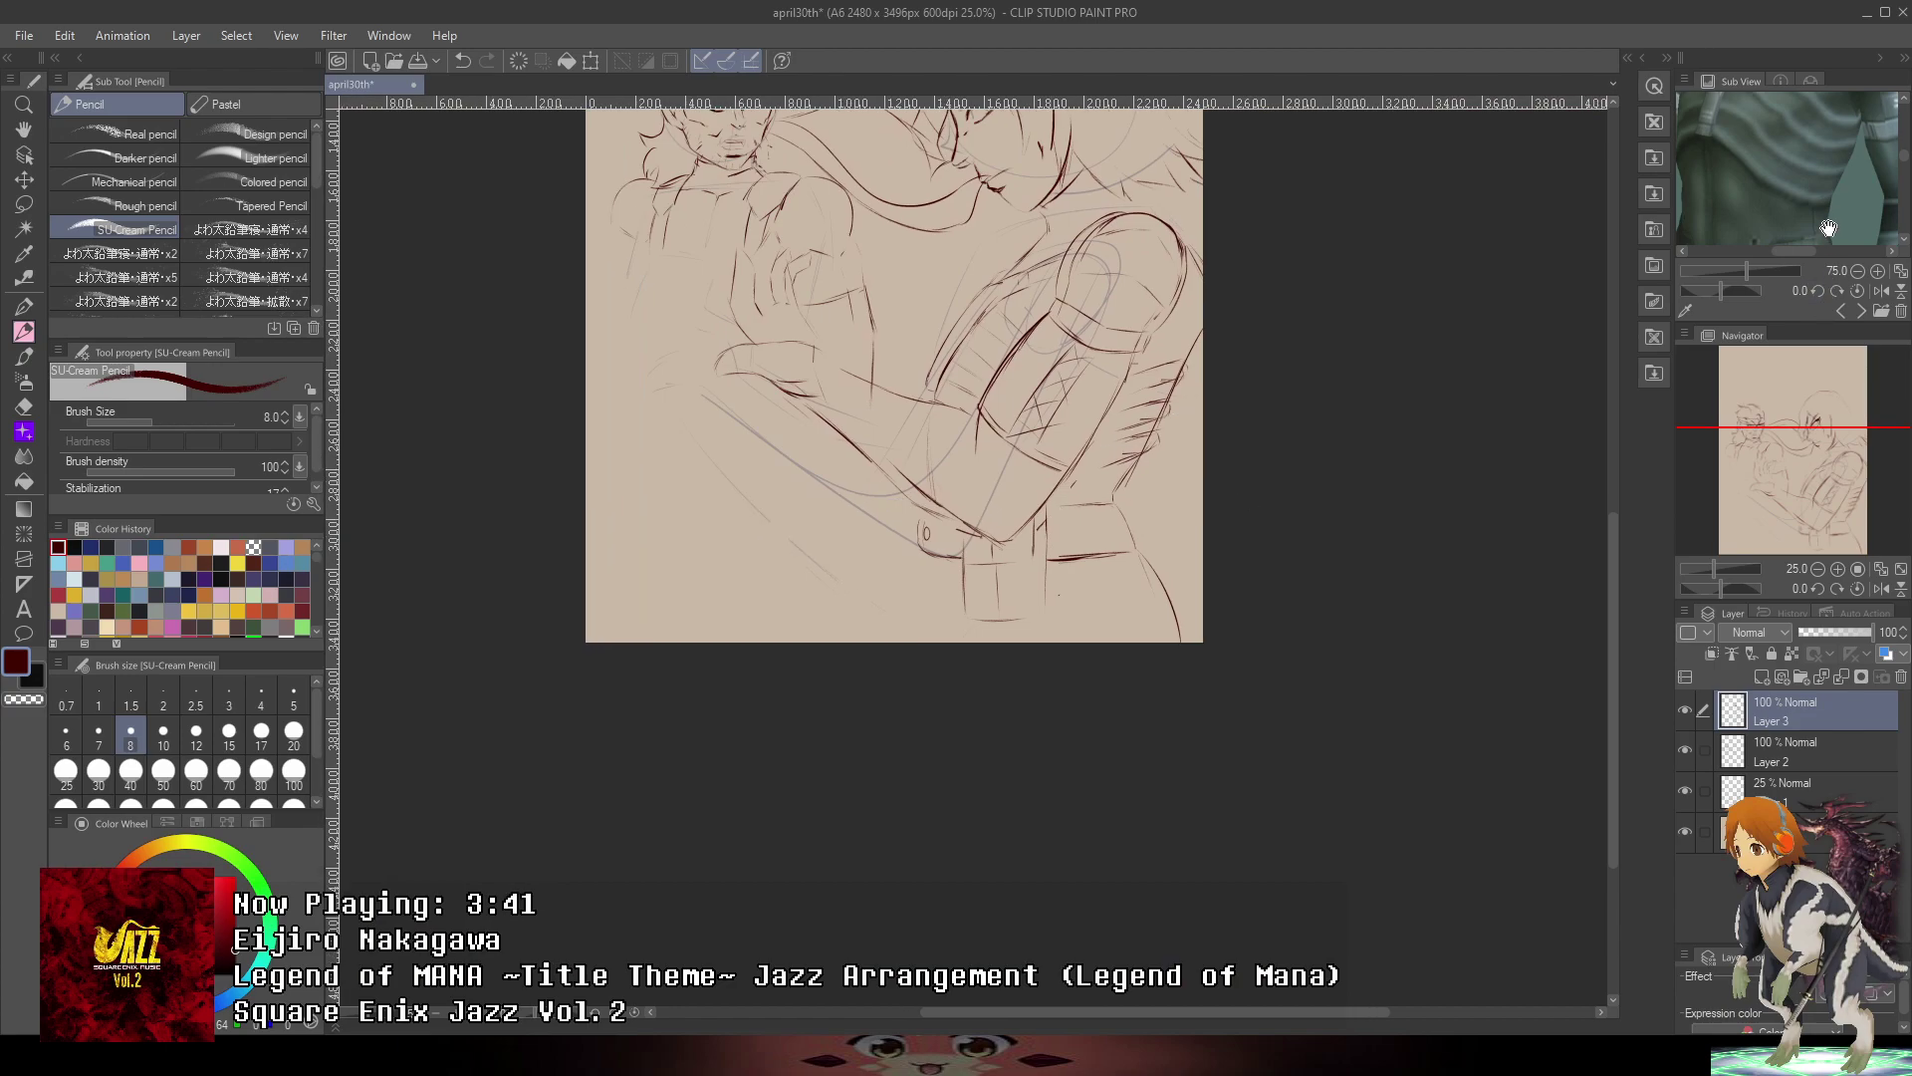
- Draw the right figure's front thigh contour below the waist section's front end, using the leg area of the armour reference
{"action": "left_click_drag", "start_coordinate": [1832, 225], "coordinate": [1842, 139]}
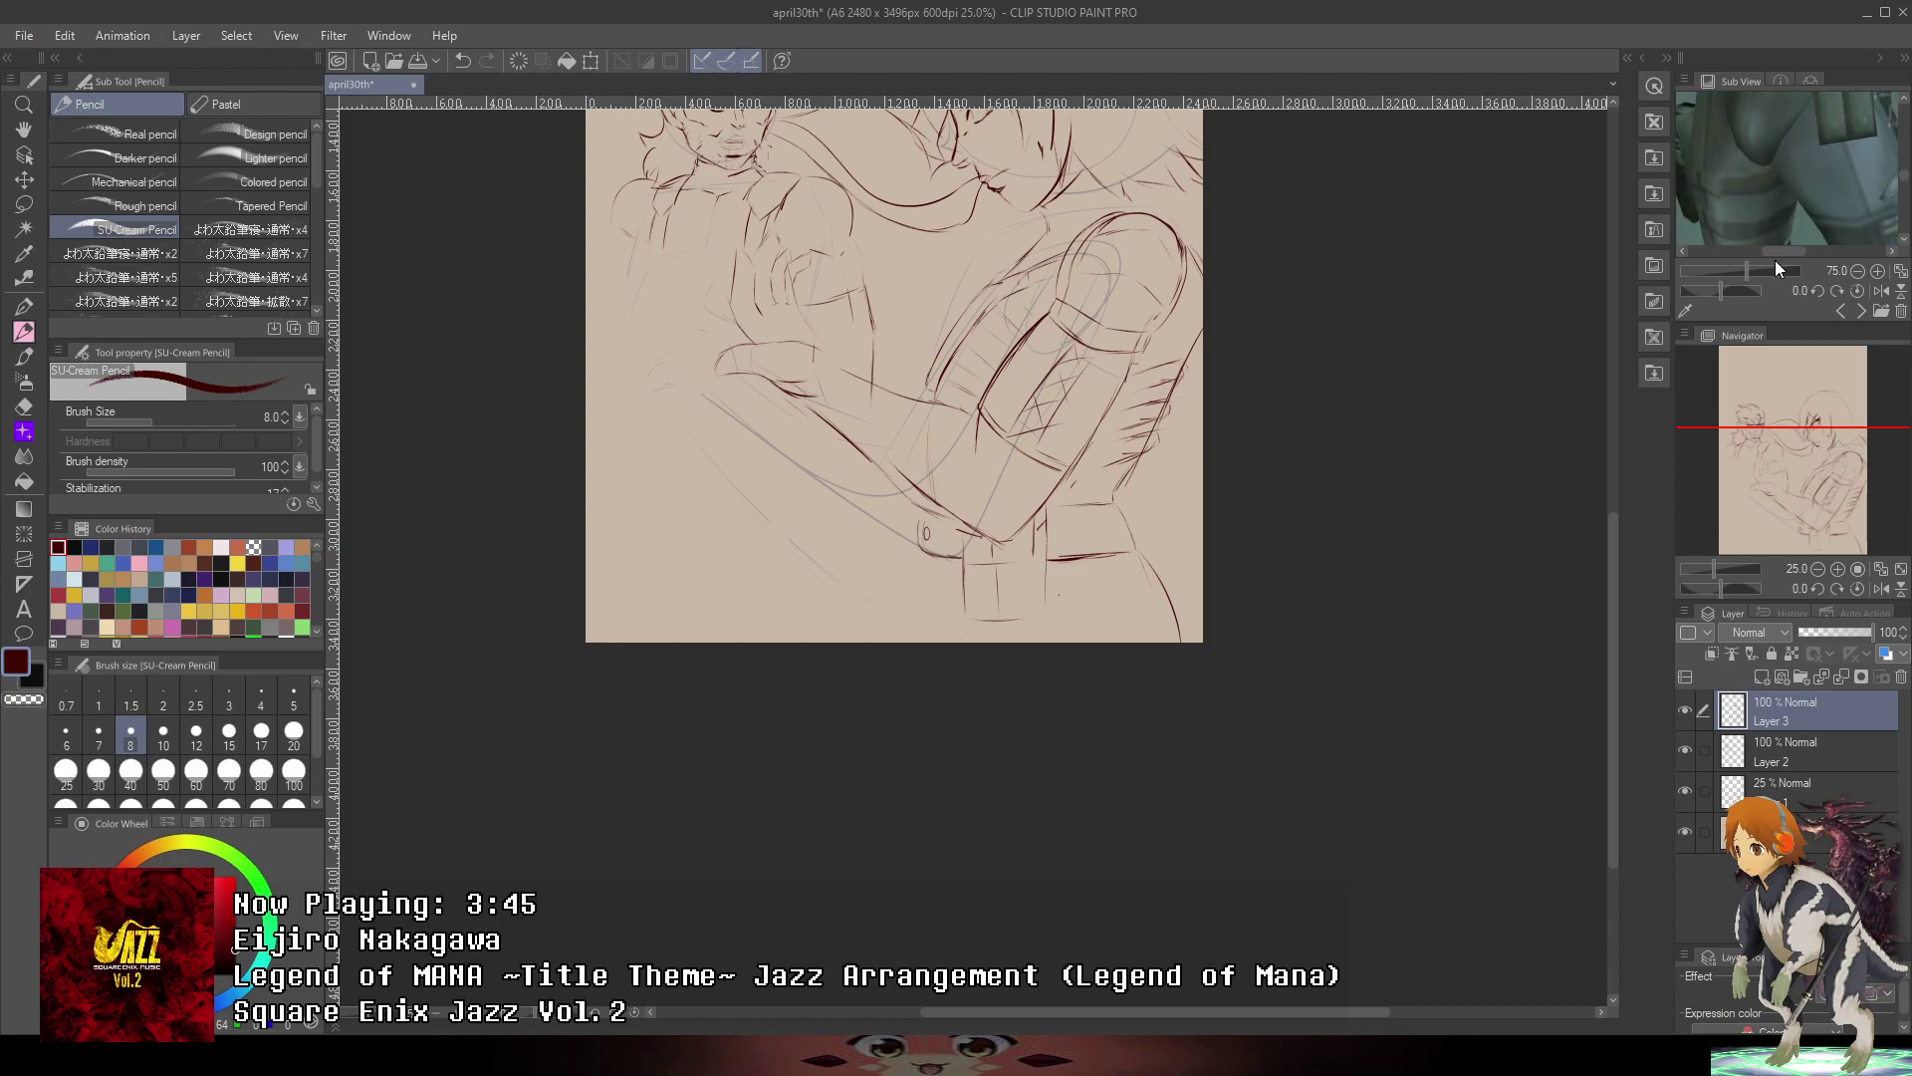
{"action": "left_click_drag", "start_coordinate": [1272, 368], "coordinate": [1270, 474]}
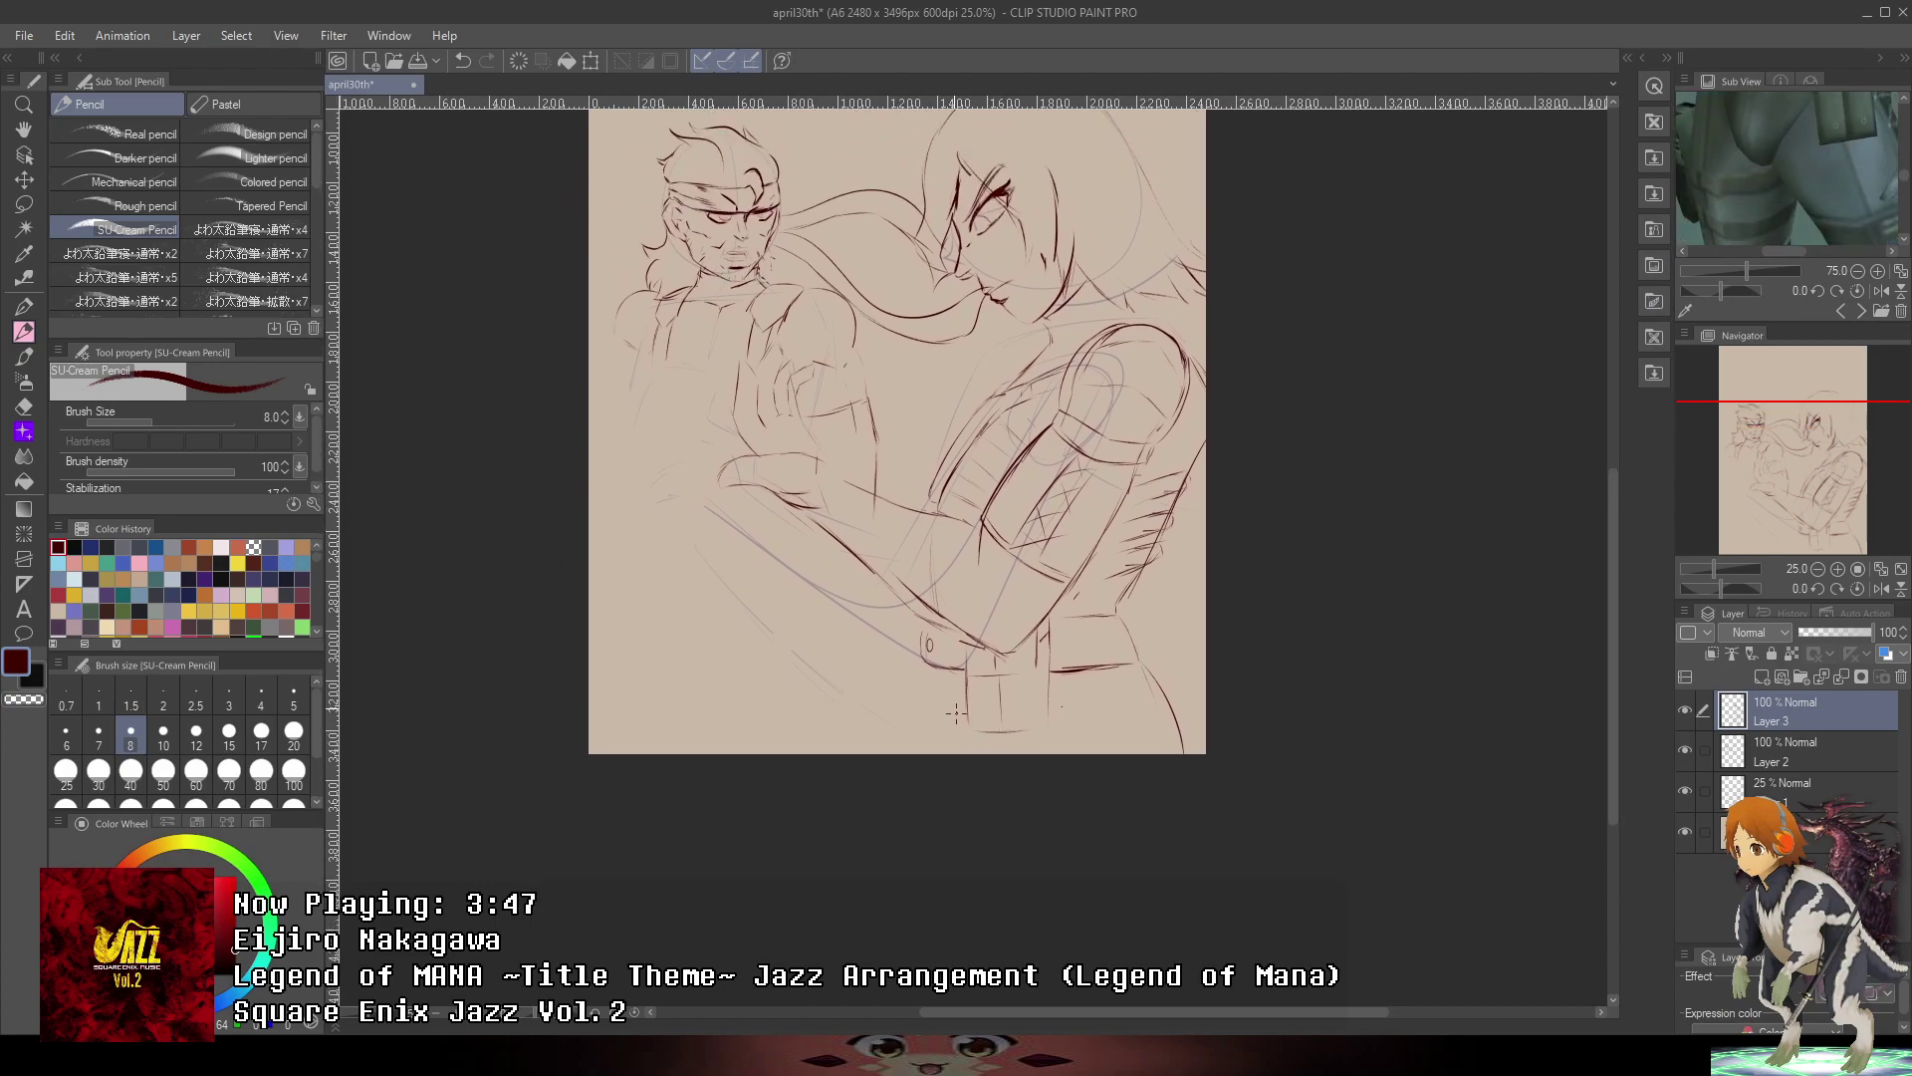
{"action": "scroll", "coordinate": [944, 708], "scroll_direction": "up", "scroll_amount": 2}
{"action": "mouse_move", "coordinate": [935, 639]}
{"action": "left_mouse_down"}
{"action": "mouse_move", "coordinate": [900, 799]}
{"action": "mouse_move", "coordinate": [896, 780]}
{"action": "left_mouse_up"}
{"action": "key", "text": "ctrl+z"}
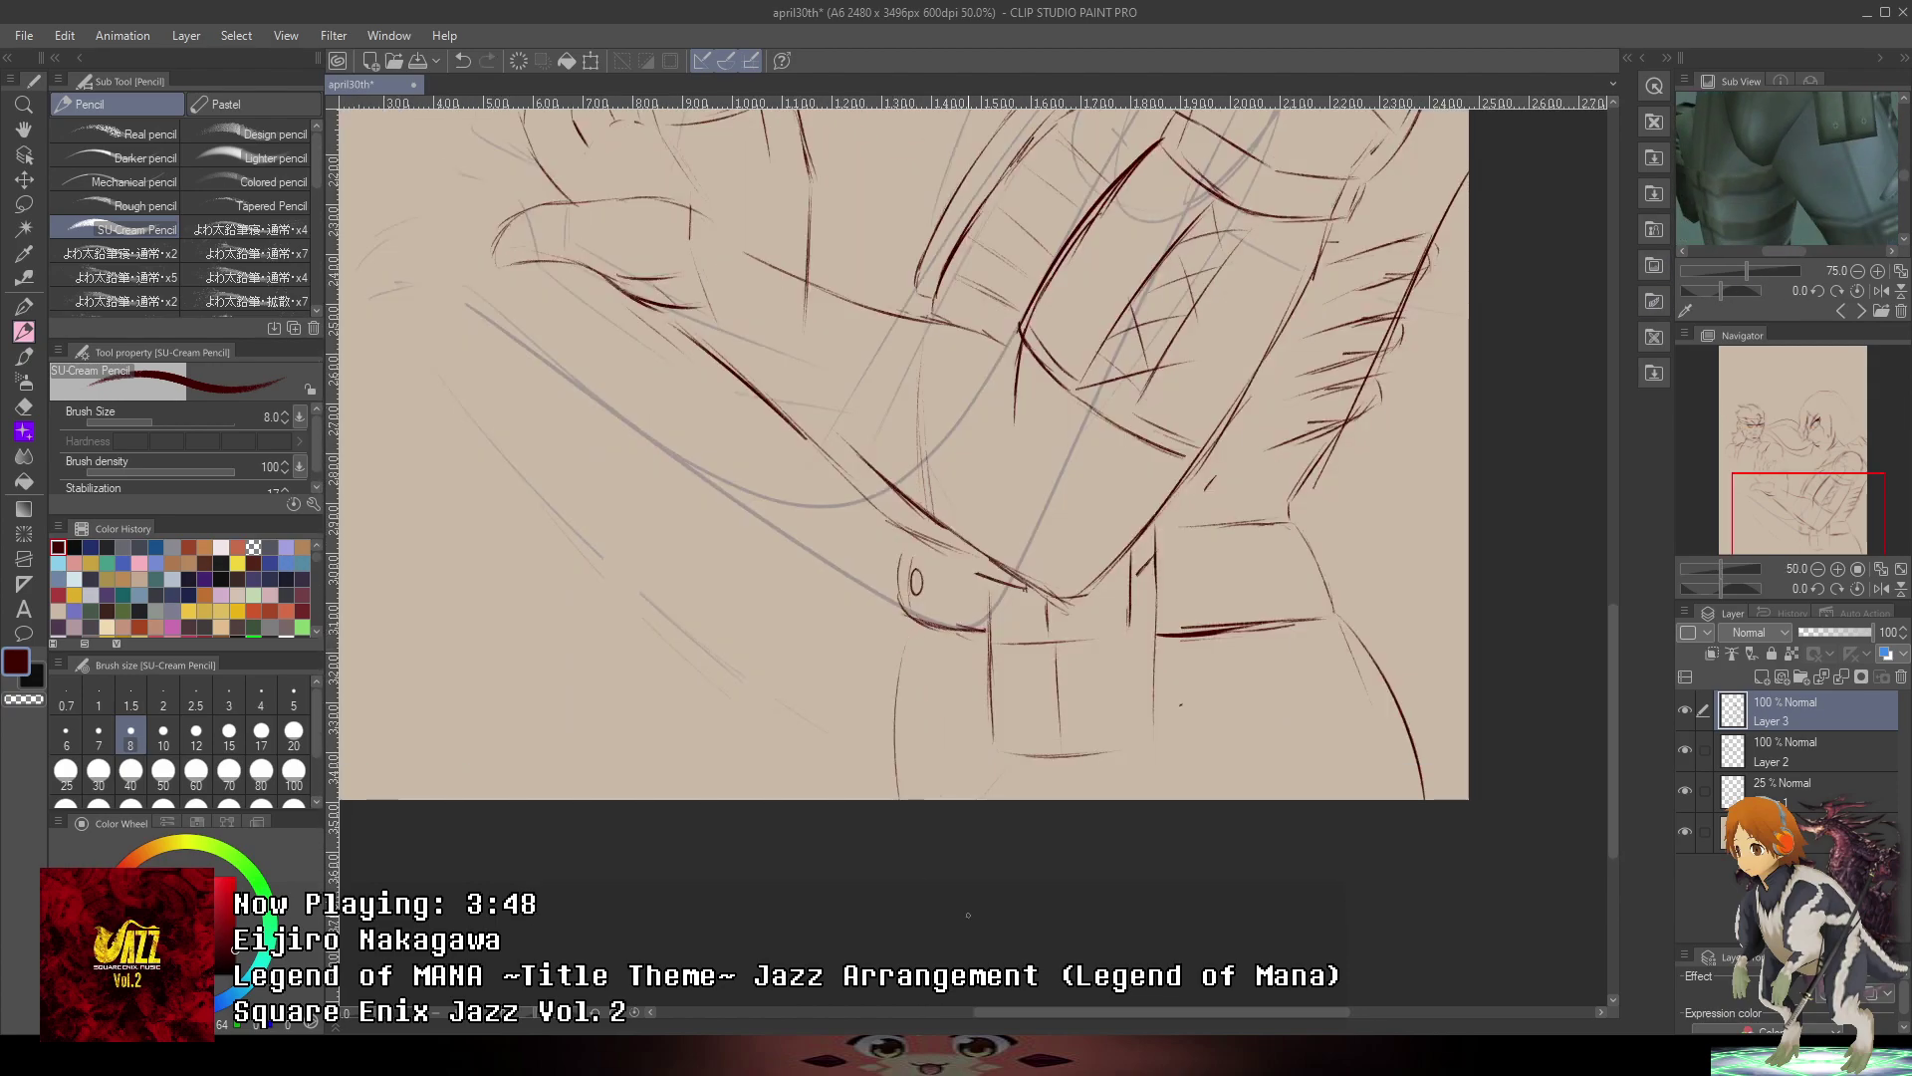
{"action": "scroll", "coordinate": [1162, 781], "scroll_direction": "down", "scroll_amount": 1}
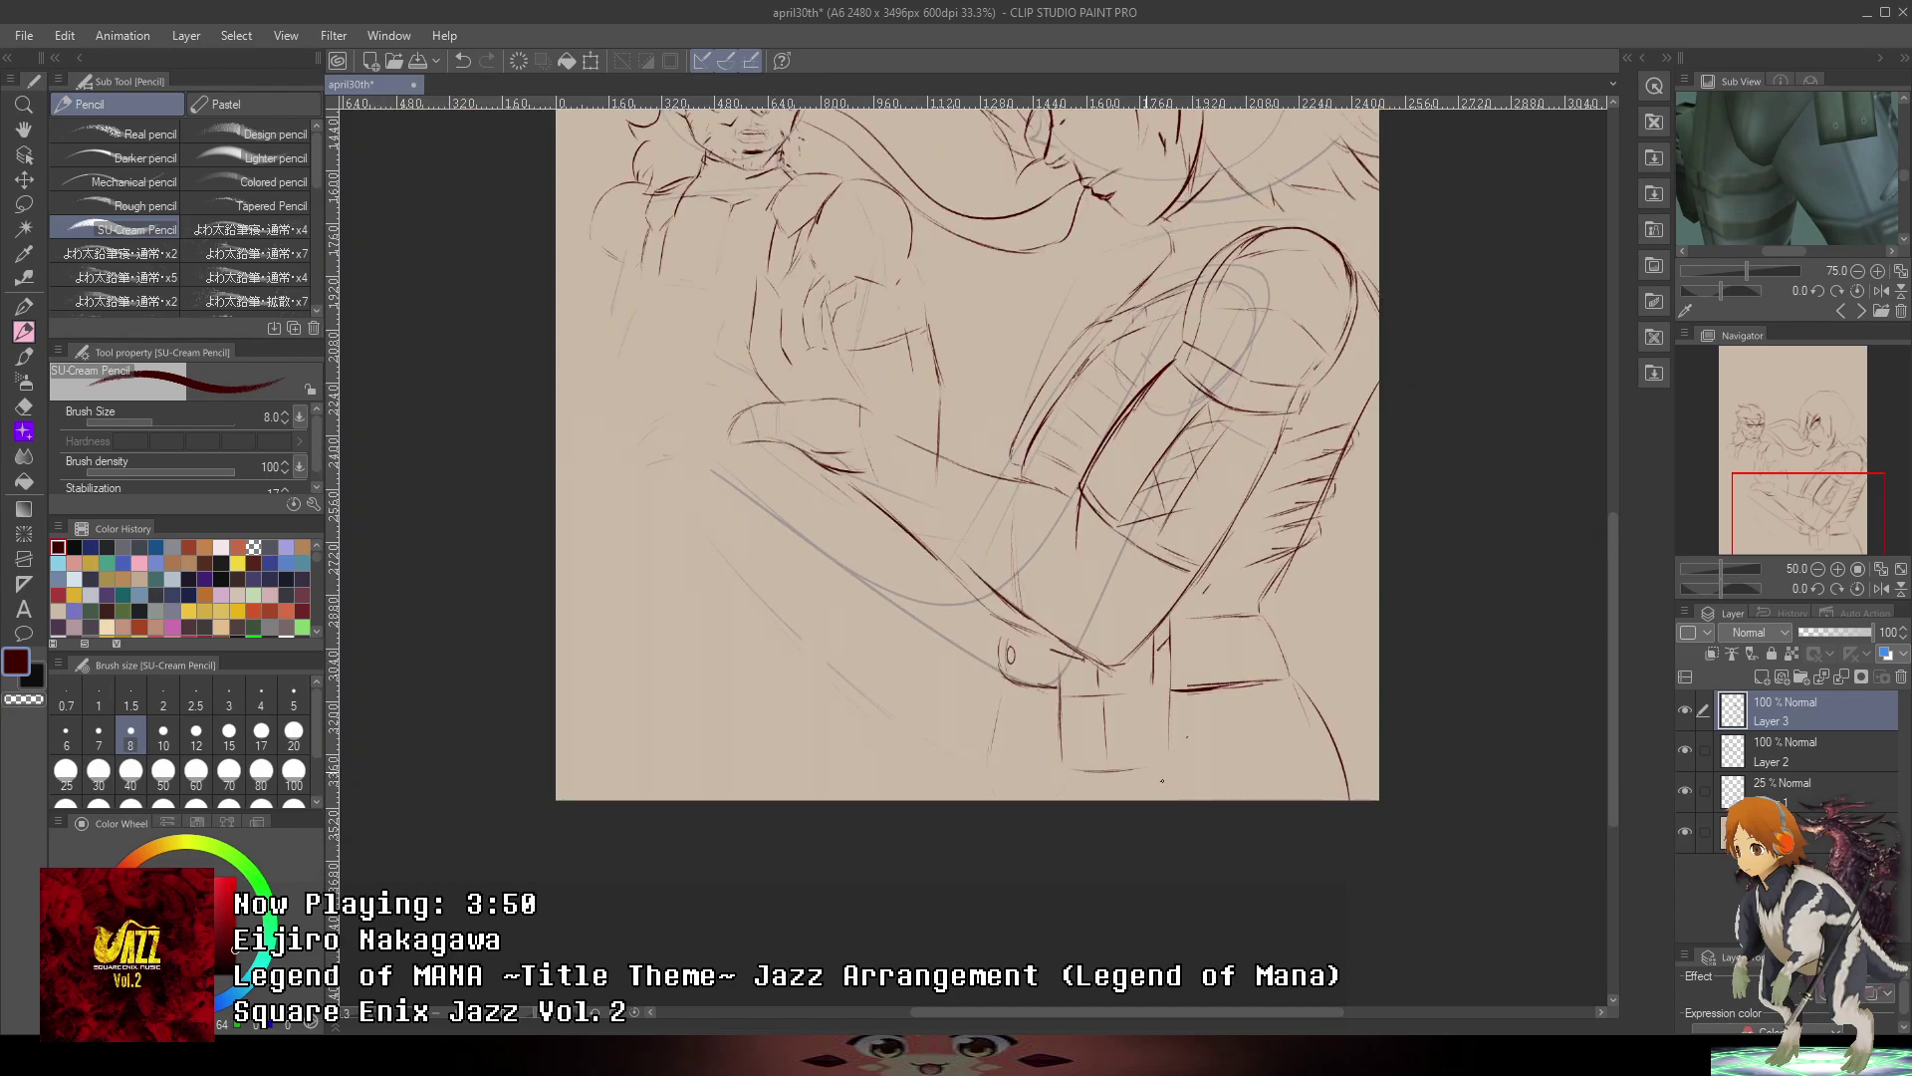
{"action": "scroll", "coordinate": [1276, 243], "scroll_direction": "down", "scroll_amount": 1}
{"action": "left_click_drag", "start_coordinate": [1277, 243], "coordinate": [1212, 491]}
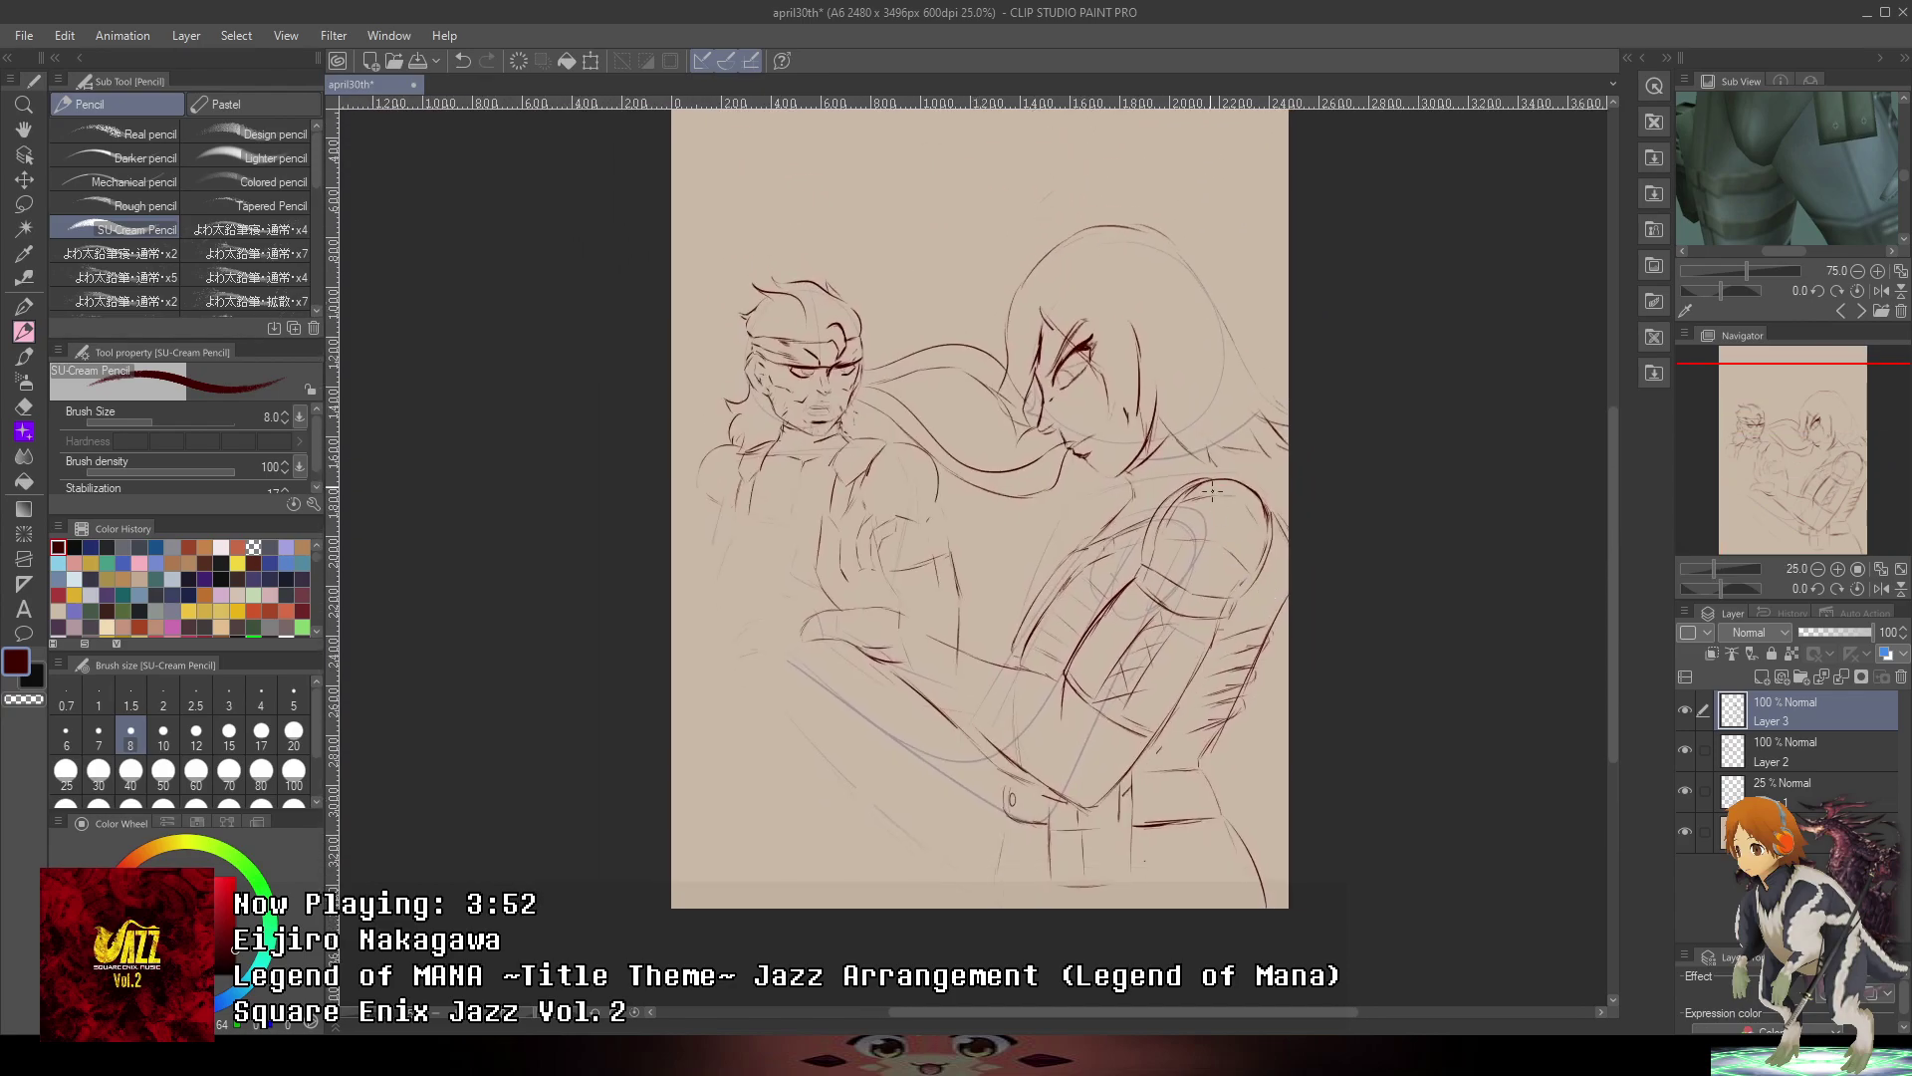
- Strengthen the right figure's lower eyelid and close the gap at the inner corner of the eye
{"action": "left_click_drag", "start_coordinate": [1217, 369], "coordinate": [1105, 554]}
{"action": "scroll", "coordinate": [966, 562], "scroll_direction": "up", "scroll_amount": 5}
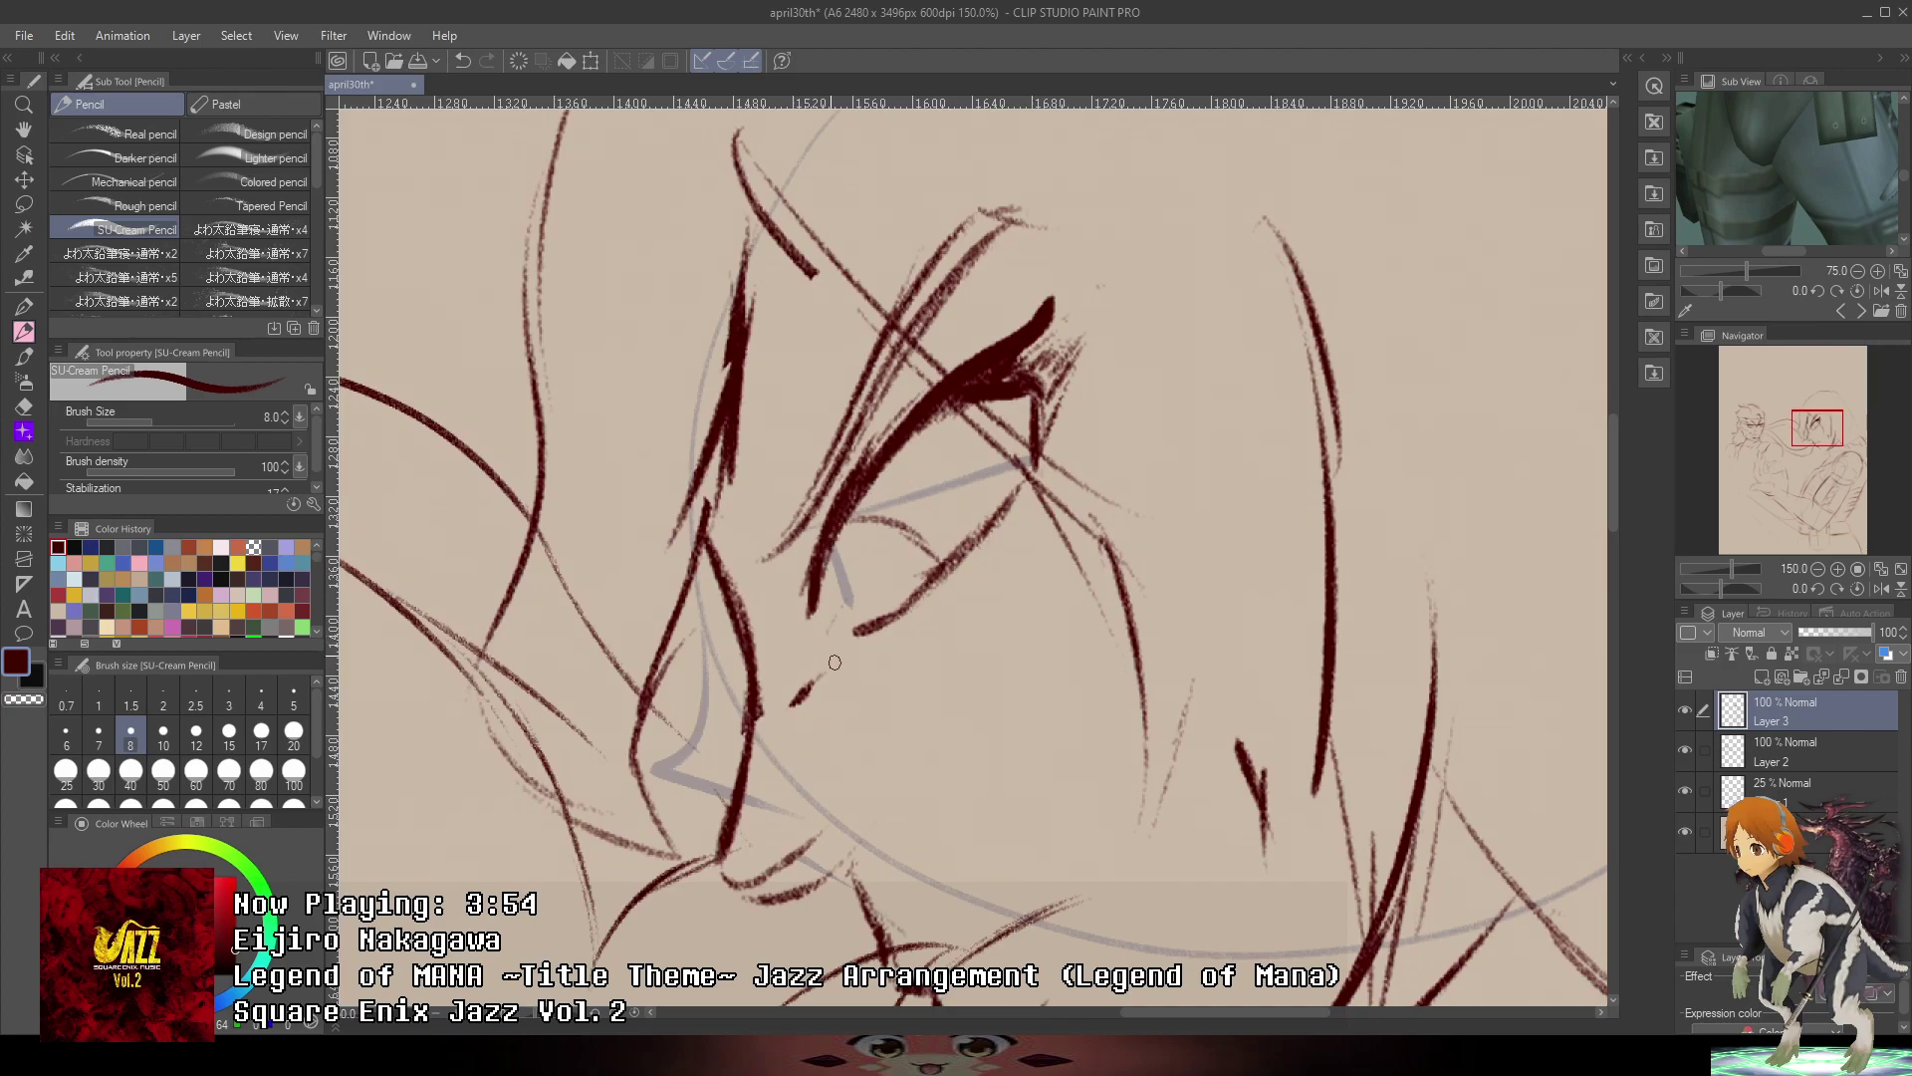
{"action": "mouse_move", "coordinate": [815, 616]}
{"action": "left_mouse_down"}
{"action": "mouse_move", "coordinate": [871, 649]}
{"action": "mouse_move", "coordinate": [856, 640]}
{"action": "mouse_move", "coordinate": [1004, 535]}
{"action": "left_mouse_up"}
{"action": "key", "text": "ctrl+z"}
{"action": "key", "text": "ctrl+z"}
{"action": "left_click_drag", "start_coordinate": [859, 647], "coordinate": [1028, 493]}
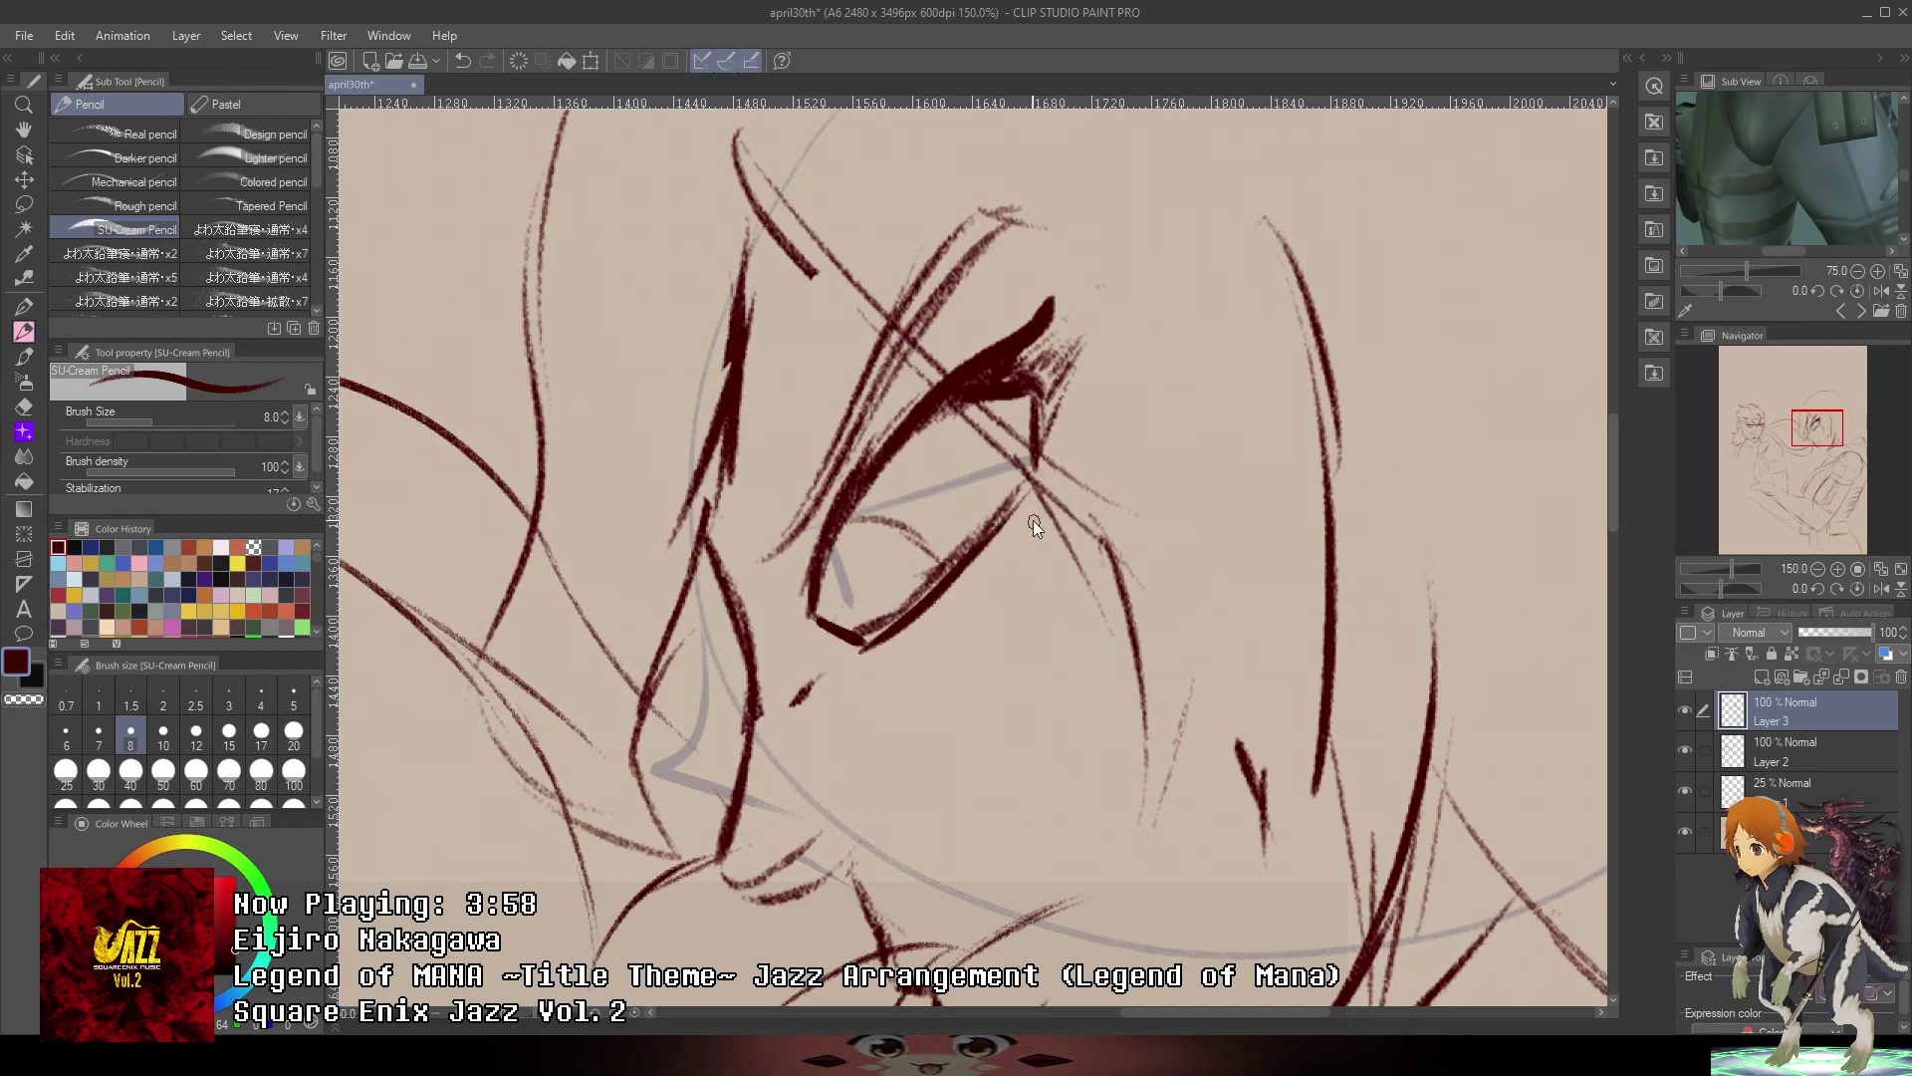
{"action": "key", "text": "ctrl+z"}
- Erase the right figure's eye beneath the brow, clearing the iris and lower eyelid
{"action": "key", "text": "ctrl+minus"}
{"action": "key", "text": "ctrl+minus"}
{"action": "mouse_move", "coordinate": [1160, 482]}
{"action": "left_mouse_down"}
{"action": "mouse_move", "coordinate": [1507, 375]}
{"action": "mouse_move", "coordinate": [1289, 265]}
{"action": "mouse_move", "coordinate": [1106, 525]}
{"action": "left_mouse_up"}
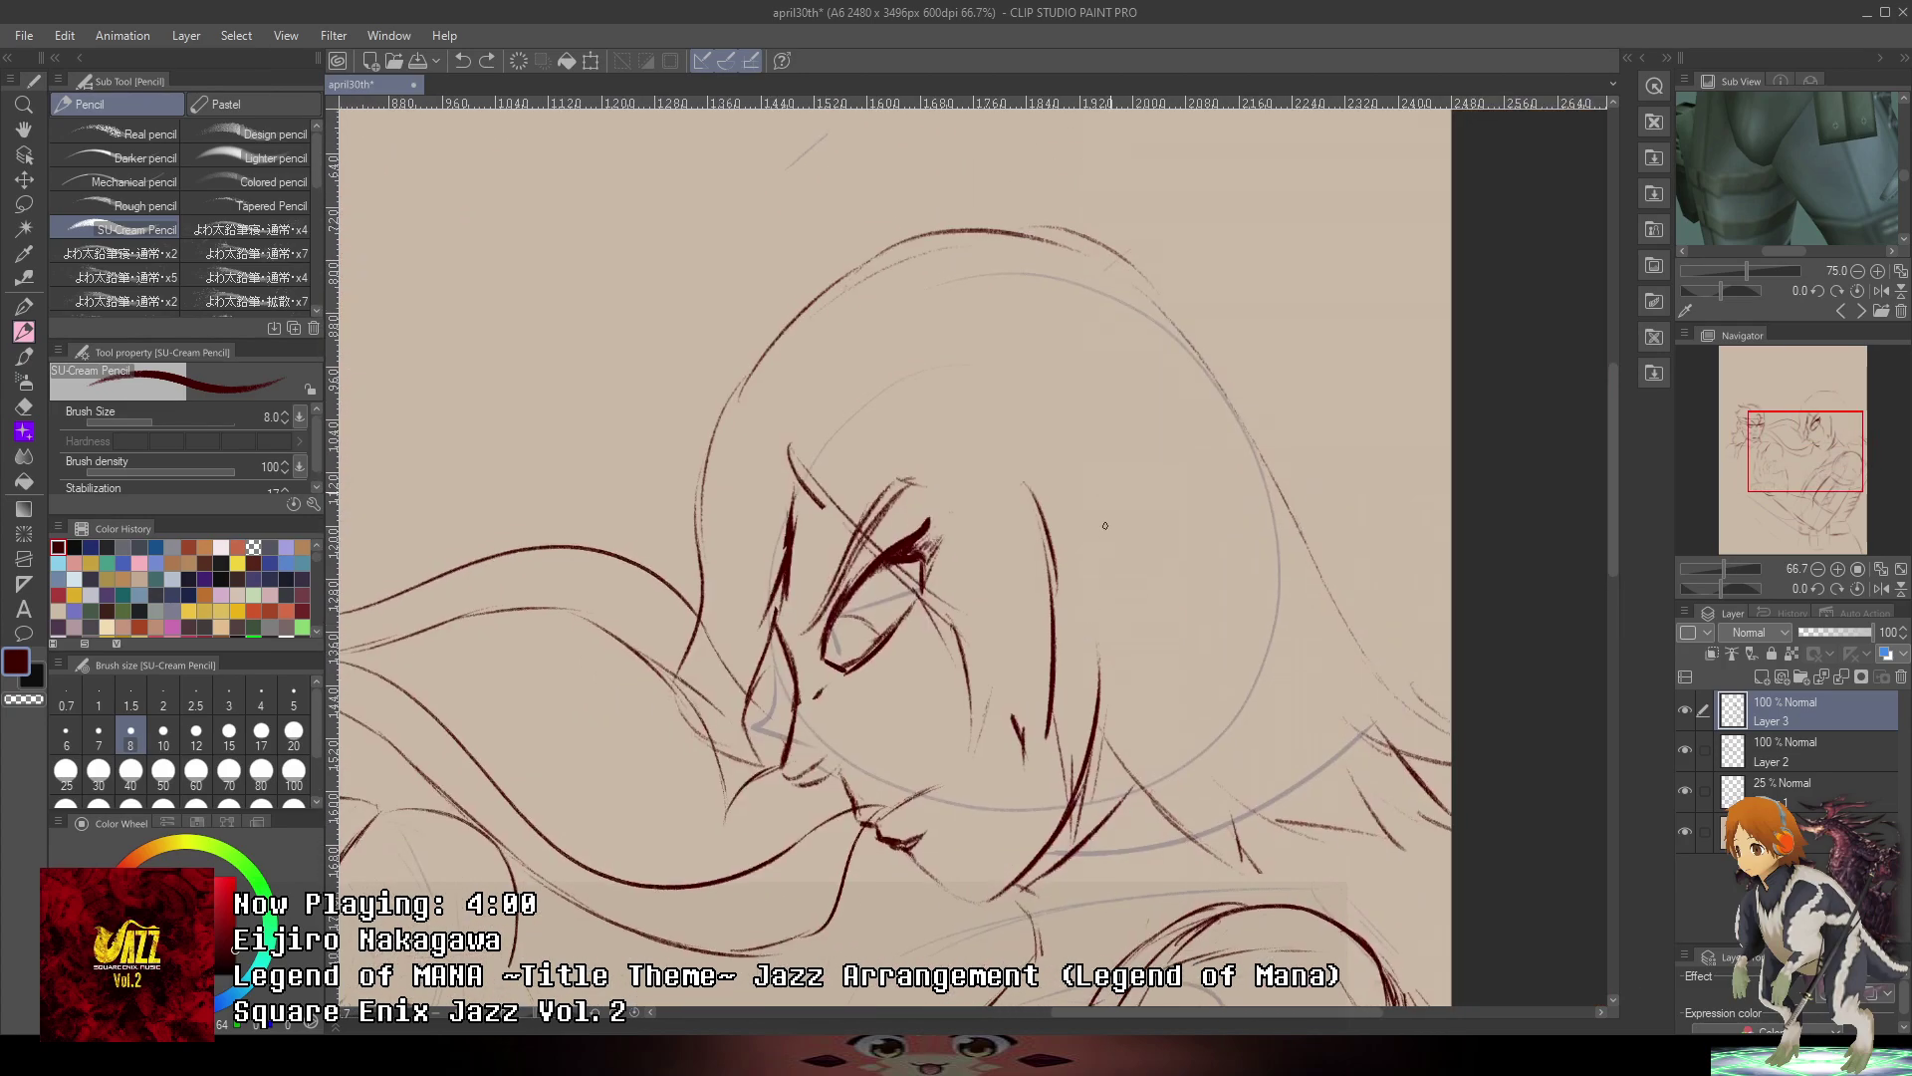
{"action": "left_click_drag", "start_coordinate": [1720, 589], "coordinate": [1731, 589]}
{"action": "left_click_drag", "start_coordinate": [1157, 568], "coordinate": [1331, 541]}
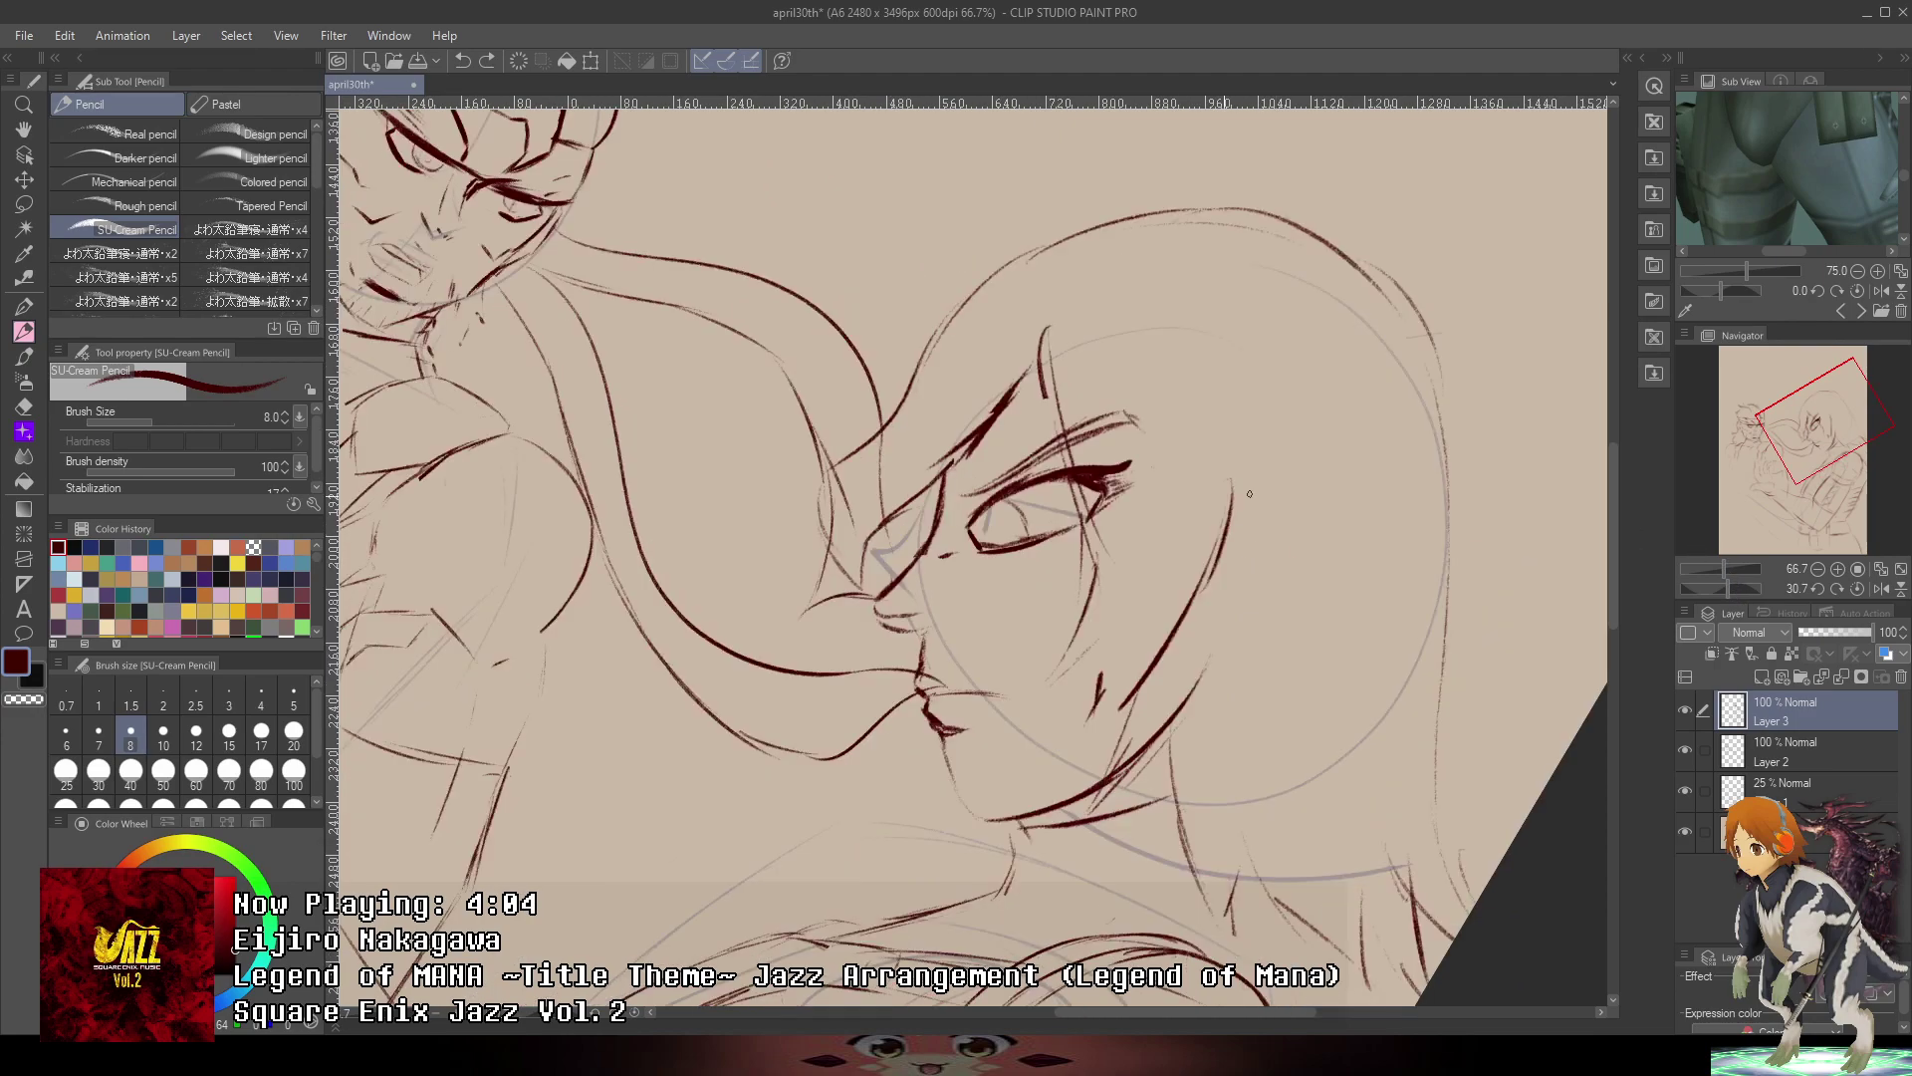
{"action": "key", "text": "ctrl+plus"}
{"action": "key", "text": "ctrl+plus"}
{"action": "mouse_move", "coordinate": [886, 541]}
{"action": "left_mouse_down"}
{"action": "mouse_move", "coordinate": [1302, 388]}
{"action": "mouse_move", "coordinate": [1195, 404]}
{"action": "mouse_move", "coordinate": [1084, 504]}
{"action": "left_mouse_up"}
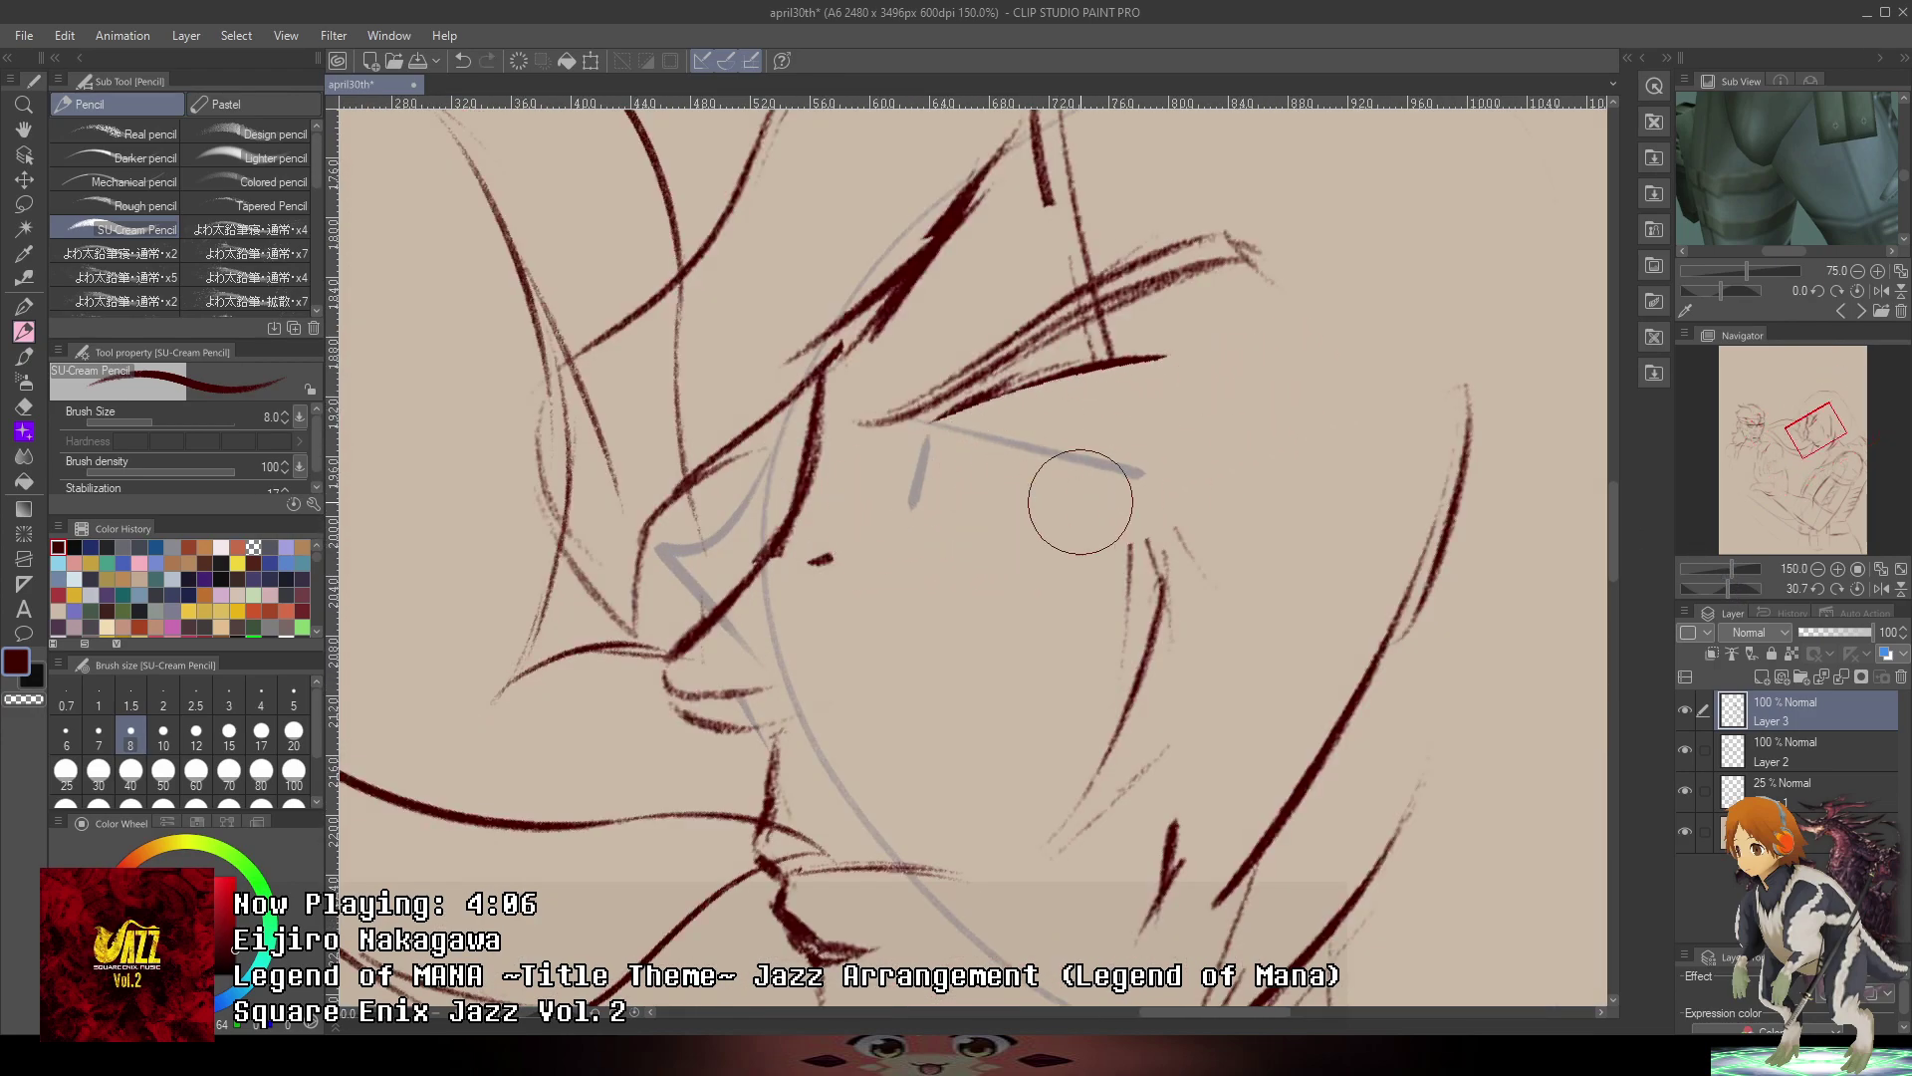
- Clear the leftover upper lid line and try a short upright stroke for the front of the eye
{"action": "left_click_drag", "start_coordinate": [856, 534], "coordinate": [932, 420]}
{"action": "key", "text": "ctrl+z"}
{"action": "left_click", "coordinate": [833, 575]}
{"action": "mouse_move", "coordinate": [871, 538]}
{"action": "left_mouse_down"}
{"action": "mouse_move", "coordinate": [878, 455]}
{"action": "mouse_move", "coordinate": [1228, 374]}
{"action": "left_mouse_up"}
{"action": "key", "text": "e"}
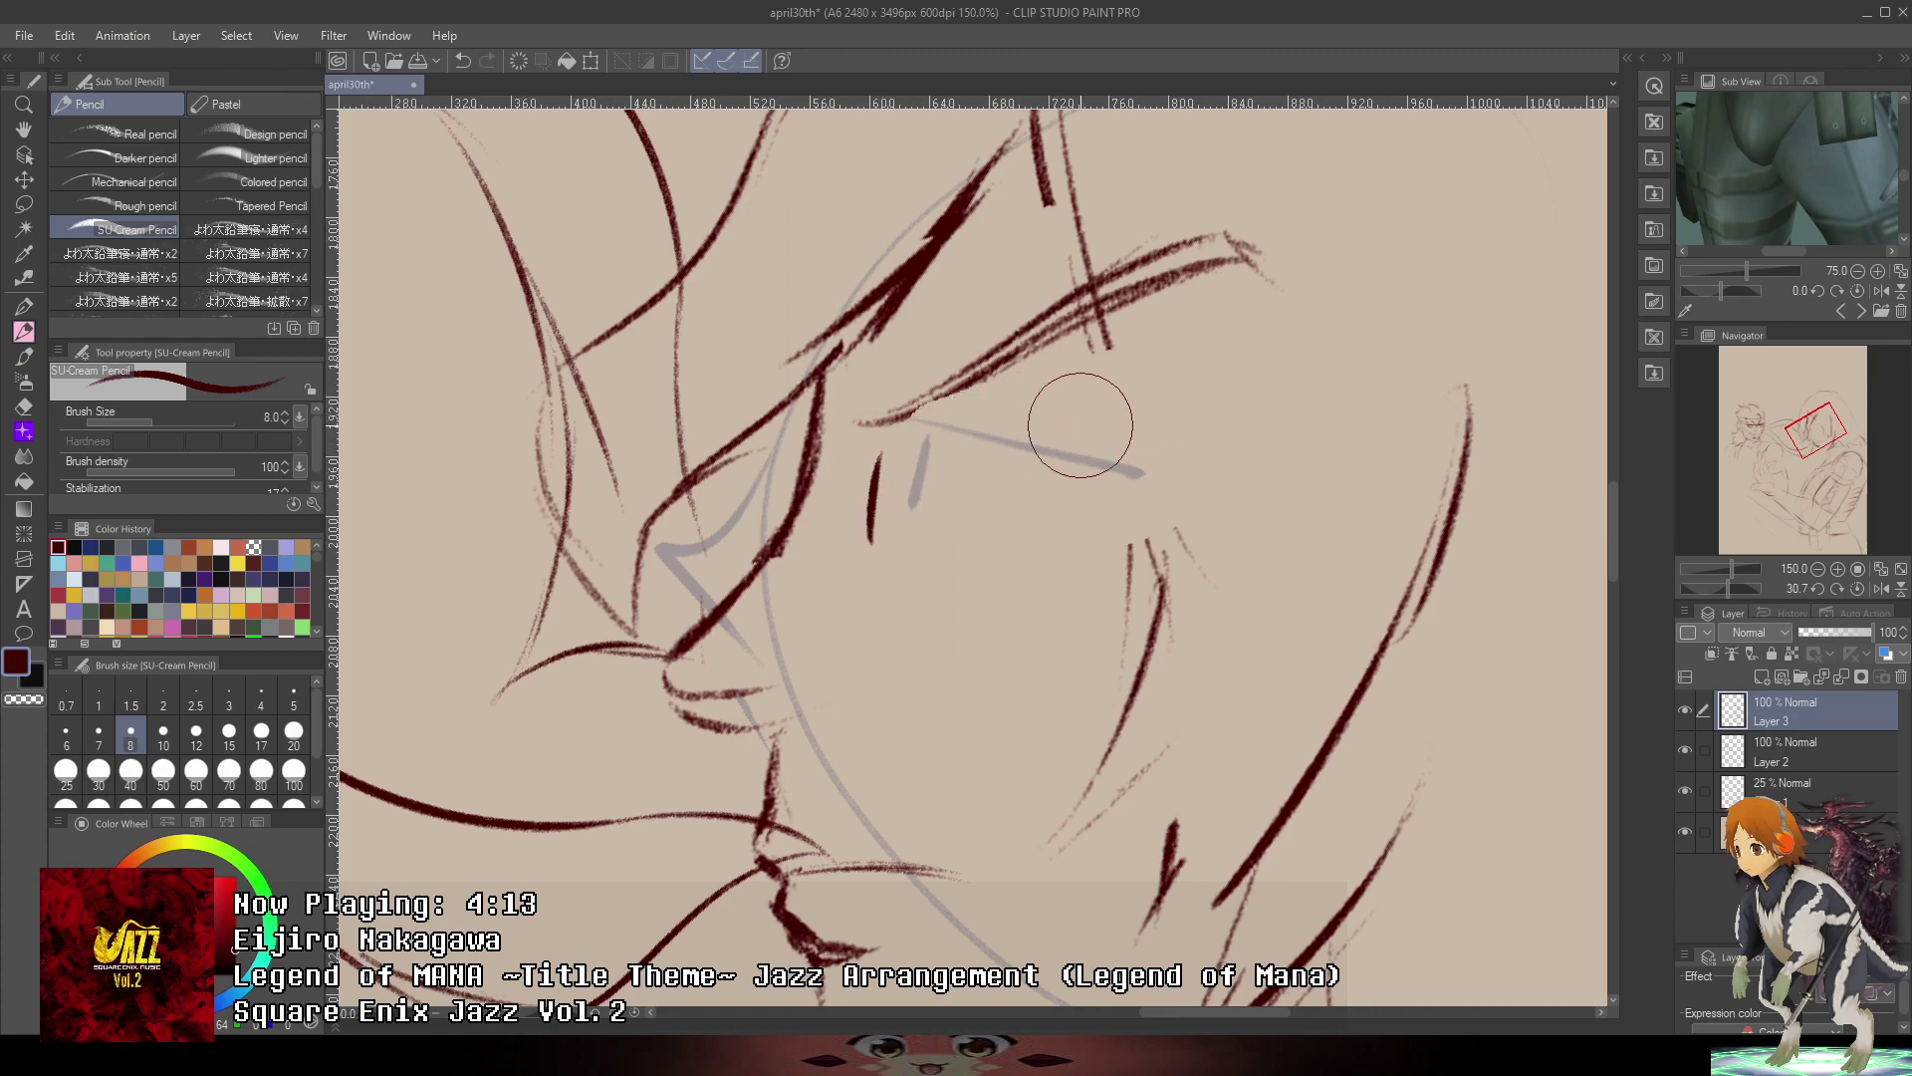
- Redraw the right figure's upper eyelid as one long curve just beneath the brow
{"action": "key", "text": "ctrl+z"}
{"action": "mouse_move", "coordinate": [958, 464]}
{"action": "left_mouse_down"}
{"action": "mouse_move", "coordinate": [1090, 399]}
{"action": "mouse_move", "coordinate": [1189, 392]}
{"action": "left_mouse_up"}
{"action": "key", "text": "p"}
{"action": "left_click_drag", "start_coordinate": [855, 459], "coordinate": [989, 443]}
{"action": "key", "text": "ctrl+z"}
{"action": "key", "text": "ctrl+z"}
{"action": "key", "text": "e"}
{"action": "key", "text": "p"}
{"action": "mouse_move", "coordinate": [896, 487]}
{"action": "left_mouse_down"}
{"action": "mouse_move", "coordinate": [897, 528]}
{"action": "mouse_move", "coordinate": [980, 432]}
{"action": "mouse_move", "coordinate": [958, 434]}
{"action": "mouse_move", "coordinate": [1185, 409]}
{"action": "left_mouse_up"}
{"action": "key", "text": "ctrl+z"}
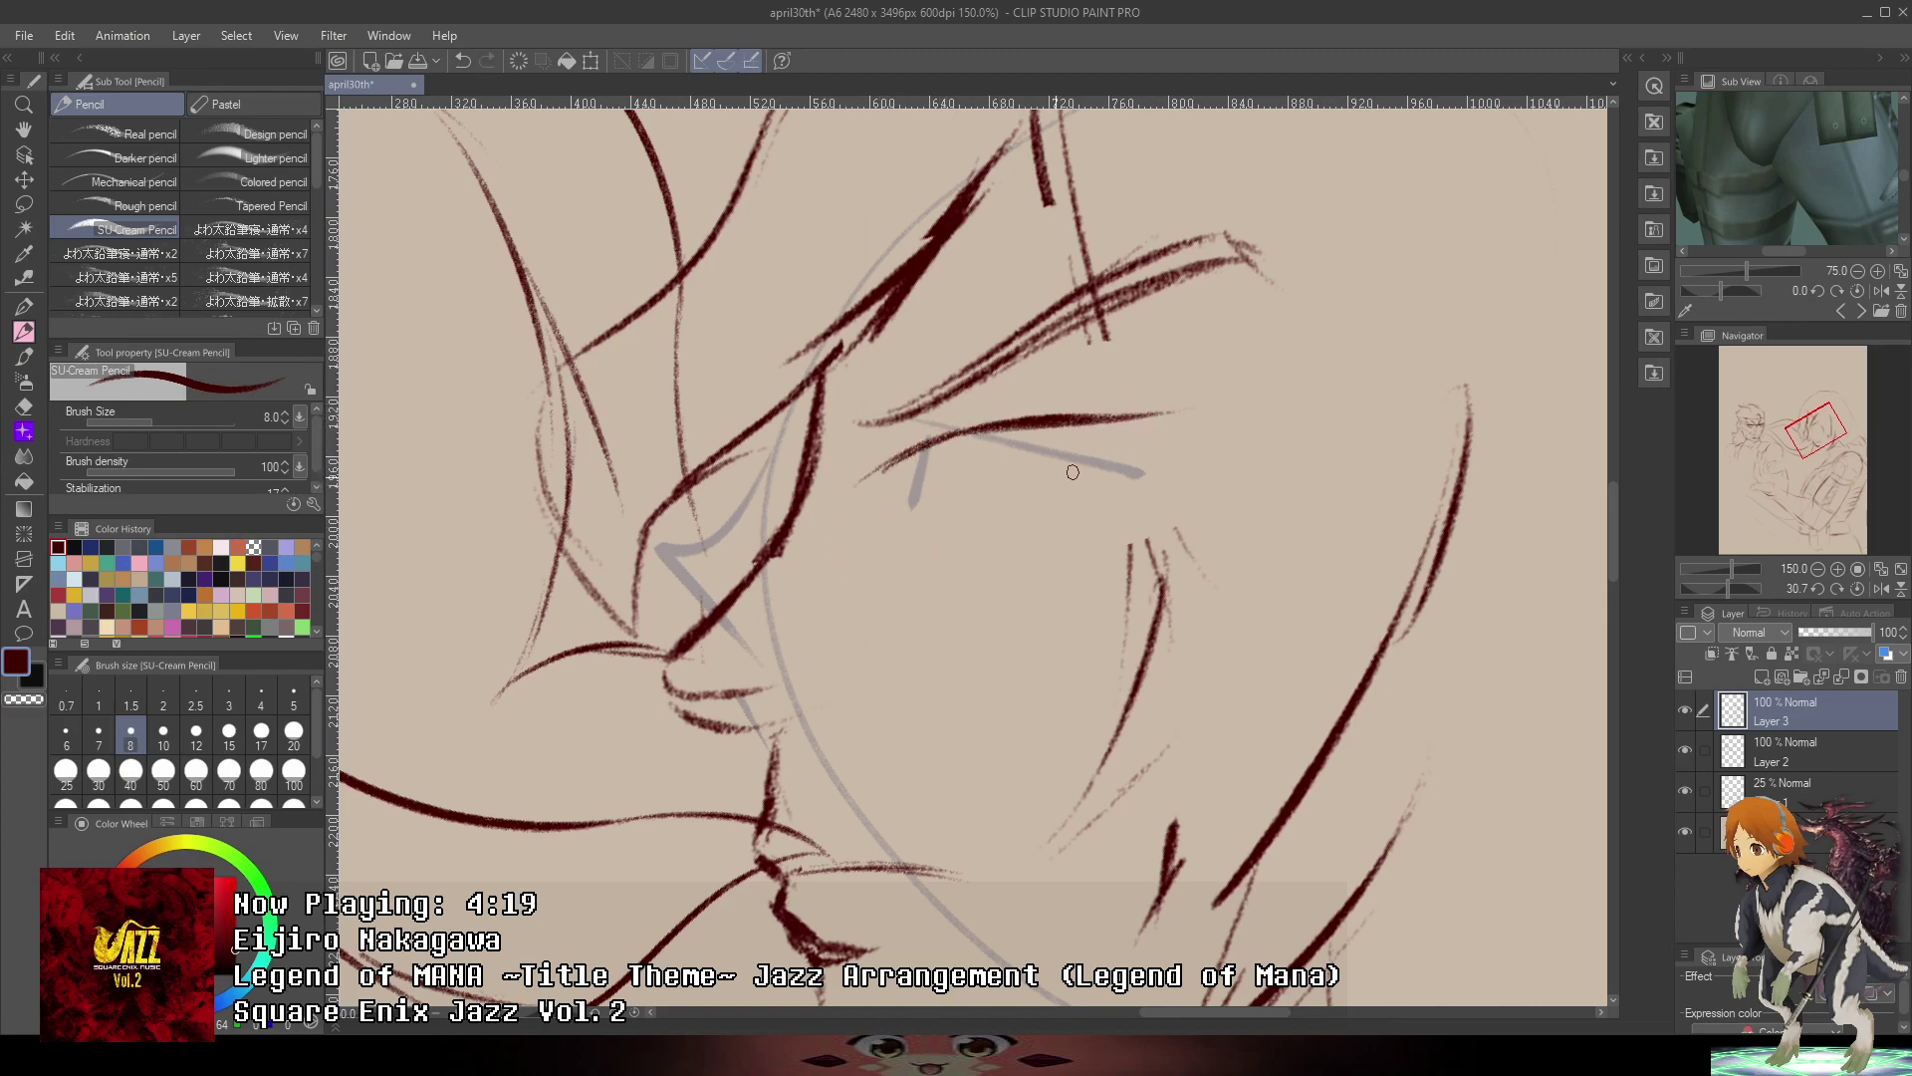
- Thicken the upper eyelid into a heavy line with a lash wedge at the outer corner, and sketch a thin lower lid
{"action": "mouse_move", "coordinate": [887, 540]}
{"action": "left_mouse_down"}
{"action": "mouse_move", "coordinate": [1094, 514]}
{"action": "mouse_move", "coordinate": [1198, 400]}
{"action": "left_mouse_up"}
{"action": "left_click_drag", "start_coordinate": [1104, 431], "coordinate": [1227, 397]}
{"action": "mouse_move", "coordinate": [1174, 460]}
{"action": "left_mouse_down"}
{"action": "mouse_move", "coordinate": [1222, 406]}
{"action": "mouse_move", "coordinate": [1144, 466]}
{"action": "mouse_move", "coordinate": [1177, 451]}
{"action": "mouse_move", "coordinate": [1026, 438]}
{"action": "left_mouse_up"}
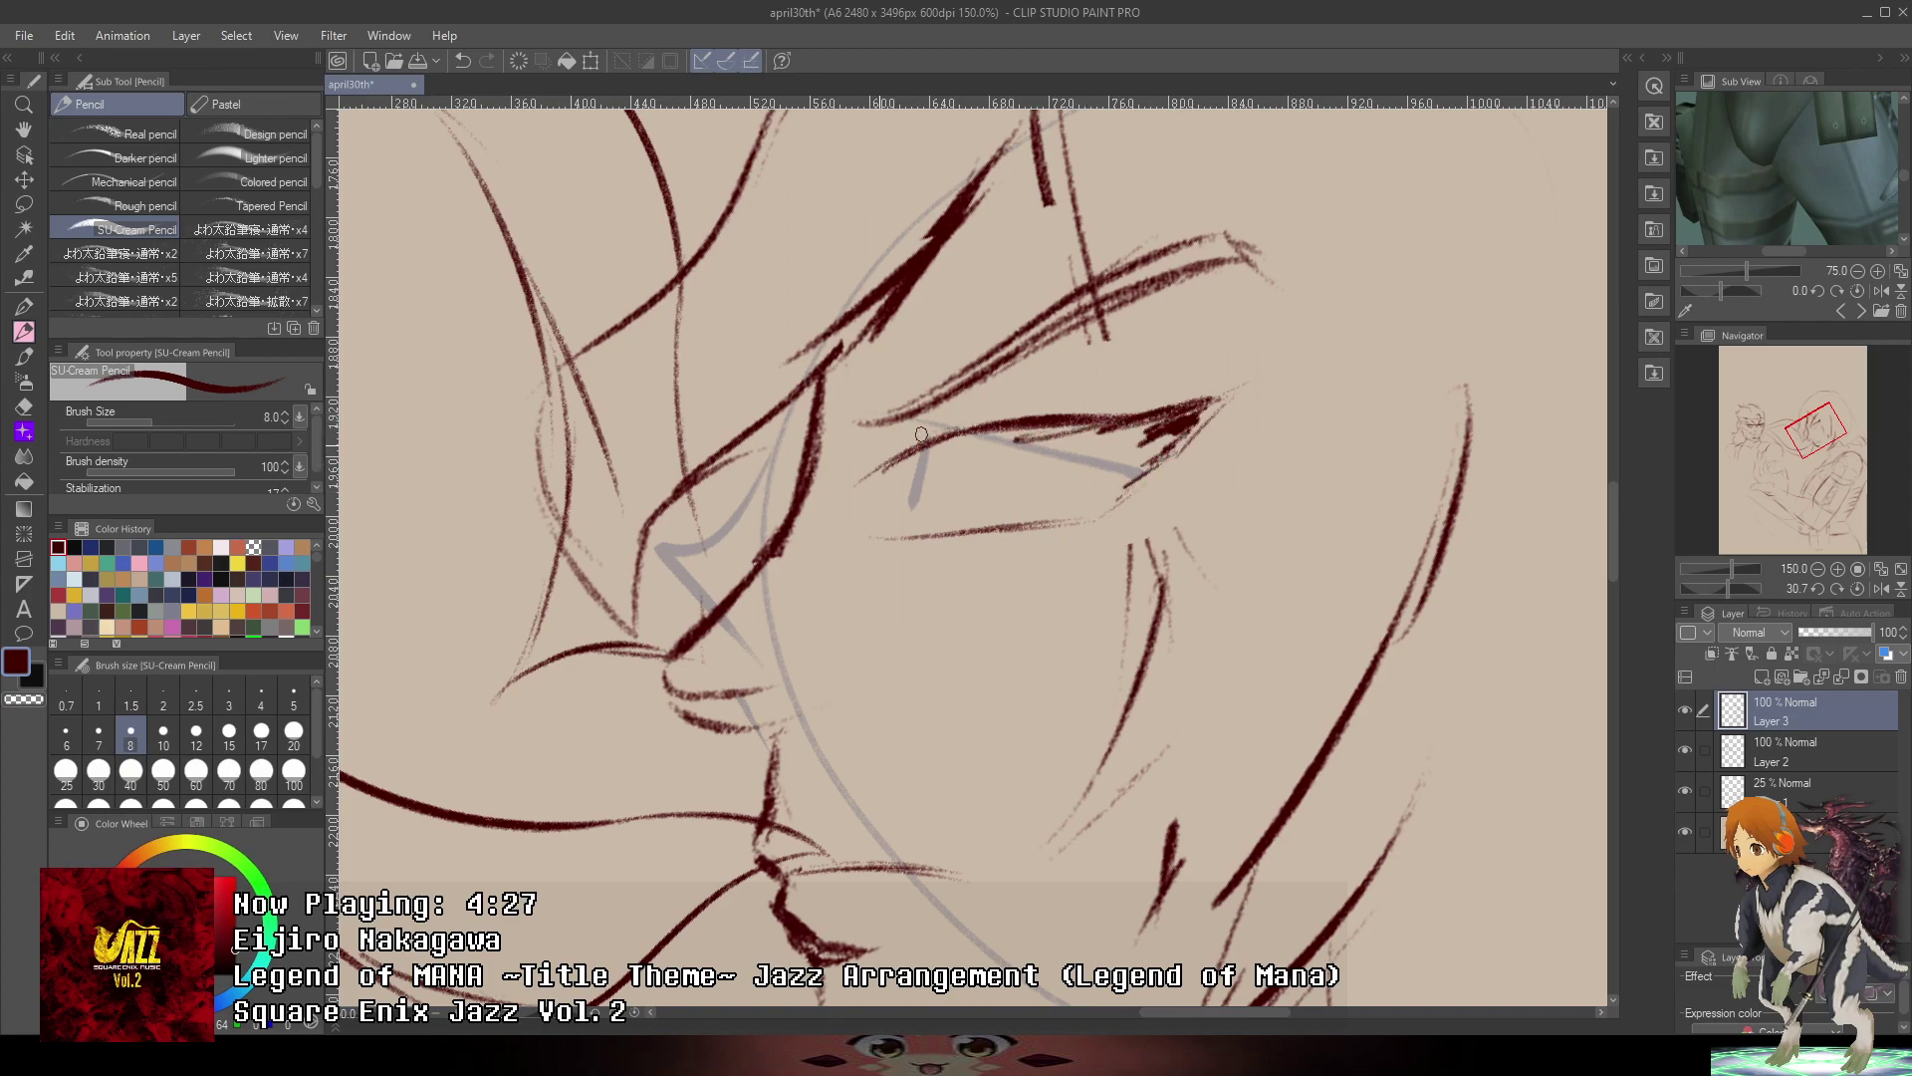
{"action": "mouse_move", "coordinate": [841, 498]}
{"action": "left_mouse_down"}
{"action": "mouse_move", "coordinate": [972, 431]}
{"action": "mouse_move", "coordinate": [1123, 429]}
{"action": "left_mouse_up"}
{"action": "mouse_move", "coordinate": [893, 465]}
{"action": "left_mouse_down"}
{"action": "mouse_move", "coordinate": [1195, 410]}
{"action": "mouse_move", "coordinate": [1117, 500]}
{"action": "left_mouse_up"}
{"action": "mouse_move", "coordinate": [1175, 438]}
{"action": "left_mouse_down"}
{"action": "mouse_move", "coordinate": [1119, 495]}
{"action": "mouse_move", "coordinate": [1195, 409]}
{"action": "left_mouse_up"}
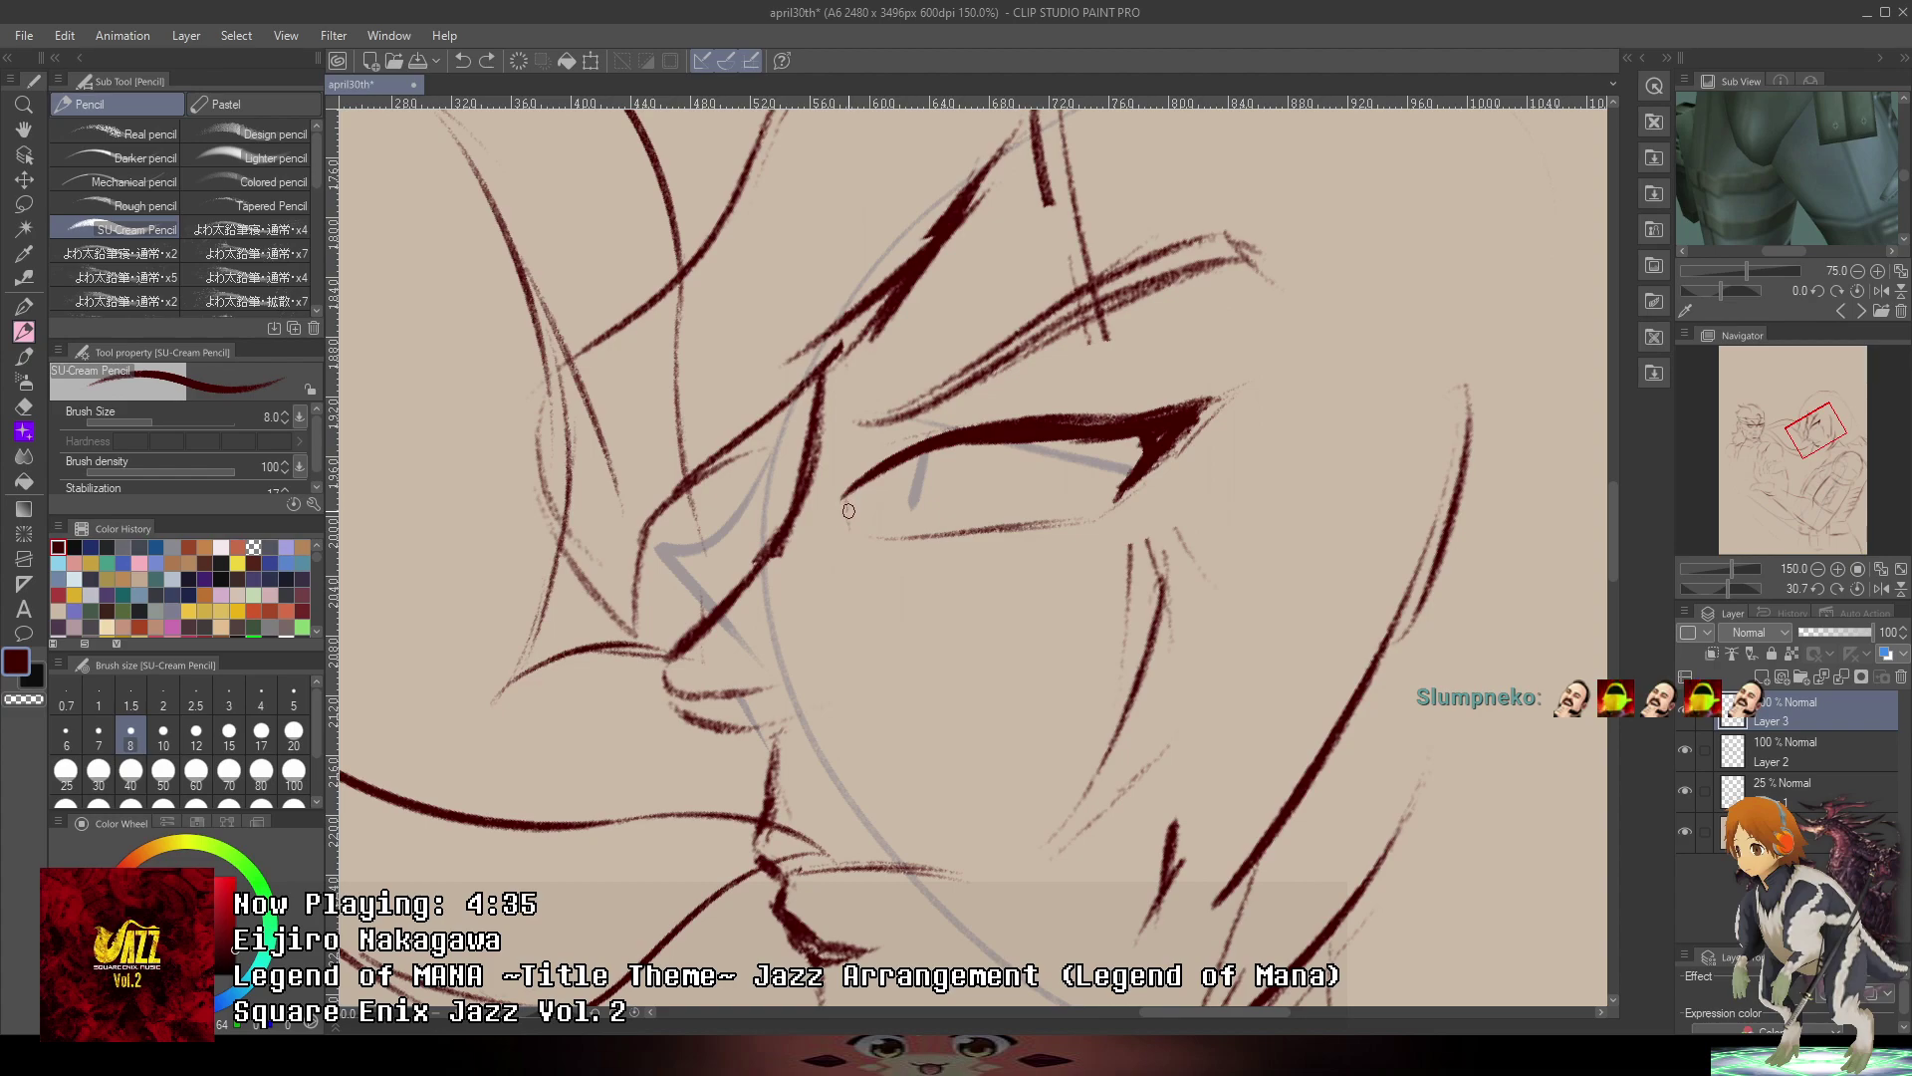
- Close the inner corner of the eye onto the lower lid and draw a curved iris line inside it
{"action": "mouse_move", "coordinate": [847, 539]}
{"action": "left_mouse_down"}
{"action": "mouse_move", "coordinate": [937, 537]}
{"action": "mouse_move", "coordinate": [955, 452]}
{"action": "mouse_move", "coordinate": [956, 534]}
{"action": "left_mouse_up"}
{"action": "key", "text": "ctrl+z"}
{"action": "key", "text": "ctrl+z"}
{"action": "left_click_drag", "start_coordinate": [920, 461], "coordinate": [956, 535]}
{"action": "key", "text": "ctrl+z"}
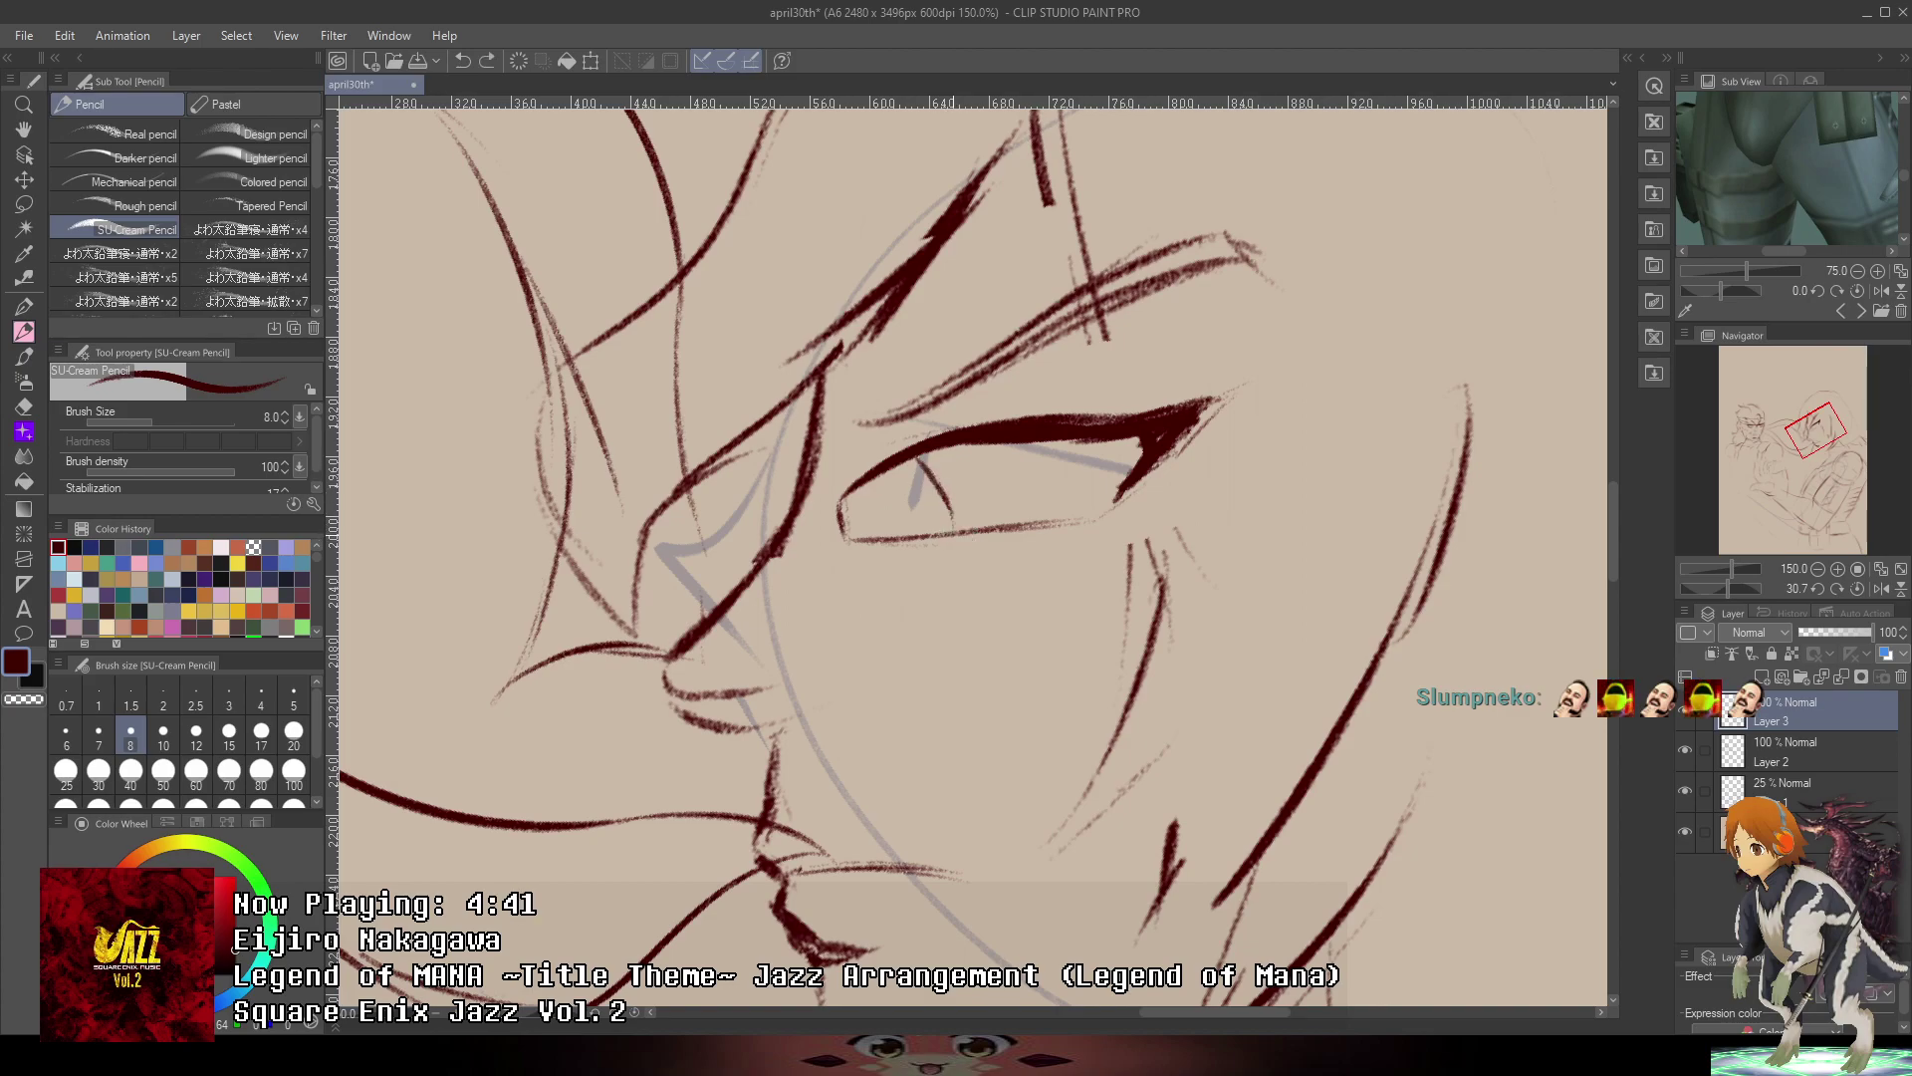
{"action": "scroll", "coordinate": [1169, 406], "scroll_direction": "down", "scroll_amount": 3}
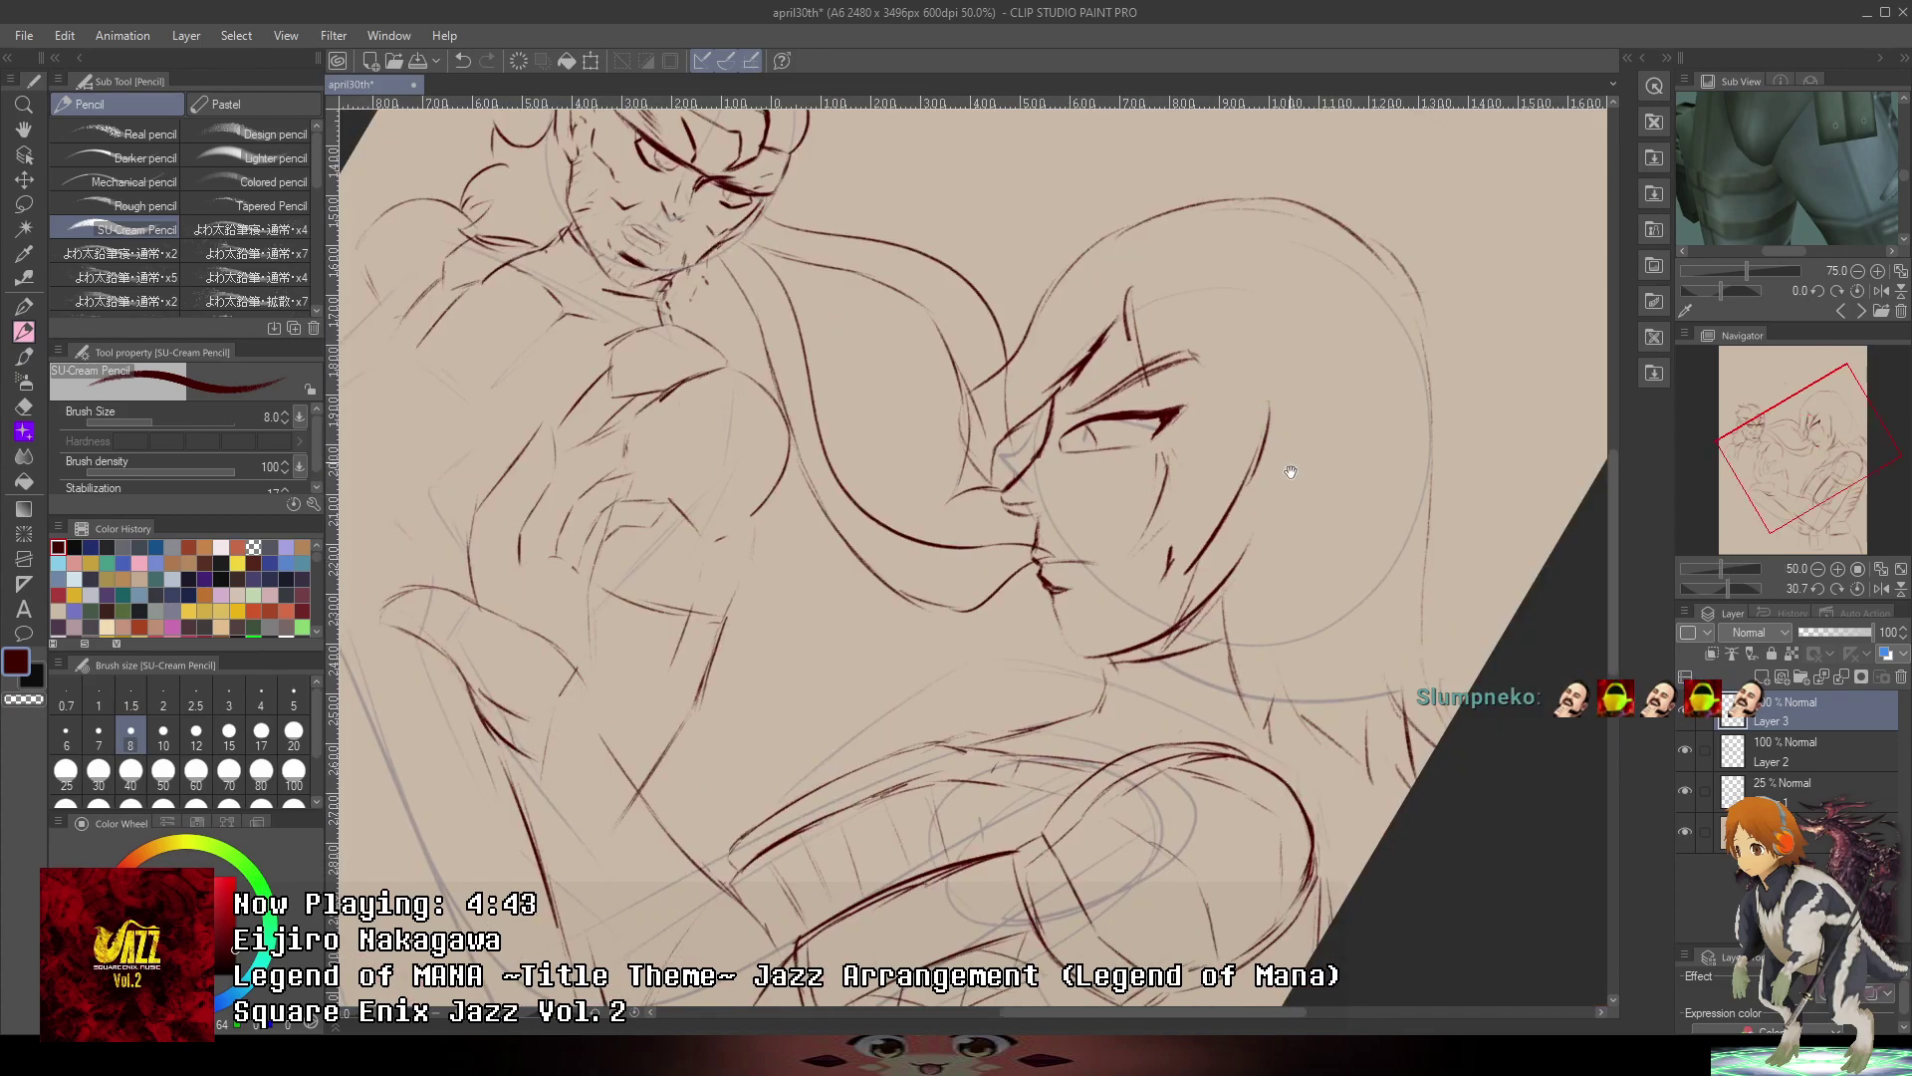
{"action": "left_click_drag", "start_coordinate": [1291, 472], "coordinate": [1502, 321]}
{"action": "left_click", "coordinate": [1817, 568]}
{"action": "left_click", "coordinate": [1857, 588]}
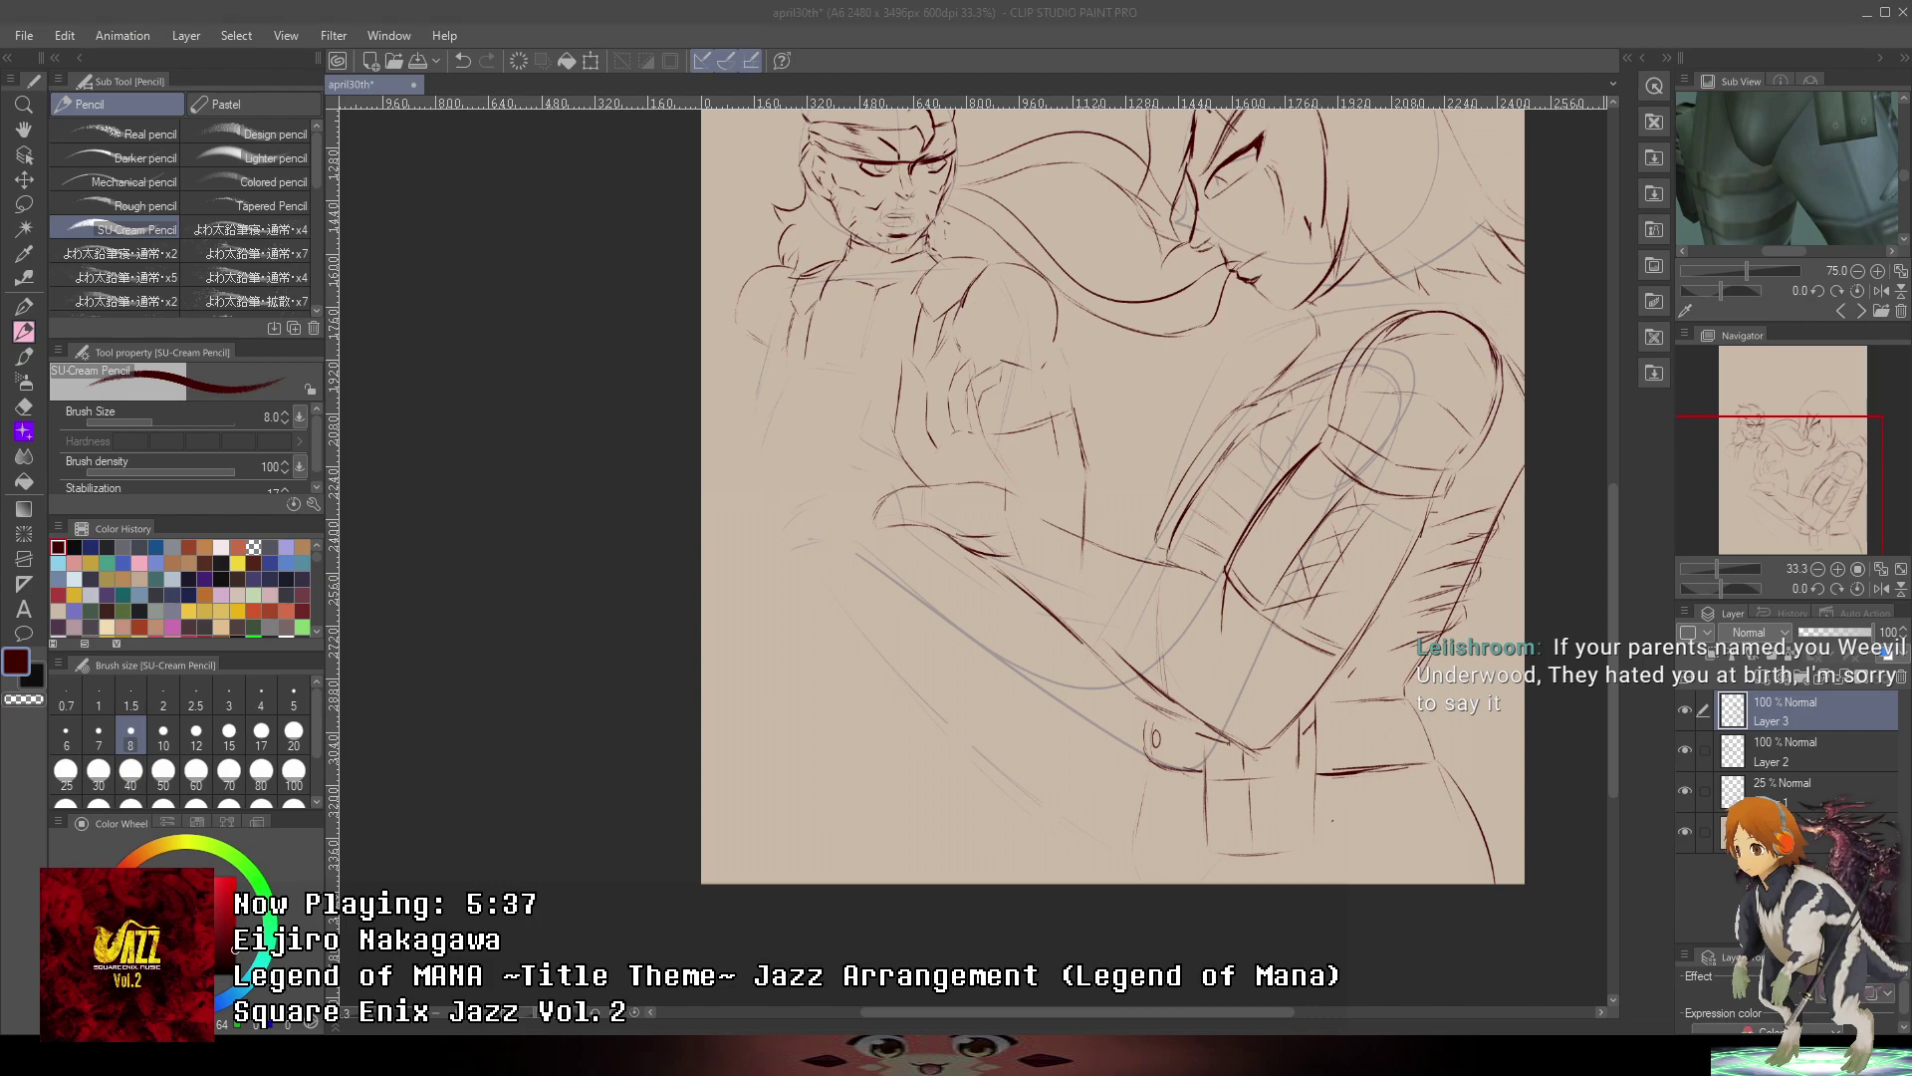
- Draw the right figure's front thigh contour from the waist section to the canvas edge, with a short inner line near the bottom edge
{"action": "key", "text": "alt+Tab"}
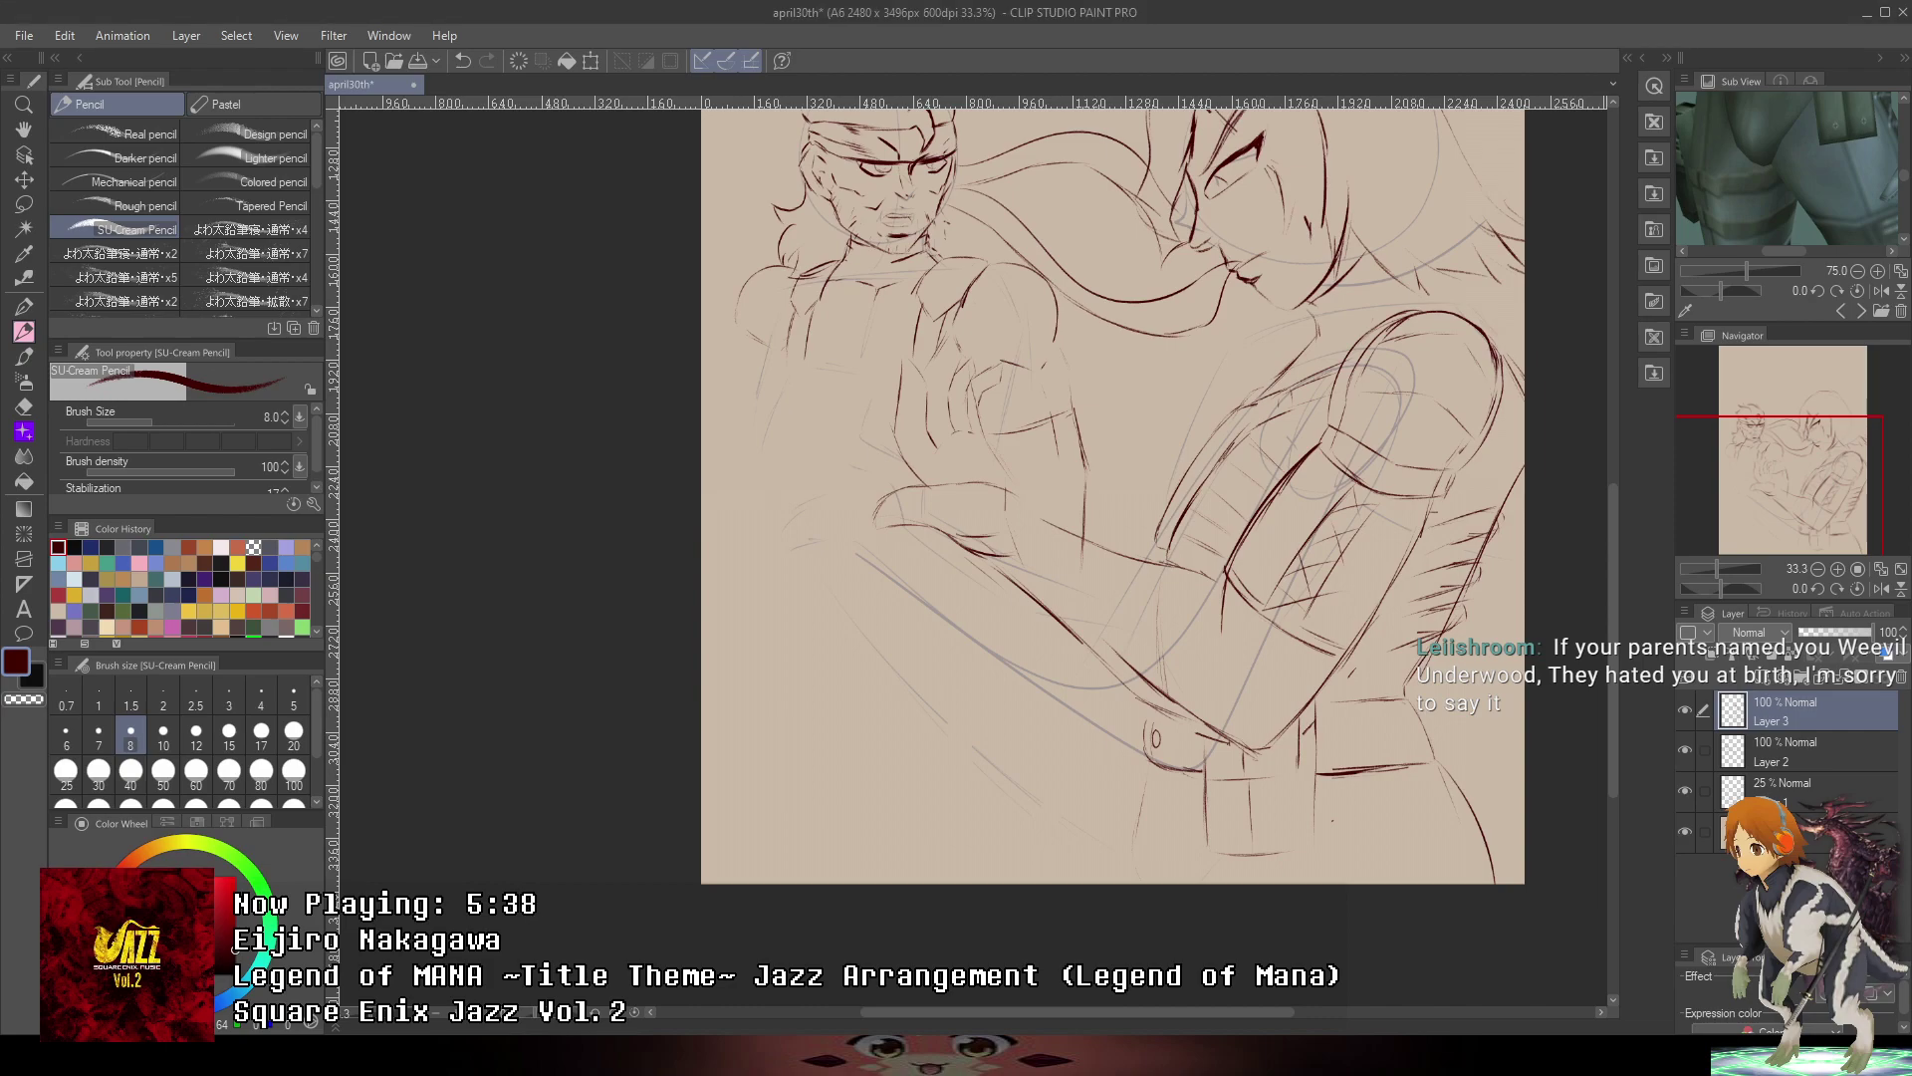
{"action": "key", "text": "ctrl+minus"}
{"action": "mouse_move", "coordinate": [1100, 699]}
{"action": "left_mouse_down"}
{"action": "mouse_move", "coordinate": [973, 468]}
{"action": "mouse_move", "coordinate": [905, 665]}
{"action": "left_mouse_up"}
{"action": "key", "text": "ctrl+plus"}
{"action": "key", "text": "ctrl+plus"}
{"action": "key", "text": "ctrl+plus"}
{"action": "key", "text": "ctrl+z"}
{"action": "left_click_drag", "start_coordinate": [943, 489], "coordinate": [911, 652]}
{"action": "left_click_drag", "start_coordinate": [917, 566], "coordinate": [923, 718]}
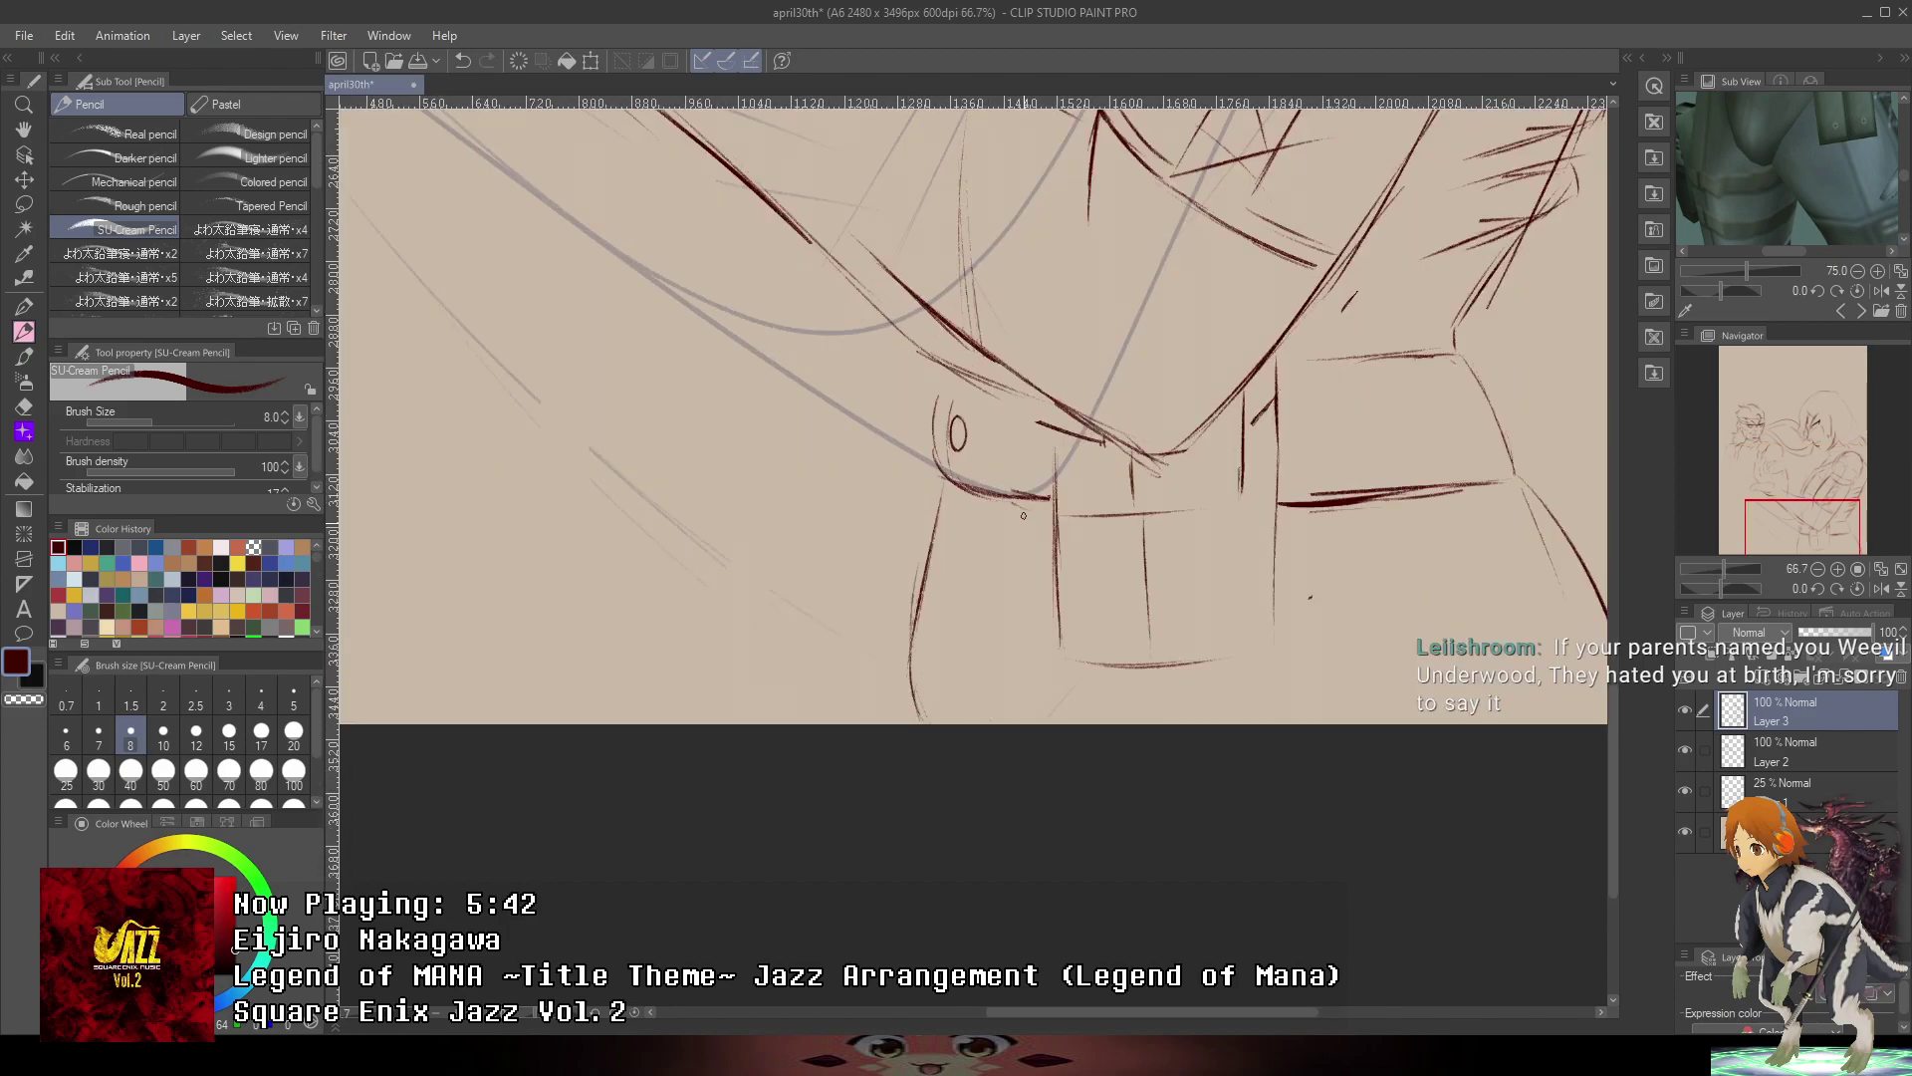
{"action": "left_click_drag", "start_coordinate": [1059, 677], "coordinate": [1038, 707]}
{"action": "scroll", "coordinate": [1106, 663], "scroll_direction": "down", "scroll_amount": 1}
{"action": "left_click_drag", "start_coordinate": [1135, 443], "coordinate": [1100, 613]}
{"action": "key", "text": "ctrl+z"}
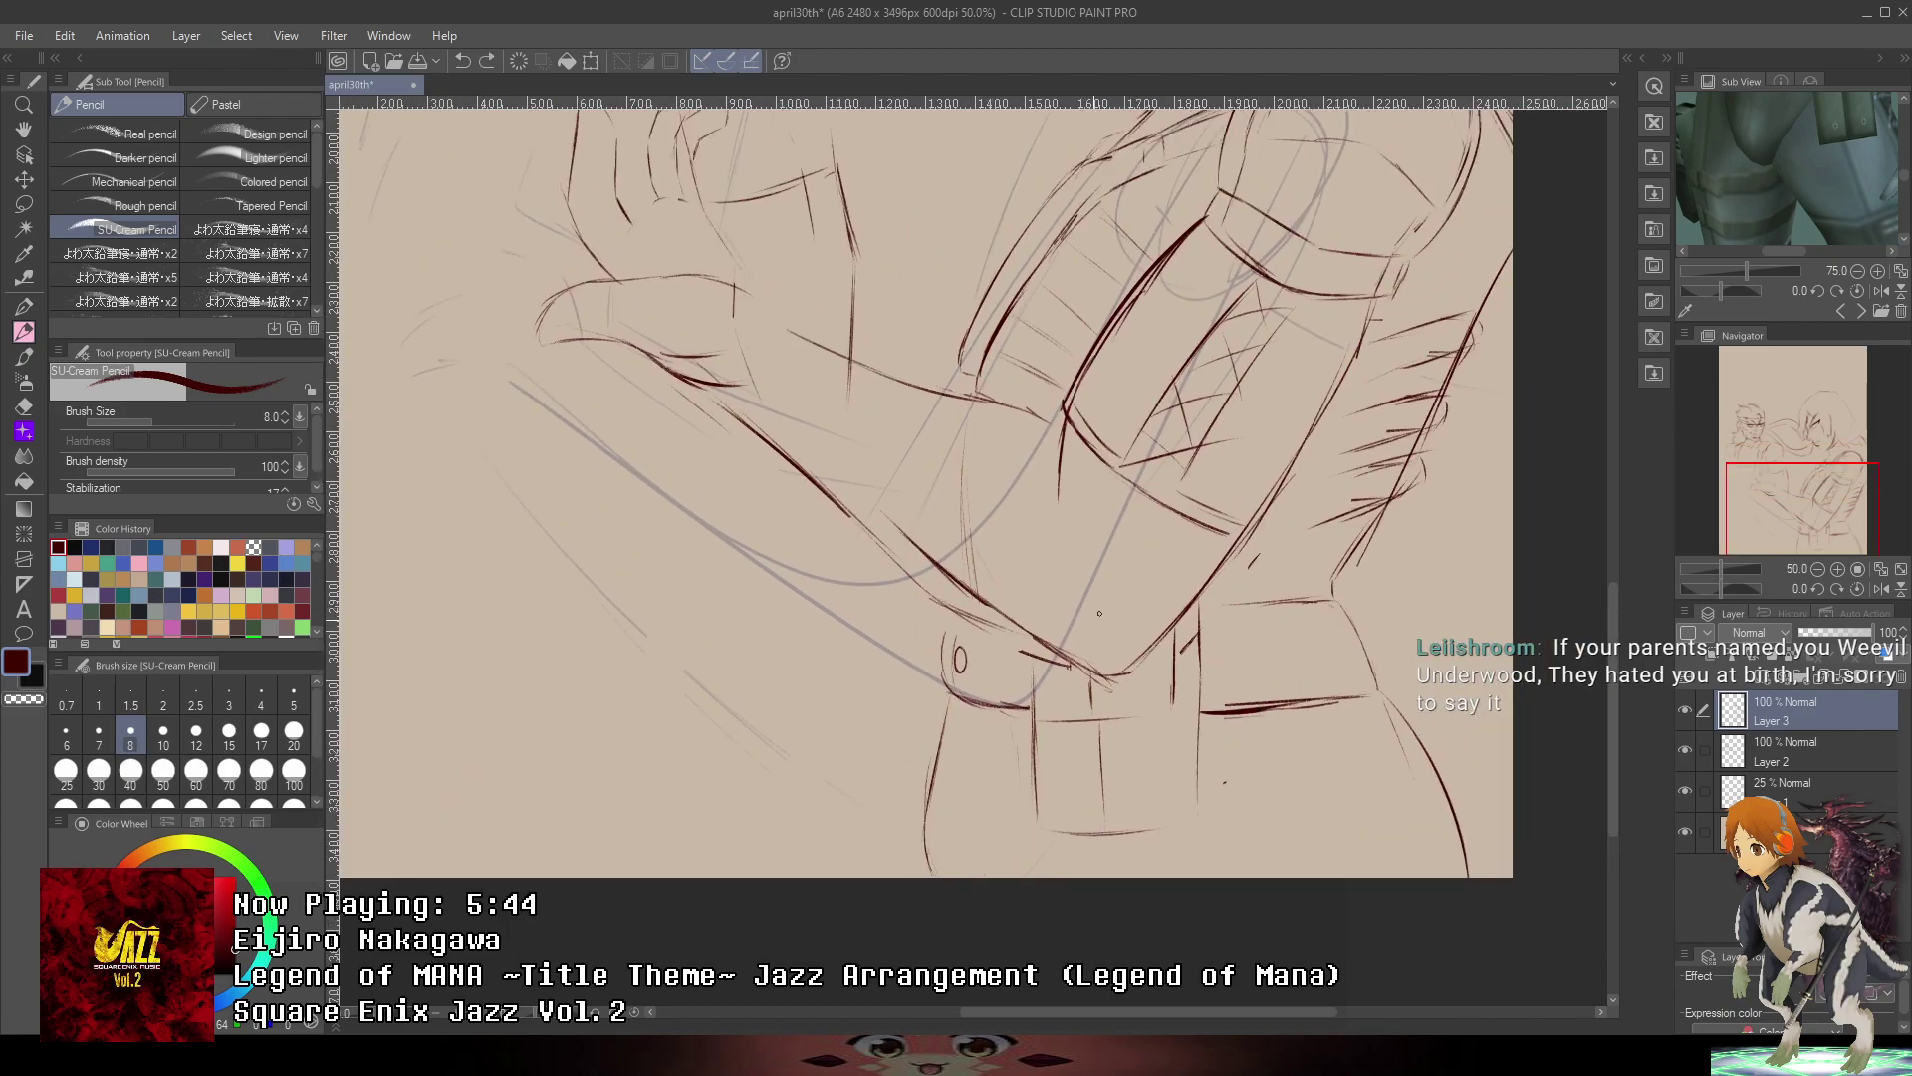
{"action": "left_click_drag", "start_coordinate": [1021, 841], "coordinate": [1008, 876]}
{"action": "scroll", "coordinate": [1006, 868], "scroll_direction": "down", "scroll_amount": 2}
{"action": "left_click_drag", "start_coordinate": [1367, 753], "coordinate": [1489, 786]}
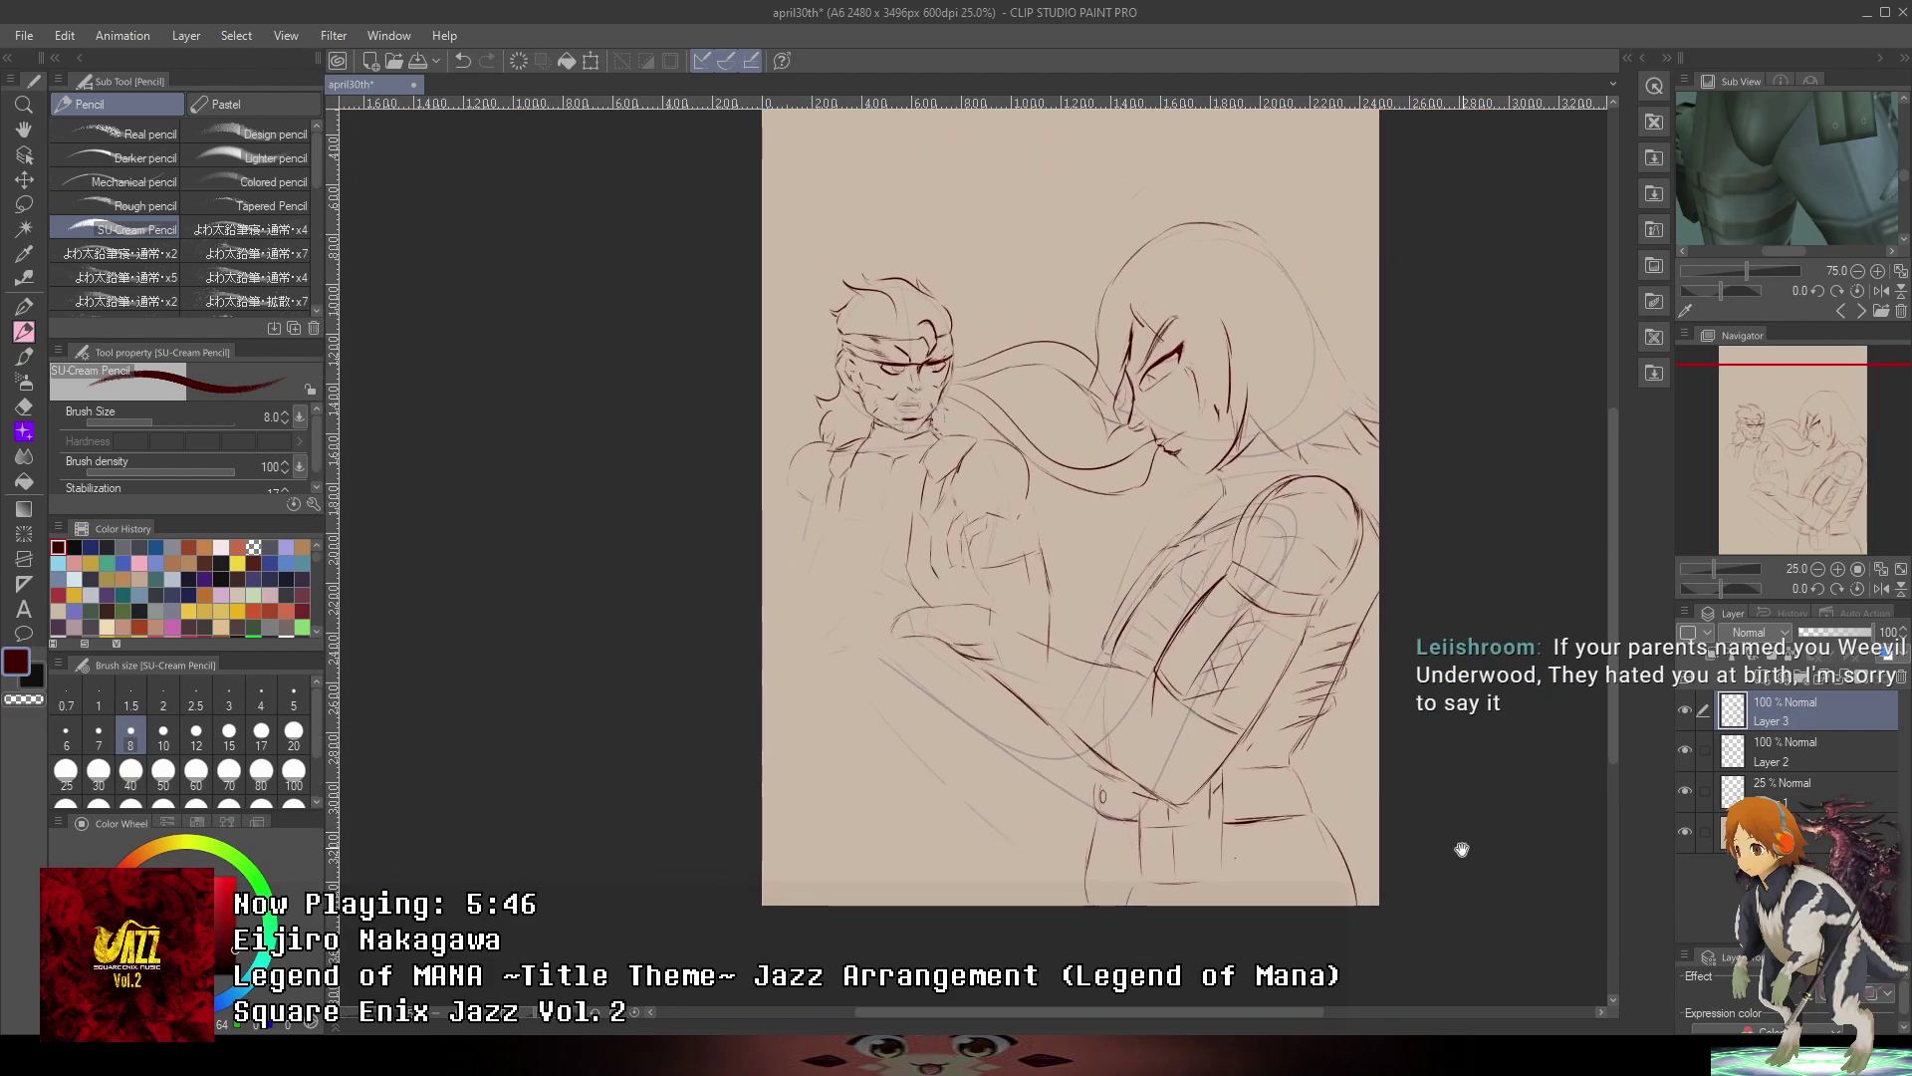
{"action": "mouse_move", "coordinate": [1461, 849]}
{"action": "left_mouse_down"}
{"action": "mouse_move", "coordinate": [1494, 841]}
{"action": "mouse_move", "coordinate": [1471, 764]}
{"action": "left_mouse_up"}
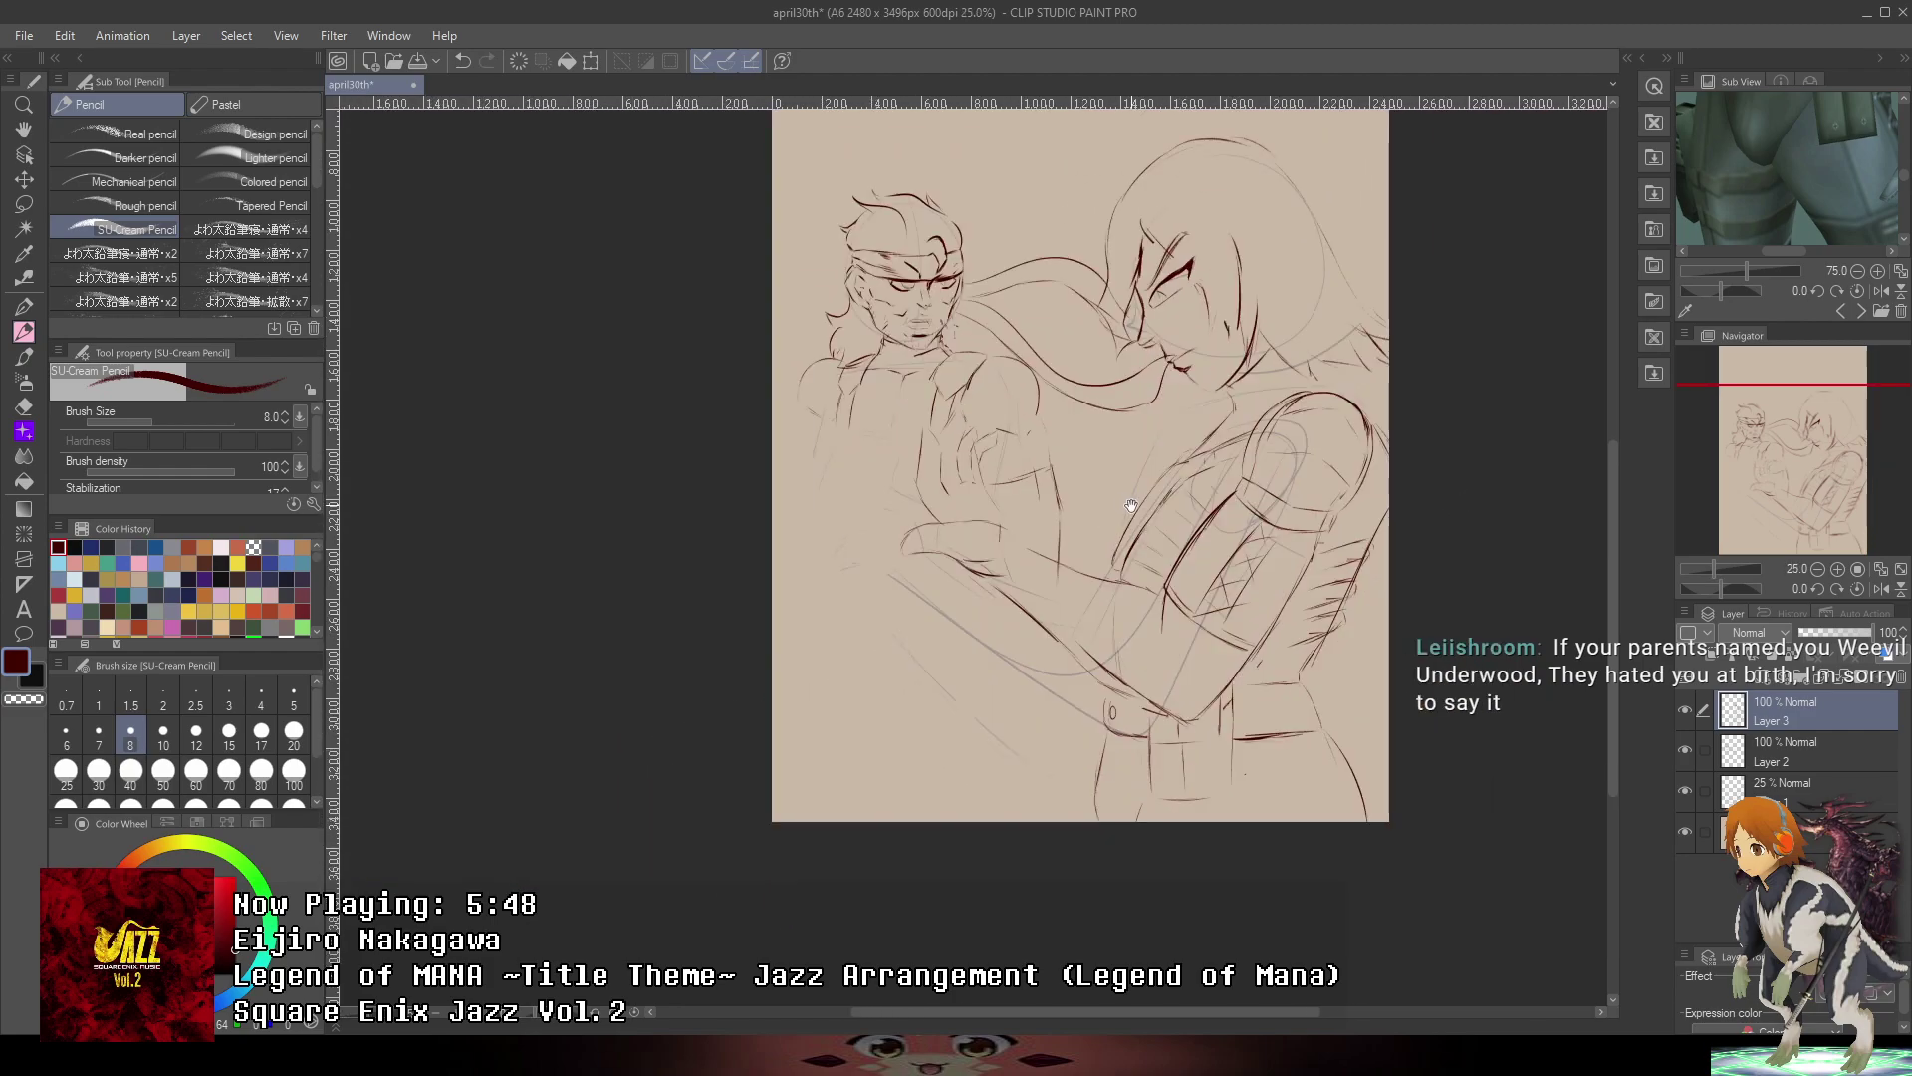
{"action": "left_click_drag", "start_coordinate": [1132, 505], "coordinate": [1196, 451]}
{"action": "scroll", "coordinate": [935, 468], "scroll_direction": "up", "scroll_amount": 1}
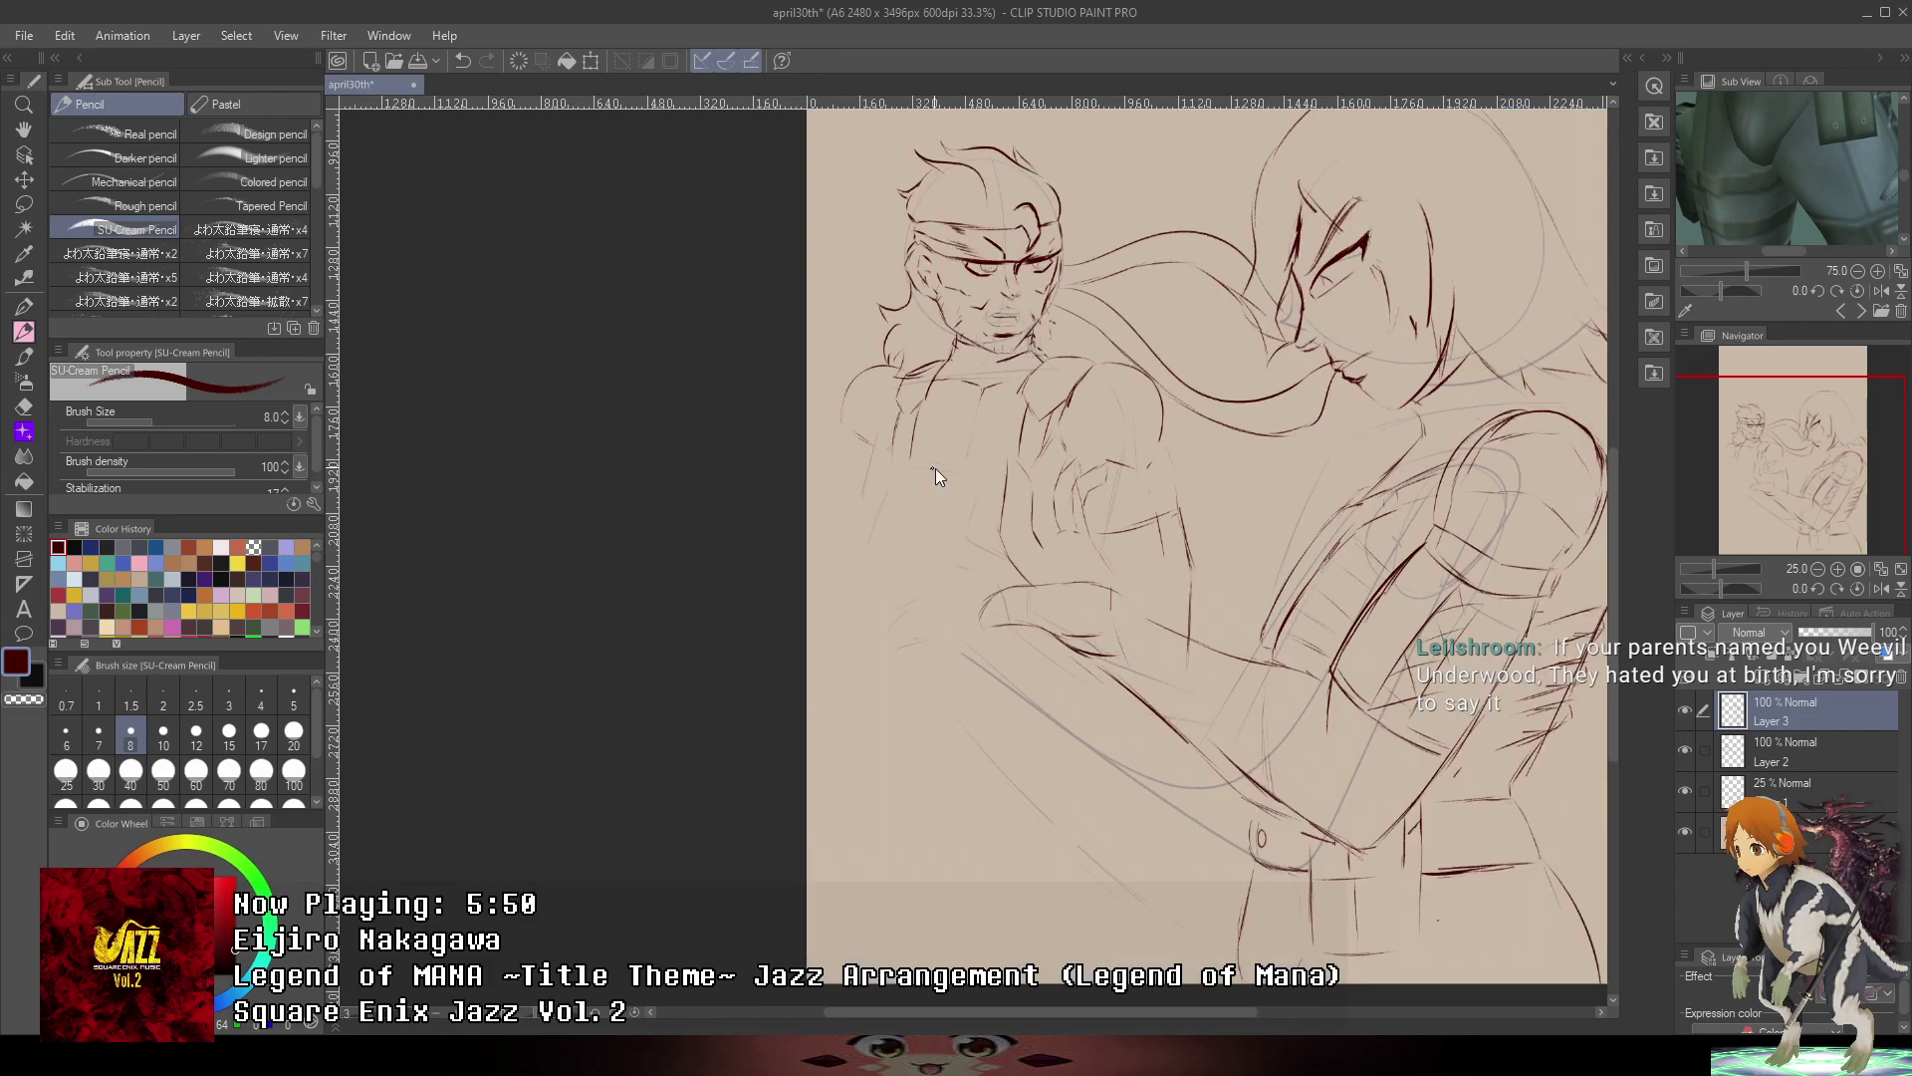
{"action": "scroll", "coordinate": [936, 468], "scroll_direction": "up", "scroll_amount": 1}
{"action": "left_click_drag", "start_coordinate": [1369, 428], "coordinate": [1277, 361]}
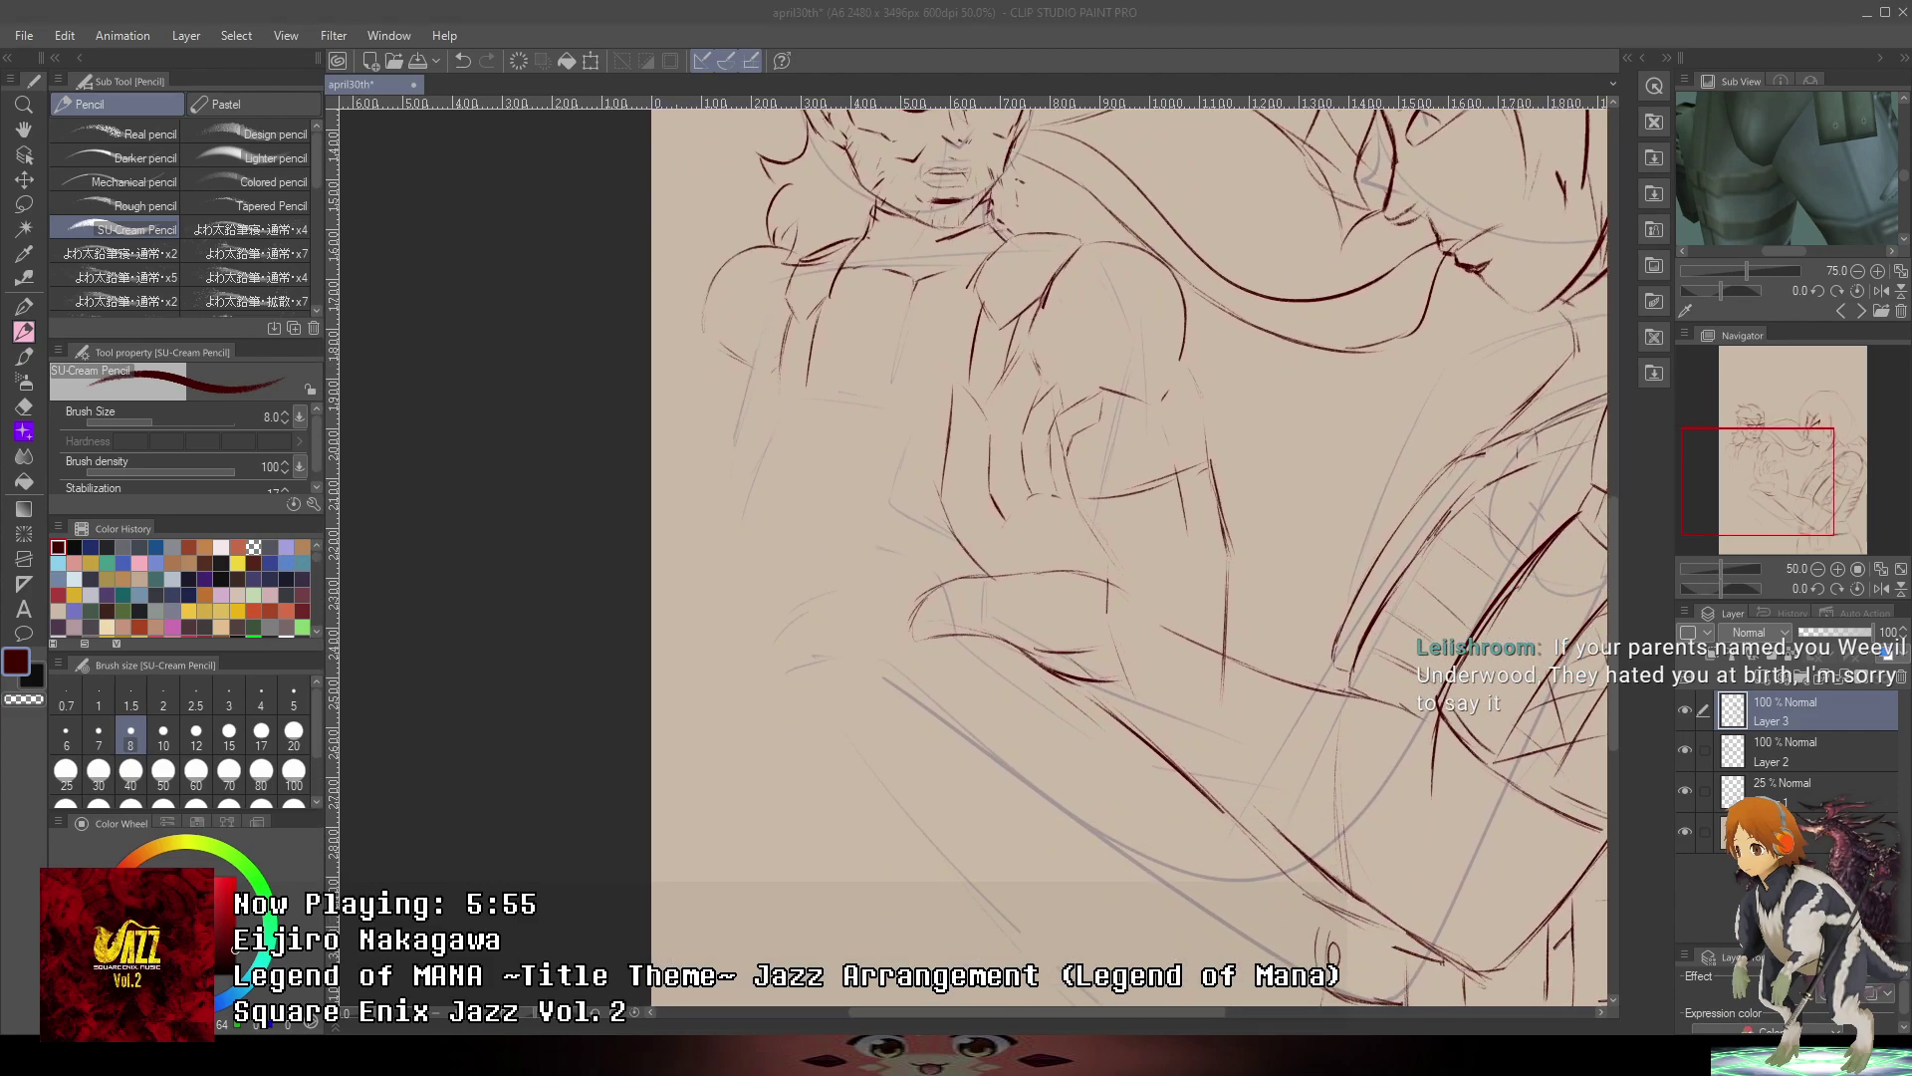
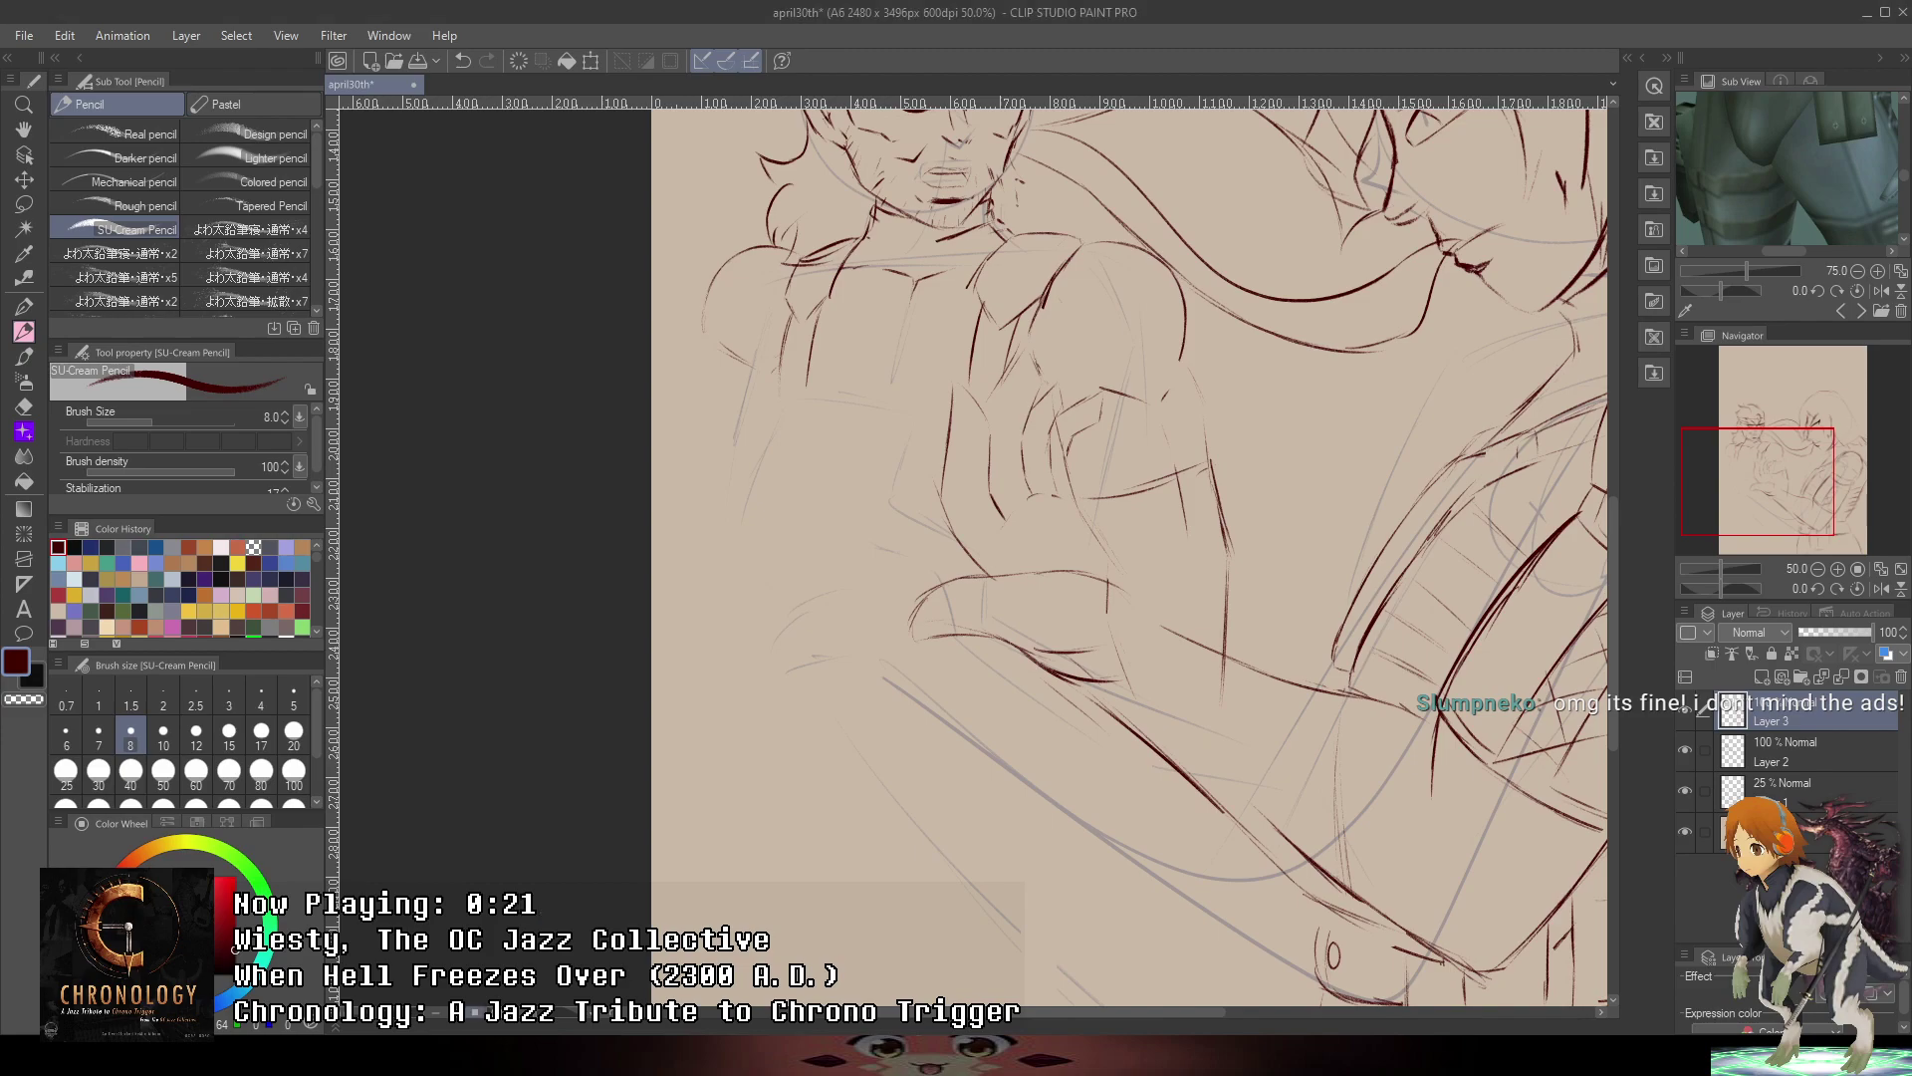
- Paste the copied reference screenshot as a new layer and move it beneath all the sketch layers
{"action": "key", "text": "ctrl+v"}
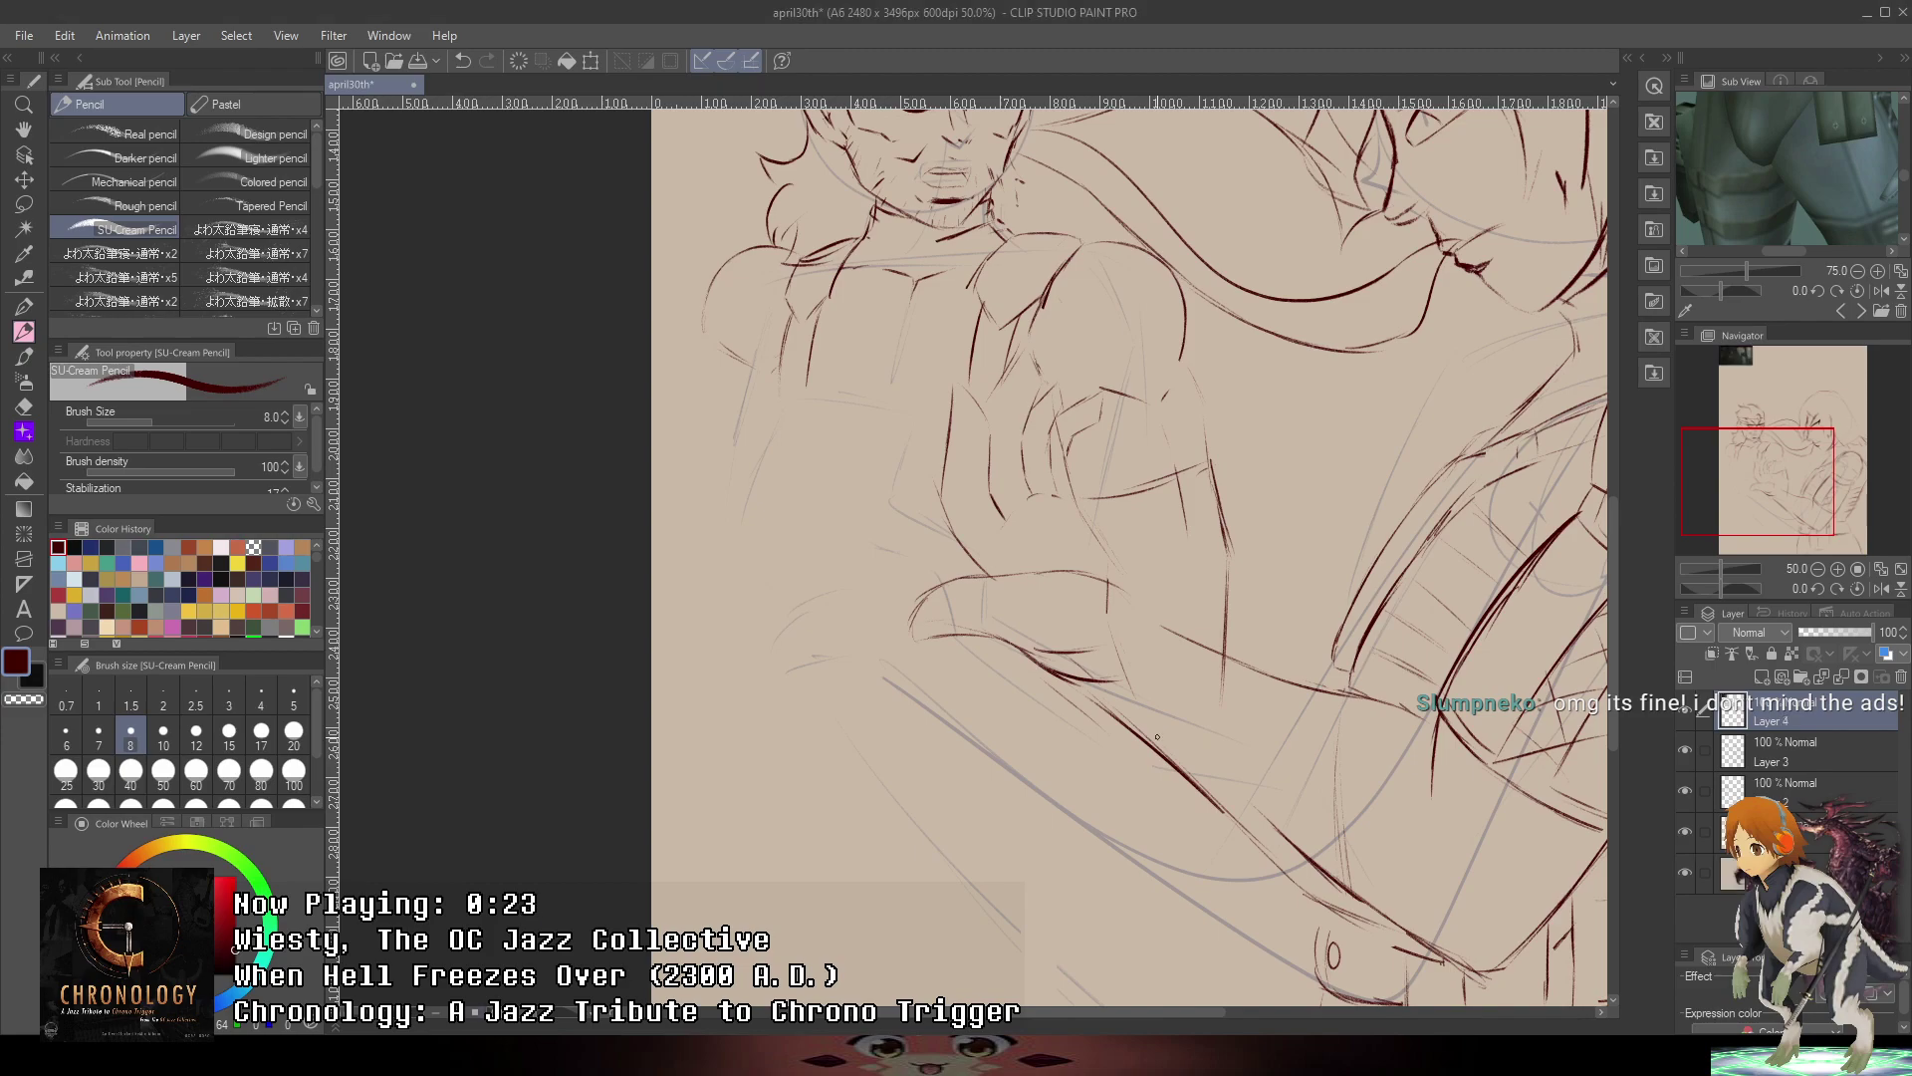
{"action": "left_click_drag", "start_coordinate": [1766, 717], "coordinate": [1768, 853]}
{"action": "left_click_drag", "start_coordinate": [1011, 528], "coordinate": [896, 528]}
{"action": "left_click_drag", "start_coordinate": [1045, 419], "coordinate": [1024, 493]}
{"action": "scroll", "coordinate": [1024, 492], "scroll_direction": "up", "scroll_amount": 1}
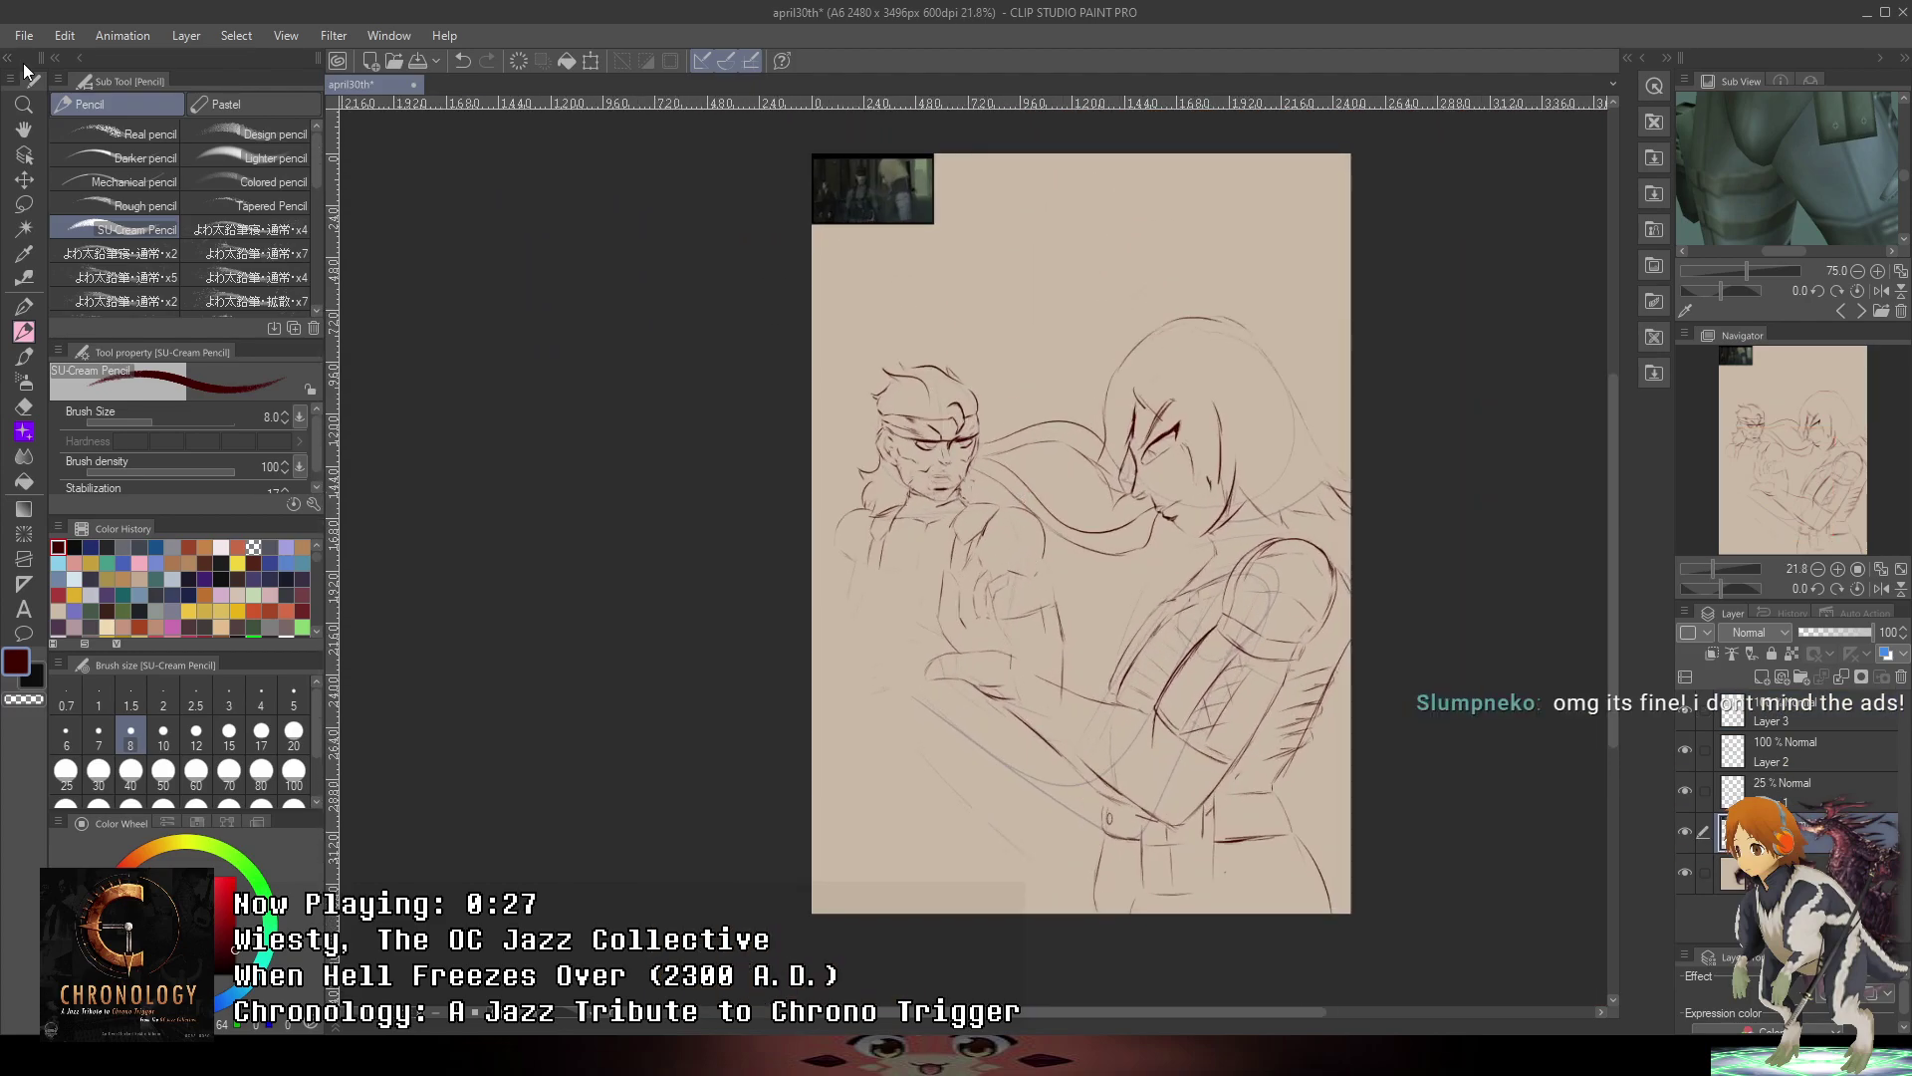
{"action": "key", "text": "ctrl+t"}
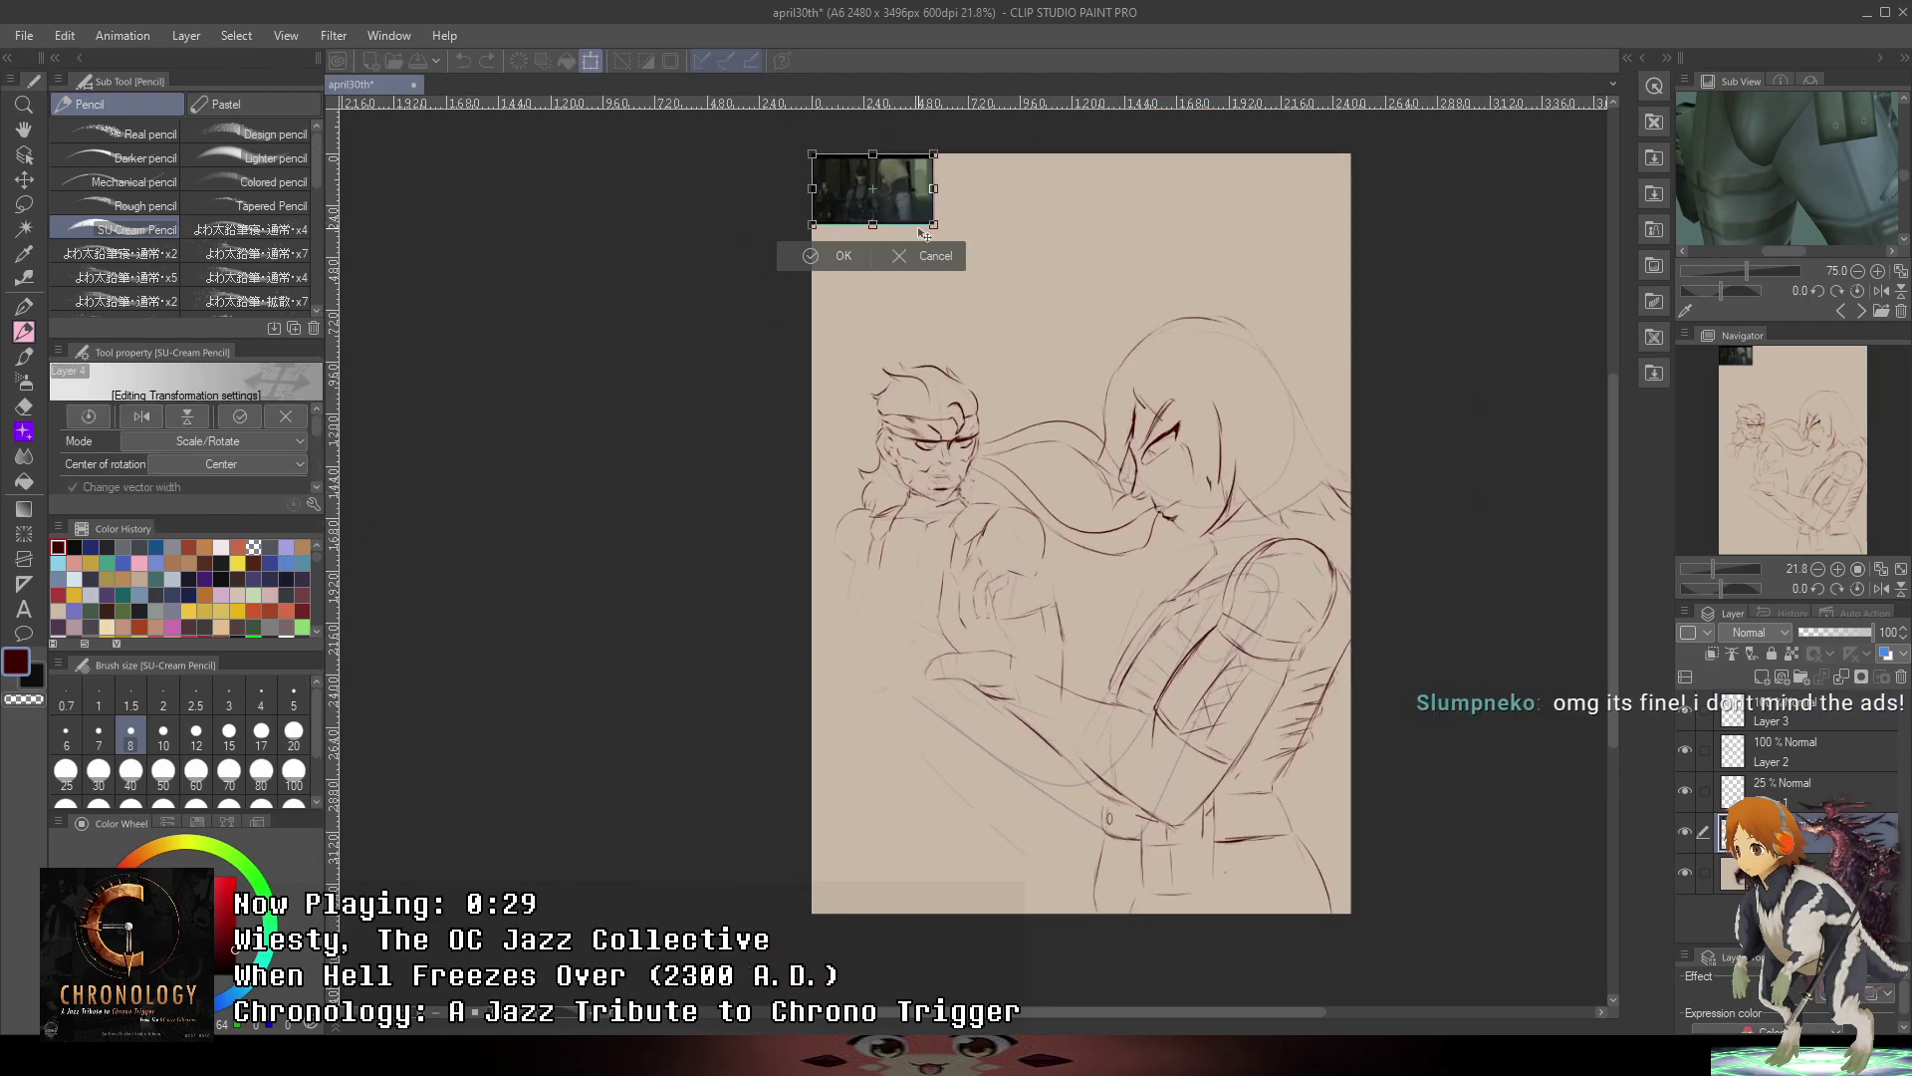
{"action": "left_click_drag", "start_coordinate": [932, 225], "coordinate": [1325, 741]}
{"action": "scroll", "coordinate": [189, 430], "scroll_direction": "down", "scroll_amount": 4}
{"action": "scroll", "coordinate": [148, 463], "scroll_direction": "down", "scroll_amount": 2}
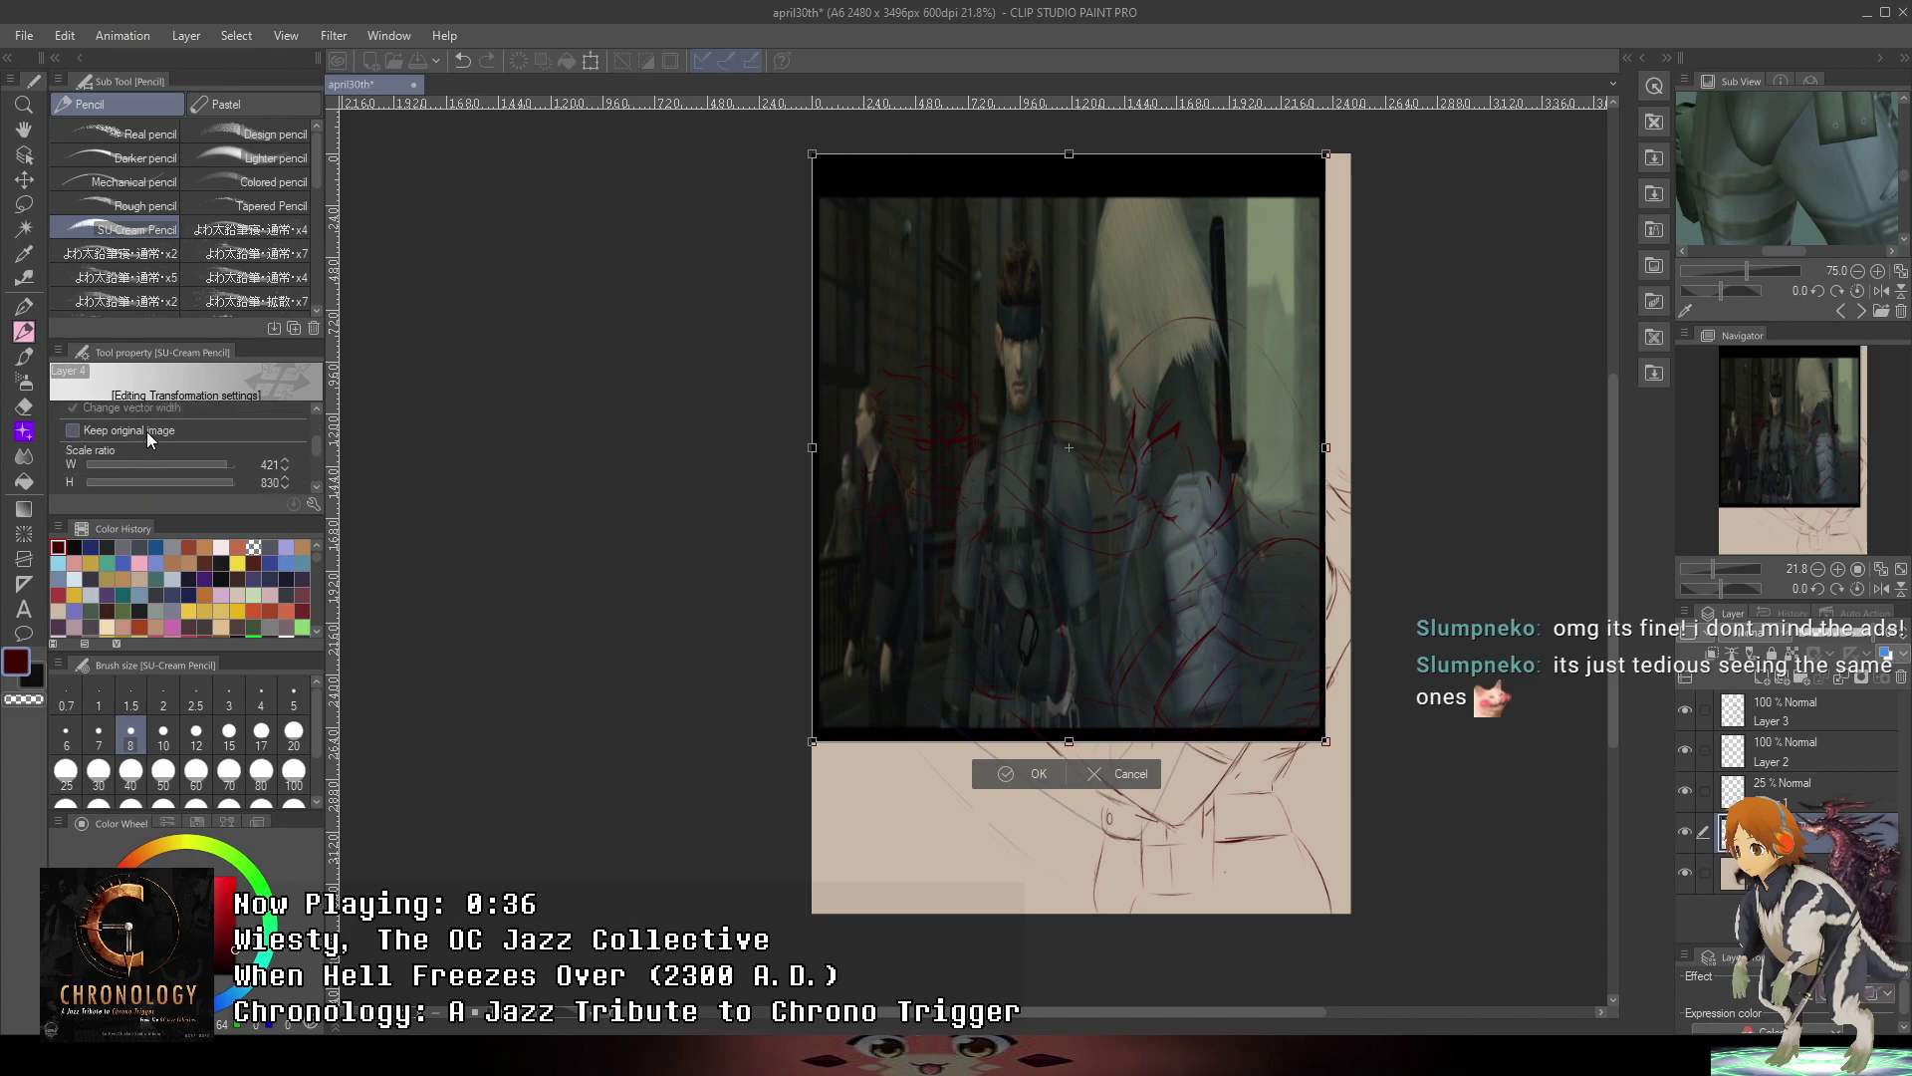
{"action": "left_click", "coordinate": [134, 428]}
{"action": "scroll", "coordinate": [142, 455], "scroll_direction": "down", "scroll_amount": 2}
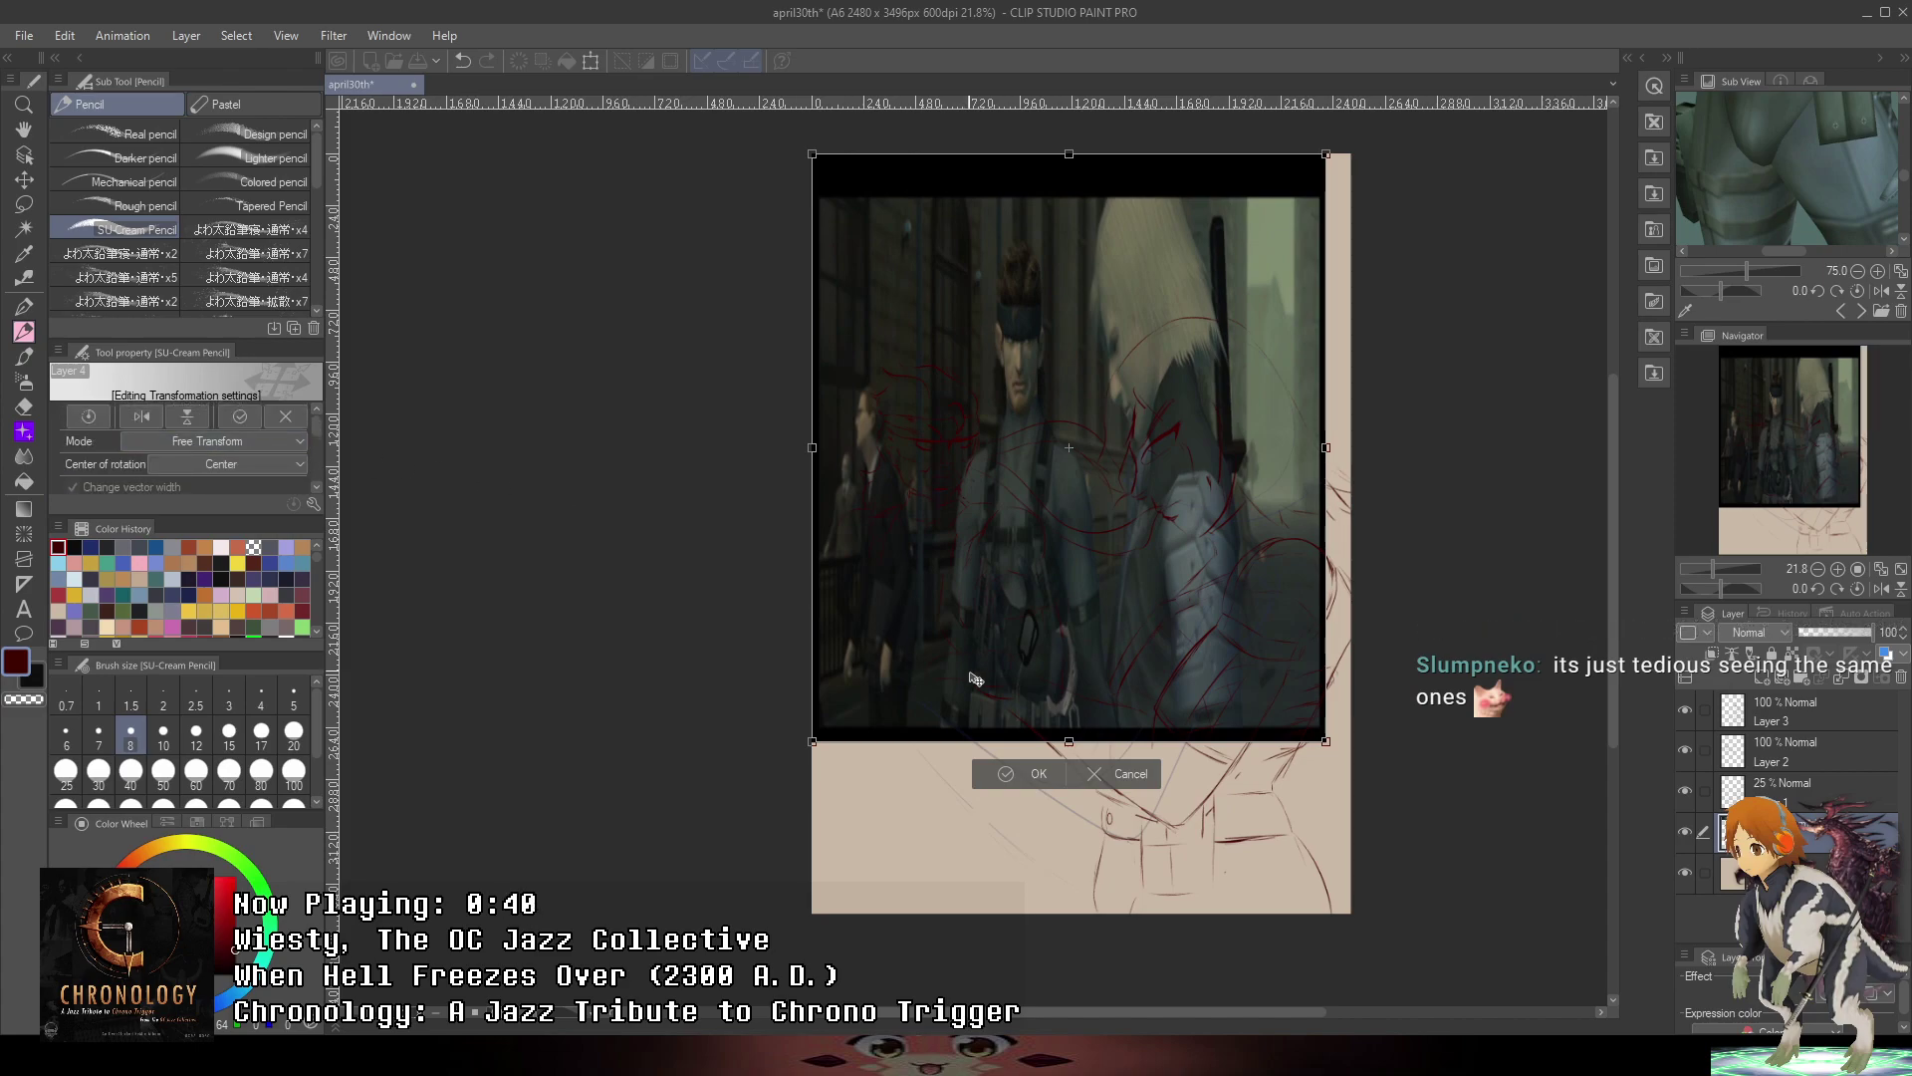
{"action": "left_click", "coordinate": [1094, 774]}
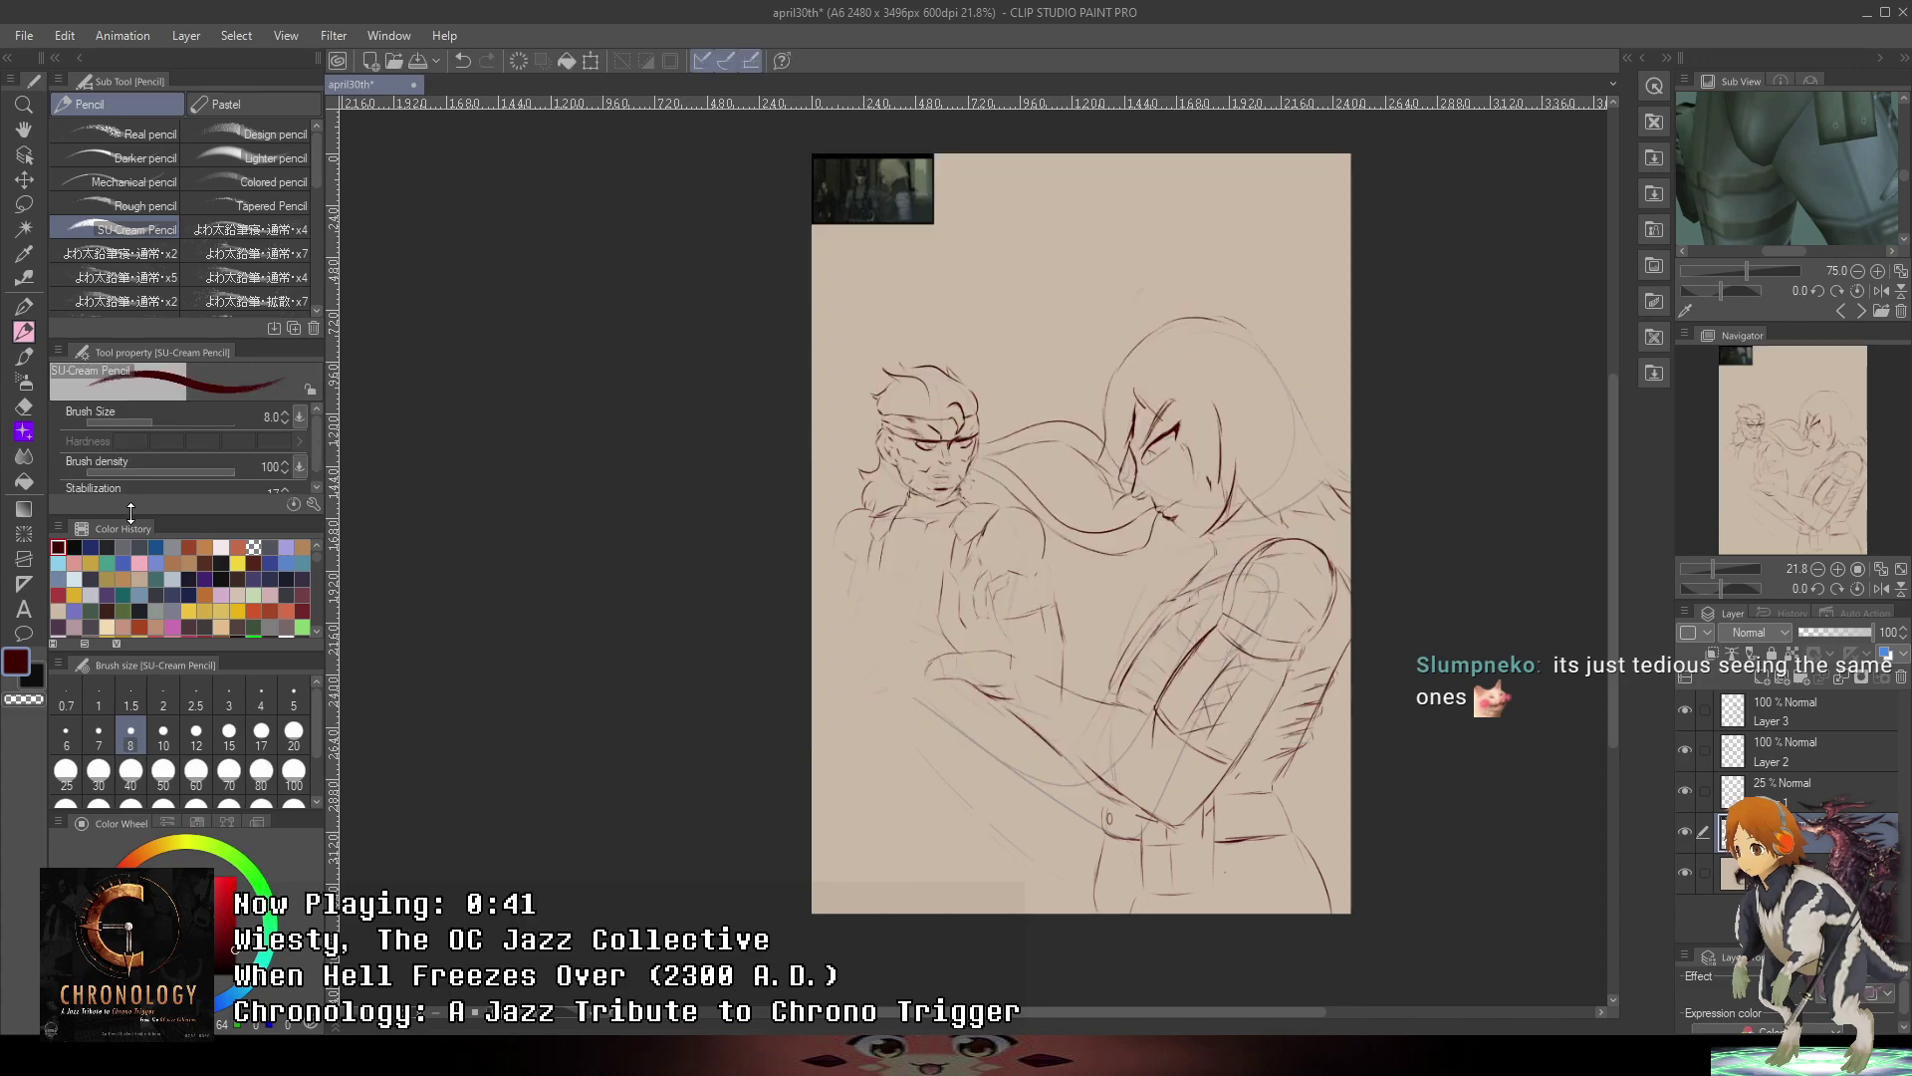
- Enlarge the pasted reference to 719% with its aspect ratio kept, and position it so its two figures sit behind the sketch
{"action": "left_click", "coordinate": [24, 179]}
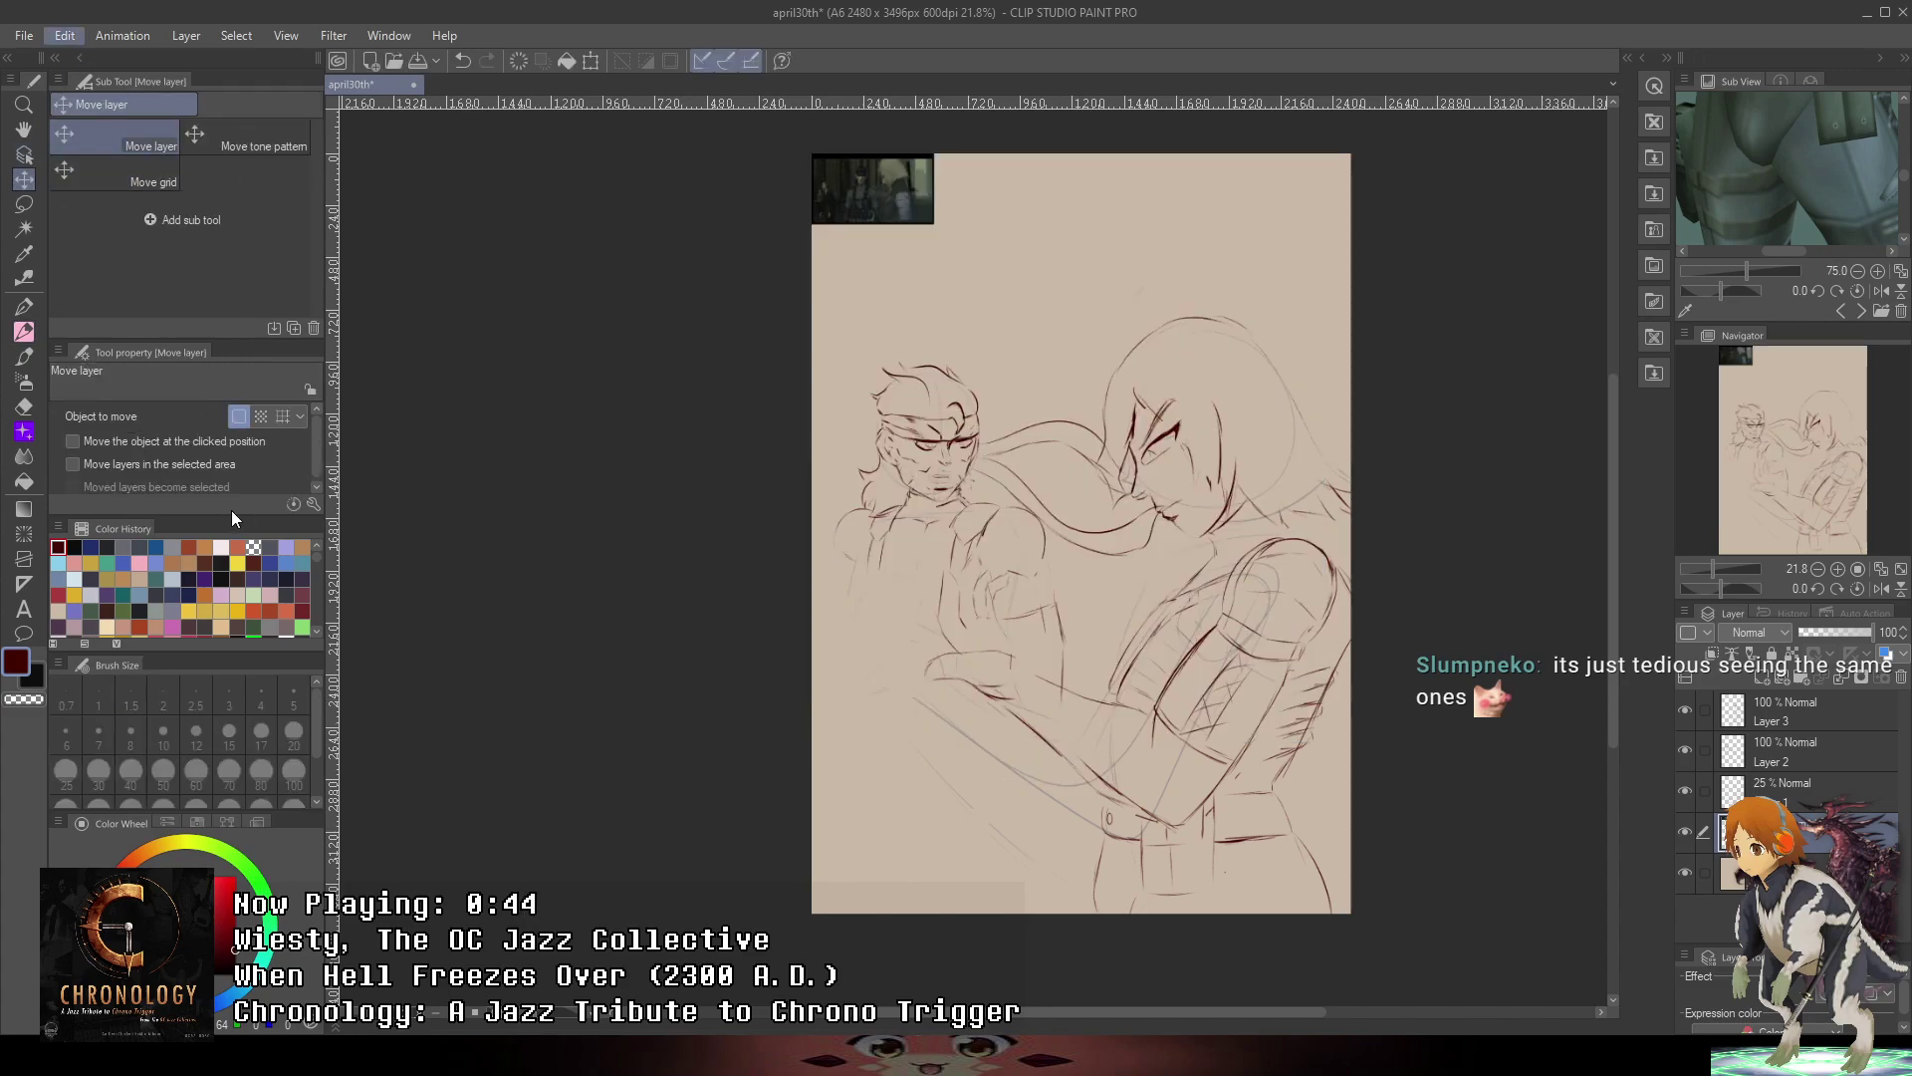
{"action": "key", "text": "ctrl+t"}
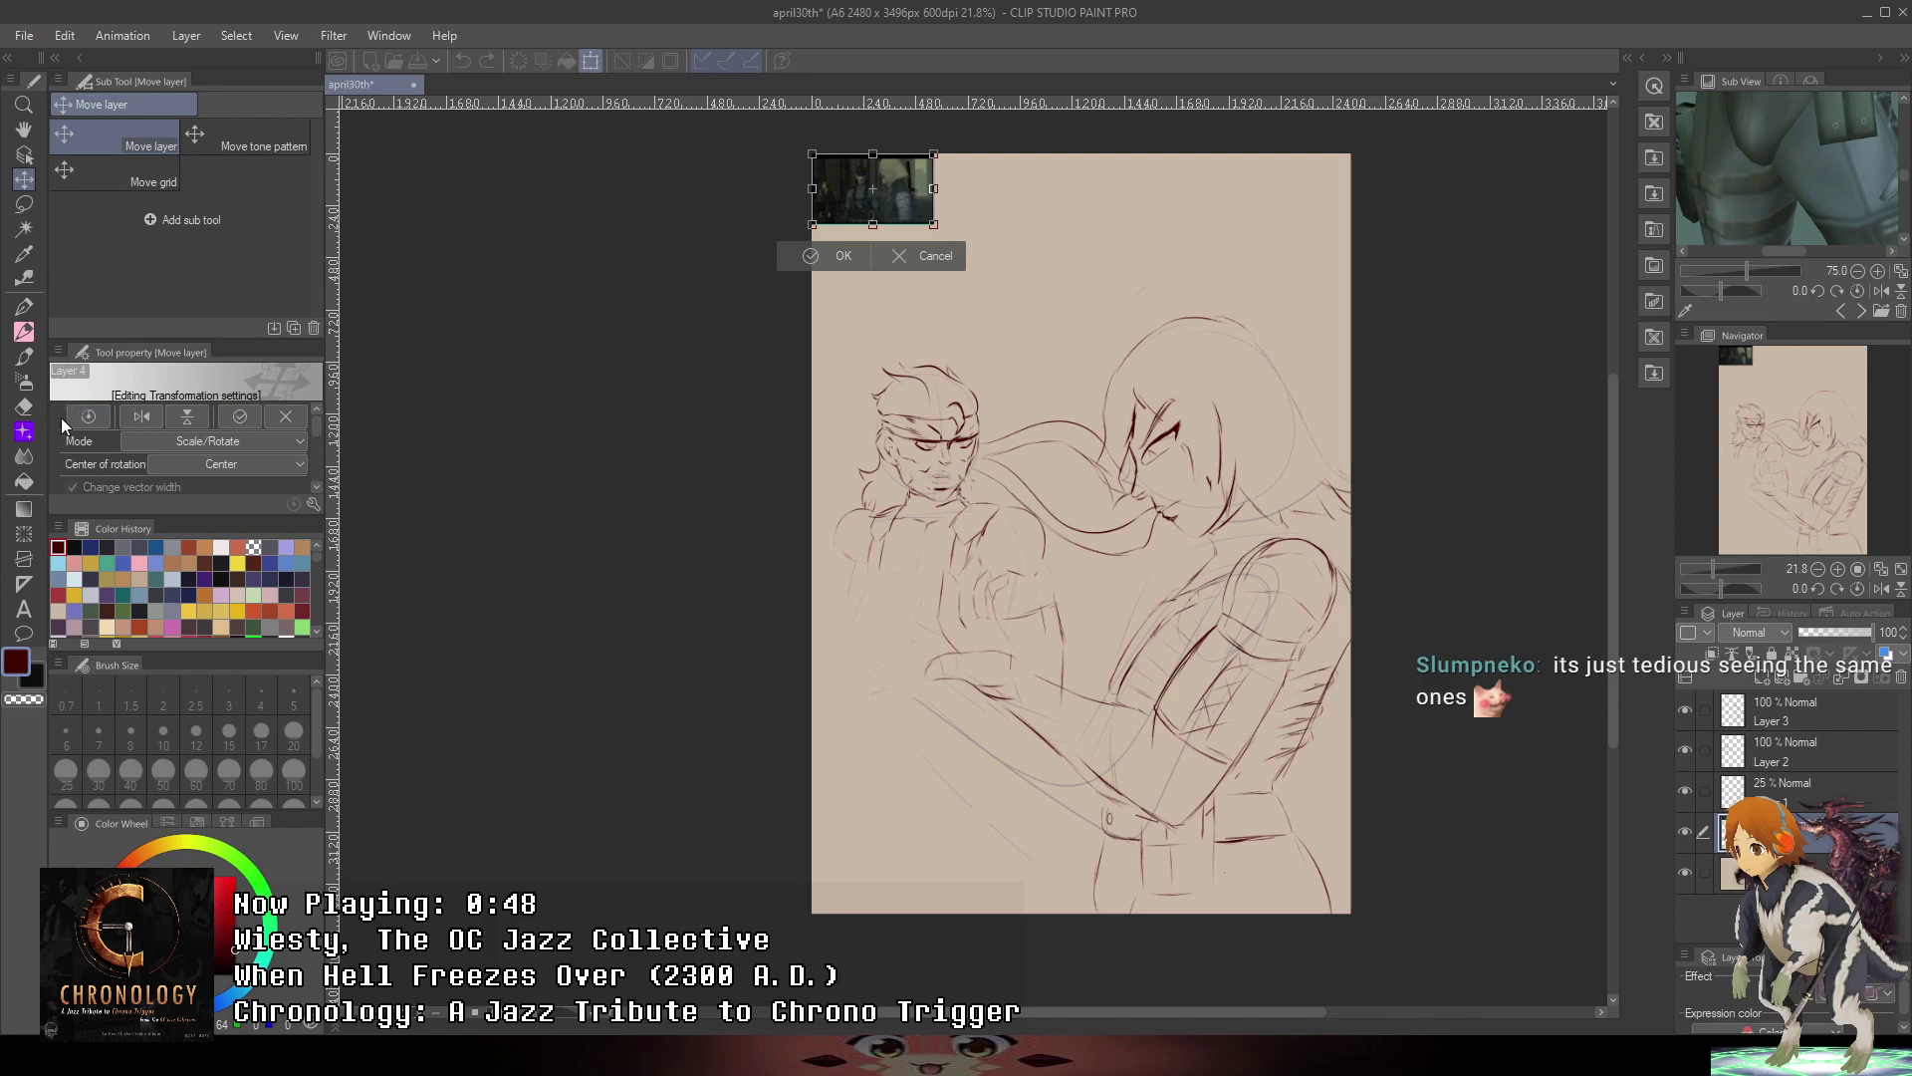
{"action": "scroll", "coordinate": [61, 416], "scroll_direction": "down", "scroll_amount": 4}
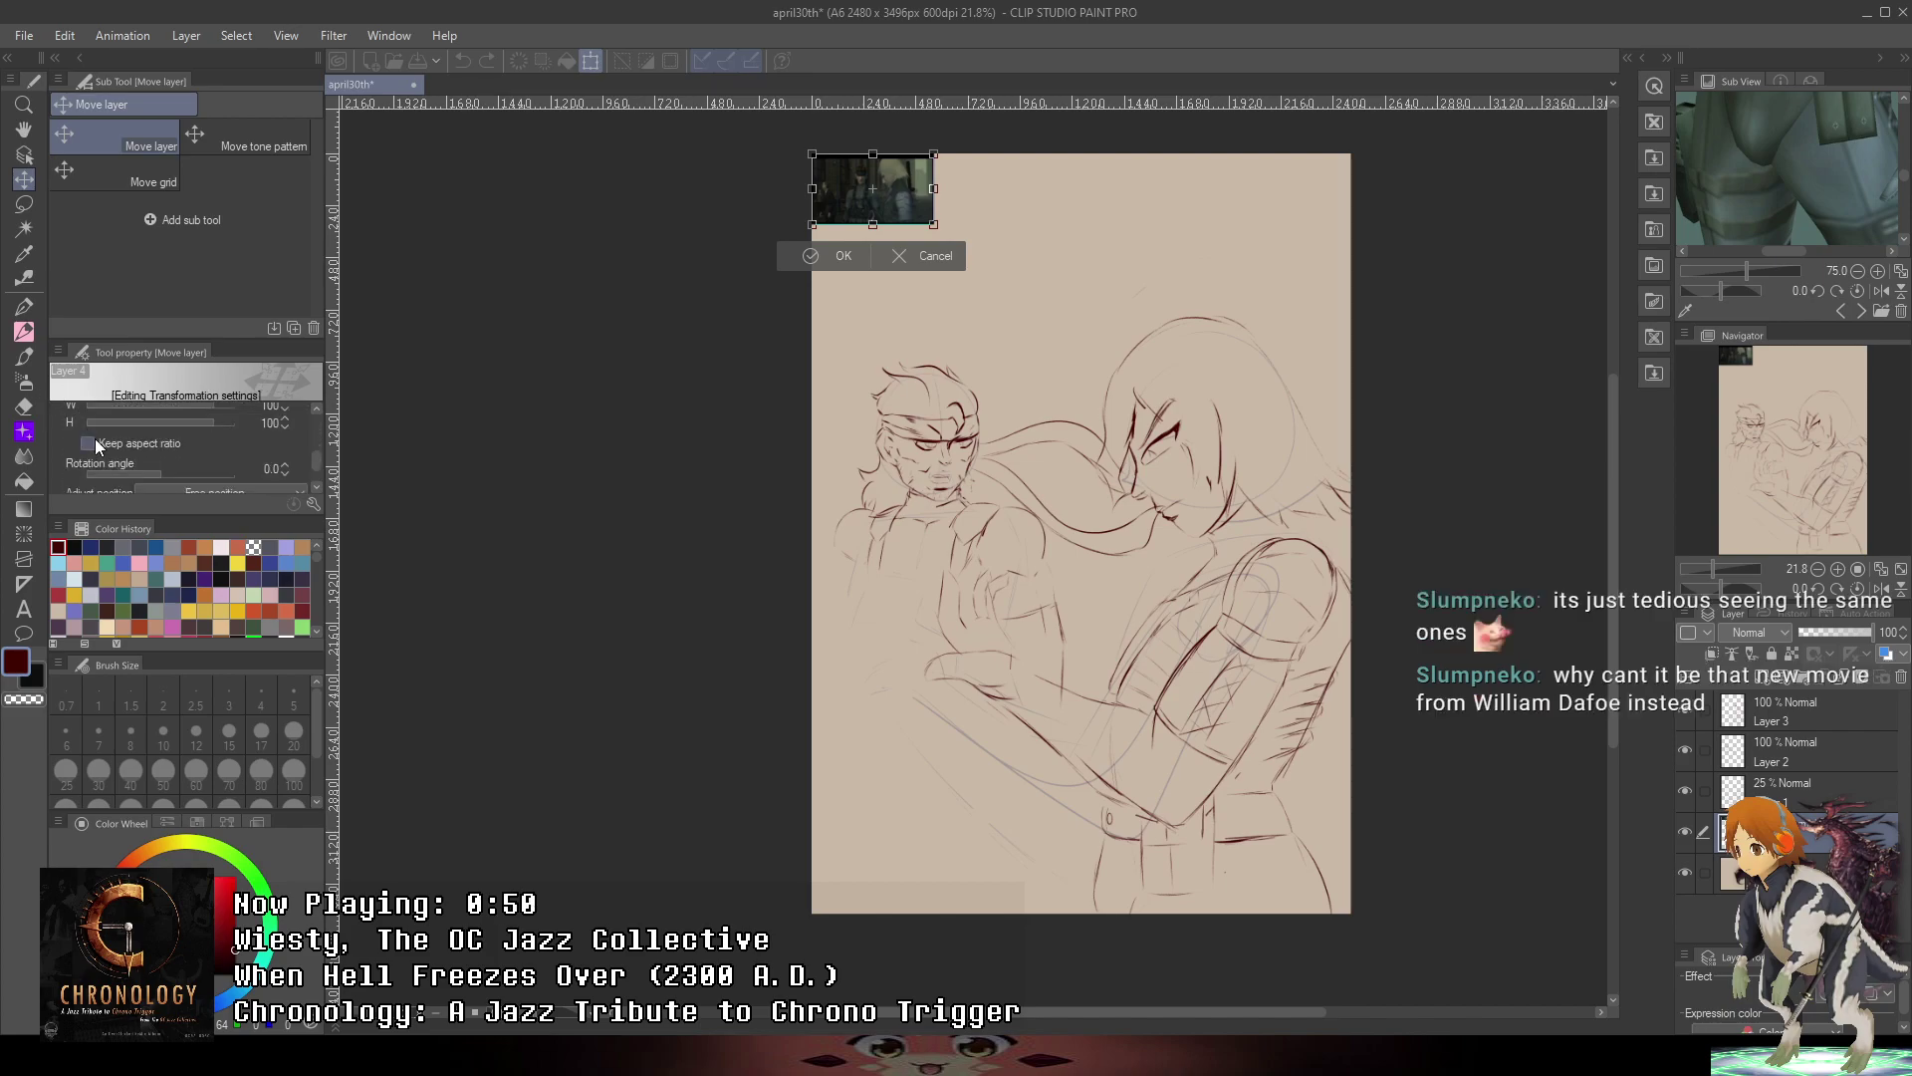
{"action": "left_click", "coordinate": [88, 444]}
{"action": "left_click_drag", "start_coordinate": [933, 224], "coordinate": [1679, 656]}
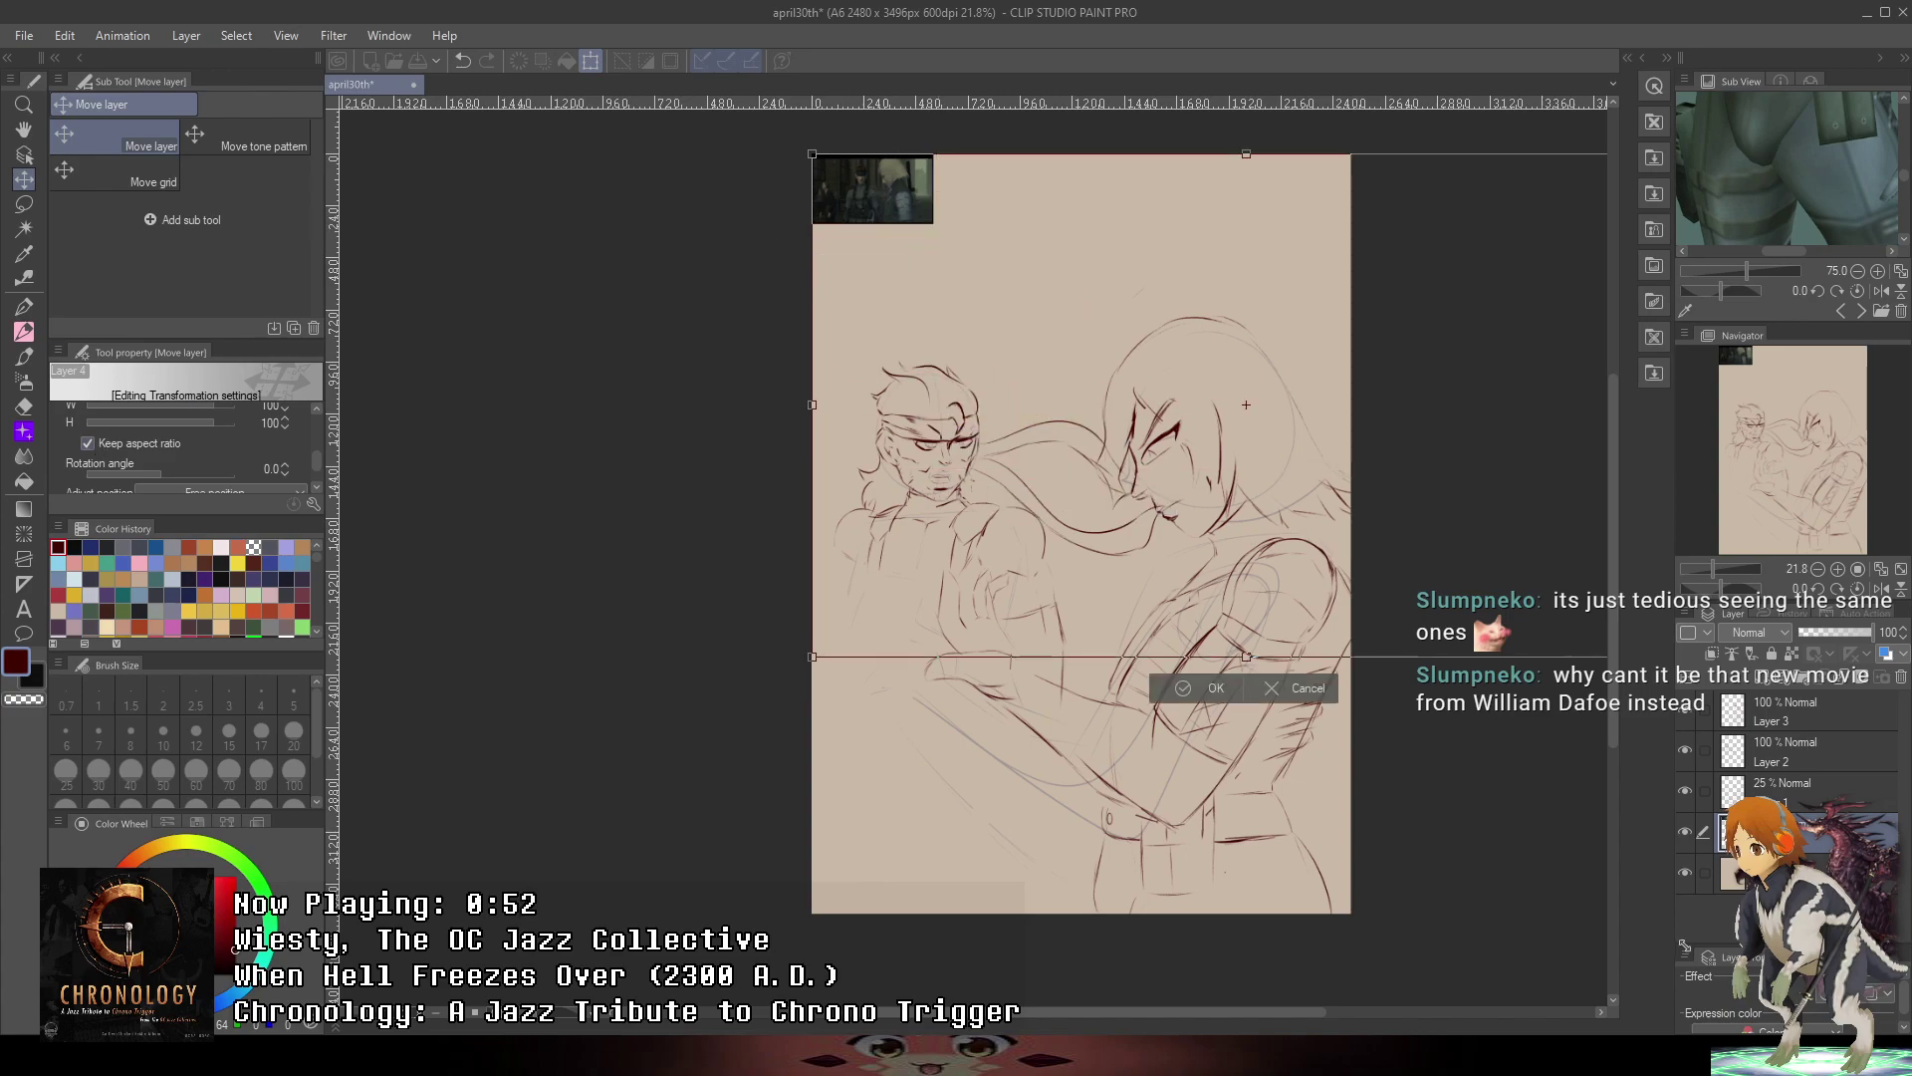
{"action": "left_click_drag", "start_coordinate": [1248, 338], "coordinate": [1052, 470]}
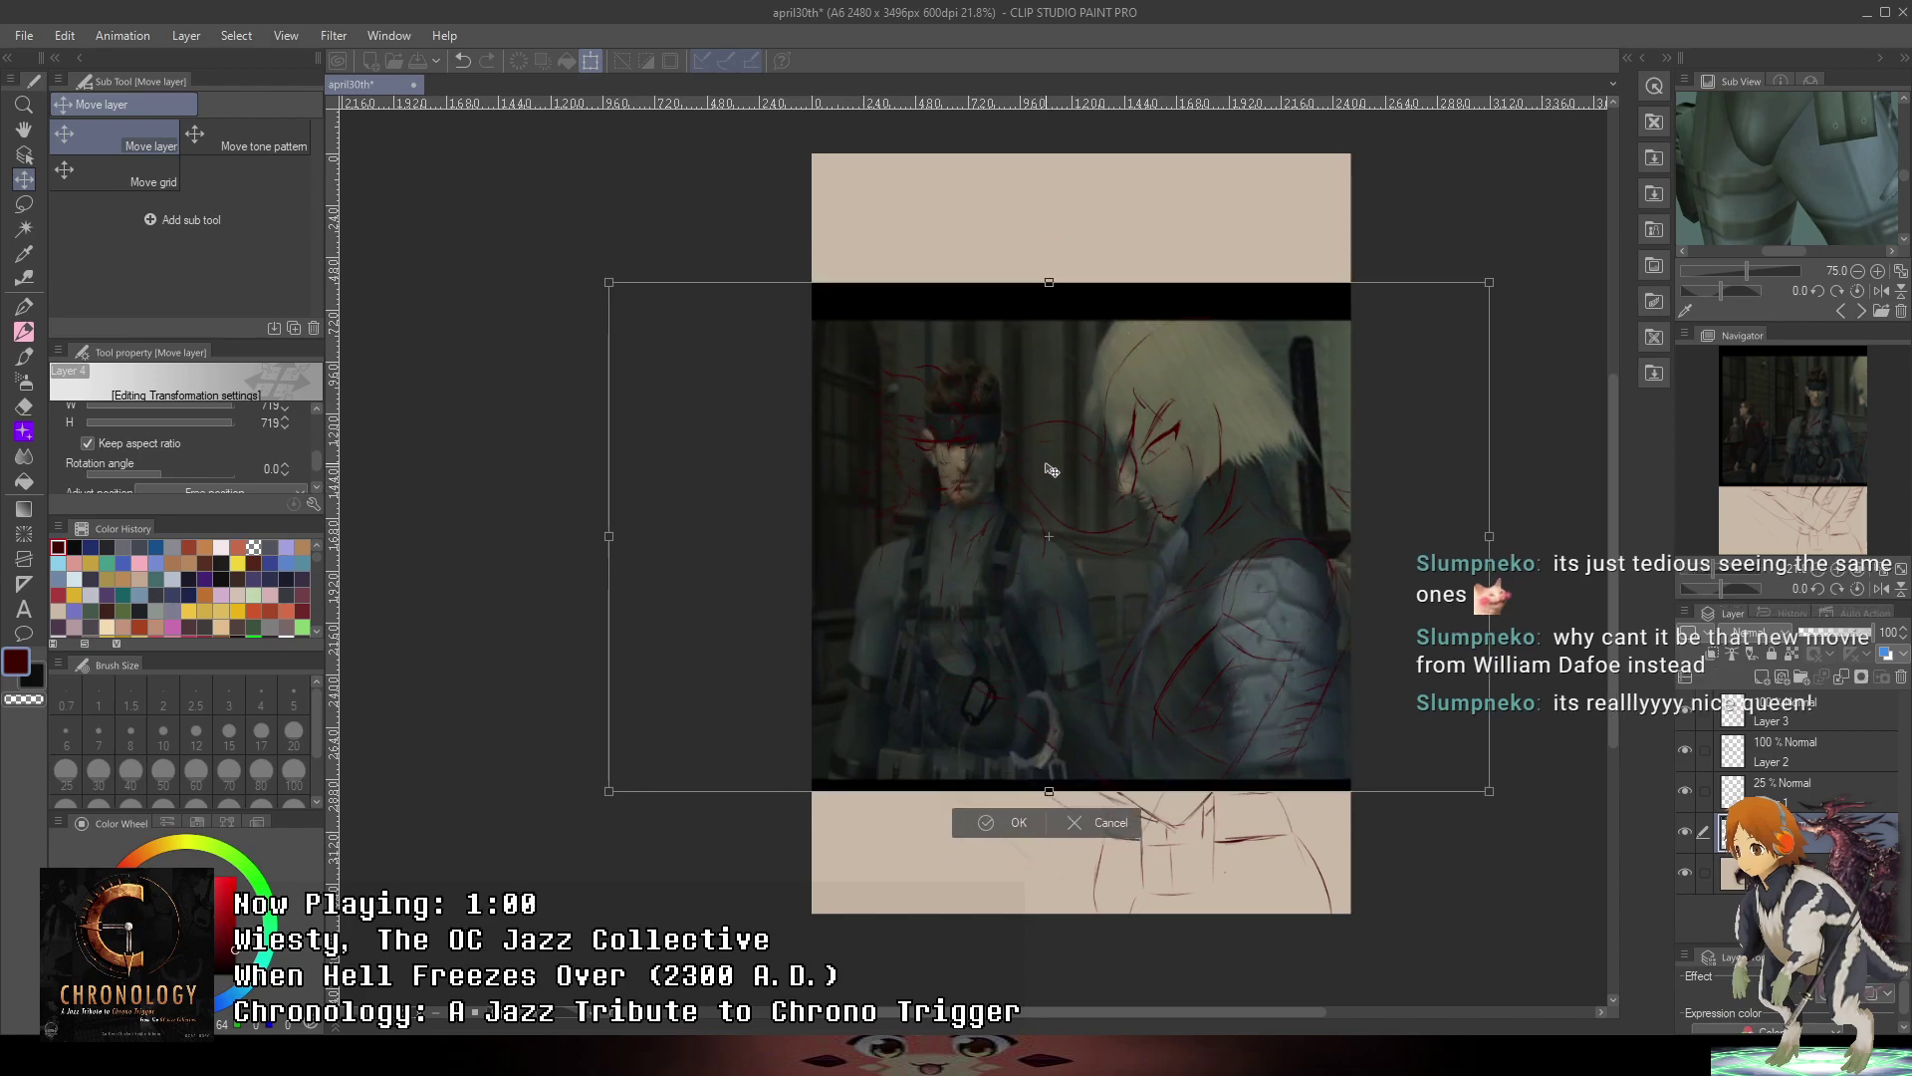
{"action": "scroll", "coordinate": [1371, 468], "scroll_direction": "up", "scroll_amount": 2}
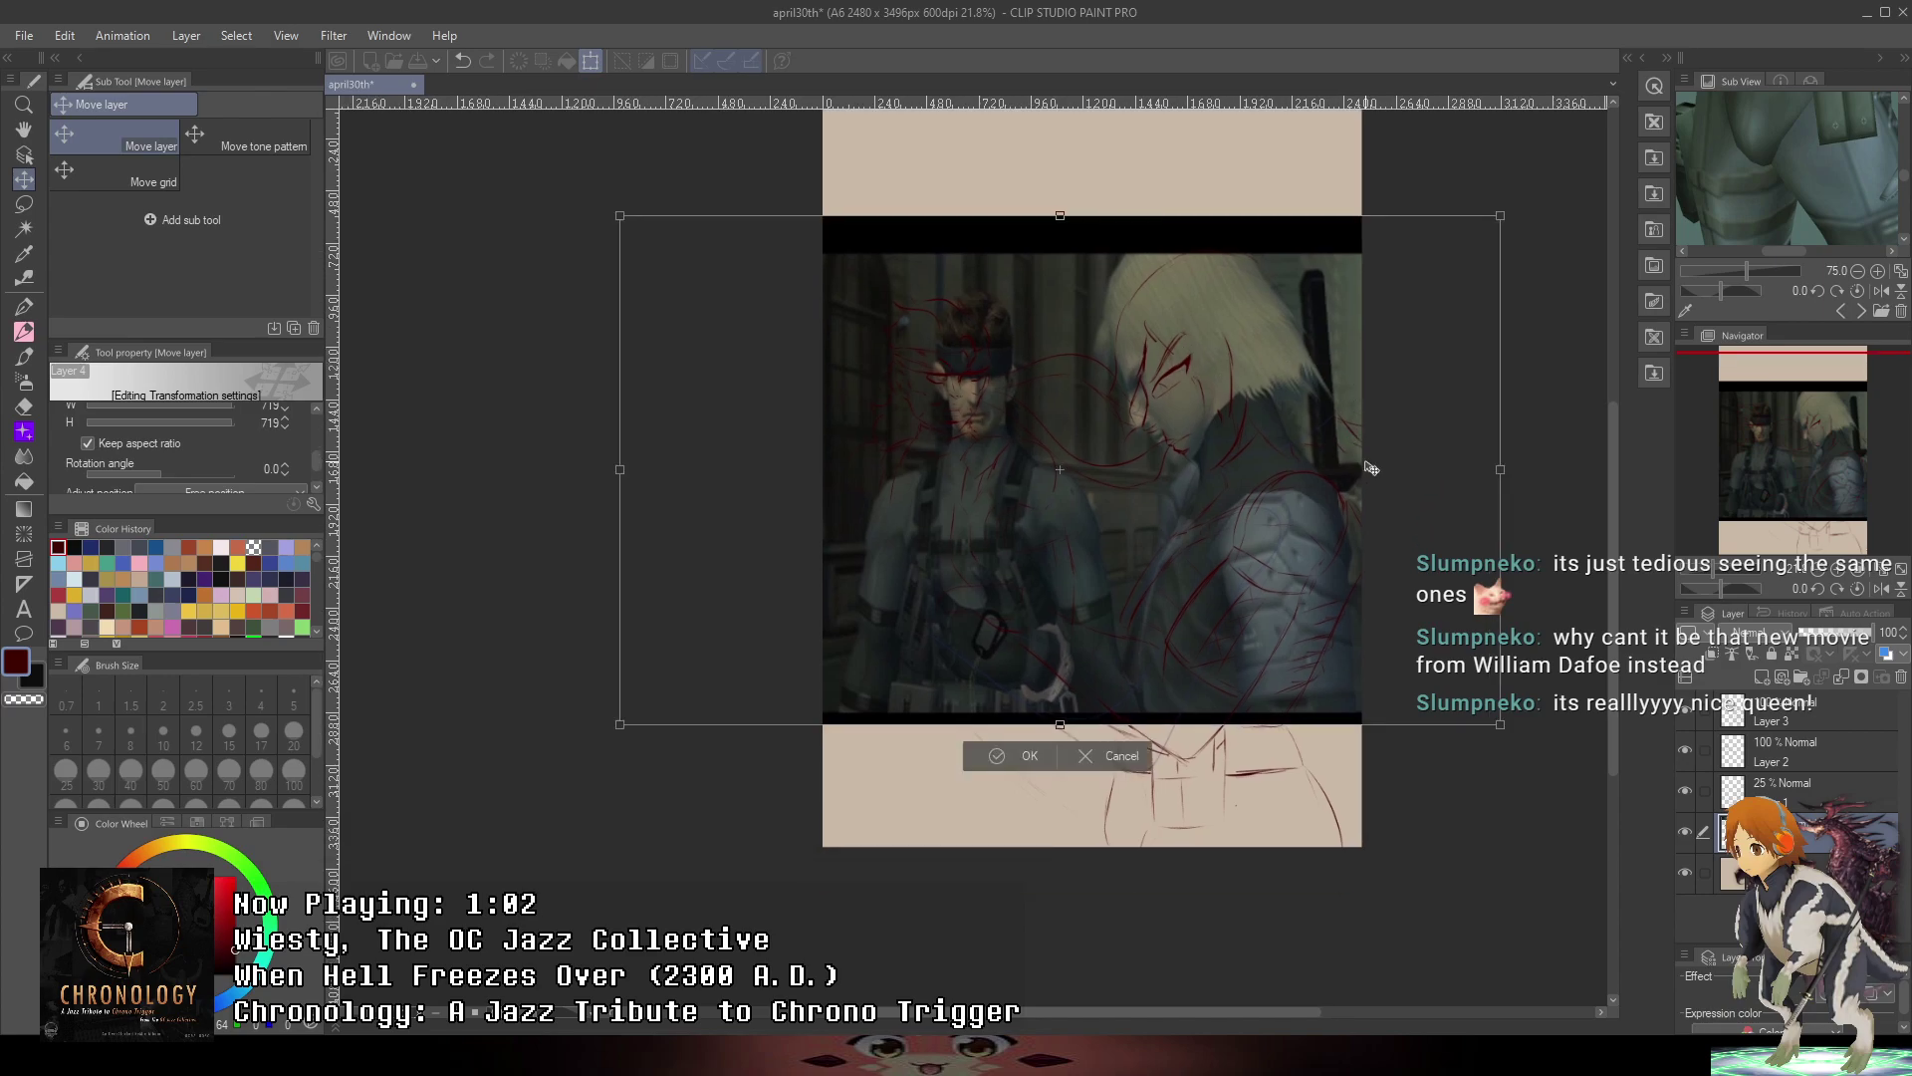
{"action": "scroll", "coordinate": [1371, 468], "scroll_direction": "up", "scroll_amount": 1}
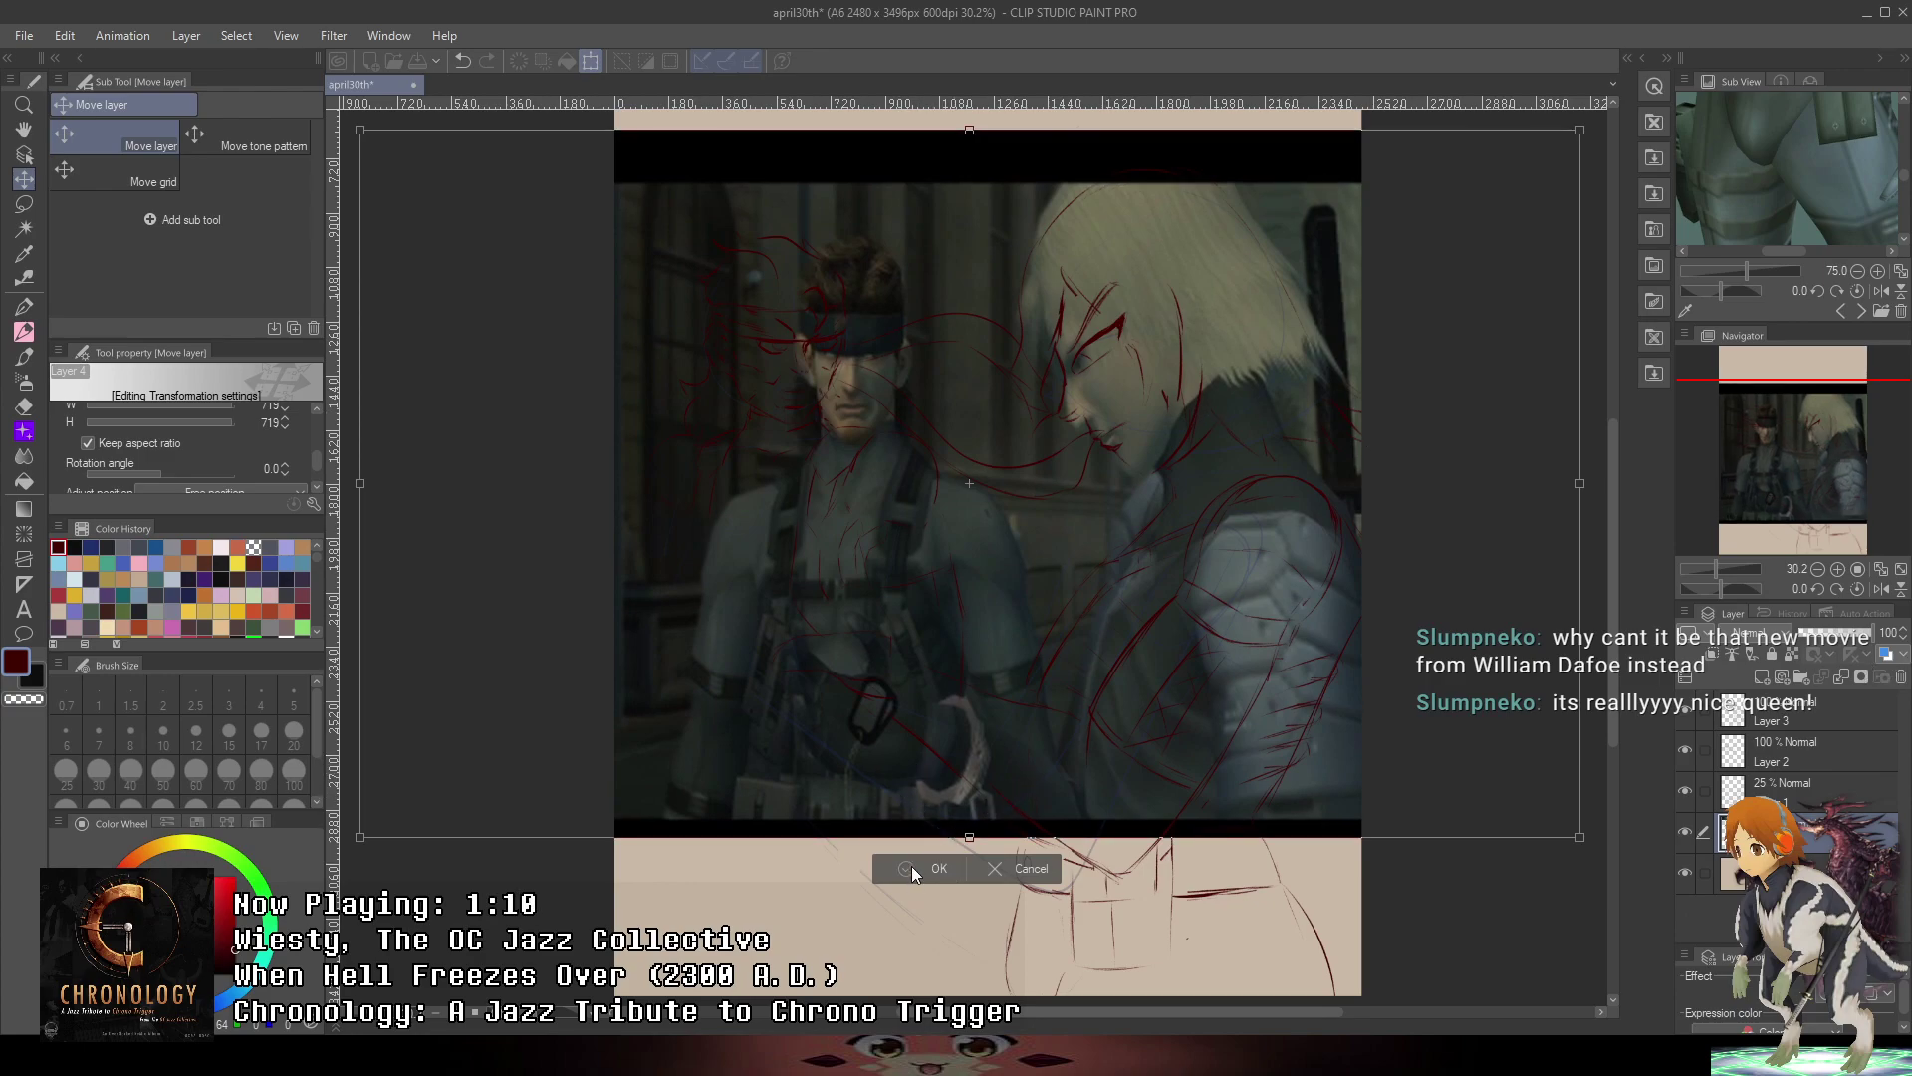
{"action": "key", "text": "Return"}
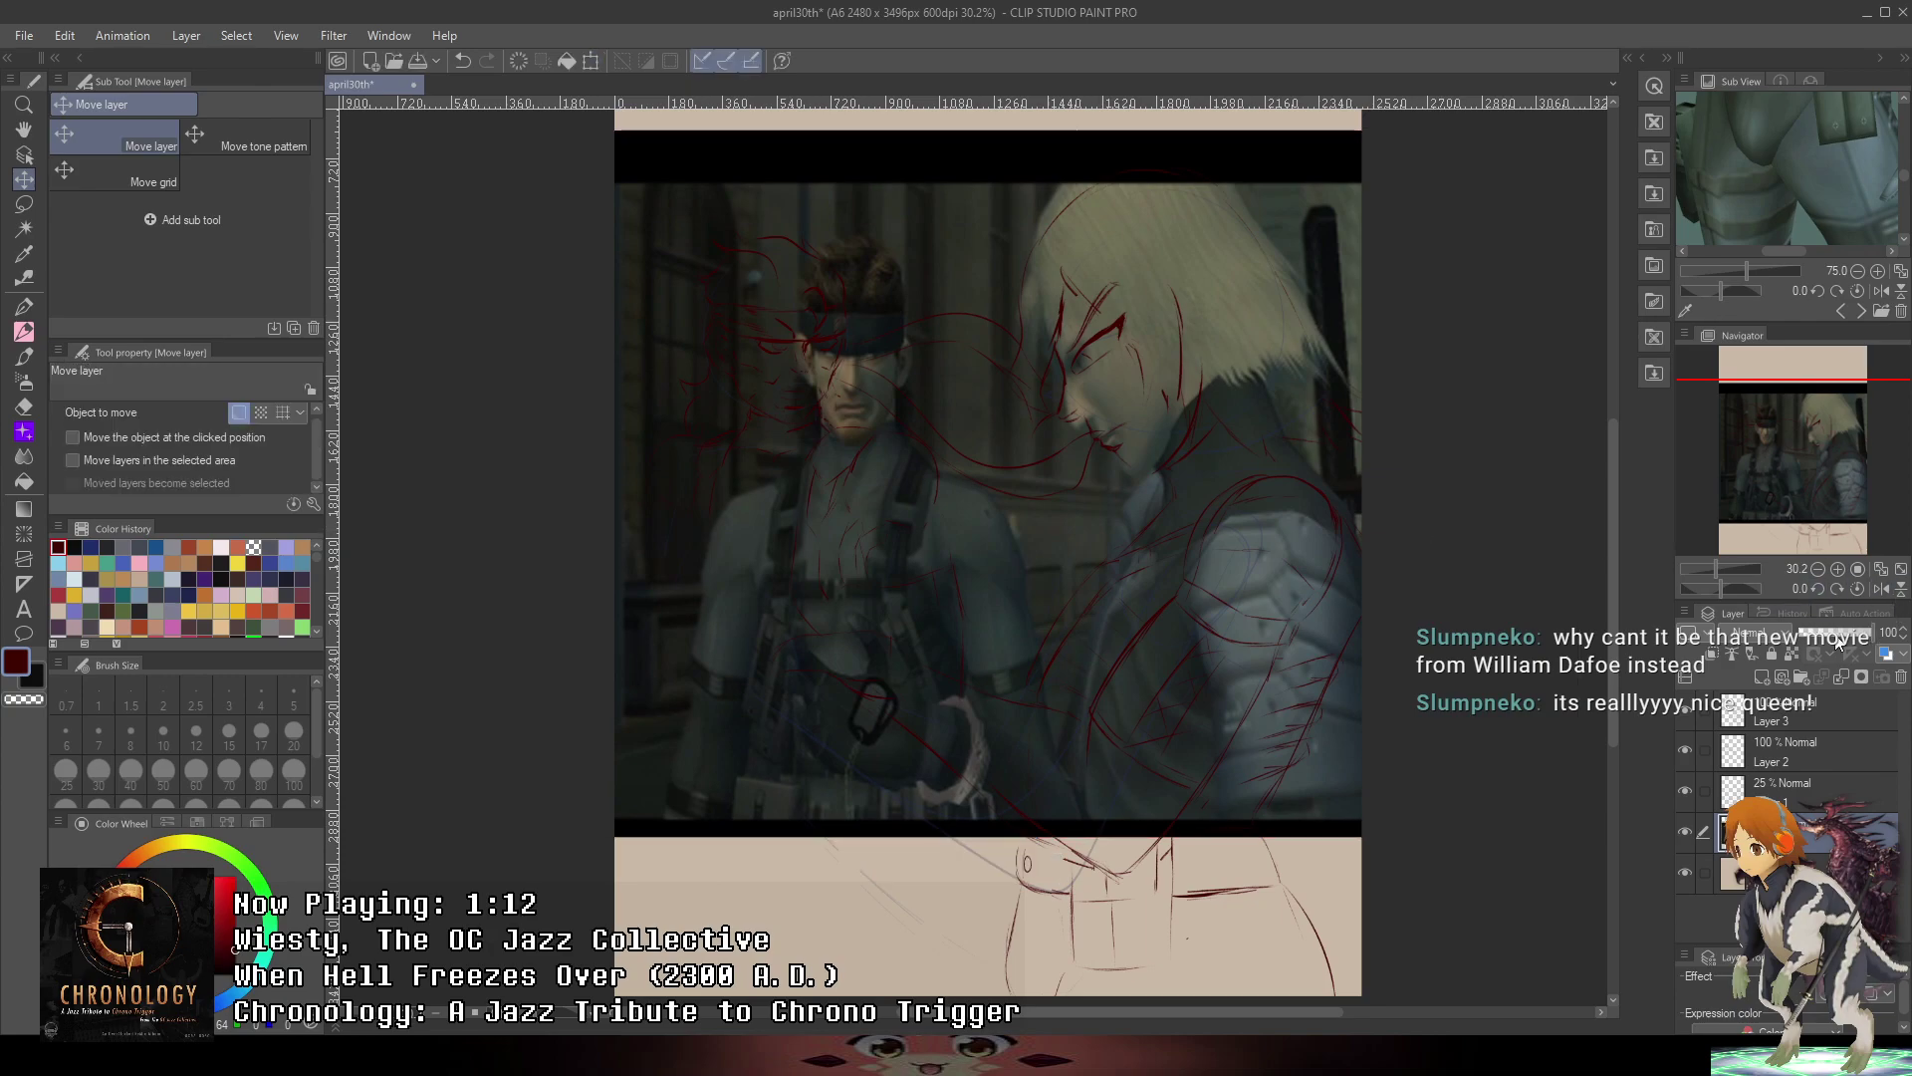
- Set the reference layer's opacity to 84% and bring the lower leg area of the armour reference into the sub view
{"action": "mouse_move", "coordinate": [1876, 638]}
{"action": "left_mouse_down"}
{"action": "mouse_move", "coordinate": [1810, 637]}
{"action": "mouse_move", "coordinate": [1877, 637]}
{"action": "mouse_move", "coordinate": [1820, 614]}
{"action": "mouse_move", "coordinate": [1861, 617]}
{"action": "left_mouse_up"}
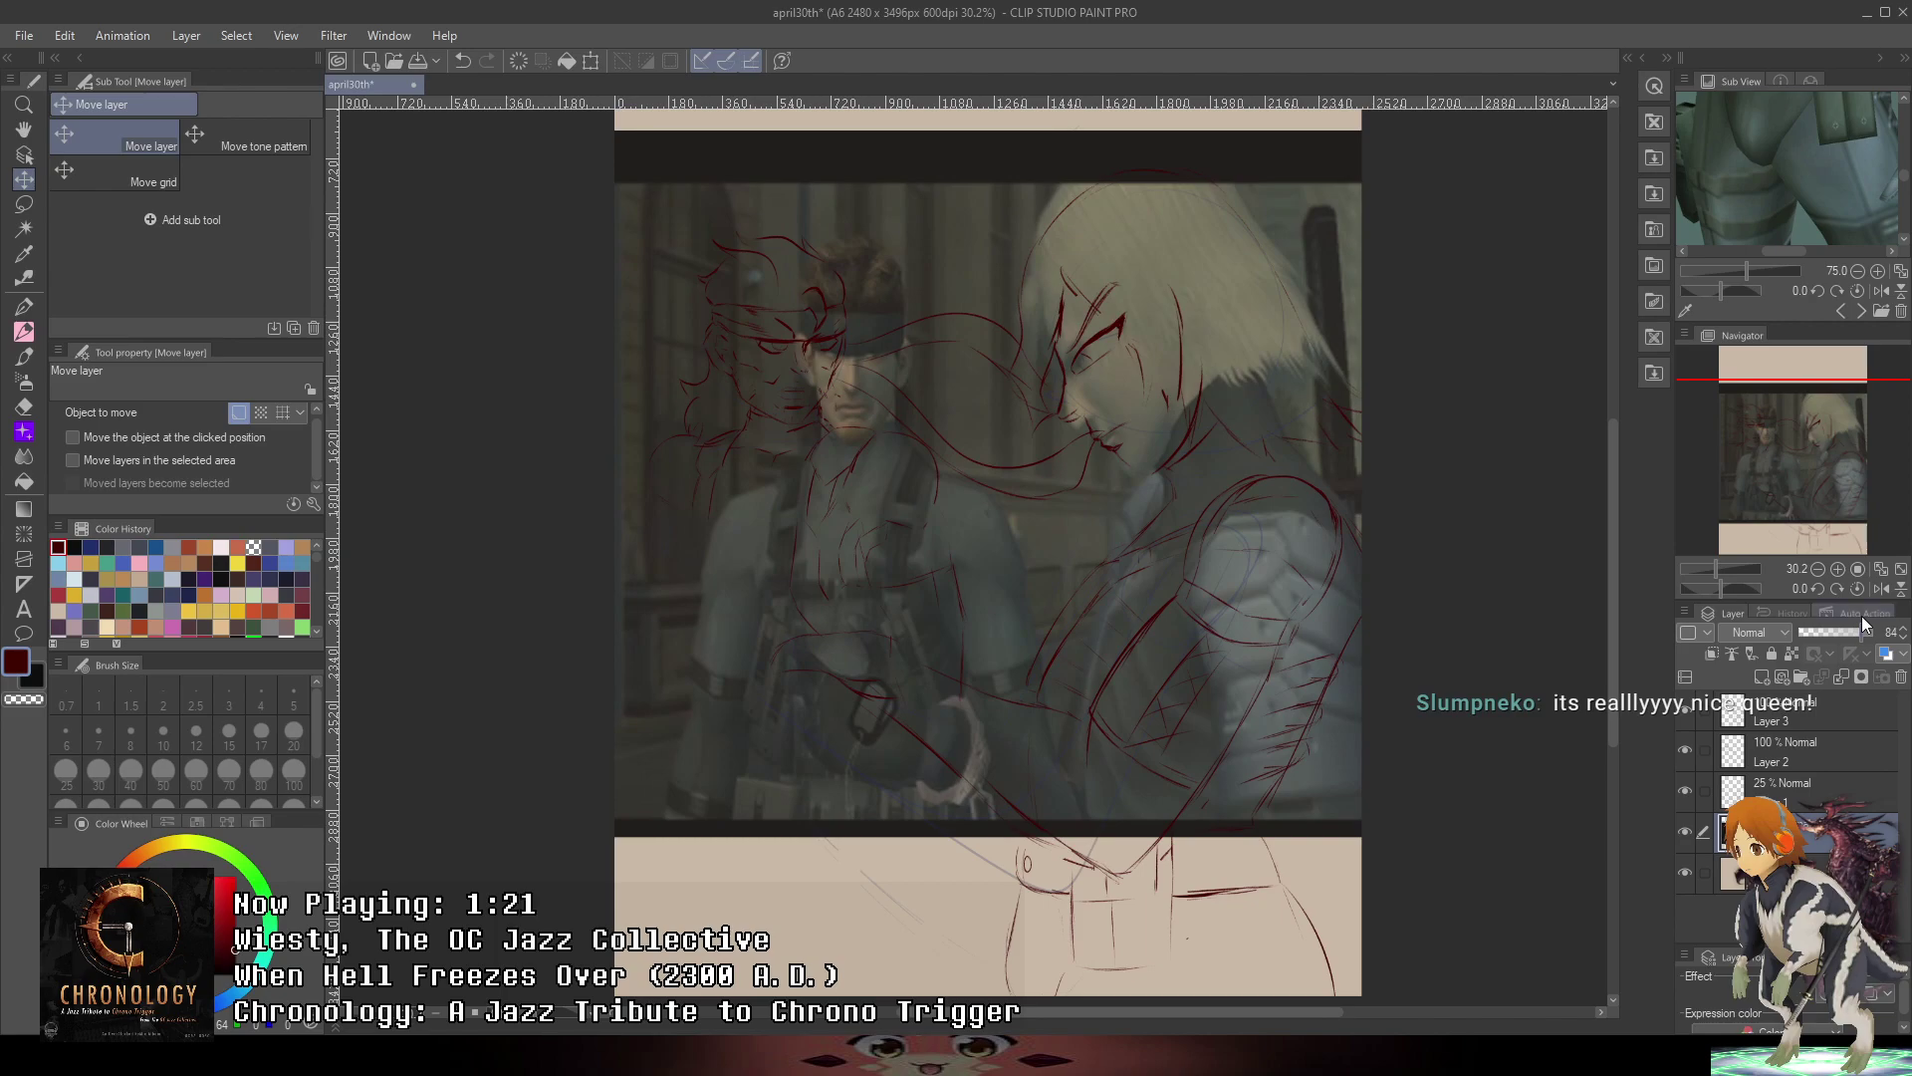
{"action": "scroll", "coordinate": [1265, 535], "scroll_direction": "down", "scroll_amount": 1}
{"action": "left_click_drag", "start_coordinate": [1328, 570], "coordinate": [1306, 435]}
{"action": "scroll", "coordinate": [1306, 437], "scroll_direction": "up", "scroll_amount": 3}
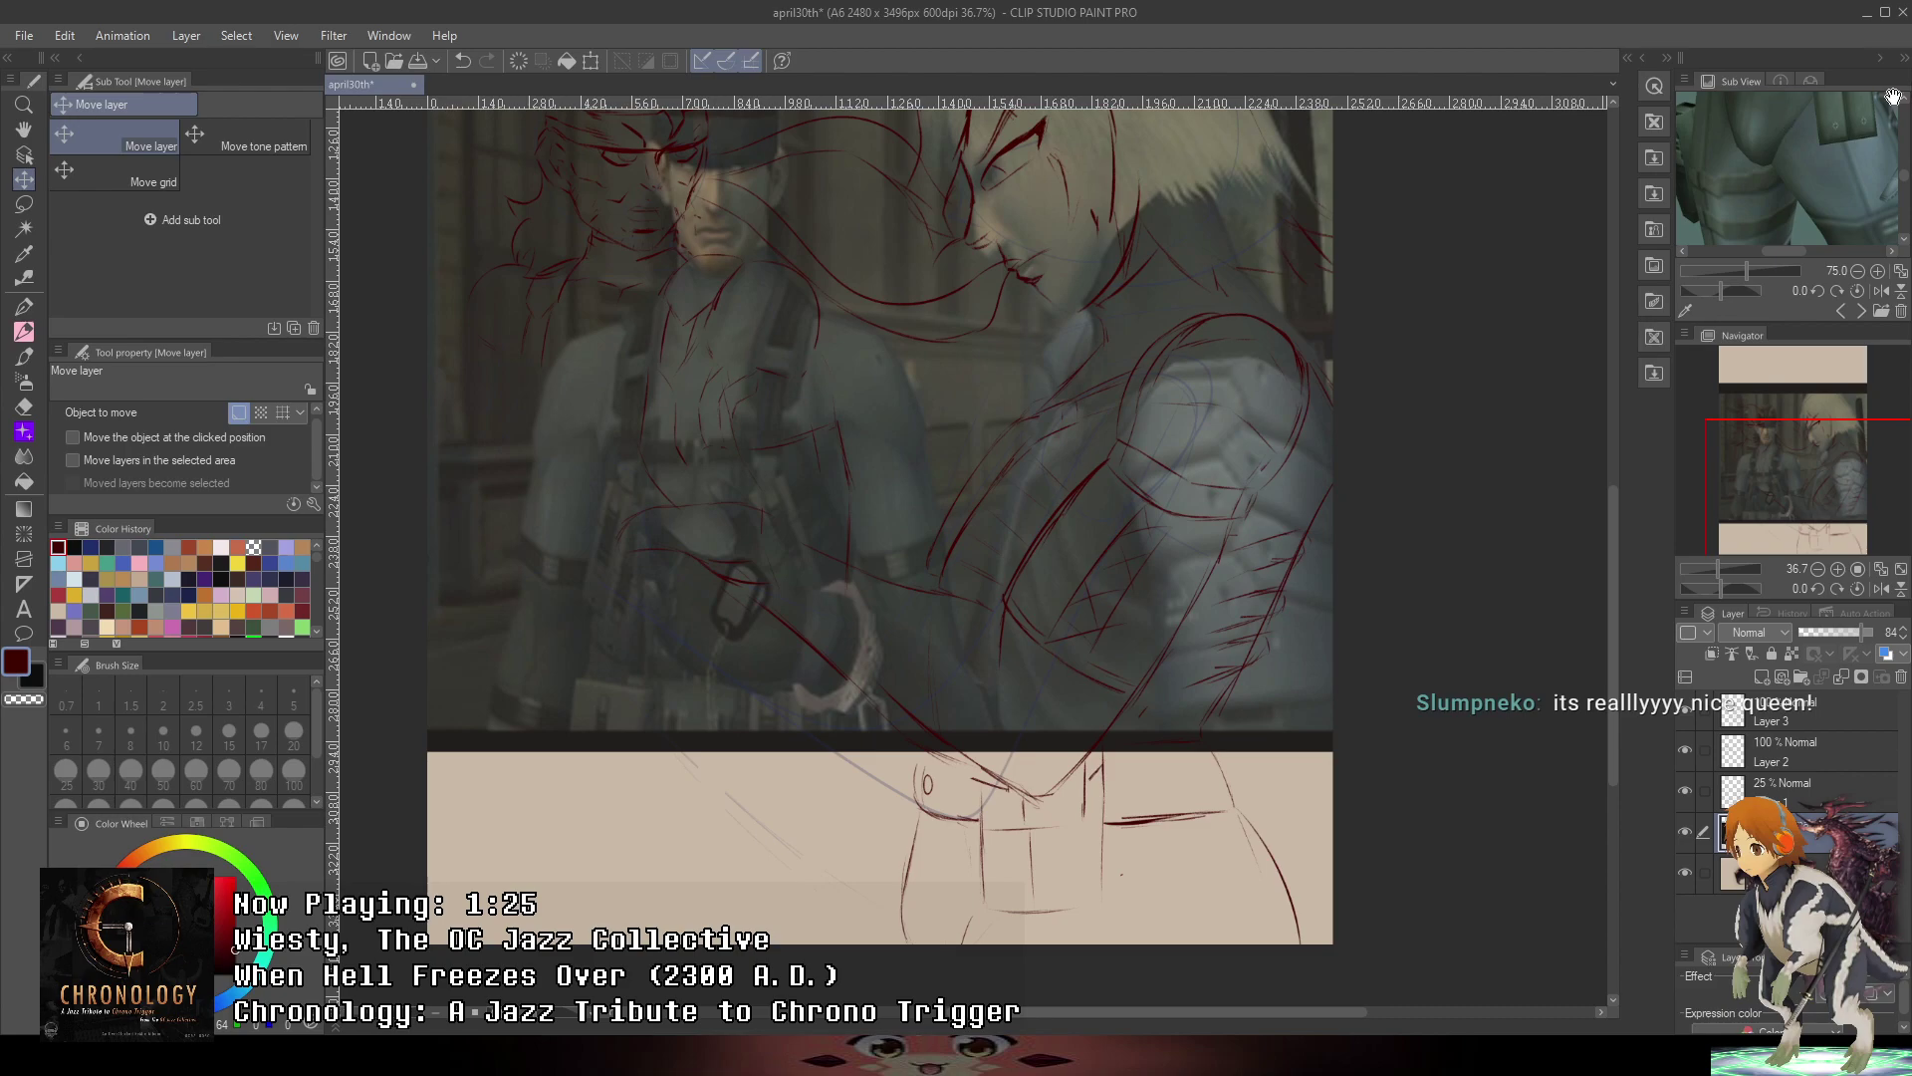
{"action": "left_click_drag", "start_coordinate": [1885, 101], "coordinate": [1750, 332]}
{"action": "left_click_drag", "start_coordinate": [1792, 169], "coordinate": [1824, 214]}
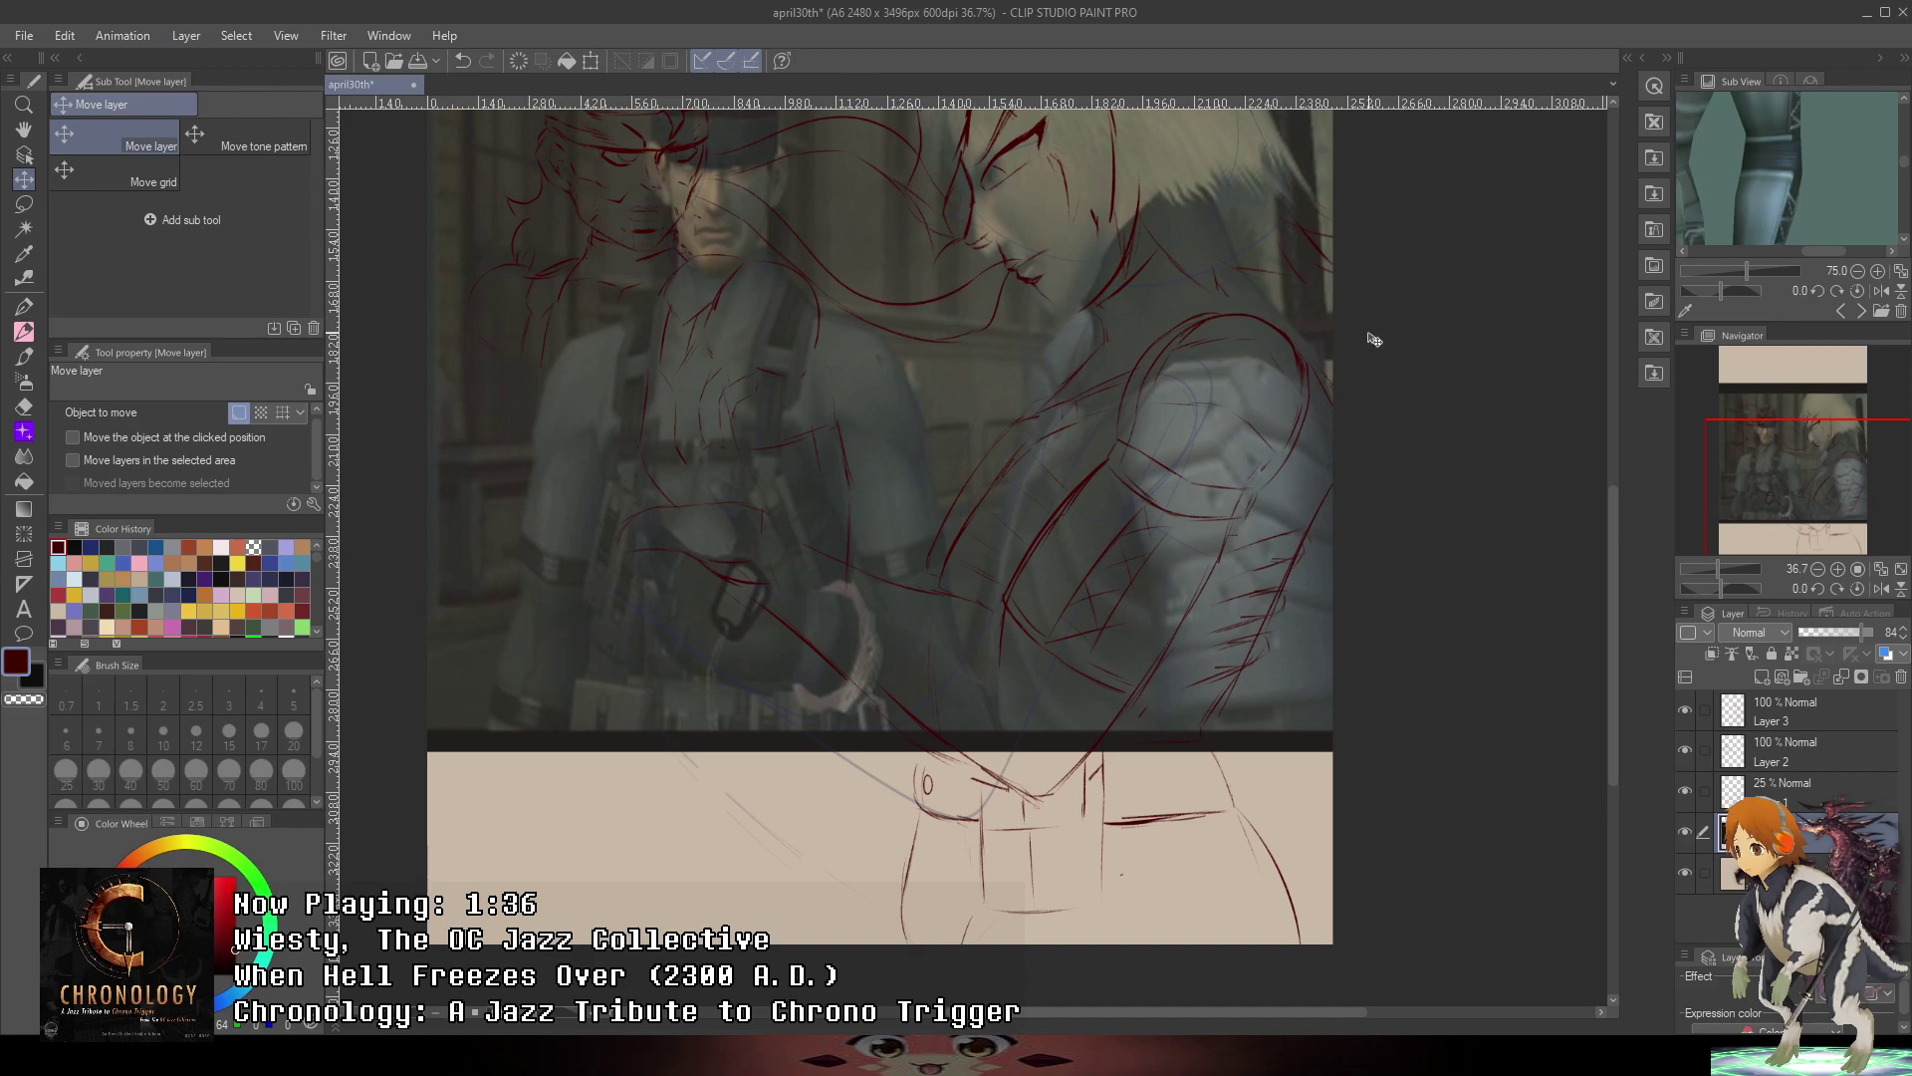
- Bring the close-up painted armour reference into the sub view and position its shoulder area
{"action": "scroll", "coordinate": [1858, 257], "scroll_direction": "up", "scroll_amount": 10}
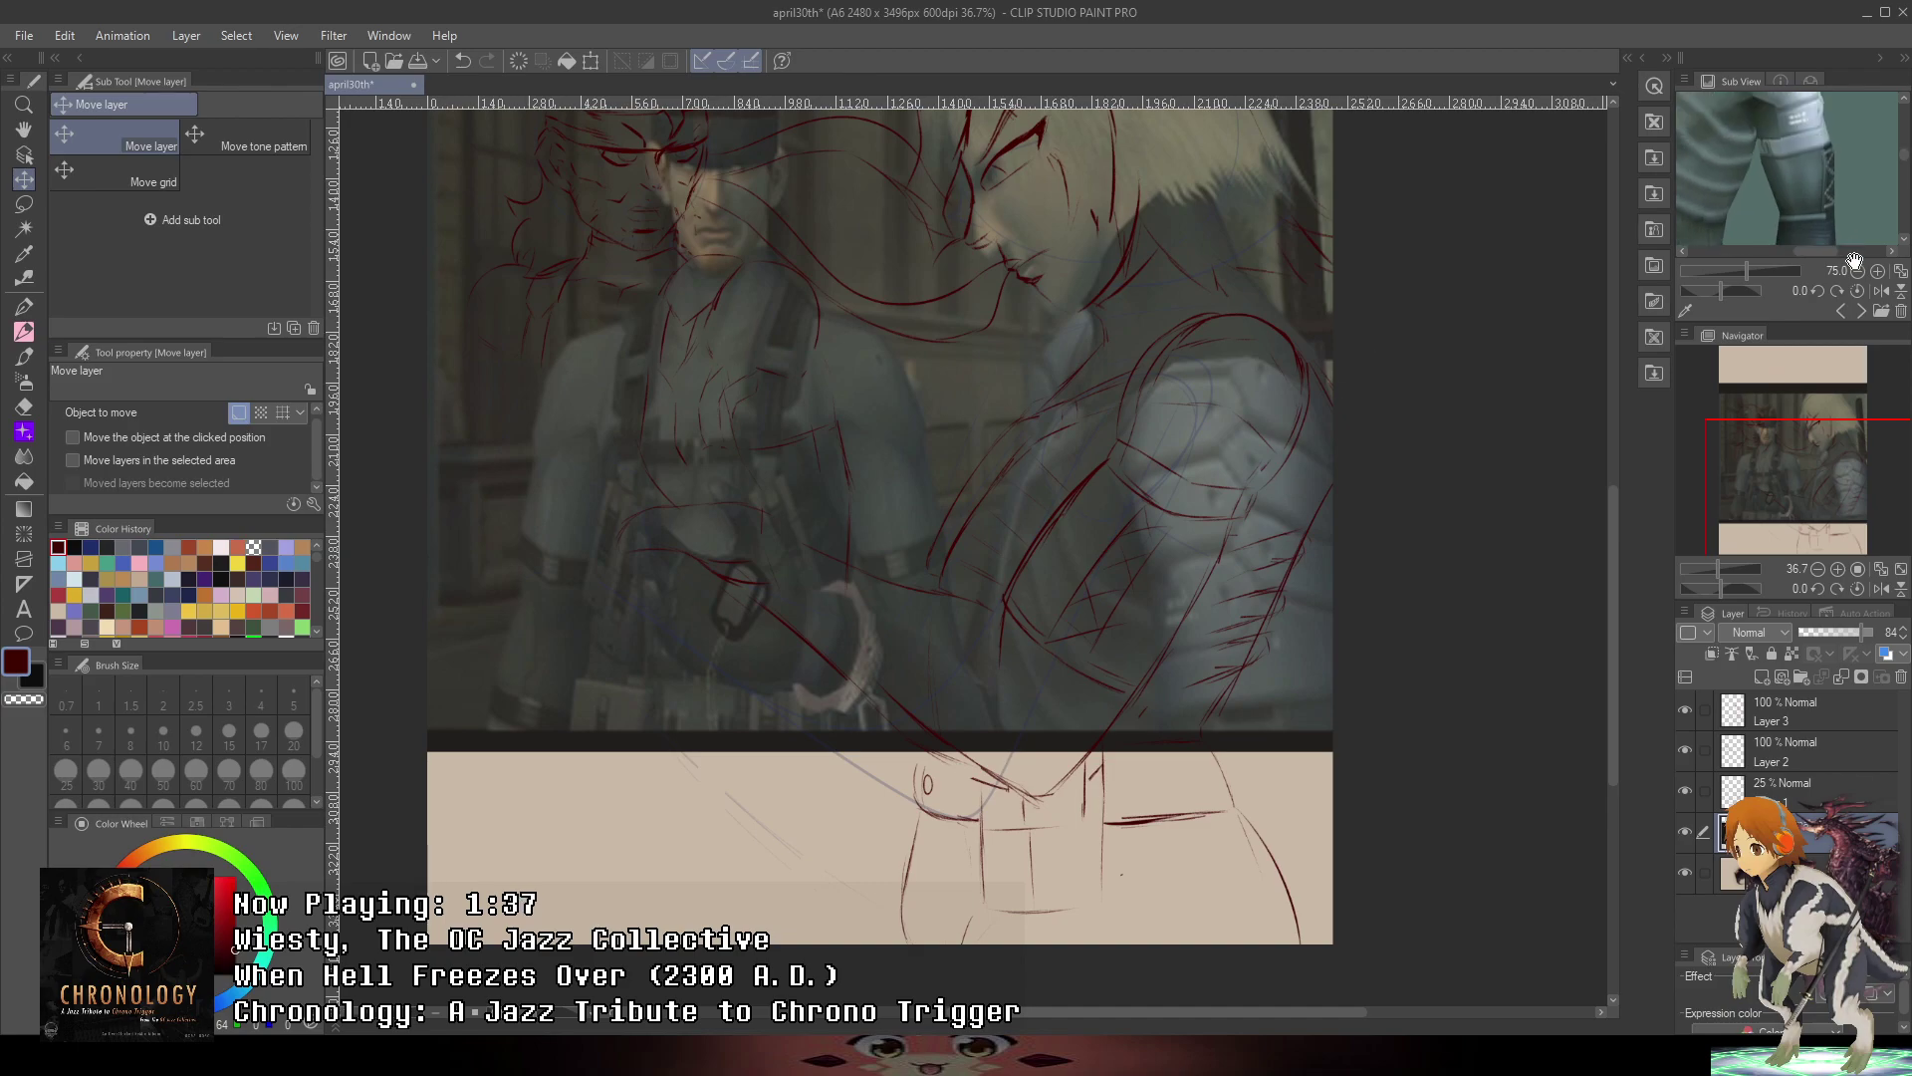
{"action": "left_click", "coordinate": [1861, 311]}
{"action": "mouse_move", "coordinate": [1821, 199]}
{"action": "left_mouse_down"}
{"action": "mouse_move", "coordinate": [1807, 159]}
{"action": "mouse_move", "coordinate": [1834, 231]}
{"action": "mouse_move", "coordinate": [1777, 179]}
{"action": "left_mouse_up"}
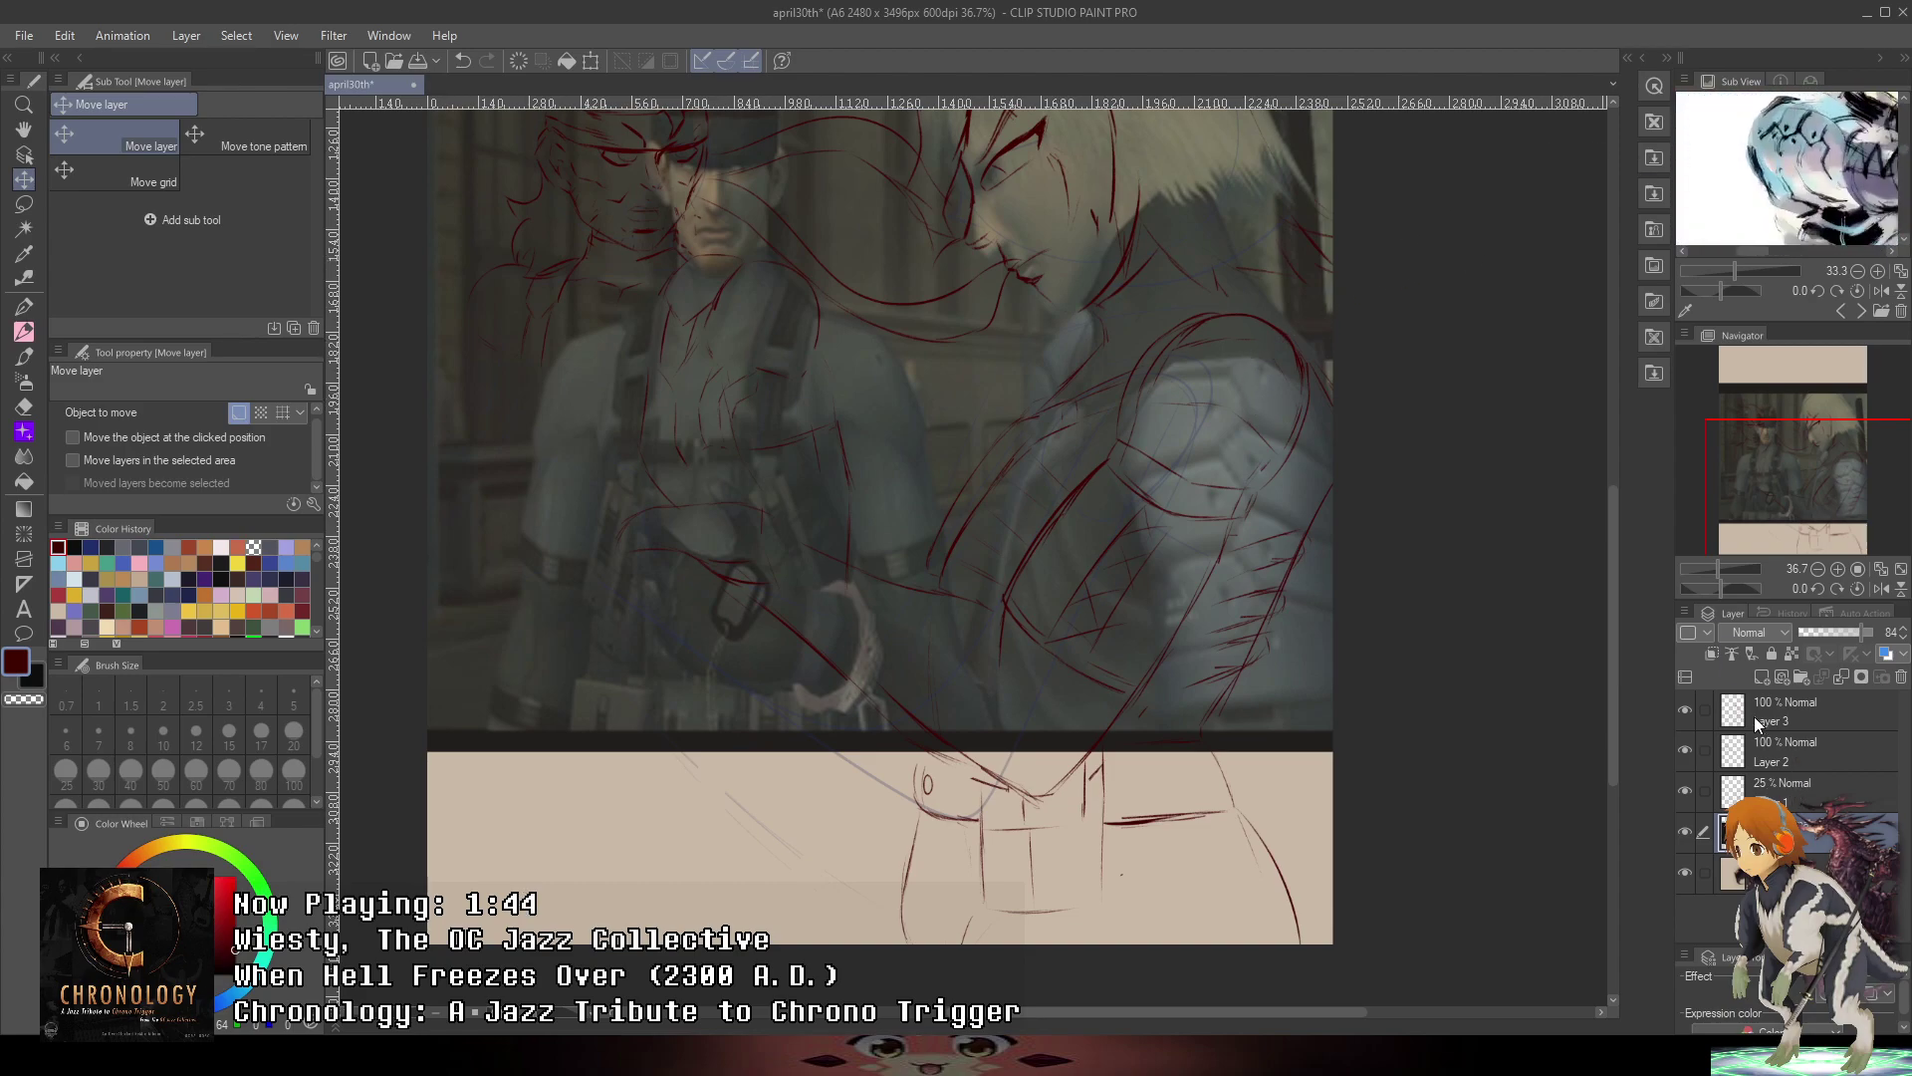
- Compare the line sketch with the game screenshot underlay and Layer 2 shown and hidden, leaving the underlay hidden
{"action": "key", "text": "ctrl+minus"}
{"action": "left_click", "coordinate": [1685, 831]}
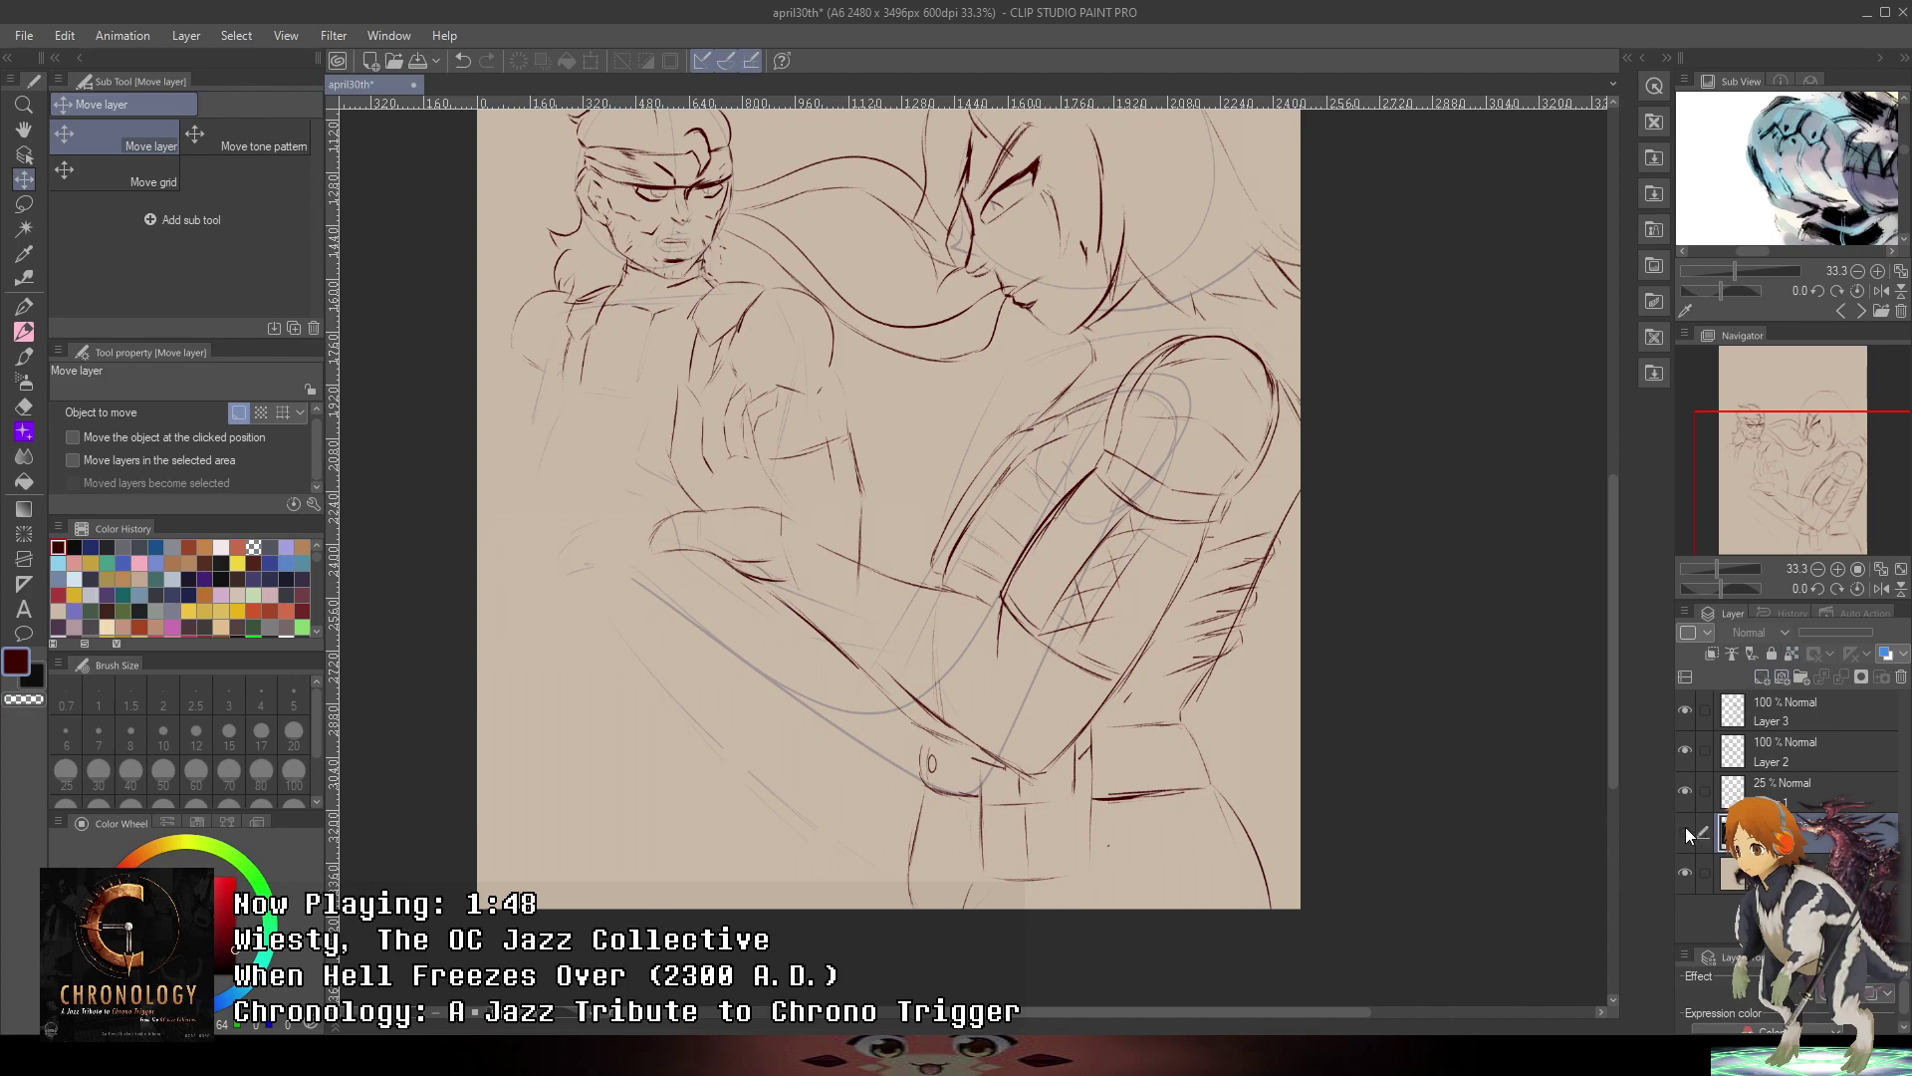
{"action": "left_click", "coordinate": [1686, 832]}
{"action": "left_click", "coordinate": [1683, 833]}
{"action": "left_click", "coordinate": [1683, 747]}
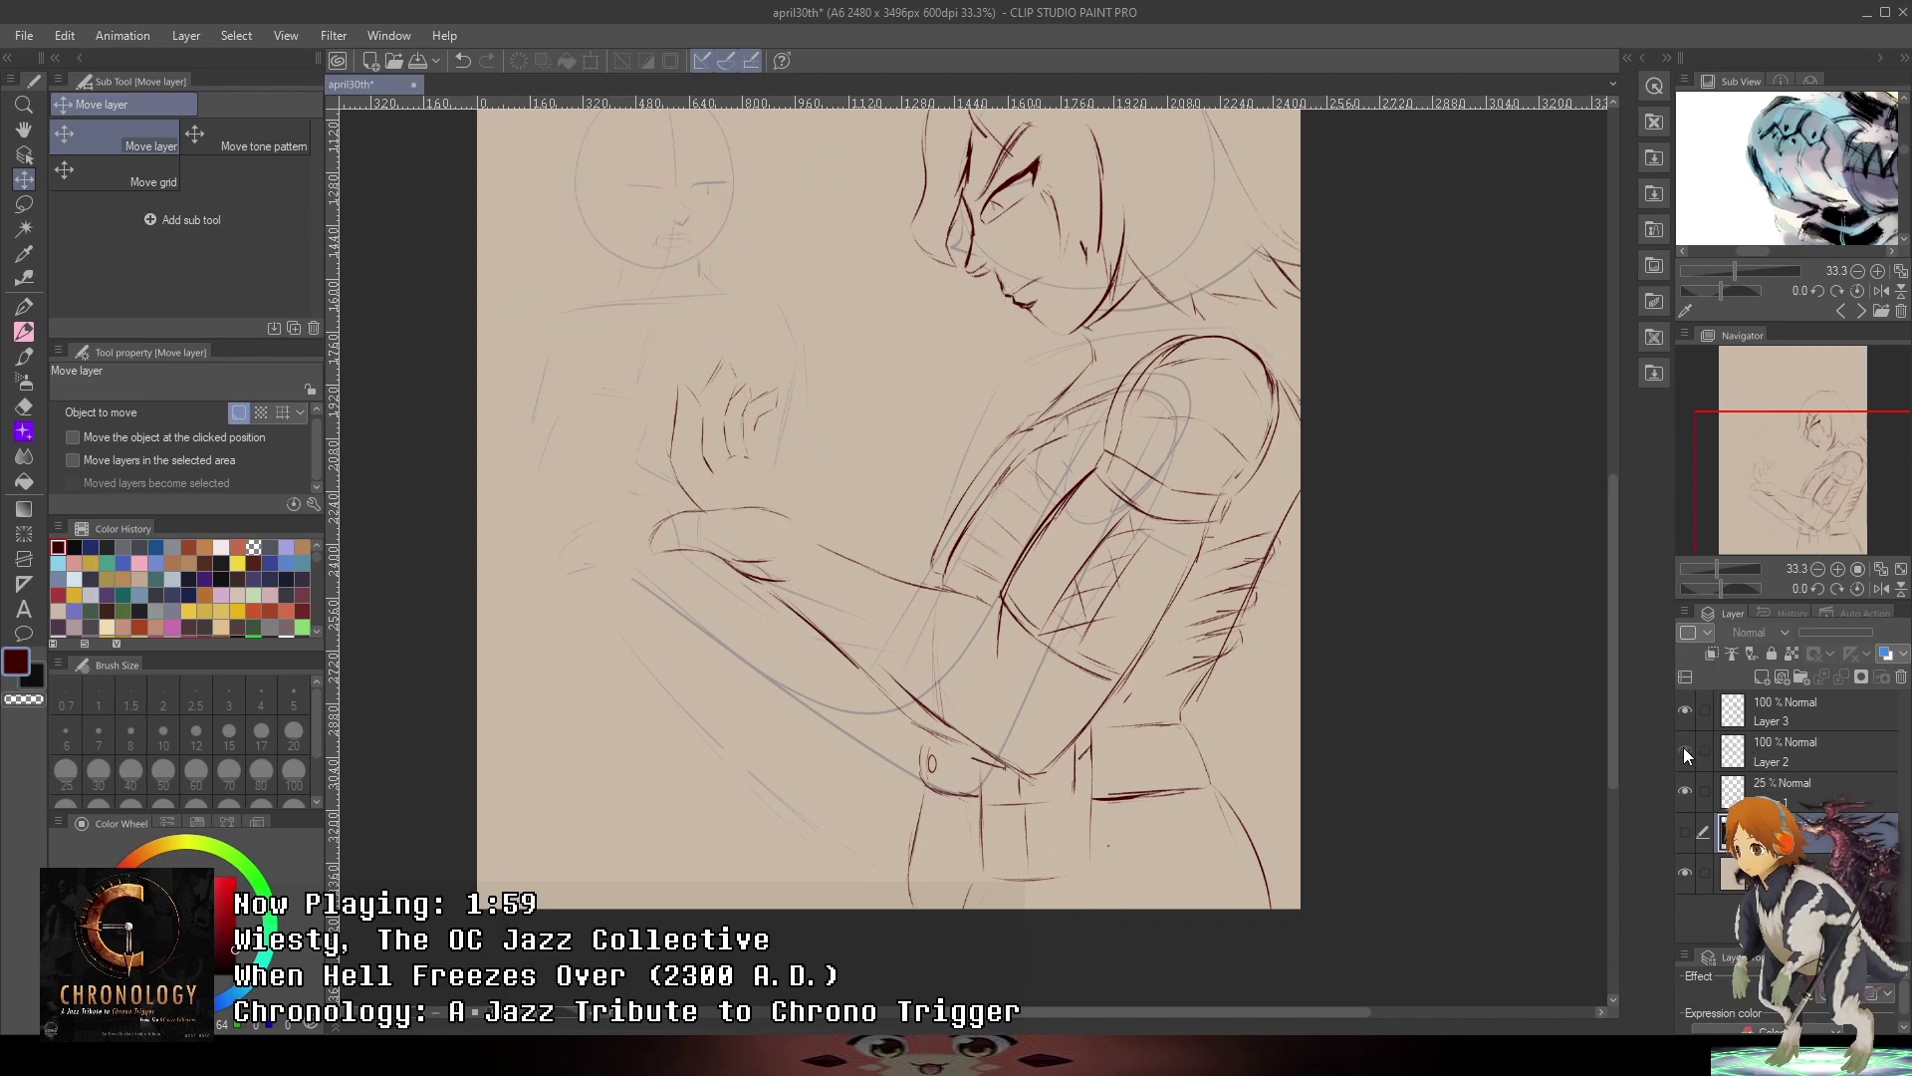
{"action": "left_click", "coordinate": [1790, 709]}
{"action": "left_click", "coordinate": [1687, 832]}
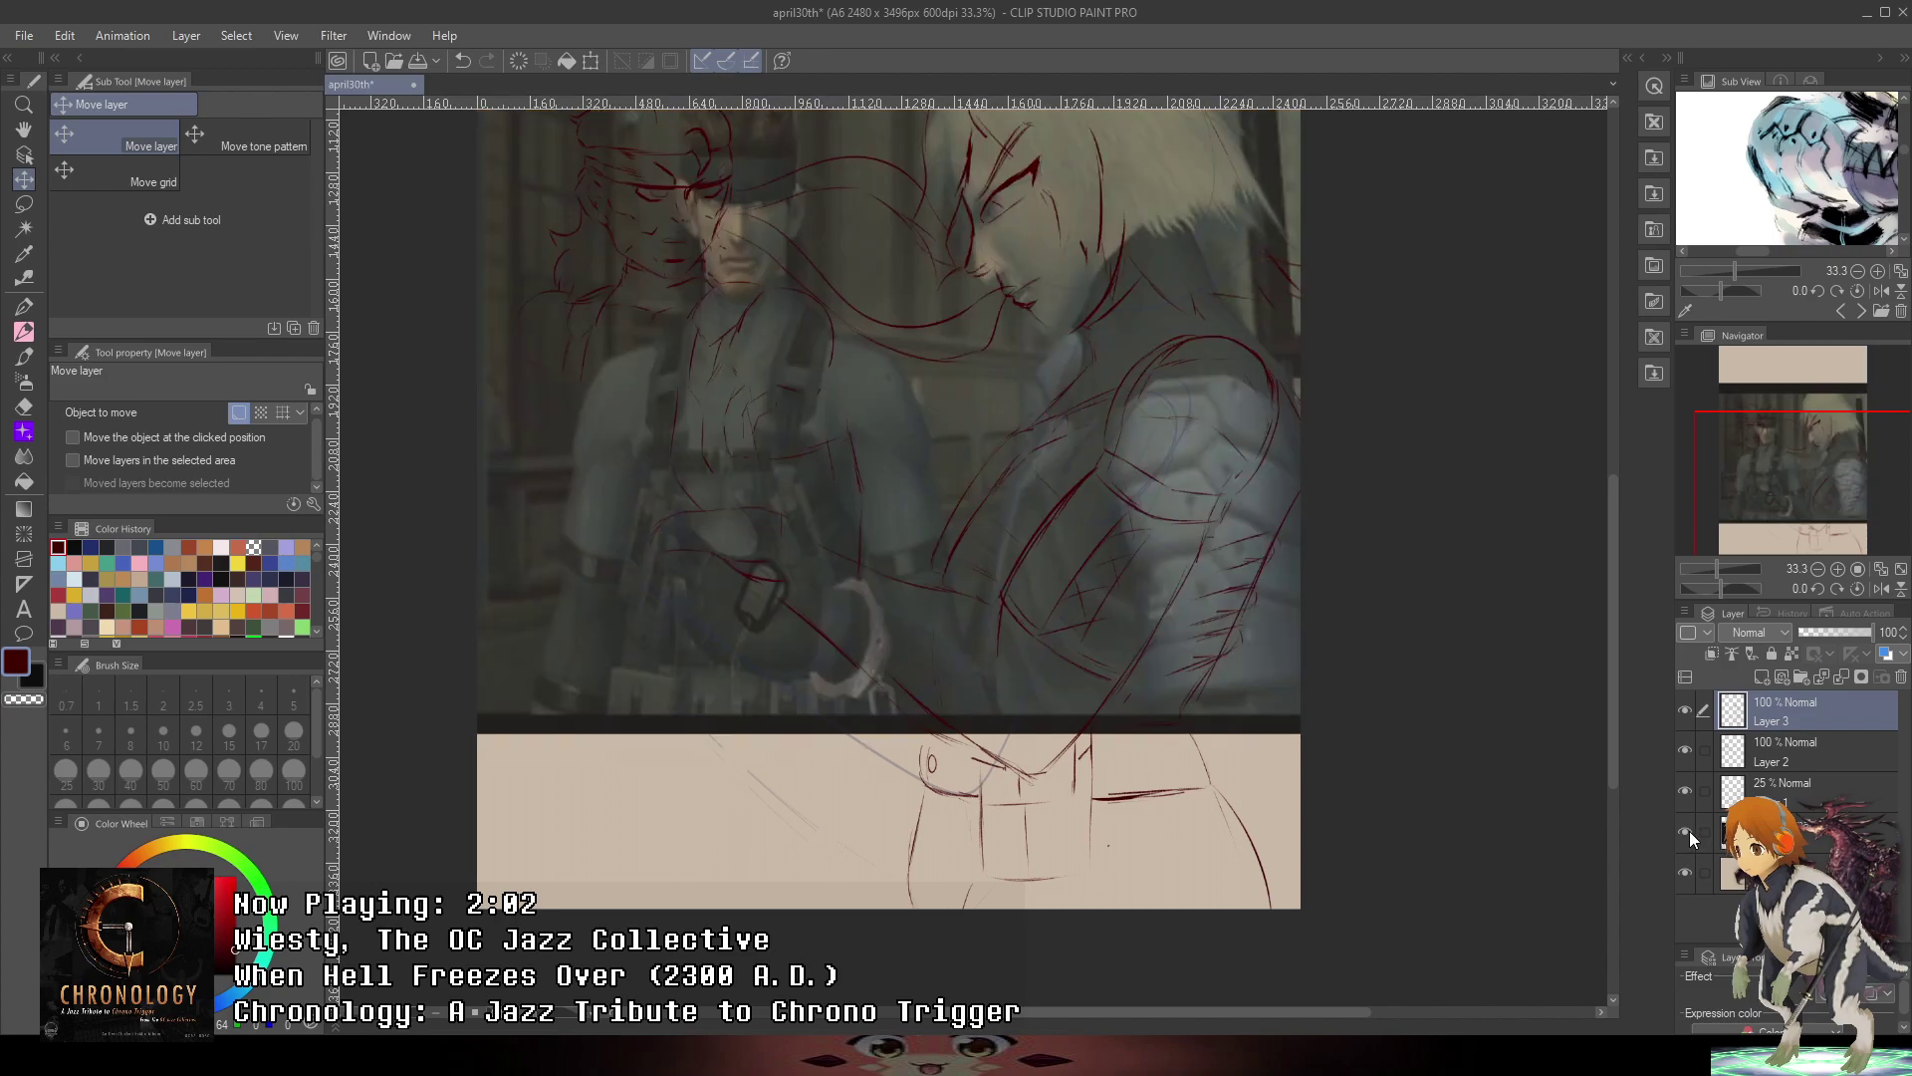
{"action": "left_click", "coordinate": [1687, 831]}
{"action": "left_click", "coordinate": [1687, 831]}
{"action": "left_click", "coordinate": [1684, 830]}
- On Layer 2, draw the left figure's torso side line and vertical harness strap below the chest with the SU-Cream Pencil
{"action": "left_click", "coordinate": [1774, 749]}
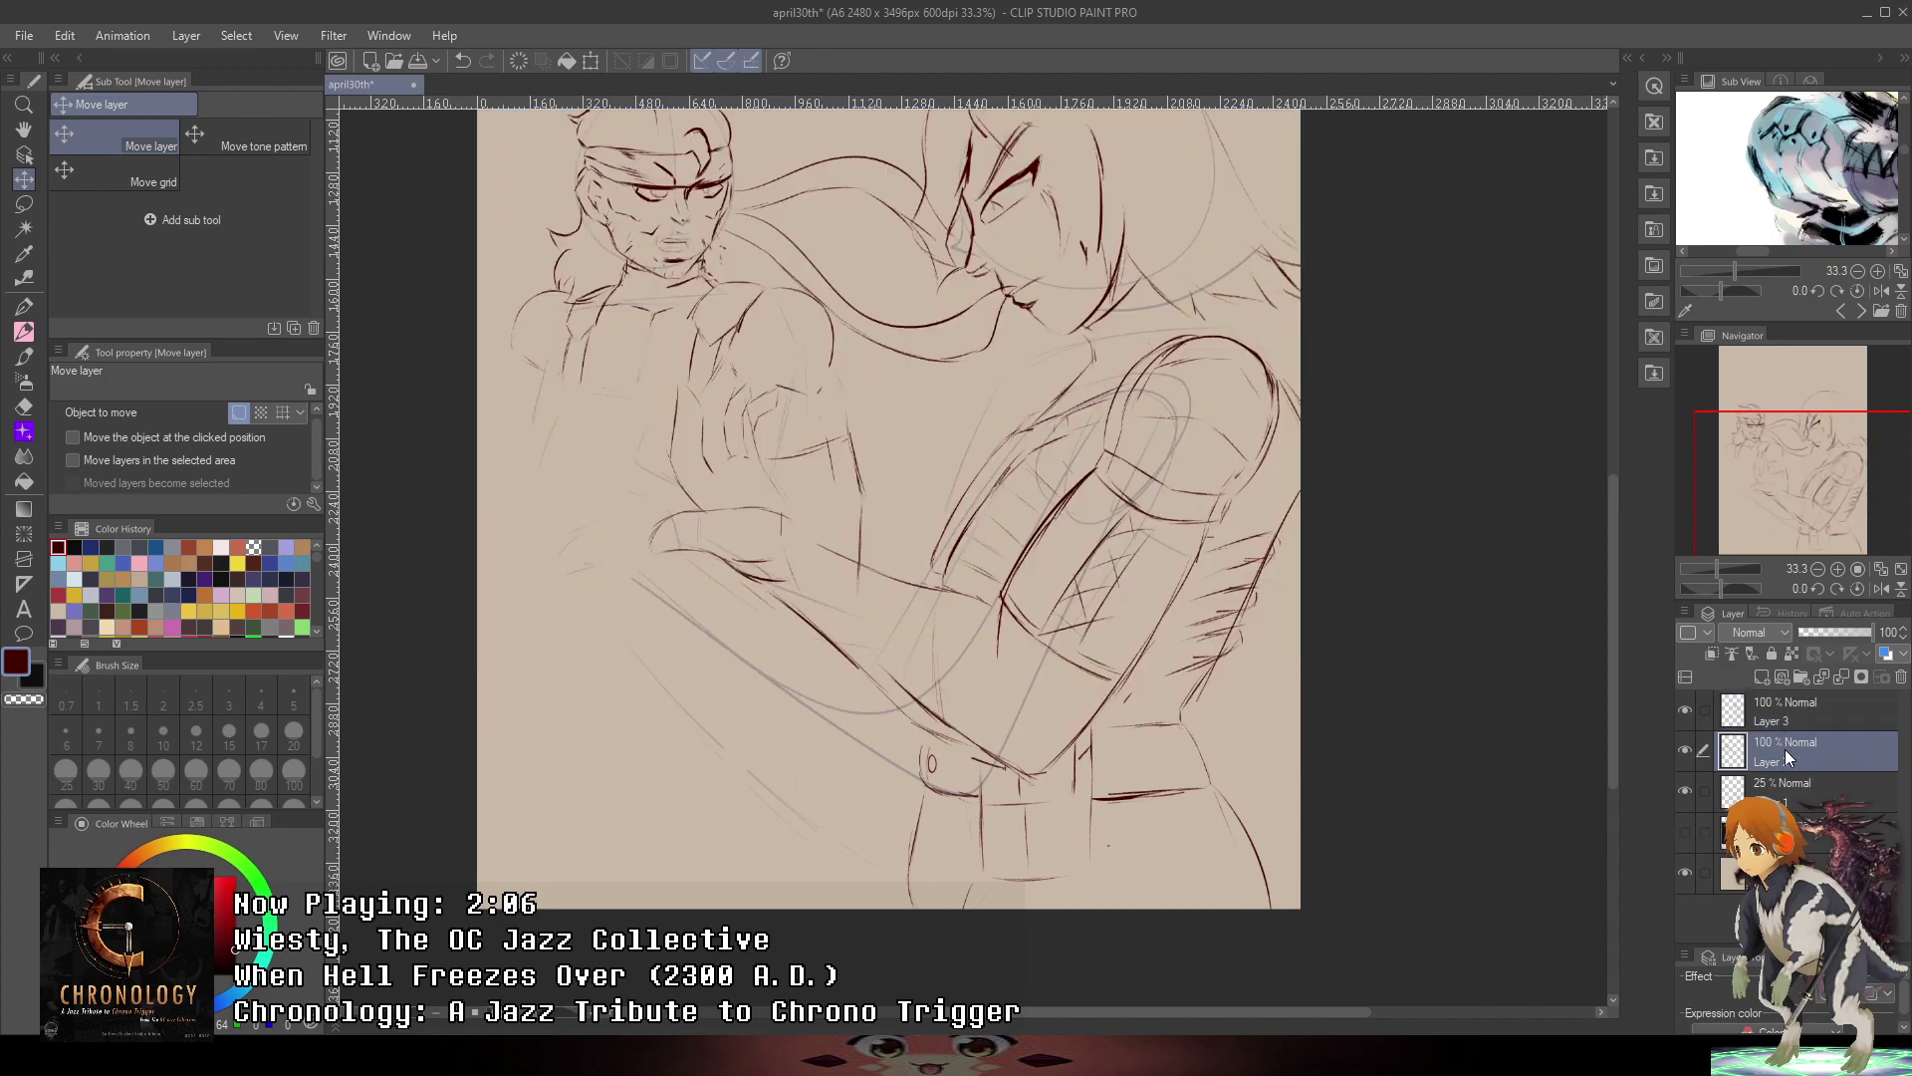
{"action": "left_click", "coordinate": [1791, 716]}
{"action": "left_click", "coordinate": [1801, 742]}
{"action": "left_click_drag", "start_coordinate": [1324, 551], "coordinate": [1638, 569]}
{"action": "scroll", "coordinate": [856, 393], "scroll_direction": "up", "scroll_amount": 1}
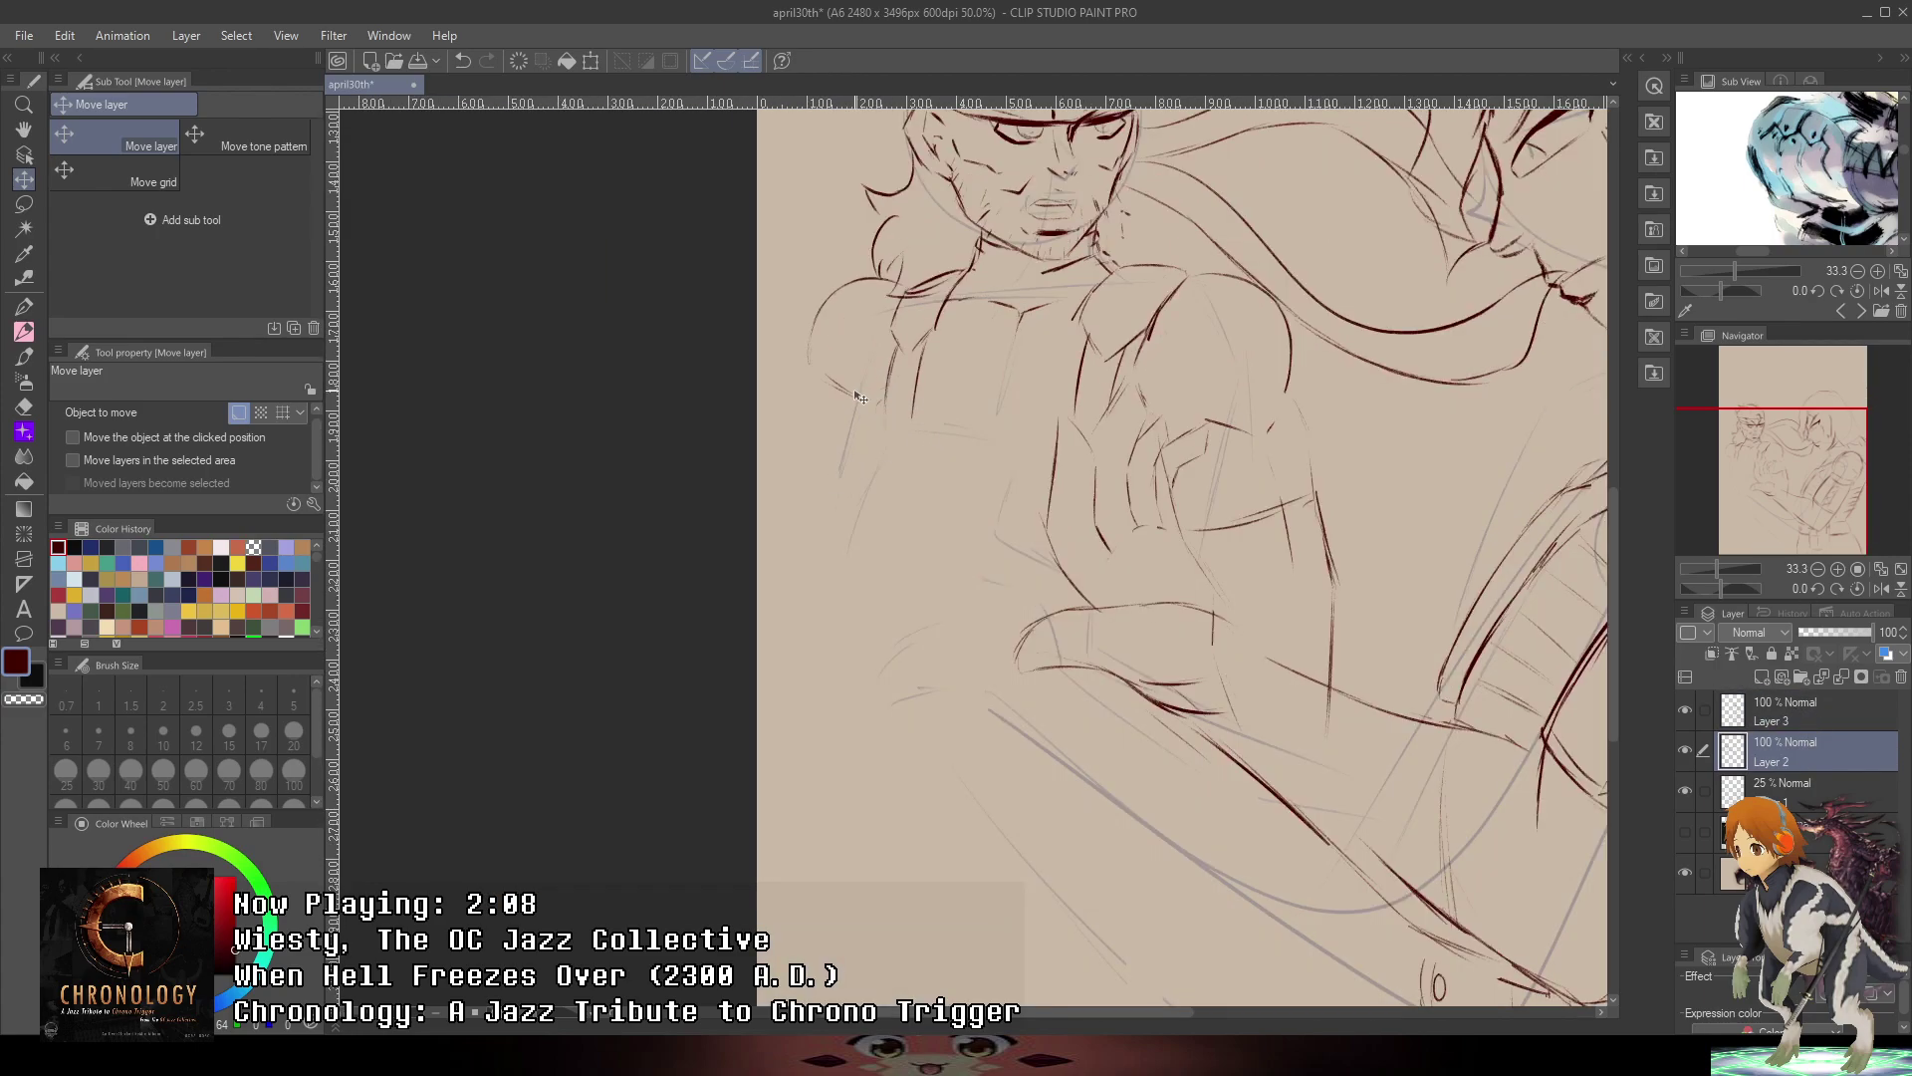
{"action": "left_click", "coordinate": [24, 332]}
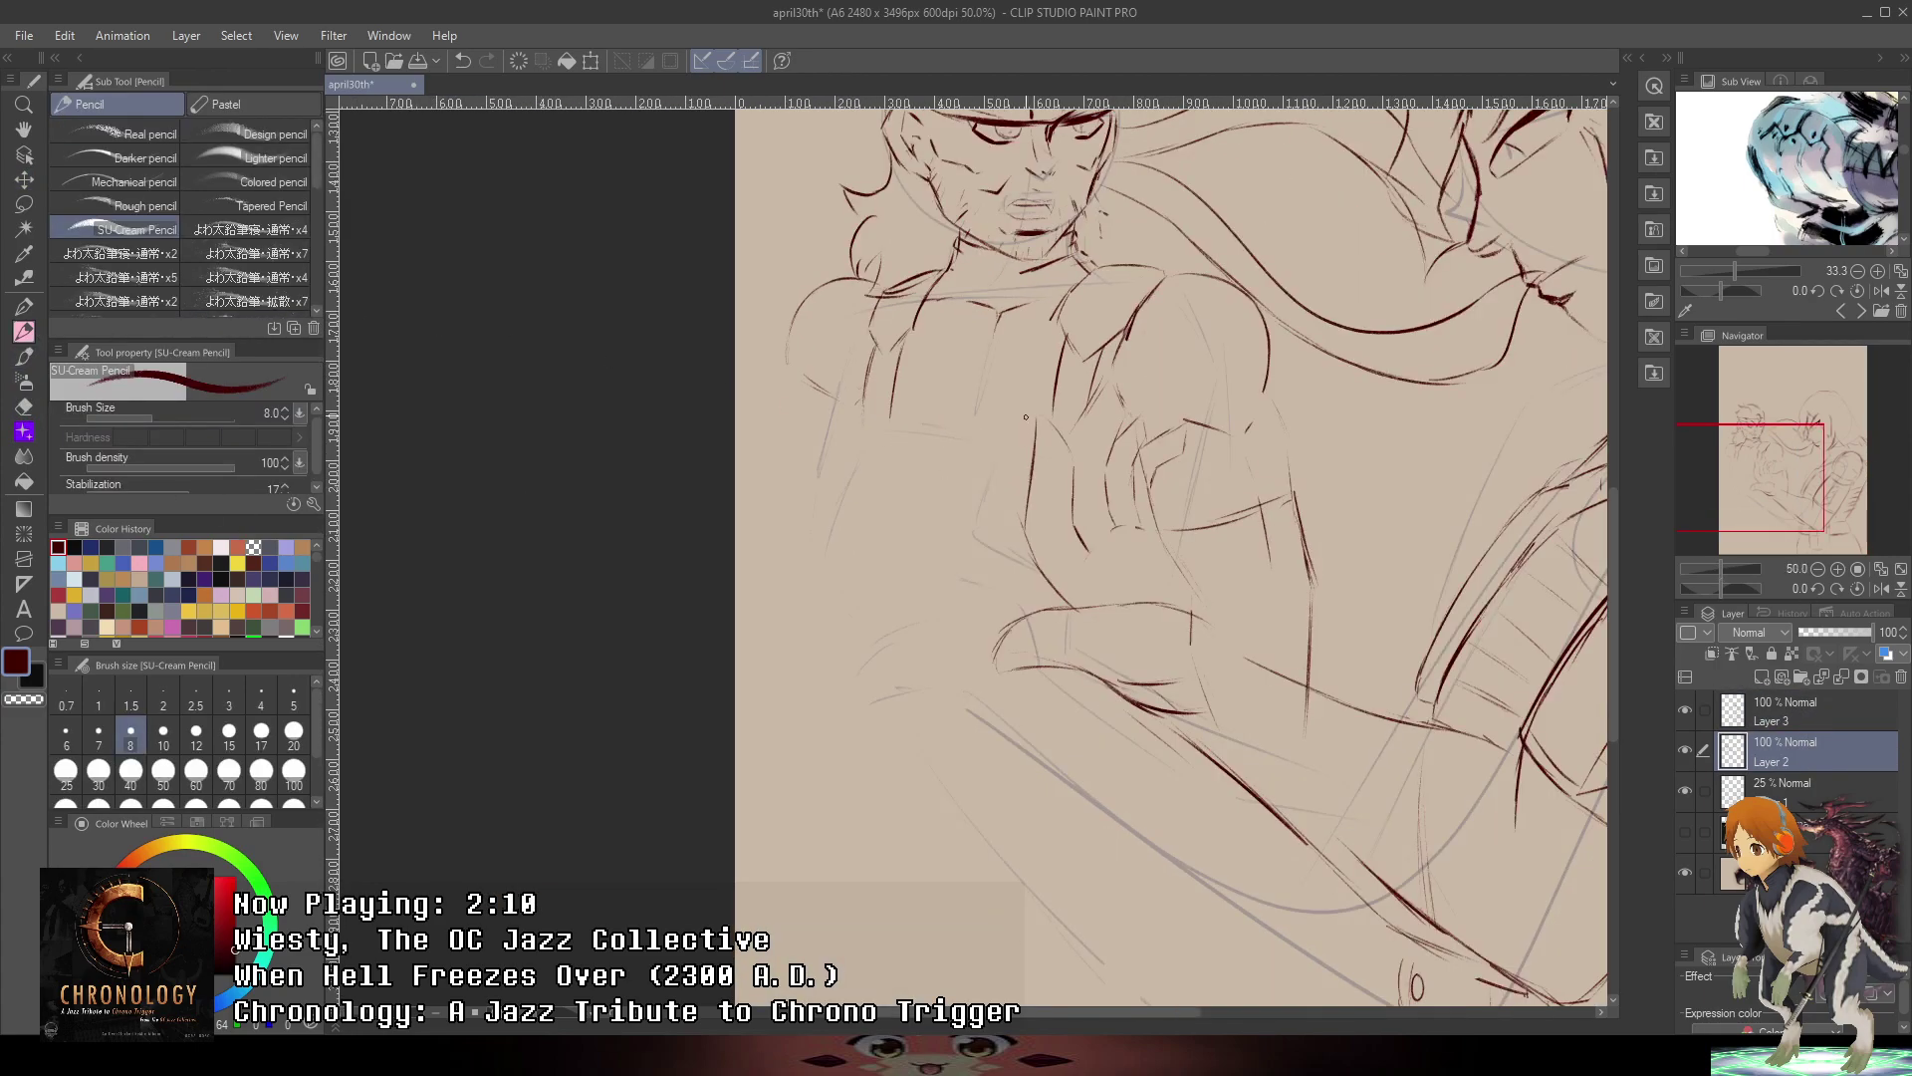
{"action": "left_click_drag", "start_coordinate": [1026, 416], "coordinate": [940, 405]}
{"action": "scroll", "coordinate": [794, 387], "scroll_direction": "up", "scroll_amount": 1}
{"action": "left_click_drag", "start_coordinate": [773, 378], "coordinate": [765, 524]}
{"action": "left_click_drag", "start_coordinate": [770, 413], "coordinate": [778, 518]}
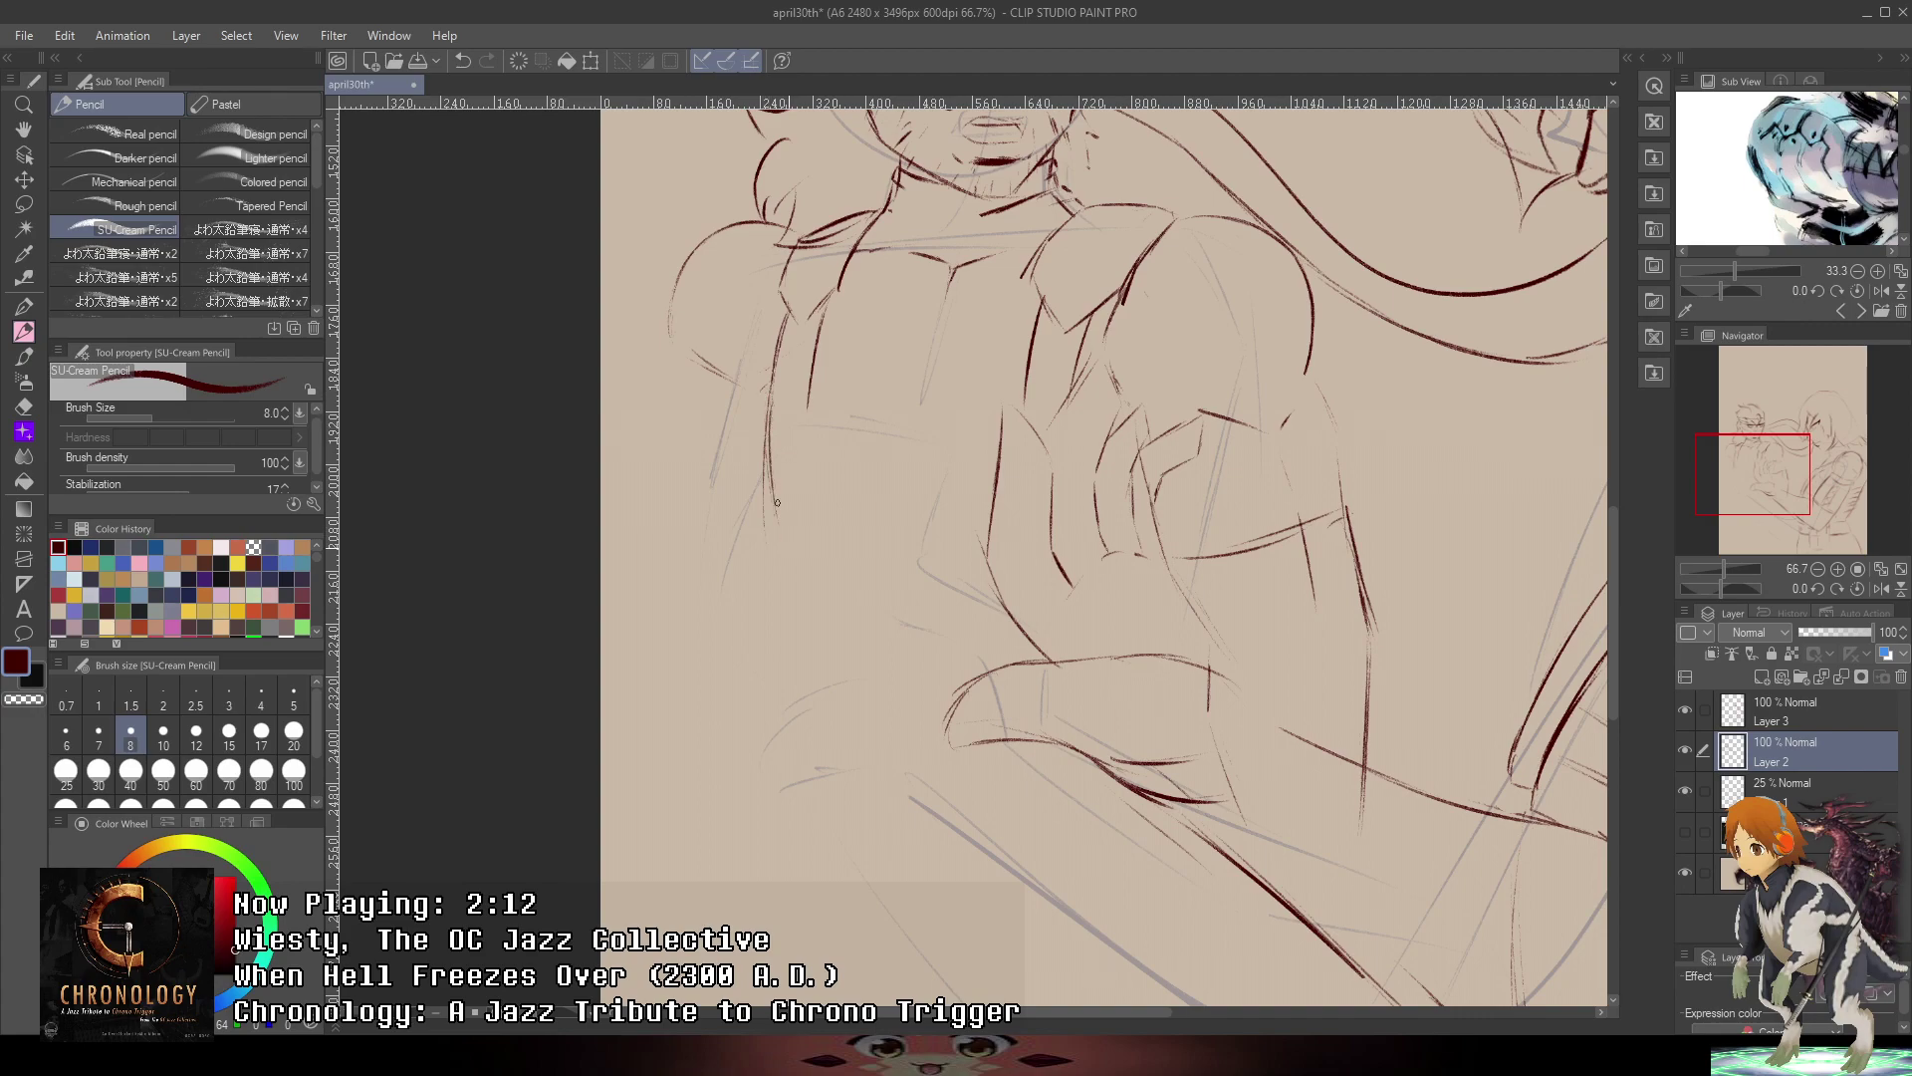
{"action": "left_click_drag", "start_coordinate": [815, 353], "coordinate": [809, 490]}
{"action": "left_click_drag", "start_coordinate": [808, 401], "coordinate": [821, 549]}
- Show the harness character reference in the sub view and add a short crossbar to the strap beside the raised hand
{"action": "left_click", "coordinate": [1861, 311]}
{"action": "scroll", "coordinate": [1809, 115], "scroll_direction": "up", "scroll_amount": 3}
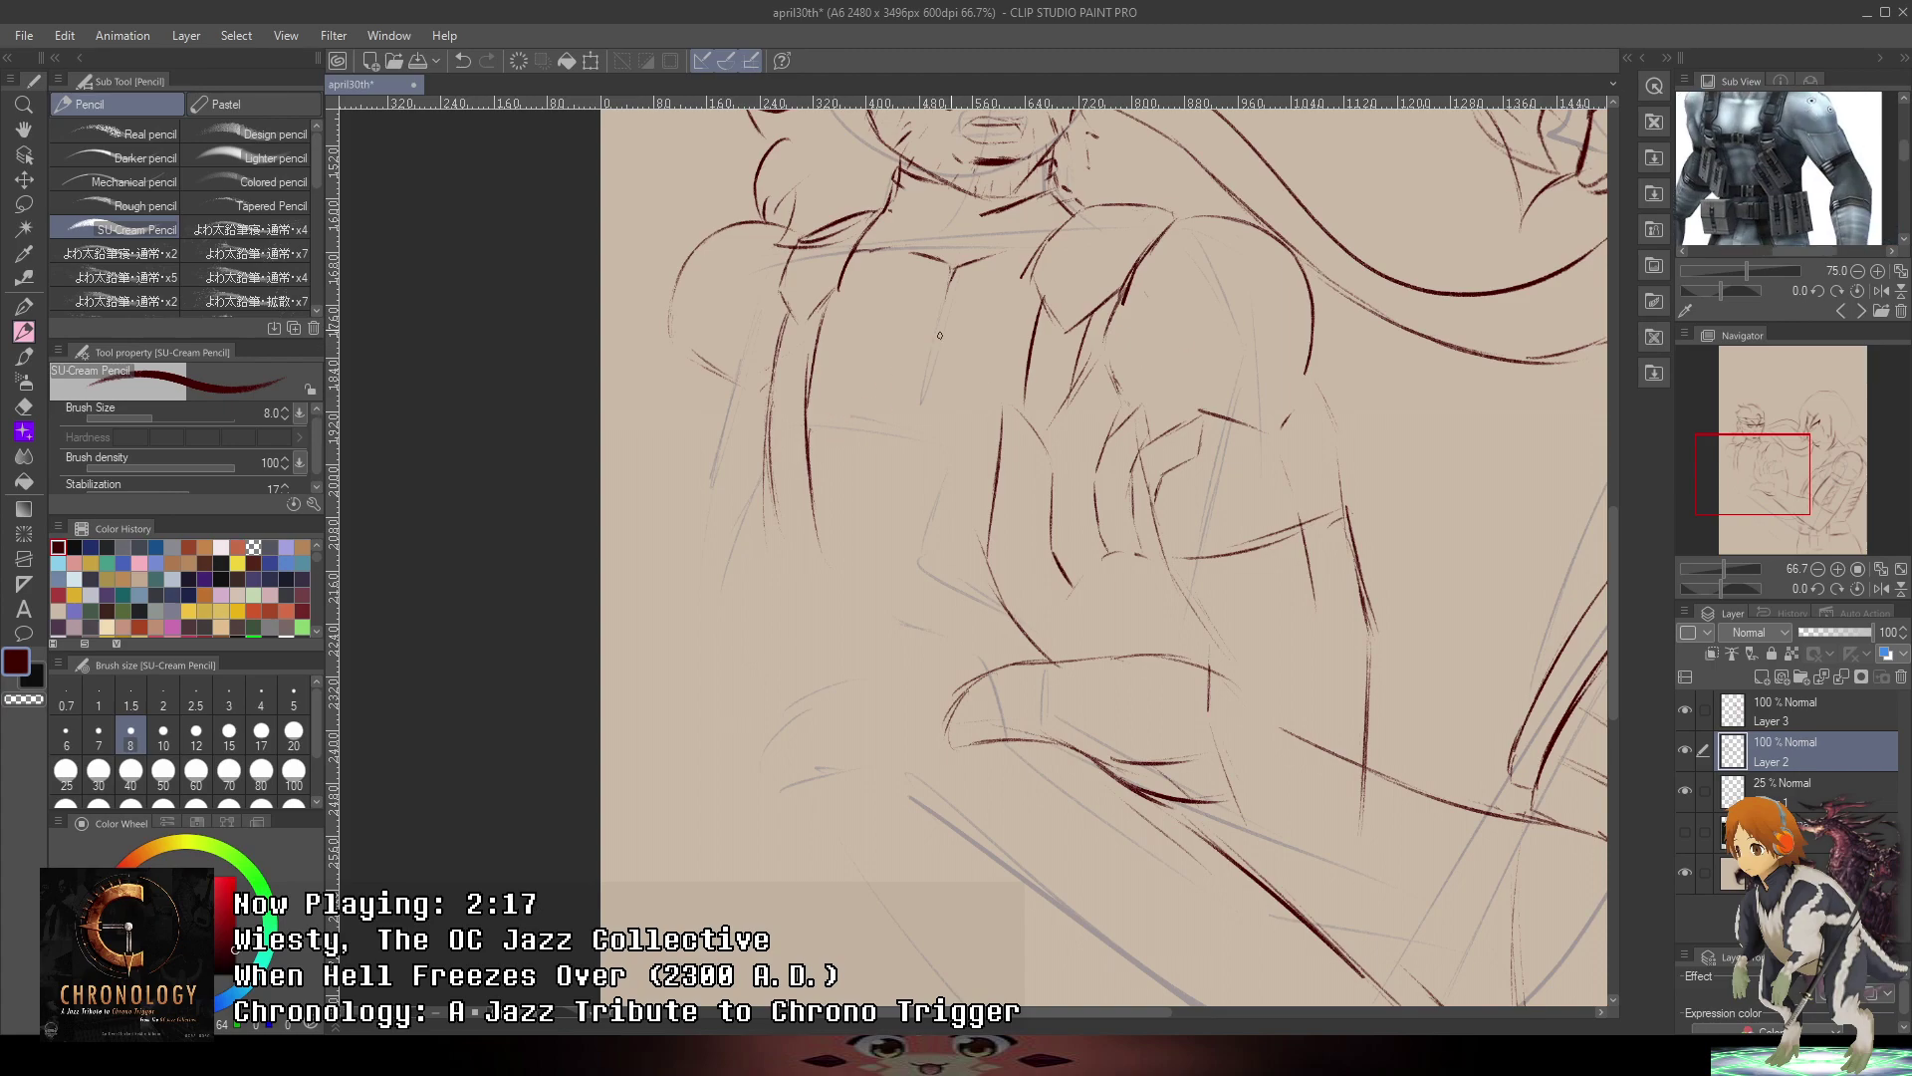
{"action": "left_click_drag", "start_coordinate": [985, 340], "coordinate": [926, 491]}
{"action": "left_click_drag", "start_coordinate": [1810, 159], "coordinate": [1847, 94]}
{"action": "left_click_drag", "start_coordinate": [961, 513], "coordinate": [1009, 518]}
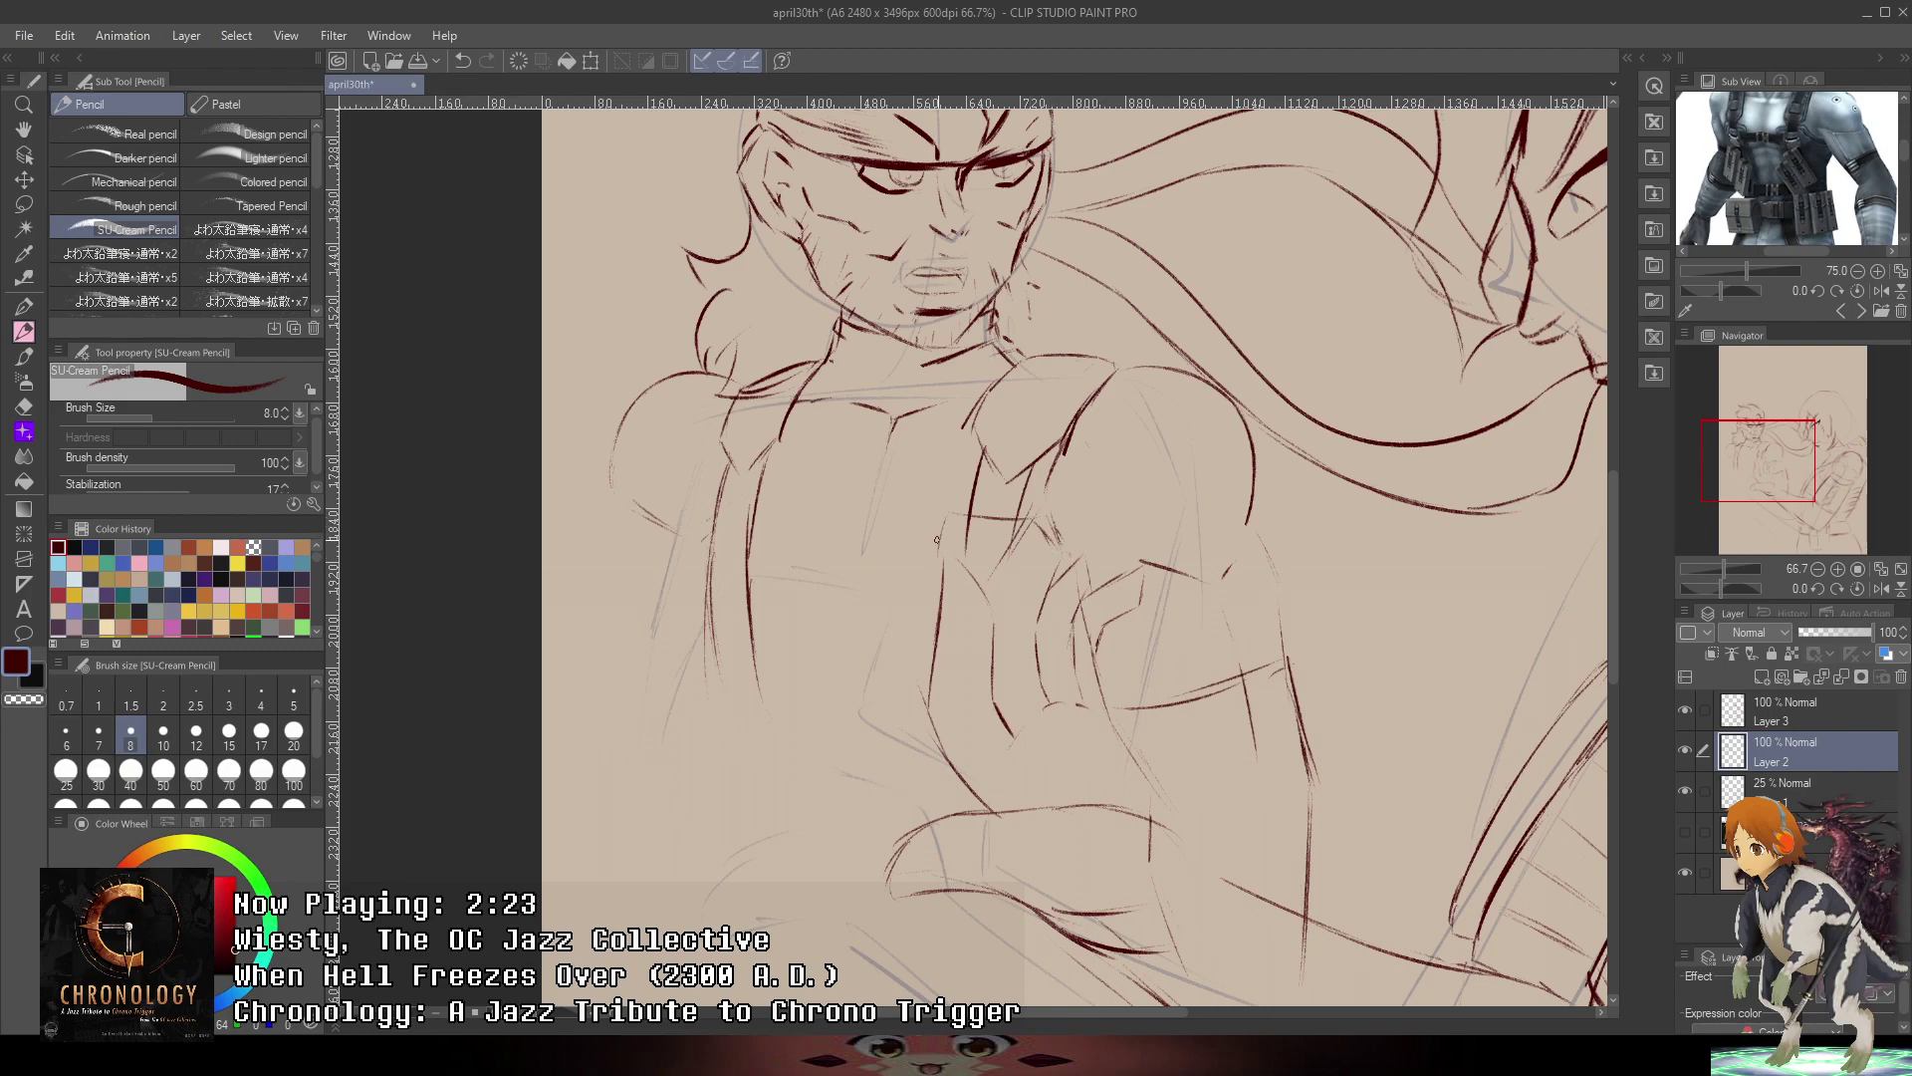
{"action": "left_click_drag", "start_coordinate": [936, 538], "coordinate": [933, 563]}
- Draw the upper and lower edges of the horizontal chest strap joining the left figure's two vertical harness straps
{"action": "left_click_drag", "start_coordinate": [769, 556], "coordinate": [902, 564]}
{"action": "key", "text": "ctrl+z"}
{"action": "left_click_drag", "start_coordinate": [757, 554], "coordinate": [914, 564]}
{"action": "key", "text": "ctrl+z"}
{"action": "left_click_drag", "start_coordinate": [750, 535], "coordinate": [946, 560]}
{"action": "left_click_drag", "start_coordinate": [750, 604], "coordinate": [931, 606]}
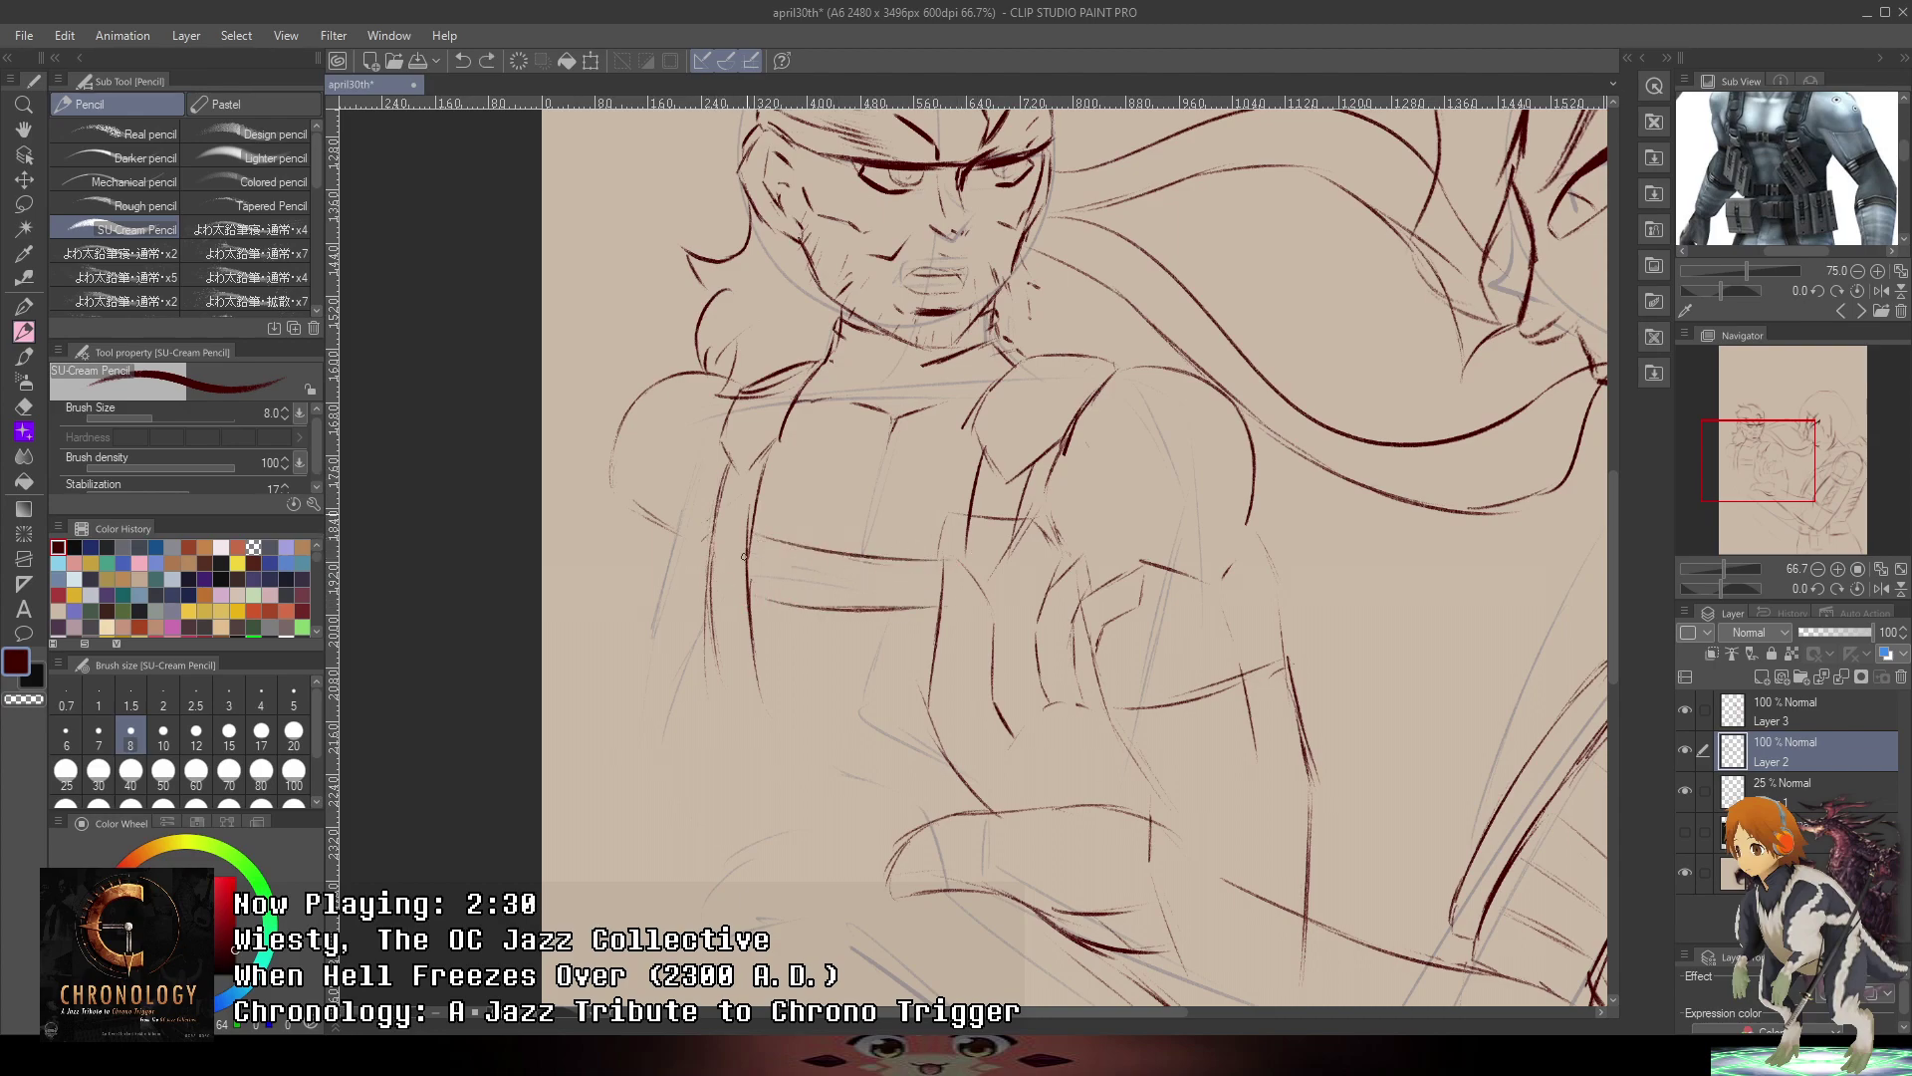
- Sketch boxy pouches over both vertical harness straps where they meet the left figure's chest strap
{"action": "mouse_move", "coordinate": [711, 520]}
{"action": "left_mouse_down"}
{"action": "mouse_move", "coordinate": [763, 538]}
{"action": "mouse_move", "coordinate": [686, 584]}
{"action": "left_mouse_up"}
{"action": "mouse_move", "coordinate": [787, 630]}
{"action": "left_mouse_down"}
{"action": "mouse_move", "coordinate": [790, 523]}
{"action": "mouse_move", "coordinate": [703, 524]}
{"action": "mouse_move", "coordinate": [692, 585]}
{"action": "left_mouse_up"}
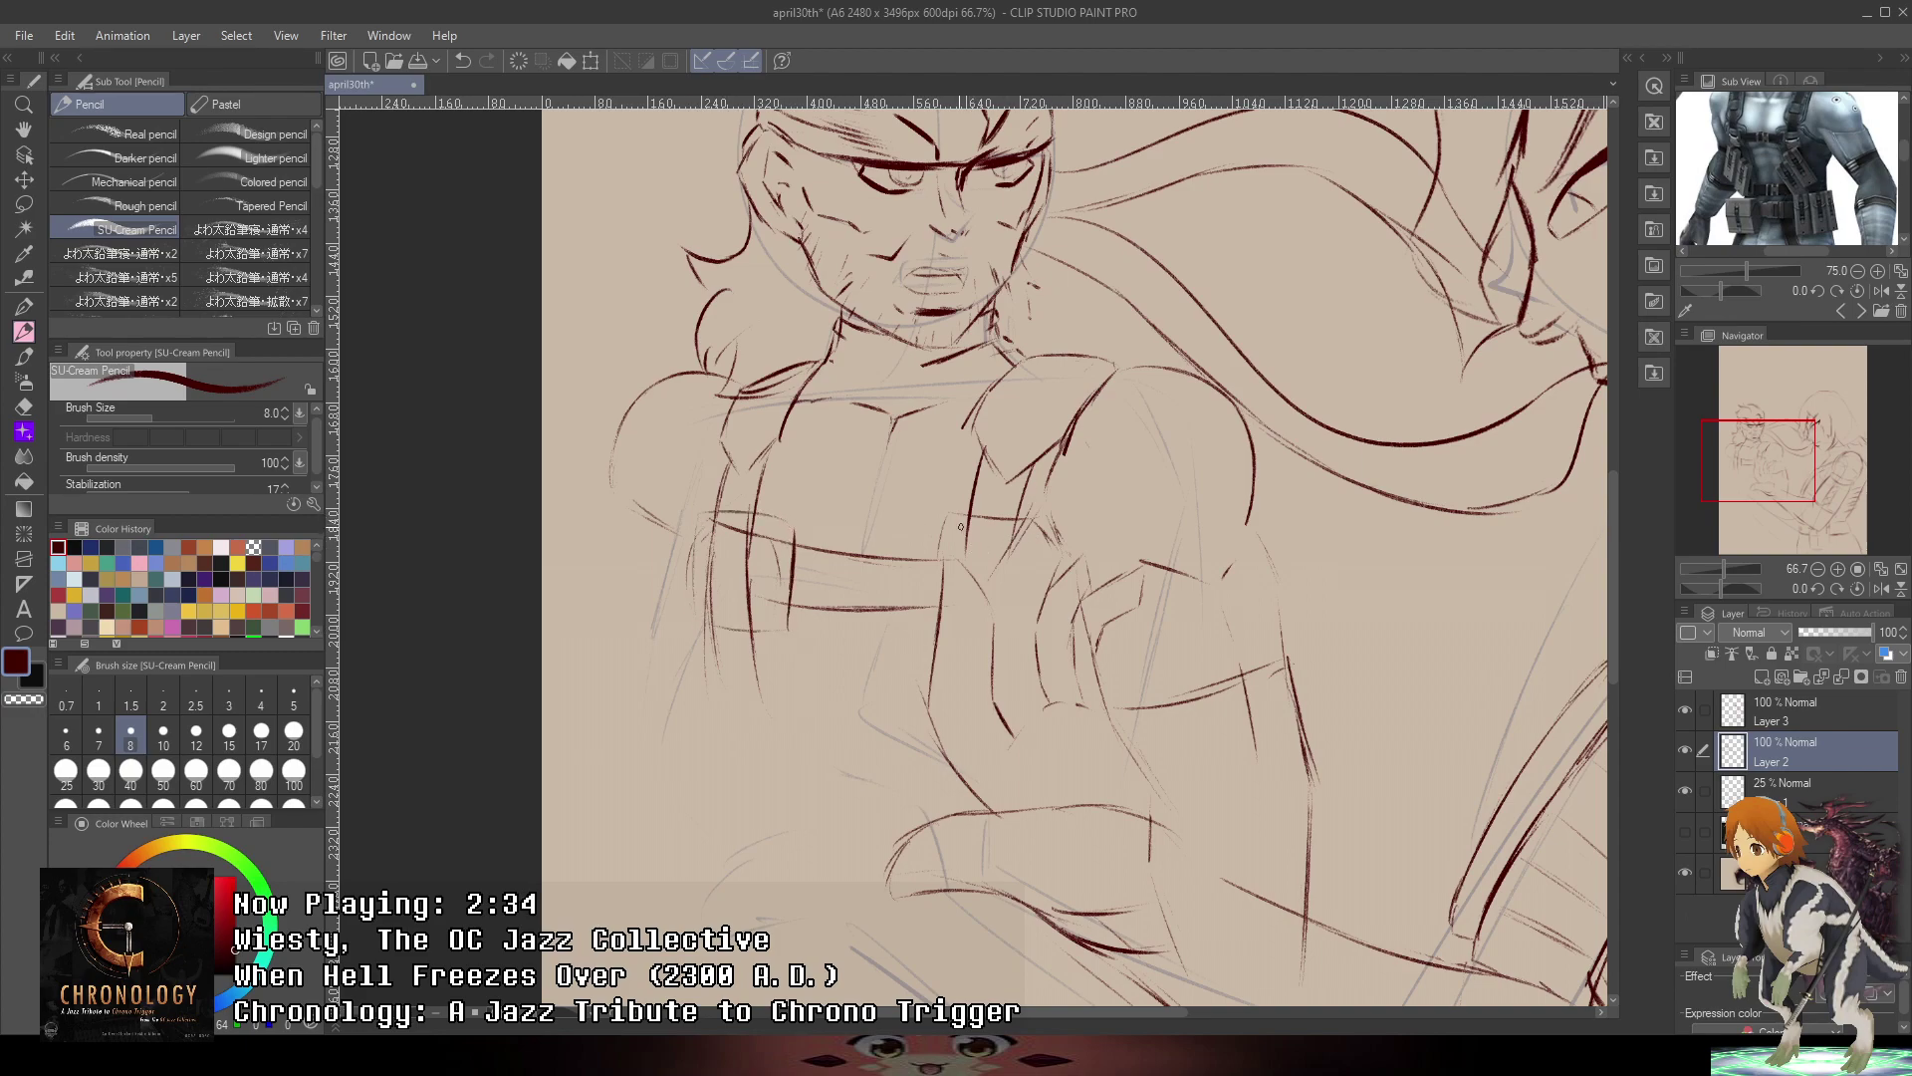
{"action": "mouse_move", "coordinate": [934, 597]}
{"action": "left_mouse_down"}
{"action": "mouse_move", "coordinate": [932, 639]}
{"action": "mouse_move", "coordinate": [946, 538]}
{"action": "mouse_move", "coordinate": [1054, 554]}
{"action": "left_mouse_up"}
{"action": "left_click_drag", "start_coordinate": [993, 638], "coordinate": [1039, 634]}
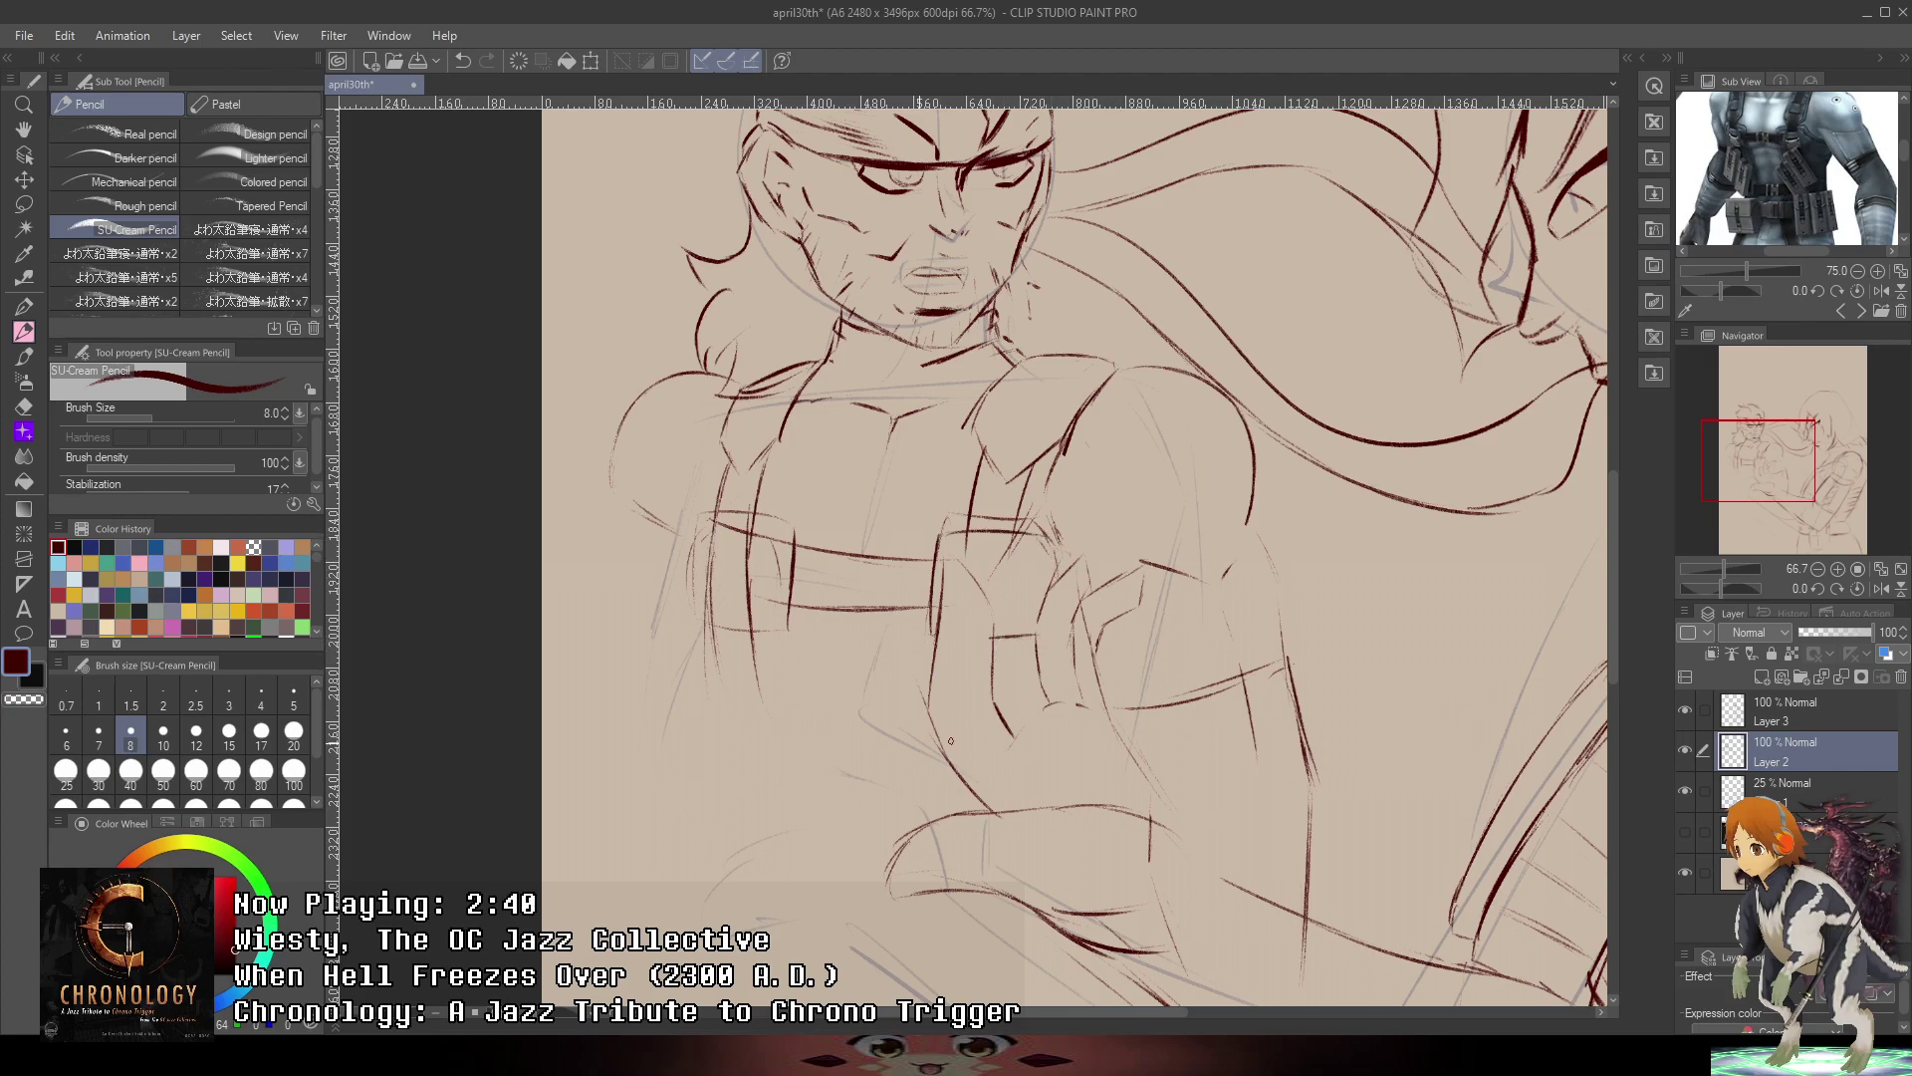
- Sketch a light diamond-shaped outline below the strap pouch farthest from the hand, plus short guide marks beside the wrist
{"action": "scroll", "coordinate": [951, 740], "scroll_direction": "down", "scroll_amount": 5}
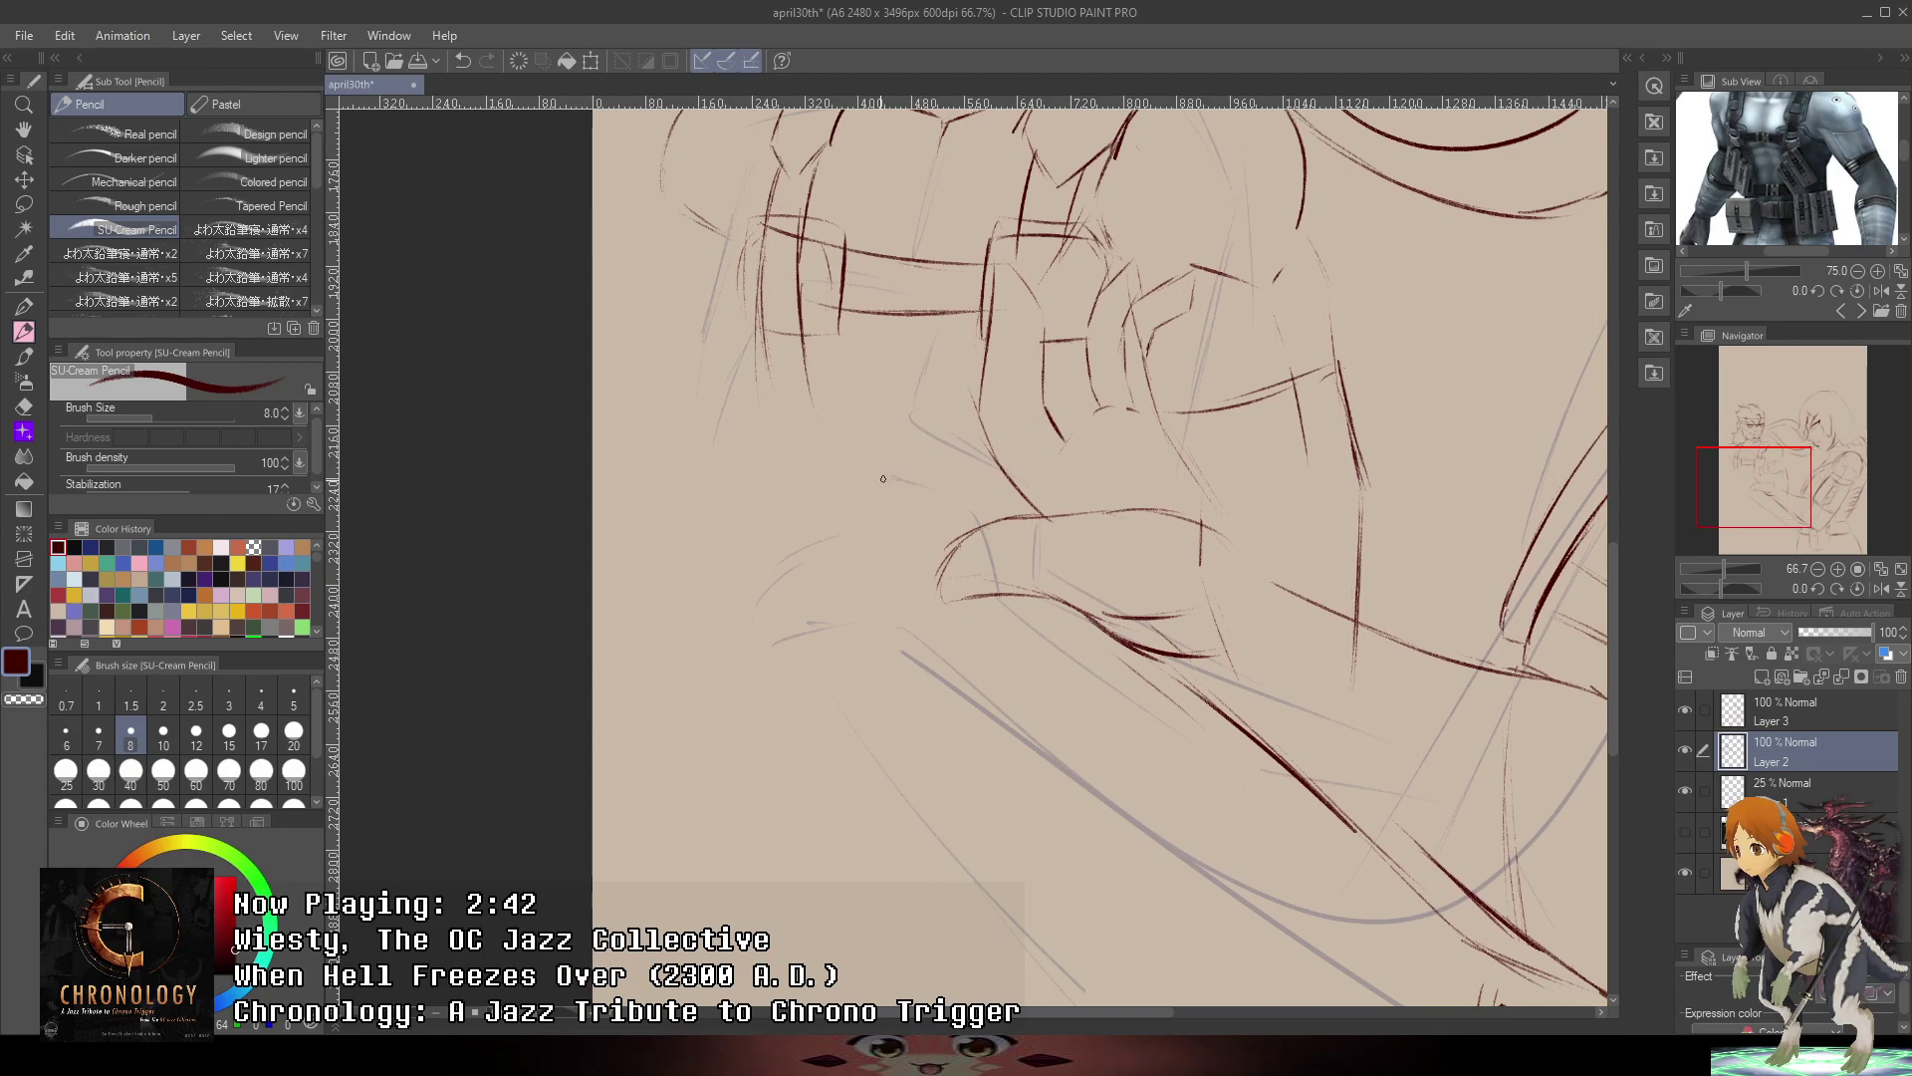
{"action": "mouse_move", "coordinate": [747, 384]}
{"action": "left_mouse_down"}
{"action": "mouse_move", "coordinate": [701, 460]}
{"action": "mouse_move", "coordinate": [730, 522]}
{"action": "left_mouse_up"}
{"action": "left_click_drag", "start_coordinate": [928, 419], "coordinate": [891, 533]}
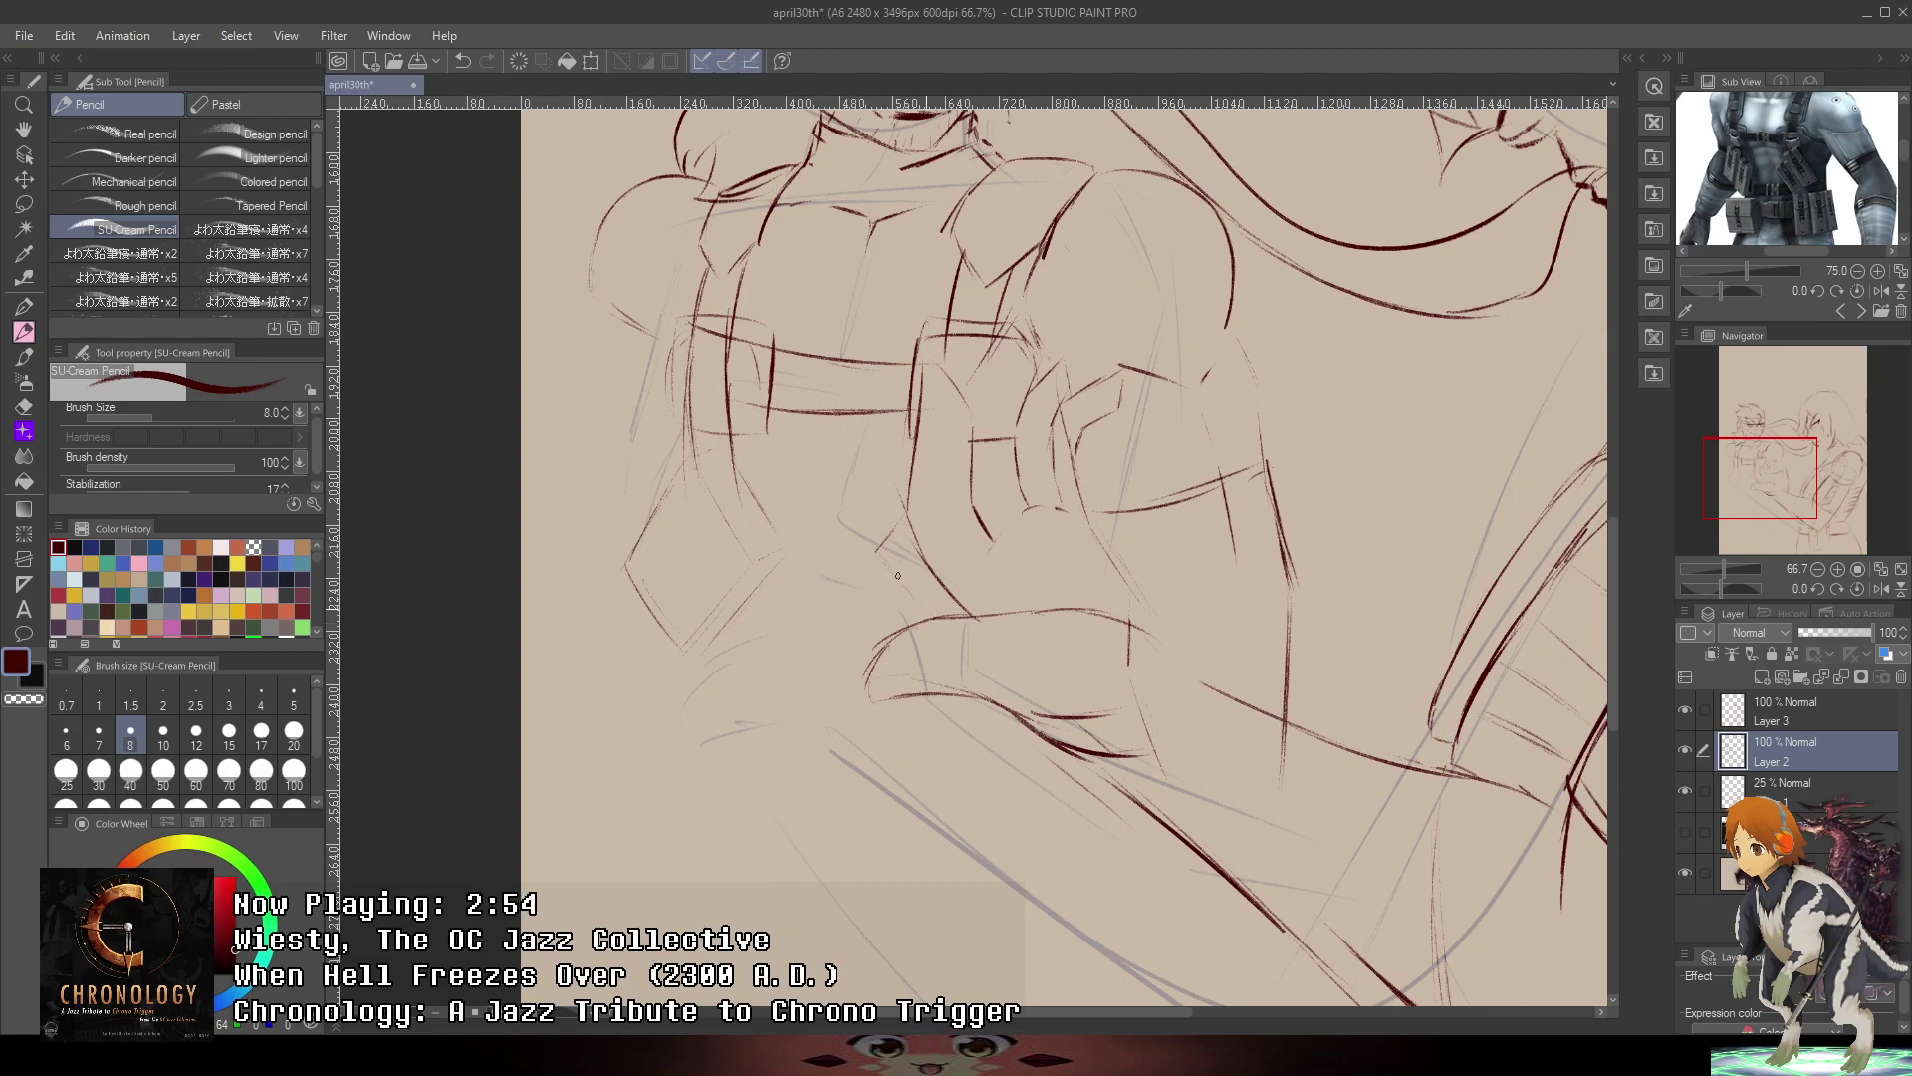
{"action": "mouse_move", "coordinate": [1095, 616]}
{"action": "left_mouse_down"}
{"action": "mouse_move", "coordinate": [1070, 597]}
{"action": "mouse_move", "coordinate": [1066, 623]}
{"action": "mouse_move", "coordinate": [1116, 629]}
{"action": "mouse_move", "coordinate": [1090, 569]}
{"action": "left_mouse_up"}
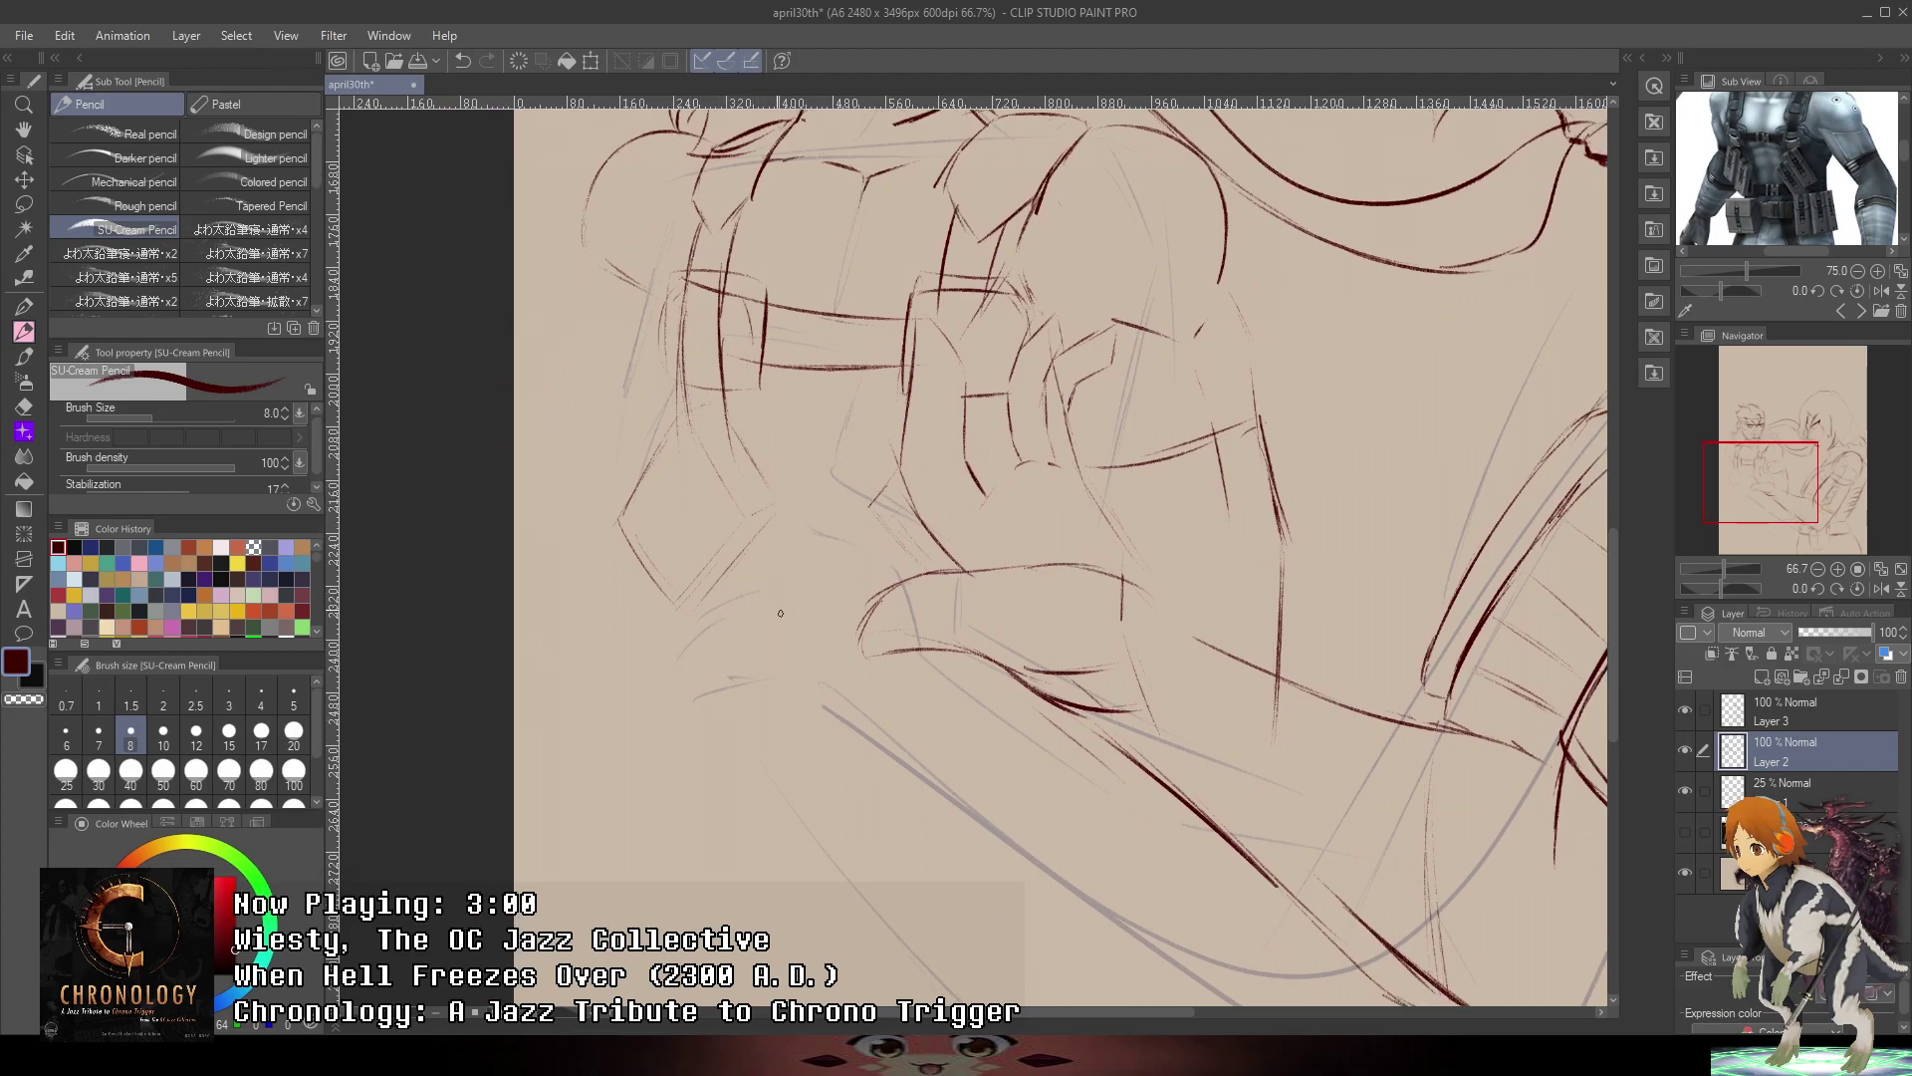
- Draw a light horizontal waist guide from the diamond outline towards the thumb, retrying the stroke until it fits
{"action": "scroll", "coordinate": [945, 603], "scroll_direction": "down", "scroll_amount": 5}
{"action": "left_click_drag", "start_coordinate": [940, 597], "coordinate": [922, 559]}
{"action": "scroll", "coordinate": [907, 558], "scroll_direction": "up", "scroll_amount": 5}
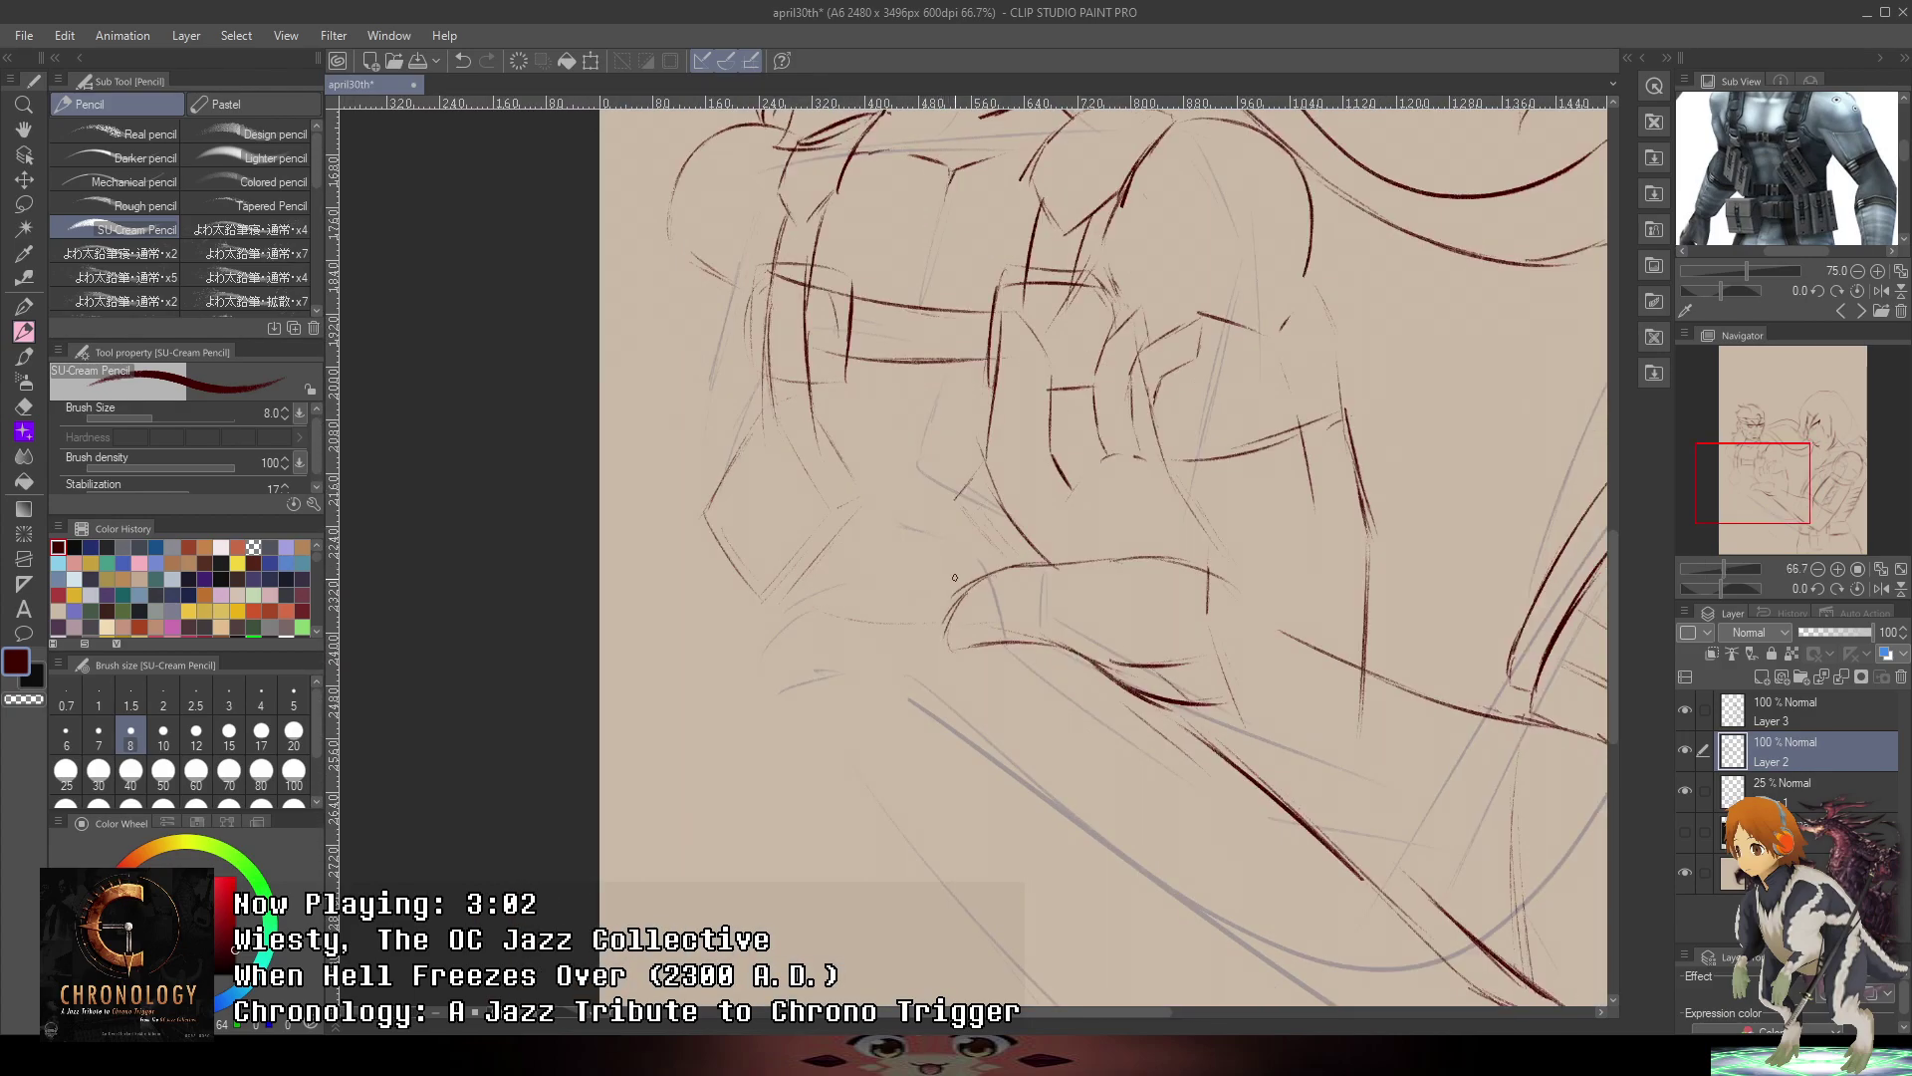
{"action": "key", "text": "ctrl+z"}
{"action": "key", "text": "ctrl+z"}
{"action": "left_click_drag", "start_coordinate": [832, 617], "coordinate": [944, 624]}
{"action": "key", "text": "ctrl+z"}
{"action": "key", "text": "ctrl+z"}
{"action": "left_click_drag", "start_coordinate": [822, 607], "coordinate": [938, 618]}
{"action": "key", "text": "ctrl+z"}
{"action": "left_click_drag", "start_coordinate": [818, 588], "coordinate": [953, 607]}
{"action": "mouse_move", "coordinate": [1050, 545]}
{"action": "left_mouse_down"}
{"action": "mouse_move", "coordinate": [988, 839]}
{"action": "mouse_move", "coordinate": [1011, 793]}
{"action": "left_mouse_up"}
{"action": "key", "text": "ctrl+z"}
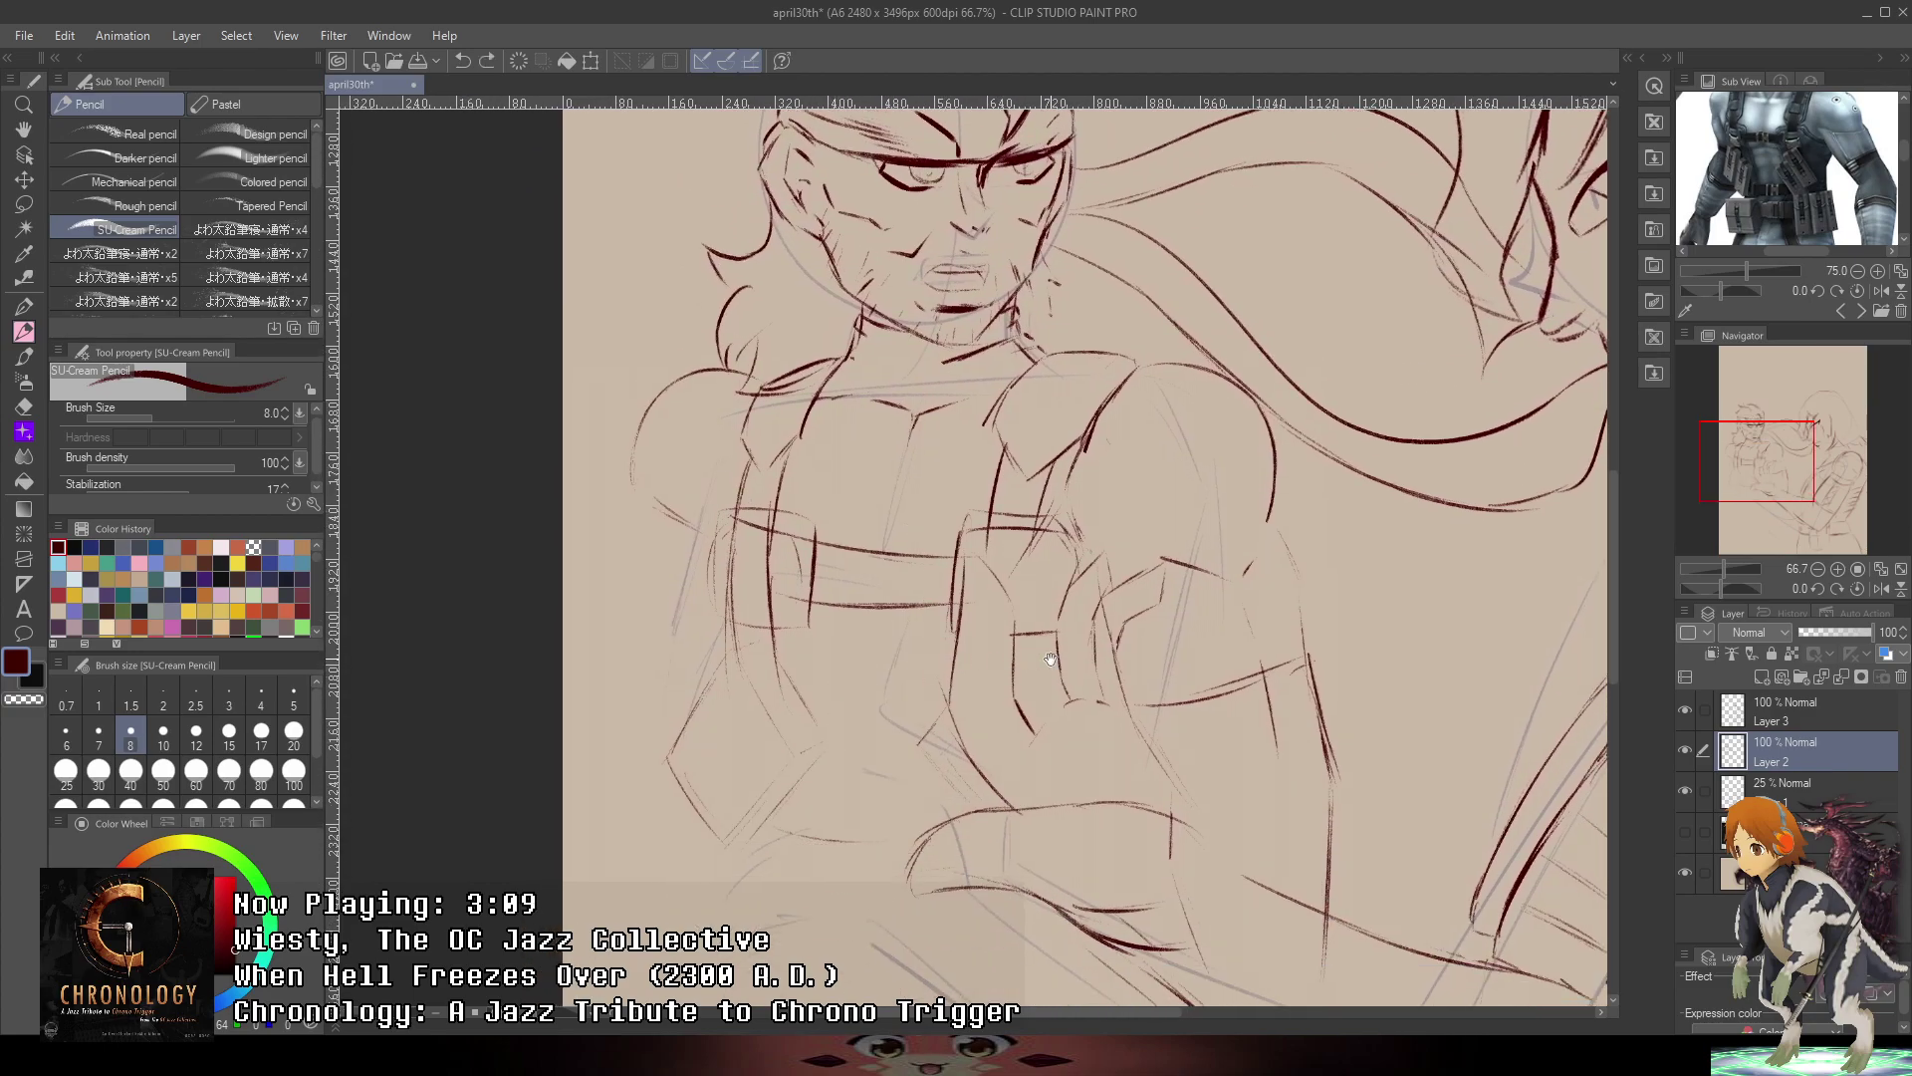
- Redraw the angular shape below the strap with darker, longer edges and add the curved waist line from its lowest corner
{"action": "mouse_move", "coordinate": [1092, 634]}
{"action": "left_mouse_down"}
{"action": "mouse_move", "coordinate": [1162, 265]}
{"action": "mouse_move", "coordinate": [1058, 487]}
{"action": "mouse_move", "coordinate": [1058, 539]}
{"action": "left_mouse_up"}
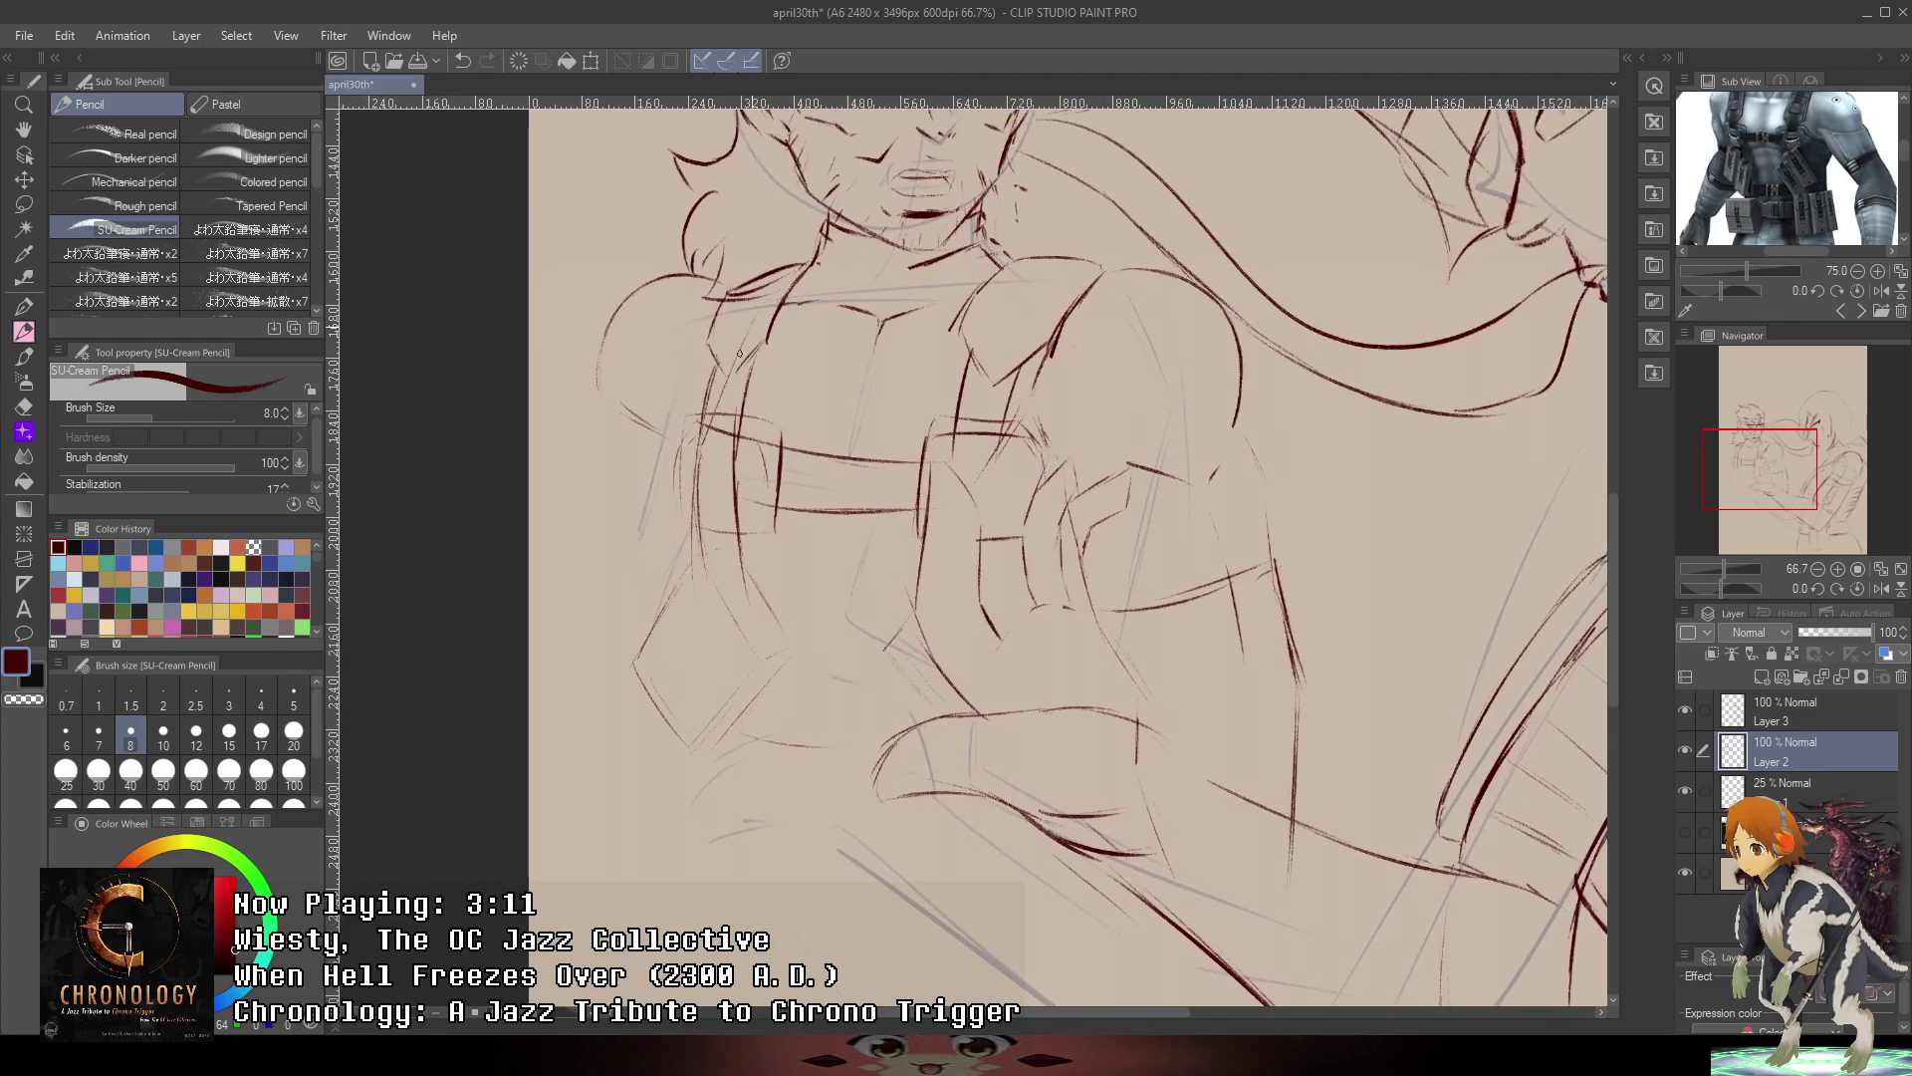
{"action": "mouse_move", "coordinate": [1358, 382]}
{"action": "left_mouse_down"}
{"action": "mouse_move", "coordinate": [1325, 587]}
{"action": "mouse_move", "coordinate": [1313, 495]}
{"action": "mouse_move", "coordinate": [1289, 474]}
{"action": "mouse_move", "coordinate": [1417, 205]}
{"action": "left_mouse_up"}
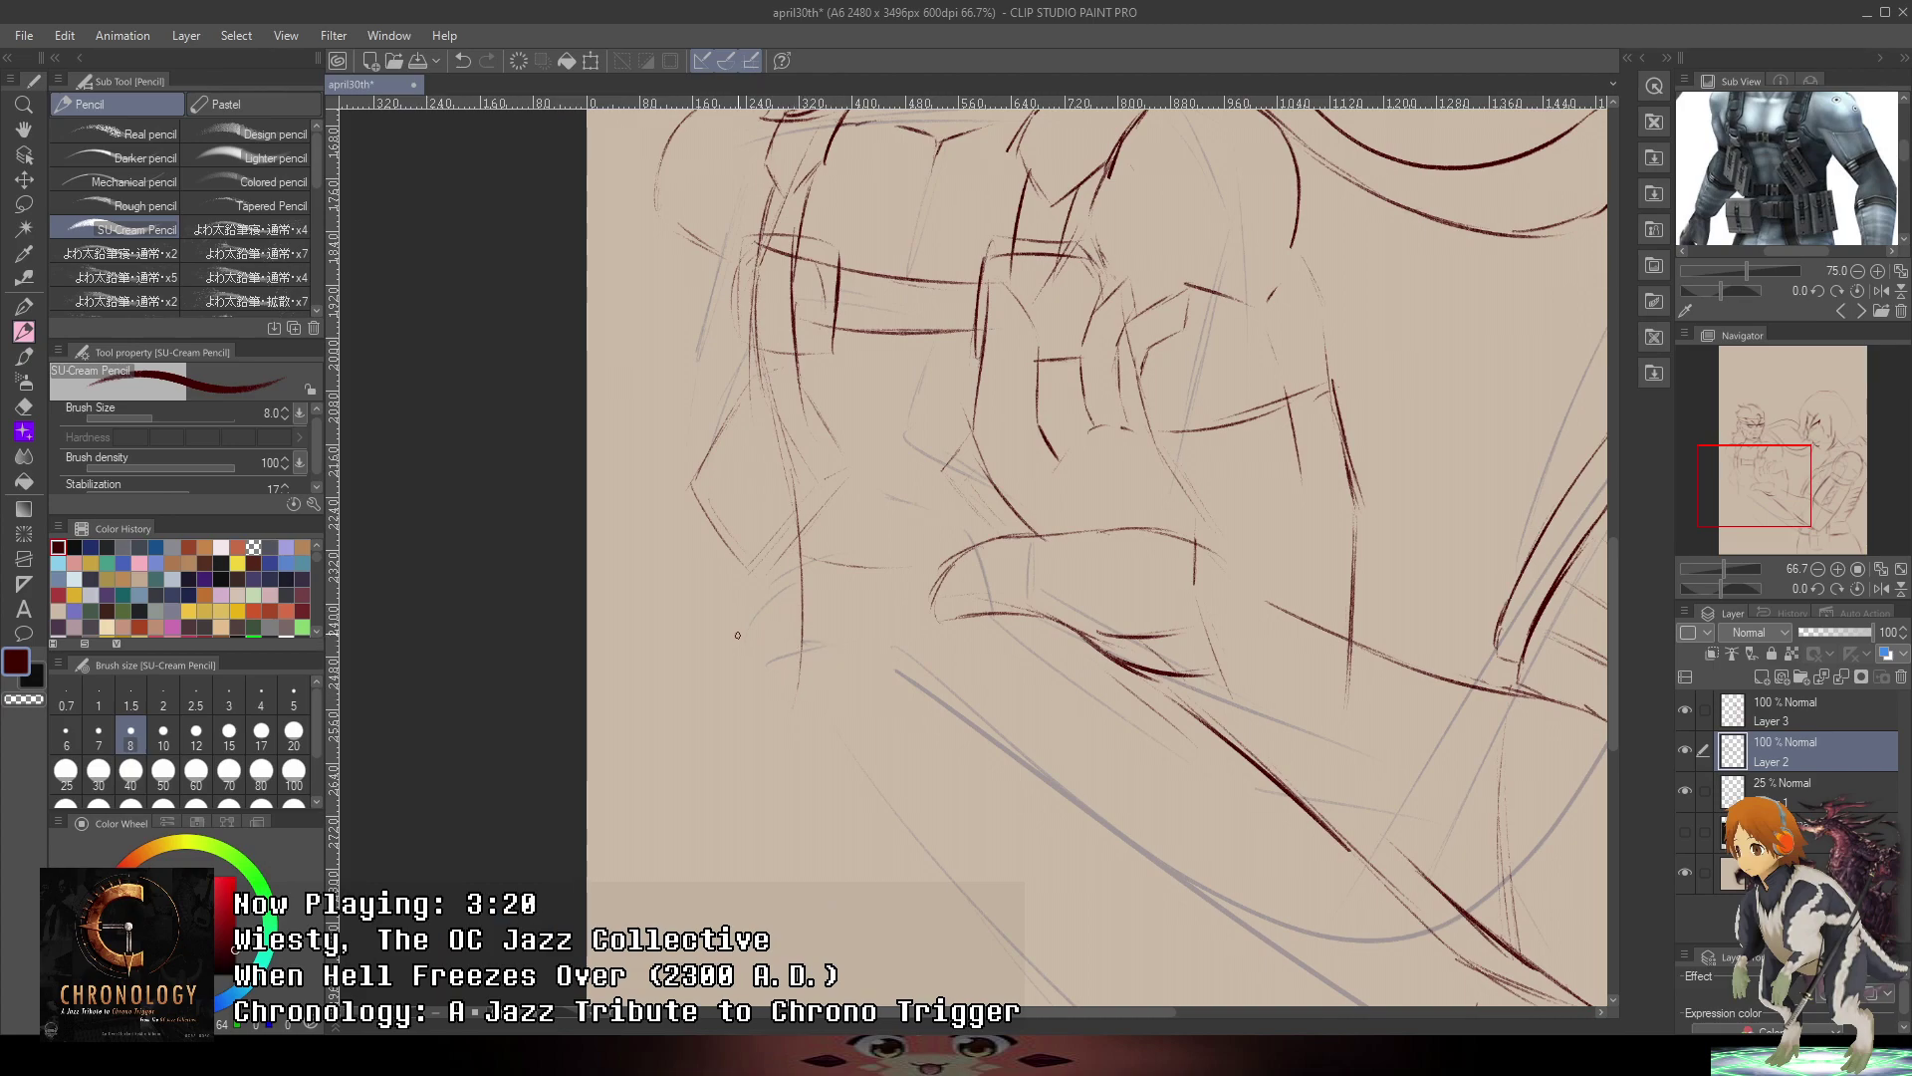
{"action": "key", "text": "ctrl+z"}
{"action": "mouse_move", "coordinate": [704, 549]}
{"action": "left_mouse_down"}
{"action": "mouse_move", "coordinate": [785, 643]}
{"action": "mouse_move", "coordinate": [872, 491]}
{"action": "mouse_move", "coordinate": [765, 401]}
{"action": "mouse_move", "coordinate": [705, 560]}
{"action": "mouse_move", "coordinate": [750, 466]}
{"action": "left_mouse_up"}
{"action": "mouse_move", "coordinate": [812, 381]}
{"action": "left_mouse_down"}
{"action": "mouse_move", "coordinate": [897, 441]}
{"action": "mouse_move", "coordinate": [859, 476]}
{"action": "mouse_move", "coordinate": [1022, 455]}
{"action": "mouse_move", "coordinate": [869, 495]}
{"action": "left_mouse_up"}
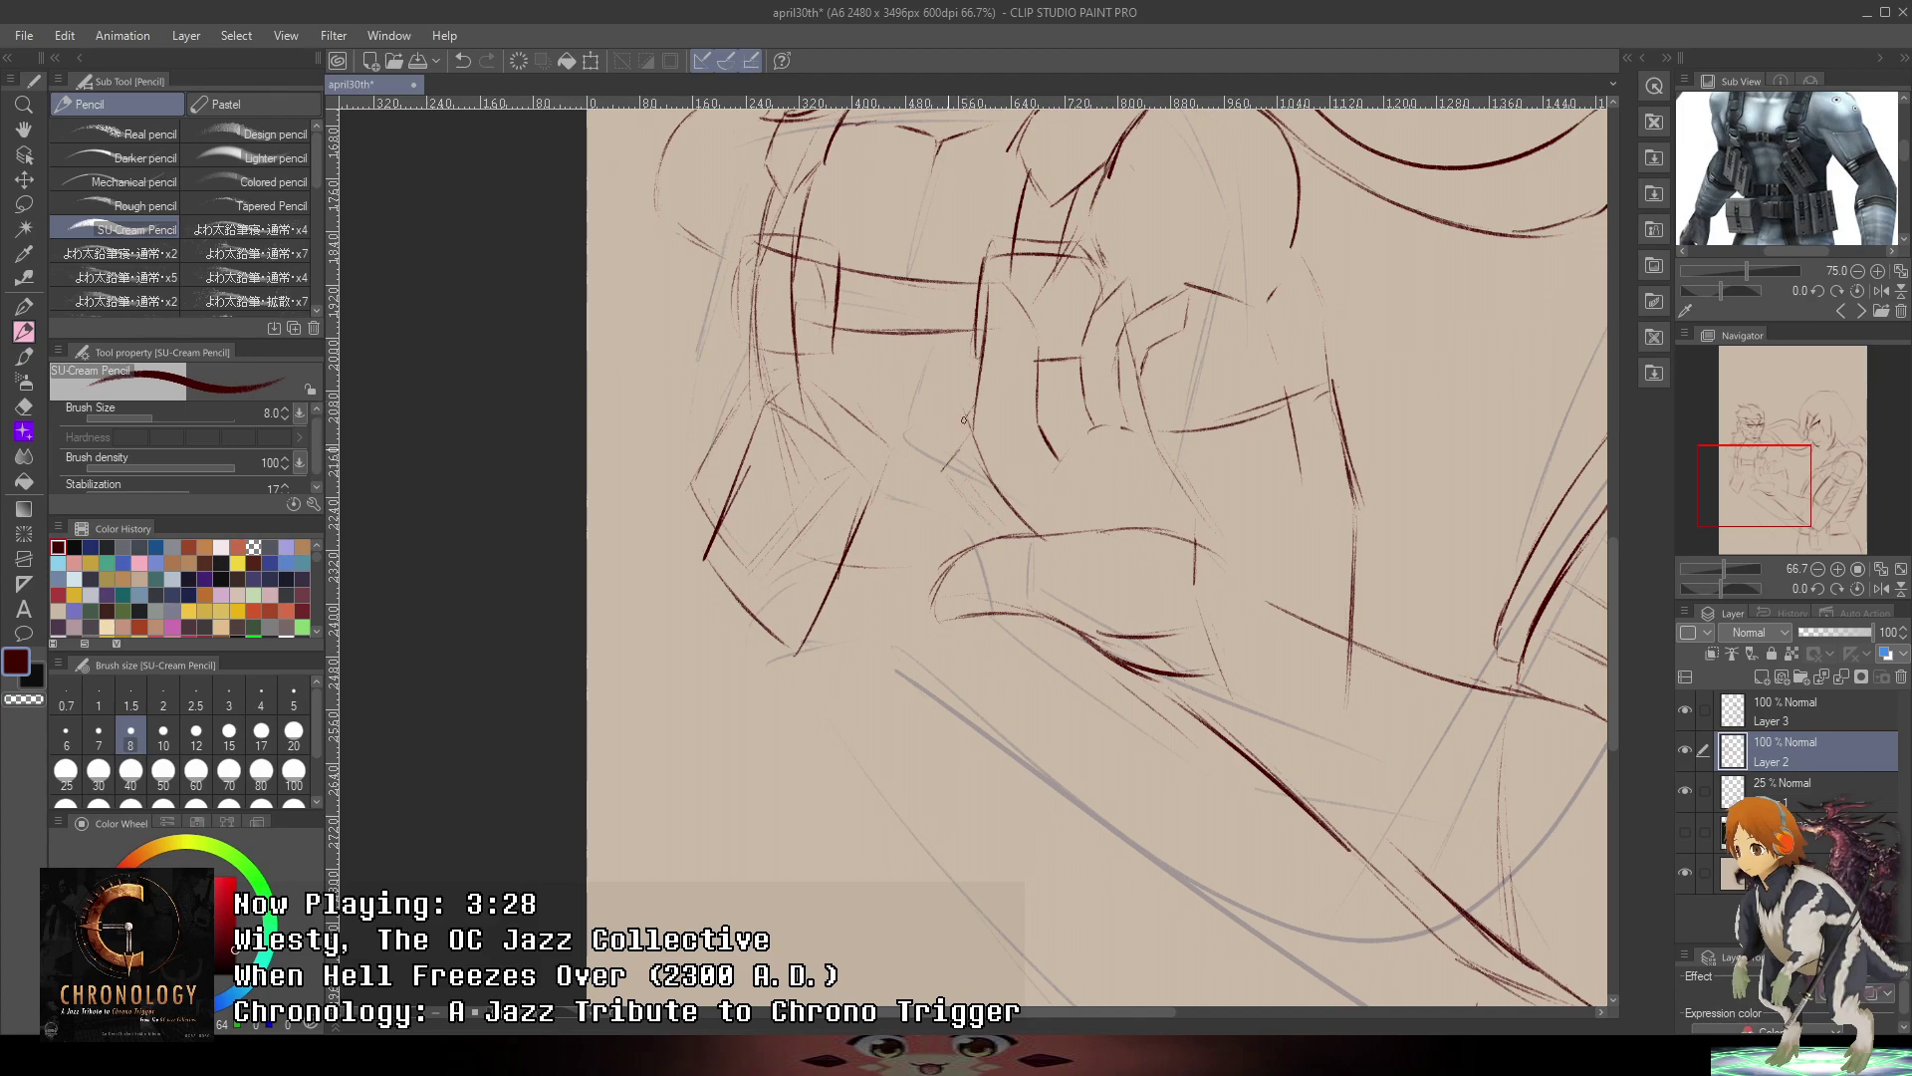
{"action": "key", "text": "ctrl+z"}
{"action": "mouse_move", "coordinate": [966, 441]}
{"action": "left_mouse_down"}
{"action": "mouse_move", "coordinate": [942, 482]}
{"action": "mouse_move", "coordinate": [959, 461]}
{"action": "left_mouse_up"}
{"action": "mouse_move", "coordinate": [879, 485]}
{"action": "left_mouse_down"}
{"action": "mouse_move", "coordinate": [807, 648]}
{"action": "mouse_move", "coordinate": [865, 536]}
{"action": "left_mouse_up"}
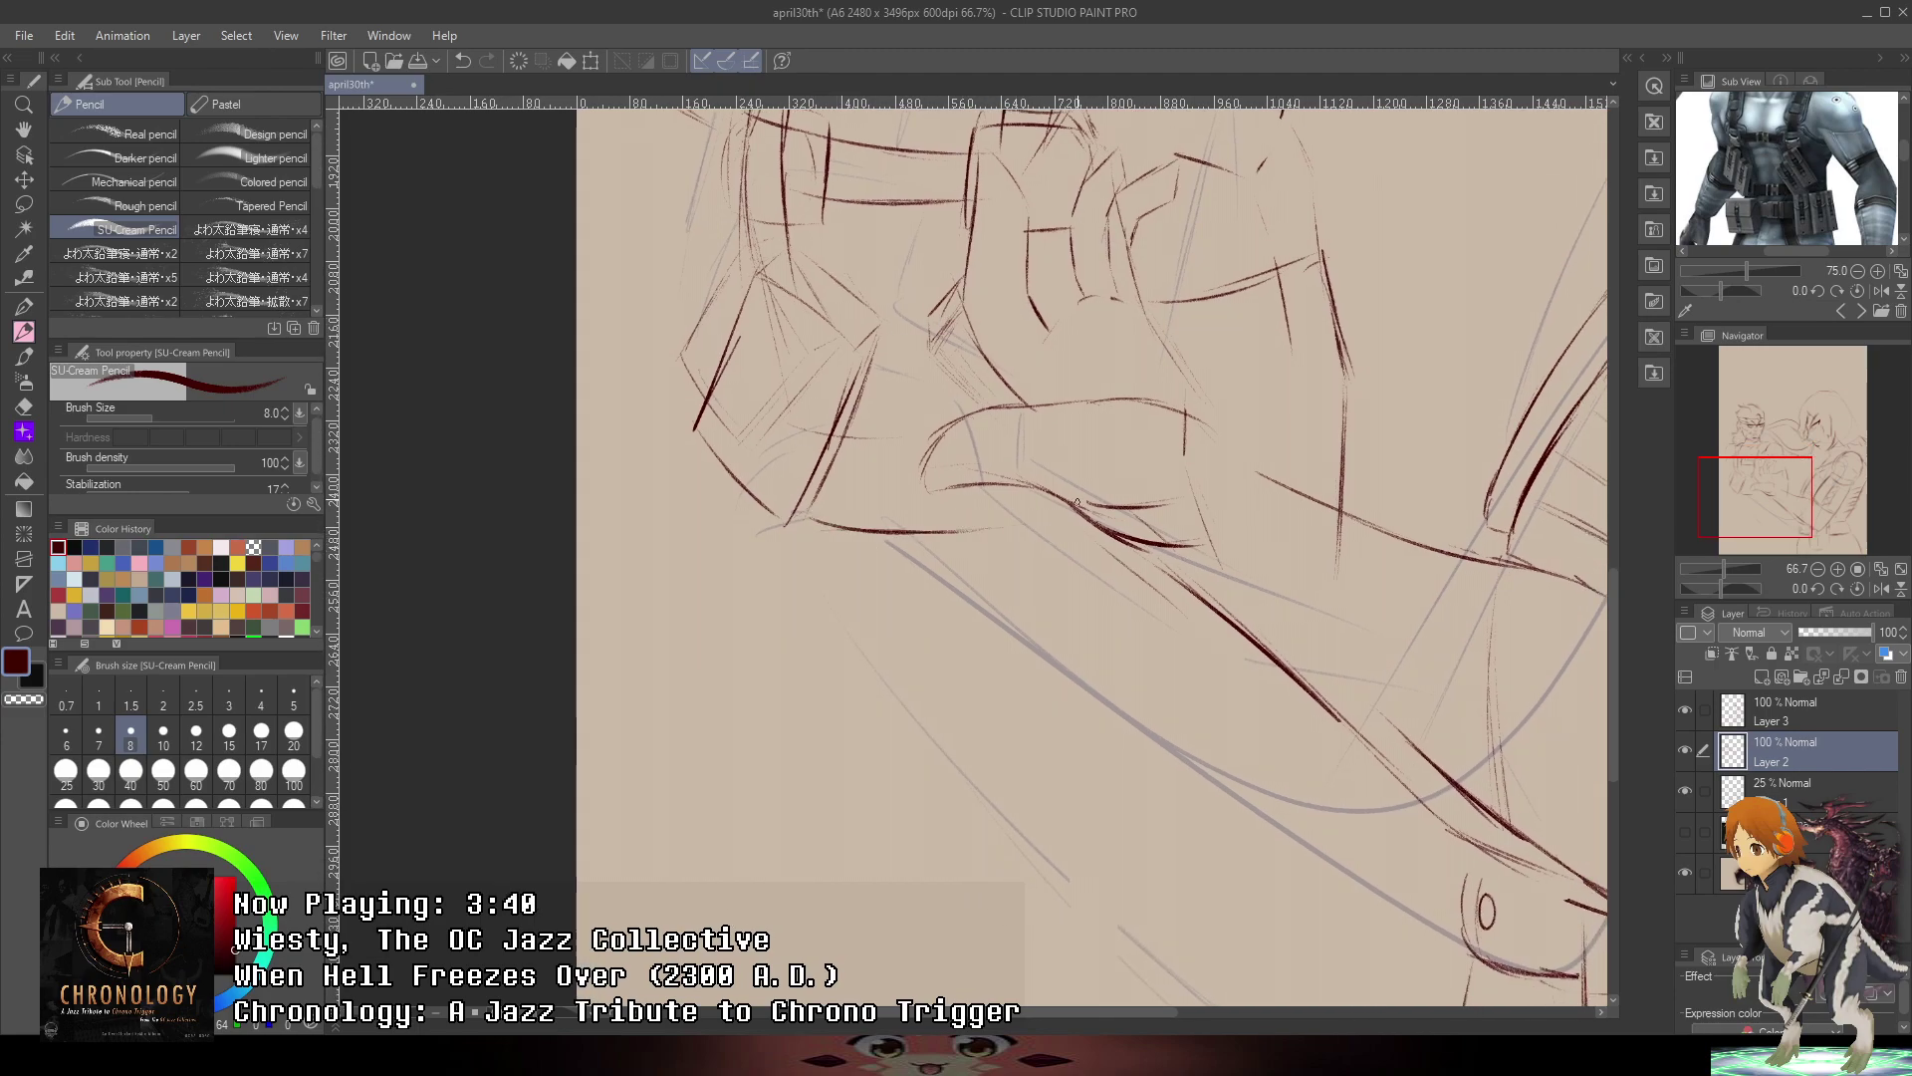
{"action": "left_click_drag", "start_coordinate": [1122, 483], "coordinate": [1080, 692]}
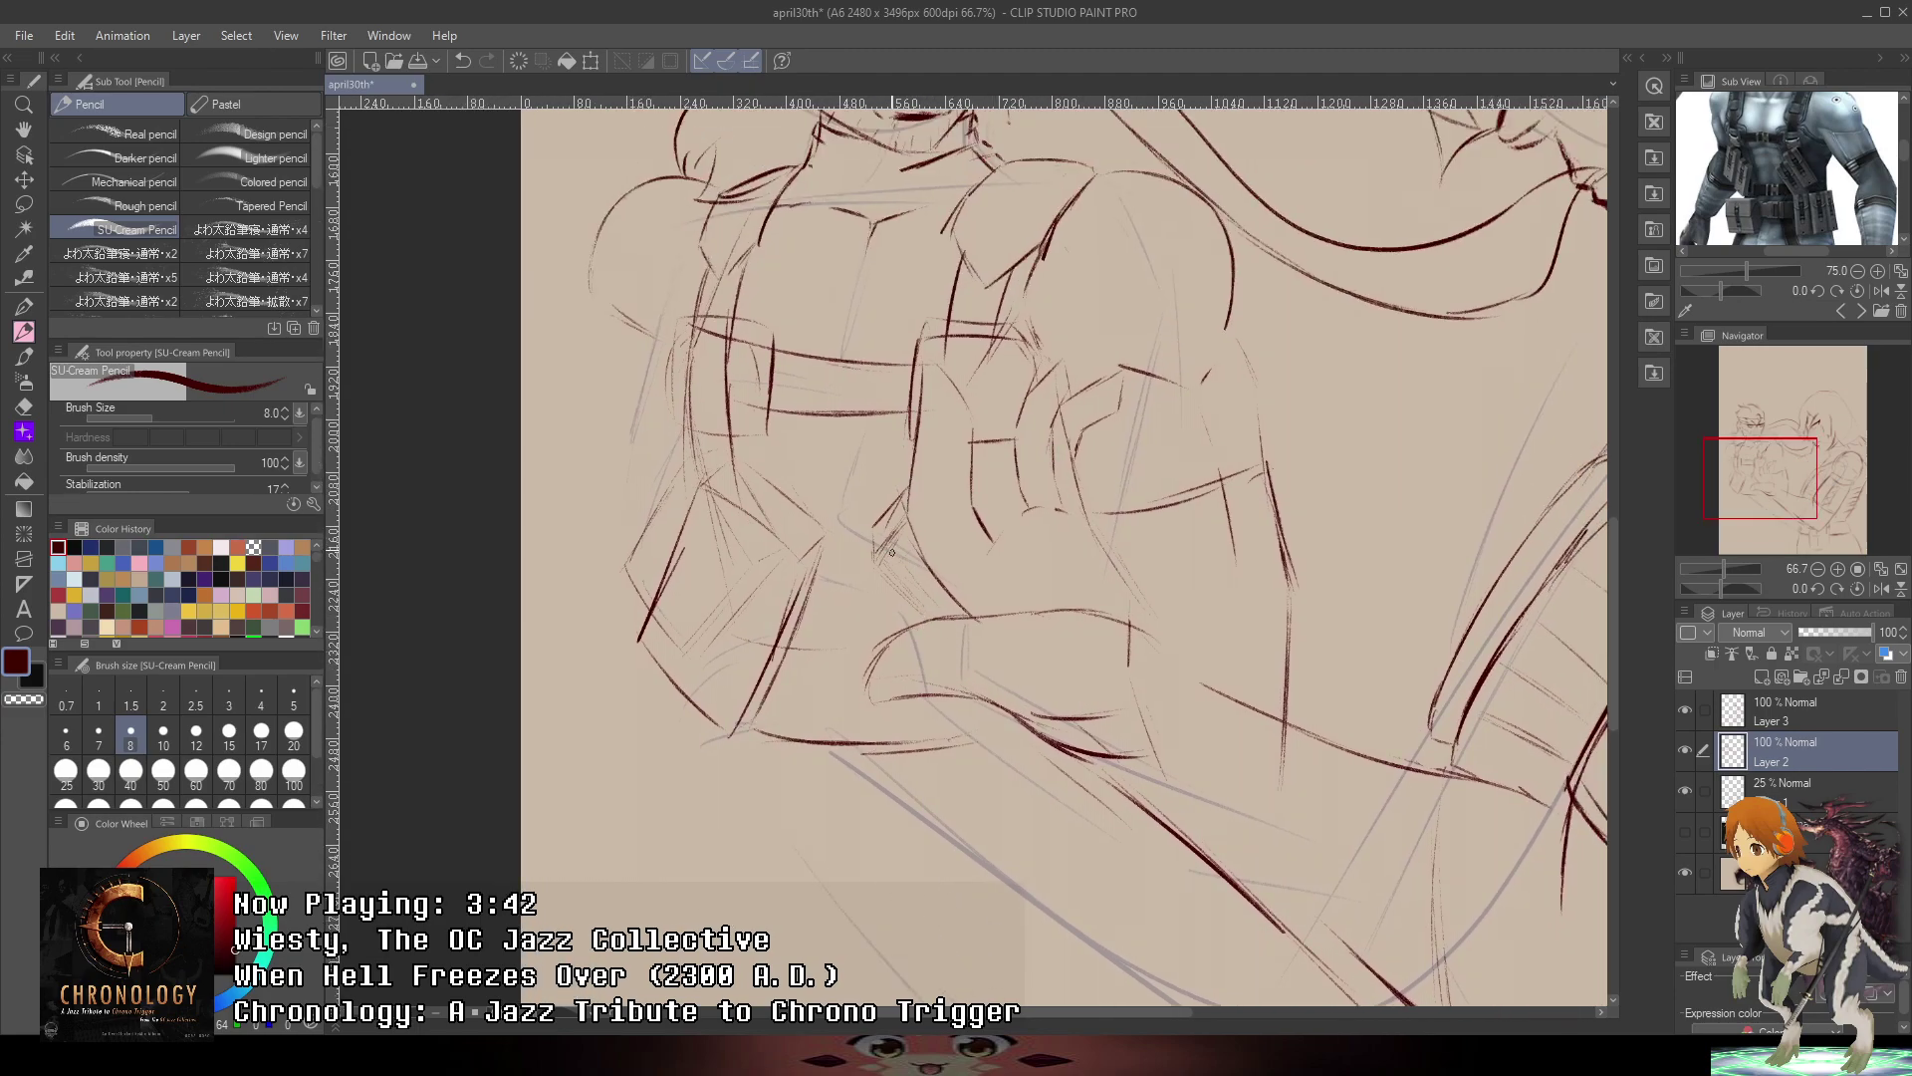
- Darken the angular torso contour beside the left figure's wrist and continue it below the hand to the waist line
{"action": "left_click_drag", "start_coordinate": [873, 556], "coordinate": [927, 634]}
{"action": "left_click_drag", "start_coordinate": [961, 719], "coordinate": [976, 742]}
{"action": "mouse_move", "coordinate": [874, 543]}
{"action": "left_mouse_down"}
{"action": "mouse_move", "coordinate": [905, 608]}
{"action": "mouse_move", "coordinate": [873, 529]}
{"action": "left_mouse_up"}
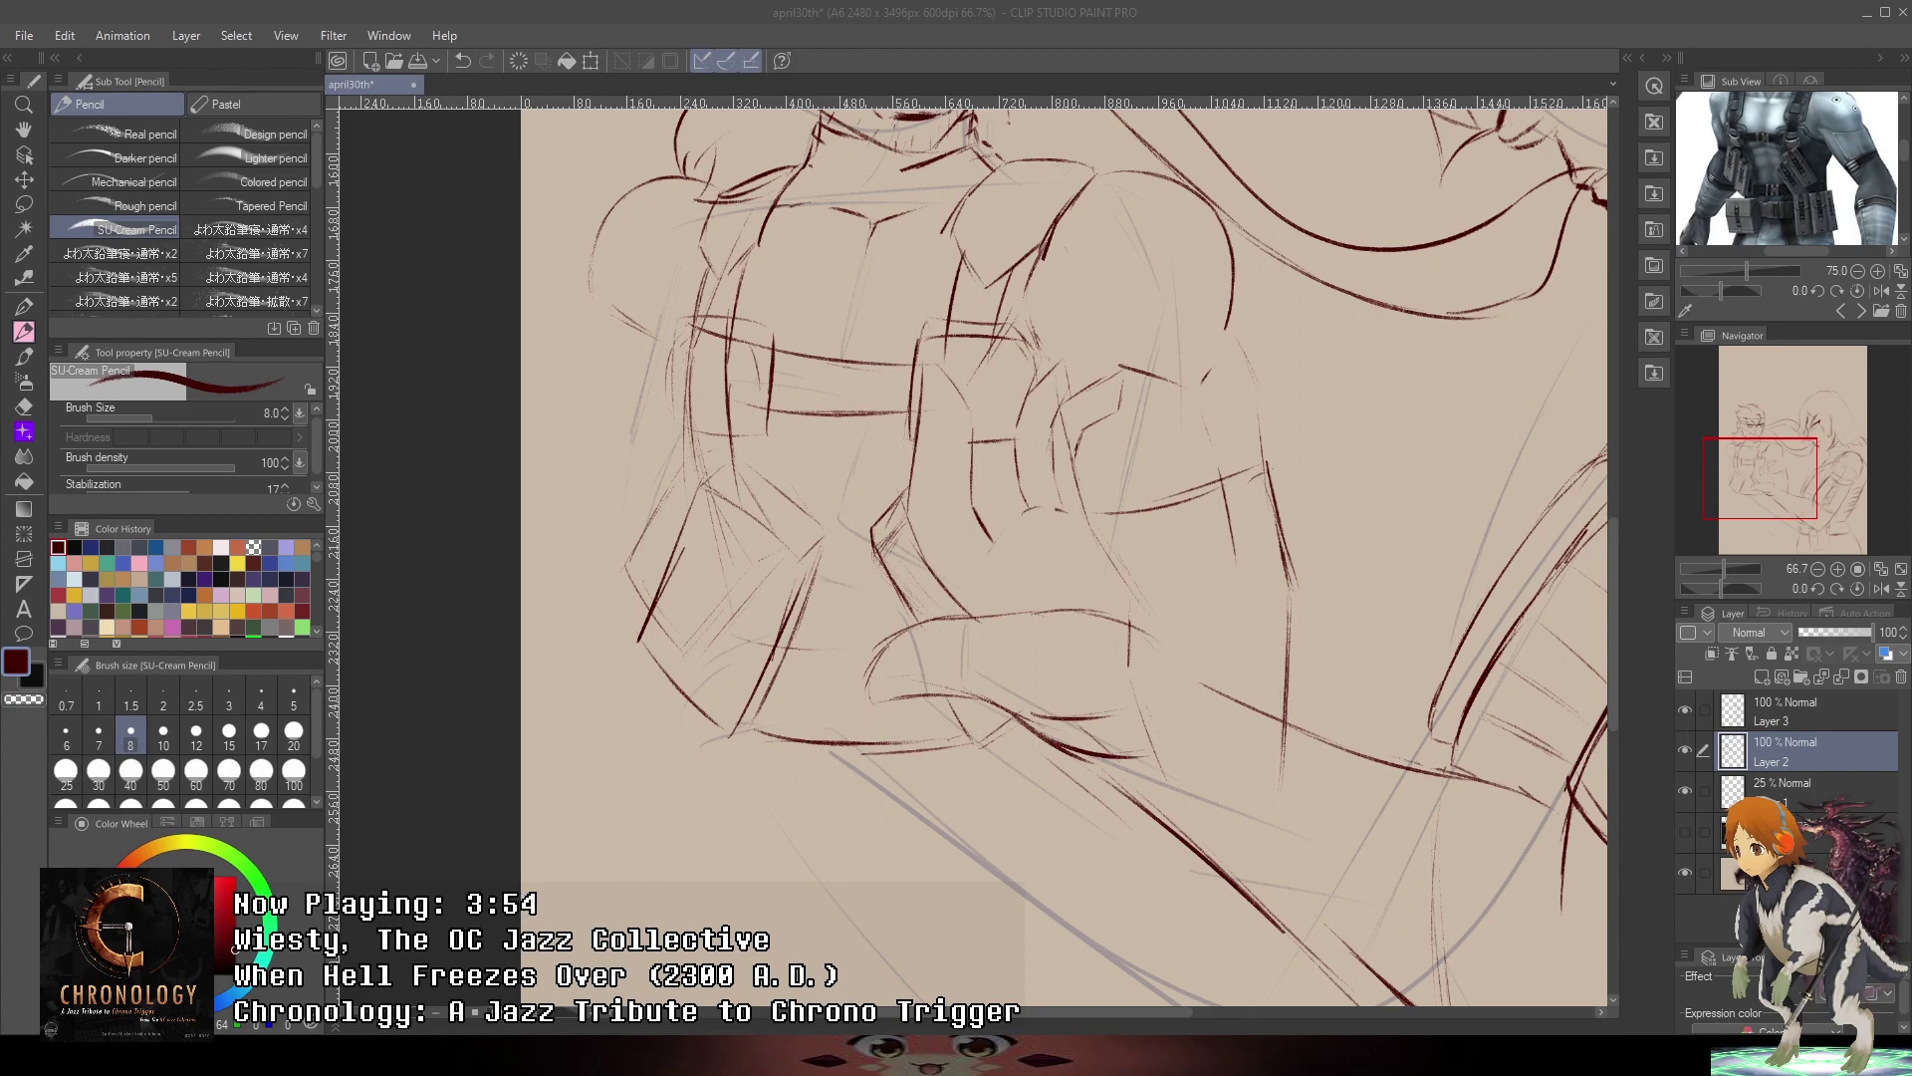
- Switch the sub view to the close-up armour painting and draw two short horizontal lines across the left figure's midriff
{"action": "scroll", "coordinate": [1036, 522], "scroll_direction": "down", "scroll_amount": 2}
{"action": "left_click_drag", "start_coordinate": [1037, 521], "coordinate": [1027, 410]}
{"action": "scroll", "coordinate": [901, 455], "scroll_direction": "up", "scroll_amount": 1}
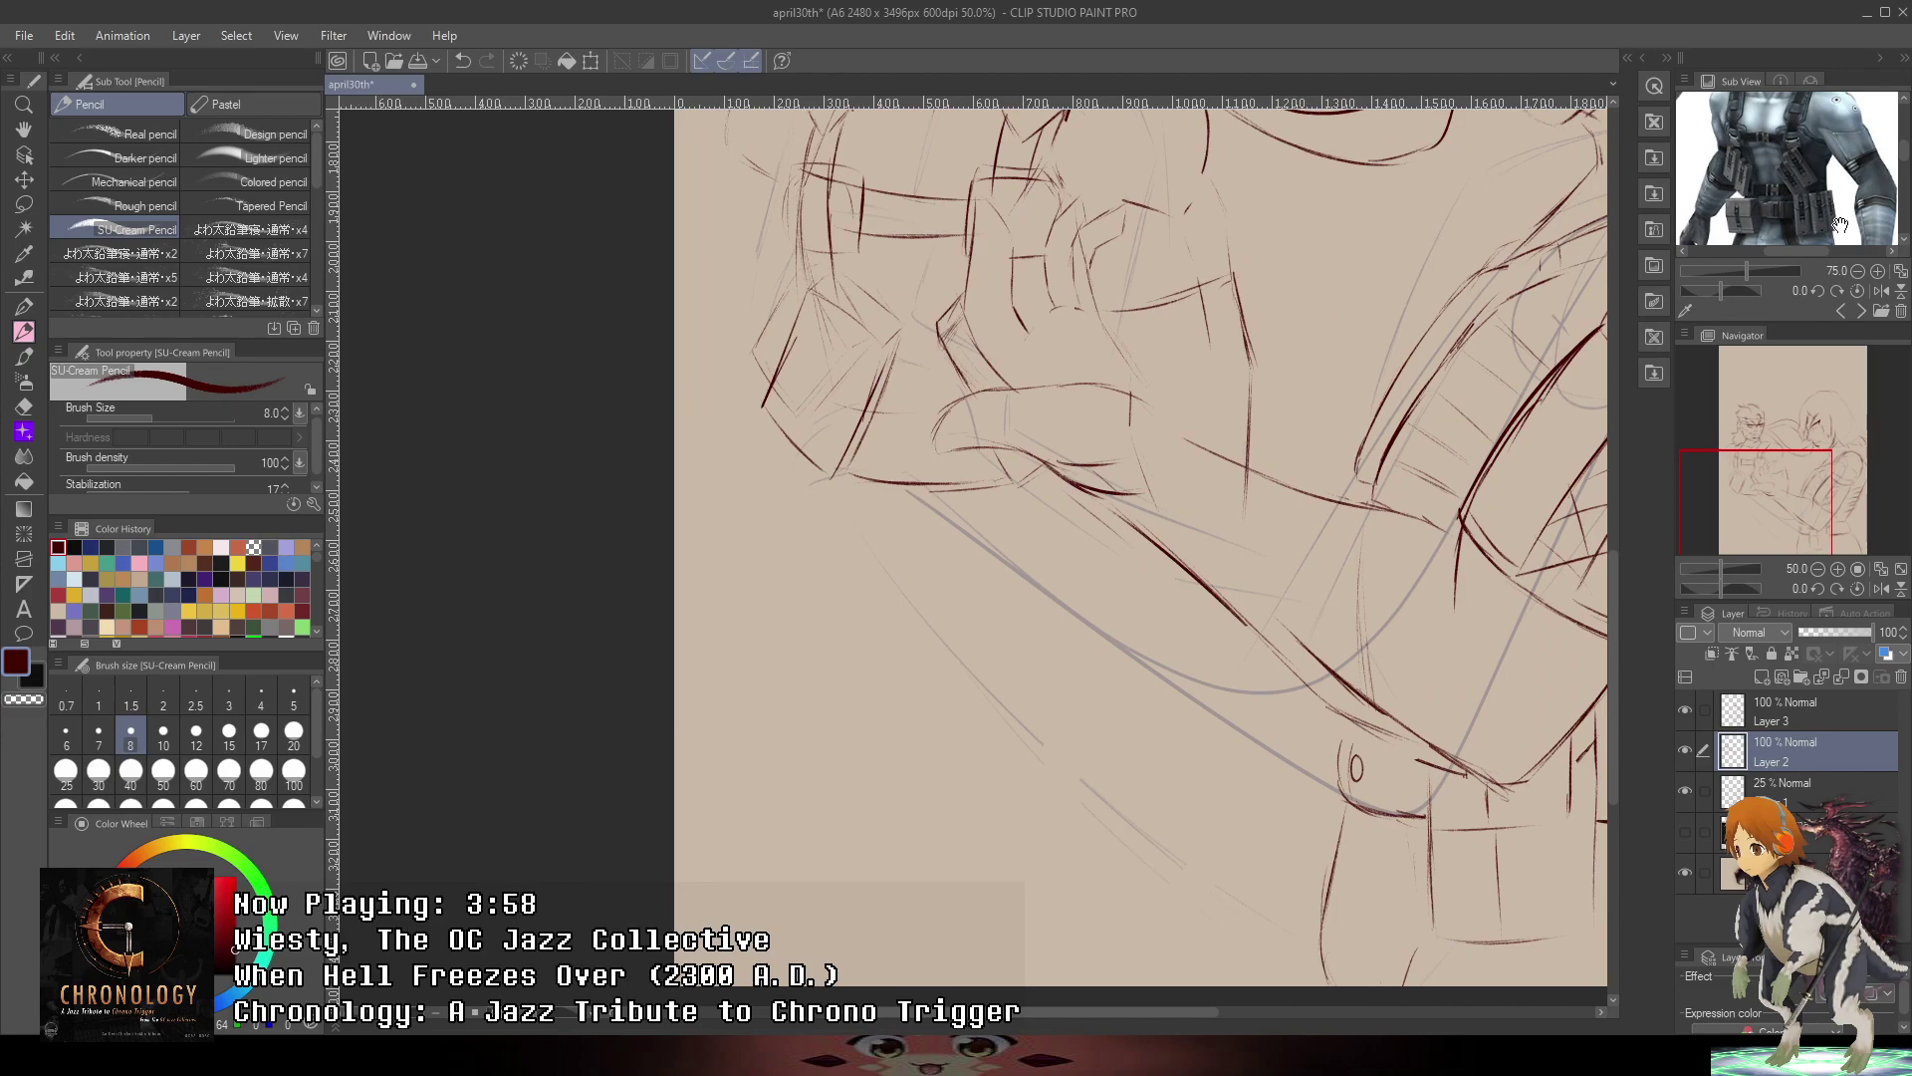
{"action": "scroll", "coordinate": [1813, 183], "scroll_direction": "up", "scroll_amount": 2}
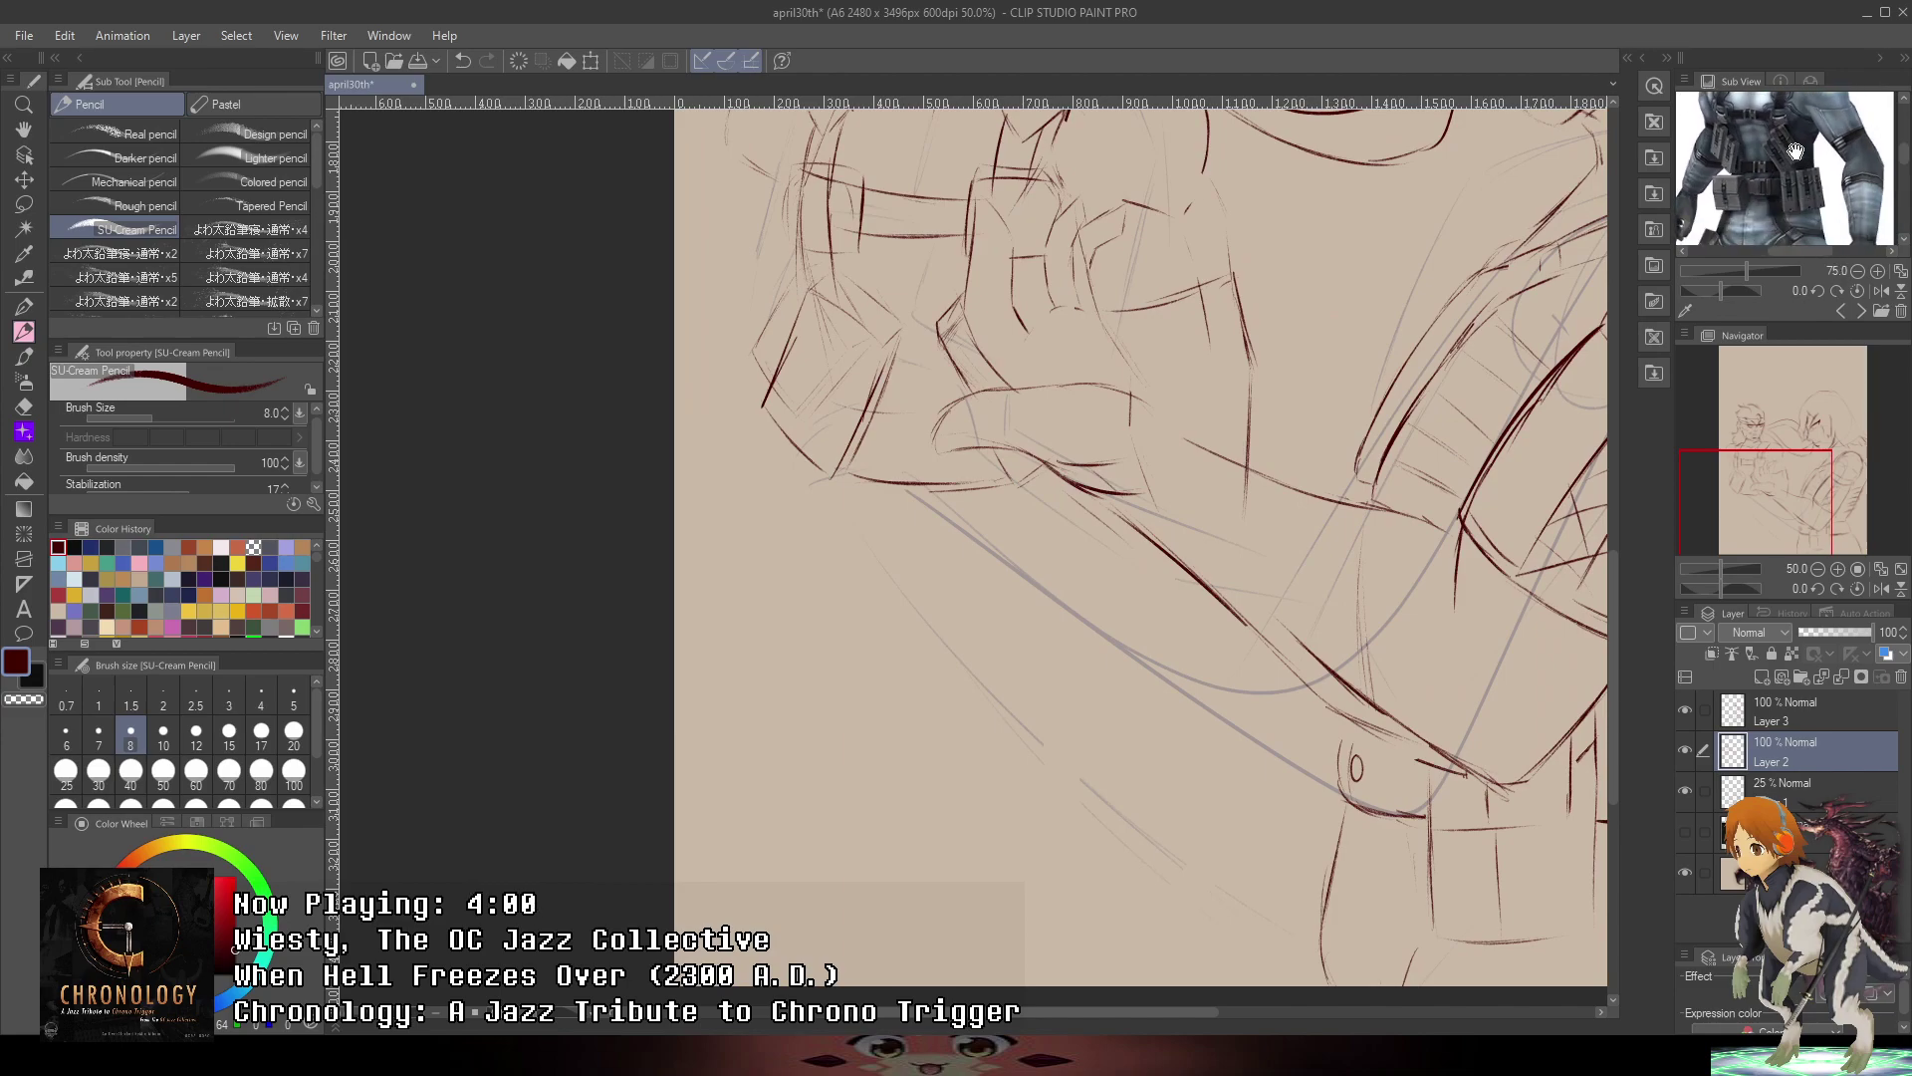
{"action": "left_click", "coordinate": [1859, 311]}
{"action": "left_click_drag", "start_coordinate": [1901, 264], "coordinate": [1854, 285]}
{"action": "left_click_drag", "start_coordinate": [1290, 415], "coordinate": [1283, 764]}
{"action": "scroll", "coordinate": [916, 751], "scroll_direction": "up", "scroll_amount": 2}
{"action": "mouse_move", "coordinate": [865, 690]}
{"action": "left_mouse_down"}
{"action": "mouse_move", "coordinate": [971, 685]}
{"action": "mouse_move", "coordinate": [956, 701]}
{"action": "left_mouse_up"}
{"action": "key", "text": "ctrl+z"}
{"action": "key", "text": "ctrl+z"}
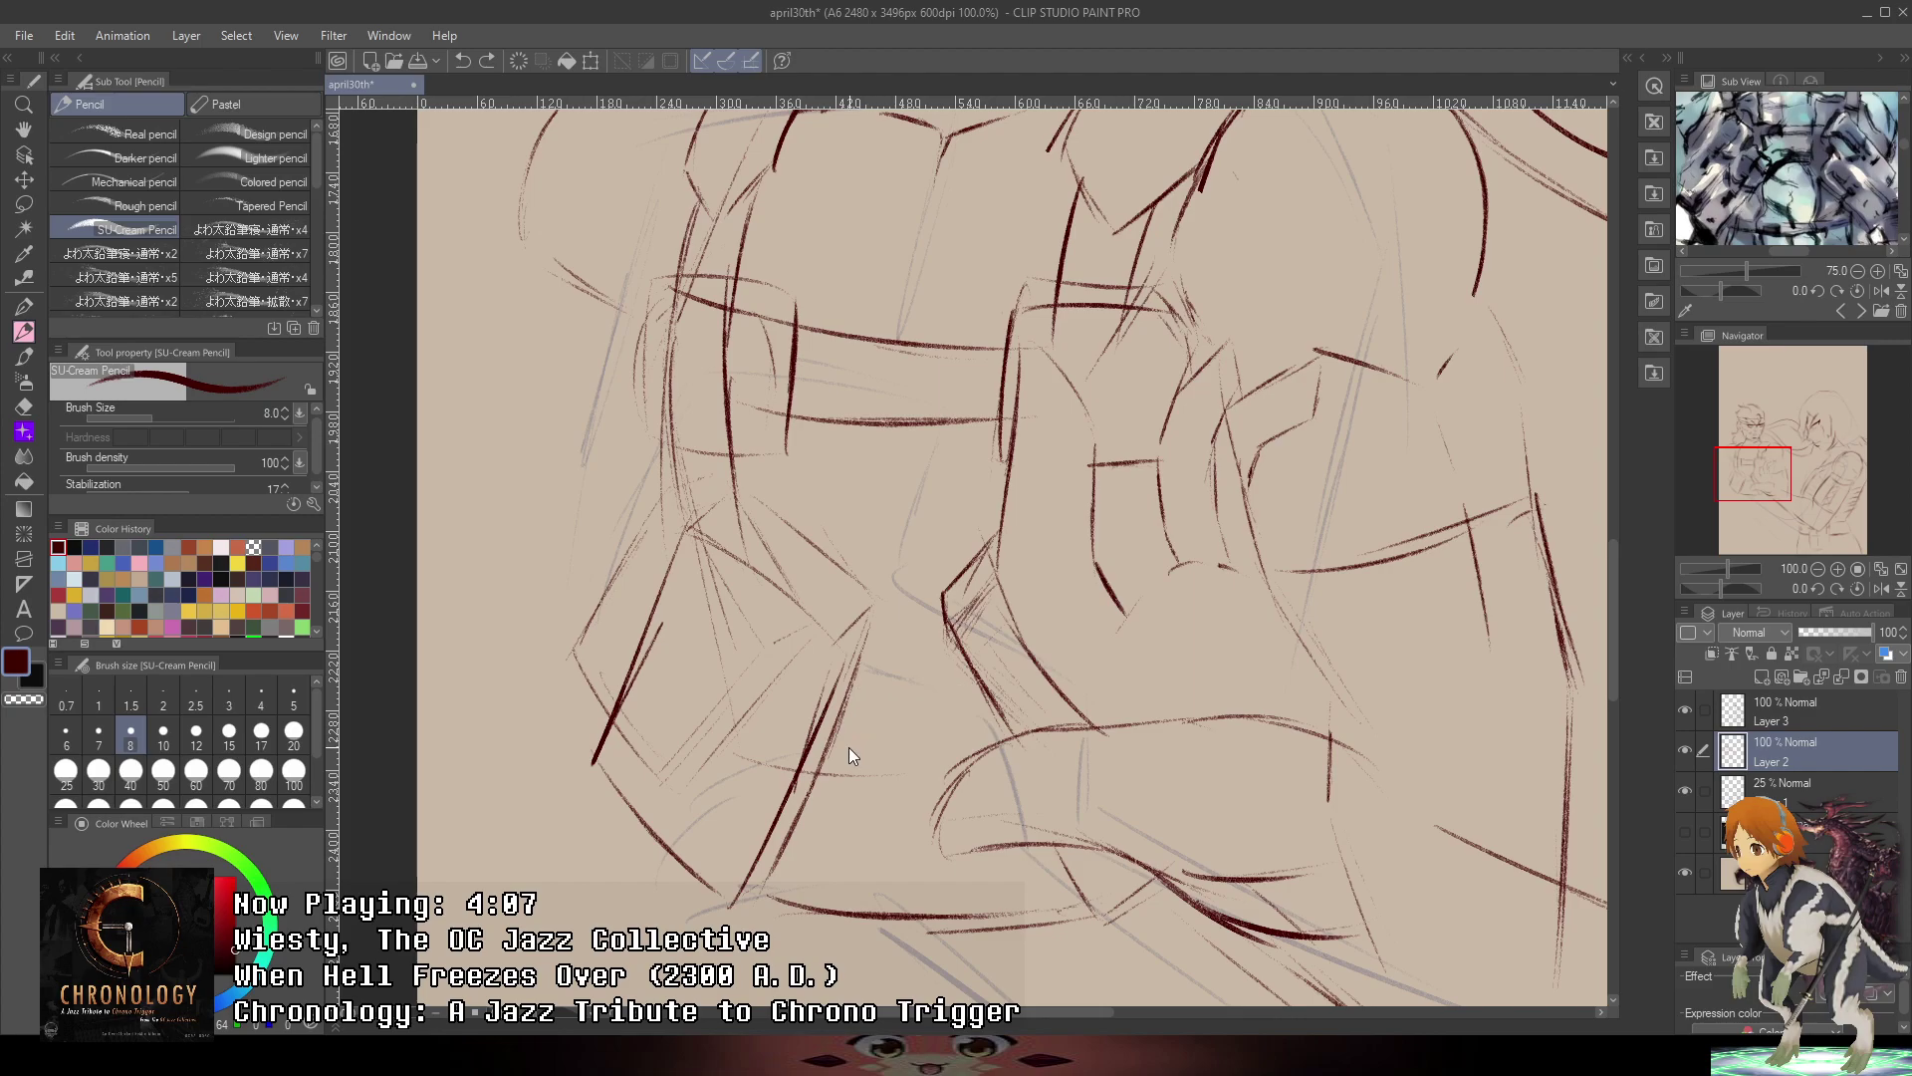
{"action": "mouse_move", "coordinate": [842, 748]}
{"action": "left_mouse_down"}
{"action": "mouse_move", "coordinate": [988, 735]}
{"action": "mouse_move", "coordinate": [977, 749]}
{"action": "left_mouse_up"}
{"action": "left_click_drag", "start_coordinate": [848, 789], "coordinate": [960, 781]}
- Replace the waist curve with a lower one and draw a second curve beneath it to form the left figure's belt
{"action": "scroll", "coordinate": [980, 776], "scroll_direction": "down", "scroll_amount": 3}
{"action": "left_click_drag", "start_coordinate": [1221, 727], "coordinate": [1196, 411]}
{"action": "mouse_move", "coordinate": [1831, 181]}
{"action": "left_mouse_down"}
{"action": "mouse_move", "coordinate": [1829, 113]}
{"action": "mouse_move", "coordinate": [1814, 150]}
{"action": "mouse_move", "coordinate": [1832, 167]}
{"action": "left_mouse_up"}
{"action": "scroll", "coordinate": [1055, 548], "scroll_direction": "up", "scroll_amount": 2}
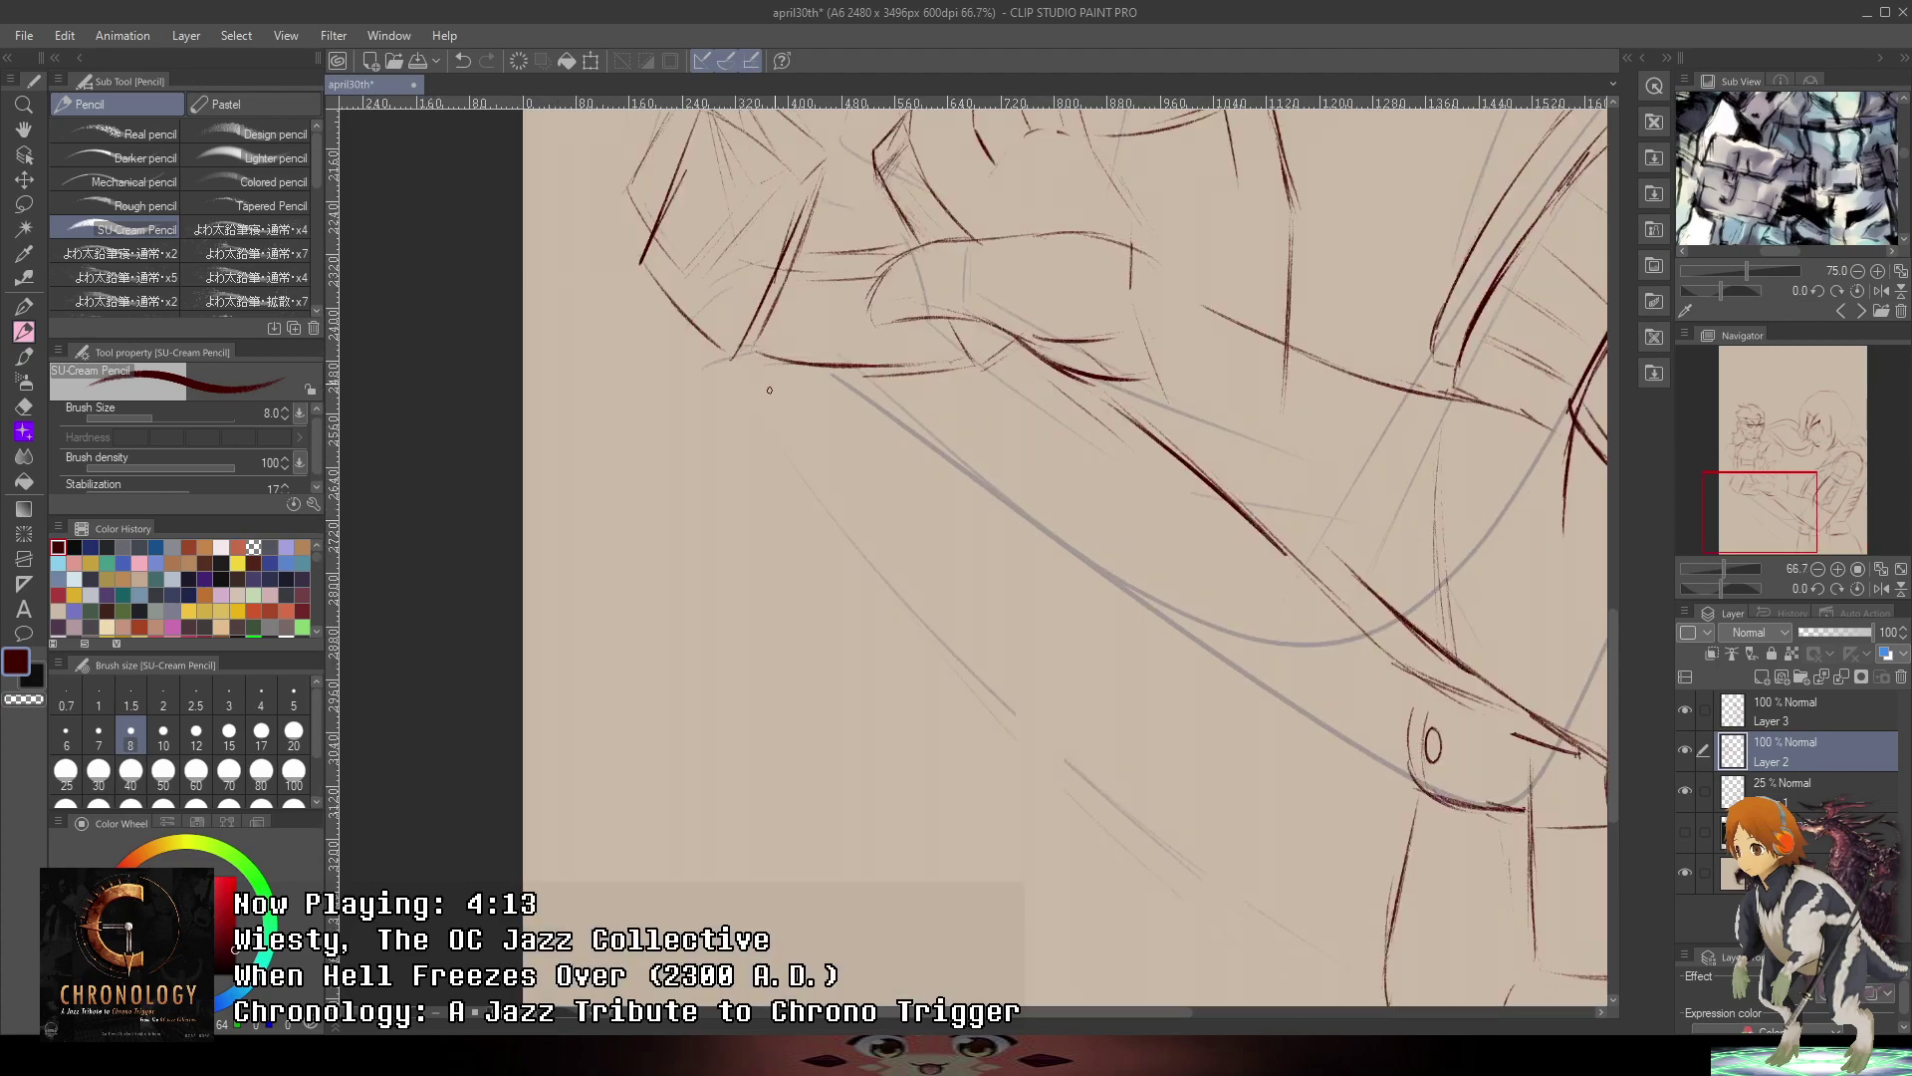
{"action": "mouse_move", "coordinate": [735, 360]}
{"action": "left_mouse_down"}
{"action": "mouse_move", "coordinate": [728, 400]}
{"action": "mouse_move", "coordinate": [944, 434]}
{"action": "mouse_move", "coordinate": [1058, 398]}
{"action": "left_mouse_up"}
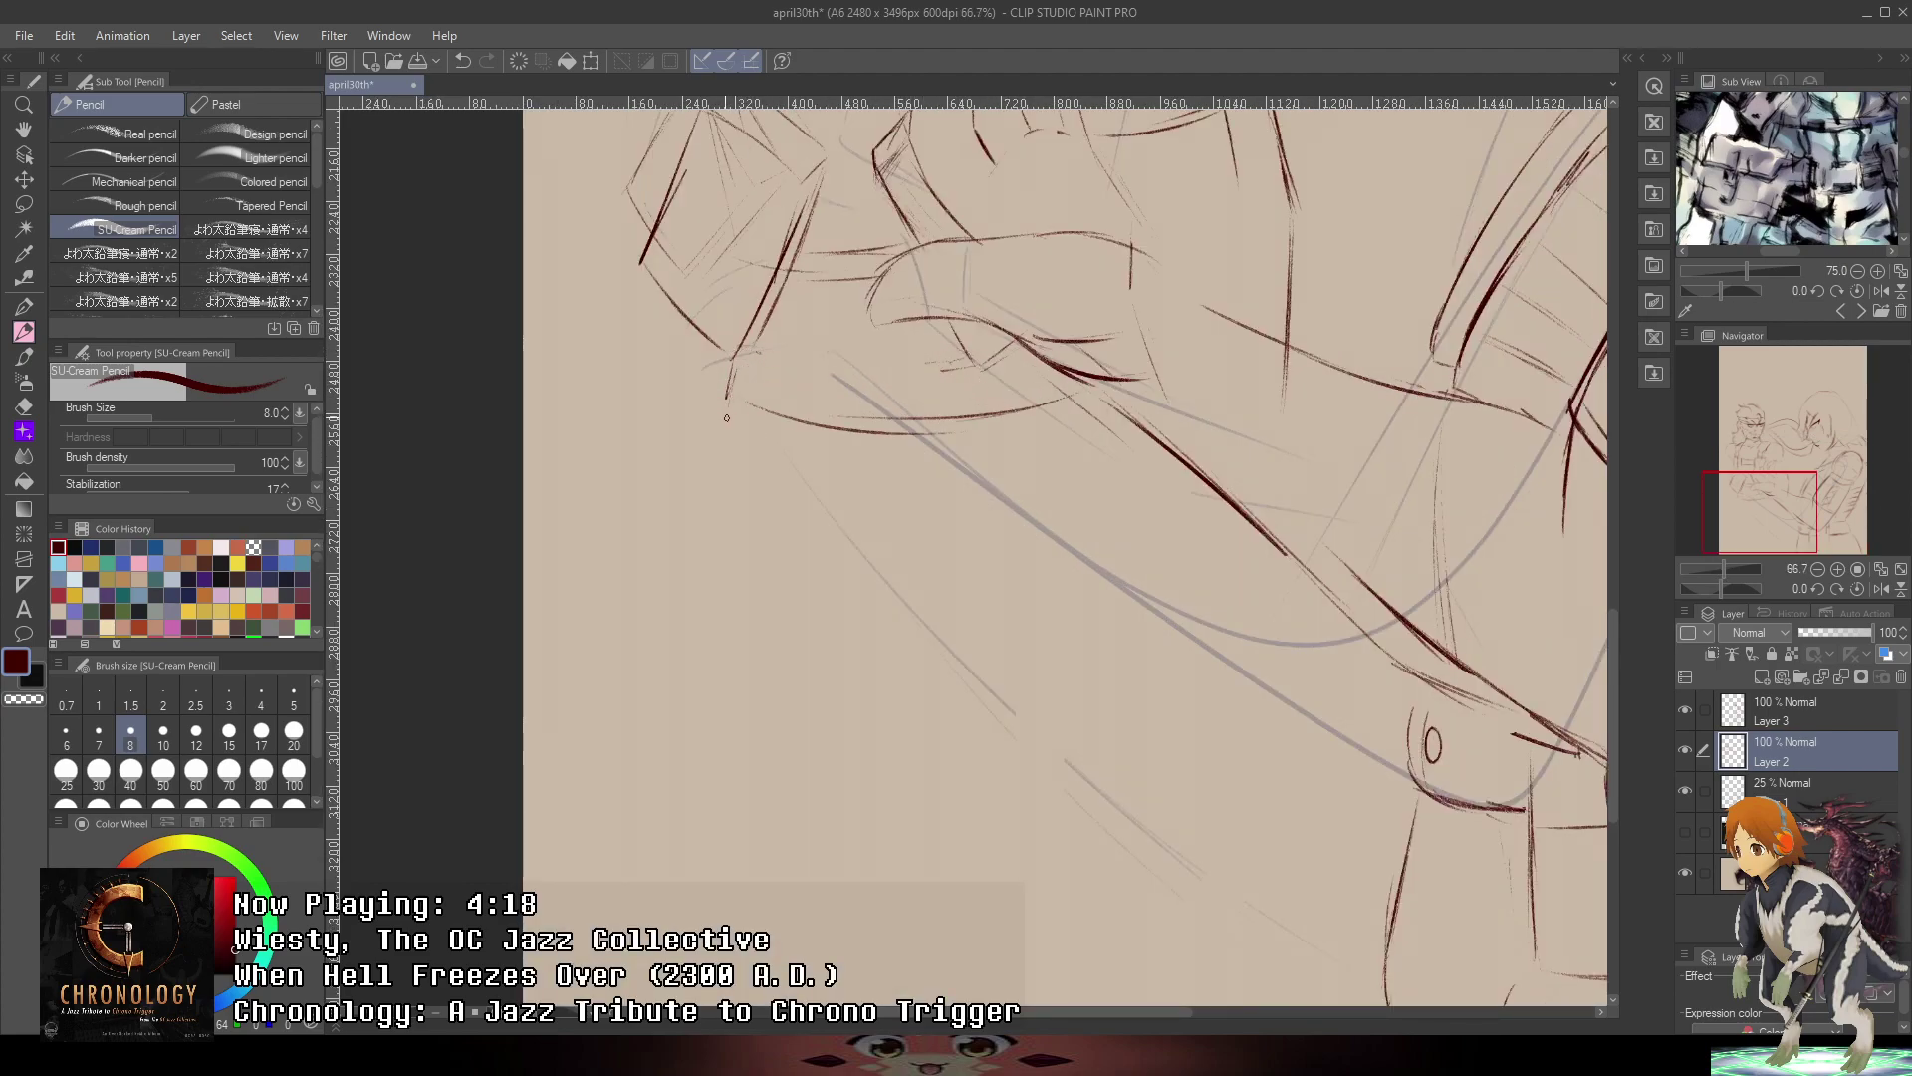
{"action": "mouse_move", "coordinate": [713, 454]}
{"action": "left_mouse_down"}
{"action": "mouse_move", "coordinate": [1036, 480]}
{"action": "mouse_move", "coordinate": [912, 497]}
{"action": "mouse_move", "coordinate": [1024, 489]}
{"action": "left_mouse_up"}
{"action": "key", "text": "ctrl+z"}
{"action": "left_click_drag", "start_coordinate": [878, 489], "coordinate": [1108, 458]}
- Return the sub view to the harness reference and sketch boxy pouches on the belt below the reaching forearm
{"action": "left_click_drag", "start_coordinate": [1872, 180], "coordinate": [1802, 204]}
{"action": "left_click", "coordinate": [1858, 311]}
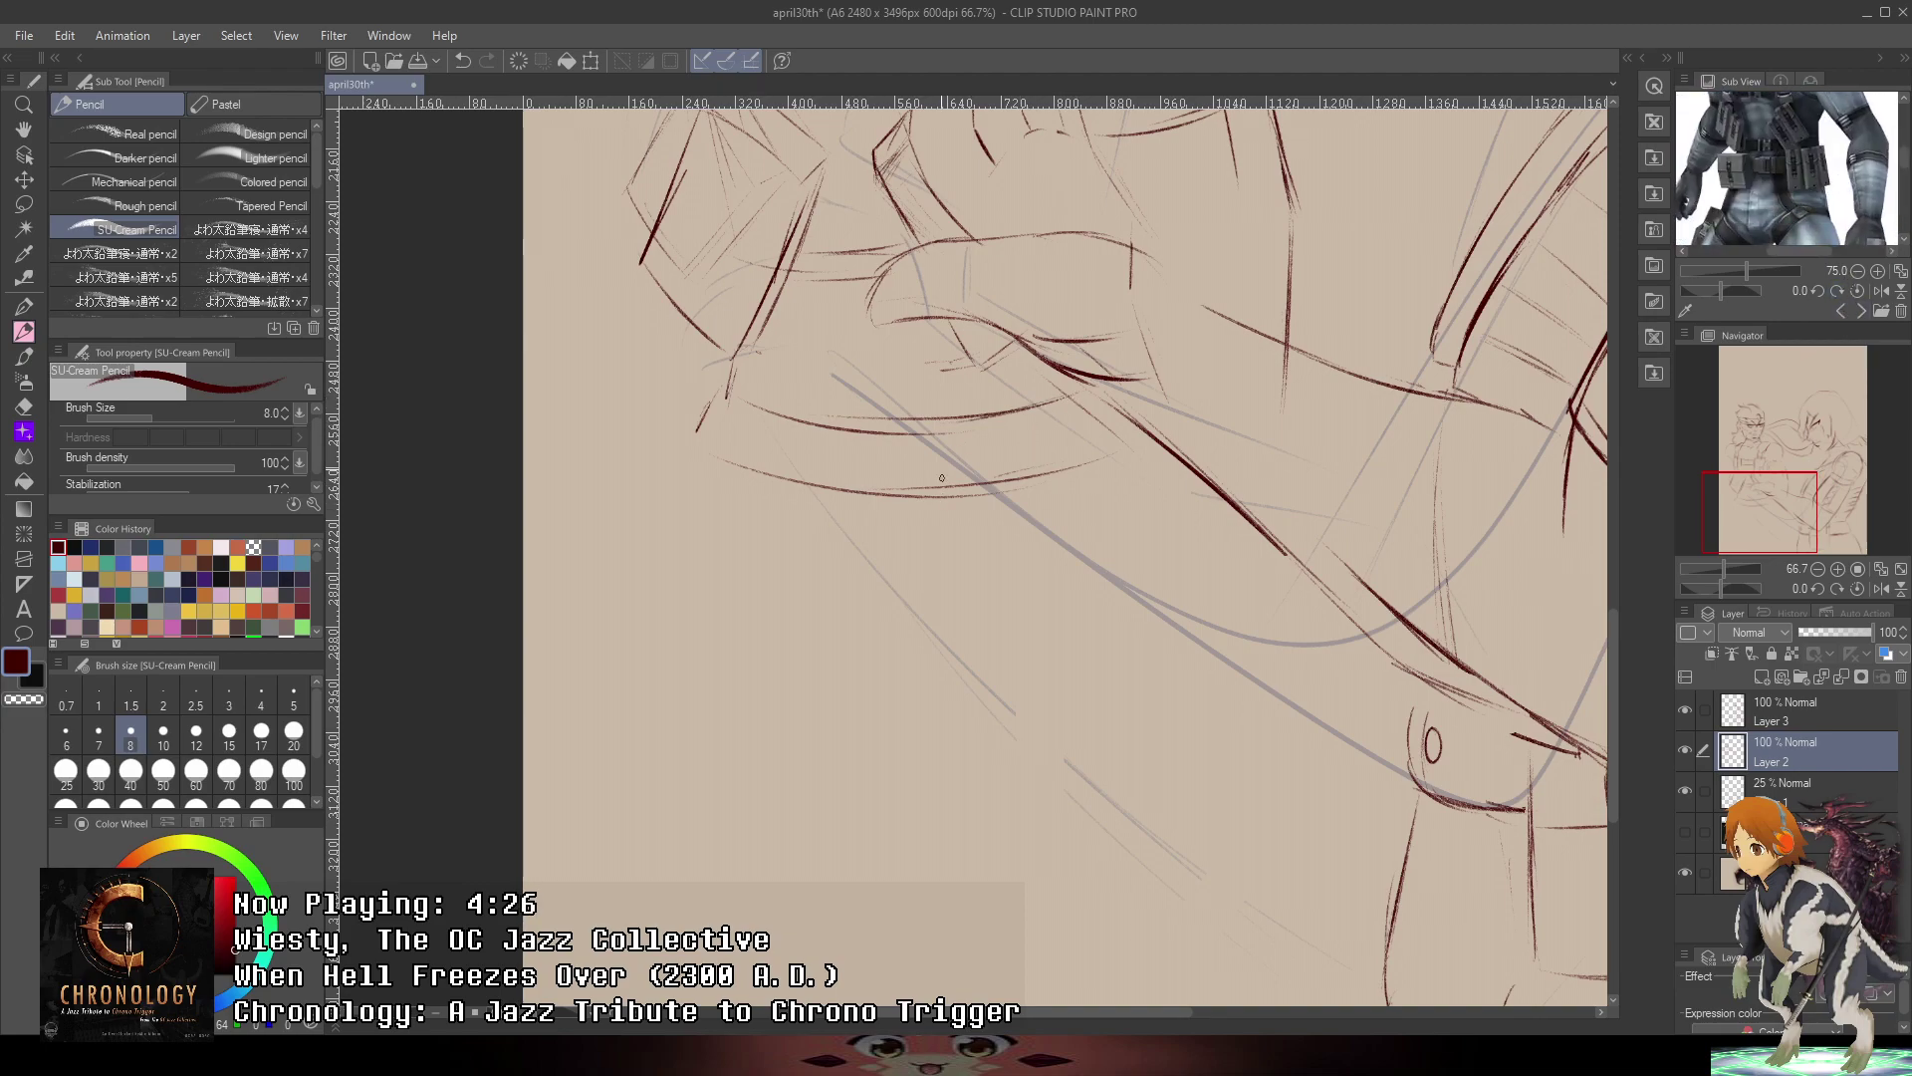
{"action": "left_click_drag", "start_coordinate": [956, 487], "coordinate": [967, 541]}
{"action": "left_click_drag", "start_coordinate": [991, 618], "coordinate": [1157, 551]}
{"action": "mouse_move", "coordinate": [1129, 573]}
{"action": "left_mouse_down"}
{"action": "mouse_move", "coordinate": [1193, 539]}
{"action": "mouse_move", "coordinate": [1175, 454]}
{"action": "left_mouse_up"}
{"action": "left_click_drag", "start_coordinate": [998, 436], "coordinate": [1032, 581]}
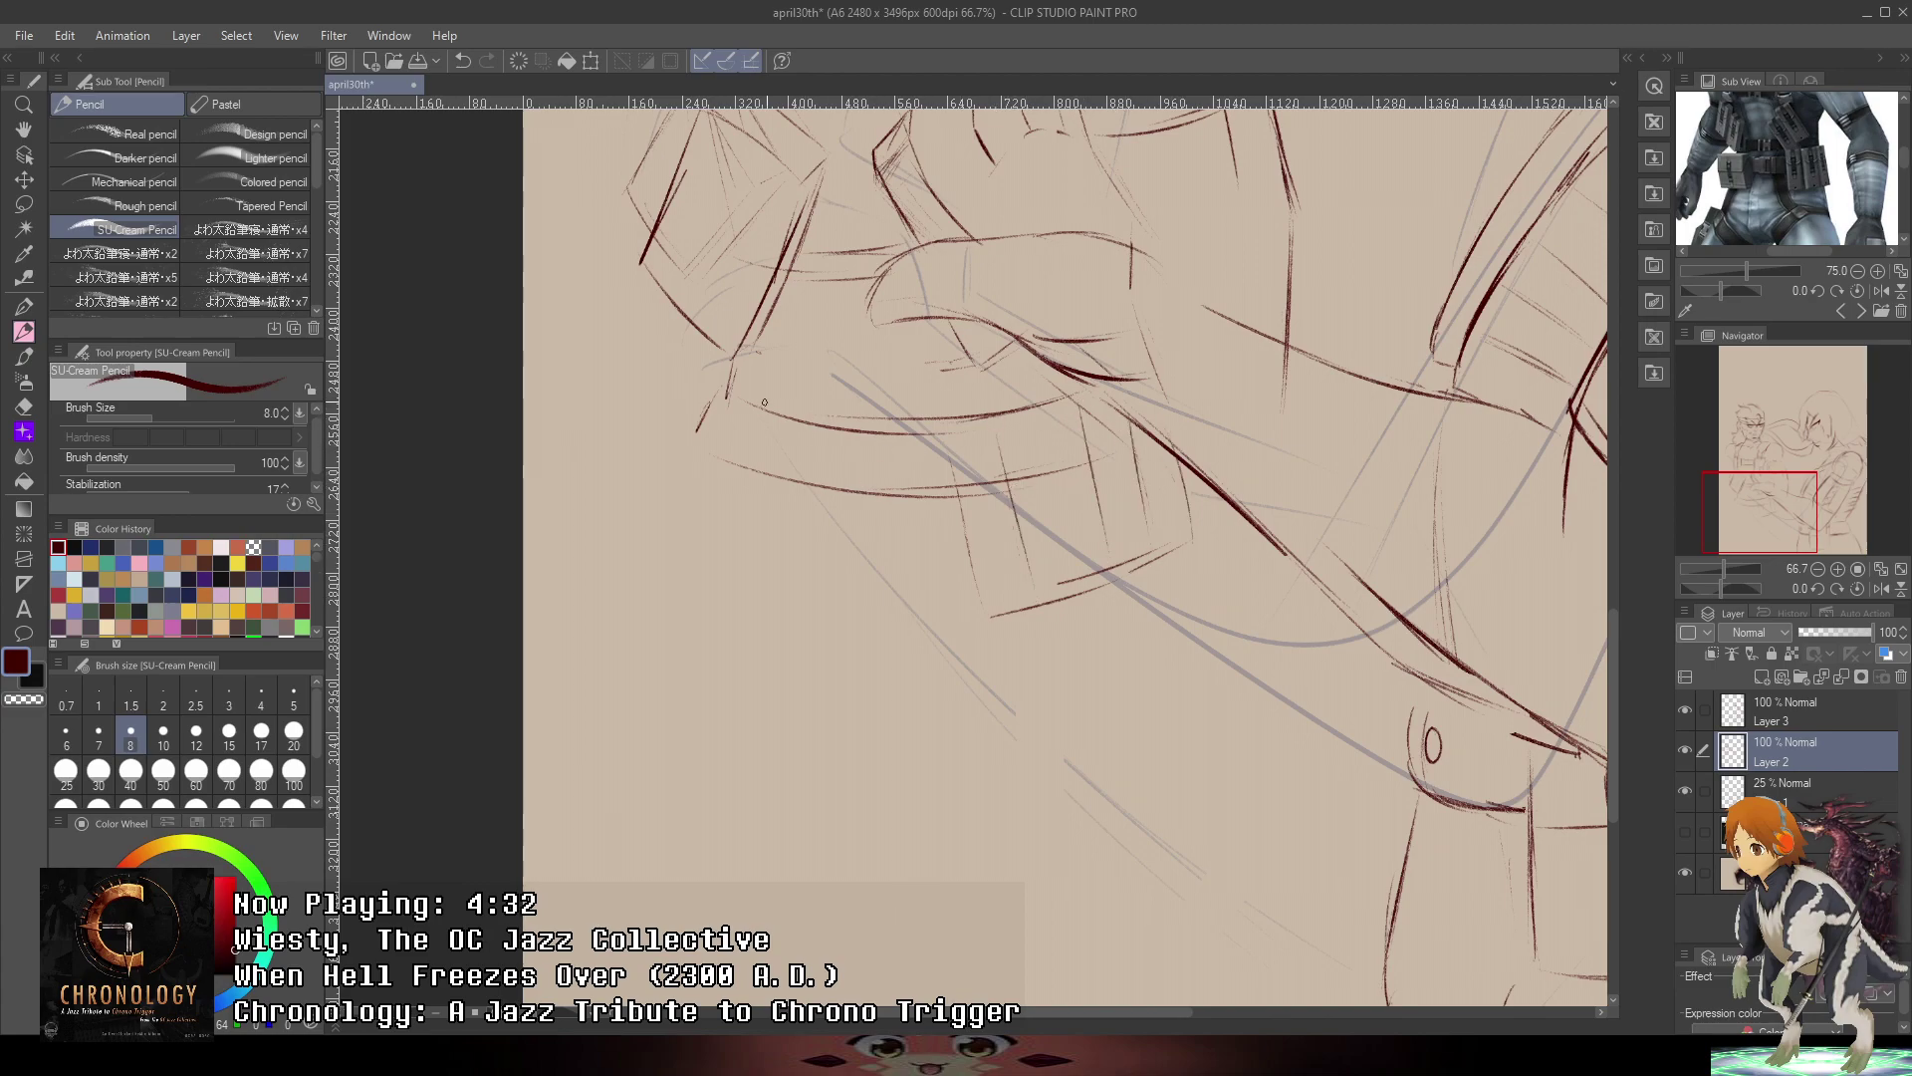
- Sketch the flap of a pouch at the belt's outer end near the canvas edge
{"action": "mouse_move", "coordinate": [769, 398]}
{"action": "left_mouse_down"}
{"action": "mouse_move", "coordinate": [692, 396]}
{"action": "mouse_move", "coordinate": [654, 480]}
{"action": "mouse_move", "coordinate": [787, 521]}
{"action": "left_mouse_up"}
{"action": "left_click_drag", "start_coordinate": [787, 522], "coordinate": [797, 428]}
{"action": "key", "text": "ctrl+z"}
{"action": "left_click_drag", "start_coordinate": [677, 401], "coordinate": [808, 398]}
{"action": "key", "text": "ctrl+z"}
{"action": "mouse_move", "coordinate": [678, 402]}
{"action": "left_mouse_down"}
{"action": "mouse_move", "coordinate": [747, 382]}
{"action": "mouse_move", "coordinate": [846, 400]}
{"action": "left_mouse_up"}
{"action": "key", "text": "ctrl+z"}
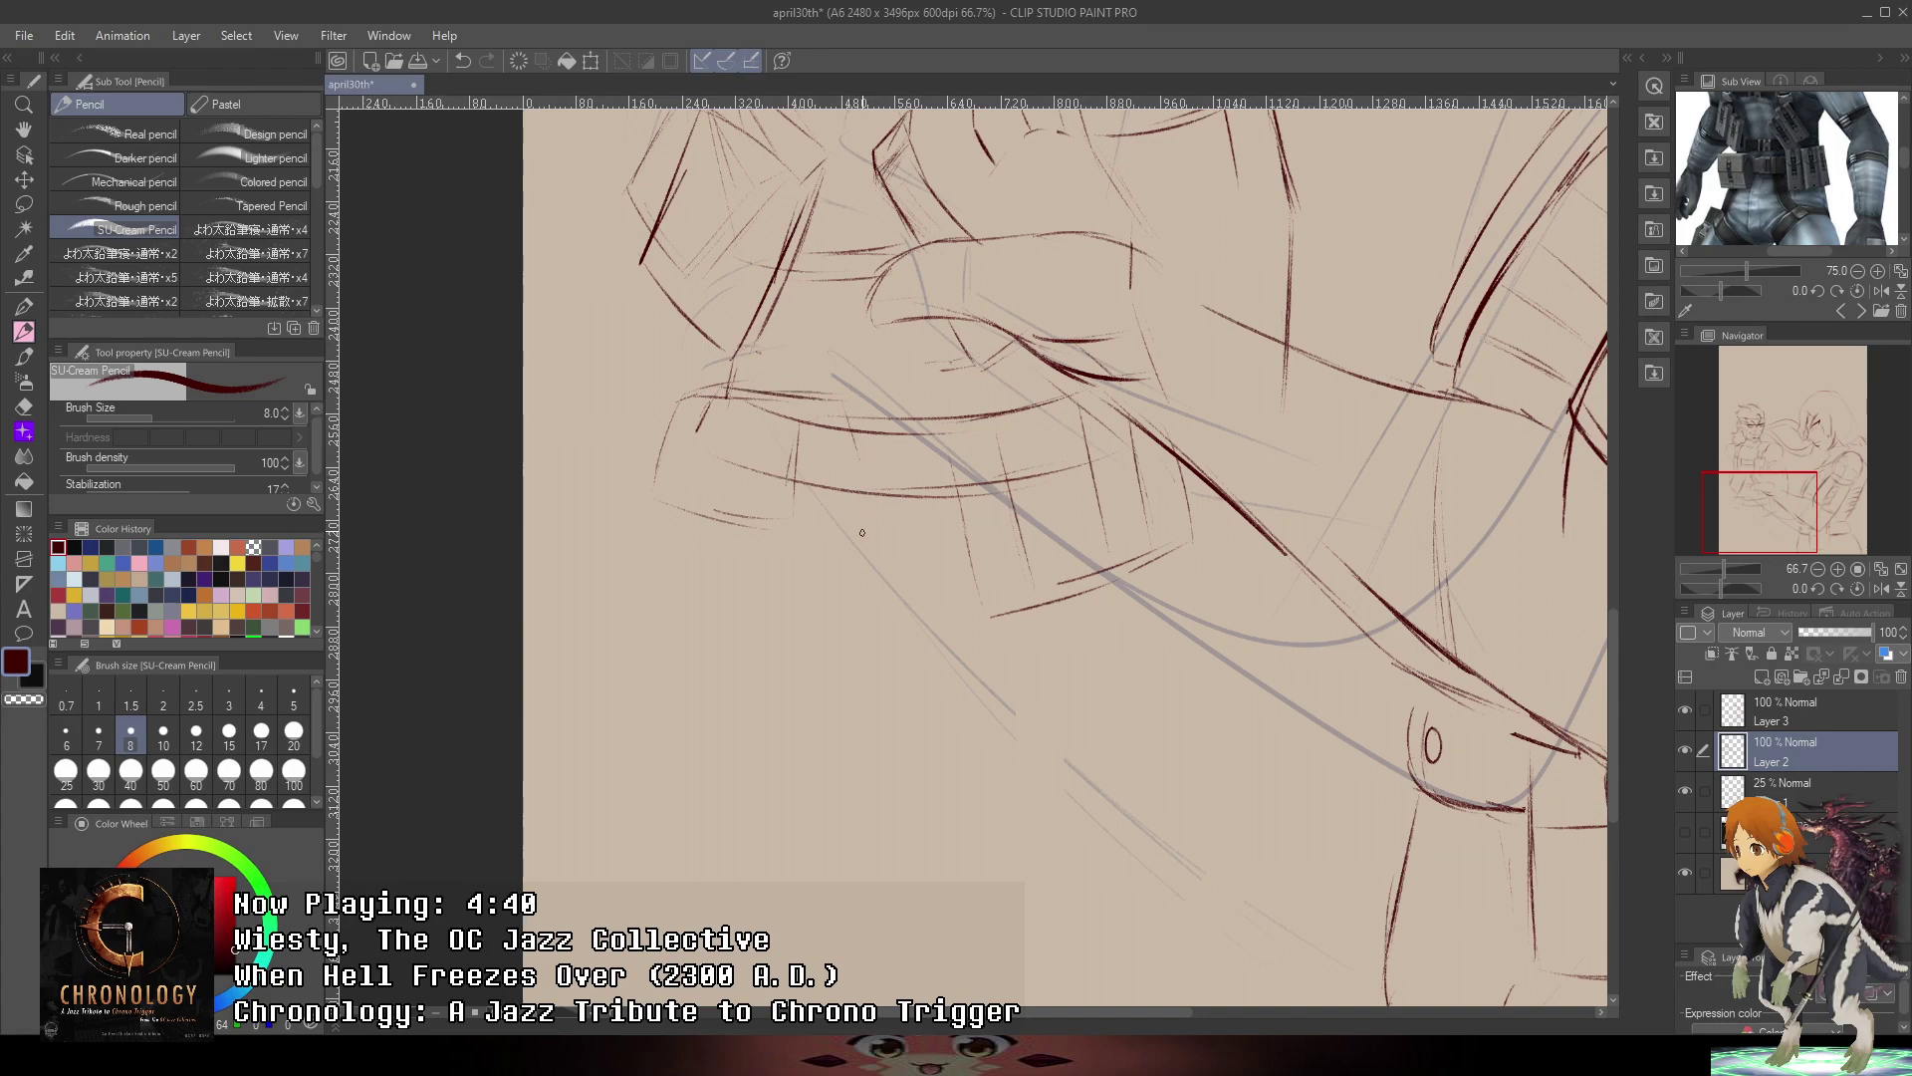
- Draw the body of the outer belt pouch below its flap, with a small closure strap and inner fold lines
{"action": "left_click_drag", "start_coordinate": [861, 495], "coordinate": [861, 588]}
{"action": "key", "text": "ctrl+z"}
{"action": "mouse_move", "coordinate": [678, 528]}
{"action": "left_mouse_down"}
{"action": "mouse_move", "coordinate": [699, 629]}
{"action": "mouse_move", "coordinate": [724, 652]}
{"action": "left_mouse_up"}
{"action": "key", "text": "ctrl+z"}
{"action": "left_click_drag", "start_coordinate": [794, 511], "coordinate": [823, 627]}
{"action": "key", "text": "ctrl+z"}
{"action": "mouse_move", "coordinate": [697, 629]}
{"action": "left_mouse_down"}
{"action": "mouse_move", "coordinate": [814, 657]}
{"action": "mouse_move", "coordinate": [856, 615]}
{"action": "mouse_move", "coordinate": [878, 581]}
{"action": "mouse_move", "coordinate": [861, 435]}
{"action": "left_mouse_up"}
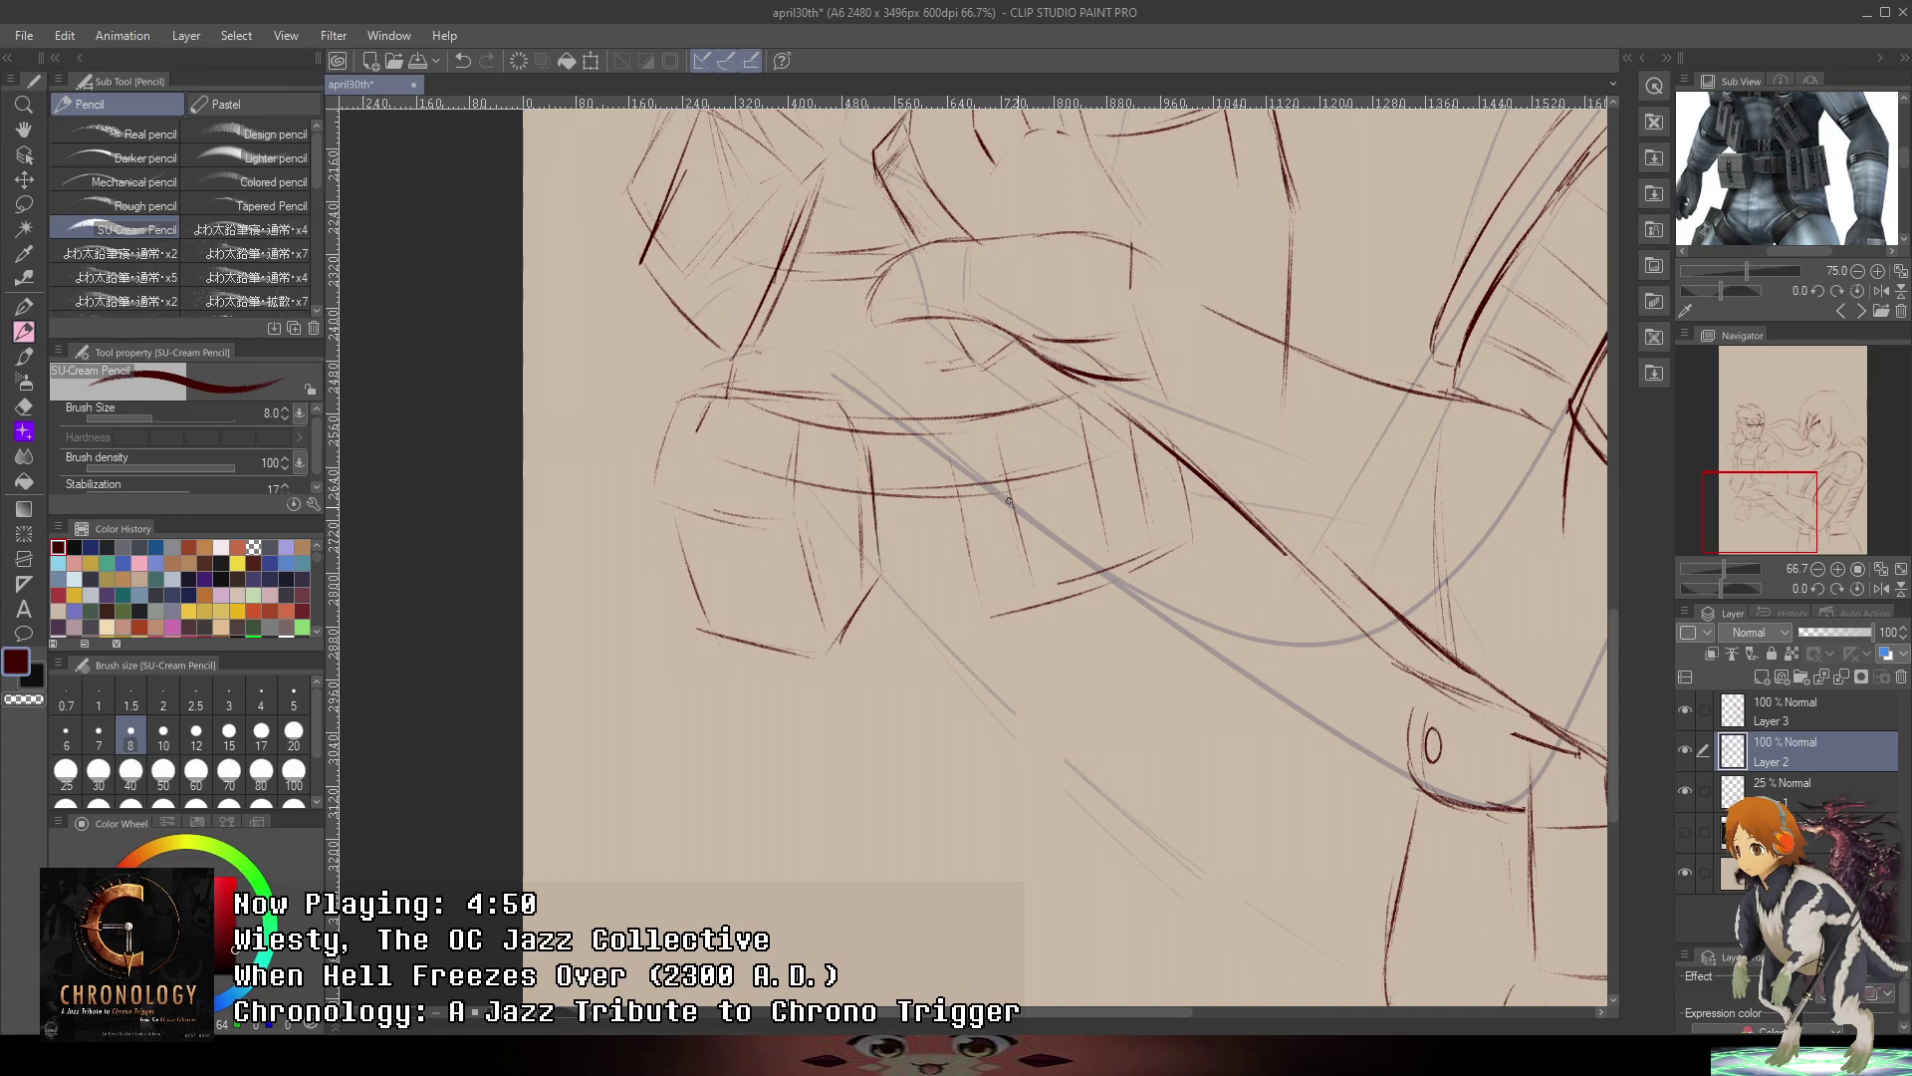
{"action": "mouse_move", "coordinate": [713, 488]}
{"action": "left_mouse_down"}
{"action": "mouse_move", "coordinate": [707, 521]}
{"action": "mouse_move", "coordinate": [761, 599]}
{"action": "left_mouse_up"}
{"action": "left_click_drag", "start_coordinate": [713, 511], "coordinate": [777, 523]}
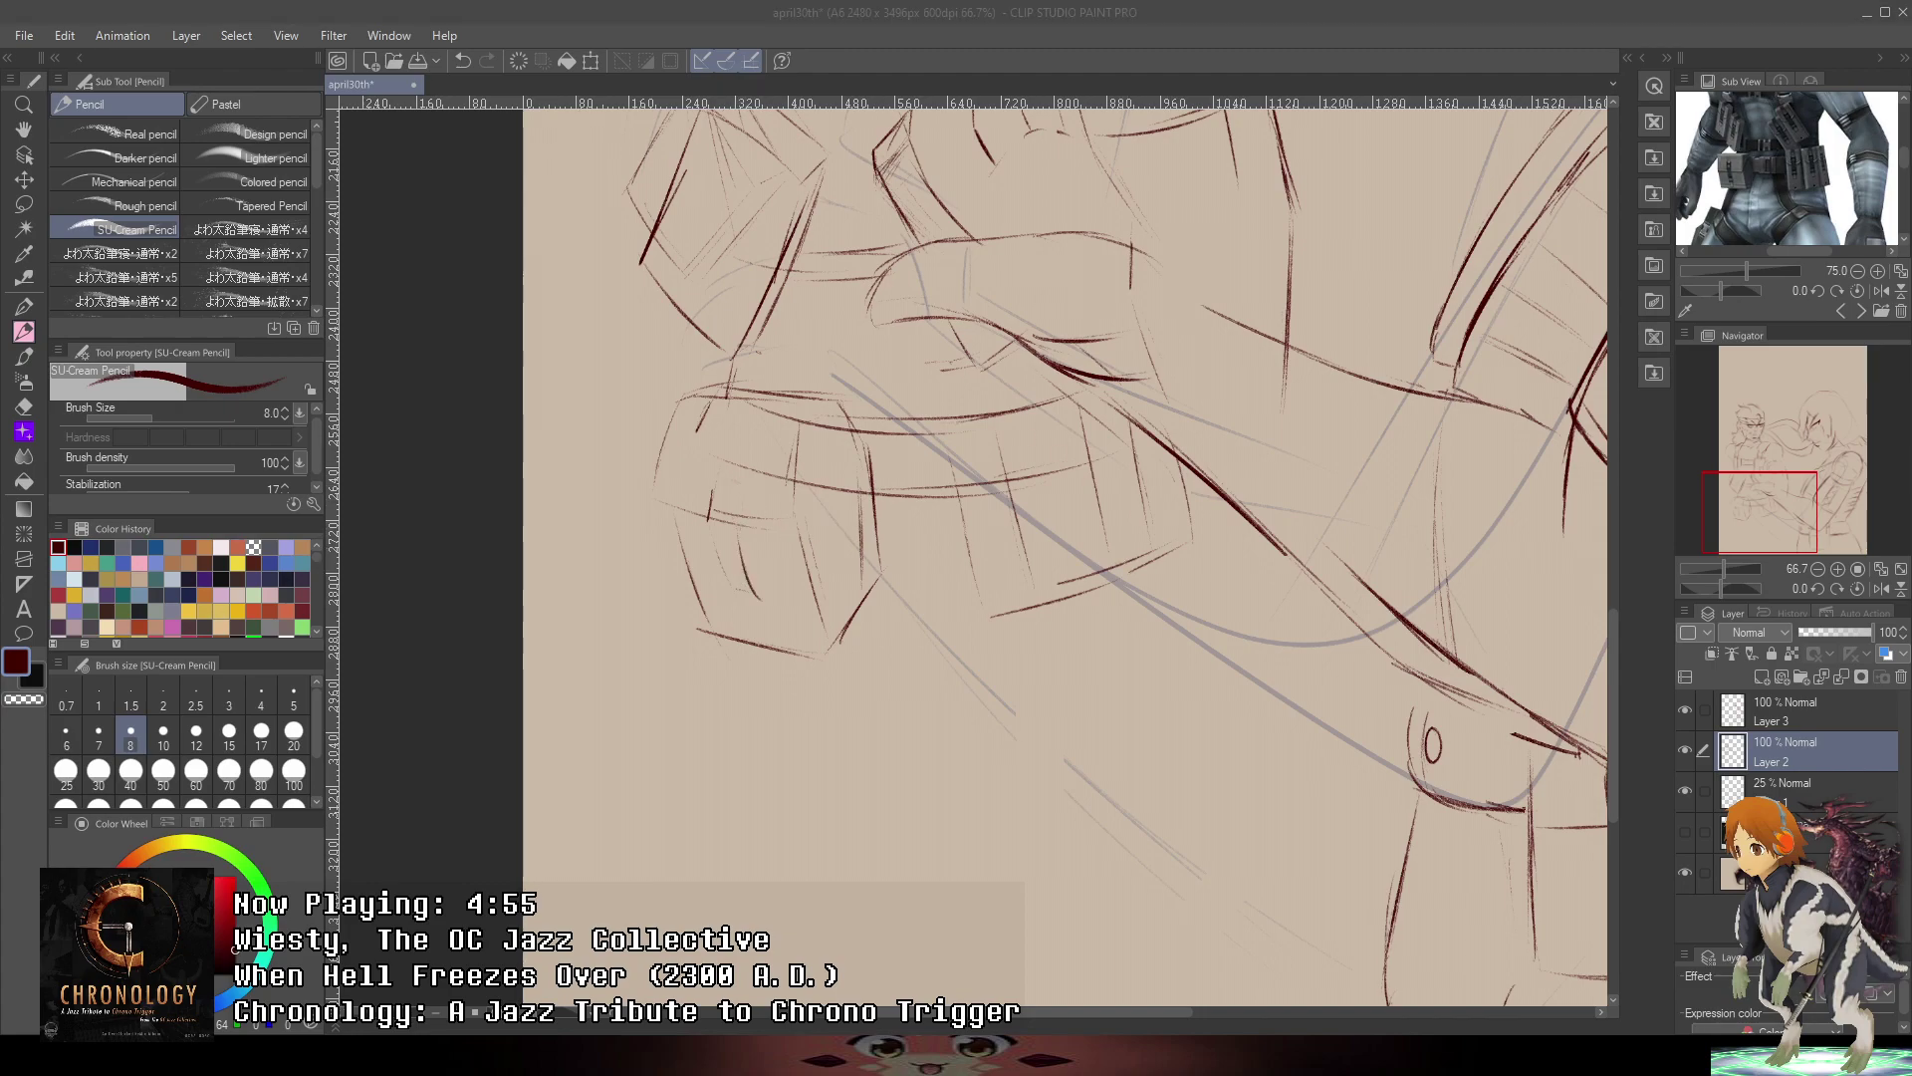
- Try to sketch the upper thigh lines beneath the belt pouches, with the reference's legs brought into the sub view
{"action": "left_click_drag", "start_coordinate": [852, 775], "coordinate": [804, 706]}
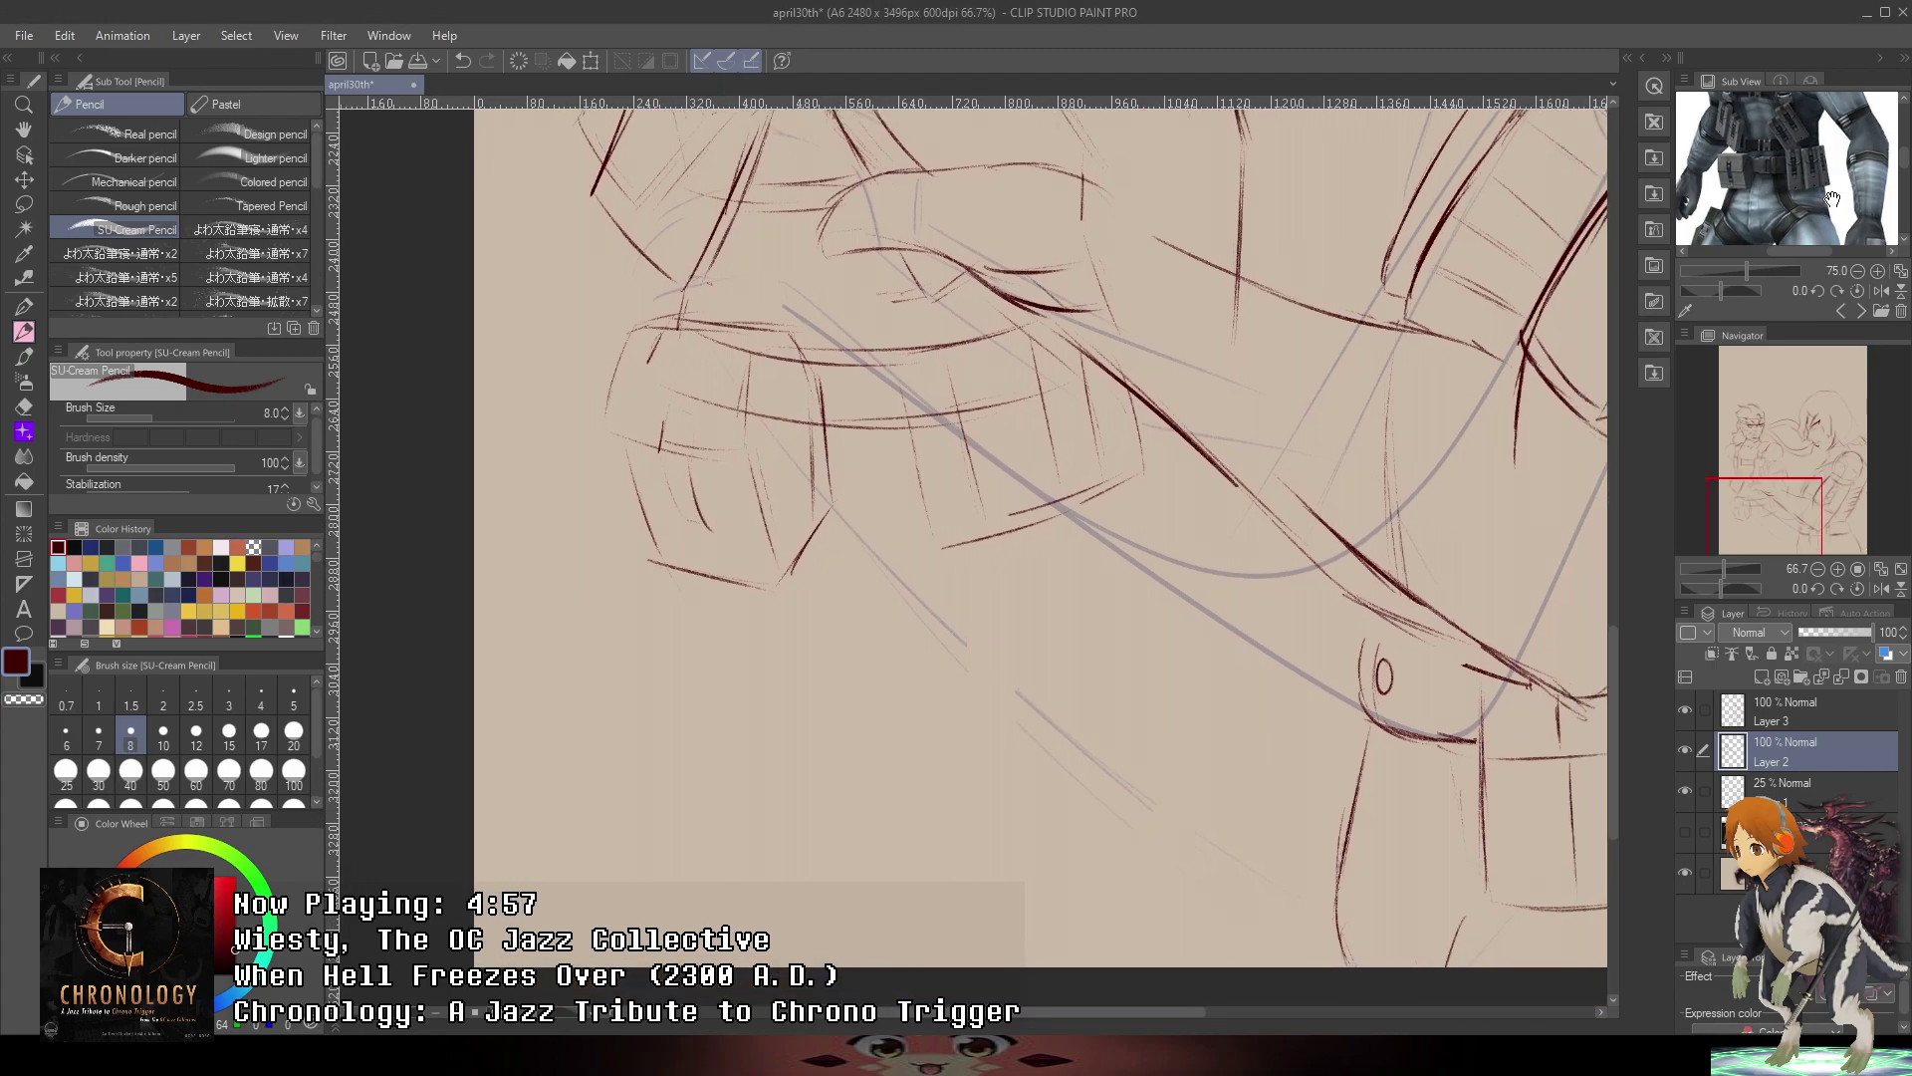
{"action": "mouse_move", "coordinate": [1833, 198]}
{"action": "left_mouse_down"}
{"action": "mouse_move", "coordinate": [1845, 148]}
{"action": "mouse_move", "coordinate": [1843, 219]}
{"action": "left_mouse_up"}
{"action": "left_click_drag", "start_coordinate": [951, 547], "coordinate": [994, 613]}
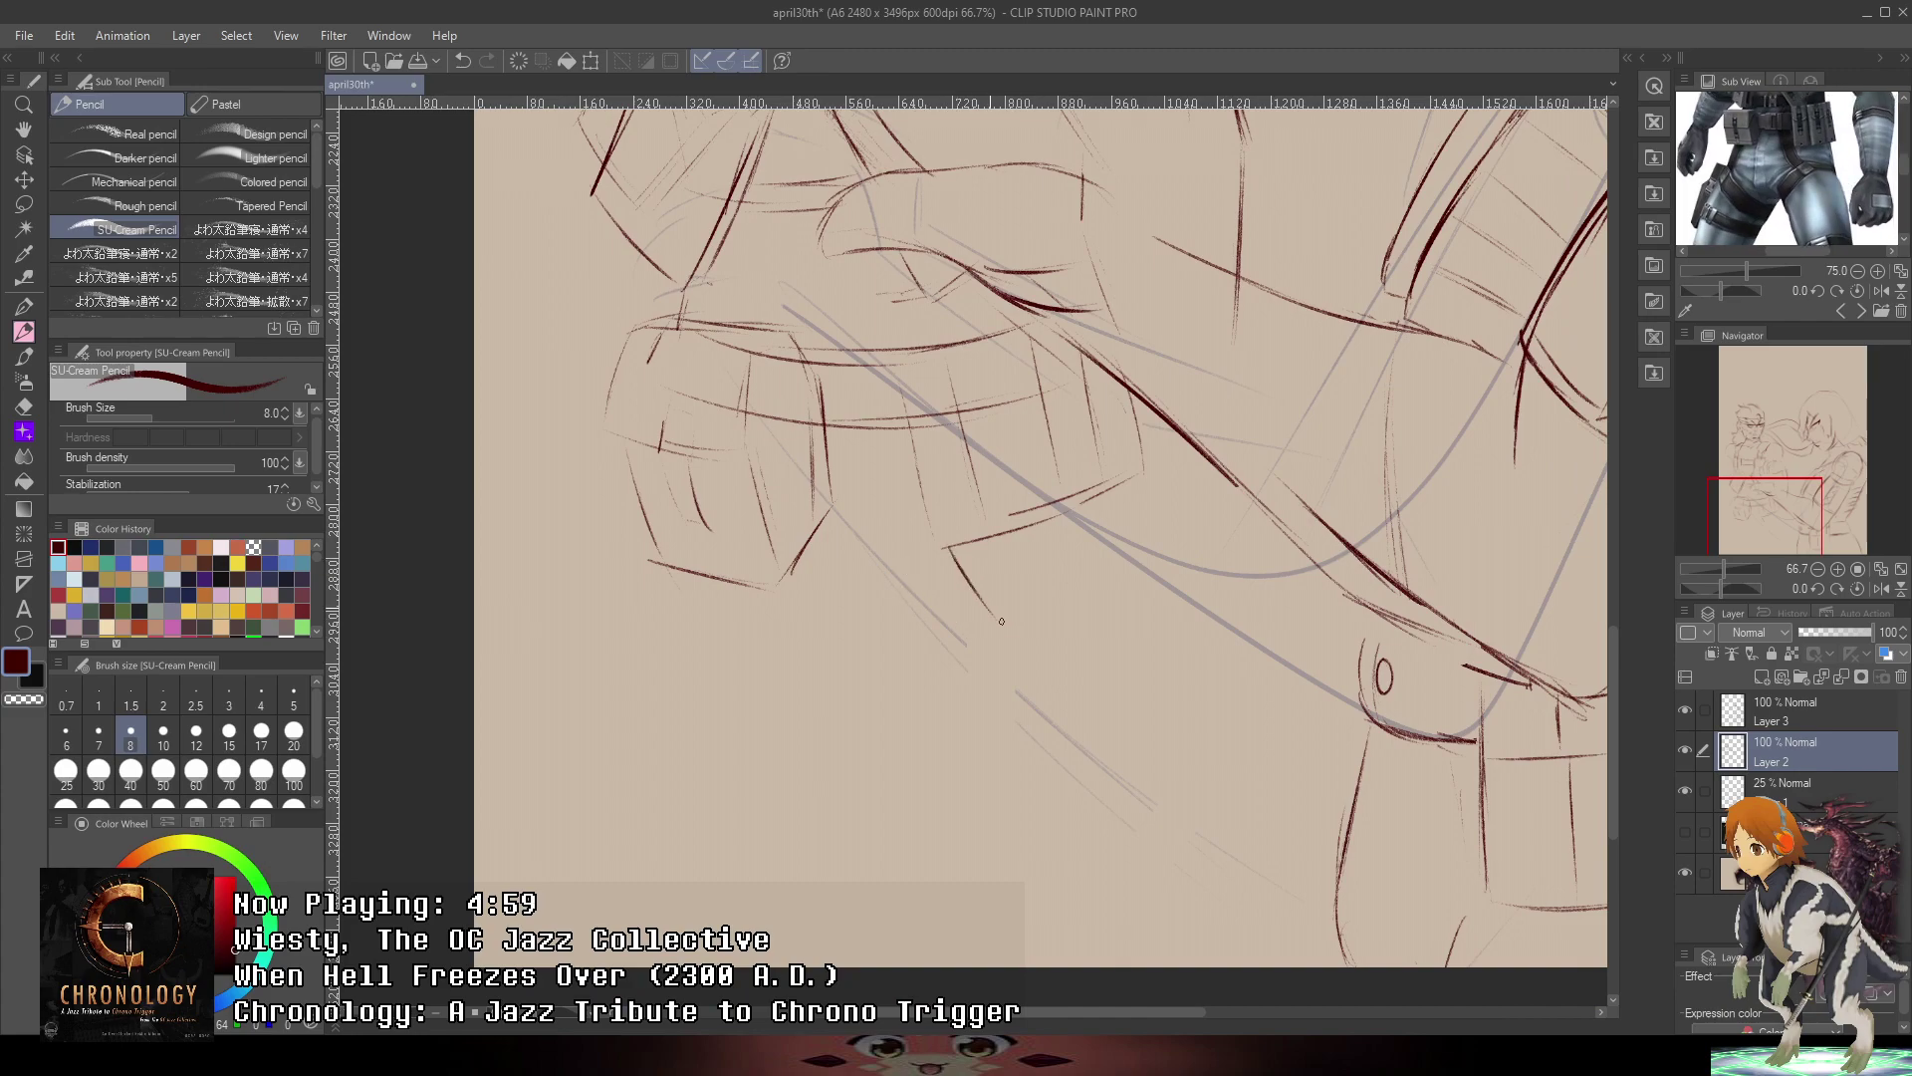
{"action": "key", "text": "ctrl+z"}
{"action": "mouse_move", "coordinate": [947, 553]}
{"action": "left_mouse_down"}
{"action": "mouse_move", "coordinate": [1016, 636]}
{"action": "mouse_move", "coordinate": [1059, 633]}
{"action": "left_mouse_up"}
{"action": "mouse_move", "coordinate": [952, 745]}
{"action": "left_mouse_down"}
{"action": "mouse_move", "coordinate": [1111, 557]}
{"action": "mouse_move", "coordinate": [1105, 586]}
{"action": "mouse_move", "coordinate": [1182, 559]}
{"action": "left_mouse_up"}
{"action": "scroll", "coordinate": [1224, 553], "scroll_direction": "down", "scroll_amount": 2}
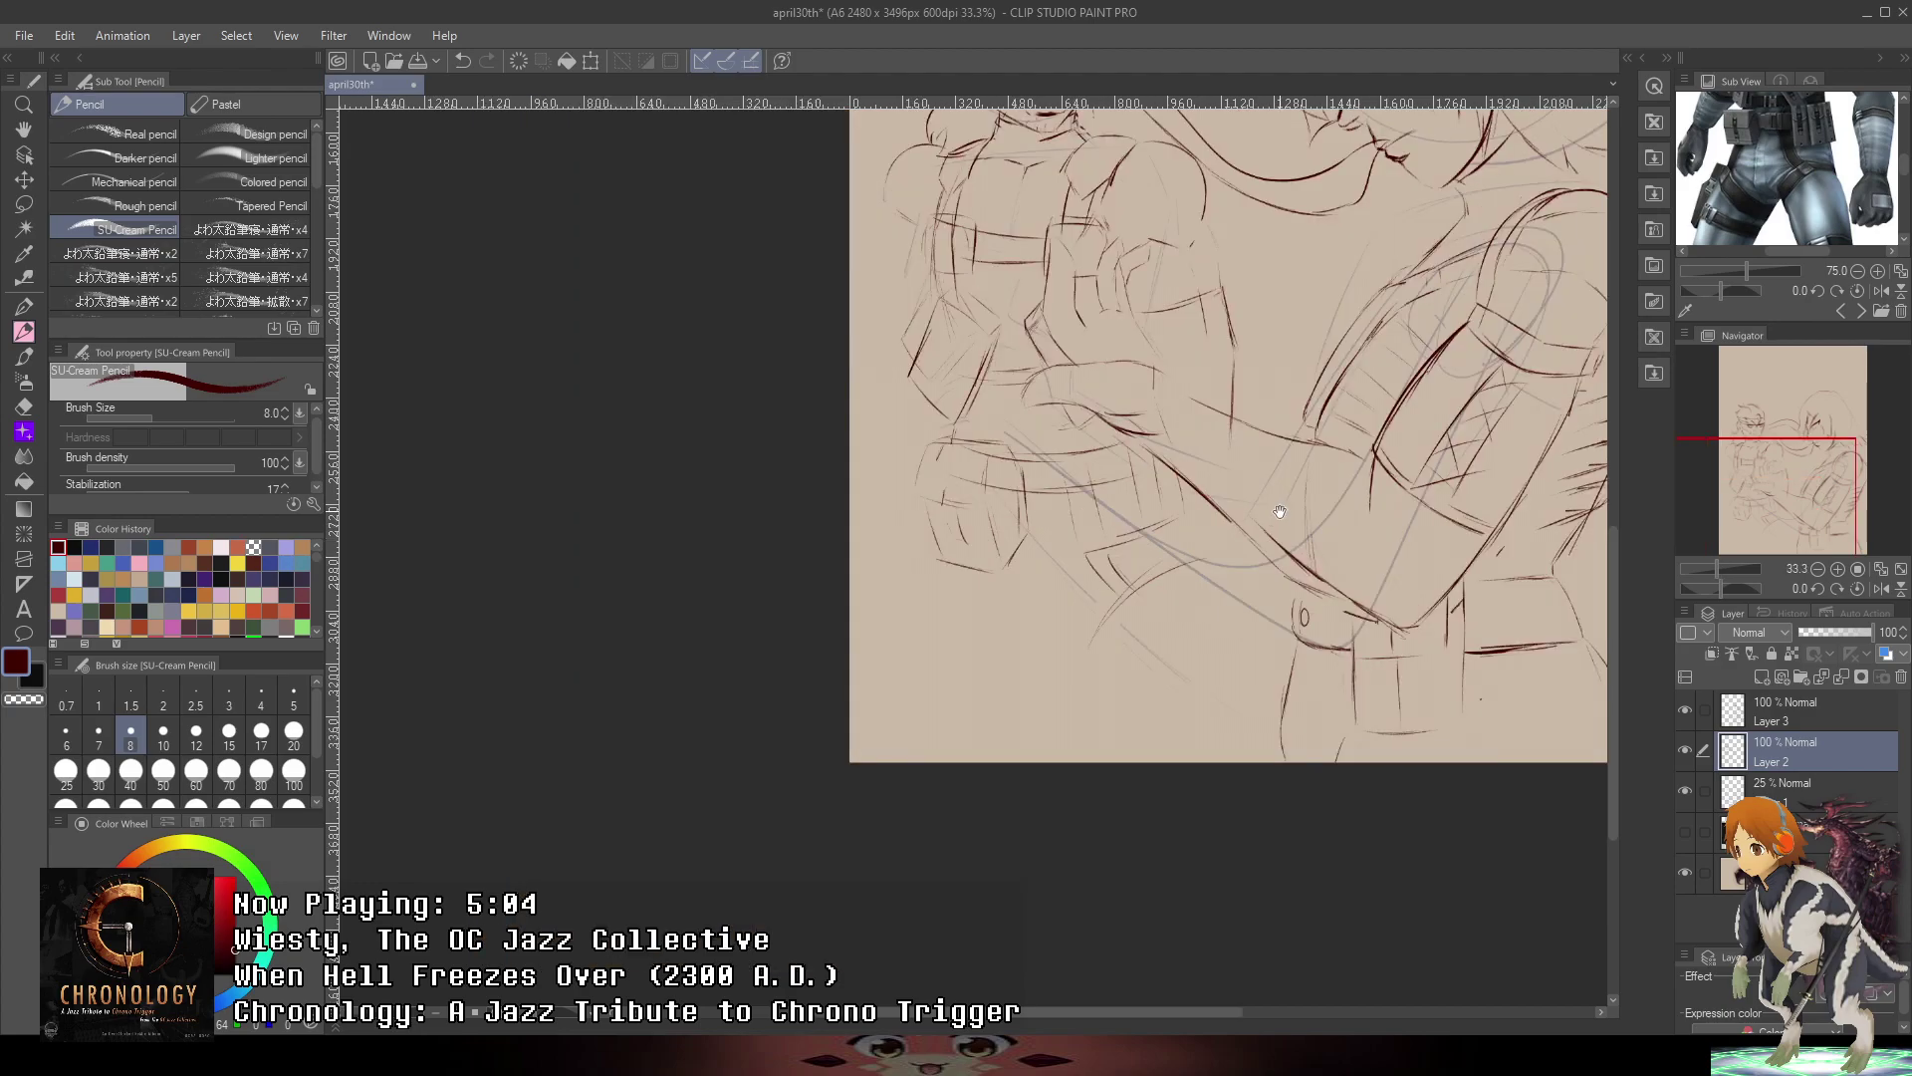
{"action": "mouse_move", "coordinate": [1281, 517]}
{"action": "left_mouse_down"}
{"action": "mouse_move", "coordinate": [1247, 789]}
{"action": "mouse_move", "coordinate": [1212, 687]}
{"action": "left_mouse_up"}
{"action": "scroll", "coordinate": [1022, 635], "scroll_direction": "up", "scroll_amount": 2}
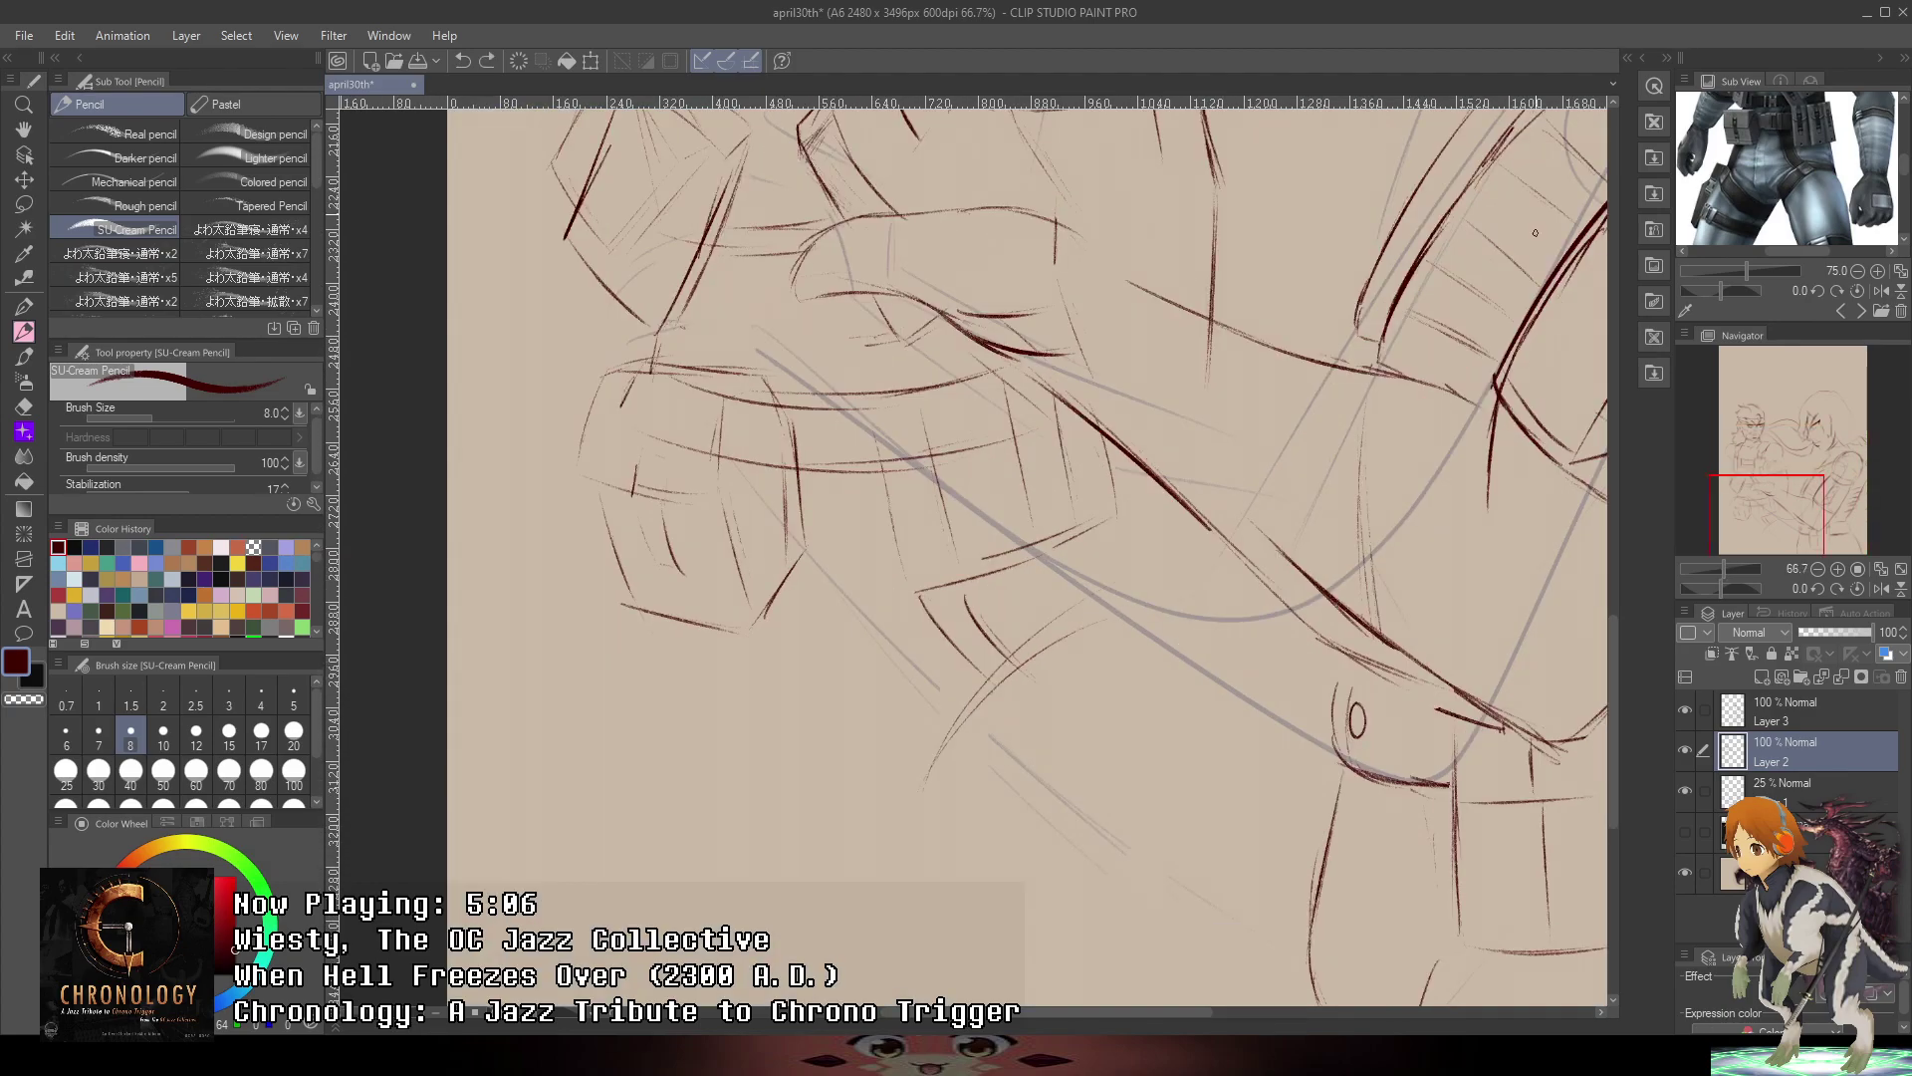
{"action": "key", "text": "ctrl+z"}
{"action": "key", "text": "ctrl+z"}
{"action": "scroll", "coordinate": [1211, 688], "scroll_direction": "down", "scroll_amount": 3}
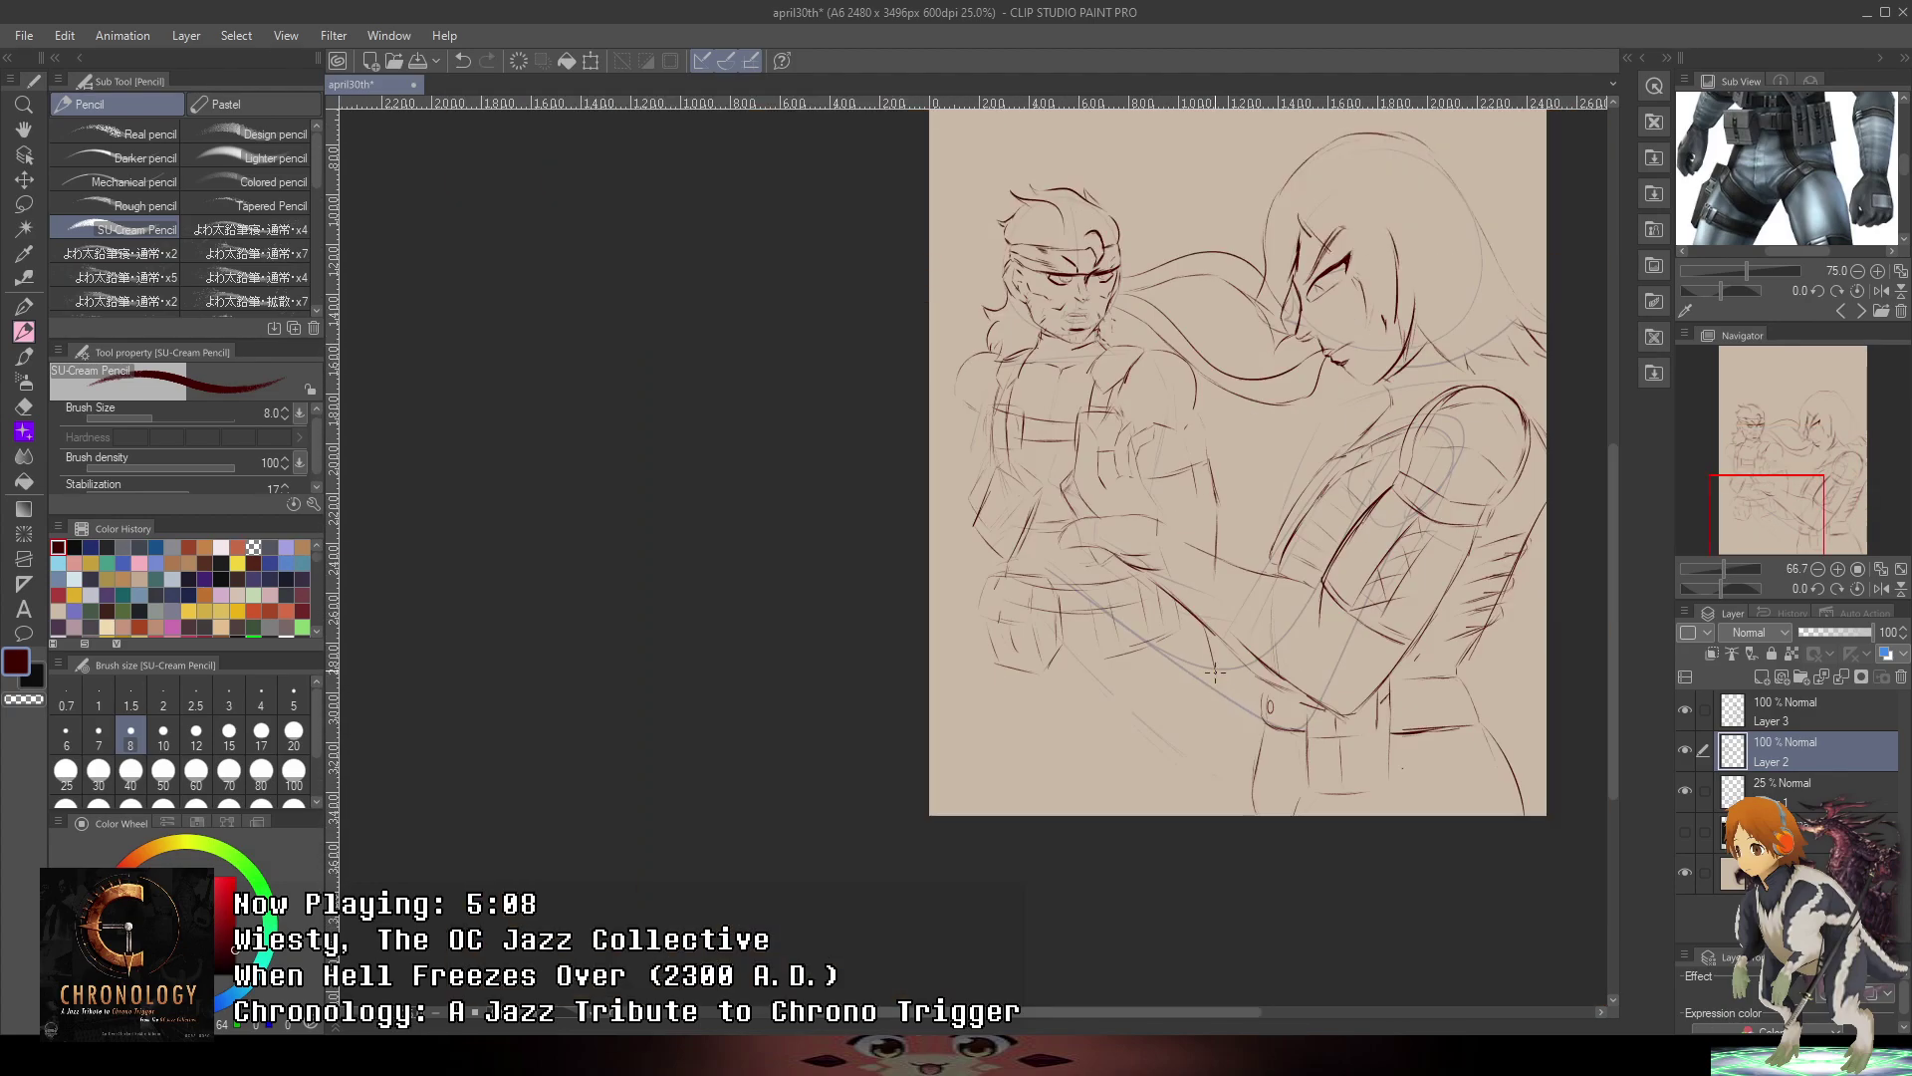
- Sketch the left figure's legs below the belt with long lines for the inner and outer thighs
{"action": "scroll", "coordinate": [1244, 665], "scroll_direction": "up", "scroll_amount": 2}
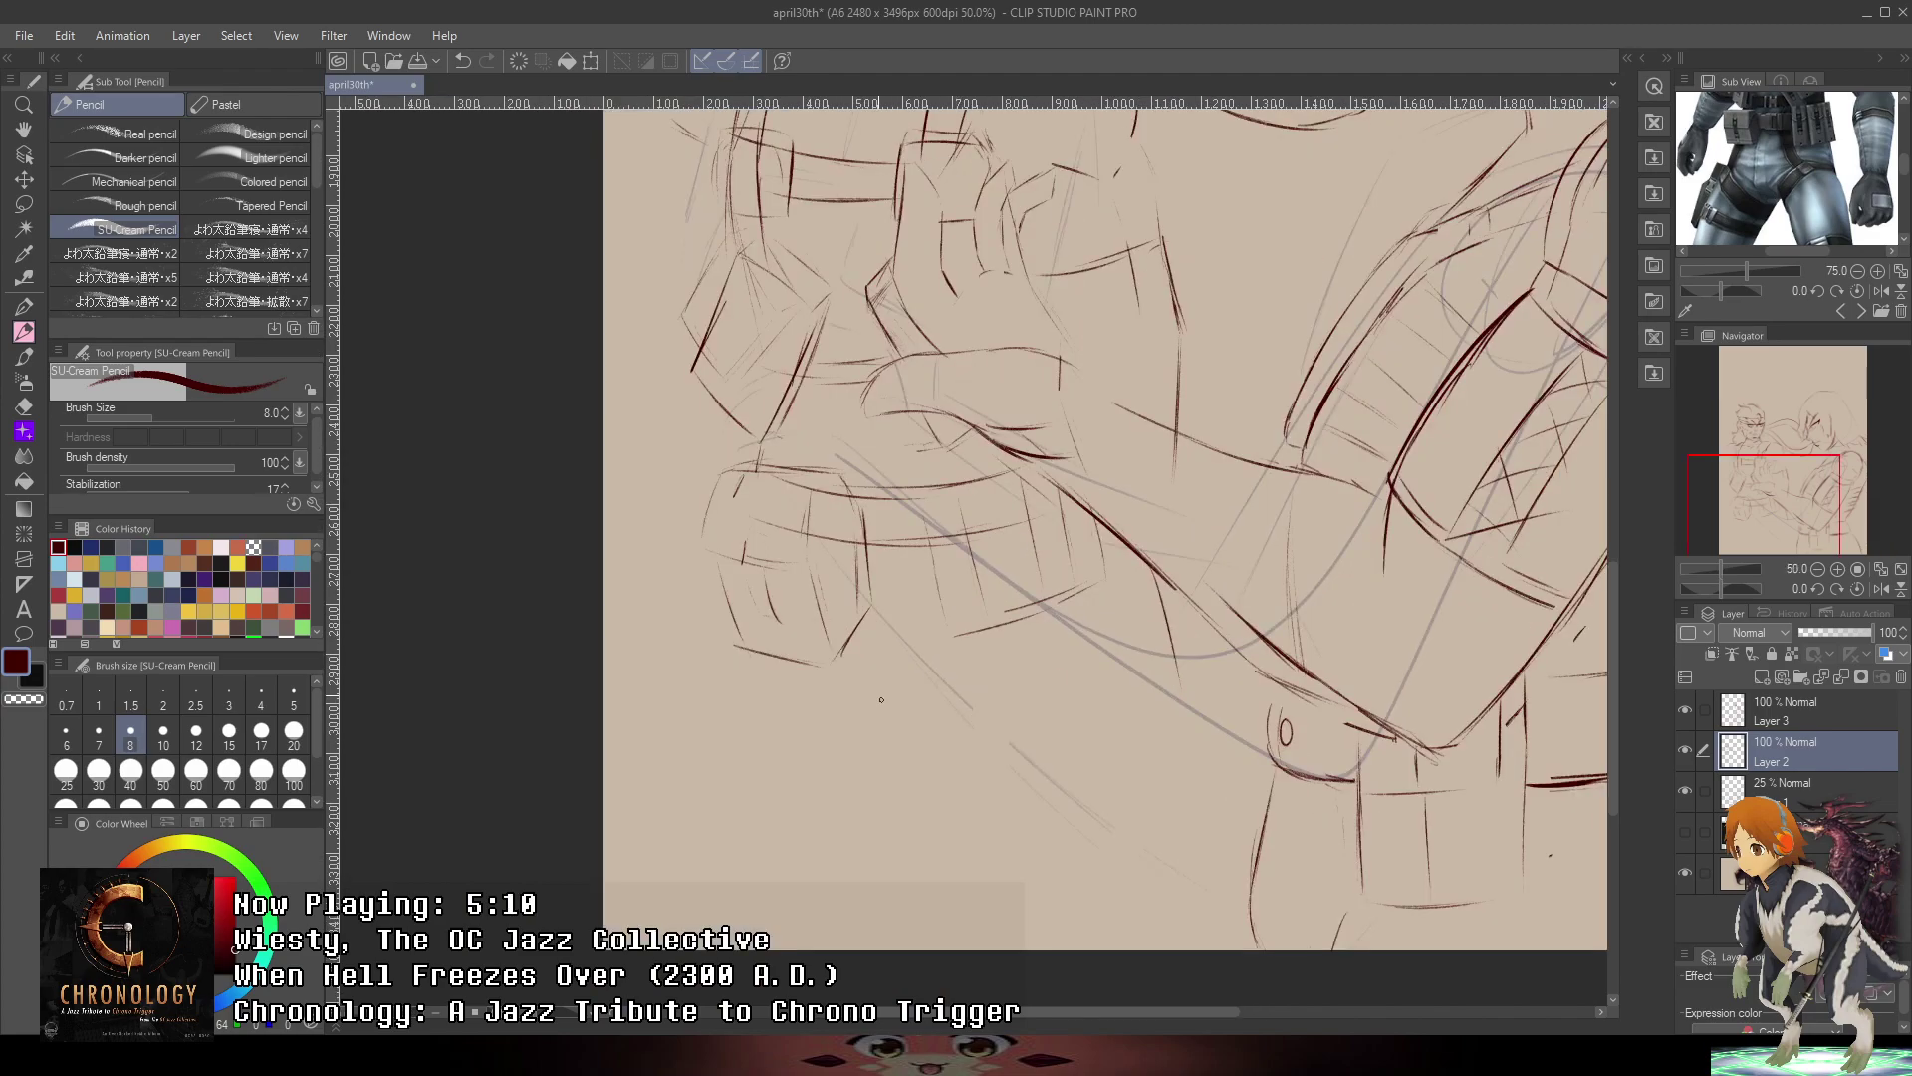
{"action": "left_click_drag", "start_coordinate": [883, 729], "coordinate": [886, 795]}
{"action": "left_click_drag", "start_coordinate": [1156, 570], "coordinate": [1223, 938]}
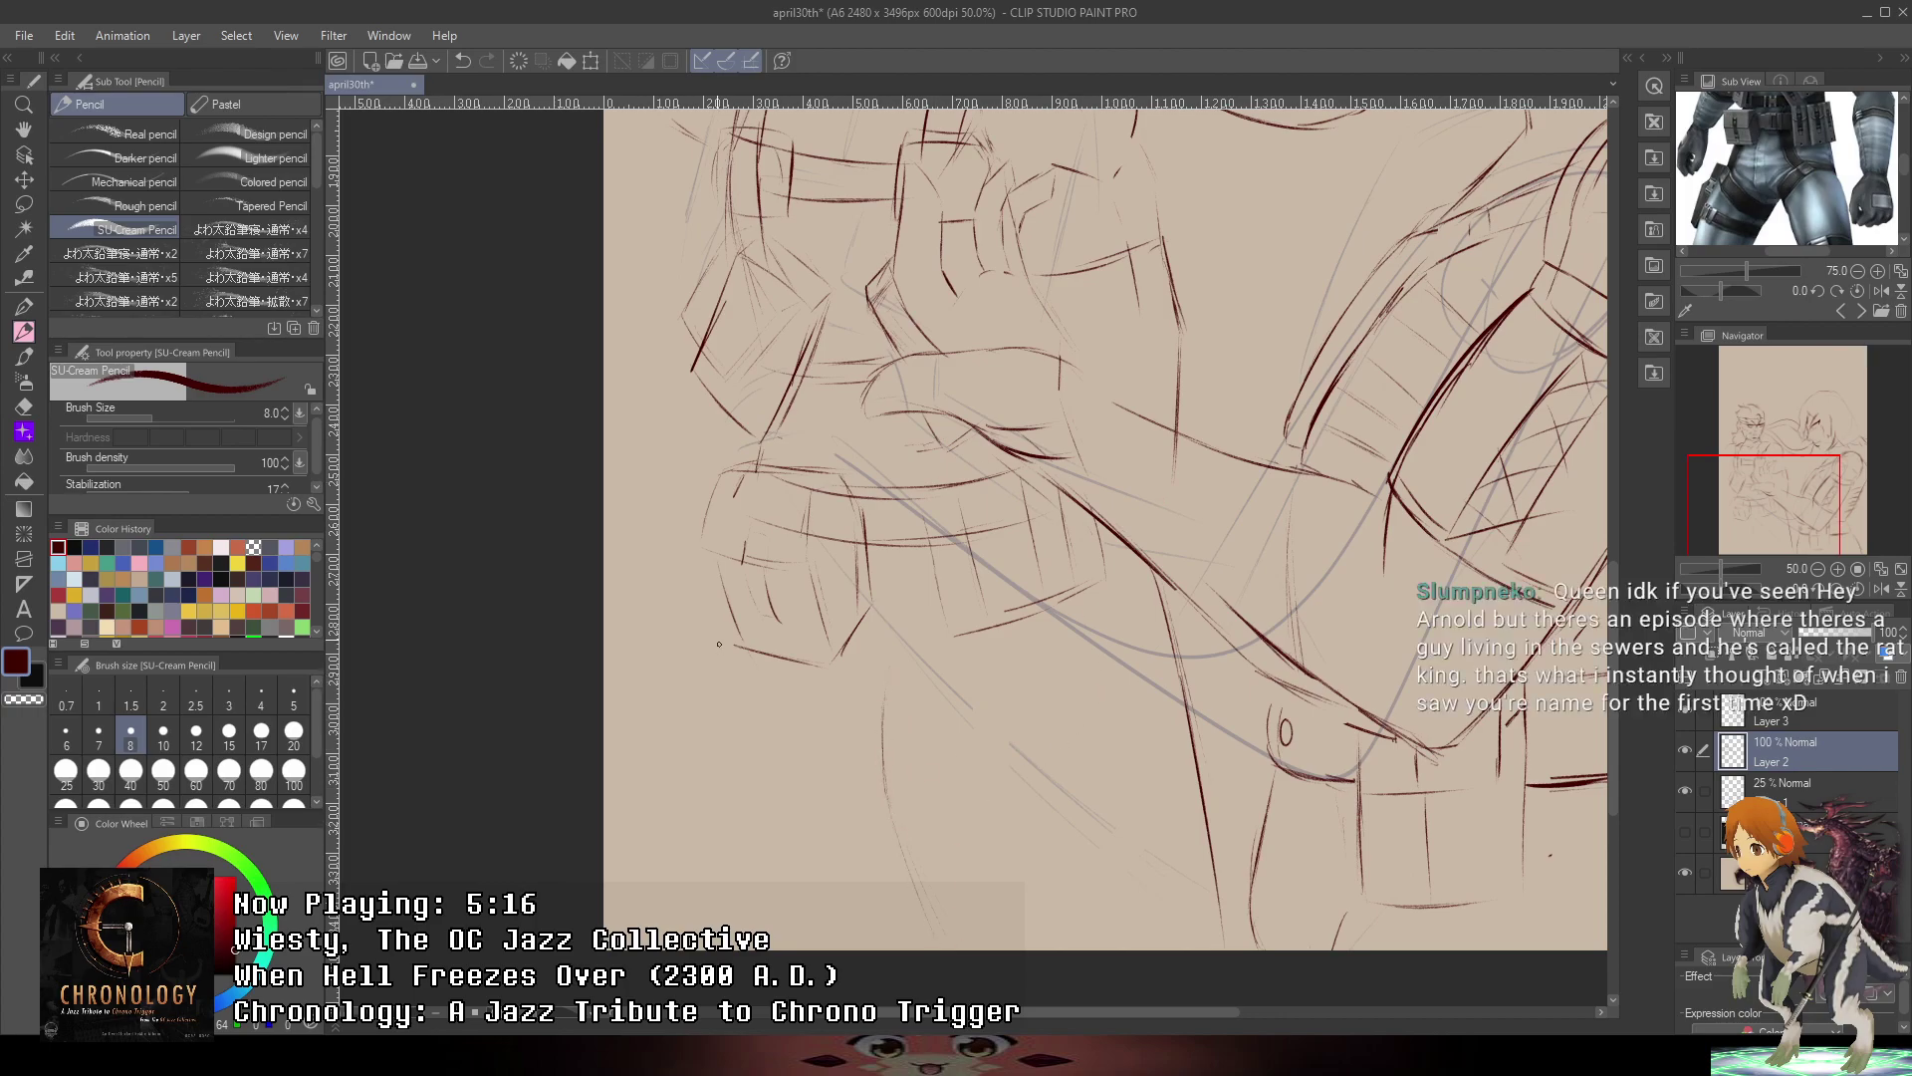
{"action": "left_click_drag", "start_coordinate": [713, 638], "coordinate": [647, 893]}
{"action": "key", "text": "ctrl+z"}
{"action": "left_click_drag", "start_coordinate": [713, 577], "coordinate": [622, 829]}
- Redraw the rounded shoulder contour of the left figure's arm nearest the canvas edge
{"action": "scroll", "coordinate": [655, 866], "scroll_direction": "down", "scroll_amount": 2}
{"action": "left_click_drag", "start_coordinate": [932, 533], "coordinate": [1200, 529]}
{"action": "scroll", "coordinate": [924, 514], "scroll_direction": "up", "scroll_amount": 2}
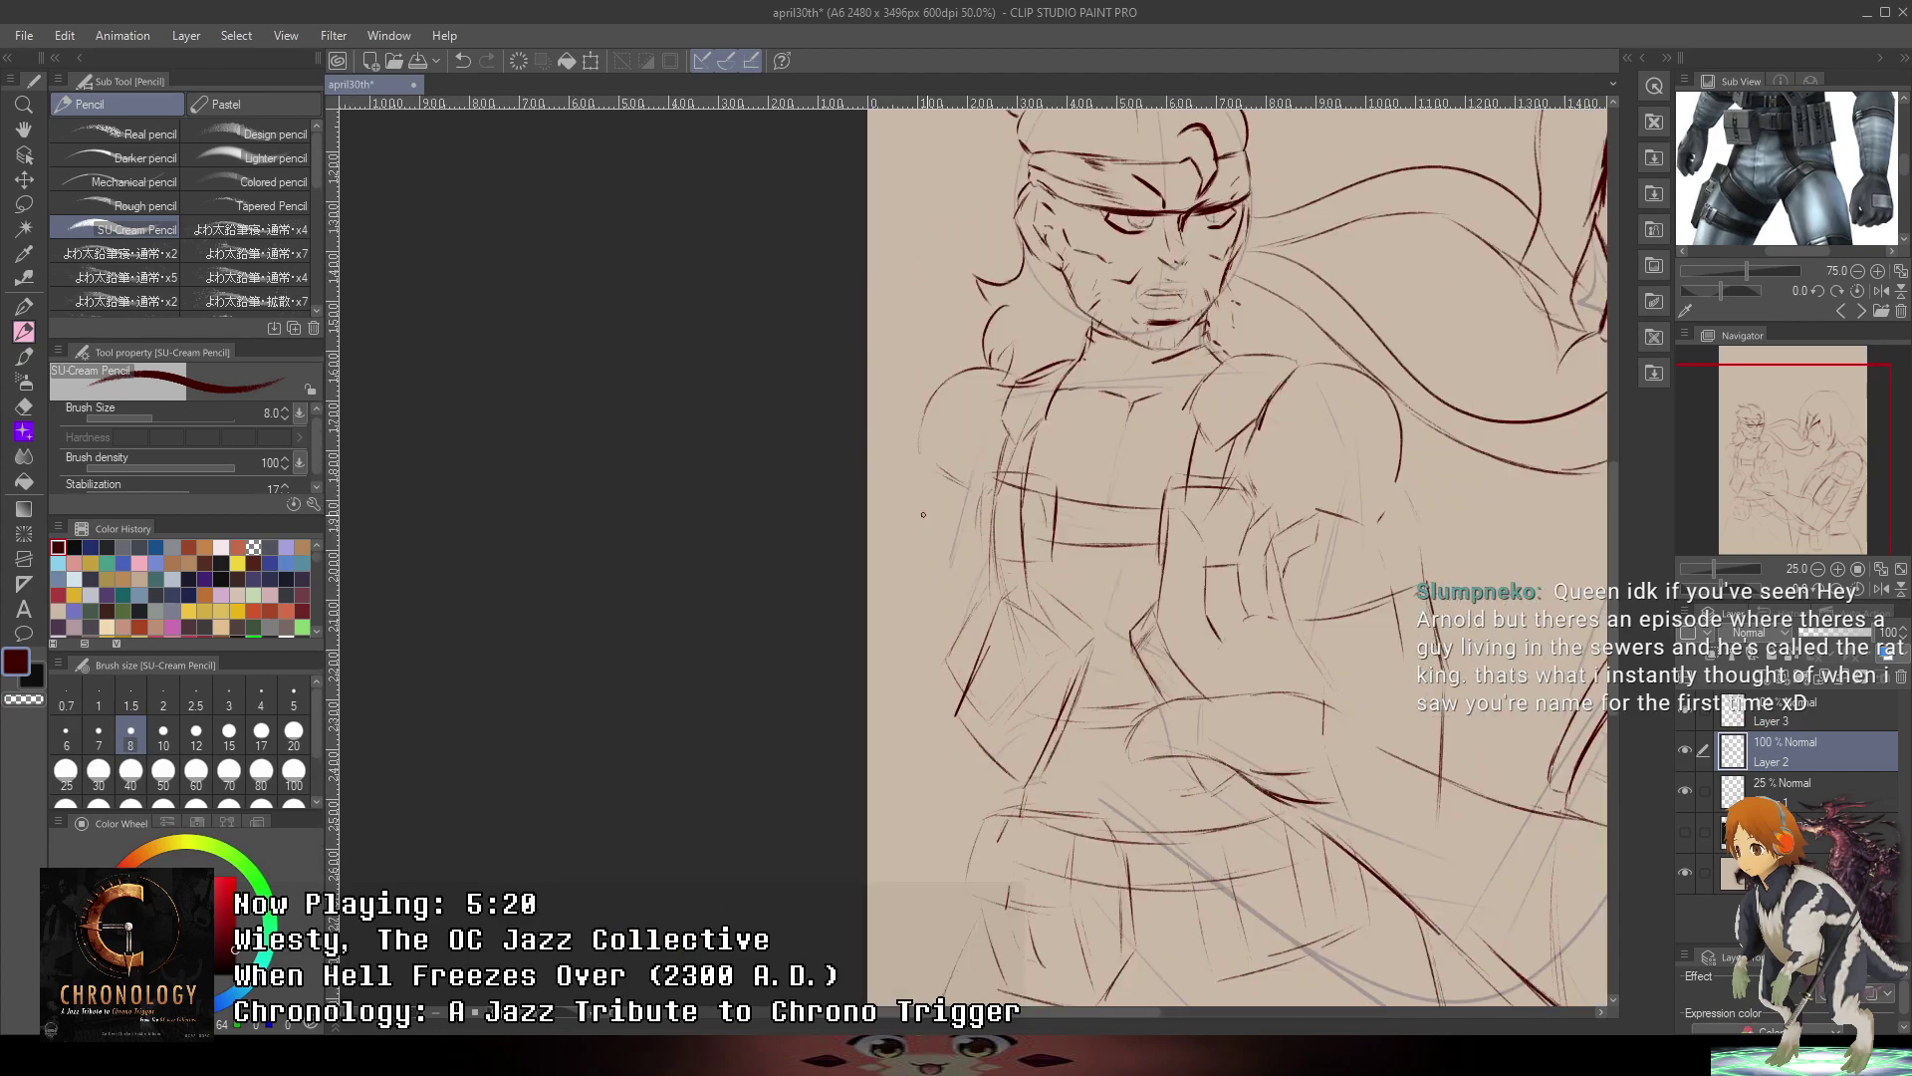
{"action": "scroll", "coordinate": [931, 505], "scroll_direction": "up", "scroll_amount": 1}
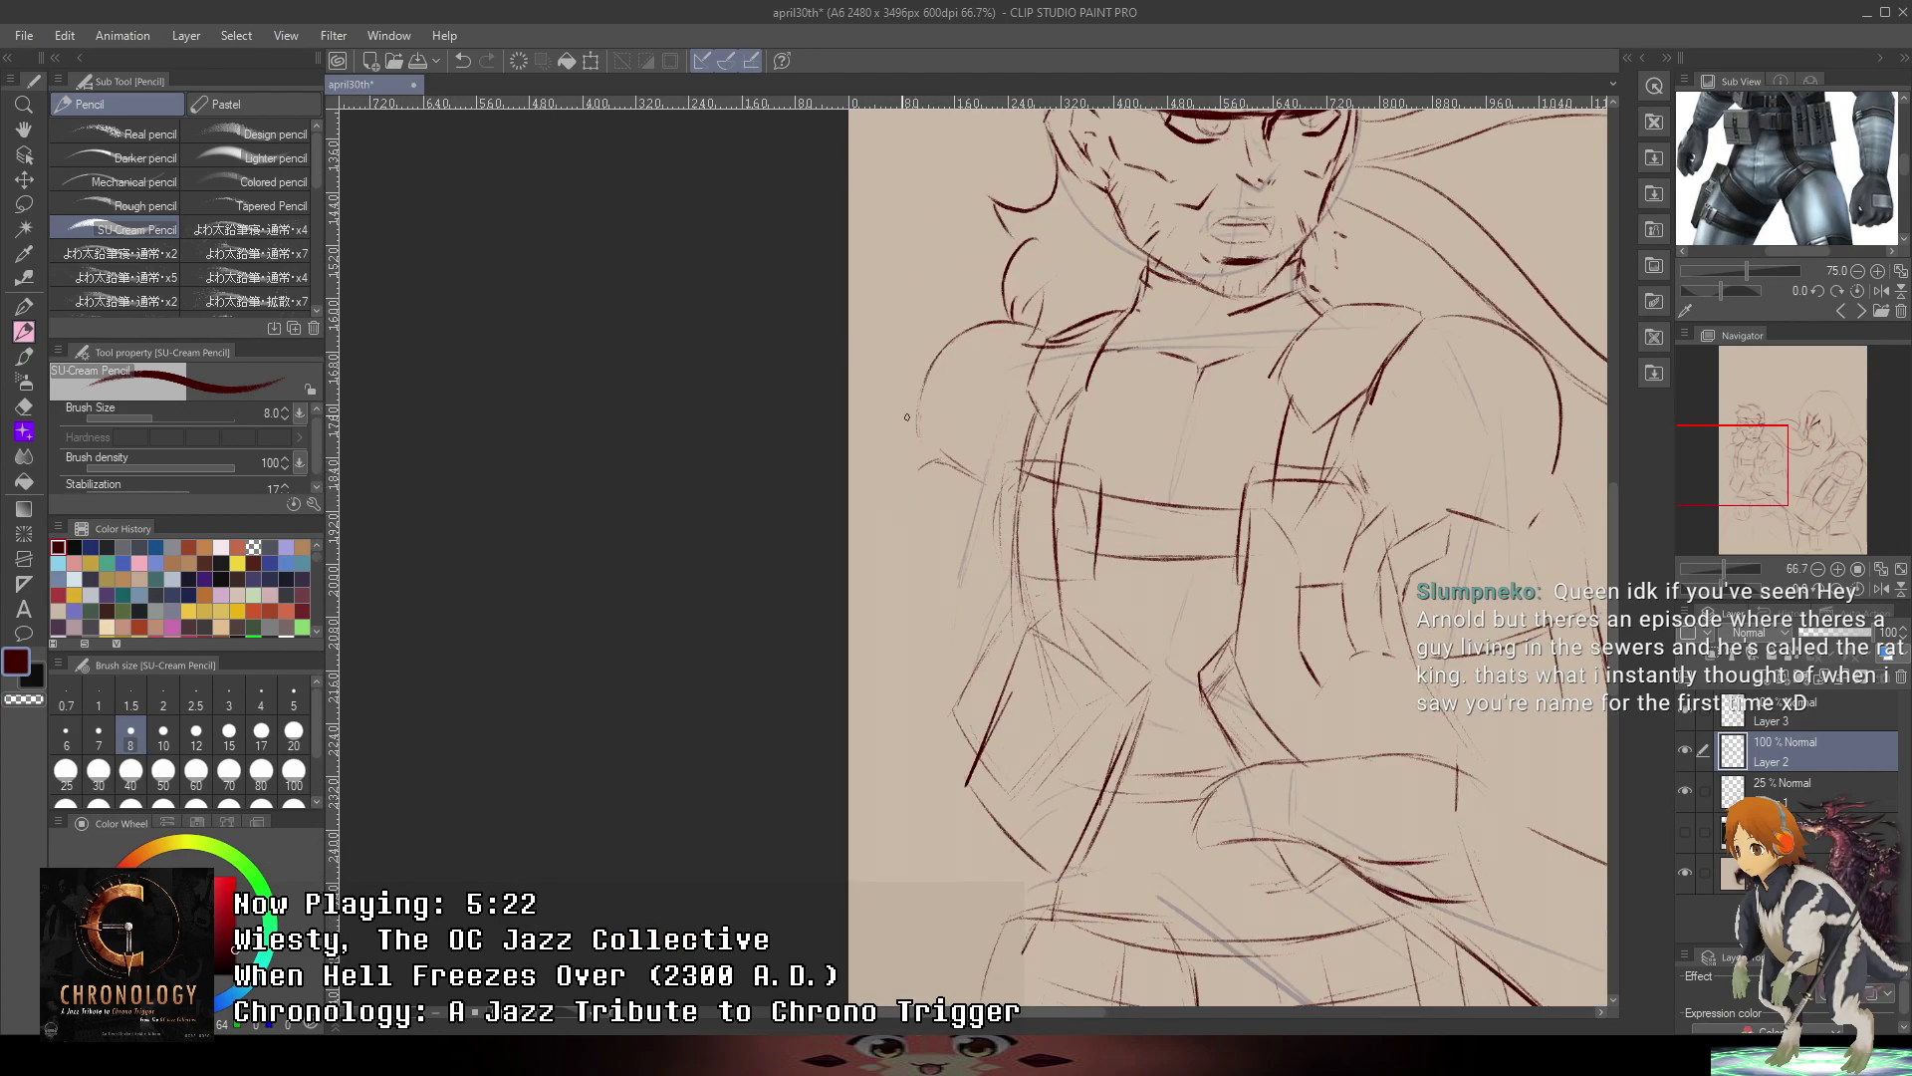
{"action": "left_click_drag", "start_coordinate": [911, 452], "coordinate": [912, 457]}
{"action": "key", "text": "ctrl+z"}
{"action": "left_click_drag", "start_coordinate": [1018, 324], "coordinate": [918, 459]}
{"action": "key", "text": "ctrl+z"}
{"action": "left_click_drag", "start_coordinate": [947, 332], "coordinate": [911, 460]}
{"action": "mouse_move", "coordinate": [1017, 320]}
{"action": "left_mouse_down"}
{"action": "mouse_move", "coordinate": [935, 345]}
{"action": "mouse_move", "coordinate": [915, 378]}
{"action": "left_mouse_up"}
{"action": "key", "text": "ctrl+z"}
- Draw the outer contour of that upper arm and a curved band line across it above the elbow
{"action": "scroll", "coordinate": [867, 517], "scroll_direction": "up", "scroll_amount": 1}
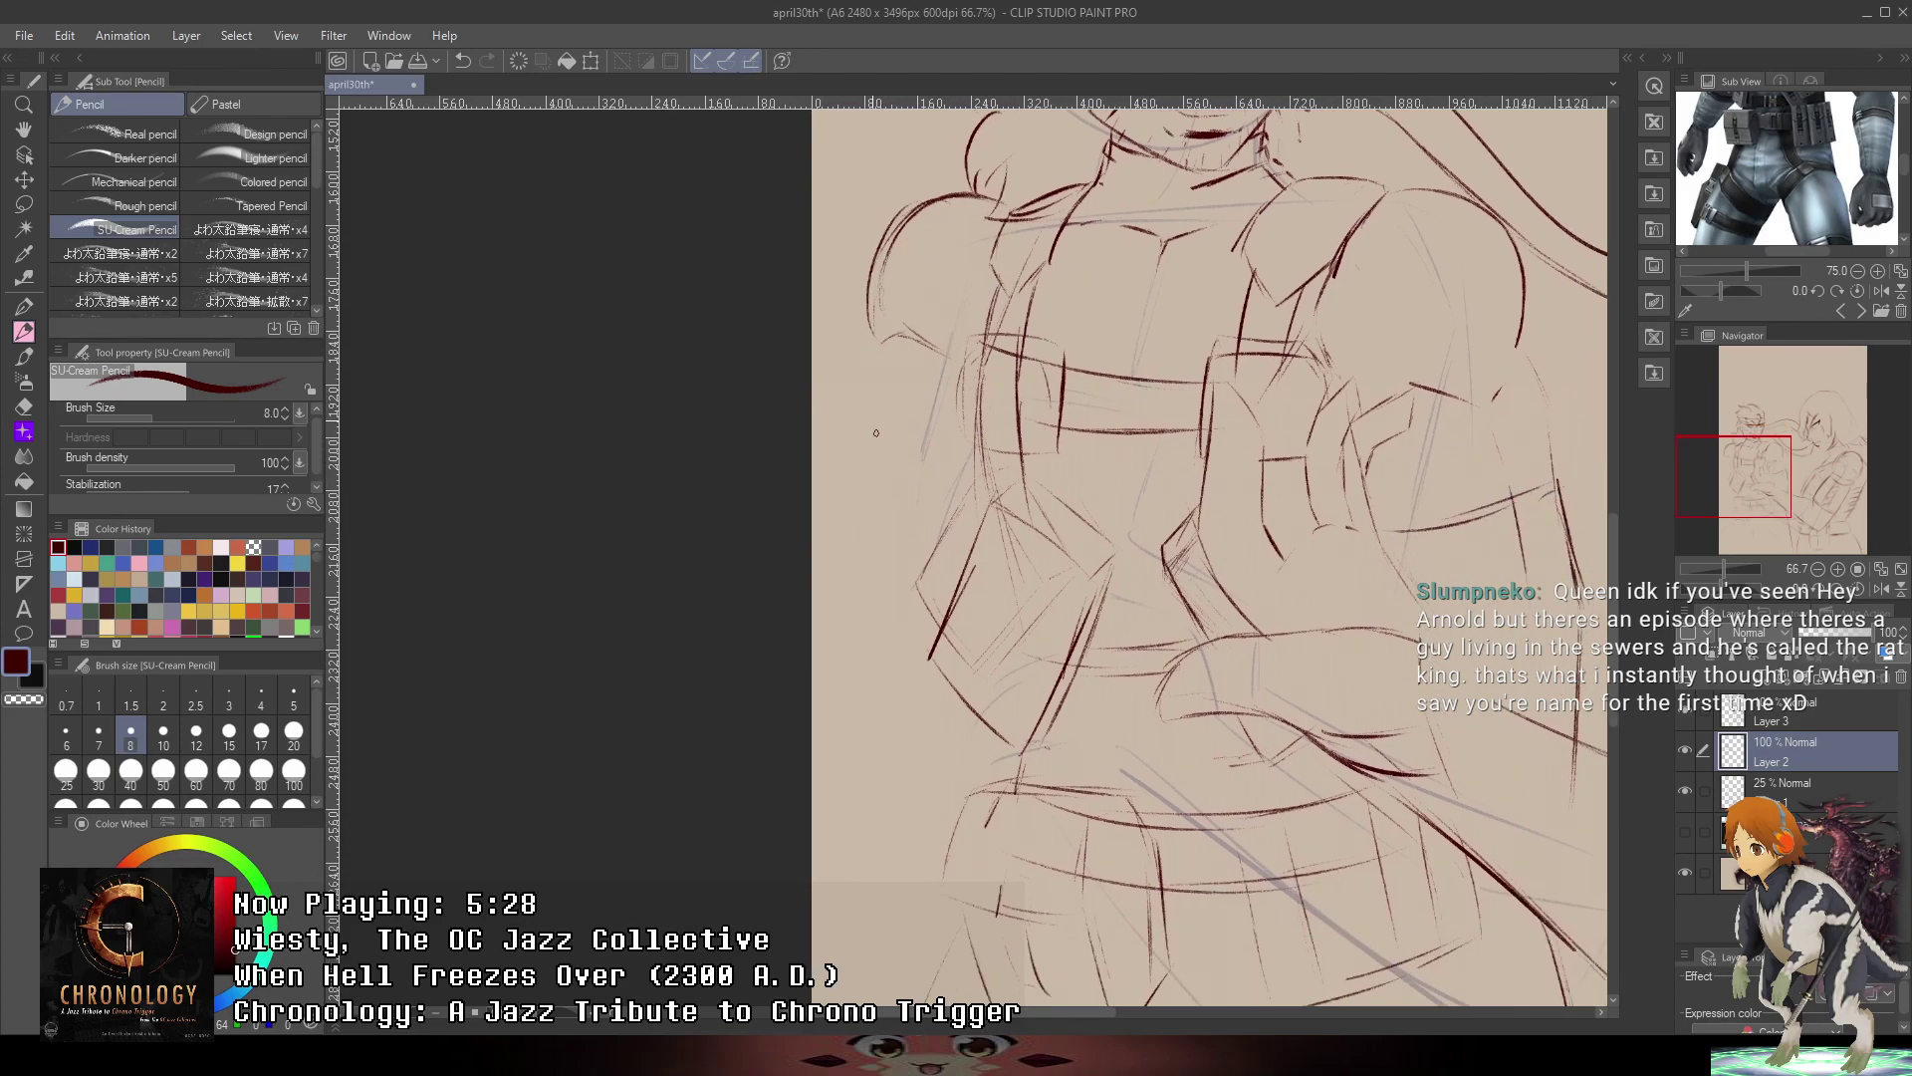
{"action": "scroll", "coordinate": [859, 353], "scroll_direction": "up", "scroll_amount": 1}
{"action": "left_click_drag", "start_coordinate": [843, 392], "coordinate": [812, 645]}
{"action": "scroll", "coordinate": [855, 482], "scroll_direction": "down", "scroll_amount": 2}
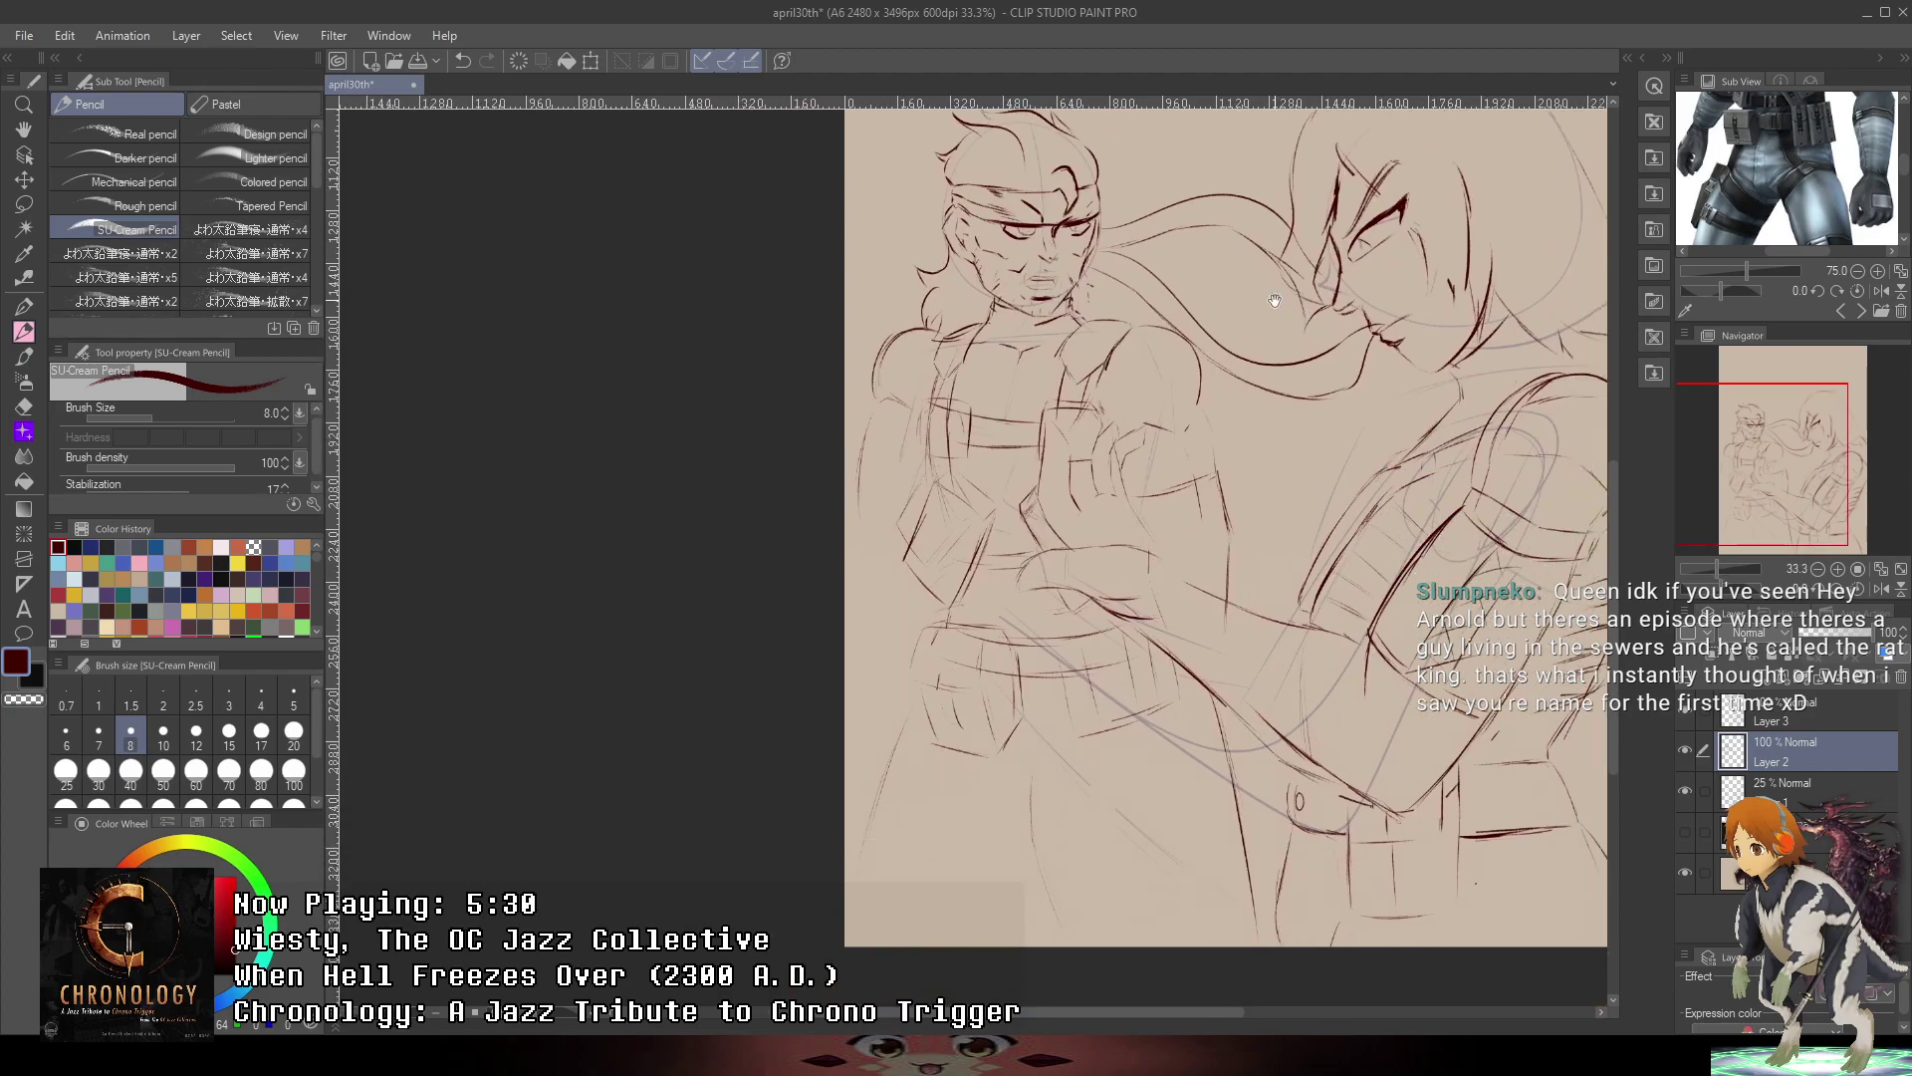
{"action": "scroll", "coordinate": [874, 503], "scroll_direction": "up", "scroll_amount": 3}
{"action": "mouse_move", "coordinate": [820, 480]}
{"action": "left_mouse_down"}
{"action": "mouse_move", "coordinate": [964, 465]}
{"action": "mouse_move", "coordinate": [999, 512]}
{"action": "left_mouse_up"}
{"action": "key", "text": "ctrl+z"}
{"action": "key", "text": "ctrl+z"}
{"action": "key", "text": "ctrl+z"}
{"action": "left_click_drag", "start_coordinate": [823, 471], "coordinate": [978, 499]}
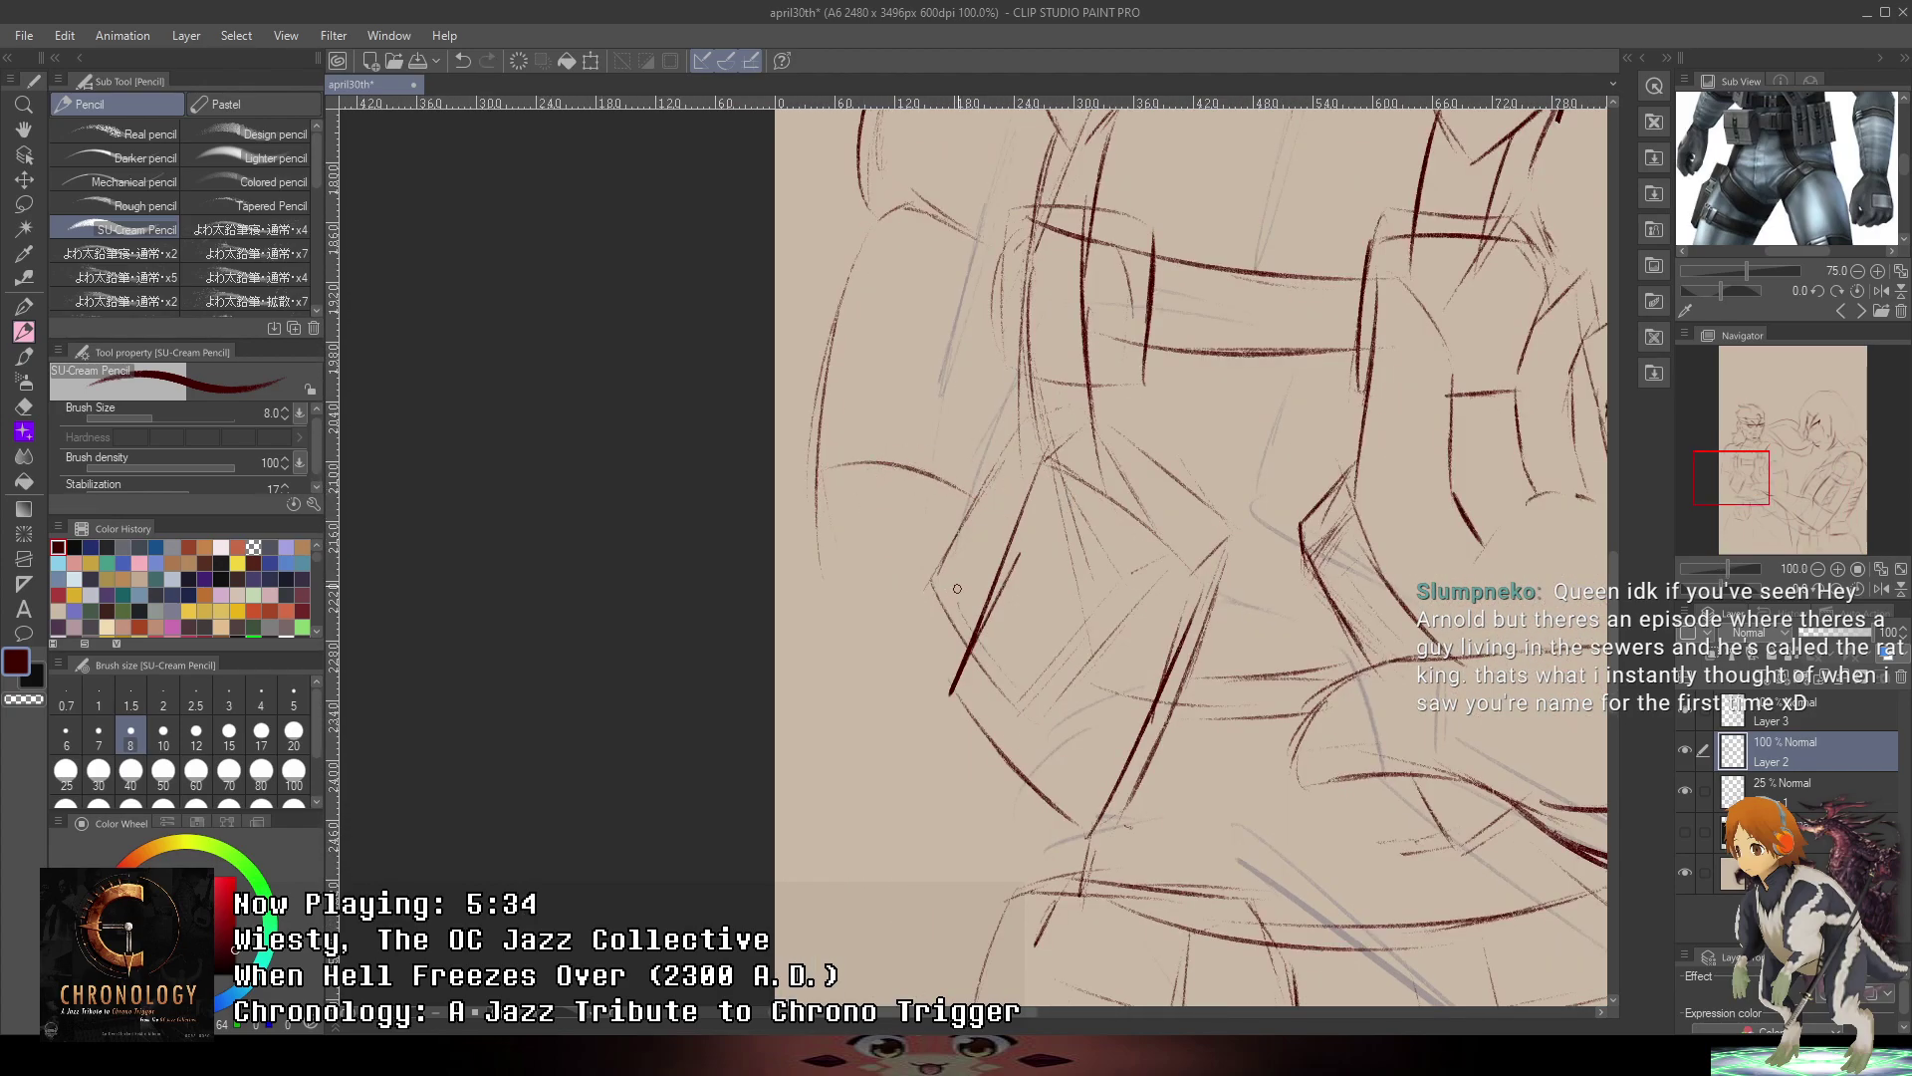
- Sketch the elbow with short curved lines closing the lower end of the upper arm
{"action": "mouse_move", "coordinate": [815, 438]}
{"action": "left_mouse_down"}
{"action": "mouse_move", "coordinate": [814, 596]}
{"action": "mouse_move", "coordinate": [901, 612]}
{"action": "left_mouse_up"}
{"action": "scroll", "coordinate": [866, 584], "scroll_direction": "down", "scroll_amount": 2}
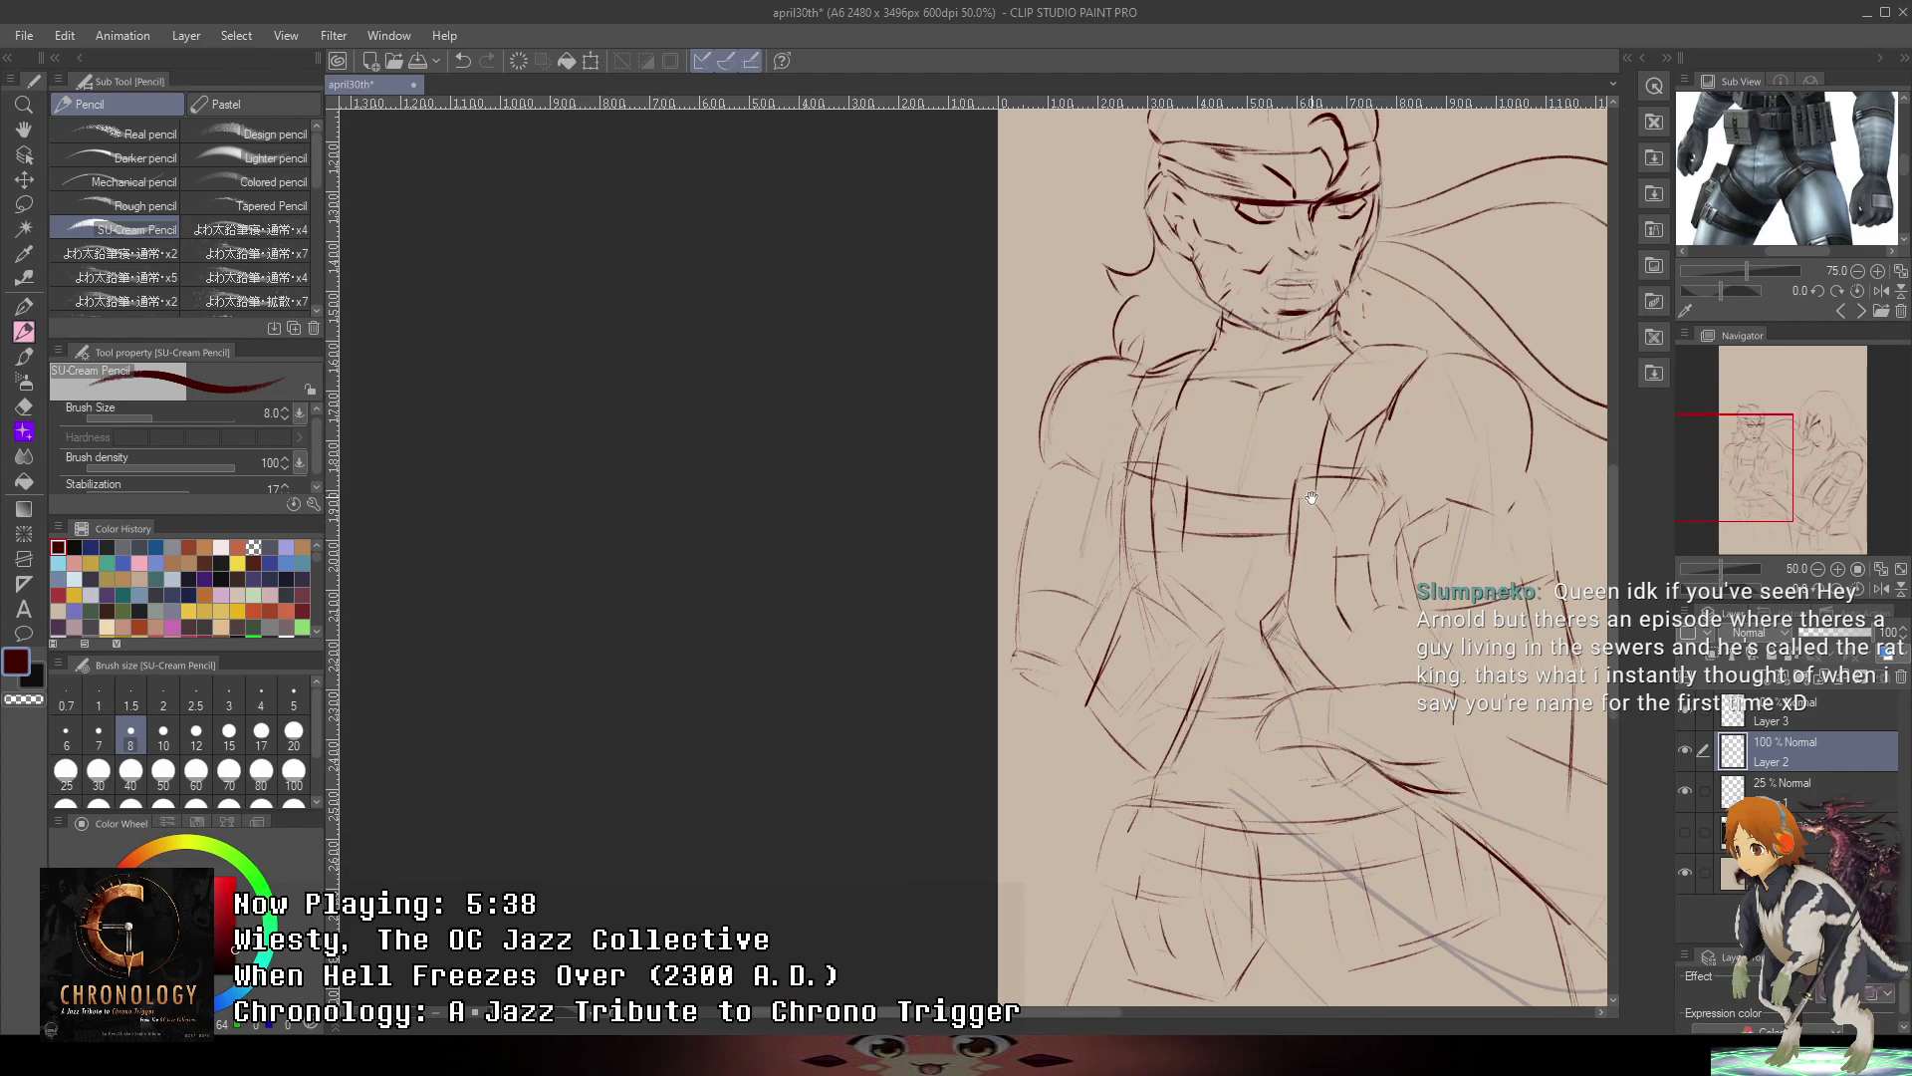
{"action": "key", "text": "ctrl+z"}
{"action": "left_click_drag", "start_coordinate": [603, 482], "coordinate": [688, 535]}
{"action": "scroll", "coordinate": [802, 638], "scroll_direction": "down", "scroll_amount": 3}
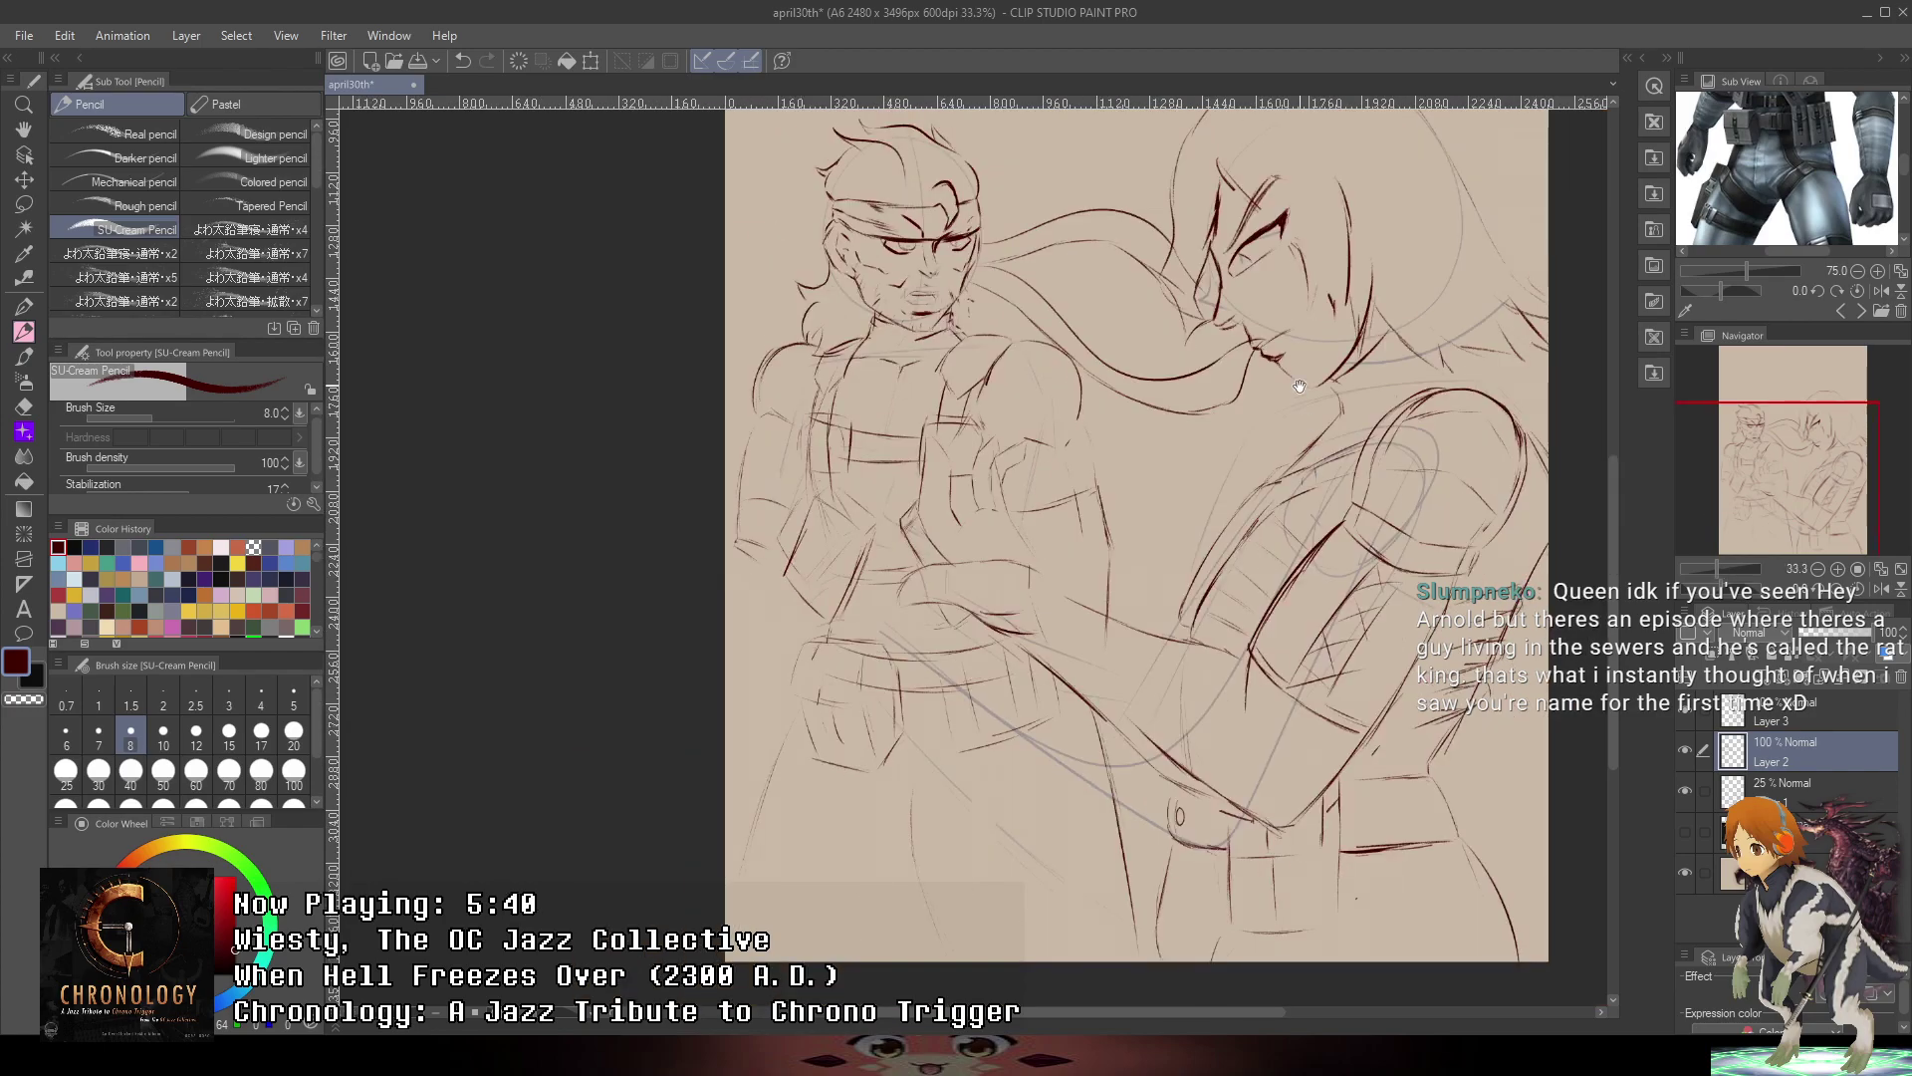
{"action": "left_click_drag", "start_coordinate": [1193, 283], "coordinate": [1301, 183]}
{"action": "scroll", "coordinate": [856, 493], "scroll_direction": "up", "scroll_amount": 4}
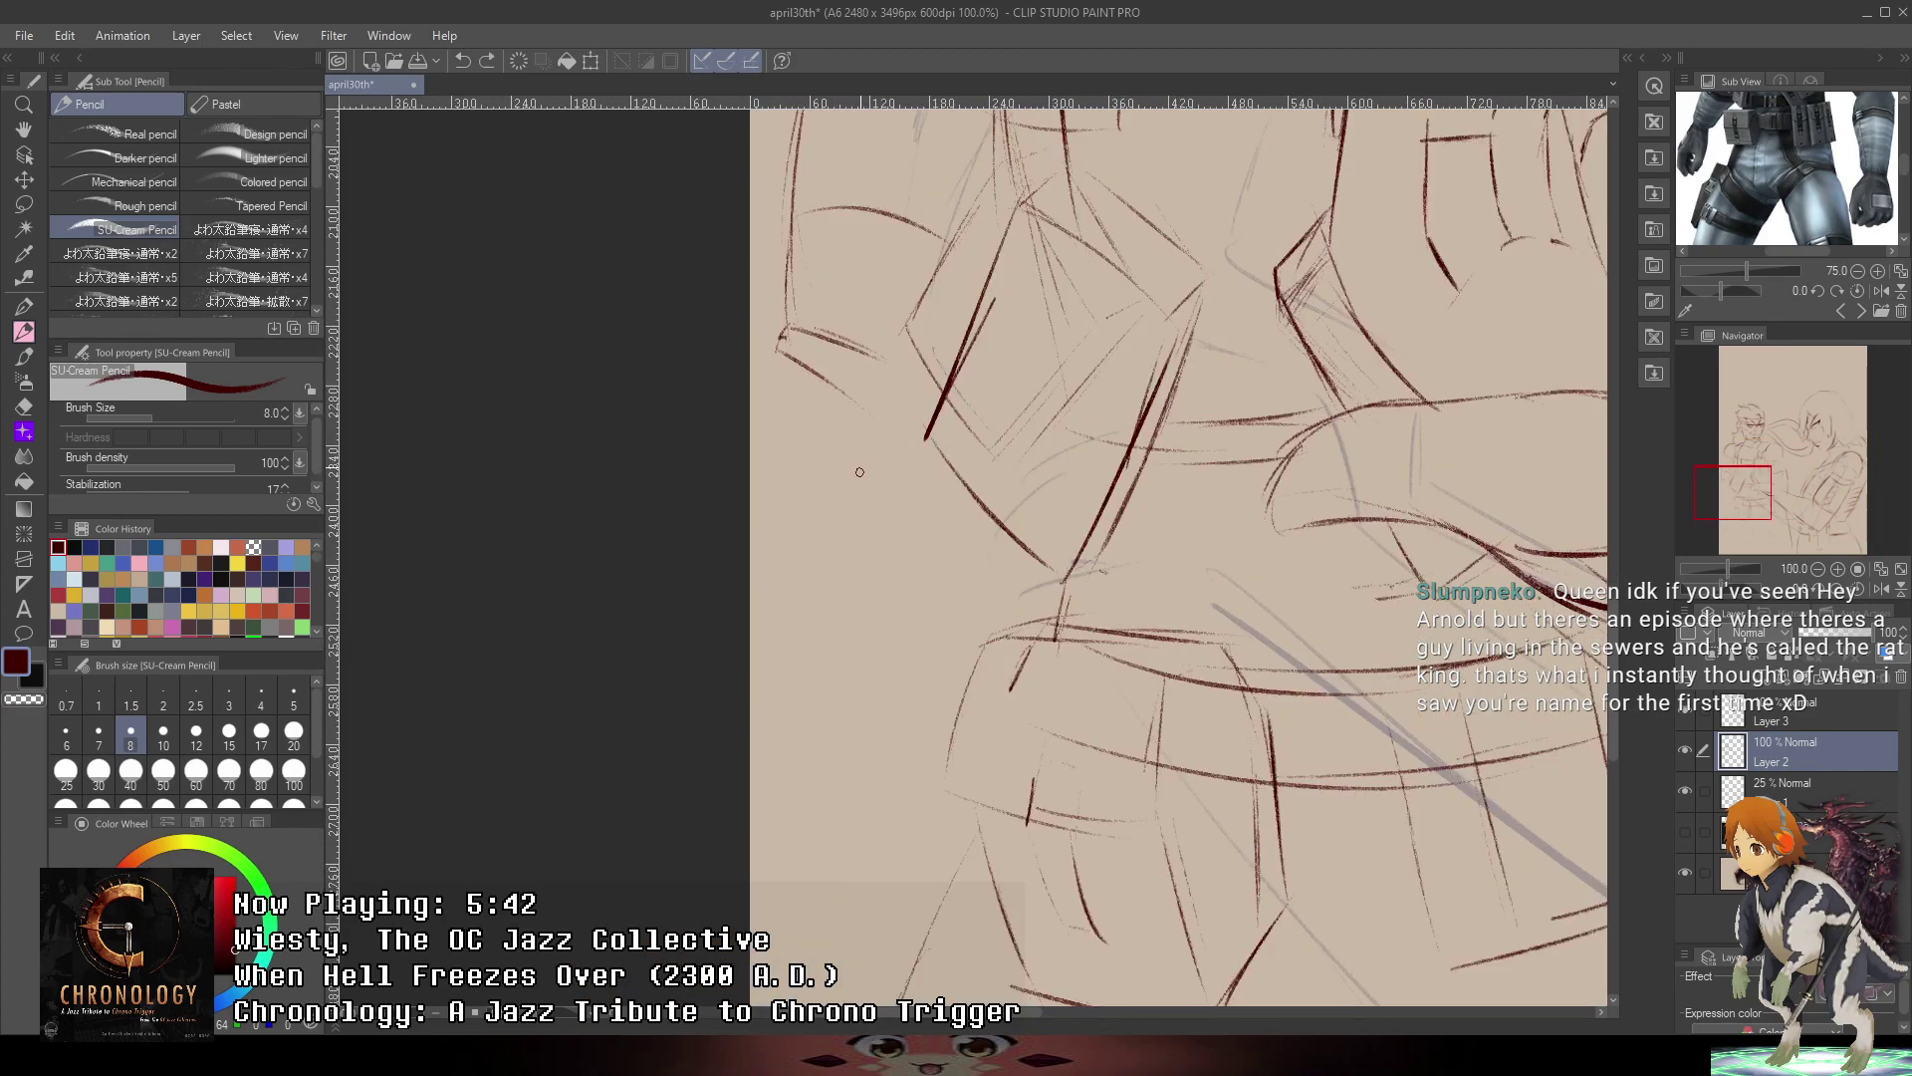
{"action": "left_click_drag", "start_coordinate": [804, 364], "coordinate": [897, 406]}
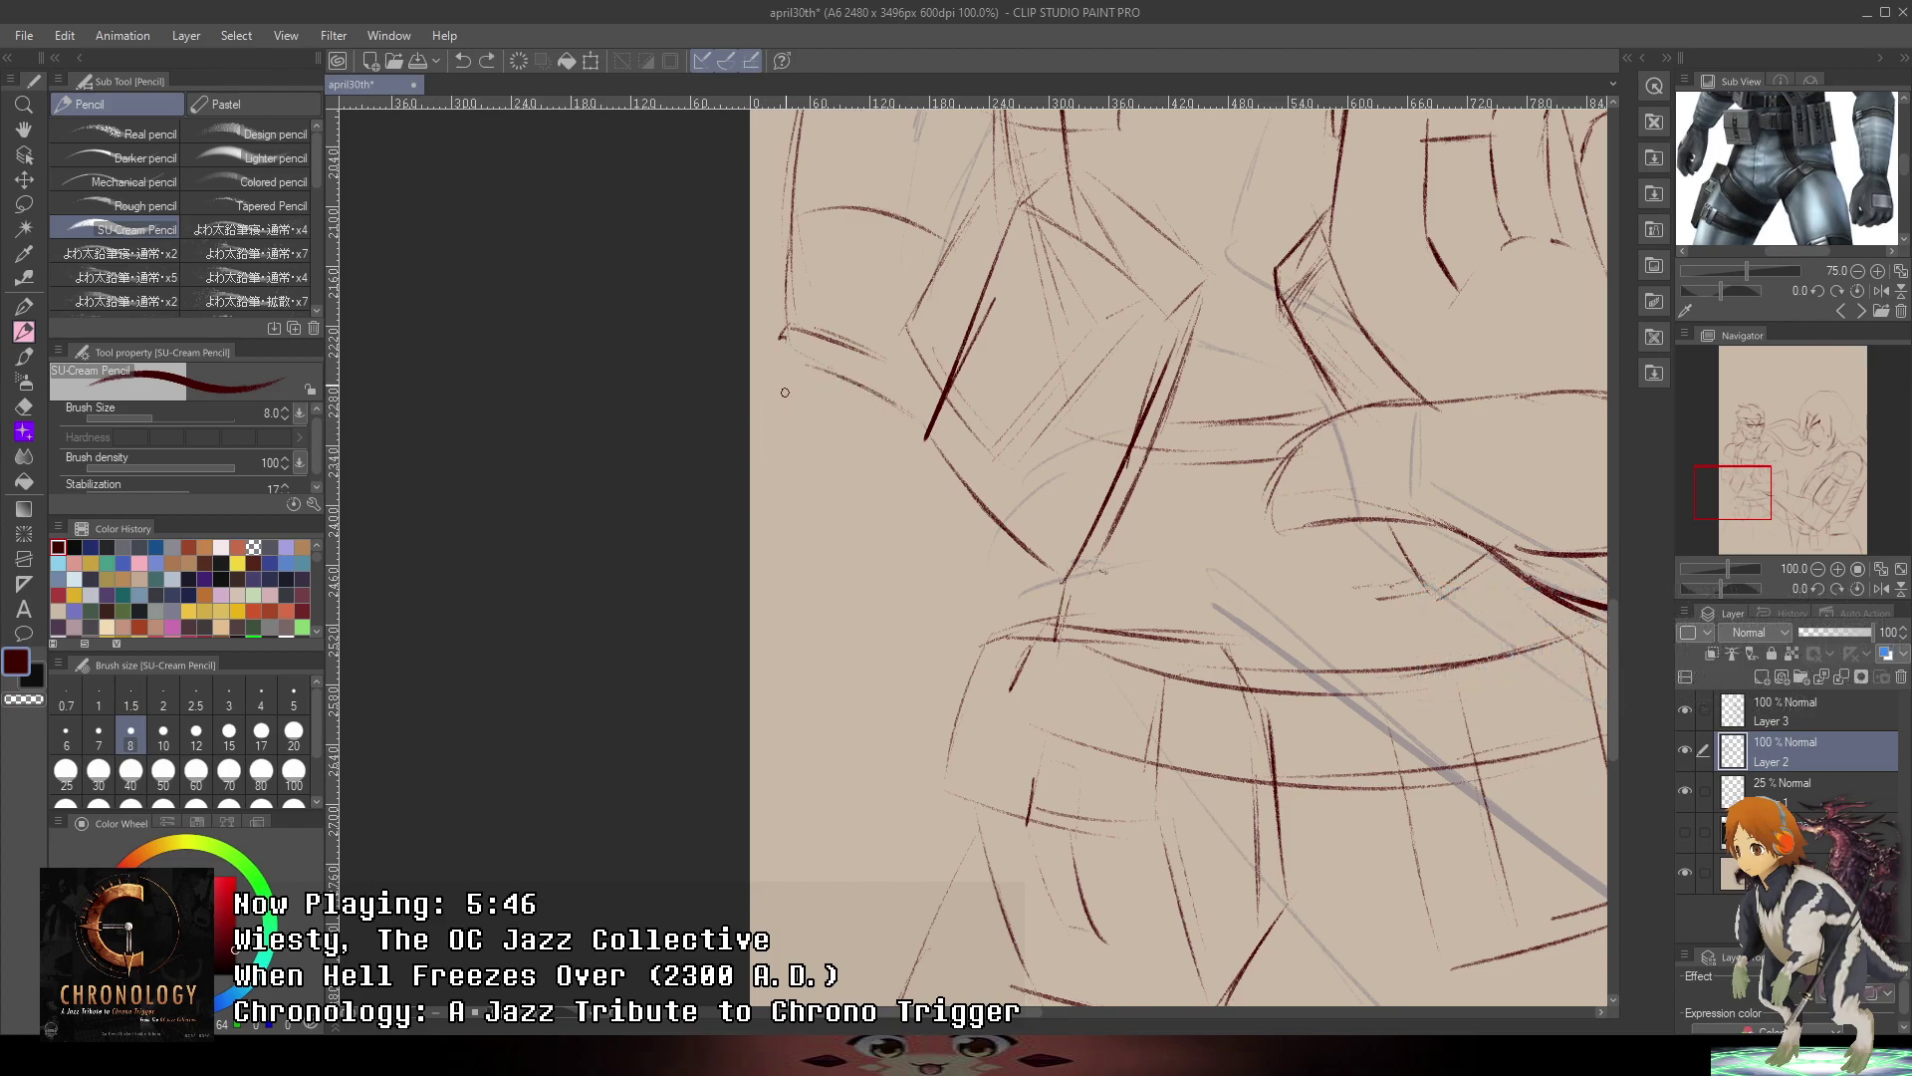
- Sketch the forearm below the elbow with outer and inner contour lines and a short mark at the canvas edge
{"action": "mouse_move", "coordinate": [782, 386]}
{"action": "left_mouse_down"}
{"action": "mouse_move", "coordinate": [757, 520]}
{"action": "mouse_move", "coordinate": [642, 700]}
{"action": "left_mouse_up"}
{"action": "scroll", "coordinate": [757, 520], "scroll_direction": "down", "scroll_amount": 7}
{"action": "scroll", "coordinate": [722, 541], "scroll_direction": "up", "scroll_amount": 5}
{"action": "mouse_move", "coordinate": [1118, 313]}
{"action": "left_mouse_down"}
{"action": "mouse_move", "coordinate": [1136, 357]}
{"action": "mouse_move", "coordinate": [1261, 268]}
{"action": "left_mouse_up"}
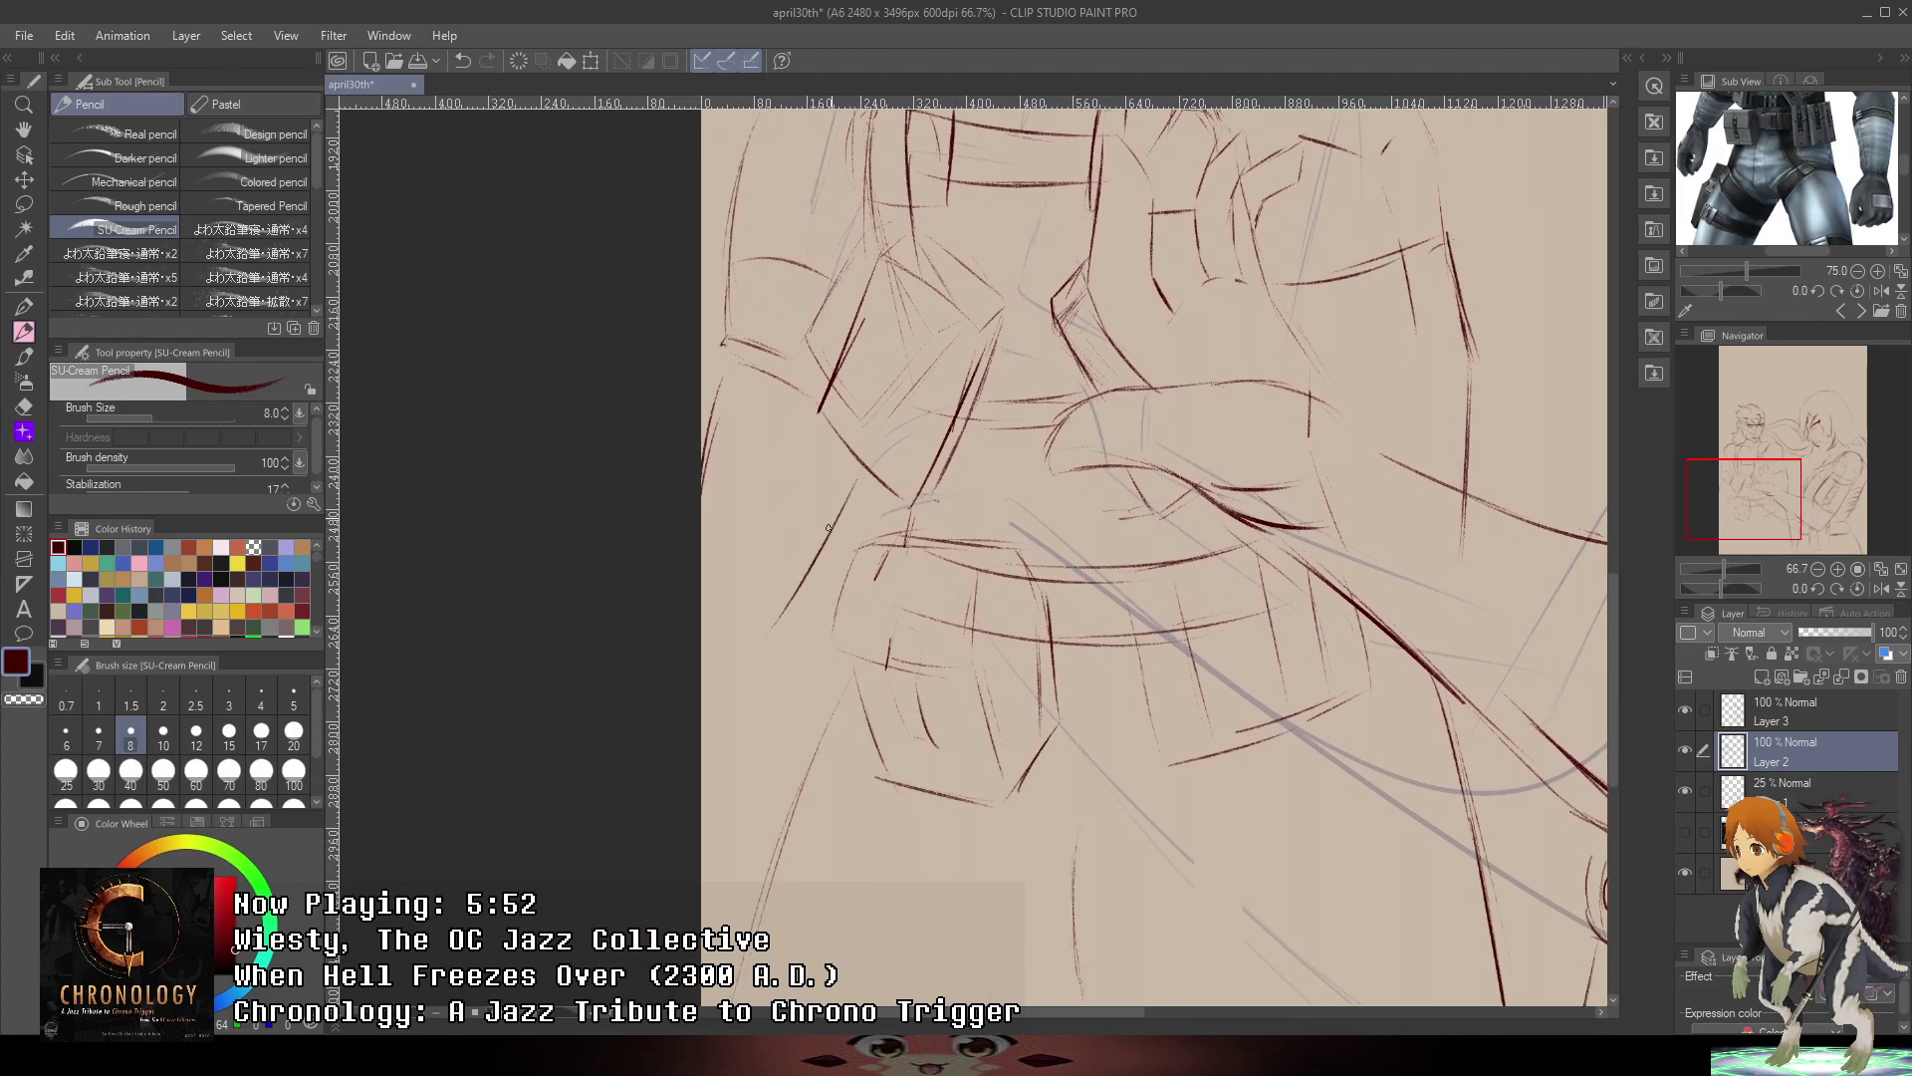
{"action": "left_click_drag", "start_coordinate": [706, 588], "coordinate": [722, 607]}
{"action": "scroll", "coordinate": [926, 483], "scroll_direction": "down", "scroll_amount": 5}
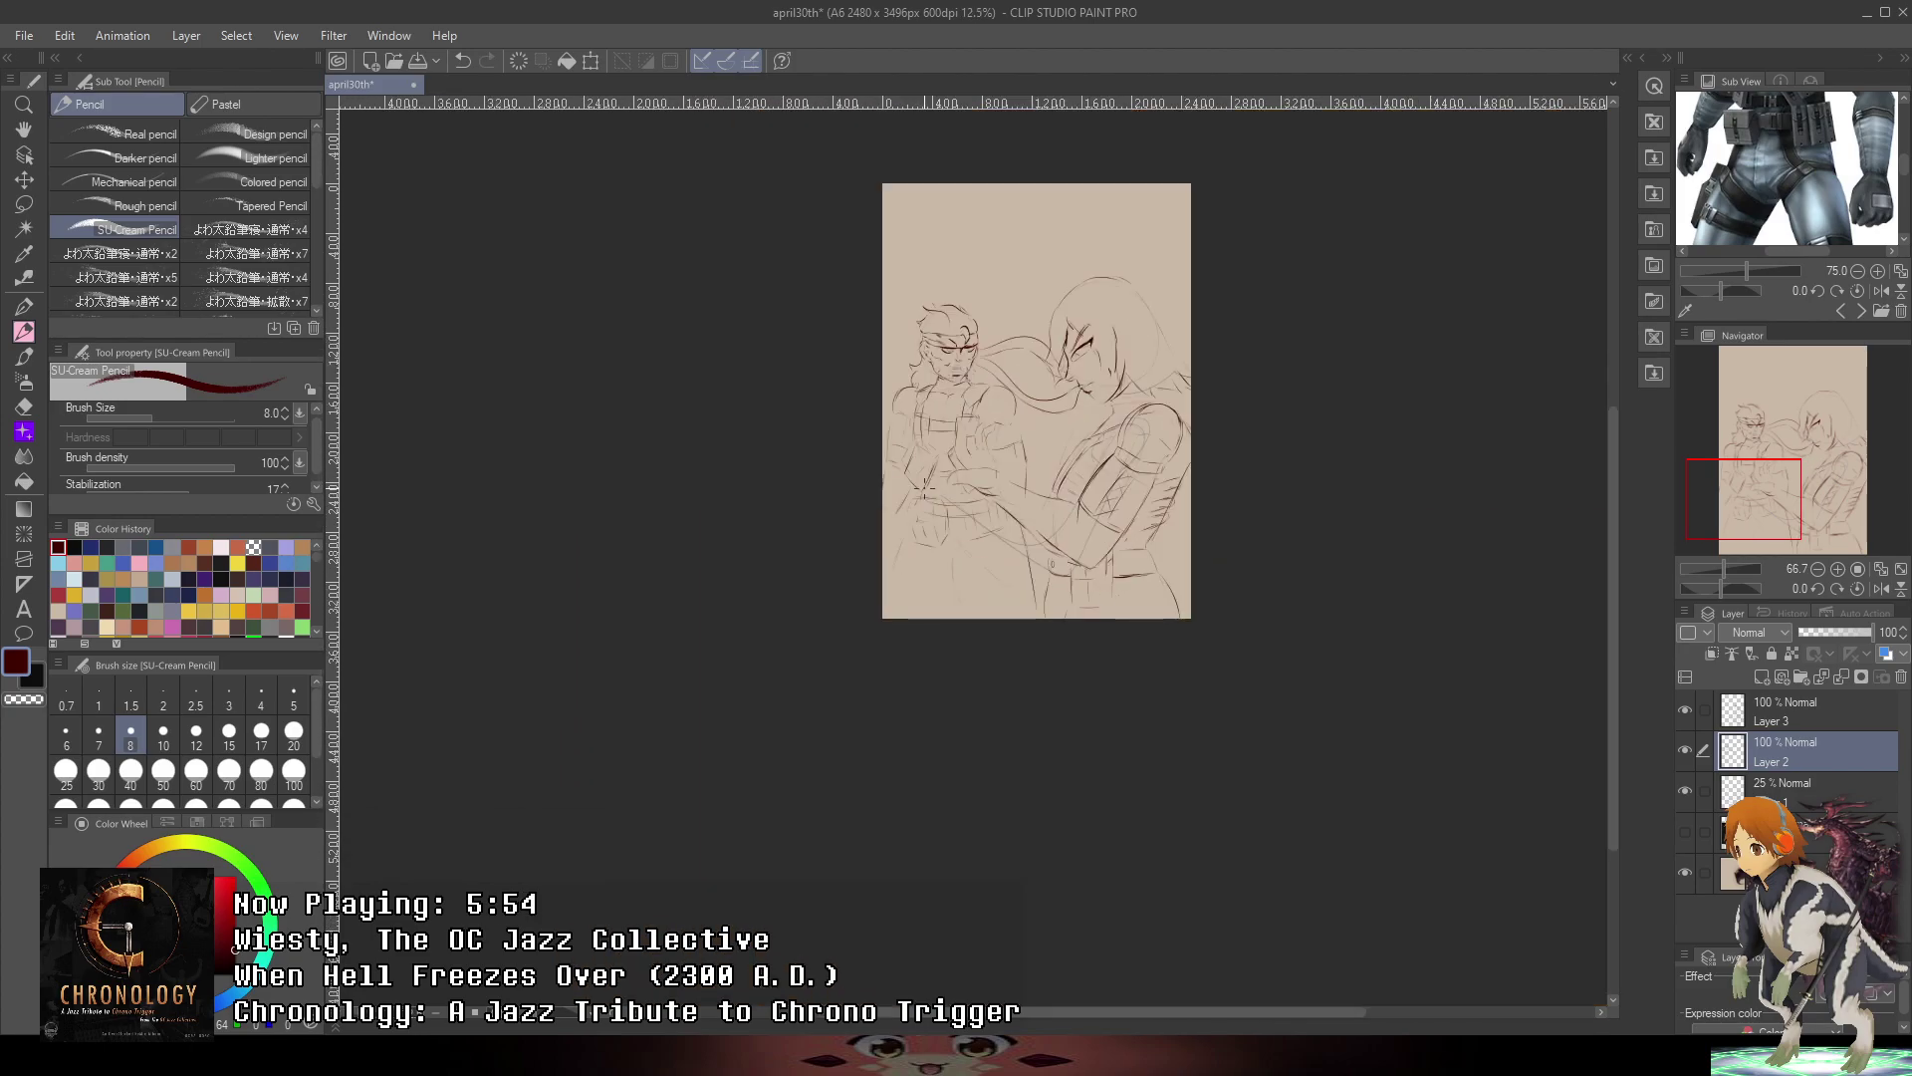
{"action": "left_click_drag", "start_coordinate": [1338, 353], "coordinate": [1345, 443]}
{"action": "scroll", "coordinate": [925, 591], "scroll_direction": "up", "scroll_amount": 4}
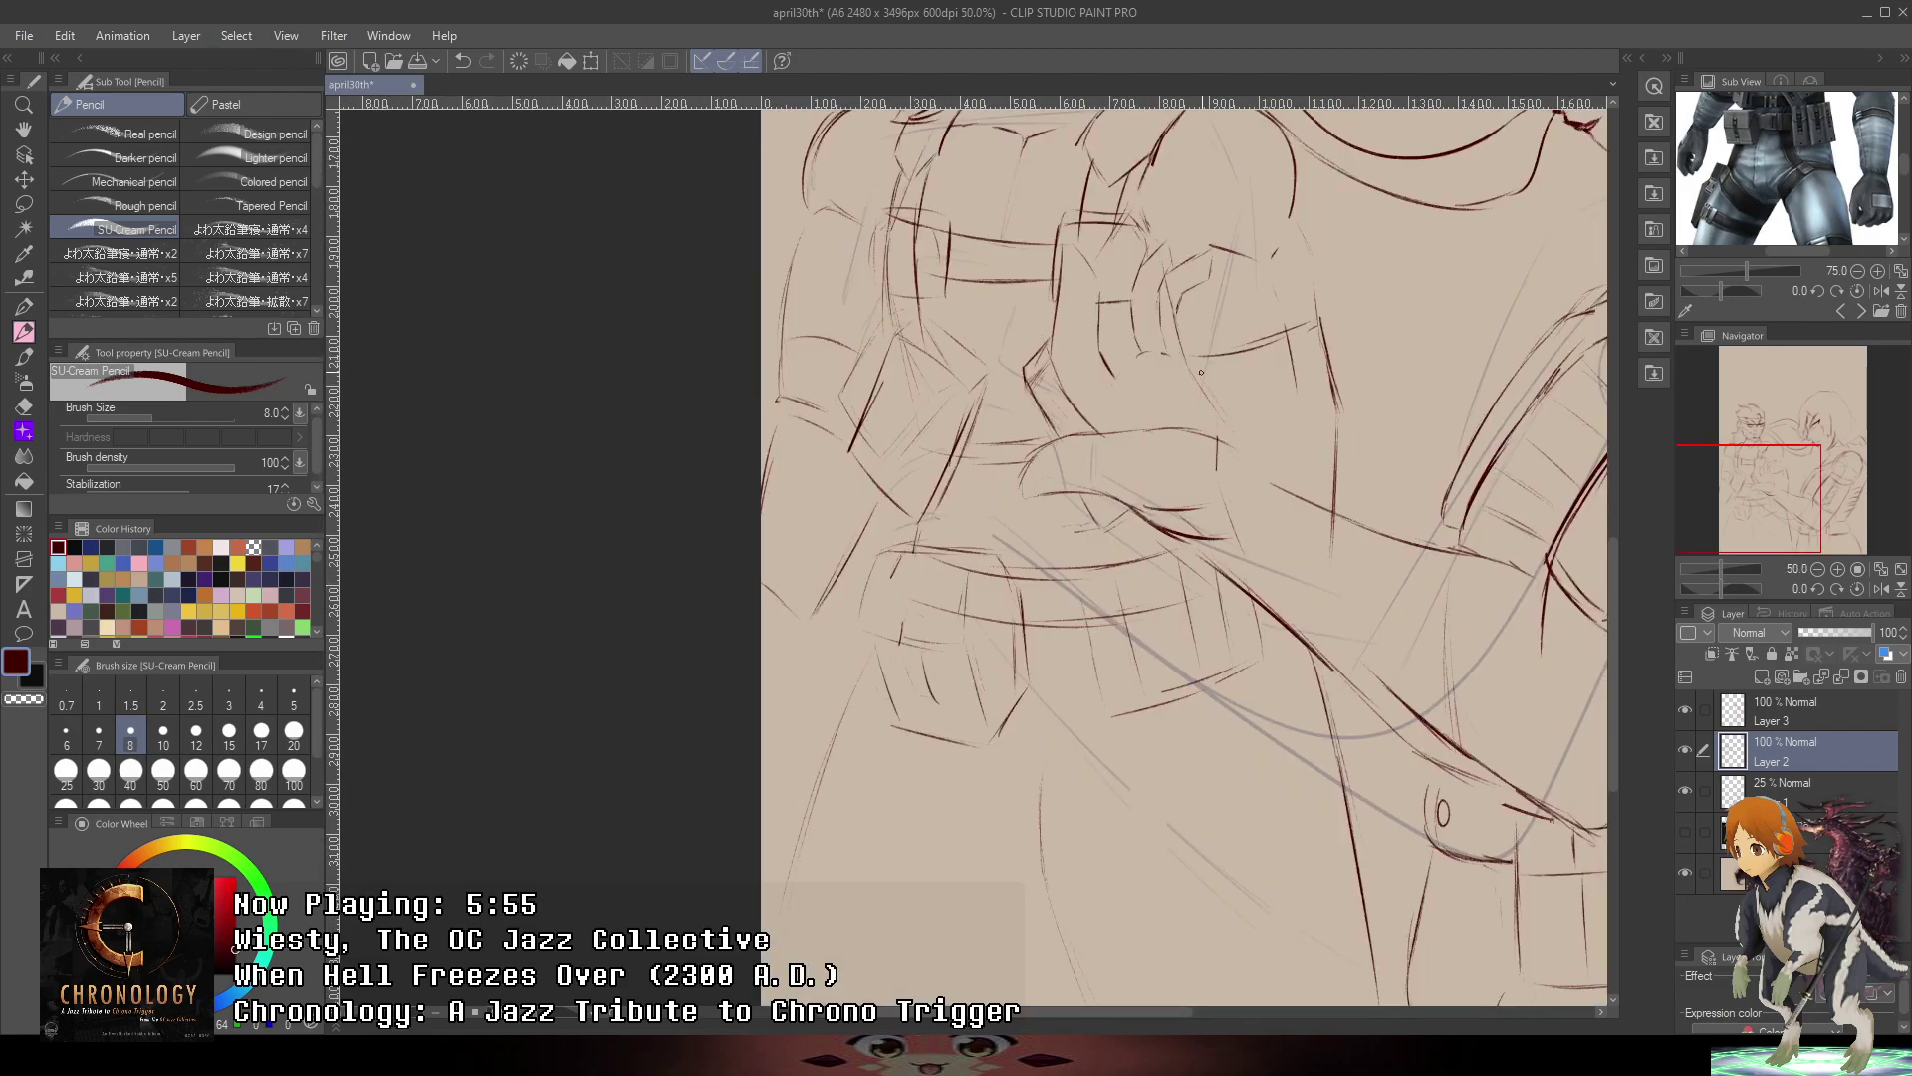
- Redraw the forearm's outer edge along the canvas border, strengthen its inner edge and add a short wrist line
{"action": "mouse_move", "coordinate": [1162, 191]}
{"action": "left_mouse_down"}
{"action": "mouse_move", "coordinate": [1097, 418]}
{"action": "mouse_move", "coordinate": [1144, 259]}
{"action": "left_mouse_up"}
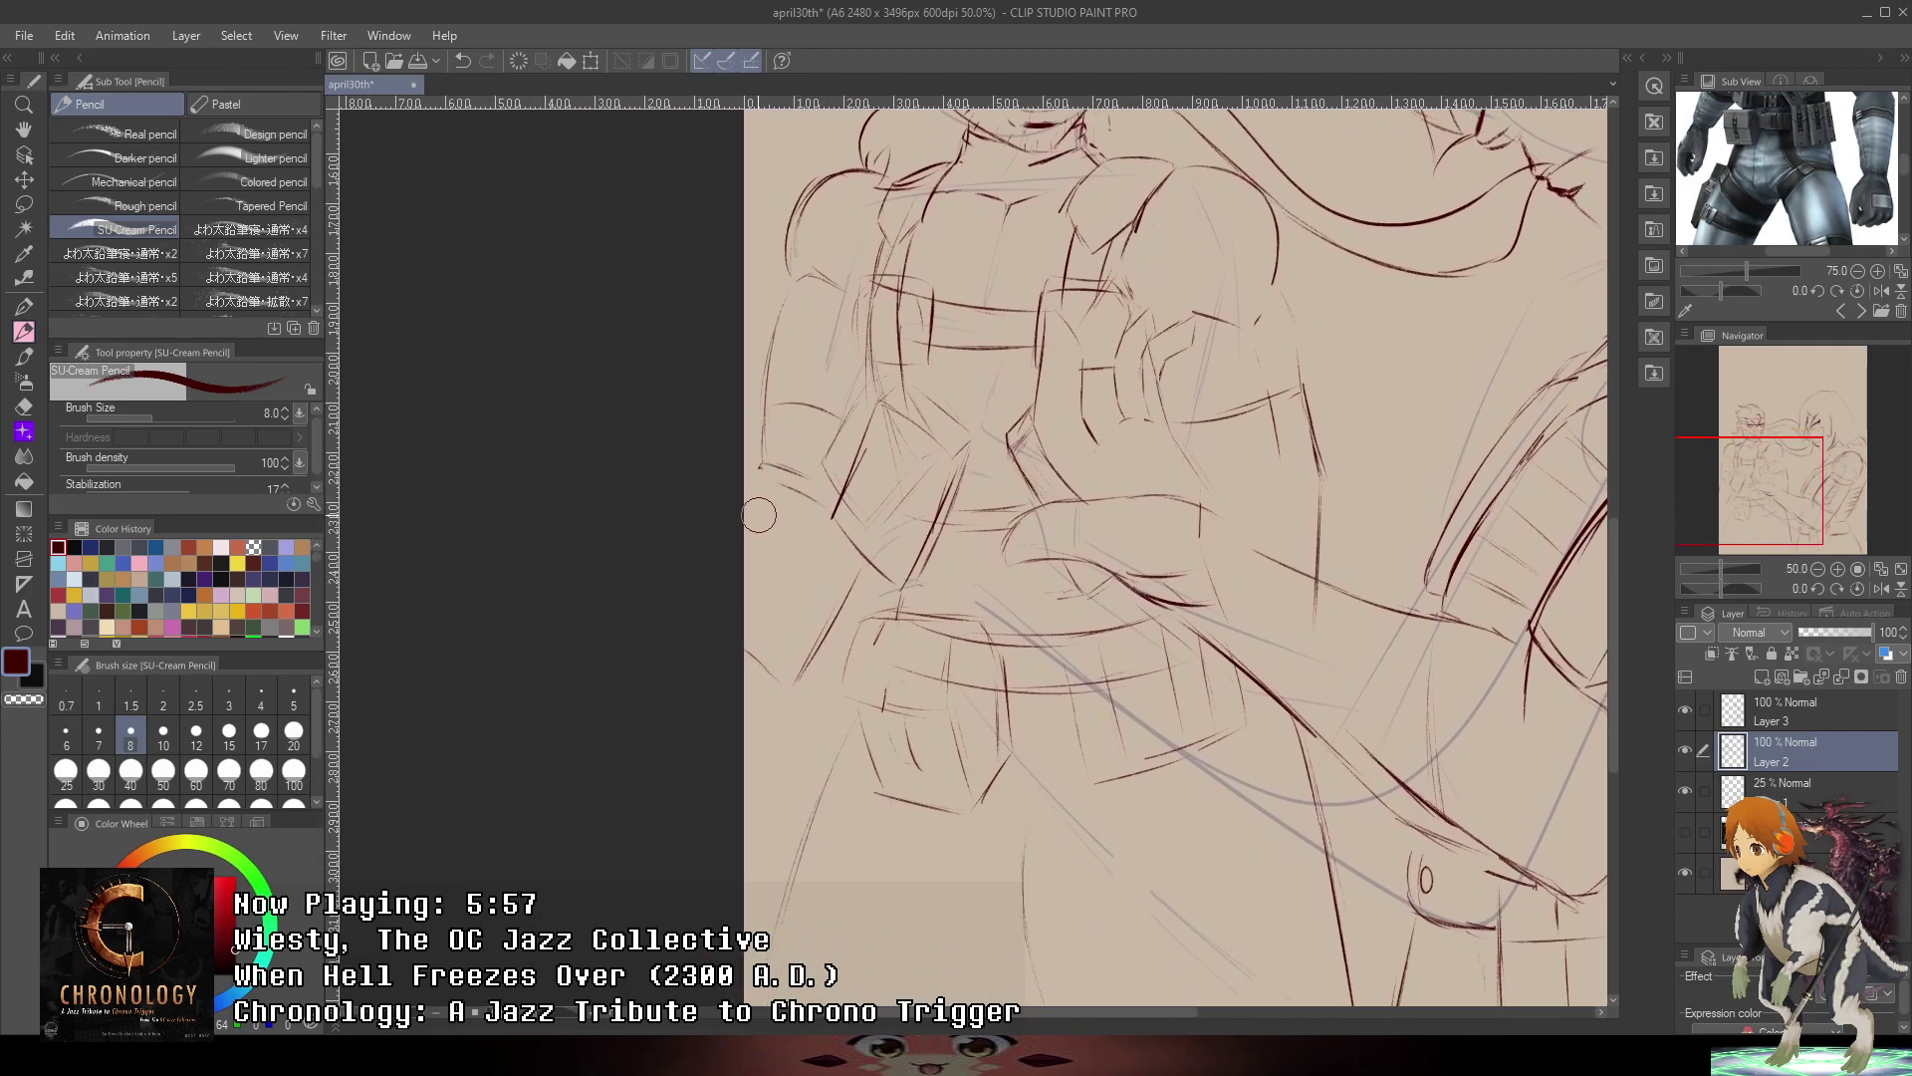
{"action": "left_click_drag", "start_coordinate": [760, 490], "coordinate": [744, 635]}
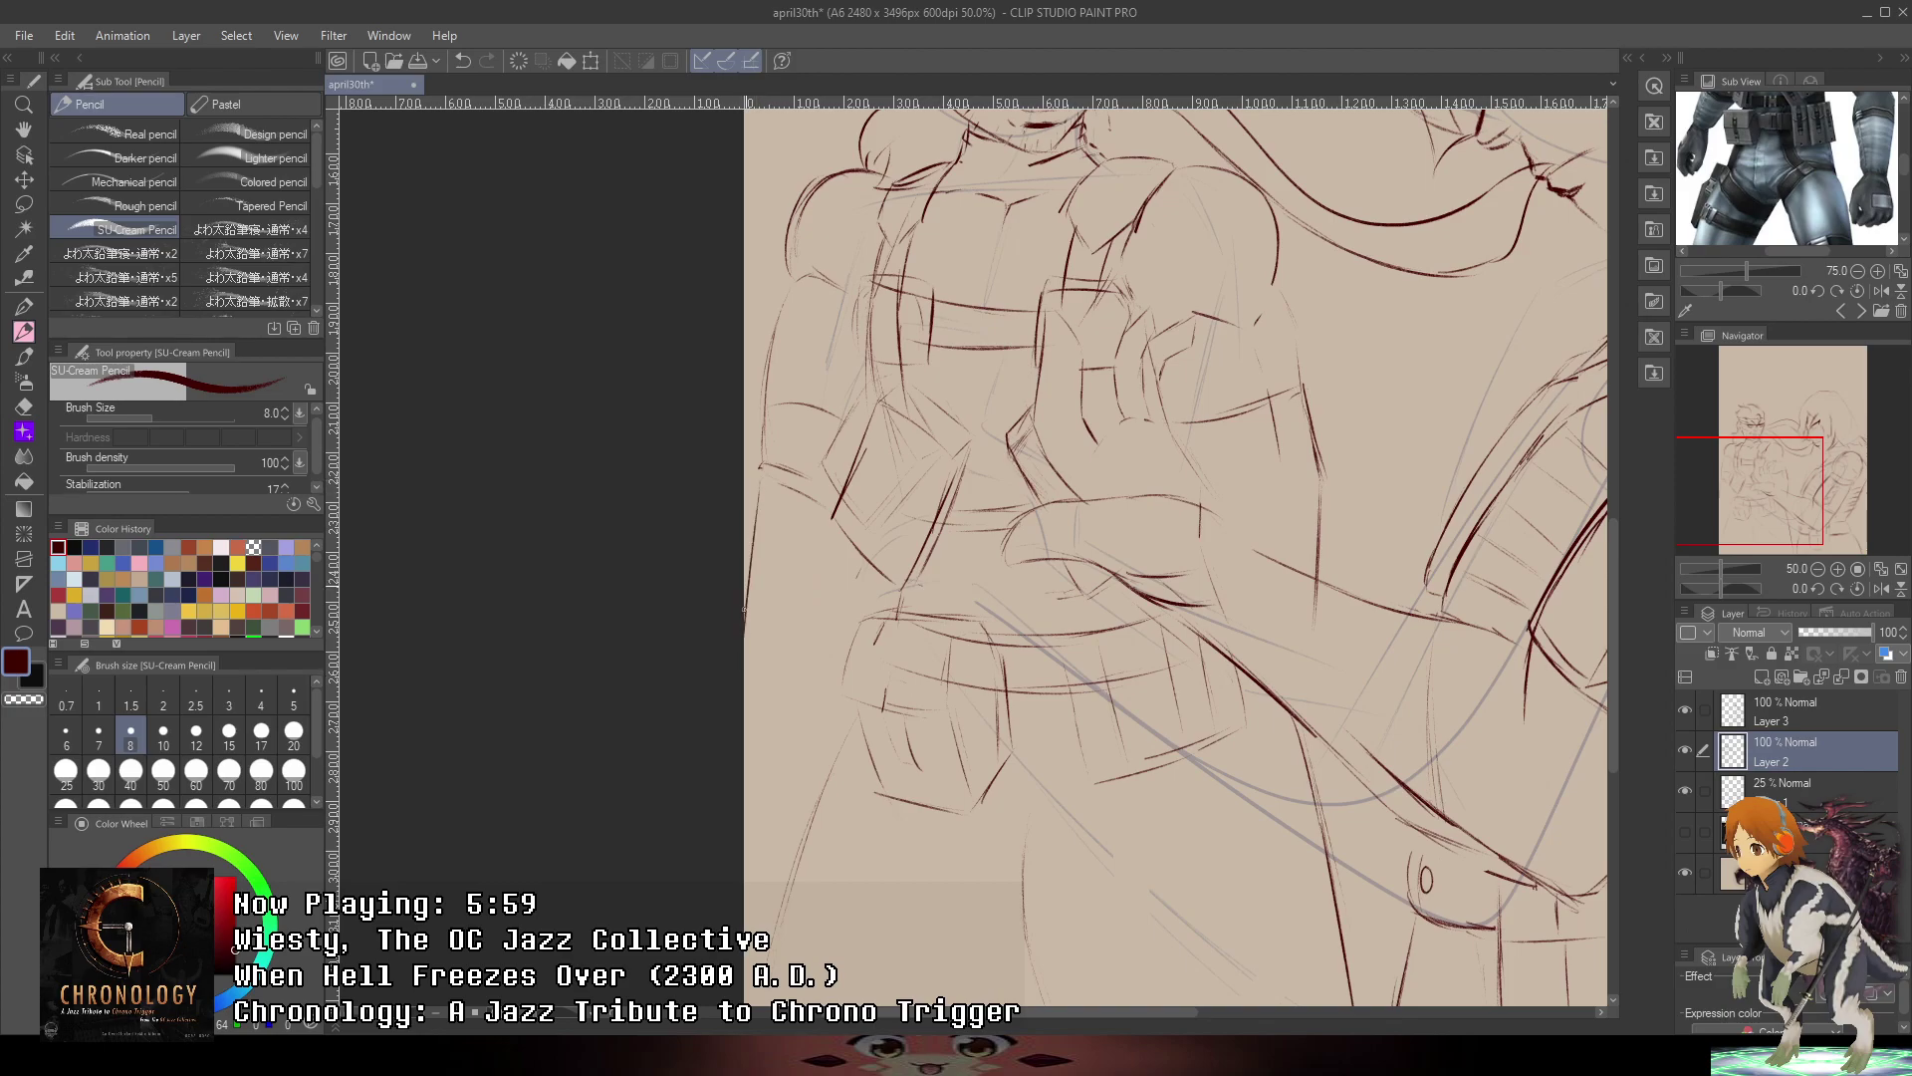
{"action": "key", "text": "ctrl+z"}
{"action": "left_click_drag", "start_coordinate": [760, 492], "coordinate": [744, 655]}
{"action": "left_click_drag", "start_coordinate": [861, 610], "coordinate": [818, 717]}
{"action": "mouse_move", "coordinate": [873, 581]}
{"action": "left_mouse_down"}
{"action": "mouse_move", "coordinate": [803, 742]}
{"action": "mouse_move", "coordinate": [783, 738]}
{"action": "left_mouse_up"}
{"action": "key", "text": "ctrl+z"}
{"action": "scroll", "coordinate": [944, 619], "scroll_direction": "down", "scroll_amount": 1}
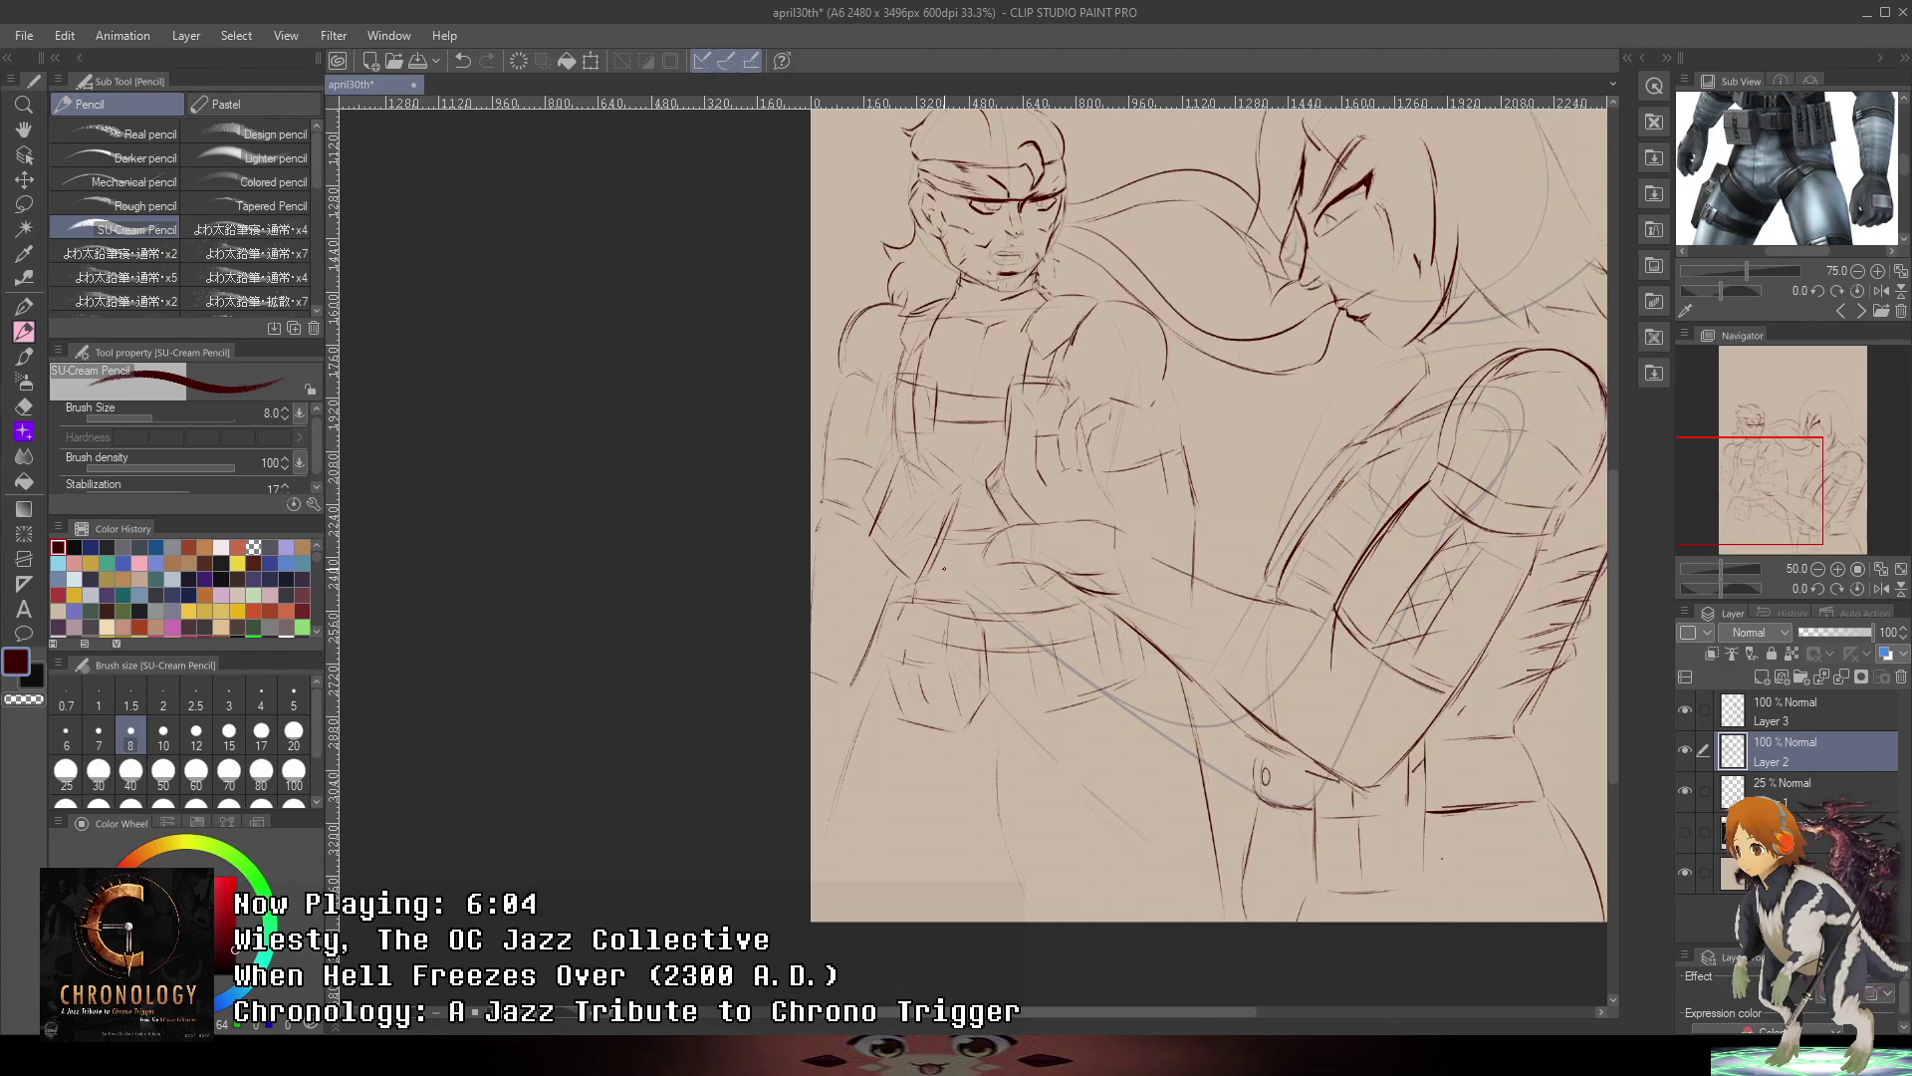
{"action": "left_click_drag", "start_coordinate": [1225, 440], "coordinate": [1186, 482]}
{"action": "scroll", "coordinate": [790, 696], "scroll_direction": "up", "scroll_amount": 2}
{"action": "left_click_drag", "start_coordinate": [754, 754], "coordinate": [808, 774]}
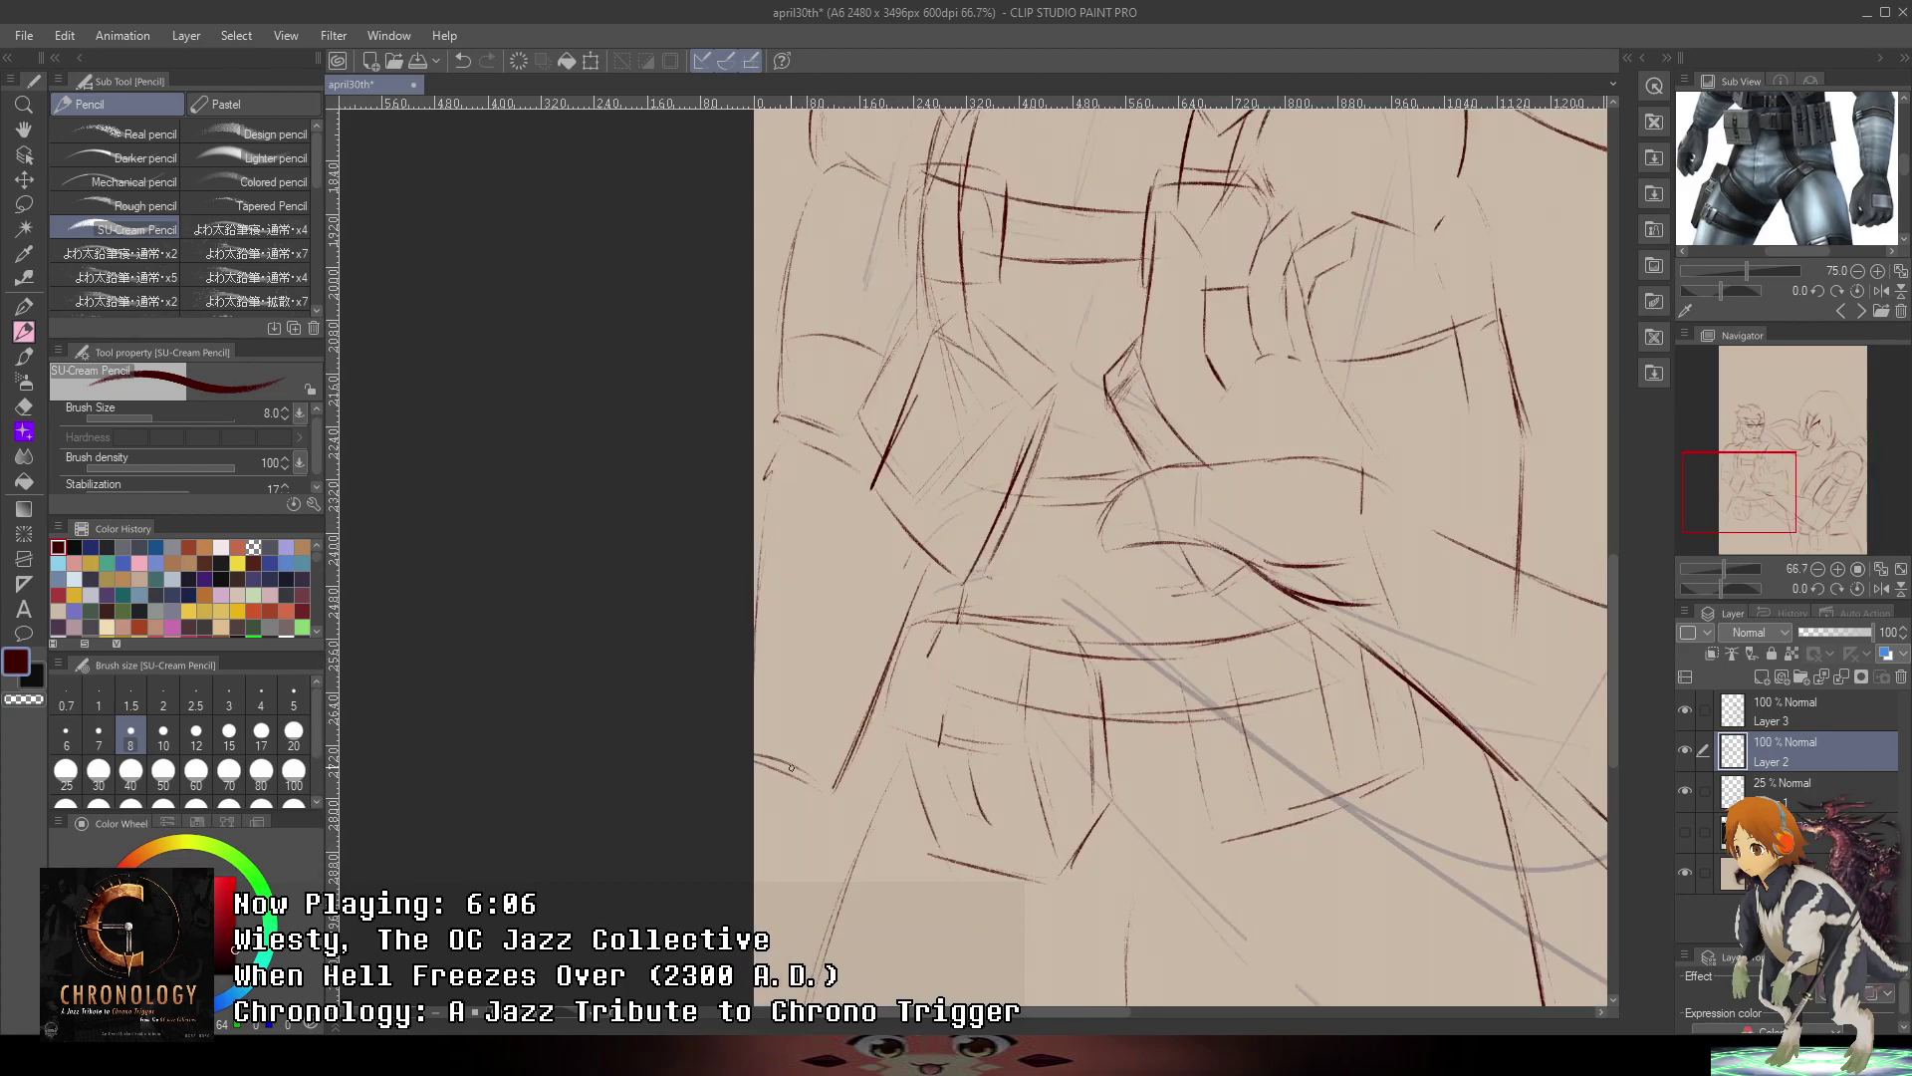
- Draw a curved glove cuff across the forearm and restate its outer edge, moving the sub view reference to the arm and hand
{"action": "mouse_move", "coordinate": [1770, 156]}
{"action": "left_mouse_down"}
{"action": "mouse_move", "coordinate": [1808, 271]}
{"action": "mouse_move", "coordinate": [1835, 146]}
{"action": "mouse_move", "coordinate": [1858, 176]}
{"action": "mouse_move", "coordinate": [1829, 150]}
{"action": "mouse_move", "coordinate": [1872, 123]}
{"action": "left_mouse_up"}
{"action": "key", "text": "ctrl+z"}
{"action": "mouse_move", "coordinate": [728, 553]}
{"action": "left_mouse_down"}
{"action": "mouse_move", "coordinate": [885, 619]}
{"action": "mouse_move", "coordinate": [896, 647]}
{"action": "mouse_move", "coordinate": [826, 567]}
{"action": "mouse_move", "coordinate": [759, 564]}
{"action": "left_mouse_up"}
{"action": "key", "text": "ctrl+z"}
{"action": "key", "text": "ctrl+z"}
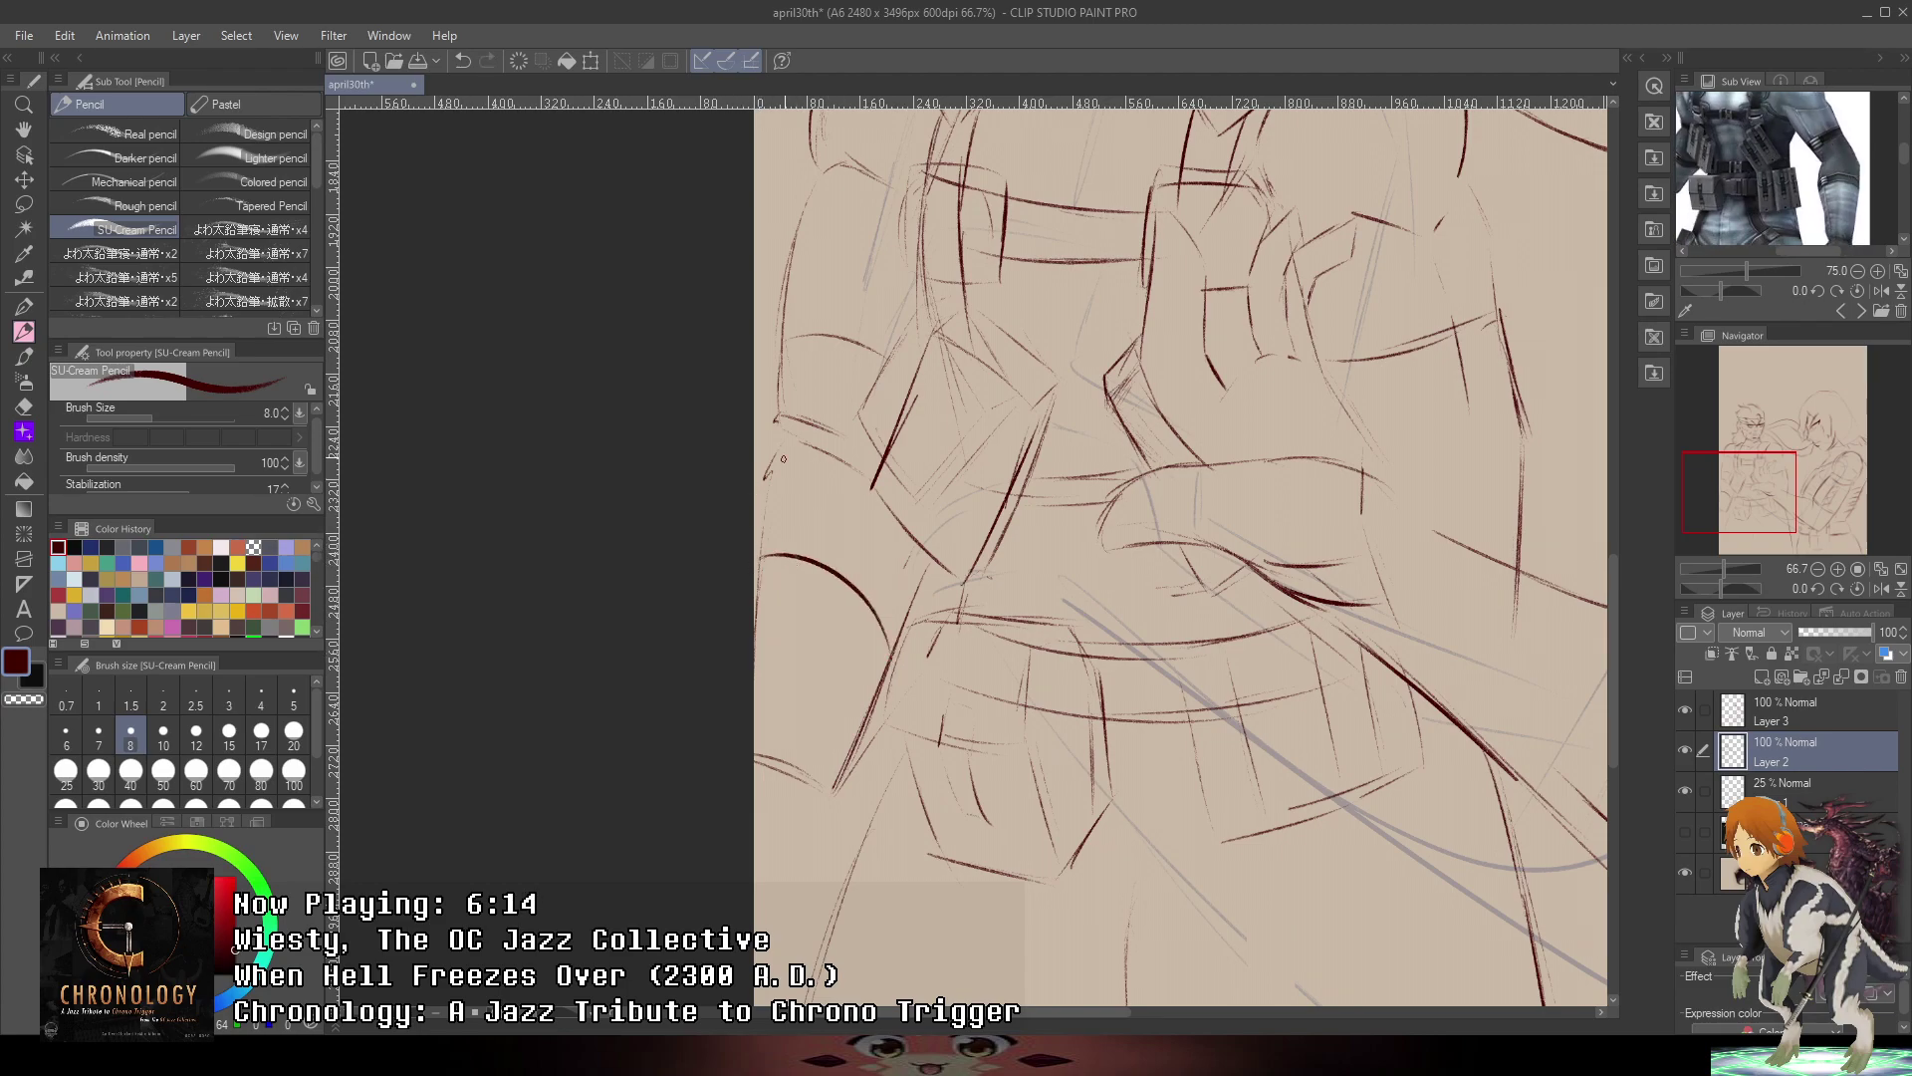
{"action": "left_click_drag", "start_coordinate": [783, 459], "coordinate": [754, 542]}
{"action": "left_click_drag", "start_coordinate": [701, 833], "coordinate": [598, 625]}
{"action": "mouse_move", "coordinate": [1835, 237]}
{"action": "left_mouse_down"}
{"action": "mouse_move", "coordinate": [1871, 155]}
{"action": "mouse_move", "coordinate": [1895, 213]}
{"action": "mouse_move", "coordinate": [1873, 232]}
{"action": "left_mouse_up"}
- Check the reference image layer and hide it again, erase the glove cuff and inner forearm lines, and redraw the outer contour
{"action": "scroll", "coordinate": [762, 719], "scroll_direction": "down", "scroll_amount": 3}
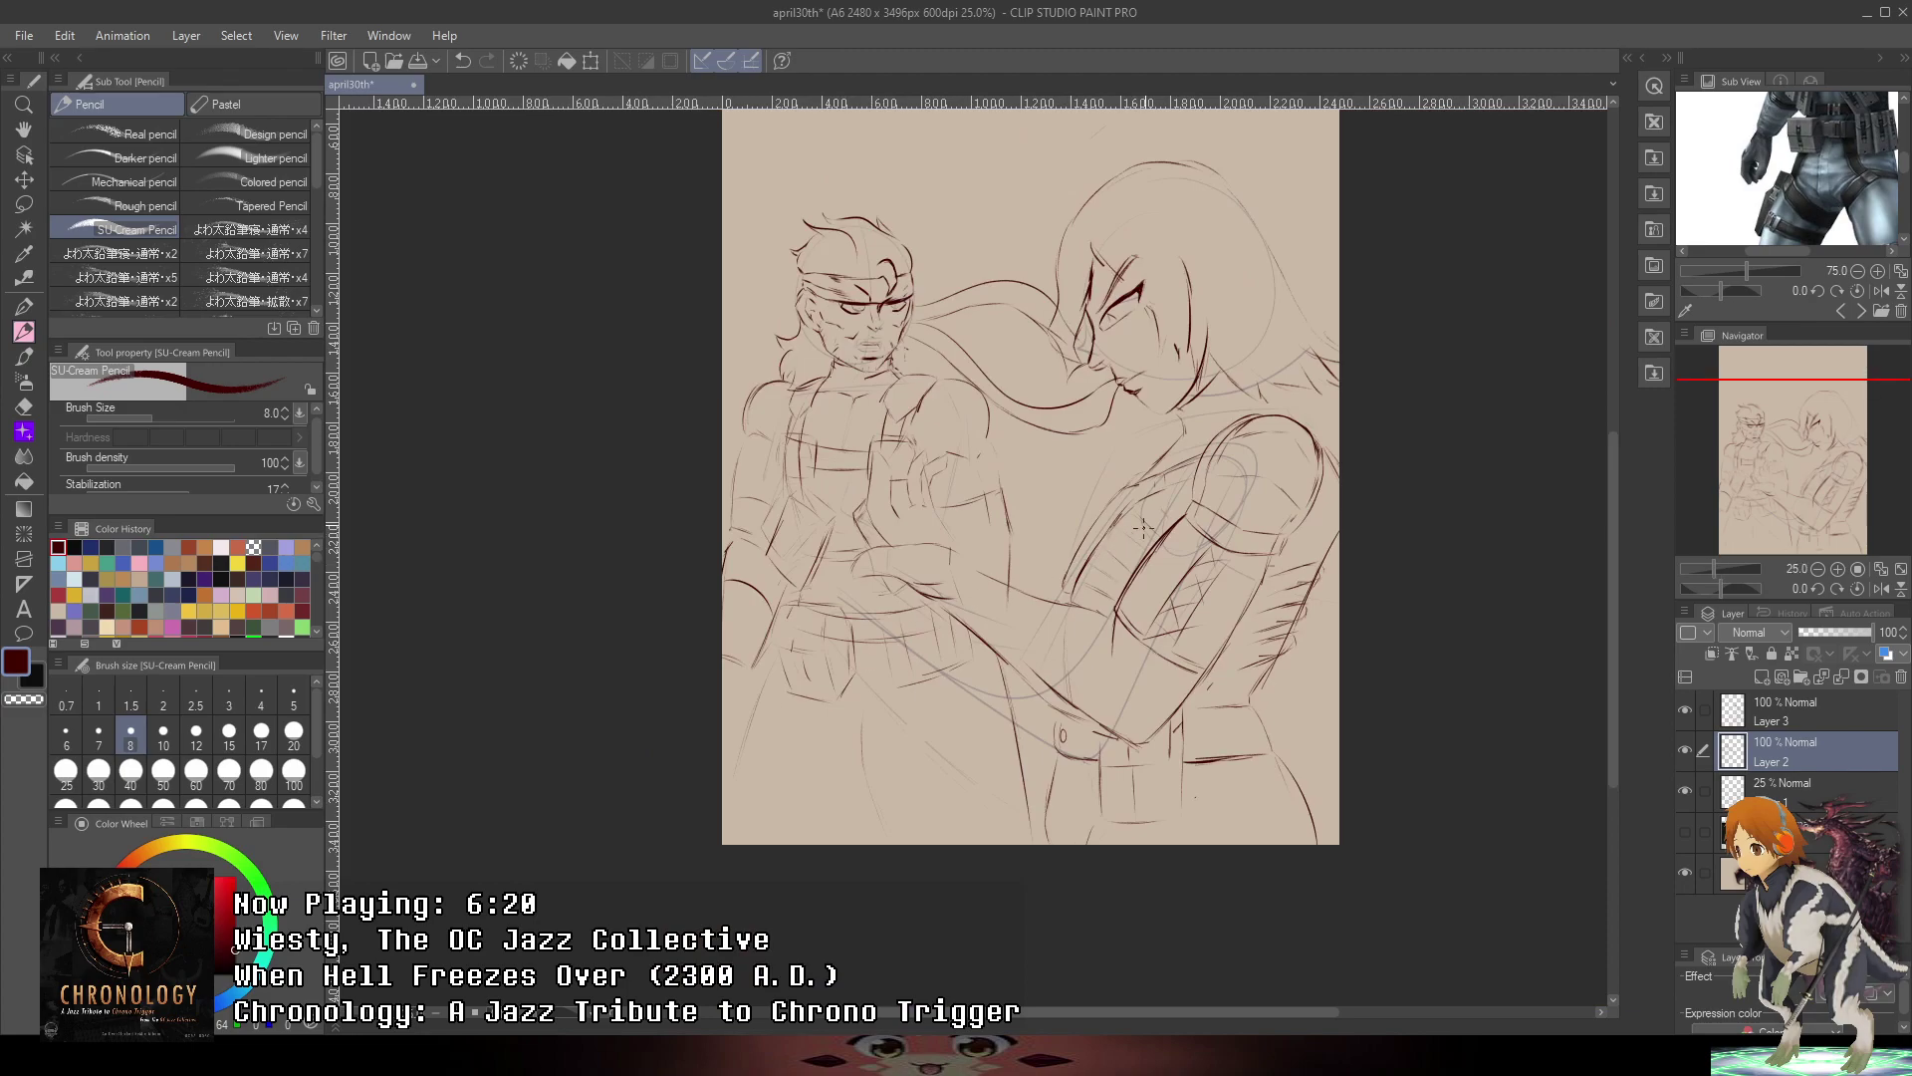
{"action": "left_click_drag", "start_coordinate": [1143, 527], "coordinate": [1176, 554]}
{"action": "left_click", "coordinate": [1683, 834]}
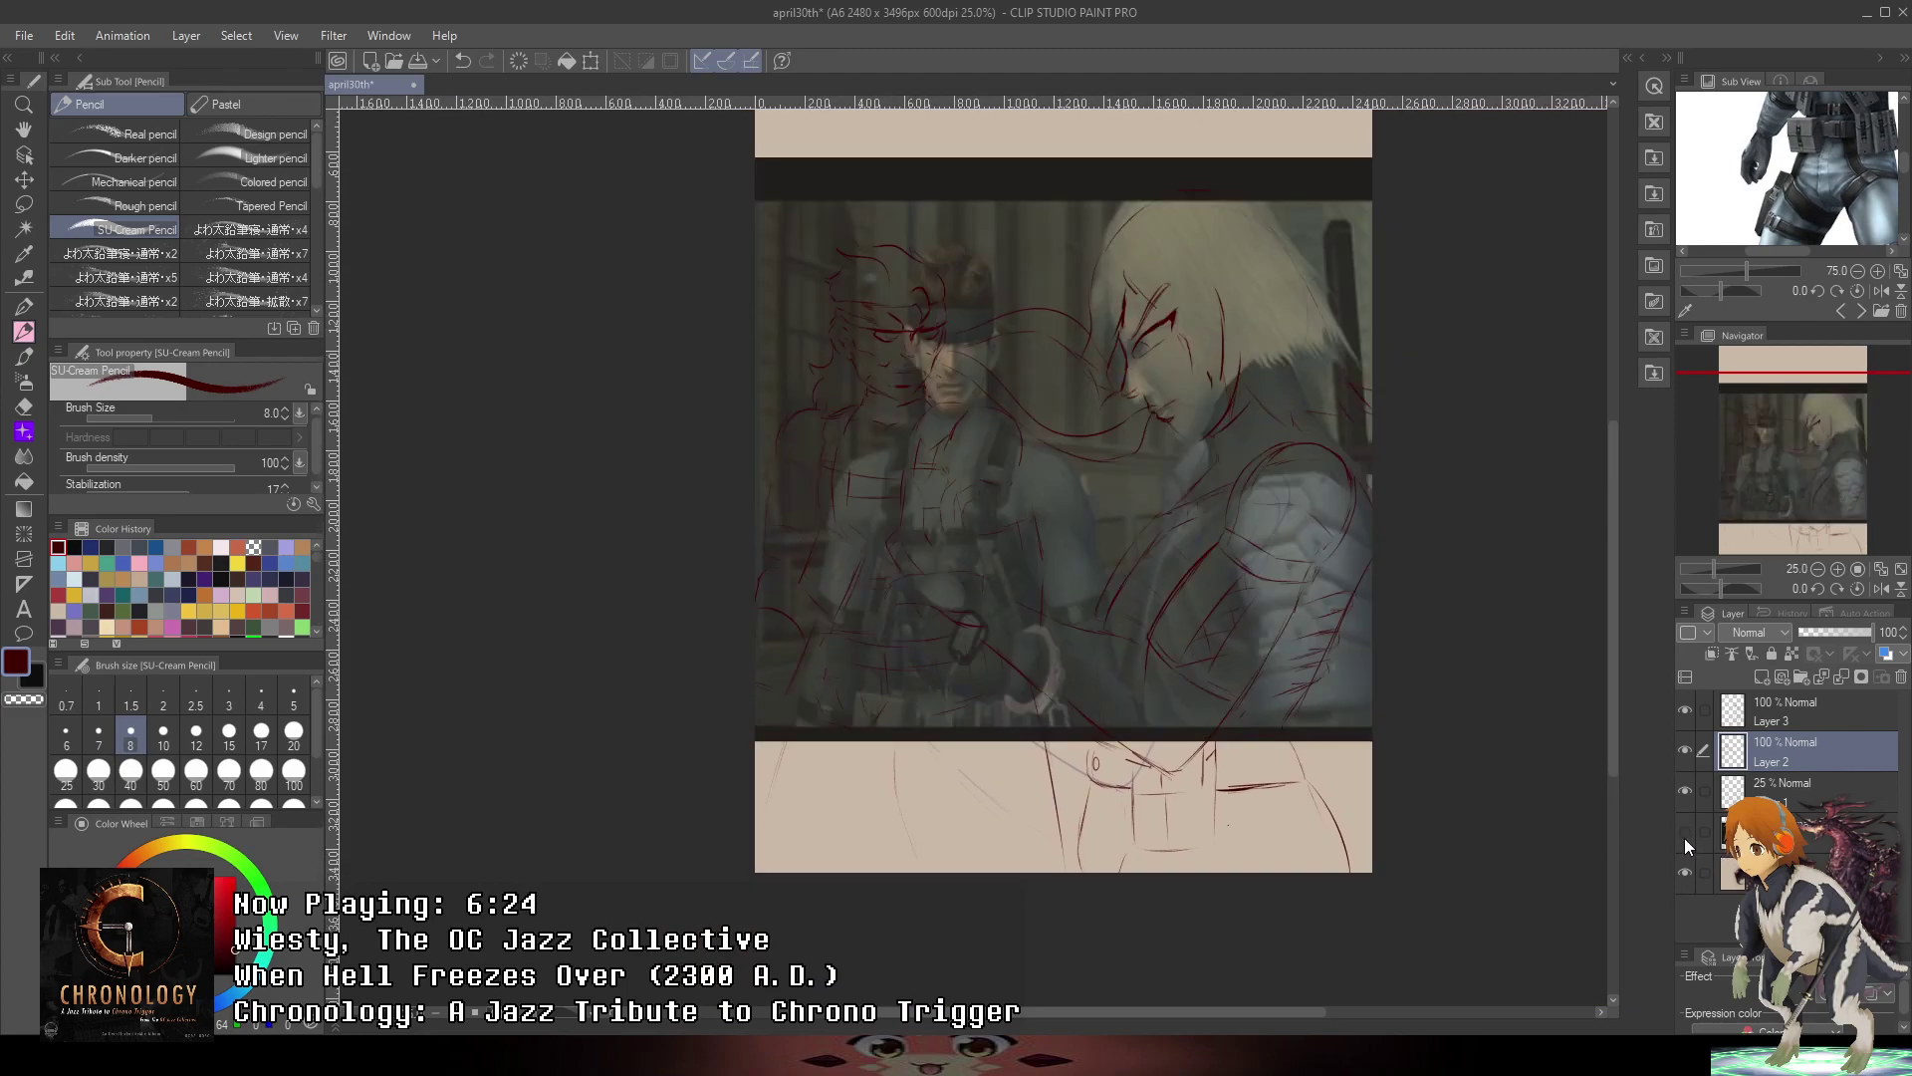
{"action": "left_click", "coordinate": [1683, 838]}
{"action": "scroll", "coordinate": [759, 368], "scroll_direction": "up", "scroll_amount": 3}
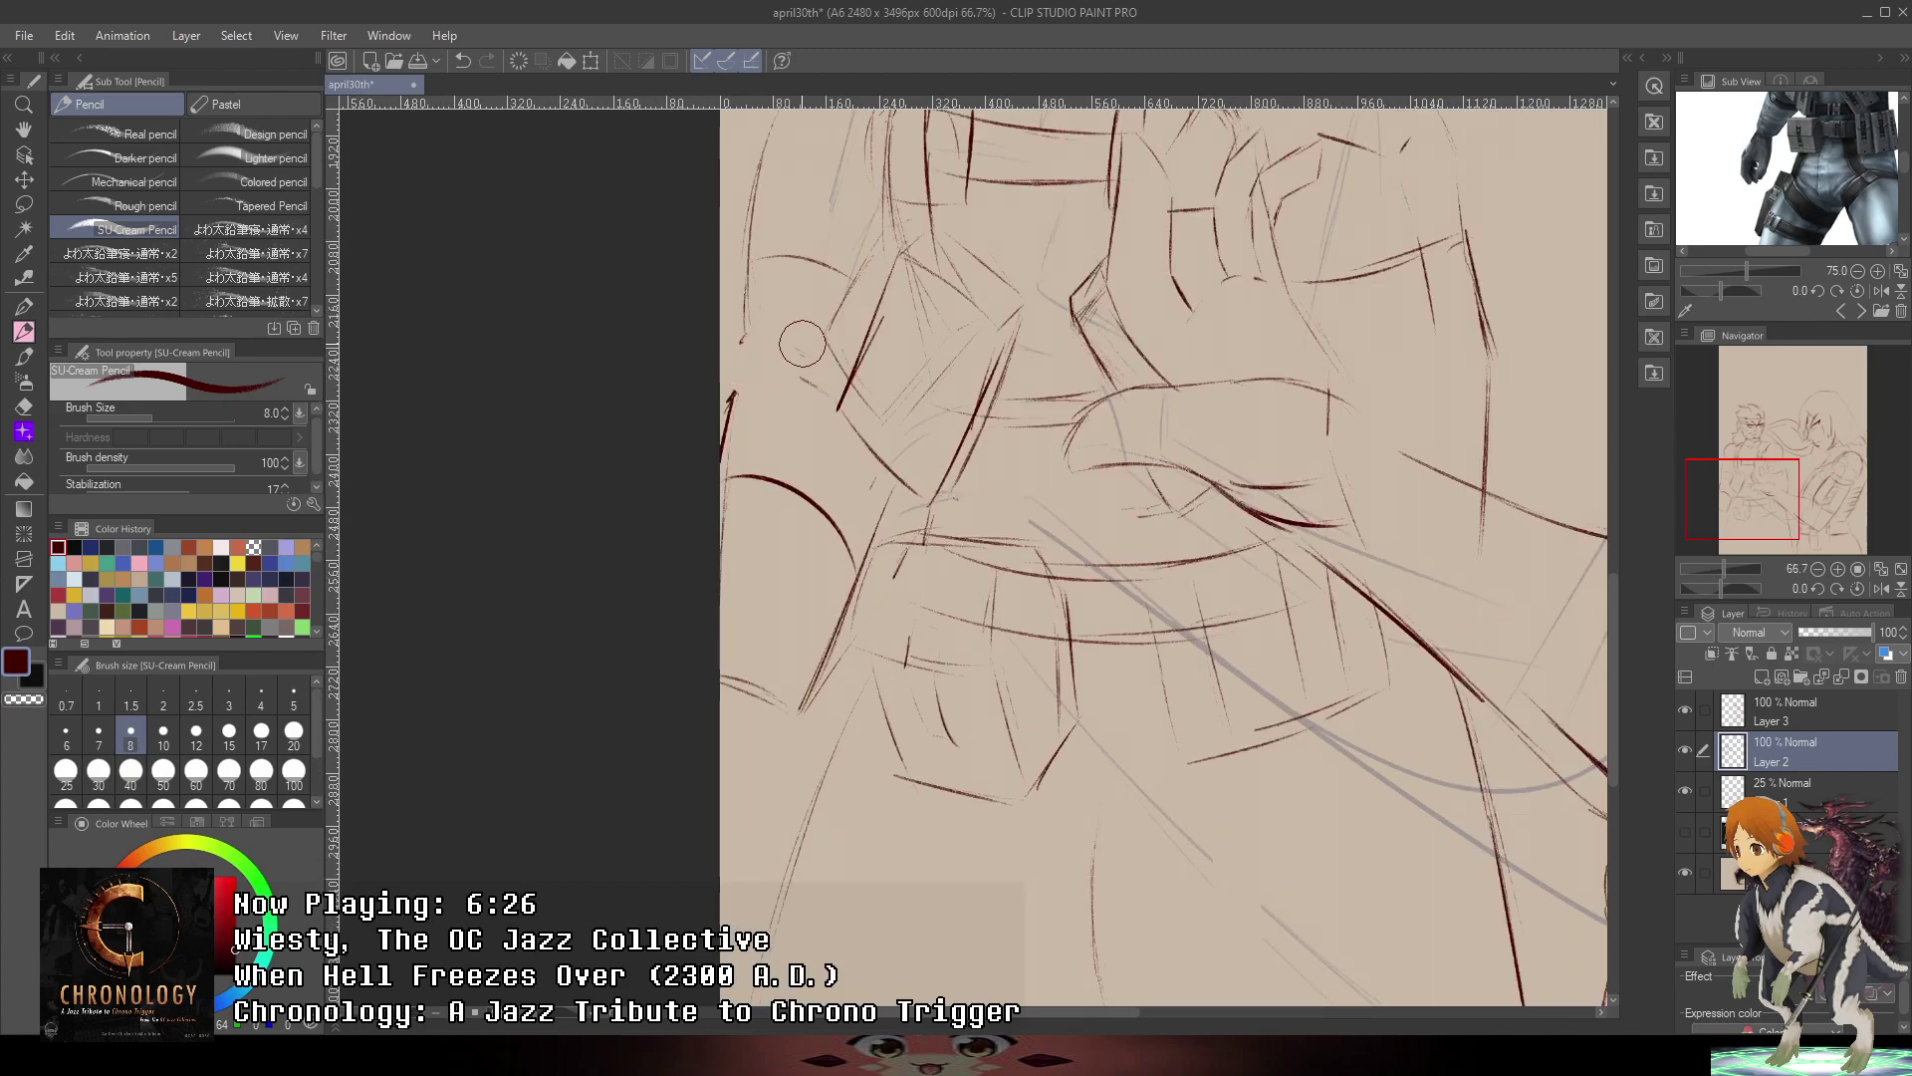
{"action": "mouse_move", "coordinate": [745, 263]}
{"action": "left_mouse_down"}
{"action": "mouse_move", "coordinate": [732, 673]}
{"action": "mouse_move", "coordinate": [812, 483]}
{"action": "mouse_move", "coordinate": [845, 566]}
{"action": "left_mouse_up"}
{"action": "left_click_drag", "start_coordinate": [740, 400], "coordinate": [732, 585]}
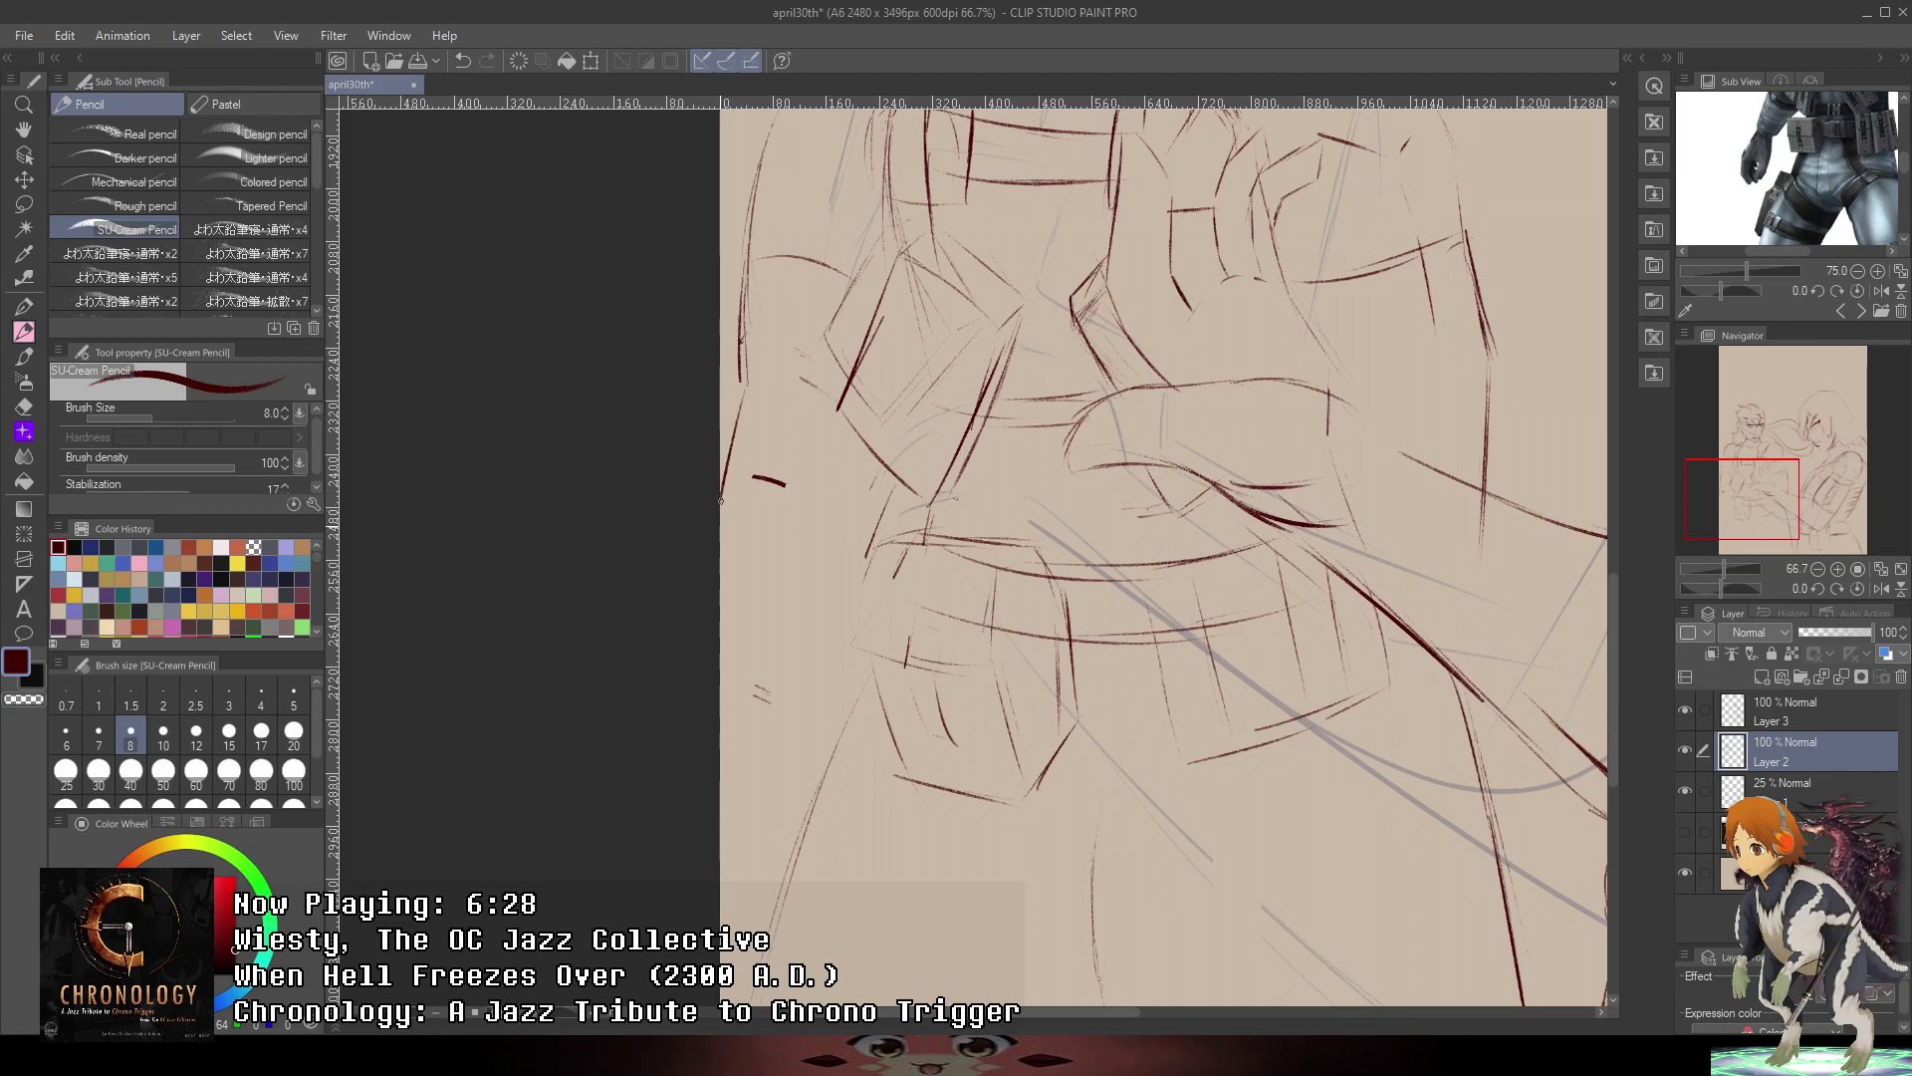
{"action": "scroll", "coordinate": [733, 461], "scroll_direction": "down", "scroll_amount": 3}
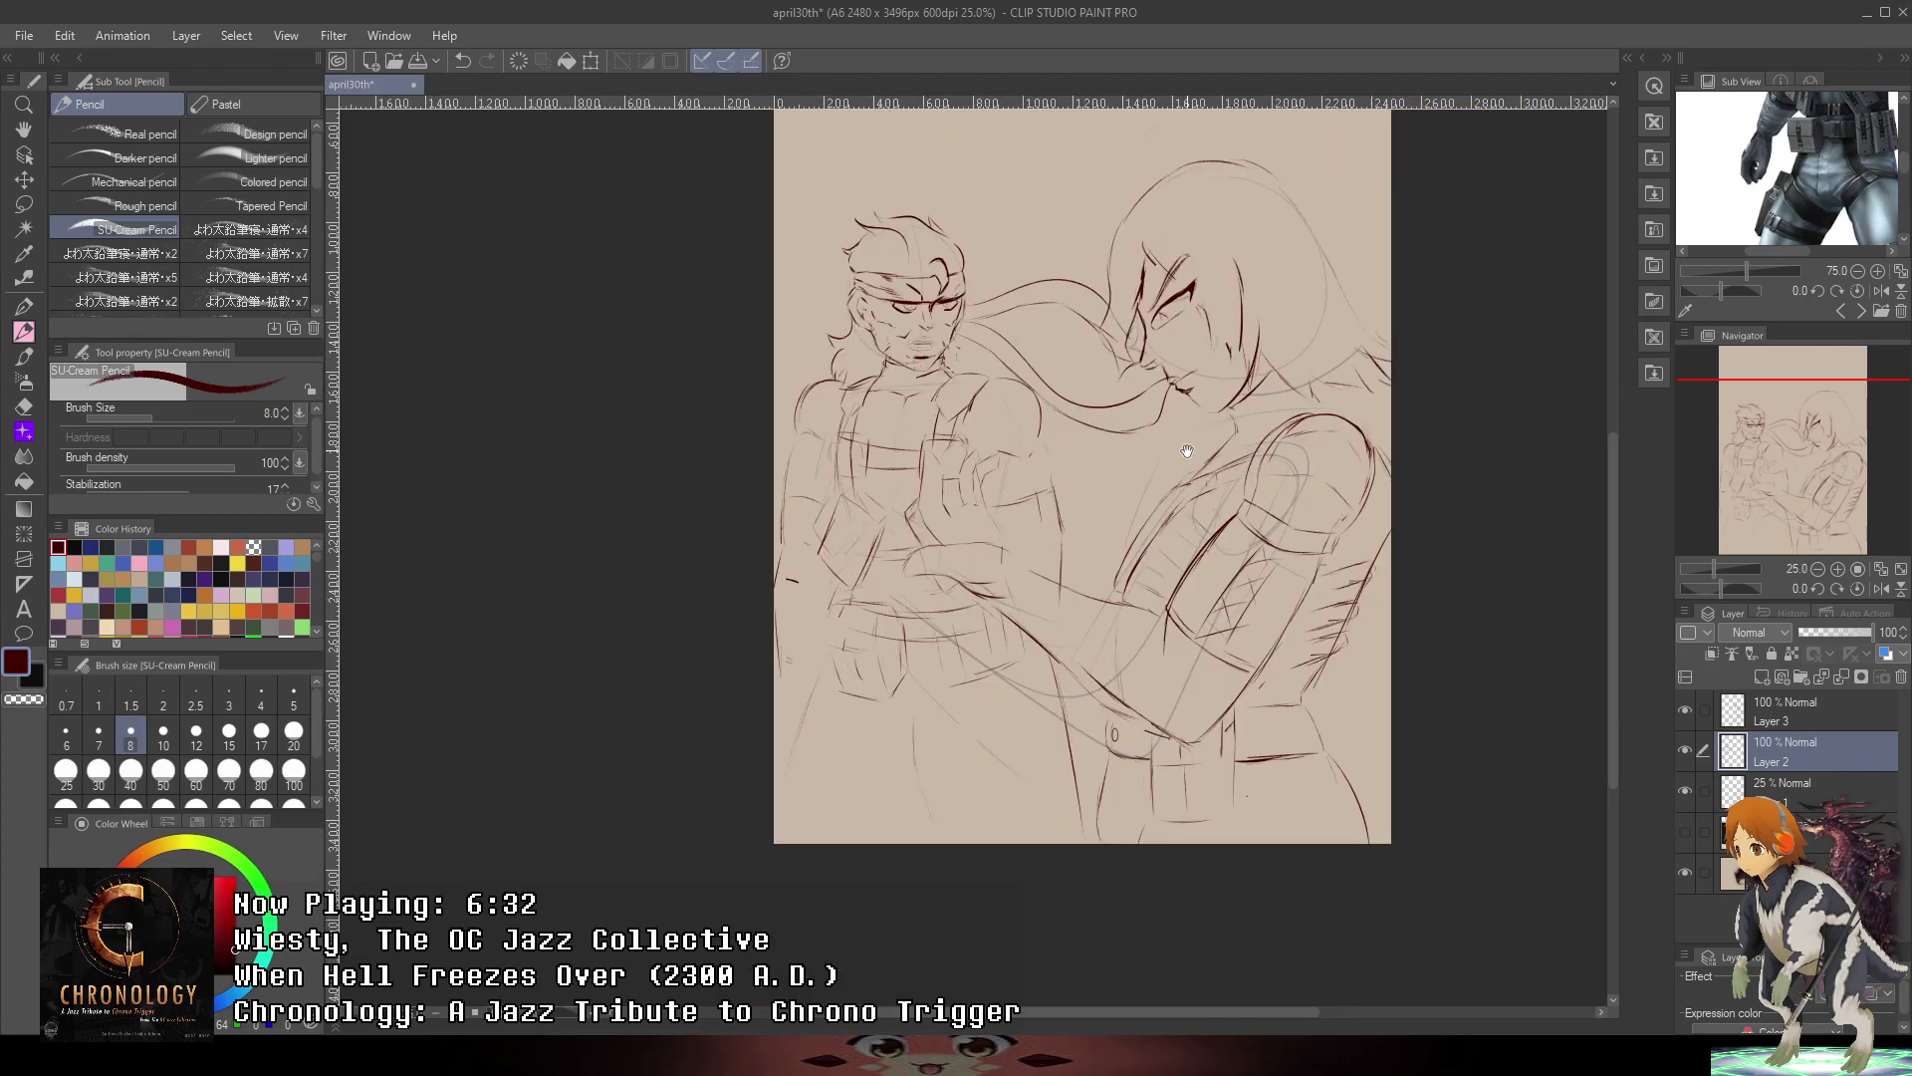
- Draw the wrist line at the forearm's lower end and a curved glove cuff line across the forearm above it
{"action": "scroll", "coordinate": [878, 599], "scroll_direction": "up", "scroll_amount": 4}
{"action": "key", "text": "ctrl+z"}
{"action": "left_click_drag", "start_coordinate": [686, 735], "coordinate": [824, 767]}
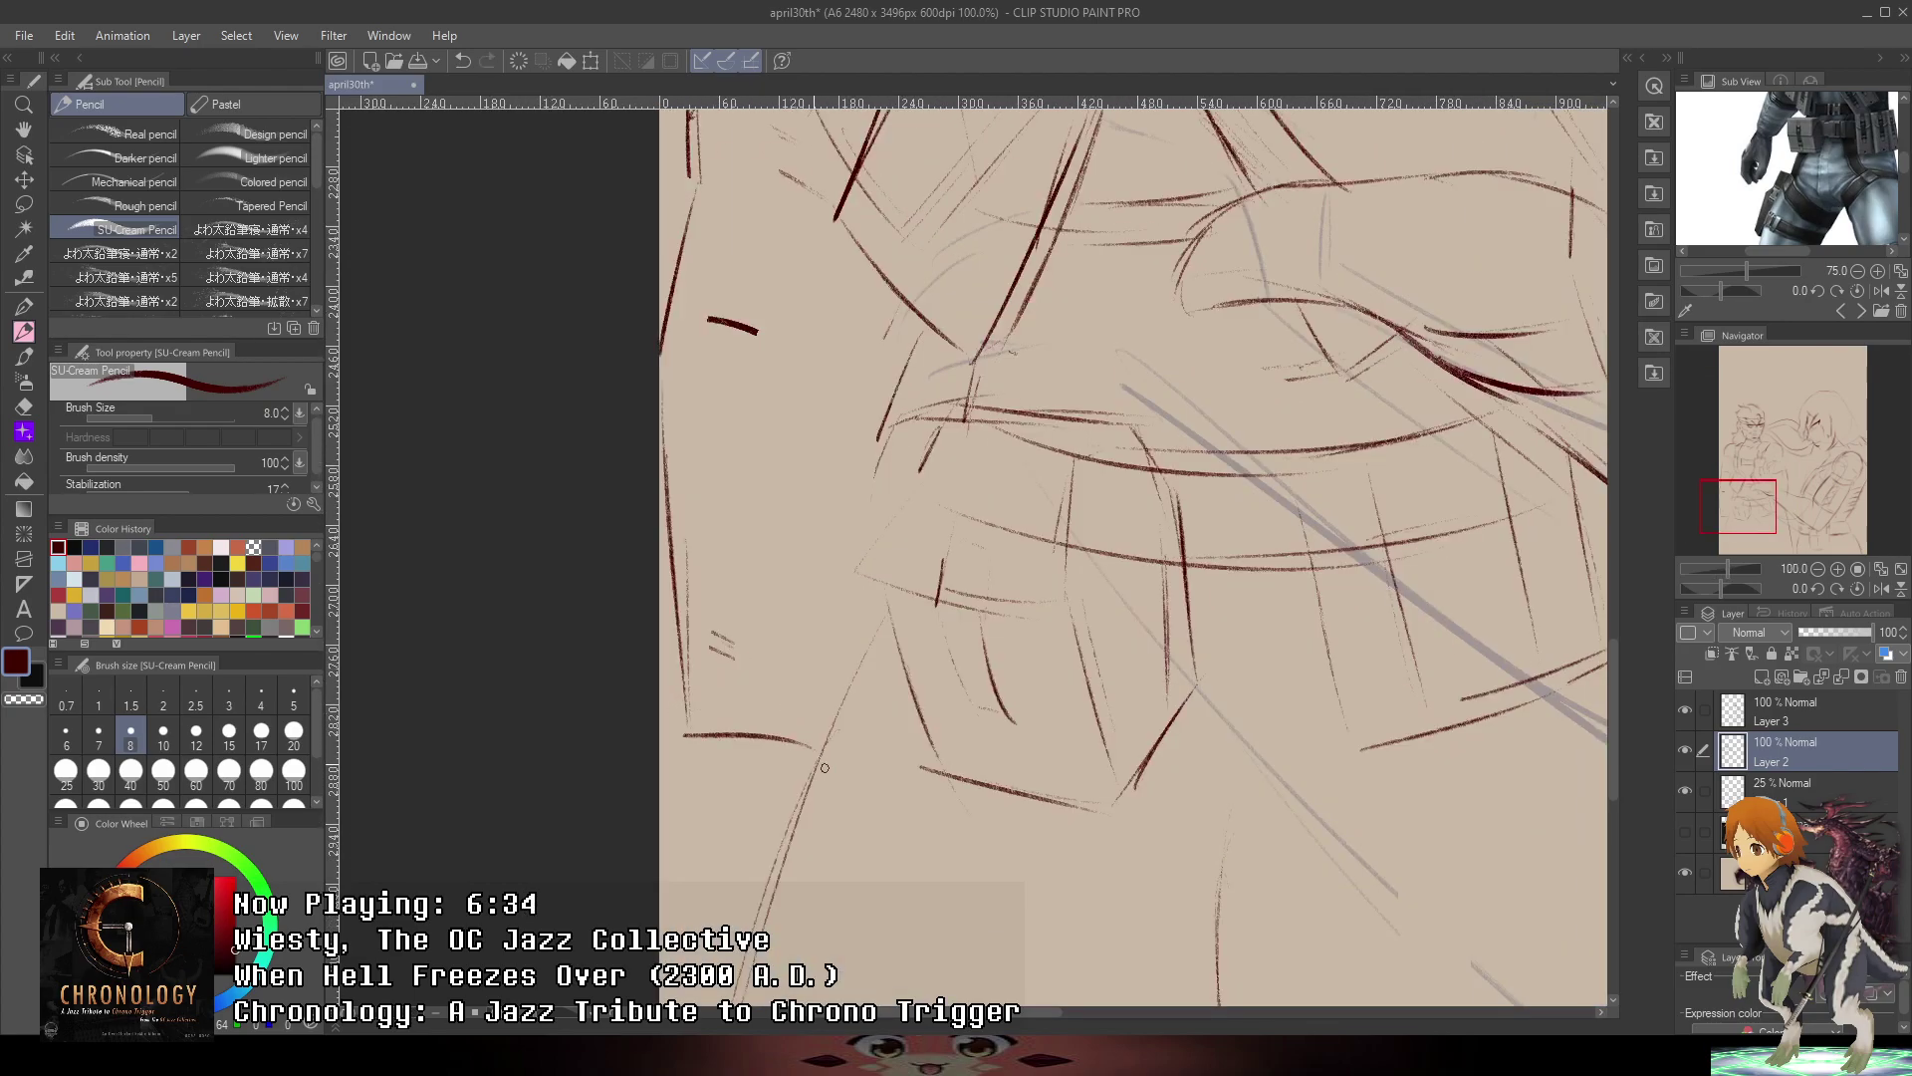
{"action": "left_click_drag", "start_coordinate": [669, 503], "coordinate": [777, 496]}
{"action": "key", "text": "ctrl+z"}
{"action": "mouse_move", "coordinate": [665, 460]}
{"action": "left_mouse_down"}
{"action": "mouse_move", "coordinate": [847, 462]}
{"action": "mouse_move", "coordinate": [876, 485]}
{"action": "left_mouse_up"}
{"action": "scroll", "coordinate": [834, 776], "scroll_direction": "down", "scroll_amount": 4}
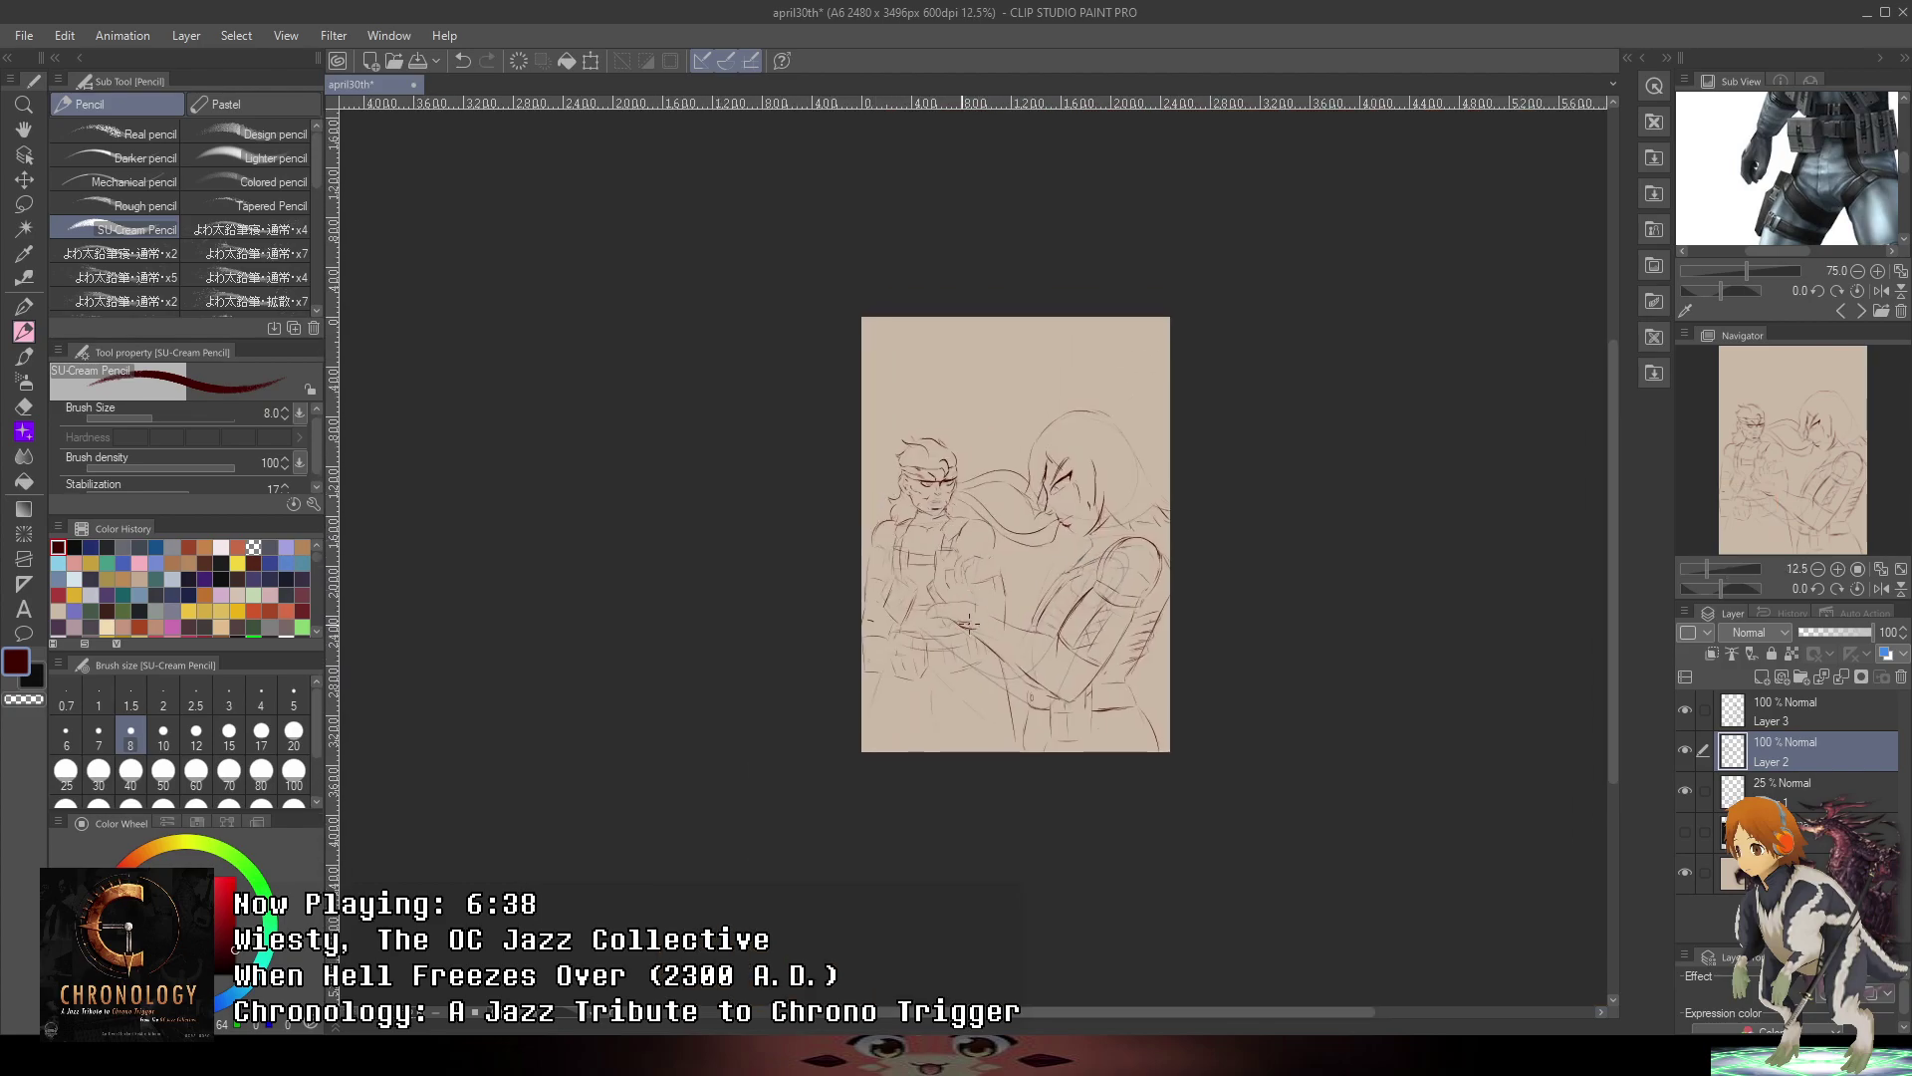
- Draw a short curved contour for the hand just below the wrist line near the canvas edge
{"action": "scroll", "coordinate": [863, 687], "scroll_direction": "up", "scroll_amount": 2}
{"action": "scroll", "coordinate": [864, 687], "scroll_direction": "up", "scroll_amount": 2}
{"action": "mouse_move", "coordinate": [742, 745]}
{"action": "left_mouse_down"}
{"action": "mouse_move", "coordinate": [753, 797]}
{"action": "mouse_move", "coordinate": [733, 812]}
{"action": "left_mouse_up"}
{"action": "key", "text": "ctrl+z"}
{"action": "key", "text": "ctrl+z"}
{"action": "left_click_drag", "start_coordinate": [733, 719], "coordinate": [726, 816]}
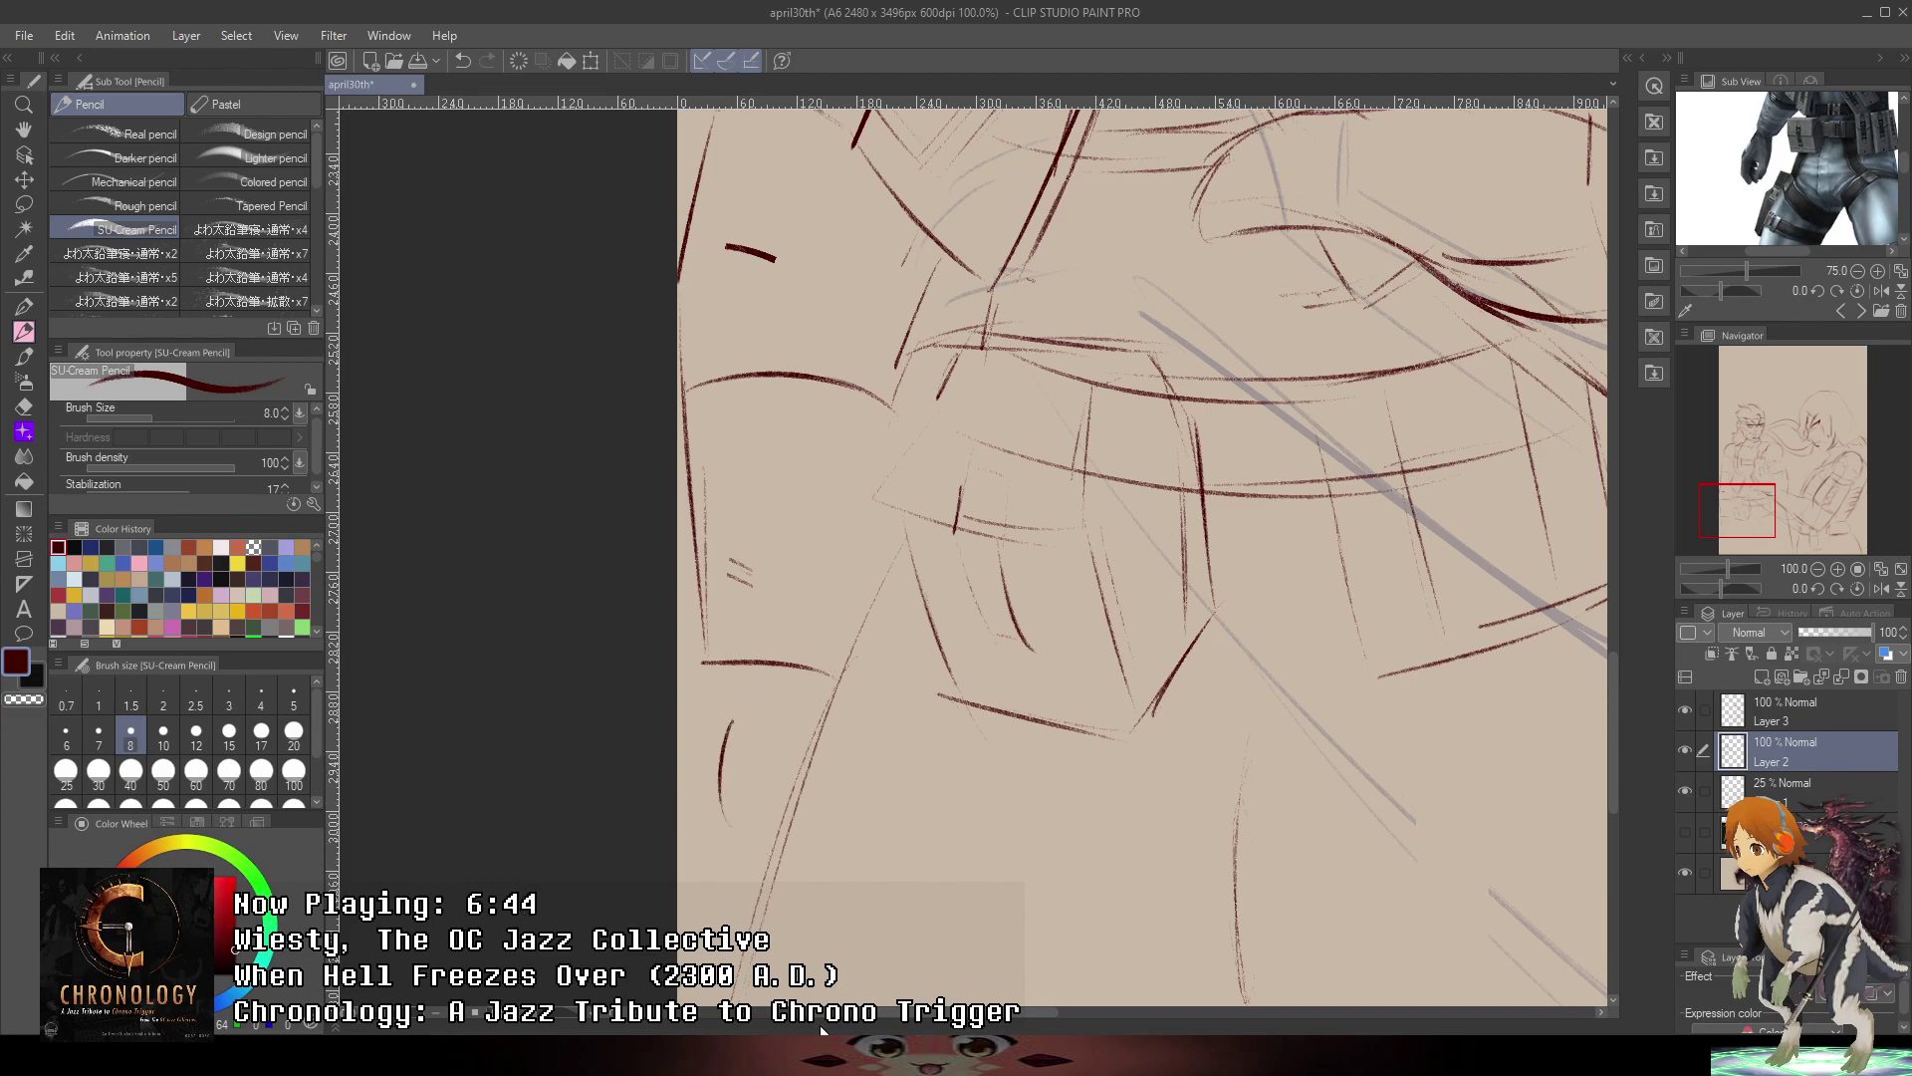
{"action": "left_click", "coordinate": [822, 1055]}
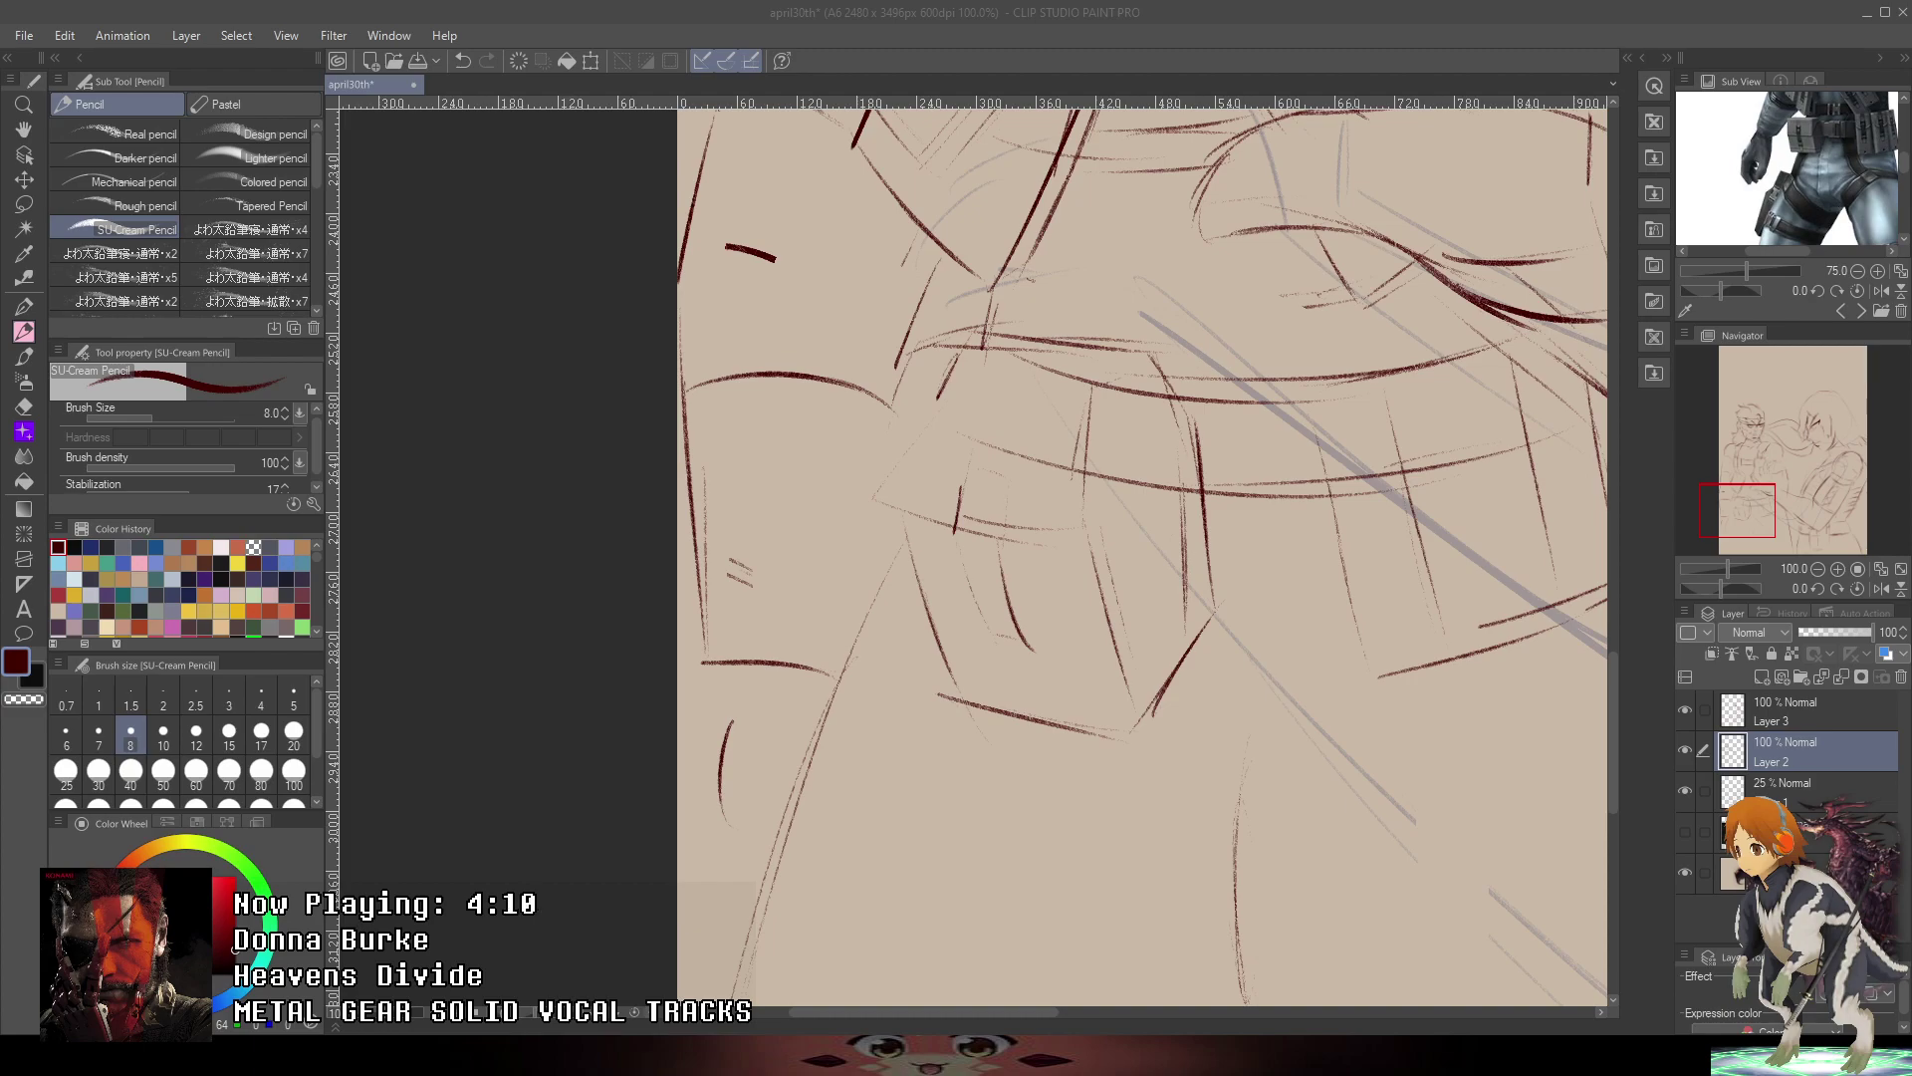
{"action": "key", "text": "ctrl+minus"}
{"action": "key", "text": "ctrl+minus"}
{"action": "key", "text": "ctrl+minus"}
{"action": "key", "text": "ctrl+minus"}
{"action": "key", "text": "ctrl+minus"}
{"action": "key", "text": "ctrl+minus"}
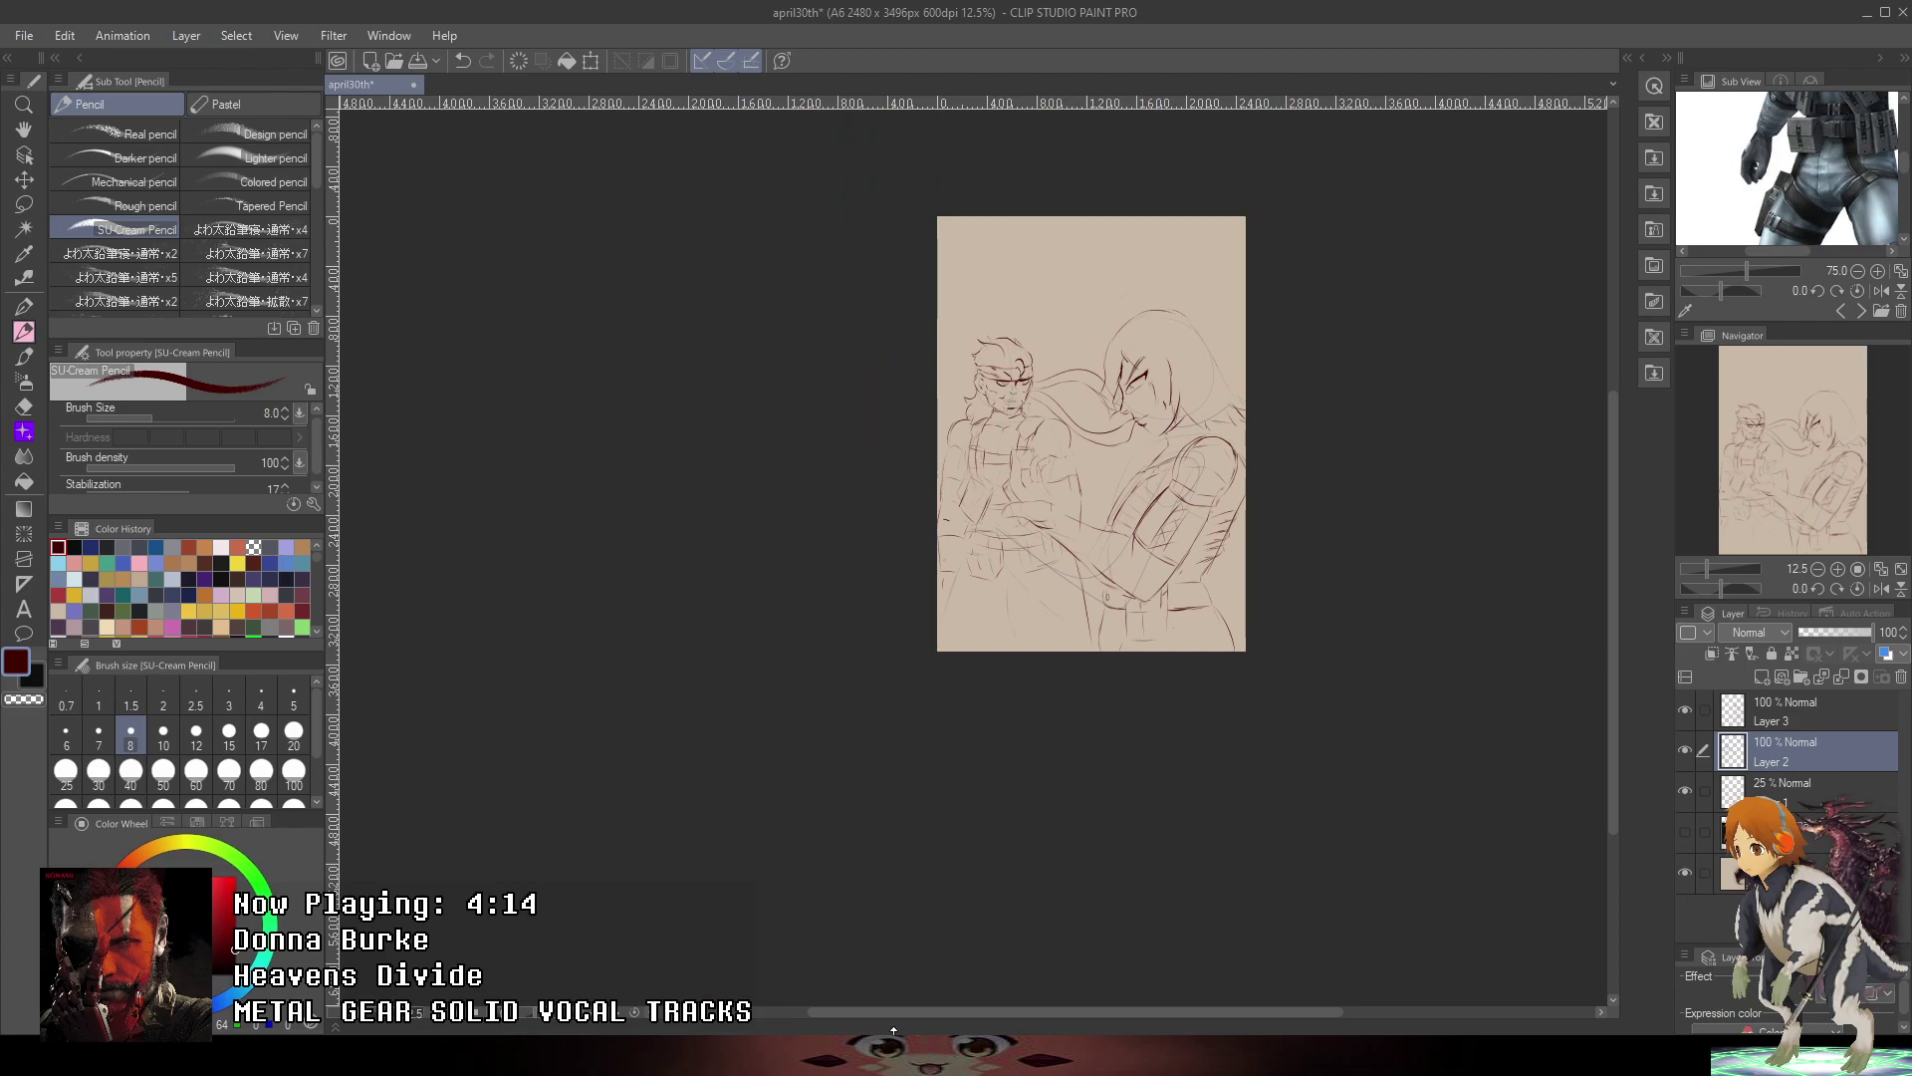
{"action": "scroll", "coordinate": [1154, 488], "scroll_direction": "up", "scroll_amount": 3}
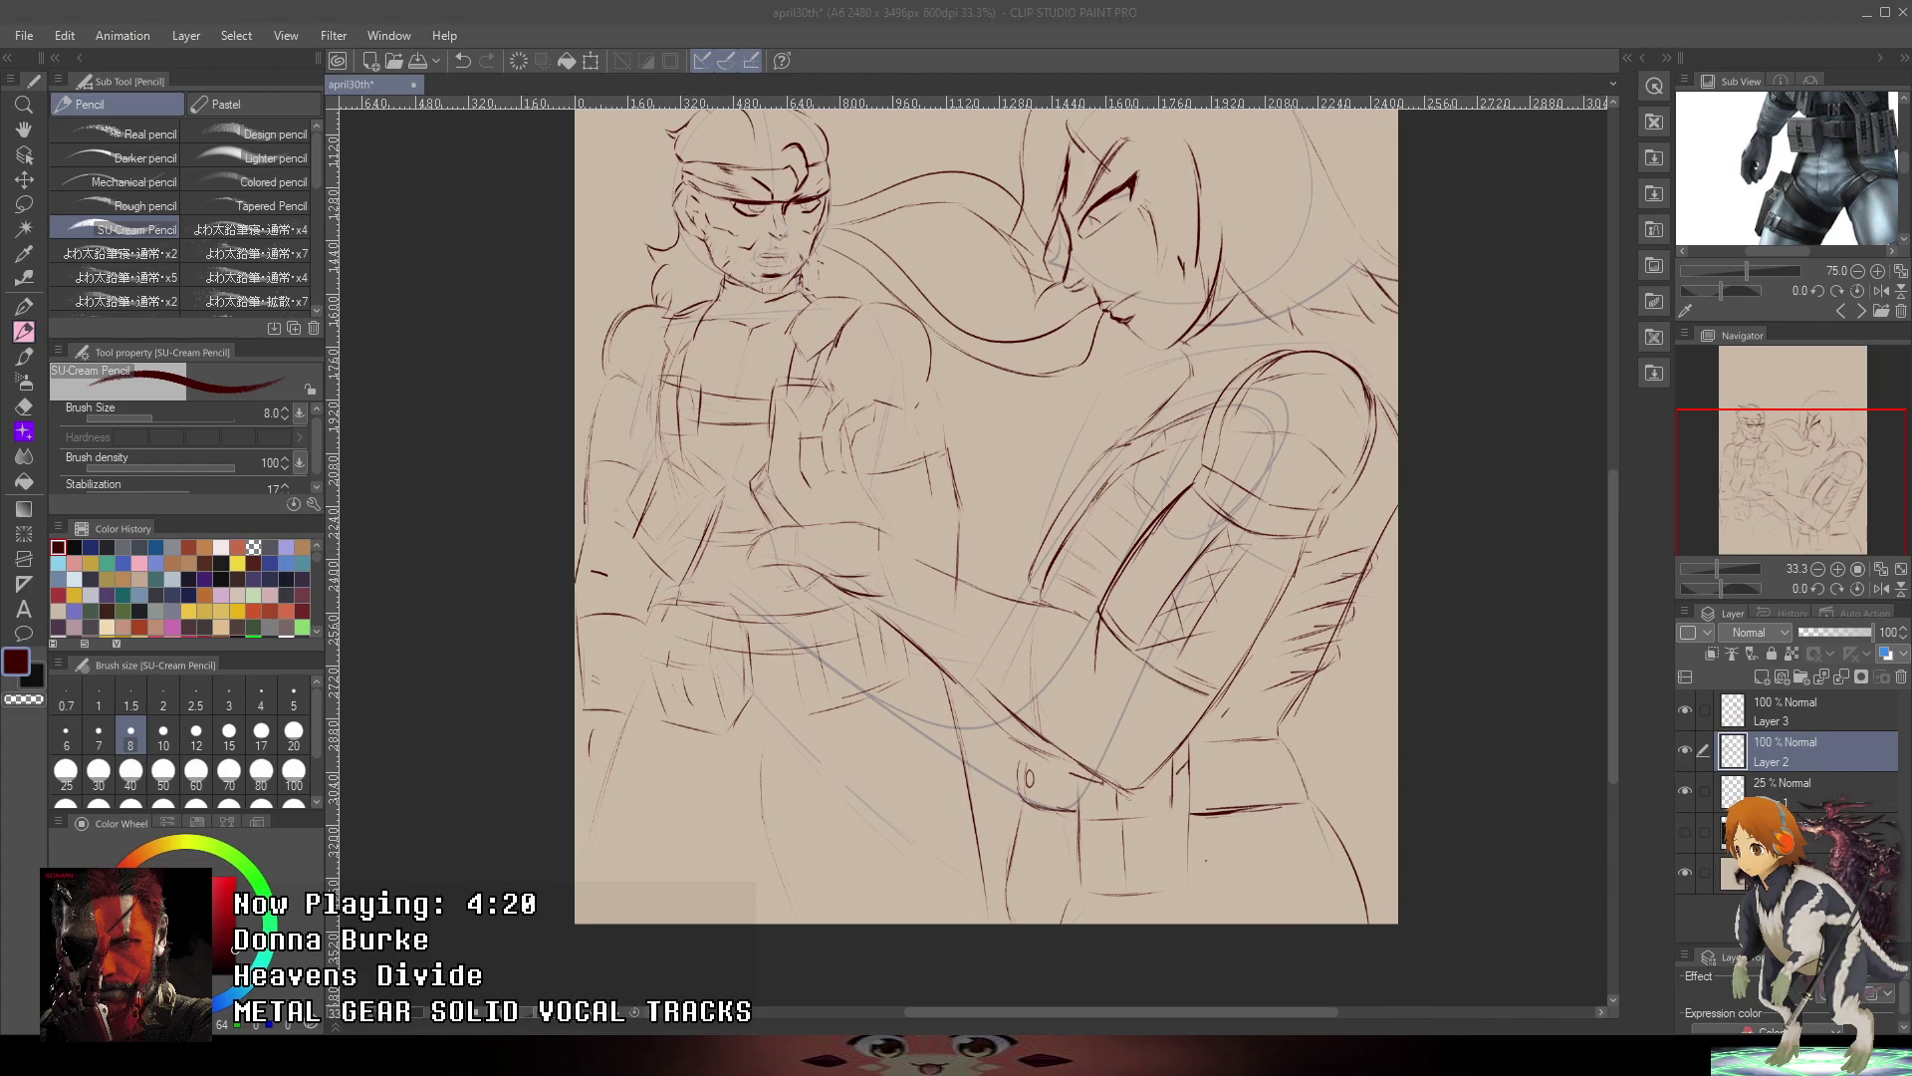
- On Layer 3, erase the right figure's overlapping shoulder contours and redraw the shoulder cap's rounded outline
{"action": "left_click", "coordinate": [1856, 12]}
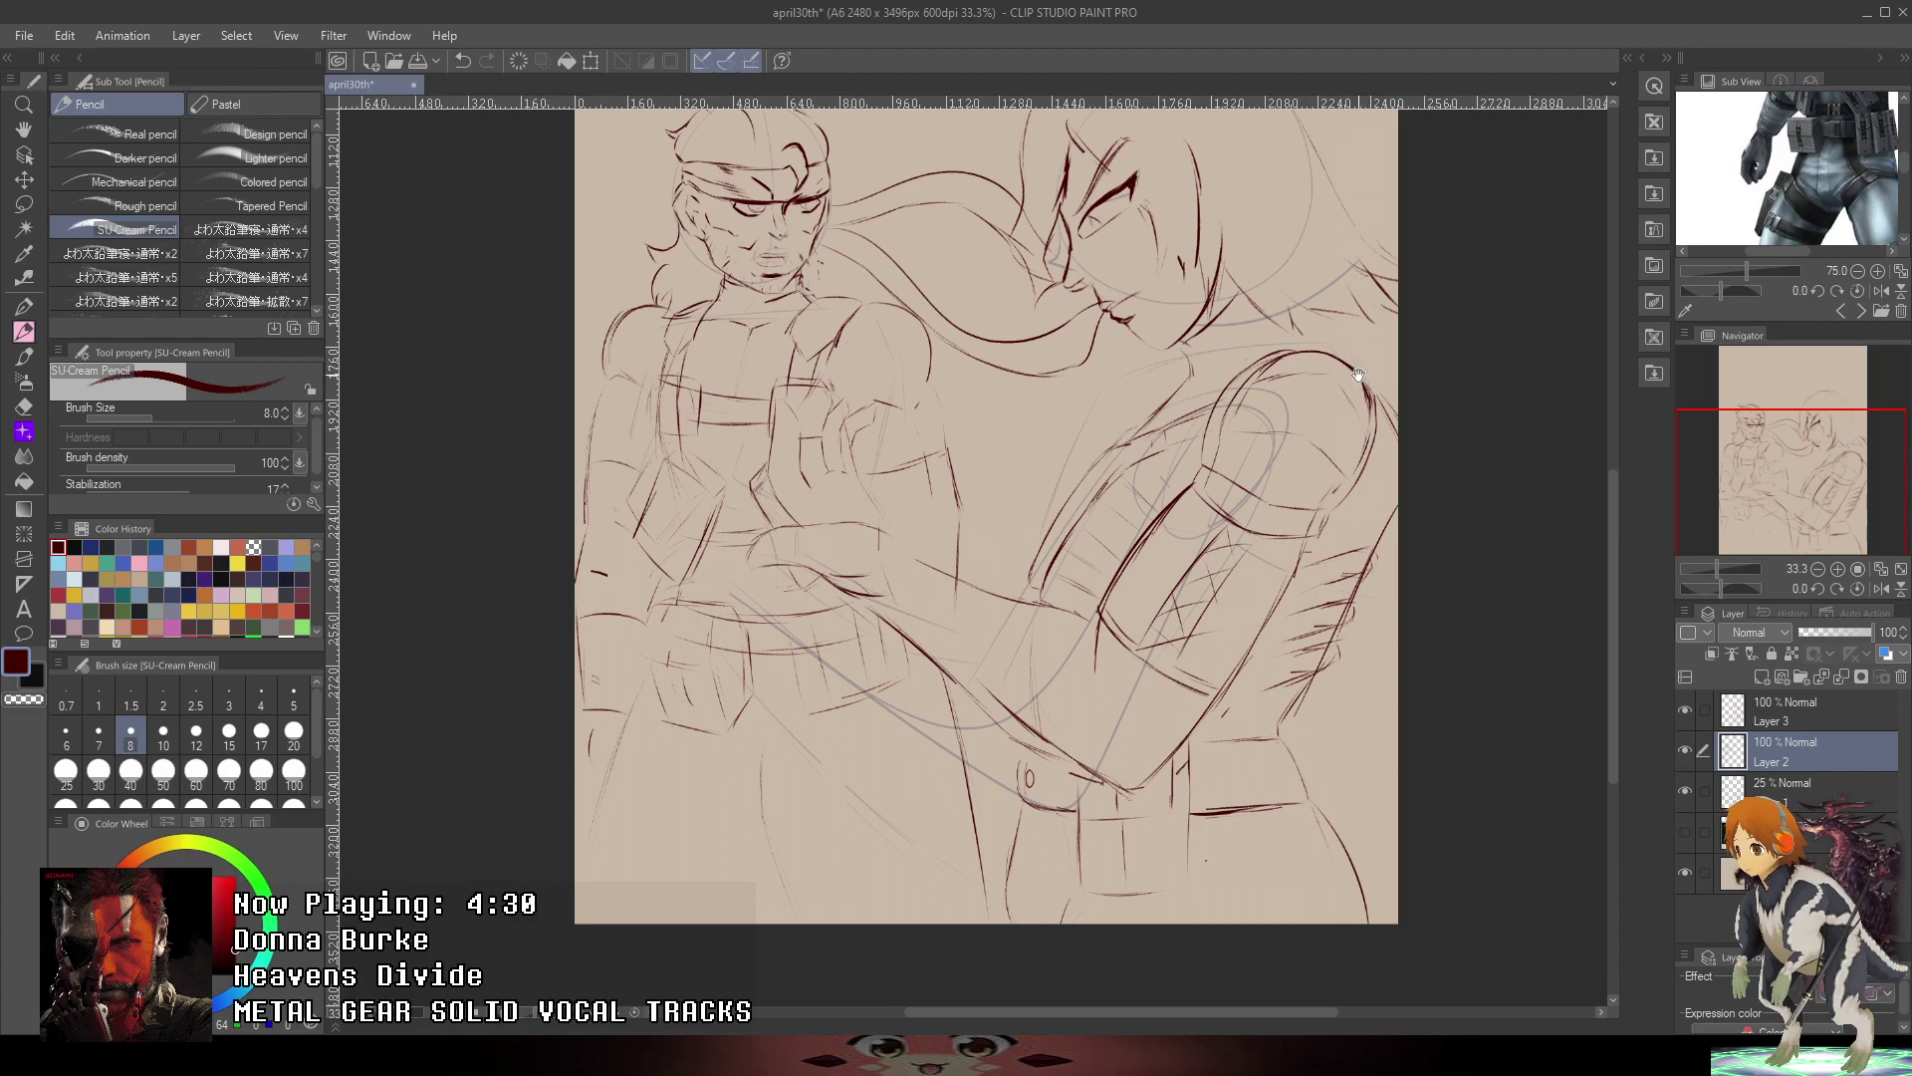
{"action": "left_click_drag", "start_coordinate": [1368, 360], "coordinate": [1308, 415]}
{"action": "scroll", "coordinate": [1205, 518], "scroll_direction": "up", "scroll_amount": 2}
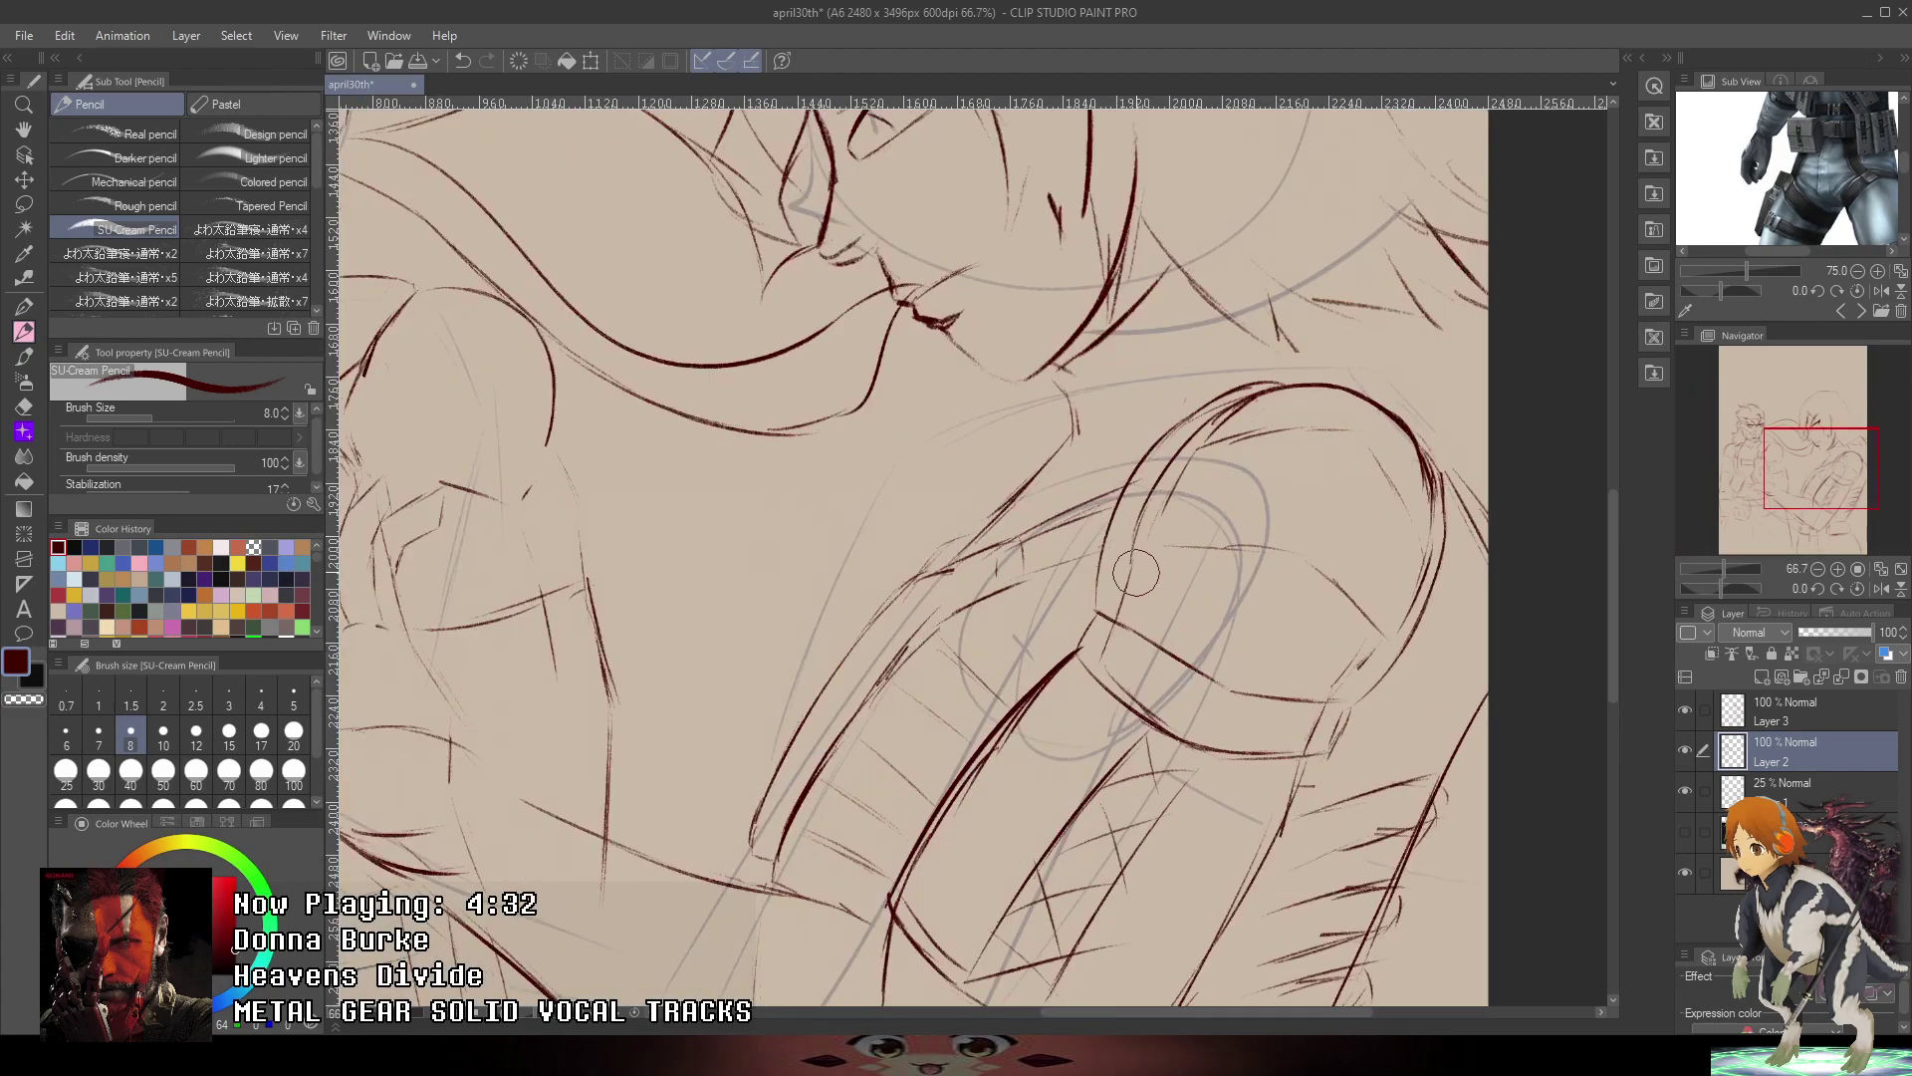
{"action": "left_click", "coordinate": [1775, 724]}
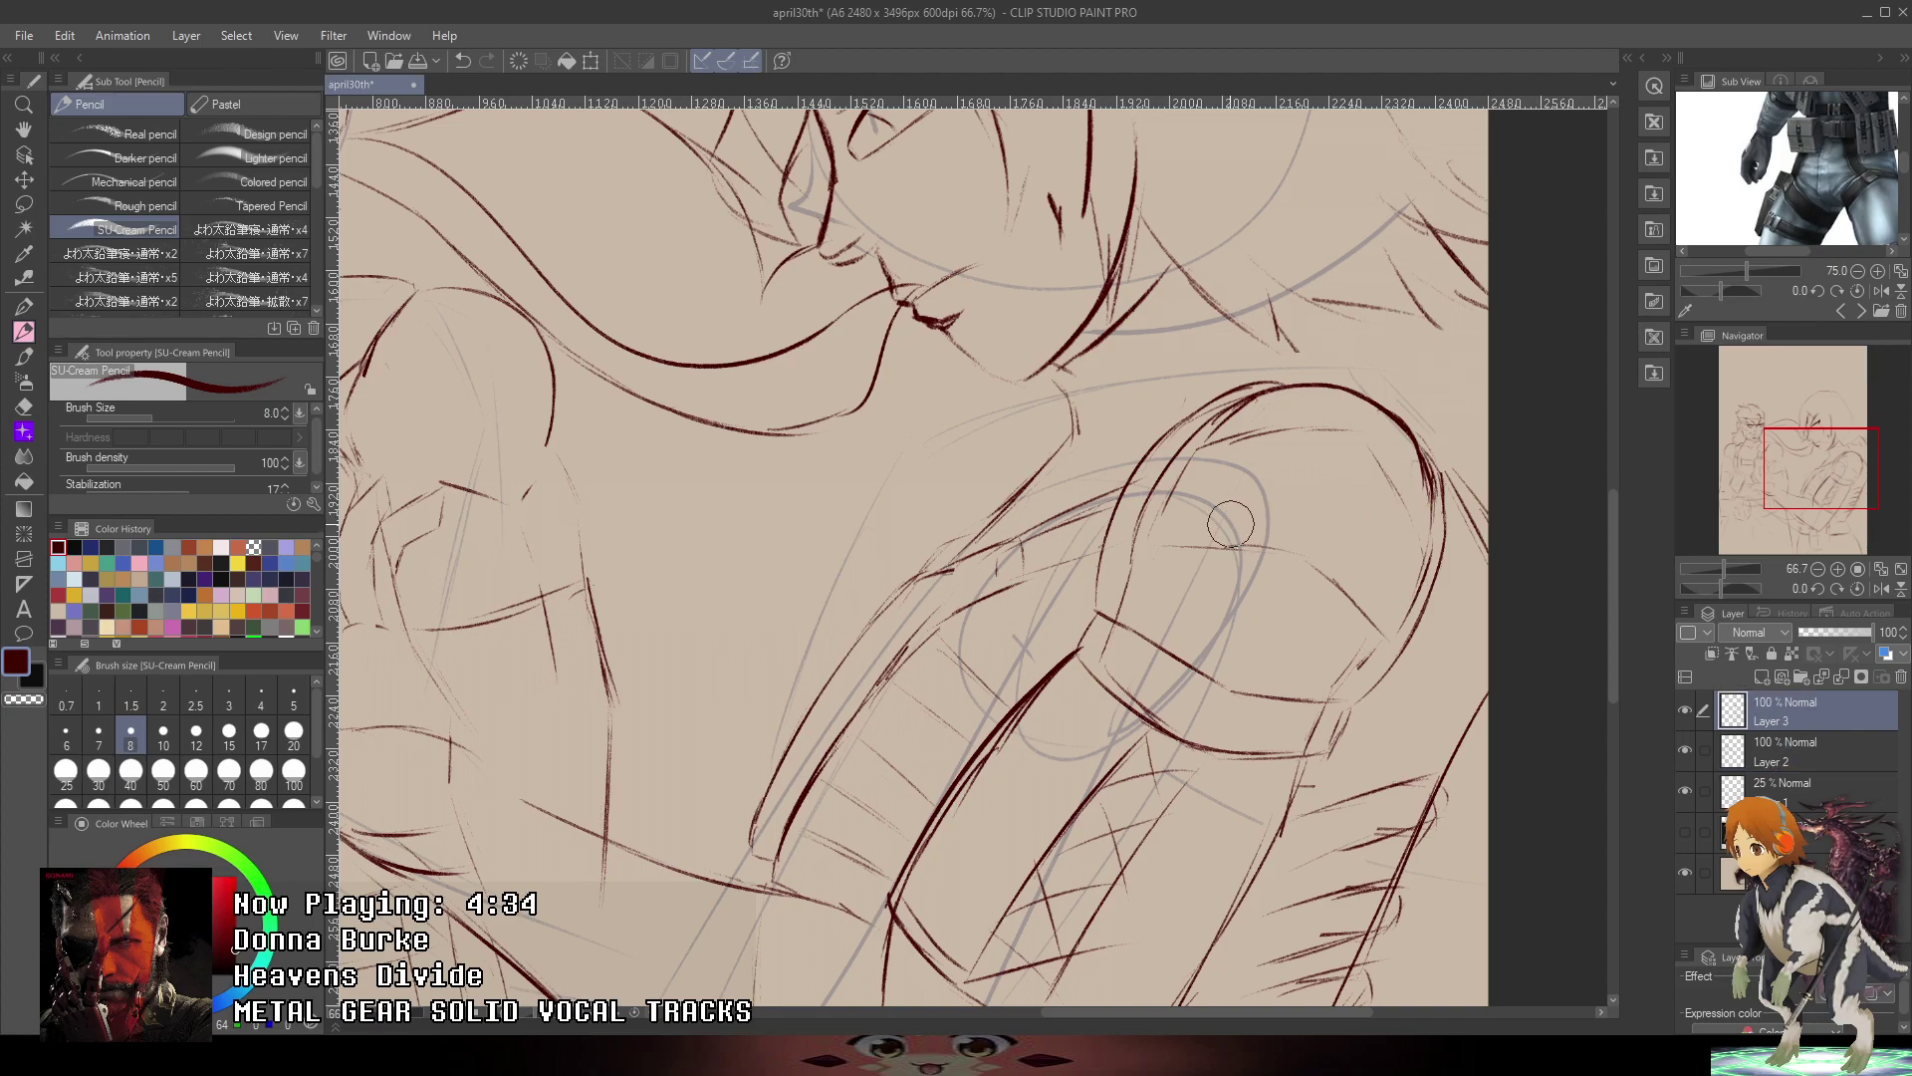
{"action": "mouse_move", "coordinate": [1133, 552]}
{"action": "left_mouse_down"}
{"action": "mouse_move", "coordinate": [1174, 445]}
{"action": "mouse_move", "coordinate": [1266, 506]}
{"action": "mouse_move", "coordinate": [1364, 463]}
{"action": "mouse_move", "coordinate": [1416, 551]}
{"action": "mouse_move", "coordinate": [1384, 687]}
{"action": "left_mouse_up"}
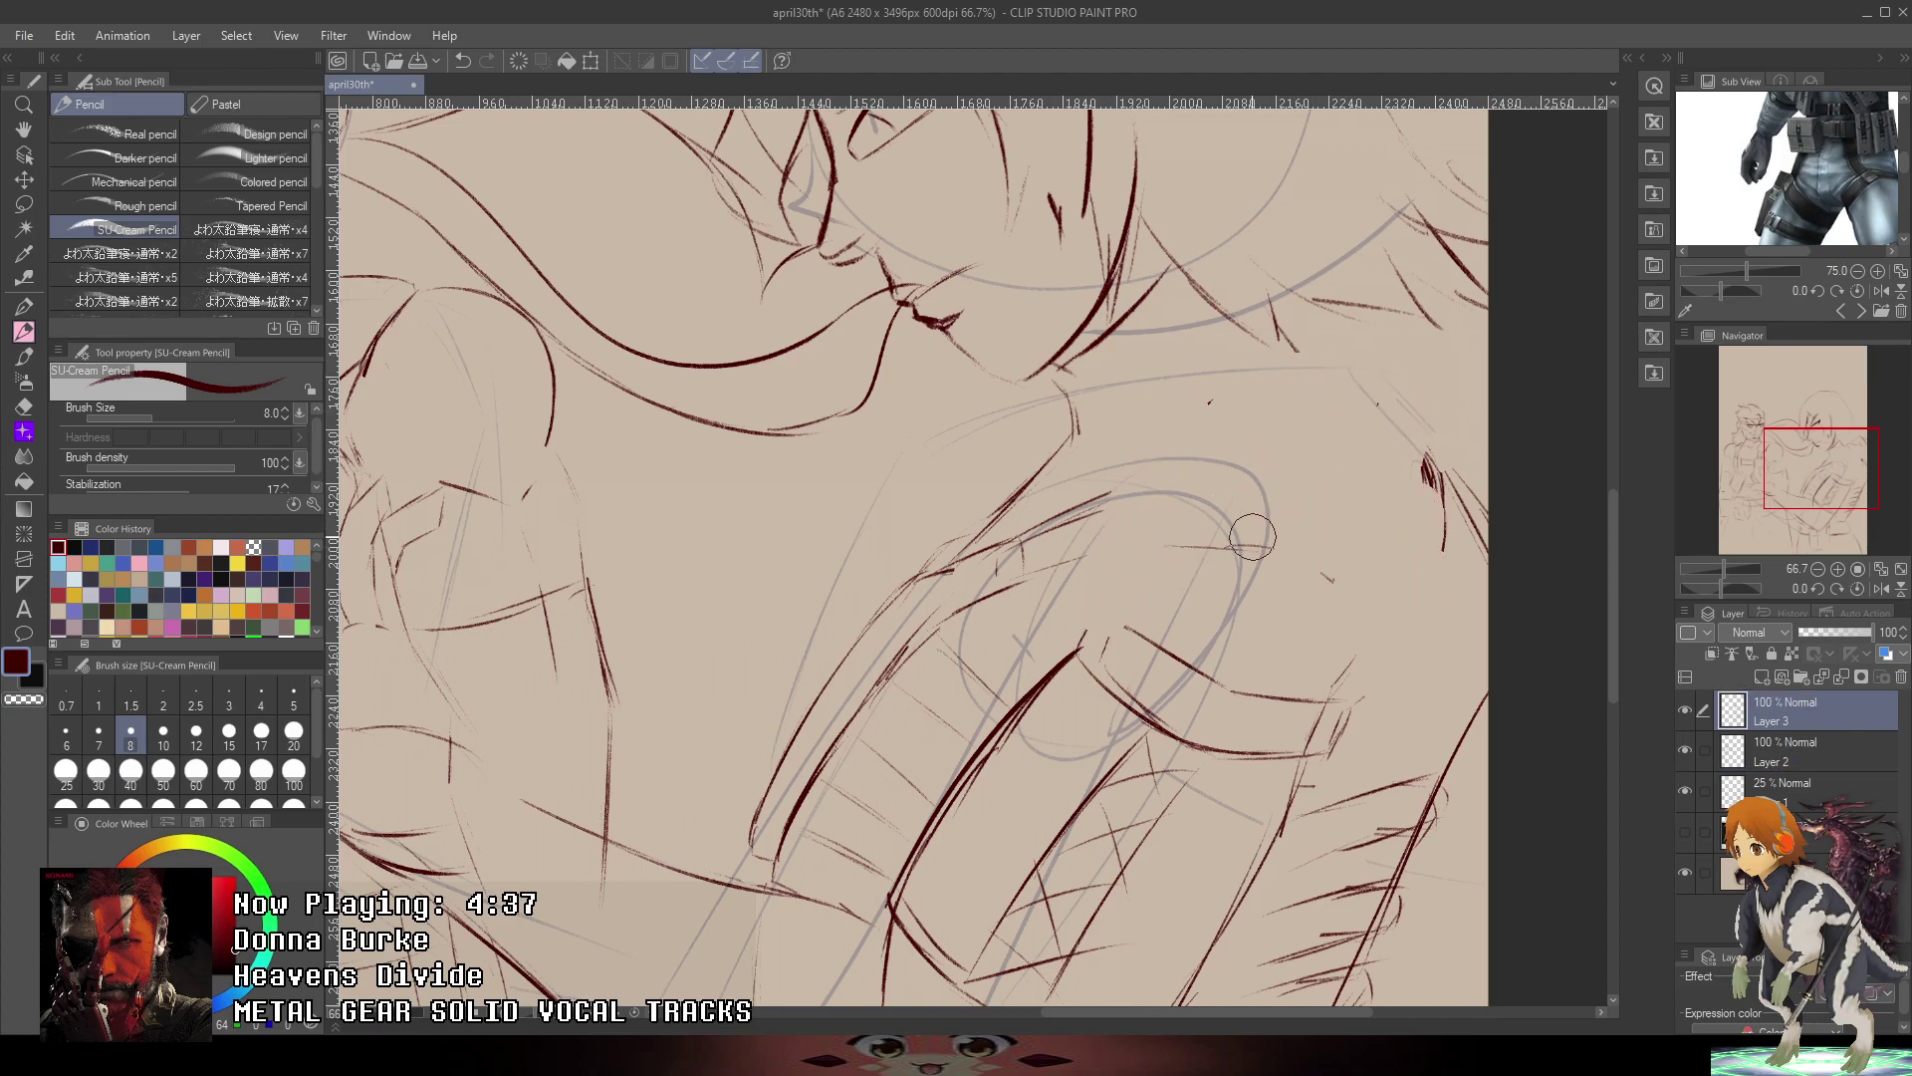
{"action": "mouse_move", "coordinate": [1095, 642]}
{"action": "left_mouse_down"}
{"action": "mouse_move", "coordinate": [1102, 465]}
{"action": "mouse_move", "coordinate": [1246, 369]}
{"action": "mouse_move", "coordinate": [1368, 372]}
{"action": "mouse_move", "coordinate": [1421, 429]}
{"action": "mouse_move", "coordinate": [1433, 556]}
{"action": "mouse_move", "coordinate": [1334, 722]}
{"action": "left_mouse_up"}
{"action": "left_click_drag", "start_coordinate": [1132, 439], "coordinate": [1309, 469]}
{"action": "left_click_drag", "start_coordinate": [1323, 479], "coordinate": [1363, 436]}
{"action": "left_click_drag", "start_coordinate": [1352, 370], "coordinate": [1363, 439]}
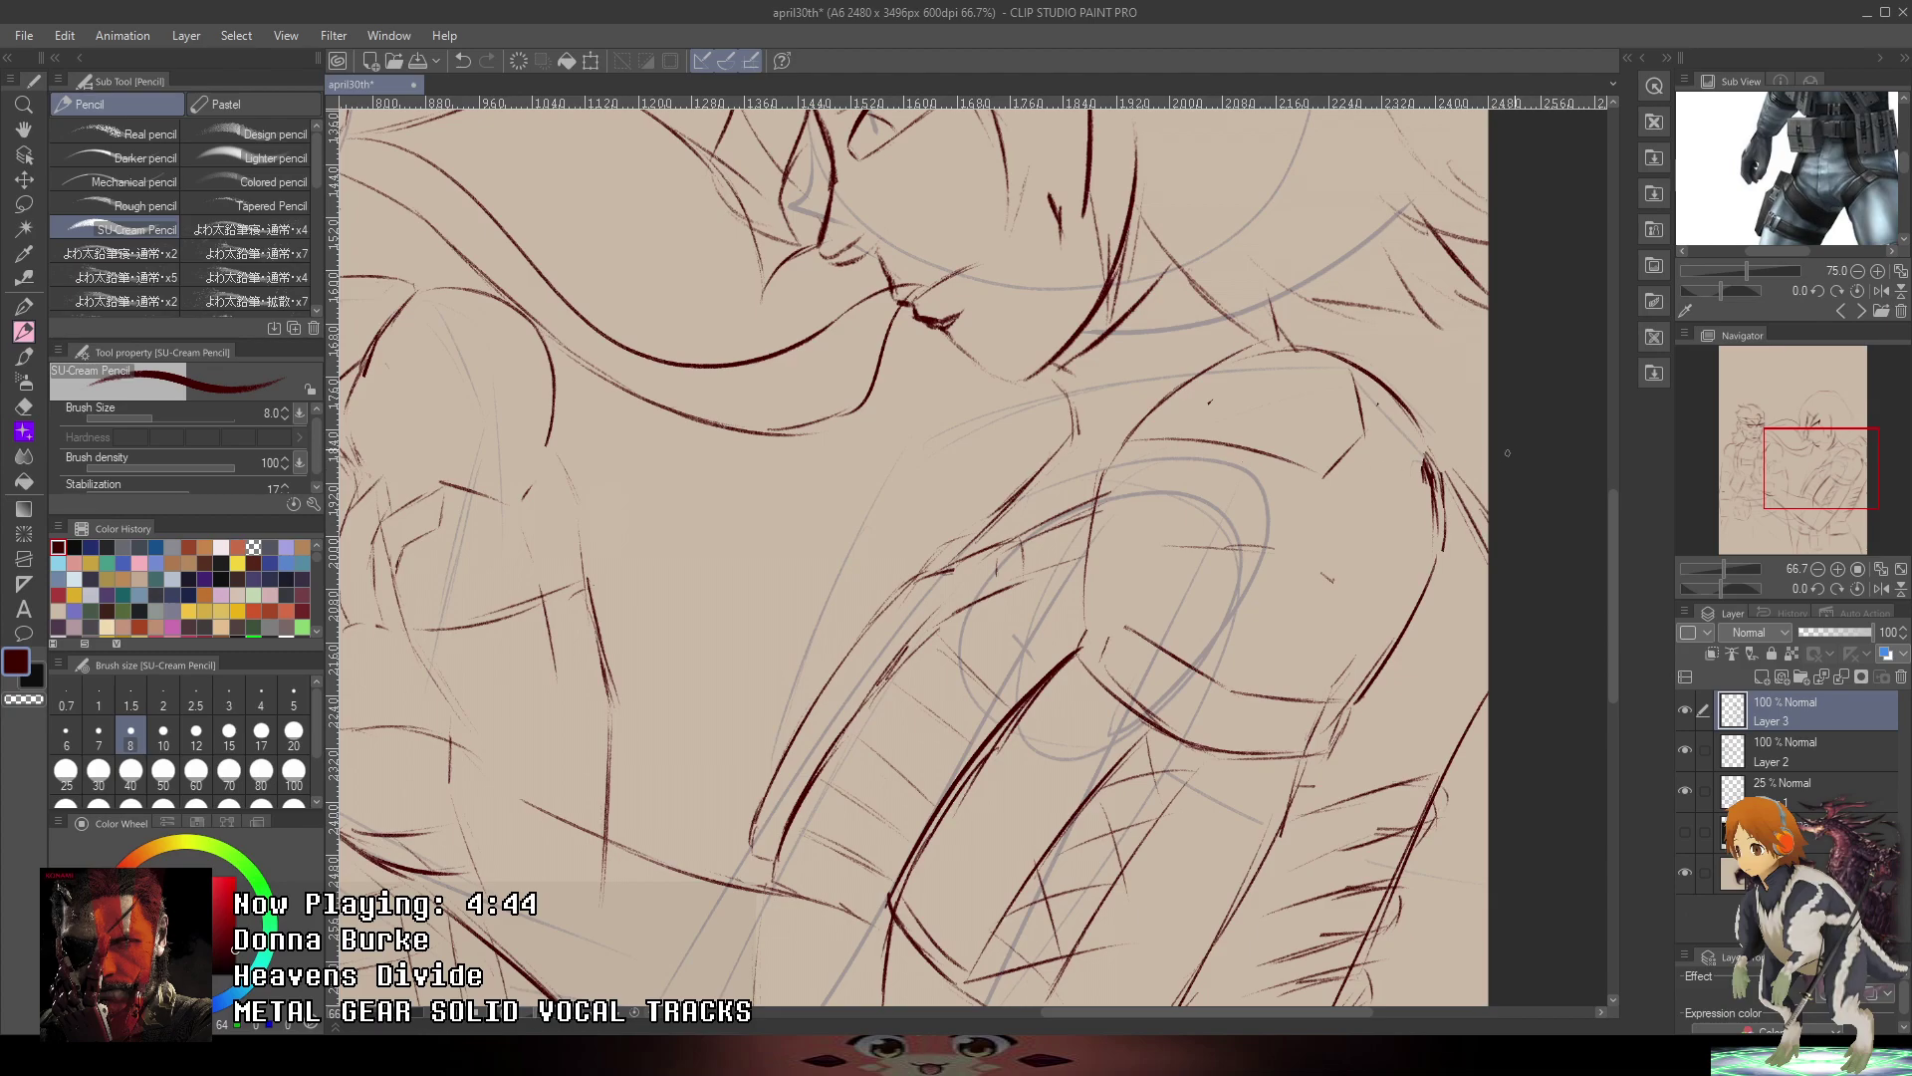
{"action": "key", "text": "ctrl+z"}
{"action": "key", "text": "ctrl+z"}
{"action": "key", "text": "ctrl+z"}
{"action": "mouse_move", "coordinate": [1130, 446]}
{"action": "left_mouse_down"}
{"action": "mouse_move", "coordinate": [1287, 470]}
{"action": "mouse_move", "coordinate": [1348, 428]}
{"action": "mouse_move", "coordinate": [1393, 543]}
{"action": "left_mouse_up"}
{"action": "key", "text": "ctrl+z"}
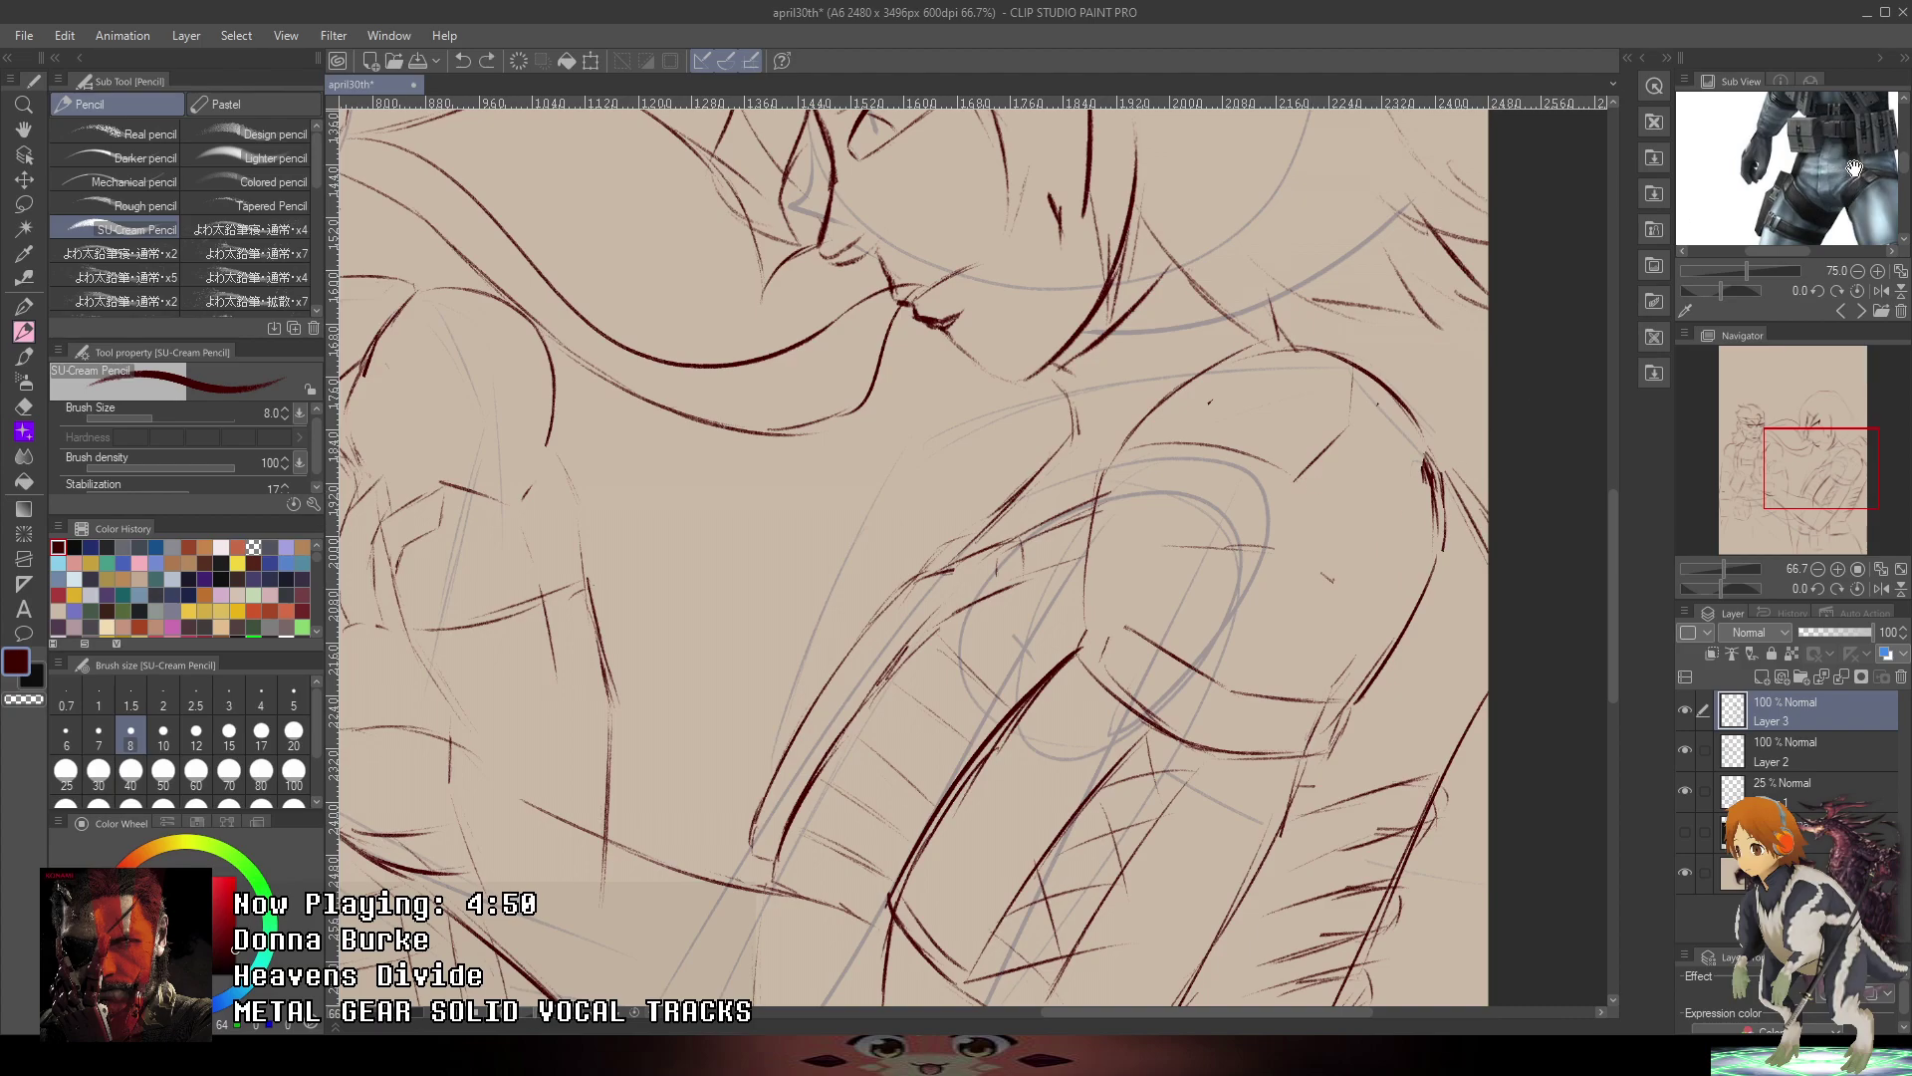
{"action": "left_click_drag", "start_coordinate": [1348, 429], "coordinate": [1430, 488]}
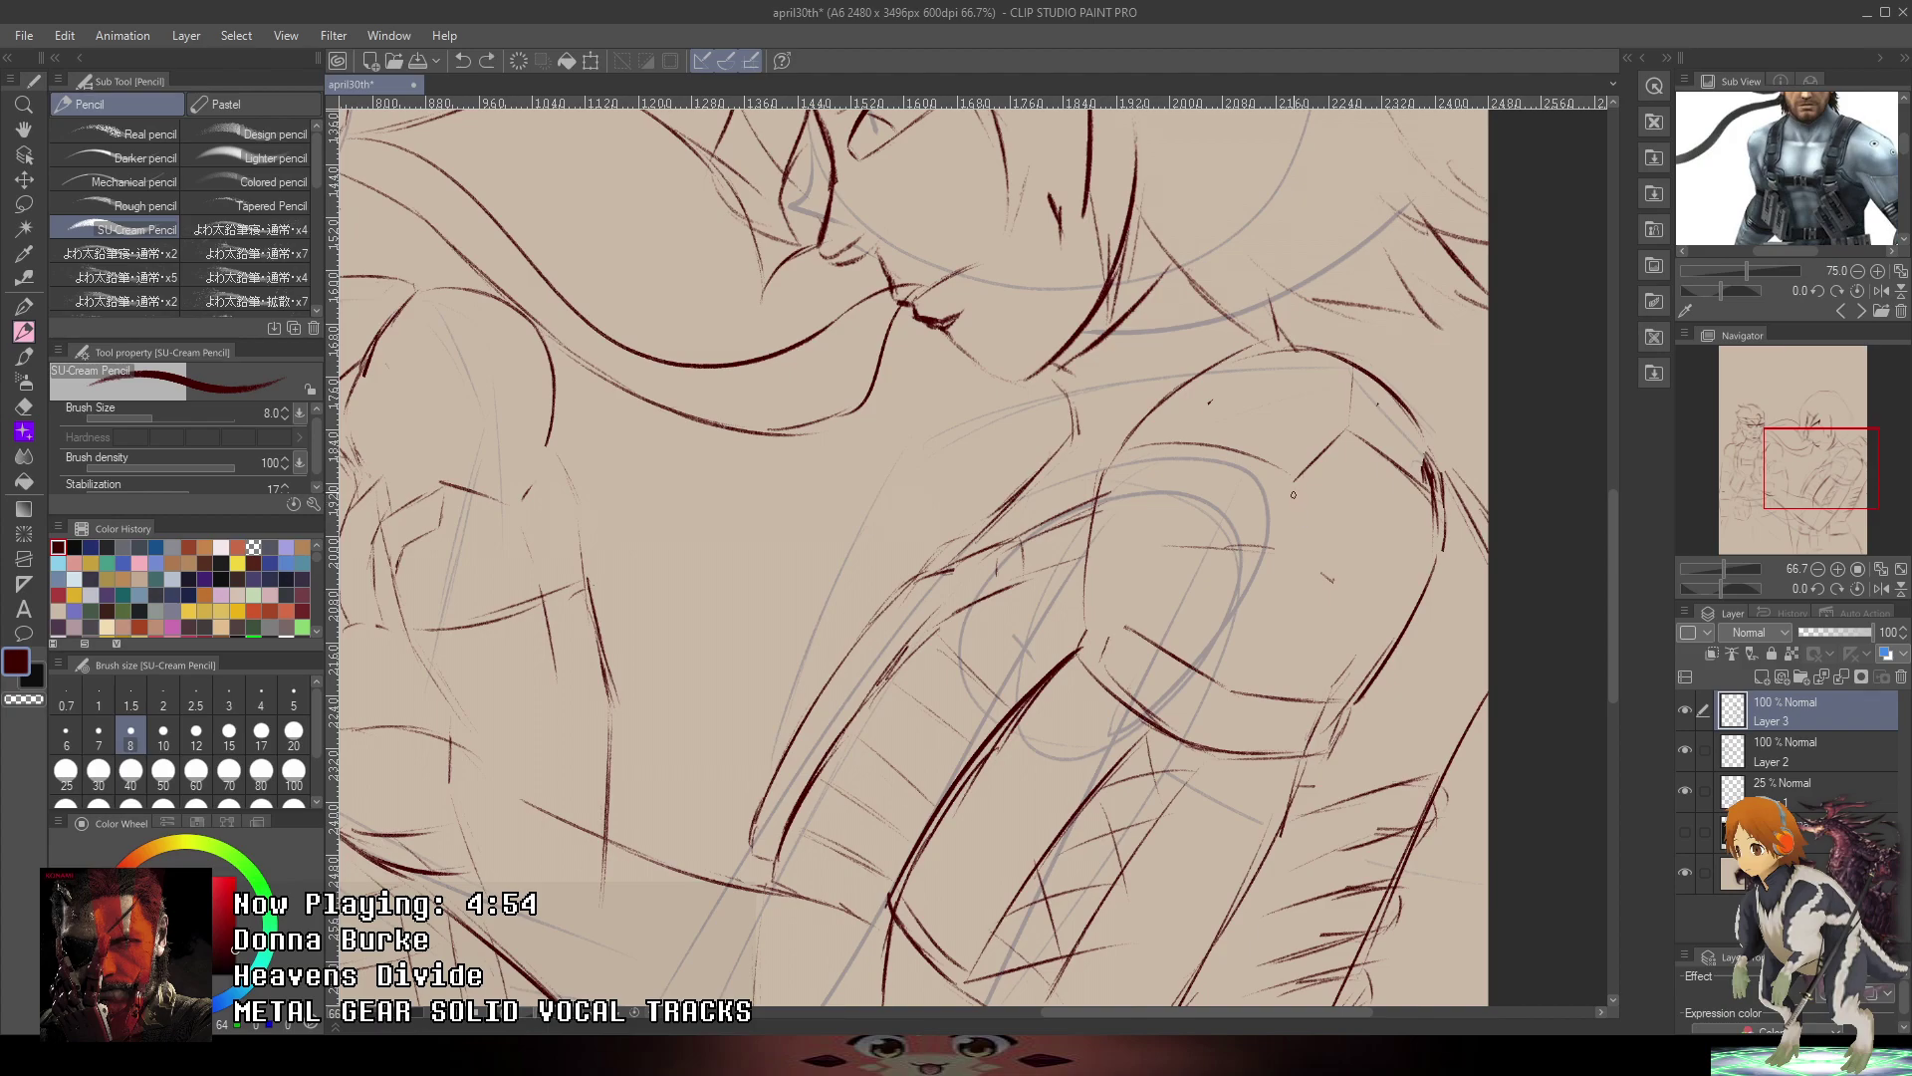
{"action": "mouse_move", "coordinate": [1298, 477]}
{"action": "left_mouse_down"}
{"action": "mouse_move", "coordinate": [1295, 568]}
{"action": "mouse_move", "coordinate": [1373, 628]}
{"action": "left_mouse_up"}
{"action": "key", "text": "ctrl+z"}
{"action": "key", "text": "ctrl+z"}
{"action": "key", "text": "ctrl+z"}
{"action": "key", "text": "ctrl+z"}
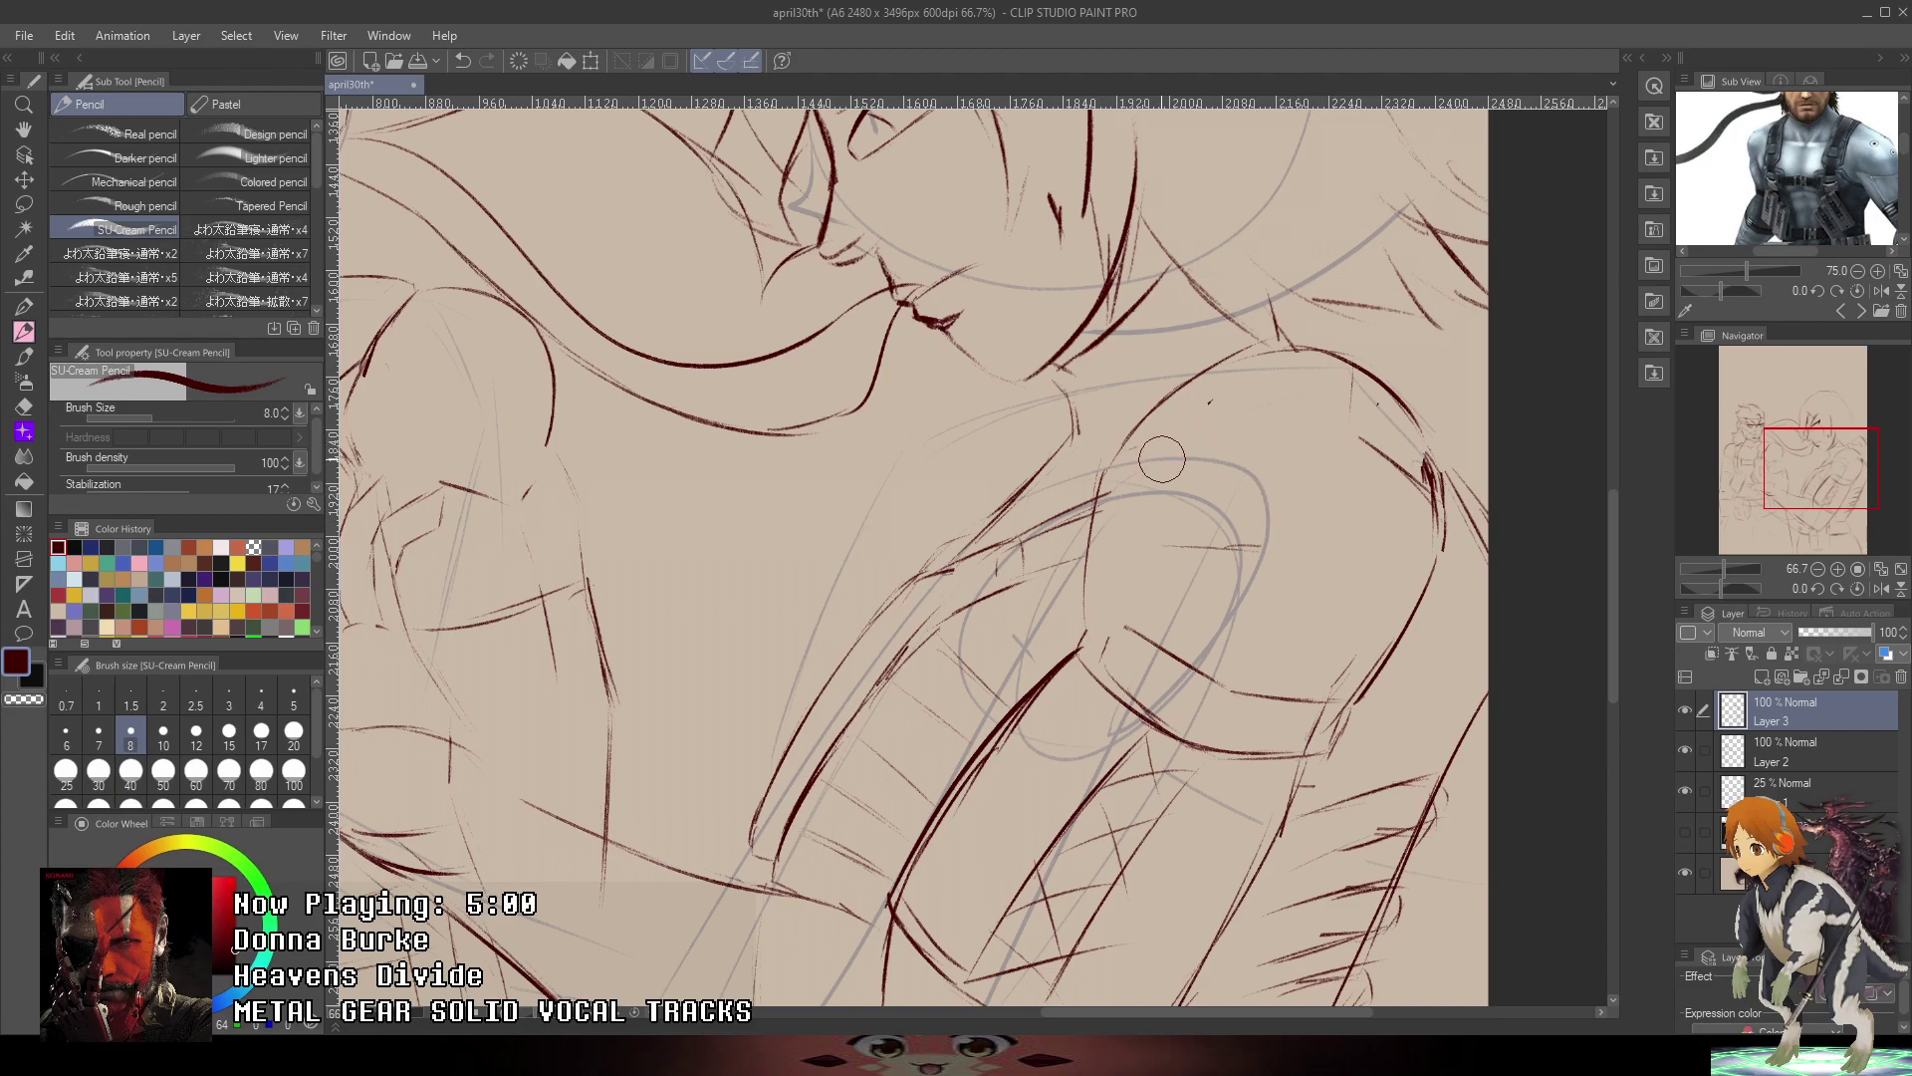
{"action": "key", "text": "ctrl+z"}
{"action": "key", "text": "ctrl+z"}
- Draw a curved panel seam across the top of the right figure's shoulder cap, with a short seam running down from it
{"action": "left_click_drag", "start_coordinate": [1197, 386], "coordinate": [1329, 419]}
{"action": "key", "text": "ctrl+z"}
{"action": "mouse_move", "coordinate": [1187, 387]}
{"action": "left_mouse_down"}
{"action": "mouse_move", "coordinate": [1321, 414]}
{"action": "mouse_move", "coordinate": [1351, 394]}
{"action": "mouse_move", "coordinate": [1349, 368]}
{"action": "mouse_move", "coordinate": [1433, 487]}
{"action": "left_mouse_up"}
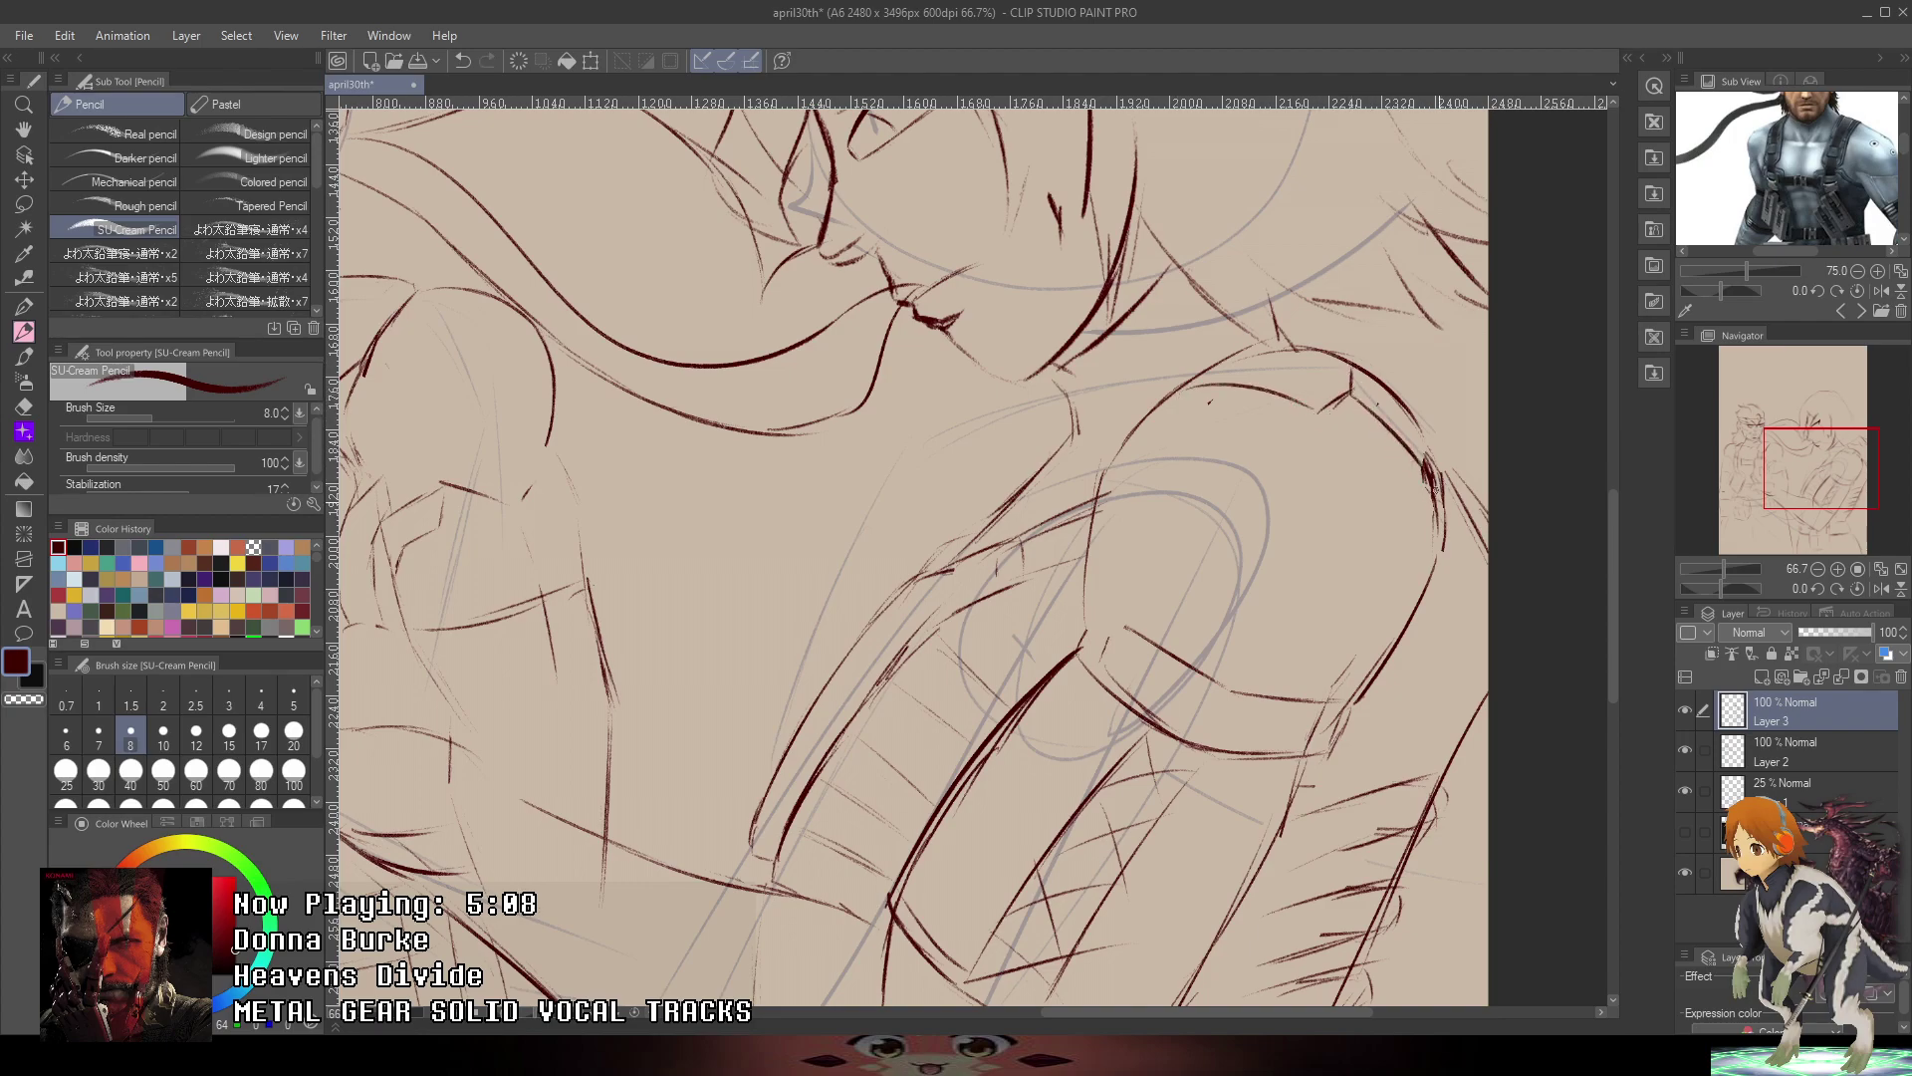
{"action": "mouse_move", "coordinate": [1316, 416]}
{"action": "left_mouse_down"}
{"action": "mouse_move", "coordinate": [1319, 462]}
{"action": "mouse_move", "coordinate": [1399, 525]}
{"action": "mouse_move", "coordinate": [1283, 497]}
{"action": "left_mouse_up"}
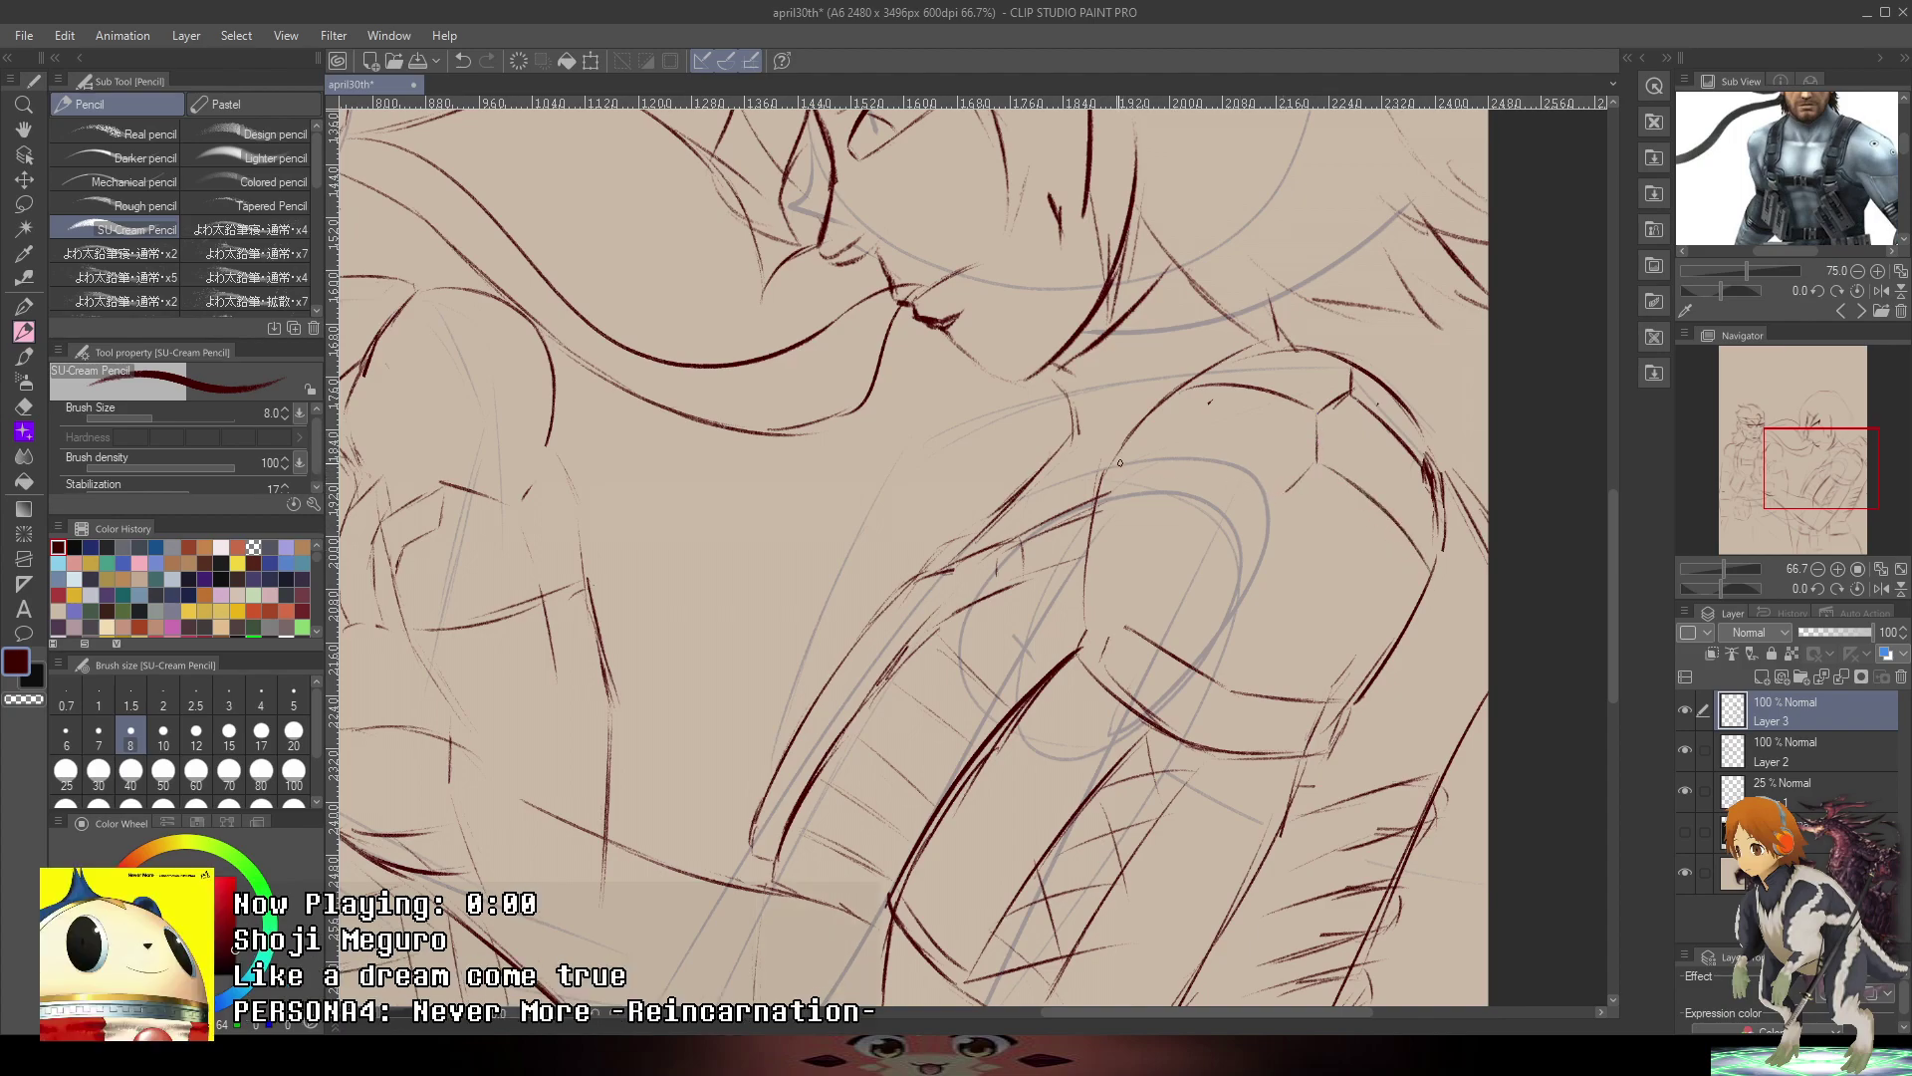
- Draw curved panel seams across the middle of the shoulder cap and short angled seams linking them down its lower half
{"action": "mouse_move", "coordinate": [1119, 462]}
{"action": "left_mouse_down"}
{"action": "mouse_move", "coordinate": [1263, 492]}
{"action": "mouse_move", "coordinate": [1294, 559]}
{"action": "mouse_move", "coordinate": [1384, 628]}
{"action": "left_mouse_up"}
{"action": "left_click_drag", "start_coordinate": [1294, 563], "coordinate": [1252, 594]}
{"action": "mouse_move", "coordinate": [1100, 560]}
{"action": "left_mouse_down"}
{"action": "mouse_move", "coordinate": [1170, 567]}
{"action": "mouse_move", "coordinate": [1092, 572]}
{"action": "left_mouse_up"}
{"action": "left_click_drag", "start_coordinate": [1253, 596], "coordinate": [1351, 697]}
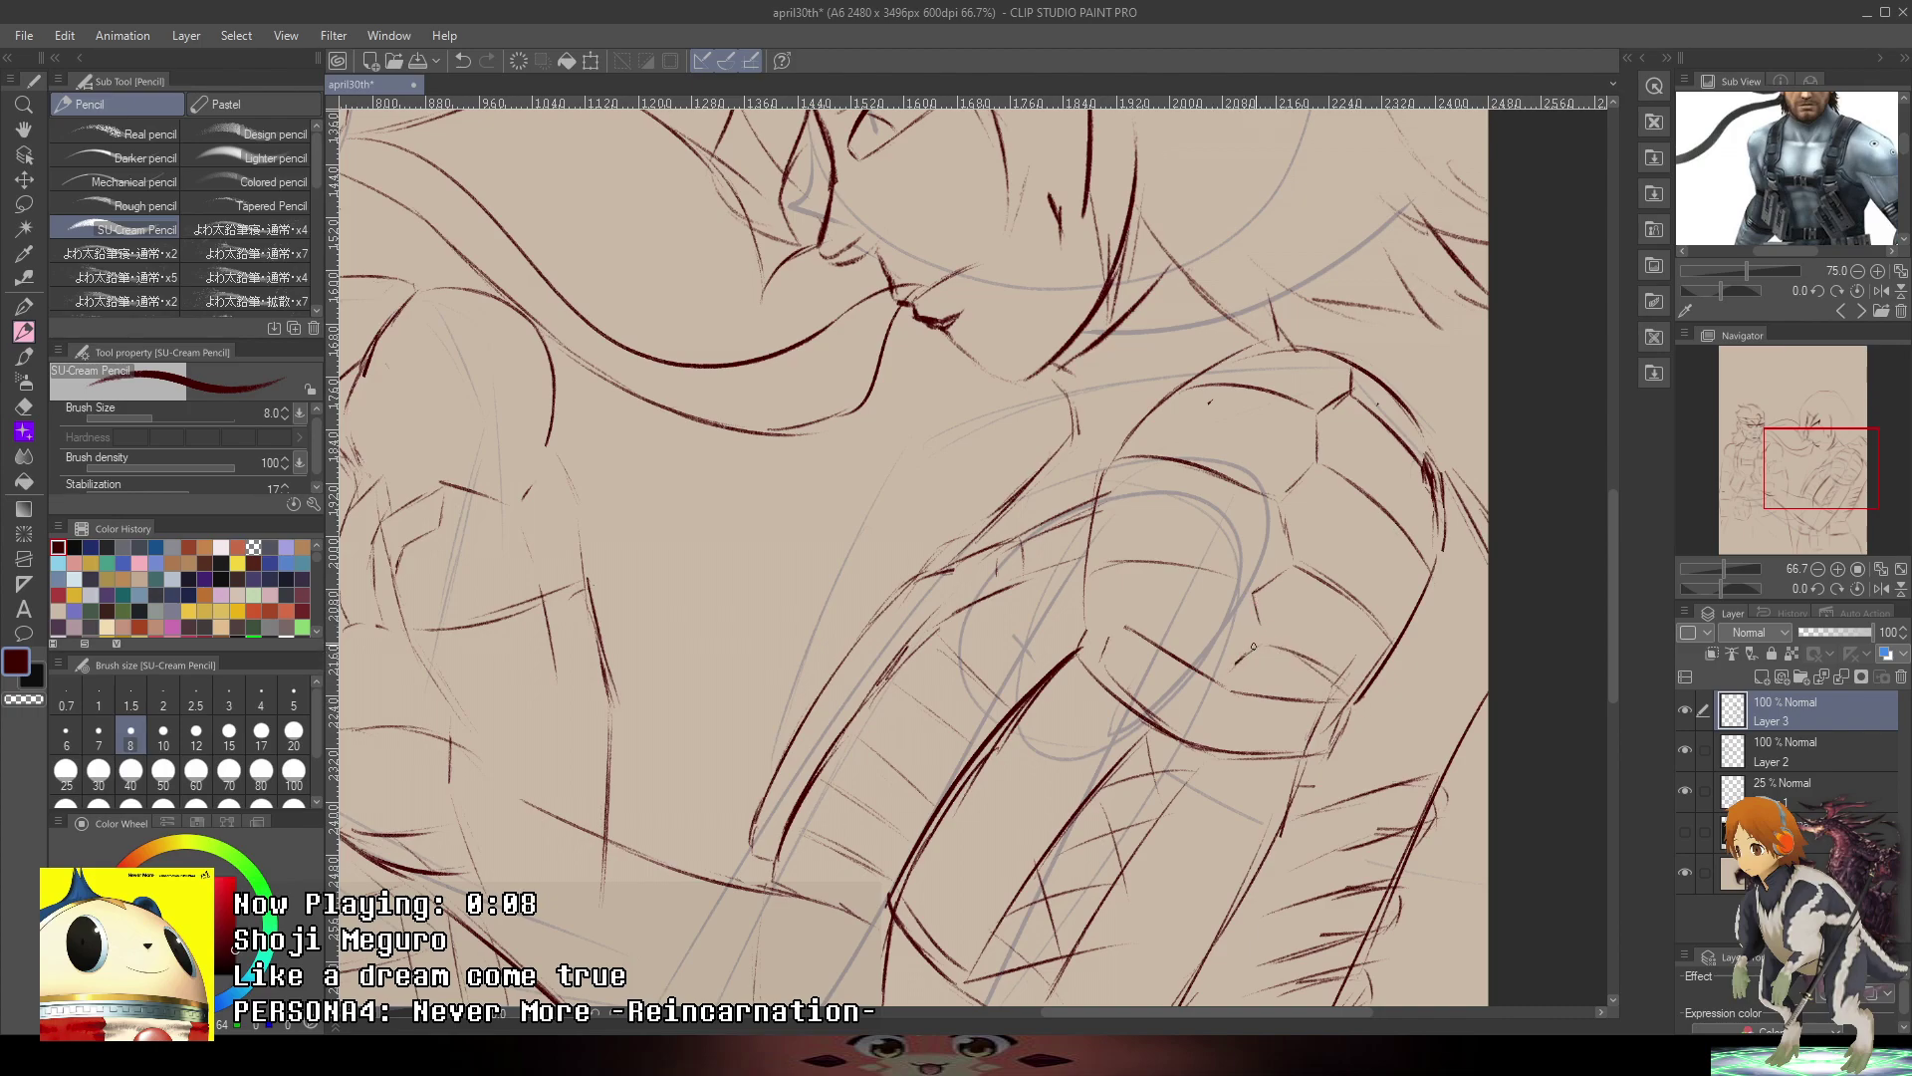
{"action": "mouse_move", "coordinate": [1186, 660]}
{"action": "left_mouse_down"}
{"action": "mouse_move", "coordinate": [1235, 668]}
{"action": "mouse_move", "coordinate": [1232, 694]}
{"action": "left_mouse_up"}
{"action": "key", "text": "ctrl+z"}
- Add small rivet marks along the panel seams of the right figure's shoulder cap
{"action": "left_click_drag", "start_coordinate": [1311, 511], "coordinate": [1306, 529]}
{"action": "mouse_move", "coordinate": [1285, 442]}
{"action": "left_mouse_down"}
{"action": "mouse_move", "coordinate": [1280, 456]}
{"action": "mouse_move", "coordinate": [1335, 441]}
{"action": "mouse_move", "coordinate": [1324, 391]}
{"action": "mouse_move", "coordinate": [1358, 393]}
{"action": "left_mouse_up"}
{"action": "left_click_drag", "start_coordinate": [1264, 525], "coordinate": [1262, 531]}
{"action": "mouse_move", "coordinate": [1289, 599]}
{"action": "left_mouse_down"}
{"action": "mouse_move", "coordinate": [1232, 619]}
{"action": "mouse_move", "coordinate": [1252, 678]}
{"action": "left_mouse_up"}
{"action": "scroll", "coordinate": [1289, 674], "scroll_direction": "down", "scroll_amount": 5}
{"action": "left_click_drag", "start_coordinate": [1412, 508], "coordinate": [1444, 343]}
{"action": "scroll", "coordinate": [1279, 453], "scroll_direction": "up", "scroll_amount": 3}
{"action": "left_click_drag", "start_coordinate": [1294, 483], "coordinate": [1389, 296]}
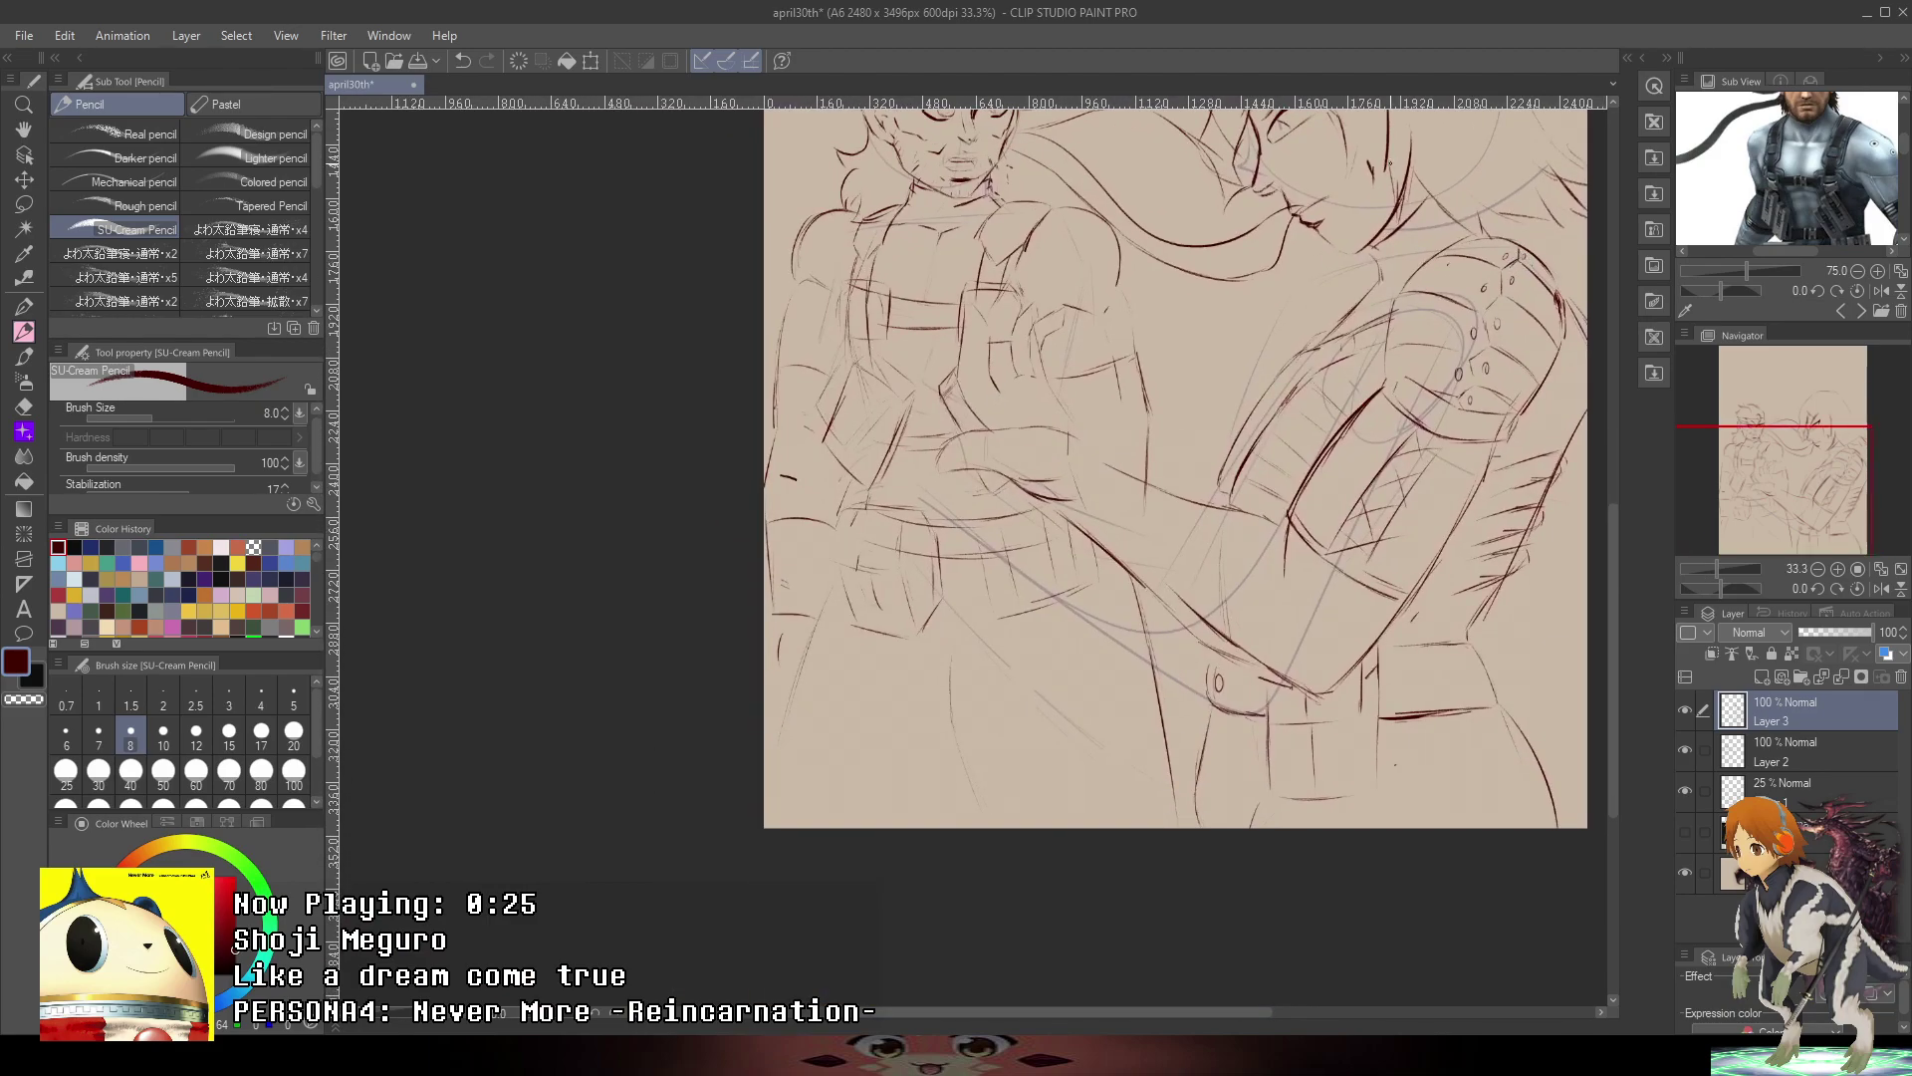
- Move the sub view reference to the belt and legs, strengthen the left figure's thigh contours and touch up the hand by the canvas edge
{"action": "left_click_drag", "start_coordinate": [1783, 225], "coordinate": [1838, 179]}
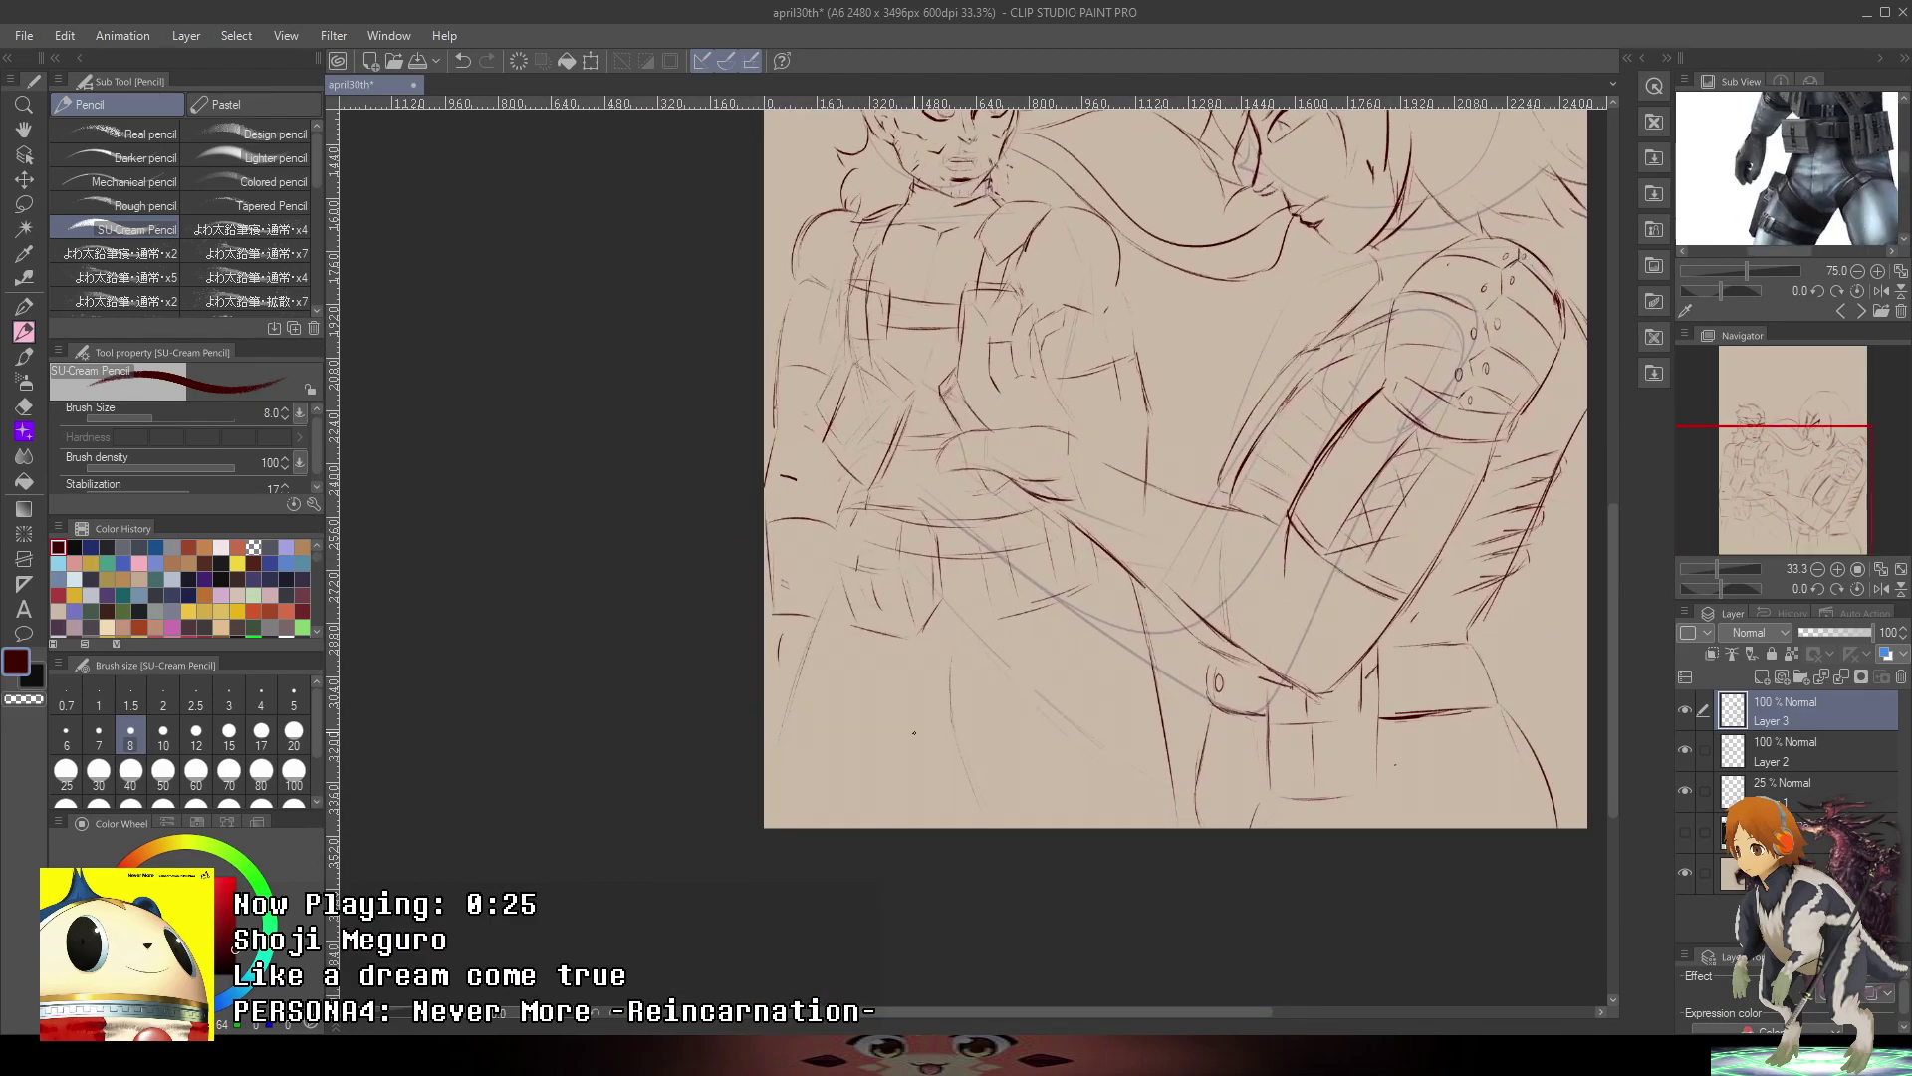
{"action": "scroll", "coordinate": [927, 678], "scroll_direction": "up", "scroll_amount": 1}
{"action": "mouse_move", "coordinate": [898, 635]}
{"action": "left_mouse_down"}
{"action": "mouse_move", "coordinate": [918, 717]}
{"action": "mouse_move", "coordinate": [982, 797]}
{"action": "mouse_move", "coordinate": [933, 752]}
{"action": "mouse_move", "coordinate": [973, 778]}
{"action": "left_mouse_up"}
{"action": "key", "text": "ctrl+z"}
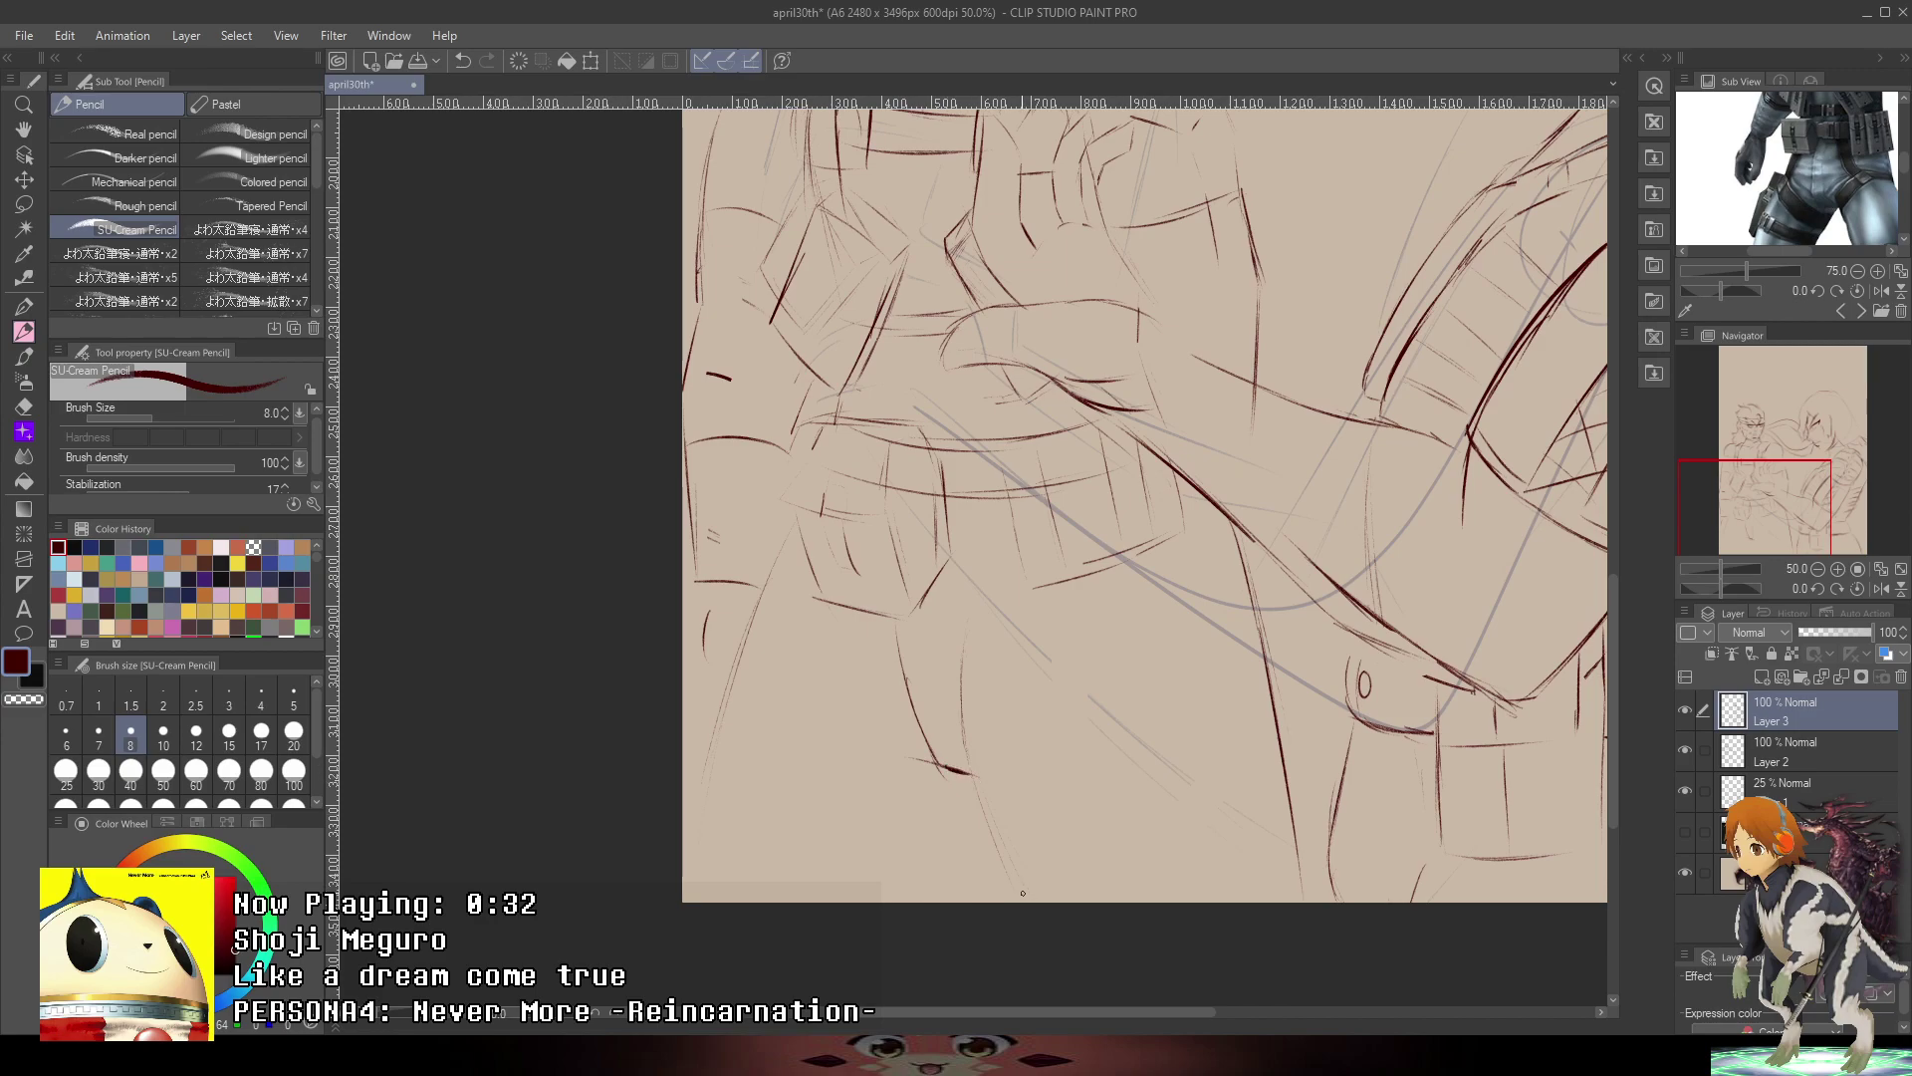
{"action": "left_click_drag", "start_coordinate": [960, 709], "coordinate": [944, 612]}
{"action": "left_click_drag", "start_coordinate": [786, 494], "coordinate": [722, 678]}
{"action": "left_click_drag", "start_coordinate": [693, 585], "coordinate": [702, 723]}
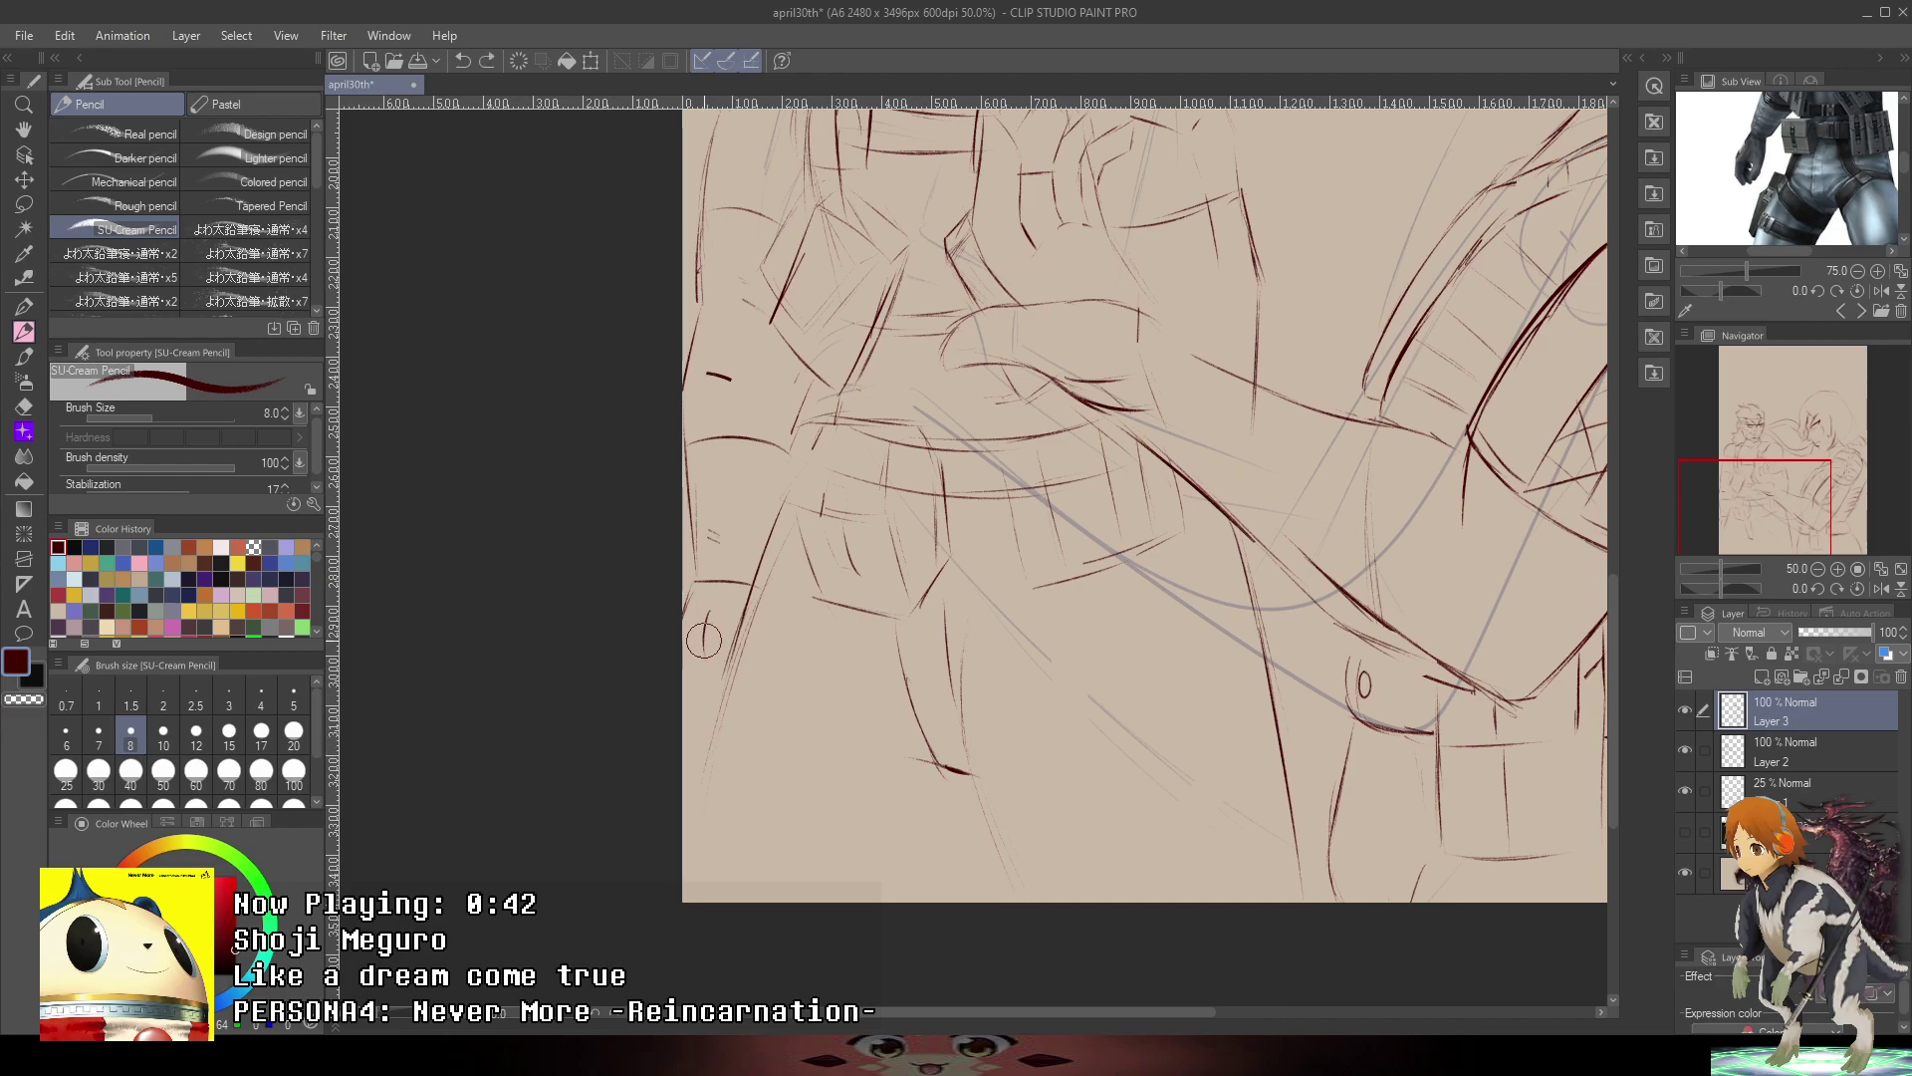
- Lasso the left figure's lower body, move its new leg strokes from Layer 3 onto Layer 2, and clear the selection
{"action": "left_click", "coordinate": [1793, 761]}
{"action": "left_click", "coordinate": [30, 204]}
{"action": "mouse_move", "coordinate": [1212, 874]}
{"action": "left_mouse_down"}
{"action": "mouse_move", "coordinate": [1071, 511]}
{"action": "mouse_move", "coordinate": [1048, 902]}
{"action": "left_mouse_up"}
{"action": "key", "text": "Delete"}
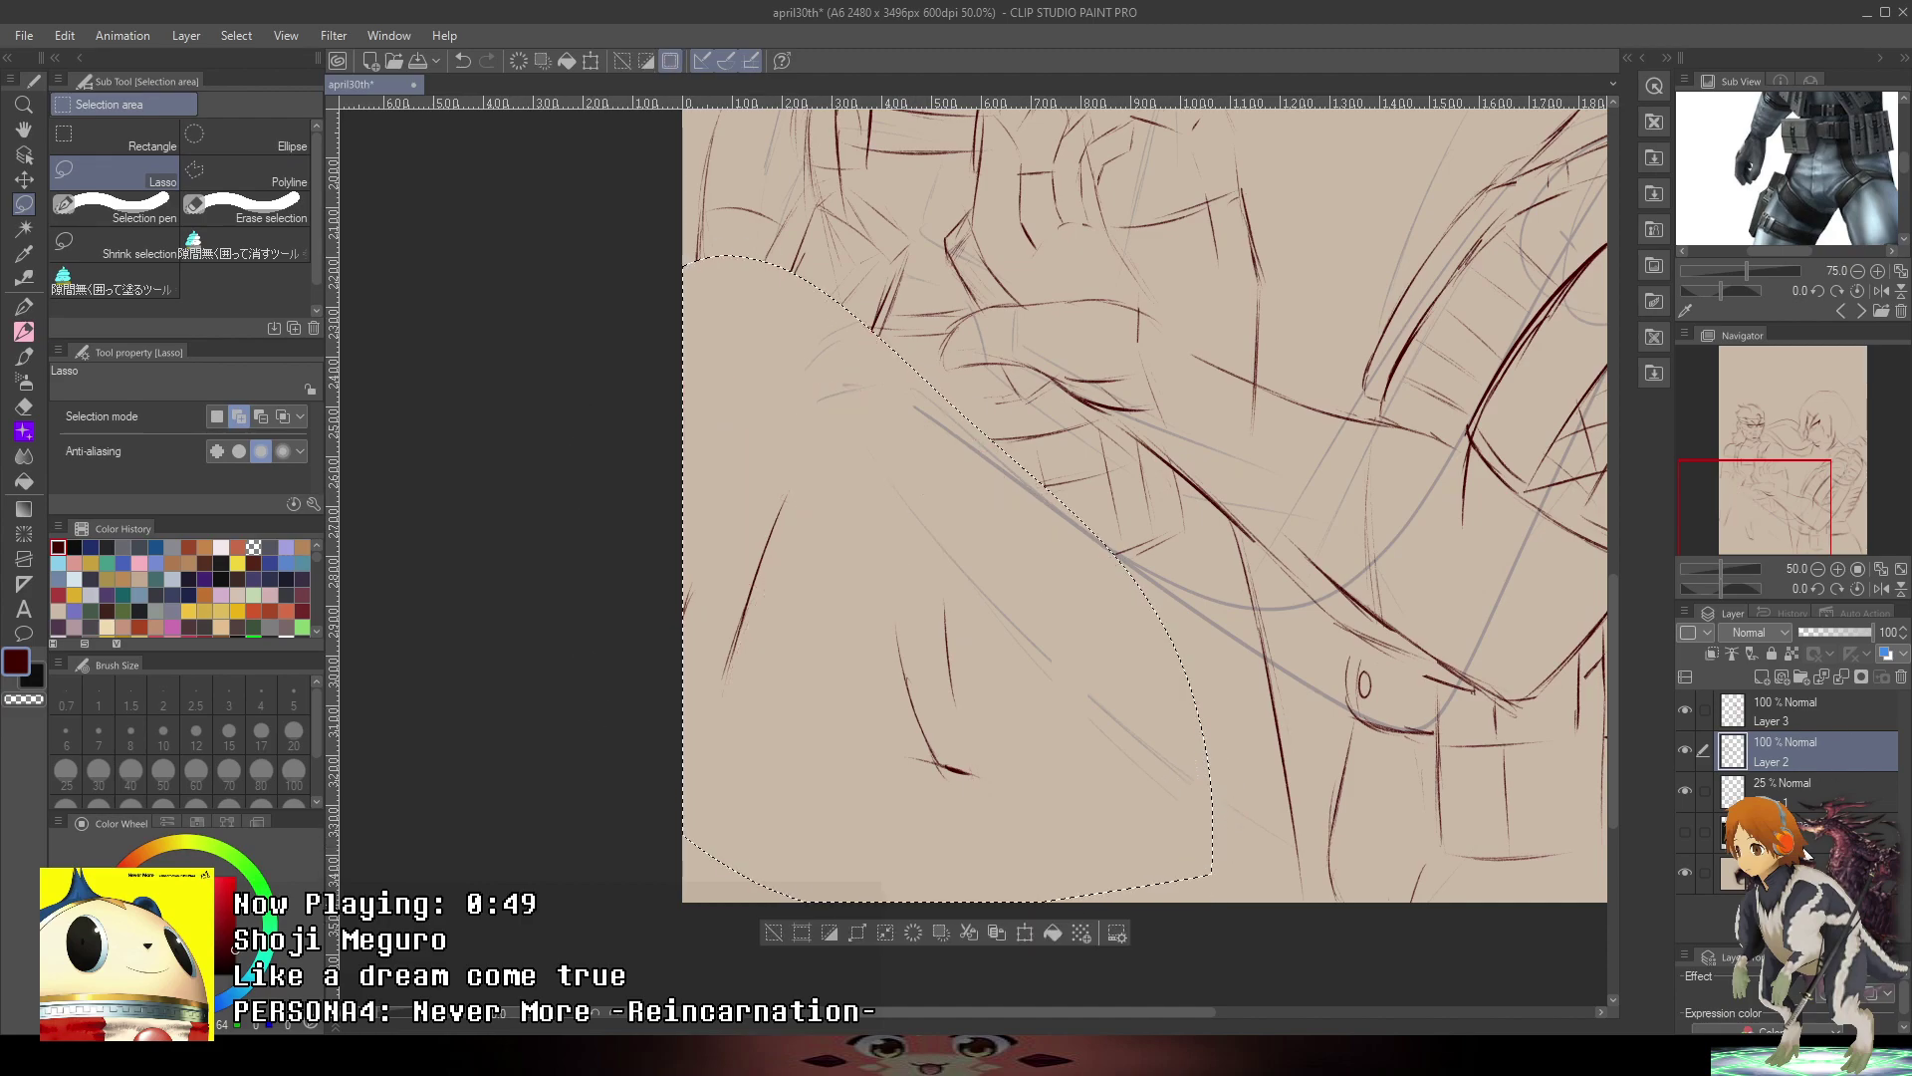
{"action": "left_click", "coordinate": [1801, 801]}
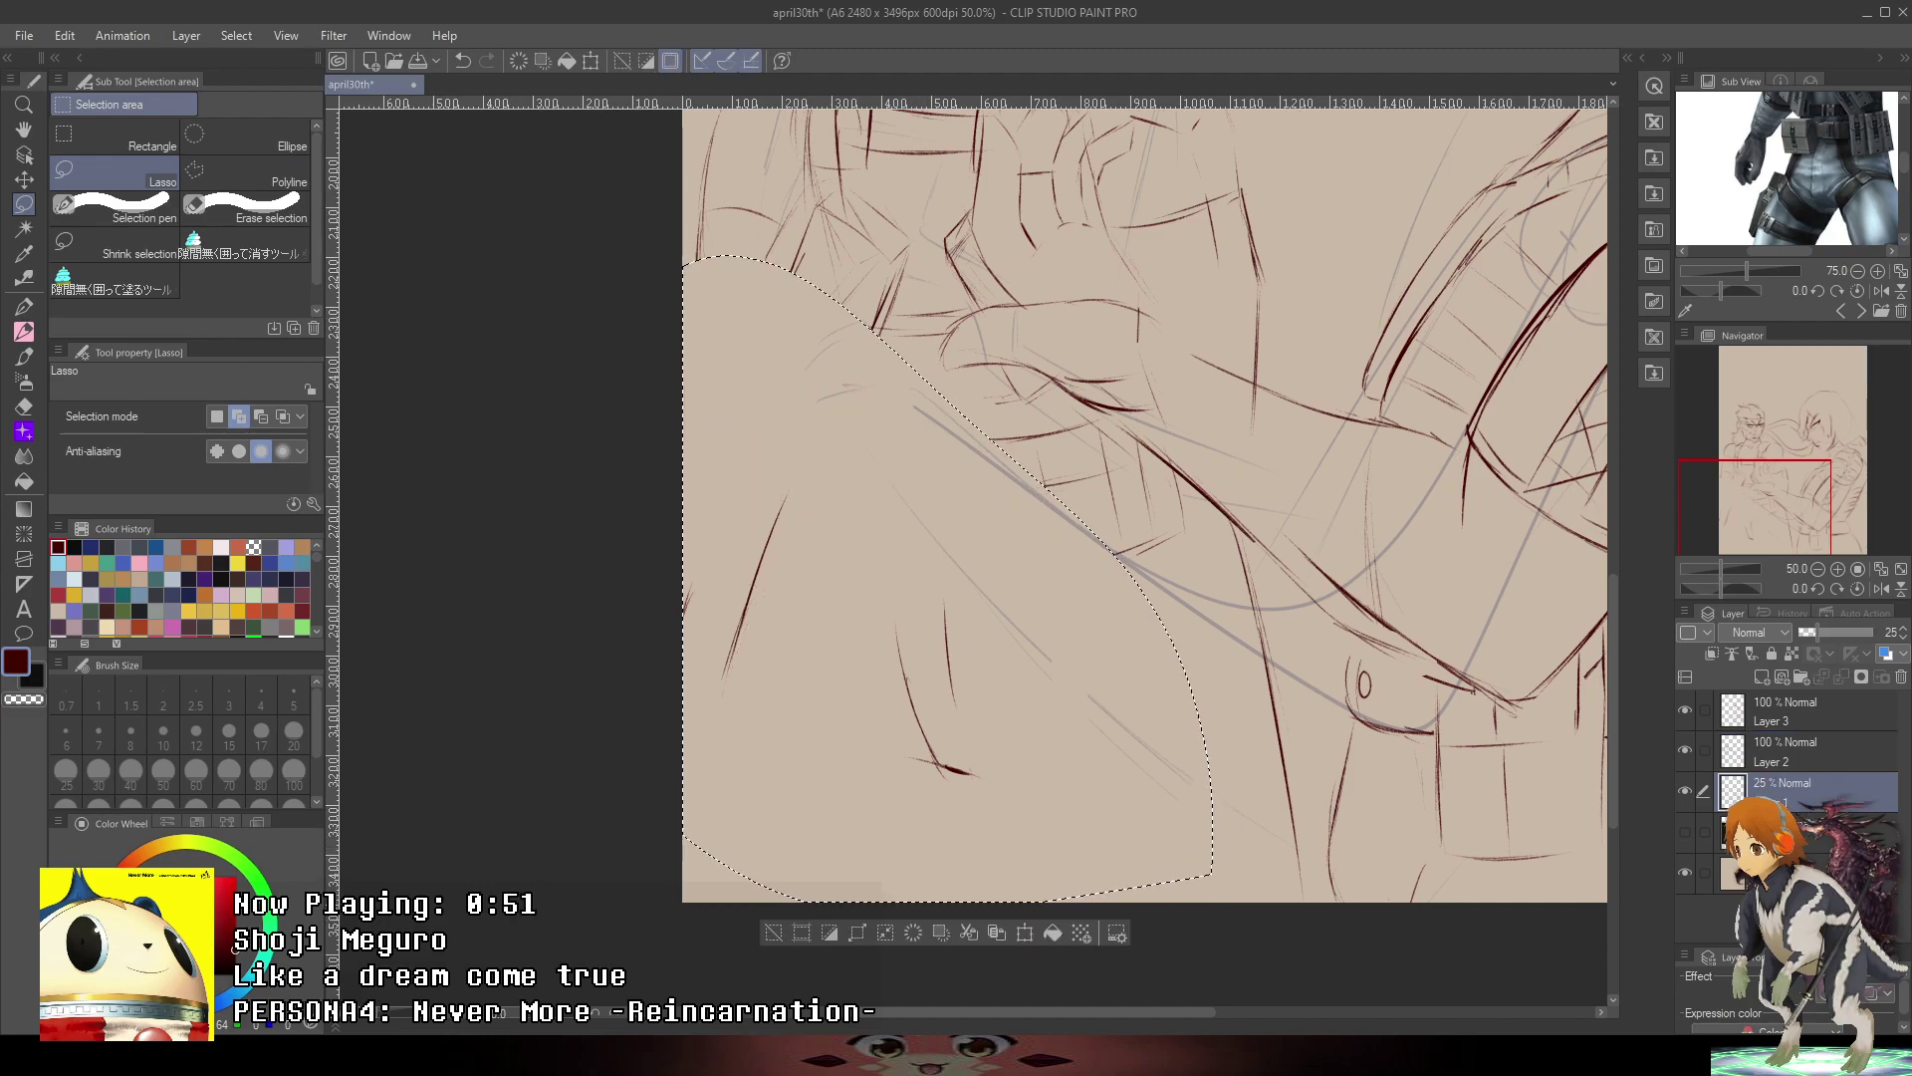
{"action": "left_click", "coordinate": [1818, 709]}
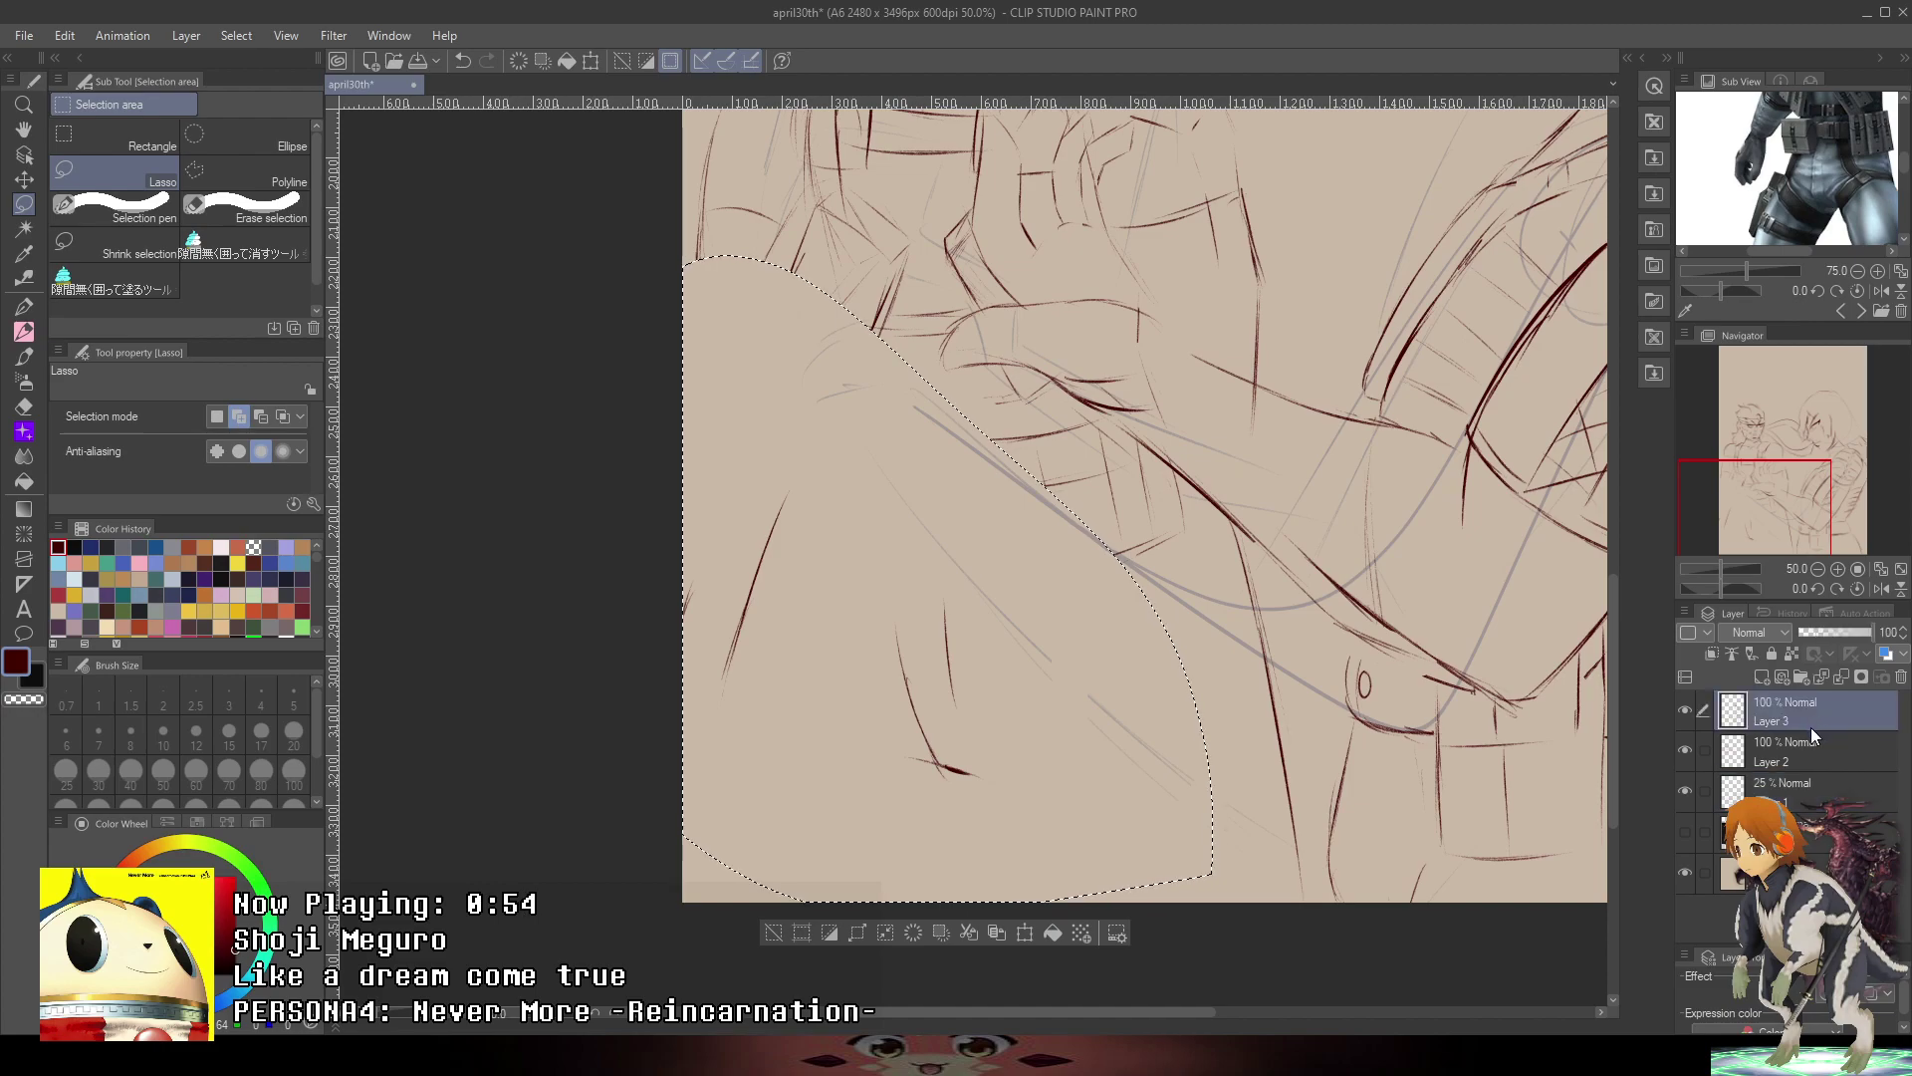
{"action": "key", "text": "ctrl+z"}
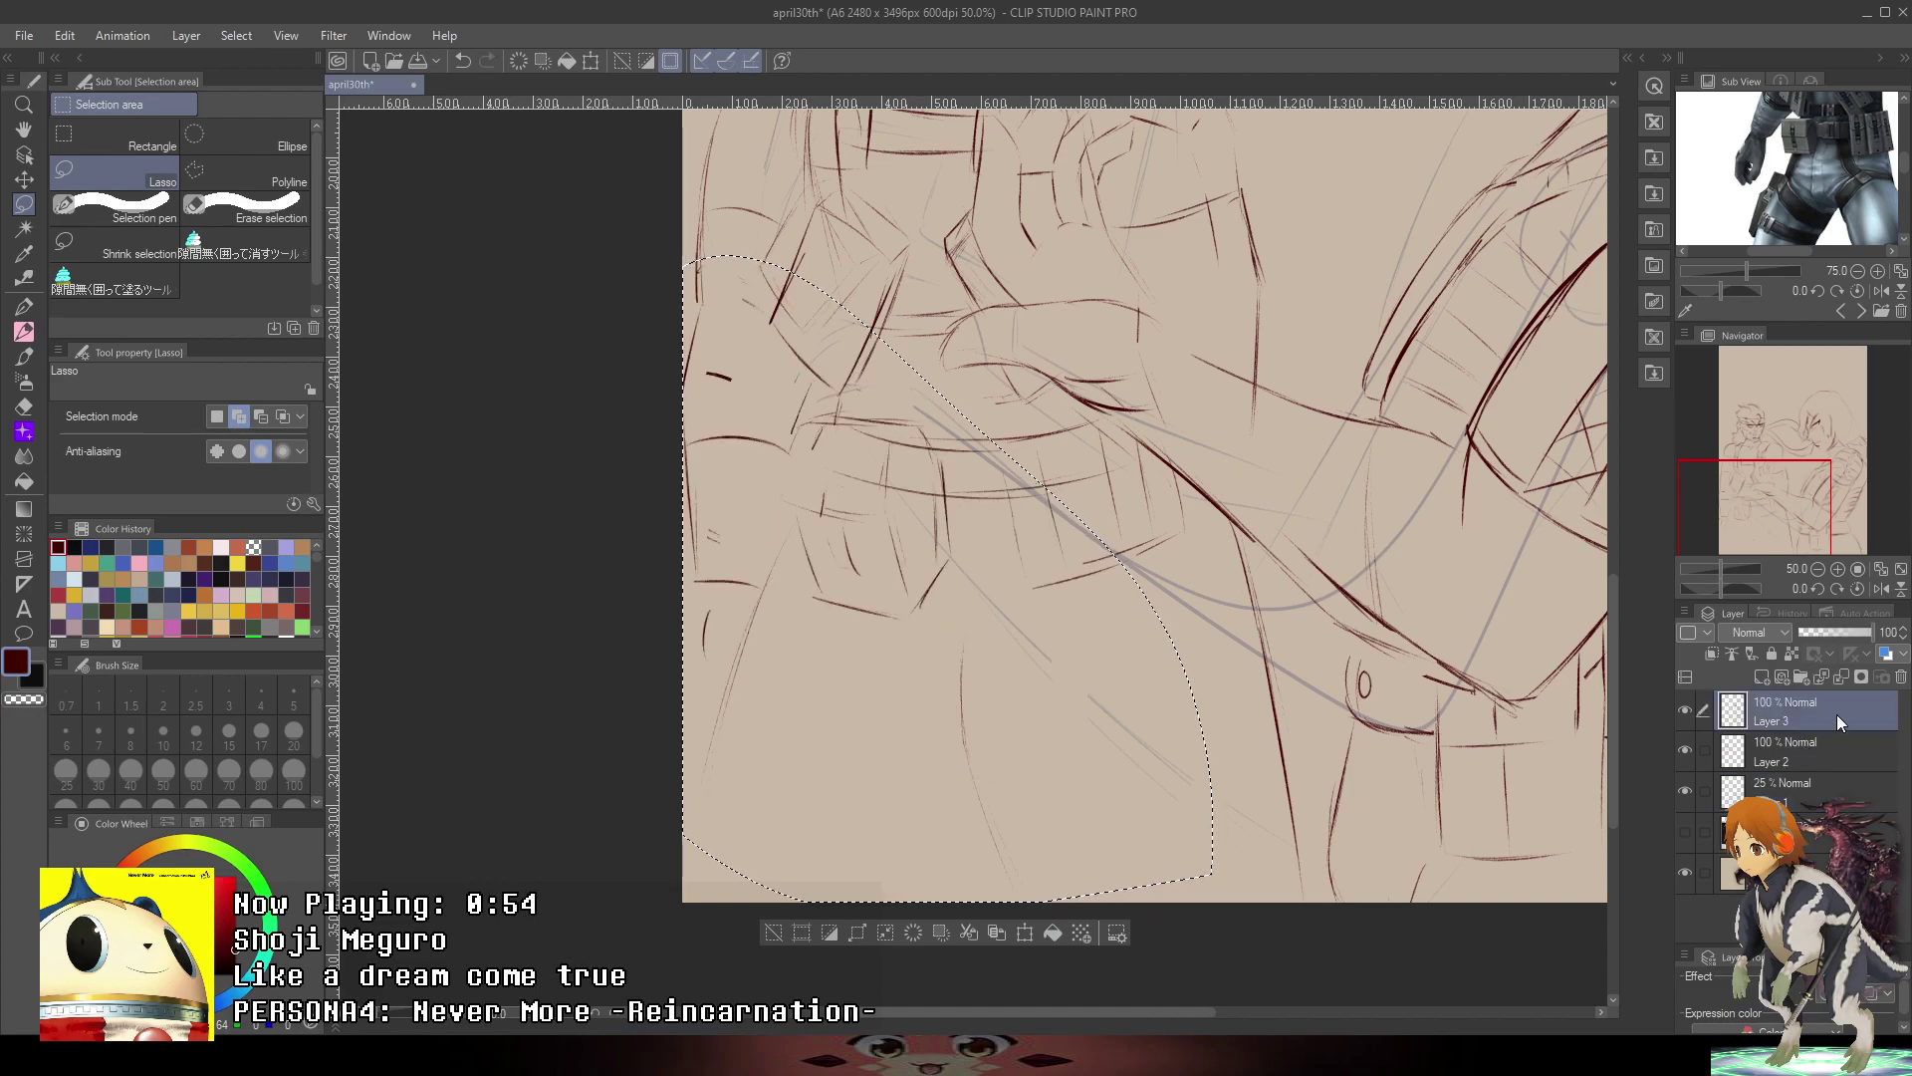
{"action": "left_click_drag", "start_coordinate": [1836, 714], "coordinate": [1815, 739]}
{"action": "key", "text": "ctrl+z"}
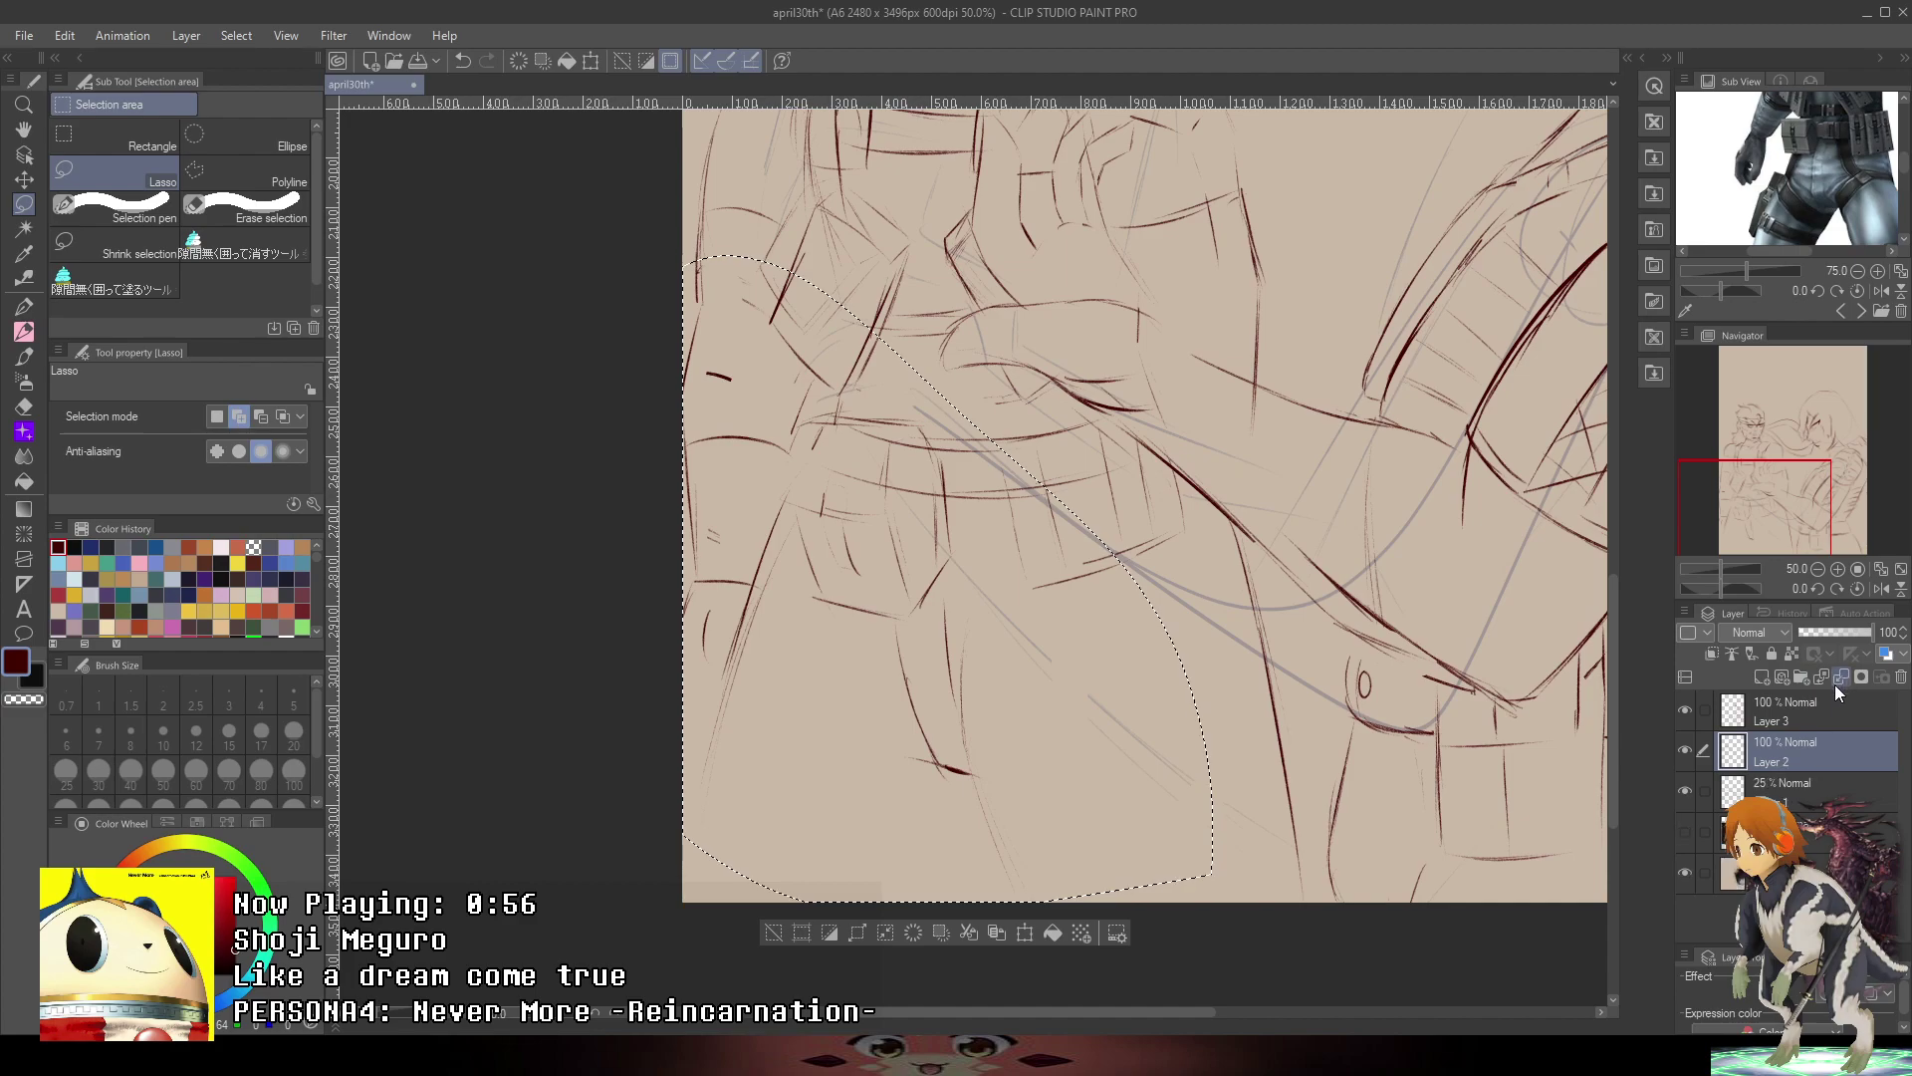
{"action": "key", "text": "ctrl+d"}
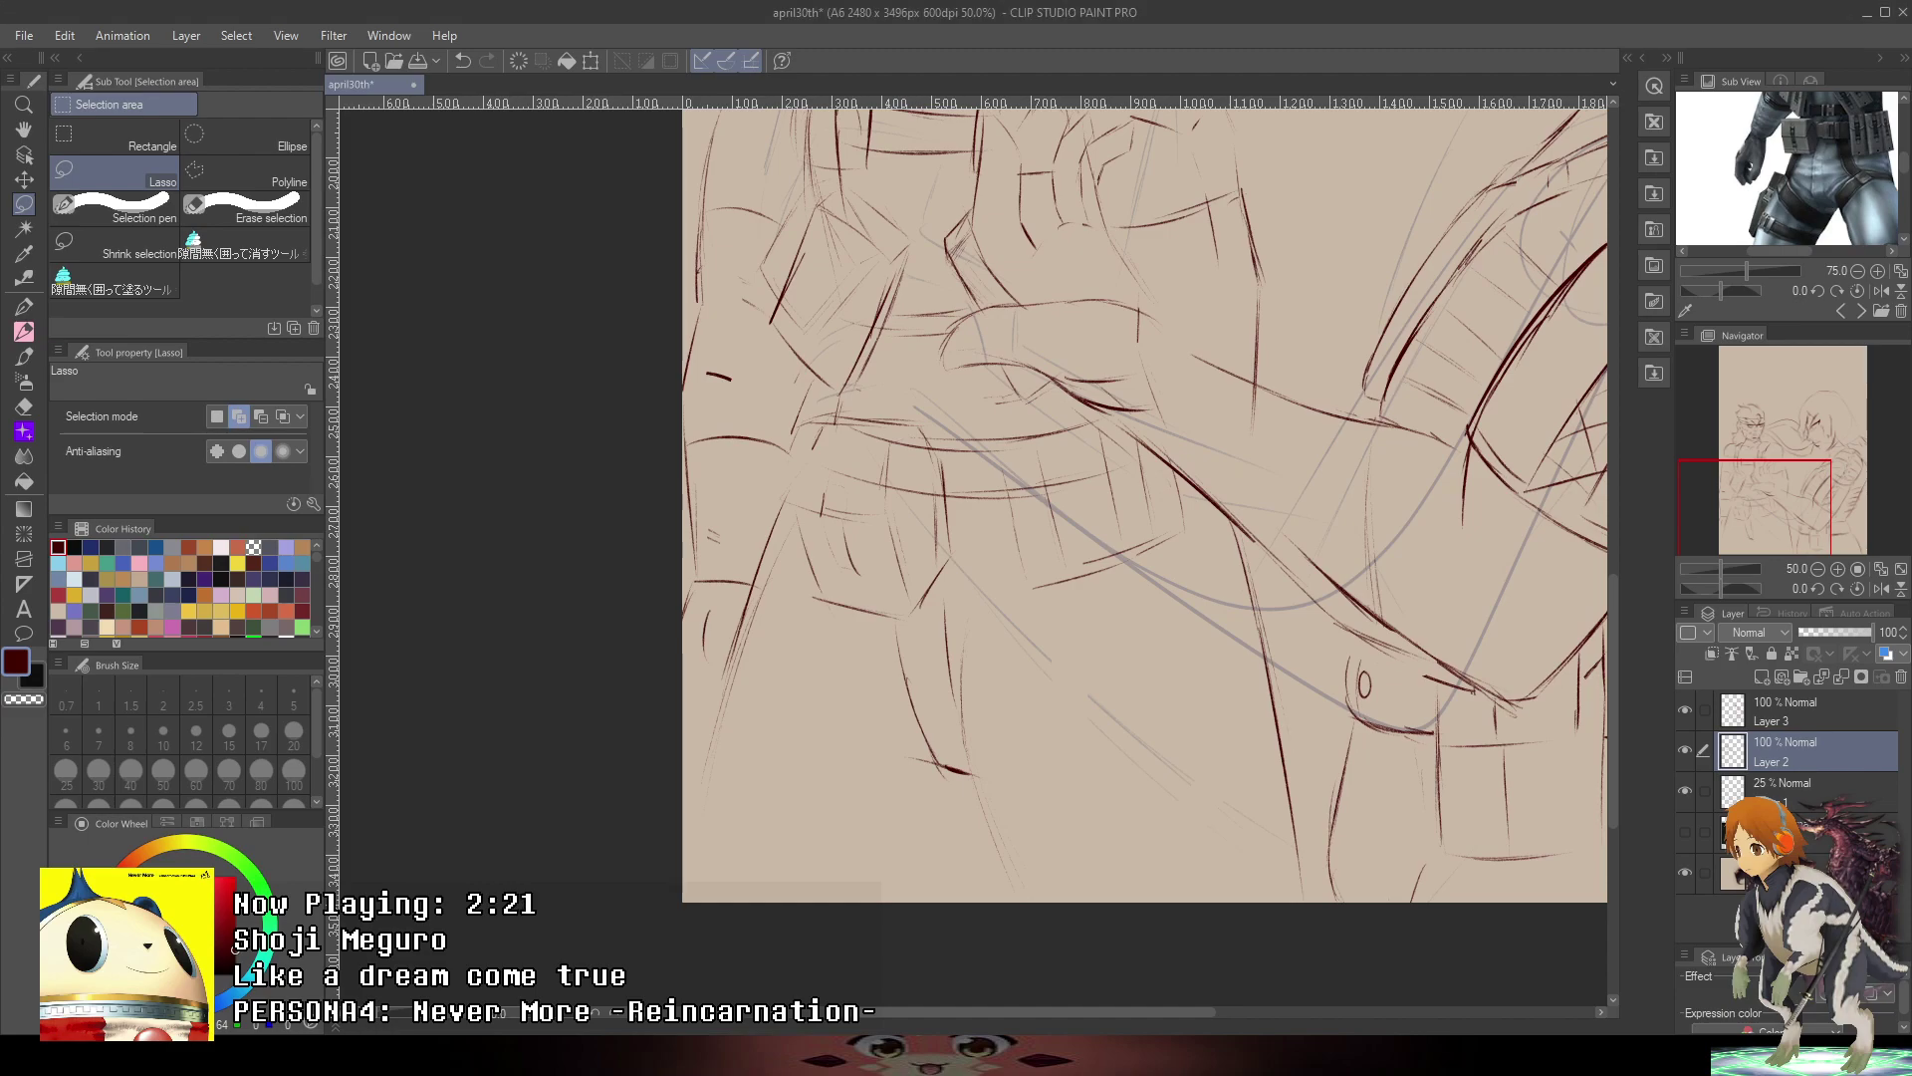
{"action": "left_click_drag", "start_coordinate": [1293, 243], "coordinate": [1285, 248]}
{"action": "left_click_drag", "start_coordinate": [860, 625], "coordinate": [924, 537]}
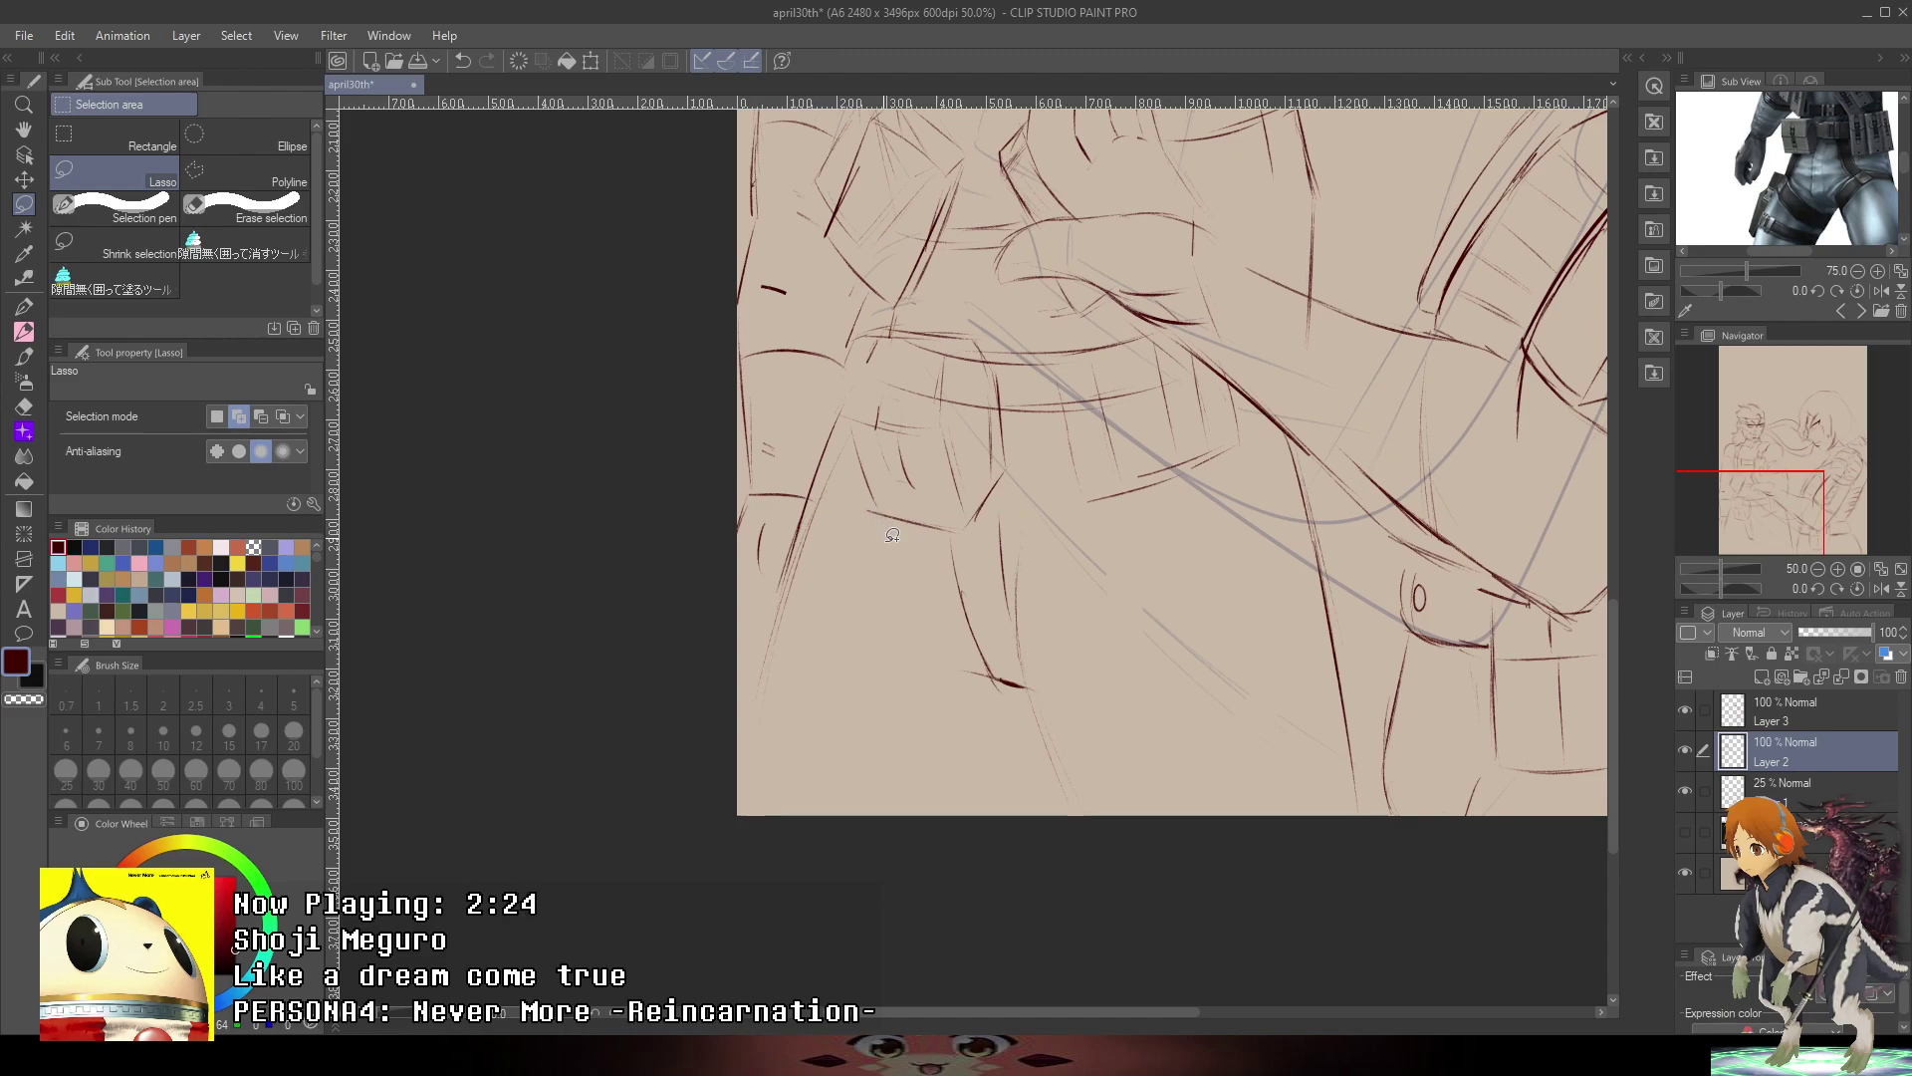
{"action": "scroll", "coordinate": [908, 586], "scroll_direction": "up", "scroll_amount": 2}
{"action": "left_click_drag", "start_coordinate": [1599, 477], "coordinate": [1279, 440]}
{"action": "left_click_drag", "start_coordinate": [787, 773], "coordinate": [1116, 450]}
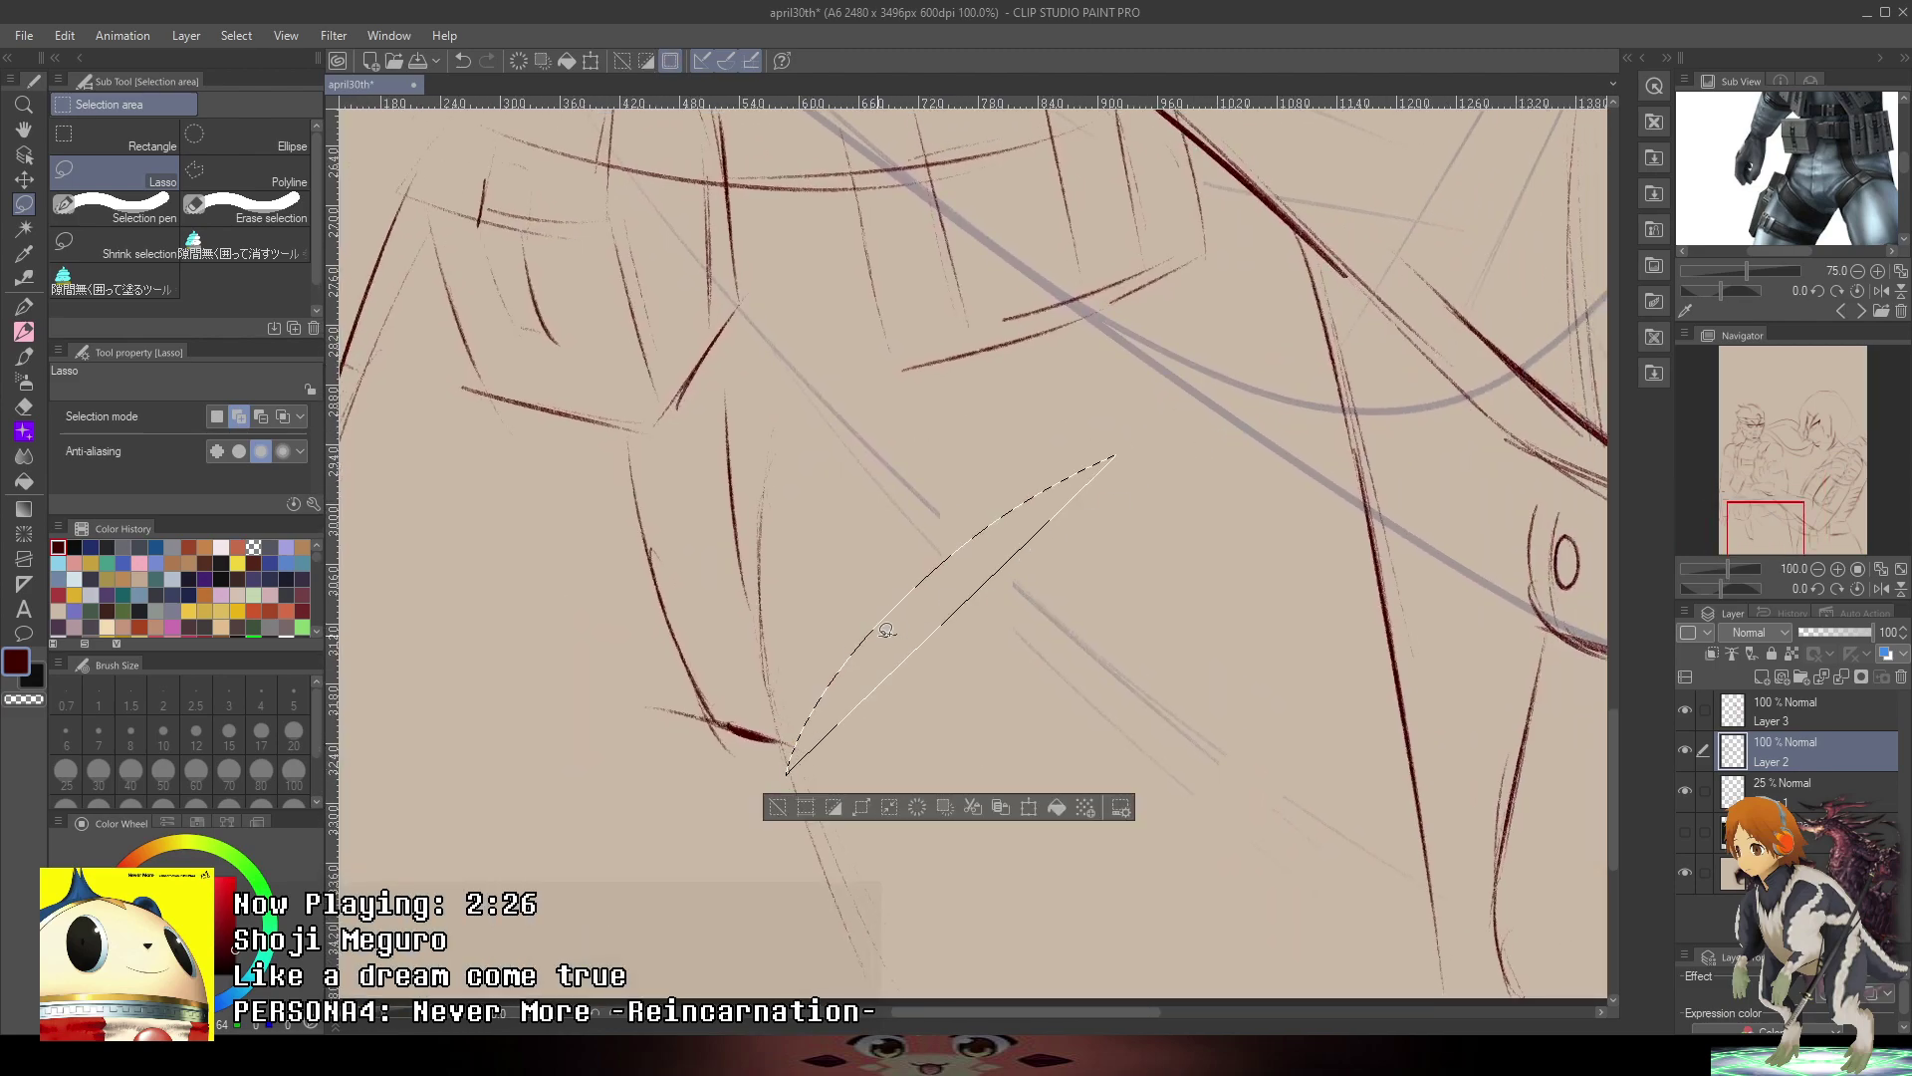
{"action": "left_click_drag", "start_coordinate": [880, 637], "coordinate": [1183, 458]}
{"action": "key", "text": "ctrl+z"}
{"action": "key", "text": "ctrl+z"}
- With the SU-Cream Pencil, draw a curved double-stroked line rising from the left figure's crotch toward the far hip
{"action": "left_click", "coordinate": [24, 330]}
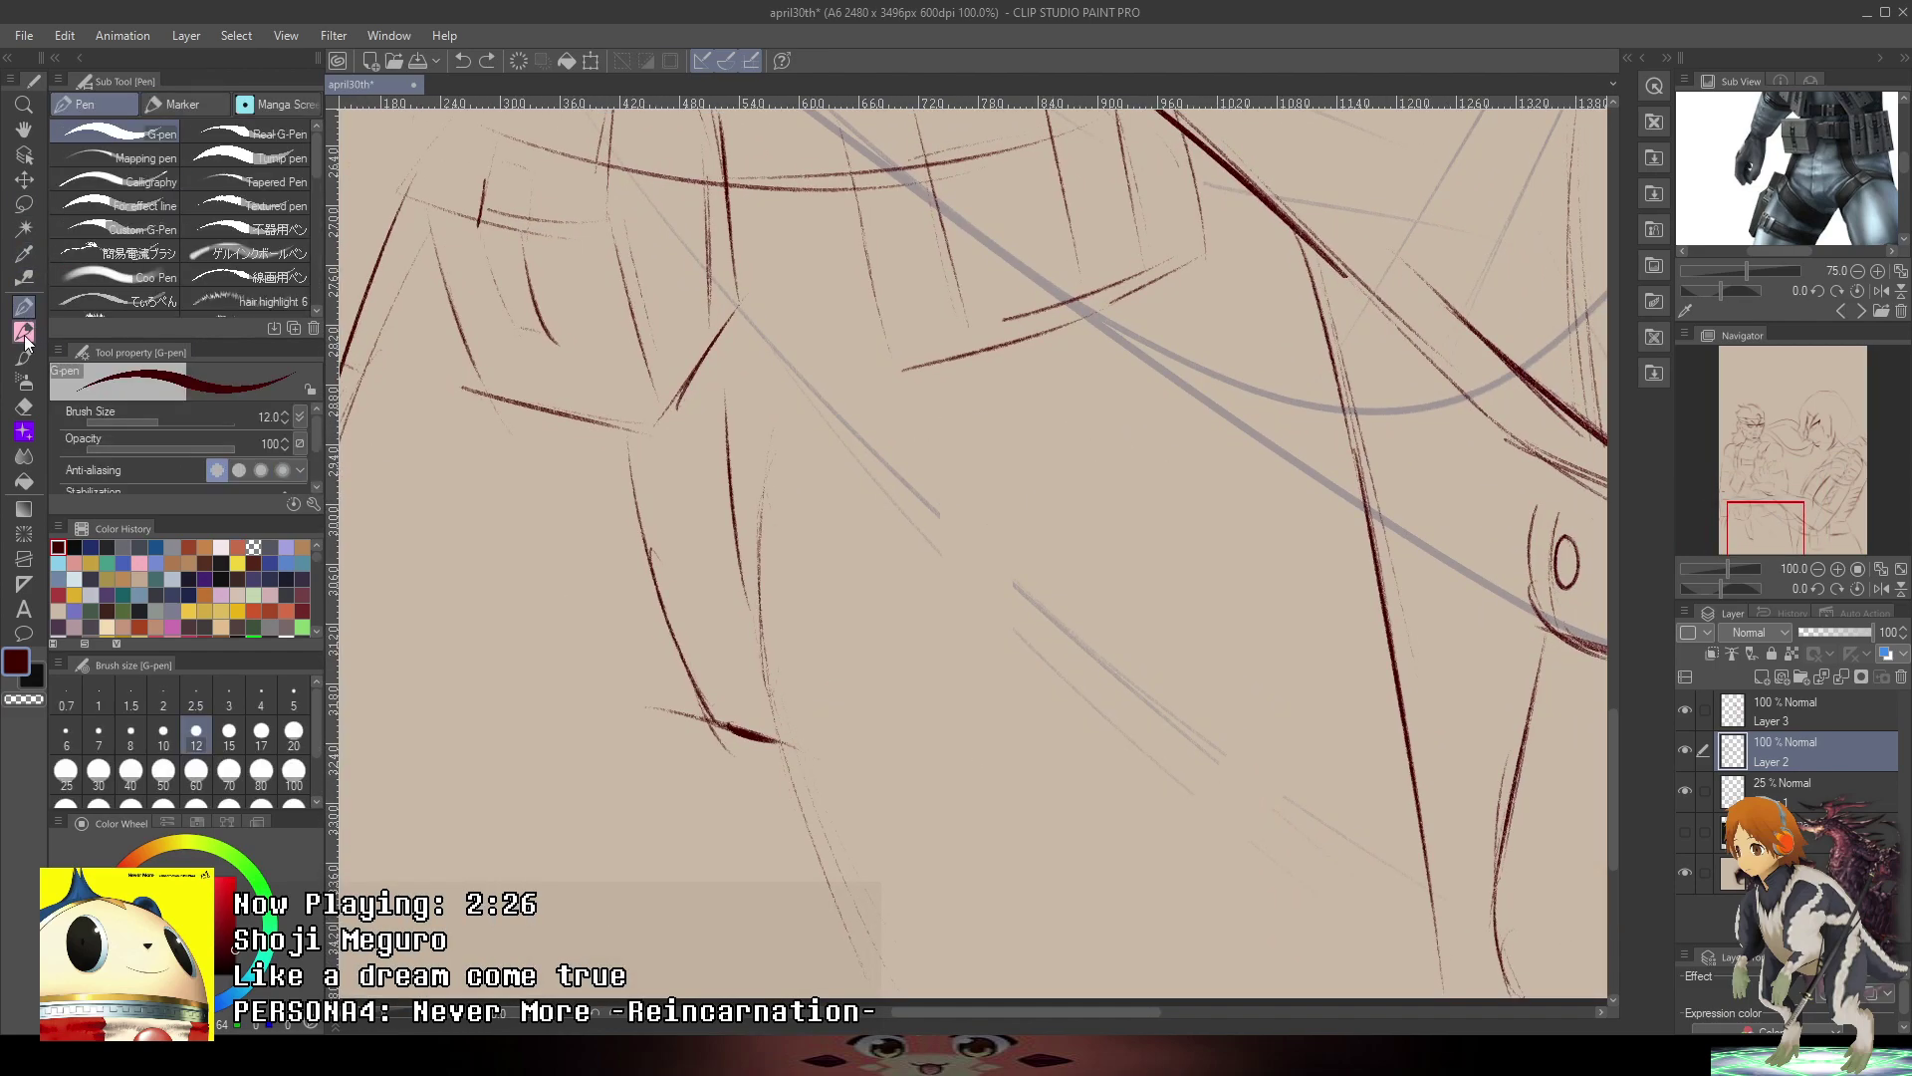
{"action": "left_click_drag", "start_coordinate": [808, 778], "coordinate": [1172, 460]}
{"action": "left_click_drag", "start_coordinate": [869, 691], "coordinate": [1050, 534]}
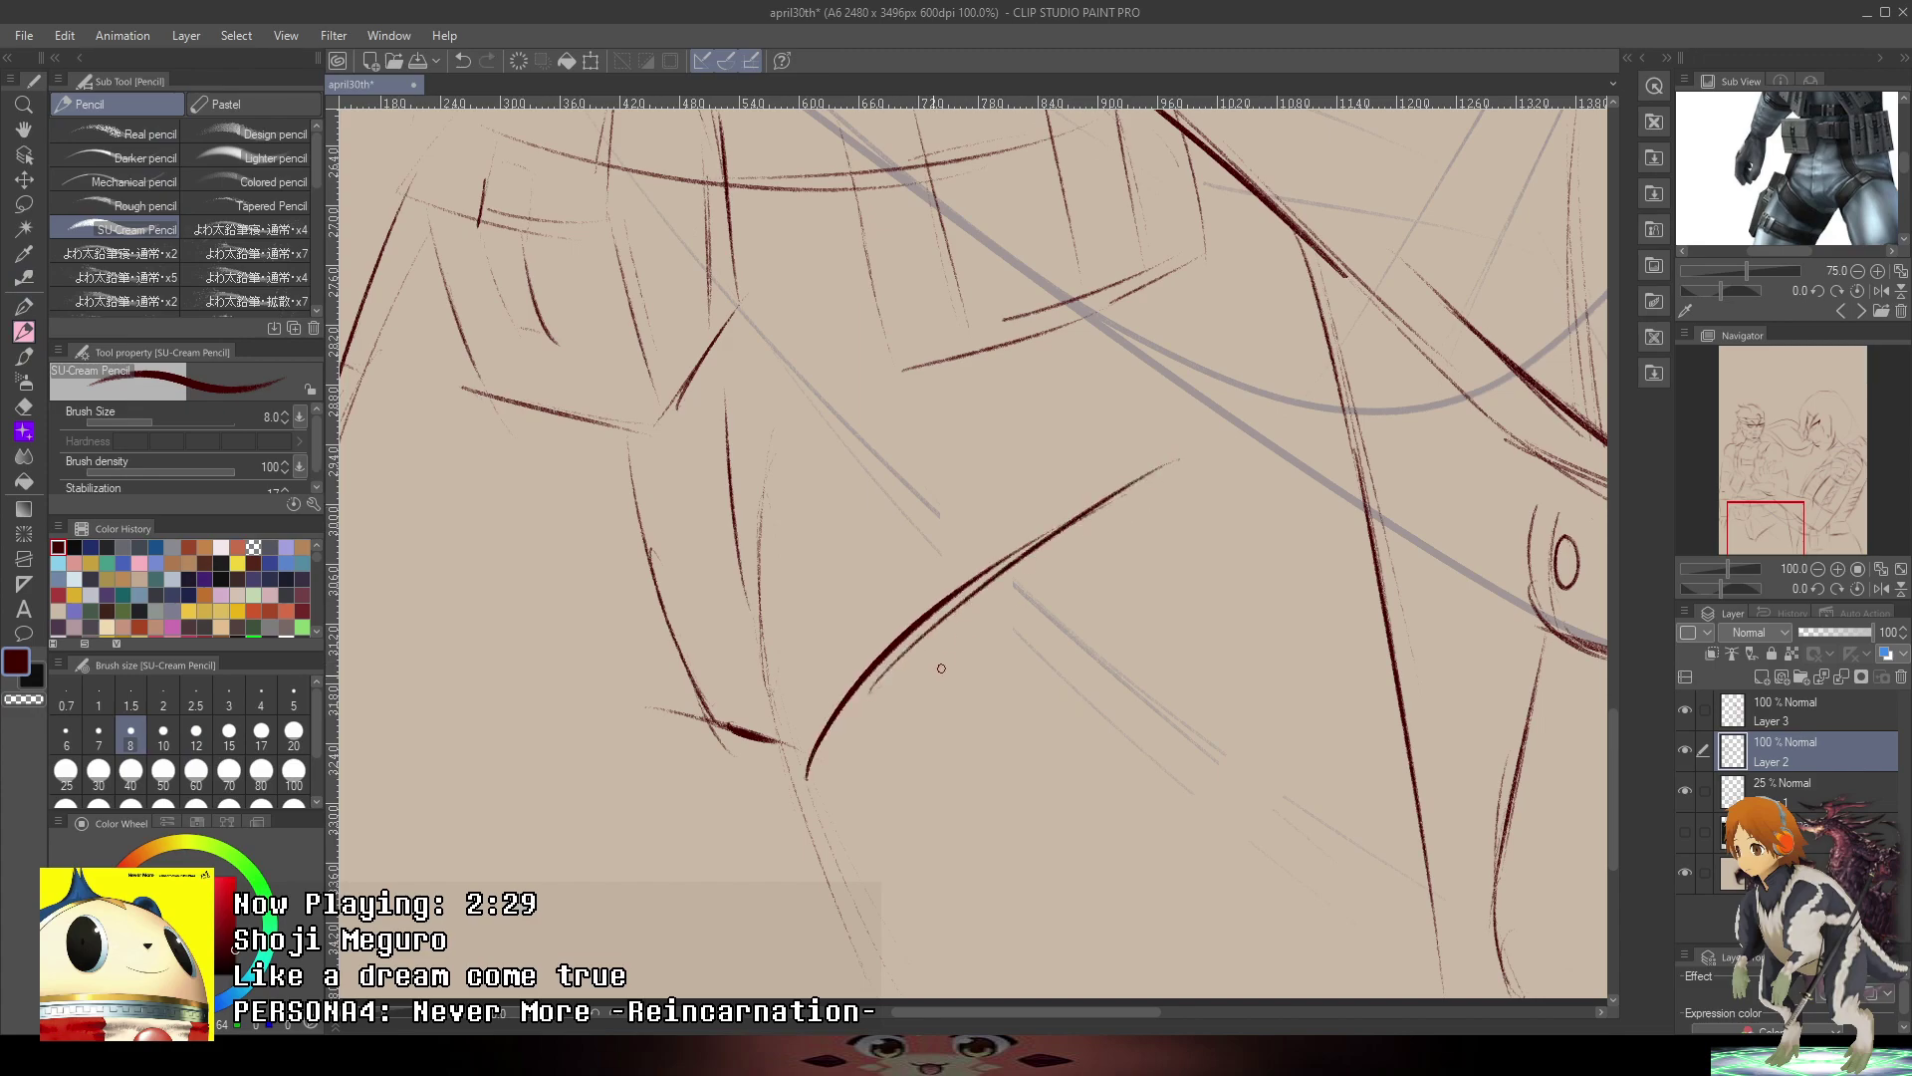
- Draw the curved strap lines across the left figure's far upper thigh and reinforce the outer thigh contour with short strokes
{"action": "left_click_drag", "start_coordinate": [1378, 410], "coordinate": [1139, 603]}
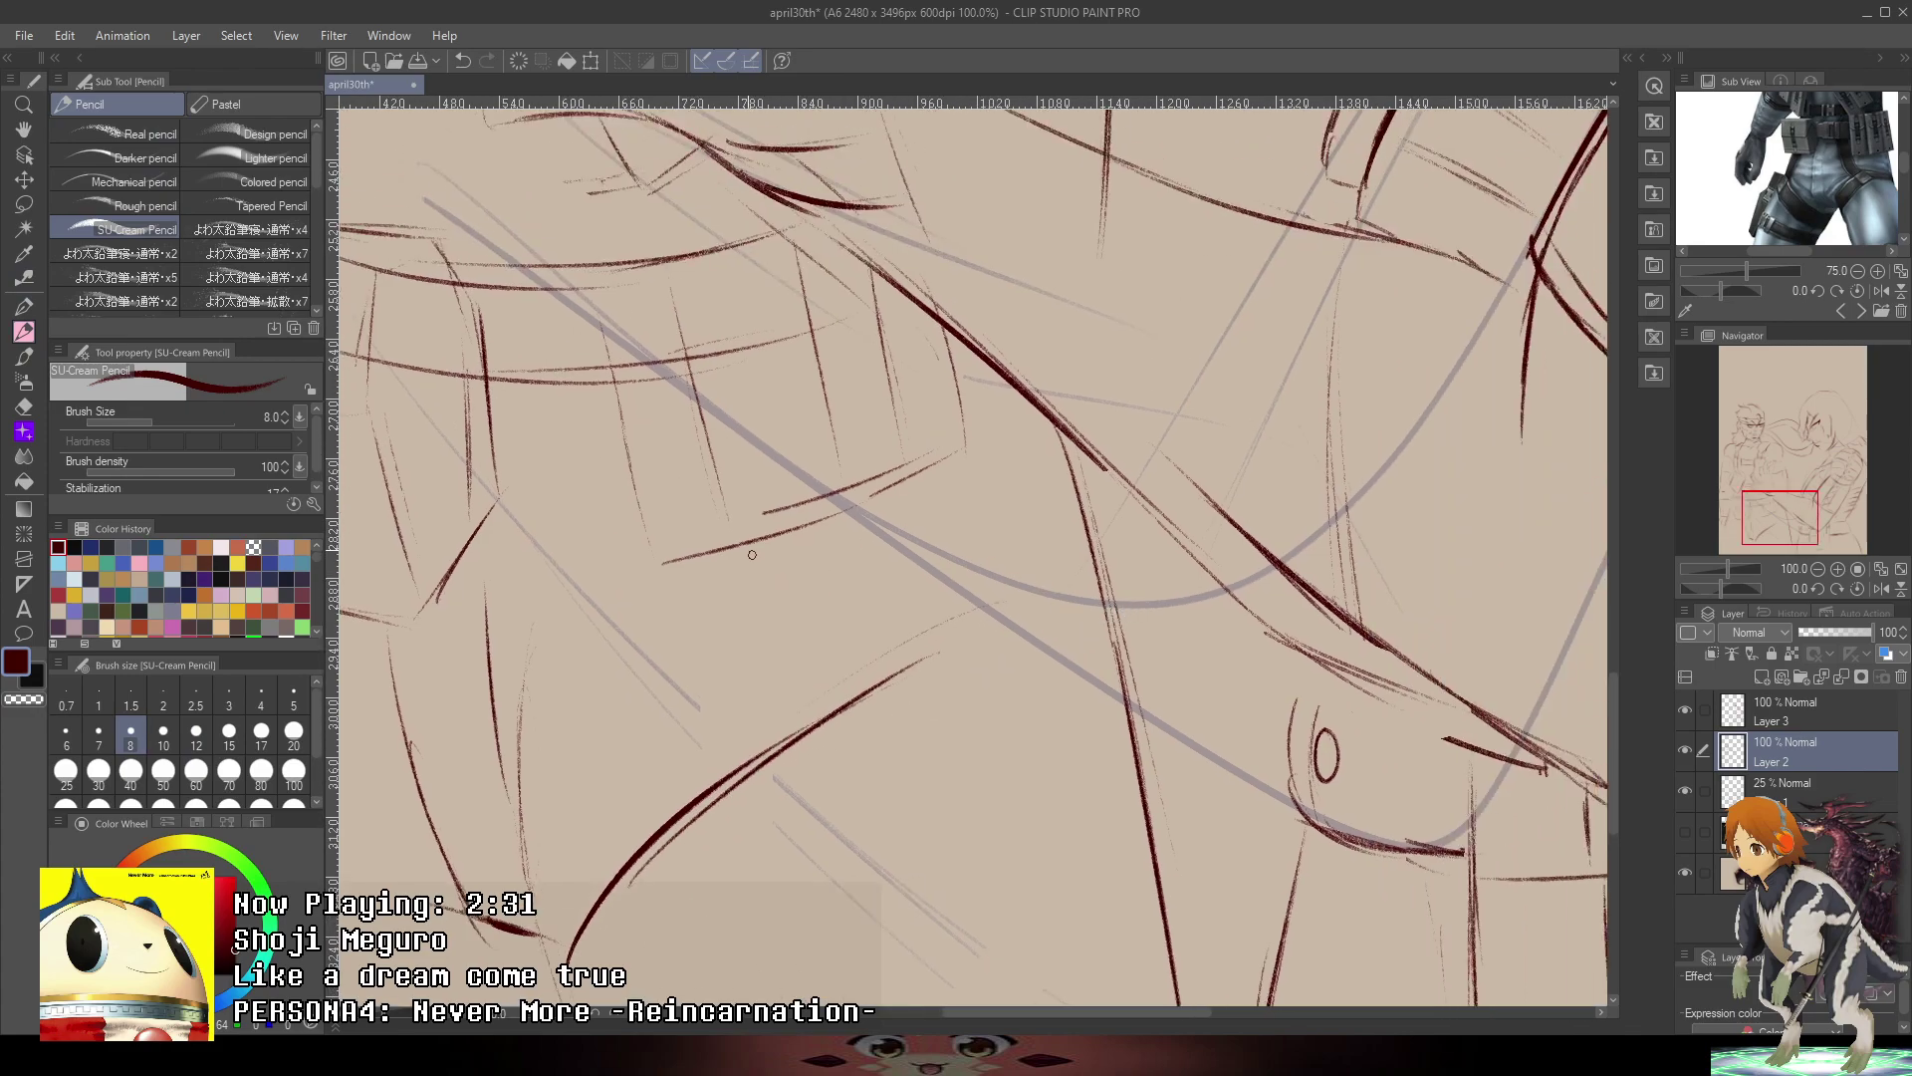
{"action": "left_click_drag", "start_coordinate": [747, 550], "coordinate": [864, 650]}
{"action": "mouse_move", "coordinate": [846, 652]}
{"action": "left_mouse_down"}
{"action": "mouse_move", "coordinate": [1002, 673]}
{"action": "mouse_move", "coordinate": [1122, 729]}
{"action": "mouse_move", "coordinate": [1054, 700]}
{"action": "left_mouse_up"}
{"action": "left_click_drag", "start_coordinate": [1166, 760], "coordinate": [1152, 680]}
{"action": "left_click_drag", "start_coordinate": [1153, 732], "coordinate": [1149, 653]}
{"action": "left_click_drag", "start_coordinate": [1142, 702], "coordinate": [1136, 612]}
{"action": "mouse_move", "coordinate": [1139, 605]}
{"action": "left_mouse_down"}
{"action": "mouse_move", "coordinate": [991, 564]}
{"action": "mouse_move", "coordinate": [1095, 600]}
{"action": "left_mouse_up"}
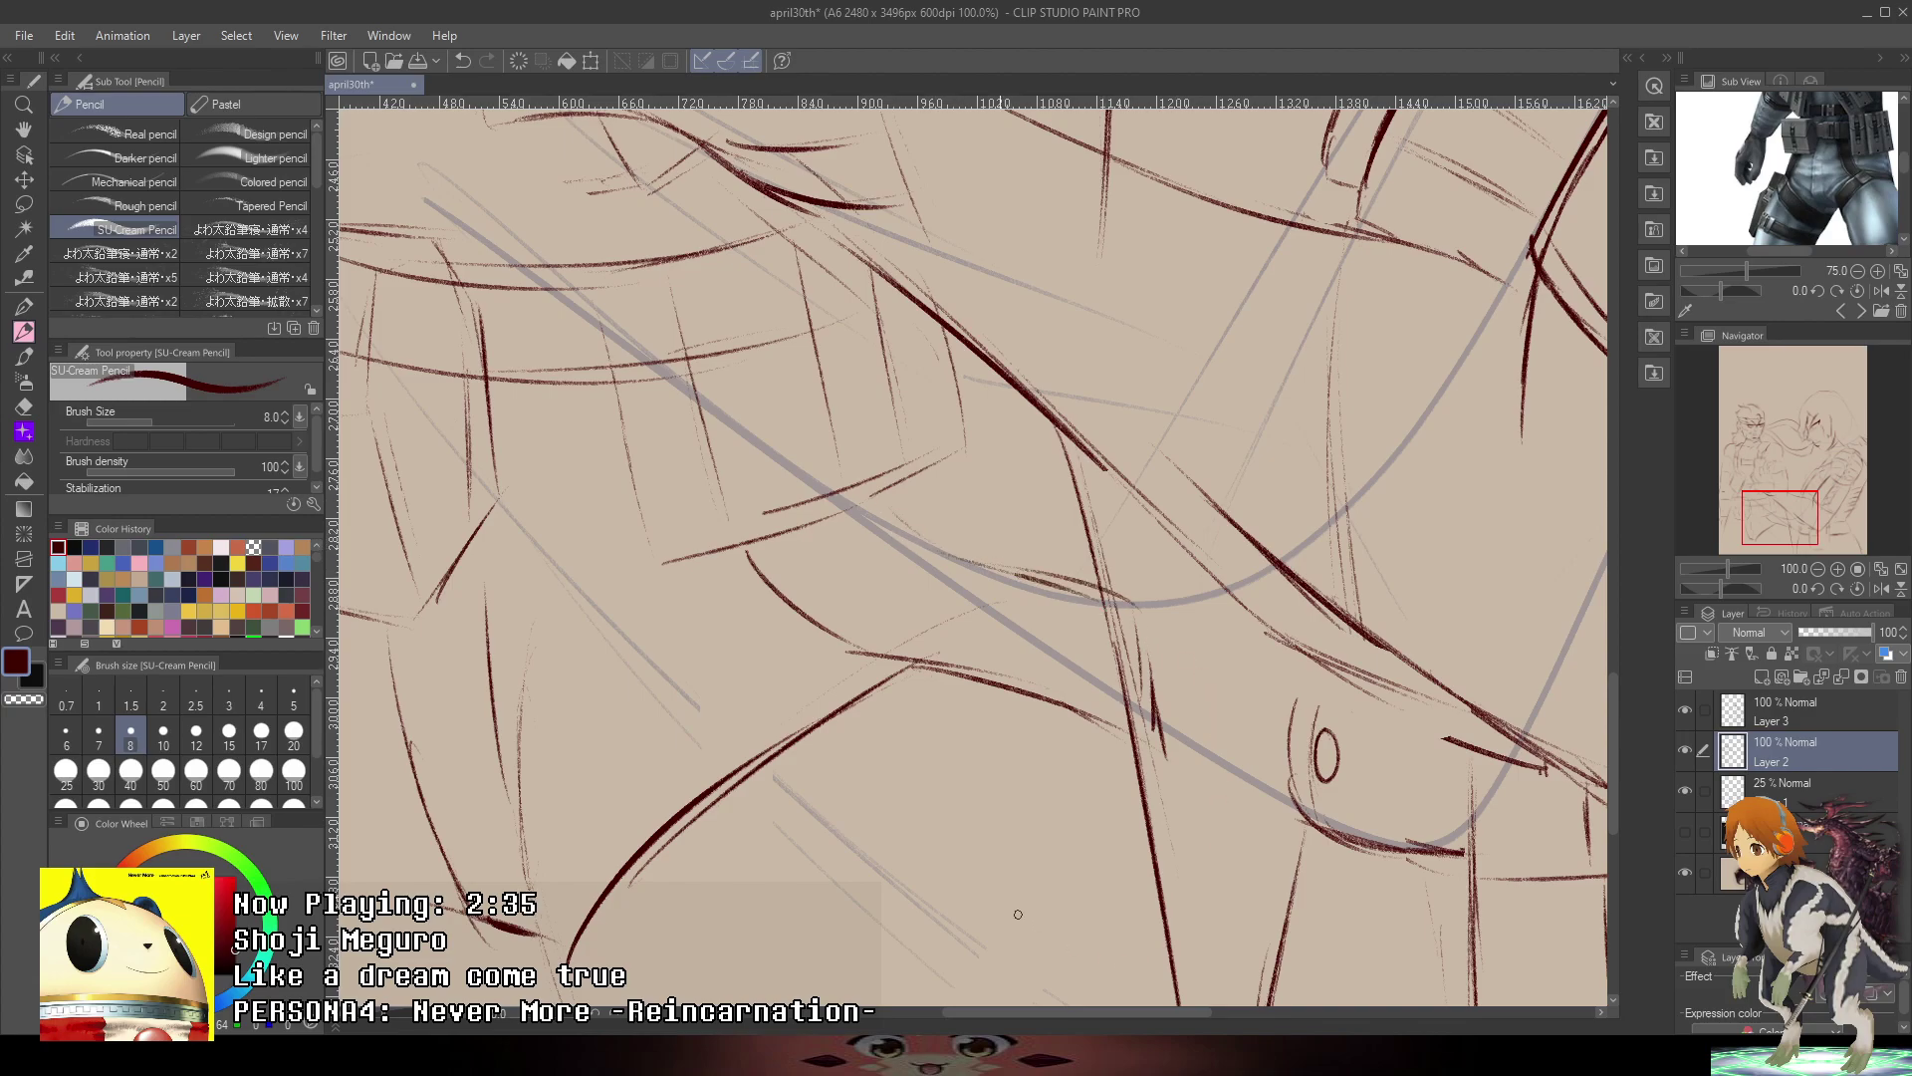
- Sketch the headband figure's hip contour curving from the belt into the crotch, and add a line along the strap beside it
{"action": "left_click_drag", "start_coordinate": [591, 374], "coordinate": [669, 564]}
{"action": "mouse_move", "coordinate": [638, 496]}
{"action": "left_mouse_down"}
{"action": "mouse_move", "coordinate": [720, 622]}
{"action": "mouse_move", "coordinate": [909, 654]}
{"action": "left_mouse_up"}
{"action": "left_click_drag", "start_coordinate": [792, 638], "coordinate": [908, 659]}
{"action": "key", "text": "ctrl+z"}
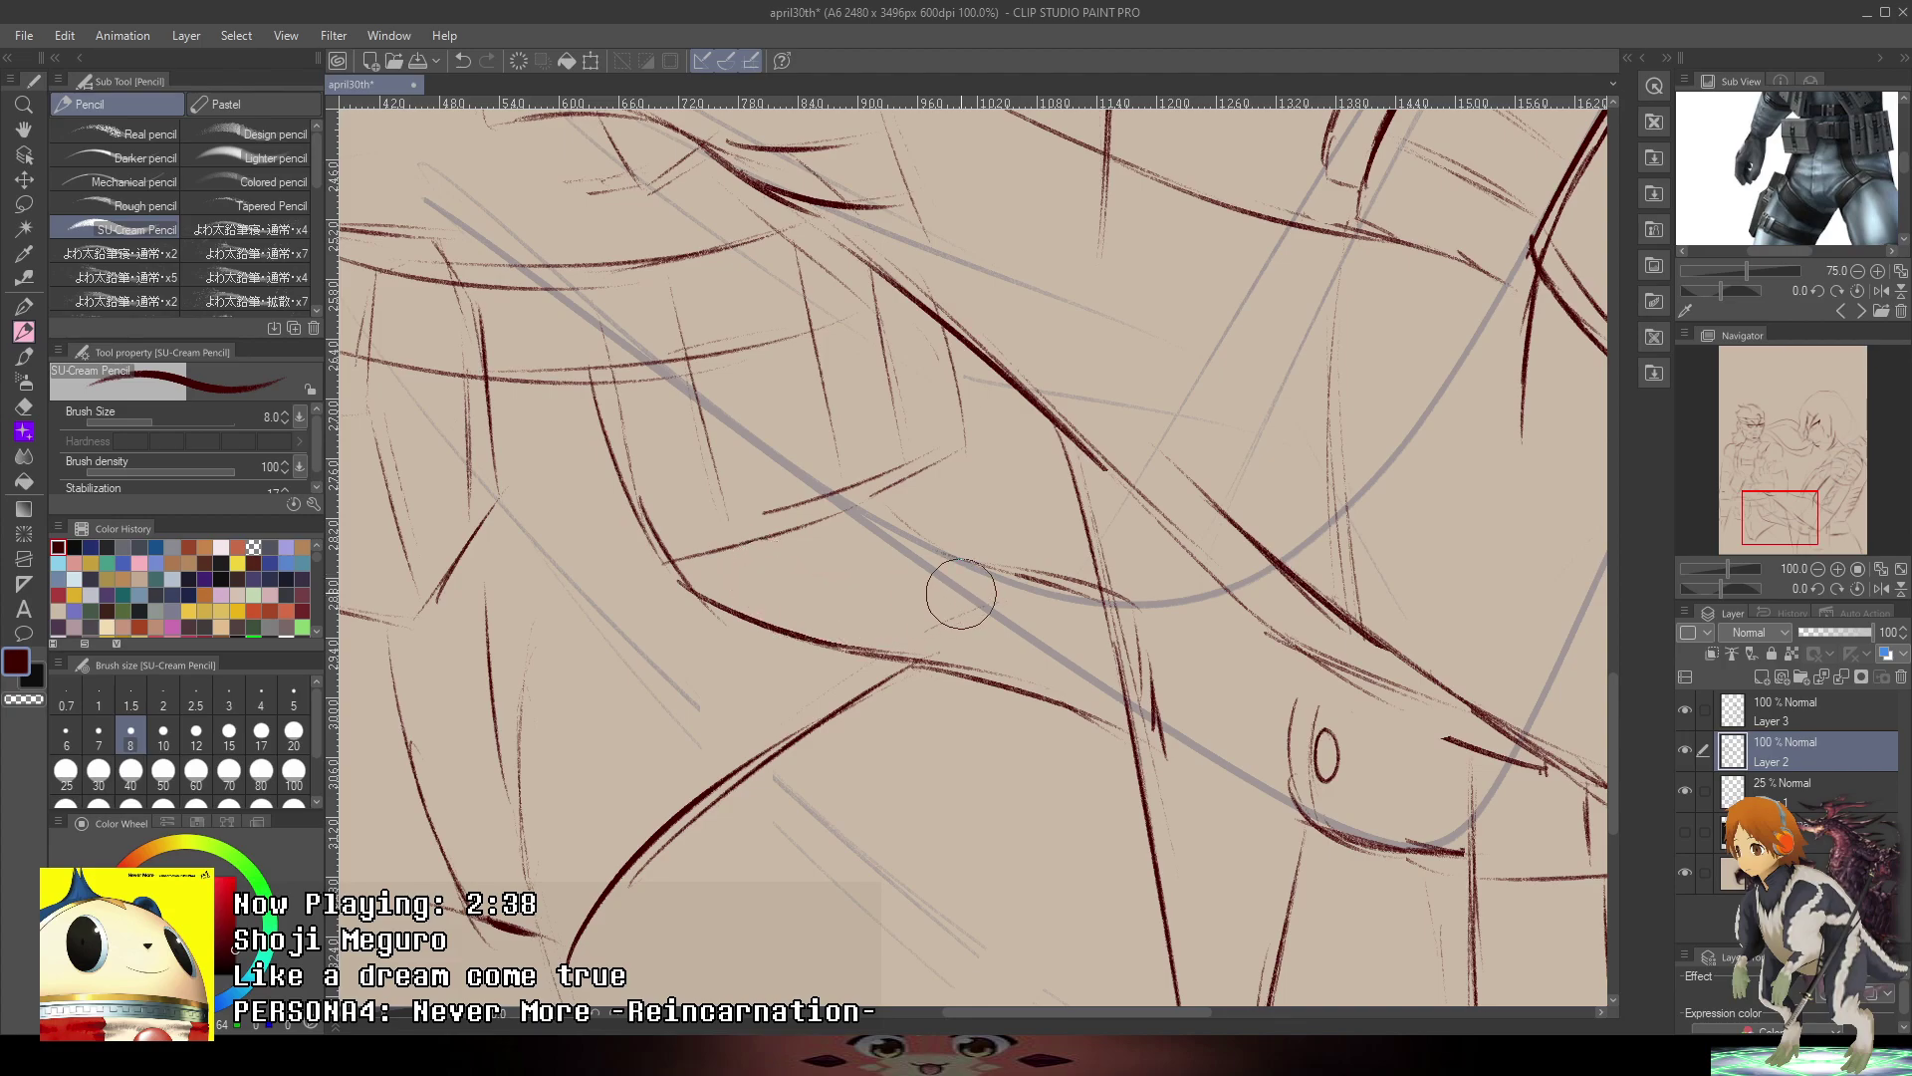
{"action": "key", "text": "ctrl+z"}
{"action": "left_click_drag", "start_coordinate": [872, 531], "coordinate": [1047, 571]}
{"action": "scroll", "coordinate": [1175, 582], "scroll_direction": "down", "scroll_amount": 6}
{"action": "scroll", "coordinate": [1115, 560], "scroll_direction": "up", "scroll_amount": 5}
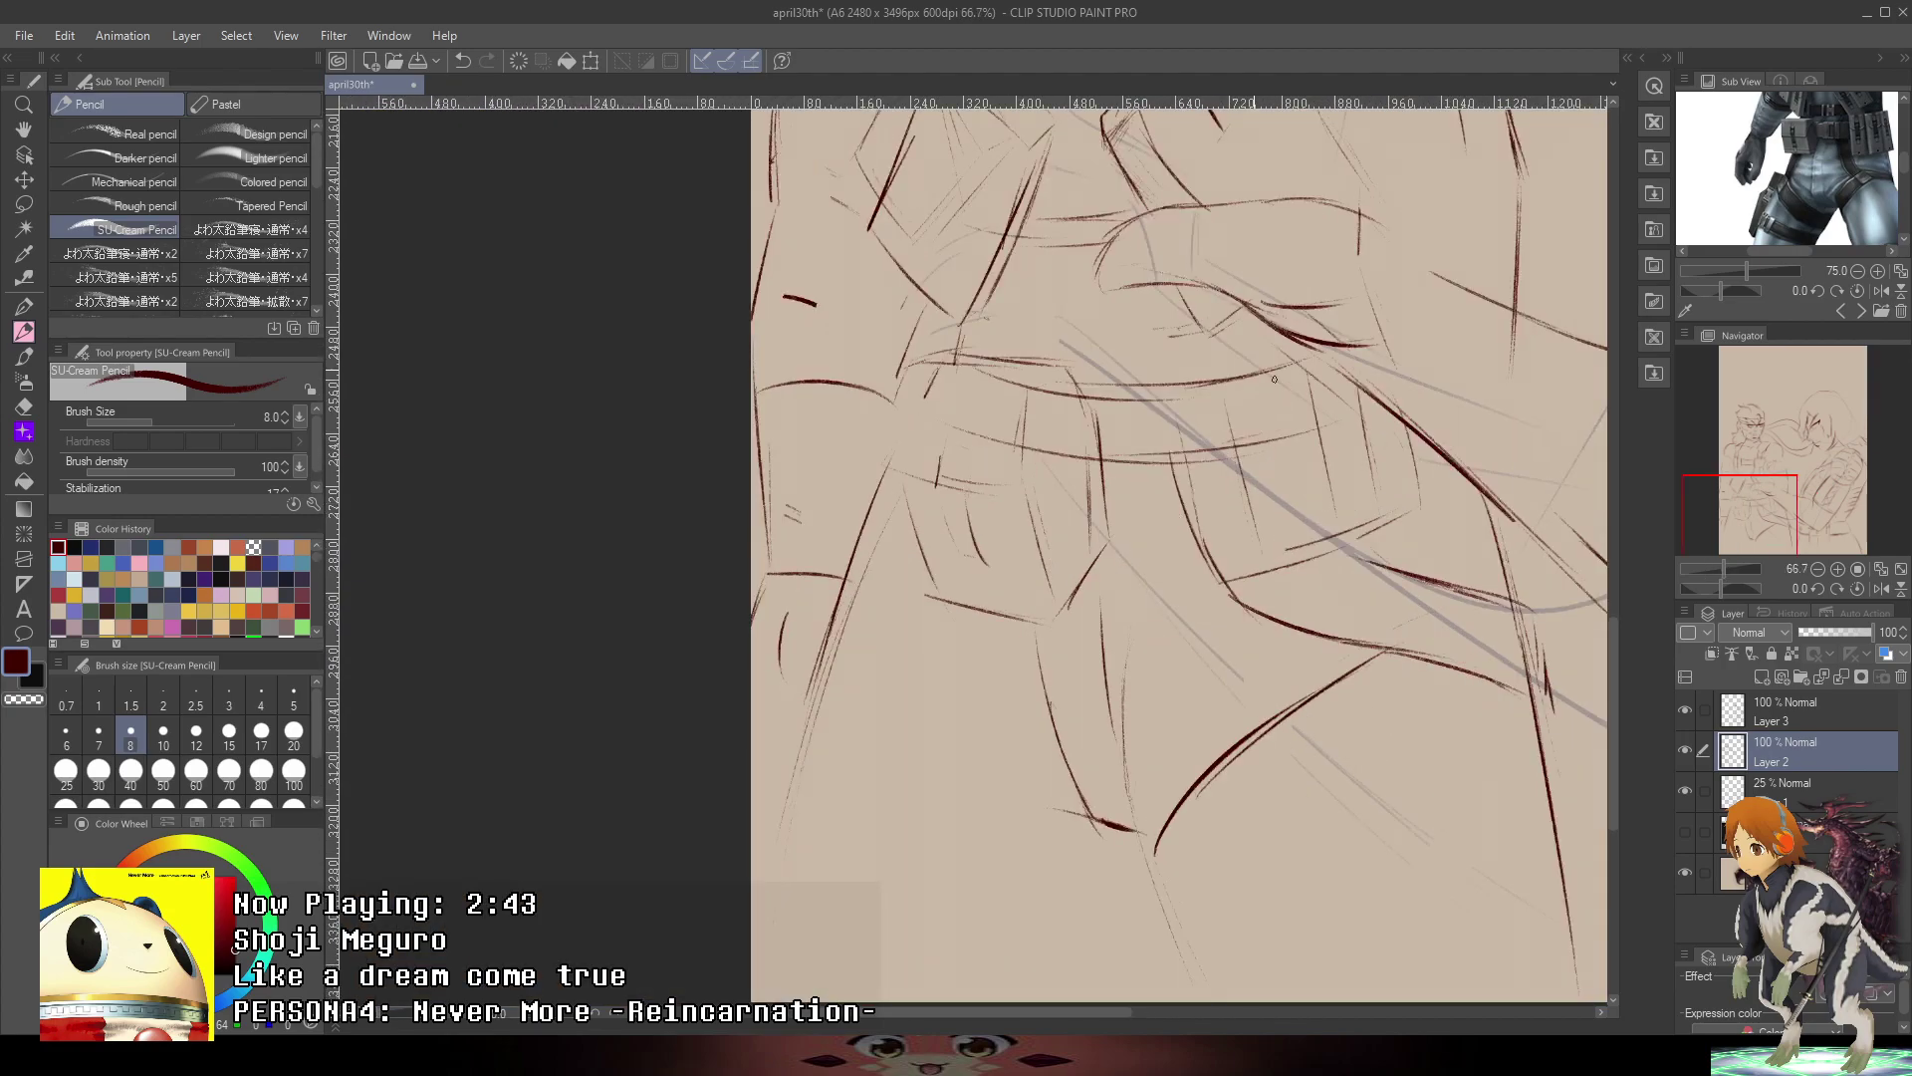
{"action": "left_click_drag", "start_coordinate": [919, 596], "coordinate": [900, 638]}
{"action": "left_click_drag", "start_coordinate": [897, 525], "coordinate": [839, 676]}
{"action": "mouse_move", "coordinate": [806, 761]}
{"action": "left_mouse_down"}
{"action": "mouse_move", "coordinate": [837, 824]}
{"action": "mouse_move", "coordinate": [947, 909]}
{"action": "left_mouse_up"}
{"action": "left_click_drag", "start_coordinate": [1054, 671], "coordinate": [1016, 501]}
{"action": "key", "text": "ctrl+z"}
{"action": "mouse_move", "coordinate": [773, 613]}
{"action": "left_mouse_down"}
{"action": "mouse_move", "coordinate": [951, 743]}
{"action": "mouse_move", "coordinate": [935, 753]}
{"action": "mouse_move", "coordinate": [1015, 747]}
{"action": "mouse_move", "coordinate": [978, 763]}
{"action": "mouse_move", "coordinate": [790, 668]}
{"action": "mouse_move", "coordinate": [868, 714]}
{"action": "left_mouse_up"}
{"action": "key", "text": "ctrl+z"}
{"action": "key", "text": "ctrl+z"}
{"action": "key", "text": "ctrl+z"}
- Sketch the upper curve of the cuff around the headband figure's near thigh, with its outer edge and an inner guide stroke
{"action": "left_click_drag", "start_coordinate": [787, 651], "coordinate": [974, 743]}
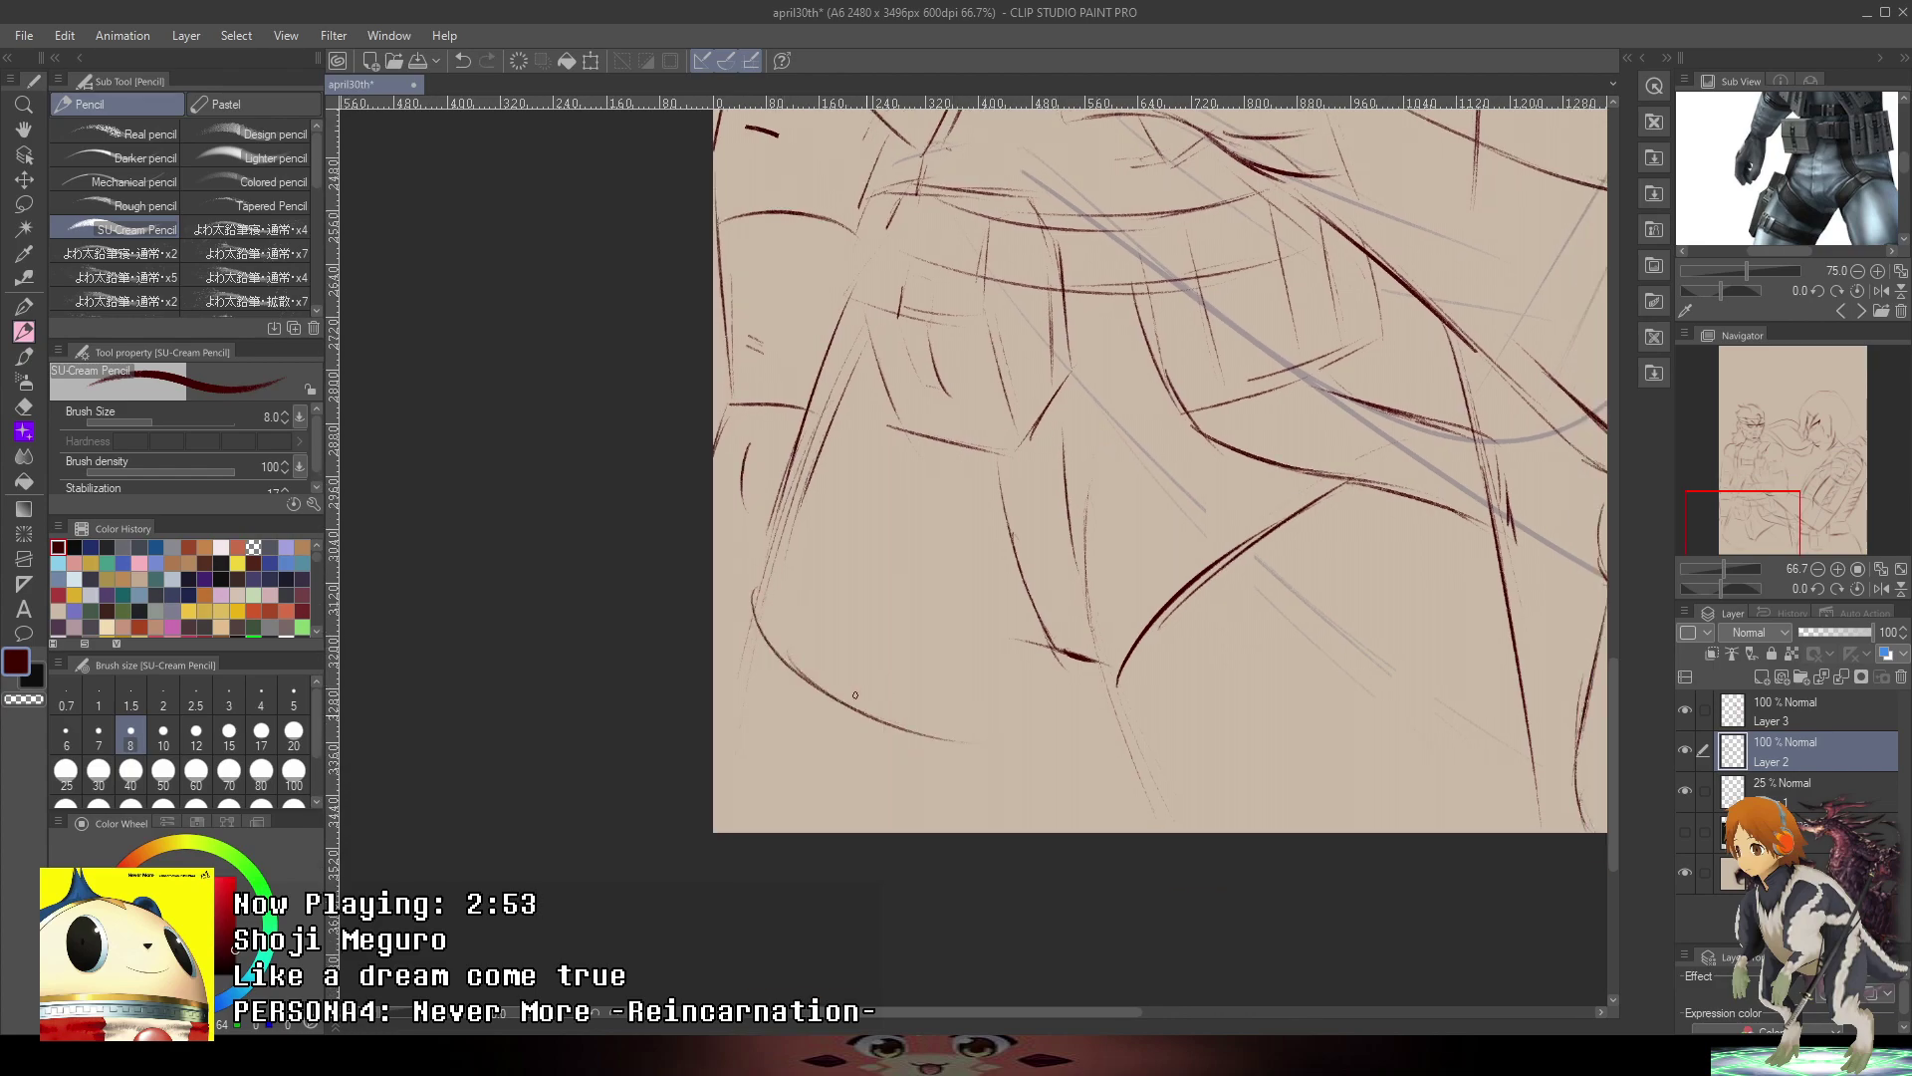
{"action": "left_click_drag", "start_coordinate": [855, 694], "coordinate": [1057, 747]}
{"action": "left_click_drag", "start_coordinate": [752, 590], "coordinate": [737, 694]}
{"action": "left_click_drag", "start_coordinate": [1099, 664], "coordinate": [1046, 761]}
- Sketch the inner edge of the near thigh running down from the crotch to the cuff
{"action": "scroll", "coordinate": [1095, 703], "scroll_direction": "down", "scroll_amount": 3}
{"action": "mouse_move", "coordinate": [1300, 524]}
{"action": "left_mouse_down"}
{"action": "mouse_move", "coordinate": [1218, 662]}
{"action": "mouse_move", "coordinate": [1208, 524]}
{"action": "mouse_move", "coordinate": [1188, 604]}
{"action": "left_mouse_up"}
{"action": "scroll", "coordinate": [966, 774], "scroll_direction": "up", "scroll_amount": 4}
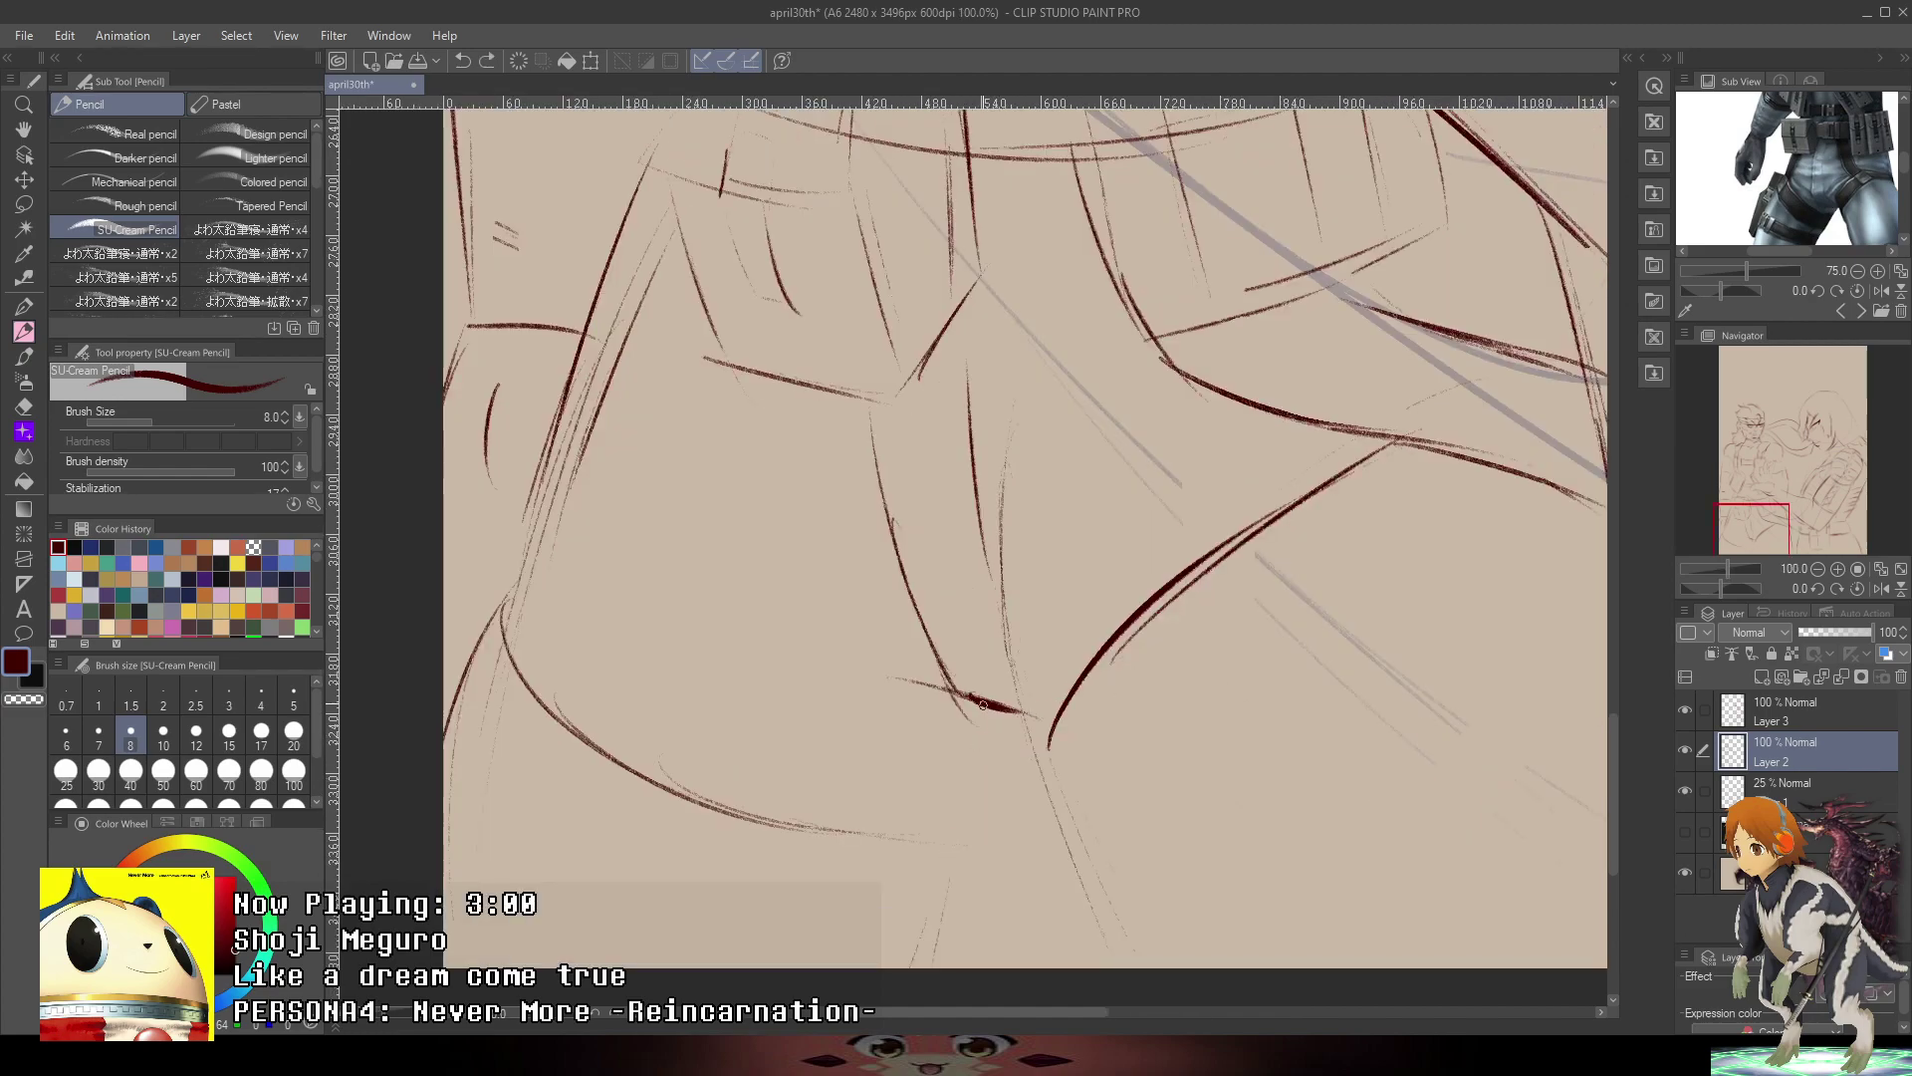
{"action": "left_click_drag", "start_coordinate": [984, 694], "coordinate": [917, 858]}
{"action": "key", "text": "ctrl+z"}
{"action": "left_click_drag", "start_coordinate": [974, 703], "coordinate": [932, 829]}
{"action": "mouse_move", "coordinate": [927, 799]}
{"action": "left_mouse_down"}
{"action": "mouse_move", "coordinate": [948, 749]}
{"action": "mouse_move", "coordinate": [912, 646]}
{"action": "left_mouse_up"}
- Draw the curved lower edge of the thigh cuff and close its inner side down to the canvas edge
{"action": "mouse_move", "coordinate": [463, 610]}
{"action": "left_mouse_down"}
{"action": "mouse_move", "coordinate": [471, 660]}
{"action": "mouse_move", "coordinate": [695, 813]}
{"action": "left_mouse_up"}
{"action": "mouse_move", "coordinate": [514, 740]}
{"action": "left_mouse_down"}
{"action": "mouse_move", "coordinate": [777, 852]}
{"action": "mouse_move", "coordinate": [844, 856]}
{"action": "left_mouse_up"}
{"action": "mouse_move", "coordinate": [659, 808]}
{"action": "left_mouse_down"}
{"action": "mouse_move", "coordinate": [883, 860]}
{"action": "mouse_move", "coordinate": [750, 837]}
{"action": "mouse_move", "coordinate": [872, 854]}
{"action": "left_mouse_up"}
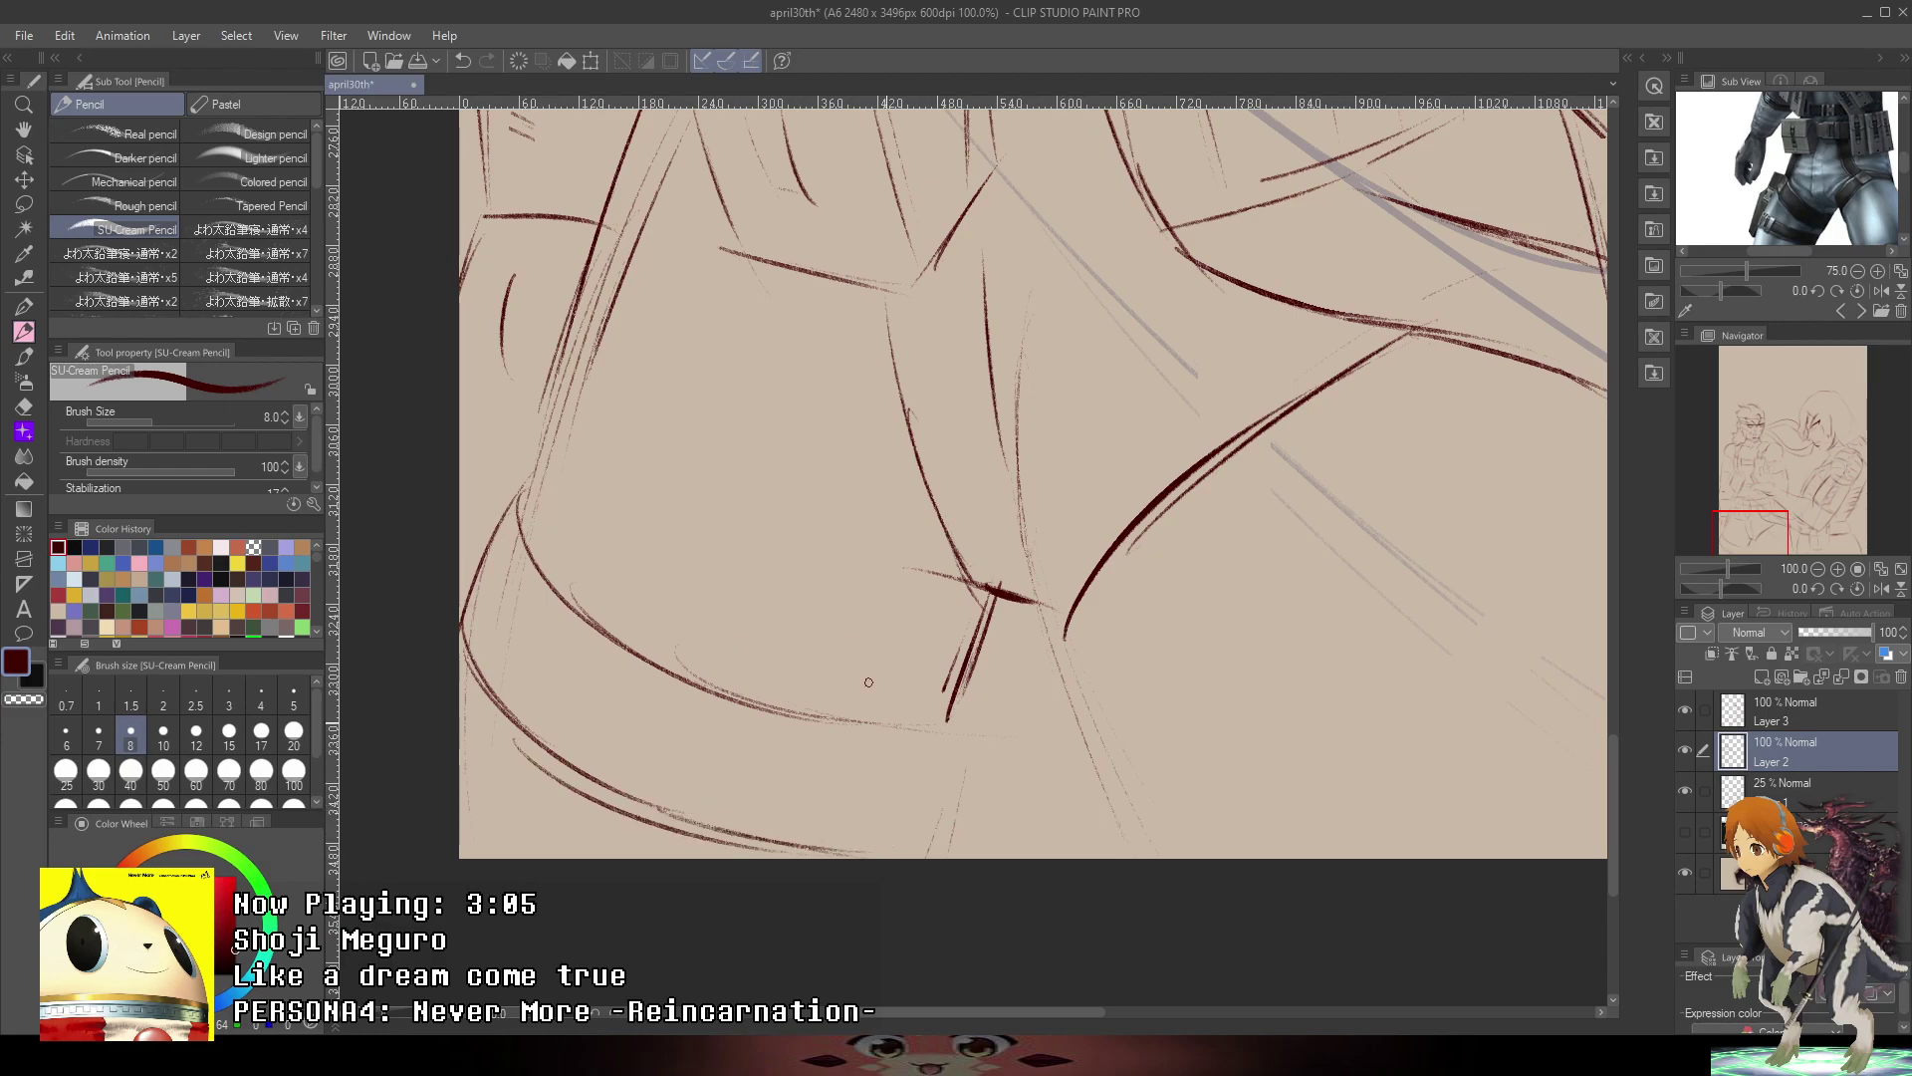
{"action": "mouse_move", "coordinate": [950, 721]}
{"action": "left_mouse_down"}
{"action": "mouse_move", "coordinate": [958, 782]}
{"action": "mouse_move", "coordinate": [918, 858]}
{"action": "left_mouse_up"}
{"action": "left_click_drag", "start_coordinate": [954, 720], "coordinate": [964, 734]}
{"action": "mouse_move", "coordinate": [967, 739]}
{"action": "left_mouse_down"}
{"action": "mouse_move", "coordinate": [888, 888]}
{"action": "mouse_move", "coordinate": [945, 840]}
{"action": "mouse_move", "coordinate": [864, 867]}
{"action": "mouse_move", "coordinate": [912, 845]}
{"action": "mouse_move", "coordinate": [889, 882]}
{"action": "mouse_move", "coordinate": [982, 840]}
{"action": "left_mouse_up"}
- Clean up and darken the cuff's outer edge and the outer contour of the thigh above it
{"action": "key", "text": "e"}
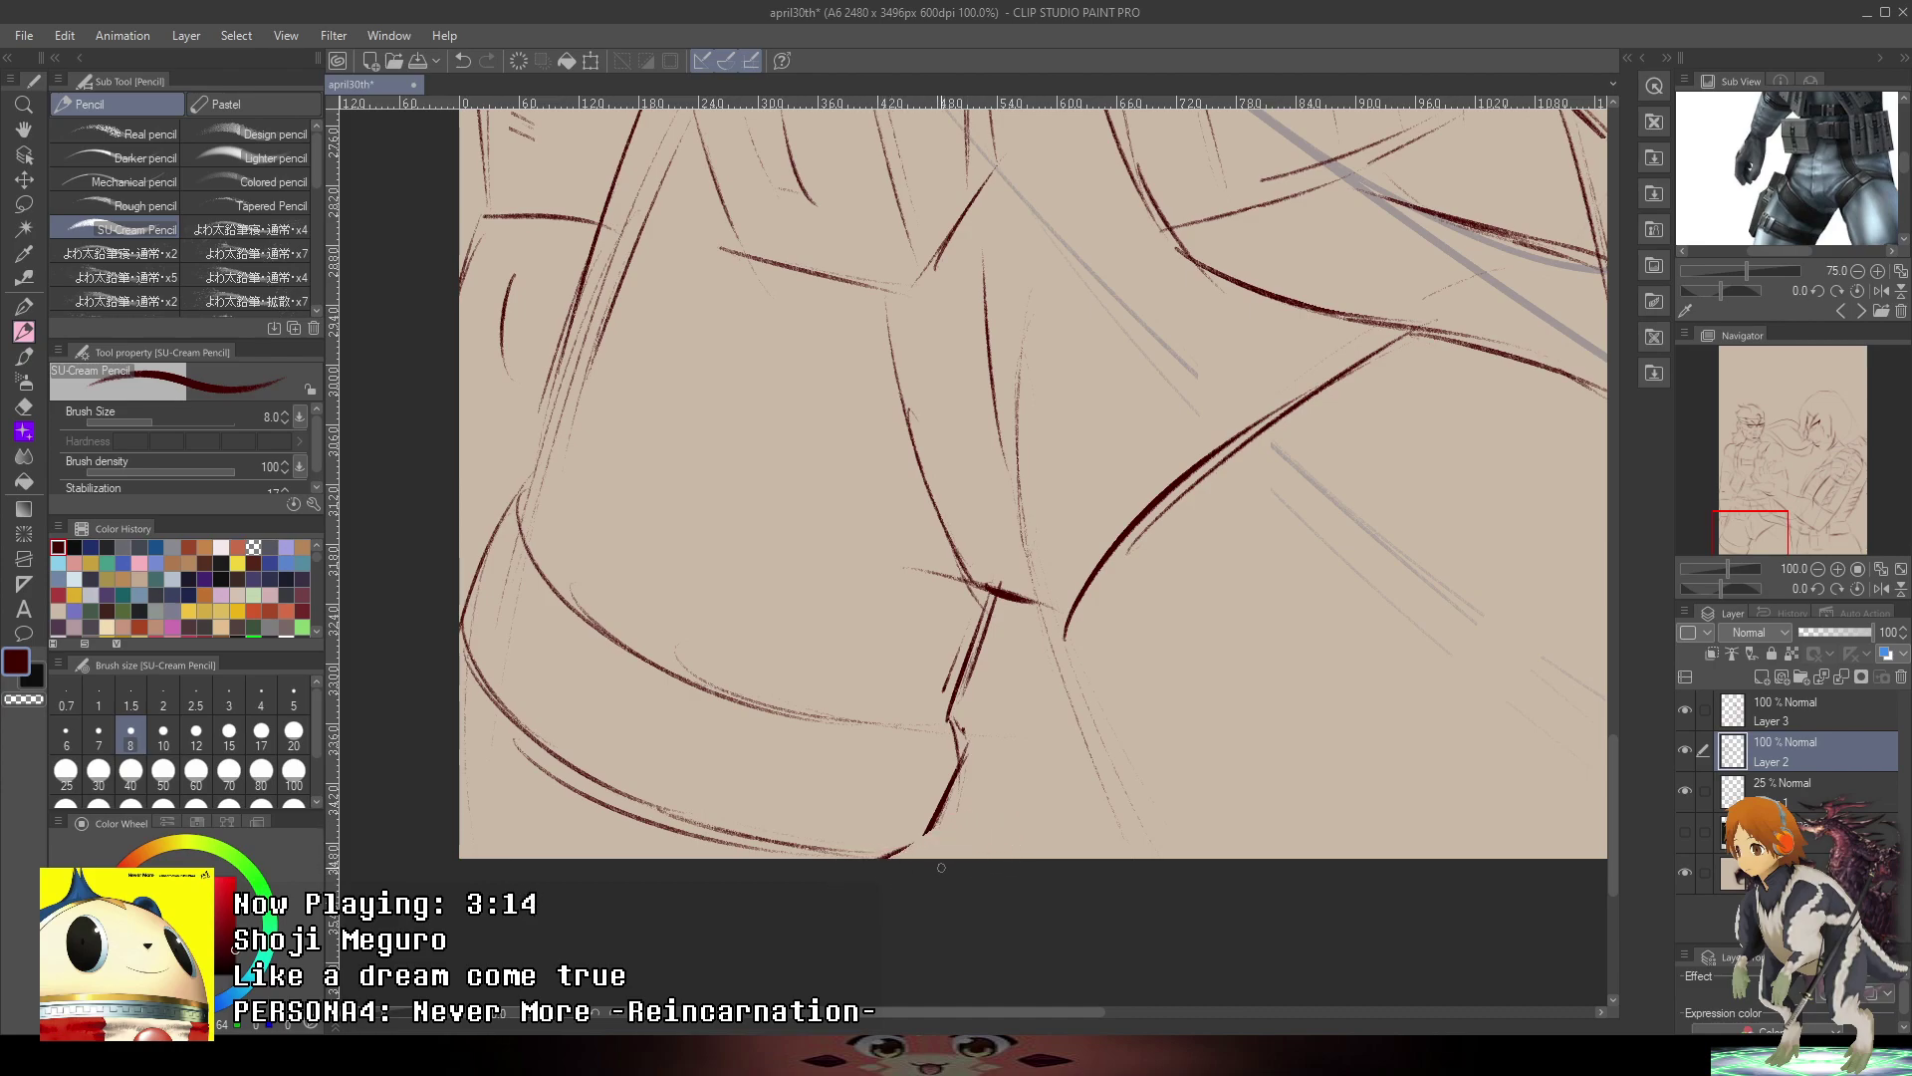
{"action": "mouse_move", "coordinate": [462, 629]}
{"action": "left_mouse_down"}
{"action": "mouse_move", "coordinate": [531, 489]}
{"action": "mouse_move", "coordinate": [562, 593]}
{"action": "left_mouse_up"}
{"action": "key", "text": "e"}
{"action": "key", "text": "p"}
{"action": "left_click_drag", "start_coordinate": [528, 522], "coordinate": [557, 385]}
{"action": "key", "text": "ctrl+z"}
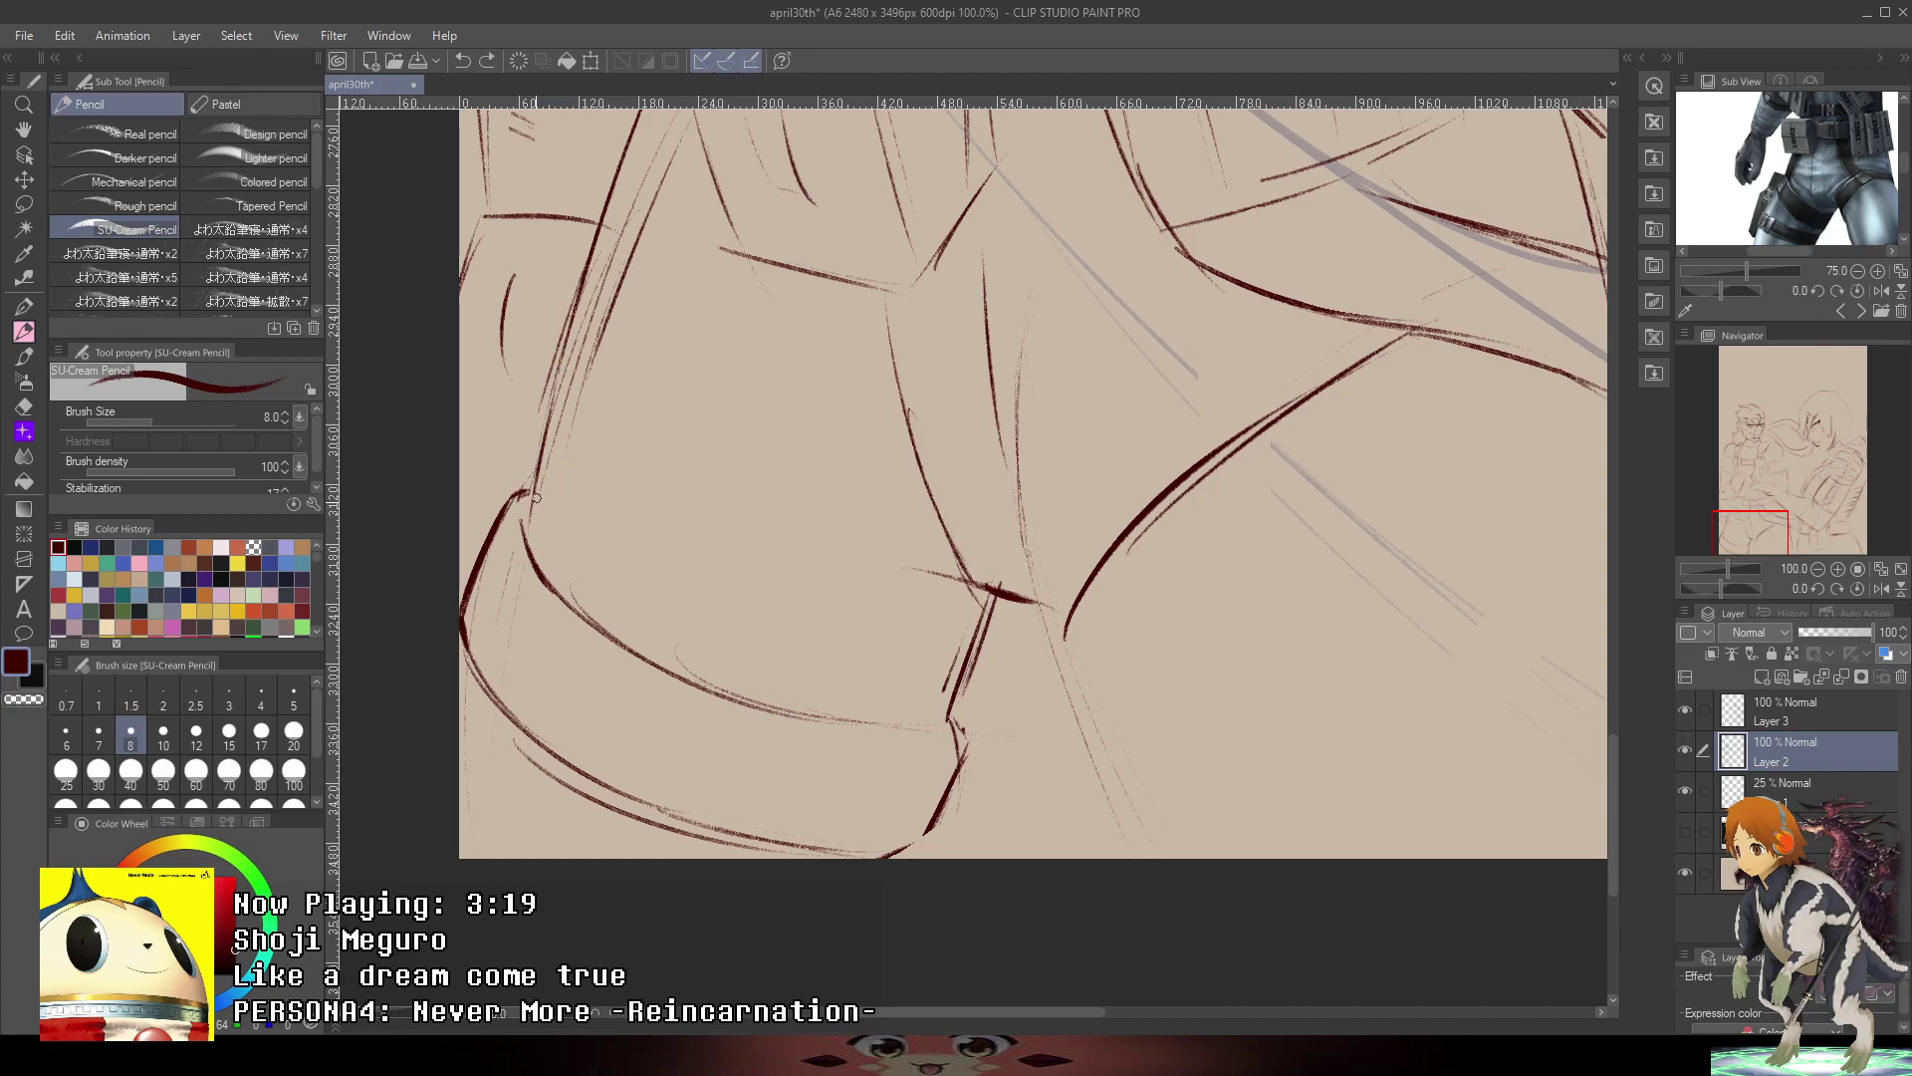
{"action": "left_click_drag", "start_coordinate": [524, 521], "coordinate": [580, 284]}
- Sketch a curved fold across the near thigh and several crease lines rising from the crotch
{"action": "scroll", "coordinate": [583, 535], "scroll_direction": "down", "scroll_amount": 3}
{"action": "mouse_move", "coordinate": [986, 615]}
{"action": "left_mouse_down"}
{"action": "mouse_move", "coordinate": [1049, 517]}
{"action": "mouse_move", "coordinate": [1162, 821]}
{"action": "left_mouse_up"}
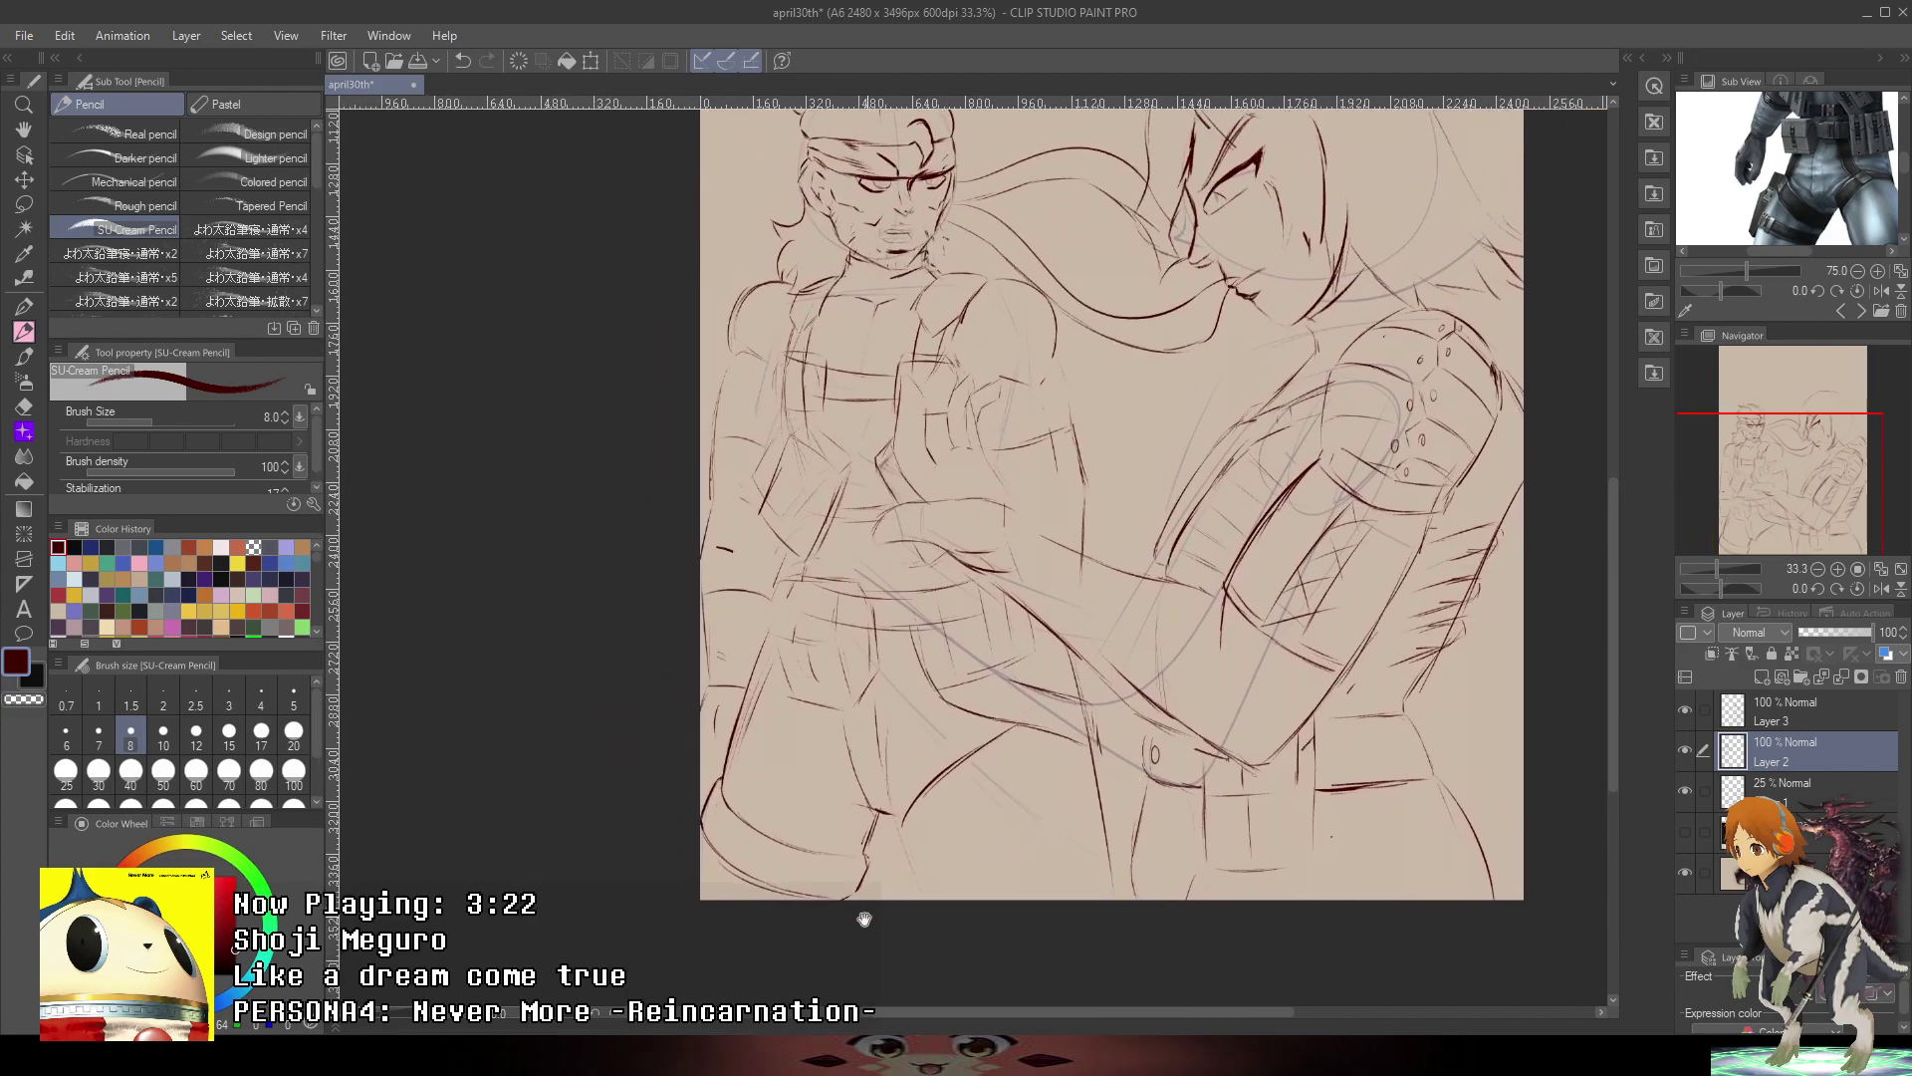
{"action": "left_click_drag", "start_coordinate": [826, 701], "coordinate": [866, 585]}
{"action": "scroll", "coordinate": [727, 727], "scroll_direction": "up", "scroll_amount": 5}
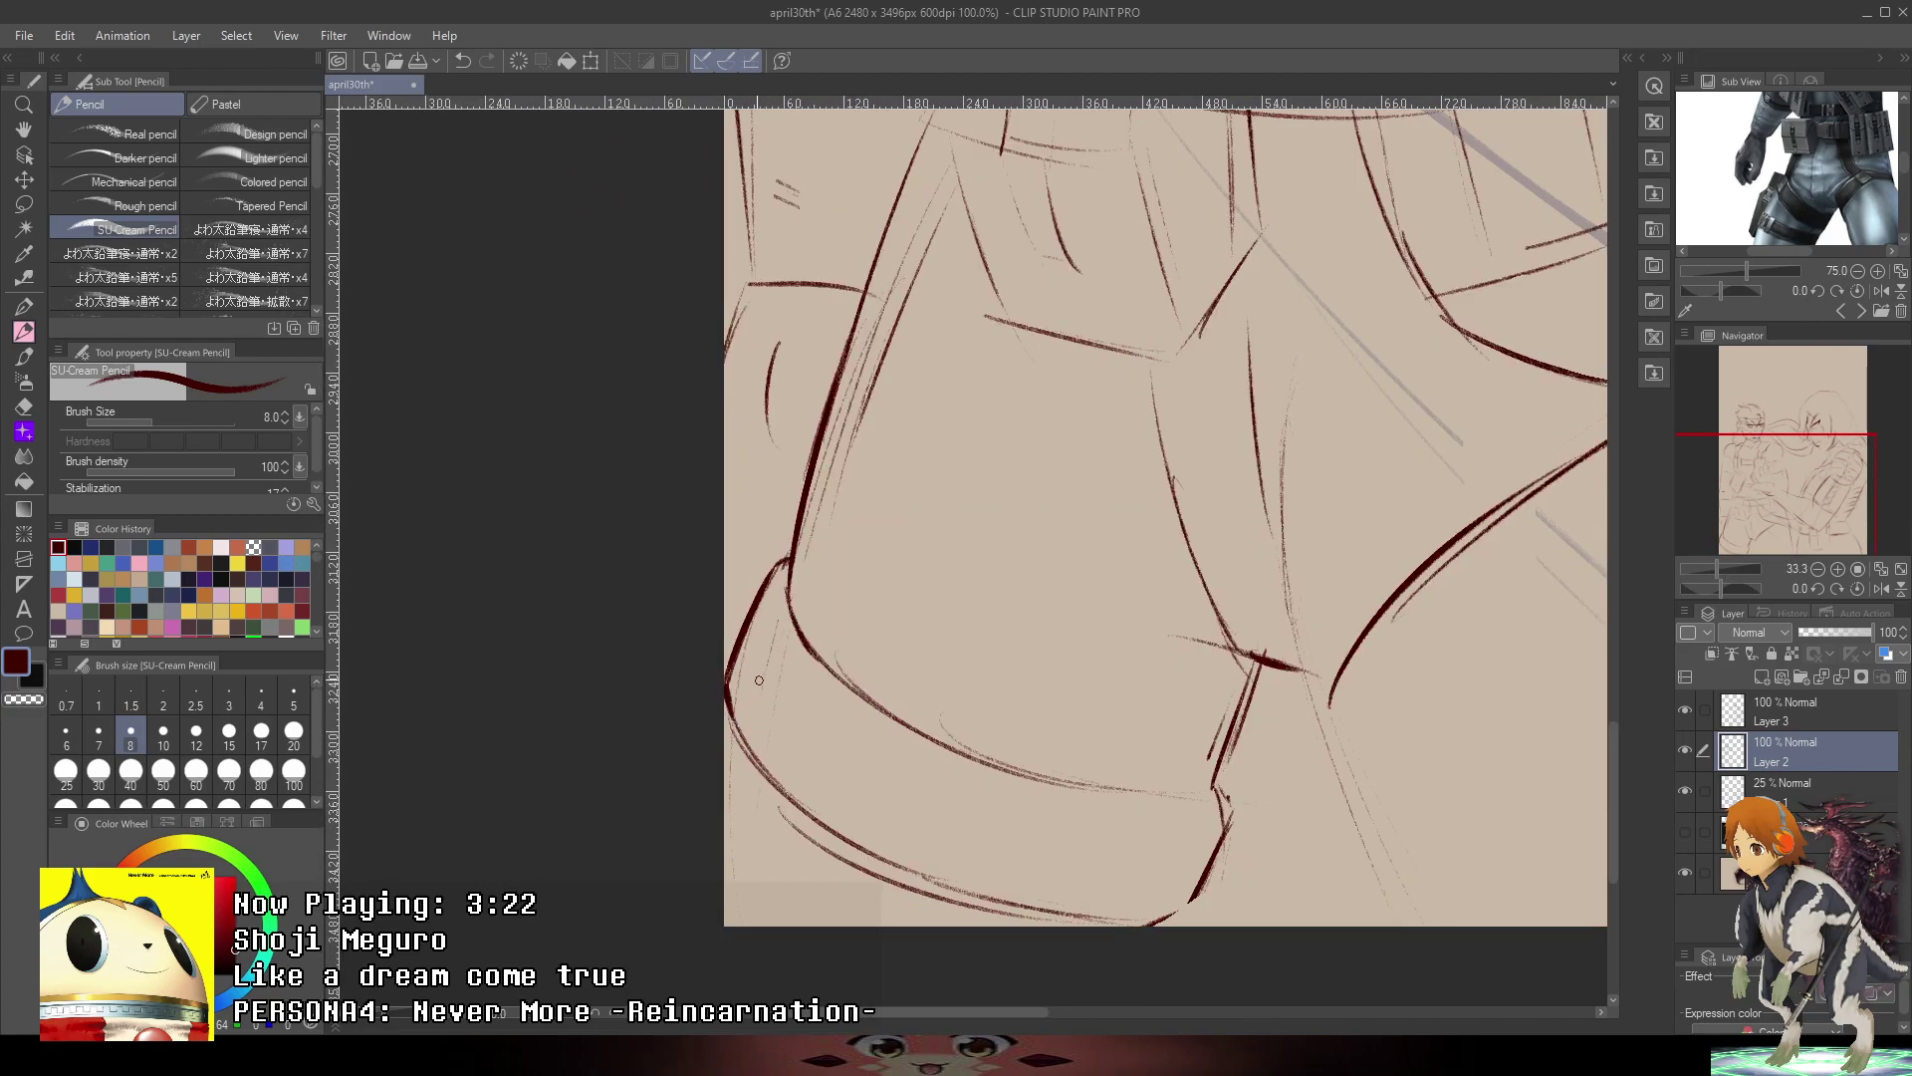
{"action": "scroll", "coordinate": [681, 839], "scroll_direction": "down", "scroll_amount": 2}
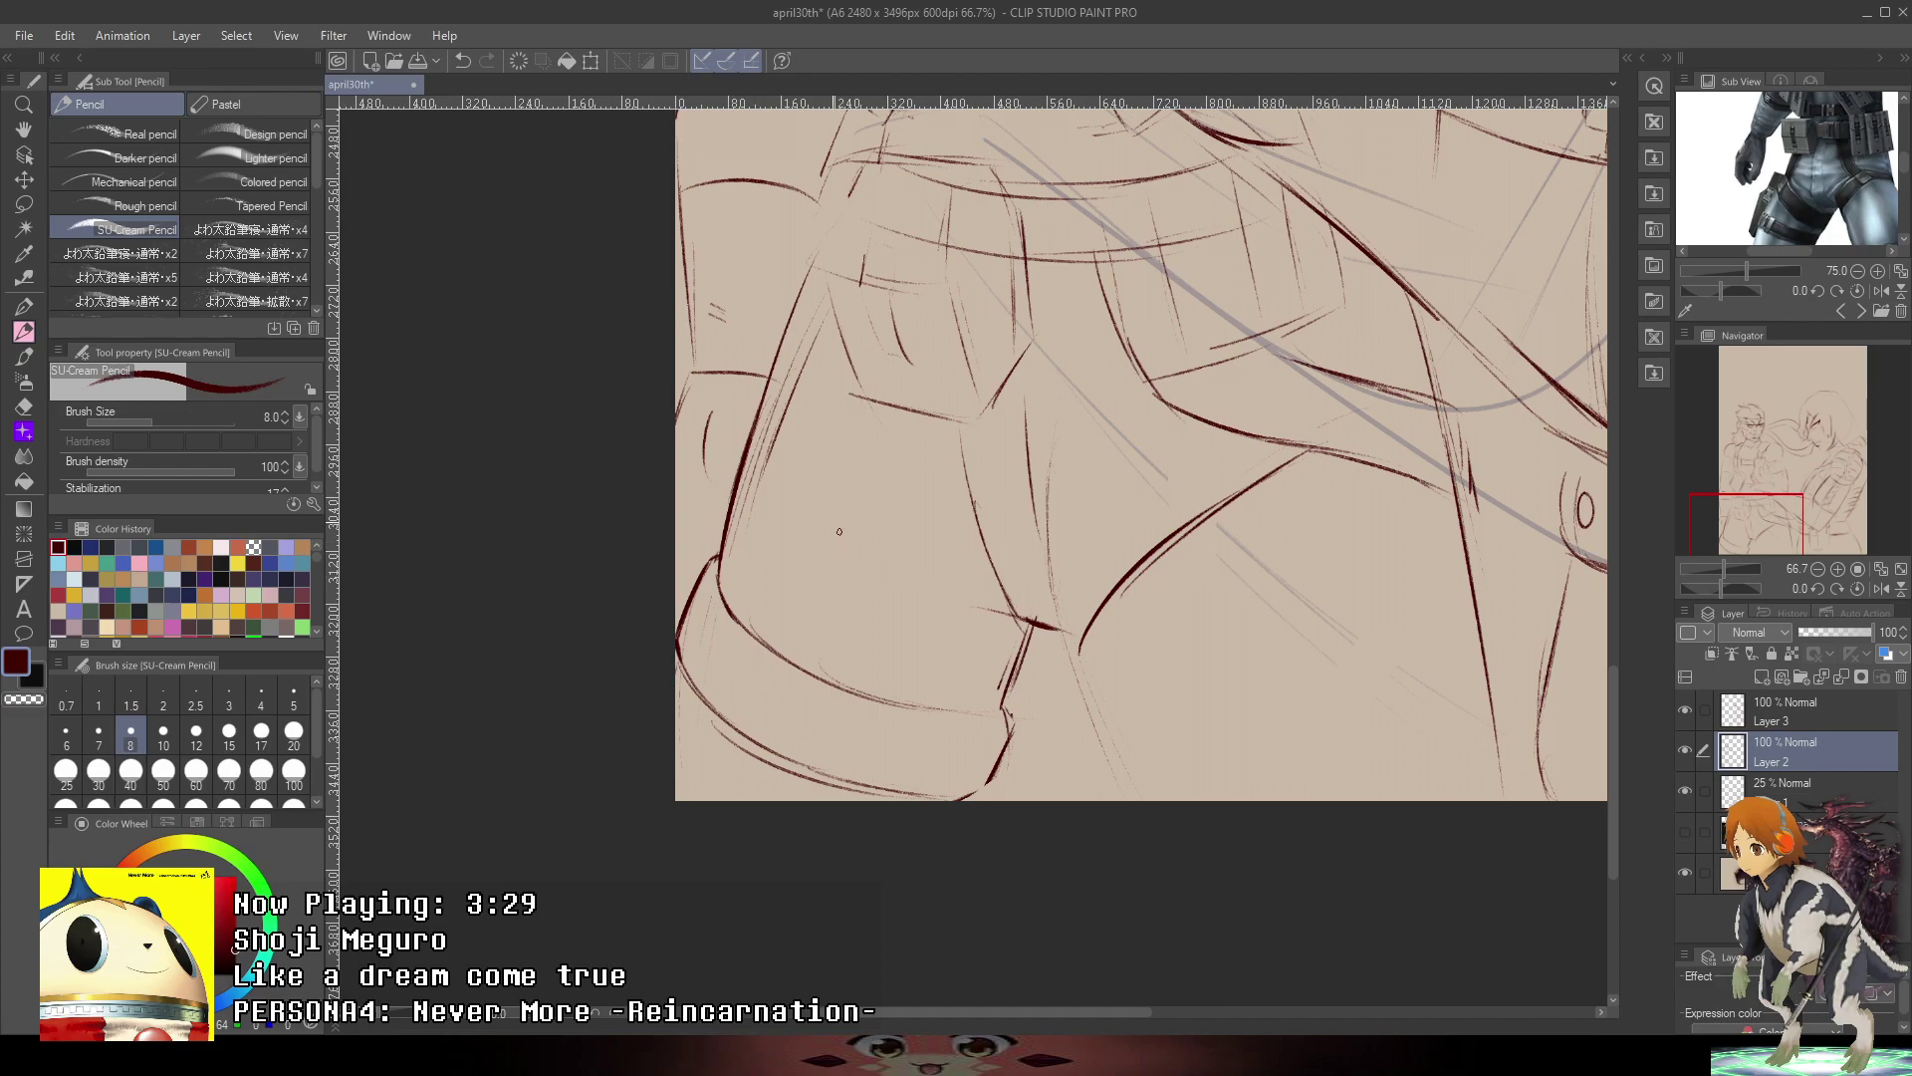
{"action": "left_click_drag", "start_coordinate": [811, 495], "coordinate": [987, 595]}
{"action": "mouse_move", "coordinate": [1056, 544]}
{"action": "left_mouse_down"}
{"action": "mouse_move", "coordinate": [994, 688]}
{"action": "mouse_move", "coordinate": [1027, 595]}
{"action": "left_mouse_up"}
{"action": "mouse_move", "coordinate": [1002, 677]}
{"action": "left_mouse_down"}
{"action": "mouse_move", "coordinate": [1024, 622]}
{"action": "mouse_move", "coordinate": [1003, 543]}
{"action": "mouse_move", "coordinate": [974, 652]}
{"action": "left_mouse_up"}
{"action": "key", "text": "ctrl+z"}
{"action": "key", "text": "ctrl+z"}
{"action": "left_click_drag", "start_coordinate": [1027, 522], "coordinate": [981, 706]}
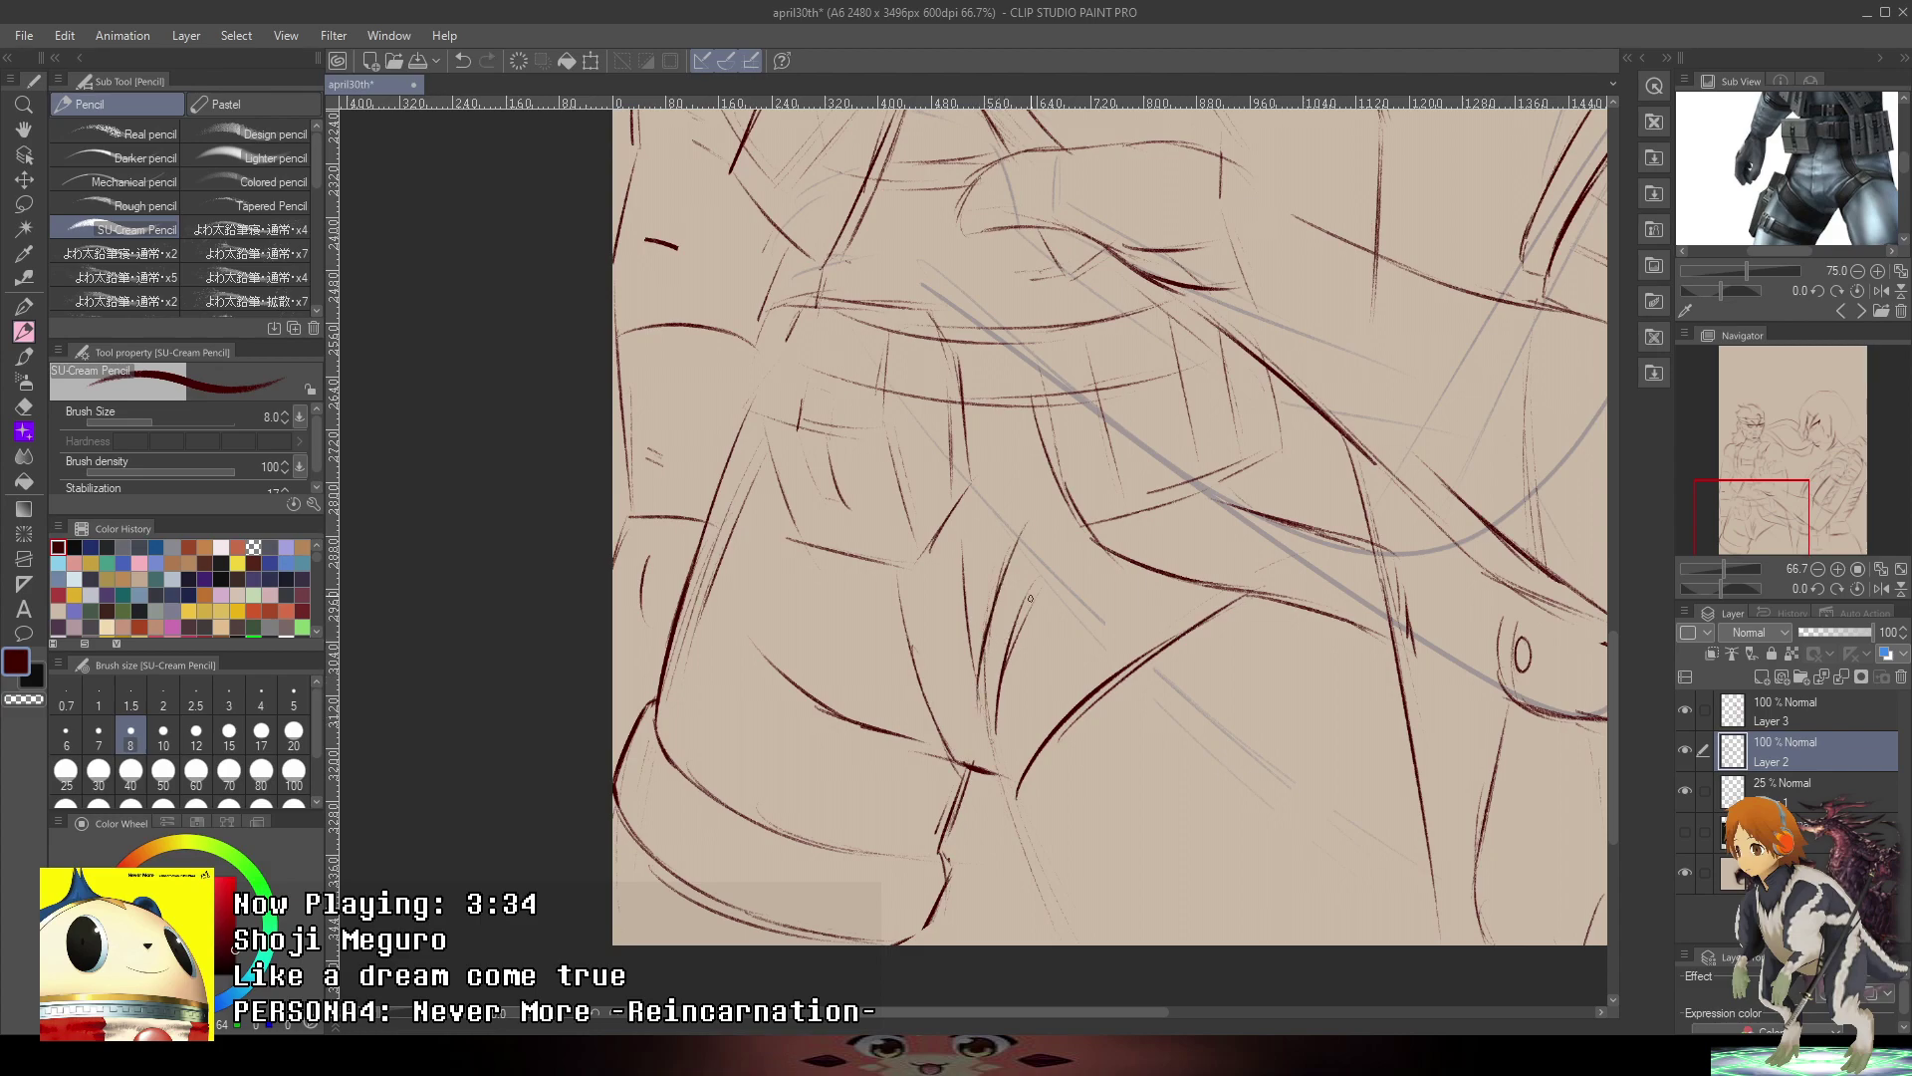
{"action": "mouse_move", "coordinate": [1030, 598]}
{"action": "left_mouse_down"}
{"action": "mouse_move", "coordinate": [994, 711]}
{"action": "mouse_move", "coordinate": [1007, 796]}
{"action": "left_mouse_up"}
{"action": "left_click_drag", "start_coordinate": [1126, 516], "coordinate": [1084, 389]}
{"action": "mouse_move", "coordinate": [978, 658]}
{"action": "left_mouse_down"}
{"action": "mouse_move", "coordinate": [966, 708]}
{"action": "mouse_move", "coordinate": [966, 689]}
{"action": "mouse_move", "coordinate": [994, 757]}
{"action": "mouse_move", "coordinate": [1169, 572]}
{"action": "left_mouse_up"}
{"action": "key", "text": "ctrl+z"}
{"action": "left_click_drag", "start_coordinate": [1054, 673], "coordinate": [1211, 575]}
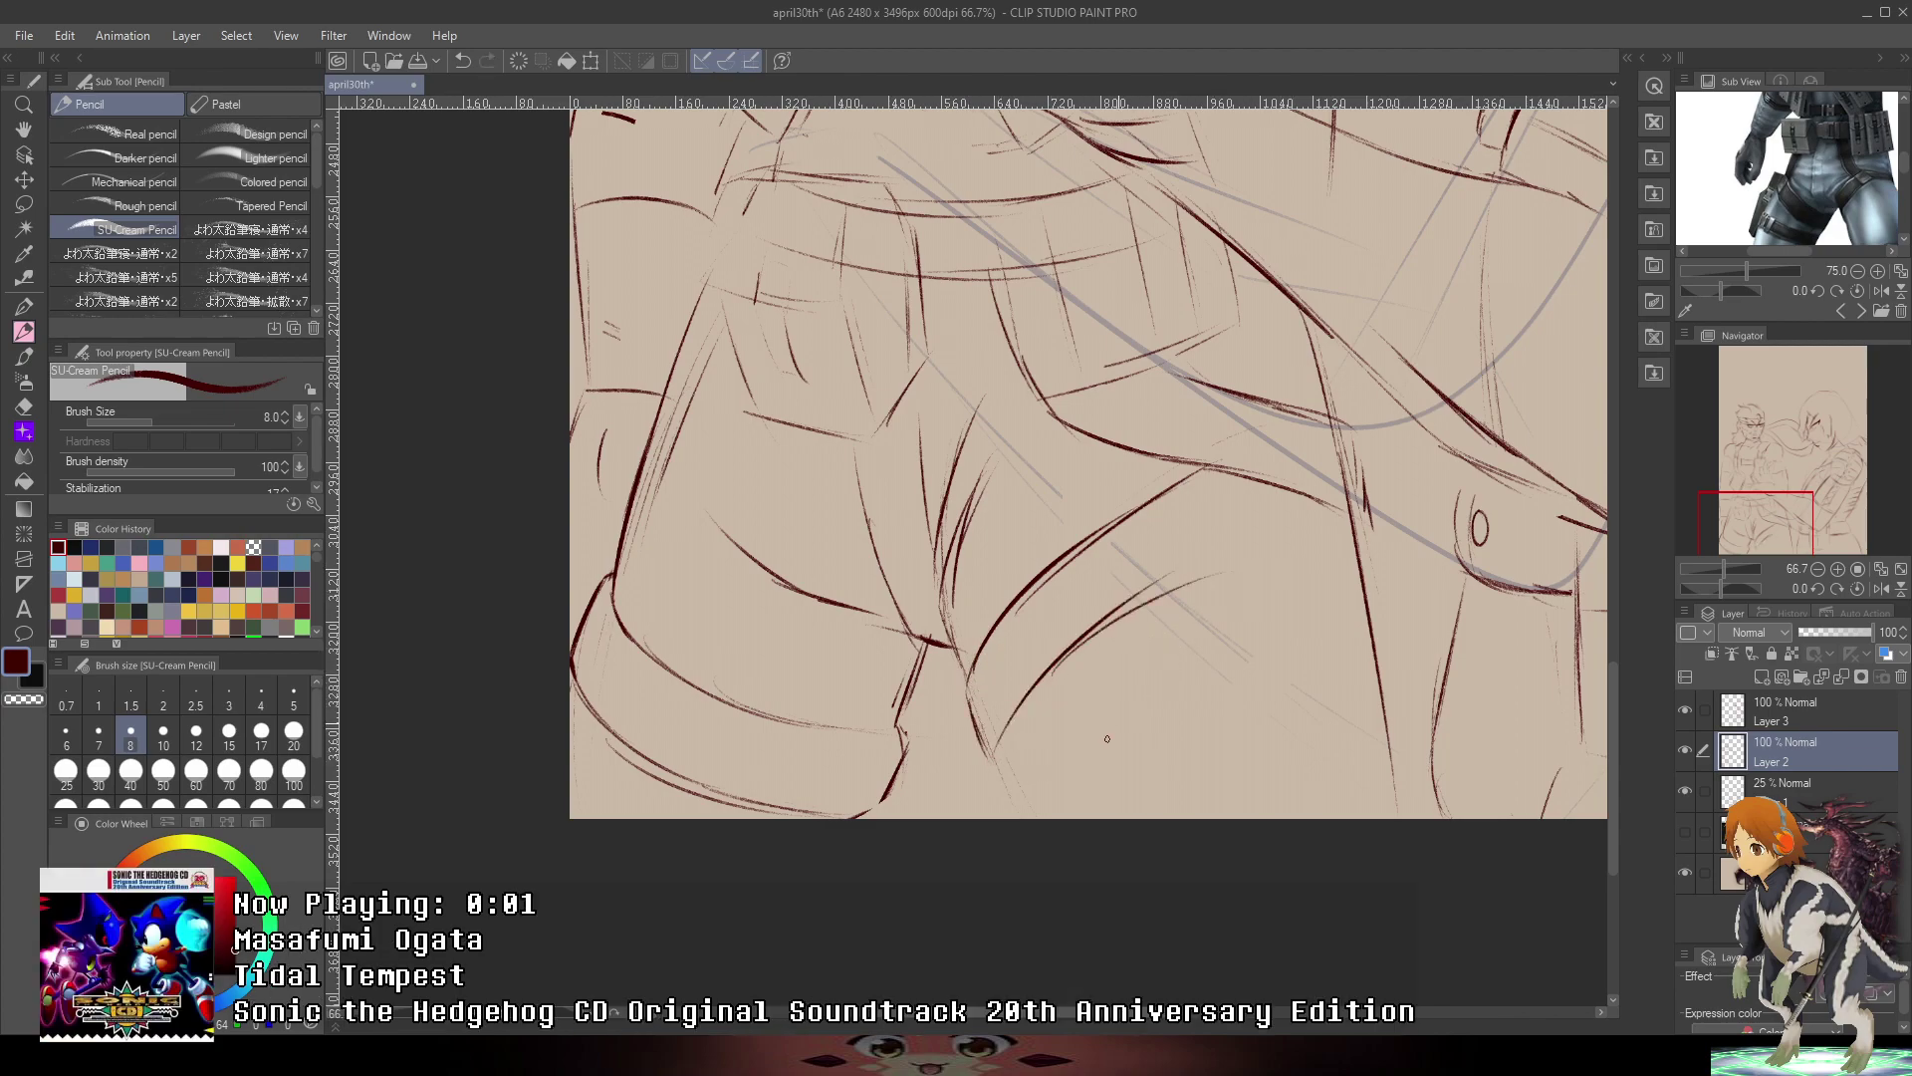
{"action": "key", "text": "ctrl+z"}
{"action": "key", "text": "ctrl+z"}
{"action": "key", "text": "ctrl+z"}
{"action": "key", "text": "ctrl+z"}
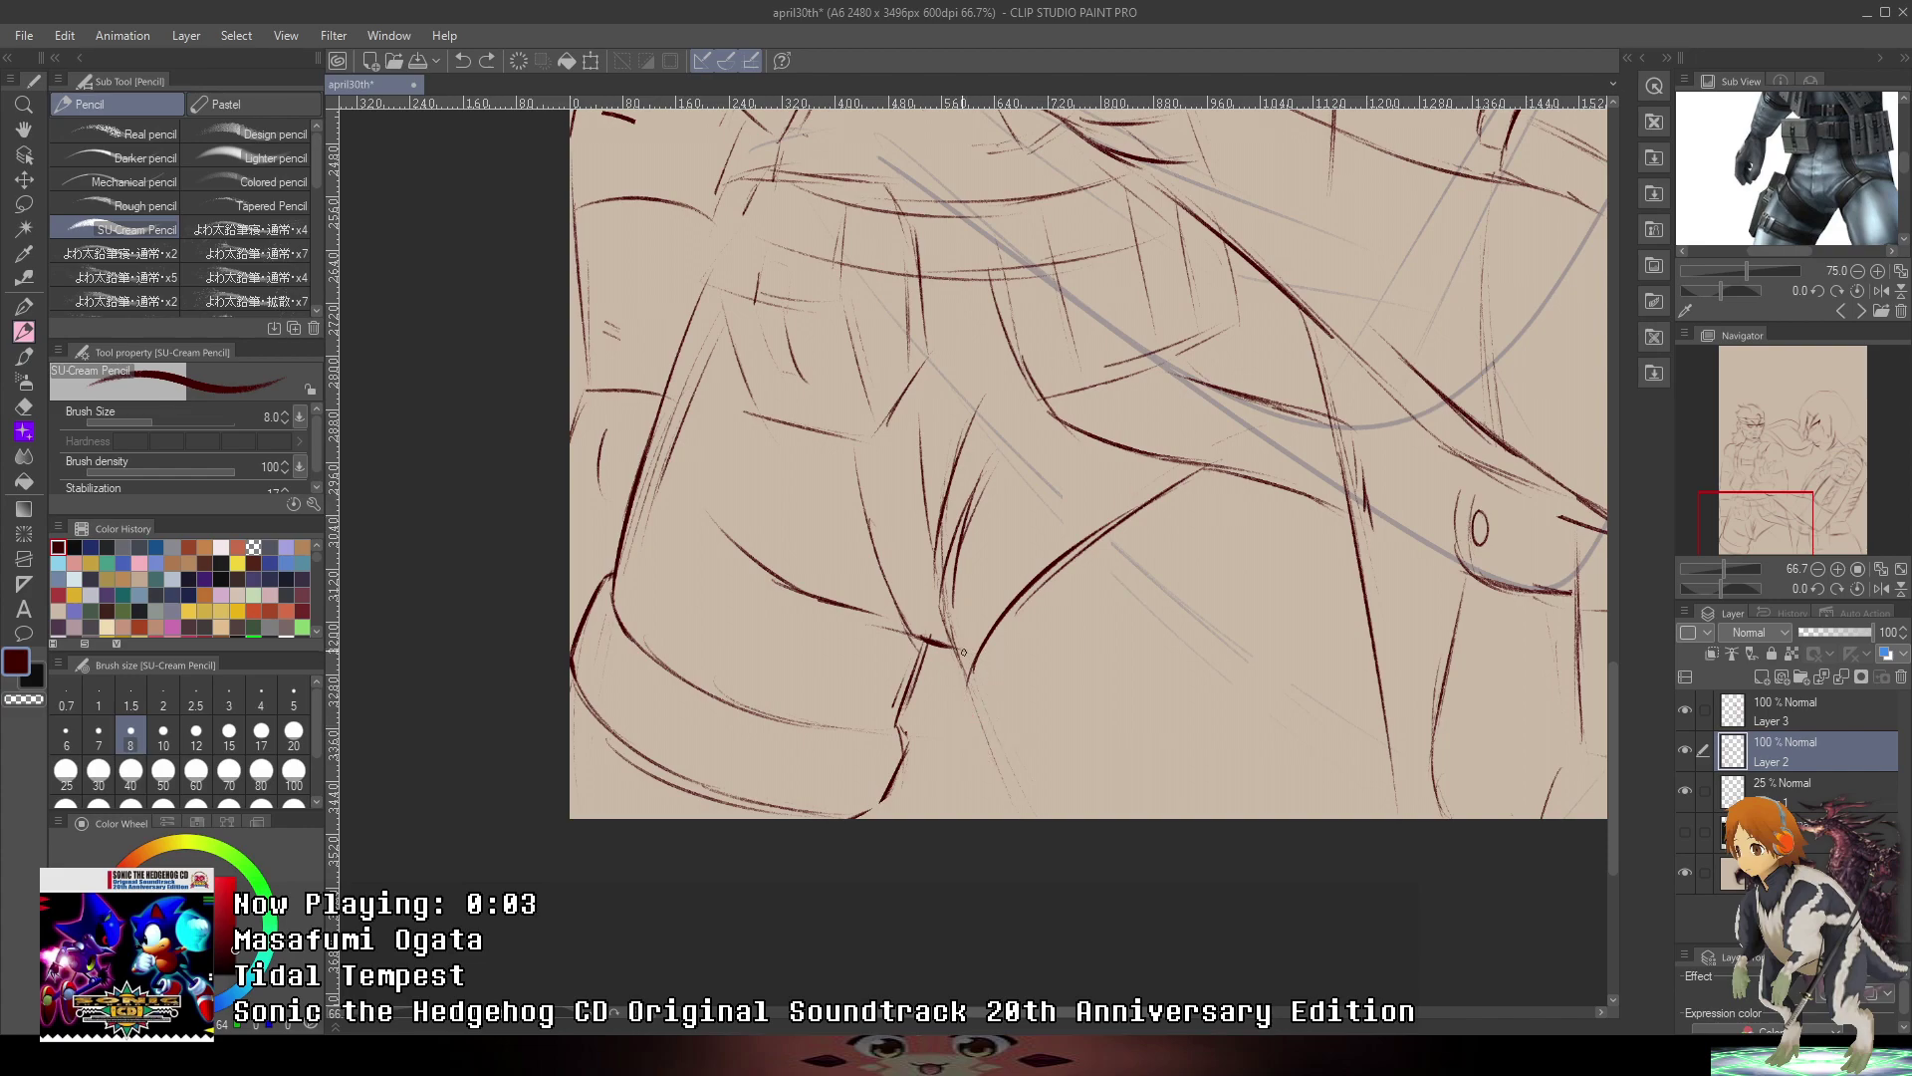
- Sketch a curved fold from the crotch up to the hip contour of the headband figure
{"action": "left_click_drag", "start_coordinate": [947, 595], "coordinate": [1051, 483]}
{"action": "mouse_move", "coordinate": [965, 564]}
{"action": "left_mouse_down"}
{"action": "mouse_move", "coordinate": [1111, 451]}
{"action": "mouse_move", "coordinate": [938, 616]}
{"action": "mouse_move", "coordinate": [1111, 430]}
{"action": "left_mouse_up"}
{"action": "key", "text": "ctrl+z"}
{"action": "key", "text": "ctrl+z"}
{"action": "key", "text": "ctrl+z"}
{"action": "key", "text": "ctrl+z"}
{"action": "left_click", "coordinate": [937, 877]}
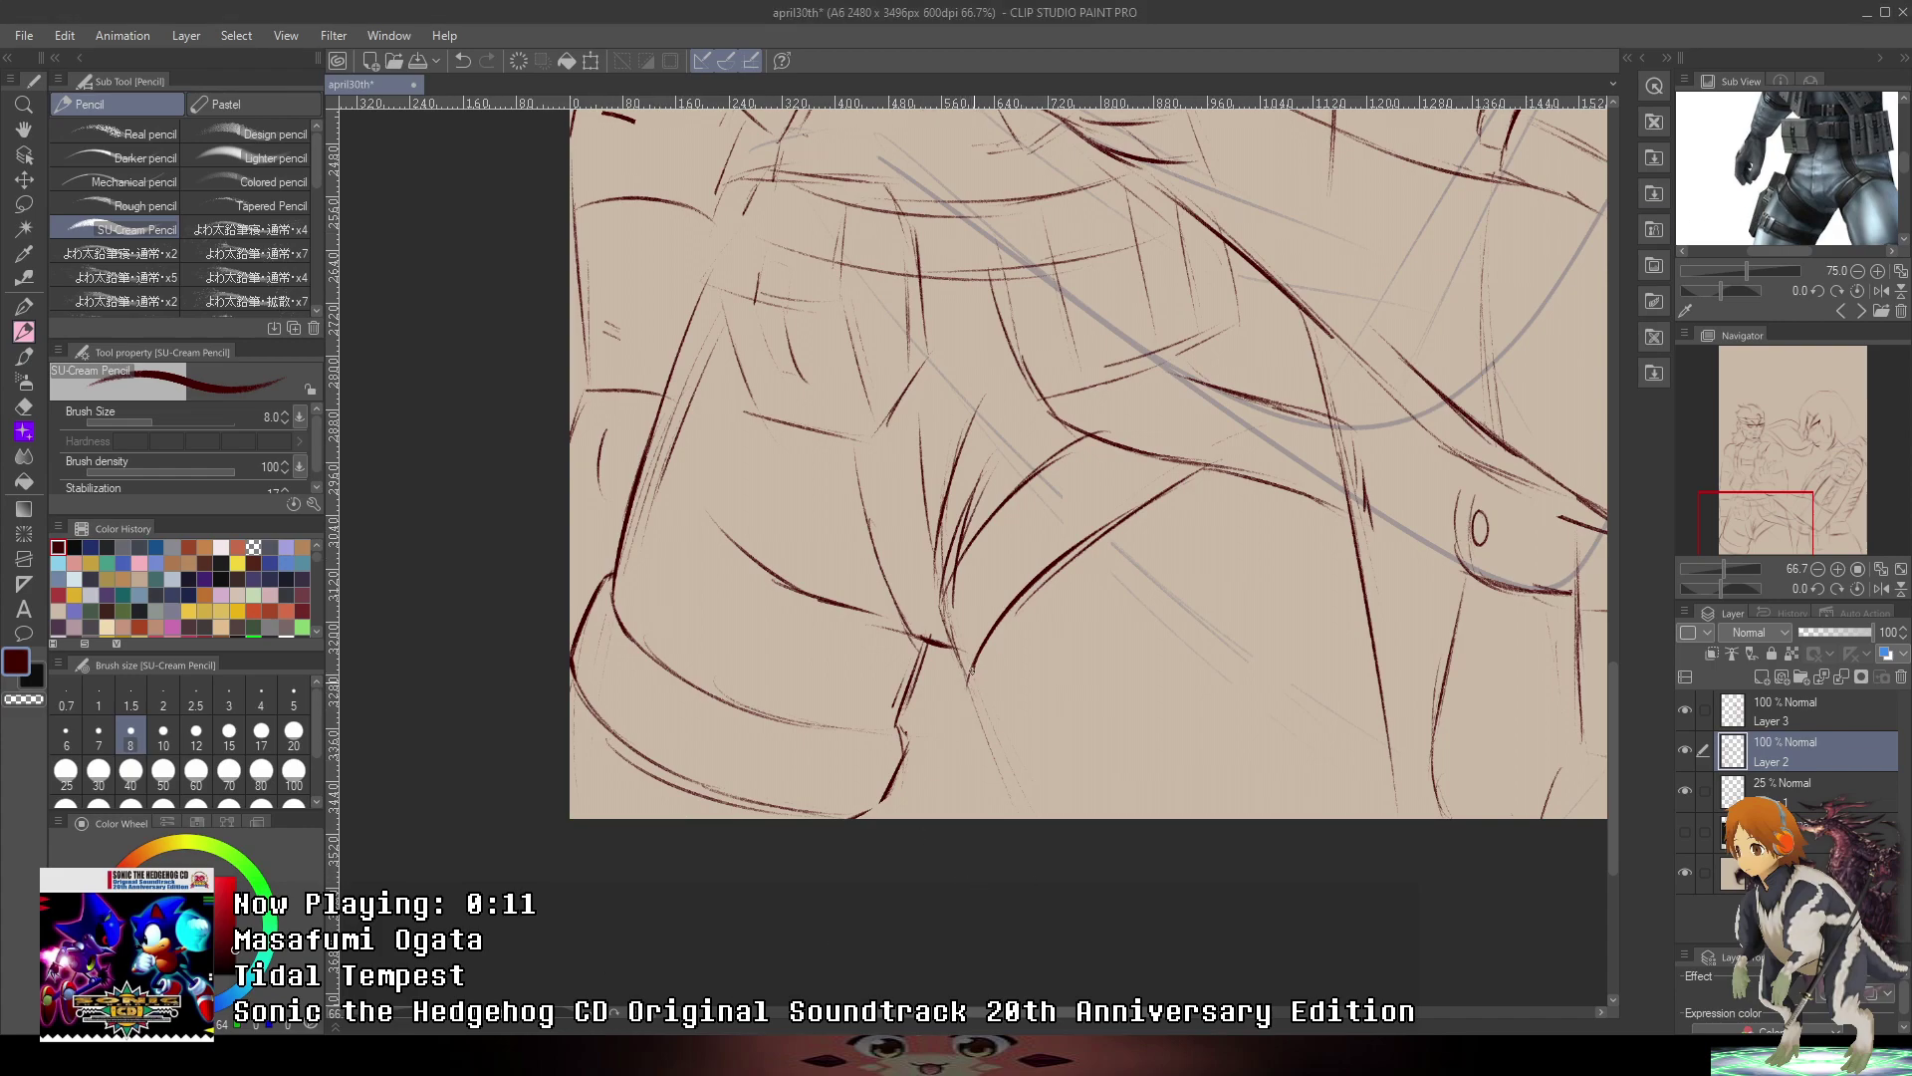
- Draw the far thigh's inner edge down to the canvas bottom and darken its outer edge
{"action": "left_click_drag", "start_coordinate": [968, 669], "coordinate": [1036, 819]}
{"action": "key", "text": "ctrl+z"}
{"action": "key", "text": "ctrl+z"}
{"action": "left_click_drag", "start_coordinate": [970, 674], "coordinate": [1027, 819]}
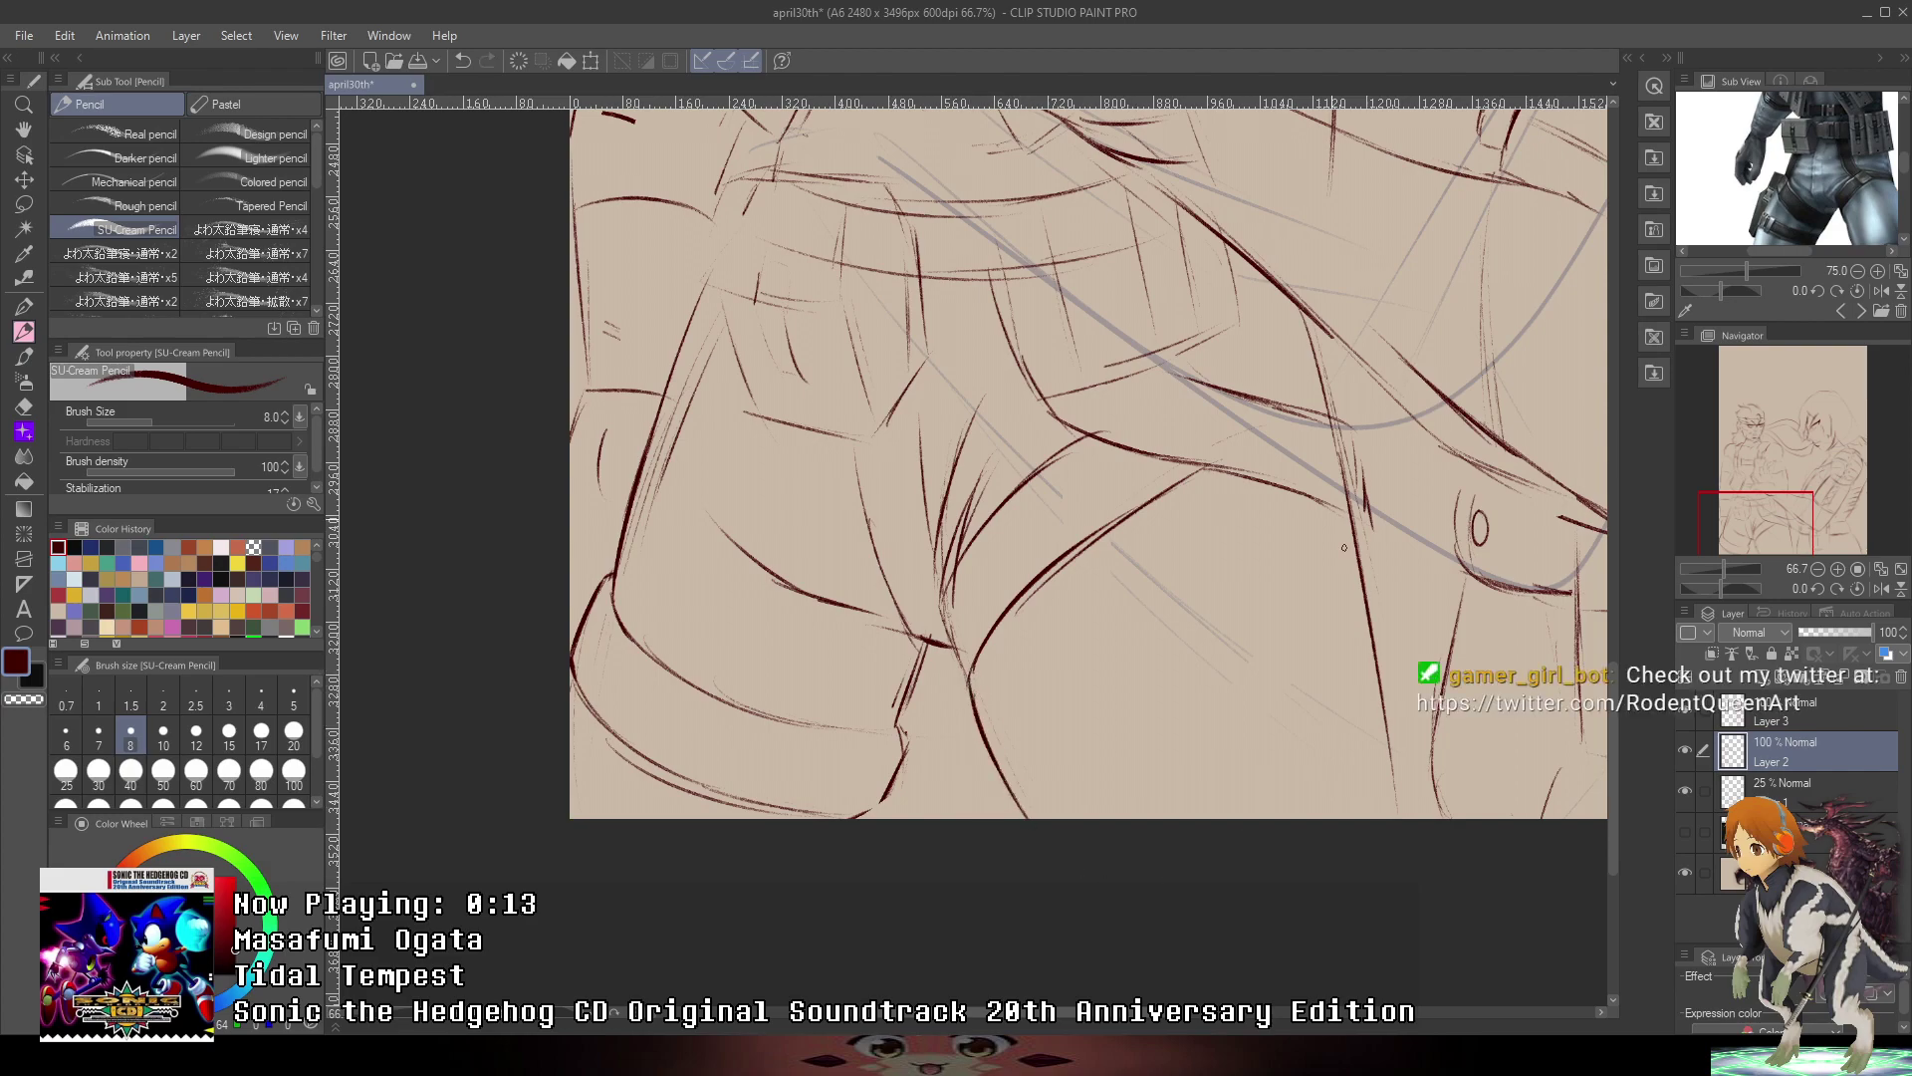
{"action": "left_click_drag", "start_coordinate": [1349, 515], "coordinate": [1381, 774]}
{"action": "key", "text": "ctrl+z"}
{"action": "mouse_move", "coordinate": [1356, 533]}
{"action": "left_mouse_down"}
{"action": "mouse_move", "coordinate": [1418, 796]}
{"action": "mouse_move", "coordinate": [1387, 819]}
{"action": "left_mouse_up"}
{"action": "key", "text": "ctrl+z"}
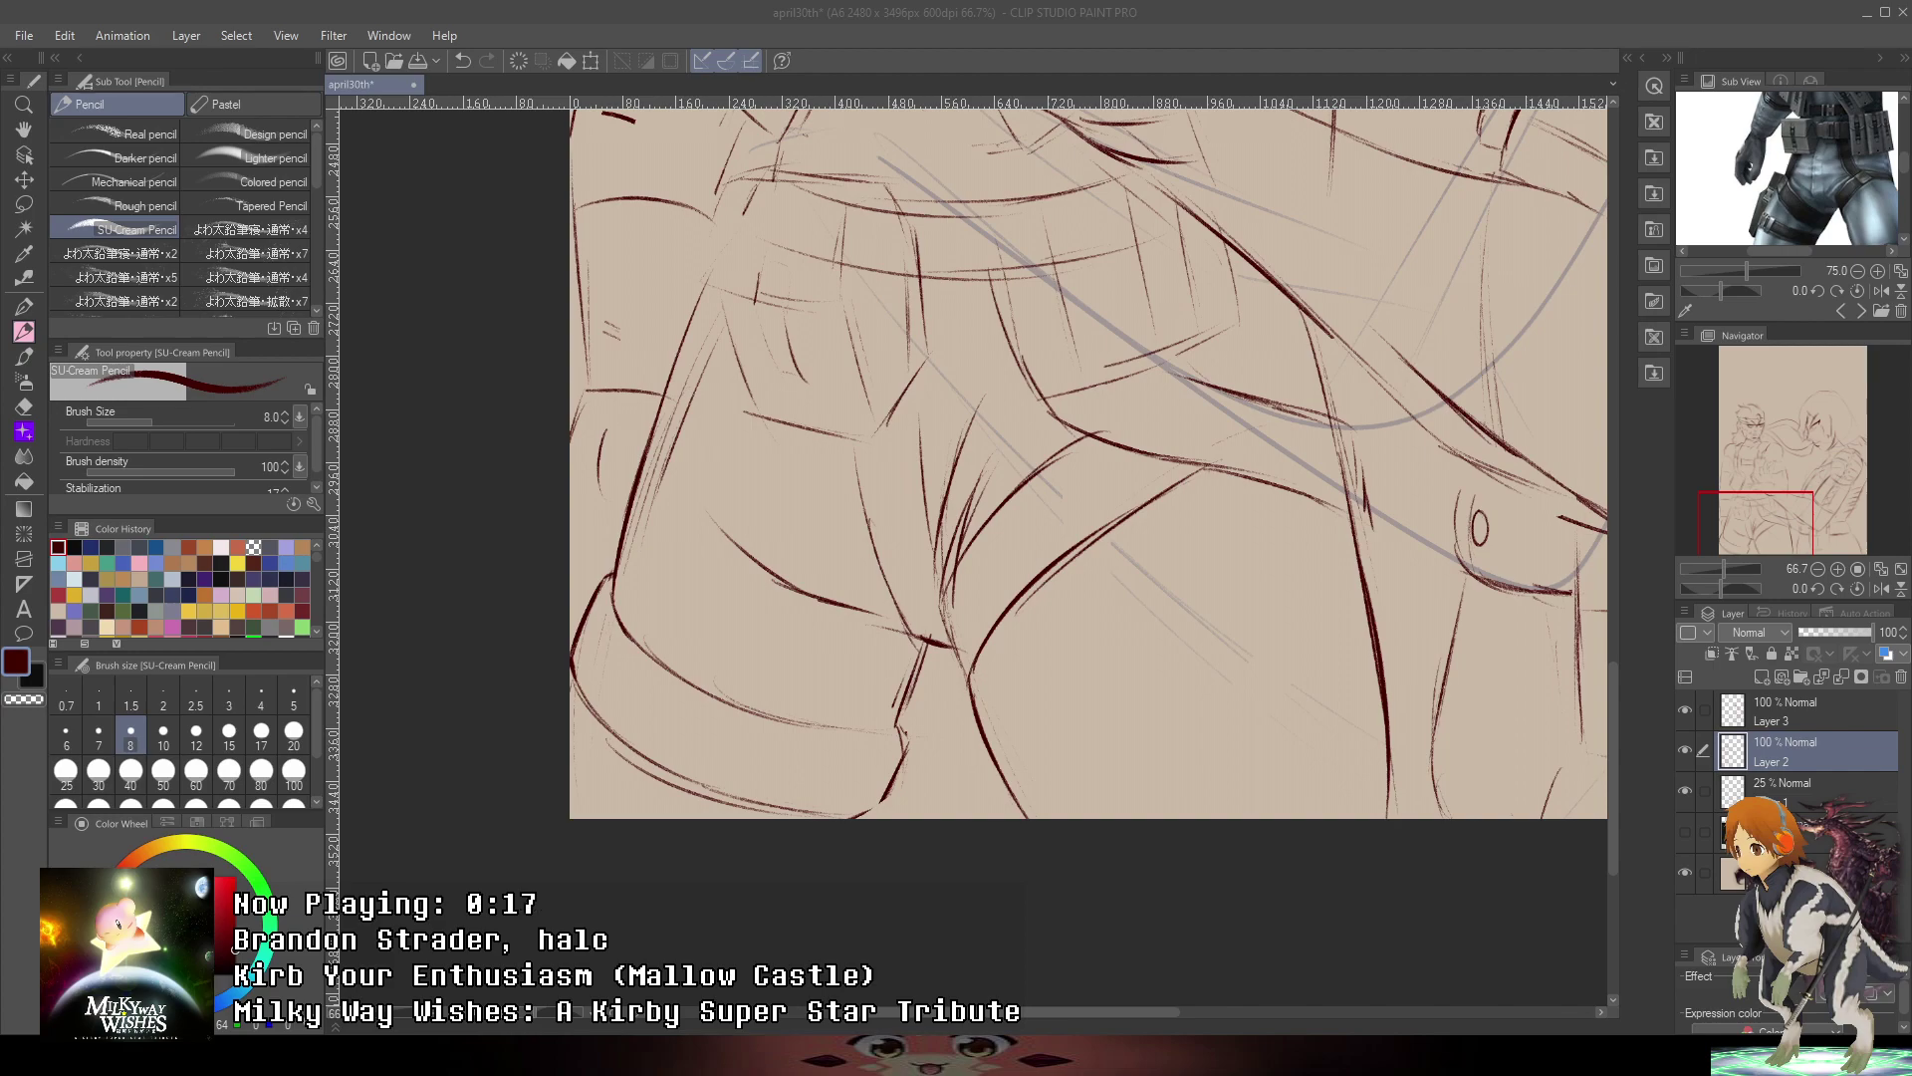
- Compare the whole sketch with the reference image by briefly showing its layer
{"action": "scroll", "coordinate": [1362, 376], "scroll_direction": "down", "scroll_amount": 7}
{"action": "left_click_drag", "start_coordinate": [1460, 305], "coordinate": [1159, 517]}
{"action": "scroll", "coordinate": [1056, 478], "scroll_direction": "up", "scroll_amount": 2}
{"action": "scroll", "coordinate": [1056, 477], "scroll_direction": "up", "scroll_amount": 3}
{"action": "mouse_move", "coordinate": [1361, 406]}
{"action": "left_mouse_down"}
{"action": "mouse_move", "coordinate": [1311, 322]}
{"action": "mouse_move", "coordinate": [1282, 312]}
{"action": "mouse_move", "coordinate": [1273, 366]}
{"action": "mouse_move", "coordinate": [1275, 341]}
{"action": "left_mouse_up"}
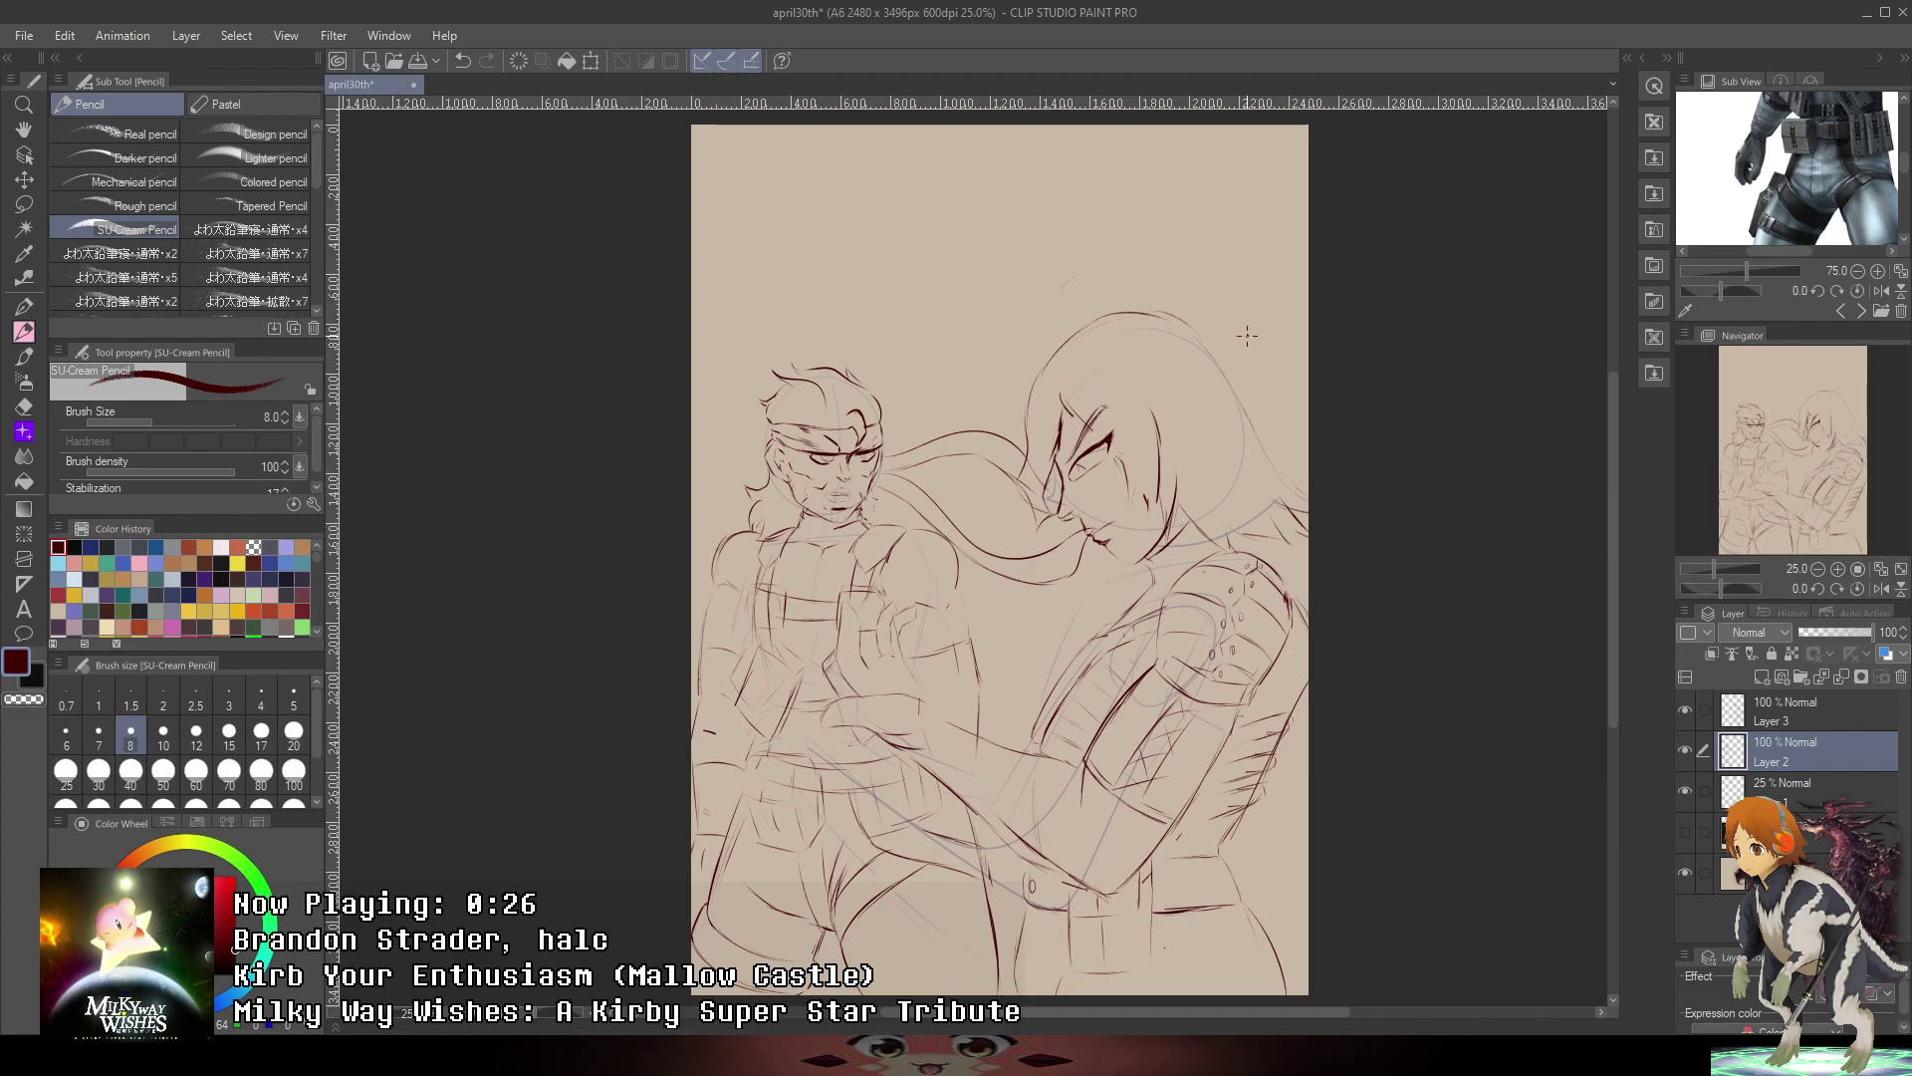
{"action": "left_click", "coordinate": [1686, 832]}
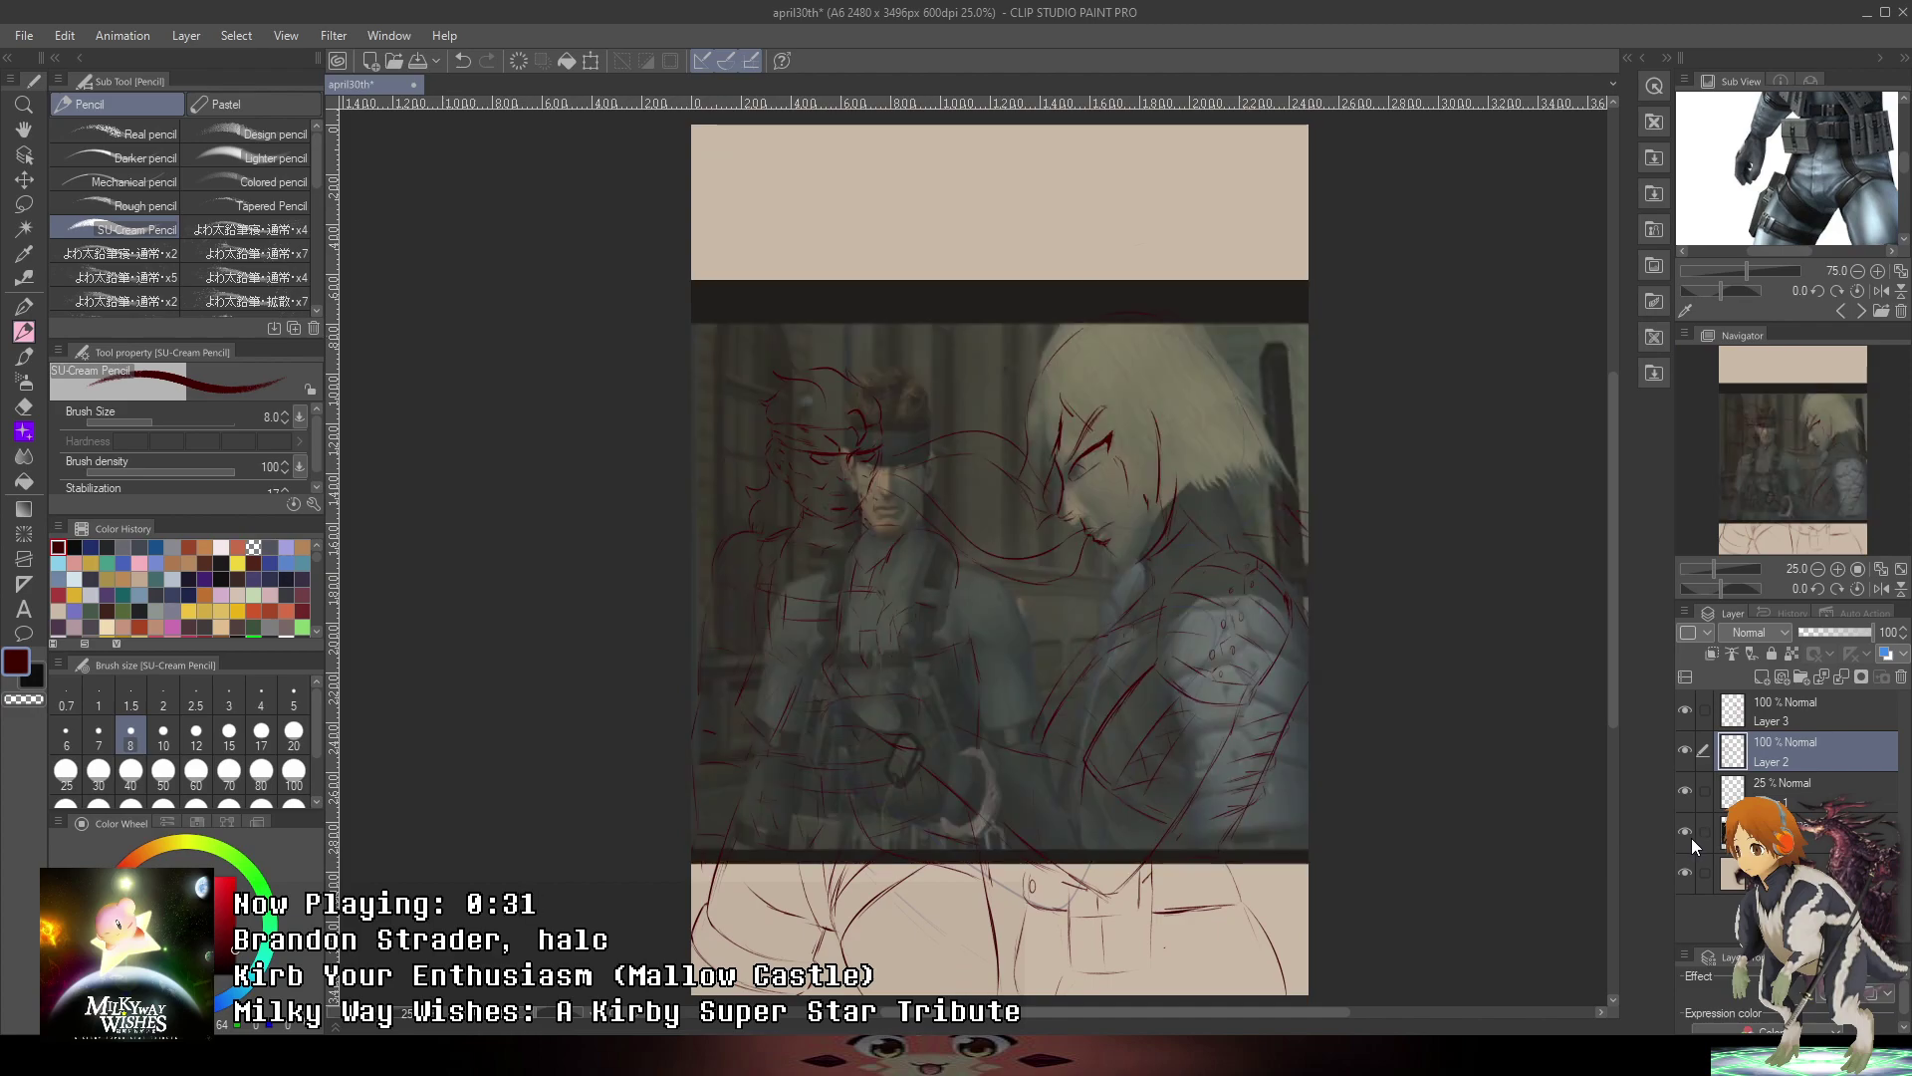
{"action": "left_click", "coordinate": [1686, 831]}
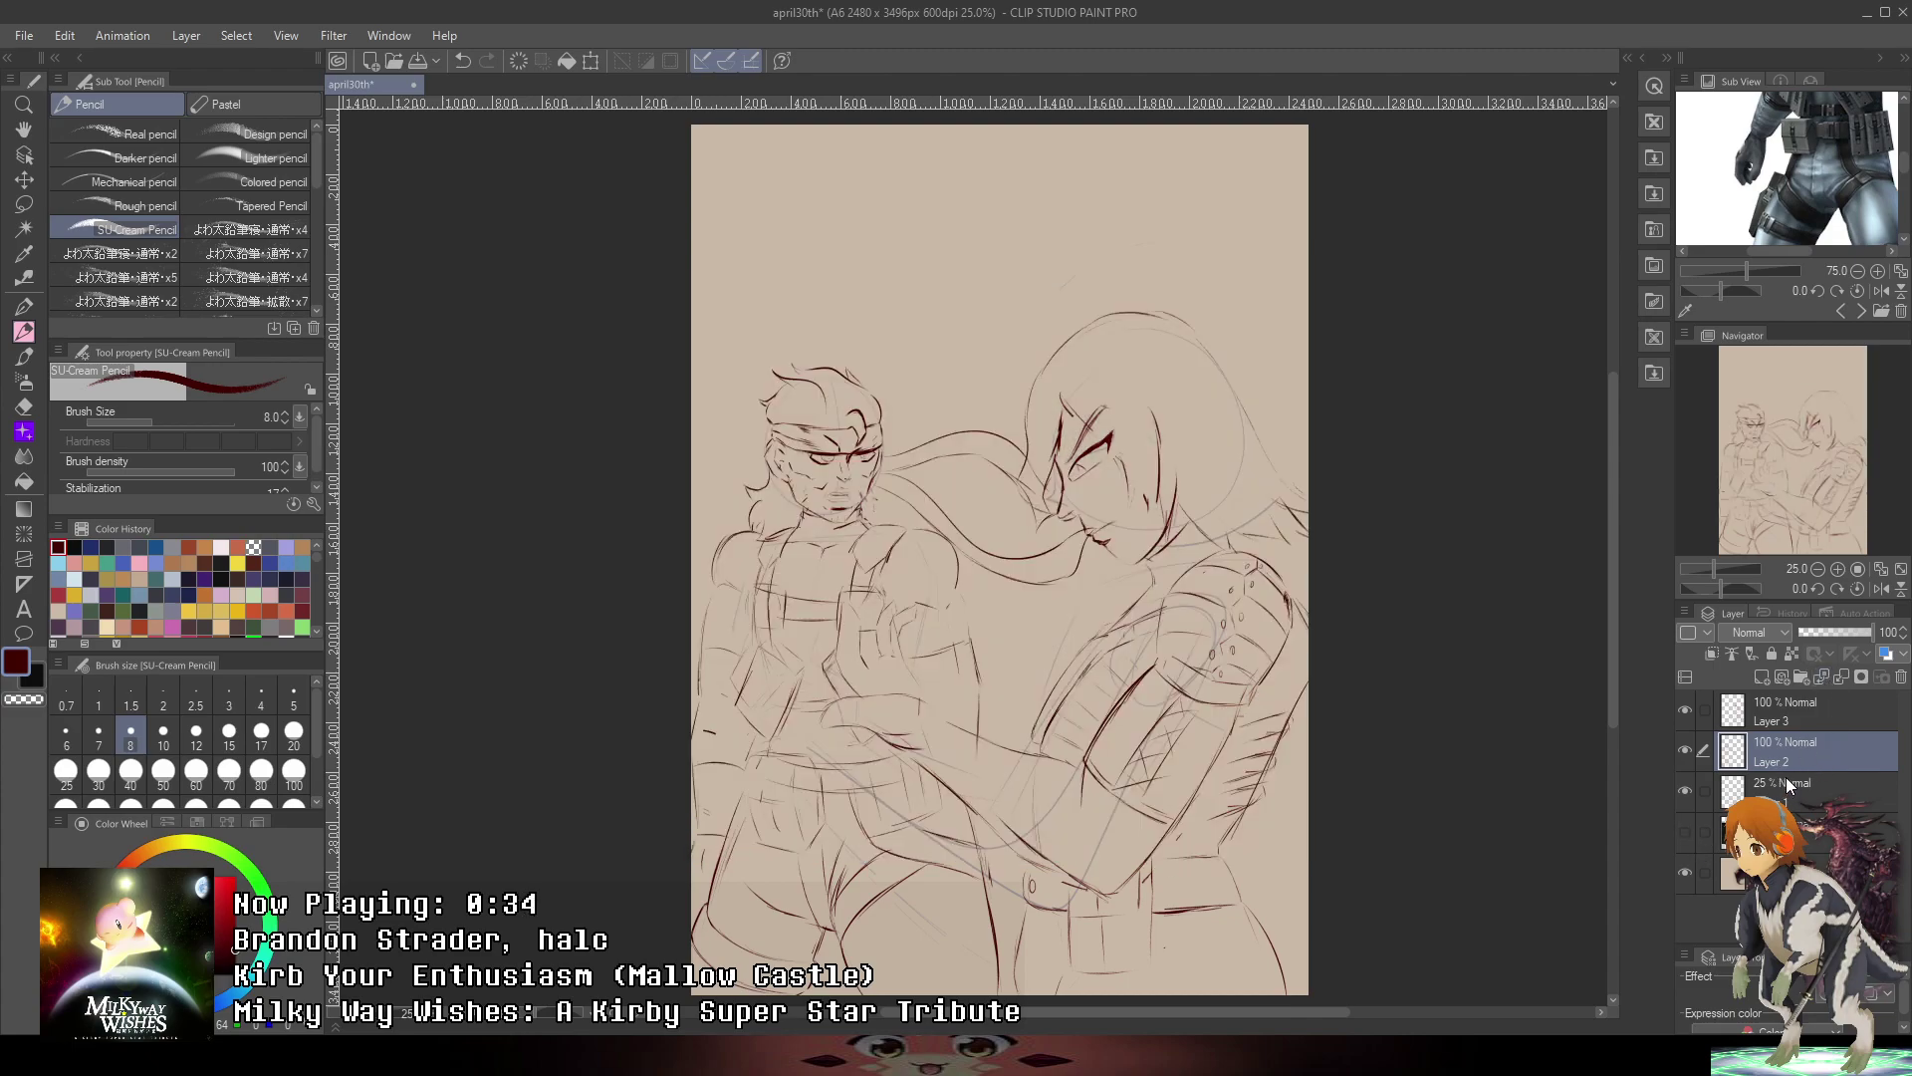
- Hide the 25% opacity guide sketch layer and make Layer 3 the active layer
{"action": "left_click", "coordinate": [1785, 782]}
{"action": "left_click", "coordinate": [1688, 797]}
{"action": "left_click", "coordinate": [1688, 797]}
{"action": "left_click", "coordinate": [1688, 797]}
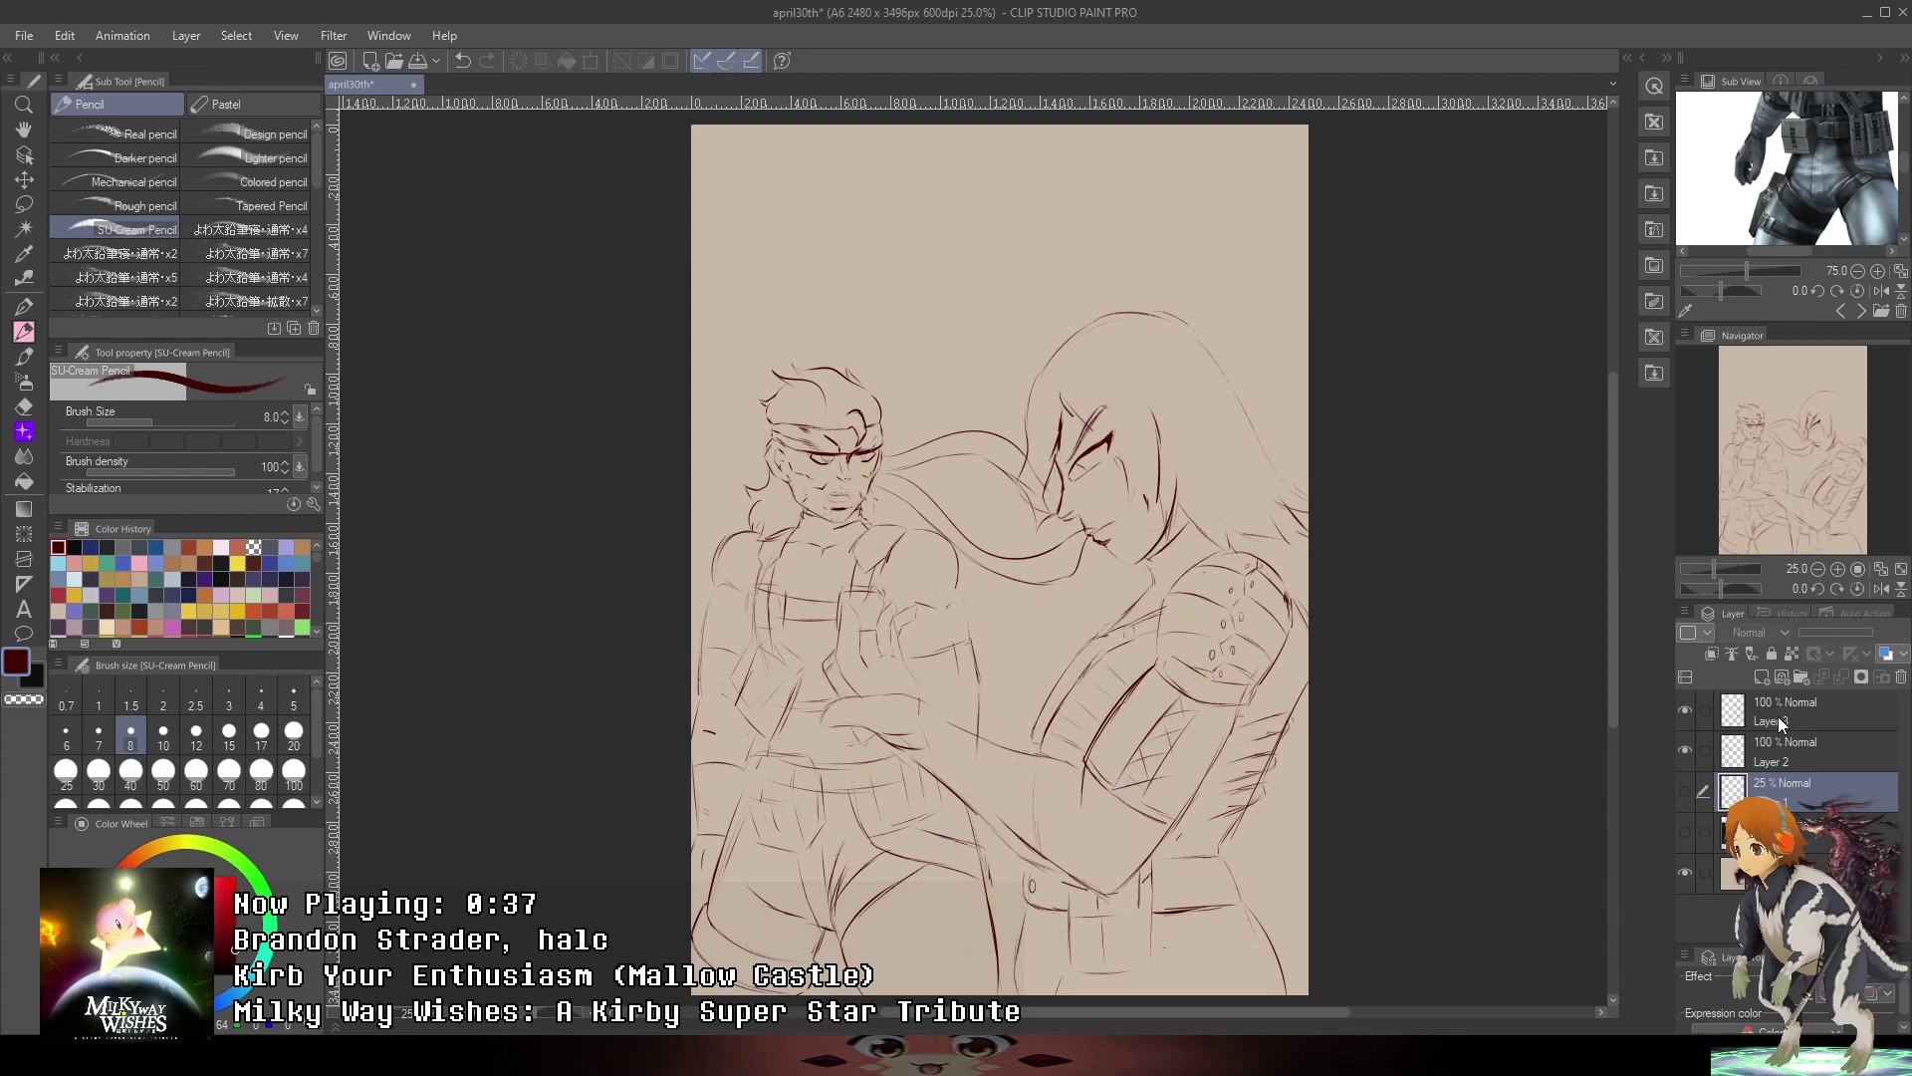
{"action": "left_click", "coordinate": [1804, 713]}
- Sketch two nested arcs above the hand crossing the headband figure's waist
{"action": "scroll", "coordinate": [848, 642], "scroll_direction": "up", "scroll_amount": 3}
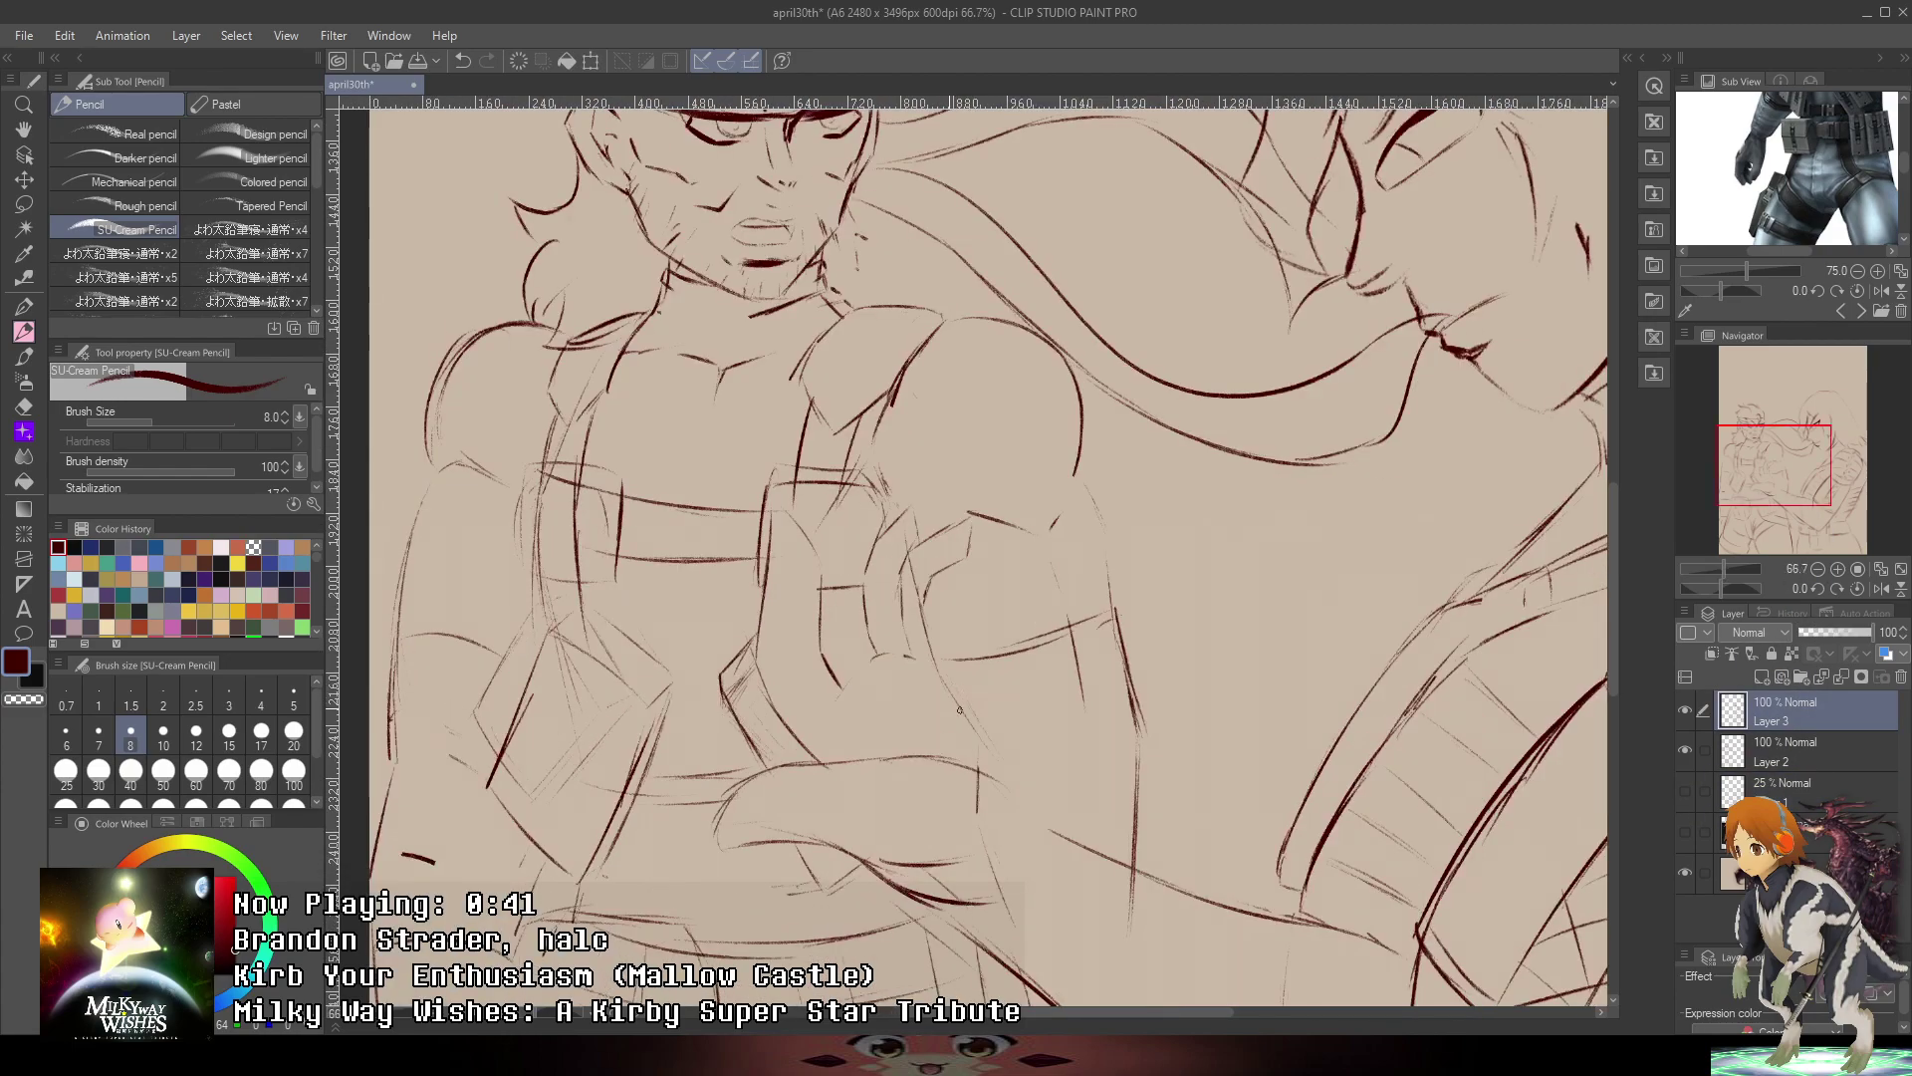
{"action": "left_click_drag", "start_coordinate": [883, 711], "coordinate": [950, 715]}
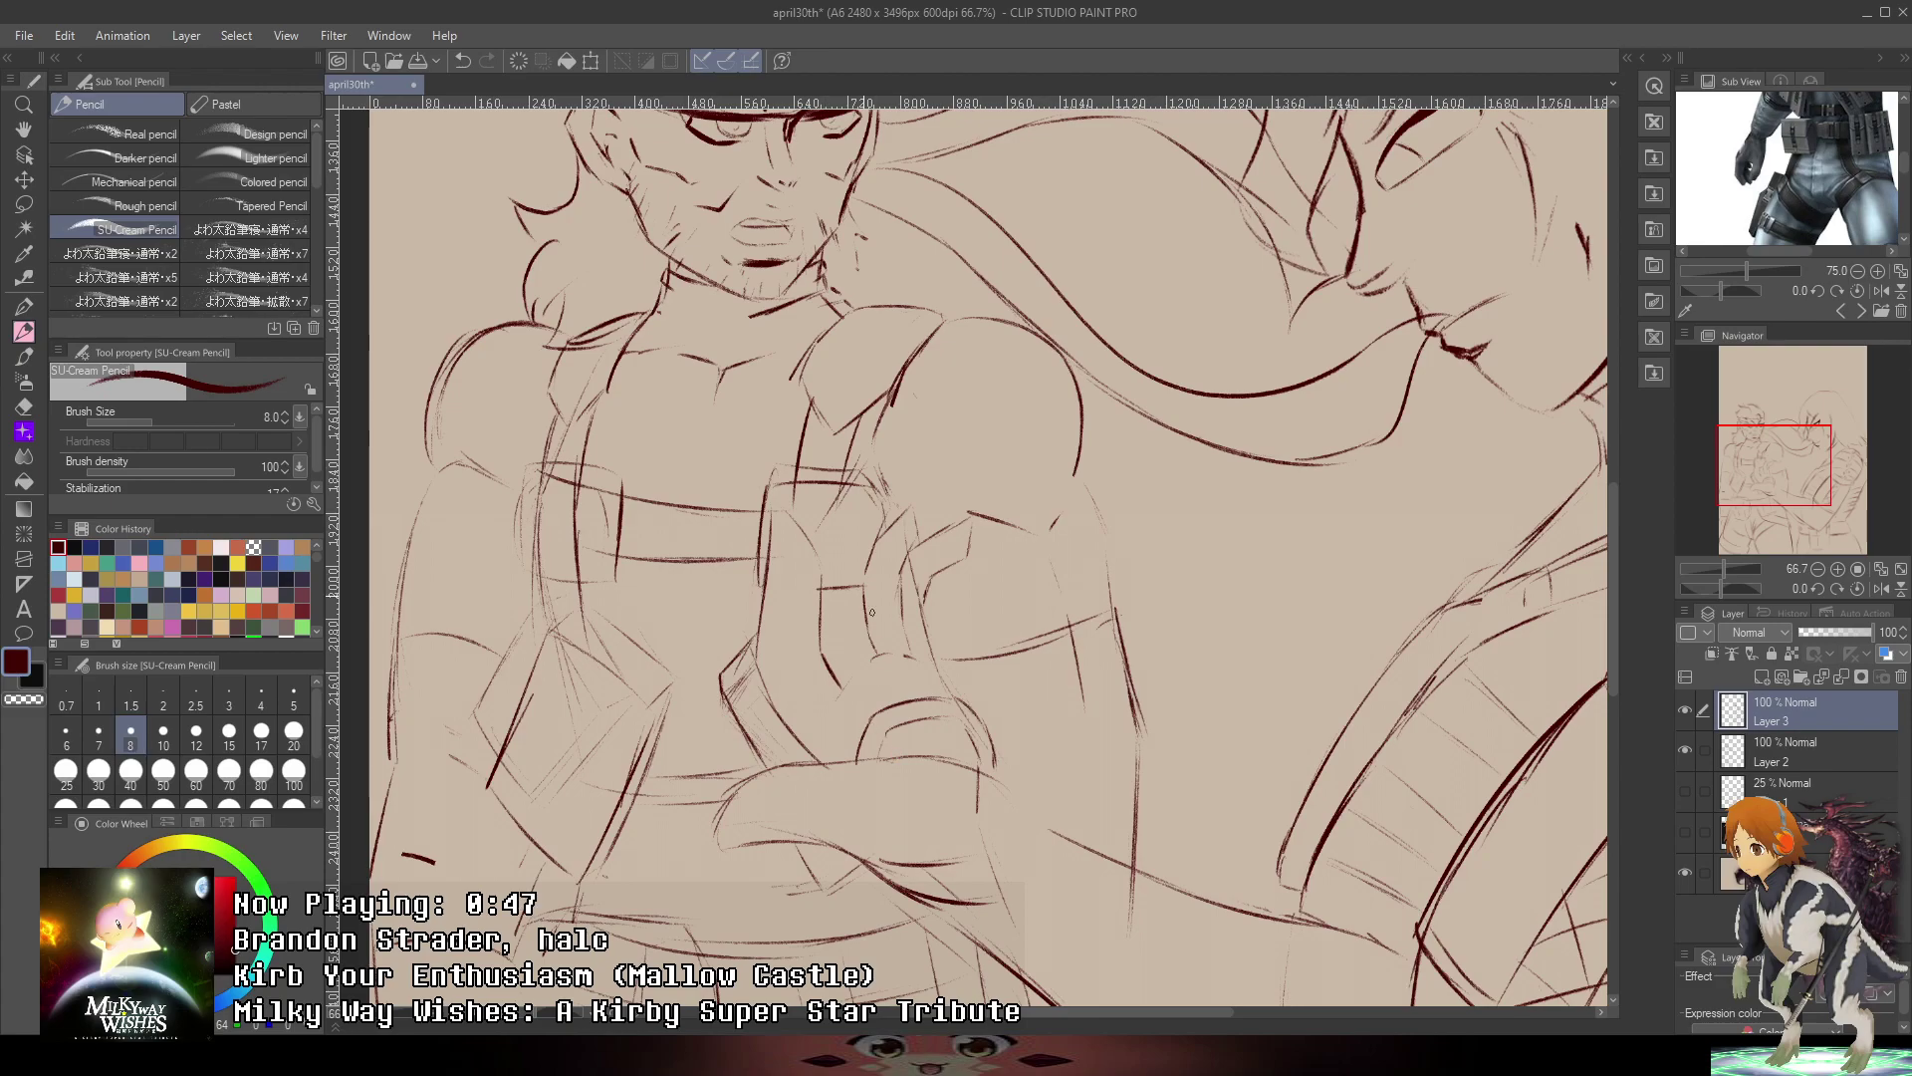
{"action": "left_click_drag", "start_coordinate": [936, 810], "coordinate": [1008, 500]}
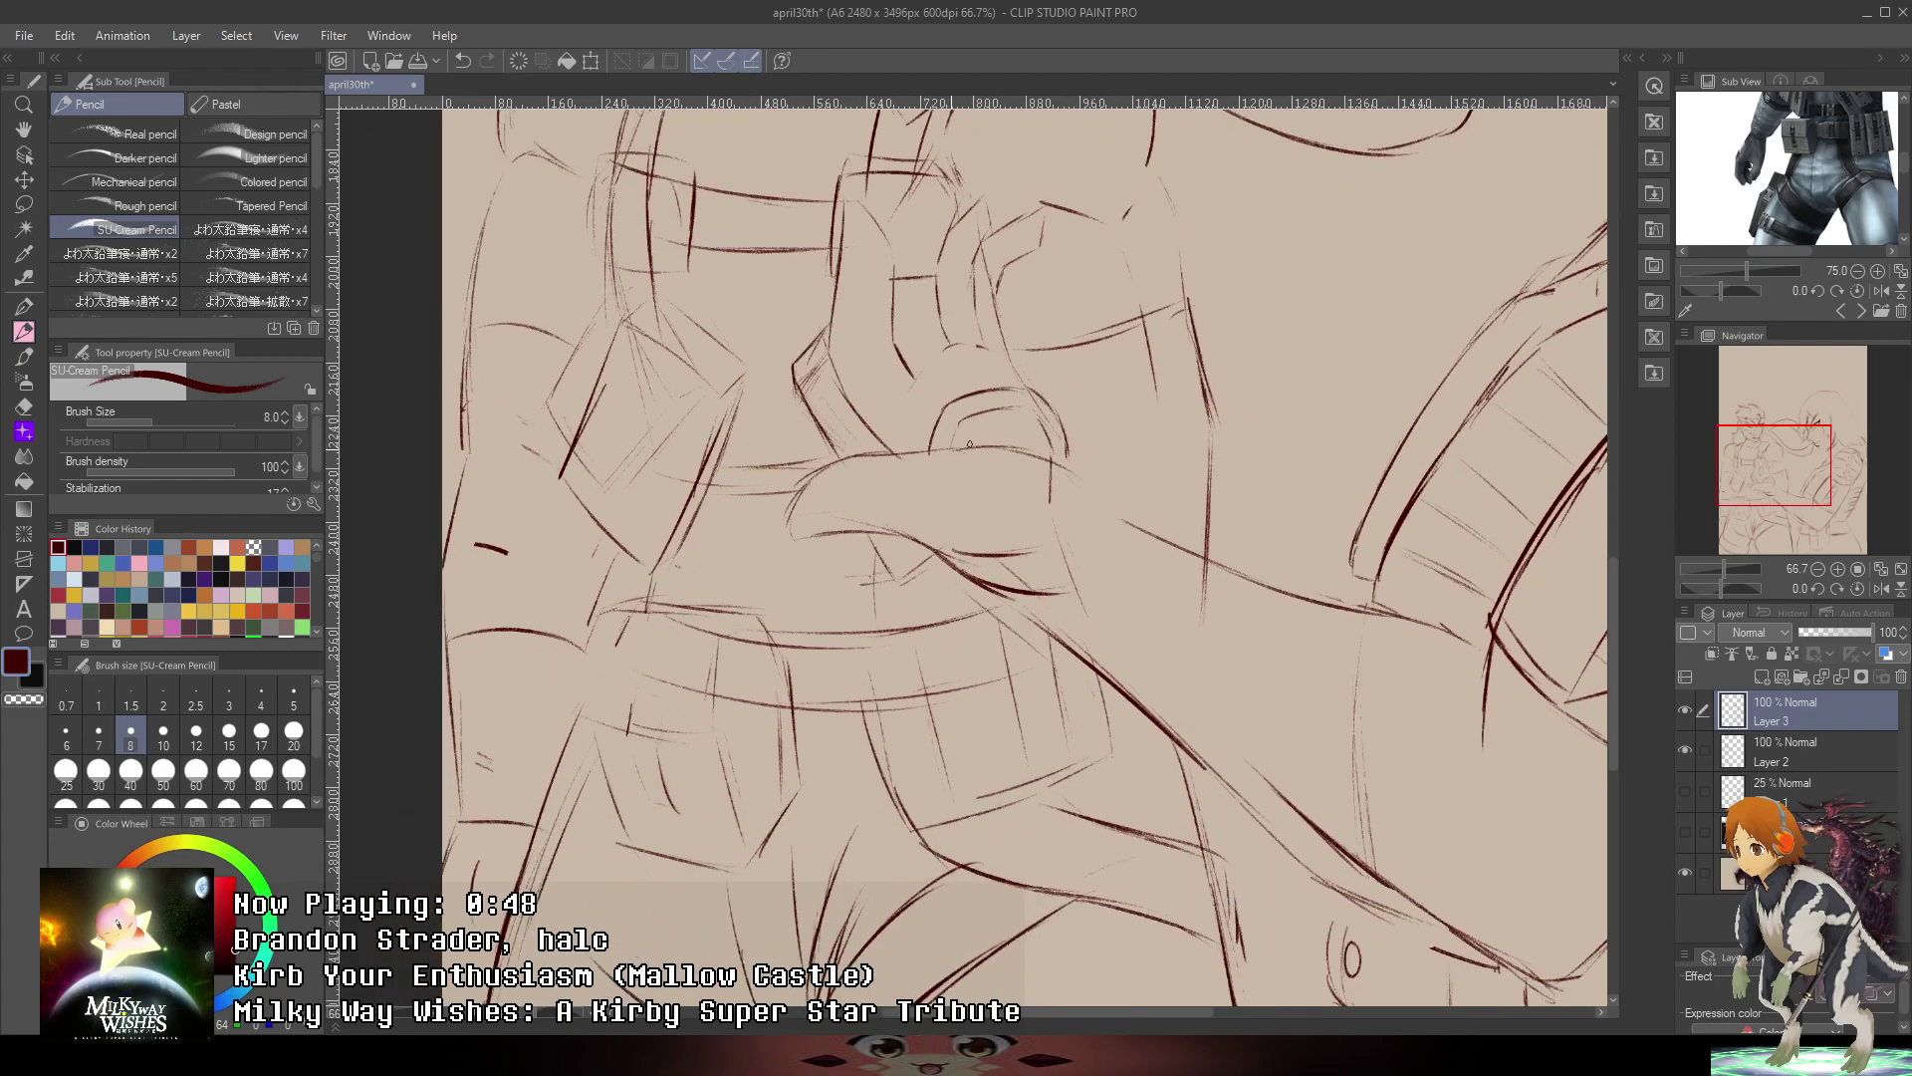
{"action": "key", "text": "ctrl+z"}
- Draw two hanging strands of small oval links from the crossing hand down over the belt
{"action": "left_click_drag", "start_coordinate": [888, 537], "coordinate": [883, 551]}
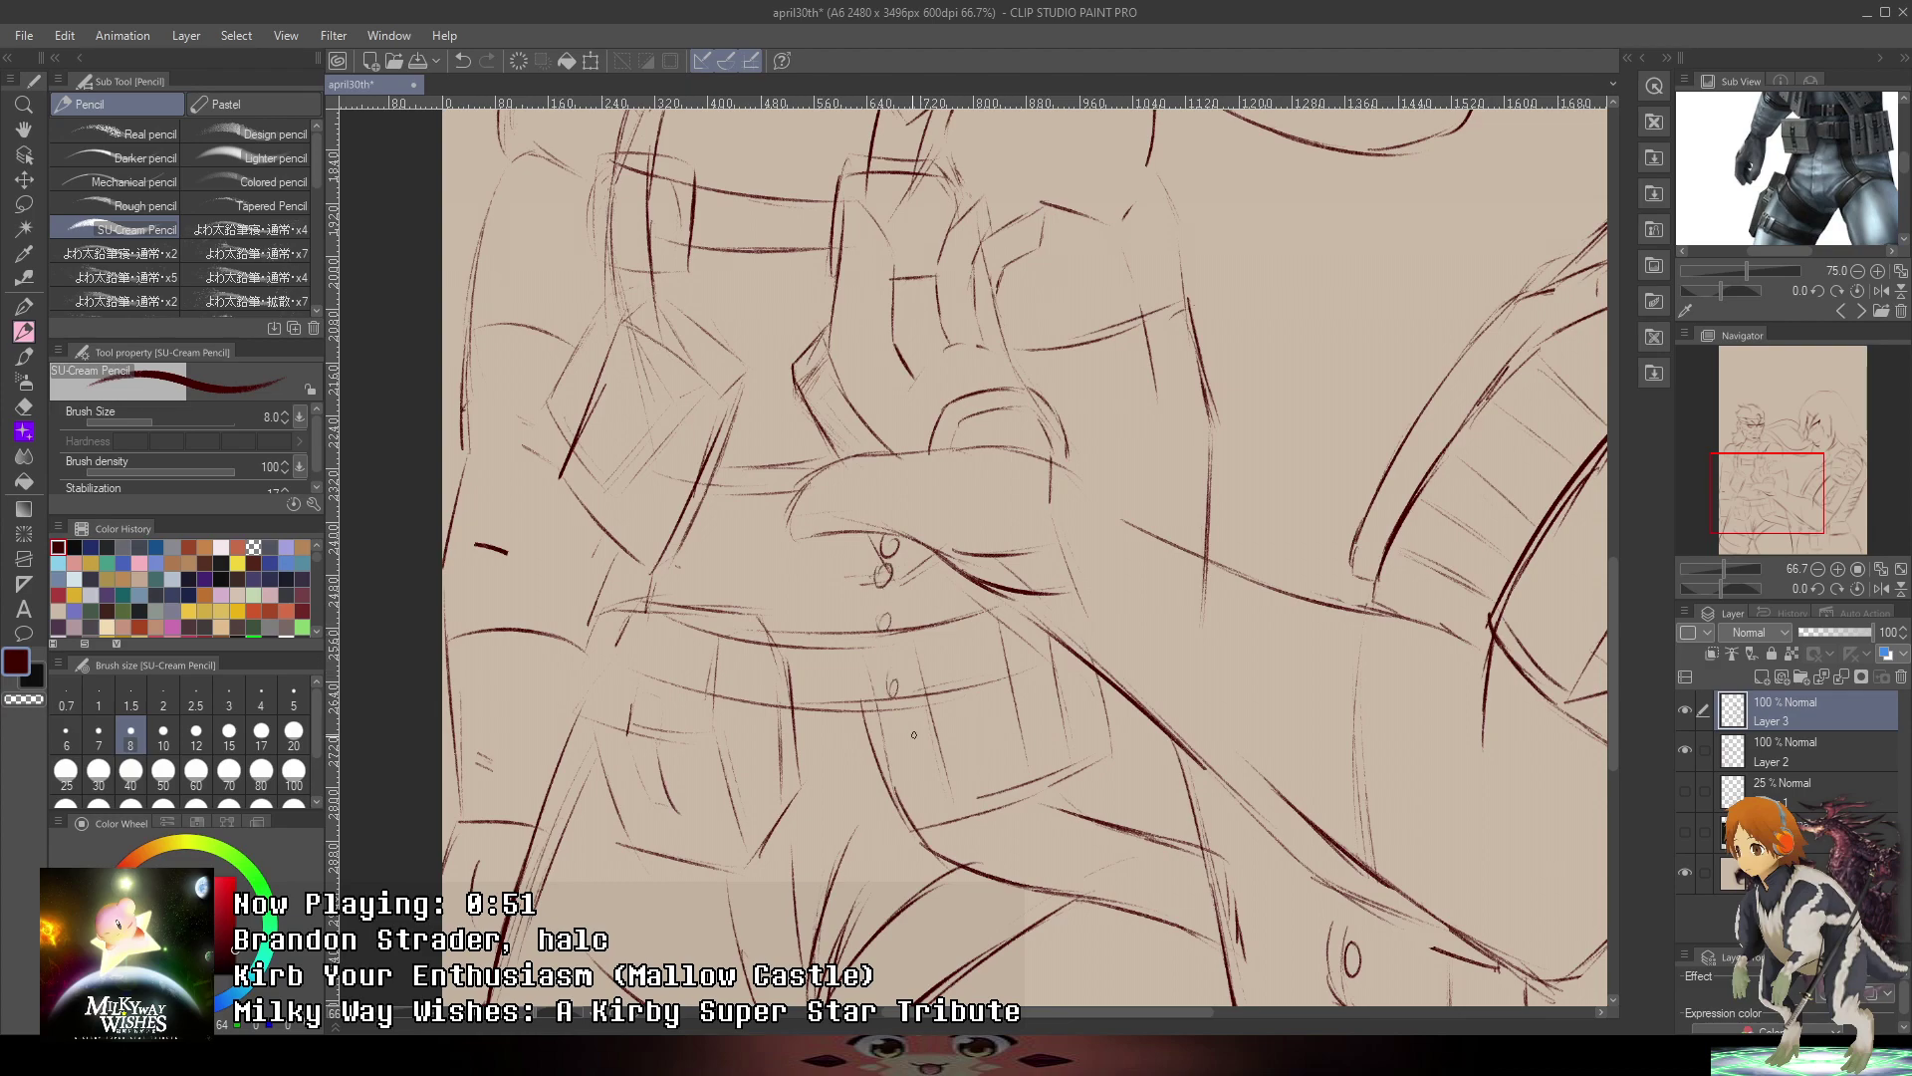
{"action": "left_click_drag", "start_coordinate": [959, 697], "coordinate": [955, 717]}
{"action": "left_click_drag", "start_coordinate": [968, 639], "coordinate": [960, 666]}
{"action": "left_click_drag", "start_coordinate": [968, 586], "coordinate": [962, 606]}
{"action": "key", "text": "ctrl+z"}
{"action": "mouse_move", "coordinate": [962, 541]}
{"action": "left_mouse_down"}
{"action": "mouse_move", "coordinate": [963, 616]}
{"action": "mouse_move", "coordinate": [959, 578]}
{"action": "left_mouse_up"}
{"action": "key", "text": "ctrl+z"}
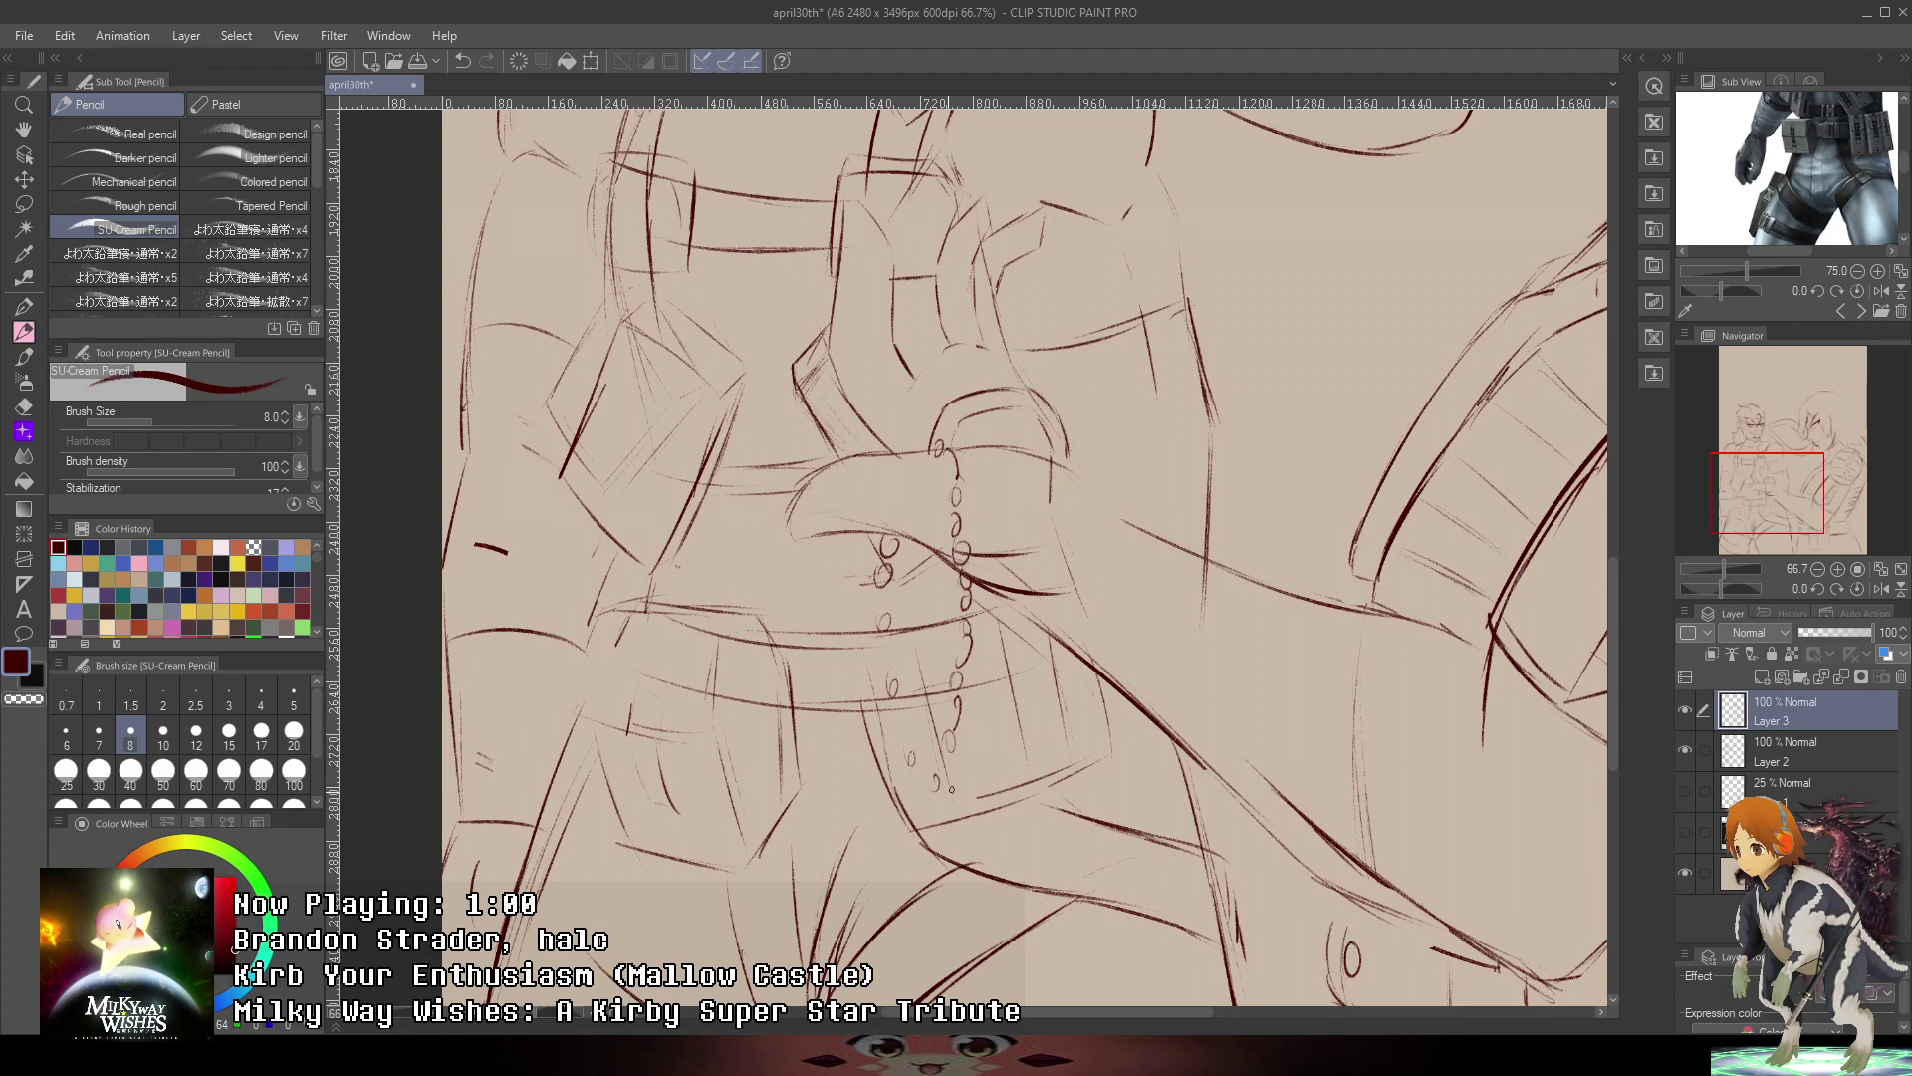
{"action": "left_click_drag", "start_coordinate": [908, 732], "coordinate": [904, 730]}
- Examine the hand and link strands up close and against the full composition
{"action": "left_click_drag", "start_coordinate": [1070, 216], "coordinate": [1066, 413]}
{"action": "left_click_drag", "start_coordinate": [1222, 486], "coordinate": [1118, 465]}
{"action": "scroll", "coordinate": [894, 614], "scroll_direction": "up", "scroll_amount": 2}
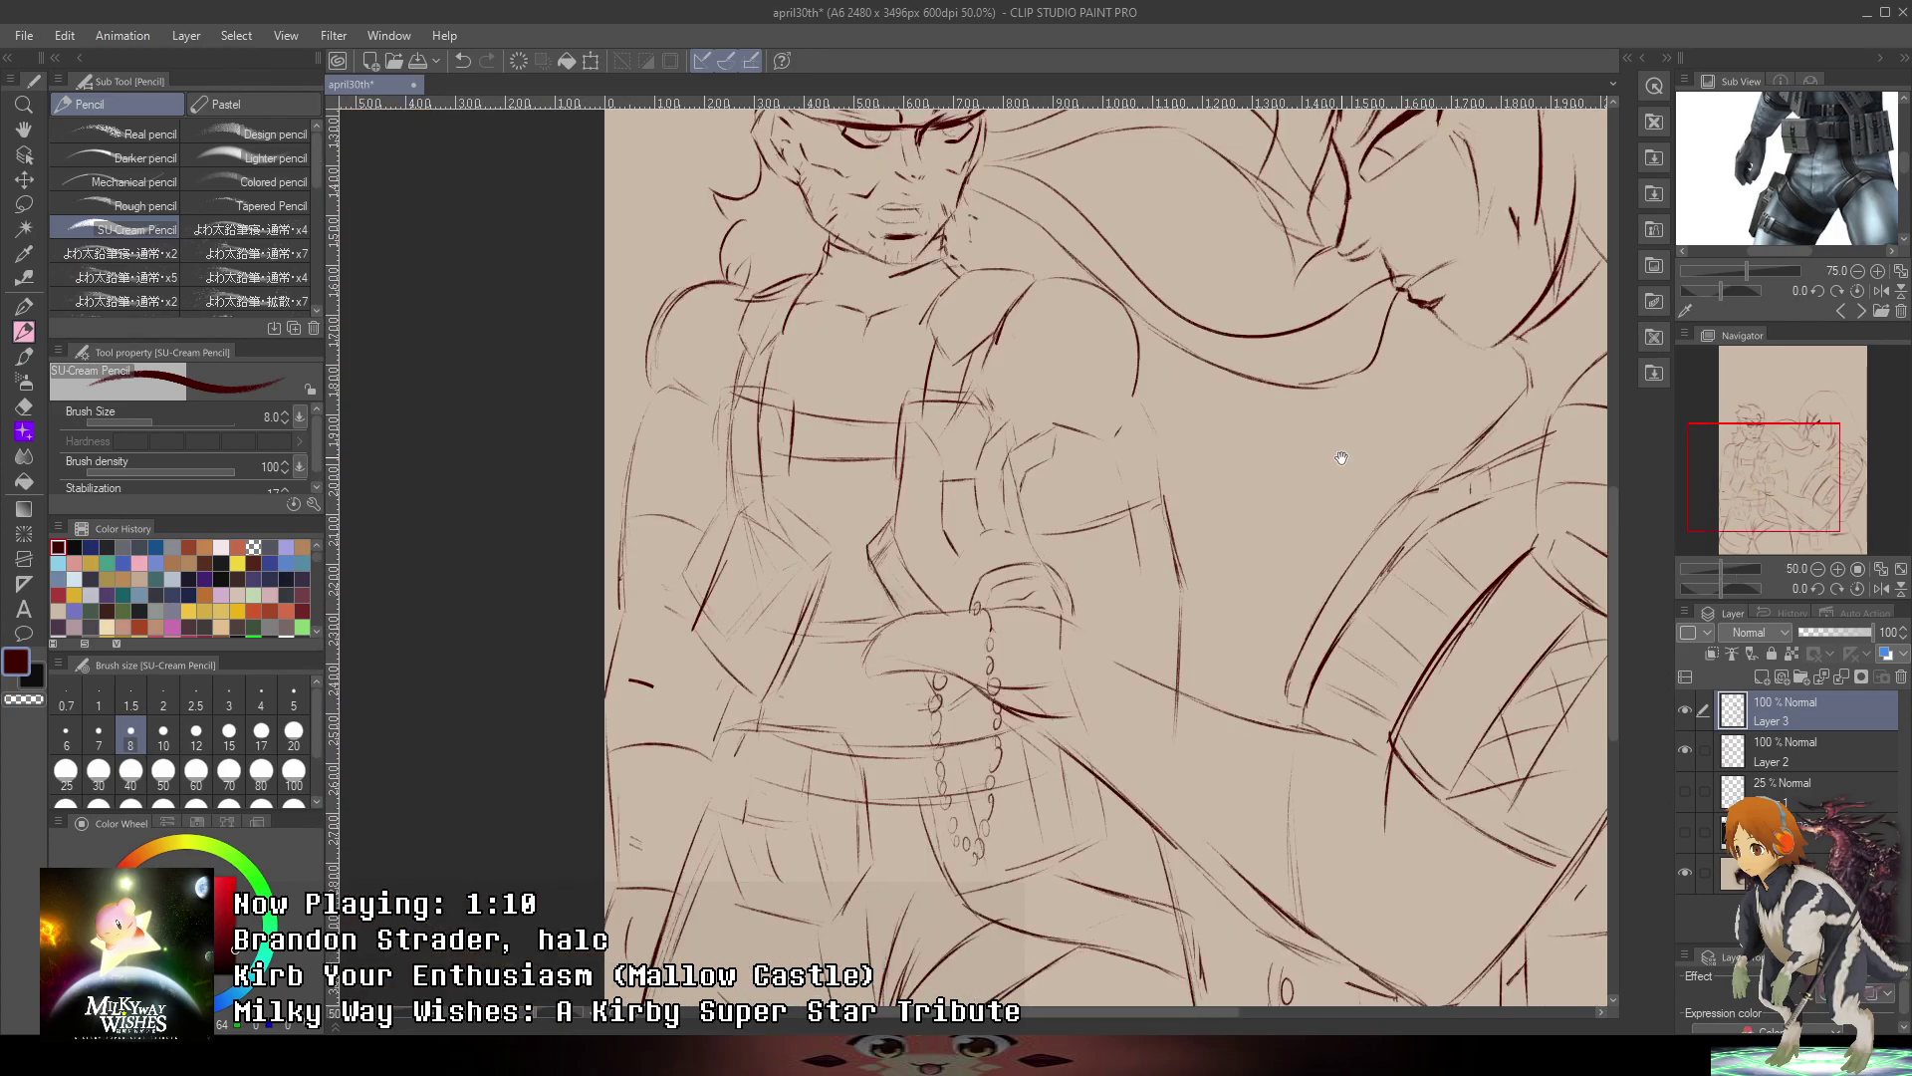
{"action": "scroll", "coordinate": [1341, 457], "scroll_direction": "up", "scroll_amount": 4}
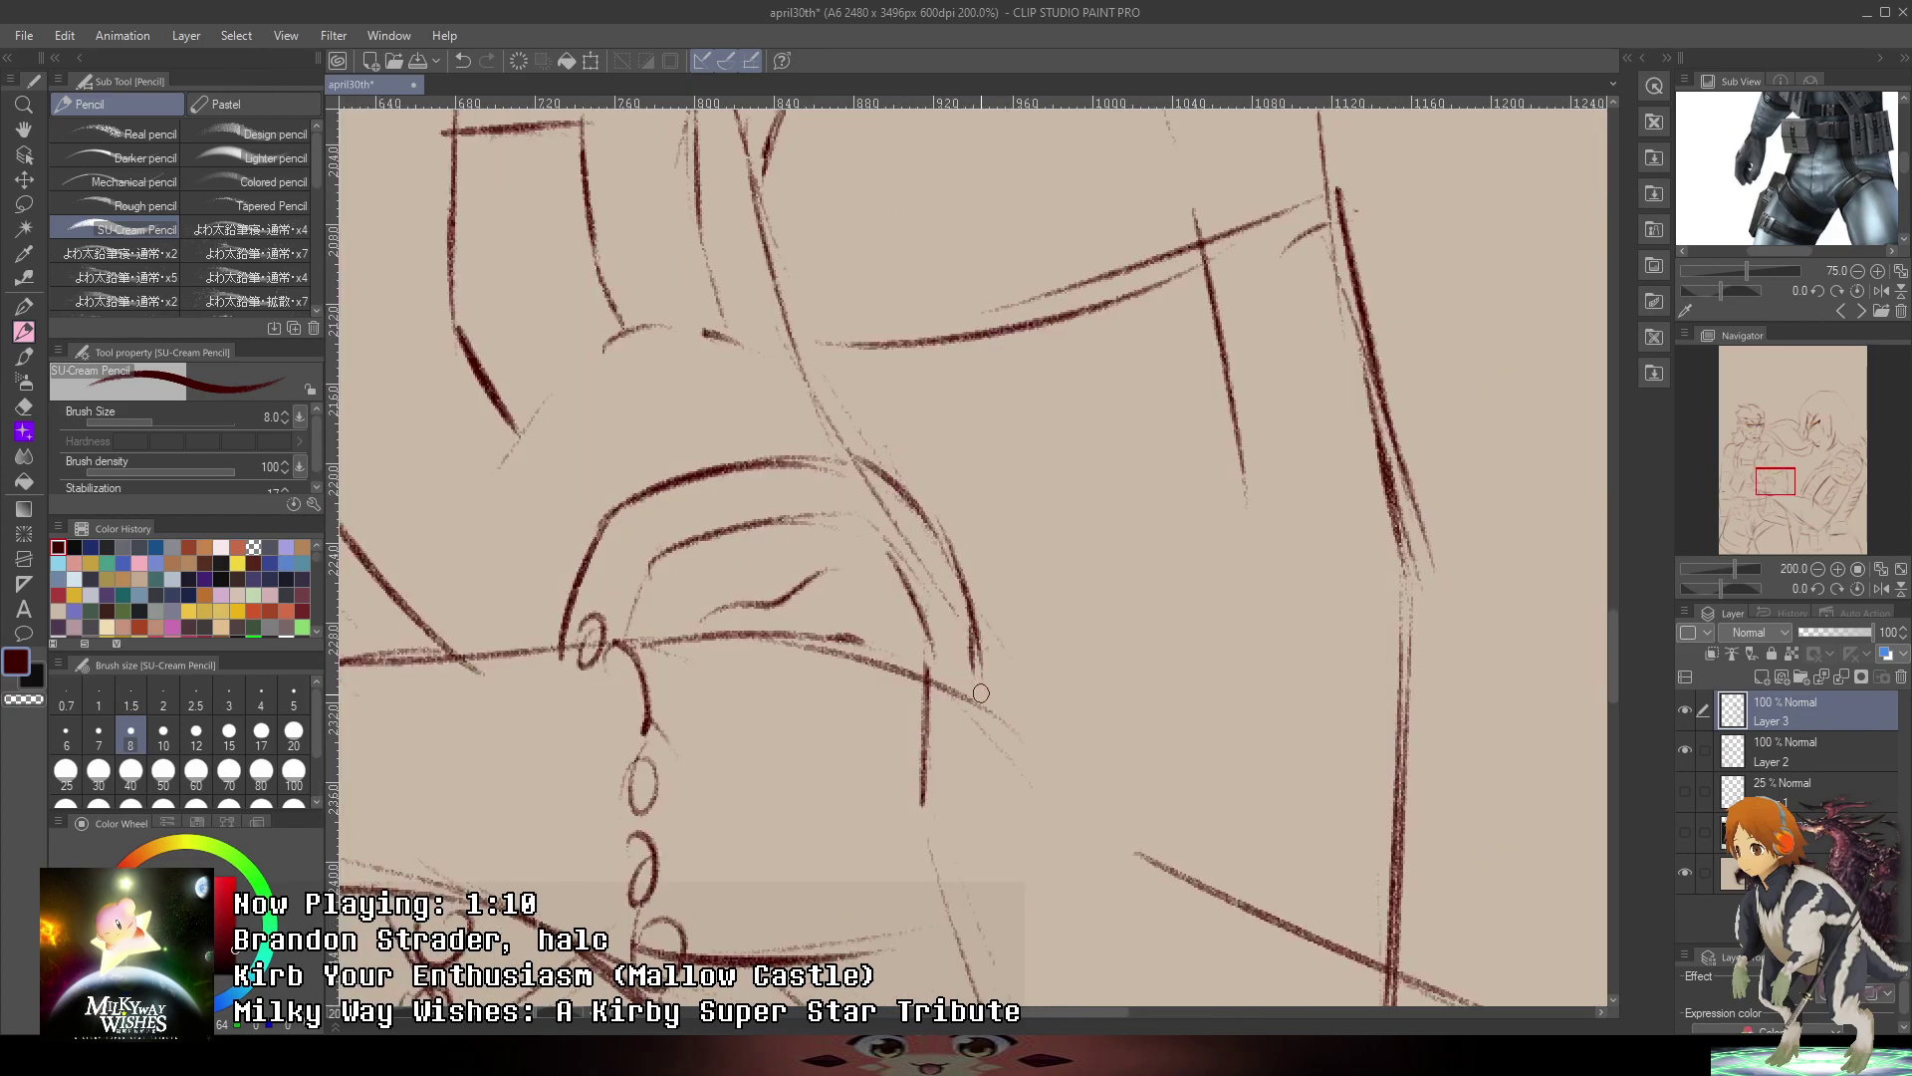
{"action": "scroll", "coordinate": [981, 697], "scroll_direction": "down", "scroll_amount": 6}
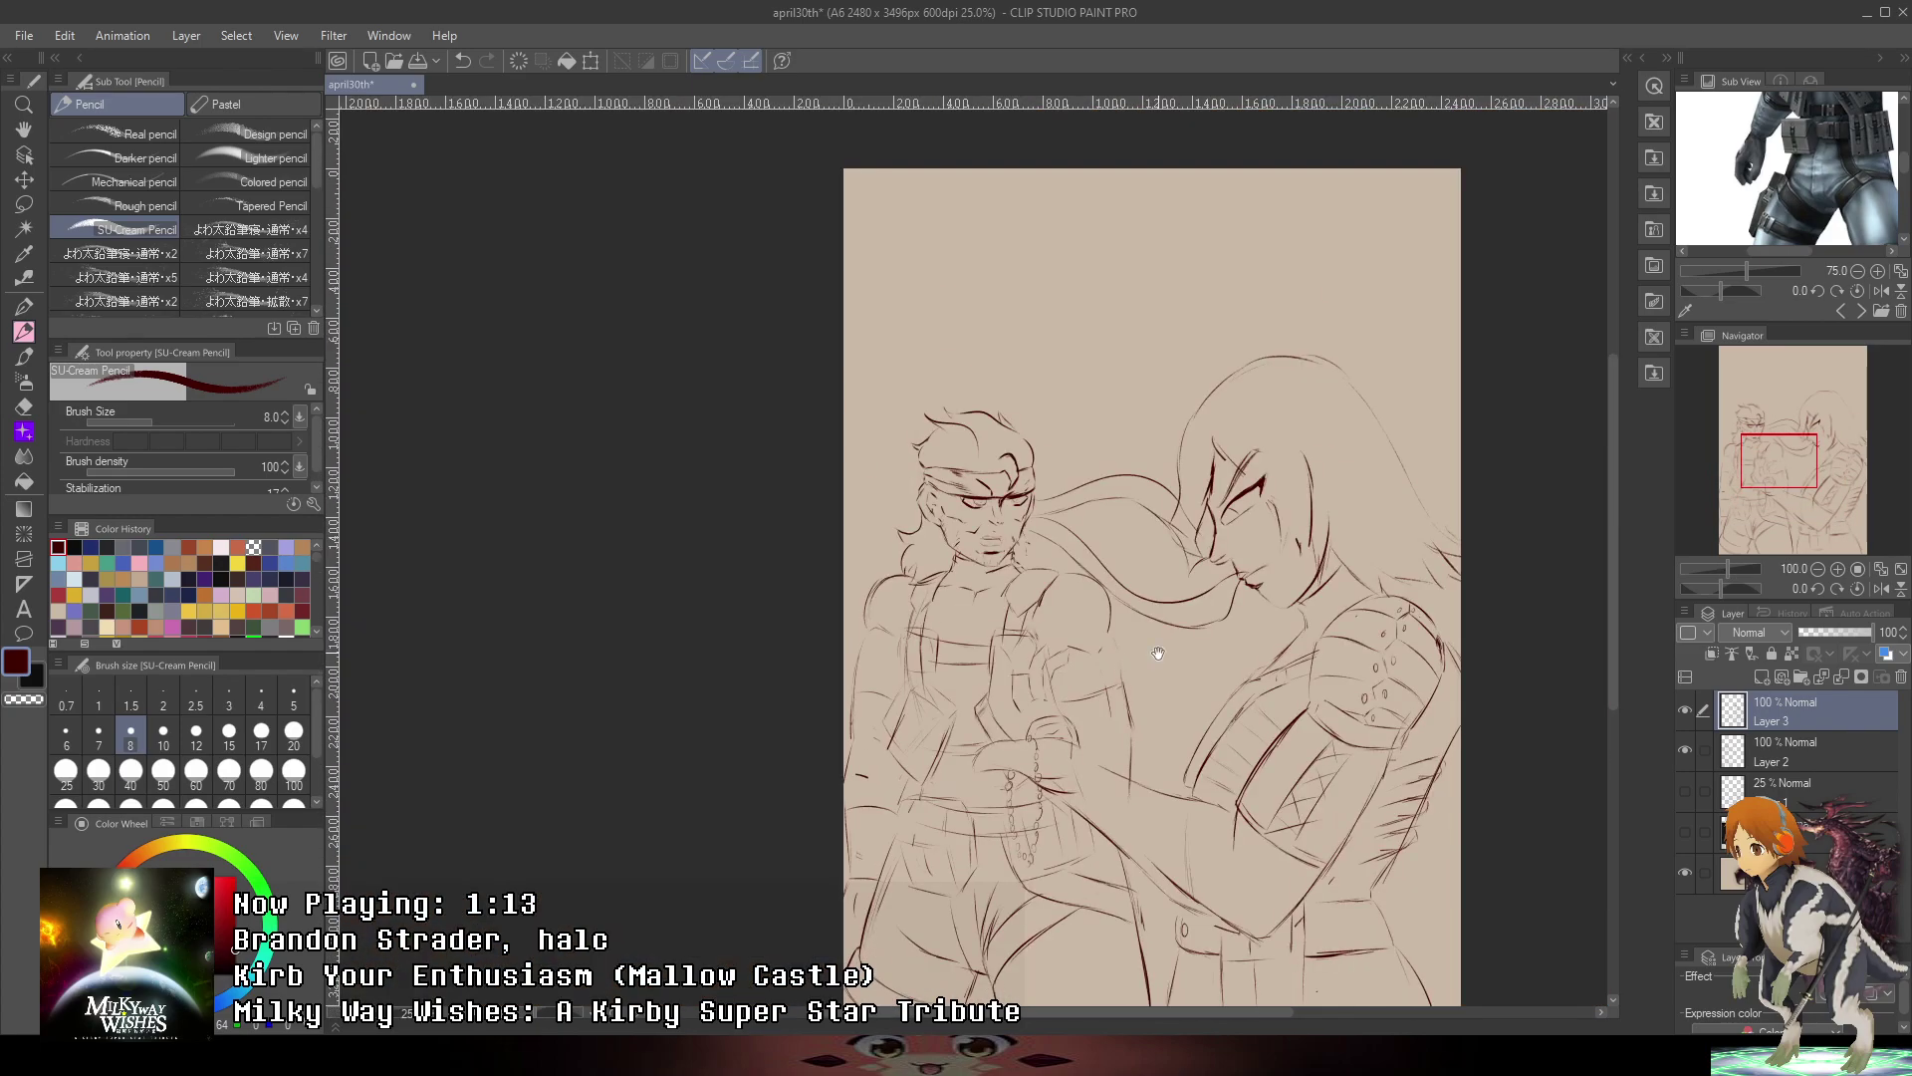
{"action": "left_click_drag", "start_coordinate": [1158, 653], "coordinate": [990, 594]}
{"action": "left_click_drag", "start_coordinate": [860, 554], "coordinate": [945, 554]}
{"action": "scroll", "coordinate": [964, 428], "scroll_direction": "up", "scroll_amount": 3}
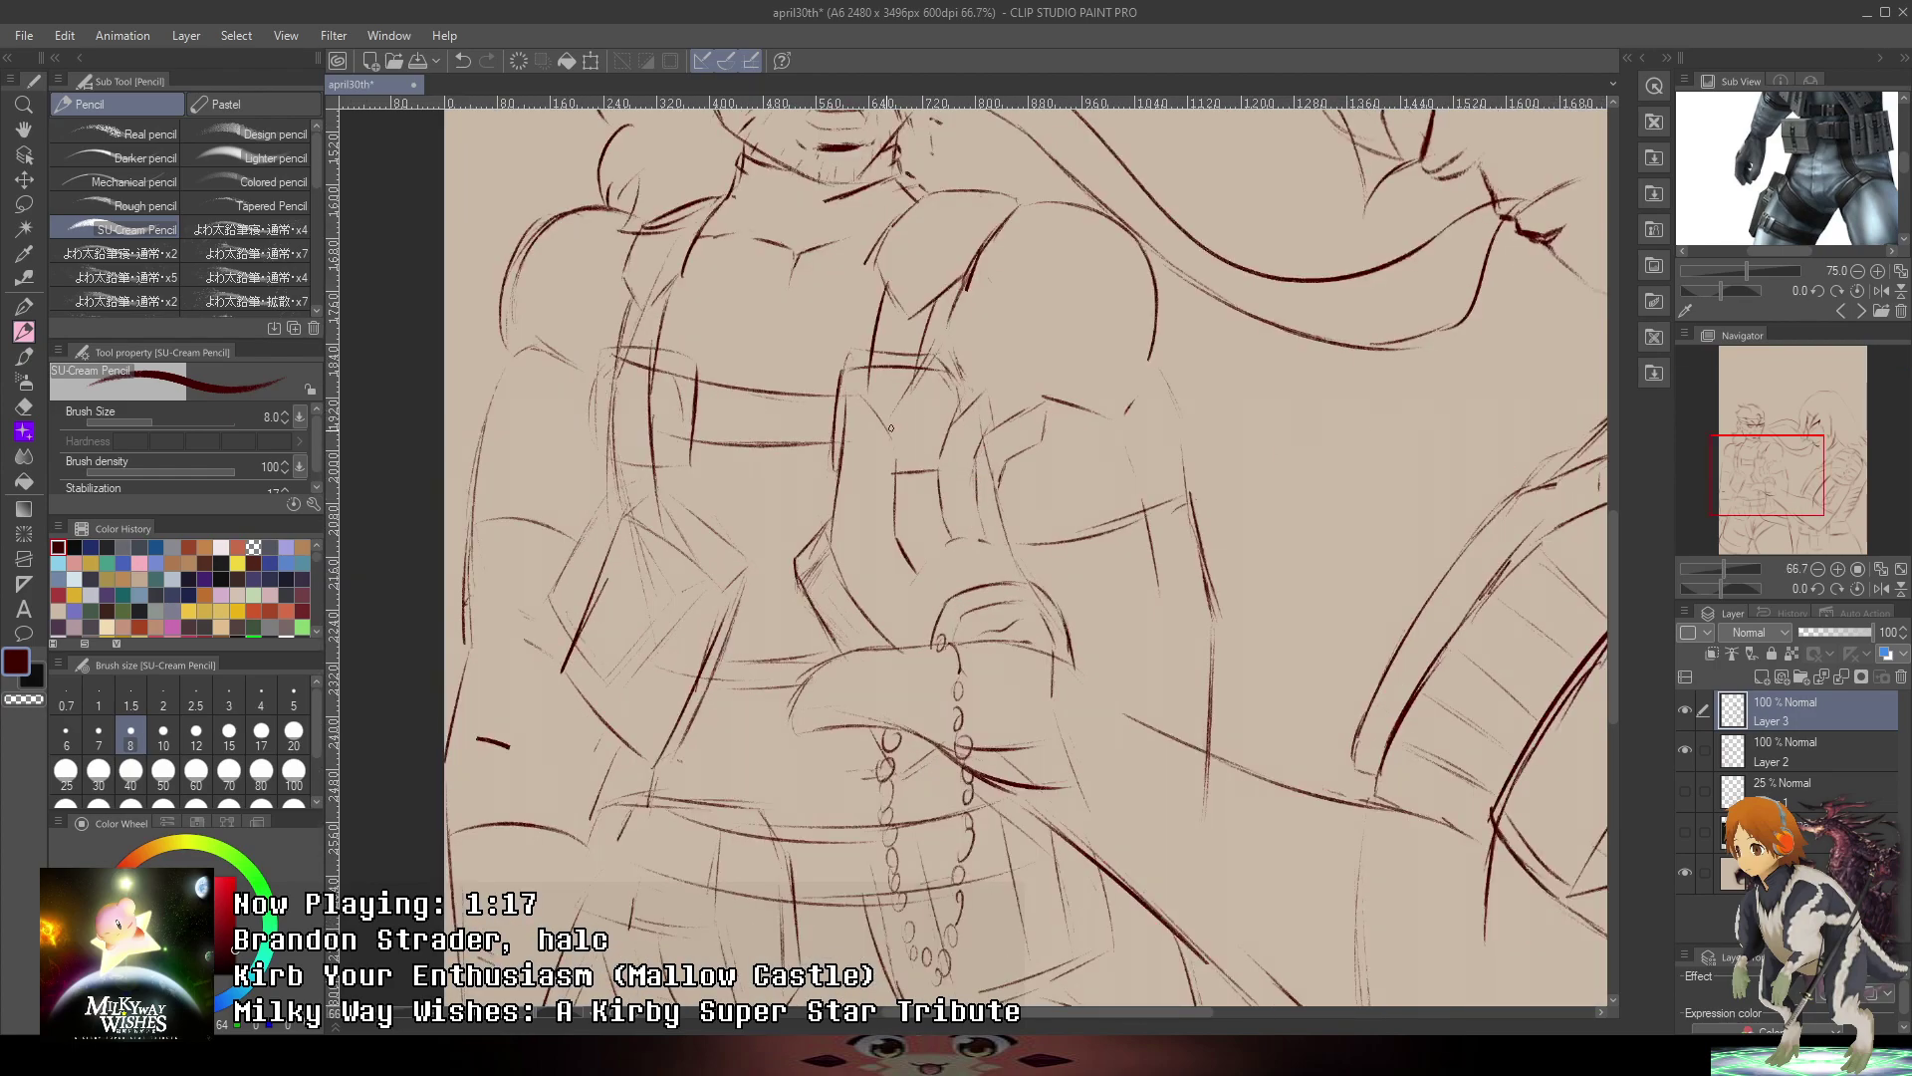
- Add a diagonal stroke below the chest strap and clear the stray line across the raised fingers on Layer 2
{"action": "left_click_drag", "start_coordinate": [885, 431], "coordinate": [931, 355]}
{"action": "left_click", "coordinate": [1800, 749]}
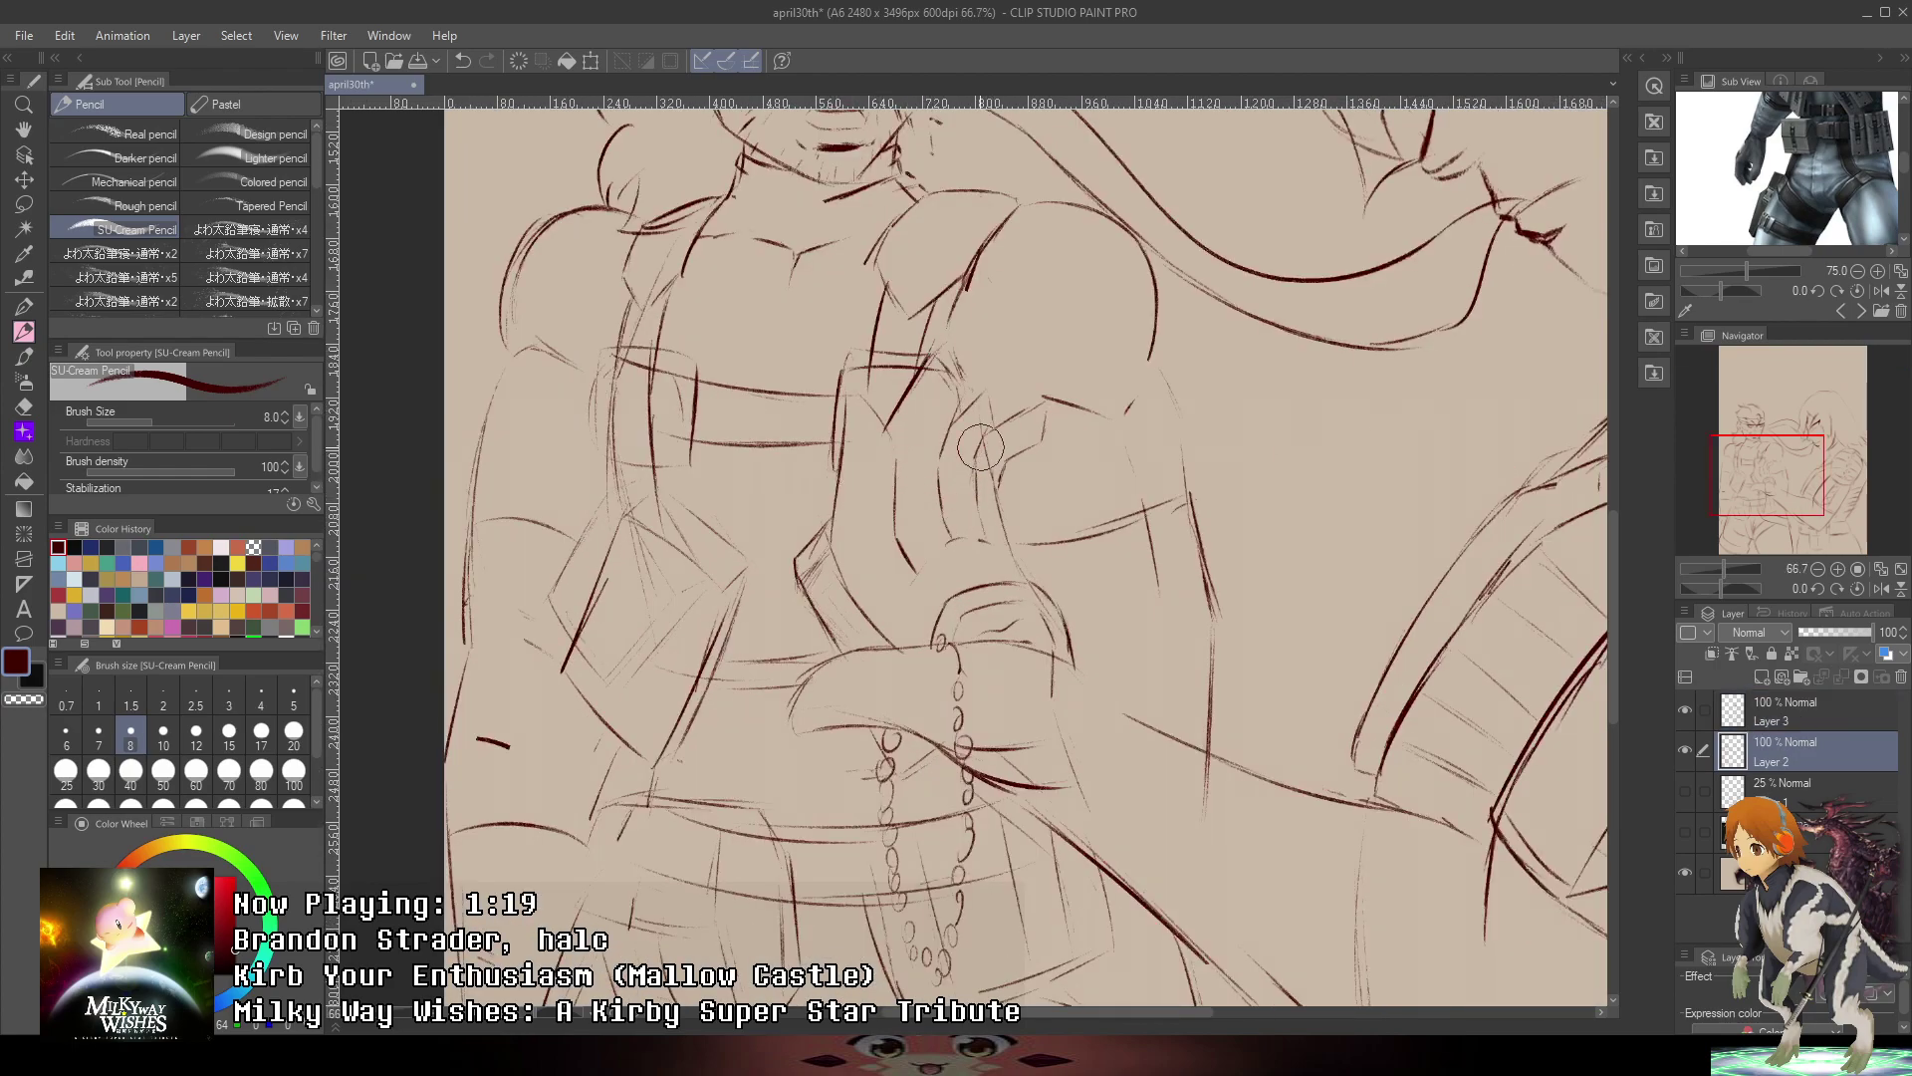
{"action": "scroll", "coordinate": [981, 446], "scroll_direction": "down", "scroll_amount": 3}
{"action": "scroll", "coordinate": [1020, 430], "scroll_direction": "up", "scroll_amount": 4}
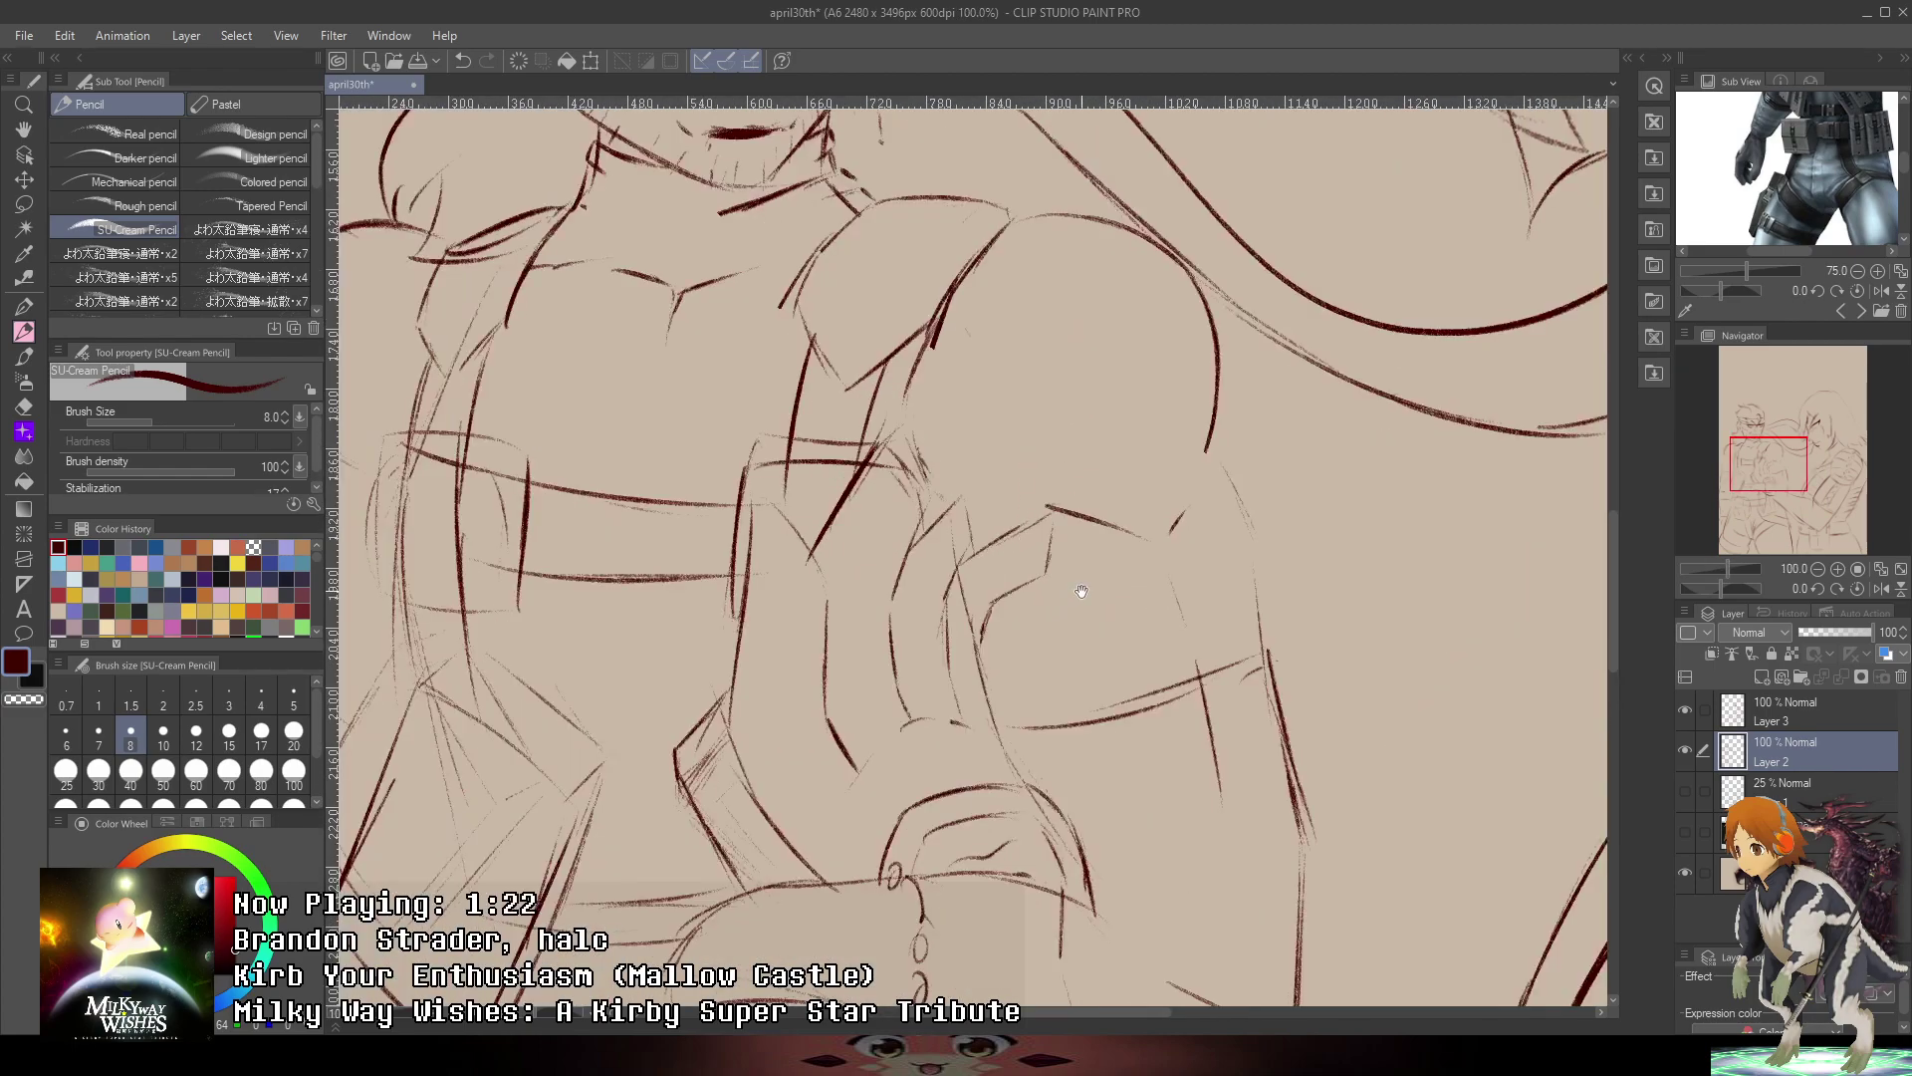
{"action": "left_click_drag", "start_coordinate": [1158, 522], "coordinate": [1111, 453]}
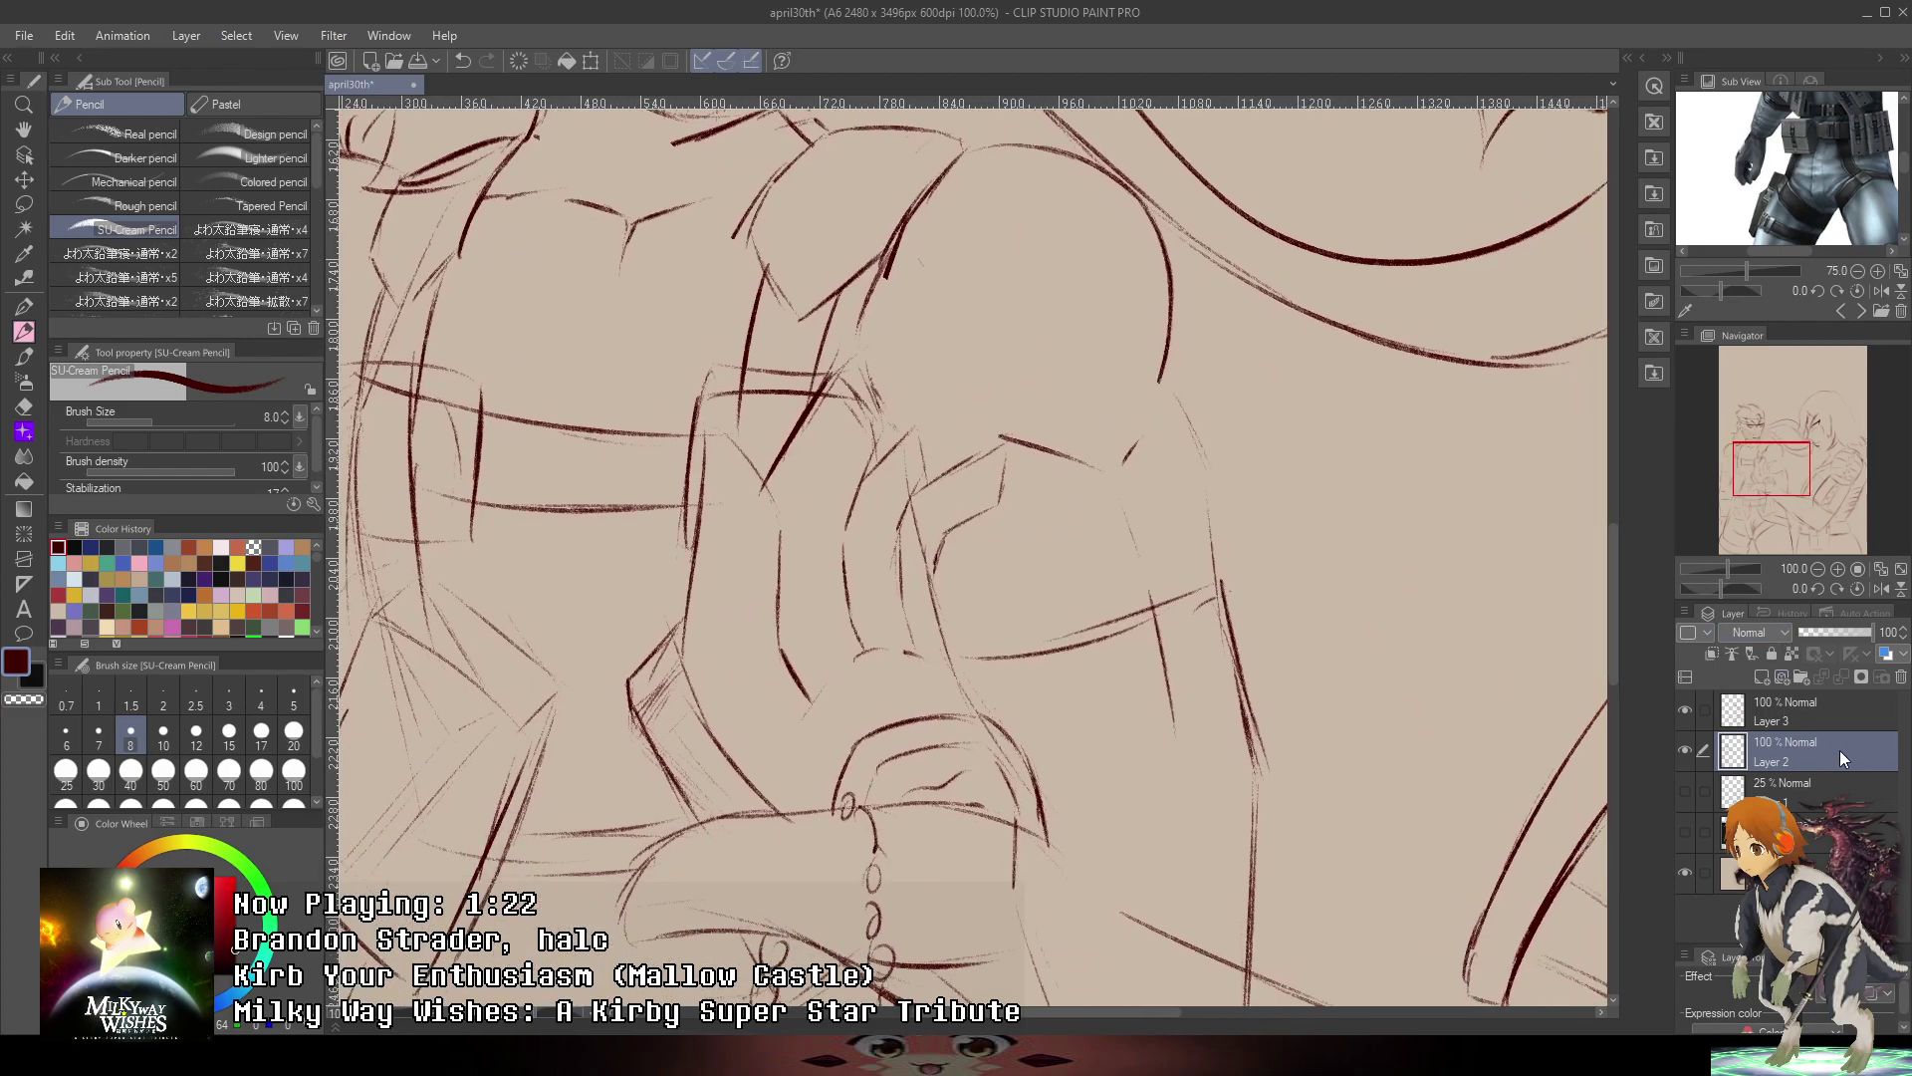
- Rework the outer finger and wrist edge of the raised hand on Layer 3
{"action": "left_click", "coordinate": [1828, 711]}
{"action": "mouse_move", "coordinate": [999, 460]}
{"action": "left_mouse_down"}
{"action": "mouse_move", "coordinate": [964, 446]}
{"action": "mouse_move", "coordinate": [976, 543]}
{"action": "mouse_move", "coordinate": [950, 592]}
{"action": "mouse_move", "coordinate": [949, 513]}
{"action": "mouse_move", "coordinate": [979, 508]}
{"action": "mouse_move", "coordinate": [944, 595]}
{"action": "mouse_move", "coordinate": [953, 662]}
{"action": "mouse_move", "coordinate": [1000, 713]}
{"action": "left_mouse_up"}
{"action": "key", "text": "ctrl+z"}
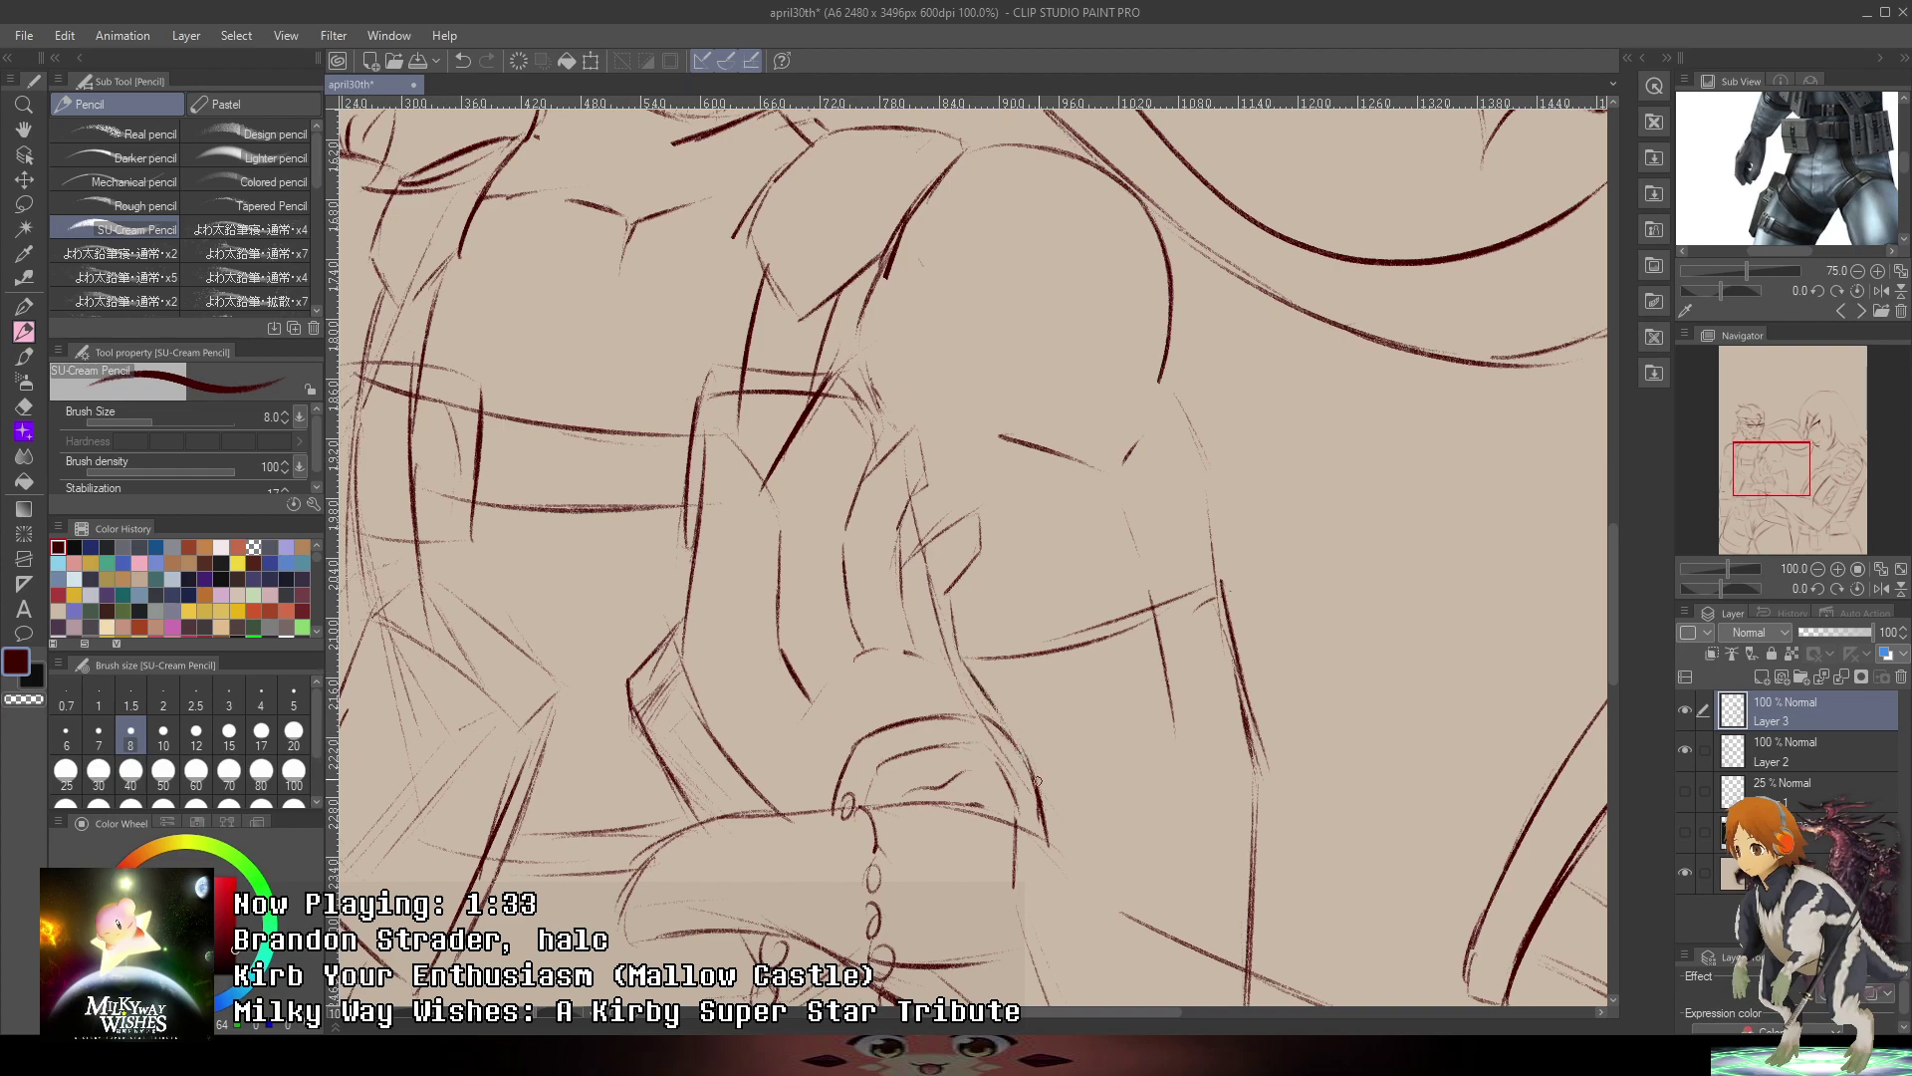
- Erase the overlapping lines and links around the crossing hand and redraw its lower edge
{"action": "left_click_drag", "start_coordinate": [1093, 754], "coordinate": [1065, 598]}
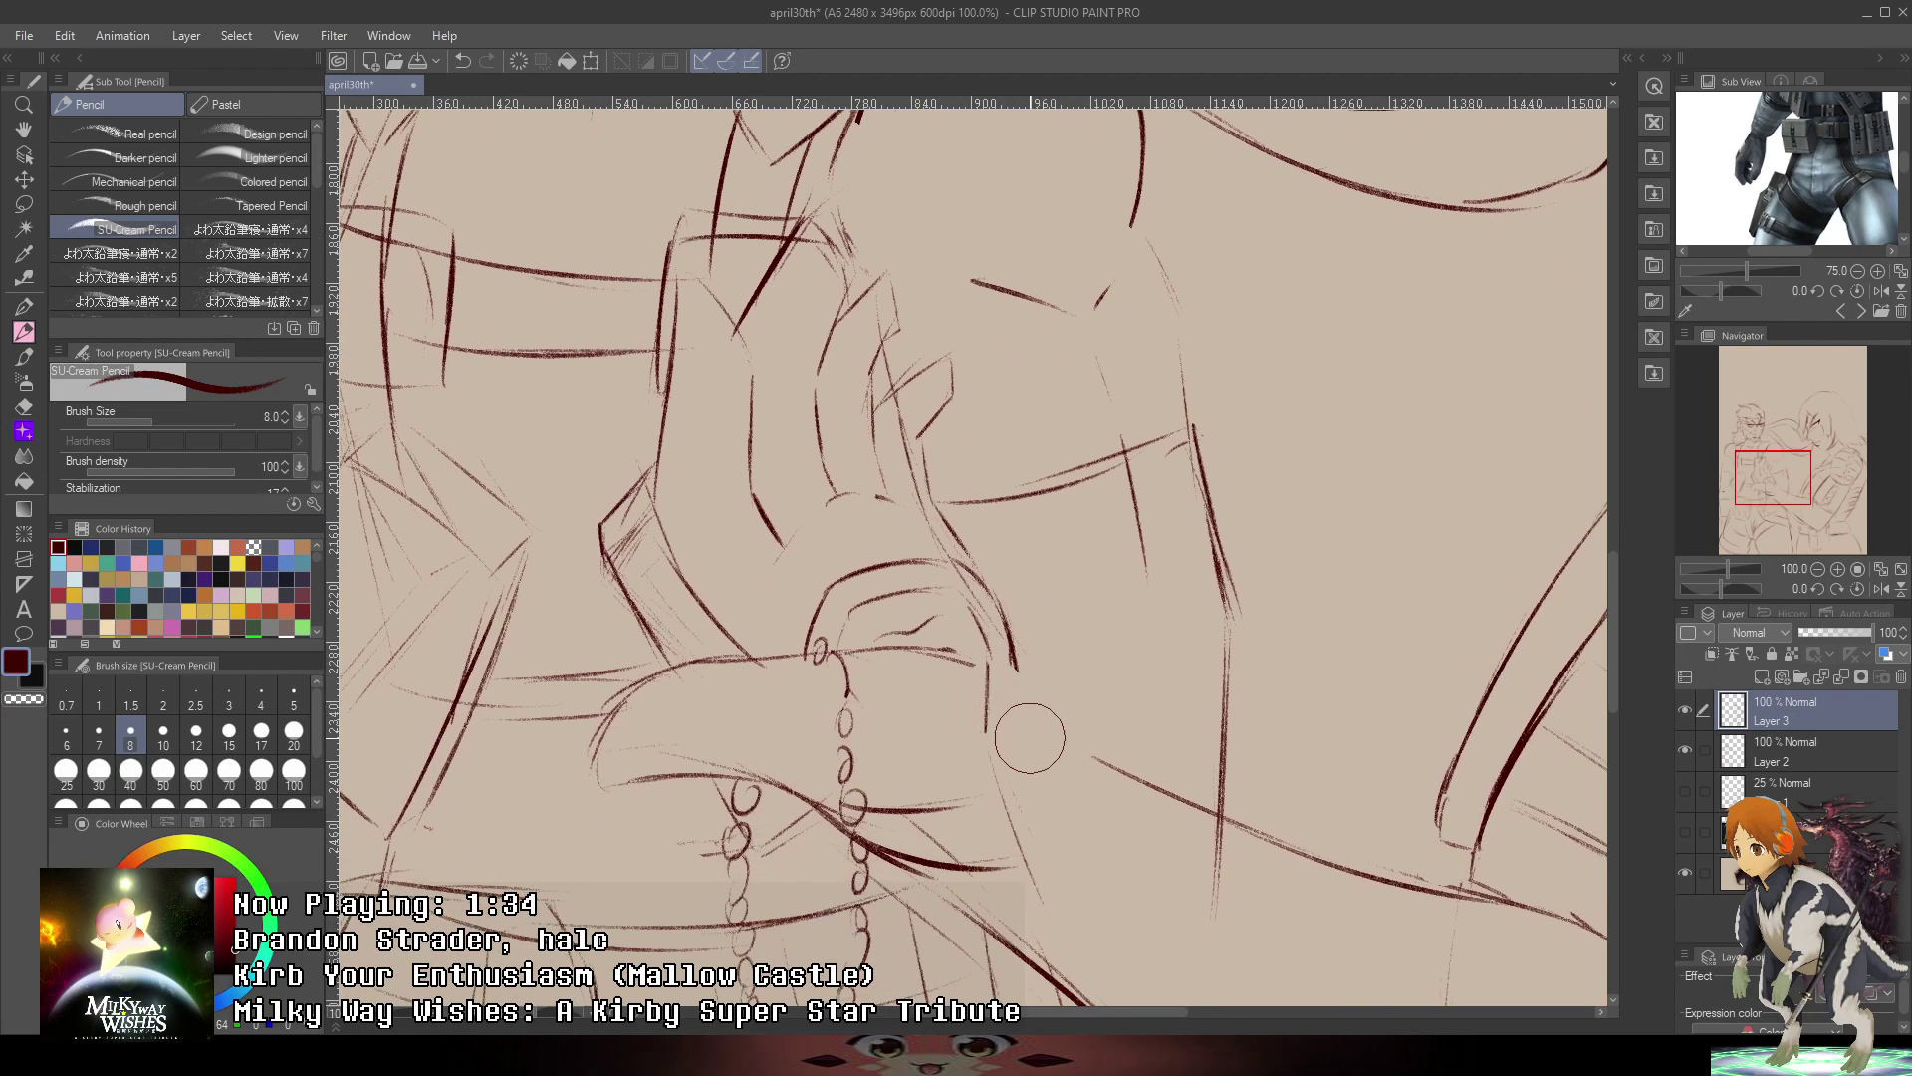
{"action": "left_click_drag", "start_coordinate": [1022, 679], "coordinate": [1007, 678]}
{"action": "left_click_drag", "start_coordinate": [804, 799], "coordinate": [997, 857]}
{"action": "mouse_move", "coordinate": [752, 778]}
{"action": "left_mouse_down"}
{"action": "mouse_move", "coordinate": [883, 817]}
{"action": "mouse_move", "coordinate": [806, 784]}
{"action": "mouse_move", "coordinate": [961, 805]}
{"action": "left_mouse_up"}
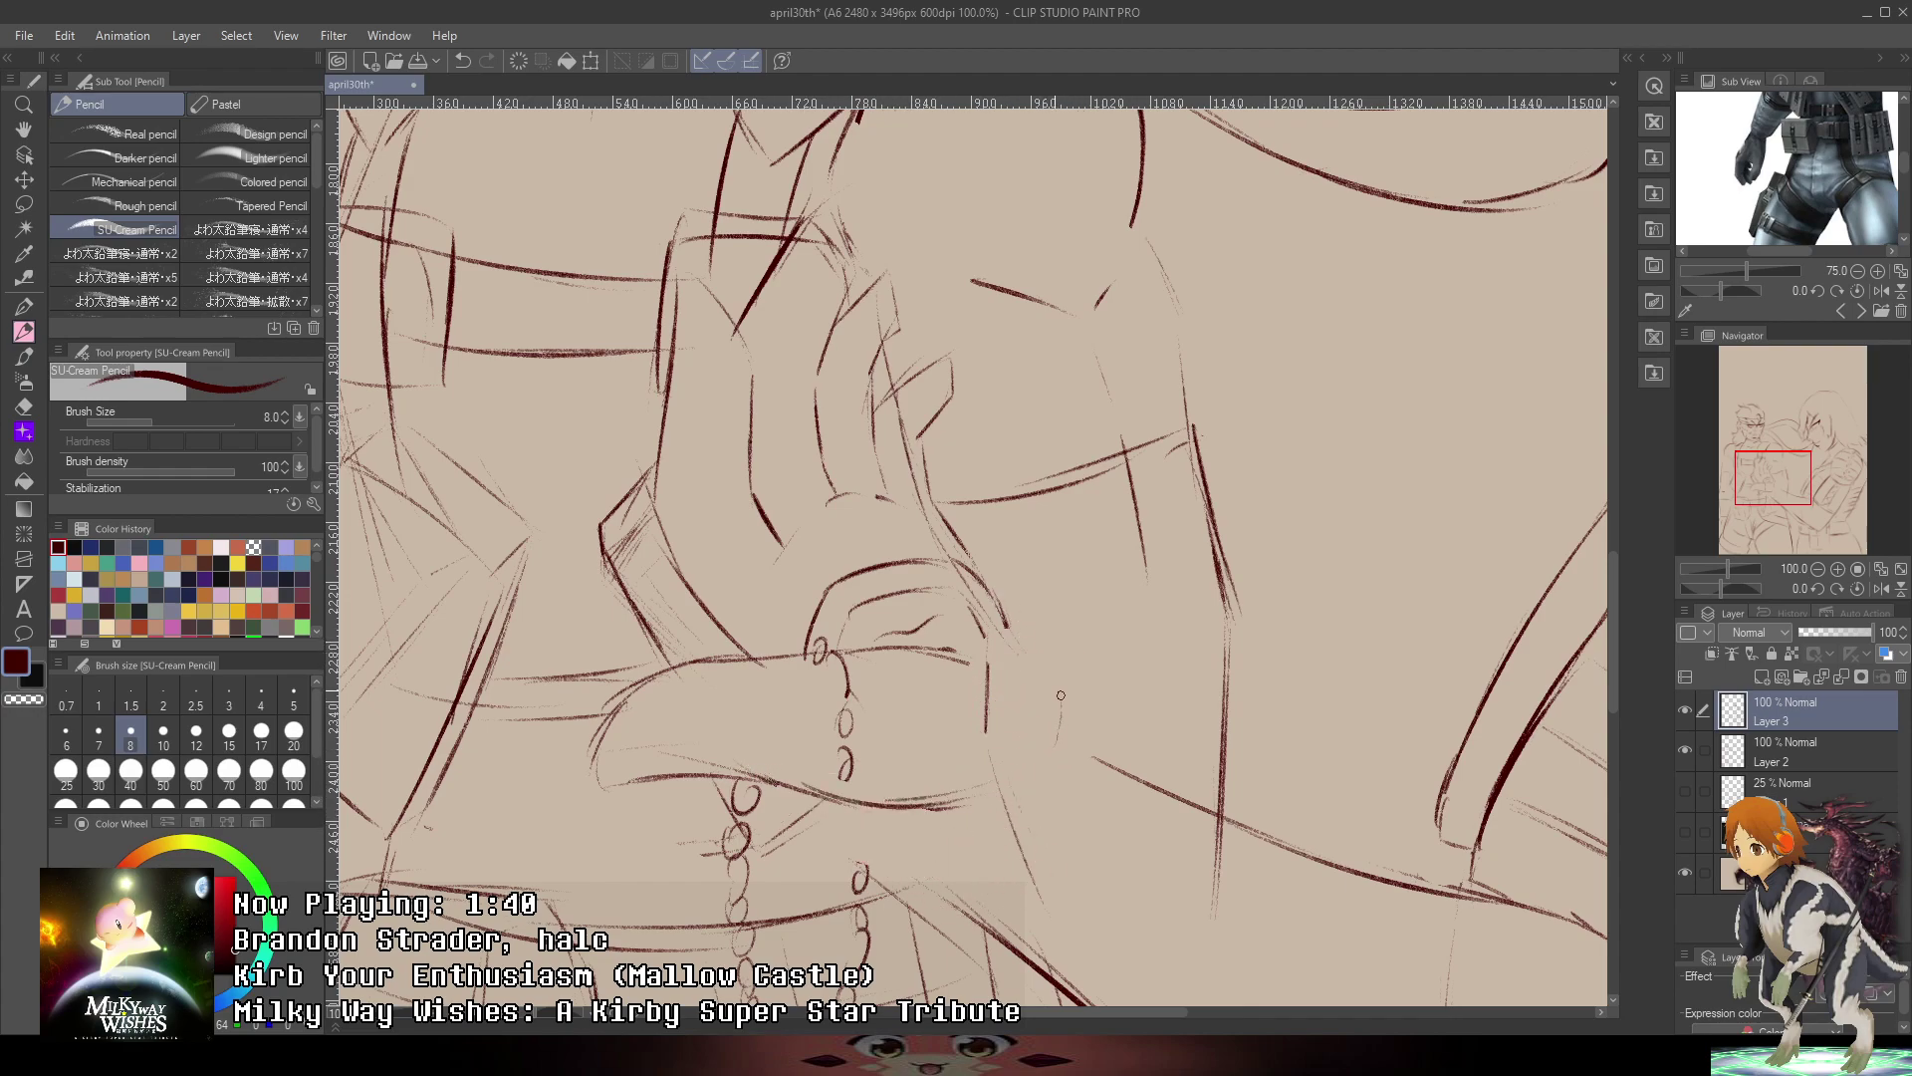
- Draw the outer curve of the crossing hand's wrist and extend the forearm's upper edge up to it
{"action": "key", "text": "ctrl+z"}
{"action": "left_click_drag", "start_coordinate": [934, 500], "coordinate": [1062, 688]}
{"action": "key", "text": "ctrl+z"}
{"action": "mouse_move", "coordinate": [1012, 606]}
{"action": "left_mouse_down"}
{"action": "mouse_move", "coordinate": [1069, 661]}
{"action": "mouse_move", "coordinate": [1090, 725]}
{"action": "left_mouse_up"}
{"action": "key", "text": "ctrl+z"}
{"action": "mouse_move", "coordinate": [1046, 651]}
{"action": "left_mouse_down"}
{"action": "mouse_move", "coordinate": [1060, 729]}
{"action": "mouse_move", "coordinate": [1135, 753]}
{"action": "left_mouse_up"}
{"action": "key", "text": "ctrl+z"}
{"action": "left_click_drag", "start_coordinate": [1074, 693], "coordinate": [1231, 804]}
{"action": "key", "text": "ctrl+z"}
{"action": "left_click_drag", "start_coordinate": [1063, 687], "coordinate": [1235, 824]}
{"action": "left_click_drag", "start_coordinate": [1110, 744], "coordinate": [1199, 804]}
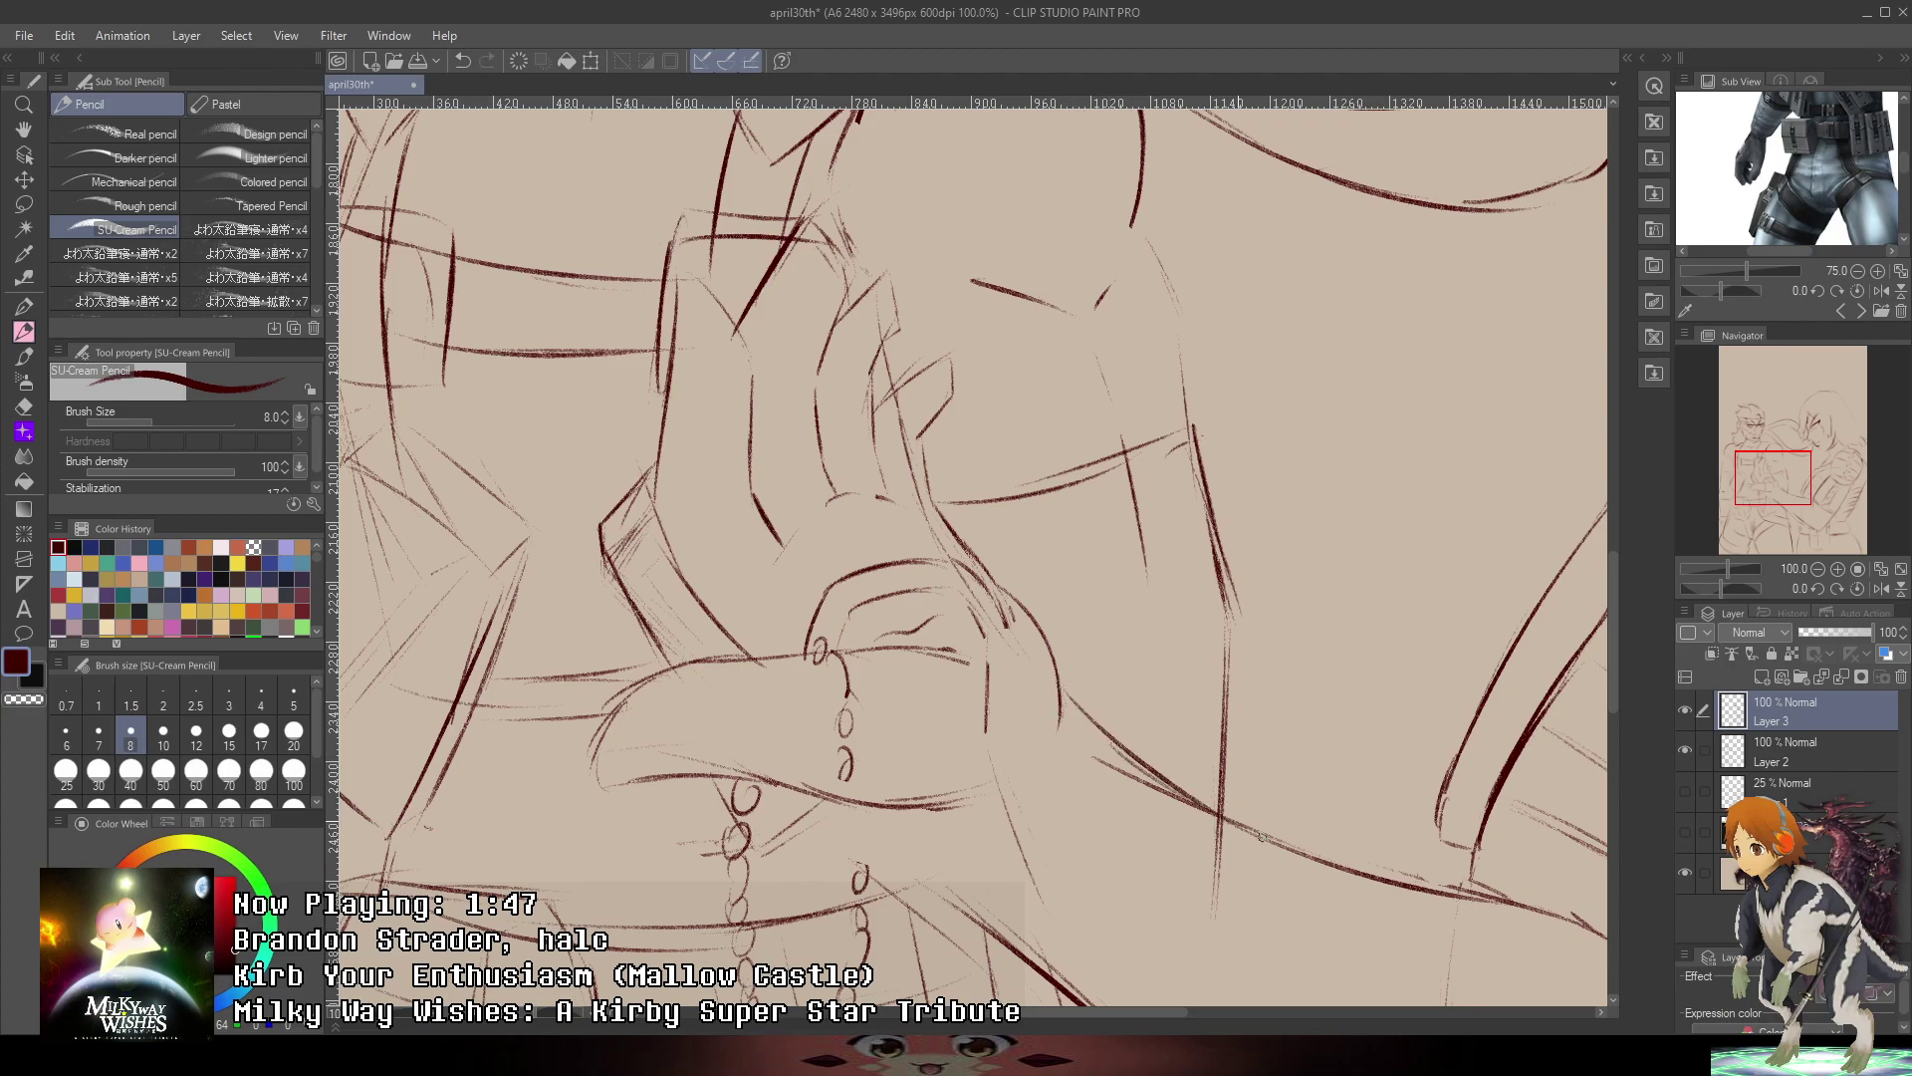
- Redraw the forearm's lower edge below the crossing hand
{"action": "left_click_drag", "start_coordinate": [1147, 909], "coordinate": [1011, 641]}
{"action": "left_click_drag", "start_coordinate": [762, 546], "coordinate": [925, 692]}
{"action": "left_click_drag", "start_coordinate": [857, 626], "coordinate": [1104, 886]}
{"action": "key", "text": "ctrl+z"}
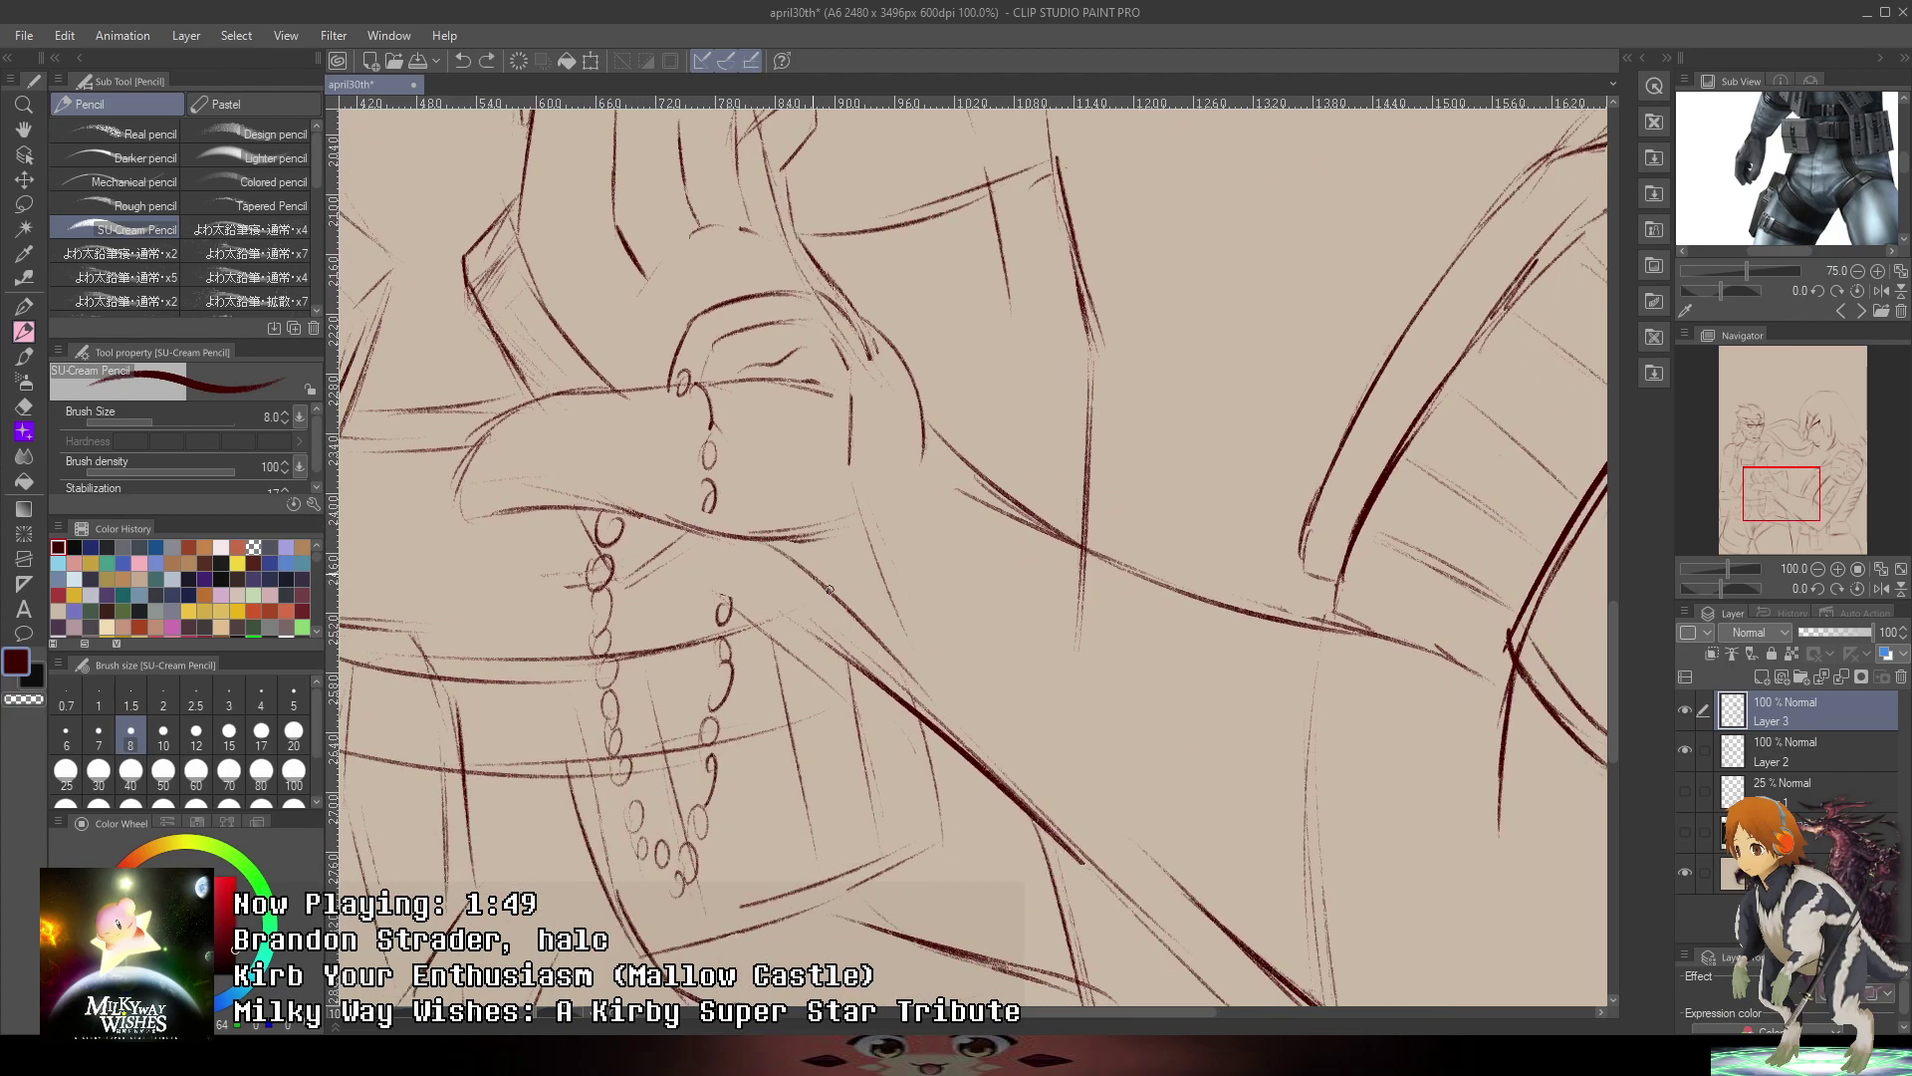
{"action": "left_click_drag", "start_coordinate": [849, 628], "coordinate": [1095, 866]}
- Clear the ends of the upper and lower forearm lines next to the crossing hand
{"action": "scroll", "coordinate": [1120, 886], "scroll_direction": "down", "scroll_amount": 3}
{"action": "left_click_drag", "start_coordinate": [1517, 709], "coordinate": [1363, 578]}
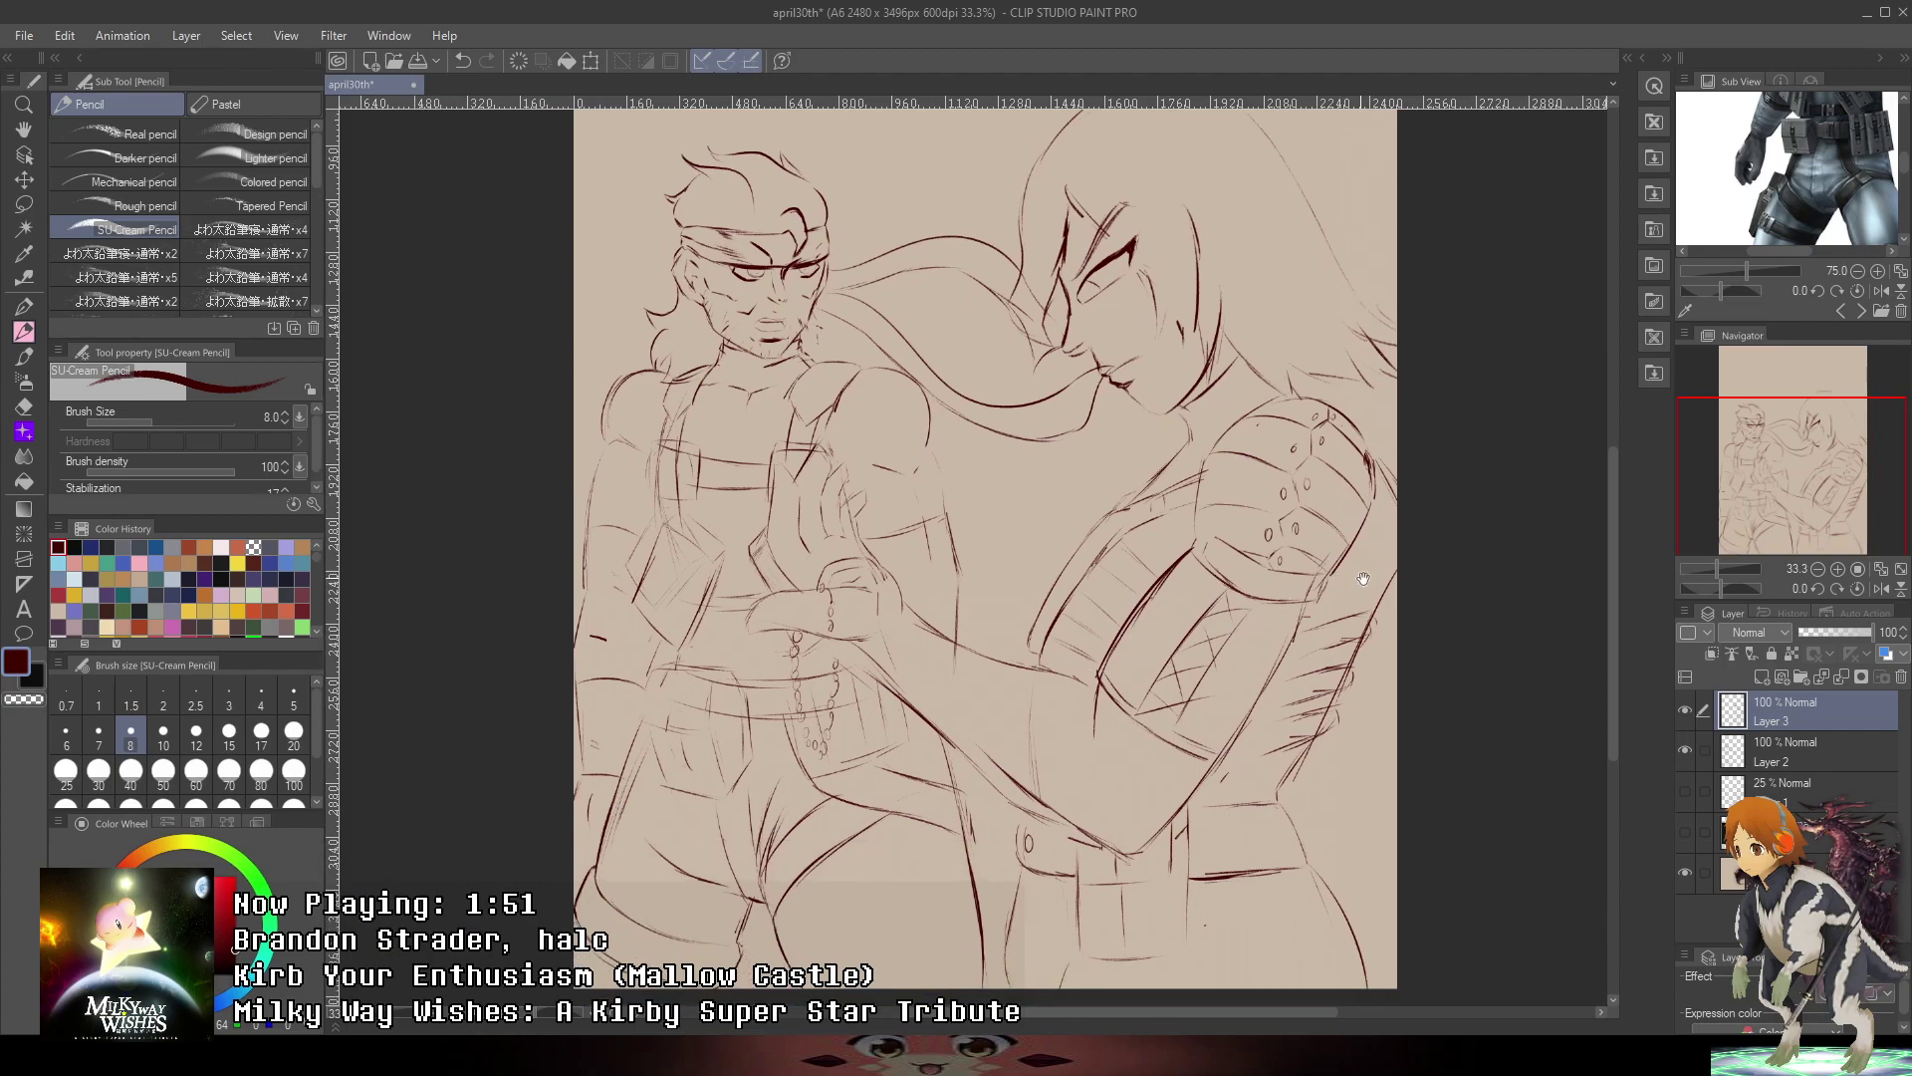
{"action": "scroll", "coordinate": [906, 627], "scroll_direction": "up", "scroll_amount": 2}
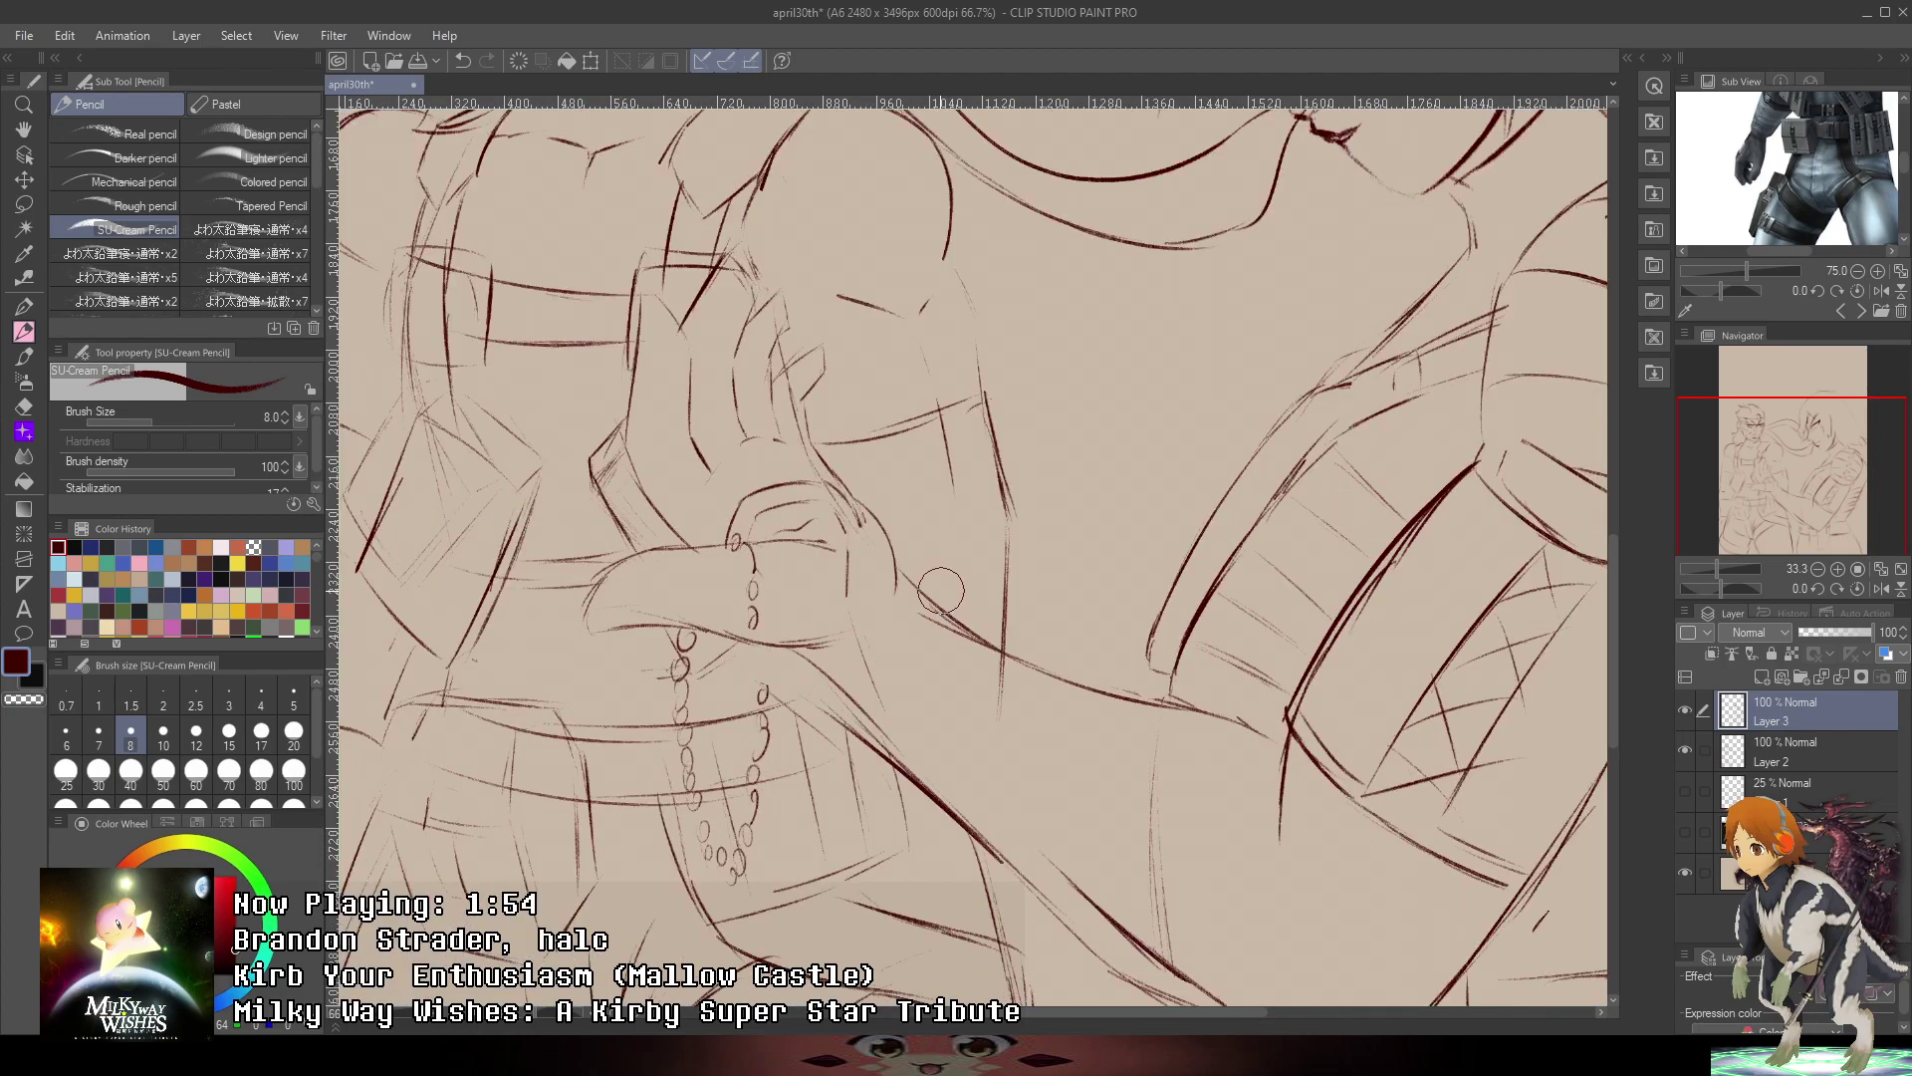
{"action": "key", "text": "ctrl+z"}
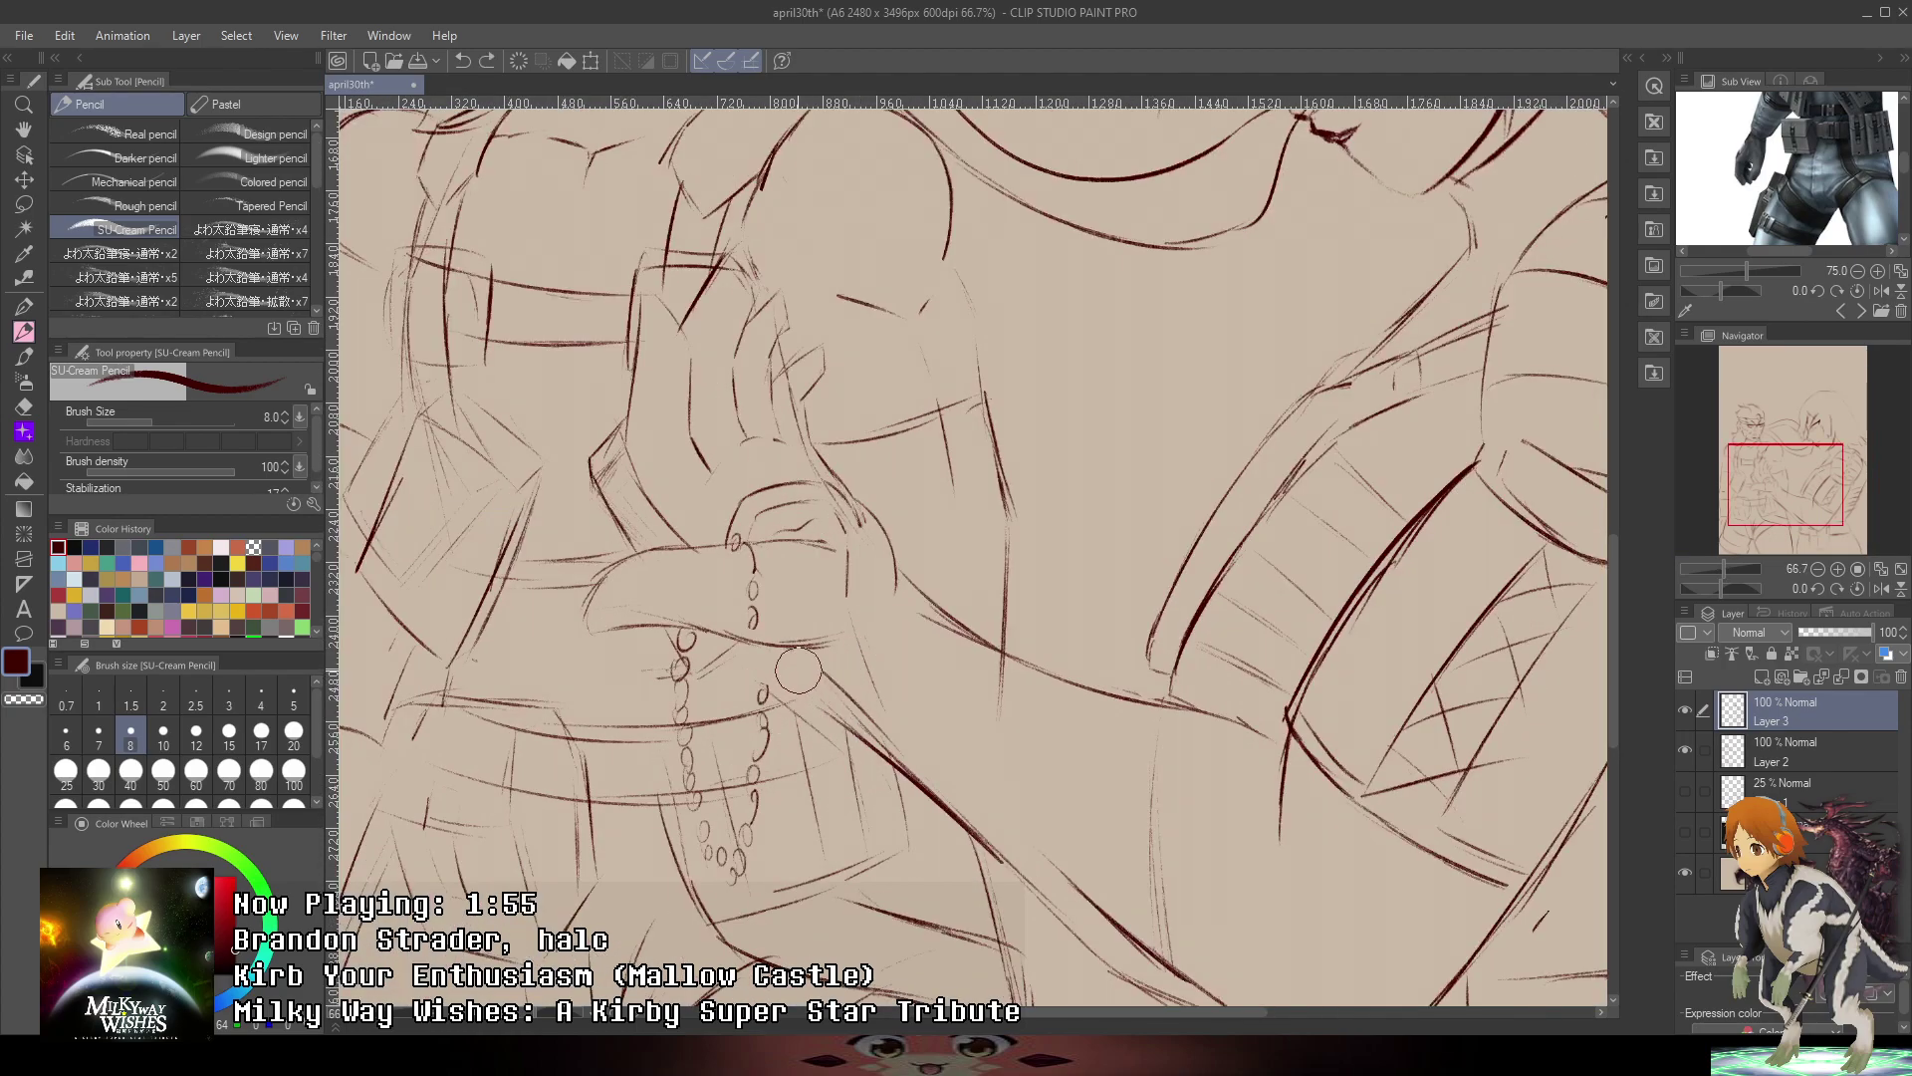
{"action": "key", "text": "ctrl+z"}
- Lasso the hands and hanging link strands on Layer 3, shift them slightly down toward the forearm, and deselect
{"action": "key", "text": "m"}
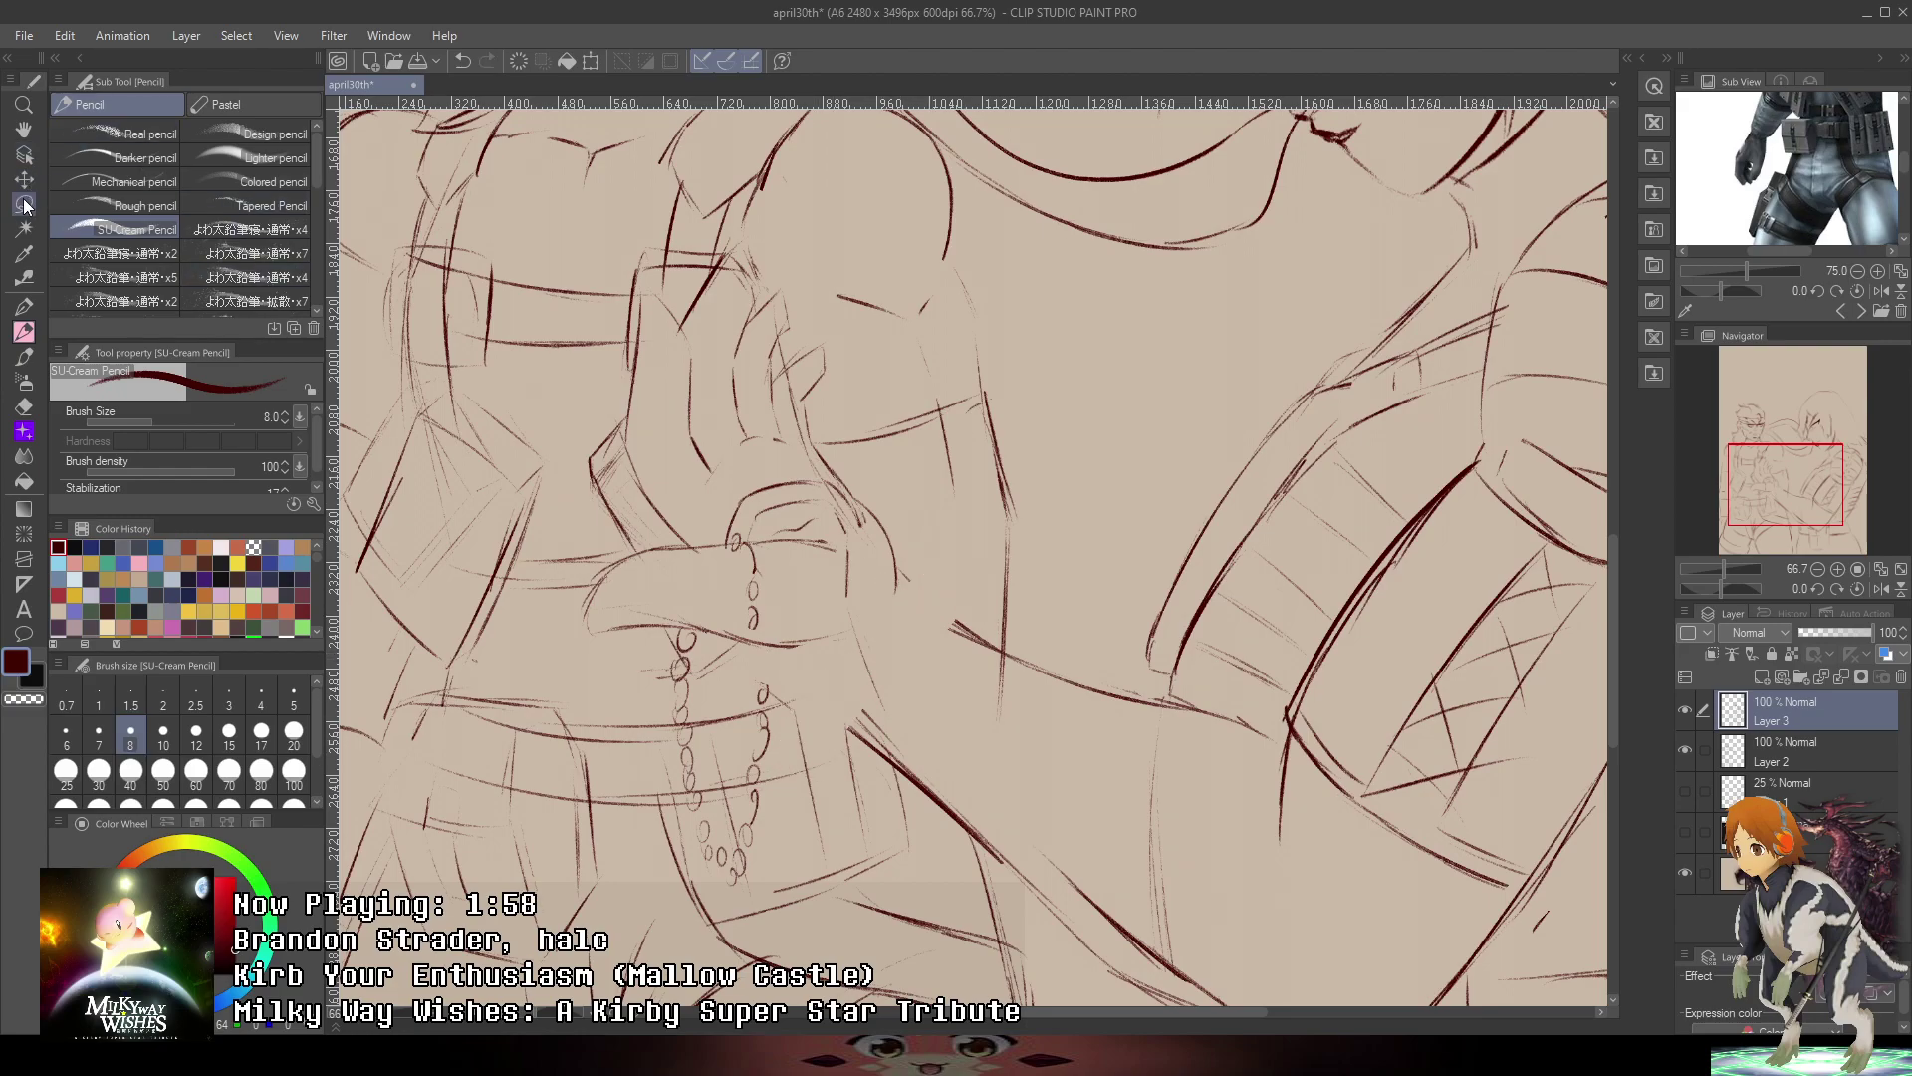
{"action": "mouse_move", "coordinate": [621, 896]}
{"action": "left_mouse_down"}
{"action": "mouse_move", "coordinate": [854, 680]}
{"action": "mouse_move", "coordinate": [454, 289]}
{"action": "mouse_move", "coordinate": [430, 468]}
{"action": "left_mouse_up"}
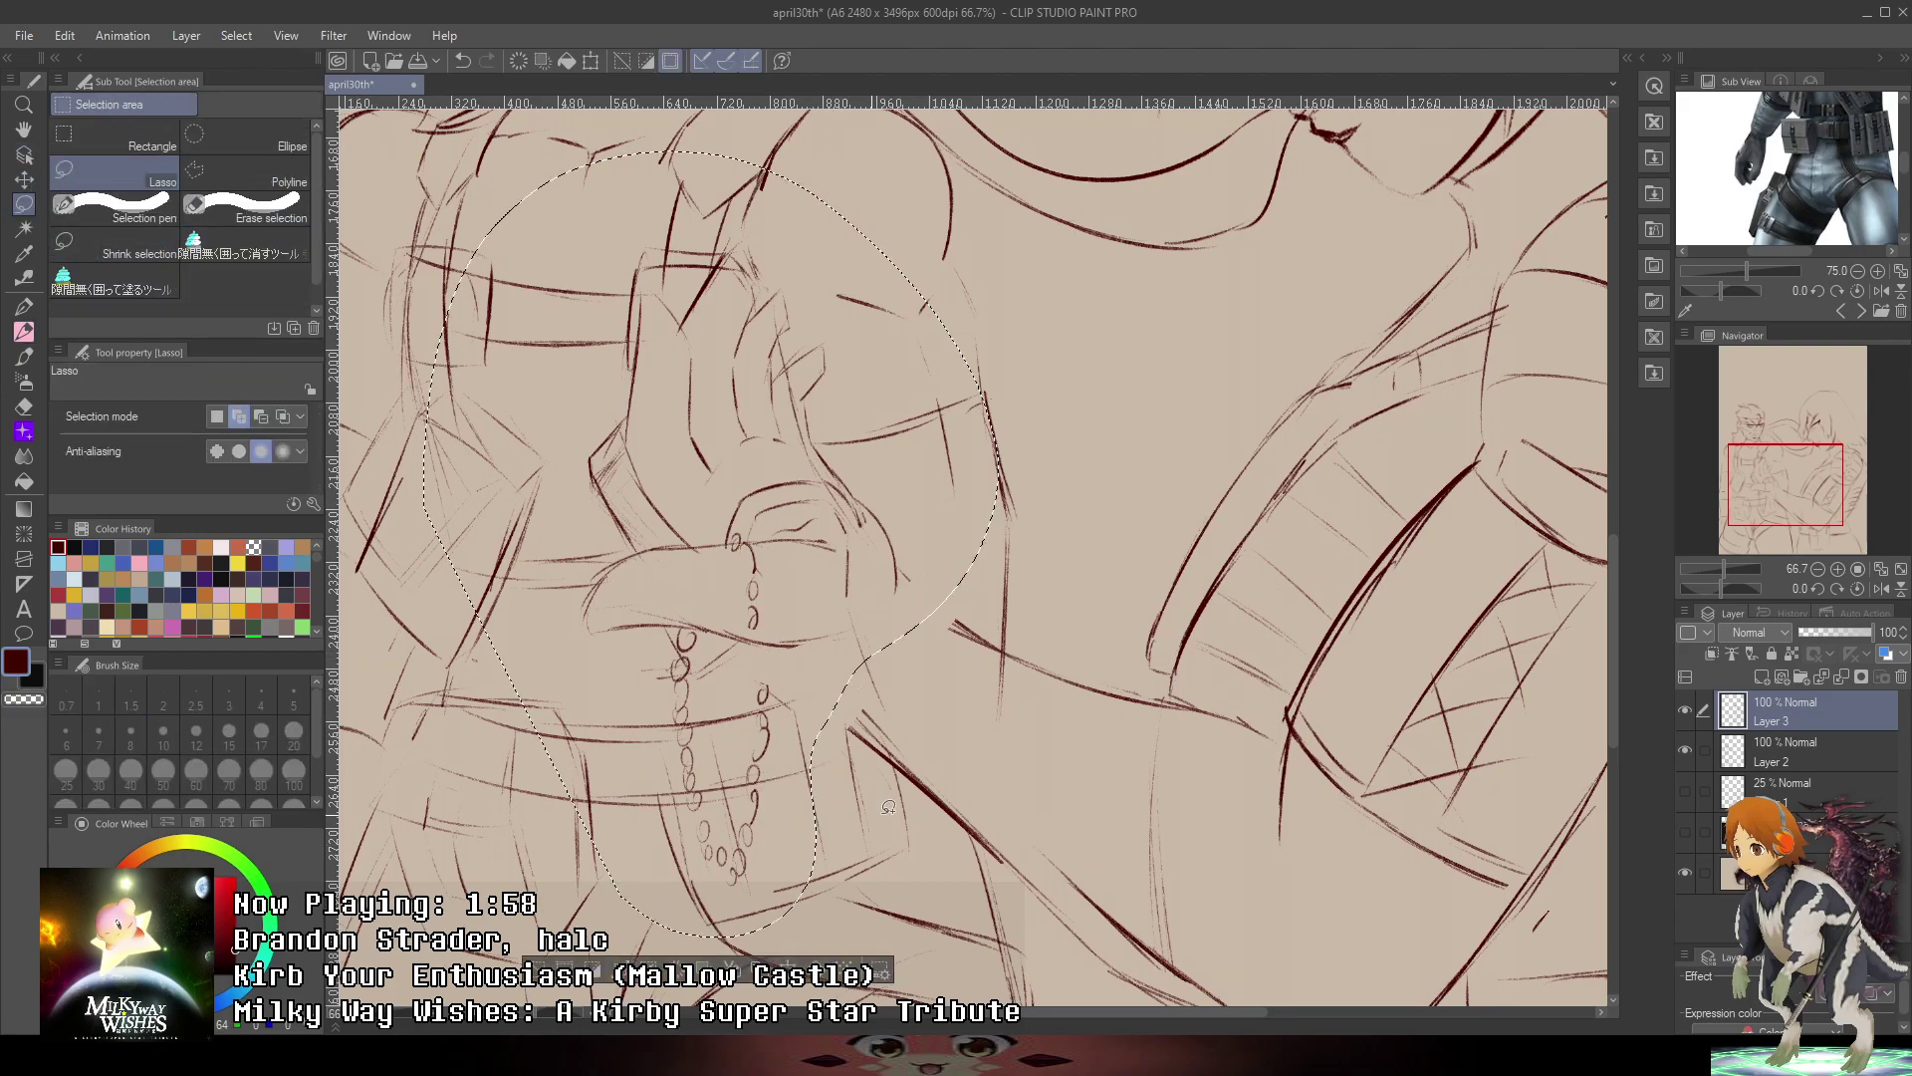
{"action": "left_click", "coordinate": [24, 180]}
{"action": "left_click_drag", "start_coordinate": [767, 428], "coordinate": [820, 484]}
{"action": "key", "text": "ctrl+d"}
- Group Layer 3 and Layer 2 in a new folder and lower the folder's opacity to 28%
{"action": "left_click_drag", "start_coordinate": [1263, 399], "coordinate": [1173, 576]}
{"action": "left_click", "coordinate": [1817, 570]}
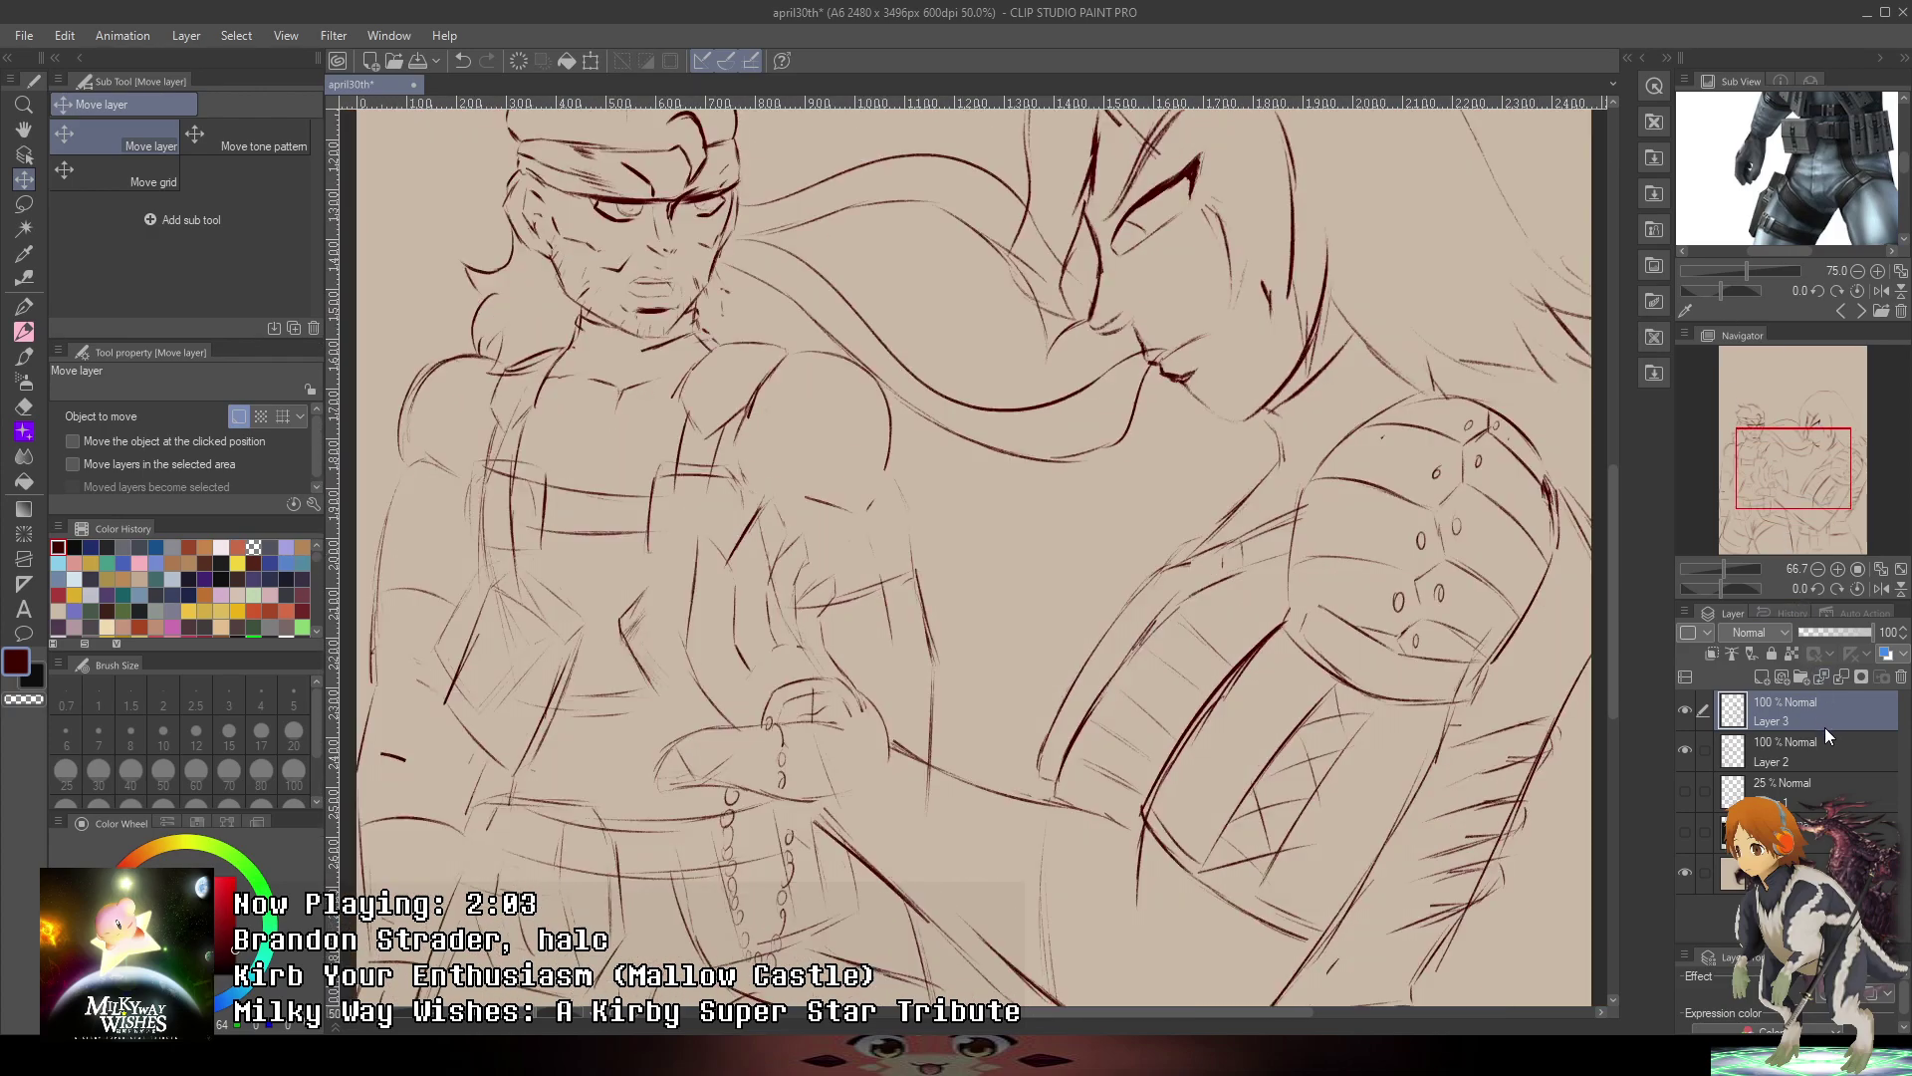
{"action": "left_click", "coordinate": [1803, 677]}
{"action": "left_click", "coordinate": [1797, 752]}
{"action": "left_click", "coordinate": [1797, 772], "text": "shift"}
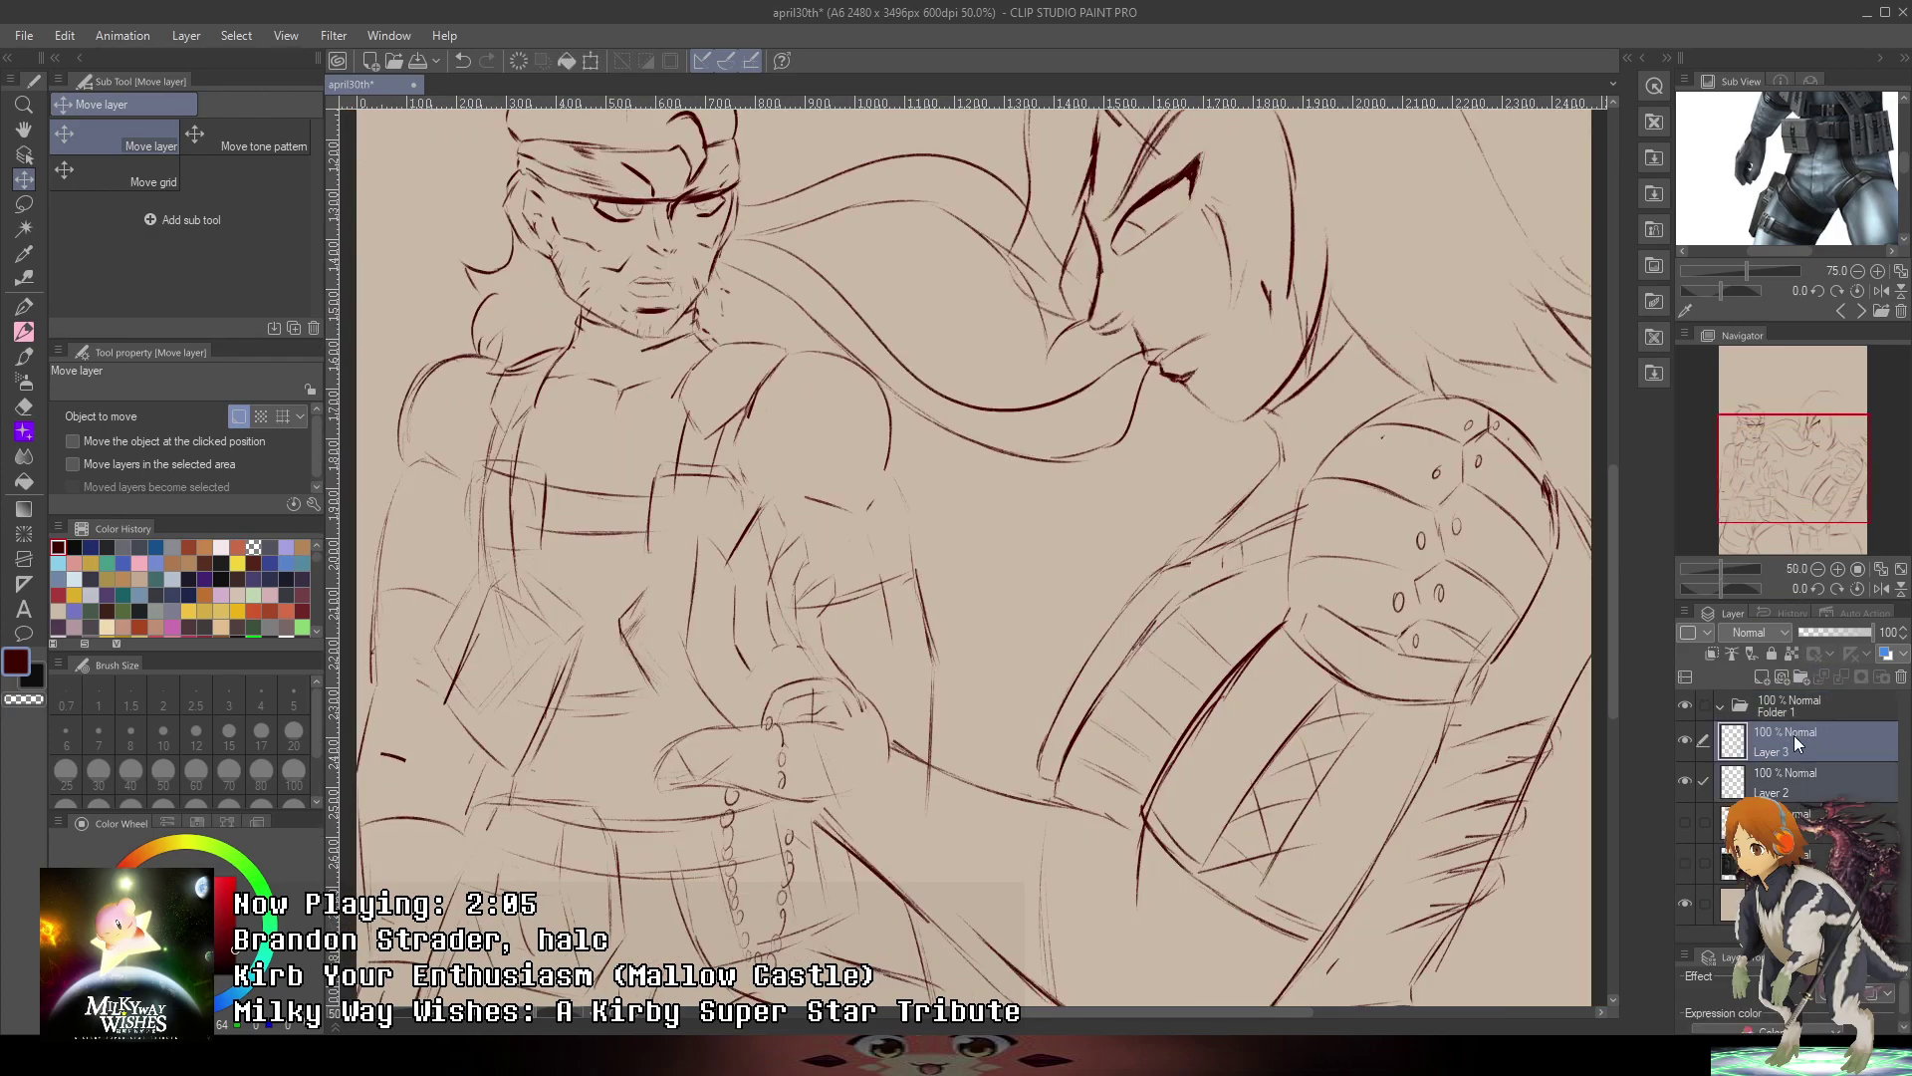
{"action": "left_click_drag", "start_coordinate": [1794, 737], "coordinate": [1789, 709]}
{"action": "left_click", "coordinate": [1725, 703]}
{"action": "left_click", "coordinate": [1829, 631]}
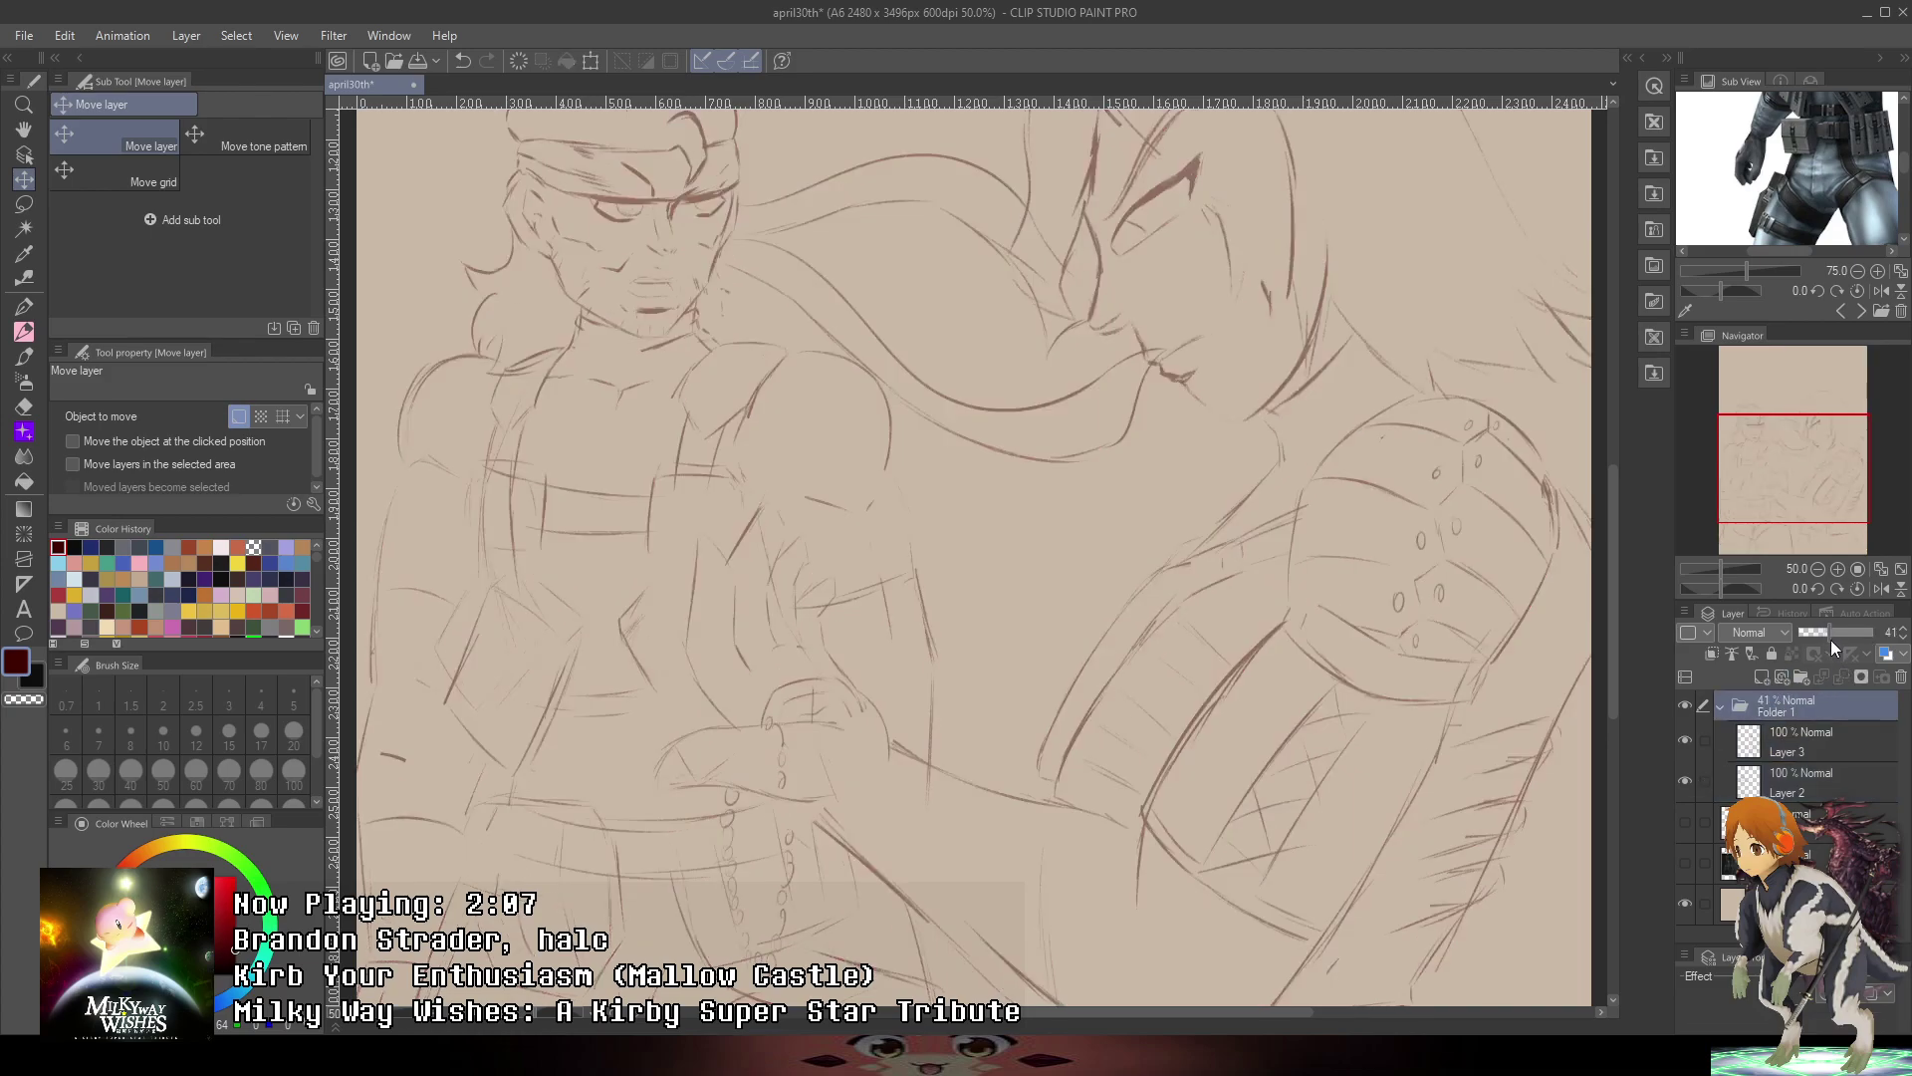
{"action": "left_click_drag", "start_coordinate": [1831, 640], "coordinate": [1822, 653]}
- Add a new layer above Folder 1 and set up the G-pen in black at brush size 8
{"action": "left_click", "coordinate": [1759, 679]}
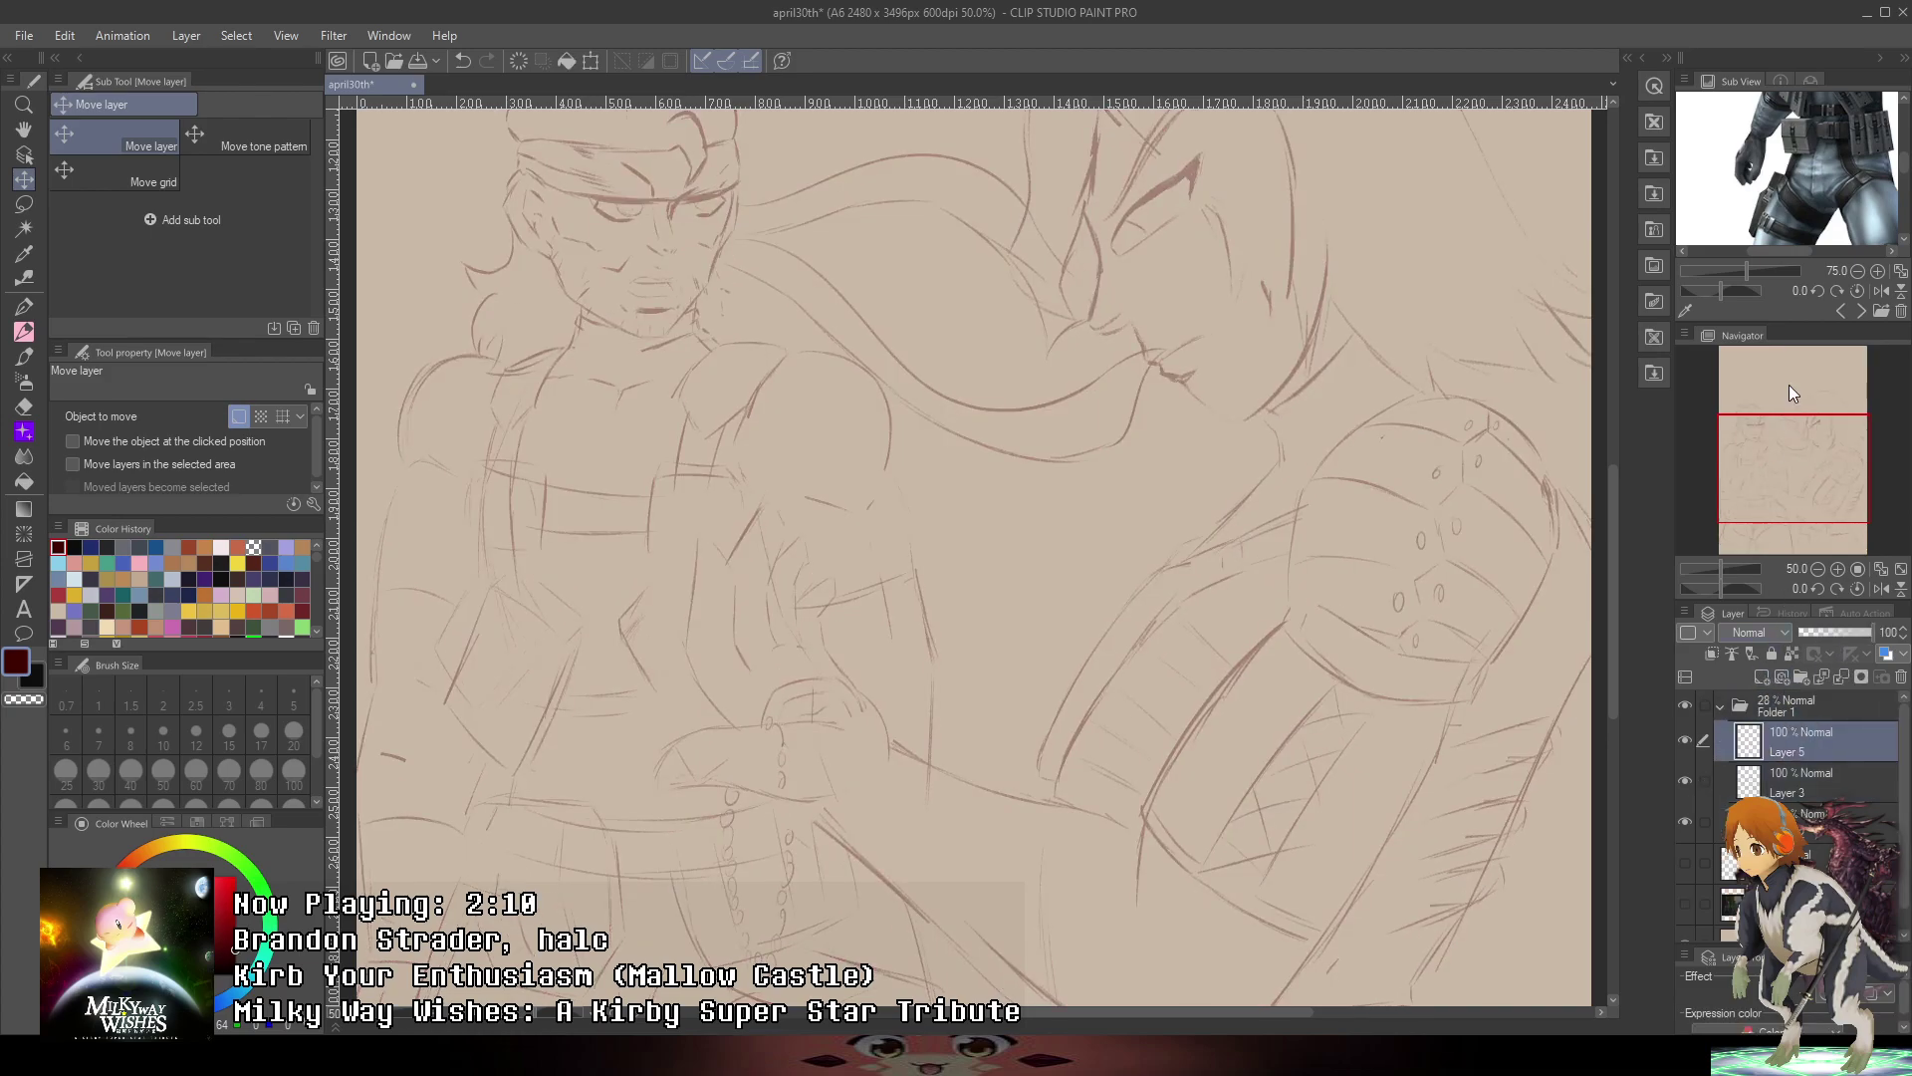
{"action": "left_click", "coordinate": [31, 682]}
{"action": "left_click", "coordinate": [24, 307]}
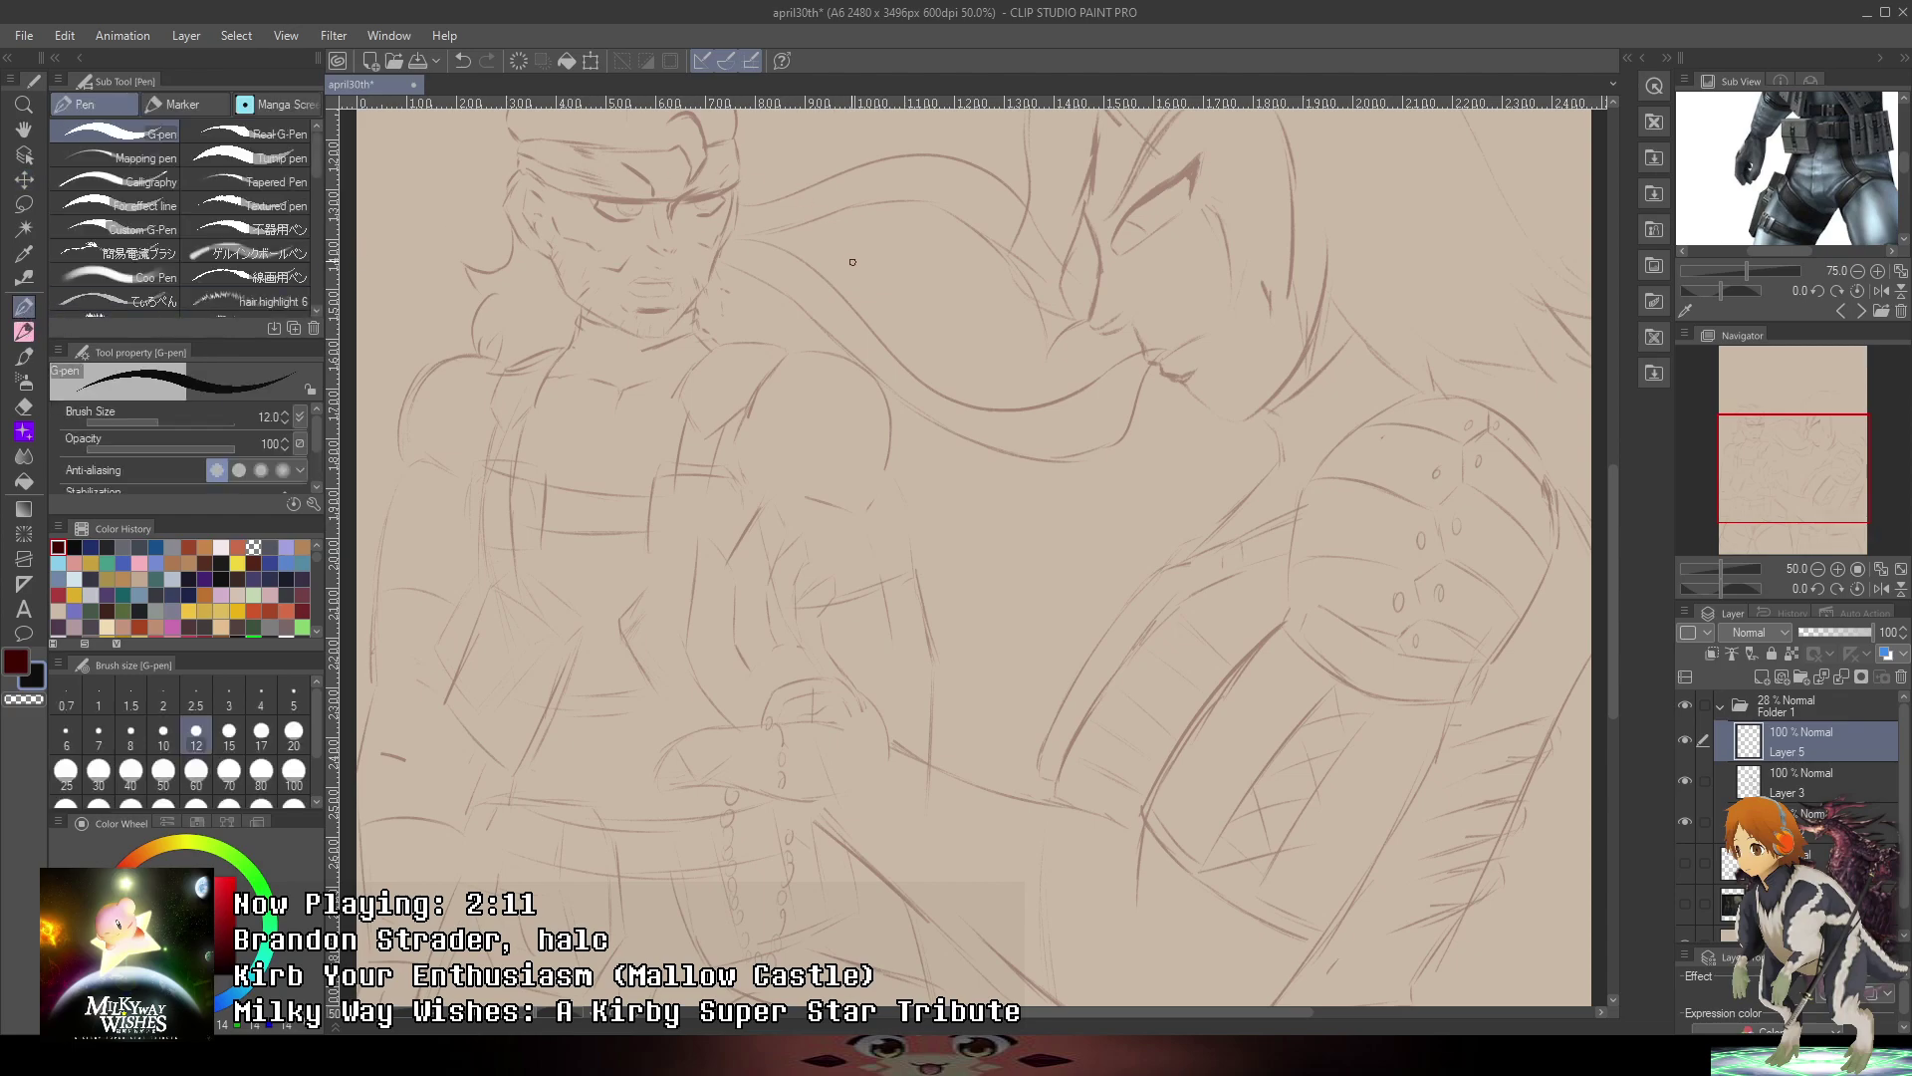
{"action": "scroll", "coordinate": [1146, 227], "scroll_direction": "up", "scroll_amount": 1}
{"action": "left_click_drag", "start_coordinate": [1210, 244], "coordinate": [886, 618]}
{"action": "scroll", "coordinate": [887, 619], "scroll_direction": "up", "scroll_amount": 3}
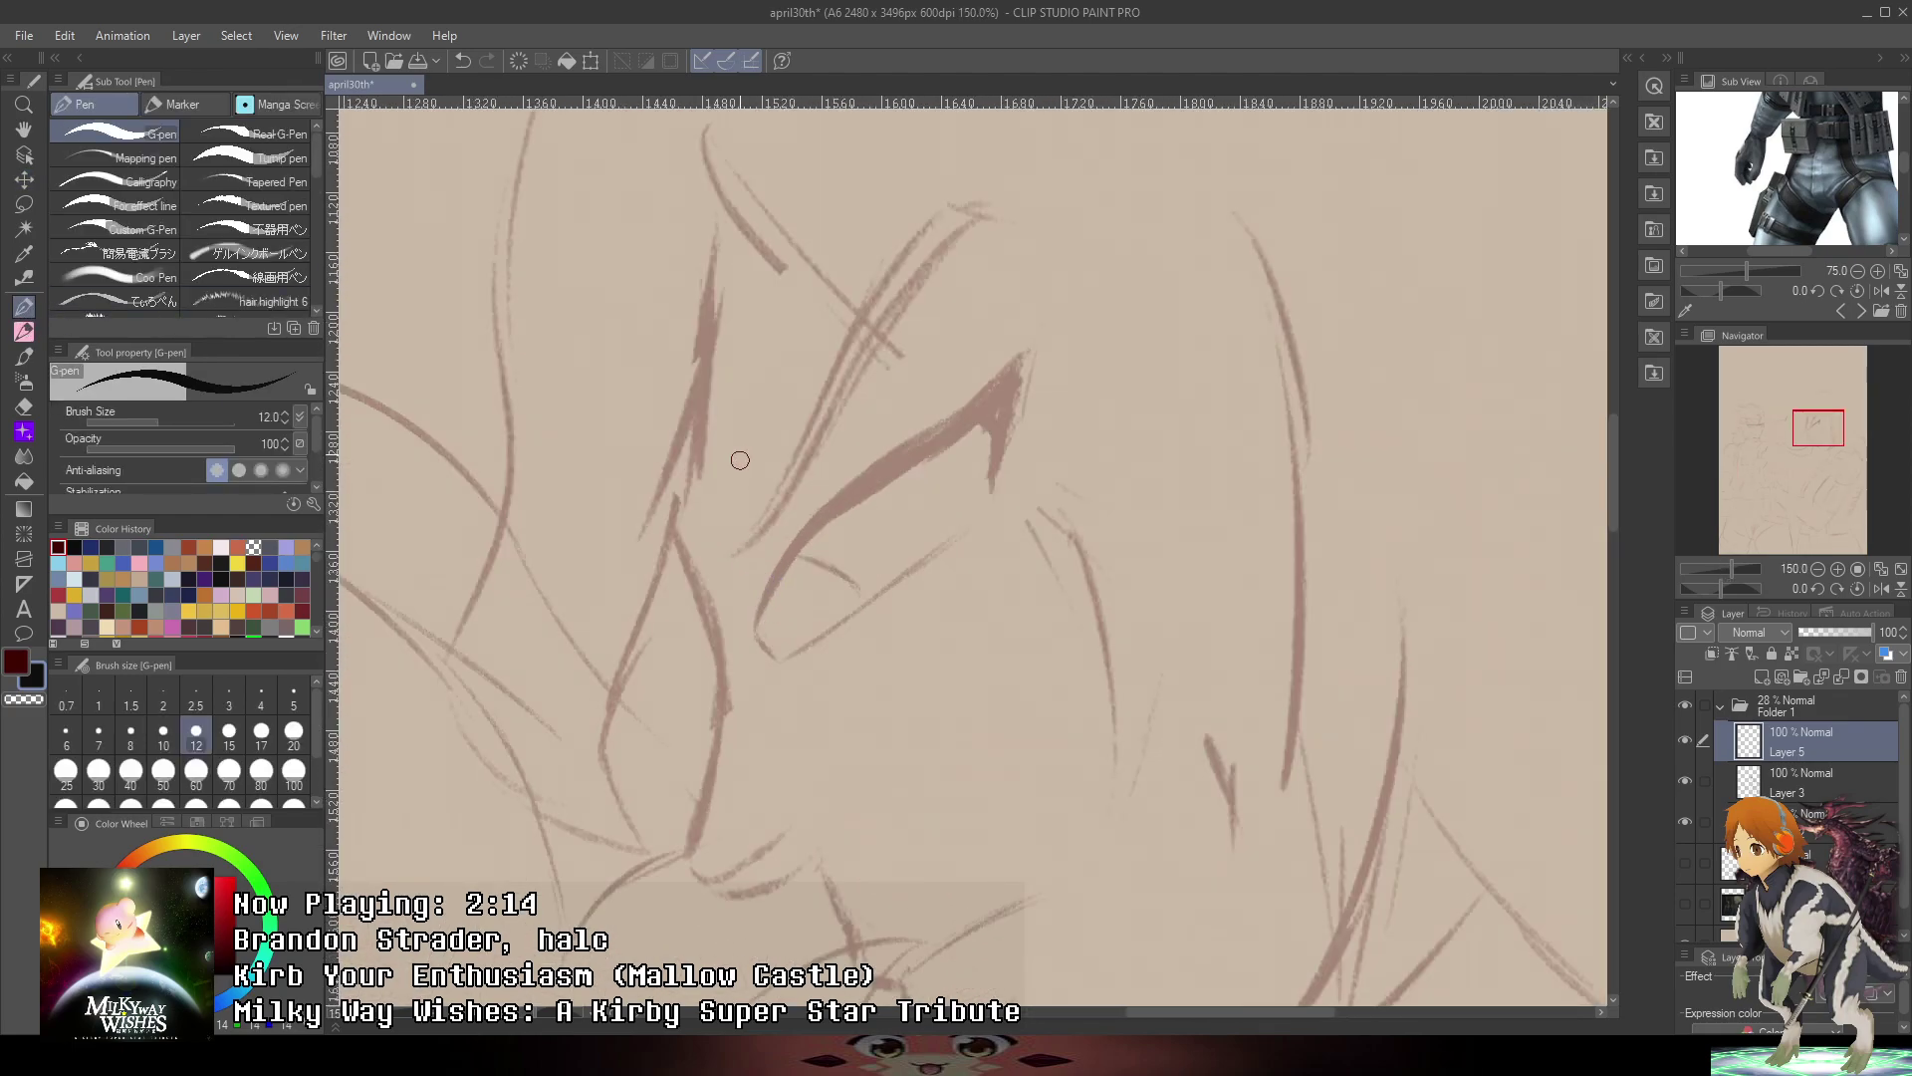
{"action": "left_click", "coordinate": [120, 749]}
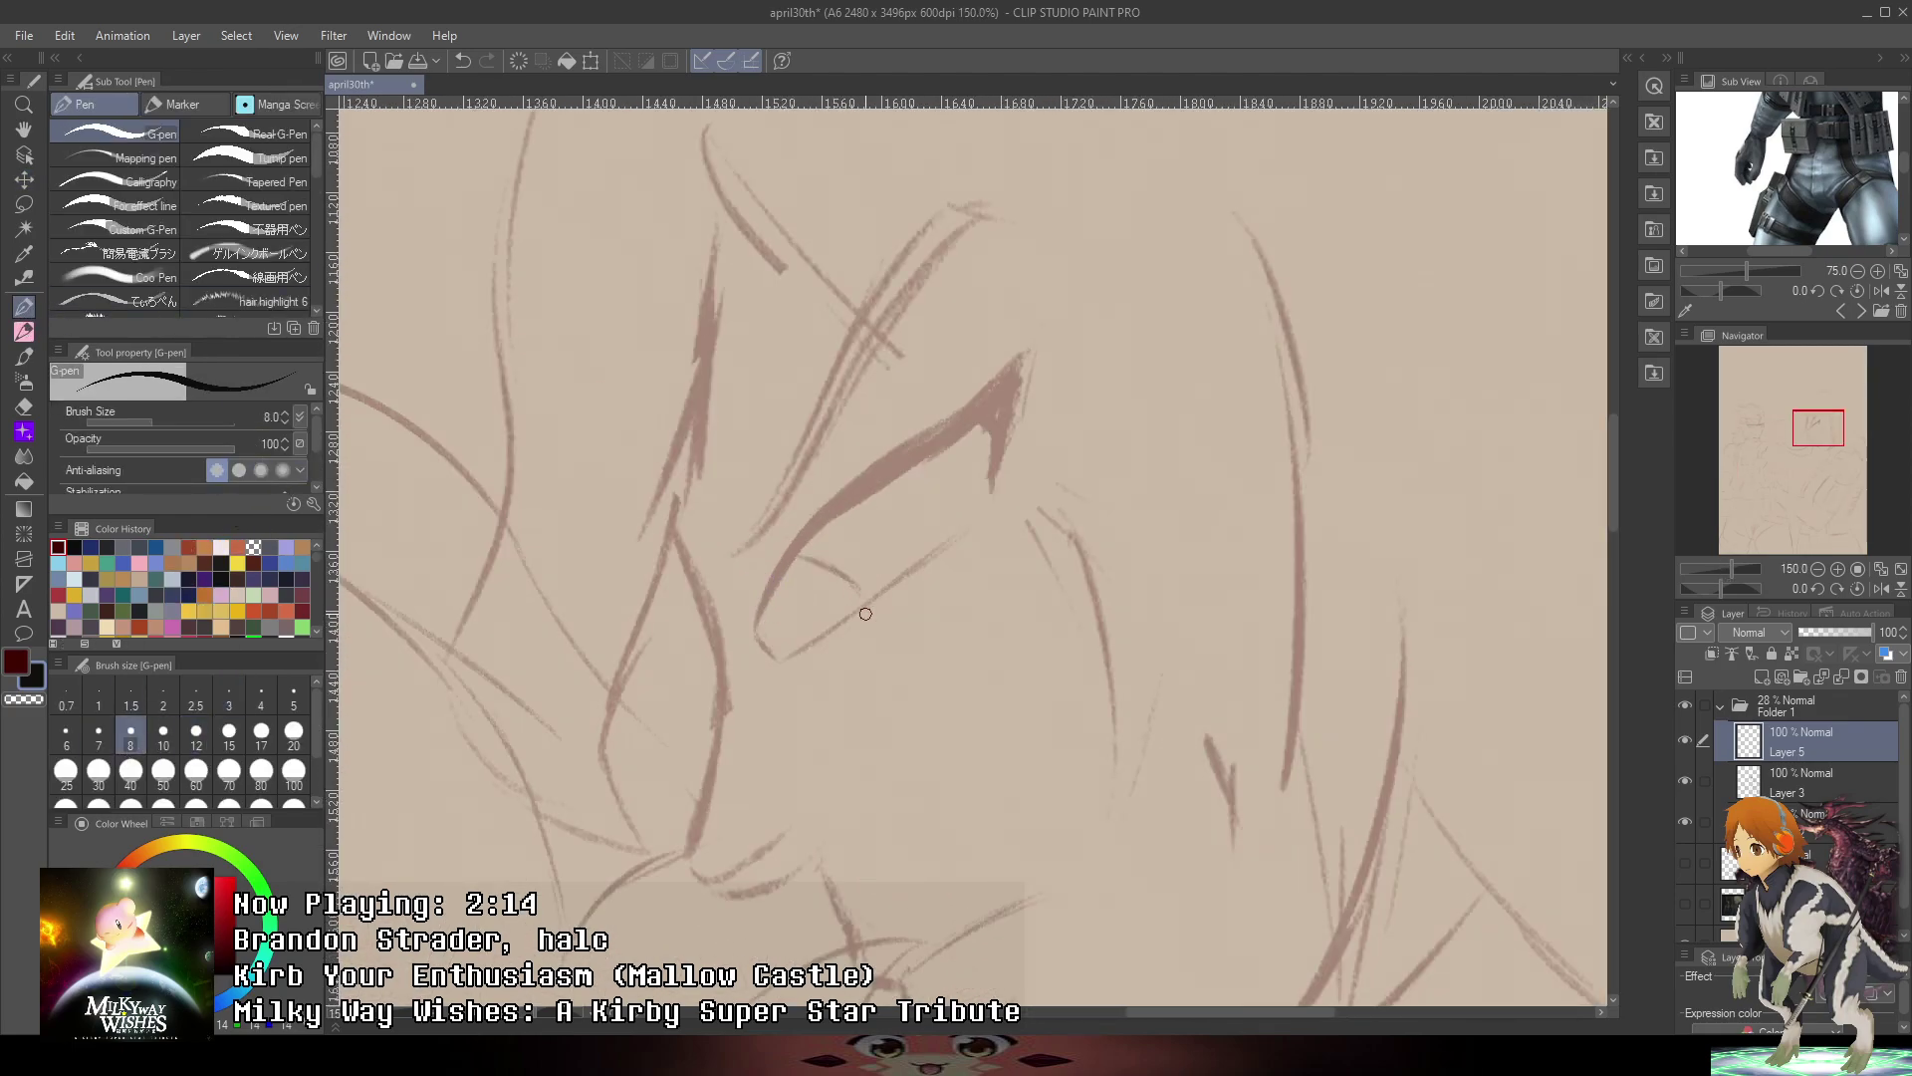
{"action": "mouse_move", "coordinate": [754, 637]}
{"action": "left_mouse_down"}
{"action": "mouse_move", "coordinate": [824, 521]}
{"action": "mouse_move", "coordinate": [1047, 331]}
{"action": "left_mouse_up"}
{"action": "left_click_drag", "start_coordinate": [1785, 729], "coordinate": [1791, 694]}
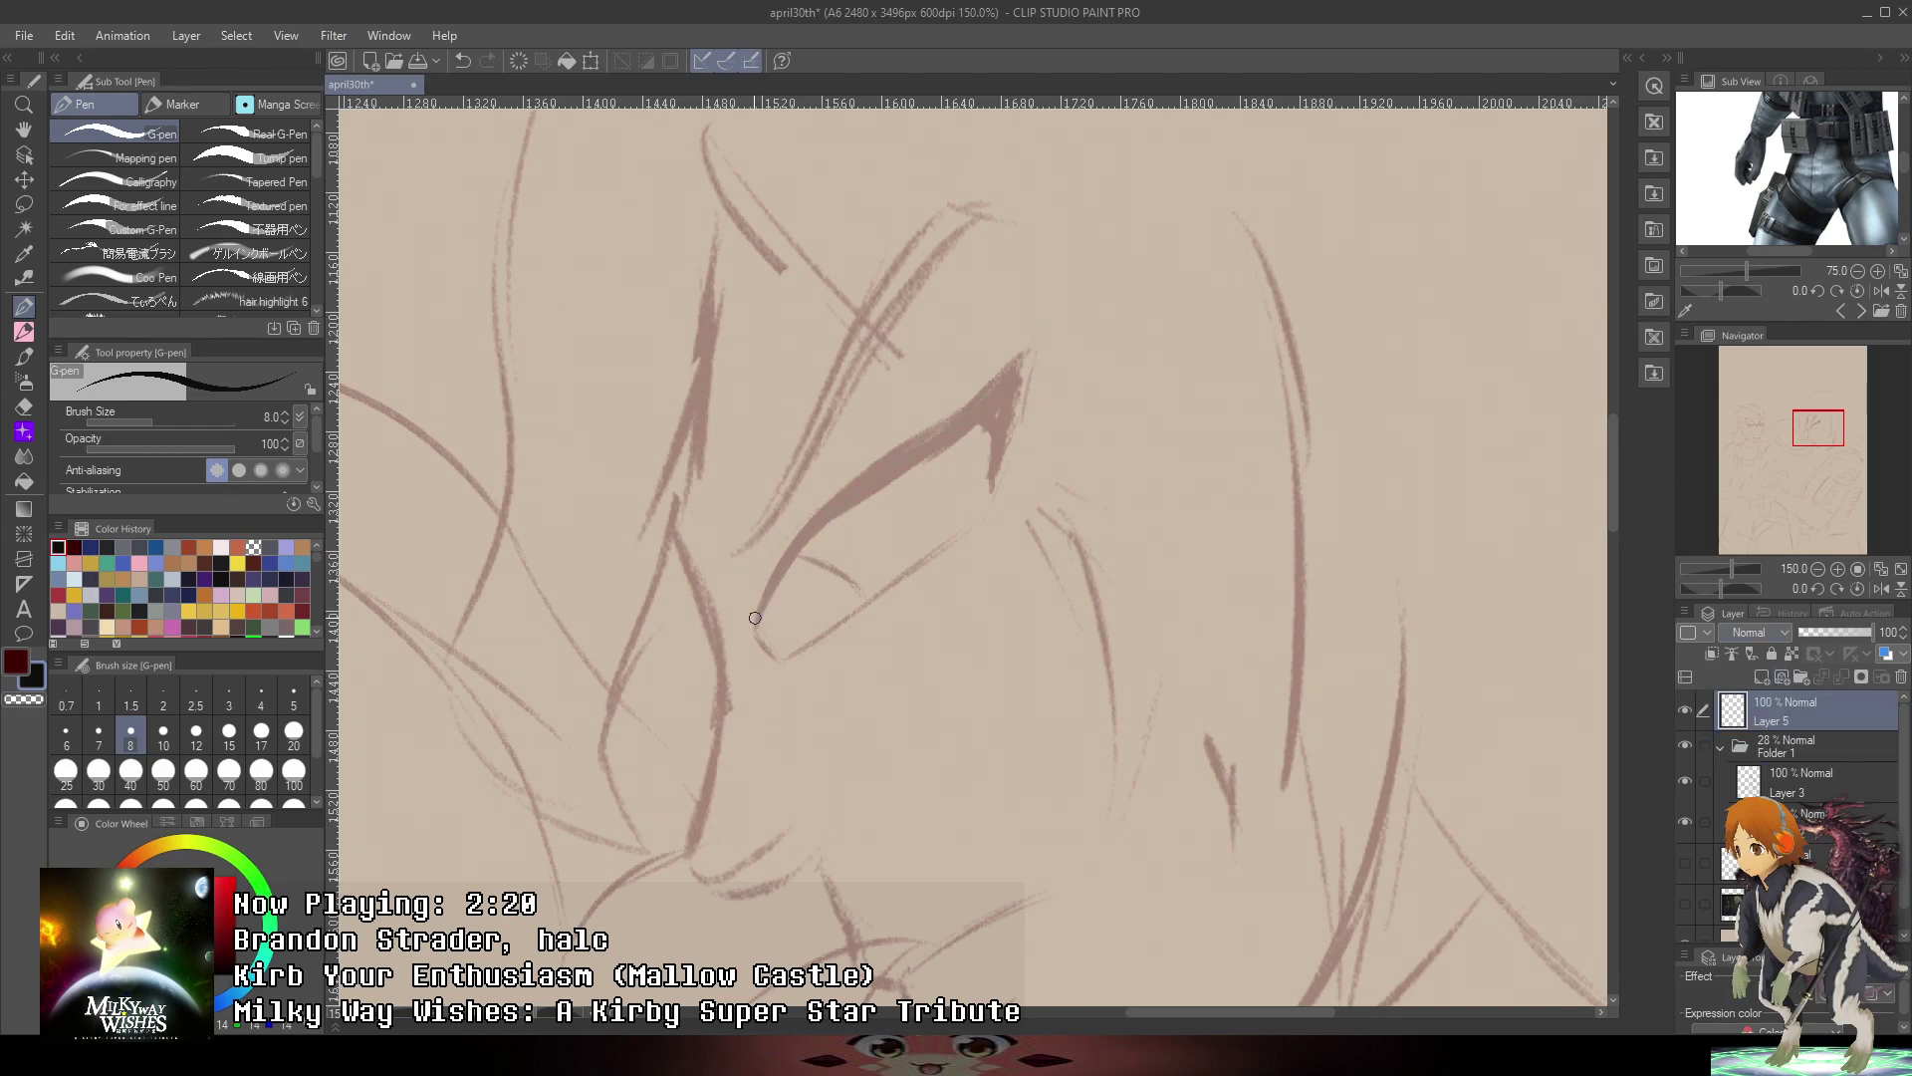
- Ink the long-haired figure's upper eyelid as a single tapered stroke over the faded sketch
{"action": "left_click_drag", "start_coordinate": [754, 635], "coordinate": [1036, 337]}
{"action": "key", "text": "ctrl+z"}
{"action": "mouse_move", "coordinate": [754, 636]}
{"action": "left_mouse_down"}
{"action": "mouse_move", "coordinate": [1034, 334]}
{"action": "mouse_move", "coordinate": [765, 605]}
{"action": "mouse_move", "coordinate": [1039, 363]}
{"action": "left_mouse_up"}
{"action": "key", "text": "ctrl+z"}
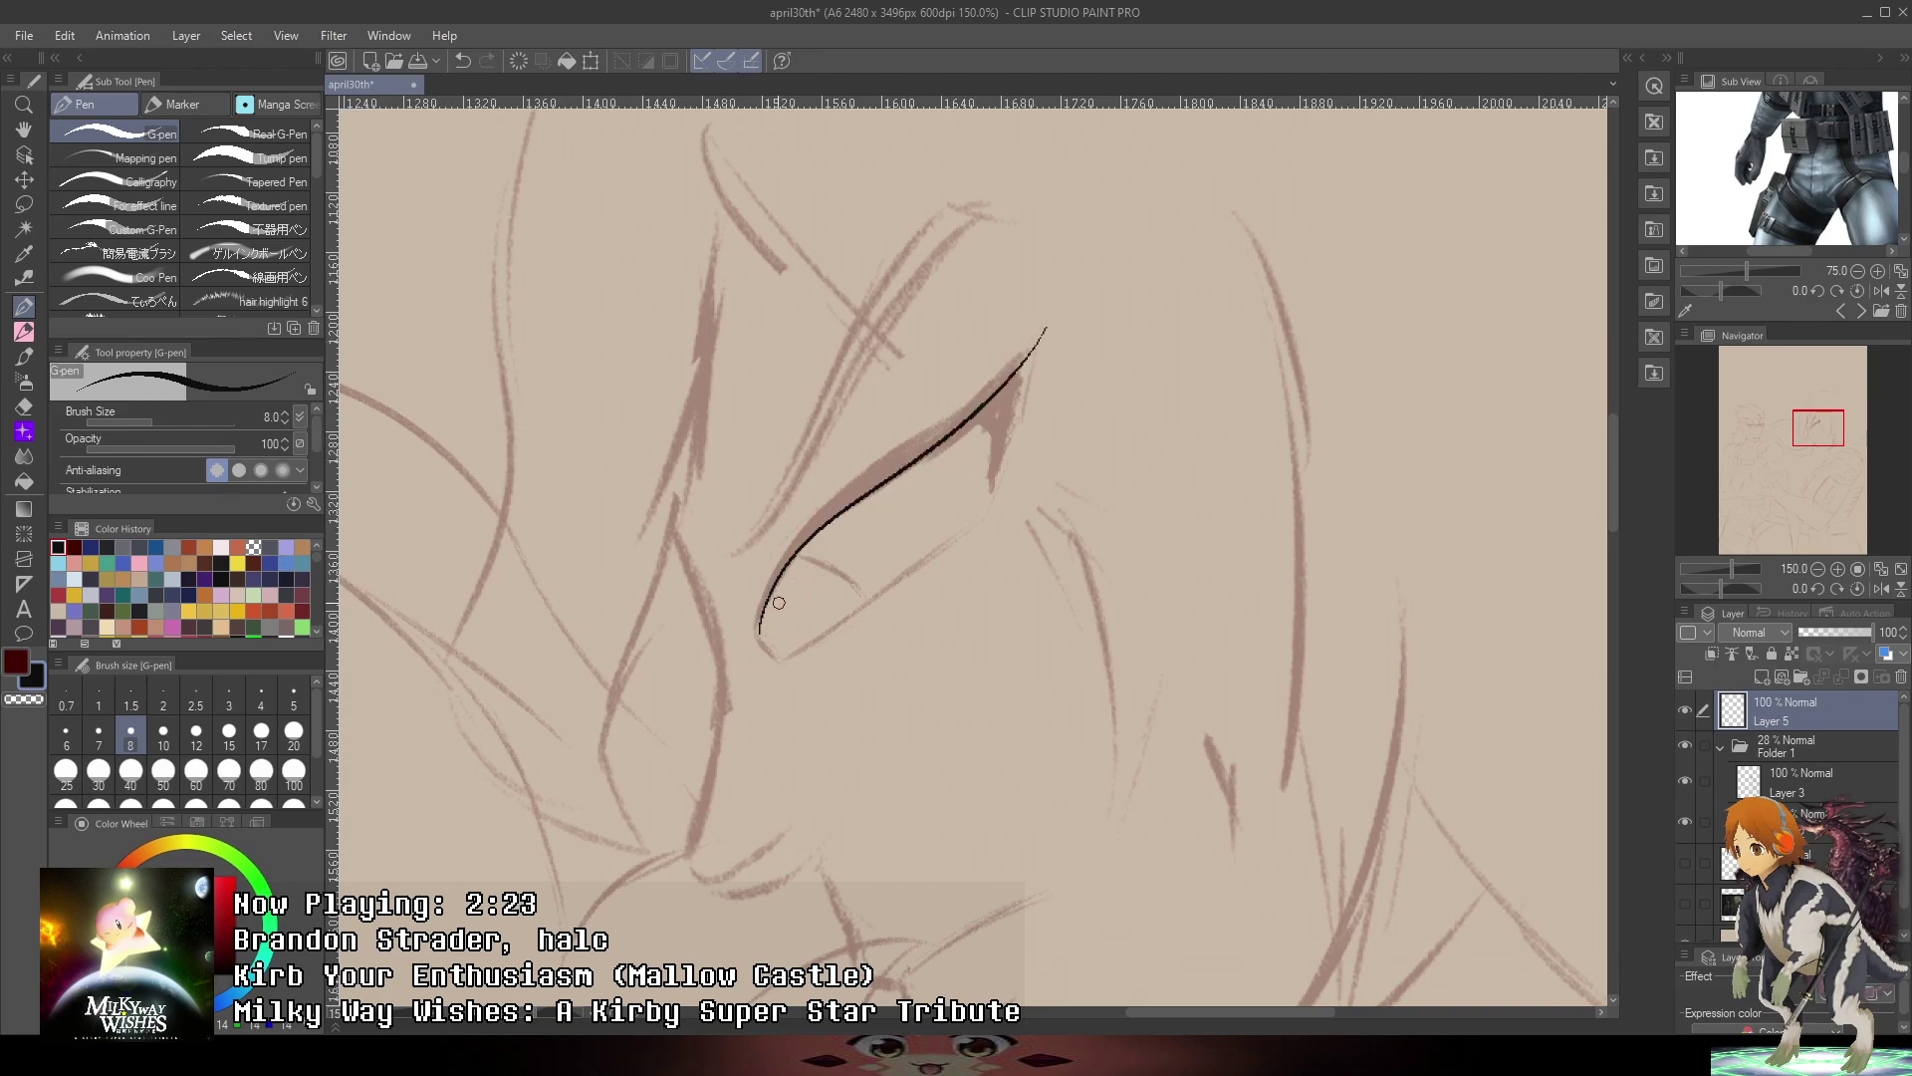
{"action": "key", "text": "ctrl+z"}
{"action": "mouse_move", "coordinate": [761, 629]}
{"action": "left_mouse_down"}
{"action": "mouse_move", "coordinate": [871, 454]}
{"action": "mouse_move", "coordinate": [790, 569]}
{"action": "mouse_move", "coordinate": [1041, 336]}
{"action": "left_mouse_up"}
{"action": "key", "text": "ctrl+z"}
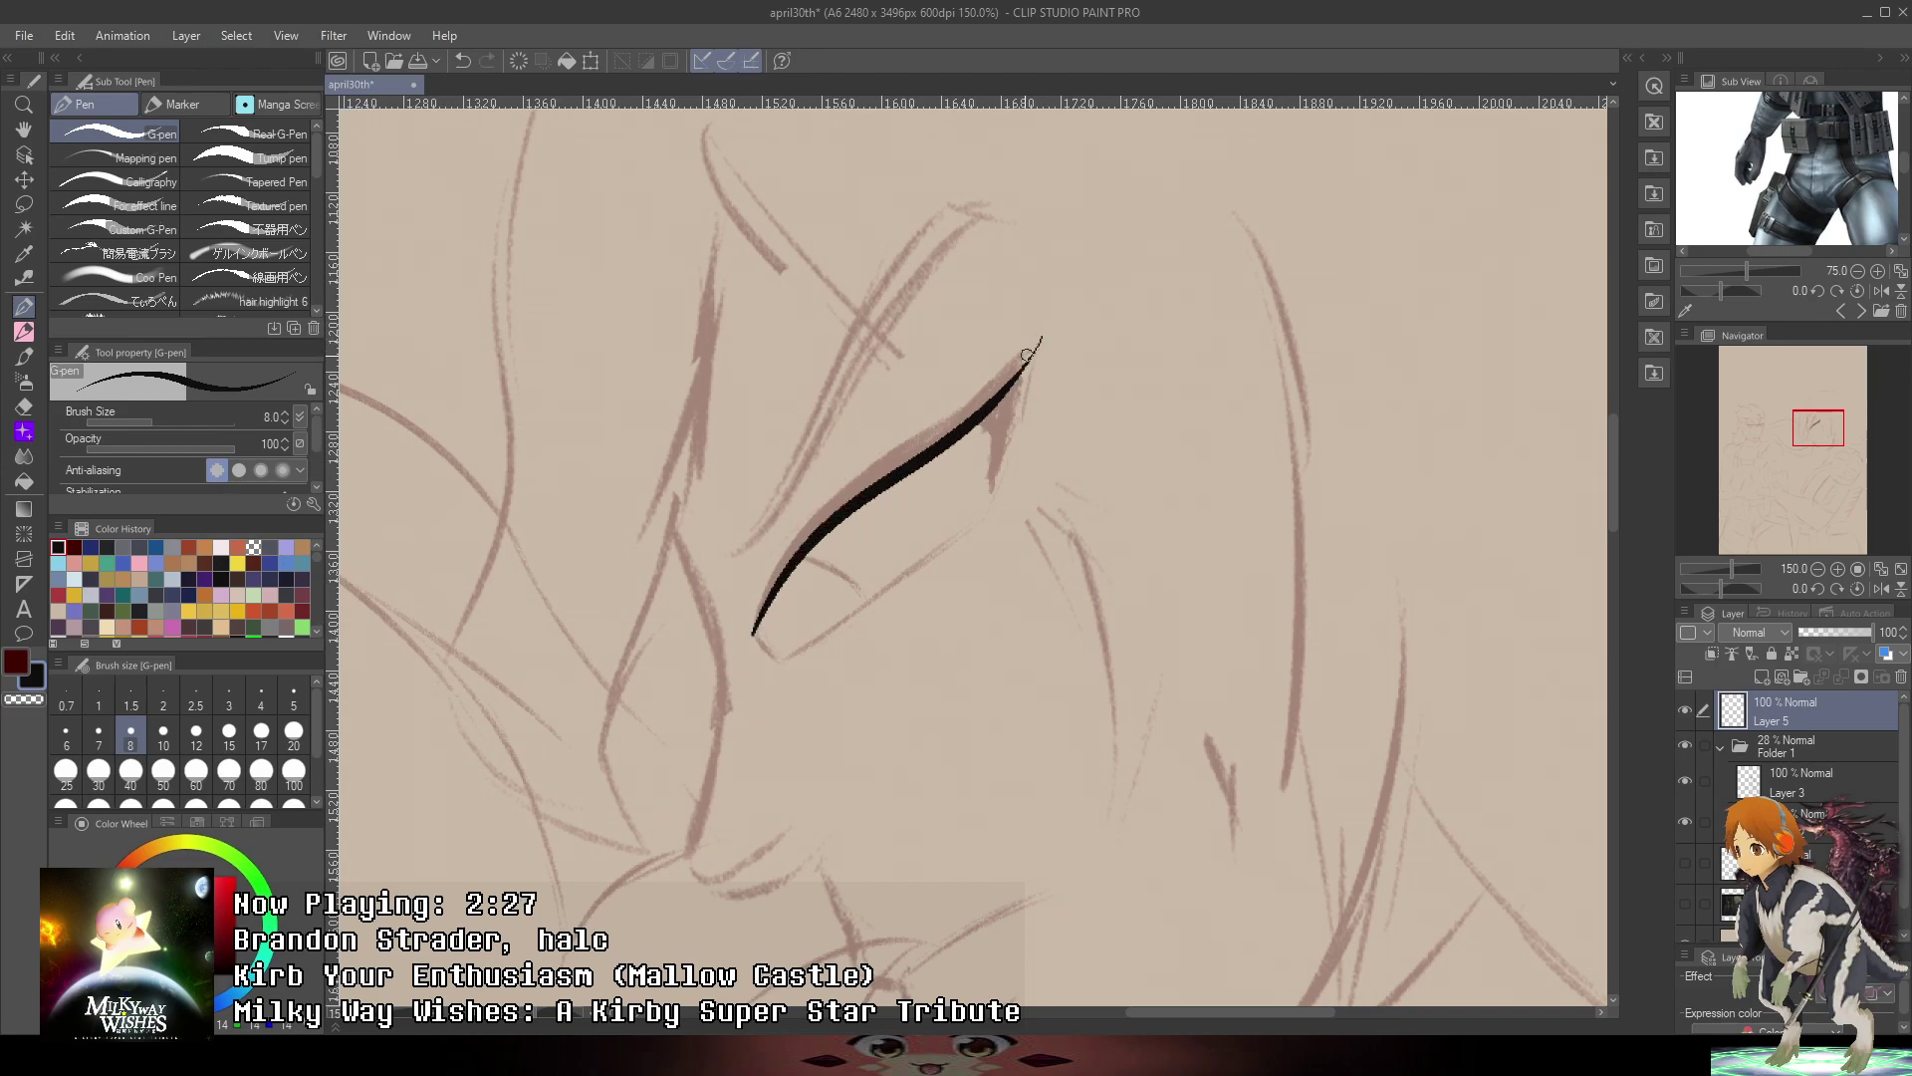
- Ink the eye's inner corner and start the lower eyelid from it
{"action": "scroll", "coordinate": [781, 606], "scroll_direction": "up", "scroll_amount": 1}
{"action": "scroll", "coordinate": [777, 607], "scroll_direction": "up", "scroll_amount": 2}
{"action": "mouse_move", "coordinate": [548, 906]}
{"action": "left_mouse_down"}
{"action": "mouse_move", "coordinate": [702, 638]}
{"action": "mouse_move", "coordinate": [1237, 225]}
{"action": "left_mouse_up"}
{"action": "mouse_move", "coordinate": [565, 854]}
{"action": "left_mouse_down"}
{"action": "mouse_move", "coordinate": [666, 694]}
{"action": "mouse_move", "coordinate": [888, 426]}
{"action": "left_mouse_up"}
{"action": "left_click_drag", "start_coordinate": [662, 657], "coordinate": [764, 738]}
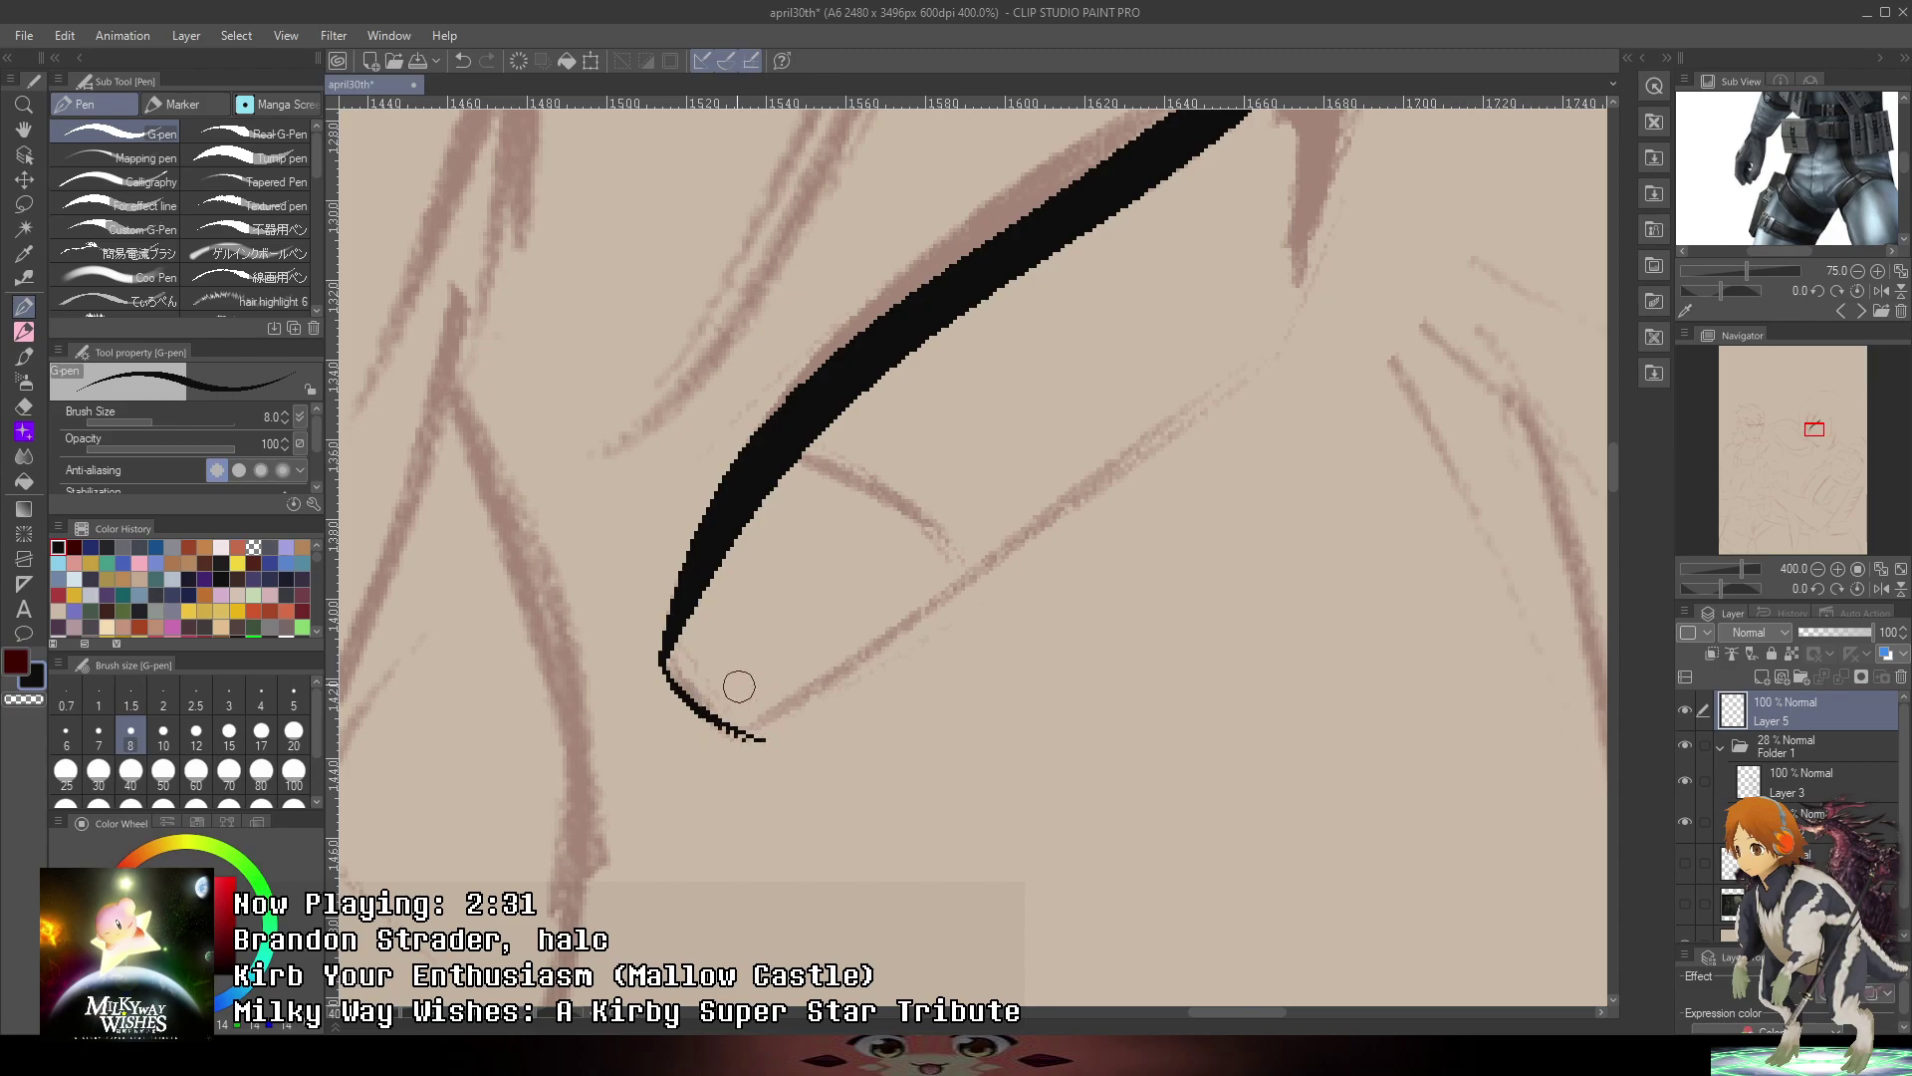
{"action": "key", "text": "ctrl+z"}
{"action": "mouse_move", "coordinate": [661, 654]}
{"action": "left_mouse_down"}
{"action": "mouse_move", "coordinate": [758, 753]}
{"action": "mouse_move", "coordinate": [1185, 423]}
{"action": "left_mouse_up"}
{"action": "key", "text": "ctrl+z"}
{"action": "key", "text": "ctrl+z"}
{"action": "key", "text": "ctrl+z"}
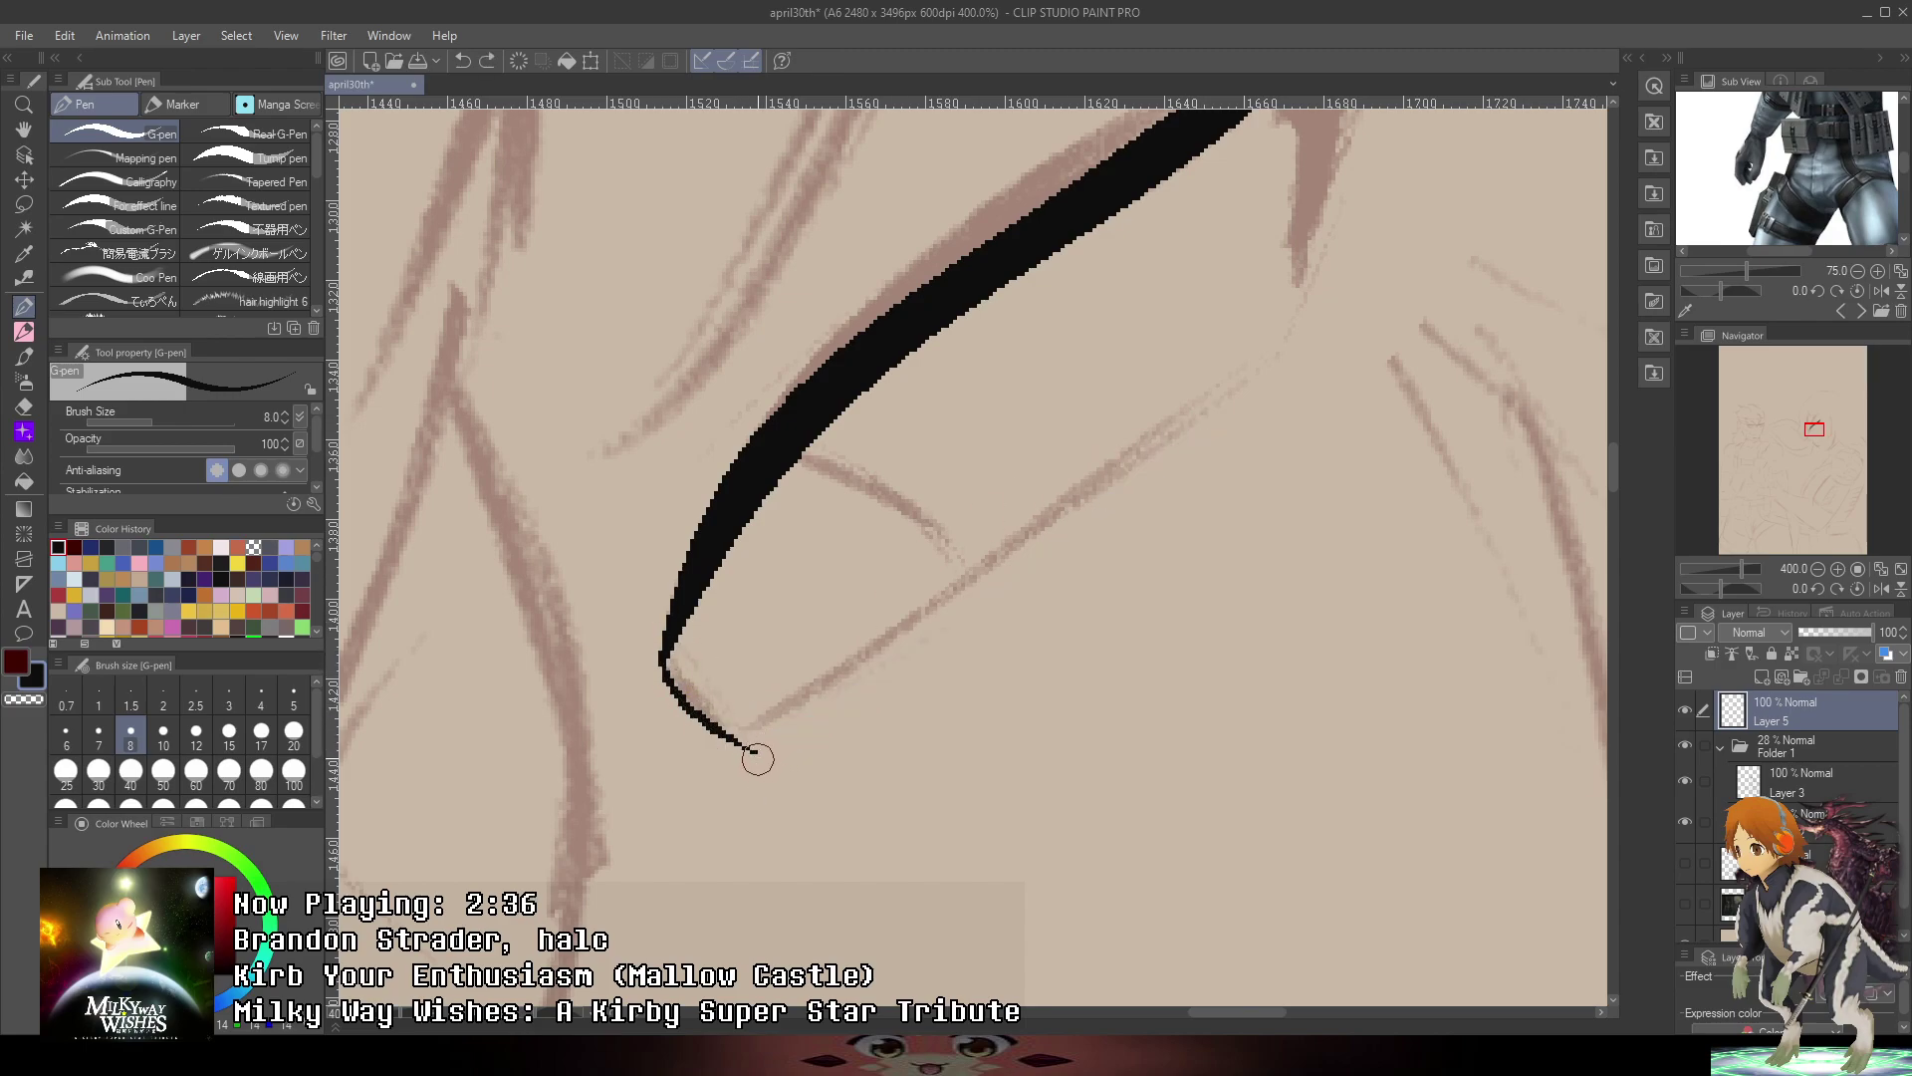
{"action": "left_click_drag", "start_coordinate": [756, 751], "coordinate": [1287, 333]}
- Ink a pointed spur at the upper eyelid's outer corner and fill it solid
{"action": "mouse_move", "coordinate": [1295, 165]}
{"action": "left_mouse_down"}
{"action": "mouse_move", "coordinate": [988, 548]}
{"action": "mouse_move", "coordinate": [965, 689]}
{"action": "left_mouse_up"}
{"action": "key", "text": "ctrl+z"}
{"action": "mouse_move", "coordinate": [954, 490]}
{"action": "left_mouse_down"}
{"action": "mouse_move", "coordinate": [981, 523]}
{"action": "mouse_move", "coordinate": [986, 691]}
{"action": "mouse_move", "coordinate": [1078, 371]}
{"action": "left_mouse_up"}
{"action": "mouse_move", "coordinate": [947, 479]}
{"action": "left_mouse_down"}
{"action": "mouse_move", "coordinate": [1002, 520]}
{"action": "mouse_move", "coordinate": [972, 492]}
{"action": "mouse_move", "coordinate": [1066, 354]}
{"action": "mouse_move", "coordinate": [1020, 508]}
{"action": "mouse_move", "coordinate": [981, 452]}
{"action": "mouse_move", "coordinate": [980, 473]}
{"action": "left_mouse_up"}
{"action": "left_click", "coordinate": [977, 464]}
{"action": "key", "text": "ctrl+minus"}
{"action": "key", "text": "ctrl+minus"}
{"action": "key", "text": "ctrl+minus"}
{"action": "key", "text": "ctrl+minus"}
{"action": "key", "text": "ctrl+minus"}
{"action": "mouse_move", "coordinate": [1152, 571]}
{"action": "left_mouse_down"}
{"action": "mouse_move", "coordinate": [1289, 414]}
{"action": "mouse_move", "coordinate": [1123, 614]}
{"action": "mouse_move", "coordinate": [1007, 365]}
{"action": "left_mouse_up"}
{"action": "scroll", "coordinate": [906, 606], "scroll_direction": "up", "scroll_amount": 3}
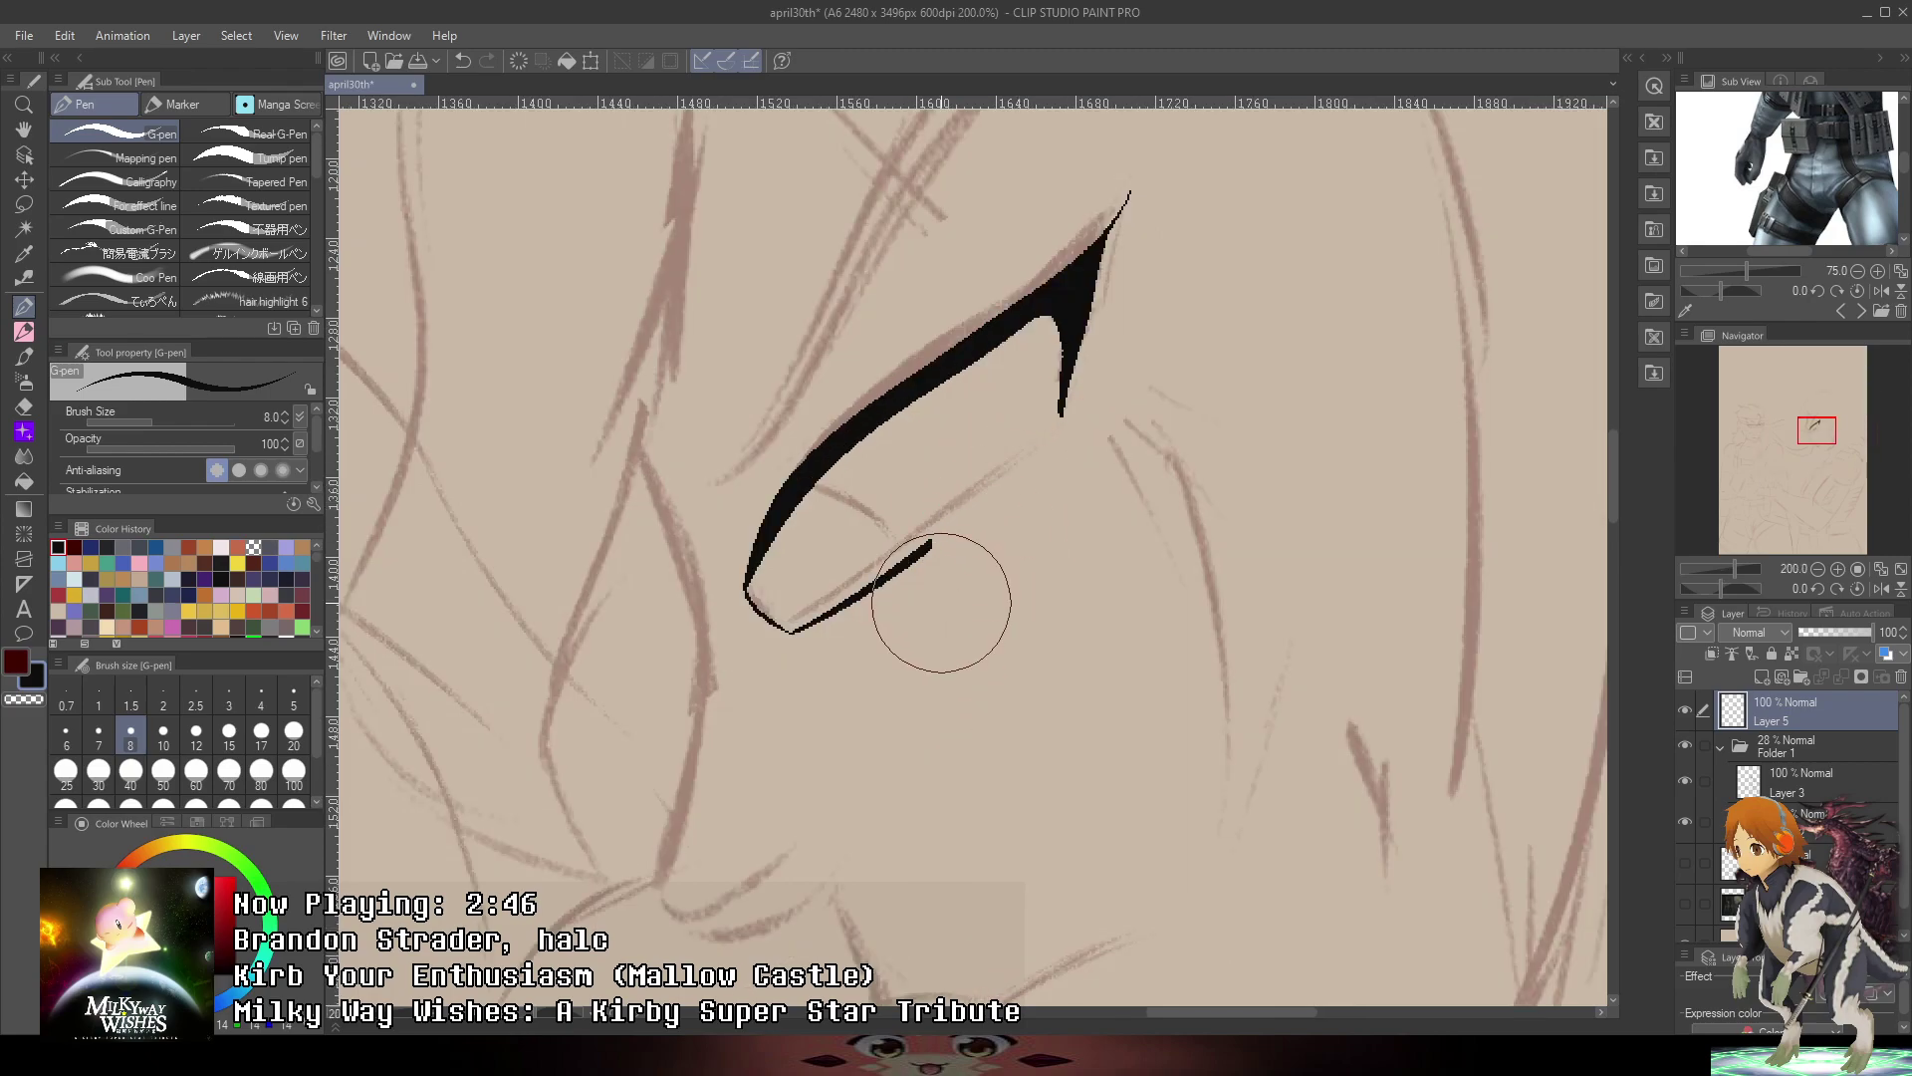
- Extend the lower eyelid toward the outer corner and thicken the eye's inner corner with short strokes
{"action": "left_click_drag", "start_coordinate": [948, 544], "coordinate": [1025, 457]}
{"action": "mouse_move", "coordinate": [939, 548]}
{"action": "left_mouse_down"}
{"action": "mouse_move", "coordinate": [1054, 432]}
{"action": "mouse_move", "coordinate": [967, 512]}
{"action": "mouse_move", "coordinate": [1036, 442]}
{"action": "left_mouse_up"}
{"action": "key", "text": "ctrl+z"}
{"action": "key", "text": "ctrl+z"}
{"action": "left_click_drag", "start_coordinate": [1137, 316], "coordinate": [1113, 393]}
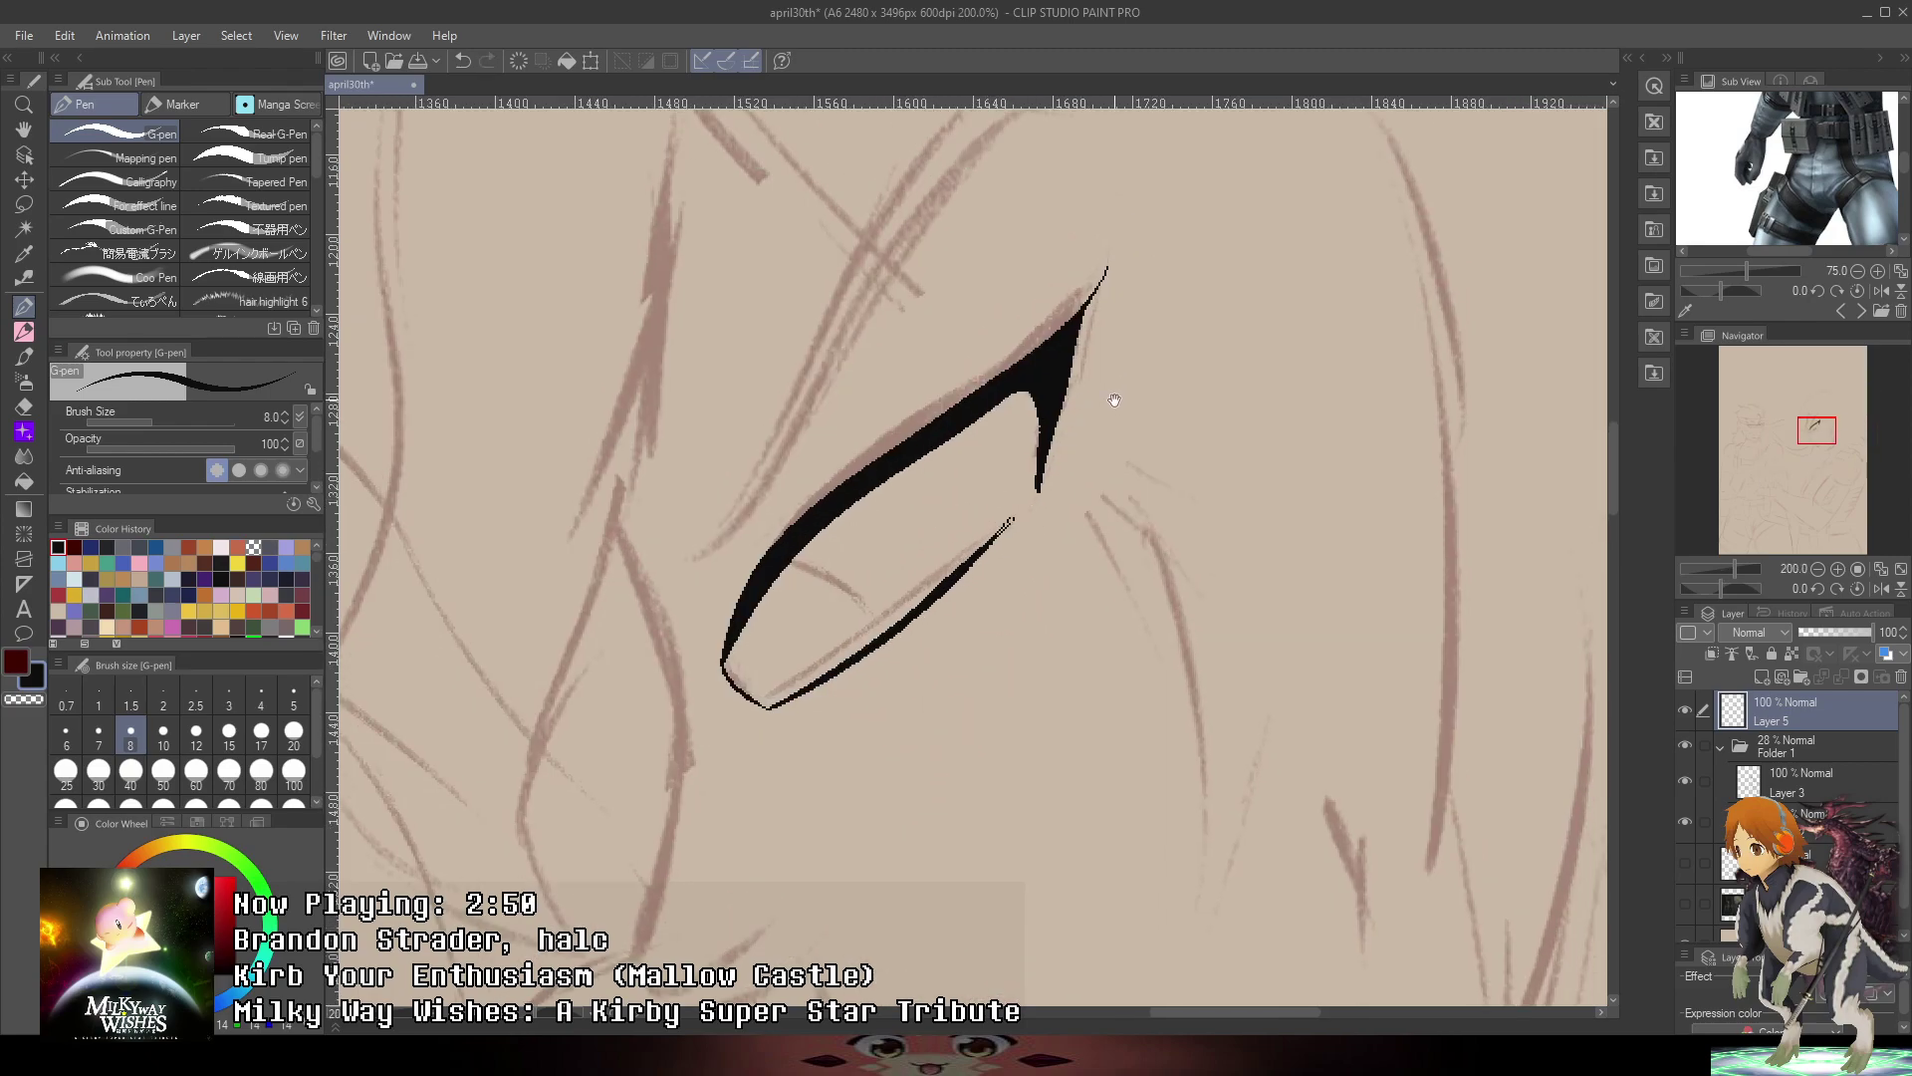
{"action": "left_click_drag", "start_coordinate": [768, 542], "coordinate": [724, 656]}
{"action": "left_click_drag", "start_coordinate": [739, 588], "coordinate": [721, 705]}
{"action": "mouse_move", "coordinate": [721, 645]}
{"action": "left_mouse_down"}
{"action": "mouse_move", "coordinate": [733, 735]}
{"action": "mouse_move", "coordinate": [732, 713]}
{"action": "left_mouse_up"}
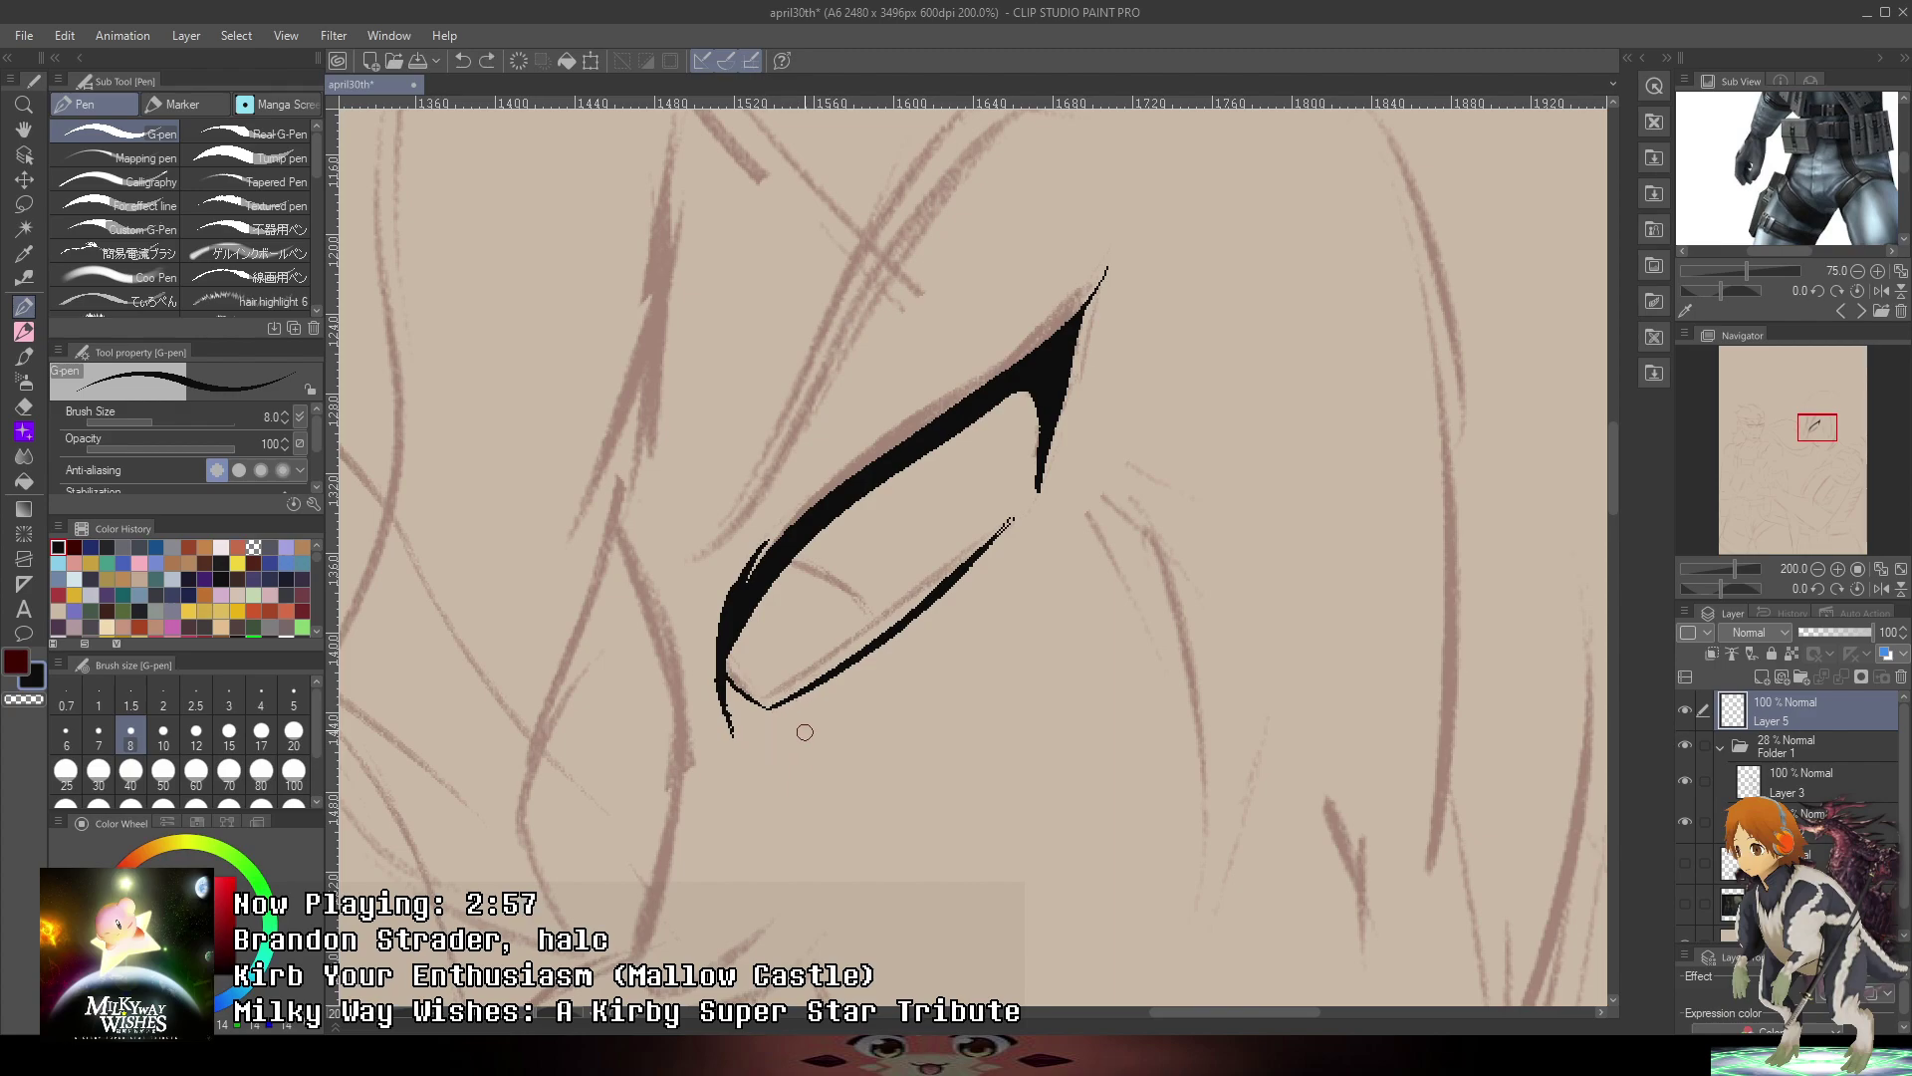
{"action": "mouse_move", "coordinate": [958, 528]}
{"action": "left_mouse_down"}
{"action": "mouse_move", "coordinate": [1118, 384]}
{"action": "mouse_move", "coordinate": [1099, 419]}
{"action": "left_mouse_up"}
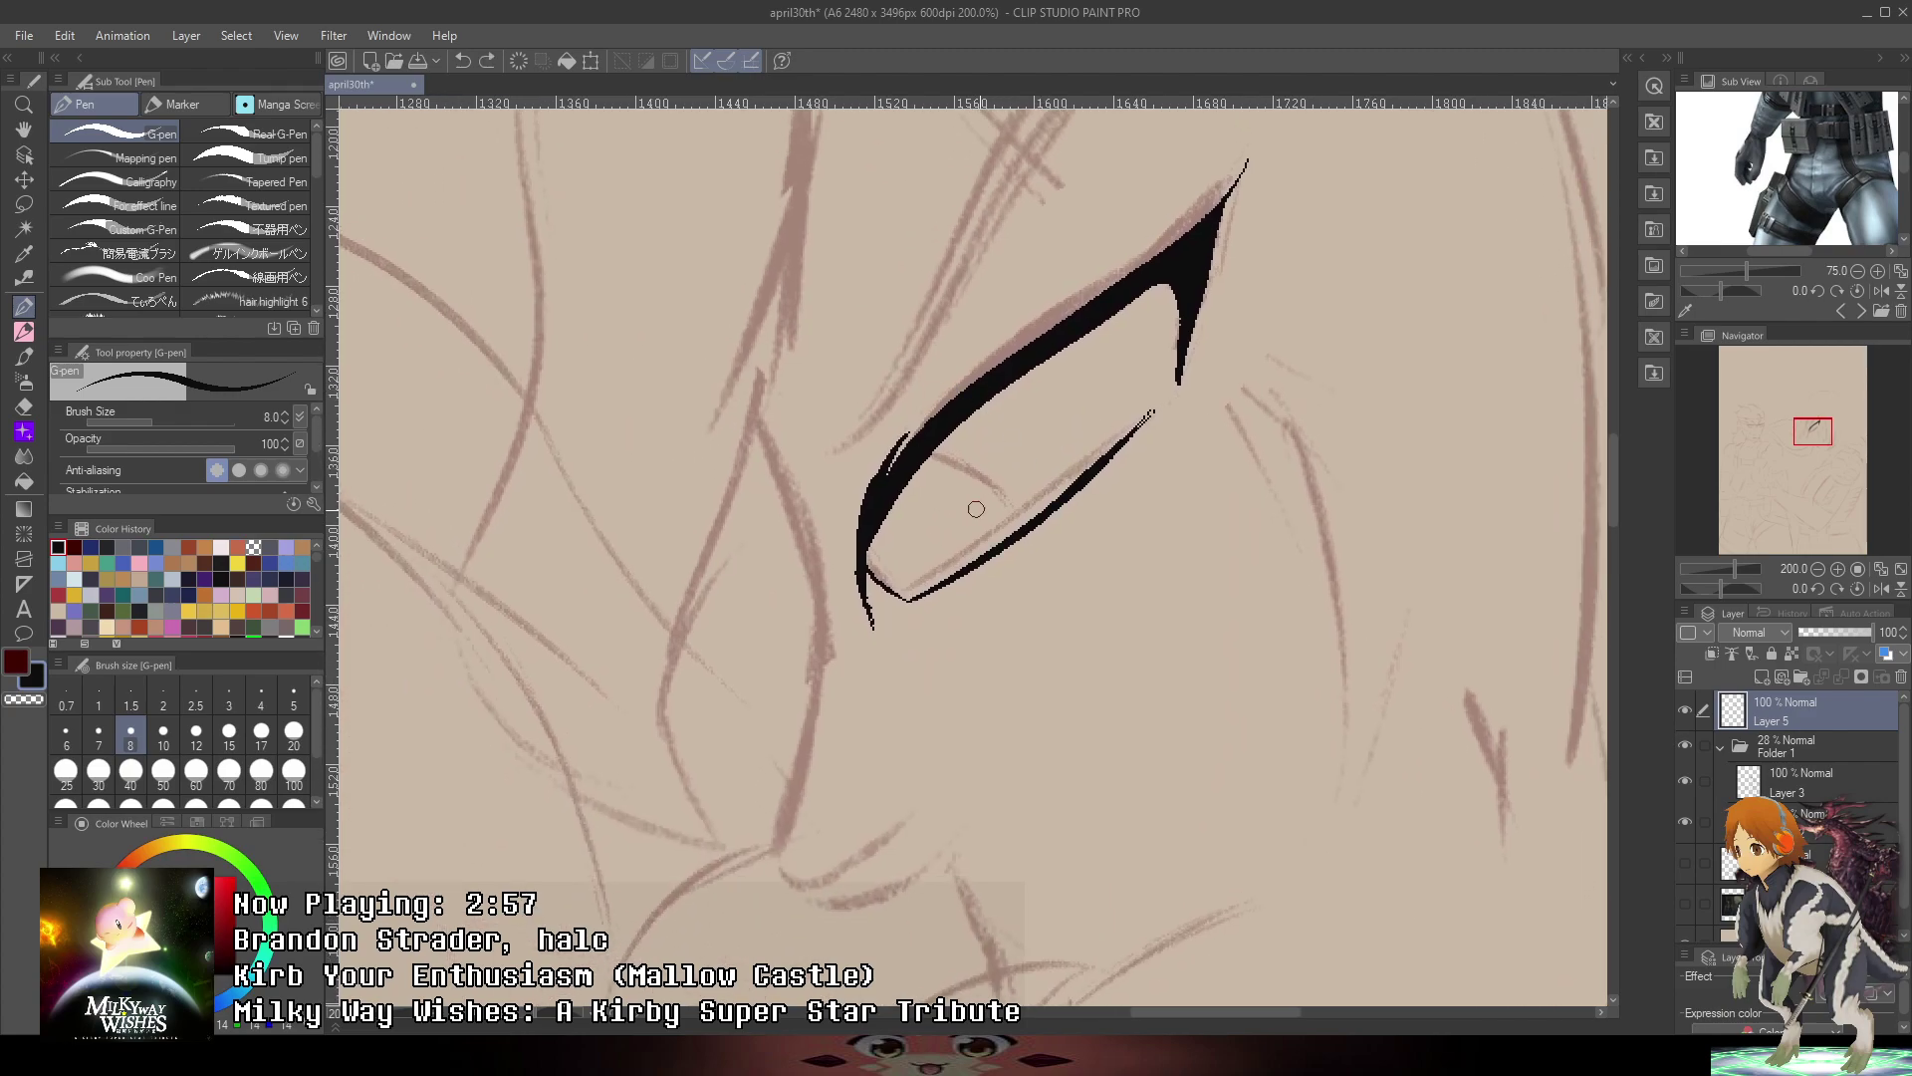
- Switch the reference to the painted face image and ink the nose's underside, nostril and bridge
{"action": "left_click", "coordinate": [1841, 312]}
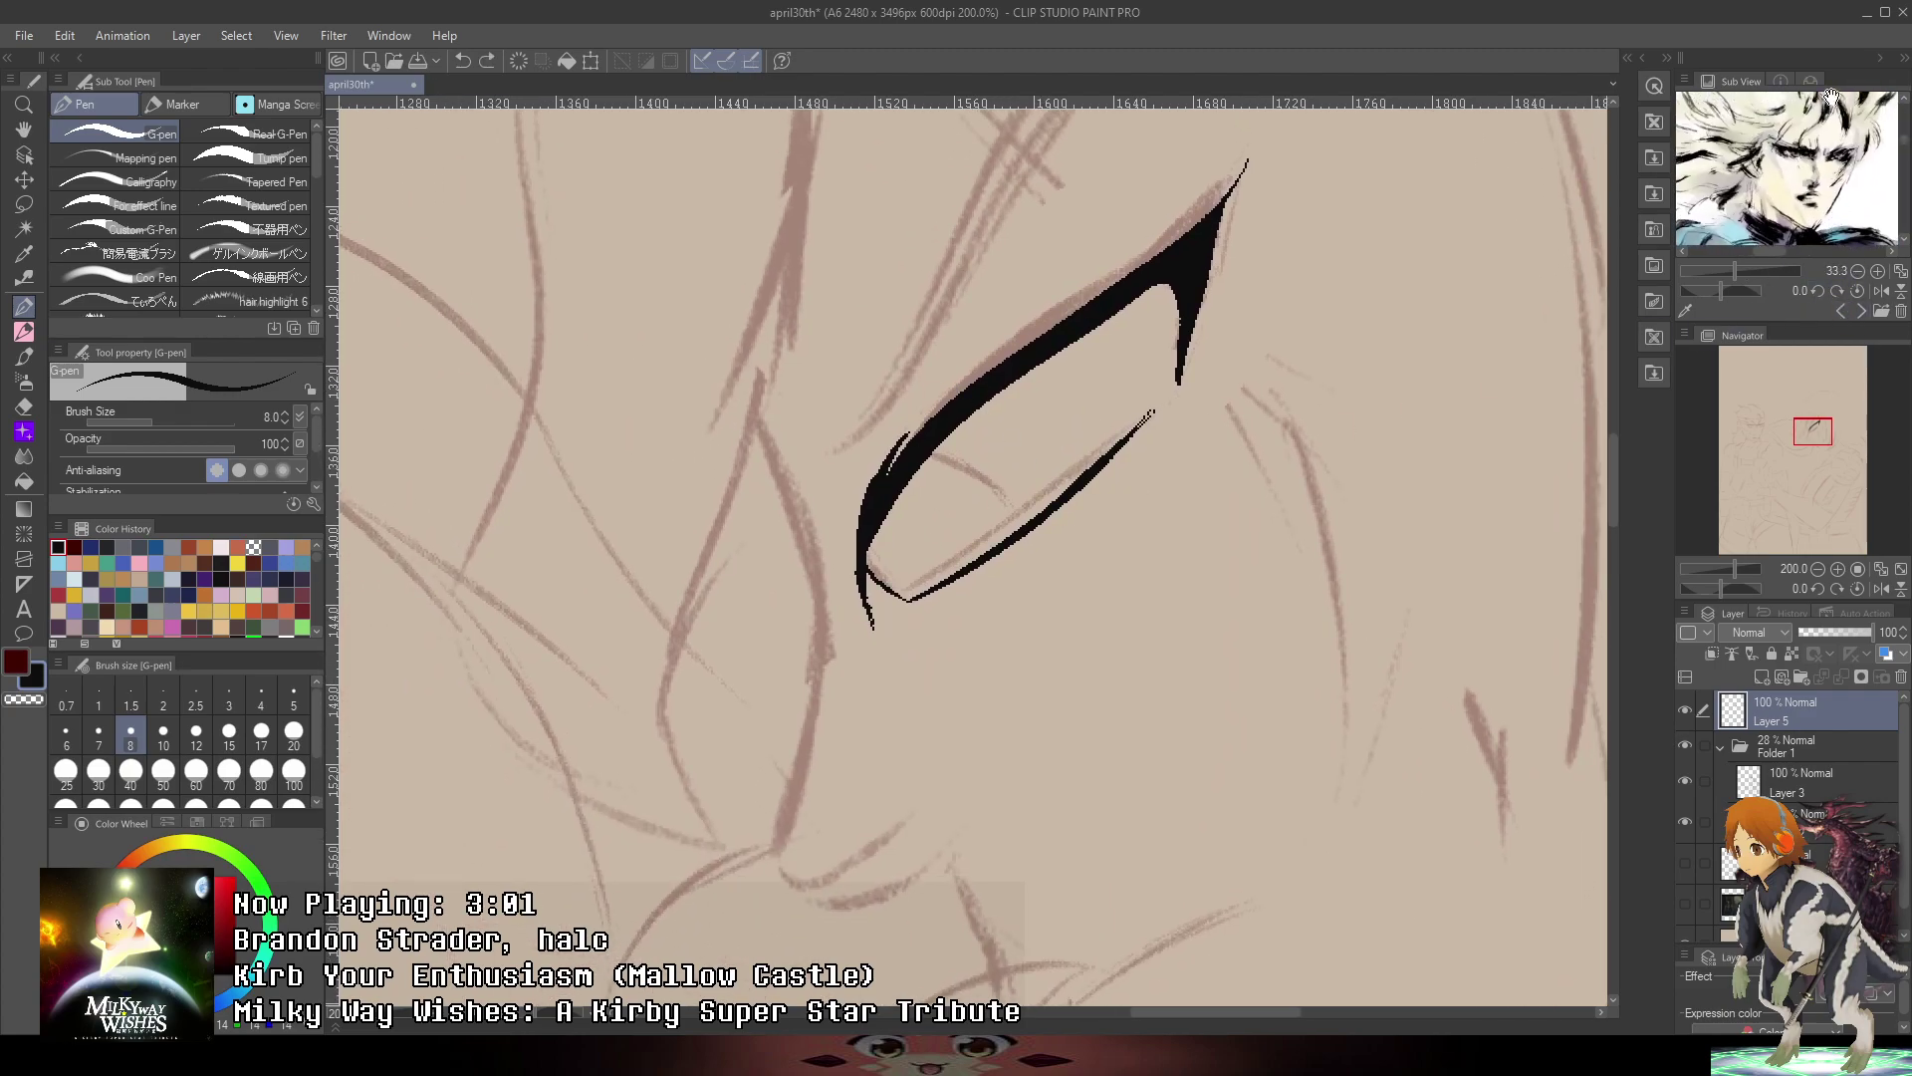
{"action": "left_click_drag", "start_coordinate": [946, 860], "coordinate": [838, 850]}
{"action": "key", "text": "ctrl+z"}
{"action": "mouse_move", "coordinate": [958, 882]}
{"action": "left_mouse_down"}
{"action": "mouse_move", "coordinate": [839, 871]}
{"action": "mouse_move", "coordinate": [937, 832]}
{"action": "left_mouse_up"}
{"action": "mouse_move", "coordinate": [1104, 652]}
{"action": "left_mouse_down"}
{"action": "mouse_move", "coordinate": [1131, 392]}
{"action": "mouse_move", "coordinate": [1098, 563]}
{"action": "left_mouse_up"}
{"action": "left_click_drag", "start_coordinate": [818, 751], "coordinate": [808, 489]}
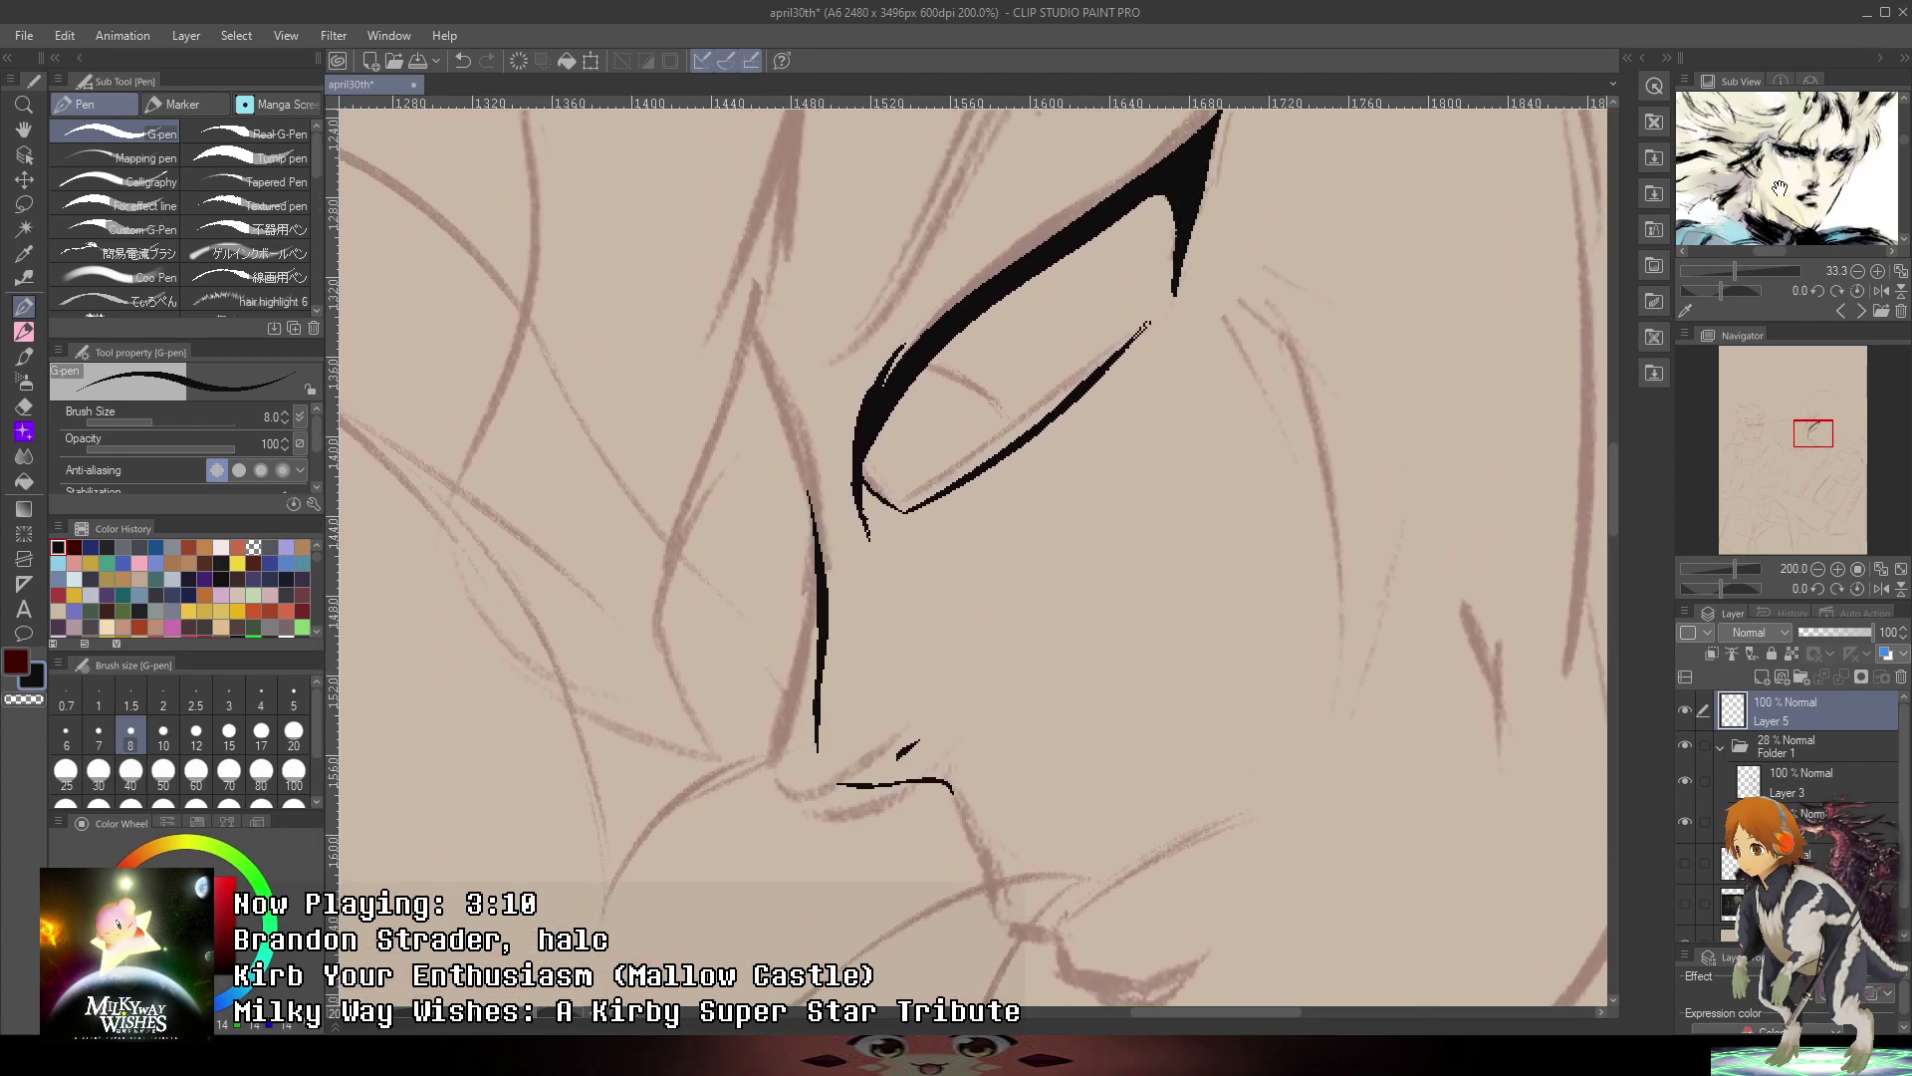
- Reframe the reference face and ink the hair strand falling from the forehead past the nose bridge
{"action": "left_click_drag", "start_coordinate": [1751, 154], "coordinate": [1756, 236]}
{"action": "scroll", "coordinate": [1429, 387], "scroll_direction": "down", "scroll_amount": 4}
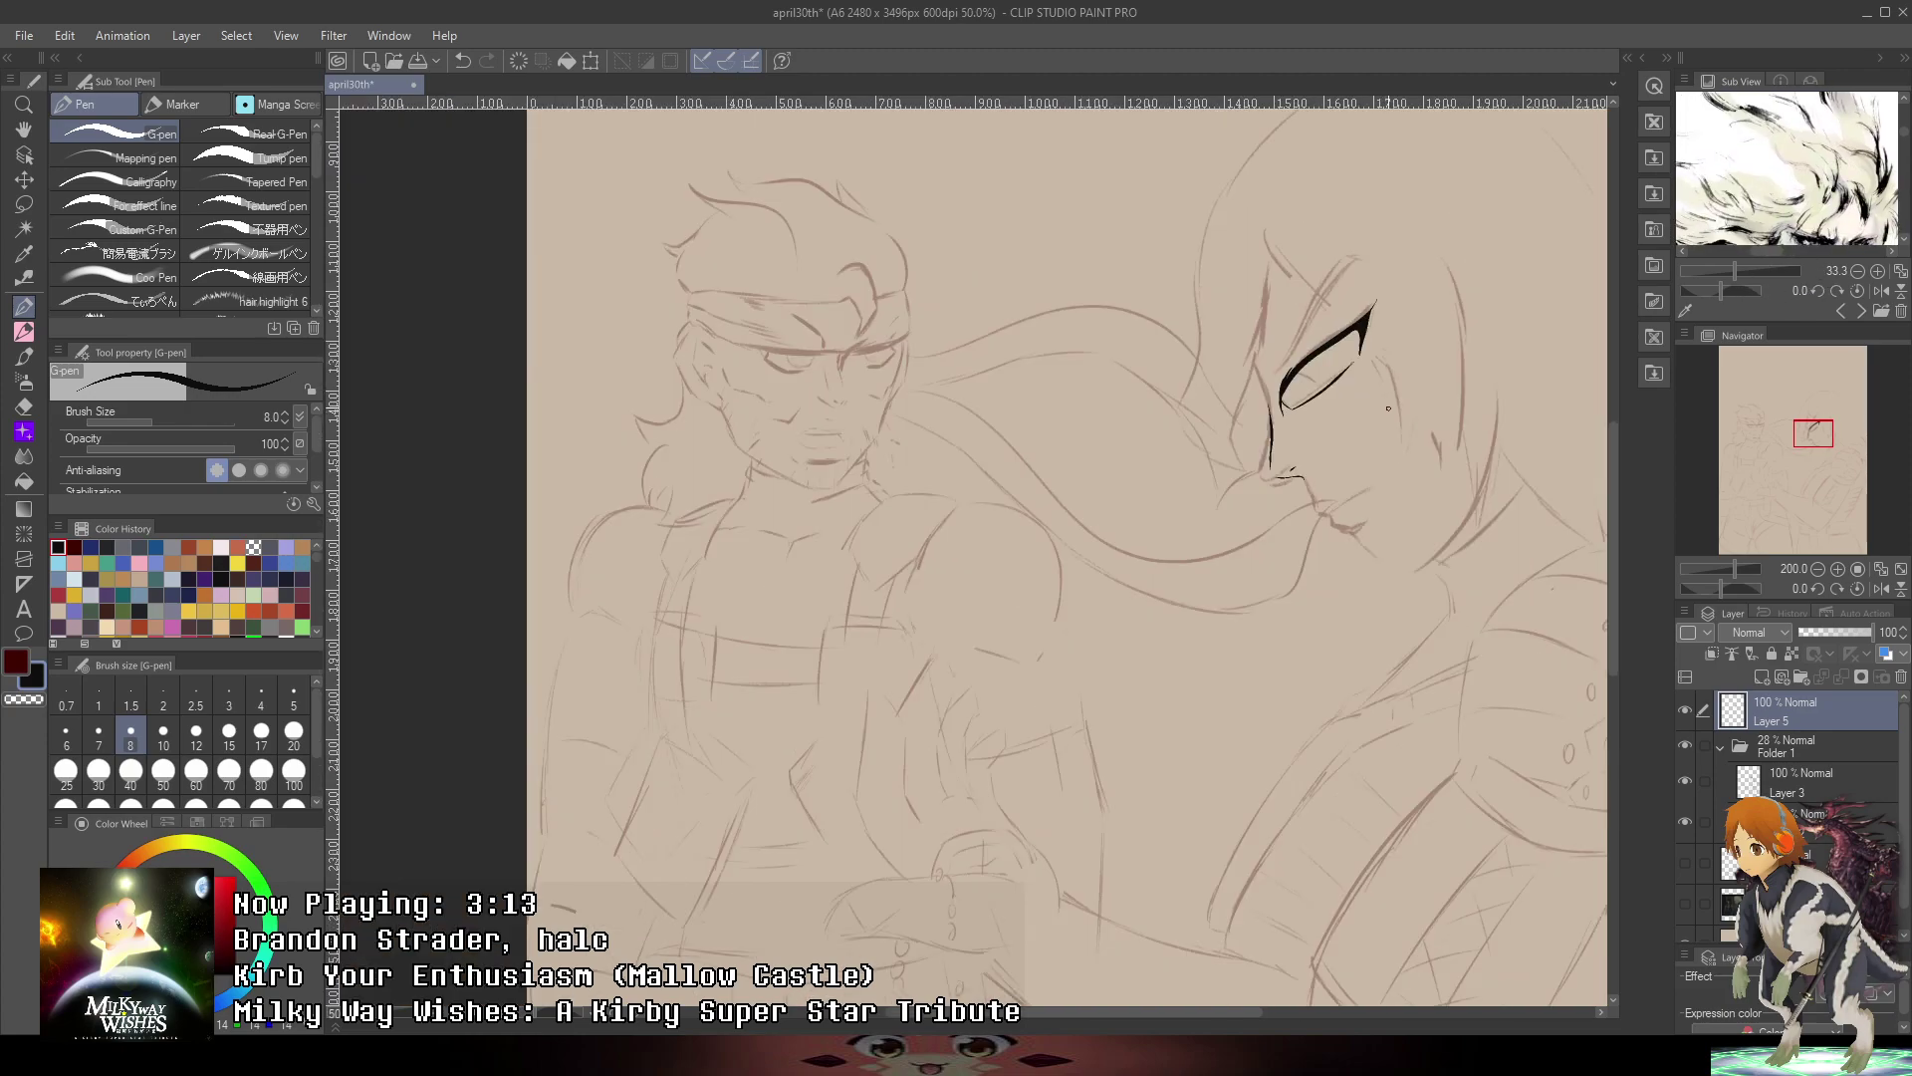
{"action": "left_click_drag", "start_coordinate": [1474, 371], "coordinate": [1208, 601]}
{"action": "left_click_drag", "start_coordinate": [1817, 191], "coordinate": [1846, 111]}
{"action": "key", "text": "ctrl+plus"}
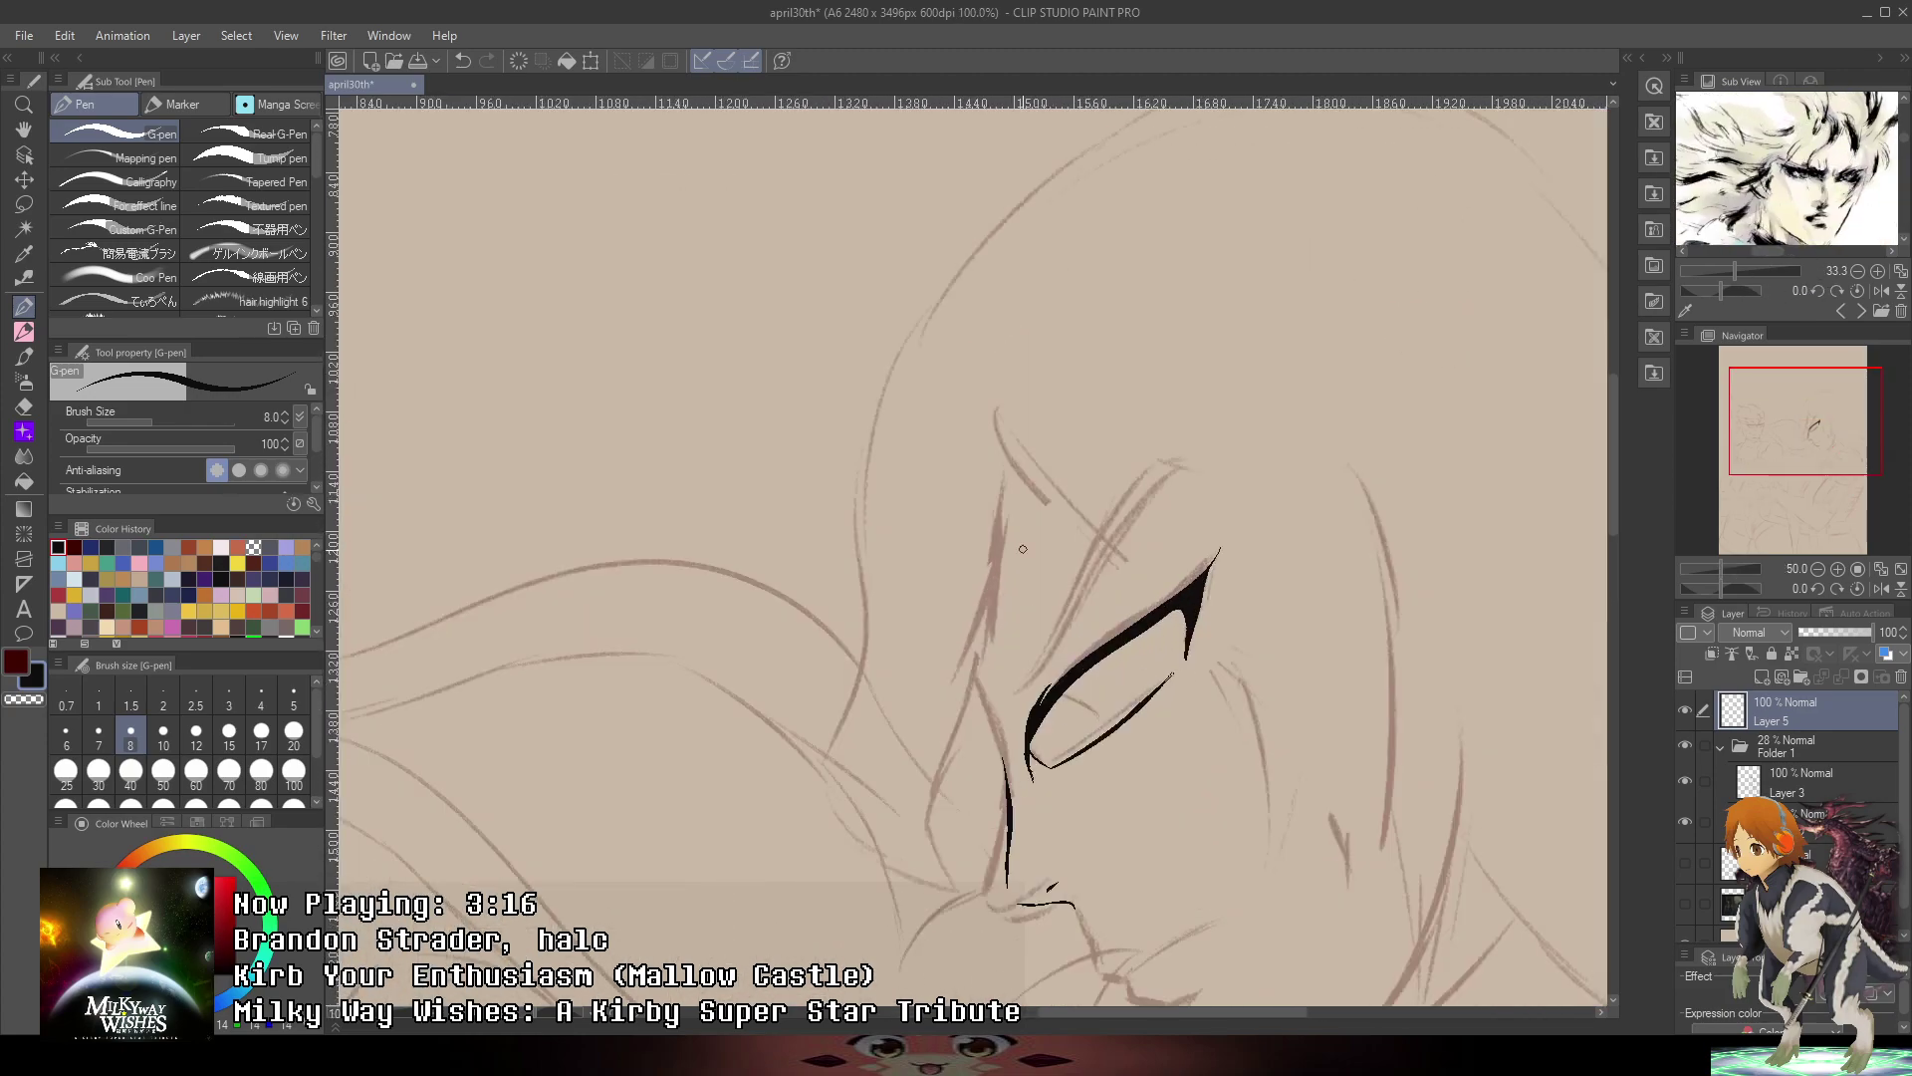
{"action": "key", "text": "ctrl+plus"}
{"action": "key", "text": "ctrl+minus"}
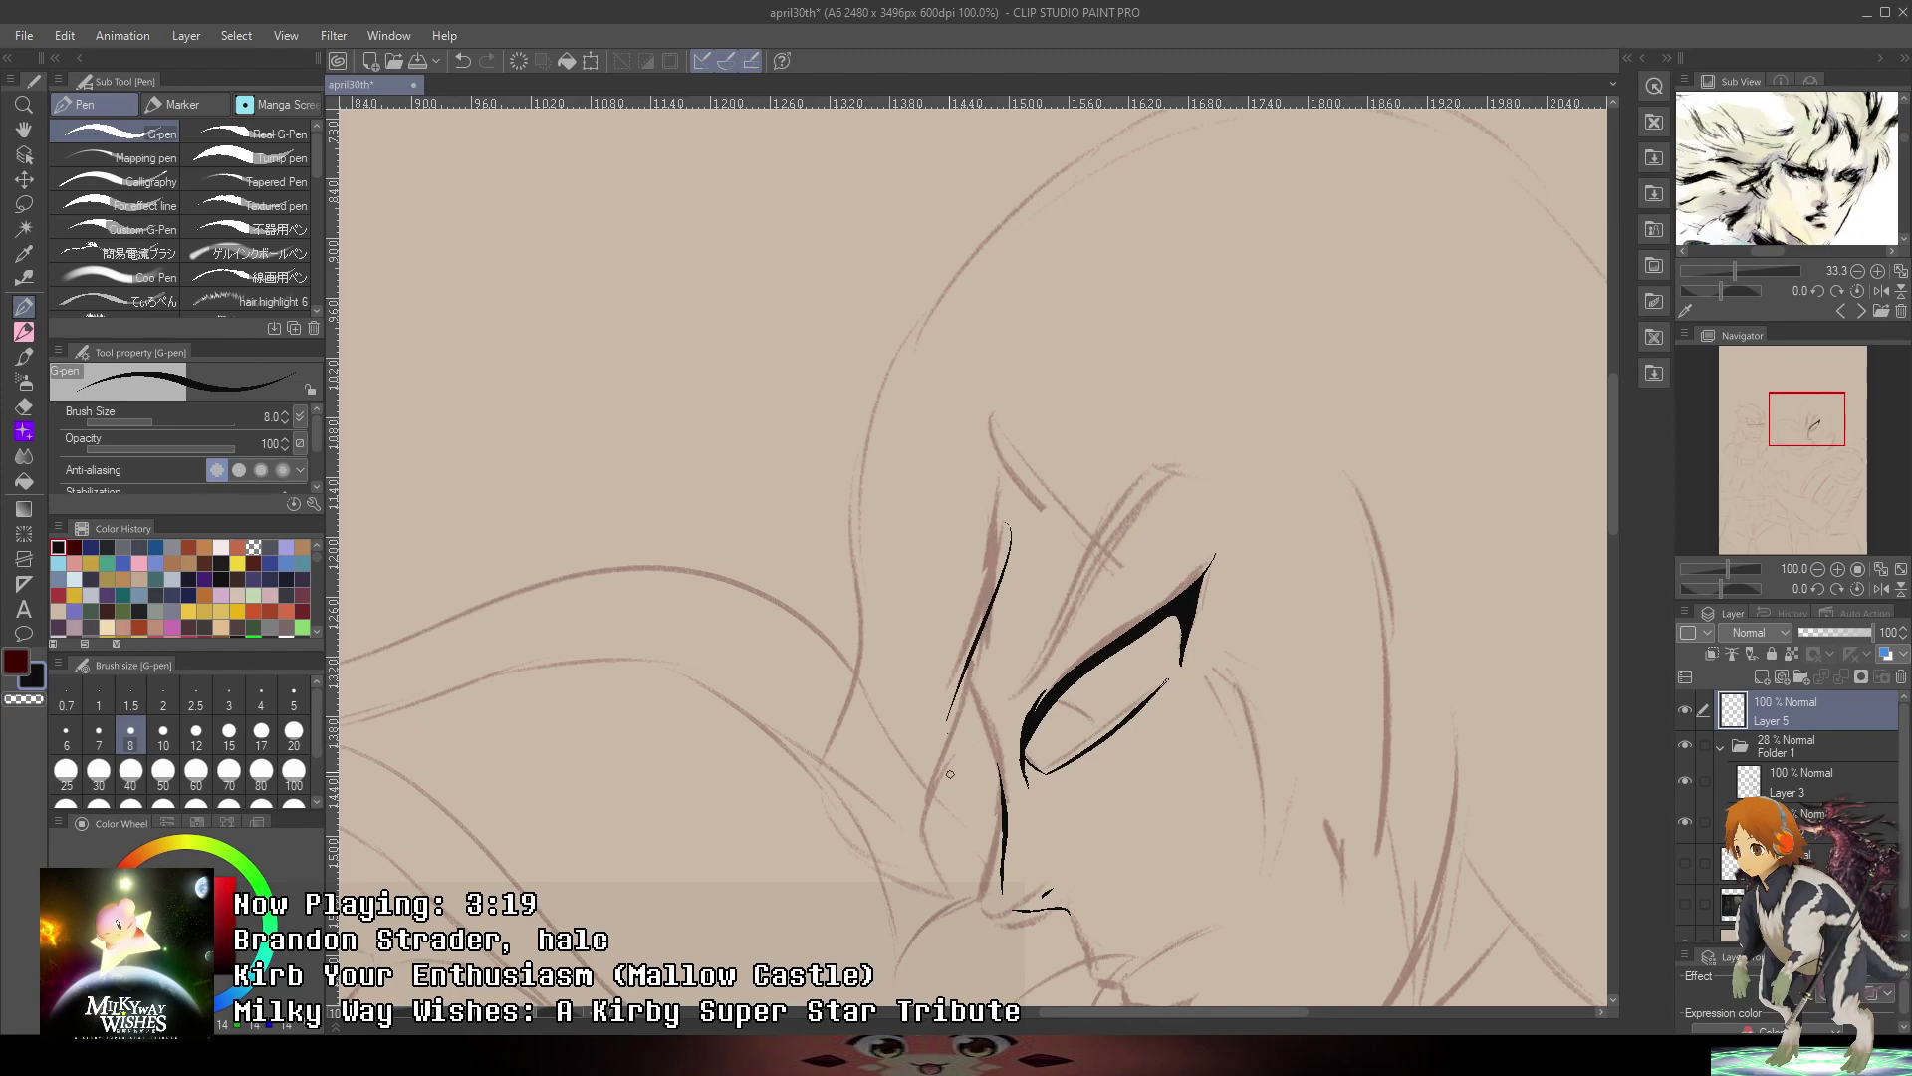
{"action": "key", "text": "ctrl+z"}
{"action": "mouse_move", "coordinate": [1010, 493]}
{"action": "left_mouse_down"}
{"action": "mouse_move", "coordinate": [950, 797]}
{"action": "mouse_move", "coordinate": [925, 755]}
{"action": "left_mouse_up"}
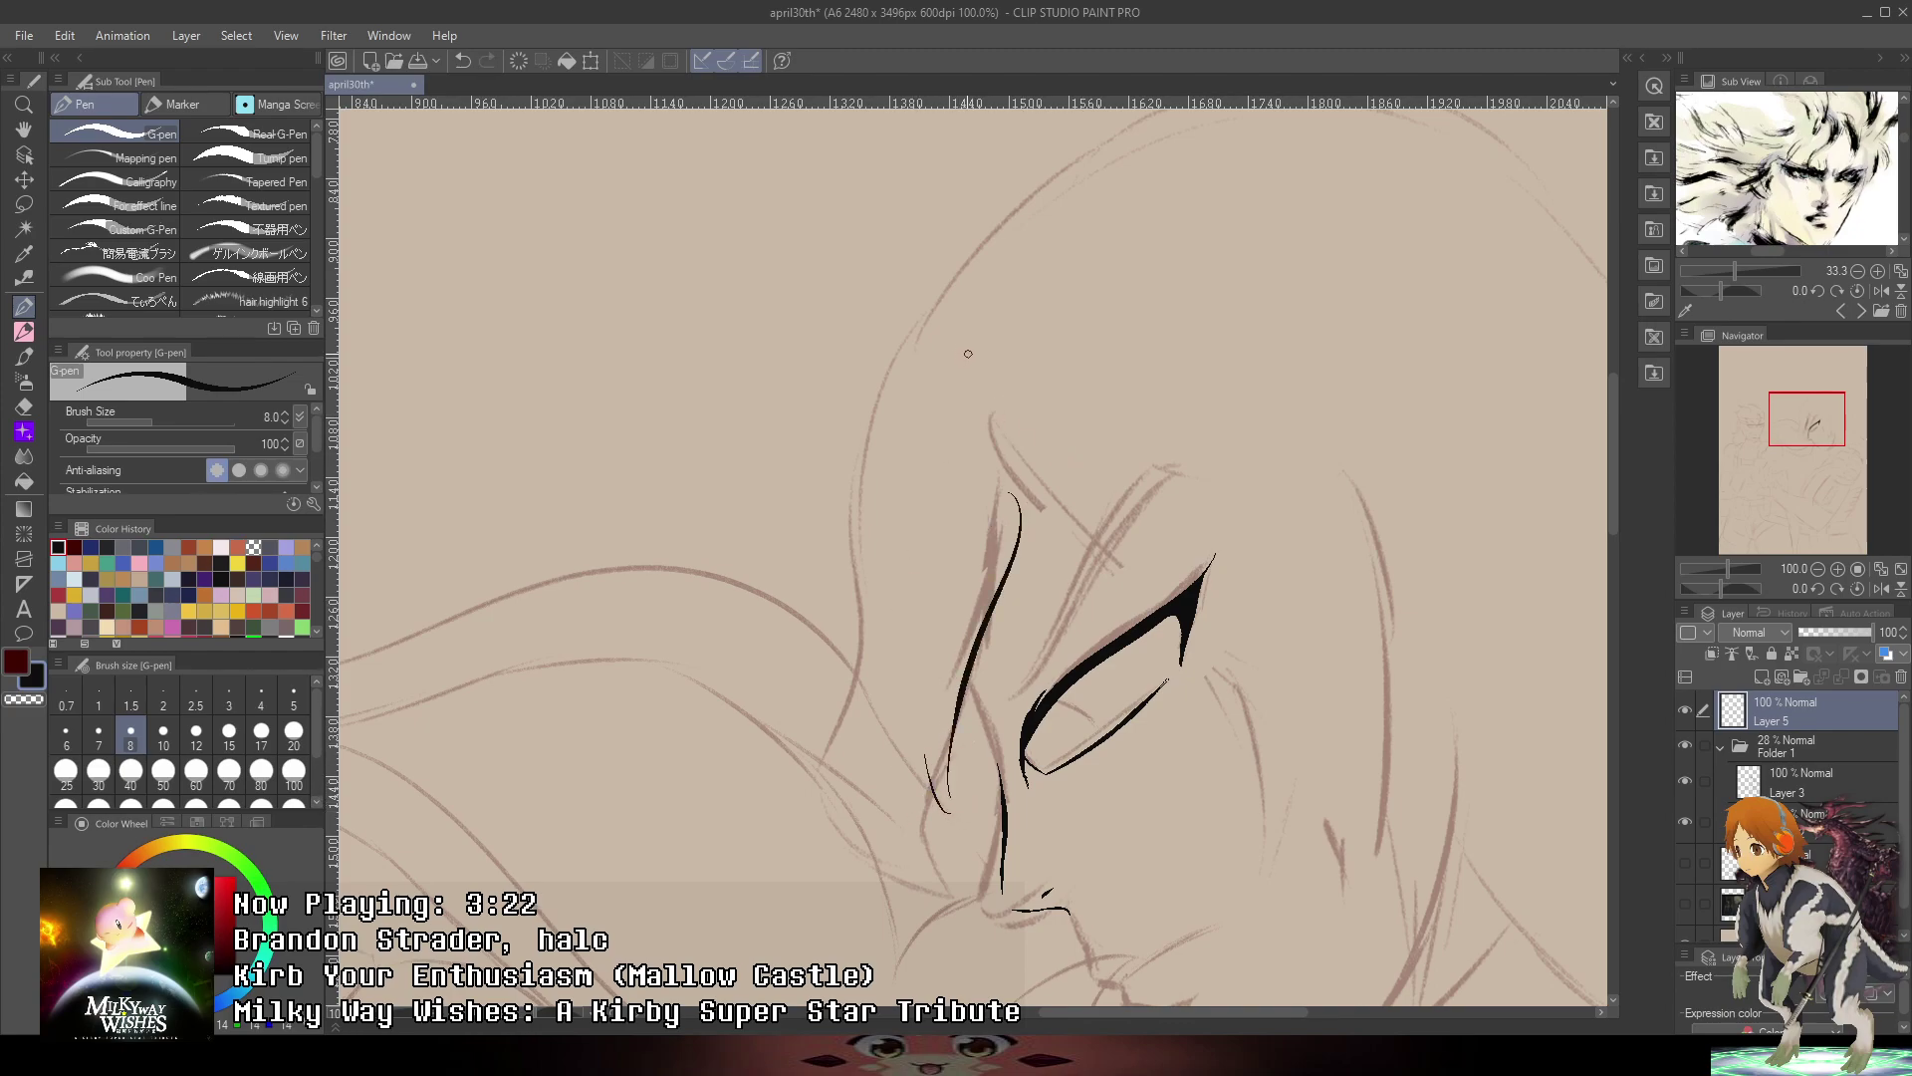
- Ink the outer front hair strand and the pointed lock curving below its tip
{"action": "mouse_move", "coordinate": [964, 348]}
{"action": "left_mouse_down"}
{"action": "mouse_move", "coordinate": [806, 756]}
{"action": "mouse_move", "coordinate": [826, 754]}
{"action": "mouse_move", "coordinate": [905, 892]}
{"action": "left_mouse_up"}
{"action": "key", "text": "ctrl+z"}
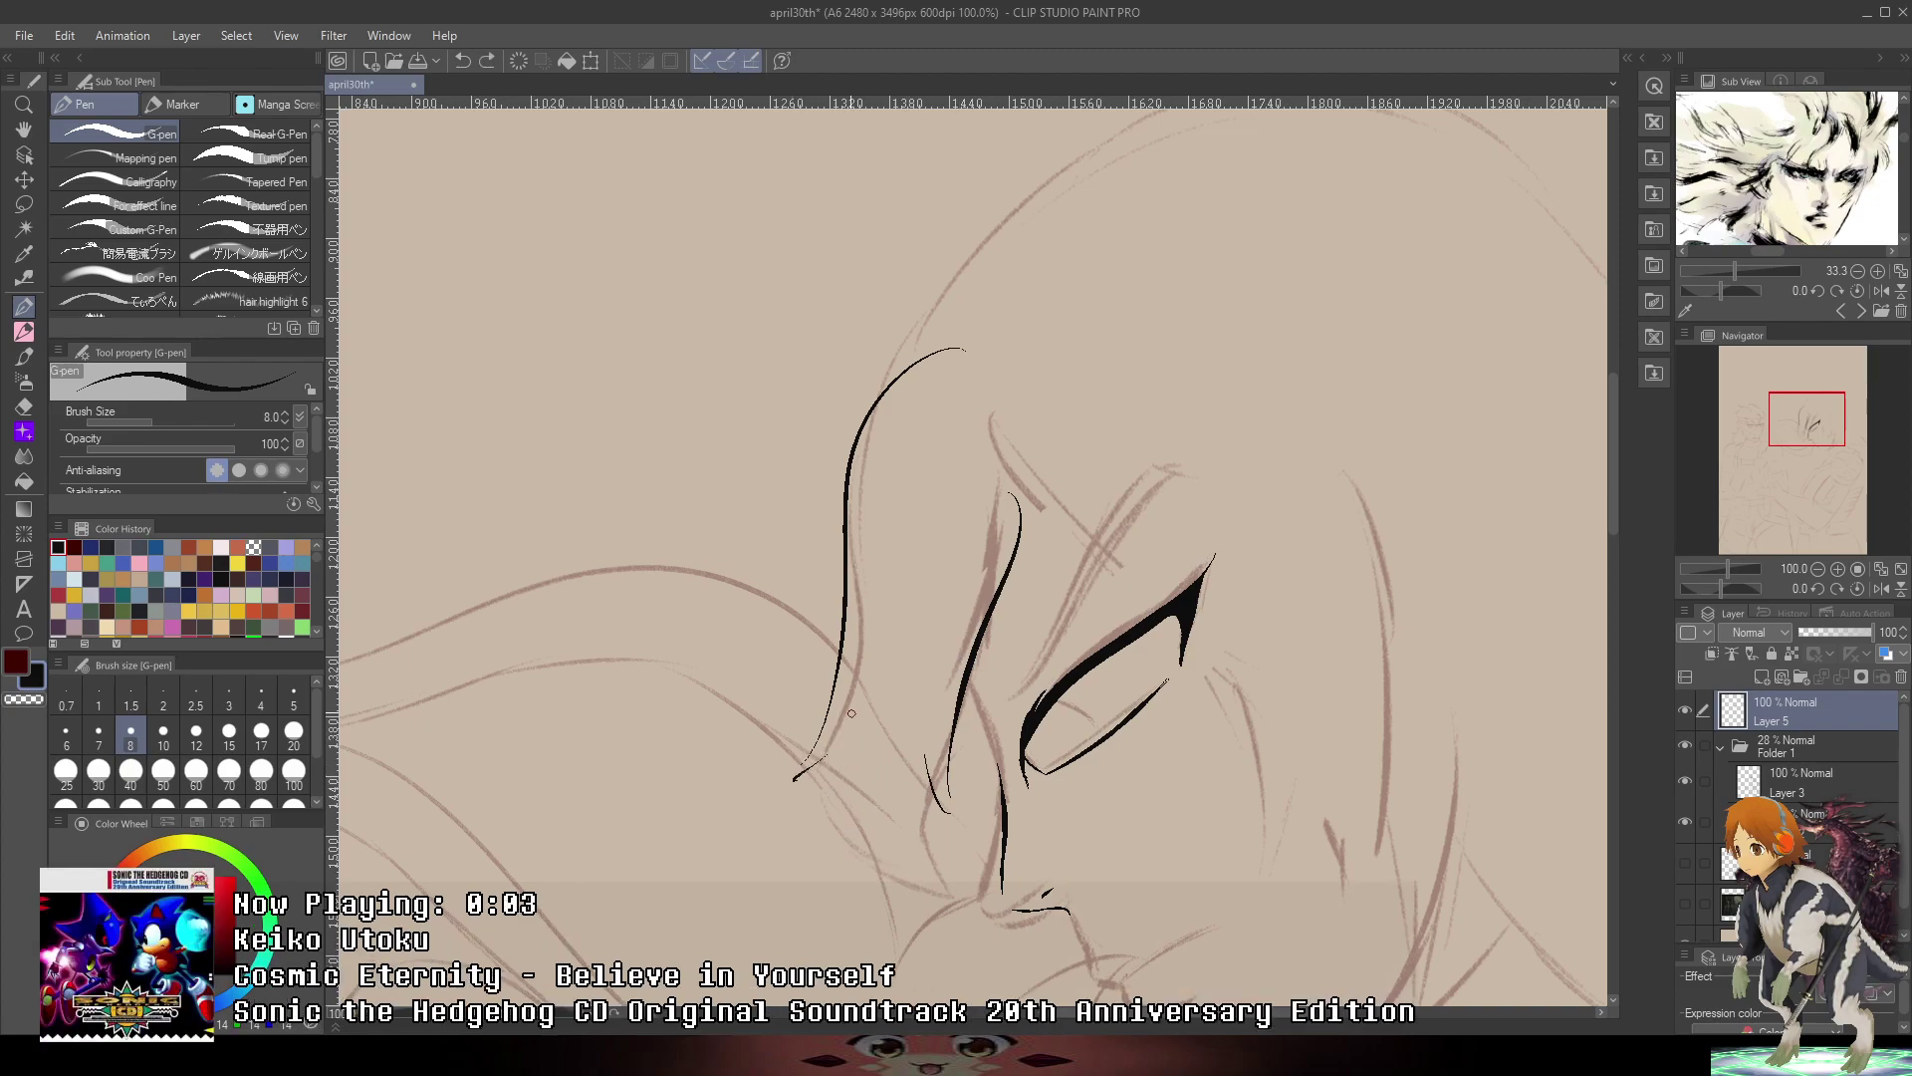
{"action": "mouse_move", "coordinate": [852, 713]}
{"action": "left_mouse_down"}
{"action": "mouse_move", "coordinate": [909, 877]}
{"action": "mouse_move", "coordinate": [891, 848]}
{"action": "mouse_move", "coordinate": [953, 871]}
{"action": "mouse_move", "coordinate": [904, 899]}
{"action": "left_mouse_up"}
{"action": "key", "text": "ctrl+z"}
{"action": "key", "text": "ctrl+z"}
{"action": "left_click_drag", "start_coordinate": [881, 835], "coordinate": [964, 936]}
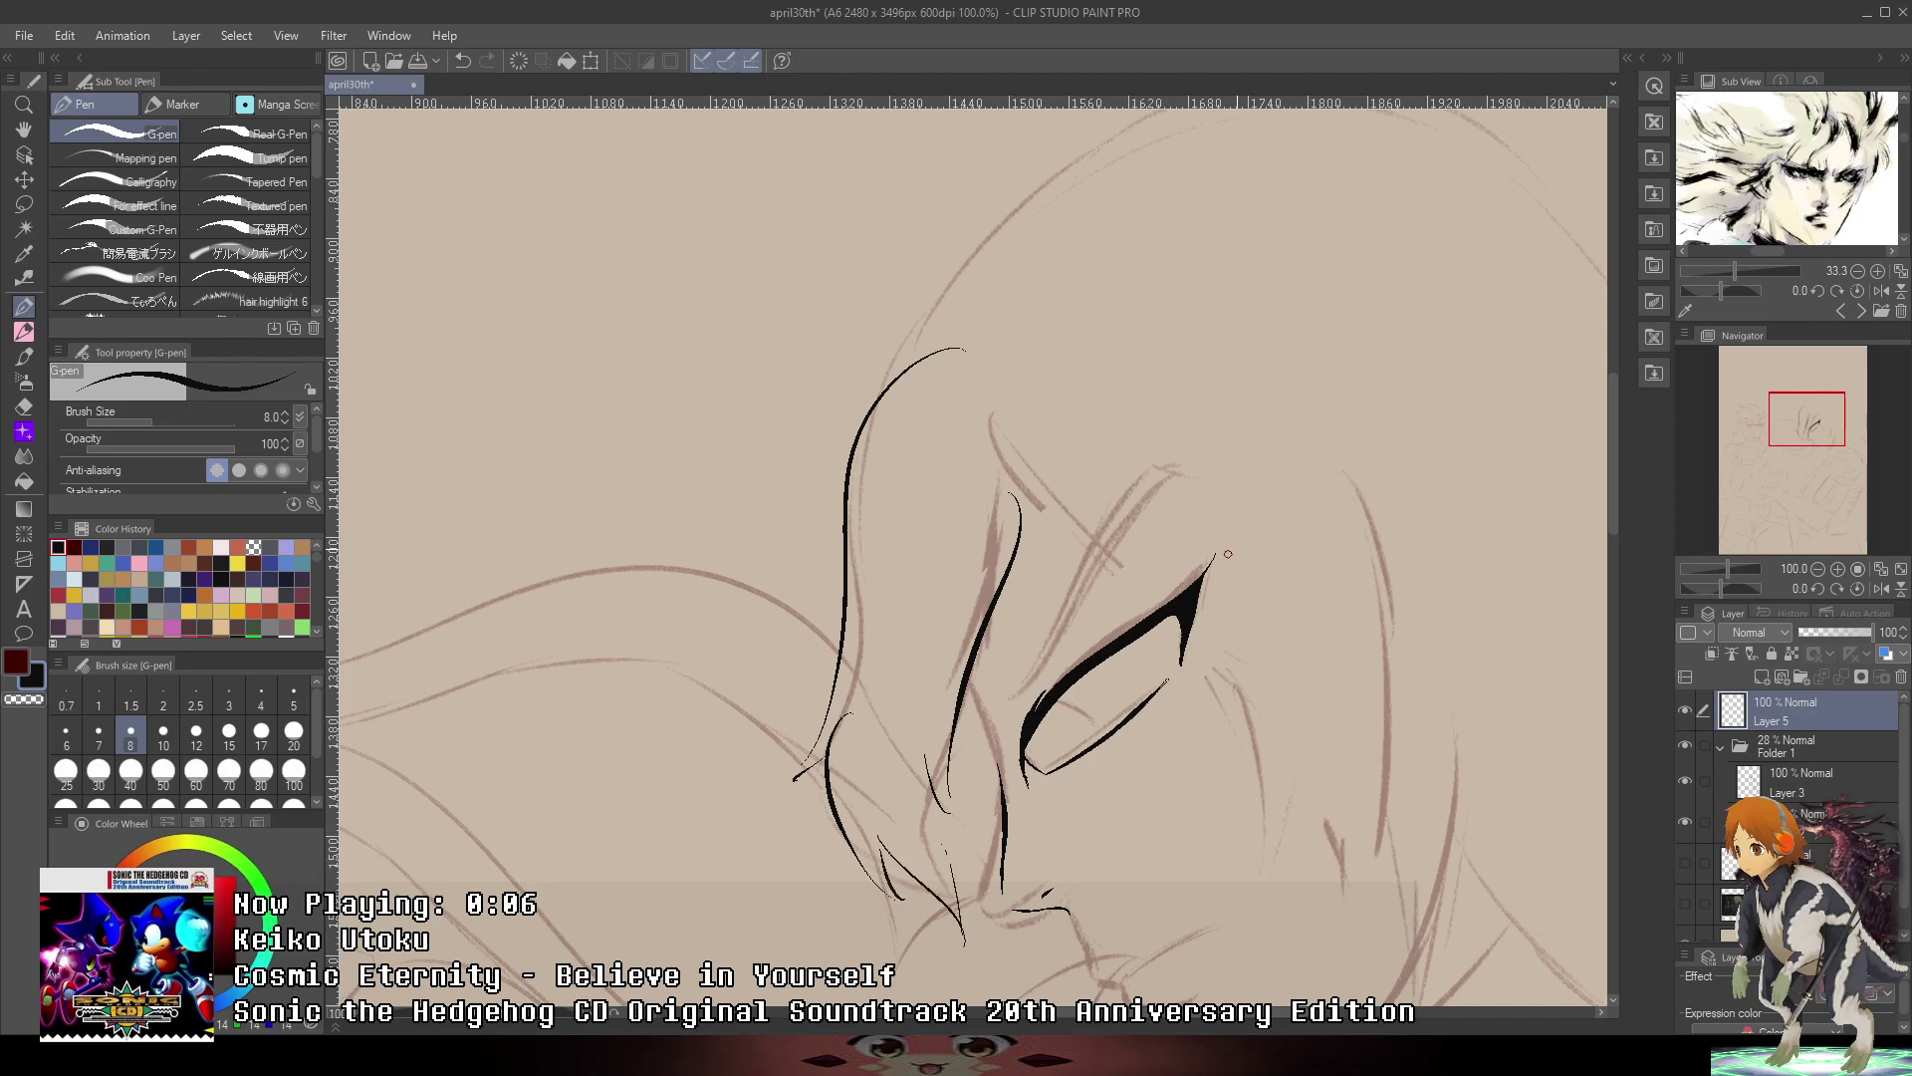
- Ink the diagonal forehead strand toward the eye's outer corner and the curved strands beside the cheek
{"action": "left_click_drag", "start_coordinate": [1290, 397], "coordinate": [1120, 303]}
{"action": "mouse_move", "coordinate": [808, 348]}
{"action": "left_mouse_down"}
{"action": "mouse_move", "coordinate": [1010, 499]}
{"action": "mouse_move", "coordinate": [1107, 733]}
{"action": "left_mouse_up"}
{"action": "left_click_drag", "start_coordinate": [1136, 666], "coordinate": [1123, 721]}
{"action": "key", "text": "ctrl+z"}
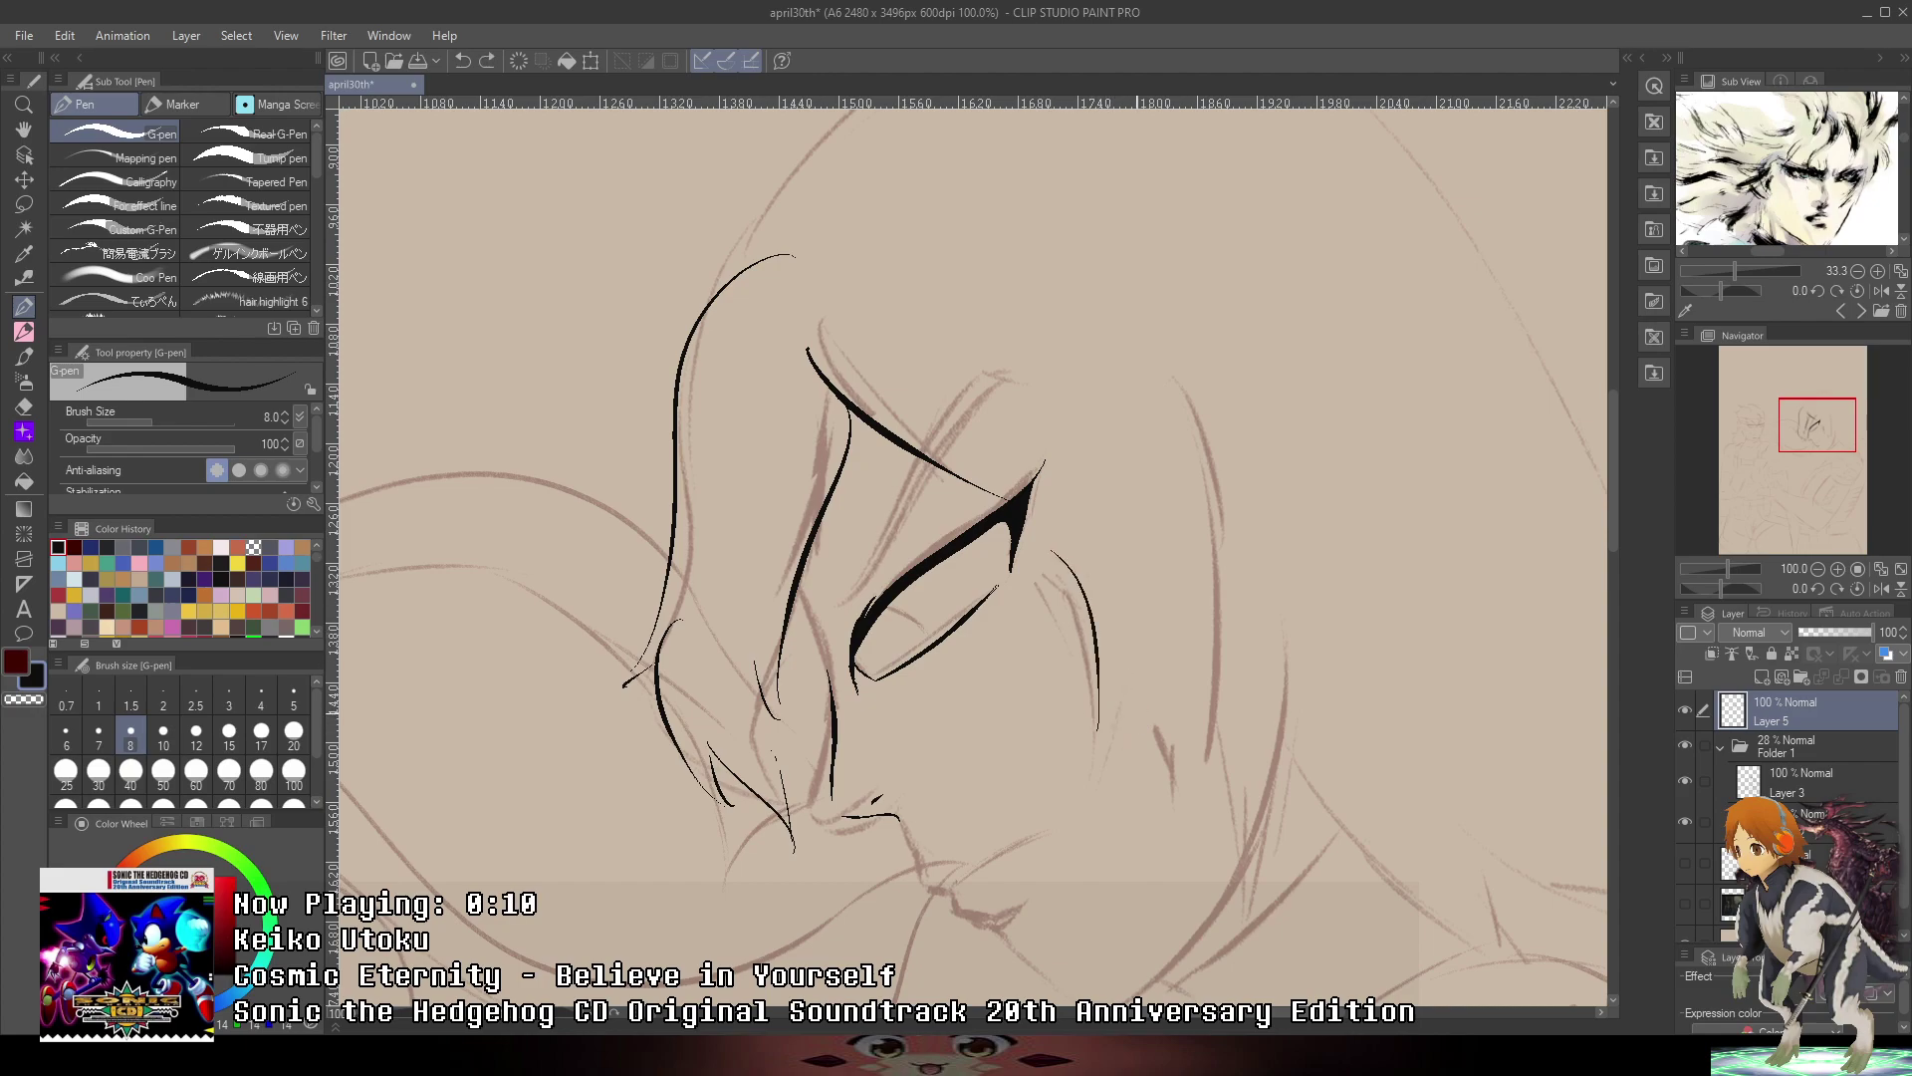
{"action": "left_click_drag", "start_coordinate": [1126, 634], "coordinate": [1108, 732]}
{"action": "key", "text": "ctrl+z"}
{"action": "left_click_drag", "start_coordinate": [1142, 638], "coordinate": [1105, 727]}
{"action": "scroll", "coordinate": [941, 600], "scroll_direction": "up", "scroll_amount": 2}
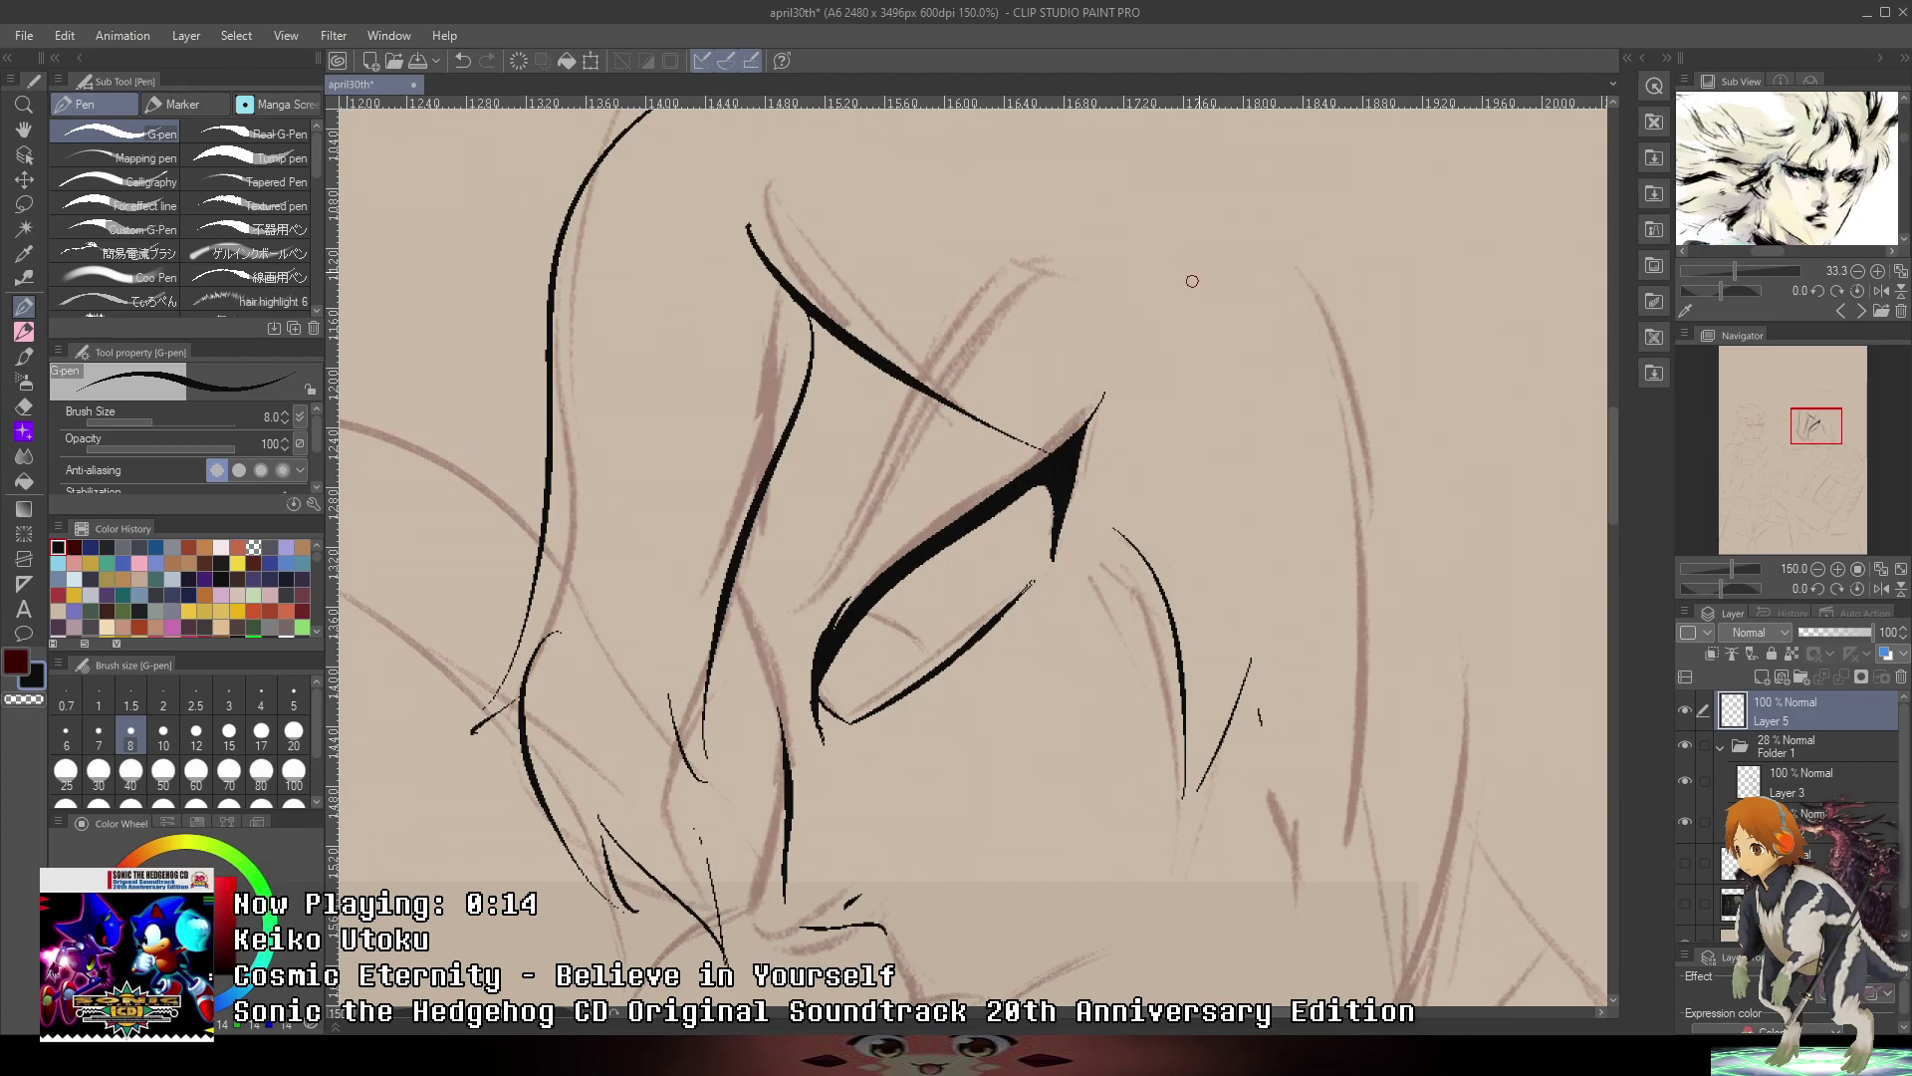
- Erase the inked eye and extend the diagonal forehead strand past the eye's outer corner
{"action": "mouse_move", "coordinate": [1009, 508]}
{"action": "left_mouse_down"}
{"action": "mouse_move", "coordinate": [1056, 479]}
{"action": "mouse_move", "coordinate": [1025, 555]}
{"action": "mouse_move", "coordinate": [876, 674]}
{"action": "mouse_move", "coordinate": [881, 705]}
{"action": "left_mouse_up"}
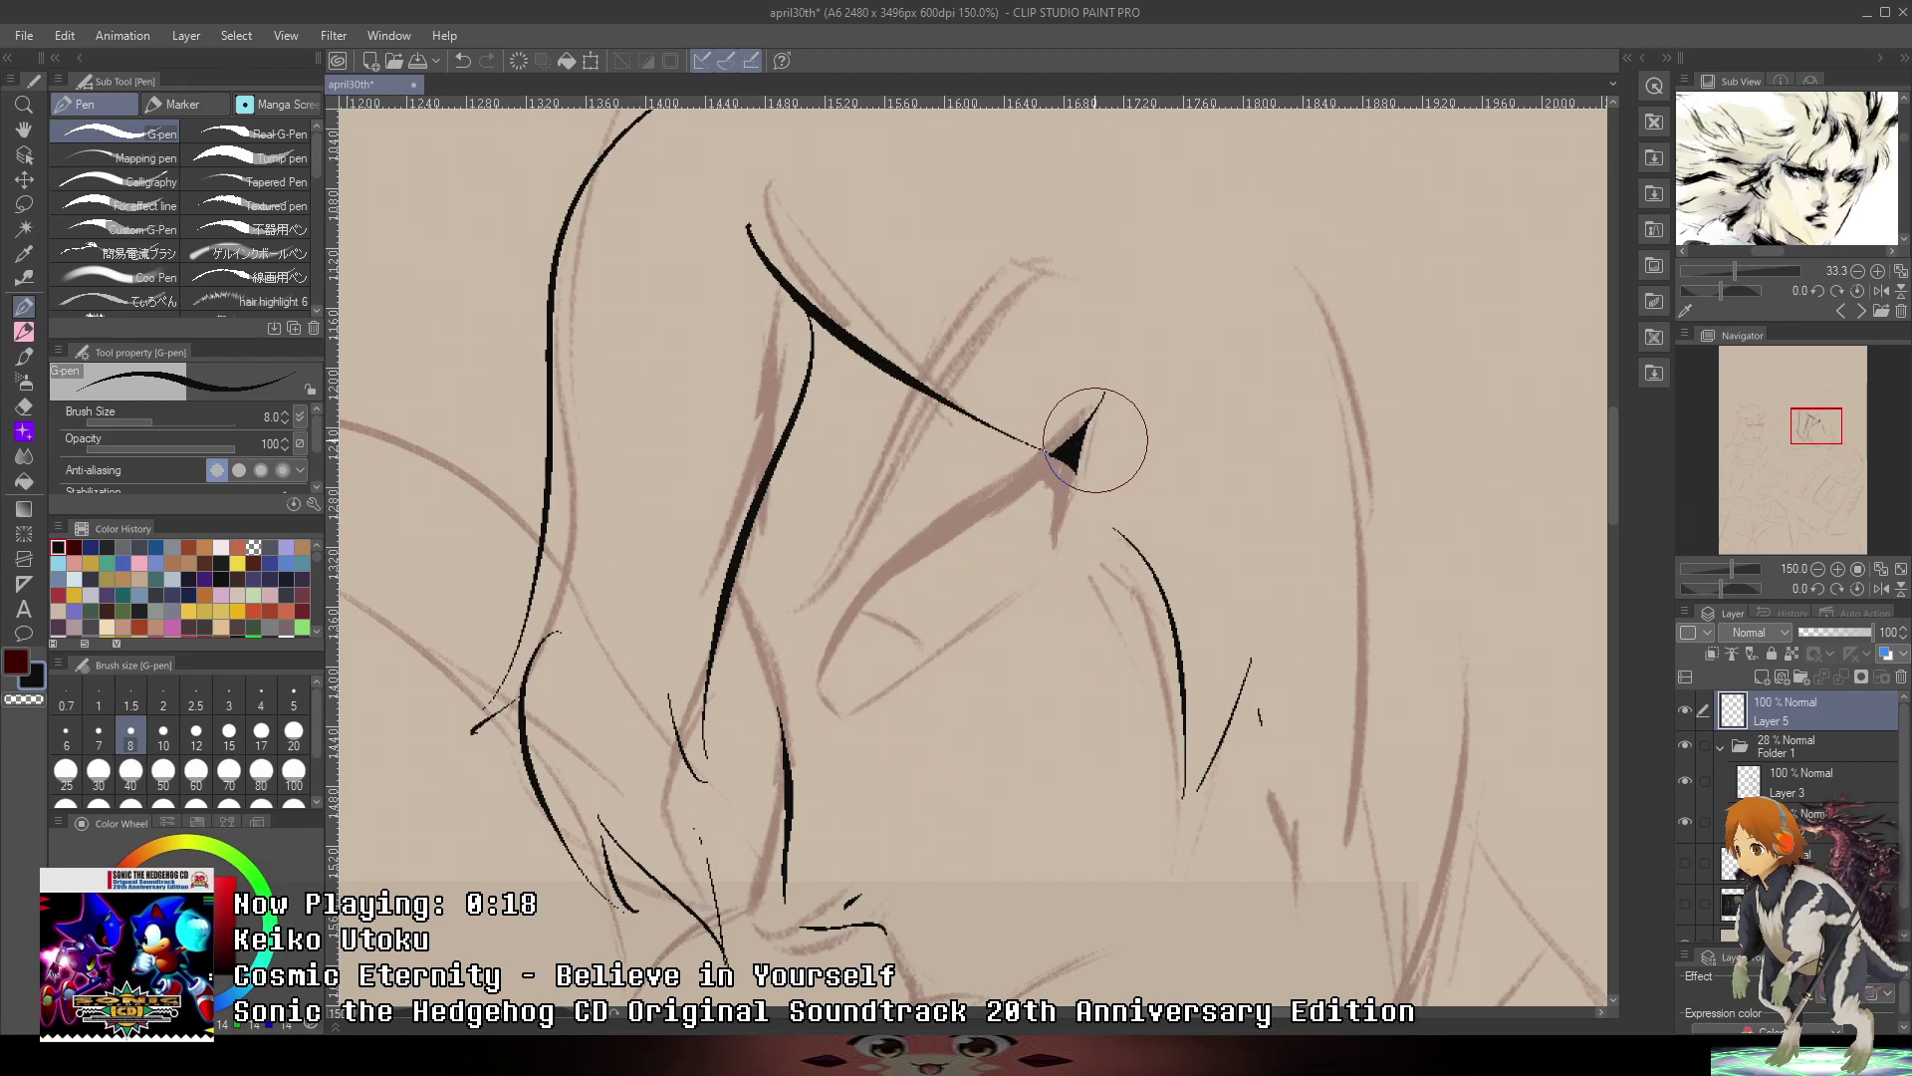
{"action": "left_click_drag", "start_coordinate": [1093, 440], "coordinate": [1185, 344]}
{"action": "mouse_move", "coordinate": [951, 406]}
{"action": "left_mouse_down"}
{"action": "mouse_move", "coordinate": [1107, 496]}
{"action": "mouse_move", "coordinate": [1084, 469]}
{"action": "mouse_move", "coordinate": [1104, 501]}
{"action": "left_mouse_up"}
{"action": "key", "text": "ctrl+z"}
{"action": "key", "text": "ctrl+z"}
{"action": "left_click_drag", "start_coordinate": [1259, 423], "coordinate": [1036, 456]}
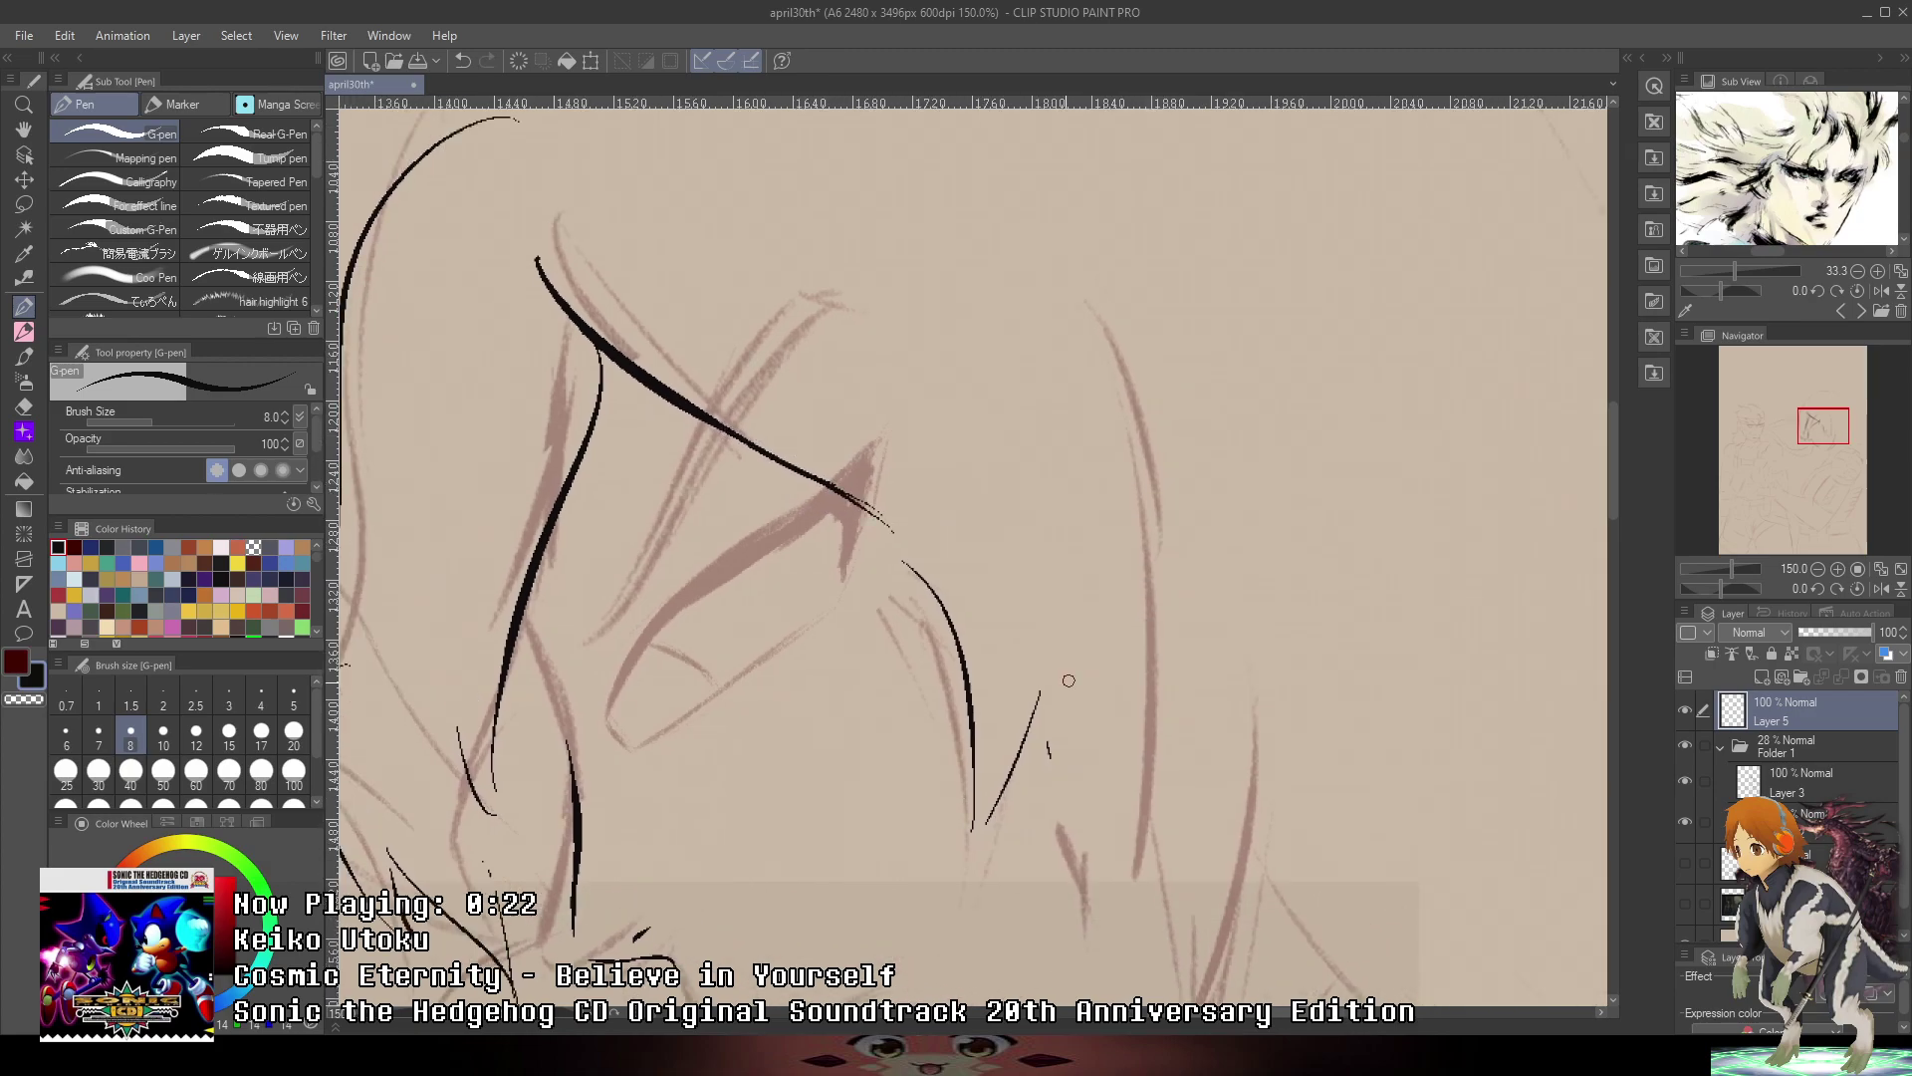
- Ink the long outer hair arc curving from above the forehead down beside the cheek, doubling strokes to thicken its upper stretch
{"action": "scroll", "coordinate": [1049, 773], "scroll_direction": "down", "scroll_amount": 2}
{"action": "scroll", "coordinate": [1052, 772], "scroll_direction": "up", "scroll_amount": 2}
{"action": "mouse_move", "coordinate": [1040, 754]}
{"action": "left_mouse_down"}
{"action": "mouse_move", "coordinate": [1056, 941]}
{"action": "mouse_move", "coordinate": [1131, 434]}
{"action": "mouse_move", "coordinate": [1209, 826]}
{"action": "left_mouse_up"}
{"action": "mouse_move", "coordinate": [1145, 719]}
{"action": "left_mouse_down"}
{"action": "mouse_move", "coordinate": [861, 456]}
{"action": "mouse_move", "coordinate": [901, 470]}
{"action": "left_mouse_up"}
{"action": "key", "text": "ctrl+z"}
{"action": "left_click_drag", "start_coordinate": [796, 442], "coordinate": [920, 469]}
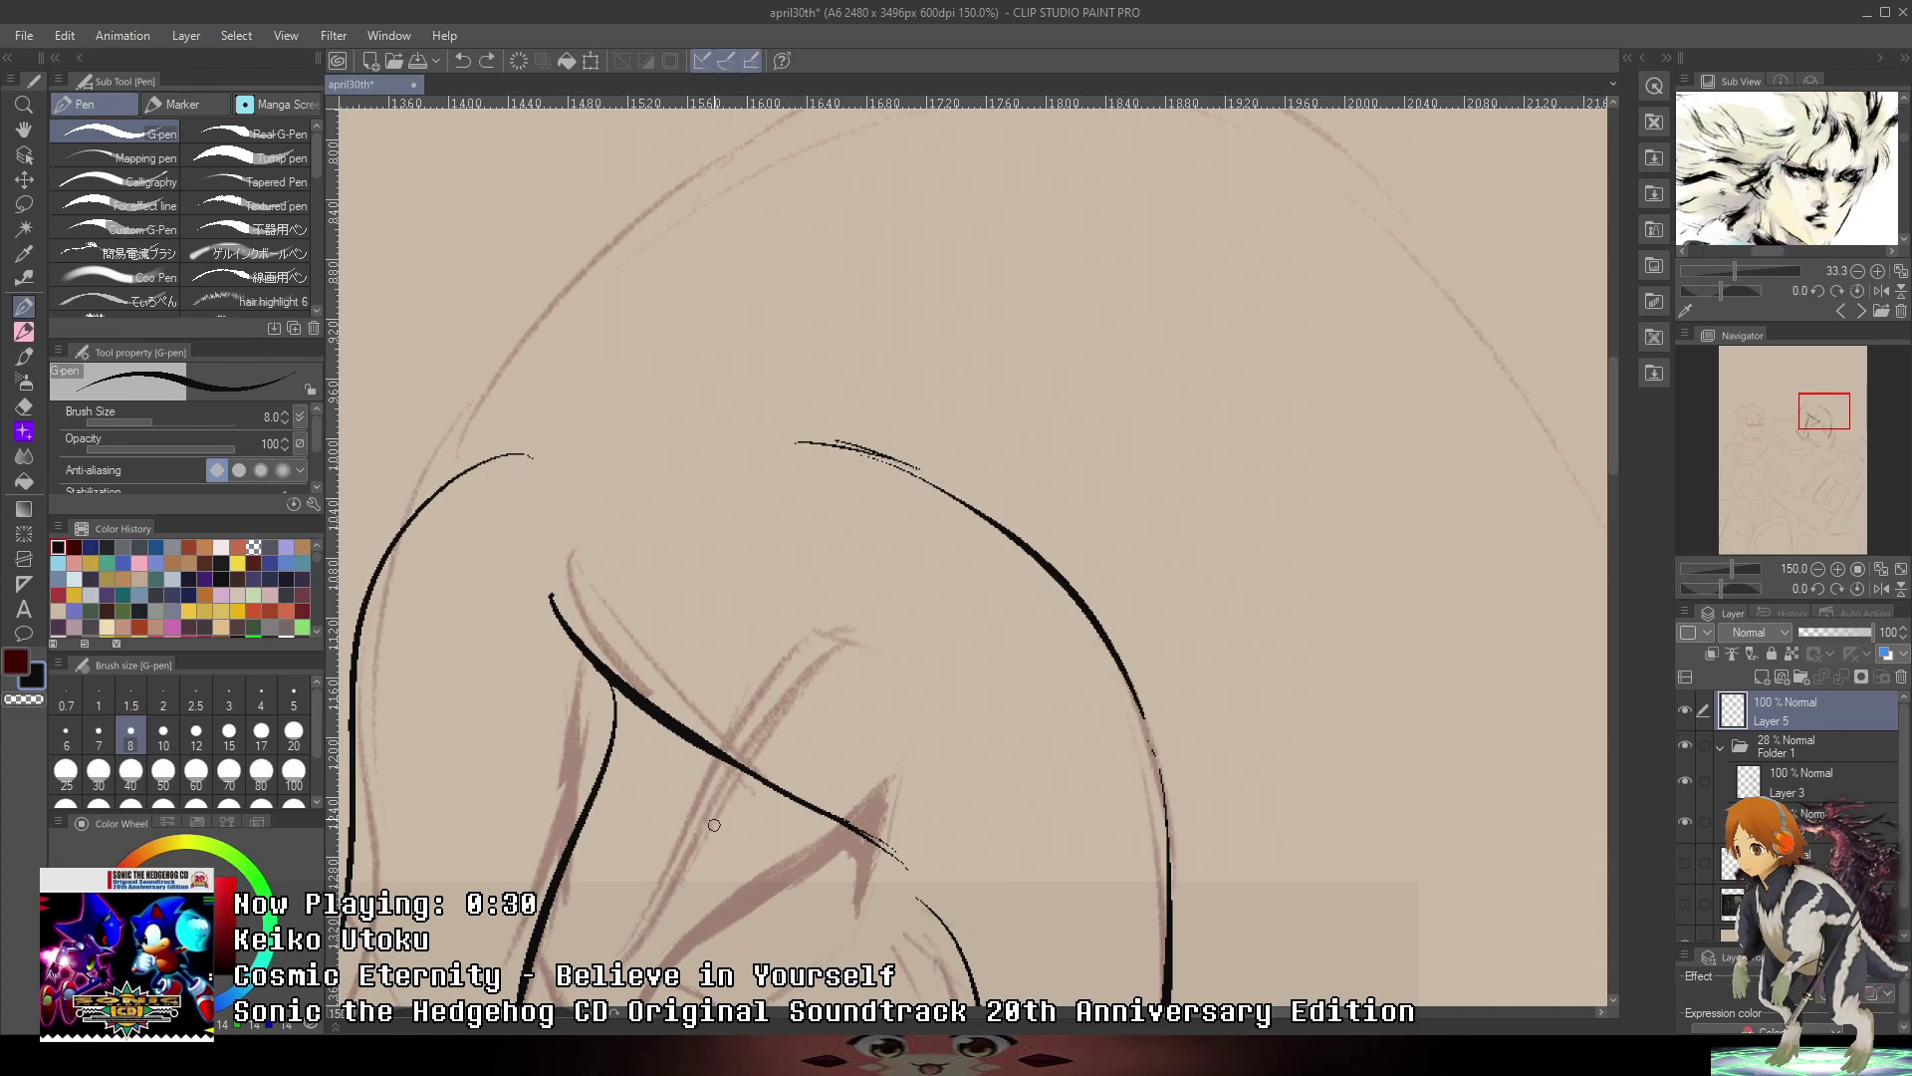
{"action": "left_click_drag", "start_coordinate": [841, 458], "coordinate": [1072, 590]}
{"action": "mouse_move", "coordinate": [901, 478]}
{"action": "left_mouse_down"}
{"action": "mouse_move", "coordinate": [1060, 595]}
{"action": "mouse_move", "coordinate": [1114, 687]}
{"action": "left_mouse_up"}
- Add short thin accent strokes along the shoulder of the outer hair arc
{"action": "left_click_drag", "start_coordinate": [1266, 829], "coordinate": [1306, 454]}
{"action": "left_click_drag", "start_coordinate": [1167, 315], "coordinate": [1220, 429]}
{"action": "key", "text": "ctrl+z"}
{"action": "key", "text": "ctrl+z"}
{"action": "left_click_drag", "start_coordinate": [1171, 299], "coordinate": [1212, 422]}
{"action": "left_click_drag", "start_coordinate": [1185, 348], "coordinate": [1231, 510]}
{"action": "scroll", "coordinate": [1241, 443], "scroll_direction": "down", "scroll_amount": 4}
{"action": "mouse_move", "coordinate": [1373, 437]}
{"action": "left_mouse_down"}
{"action": "mouse_move", "coordinate": [1255, 415]}
{"action": "mouse_move", "coordinate": [1253, 554]}
{"action": "left_mouse_up"}
{"action": "scroll", "coordinate": [990, 602], "scroll_direction": "up", "scroll_amount": 3}
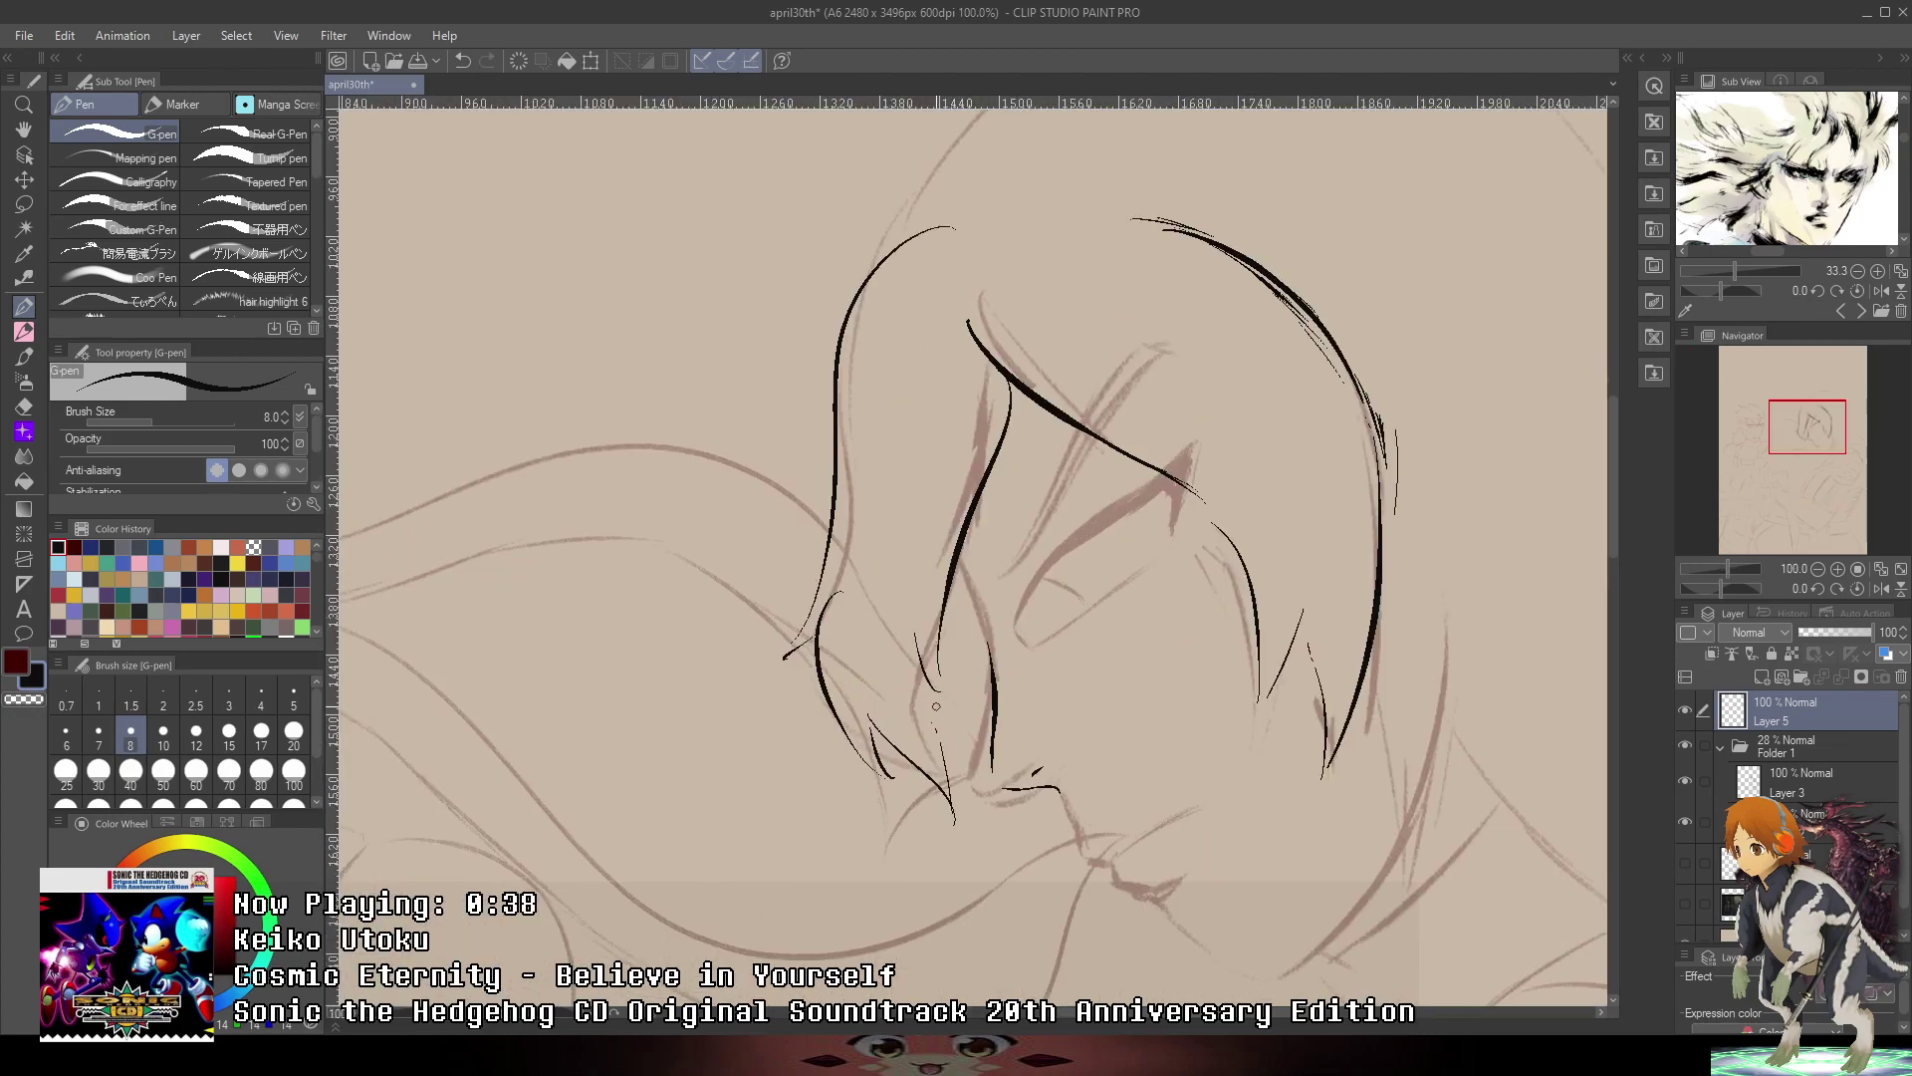
- Ink the wavy, tapering hair strand hanging between the outer front lock and the forehead strand
{"action": "scroll", "coordinate": [936, 706], "scroll_direction": "up", "scroll_amount": 2}
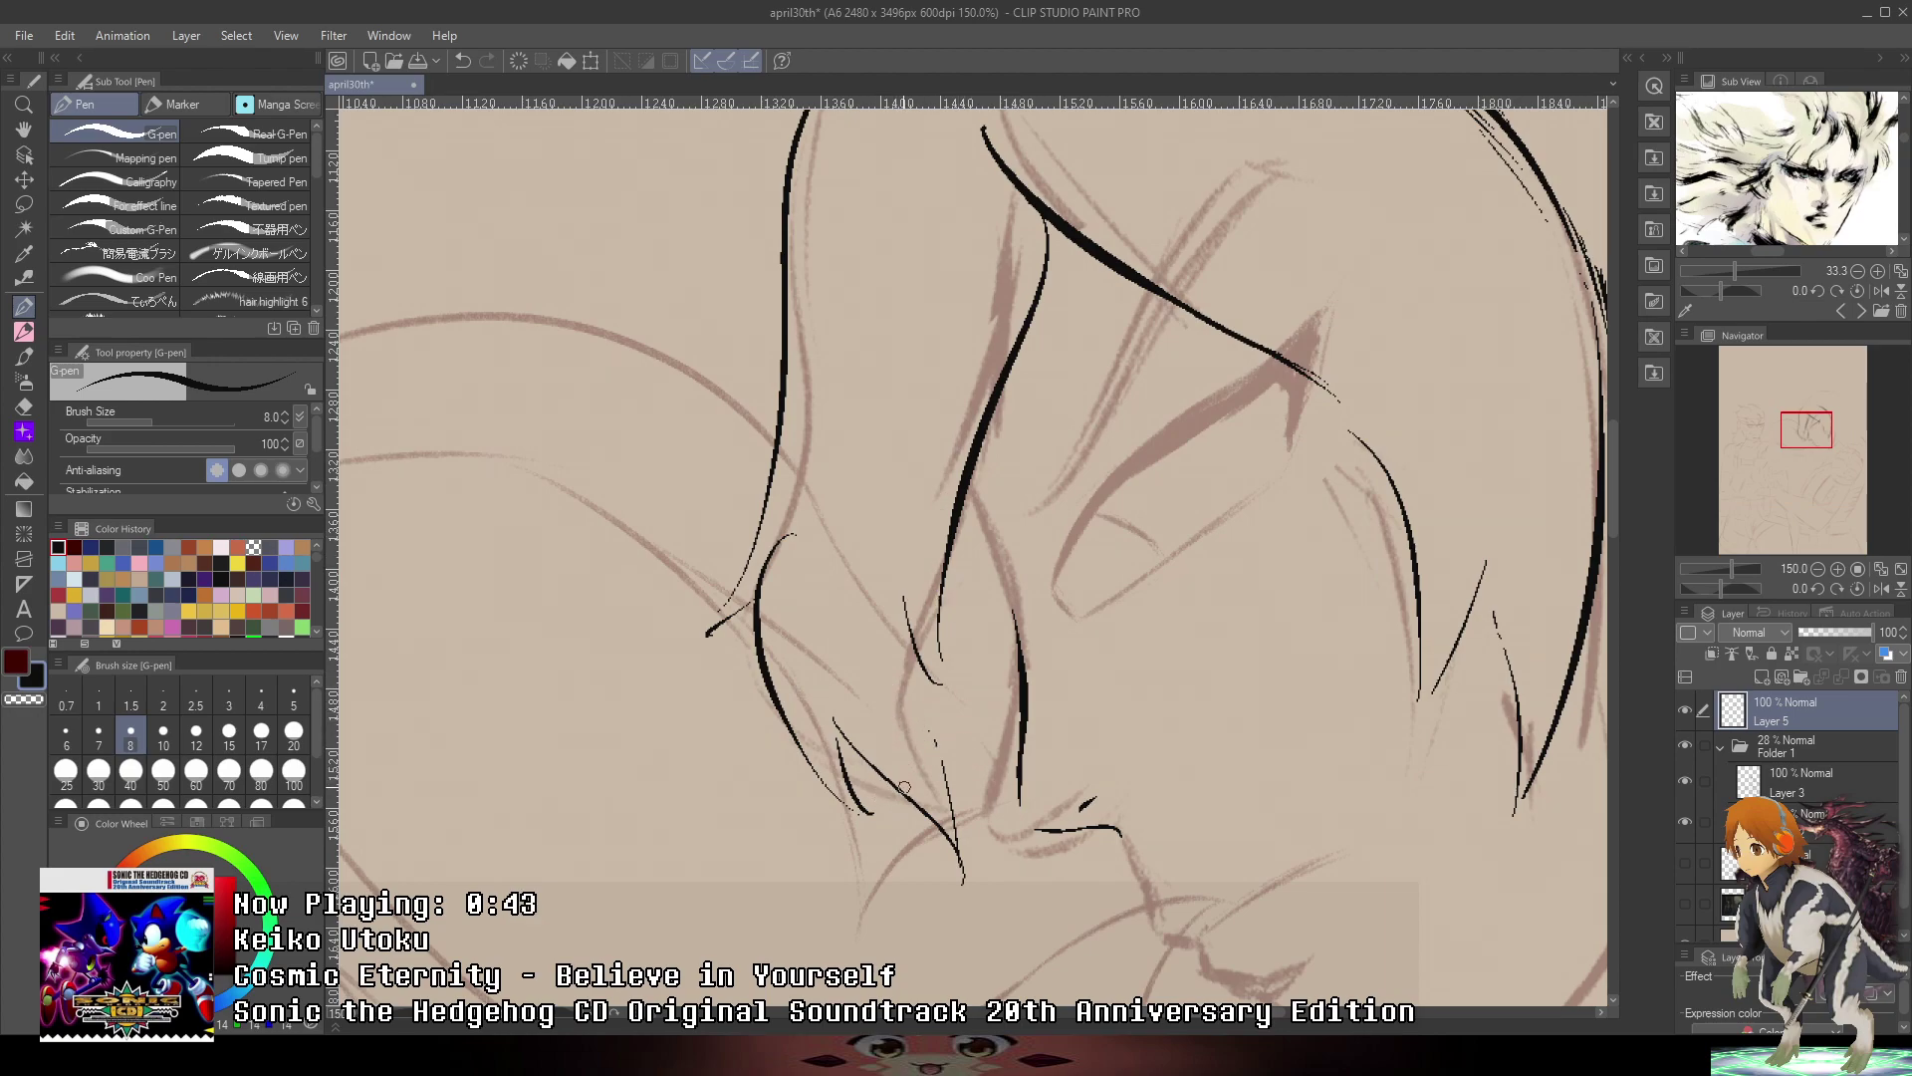
{"action": "mouse_move", "coordinate": [883, 628]}
{"action": "left_mouse_down"}
{"action": "mouse_move", "coordinate": [928, 803]}
{"action": "mouse_move", "coordinate": [881, 538]}
{"action": "left_mouse_up"}
{"action": "key", "text": "ctrl+z"}
{"action": "key", "text": "ctrl+z"}
{"action": "mouse_move", "coordinate": [882, 257]}
{"action": "left_mouse_down"}
{"action": "mouse_move", "coordinate": [893, 713]}
{"action": "mouse_move", "coordinate": [914, 490]}
{"action": "left_mouse_up"}
- Ink the thick strand dropping from the eye's outer corner and a thinner strand beside it on the cheek
{"action": "left_click_drag", "start_coordinate": [1148, 316], "coordinate": [1004, 295]}
{"action": "mouse_move", "coordinate": [1246, 364]}
{"action": "left_mouse_down"}
{"action": "mouse_move", "coordinate": [1135, 491]}
{"action": "mouse_move", "coordinate": [1095, 370]}
{"action": "left_mouse_up"}
{"action": "mouse_move", "coordinate": [962, 403]}
{"action": "left_mouse_down"}
{"action": "mouse_move", "coordinate": [1024, 527]}
{"action": "mouse_move", "coordinate": [1033, 721]}
{"action": "mouse_move", "coordinate": [1059, 594]}
{"action": "left_mouse_up"}
{"action": "key", "text": "ctrl+z"}
{"action": "key", "text": "ctrl+z"}
{"action": "left_click_drag", "start_coordinate": [1052, 665], "coordinate": [1057, 504]}
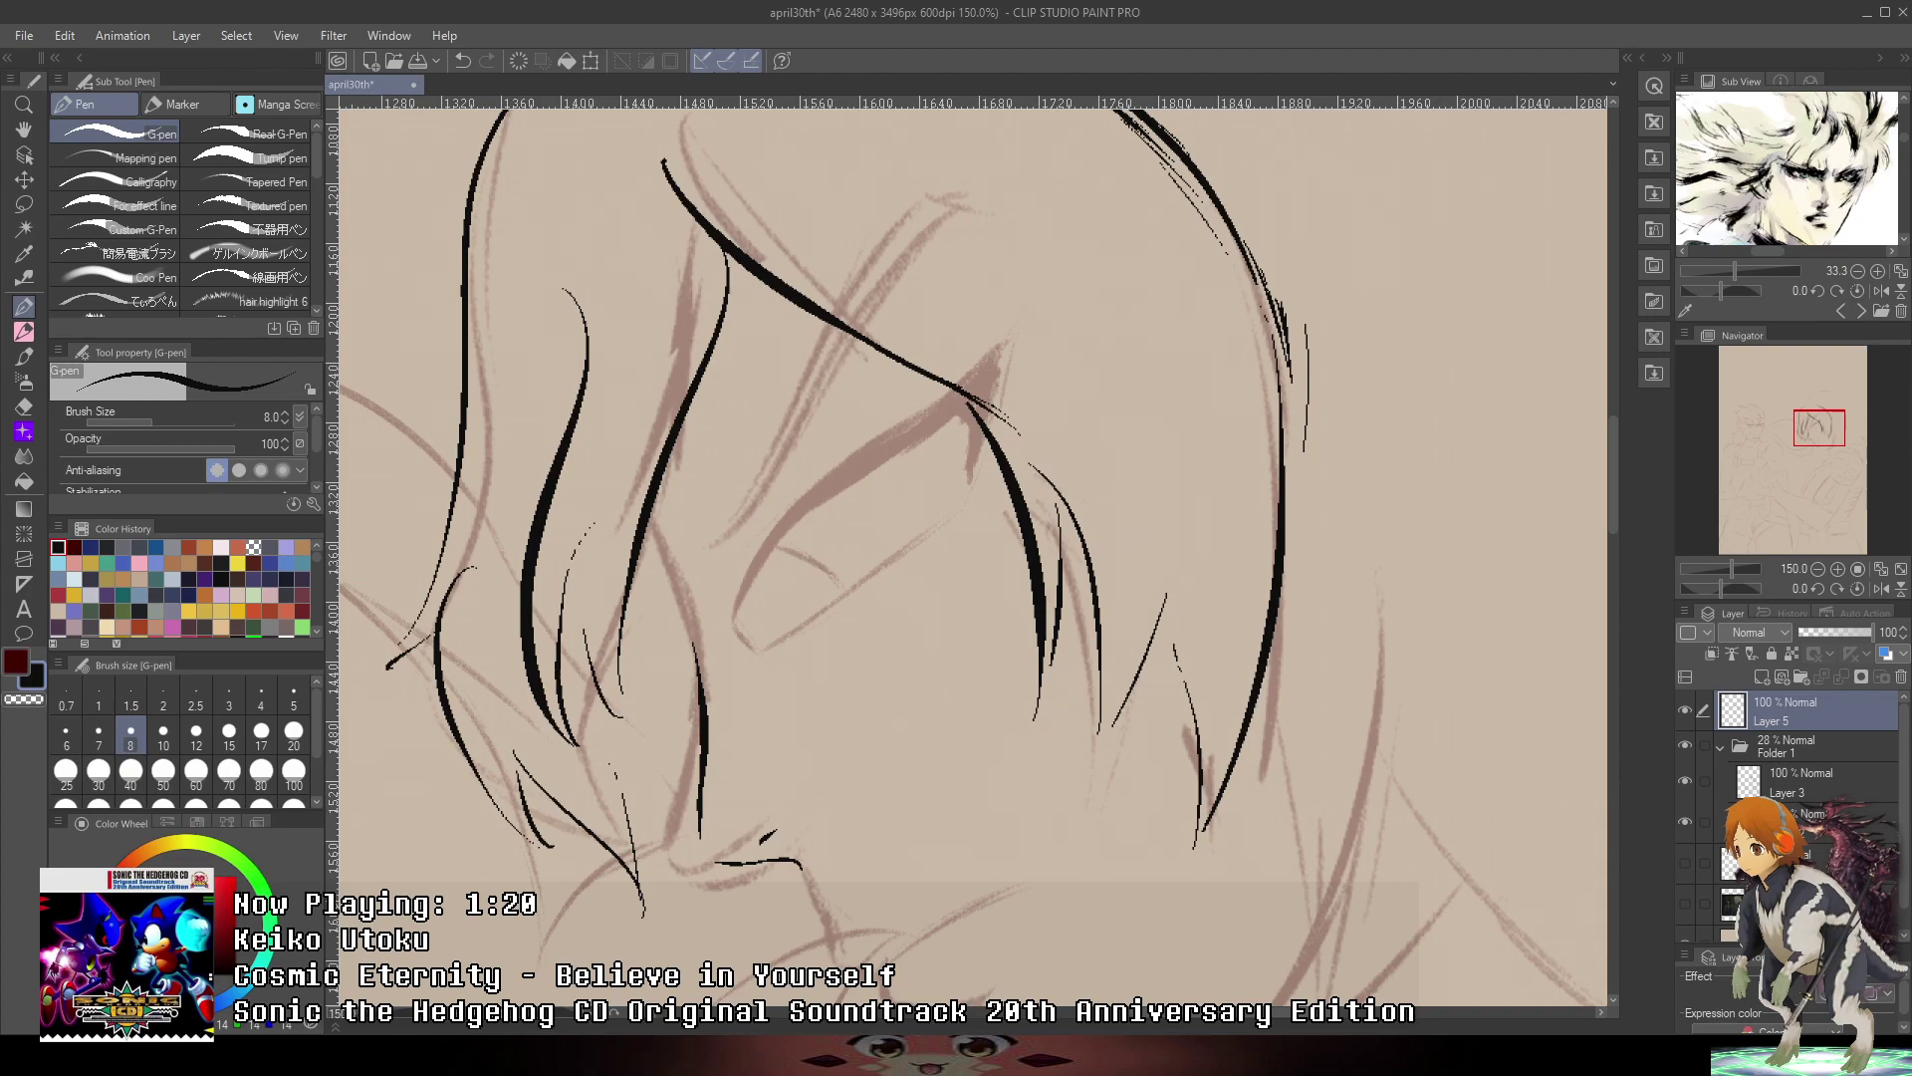
{"action": "scroll", "coordinate": [683, 602], "scroll_direction": "up", "scroll_amount": 1}
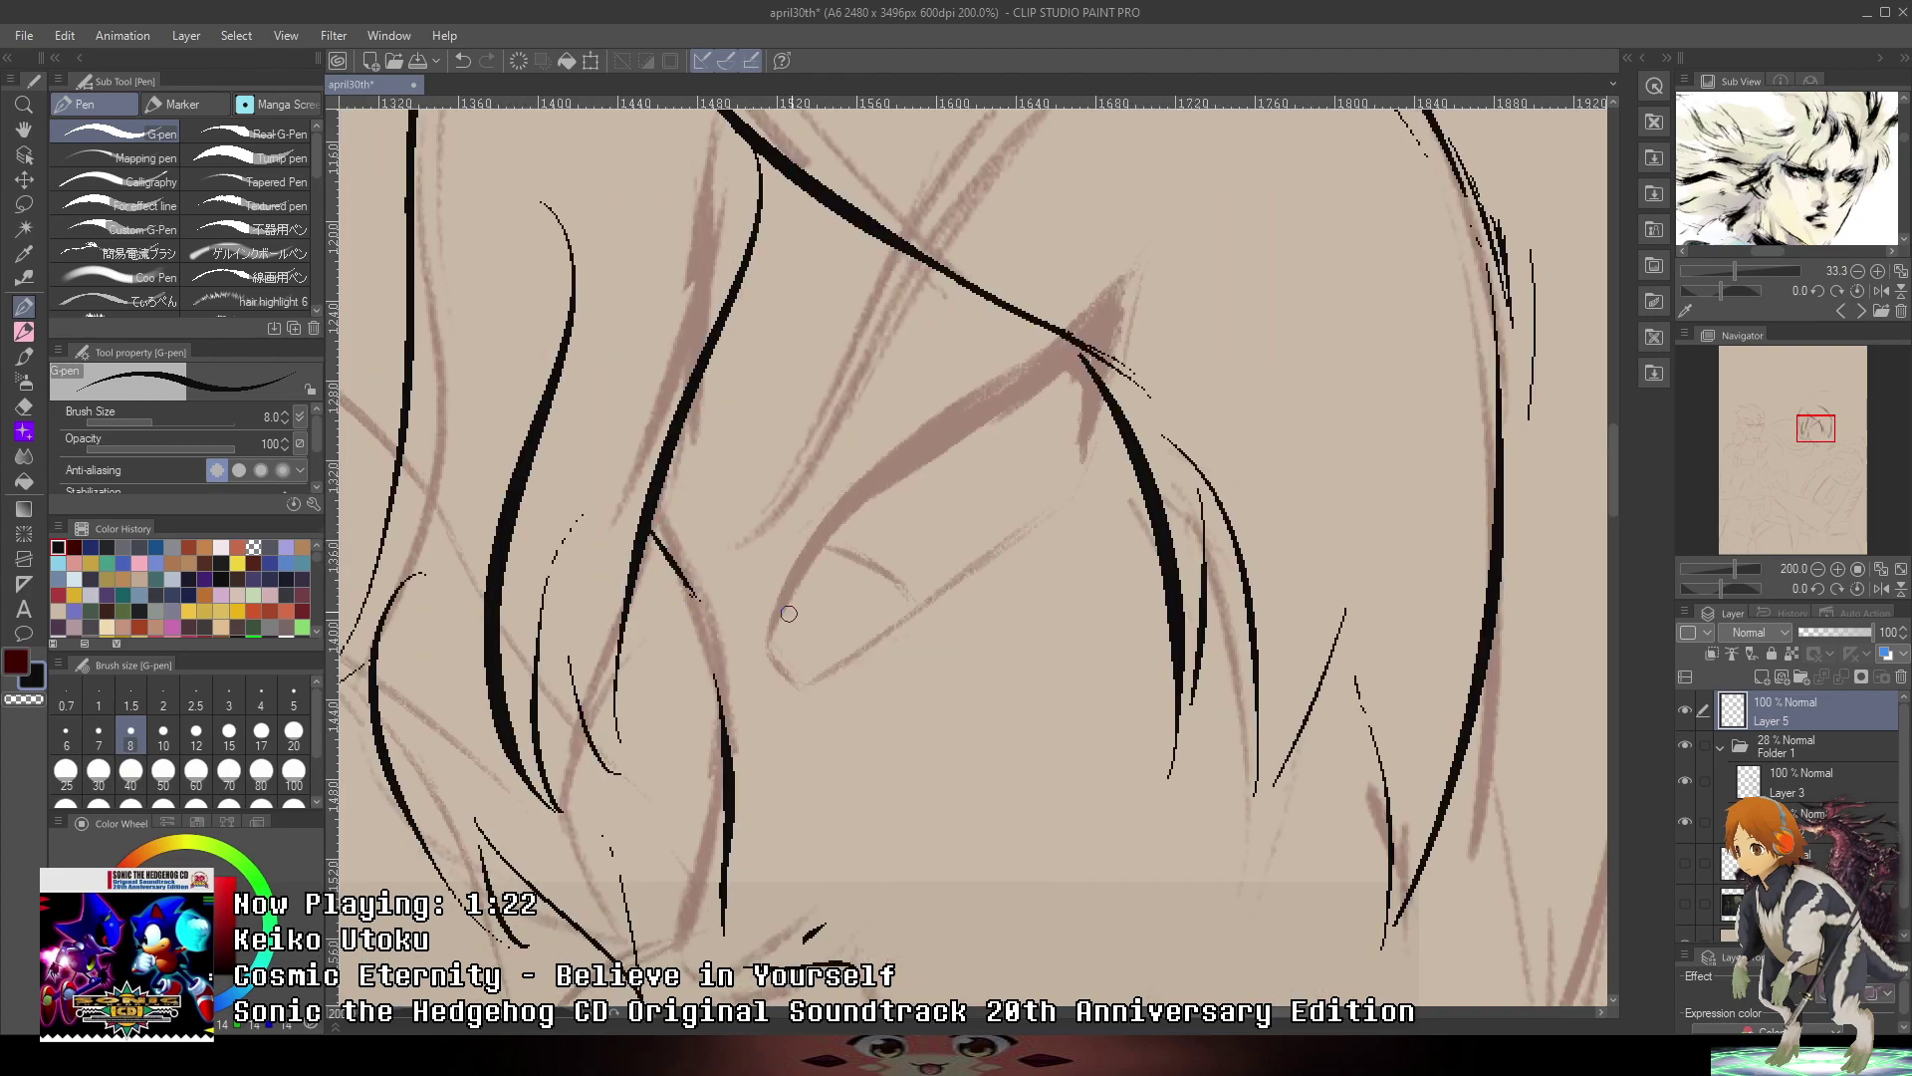
- Reframe the reference on the lower face and ink the upper-lip profile, the mouth line and the lower lip
{"action": "scroll", "coordinate": [789, 613], "scroll_direction": "down", "scroll_amount": 4}
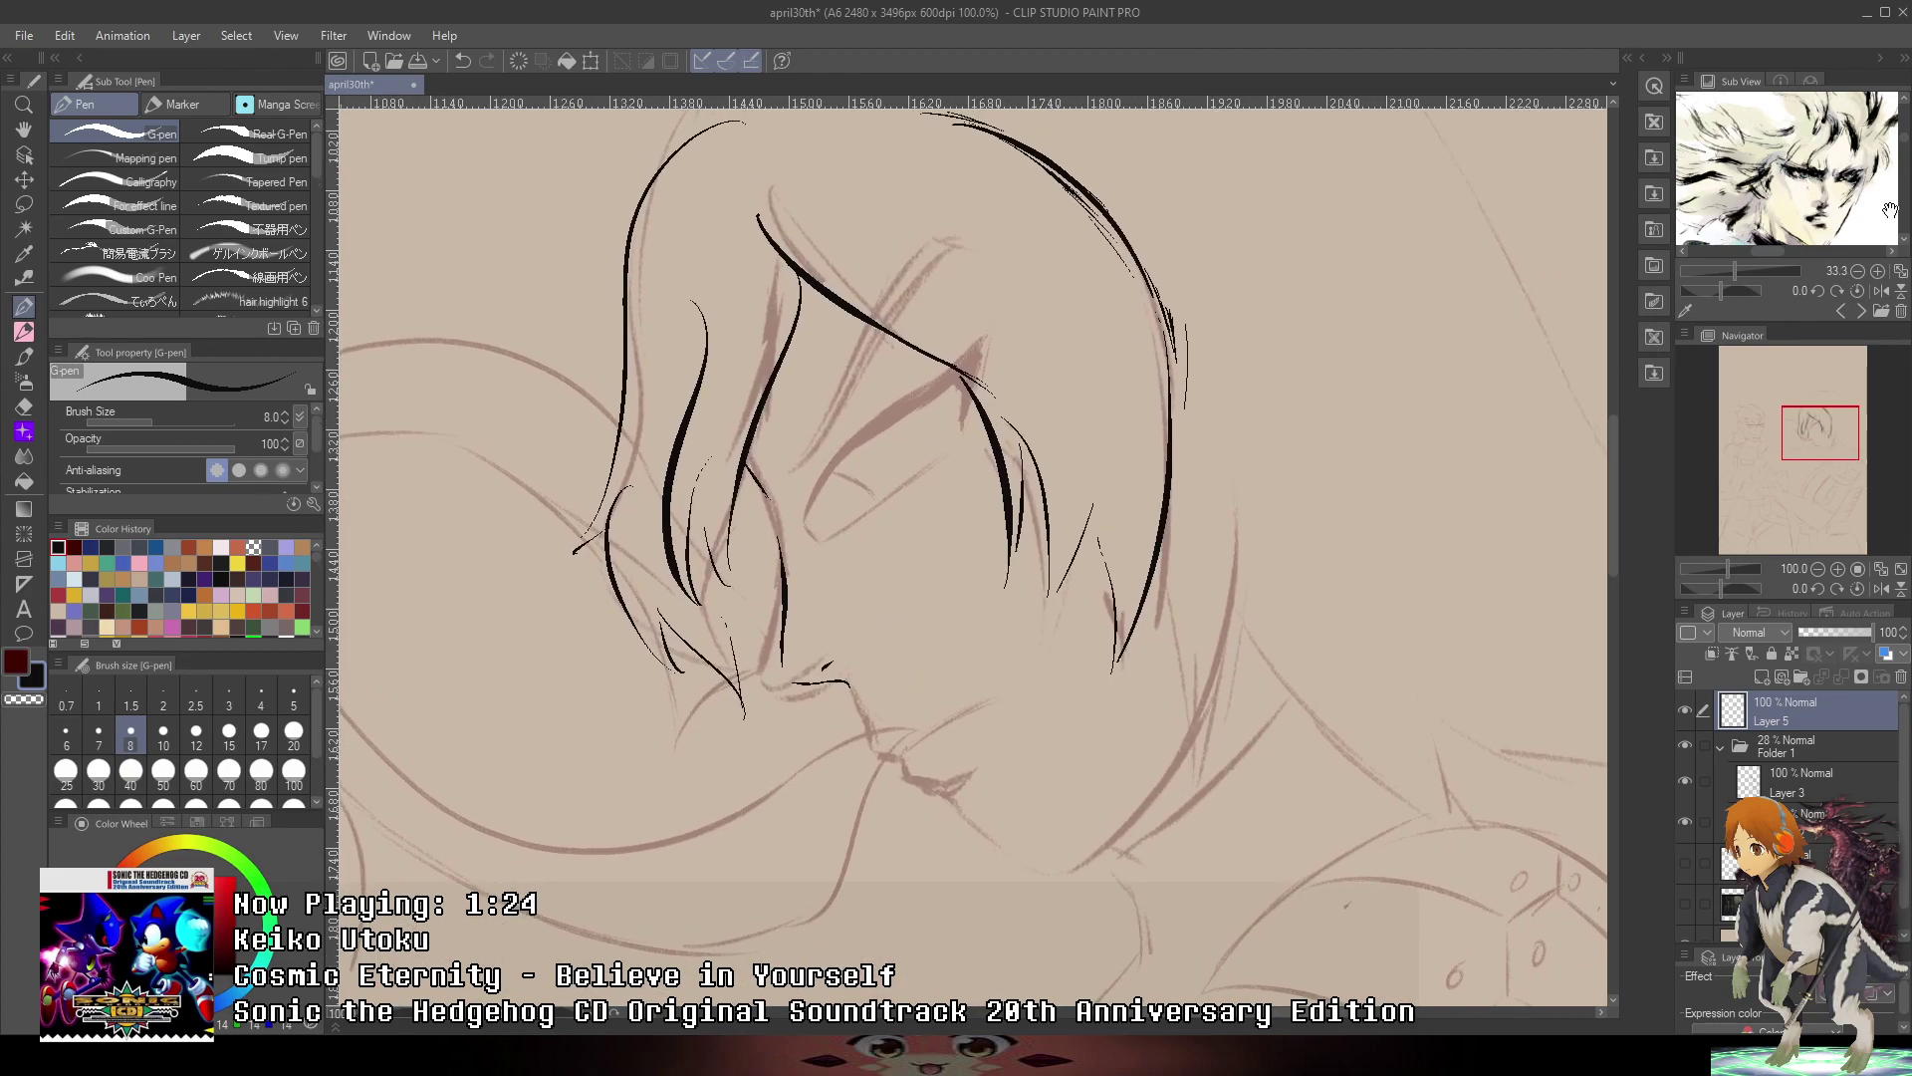
{"action": "left_click_drag", "start_coordinate": [1889, 209], "coordinate": [1884, 146]}
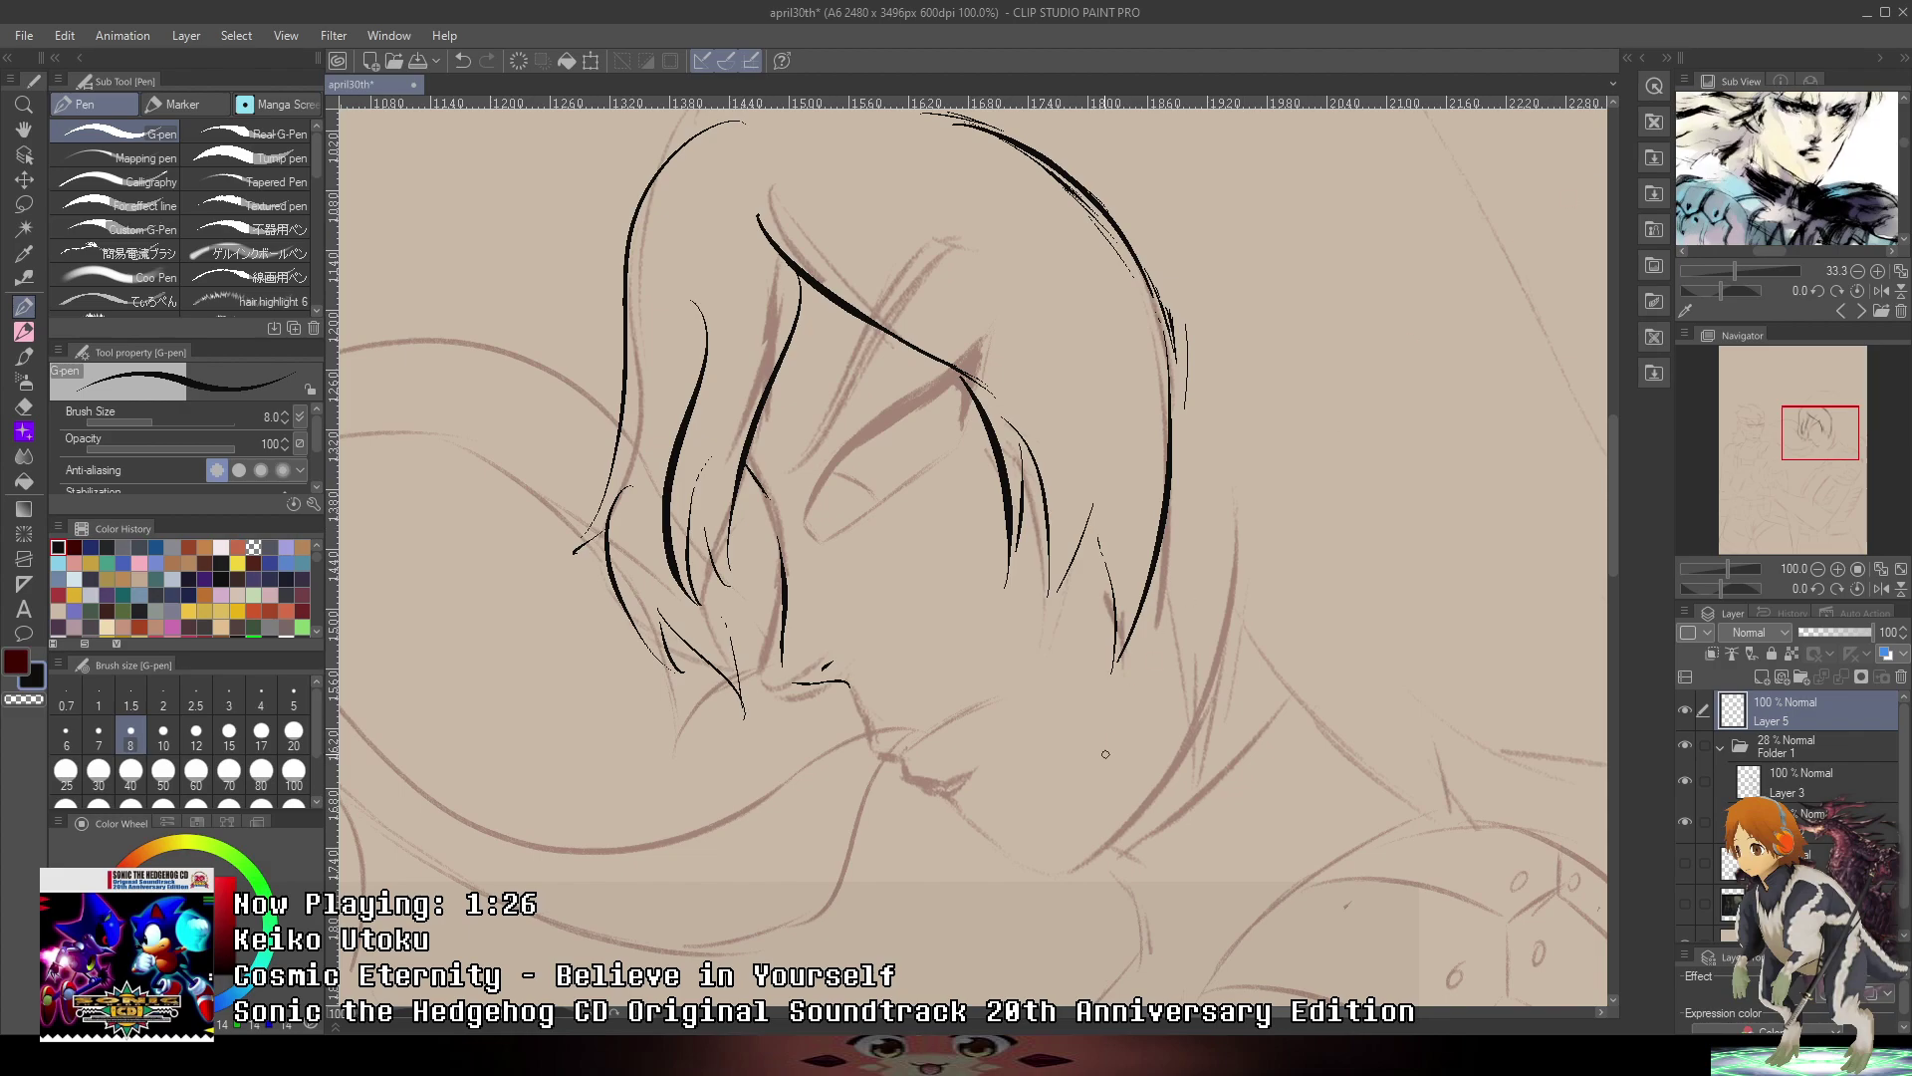
{"action": "scroll", "coordinate": [932, 752], "scroll_direction": "up", "scroll_amount": 3}
{"action": "mouse_move", "coordinate": [787, 639]}
{"action": "left_mouse_down"}
{"action": "mouse_move", "coordinate": [847, 756]}
{"action": "mouse_move", "coordinate": [1046, 658]}
{"action": "left_mouse_up"}
{"action": "left_click_drag", "start_coordinate": [918, 726], "coordinate": [1062, 652]}
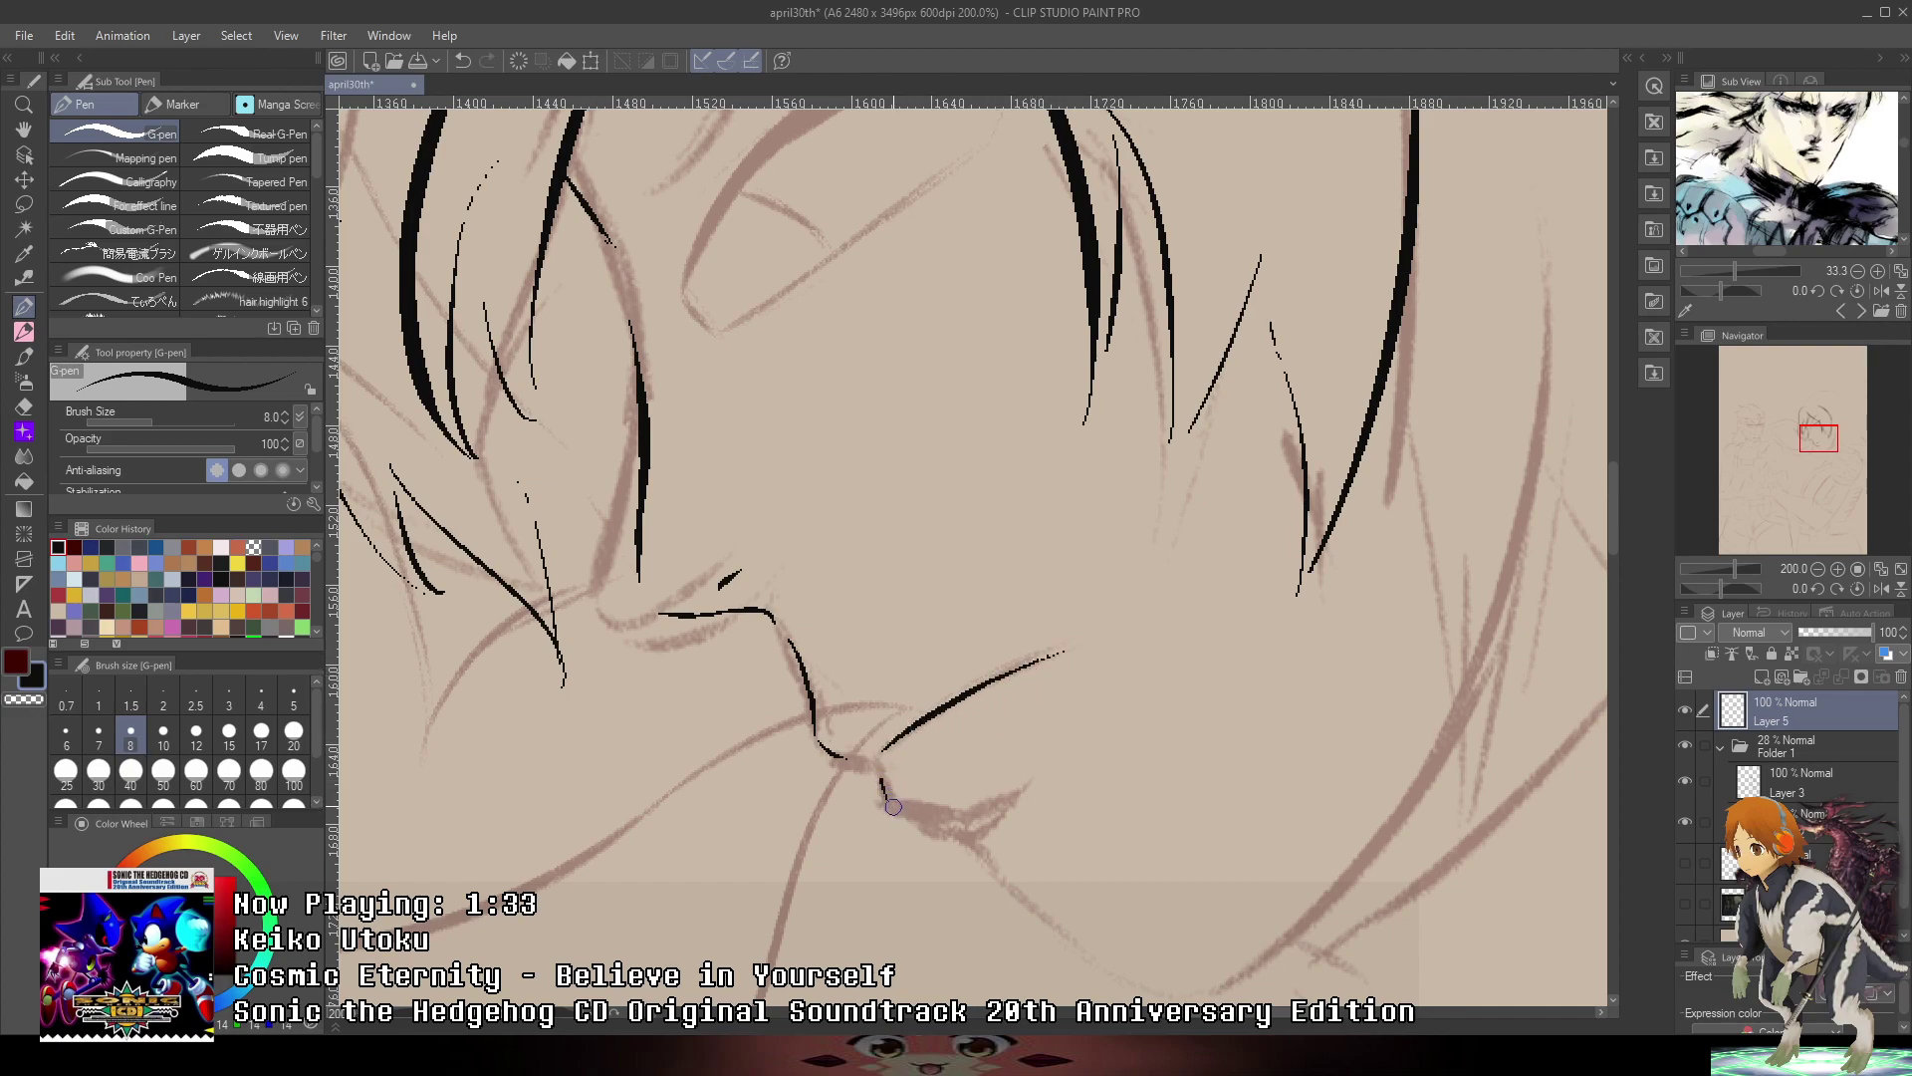
{"action": "mouse_move", "coordinate": [880, 777]}
{"action": "left_mouse_down"}
{"action": "mouse_move", "coordinate": [981, 829]}
{"action": "mouse_move", "coordinate": [923, 813]}
{"action": "mouse_move", "coordinate": [997, 816]}
{"action": "mouse_move", "coordinate": [901, 804]}
{"action": "mouse_move", "coordinate": [1029, 807]}
{"action": "mouse_move", "coordinate": [1009, 848]}
{"action": "mouse_move", "coordinate": [933, 821]}
{"action": "mouse_move", "coordinate": [1038, 773]}
{"action": "left_mouse_up"}
{"action": "key", "text": "ctrl+z"}
{"action": "key", "text": "ctrl+z"}
{"action": "key", "text": "ctrl+z"}
{"action": "key", "text": "ctrl+z"}
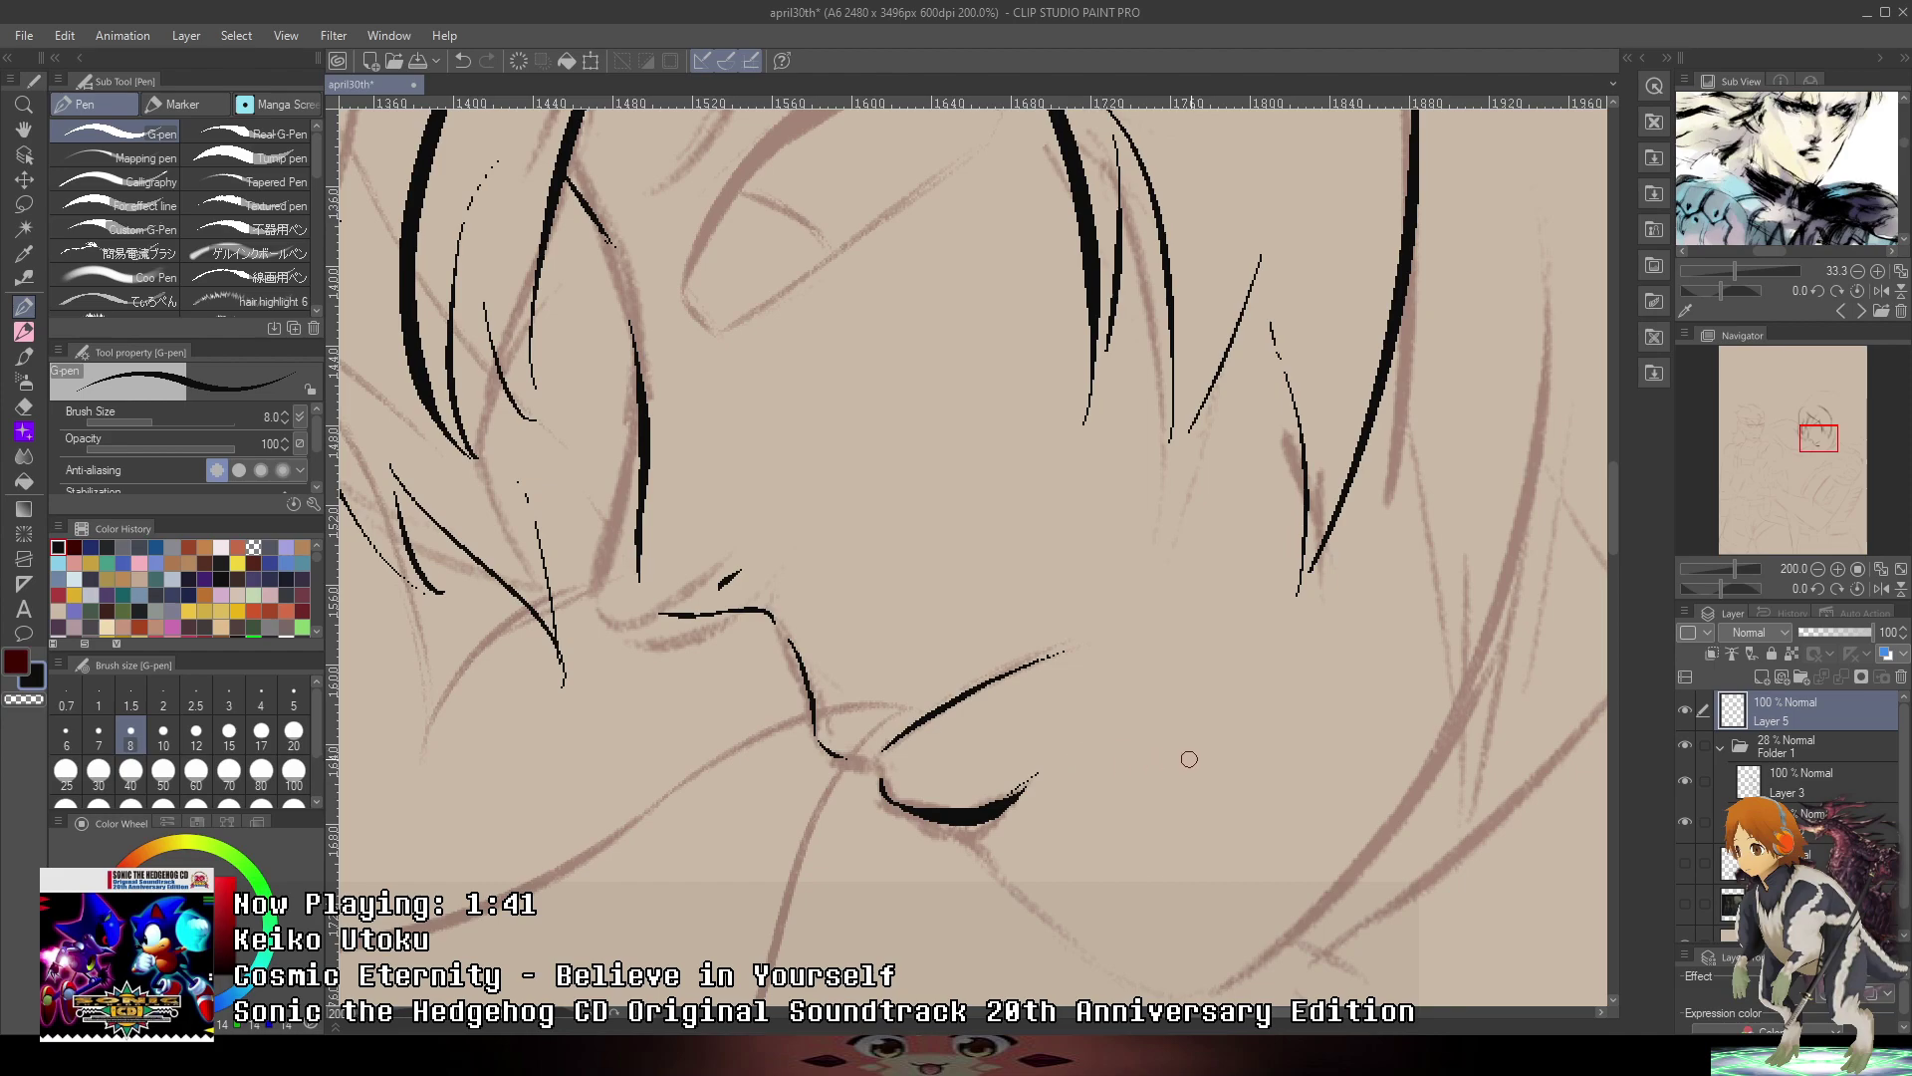
- Ink the contour below the lower lip, the chin tip and the jawline rising toward the hair
{"action": "left_click_drag", "start_coordinate": [1189, 759], "coordinate": [1073, 636]}
{"action": "left_click_drag", "start_coordinate": [835, 710], "coordinate": [961, 828]}
{"action": "key", "text": "ctrl+z"}
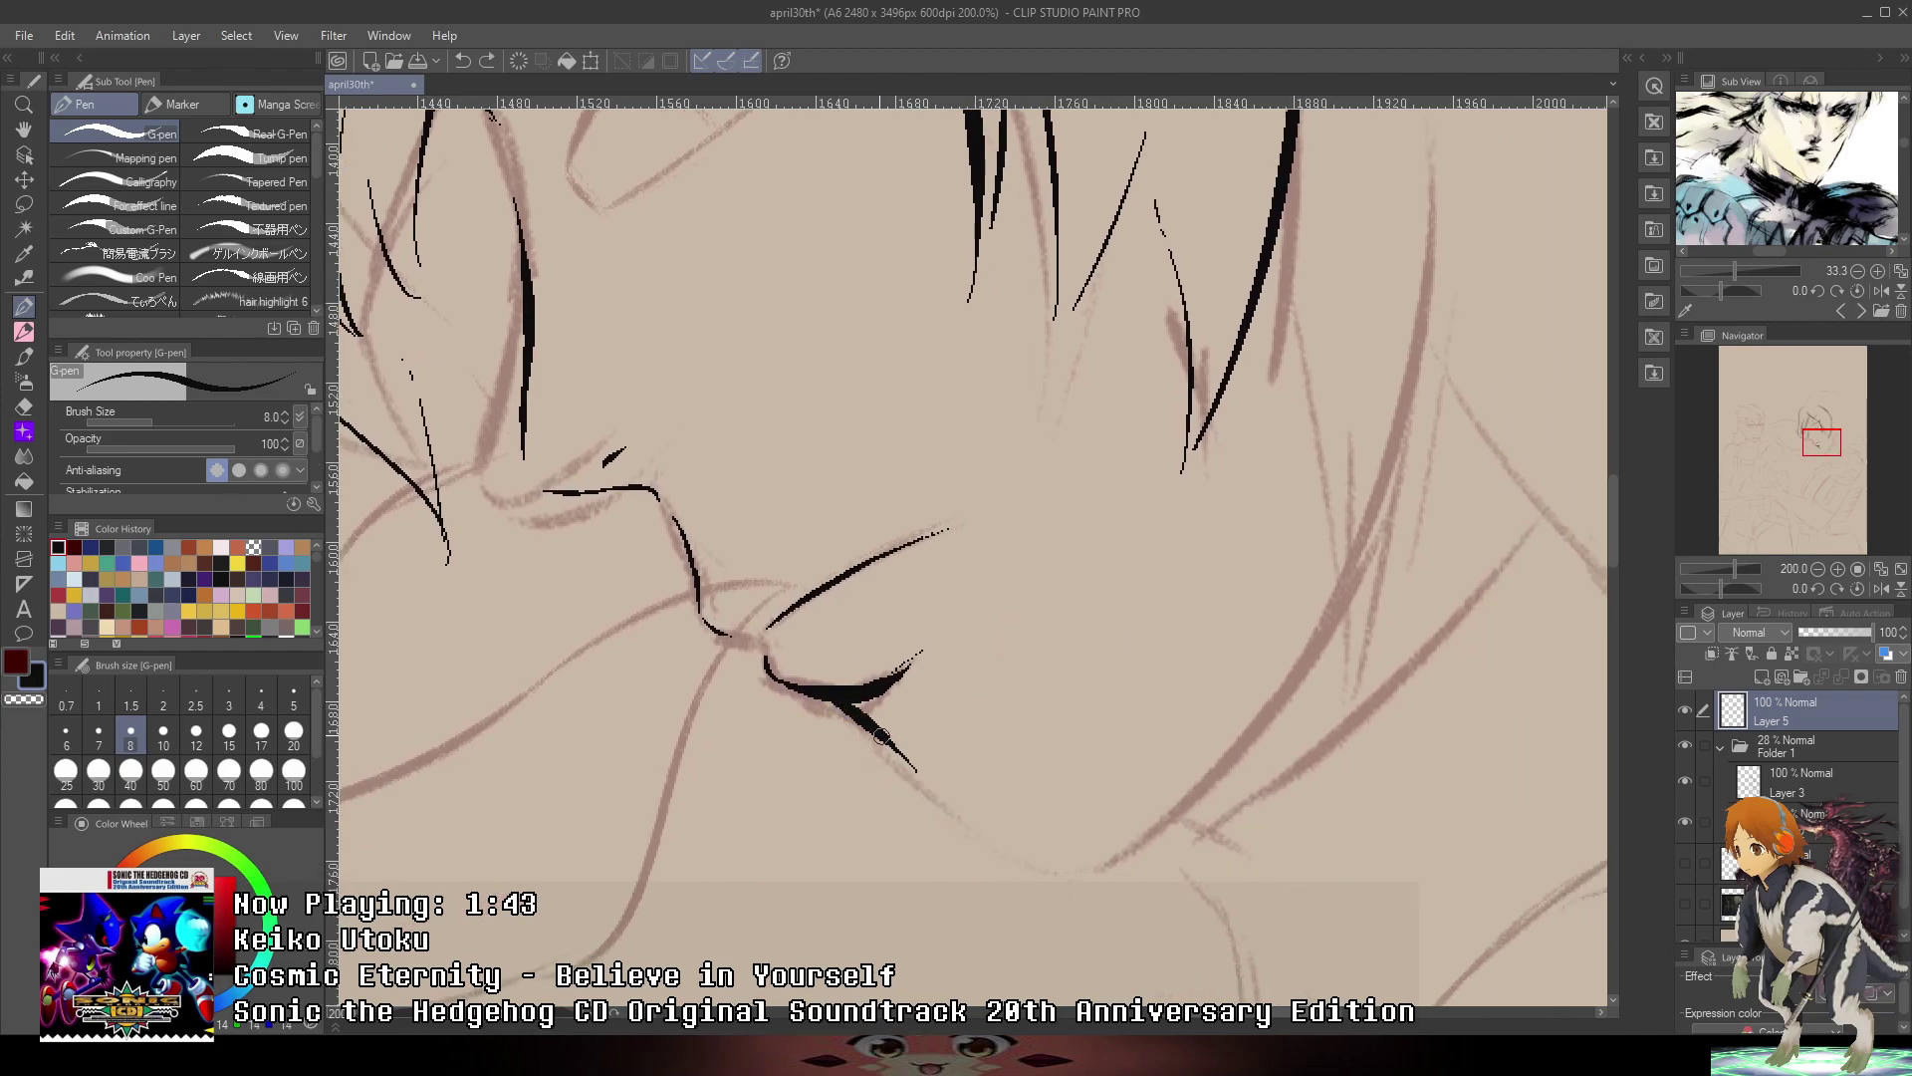
{"action": "left_click_drag", "start_coordinate": [828, 700], "coordinate": [993, 836]}
{"action": "left_click_drag", "start_coordinate": [890, 760], "coordinate": [1026, 860]}
{"action": "mouse_move", "coordinate": [949, 809]}
{"action": "left_mouse_down"}
{"action": "mouse_move", "coordinate": [1046, 868]}
{"action": "mouse_move", "coordinate": [1337, 588]}
{"action": "left_mouse_up"}
{"action": "key", "text": "ctrl+z"}
{"action": "key", "text": "ctrl+z"}
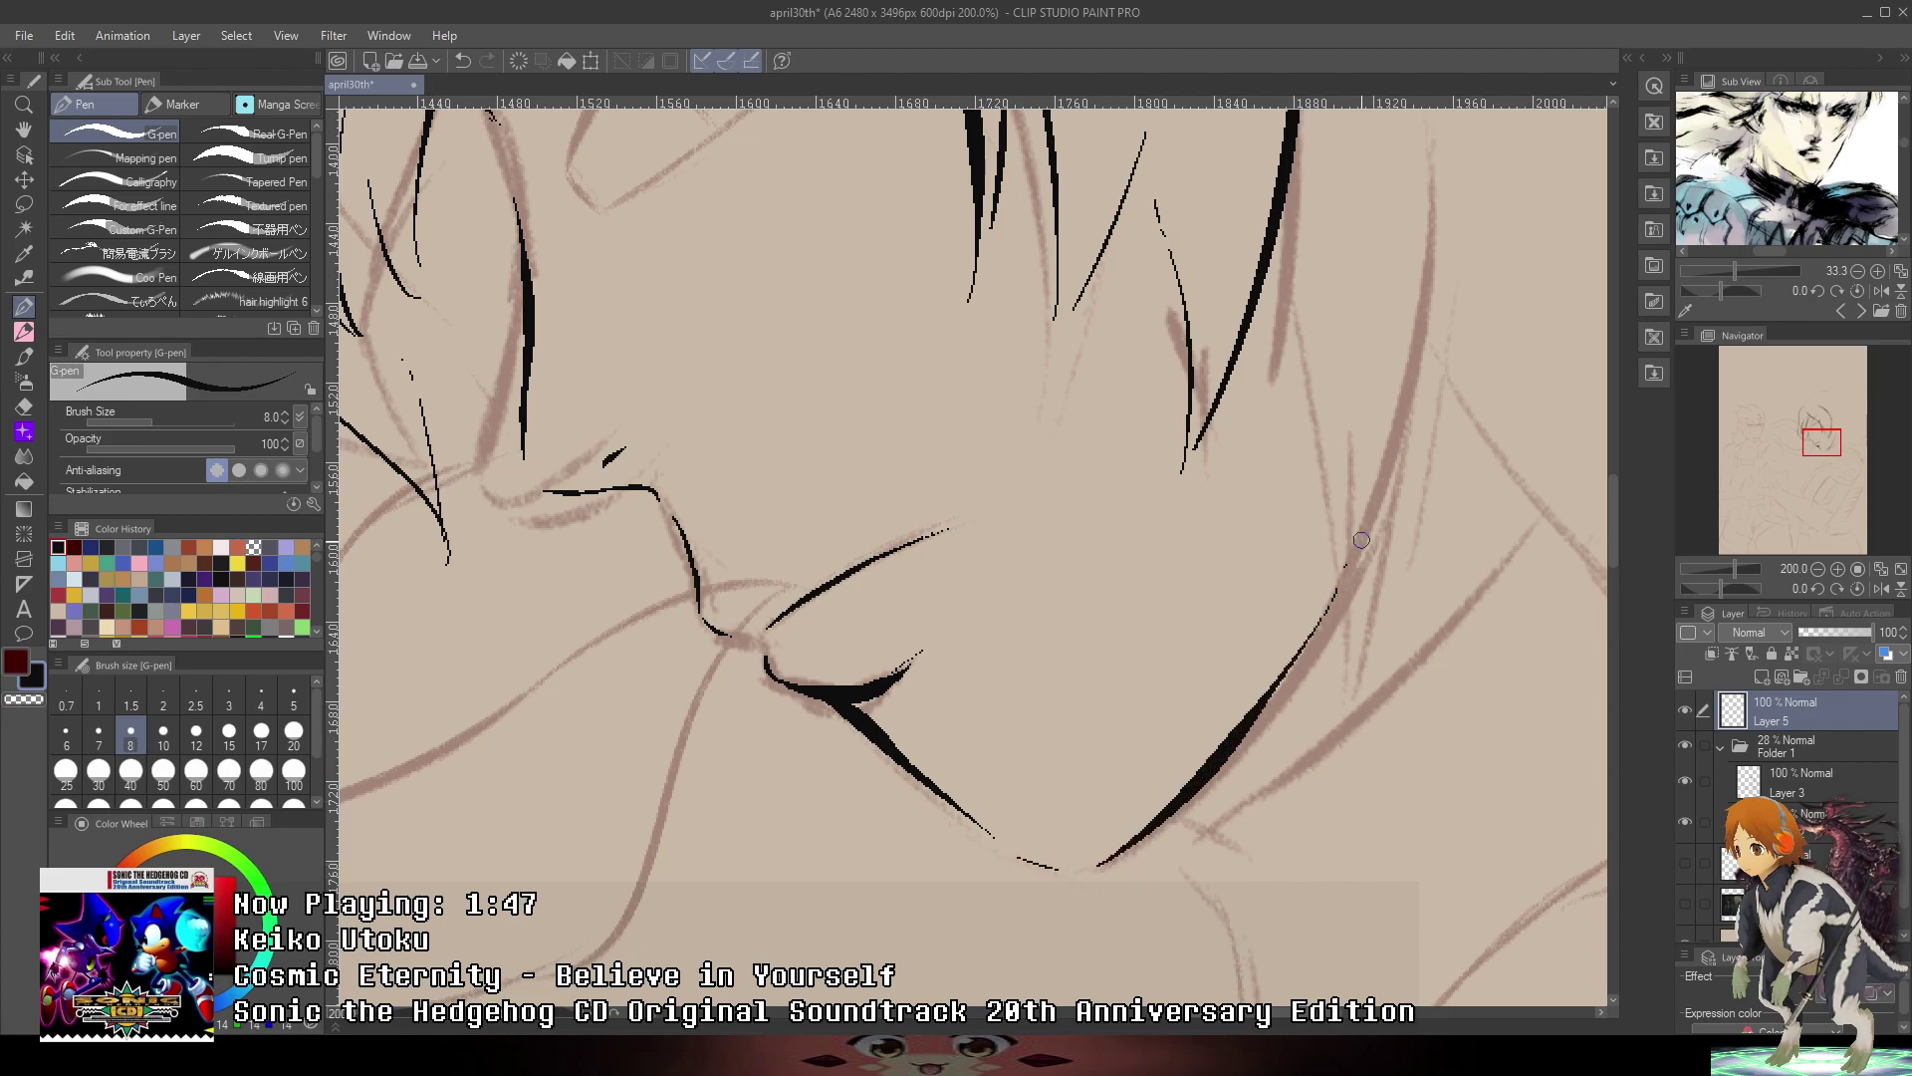
{"action": "left_click_drag", "start_coordinate": [1441, 439], "coordinate": [1141, 763]}
- Ink the long strands behind the jaw and the short tapering strokes next to them
{"action": "key", "text": "ctrl+minus"}
{"action": "mouse_move", "coordinate": [998, 550]}
{"action": "left_mouse_down"}
{"action": "mouse_move", "coordinate": [1047, 696]}
{"action": "mouse_move", "coordinate": [1045, 790]}
{"action": "mouse_move", "coordinate": [1100, 470]}
{"action": "left_mouse_up"}
{"action": "key", "text": "ctrl+z"}
{"action": "left_click_drag", "start_coordinate": [1061, 773], "coordinate": [1117, 623]}
{"action": "left_click_drag", "start_coordinate": [1106, 363], "coordinate": [1117, 702]}
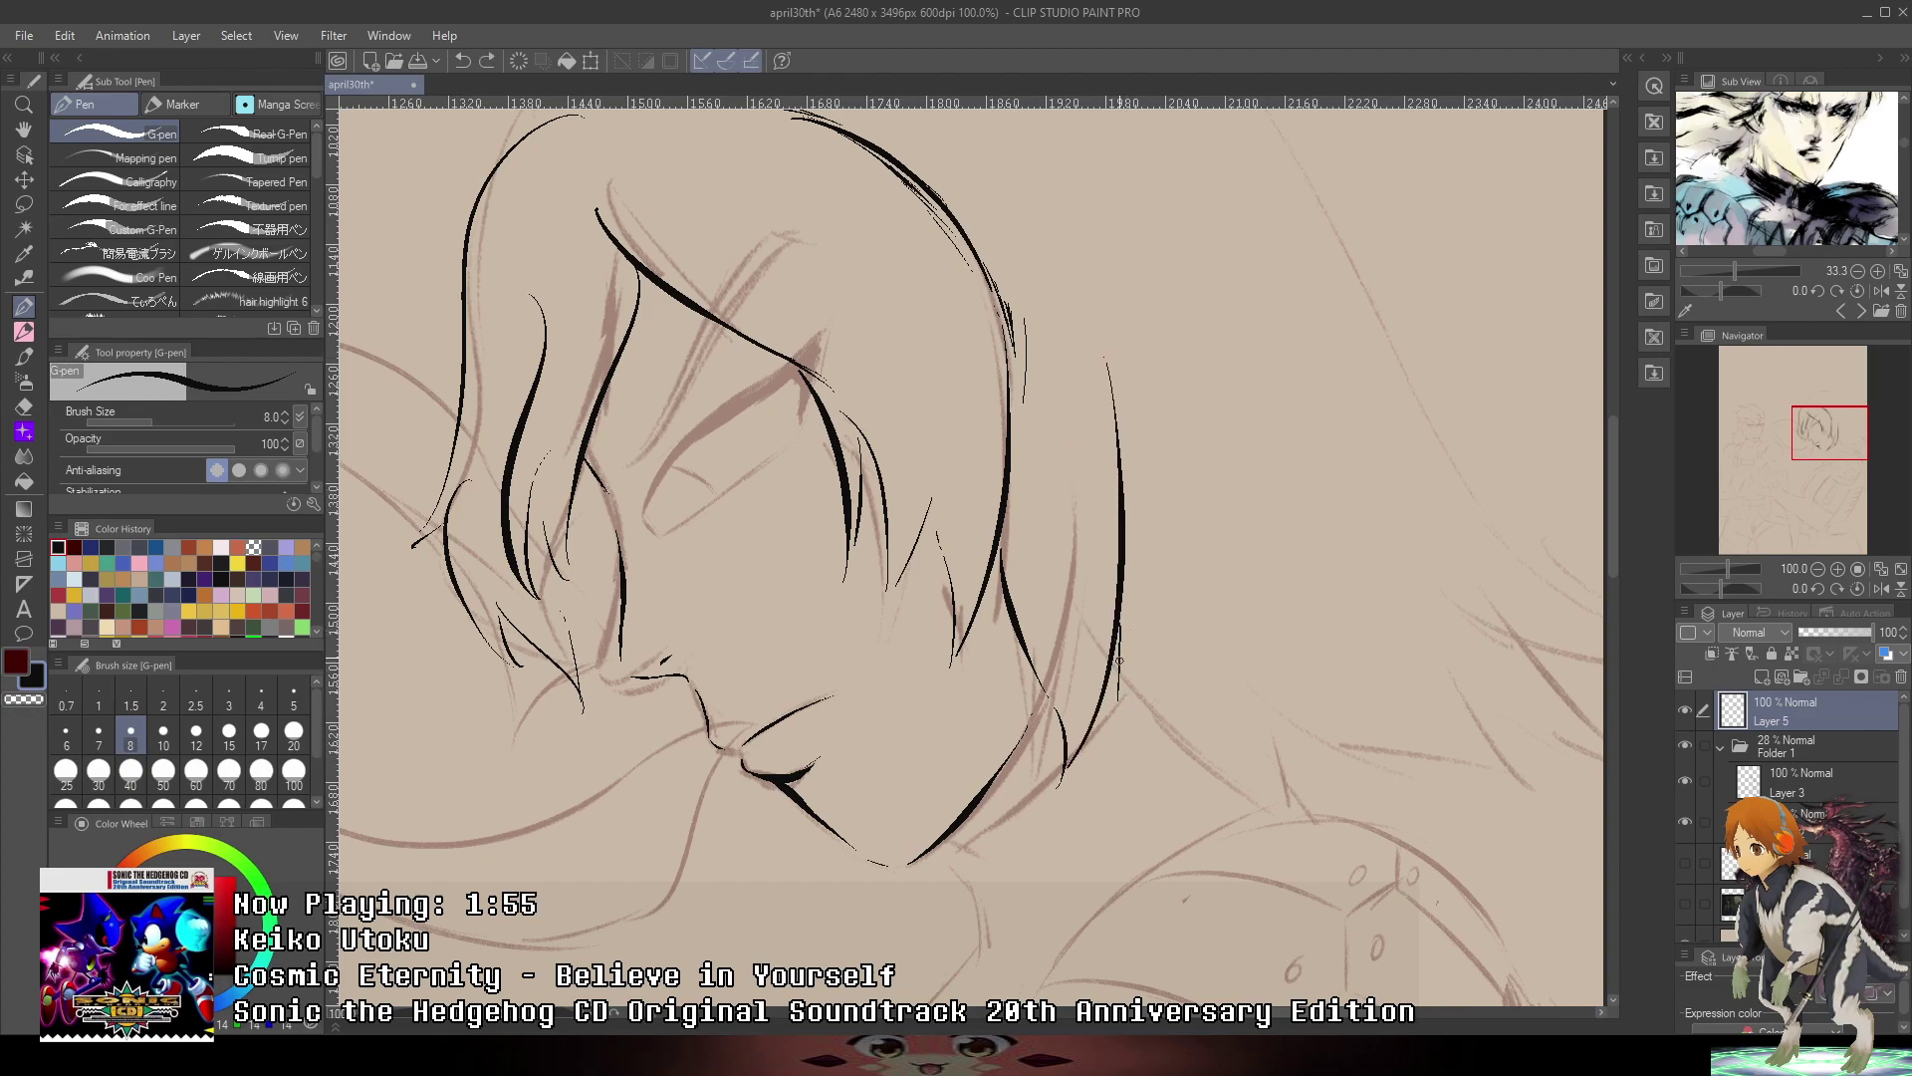
{"action": "mouse_move", "coordinate": [1153, 488]}
{"action": "left_mouse_down"}
{"action": "mouse_move", "coordinate": [1148, 582]}
{"action": "mouse_move", "coordinate": [1165, 501]}
{"action": "left_mouse_up"}
{"action": "left_click_drag", "start_coordinate": [1169, 418], "coordinate": [1137, 640]}
- Ink the hair's lower edge sweeping from the neck over the shoulder, plus the trailing strands above it, with the reference reframed
{"action": "left_click_drag", "start_coordinate": [1272, 613], "coordinate": [1099, 522]}
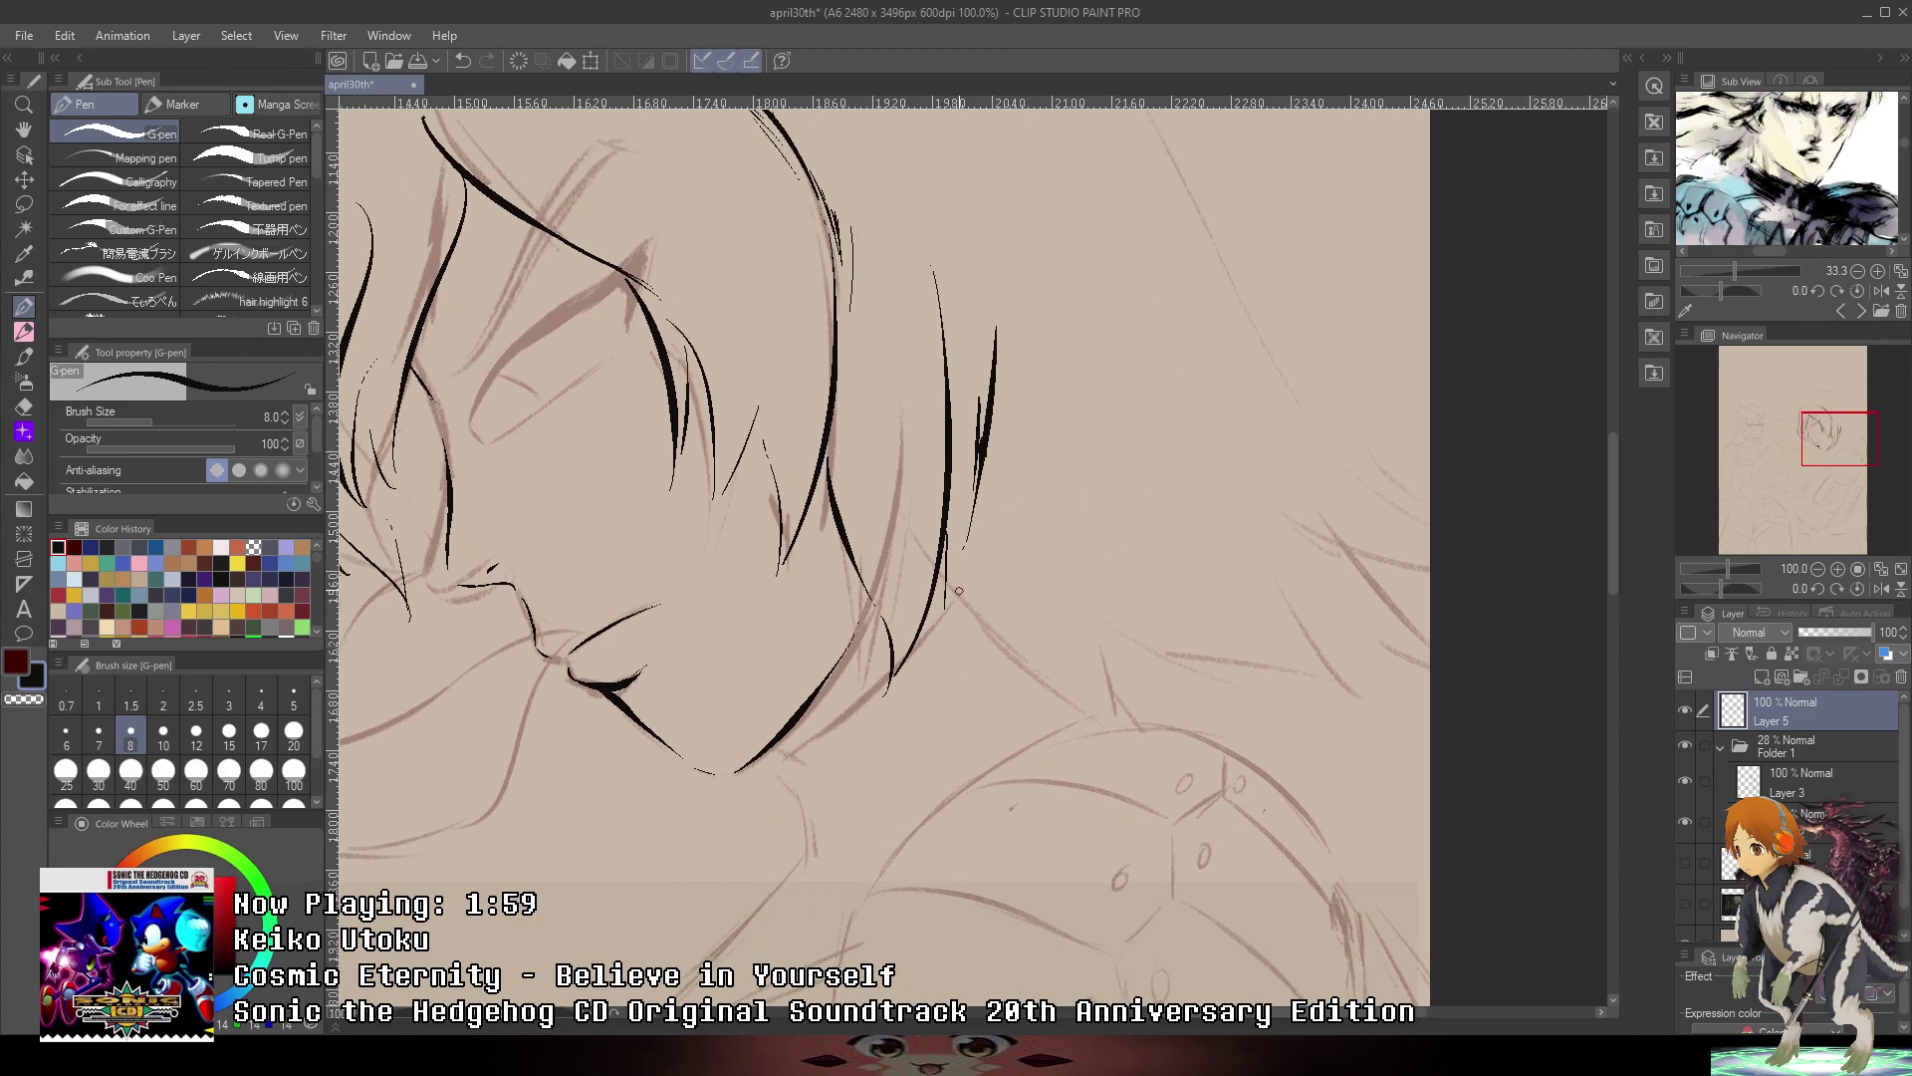
{"action": "mouse_move", "coordinate": [953, 570]}
{"action": "left_mouse_down"}
{"action": "mouse_move", "coordinate": [1098, 704]}
{"action": "mouse_move", "coordinate": [1070, 645]}
{"action": "mouse_move", "coordinate": [1405, 753]}
{"action": "left_mouse_up"}
{"action": "mouse_move", "coordinate": [1733, 144]}
{"action": "left_mouse_down"}
{"action": "mouse_move", "coordinate": [1822, 207]}
{"action": "mouse_move", "coordinate": [1885, 206]}
{"action": "left_mouse_up"}
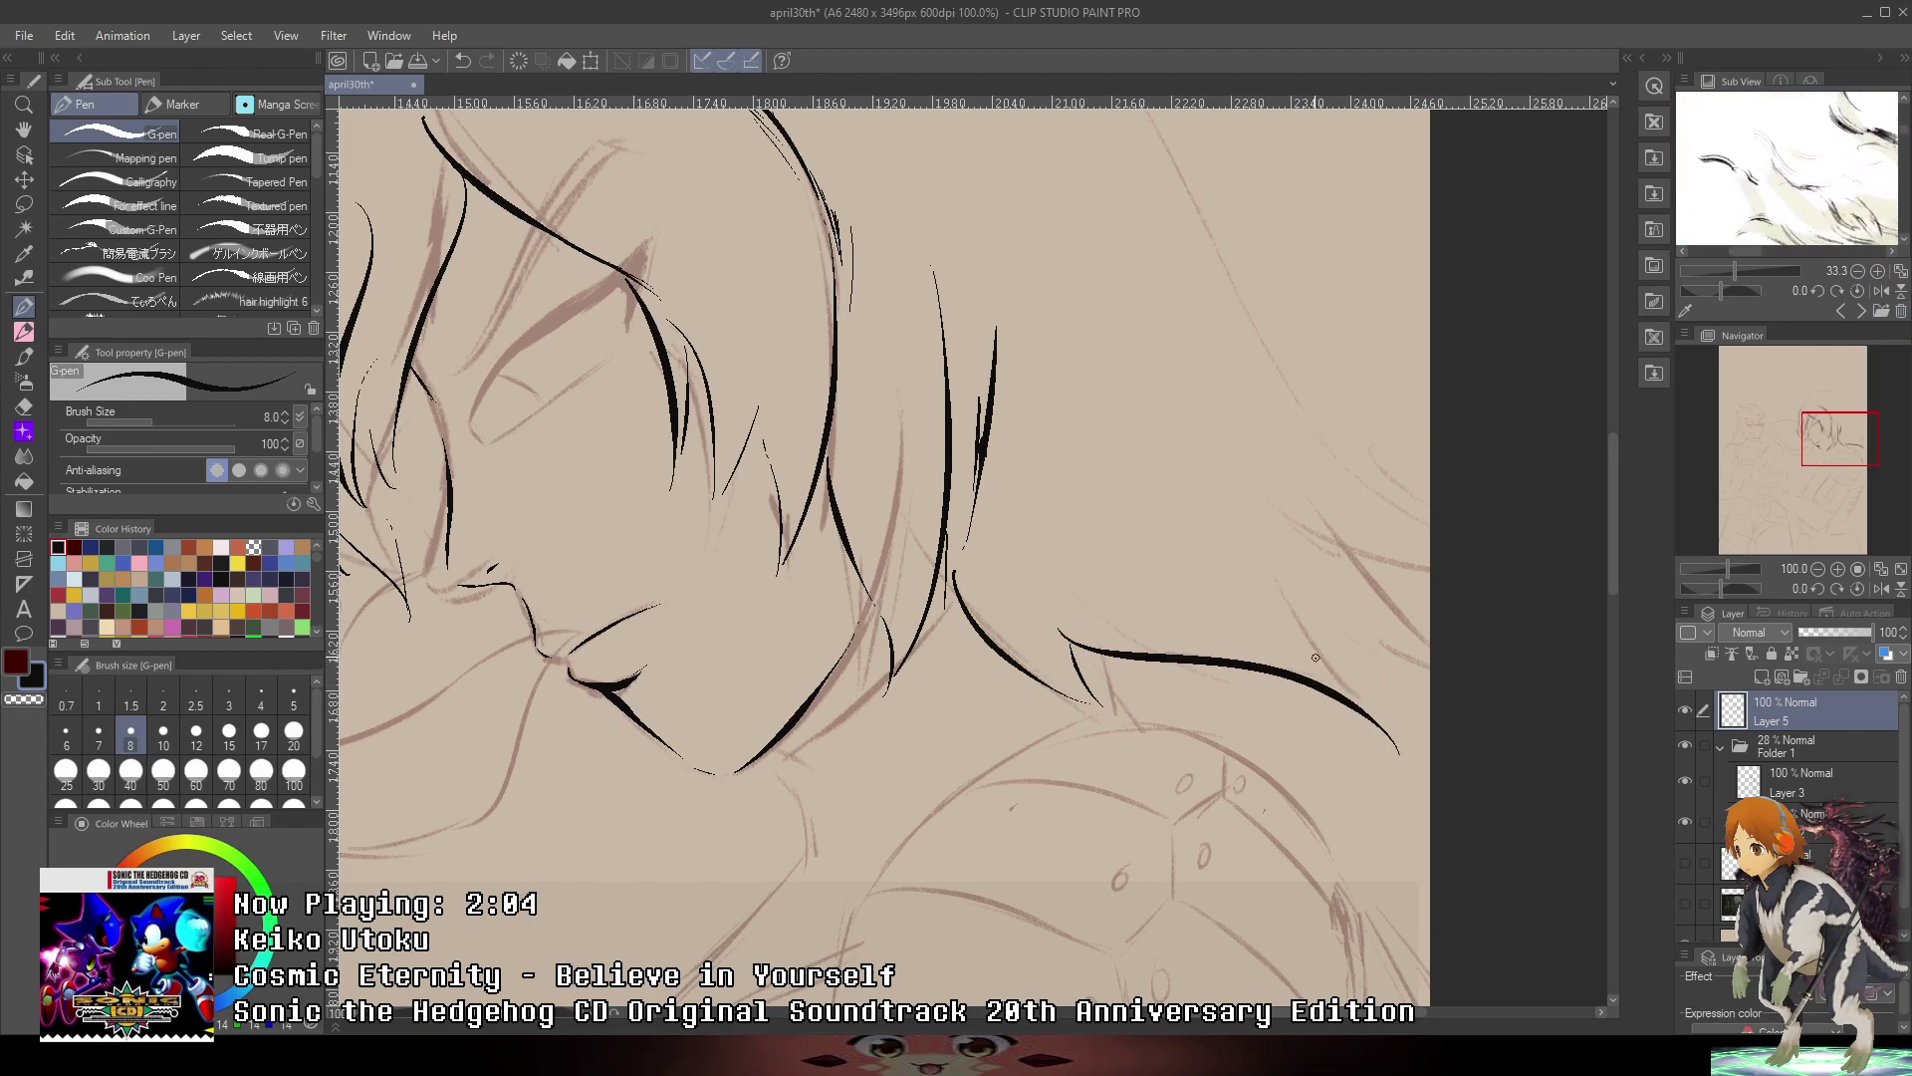
{"action": "left_click_drag", "start_coordinate": [1316, 657], "coordinate": [1402, 715]}
{"action": "key", "text": "ctrl+z"}
{"action": "mouse_move", "coordinate": [1238, 513]}
{"action": "left_mouse_down"}
{"action": "mouse_move", "coordinate": [1291, 610]}
{"action": "mouse_move", "coordinate": [1346, 646]}
{"action": "left_mouse_up"}
{"action": "left_click_drag", "start_coordinate": [1304, 618], "coordinate": [1396, 709]}
{"action": "mouse_move", "coordinate": [1238, 397]}
{"action": "left_mouse_down"}
{"action": "mouse_move", "coordinate": [1341, 500]}
{"action": "mouse_move", "coordinate": [1408, 636]}
{"action": "left_mouse_up"}
- Ink the crown outline in one long arc from the front hair over the top of the head
{"action": "mouse_move", "coordinate": [1339, 285]}
{"action": "left_mouse_down"}
{"action": "mouse_move", "coordinate": [1389, 563]}
{"action": "mouse_move", "coordinate": [1574, 777]}
{"action": "left_mouse_up"}
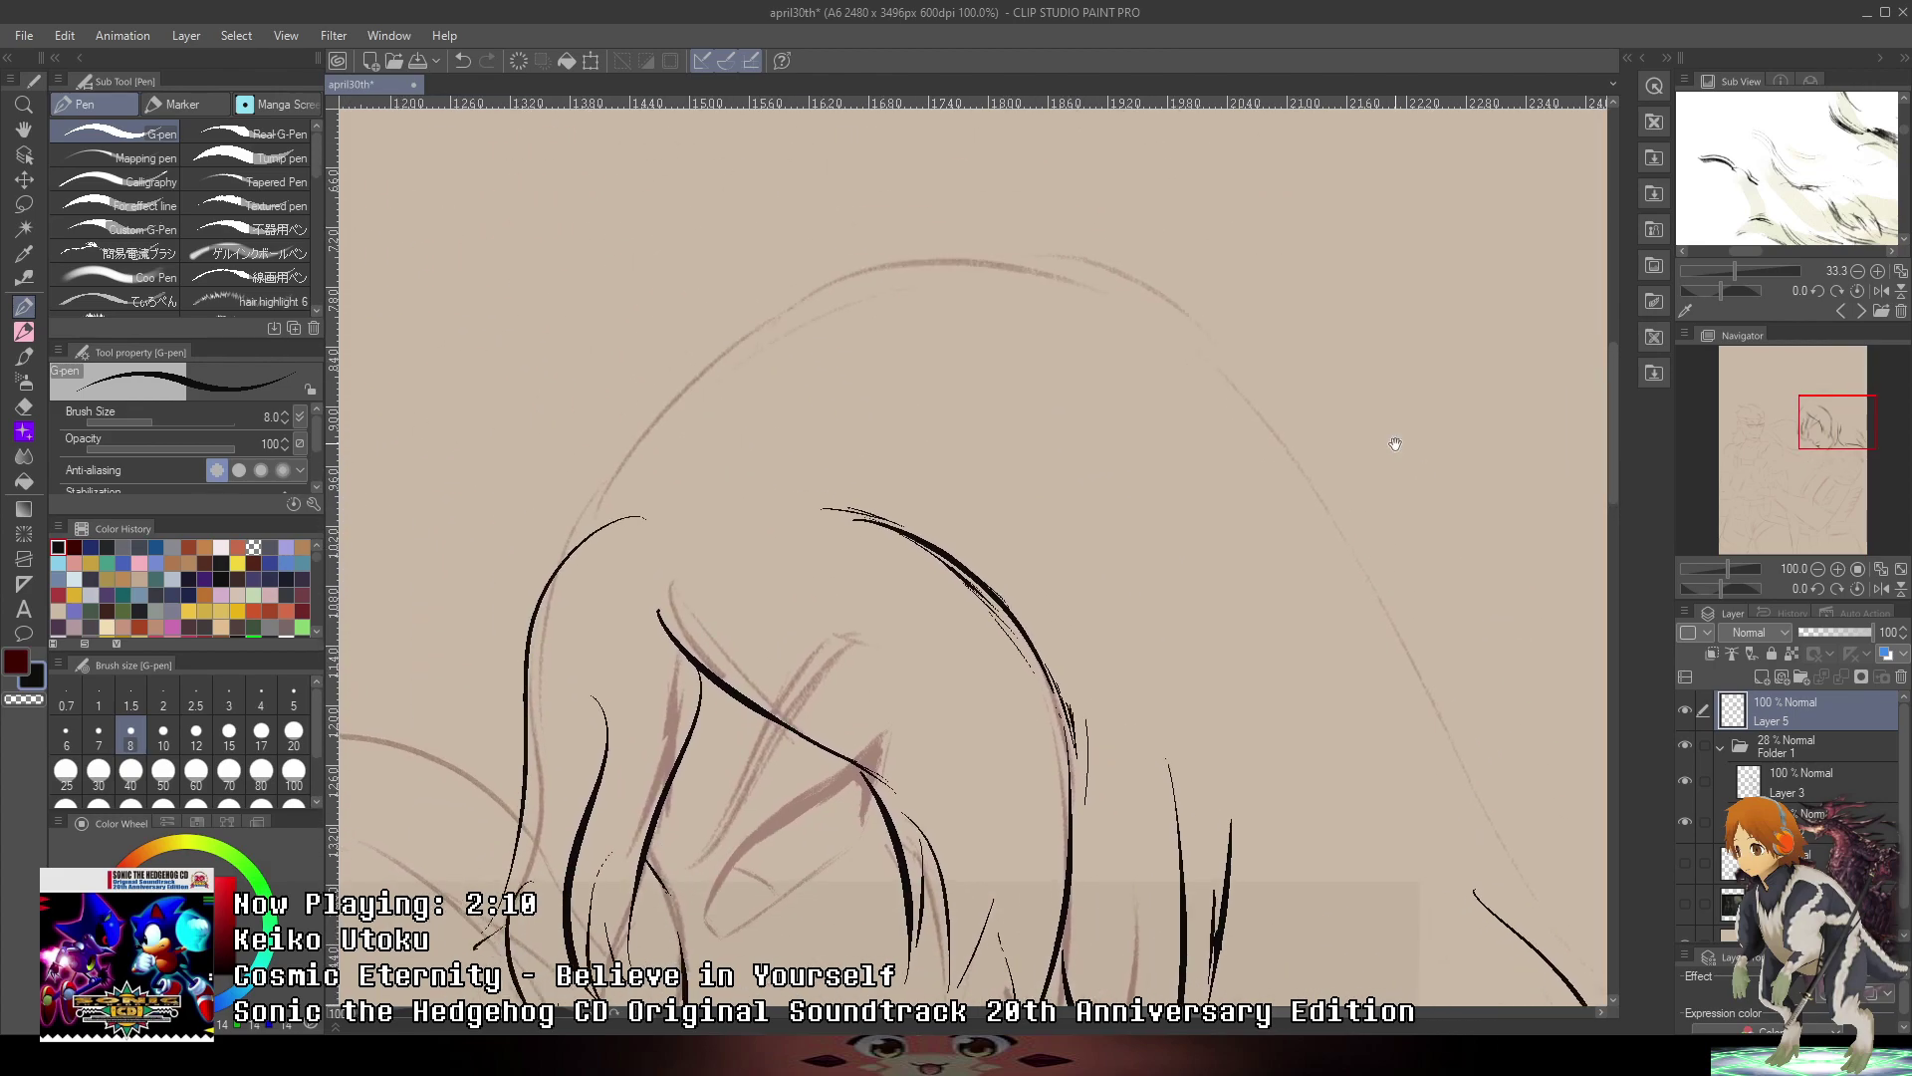
{"action": "mouse_move", "coordinate": [553, 576]}
{"action": "left_mouse_down"}
{"action": "mouse_move", "coordinate": [764, 339]}
{"action": "mouse_move", "coordinate": [1131, 197]}
{"action": "left_mouse_up"}
{"action": "key", "text": "ctrl+z"}
{"action": "left_click_drag", "start_coordinate": [579, 538], "coordinate": [1034, 245]}
{"action": "key", "text": "ctrl+z"}
{"action": "left_click_drag", "start_coordinate": [543, 587], "coordinate": [1102, 266]}
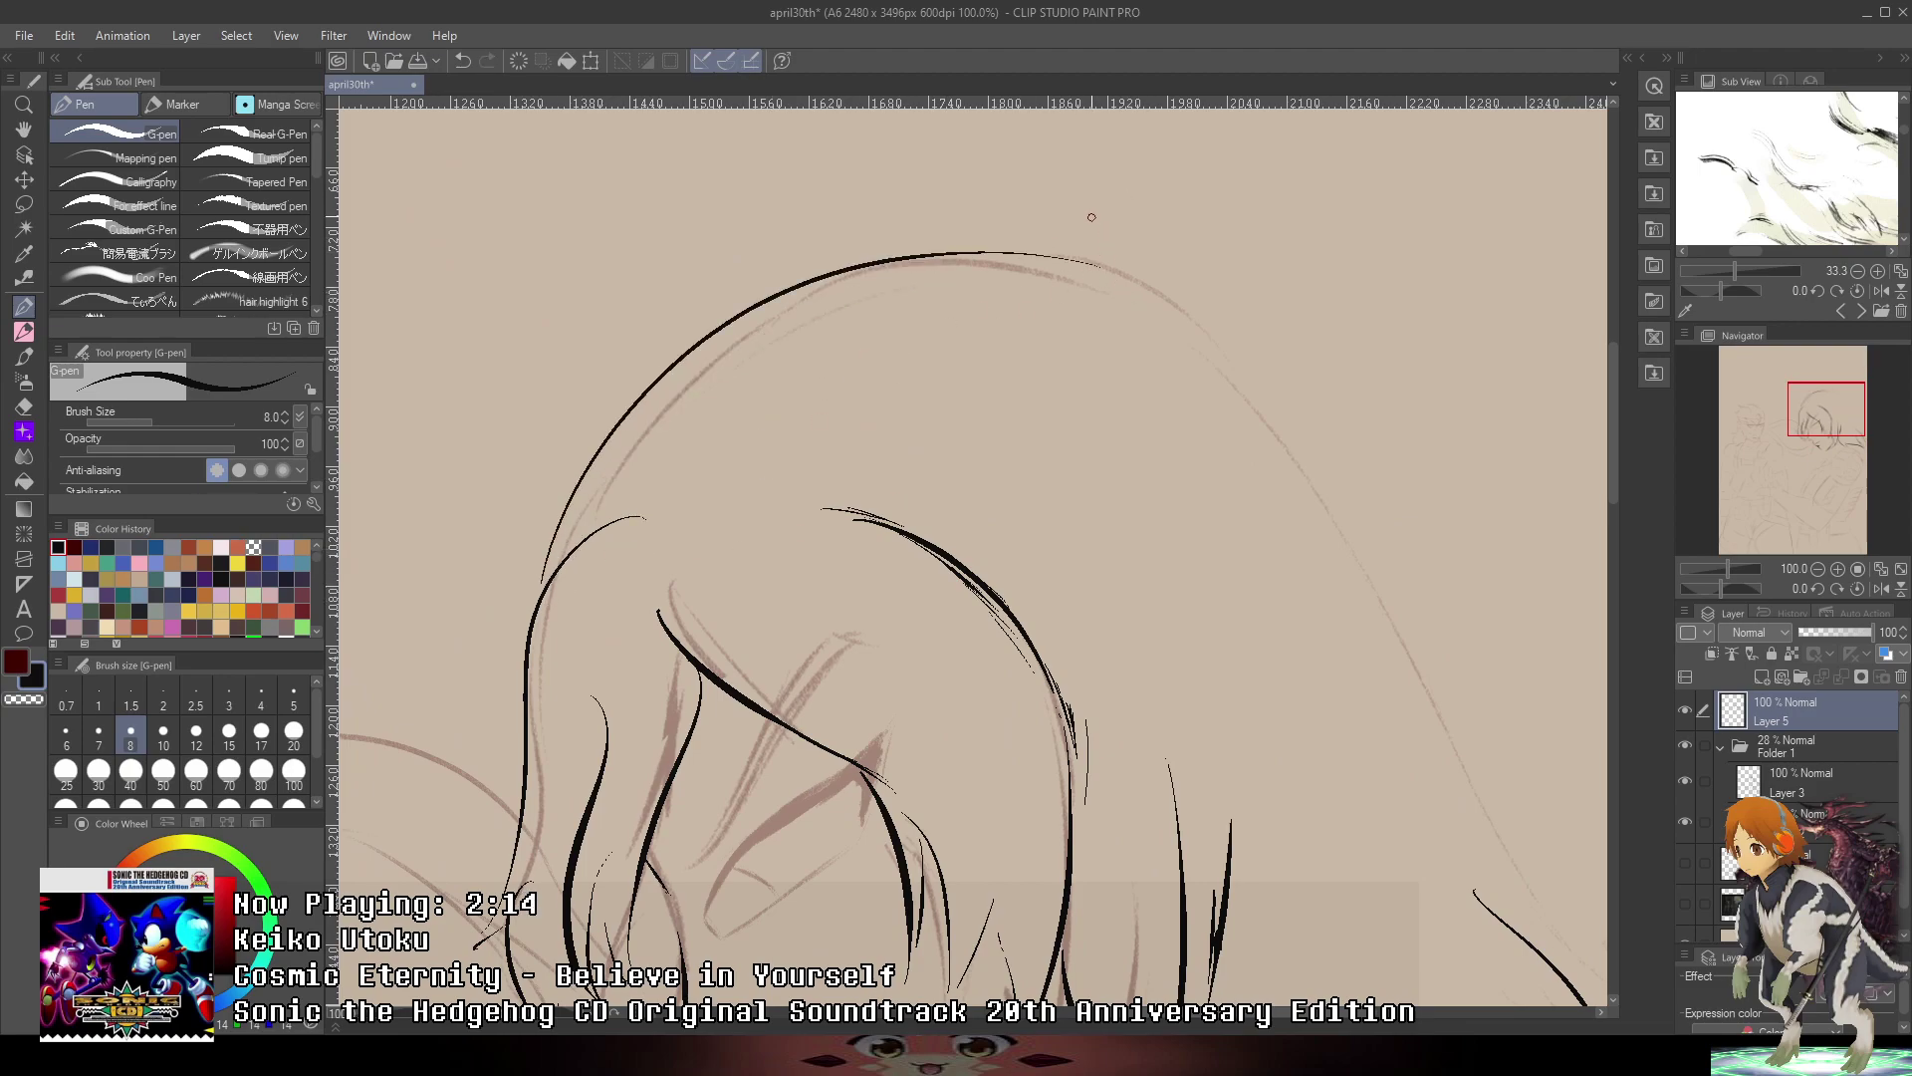
{"action": "key", "text": "ctrl+z"}
{"action": "mouse_move", "coordinate": [548, 585]}
{"action": "left_mouse_down"}
{"action": "mouse_move", "coordinate": [1133, 311]}
{"action": "mouse_move", "coordinate": [1332, 522]}
{"action": "left_mouse_up"}
{"action": "key", "text": "ctrl+z"}
- Ink the outline down the back of the head and the flicked strand tips branching off it
{"action": "mouse_move", "coordinate": [1194, 347]}
{"action": "left_mouse_down"}
{"action": "mouse_move", "coordinate": [1275, 426]}
{"action": "mouse_move", "coordinate": [1366, 570]}
{"action": "left_mouse_up"}
{"action": "left_click_drag", "start_coordinate": [1318, 470], "coordinate": [1437, 616]}
{"action": "left_click_drag", "start_coordinate": [1439, 539], "coordinate": [1122, 349]}
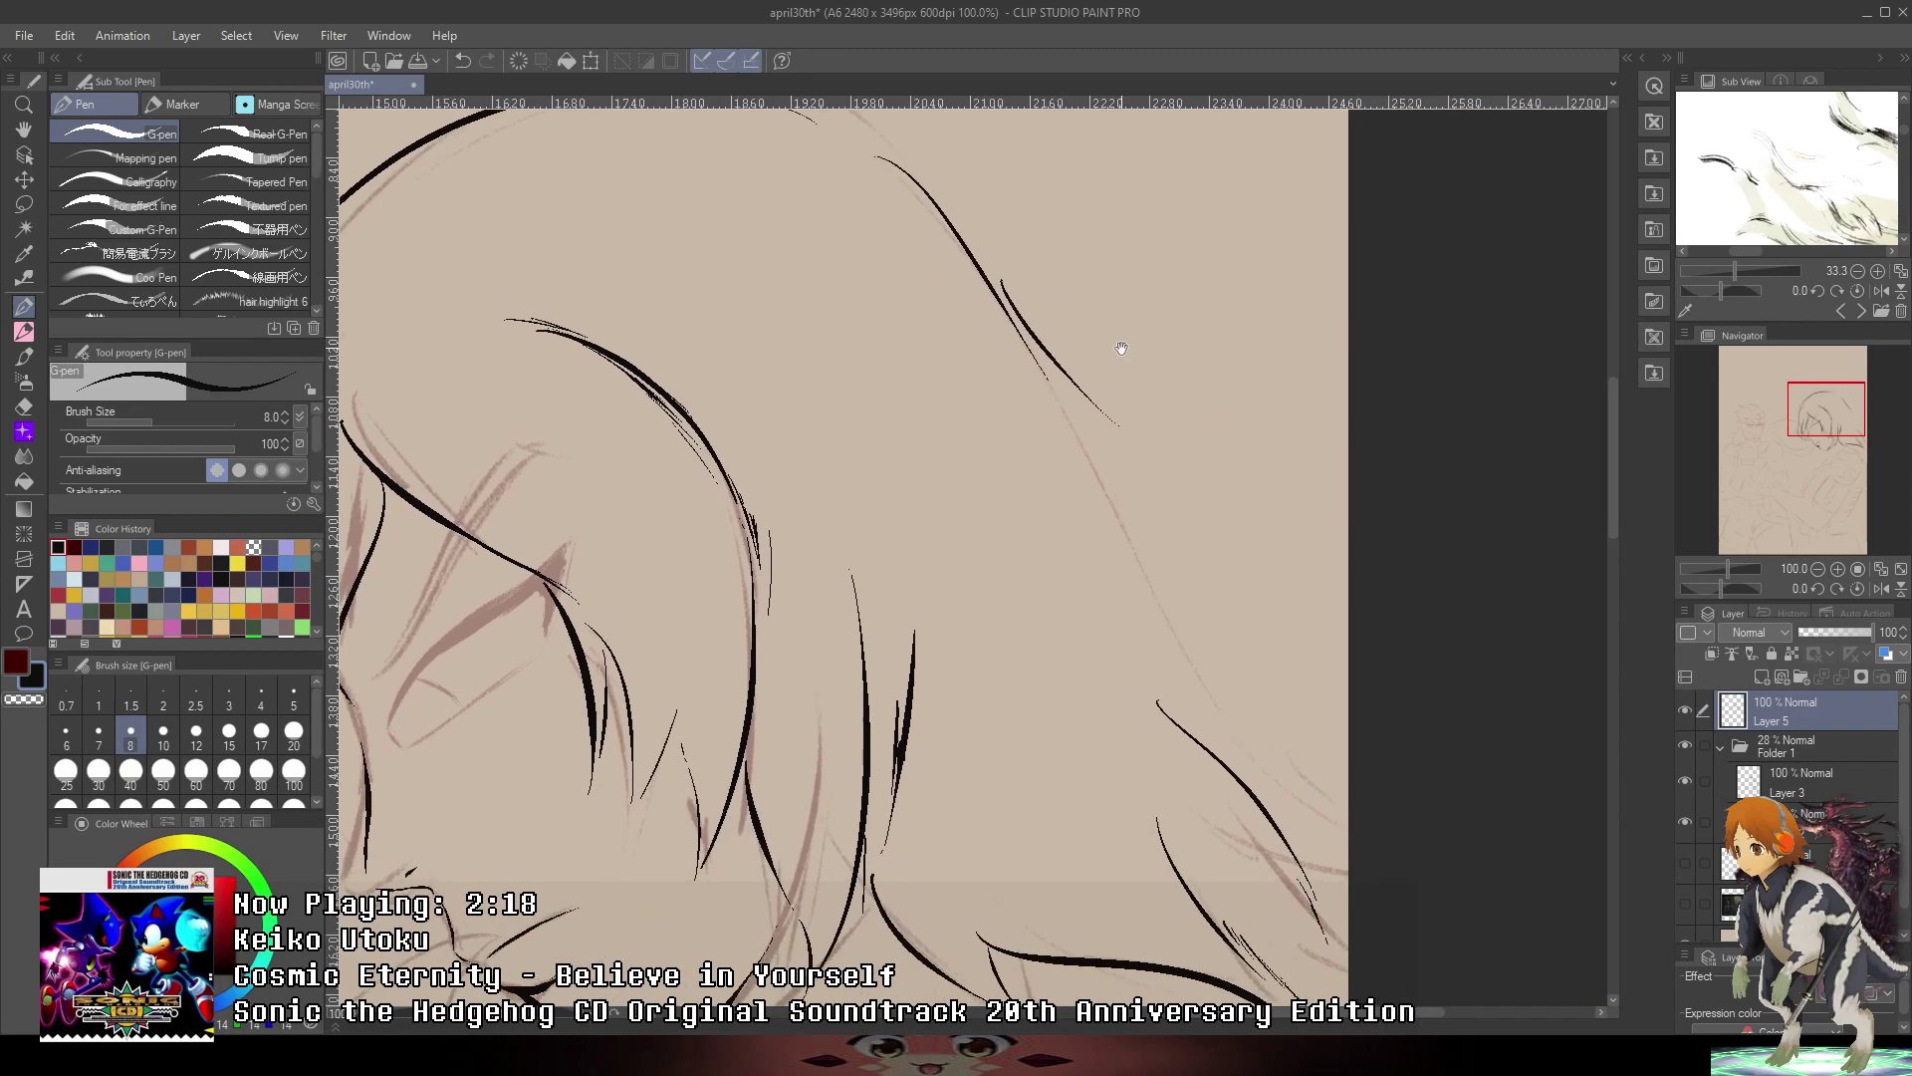
{"action": "key", "text": "ctrl+z"}
{"action": "left_click_drag", "start_coordinate": [1013, 296], "coordinate": [1232, 510]}
{"action": "left_click_drag", "start_coordinate": [1102, 460], "coordinate": [1224, 541]}
- Continue the back hair outline down to the canvas edge, add strand tips there, and reframe the reference on the face
{"action": "left_click_drag", "start_coordinate": [1232, 434], "coordinate": [1169, 350]}
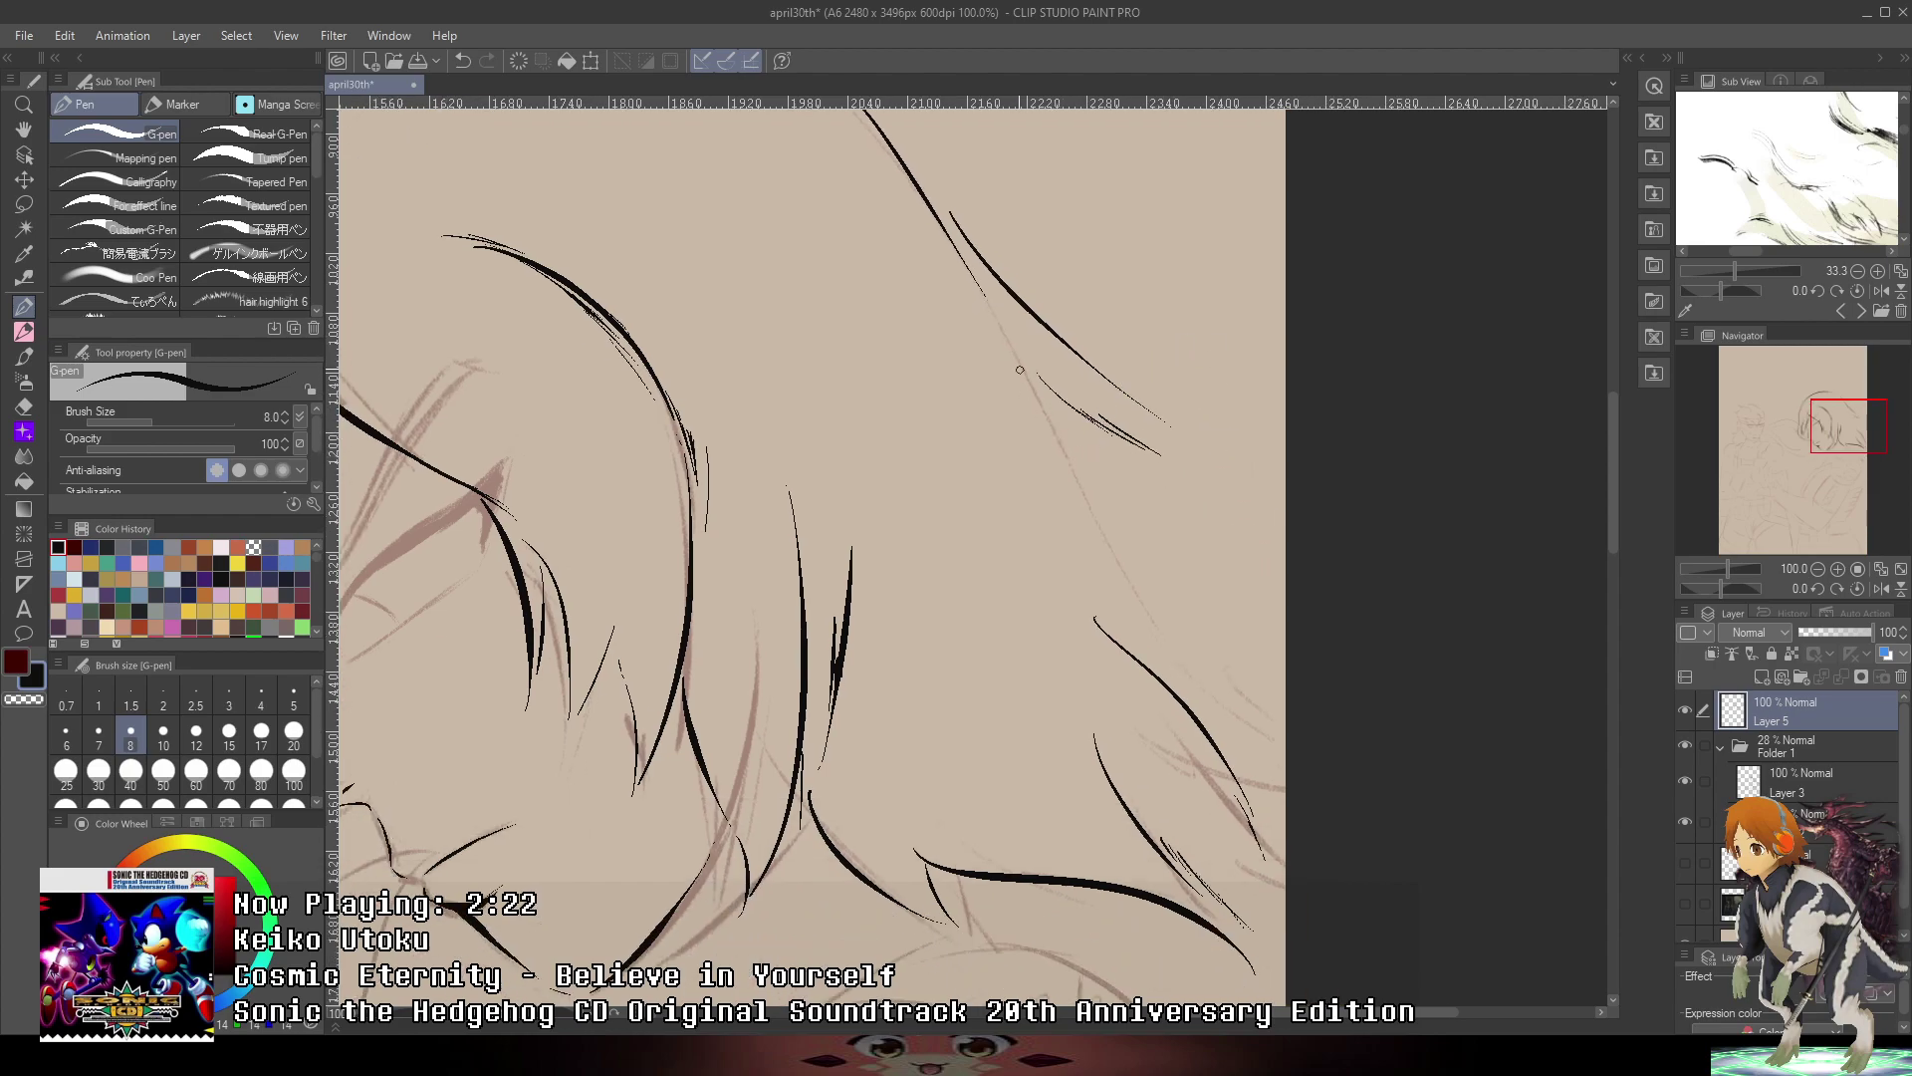
{"action": "left_click_drag", "start_coordinate": [1013, 337], "coordinate": [1223, 645]}
{"action": "mouse_move", "coordinate": [1858, 180]}
{"action": "left_mouse_down"}
{"action": "mouse_move", "coordinate": [1853, 119]}
{"action": "mouse_move", "coordinate": [1873, 227]}
{"action": "mouse_move", "coordinate": [1864, 177]}
{"action": "mouse_move", "coordinate": [1880, 222]}
{"action": "mouse_move", "coordinate": [1778, 181]}
{"action": "left_mouse_up"}
{"action": "left_click_drag", "start_coordinate": [1157, 548], "coordinate": [1285, 693]}
{"action": "key", "text": "ctrl+z"}
{"action": "left_click_drag", "start_coordinate": [1250, 650], "coordinate": [1293, 691]}
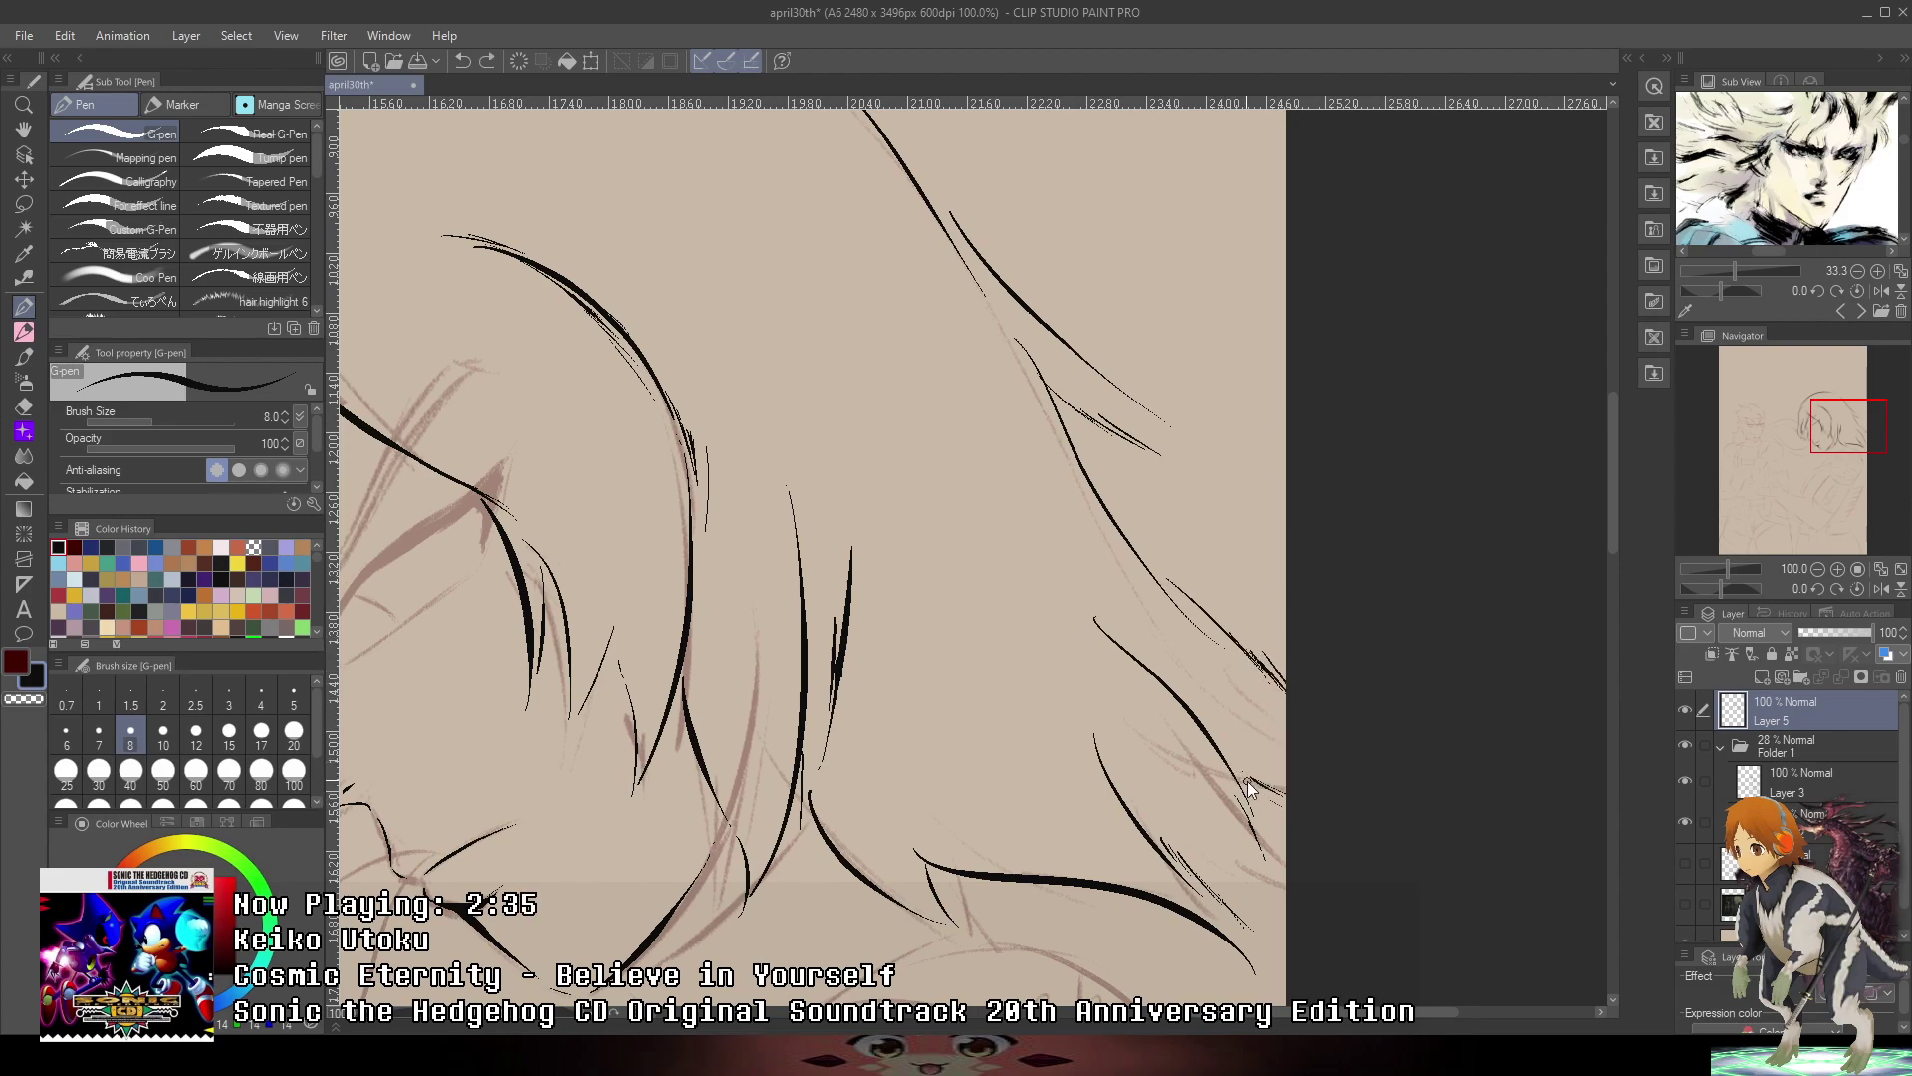
{"action": "left_click_drag", "start_coordinate": [1283, 794], "coordinate": [1242, 784]}
{"action": "scroll", "coordinate": [1320, 741], "scroll_direction": "down", "scroll_amount": 2}
{"action": "left_click_drag", "start_coordinate": [1387, 525], "coordinate": [1438, 350]}
{"action": "scroll", "coordinate": [1438, 350], "scroll_direction": "down", "scroll_amount": 4}
{"action": "scroll", "coordinate": [1472, 322], "scroll_direction": "up", "scroll_amount": 3}
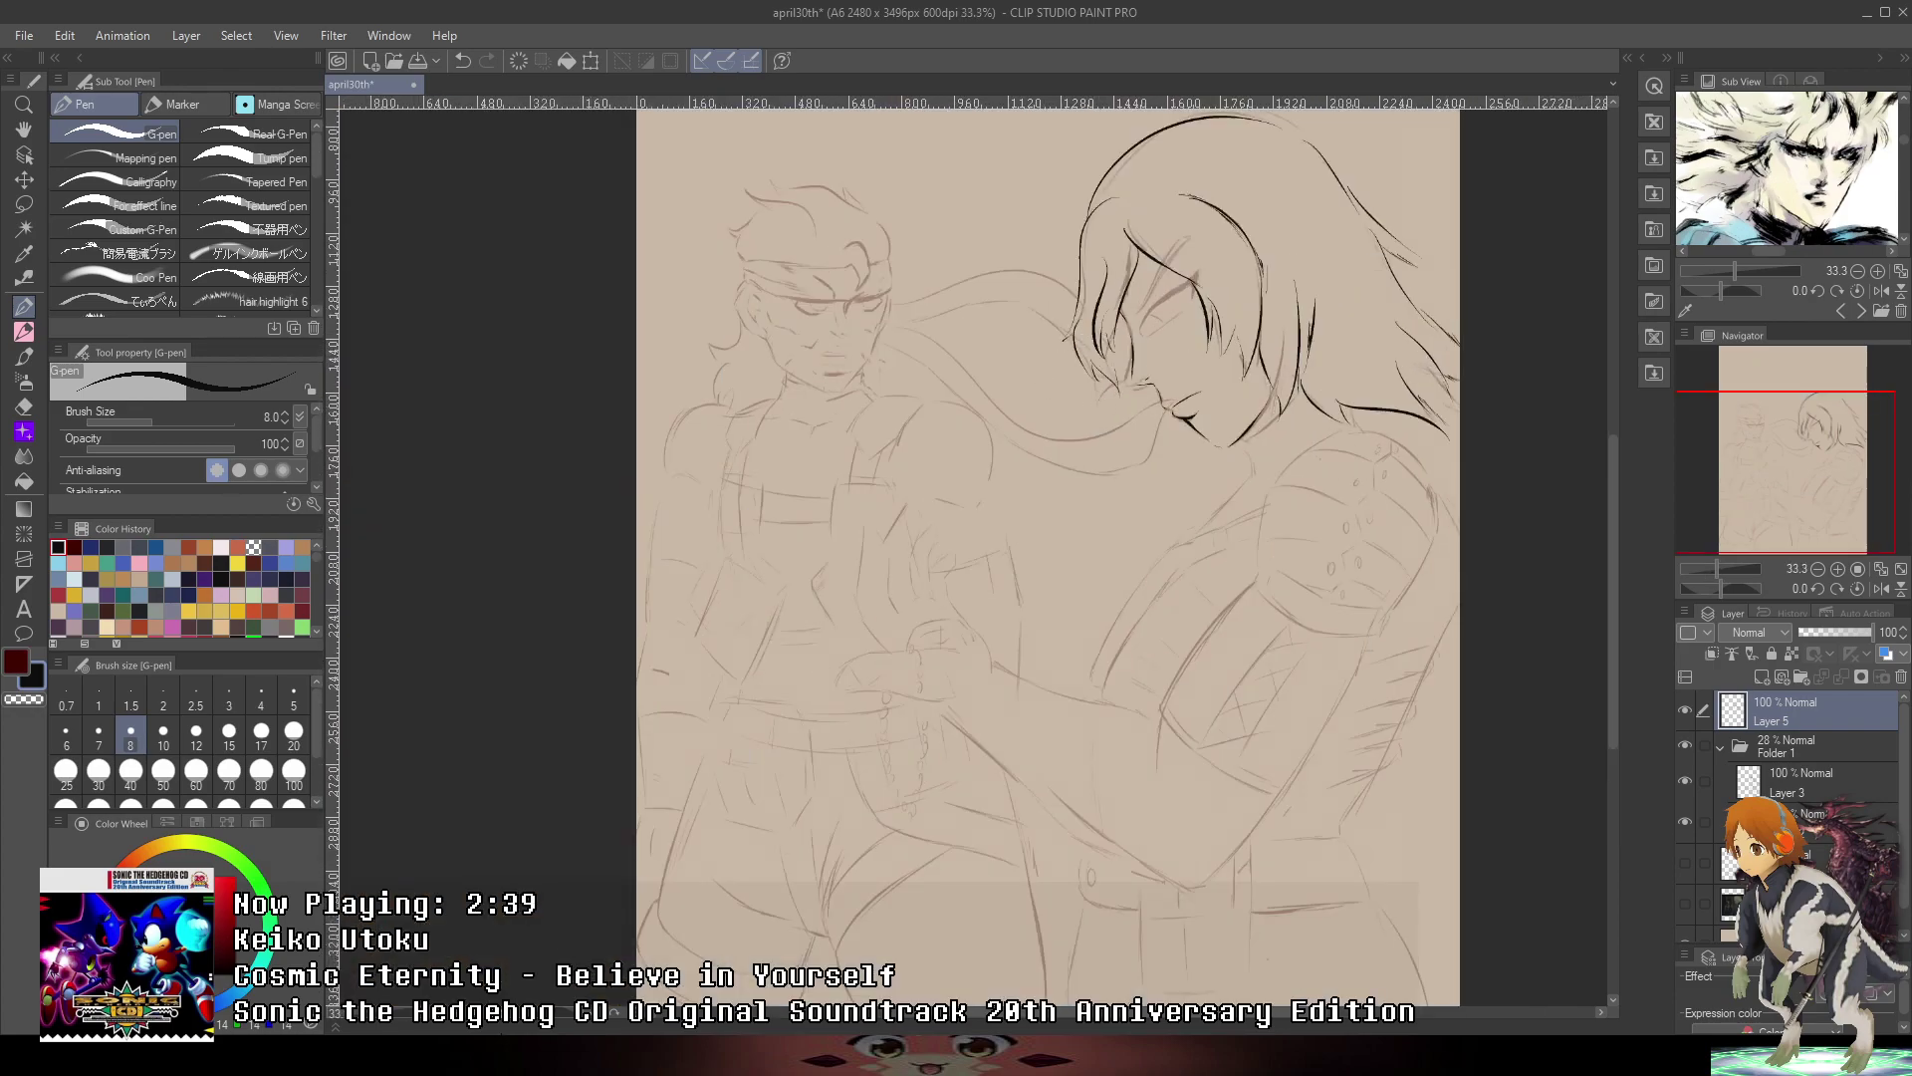
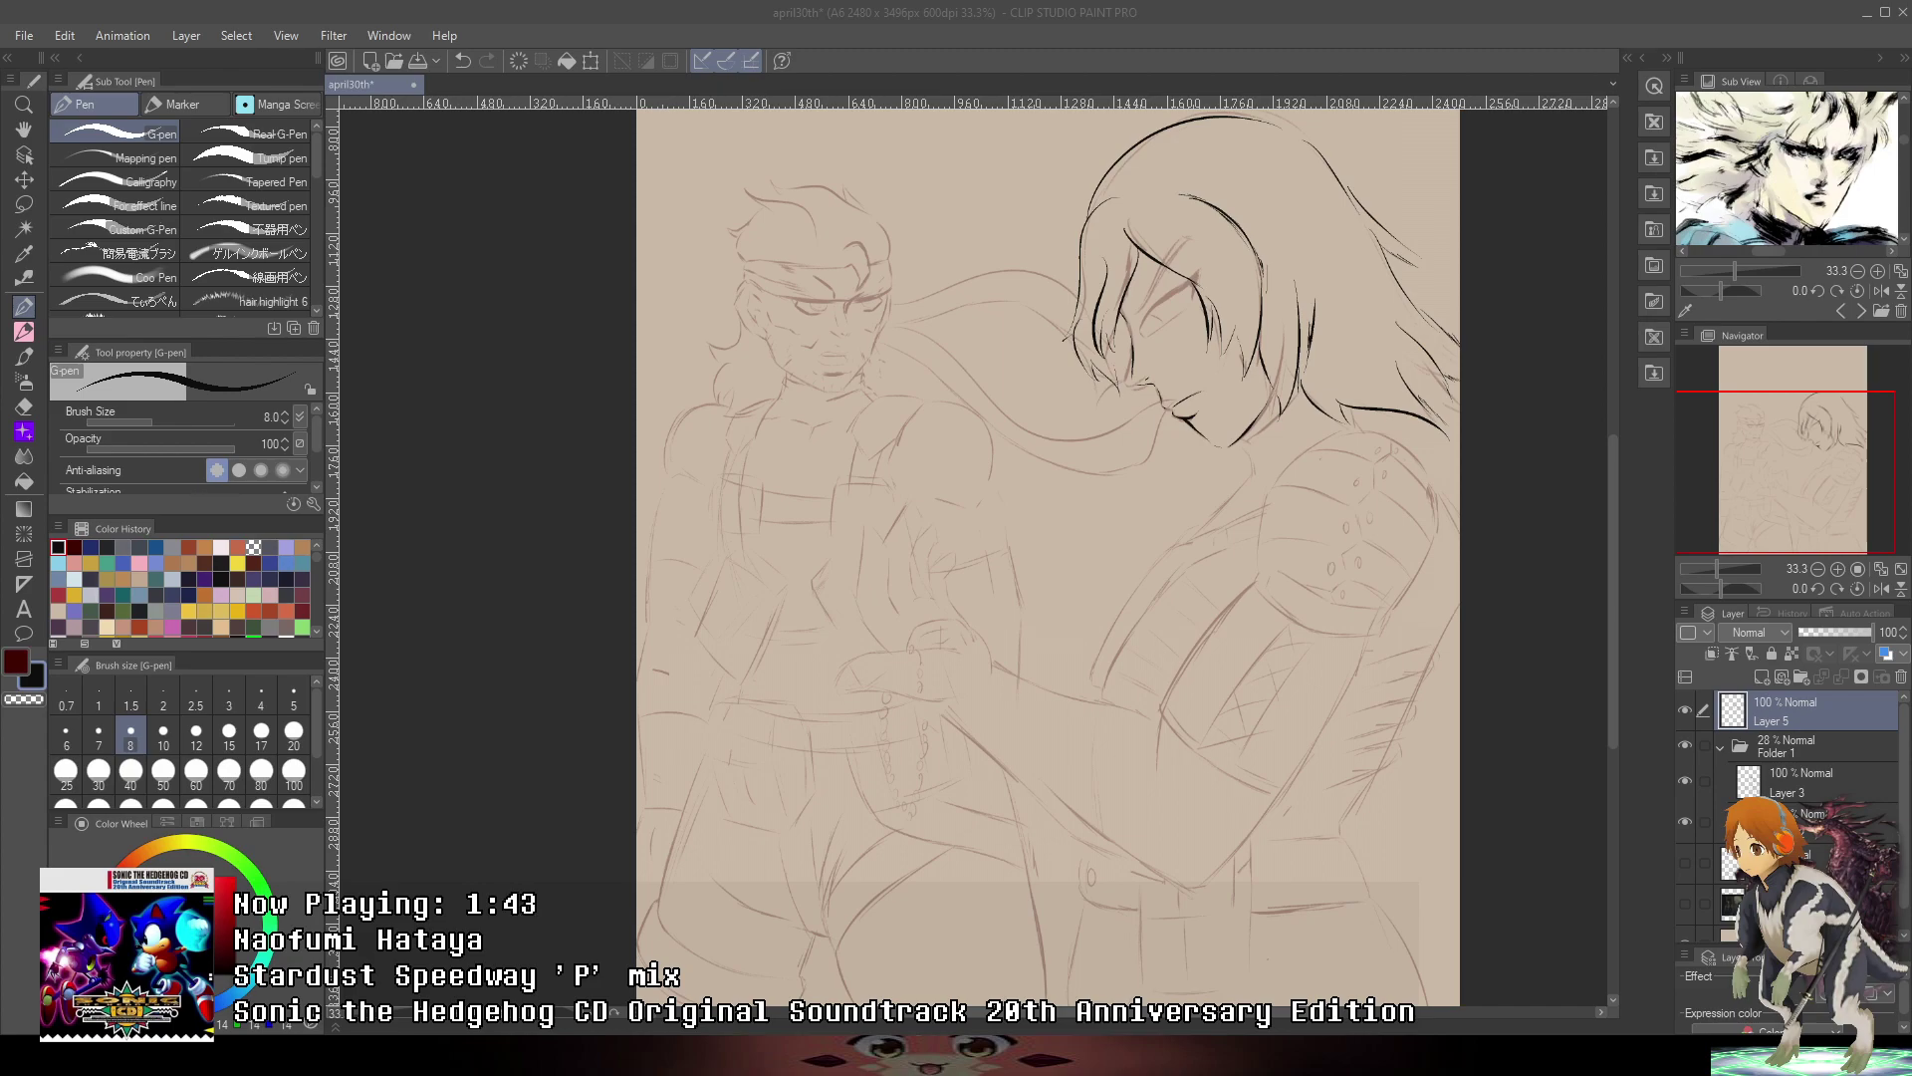
- Ink a long thin strand between the eye-corner strands and the outer hair arc, with short broken strokes beside it
{"action": "left_click", "coordinate": [1841, 3]}
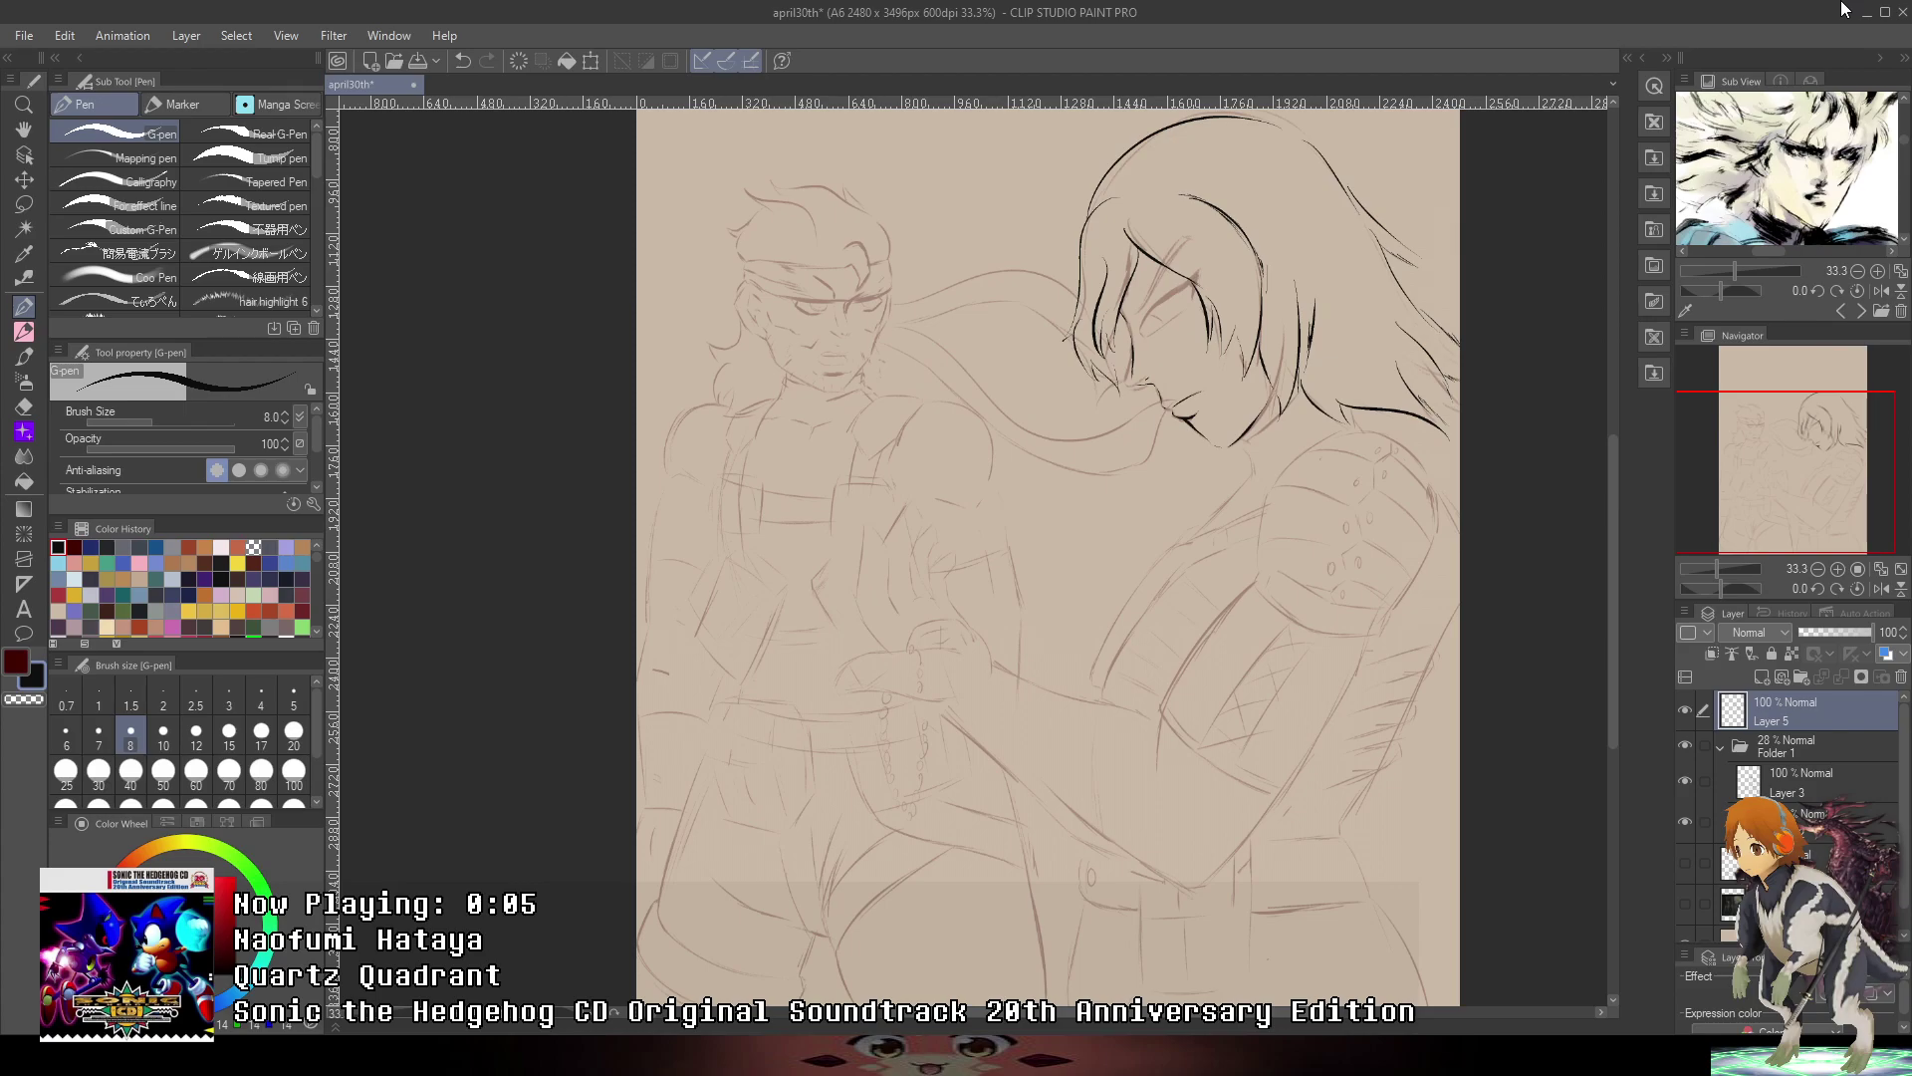
{"action": "scroll", "coordinate": [1107, 433], "scroll_direction": "up", "scroll_amount": 3}
{"action": "left_click_drag", "start_coordinate": [1357, 235], "coordinate": [886, 682]}
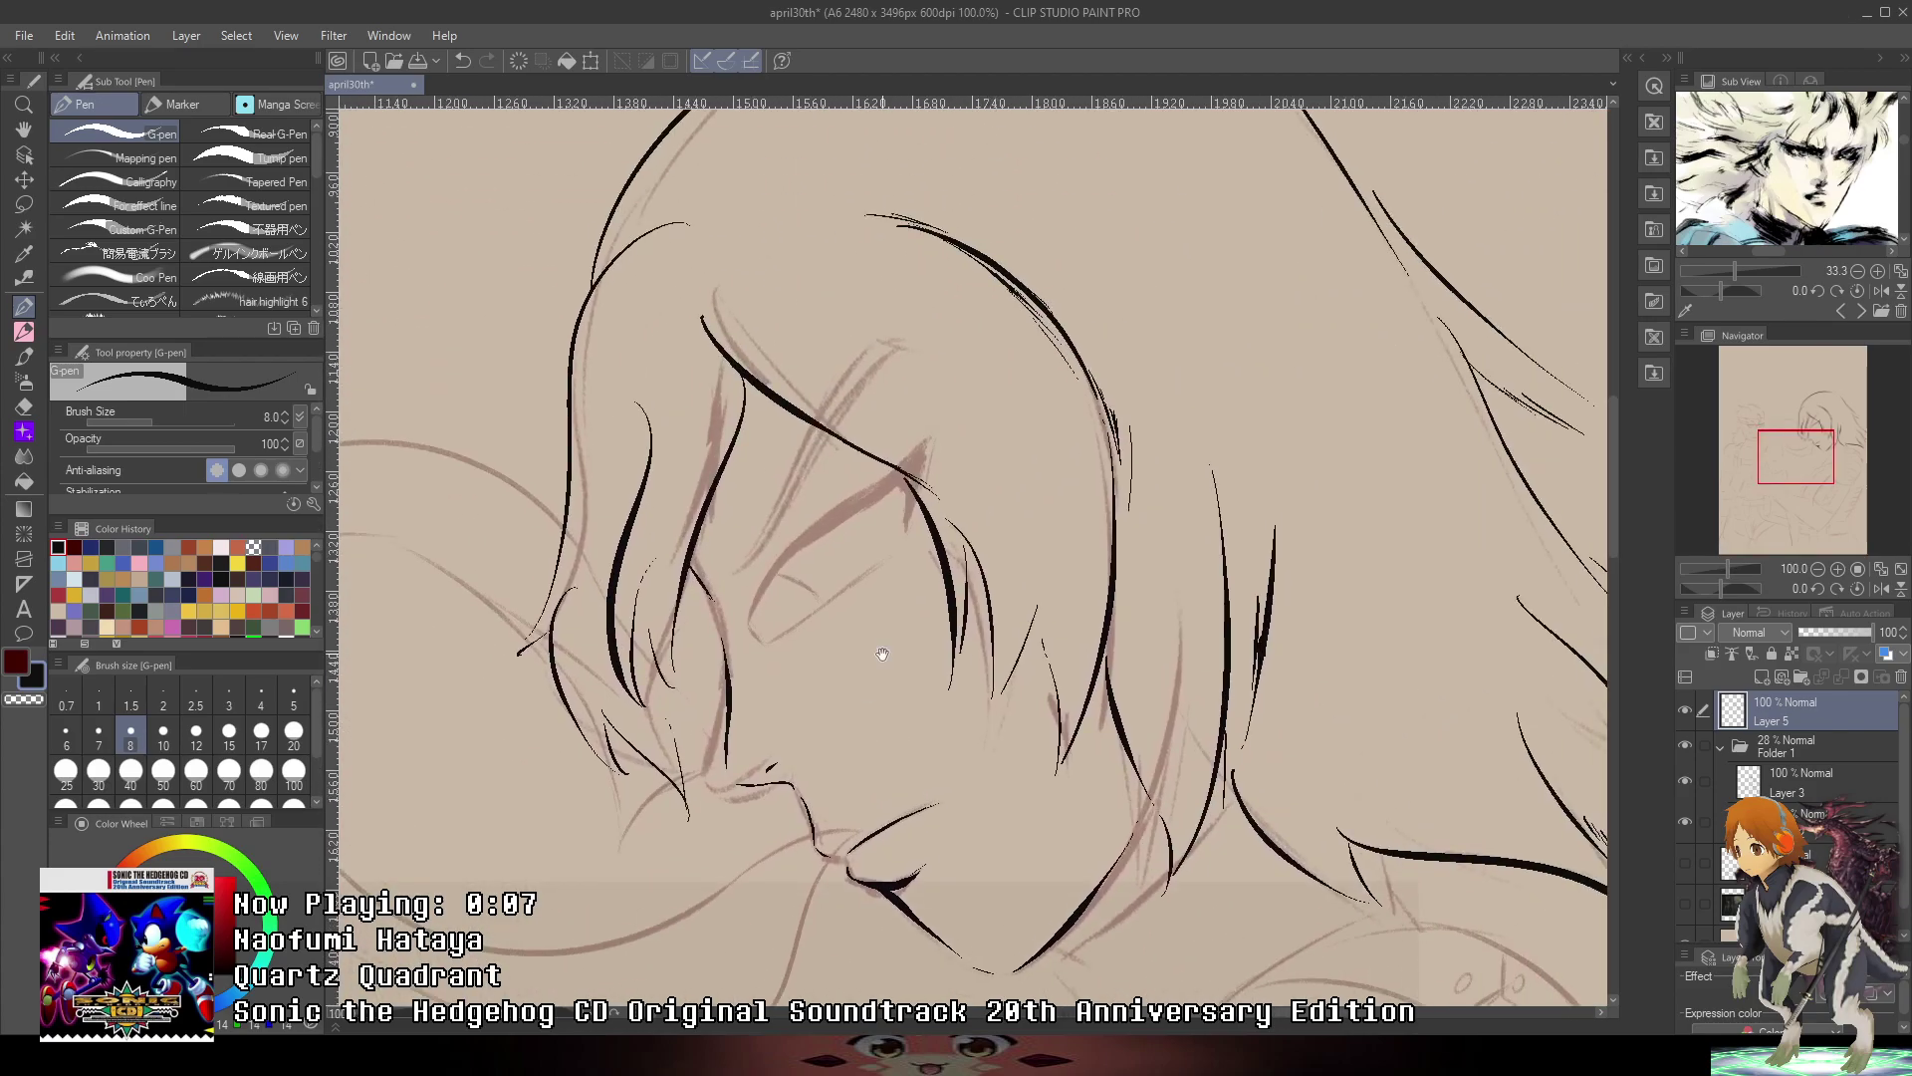
{"action": "scroll", "coordinate": [1064, 571], "scroll_direction": "up", "scroll_amount": 2}
{"action": "left_click_drag", "start_coordinate": [930, 261], "coordinate": [1022, 630]}
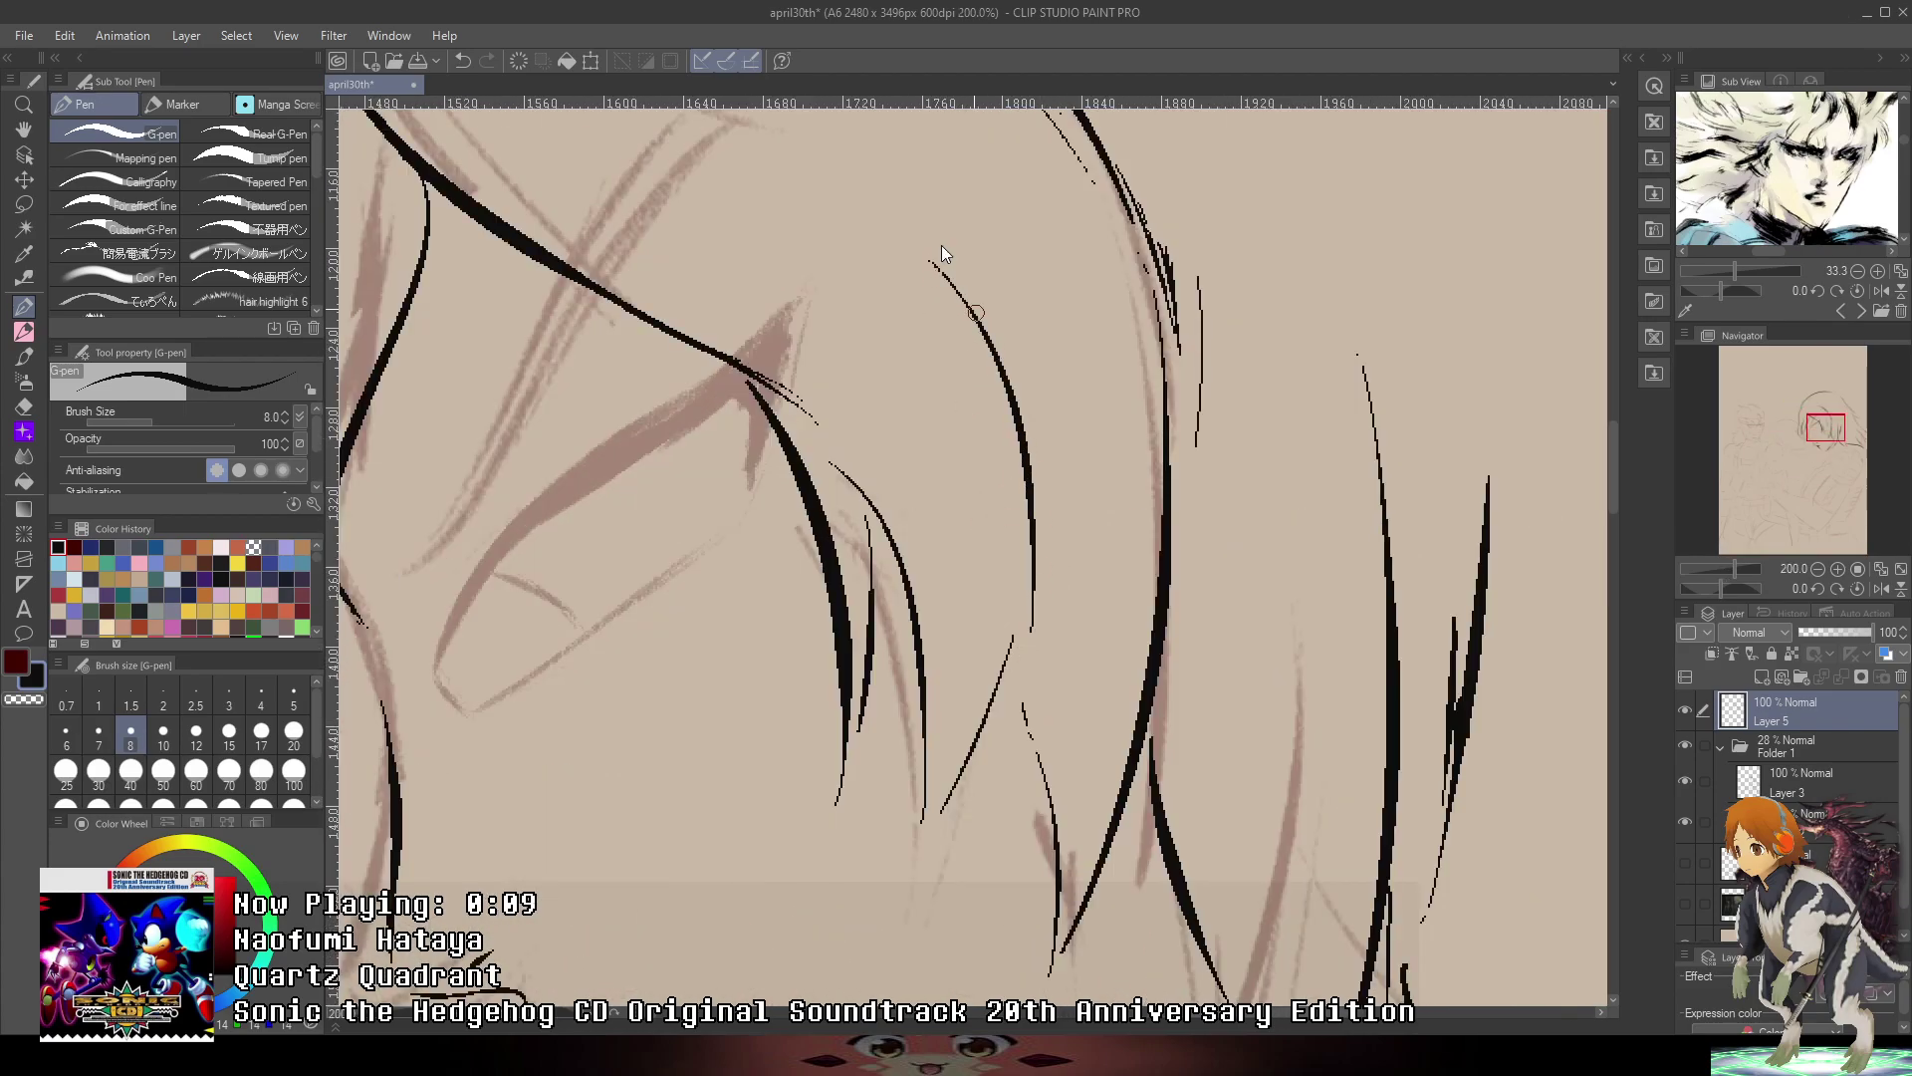
{"action": "key", "text": "ctrl+z"}
{"action": "left_click_drag", "start_coordinate": [912, 178], "coordinate": [1008, 618]}
{"action": "mouse_move", "coordinate": [1012, 478]}
{"action": "left_mouse_down"}
{"action": "mouse_move", "coordinate": [1016, 552]}
{"action": "mouse_move", "coordinate": [1037, 558]}
{"action": "left_mouse_up"}
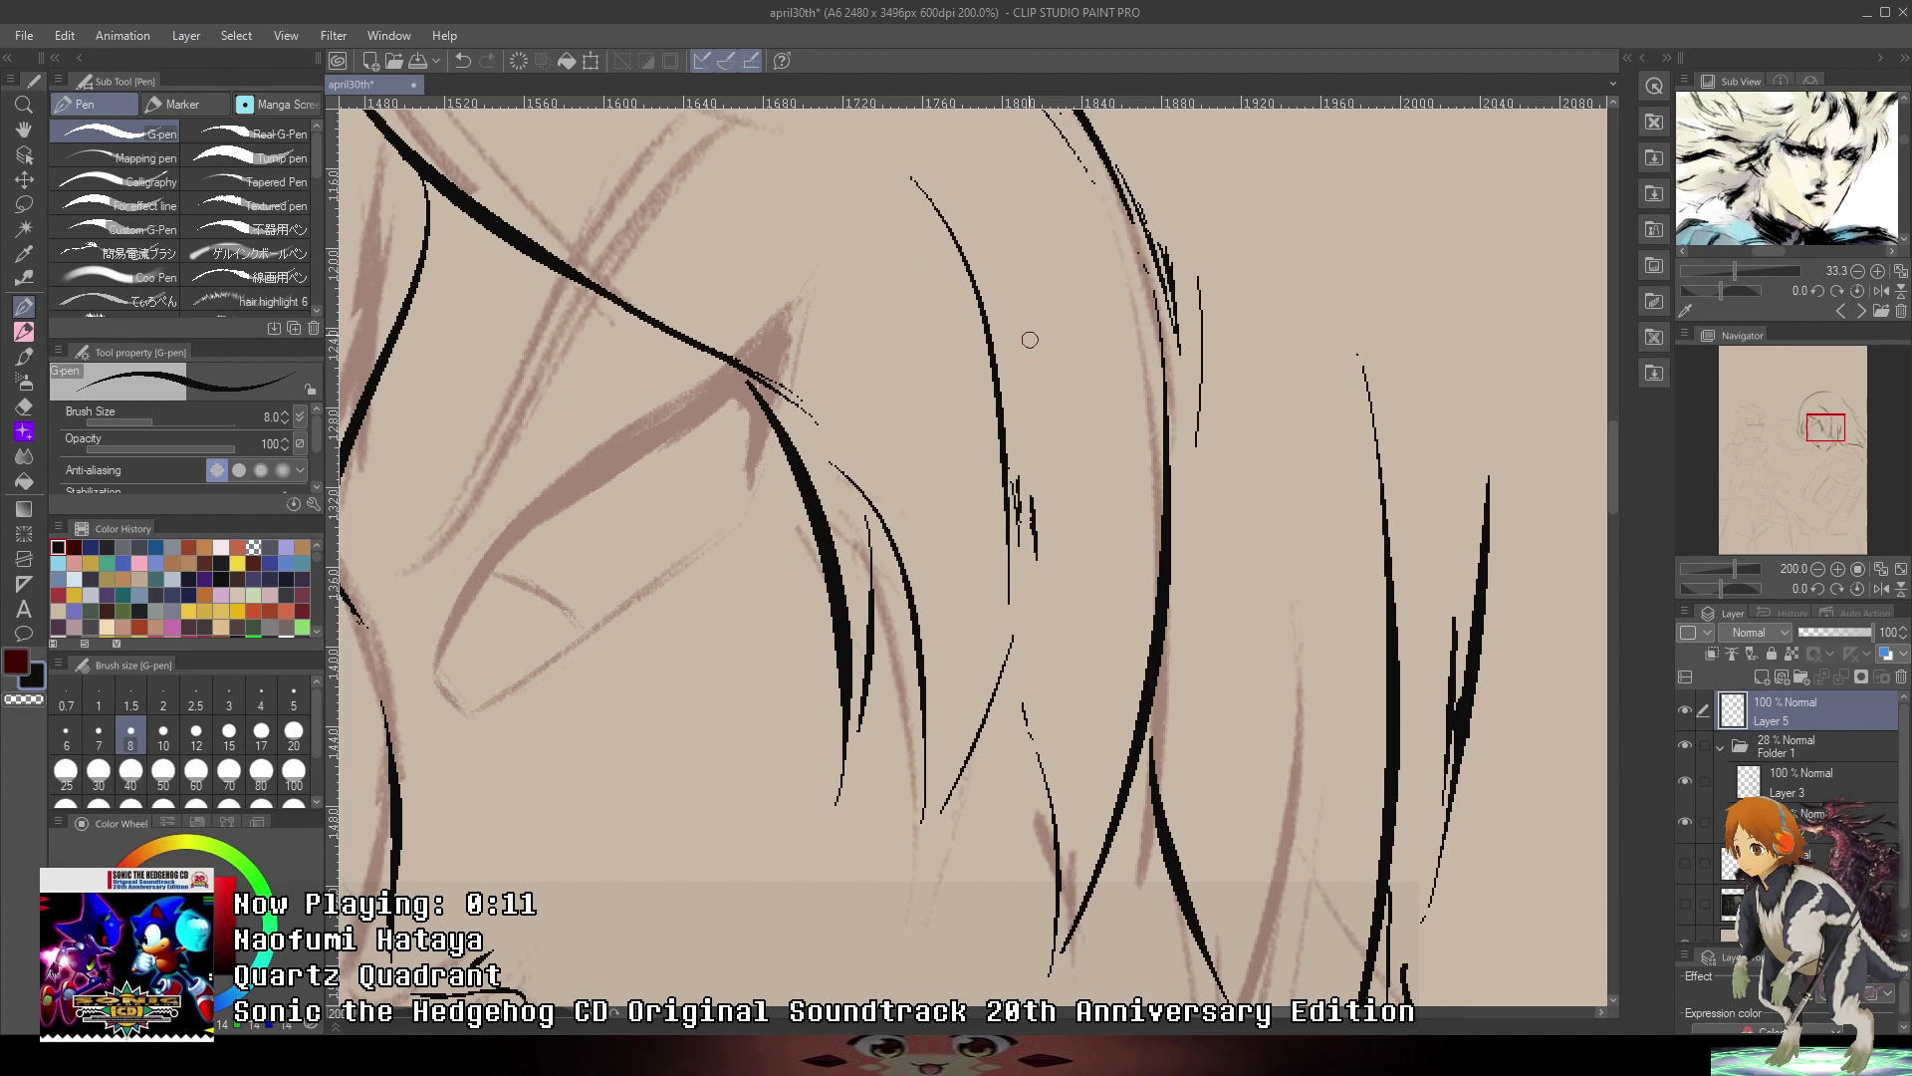
{"action": "left_click_drag", "start_coordinate": [1041, 300], "coordinate": [1042, 672]}
- Ink short broken strands above the forehead, leading from the front lock into the outer hair arc
{"action": "scroll", "coordinate": [1069, 620], "scroll_direction": "down", "scroll_amount": 2}
{"action": "mouse_move", "coordinate": [1208, 414]}
{"action": "left_mouse_down"}
{"action": "mouse_move", "coordinate": [1127, 663]}
{"action": "mouse_move", "coordinate": [1234, 768]}
{"action": "left_mouse_up"}
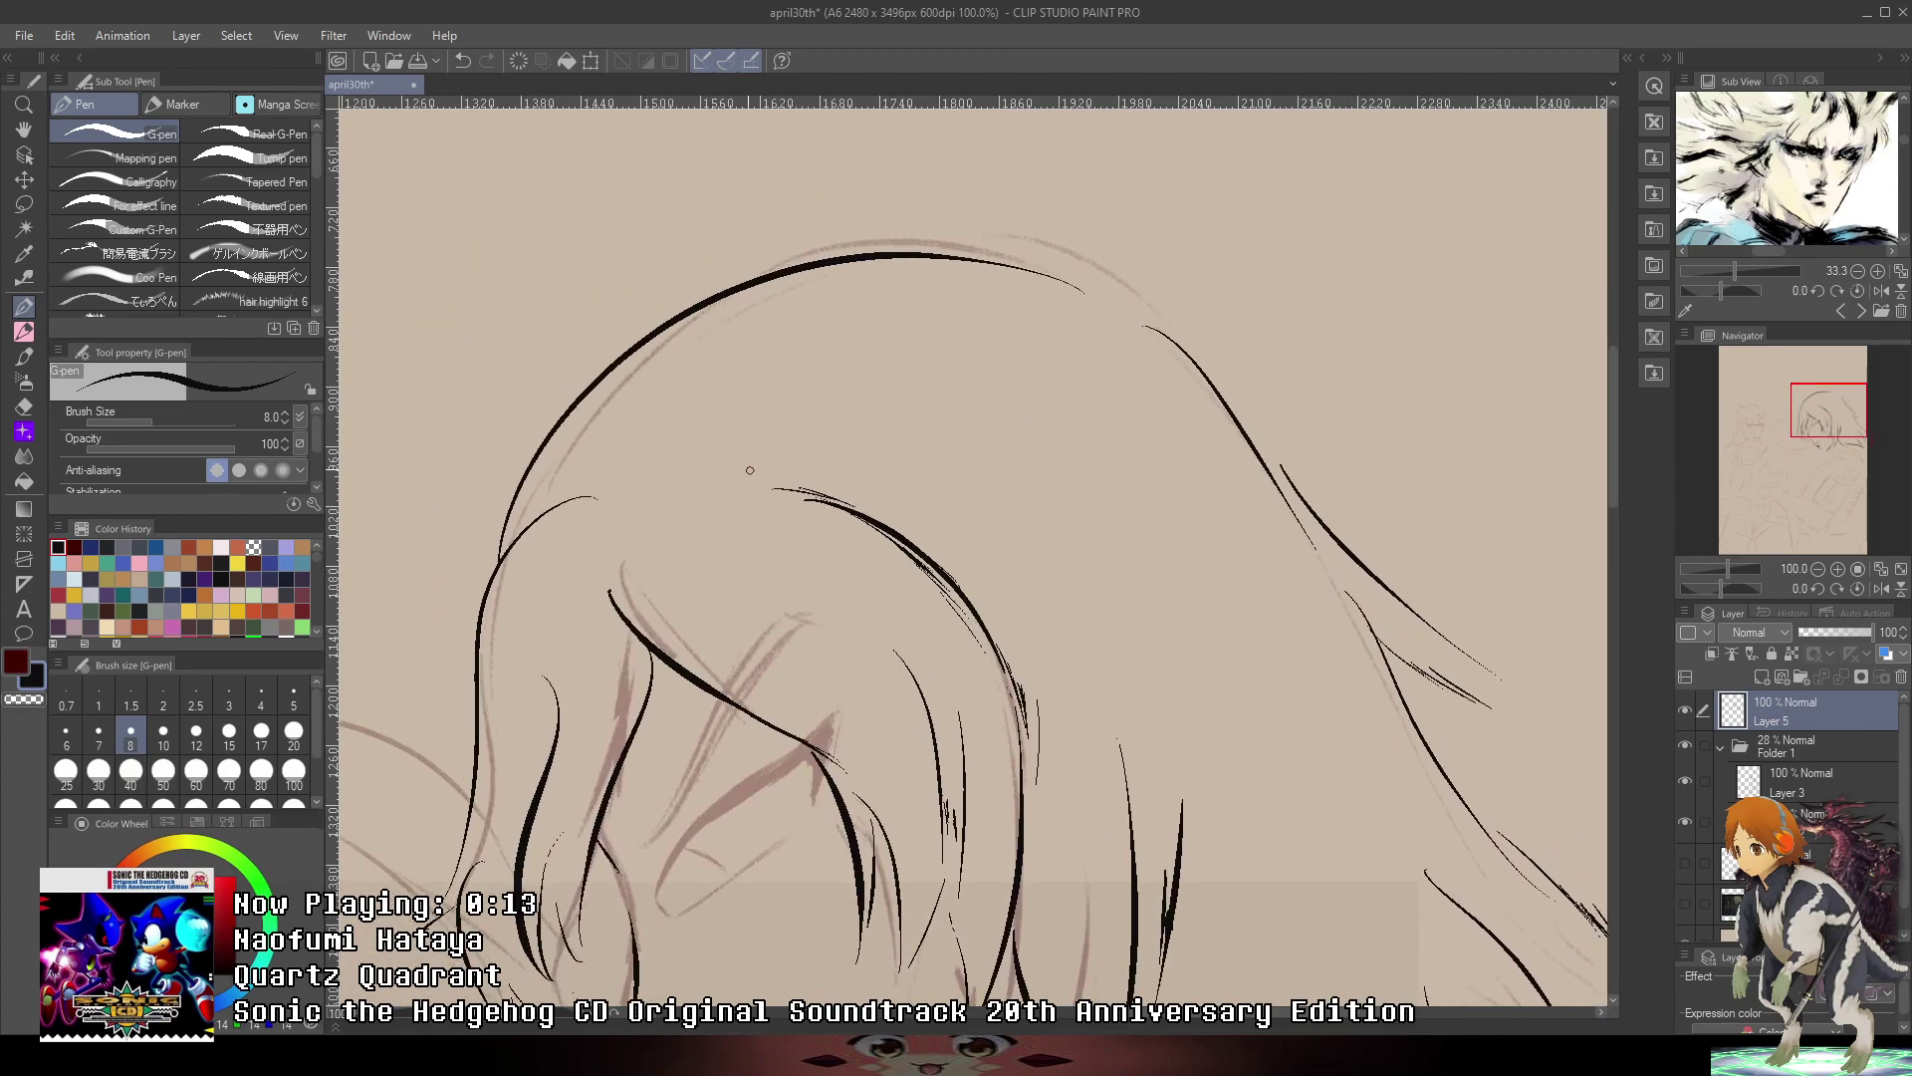
{"action": "mouse_move", "coordinate": [653, 485]}
{"action": "left_mouse_down"}
{"action": "mouse_move", "coordinate": [783, 520]}
{"action": "mouse_move", "coordinate": [859, 568]}
{"action": "left_mouse_up"}
{"action": "key", "text": "ctrl+z"}
{"action": "key", "text": "ctrl+z"}
{"action": "key", "text": "ctrl+z"}
- Ink thin strands beneath the gap between the crown arc and the back hair outline
{"action": "scroll", "coordinate": [866, 568], "scroll_direction": "down", "scroll_amount": 8}
{"action": "left_click_drag", "start_coordinate": [1268, 521], "coordinate": [1297, 375]}
{"action": "scroll", "coordinate": [903, 359], "scroll_direction": "up", "scroll_amount": 6}
{"action": "left_click_drag", "start_coordinate": [939, 607], "coordinate": [1084, 389]}
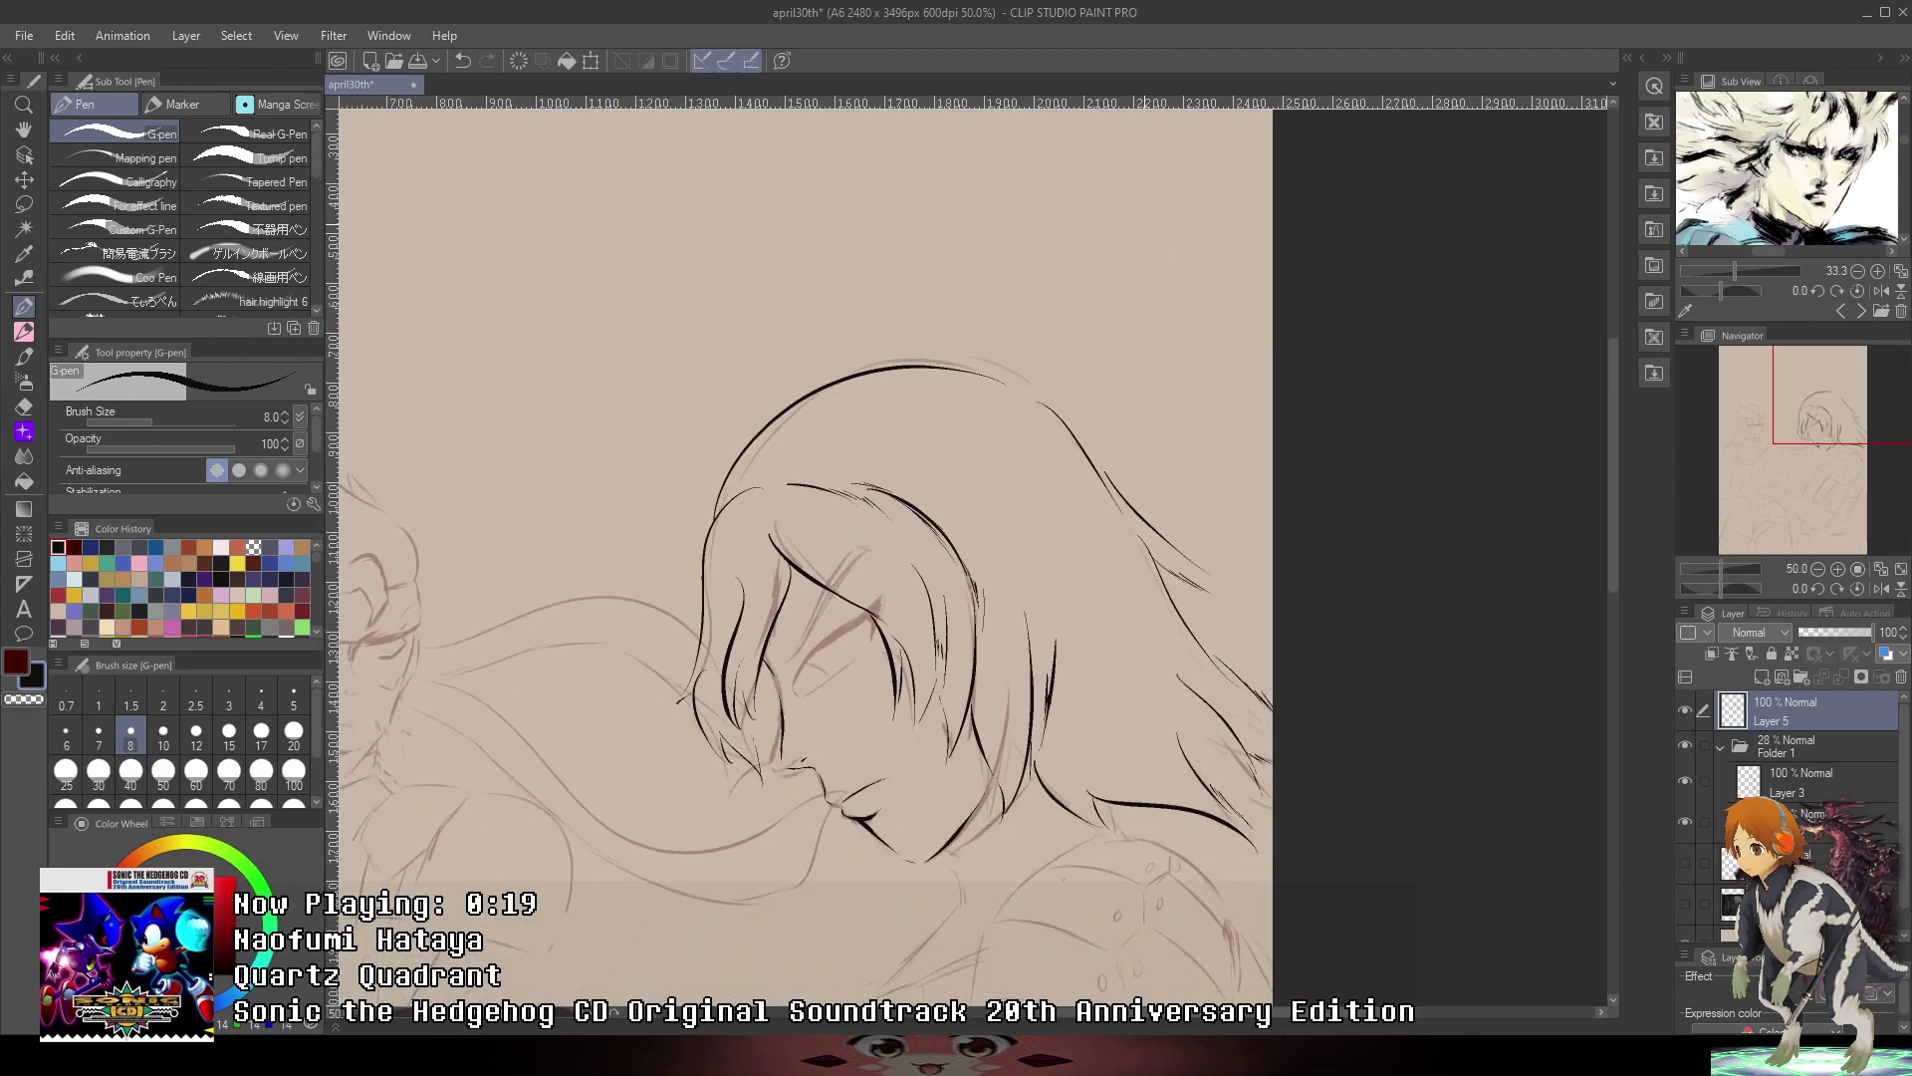
{"action": "scroll", "coordinate": [1076, 387], "scroll_direction": "up", "scroll_amount": 2}
{"action": "scroll", "coordinate": [1041, 387], "scroll_direction": "up", "scroll_amount": 1}
{"action": "mouse_move", "coordinate": [800, 365]}
{"action": "left_mouse_down"}
{"action": "mouse_move", "coordinate": [1011, 499]}
{"action": "mouse_move", "coordinate": [928, 416]}
{"action": "left_mouse_up"}
{"action": "key", "text": "ctrl+z"}
{"action": "left_click_drag", "start_coordinate": [881, 388], "coordinate": [940, 400]}
{"action": "key", "text": "ctrl+z"}
{"action": "key", "text": "ctrl+z"}
{"action": "key", "text": "ctrl+z"}
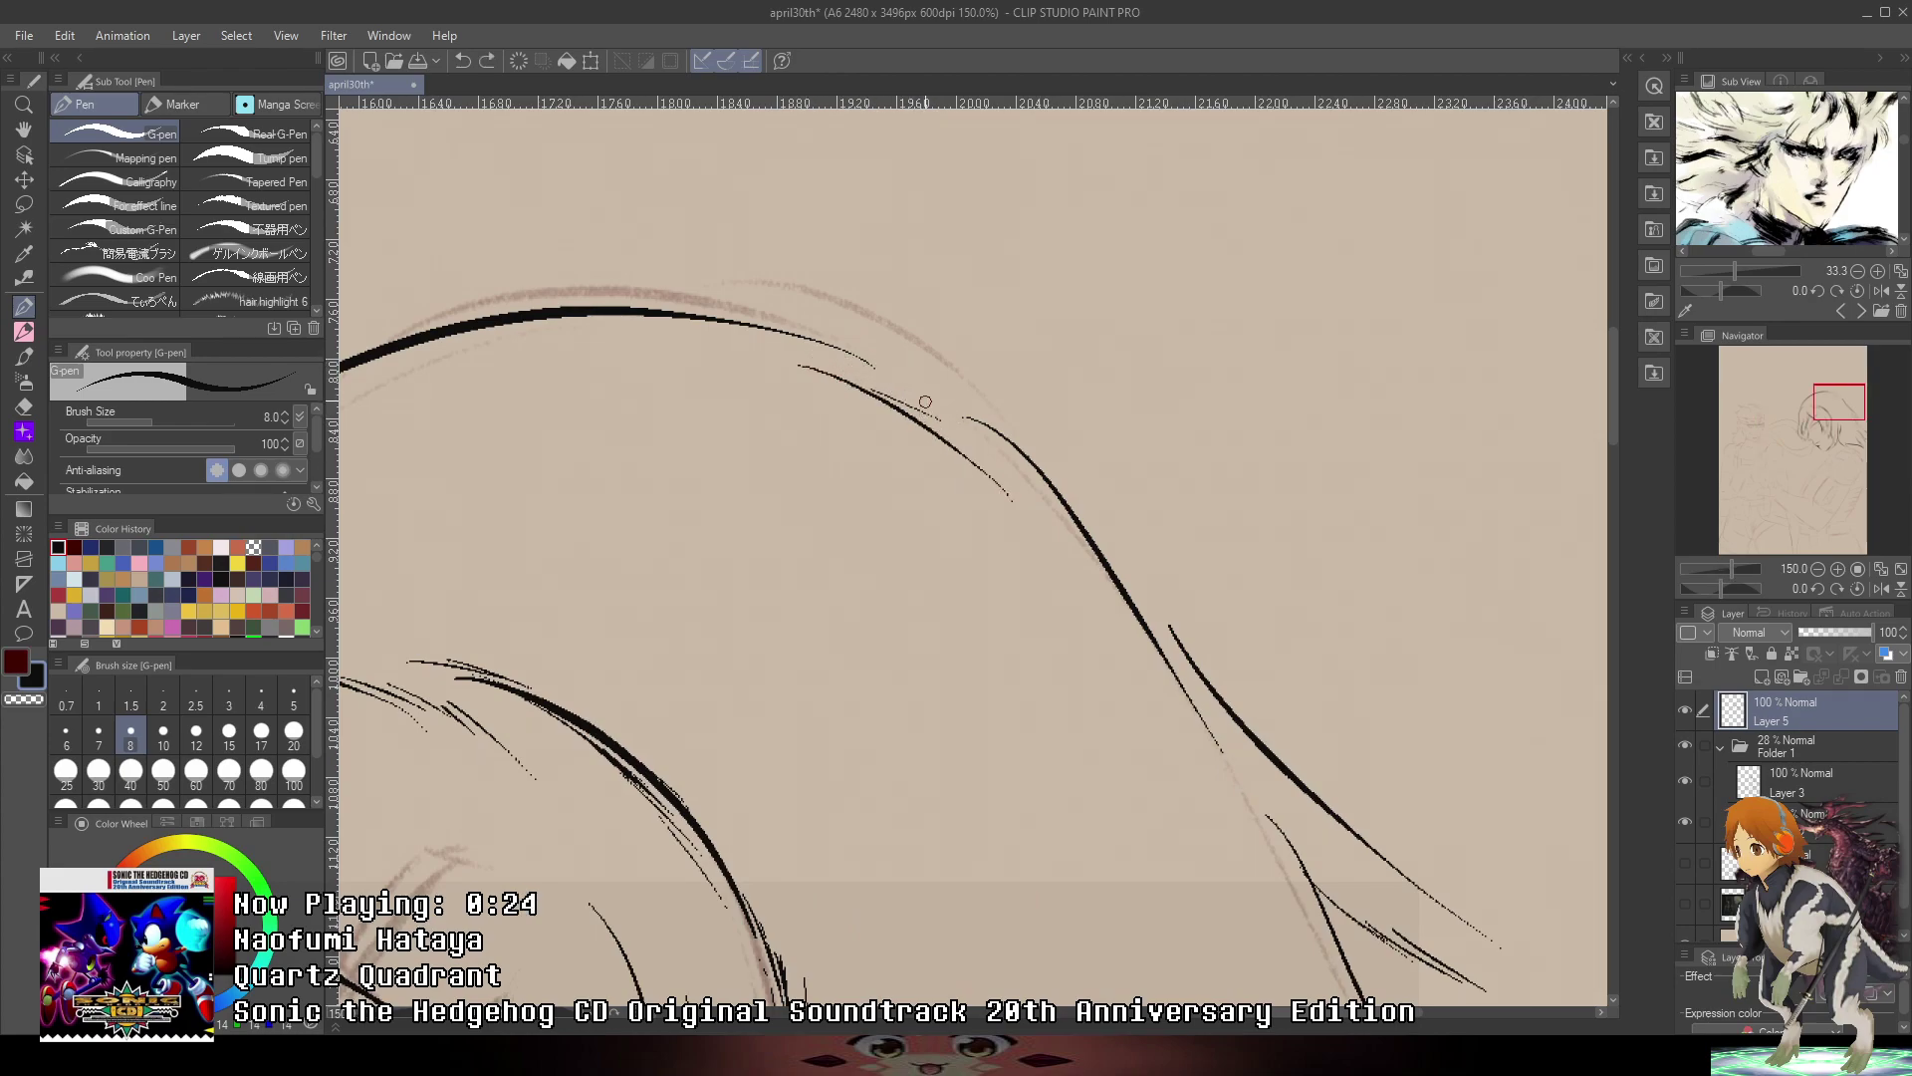
{"action": "key", "text": "ctrl+z"}
- Reframe the reference on the upper hair and ink a long inner strand with broken strokes down the back hair
{"action": "scroll", "coordinate": [935, 377], "scroll_direction": "down", "scroll_amount": 3}
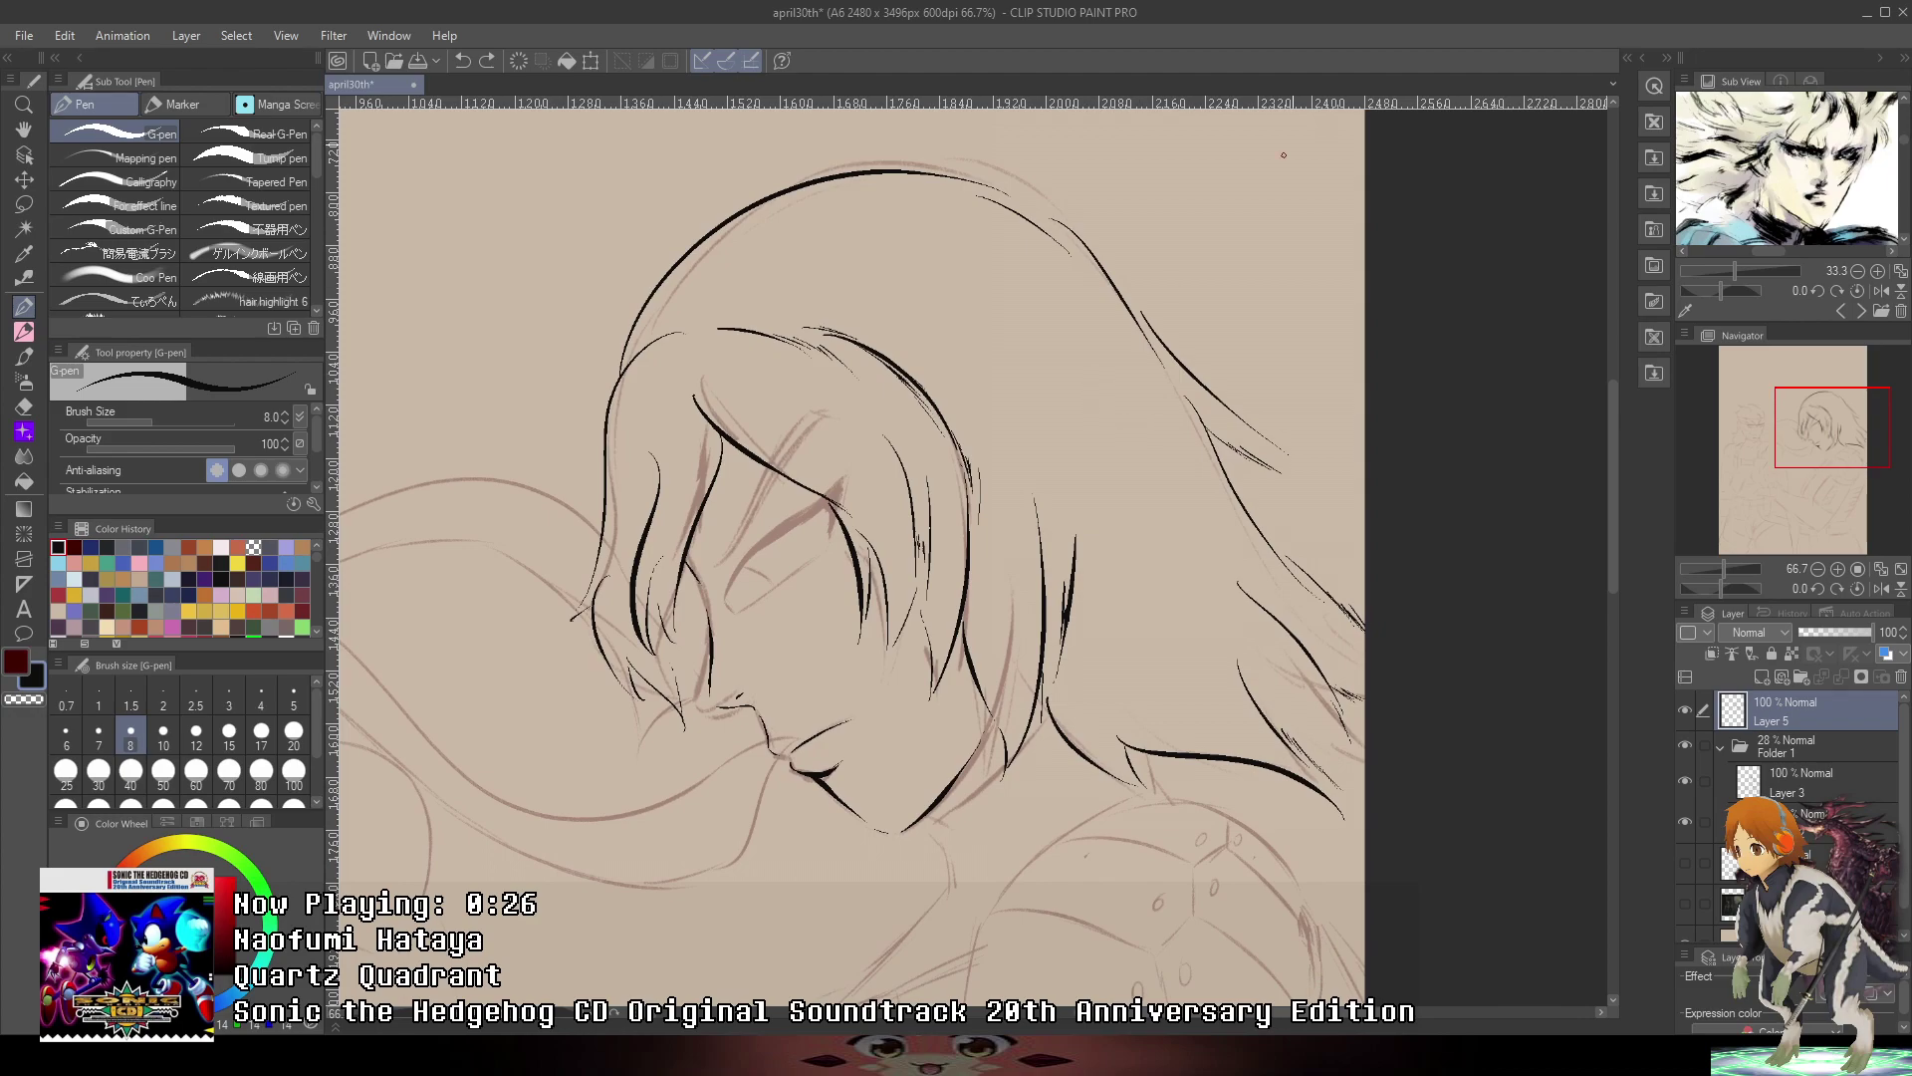
{"action": "left_click_drag", "start_coordinate": [1842, 176], "coordinate": [1849, 261]}
{"action": "left_click_drag", "start_coordinate": [995, 309], "coordinate": [1210, 617]}
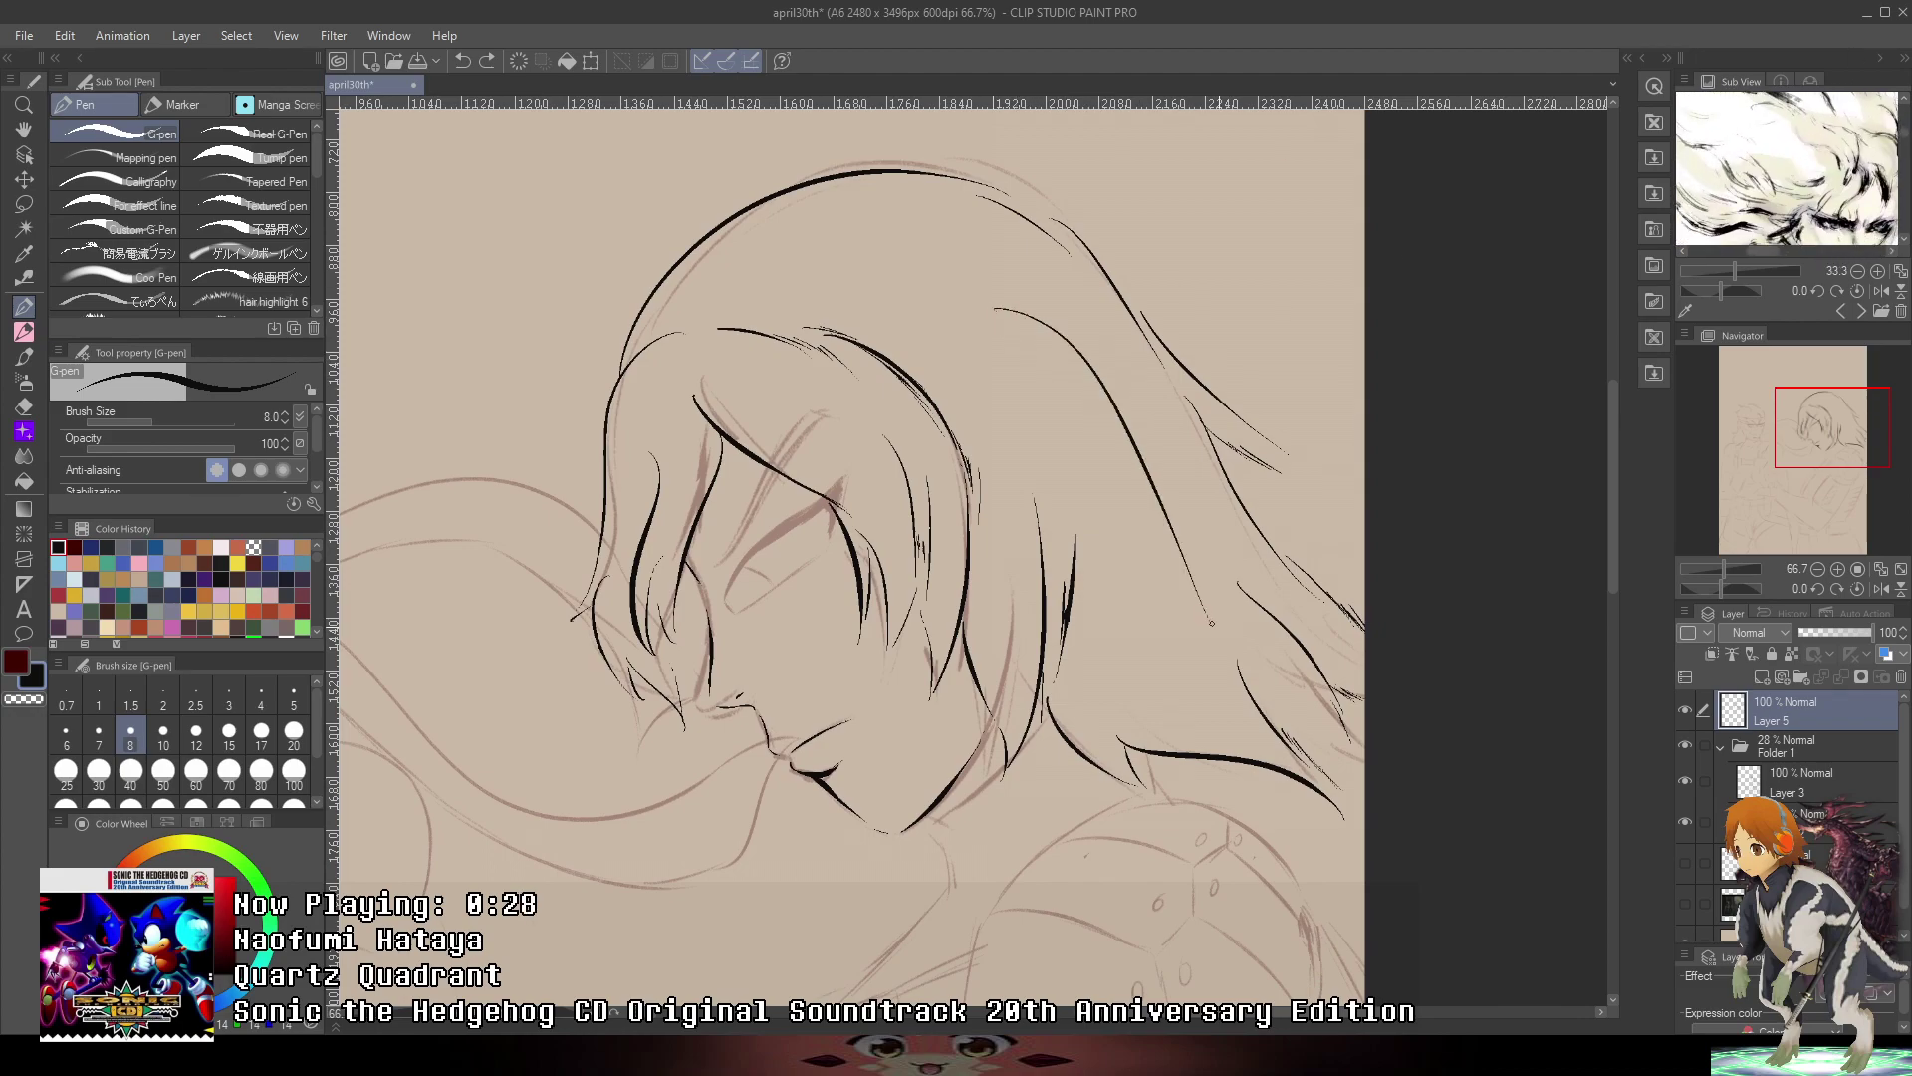
{"action": "key", "text": "ctrl+z"}
{"action": "mouse_move", "coordinate": [1008, 306]}
{"action": "left_mouse_down"}
{"action": "mouse_move", "coordinate": [1174, 507]}
{"action": "mouse_move", "coordinate": [1167, 490]}
{"action": "mouse_move", "coordinate": [1176, 528]}
{"action": "left_mouse_up"}
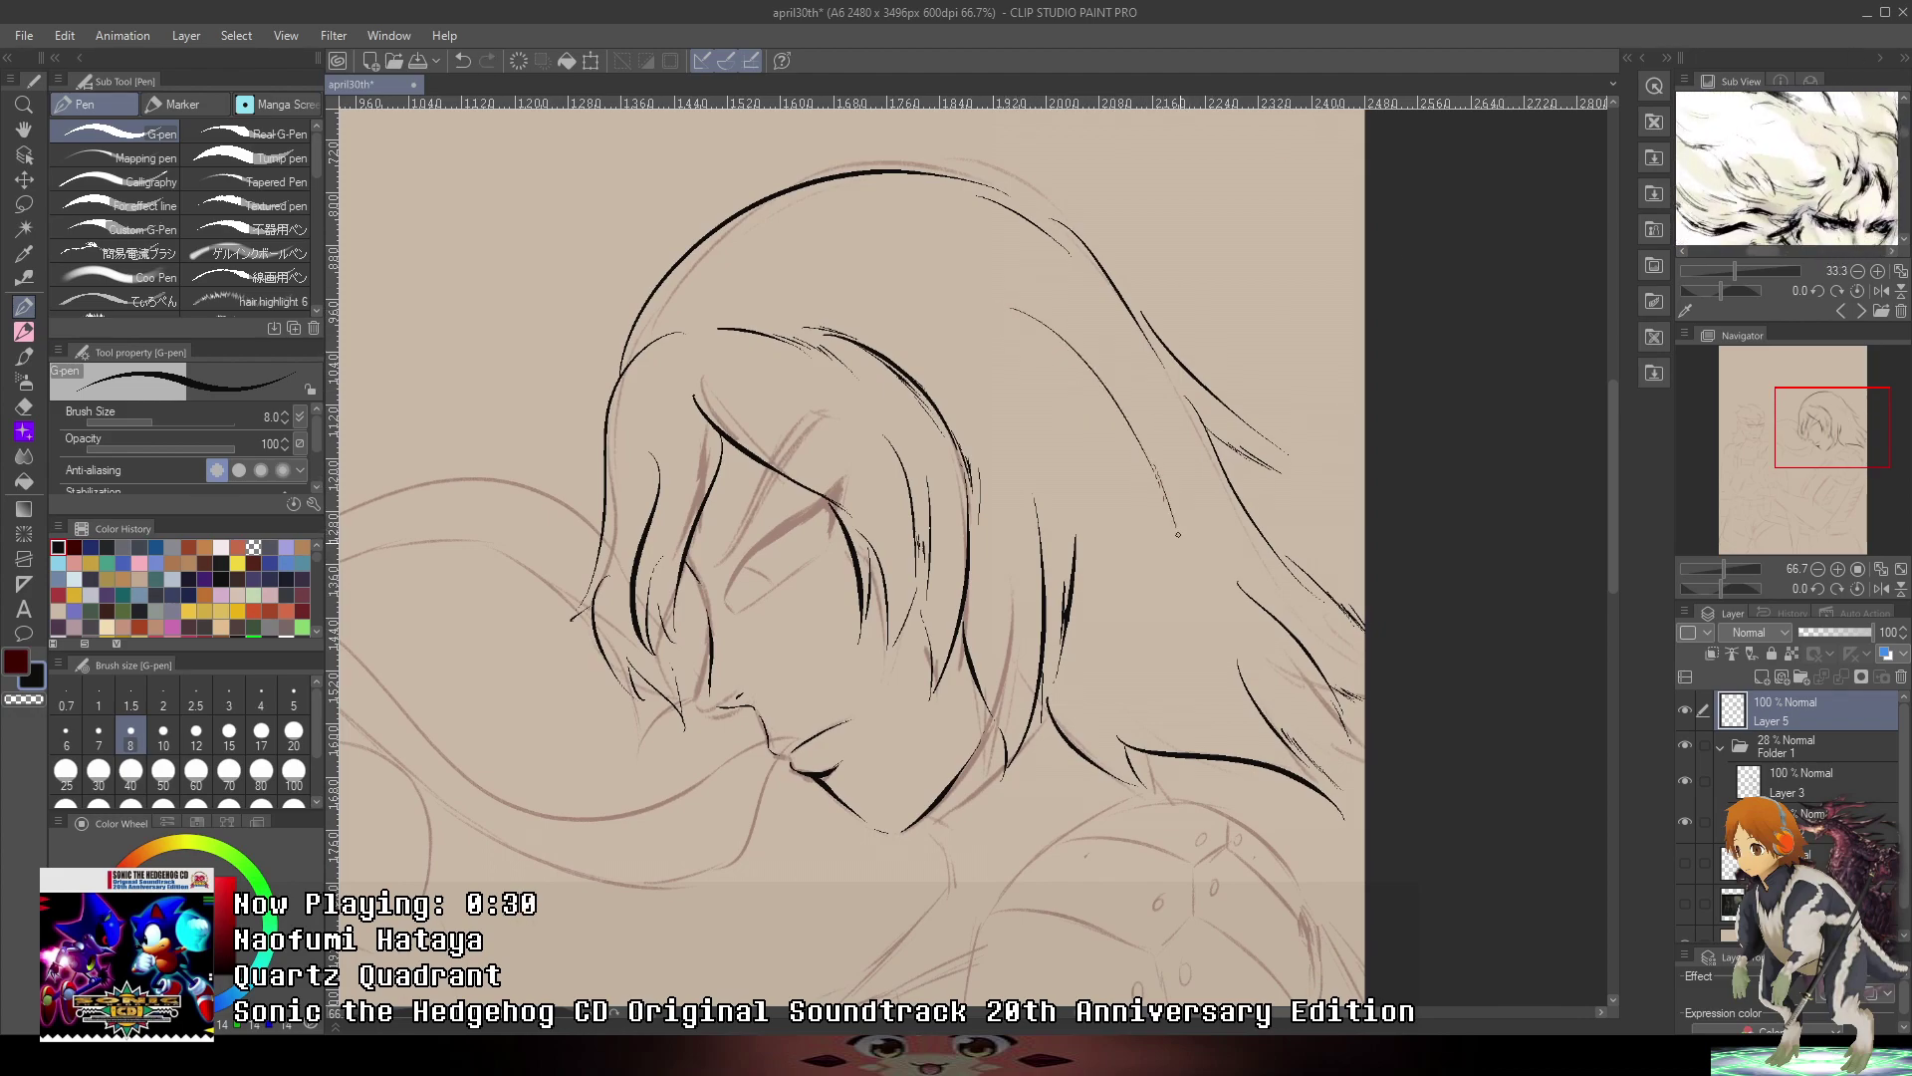
{"action": "key", "text": "ctrl+z"}
{"action": "left_click_drag", "start_coordinate": [1148, 444], "coordinate": [1215, 590]}
- Ink fine strokes at the trailing hair tips above the shoulder, near the canvas edge
{"action": "left_click_drag", "start_coordinate": [1287, 356], "coordinate": [1088, 376]}
{"action": "scroll", "coordinate": [1079, 609], "scroll_direction": "up", "scroll_amount": 2}
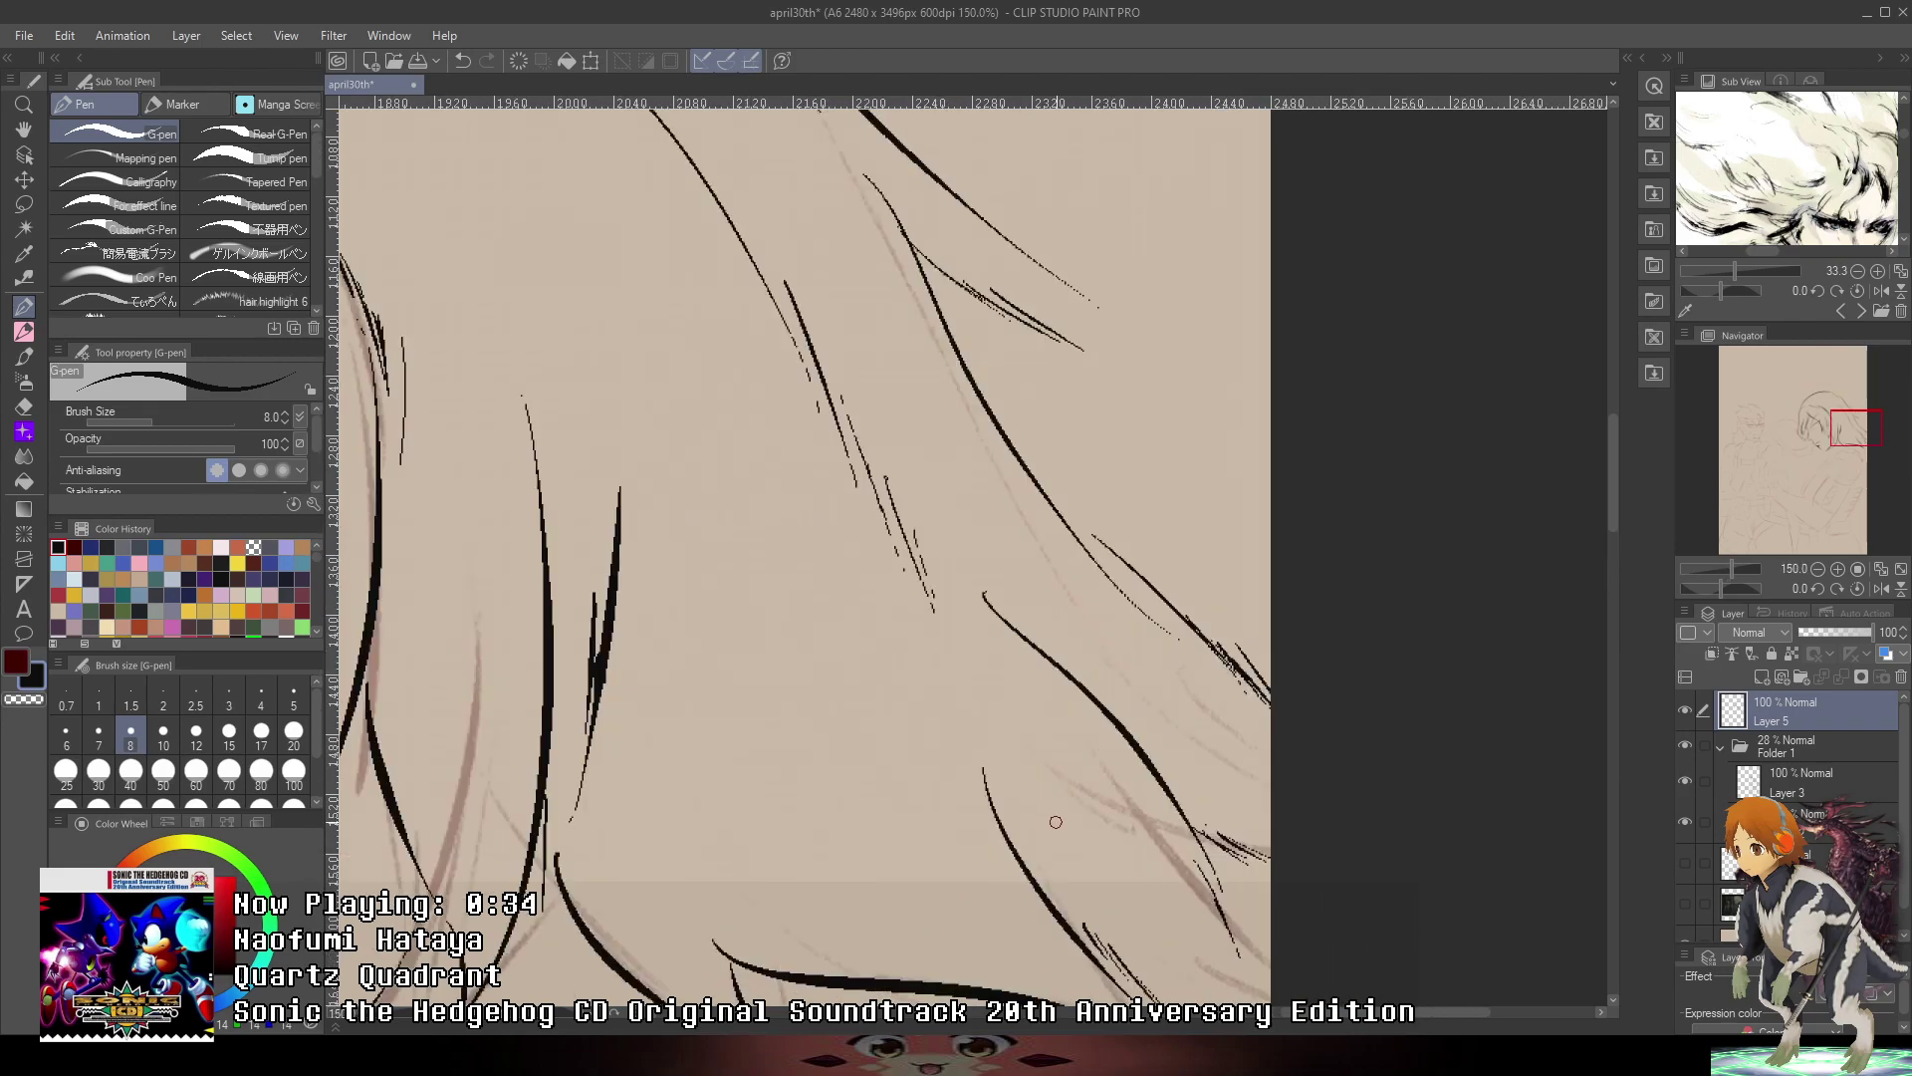
{"action": "scroll", "coordinate": [1115, 828], "scroll_direction": "down", "scroll_amount": 2}
{"action": "scroll", "coordinate": [1171, 902], "scroll_direction": "up", "scroll_amount": 2}
{"action": "left_click_drag", "start_coordinate": [1175, 912], "coordinate": [1070, 582]}
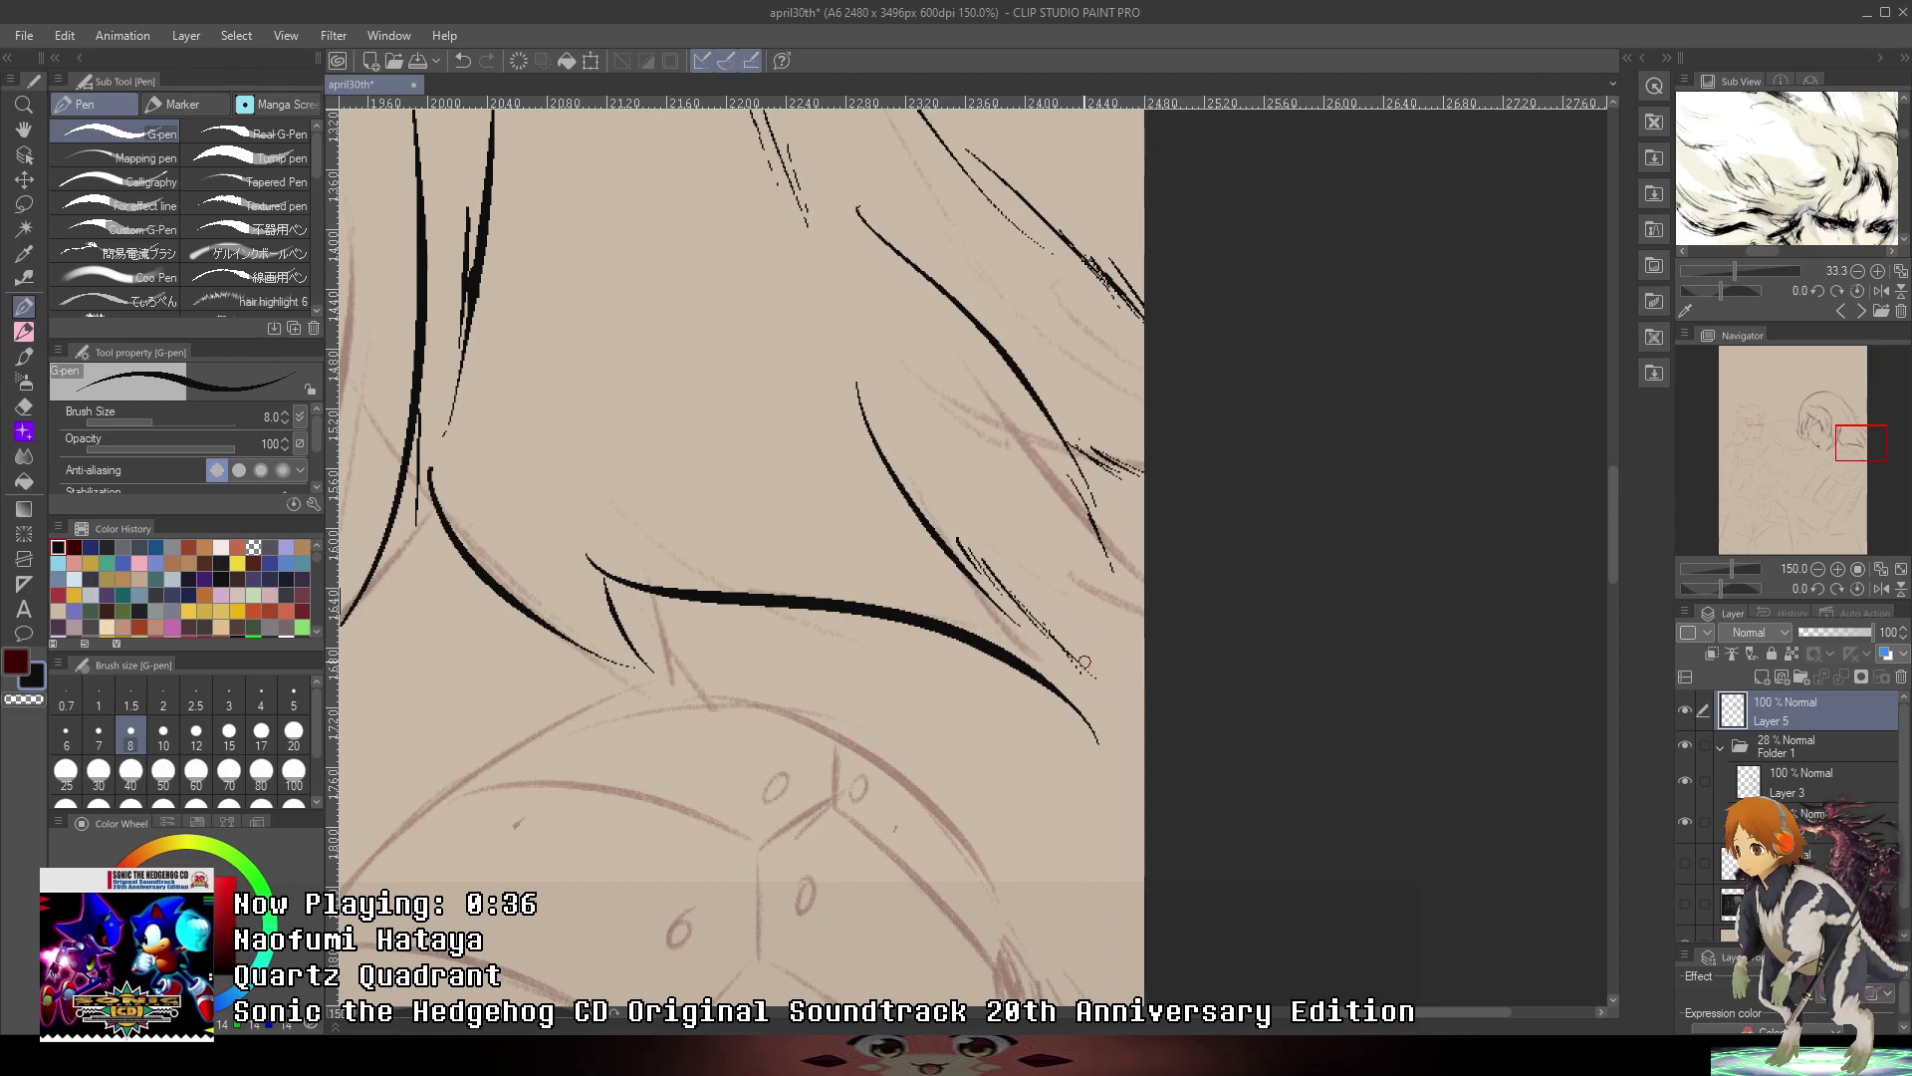
{"action": "left_click_drag", "start_coordinate": [1083, 658], "coordinate": [1144, 737]}
{"action": "key", "text": "ctrl+z"}
{"action": "left_click_drag", "start_coordinate": [1040, 568], "coordinate": [1096, 628]}
{"action": "key", "text": "ctrl+z"}
{"action": "left_click_drag", "start_coordinate": [994, 548], "coordinate": [1084, 601]}
{"action": "left_click_drag", "start_coordinate": [1062, 574], "coordinate": [1100, 606]}
- Try a curved throat line running down from beneath the long-haired figure's chin
{"action": "scroll", "coordinate": [1117, 601], "scroll_direction": "down", "scroll_amount": 5}
{"action": "left_click_drag", "start_coordinate": [1229, 558], "coordinate": [1295, 542]}
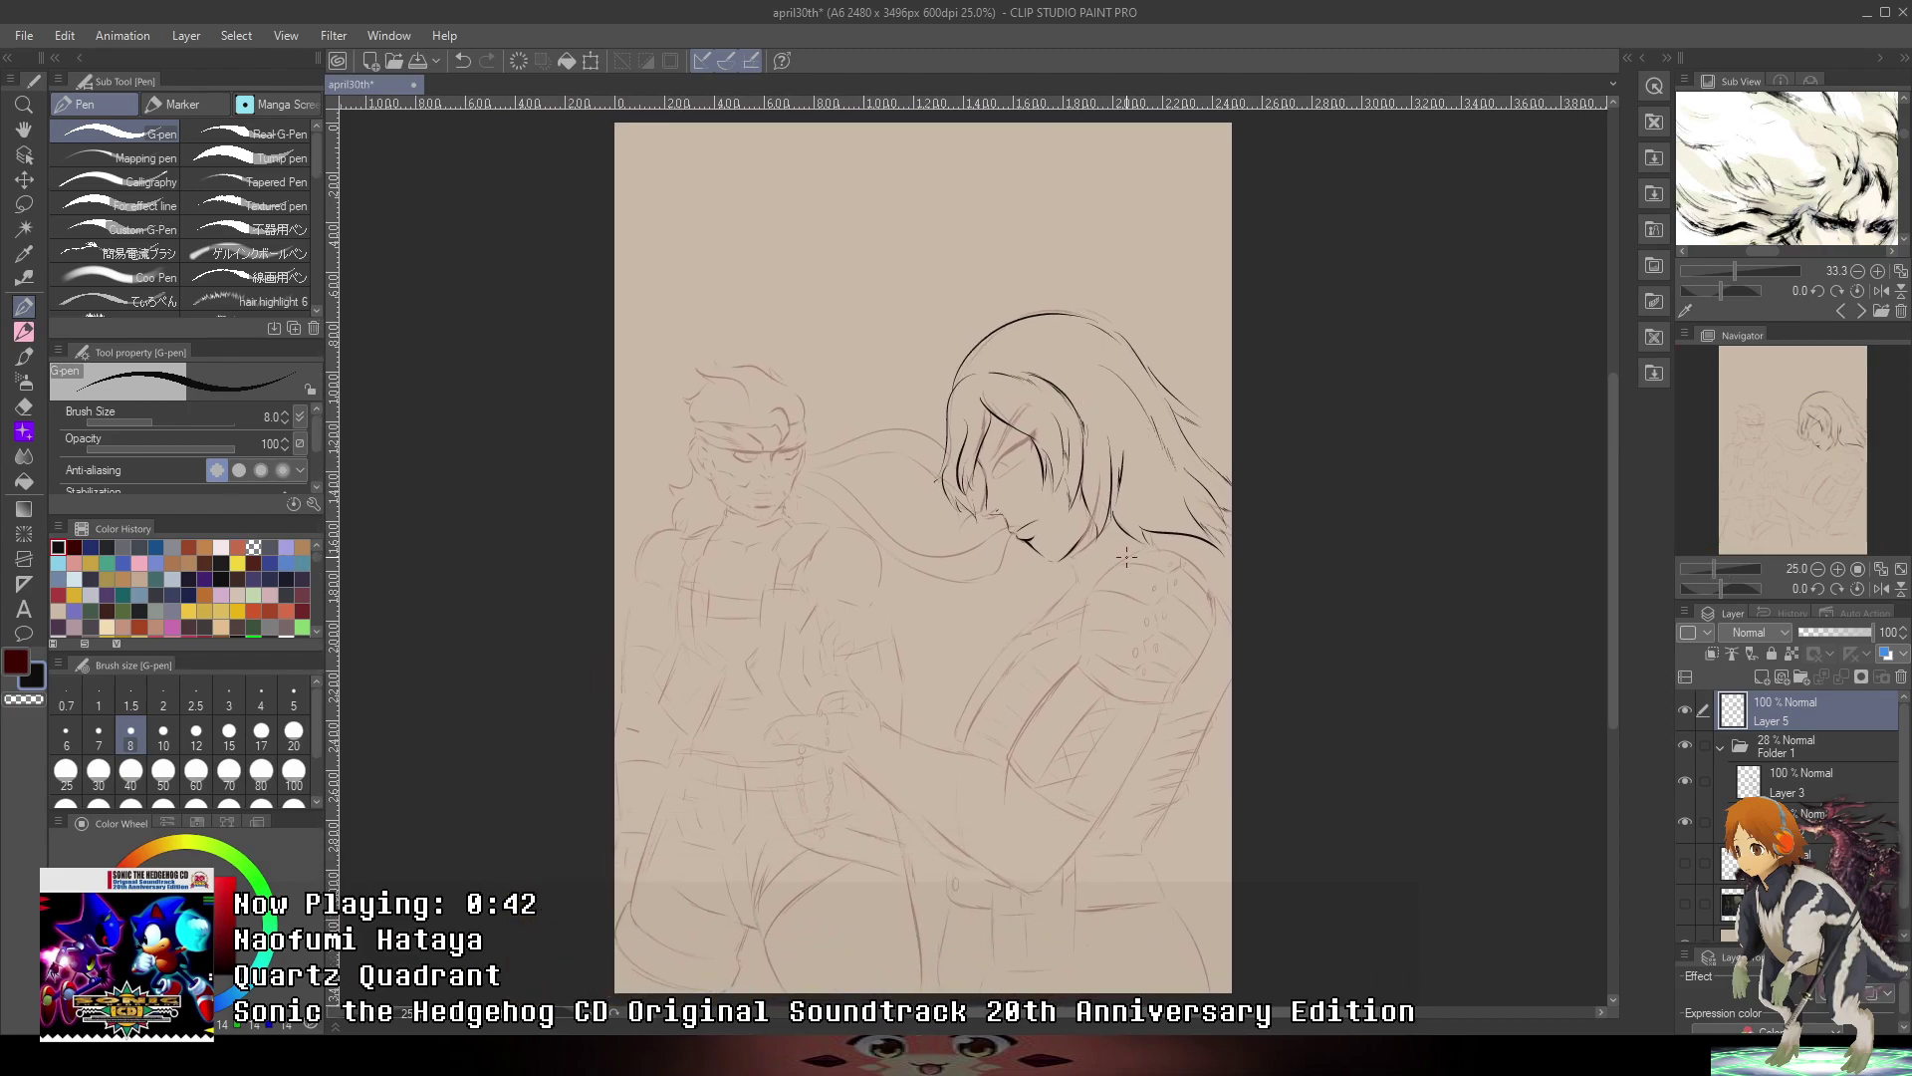
{"action": "scroll", "coordinate": [1130, 556], "scroll_direction": "up", "scroll_amount": 4}
{"action": "scroll", "coordinate": [1088, 548], "scroll_direction": "up", "scroll_amount": 1}
{"action": "left_click_drag", "start_coordinate": [850, 474], "coordinate": [952, 398]}
{"action": "key", "text": "ctrl+z"}
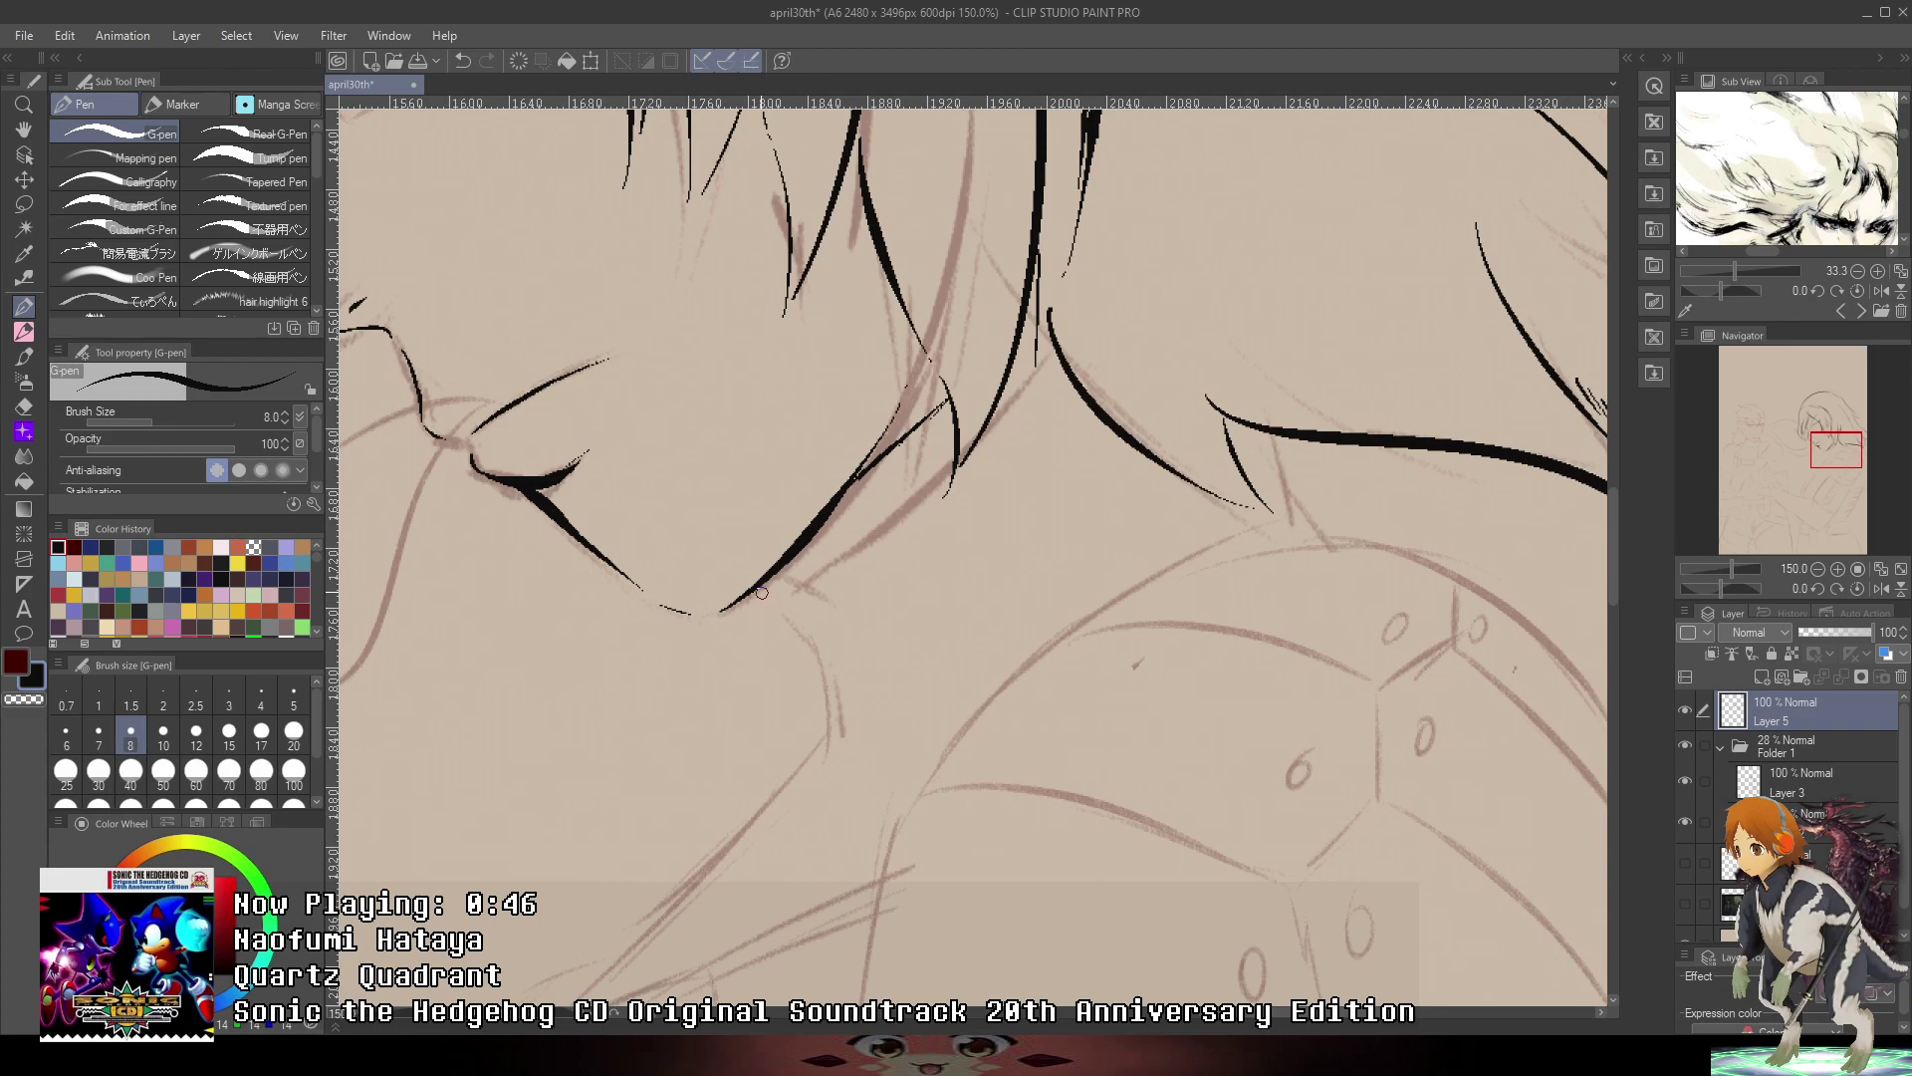
{"action": "left_click_drag", "start_coordinate": [768, 592], "coordinate": [827, 711]}
{"action": "left_click_drag", "start_coordinate": [827, 689], "coordinate": [828, 735]}
{"action": "key", "text": "ctrl+z"}
{"action": "key", "text": "ctrl+z"}
{"action": "left_click_drag", "start_coordinate": [817, 652], "coordinate": [831, 743]}
{"action": "key", "text": "ctrl+z"}
{"action": "key", "text": "ctrl+z"}
{"action": "left_click_drag", "start_coordinate": [812, 648], "coordinate": [826, 731]}
- Reframe the reference on the face and collar, and ink a short throat stroke directly below the chin
{"action": "scroll", "coordinate": [851, 708], "scroll_direction": "down", "scroll_amount": 3}
{"action": "left_click_drag", "start_coordinate": [1138, 546], "coordinate": [1301, 352]}
{"action": "scroll", "coordinate": [1156, 473], "scroll_direction": "up", "scroll_amount": 2}
{"action": "mouse_move", "coordinate": [1410, 541]}
{"action": "left_mouse_down"}
{"action": "mouse_move", "coordinate": [1425, 457]}
{"action": "mouse_move", "coordinate": [1383, 558]}
{"action": "left_mouse_up"}
{"action": "left_click_drag", "start_coordinate": [1826, 176], "coordinate": [1835, 95]}
{"action": "left_click_drag", "start_coordinate": [1831, 227], "coordinate": [1794, 280]}
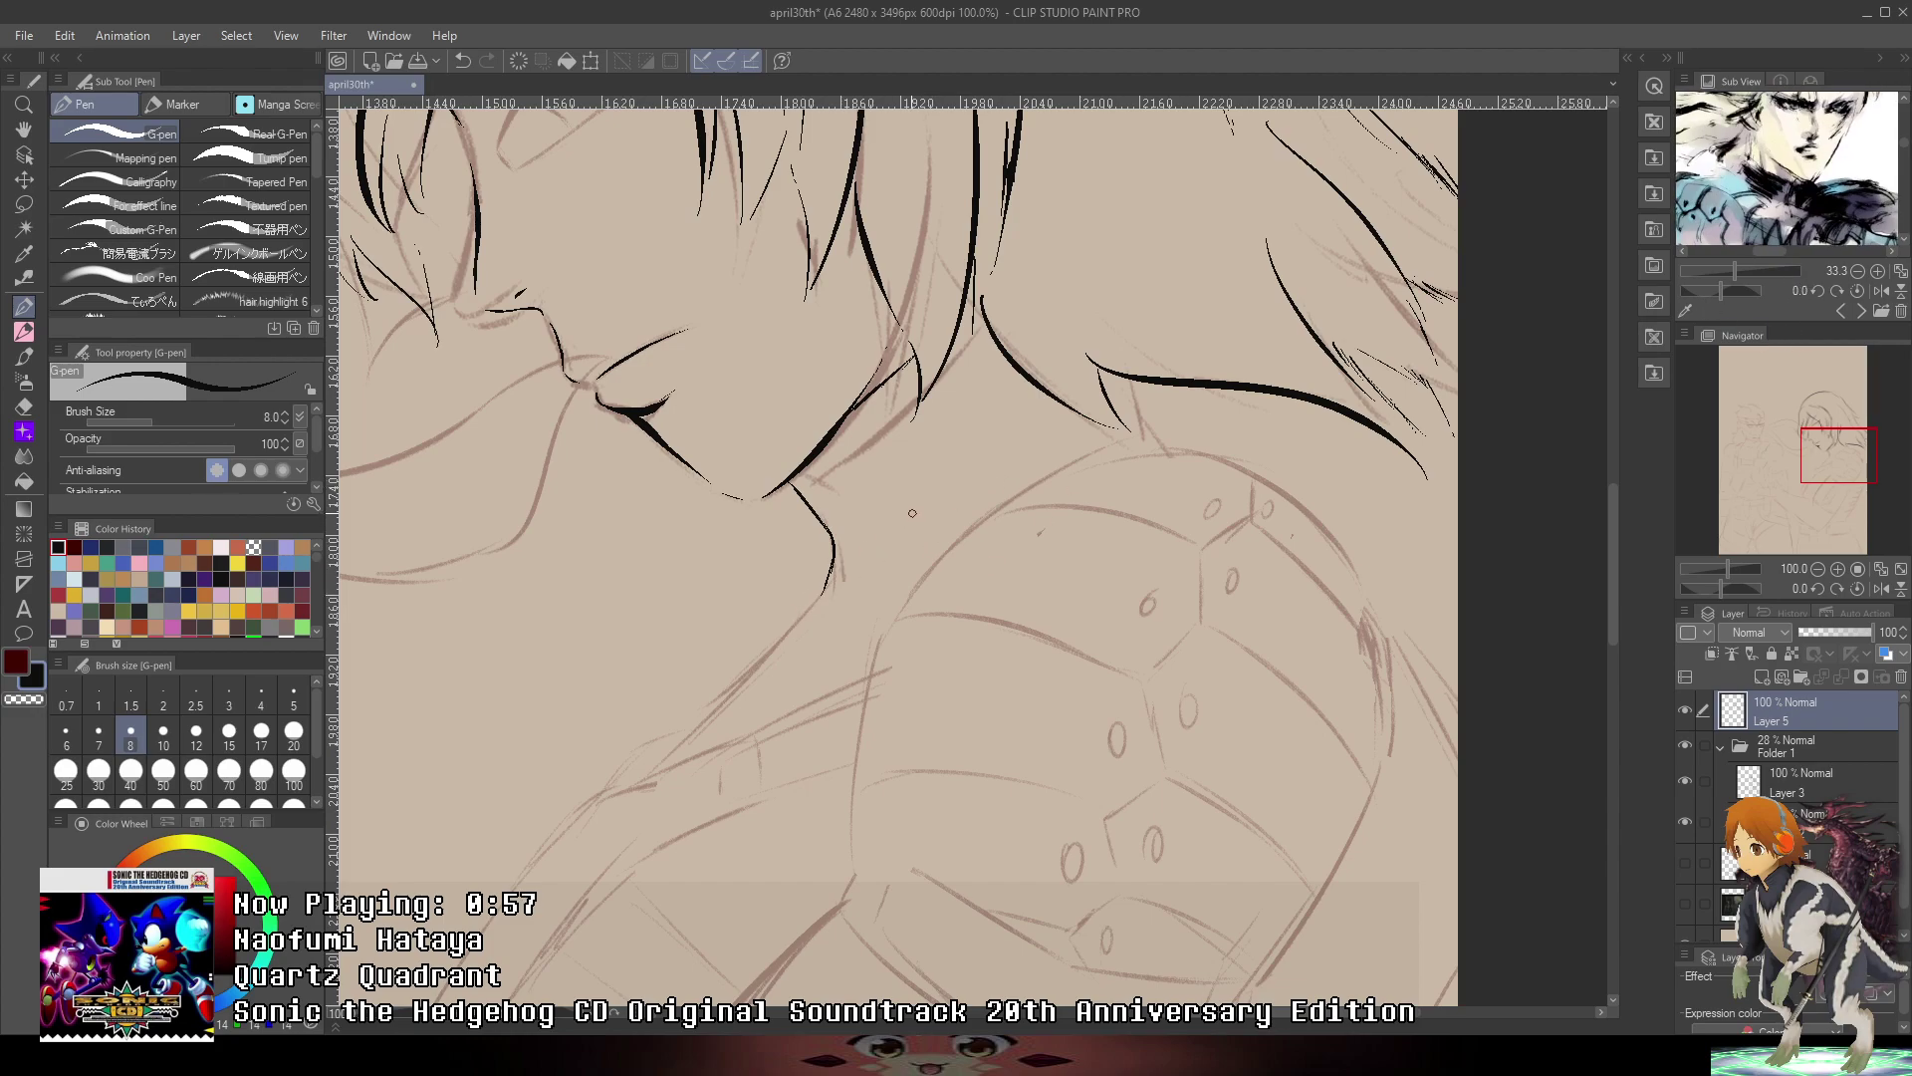
{"action": "mouse_move", "coordinate": [789, 484]}
{"action": "left_mouse_down"}
{"action": "mouse_move", "coordinate": [803, 555]}
{"action": "mouse_move", "coordinate": [841, 528]}
{"action": "left_mouse_up"}
- Ink a diagonal neck line below the jaw, rising toward the hair
{"action": "scroll", "coordinate": [828, 550], "scroll_direction": "up", "scroll_amount": 2}
{"action": "mouse_move", "coordinate": [765, 428]}
{"action": "left_mouse_down"}
{"action": "mouse_move", "coordinate": [818, 519]}
{"action": "mouse_move", "coordinate": [1117, 322]}
{"action": "left_mouse_up"}
{"action": "key", "text": "ctrl+z"}
{"action": "left_click_drag", "start_coordinate": [925, 445], "coordinate": [1201, 274]}
{"action": "key", "text": "ctrl+z"}
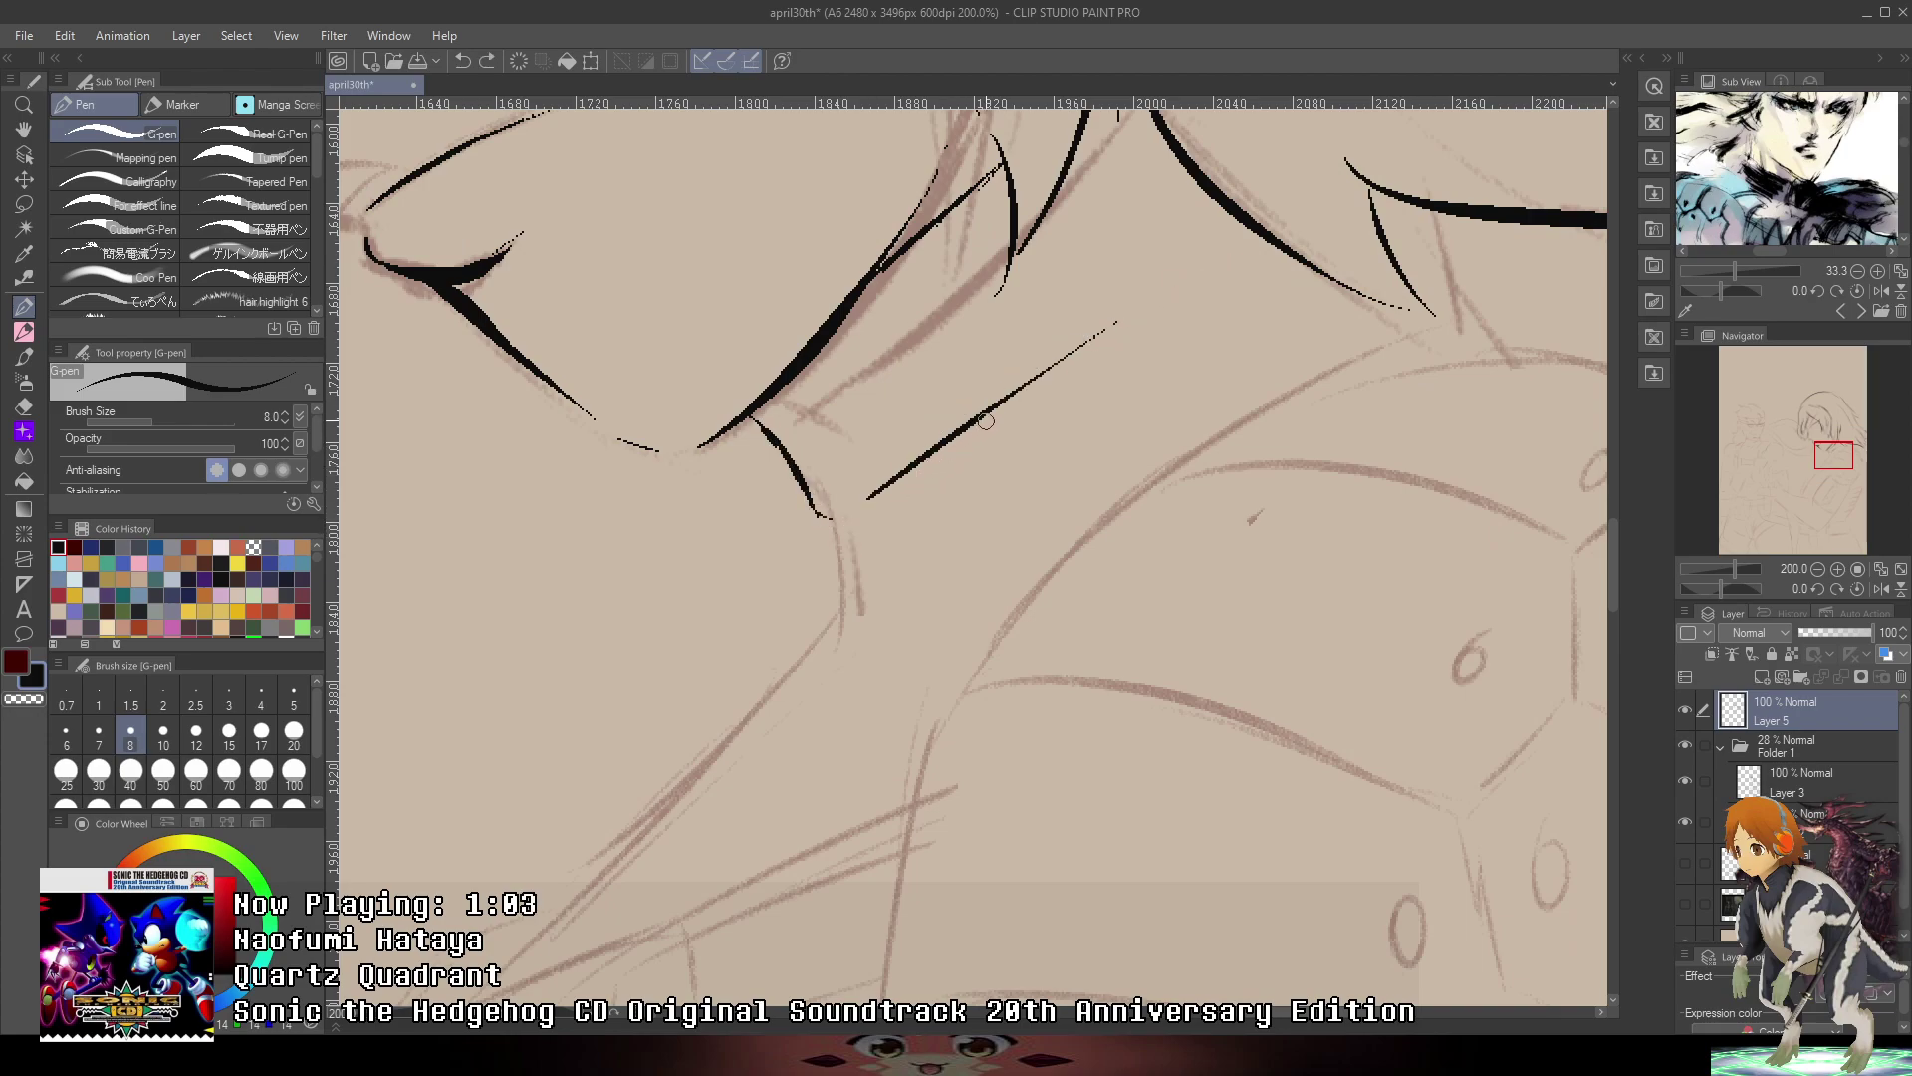
- Hatch thin broken strokes along the diagonal neck line, extending it toward the hair tips
{"action": "left_click_drag", "start_coordinate": [934, 458], "coordinate": [1180, 287]}
{"action": "key", "text": "ctrl+z"}
{"action": "key", "text": "ctrl+z"}
{"action": "left_click_drag", "start_coordinate": [937, 465], "coordinate": [1149, 314]}
{"action": "left_click_drag", "start_coordinate": [980, 430], "coordinate": [1151, 313]}
{"action": "left_click_drag", "start_coordinate": [1030, 402], "coordinate": [1182, 301]}
{"action": "left_click_drag", "start_coordinate": [1072, 374], "coordinate": [1118, 344]}
{"action": "left_click_drag", "start_coordinate": [1036, 399], "coordinate": [1263, 263]}
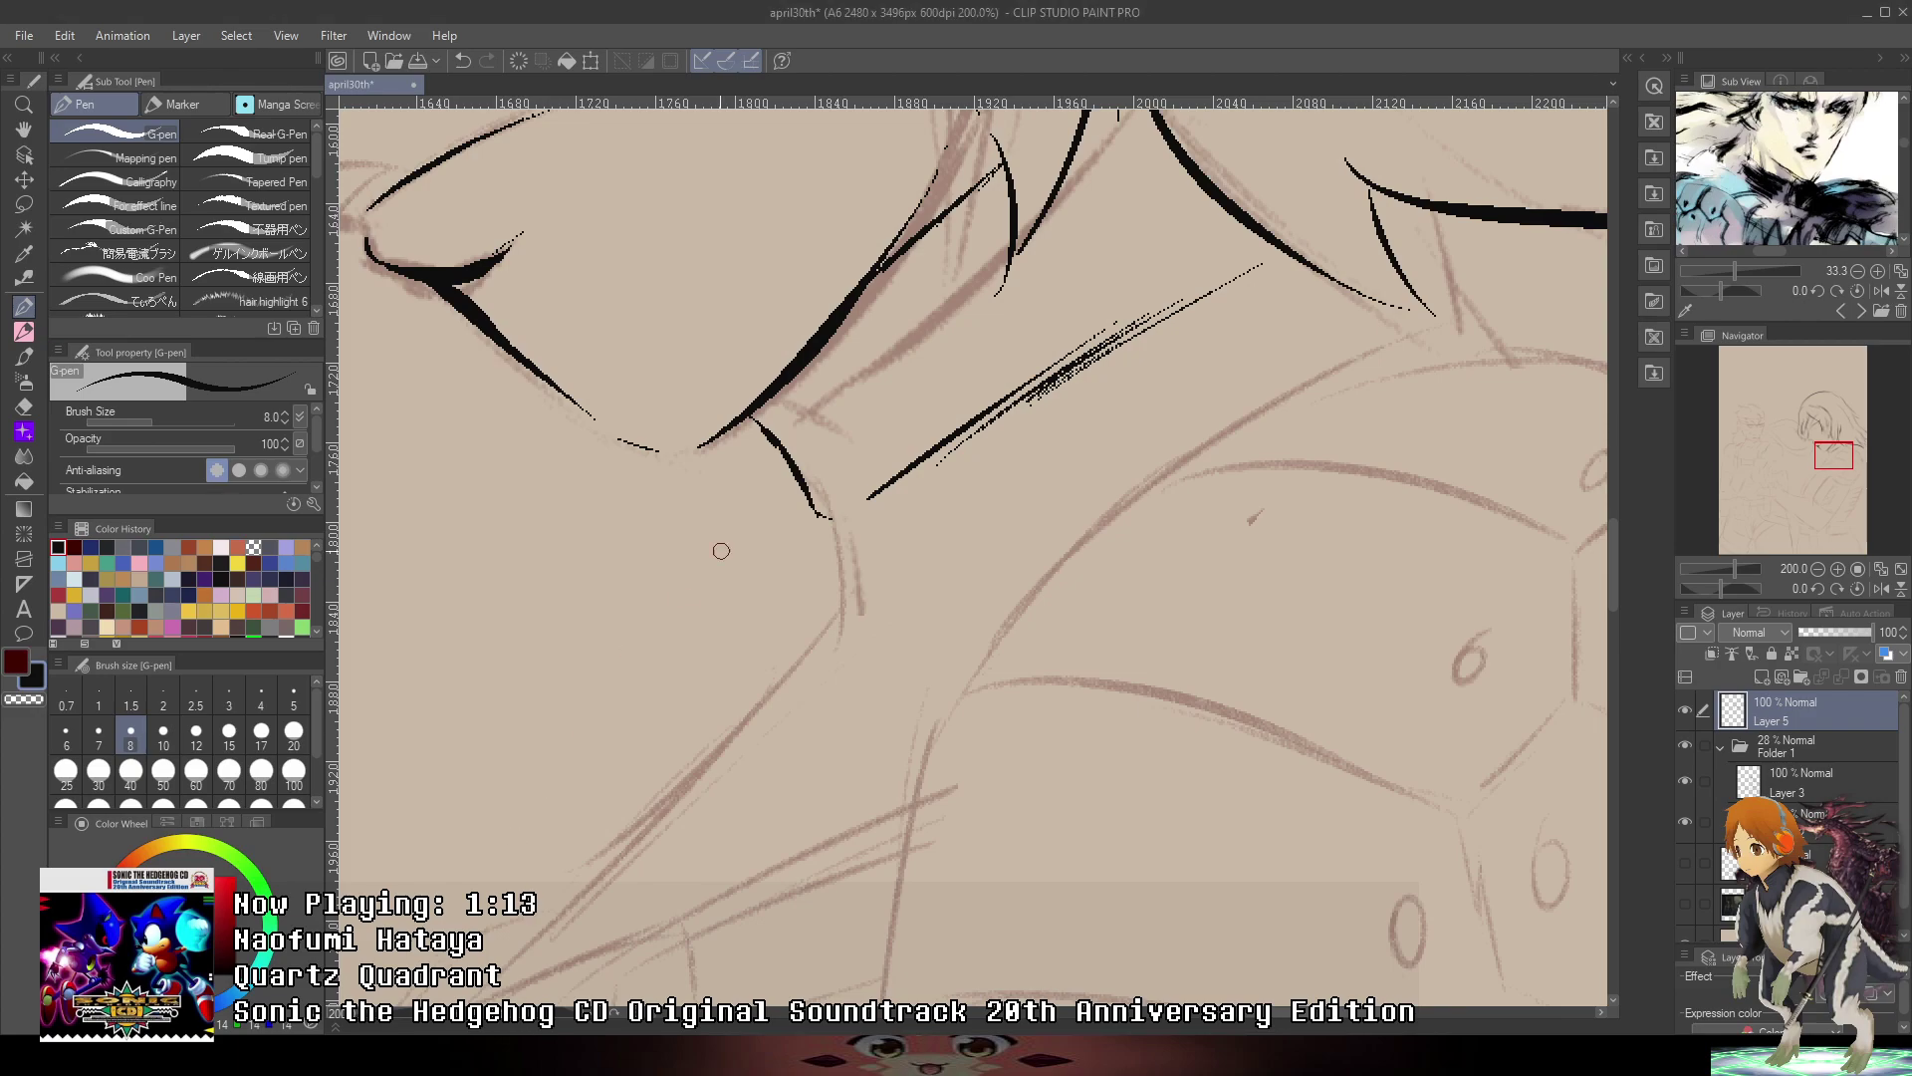
- Ink a short vertical throat stroke and a tapering line slanting from its base down toward the chest
{"action": "scroll", "coordinate": [1001, 327], "scroll_direction": "down", "scroll_amount": 2}
{"action": "scroll", "coordinate": [952, 433], "scroll_direction": "up", "scroll_amount": 2}
{"action": "scroll", "coordinate": [952, 433], "scroll_direction": "up", "scroll_amount": 2}
{"action": "key", "text": "ctrl+z"}
{"action": "mouse_move", "coordinate": [835, 393]}
{"action": "left_mouse_down"}
{"action": "mouse_move", "coordinate": [814, 558]}
{"action": "mouse_move", "coordinate": [721, 712]}
{"action": "left_mouse_up"}
{"action": "key", "text": "ctrl+z"}
{"action": "left_click_drag", "start_coordinate": [826, 554], "coordinate": [548, 887]}
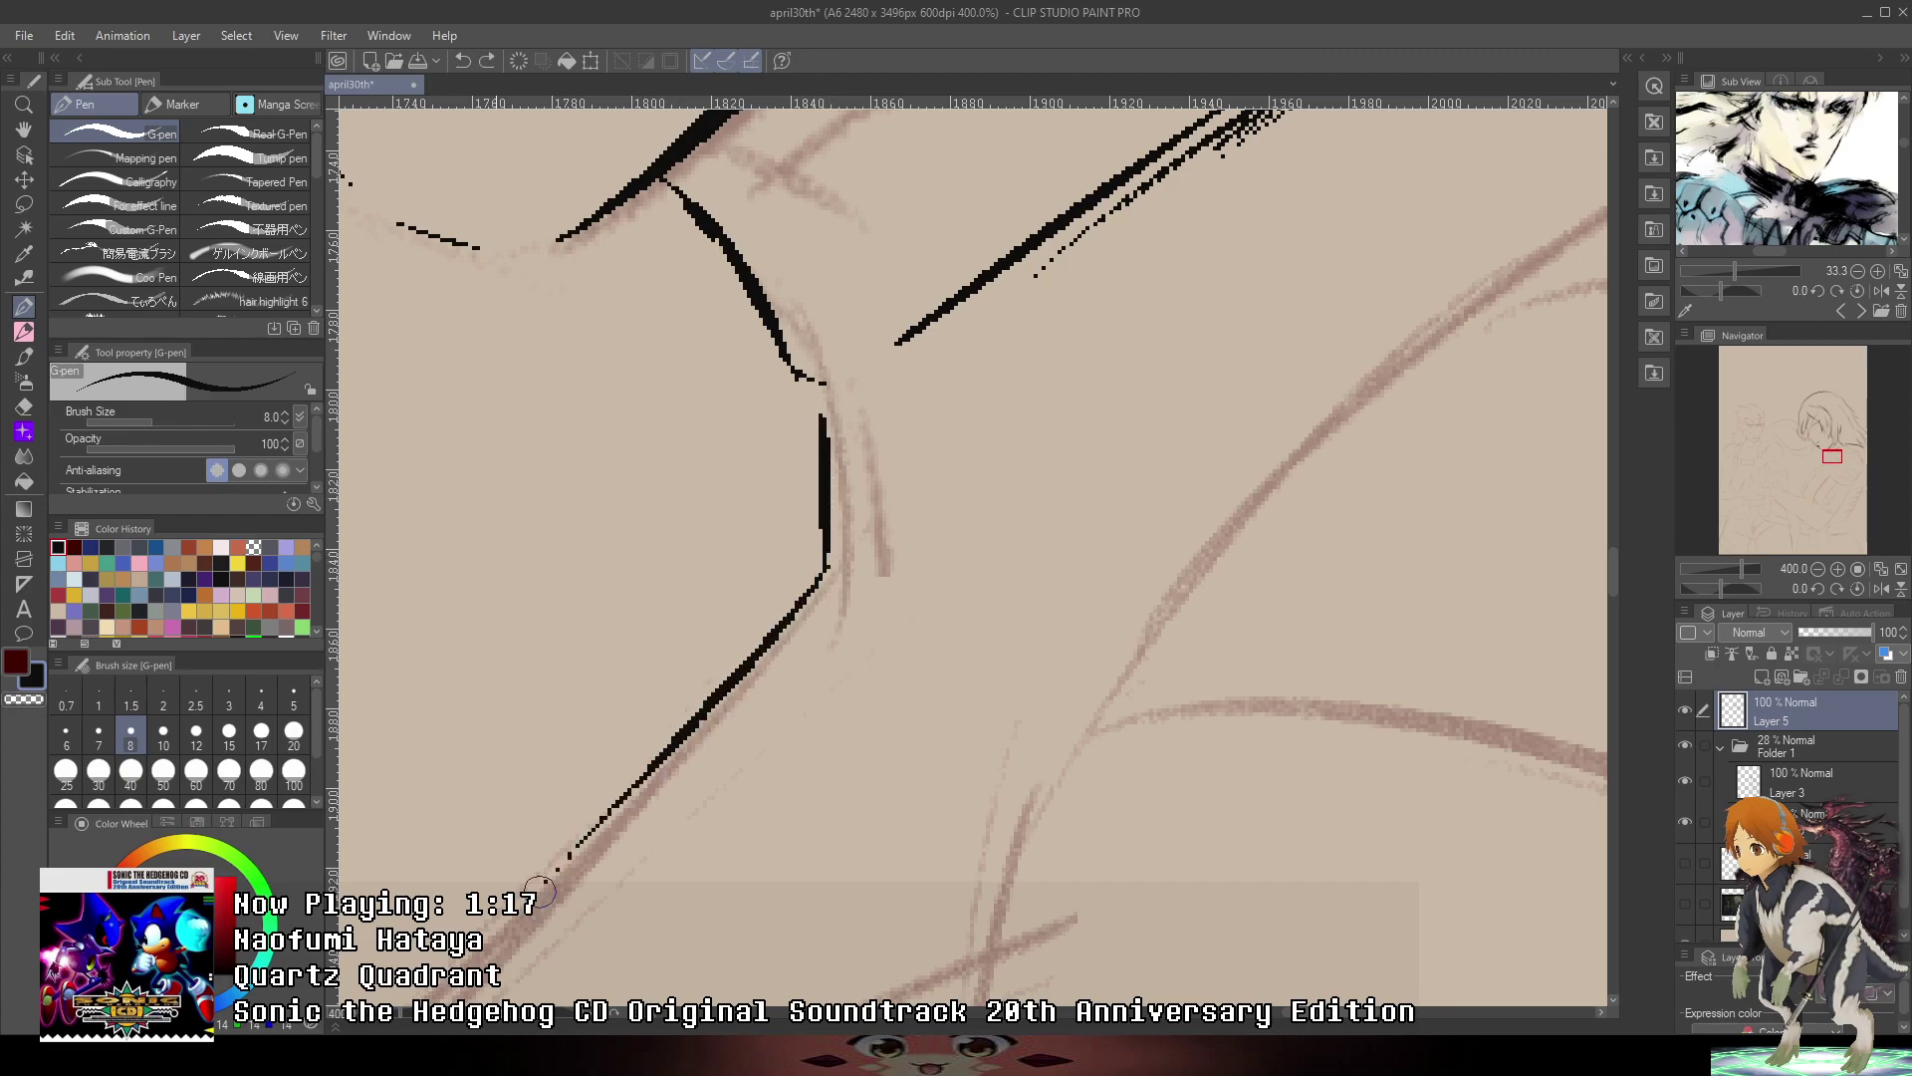
- Look over the sketched torsos and shoulder, and reframe the reference on the shoulder armour
{"action": "scroll", "coordinate": [598, 817], "scroll_direction": "down", "scroll_amount": 5}
{"action": "mouse_move", "coordinate": [1145, 558]}
{"action": "left_mouse_down"}
{"action": "mouse_move", "coordinate": [1395, 289]}
{"action": "mouse_move", "coordinate": [1022, 364]}
{"action": "left_mouse_up"}
{"action": "left_click_drag", "start_coordinate": [872, 631], "coordinate": [1442, 525]}
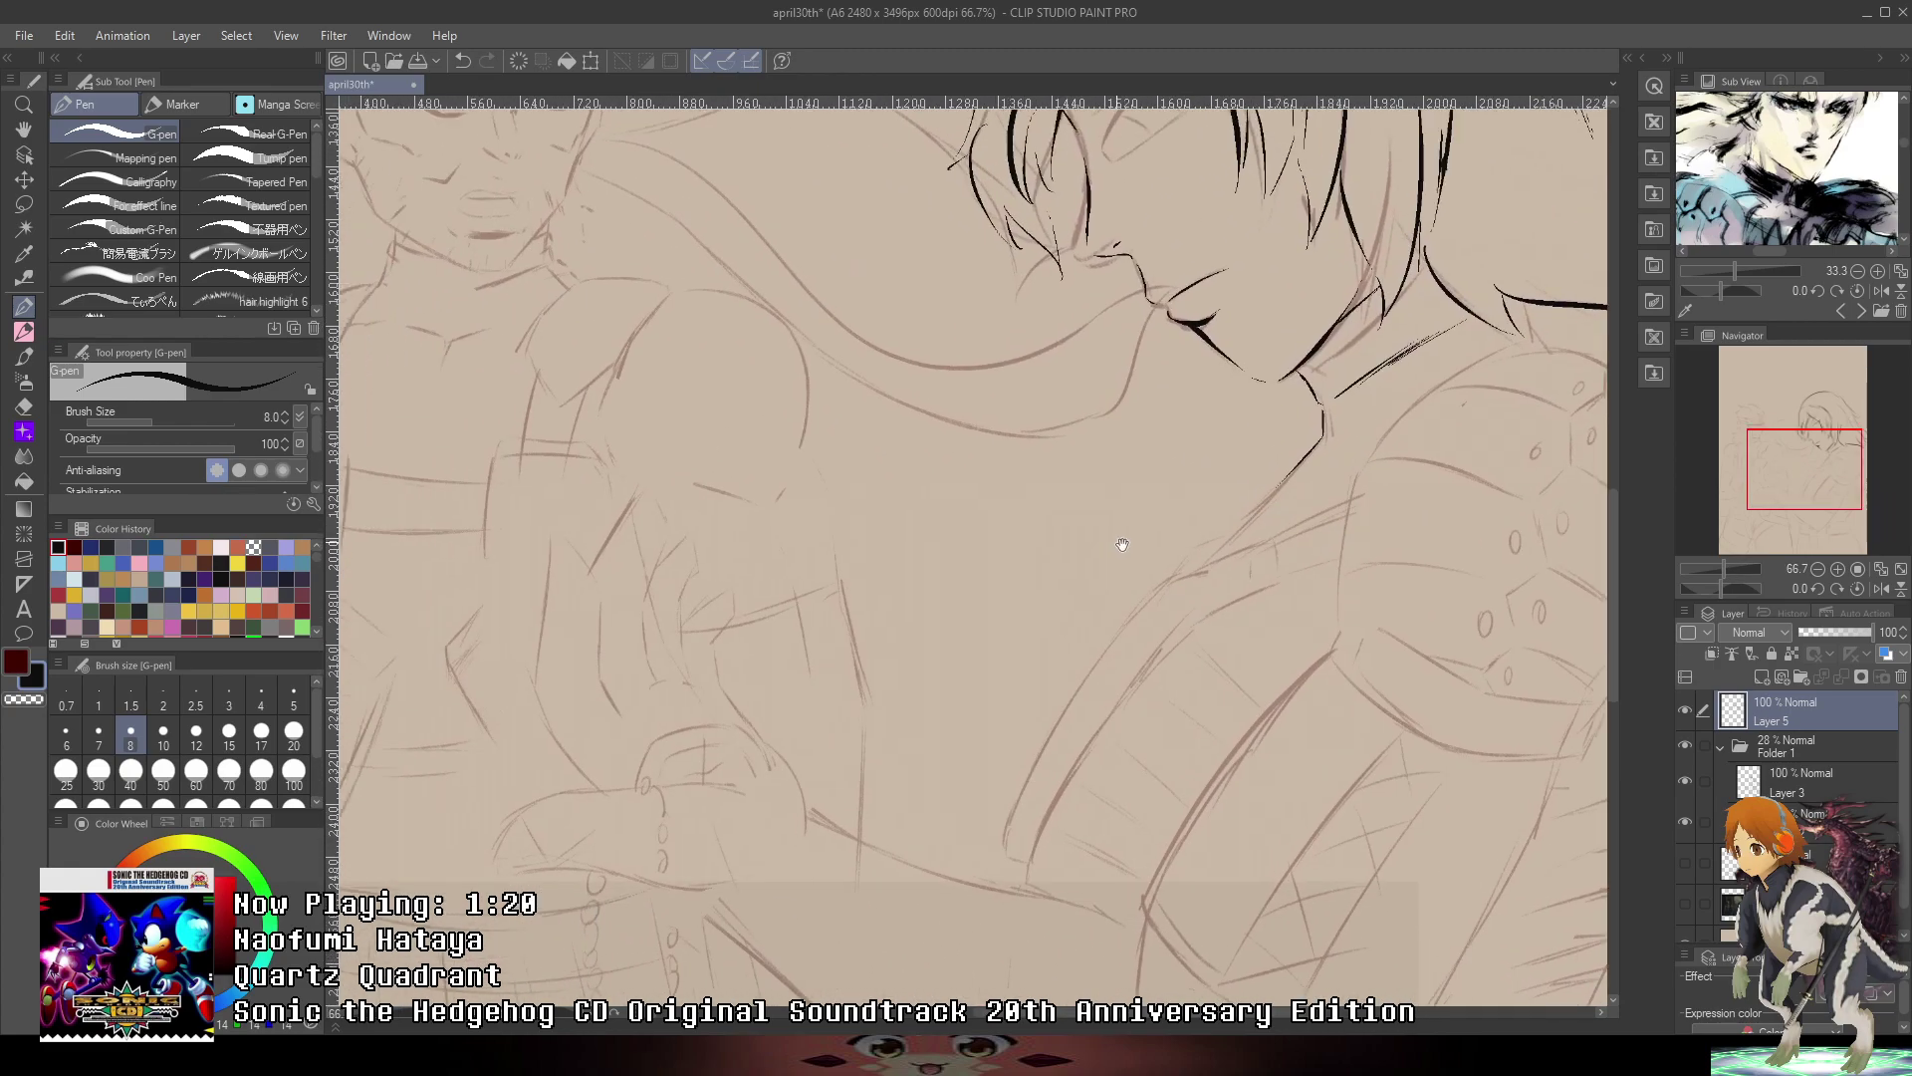
{"action": "left_click_drag", "start_coordinate": [1033, 341], "coordinate": [1182, 444]}
{"action": "mouse_move", "coordinate": [1080, 292]}
{"action": "left_mouse_down"}
{"action": "mouse_move", "coordinate": [1219, 420]}
{"action": "mouse_move", "coordinate": [1373, 329]}
{"action": "left_mouse_up"}
{"action": "left_click_drag", "start_coordinate": [1233, 402], "coordinate": [806, 267]}
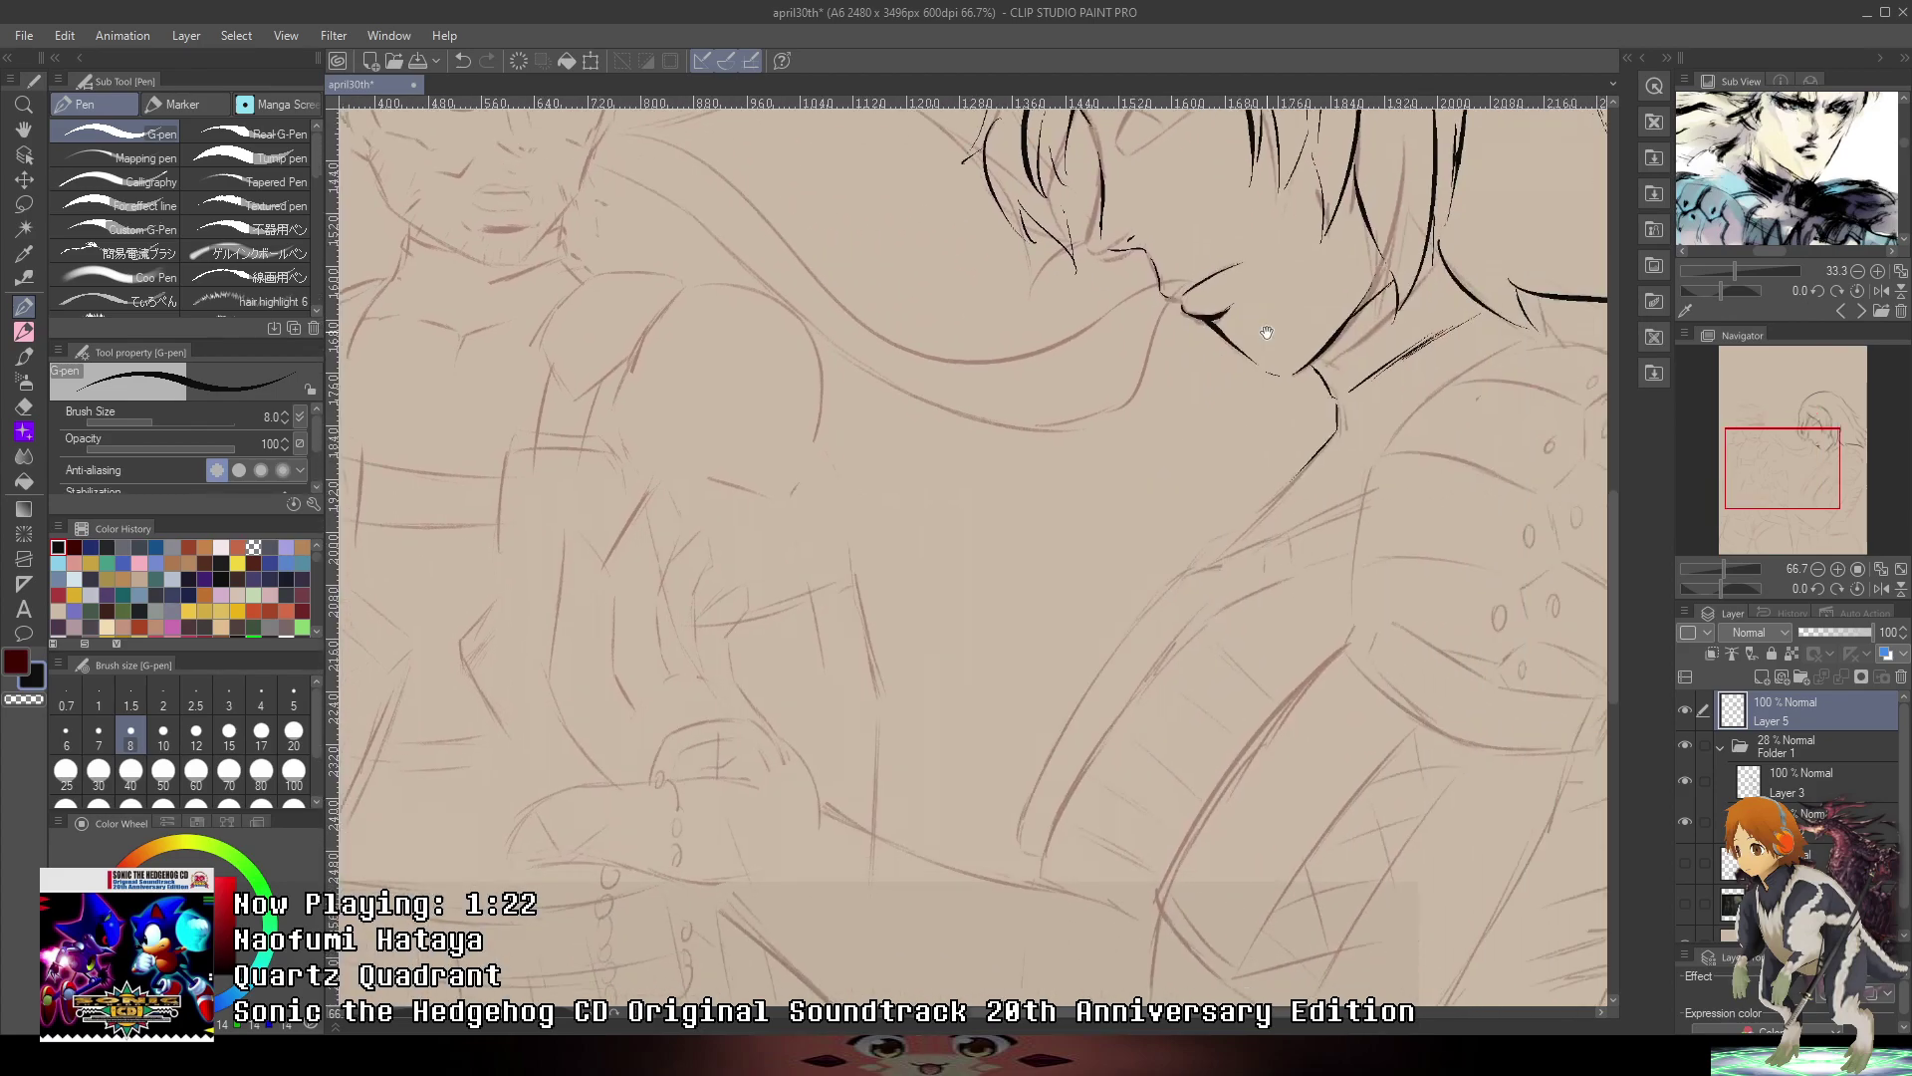
{"action": "left_click_drag", "start_coordinate": [1262, 333], "coordinate": [806, 333]}
{"action": "left_click_drag", "start_coordinate": [1221, 396], "coordinate": [1185, 617]}
{"action": "left_click_drag", "start_coordinate": [1847, 210], "coordinate": [1852, 185]}
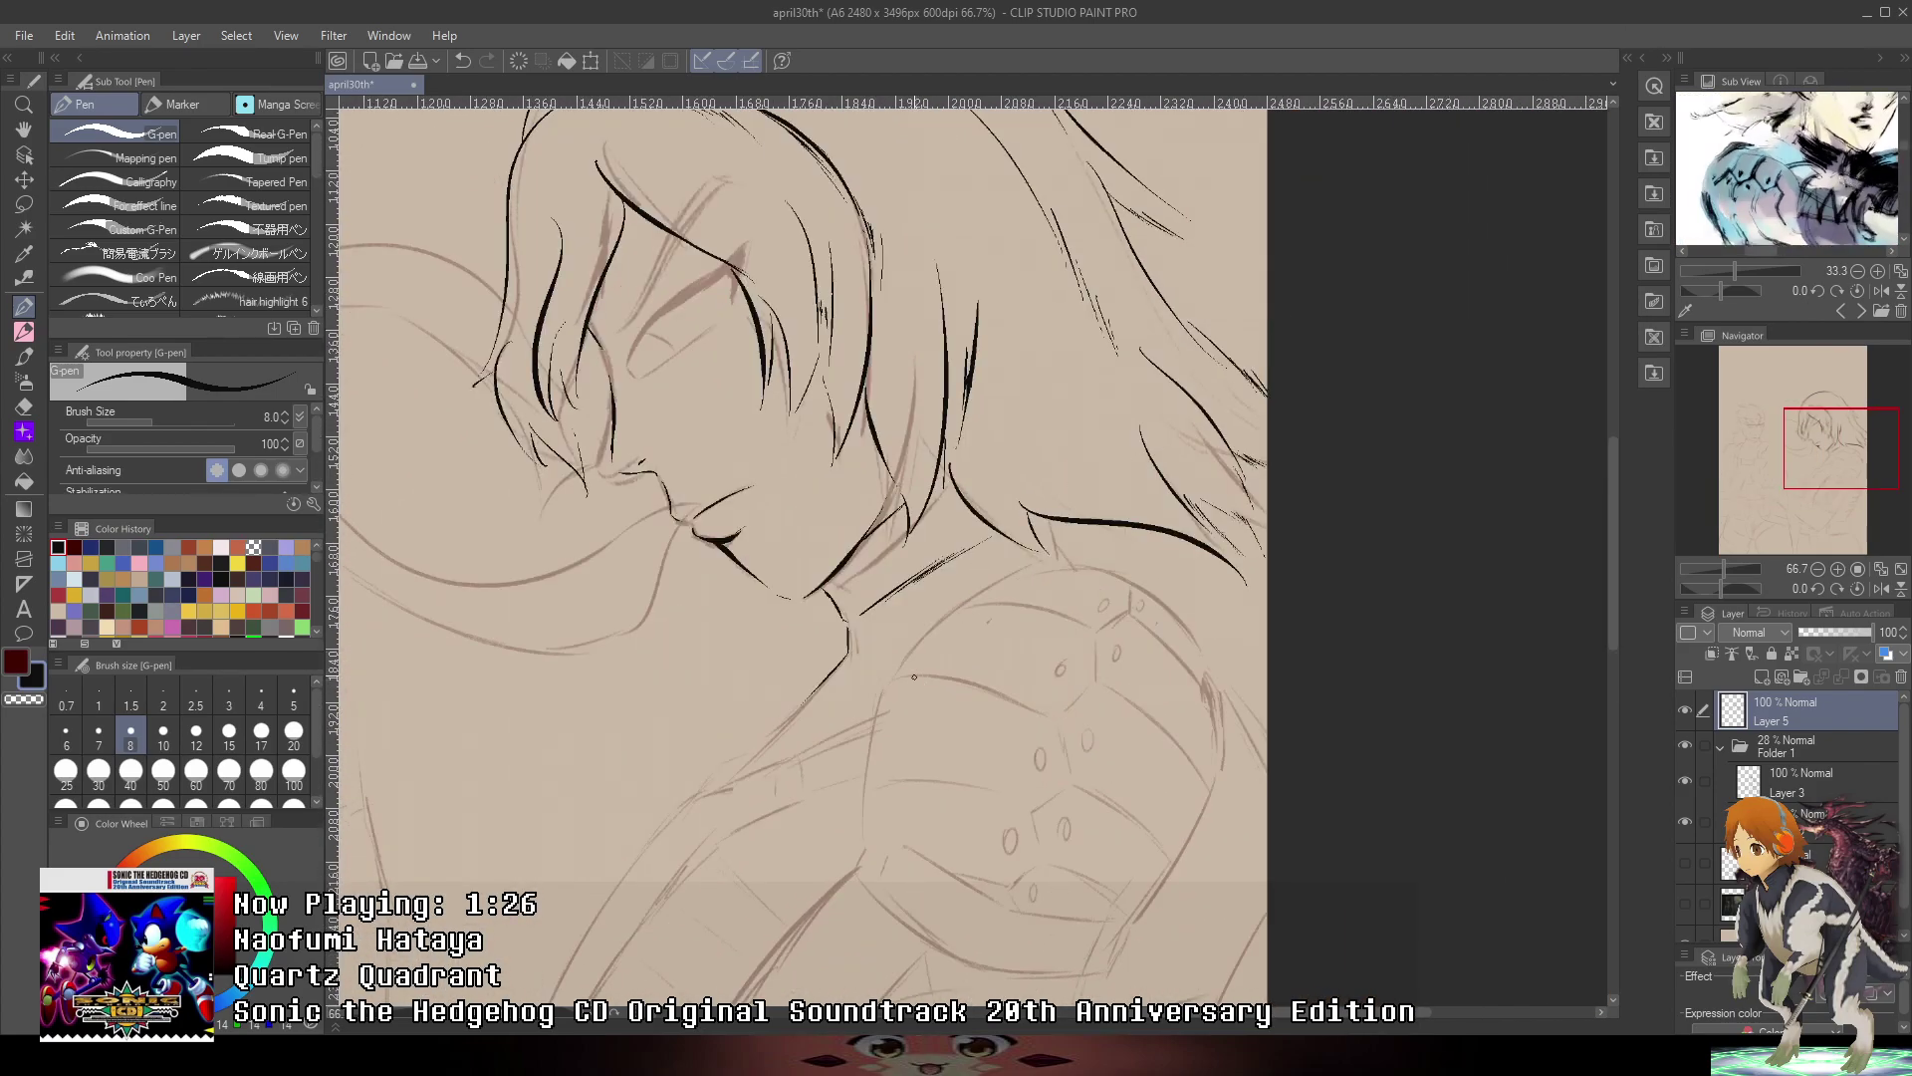
- Ink the shoulder armour's front outline with a thick slanted stroke below the neck and a long stroke down the front side
{"action": "scroll", "coordinate": [918, 667], "scroll_direction": "up", "scroll_amount": 3}
{"action": "left_click_drag", "start_coordinate": [1041, 512], "coordinate": [844, 690]}
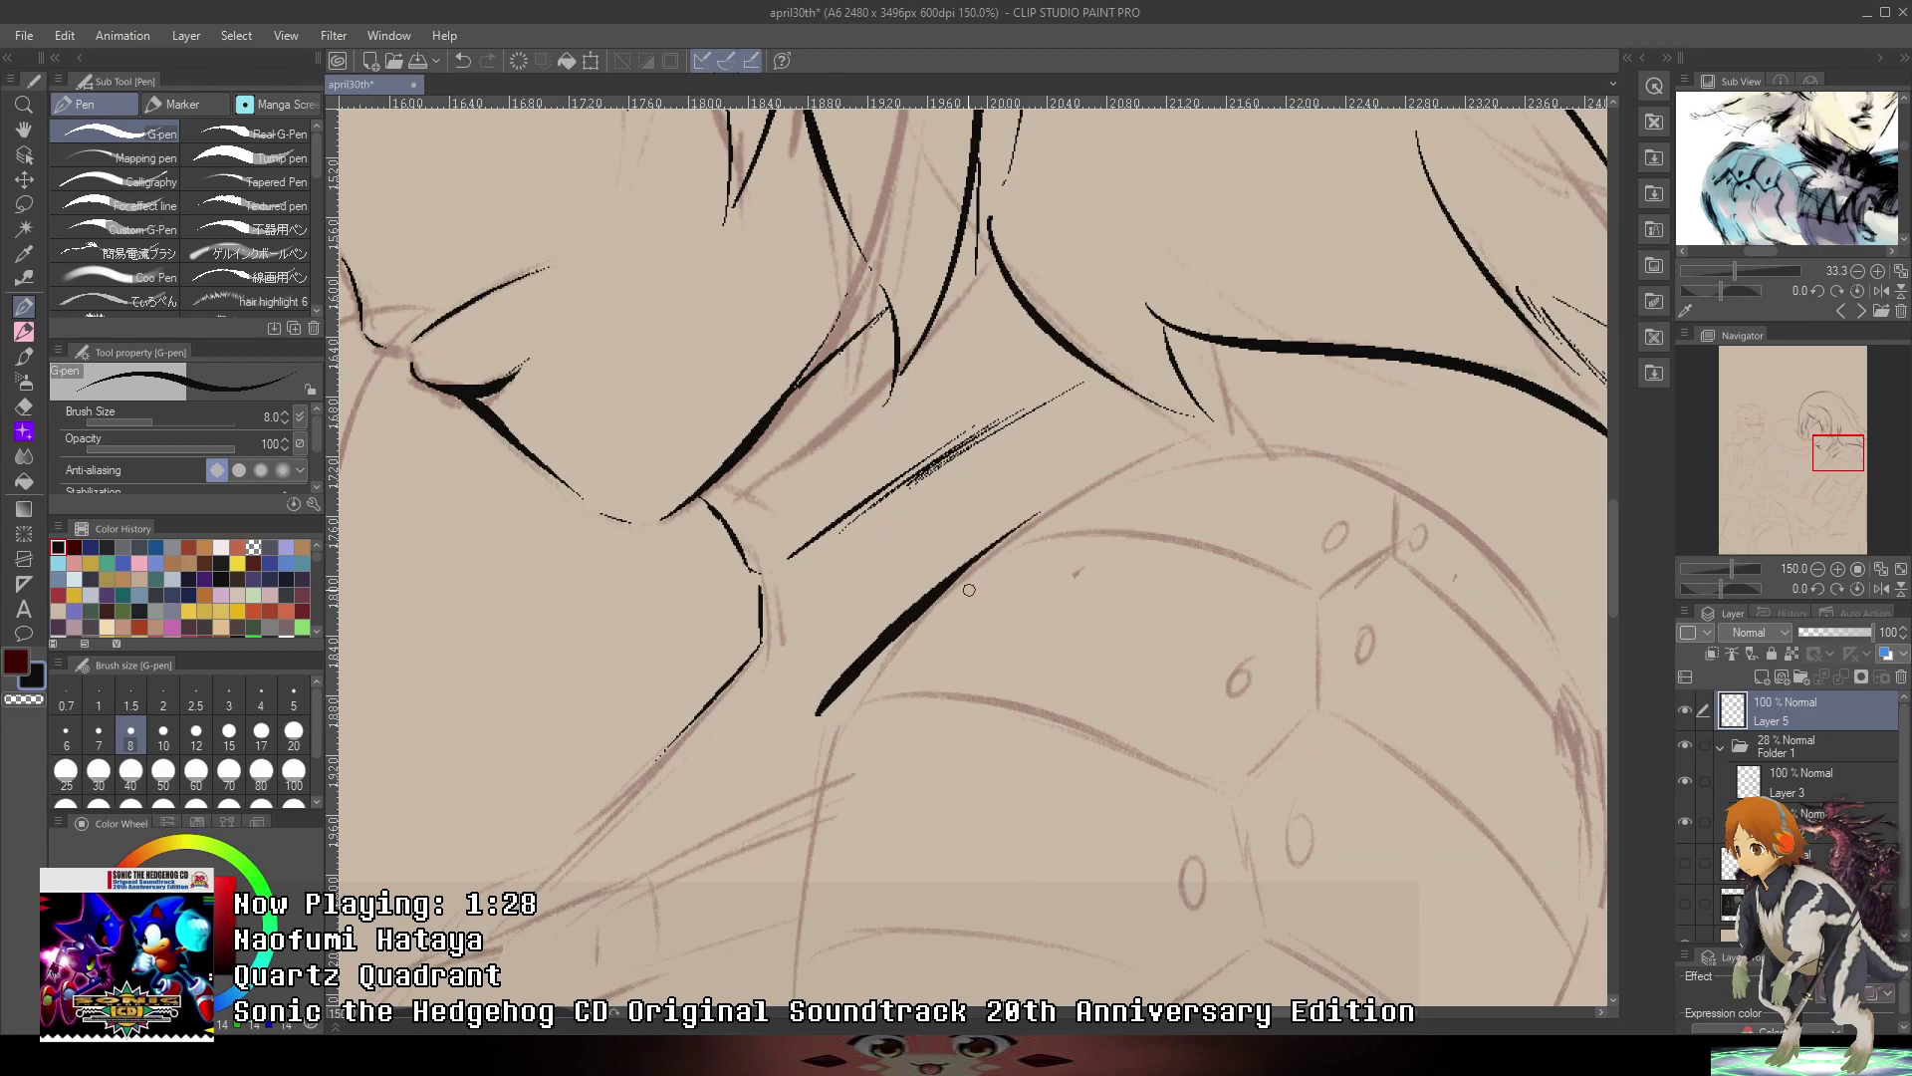
{"action": "mouse_move", "coordinate": [846, 697]}
{"action": "left_mouse_down"}
{"action": "mouse_move", "coordinate": [933, 478]}
{"action": "mouse_move", "coordinate": [877, 886]}
{"action": "left_mouse_up"}
{"action": "key", "text": "ctrl+z"}
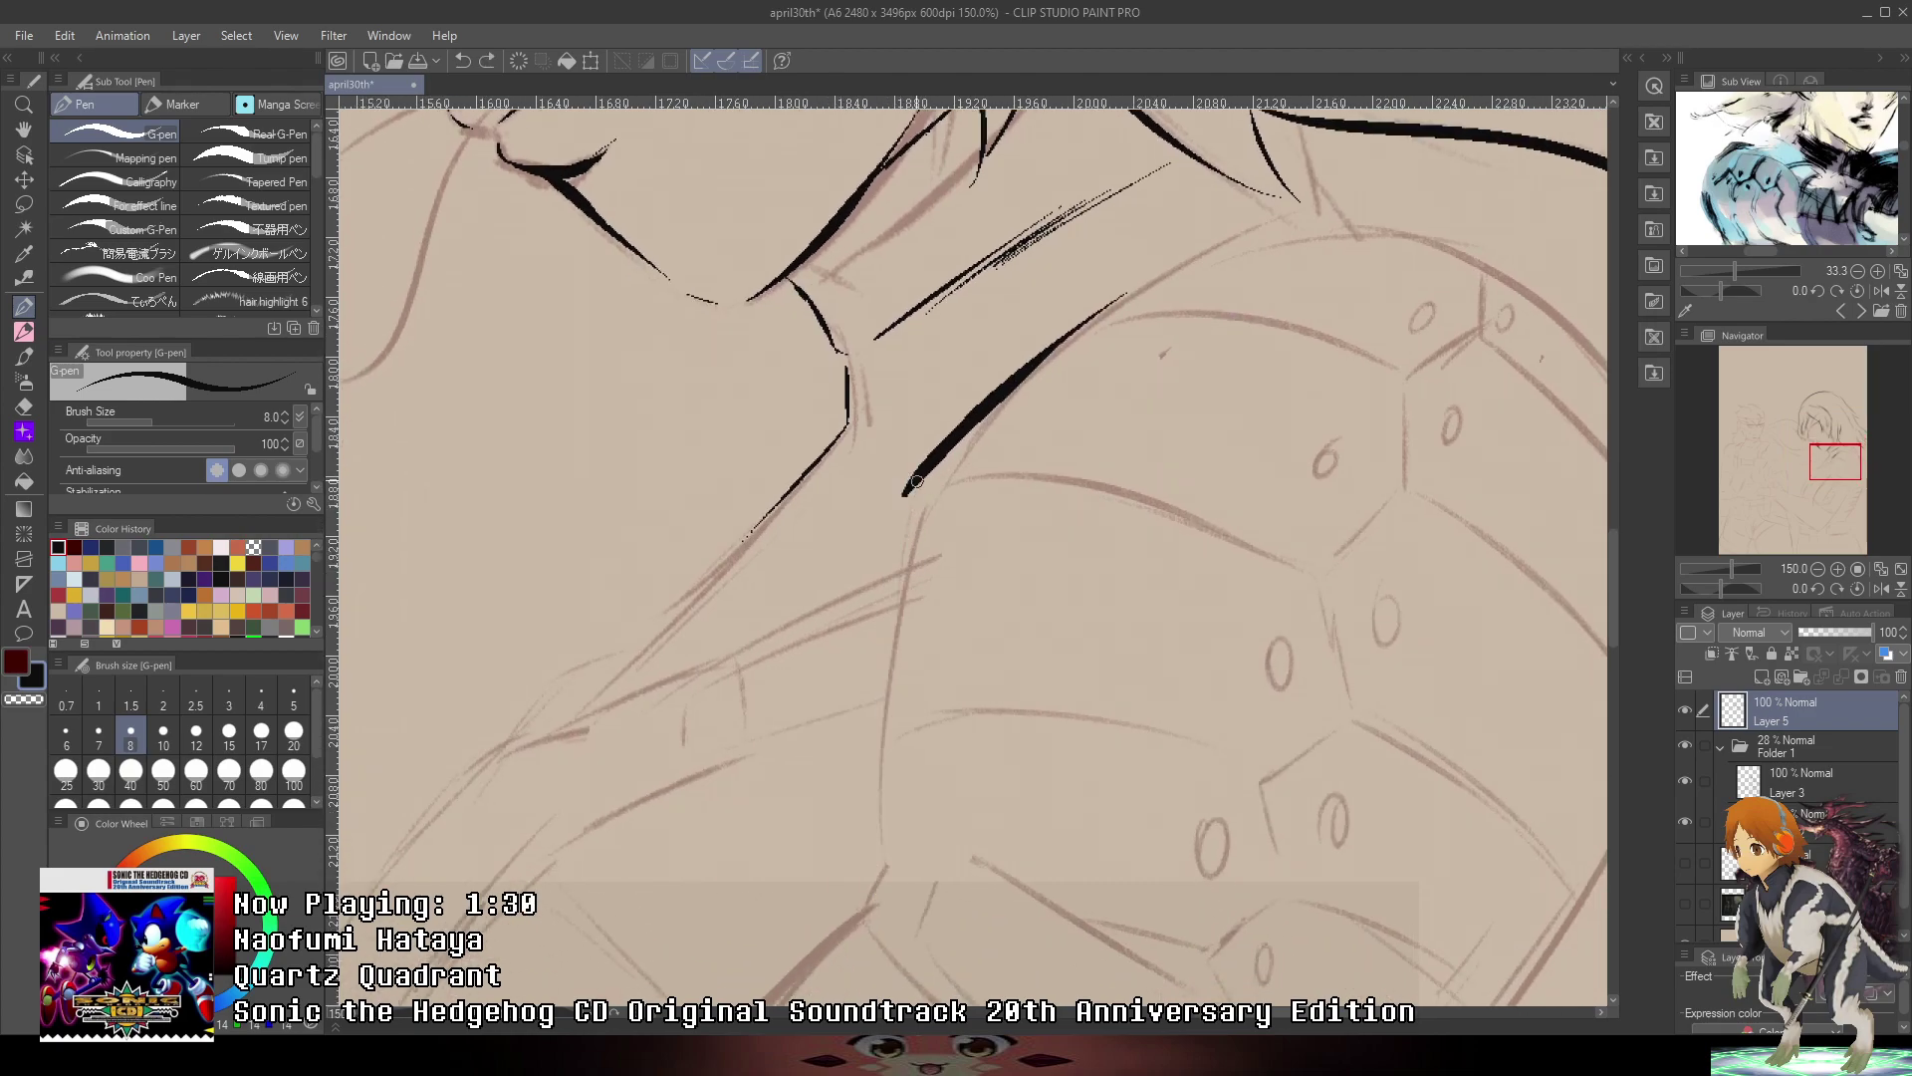
{"action": "left_click_drag", "start_coordinate": [902, 483], "coordinate": [880, 849]}
{"action": "key", "text": "ctrl+z"}
{"action": "left_click_drag", "start_coordinate": [902, 483], "coordinate": [881, 852]}
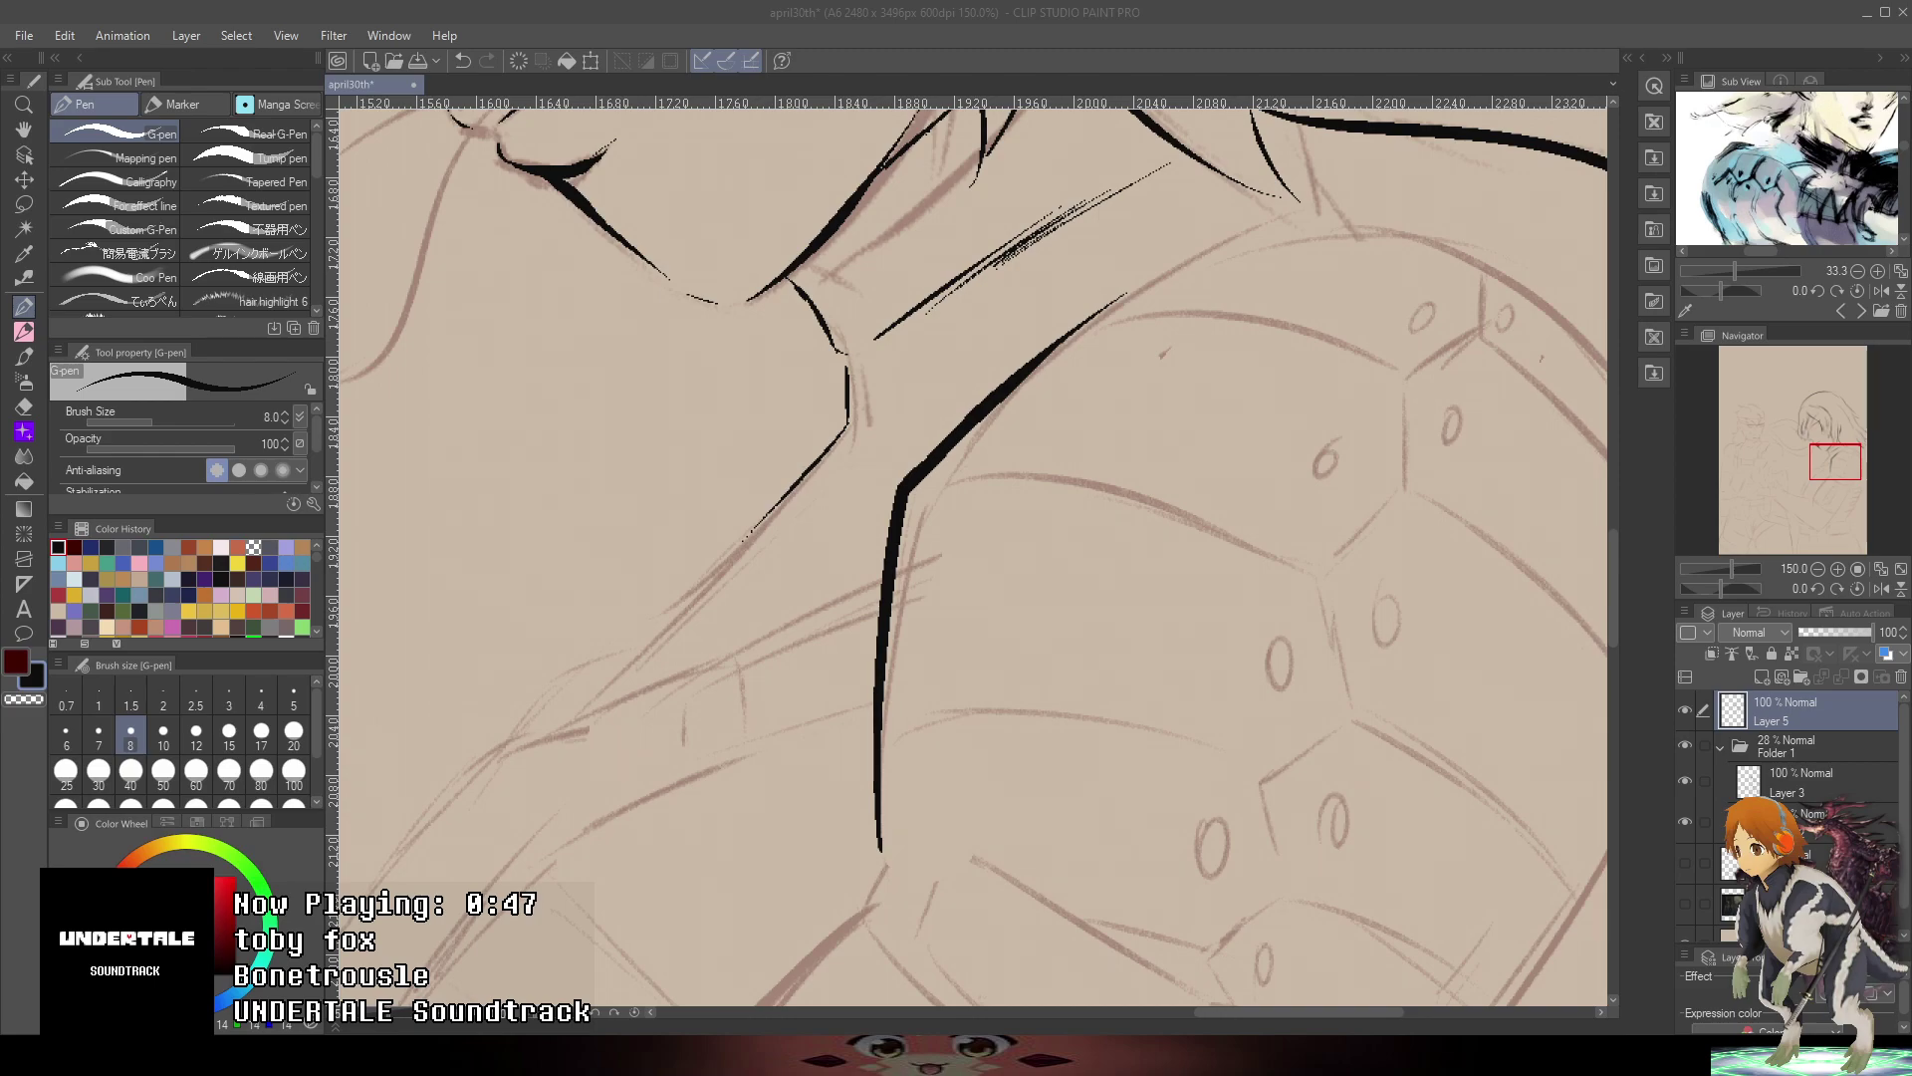
- Ink the shoulder armour band's short lower end and its inner edge in two strokes rising toward the shoulder top
{"action": "left_click_drag", "start_coordinate": [1389, 454], "coordinate": [1267, 474]}
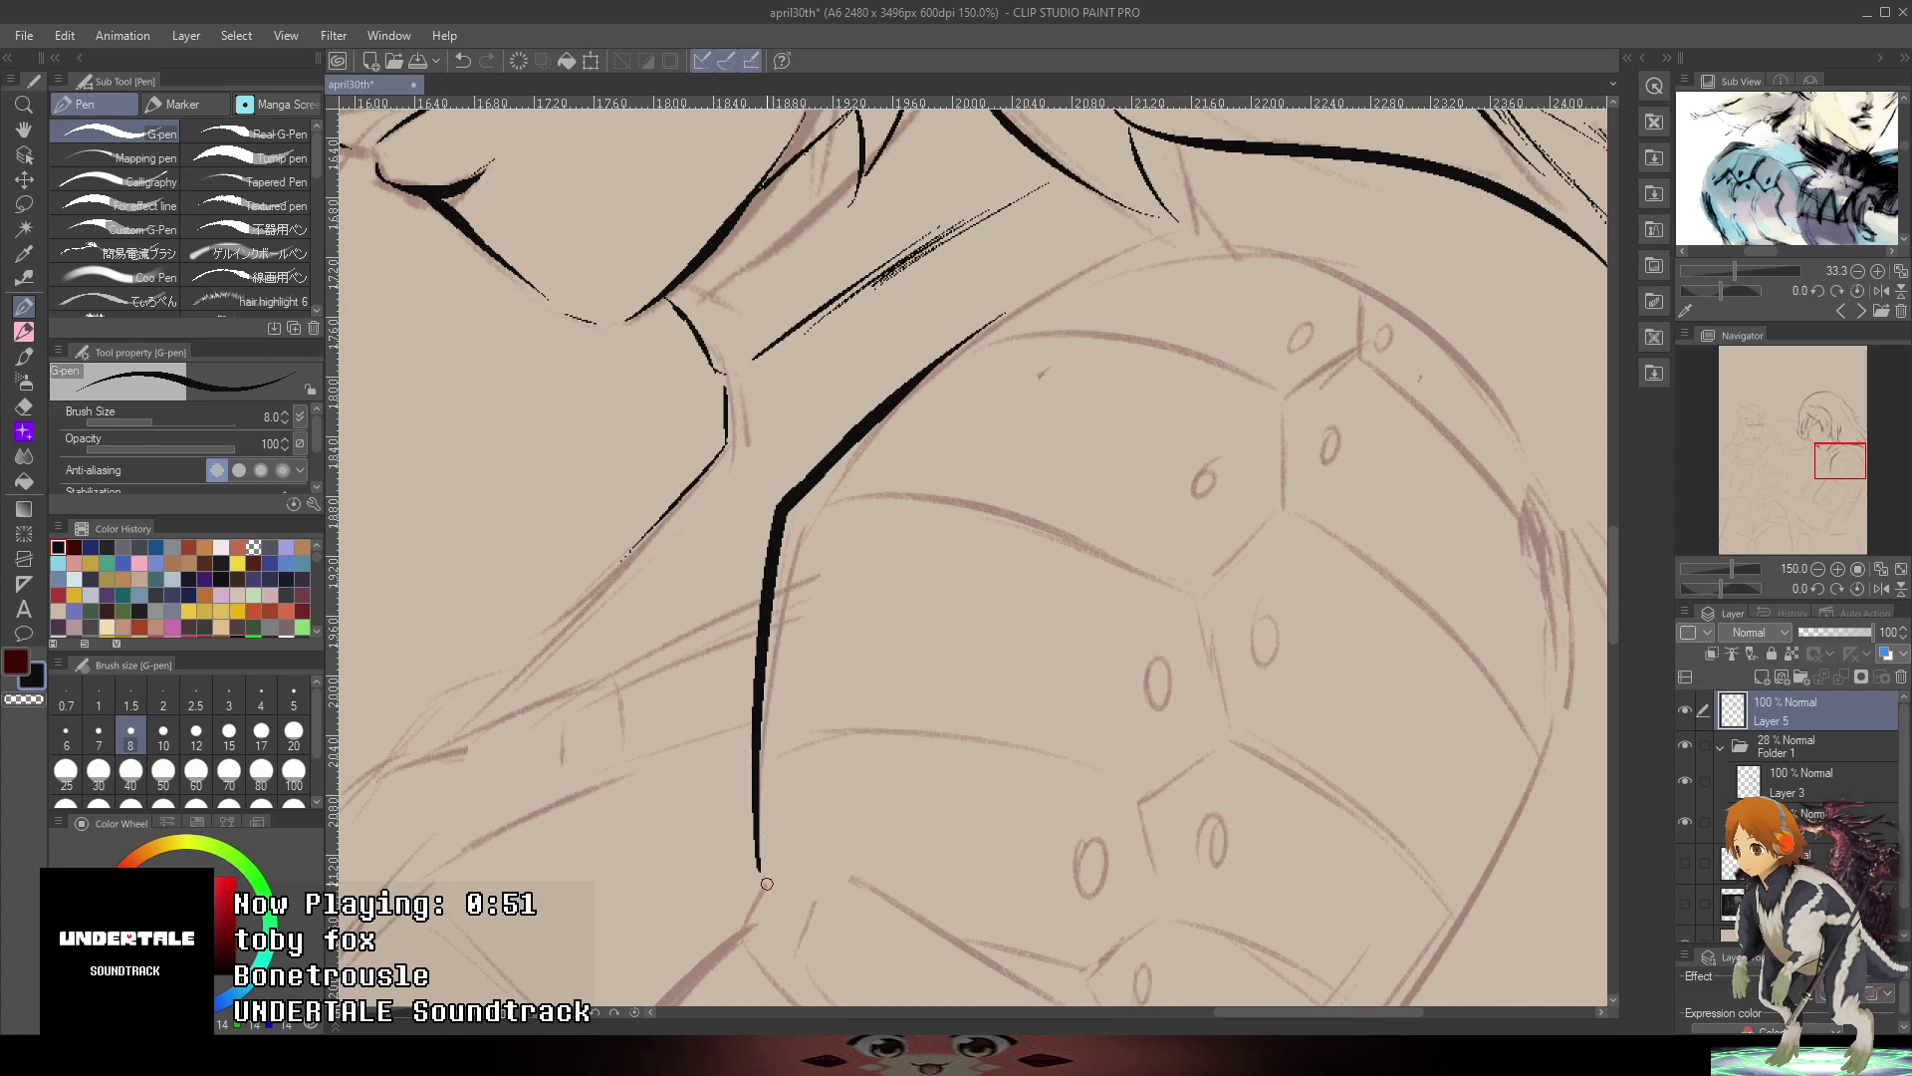
{"action": "mouse_move", "coordinate": [760, 872]}
{"action": "left_mouse_down"}
{"action": "mouse_move", "coordinate": [806, 882]}
{"action": "mouse_move", "coordinate": [846, 813]}
{"action": "mouse_move", "coordinate": [925, 521]}
{"action": "mouse_move", "coordinate": [1120, 334]}
{"action": "left_mouse_up"}
{"action": "key", "text": "ctrl+z"}
{"action": "mouse_move", "coordinate": [839, 890]}
{"action": "left_mouse_down"}
{"action": "mouse_move", "coordinate": [889, 529]}
{"action": "mouse_move", "coordinate": [1178, 304]}
{"action": "left_mouse_up"}
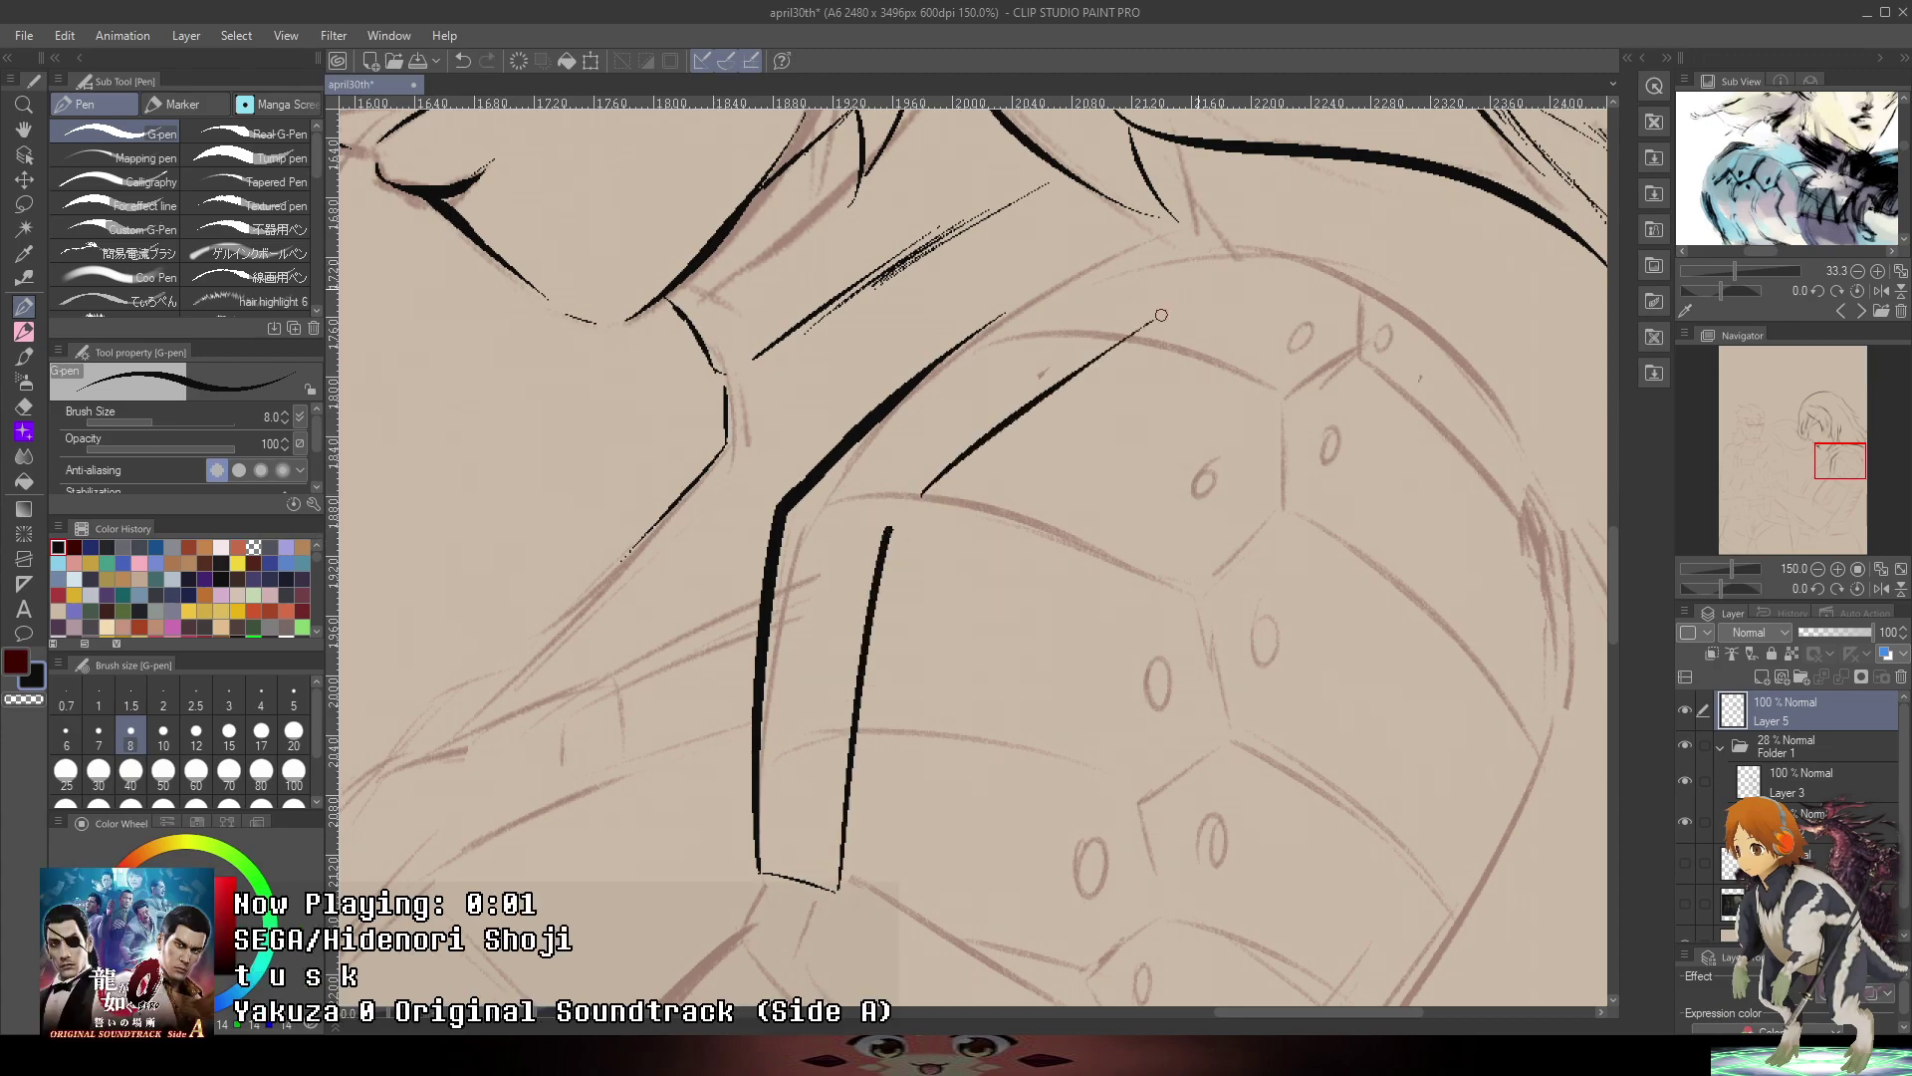
- Ink the short divider lines across the shoulder armour's band at its bend
{"action": "mouse_move", "coordinate": [826, 488]}
{"action": "left_mouse_down"}
{"action": "mouse_move", "coordinate": [911, 472]}
{"action": "mouse_move", "coordinate": [880, 586]}
{"action": "left_mouse_up"}
{"action": "key", "text": "ctrl+z"}
{"action": "key", "text": "ctrl+z"}
{"action": "key", "text": "ctrl+z"}
{"action": "key", "text": "ctrl+z"}
{"action": "key", "text": "ctrl+z"}
- Ink the shoulder armour's back outline in angular segments from below the hair down to the plate's lower corner
{"action": "left_click_drag", "start_coordinate": [1408, 442], "coordinate": [1328, 448]}
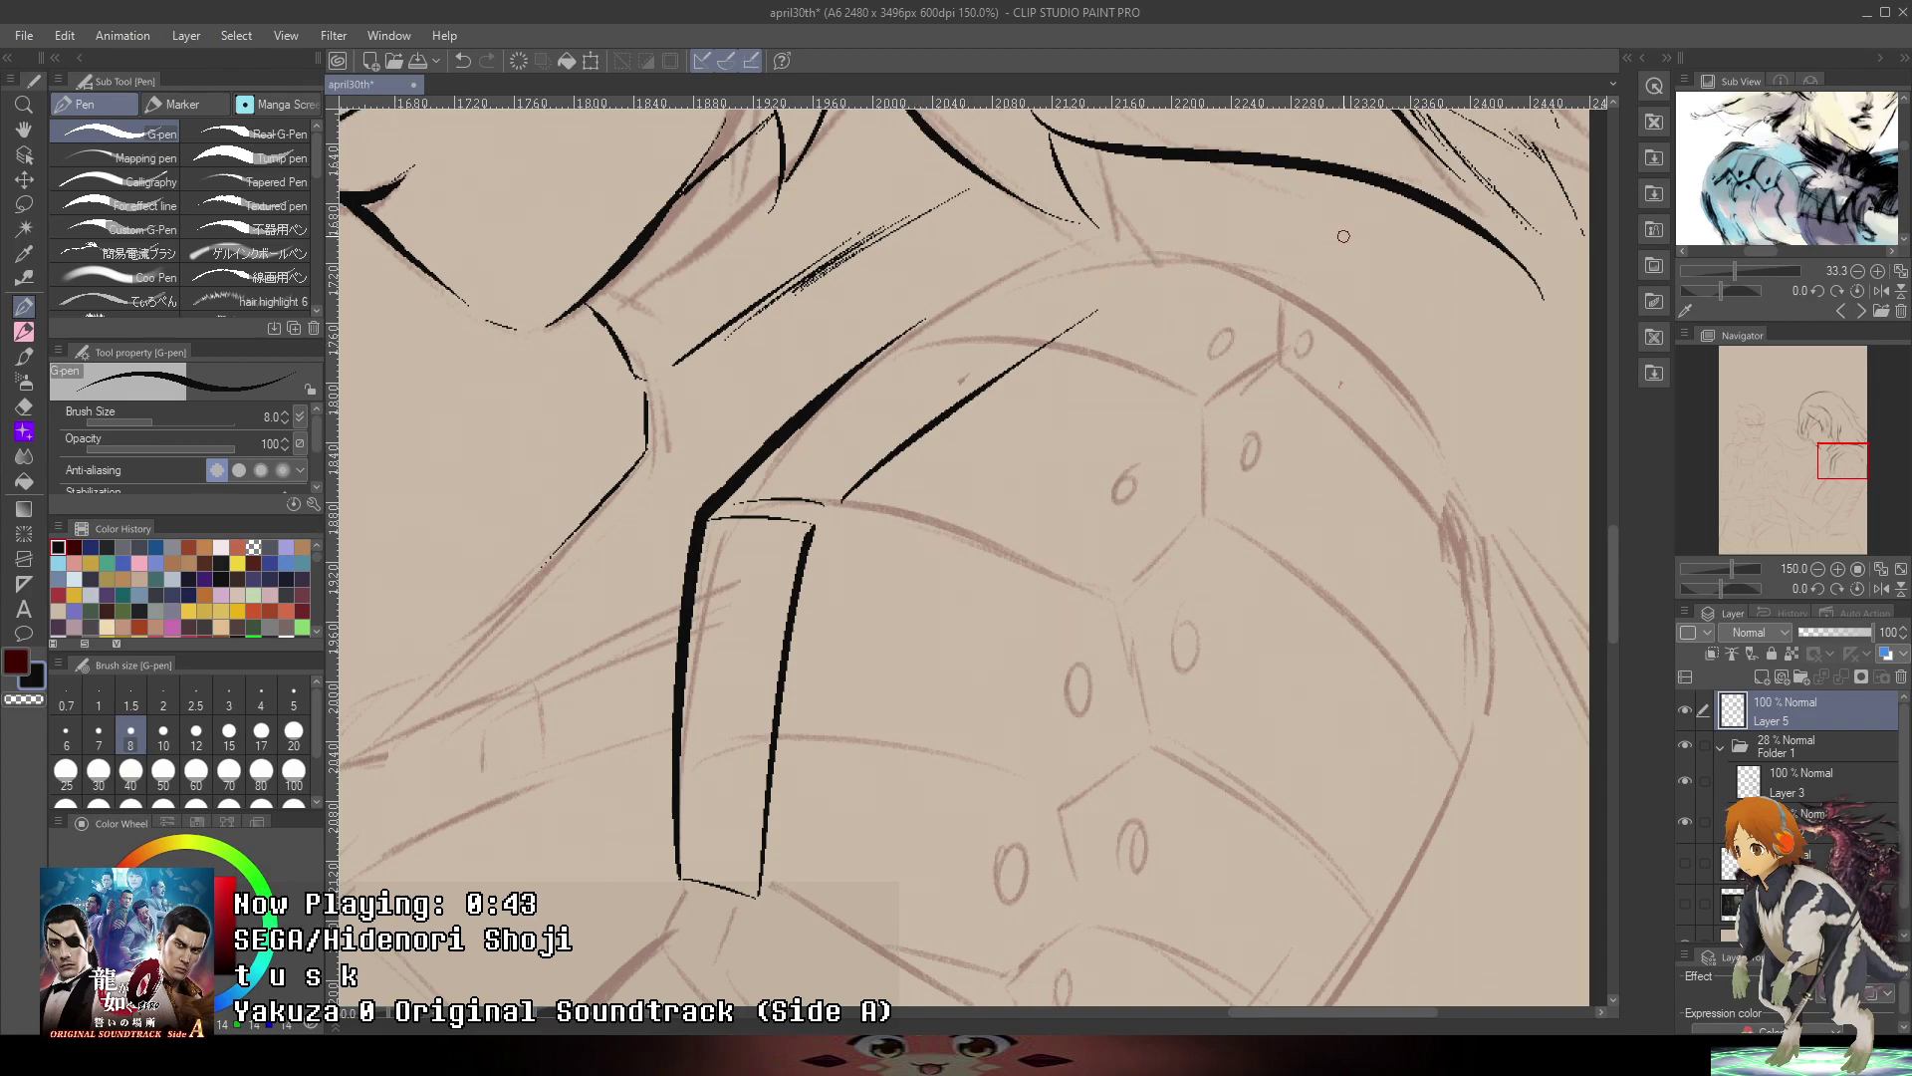
{"action": "mouse_move", "coordinate": [1153, 239]}
{"action": "left_mouse_down"}
{"action": "mouse_move", "coordinate": [1335, 275]}
{"action": "mouse_move", "coordinate": [1474, 427]}
{"action": "mouse_move", "coordinate": [1226, 221]}
{"action": "mouse_move", "coordinate": [1502, 453]}
{"action": "mouse_move", "coordinate": [1459, 853]}
{"action": "mouse_move", "coordinate": [1342, 978]}
{"action": "left_mouse_up"}
{"action": "key", "text": "ctrl+z"}
{"action": "left_click_drag", "start_coordinate": [1501, 708], "coordinate": [1498, 508]}
{"action": "left_click_drag", "start_coordinate": [1499, 360], "coordinate": [1502, 434]}
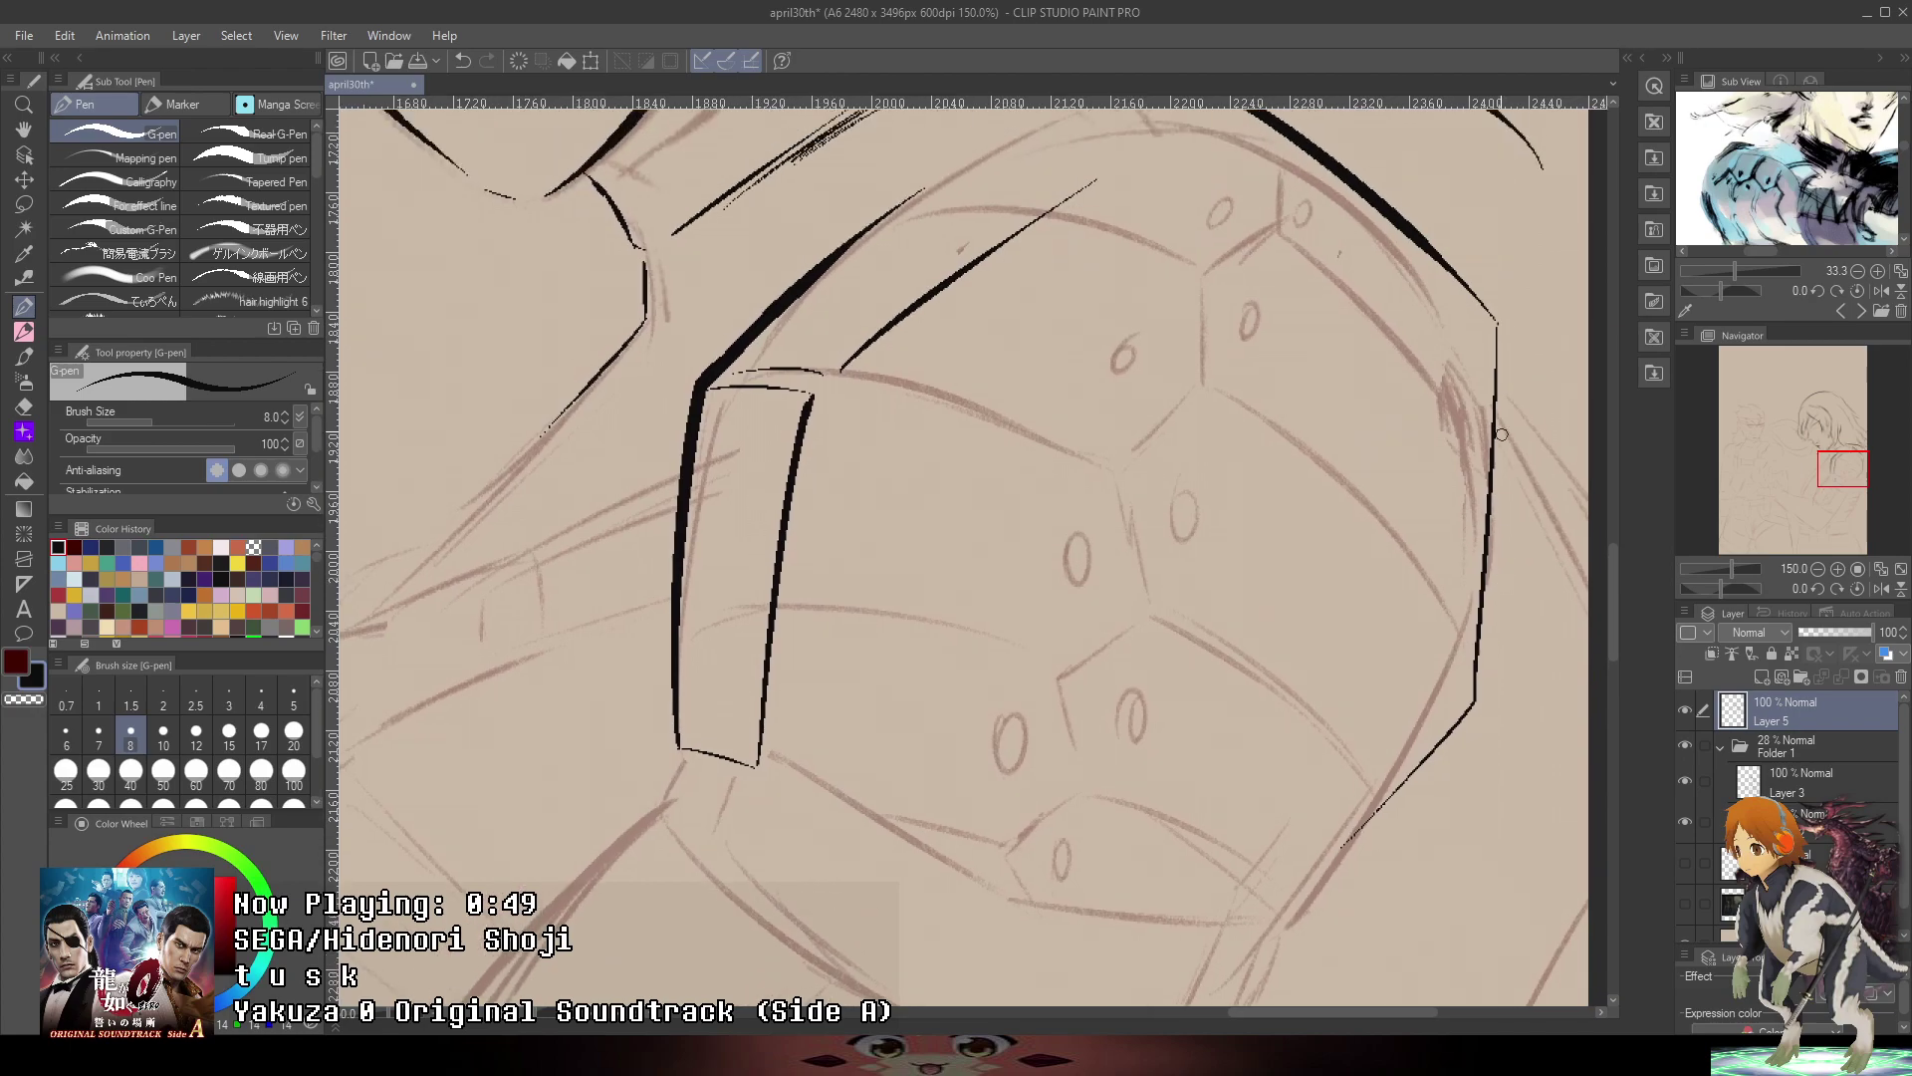
{"action": "key", "text": "ctrl+z"}
{"action": "mouse_move", "coordinate": [1496, 321]}
{"action": "left_mouse_down"}
{"action": "mouse_move", "coordinate": [1424, 699]}
{"action": "mouse_move", "coordinate": [1249, 924]}
{"action": "left_mouse_up"}
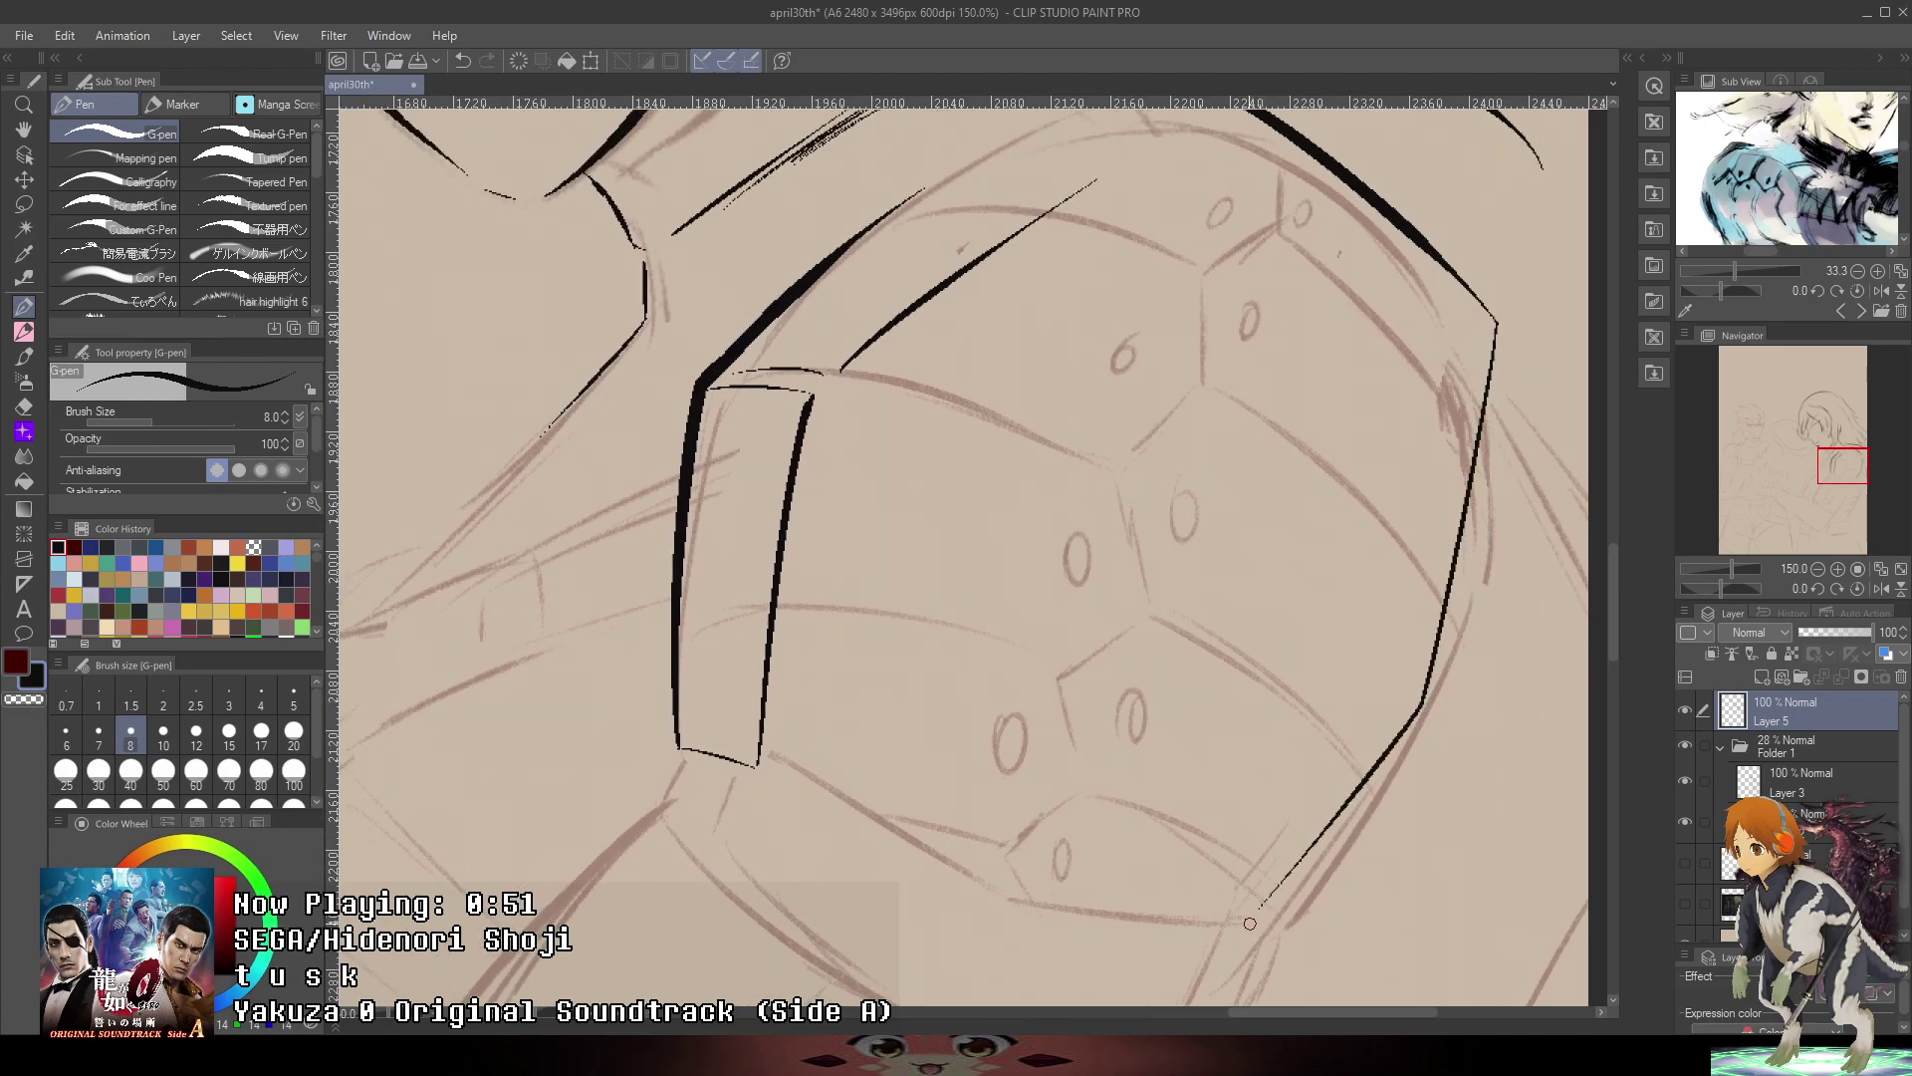
- Ink the curved lower edge of the shoulder plate, starting from the band's lower end
{"action": "mouse_move", "coordinate": [1310, 815]}
{"action": "left_mouse_down"}
{"action": "mouse_move", "coordinate": [1463, 536]}
{"action": "mouse_move", "coordinate": [1417, 652]}
{"action": "mouse_move", "coordinate": [1447, 530]}
{"action": "left_mouse_up"}
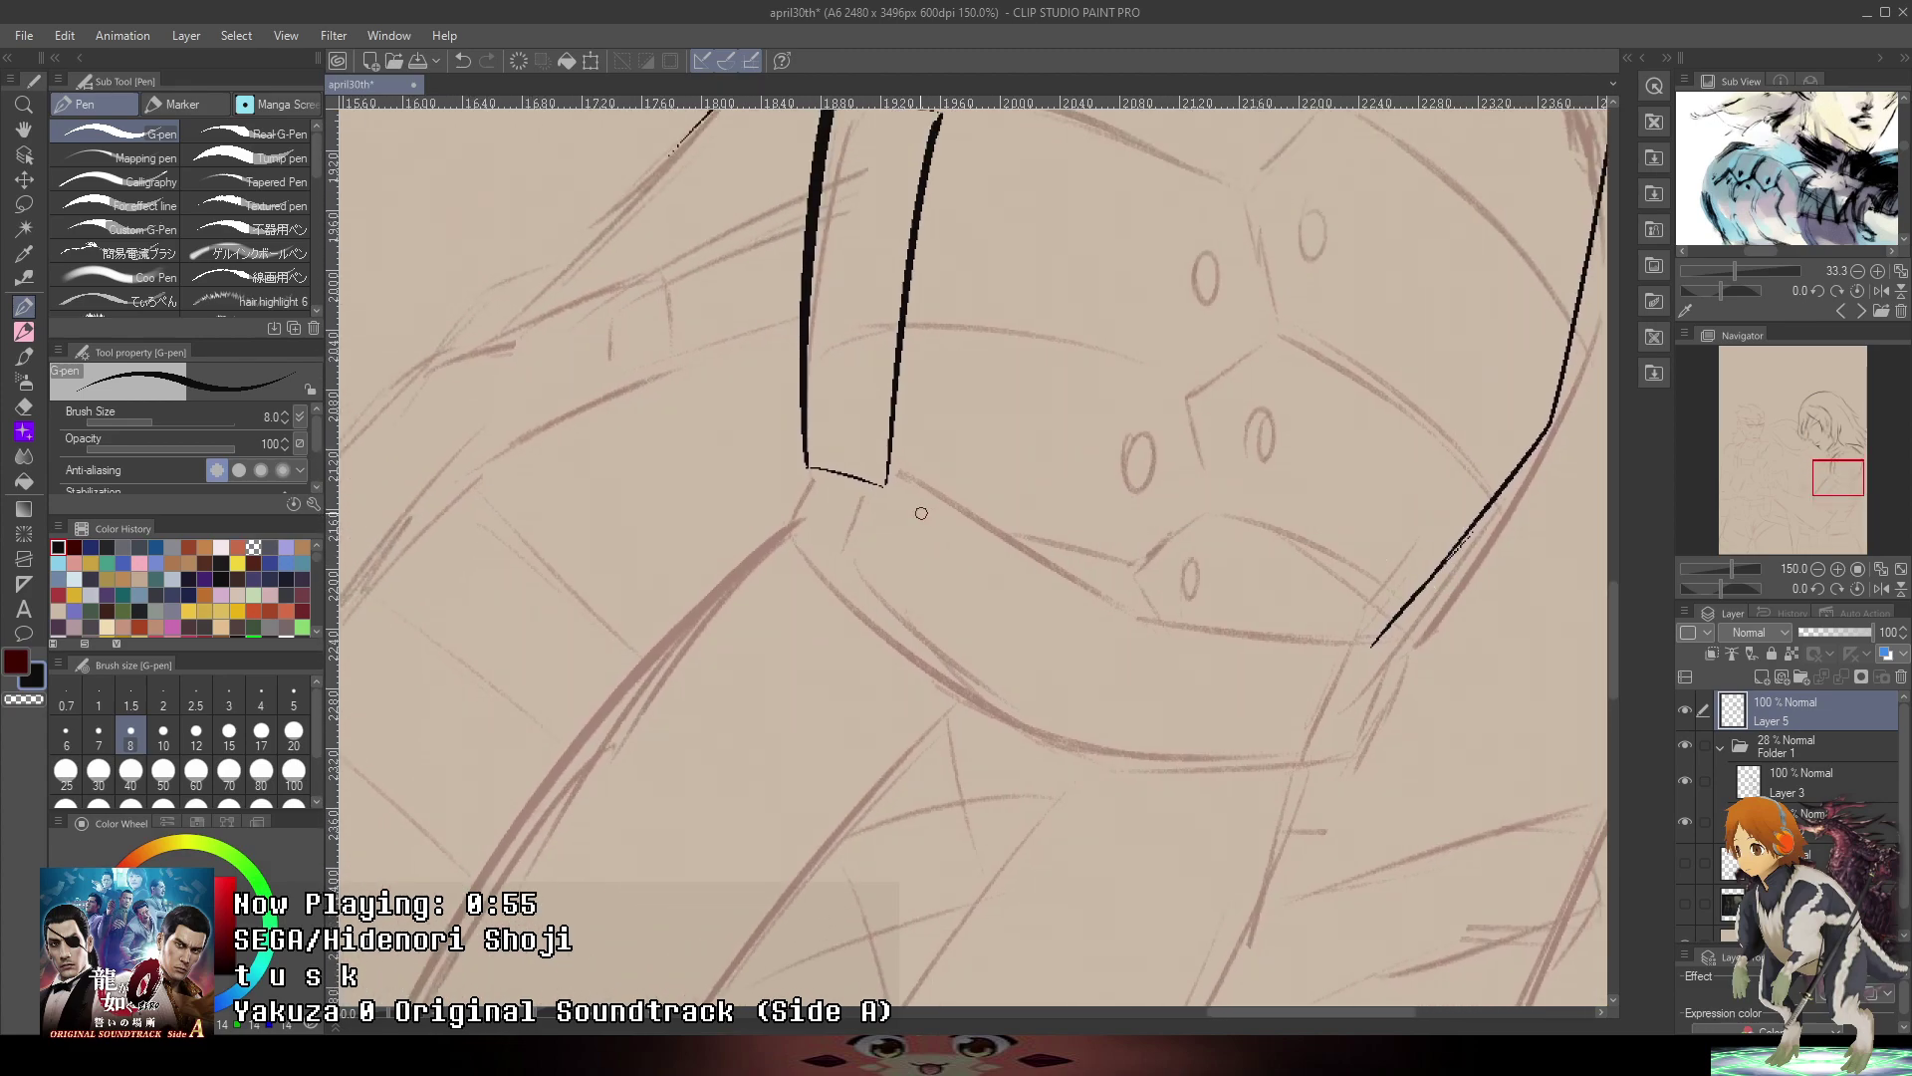
{"action": "mouse_move", "coordinate": [895, 483]}
{"action": "left_mouse_down"}
{"action": "mouse_move", "coordinate": [1048, 523]}
{"action": "mouse_move", "coordinate": [1295, 686]}
{"action": "left_mouse_up"}
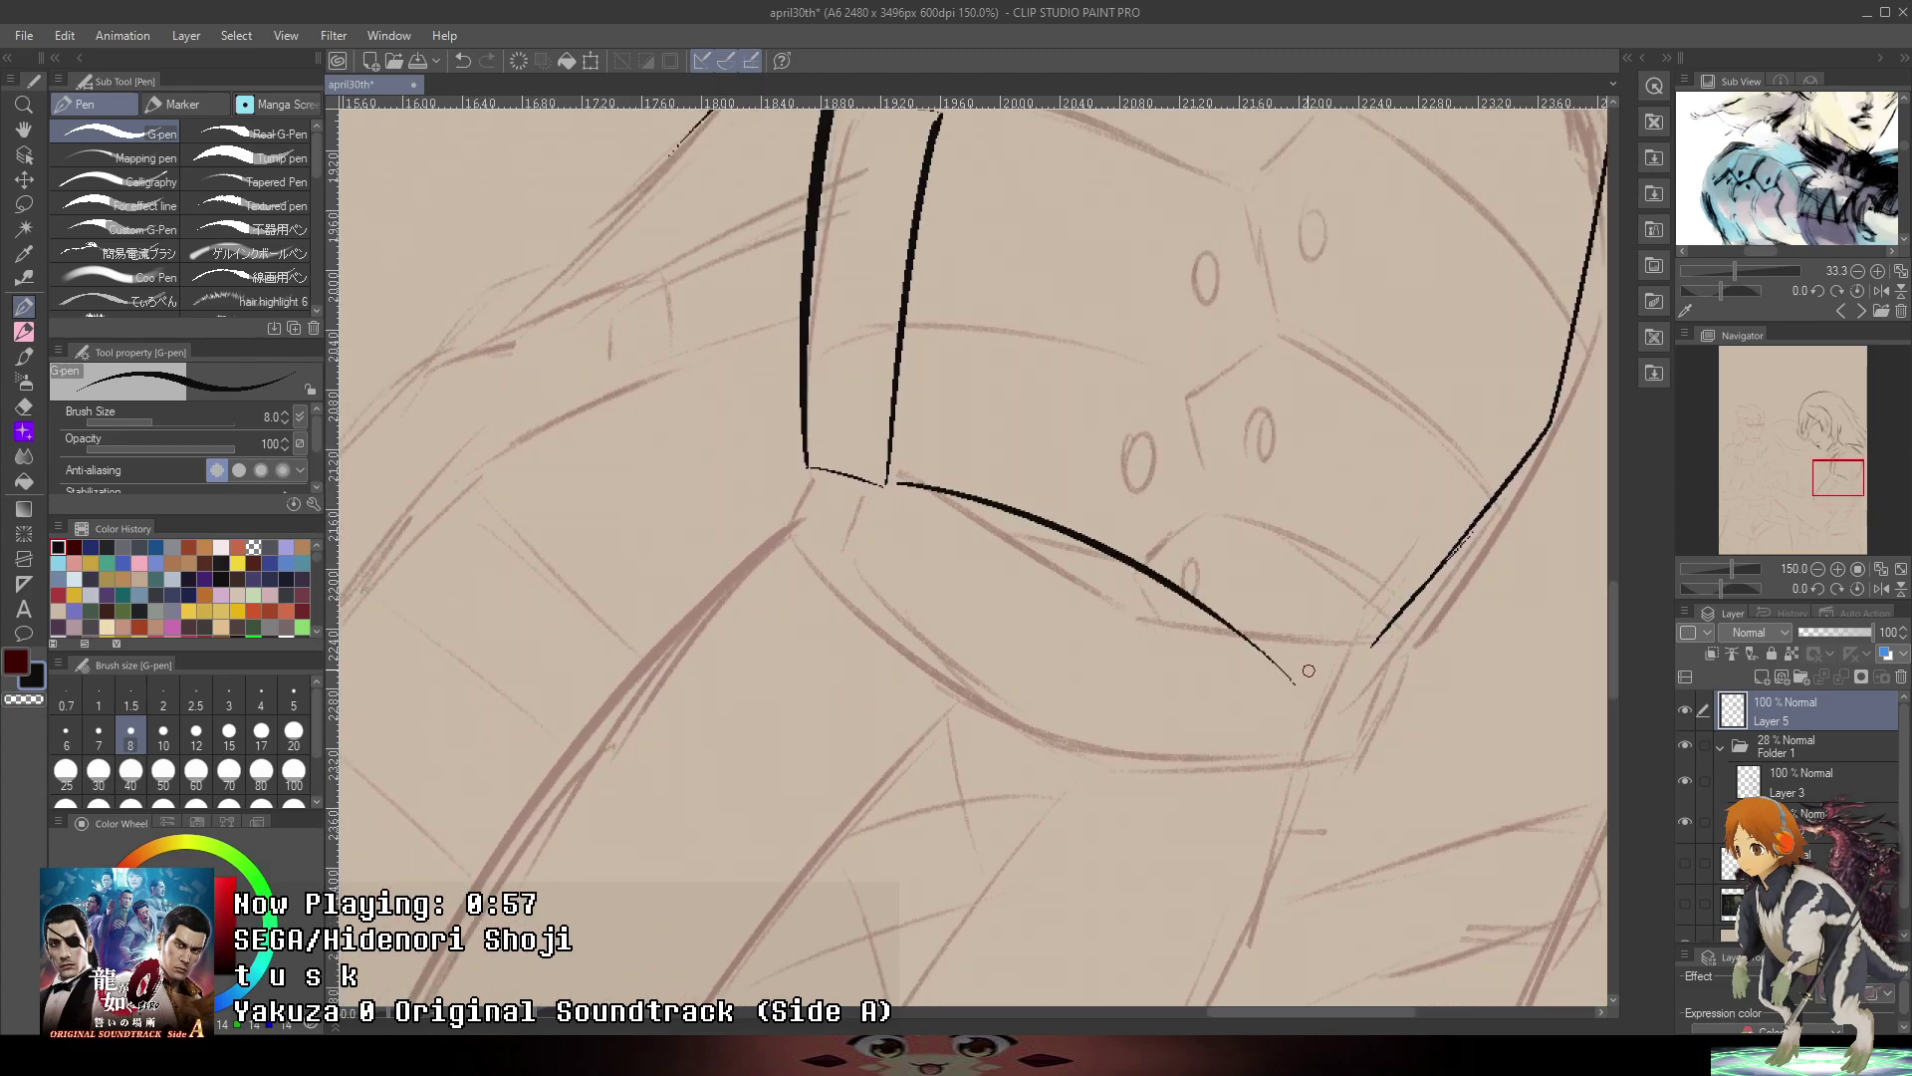
{"action": "key", "text": "ctrl+z"}
{"action": "mouse_move", "coordinate": [896, 485]}
{"action": "left_mouse_down"}
{"action": "mouse_move", "coordinate": [1366, 649]}
{"action": "mouse_move", "coordinate": [1197, 552]}
{"action": "mouse_move", "coordinate": [920, 486]}
{"action": "left_mouse_up"}
{"action": "key", "text": "ctrl+z"}
{"action": "mouse_move", "coordinate": [1413, 289]}
{"action": "left_mouse_down"}
{"action": "mouse_move", "coordinate": [1479, 358]}
{"action": "mouse_move", "coordinate": [1355, 613]}
{"action": "mouse_move", "coordinate": [1212, 709]}
{"action": "left_mouse_up"}
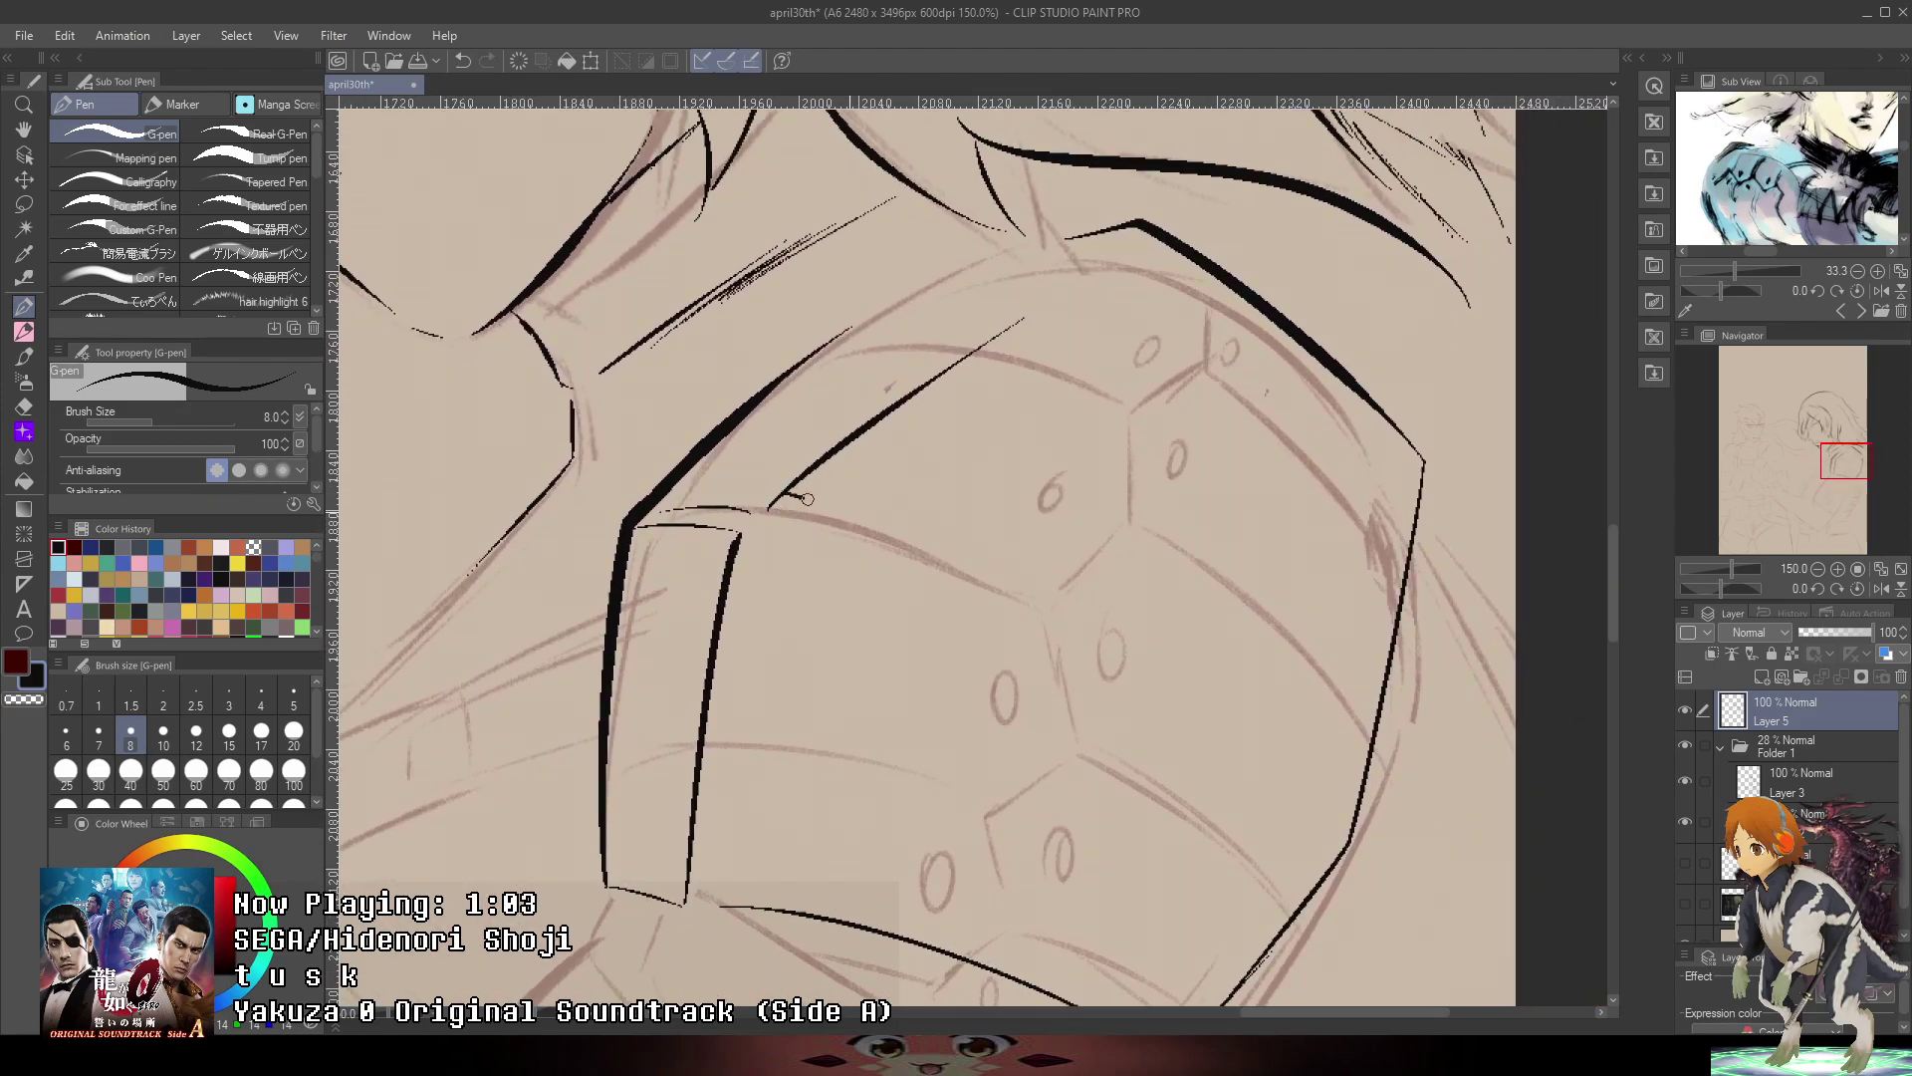
{"action": "mouse_move", "coordinate": [789, 495]}
{"action": "left_mouse_down"}
{"action": "mouse_move", "coordinate": [986, 596]}
{"action": "mouse_move", "coordinate": [1098, 557]}
{"action": "mouse_move", "coordinate": [1119, 490]}
{"action": "mouse_move", "coordinate": [1040, 357]}
{"action": "mouse_move", "coordinate": [1133, 458]}
{"action": "mouse_move", "coordinate": [1124, 538]}
{"action": "left_mouse_up"}
{"action": "key", "text": "ctrl+z"}
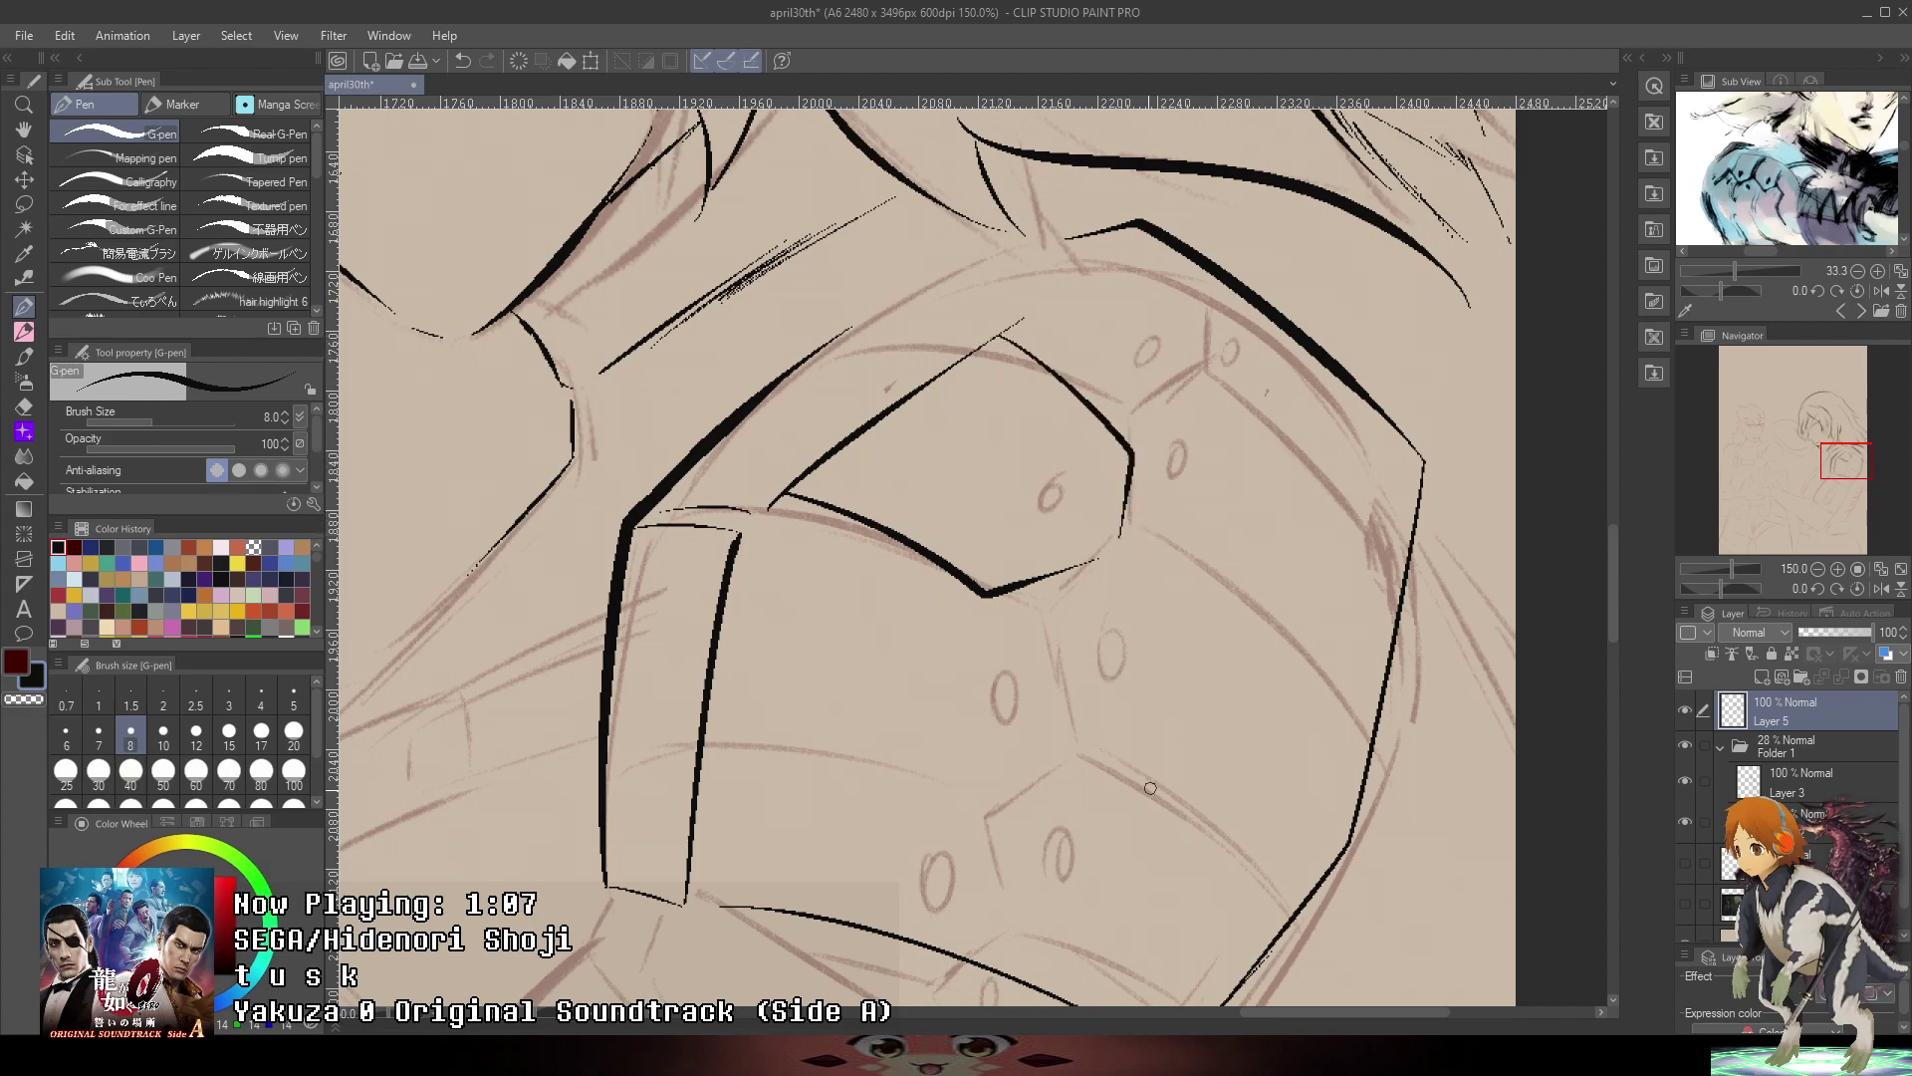
{"action": "key", "text": "ctrl+z"}
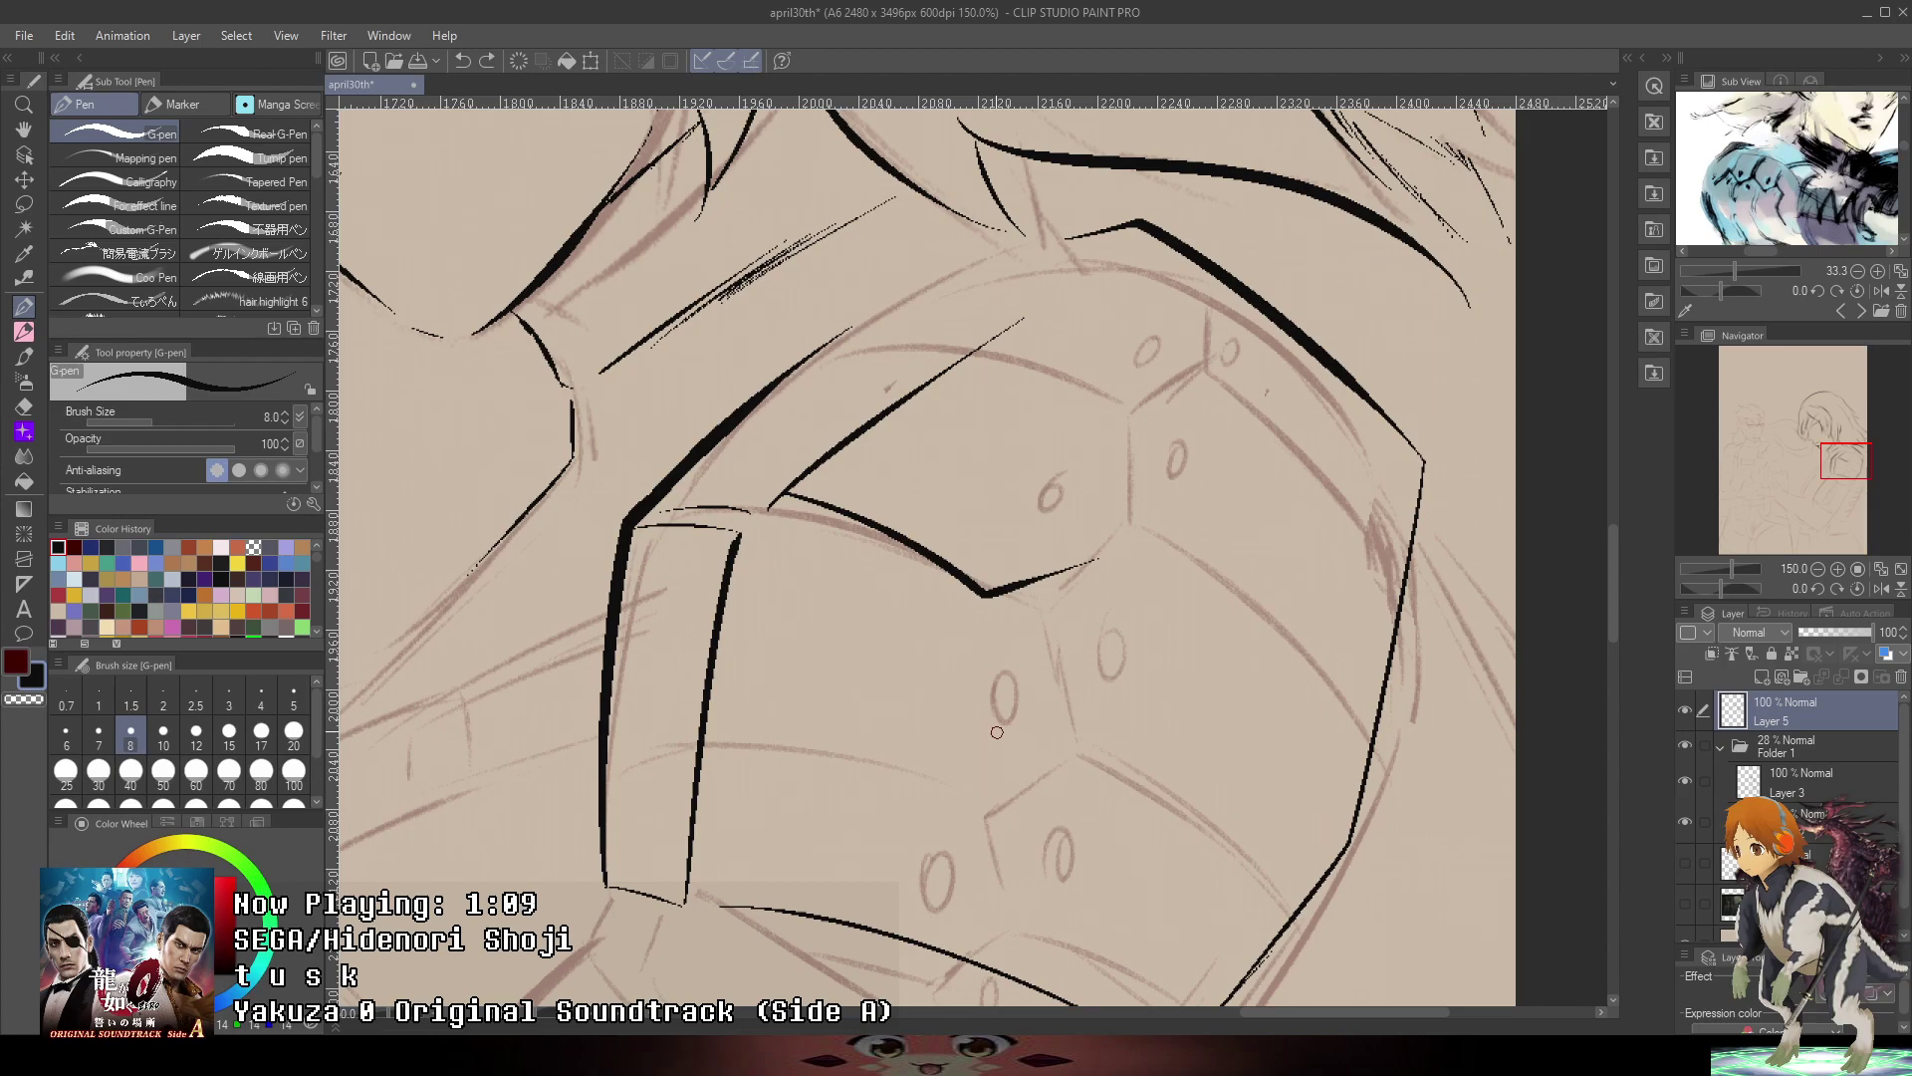
{"action": "key", "text": "ctrl+z"}
- Mirror and tilt the canvas view, and ink the first thick angular peak of the shoulder plate's seam with its descending line
{"action": "left_click", "coordinate": [1880, 588]}
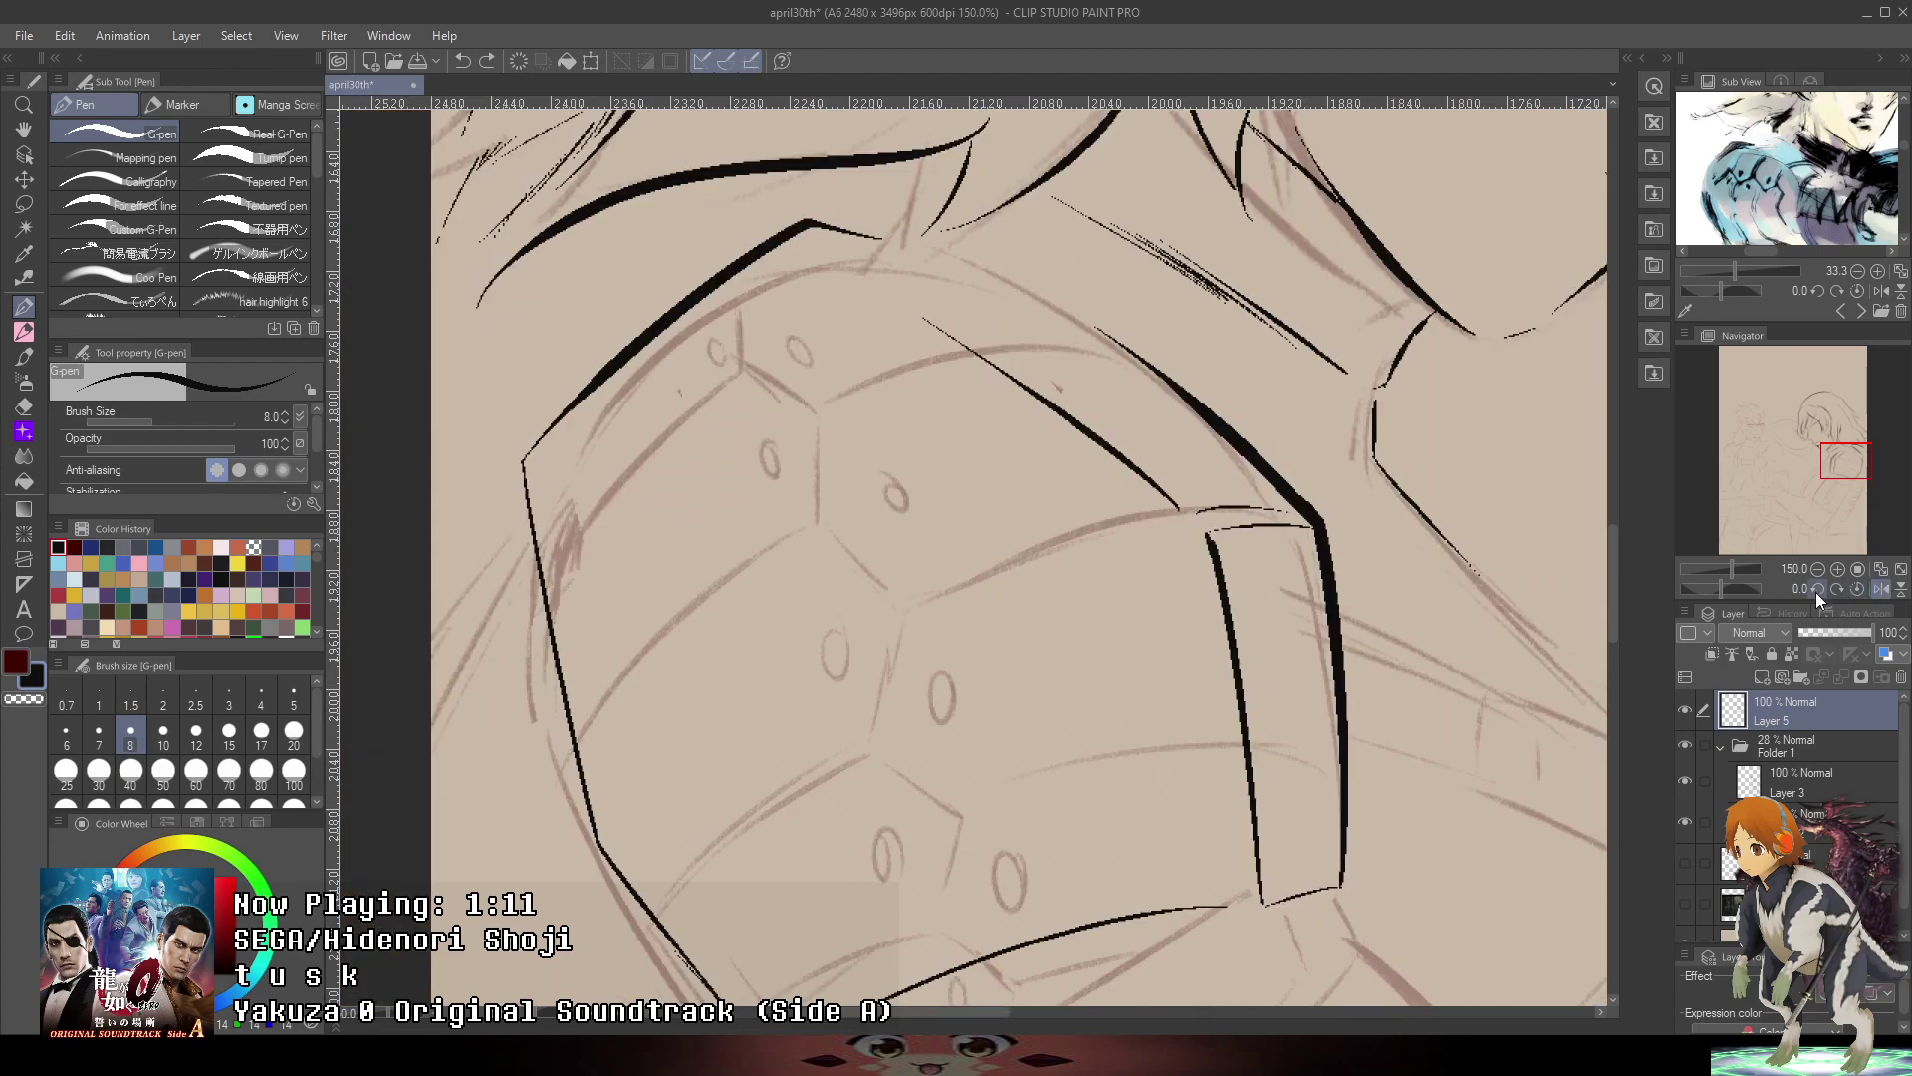
{"action": "left_click_drag", "start_coordinate": [1711, 589], "coordinate": [1705, 585]}
{"action": "left_click_drag", "start_coordinate": [1106, 696], "coordinate": [1018, 586]}
{"action": "left_click_drag", "start_coordinate": [608, 685], "coordinate": [713, 528]}
{"action": "key", "text": "ctrl+z"}
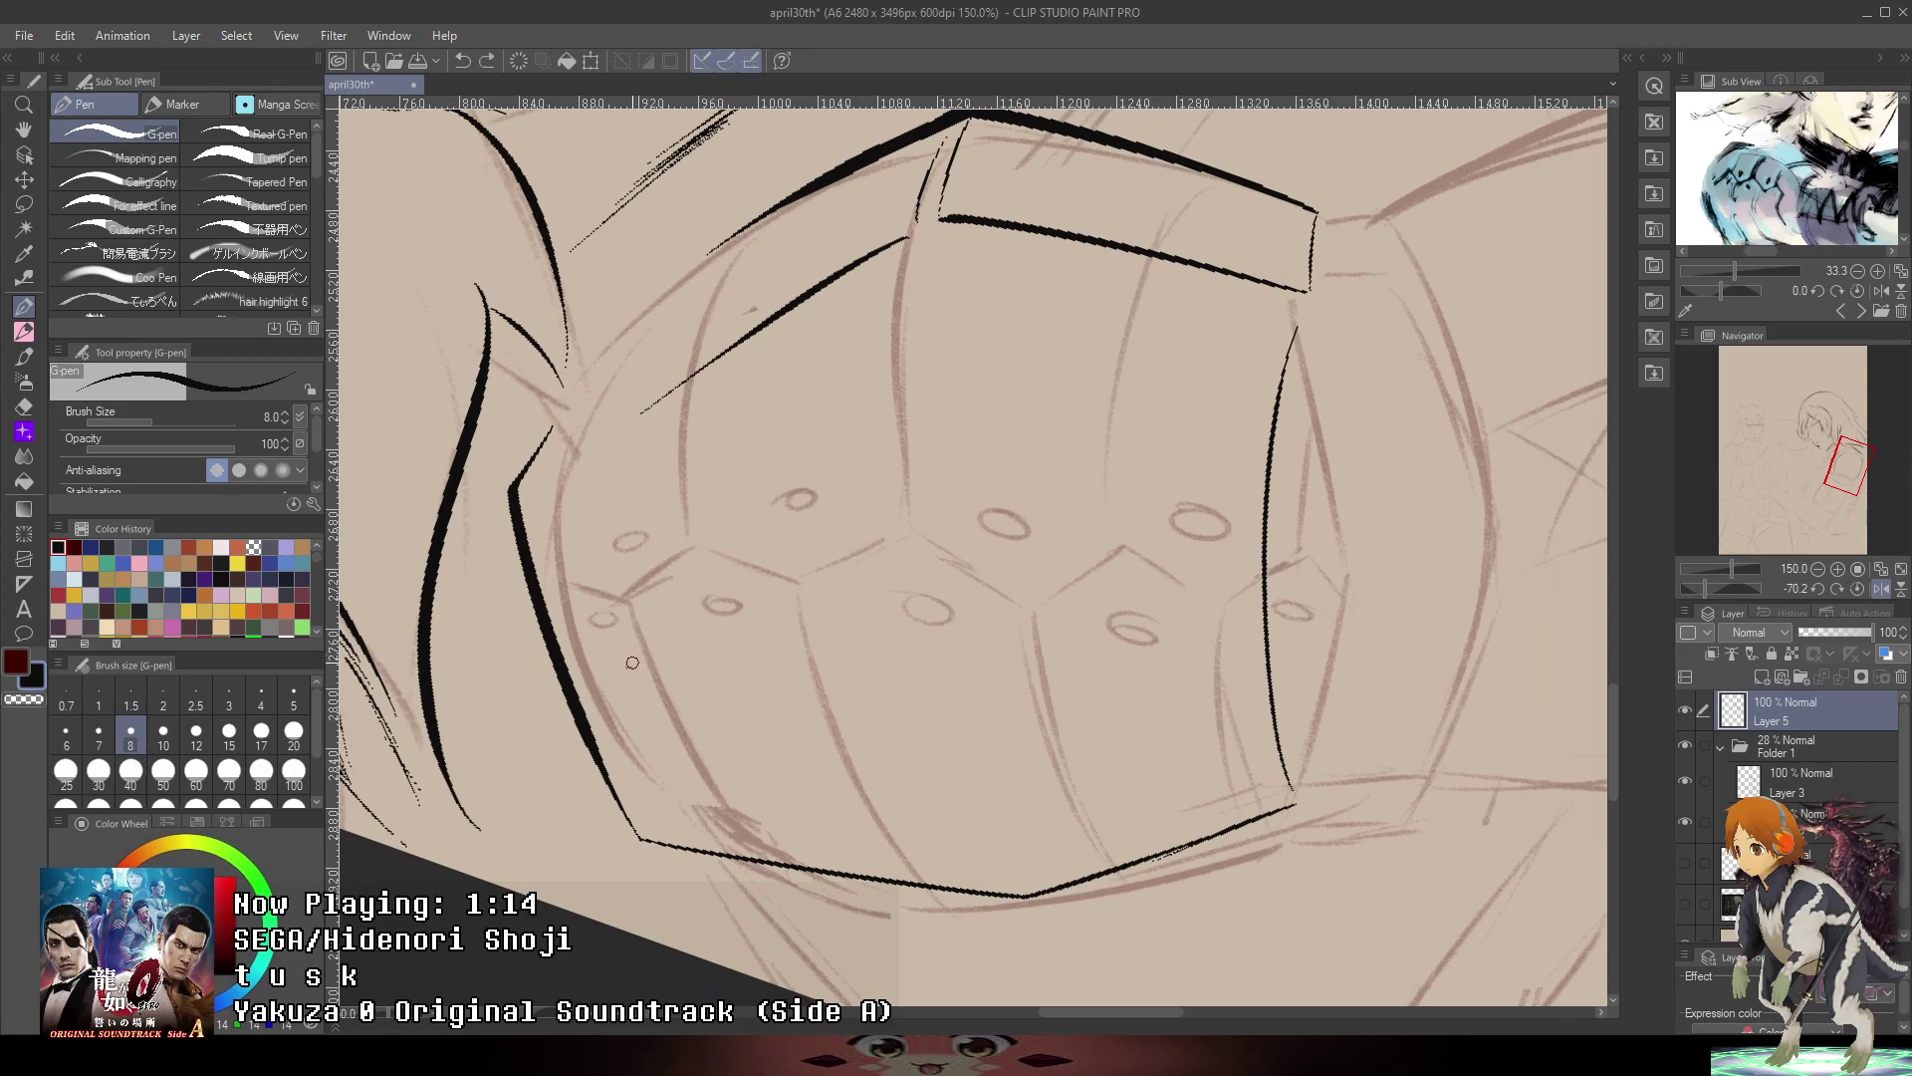
{"action": "mouse_move", "coordinate": [622, 680]}
{"action": "left_mouse_down"}
{"action": "mouse_move", "coordinate": [705, 538]}
{"action": "mouse_move", "coordinate": [875, 650]}
{"action": "mouse_move", "coordinate": [996, 522]}
{"action": "mouse_move", "coordinate": [634, 675]}
{"action": "mouse_move", "coordinate": [705, 535]}
{"action": "mouse_move", "coordinate": [823, 627]}
{"action": "mouse_move", "coordinate": [825, 768]}
{"action": "left_mouse_up"}
{"action": "key", "text": "ctrl+z"}
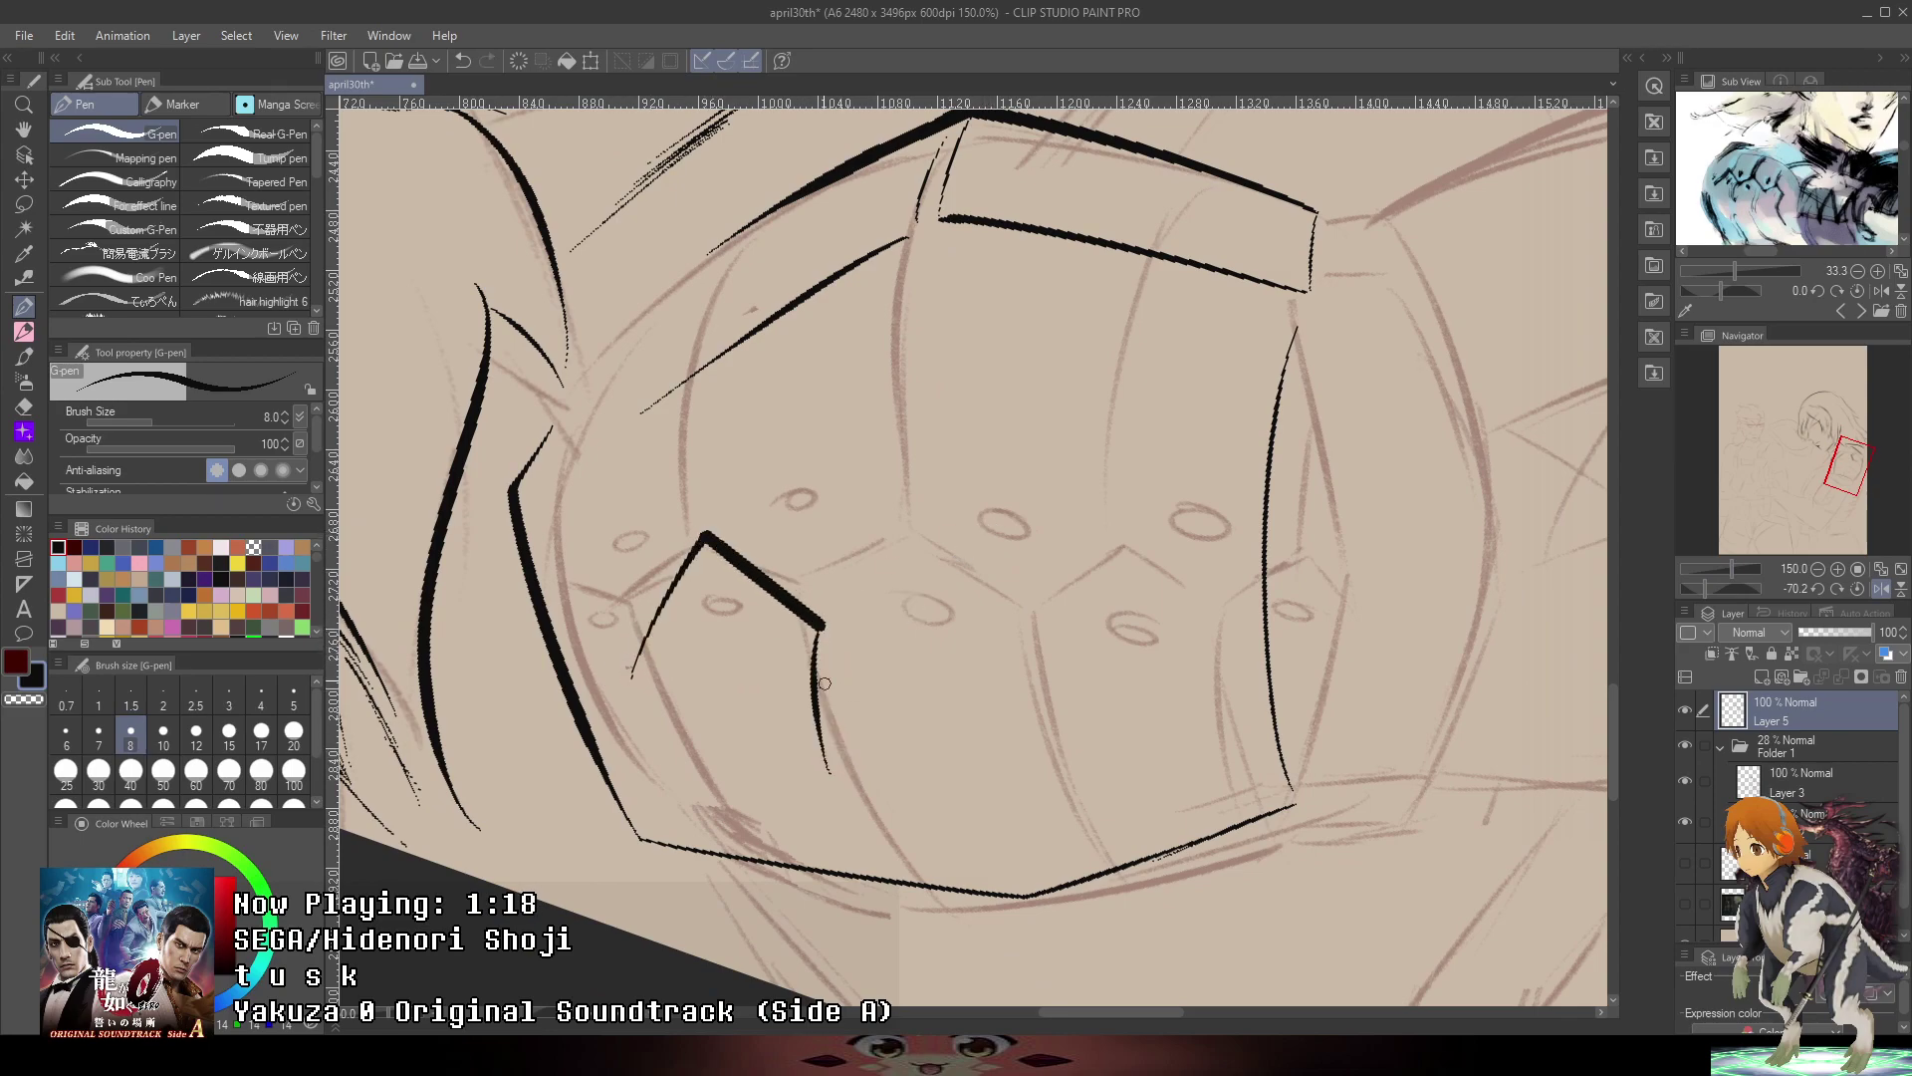
{"action": "key", "text": "ctrl+z"}
{"action": "left_click_drag", "start_coordinate": [820, 630], "coordinate": [851, 816]}
- Reframe the reference on the shoulder armour and continue the thick zigzag seam across the rest of the plate
{"action": "left_click_drag", "start_coordinate": [1811, 234], "coordinate": [1818, 177]}
{"action": "left_click_drag", "start_coordinate": [1806, 208], "coordinate": [1805, 176]}
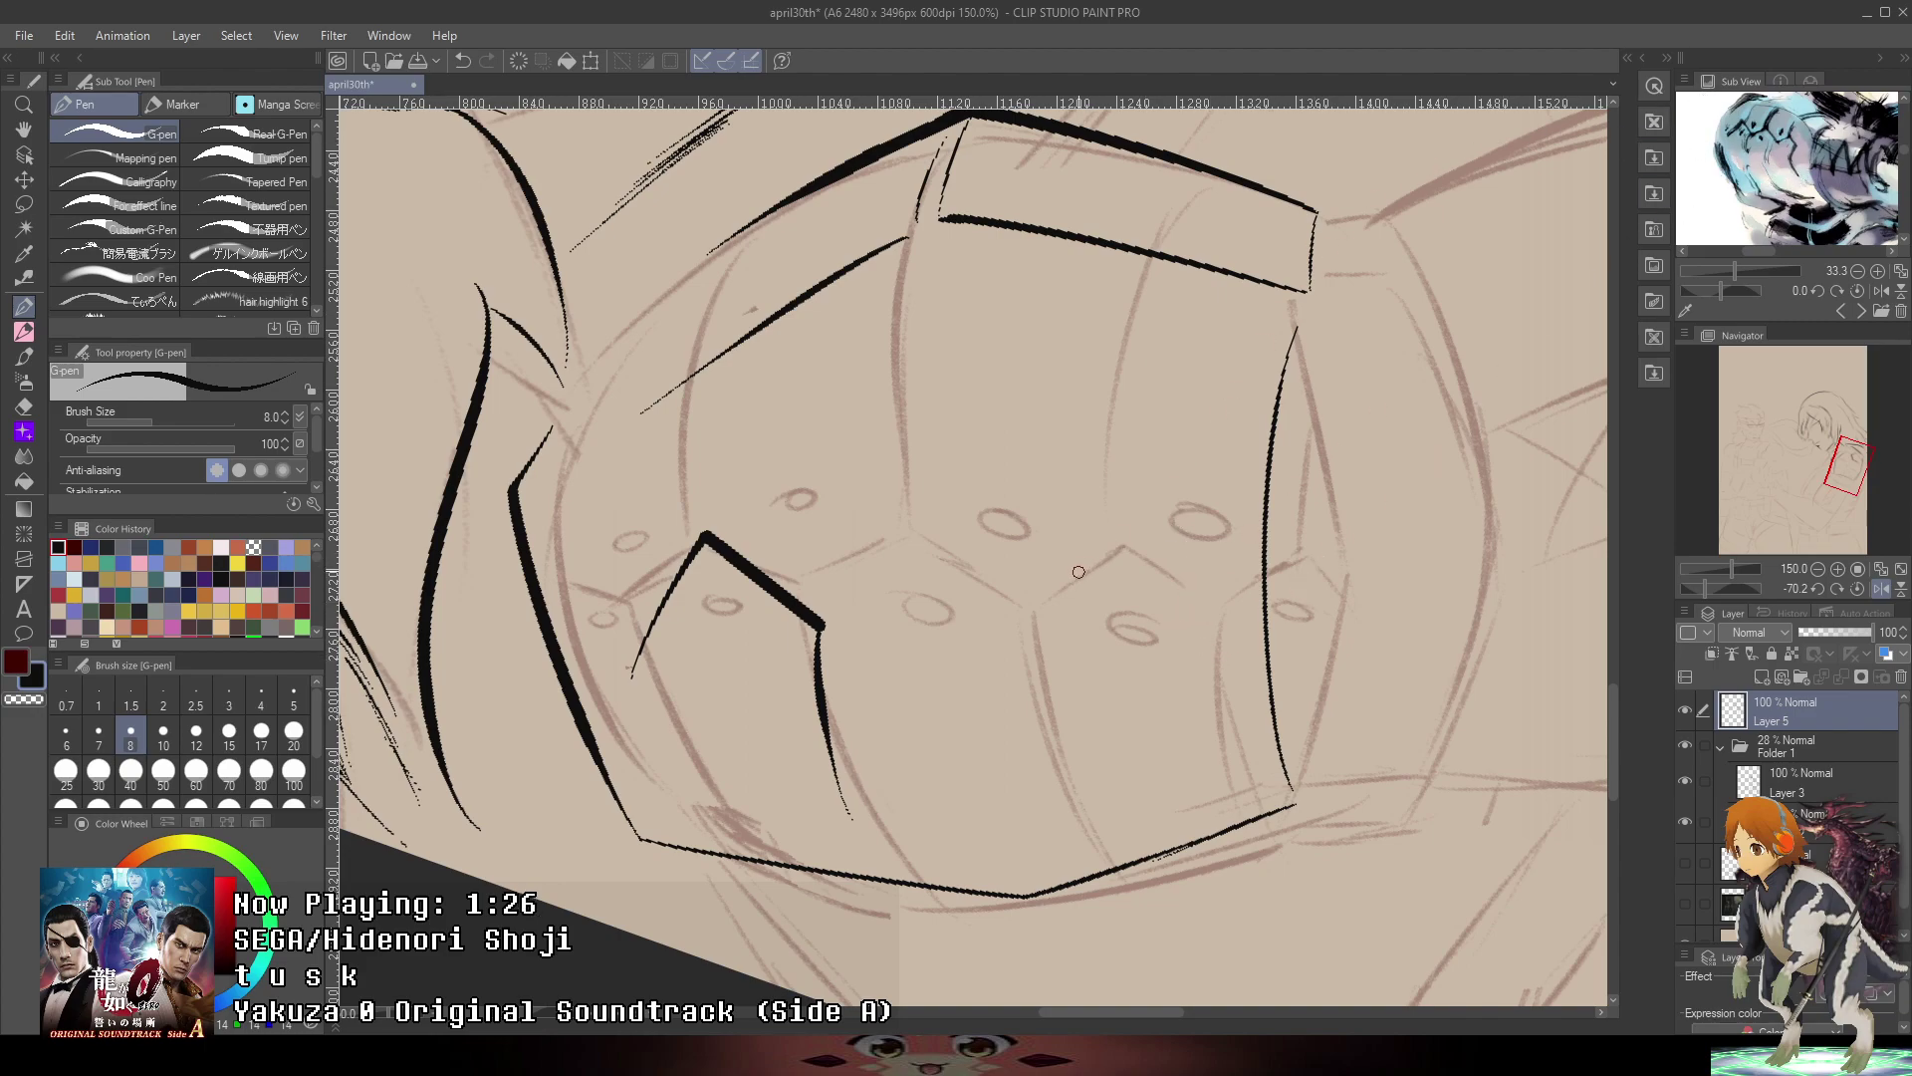
{"action": "left_click_drag", "start_coordinate": [817, 625], "coordinate": [911, 481]}
{"action": "key", "text": "ctrl+z"}
{"action": "mouse_move", "coordinate": [817, 626]}
{"action": "left_mouse_down"}
{"action": "mouse_move", "coordinate": [950, 462]}
{"action": "mouse_move", "coordinate": [1076, 615]}
{"action": "mouse_move", "coordinate": [1245, 428]}
{"action": "left_mouse_up"}
{"action": "key", "text": "ctrl+z"}
{"action": "key", "text": "ctrl+z"}
{"action": "key", "text": "ctrl+z"}
{"action": "mouse_move", "coordinate": [825, 628]}
{"action": "left_mouse_down"}
{"action": "mouse_move", "coordinate": [916, 468]}
{"action": "mouse_move", "coordinate": [1030, 604]}
{"action": "mouse_move", "coordinate": [1122, 436]}
{"action": "mouse_move", "coordinate": [1190, 547]}
{"action": "mouse_move", "coordinate": [1183, 653]}
{"action": "mouse_move", "coordinate": [1239, 742]}
{"action": "left_mouse_up"}
{"action": "key", "text": "ctrl+z"}
{"action": "left_click_drag", "start_coordinate": [1037, 585], "coordinate": [1126, 440]}
{"action": "key", "text": "ctrl+z"}
- Ink tapering seam lines extending from the three zigzag peaks toward the band
{"action": "left_click_drag", "start_coordinate": [1175, 528], "coordinate": [1144, 599]}
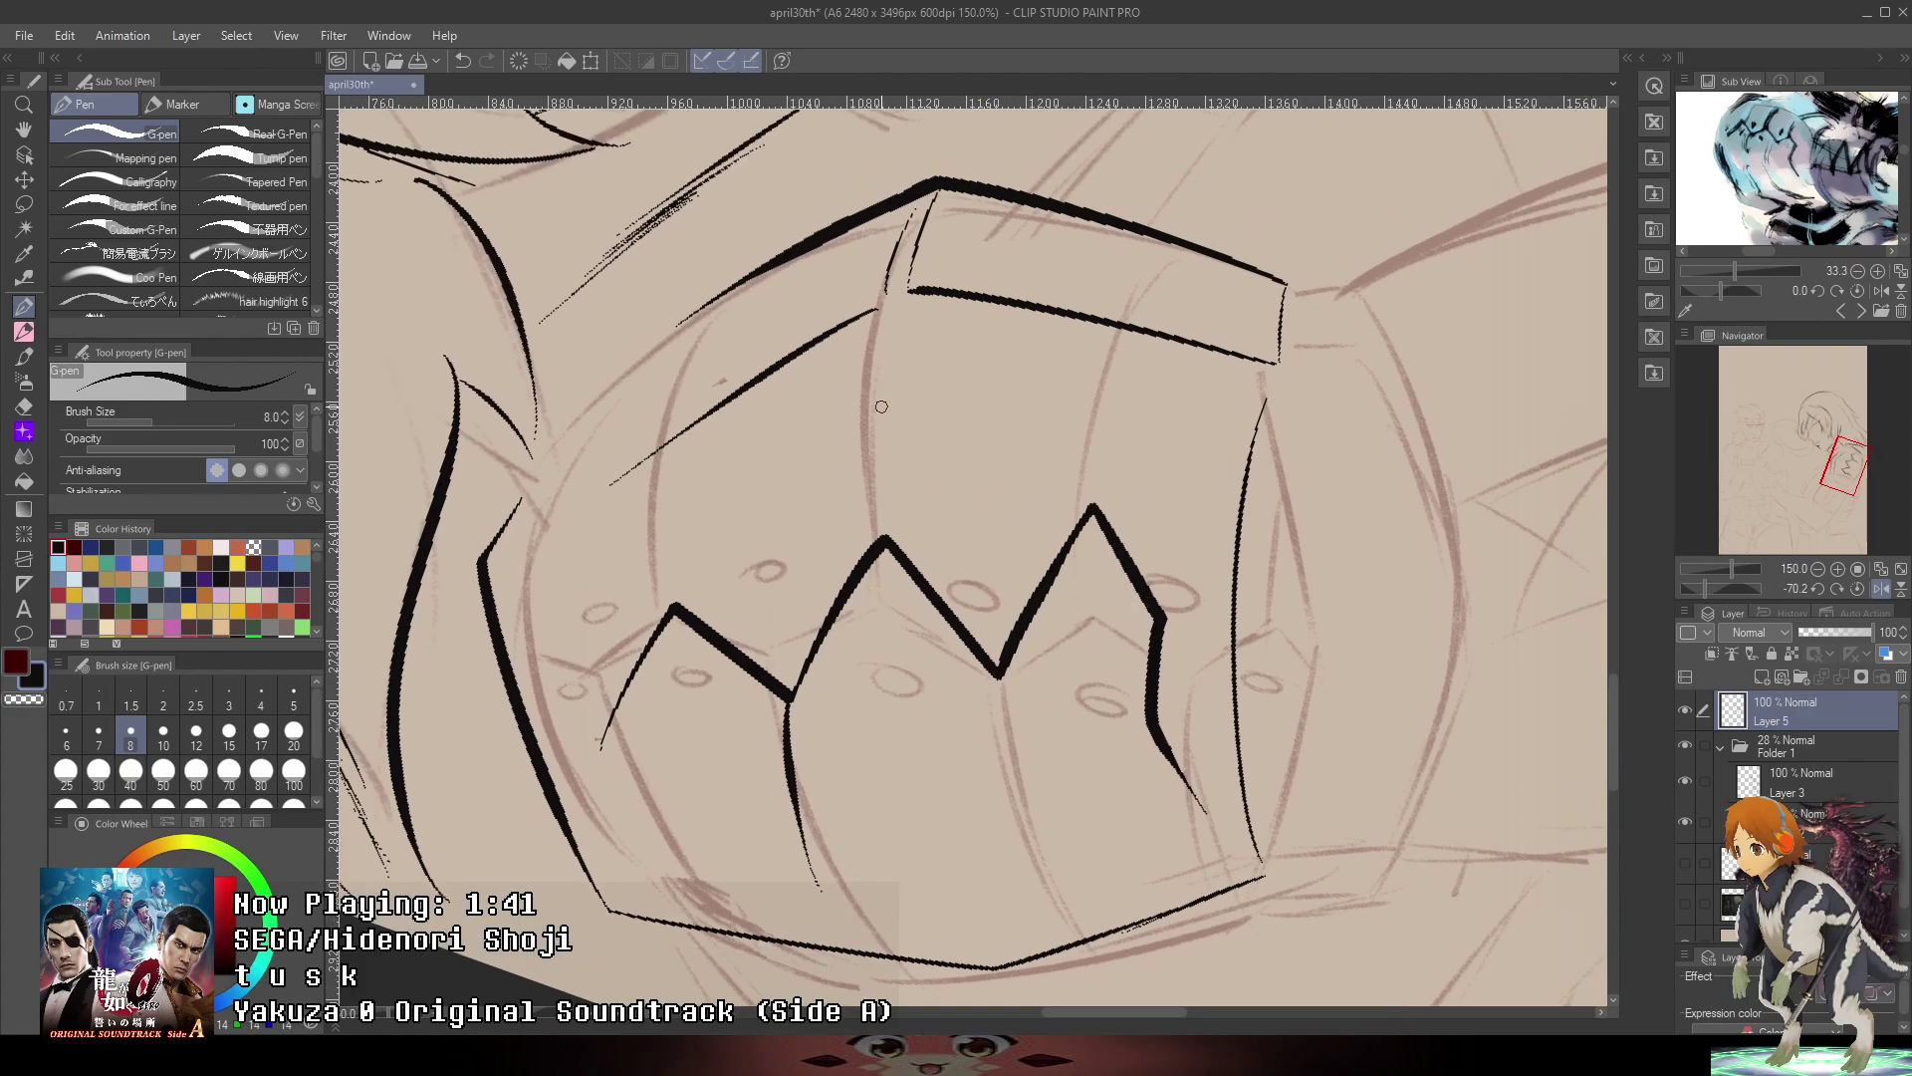
{"action": "mouse_move", "coordinate": [886, 545]}
{"action": "left_mouse_down"}
{"action": "mouse_move", "coordinate": [869, 352]}
{"action": "mouse_move", "coordinate": [853, 424]}
{"action": "mouse_move", "coordinate": [887, 539]}
{"action": "mouse_move", "coordinate": [862, 350]}
{"action": "left_mouse_up"}
{"action": "key", "text": "ctrl+z"}
{"action": "key", "text": "ctrl+z"}
{"action": "key", "text": "ctrl+z"}
{"action": "left_click_drag", "start_coordinate": [886, 544], "coordinate": [860, 368]}
{"action": "left_click_drag", "start_coordinate": [671, 608], "coordinate": [660, 479]}
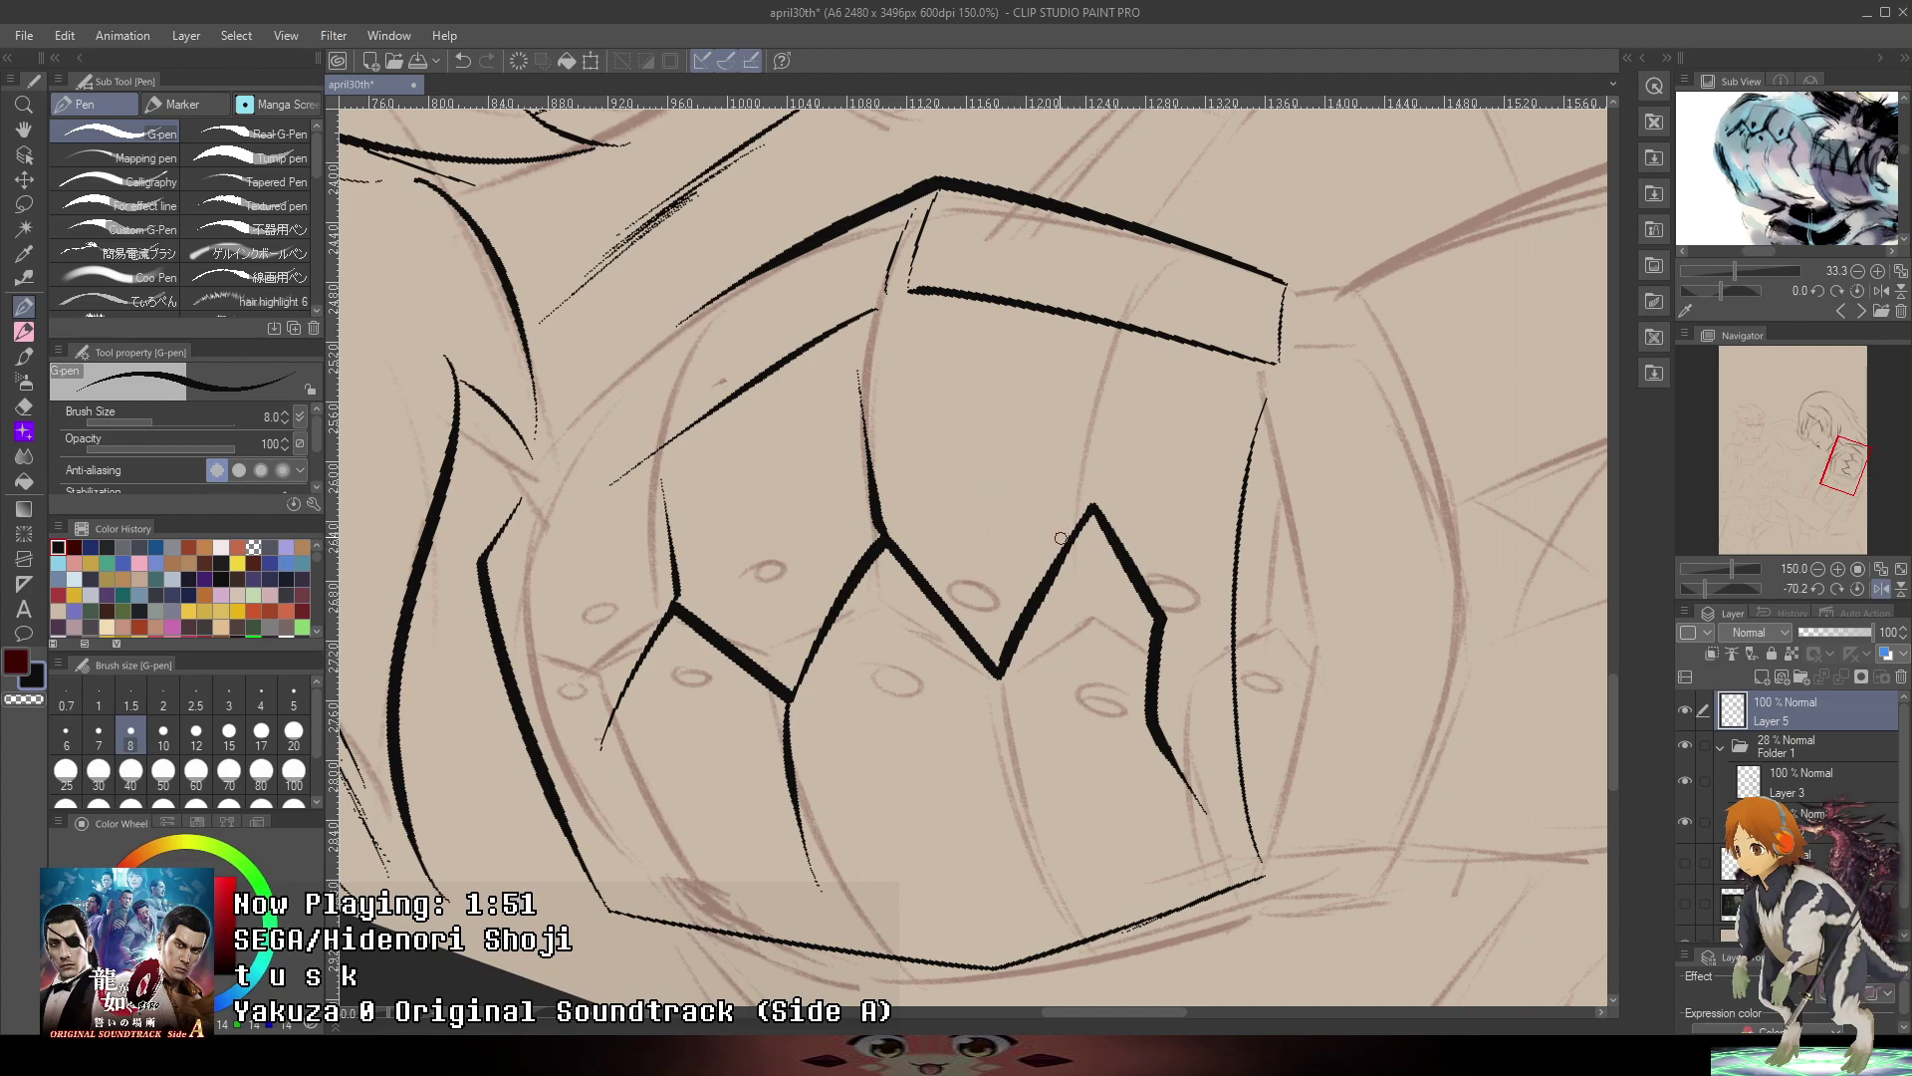
{"action": "left_click_drag", "start_coordinate": [1096, 503], "coordinate": [1099, 400]}
{"action": "mouse_move", "coordinate": [987, 578]}
{"action": "left_mouse_down"}
{"action": "mouse_move", "coordinate": [978, 597]}
{"action": "mouse_move", "coordinate": [991, 581]}
{"action": "left_mouse_up"}
{"action": "key", "text": "ctrl+z"}
{"action": "left_click_drag", "start_coordinate": [886, 675], "coordinate": [900, 677]}
{"action": "mouse_move", "coordinate": [766, 581]}
{"action": "left_mouse_down"}
{"action": "mouse_move", "coordinate": [789, 606]}
{"action": "mouse_move", "coordinate": [770, 598]}
{"action": "left_mouse_up"}
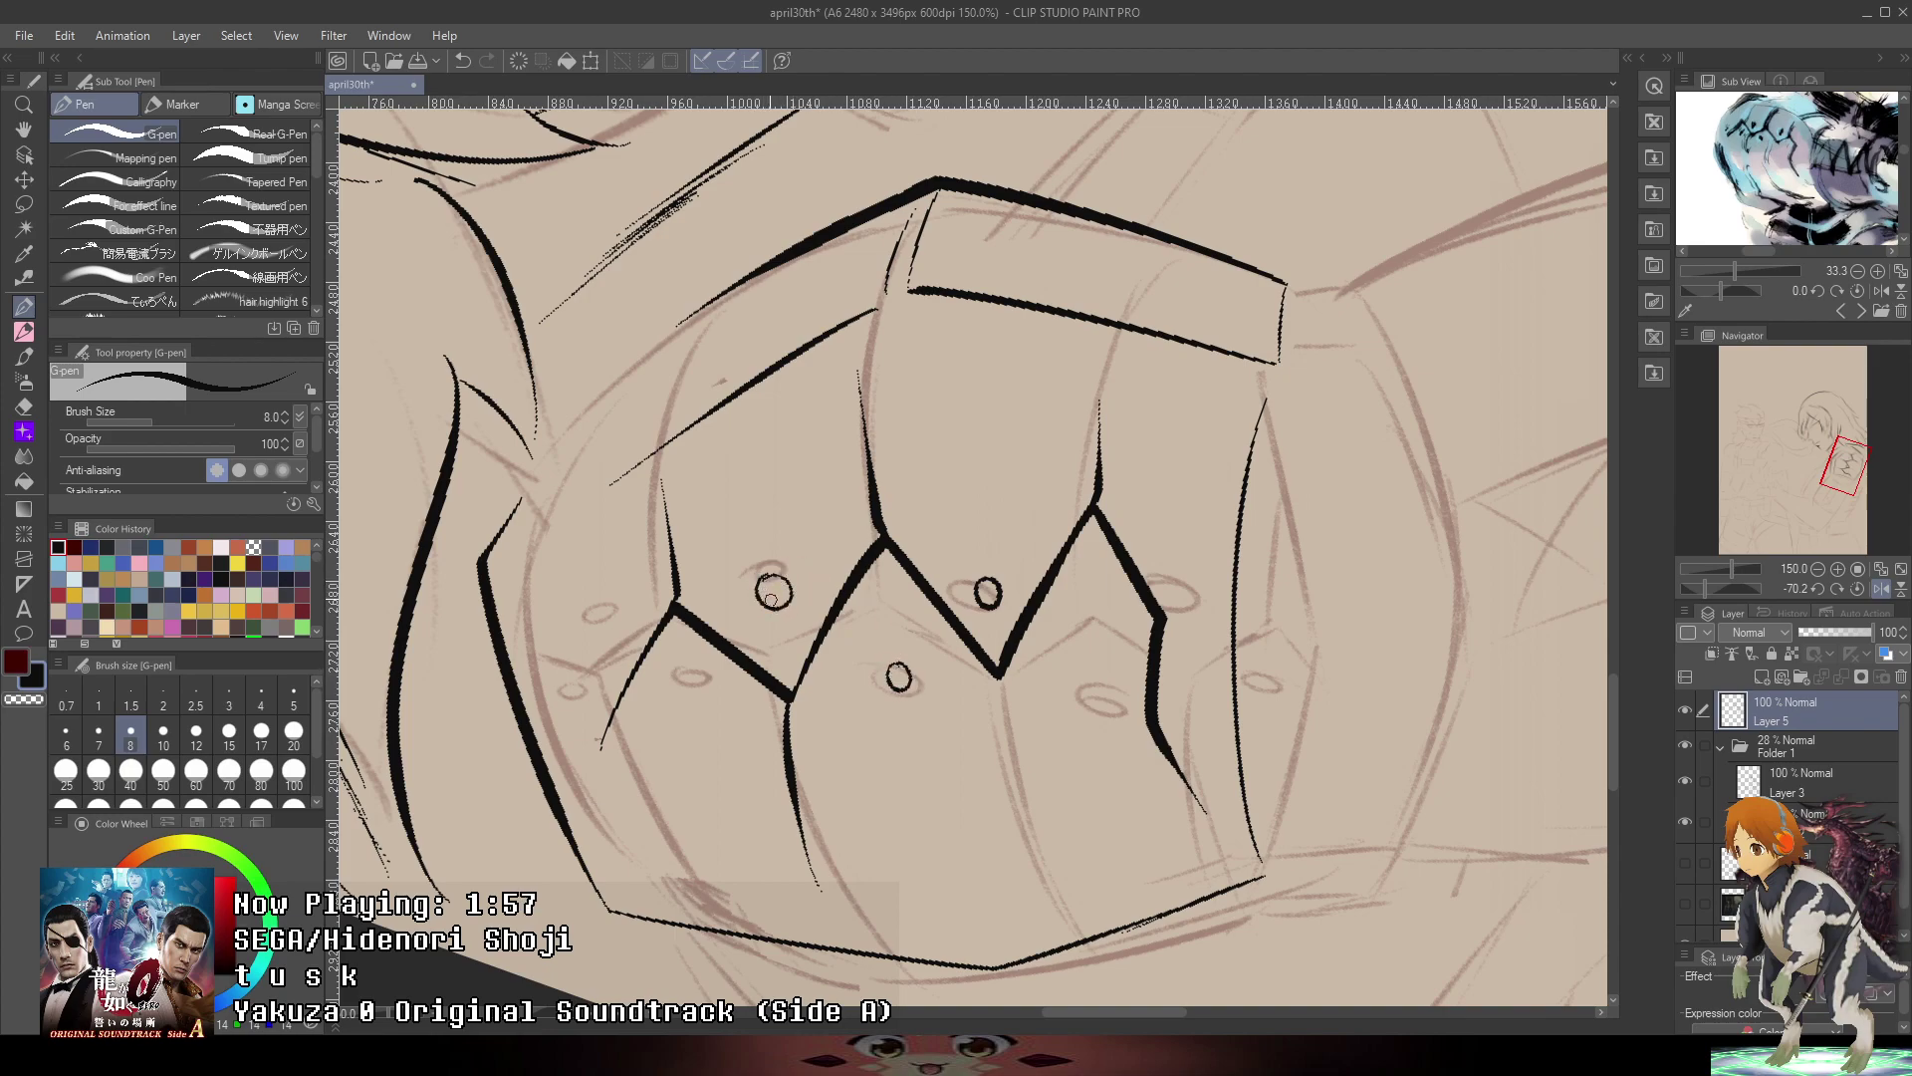
{"action": "key", "text": "ctrl+z"}
{"action": "key", "text": "ctrl+z"}
{"action": "key", "text": "ctrl+z"}
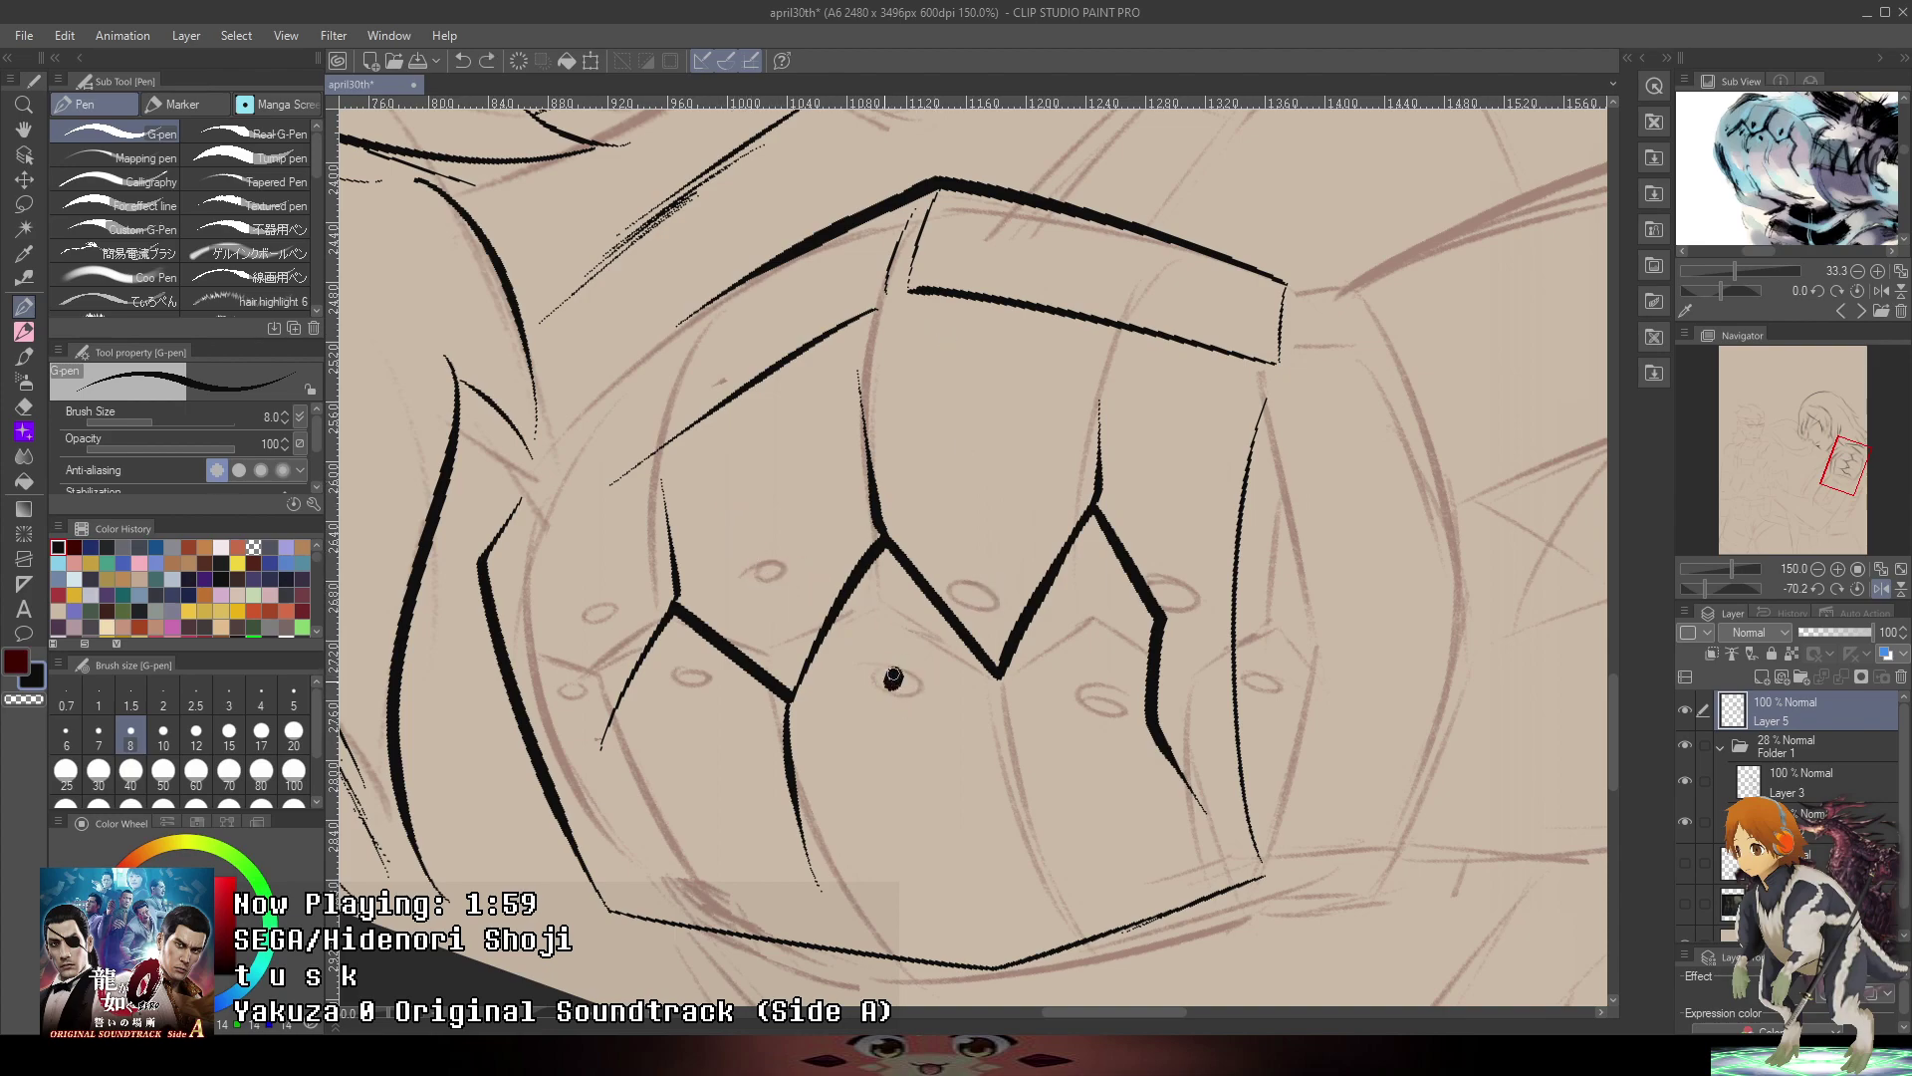
- Ink two solid round rivets beside the middle of the zigzag and a bent seam running from its central valley toward the back edge
{"action": "left_click_drag", "start_coordinate": [901, 684], "coordinate": [898, 674]}
{"action": "left_click_drag", "start_coordinate": [978, 592], "coordinate": [981, 595]}
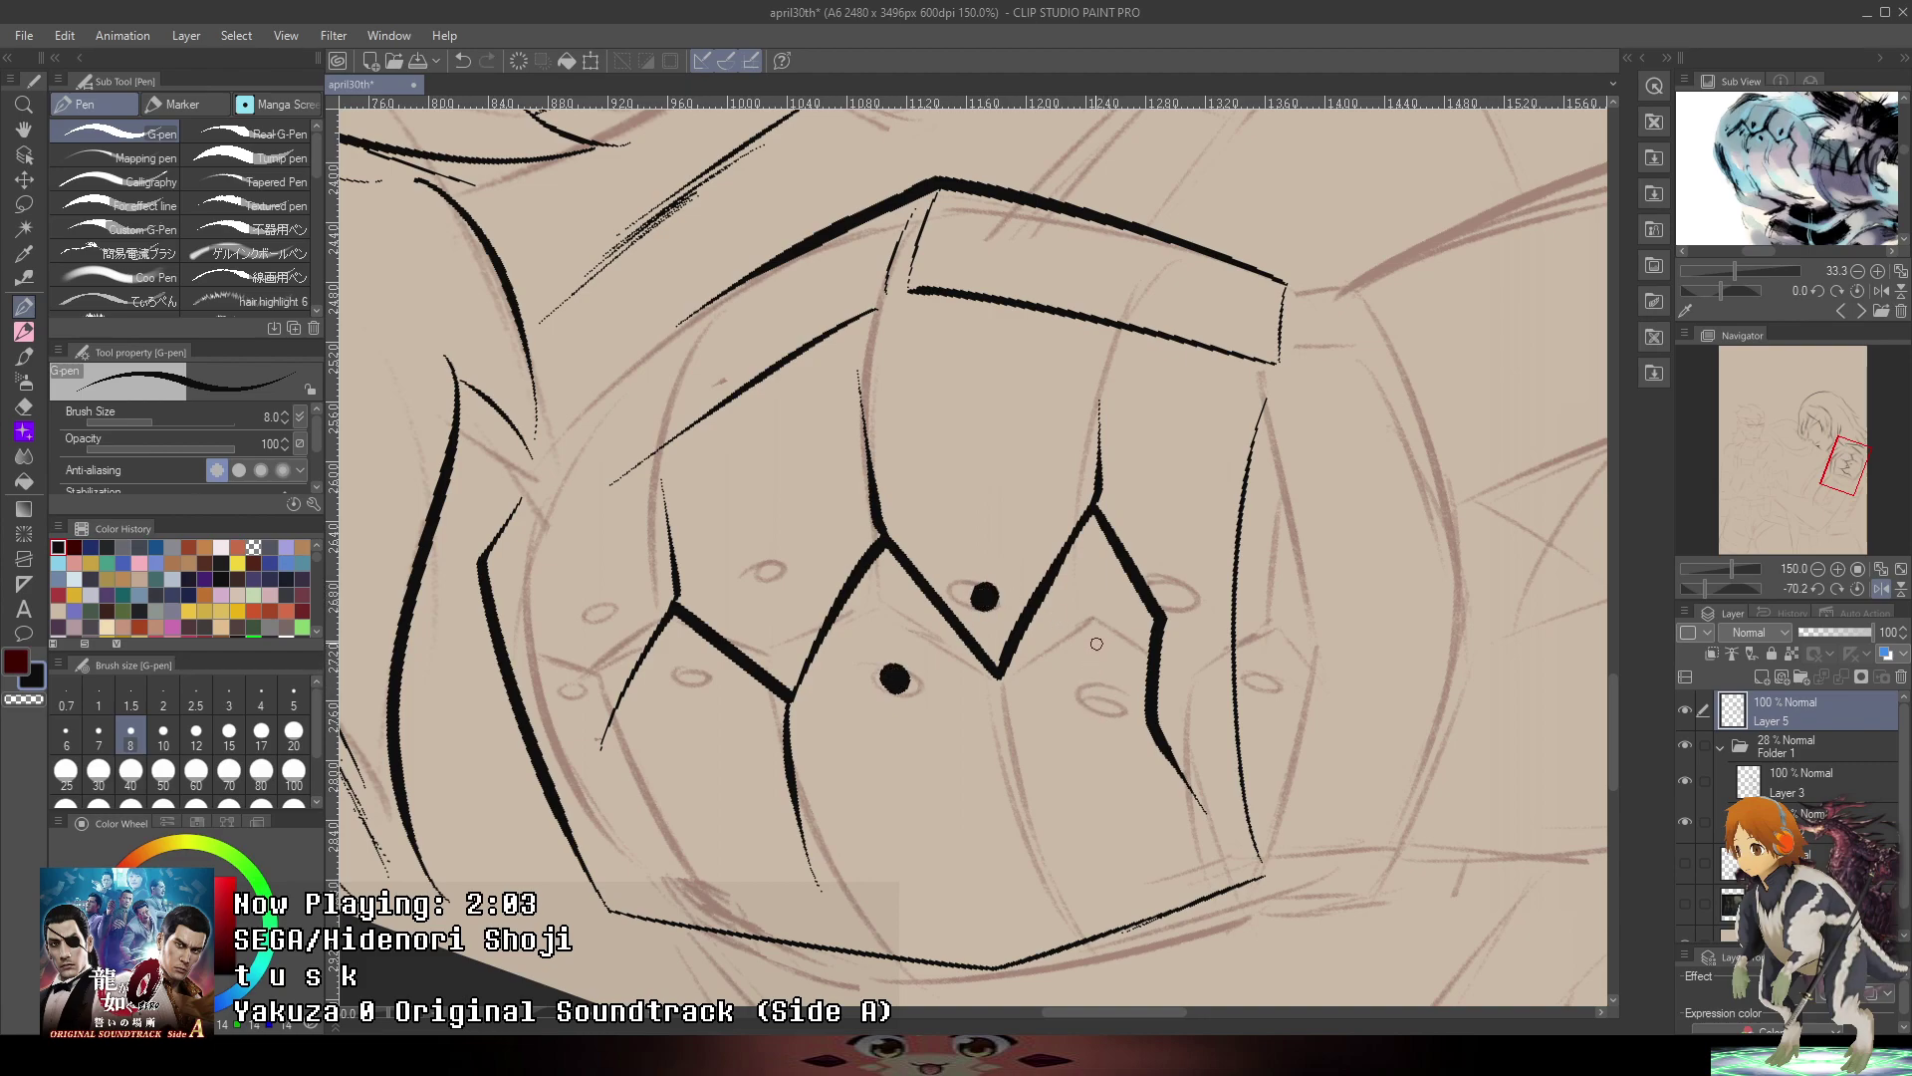
{"action": "left_click_drag", "start_coordinate": [1002, 667], "coordinate": [1058, 909]}
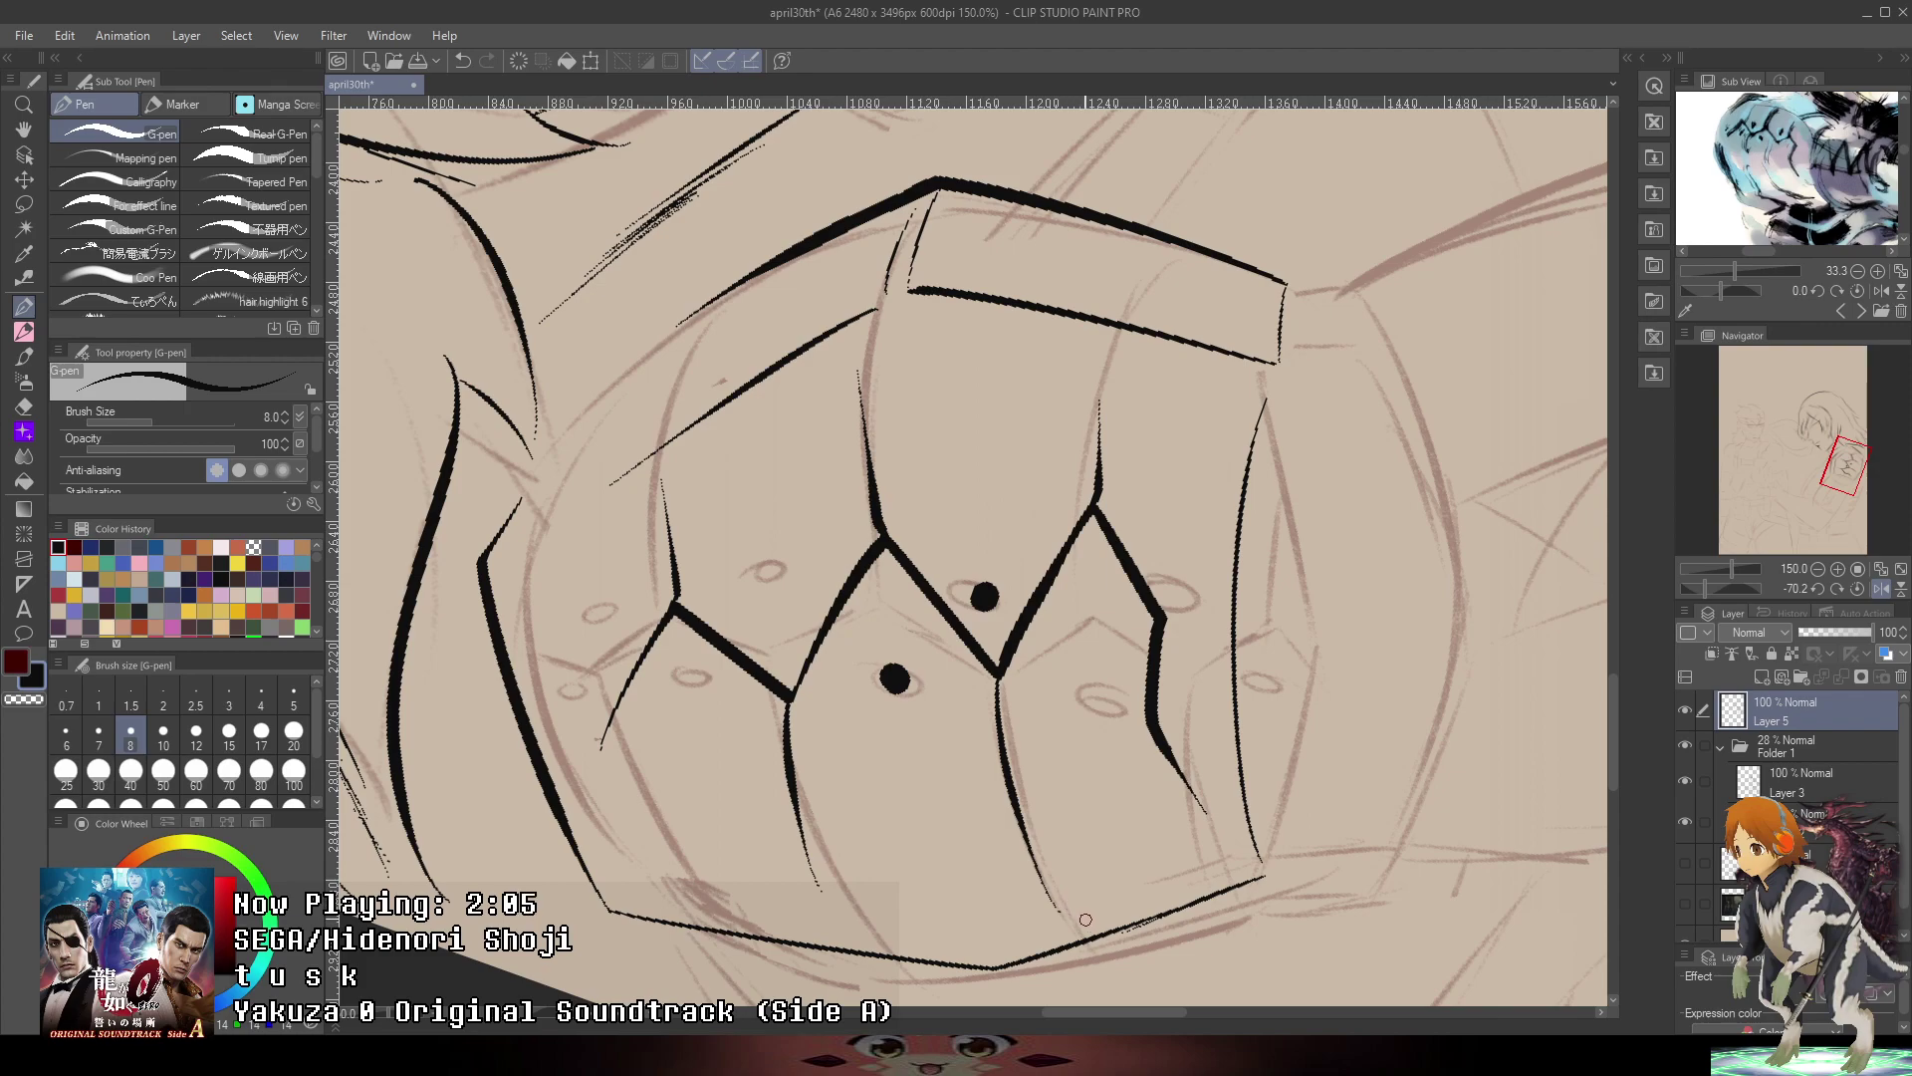
{"action": "key", "text": "ctrl+z"}
{"action": "mouse_move", "coordinate": [999, 675]}
{"action": "left_mouse_down"}
{"action": "mouse_move", "coordinate": [1004, 772]}
{"action": "mouse_move", "coordinate": [1085, 918]}
{"action": "left_mouse_up"}
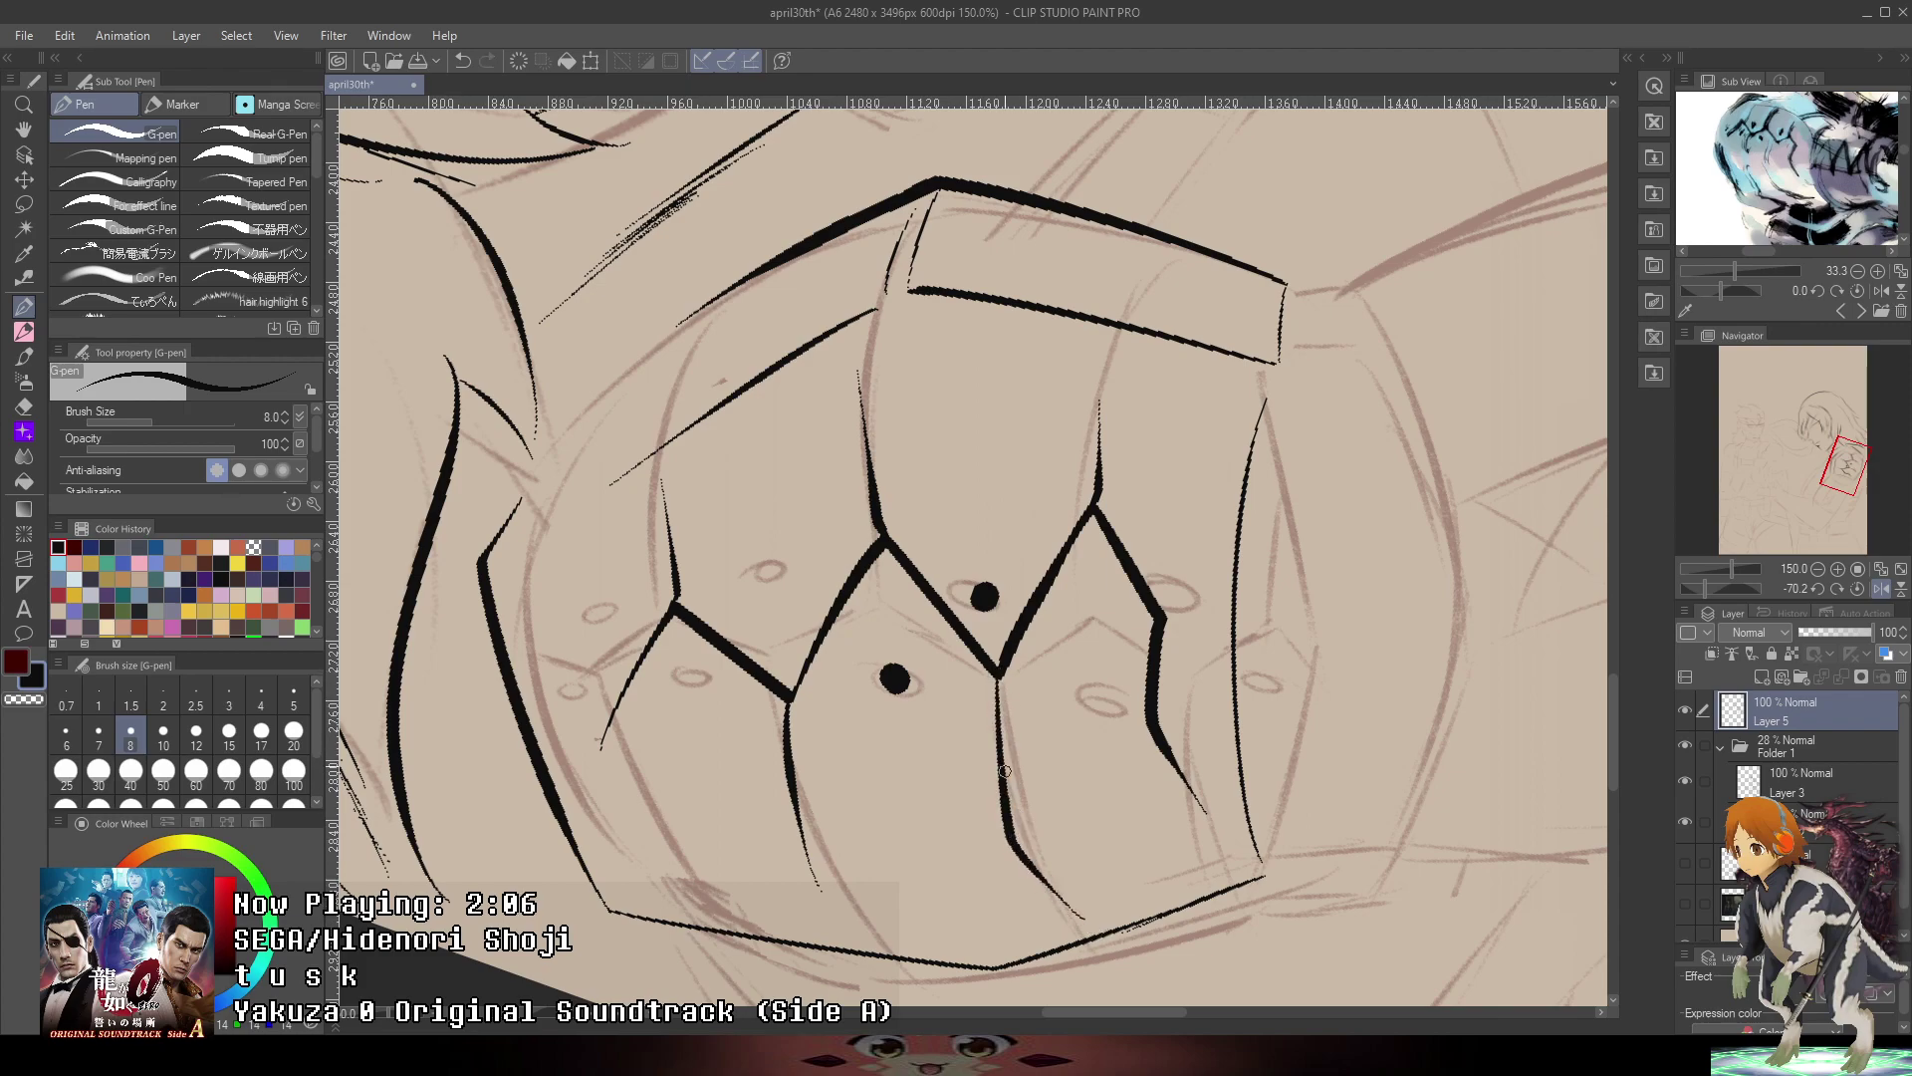
{"action": "key", "text": "ctrl+z"}
{"action": "mouse_move", "coordinate": [999, 673]}
{"action": "left_mouse_down"}
{"action": "mouse_move", "coordinate": [1008, 777]}
{"action": "mouse_move", "coordinate": [1083, 908]}
{"action": "left_mouse_up"}
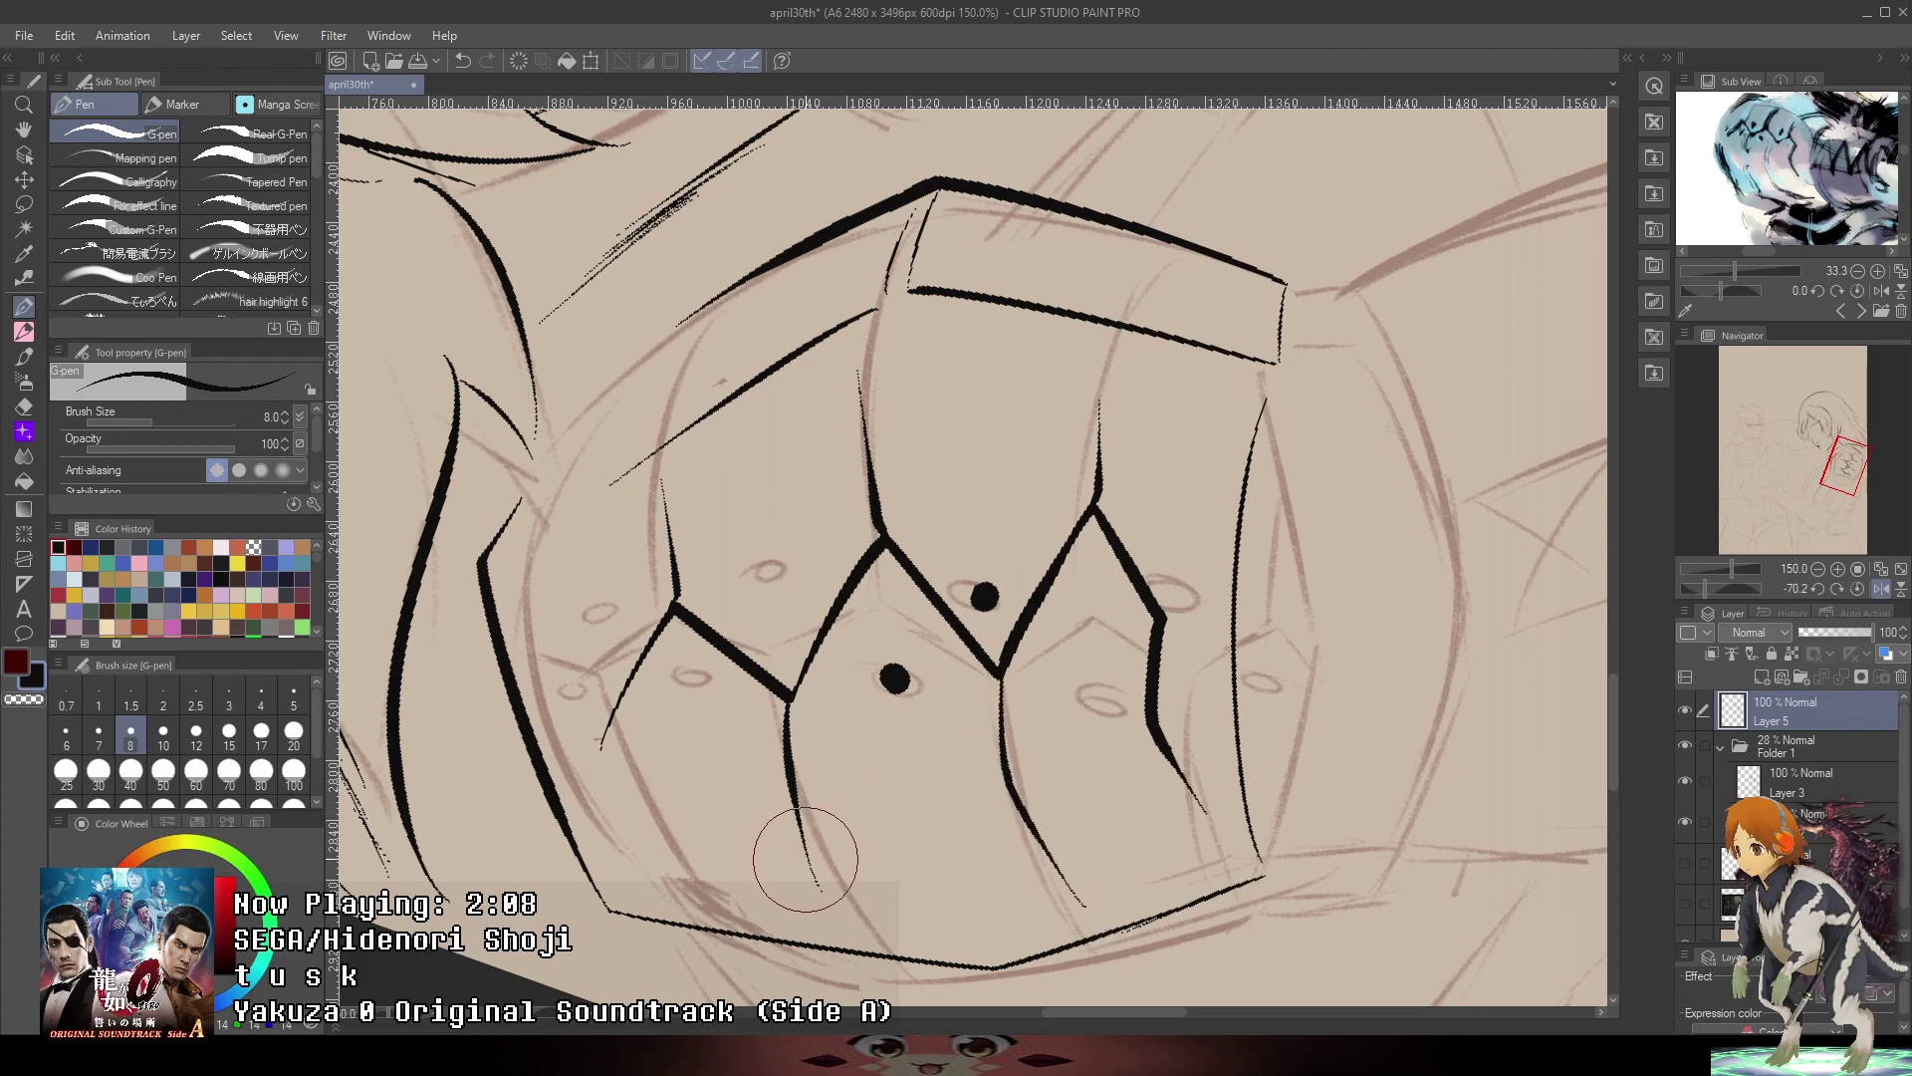
- Erase the tip of the seam below the zigzag's first valley and re-ink it bending toward the plate's back edge
{"action": "left_click_drag", "start_coordinate": [804, 859], "coordinate": [843, 884]}
{"action": "mouse_move", "coordinate": [790, 762]}
{"action": "left_mouse_down"}
{"action": "mouse_move", "coordinate": [807, 837]}
{"action": "mouse_move", "coordinate": [795, 747]}
{"action": "left_mouse_up"}
{"action": "key", "text": "ctrl+z"}
{"action": "key", "text": "ctrl+z"}
{"action": "left_click_drag", "start_coordinate": [808, 880], "coordinate": [808, 873]}
{"action": "left_click_drag", "start_coordinate": [793, 792], "coordinate": [810, 881]}
{"action": "left_click_drag", "start_coordinate": [793, 808], "coordinate": [881, 946]}
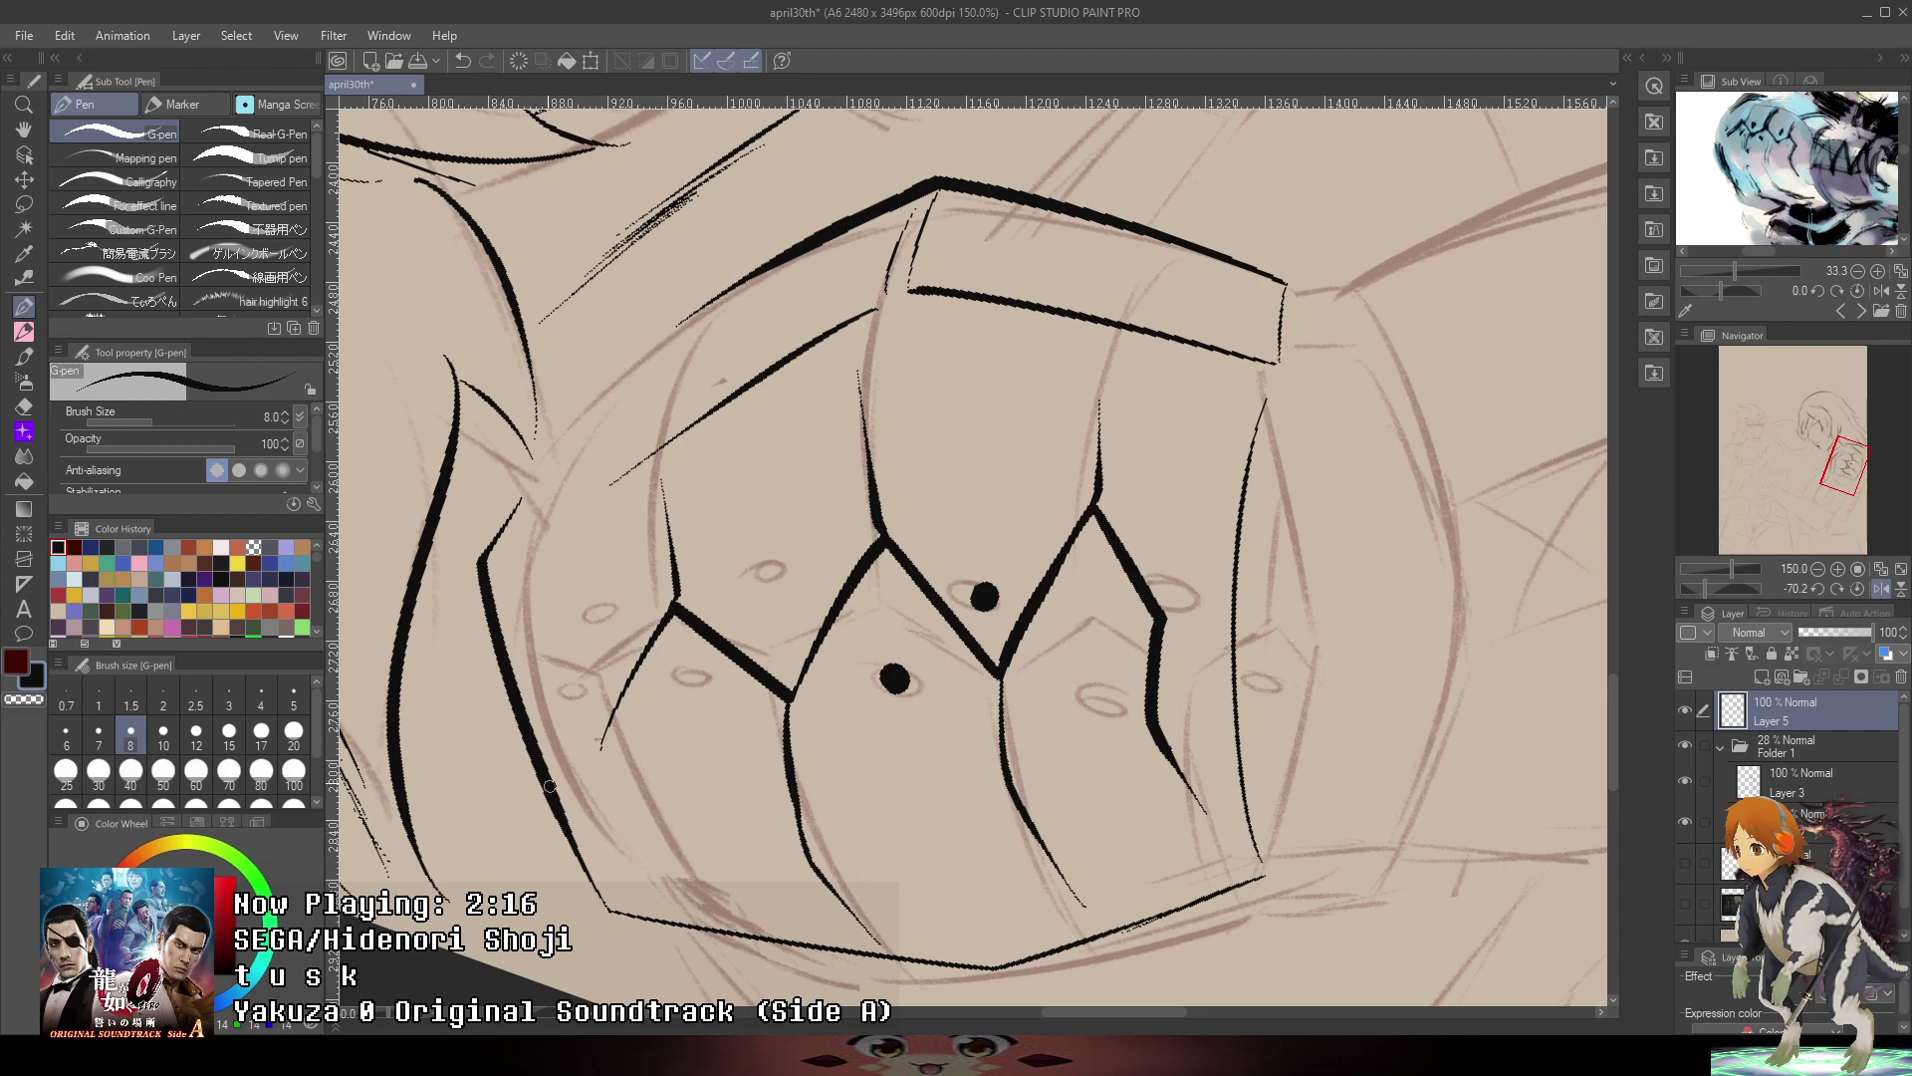
- Thicken the shoulder plate's upper back edge near its corner with short overlapping strokes
{"action": "mouse_move", "coordinate": [560, 800]}
{"action": "left_mouse_down"}
{"action": "mouse_move", "coordinate": [602, 888]}
{"action": "mouse_move", "coordinate": [605, 868]}
{"action": "left_mouse_up"}
{"action": "left_click_drag", "start_coordinate": [554, 755], "coordinate": [635, 909]}
{"action": "mouse_move", "coordinate": [595, 836]}
{"action": "left_mouse_down"}
{"action": "mouse_move", "coordinate": [663, 898]}
{"action": "mouse_move", "coordinate": [622, 889]}
{"action": "left_mouse_up"}
- Extend the thin seam that starts at the plate's band so it reaches the plate's upper edge
{"action": "left_click_drag", "start_coordinate": [729, 645], "coordinate": [860, 754]}
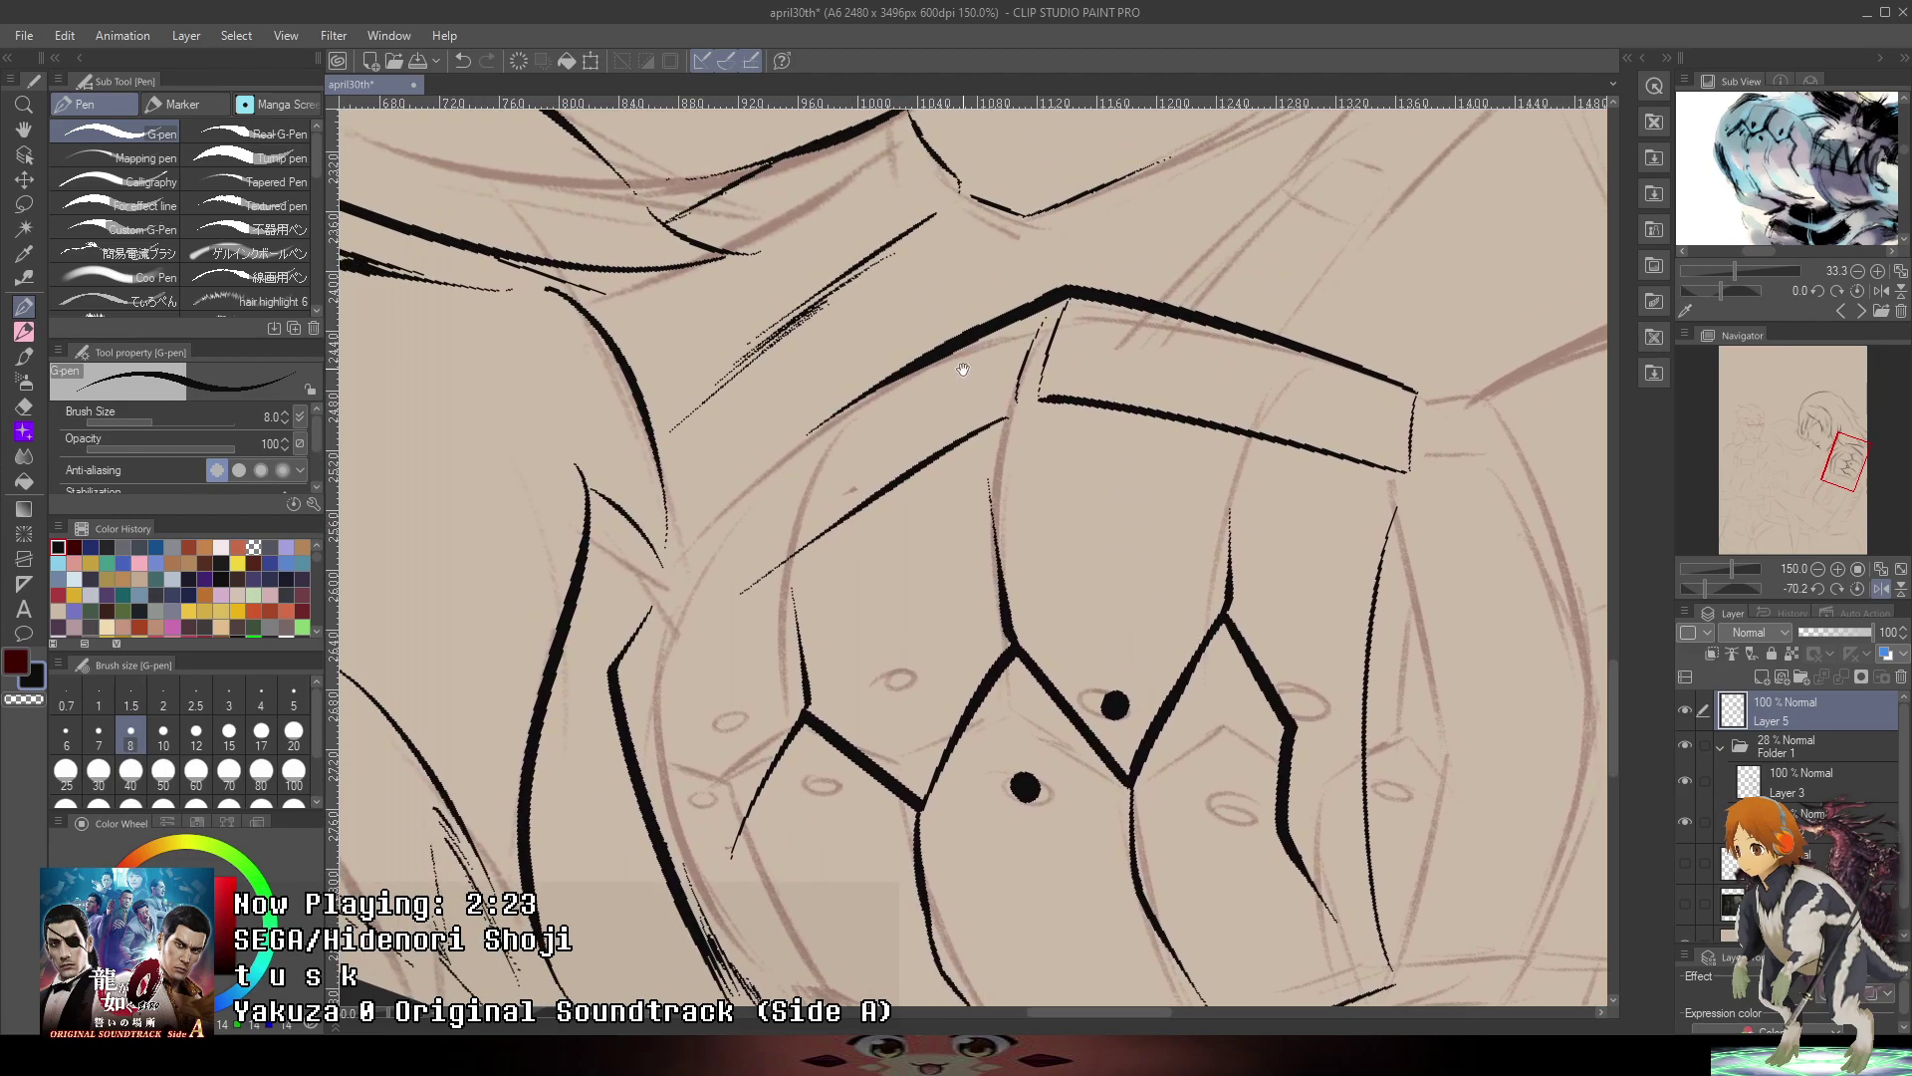
{"action": "left_click_drag", "start_coordinate": [633, 681], "coordinate": [852, 518]}
{"action": "left_click", "coordinate": [764, 555]}
{"action": "key", "text": "ctrl+z"}
{"action": "left_click_drag", "start_coordinate": [754, 580], "coordinate": [857, 514]}
- Ink a small solid rivet beyond the zigzag seam's end, near the plate's upper back edge
{"action": "mouse_move", "coordinate": [1426, 335]}
{"action": "left_mouse_down"}
{"action": "mouse_move", "coordinate": [1222, 342]}
{"action": "mouse_move", "coordinate": [1181, 221]}
{"action": "left_mouse_up"}
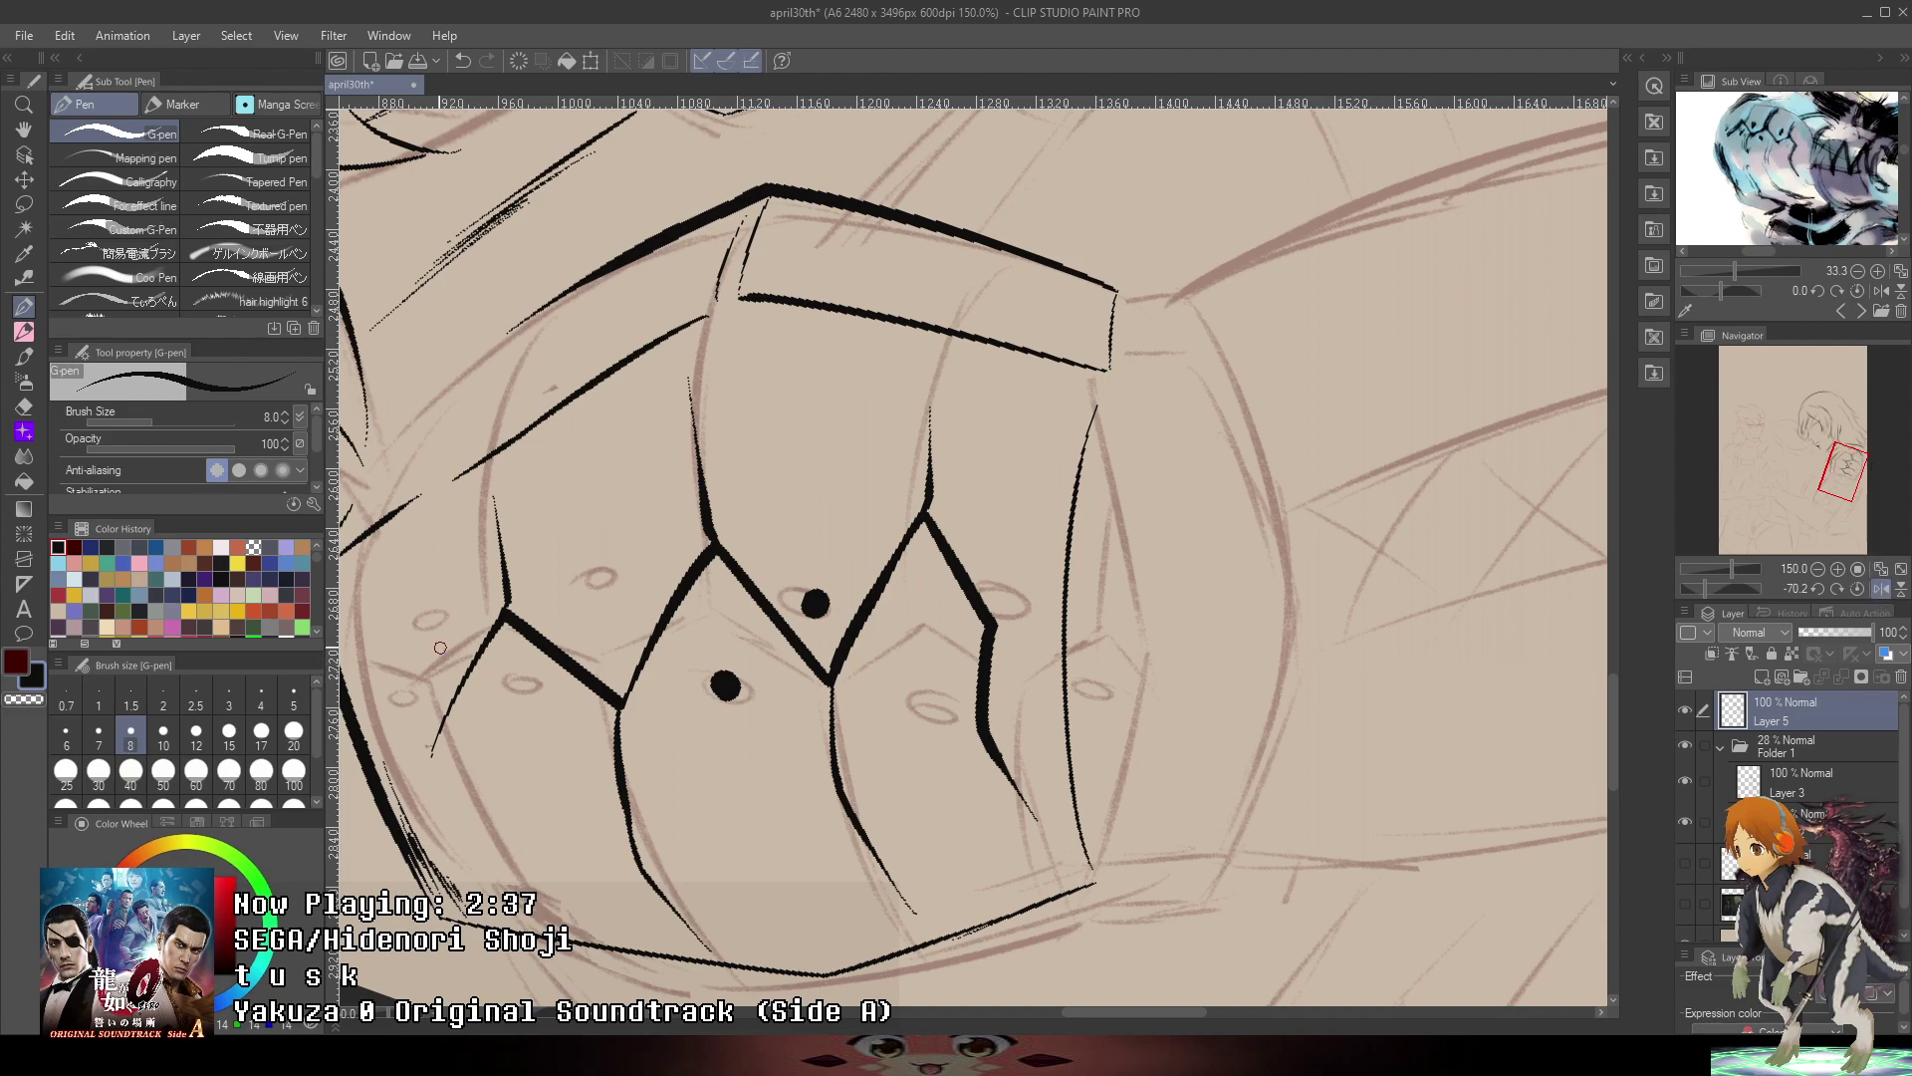
{"action": "left_click", "coordinate": [417, 703]}
{"action": "left_click", "coordinate": [520, 708]}
- Reset the canvas rotation to upright and reframe the canvas and reference on the upper arm below the shoulder plate
{"action": "left_click", "coordinate": [1858, 587]}
{"action": "left_click", "coordinate": [1859, 570]}
{"action": "left_click_drag", "start_coordinate": [1337, 631], "coordinate": [1391, 583]}
{"action": "left_click", "coordinate": [1881, 589]}
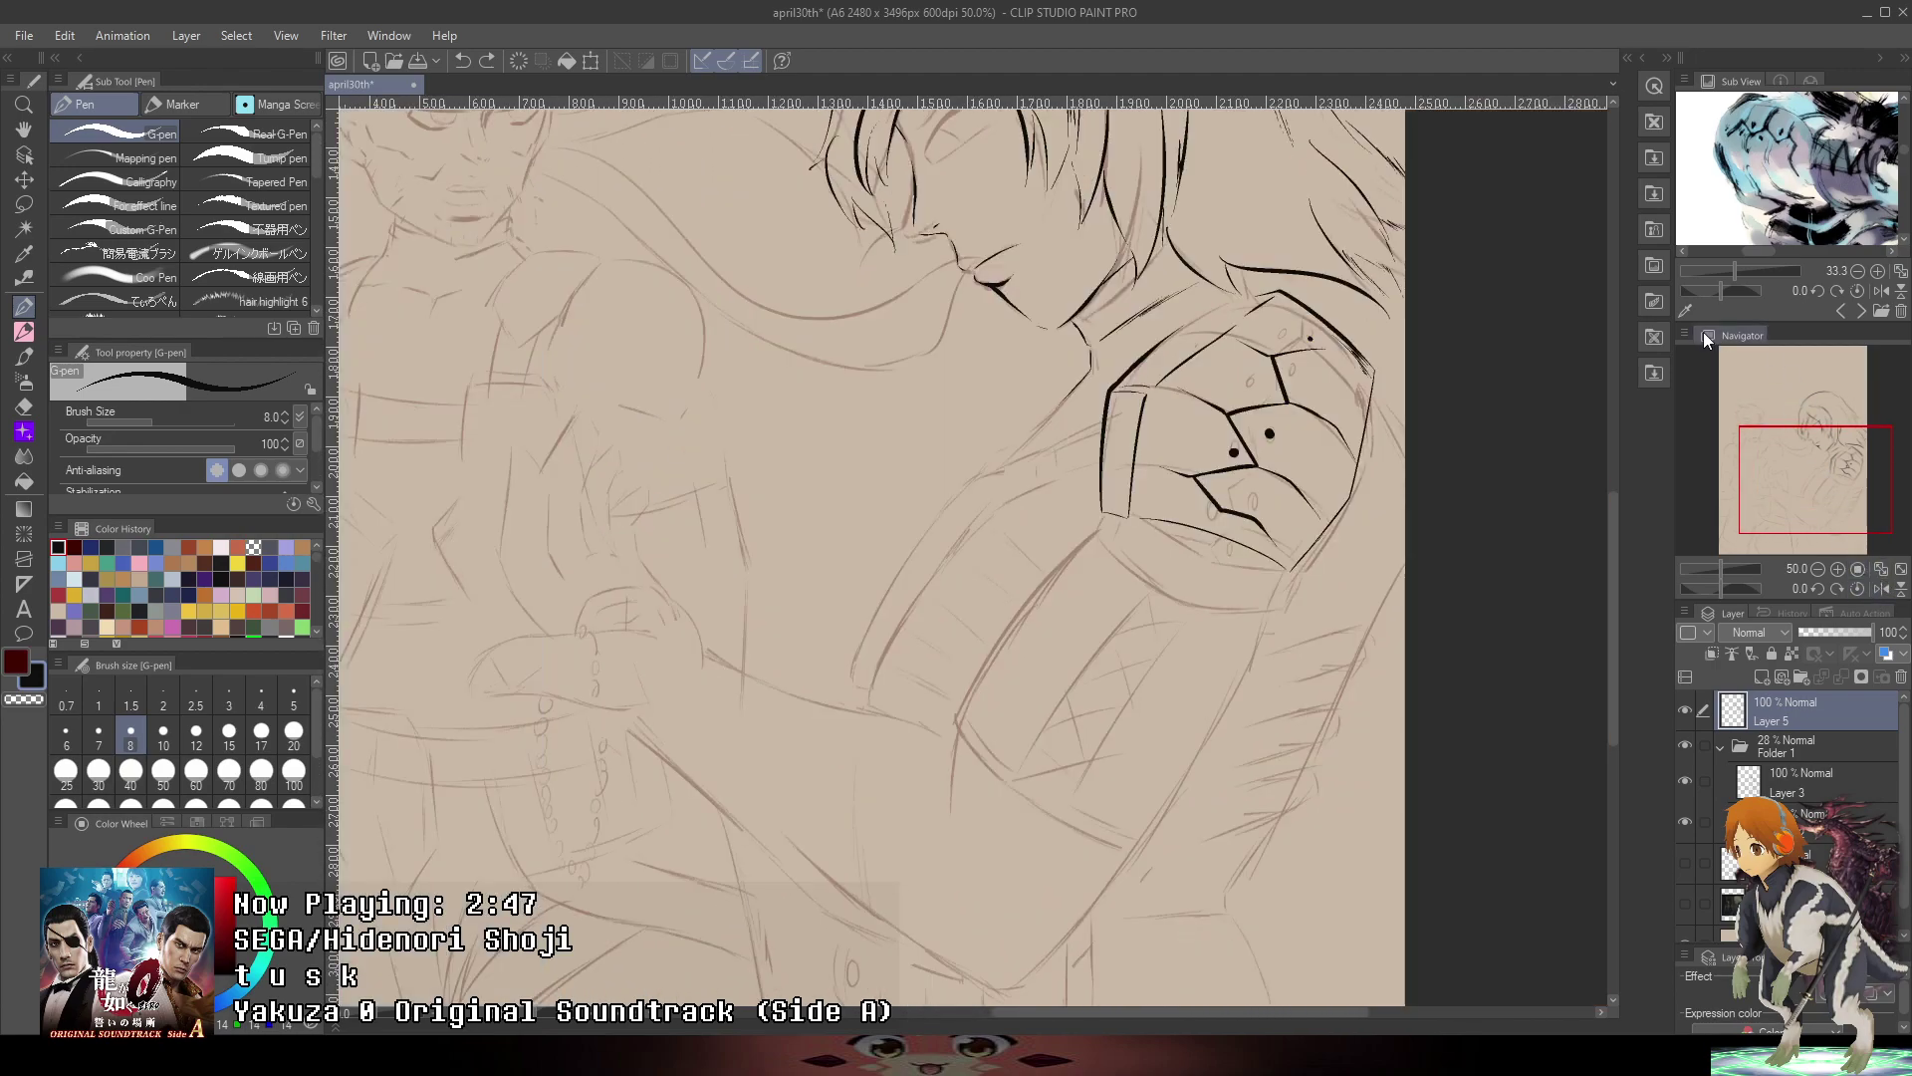
{"action": "left_click_drag", "start_coordinate": [1817, 174], "coordinate": [1763, 151]}
{"action": "mouse_move", "coordinate": [1827, 216]}
{"action": "left_mouse_down"}
{"action": "mouse_move", "coordinate": [1786, 171]}
{"action": "mouse_move", "coordinate": [1840, 198]}
{"action": "mouse_move", "coordinate": [1826, 189]}
{"action": "left_mouse_up"}
{"action": "scroll", "coordinate": [1298, 409], "scroll_direction": "up", "scroll_amount": 5}
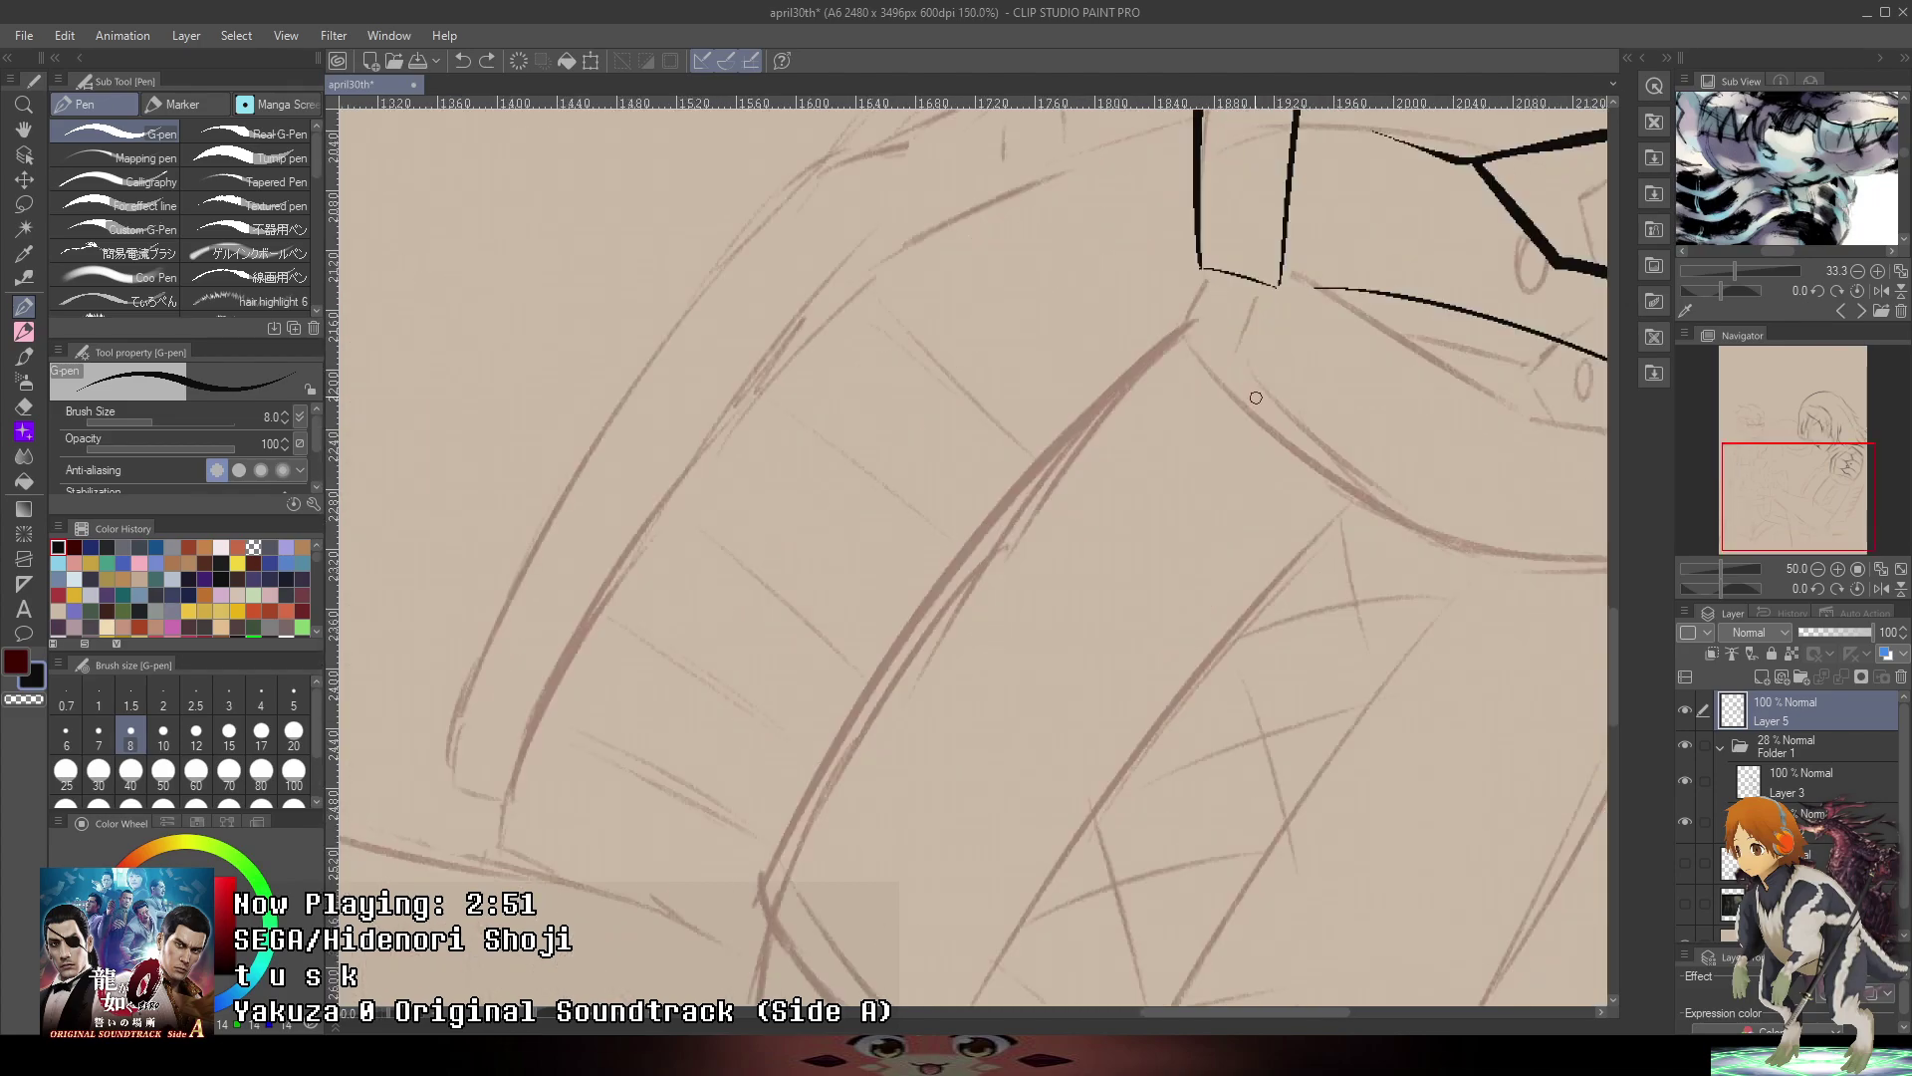
{"action": "mouse_move", "coordinate": [1235, 311]}
{"action": "left_mouse_down"}
{"action": "mouse_move", "coordinate": [1099, 493]}
{"action": "mouse_move", "coordinate": [1050, 678]}
{"action": "left_mouse_up"}
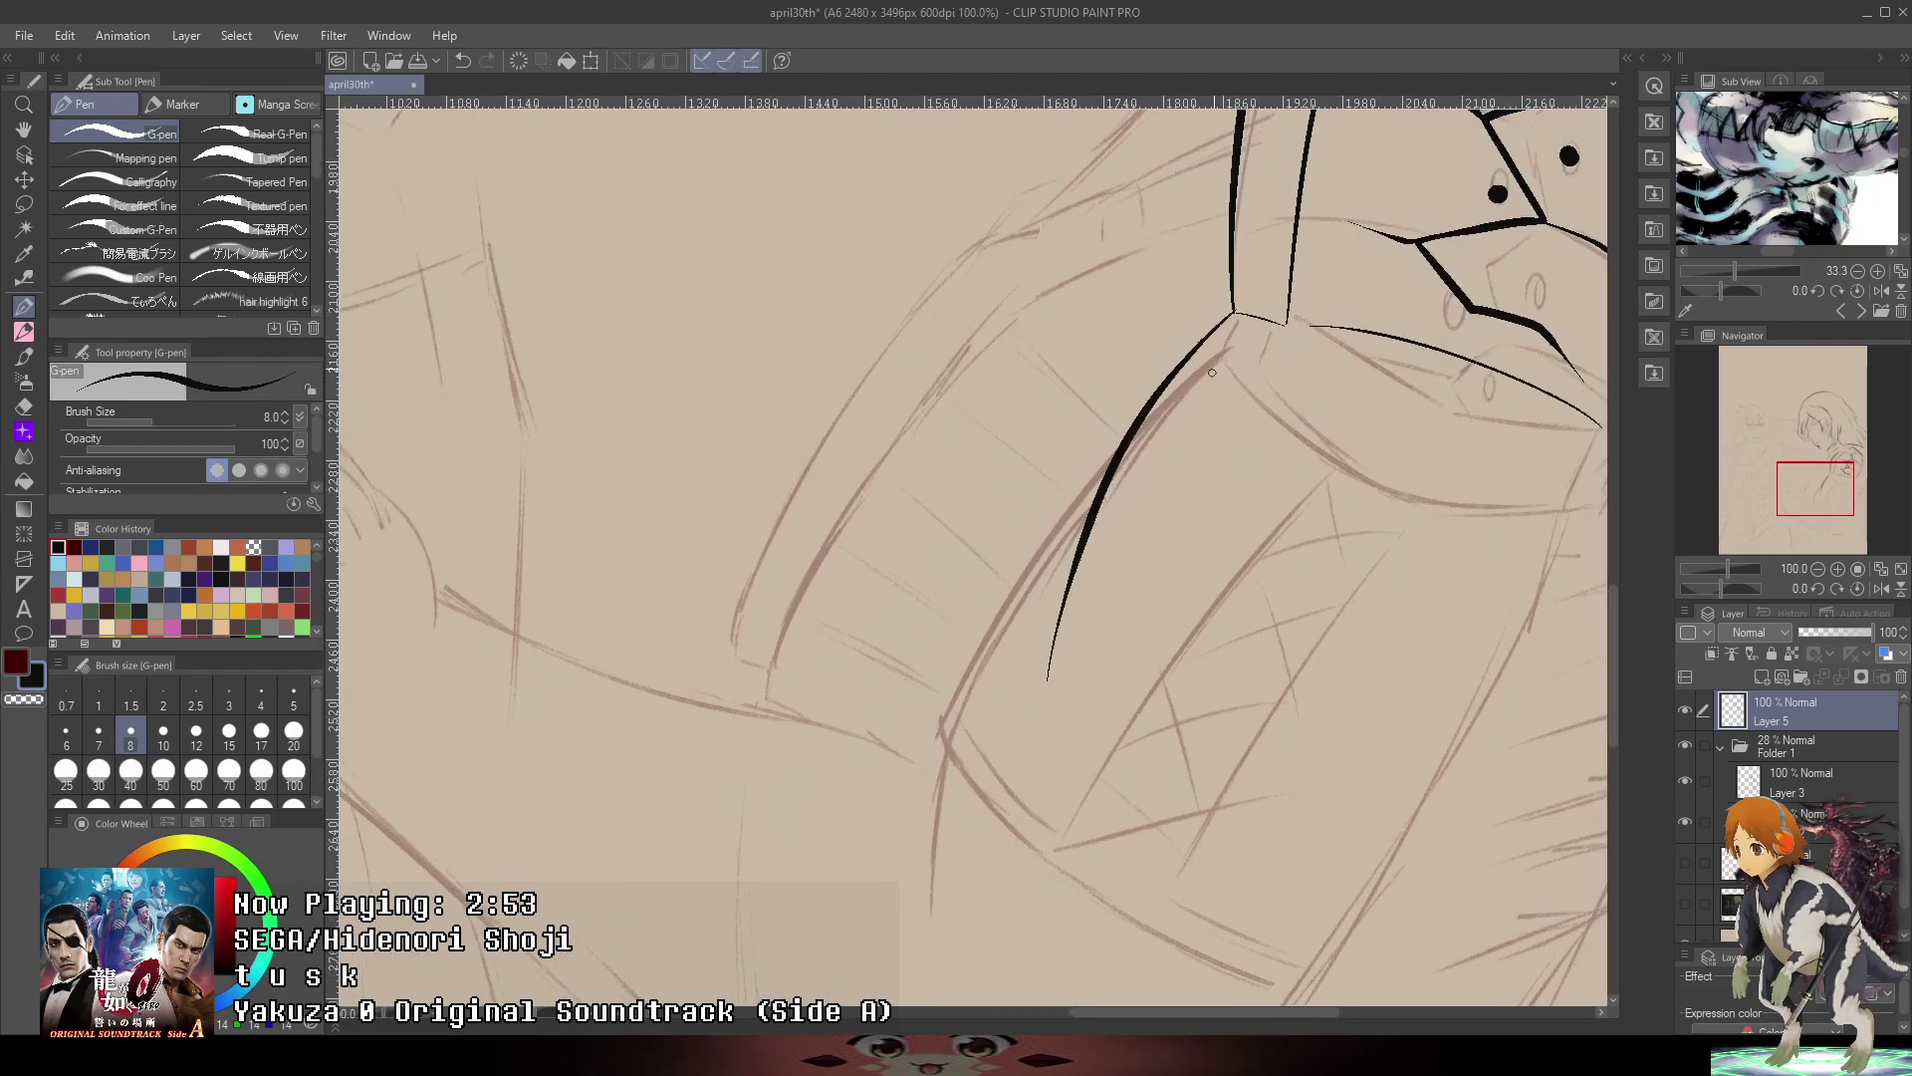
{"action": "key", "text": "ctrl+z"}
{"action": "mouse_move", "coordinate": [1232, 307]}
{"action": "left_mouse_down"}
{"action": "mouse_move", "coordinate": [1036, 570]}
{"action": "mouse_move", "coordinate": [972, 774]}
{"action": "mouse_move", "coordinate": [1044, 853]}
{"action": "left_mouse_up"}
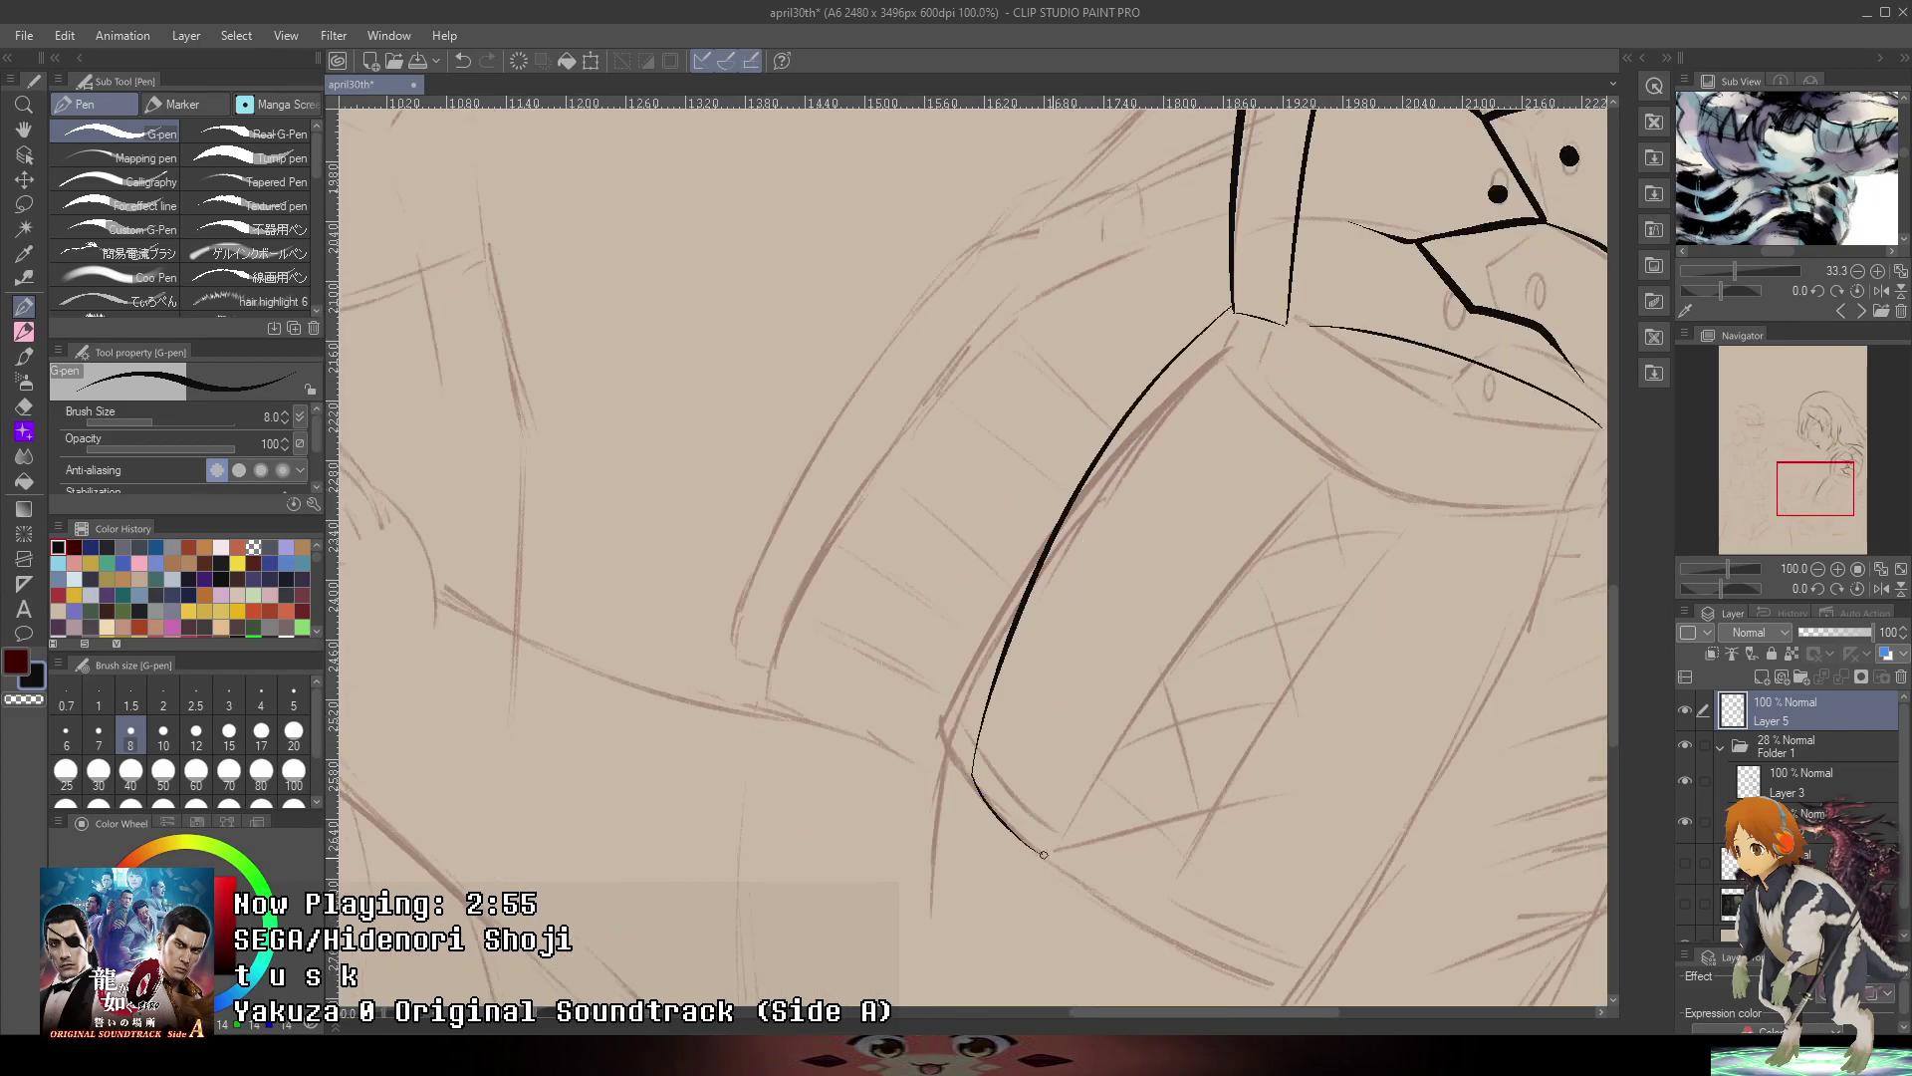
{"action": "left_click_drag", "start_coordinate": [1068, 553], "coordinate": [897, 478]}
{"action": "scroll", "coordinate": [846, 732], "scroll_direction": "up", "scroll_amount": 1}
{"action": "key", "text": "ctrl+z"}
{"action": "key", "text": "ctrl+z"}
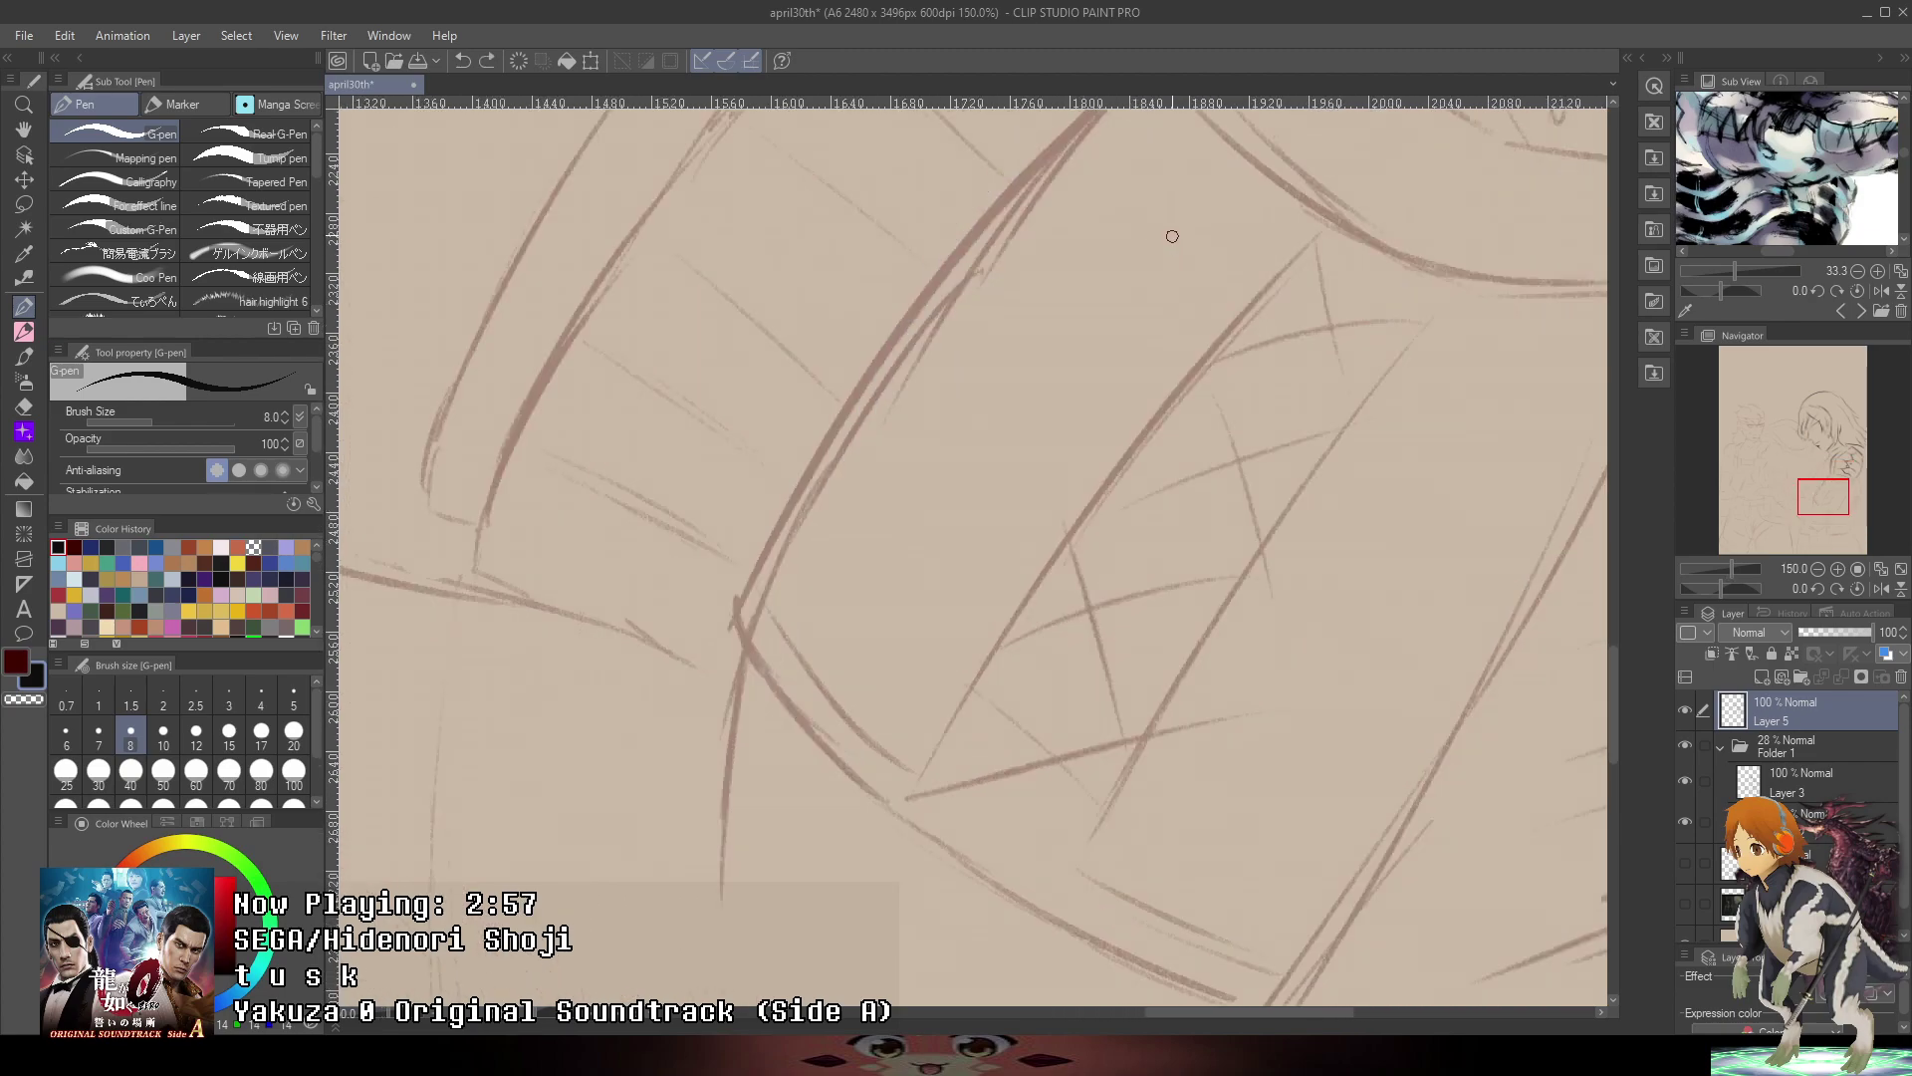
- Ink the upper arm sleeve's thick front edge from the shoulder plate downward and the short curve starting its lower hem
{"action": "left_click_drag", "start_coordinate": [1174, 236], "coordinate": [1136, 558]}
{"action": "mouse_move", "coordinate": [1135, 311]}
{"action": "left_mouse_down"}
{"action": "mouse_move", "coordinate": [1046, 393]}
{"action": "mouse_move", "coordinate": [814, 805]}
{"action": "mouse_move", "coordinate": [1124, 325]}
{"action": "mouse_move", "coordinate": [749, 875]}
{"action": "left_mouse_up"}
{"action": "key", "text": "ctrl+z"}
{"action": "left_click_drag", "start_coordinate": [910, 568], "coordinate": [786, 858]}
{"action": "key", "text": "ctrl+z"}
{"action": "mouse_move", "coordinate": [1134, 330]}
{"action": "left_mouse_down"}
{"action": "mouse_move", "coordinate": [1041, 416]}
{"action": "mouse_move", "coordinate": [772, 905]}
{"action": "mouse_move", "coordinate": [1042, 408]}
{"action": "mouse_move", "coordinate": [772, 905]}
{"action": "left_mouse_up"}
{"action": "key", "text": "ctrl+z"}
{"action": "mouse_move", "coordinate": [961, 679]}
{"action": "left_mouse_down"}
{"action": "mouse_move", "coordinate": [1076, 305]}
{"action": "mouse_move", "coordinate": [1059, 323]}
{"action": "left_mouse_up"}
{"action": "left_click_drag", "start_coordinate": [801, 594], "coordinate": [974, 780]}
- Ink a thin tapering line running parallel inside the upper arm sleeve's front edge
{"action": "left_click_drag", "start_coordinate": [839, 543], "coordinate": [951, 313]}
{"action": "key", "text": "ctrl+z"}
{"action": "key", "text": "ctrl+z"}
{"action": "mouse_move", "coordinate": [848, 531]}
{"action": "left_mouse_down"}
{"action": "mouse_move", "coordinate": [942, 315]}
{"action": "mouse_move", "coordinate": [822, 543]}
{"action": "mouse_move", "coordinate": [913, 391]}
{"action": "left_mouse_up"}
{"action": "key", "text": "ctrl+z"}
{"action": "key", "text": "ctrl+z"}
{"action": "key", "text": "ctrl+z"}
{"action": "left_click_drag", "start_coordinate": [872, 511], "coordinate": [914, 402]}
{"action": "left_click_drag", "start_coordinate": [1183, 268], "coordinate": [1102, 335]}
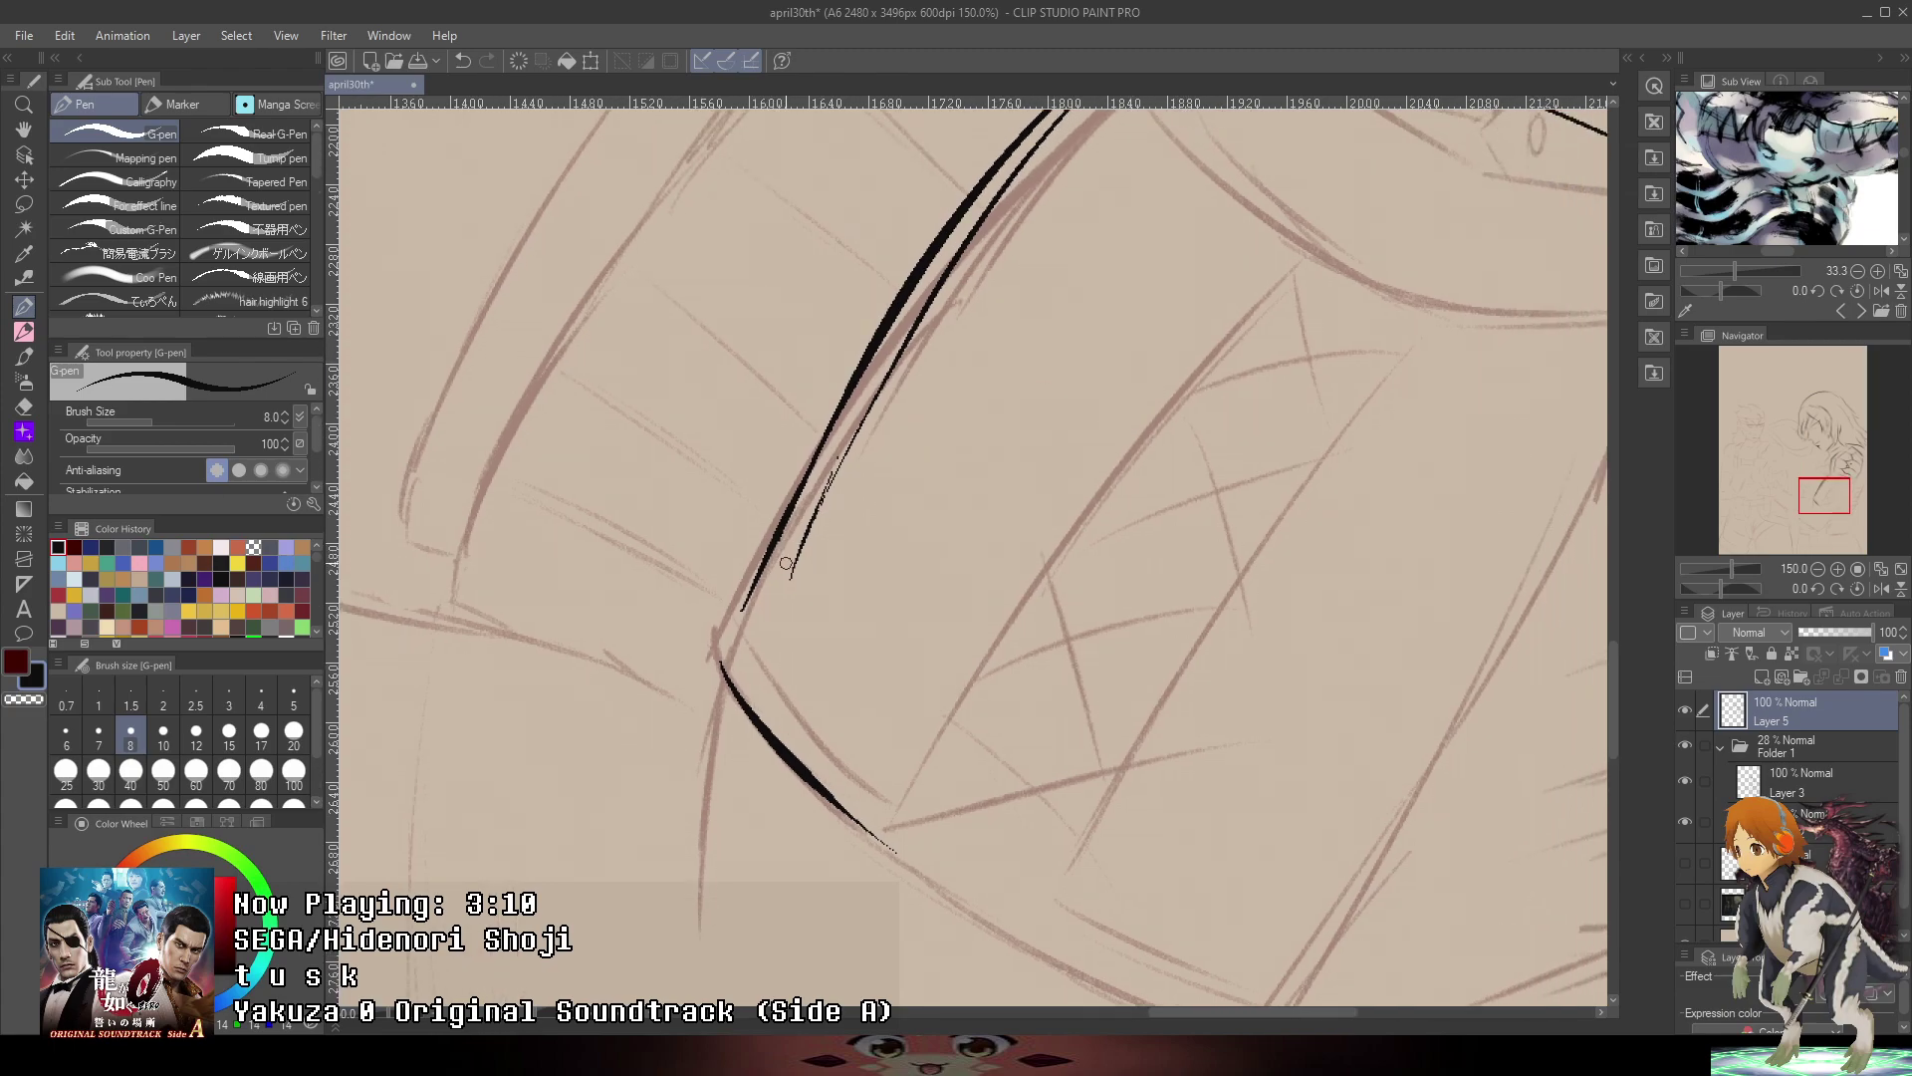
{"action": "left_click_drag", "start_coordinate": [787, 592], "coordinate": [845, 458]}
{"action": "scroll", "coordinate": [820, 534], "scroll_direction": "down", "scroll_amount": 4}
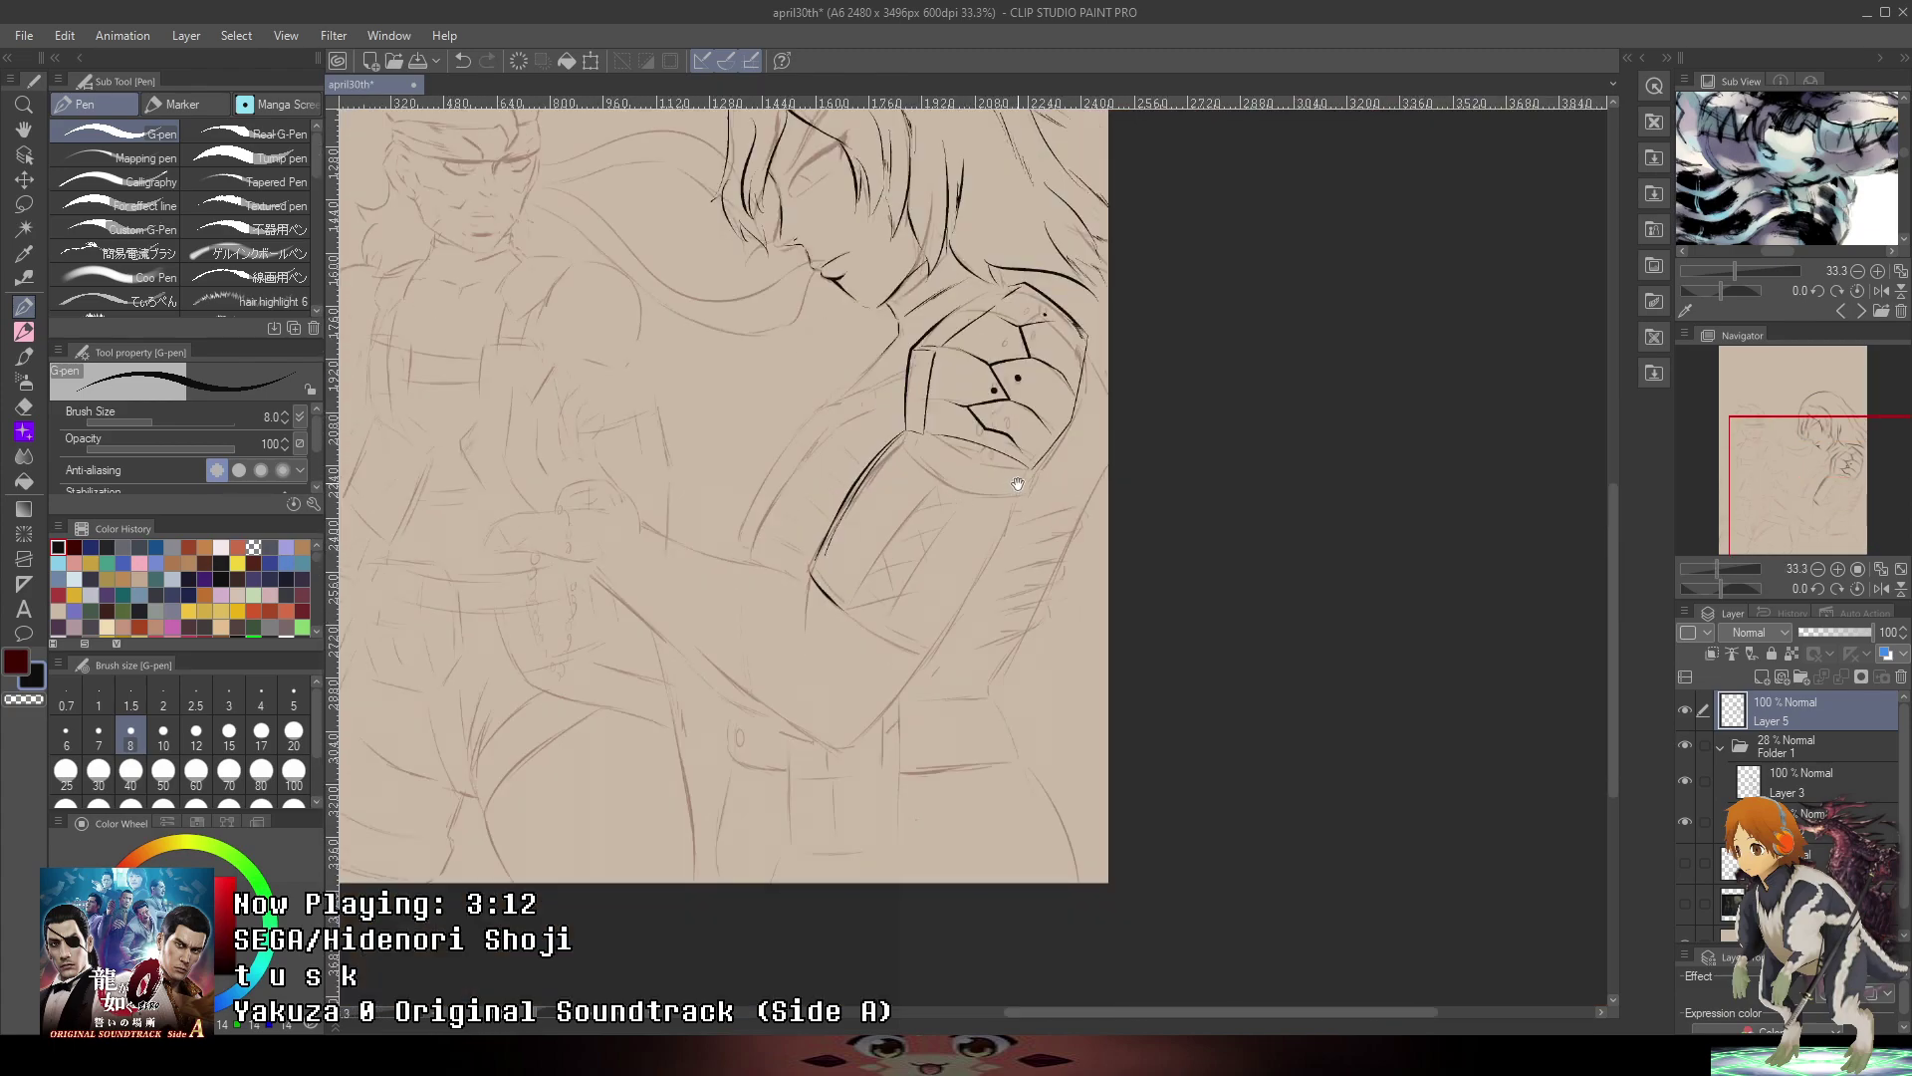
{"action": "left_click_drag", "start_coordinate": [1046, 488], "coordinate": [1172, 713]}
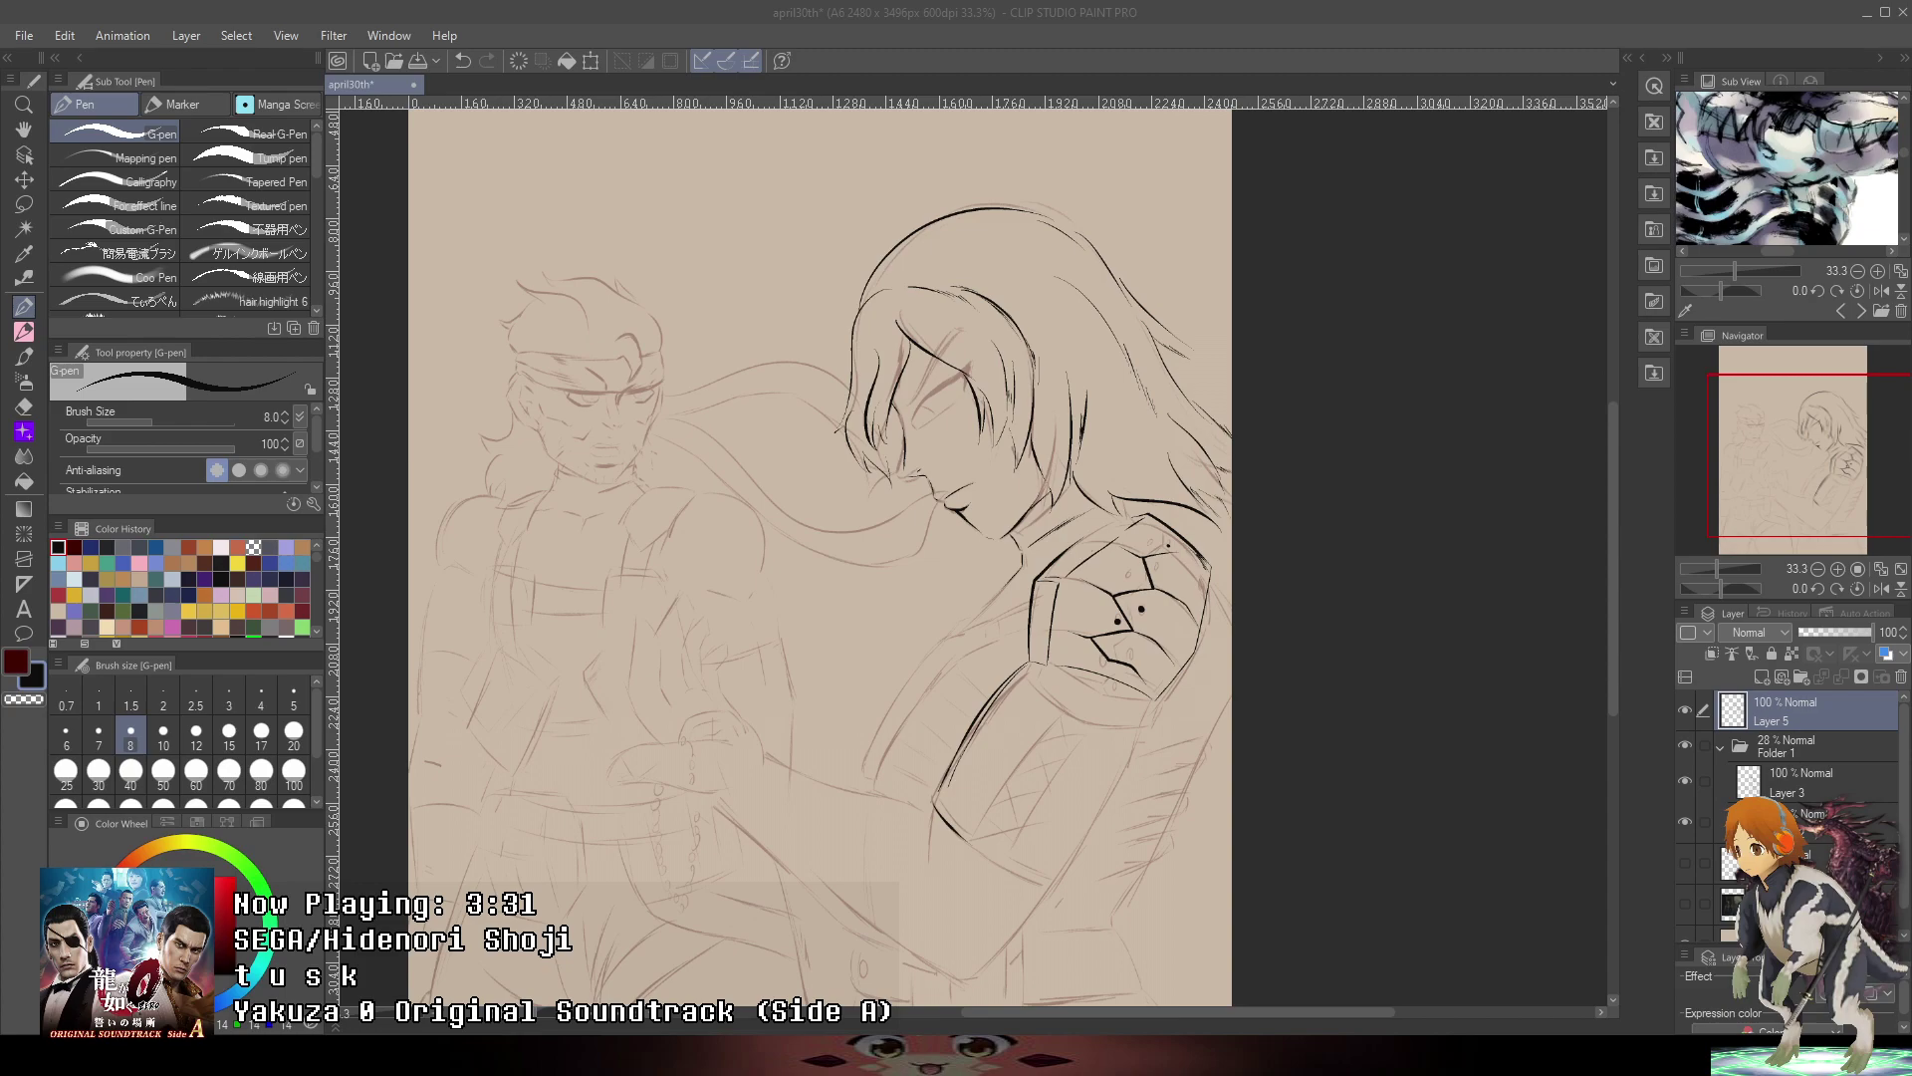
{"action": "key", "text": "alt+Tab"}
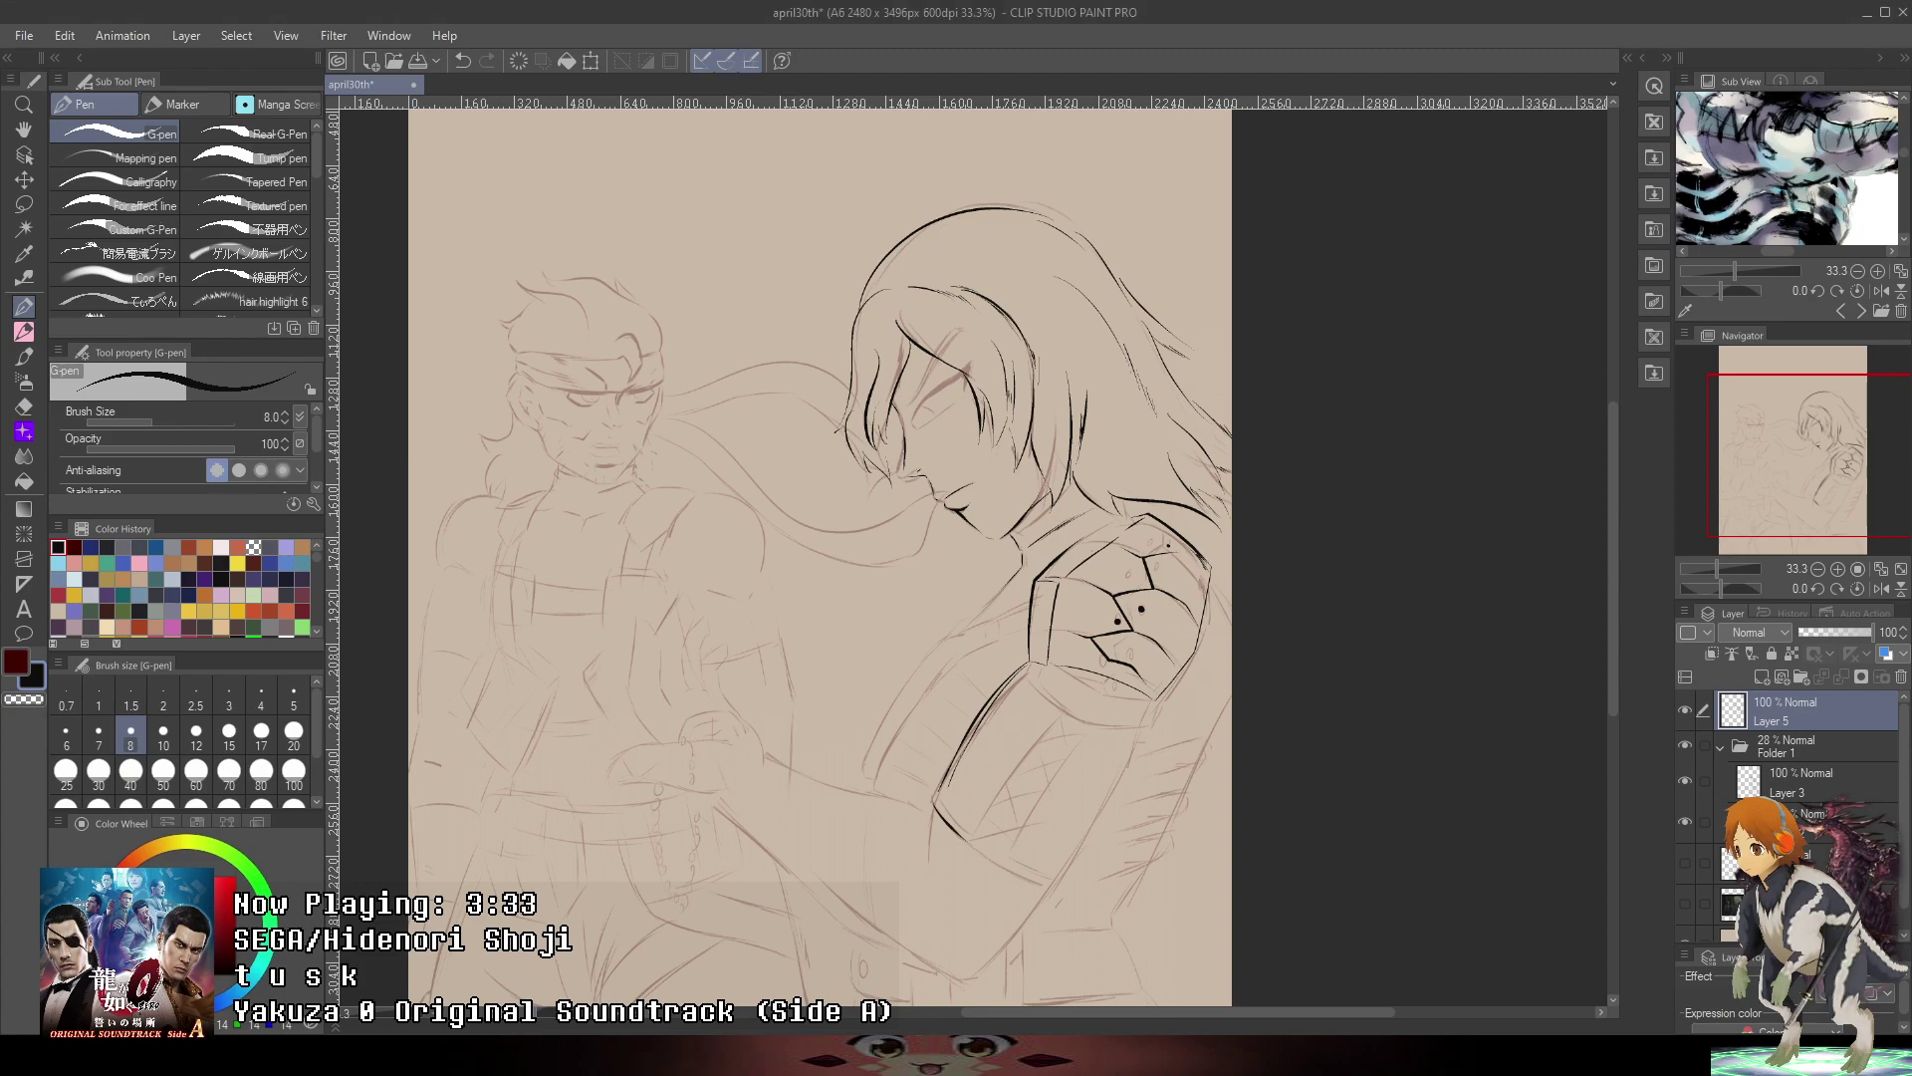
- Reframe the reference on the arm and ink two long tapering lines down the middle of the upper arm sleeve
{"action": "left_click_drag", "start_coordinate": [1250, 591], "coordinate": [1398, 385]}
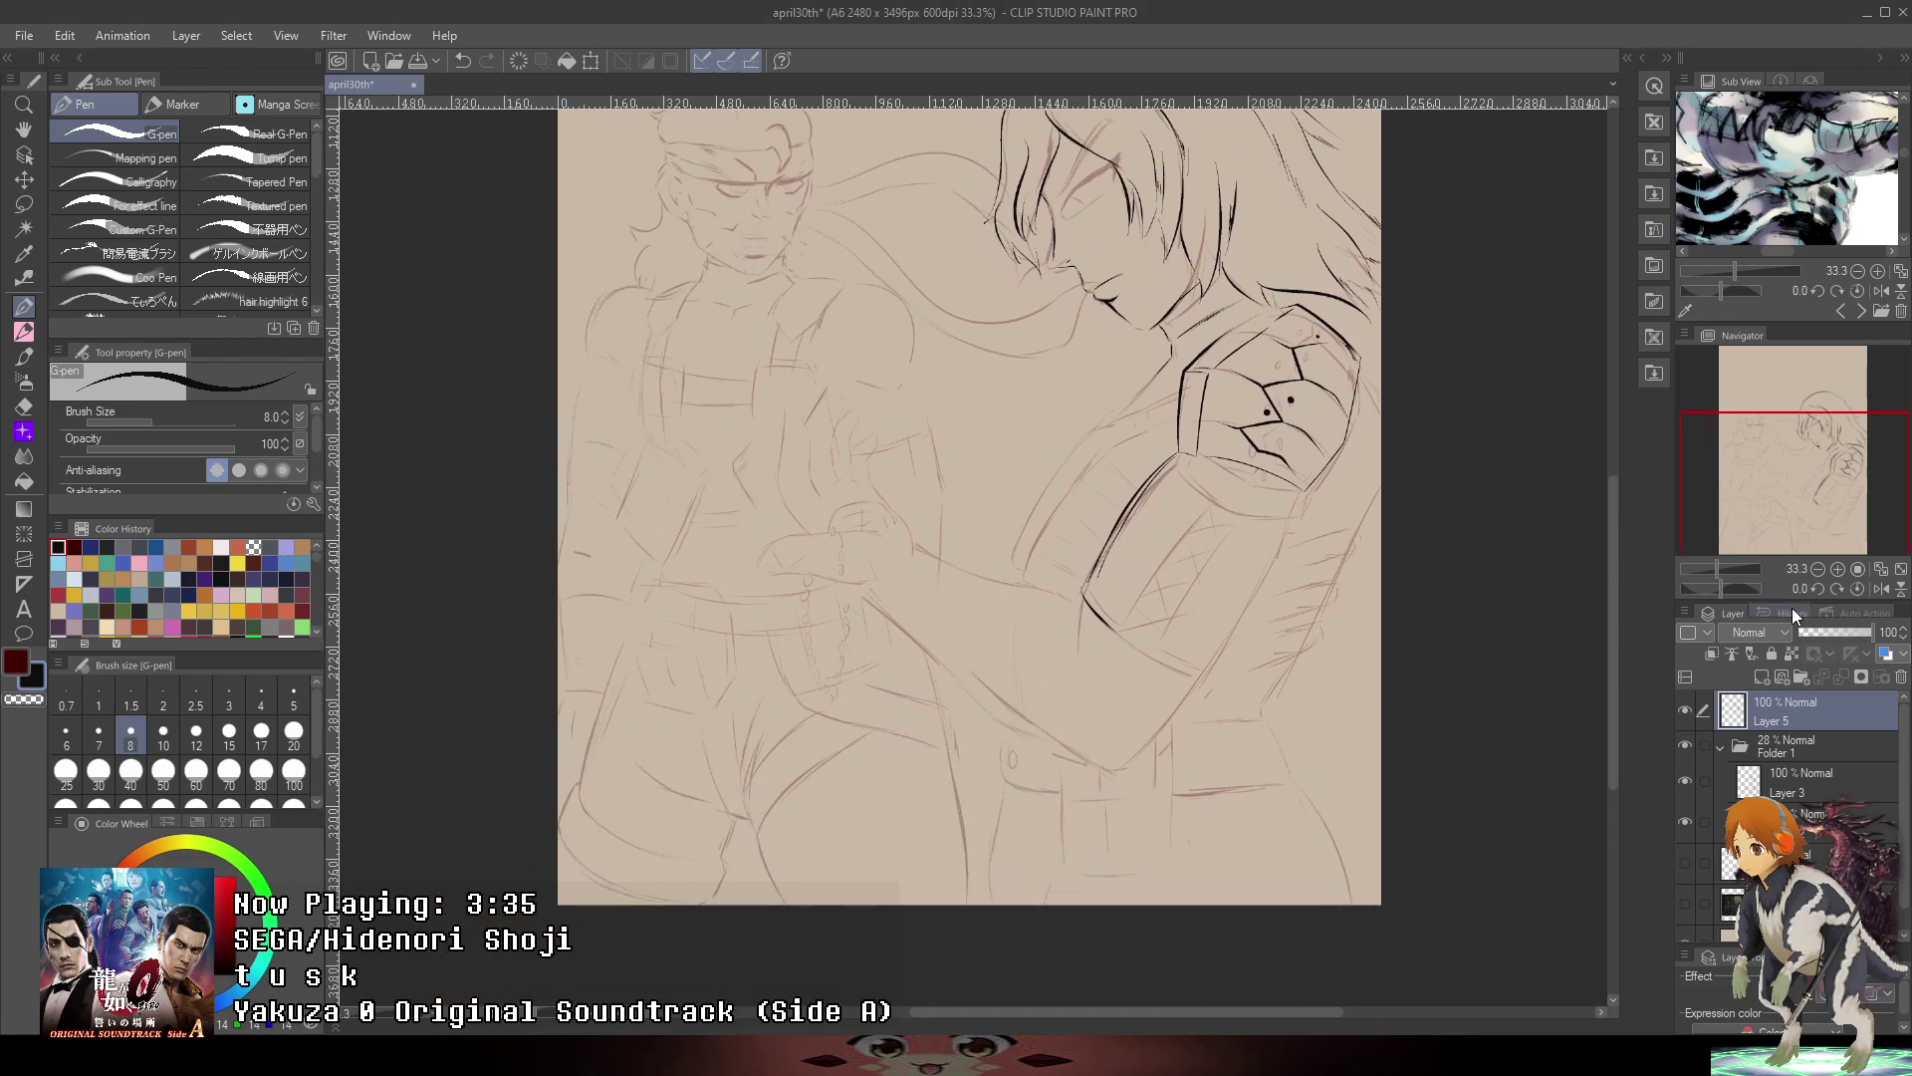
{"action": "scroll", "coordinate": [1172, 625], "scroll_direction": "up", "scroll_amount": 2}
{"action": "left_click_drag", "start_coordinate": [1316, 574], "coordinate": [1160, 651]}
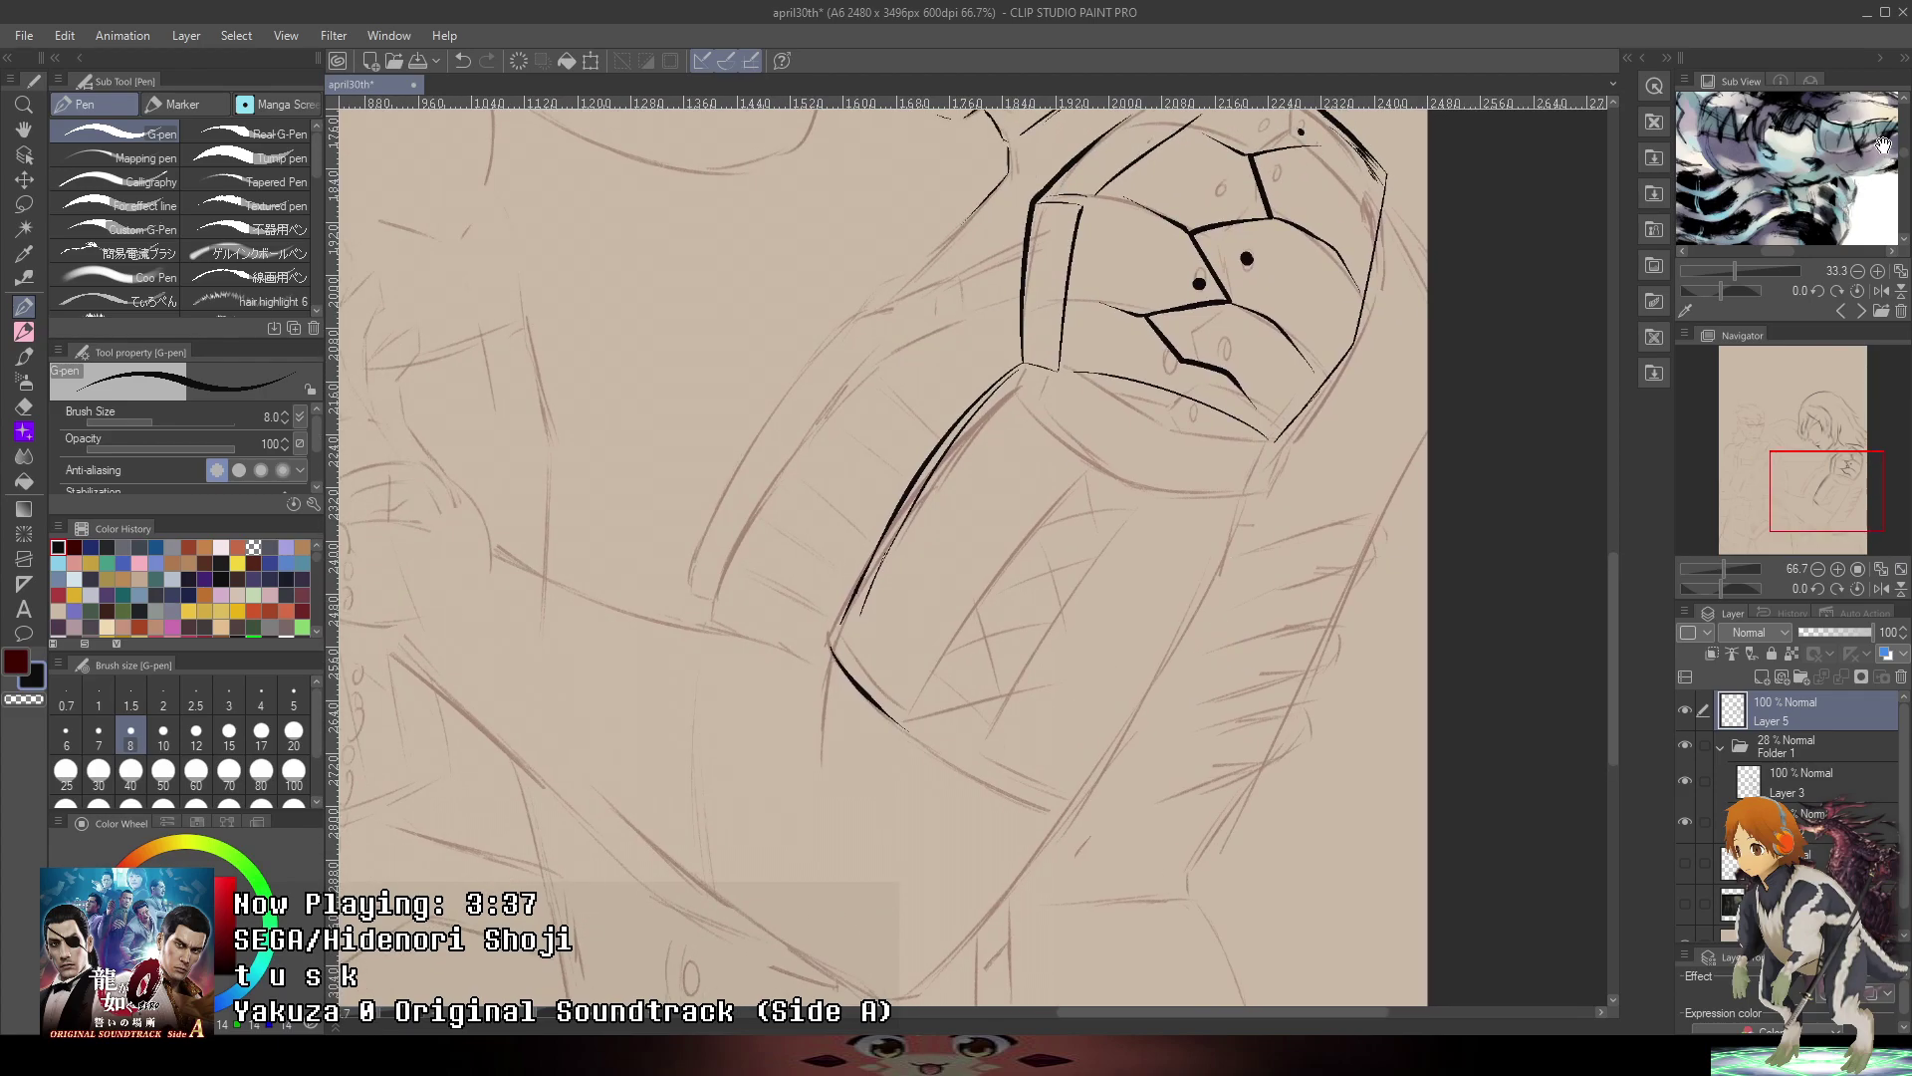
{"action": "left_click_drag", "start_coordinate": [1881, 145], "coordinate": [1817, 151]}
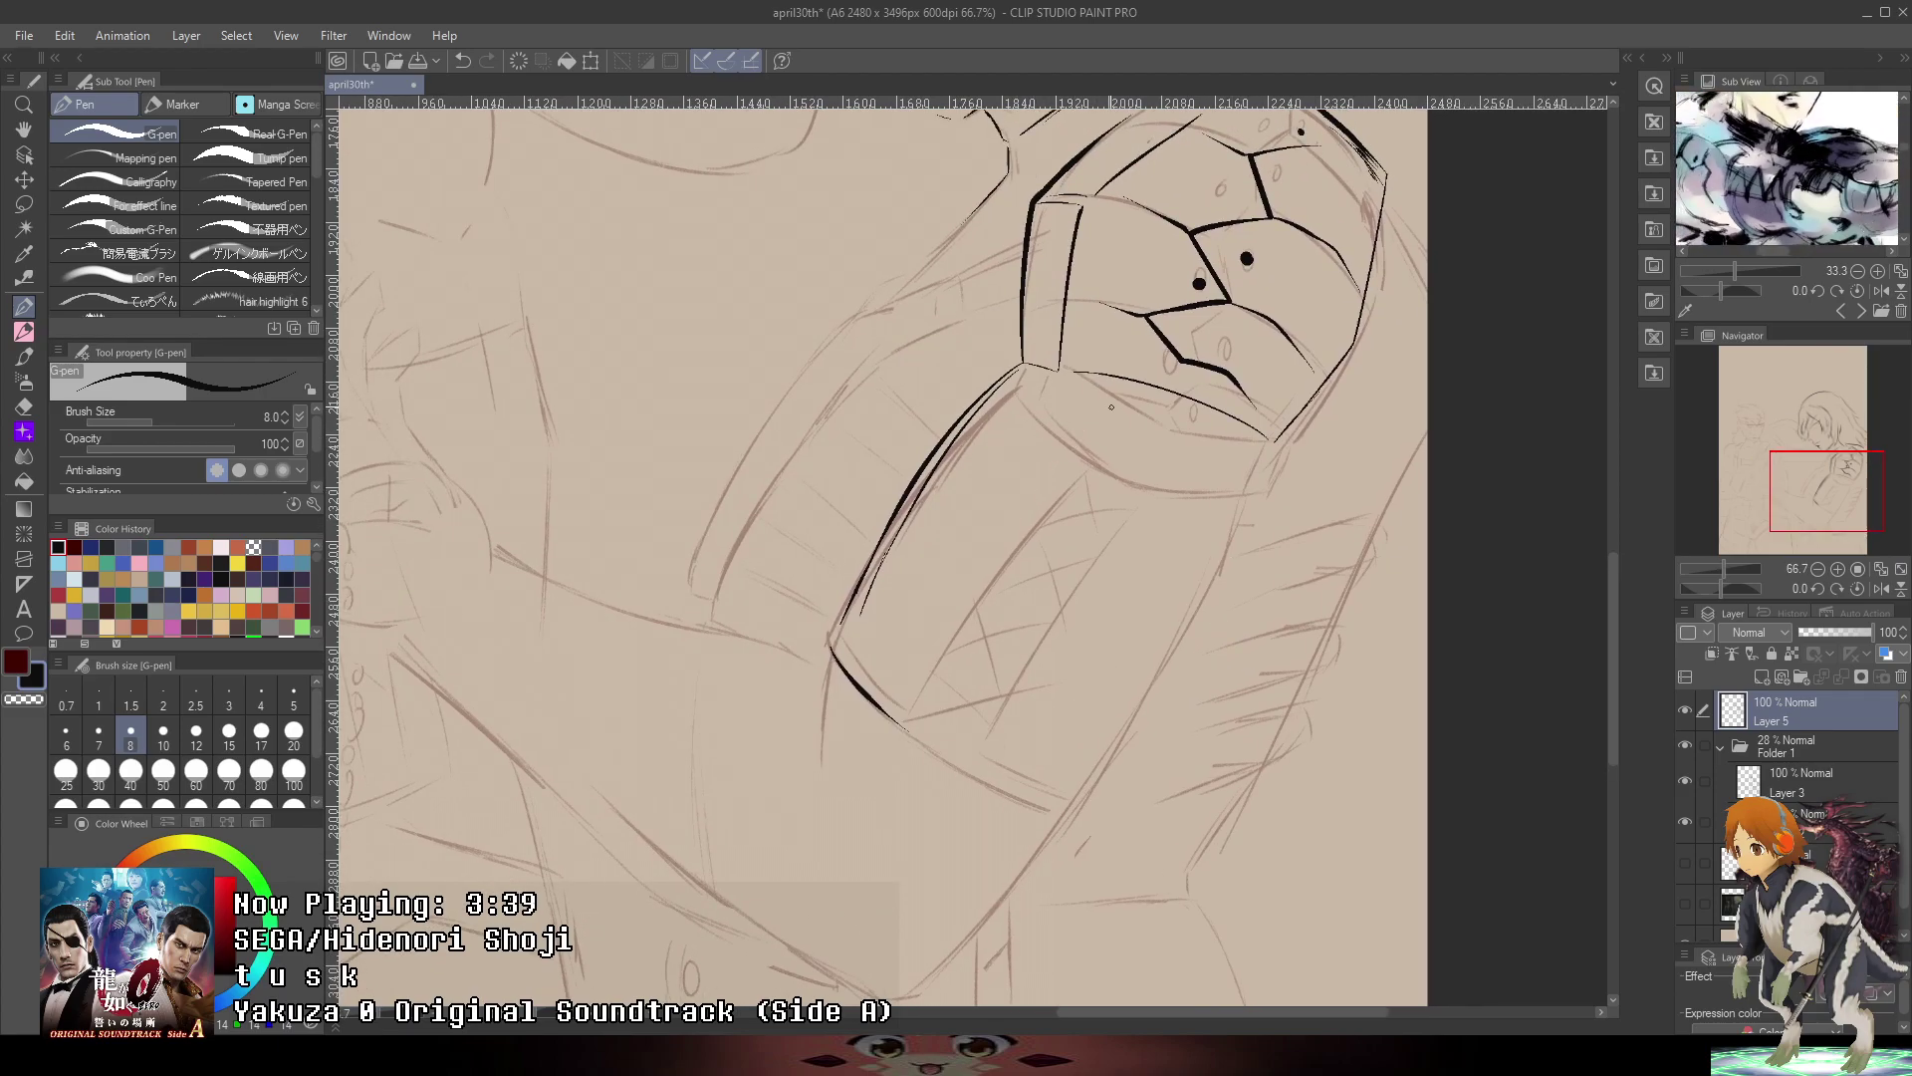
{"action": "mouse_move", "coordinate": [1109, 409]}
{"action": "left_mouse_down"}
{"action": "mouse_move", "coordinate": [876, 732]}
{"action": "mouse_move", "coordinate": [1098, 436]}
{"action": "left_mouse_up"}
{"action": "key", "text": "ctrl+z"}
{"action": "key", "text": "ctrl+z"}
{"action": "mouse_move", "coordinate": [903, 714]}
{"action": "left_mouse_down"}
{"action": "mouse_move", "coordinate": [1034, 562]}
{"action": "mouse_move", "coordinate": [1125, 407]}
{"action": "mouse_move", "coordinate": [951, 759]}
{"action": "mouse_move", "coordinate": [984, 725]}
{"action": "mouse_move", "coordinate": [1147, 450]}
{"action": "left_mouse_up"}
{"action": "key", "text": "ctrl+z"}
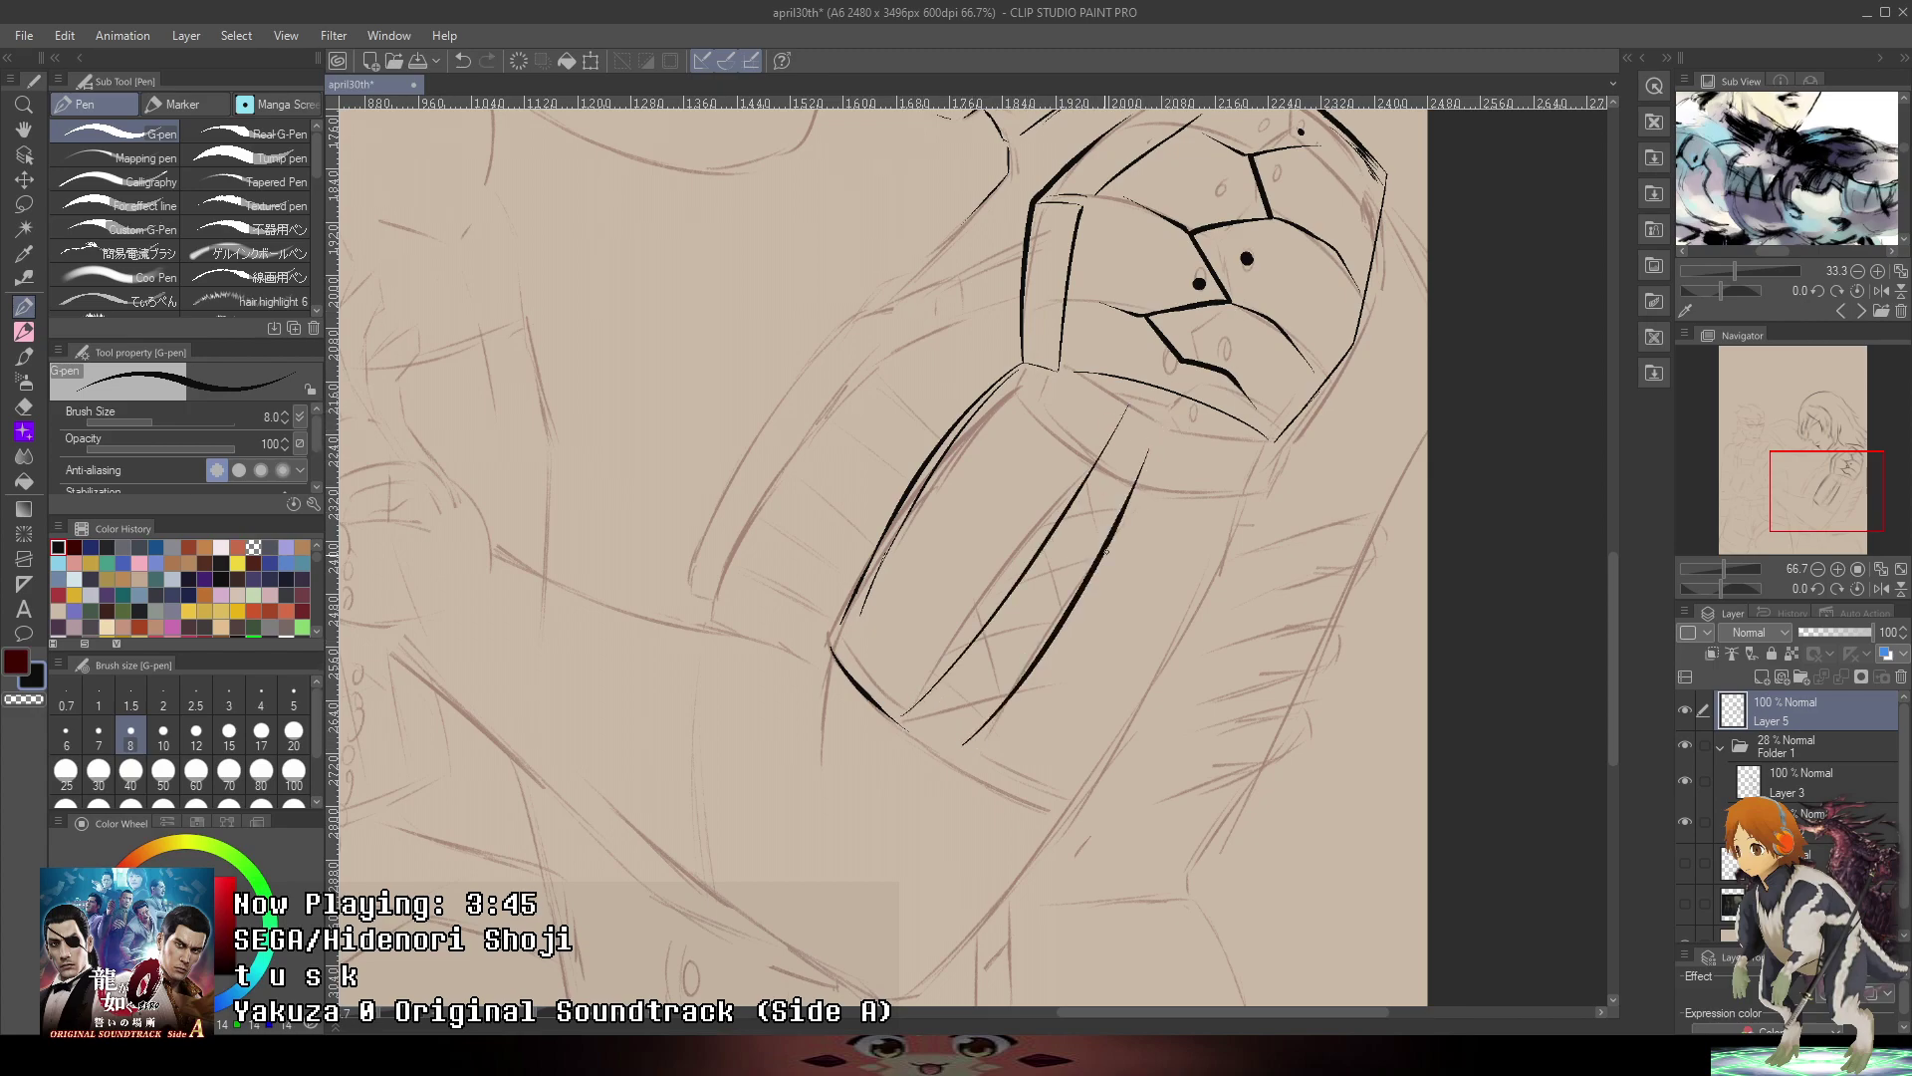
{"action": "key", "text": "ctrl+z"}
{"action": "left_click_drag", "start_coordinate": [963, 753], "coordinate": [1169, 461]}
- Ink curved strokes crossing the two long sleeve lines to form a zigzag lacing down the upper arm
{"action": "scroll", "coordinate": [1120, 491], "scroll_direction": "up", "scroll_amount": 1}
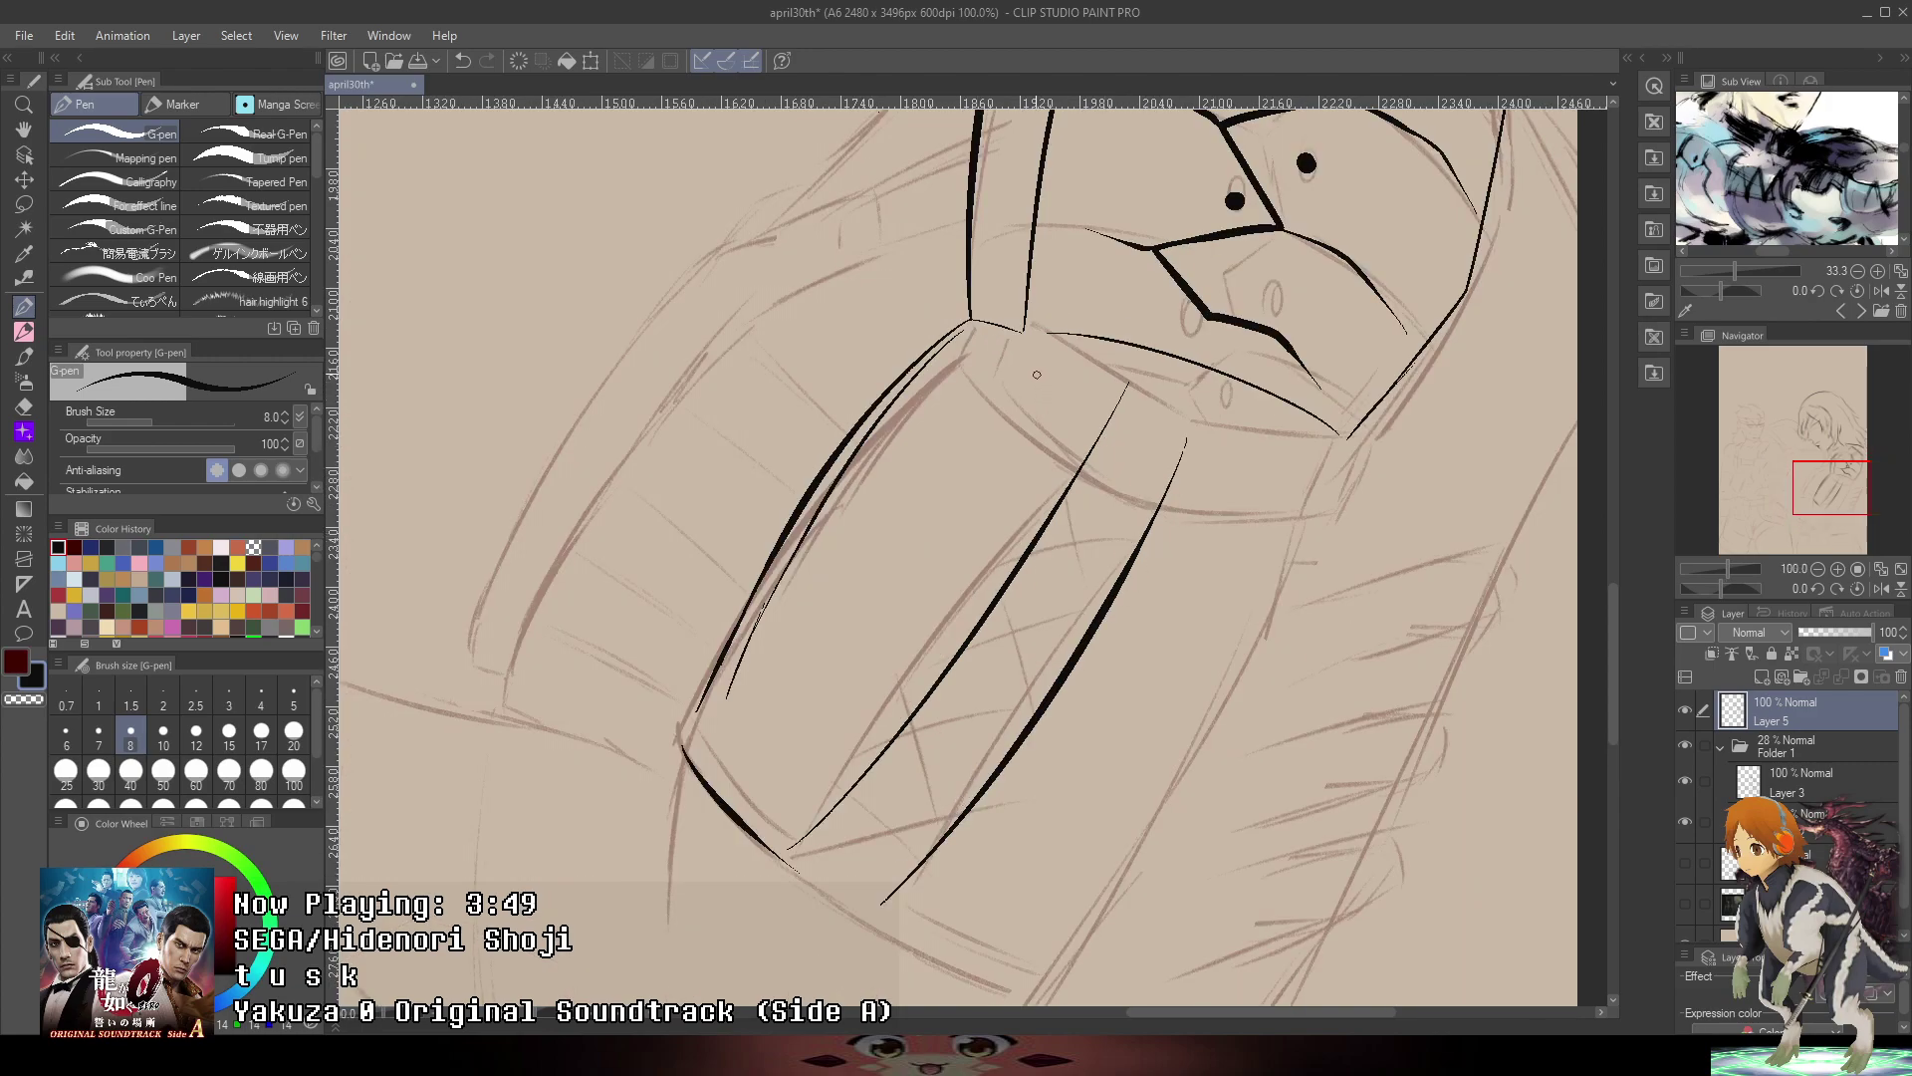
{"action": "left_click_drag", "start_coordinate": [1037, 375], "coordinate": [1205, 598]}
{"action": "key", "text": "ctrl+z"}
{"action": "mouse_move", "coordinate": [1037, 375]}
{"action": "left_mouse_down"}
{"action": "mouse_move", "coordinate": [1217, 578]}
{"action": "mouse_move", "coordinate": [934, 558]}
{"action": "mouse_move", "coordinate": [1094, 717]}
{"action": "left_mouse_up"}
{"action": "key", "text": "ctrl+z"}
{"action": "mouse_move", "coordinate": [944, 568]}
{"action": "left_mouse_down"}
{"action": "mouse_move", "coordinate": [1087, 731]}
{"action": "mouse_move", "coordinate": [830, 697]}
{"action": "mouse_move", "coordinate": [924, 888]}
{"action": "left_mouse_up"}
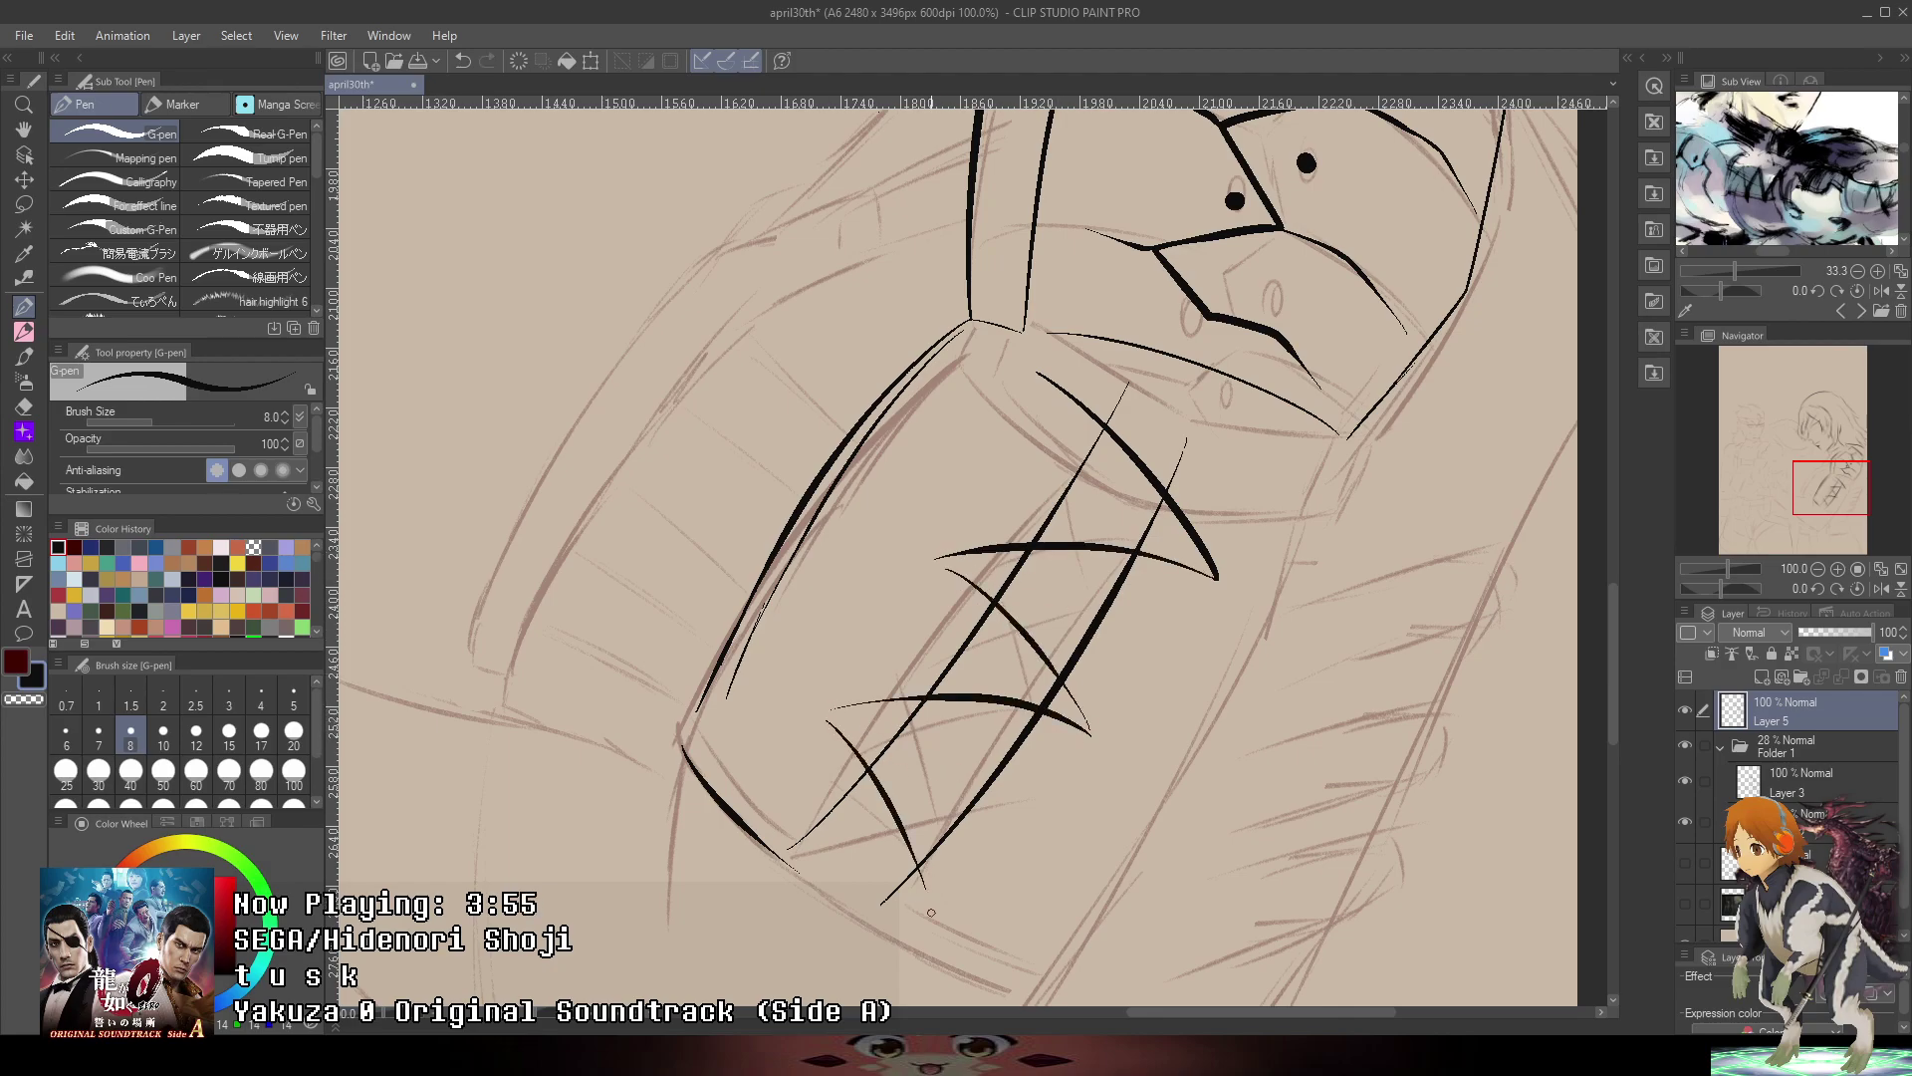
{"action": "scroll", "coordinate": [931, 916], "scroll_direction": "down", "scroll_amount": 3}
{"action": "left_click_drag", "start_coordinate": [976, 597], "coordinate": [1078, 836]}
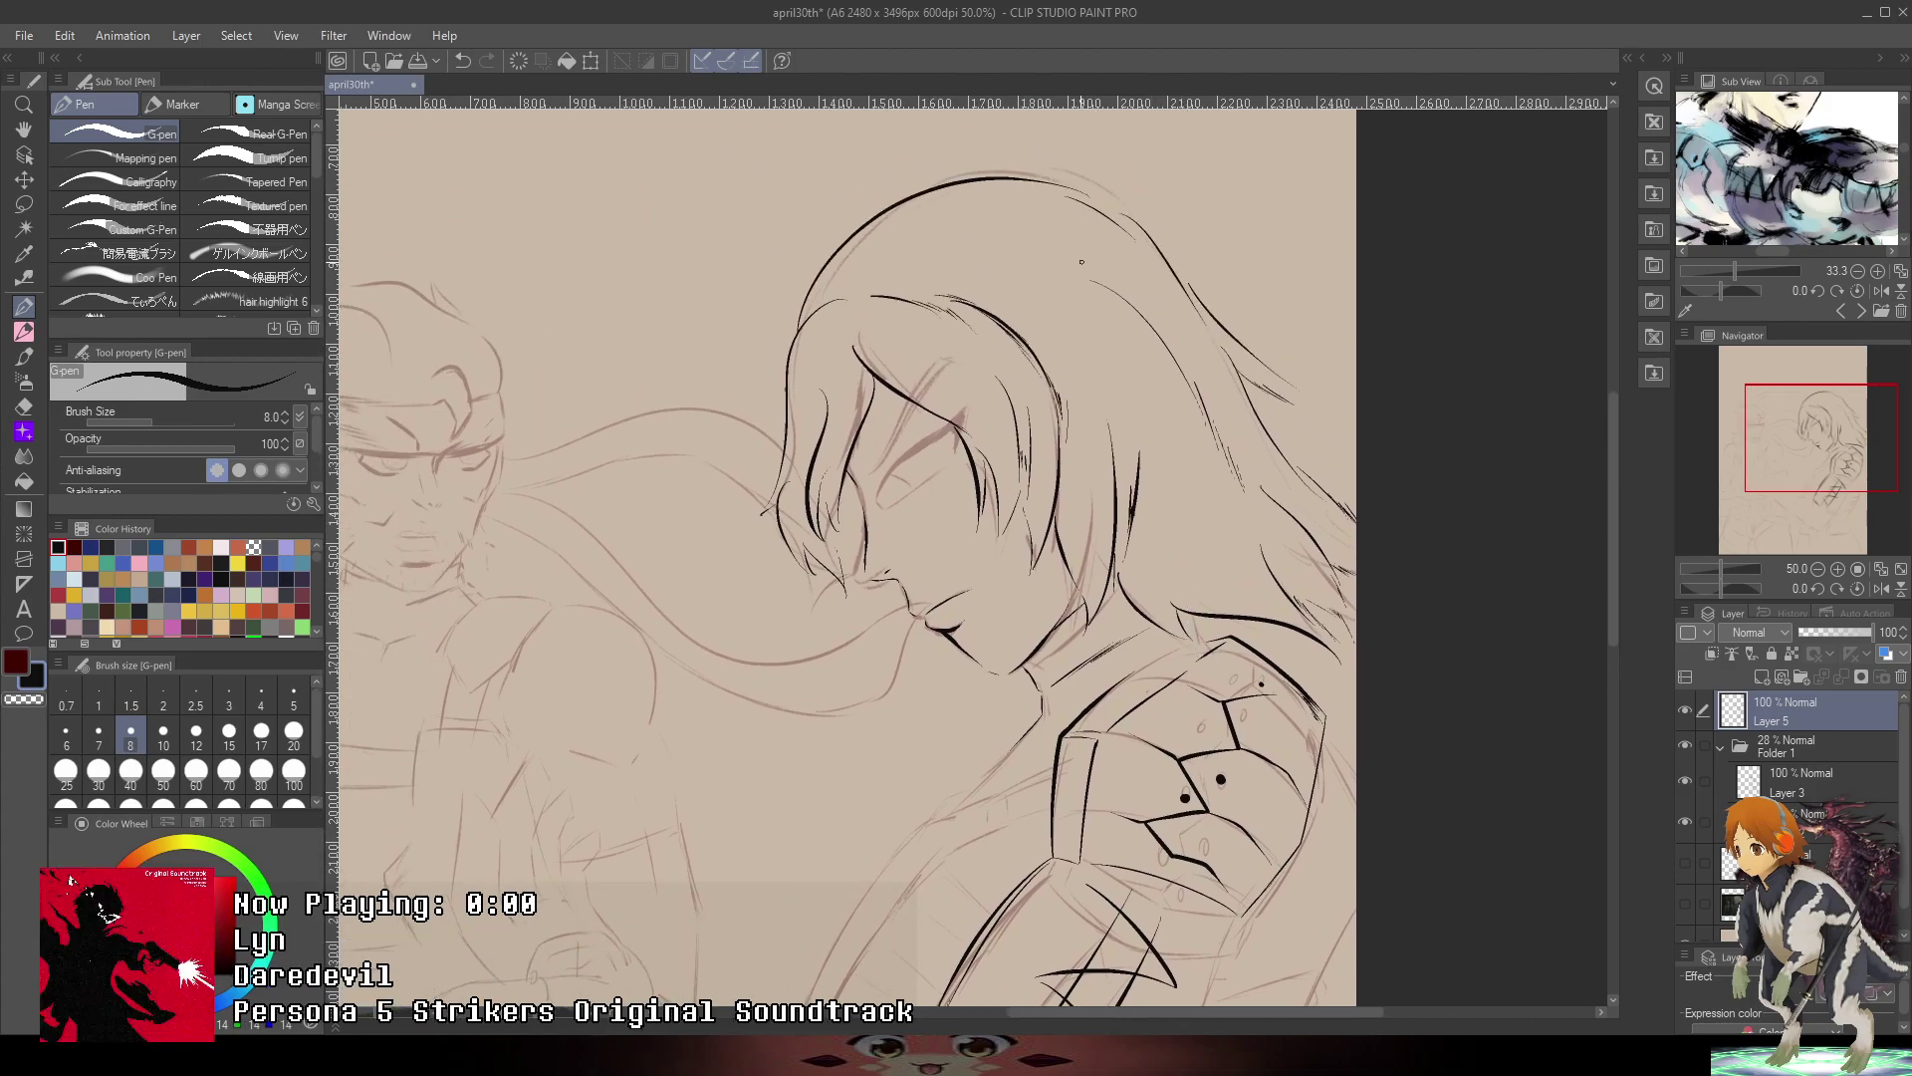
{"action": "scroll", "coordinate": [909, 598], "scroll_direction": "up", "scroll_amount": 5}
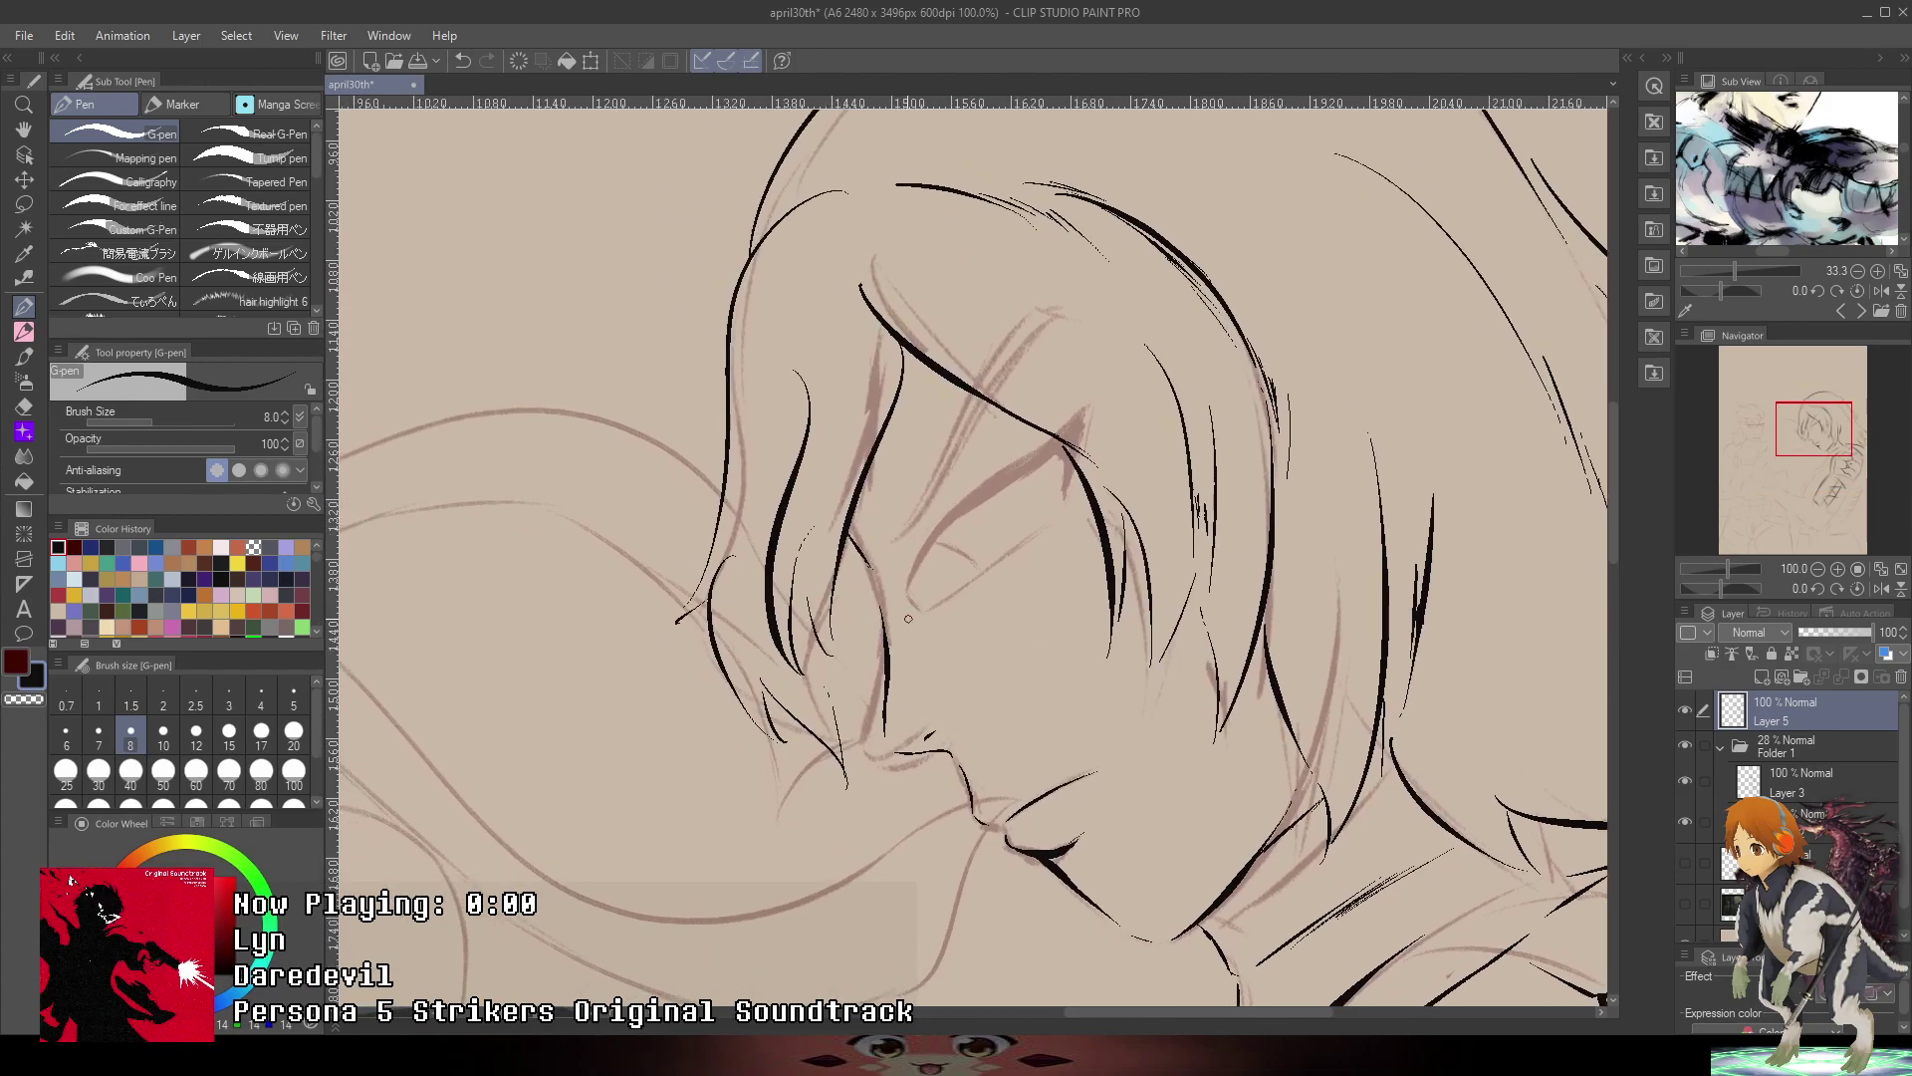
{"action": "key", "text": "ctrl+minus"}
{"action": "key", "text": "ctrl+minus"}
{"action": "key", "text": "ctrl+minus"}
- Ink the elbow guard's outline with a curved upper edge, angled side corners and a rounded tip at the elbow
{"action": "left_click_drag", "start_coordinate": [1380, 897], "coordinate": [1232, 248]}
{"action": "scroll", "coordinate": [838, 647], "scroll_direction": "up", "scroll_amount": 3}
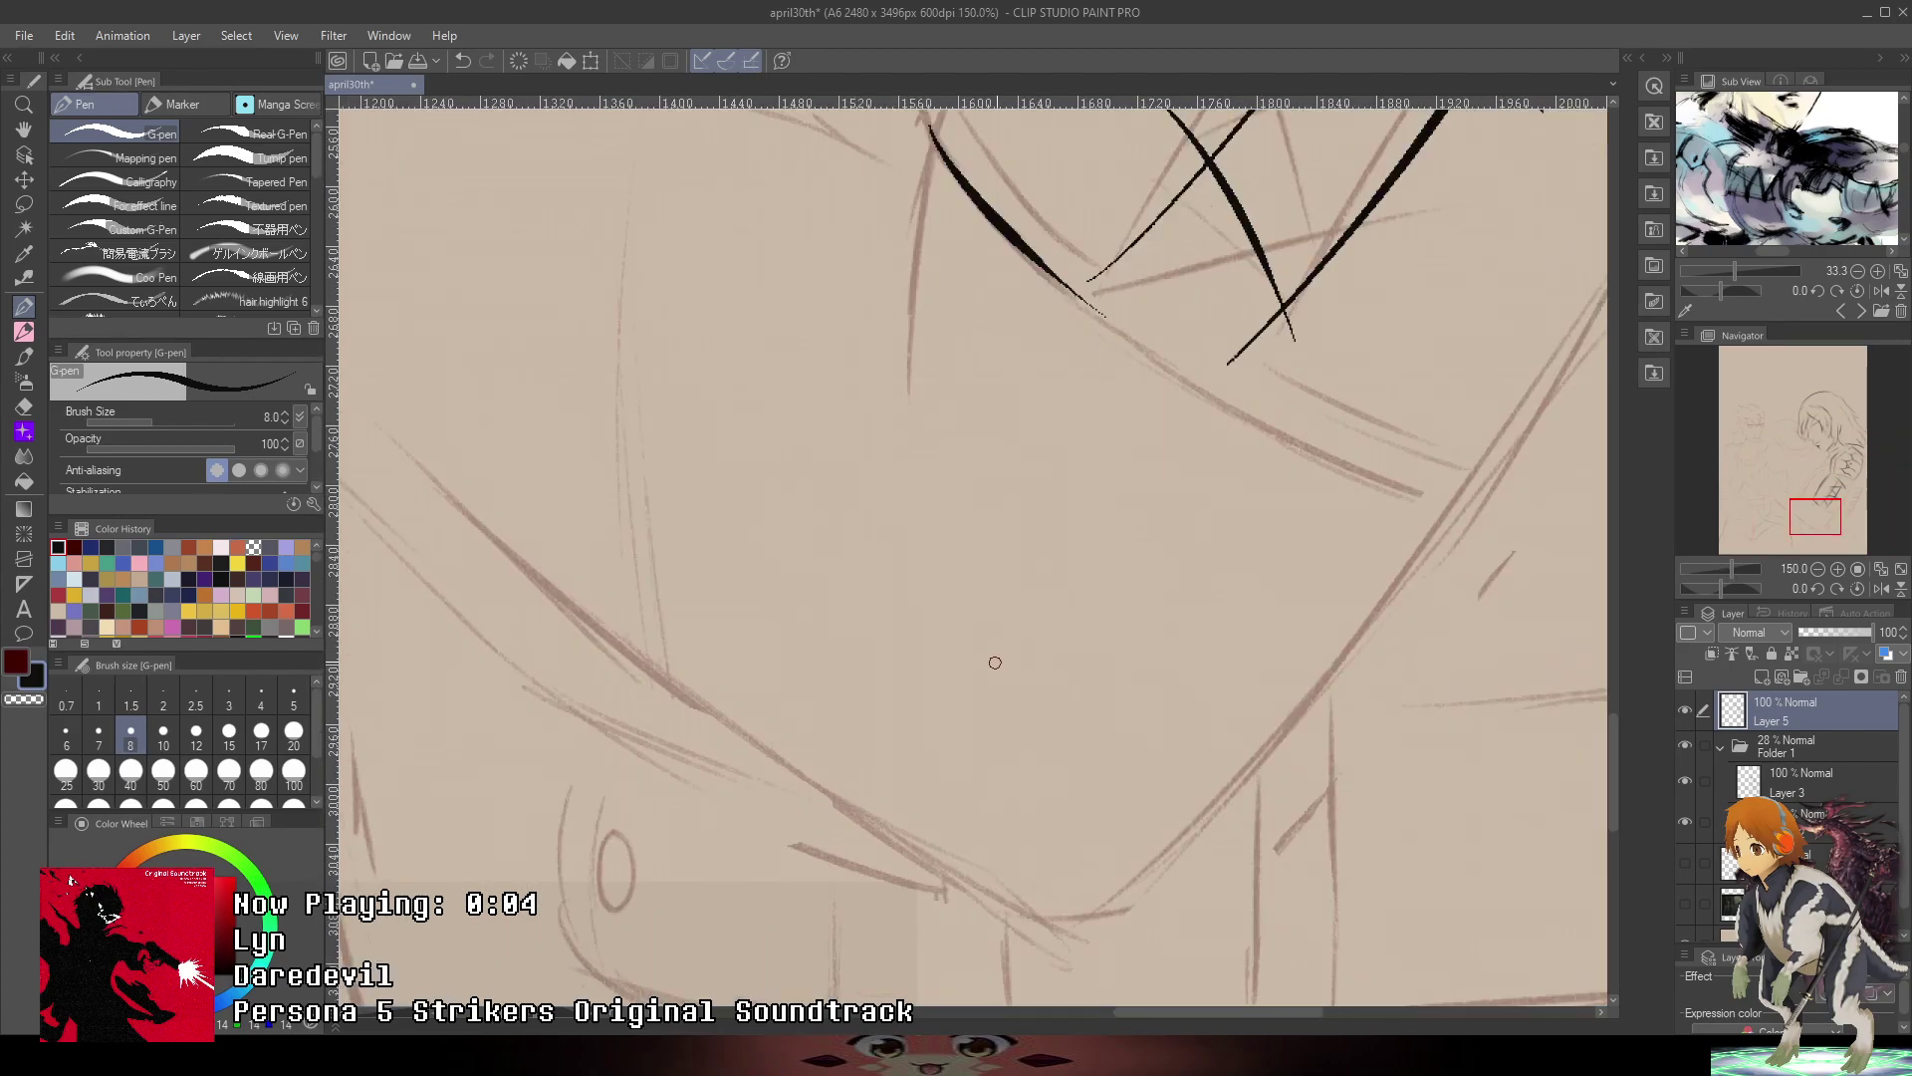
{"action": "mouse_move", "coordinate": [805, 695]}
{"action": "left_mouse_down"}
{"action": "mouse_move", "coordinate": [901, 631]}
{"action": "mouse_move", "coordinate": [1095, 593]}
{"action": "left_mouse_up"}
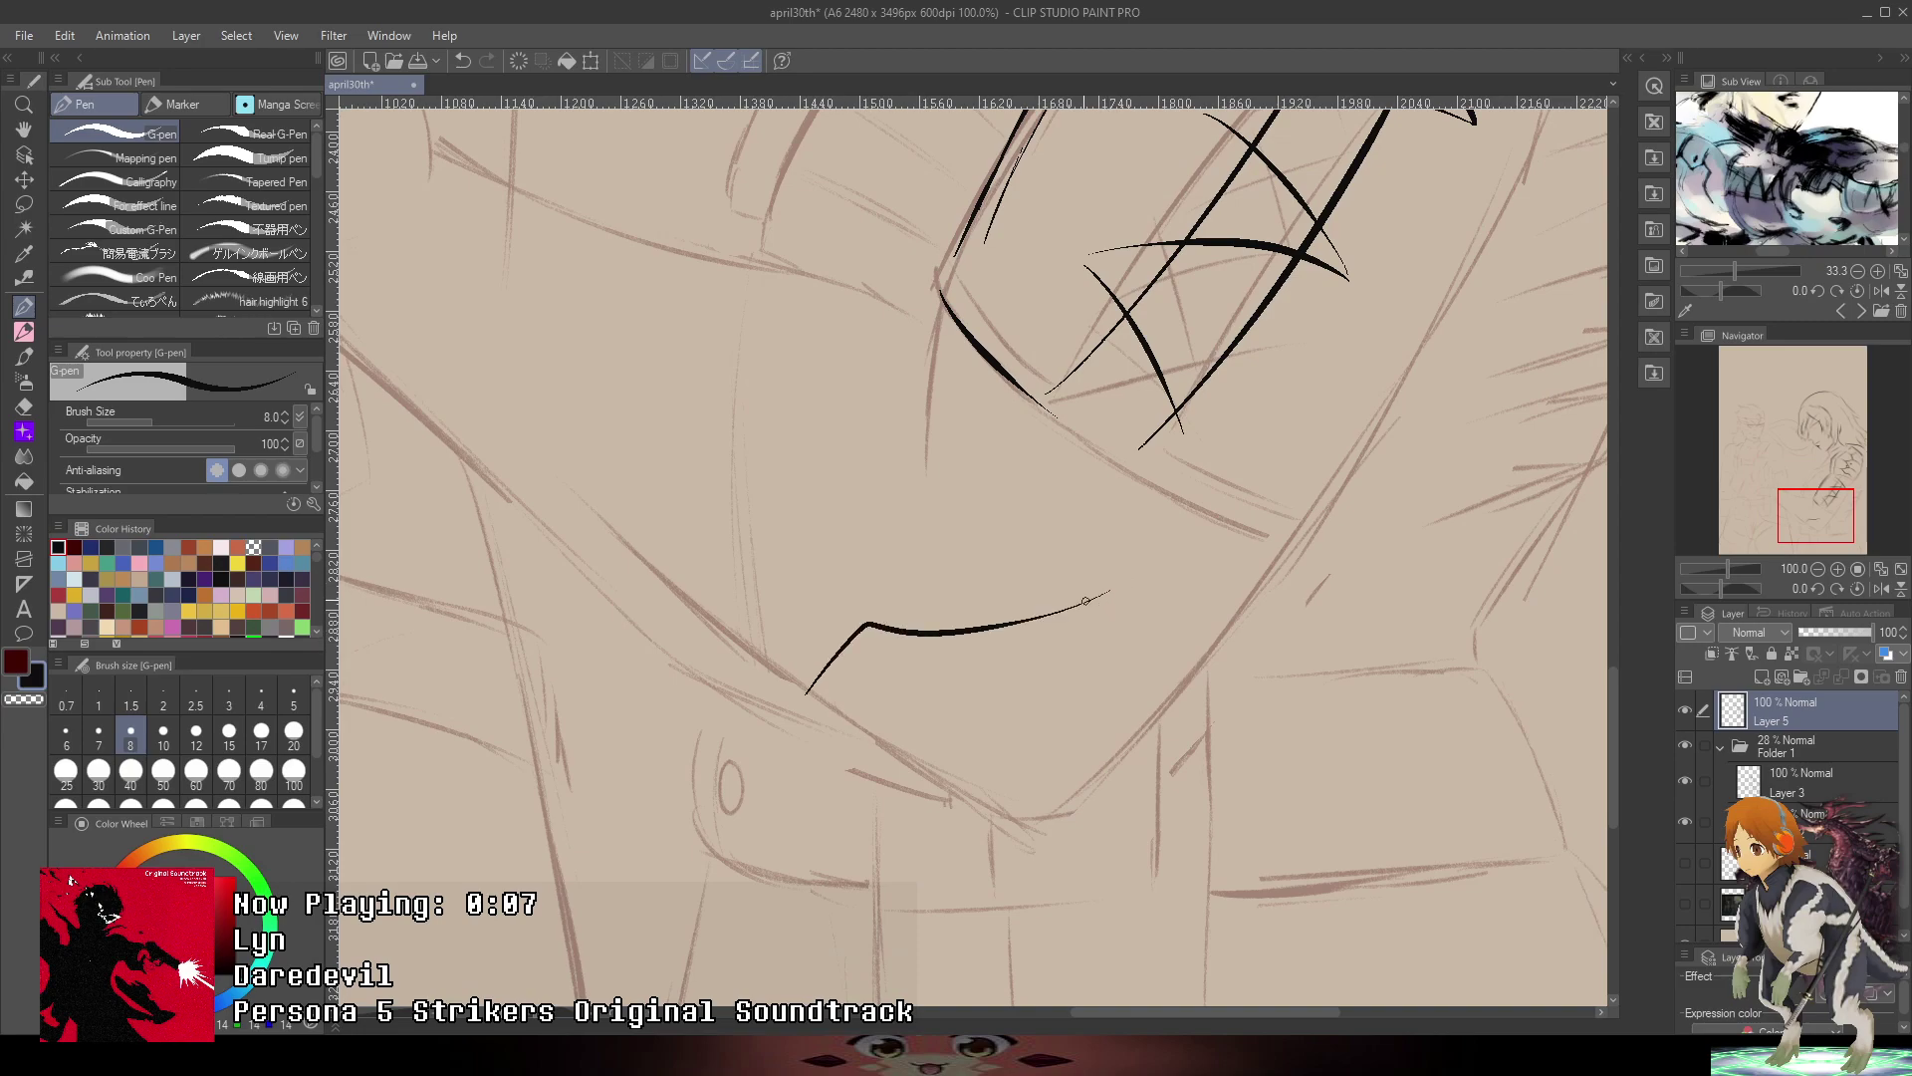
{"action": "key", "text": "ctrl+z"}
{"action": "mouse_move", "coordinate": [793, 699]}
{"action": "left_mouse_down"}
{"action": "mouse_move", "coordinate": [856, 629]}
{"action": "mouse_move", "coordinate": [1071, 573]}
{"action": "left_mouse_up"}
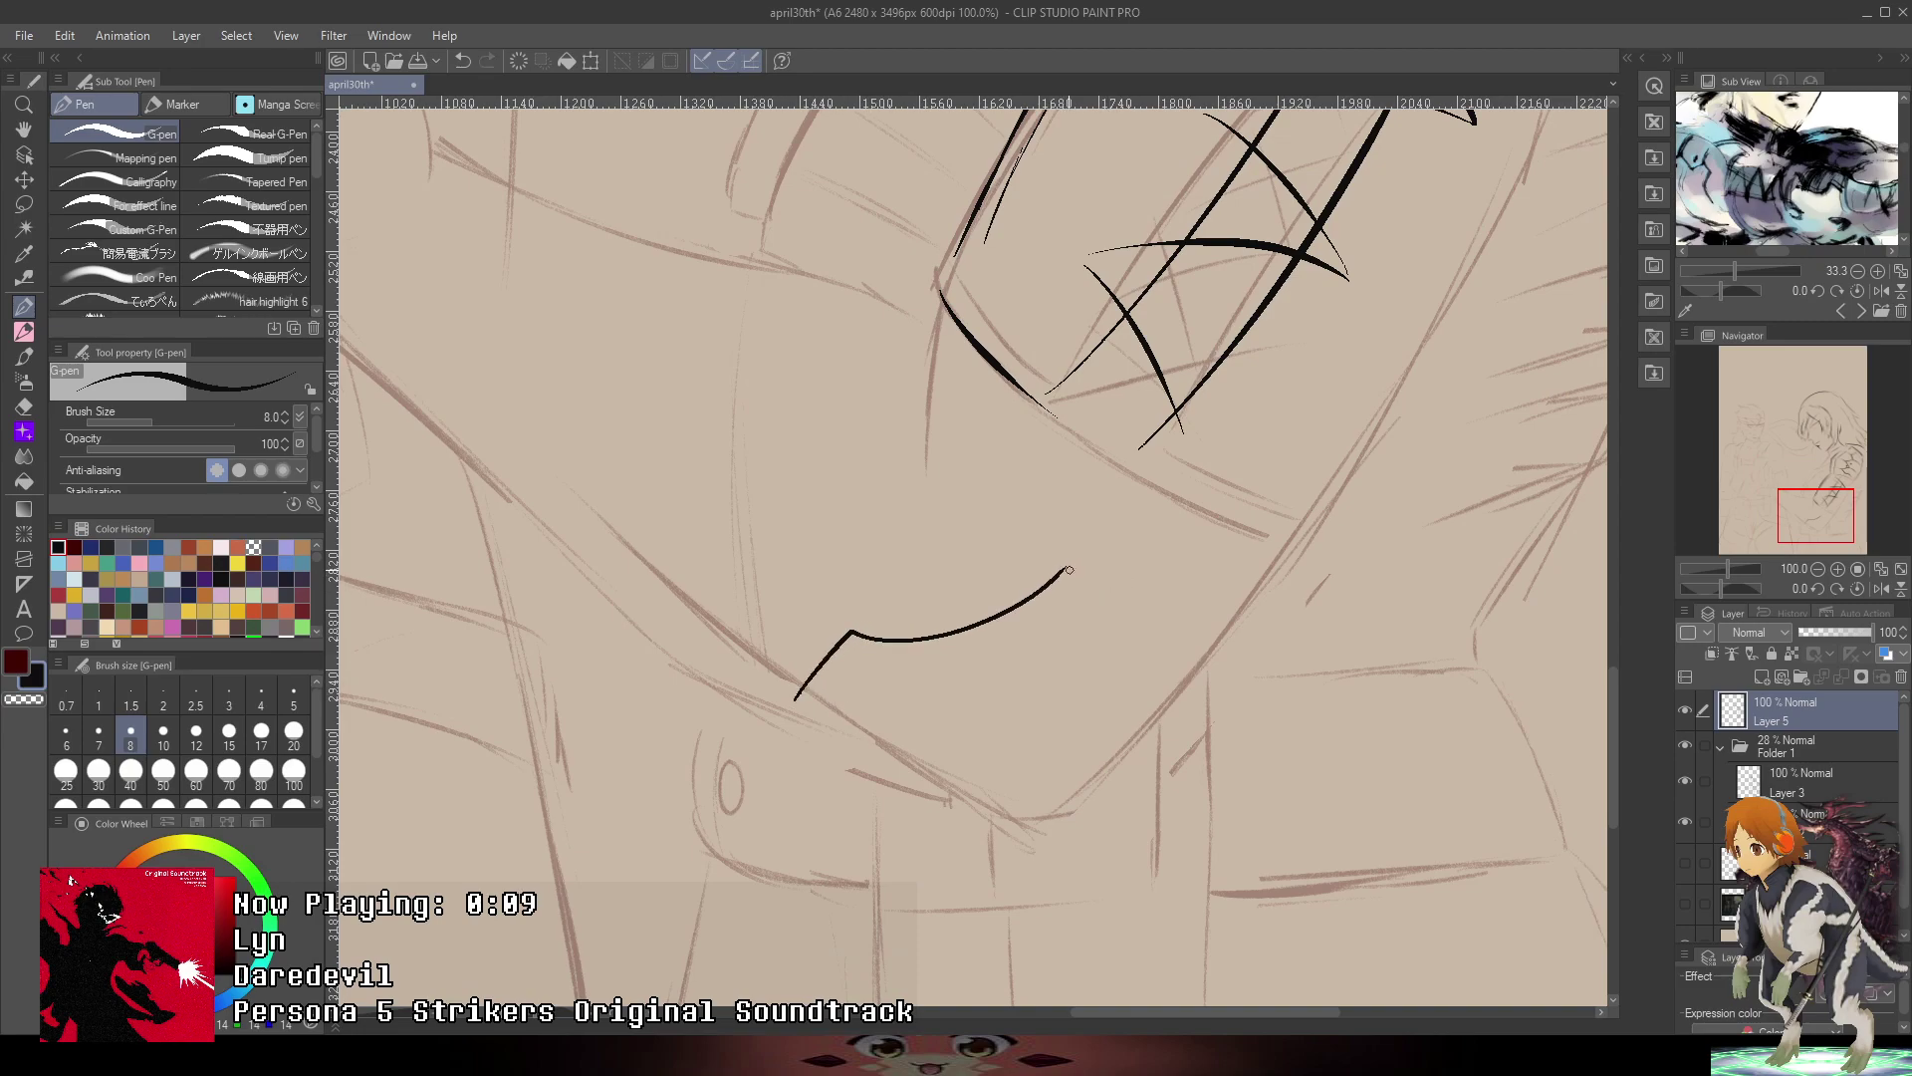
{"action": "key", "text": "ctrl+z"}
{"action": "mouse_move", "coordinate": [800, 709]}
{"action": "left_mouse_down"}
{"action": "mouse_move", "coordinate": [859, 637]}
{"action": "mouse_move", "coordinate": [1045, 625]}
{"action": "mouse_move", "coordinate": [1151, 578]}
{"action": "mouse_move", "coordinate": [1280, 572]}
{"action": "mouse_move", "coordinate": [1272, 602]}
{"action": "left_mouse_up"}
{"action": "key", "text": "ctrl+z"}
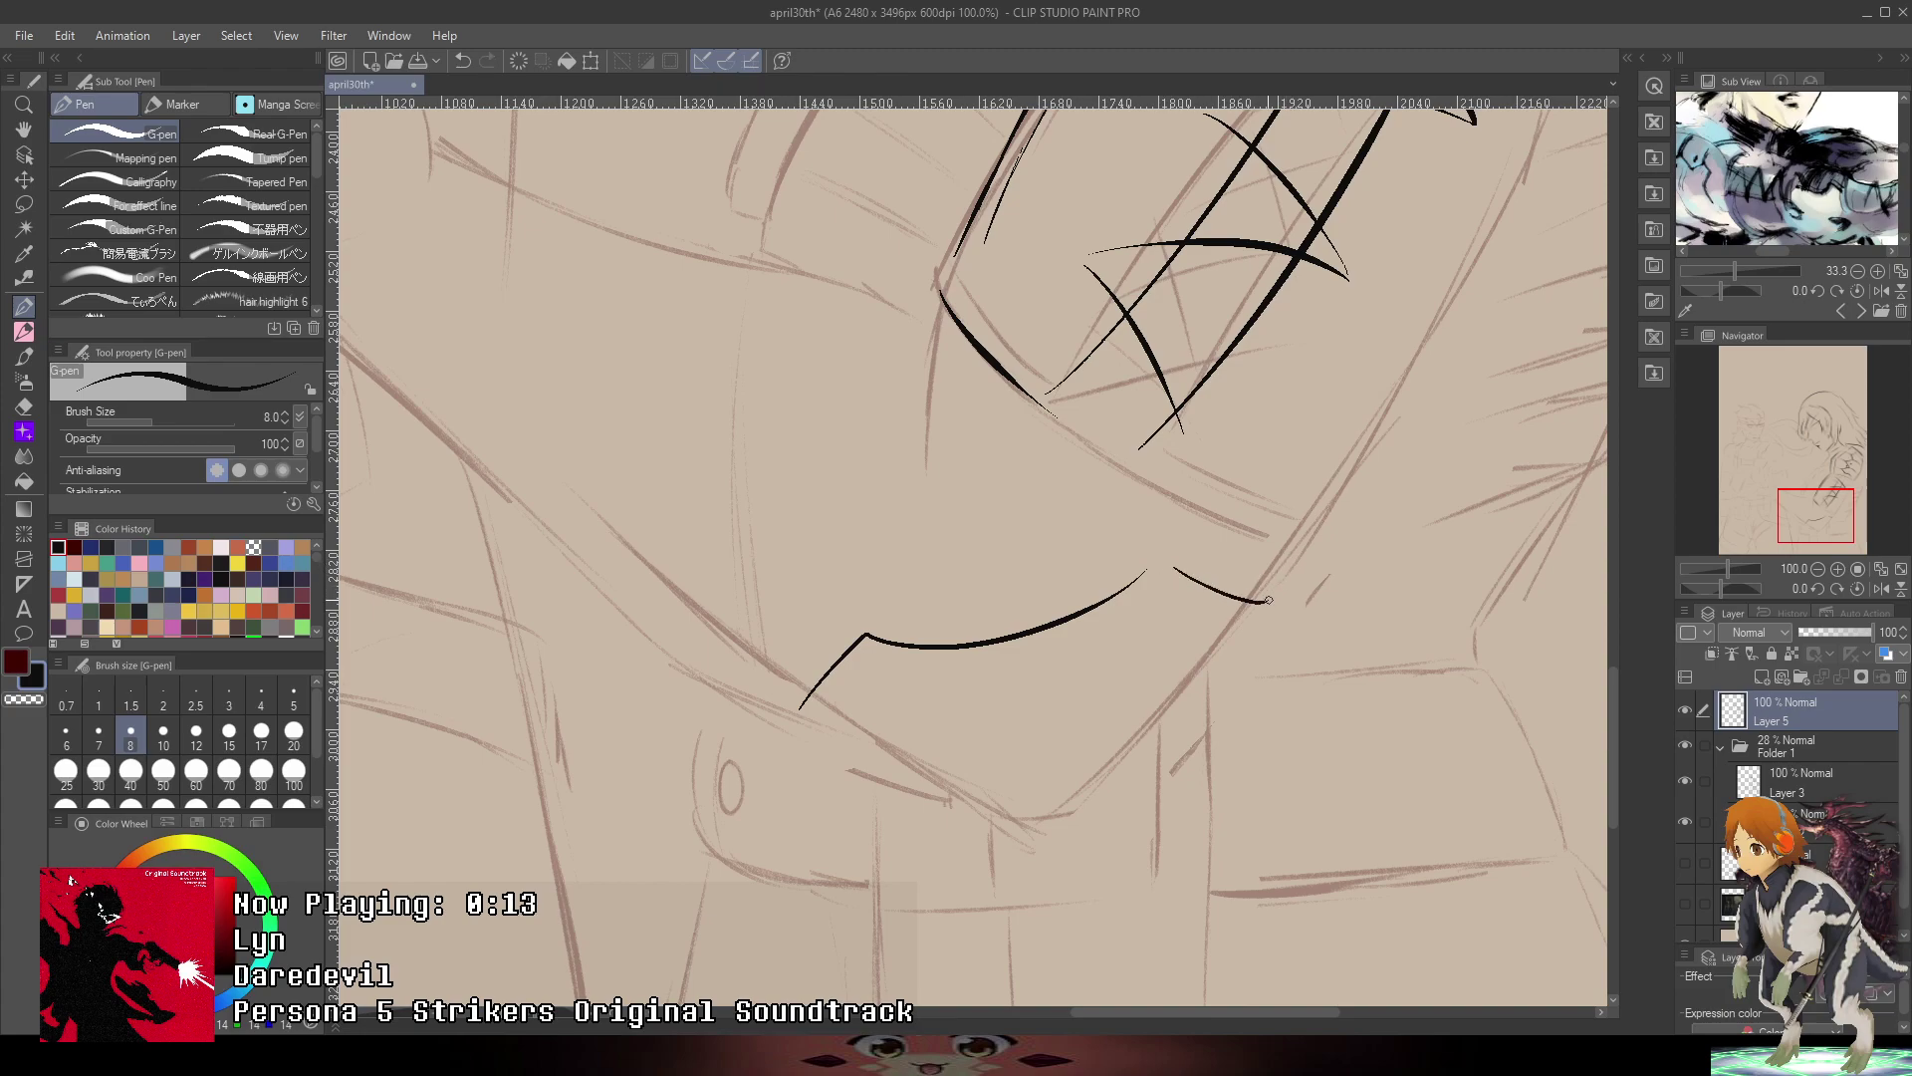
{"action": "key", "text": "ctrl+z"}
{"action": "mouse_move", "coordinate": [1172, 569]}
{"action": "left_mouse_down"}
{"action": "mouse_move", "coordinate": [1237, 603]}
{"action": "mouse_move", "coordinate": [1232, 656]}
{"action": "left_mouse_up"}
{"action": "mouse_move", "coordinate": [800, 710]}
{"action": "left_mouse_down"}
{"action": "mouse_move", "coordinate": [928, 800]}
{"action": "mouse_move", "coordinate": [1058, 851]}
{"action": "mouse_move", "coordinate": [1223, 698]}
{"action": "left_mouse_up"}
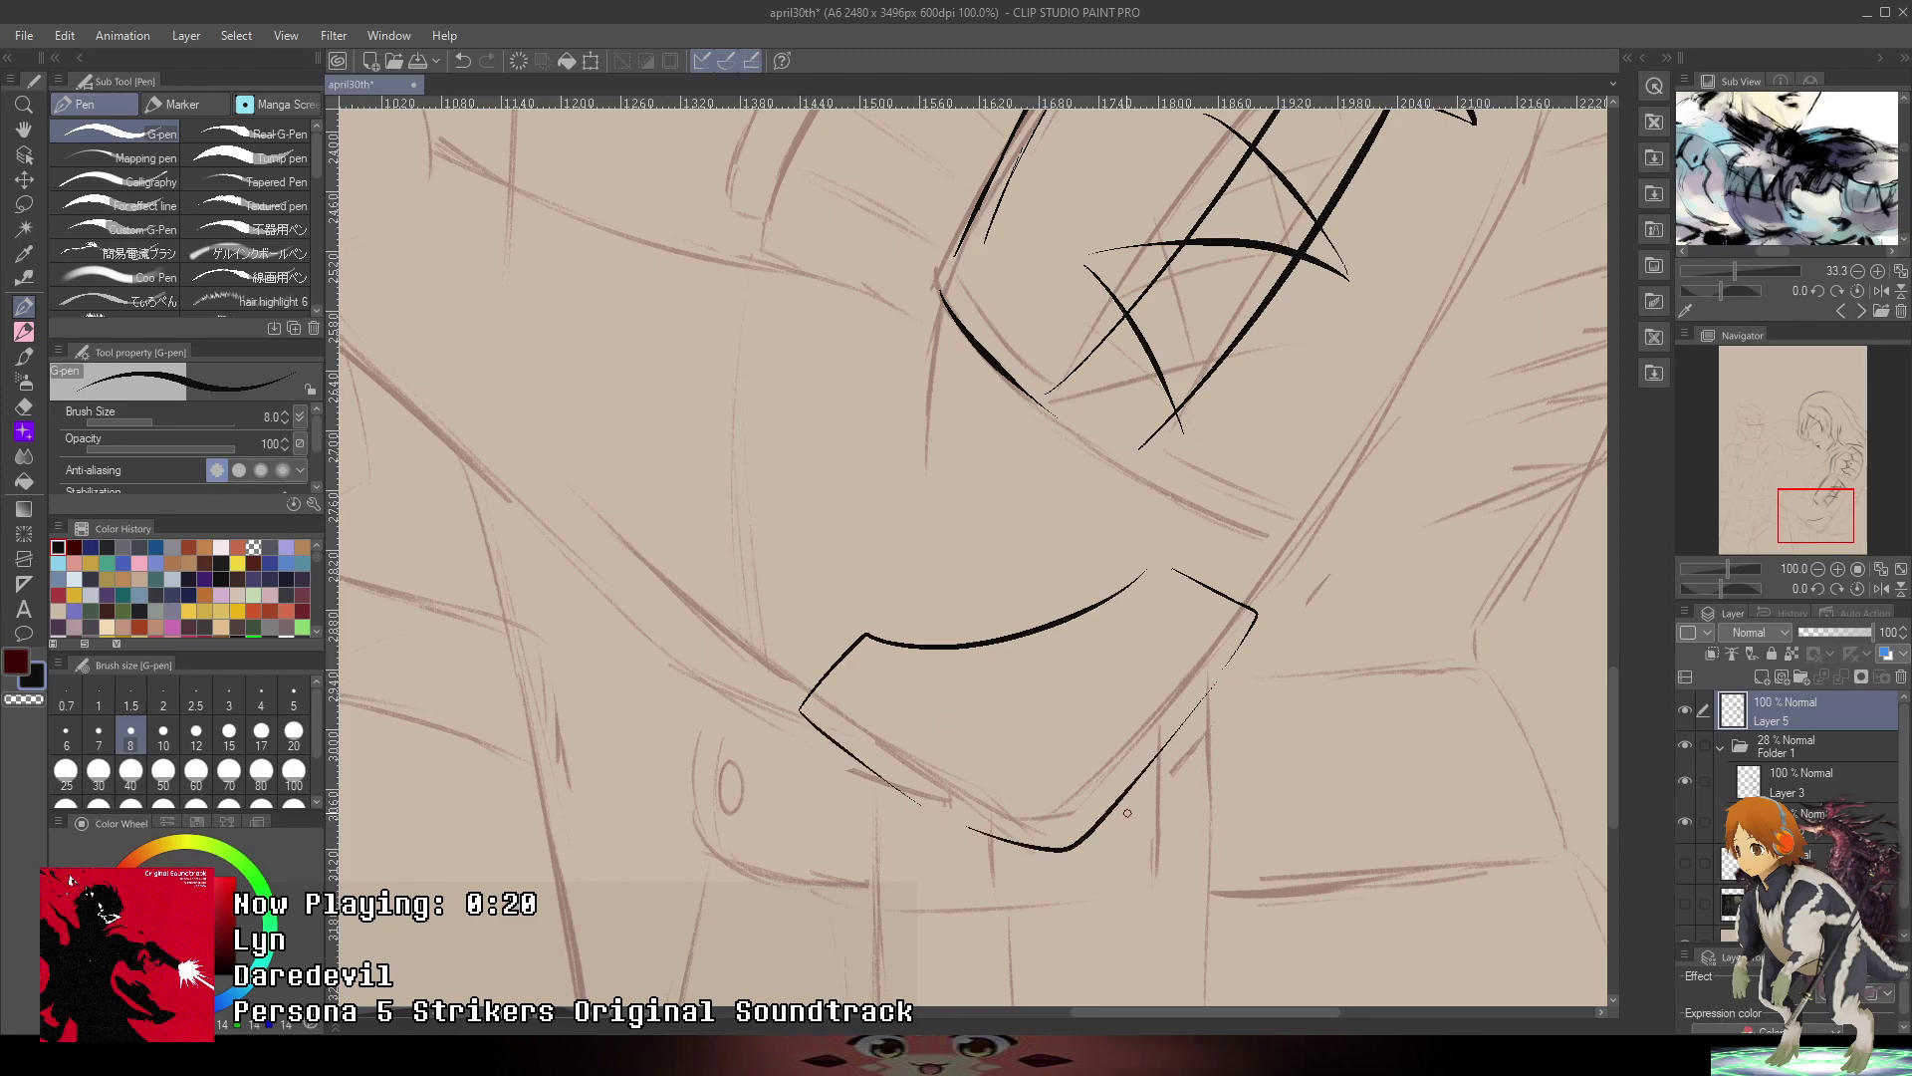
- Reframe the reference on the forearm, then ink the curved wrist edge and the forearm's long underside down to the elbow guard
{"action": "mouse_move", "coordinate": [1819, 216]}
{"action": "left_mouse_down"}
{"action": "mouse_move", "coordinate": [1793, 145]}
{"action": "mouse_move", "coordinate": [1841, 237]}
{"action": "left_mouse_up"}
{"action": "mouse_move", "coordinate": [1389, 463]}
{"action": "left_mouse_down"}
{"action": "mouse_move", "coordinate": [1344, 593]}
{"action": "mouse_move", "coordinate": [1434, 683]}
{"action": "mouse_move", "coordinate": [1462, 678]}
{"action": "left_mouse_up"}
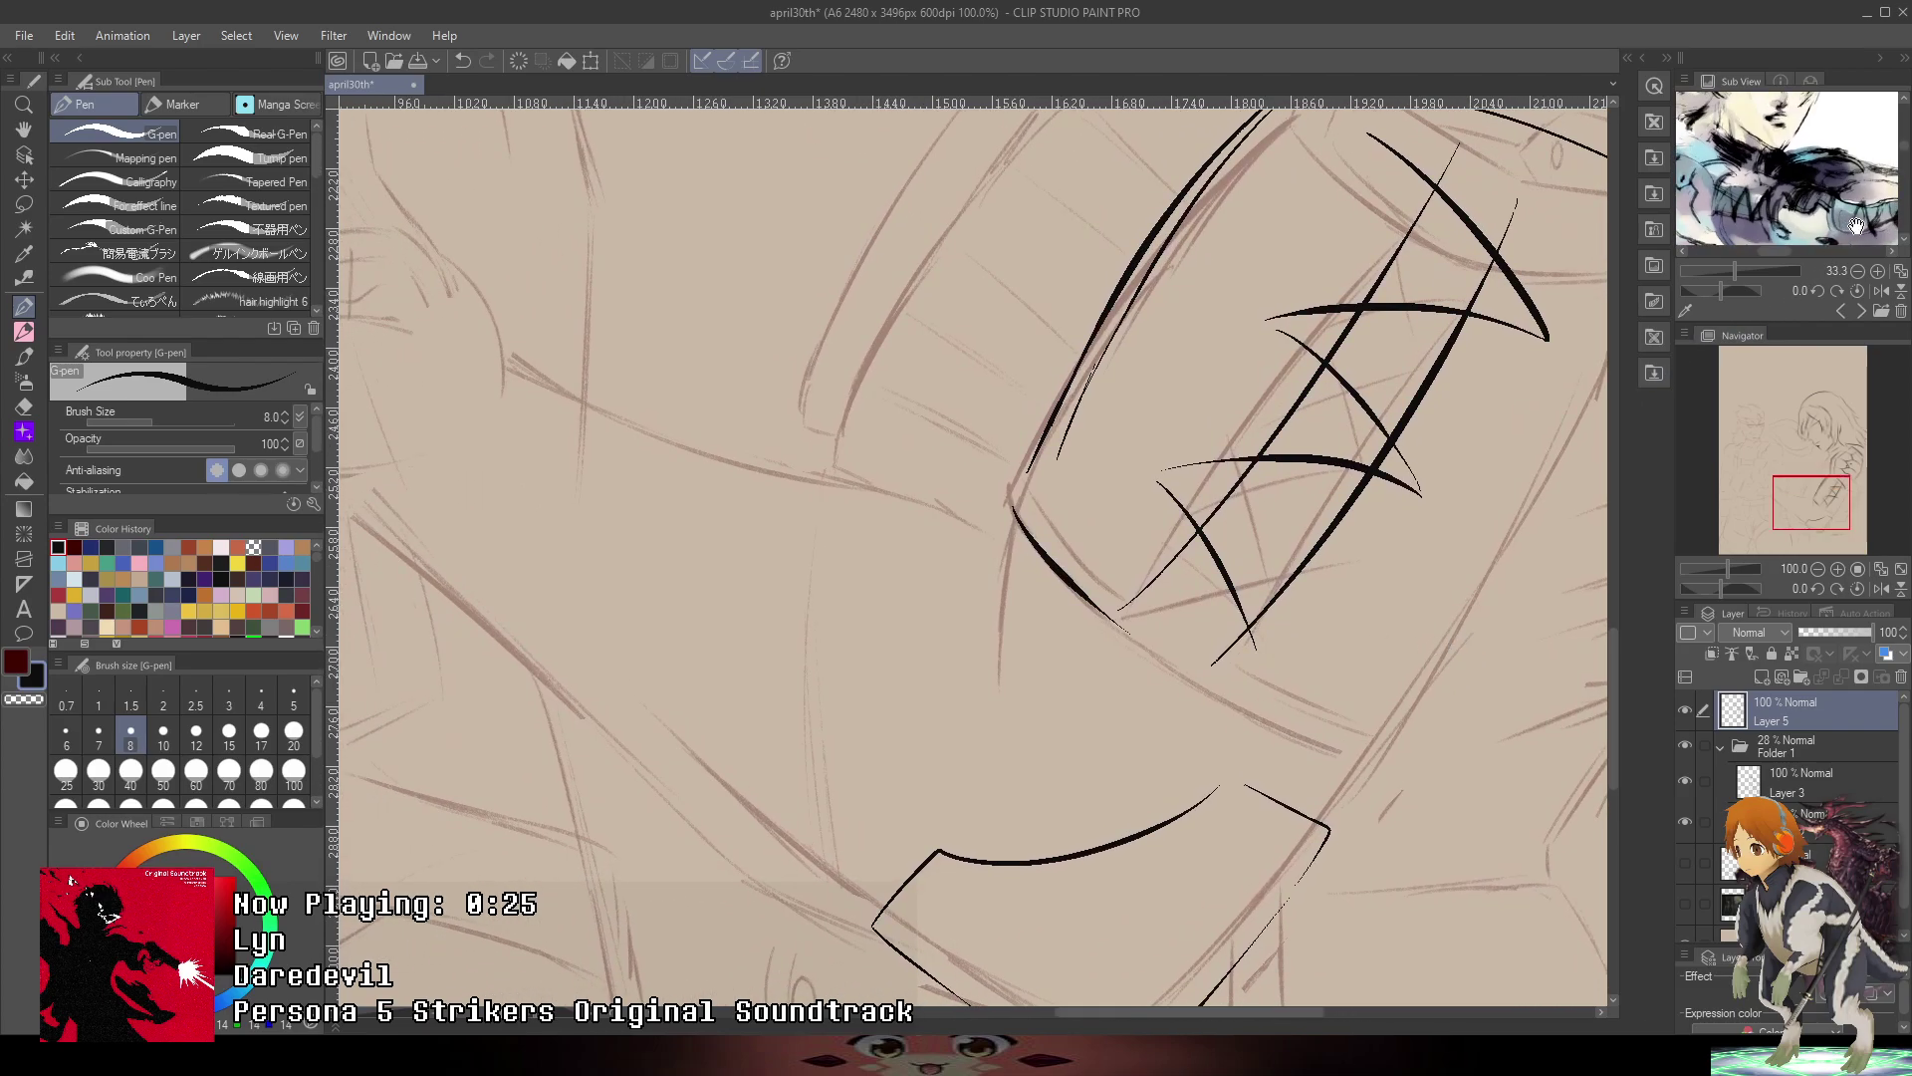
{"action": "left_click_drag", "start_coordinate": [1843, 227], "coordinate": [1821, 171]}
{"action": "left_click_drag", "start_coordinate": [802, 490], "coordinate": [1034, 448]}
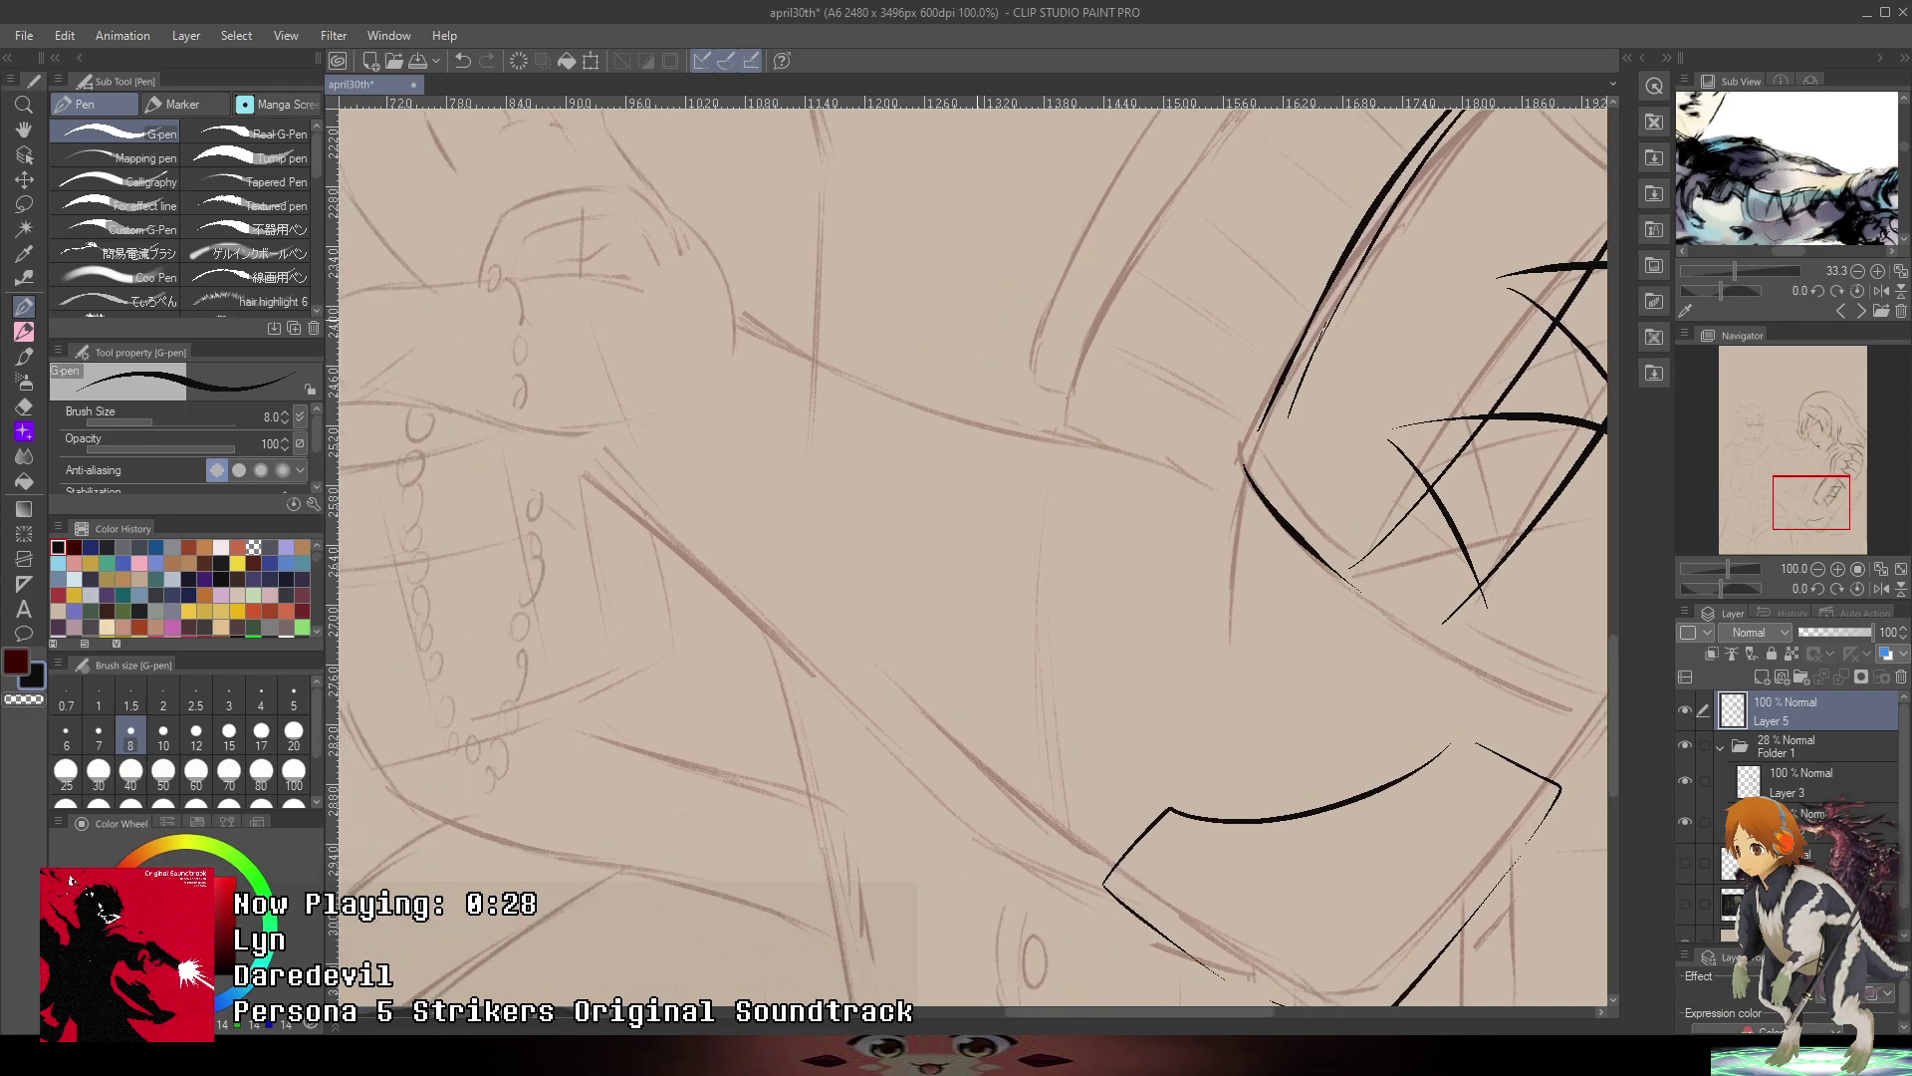
{"action": "mouse_move", "coordinate": [584, 449]}
{"action": "left_mouse_down"}
{"action": "mouse_move", "coordinate": [742, 317]}
{"action": "mouse_move", "coordinate": [586, 462]}
{"action": "mouse_move", "coordinate": [674, 399]}
{"action": "mouse_move", "coordinate": [746, 313]}
{"action": "left_mouse_up"}
{"action": "key", "text": "ctrl+z"}
{"action": "key", "text": "ctrl+z"}
{"action": "key", "text": "ctrl+z"}
{"action": "mouse_move", "coordinate": [589, 438]}
{"action": "left_mouse_down"}
{"action": "mouse_move", "coordinate": [693, 376]}
{"action": "mouse_move", "coordinate": [747, 301]}
{"action": "mouse_move", "coordinate": [640, 411]}
{"action": "mouse_move", "coordinate": [731, 299]}
{"action": "left_mouse_up"}
{"action": "key", "text": "ctrl+z"}
{"action": "mouse_move", "coordinate": [569, 441]}
{"action": "left_mouse_down"}
{"action": "mouse_move", "coordinate": [907, 764]}
{"action": "mouse_move", "coordinate": [1137, 910]}
{"action": "left_mouse_up"}
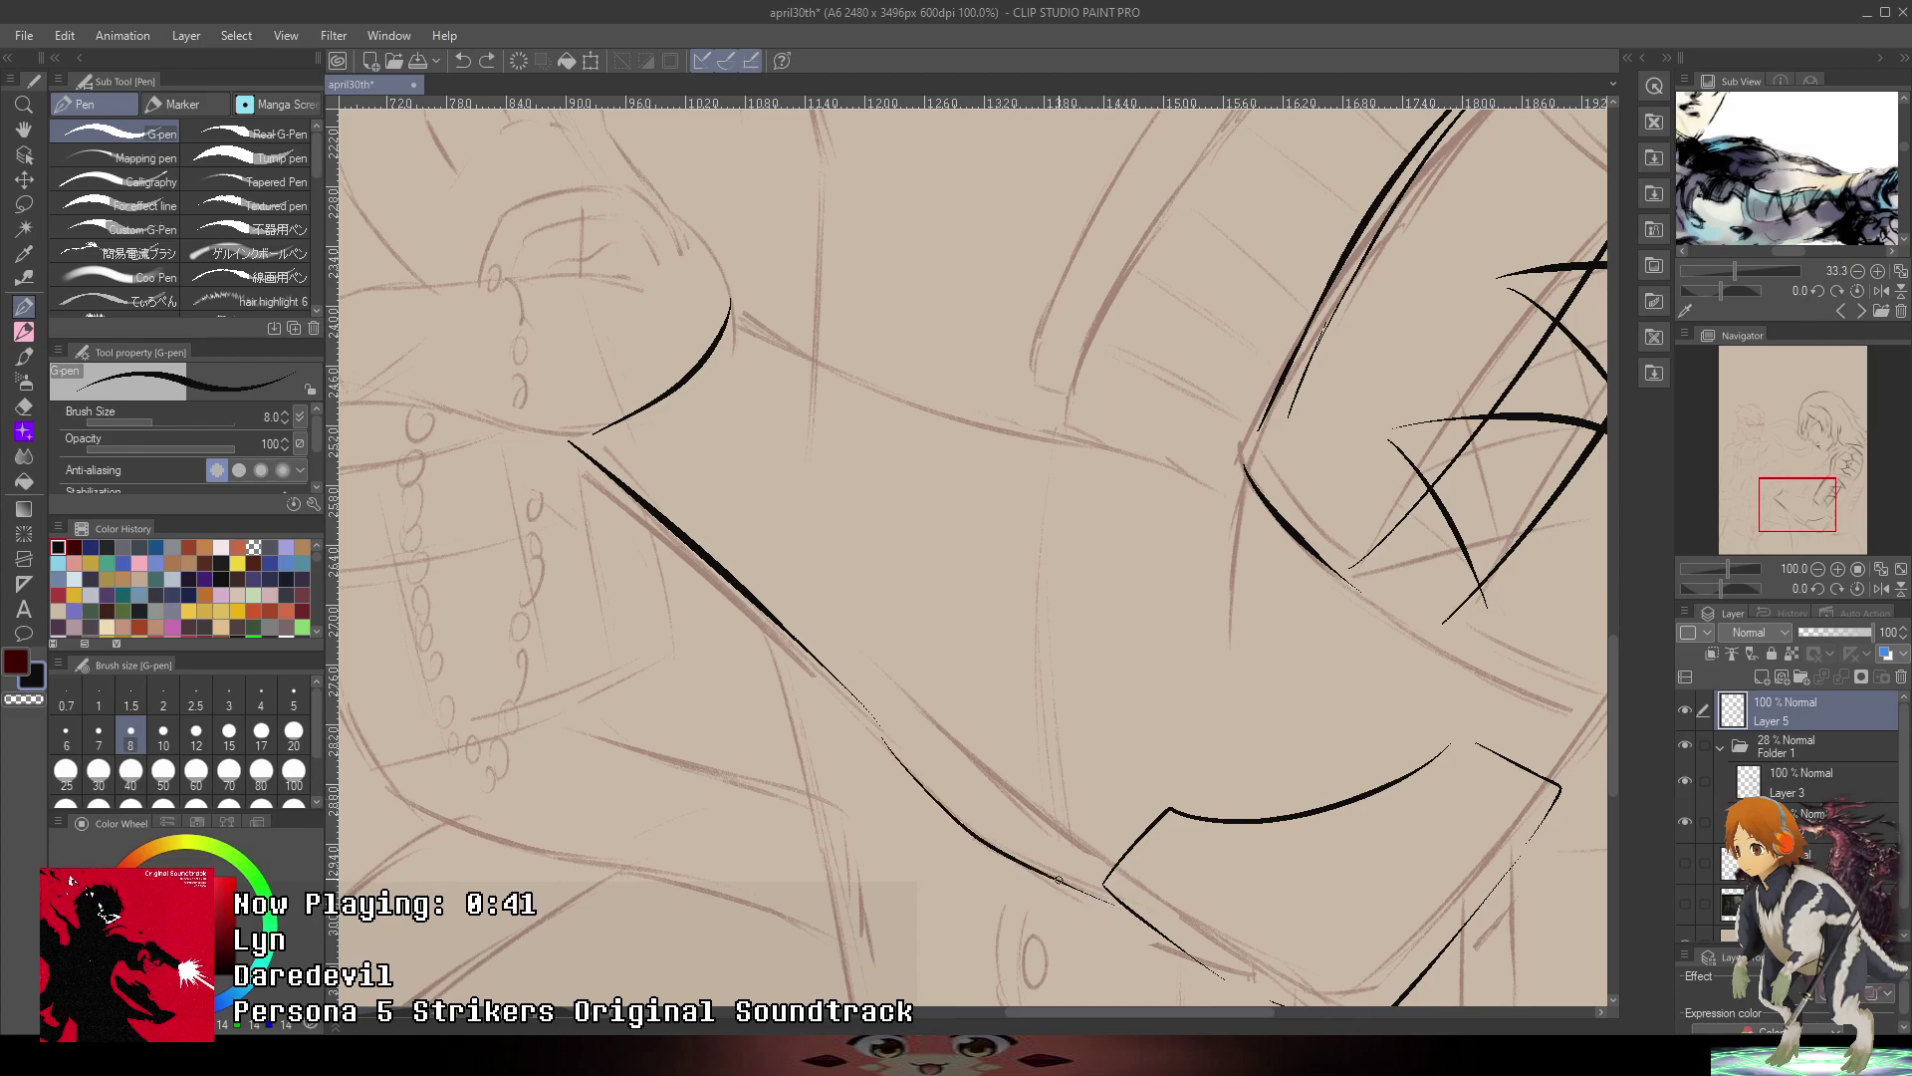
- Ink the forearm's upper contour from the wrist to the elbow bend, plus a crease dropping from the sleeve's lower corner
{"action": "left_click_drag", "start_coordinate": [950, 261], "coordinate": [921, 373]}
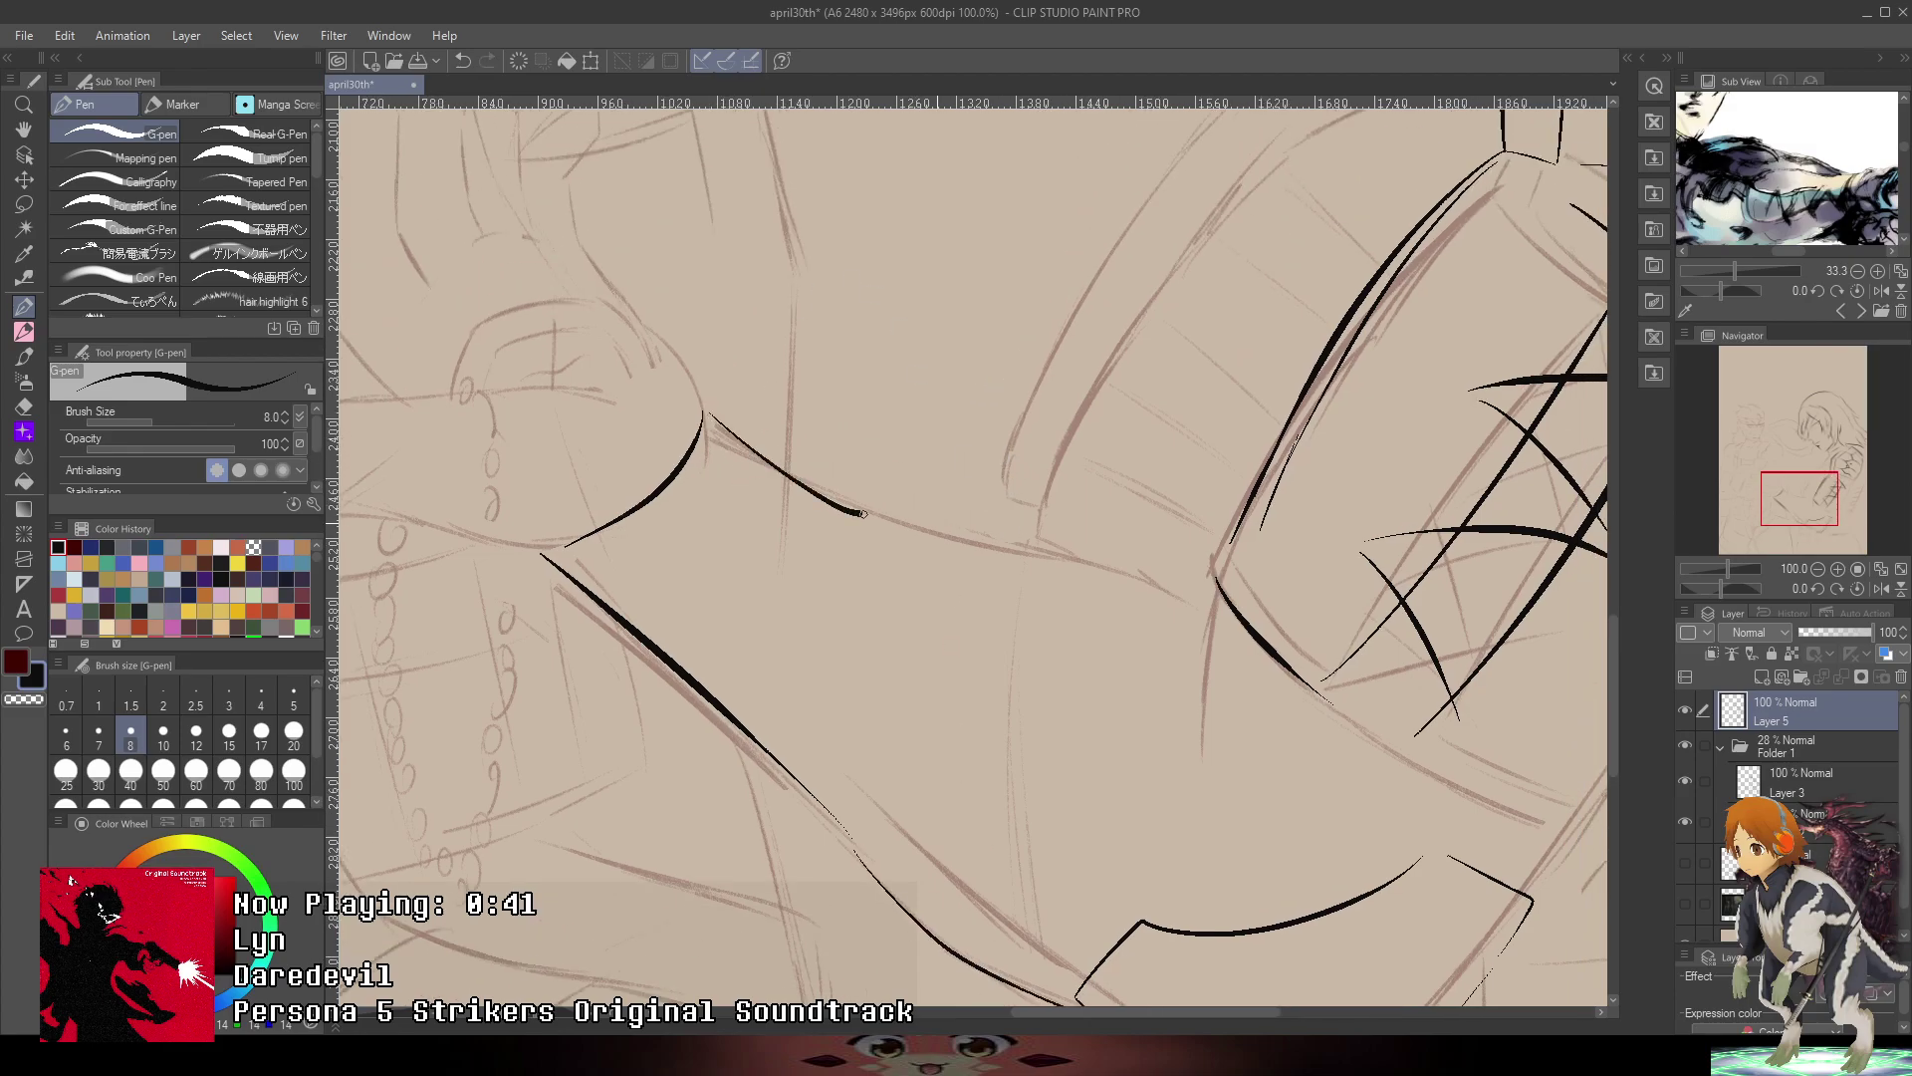
{"action": "left_click_drag", "start_coordinate": [1211, 604], "coordinate": [1154, 569]}
{"action": "key", "text": "ctrl+z"}
{"action": "mouse_move", "coordinate": [700, 398]}
{"action": "left_mouse_down"}
{"action": "mouse_move", "coordinate": [815, 488]}
{"action": "mouse_move", "coordinate": [717, 424]}
{"action": "mouse_move", "coordinate": [1107, 595]}
{"action": "left_mouse_up"}
{"action": "key", "text": "ctrl+z"}
{"action": "key", "text": "ctrl+z"}
{"action": "mouse_move", "coordinate": [711, 411]}
{"action": "left_mouse_down"}
{"action": "mouse_move", "coordinate": [756, 451]}
{"action": "mouse_move", "coordinate": [1101, 516]}
{"action": "left_mouse_up"}
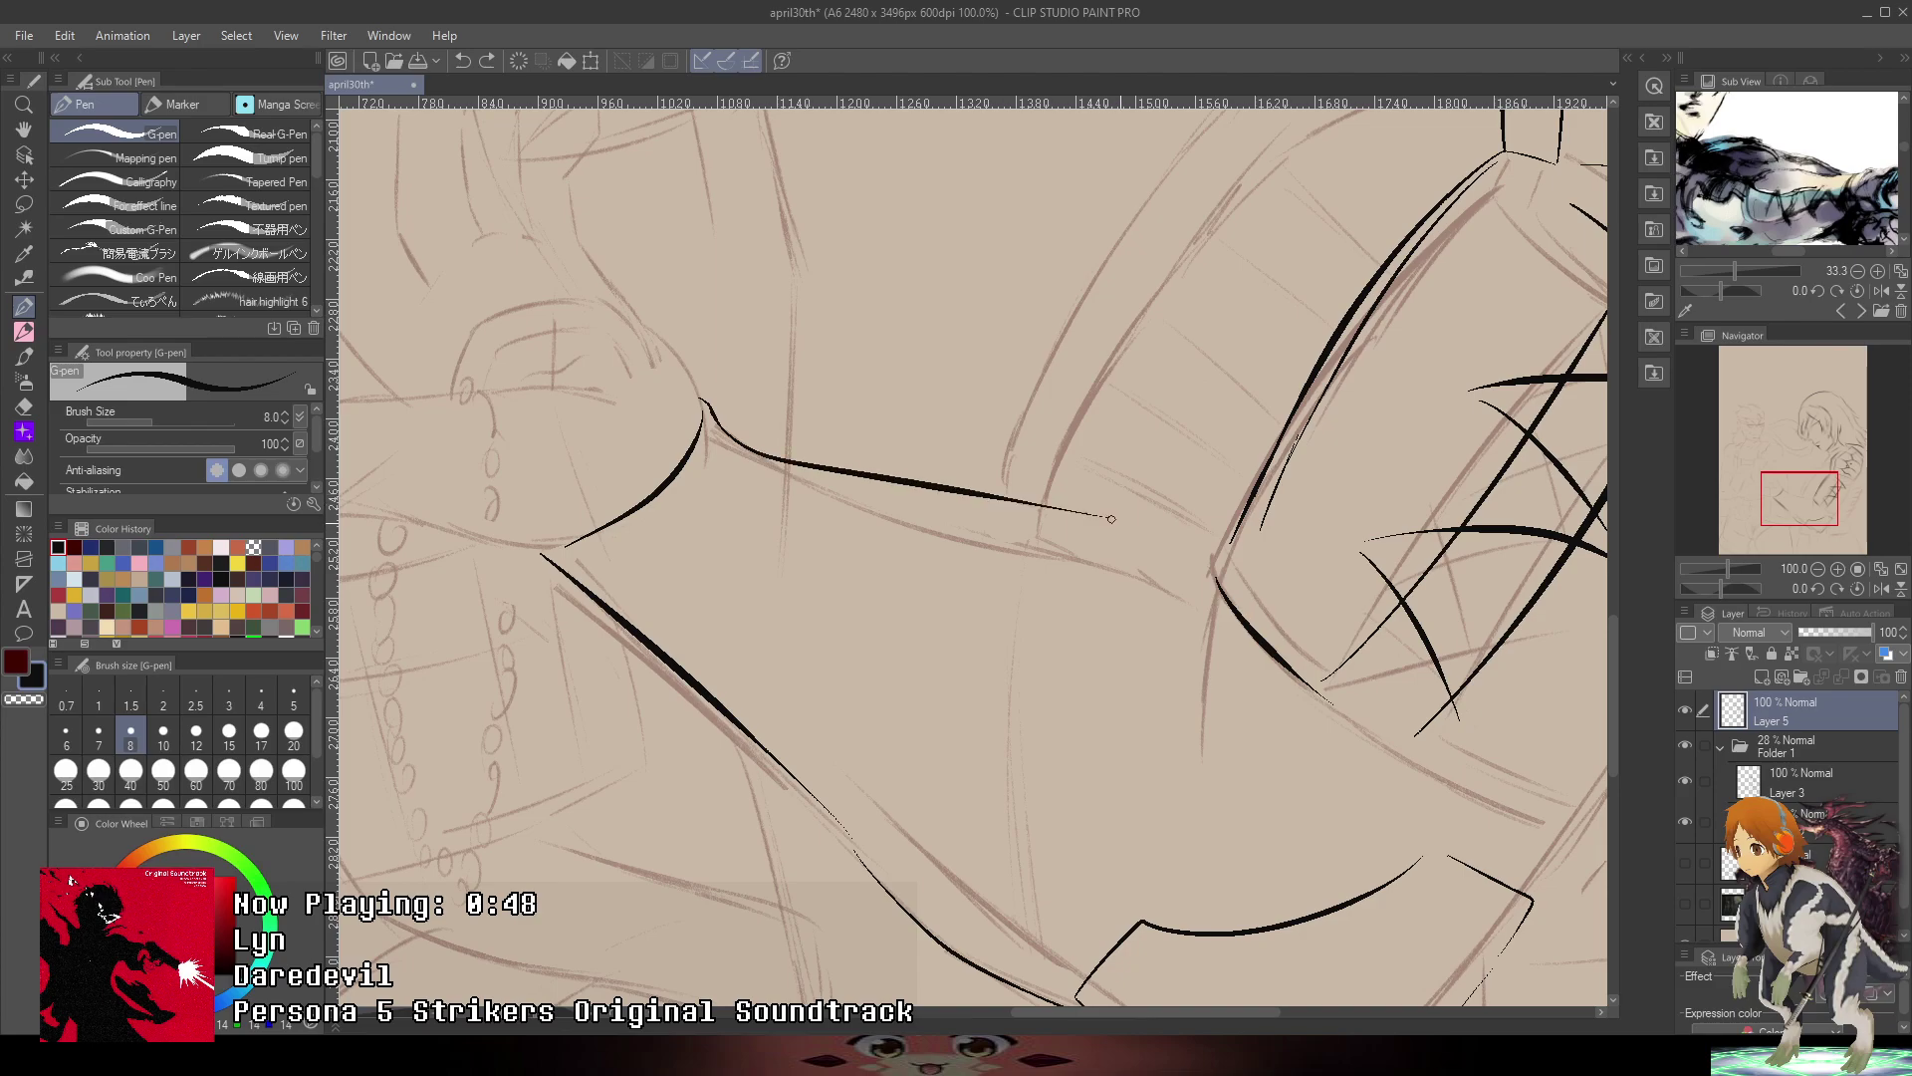
{"action": "key", "text": "ctrl+z"}
{"action": "mouse_move", "coordinate": [711, 415]}
{"action": "left_mouse_down"}
{"action": "mouse_move", "coordinate": [731, 440]}
{"action": "mouse_move", "coordinate": [1119, 555]}
{"action": "mouse_move", "coordinate": [1185, 607]}
{"action": "mouse_move", "coordinate": [1214, 592]}
{"action": "mouse_move", "coordinate": [1192, 757]}
{"action": "left_mouse_up"}
- Reframe the reference and ink short tapering fold lines inside the elbow bend beside the crease
{"action": "left_click_drag", "start_coordinate": [1461, 650], "coordinate": [1314, 582]}
{"action": "left_click_drag", "start_coordinate": [1793, 227], "coordinate": [1873, 183]}
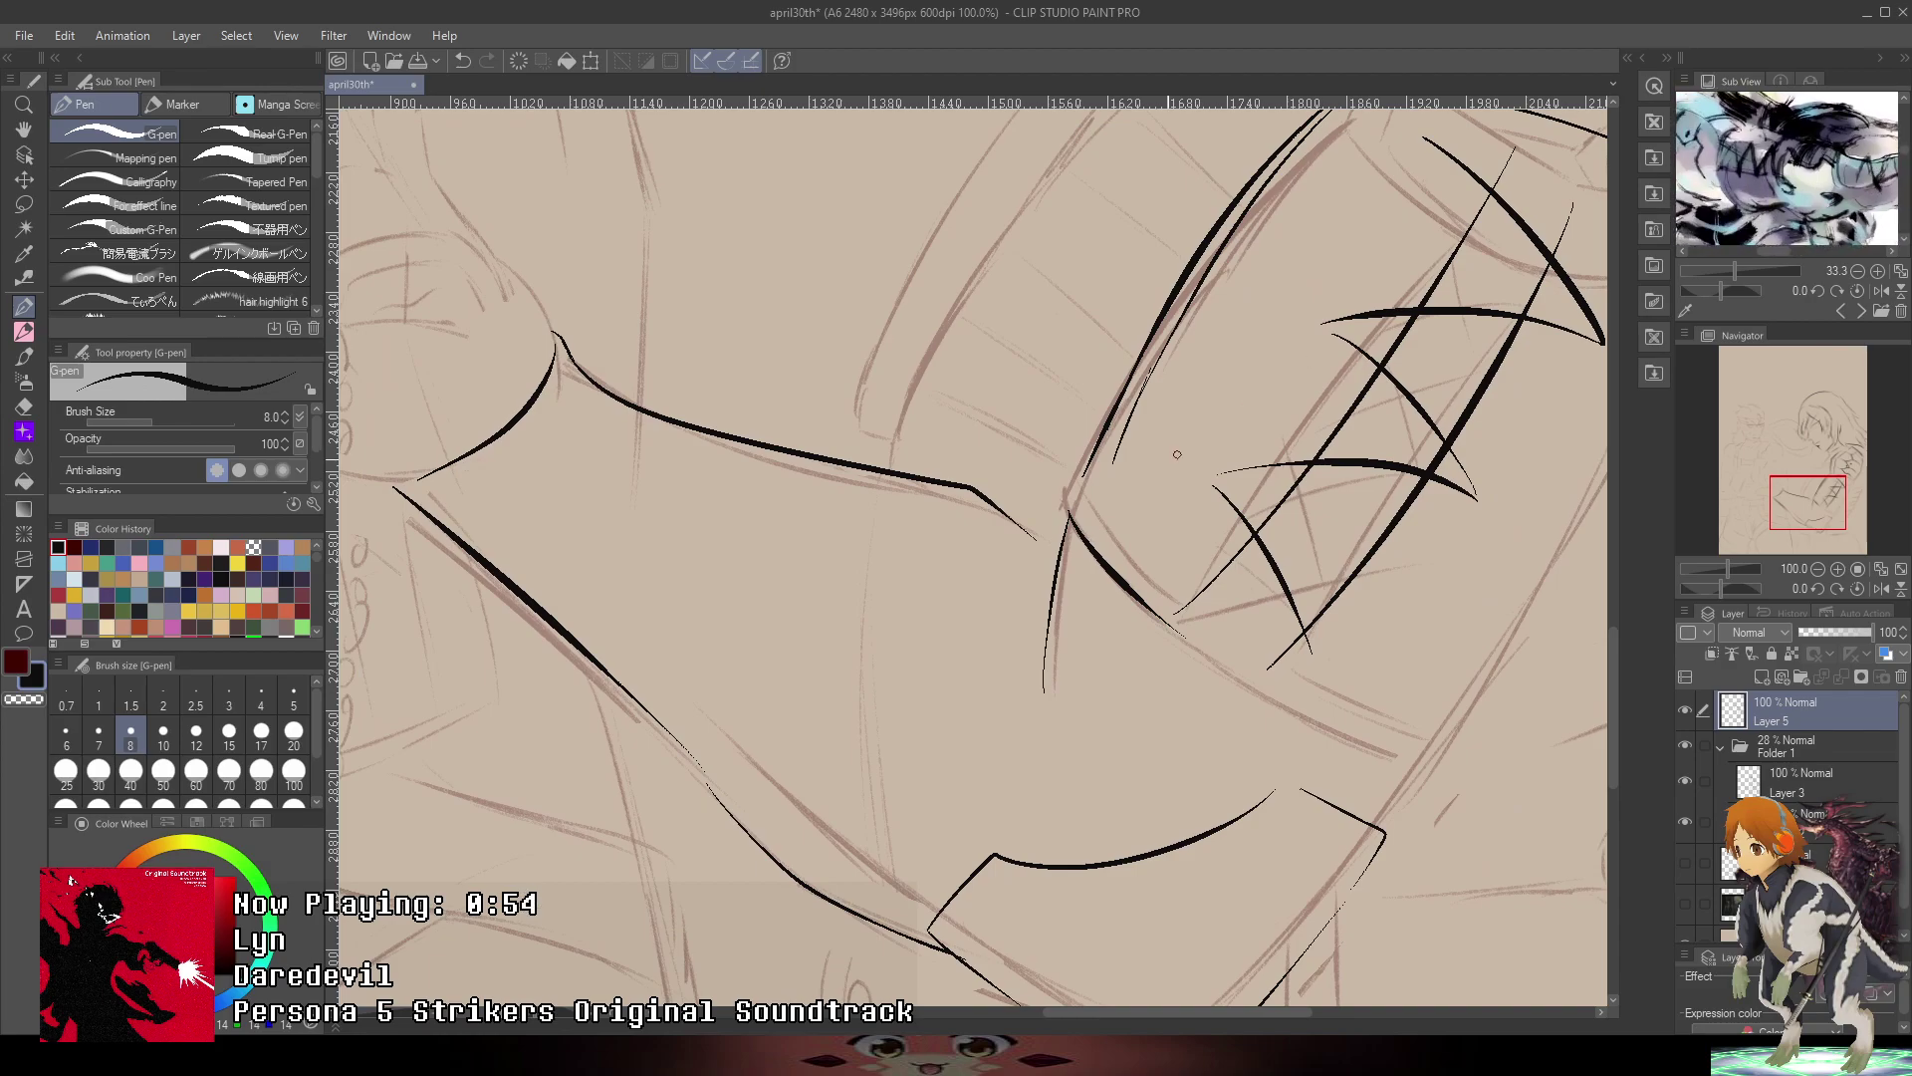
{"action": "left_click_drag", "start_coordinate": [1053, 545], "coordinate": [991, 619]}
{"action": "key", "text": "ctrl+z"}
{"action": "mouse_move", "coordinate": [1050, 539]}
{"action": "left_mouse_down"}
{"action": "mouse_move", "coordinate": [974, 648]}
{"action": "mouse_move", "coordinate": [1006, 642]}
{"action": "left_mouse_up"}
{"action": "key", "text": "ctrl+z"}
{"action": "mouse_move", "coordinate": [972, 736]}
{"action": "left_mouse_down"}
{"action": "mouse_move", "coordinate": [997, 657]}
{"action": "mouse_move", "coordinate": [1027, 589]}
{"action": "left_mouse_up"}
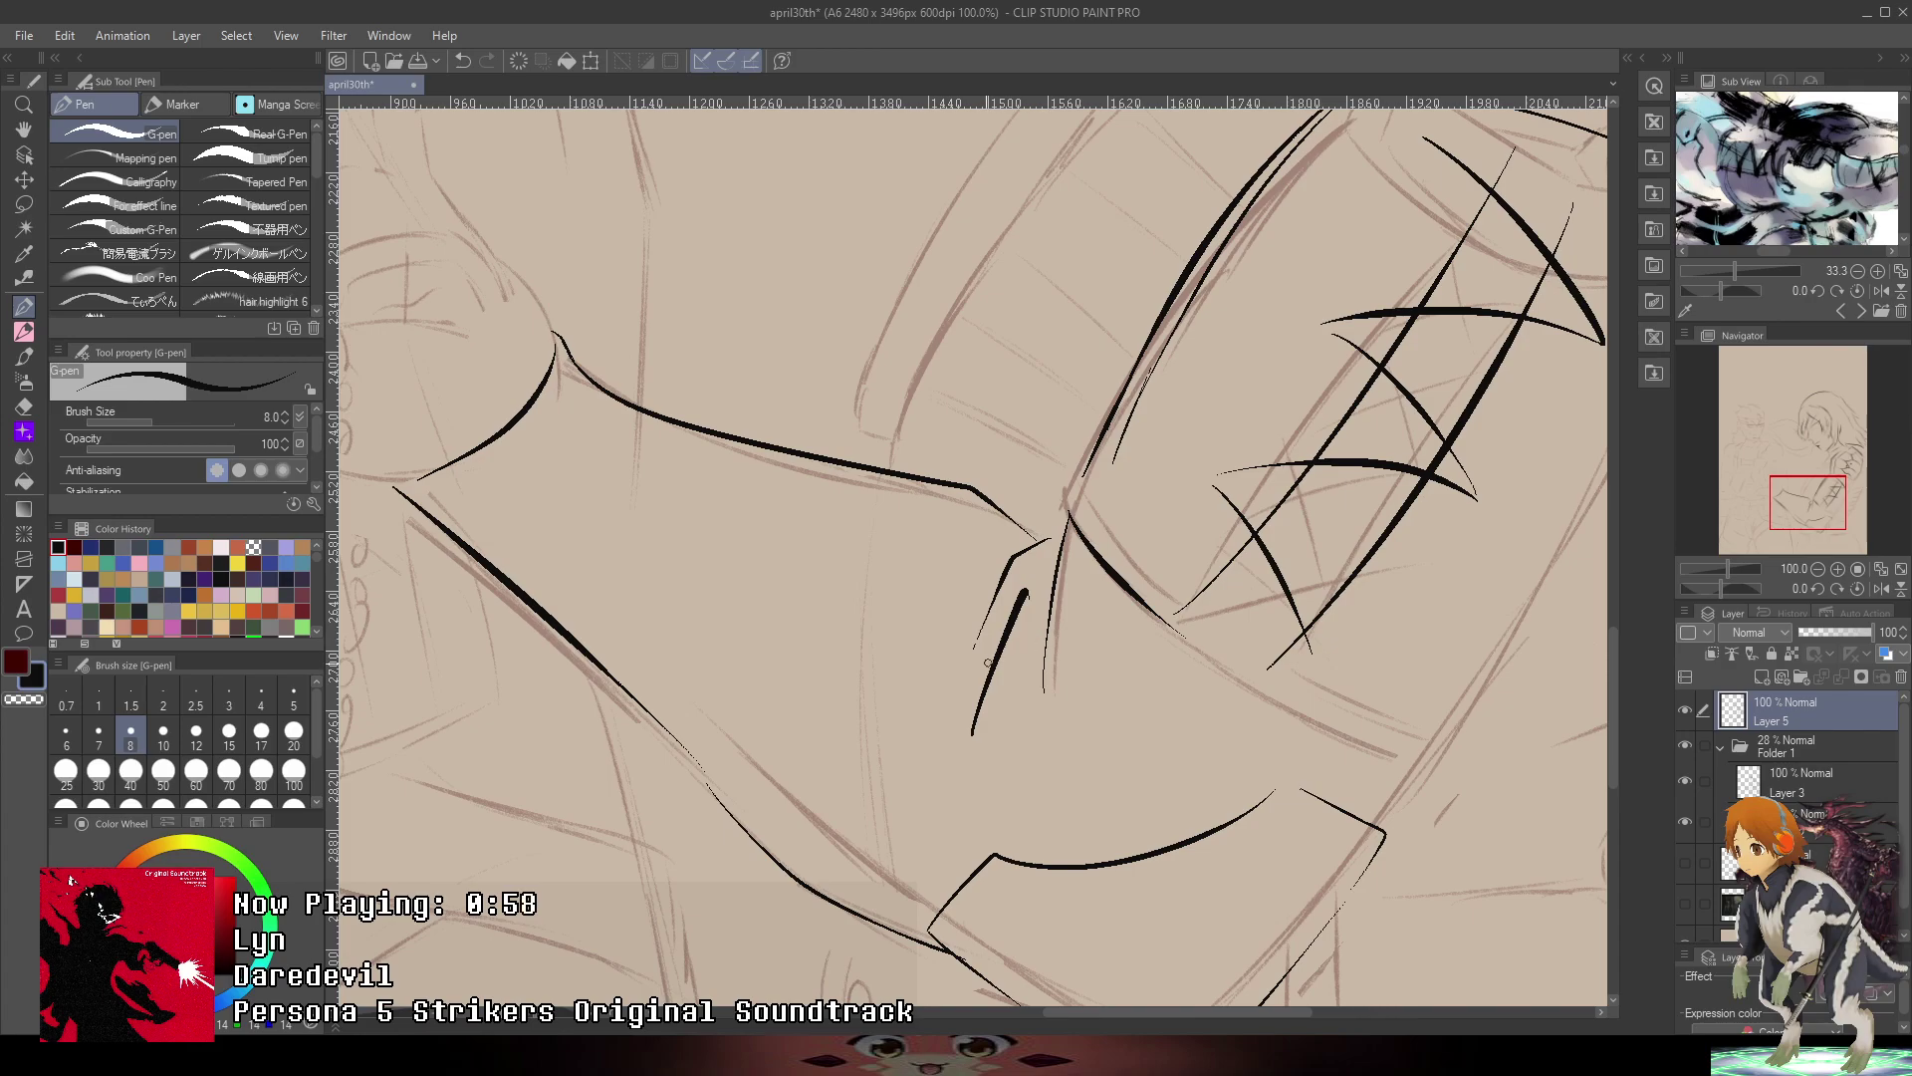
{"action": "key", "text": "ctrl+z"}
{"action": "left_click_drag", "start_coordinate": [969, 737], "coordinate": [1023, 607]}
- Ink a thin tapering fold line from the elbow guard's front corner up along the forearm's underside
{"action": "scroll", "coordinate": [1180, 588], "scroll_direction": "down", "scroll_amount": 2}
{"action": "left_click_drag", "start_coordinate": [1258, 367], "coordinate": [1180, 363]}
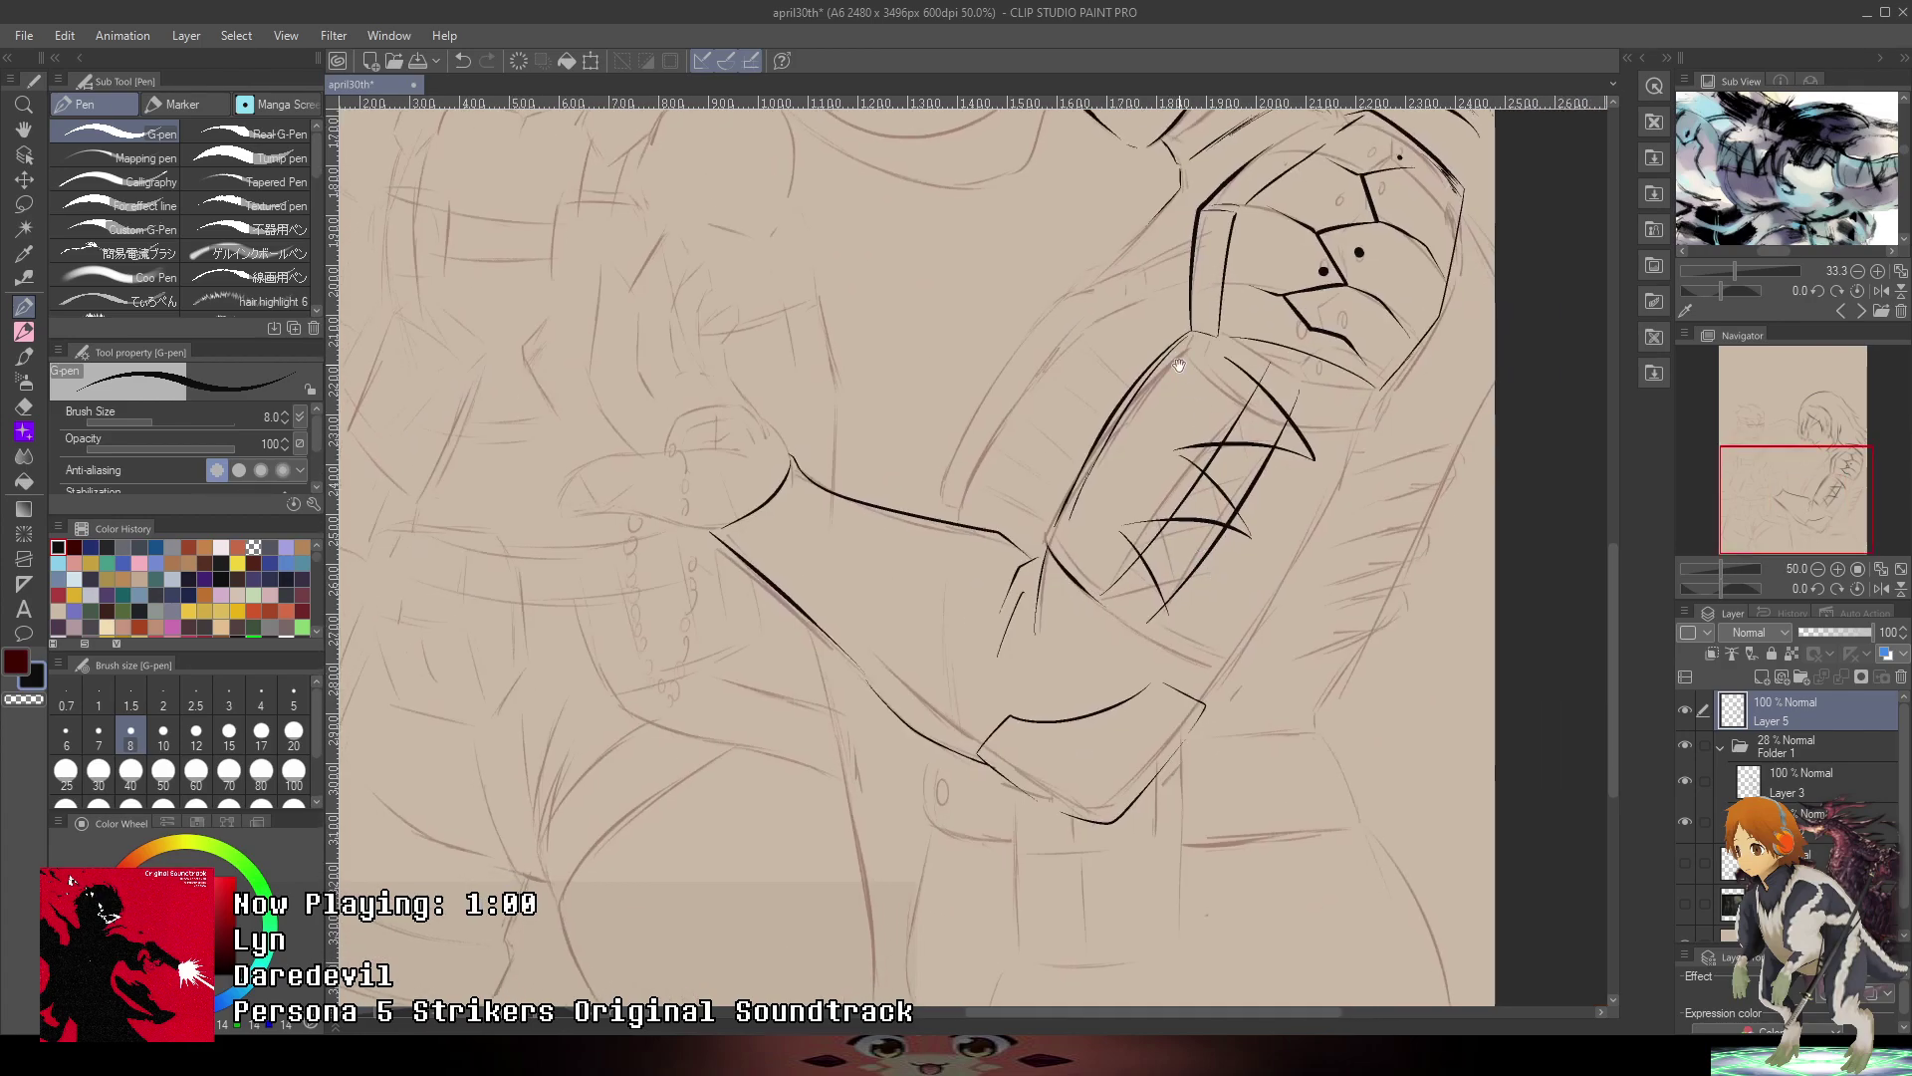
{"action": "scroll", "coordinate": [1041, 764], "scroll_direction": "up", "scroll_amount": 2}
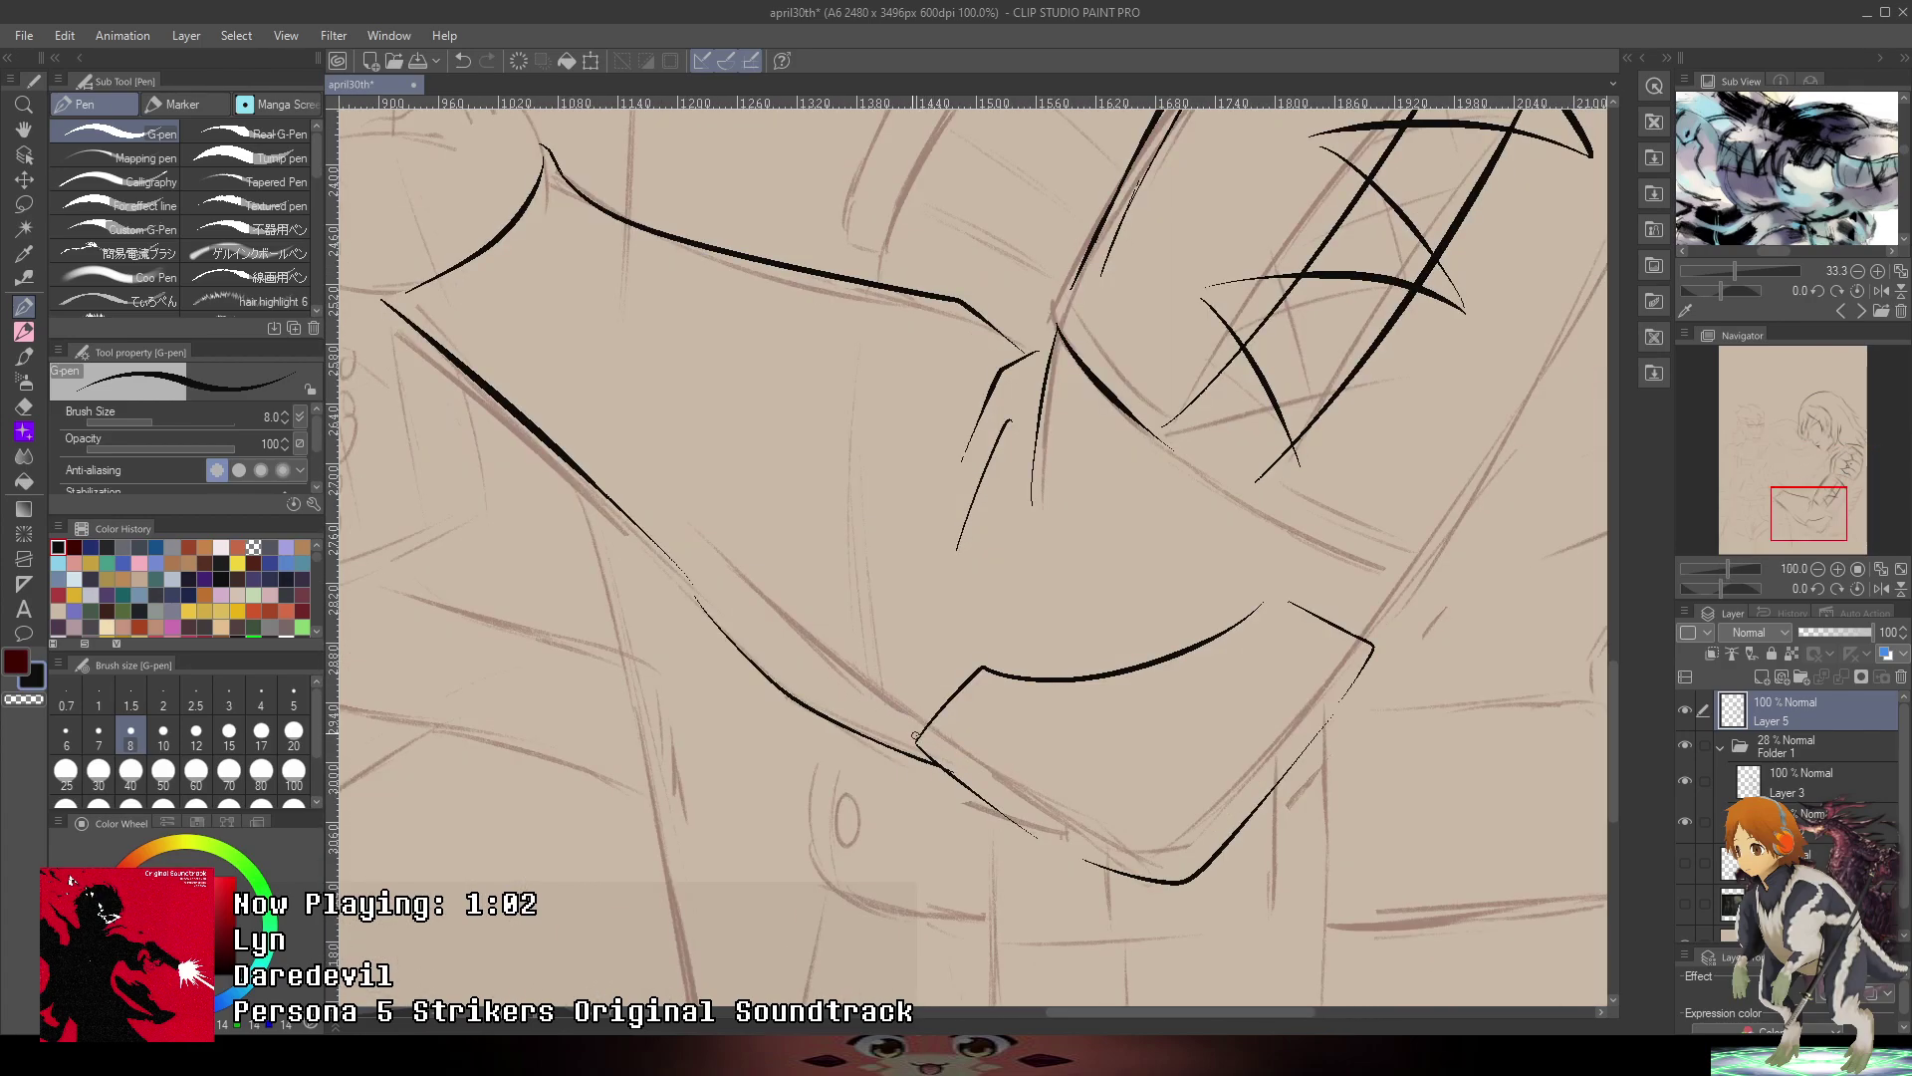
{"action": "left_click_drag", "start_coordinate": [918, 737], "coordinate": [717, 550]}
{"action": "key", "text": "ctrl+z"}
{"action": "left_click_drag", "start_coordinate": [923, 724], "coordinate": [779, 578]}
{"action": "scroll", "coordinate": [971, 759], "scroll_direction": "up", "scroll_amount": 2}
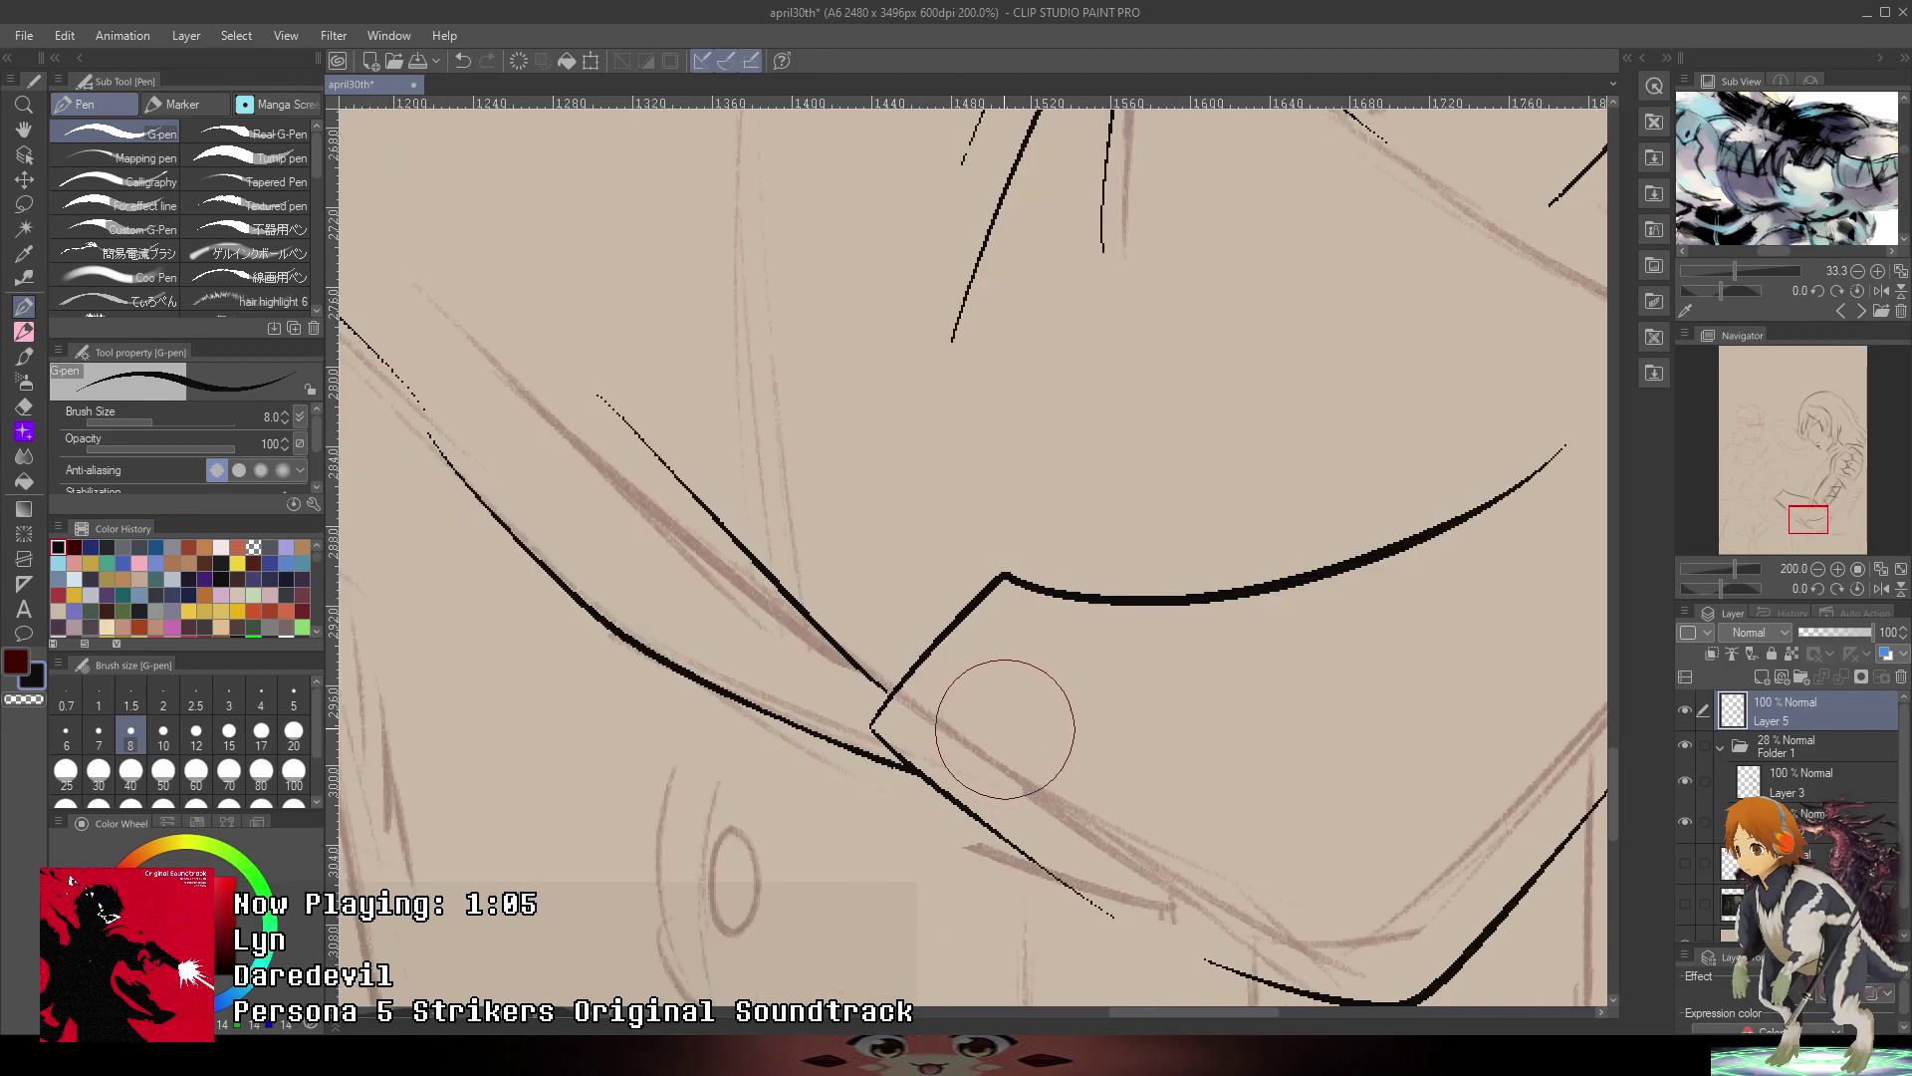
{"action": "scroll", "coordinate": [1148, 646], "scroll_direction": "down", "scroll_amount": 3}
{"action": "scroll", "coordinate": [1148, 646], "scroll_direction": "up", "scroll_amount": 3}
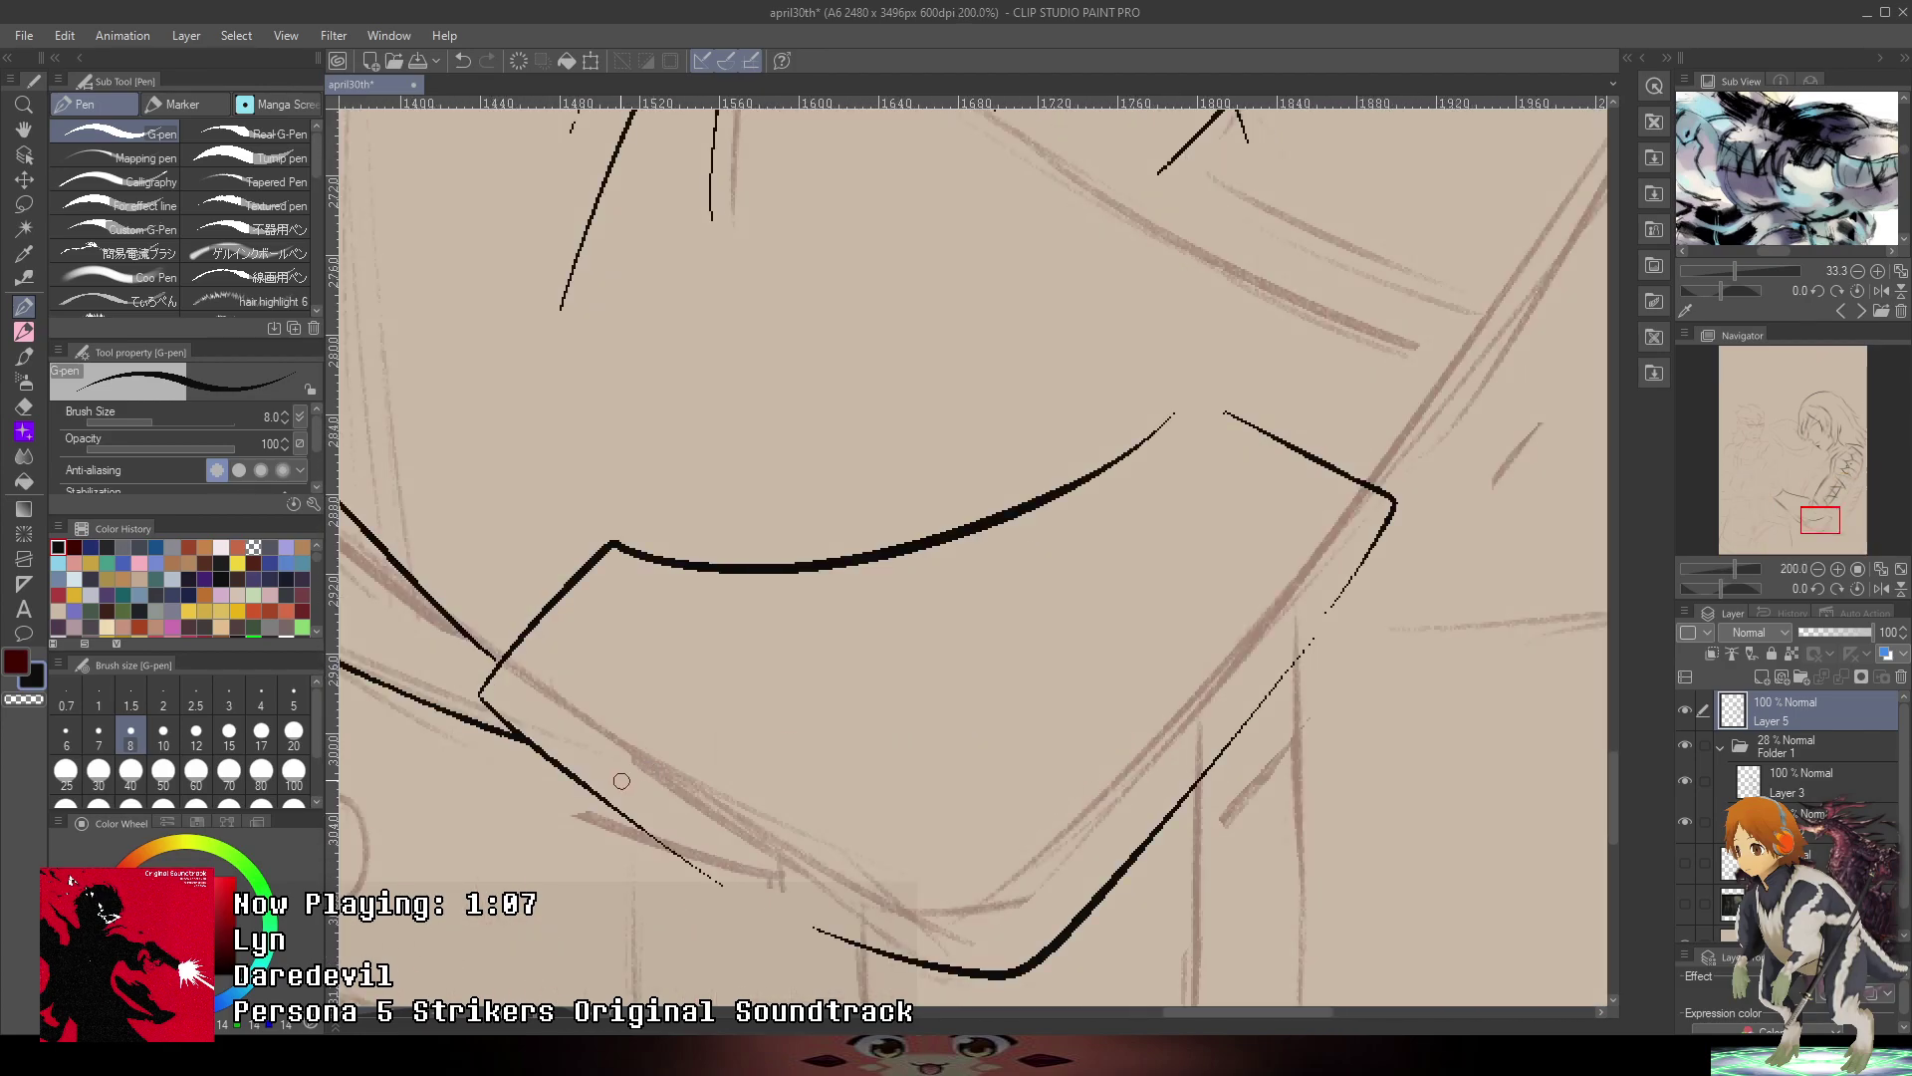
- Ink two partial round studs on the elbow guard, one at its forearm-side lower edge and one at its outer edge
{"action": "mouse_move", "coordinate": [619, 781]}
{"action": "left_mouse_down"}
{"action": "mouse_move", "coordinate": [717, 824]}
{"action": "mouse_move", "coordinate": [708, 847]}
{"action": "left_mouse_up"}
{"action": "key", "text": "ctrl+z"}
{"action": "mouse_move", "coordinate": [1202, 713]}
{"action": "left_mouse_down"}
{"action": "mouse_move", "coordinate": [1244, 628]}
{"action": "mouse_move", "coordinate": [1299, 613]}
{"action": "left_mouse_up"}
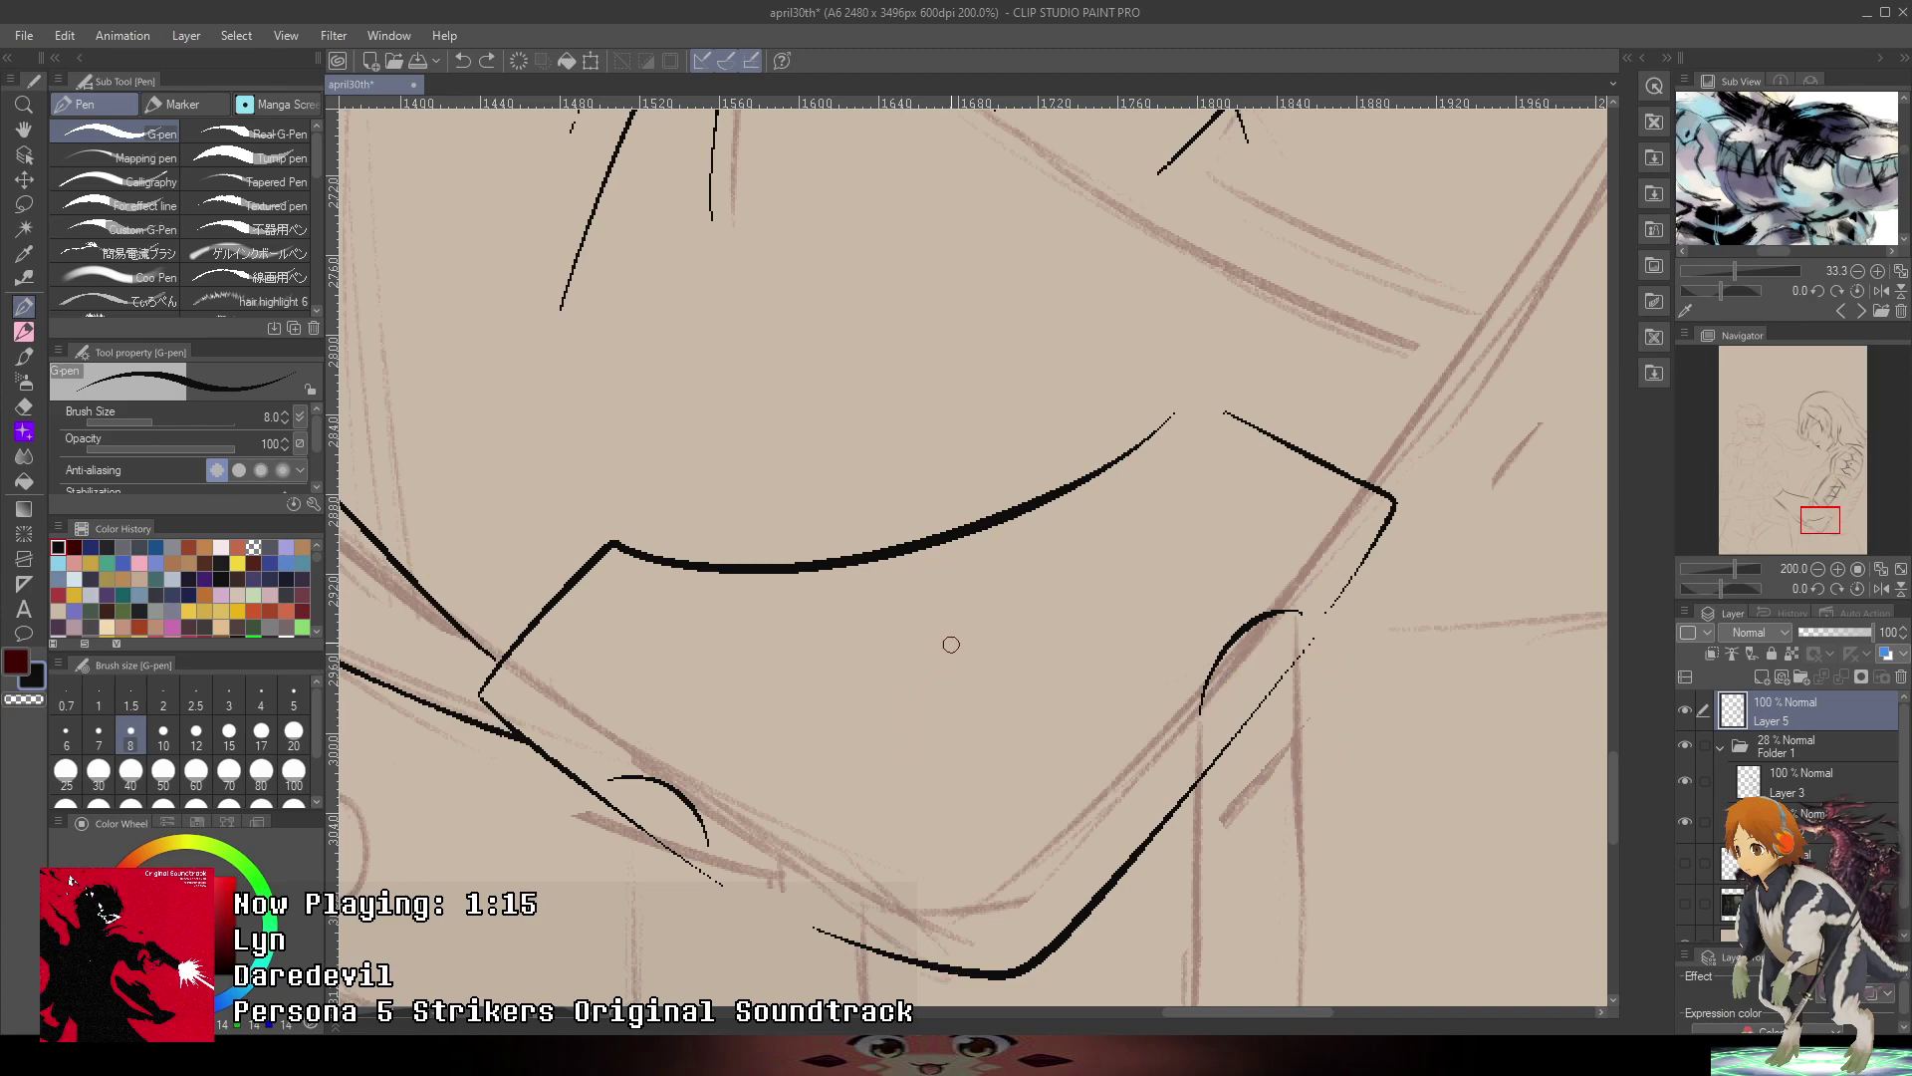
- Ink a full round stud in the middle of the elbow guard, retrying its outer curve until the circle reads cleanly
{"action": "mouse_move", "coordinate": [933, 621]}
{"action": "left_mouse_down"}
{"action": "mouse_move", "coordinate": [969, 636]}
{"action": "mouse_move", "coordinate": [853, 708]}
{"action": "mouse_move", "coordinate": [952, 761]}
{"action": "mouse_move", "coordinate": [1000, 724]}
{"action": "mouse_move", "coordinate": [1001, 657]}
{"action": "left_mouse_up"}
{"action": "key", "text": "ctrl+z"}
{"action": "key", "text": "ctrl+z"}
{"action": "left_click_drag", "start_coordinate": [981, 752], "coordinate": [999, 647]}
{"action": "key", "text": "ctrl+z"}
{"action": "left_click_drag", "start_coordinate": [974, 749], "coordinate": [996, 642]}
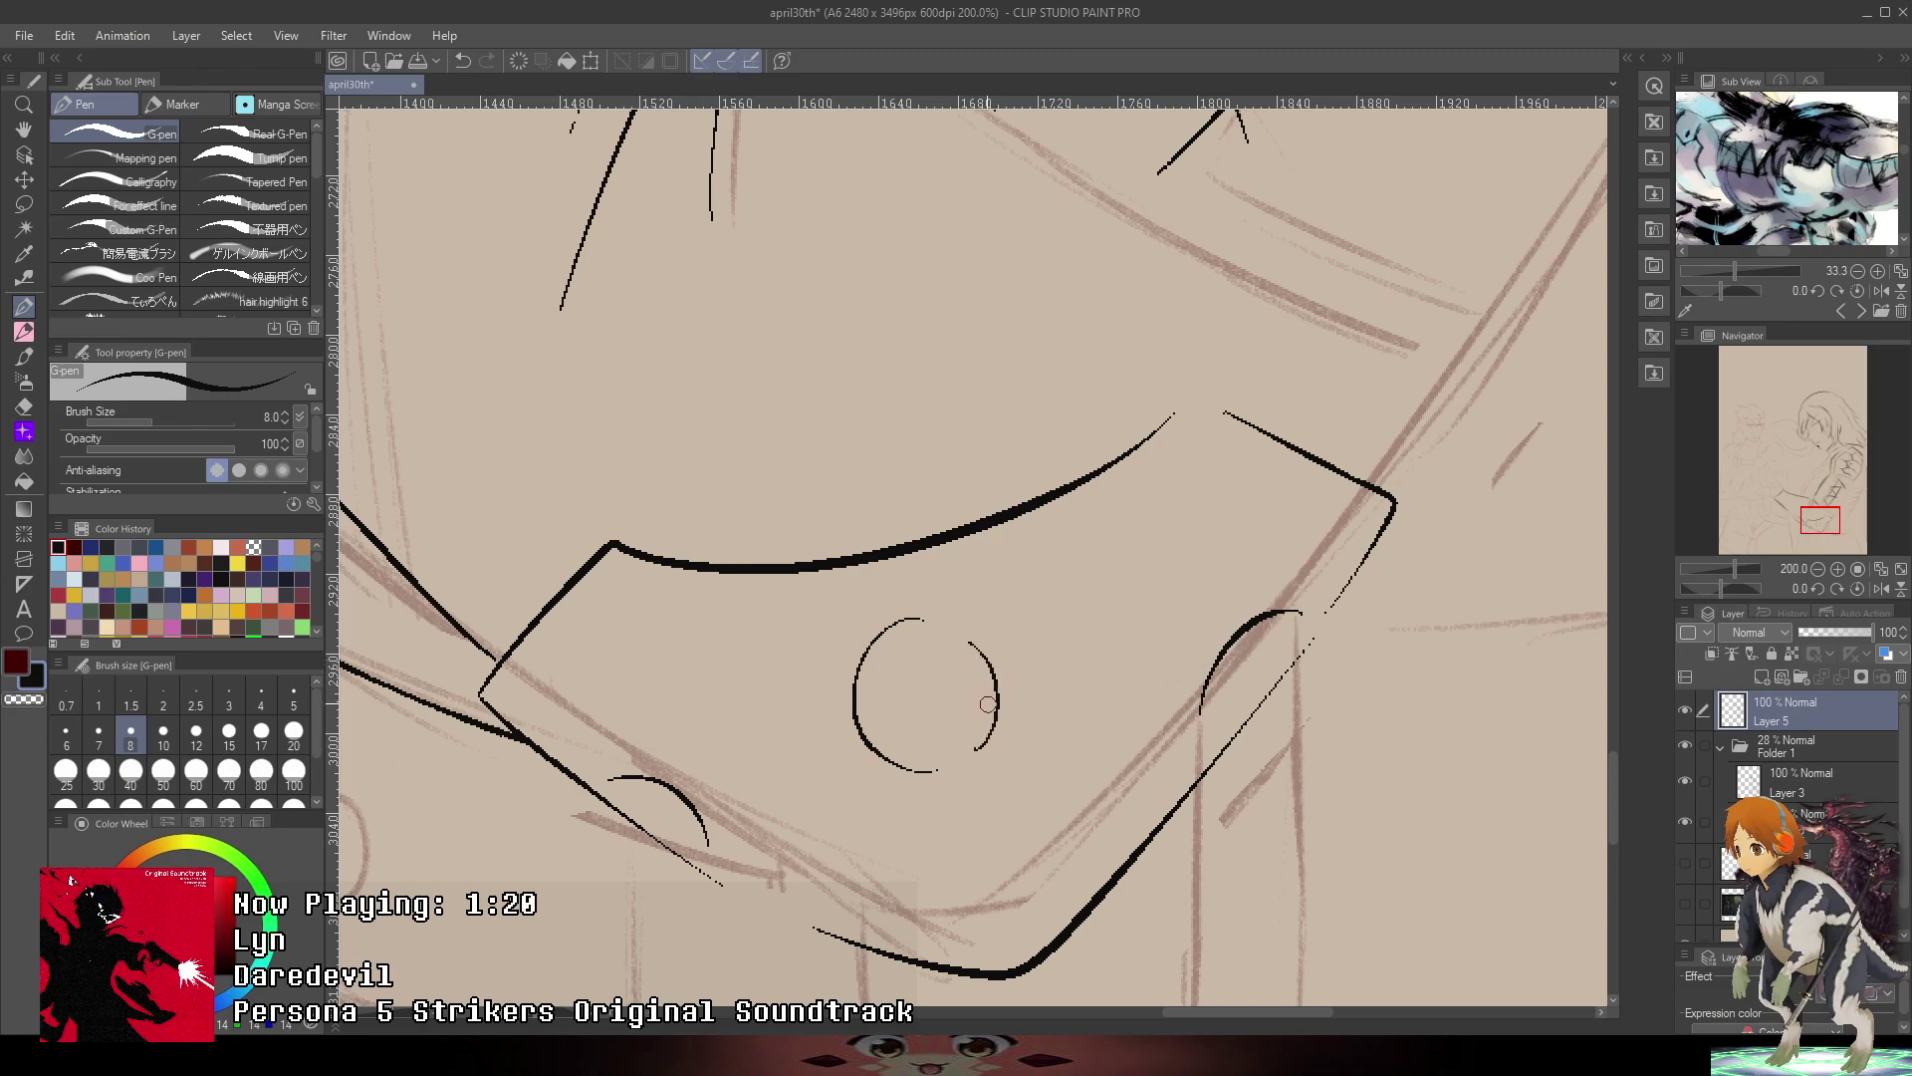
{"action": "key", "text": "ctrl+z"}
{"action": "left_click_drag", "start_coordinate": [975, 756], "coordinate": [965, 634]}
{"action": "scroll", "coordinate": [1122, 312], "scroll_direction": "down", "scroll_amount": 4}
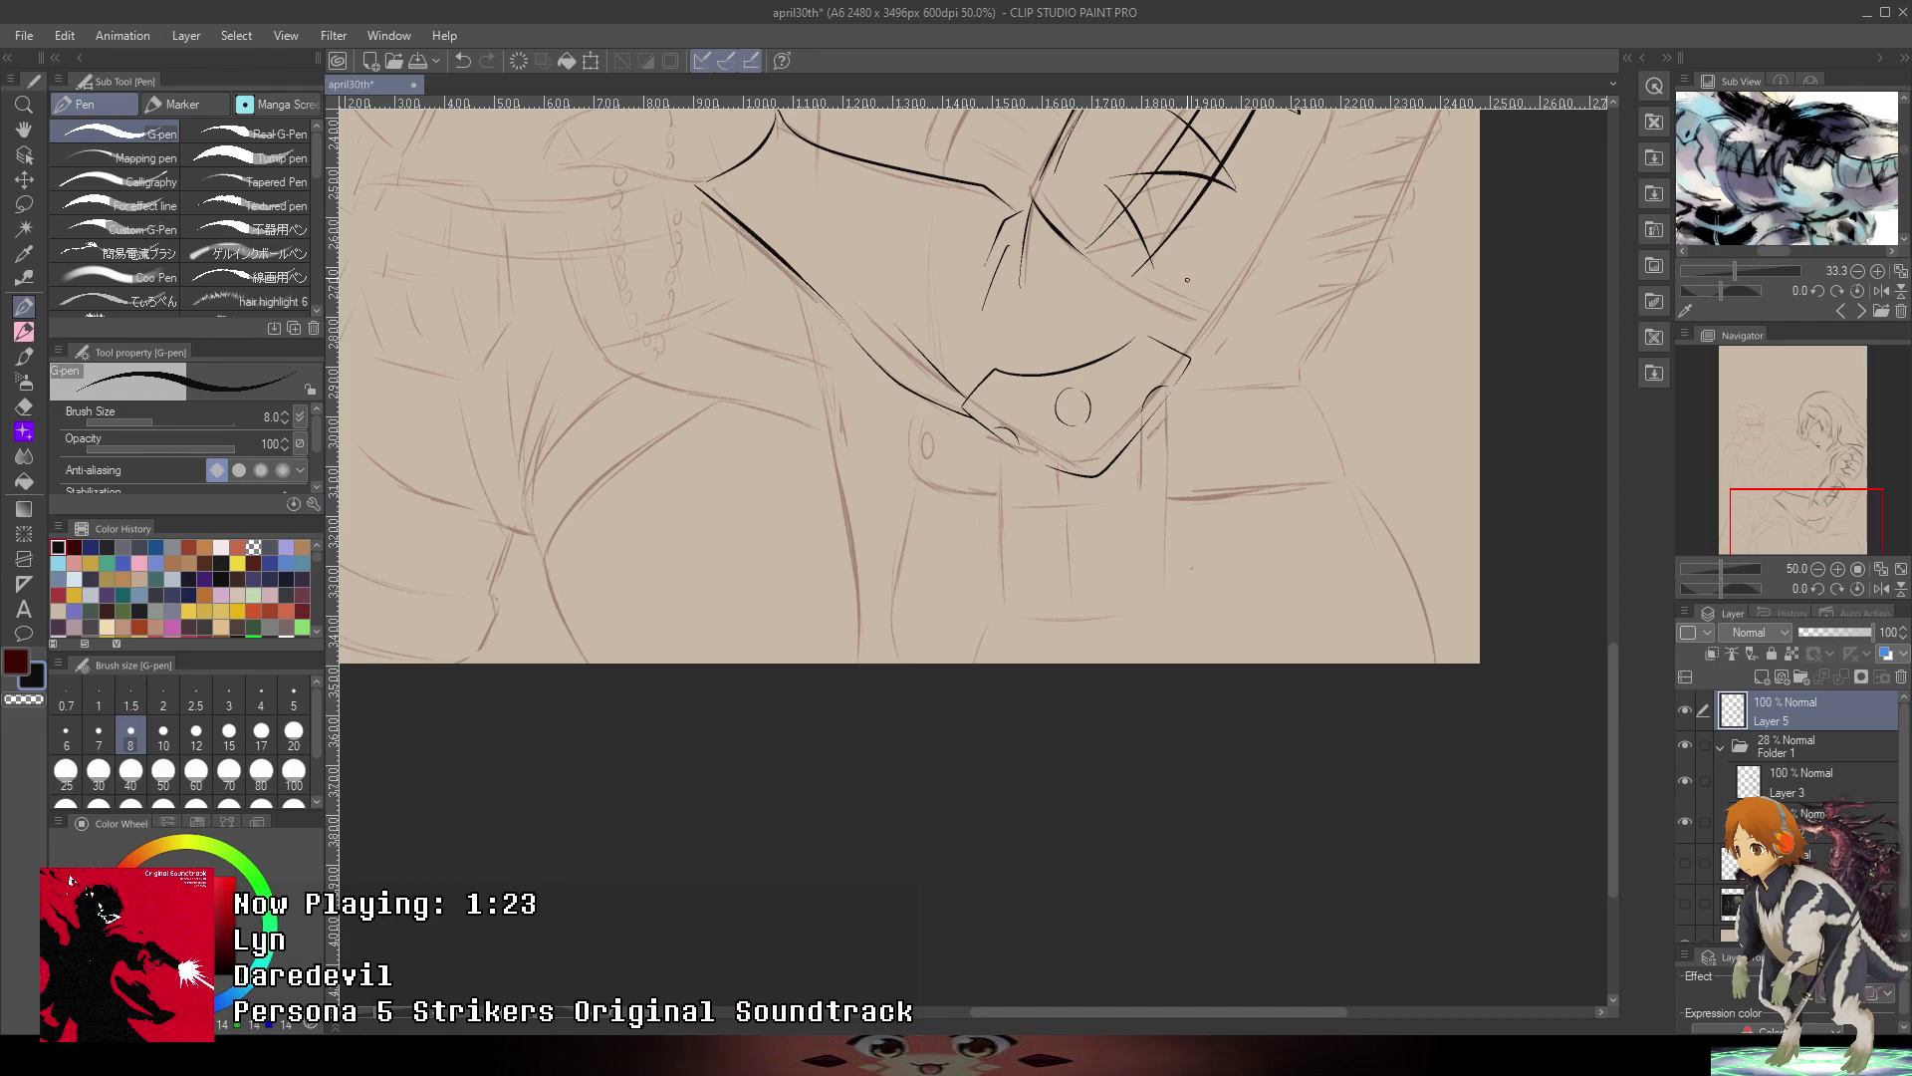
- Reframe the reference on the arm and ink the upper part of the laced sleeve's outer contour, below the shoulder armour
{"action": "left_click_drag", "start_coordinate": [1808, 200], "coordinate": [1826, 224]}
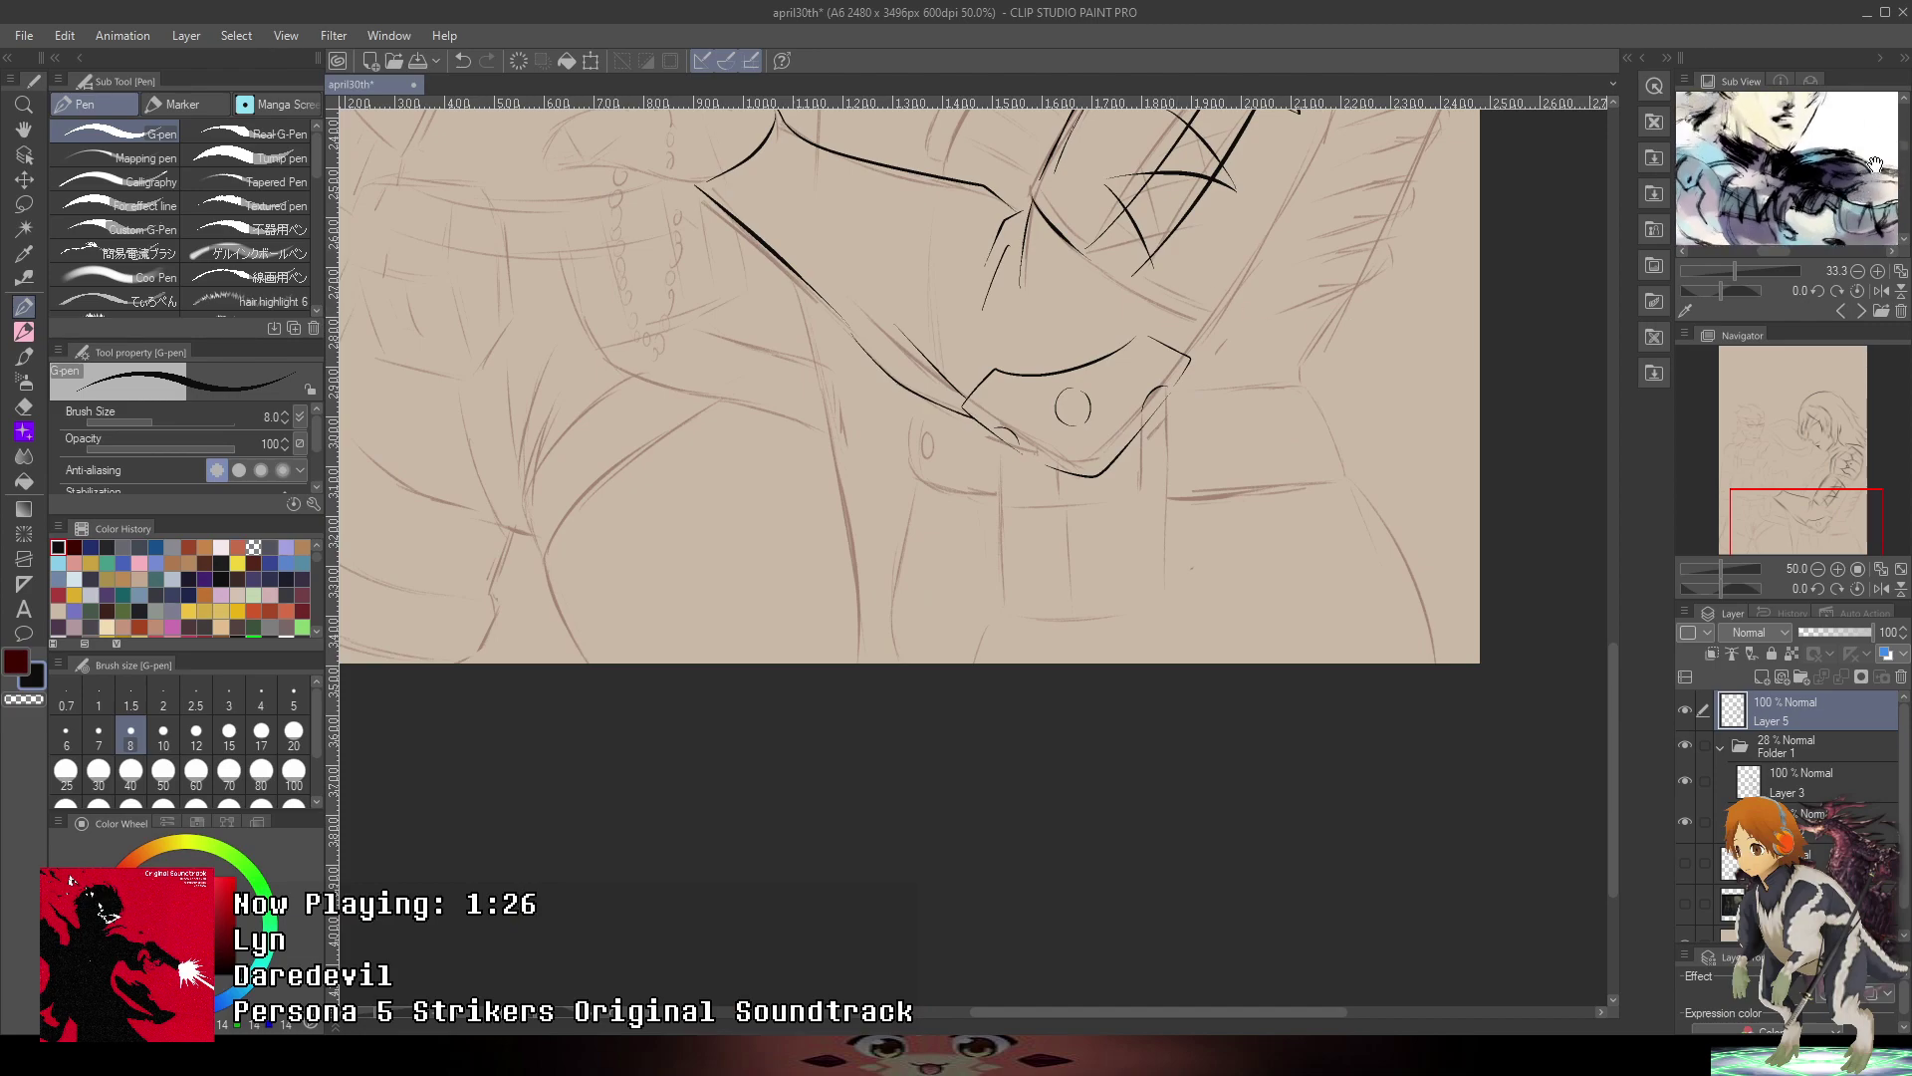
{"action": "left_click_drag", "start_coordinate": [1874, 161], "coordinate": [1833, 134]}
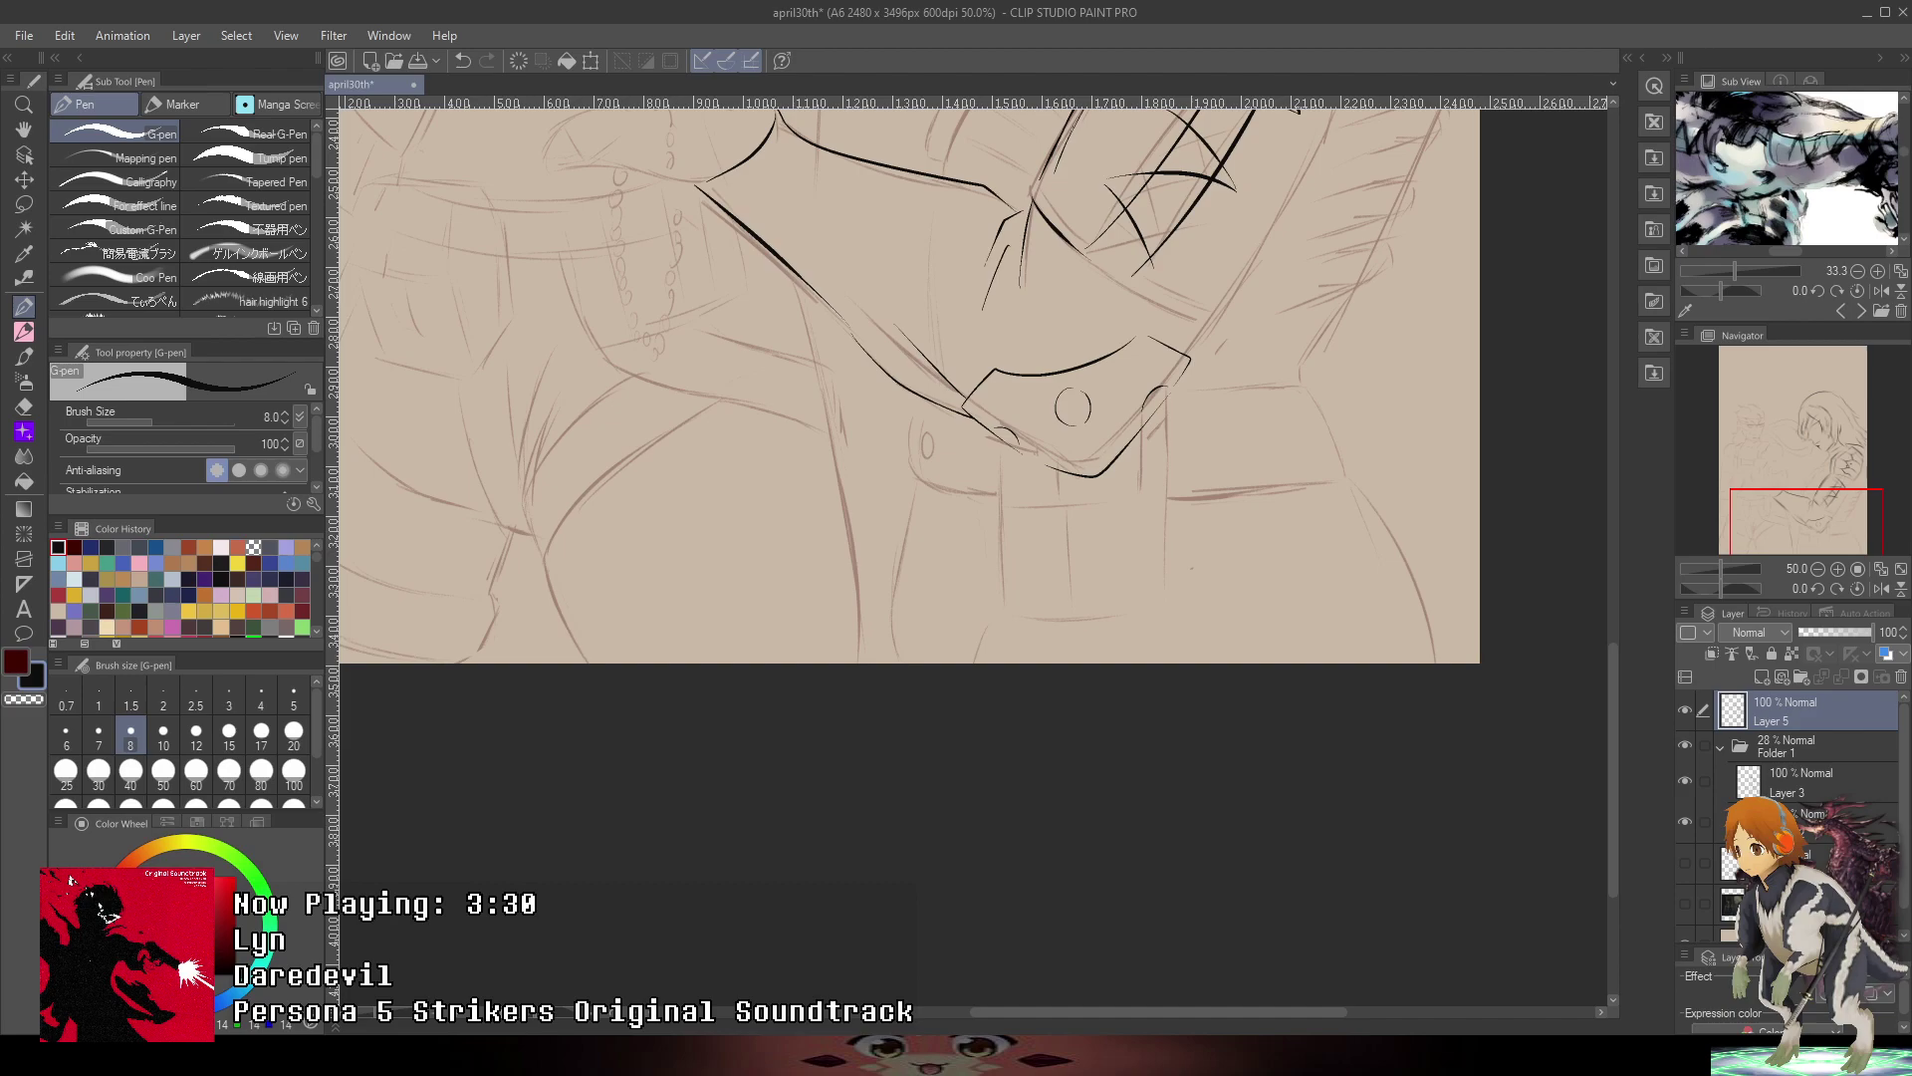
{"action": "scroll", "coordinate": [1253, 306], "scroll_direction": "up", "scroll_amount": 2}
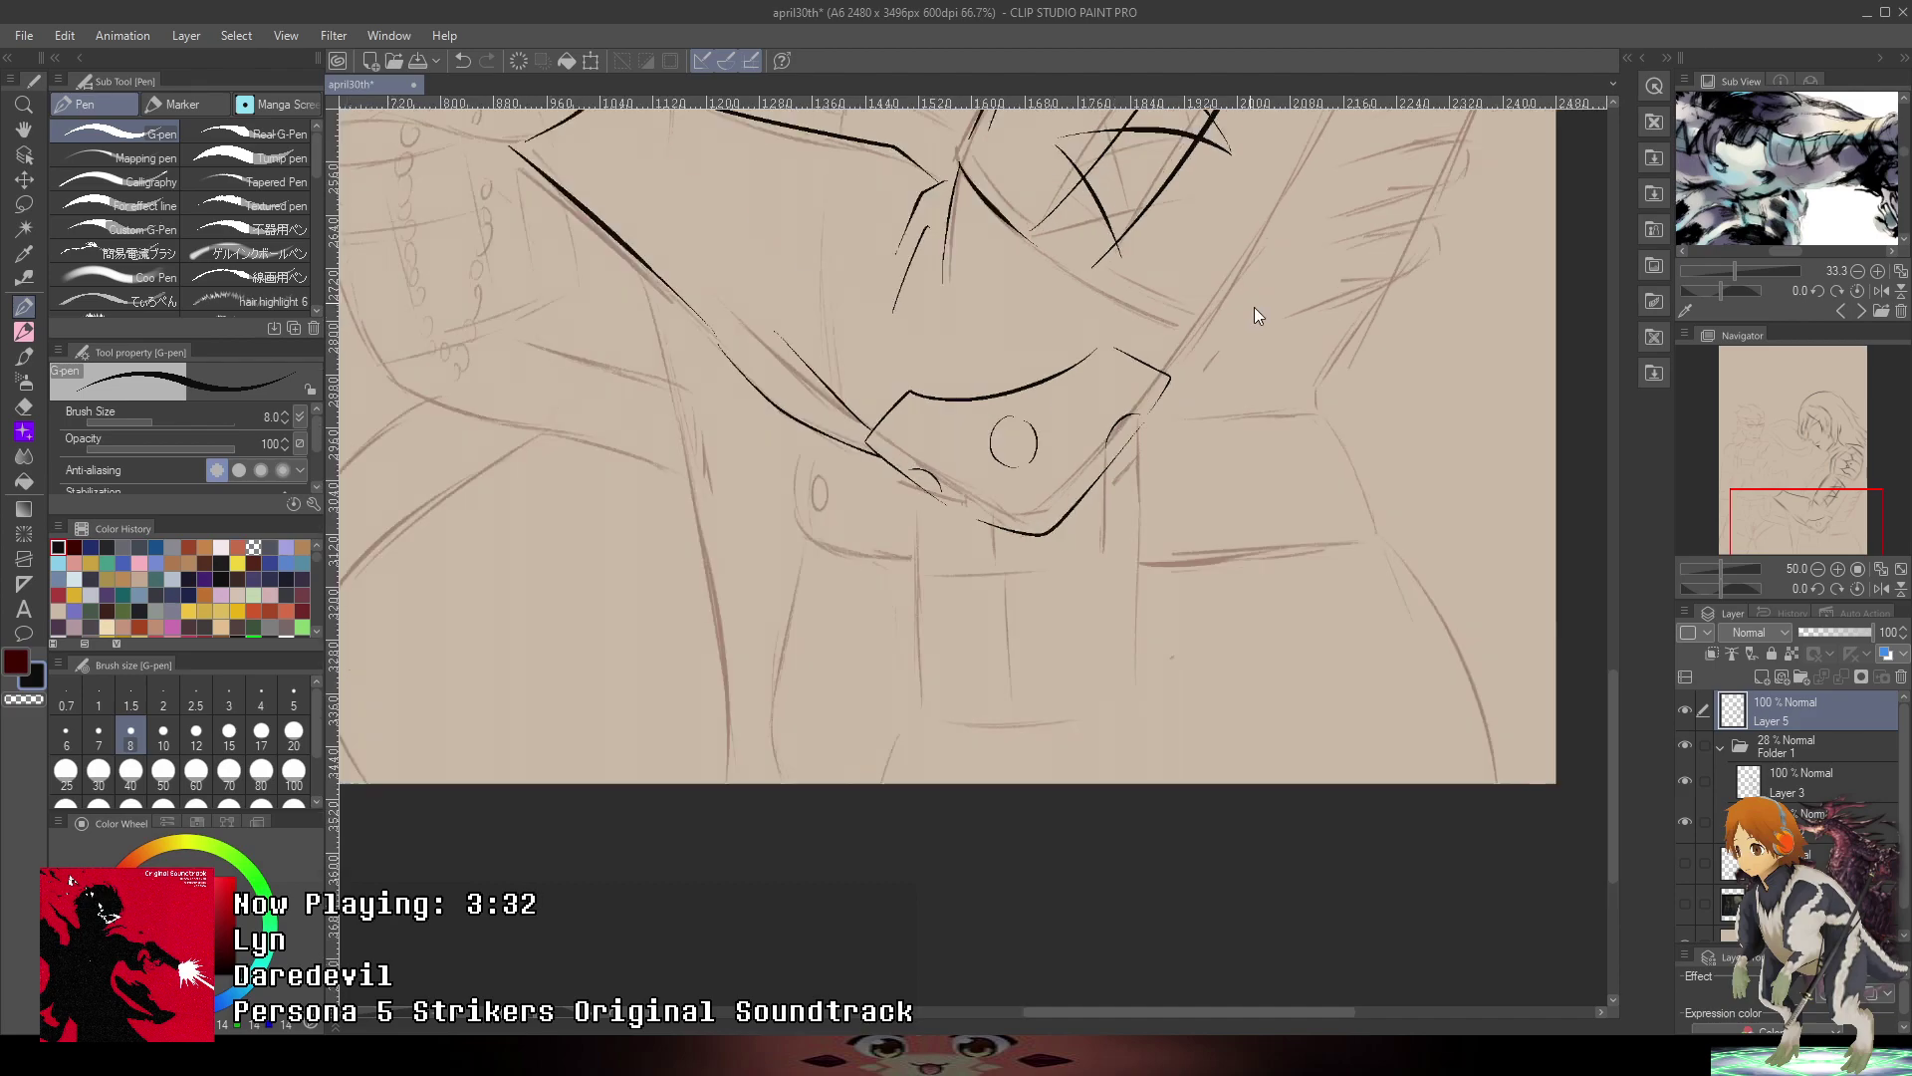
{"action": "left_click_drag", "start_coordinate": [1316, 340], "coordinate": [1285, 670]}
{"action": "left_click_drag", "start_coordinate": [1435, 273], "coordinate": [1413, 508]}
{"action": "left_click_drag", "start_coordinate": [1374, 373], "coordinate": [1291, 642]}
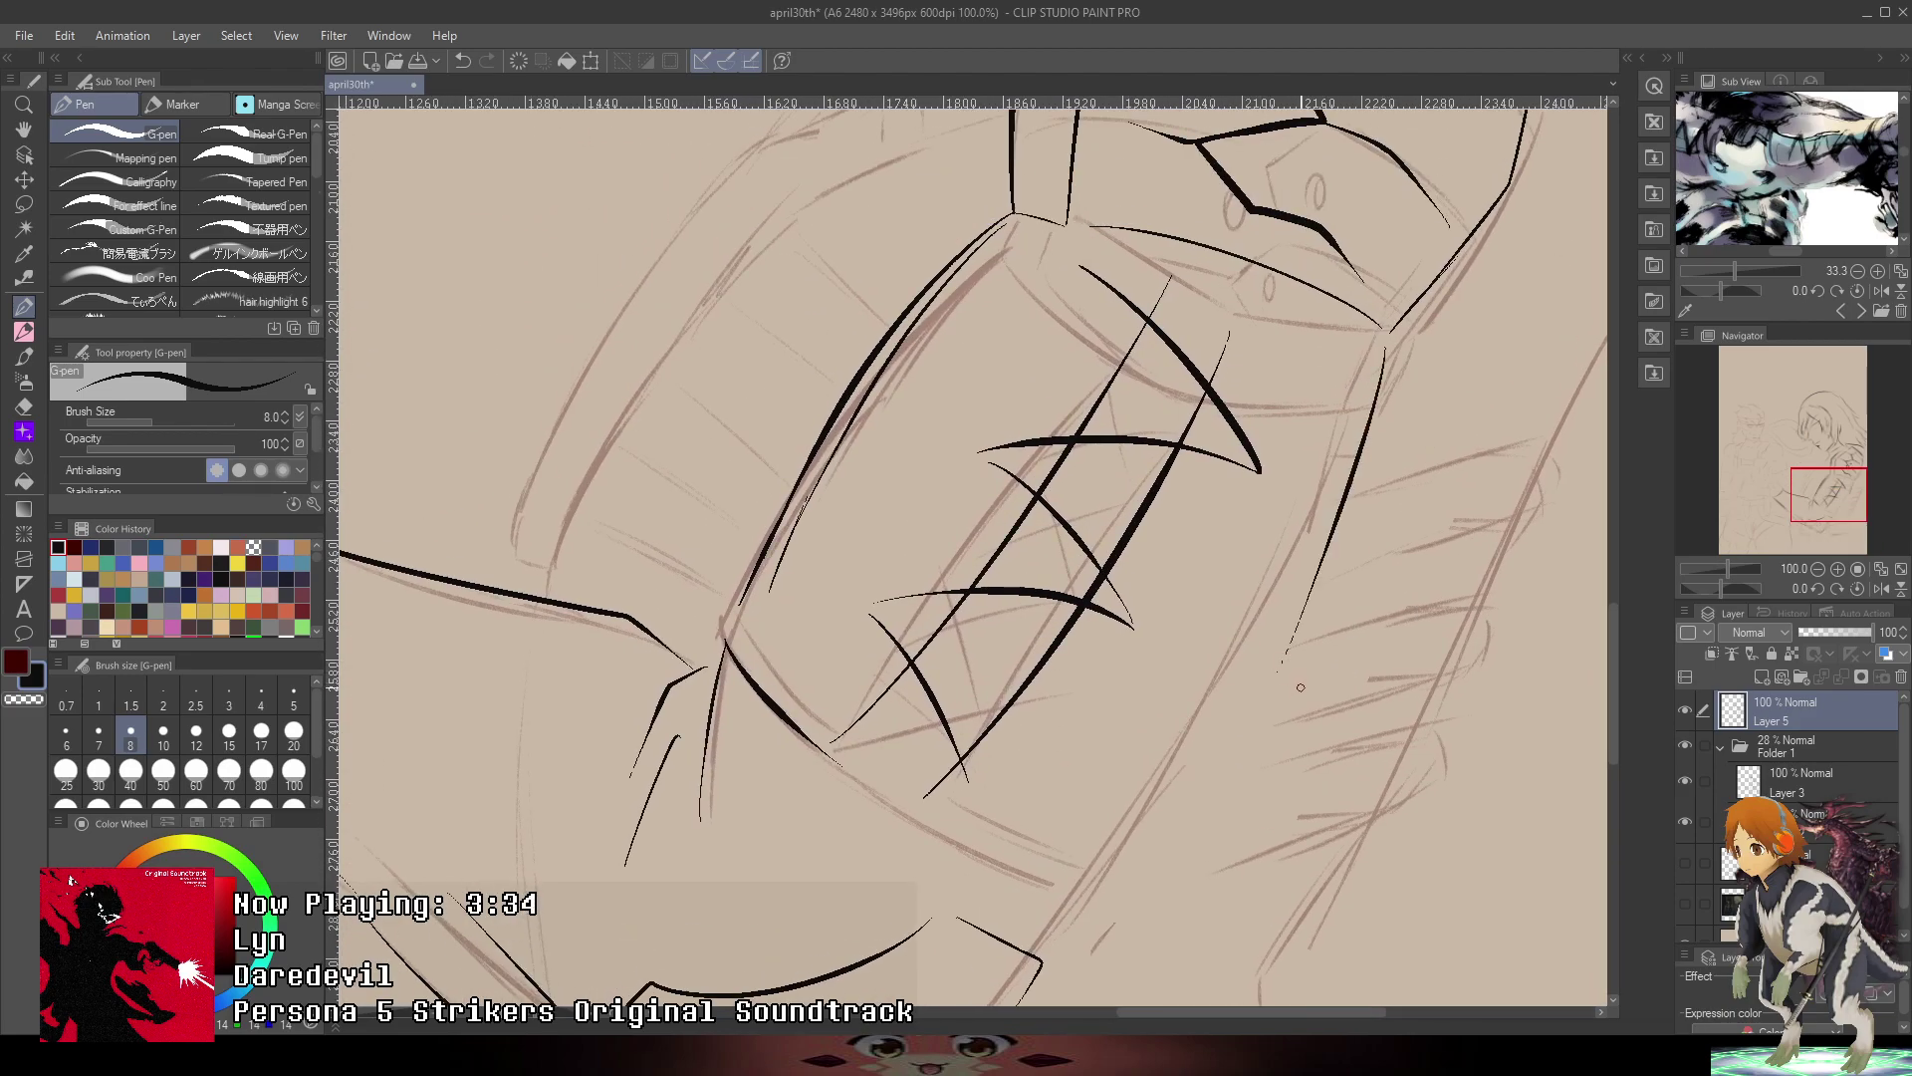
{"action": "key", "text": "ctrl+z"}
{"action": "left_click_drag", "start_coordinate": [1381, 366], "coordinate": [1310, 580]}
- Ink the lower part of the sleeve's outer contour as one curved, tapering stroke between the elbow guard and the upper contour
{"action": "mouse_move", "coordinate": [1048, 947]}
{"action": "left_mouse_down"}
{"action": "mouse_move", "coordinate": [1292, 595]}
{"action": "mouse_move", "coordinate": [1141, 833]}
{"action": "mouse_move", "coordinate": [1312, 598]}
{"action": "mouse_move", "coordinate": [1154, 817]}
{"action": "mouse_move", "coordinate": [1315, 590]}
{"action": "left_mouse_up"}
{"action": "key", "text": "ctrl+z"}
{"action": "key", "text": "ctrl+z"}
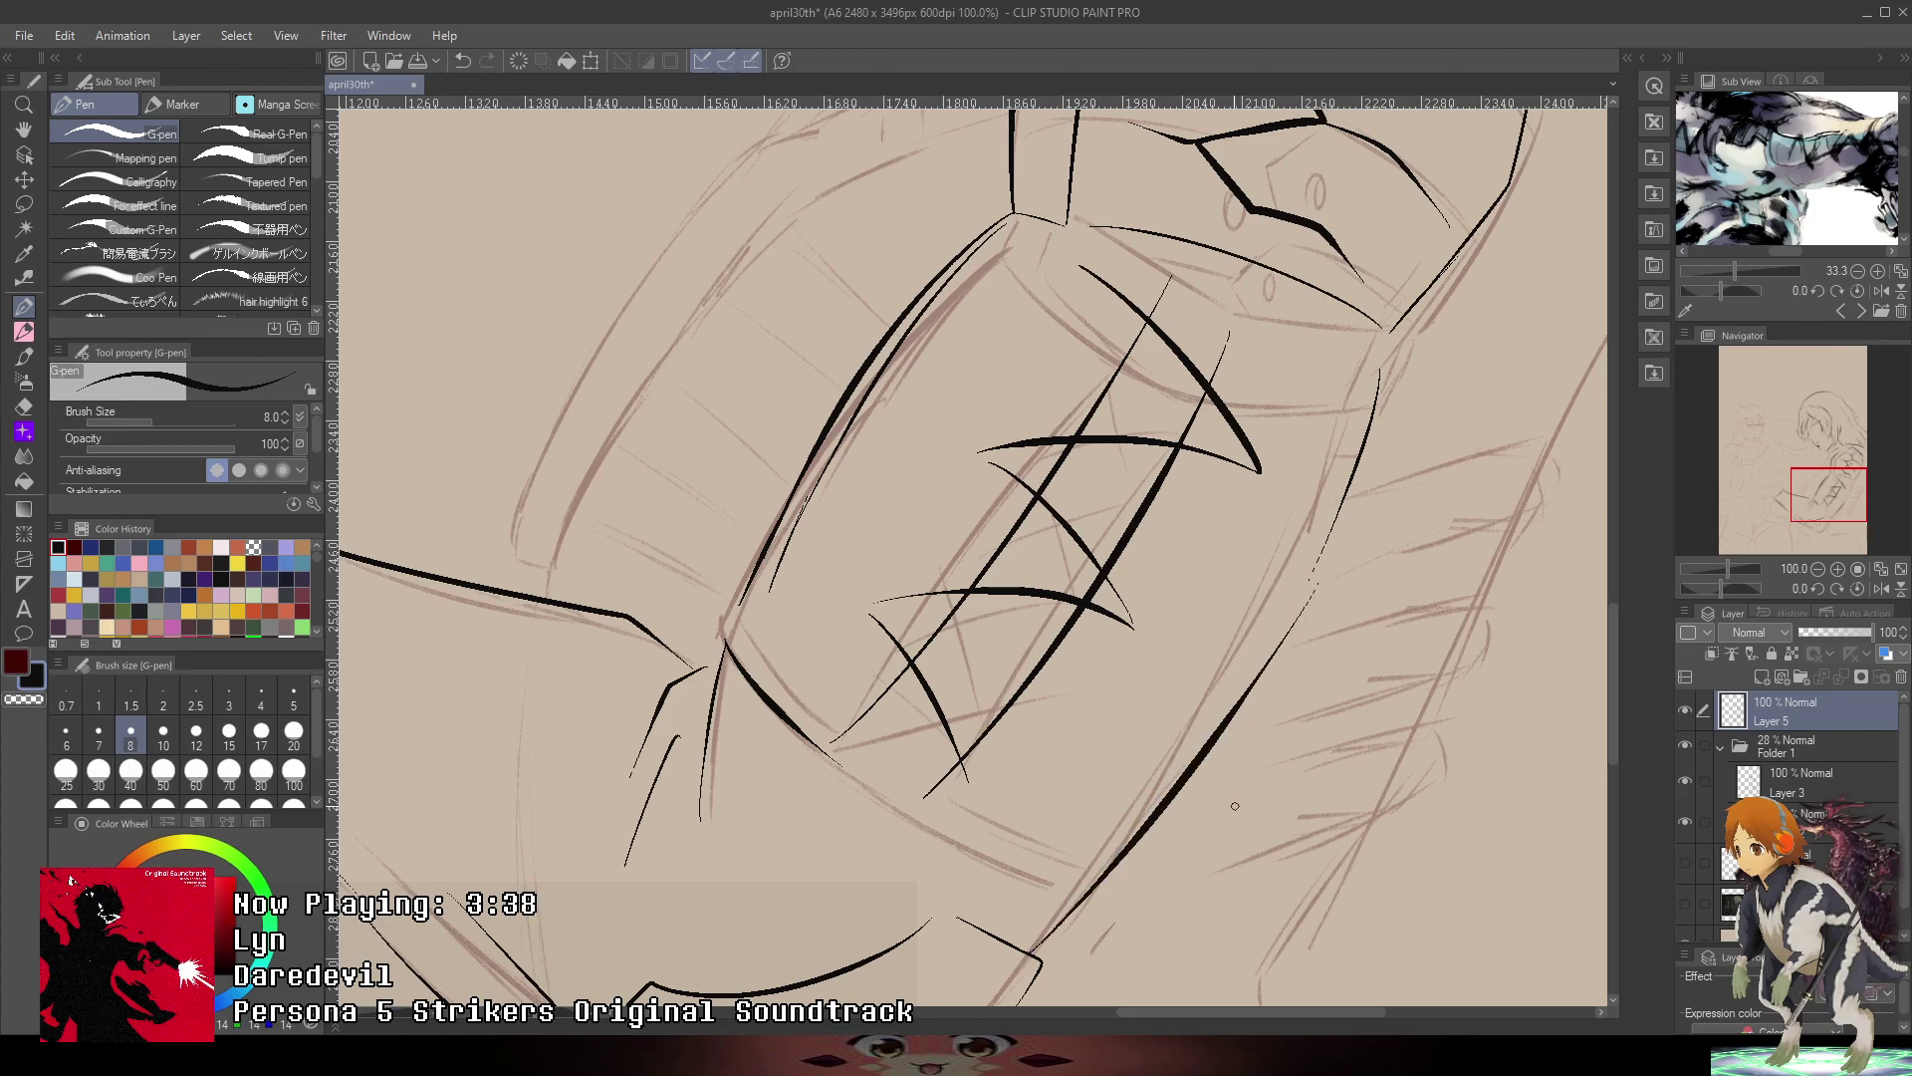
{"action": "key", "text": "ctrl+z"}
{"action": "mouse_move", "coordinate": [1043, 946]}
{"action": "left_mouse_down"}
{"action": "mouse_move", "coordinate": [1145, 832]}
{"action": "mouse_move", "coordinate": [1291, 589]}
{"action": "mouse_move", "coordinate": [1111, 868]}
{"action": "mouse_move", "coordinate": [1300, 612]}
{"action": "left_mouse_up"}
{"action": "key", "text": "ctrl+z"}
{"action": "key", "text": "ctrl+z"}
{"action": "left_click_drag", "start_coordinate": [1043, 942], "coordinate": [1295, 603]}
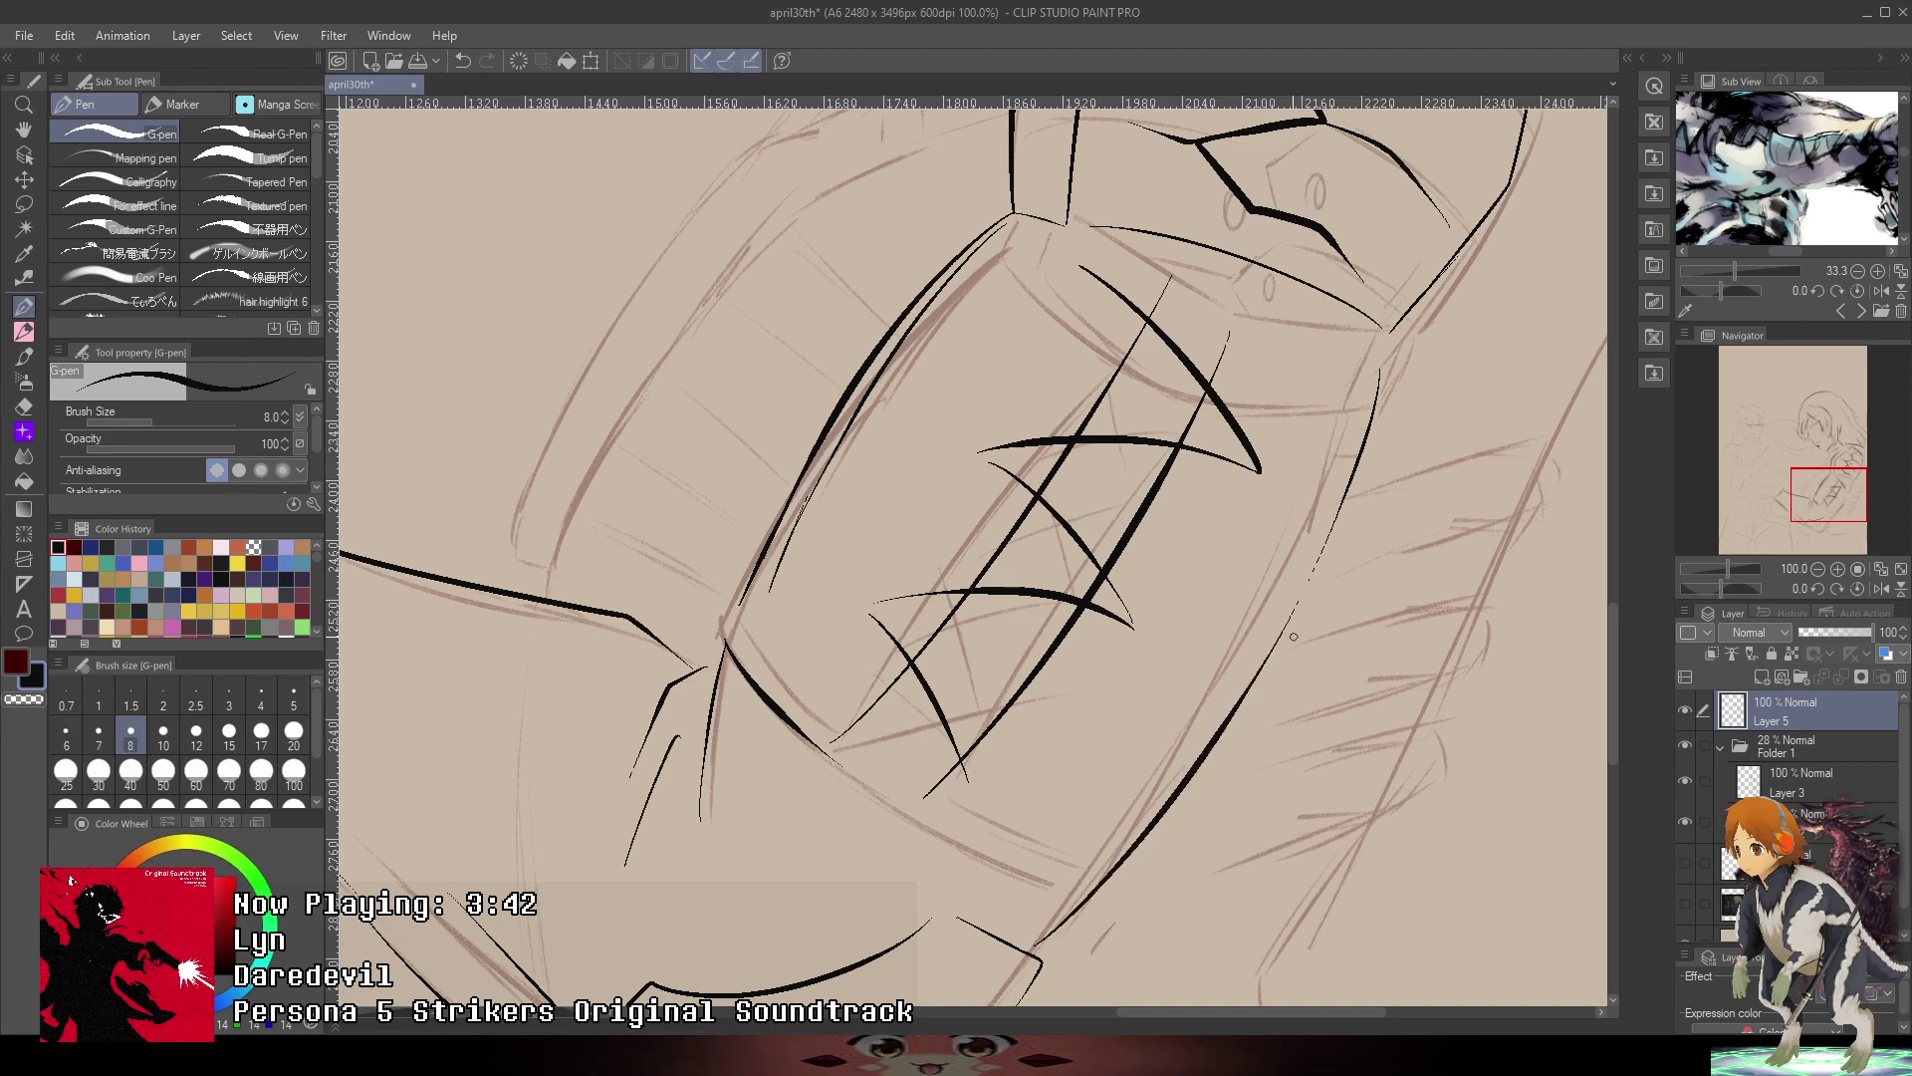
- Ink the sleeve's curved lower hem from the bottom of the lacing across to the outer contour
{"action": "scroll", "coordinate": [1432, 596], "scroll_direction": "down", "scroll_amount": 3}
{"action": "left_click_drag", "start_coordinate": [1432, 596], "coordinate": [1382, 612]}
{"action": "scroll", "coordinate": [1190, 729], "scroll_direction": "up", "scroll_amount": 3}
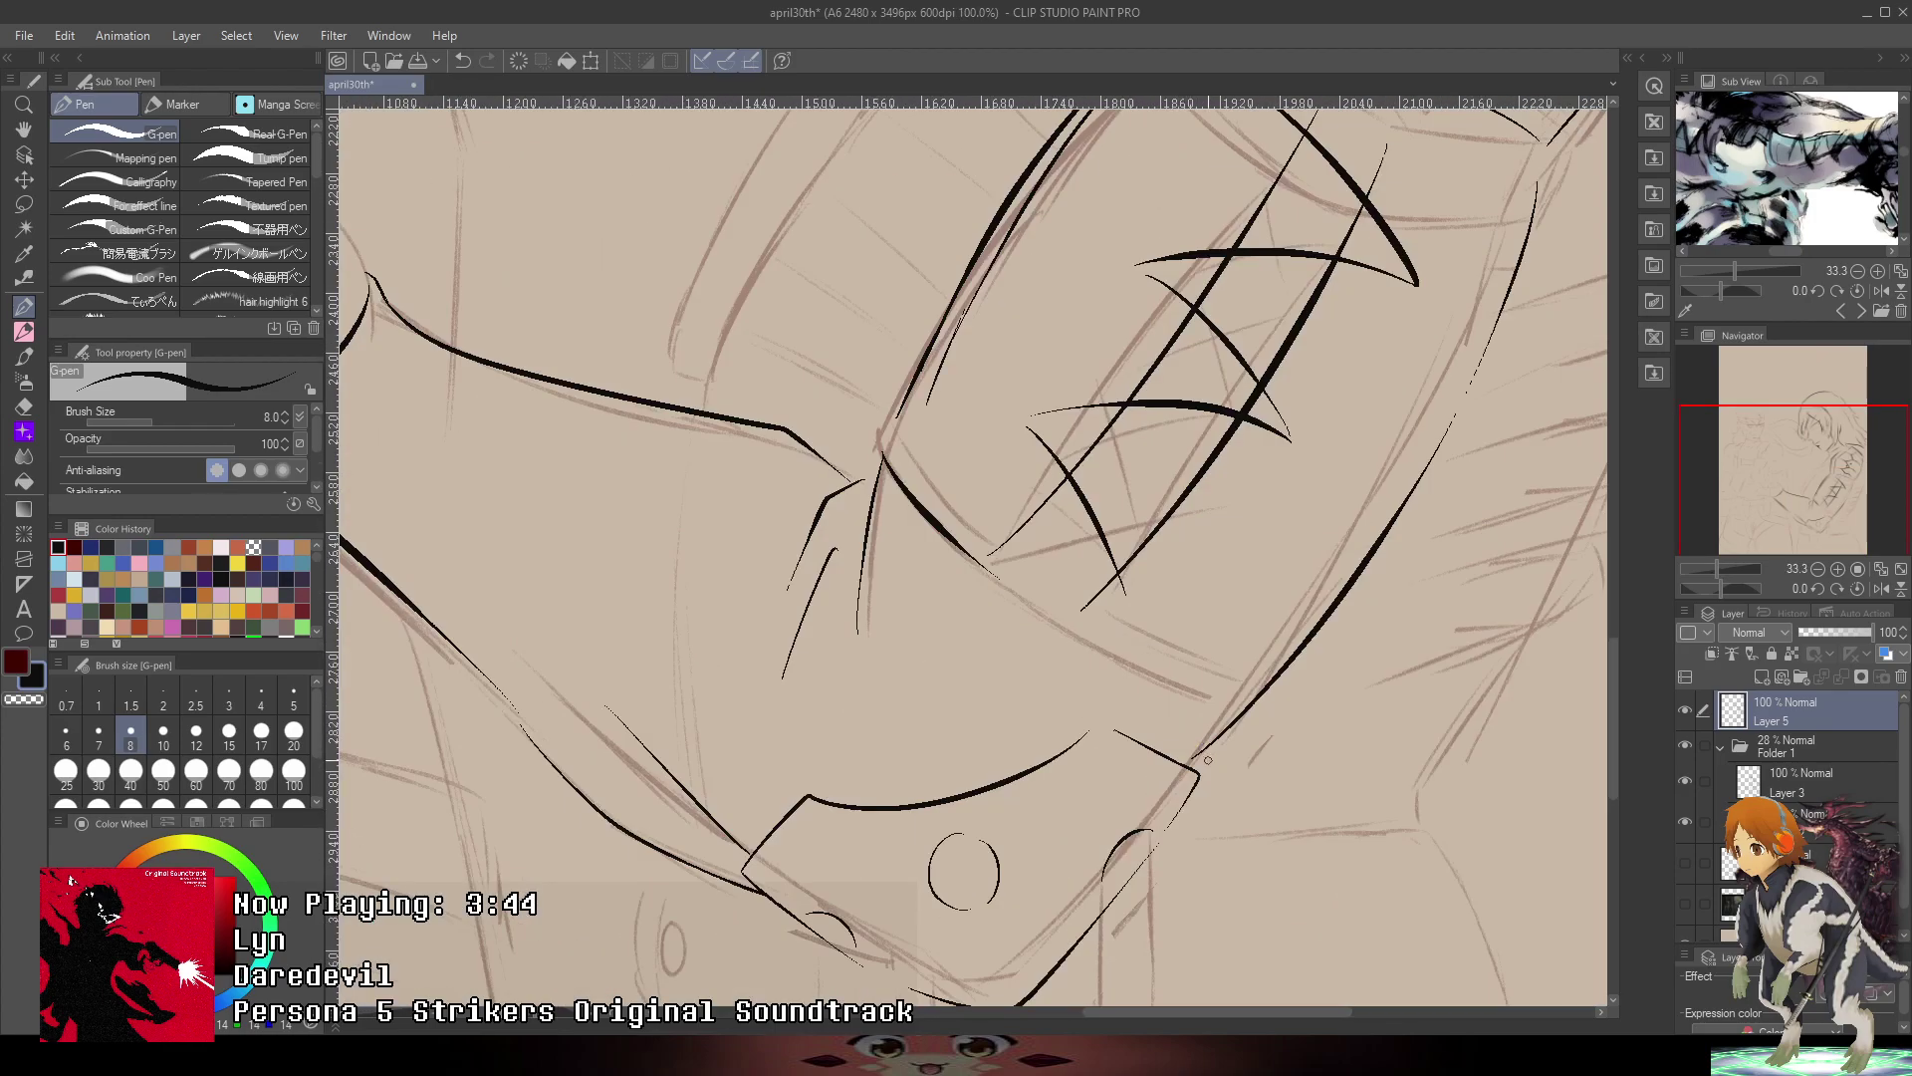
{"action": "left_click_drag", "start_coordinate": [1028, 604], "coordinate": [1225, 705]}
{"action": "left_click_drag", "start_coordinate": [1111, 660], "coordinate": [1241, 714]}
{"action": "key", "text": "ctrl+z"}
{"action": "key", "text": "ctrl+z"}
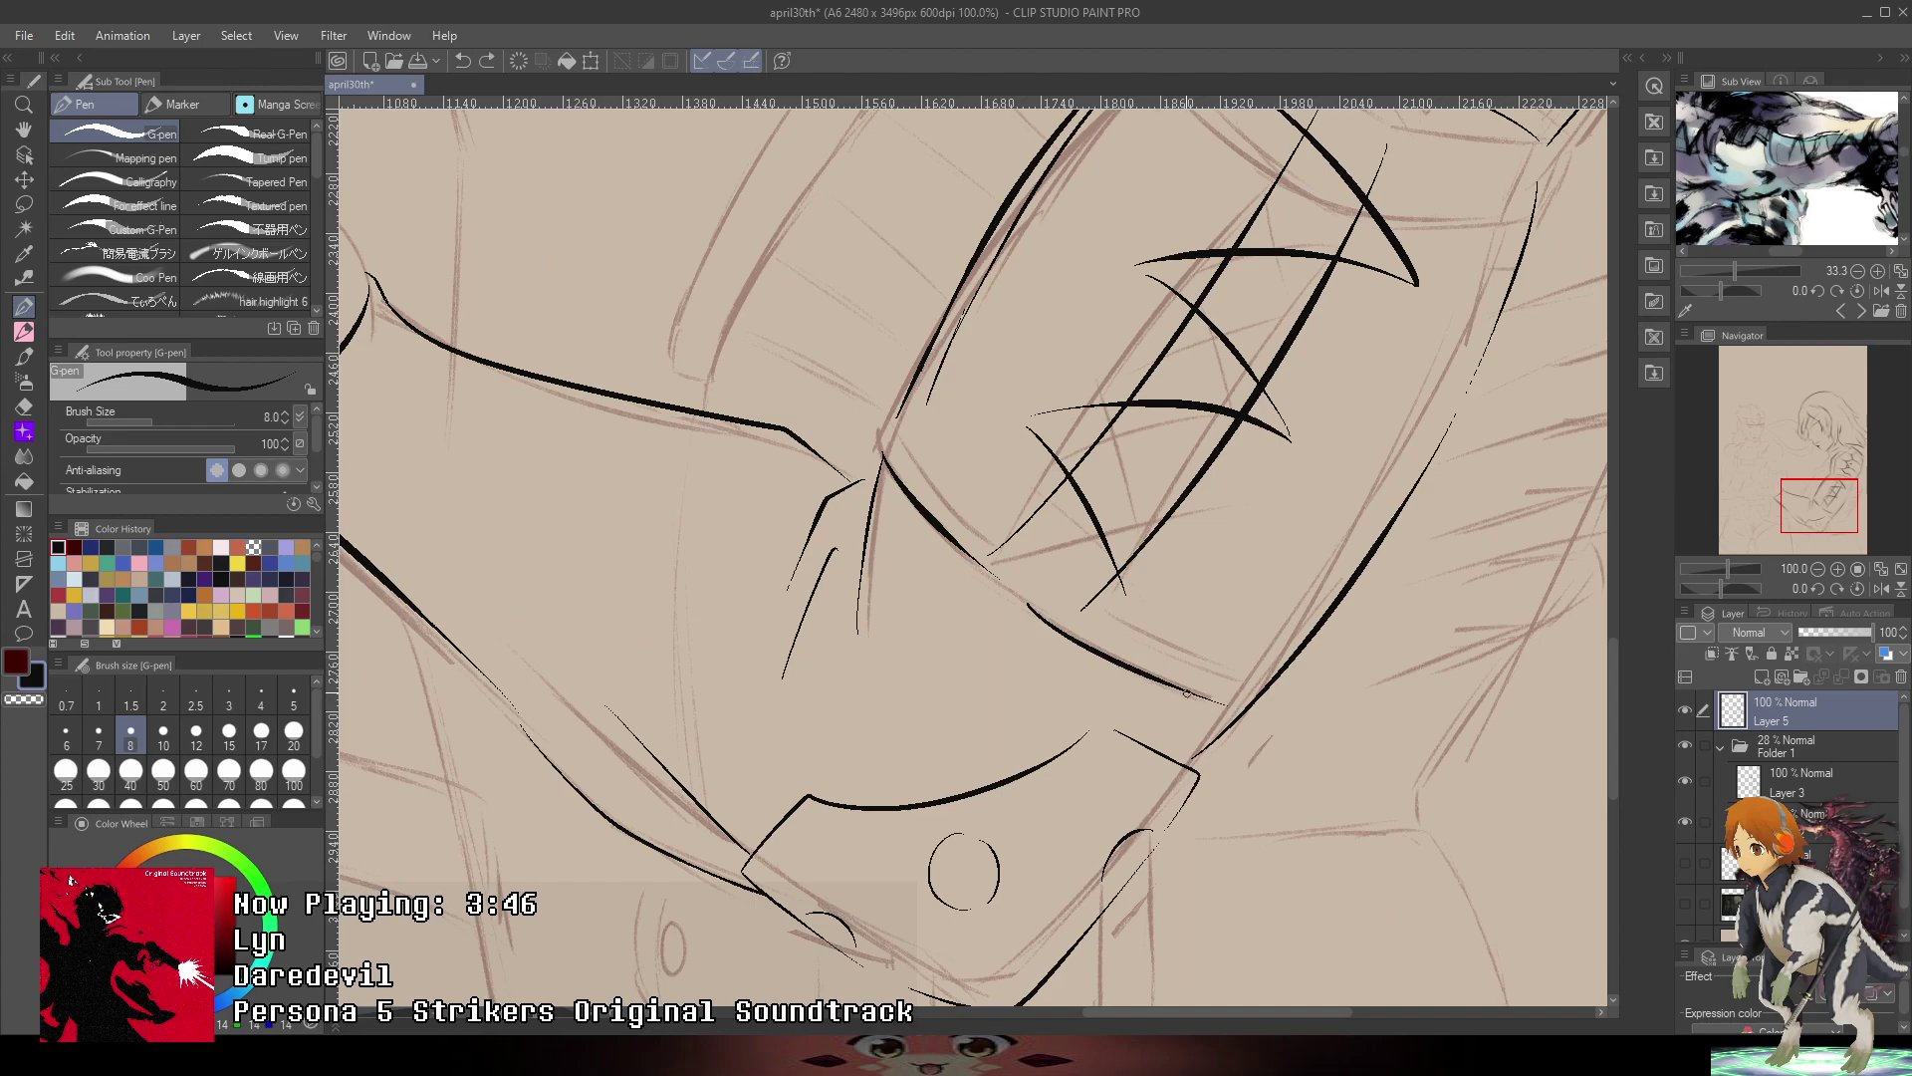
- Erase a gap in the sleeve's outer contour just above the elbow guard and redraw its tapered lower tip
{"action": "key", "text": "e"}
{"action": "left_click", "coordinate": [1238, 749]}
{"action": "key", "text": "p"}
{"action": "scroll", "coordinate": [1257, 744], "scroll_direction": "up", "scroll_amount": 5}
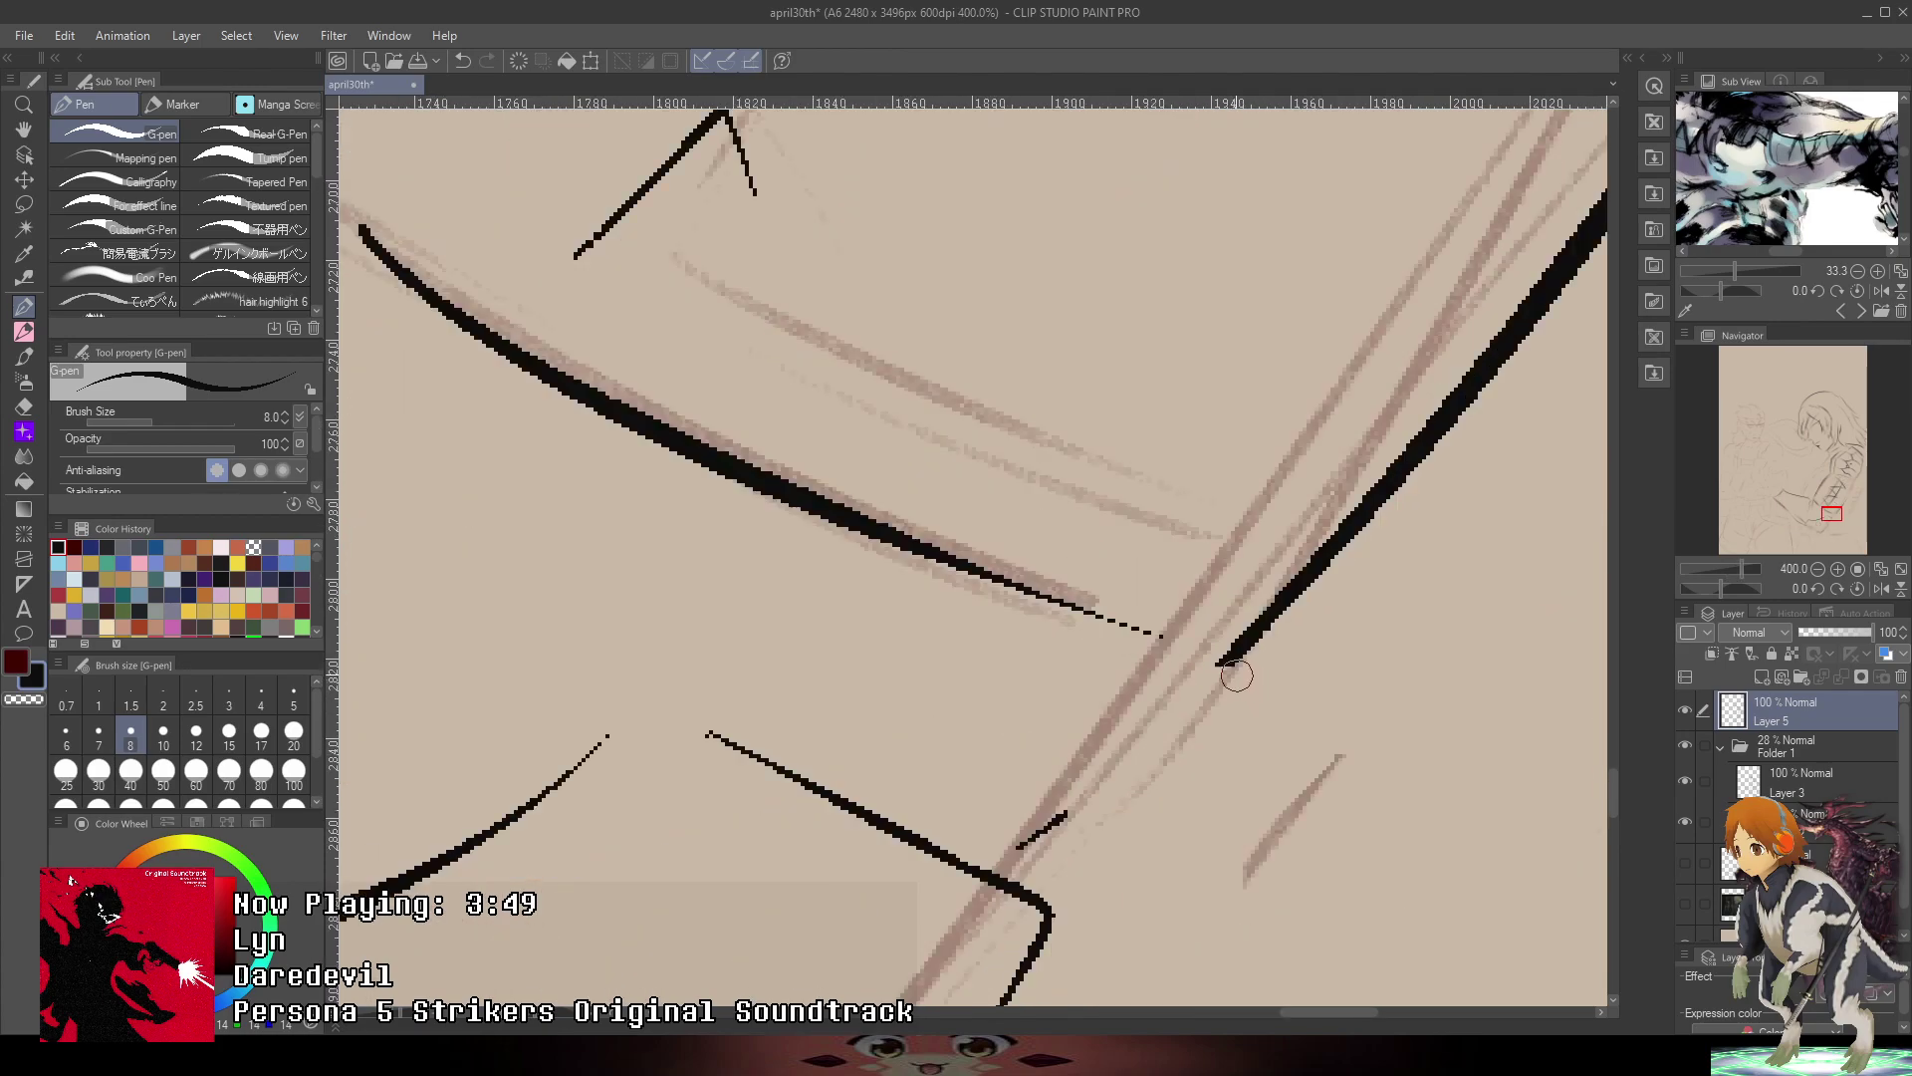
{"action": "left_click_drag", "start_coordinate": [1250, 642], "coordinate": [1192, 690]}
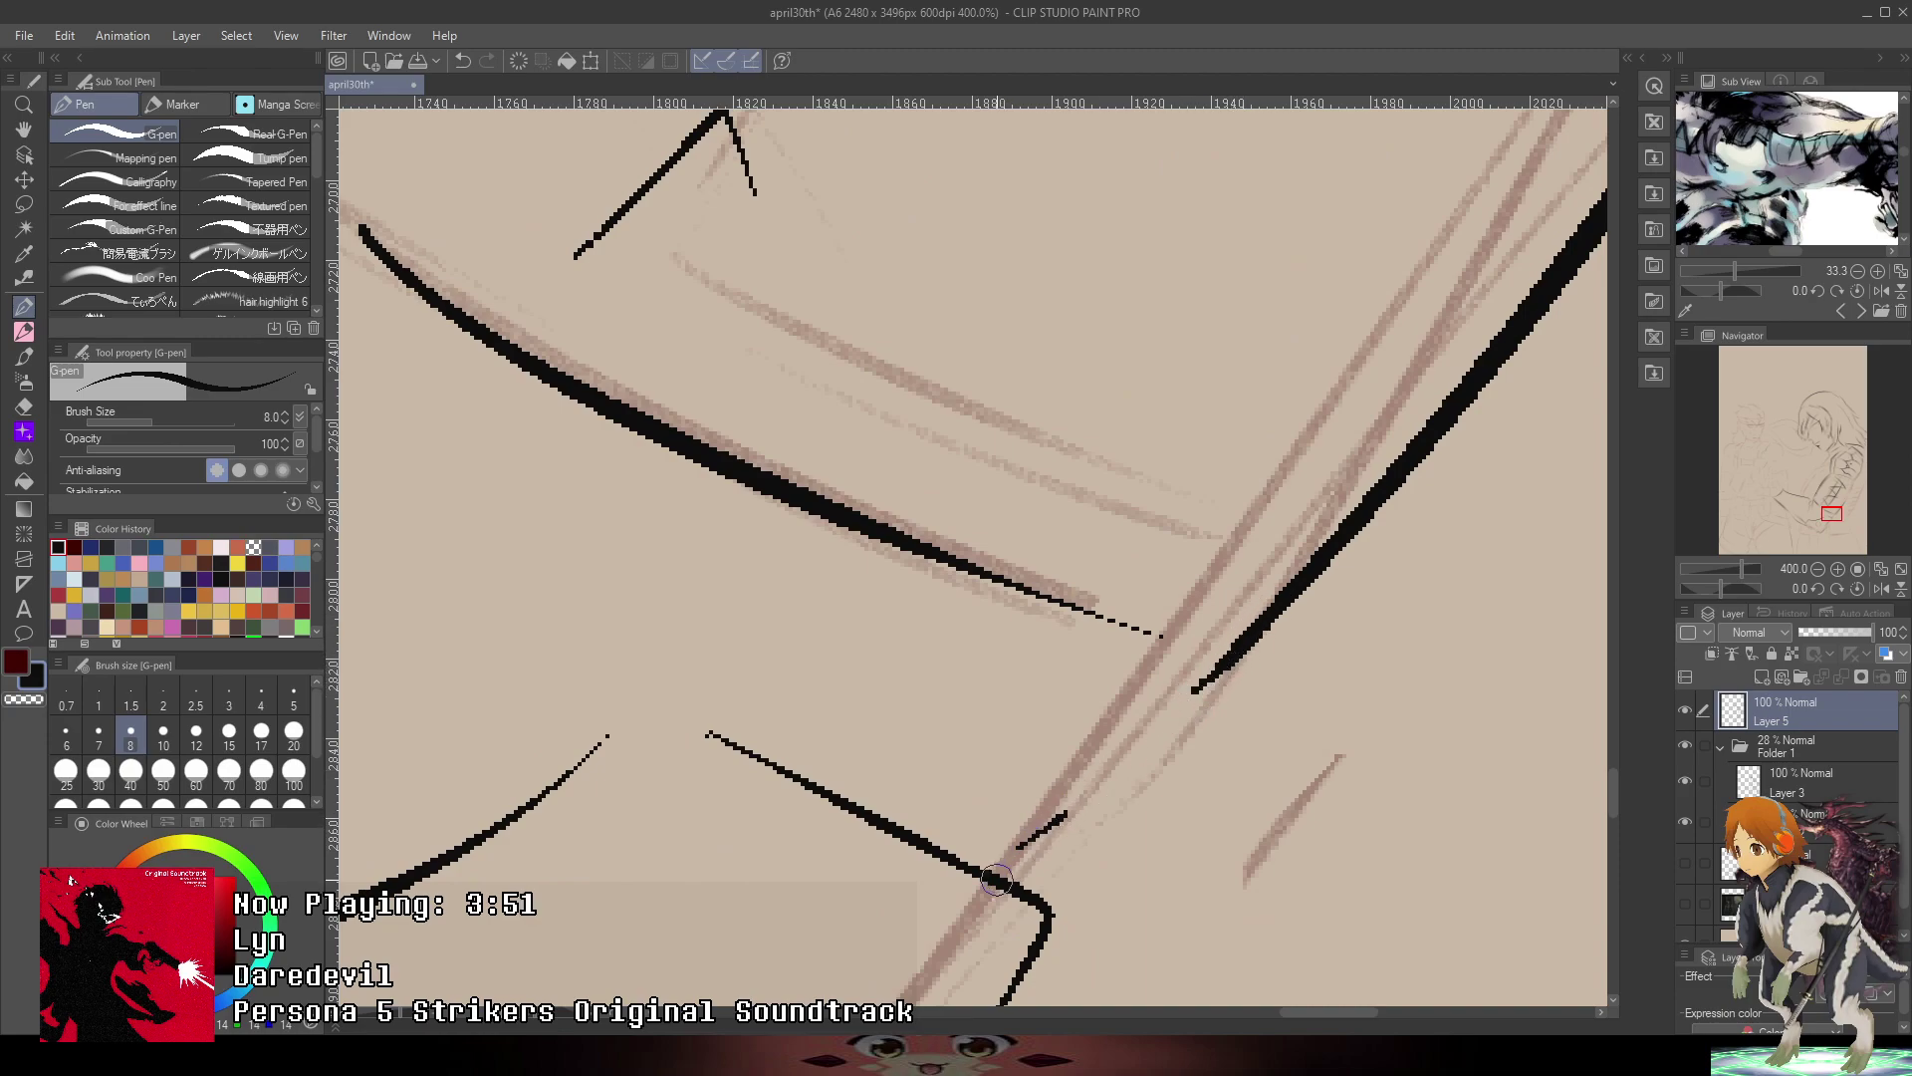
{"action": "scroll", "coordinate": [1036, 847], "scroll_direction": "down", "scroll_amount": 5}
- Ink a short line inside the sleeve's upper outer contour and long thin lines running along both sides of the lacing
{"action": "left_click_drag", "start_coordinate": [1275, 708], "coordinate": [1132, 882]}
{"action": "left_click_drag", "start_coordinate": [1376, 428], "coordinate": [1357, 538]}
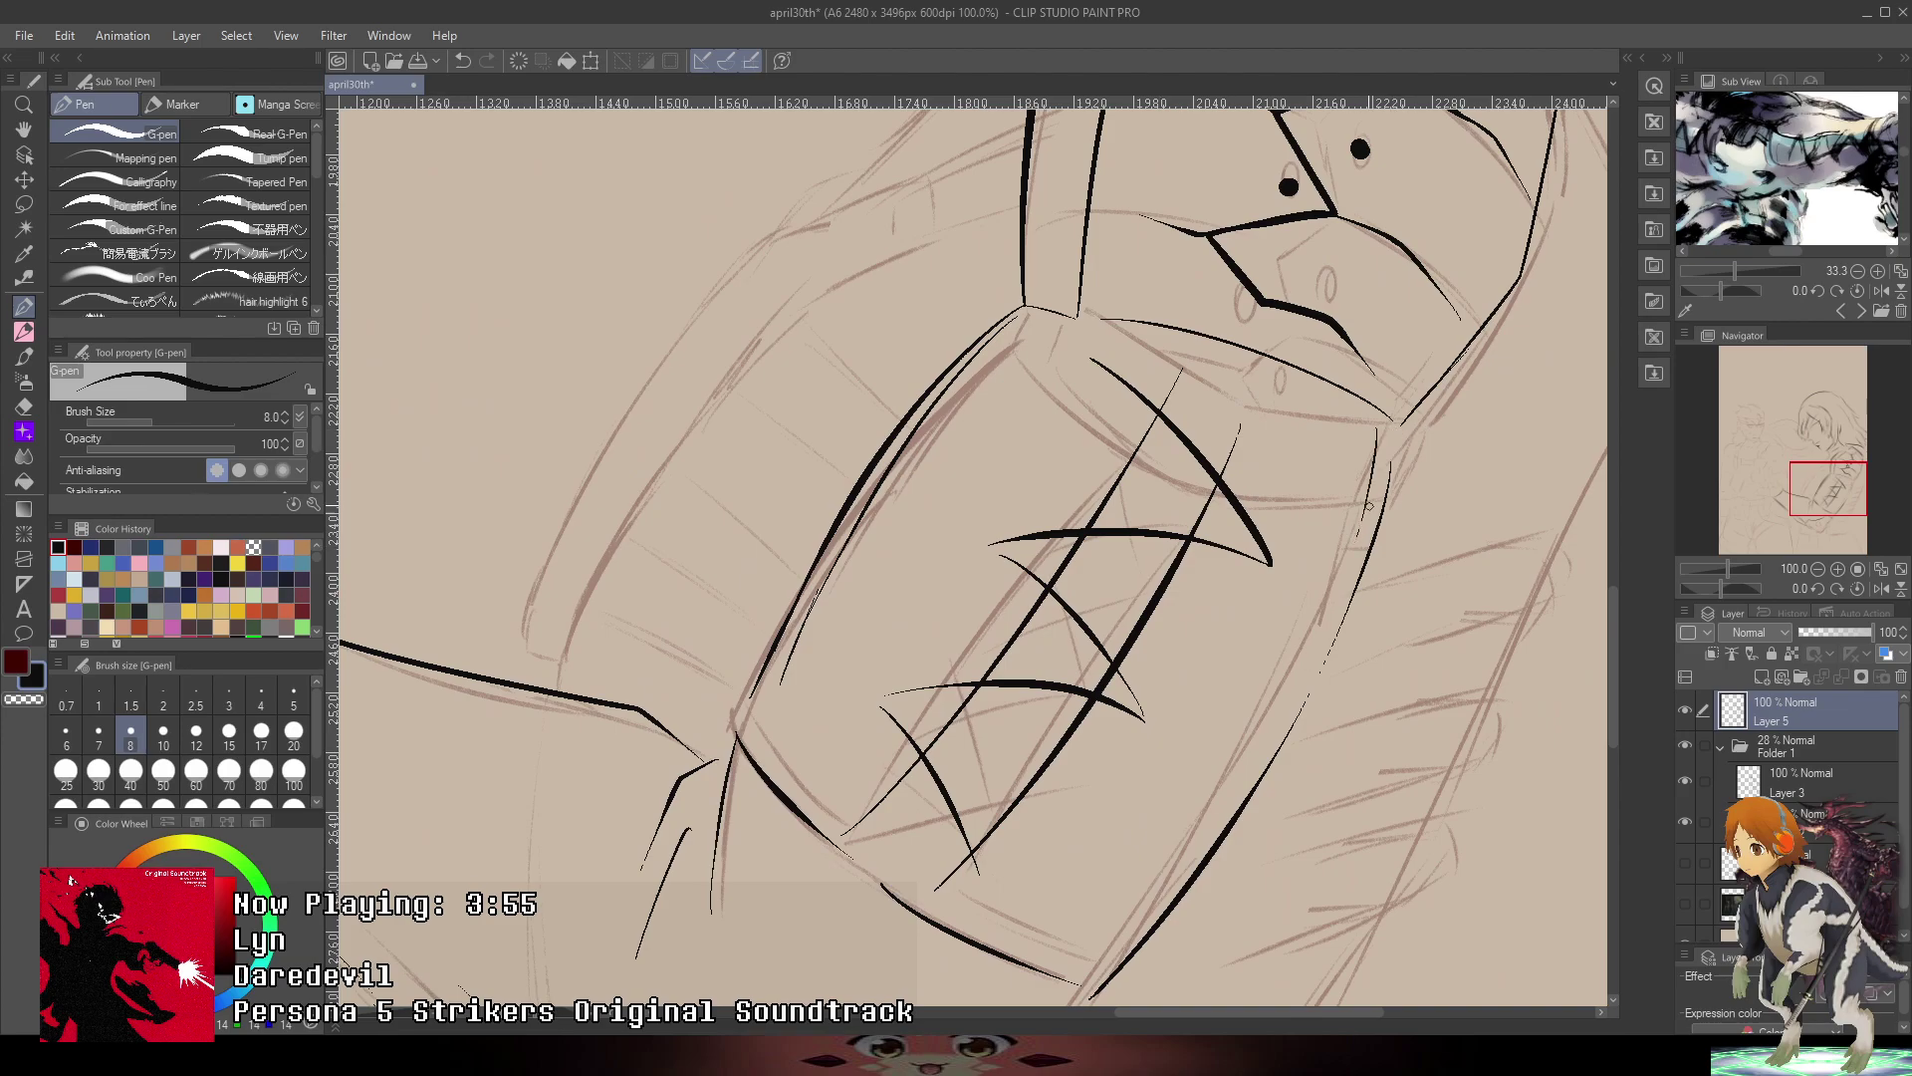
{"action": "left_click_drag", "start_coordinate": [1375, 468], "coordinate": [1348, 556]}
{"action": "key", "text": "ctrl+z"}
{"action": "left_click_drag", "start_coordinate": [1388, 443], "coordinate": [1310, 657]}
{"action": "key", "text": "ctrl+z"}
{"action": "left_click_drag", "start_coordinate": [959, 920], "coordinate": [1232, 579]}
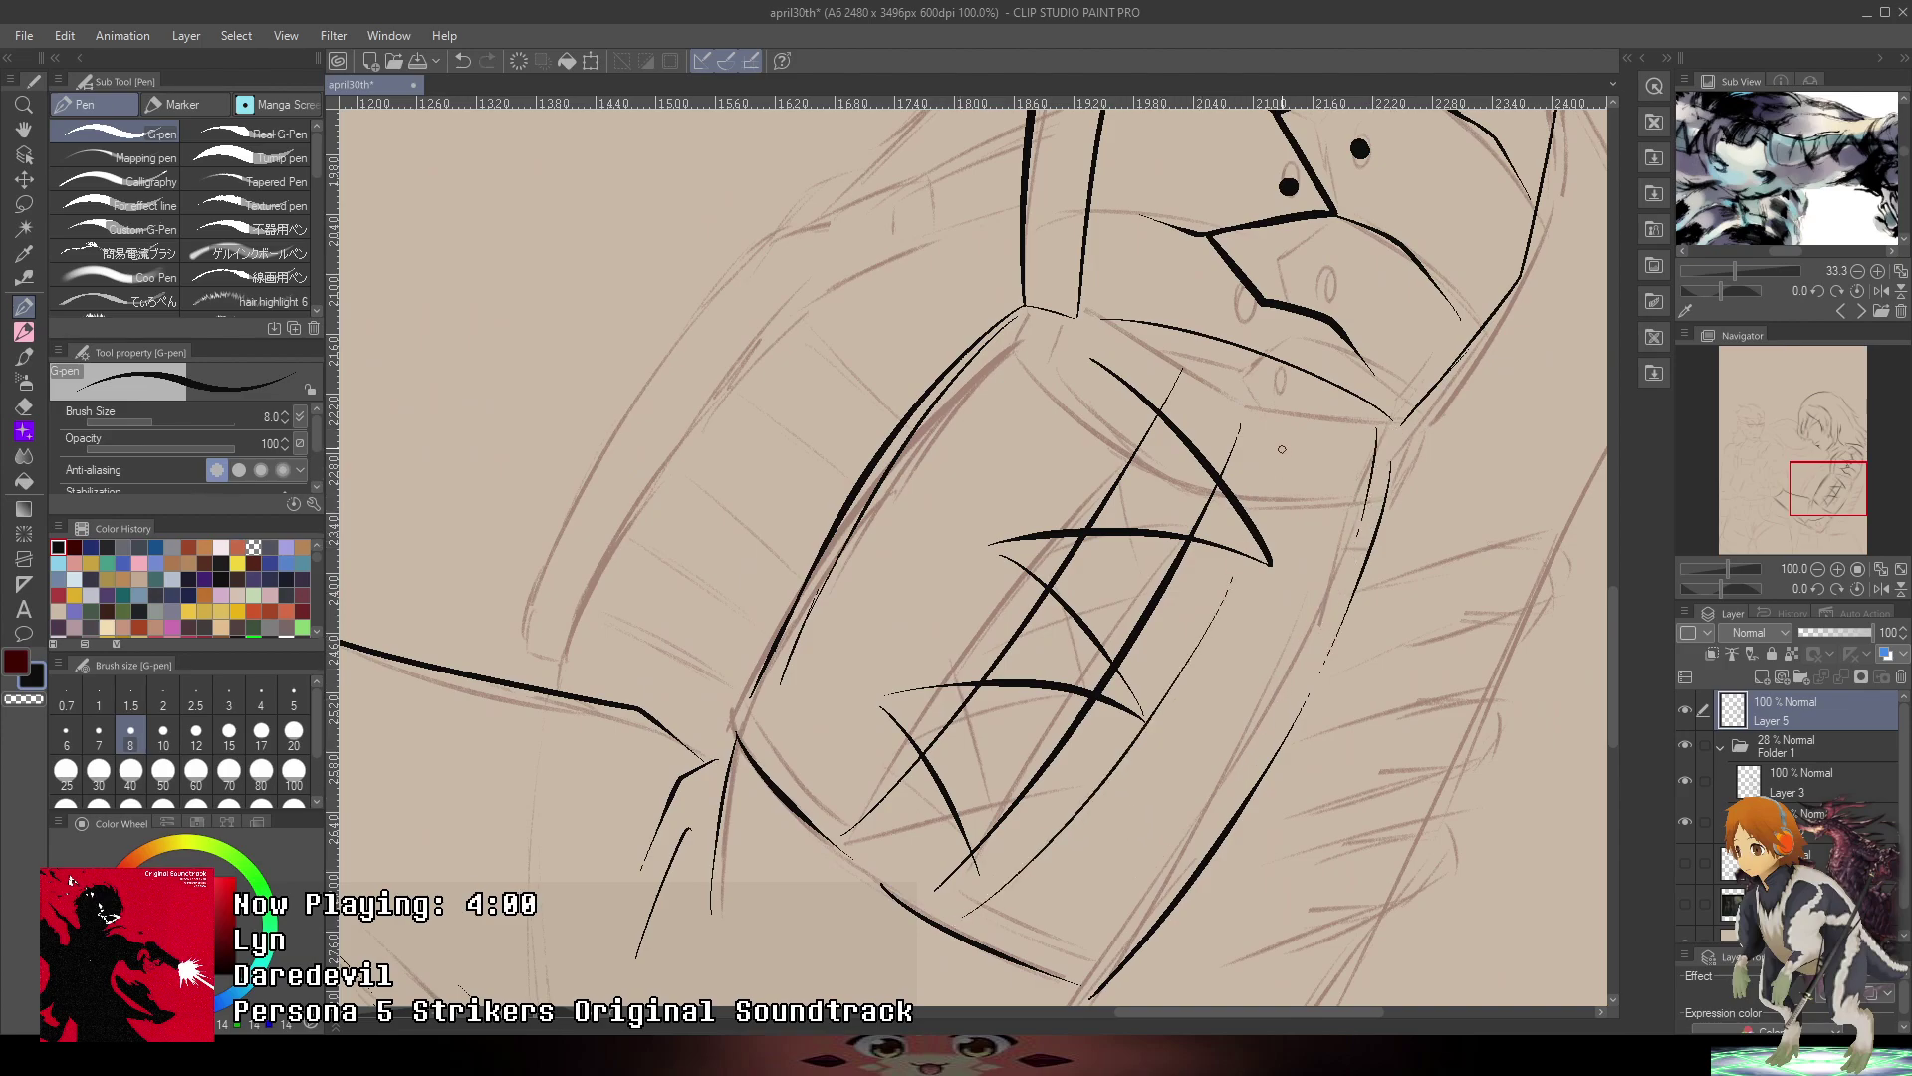
{"action": "left_click_drag", "start_coordinate": [1142, 353], "coordinate": [929, 681]}
- Ink the two long edges of the forearm's lacing panel, running from the wrist down to the elbow guard
{"action": "left_click_drag", "start_coordinate": [1103, 658], "coordinate": [1332, 514]}
{"action": "left_click_drag", "start_coordinate": [1387, 521], "coordinate": [1323, 535]}
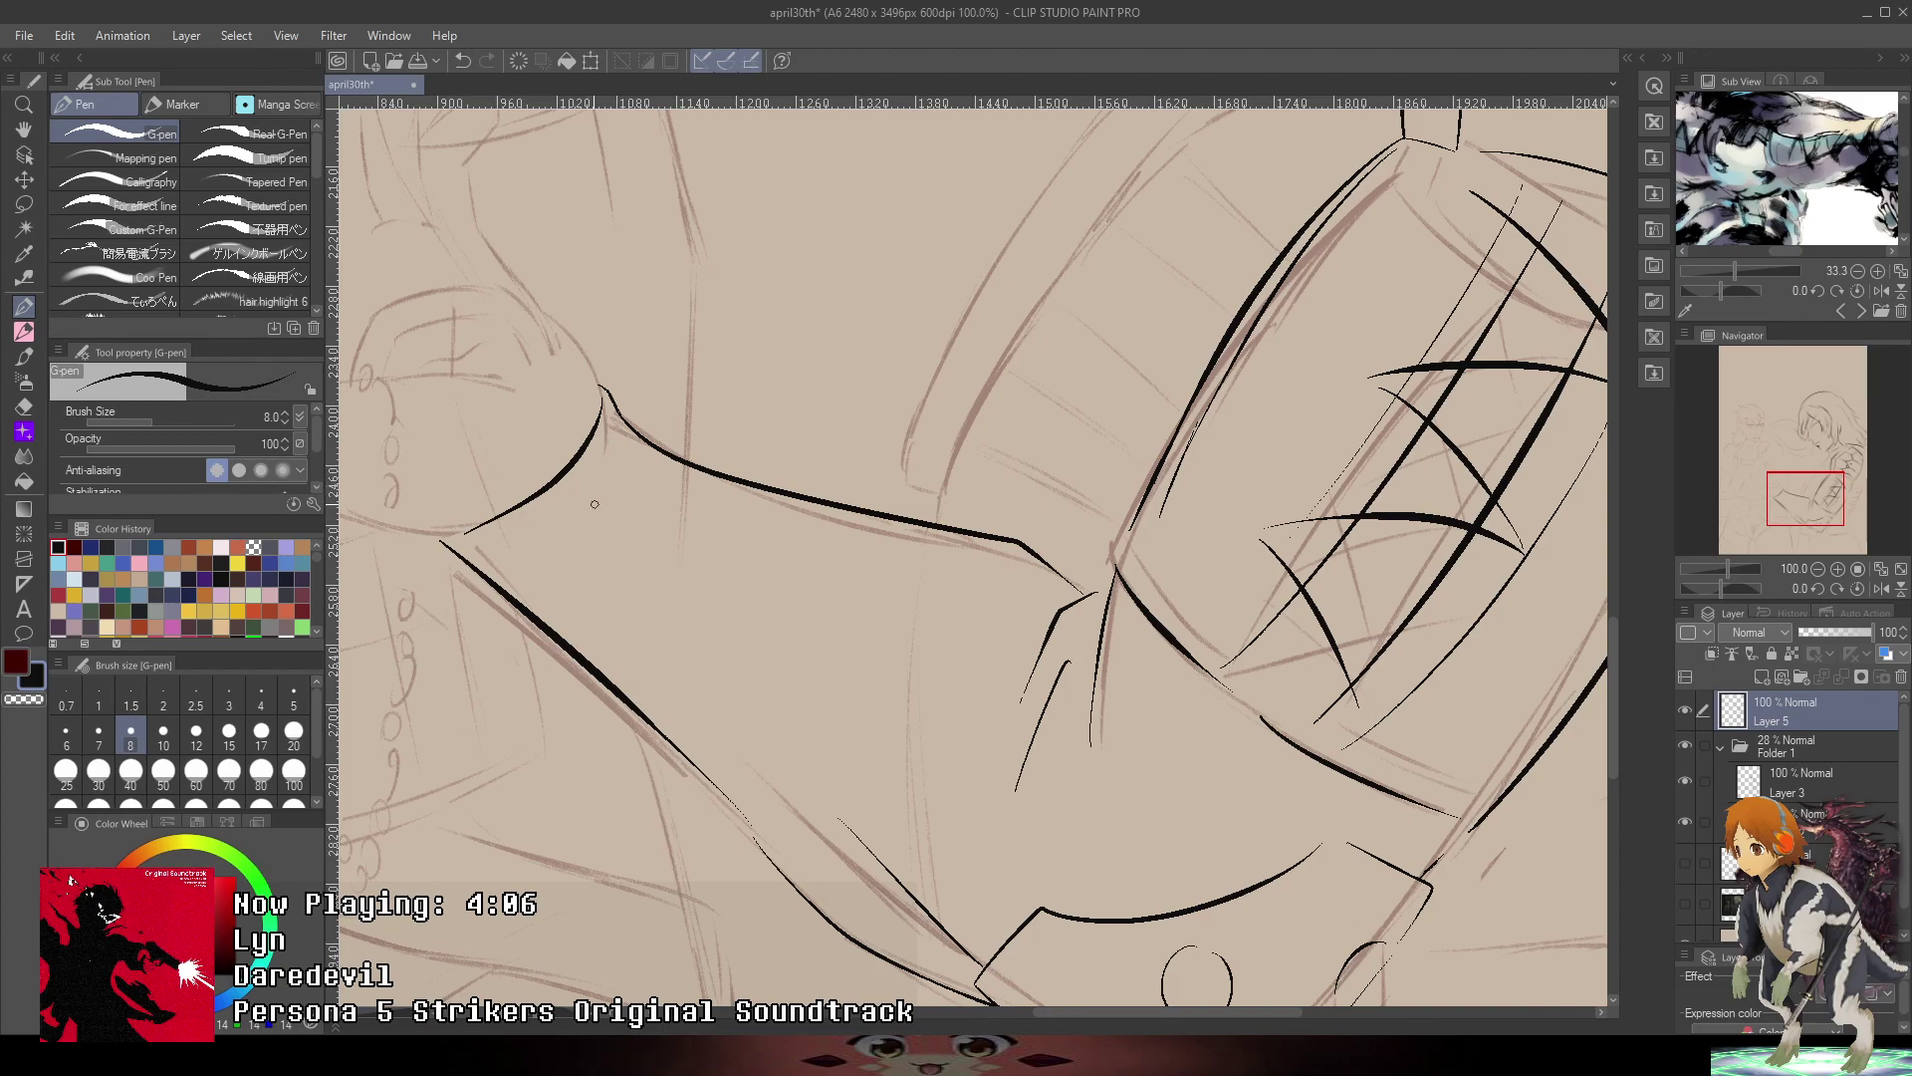
{"action": "left_click_drag", "start_coordinate": [564, 479], "coordinate": [1093, 888]}
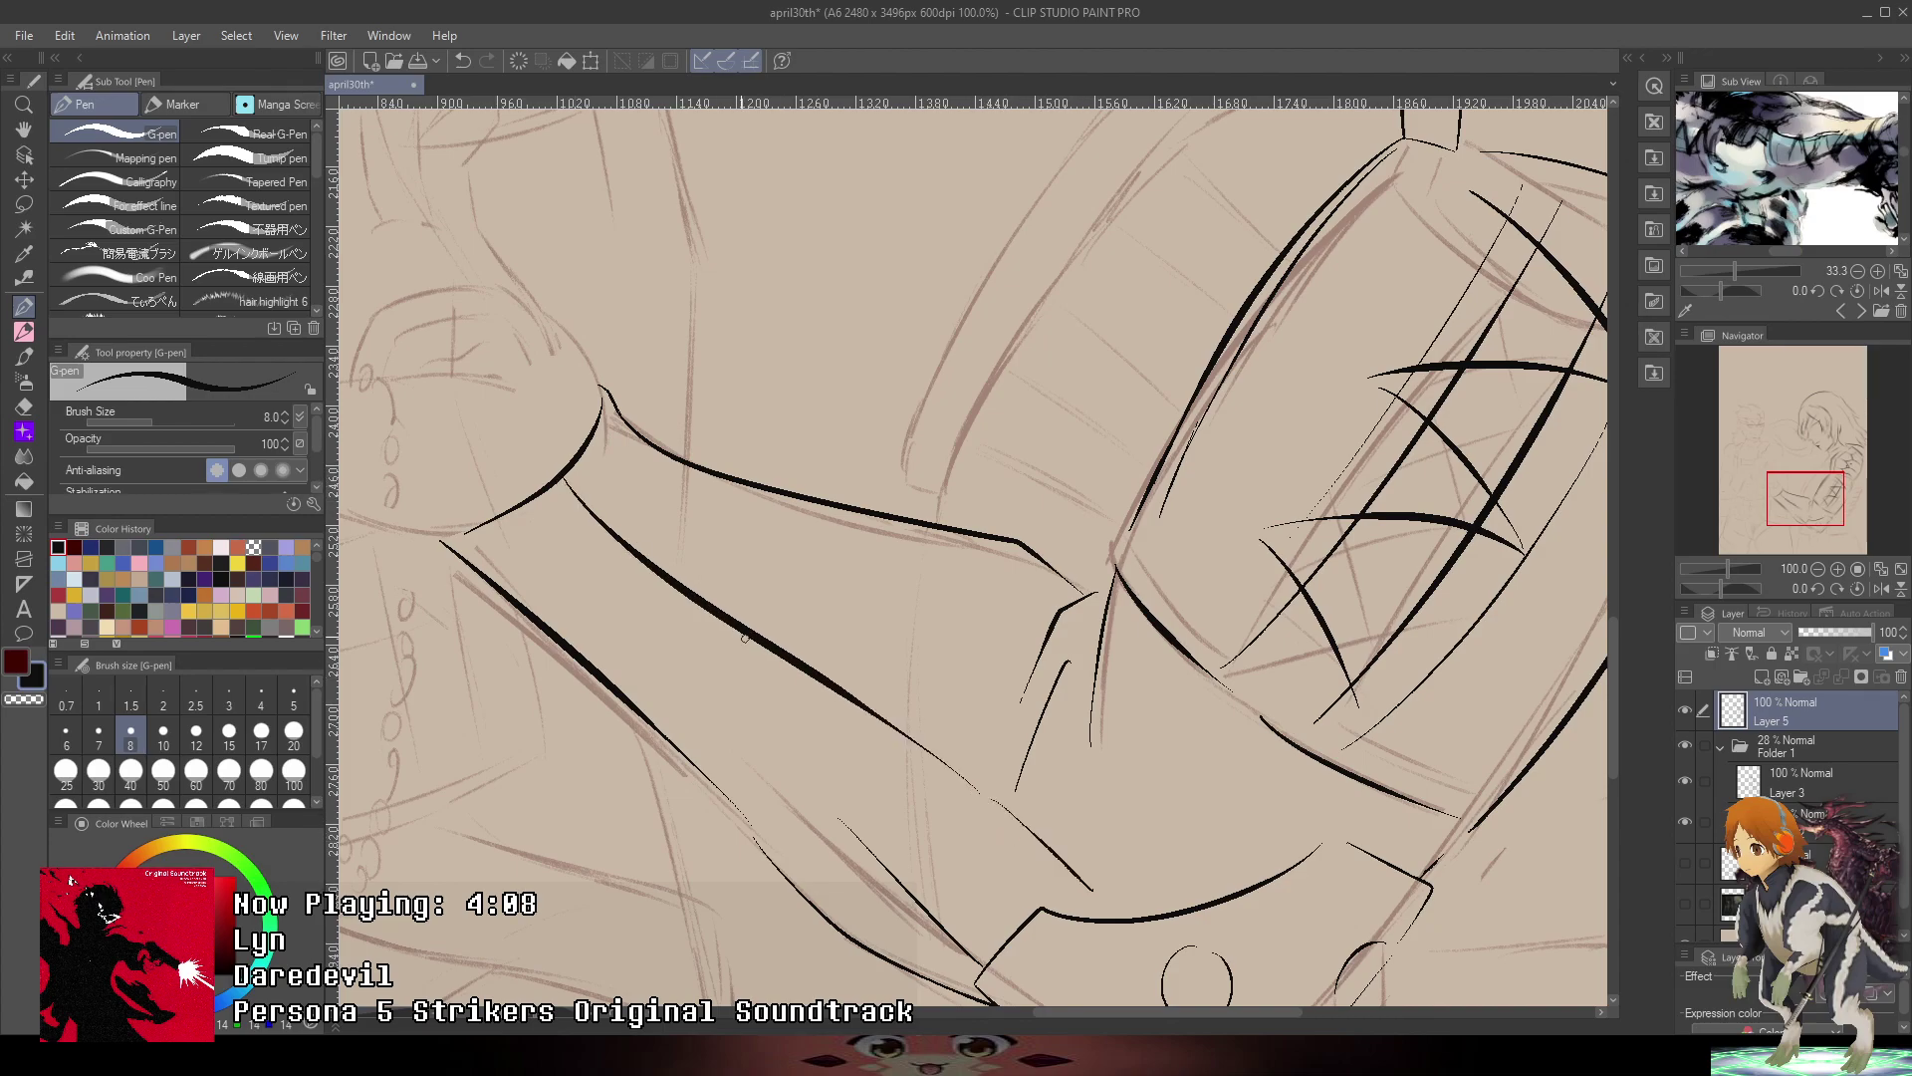
{"action": "mouse_move", "coordinate": [502, 533]}
{"action": "left_mouse_down"}
{"action": "mouse_move", "coordinate": [923, 918]}
{"action": "mouse_move", "coordinate": [830, 808]}
{"action": "left_mouse_up"}
{"action": "key", "text": "ctrl+z"}
{"action": "key", "text": "e"}
{"action": "left_click_drag", "start_coordinate": [496, 531], "coordinate": [964, 962]}
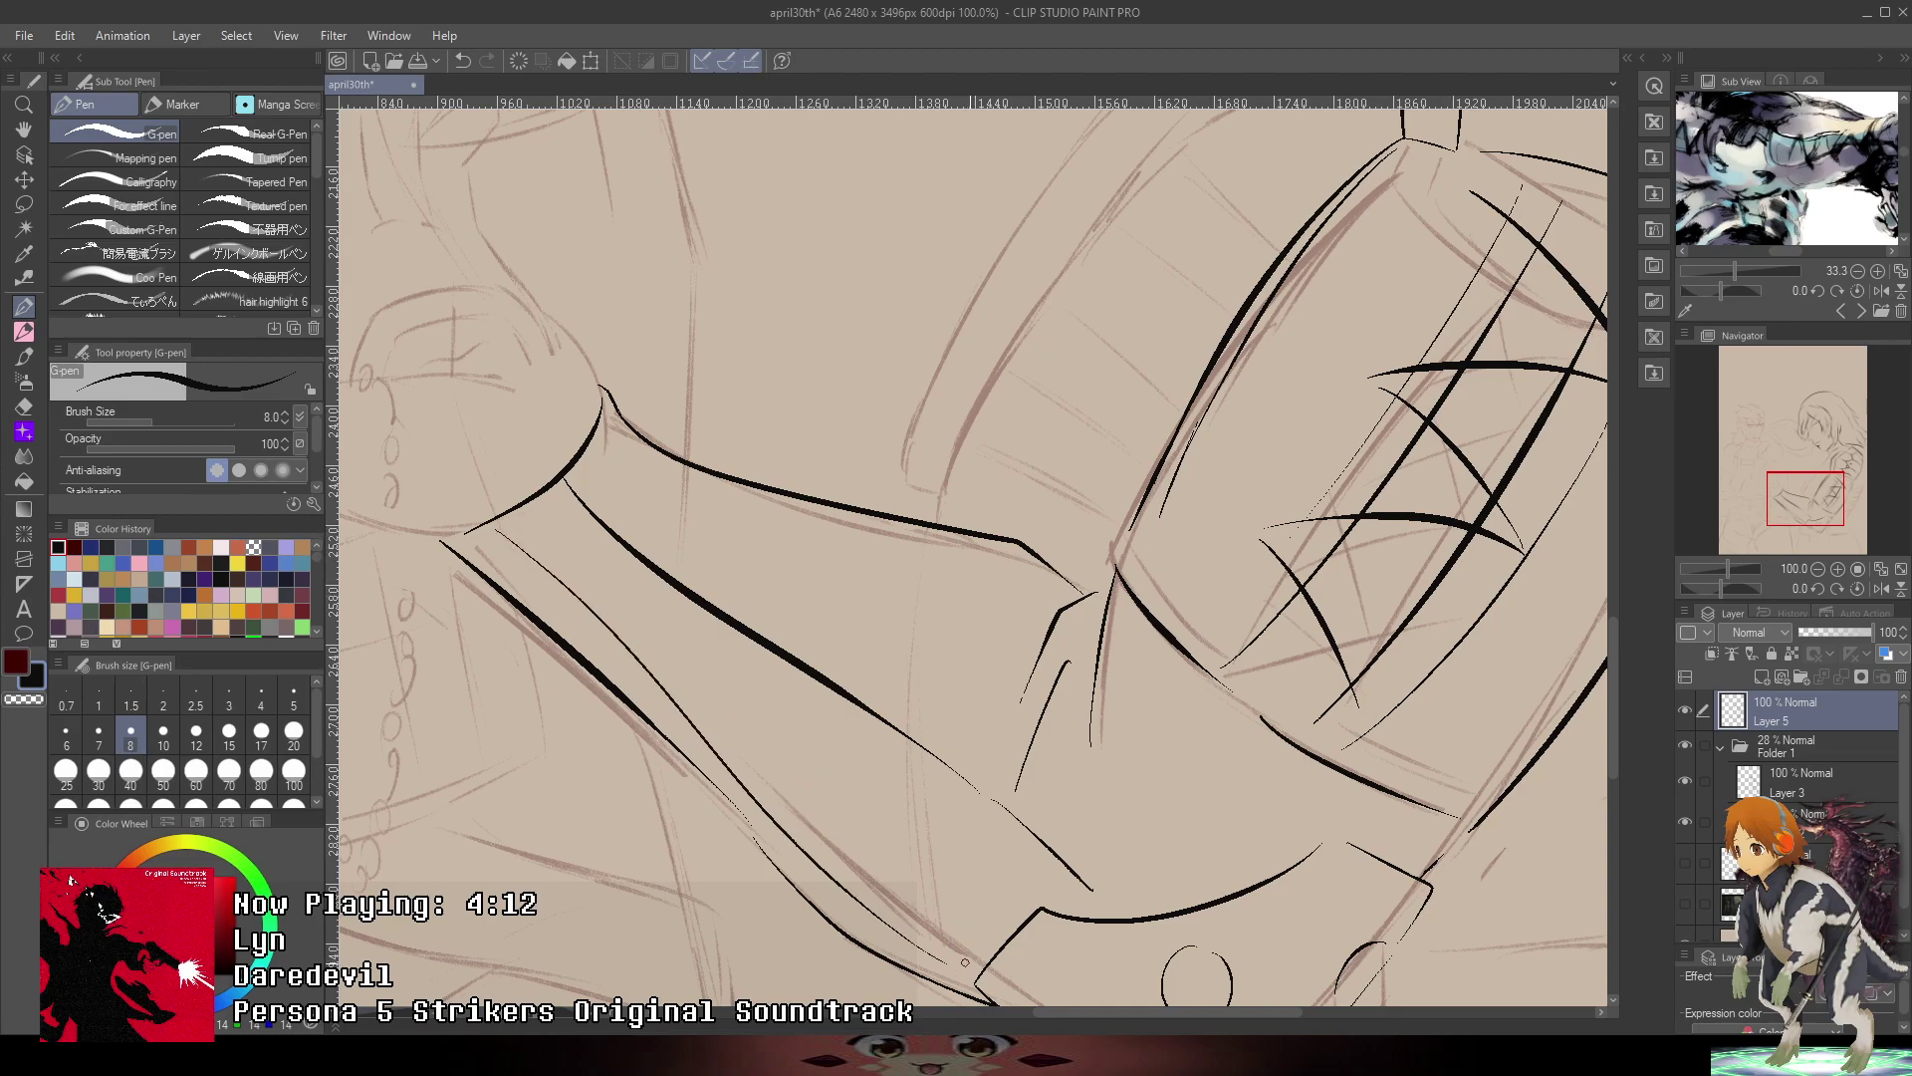
- Ink curved criss-cross laces between the forearm panel's two edges, from the wrist to the elbow guard
{"action": "mouse_move", "coordinate": [514, 566]}
{"action": "left_mouse_down"}
{"action": "mouse_move", "coordinate": [685, 488]}
{"action": "mouse_move", "coordinate": [600, 660]}
{"action": "left_mouse_up"}
{"action": "mouse_move", "coordinate": [771, 600]}
{"action": "left_mouse_down"}
{"action": "mouse_move", "coordinate": [721, 754]}
{"action": "mouse_move", "coordinate": [690, 746]}
{"action": "mouse_move", "coordinate": [851, 643]}
{"action": "left_mouse_up"}
{"action": "key", "text": "ctrl+z"}
{"action": "key", "text": "ctrl+z"}
{"action": "left_click_drag", "start_coordinate": [689, 747], "coordinate": [849, 659]}
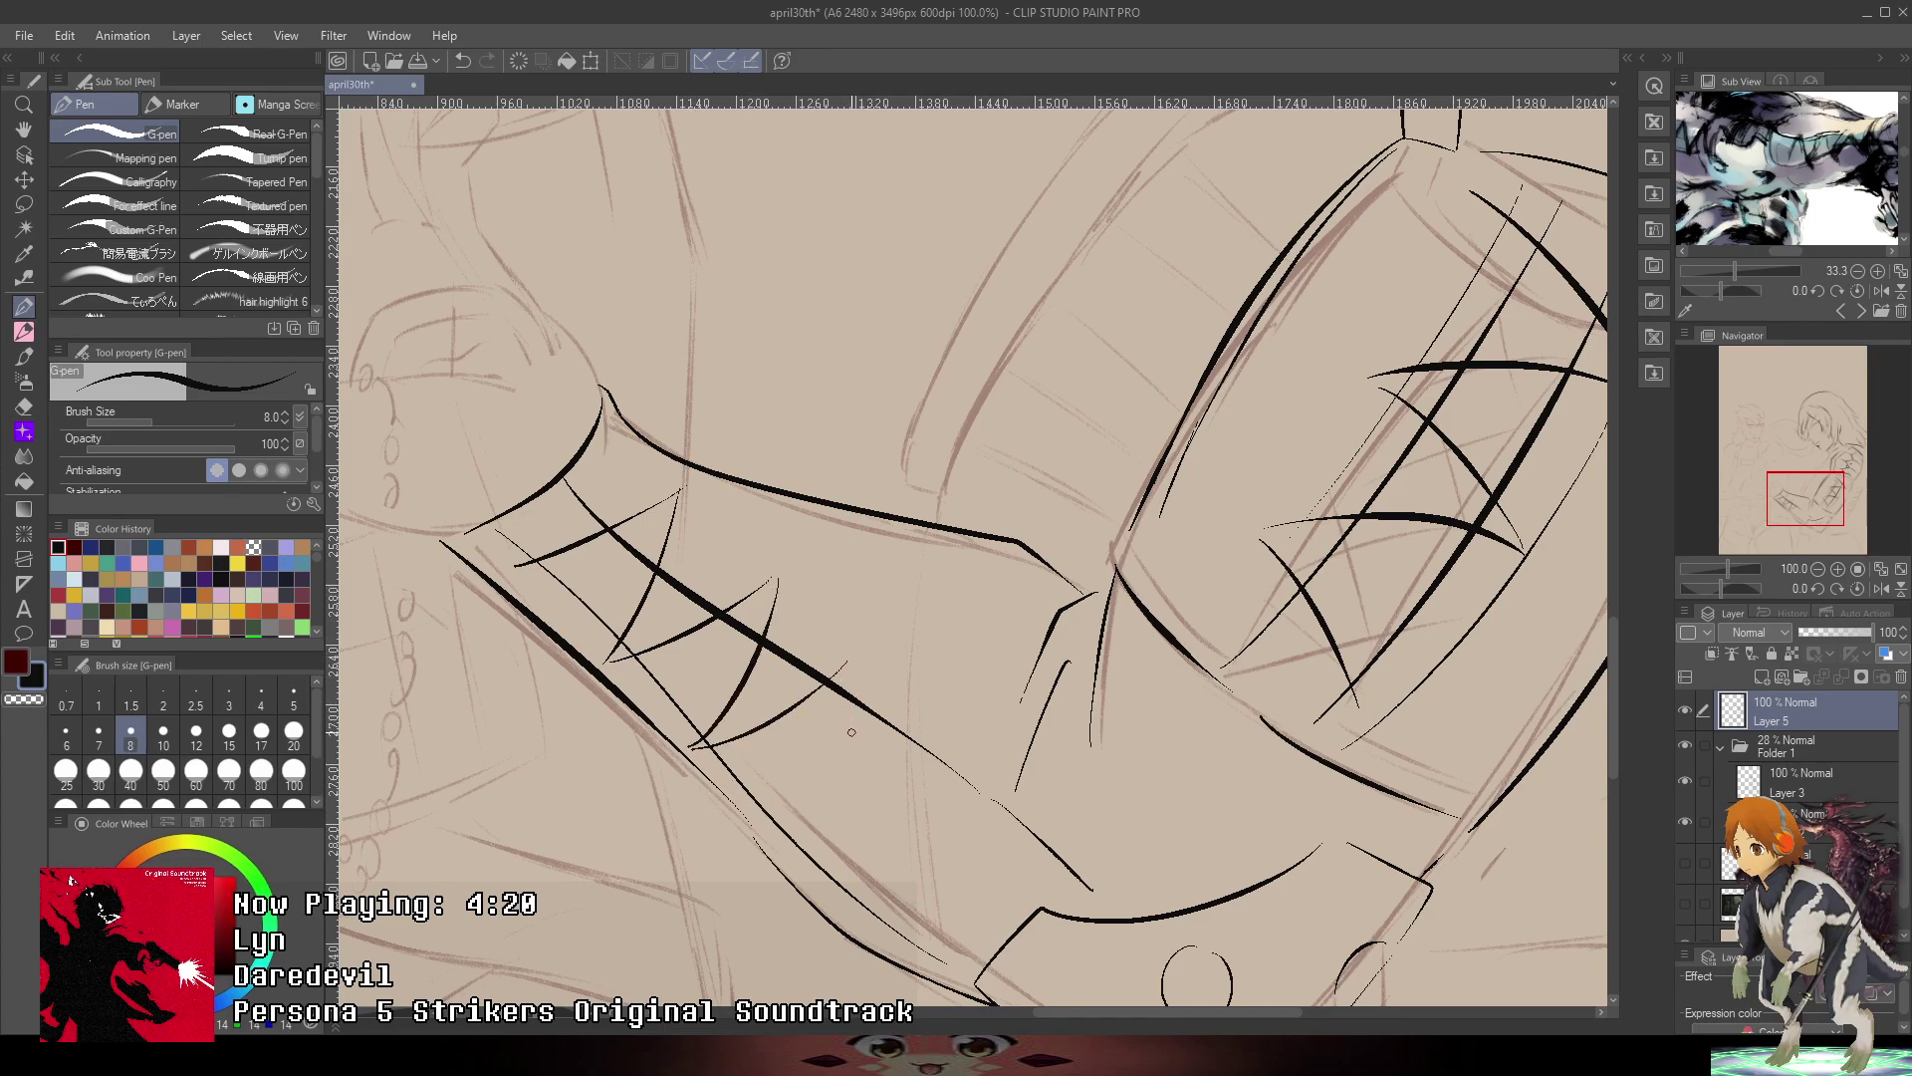
{"action": "left_click_drag", "start_coordinate": [865, 664], "coordinate": [816, 868]}
{"action": "key", "text": "ctrl+z"}
{"action": "left_click_drag", "start_coordinate": [860, 685], "coordinate": [788, 854]}
{"action": "mouse_move", "coordinate": [896, 819]}
{"action": "left_mouse_down"}
{"action": "mouse_move", "coordinate": [958, 772]}
{"action": "mouse_move", "coordinate": [879, 956]}
{"action": "mouse_move", "coordinate": [1061, 821]}
{"action": "left_mouse_up"}
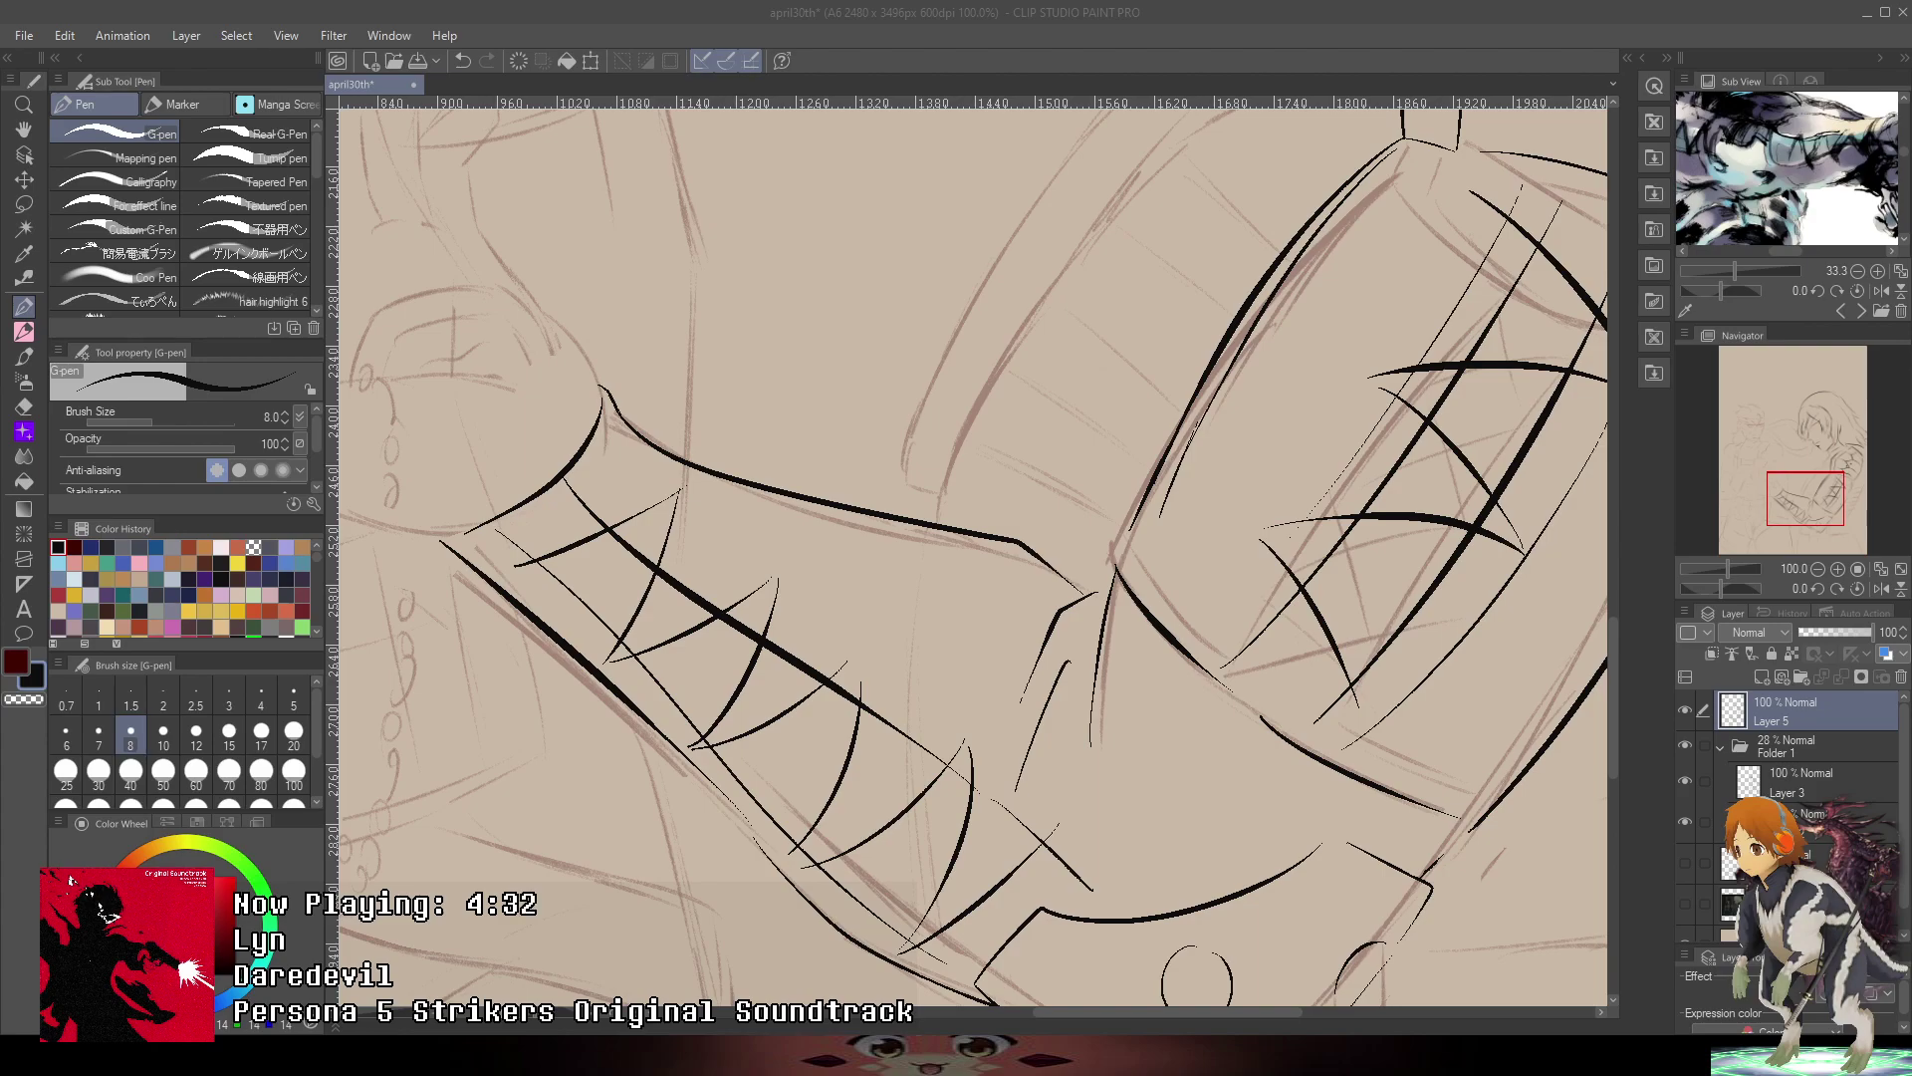
- Ink the small chain beads that run down across the hand beside the wrist
{"action": "scroll", "coordinate": [927, 511], "scroll_direction": "down", "scroll_amount": 6}
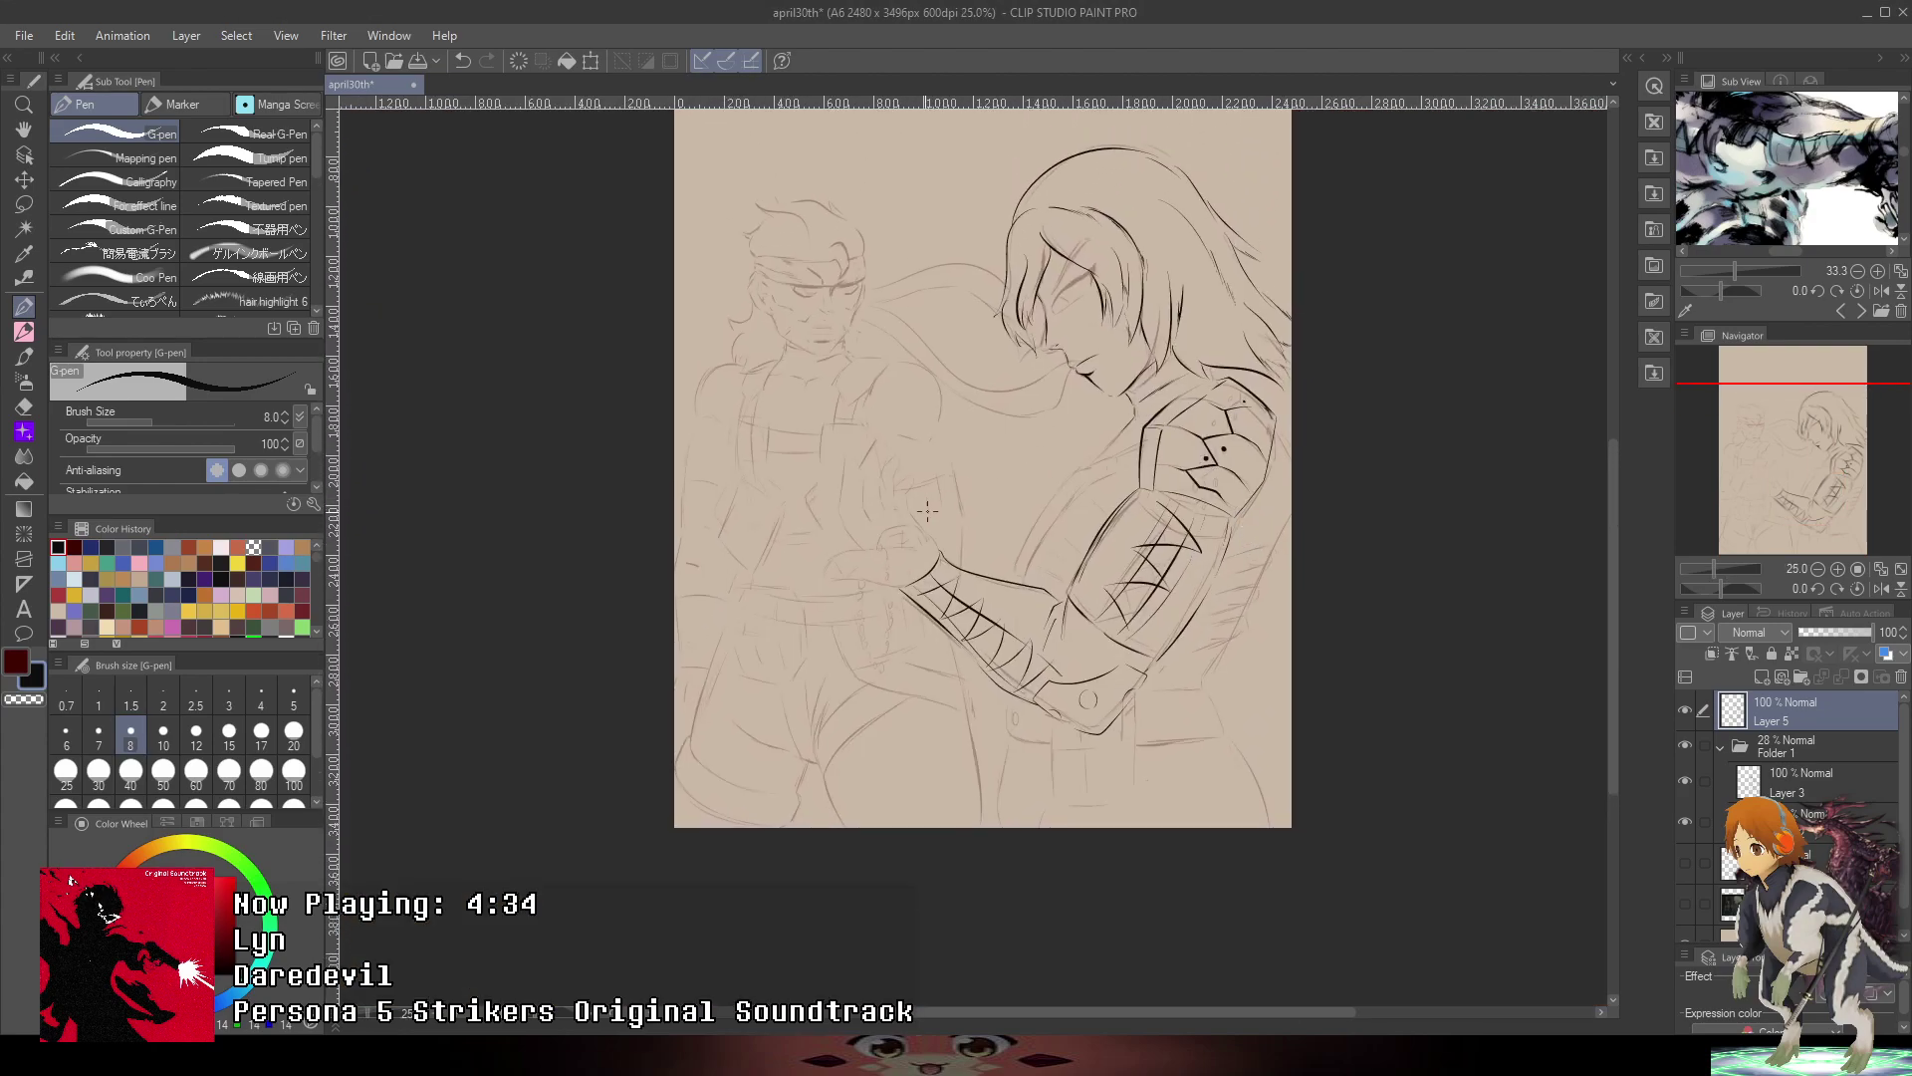
{"action": "scroll", "coordinate": [927, 511], "scroll_direction": "up", "scroll_amount": 5}
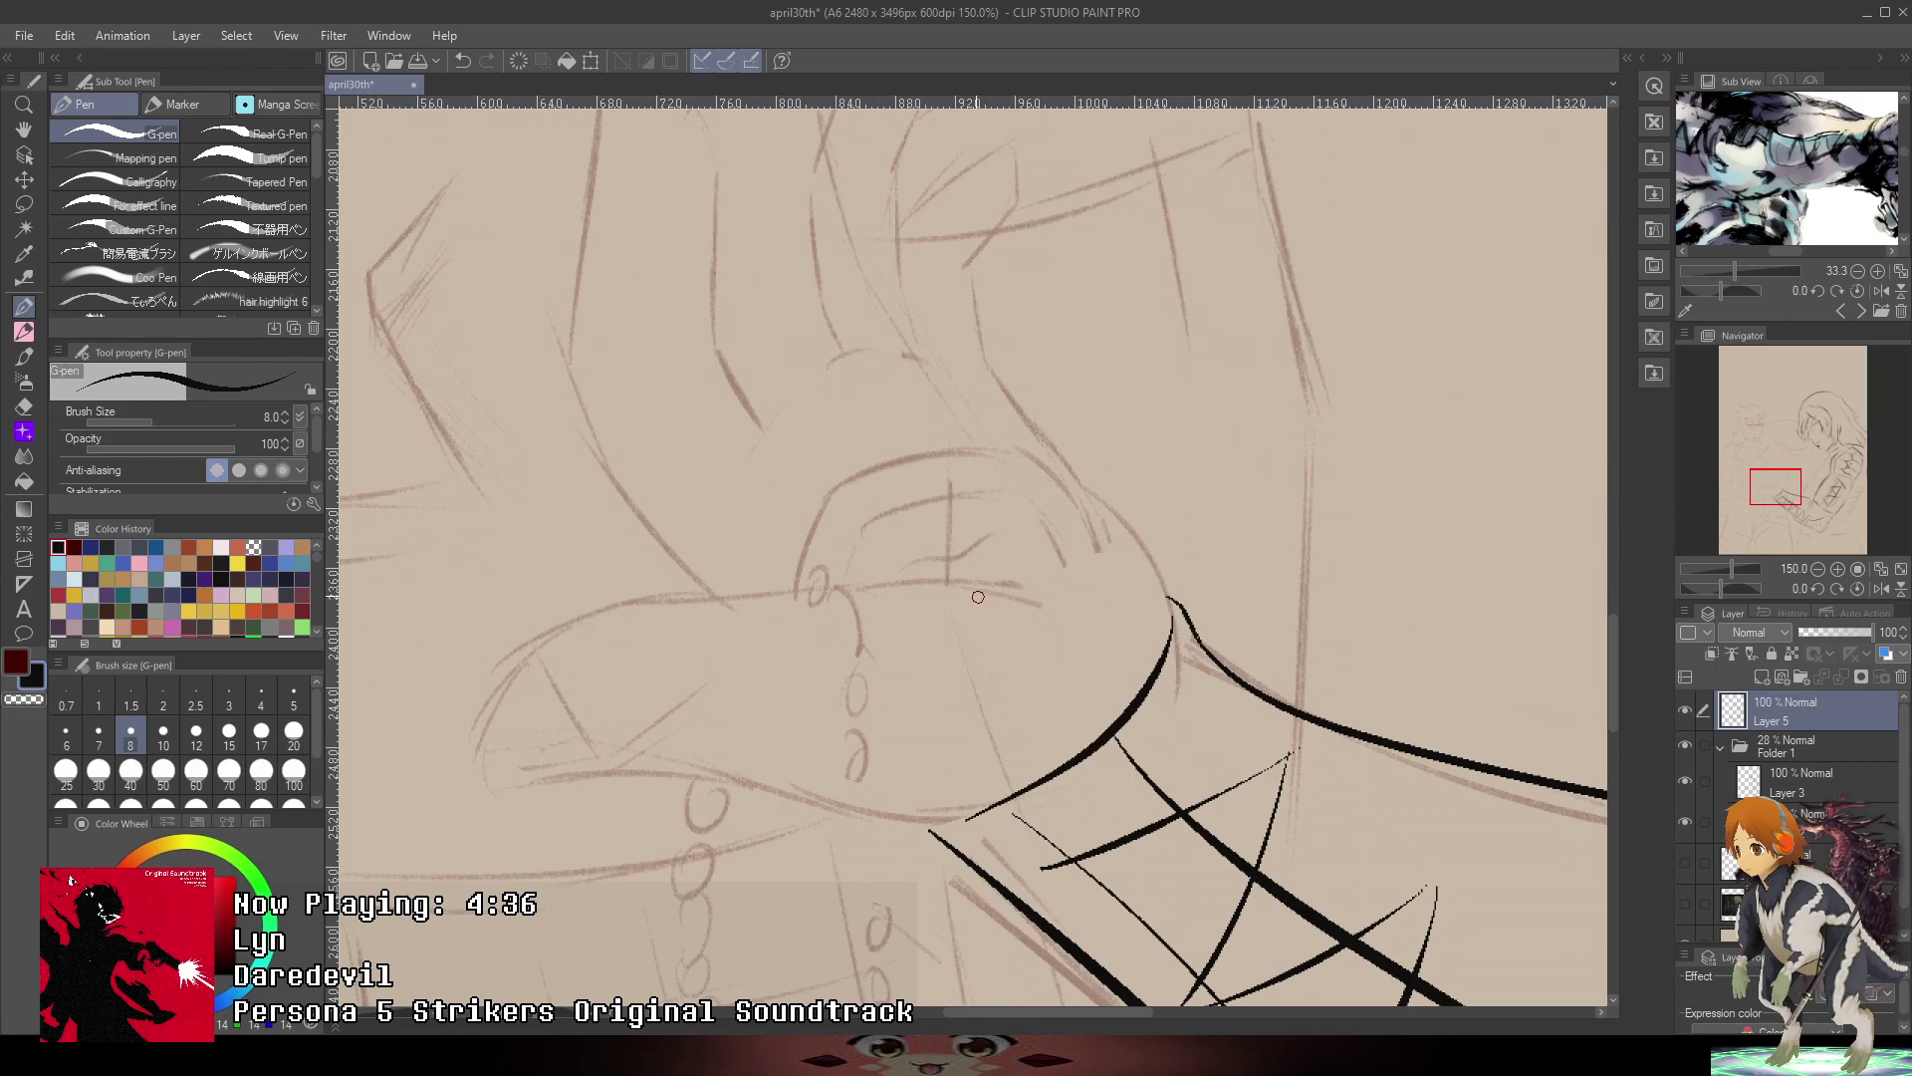
{"action": "left_click_drag", "start_coordinate": [819, 589], "coordinate": [937, 413]}
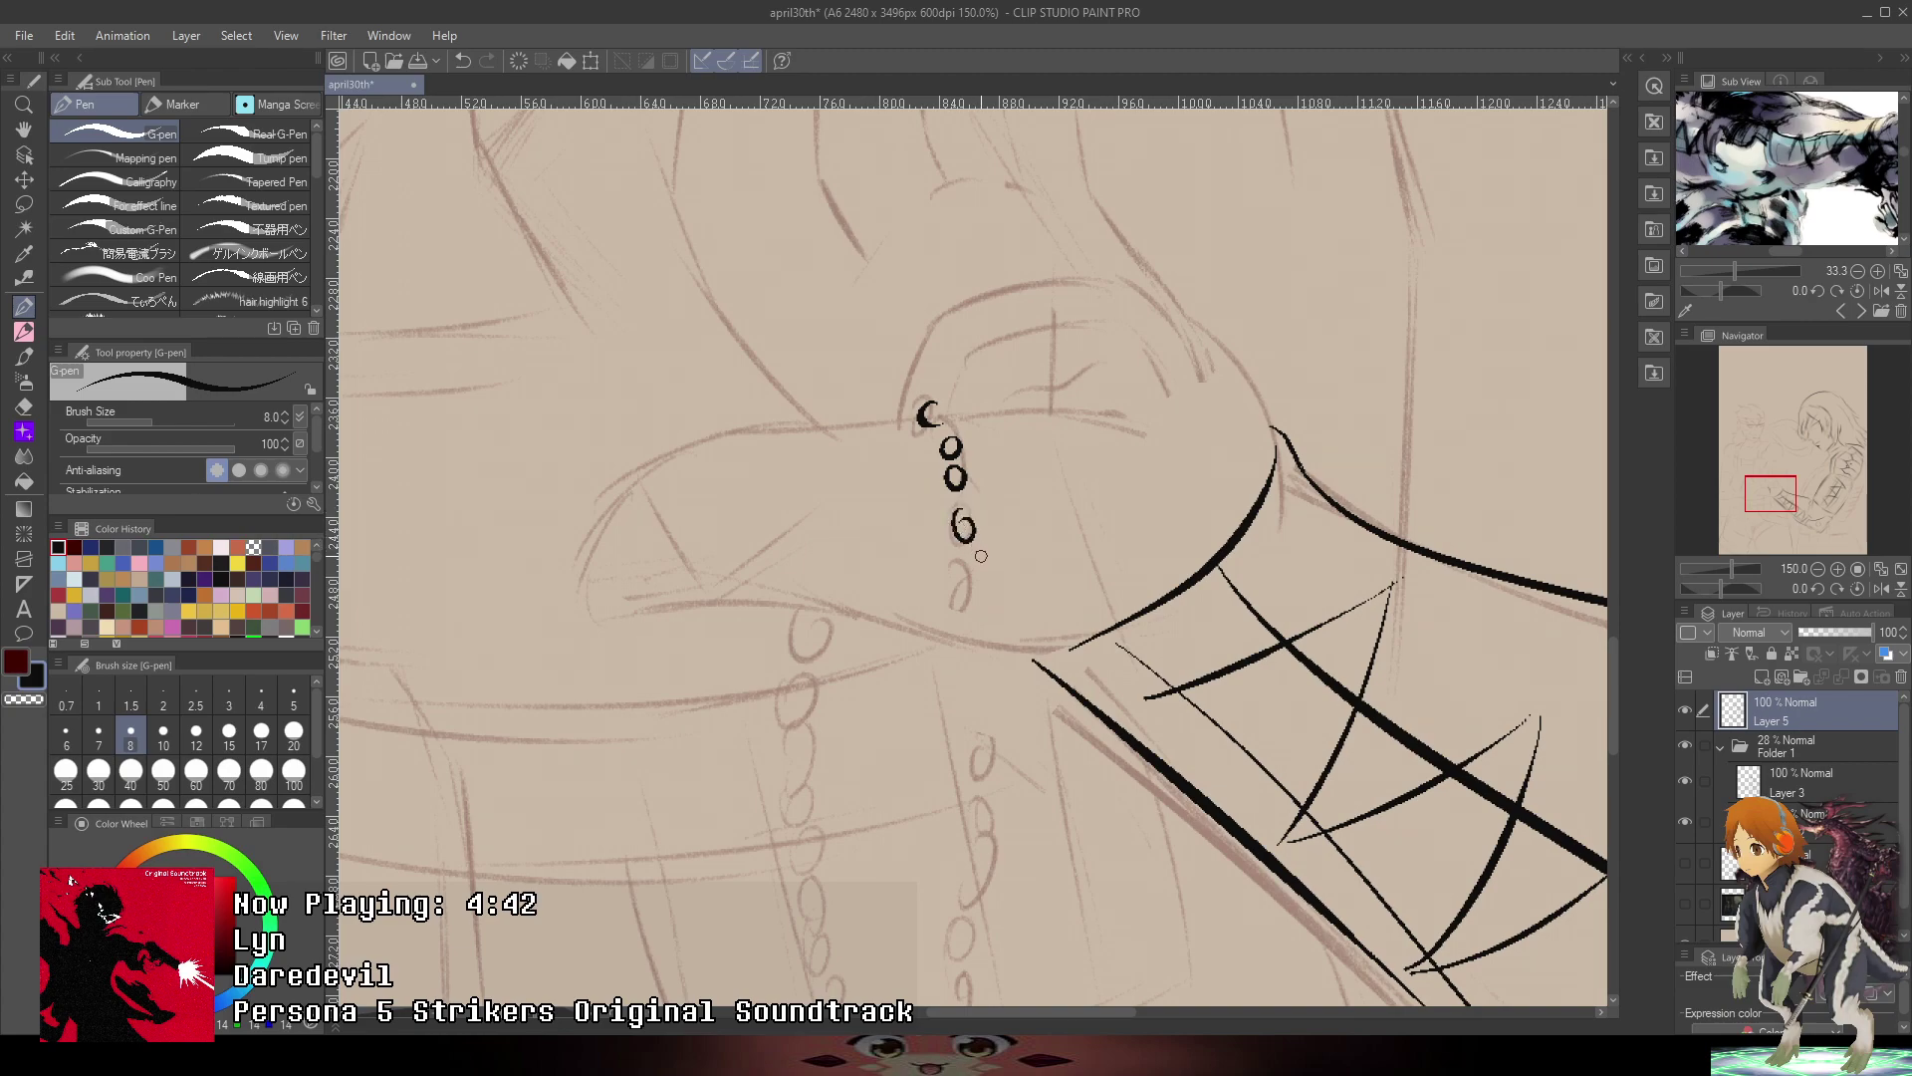
{"action": "key", "text": "ctrl+z"}
{"action": "mouse_move", "coordinate": [964, 515]}
{"action": "left_mouse_down"}
{"action": "mouse_move", "coordinate": [962, 542]}
{"action": "mouse_move", "coordinate": [966, 516]}
{"action": "left_mouse_up"}
- Ink the column of round chain beads hanging below the hand and close the third bead's open outline
{"action": "left_click_drag", "start_coordinate": [796, 651], "coordinate": [907, 418]}
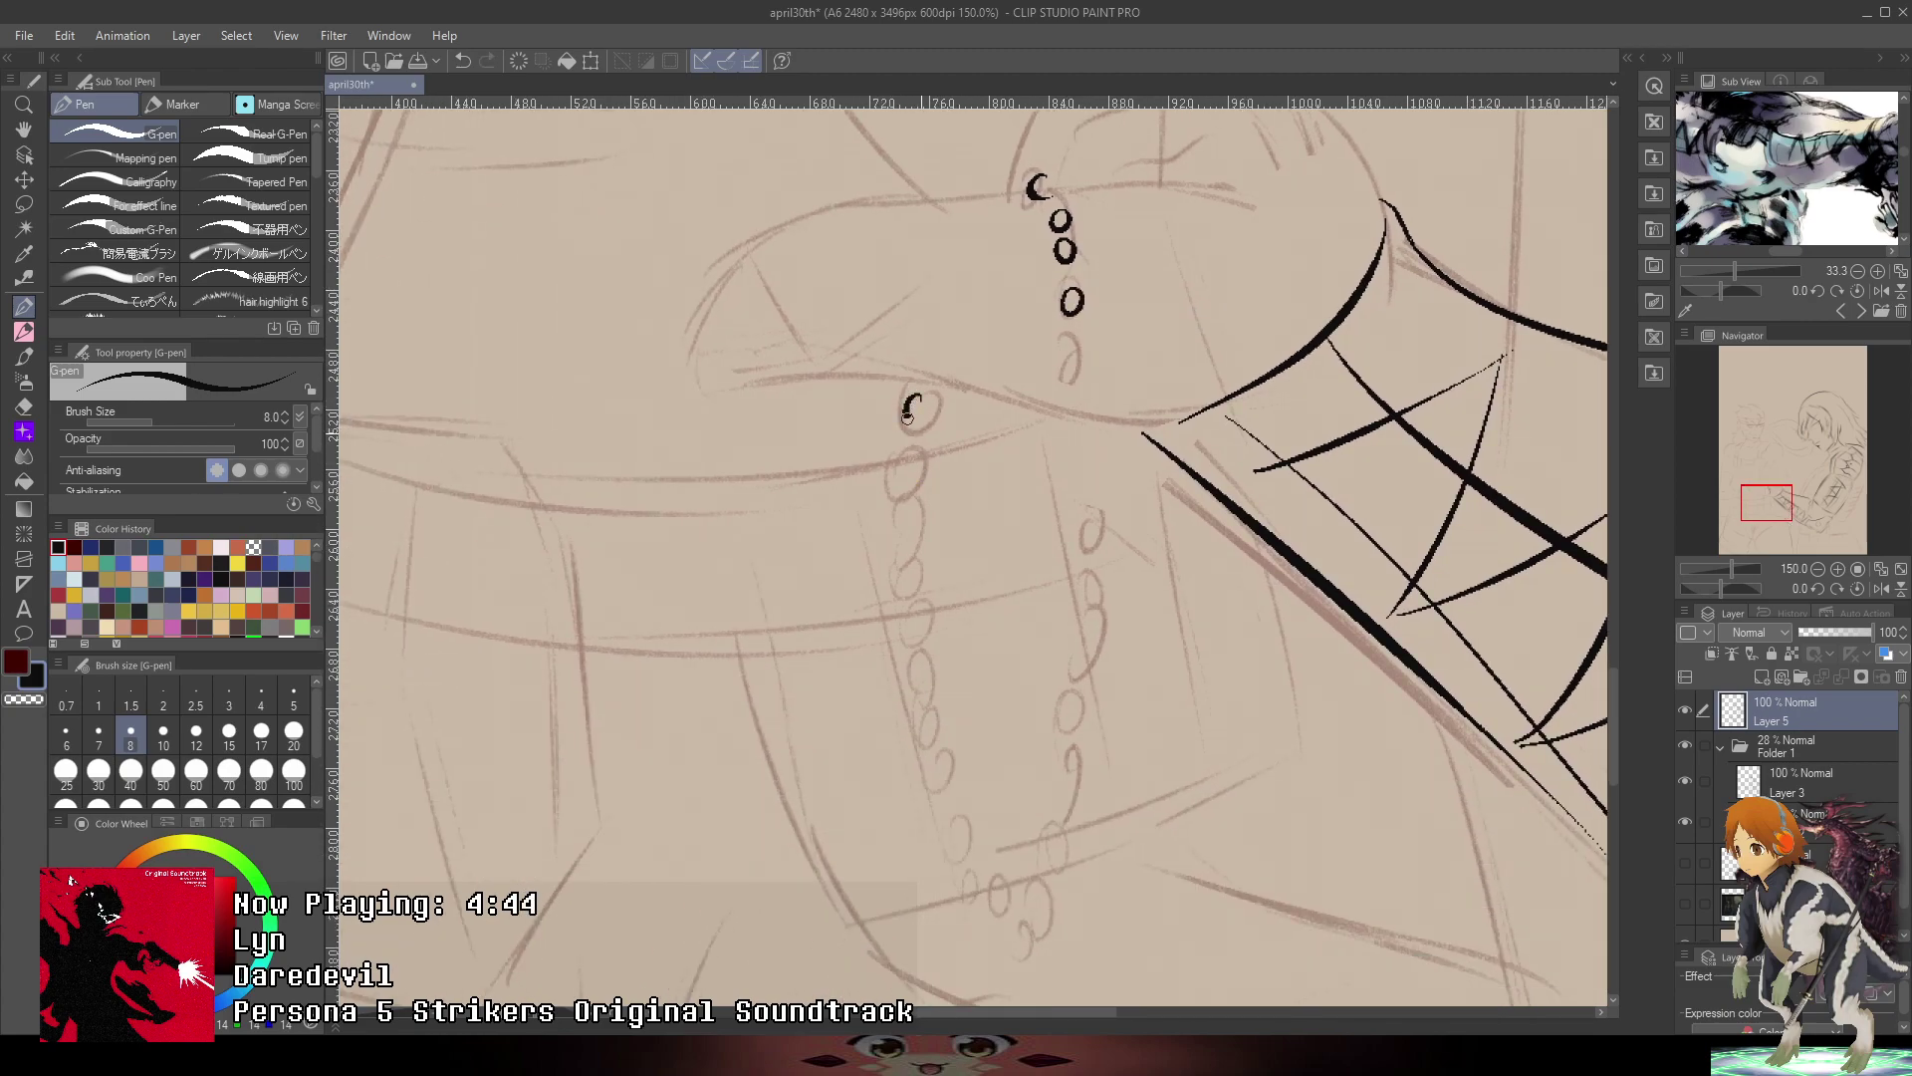
{"action": "key", "text": "ctrl+z"}
{"action": "left_click_drag", "start_coordinate": [906, 512], "coordinate": [913, 546]}
{"action": "key", "text": "ctrl+z"}
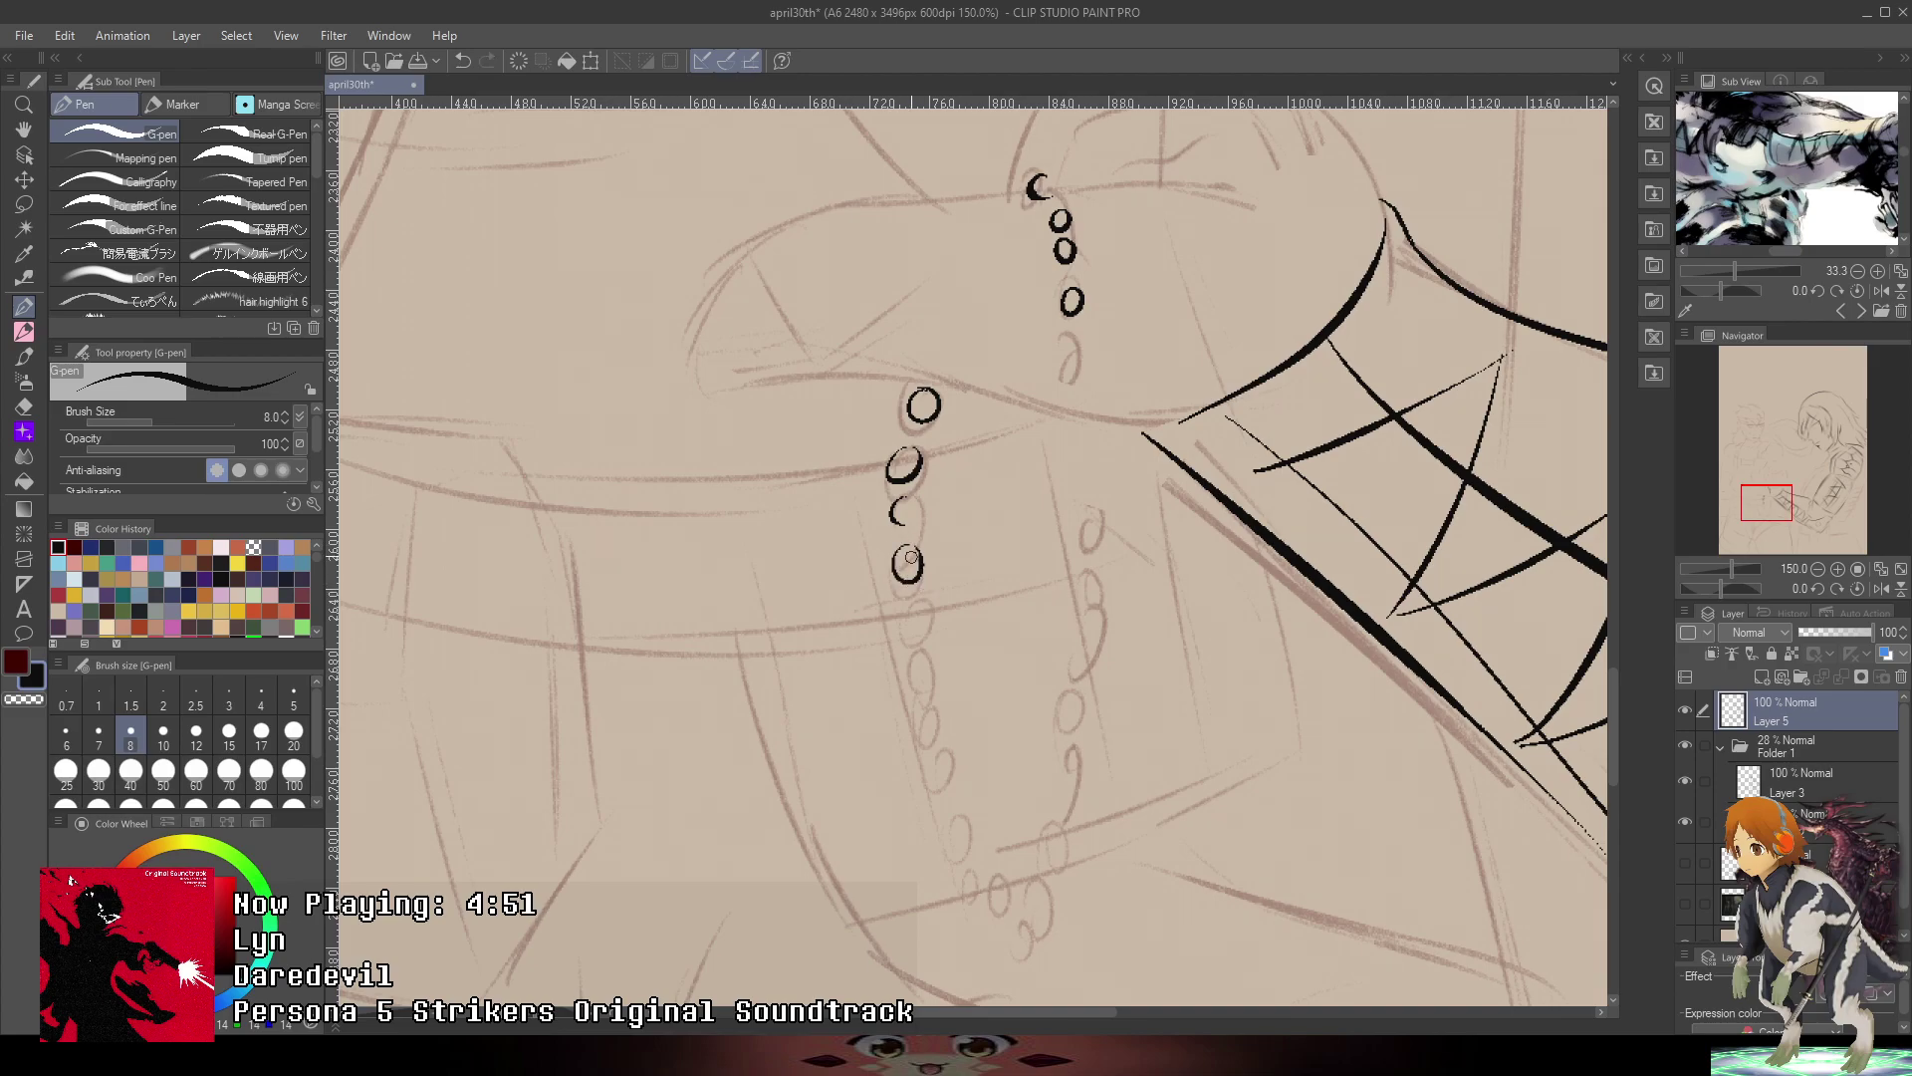
{"action": "left_click_drag", "start_coordinate": [918, 634], "coordinate": [928, 619]}
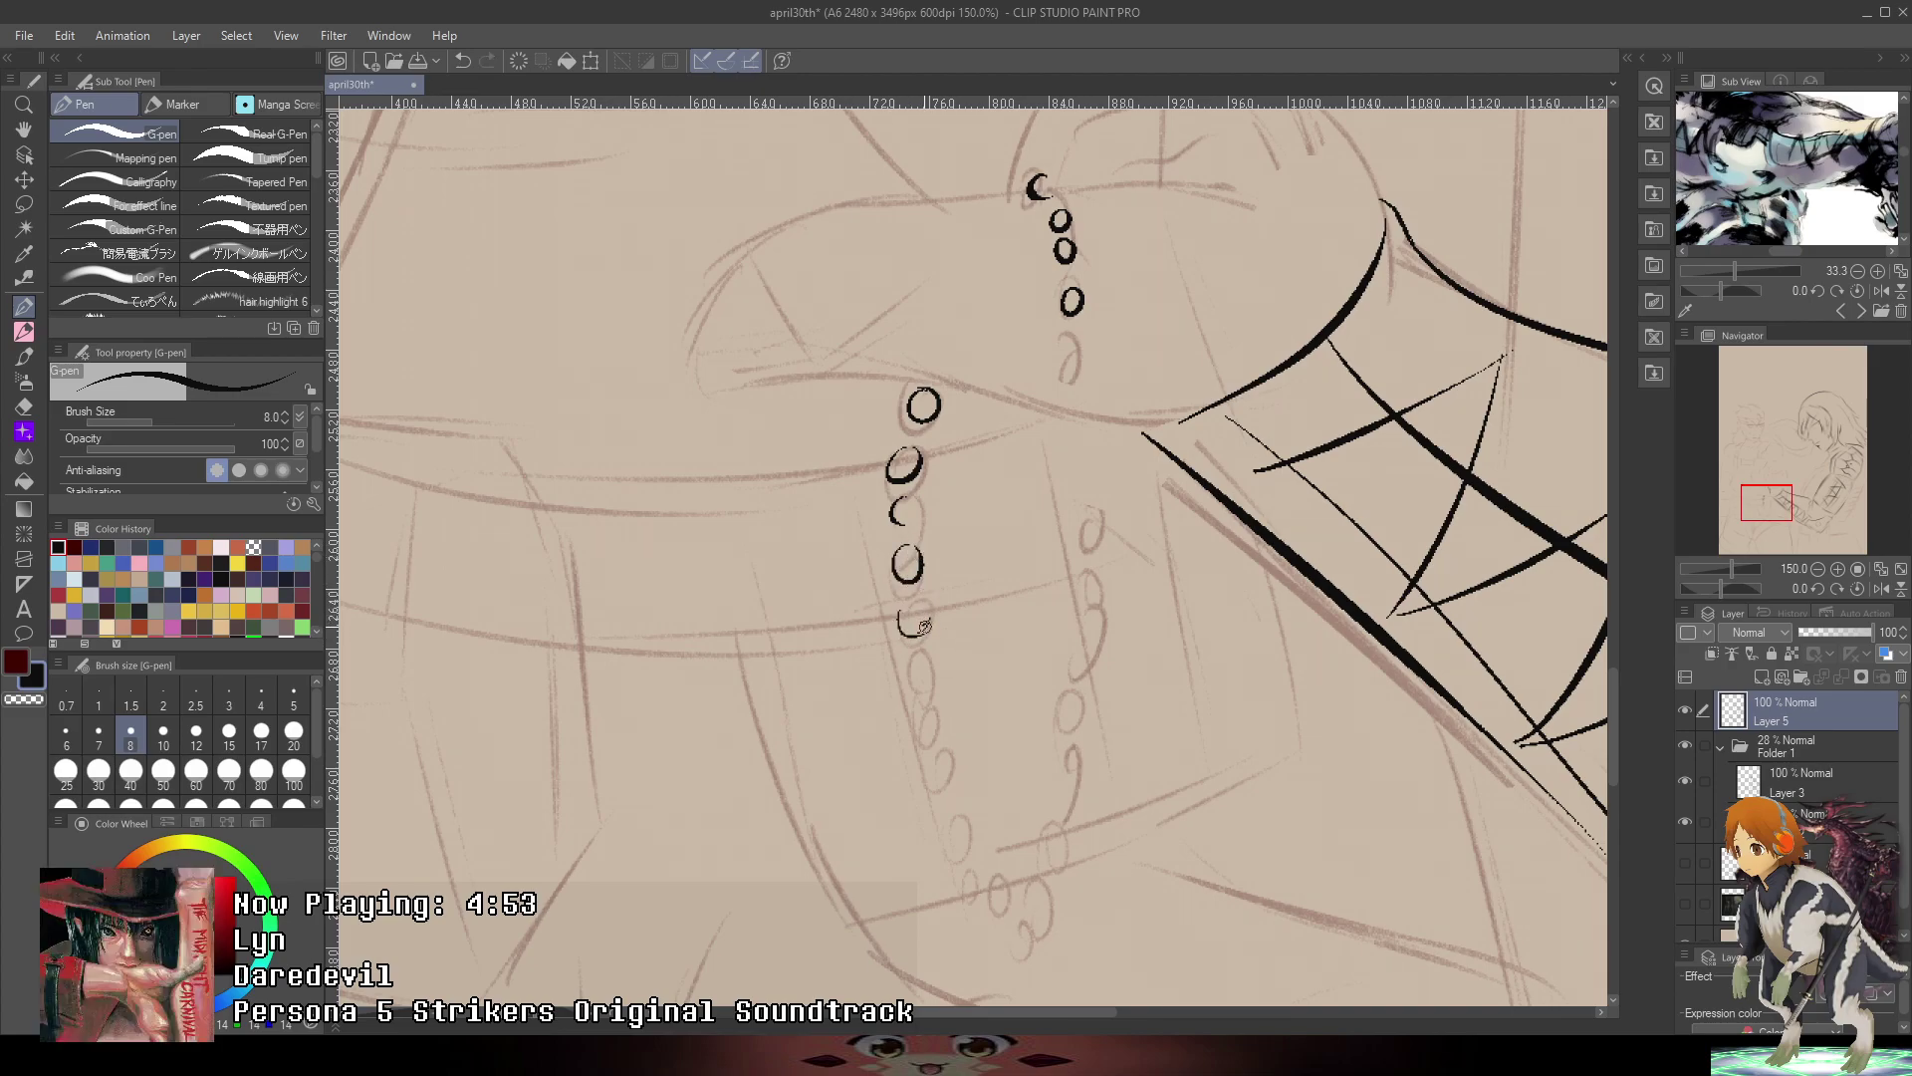
{"action": "scroll", "coordinate": [934, 625], "scroll_direction": "up", "scroll_amount": 5}
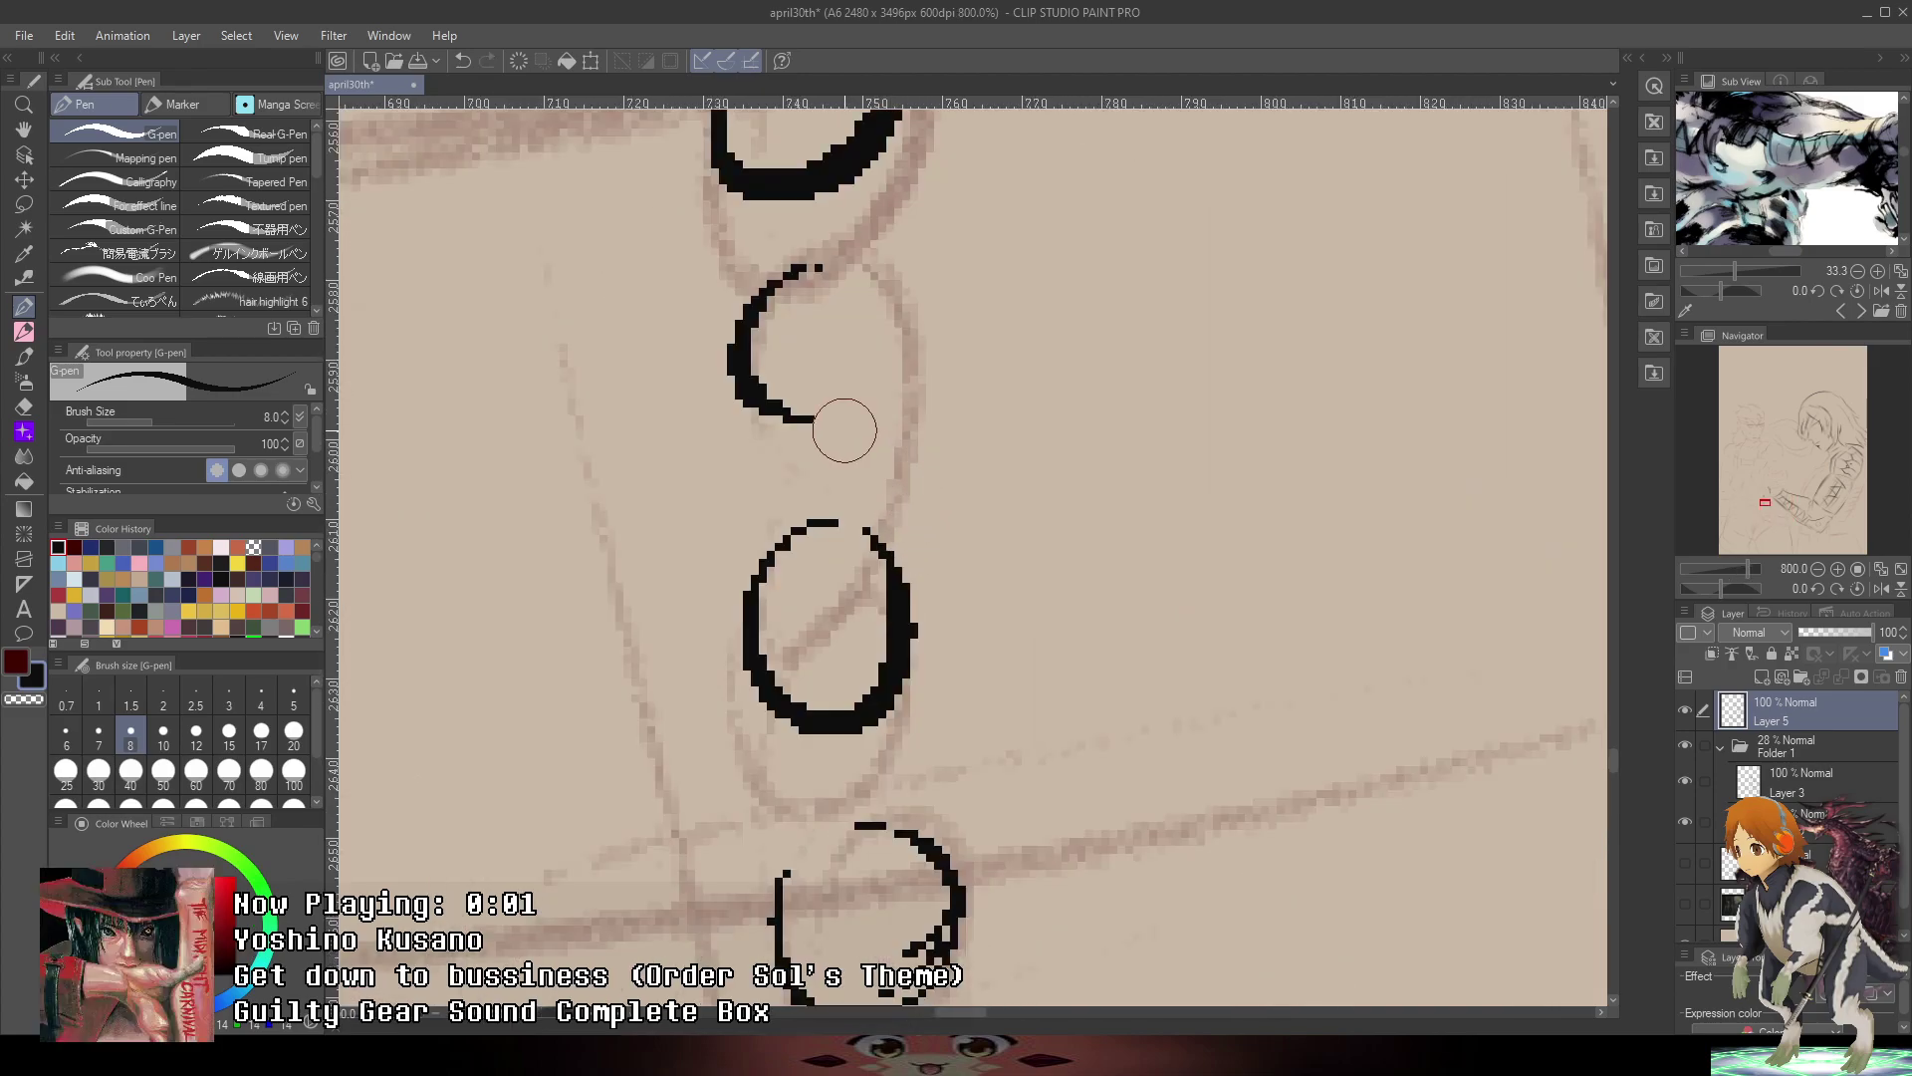
{"action": "mouse_move", "coordinate": [842, 427]}
{"action": "left_mouse_down"}
{"action": "mouse_move", "coordinate": [884, 389]}
{"action": "mouse_move", "coordinate": [880, 346]}
{"action": "left_mouse_up"}
- Add inner curved lines to the top two beads of the chain hanging below the hand
{"action": "left_click_drag", "start_coordinate": [1022, 326], "coordinate": [1096, 828]}
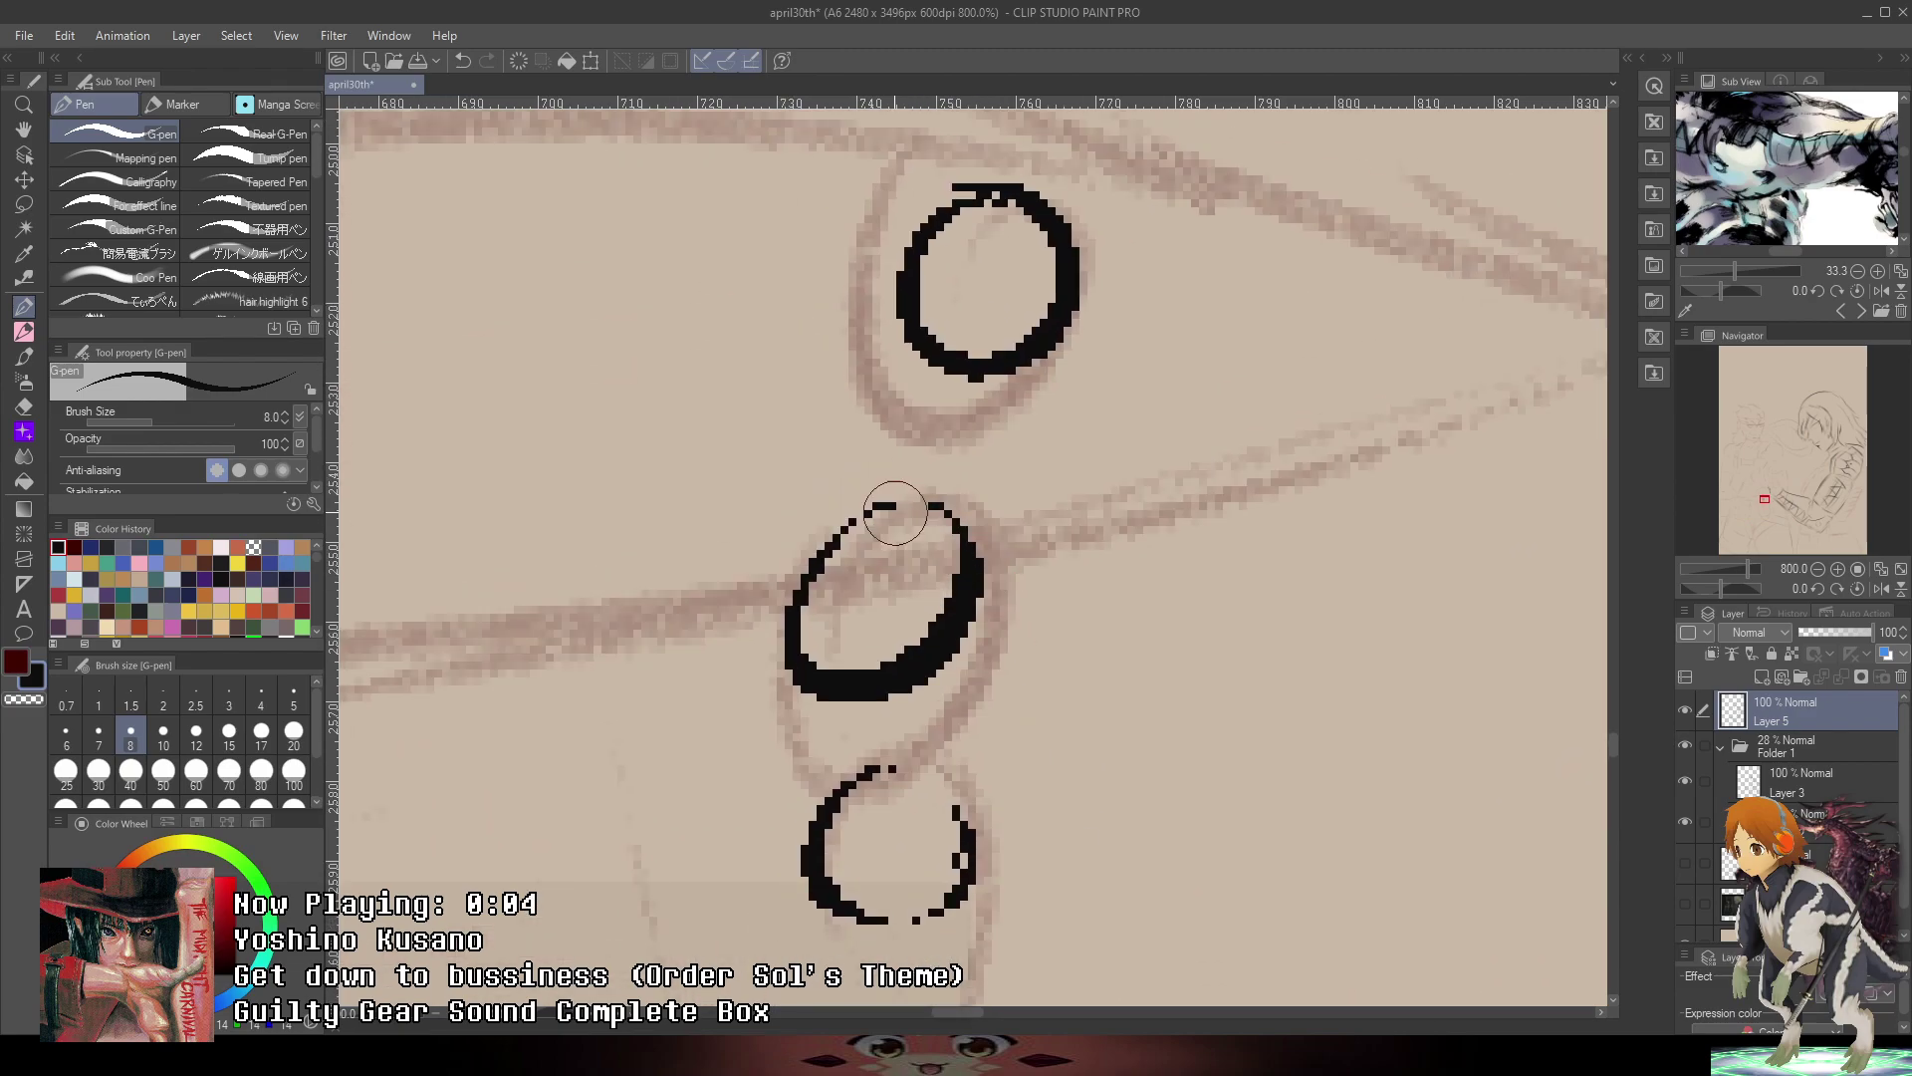
{"action": "left_click_drag", "start_coordinate": [864, 543], "coordinate": [857, 644]}
{"action": "key", "text": "ctrl+z"}
{"action": "mouse_move", "coordinate": [852, 549]}
{"action": "left_mouse_down"}
{"action": "mouse_move", "coordinate": [879, 631]}
{"action": "mouse_move", "coordinate": [850, 629]}
{"action": "mouse_move", "coordinate": [908, 611]}
{"action": "left_mouse_up"}
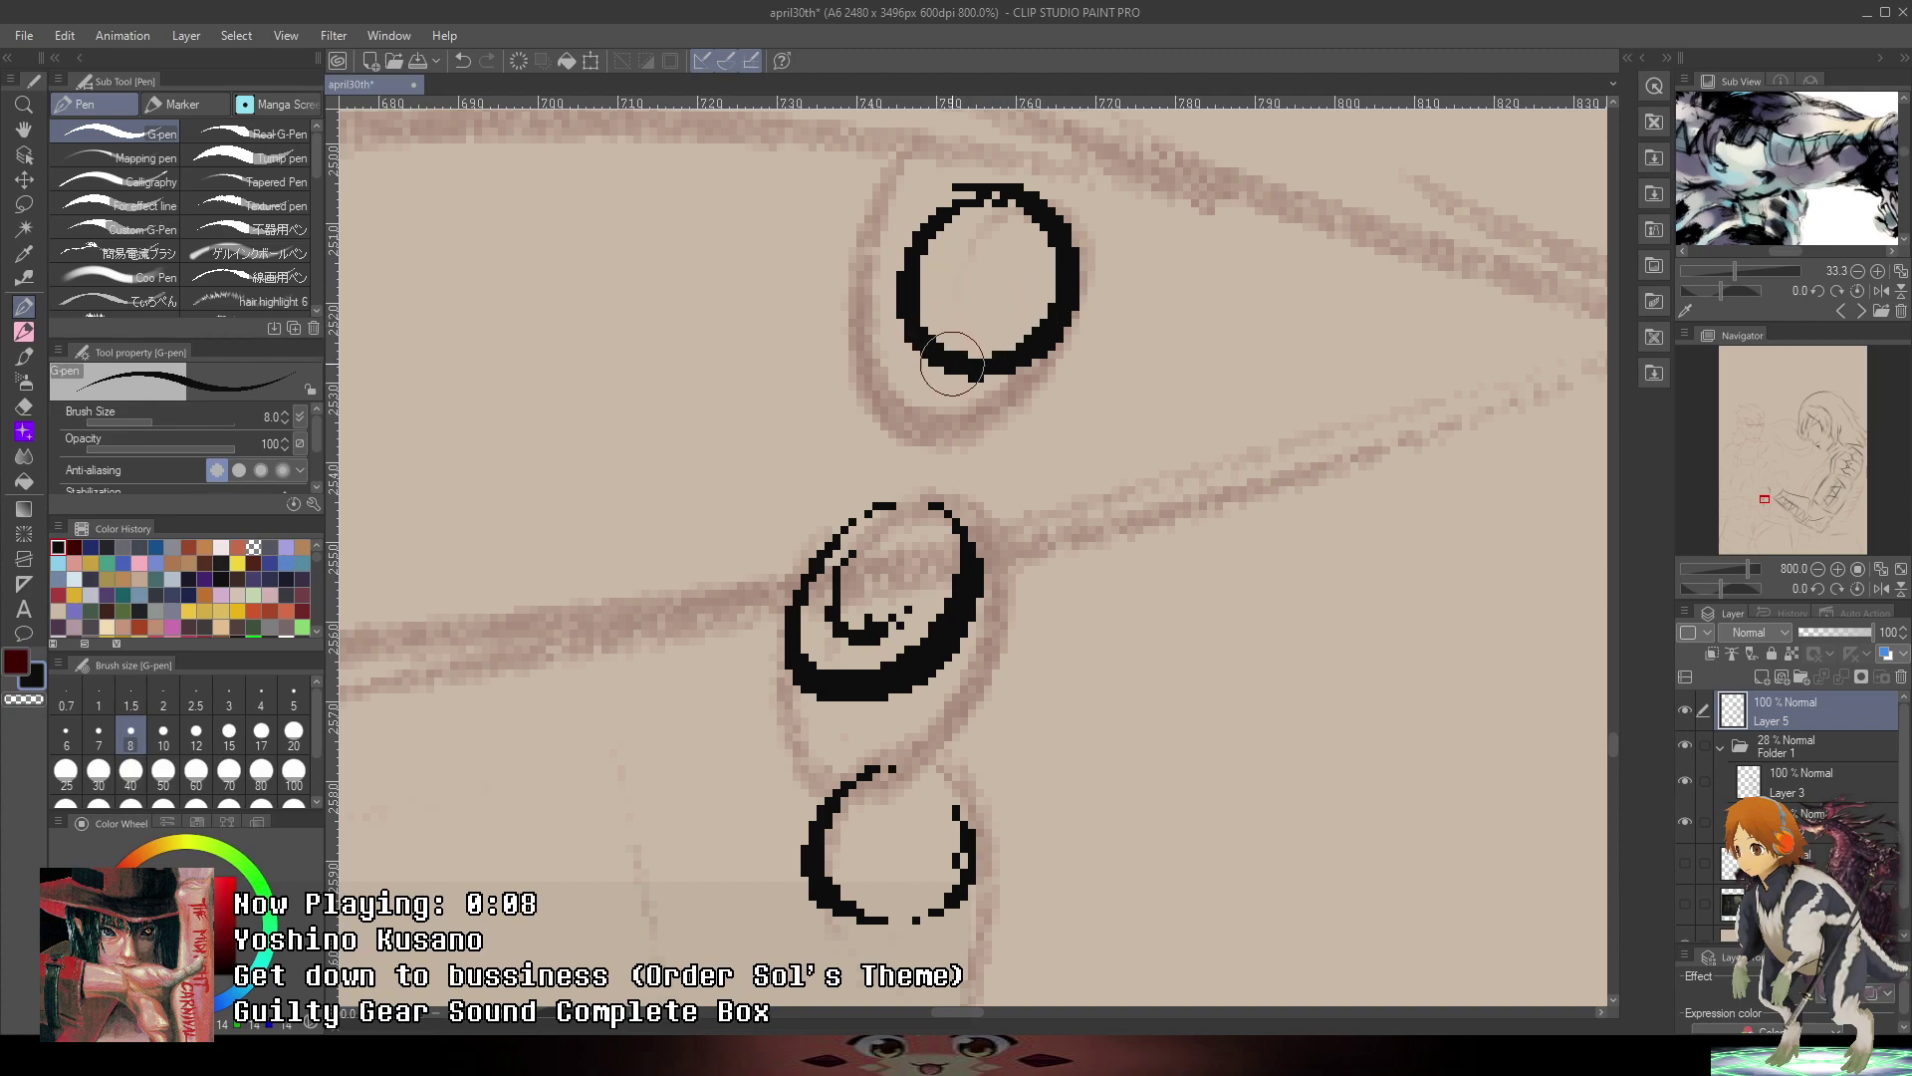
{"action": "mouse_move", "coordinate": [984, 365]}
{"action": "left_mouse_down"}
{"action": "mouse_move", "coordinate": [933, 314]}
{"action": "mouse_move", "coordinate": [927, 276]}
{"action": "left_mouse_up"}
{"action": "scroll", "coordinate": [1014, 354], "scroll_direction": "down", "scroll_amount": 3}
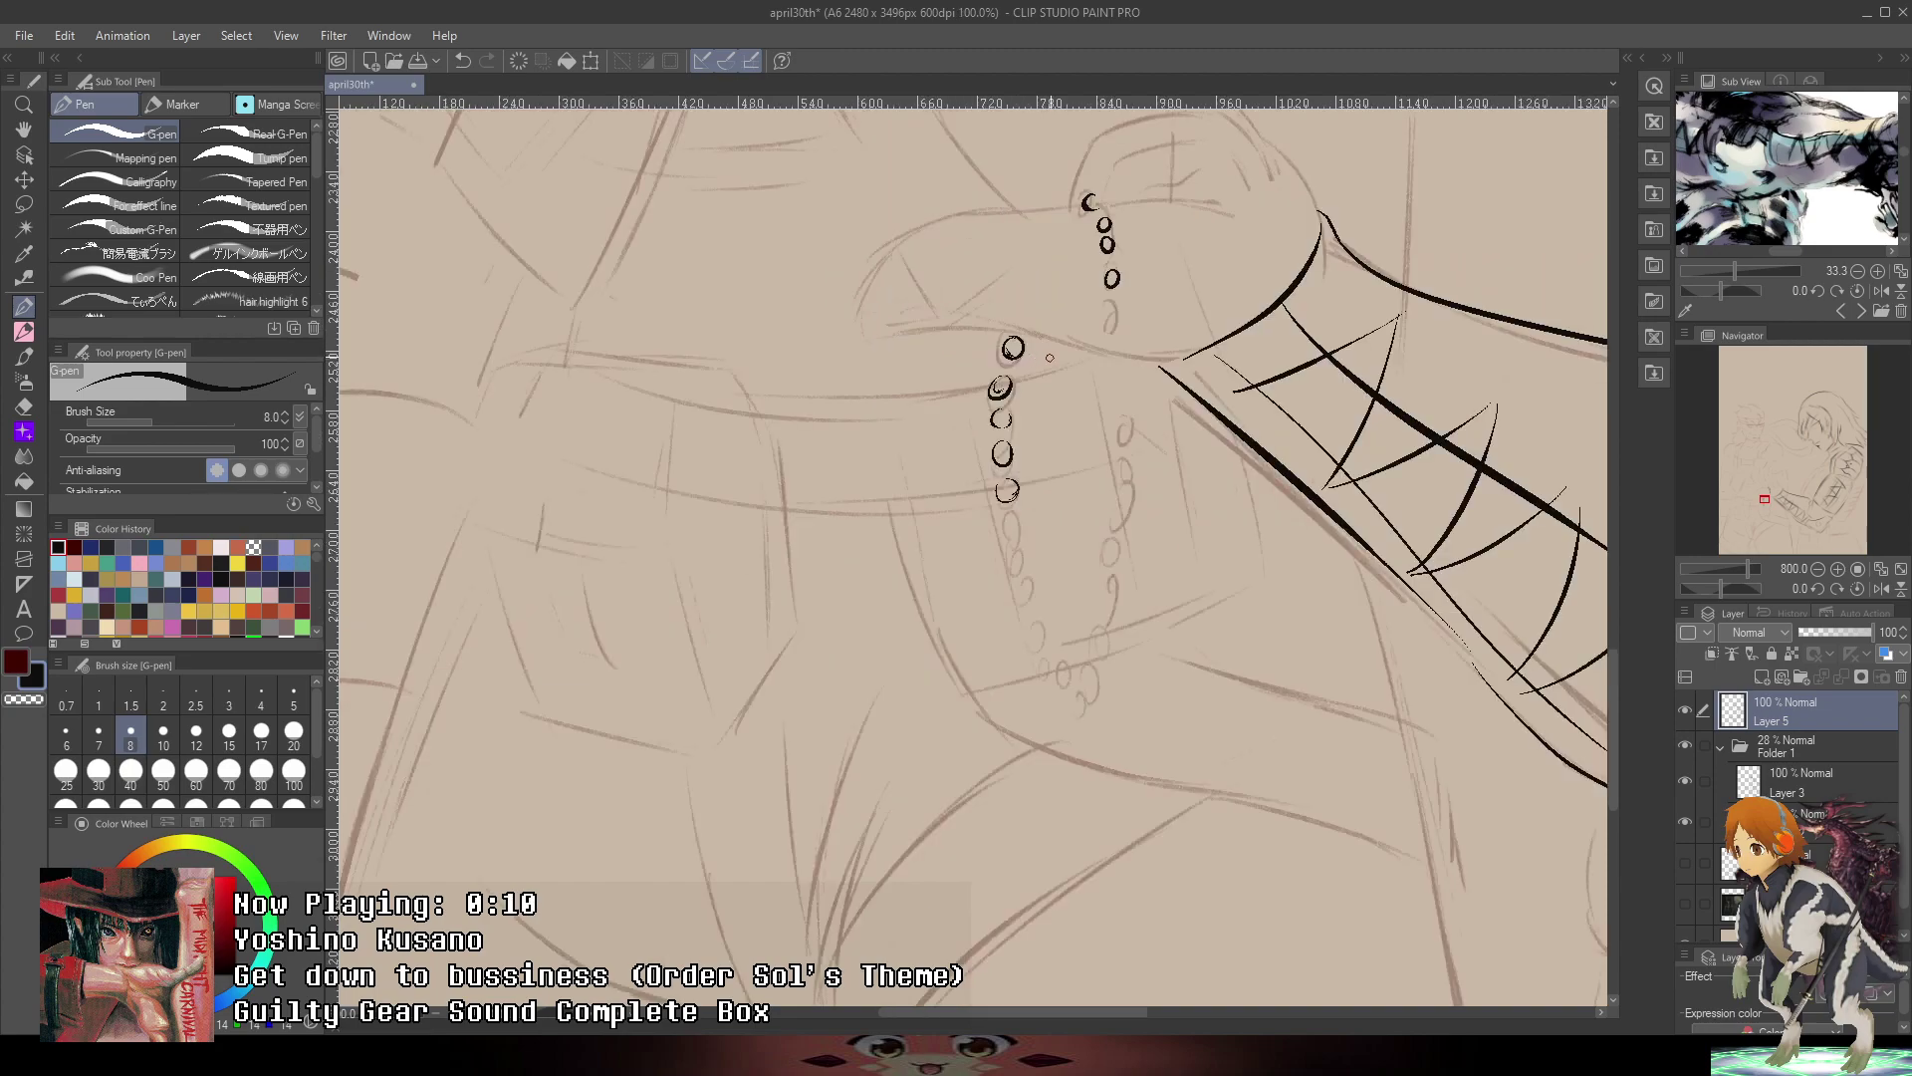
- Show the hidden photo layer to examine how the chain and dog tag hang by the hand, and hide it again
{"action": "left_click_drag", "start_coordinate": [1244, 522], "coordinate": [1139, 632]}
{"action": "scroll", "coordinate": [1014, 448], "scroll_direction": "up", "scroll_amount": 2}
{"action": "scroll", "coordinate": [1001, 415], "scroll_direction": "down", "scroll_amount": 2}
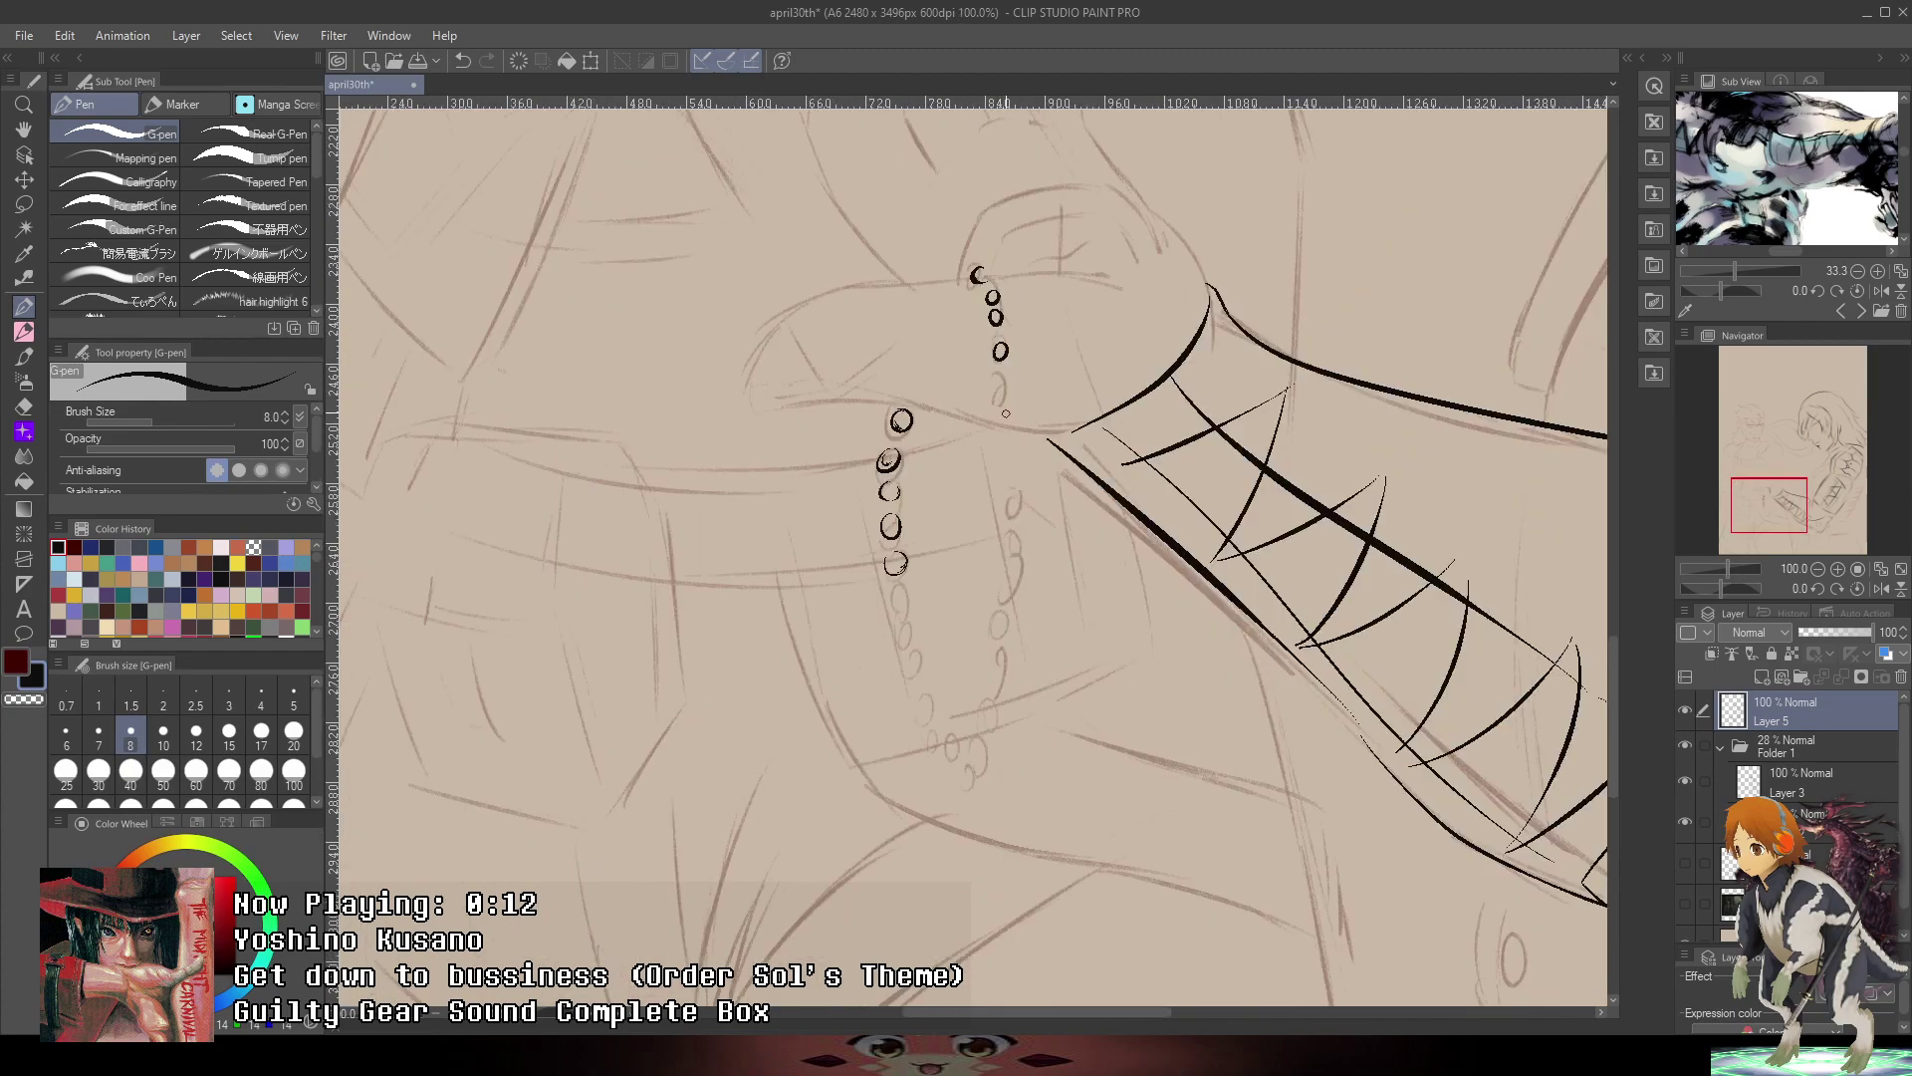
{"action": "left_click_drag", "start_coordinate": [1143, 308], "coordinate": [1114, 491]}
{"action": "left_click_drag", "start_coordinate": [1255, 265], "coordinate": [1311, 330]}
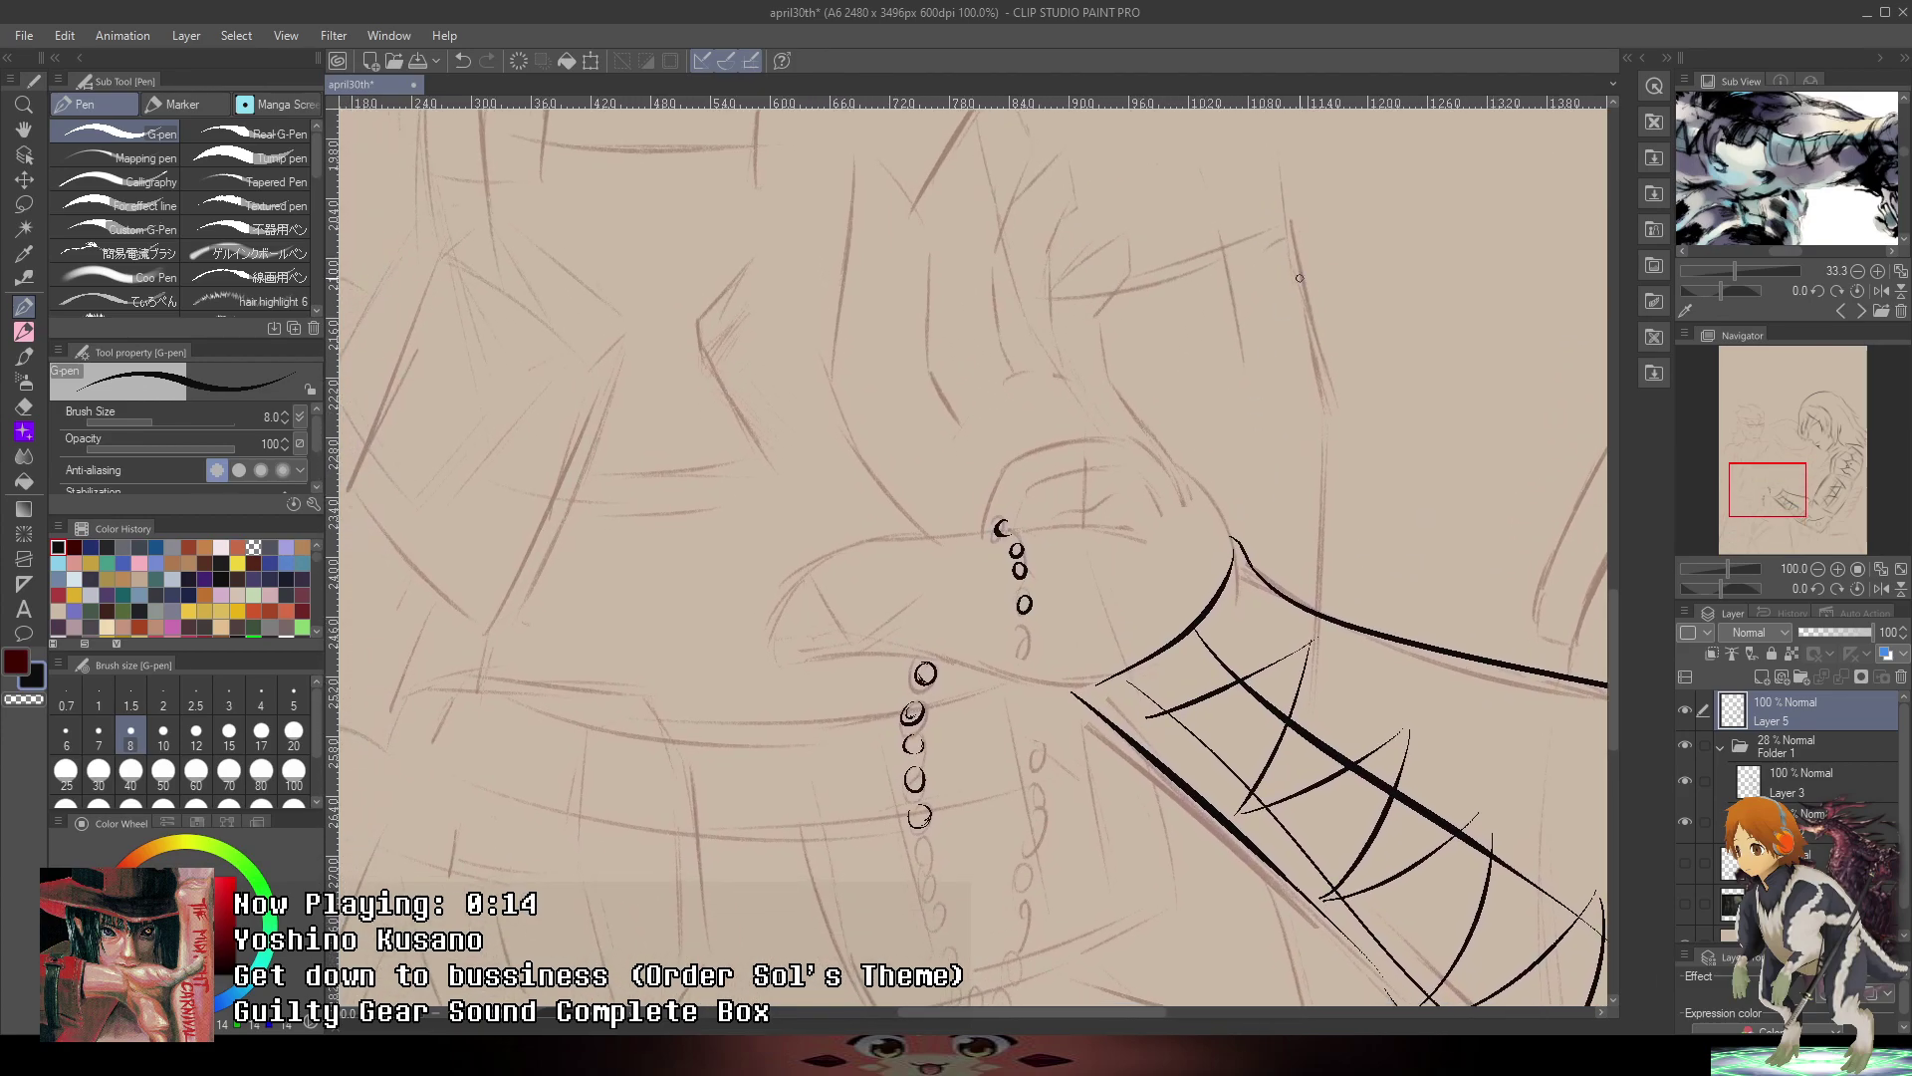
{"action": "key", "text": "ctrl+minus"}
{"action": "key", "text": "ctrl+minus"}
{"action": "left_click", "coordinate": [1687, 865]}
{"action": "key", "text": "ctrl+plus"}
{"action": "left_click", "coordinate": [1687, 866]}
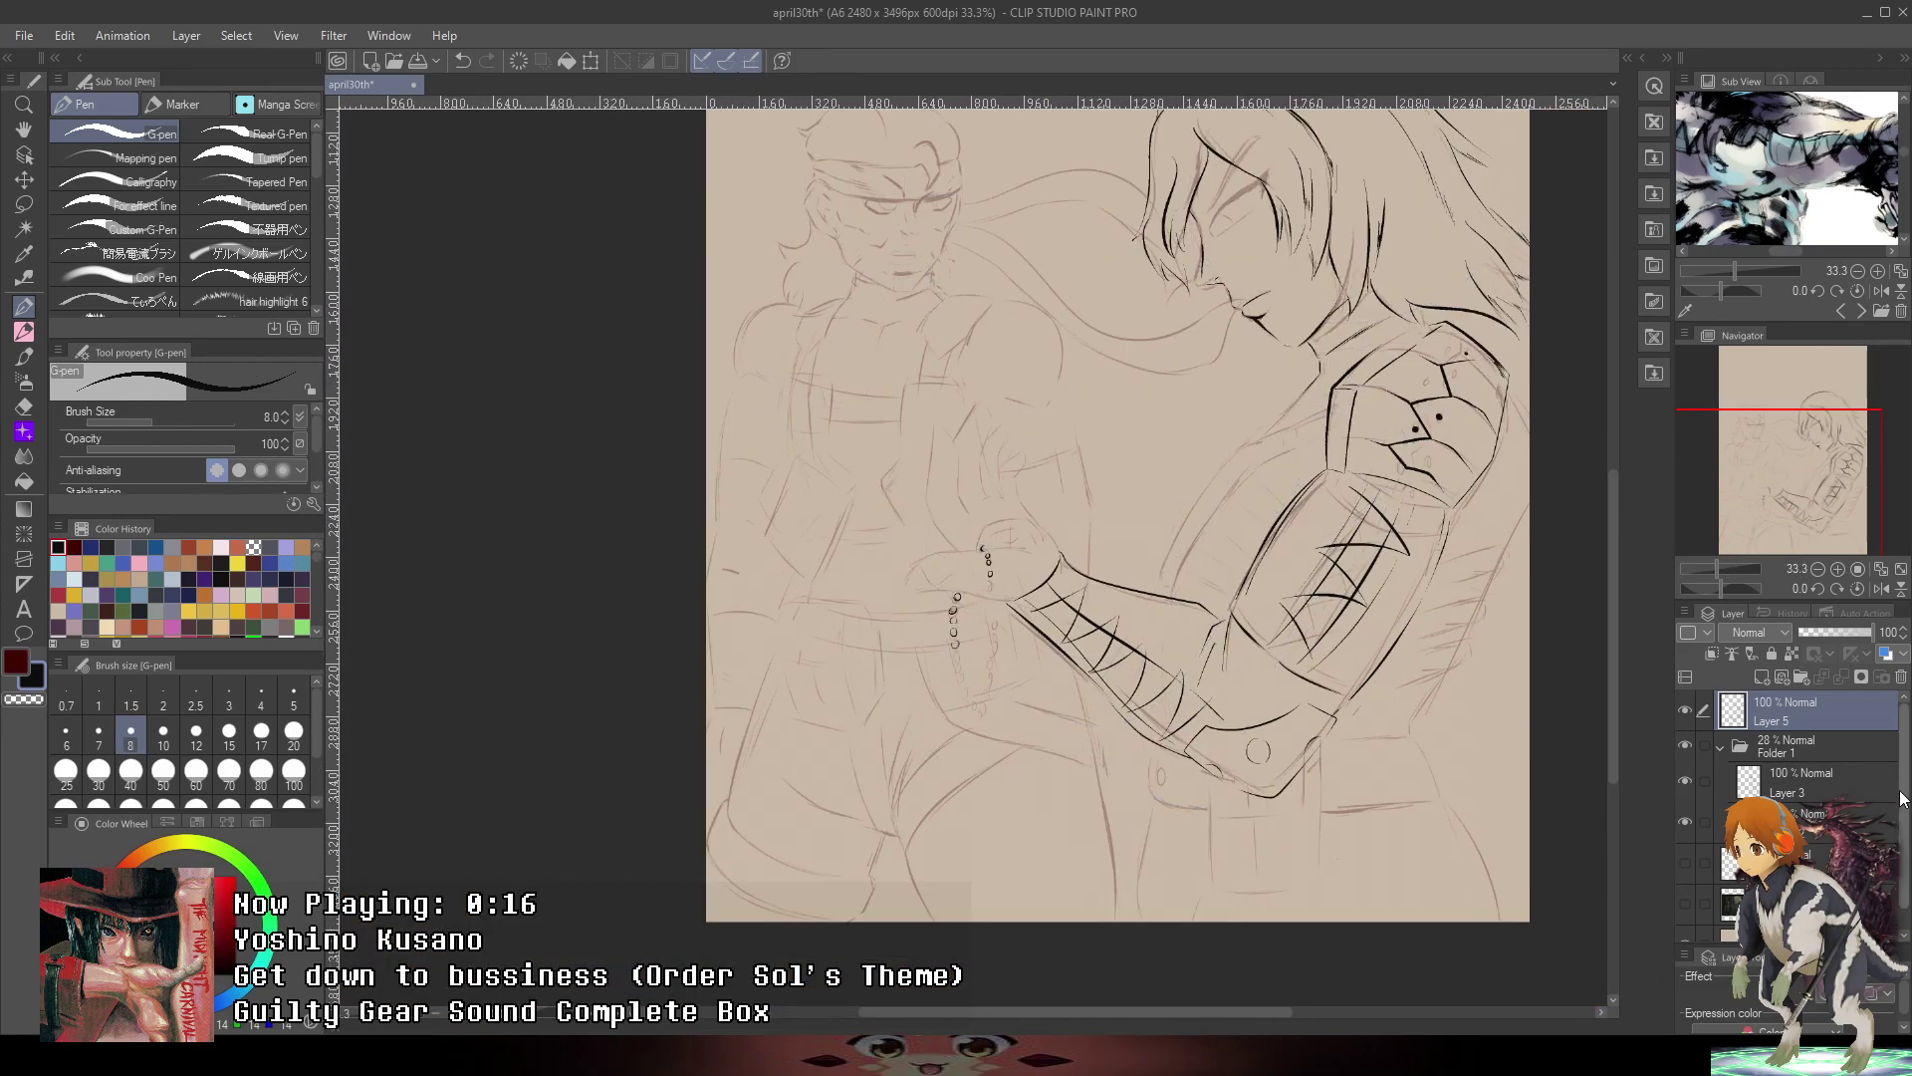
{"action": "left_click_drag", "start_coordinate": [1904, 846], "coordinate": [1903, 877]}
{"action": "left_click", "coordinate": [1685, 882]}
{"action": "key", "text": "ctrl+plus"}
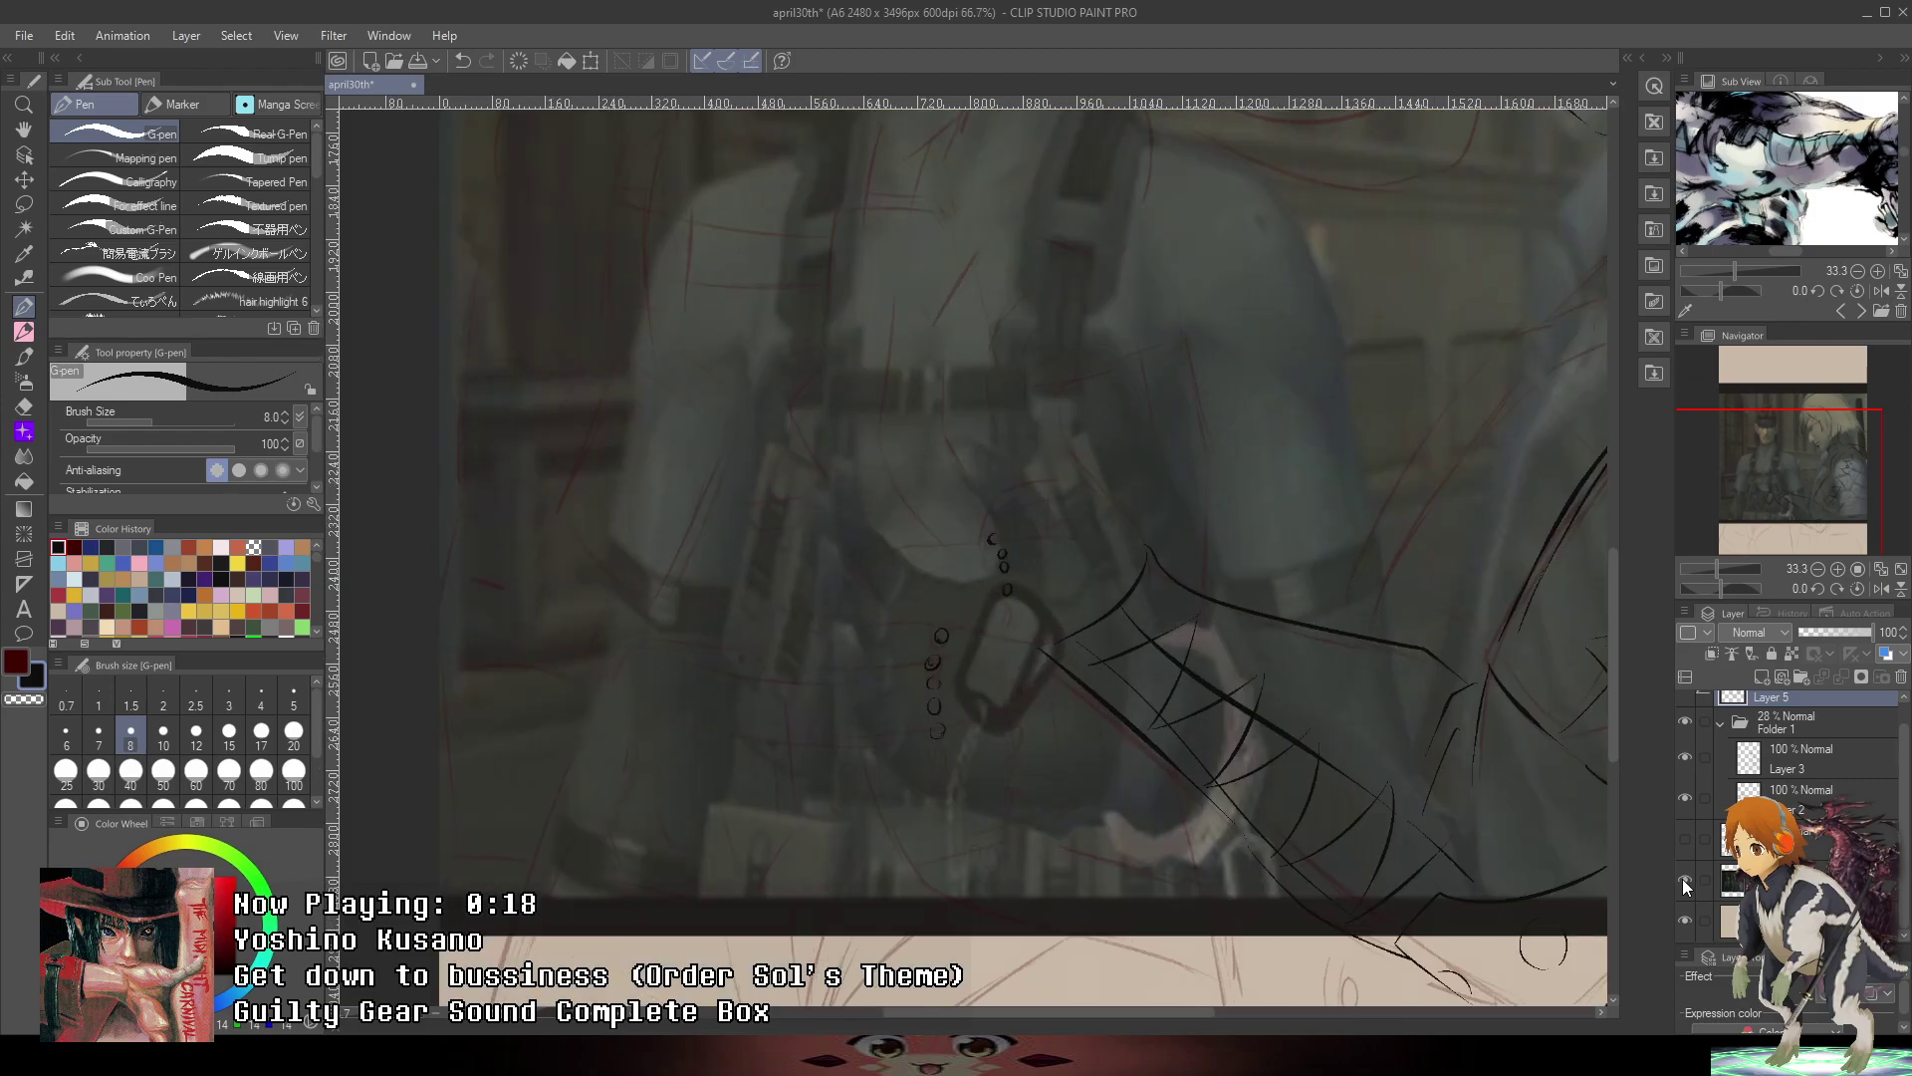
{"action": "left_click", "coordinate": [1683, 878]}
{"action": "left_click_drag", "start_coordinate": [1286, 693], "coordinate": [1293, 611]}
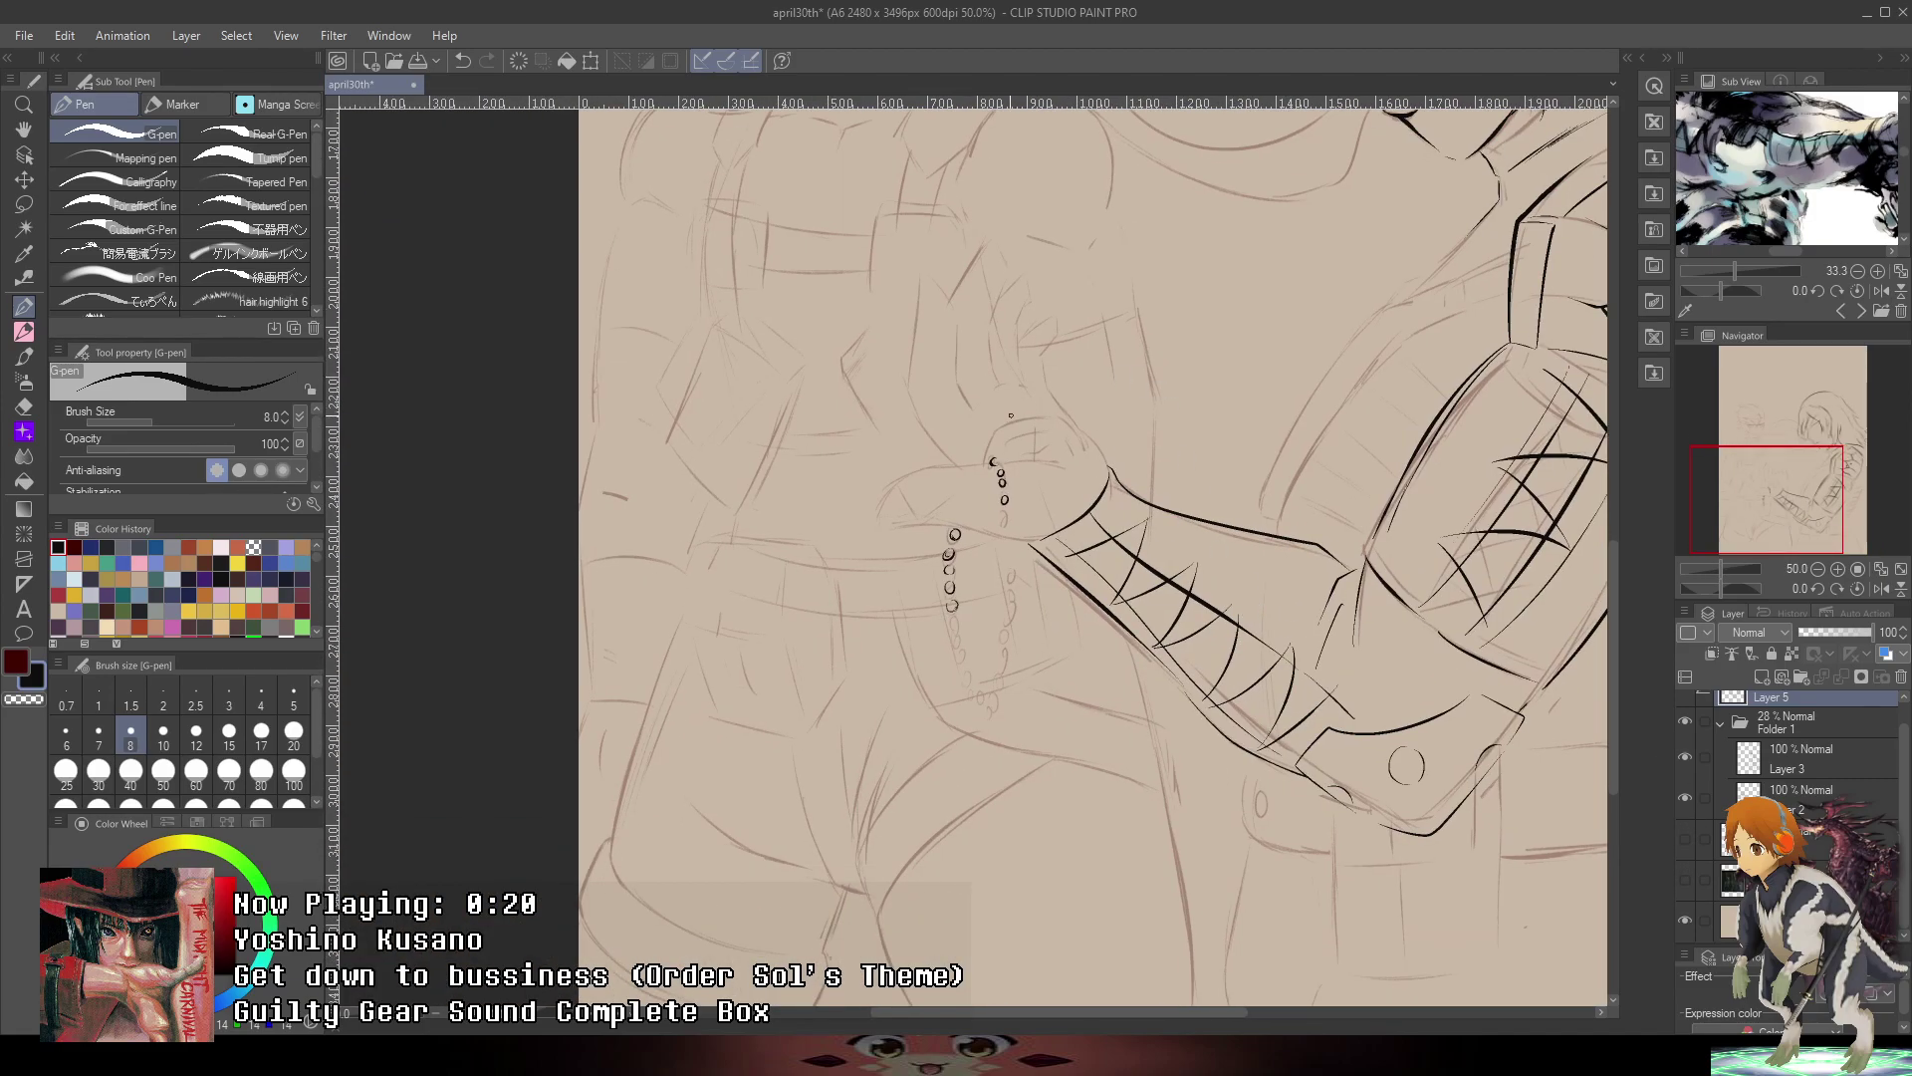
{"action": "key", "text": "ctrl+plus"}
{"action": "key", "text": "ctrl+plus"}
{"action": "key", "text": "ctrl+plus"}
{"action": "key", "text": "ctrl+plus"}
{"action": "left_click_drag", "start_coordinate": [1157, 444], "coordinate": [1003, 624]}
{"action": "mouse_move", "coordinate": [794, 709]}
{"action": "left_mouse_down"}
{"action": "mouse_move", "coordinate": [941, 522]}
{"action": "mouse_move", "coordinate": [1153, 513]}
{"action": "mouse_move", "coordinate": [1232, 659]}
{"action": "mouse_move", "coordinate": [1206, 551]}
{"action": "left_mouse_up"}
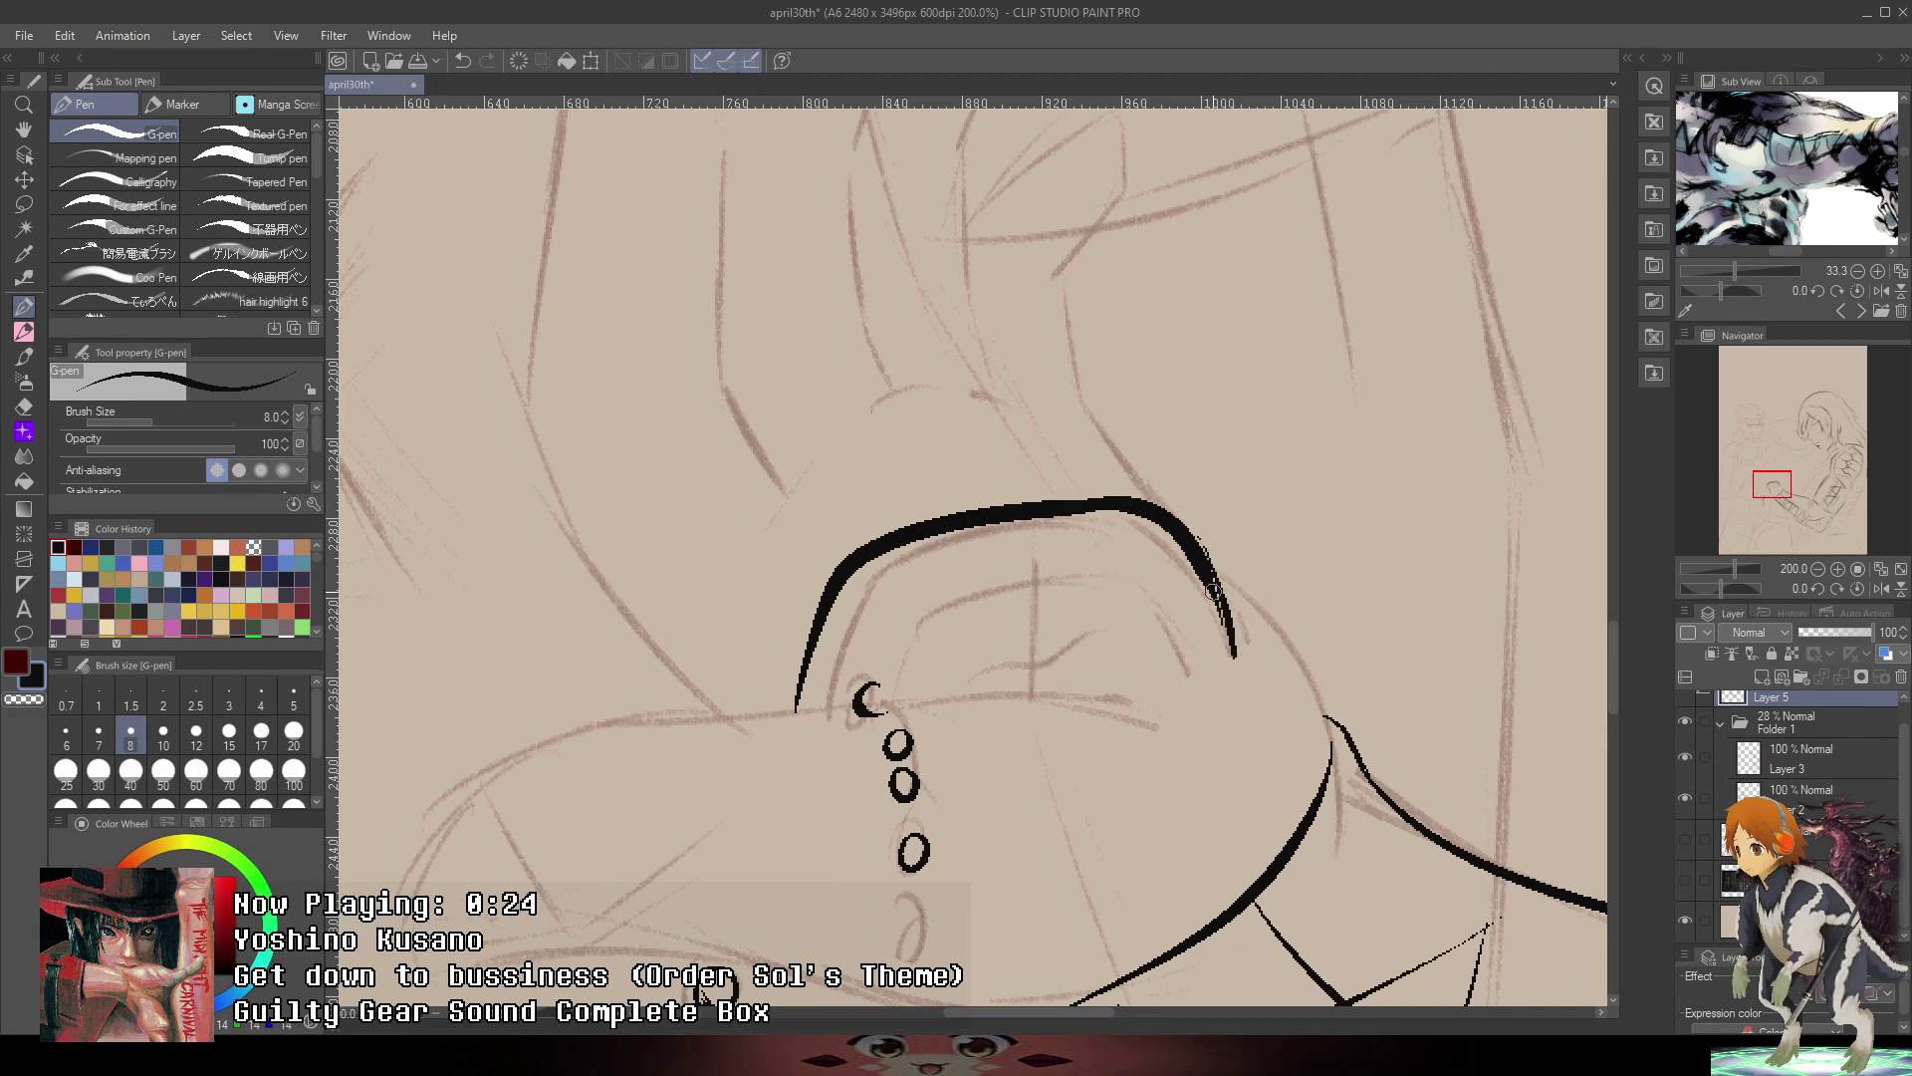
{"action": "key", "text": "ctrl+z"}
{"action": "left_click_drag", "start_coordinate": [1228, 657], "coordinate": [1193, 519]}
{"action": "key", "text": "ctrl+z"}
{"action": "mouse_move", "coordinate": [1236, 678]}
{"action": "left_mouse_down"}
{"action": "mouse_move", "coordinate": [1231, 648]}
{"action": "mouse_move", "coordinate": [1235, 675]}
{"action": "left_mouse_up"}
{"action": "left_click_drag", "start_coordinate": [833, 676], "coordinate": [838, 707]}
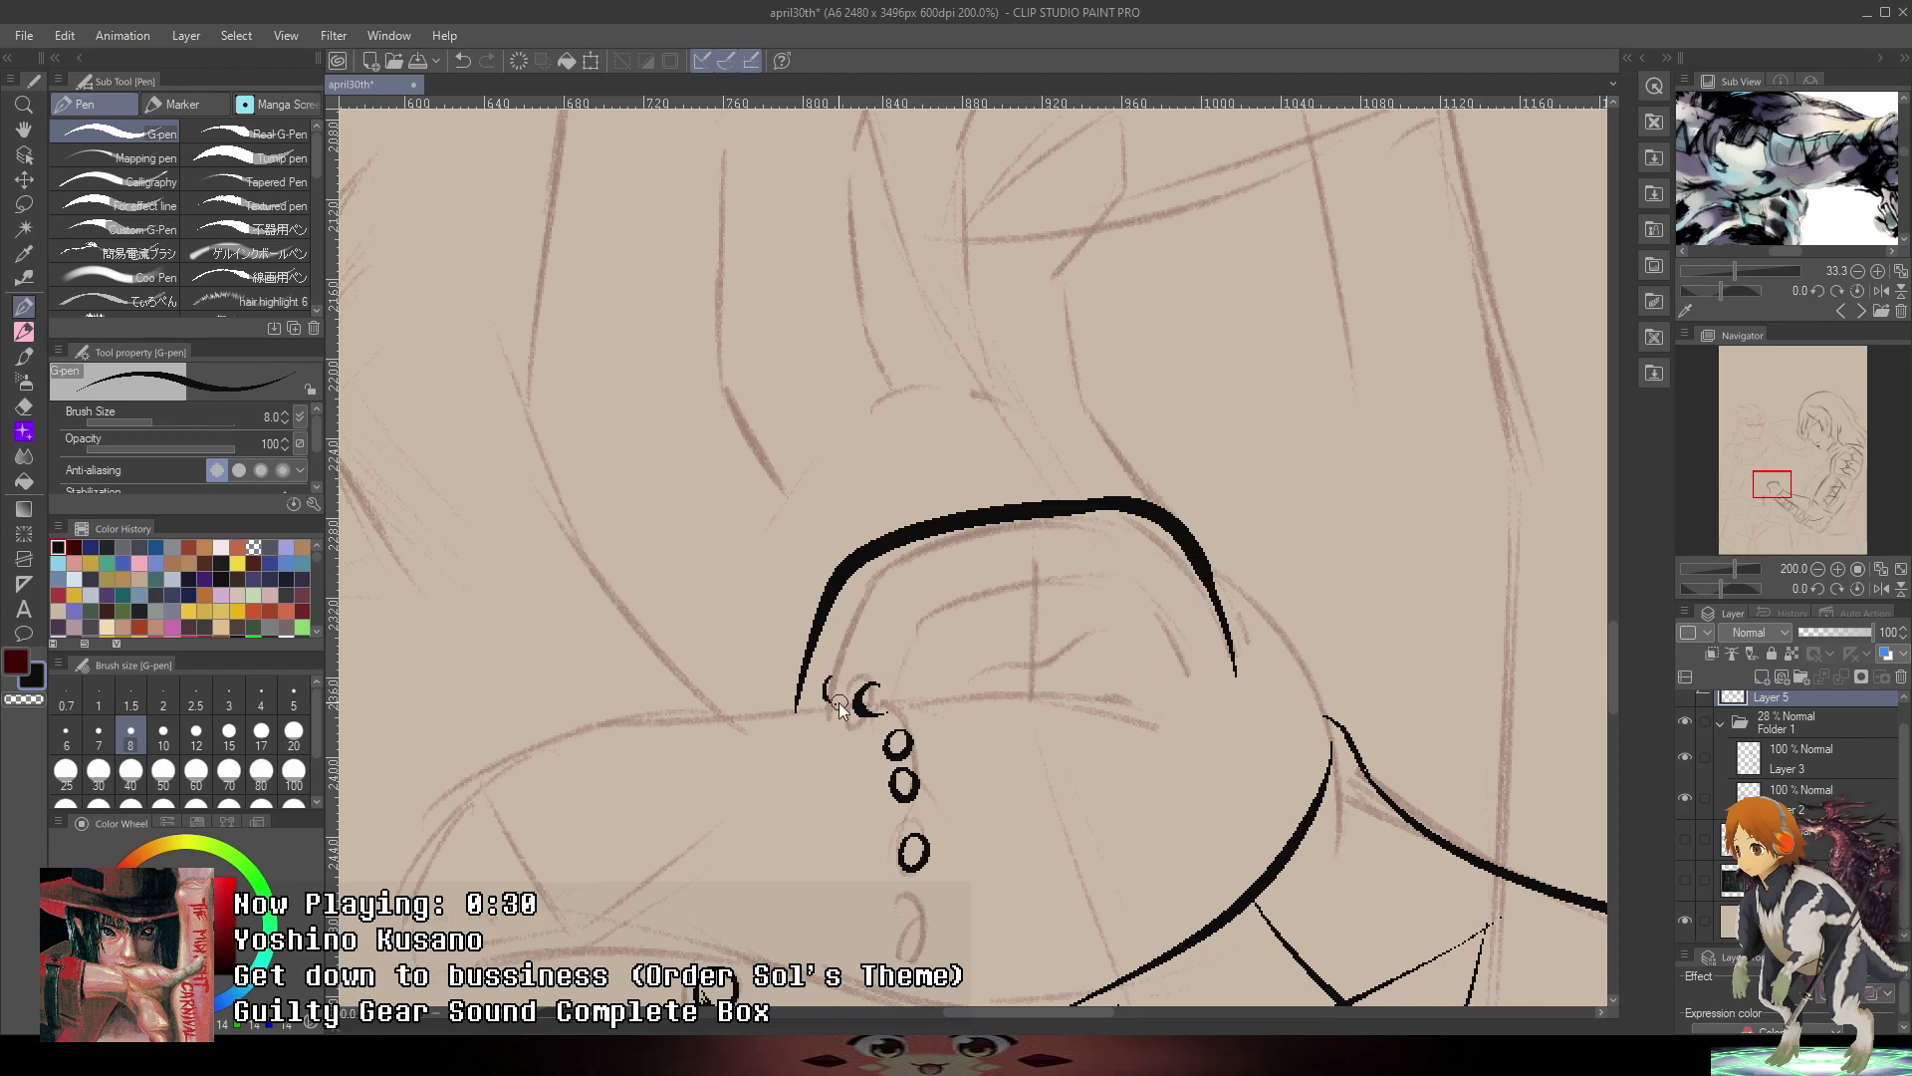
{"action": "key", "text": "ctrl+z"}
{"action": "left_click_drag", "start_coordinate": [943, 601], "coordinate": [1050, 583]}
{"action": "key", "text": "ctrl+z"}
{"action": "mouse_move", "coordinate": [856, 689]}
{"action": "left_mouse_down"}
{"action": "mouse_move", "coordinate": [959, 596]}
{"action": "mouse_move", "coordinate": [1185, 590]}
{"action": "left_mouse_up"}
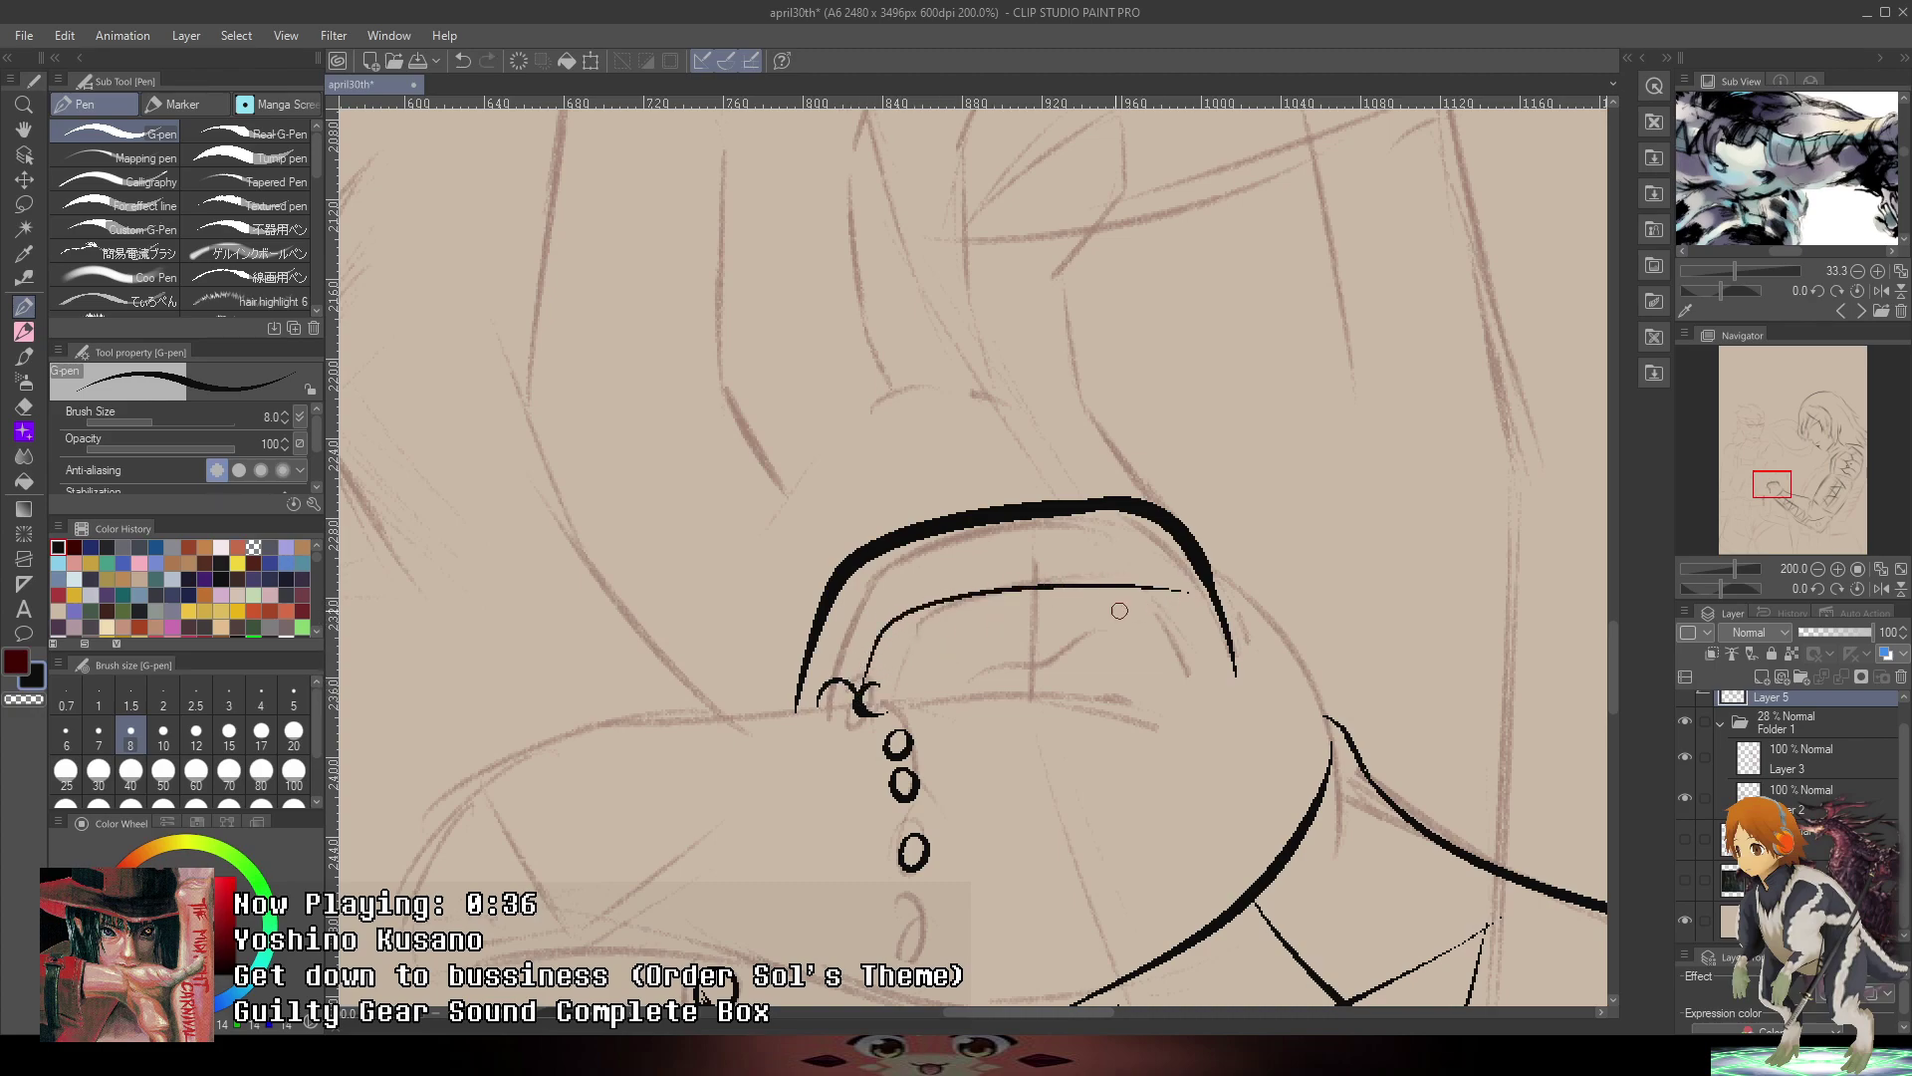
{"action": "key", "text": "ctrl+z"}
{"action": "mouse_move", "coordinate": [856, 685]}
{"action": "left_mouse_down"}
{"action": "mouse_move", "coordinate": [955, 593]}
{"action": "mouse_move", "coordinate": [1124, 582]}
{"action": "mouse_move", "coordinate": [1203, 704]}
{"action": "left_mouse_up"}
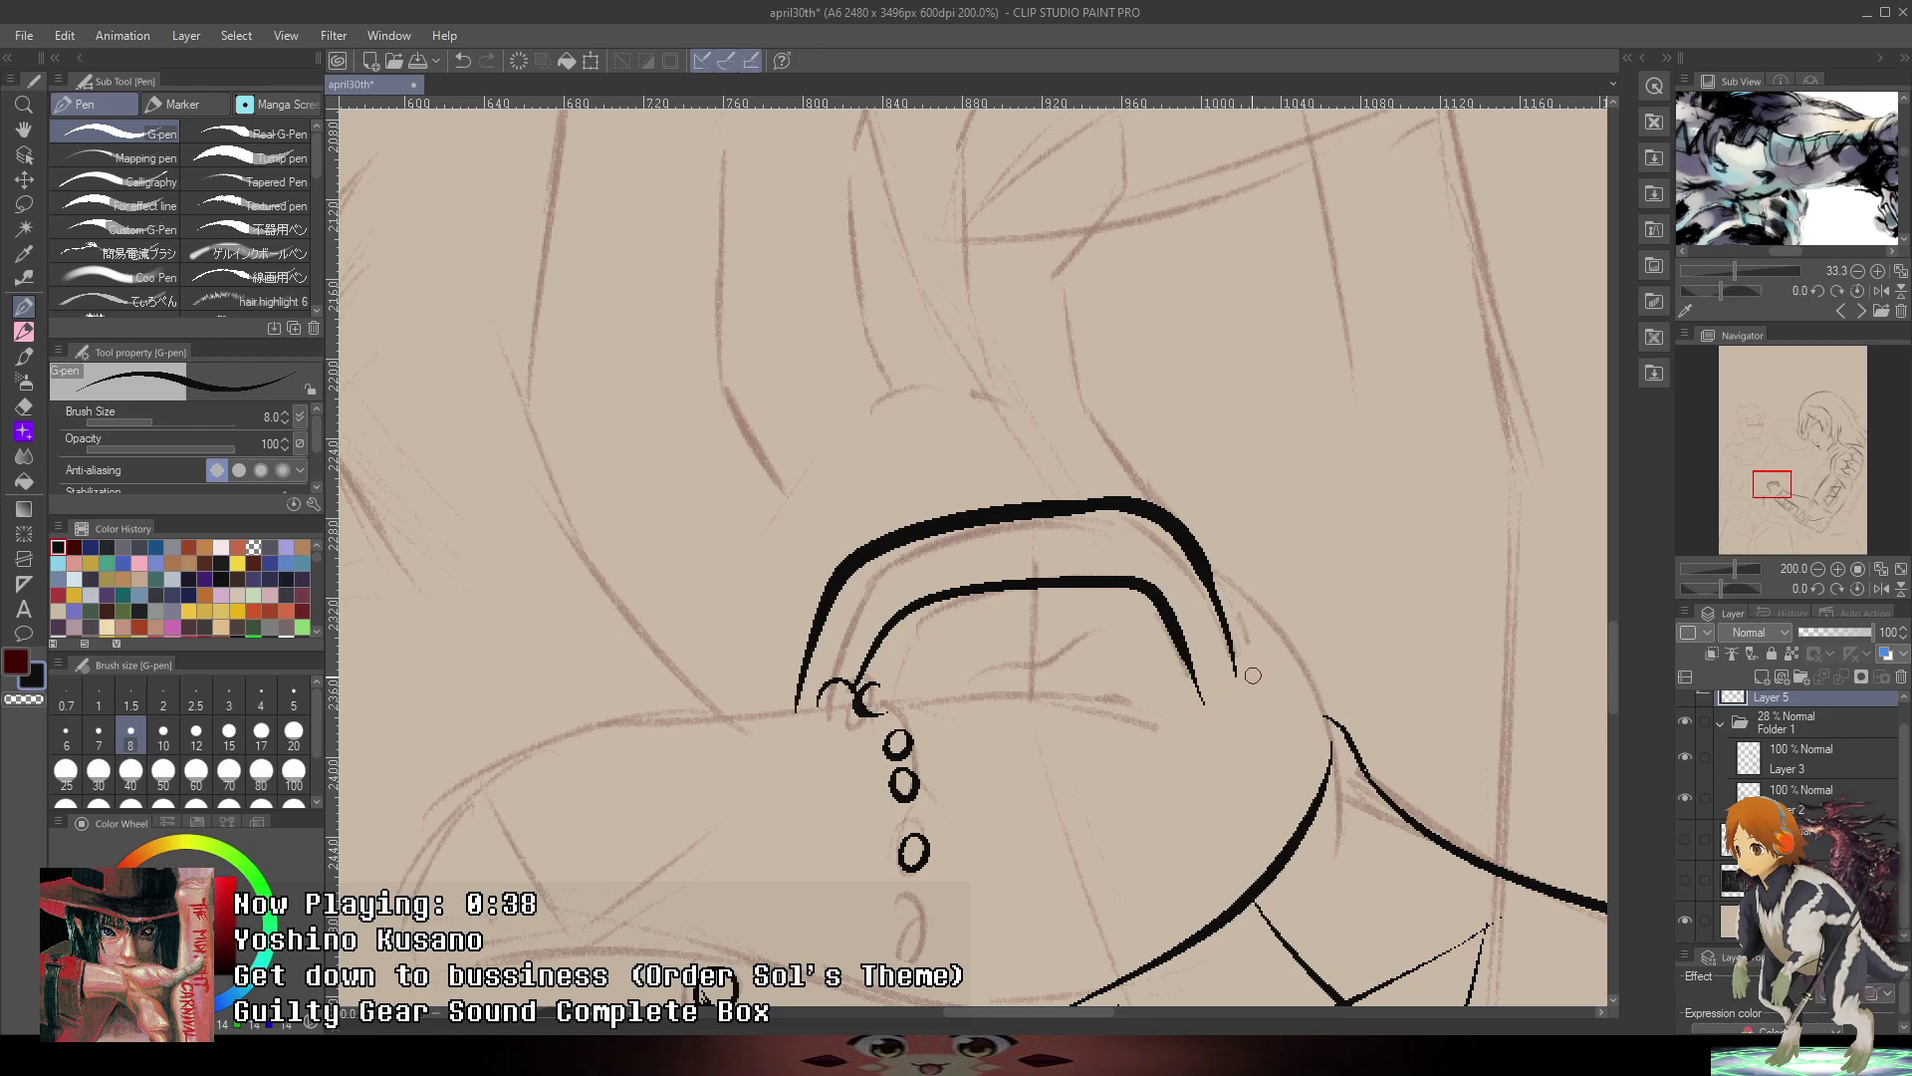
{"action": "left_click_drag", "start_coordinate": [1228, 640], "coordinate": [1244, 686]}
{"action": "scroll", "coordinate": [1245, 686], "scroll_direction": "down", "scroll_amount": 3}
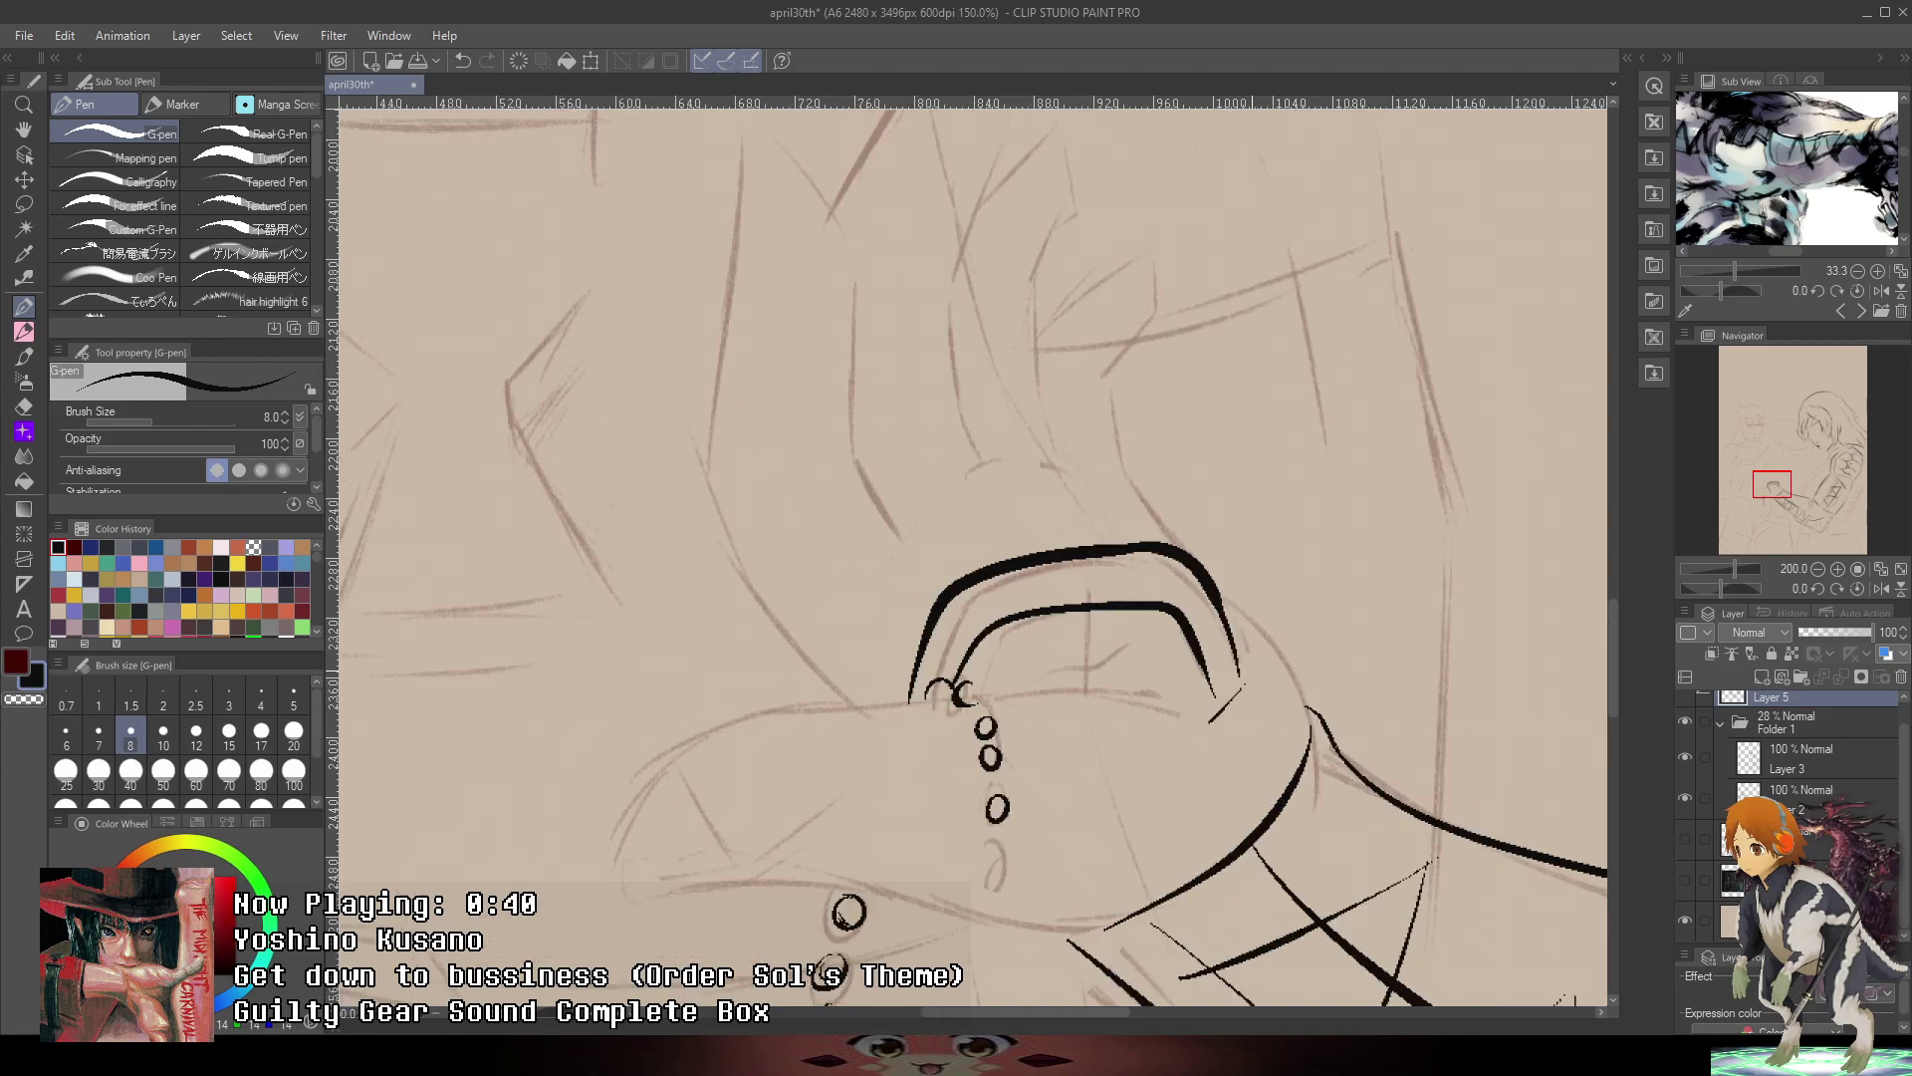
{"action": "scroll", "coordinate": [1076, 592], "scroll_direction": "up", "scroll_amount": 5}
{"action": "scroll", "coordinate": [1092, 625], "scroll_direction": "down", "scroll_amount": 2}
{"action": "scroll", "coordinate": [1090, 625], "scroll_direction": "down", "scroll_amount": 4}
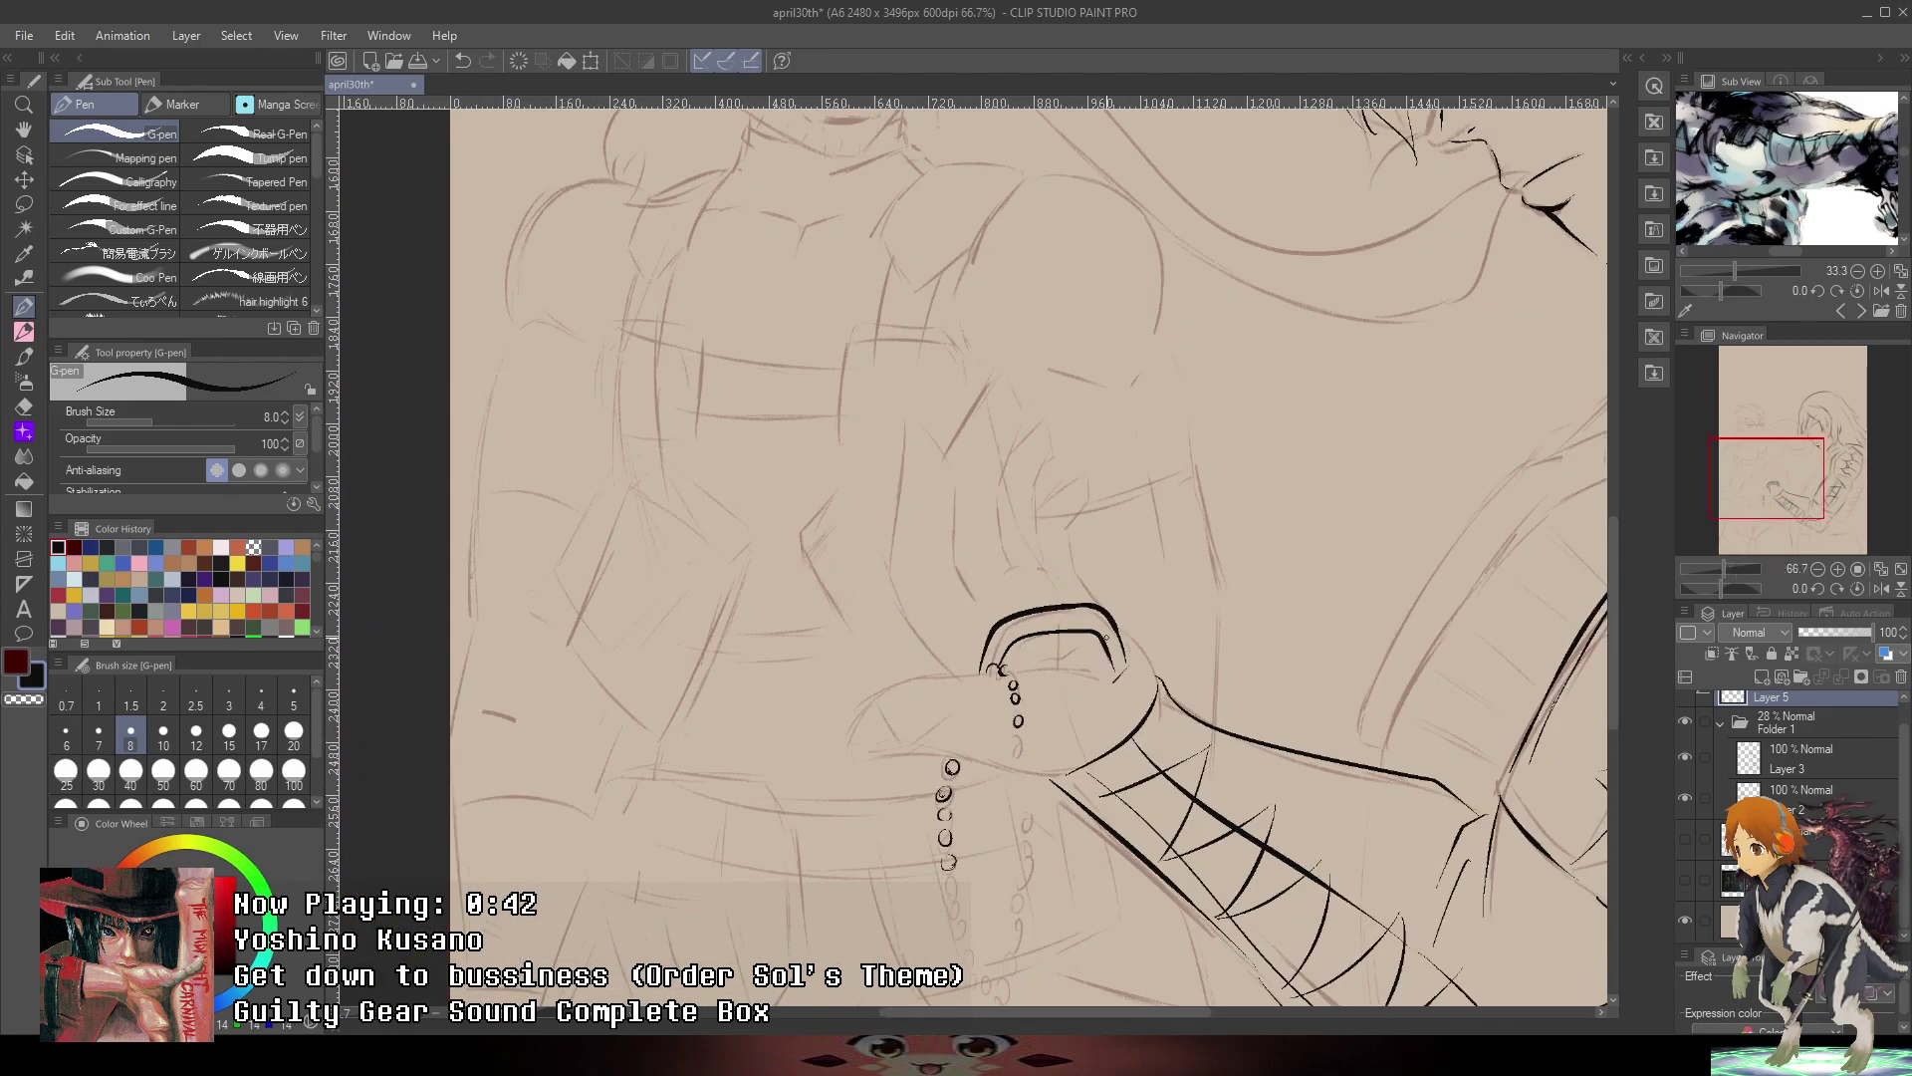
{"action": "scroll", "coordinate": [1086, 618], "scroll_direction": "up", "scroll_amount": 2}
{"action": "scroll", "coordinate": [1083, 611], "scroll_direction": "down", "scroll_amount": 2}
{"action": "scroll", "coordinate": [1081, 606], "scroll_direction": "up", "scroll_amount": 2}
{"action": "key", "text": "ctrl+z"}
{"action": "key", "text": "ctrl+z"}
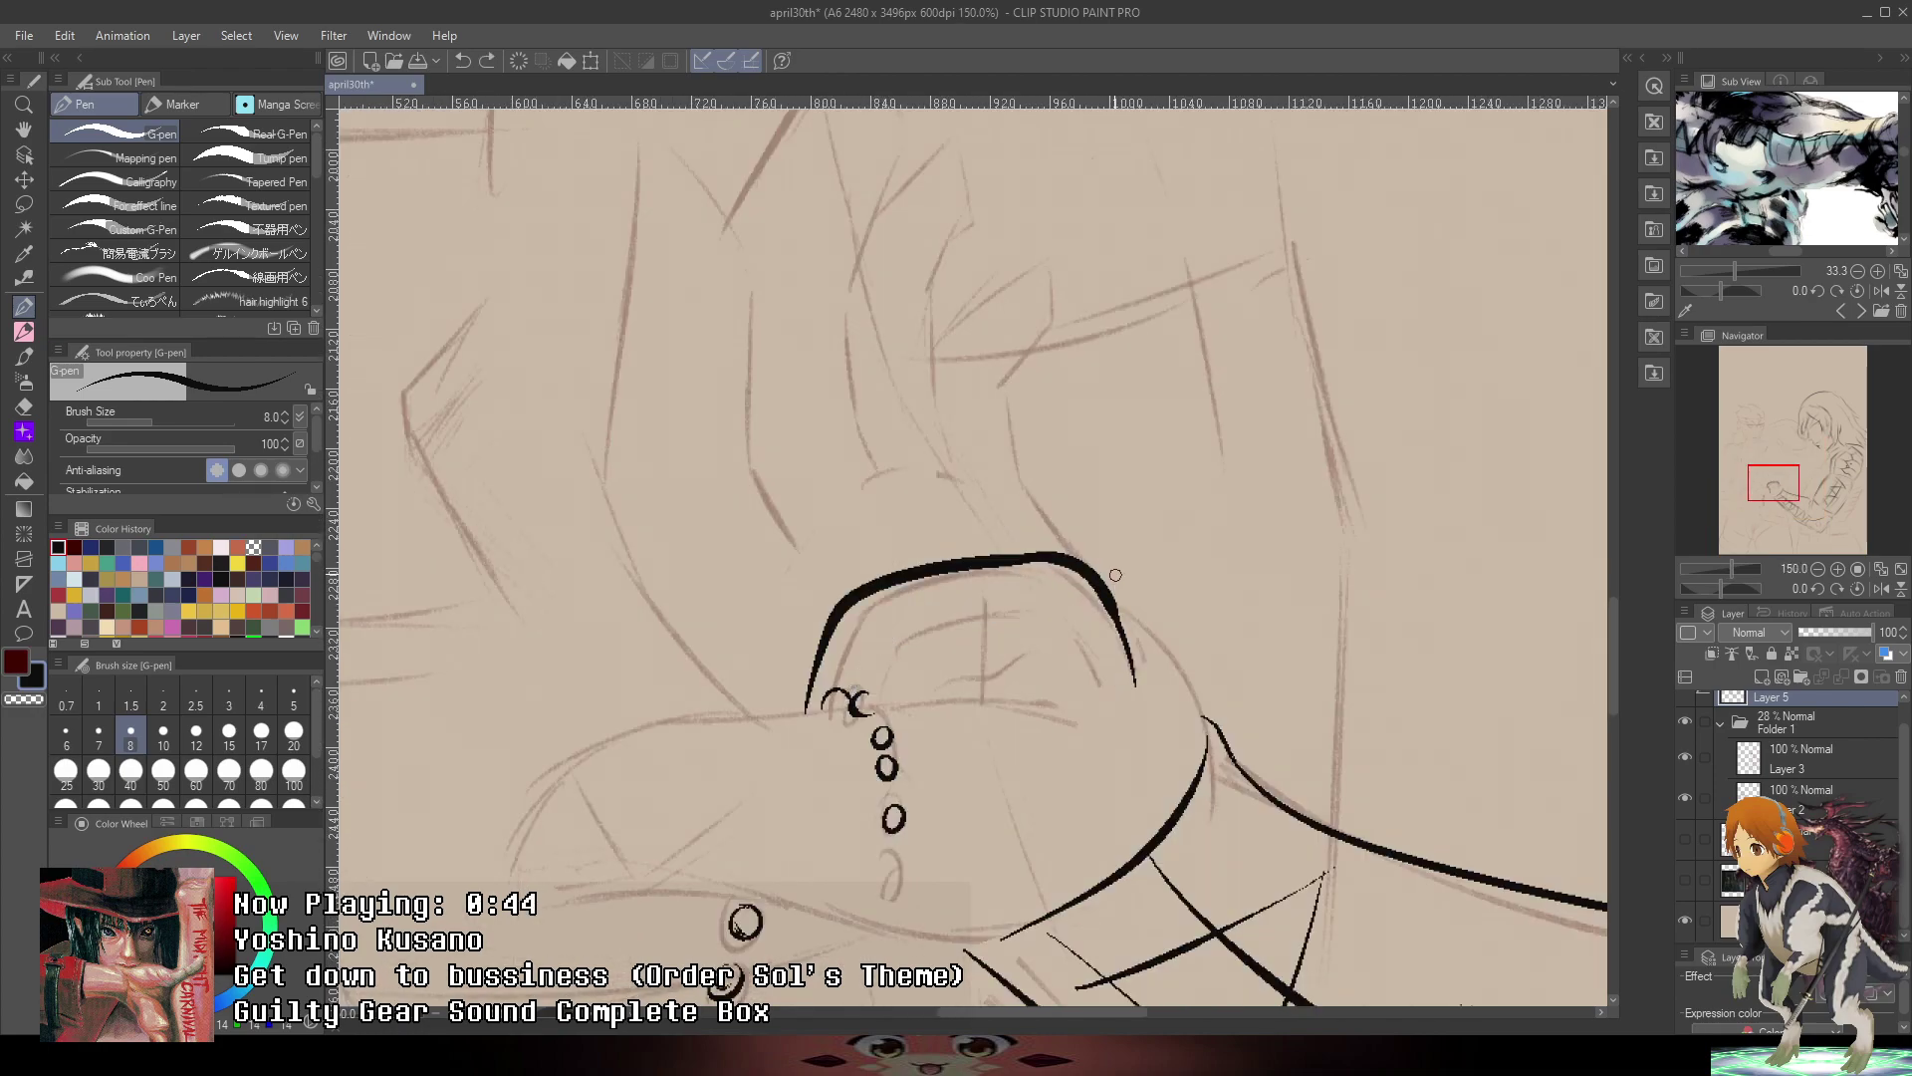
{"action": "key", "text": "ctrl+z"}
{"action": "key", "text": "ctrl+z"}
{"action": "key", "text": "ctrl+z"}
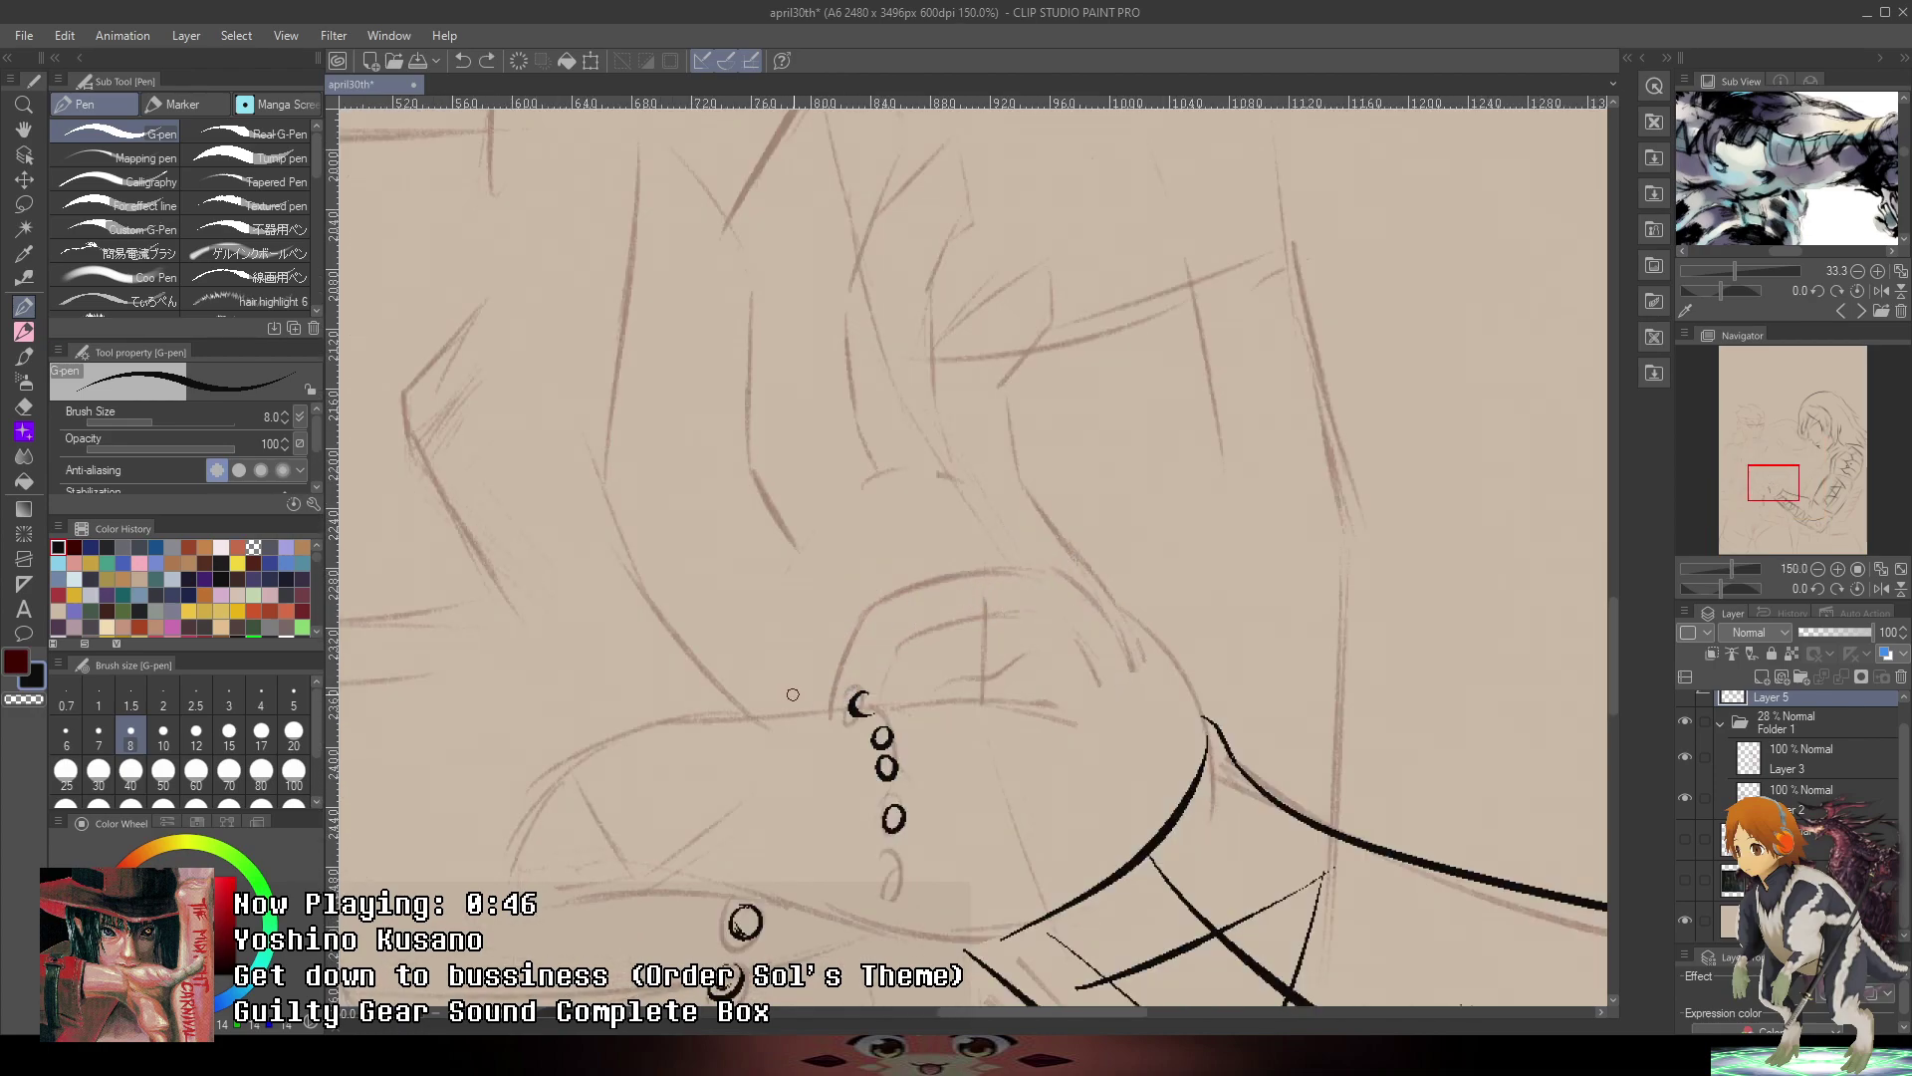
- Ink the curled finger's outer contour as a rounded loop above the hand and thicken the line along its upper corner
{"action": "mouse_move", "coordinate": [815, 717]}
{"action": "left_mouse_down"}
{"action": "mouse_move", "coordinate": [790, 659]}
{"action": "mouse_move", "coordinate": [809, 575]}
{"action": "mouse_move", "coordinate": [1026, 483]}
{"action": "mouse_move", "coordinate": [1111, 617]}
{"action": "mouse_move", "coordinate": [1079, 703]}
{"action": "mouse_move", "coordinate": [1114, 649]}
{"action": "mouse_move", "coordinate": [1089, 578]}
{"action": "mouse_move", "coordinate": [1115, 668]}
{"action": "mouse_move", "coordinate": [1096, 578]}
{"action": "left_mouse_up"}
{"action": "key", "text": "ctrl+z"}
{"action": "scroll", "coordinate": [1050, 485], "scroll_direction": "up", "scroll_amount": 3}
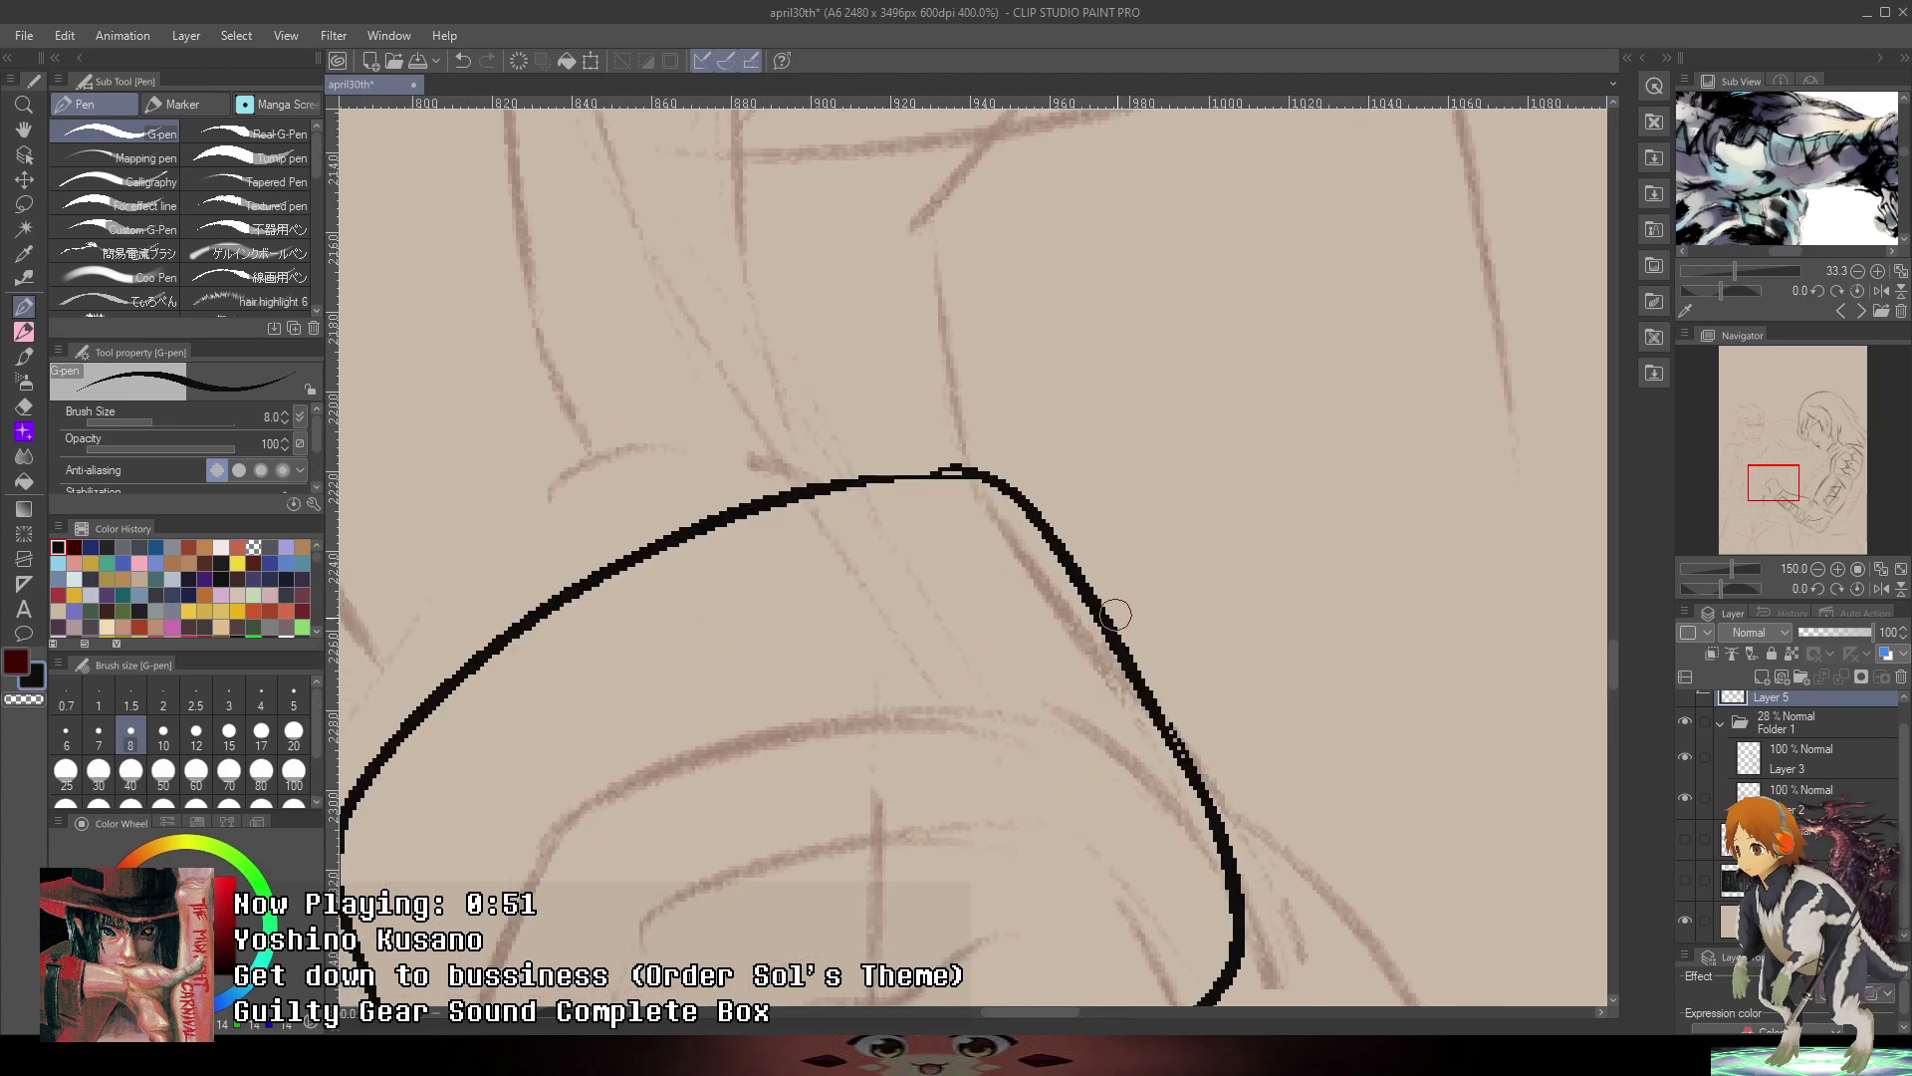
{"action": "left_click_drag", "start_coordinate": [1215, 834], "coordinate": [907, 445]}
{"action": "key", "text": "ctrl+z"}
{"action": "mouse_move", "coordinate": [815, 489]}
{"action": "left_mouse_down"}
{"action": "mouse_move", "coordinate": [858, 484]}
{"action": "mouse_move", "coordinate": [1086, 616]}
{"action": "left_mouse_up"}
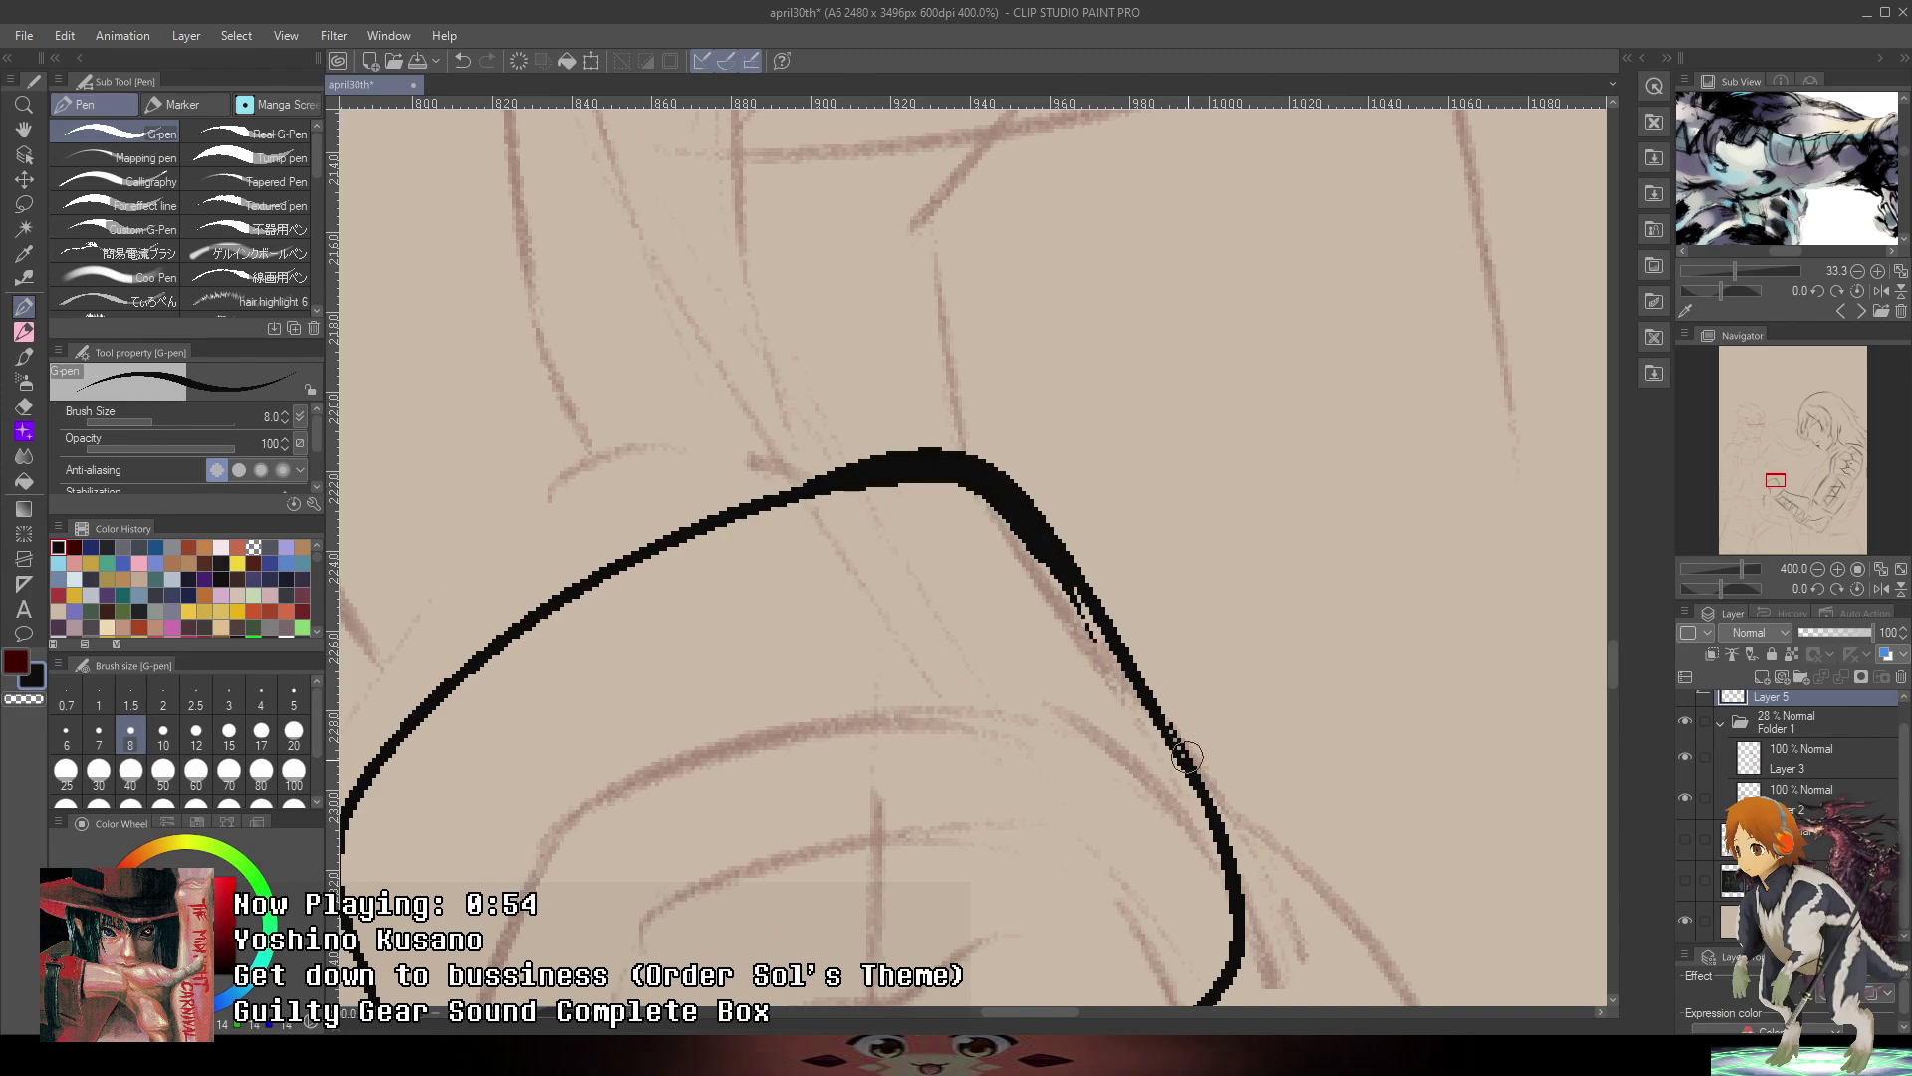
{"action": "key", "text": "ctrl+z"}
{"action": "mouse_move", "coordinate": [1211, 824]}
{"action": "left_mouse_down"}
{"action": "mouse_move", "coordinate": [1168, 705]}
{"action": "mouse_move", "coordinate": [833, 488]}
{"action": "left_mouse_up"}
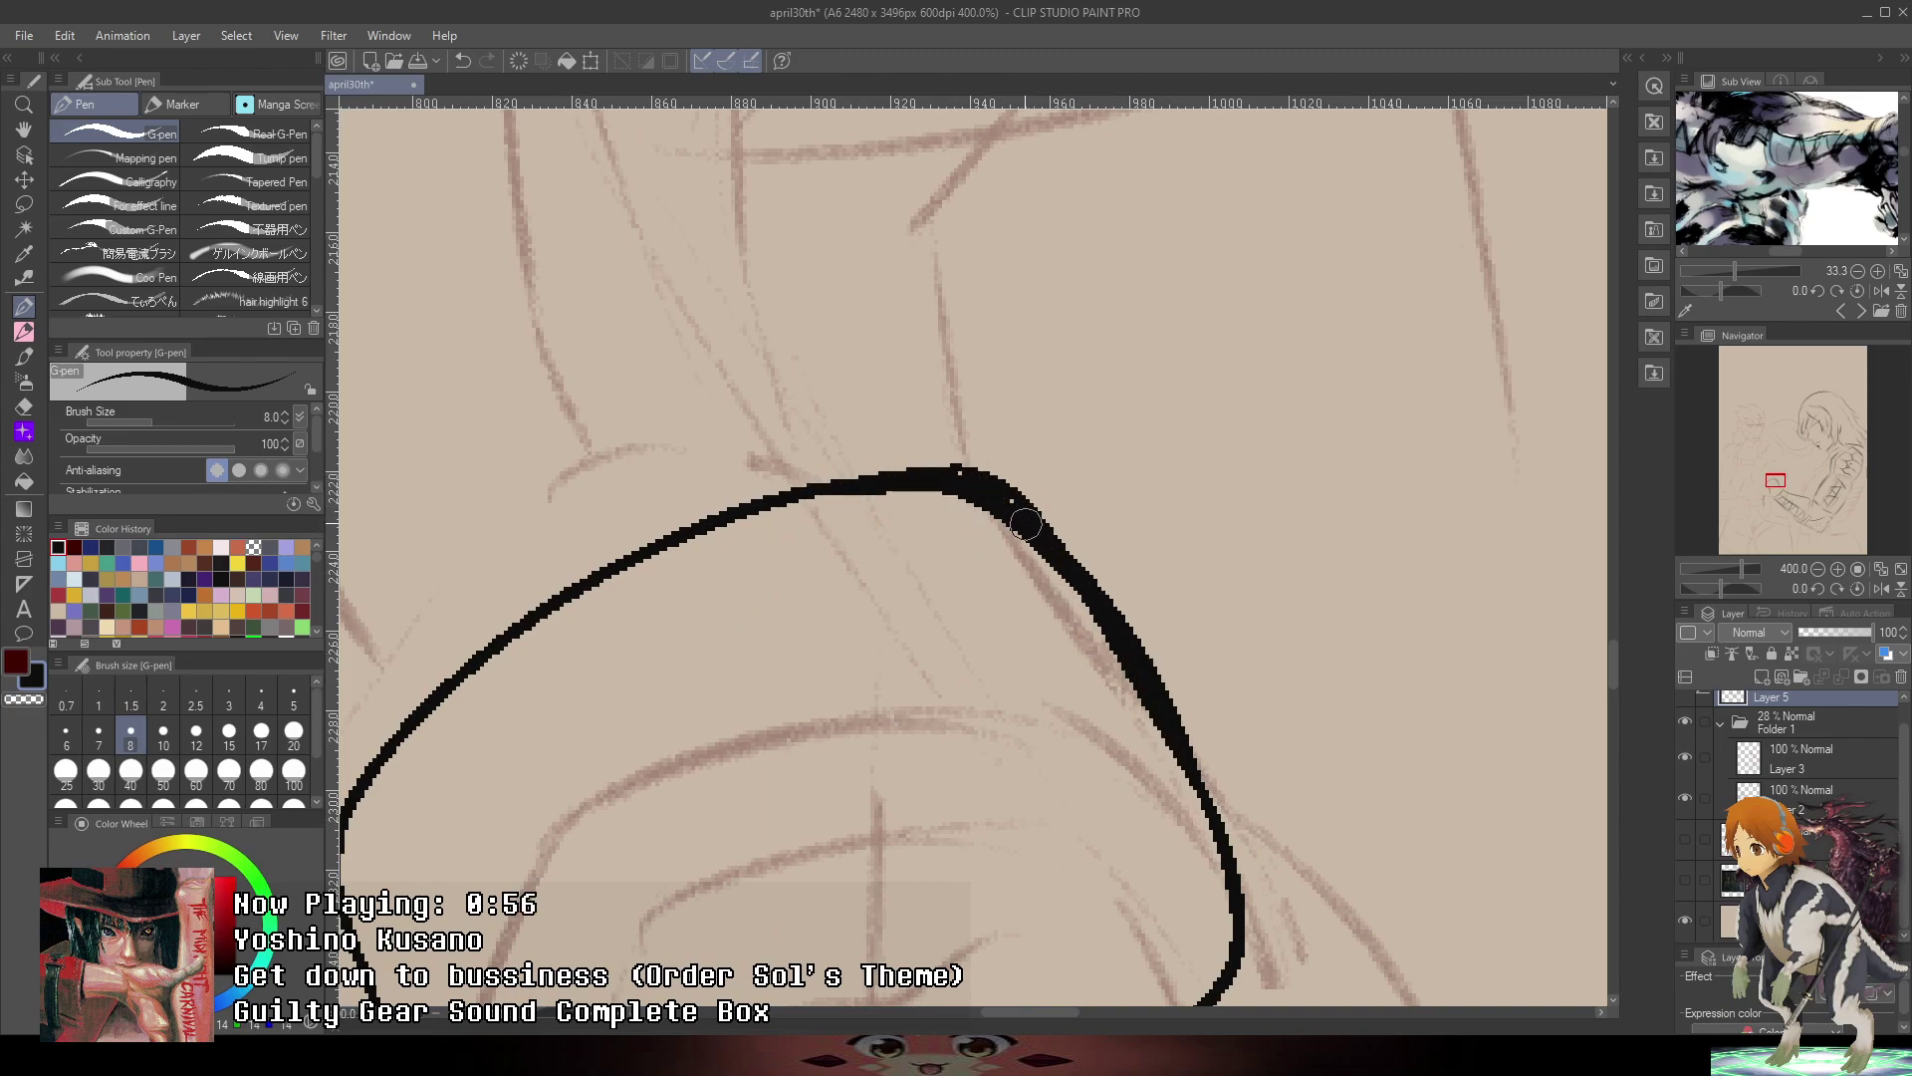
{"action": "left_click_drag", "start_coordinate": [829, 649], "coordinate": [1071, 366]}
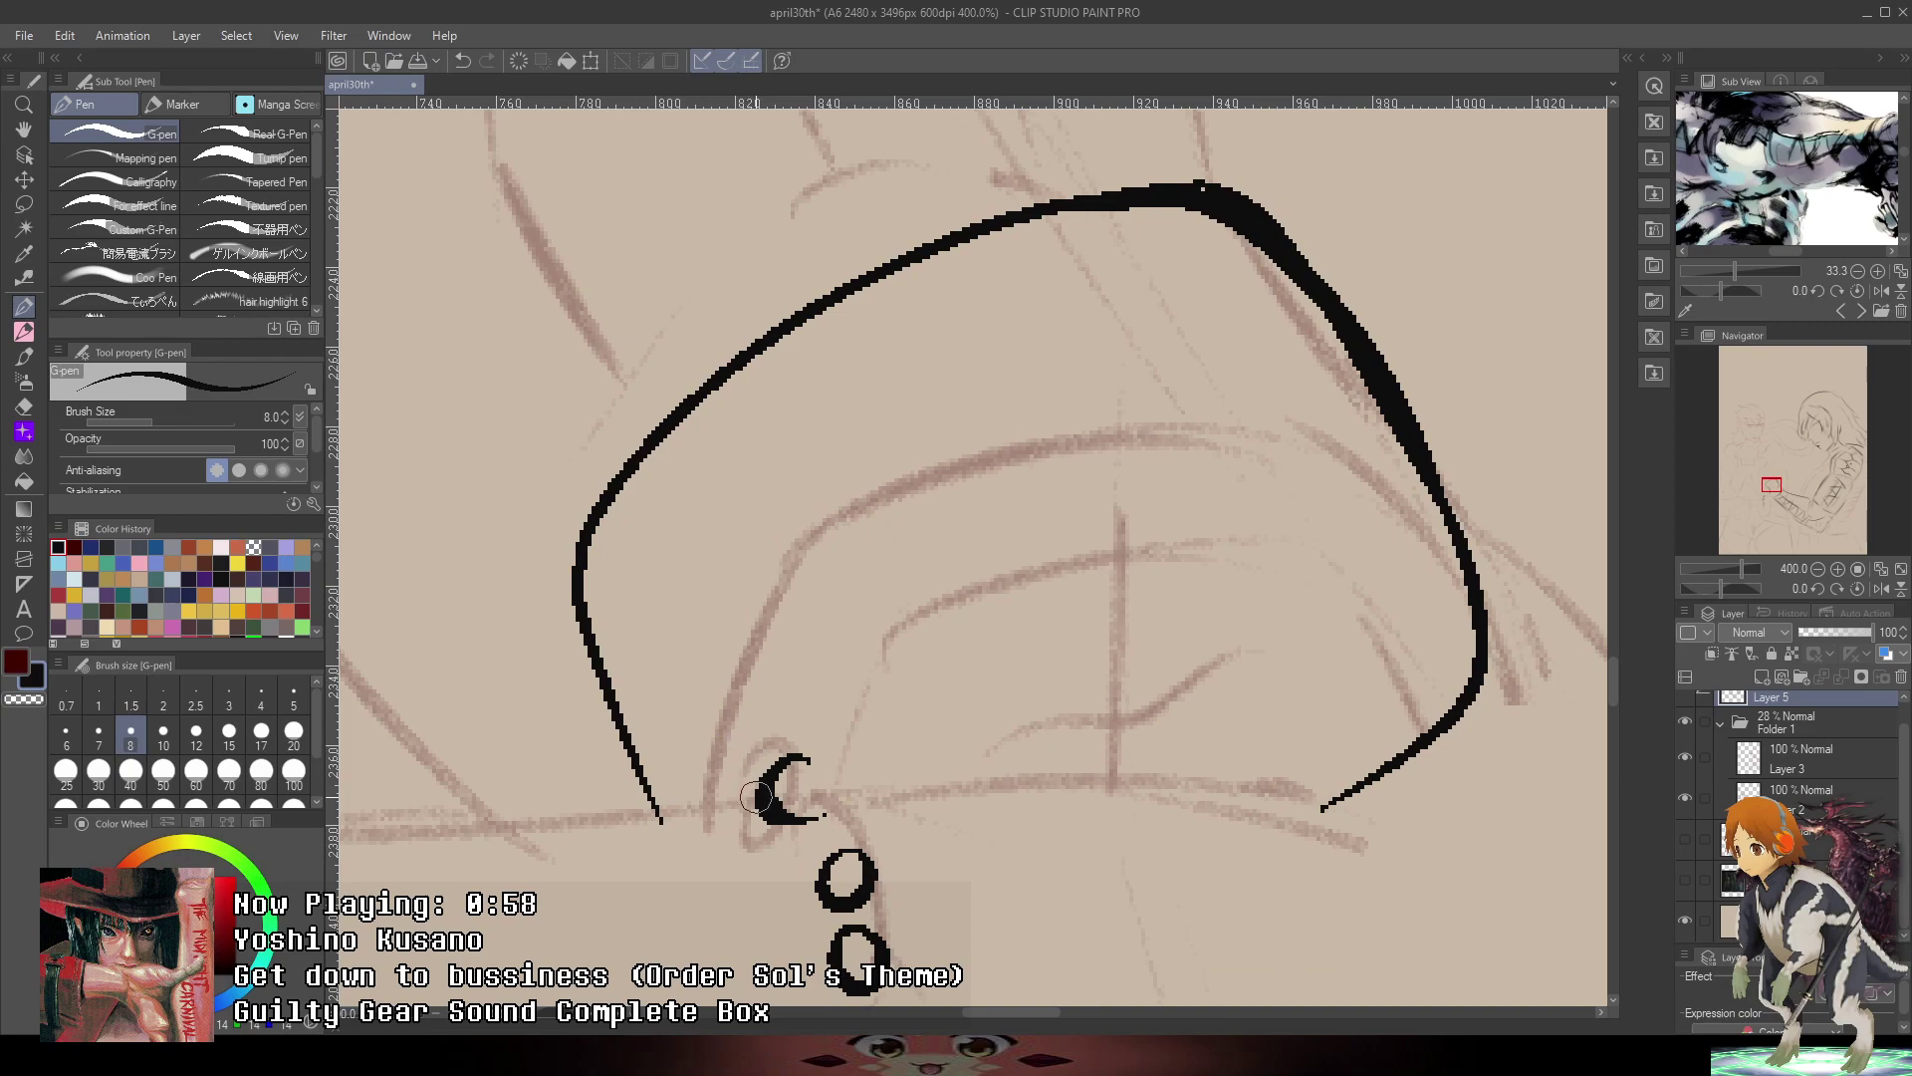
- Add small curved strokes for the chain at the base of the curled finger and ink the loop's inner contour
{"action": "mouse_move", "coordinate": [697, 809]}
{"action": "left_mouse_down"}
{"action": "mouse_move", "coordinate": [685, 773]}
{"action": "mouse_move", "coordinate": [759, 746]}
{"action": "mouse_move", "coordinate": [660, 809]}
{"action": "left_mouse_up"}
{"action": "mouse_move", "coordinate": [777, 757]}
{"action": "left_mouse_down"}
{"action": "mouse_move", "coordinate": [734, 648]}
{"action": "mouse_move", "coordinate": [982, 354]}
{"action": "mouse_move", "coordinate": [1295, 371]}
{"action": "mouse_move", "coordinate": [1315, 529]}
{"action": "left_mouse_up"}
{"action": "key", "text": "ctrl+z"}
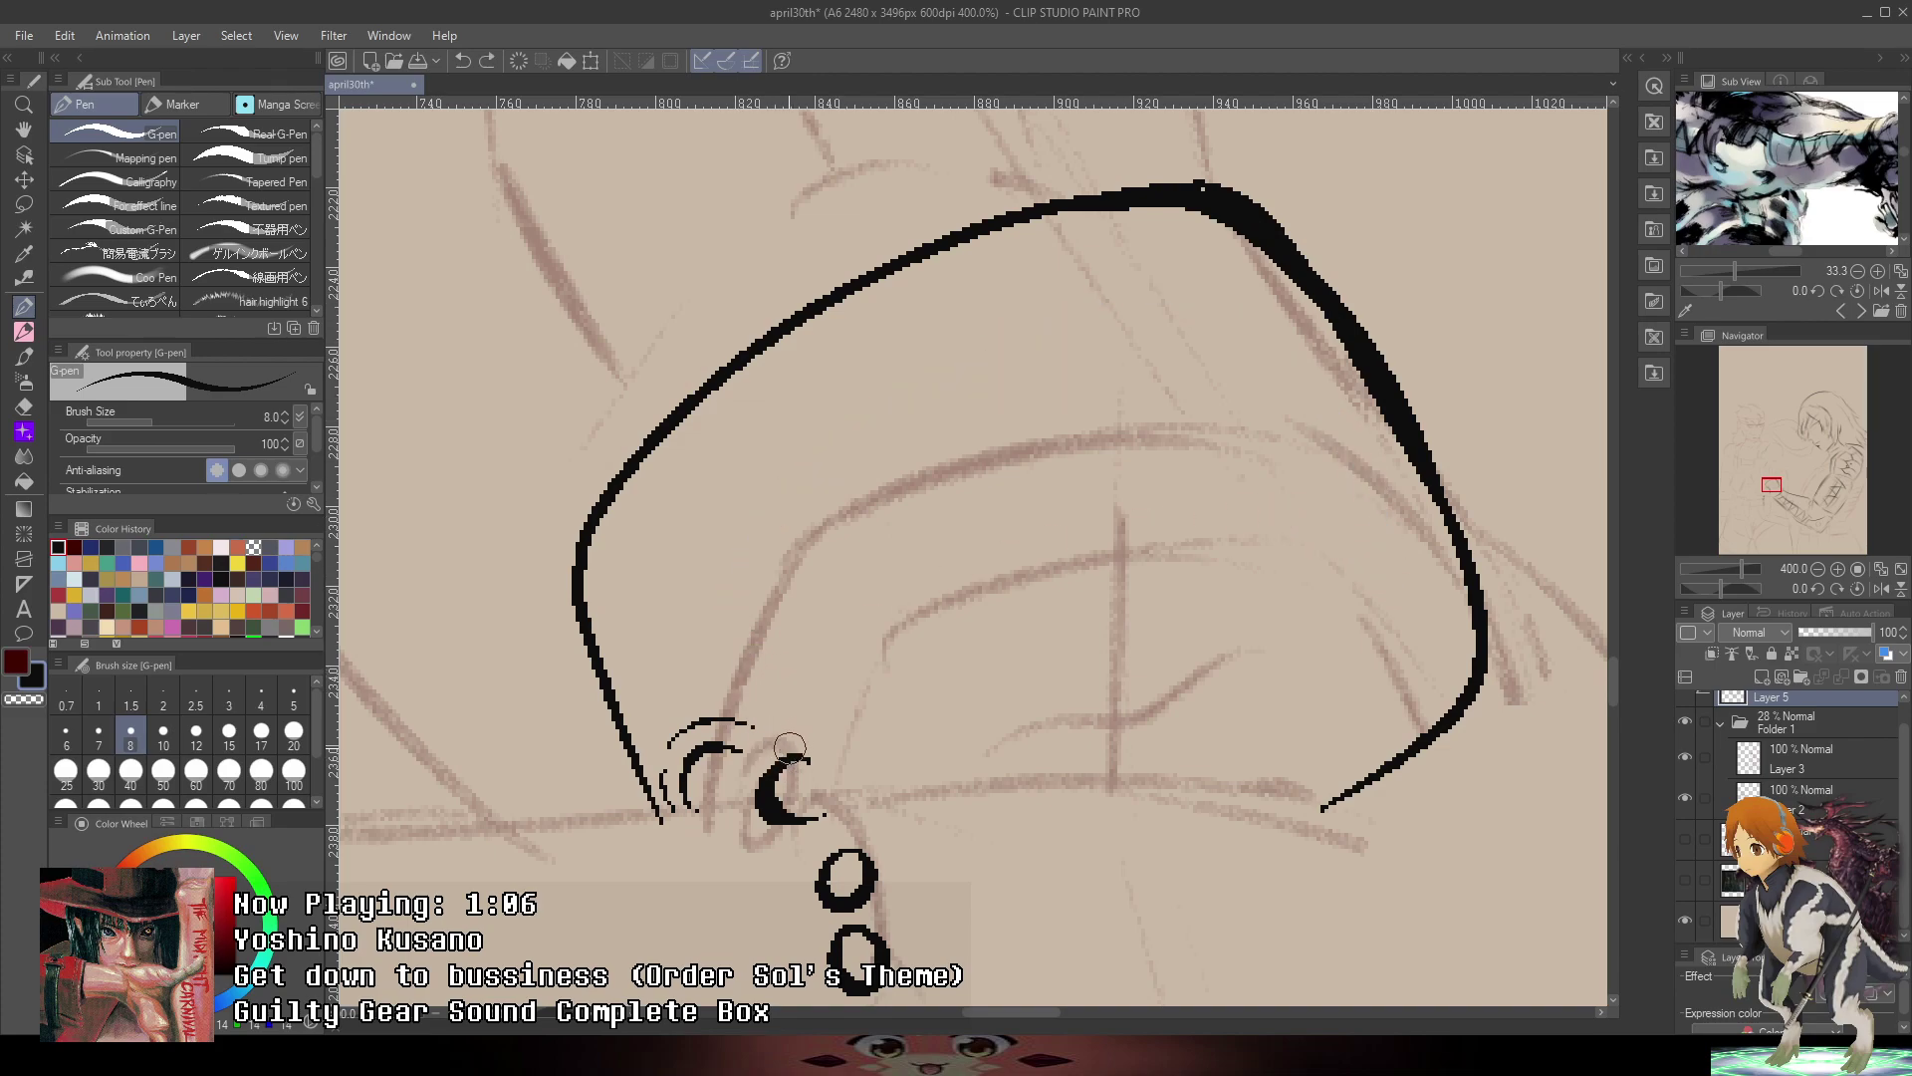
{"action": "mouse_move", "coordinate": [777, 757]}
{"action": "left_mouse_down"}
{"action": "mouse_move", "coordinate": [764, 718]}
{"action": "mouse_move", "coordinate": [731, 558]}
{"action": "mouse_move", "coordinate": [886, 414]}
{"action": "mouse_move", "coordinate": [1234, 354]}
{"action": "mouse_move", "coordinate": [1294, 404]}
{"action": "mouse_move", "coordinate": [1268, 376]}
{"action": "mouse_move", "coordinate": [1321, 439]}
{"action": "mouse_move", "coordinate": [1409, 674]}
{"action": "mouse_move", "coordinate": [1409, 658]}
{"action": "mouse_move", "coordinate": [1376, 716]}
{"action": "mouse_move", "coordinate": [1270, 784]}
{"action": "mouse_move", "coordinate": [1327, 716]}
{"action": "mouse_move", "coordinate": [1352, 495]}
{"action": "left_mouse_up"}
{"action": "key", "text": "ctrl+z"}
{"action": "key", "text": "ctrl+z"}
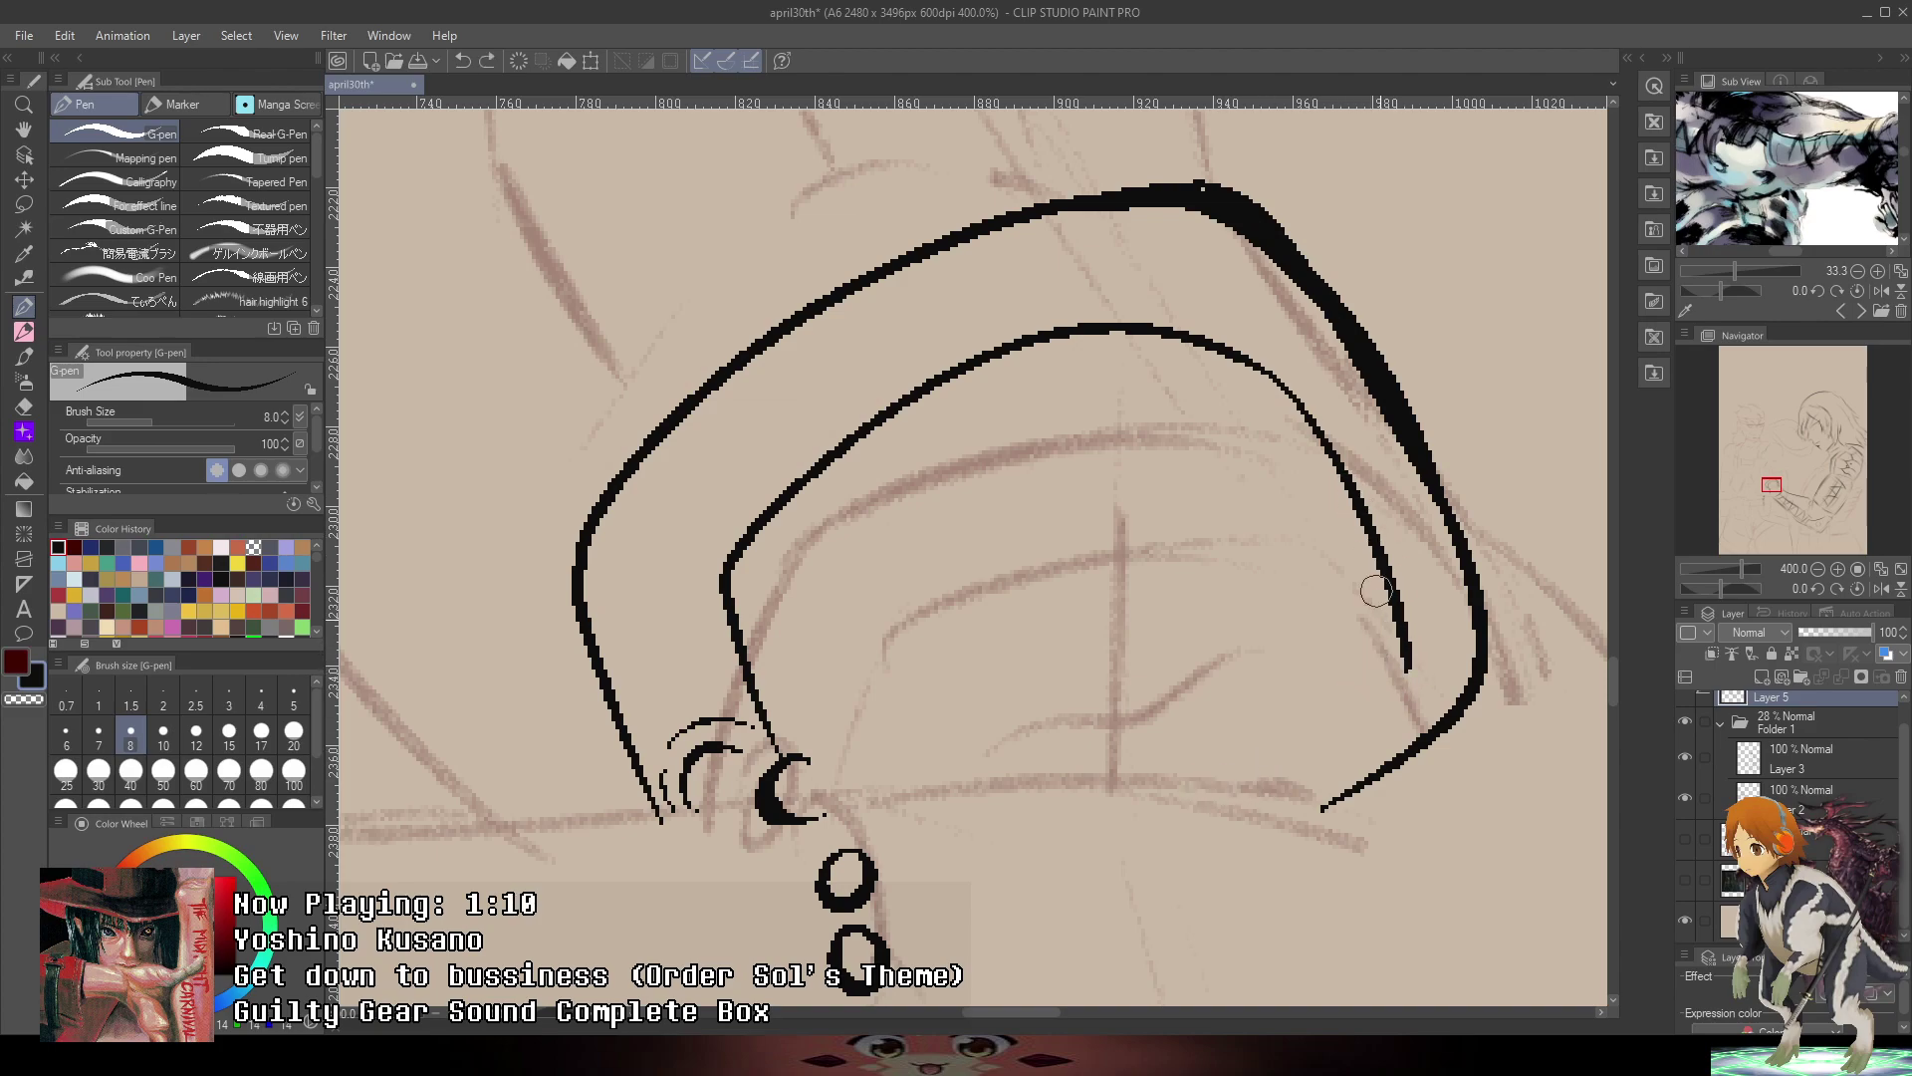
{"action": "left_click", "coordinate": [1299, 627]}
{"action": "mouse_move", "coordinate": [1200, 775]}
{"action": "left_mouse_down"}
{"action": "mouse_move", "coordinate": [1248, 750]}
{"action": "mouse_move", "coordinate": [1366, 644]}
{"action": "mouse_move", "coordinate": [1369, 511]}
{"action": "mouse_move", "coordinate": [1319, 420]}
{"action": "left_mouse_up"}
{"action": "mouse_move", "coordinate": [809, 629]}
{"action": "left_mouse_down"}
{"action": "mouse_move", "coordinate": [936, 517]}
{"action": "mouse_move", "coordinate": [1215, 393]}
{"action": "left_mouse_up"}
{"action": "left_click_drag", "start_coordinate": [952, 597], "coordinate": [1046, 544]}
{"action": "key", "text": "ctrl+z"}
{"action": "mouse_move", "coordinate": [831, 663]}
{"action": "left_mouse_down"}
{"action": "mouse_move", "coordinate": [1053, 523]}
{"action": "mouse_move", "coordinate": [1250, 435]}
{"action": "left_mouse_up"}
{"action": "left_click_drag", "start_coordinate": [874, 683], "coordinate": [1175, 516]}
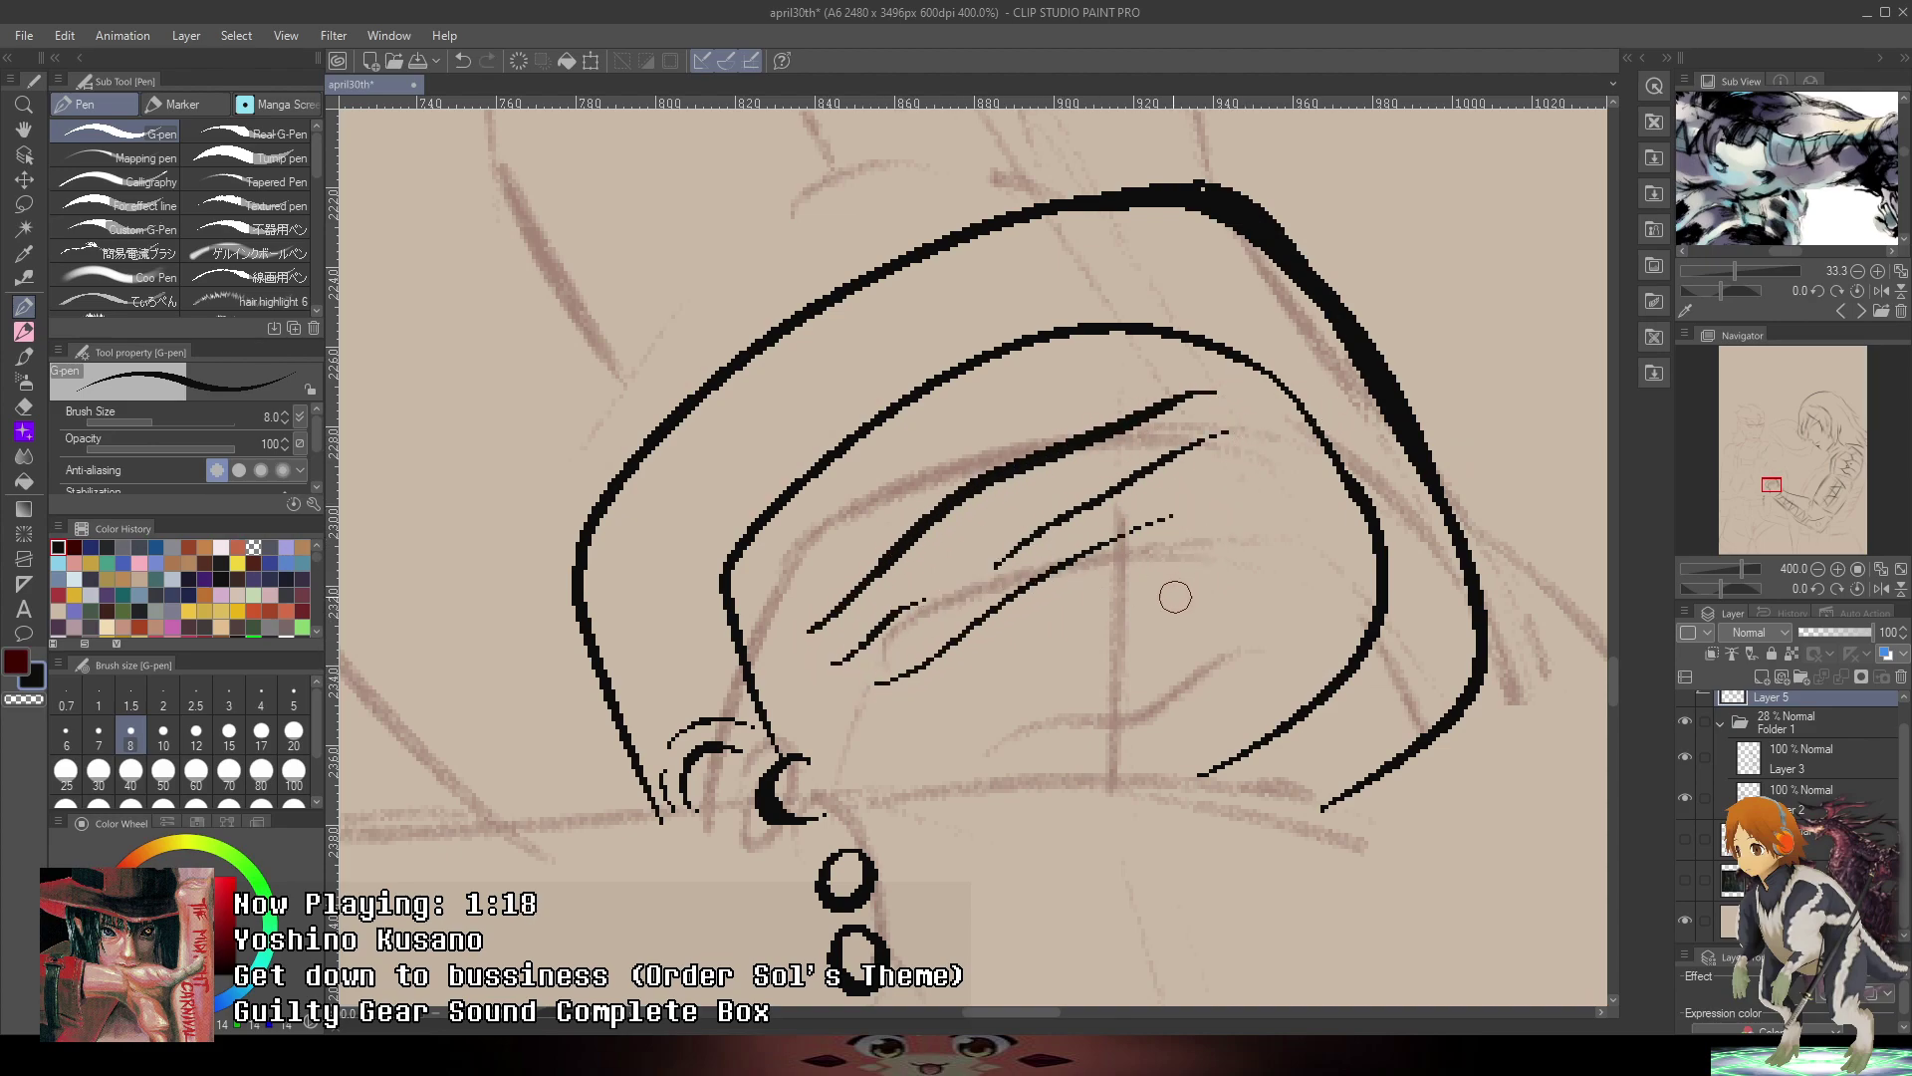
{"action": "left_click_drag", "start_coordinate": [941, 747], "coordinate": [1104, 648]}
{"action": "key", "text": "ctrl+z"}
{"action": "key", "text": "ctrl+z"}
{"action": "left_click_drag", "start_coordinate": [891, 697], "coordinate": [1253, 532]}
{"action": "left_click_drag", "start_coordinate": [958, 769], "coordinate": [1210, 648]}
{"action": "scroll", "coordinate": [1280, 633], "scroll_direction": "down", "scroll_amount": 6}
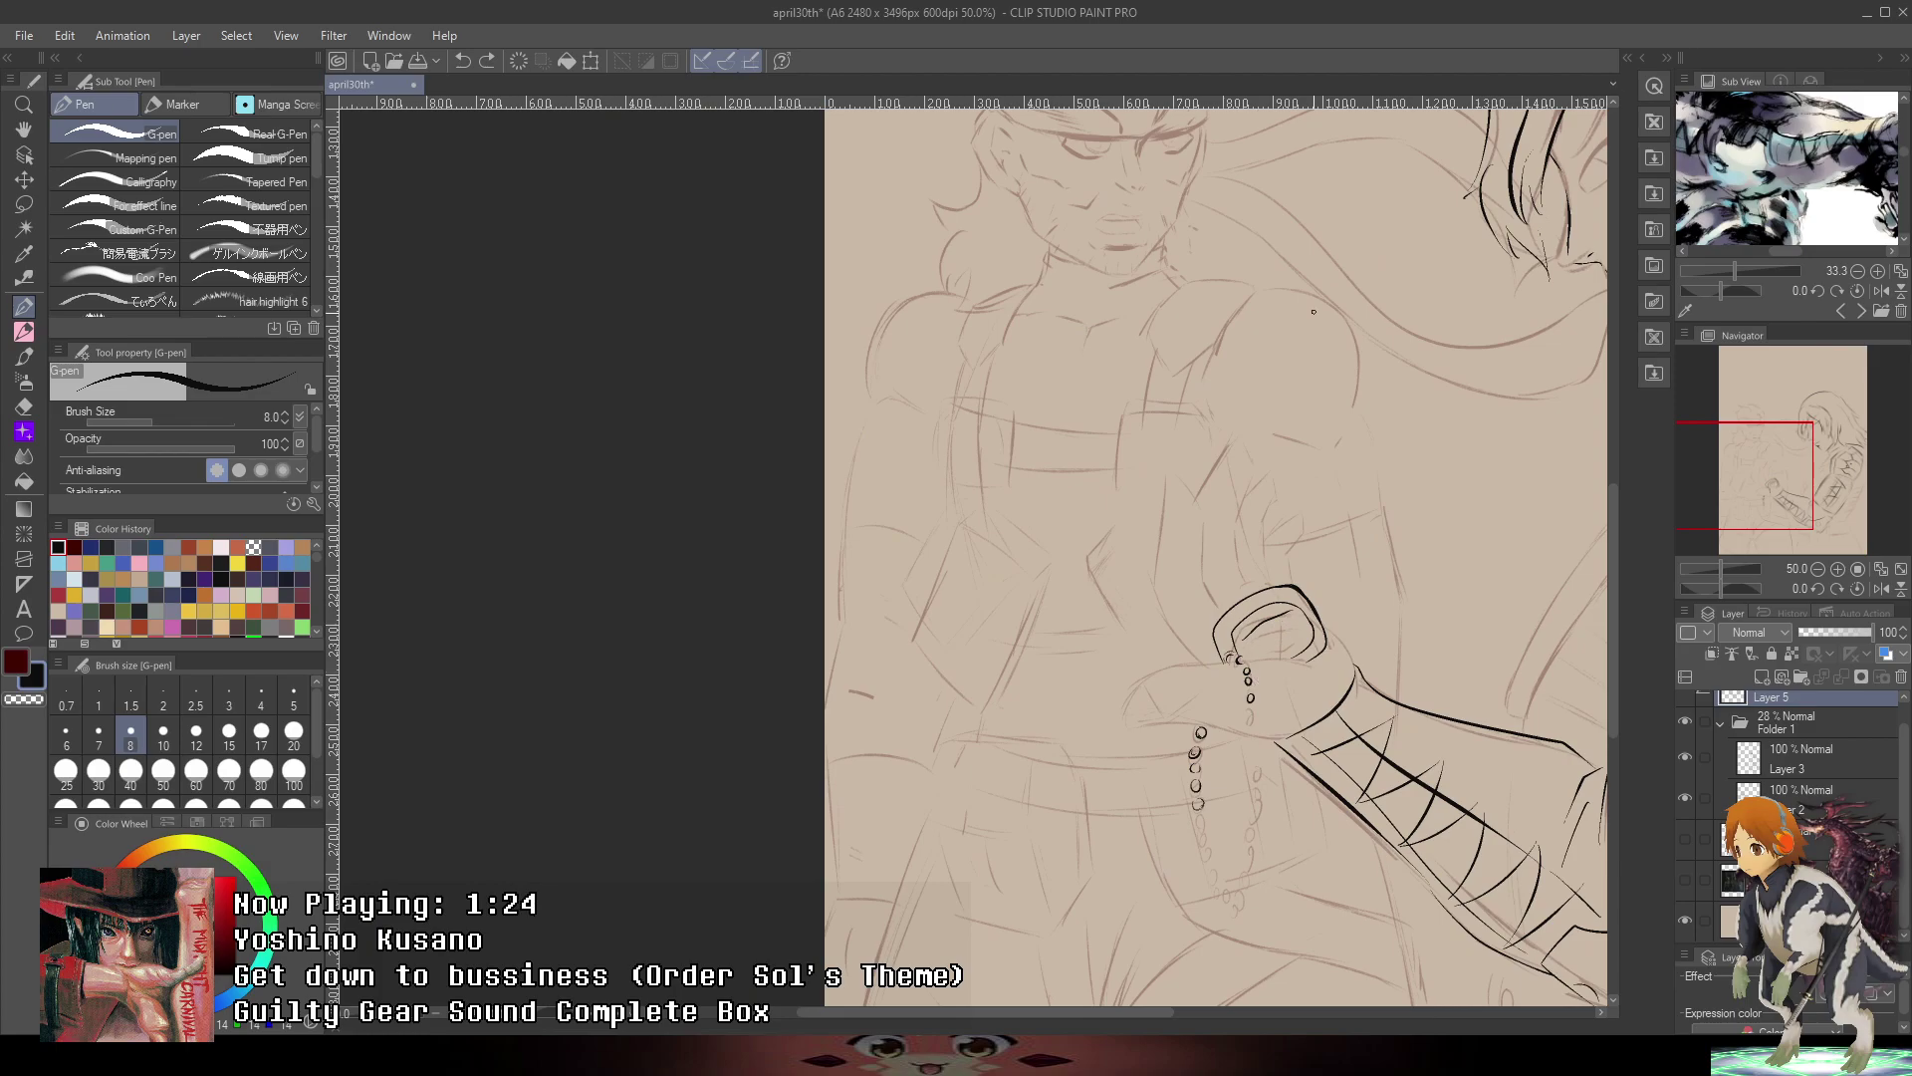
{"action": "scroll", "coordinate": [1152, 518], "scroll_direction": "up", "scroll_amount": 4}
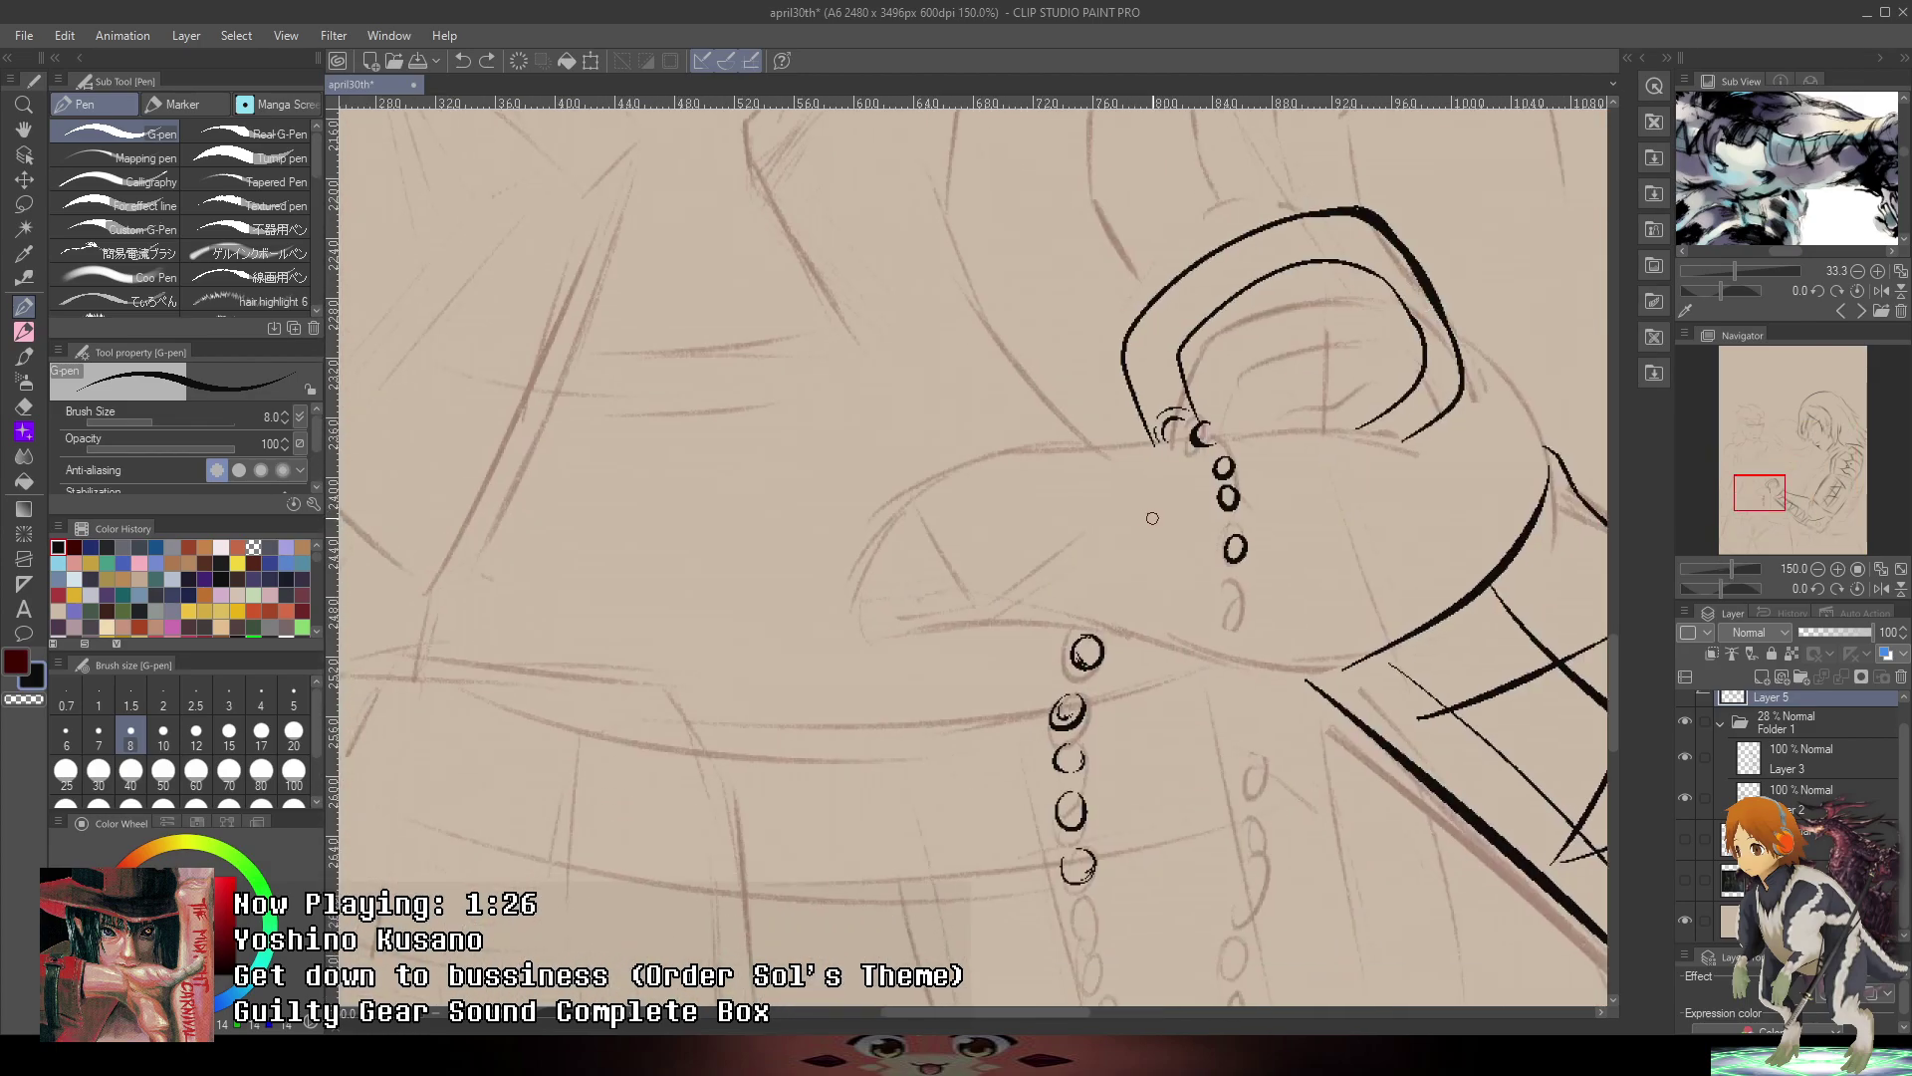
- Ink the extended finger's upper edge as a tapered curve from the chain beads to the fingertip
{"action": "scroll", "coordinate": [1185, 458], "scroll_direction": "up", "scroll_amount": 5}
{"action": "mouse_move", "coordinate": [1260, 418]}
{"action": "left_mouse_down"}
{"action": "mouse_move", "coordinate": [1036, 418]}
{"action": "mouse_move", "coordinate": [353, 719]}
{"action": "left_mouse_up"}
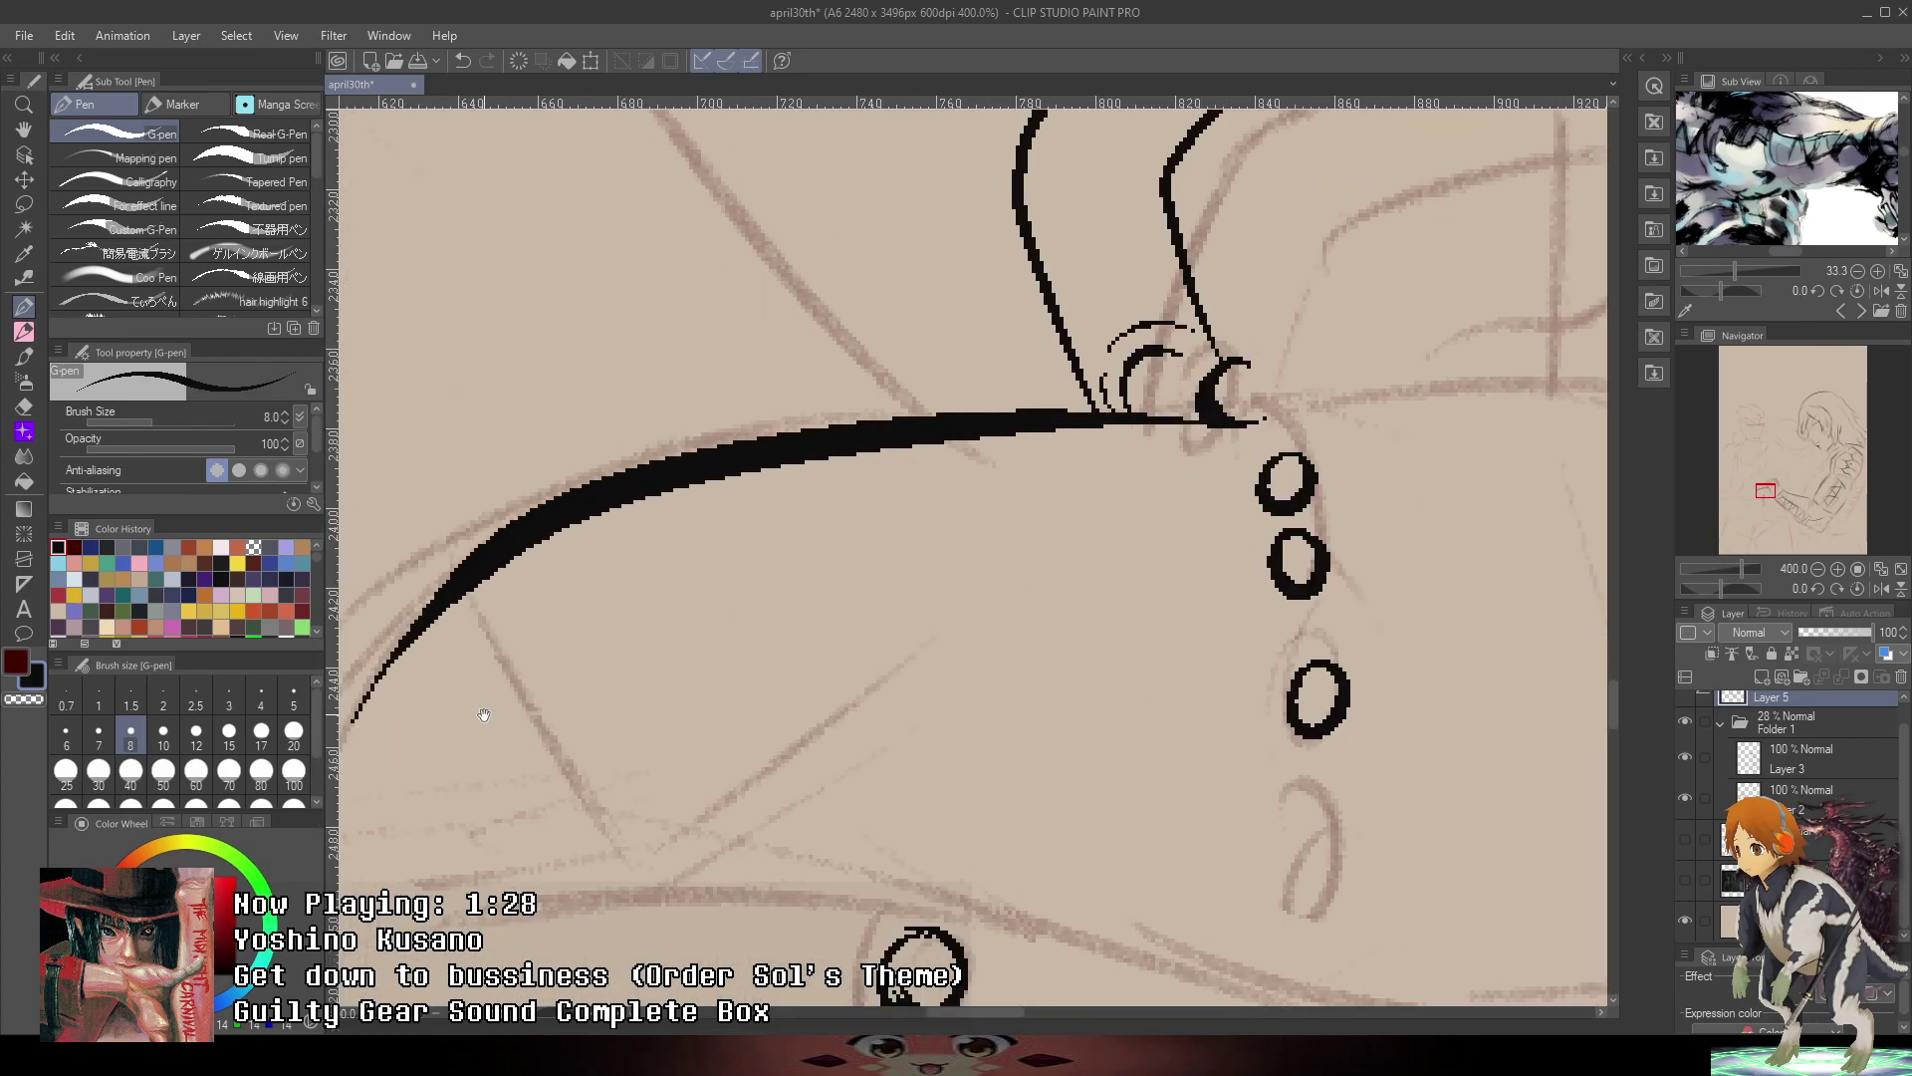
{"action": "left_click_drag", "start_coordinate": [484, 715], "coordinate": [867, 512]}
- Ink the extended finger's rounded tip and lower edge in one thin curve running back to the wrist line
{"action": "left_click_drag", "start_coordinate": [773, 589], "coordinate": [1505, 517]}
{"action": "left_click_drag", "start_coordinate": [1356, 581], "coordinate": [1075, 612]}
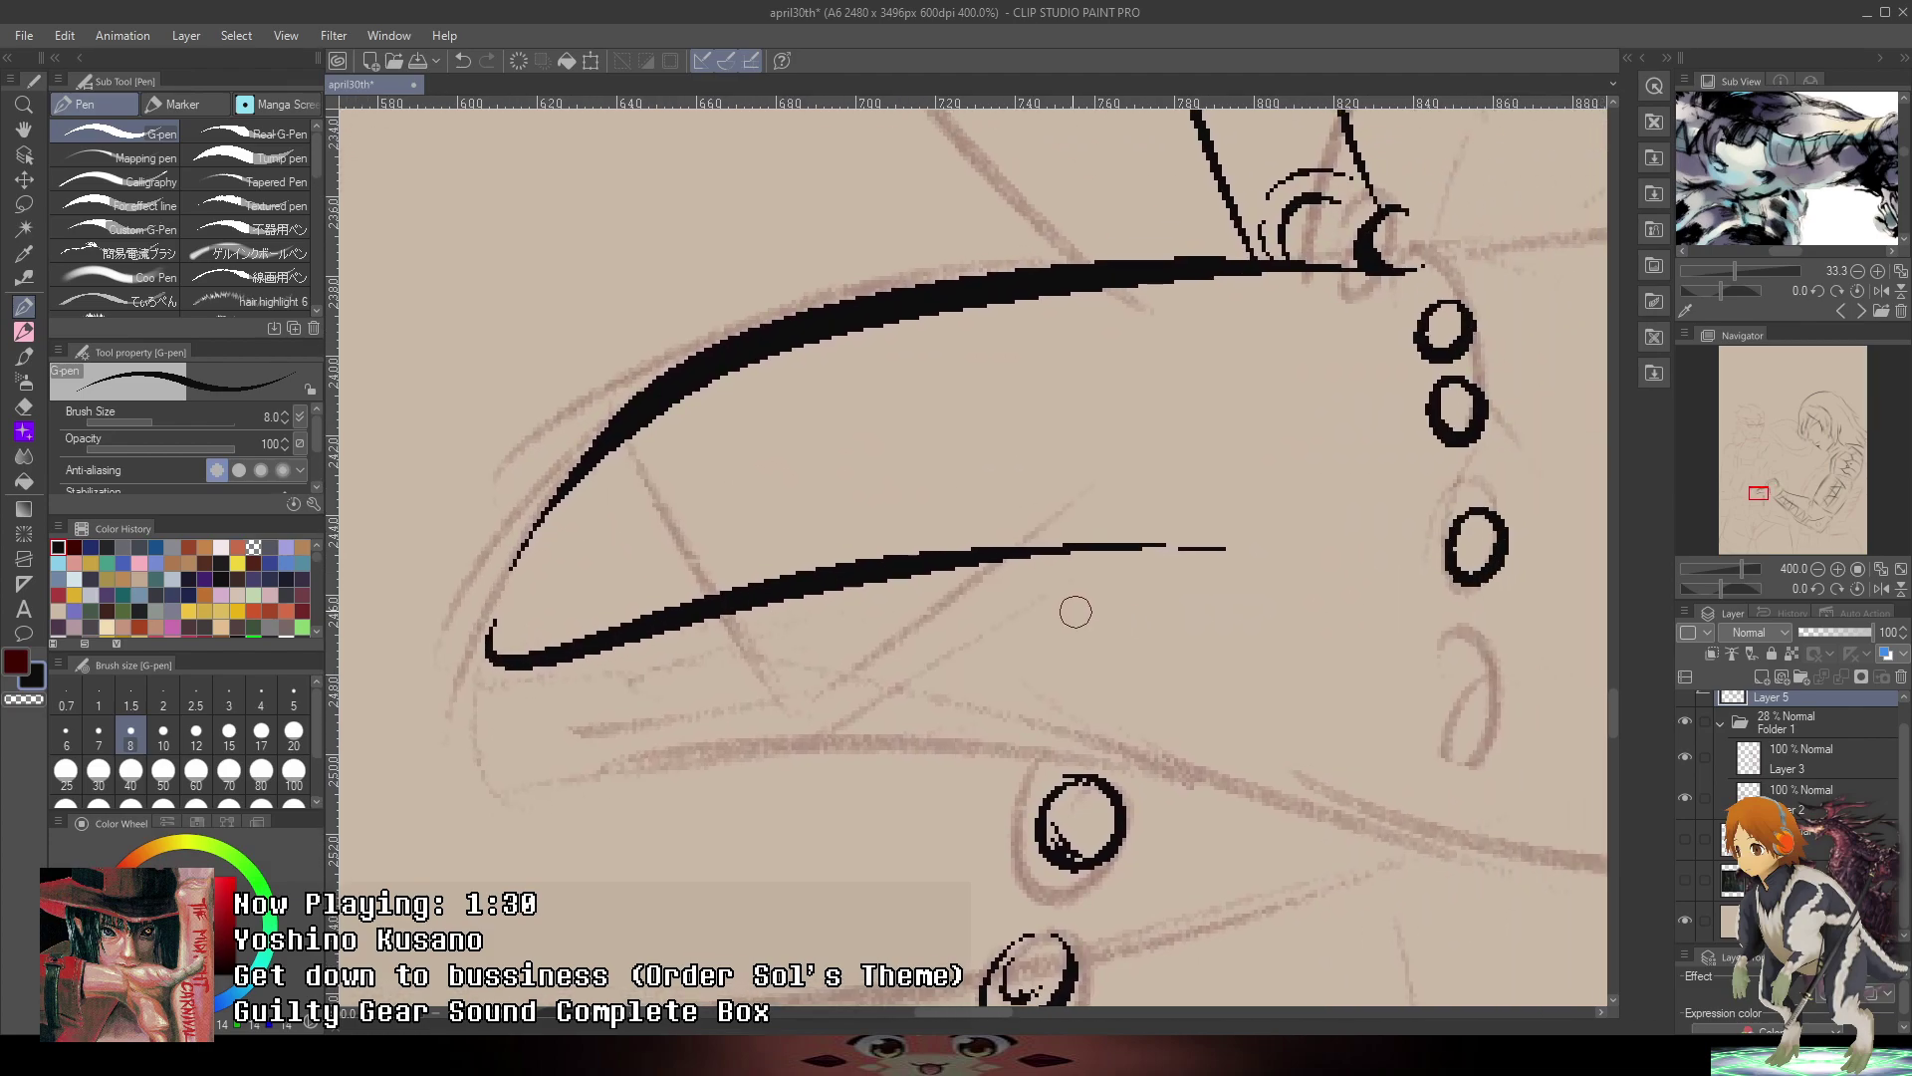
{"action": "key", "text": "ctrl+z"}
{"action": "mouse_move", "coordinate": [495, 610]}
{"action": "left_mouse_down"}
{"action": "mouse_move", "coordinate": [828, 636]}
{"action": "mouse_move", "coordinate": [1295, 636]}
{"action": "left_mouse_up"}
{"action": "scroll", "coordinate": [1162, 655], "scroll_direction": "down", "scroll_amount": 3}
{"action": "left_click_drag", "start_coordinate": [1210, 759], "coordinate": [881, 770]}
{"action": "scroll", "coordinate": [881, 770], "scroll_direction": "up", "scroll_amount": 1}
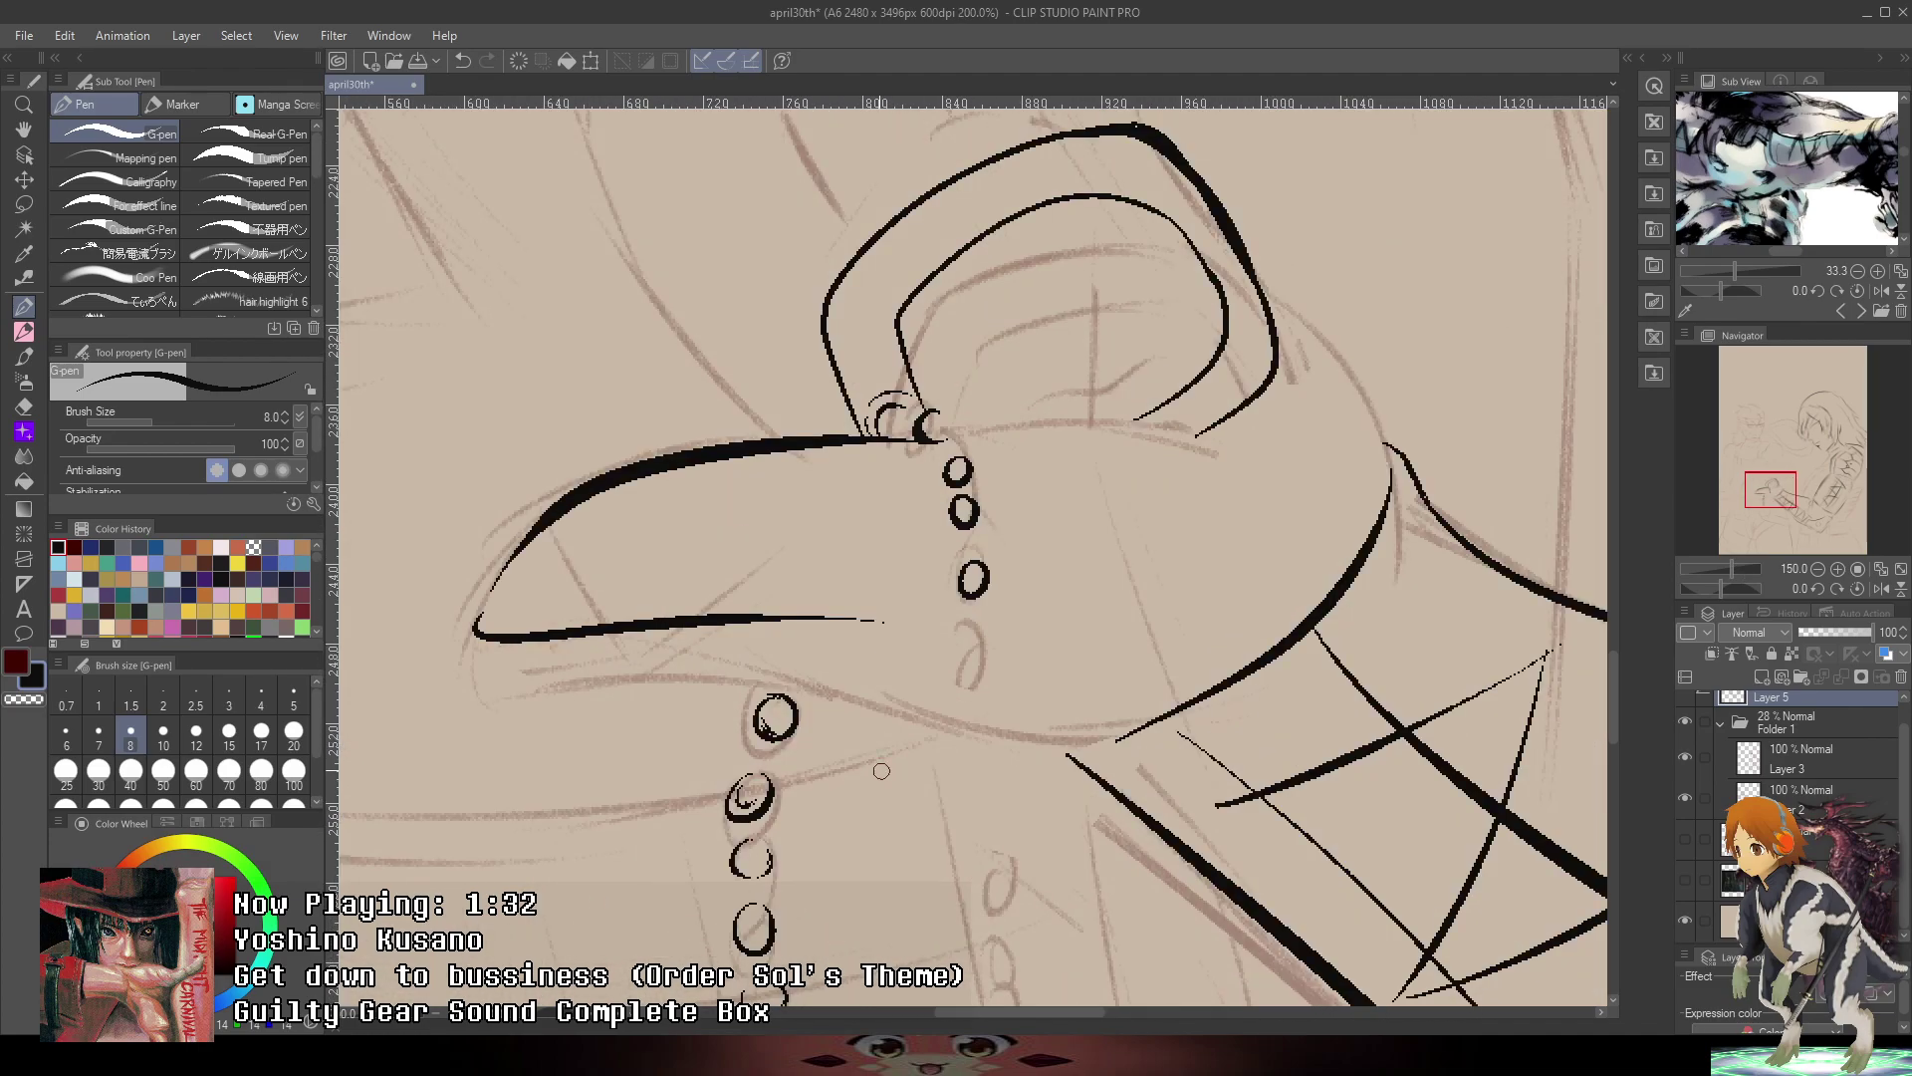
{"action": "key", "text": "ctrl+z"}
{"action": "mouse_move", "coordinate": [485, 639]}
{"action": "left_mouse_down"}
{"action": "mouse_move", "coordinate": [983, 731]}
{"action": "mouse_move", "coordinate": [1270, 708]}
{"action": "left_mouse_up"}
{"action": "scroll", "coordinate": [1029, 746], "scroll_direction": "up", "scroll_amount": 2}
{"action": "scroll", "coordinate": [1280, 683], "scroll_direction": "down", "scroll_amount": 3}
{"action": "left_click_drag", "start_coordinate": [1162, 668], "coordinate": [1098, 597]}
{"action": "scroll", "coordinate": [1099, 597], "scroll_direction": "up", "scroll_amount": 1}
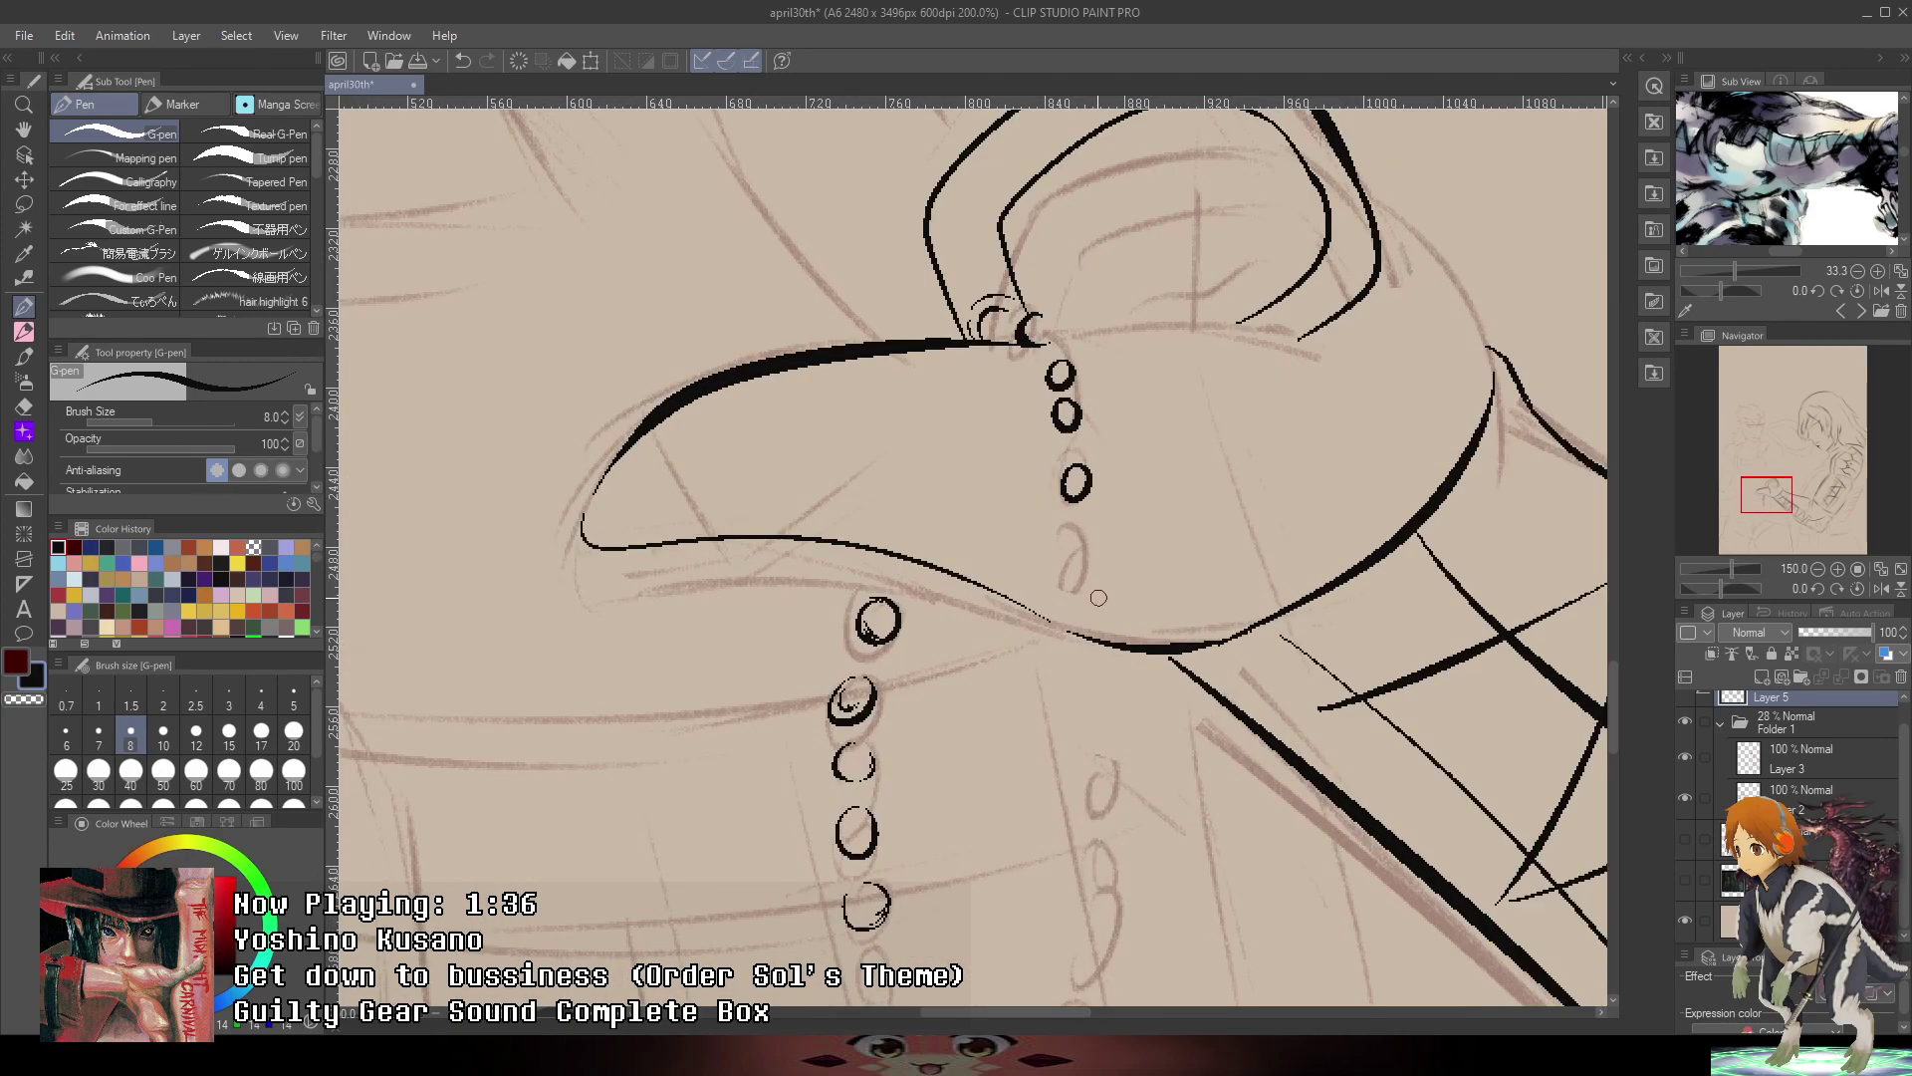
- Continue the chain crossing the hand with a bead near the palm's lower edge and two more beads below it
{"action": "scroll", "coordinate": [1098, 598], "scroll_direction": "up", "scroll_amount": 2}
{"action": "mouse_move", "coordinate": [1058, 528]}
{"action": "left_mouse_down"}
{"action": "mouse_move", "coordinate": [1080, 583]}
{"action": "mouse_move", "coordinate": [1045, 543]}
{"action": "left_mouse_up"}
{"action": "mouse_move", "coordinate": [1059, 755]}
{"action": "left_mouse_down"}
{"action": "mouse_move", "coordinate": [1041, 808]}
{"action": "mouse_move", "coordinate": [1064, 755]}
{"action": "left_mouse_up"}
{"action": "scroll", "coordinate": [1082, 809], "scroll_direction": "down", "scroll_amount": 4}
{"action": "mouse_move", "coordinate": [1072, 862]}
{"action": "left_mouse_down"}
{"action": "mouse_move", "coordinate": [1047, 578]}
{"action": "mouse_move", "coordinate": [1078, 576]}
{"action": "mouse_move", "coordinate": [1062, 574]}
{"action": "left_mouse_up"}
{"action": "scroll", "coordinate": [1046, 577], "scroll_direction": "up", "scroll_amount": 2}
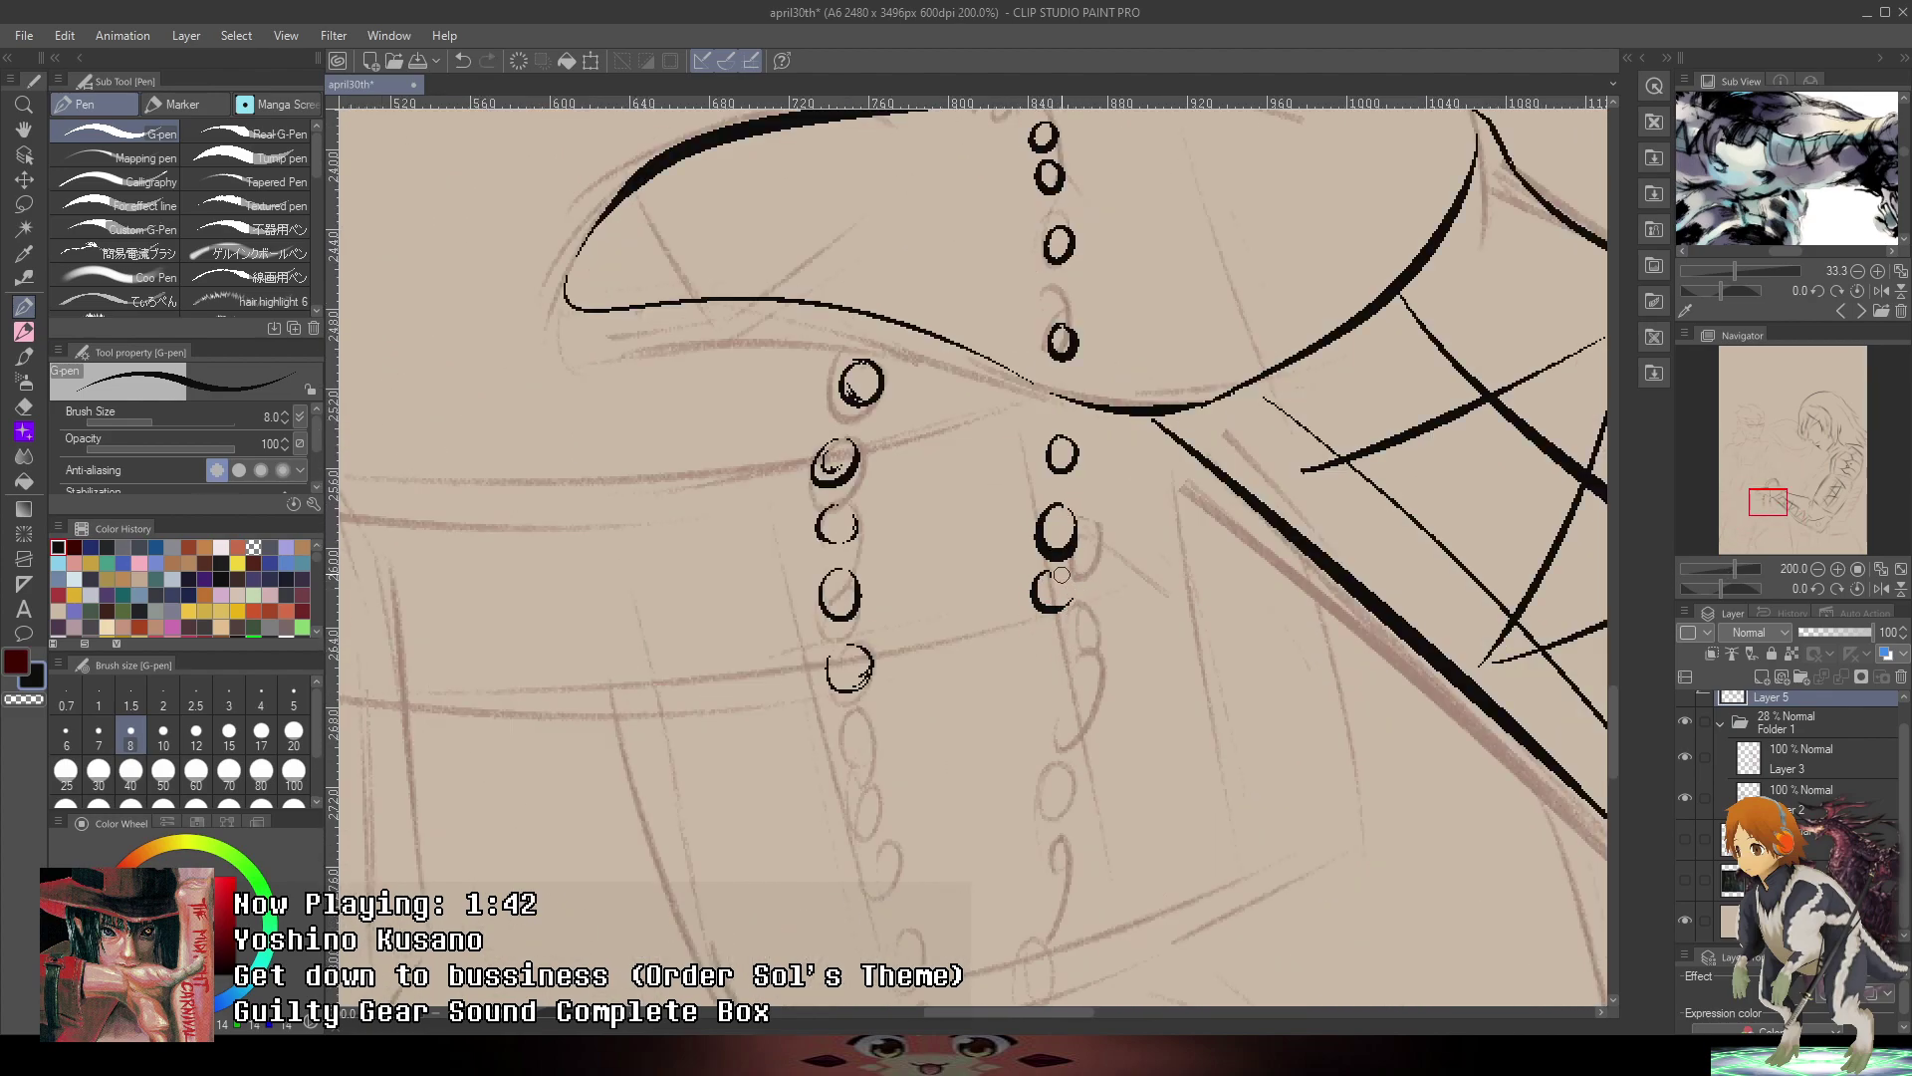
{"action": "key", "text": "ctrl+z"}
{"action": "scroll", "coordinate": [1065, 633], "scroll_direction": "down", "scroll_amount": 5}
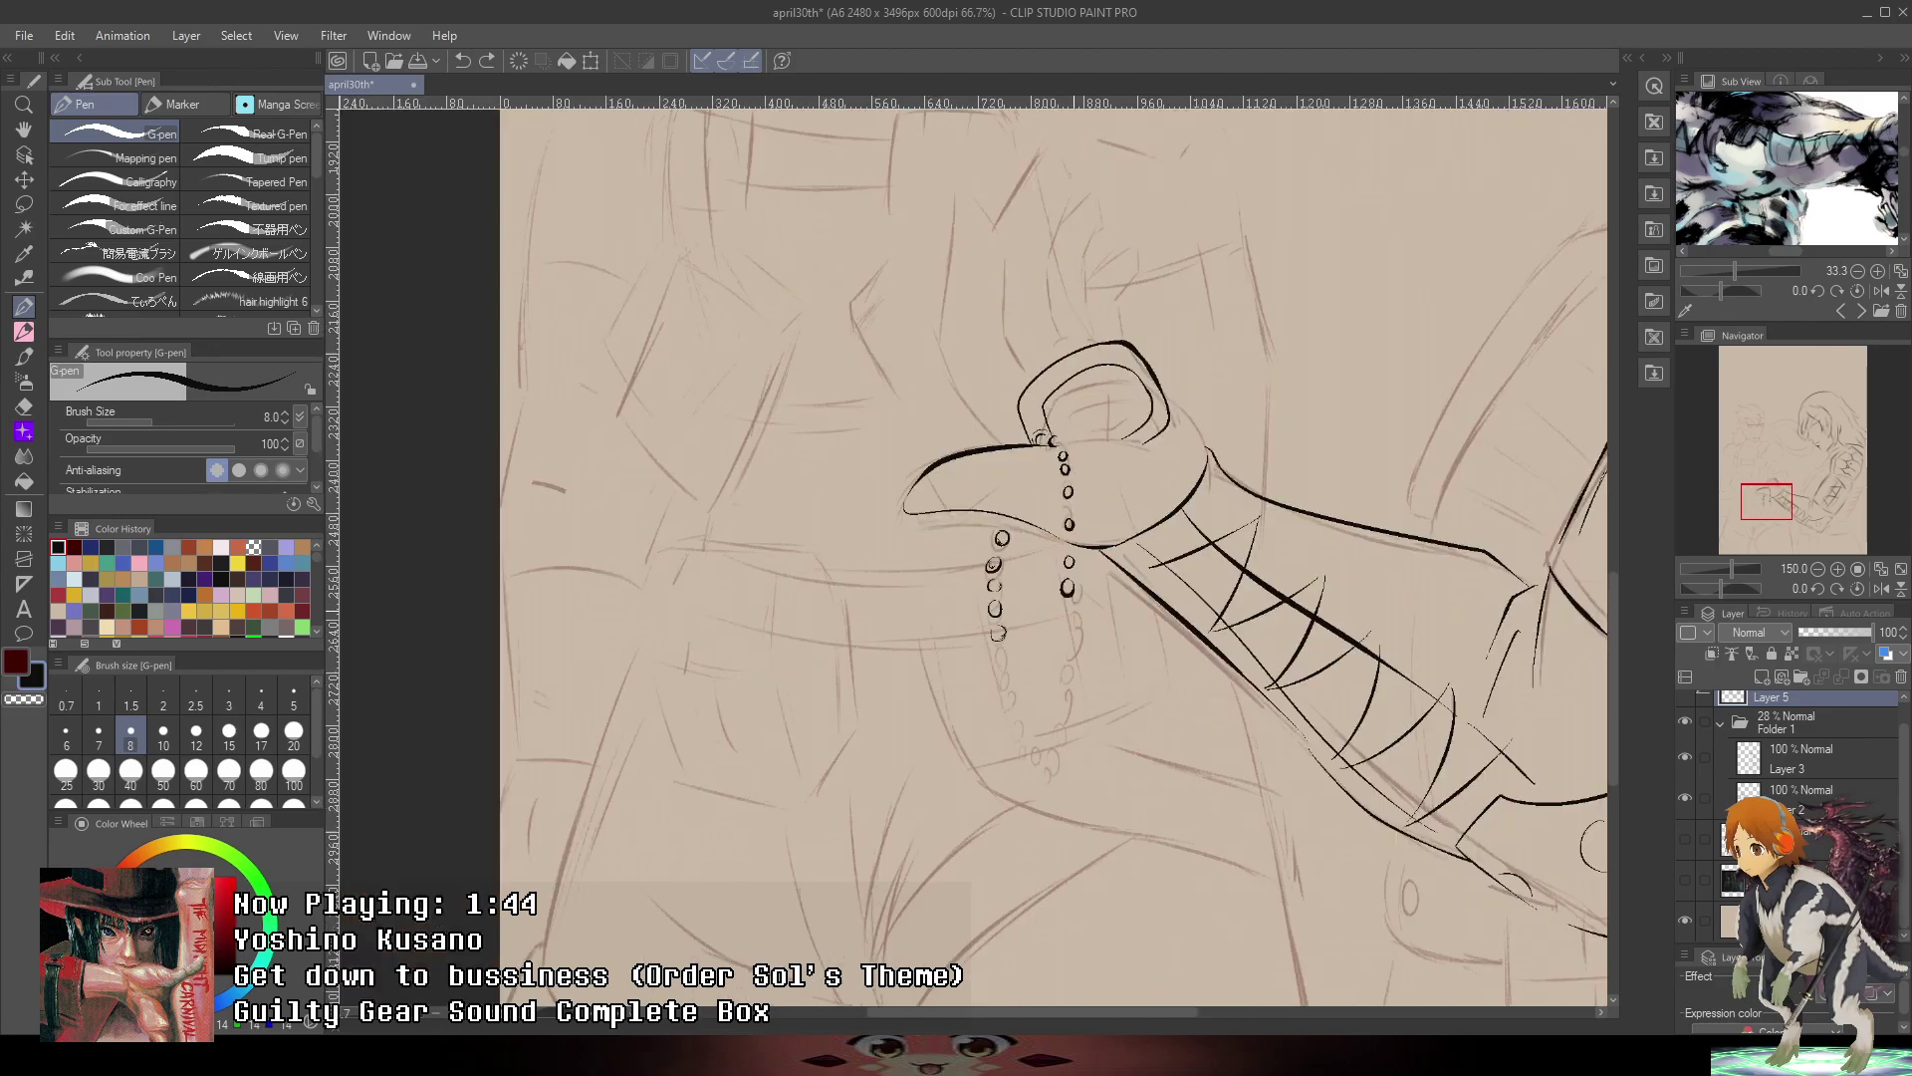
- Join the small beads crossing the hand with short connecting link lines
{"action": "scroll", "coordinate": [1067, 601], "scroll_direction": "up", "scroll_amount": 7}
{"action": "left_click_drag", "start_coordinate": [1040, 430], "coordinate": [1032, 791]}
{"action": "left_click_drag", "start_coordinate": [1010, 521], "coordinate": [1011, 556]}
{"action": "left_click_drag", "start_coordinate": [1012, 560], "coordinate": [1021, 746]}
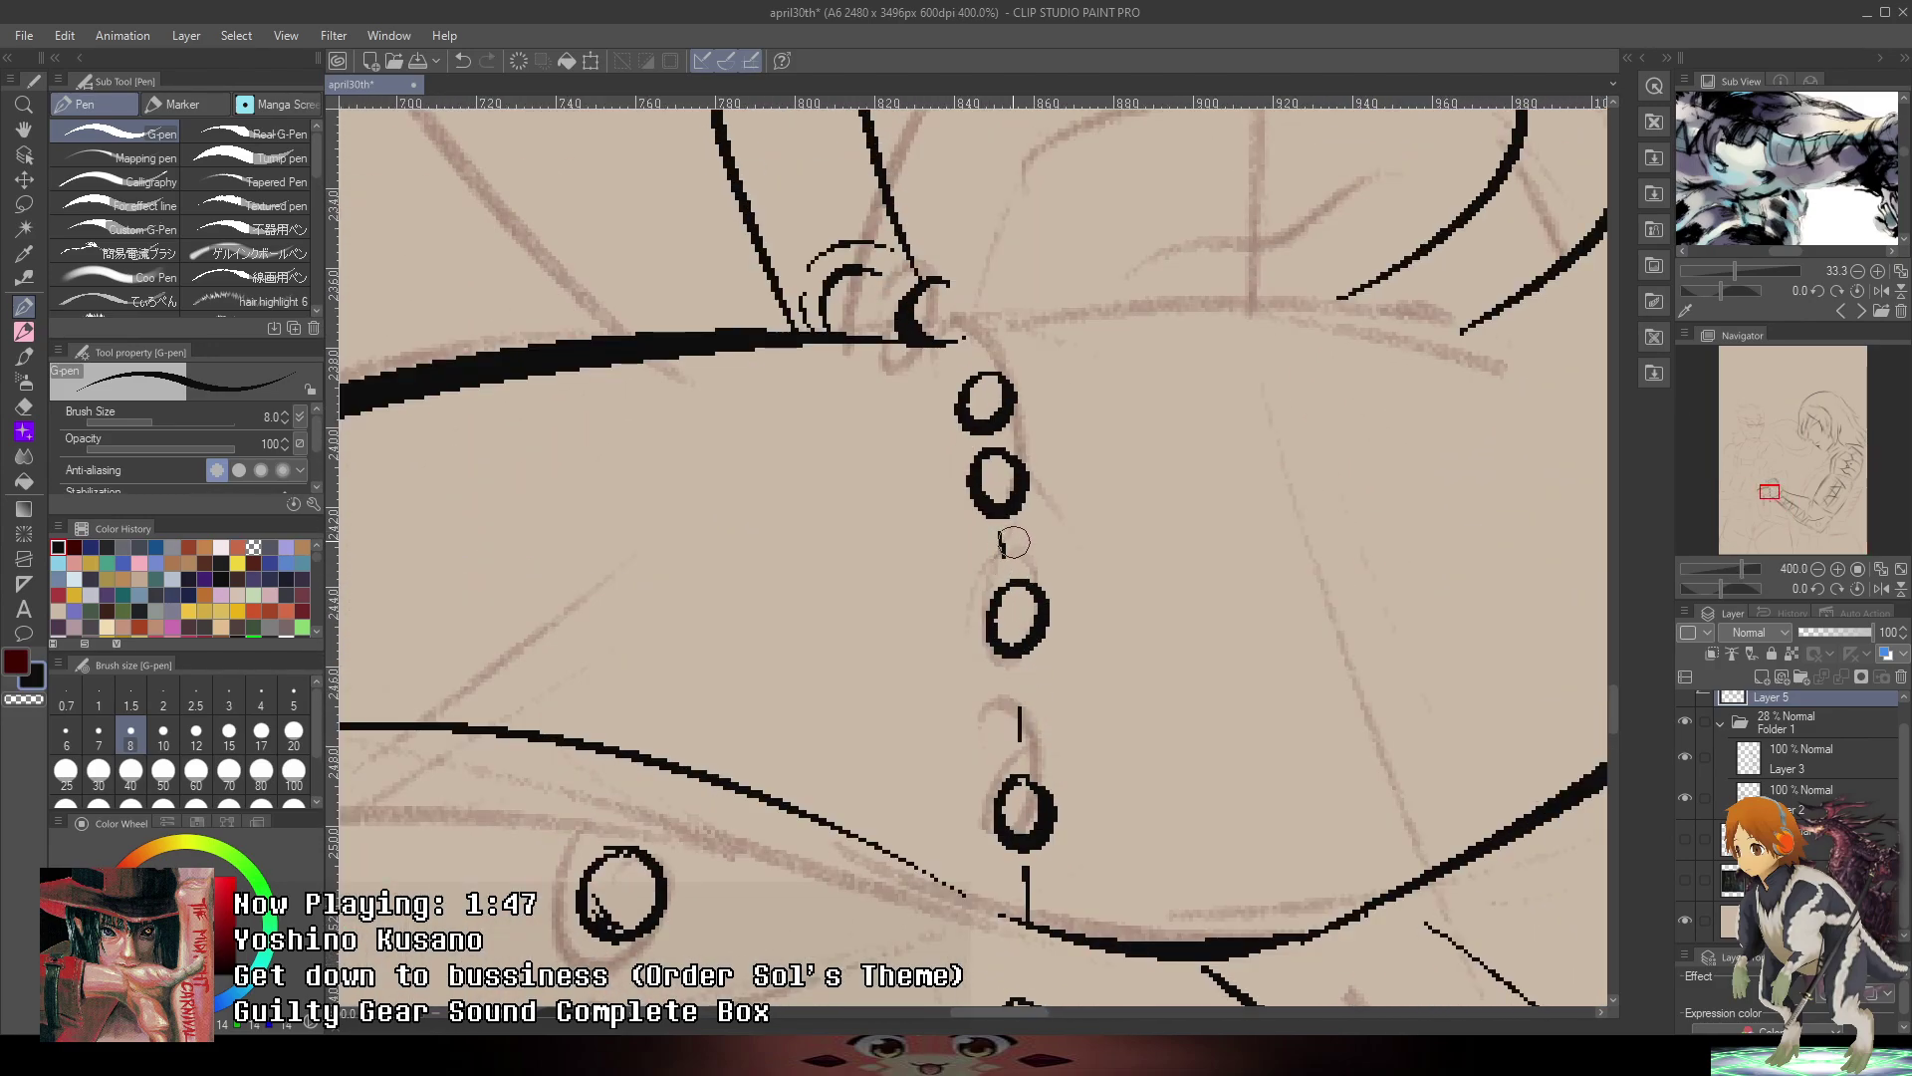
{"action": "left_click_drag", "start_coordinate": [1000, 496], "coordinate": [1012, 586]}
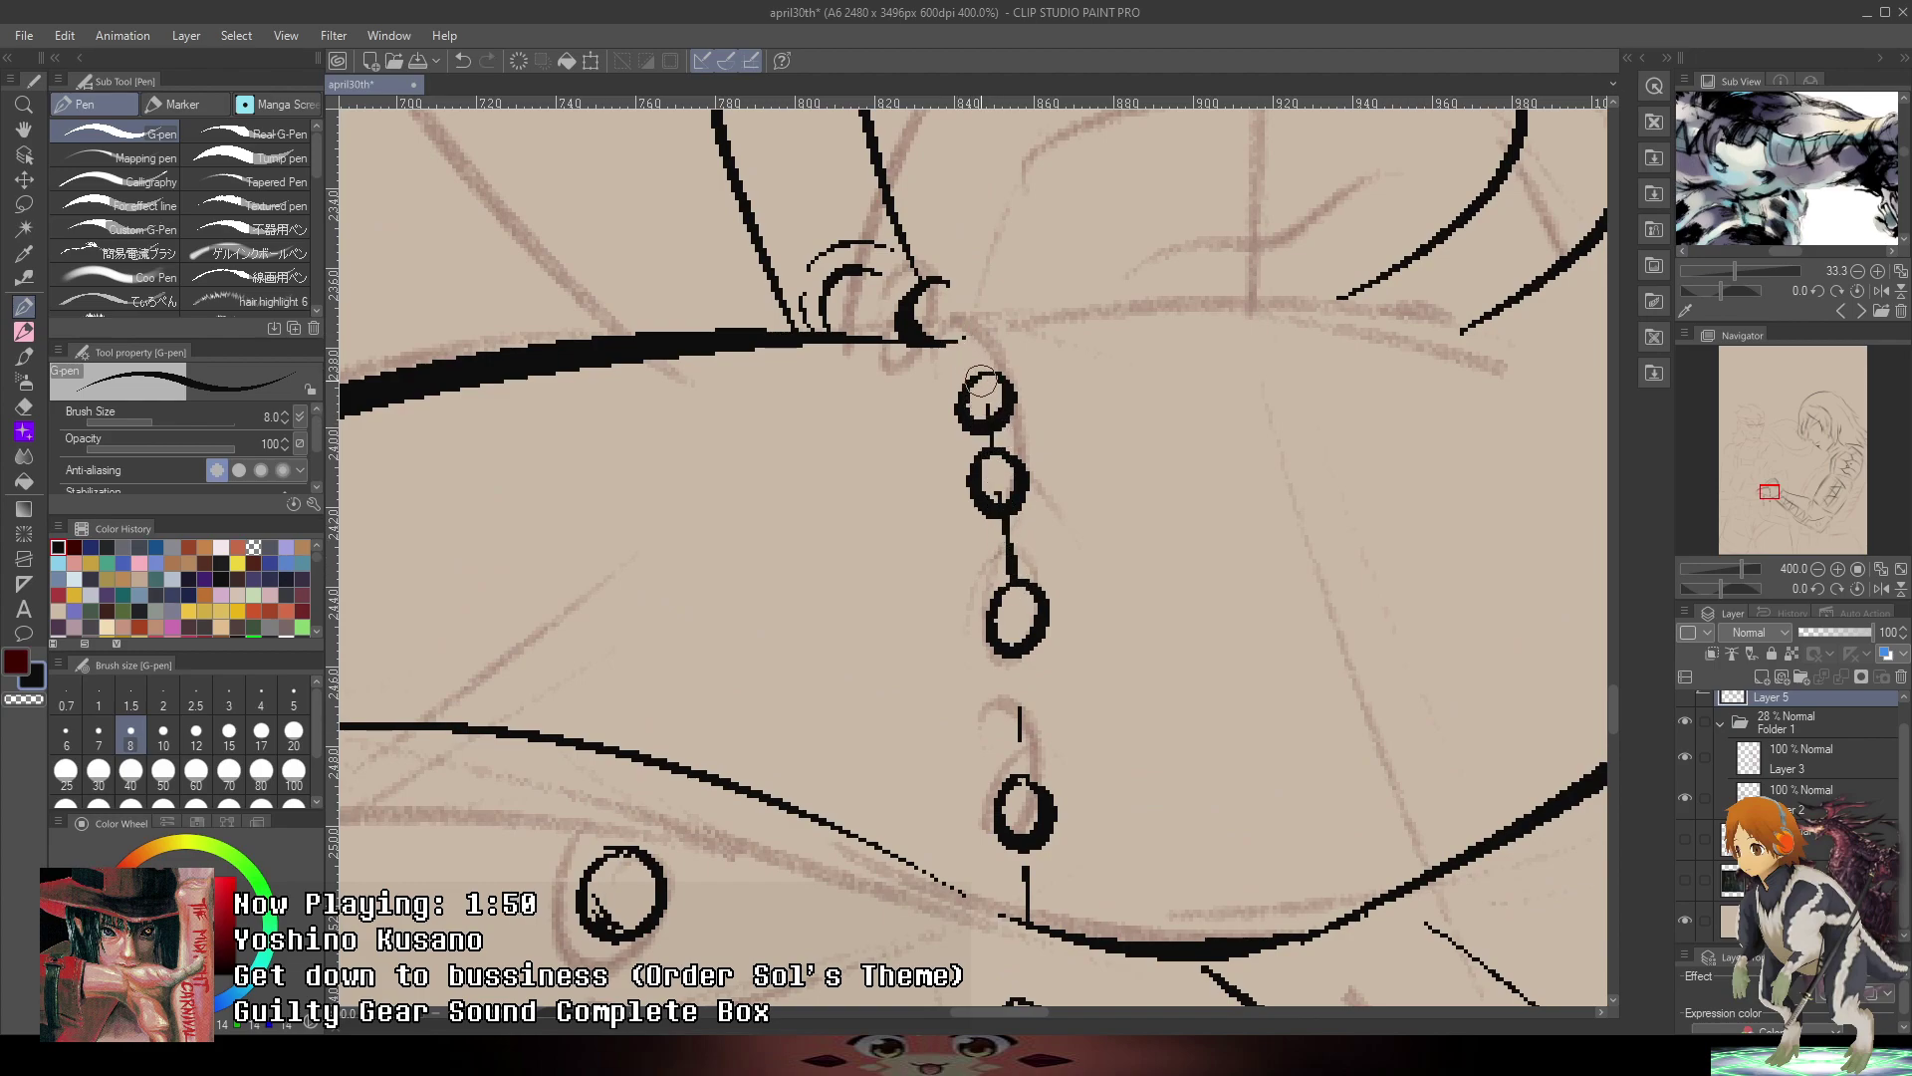
{"action": "mouse_move", "coordinate": [981, 381]}
{"action": "left_mouse_down"}
{"action": "mouse_move", "coordinate": [965, 333]}
{"action": "mouse_move", "coordinate": [888, 270]}
{"action": "left_mouse_up"}
- Draw short link lines from the finger's lower edge down through the bead strand hanging beneath it
{"action": "scroll", "coordinate": [1033, 132], "scroll_direction": "down", "scroll_amount": 4}
{"action": "scroll", "coordinate": [946, 303], "scroll_direction": "up", "scroll_amount": 4}
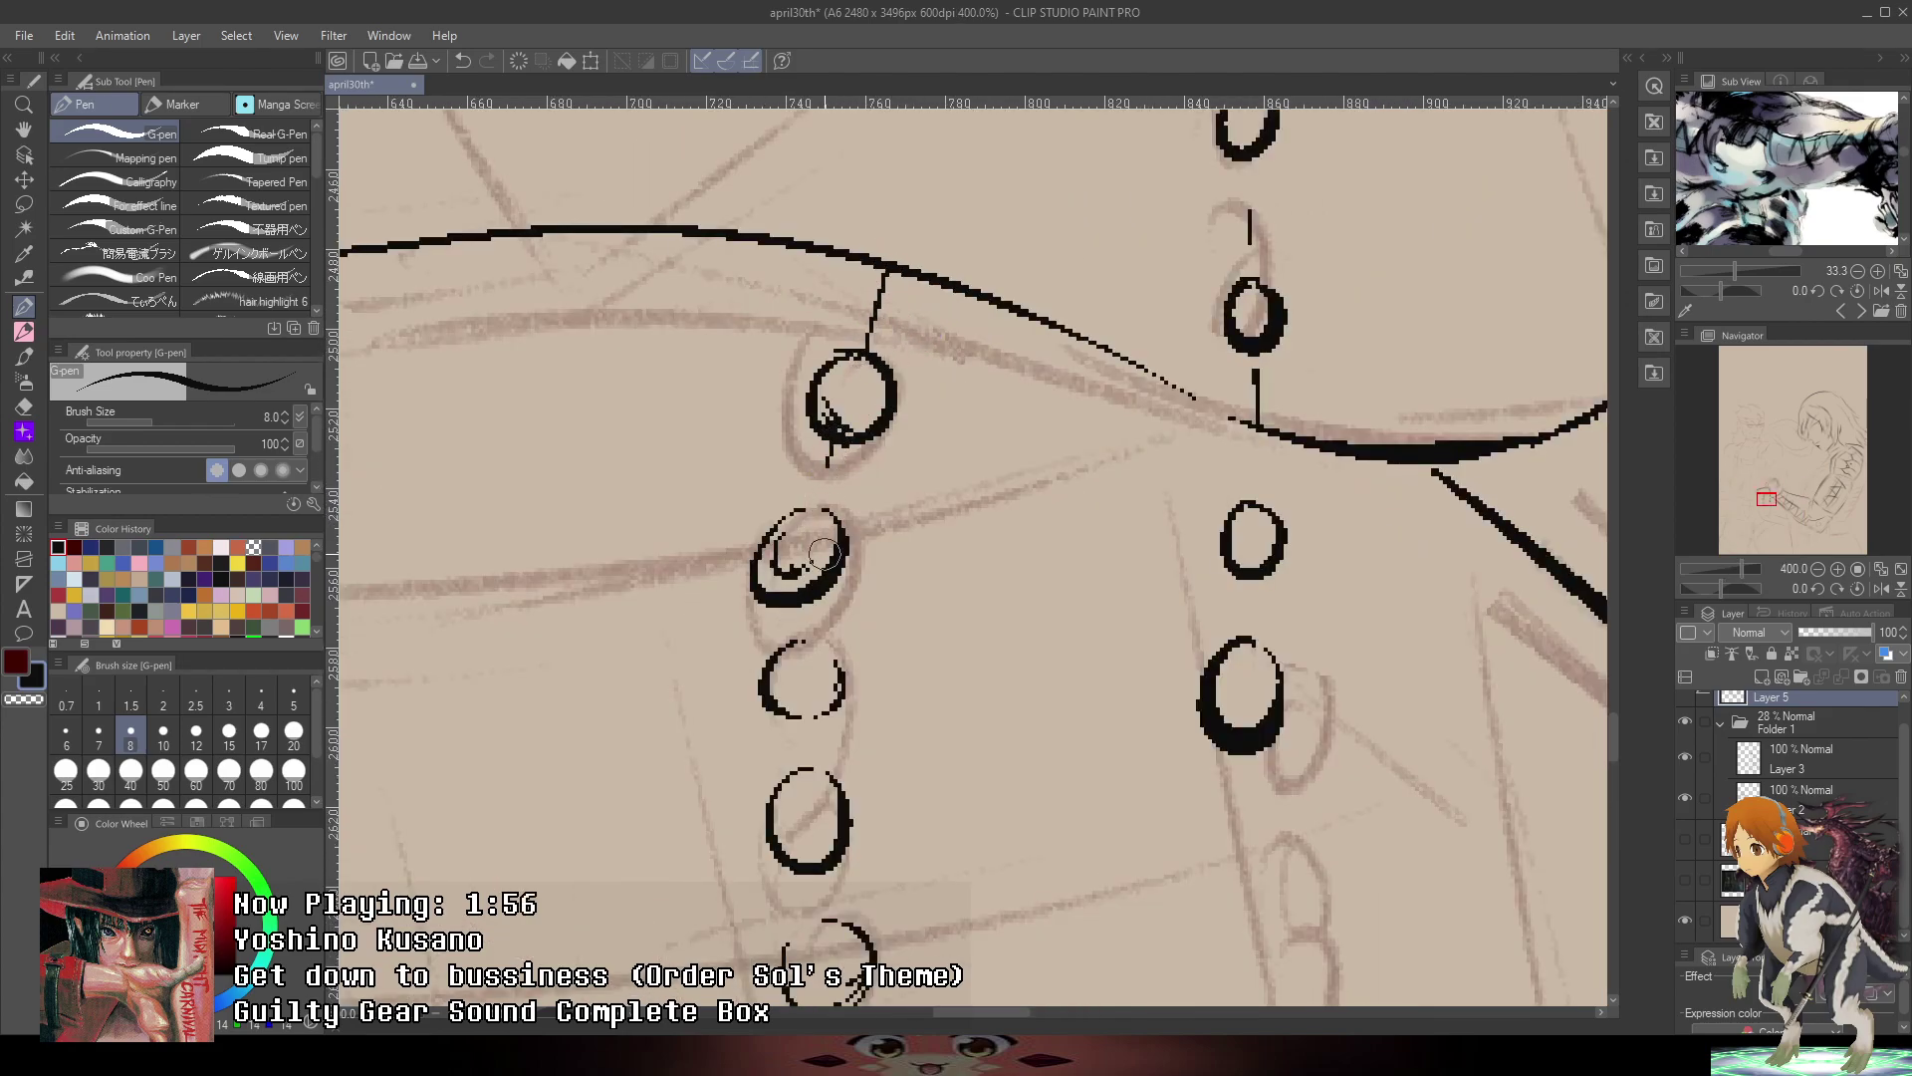
{"action": "left_click_drag", "start_coordinate": [800, 603], "coordinate": [808, 635]}
{"action": "left_click_drag", "start_coordinate": [805, 738], "coordinate": [805, 767]}
{"action": "scroll", "coordinate": [827, 697], "scroll_direction": "down", "scroll_amount": 3}
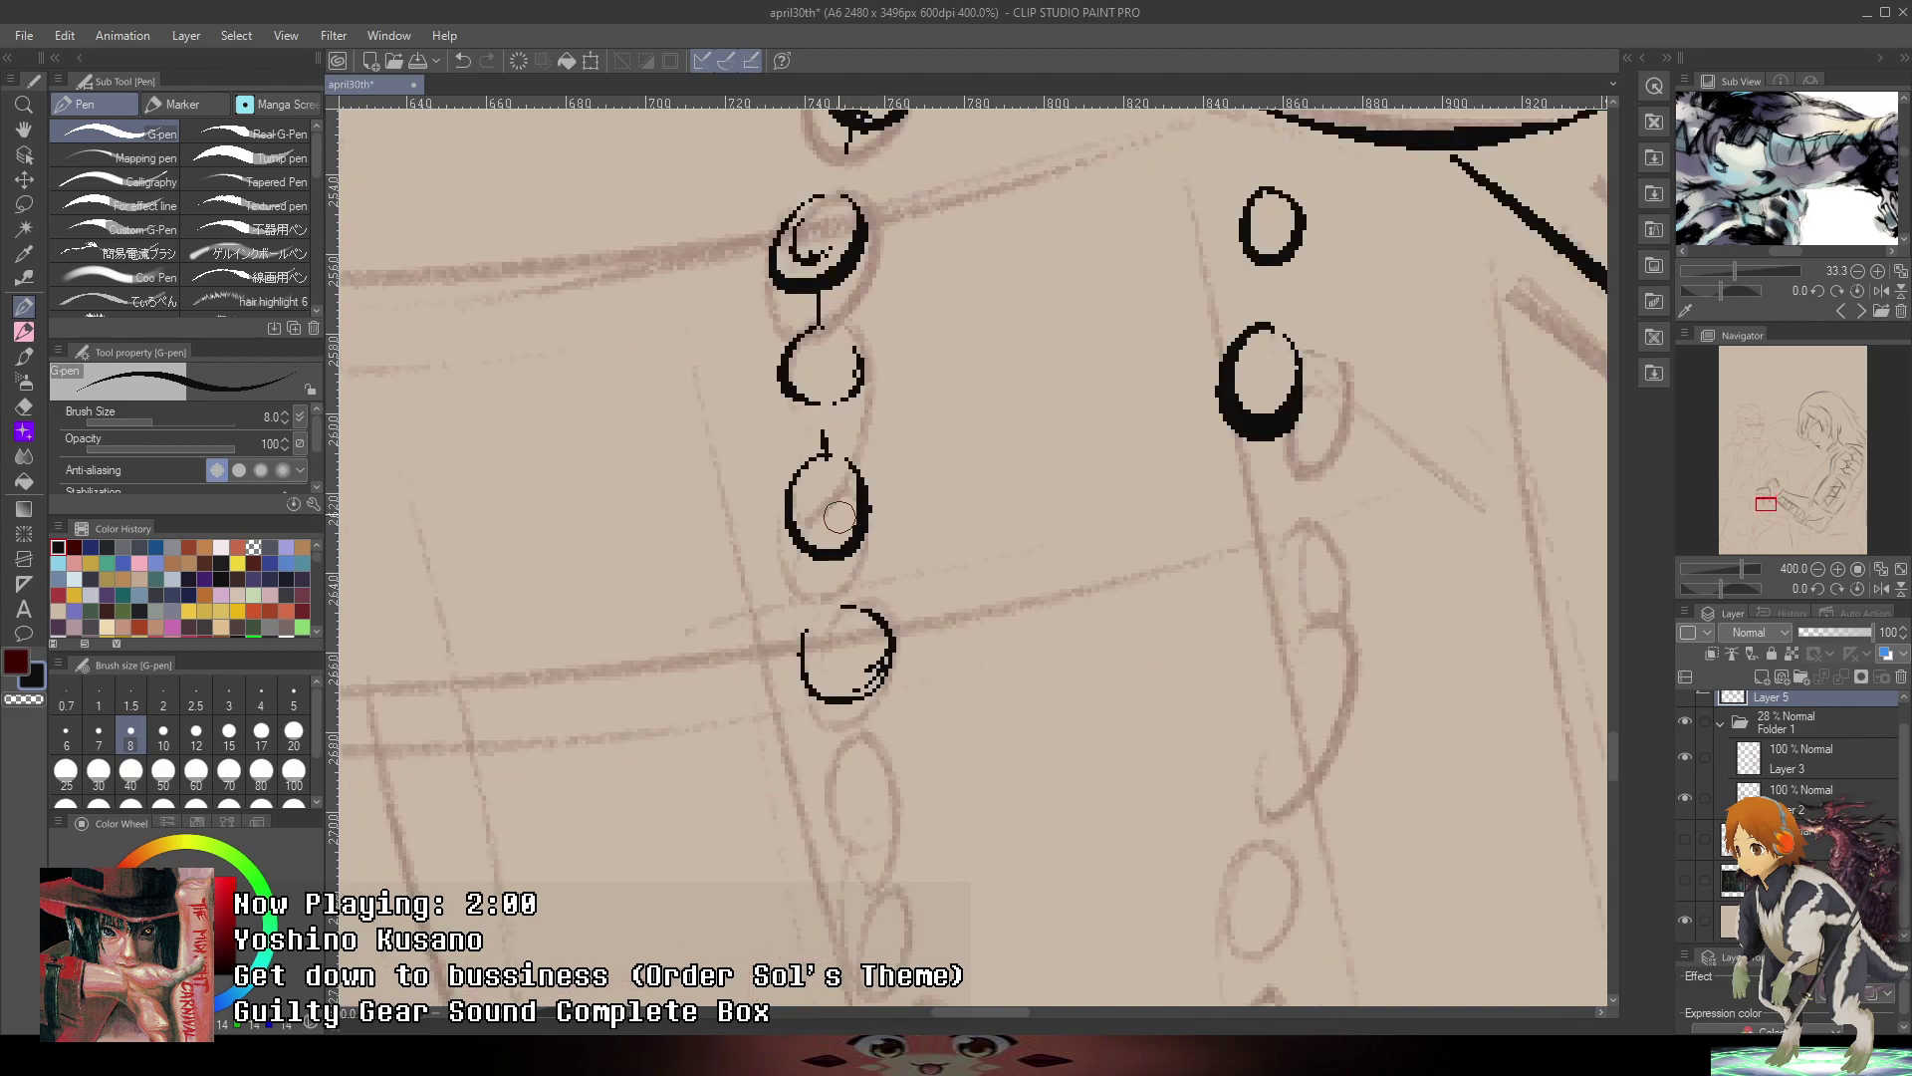
{"action": "key", "text": "ctrl+z"}
{"action": "left_click_drag", "start_coordinate": [823, 455], "coordinate": [823, 430]}
{"action": "left_click_drag", "start_coordinate": [833, 582], "coordinate": [835, 597]}
{"action": "left_click_drag", "start_coordinate": [939, 681], "coordinate": [905, 544]}
- Extend the bead strand under the finger with more round beads curving down to the chain's lowest point
{"action": "scroll", "coordinate": [1075, 478], "scroll_direction": "down", "scroll_amount": 4}
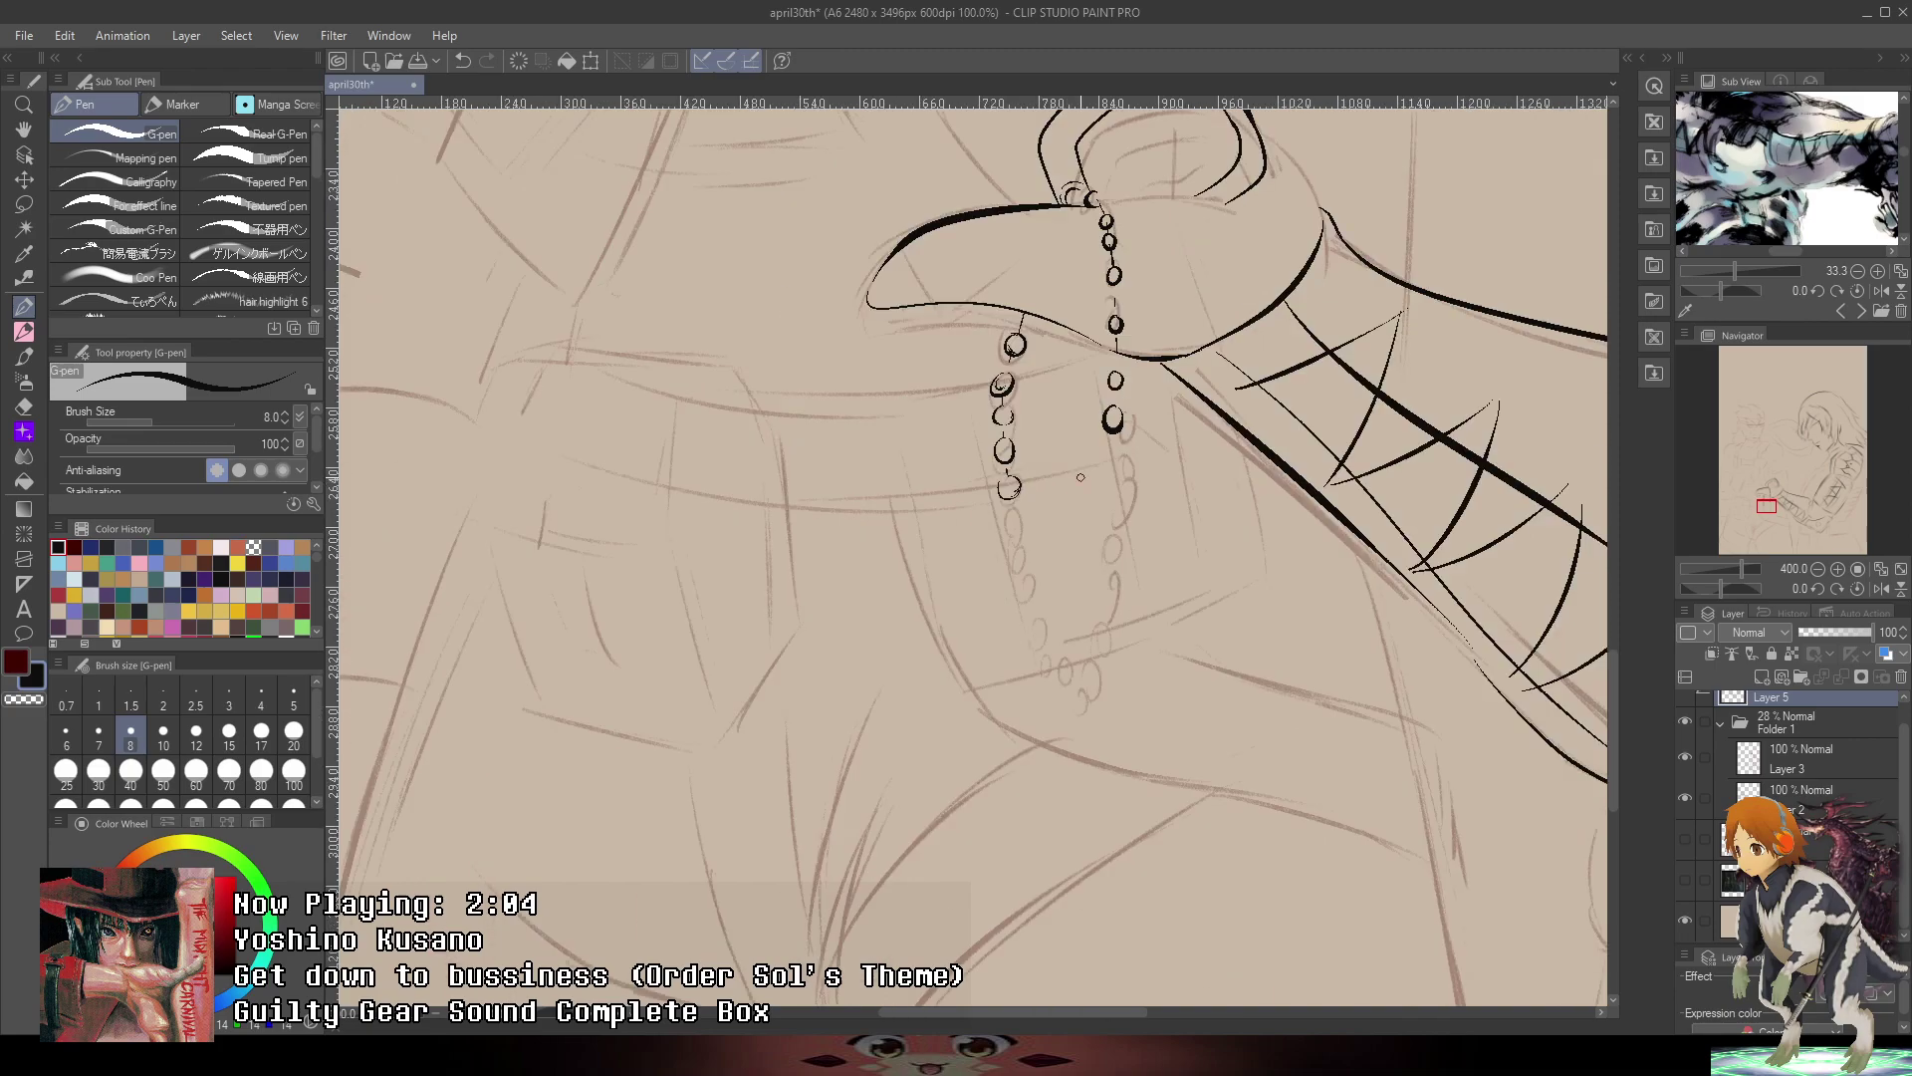
{"action": "left_click_drag", "start_coordinate": [1202, 418], "coordinate": [1154, 517]}
{"action": "scroll", "coordinate": [988, 662], "scroll_direction": "up", "scroll_amount": 2}
{"action": "scroll", "coordinate": [990, 655], "scroll_direction": "up", "scroll_amount": 2}
{"action": "left_click_drag", "start_coordinate": [902, 468], "coordinate": [897, 476]}
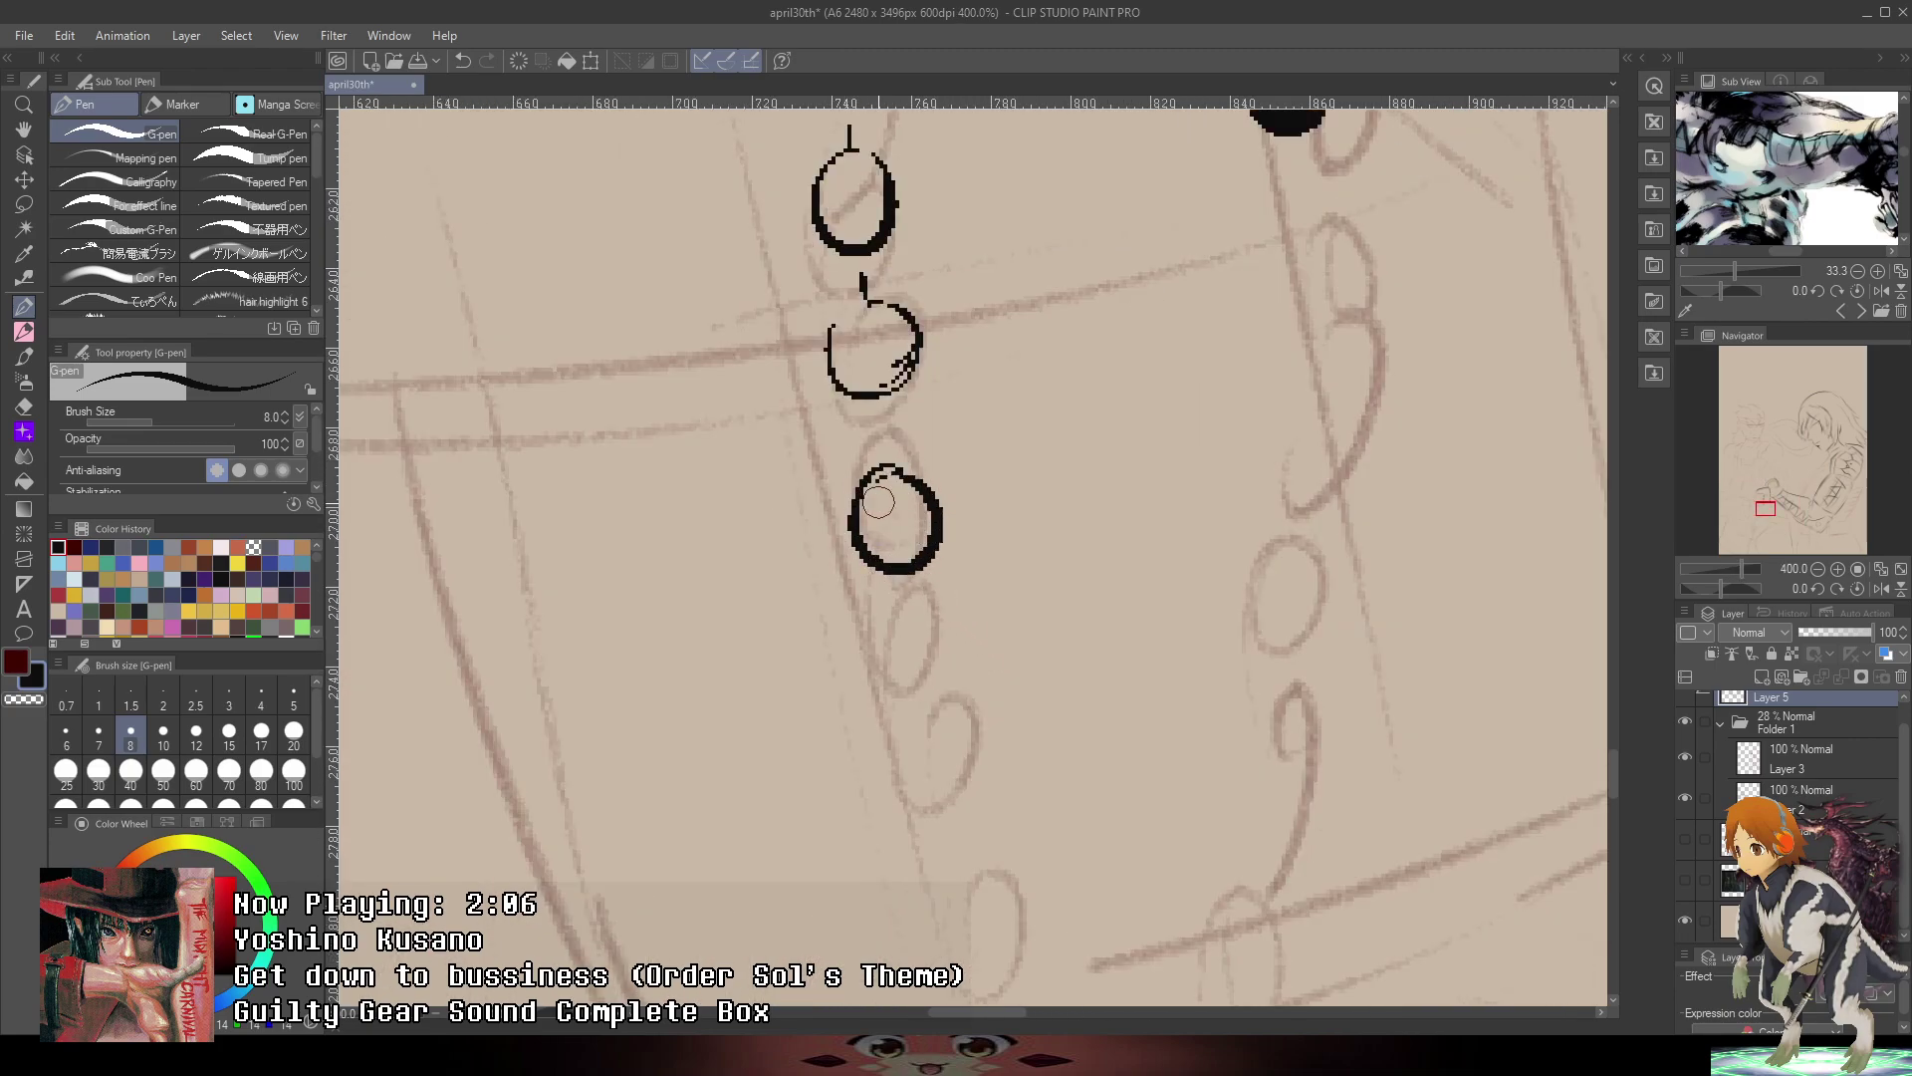
{"action": "left_click_drag", "start_coordinate": [1040, 524], "coordinate": [1019, 329]}
{"action": "key", "text": "ctrl+z"}
{"action": "mouse_move", "coordinate": [875, 269]}
{"action": "left_mouse_down"}
{"action": "mouse_move", "coordinate": [836, 312]}
{"action": "mouse_move", "coordinate": [876, 267]}
{"action": "mouse_move", "coordinate": [903, 296]}
{"action": "left_mouse_up"}
{"action": "key", "text": "ctrl+z"}
{"action": "left_click_drag", "start_coordinate": [882, 429], "coordinate": [892, 414]}
{"action": "mouse_move", "coordinate": [934, 546]}
{"action": "left_mouse_down"}
{"action": "mouse_move", "coordinate": [909, 584]}
{"action": "mouse_move", "coordinate": [950, 608]}
{"action": "left_mouse_up"}
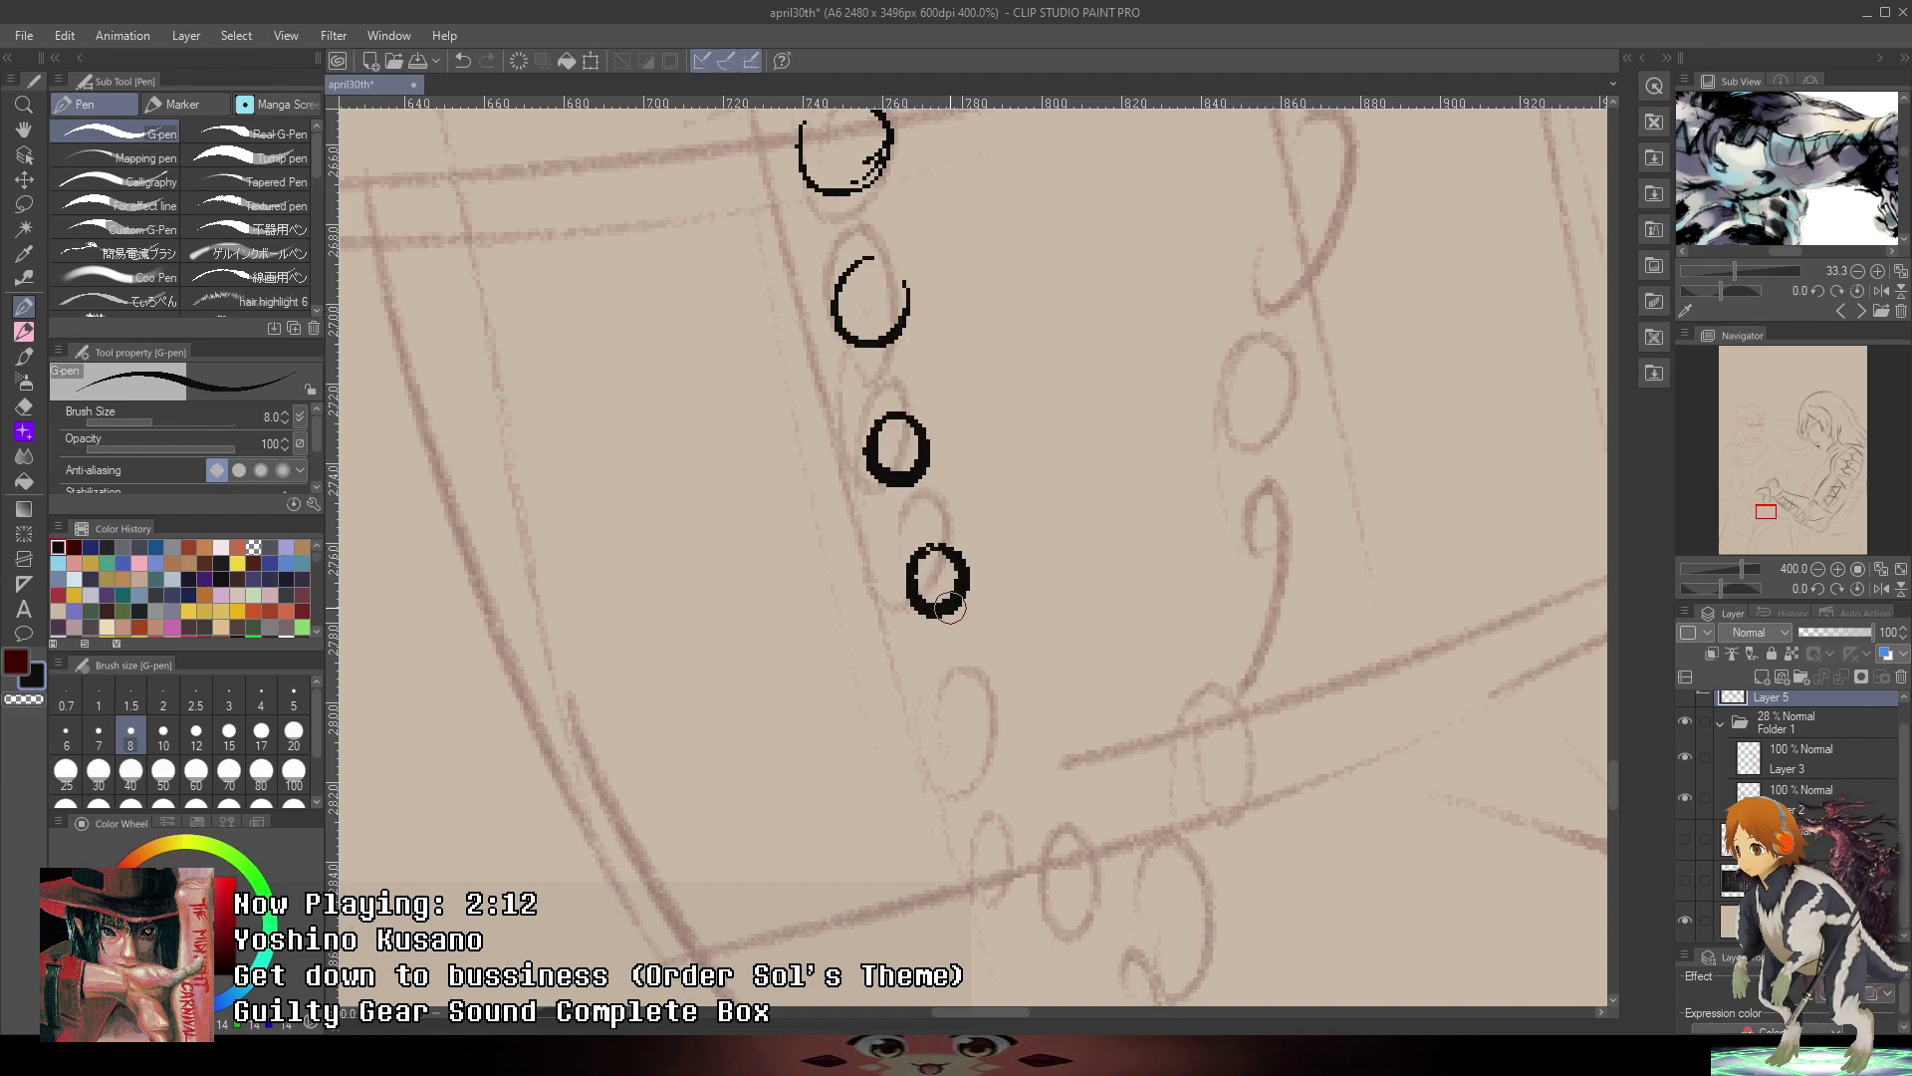
{"action": "mouse_move", "coordinate": [984, 675]}
{"action": "left_mouse_down"}
{"action": "mouse_move", "coordinate": [958, 745]}
{"action": "mouse_move", "coordinate": [994, 689]}
{"action": "left_mouse_up"}
{"action": "mouse_move", "coordinate": [1014, 794]}
{"action": "left_mouse_down"}
{"action": "mouse_move", "coordinate": [1001, 865]}
{"action": "mouse_move", "coordinate": [1016, 792]}
{"action": "mouse_move", "coordinate": [991, 836]}
{"action": "mouse_move", "coordinate": [1026, 819]}
{"action": "left_mouse_up"}
{"action": "key", "text": "ctrl+z"}
{"action": "left_click_drag", "start_coordinate": [1190, 828], "coordinate": [1122, 656]}
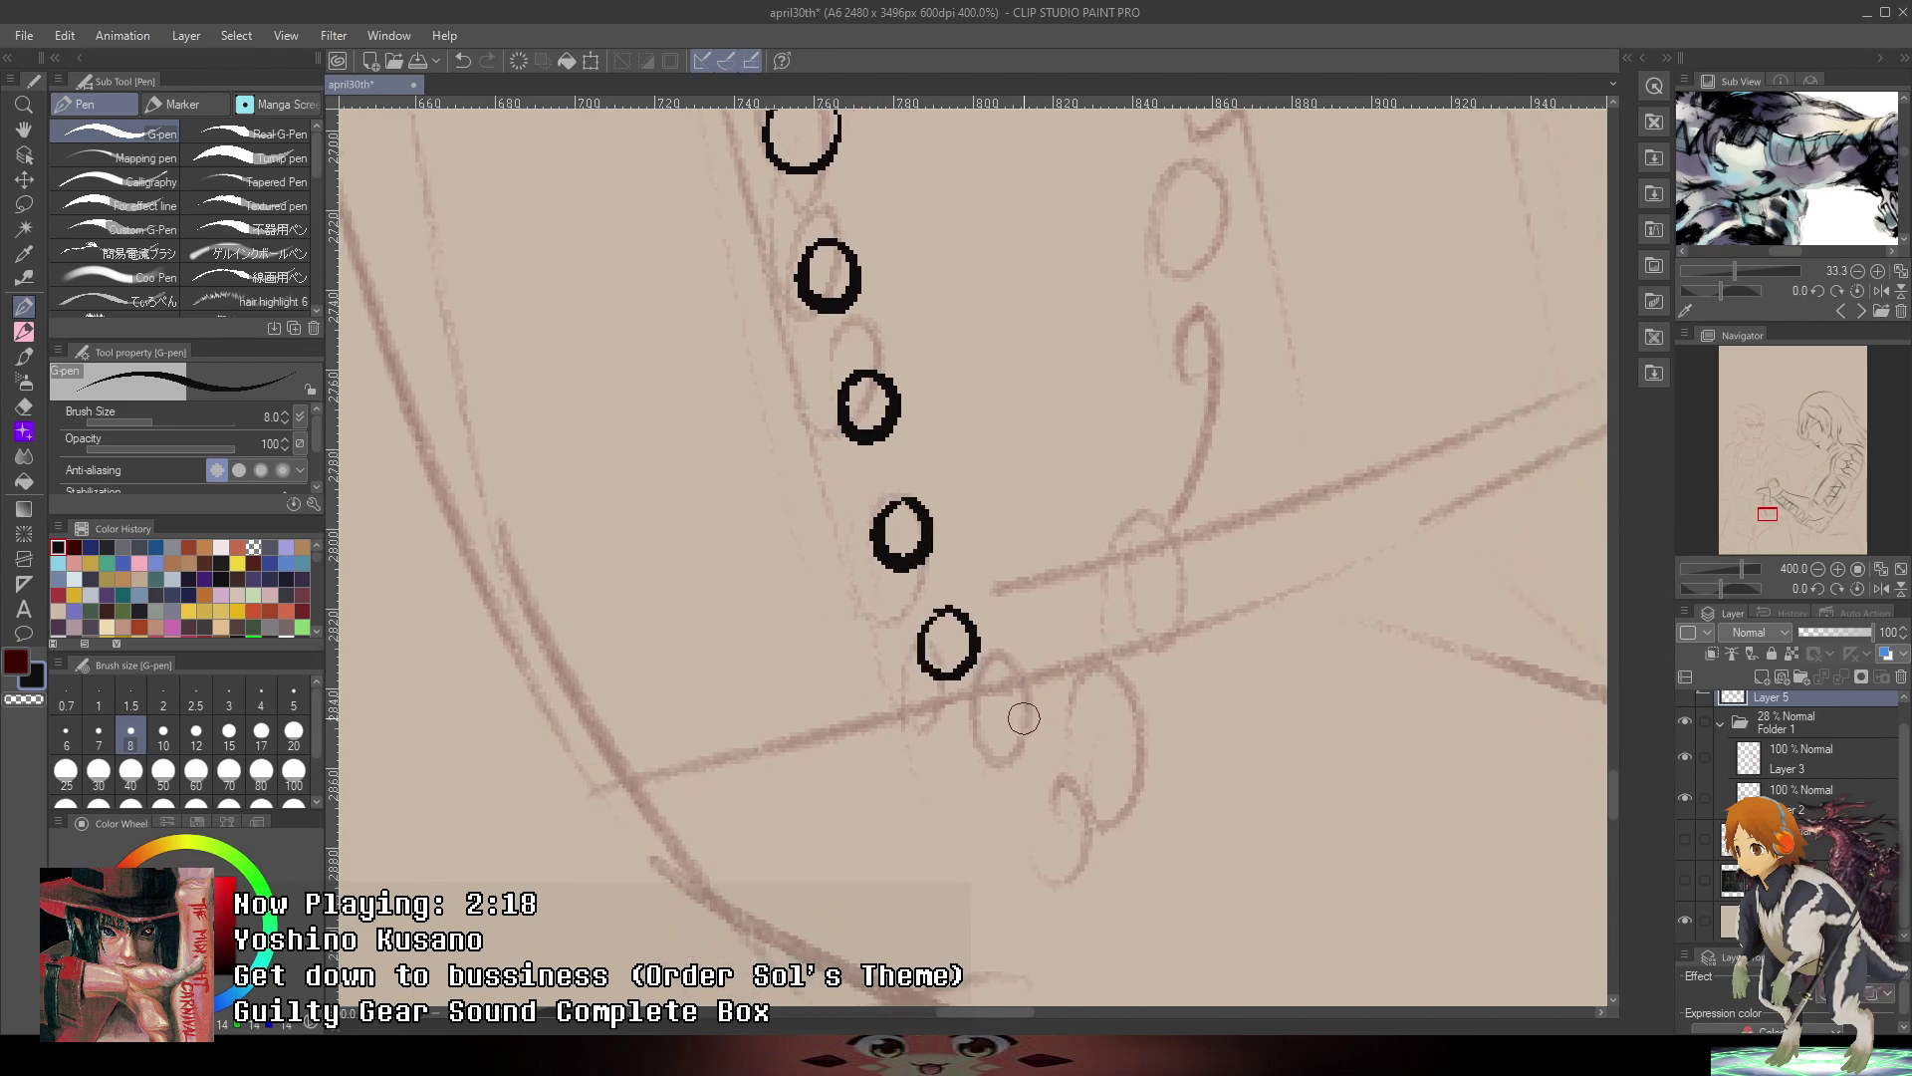
{"action": "left_click_drag", "start_coordinate": [998, 740], "coordinate": [1003, 724]}
- Ink the beads of the strand below the palm, working up from the chain's lowest point to the existing beads
{"action": "mouse_move", "coordinate": [1120, 588]}
{"action": "left_mouse_down"}
{"action": "mouse_move", "coordinate": [1044, 776]}
{"action": "mouse_move", "coordinate": [1023, 852]}
{"action": "mouse_move", "coordinate": [1041, 857]}
{"action": "mouse_move", "coordinate": [1030, 836]}
{"action": "left_mouse_up"}
{"action": "left_click_drag", "start_coordinate": [1053, 664], "coordinate": [1041, 679]}
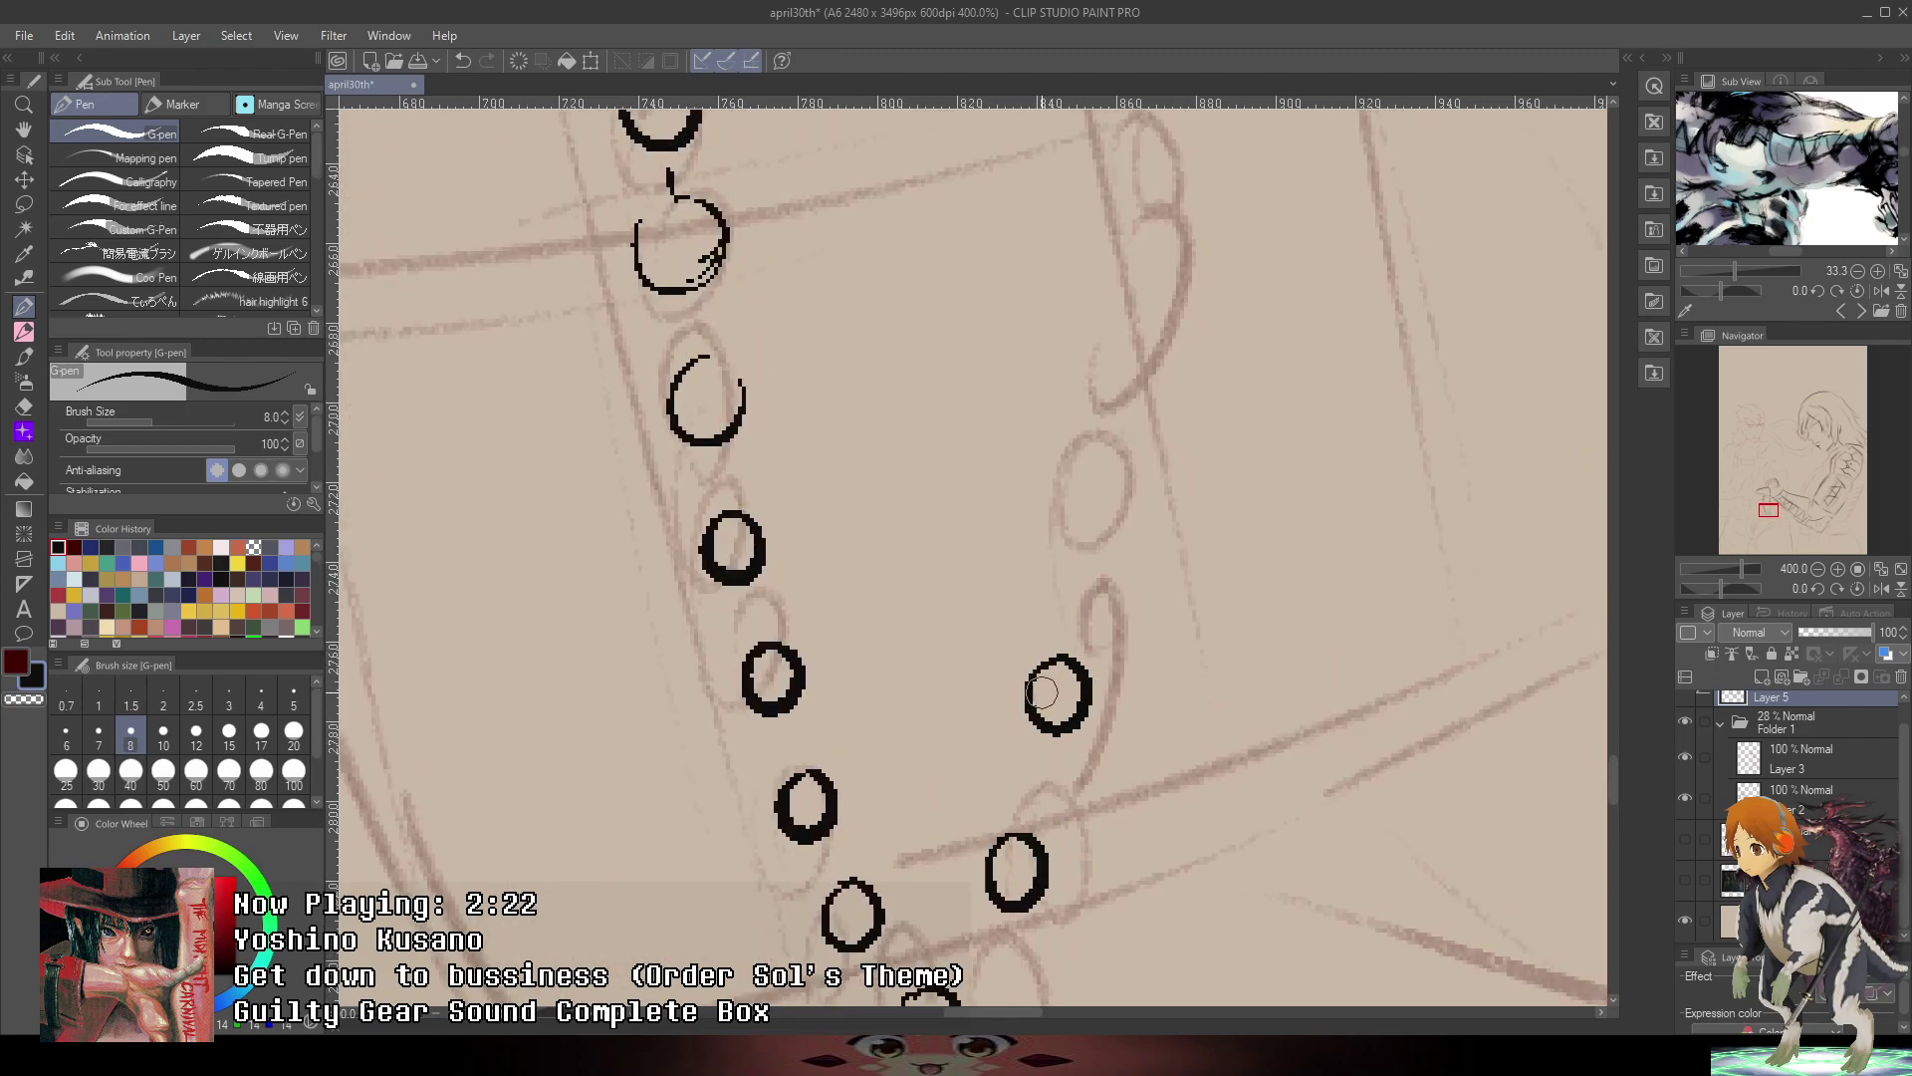
{"action": "left_click_drag", "start_coordinate": [1062, 598], "coordinate": [954, 846]}
{"action": "left_click_drag", "start_coordinate": [971, 719], "coordinate": [958, 737]}
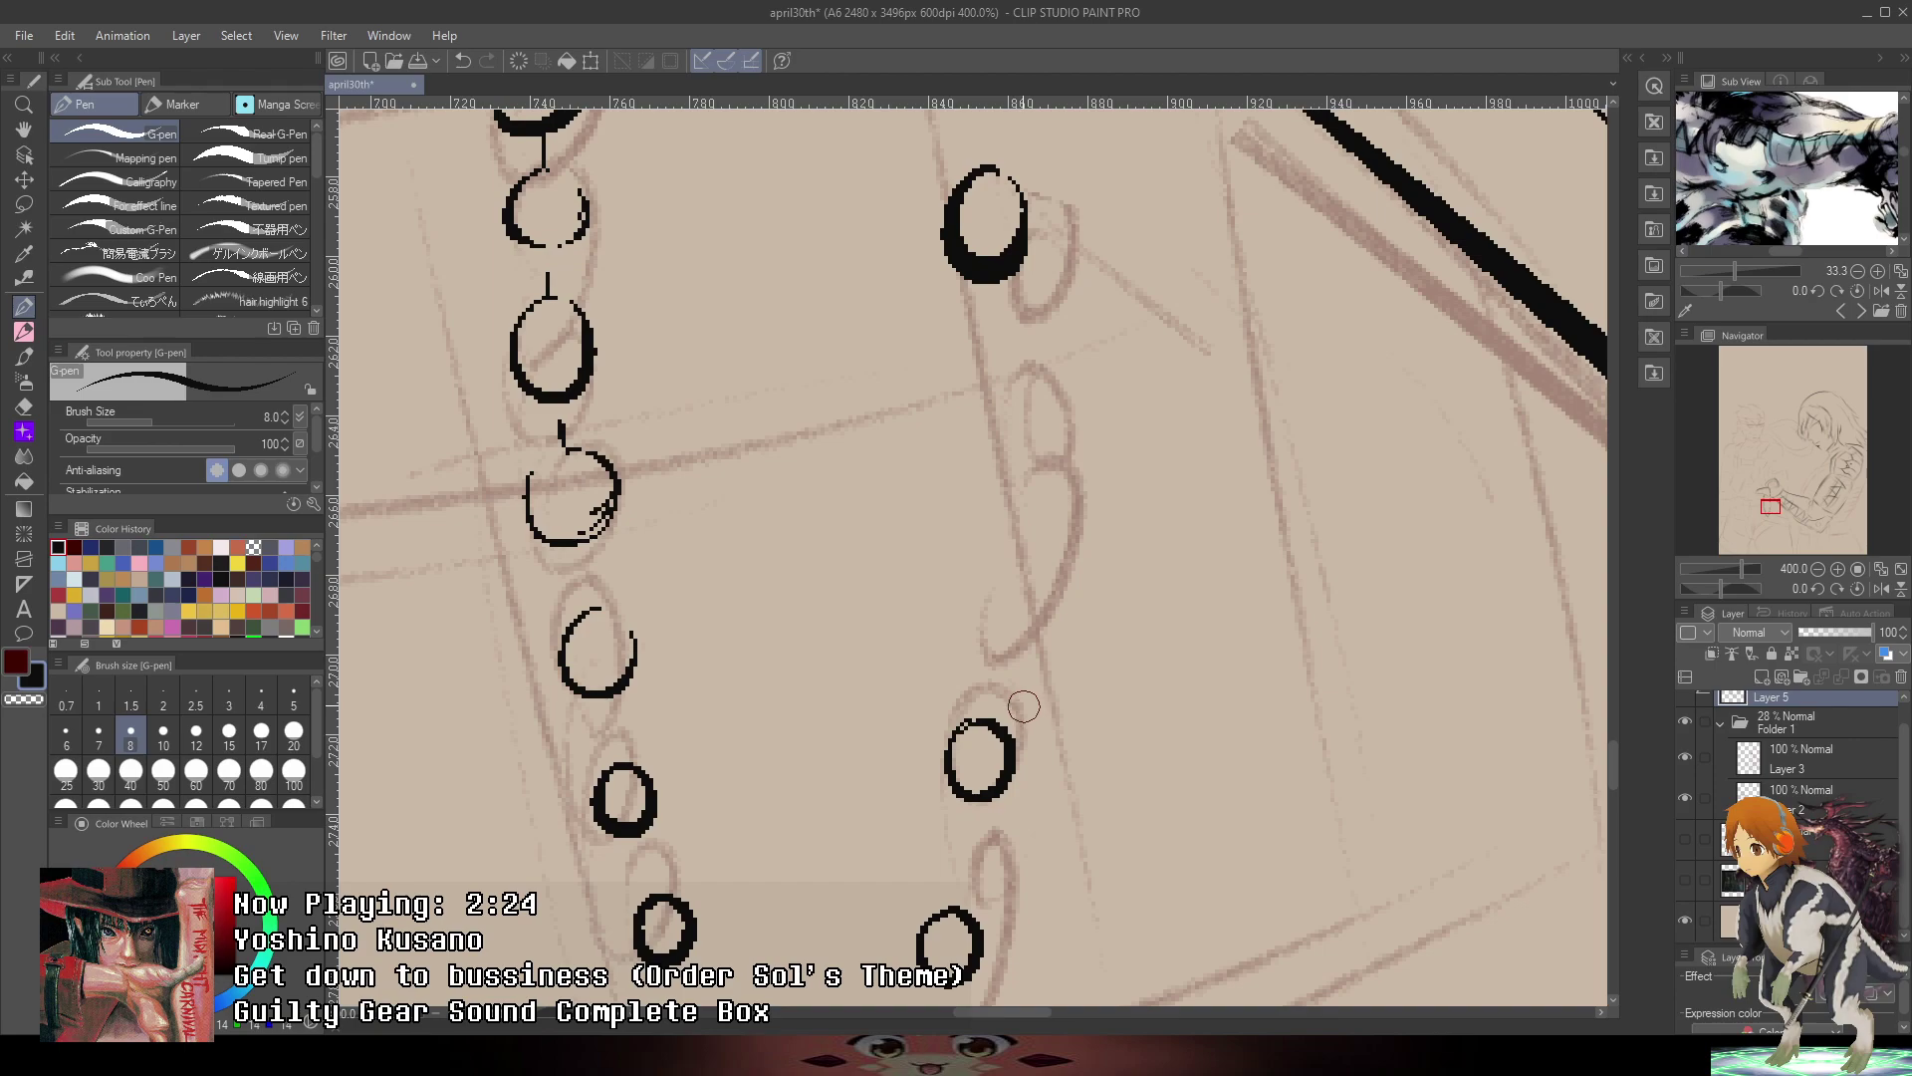
{"action": "mouse_move", "coordinate": [983, 520]}
{"action": "left_mouse_down"}
{"action": "mouse_move", "coordinate": [1065, 560]}
{"action": "mouse_move", "coordinate": [1063, 644]}
{"action": "mouse_move", "coordinate": [904, 647]}
{"action": "left_mouse_up"}
{"action": "scroll", "coordinate": [986, 677], "scroll_direction": "up", "scroll_amount": 2}
{"action": "scroll", "coordinate": [904, 647], "scroll_direction": "down", "scroll_amount": 4}
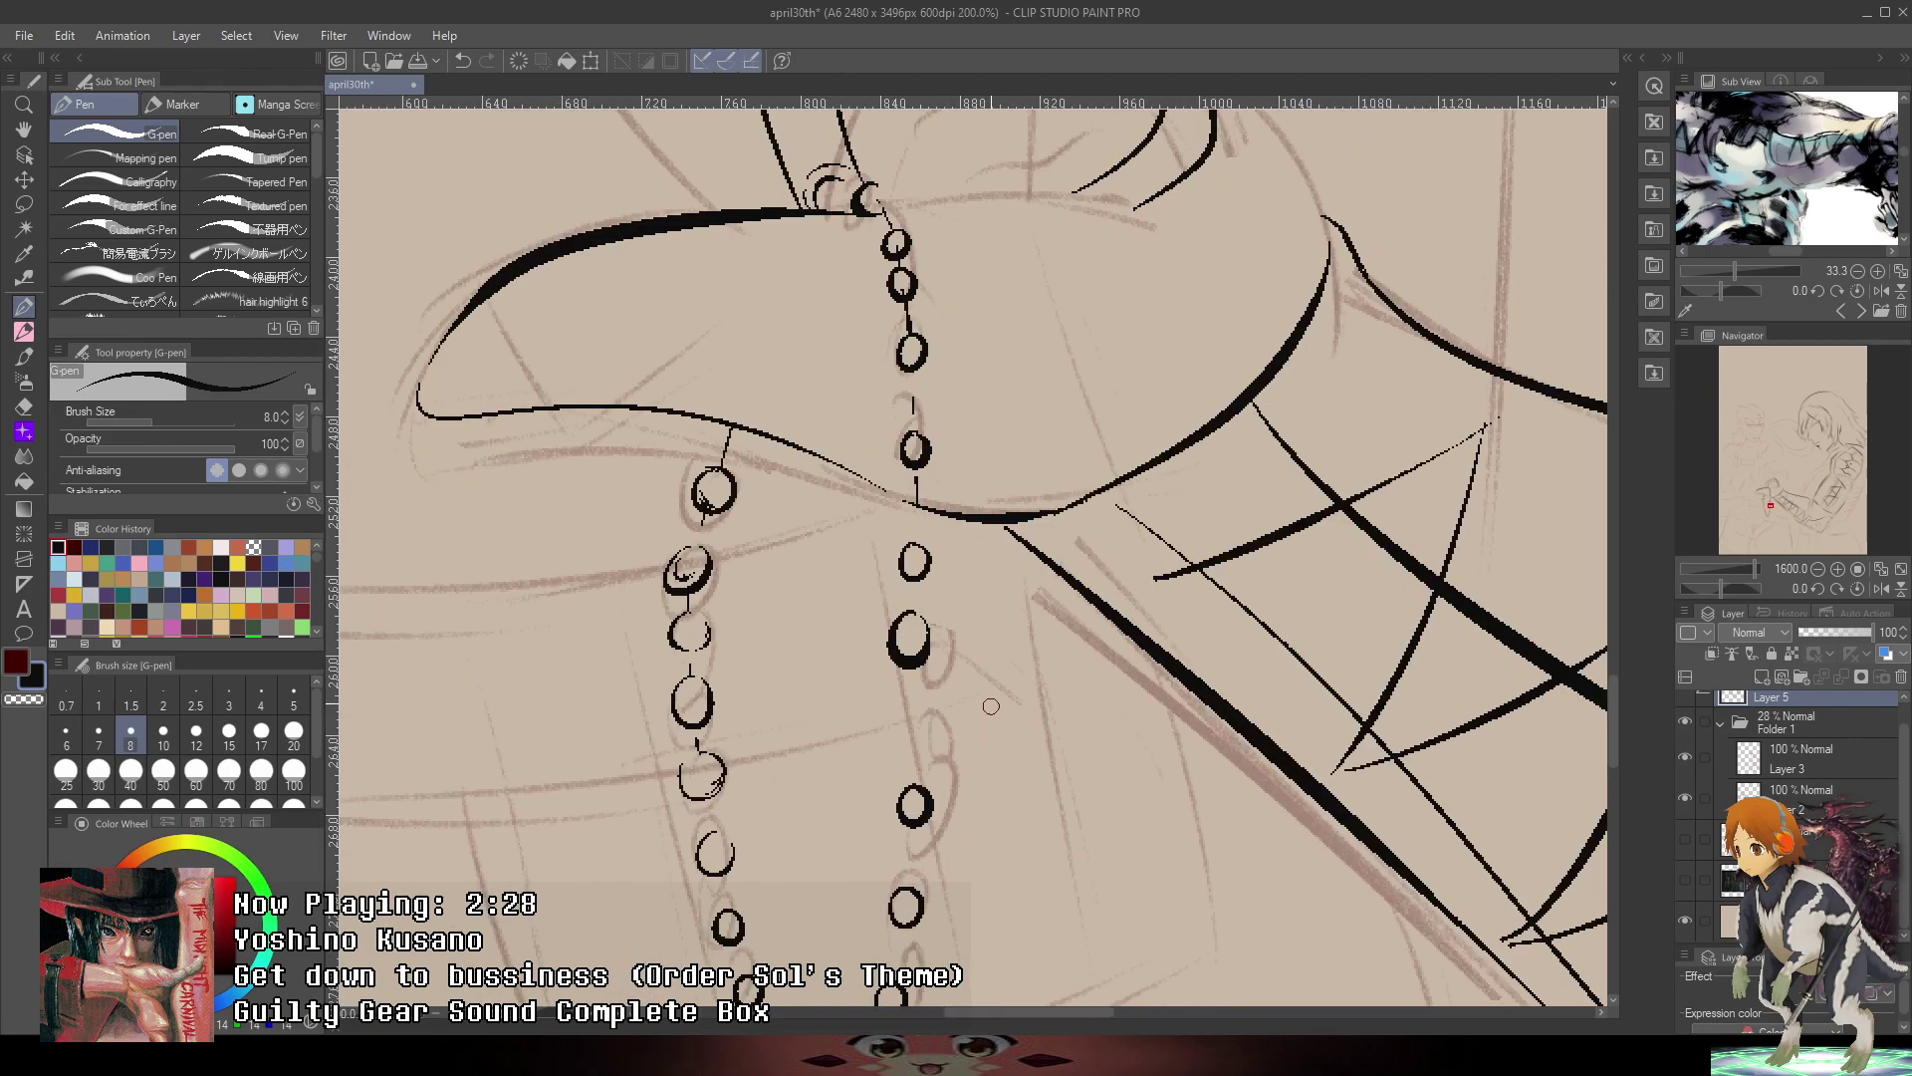
{"action": "mouse_move", "coordinate": [918, 767]}
{"action": "left_mouse_down"}
{"action": "mouse_move", "coordinate": [910, 693]}
{"action": "mouse_move", "coordinate": [990, 559]}
{"action": "left_mouse_up"}
{"action": "scroll", "coordinate": [928, 712], "scroll_direction": "down", "scroll_amount": 4}
{"action": "scroll", "coordinate": [989, 560], "scroll_direction": "up", "scroll_amount": 2}
{"action": "scroll", "coordinate": [954, 539], "scroll_direction": "down", "scroll_amount": 2}
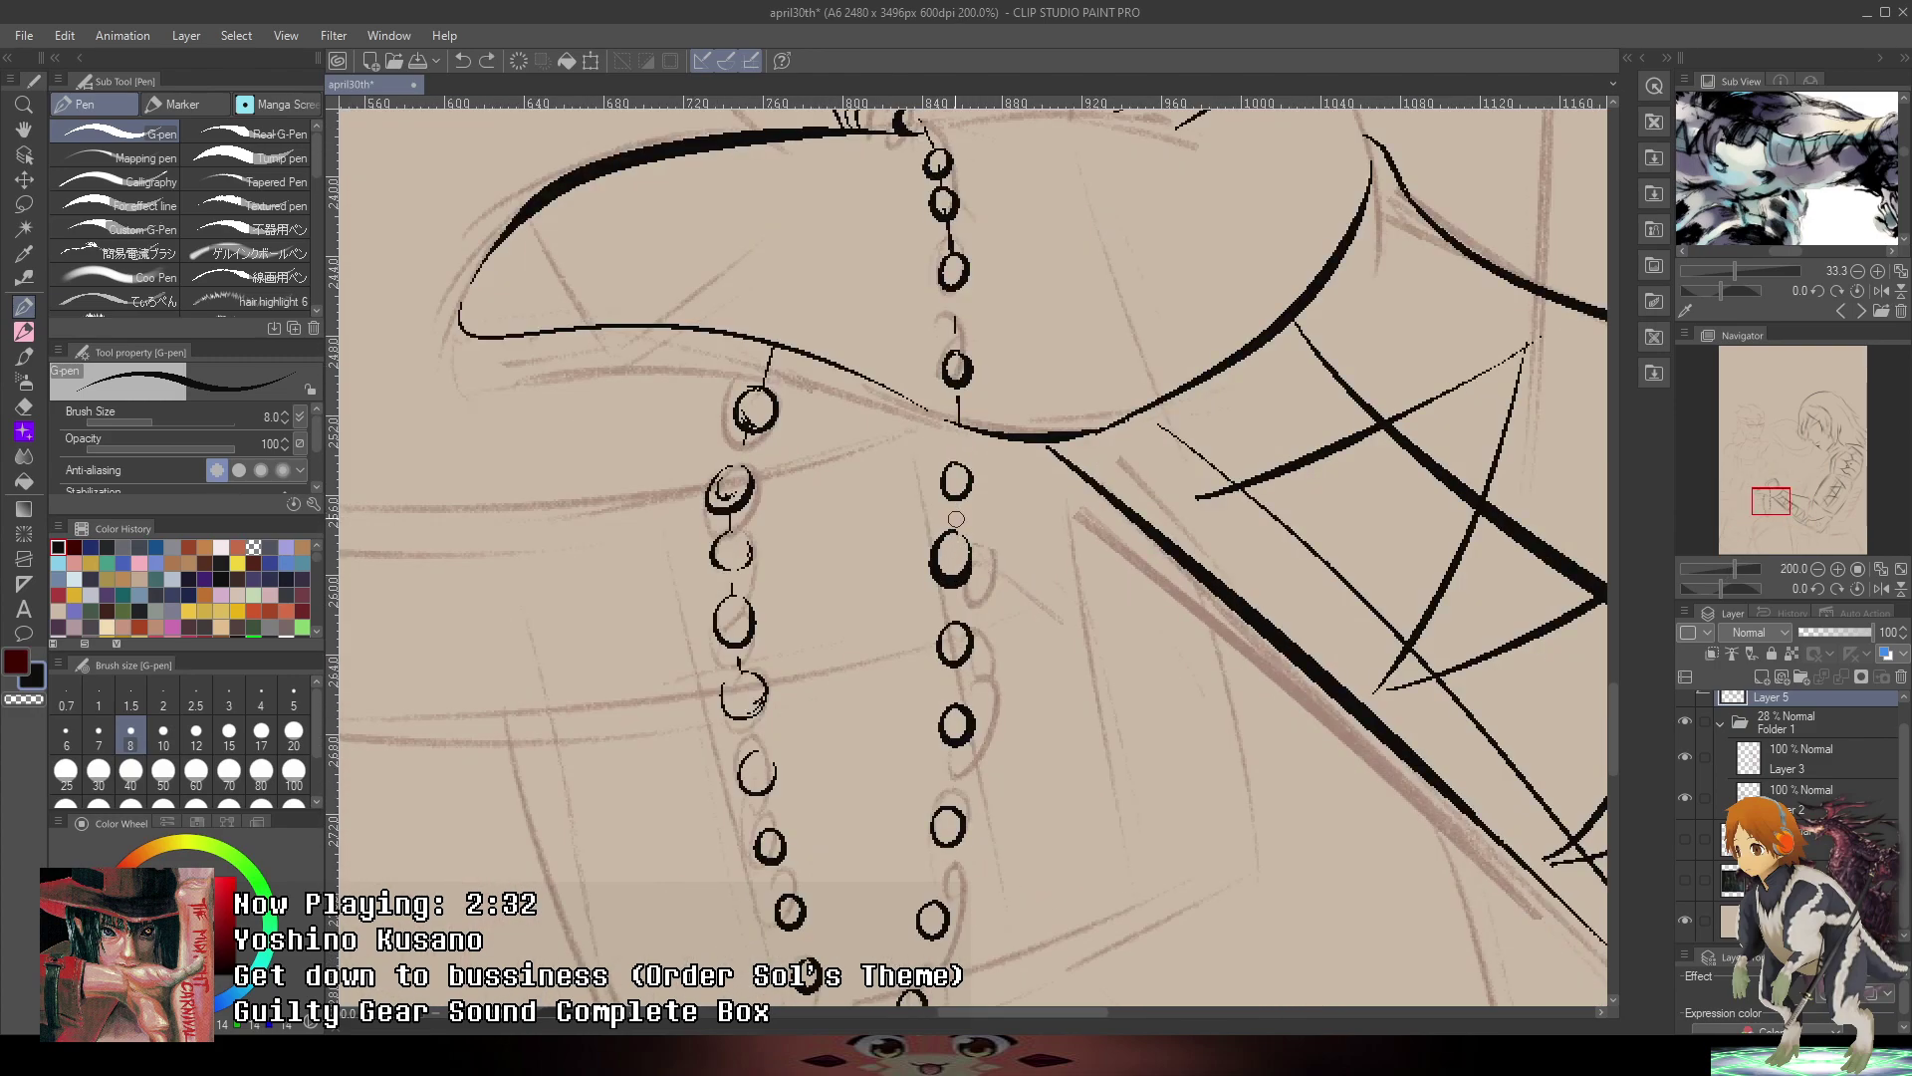
- Draw short link lines joining the beads down the outer side of the hanging strand toward its lowest point
{"action": "scroll", "coordinate": [959, 498], "scroll_direction": "up", "scroll_amount": 3}
{"action": "scroll", "coordinate": [975, 443], "scroll_direction": "down", "scroll_amount": 1}
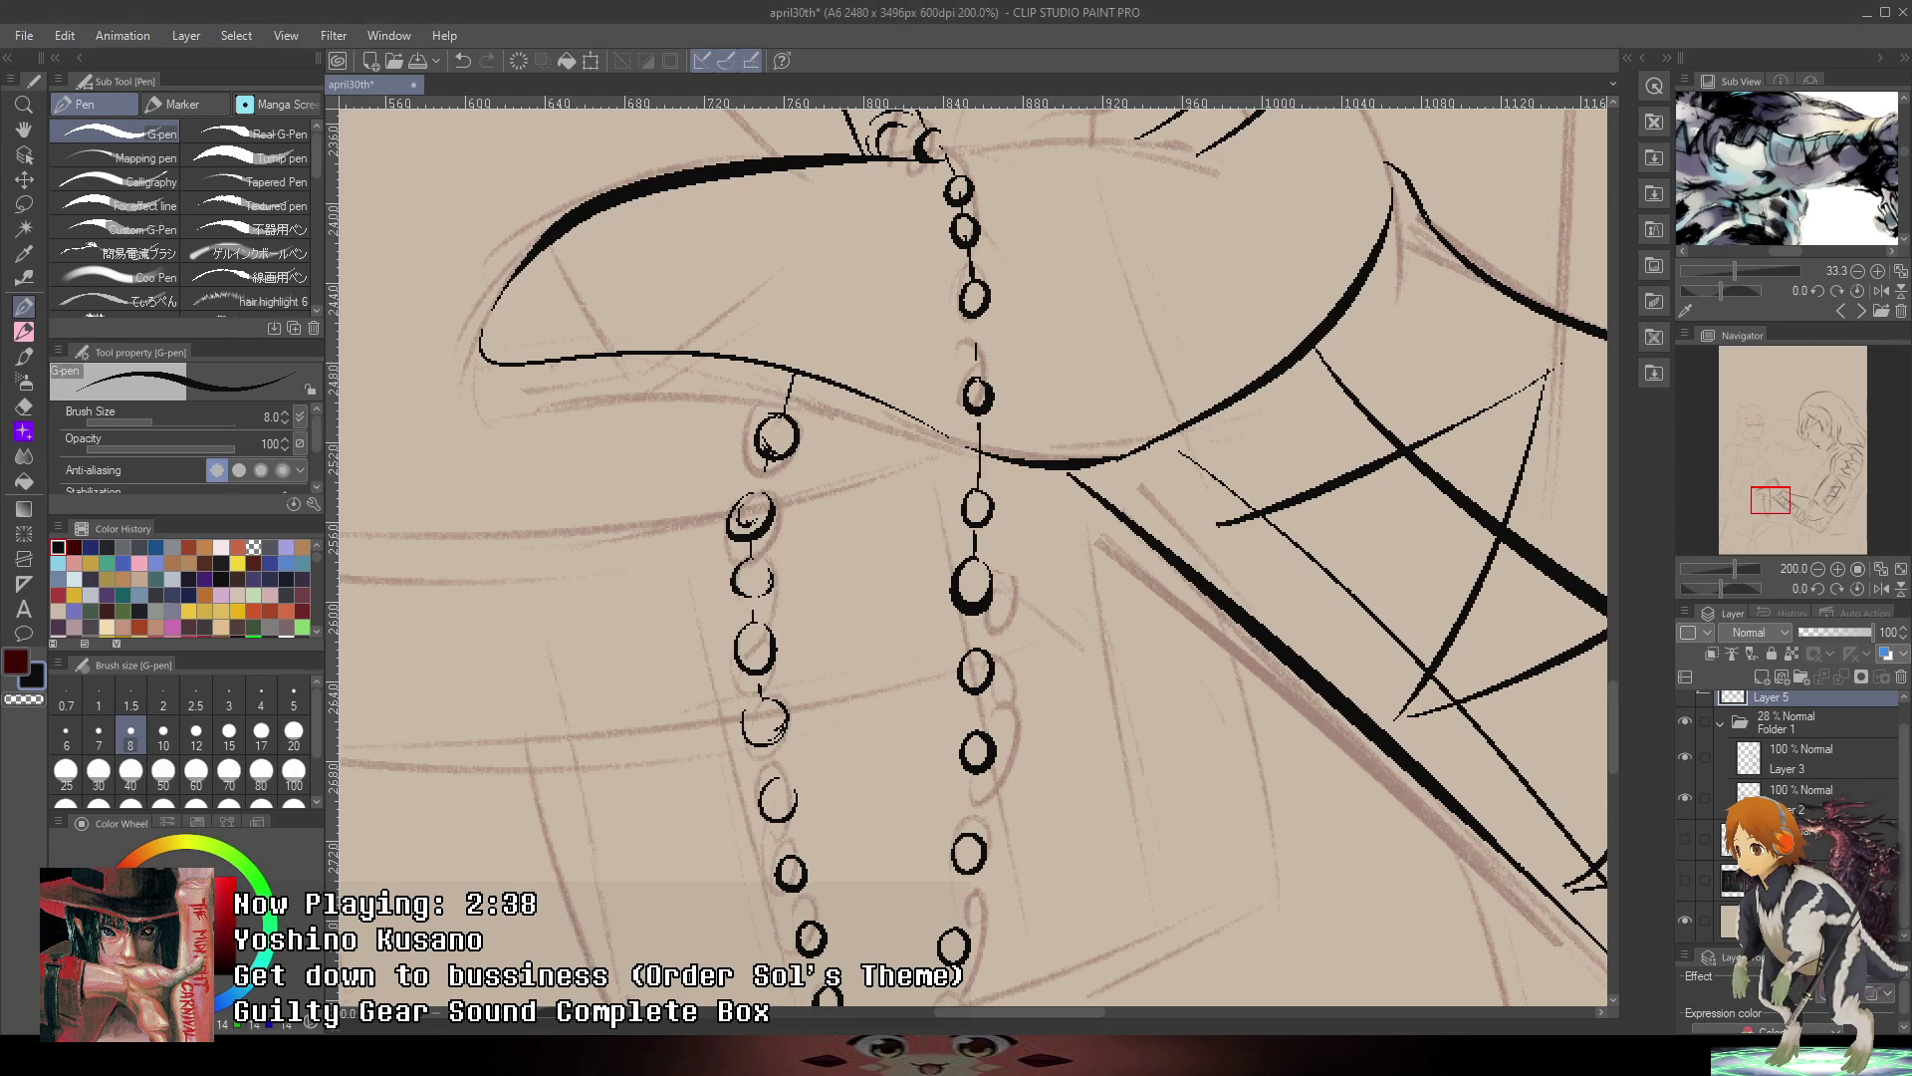
{"action": "scroll", "coordinate": [801, 742], "scroll_direction": "up", "scroll_amount": 2}
{"action": "mouse_move", "coordinate": [803, 742]}
{"action": "left_mouse_down"}
{"action": "mouse_move", "coordinate": [988, 670]}
{"action": "mouse_move", "coordinate": [929, 381]}
{"action": "mouse_move", "coordinate": [802, 492]}
{"action": "left_mouse_up"}
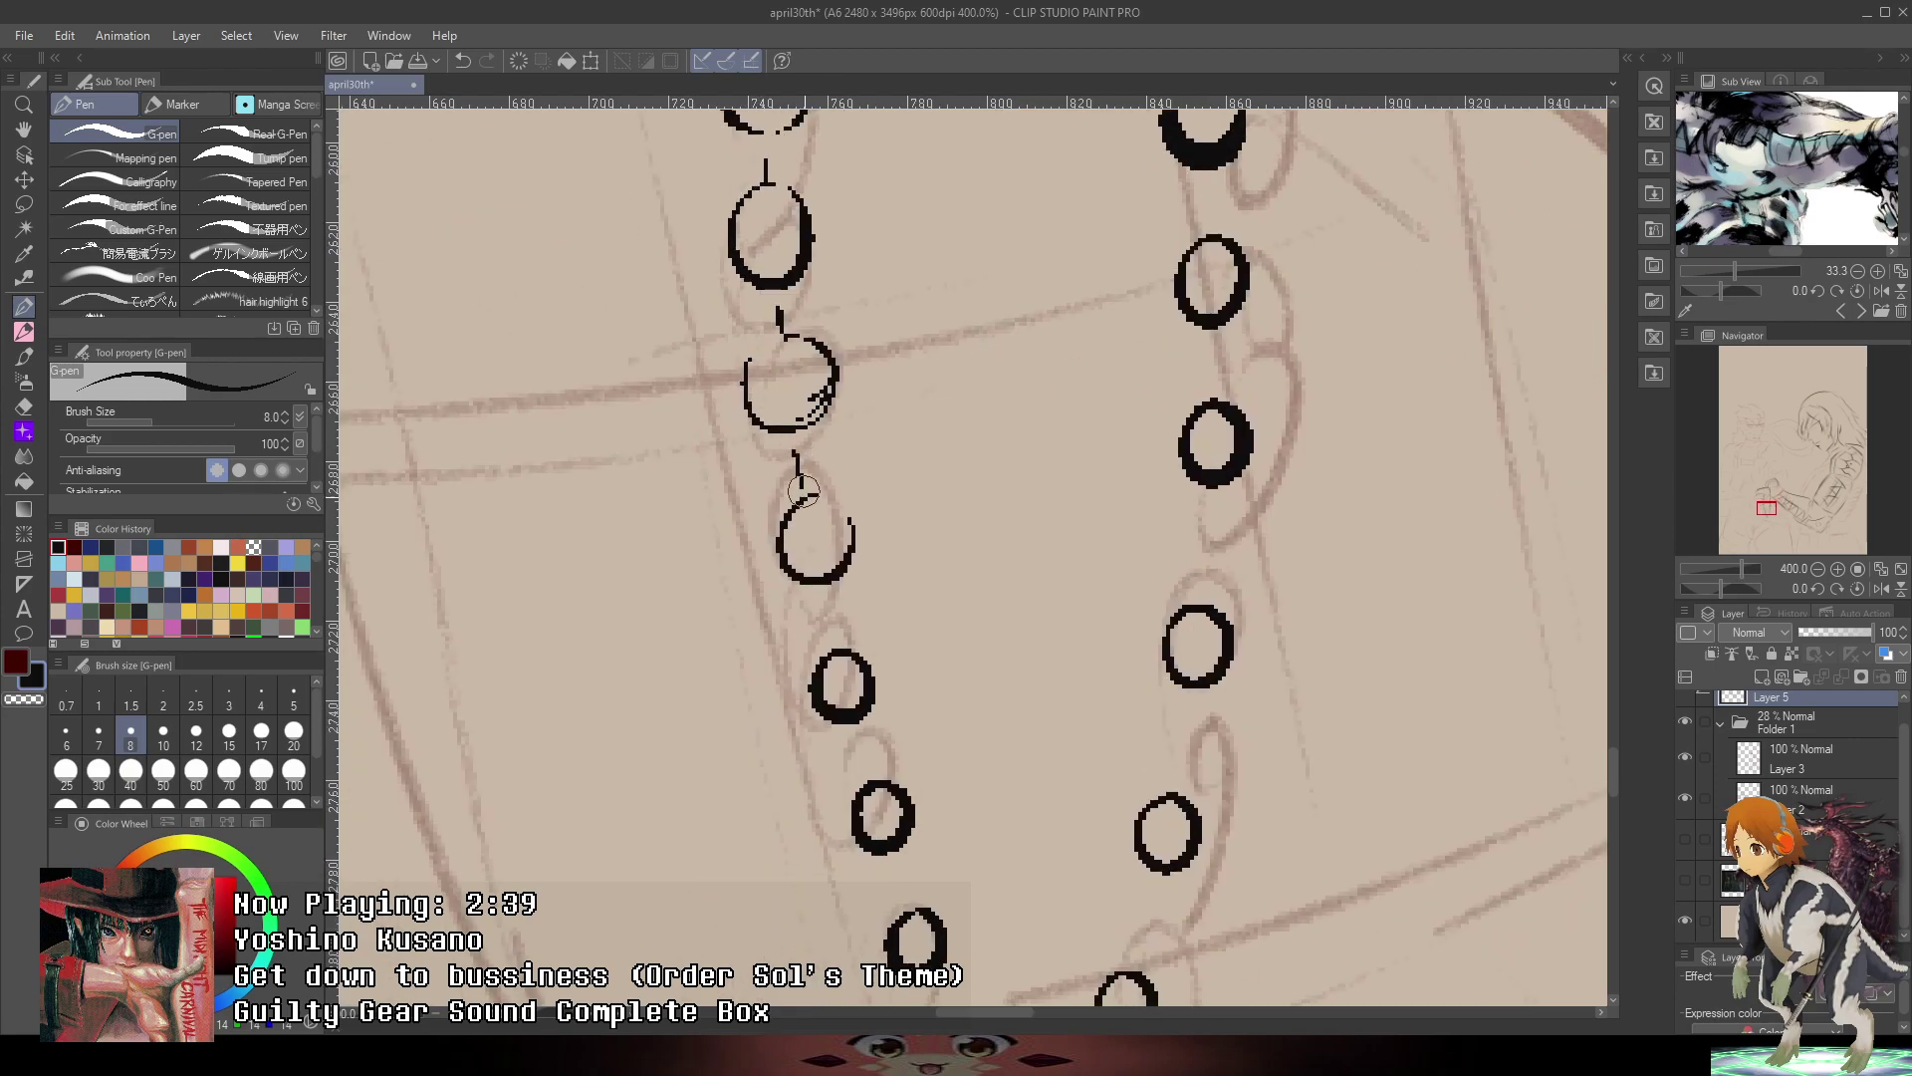
{"action": "left_click_drag", "start_coordinate": [824, 599], "coordinate": [834, 647]}
{"action": "left_click_drag", "start_coordinate": [879, 790], "coordinate": [834, 611]}
{"action": "left_click_drag", "start_coordinate": [805, 545], "coordinate": [815, 580]}
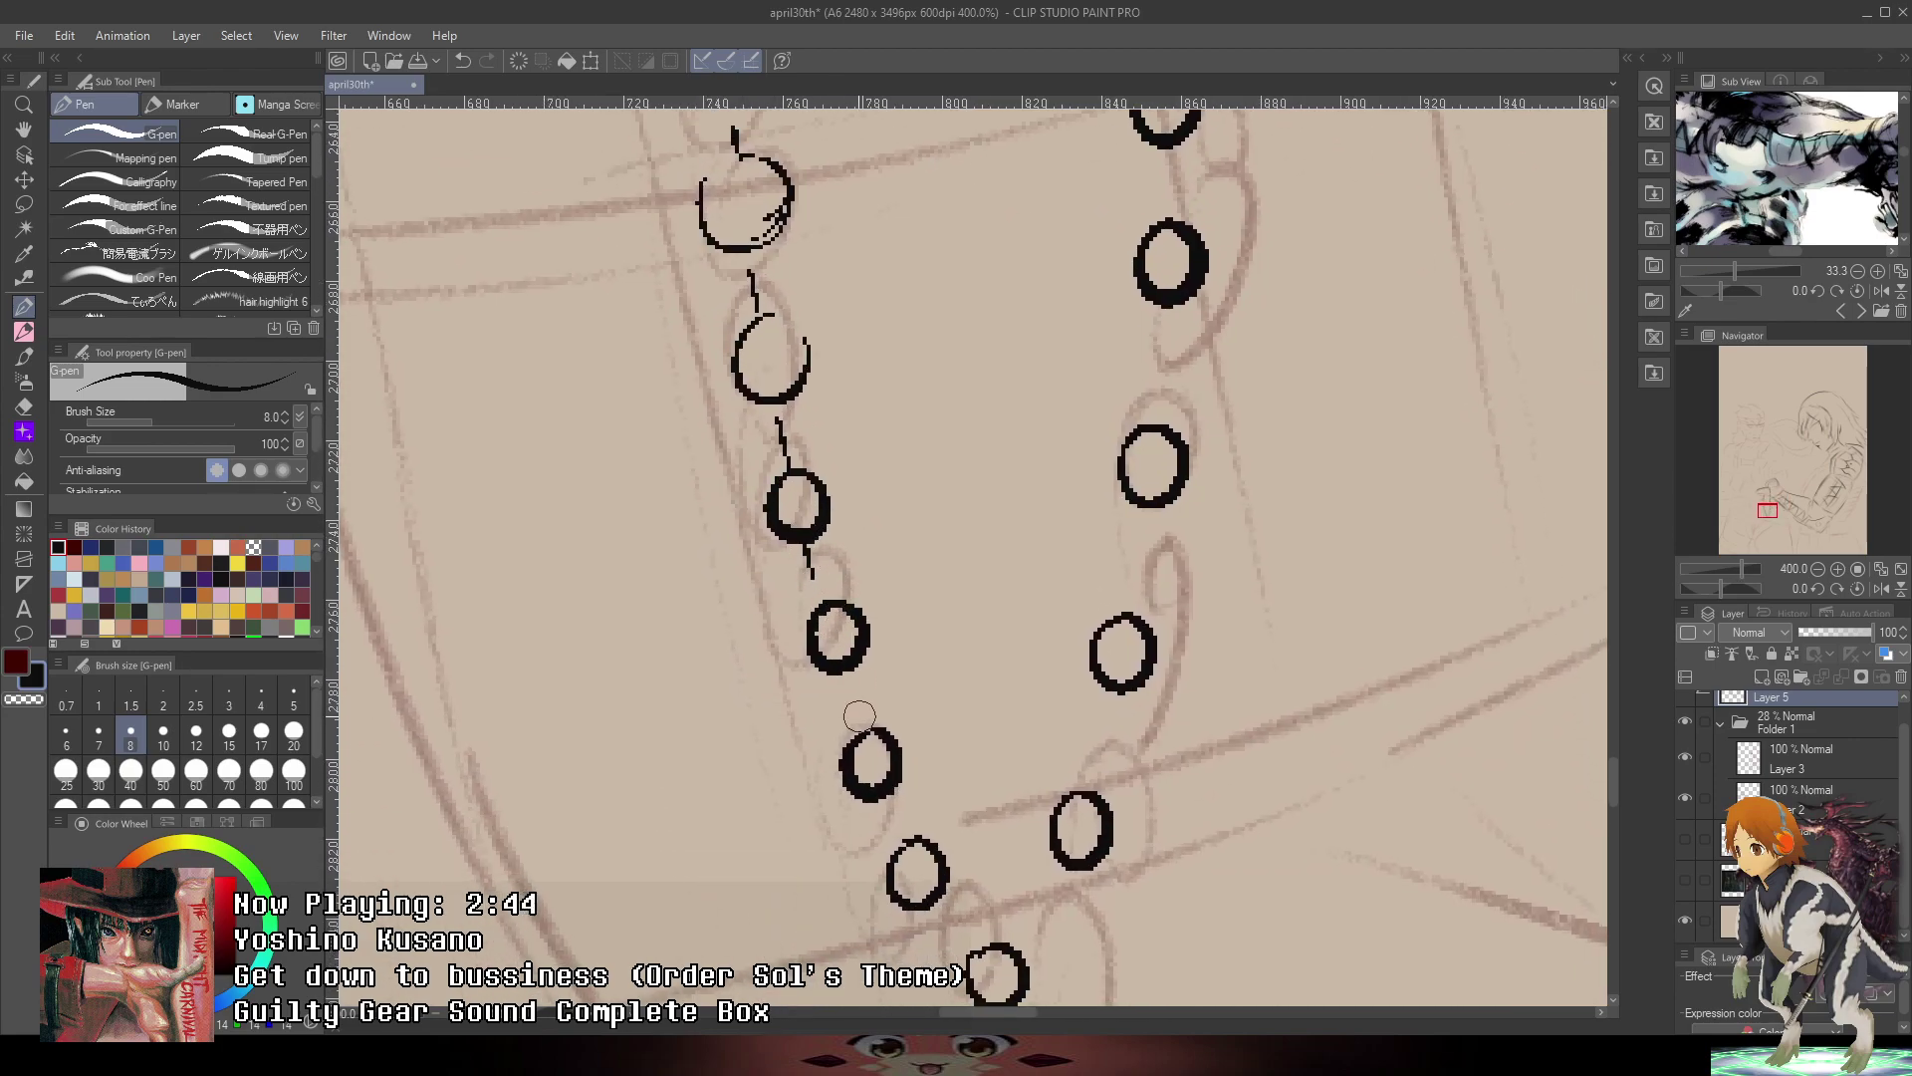
{"action": "left_click_drag", "start_coordinate": [844, 673], "coordinate": [864, 735]}
- Draw short link lines joining the beads from the chain's lowest point up the inner side of the strand
{"action": "mouse_move", "coordinate": [891, 805]}
{"action": "left_mouse_down"}
{"action": "mouse_move", "coordinate": [835, 645]}
{"action": "mouse_move", "coordinate": [926, 795]}
{"action": "mouse_move", "coordinate": [1022, 709]}
{"action": "left_mouse_up"}
{"action": "key", "text": "ctrl+z"}
{"action": "left_click_drag", "start_coordinate": [970, 803], "coordinate": [1021, 711]}
{"action": "mouse_move", "coordinate": [1104, 609]}
{"action": "left_mouse_down"}
{"action": "mouse_move", "coordinate": [991, 852]}
{"action": "mouse_move", "coordinate": [956, 772]}
{"action": "left_mouse_up"}
{"action": "left_click_drag", "start_coordinate": [996, 590], "coordinate": [952, 796]}
{"action": "left_click_drag", "start_coordinate": [918, 897], "coordinate": [939, 797]}
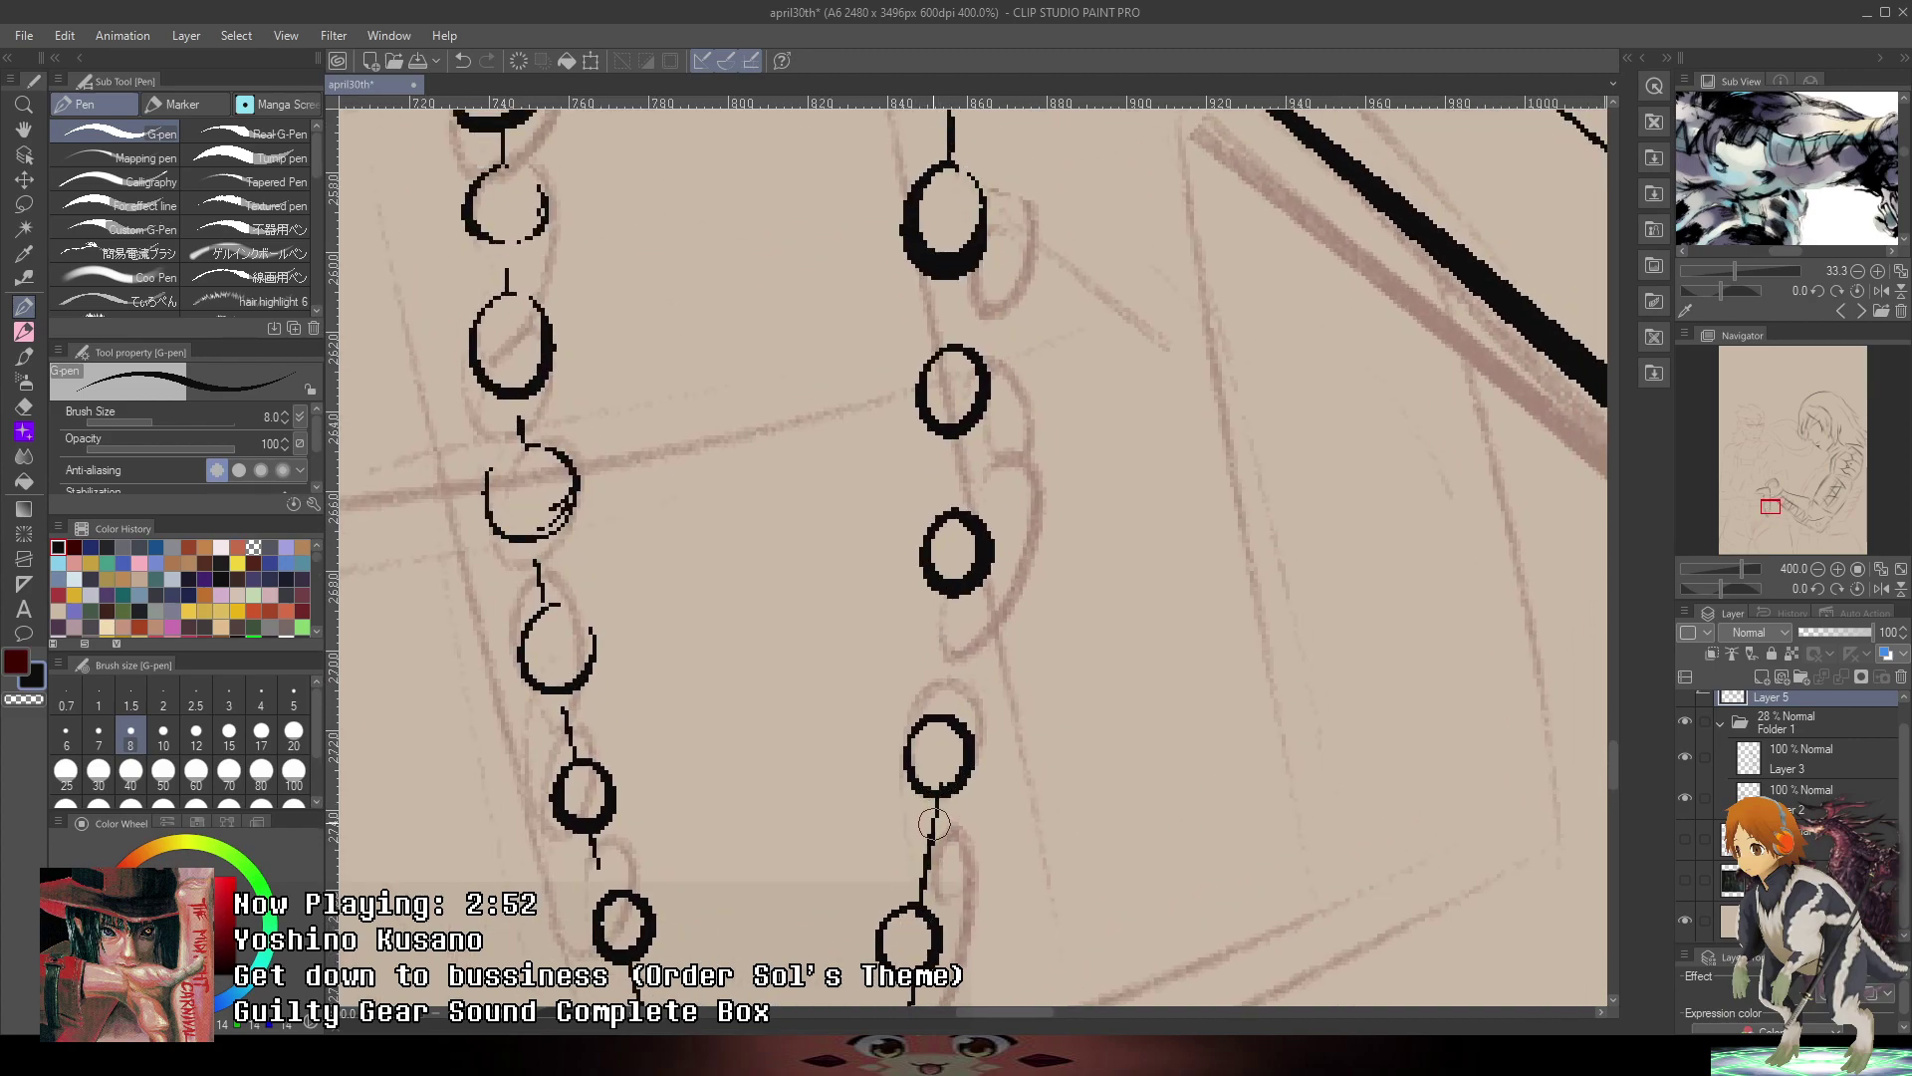
{"action": "key", "text": "ctrl+z"}
{"action": "left_click_drag", "start_coordinate": [924, 903], "coordinate": [941, 809]}
{"action": "mouse_move", "coordinate": [953, 724]}
{"action": "left_mouse_down"}
{"action": "mouse_move", "coordinate": [930, 880]}
{"action": "mouse_move", "coordinate": [928, 784]}
{"action": "left_mouse_up"}
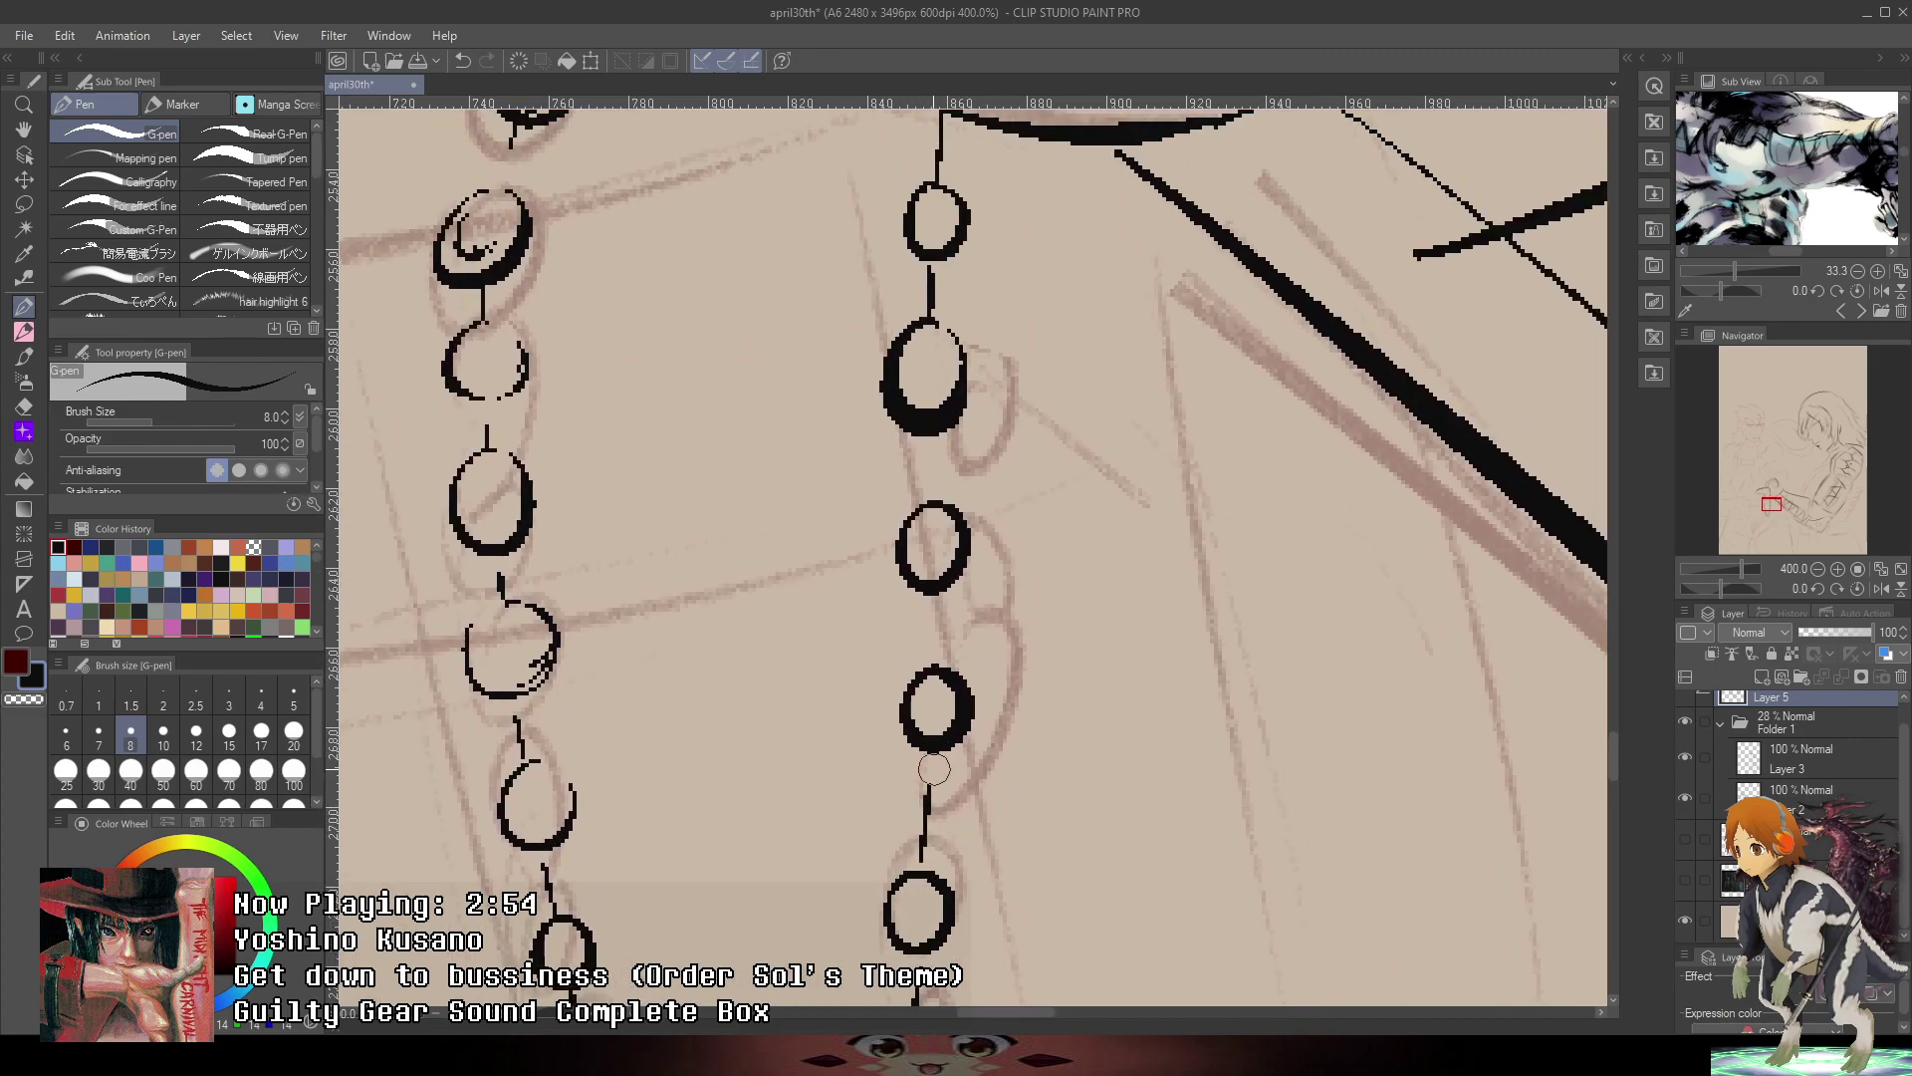
{"action": "mouse_move", "coordinate": [962, 662]}
{"action": "left_mouse_down"}
{"action": "mouse_move", "coordinate": [954, 822]}
{"action": "mouse_move", "coordinate": [919, 742]}
{"action": "left_mouse_up"}
{"action": "mouse_move", "coordinate": [921, 642]}
{"action": "left_mouse_down"}
{"action": "mouse_move", "coordinate": [927, 699]}
{"action": "mouse_move", "coordinate": [925, 660]}
{"action": "left_mouse_up"}
- Ink the curved upper edge of the hand from the topmost bead across beneath the rounded loop
{"action": "scroll", "coordinate": [1014, 619], "scroll_direction": "down", "scroll_amount": 3}
{"action": "left_click_drag", "start_coordinate": [1555, 314], "coordinate": [1372, 602]}
{"action": "scroll", "coordinate": [1372, 602], "scroll_direction": "down", "scroll_amount": 3}
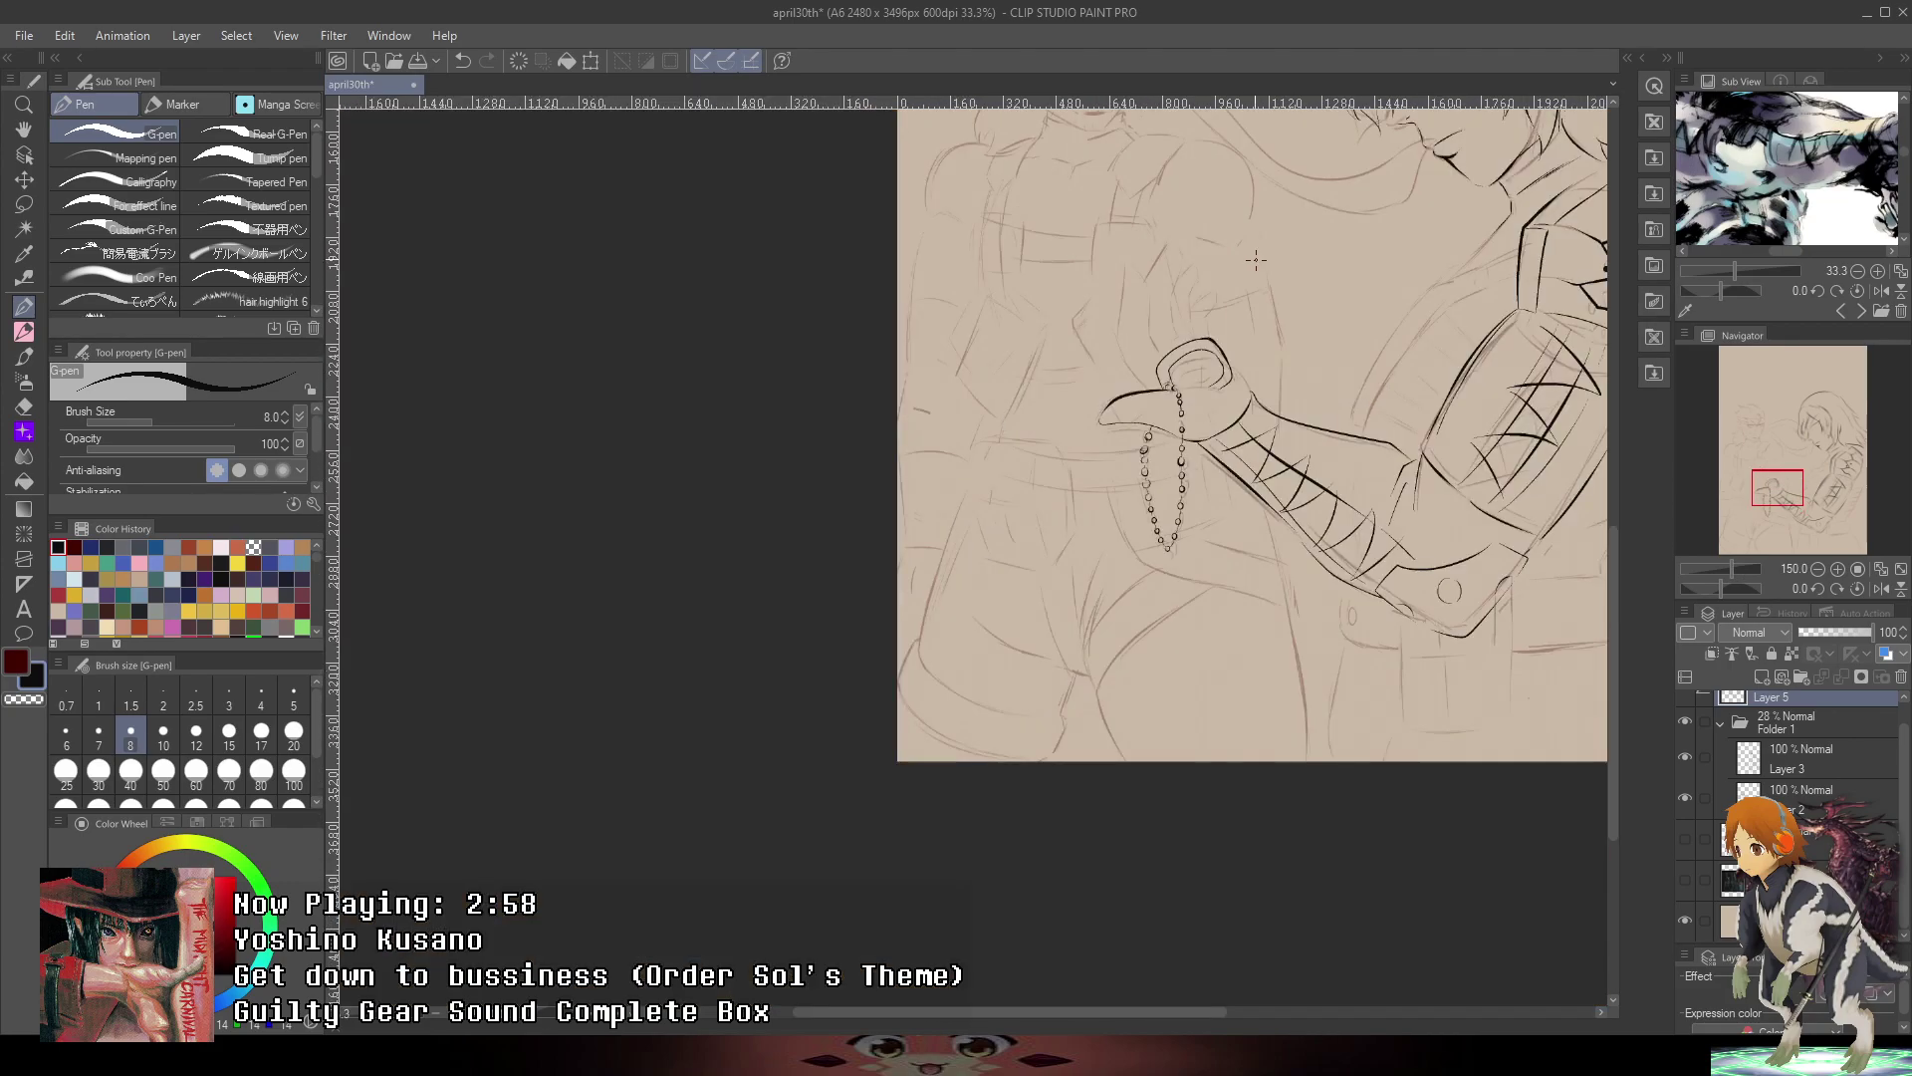
{"action": "scroll", "coordinate": [990, 545], "scroll_direction": "up", "scroll_amount": 5}
{"action": "scroll", "coordinate": [990, 545], "scroll_direction": "up", "scroll_amount": 2}
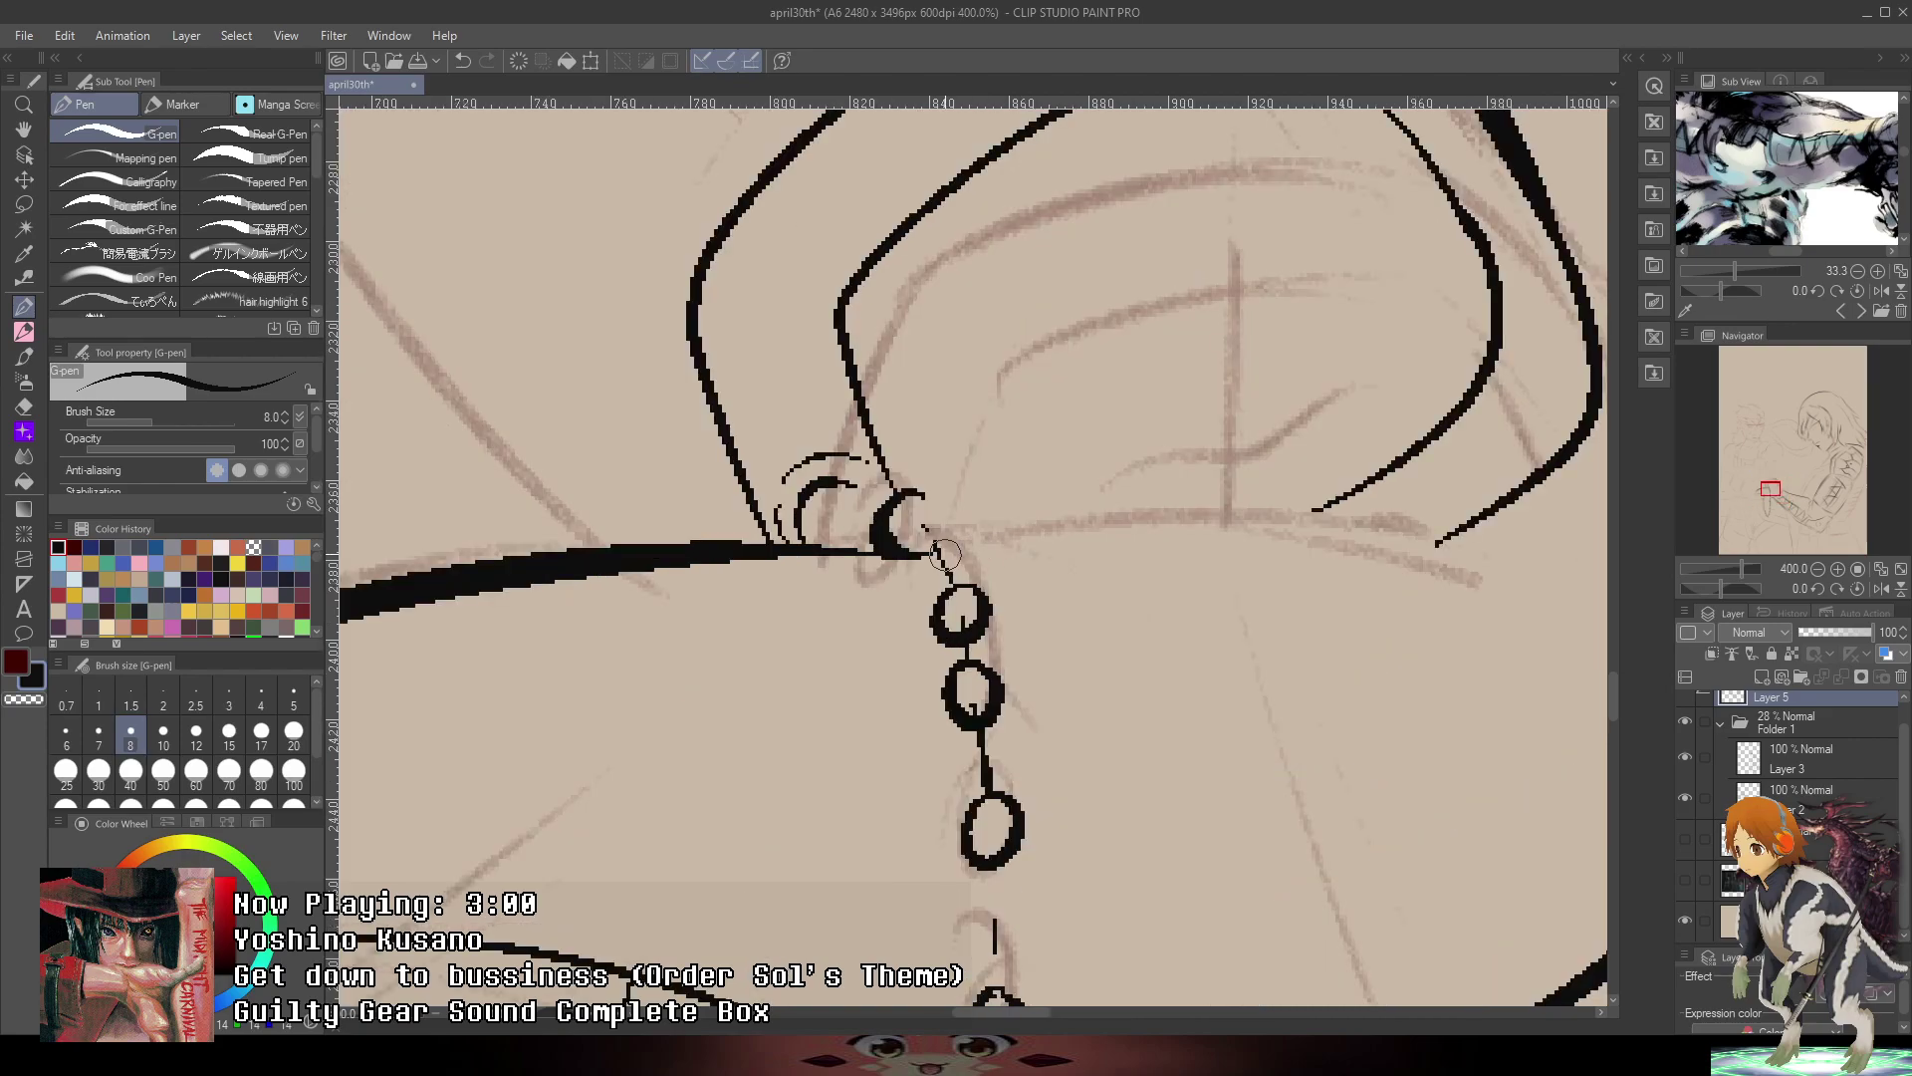
{"action": "mouse_move", "coordinate": [937, 549]}
{"action": "left_mouse_down"}
{"action": "mouse_move", "coordinate": [1212, 517]}
{"action": "mouse_move", "coordinate": [1452, 612]}
{"action": "mouse_move", "coordinate": [956, 540]}
{"action": "mouse_move", "coordinate": [1554, 622]}
{"action": "left_mouse_up"}
{"action": "key", "text": "ctrl+z"}
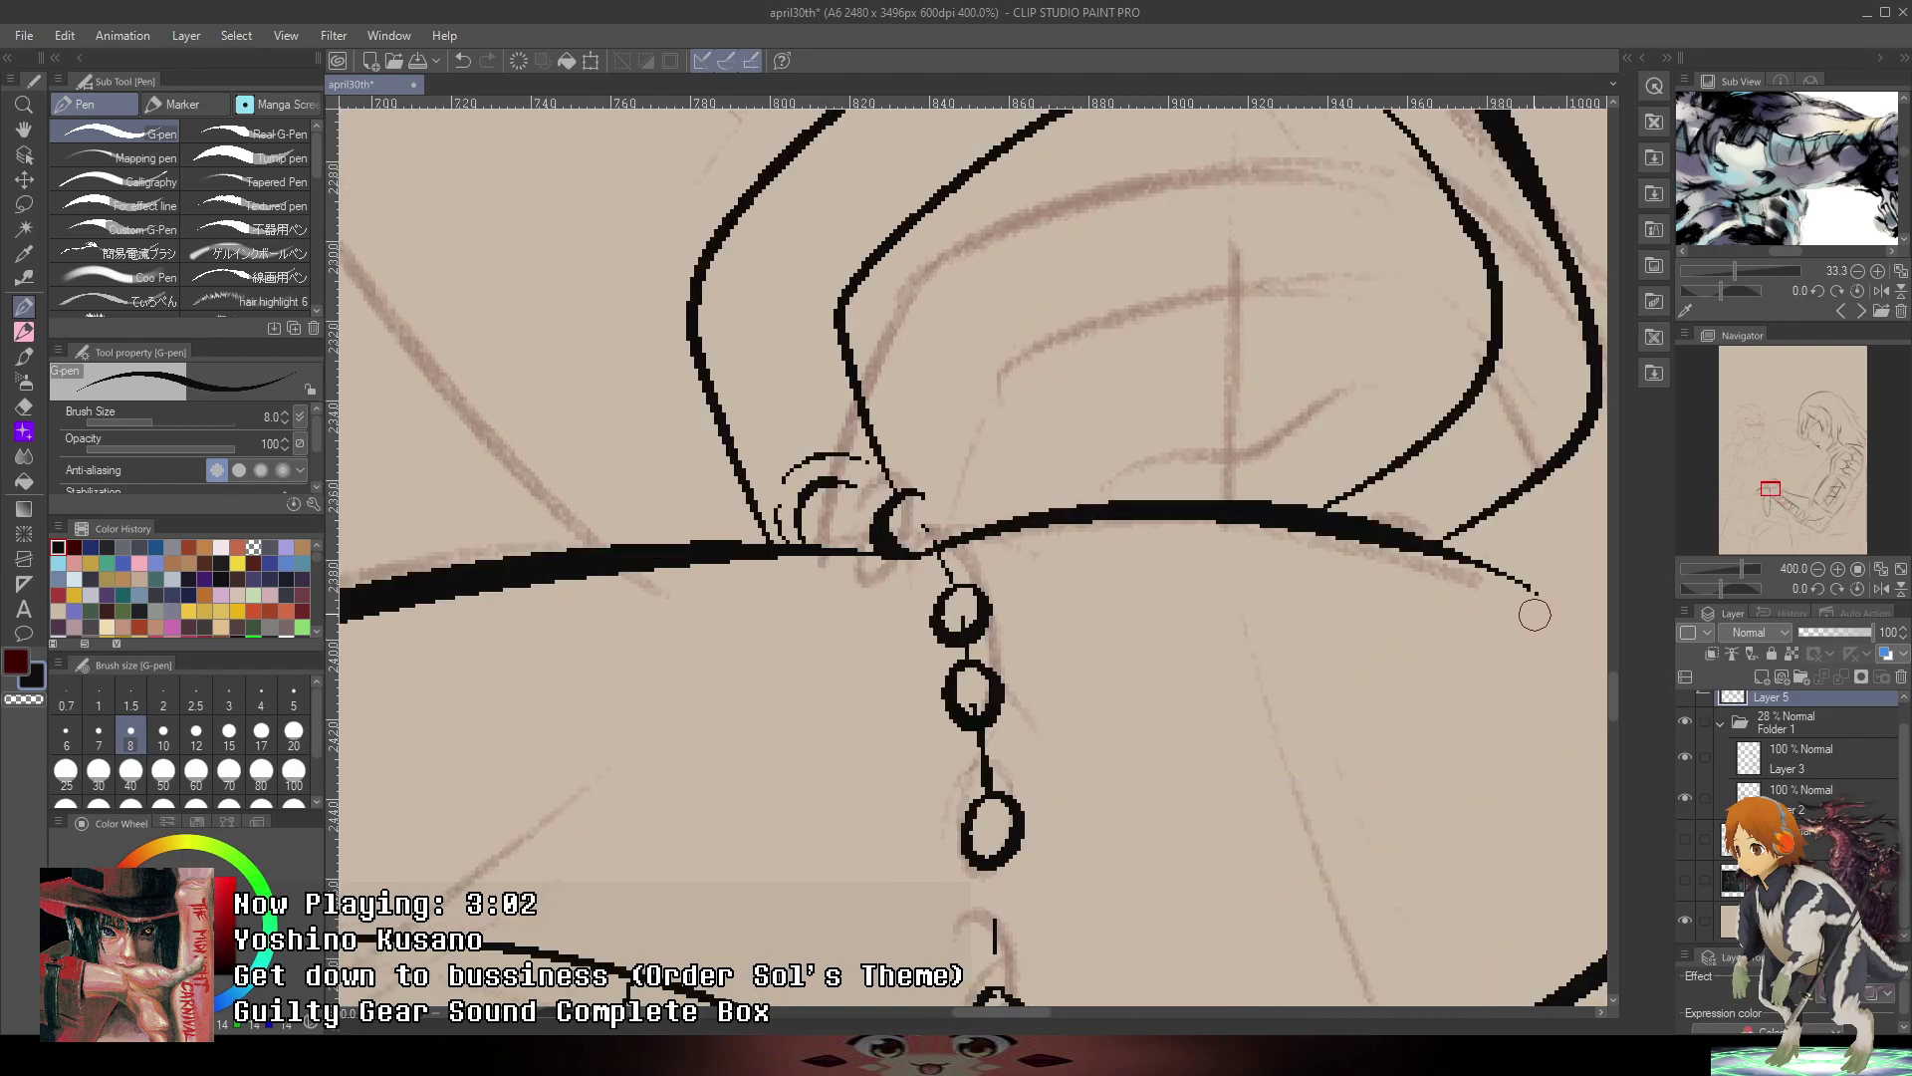
{"action": "scroll", "coordinate": [1553, 623], "scroll_direction": "down", "scroll_amount": 4}
{"action": "scroll", "coordinate": [996, 735], "scroll_direction": "up", "scroll_amount": 2}
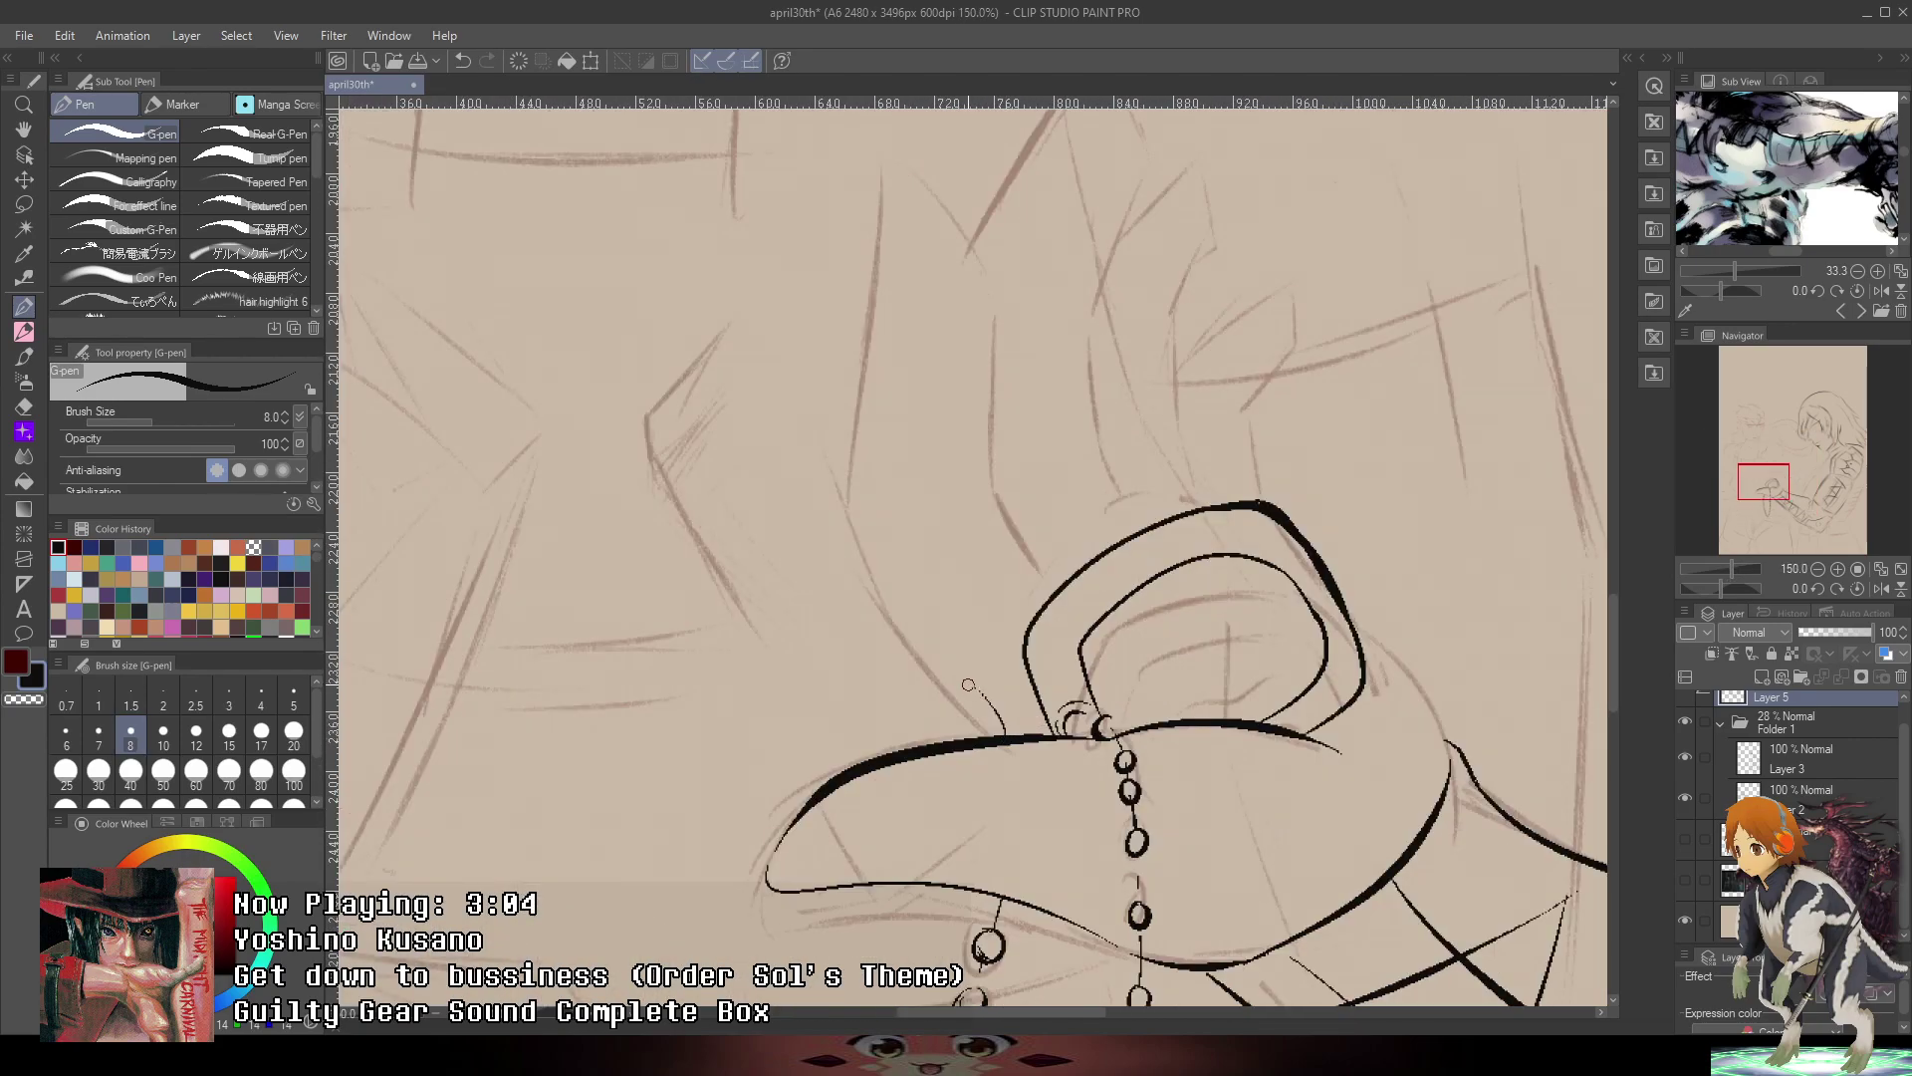
- Switch the reference view to the 3D figure image and frame its hand for study
{"action": "left_click_drag", "start_coordinate": [1492, 398], "coordinate": [1305, 542]}
{"action": "left_click_drag", "start_coordinate": [1857, 189], "coordinate": [1800, 324]}
{"action": "left_click", "coordinate": [1857, 312]}
{"action": "left_click", "coordinate": [1839, 312]}
{"action": "left_click_drag", "start_coordinate": [1842, 224], "coordinate": [1863, 130]}
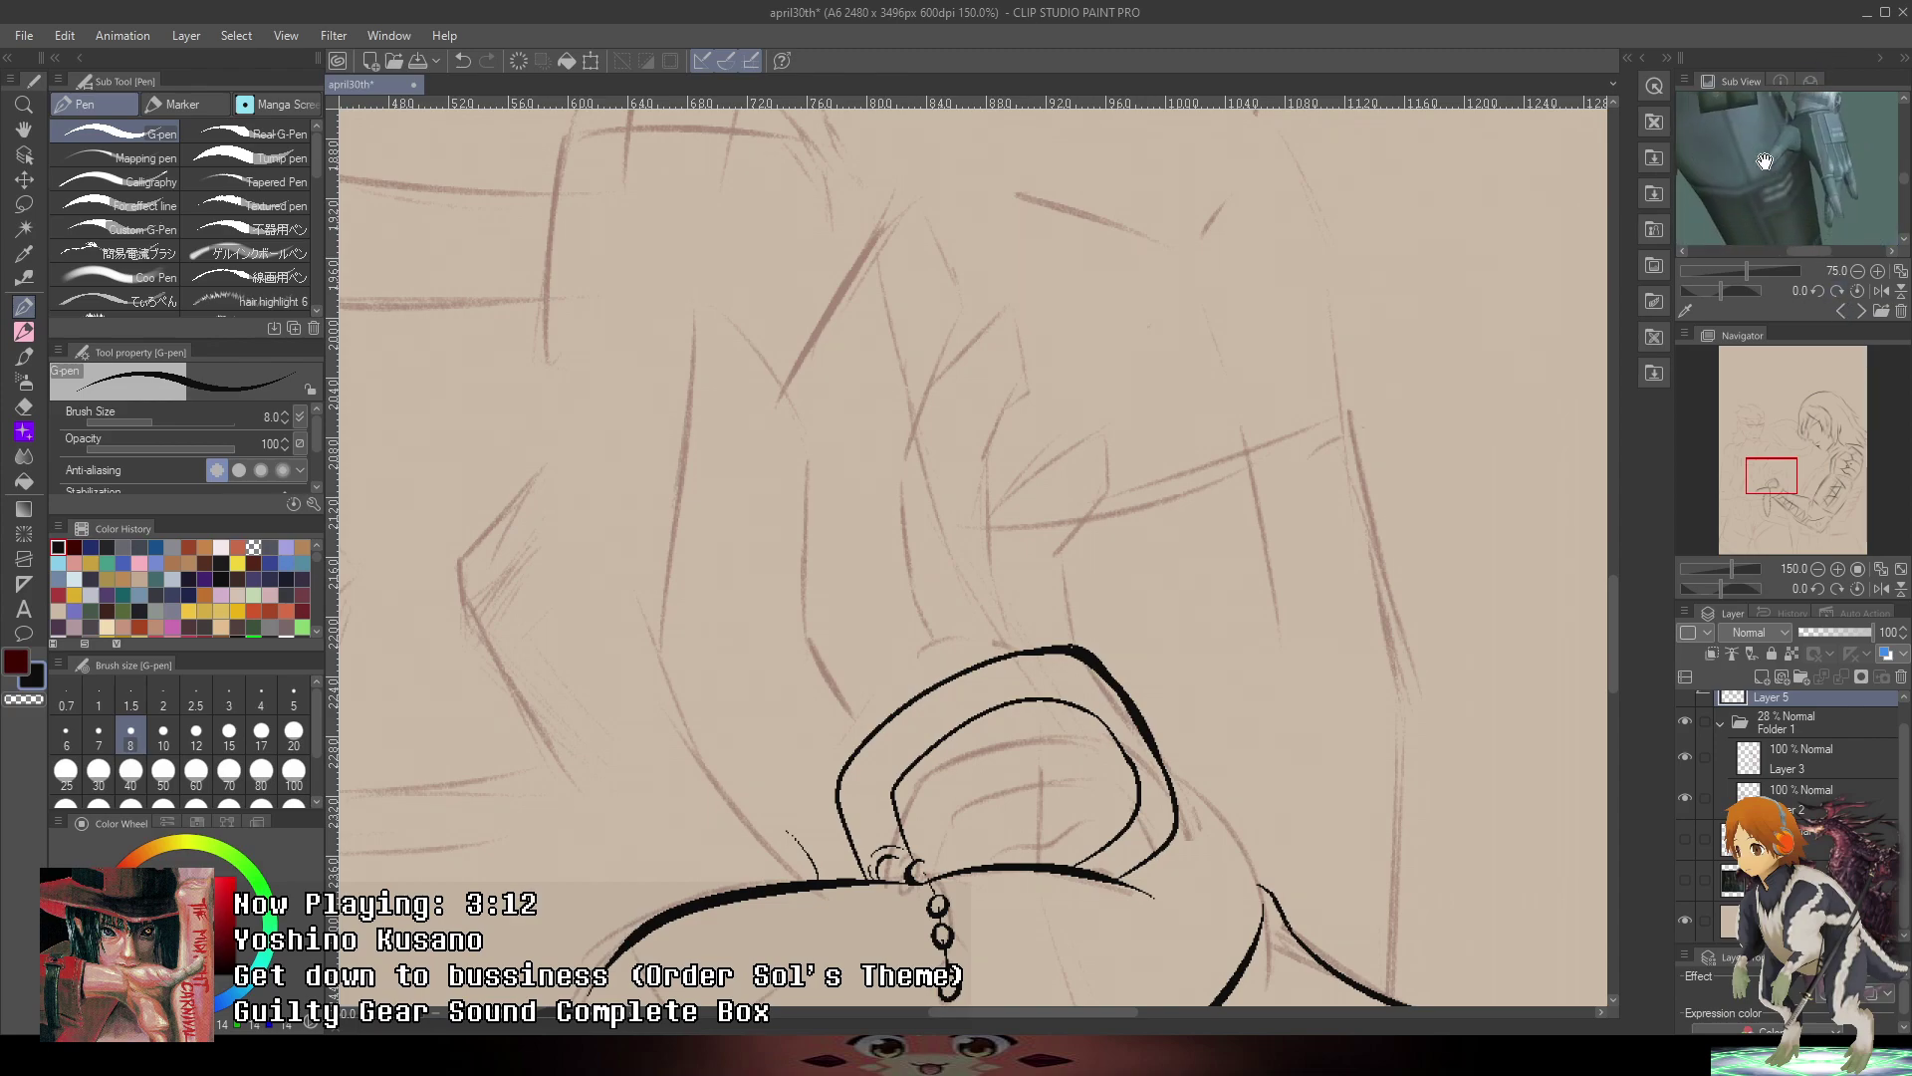
{"action": "scroll", "coordinate": [867, 588], "scroll_direction": "down", "scroll_amount": 3}
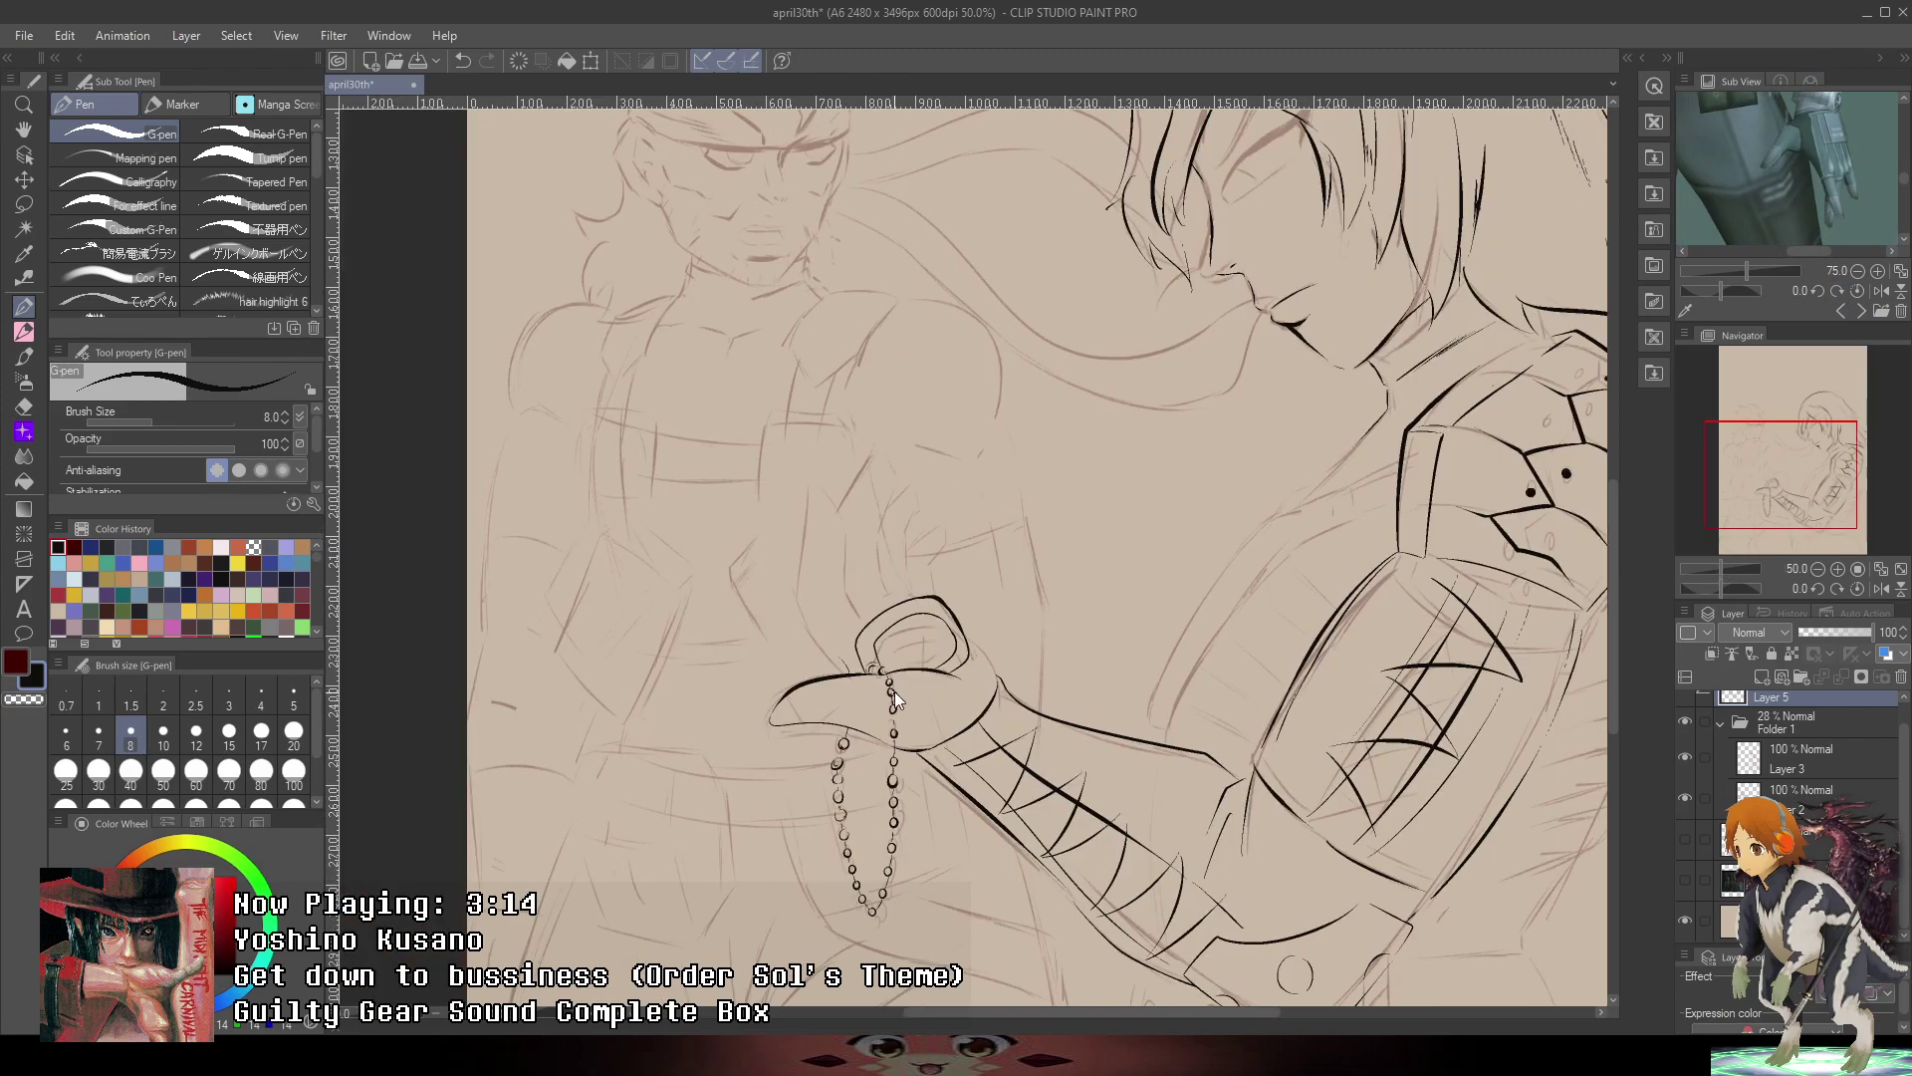
- Ink the outer edge of the first upright finger from the hand's upper edge up to the fingertip
{"action": "scroll", "coordinate": [894, 691], "scroll_direction": "up", "scroll_amount": 3}
{"action": "key", "text": "ctrl+z"}
{"action": "mouse_move", "coordinate": [724, 677]}
{"action": "left_mouse_down"}
{"action": "mouse_move", "coordinate": [629, 489]}
{"action": "mouse_move", "coordinate": [760, 692]}
{"action": "left_mouse_up"}
{"action": "key", "text": "ctrl+z"}
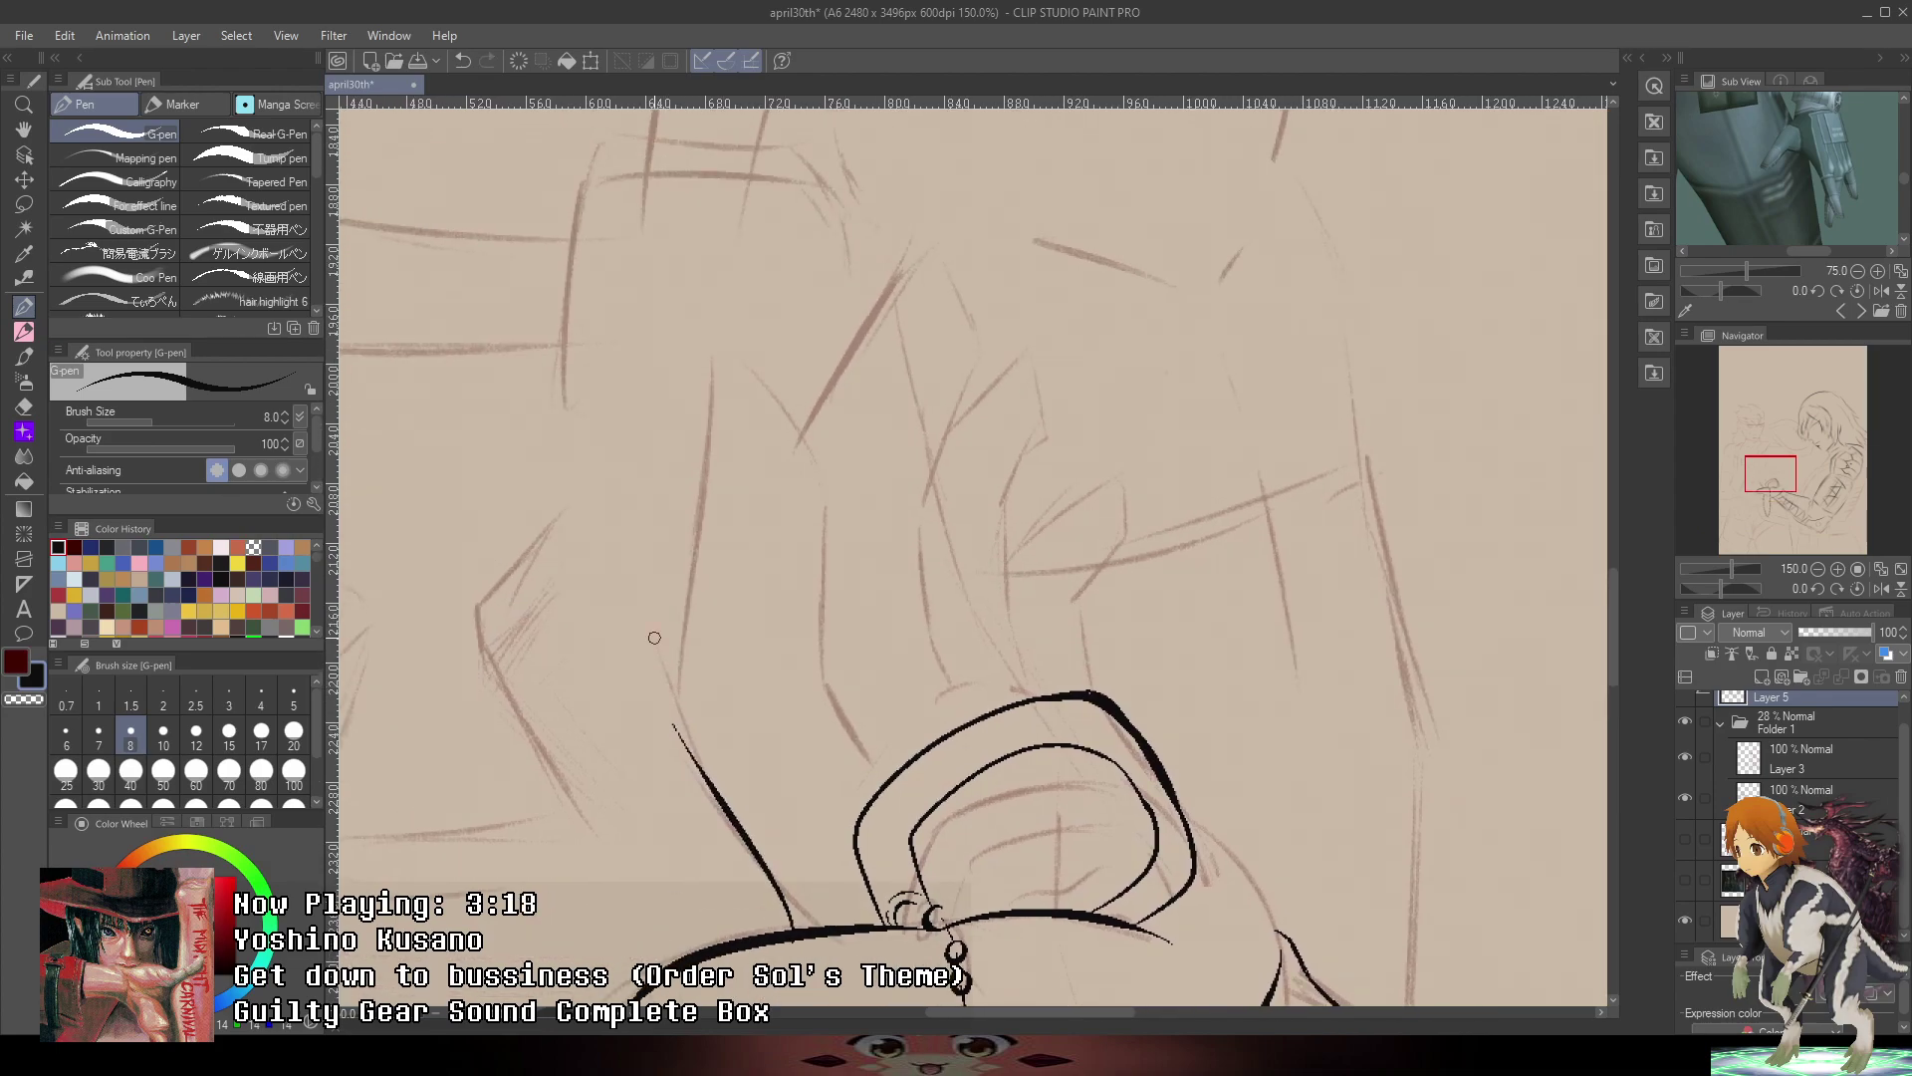
{"action": "mouse_move", "coordinate": [655, 637]}
{"action": "left_mouse_down"}
{"action": "mouse_move", "coordinate": [674, 455]}
{"action": "mouse_move", "coordinate": [779, 362]}
{"action": "mouse_move", "coordinate": [798, 387]}
{"action": "mouse_move", "coordinate": [797, 598]}
{"action": "left_mouse_up"}
{"action": "key", "text": "ctrl+z"}
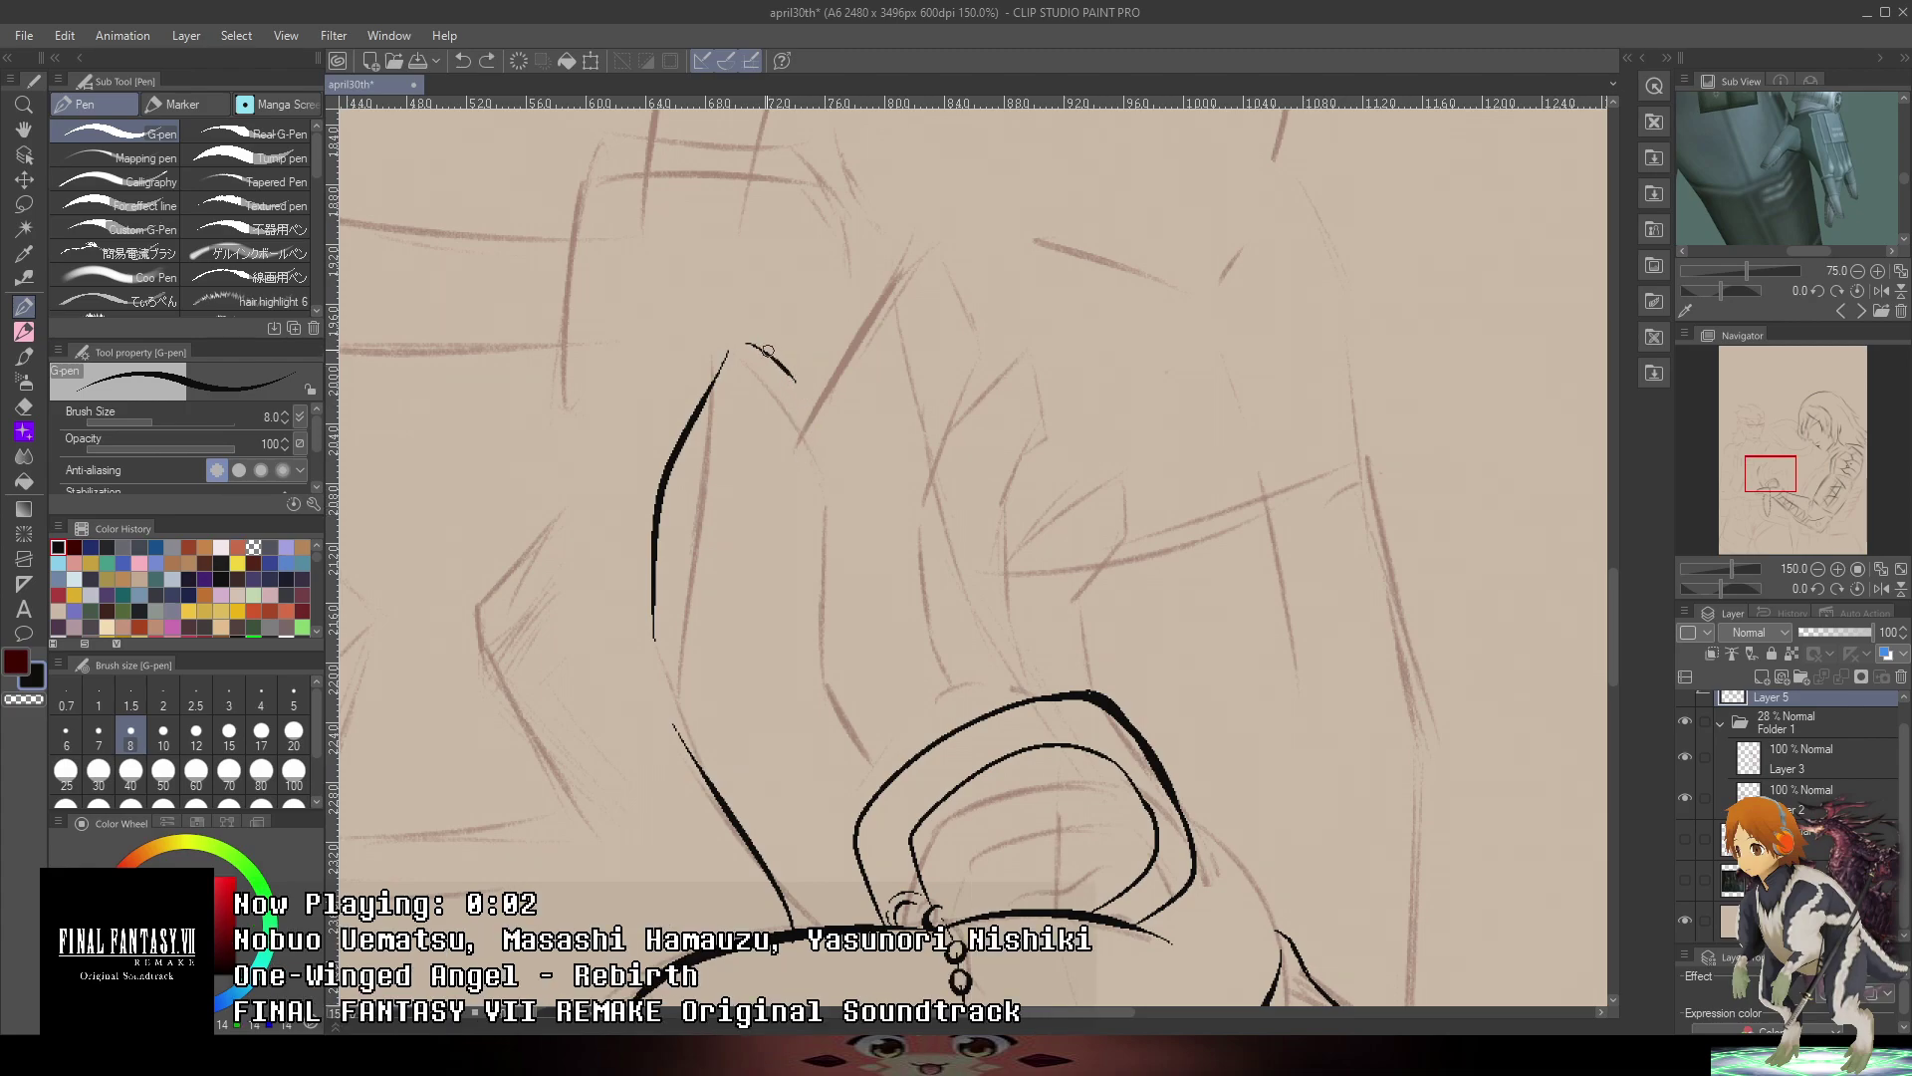
- Ink the inner edge of the first upright finger from its tip down toward the rounded loop
{"action": "left_click_drag", "start_coordinate": [757, 348], "coordinate": [779, 503]}
{"action": "left_click_drag", "start_coordinate": [776, 600], "coordinate": [820, 719]}
{"action": "key", "text": "ctrl+z"}
{"action": "mouse_move", "coordinate": [774, 520]}
{"action": "left_mouse_down"}
{"action": "mouse_move", "coordinate": [779, 611]}
{"action": "mouse_move", "coordinate": [857, 744]}
{"action": "left_mouse_up"}
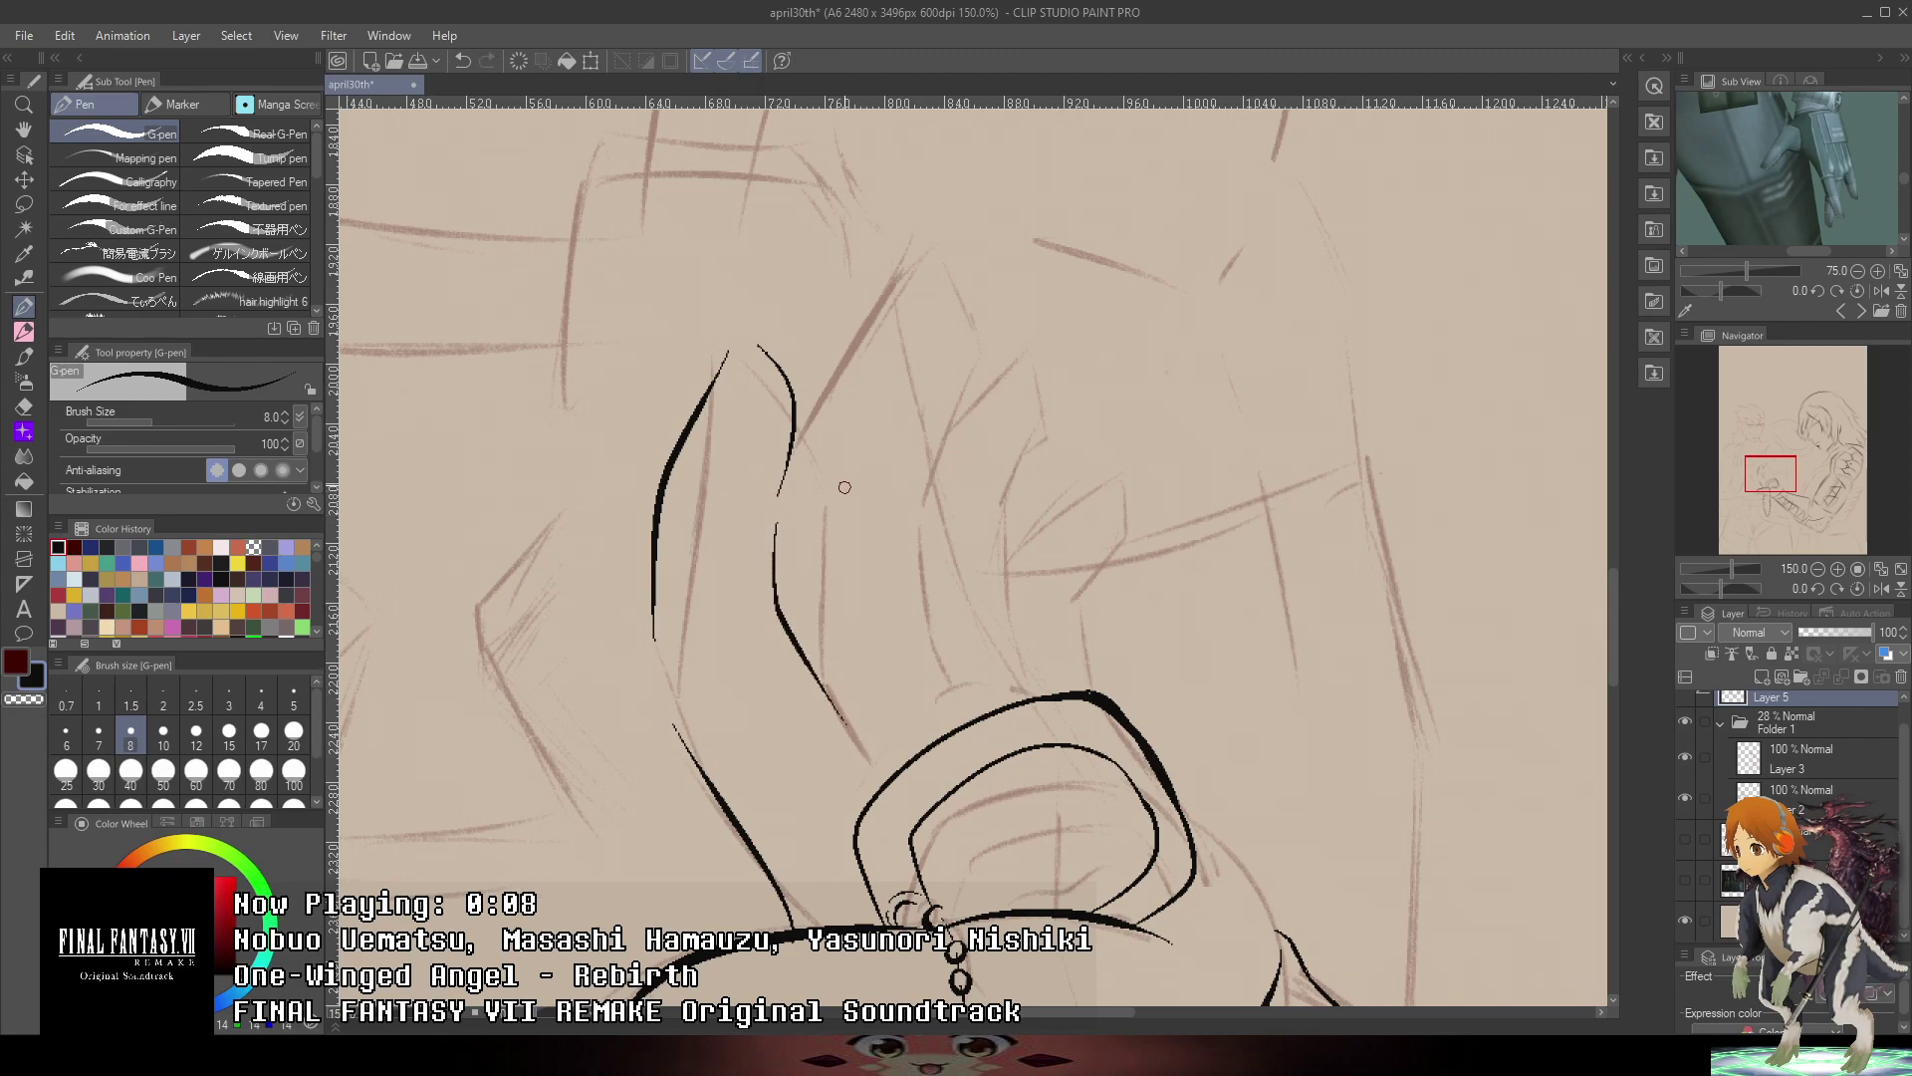
- Ink both edges of the second raised finger, leaving its tip open and ending the inner edge above the loop
{"action": "mouse_move", "coordinate": [780, 532]}
{"action": "left_mouse_down"}
{"action": "mouse_move", "coordinate": [849, 366]}
{"action": "mouse_move", "coordinate": [914, 297]}
{"action": "left_mouse_up"}
{"action": "key", "text": "ctrl+z"}
{"action": "mouse_move", "coordinate": [776, 525]}
{"action": "left_mouse_down"}
{"action": "mouse_move", "coordinate": [853, 384]}
{"action": "mouse_move", "coordinate": [993, 231]}
{"action": "left_mouse_up"}
{"action": "key", "text": "ctrl+z"}
{"action": "left_click_drag", "start_coordinate": [778, 562], "coordinate": [857, 408]}
{"action": "key", "text": "ctrl+z"}
{"action": "mouse_move", "coordinate": [780, 490]}
{"action": "left_mouse_down"}
{"action": "mouse_move", "coordinate": [844, 353]}
{"action": "mouse_move", "coordinate": [994, 231]}
{"action": "mouse_move", "coordinate": [1022, 281]}
{"action": "mouse_move", "coordinate": [948, 396]}
{"action": "mouse_move", "coordinate": [907, 580]}
{"action": "left_mouse_up"}
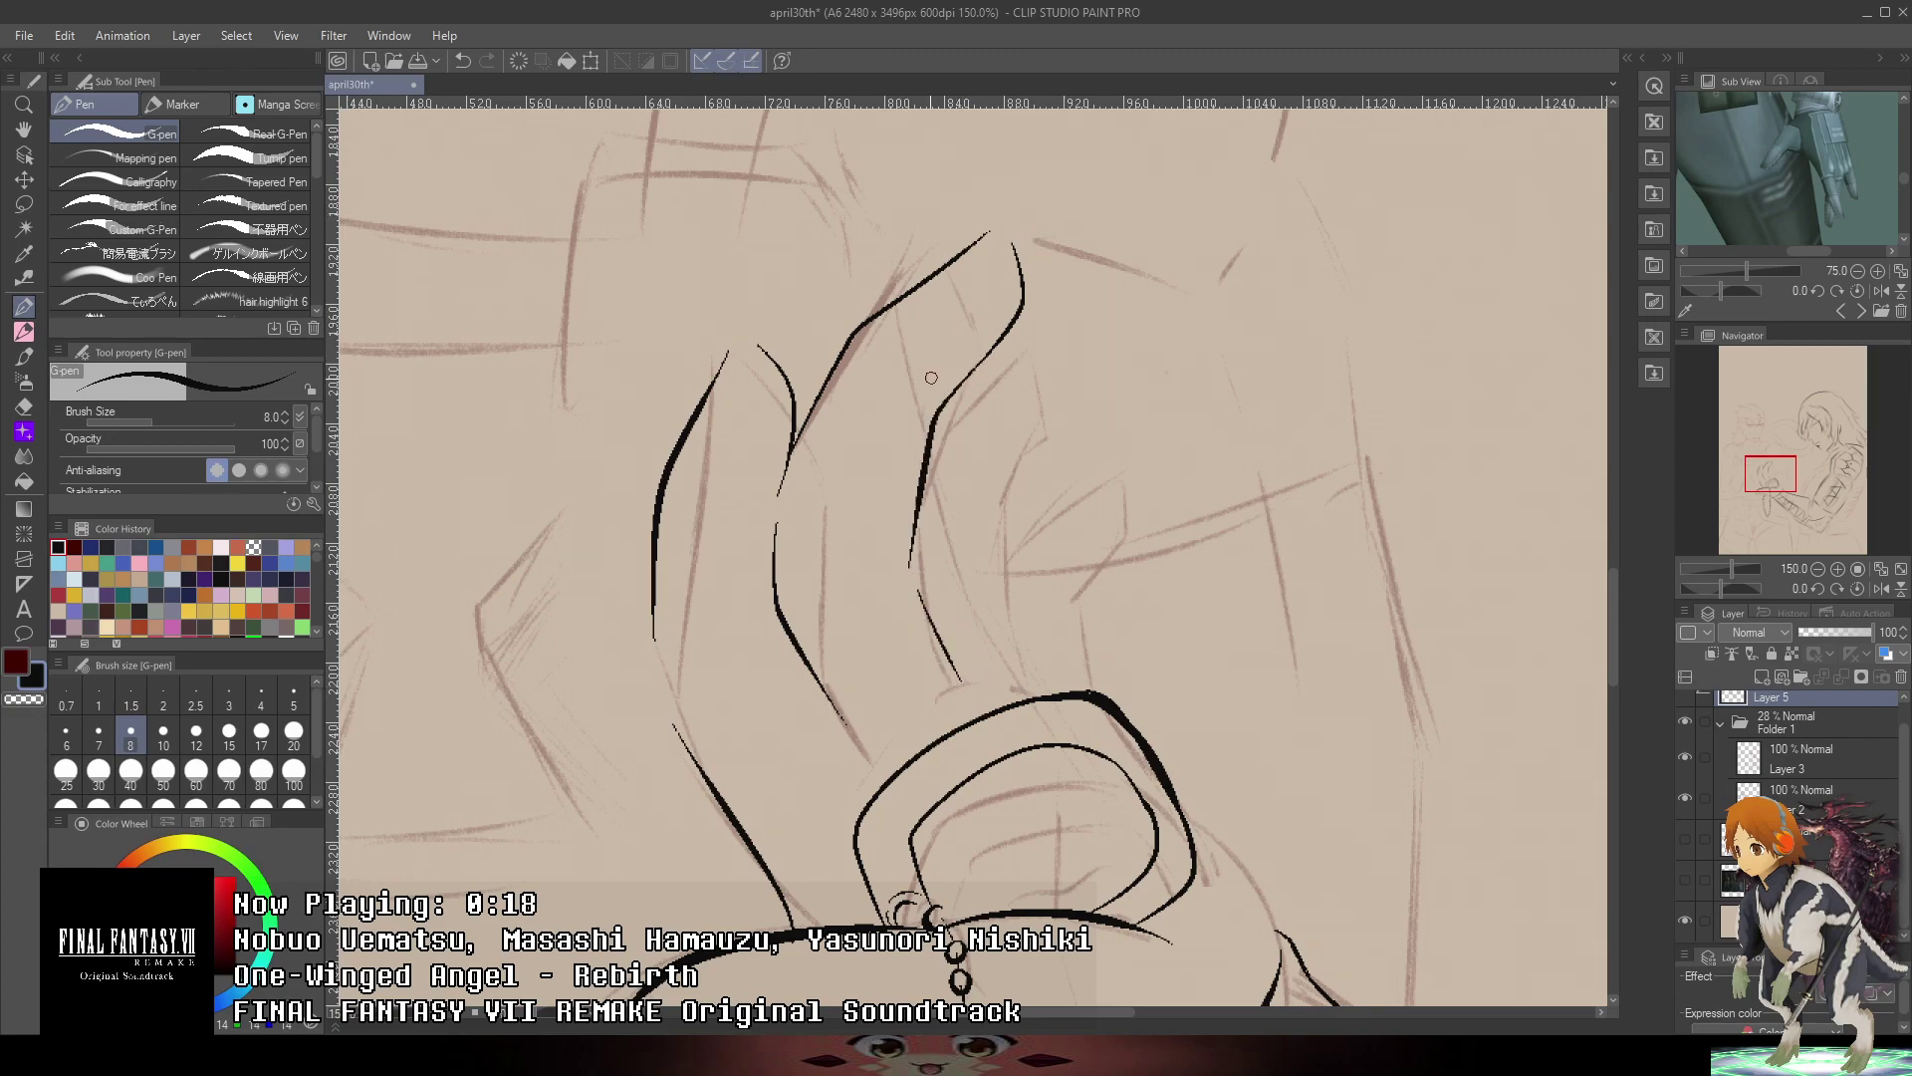
- Add short curved lines at the bases of the raised fingers just above the rounded loop
{"action": "scroll", "coordinate": [958, 530], "scroll_direction": "up", "scroll_amount": 1}
{"action": "scroll", "coordinate": [825, 793], "scroll_direction": "up", "scroll_amount": 2}
{"action": "left_click_drag", "start_coordinate": [798, 933], "coordinate": [944, 794]}
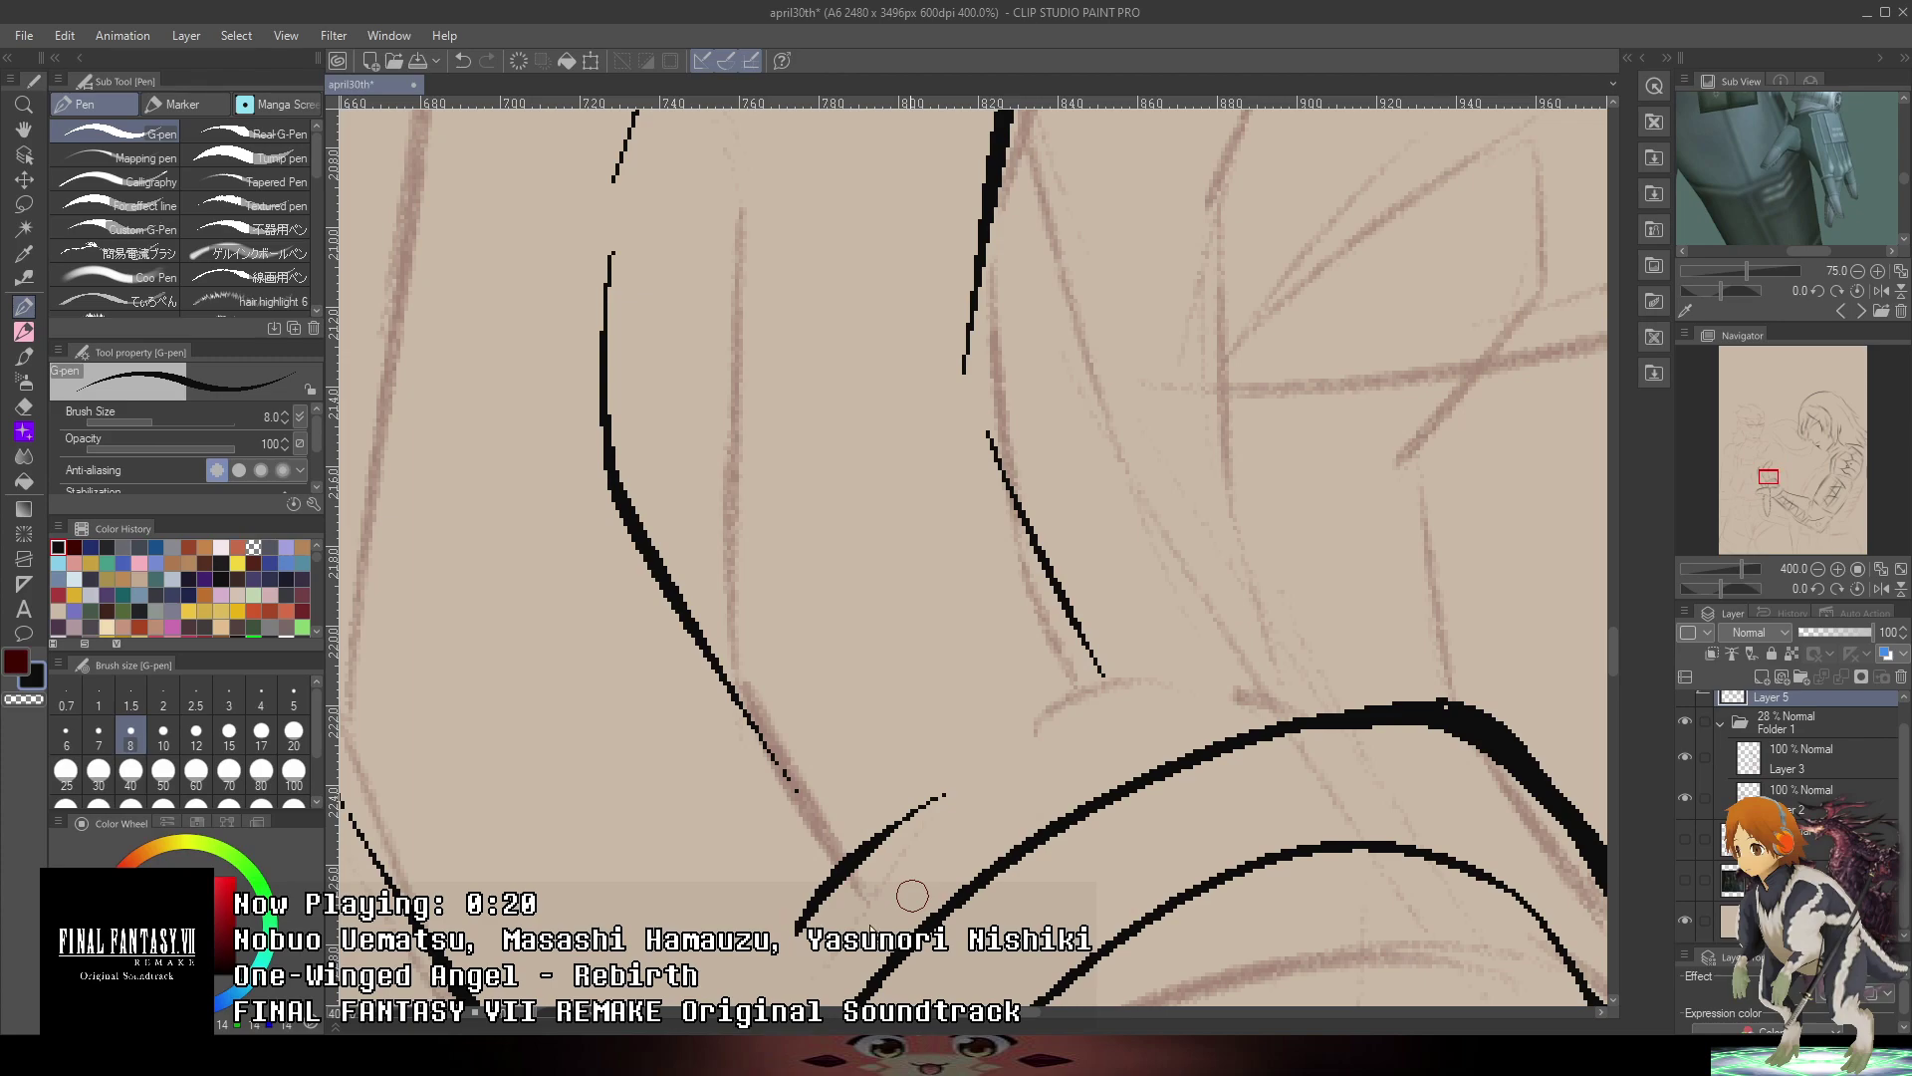
{"action": "left_click_drag", "start_coordinate": [1281, 696], "coordinate": [1080, 756]}
{"action": "mouse_move", "coordinate": [830, 784]}
{"action": "left_mouse_down"}
{"action": "mouse_move", "coordinate": [991, 731]}
{"action": "mouse_move", "coordinate": [1154, 767]}
{"action": "left_mouse_up"}
{"action": "left_click_drag", "start_coordinate": [1313, 652], "coordinate": [1229, 808]}
{"action": "mouse_move", "coordinate": [973, 376]}
{"action": "left_mouse_down"}
{"action": "mouse_move", "coordinate": [973, 504]}
{"action": "mouse_move", "coordinate": [943, 608]}
{"action": "left_mouse_up"}
{"action": "scroll", "coordinate": [833, 623], "scroll_direction": "down", "scroll_amount": 2}
- Ink the third finger extending sideways, with its upper edge, rounded tip and lower edge
{"action": "mouse_move", "coordinate": [753, 651]}
{"action": "left_mouse_down"}
{"action": "mouse_move", "coordinate": [930, 481]}
{"action": "mouse_move", "coordinate": [1059, 459]}
{"action": "mouse_move", "coordinate": [1009, 567]}
{"action": "left_mouse_up"}
{"action": "key", "text": "ctrl+z"}
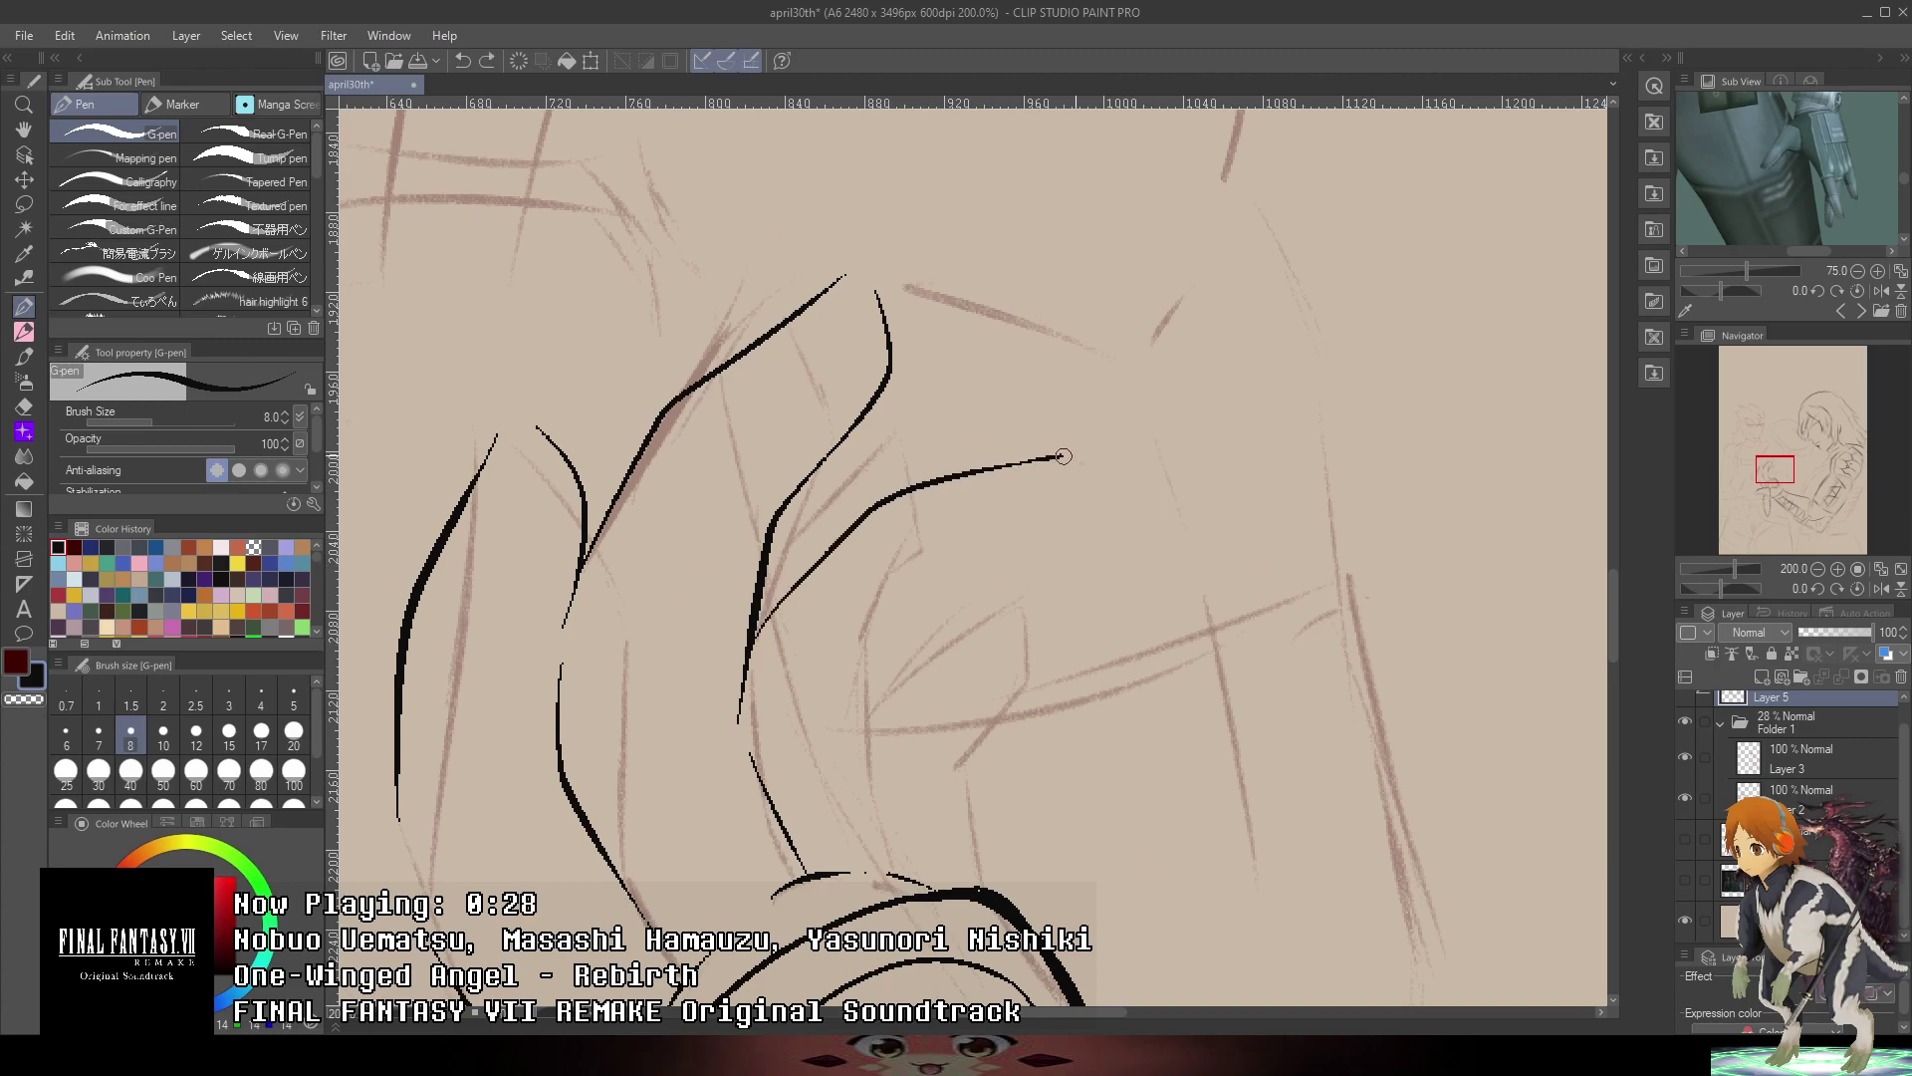
{"action": "mouse_move", "coordinate": [1063, 456]}
{"action": "left_mouse_down"}
{"action": "mouse_move", "coordinate": [1089, 495]}
{"action": "mouse_move", "coordinate": [1026, 563]}
{"action": "mouse_move", "coordinate": [929, 610]}
{"action": "left_mouse_up"}
{"action": "key", "text": "ctrl+z"}
{"action": "mouse_move", "coordinate": [1077, 537]}
{"action": "left_mouse_down"}
{"action": "mouse_move", "coordinate": [901, 623]}
{"action": "mouse_move", "coordinate": [878, 710]}
{"action": "left_mouse_up"}
- Erase the end of the third finger's tip to leave a small gap, and return to the pen
{"action": "key", "text": "e"}
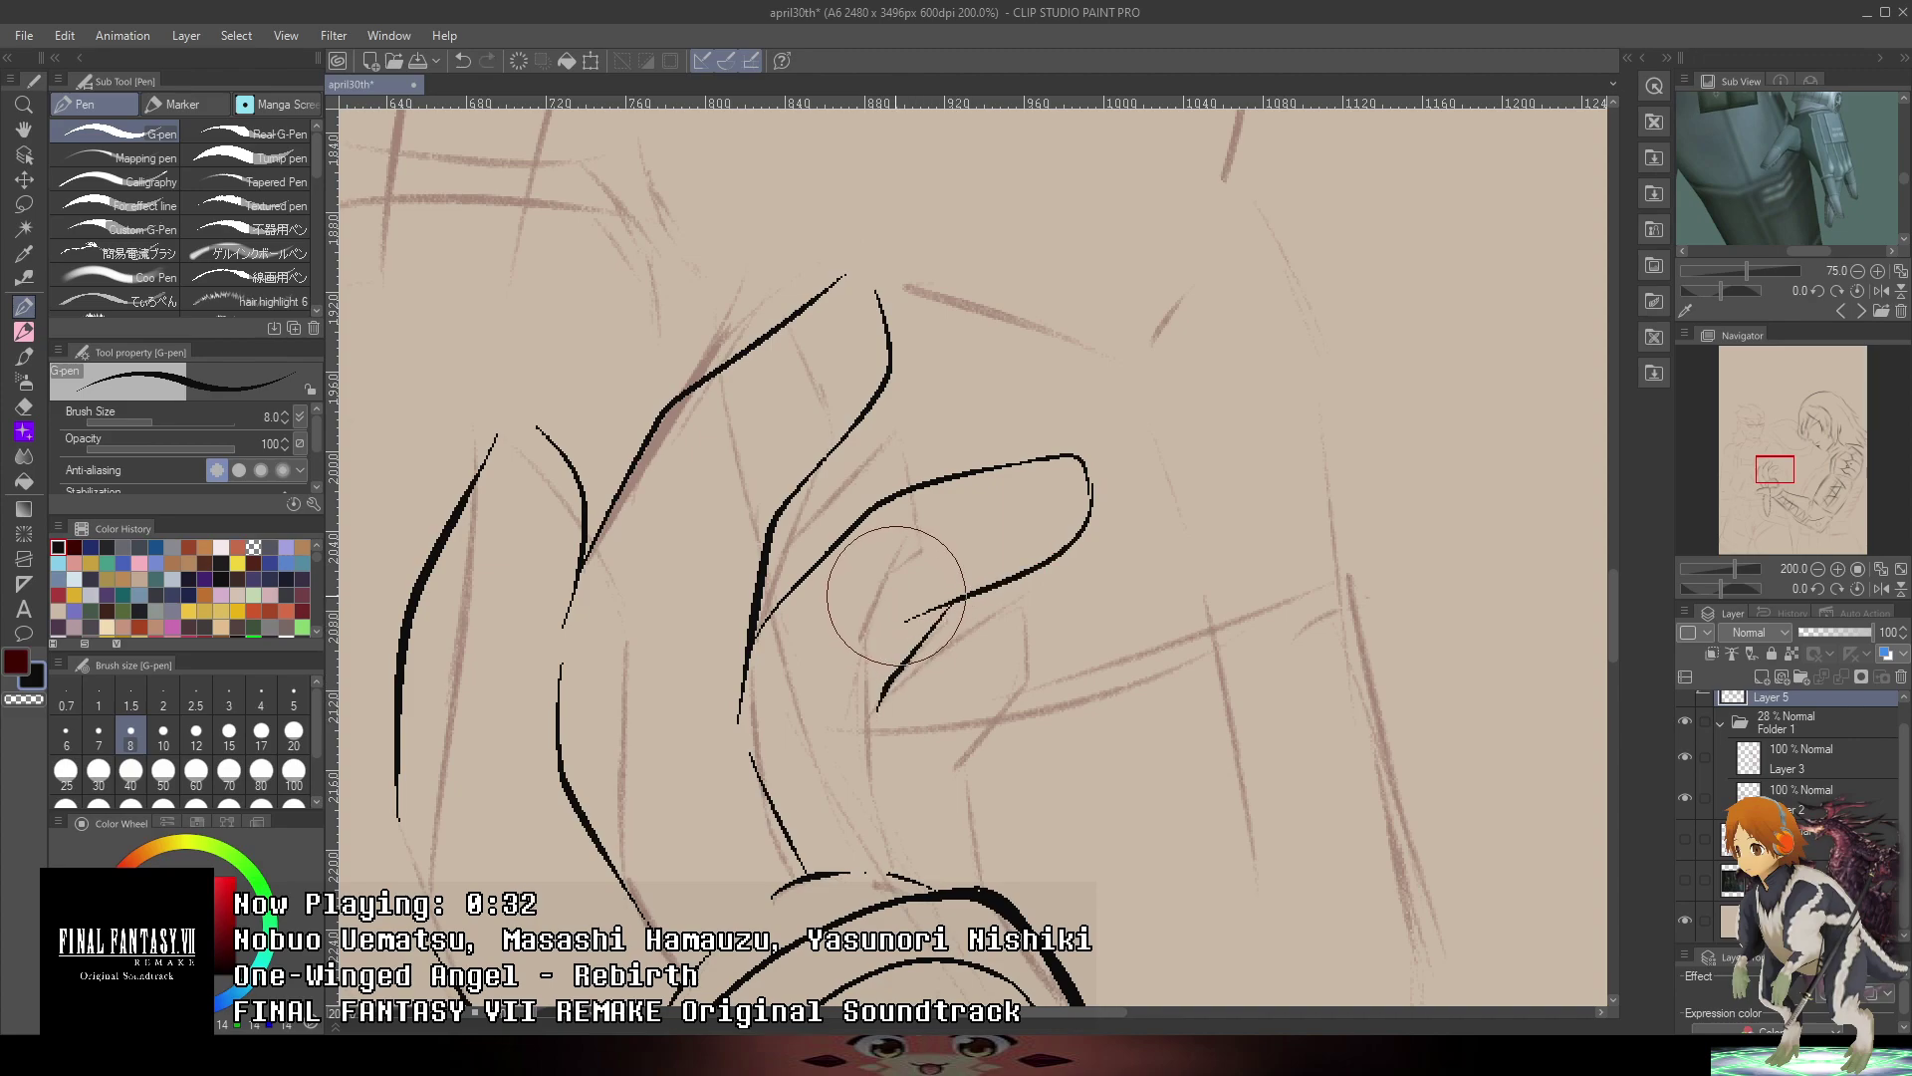
{"action": "left_click", "coordinate": [1143, 461]}
{"action": "key", "text": "p"}
{"action": "left_click_drag", "start_coordinate": [1129, 447], "coordinate": [1138, 450]}
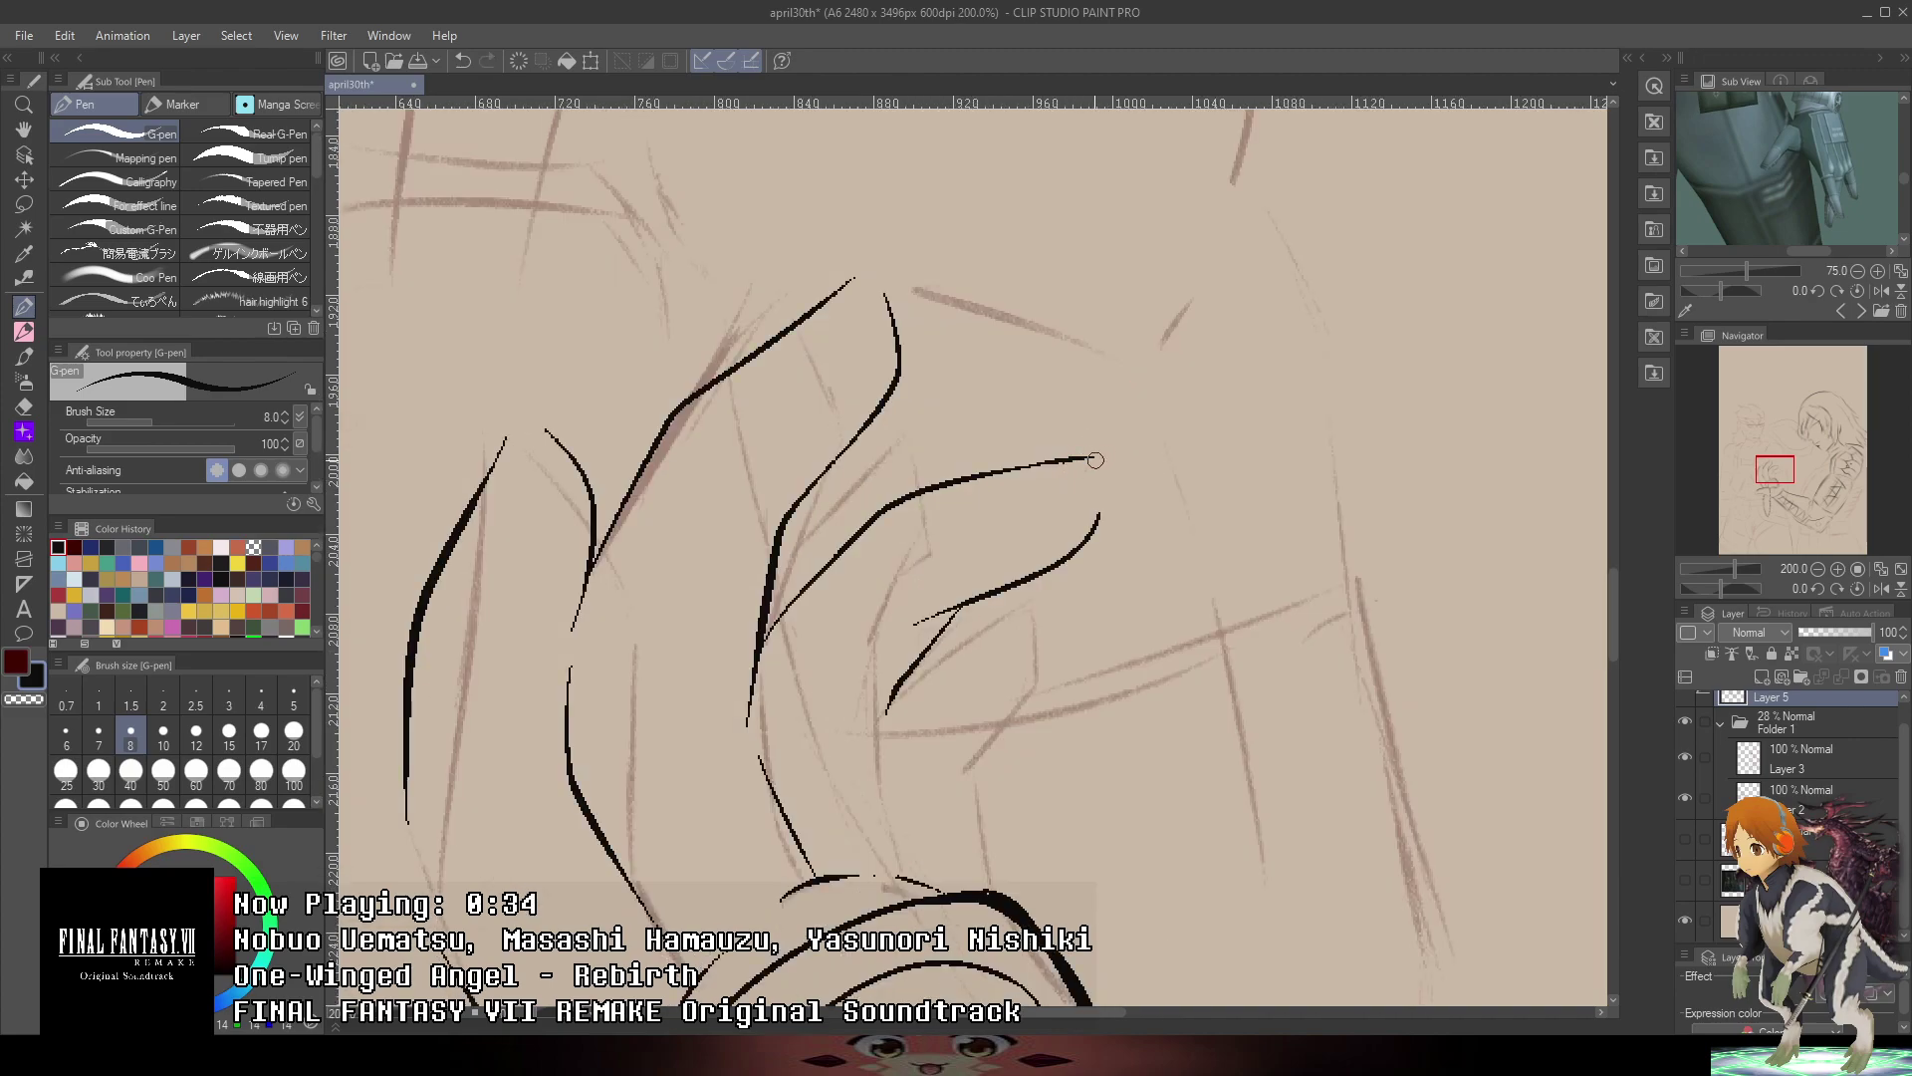
- Ink the fourth finger below the third, with its upper edge, rounded tip and an underside running down to the loop
{"action": "scroll", "coordinate": [996, 689], "scroll_direction": "up", "scroll_amount": 2}
{"action": "left_click_drag", "start_coordinate": [824, 708], "coordinate": [1137, 665]}
{"action": "left_click_drag", "start_coordinate": [1229, 625], "coordinate": [1366, 382]}
{"action": "key", "text": "ctrl+z"}
{"action": "mouse_move", "coordinate": [942, 540]}
{"action": "left_mouse_down"}
{"action": "mouse_move", "coordinate": [1340, 493]}
{"action": "mouse_move", "coordinate": [1335, 533]}
{"action": "mouse_move", "coordinate": [1115, 663]}
{"action": "left_mouse_up"}
{"action": "key", "text": "ctrl+z"}
{"action": "mouse_move", "coordinate": [1333, 485]}
{"action": "left_mouse_down"}
{"action": "mouse_move", "coordinate": [1334, 537]}
{"action": "mouse_move", "coordinate": [1260, 642]}
{"action": "mouse_move", "coordinate": [1098, 692]}
{"action": "mouse_move", "coordinate": [1140, 739]}
{"action": "mouse_move", "coordinate": [1147, 870]}
{"action": "mouse_move", "coordinate": [1138, 674]}
{"action": "mouse_move", "coordinate": [1155, 873]}
{"action": "left_mouse_up"}
{"action": "scroll", "coordinate": [1225, 715], "scroll_direction": "down", "scroll_amount": 2}
{"action": "scroll", "coordinate": [1192, 724], "scroll_direction": "up", "scroll_amount": 2}
{"action": "key", "text": "ctrl+z"}
{"action": "key", "text": "ctrl+z"}
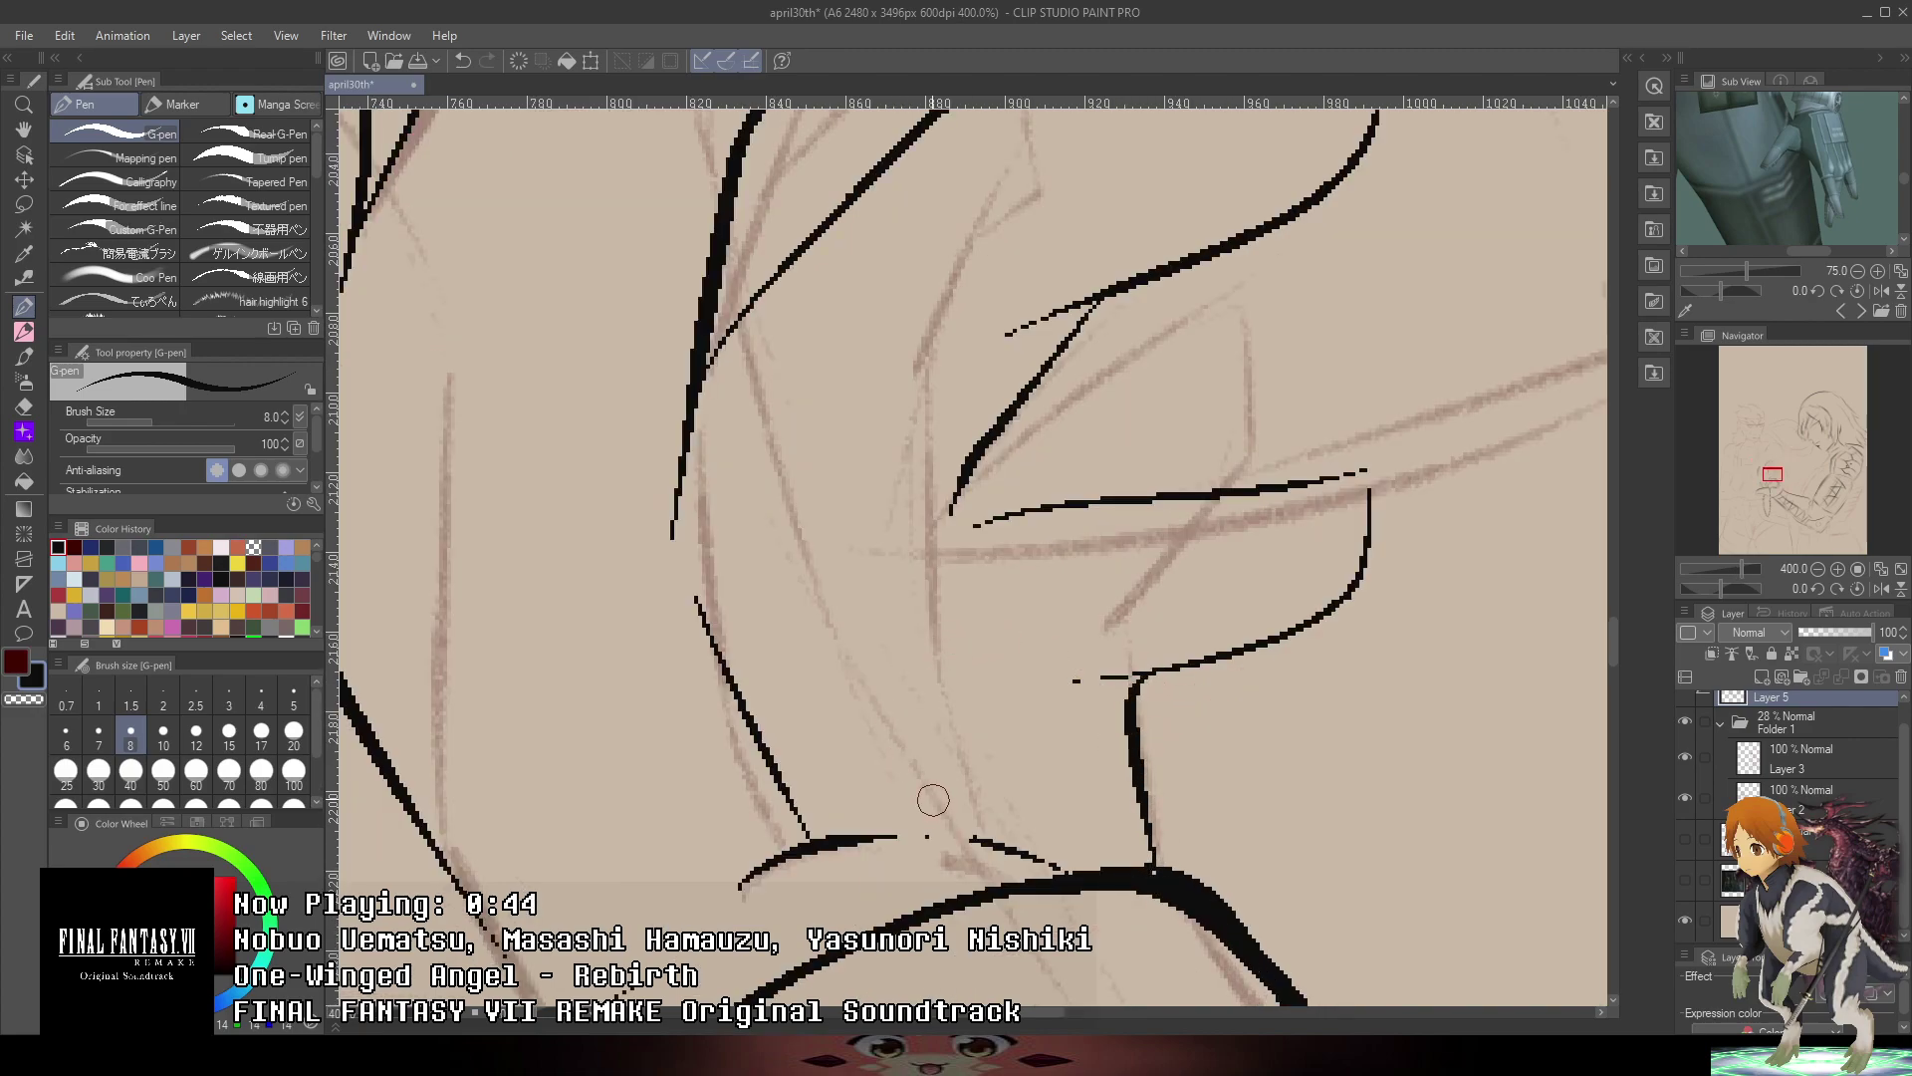
{"action": "mouse_move", "coordinate": [953, 560]}
{"action": "left_mouse_down"}
{"action": "mouse_move", "coordinate": [1025, 853]}
{"action": "mouse_move", "coordinate": [1004, 777]}
{"action": "left_mouse_up"}
{"action": "scroll", "coordinate": [1023, 825], "scroll_direction": "down", "scroll_amount": 4}
{"action": "scroll", "coordinate": [1011, 816], "scroll_direction": "up", "scroll_amount": 2}
{"action": "key", "text": "ctrl+z"}
- Ink the lowest rounded segment of the sketched banded strip beside the crosshatched arm
{"action": "scroll", "coordinate": [996, 725], "scroll_direction": "down", "scroll_amount": 3}
{"action": "mouse_move", "coordinate": [1449, 591]}
{"action": "left_mouse_down"}
{"action": "mouse_move", "coordinate": [1292, 428]}
{"action": "mouse_move", "coordinate": [1228, 598]}
{"action": "left_mouse_up"}
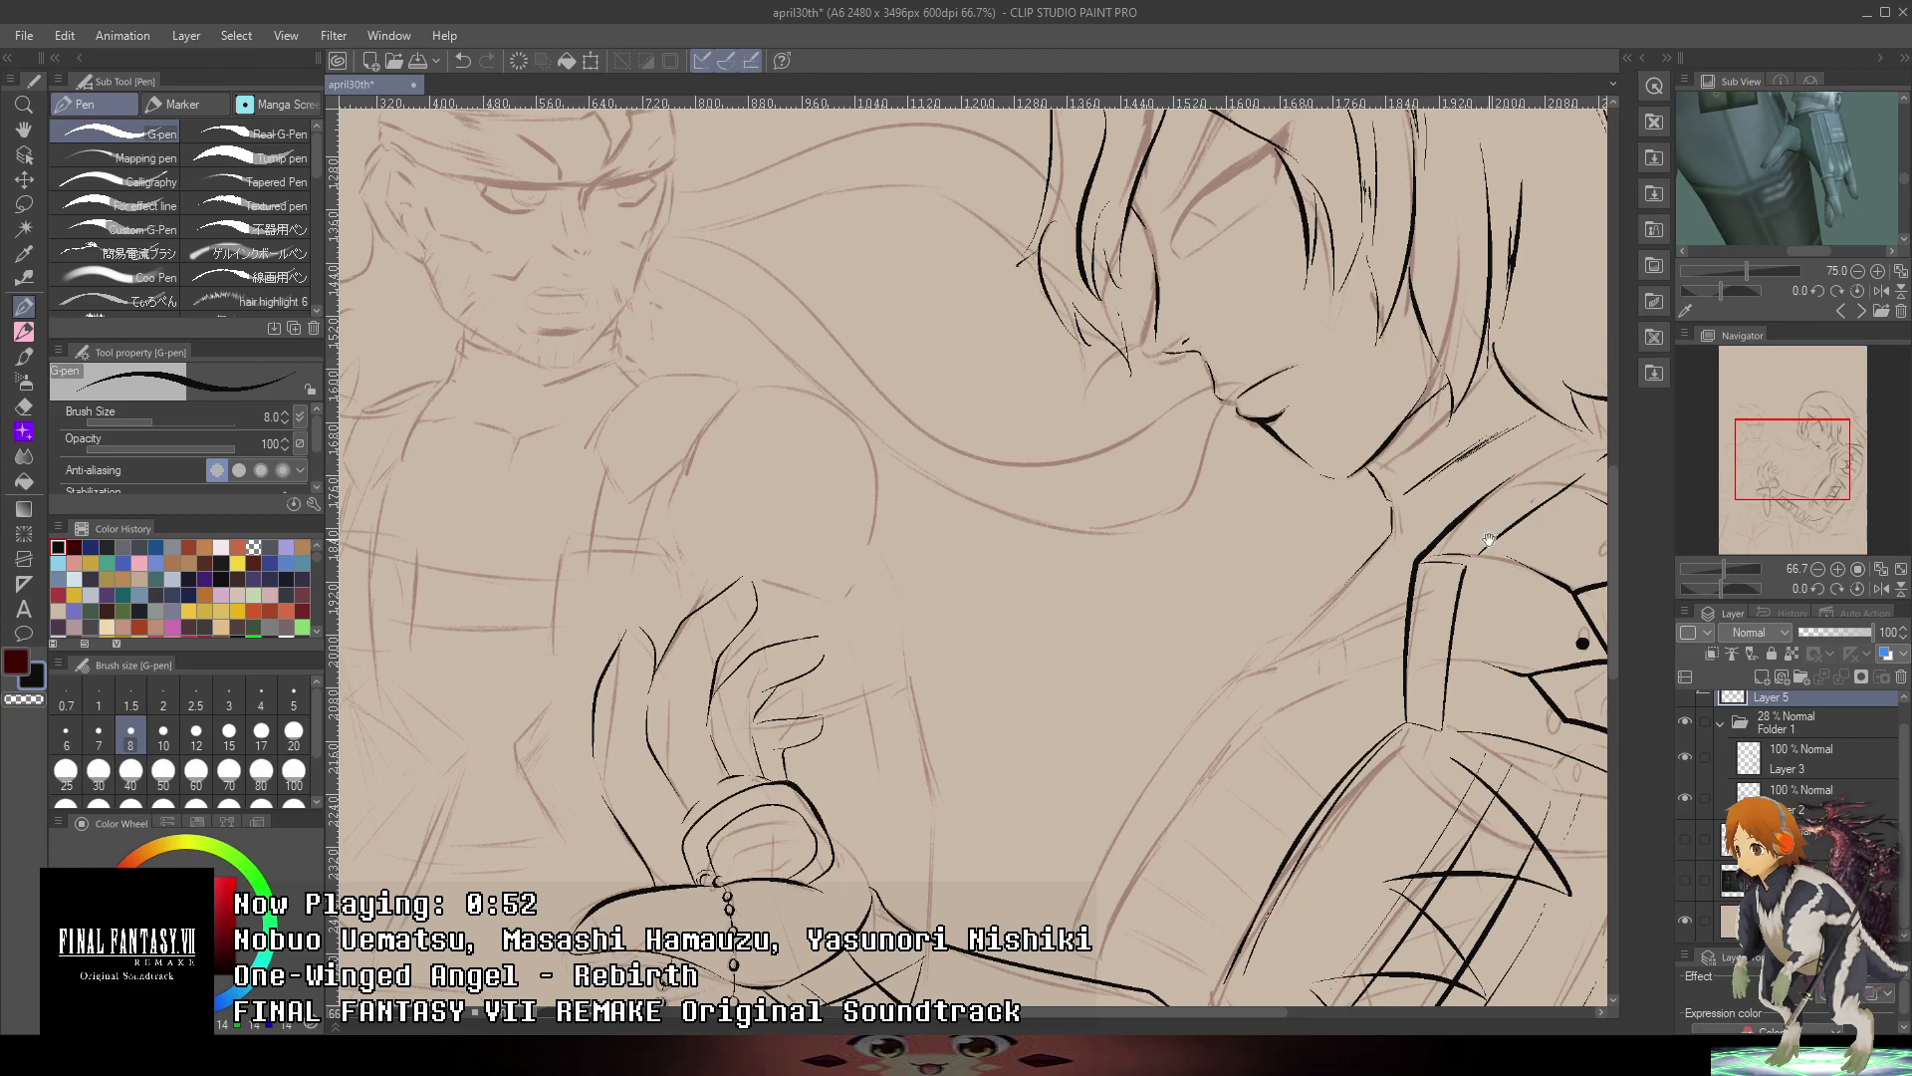
{"action": "mouse_move", "coordinate": [1489, 540]}
{"action": "left_mouse_down"}
{"action": "mouse_move", "coordinate": [1414, 178]}
{"action": "mouse_move", "coordinate": [1255, 380]}
{"action": "left_mouse_up"}
{"action": "scroll", "coordinate": [1006, 728], "scroll_direction": "up", "scroll_amount": 1}
{"action": "left_click_drag", "start_coordinate": [791, 869], "coordinate": [833, 738]}
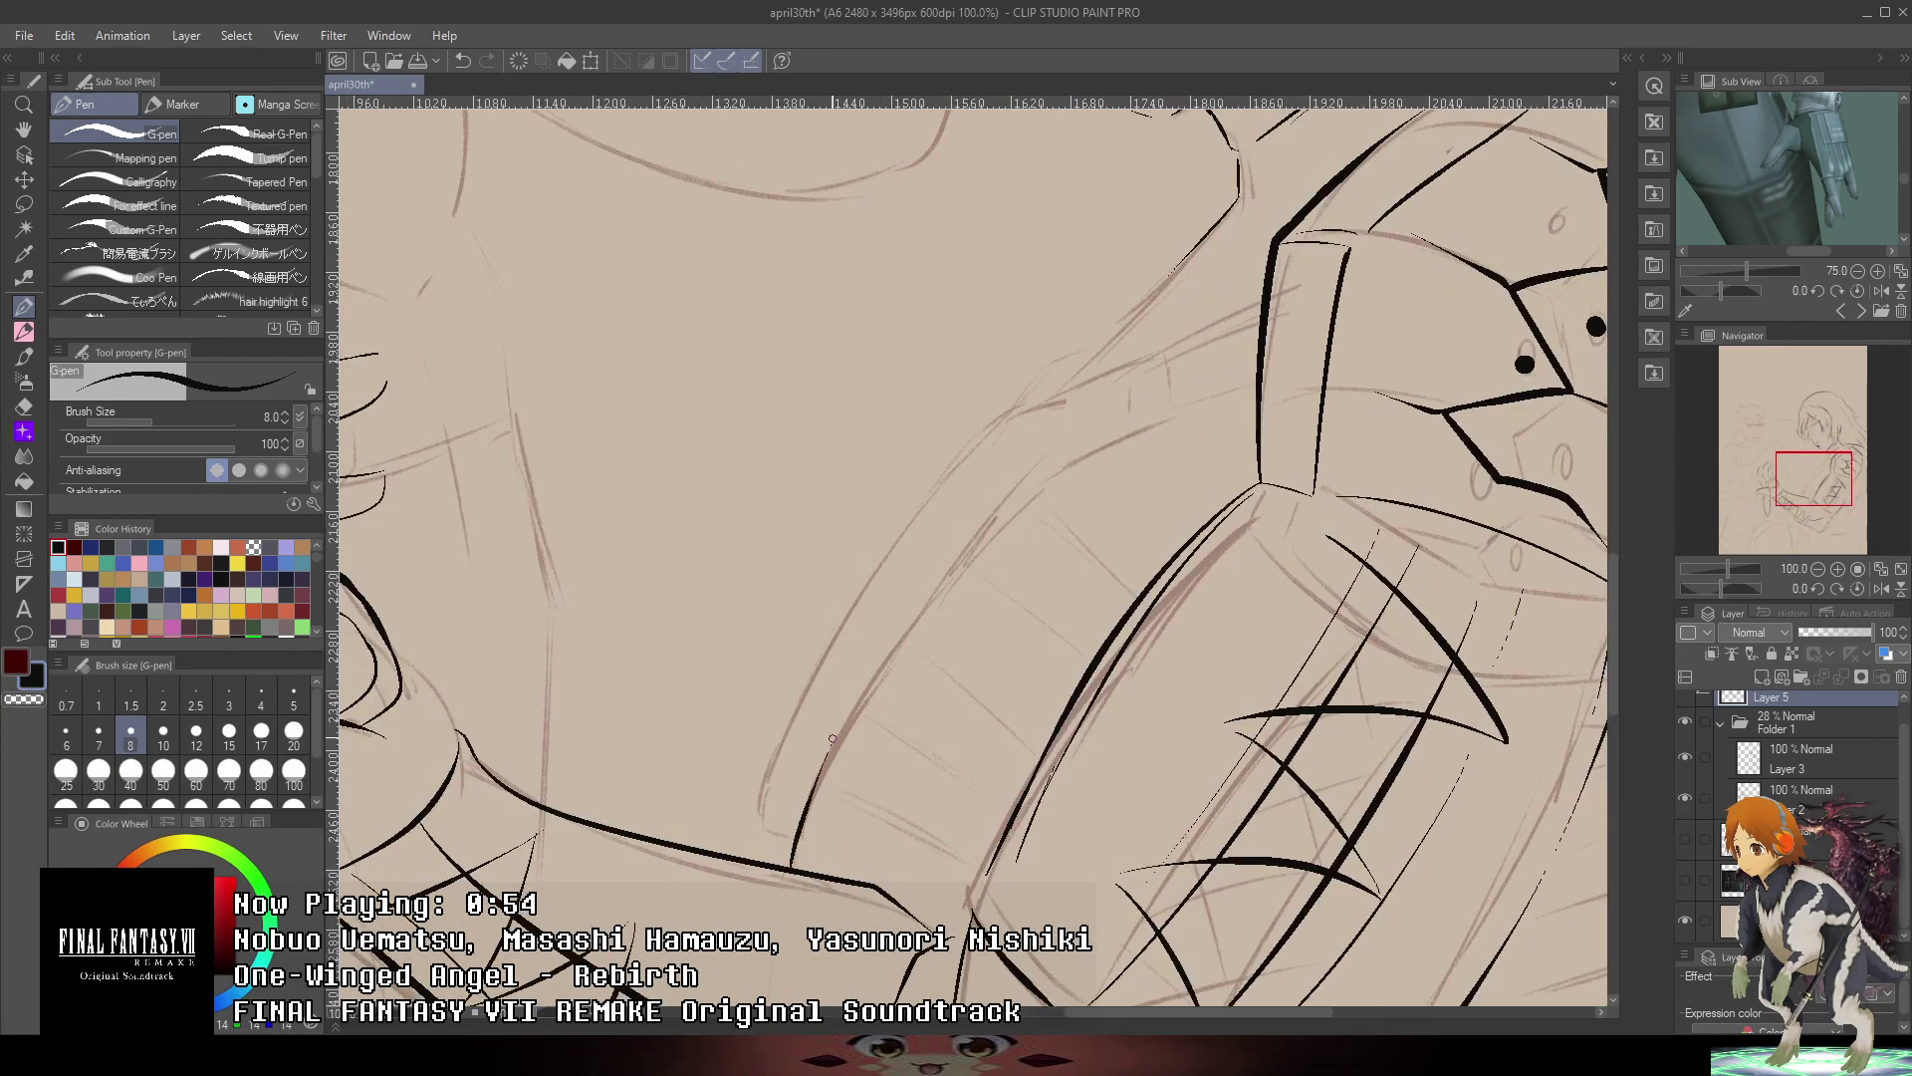
{"action": "key", "text": "ctrl+z"}
{"action": "left_click_drag", "start_coordinate": [850, 774], "coordinate": [968, 837]}
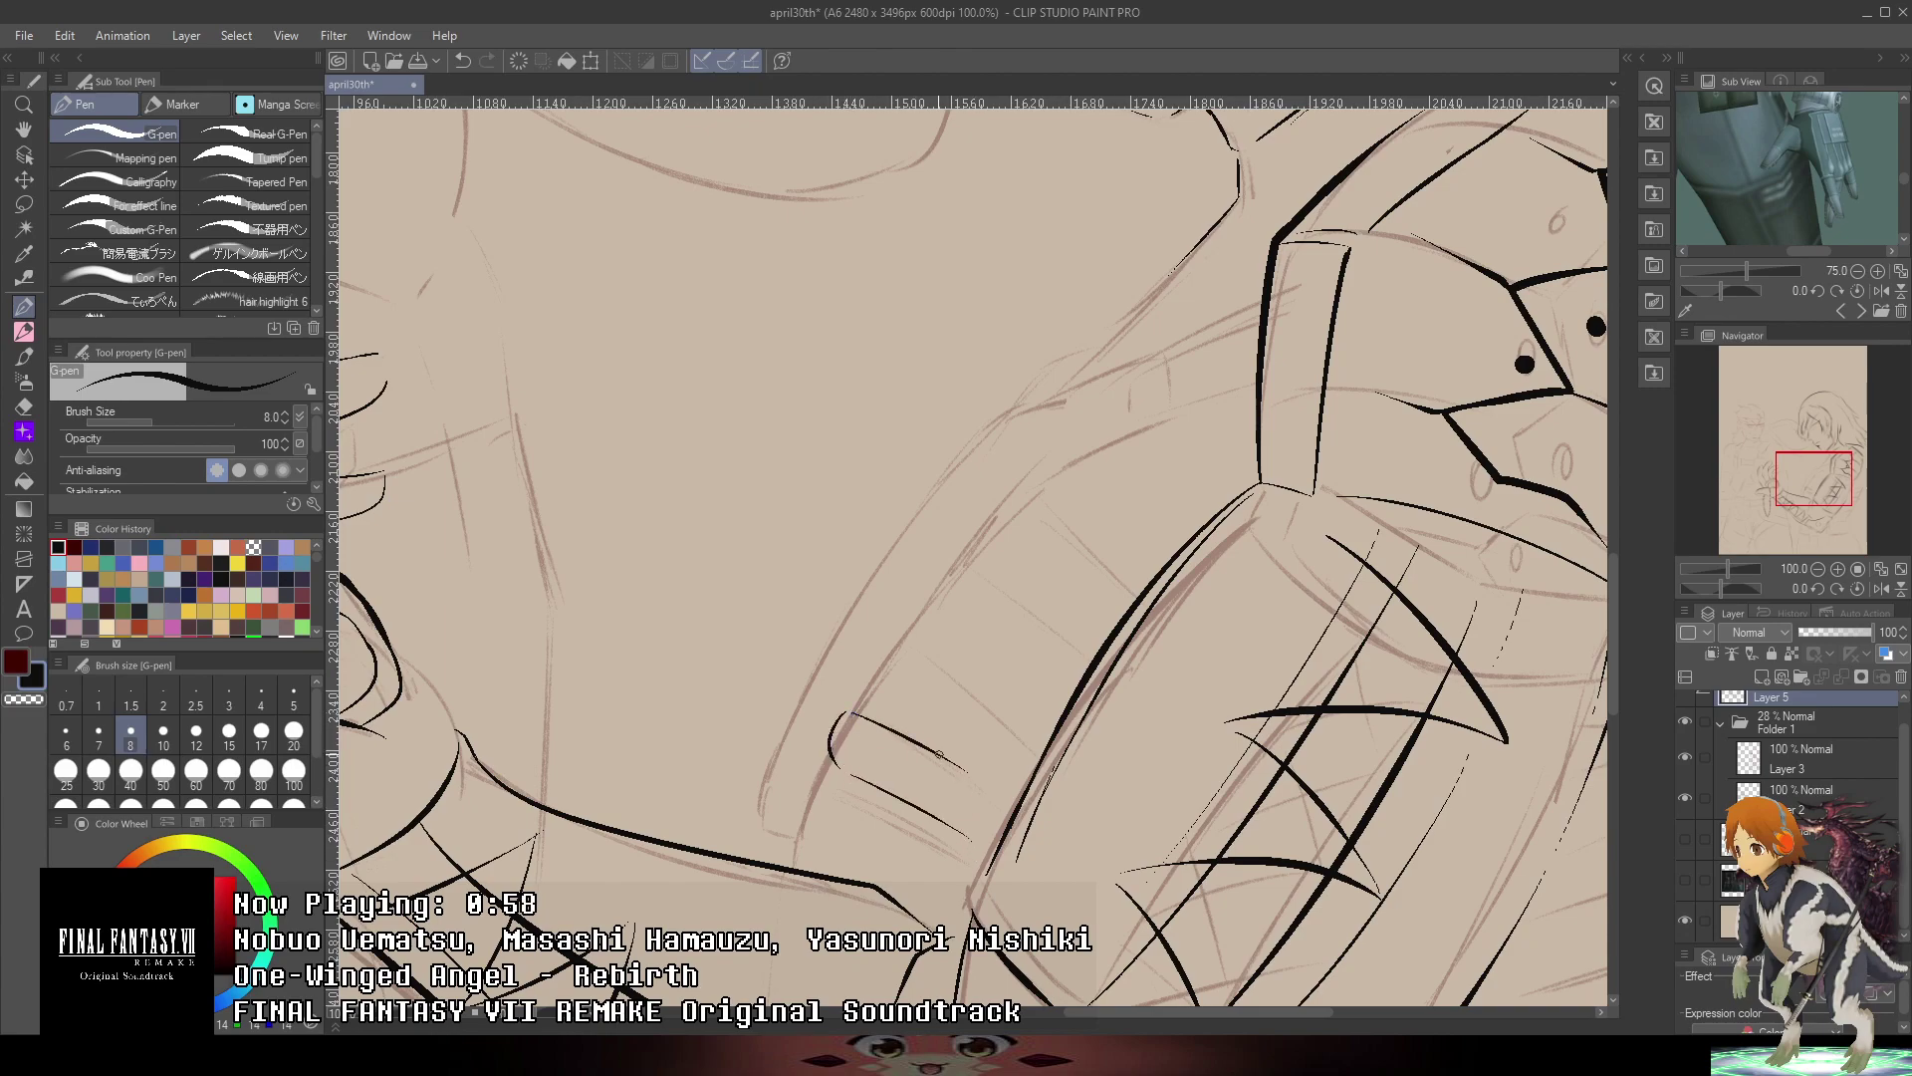
{"action": "key", "text": "ctrl+z"}
{"action": "left_click_drag", "start_coordinate": [852, 713], "coordinate": [926, 747]}
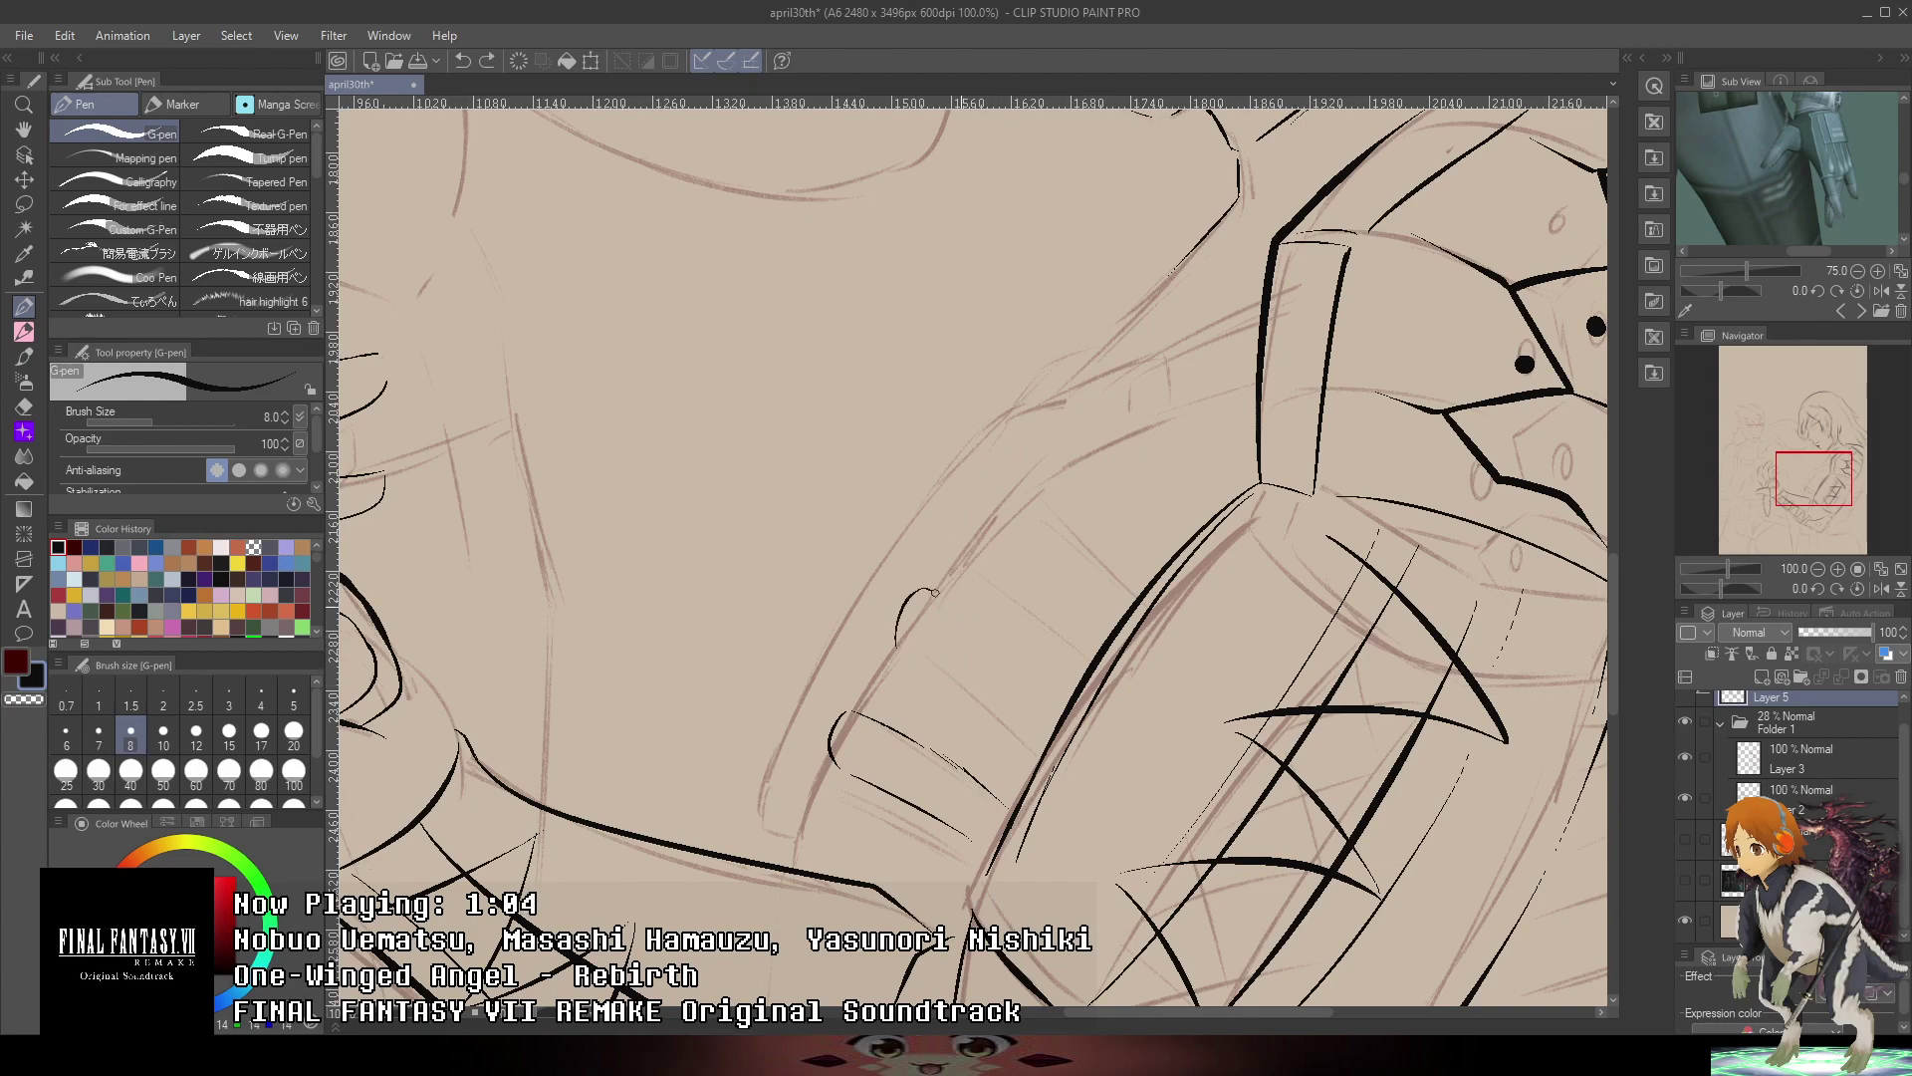
- Ink the lower edge of the strip's second rounded segment toward the arm outline
{"action": "left_click_drag", "start_coordinate": [895, 645], "coordinate": [1025, 726]}
{"action": "key", "text": "ctrl+z"}
{"action": "left_click_drag", "start_coordinate": [894, 644], "coordinate": [1025, 728]}
- Continue the second segment's upper edge with a broken line down to the arm outline
{"action": "scroll", "coordinate": [1060, 734], "scroll_direction": "up", "scroll_amount": 4}
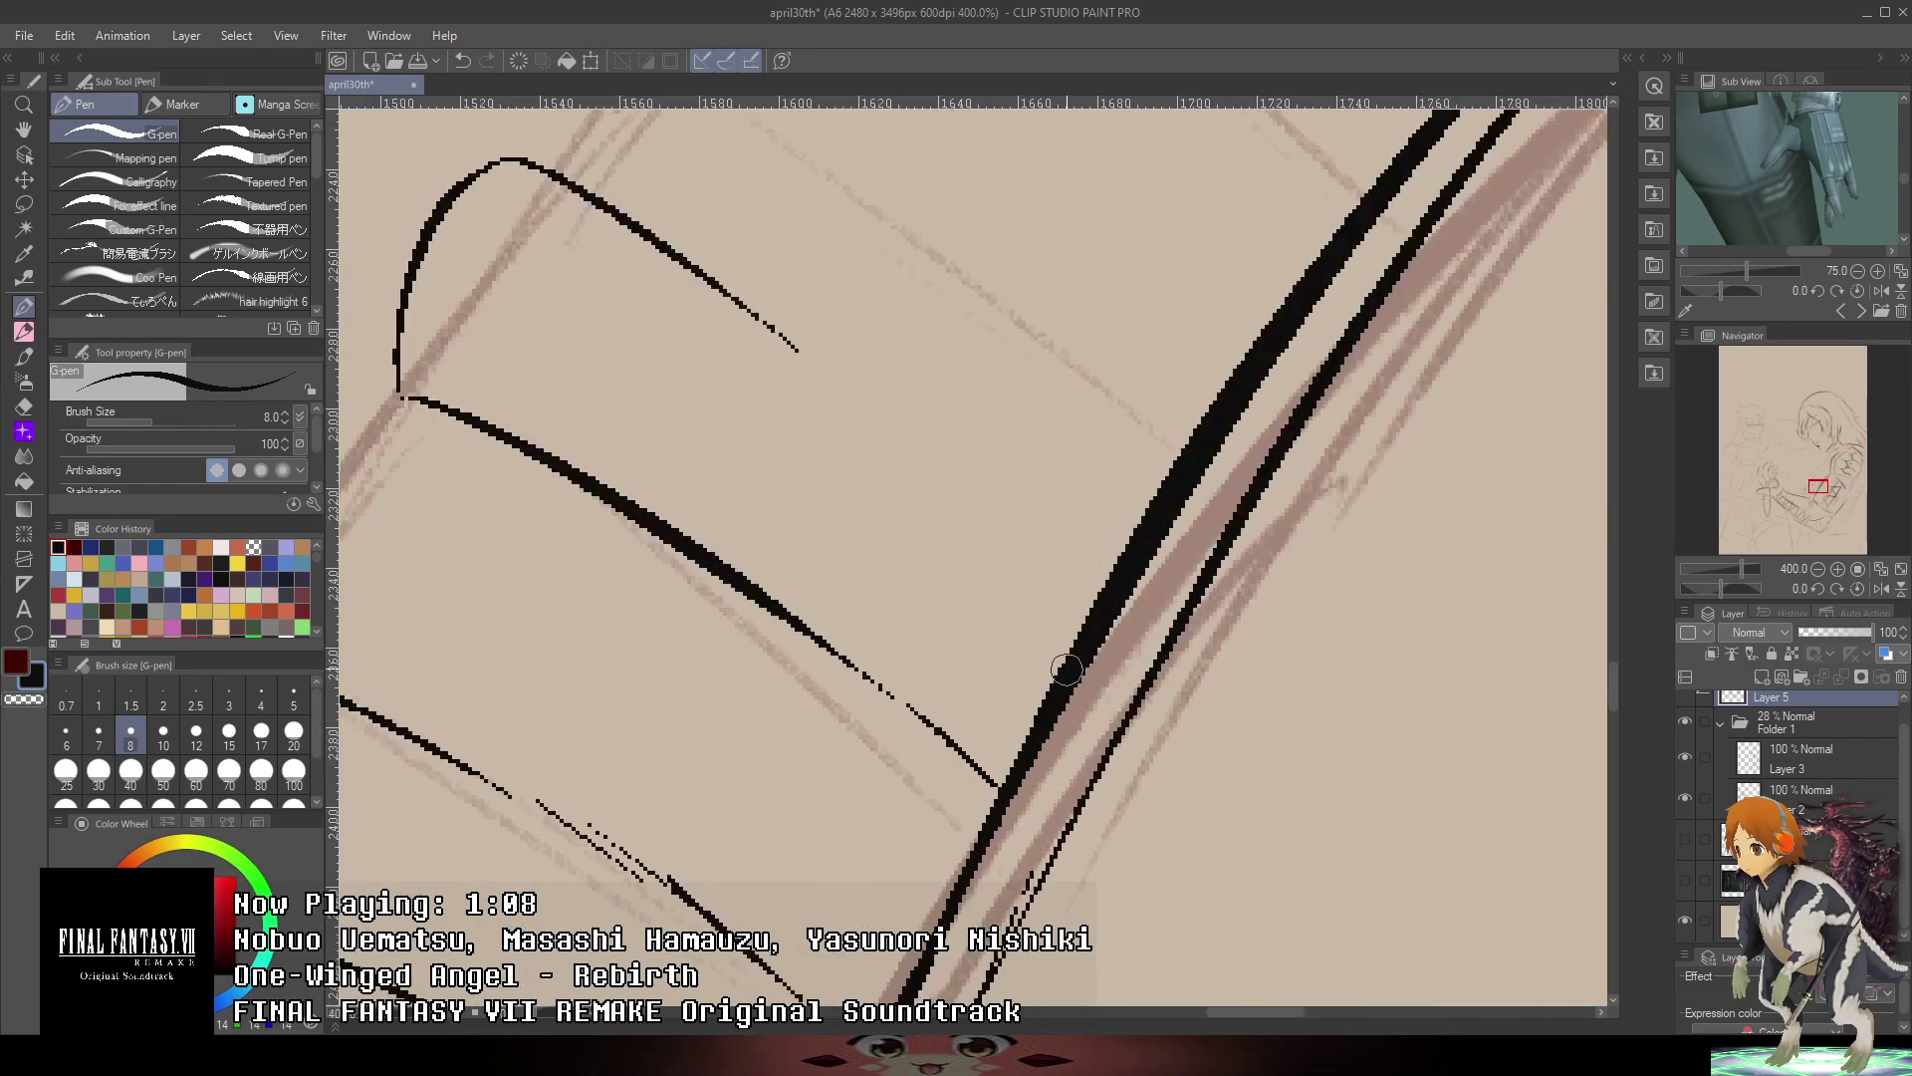
{"action": "left_click_drag", "start_coordinate": [1079, 652], "coordinate": [849, 413]}
{"action": "left_click_drag", "start_coordinate": [858, 428], "coordinate": [871, 566]}
{"action": "key", "text": "ctrl+z"}
{"action": "left_click_drag", "start_coordinate": [1108, 748], "coordinate": [839, 522]}
{"action": "mouse_move", "coordinate": [1179, 526]}
{"action": "left_mouse_down"}
{"action": "mouse_move", "coordinate": [1203, 538]}
{"action": "mouse_move", "coordinate": [1225, 692]}
{"action": "mouse_move", "coordinate": [1164, 777]}
{"action": "left_mouse_up"}
{"action": "key", "text": "ctrl+z"}
{"action": "left_click_drag", "start_coordinate": [858, 757], "coordinate": [1019, 889]}
{"action": "scroll", "coordinate": [1018, 890], "scroll_direction": "down", "scroll_amount": 5}
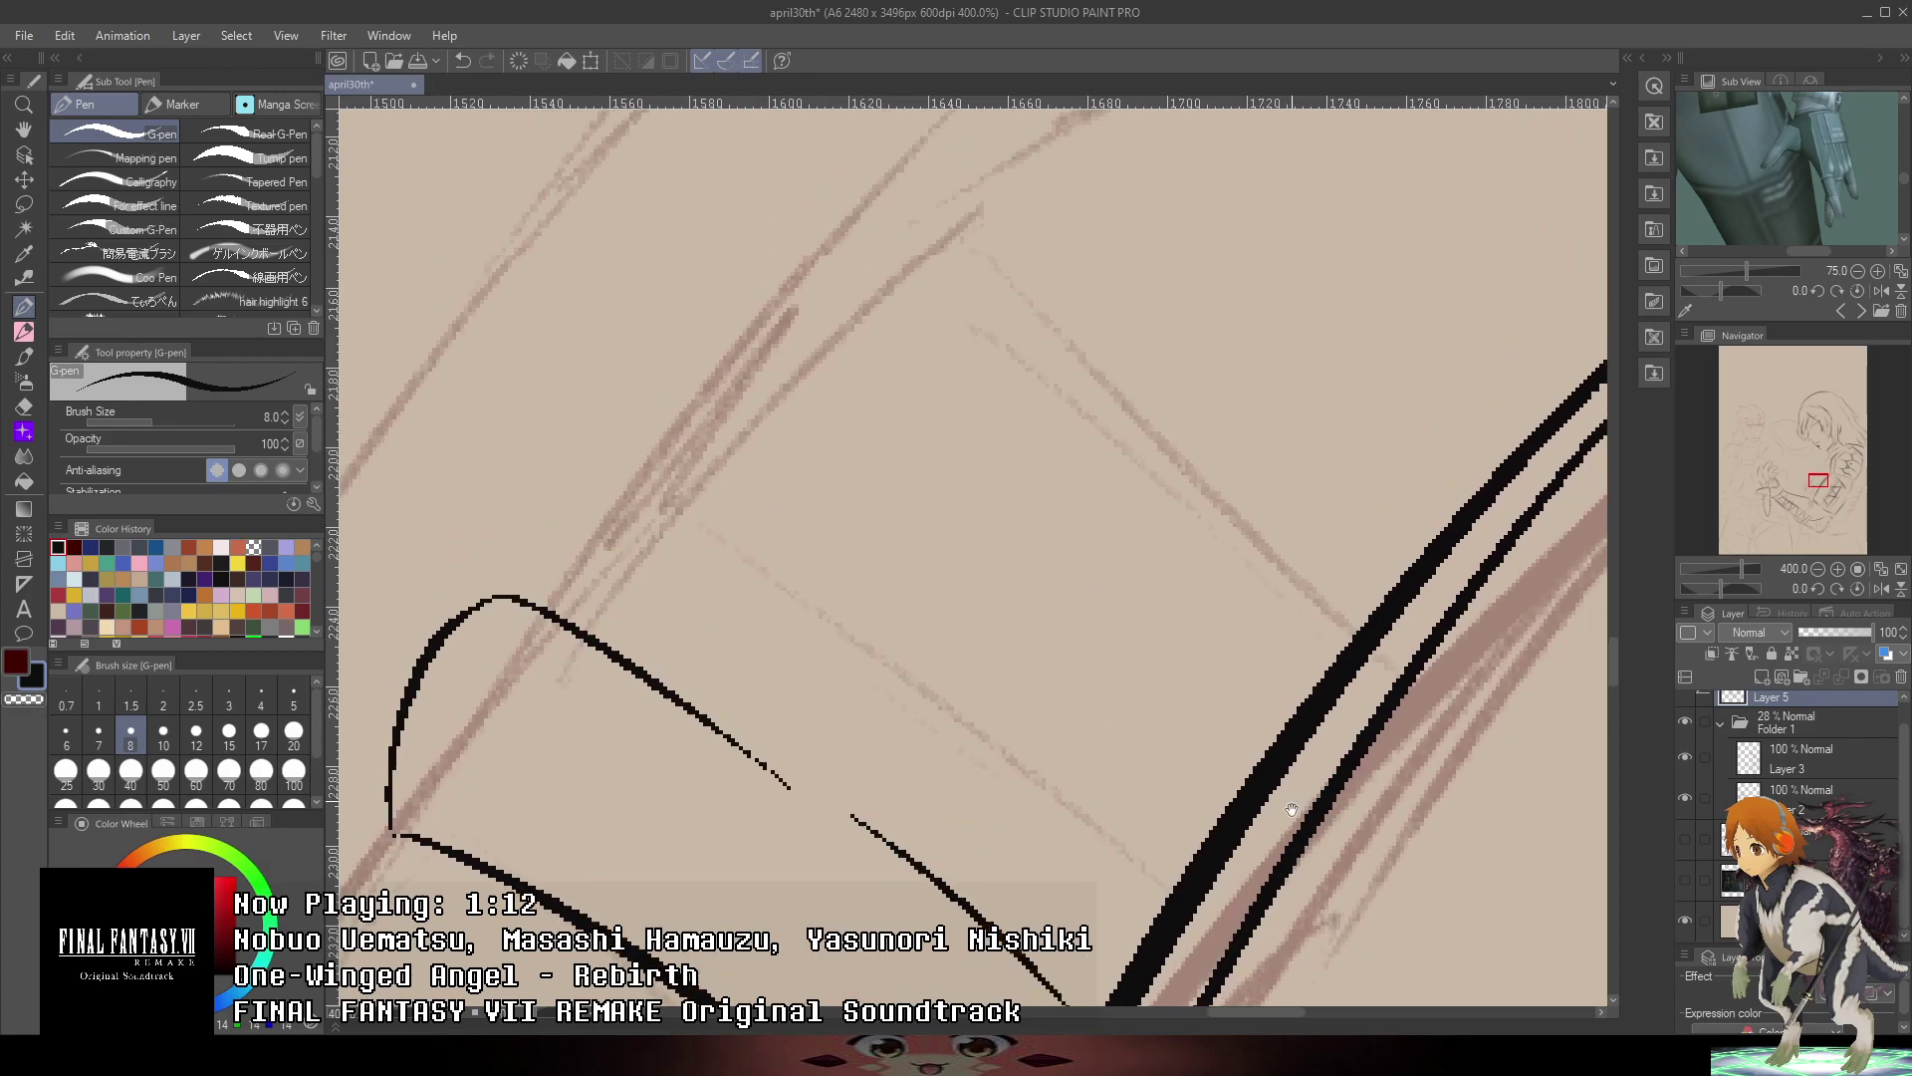
- Ink a third rounded segment higher up the strip, with its curved end, upper edge and lower edge
{"action": "left_click_drag", "start_coordinate": [1179, 645], "coordinate": [1097, 551]}
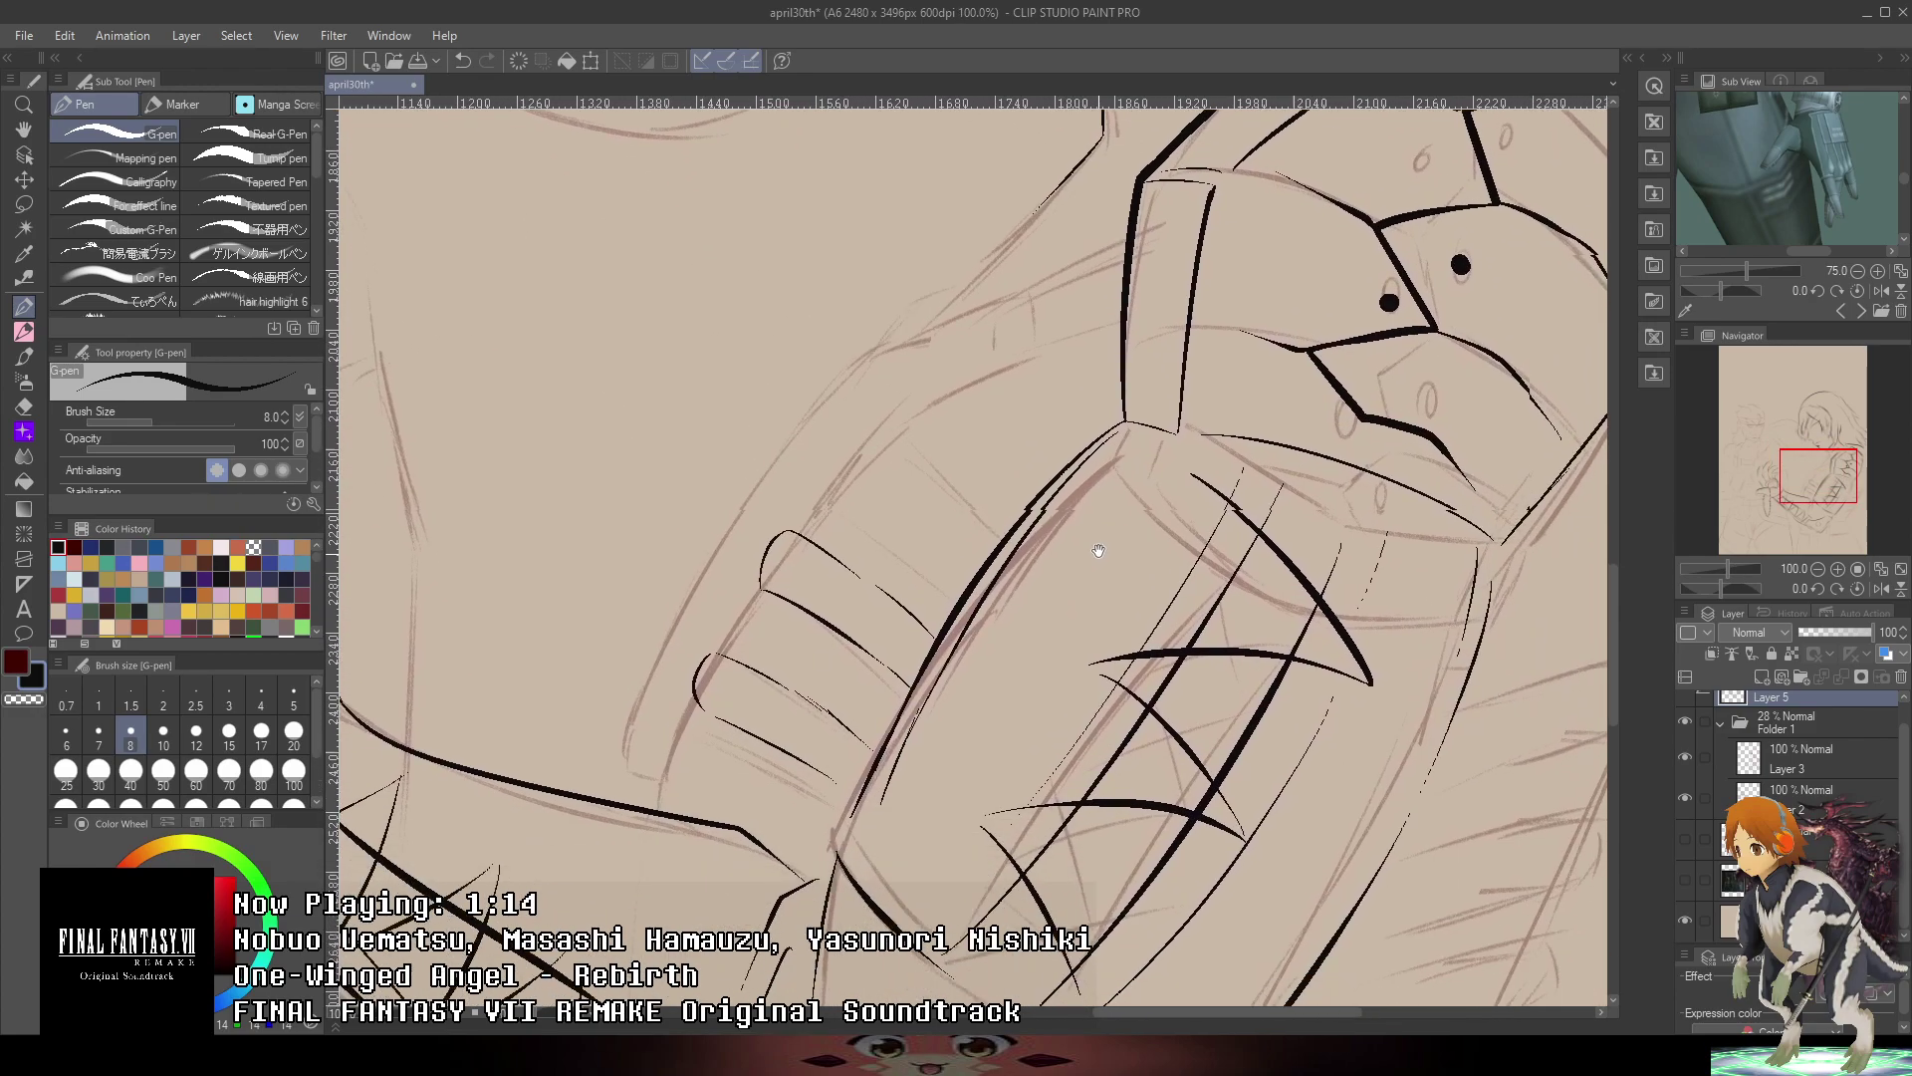
{"action": "left_click_drag", "start_coordinate": [1330, 560], "coordinate": [1204, 362]}
{"action": "left_click_drag", "start_coordinate": [1493, 356], "coordinate": [1437, 345]}
{"action": "left_click_drag", "start_coordinate": [1313, 369], "coordinate": [1415, 672]}
{"action": "scroll", "coordinate": [833, 573], "scroll_direction": "up", "scroll_amount": 2}
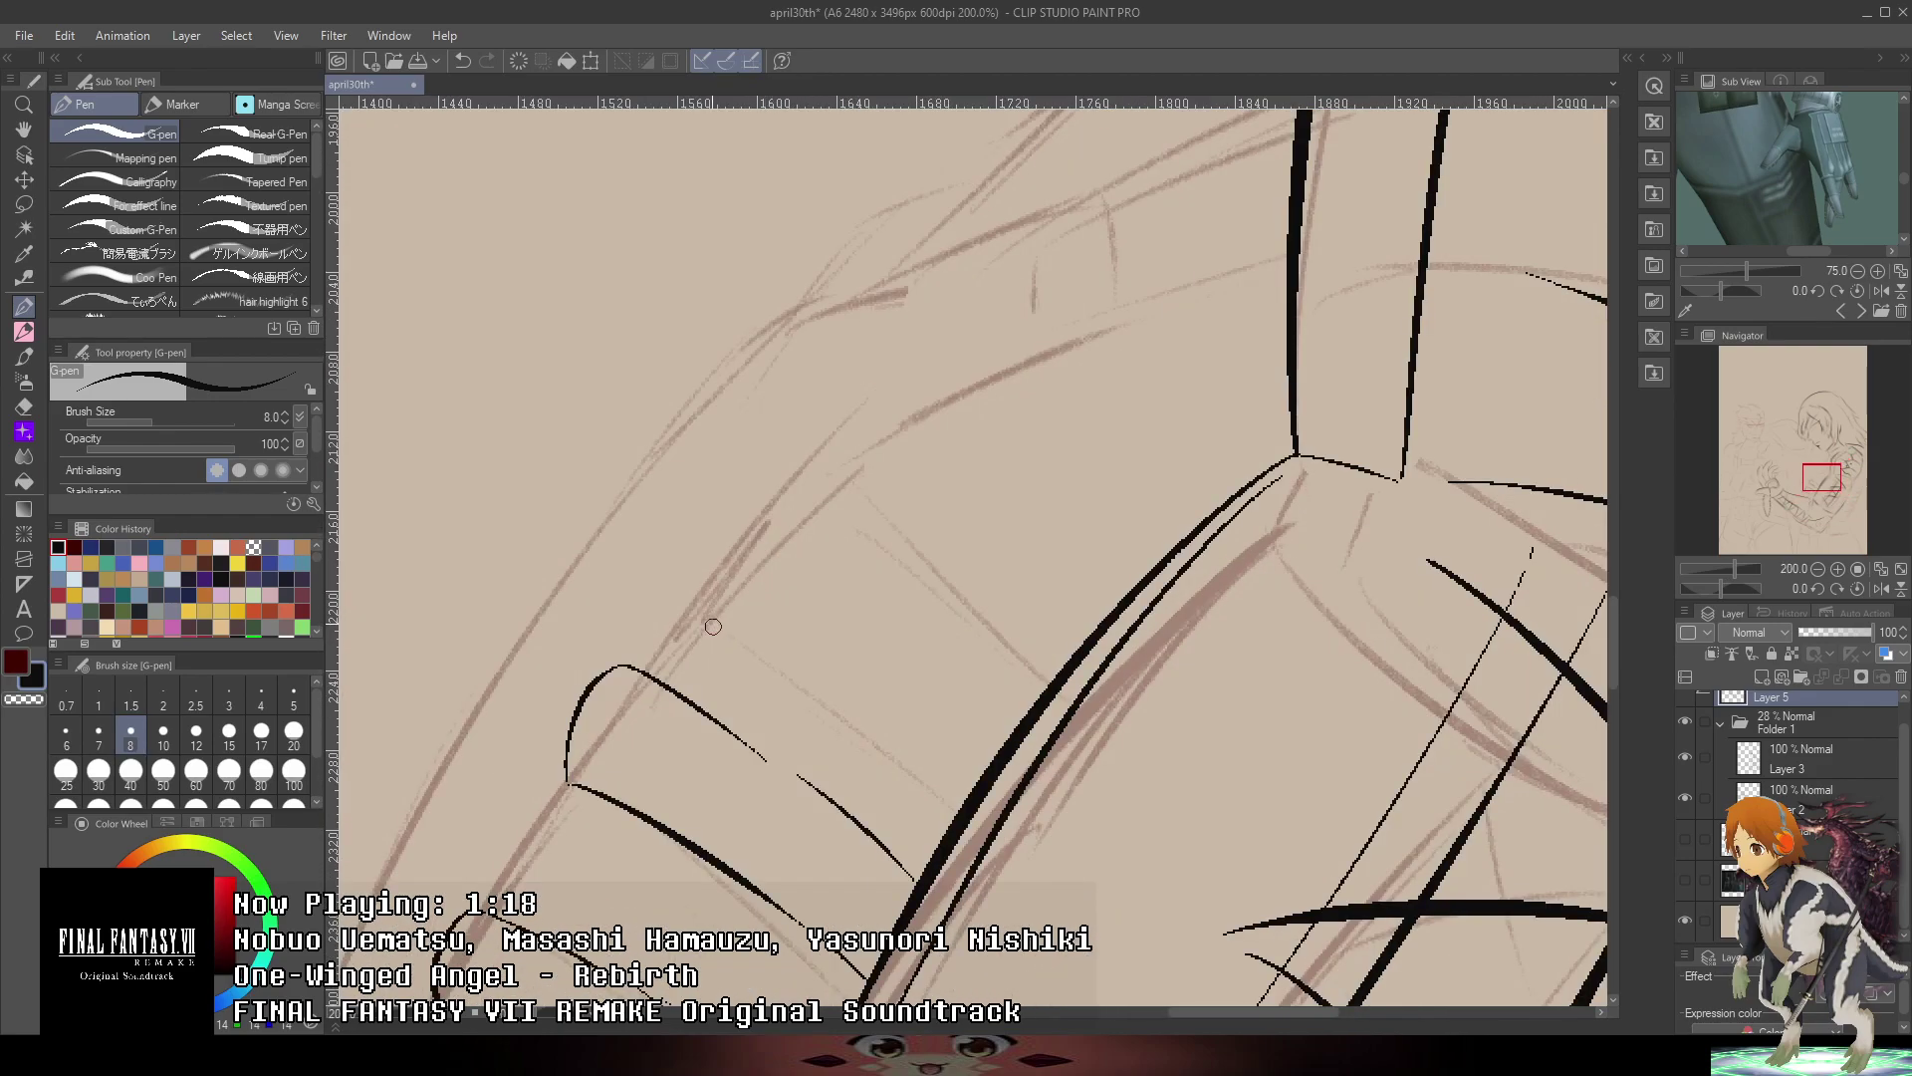
{"action": "mouse_move", "coordinate": [713, 627]}
{"action": "left_mouse_down"}
{"action": "mouse_move", "coordinate": [734, 520]}
{"action": "mouse_move", "coordinate": [891, 575]}
{"action": "mouse_move", "coordinate": [976, 662]}
{"action": "left_mouse_up"}
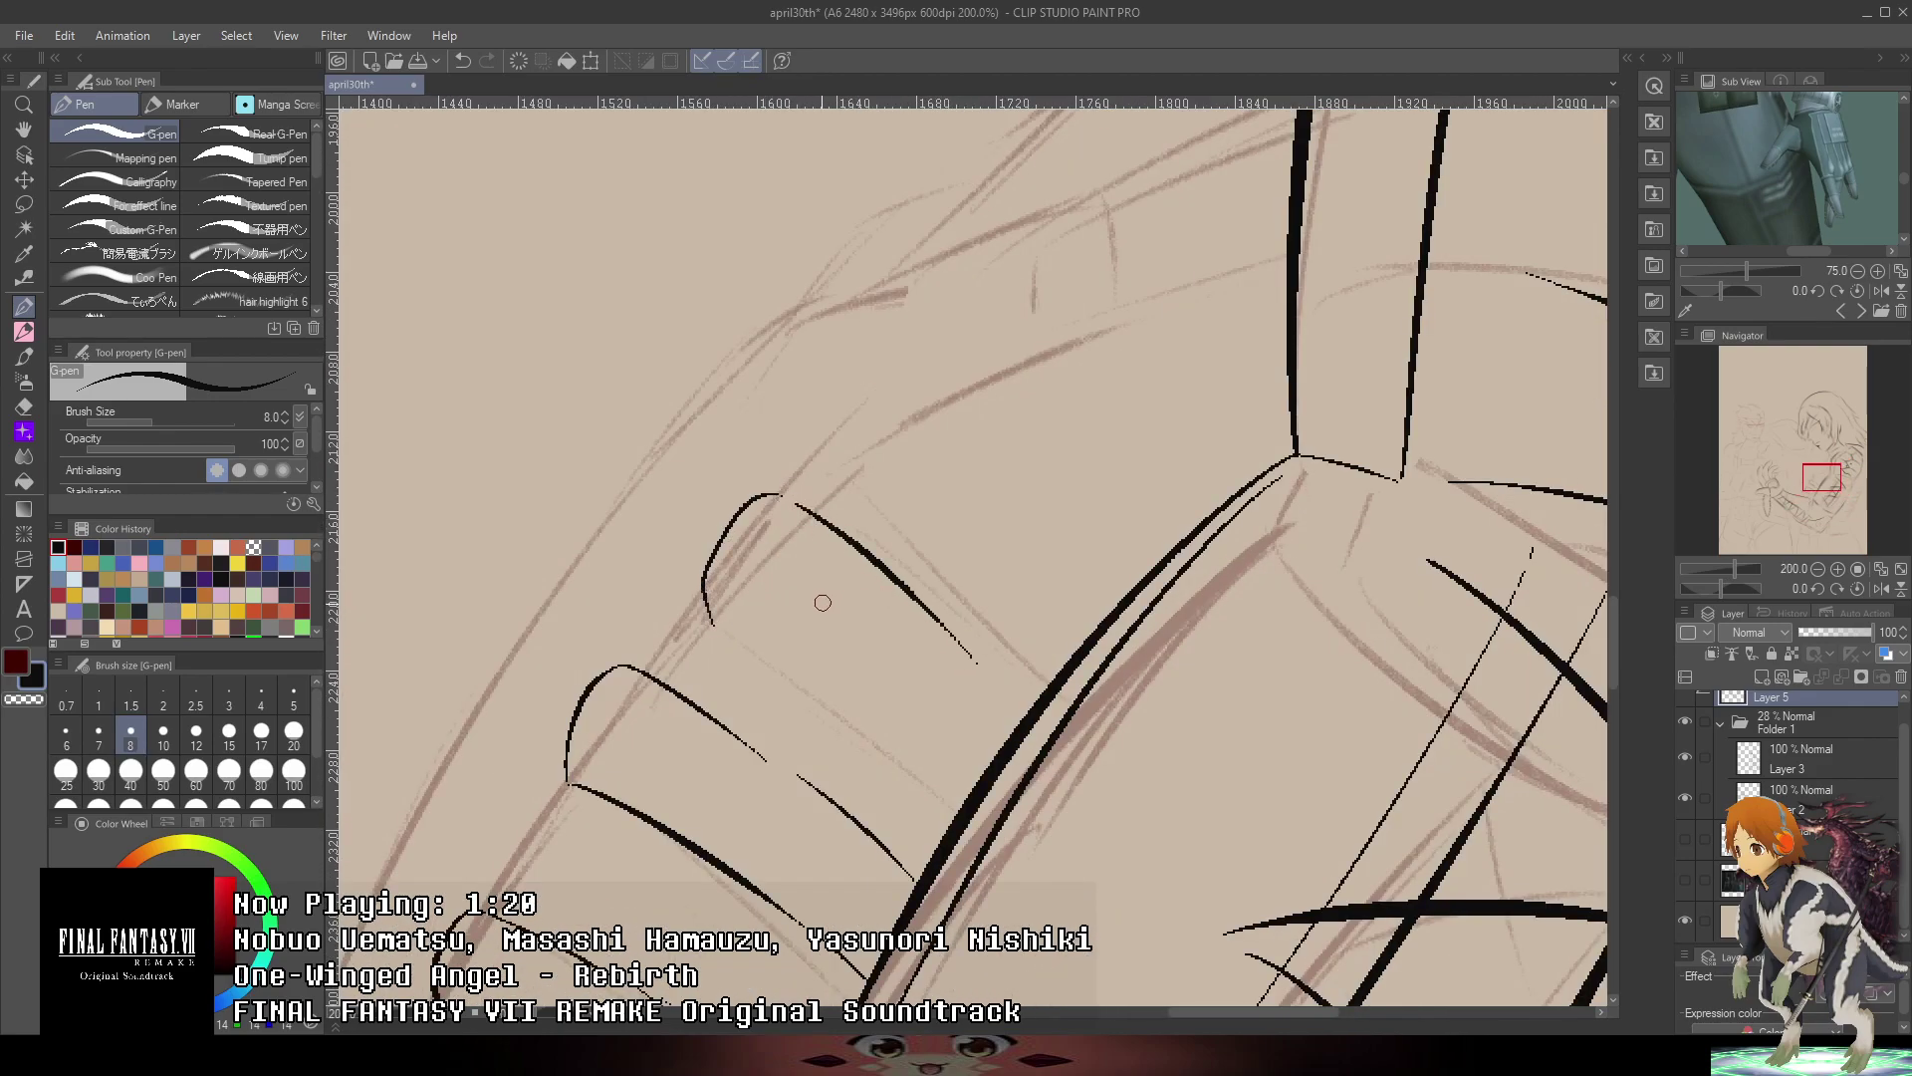
{"action": "left_click_drag", "start_coordinate": [731, 620], "coordinate": [962, 804]}
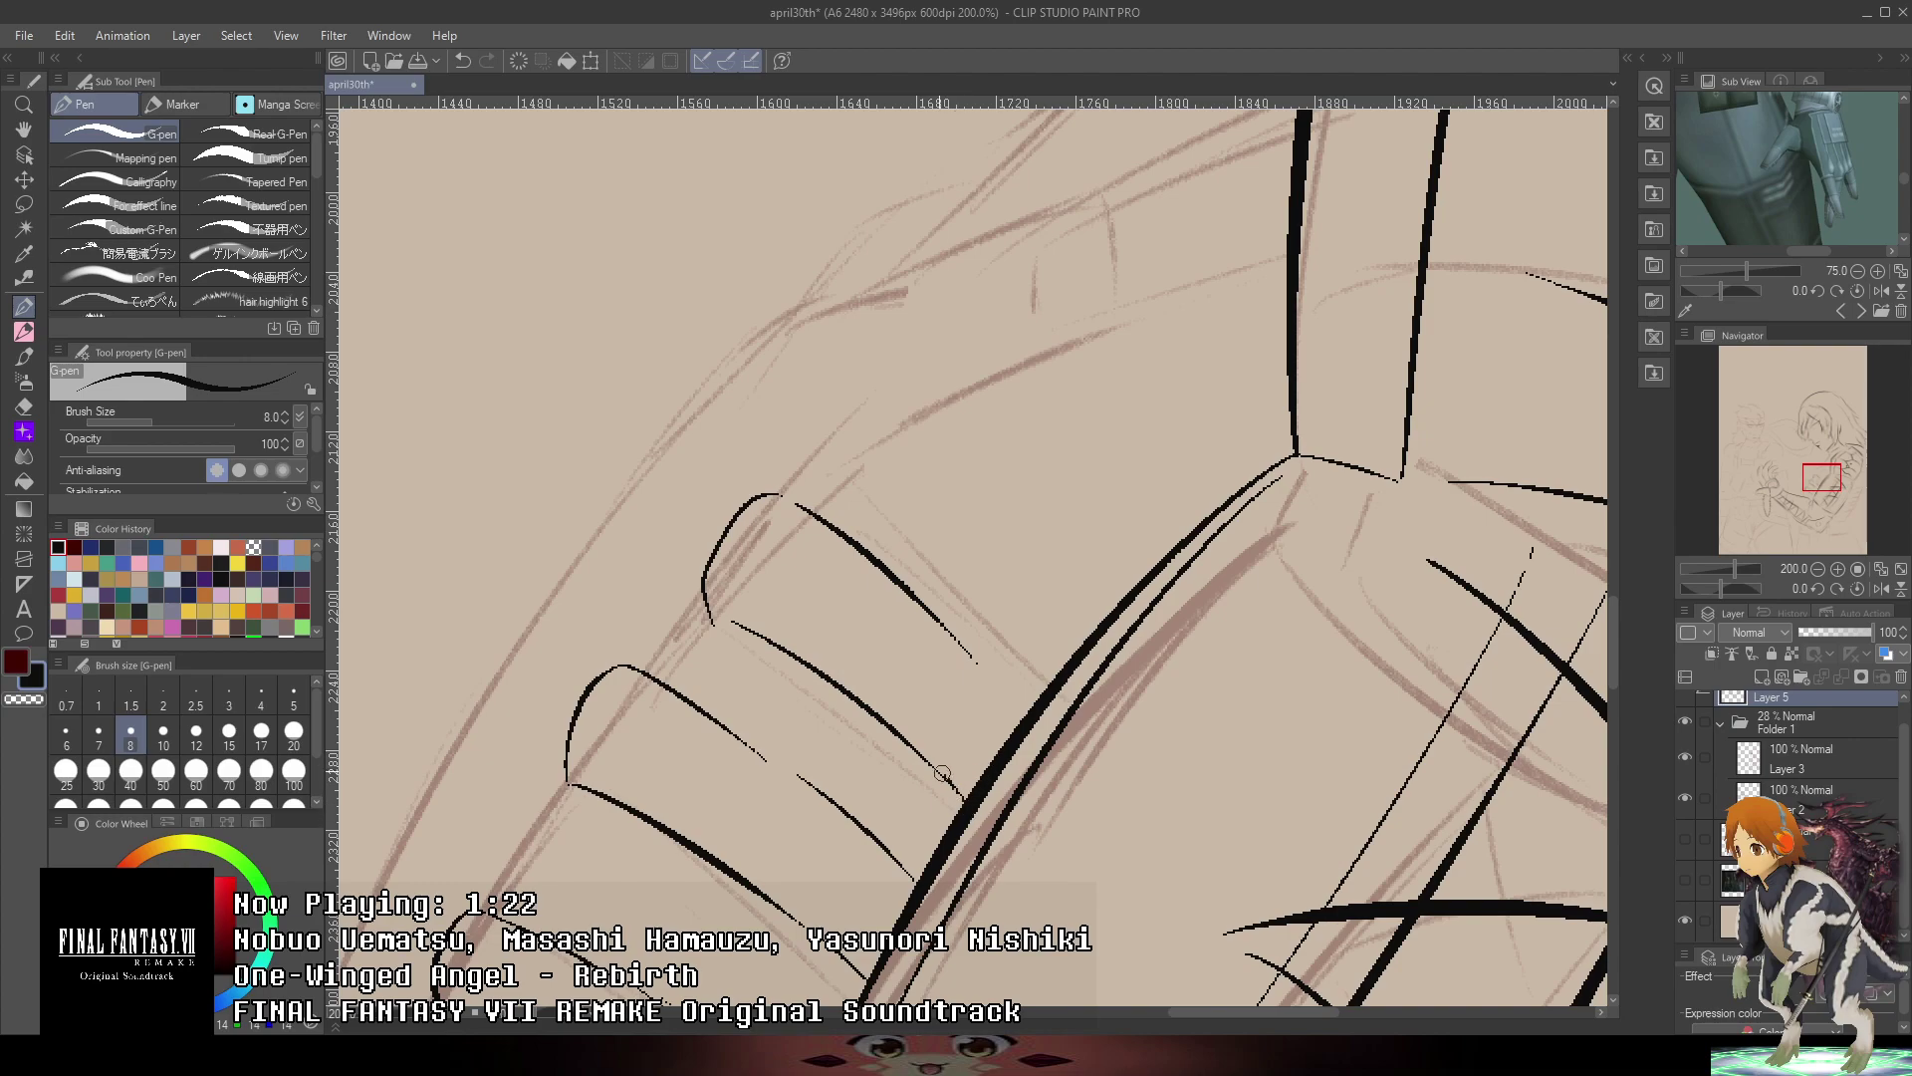
- Extend the third segment's upper edge to the arm outline with light broken strokes
{"action": "key", "text": "ctrl+z"}
{"action": "left_click_drag", "start_coordinate": [997, 683], "coordinate": [1006, 709]}
{"action": "key", "text": "ctrl+z"}
{"action": "left_click_drag", "start_coordinate": [949, 638], "coordinate": [998, 692]}
{"action": "left_click_drag", "start_coordinate": [1032, 514], "coordinate": [1011, 595]}
{"action": "scroll", "coordinate": [912, 383], "scroll_direction": "down", "scroll_amount": 3}
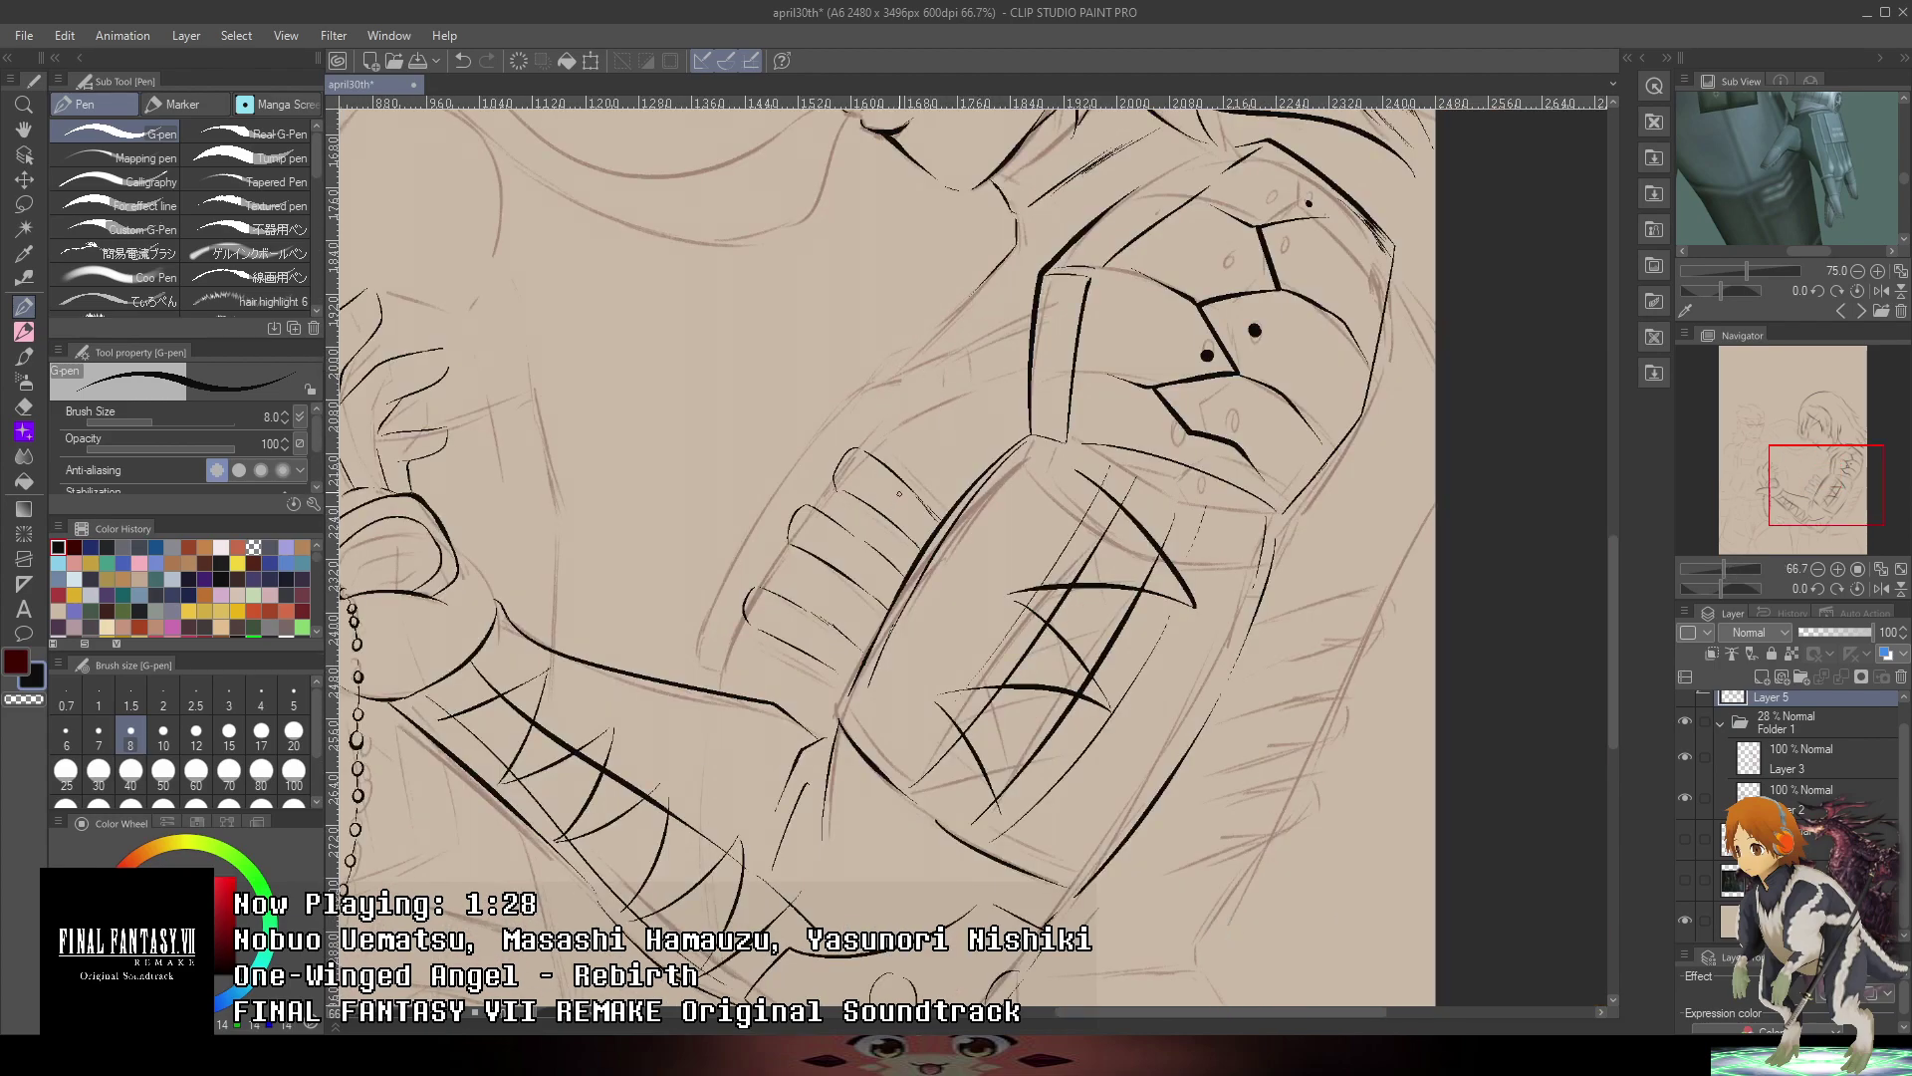
- Redraw the strip's lowest segment with a more angular rounded end and a lower edge reaching toward the arm outline
{"action": "scroll", "coordinate": [817, 528], "scroll_direction": "up", "scroll_amount": 3}
{"action": "left_click_drag", "start_coordinate": [780, 648], "coordinate": [1005, 405]}
{"action": "mouse_move", "coordinate": [1091, 643]}
{"action": "left_mouse_down"}
{"action": "mouse_move", "coordinate": [1076, 671]}
{"action": "mouse_move", "coordinate": [1122, 621]}
{"action": "mouse_move", "coordinate": [939, 598]}
{"action": "mouse_move", "coordinate": [1036, 658]}
{"action": "left_mouse_up"}
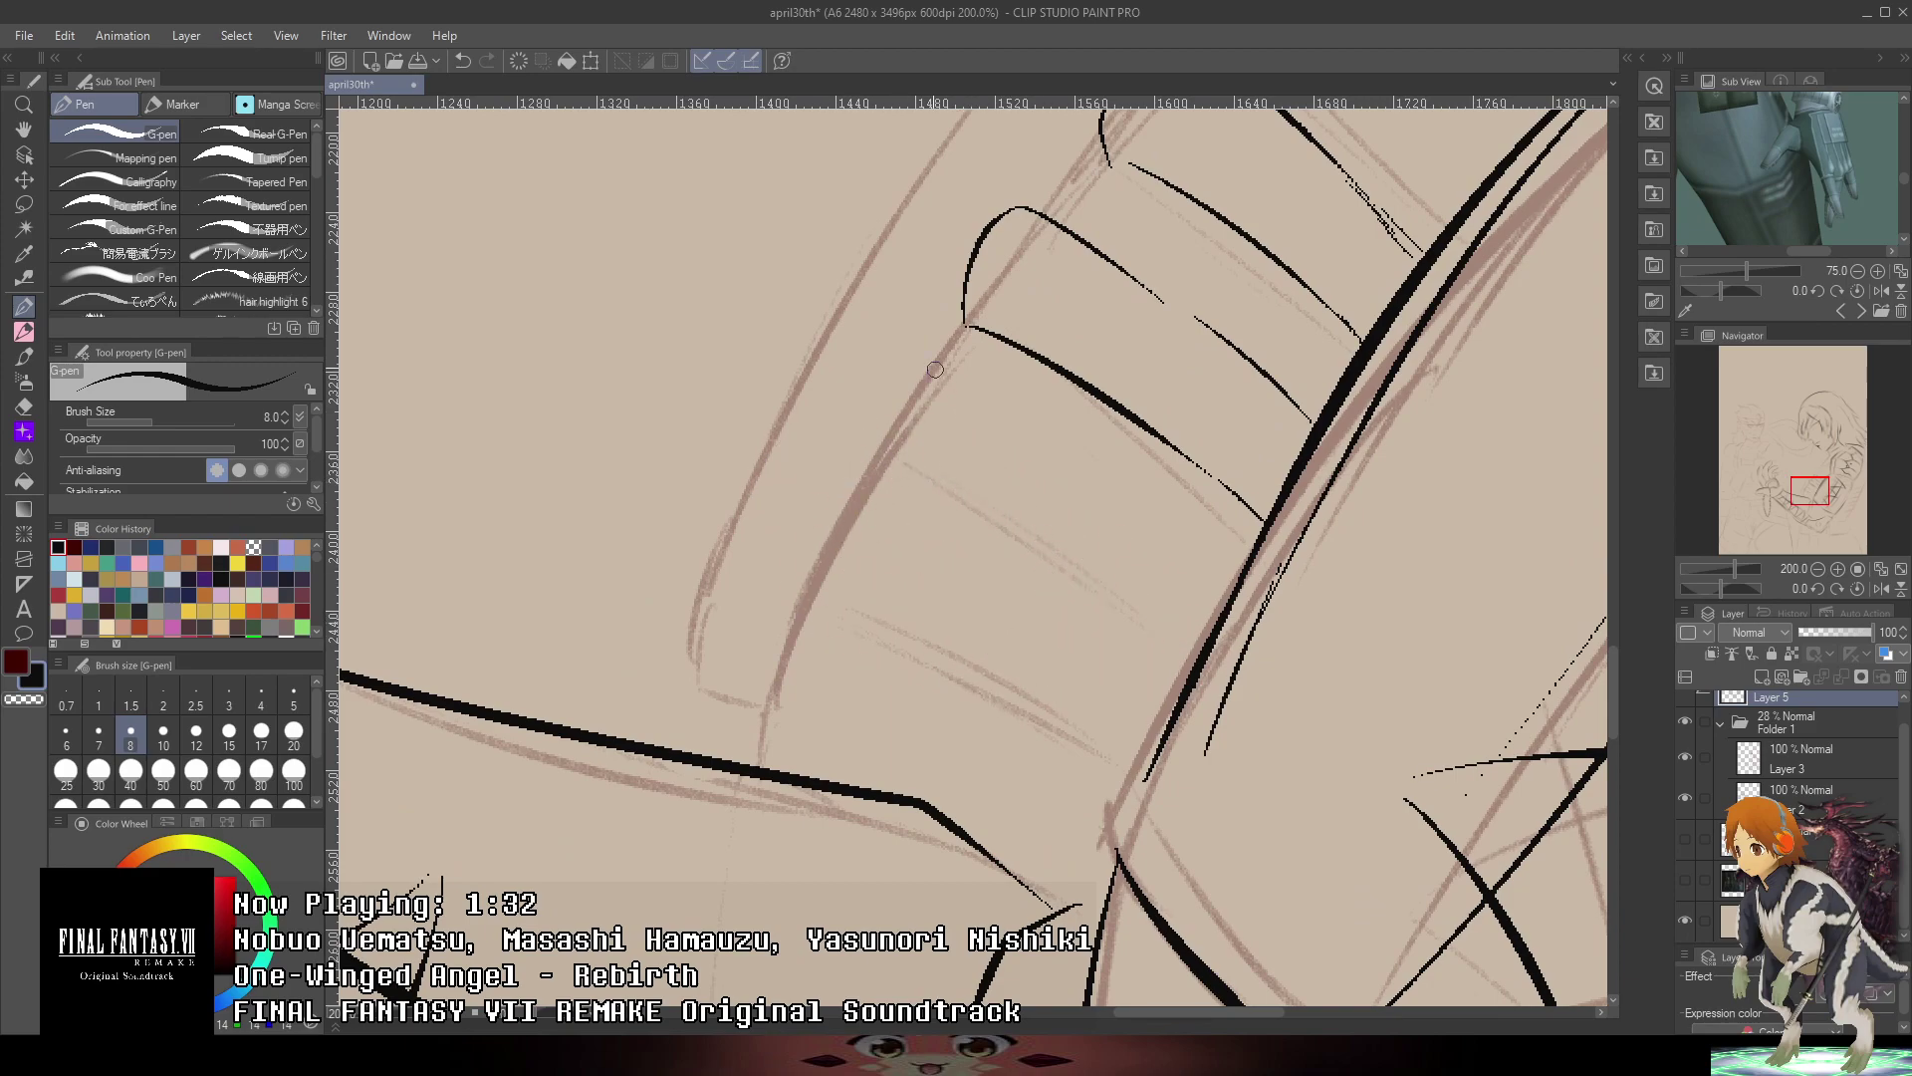
{"action": "left_click_drag", "start_coordinate": [881, 399], "coordinate": [879, 463]}
{"action": "key", "text": "ctrl+z"}
{"action": "left_click_drag", "start_coordinate": [944, 355], "coordinate": [896, 376]}
{"action": "left_click_drag", "start_coordinate": [876, 476], "coordinate": [1058, 584]}
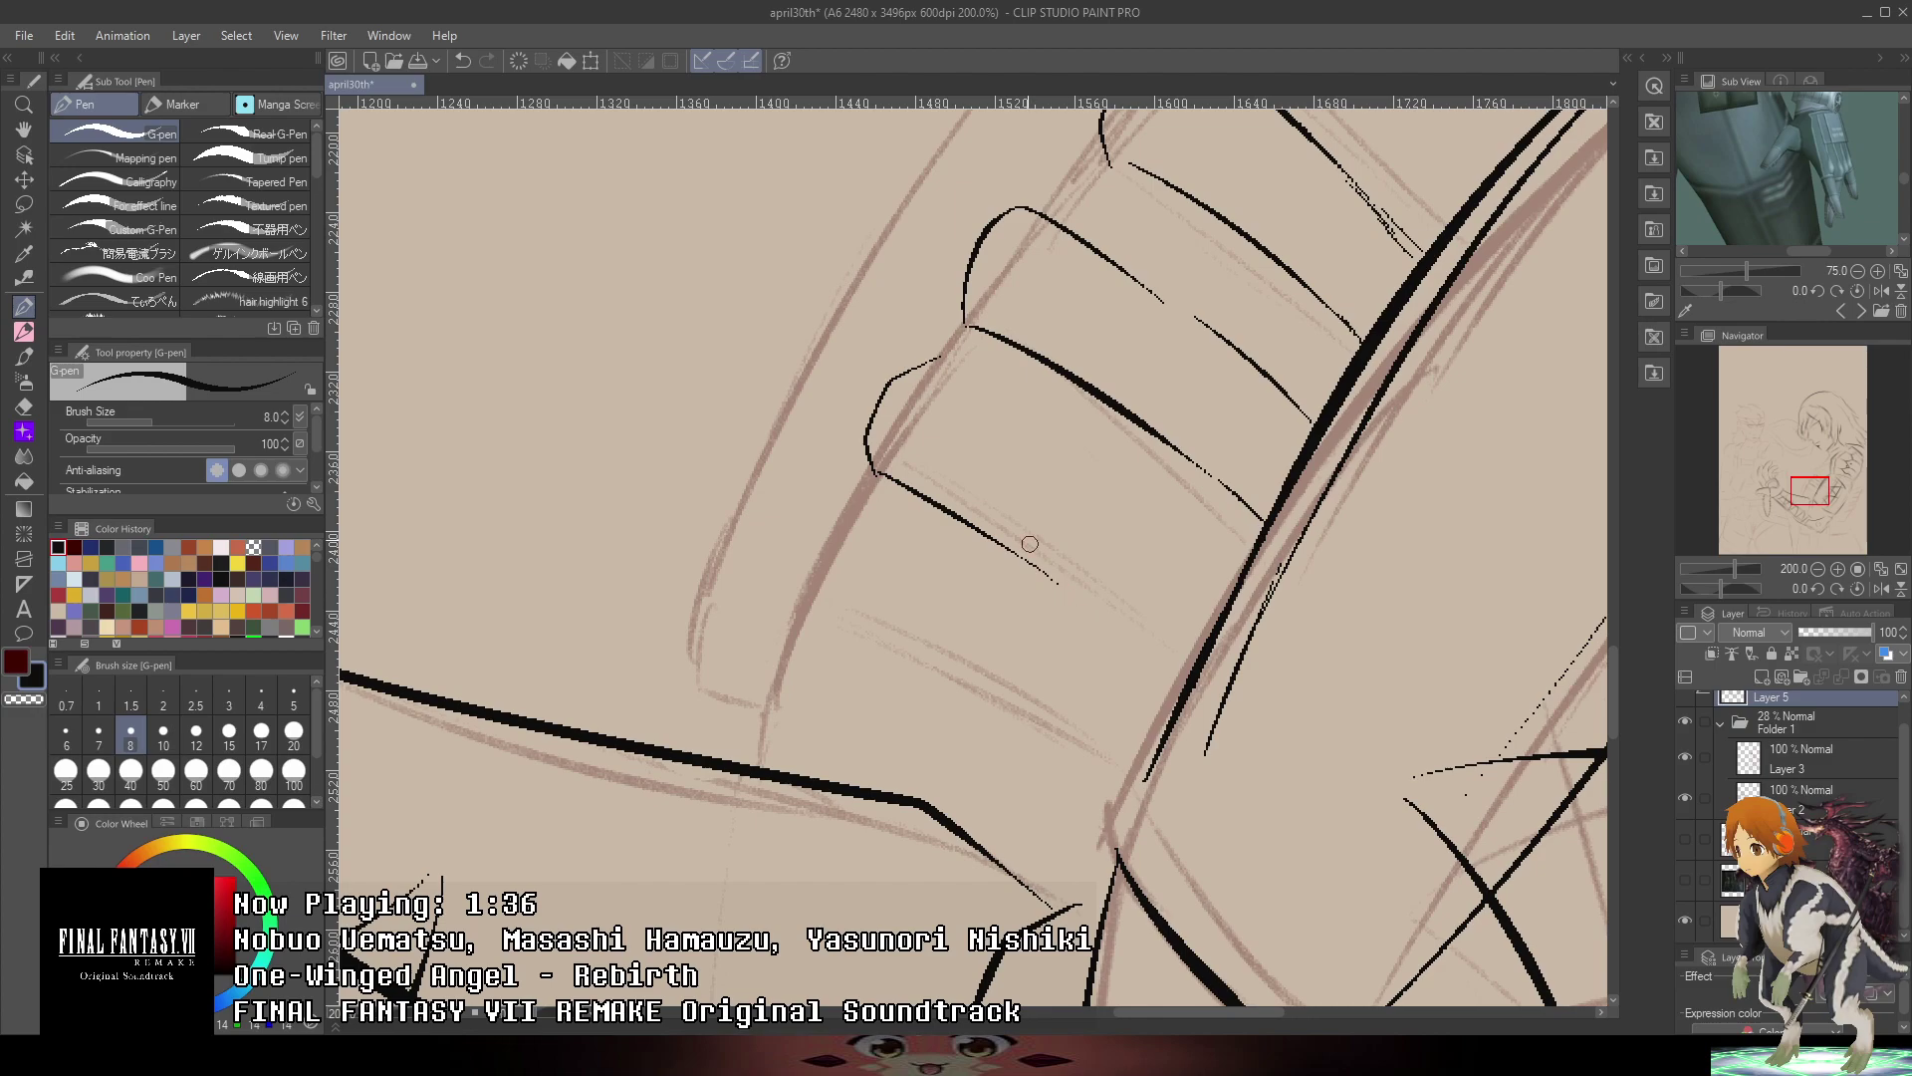
{"action": "key", "text": "ctrl+z"}
{"action": "left_click_drag", "start_coordinate": [874, 477], "coordinate": [1180, 653]}
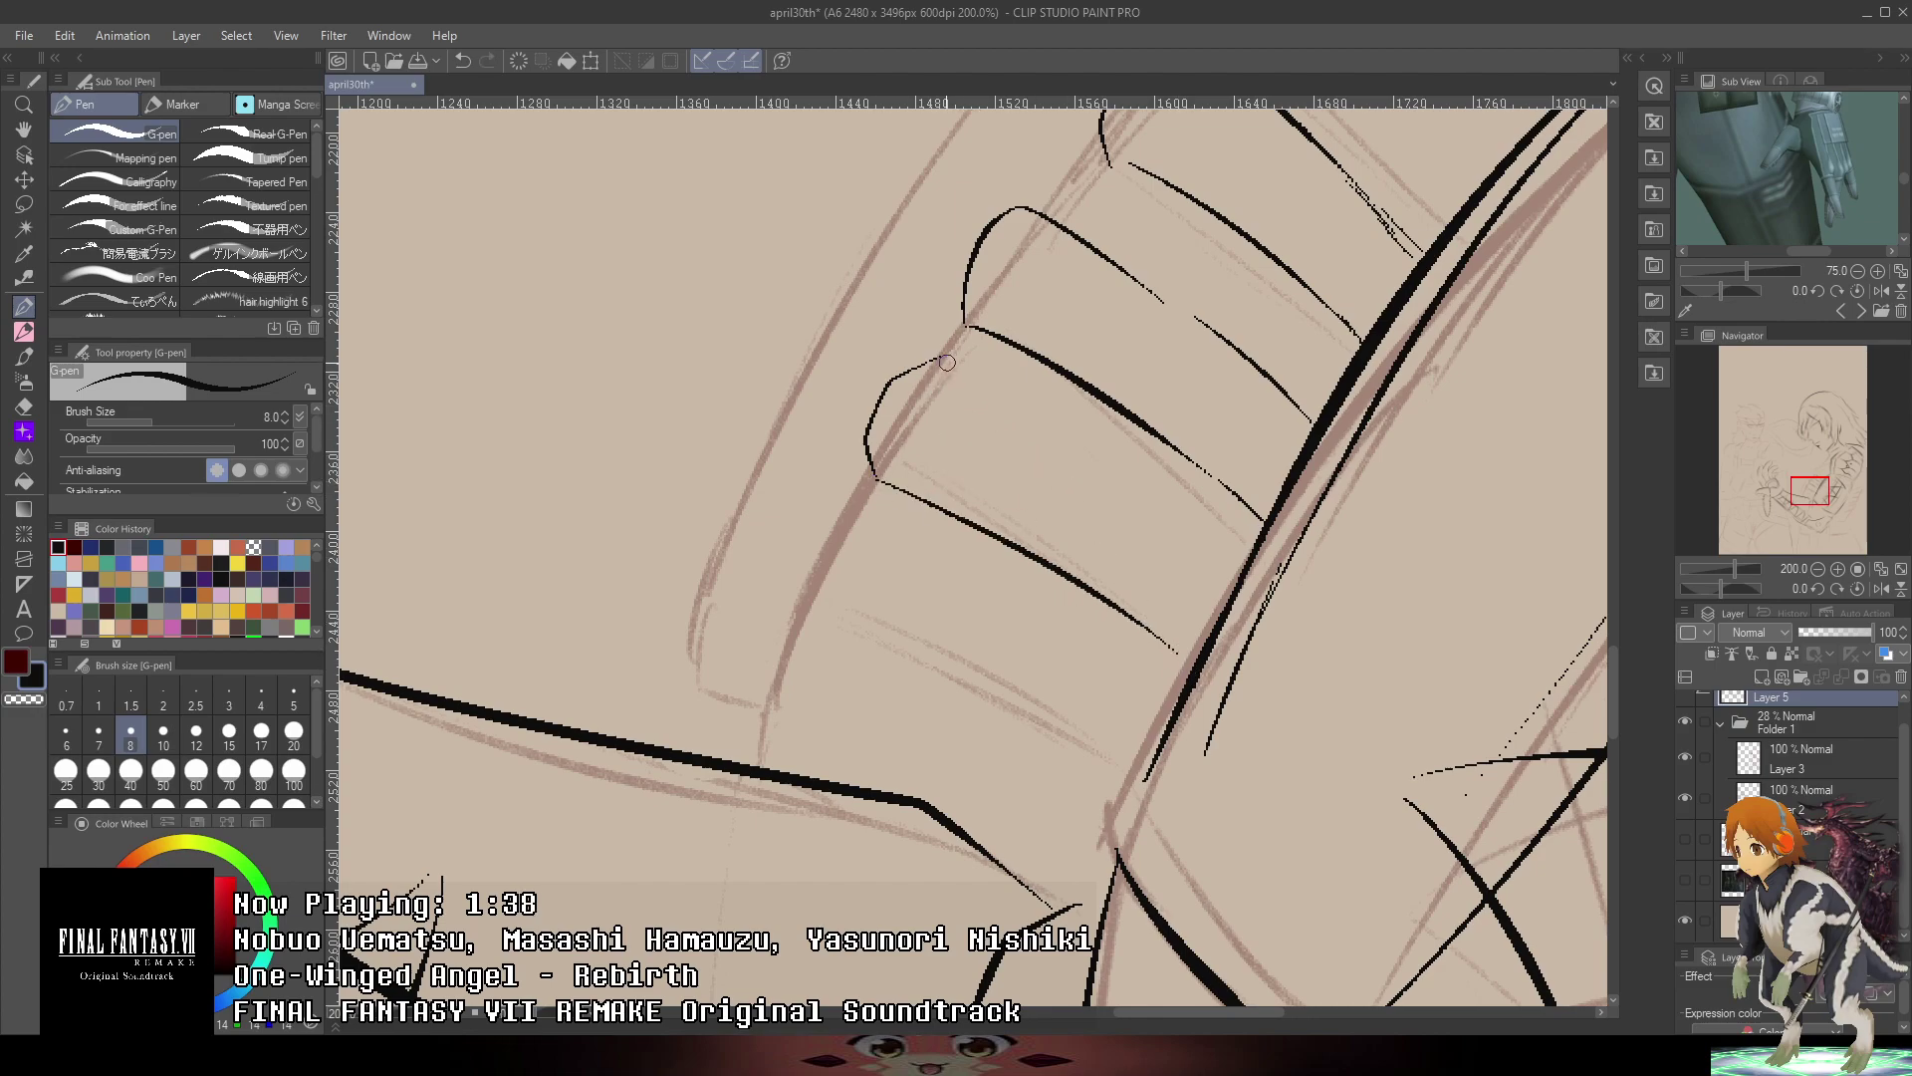
- Ink the upper edge of the redrawn lowest segment across to the arm outline
{"action": "mouse_move", "coordinate": [946, 359]}
{"action": "left_mouse_down"}
{"action": "mouse_move", "coordinate": [1235, 593]}
{"action": "mouse_move", "coordinate": [1016, 390]}
{"action": "mouse_move", "coordinate": [1252, 570]}
{"action": "left_mouse_up"}
{"action": "key", "text": "ctrl+z"}
{"action": "key", "text": "ctrl+z"}
{"action": "key", "text": "ctrl+z"}
{"action": "mouse_move", "coordinate": [941, 358]}
{"action": "left_mouse_down"}
{"action": "mouse_move", "coordinate": [1238, 594]}
{"action": "mouse_move", "coordinate": [922, 365]}
{"action": "left_mouse_up"}
{"action": "key", "text": "ctrl+z"}
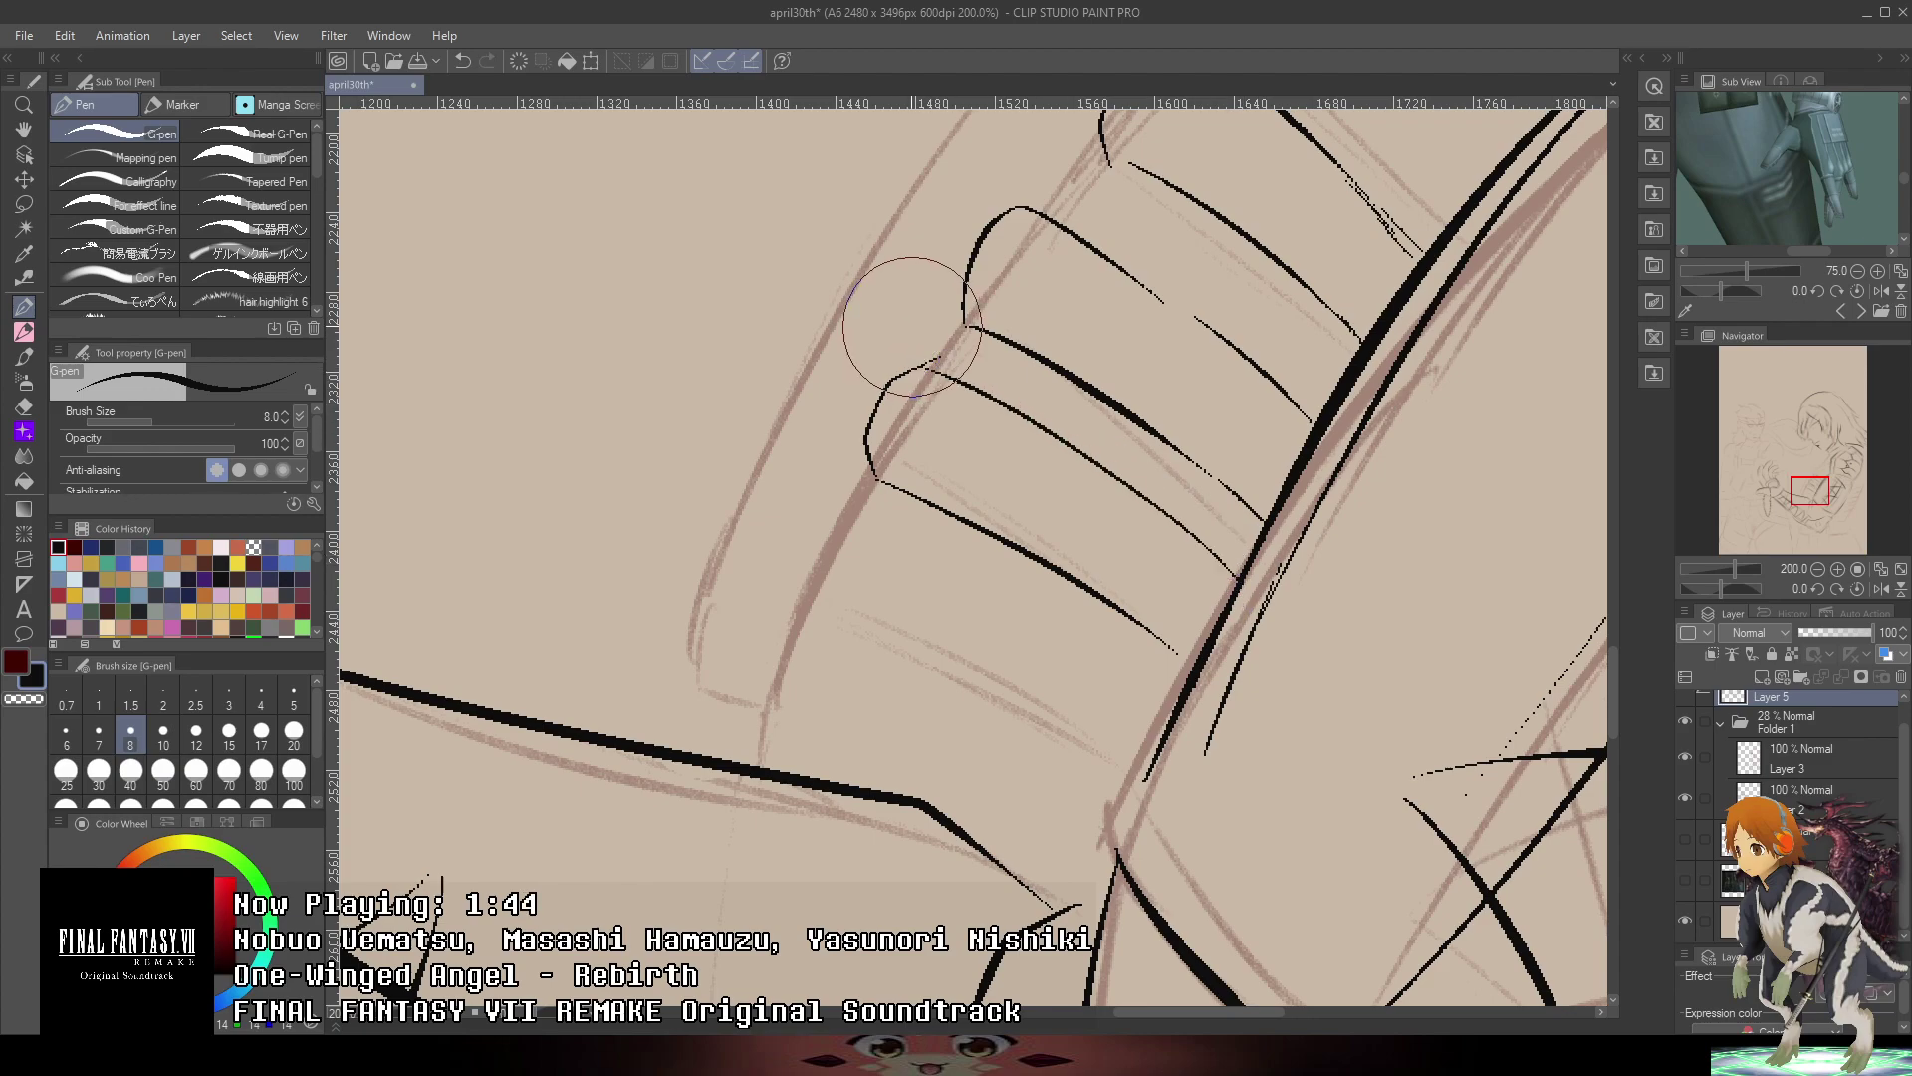
- Clean up the corner of the strip's lowest inked segment and join its rounded end to its upper edge
{"action": "left_click", "coordinate": [895, 318]}
{"action": "left_click_drag", "start_coordinate": [906, 371], "coordinate": [896, 384]}
{"action": "scroll", "coordinate": [888, 409], "scroll_direction": "up", "scroll_amount": 2}
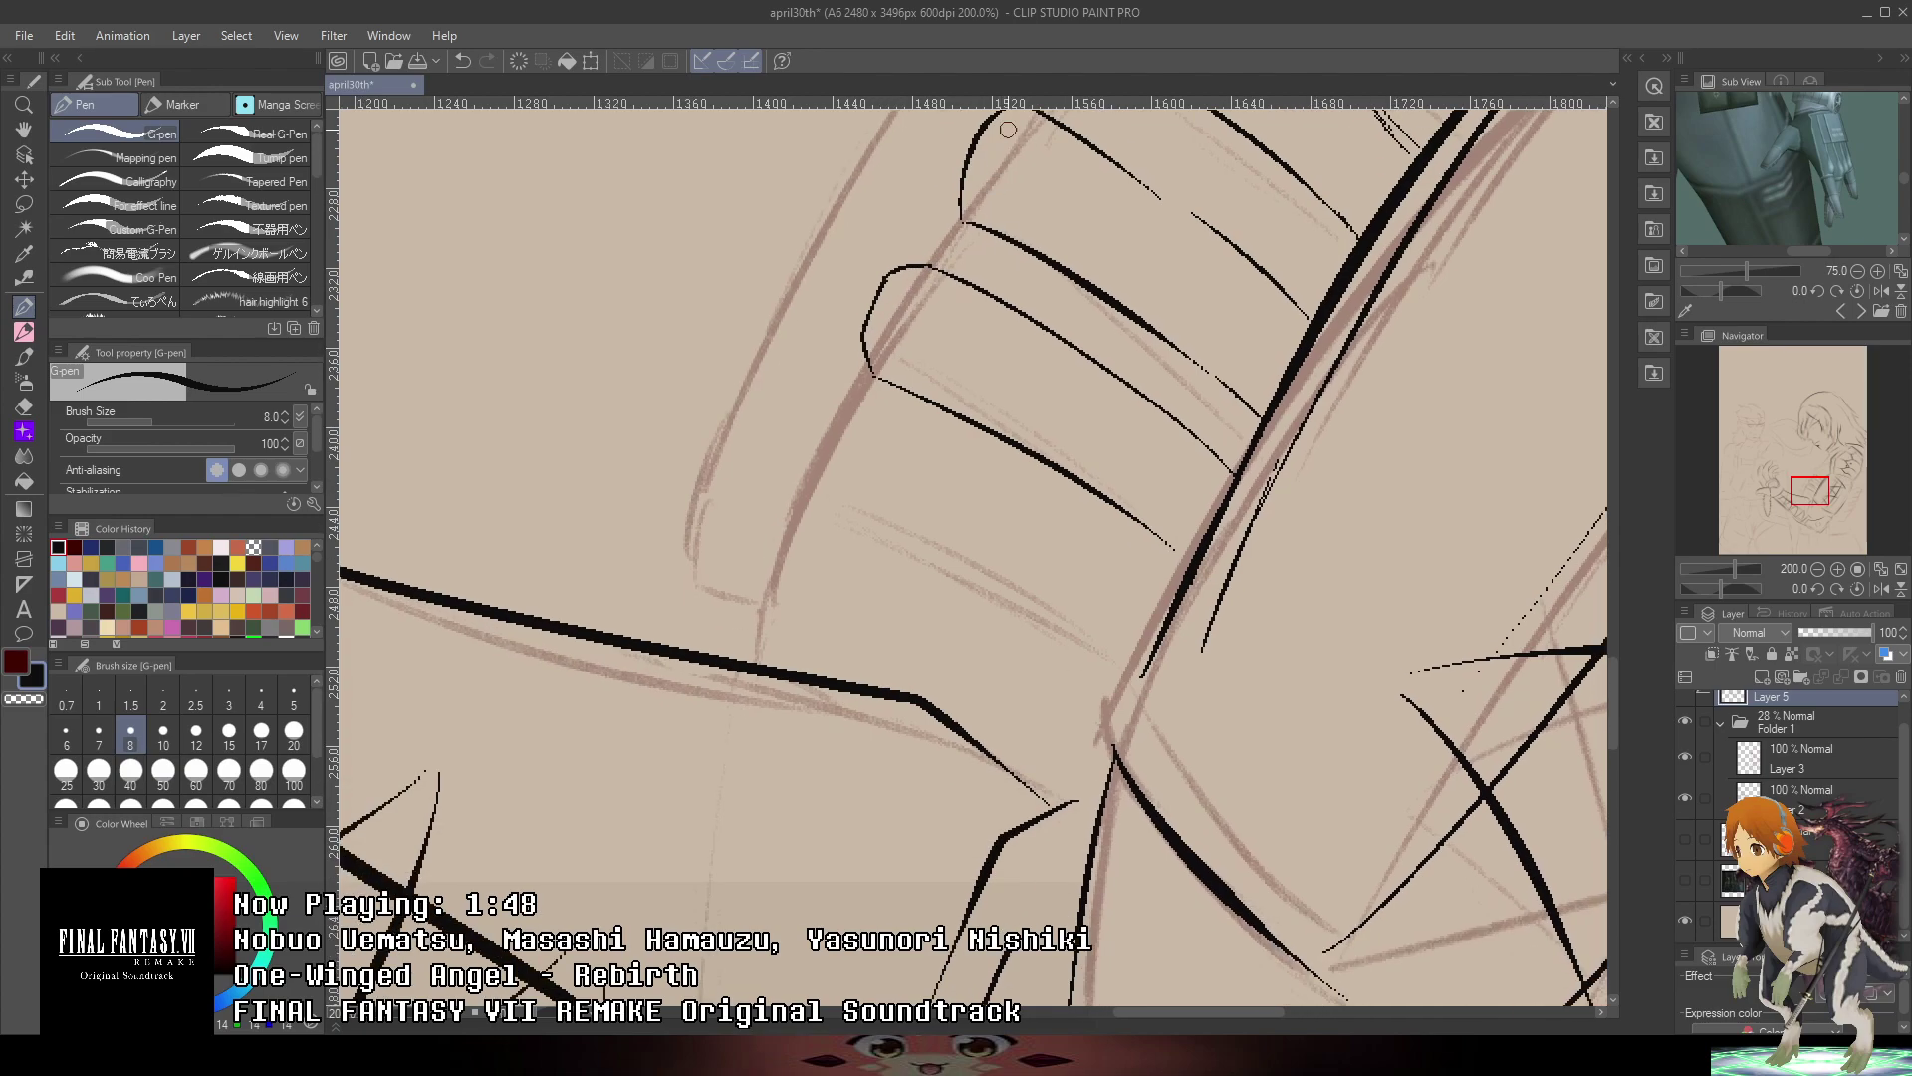
- Ink a further segment below it at the strip's foot, with an angular rounded end, upper edge and lower edge reaching the arm outline
{"action": "mouse_move", "coordinate": [762, 454]}
{"action": "left_mouse_down"}
{"action": "mouse_move", "coordinate": [974, 519]}
{"action": "mouse_move", "coordinate": [1395, 759]}
{"action": "left_mouse_up"}
{"action": "key", "text": "ctrl+z"}
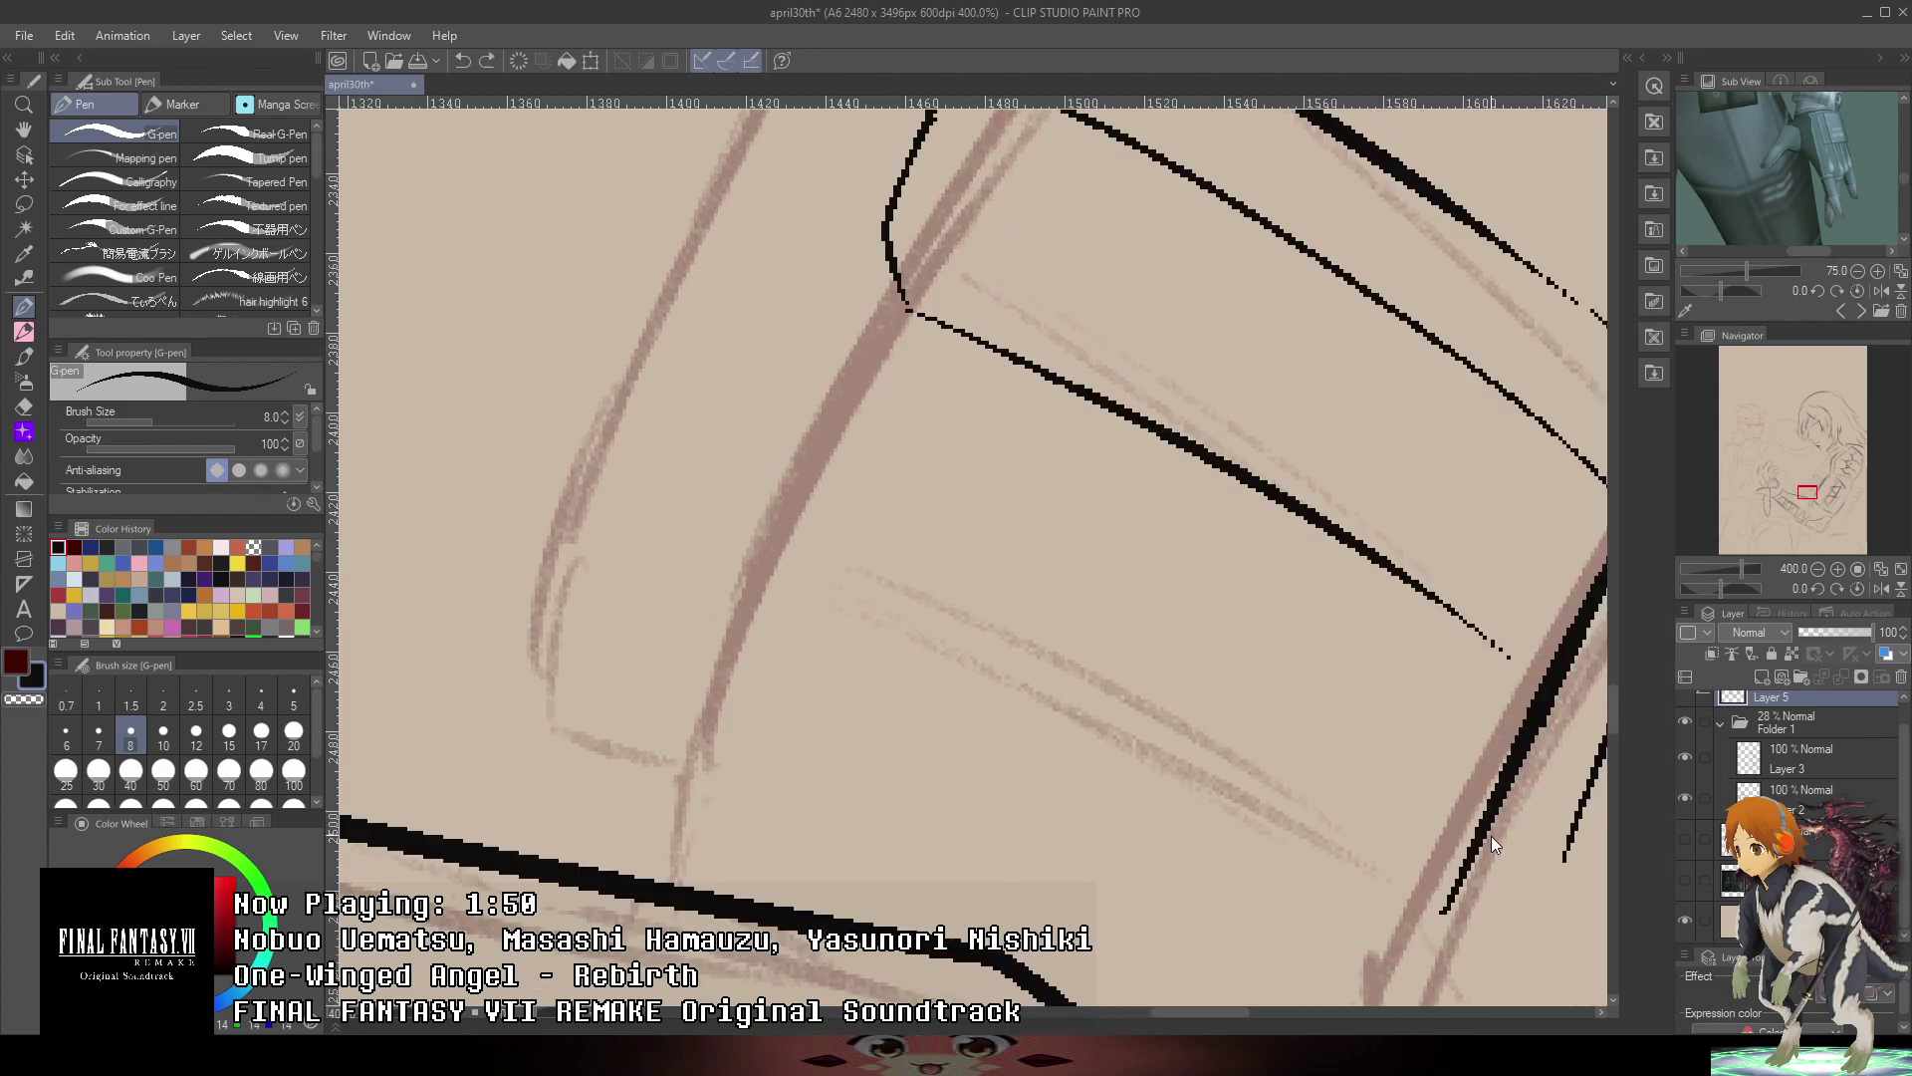
{"action": "mouse_move", "coordinate": [1479, 817]}
{"action": "left_mouse_down"}
{"action": "mouse_move", "coordinate": [1375, 743]}
{"action": "mouse_move", "coordinate": [770, 454]}
{"action": "mouse_move", "coordinate": [688, 498]}
{"action": "mouse_move", "coordinate": [640, 631]}
{"action": "mouse_move", "coordinate": [683, 683]}
{"action": "mouse_move", "coordinate": [1329, 955]}
{"action": "left_mouse_up"}
{"action": "left_click_drag", "start_coordinate": [1012, 596], "coordinate": [935, 469]}
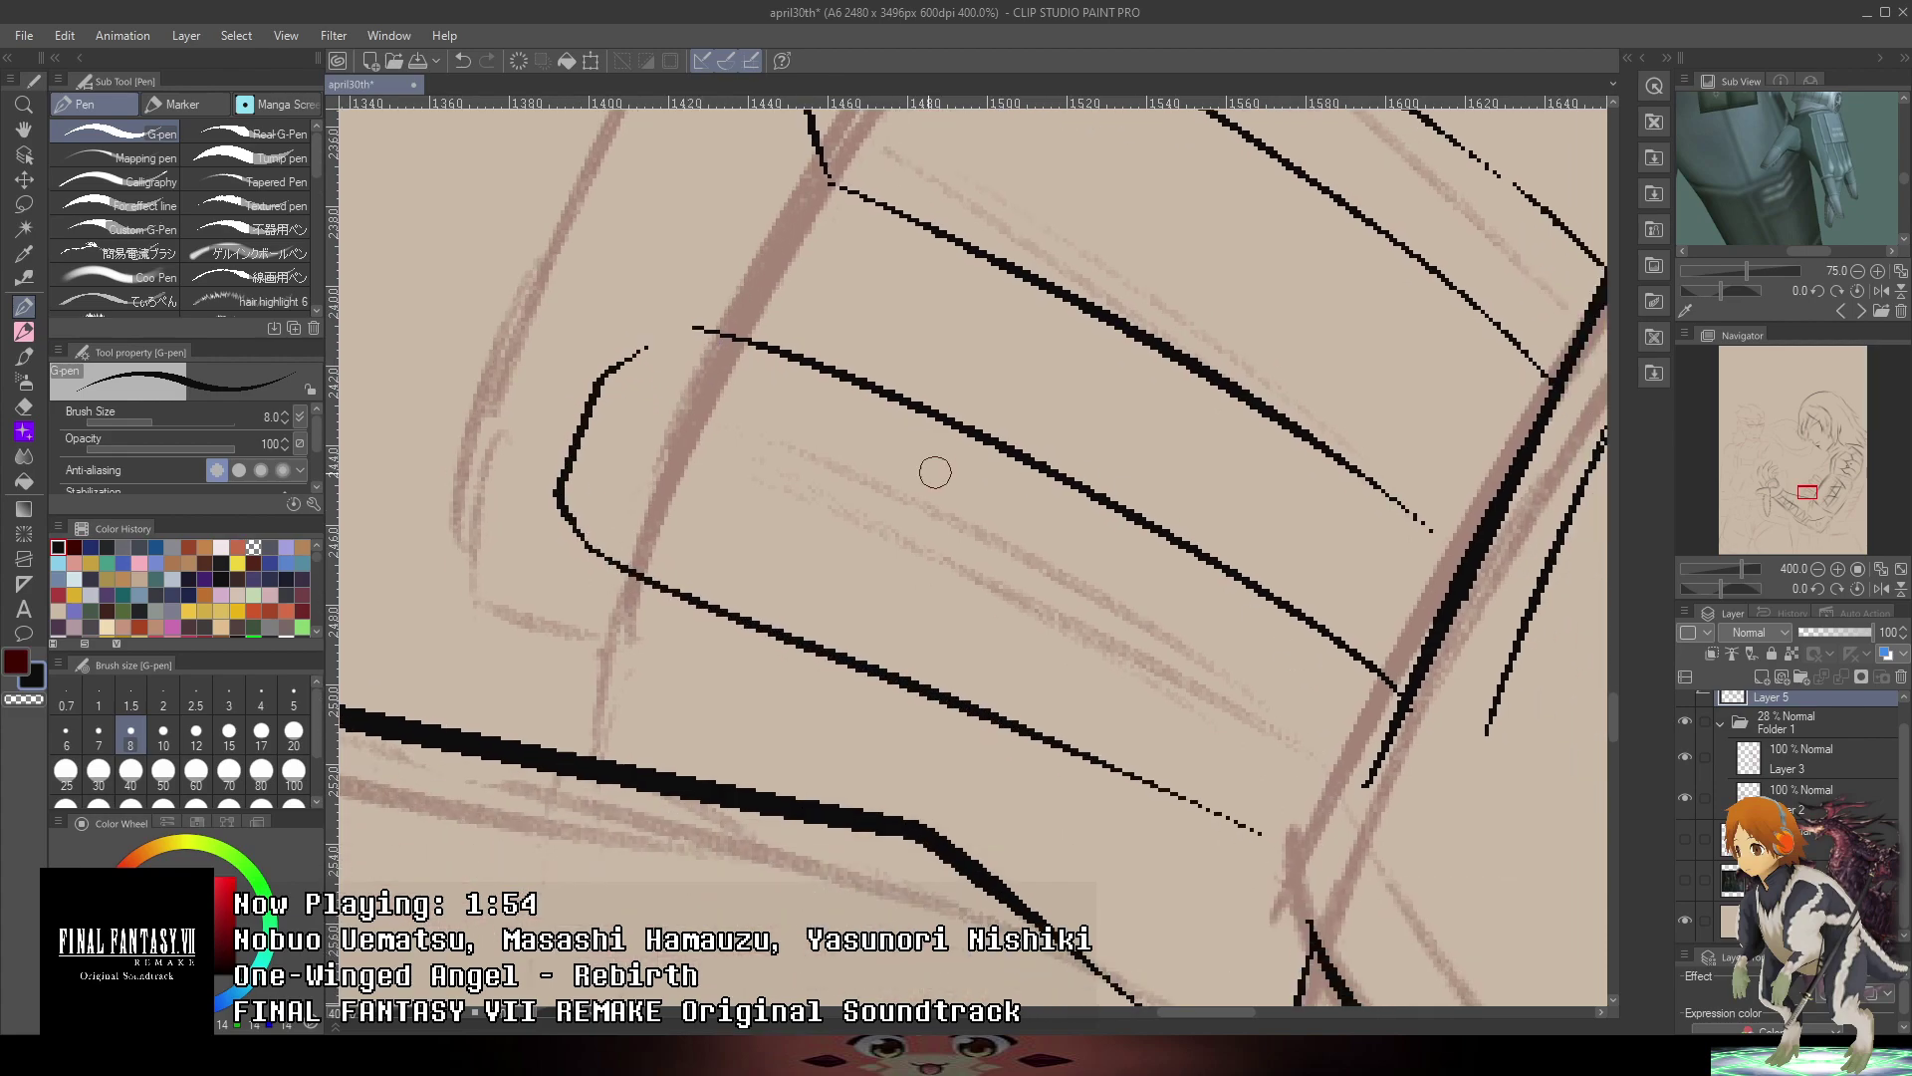
{"action": "key", "text": "ctrl+z"}
{"action": "left_click_drag", "start_coordinate": [585, 545], "coordinate": [1295, 873]}
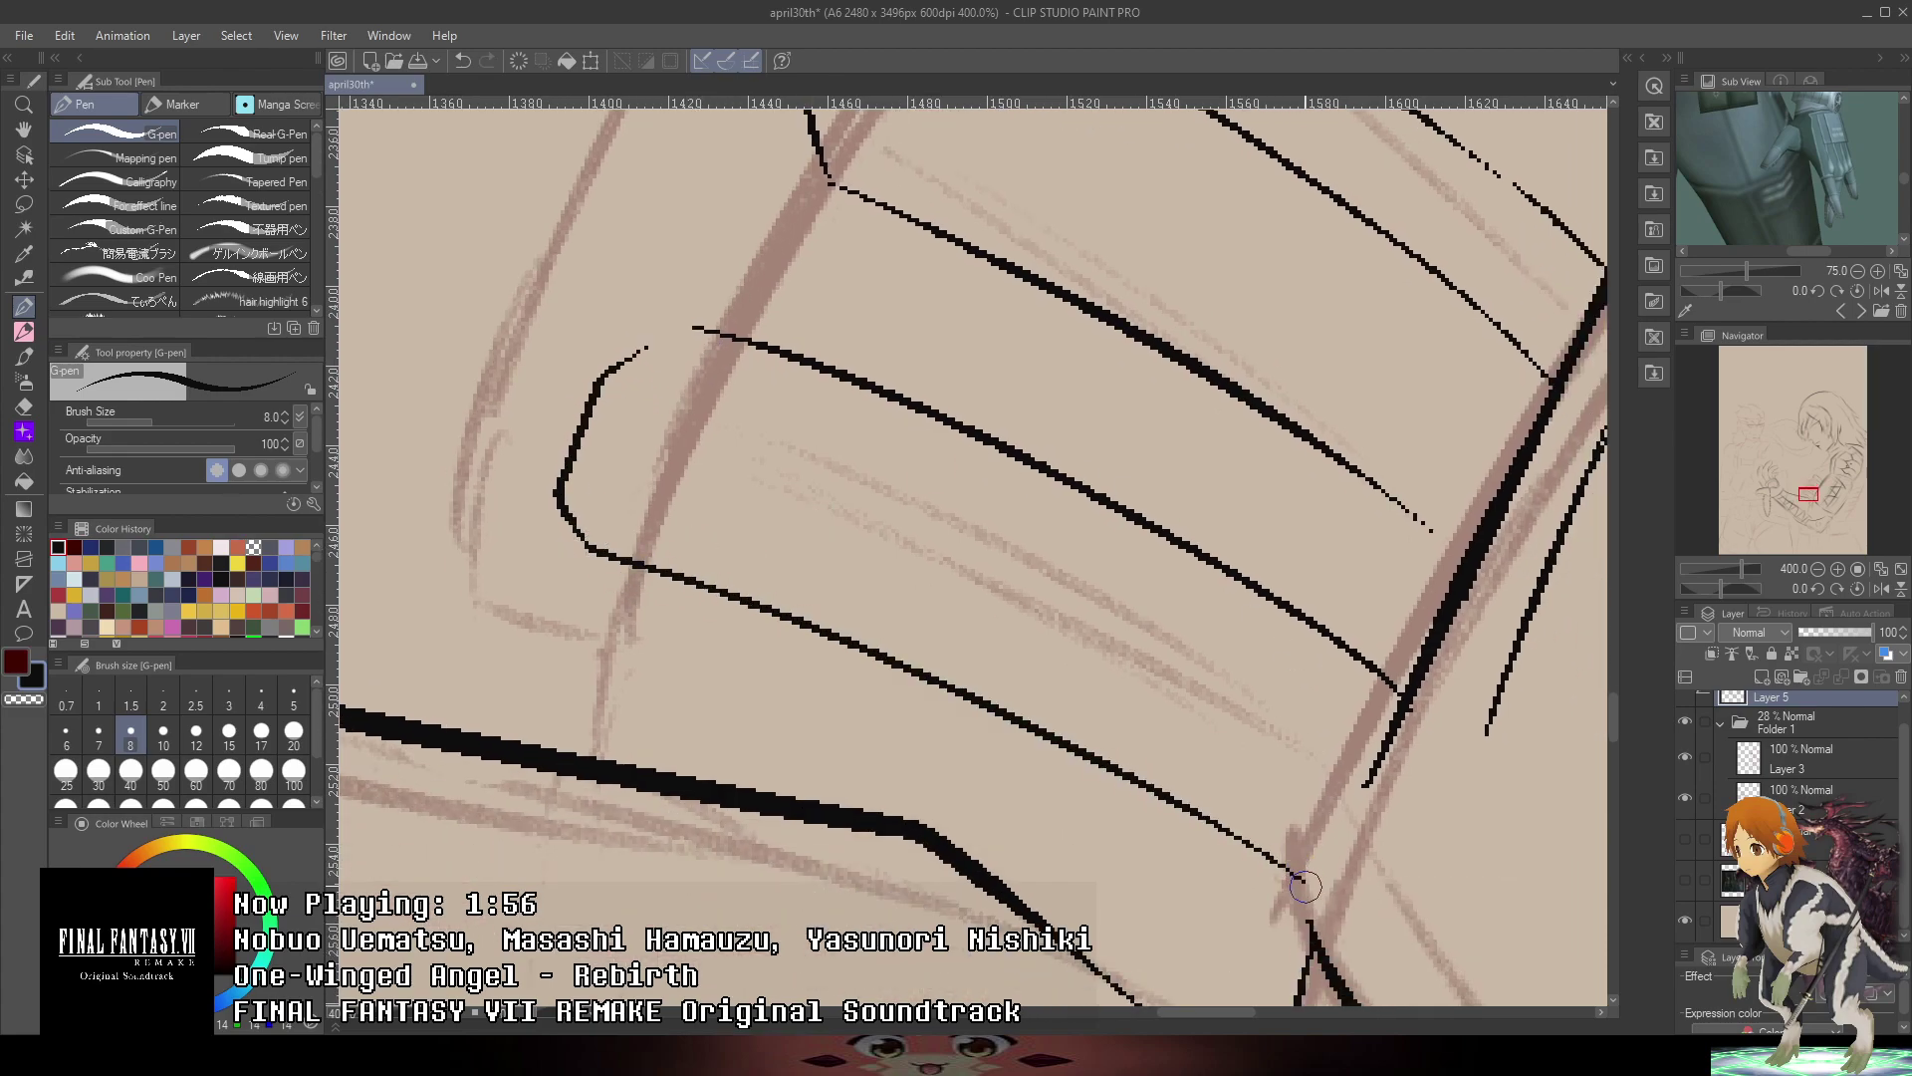
- Extend the arm's inner outline past the banded strip down to the elbow joint
{"action": "scroll", "coordinate": [1284, 864], "scroll_direction": "down", "scroll_amount": 6}
{"action": "scroll", "coordinate": [1031, 705], "scroll_direction": "up", "scroll_amount": 4}
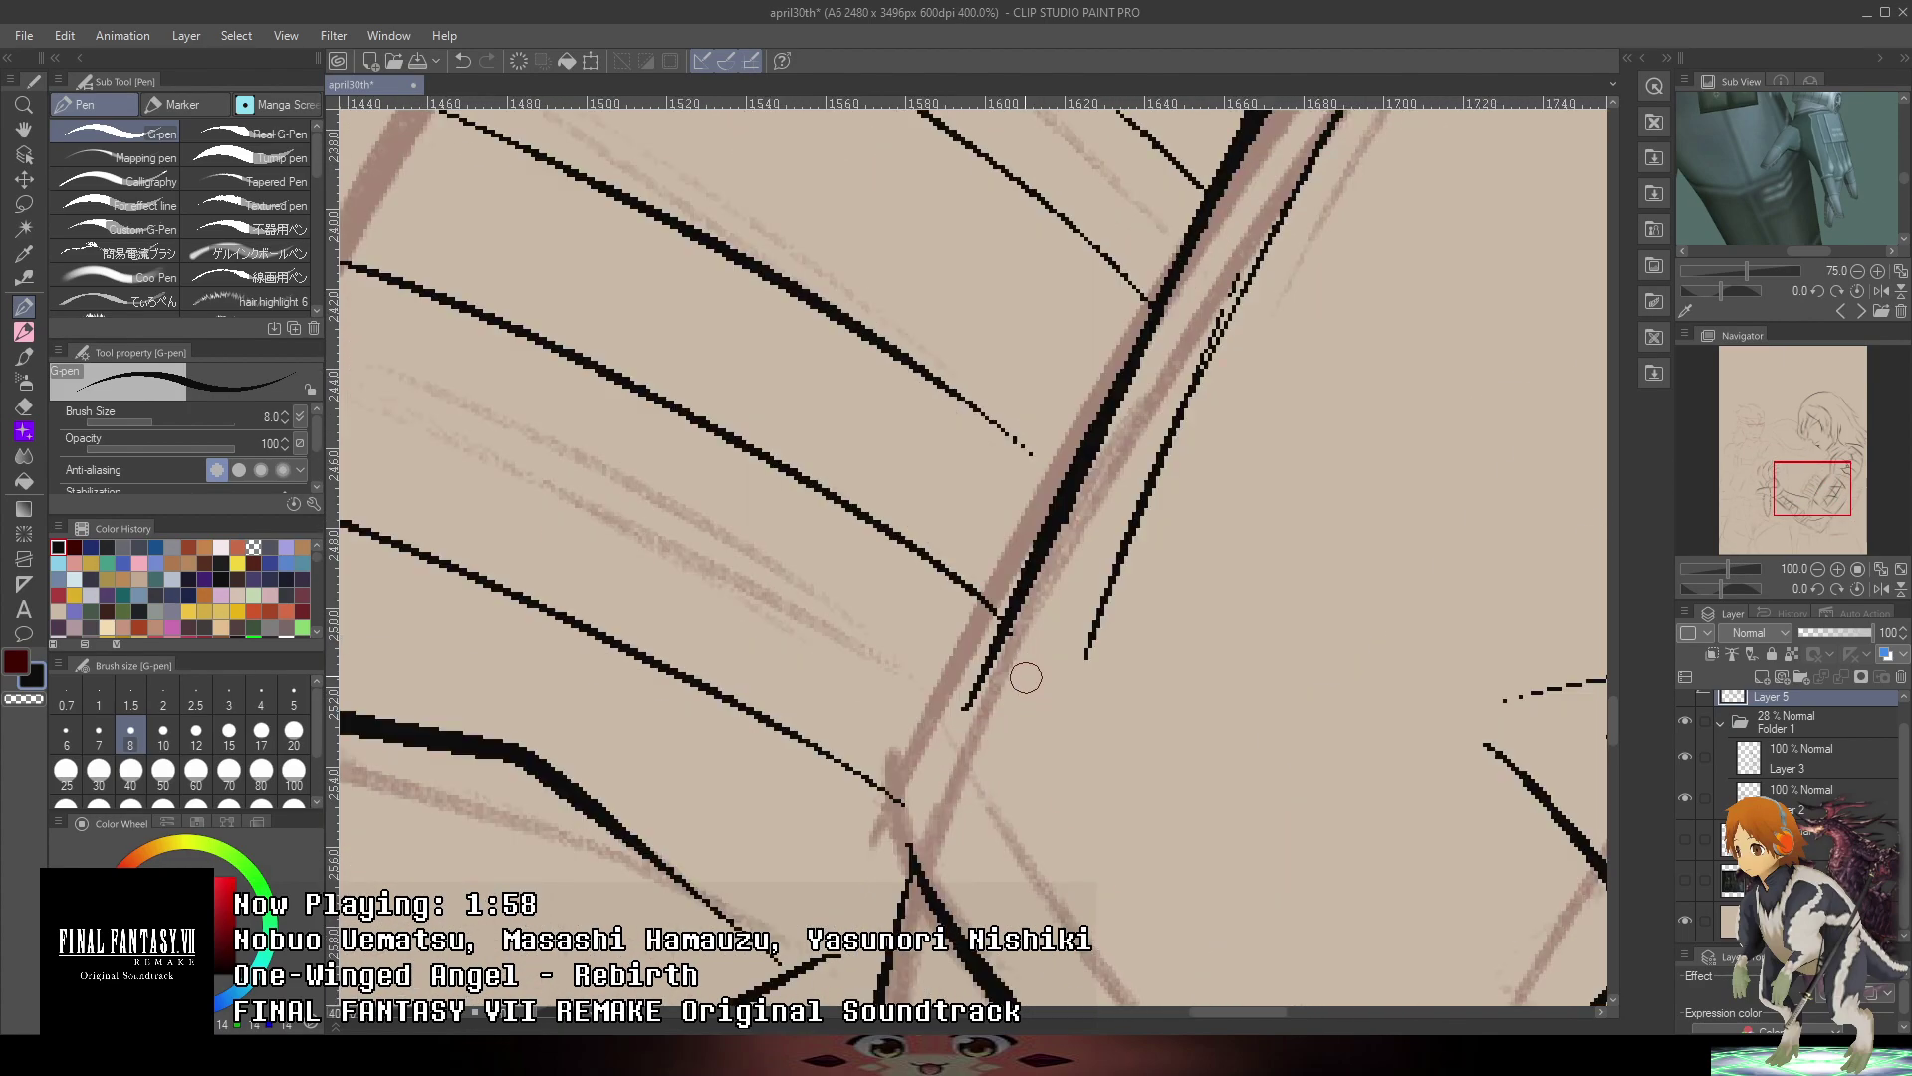
{"action": "left_click_drag", "start_coordinate": [1031, 564], "coordinate": [959, 752]}
{"action": "key", "text": "ctrl+z"}
{"action": "left_click_drag", "start_coordinate": [1015, 616], "coordinate": [939, 773]}
{"action": "scroll", "coordinate": [1042, 516], "scroll_direction": "down", "scroll_amount": 4}
- Ink the banded strip's short lower end and its long curved outer outline up toward the chest
{"action": "left_click_drag", "start_coordinate": [1178, 478], "coordinate": [1090, 797]}
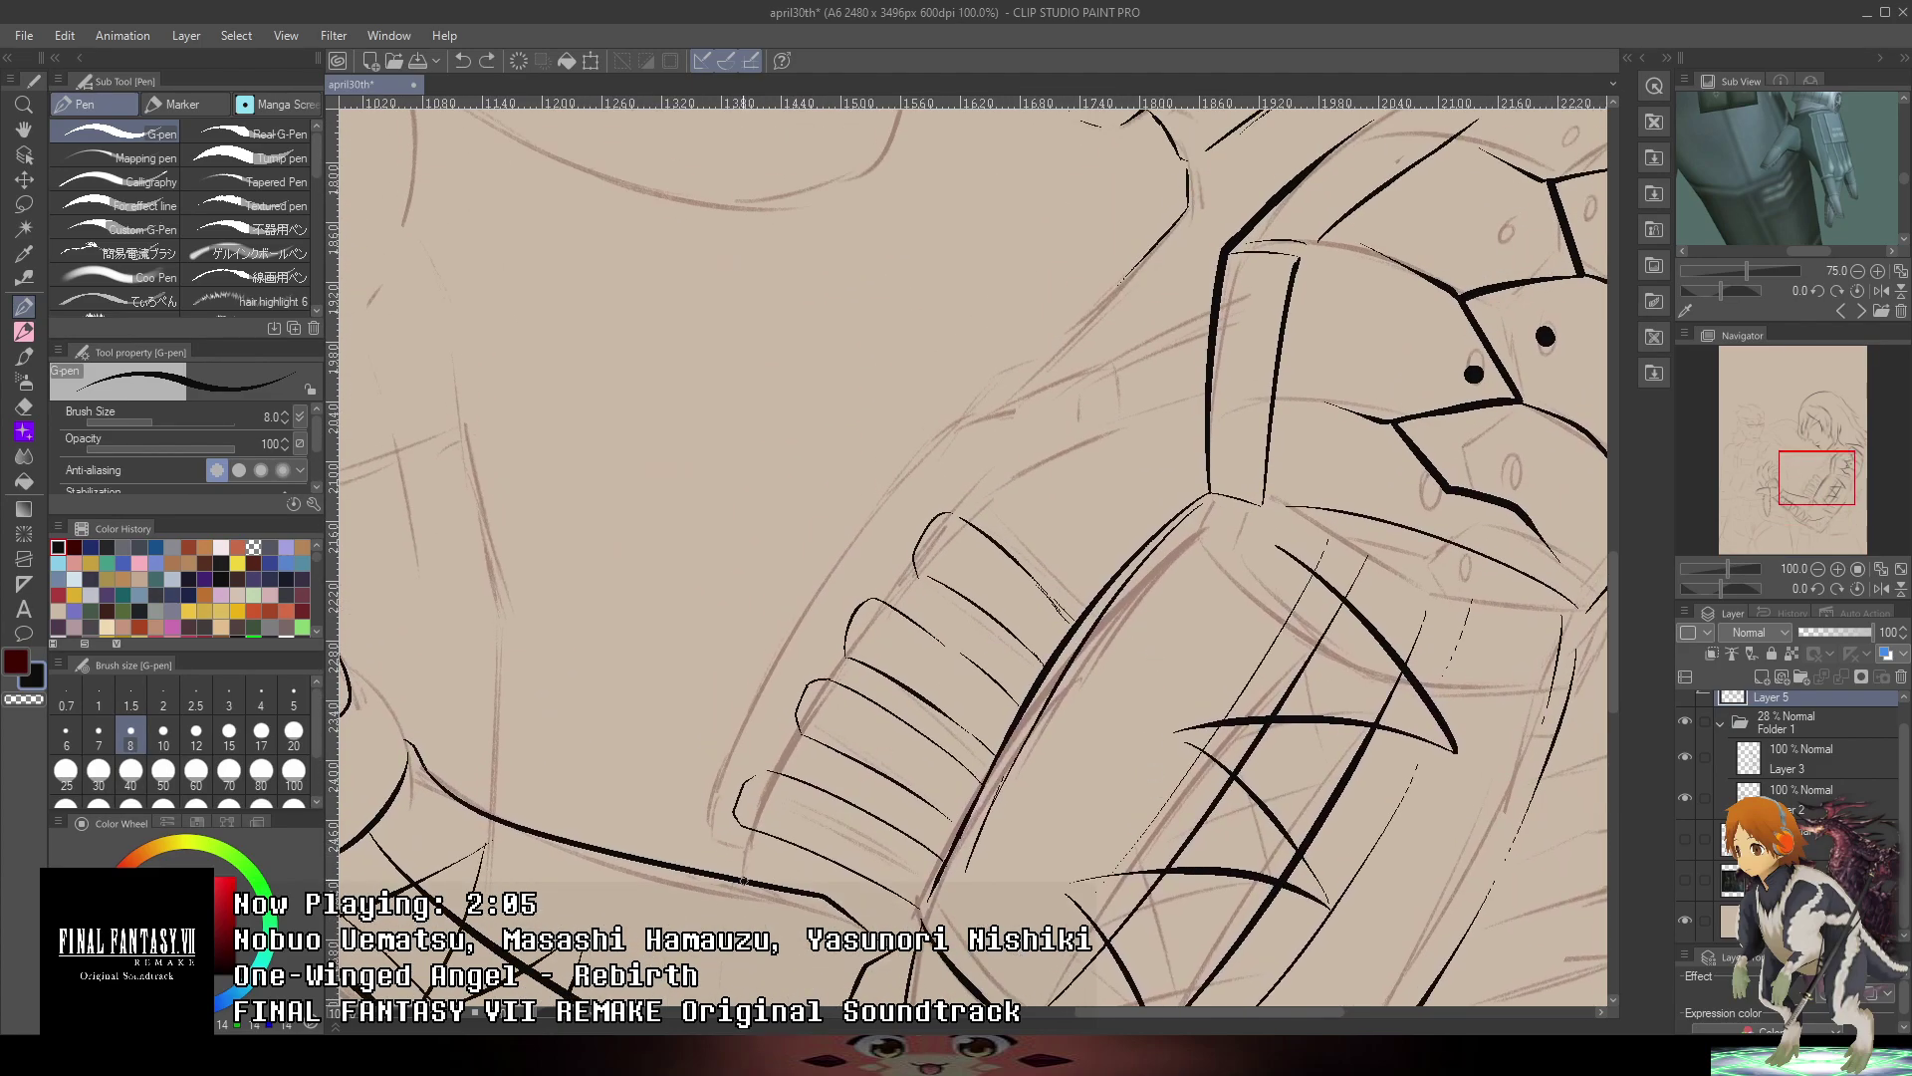
{"action": "scroll", "coordinate": [754, 844], "scroll_direction": "up", "scroll_amount": 2}
{"action": "key", "text": "ctrl+z"}
{"action": "mouse_move", "coordinate": [734, 911]}
{"action": "left_mouse_down"}
{"action": "mouse_move", "coordinate": [753, 812]}
{"action": "mouse_move", "coordinate": [663, 799]}
{"action": "mouse_move", "coordinate": [715, 607]}
{"action": "left_mouse_up"}
{"action": "key", "text": "ctrl+z"}
{"action": "mouse_move", "coordinate": [787, 678]}
{"action": "left_mouse_down"}
{"action": "mouse_move", "coordinate": [648, 913]}
{"action": "mouse_move", "coordinate": [715, 754]}
{"action": "left_mouse_up"}
{"action": "scroll", "coordinate": [648, 912], "scroll_direction": "down", "scroll_amount": 1}
{"action": "mouse_move", "coordinate": [690, 862]}
{"action": "left_mouse_down"}
{"action": "mouse_move", "coordinate": [637, 839]}
{"action": "mouse_move", "coordinate": [1007, 230]}
{"action": "left_mouse_up"}
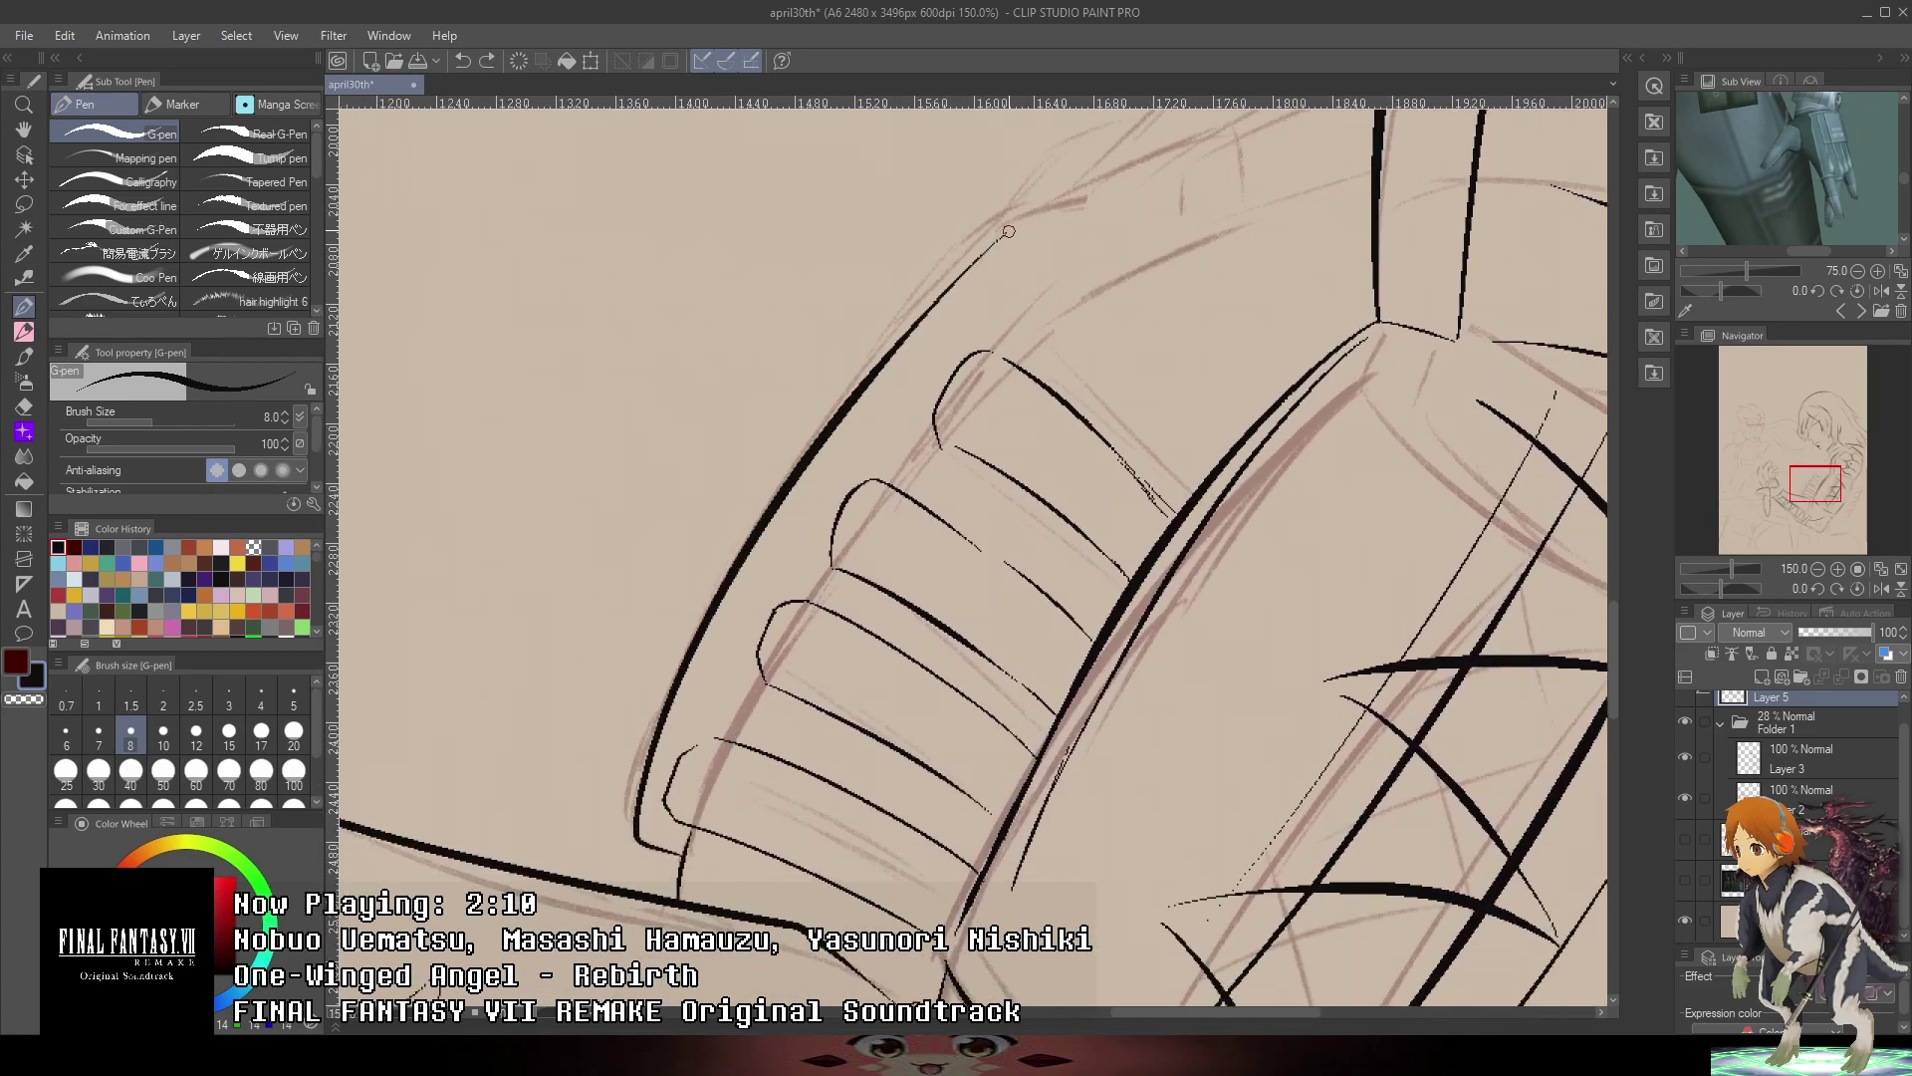
- Ink the short edge line above the strip and a narrow strap with a squared end joining the shoulder armor
{"action": "left_click_drag", "start_coordinate": [1085, 294], "coordinate": [803, 897]}
{"action": "mouse_move", "coordinate": [765, 802]}
{"action": "left_mouse_down"}
{"action": "mouse_move", "coordinate": [974, 705]}
{"action": "mouse_move", "coordinate": [807, 780]}
{"action": "mouse_move", "coordinate": [956, 719]}
{"action": "left_mouse_up"}
{"action": "key", "text": "ctrl+z"}
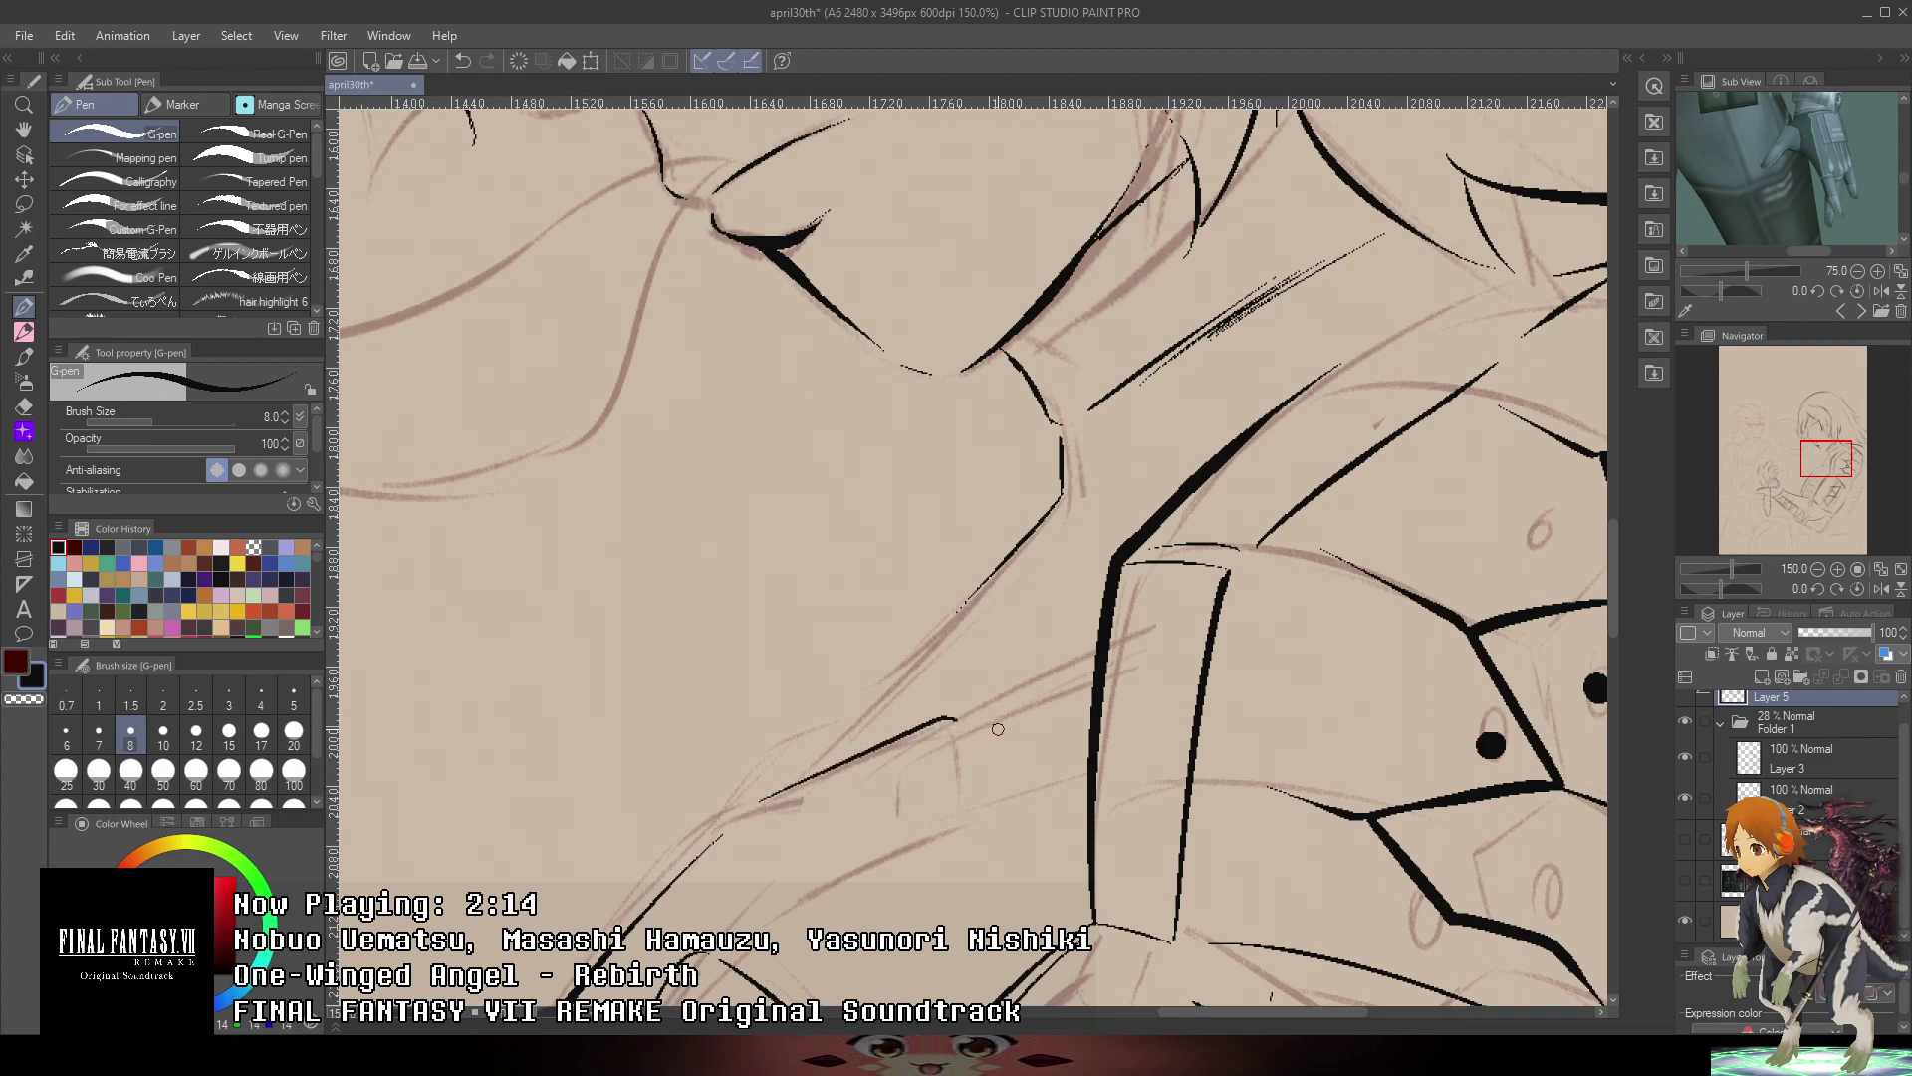
{"action": "key", "text": "ctrl+z"}
{"action": "mouse_move", "coordinate": [1090, 696]}
{"action": "left_mouse_down"}
{"action": "mouse_move", "coordinate": [932, 761]}
{"action": "mouse_move", "coordinate": [1093, 664]}
{"action": "mouse_move", "coordinate": [920, 764]}
{"action": "mouse_move", "coordinate": [1344, 619]}
{"action": "left_mouse_up"}
{"action": "key", "text": "ctrl+z"}
{"action": "key", "text": "ctrl+z"}
{"action": "scroll", "coordinate": [927, 807], "scroll_direction": "up", "scroll_amount": 4}
{"action": "scroll", "coordinate": [1129, 721], "scroll_direction": "down", "scroll_amount": 2}
{"action": "left_click_drag", "start_coordinate": [1129, 721], "coordinate": [1293, 561]}
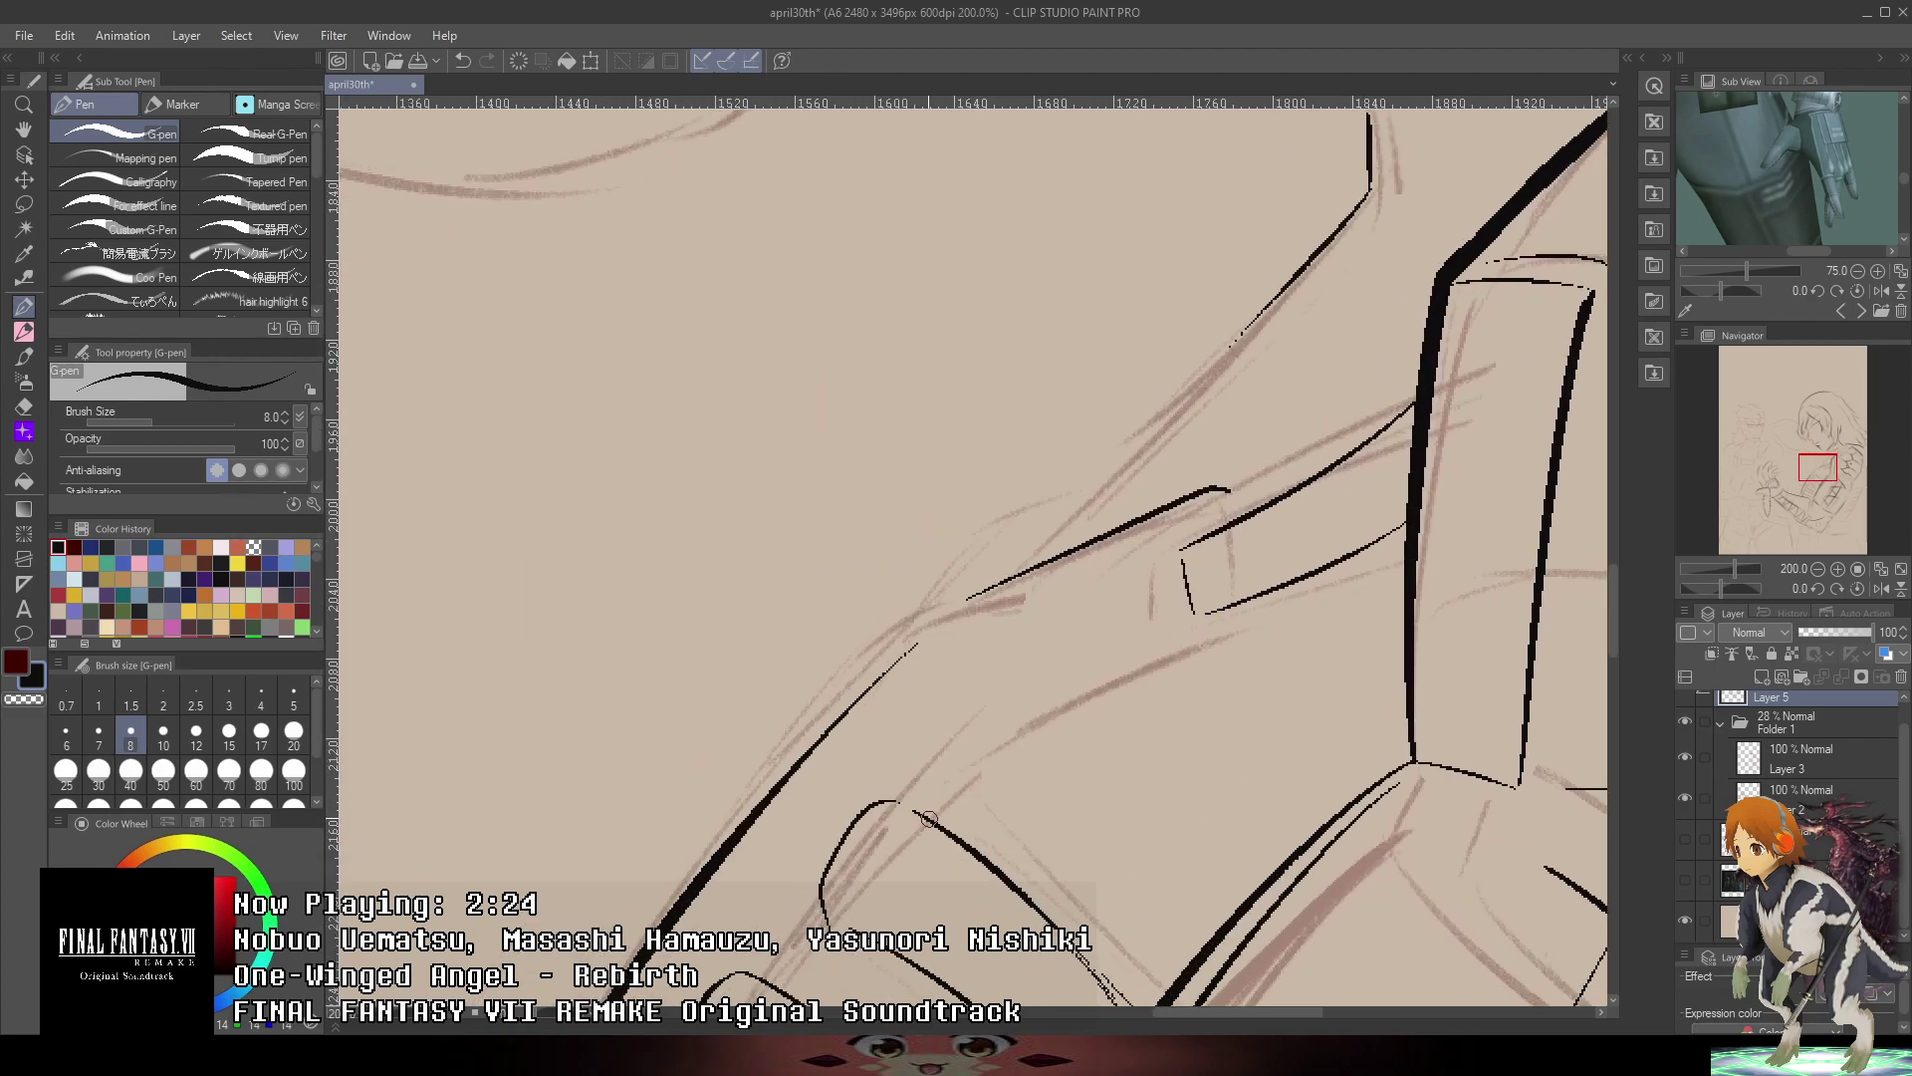
- Ink the strip's upper inner edge and outer corner, plus the chest outline running up to the neck
{"action": "mouse_move", "coordinate": [928, 818]}
{"action": "left_mouse_down"}
{"action": "mouse_move", "coordinate": [1036, 725]}
{"action": "mouse_move", "coordinate": [1252, 627]}
{"action": "mouse_move", "coordinate": [1239, 757]}
{"action": "left_mouse_up"}
{"action": "mouse_move", "coordinate": [880, 809]}
{"action": "left_mouse_down"}
{"action": "mouse_move", "coordinate": [946, 687]}
{"action": "mouse_move", "coordinate": [1074, 643]}
{"action": "left_mouse_up"}
{"action": "left_click_drag", "start_coordinate": [1203, 566], "coordinate": [1077, 678]}
{"action": "left_click_drag", "start_coordinate": [874, 821], "coordinate": [1153, 530]}
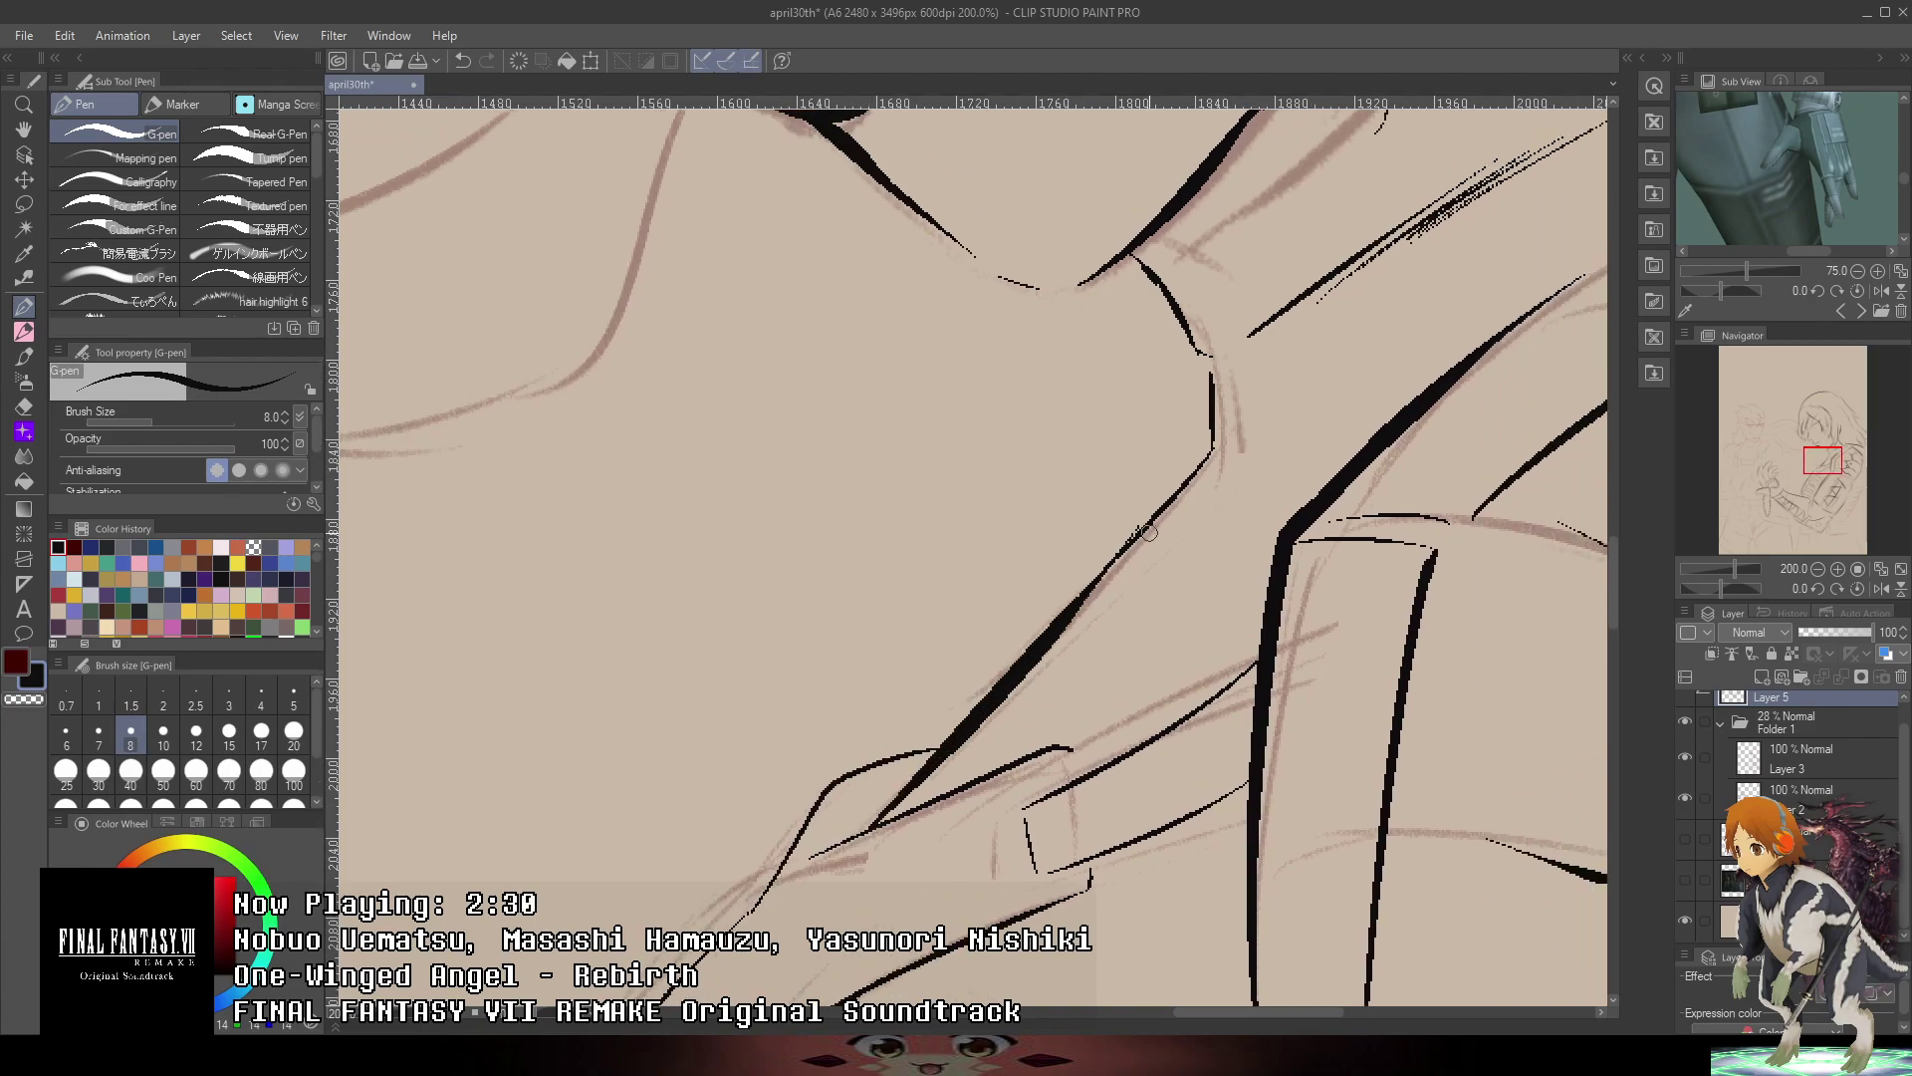
{"action": "scroll", "coordinate": [1054, 594], "scroll_direction": "down", "scroll_amount": 3}
{"action": "scroll", "coordinate": [1053, 593], "scroll_direction": "up", "scroll_amount": 3}
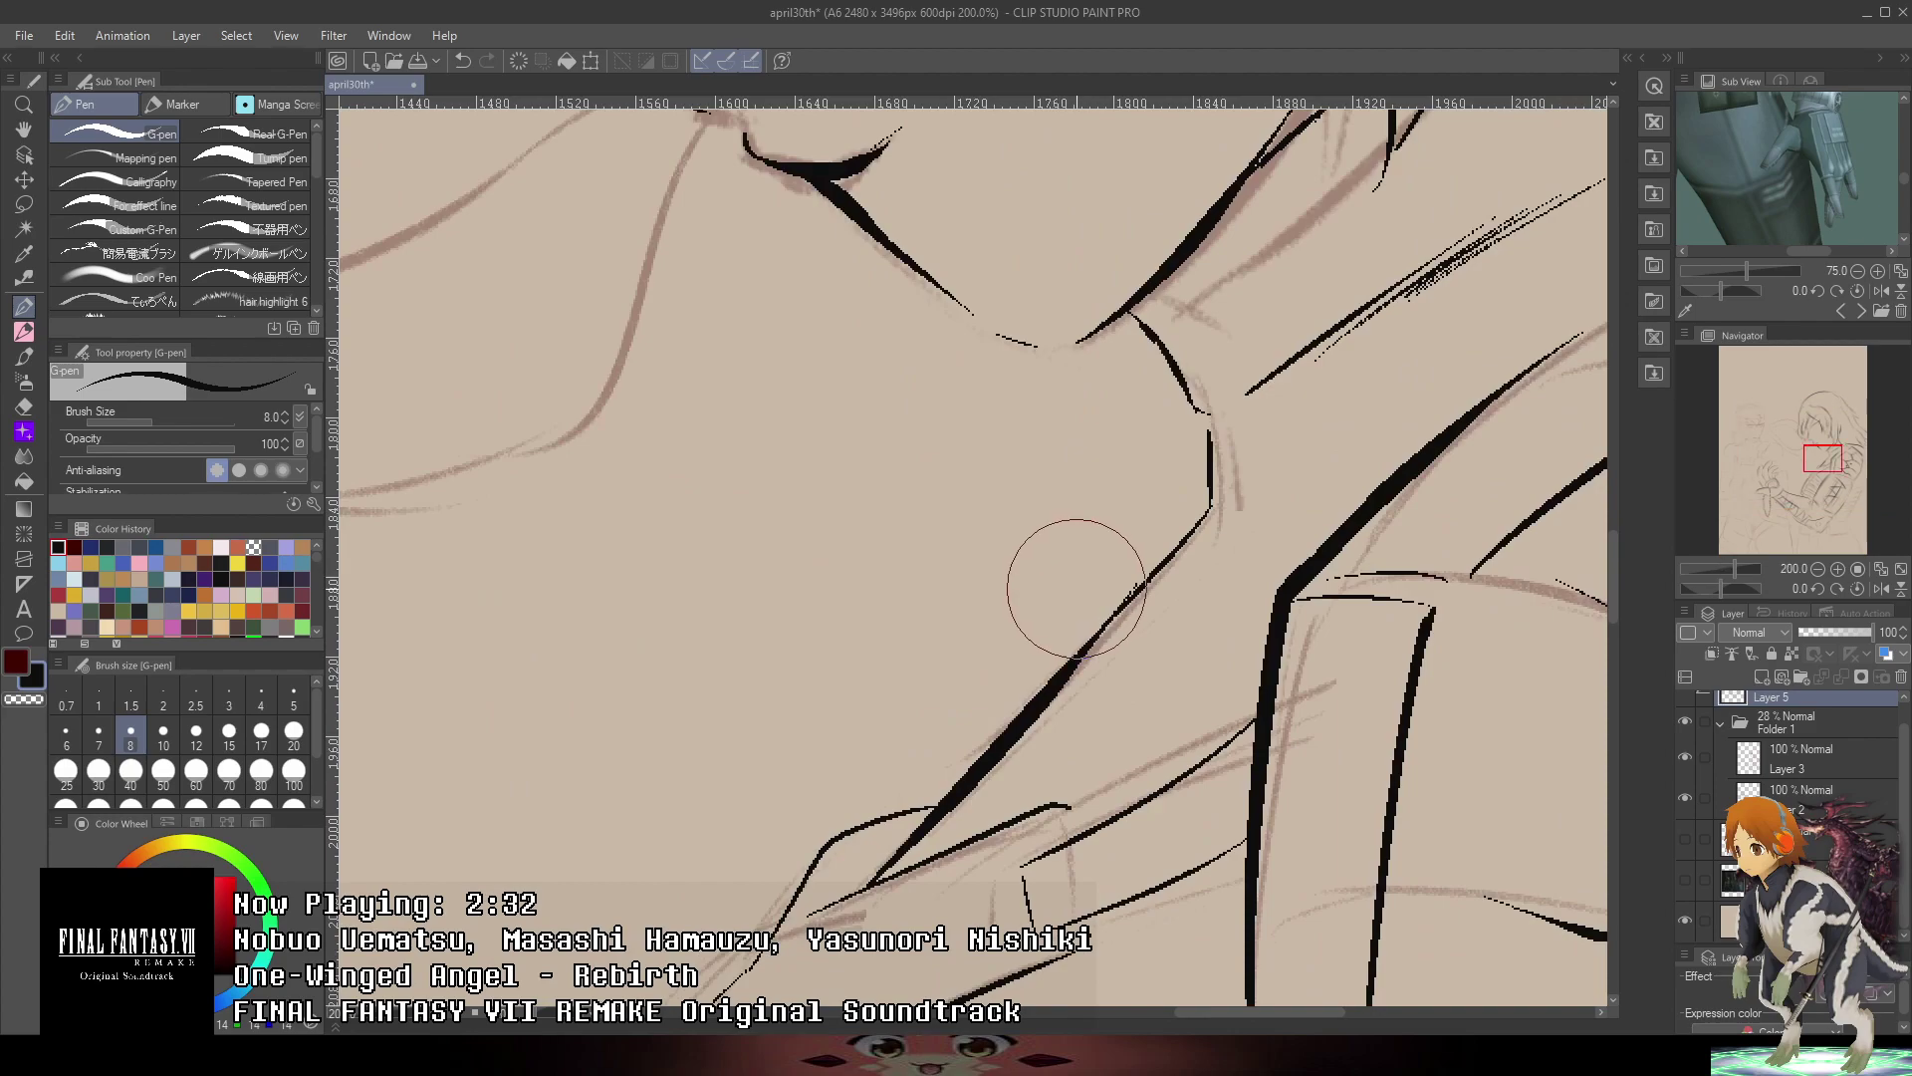
{"action": "scroll", "coordinate": [1090, 543], "scroll_direction": "down", "scroll_amount": 5}
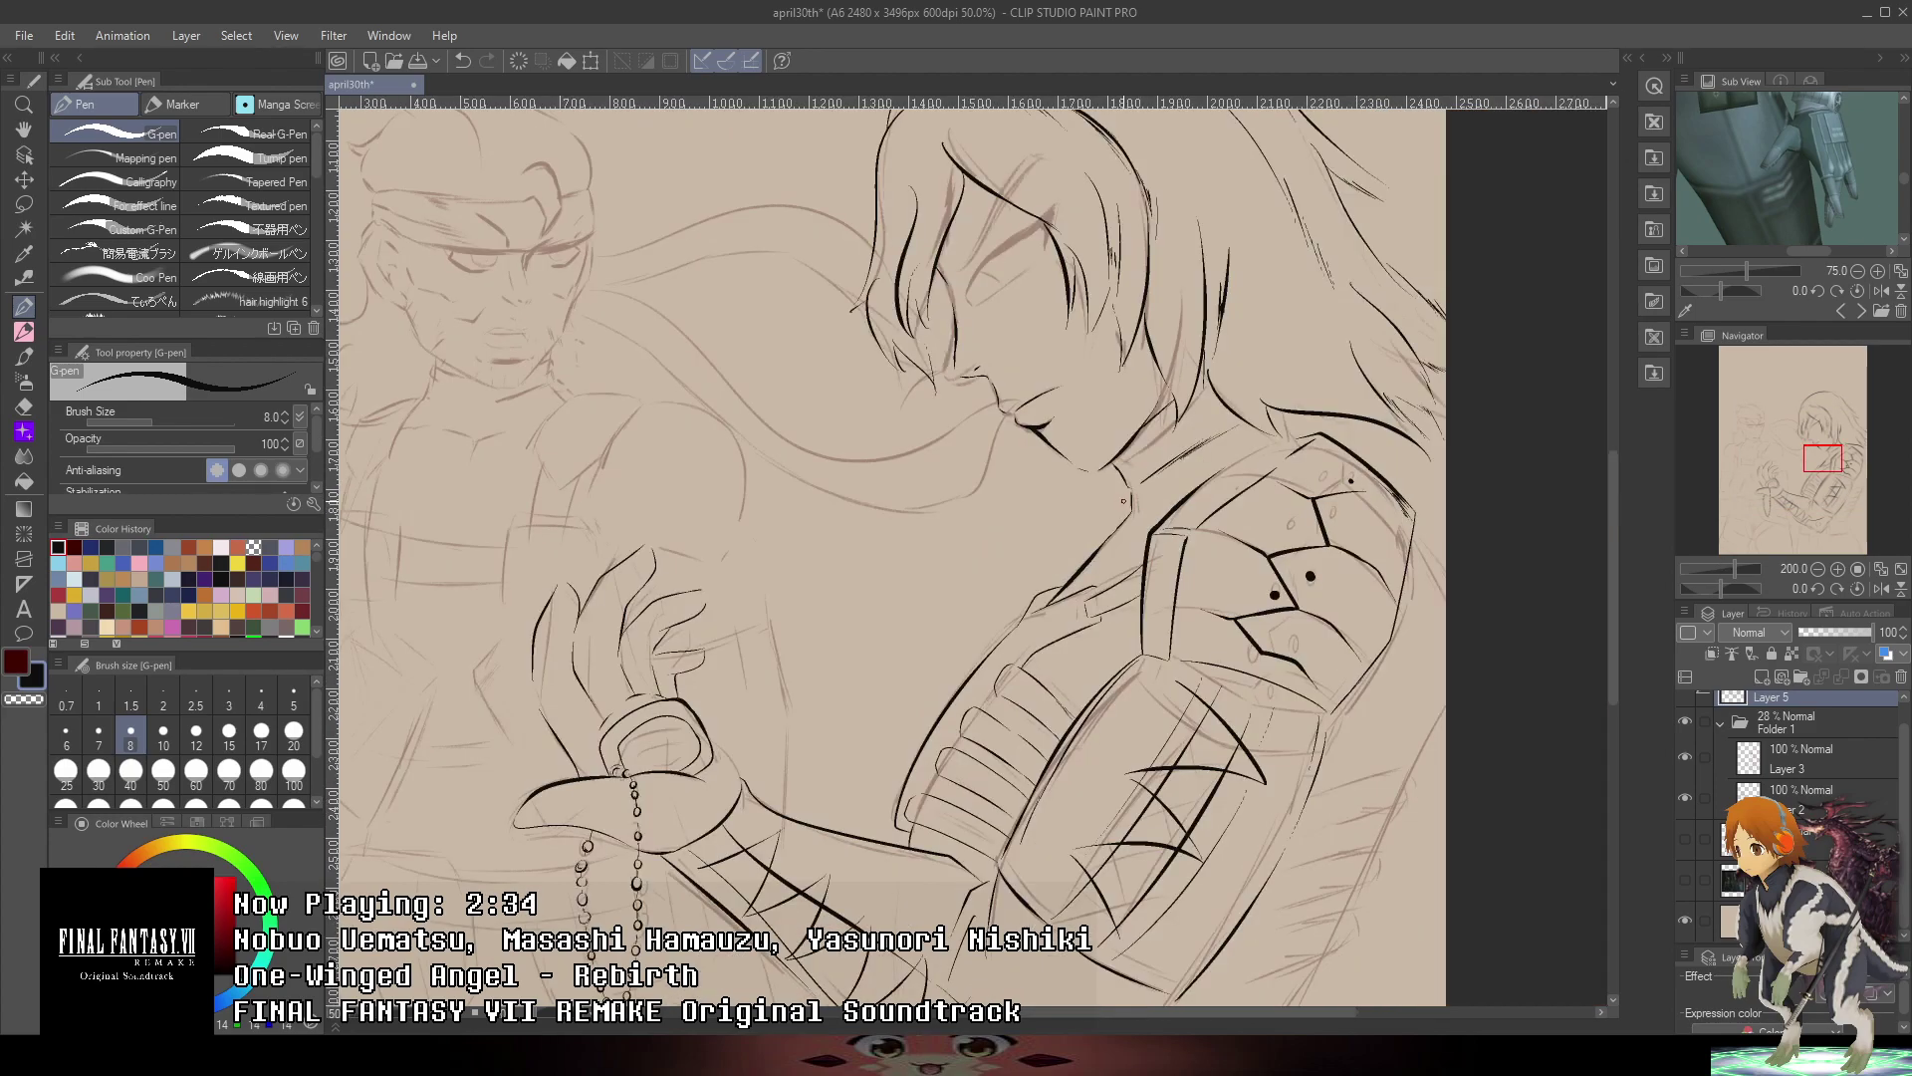
- Ink the topmost band behind the upper arm, with its upper edge, angled tip and lower edge
{"action": "scroll", "coordinate": [1230, 458], "scroll_direction": "up", "scroll_amount": 4}
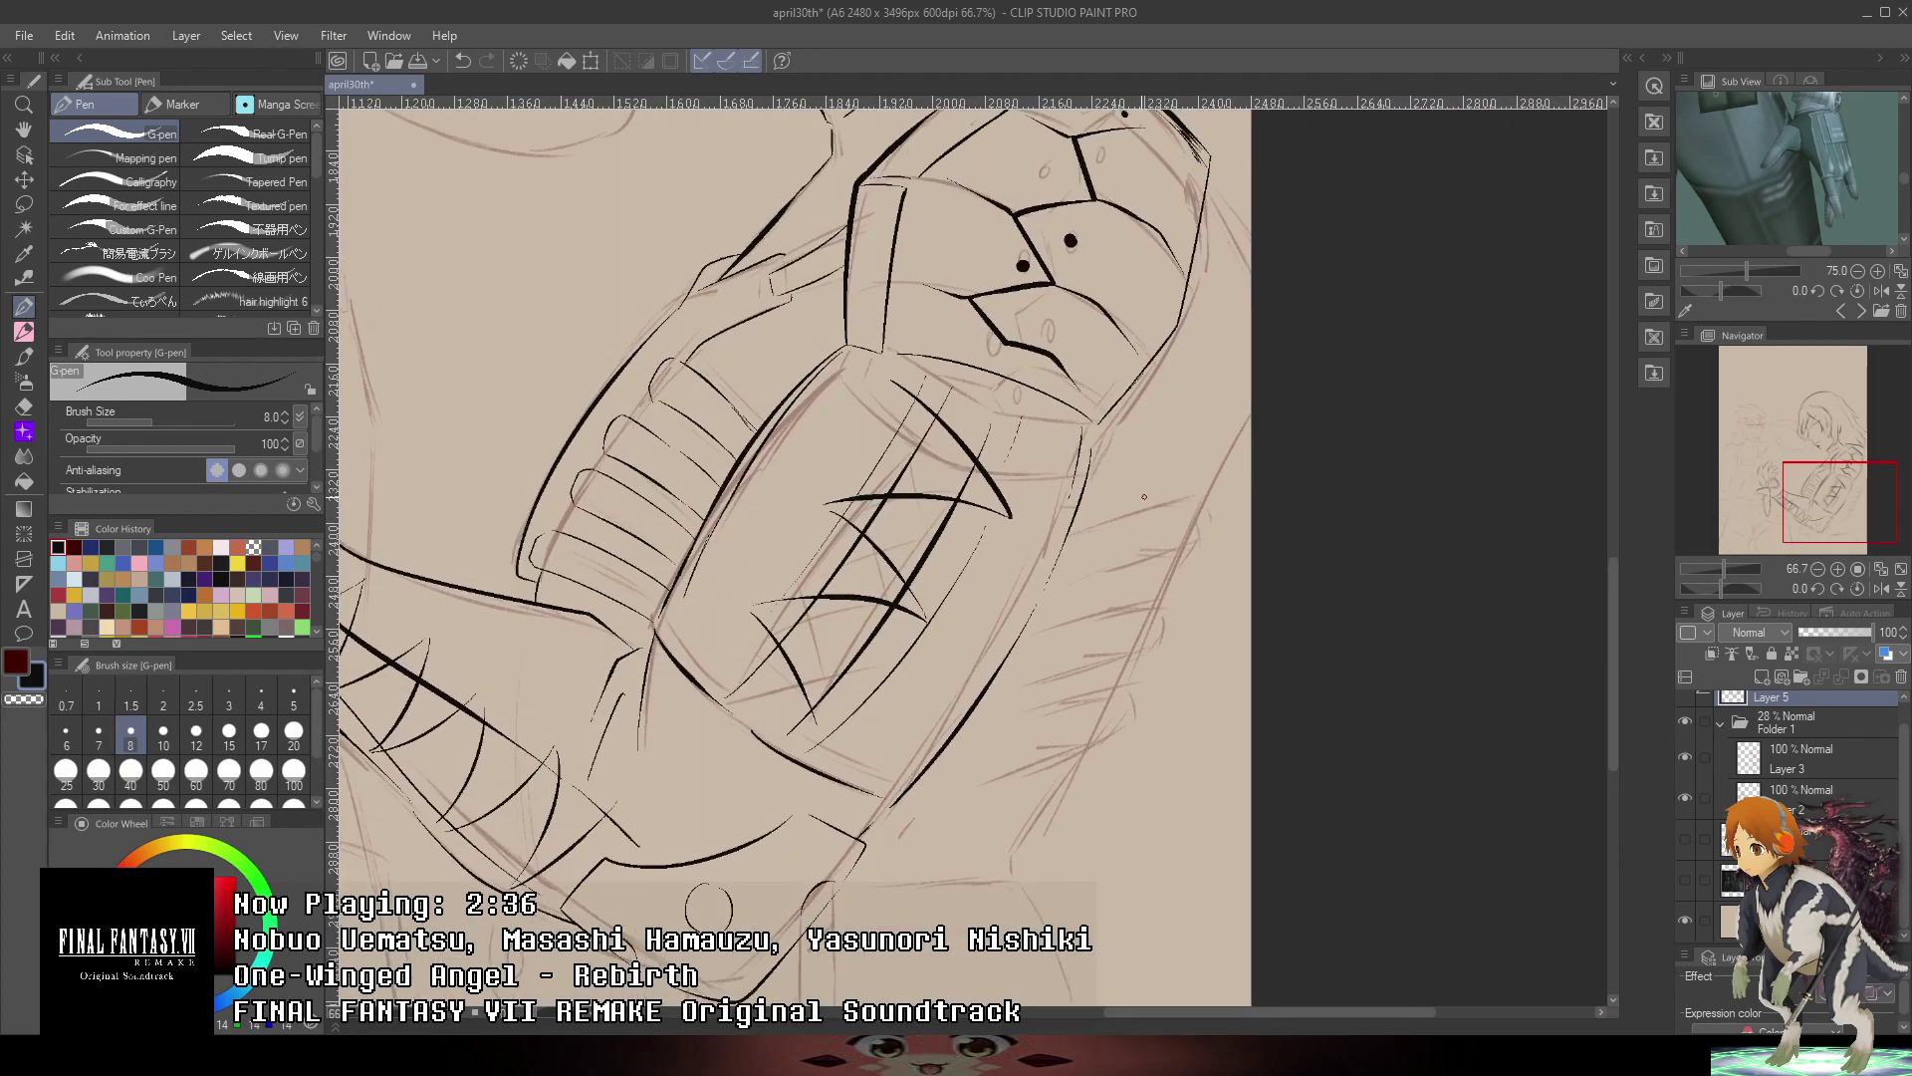
{"action": "scroll", "coordinate": [1103, 503], "scroll_direction": "up", "scroll_amount": 2}
{"action": "left_click_drag", "start_coordinate": [1060, 523], "coordinate": [1269, 477]}
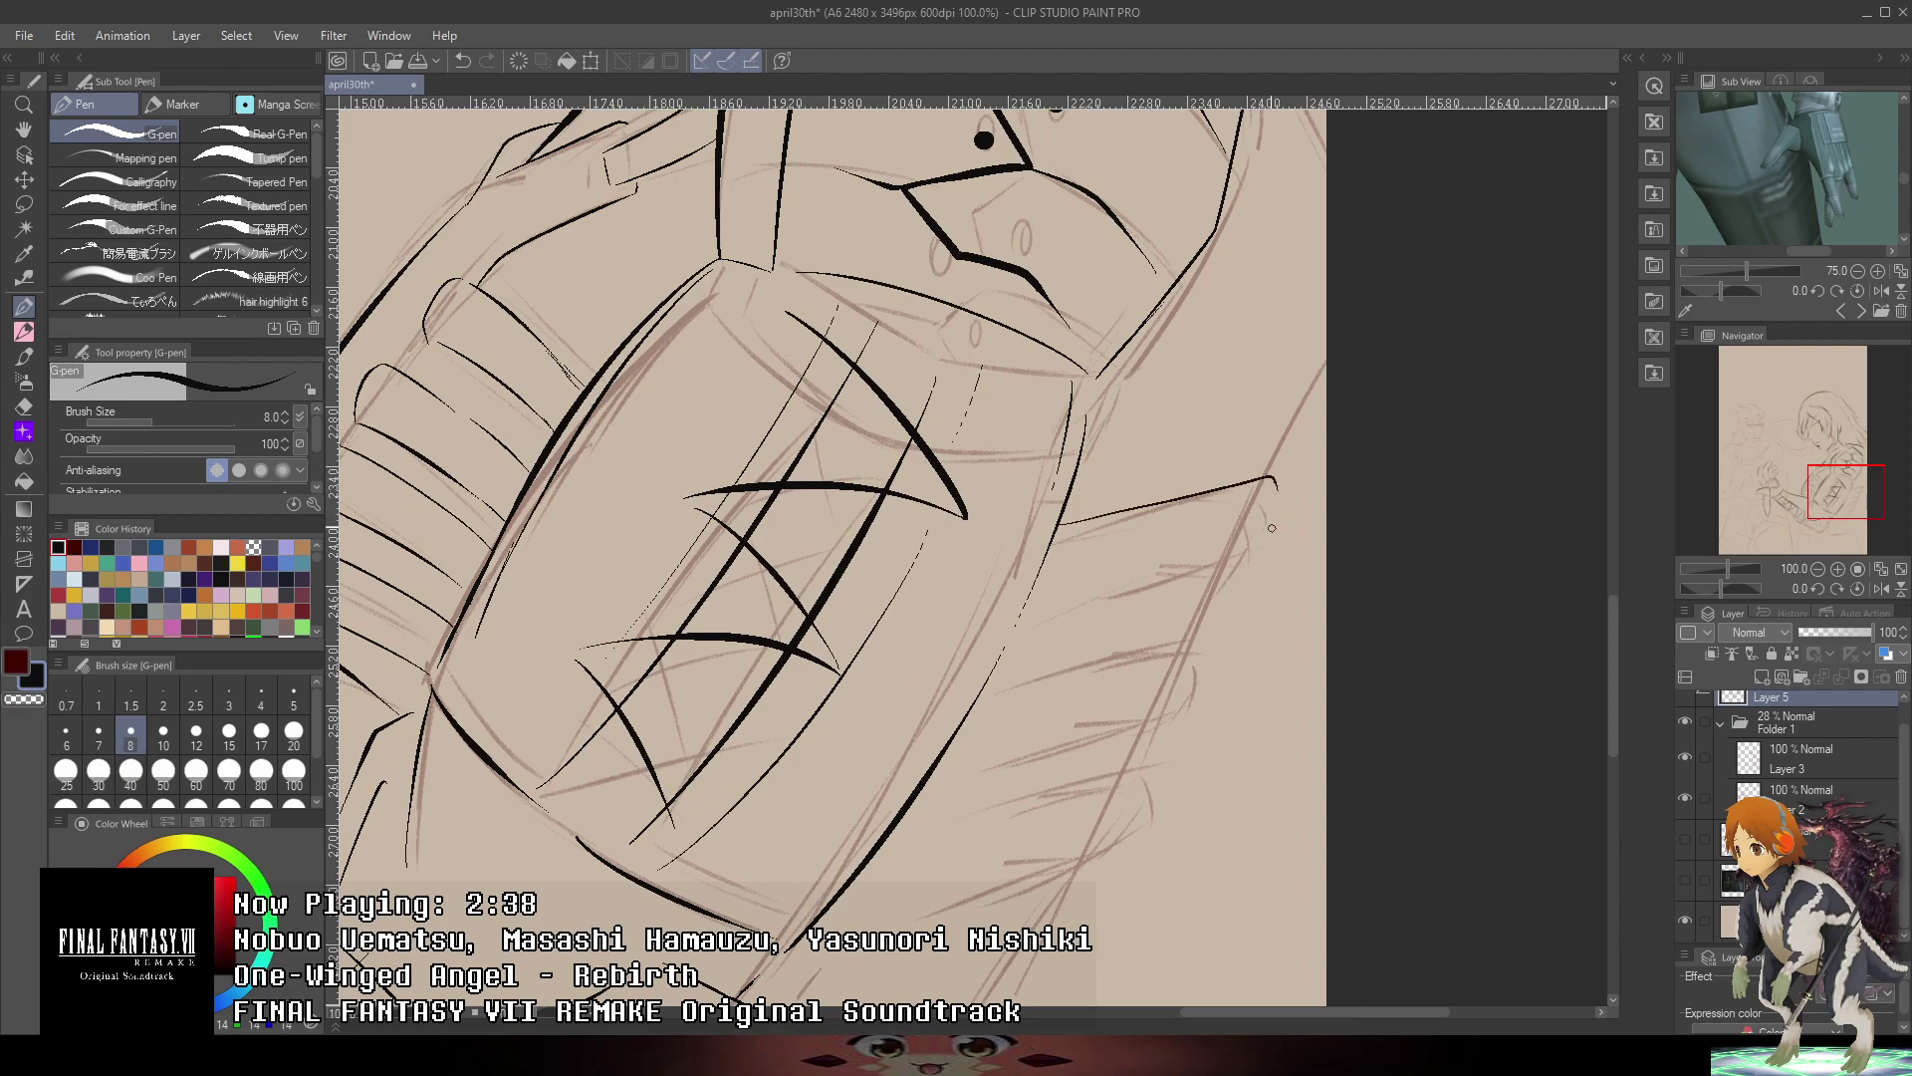
{"action": "left_click_drag", "start_coordinate": [1250, 551], "coordinate": [1045, 605]}
- Ink the second and third bands behind the upper arm, each with a rounded outer tip and two tapering edges
{"action": "mouse_move", "coordinate": [1036, 633]}
{"action": "left_mouse_down"}
{"action": "mouse_move", "coordinate": [1240, 582]}
{"action": "mouse_move", "coordinate": [1094, 630]}
{"action": "mouse_move", "coordinate": [1223, 598]}
{"action": "left_mouse_up"}
{"action": "key", "text": "ctrl+z"}
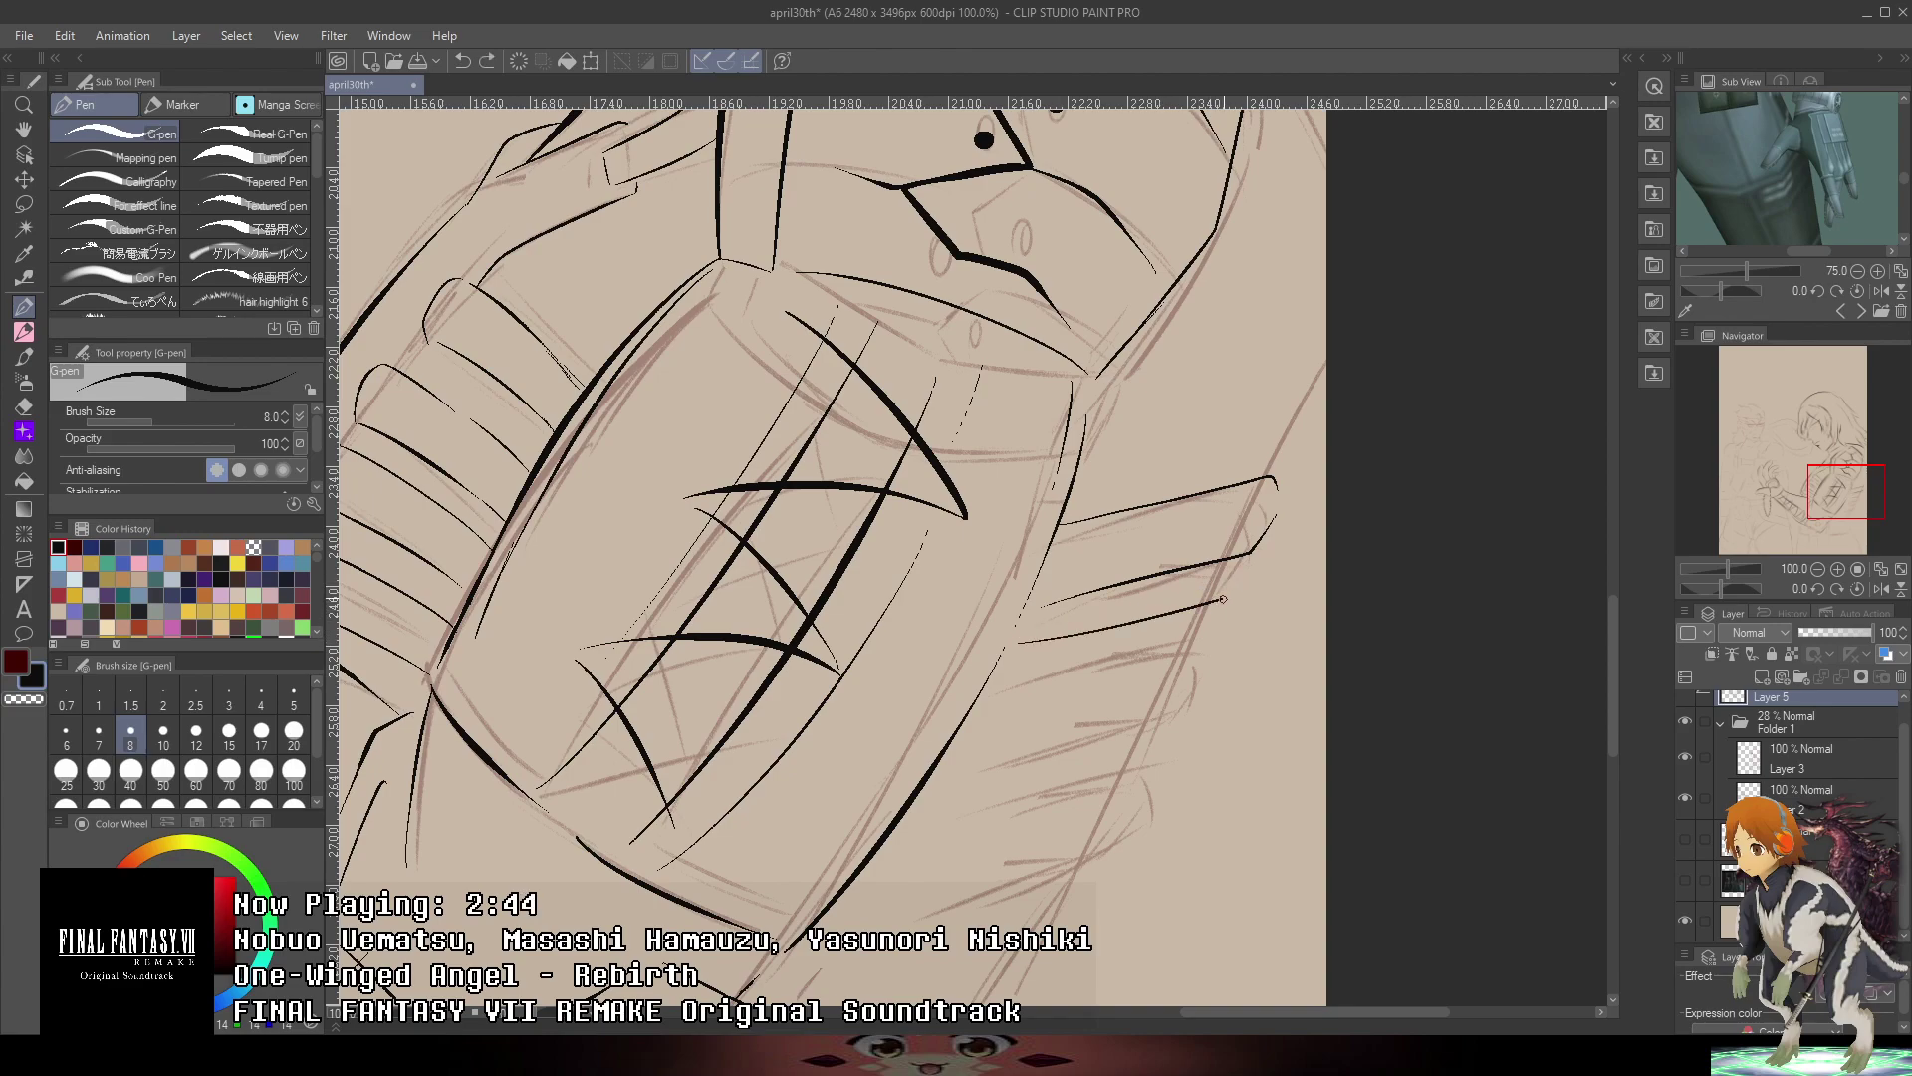
{"action": "key", "text": "ctrl+z"}
{"action": "mouse_move", "coordinate": [1024, 643]}
{"action": "left_mouse_down"}
{"action": "mouse_move", "coordinate": [1097, 629]}
{"action": "mouse_move", "coordinate": [1035, 715]}
{"action": "mouse_move", "coordinate": [1171, 731]}
{"action": "mouse_move", "coordinate": [1035, 816]}
{"action": "mouse_move", "coordinate": [935, 837]}
{"action": "left_mouse_up"}
{"action": "mouse_move", "coordinate": [1179, 790]}
{"action": "left_mouse_down"}
{"action": "mouse_move", "coordinate": [1379, 625]}
{"action": "mouse_move", "coordinate": [1368, 727]}
{"action": "left_mouse_up"}
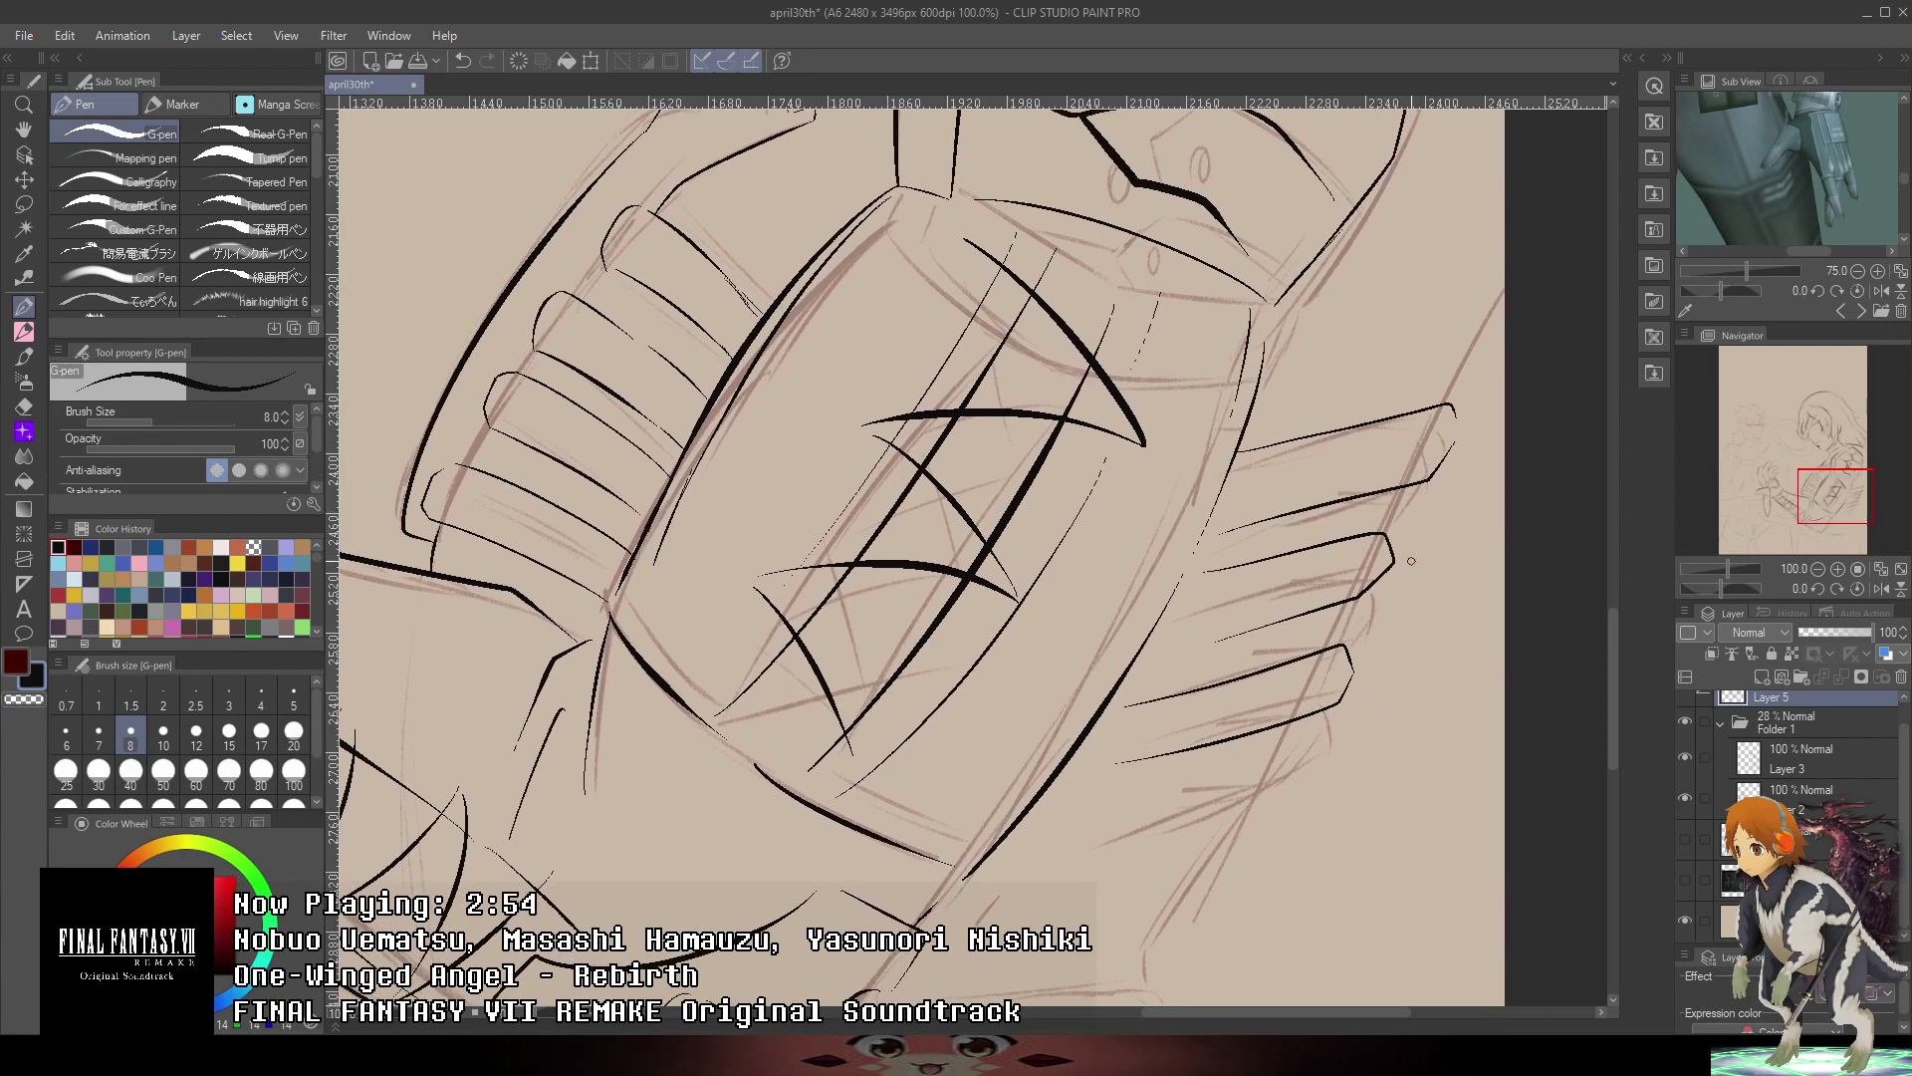
{"action": "mouse_move", "coordinate": [1411, 560]}
{"action": "left_mouse_down"}
{"action": "mouse_move", "coordinate": [1112, 472]}
{"action": "mouse_move", "coordinate": [1036, 526]}
{"action": "mouse_move", "coordinate": [1271, 742]}
{"action": "left_mouse_up"}
- Lasso the second and third bands behind the arm and nudge them slightly closer to the first band
{"action": "key", "text": "m"}
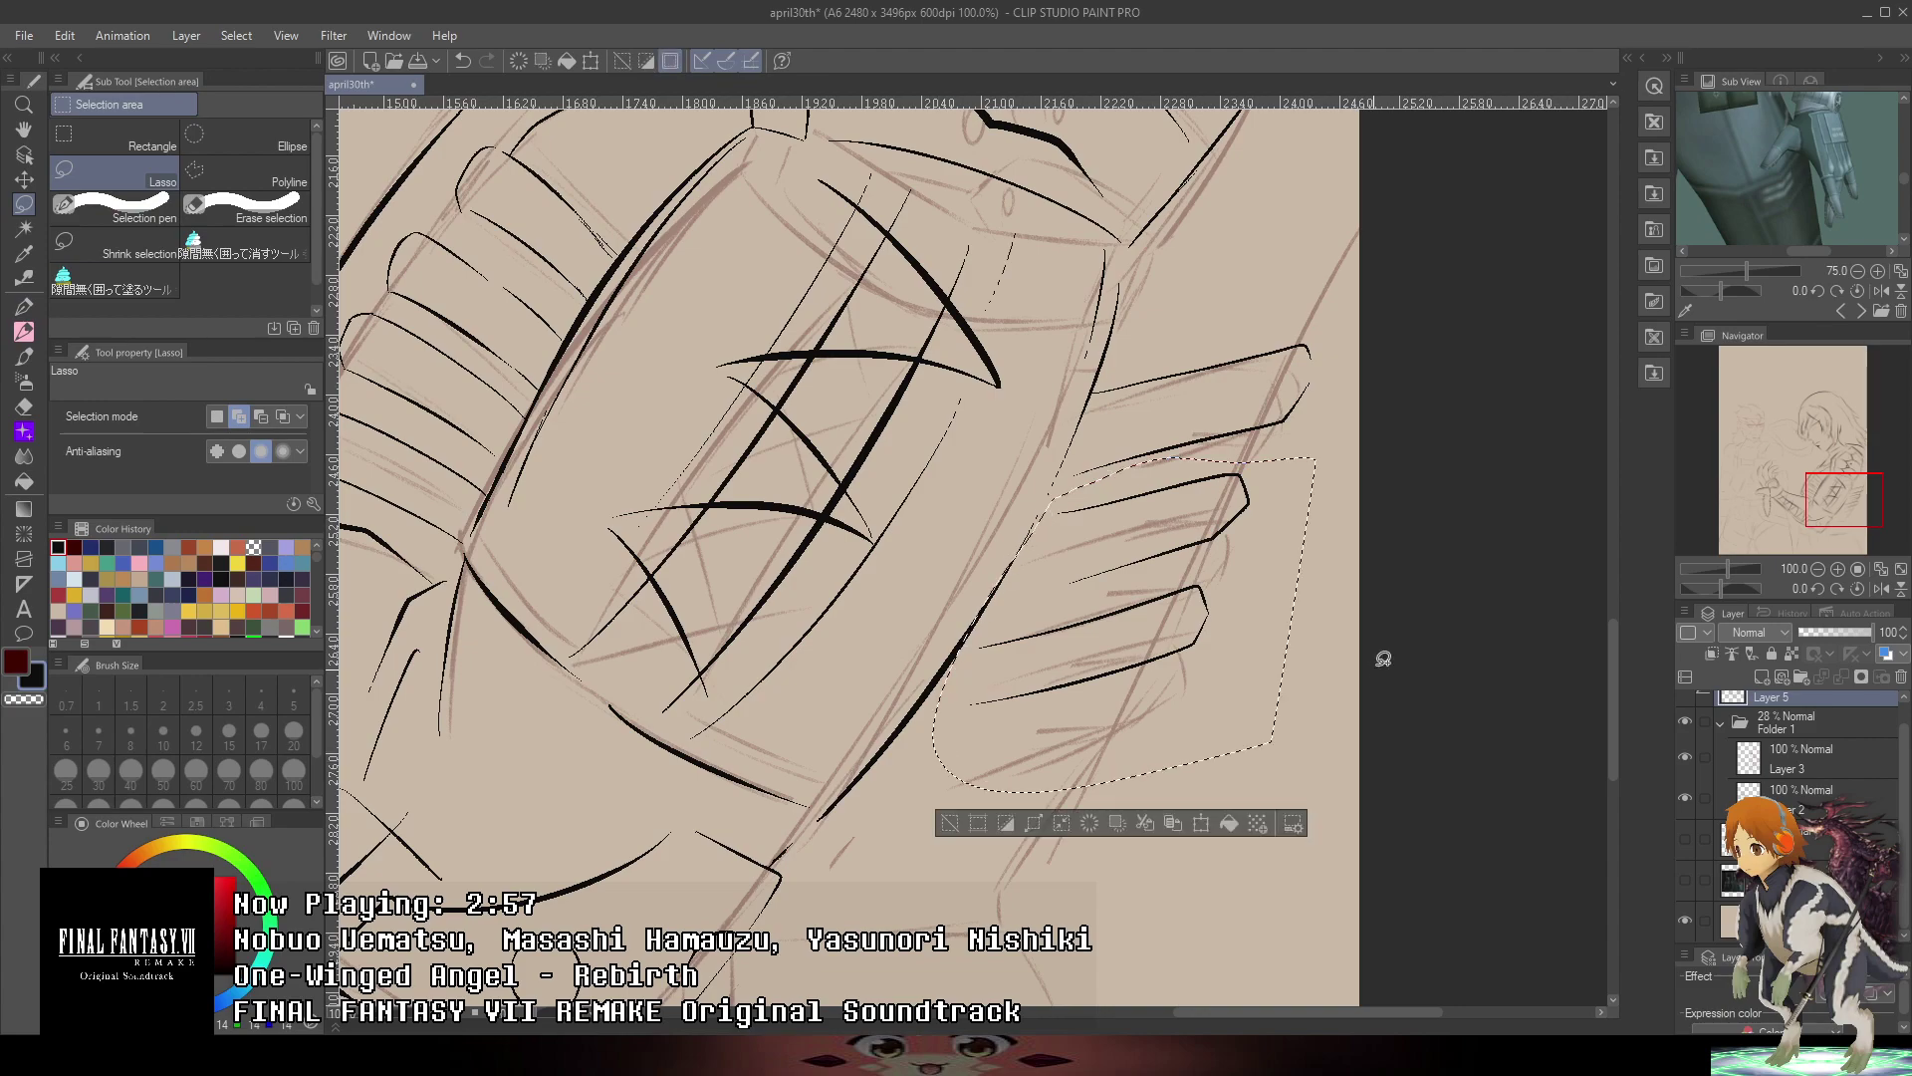
{"action": "left_click", "coordinate": [1119, 521]}
{"action": "mouse_move", "coordinate": [1106, 477]}
{"action": "left_mouse_down"}
{"action": "mouse_move", "coordinate": [1036, 552]}
{"action": "mouse_move", "coordinate": [981, 735]}
{"action": "mouse_move", "coordinate": [1263, 679]}
{"action": "left_mouse_up"}
{"action": "left_click", "coordinate": [24, 179]}
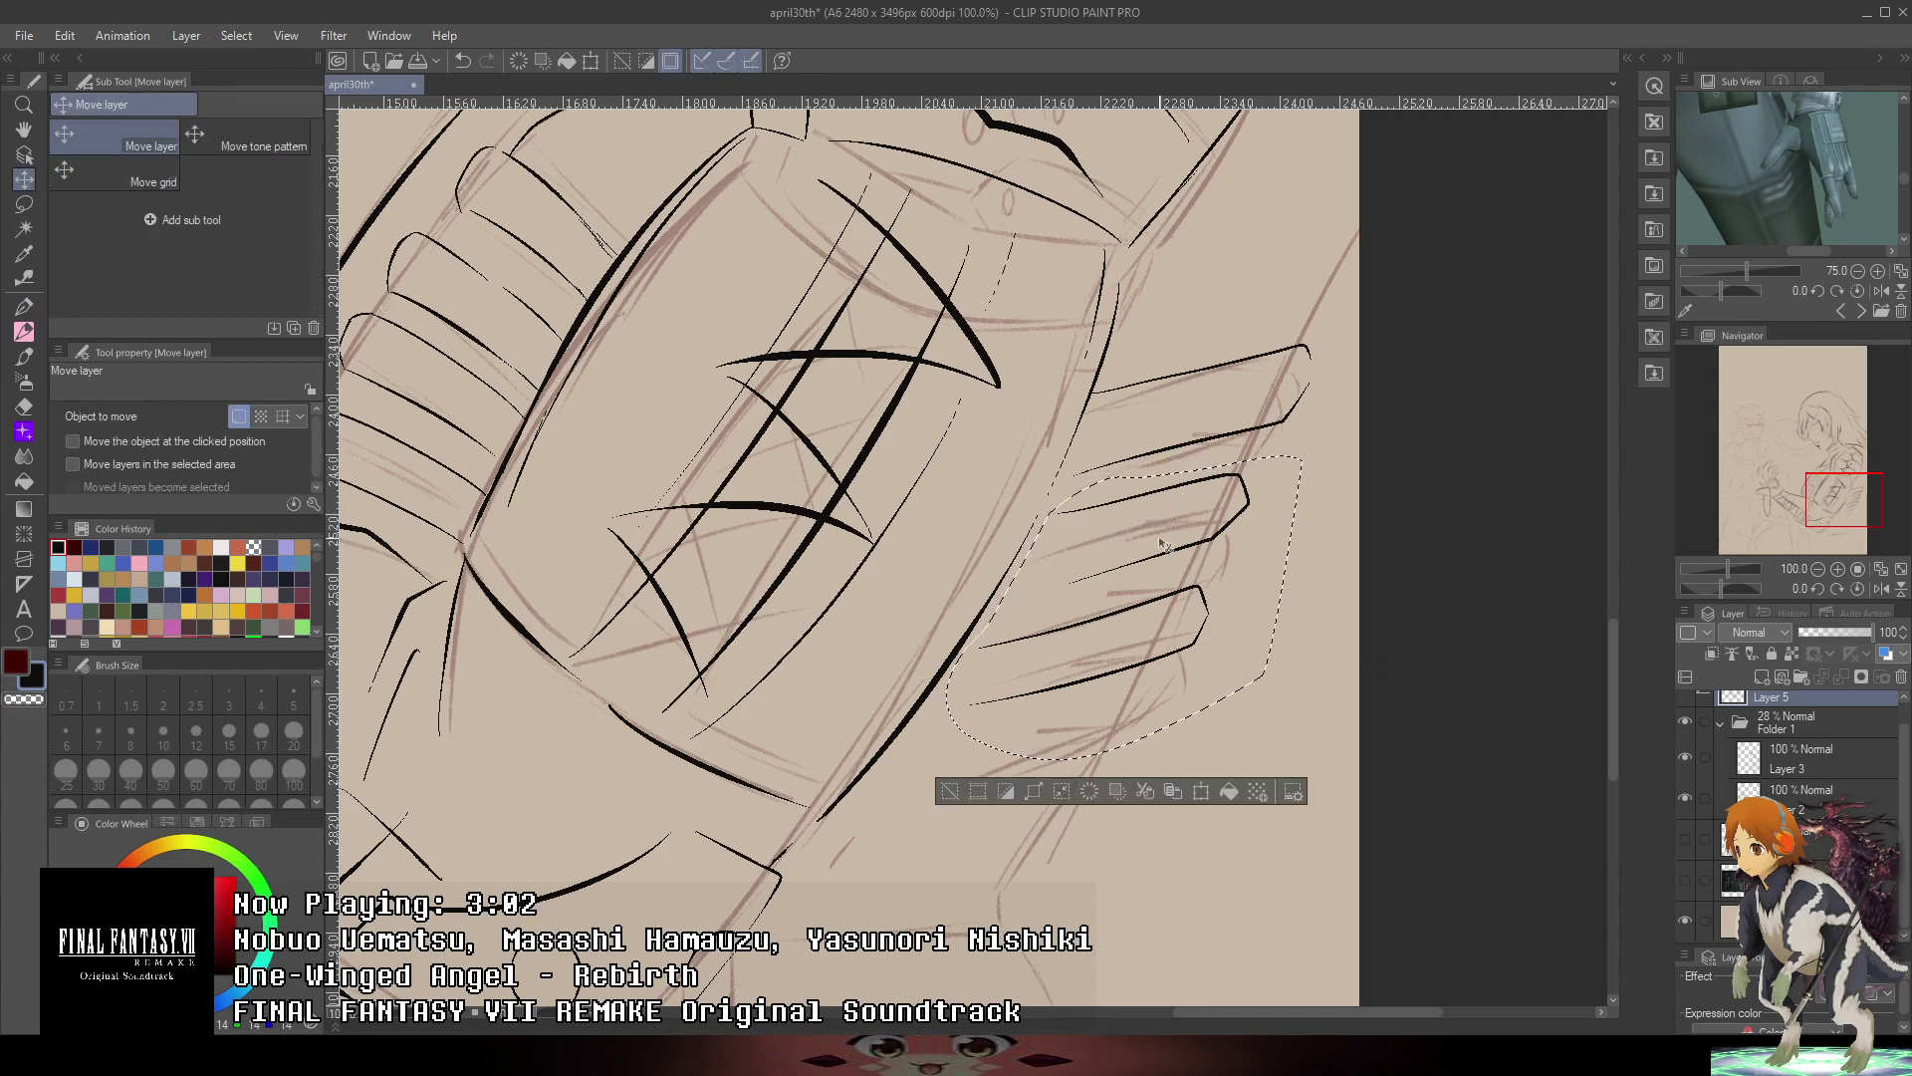
{"action": "left_click_drag", "start_coordinate": [1163, 547], "coordinate": [1156, 573]}
{"action": "key", "text": "ctrl+d"}
- Lasso only the third band behind the arm and move it up closer to the second band
{"action": "key", "text": "m"}
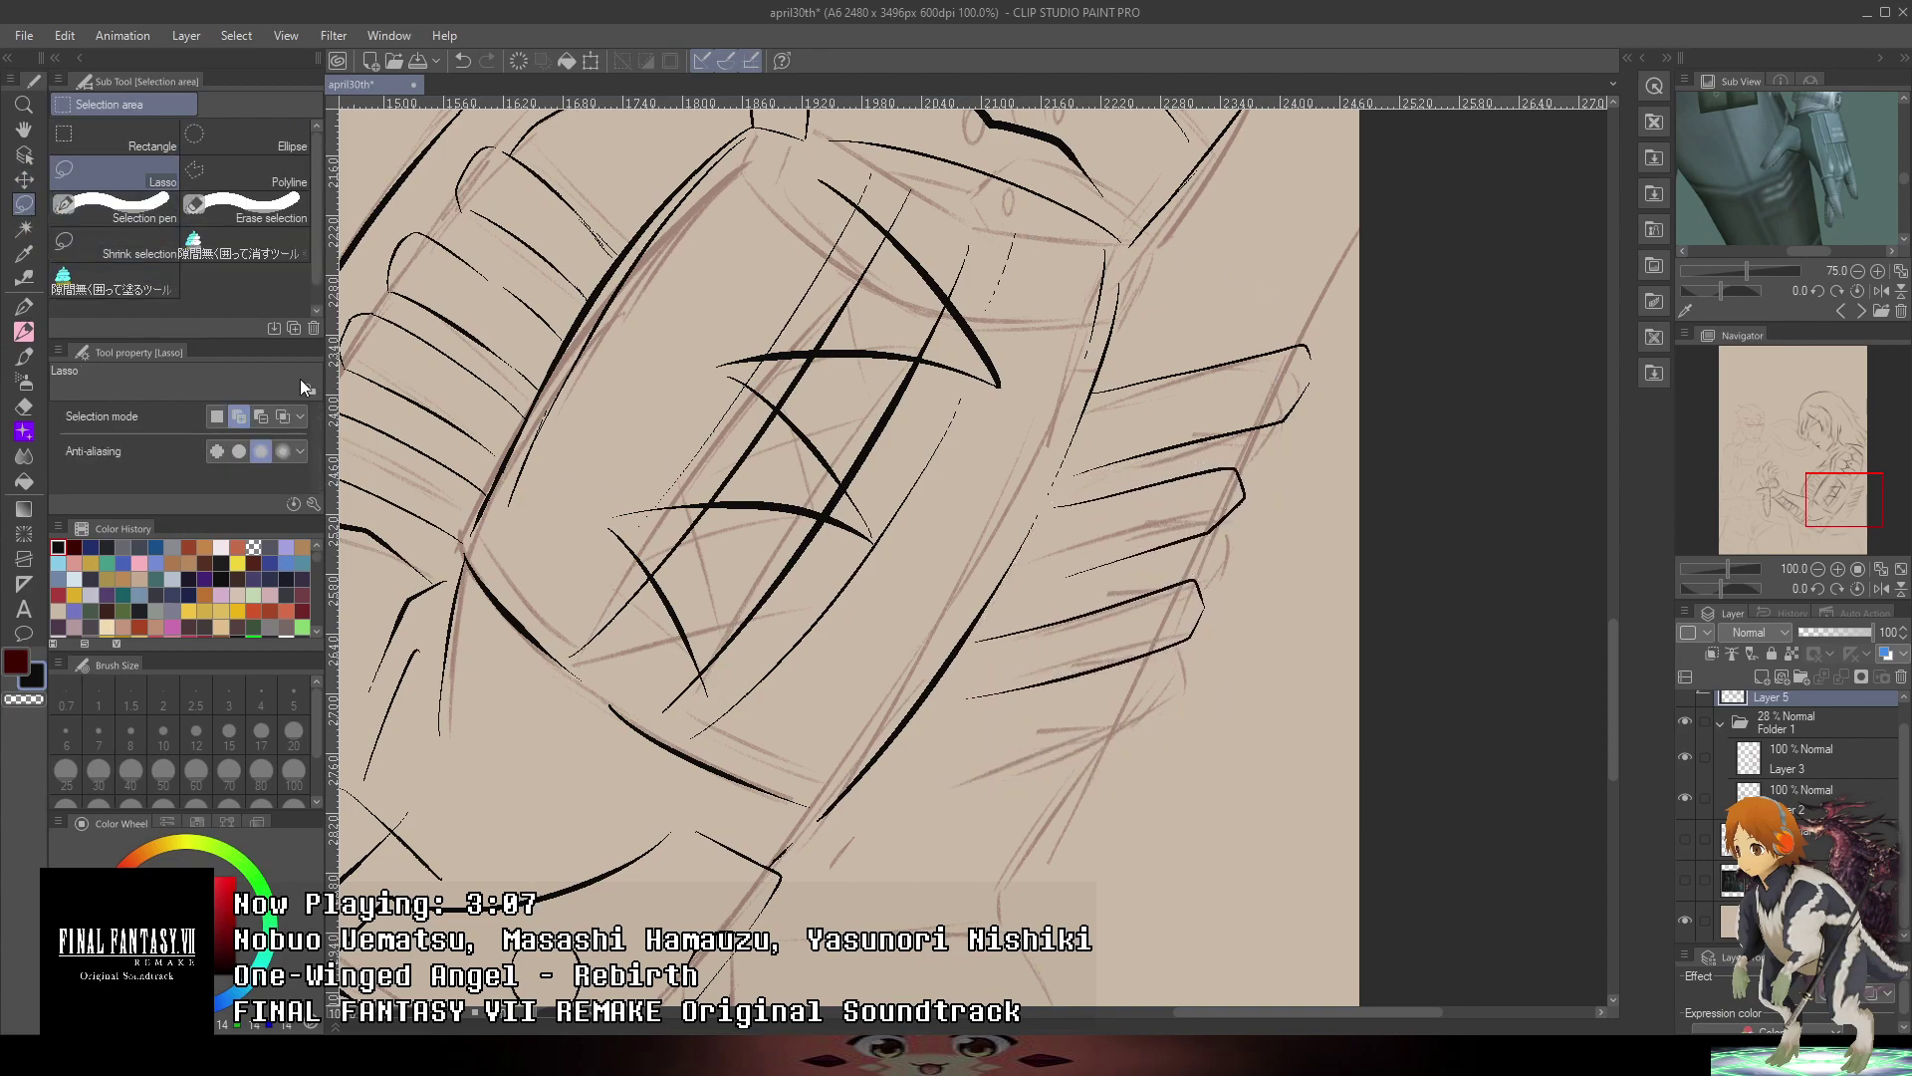
{"action": "mouse_move", "coordinate": [1111, 775]}
{"action": "left_mouse_down"}
{"action": "mouse_move", "coordinate": [946, 712]}
{"action": "mouse_move", "coordinate": [996, 610]}
{"action": "mouse_move", "coordinate": [1288, 627]}
{"action": "left_mouse_up"}
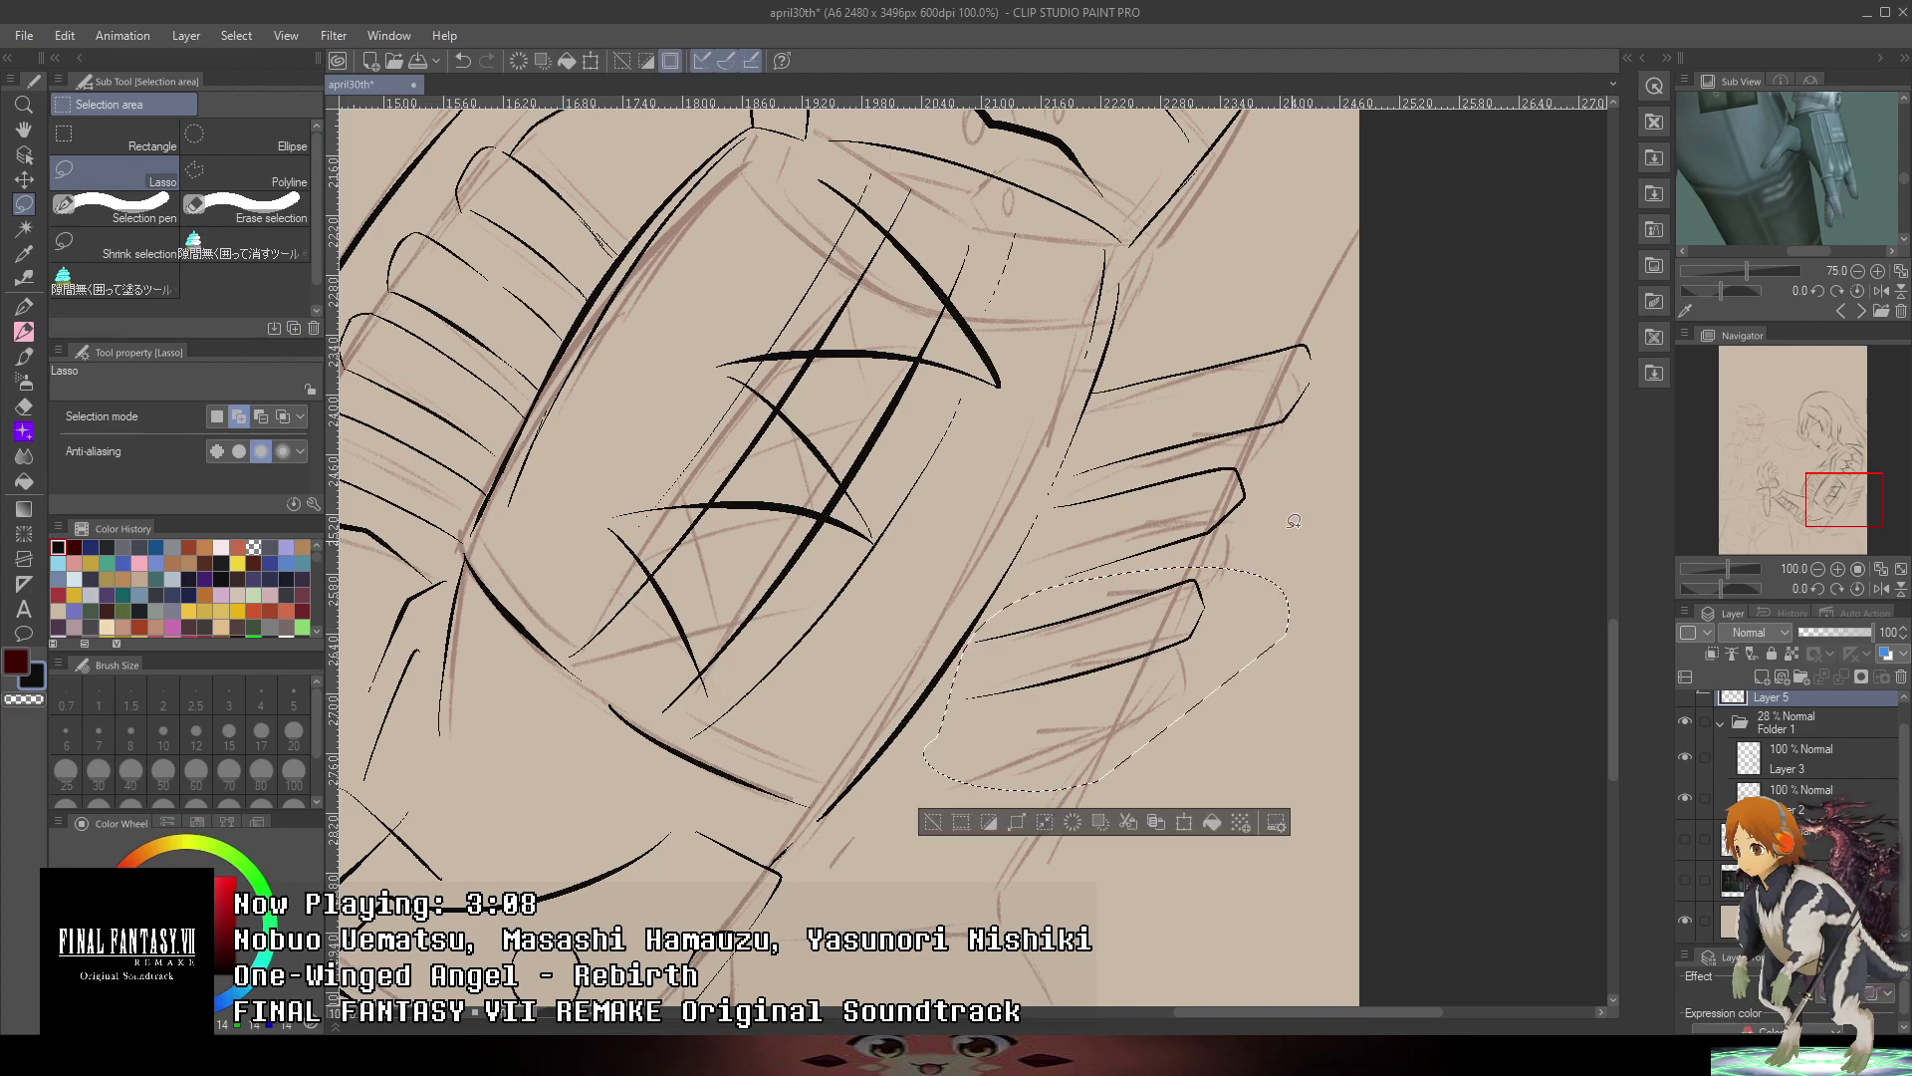
{"action": "left_click", "coordinate": [24, 179]}
{"action": "left_click_drag", "start_coordinate": [1148, 655], "coordinate": [1156, 636]}
{"action": "key", "text": "ctrl+d"}
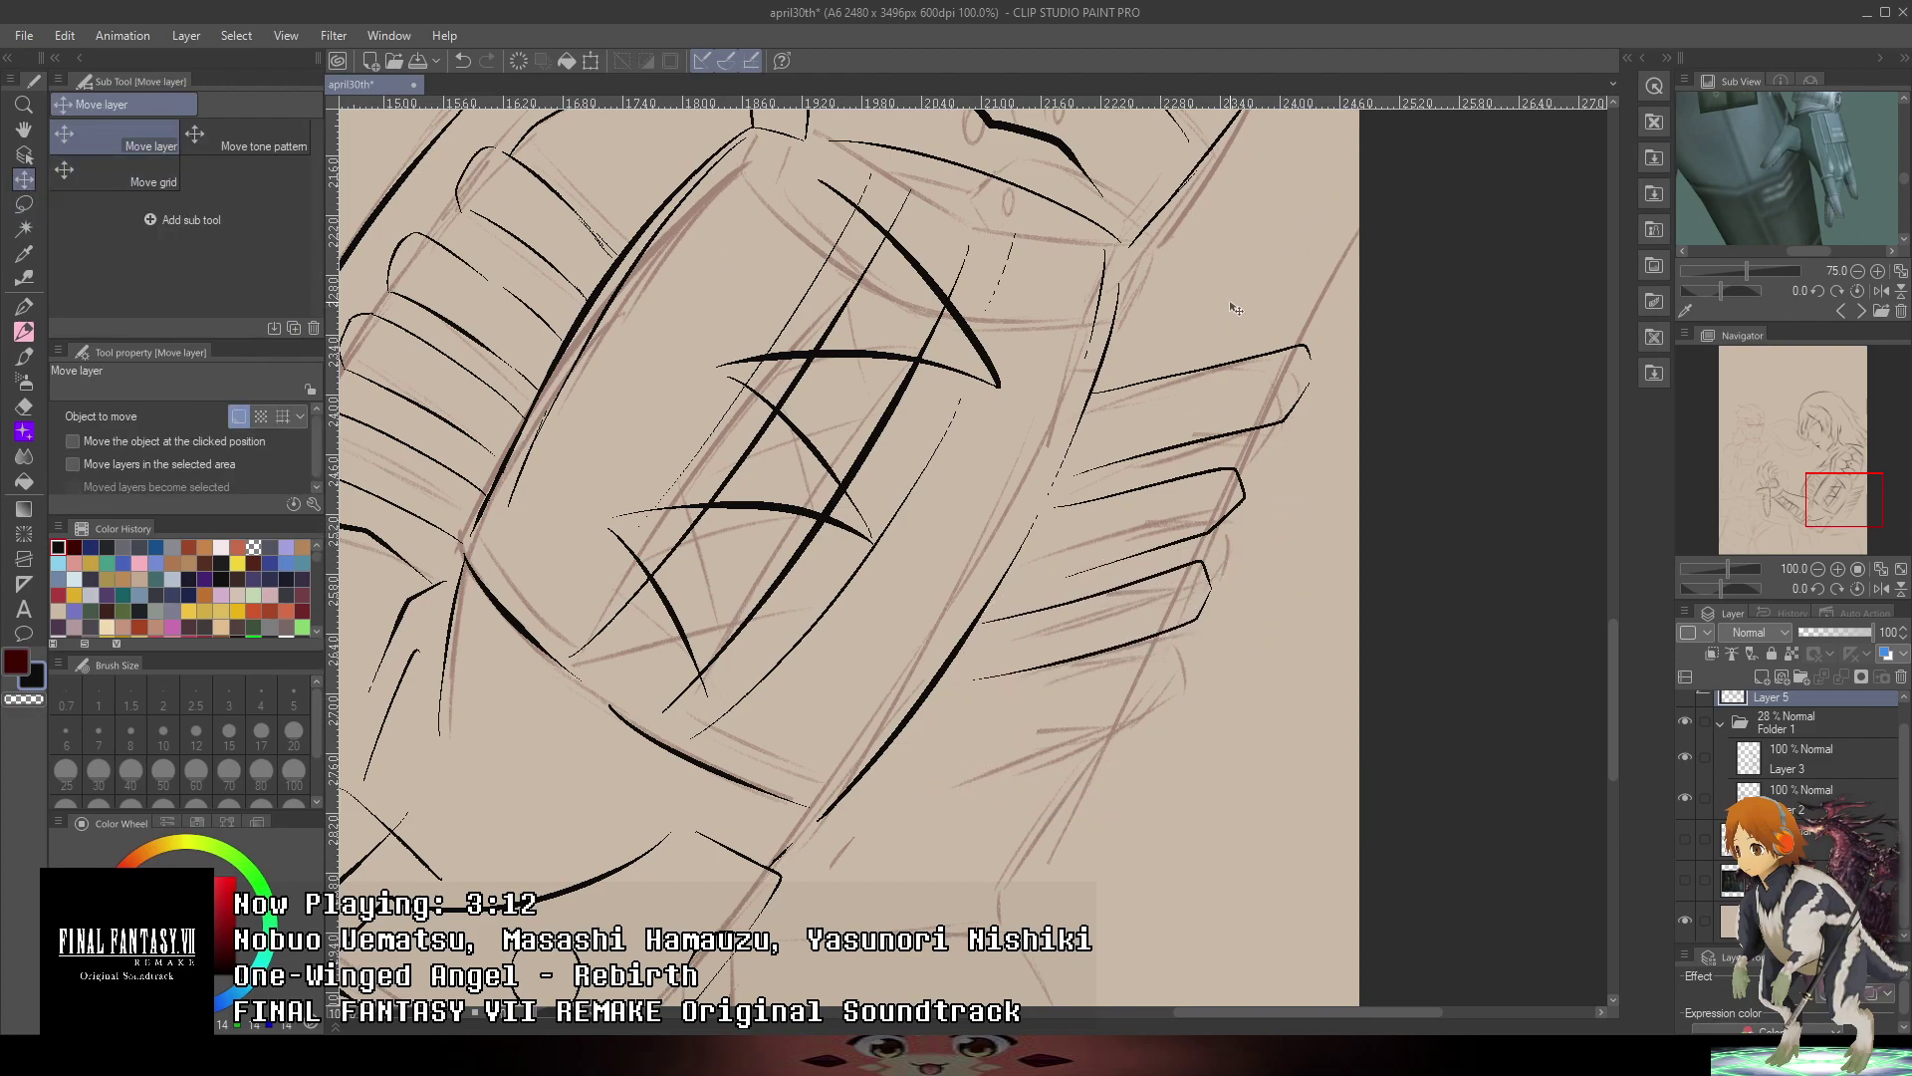
- Ink a fourth band below the others with the pen, giving it curved upper and lower edges and an angled outer tip
{"action": "scroll", "coordinate": [1235, 309], "scroll_direction": "down", "scroll_amount": 1}
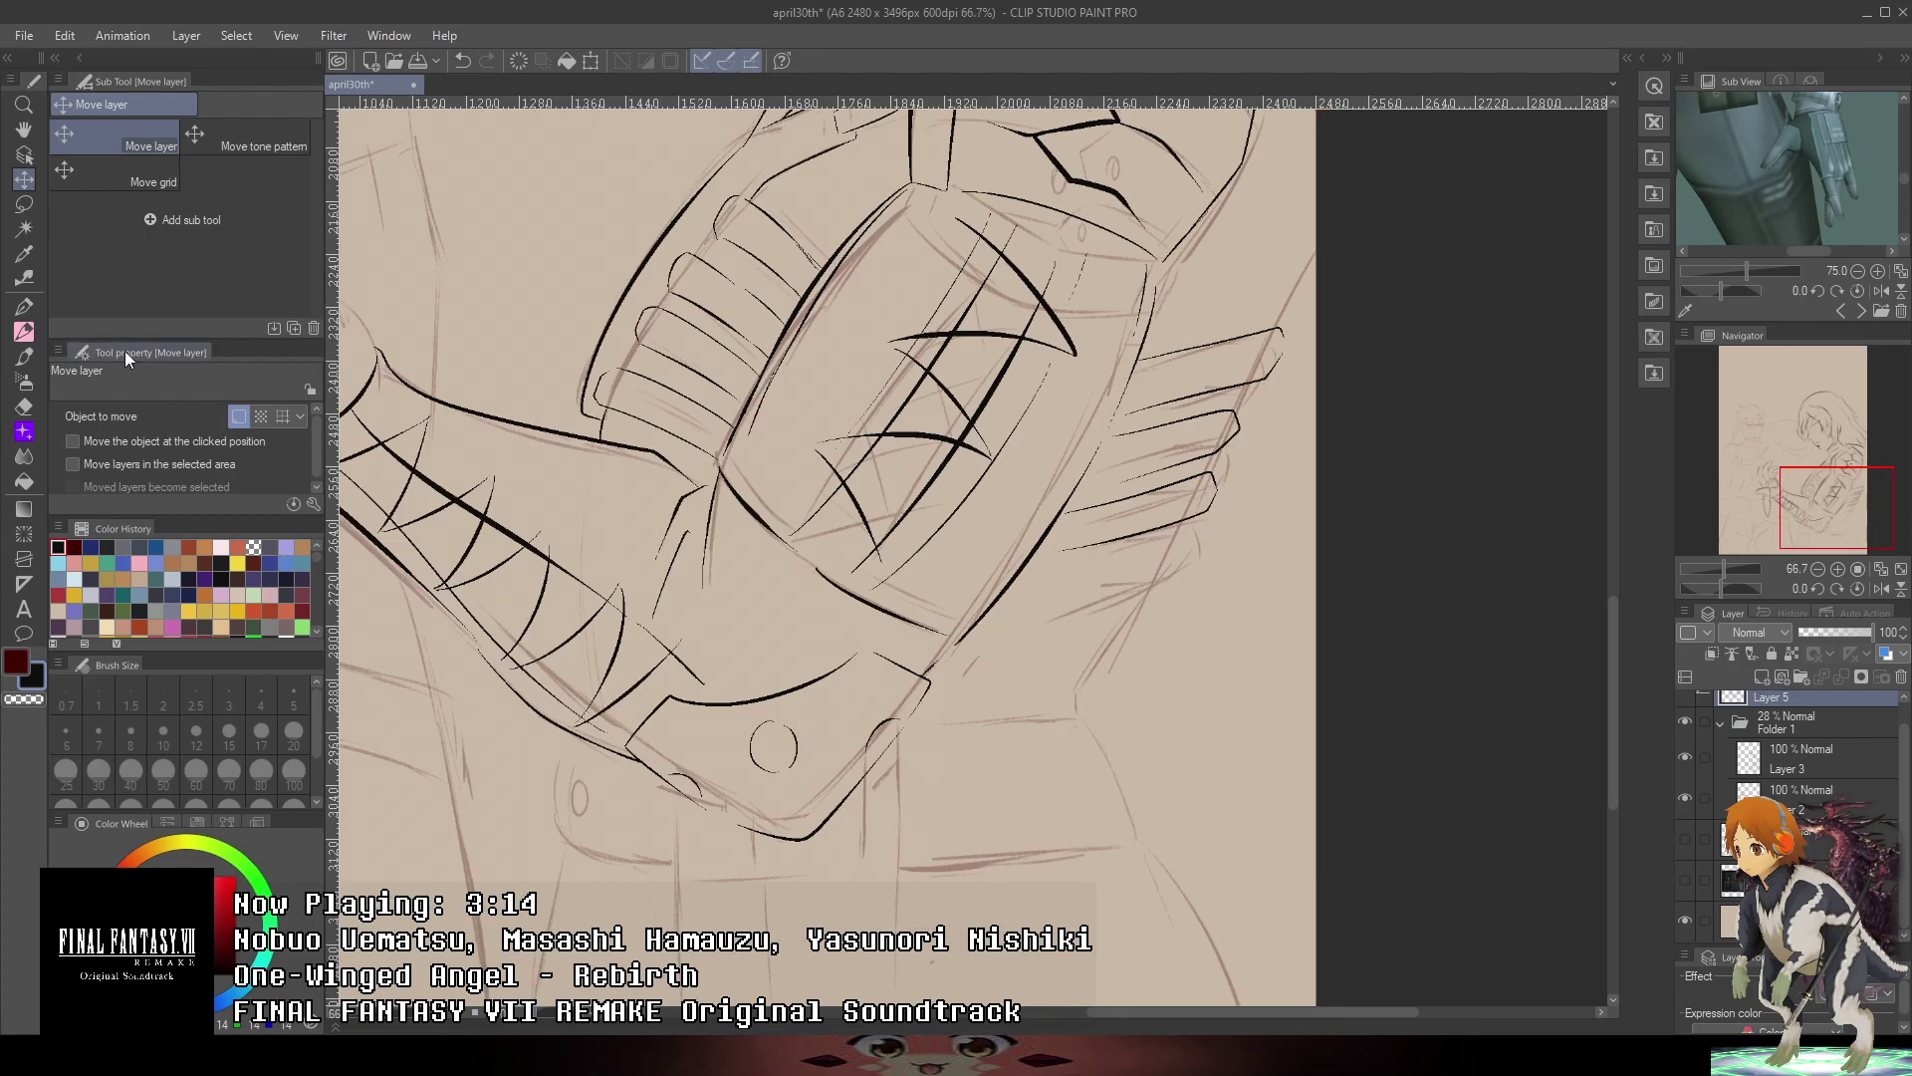
{"action": "key", "text": "p"}
{"action": "scroll", "coordinate": [1131, 631], "scroll_direction": "up", "scroll_amount": 2}
{"action": "left_click_drag", "start_coordinate": [894, 535], "coordinate": [1227, 487]}
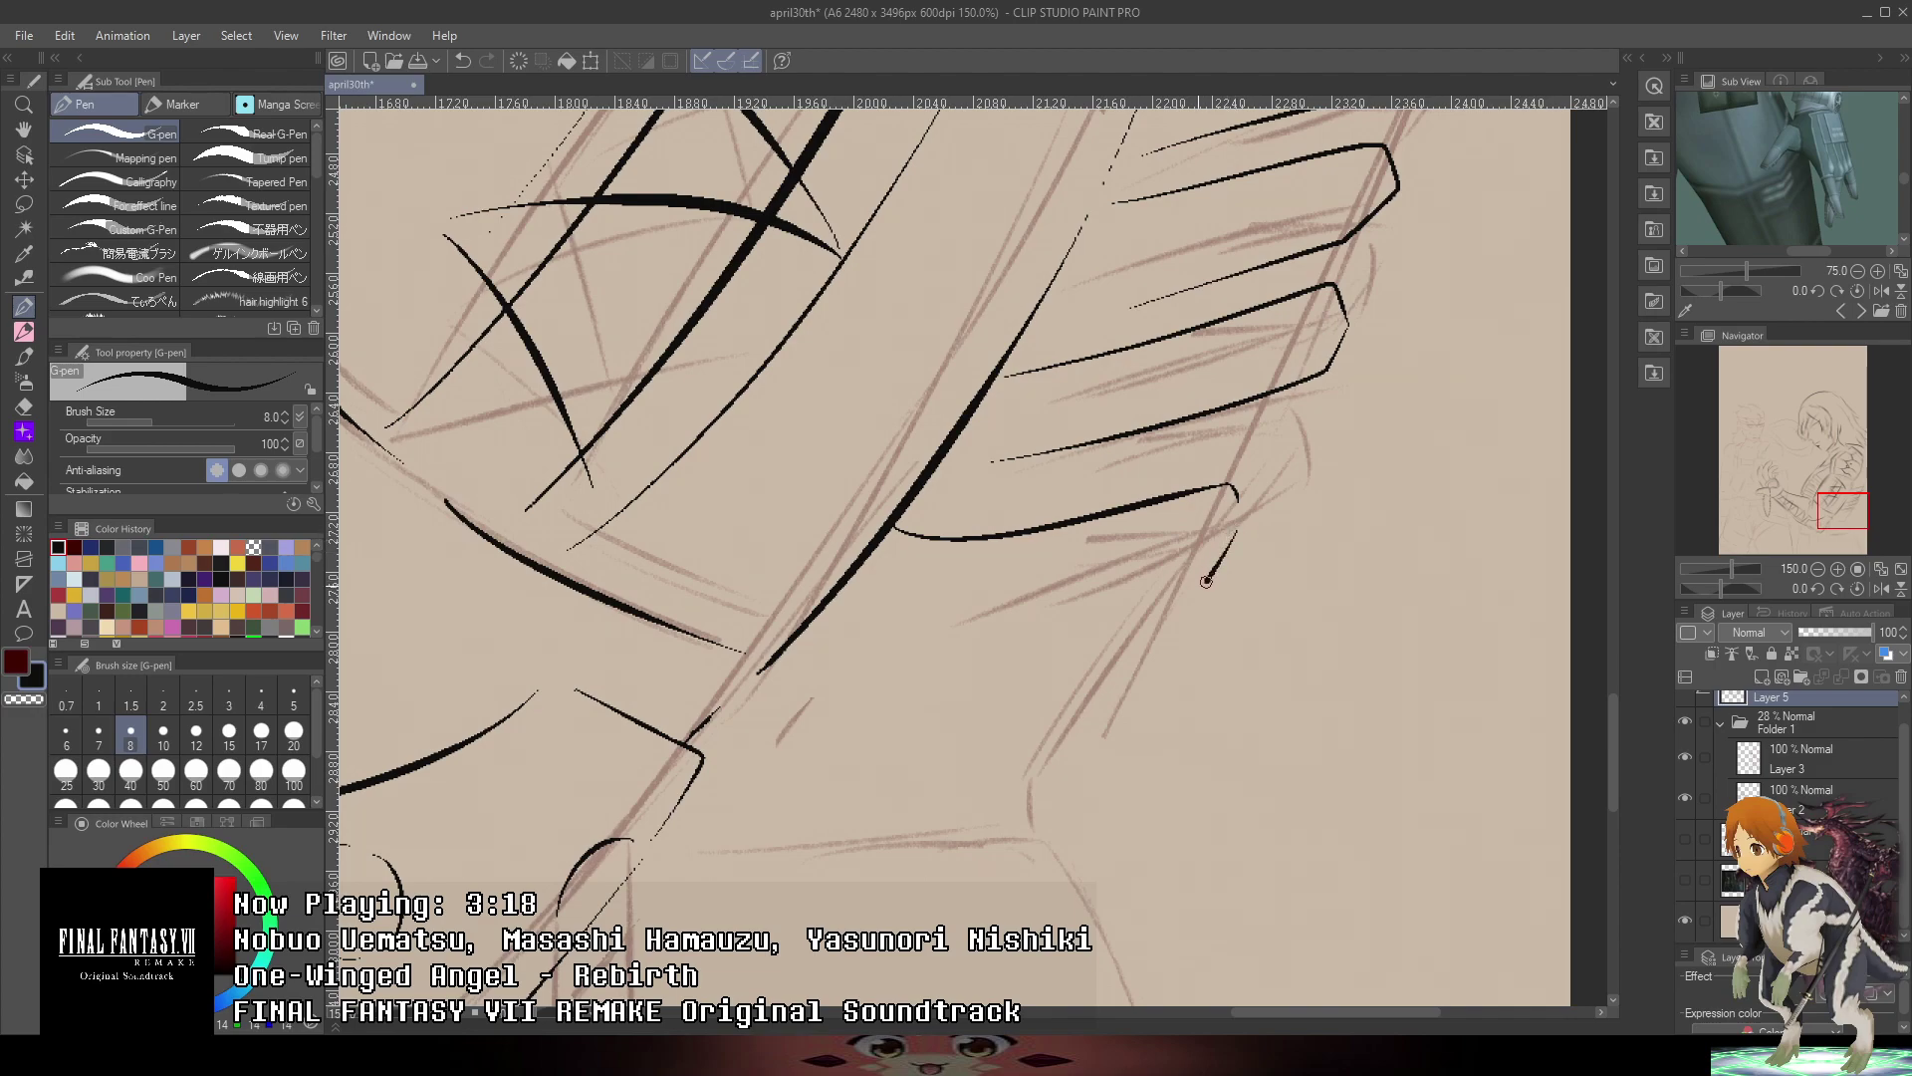
{"action": "mouse_move", "coordinate": [1206, 582]}
{"action": "left_mouse_down"}
{"action": "mouse_move", "coordinate": [1114, 613]}
{"action": "mouse_move", "coordinate": [879, 593]}
{"action": "mouse_move", "coordinate": [928, 624]}
{"action": "mouse_move", "coordinate": [1055, 617]}
{"action": "mouse_move", "coordinate": [1188, 579]}
{"action": "left_mouse_up"}
{"action": "key", "text": "ctrl+z"}
{"action": "key", "text": "ctrl+z"}
{"action": "mouse_move", "coordinate": [834, 609]}
{"action": "left_mouse_down"}
{"action": "mouse_move", "coordinate": [987, 631]}
{"action": "mouse_move", "coordinate": [1206, 585]}
{"action": "mouse_move", "coordinate": [1221, 559]}
{"action": "mouse_move", "coordinate": [1181, 590]}
{"action": "mouse_move", "coordinate": [1232, 527]}
{"action": "left_mouse_up"}
{"action": "key", "text": "ctrl+z"}
{"action": "left_click_drag", "start_coordinate": [1329, 571], "coordinate": [1472, 325]}
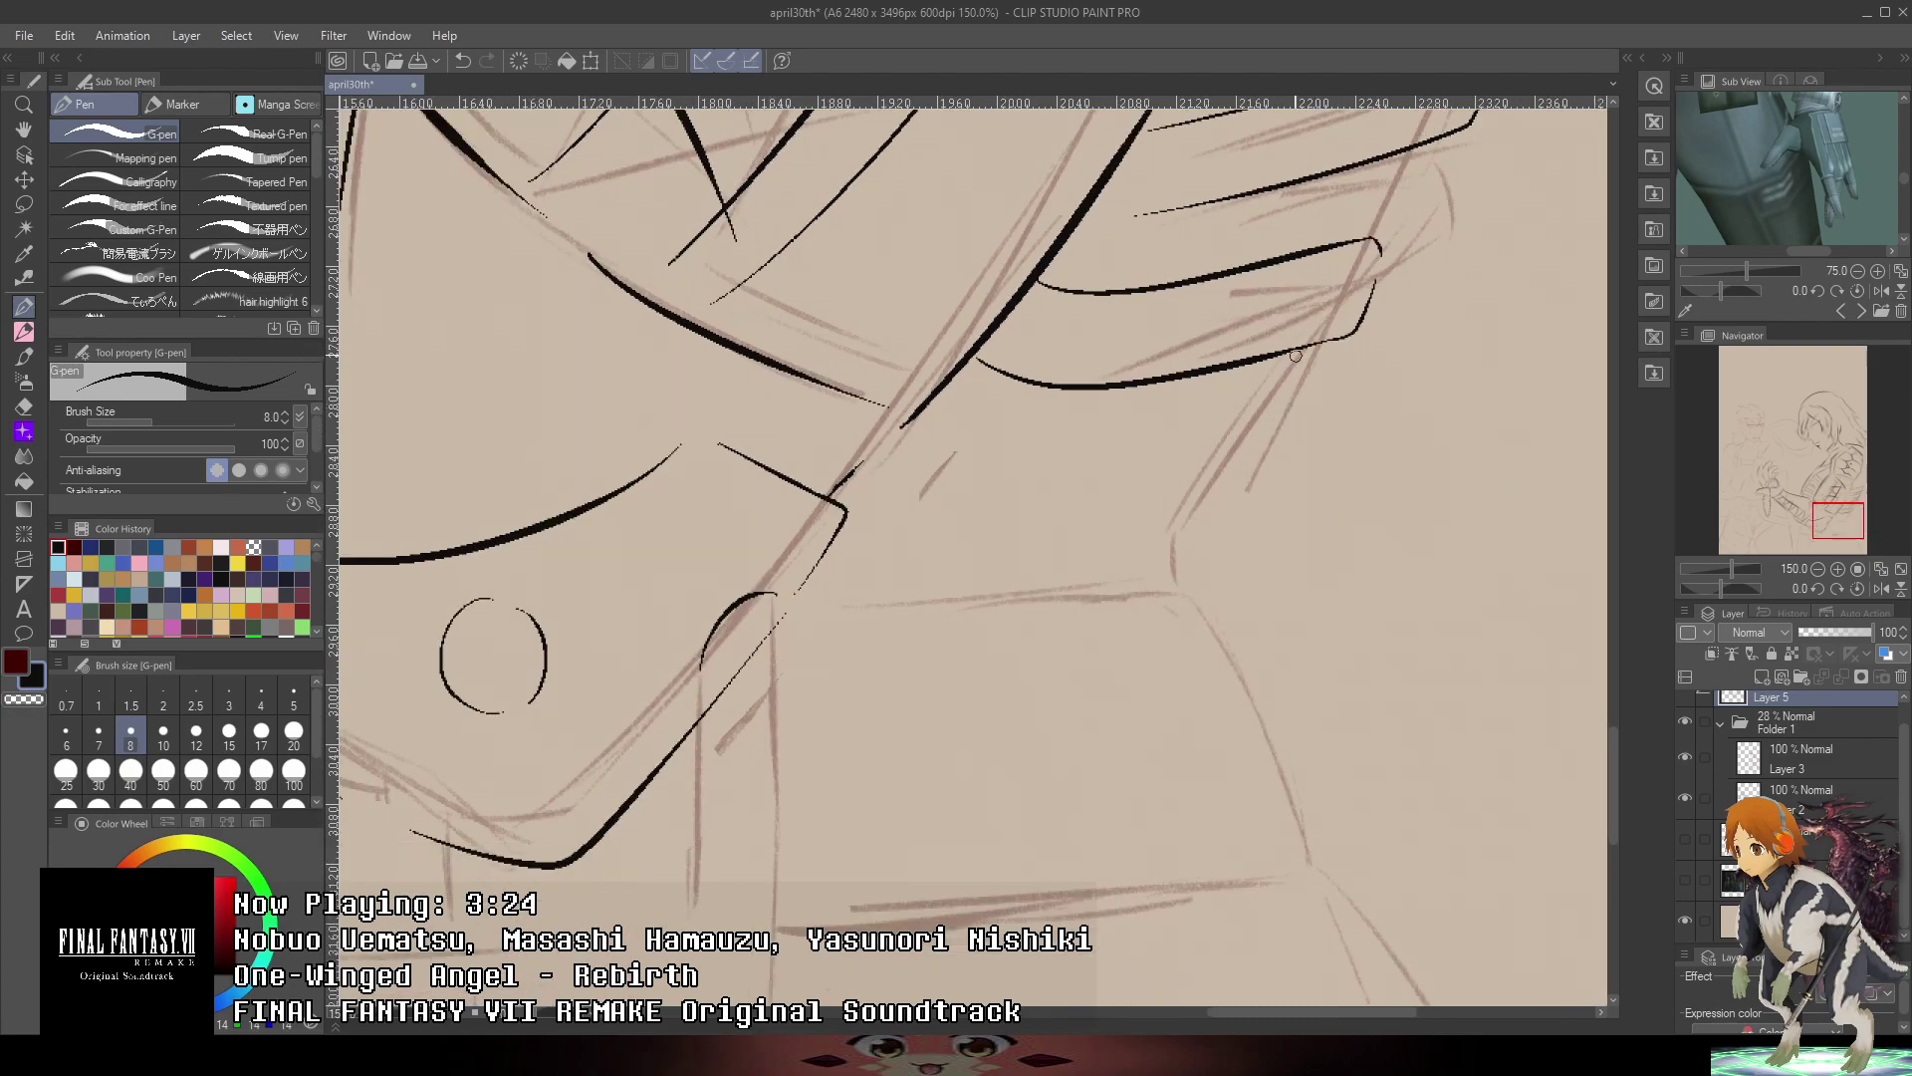
- Ink the back outline from the fourth band down to the waist and the waist line across to the elbow
{"action": "mouse_move", "coordinate": [1296, 355]}
{"action": "left_mouse_down"}
{"action": "mouse_move", "coordinate": [1205, 495]}
{"action": "mouse_move", "coordinate": [1187, 580]}
{"action": "mouse_move", "coordinate": [1312, 451]}
{"action": "left_mouse_up"}
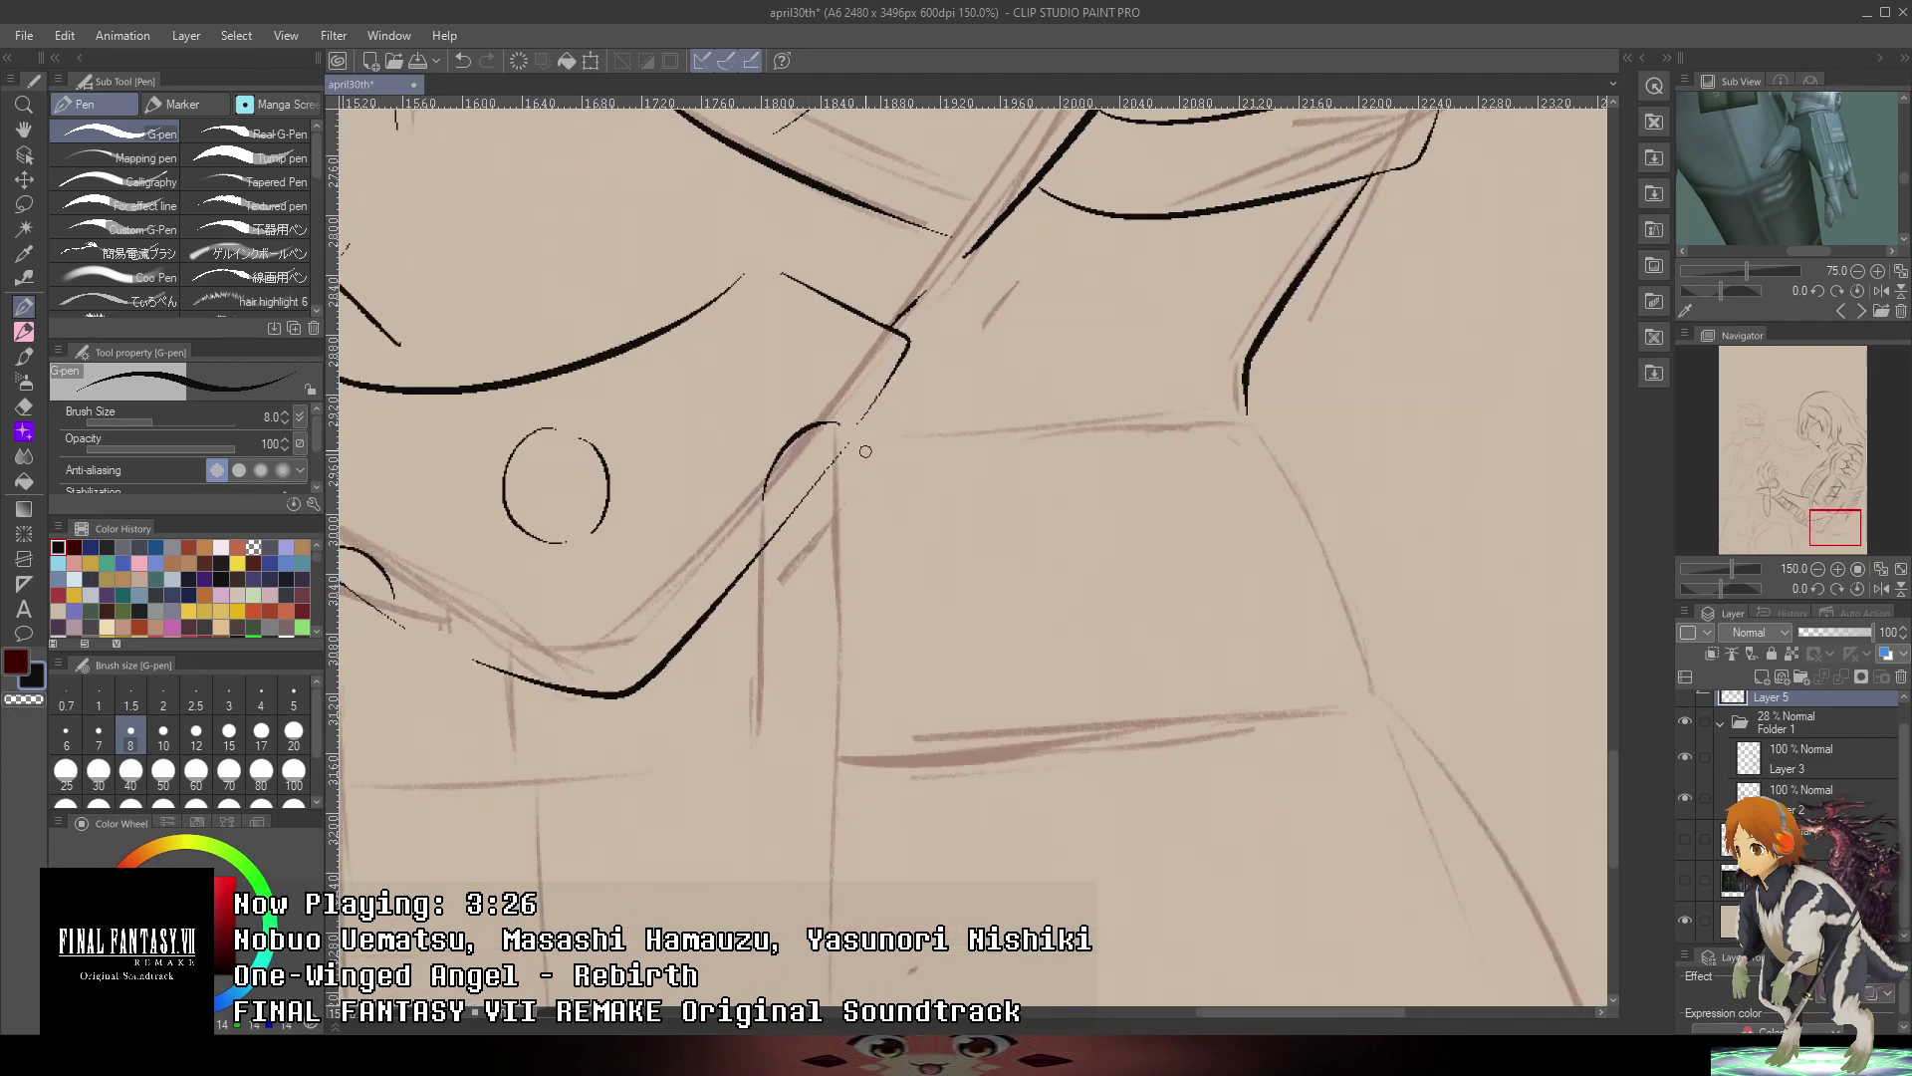
{"action": "mouse_move", "coordinate": [847, 439]}
{"action": "left_mouse_down"}
{"action": "mouse_move", "coordinate": [1262, 408]}
{"action": "mouse_move", "coordinate": [1210, 418]}
{"action": "mouse_move", "coordinate": [1236, 412]}
{"action": "mouse_move", "coordinate": [1281, 453]}
{"action": "mouse_move", "coordinate": [1260, 416]}
{"action": "mouse_move", "coordinate": [1296, 492]}
{"action": "left_mouse_up"}
{"action": "key", "text": "ctrl+z"}
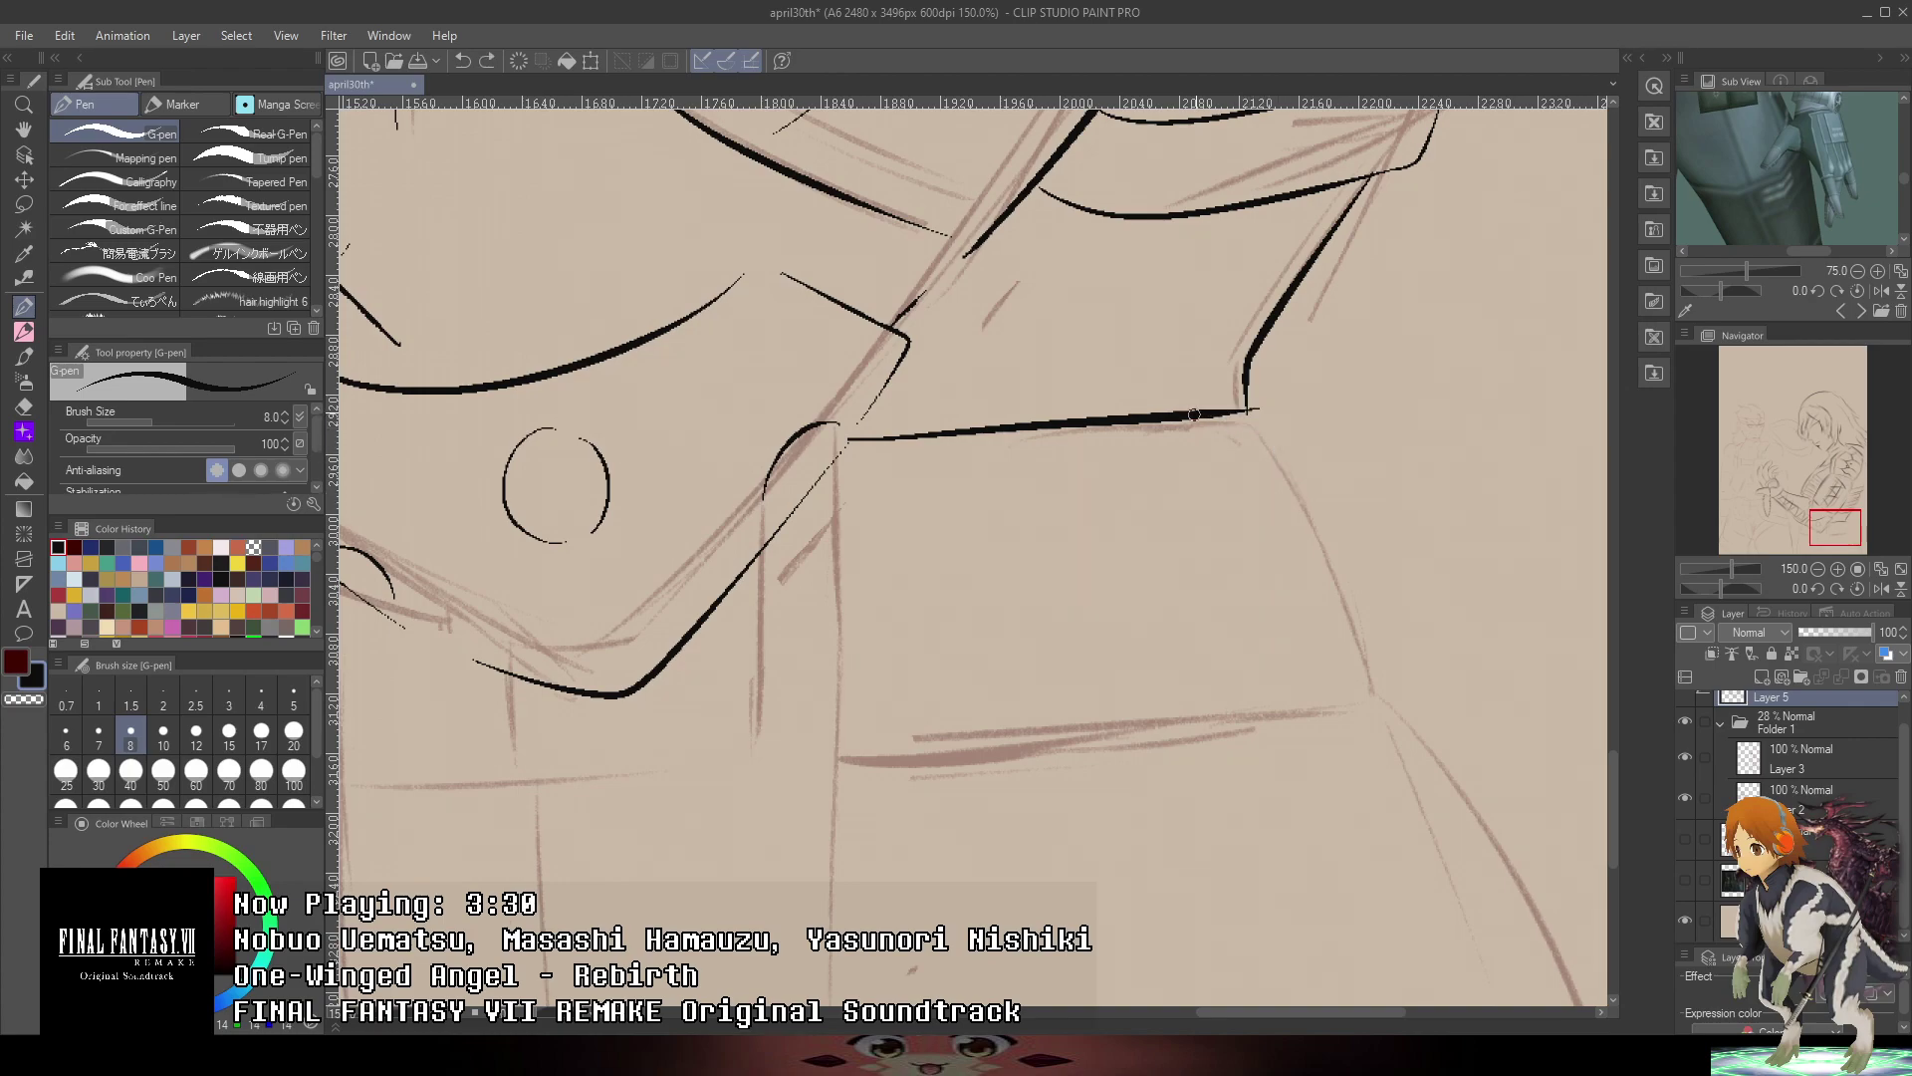
- Ink the slanted back end and lower edge of the belt over the sketch
{"action": "mouse_move", "coordinate": [1194, 414]}
{"action": "left_mouse_down"}
{"action": "mouse_move", "coordinate": [1261, 412]}
{"action": "mouse_move", "coordinate": [1378, 695]}
{"action": "left_mouse_up"}
{"action": "key", "text": "ctrl+z"}
{"action": "mouse_move", "coordinate": [1297, 496]}
{"action": "left_mouse_down"}
{"action": "mouse_move", "coordinate": [1386, 697]}
{"action": "mouse_move", "coordinate": [1241, 726]}
{"action": "mouse_move", "coordinate": [774, 754]}
{"action": "left_mouse_up"}
{"action": "scroll", "coordinate": [1229, 640], "scroll_direction": "down", "scroll_amount": 3}
{"action": "left_click_drag", "start_coordinate": [1358, 554], "coordinate": [1459, 408]}
{"action": "scroll", "coordinate": [1220, 511], "scroll_direction": "up", "scroll_amount": 3}
{"action": "key", "text": "ctrl+z"}
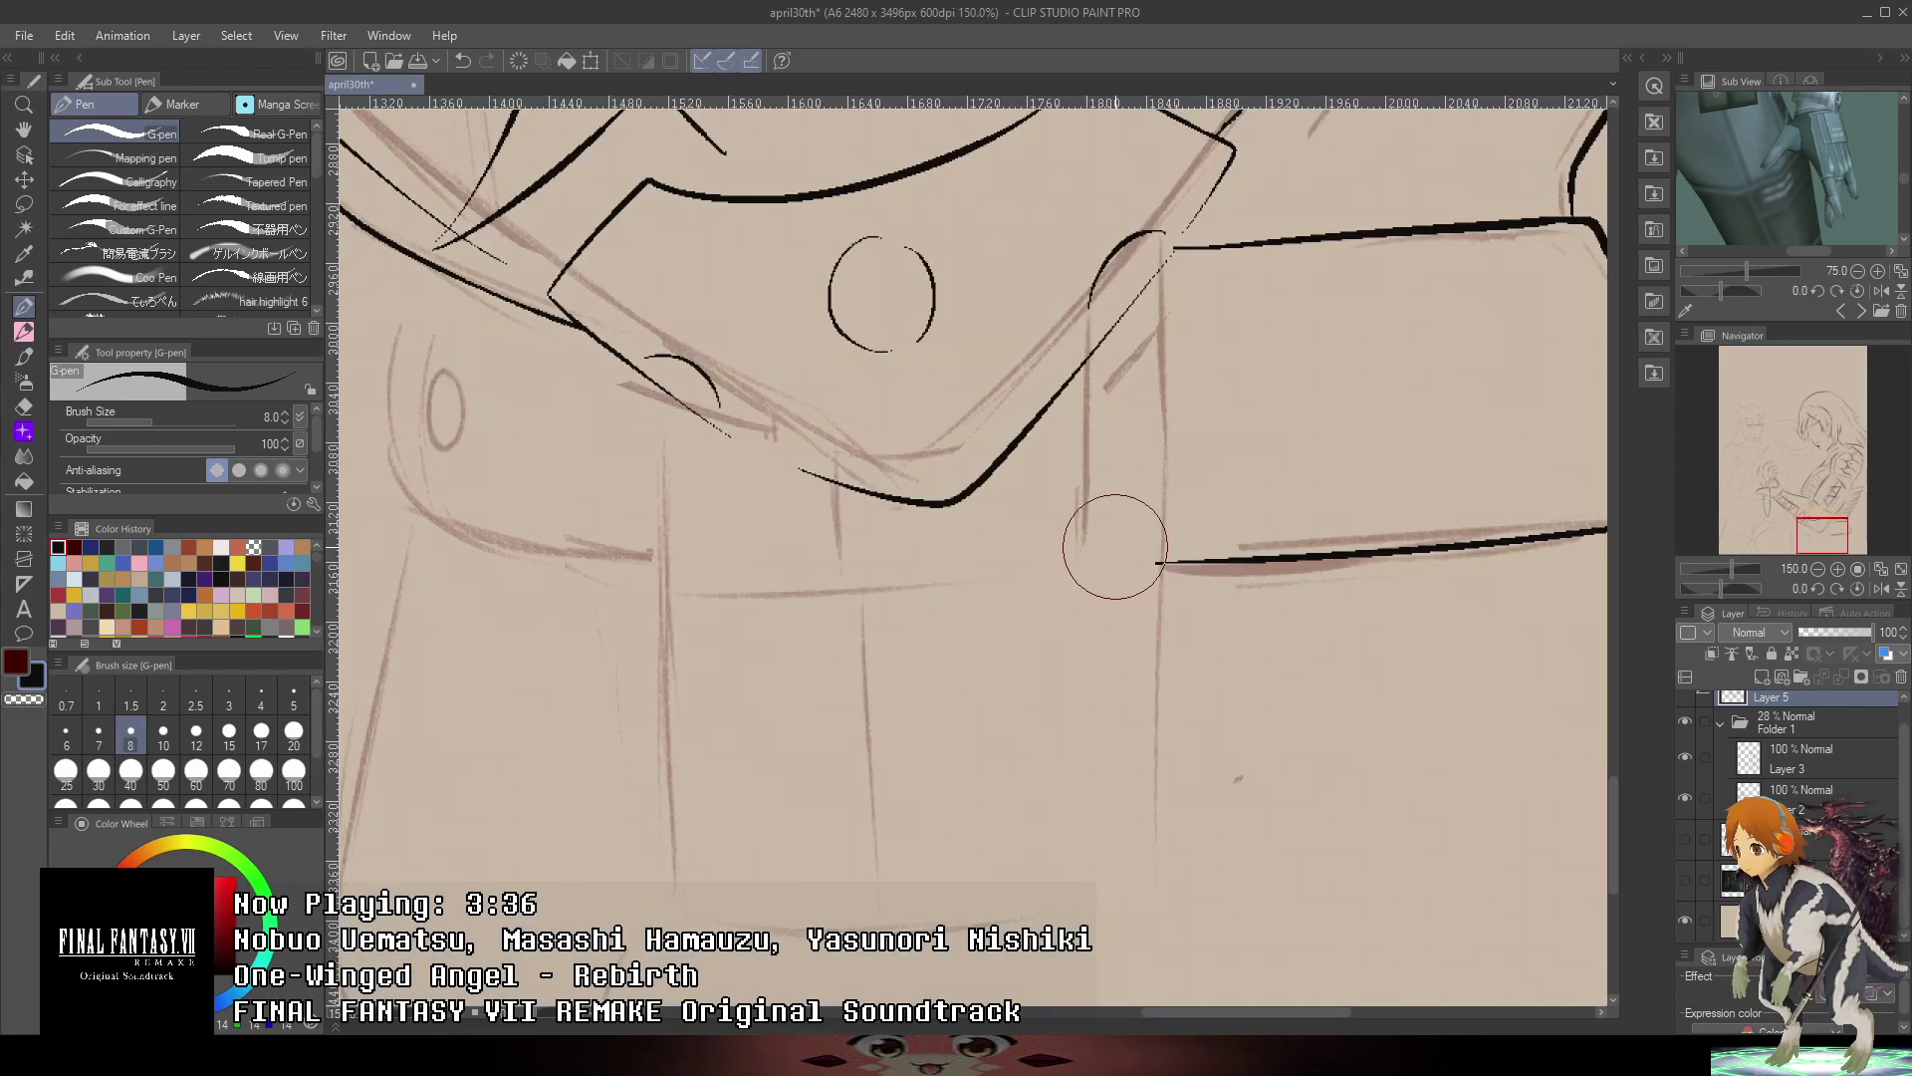
- Ink the long vertical strap edge beside the belt, plus the pouch's bottom edge and centre line
{"action": "mouse_move", "coordinate": [1165, 269]}
{"action": "left_mouse_down"}
{"action": "mouse_move", "coordinate": [1159, 839]}
{"action": "mouse_move", "coordinate": [1161, 659]}
{"action": "left_mouse_up"}
{"action": "key", "text": "ctrl+z"}
{"action": "mouse_move", "coordinate": [1159, 907]}
{"action": "left_mouse_down"}
{"action": "mouse_move", "coordinate": [1160, 863]}
{"action": "mouse_move", "coordinate": [866, 915]}
{"action": "mouse_move", "coordinate": [692, 921]}
{"action": "left_mouse_up"}
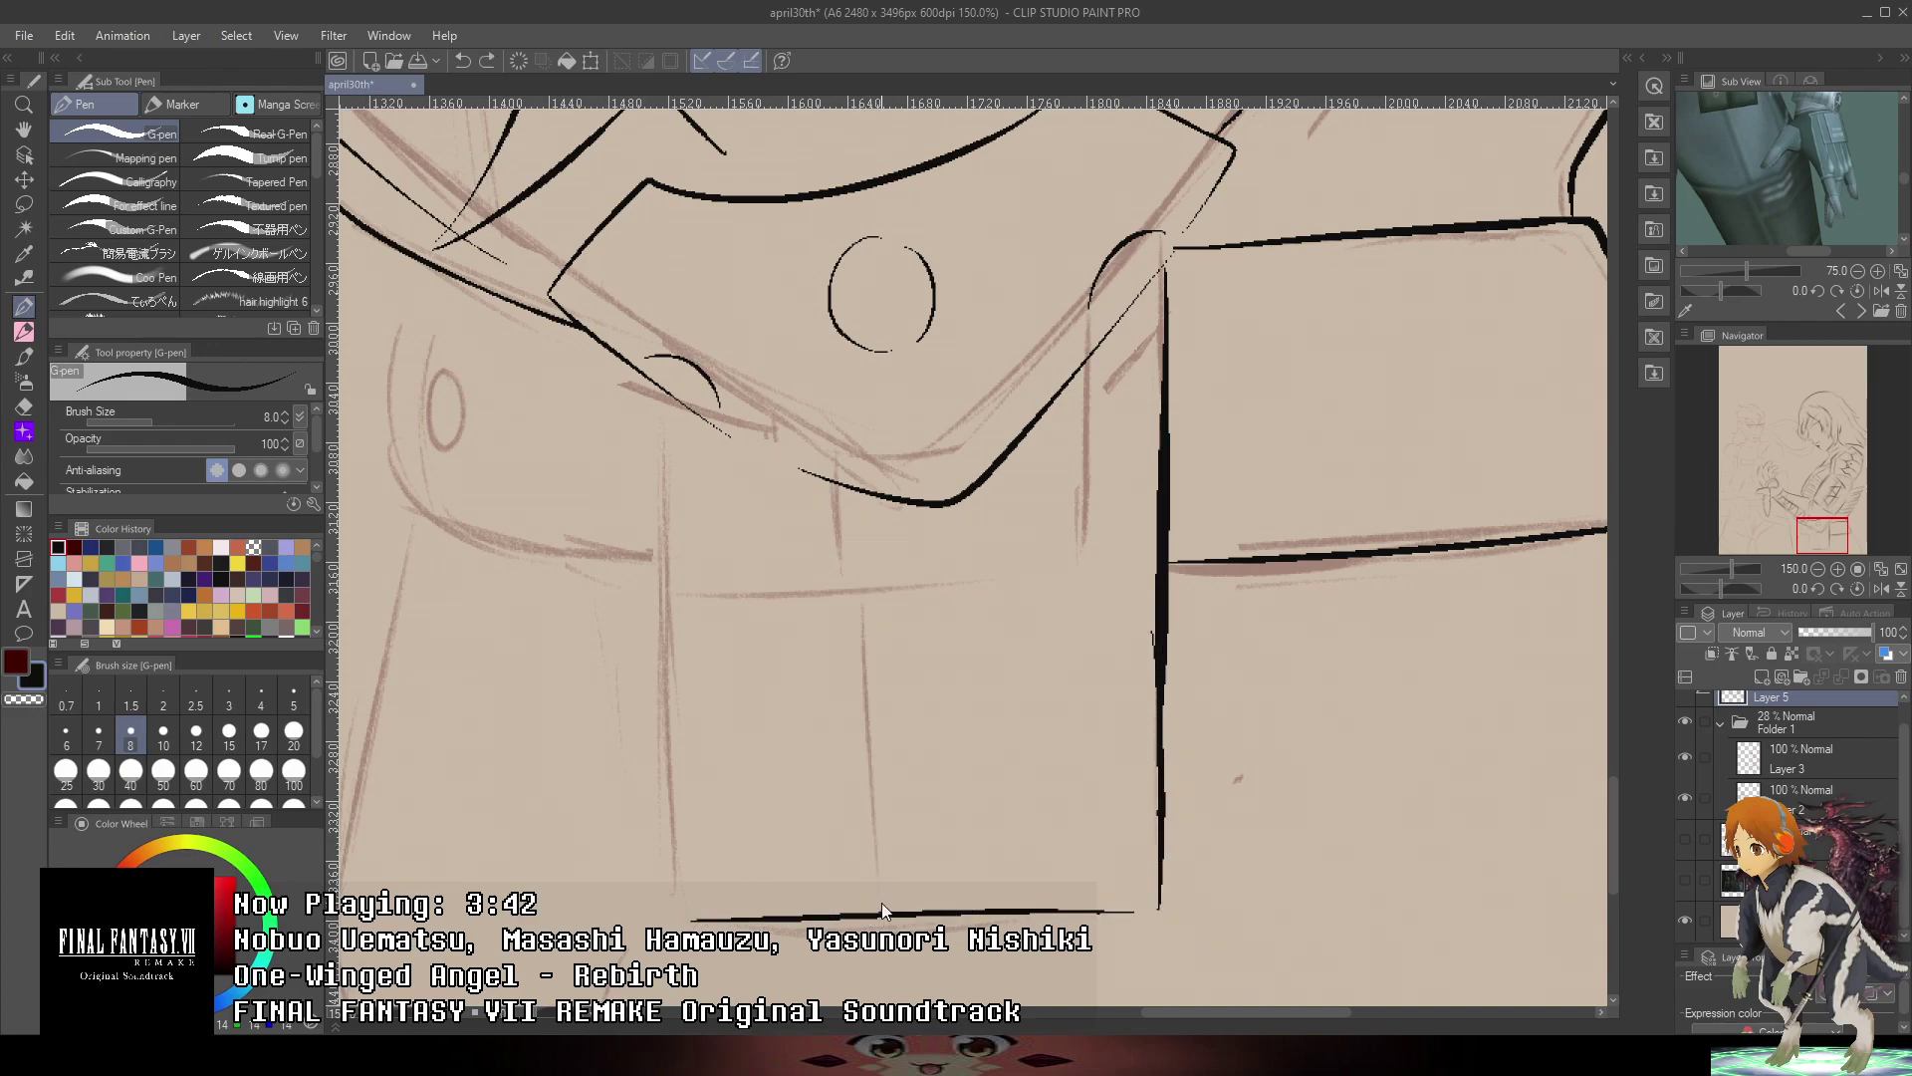
{"action": "left_click_drag", "start_coordinate": [883, 908], "coordinate": [873, 646]}
- Switch the reference view to the black-and-white painted figure and frame its body
{"action": "left_click_drag", "start_coordinate": [1840, 179], "coordinate": [1831, 251]}
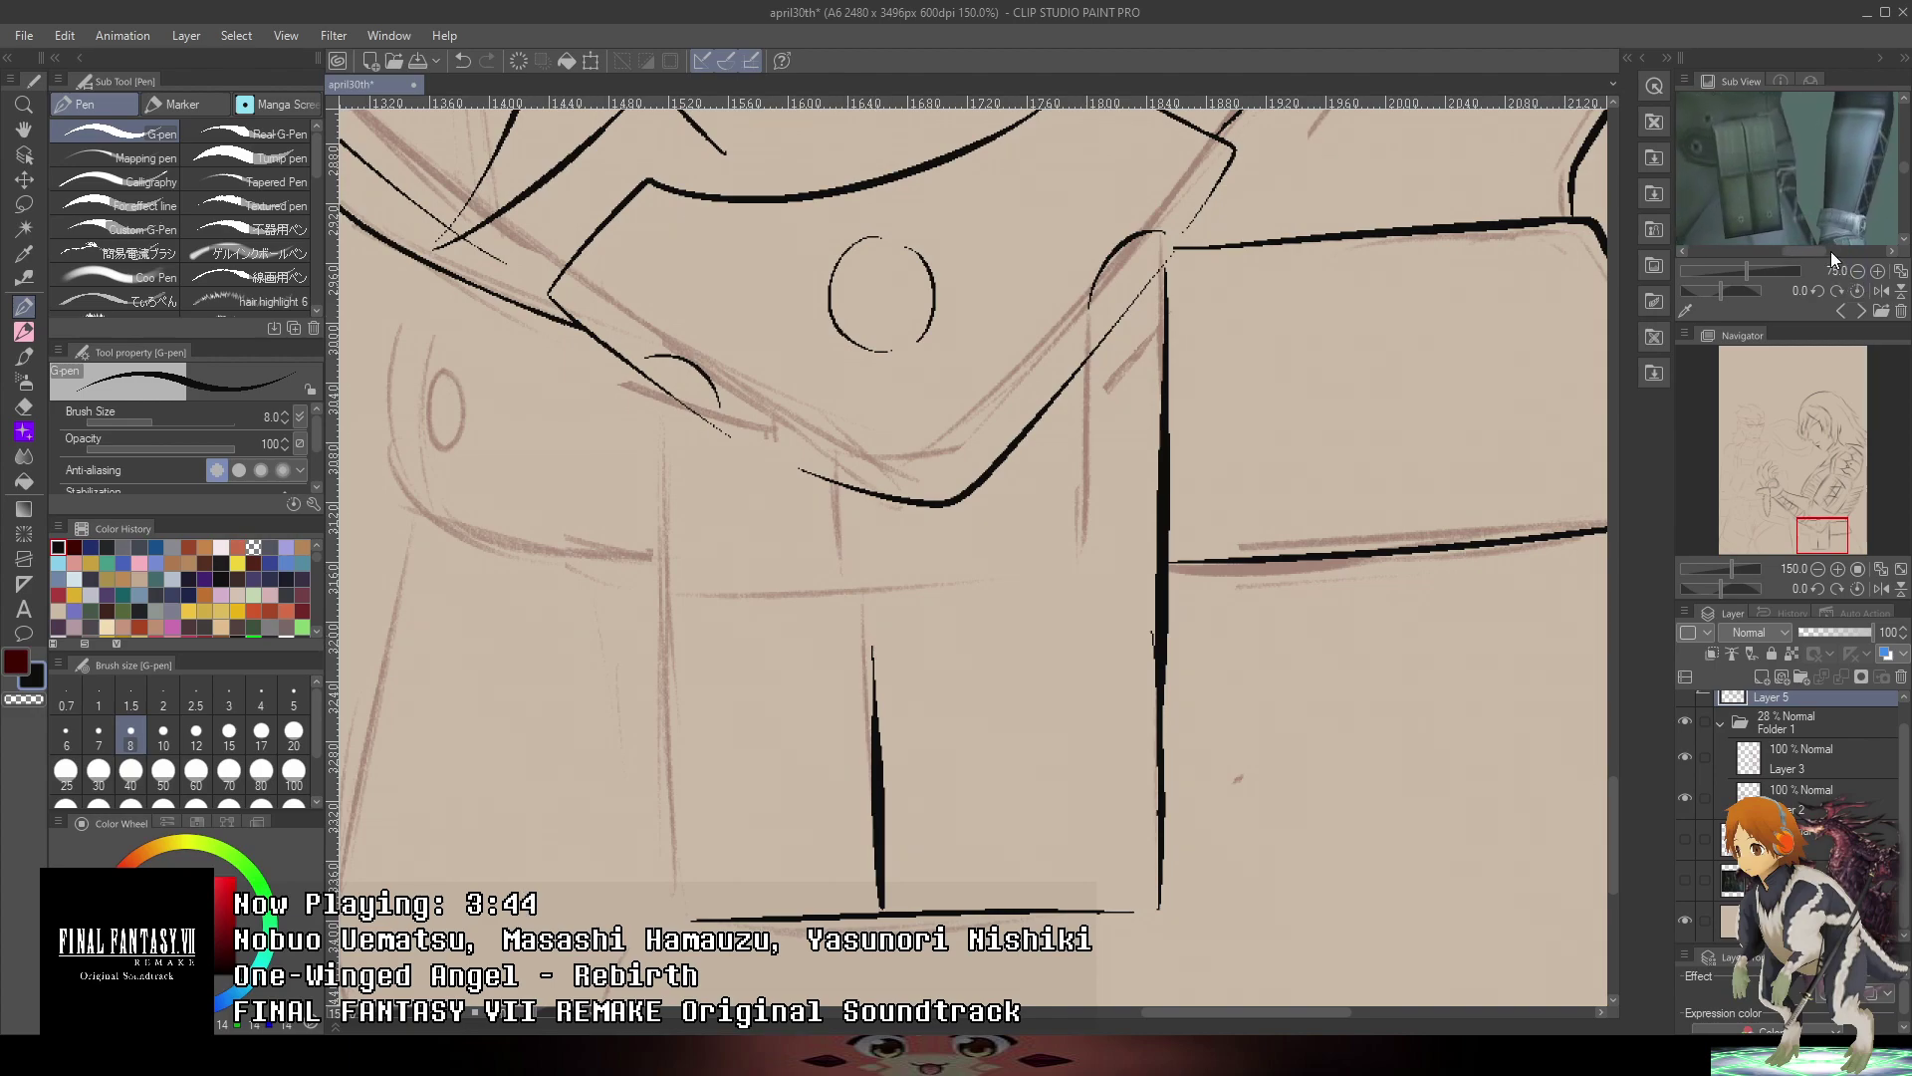
{"action": "left_click", "coordinate": [1861, 310]}
{"action": "scroll", "coordinate": [1843, 182], "scroll_direction": "up", "scroll_amount": 5}
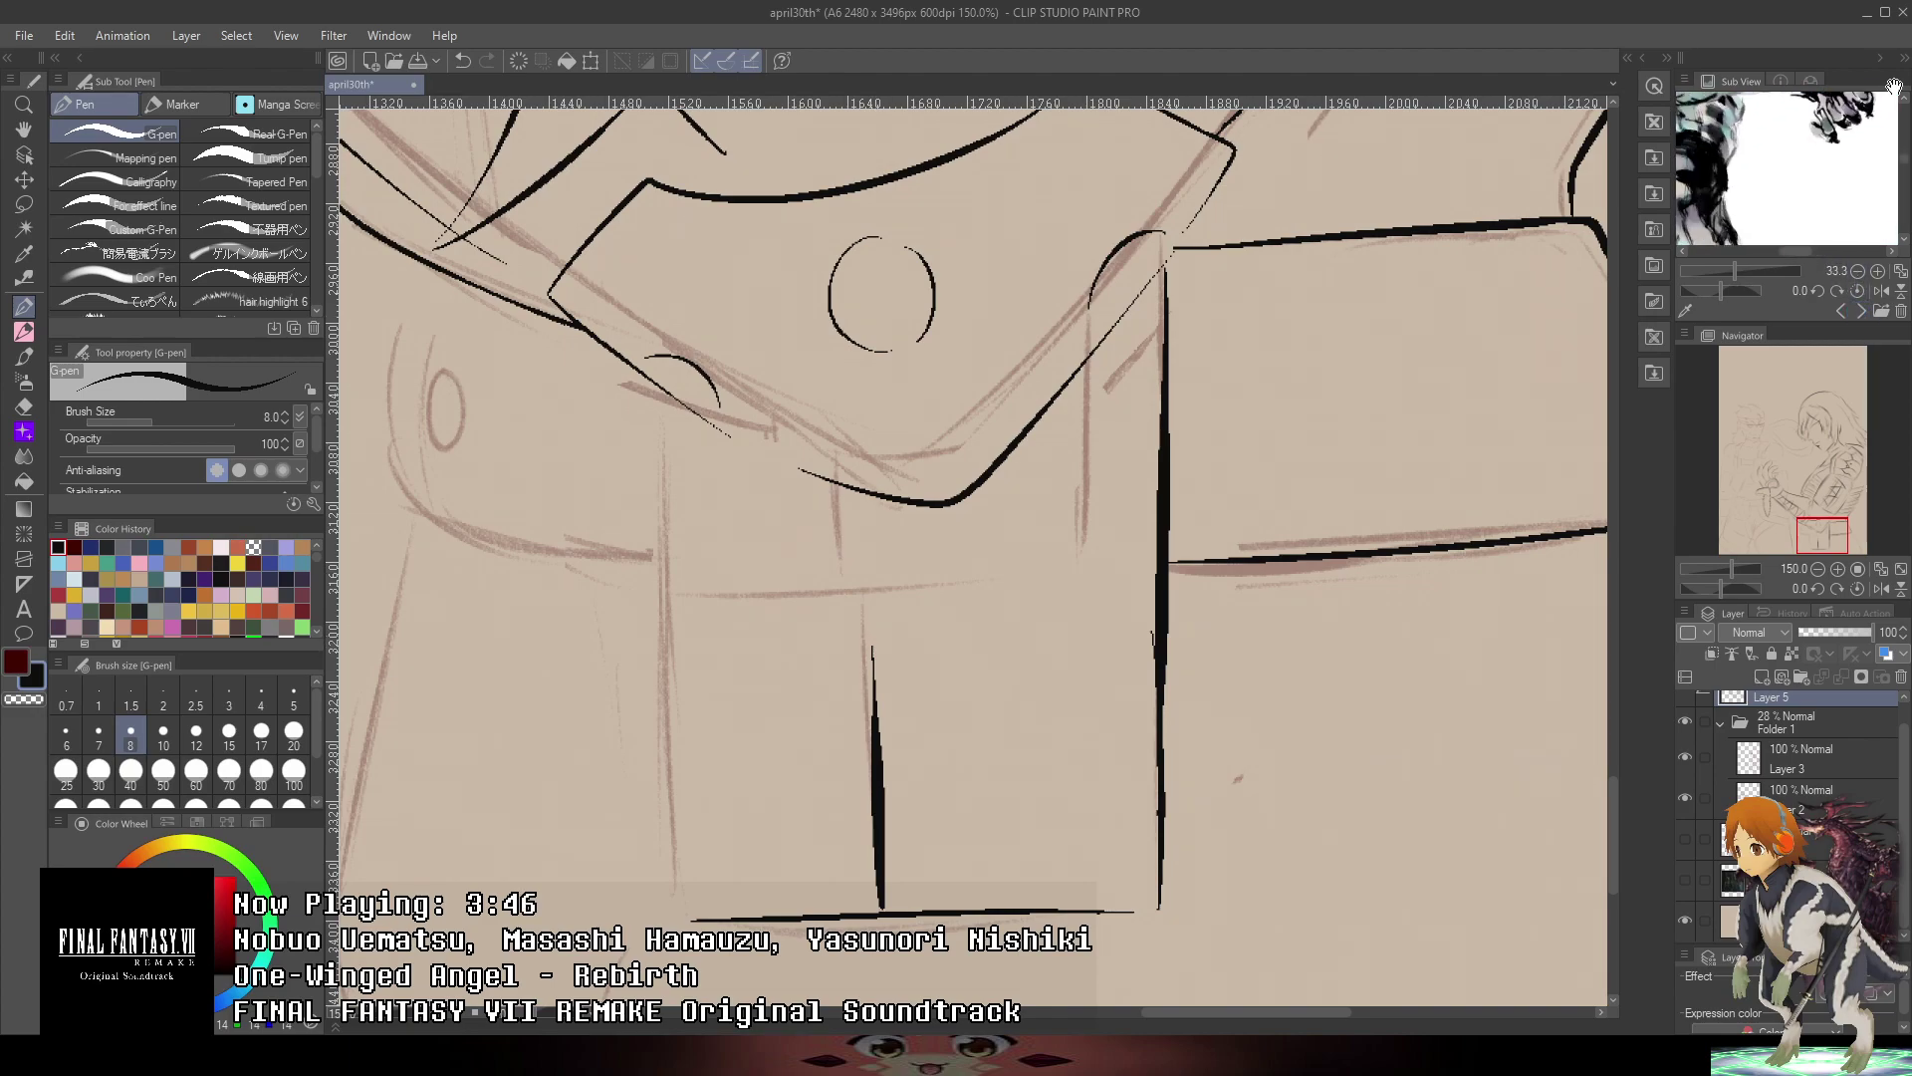
{"action": "mouse_move", "coordinate": [1840, 181]}
{"action": "left_mouse_down"}
{"action": "mouse_move", "coordinate": [1808, 140]}
{"action": "mouse_move", "coordinate": [1783, 189]}
{"action": "mouse_move", "coordinate": [1857, 175]}
{"action": "left_mouse_up"}
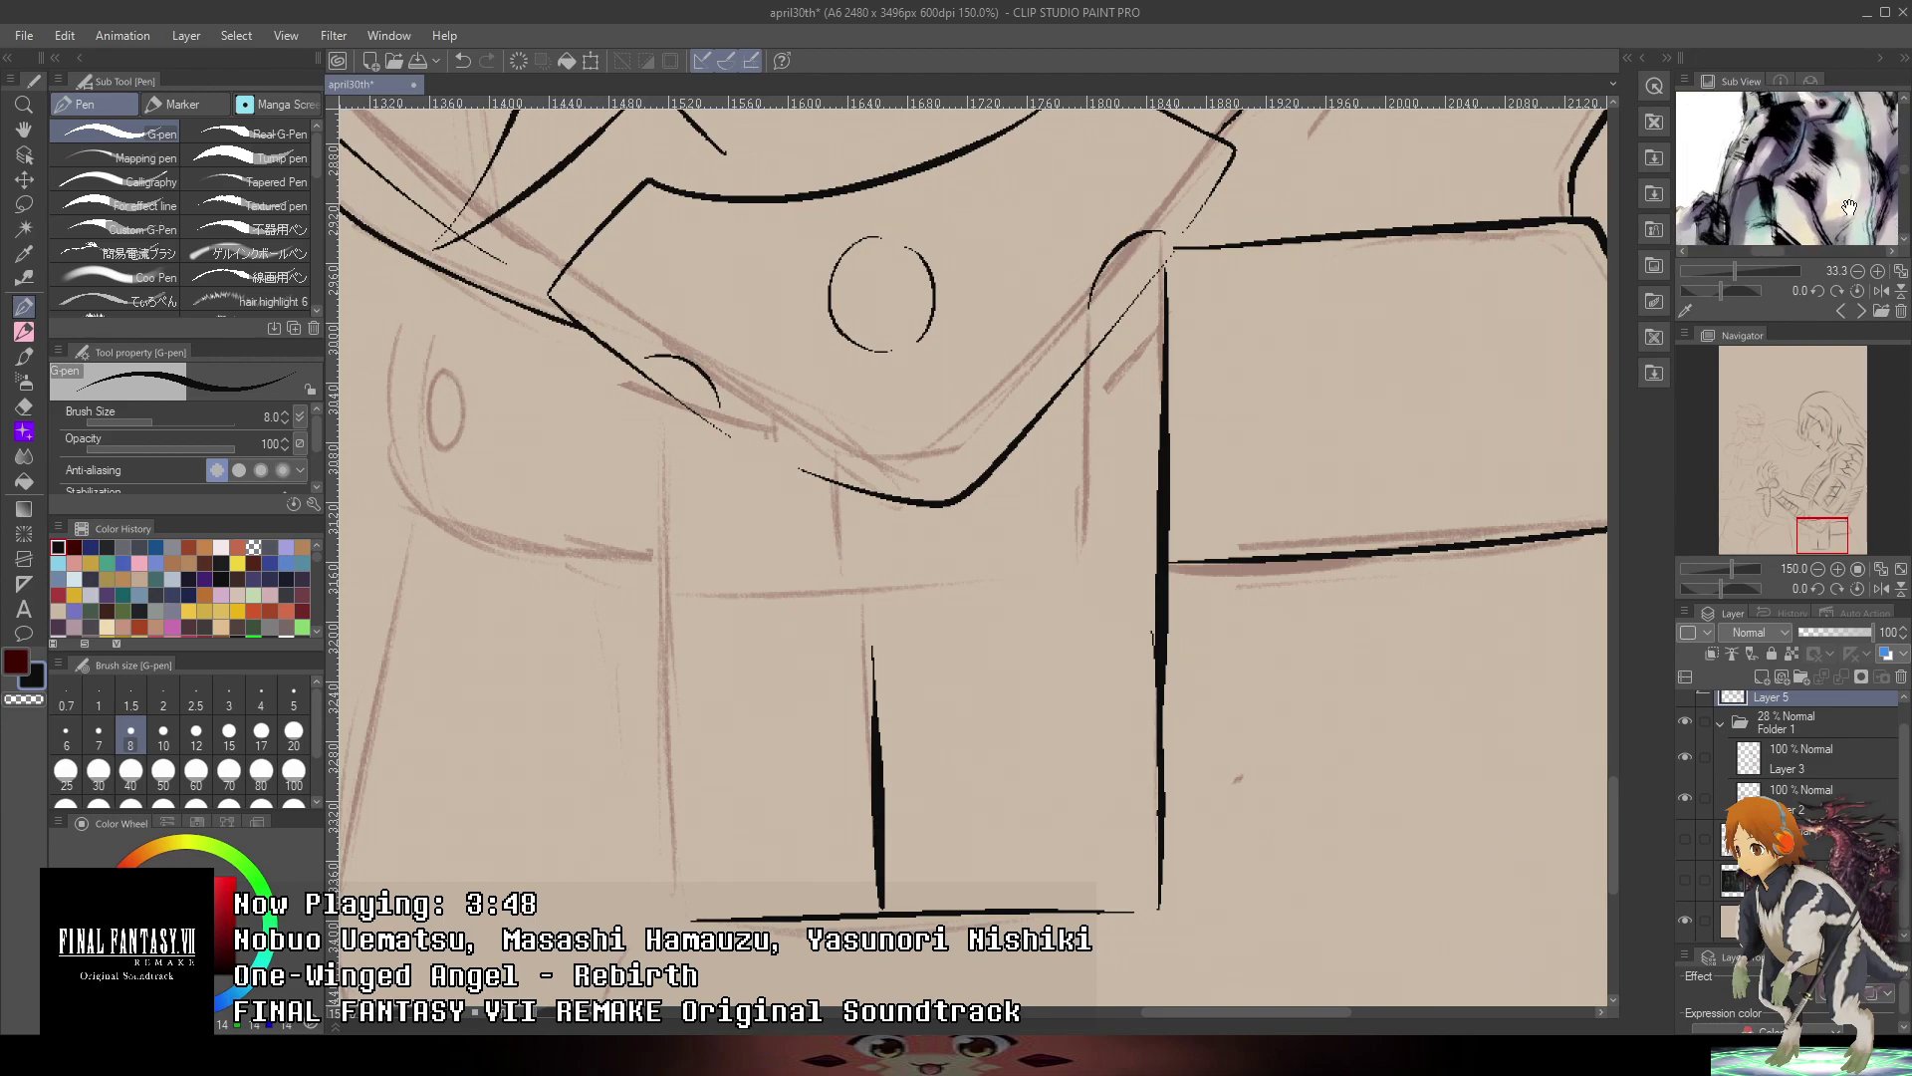
- Ink the outer and inner contours of the thigh beside the hip pouch, redoing strokes as needed
{"action": "key", "text": "ctrl+minus"}
{"action": "key", "text": "ctrl+minus"}
{"action": "key", "text": "ctrl+plus"}
{"action": "key", "text": "ctrl+plus"}
{"action": "mouse_move", "coordinate": [803, 380]}
{"action": "left_mouse_down"}
{"action": "mouse_move", "coordinate": [686, 811]}
{"action": "mouse_move", "coordinate": [747, 921]}
{"action": "mouse_move", "coordinate": [787, 503]}
{"action": "mouse_move", "coordinate": [725, 852]}
{"action": "left_mouse_up"}
{"action": "key", "text": "ctrl+z"}
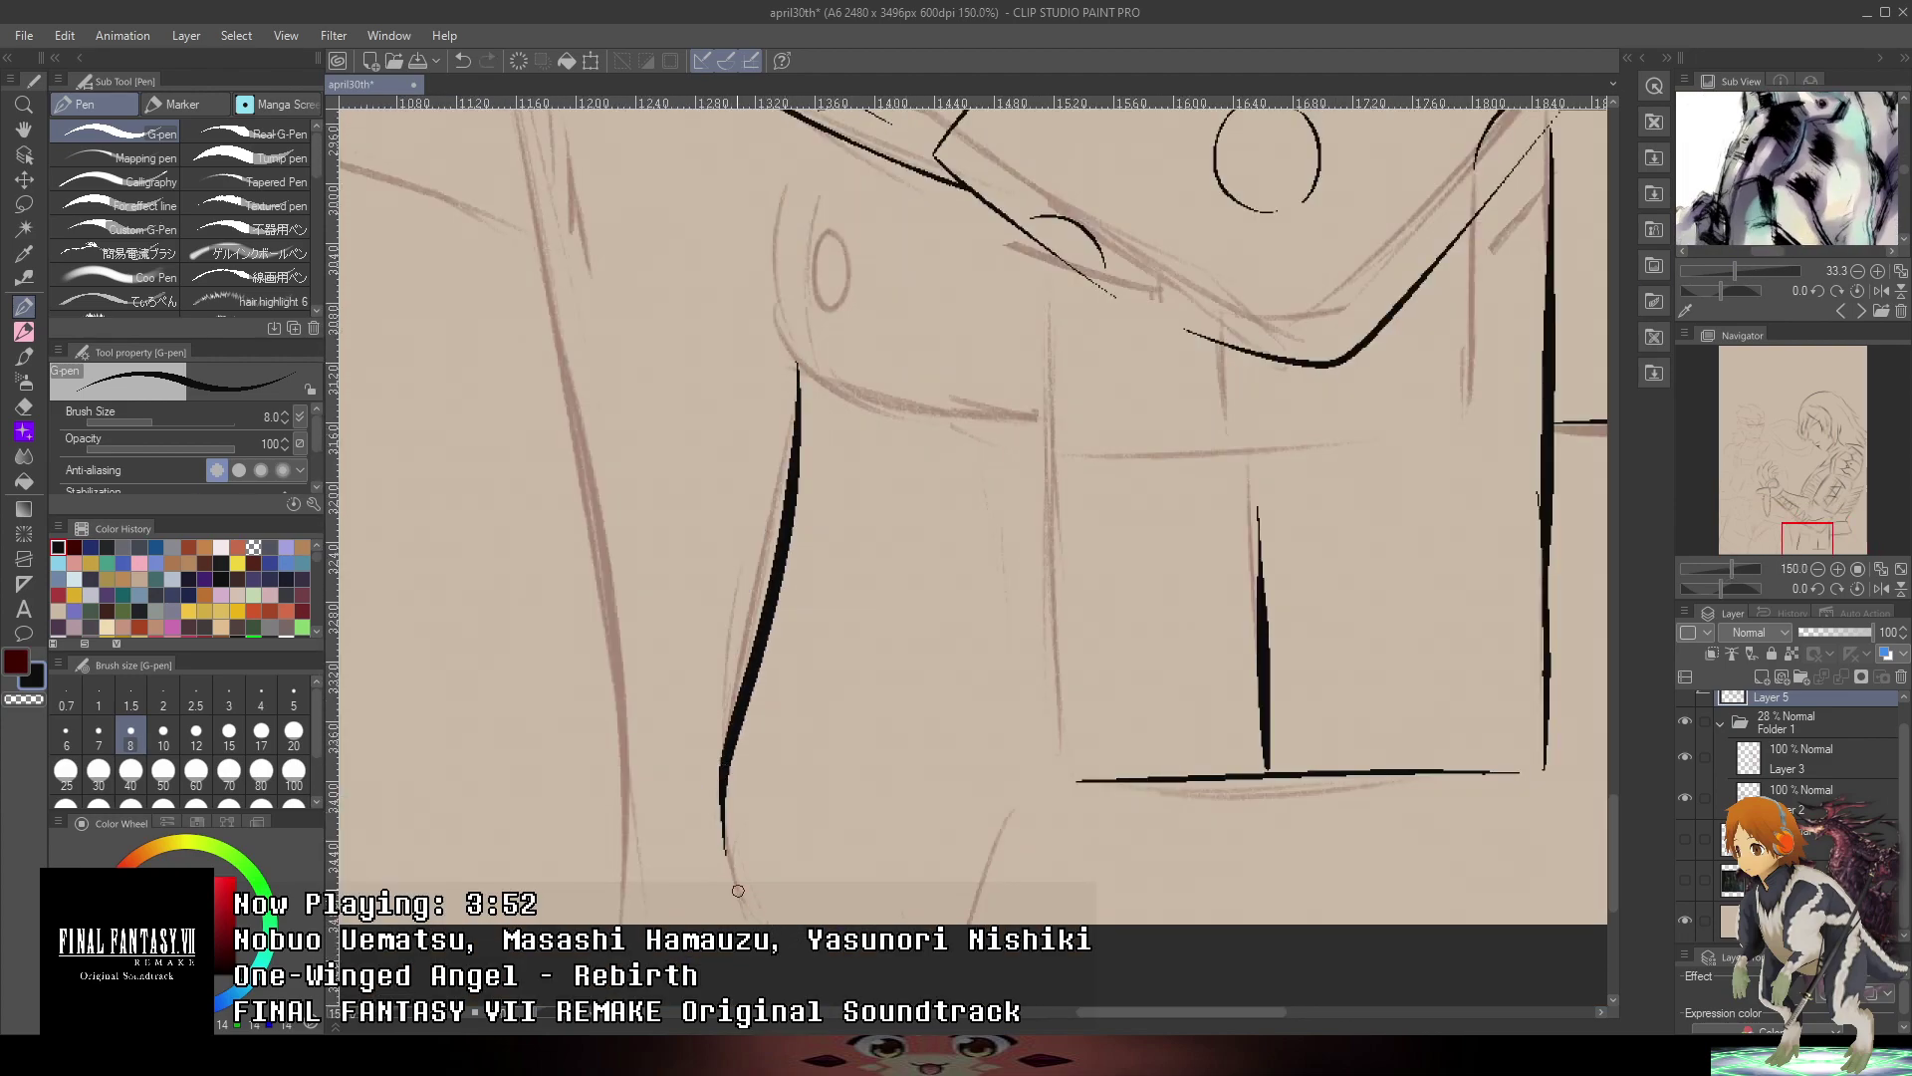
{"action": "mouse_move", "coordinate": [1006, 664]}
{"action": "left_mouse_down"}
{"action": "mouse_move", "coordinate": [908, 921]}
{"action": "mouse_move", "coordinate": [1052, 600]}
{"action": "left_mouse_up"}
{"action": "key", "text": "ctrl+z"}
{"action": "left_click_drag", "start_coordinate": [1212, 535], "coordinate": [1069, 683]}
{"action": "key", "text": "ctrl+z"}
- Ink the pouch's front side edge and the side and bottom edges of its flap
{"action": "left_click_drag", "start_coordinate": [1295, 498], "coordinate": [1104, 610]}
{"action": "left_click_drag", "start_coordinate": [882, 892], "coordinate": [862, 558]}
{"action": "mouse_move", "coordinate": [837, 350]}
{"action": "left_mouse_down"}
{"action": "mouse_move", "coordinate": [846, 579]}
{"action": "mouse_move", "coordinate": [1265, 543]}
{"action": "left_mouse_up"}
{"action": "key", "text": "ctrl+z"}
{"action": "mouse_move", "coordinate": [1026, 573]}
{"action": "left_mouse_down"}
{"action": "mouse_move", "coordinate": [1325, 548]}
{"action": "mouse_move", "coordinate": [905, 546]}
{"action": "mouse_move", "coordinate": [911, 563]}
{"action": "mouse_move", "coordinate": [1227, 559]}
{"action": "mouse_move", "coordinate": [1284, 344]}
{"action": "left_mouse_up"}
{"action": "key", "text": "ctrl+z"}
{"action": "key", "text": "ctrl+z"}
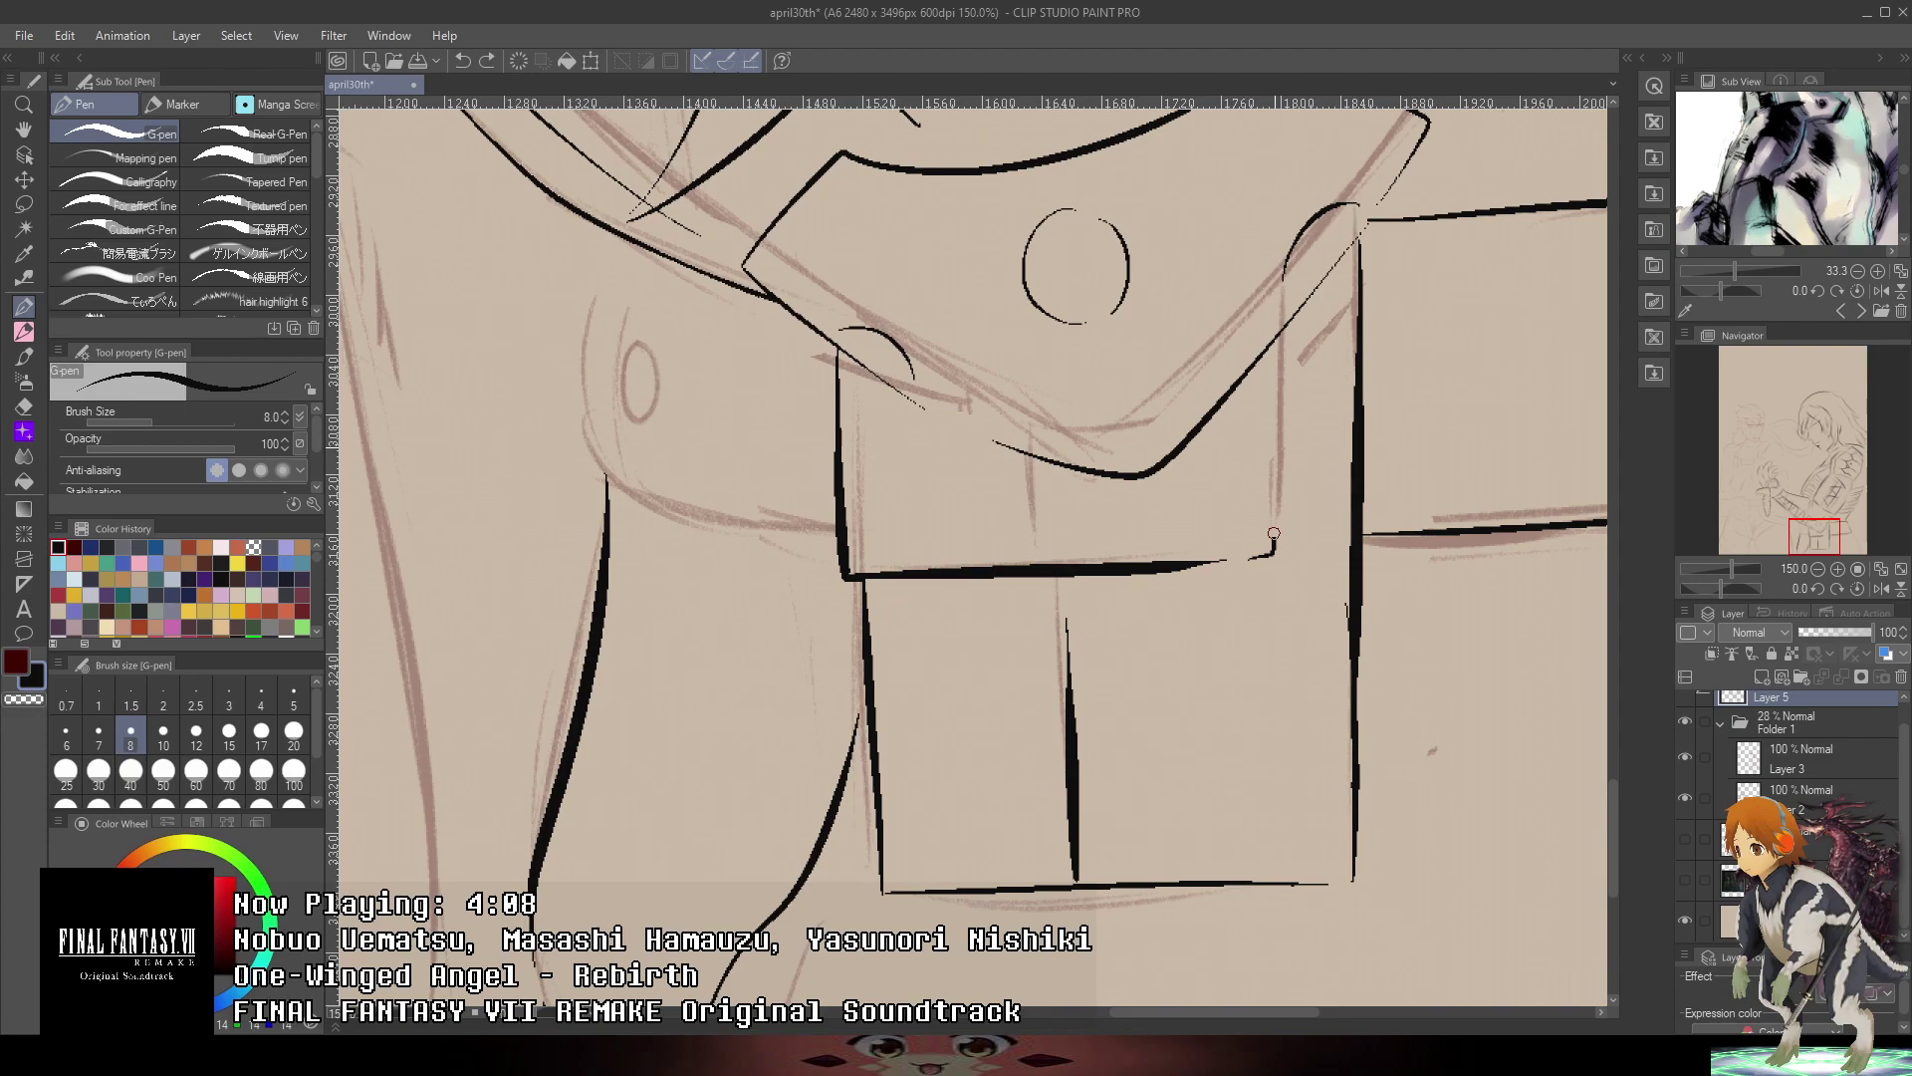
{"action": "left_click_drag", "start_coordinate": [1274, 534], "coordinate": [1278, 384]}
{"action": "key", "text": "ctrl+z"}
{"action": "left_click_drag", "start_coordinate": [1246, 564], "coordinate": [1282, 336]}
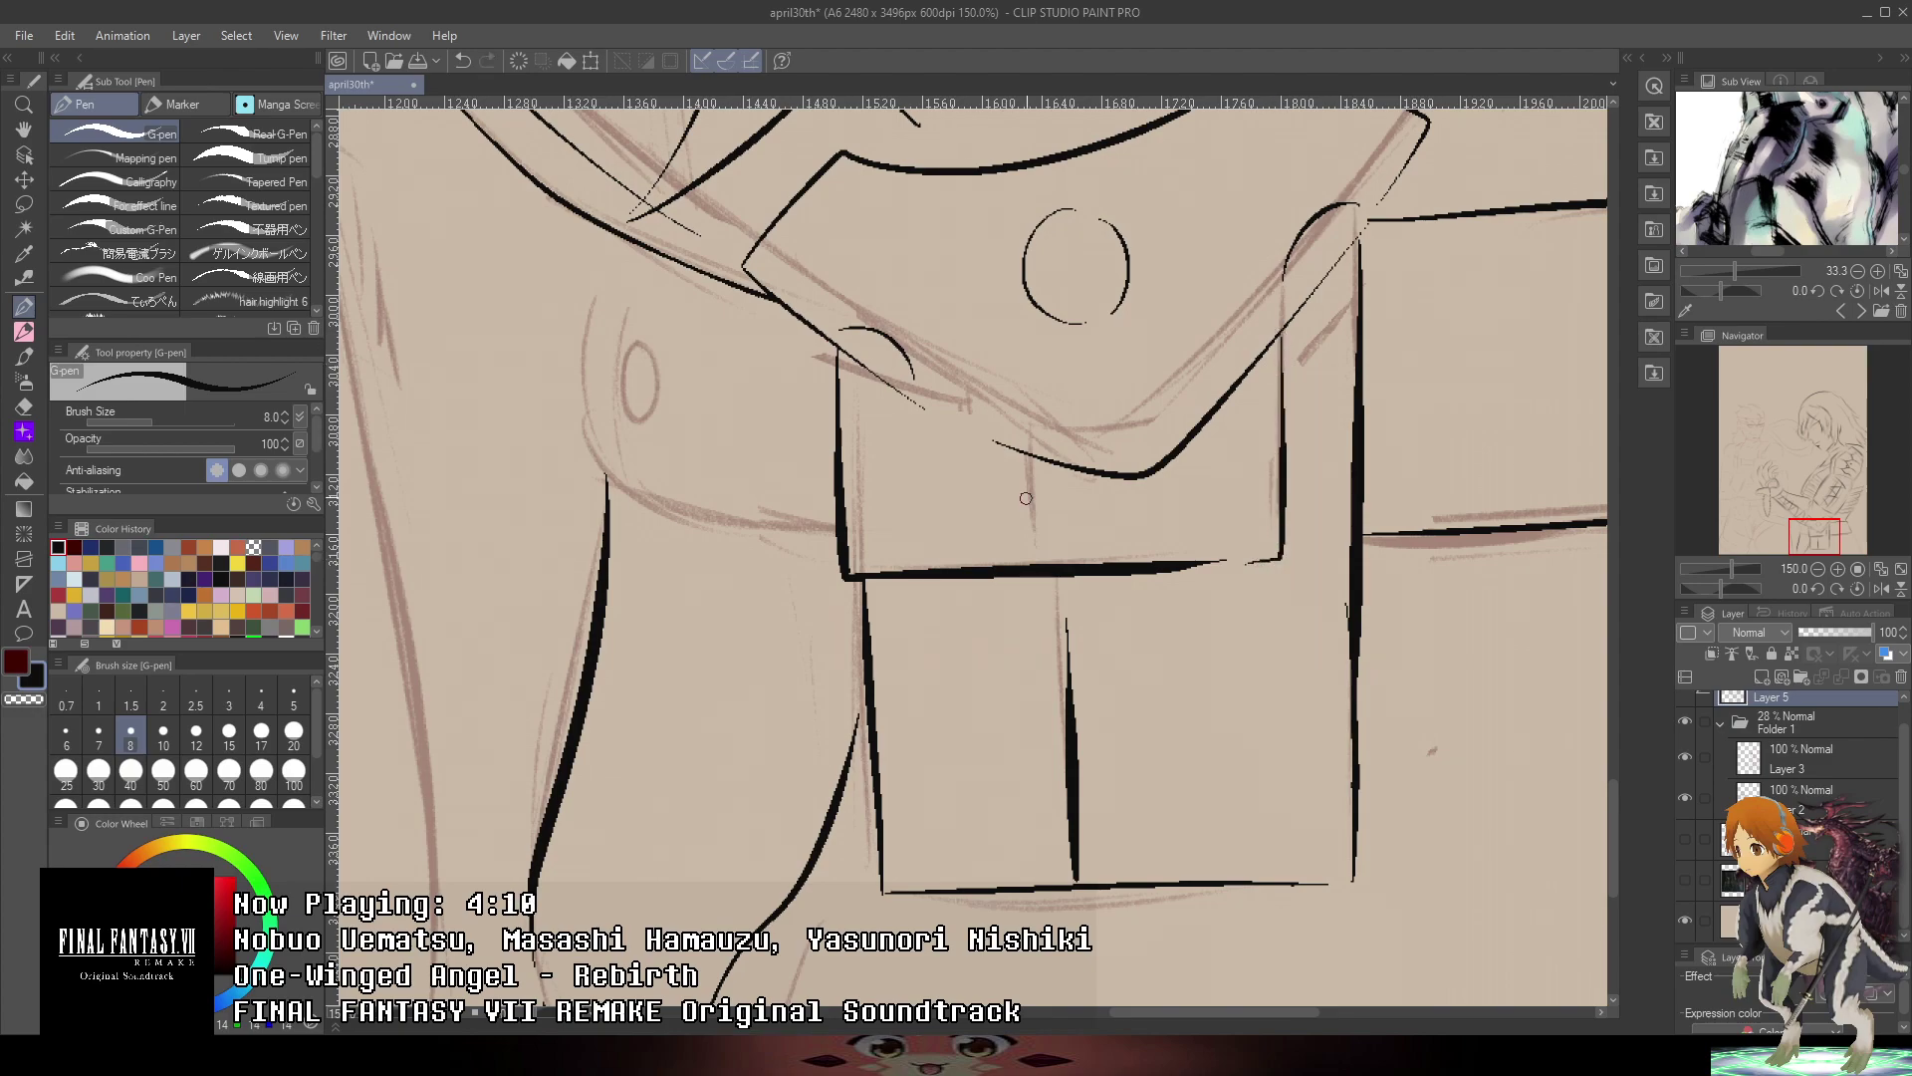
- Draw a centre line and inset corner seams on the pouch flap
{"action": "left_click_drag", "start_coordinate": [1037, 456], "coordinate": [1047, 550]}
{"action": "mouse_move", "coordinate": [867, 403]}
{"action": "left_mouse_down"}
{"action": "mouse_move", "coordinate": [874, 547]}
{"action": "mouse_move", "coordinate": [926, 546]}
{"action": "left_mouse_up"}
{"action": "mouse_move", "coordinate": [1101, 543]}
{"action": "left_mouse_down"}
{"action": "mouse_move", "coordinate": [1237, 534]}
{"action": "mouse_move", "coordinate": [1255, 431]}
{"action": "left_mouse_up"}
- Draw inset seam lines along the pouch body's sides and bottom, and ink its back edge
{"action": "left_click_drag", "start_coordinate": [878, 587], "coordinate": [898, 810]}
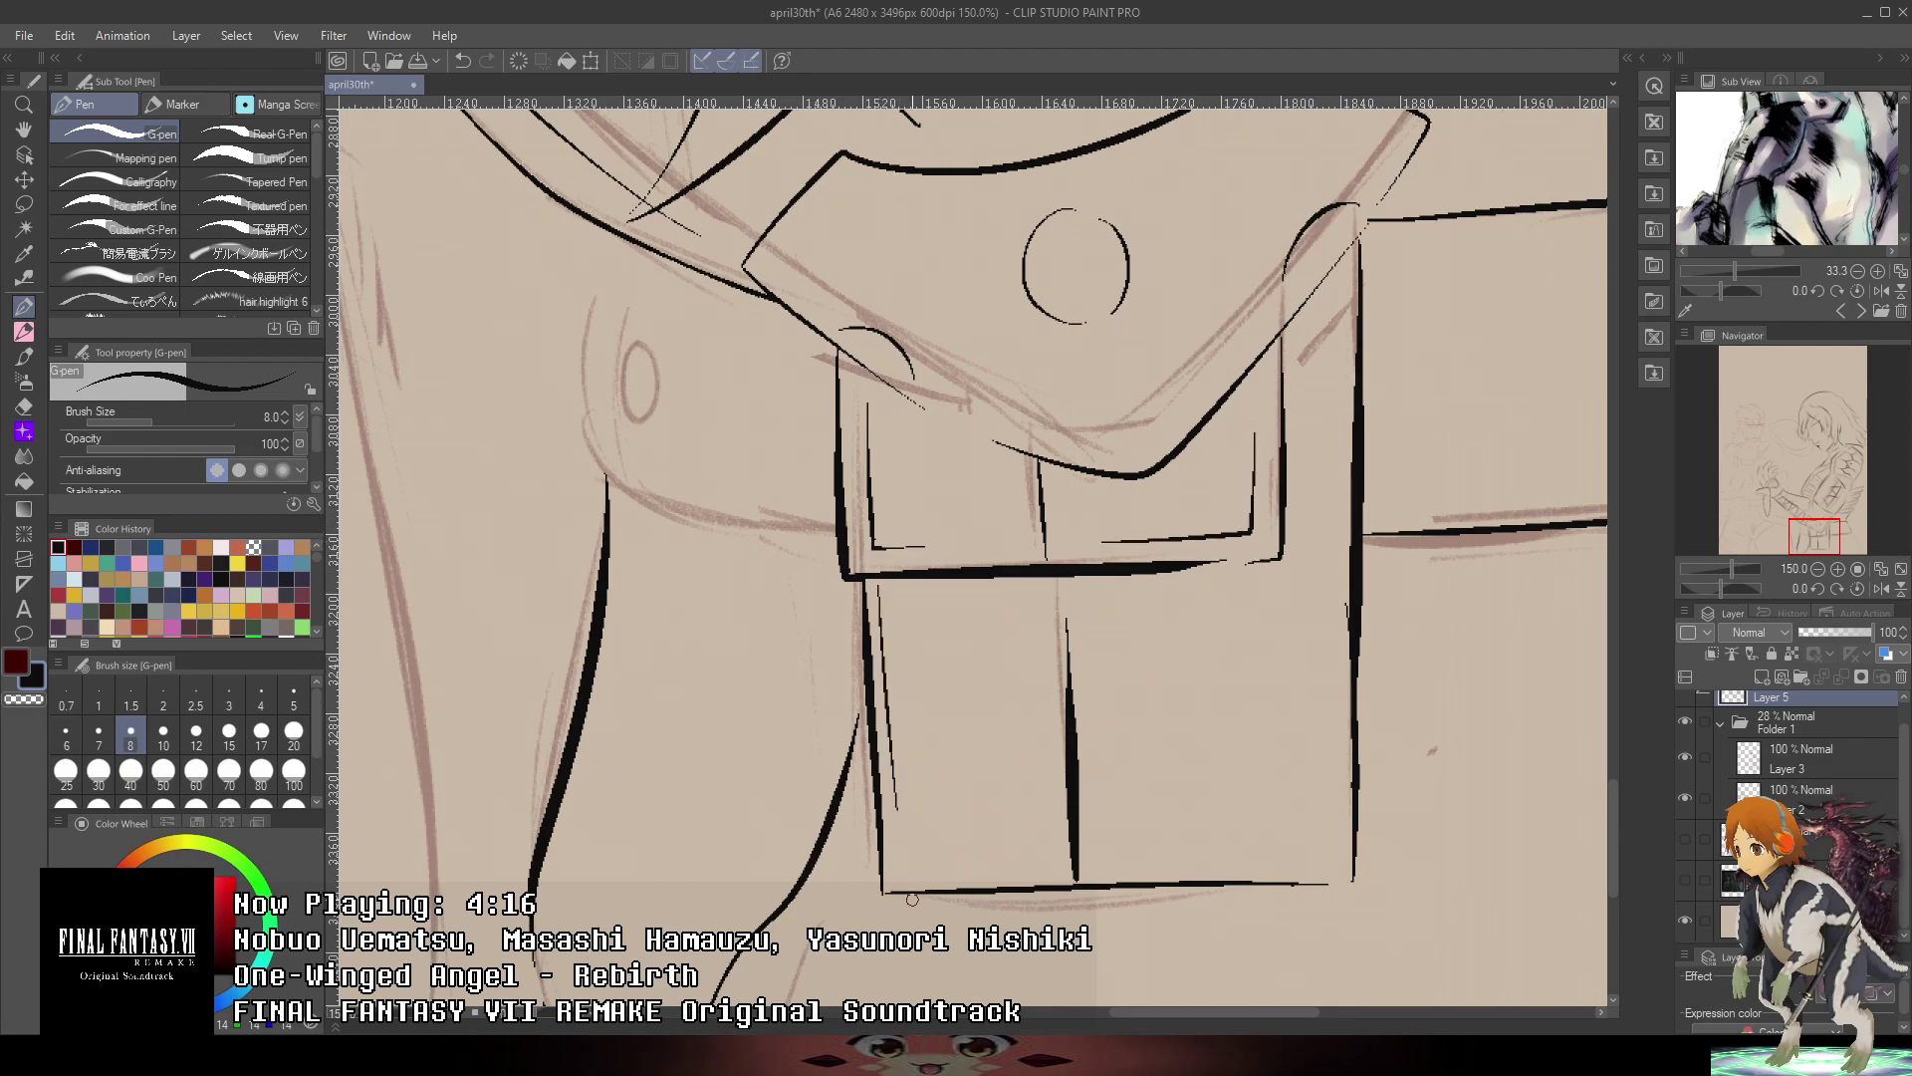
{"action": "left_click_drag", "start_coordinate": [908, 878], "coordinate": [1054, 866]}
{"action": "mouse_move", "coordinate": [1174, 863]}
{"action": "left_mouse_down"}
{"action": "mouse_move", "coordinate": [1320, 844]}
{"action": "mouse_move", "coordinate": [1315, 772]}
{"action": "mouse_move", "coordinate": [1275, 851]}
{"action": "mouse_move", "coordinate": [1275, 760]}
{"action": "left_mouse_up"}
{"action": "key", "text": "ctrl+z"}
{"action": "key", "text": "ctrl+z"}
{"action": "mouse_move", "coordinate": [1285, 560]}
{"action": "left_mouse_down"}
{"action": "mouse_move", "coordinate": [1283, 855]}
{"action": "mouse_move", "coordinate": [1274, 659]}
{"action": "left_mouse_up"}
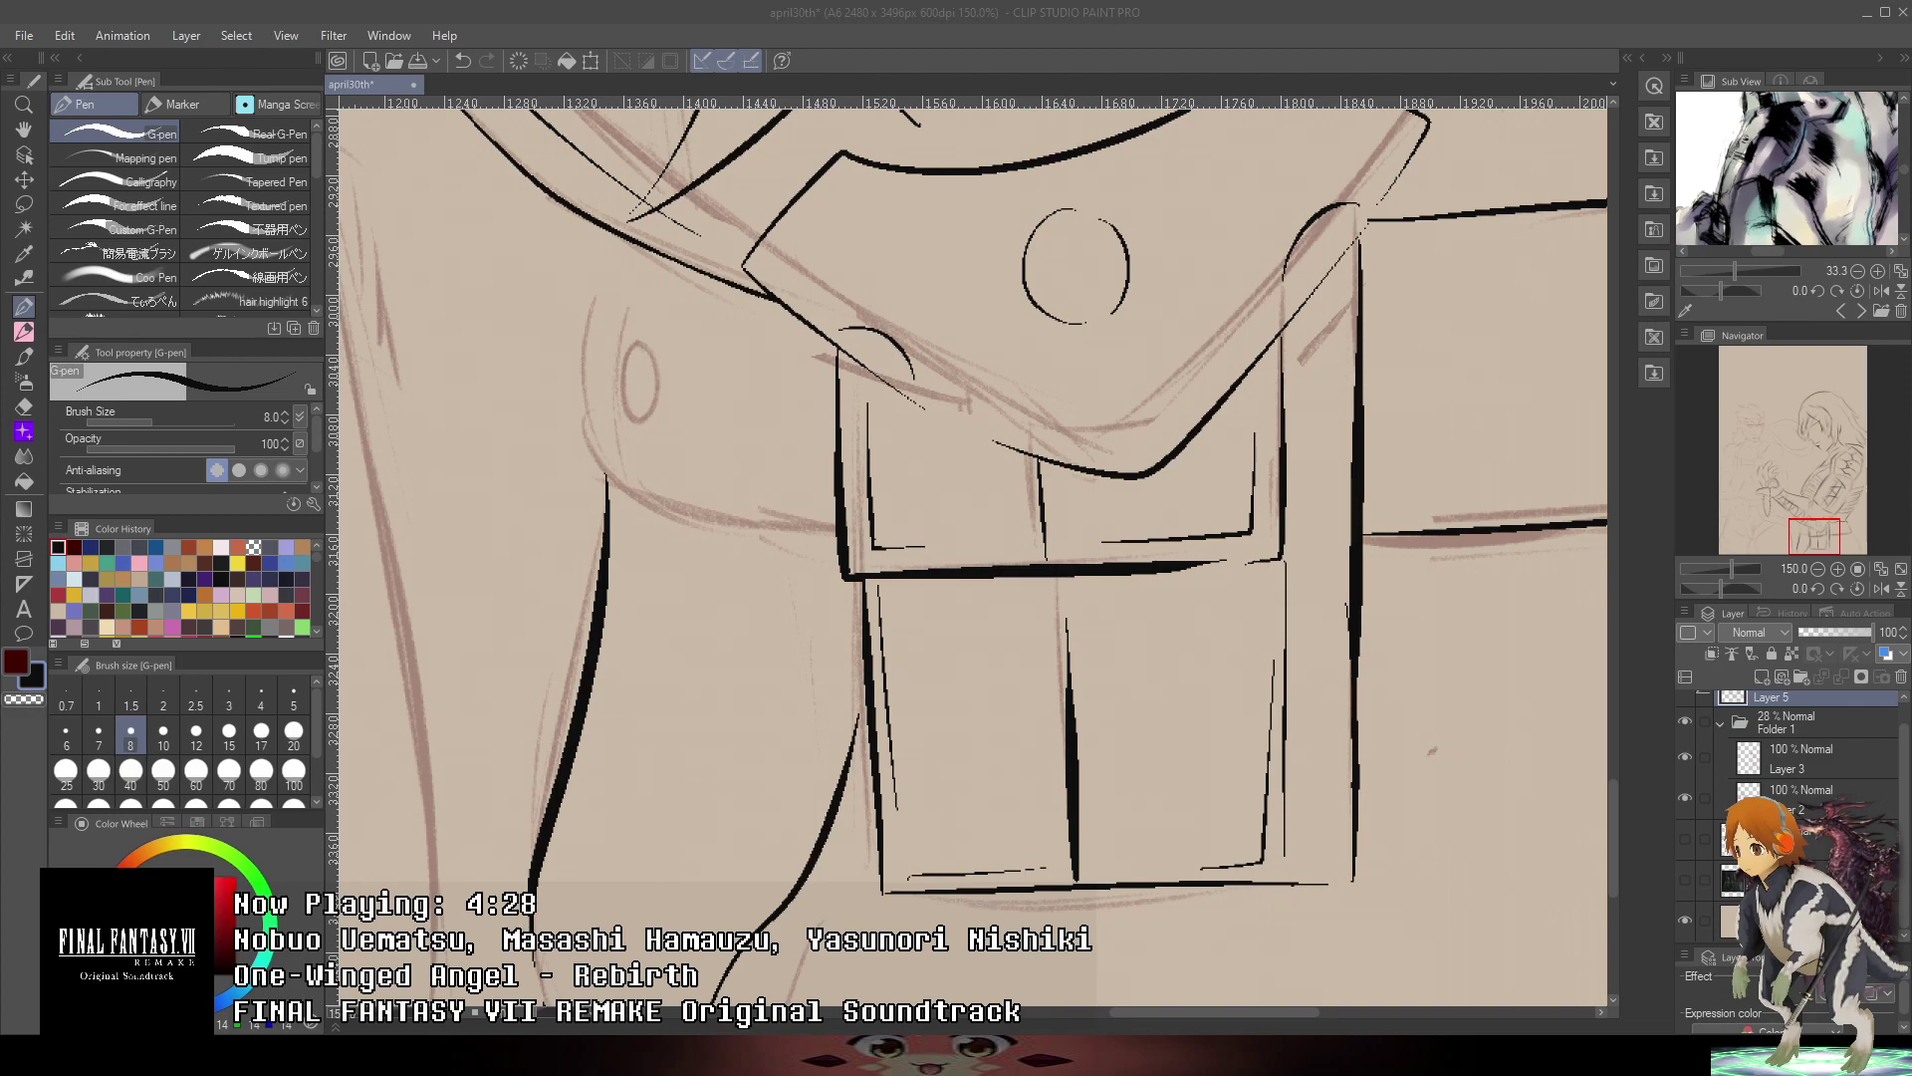
- Ink the rounded front section of the belt from the forearm down to the pouch
{"action": "scroll", "coordinate": [1010, 520], "scroll_direction": "down", "scroll_amount": 3}
{"action": "left_click_drag", "start_coordinate": [1011, 520], "coordinate": [1050, 632]}
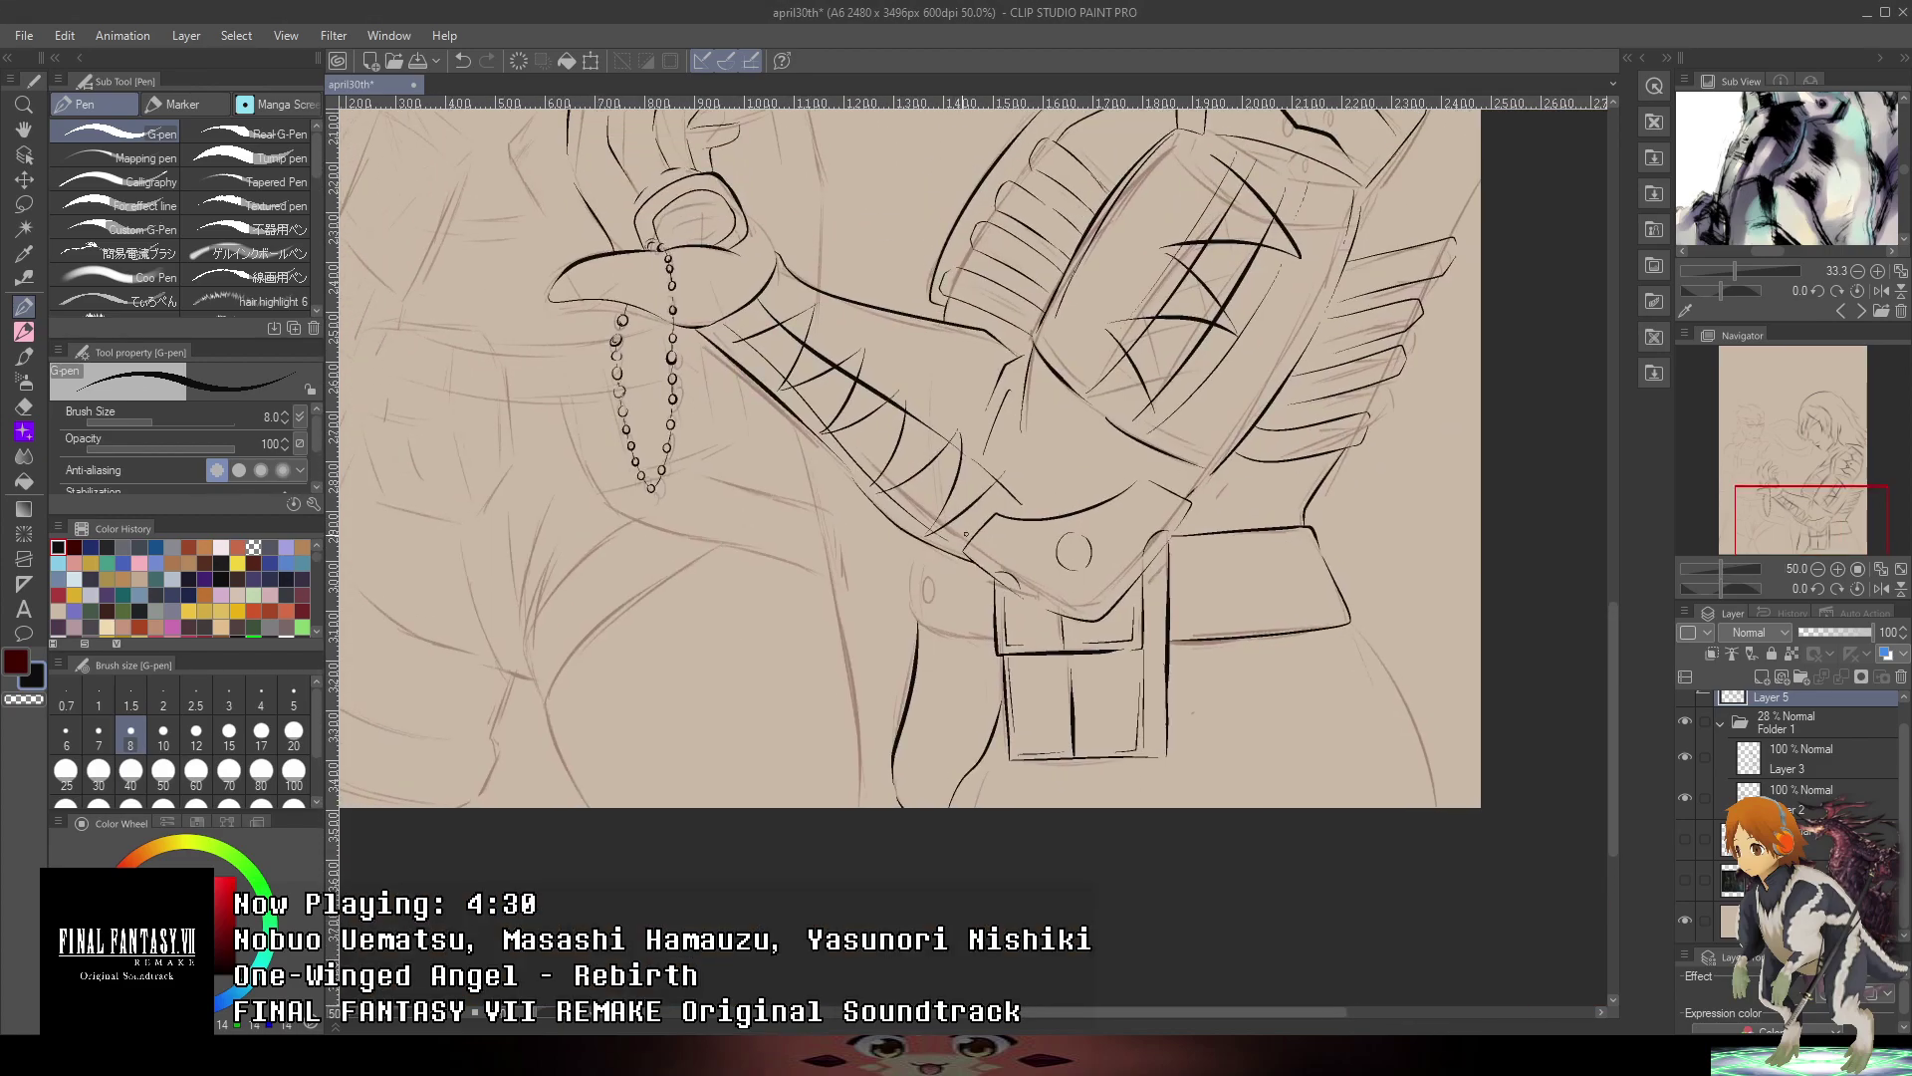
{"action": "scroll", "coordinate": [936, 570], "scroll_direction": "up", "scroll_amount": 3}
{"action": "mouse_move", "coordinate": [888, 468]}
{"action": "left_mouse_down"}
{"action": "mouse_move", "coordinate": [848, 574]}
{"action": "mouse_move", "coordinate": [873, 677]}
{"action": "mouse_move", "coordinate": [846, 624]}
{"action": "mouse_move", "coordinate": [888, 709]}
{"action": "mouse_move", "coordinate": [1008, 752]}
{"action": "mouse_move", "coordinate": [1105, 759]}
{"action": "left_mouse_up"}
{"action": "key", "text": "ctrl+z"}
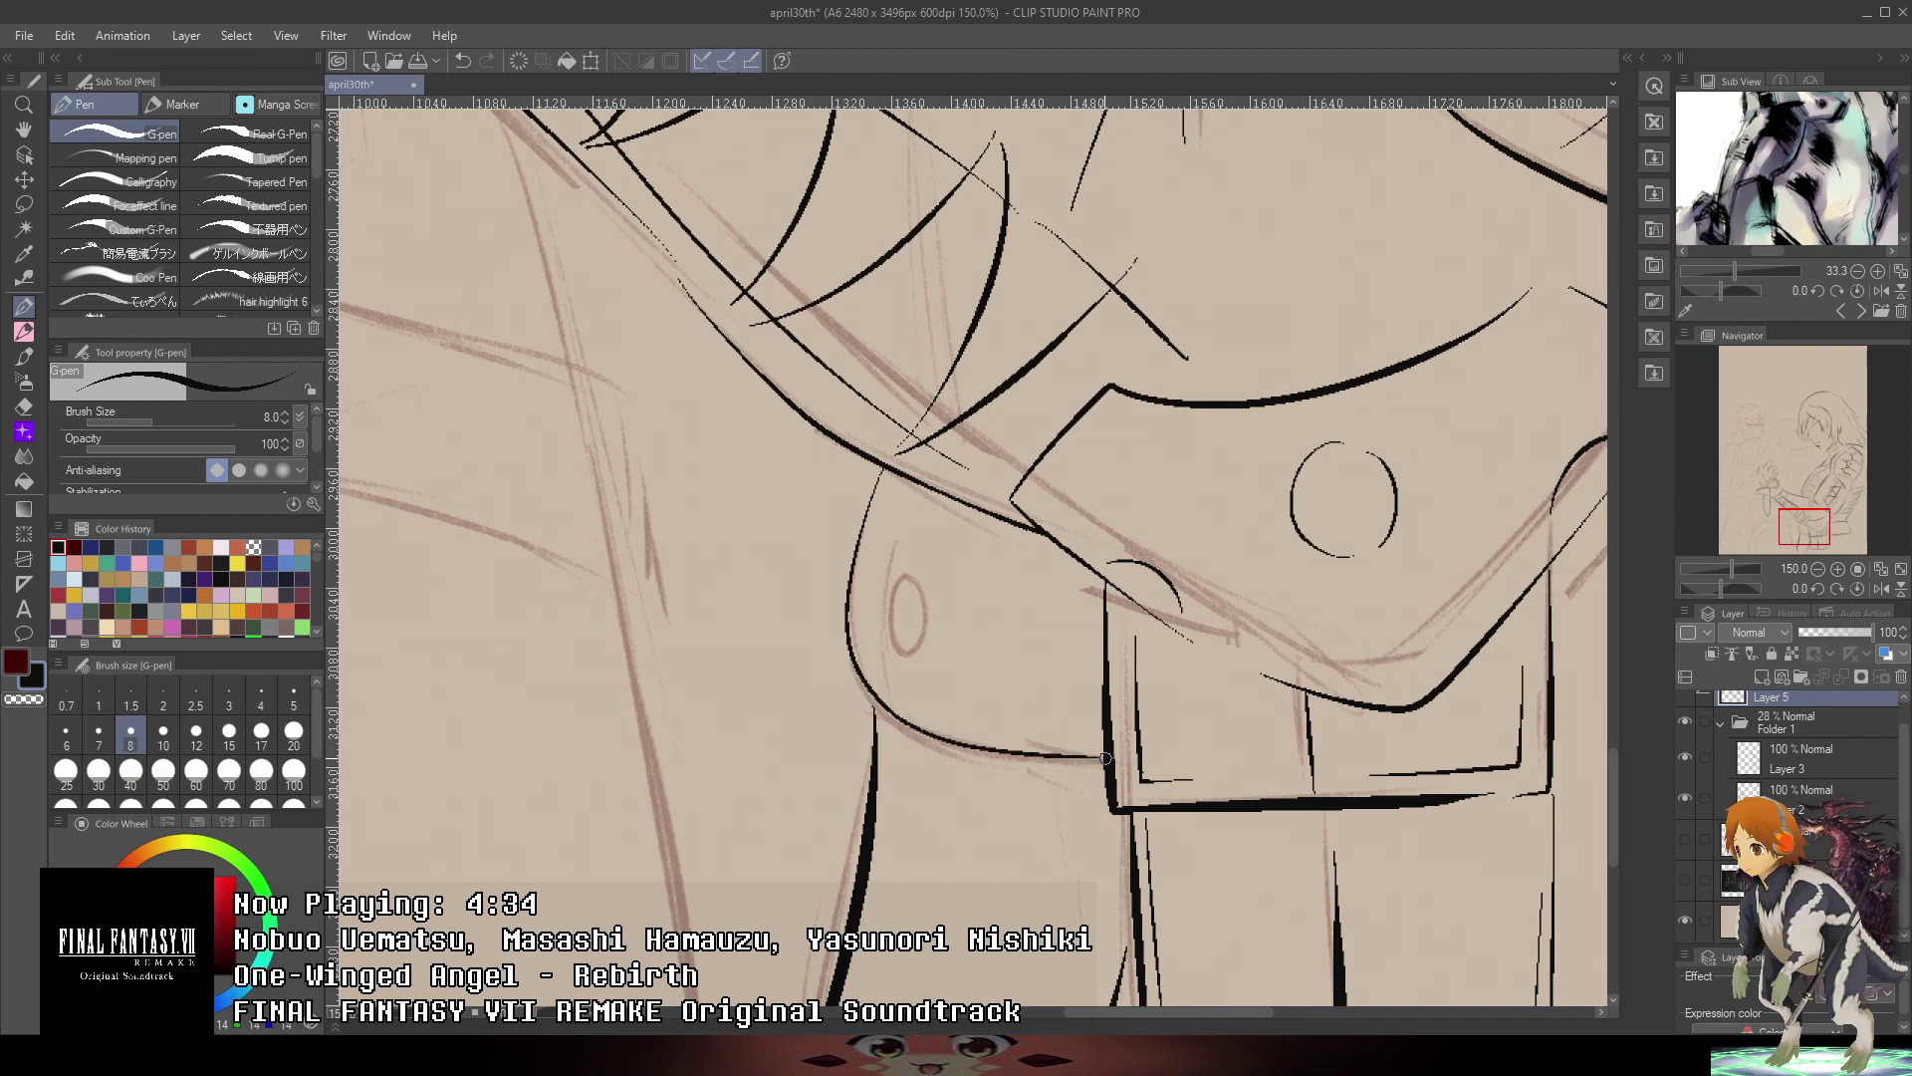
- Draw a small oval hole on the rounded belt section and tidy the line work around it
{"action": "scroll", "coordinate": [1091, 742], "scroll_direction": "up", "scroll_amount": 3}
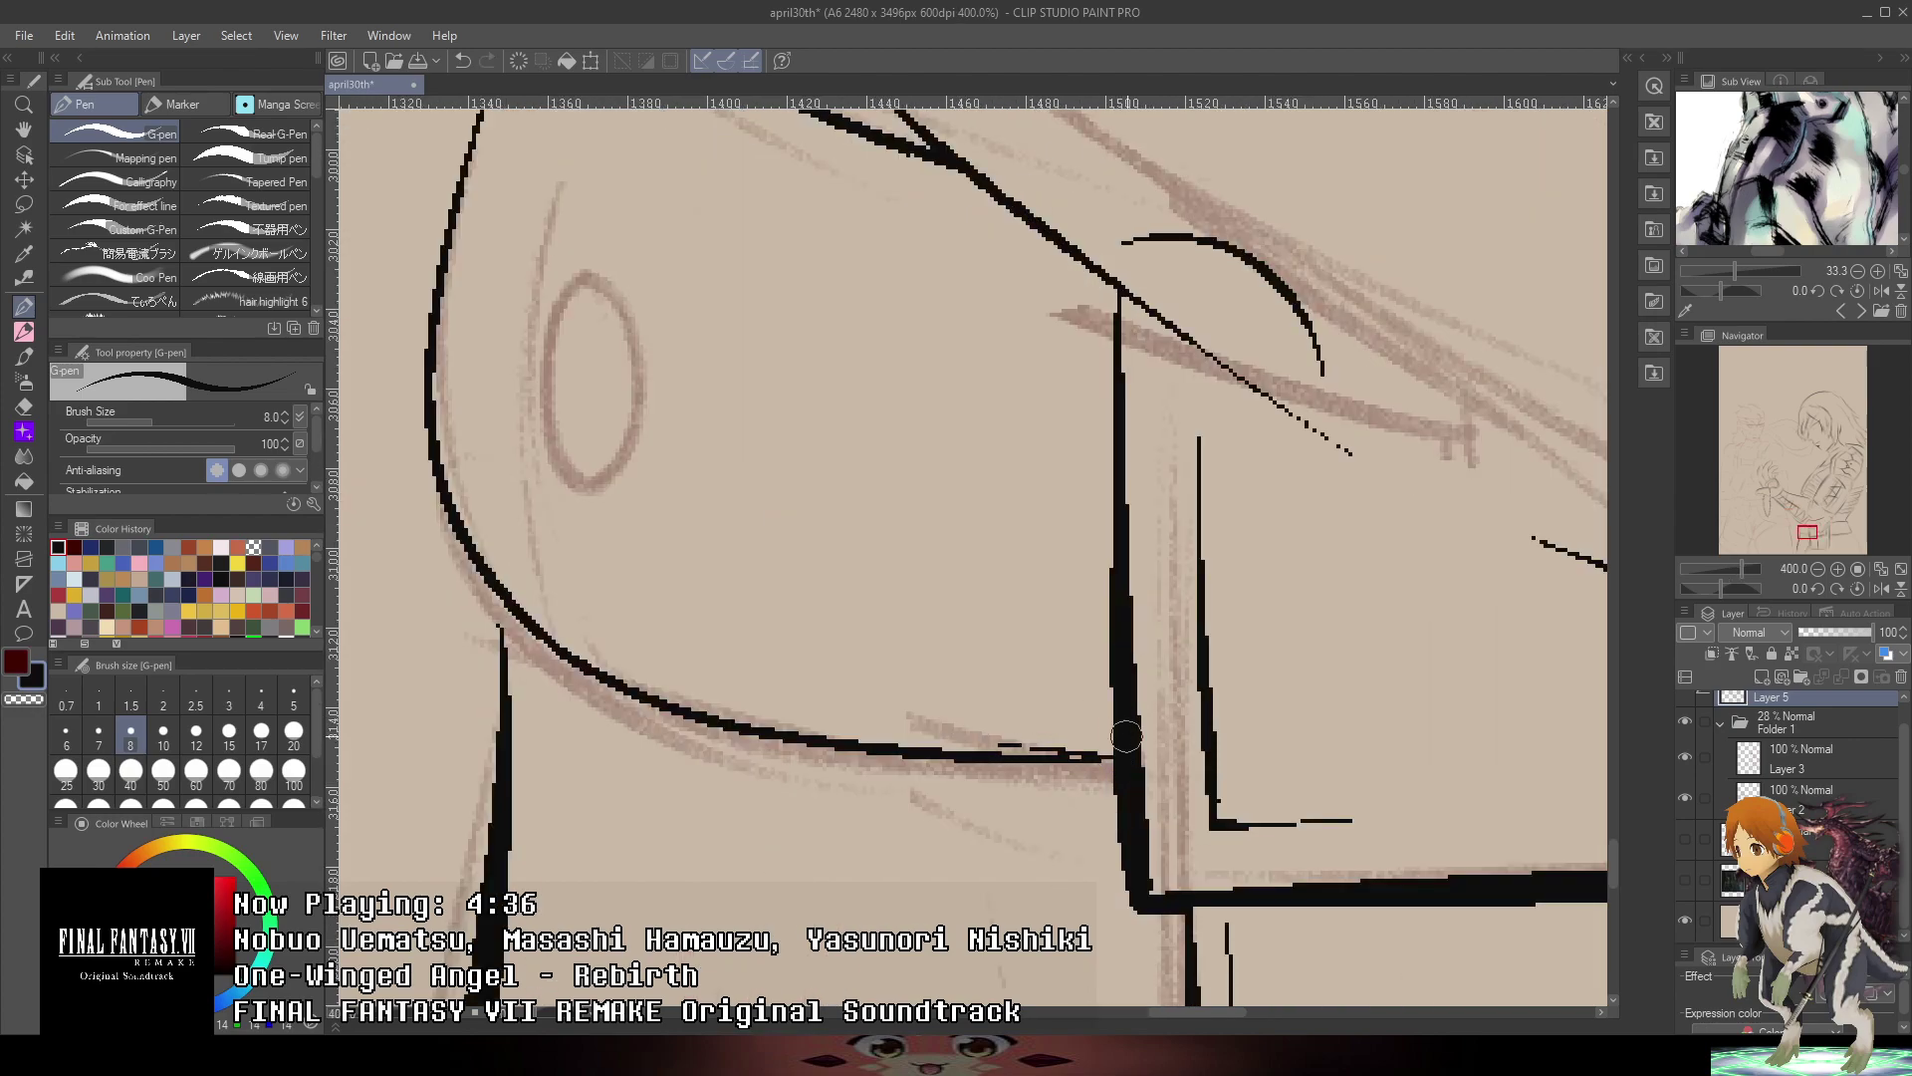
{"action": "left_click_drag", "start_coordinate": [1205, 378], "coordinate": [1372, 490]}
{"action": "mouse_move", "coordinate": [715, 404]}
{"action": "left_mouse_down"}
{"action": "mouse_move", "coordinate": [690, 512]}
{"action": "mouse_move", "coordinate": [711, 410]}
{"action": "left_mouse_up"}
{"action": "left_click_drag", "start_coordinate": [659, 703], "coordinate": [665, 856]}
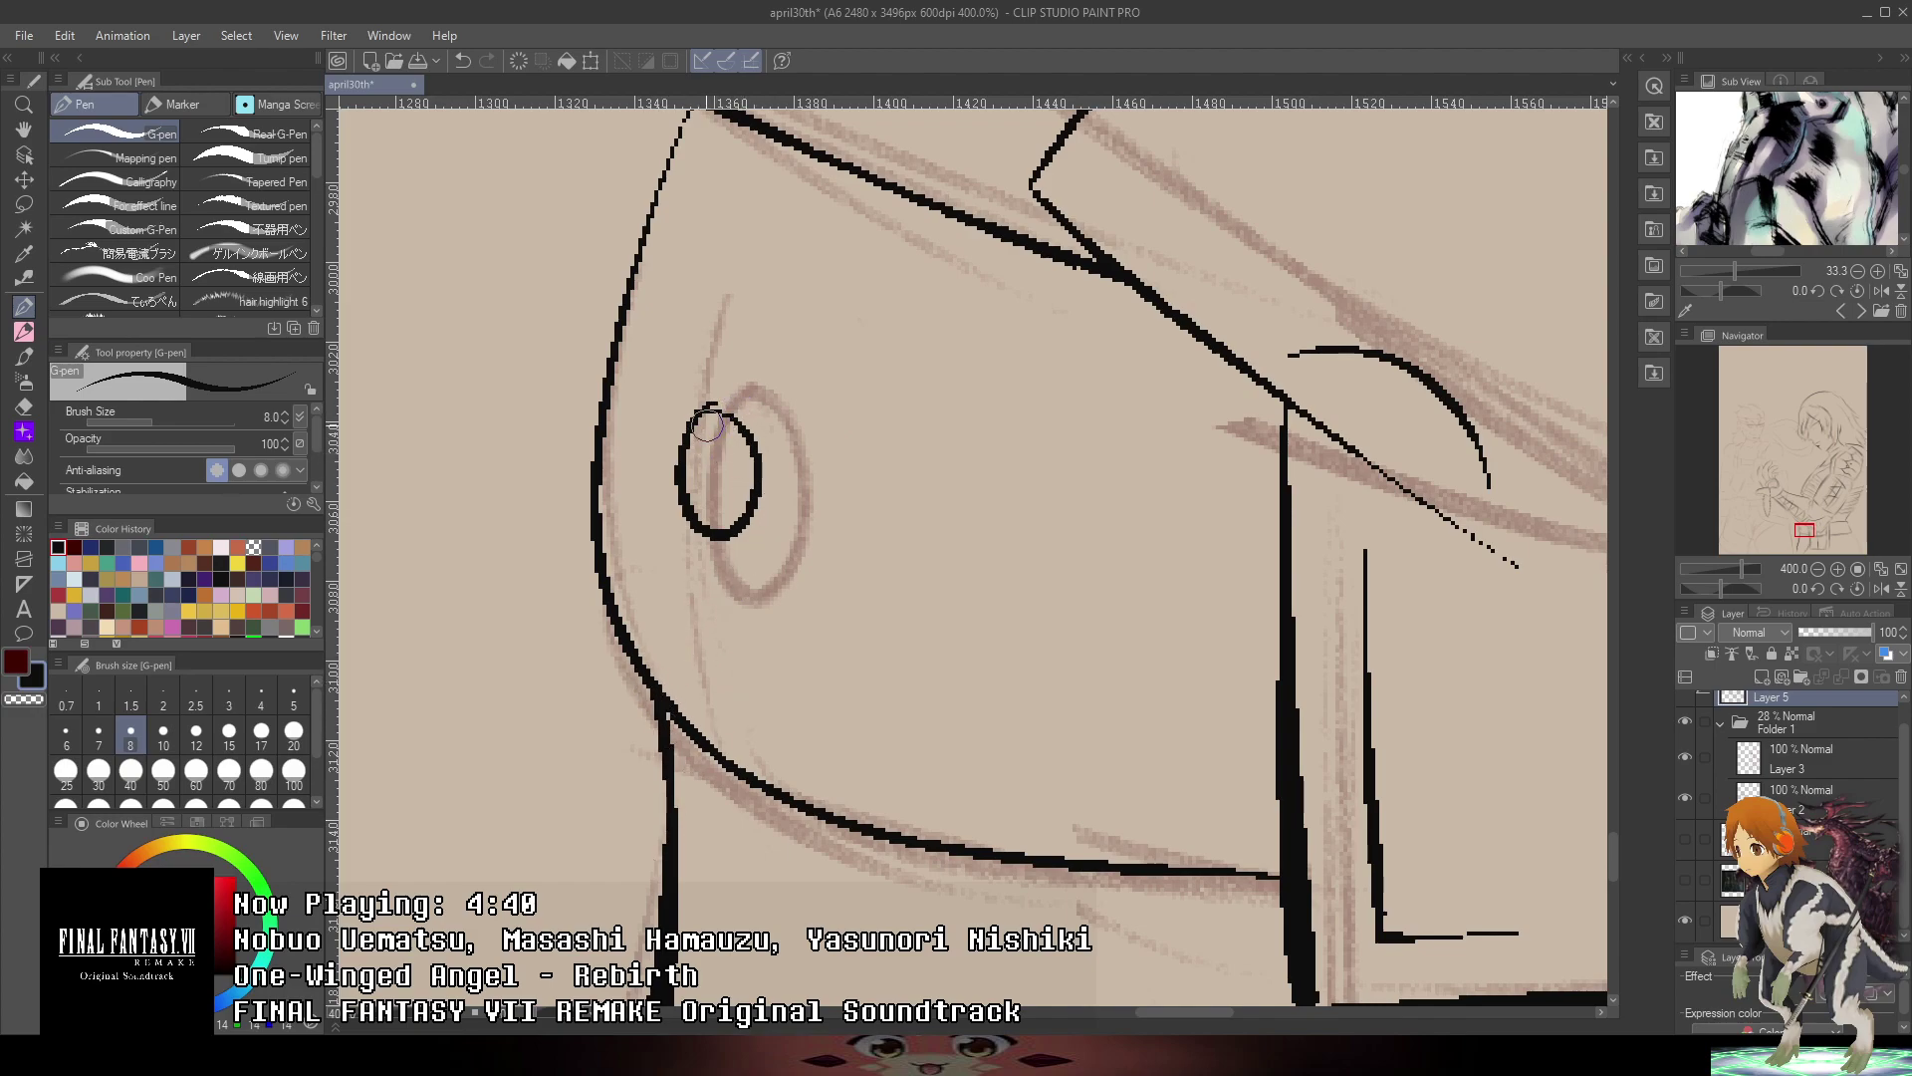
{"action": "left_click_drag", "start_coordinate": [734, 482], "coordinate": [775, 473]}
{"action": "key", "text": "ctrl+z"}
{"action": "key", "text": "ctrl+z"}
{"action": "mouse_move", "coordinate": [722, 410]}
{"action": "left_mouse_down"}
{"action": "mouse_move", "coordinate": [785, 480]}
{"action": "mouse_move", "coordinate": [726, 422]}
{"action": "left_mouse_up"}
{"action": "key", "text": "ctrl+z"}
{"action": "scroll", "coordinate": [769, 526], "scroll_direction": "down", "scroll_amount": 3}
- Touch up the rounded belt section's upper outline where it meets the forearm
{"action": "left_click_drag", "start_coordinate": [1115, 415], "coordinate": [1285, 219]}
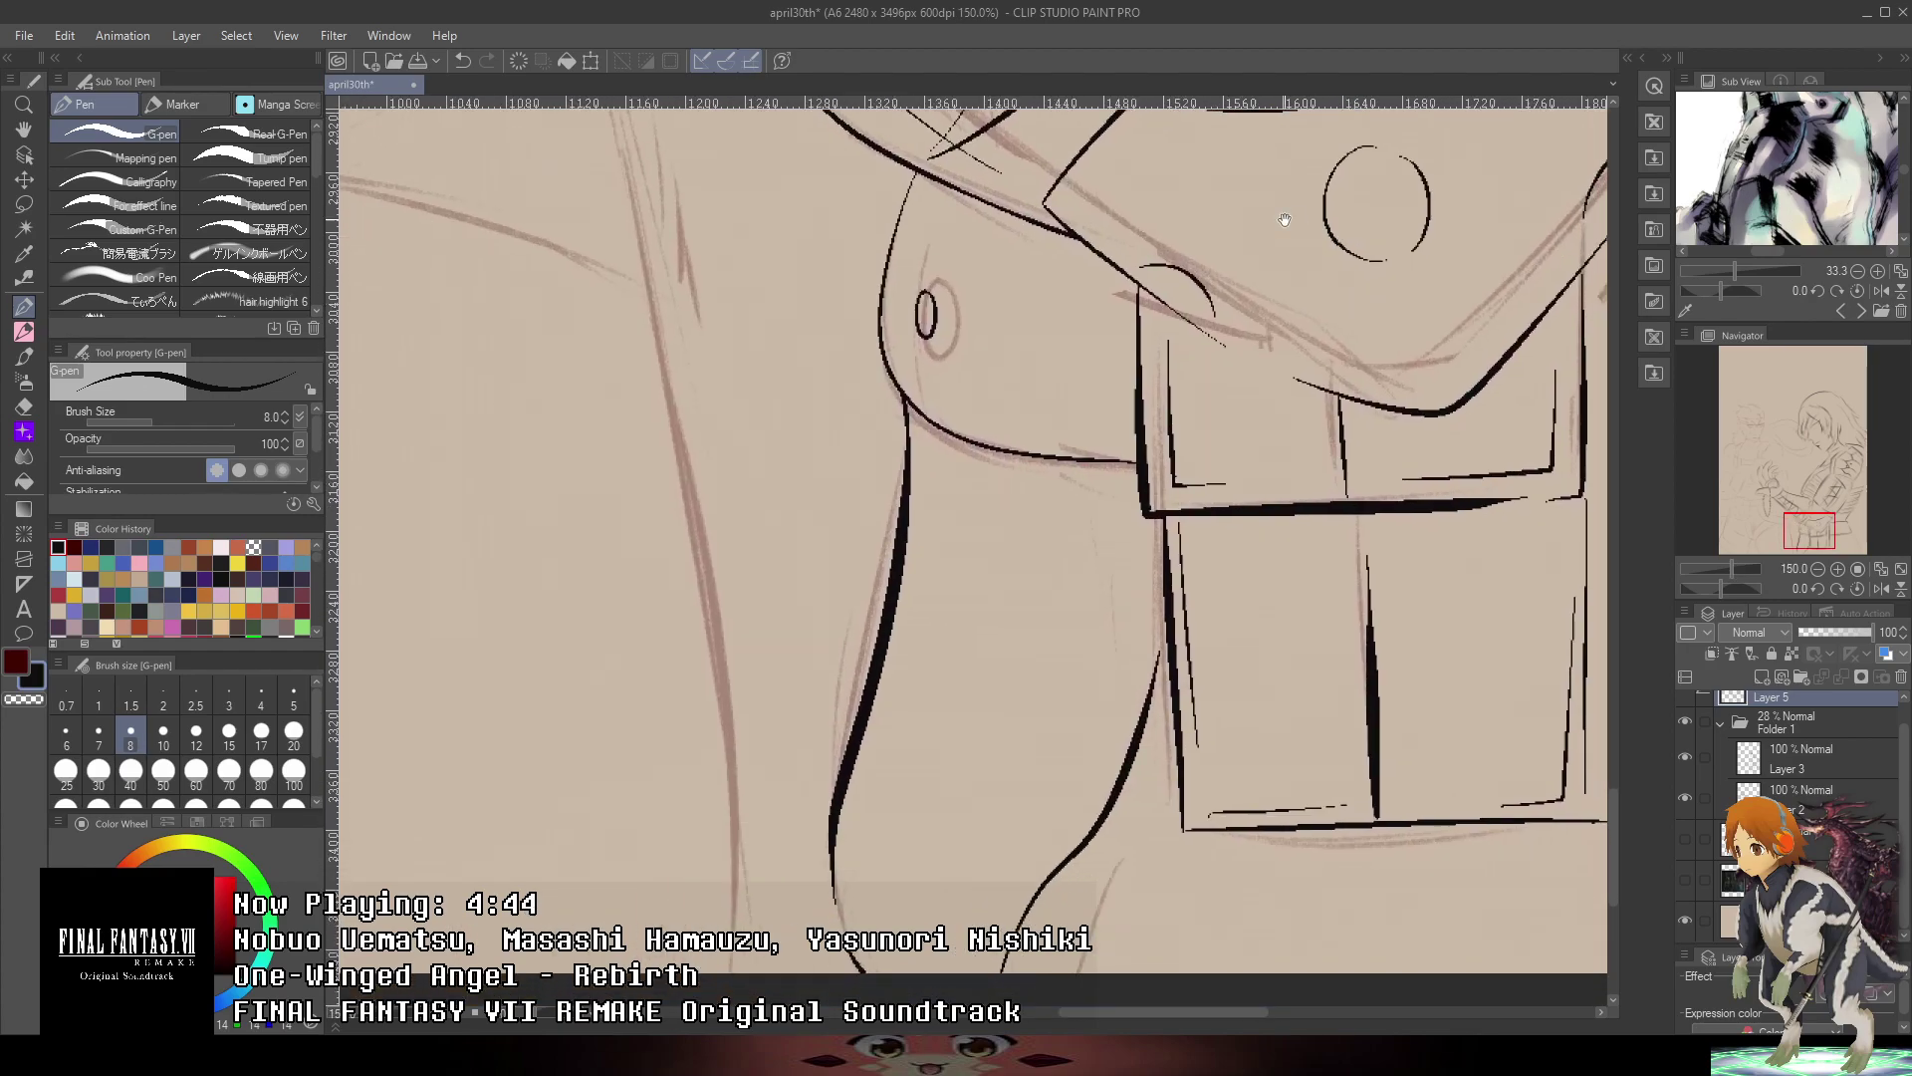
{"action": "scroll", "coordinate": [845, 295], "scroll_direction": "down", "scroll_amount": 3}
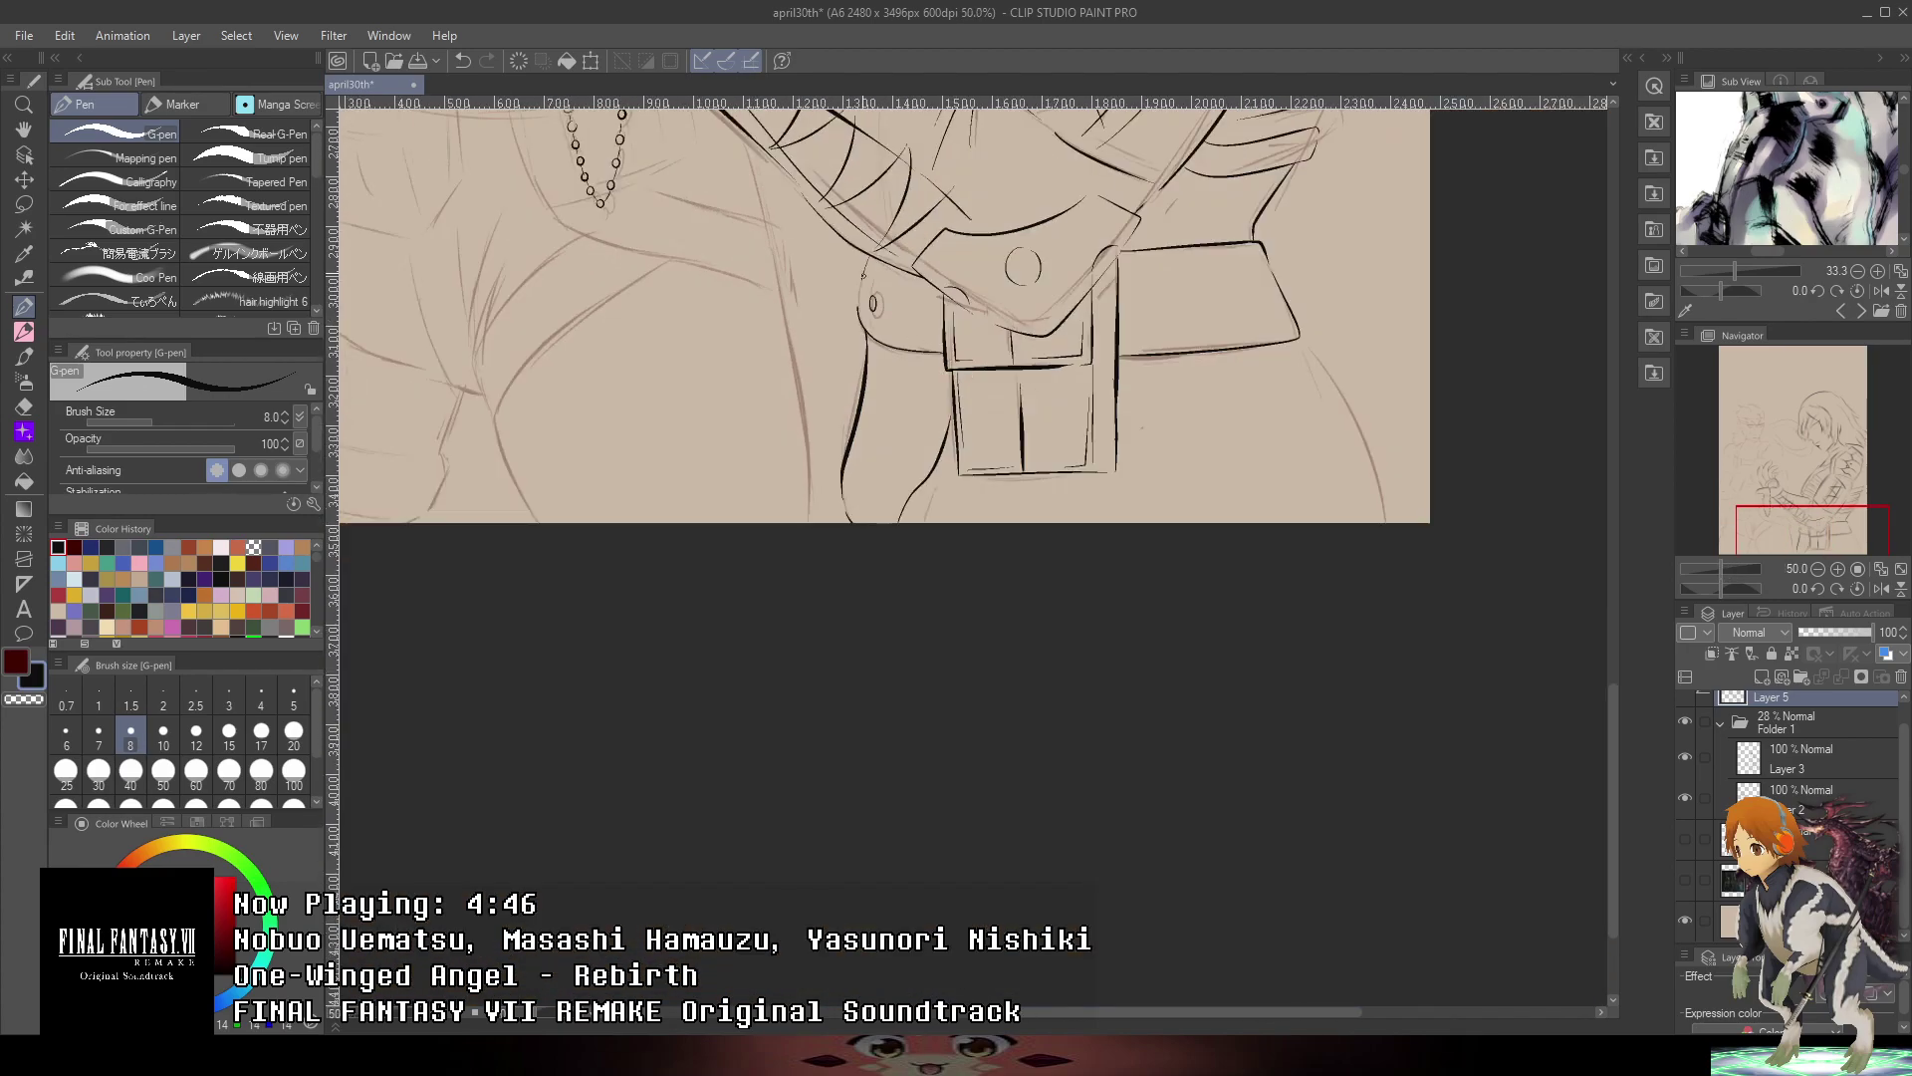
{"action": "left_click_drag", "start_coordinate": [931, 230], "coordinate": [997, 703]}
{"action": "scroll", "coordinate": [918, 749], "scroll_direction": "up", "scroll_amount": 6}
{"action": "left_click_drag", "start_coordinate": [962, 769], "coordinate": [930, 901]}
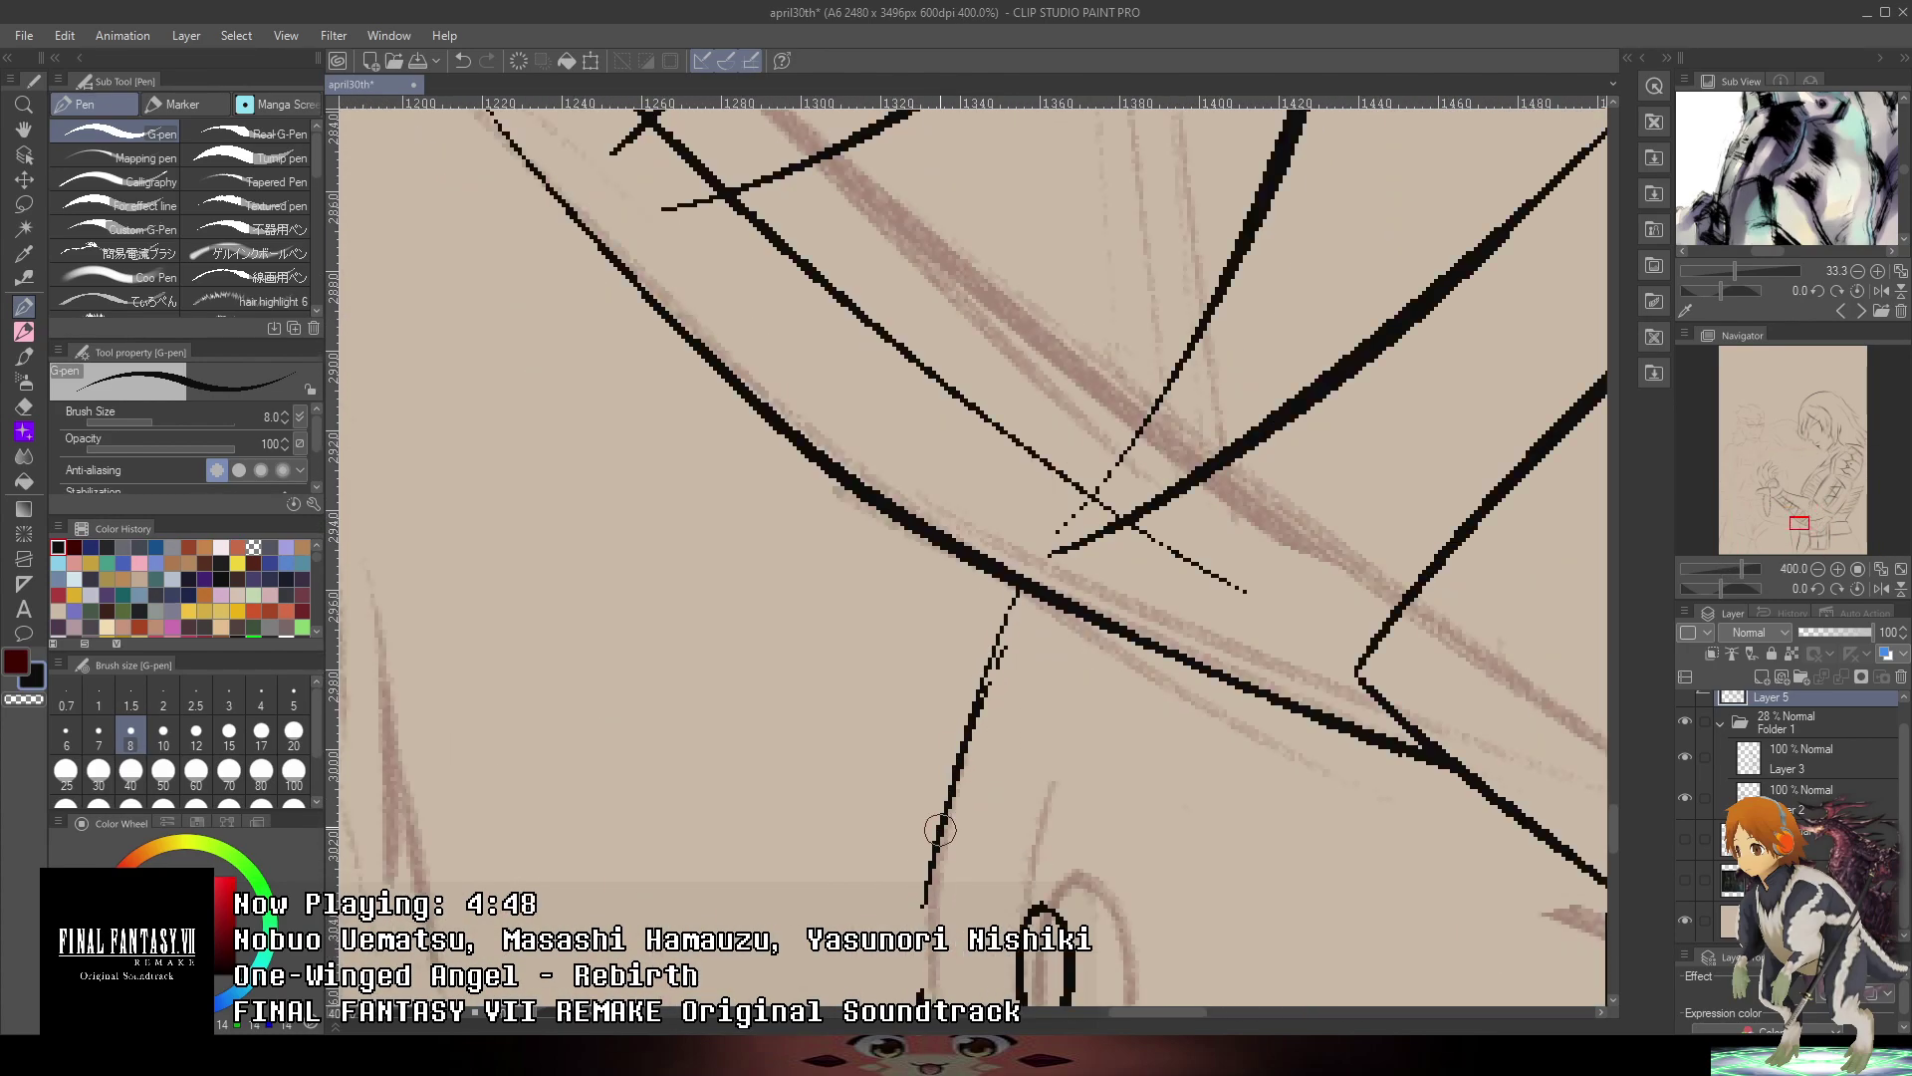
{"action": "key", "text": "ctrl+z"}
{"action": "left_click_drag", "start_coordinate": [1001, 653], "coordinate": [951, 858]}
{"action": "left_click_drag", "start_coordinate": [987, 726], "coordinate": [955, 915]}
{"action": "scroll", "coordinate": [1030, 782], "scroll_direction": "down", "scroll_amount": 7}
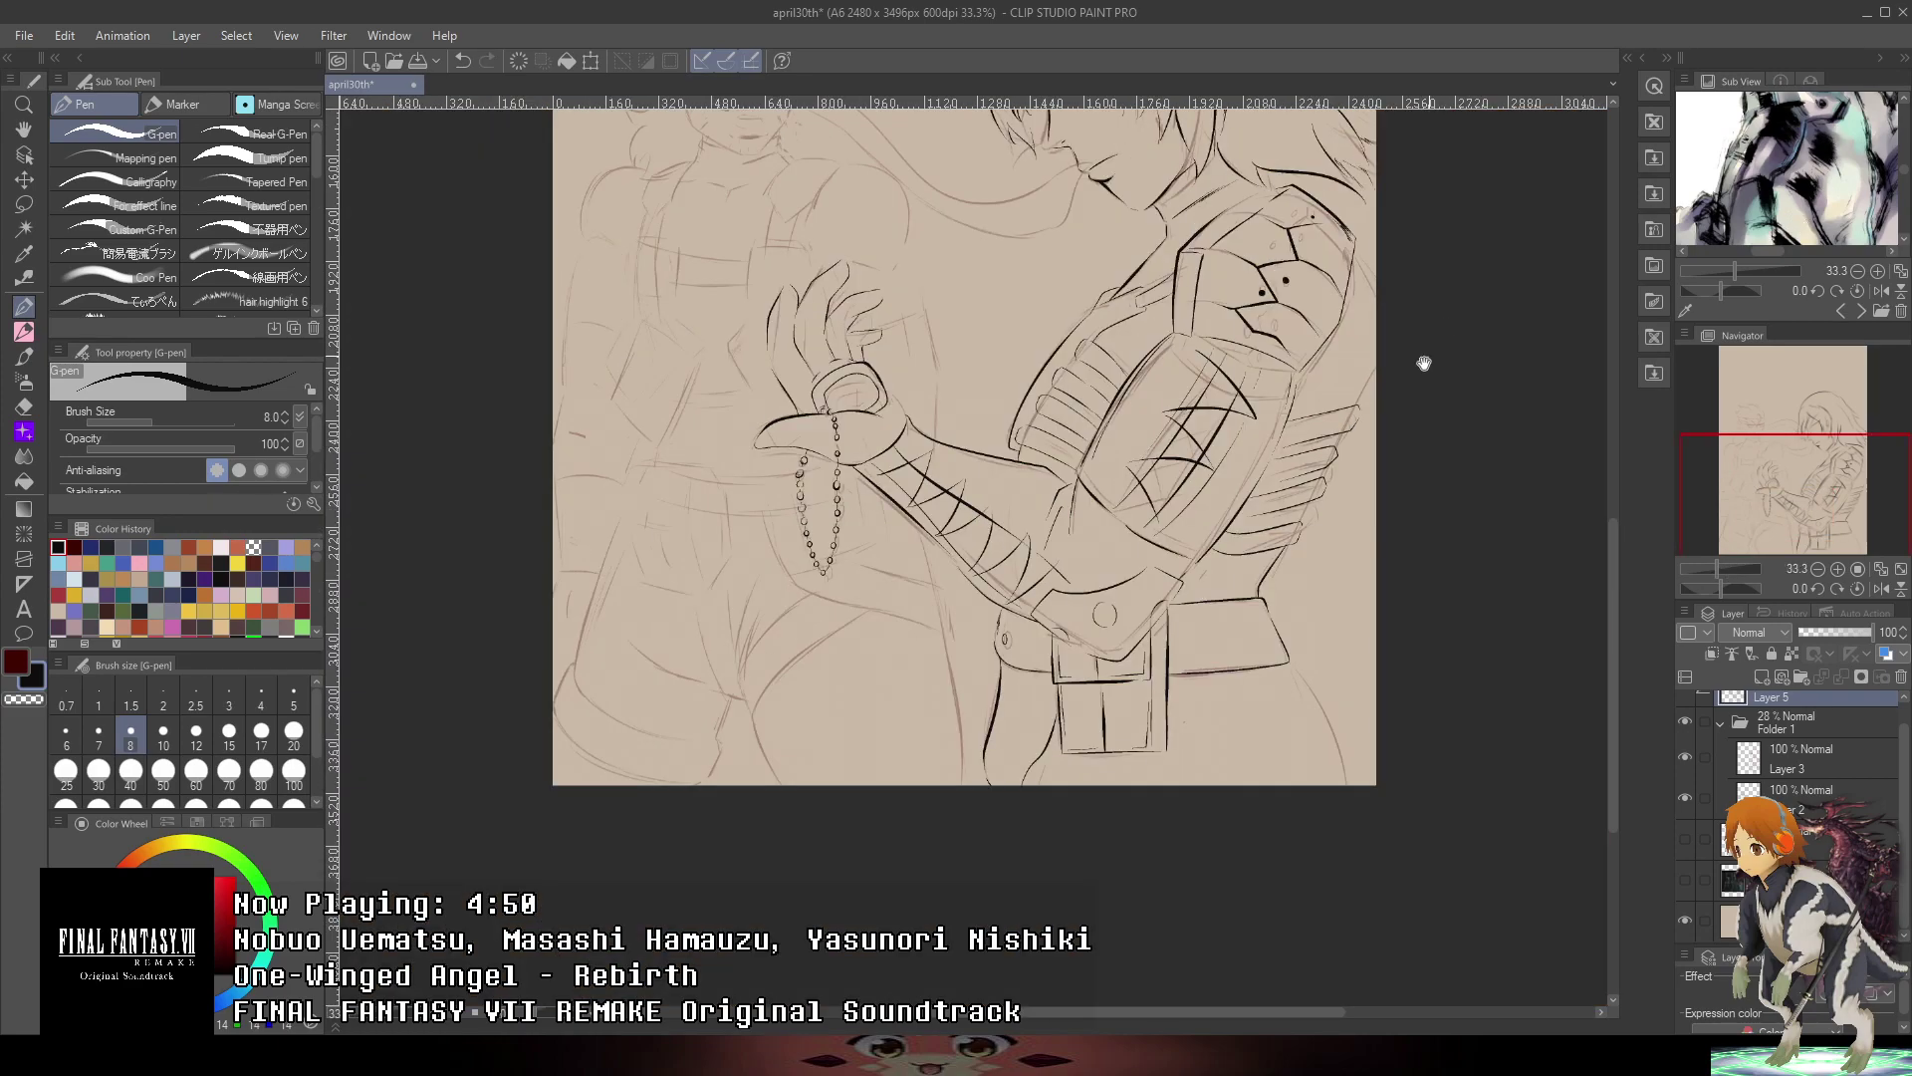
- Examine the inked figure from head to waist alongside the reference image
{"action": "mouse_move", "coordinate": [1424, 363]}
{"action": "left_mouse_down"}
{"action": "mouse_move", "coordinate": [1315, 657]}
{"action": "mouse_move", "coordinate": [1412, 695]}
{"action": "left_mouse_up"}
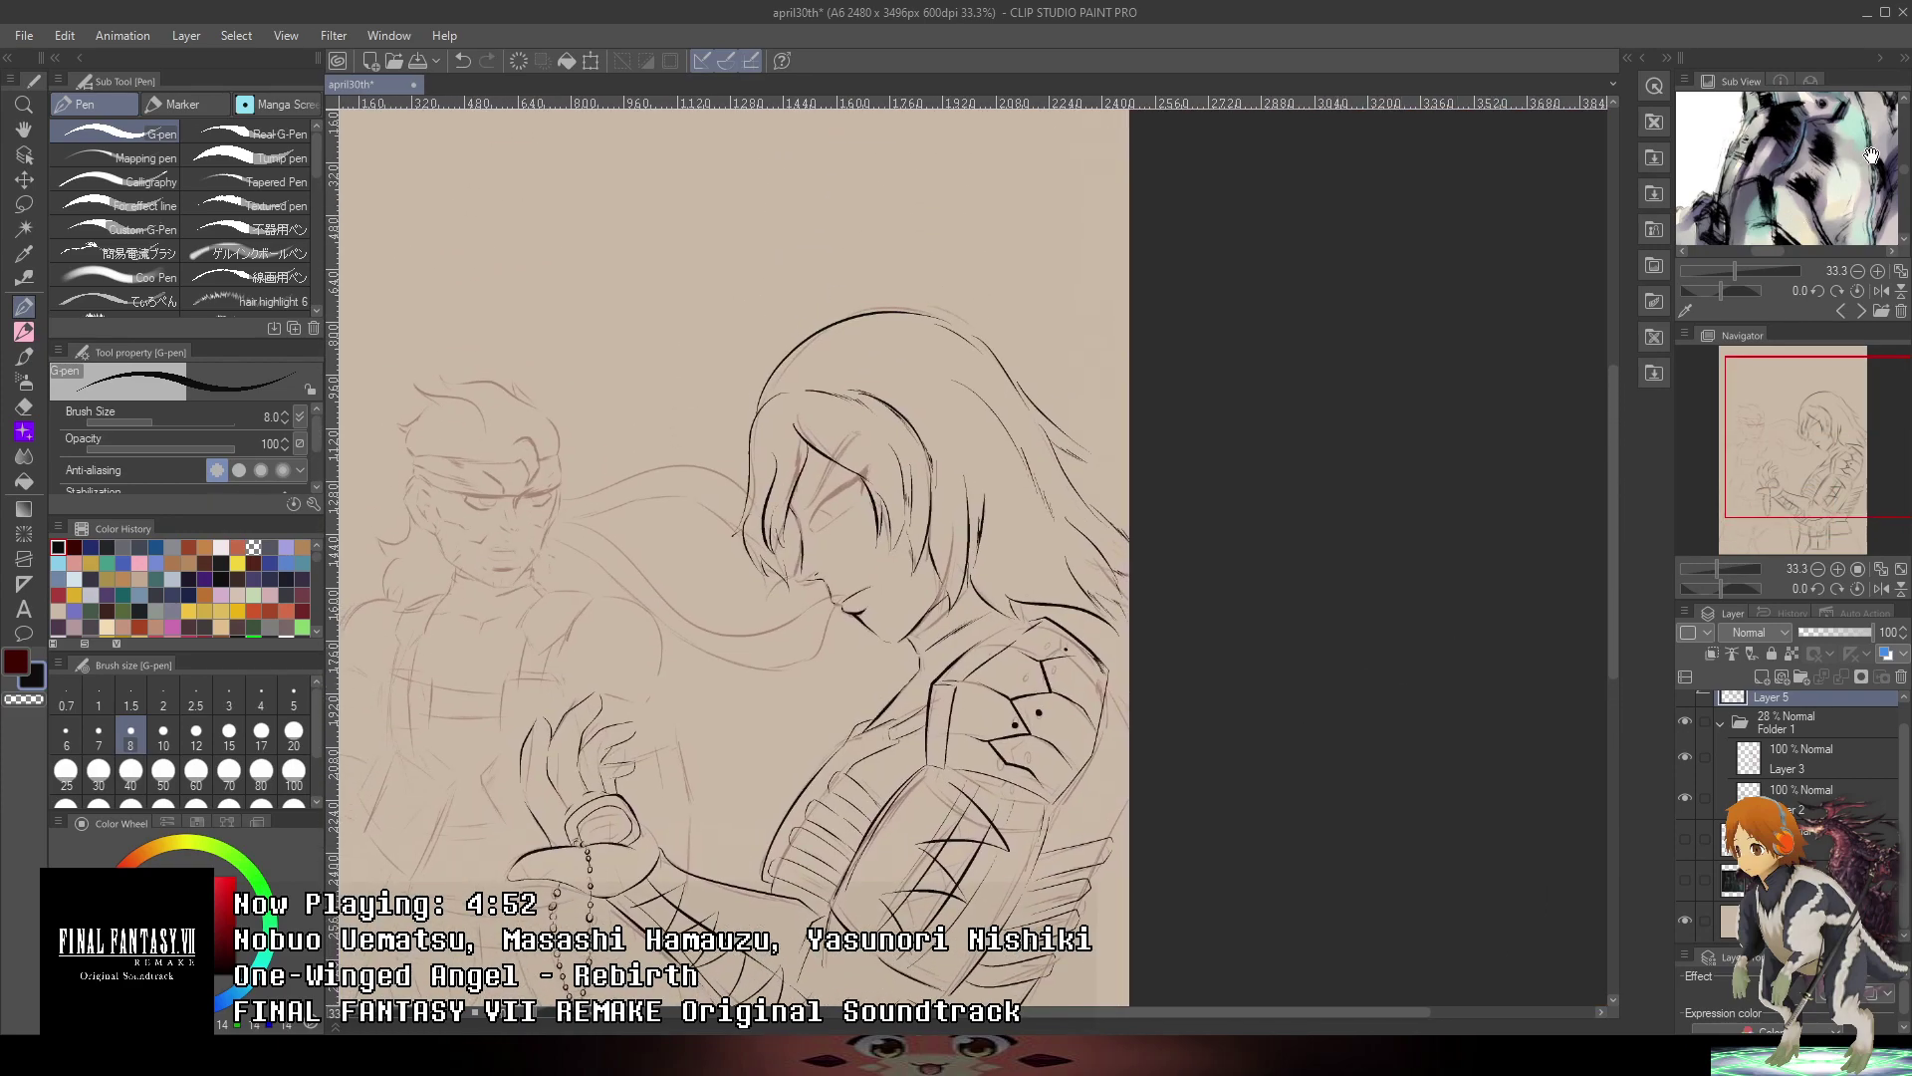
{"action": "left_click_drag", "start_coordinate": [1872, 156], "coordinate": [1861, 82]}
{"action": "key", "text": "ctrl+minus"}
{"action": "key", "text": "ctrl+minus"}
{"action": "key", "text": "ctrl+minus"}
{"action": "left_click_drag", "start_coordinate": [1020, 703], "coordinate": [1199, 541]}
{"action": "scroll", "coordinate": [1175, 568], "scroll_direction": "up", "scroll_amount": 7}
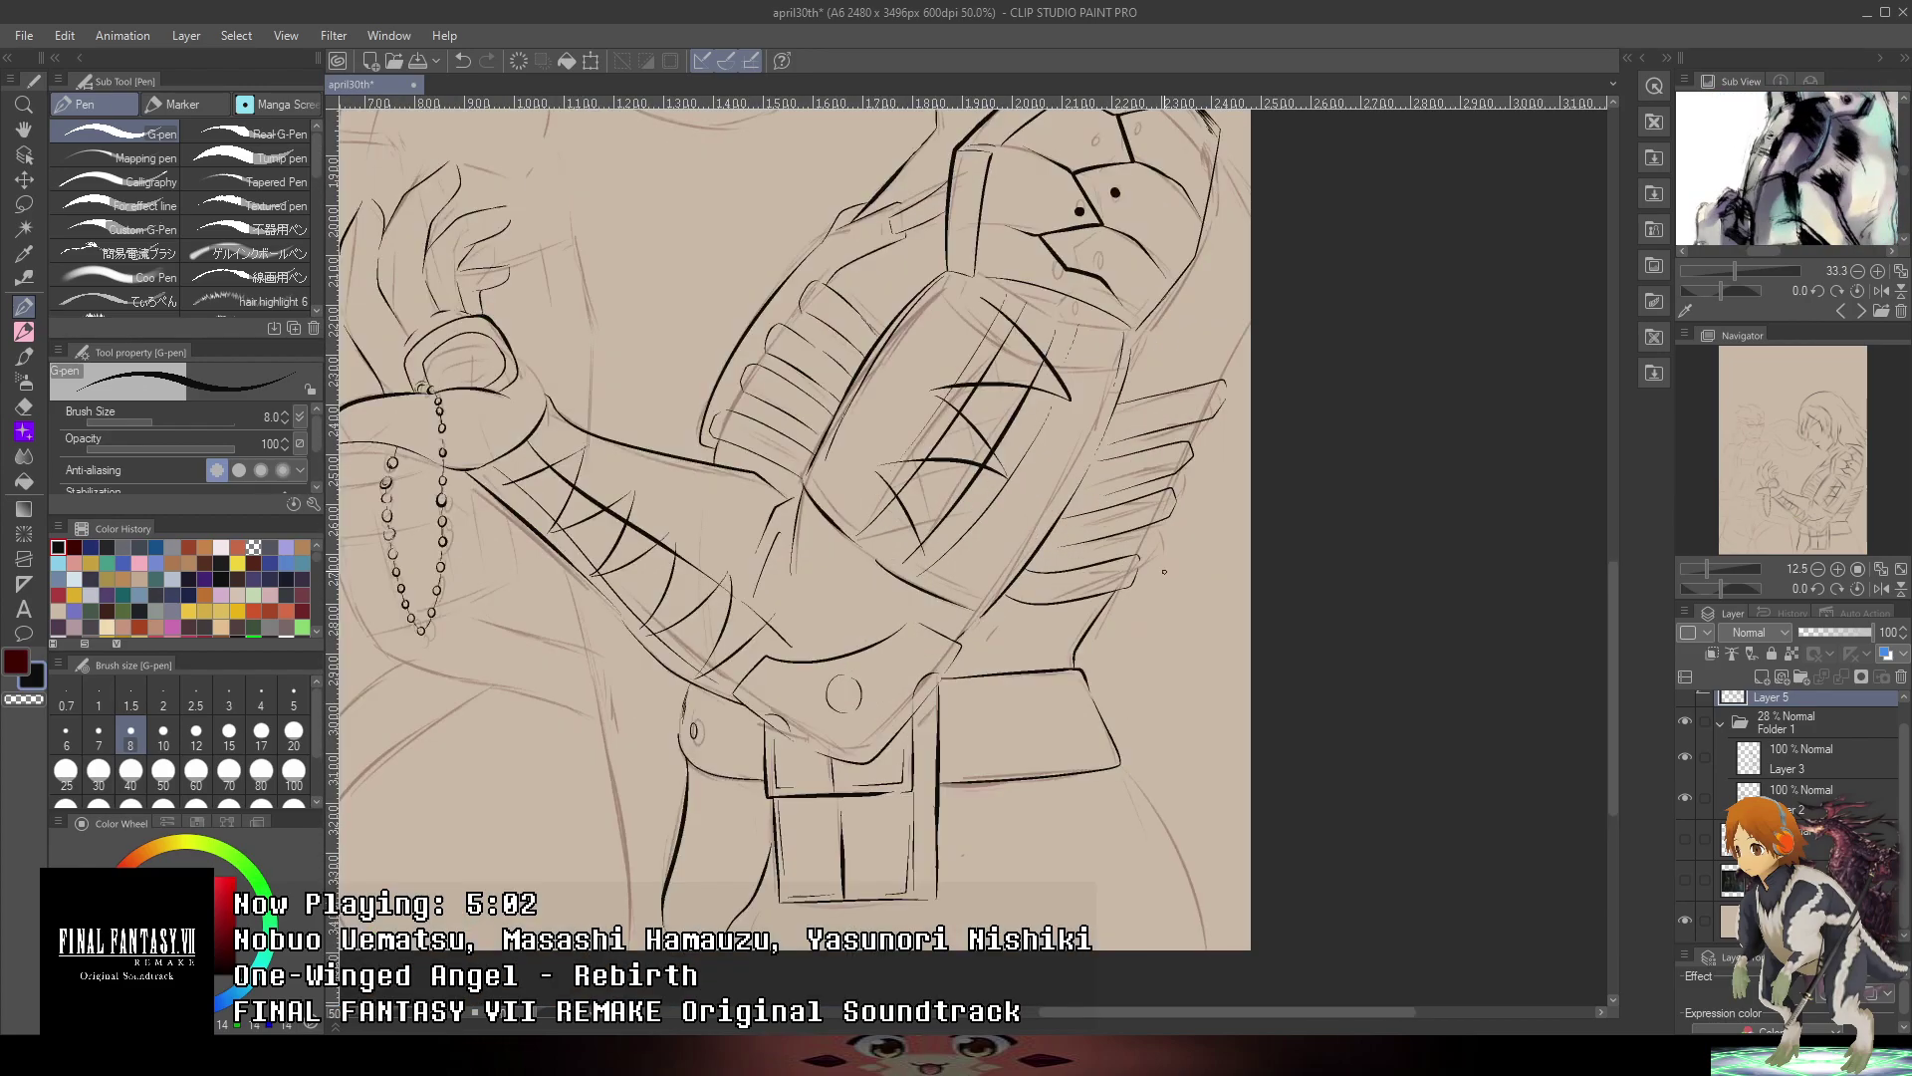
- Ink the back contour at the outer tips of the ribbed panel behind the upper arm
{"action": "left_click_drag", "start_coordinate": [1232, 460], "coordinate": [1117, 768]}
{"action": "left_click_drag", "start_coordinate": [1216, 560], "coordinate": [1157, 712]}
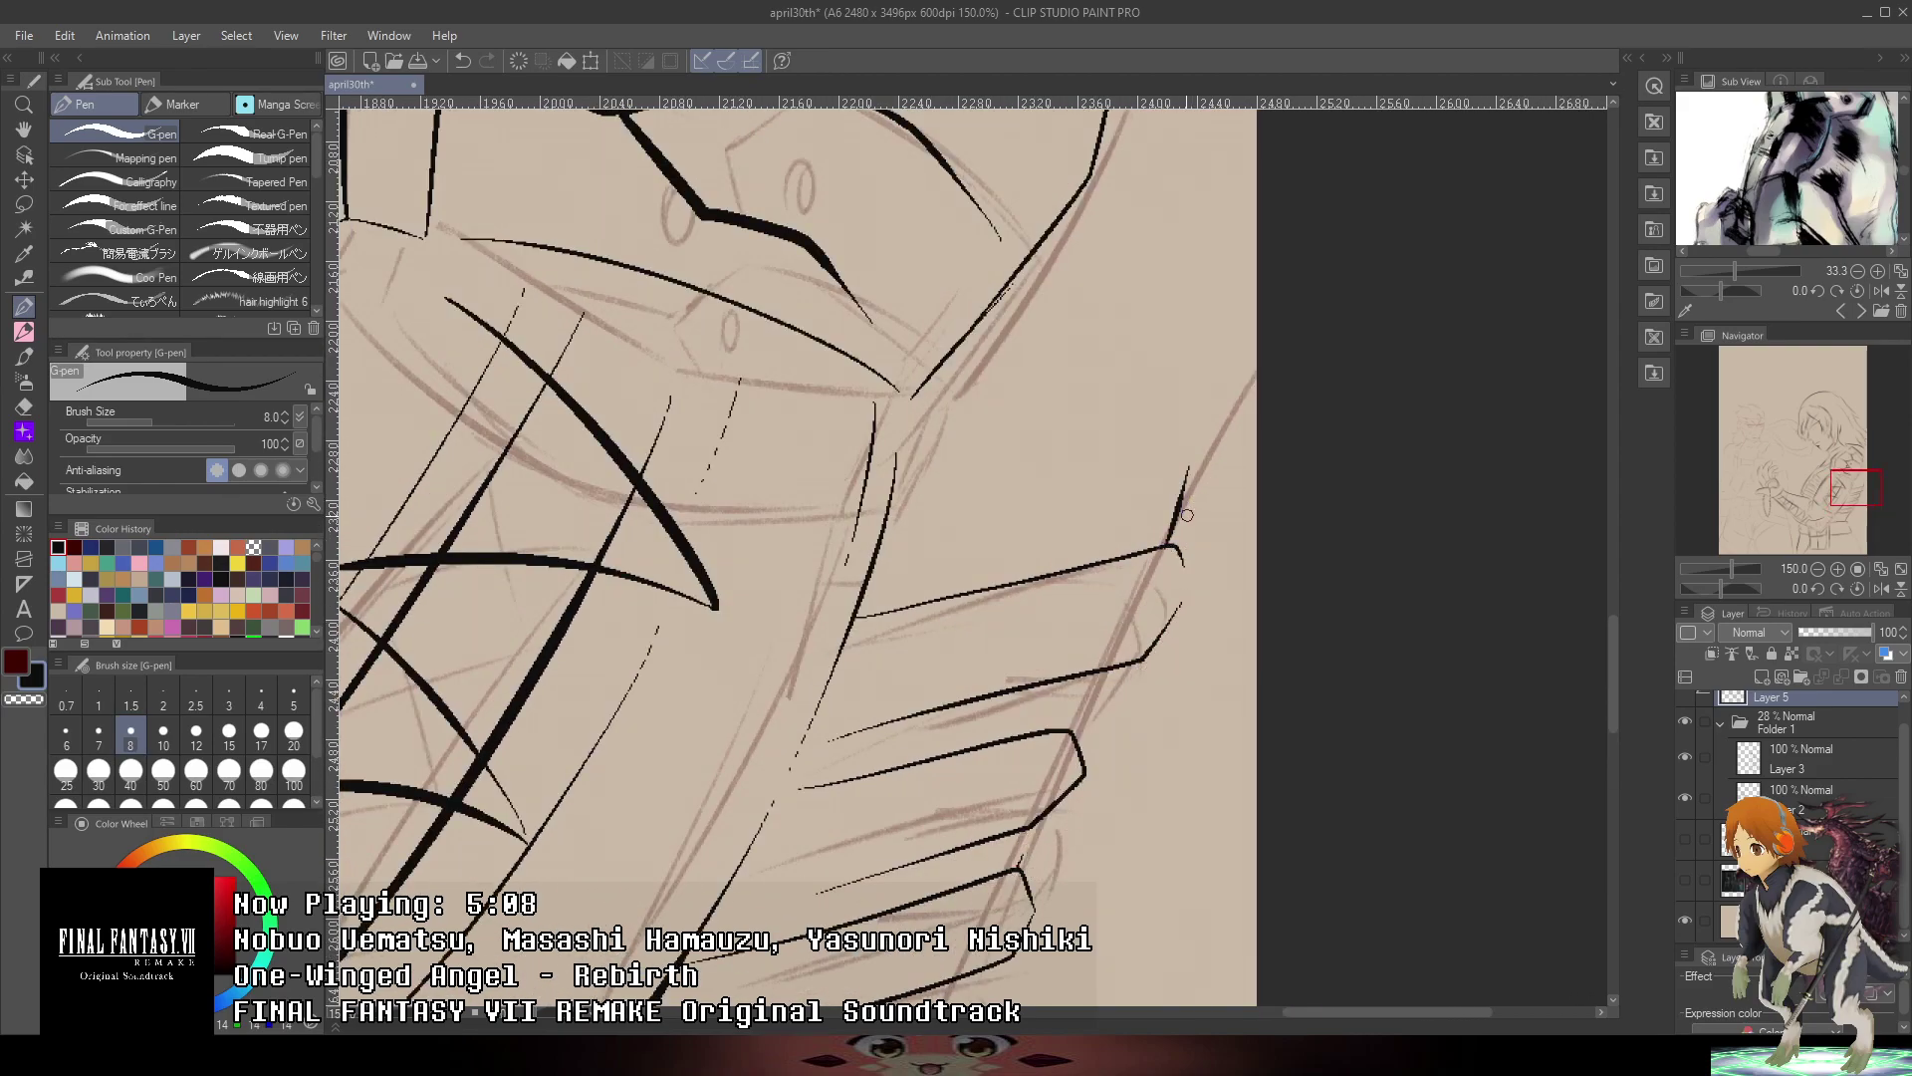
{"action": "key", "text": "ctrl+minus"}
{"action": "key", "text": "ctrl+minus"}
{"action": "key", "text": "ctrl+minus"}
{"action": "key", "text": "ctrl+minus"}
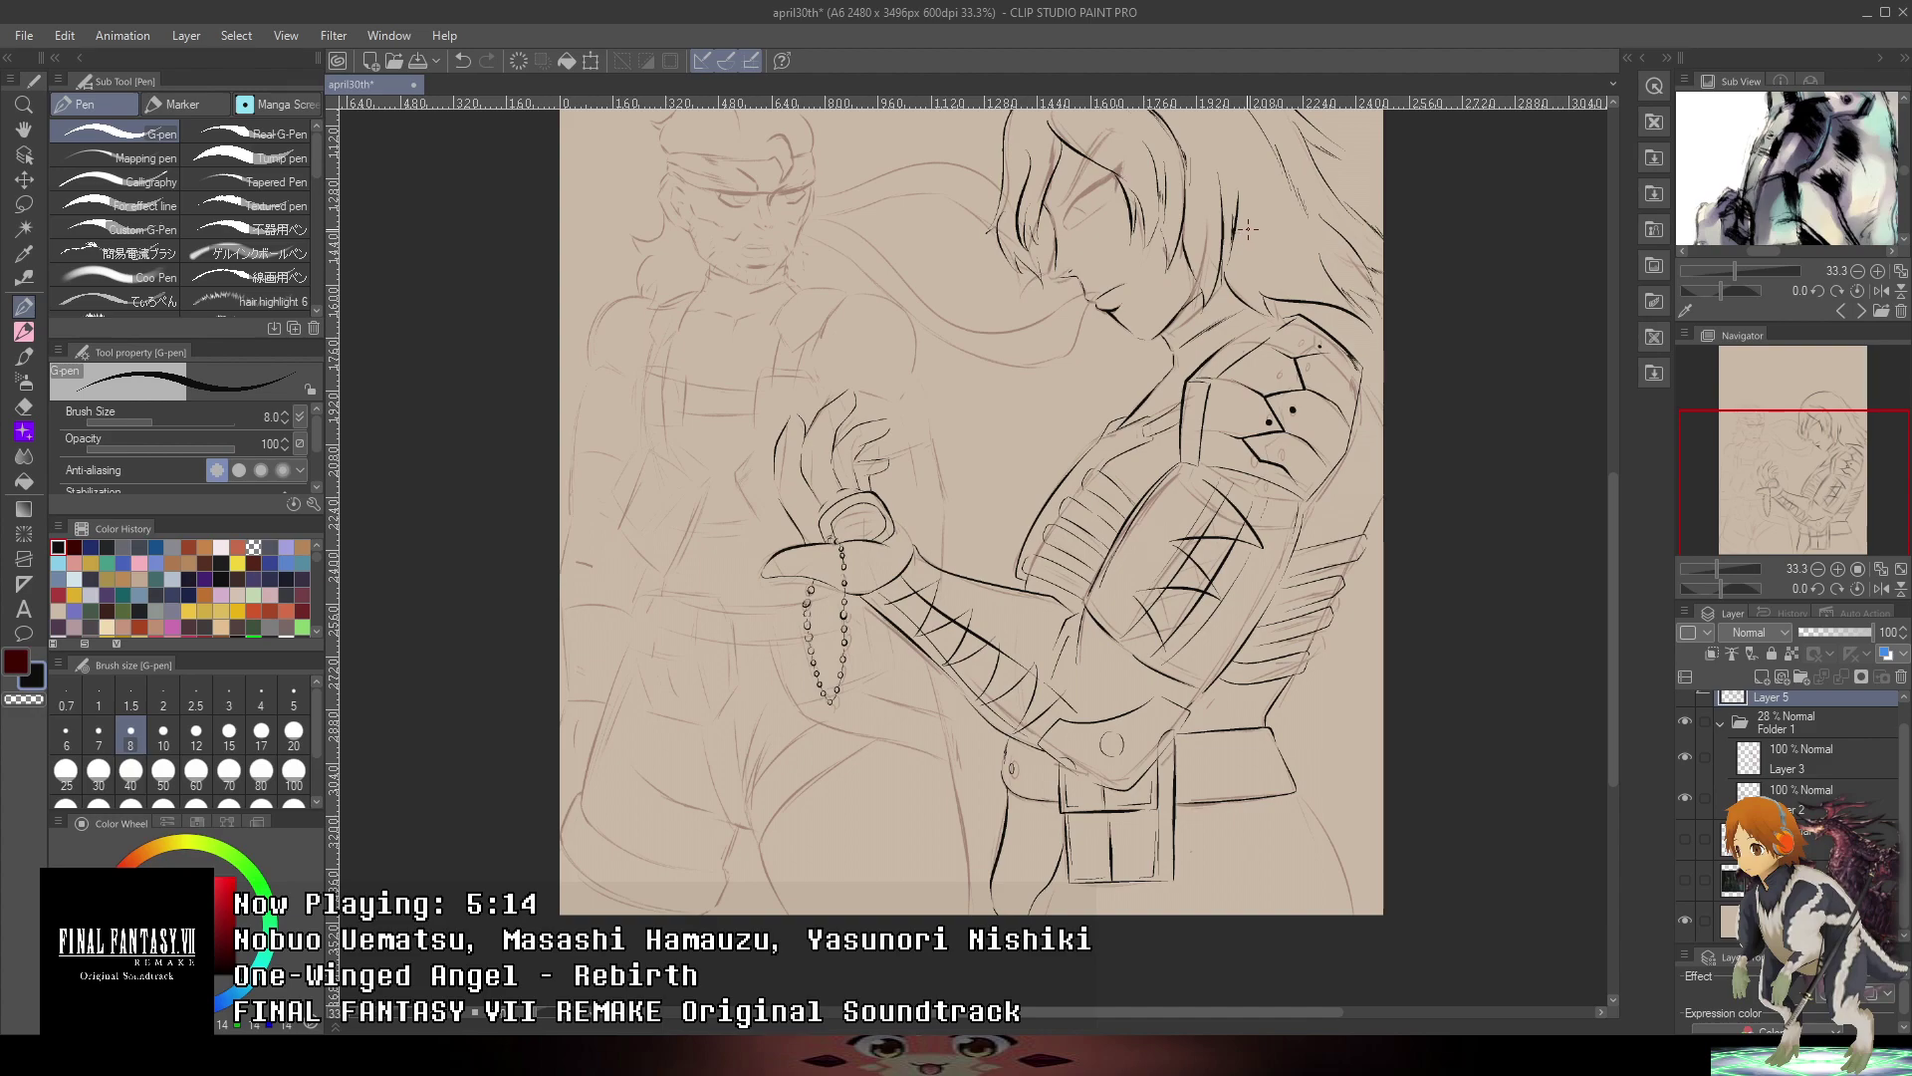
- Ink the rear hip contour curving from the belt's back corner down to the canvas edge
{"action": "left_click_drag", "start_coordinate": [1371, 310], "coordinate": [1205, 279]}
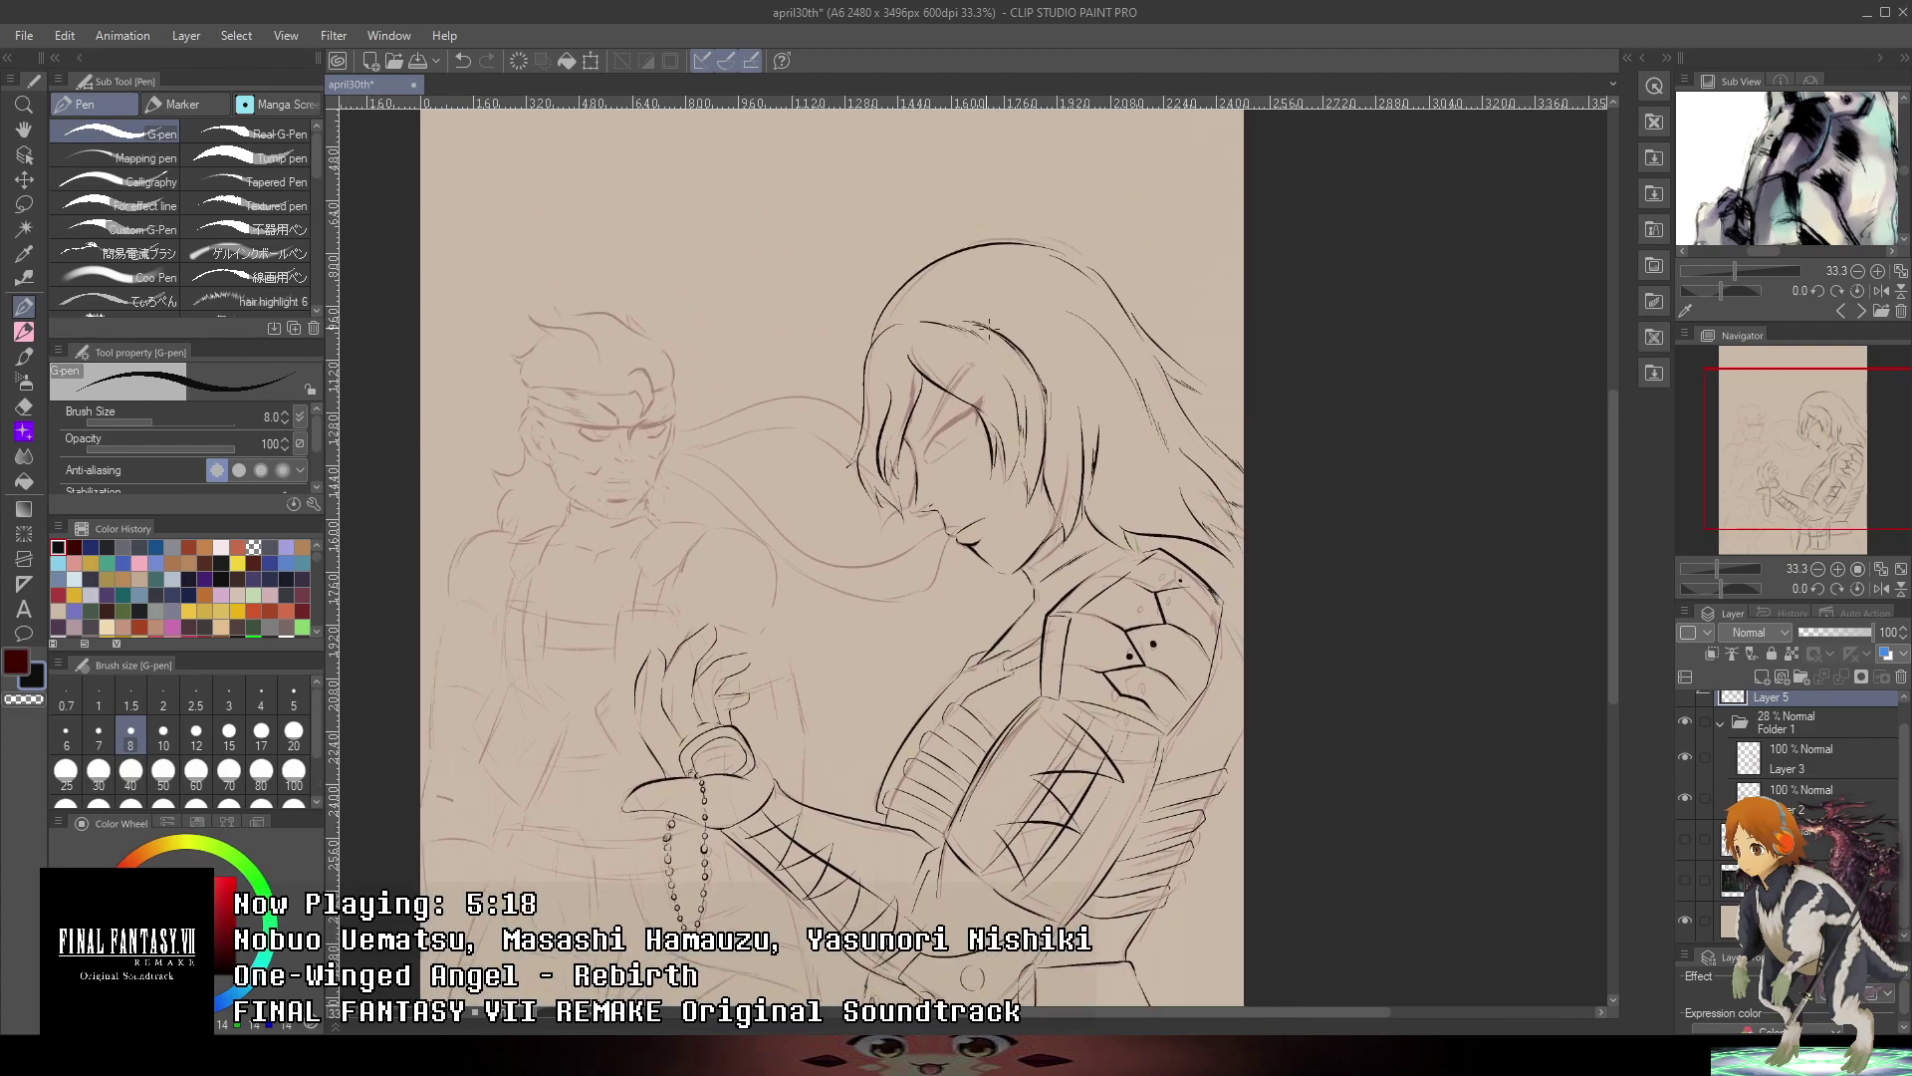
{"action": "left_click_drag", "start_coordinate": [1007, 415], "coordinate": [950, 117]}
{"action": "scroll", "coordinate": [1125, 758], "scroll_direction": "up", "scroll_amount": 2}
{"action": "left_click_drag", "start_coordinate": [1078, 691], "coordinate": [1195, 932]}
{"action": "key", "text": "ctrl+z"}
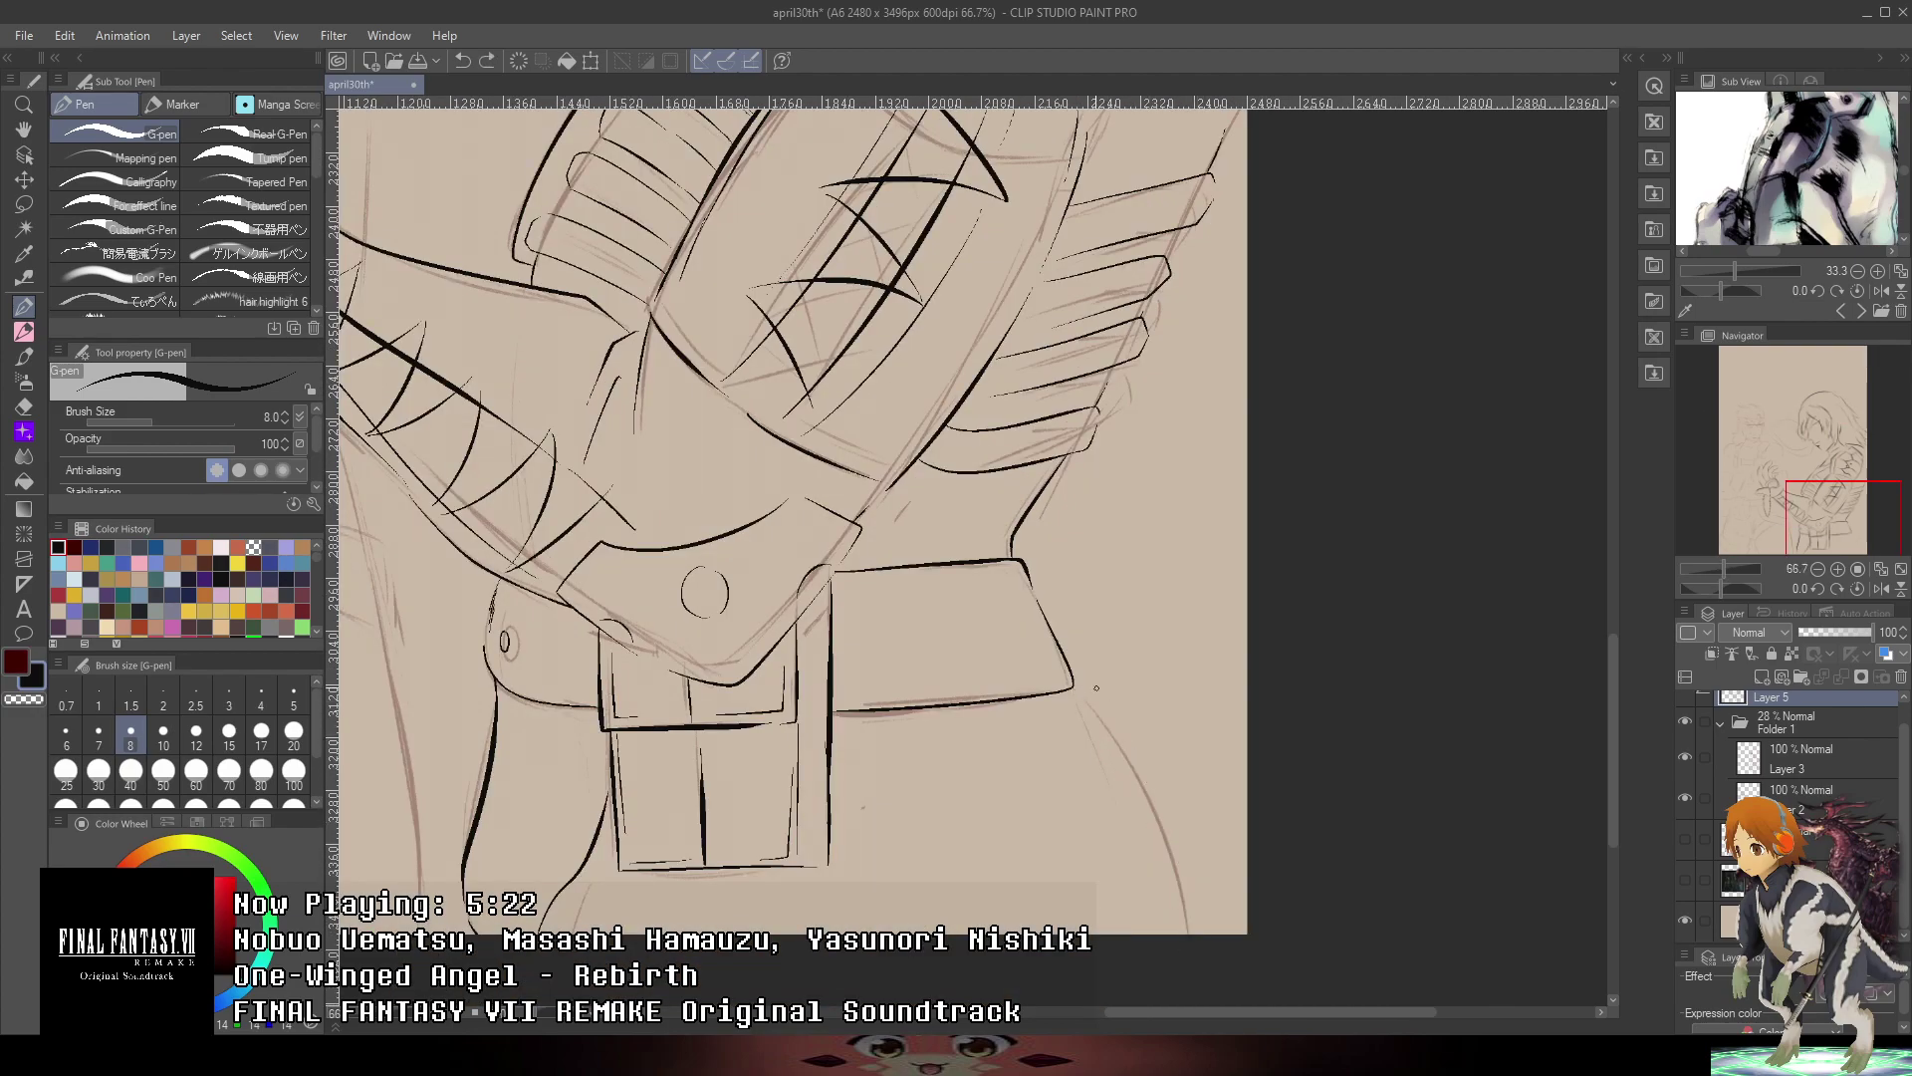
{"action": "mouse_move", "coordinate": [1093, 702]}
{"action": "left_mouse_down"}
{"action": "mouse_move", "coordinate": [1198, 893]}
{"action": "mouse_move", "coordinate": [1115, 726]}
{"action": "mouse_move", "coordinate": [1180, 842]}
{"action": "left_mouse_up"}
{"action": "key", "text": "ctrl+z"}
{"action": "scroll", "coordinate": [1223, 869], "scroll_direction": "down", "scroll_amount": 3}
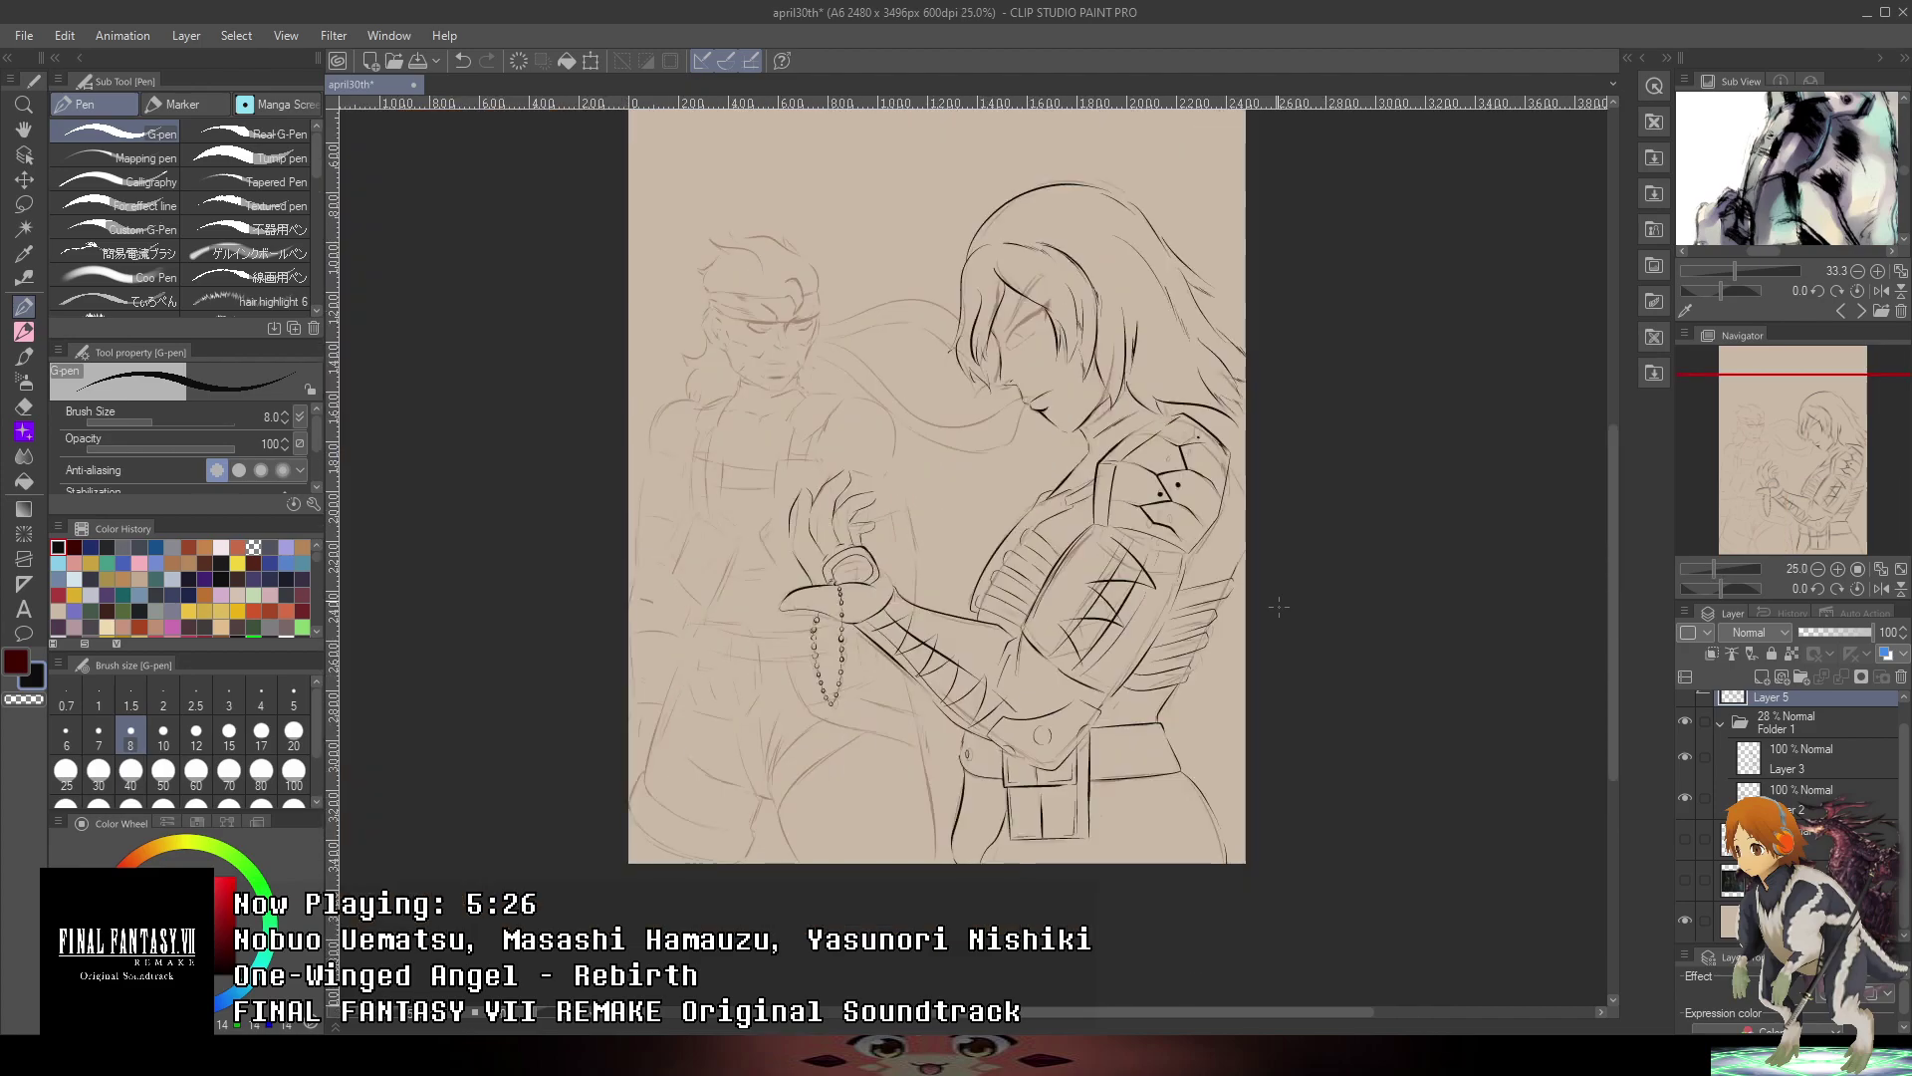
- Group the line-art layer and a new layer above it into a folder nested inside an outer folder
{"action": "scroll", "coordinate": [1121, 802], "scroll_direction": "up", "scroll_amount": 2}
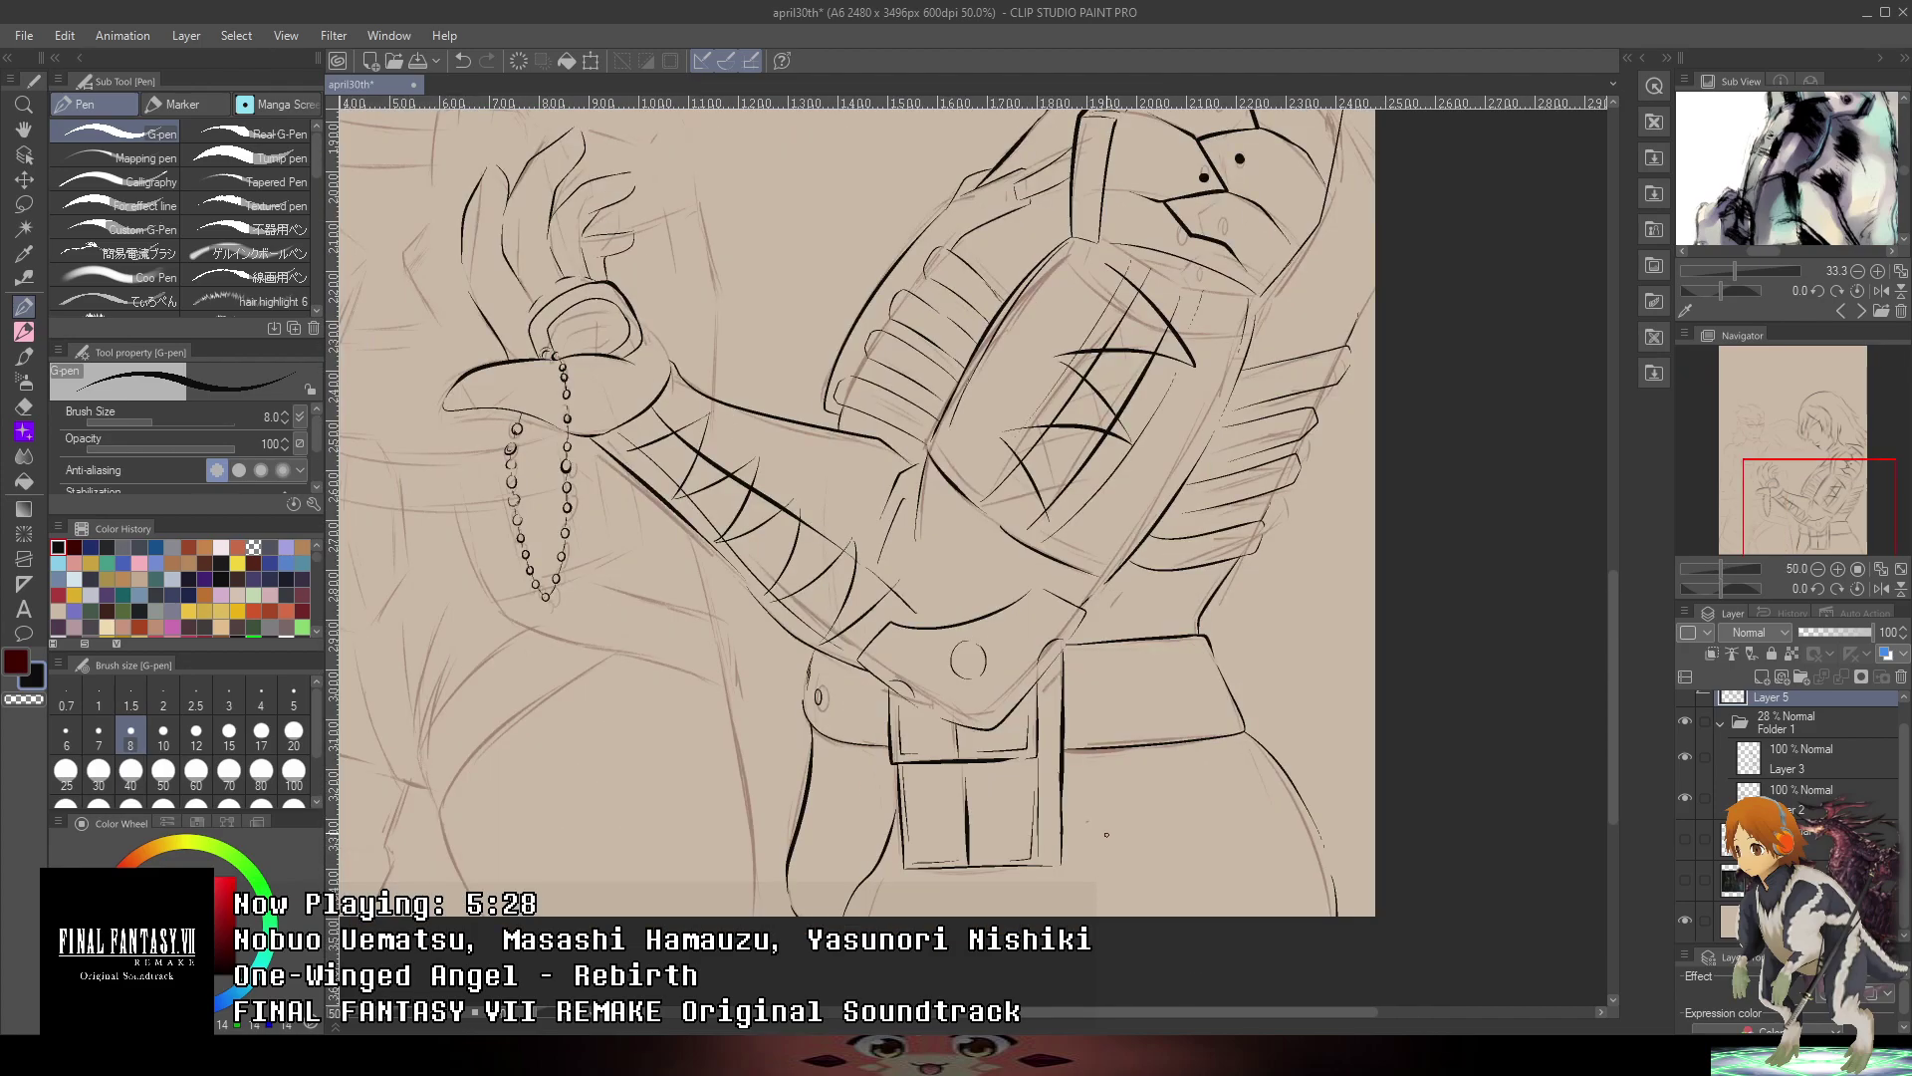
{"action": "left_click_drag", "start_coordinate": [1338, 550], "coordinate": [1263, 834]}
{"action": "left_click_drag", "start_coordinate": [1493, 361], "coordinate": [1544, 757]}
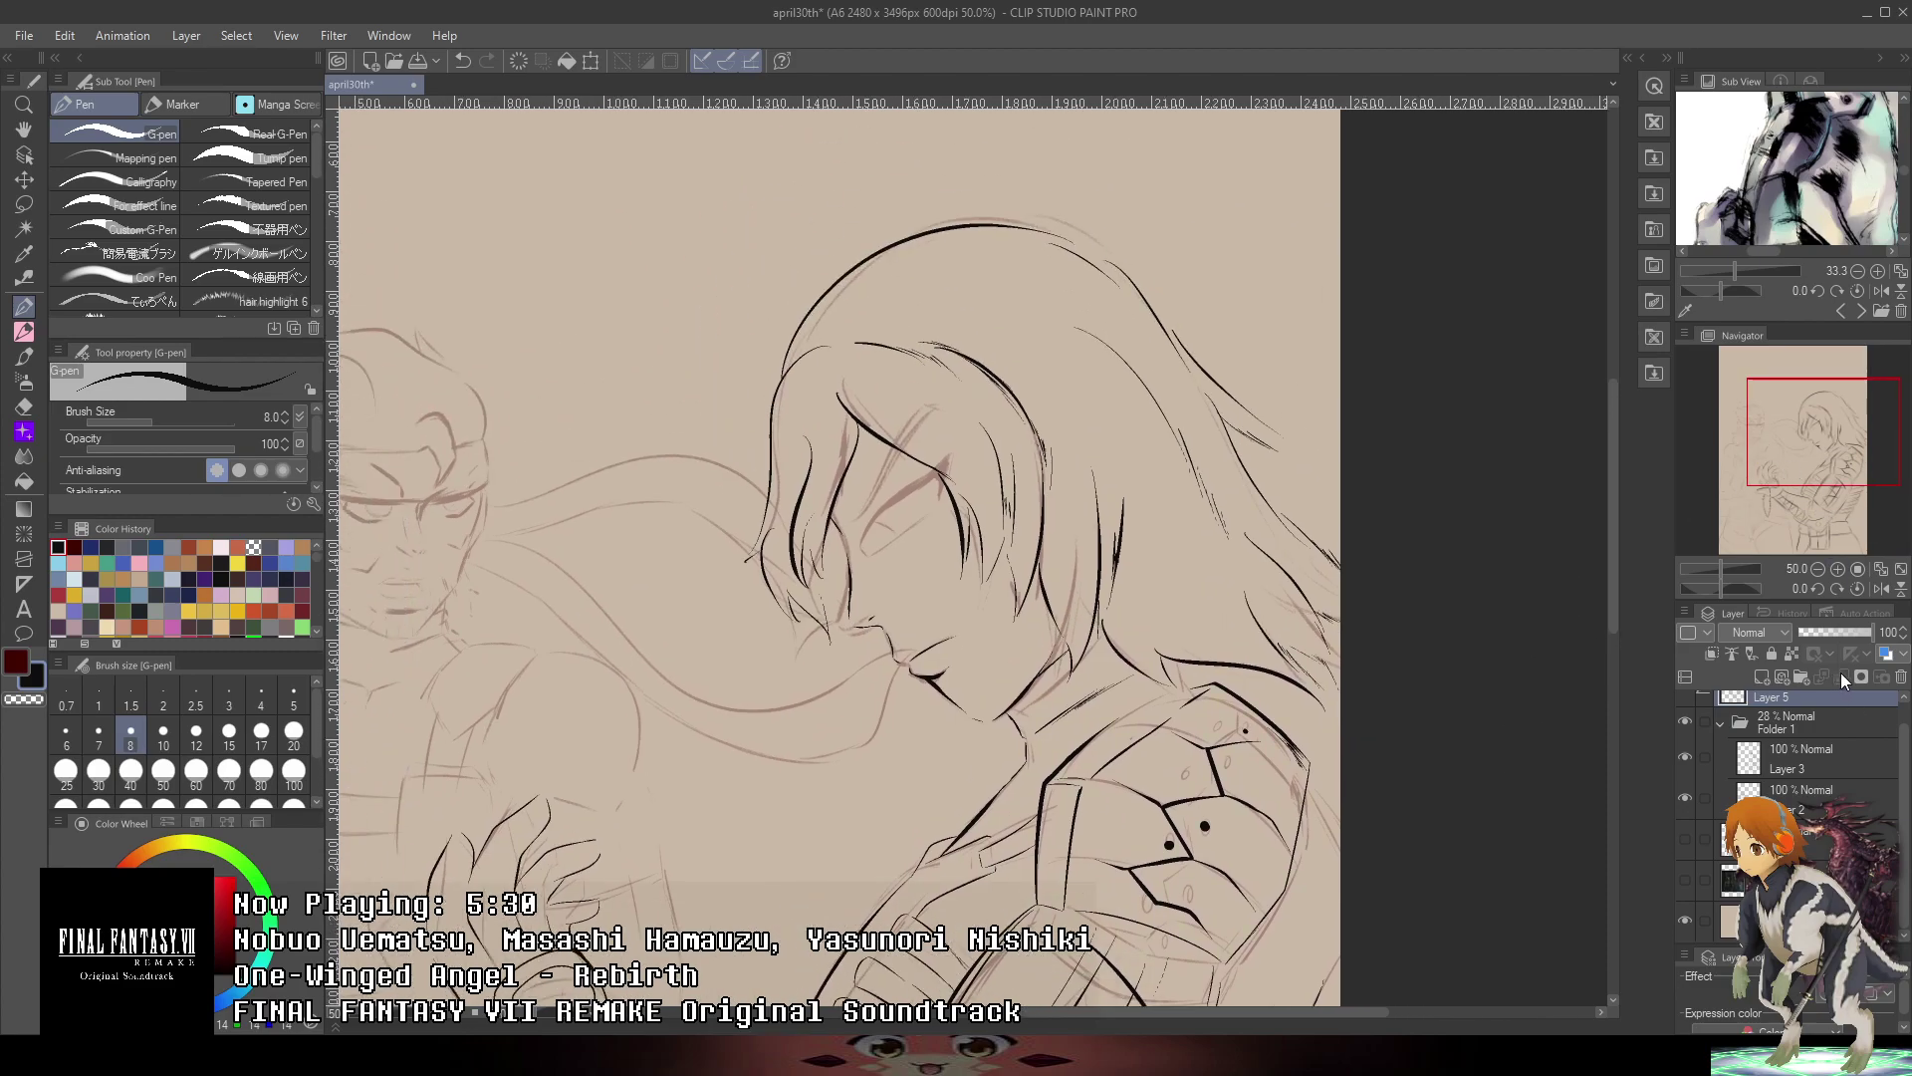
{"action": "left_click", "coordinate": [1761, 678]}
{"action": "key", "text": "ctrl+plus"}
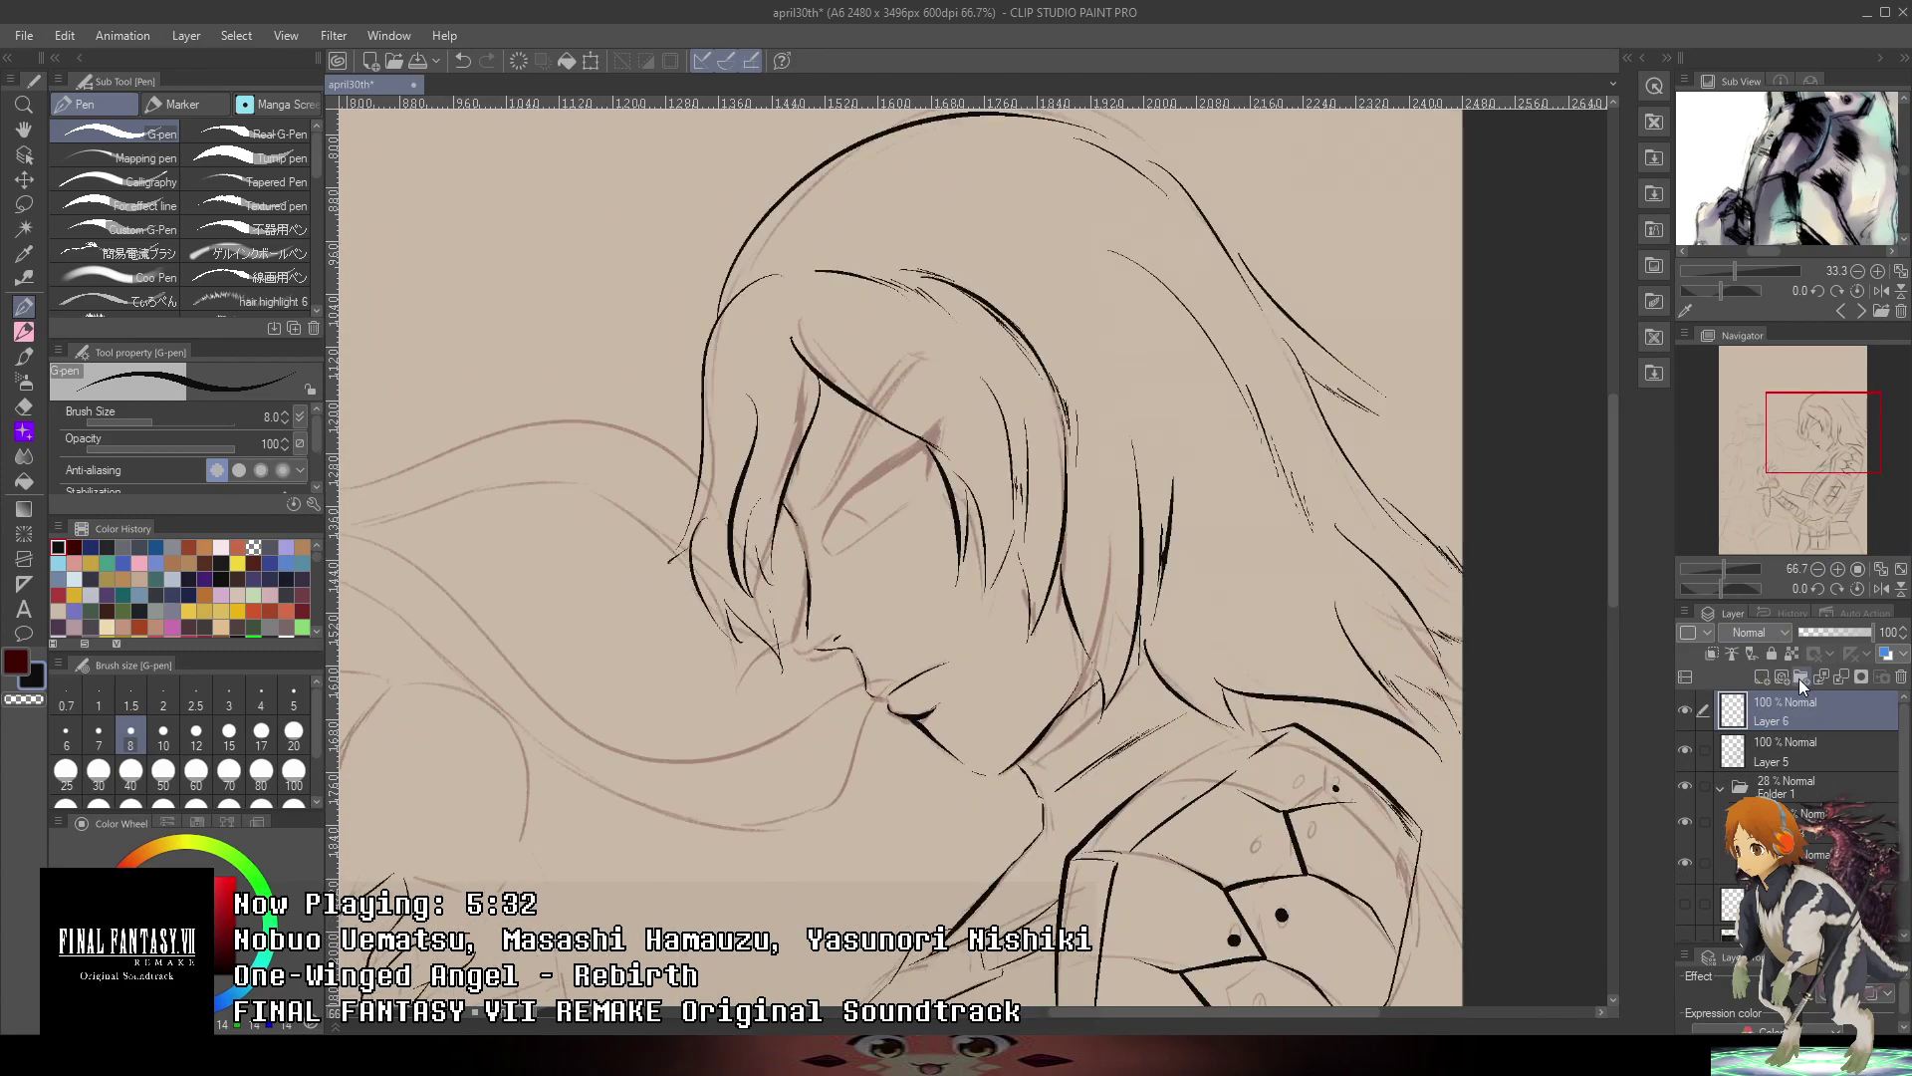
{"action": "left_click", "coordinate": [1802, 680]}
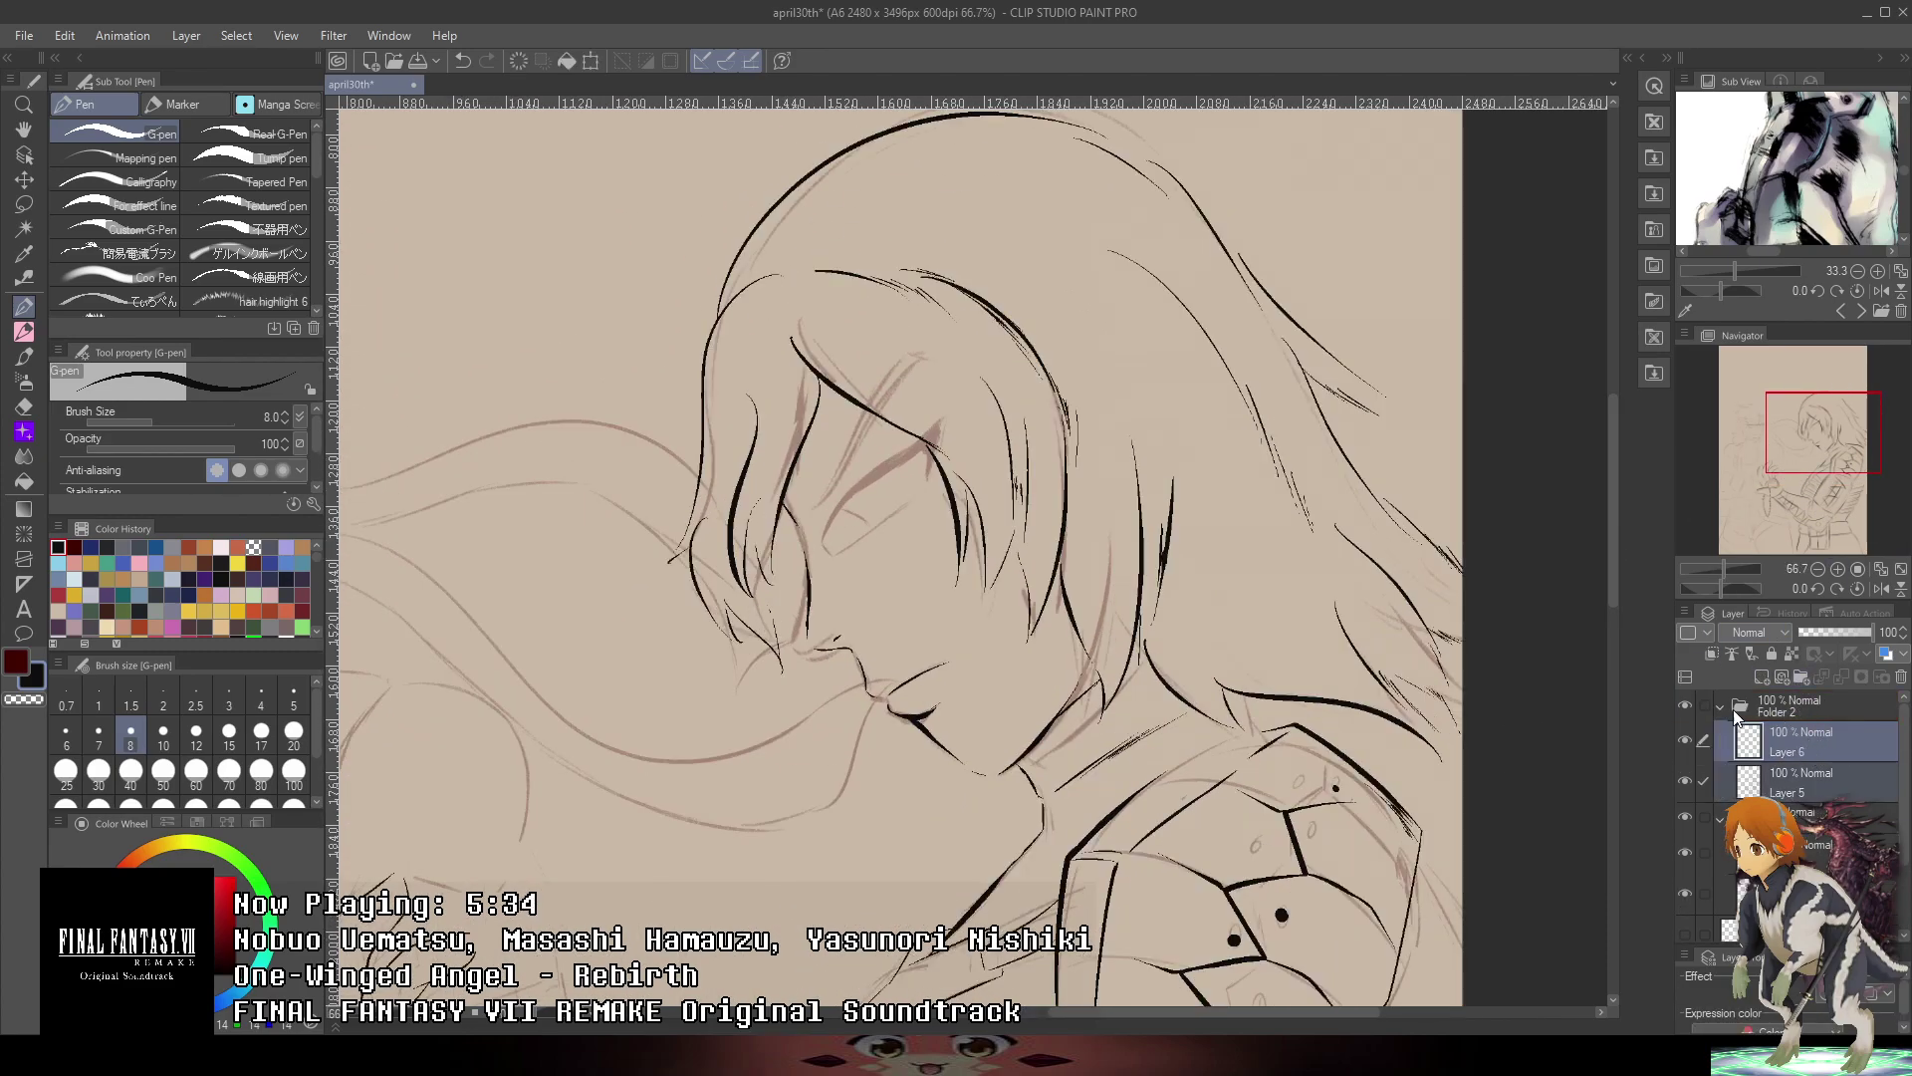
{"action": "left_click", "coordinate": [1720, 705]}
{"action": "left_click", "coordinate": [1773, 739]}
{"action": "left_click", "coordinate": [1796, 703]}
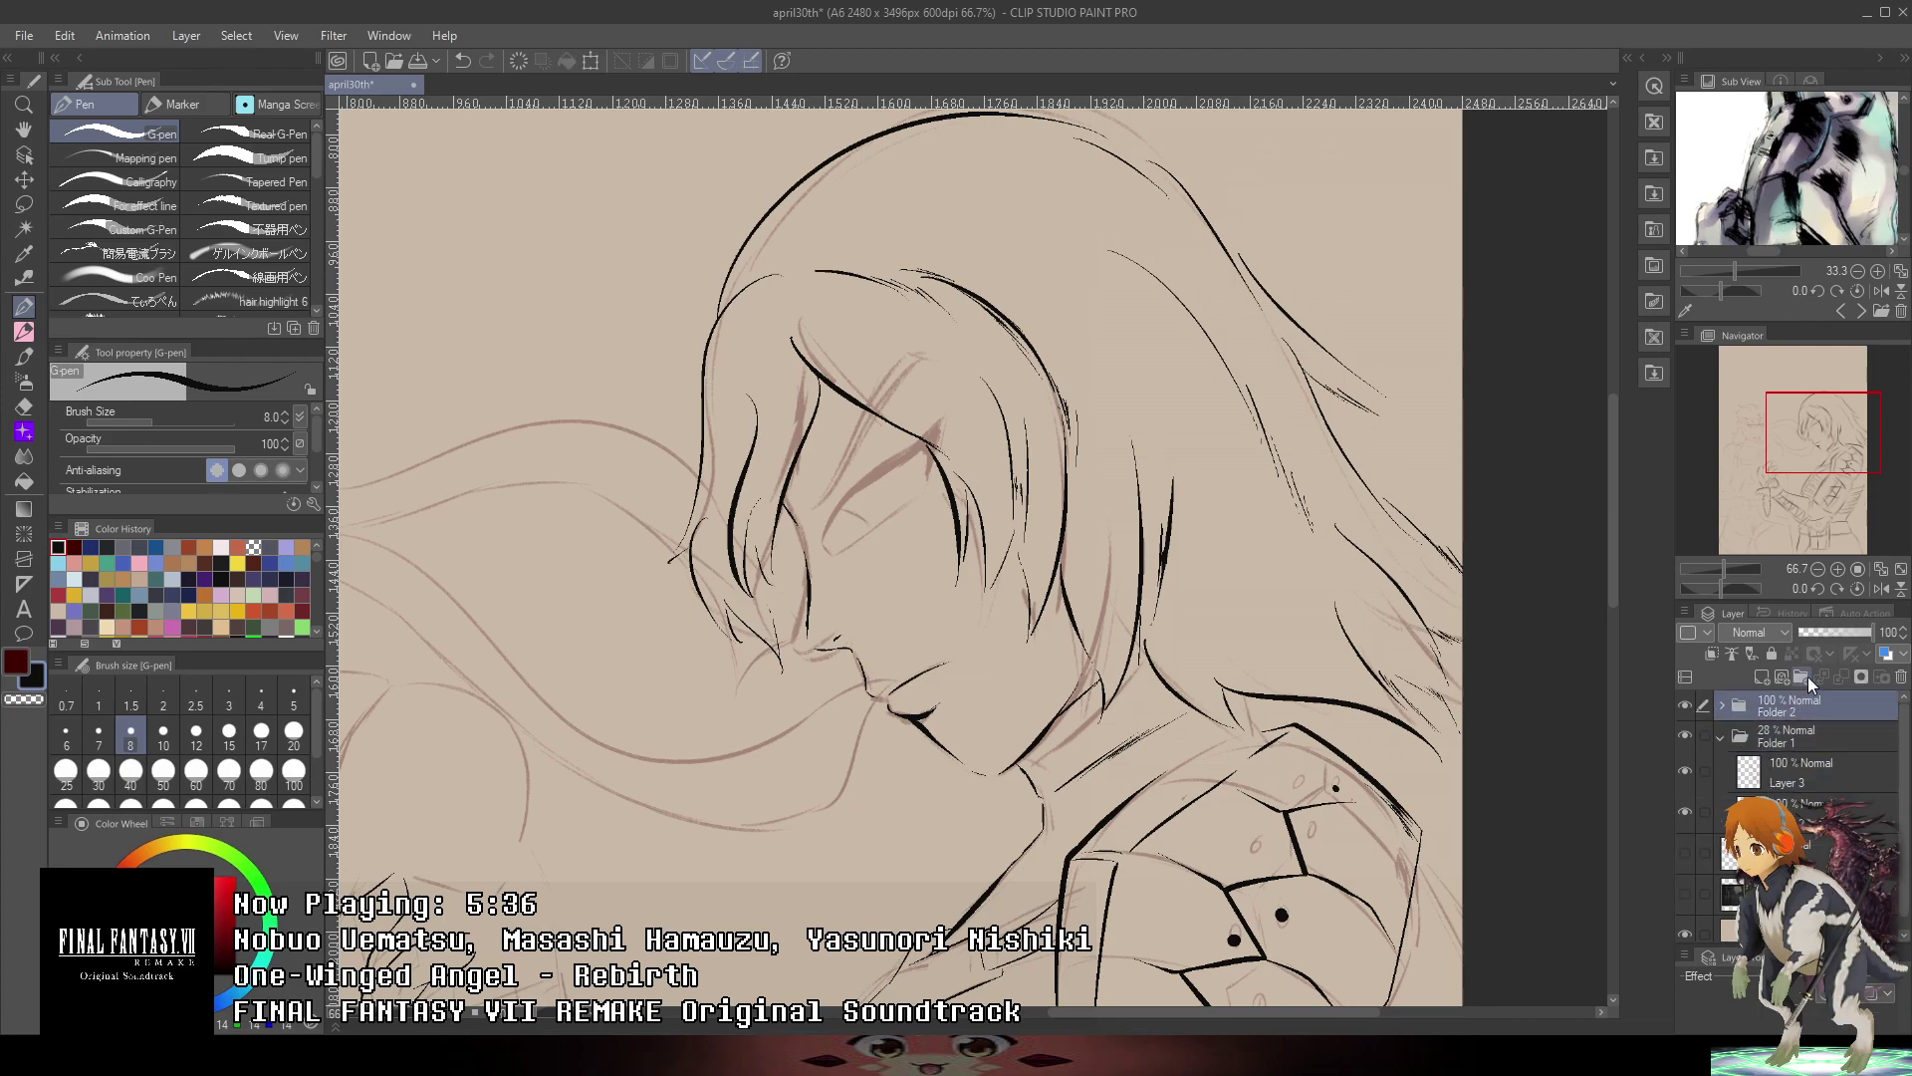
{"action": "left_click", "coordinate": [1800, 677]}
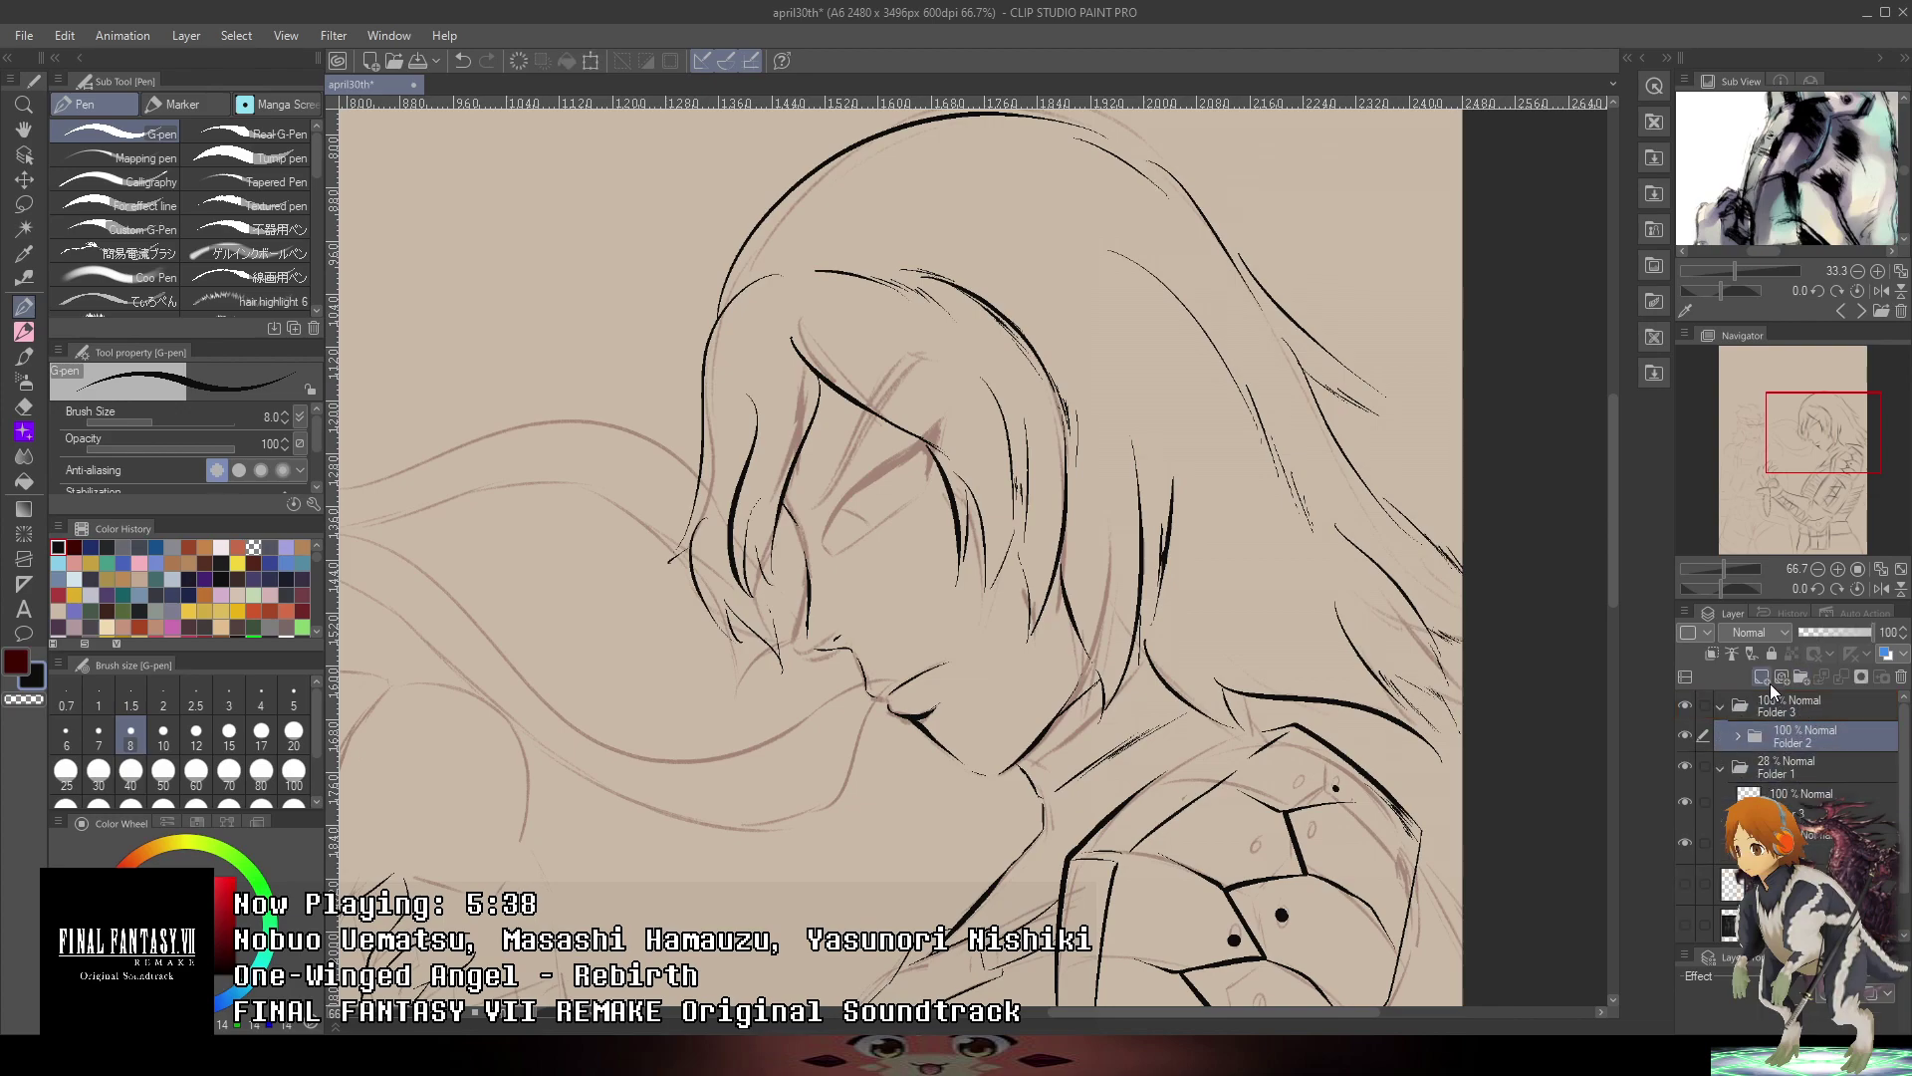
- Add two new layers in the outer folder and group them into their own folder below the line-art folder
{"action": "left_click", "coordinate": [1762, 678]}
{"action": "left_click", "coordinate": [1762, 678]}
{"action": "left_click", "coordinate": [1789, 780]}
{"action": "left_click", "coordinate": [1790, 753], "text": "shift"}
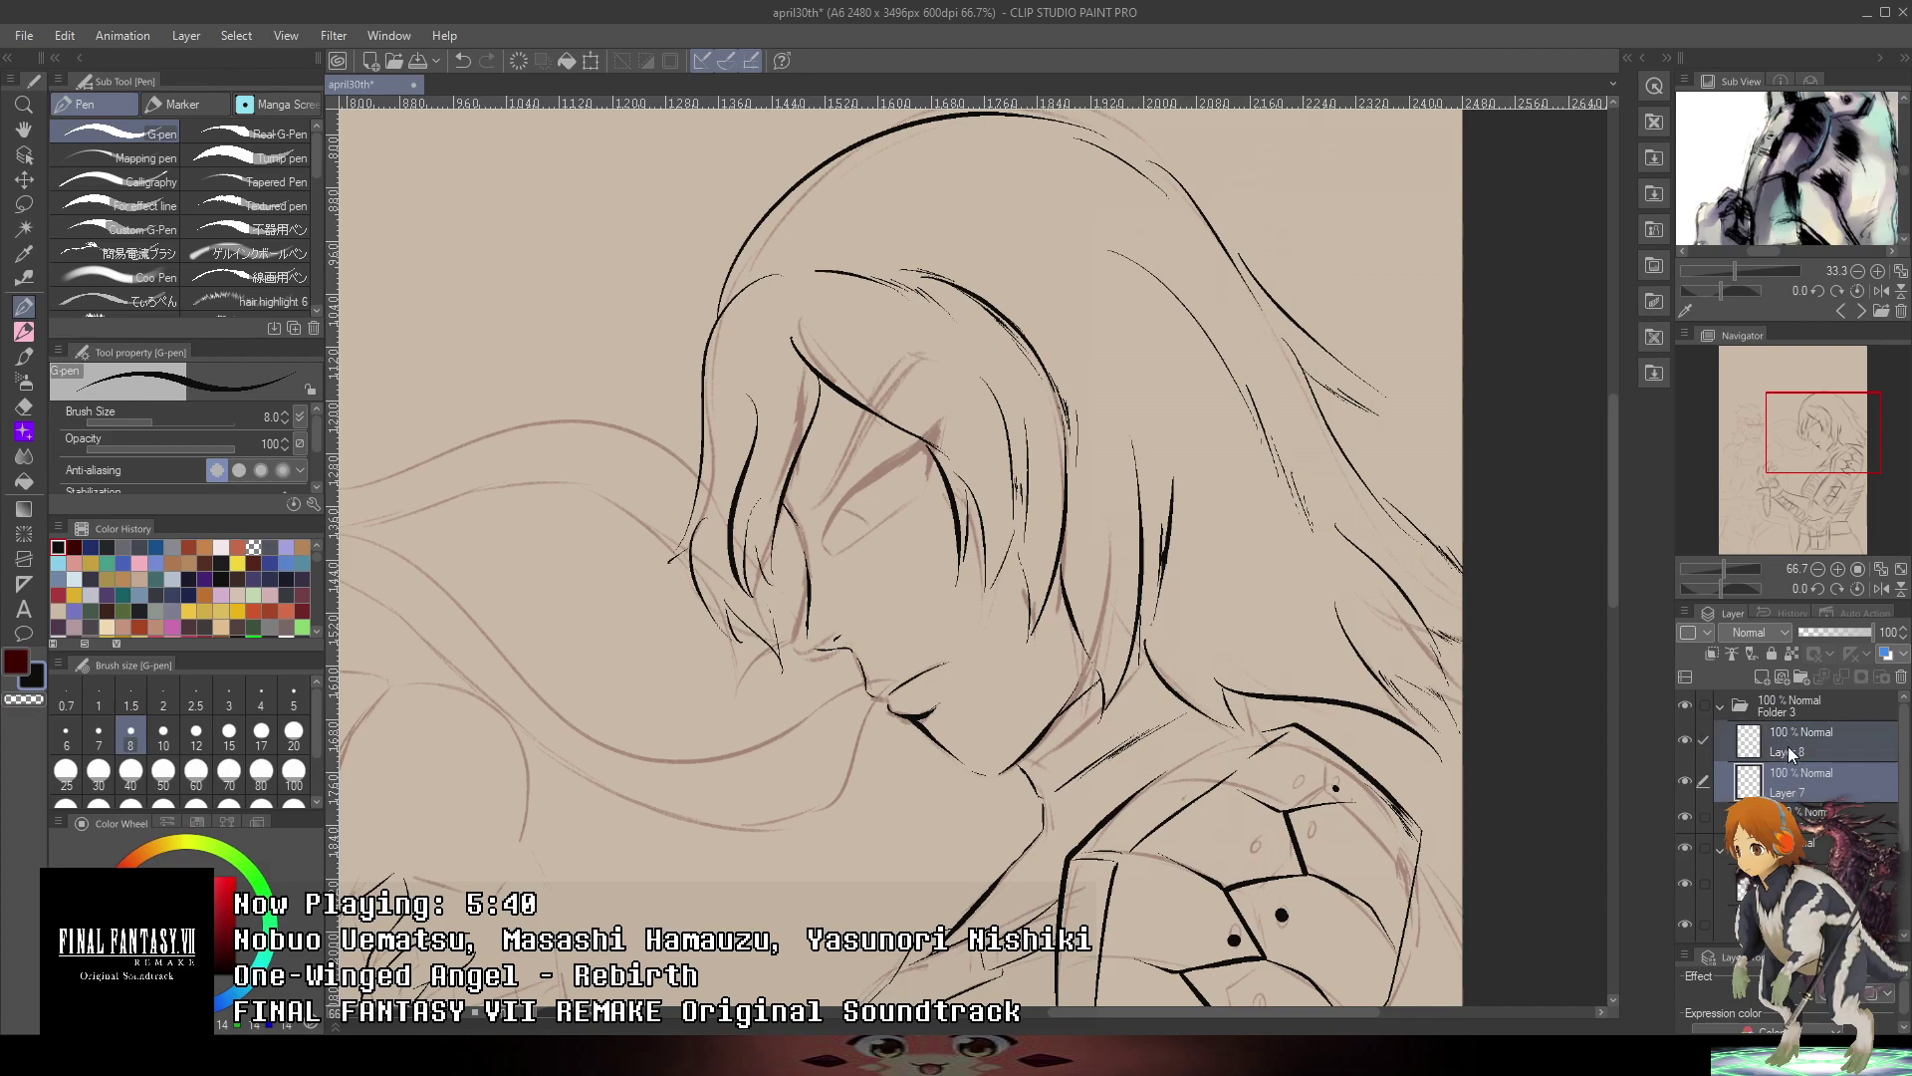
{"action": "left_click_drag", "start_coordinate": [1790, 756], "coordinate": [1795, 829]}
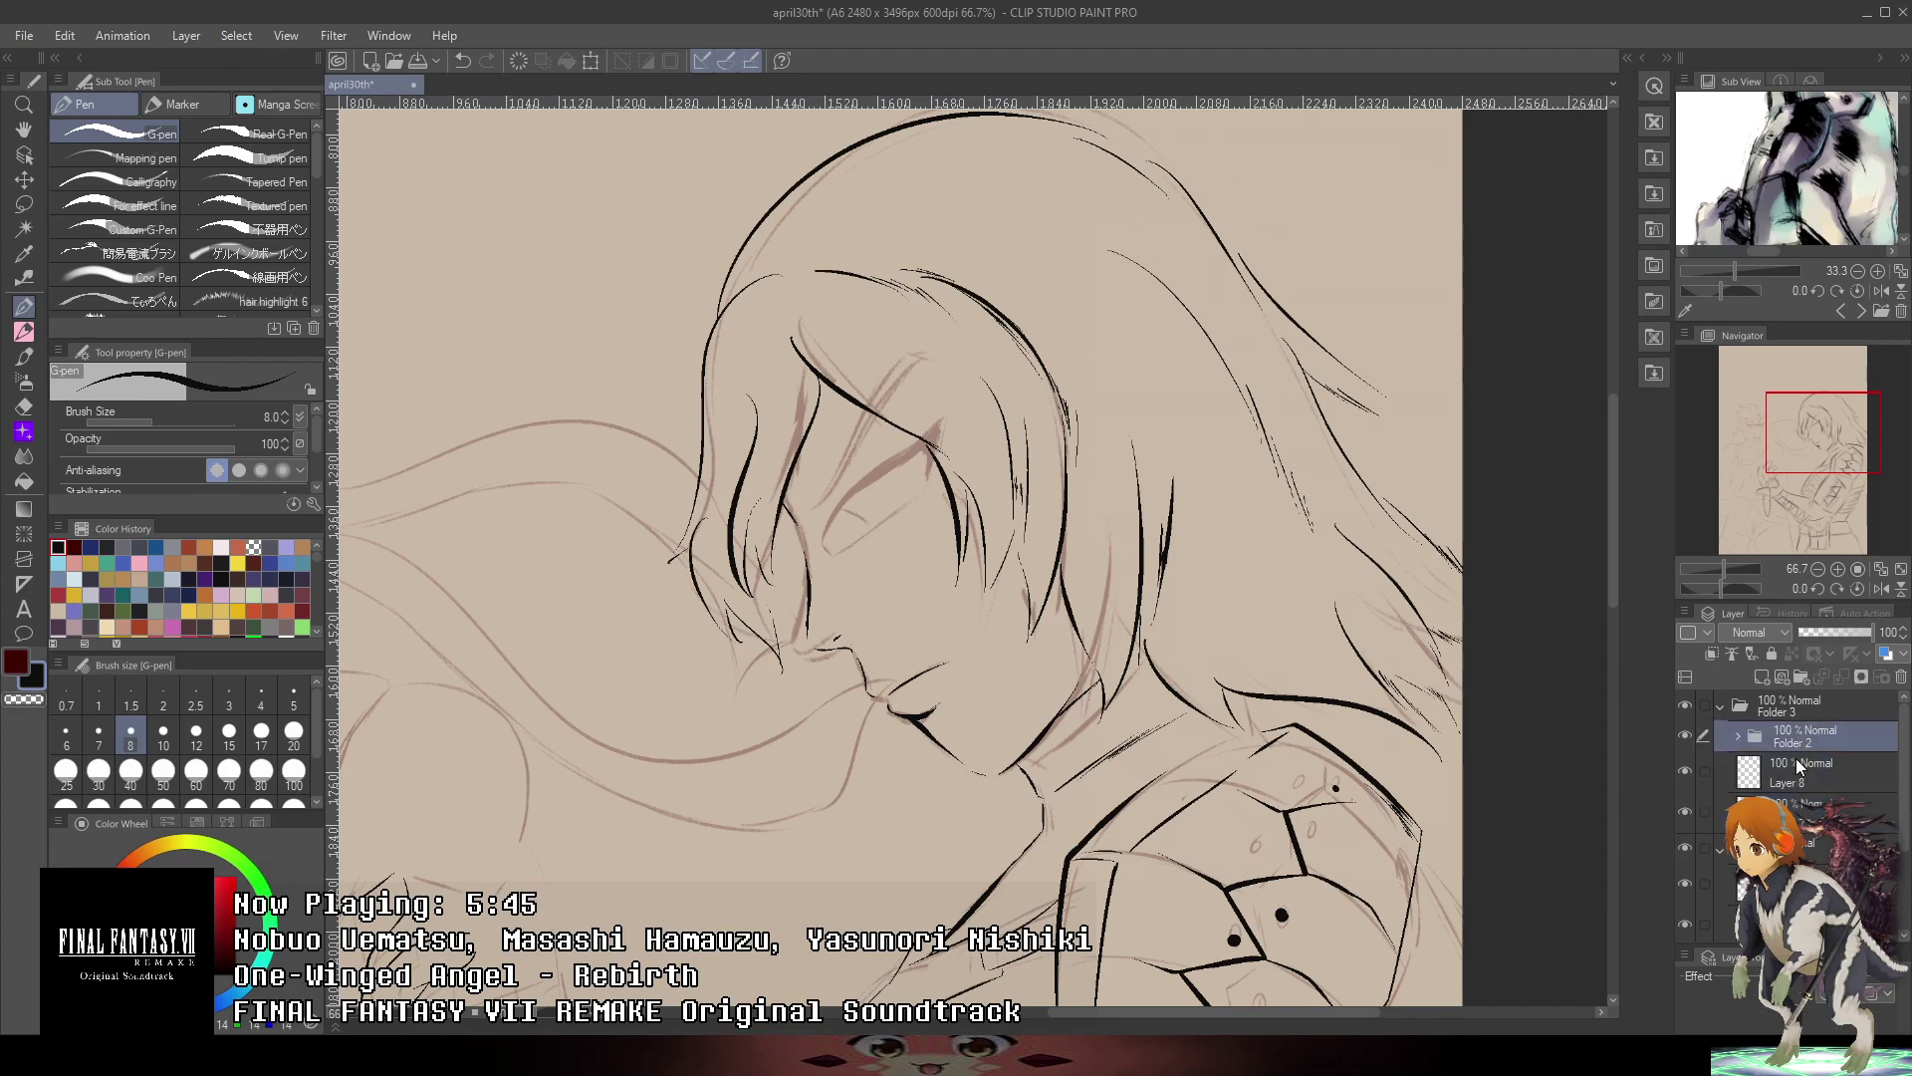
{"action": "left_click", "coordinate": [1801, 679]}
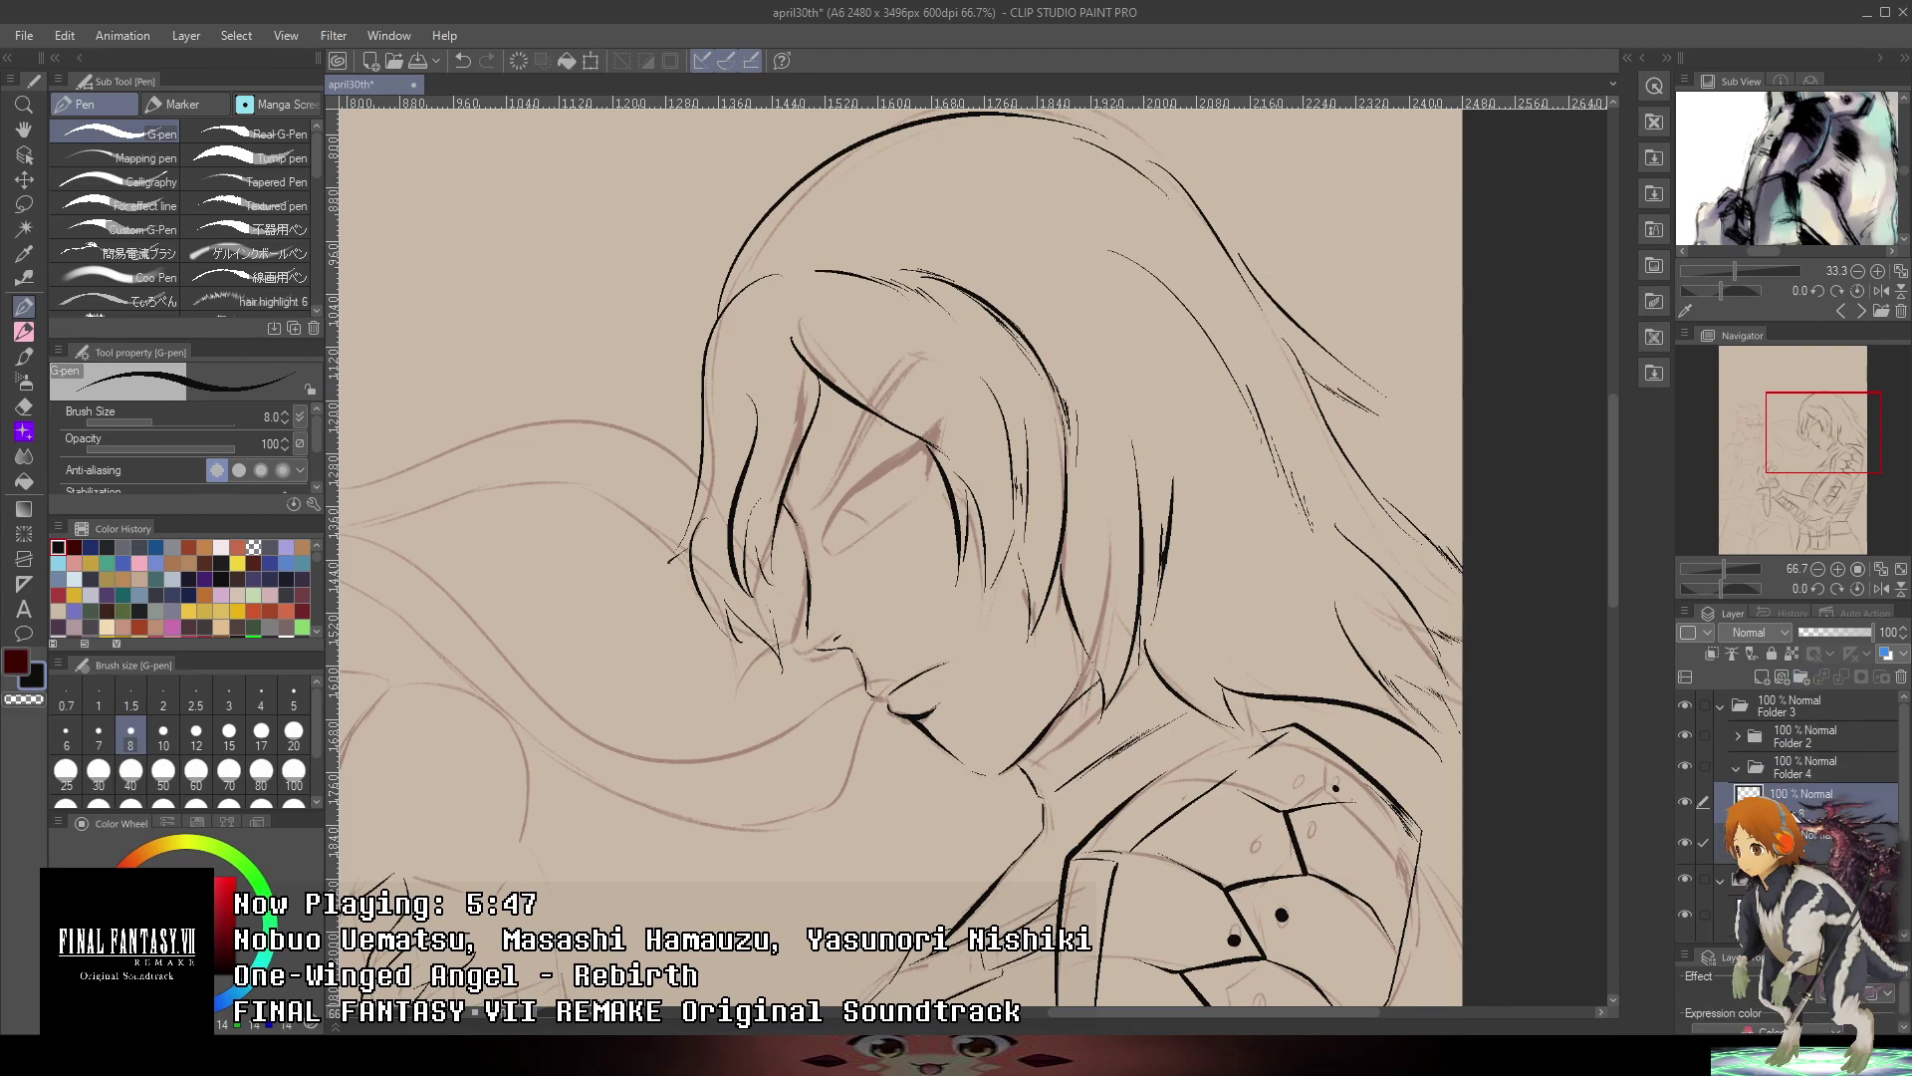
{"action": "left_click", "coordinate": [1738, 768]}
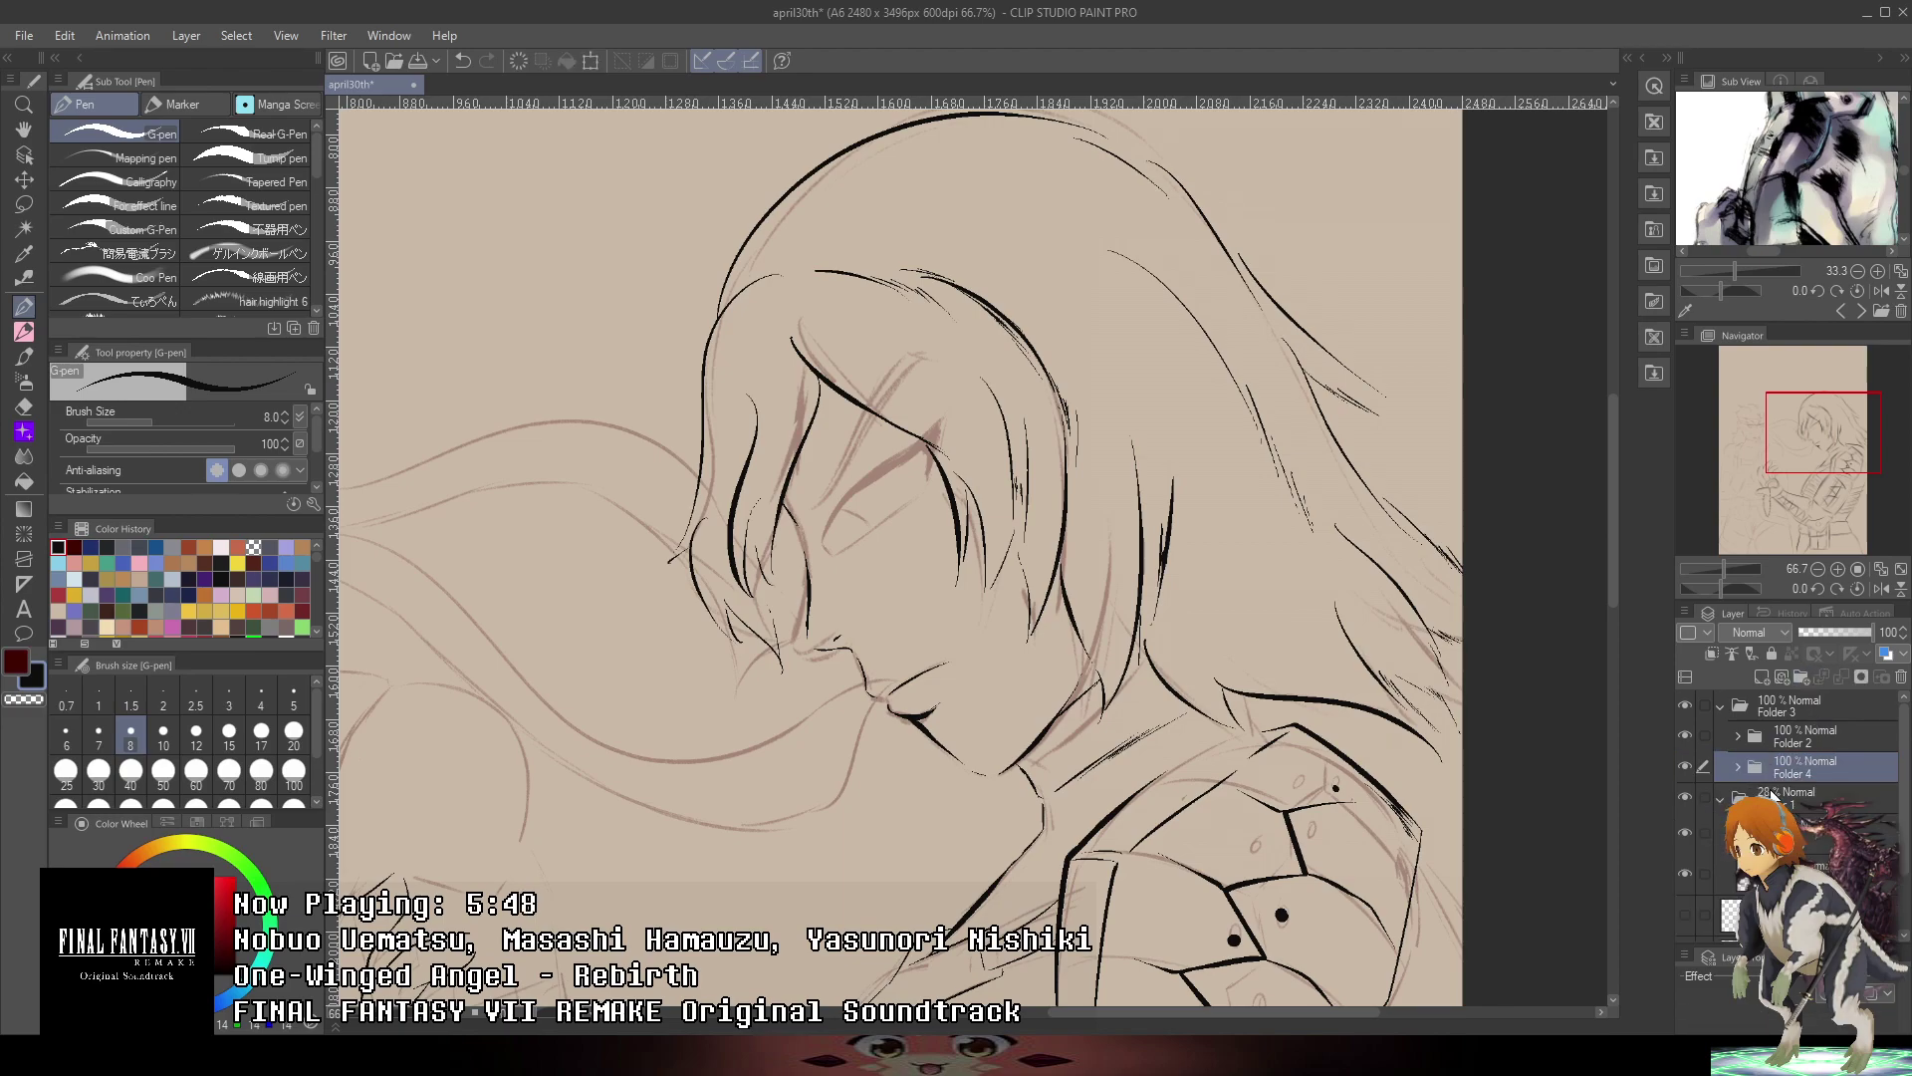
- Open Folder 2 and select Layer 6 in it for inking the eye
{"action": "left_click", "coordinate": [1782, 737]}
{"action": "left_click", "coordinate": [1793, 762]}
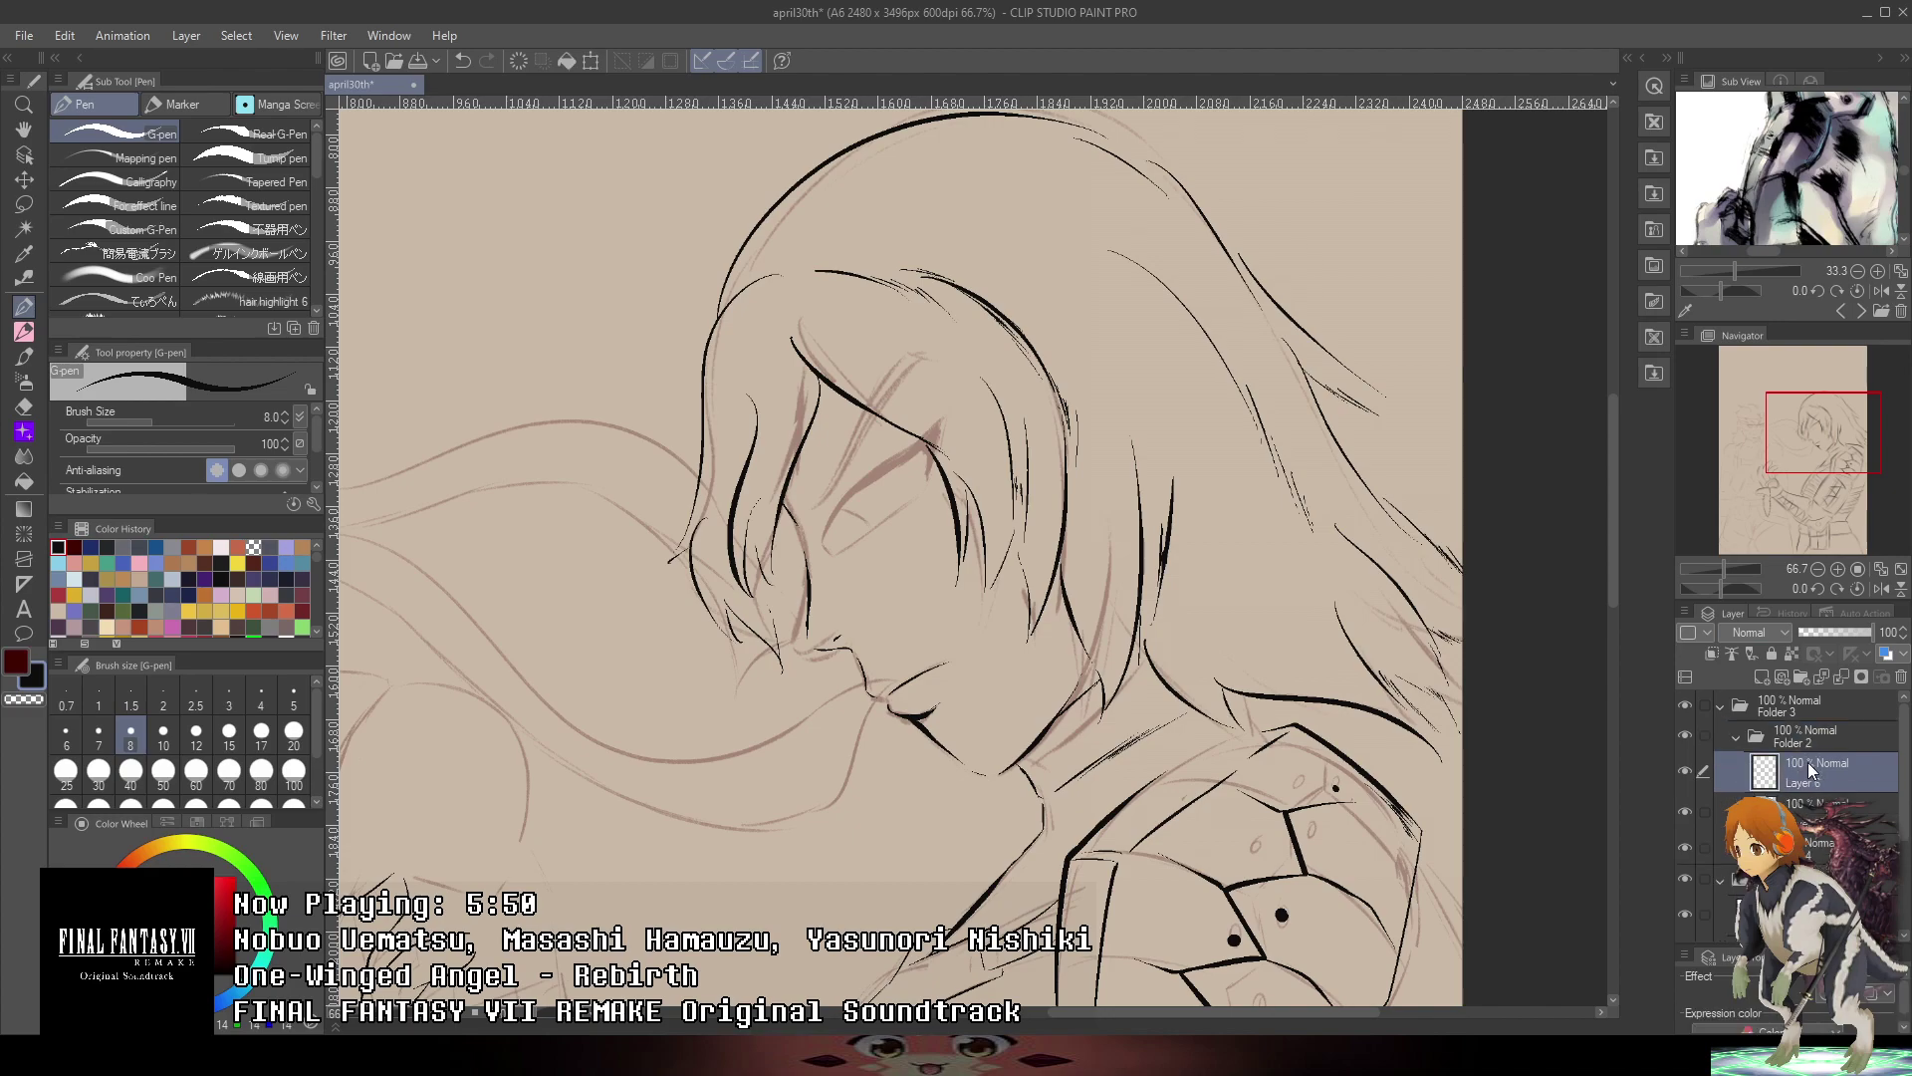
{"action": "scroll", "coordinate": [881, 445], "scroll_direction": "up", "scroll_amount": 4}
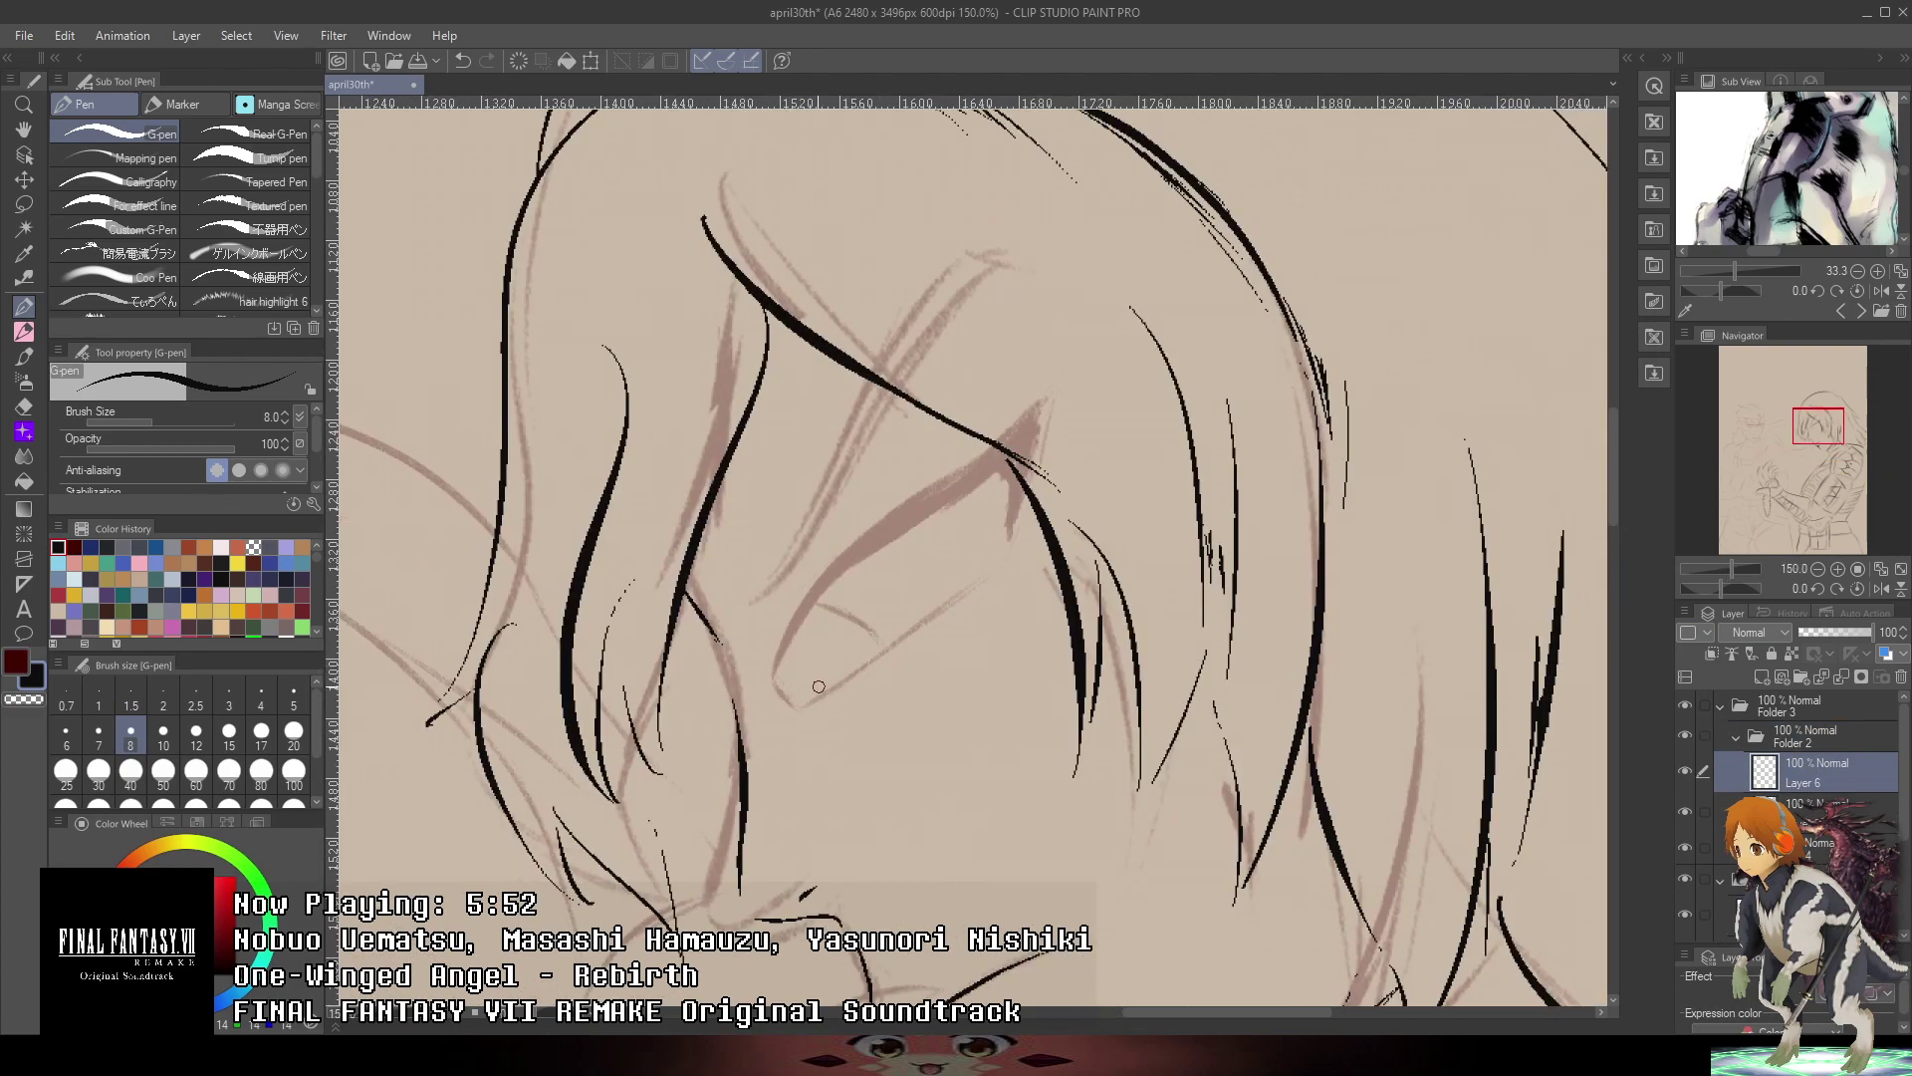
{"action": "mouse_move", "coordinate": [789, 725]}
{"action": "left_mouse_down"}
{"action": "mouse_move", "coordinate": [811, 597]}
{"action": "mouse_move", "coordinate": [1081, 358]}
{"action": "left_mouse_up"}
{"action": "key", "text": "ctrl+z"}
{"action": "scroll", "coordinate": [816, 737], "scroll_direction": "up", "scroll_amount": 1}
{"action": "left_click_drag", "start_coordinate": [1725, 595], "coordinate": [1732, 590]}
- Bring the face of the reference illustration into view in the reference image
{"action": "left_click_drag", "start_coordinate": [758, 549], "coordinate": [774, 612]}
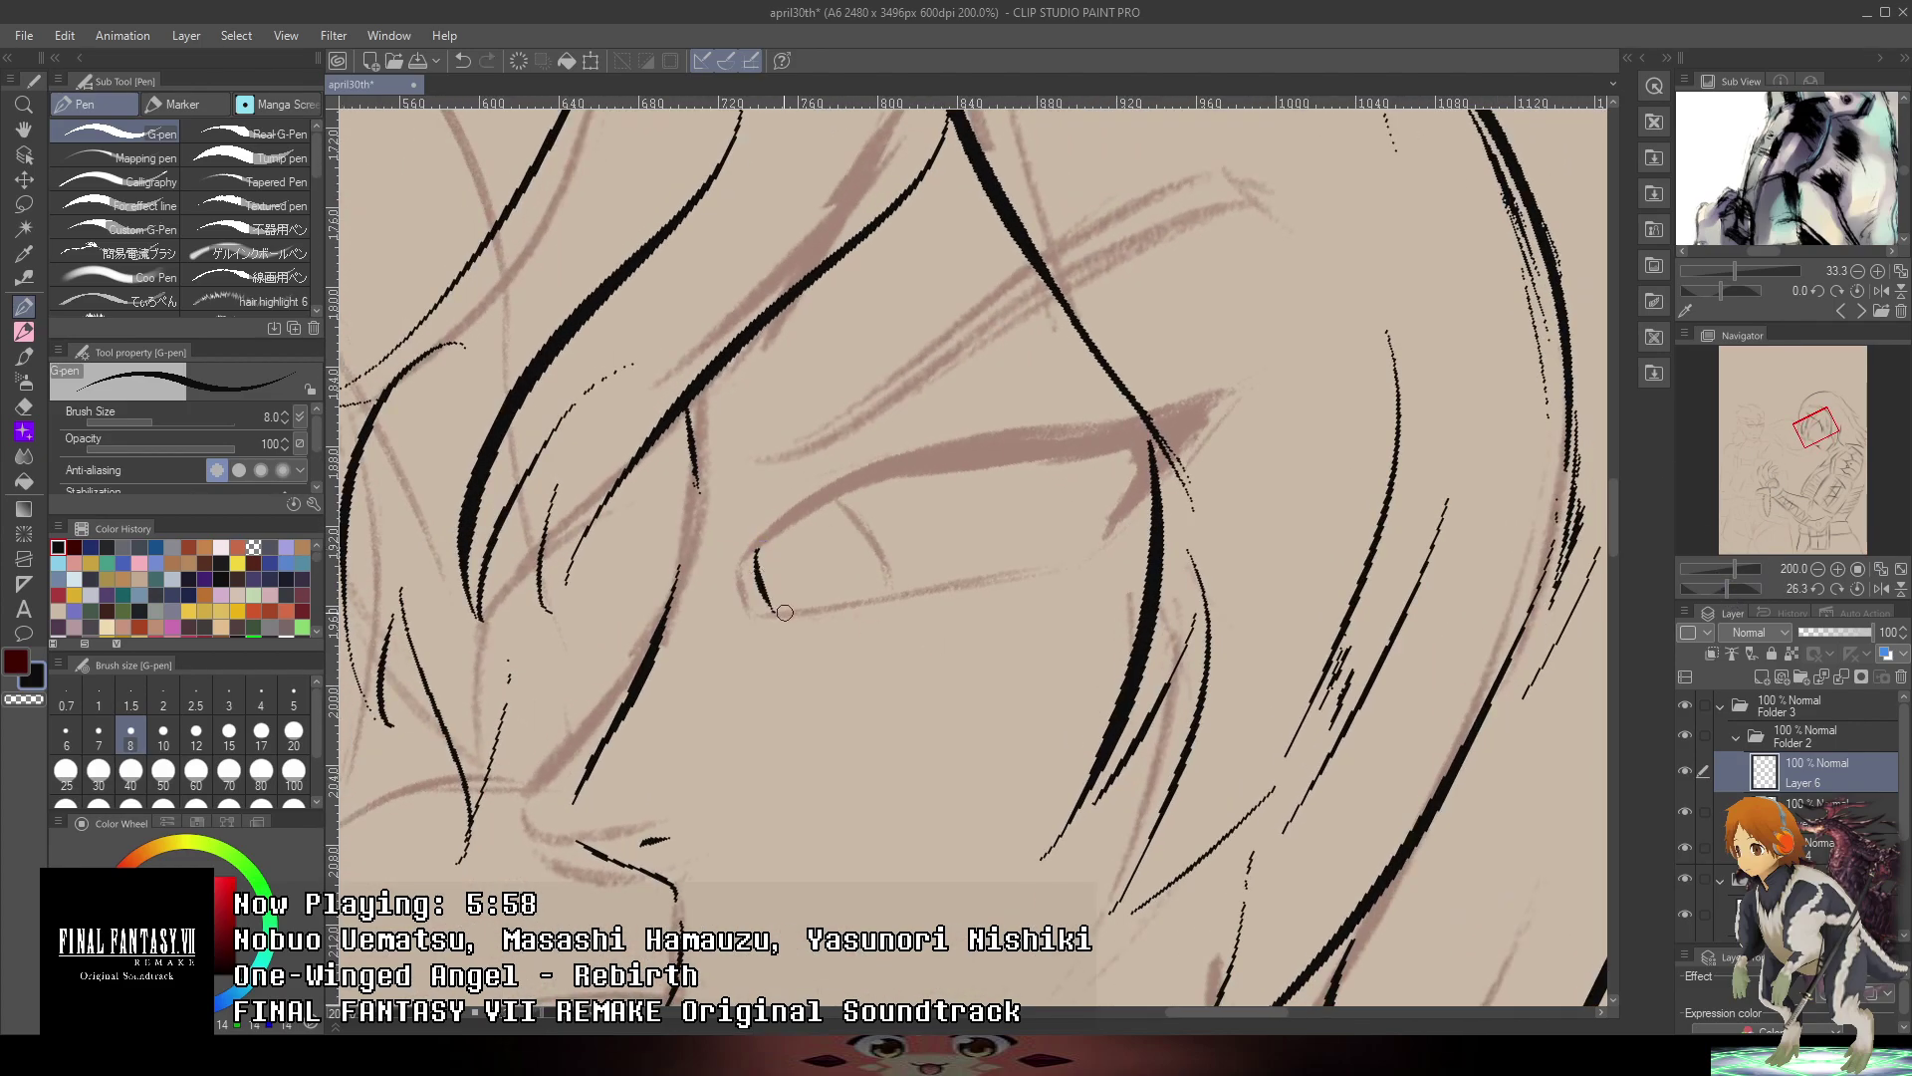
{"action": "left_click_drag", "start_coordinate": [1752, 171], "coordinate": [1733, 349]}
{"action": "left_click_drag", "start_coordinate": [1852, 129], "coordinate": [1800, 350]}
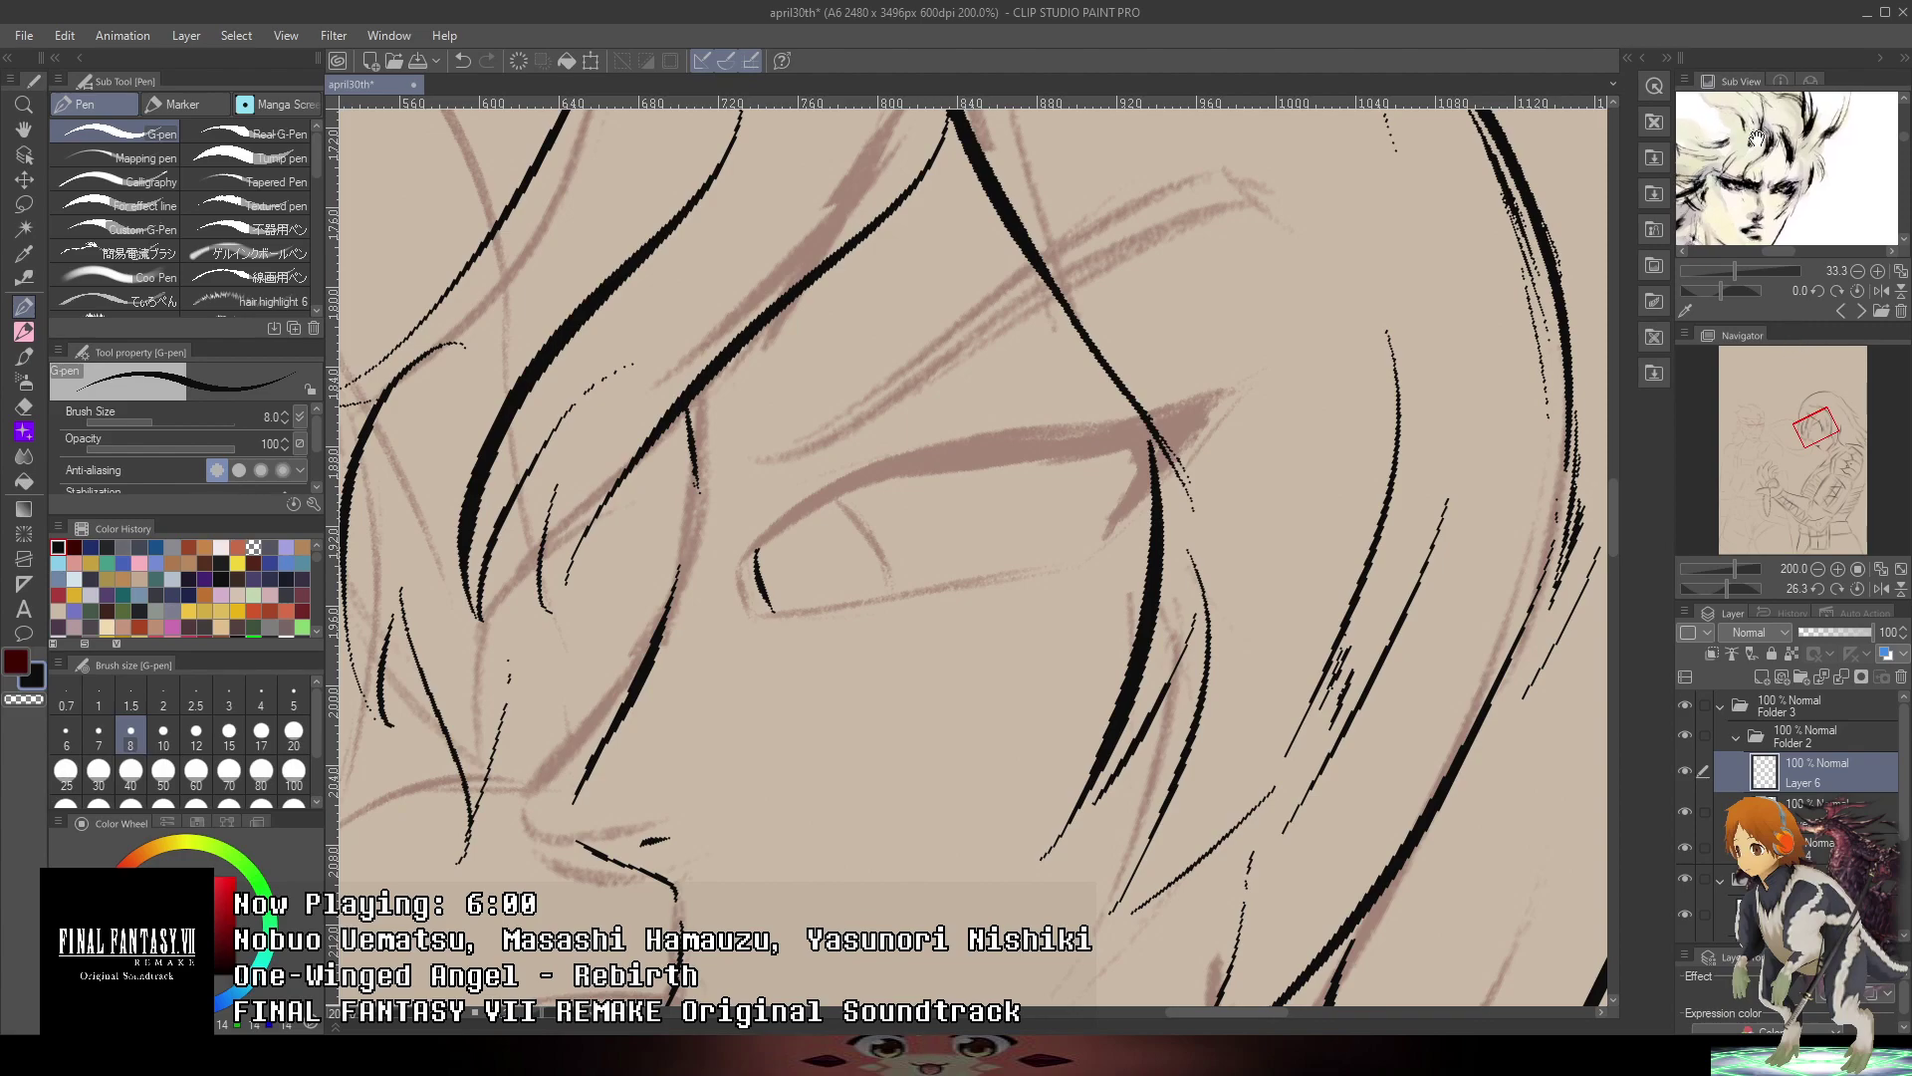
{"action": "key", "text": "ctrl+z"}
- Ink the upper lash line from the eye's inner corner out past the hair strand to a pointed tip
{"action": "mouse_move", "coordinate": [739, 590]}
{"action": "left_mouse_down"}
{"action": "mouse_move", "coordinate": [807, 493]}
{"action": "mouse_move", "coordinate": [793, 518]}
{"action": "mouse_move", "coordinate": [921, 476]}
{"action": "left_mouse_up"}
{"action": "key", "text": "ctrl+z"}
{"action": "key", "text": "ctrl+z"}
{"action": "left_click_drag", "start_coordinate": [775, 536], "coordinate": [1099, 441]}
{"action": "left_click_drag", "start_coordinate": [823, 510], "coordinate": [1128, 438]}
{"action": "left_click_drag", "start_coordinate": [891, 486], "coordinate": [1141, 419]}
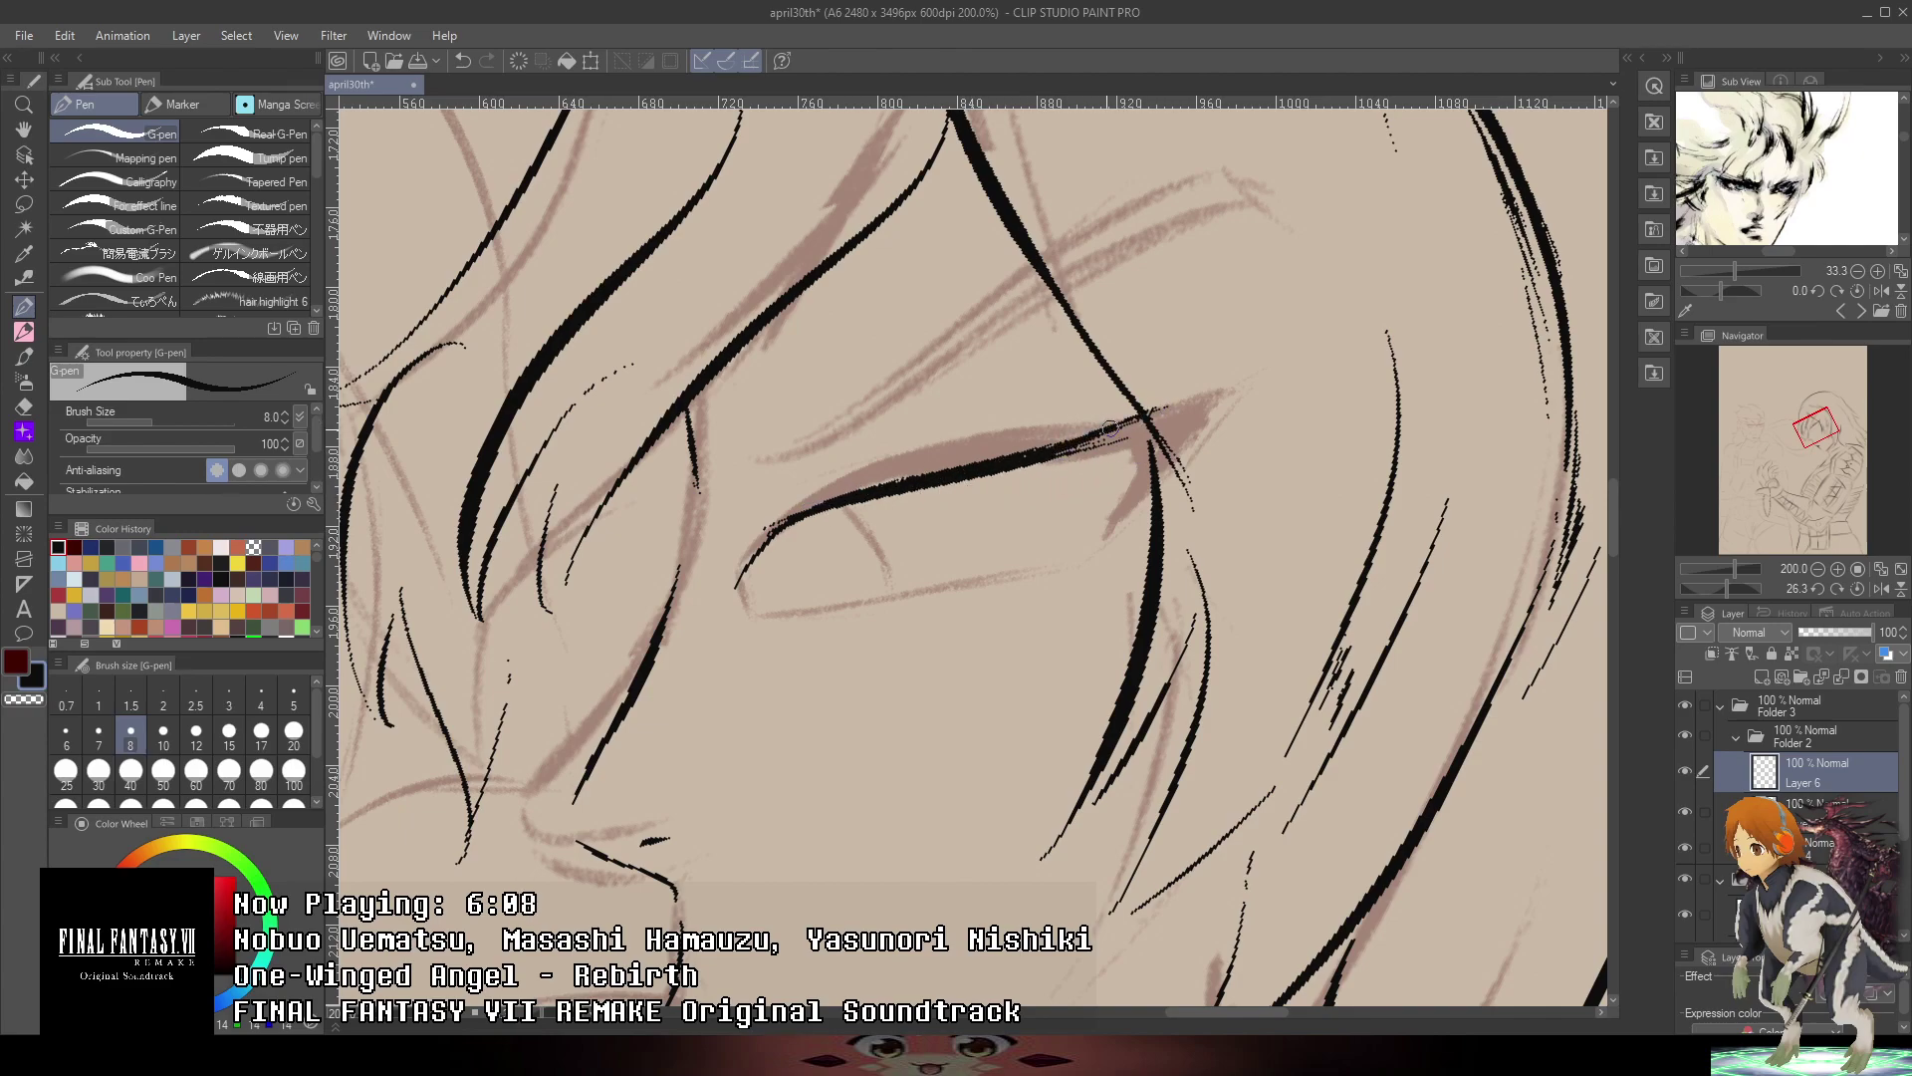
{"action": "left_click_drag", "start_coordinate": [1054, 462], "coordinate": [1151, 432]}
{"action": "left_click_drag", "start_coordinate": [1082, 444], "coordinate": [1188, 408]}
{"action": "key", "text": "ctrl+z"}
{"action": "key", "text": "ctrl+z"}
- Ink the outer half of the lower lash line, sloping down and inward from the outer eye corner
{"action": "mouse_move", "coordinate": [1024, 469]}
{"action": "left_mouse_down"}
{"action": "mouse_move", "coordinate": [1211, 378]}
{"action": "mouse_move", "coordinate": [1120, 426]}
{"action": "mouse_move", "coordinate": [1152, 423]}
{"action": "mouse_move", "coordinate": [1002, 541]}
{"action": "mouse_move", "coordinate": [1043, 476]}
{"action": "mouse_move", "coordinate": [938, 573]}
{"action": "mouse_move", "coordinate": [1002, 538]}
{"action": "left_mouse_up"}
{"action": "key", "text": "ctrl+z"}
{"action": "key", "text": "ctrl+z"}
{"action": "key", "text": "ctrl+z"}
{"action": "left_click_drag", "start_coordinate": [921, 573], "coordinate": [1082, 458]}
{"action": "left_click_drag", "start_coordinate": [982, 550], "coordinate": [1085, 456]}
{"action": "left_click_drag", "start_coordinate": [998, 525], "coordinate": [1086, 448]}
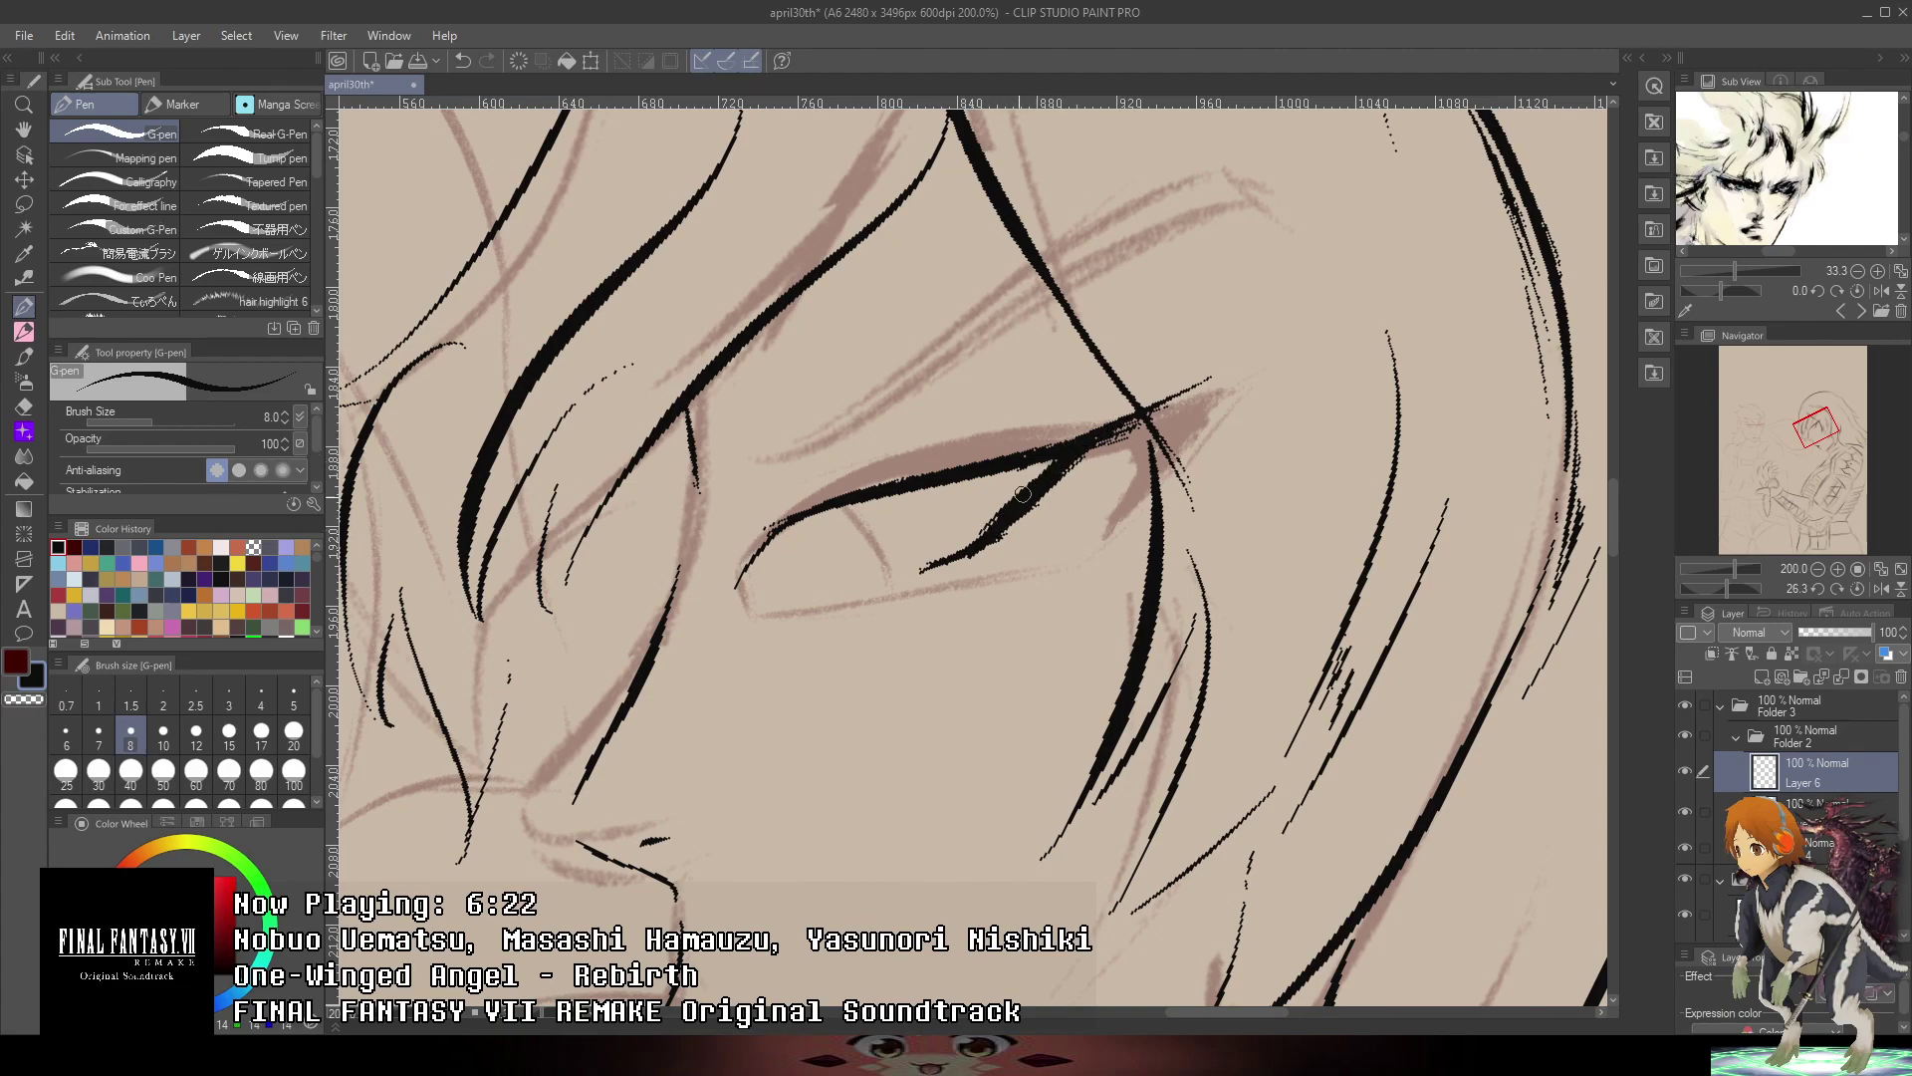
- Ink the thin eyelid crease arching above the upper lash line from the inner corner outward
{"action": "scroll", "coordinate": [952, 480], "scroll_direction": "up", "scroll_amount": 2}
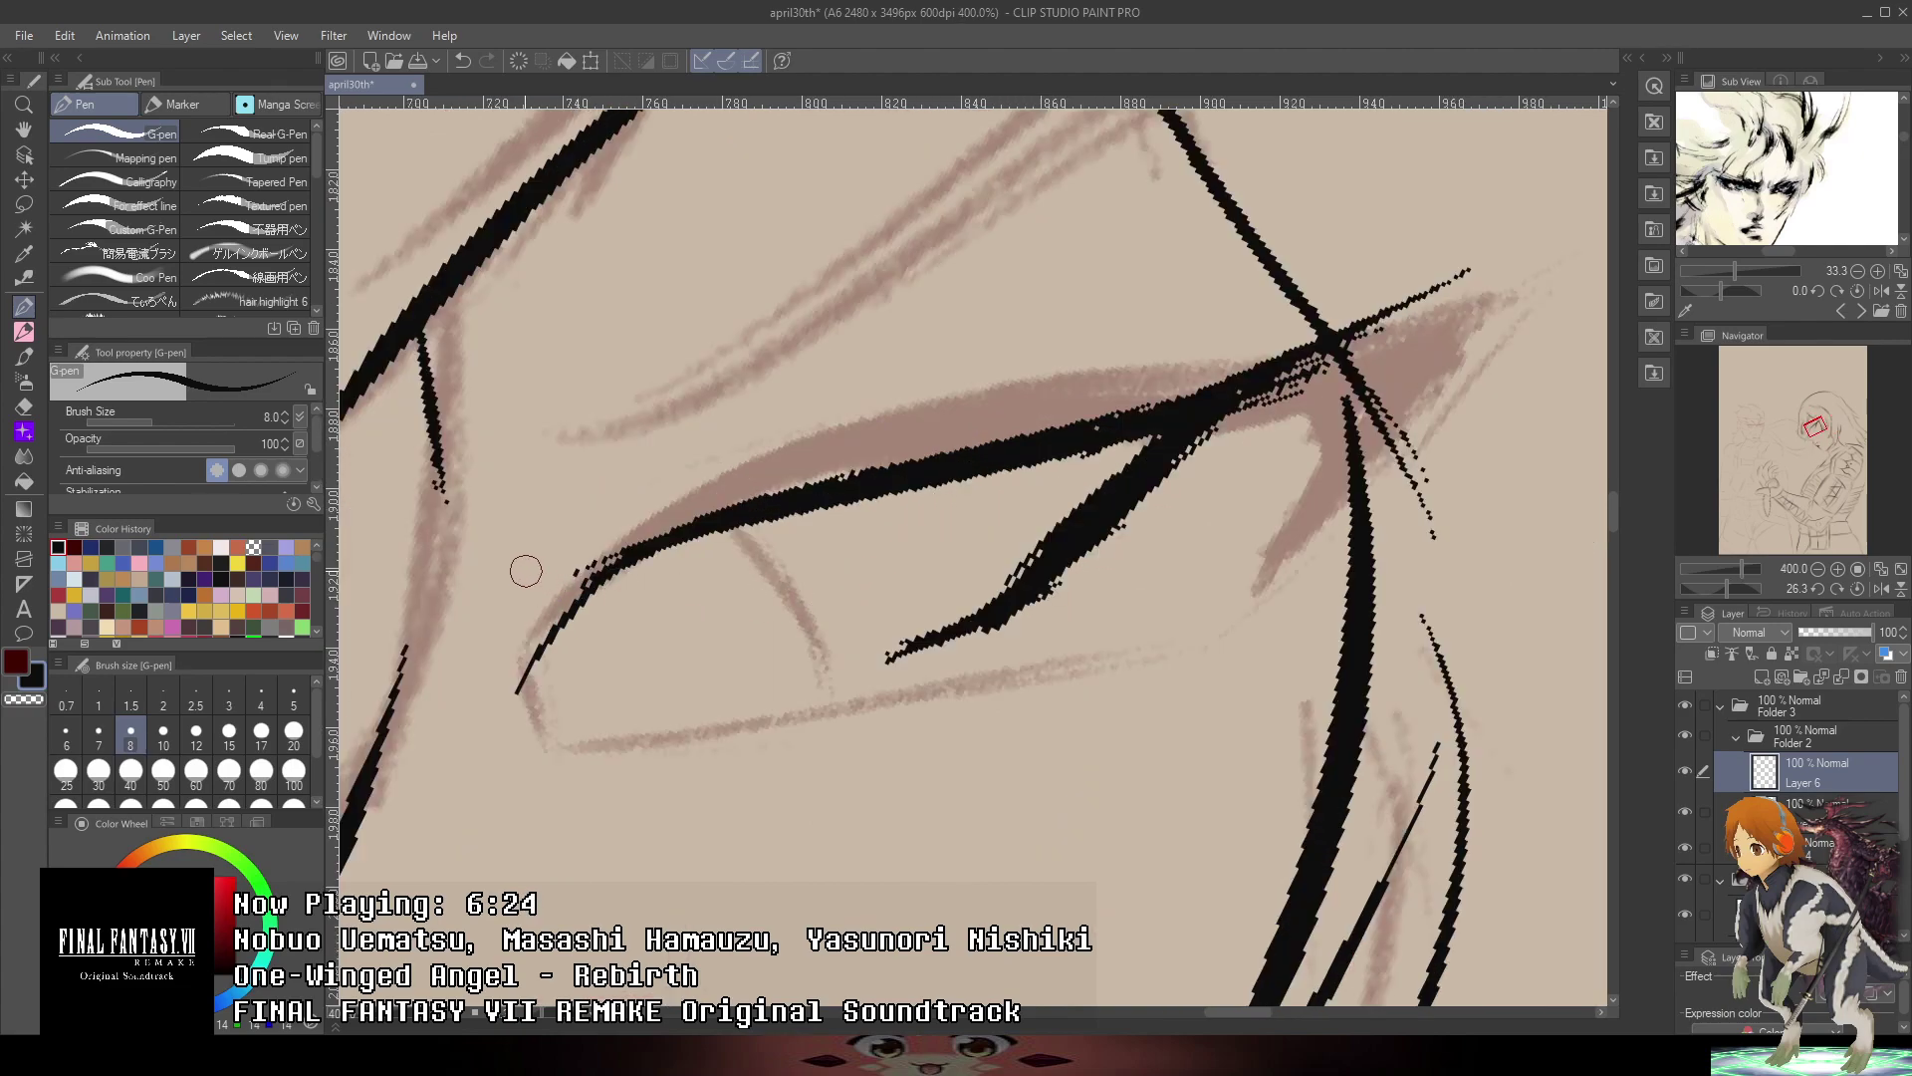
{"action": "mouse_move", "coordinate": [487, 571]}
{"action": "left_mouse_down"}
{"action": "mouse_move", "coordinate": [560, 580]}
{"action": "mouse_move", "coordinate": [591, 555]}
{"action": "mouse_move", "coordinate": [543, 594]}
{"action": "mouse_move", "coordinate": [828, 372]}
{"action": "left_mouse_up"}
{"action": "key", "text": "ctrl+z"}
{"action": "key", "text": "ctrl+z"}
{"action": "mouse_move", "coordinate": [504, 538]}
{"action": "left_mouse_down"}
{"action": "mouse_move", "coordinate": [680, 478]}
{"action": "mouse_move", "coordinate": [616, 538]}
{"action": "mouse_move", "coordinate": [1154, 208]}
{"action": "mouse_move", "coordinate": [953, 313]}
{"action": "mouse_move", "coordinate": [1336, 146]}
{"action": "mouse_move", "coordinate": [1275, 162]}
{"action": "mouse_move", "coordinate": [1509, 158]}
{"action": "left_mouse_up"}
{"action": "left_click_drag", "start_coordinate": [999, 404], "coordinate": [943, 571]}
{"action": "left_click_drag", "start_coordinate": [506, 730], "coordinate": [709, 564]}
{"action": "left_click_drag", "start_coordinate": [558, 696], "coordinate": [802, 486]}
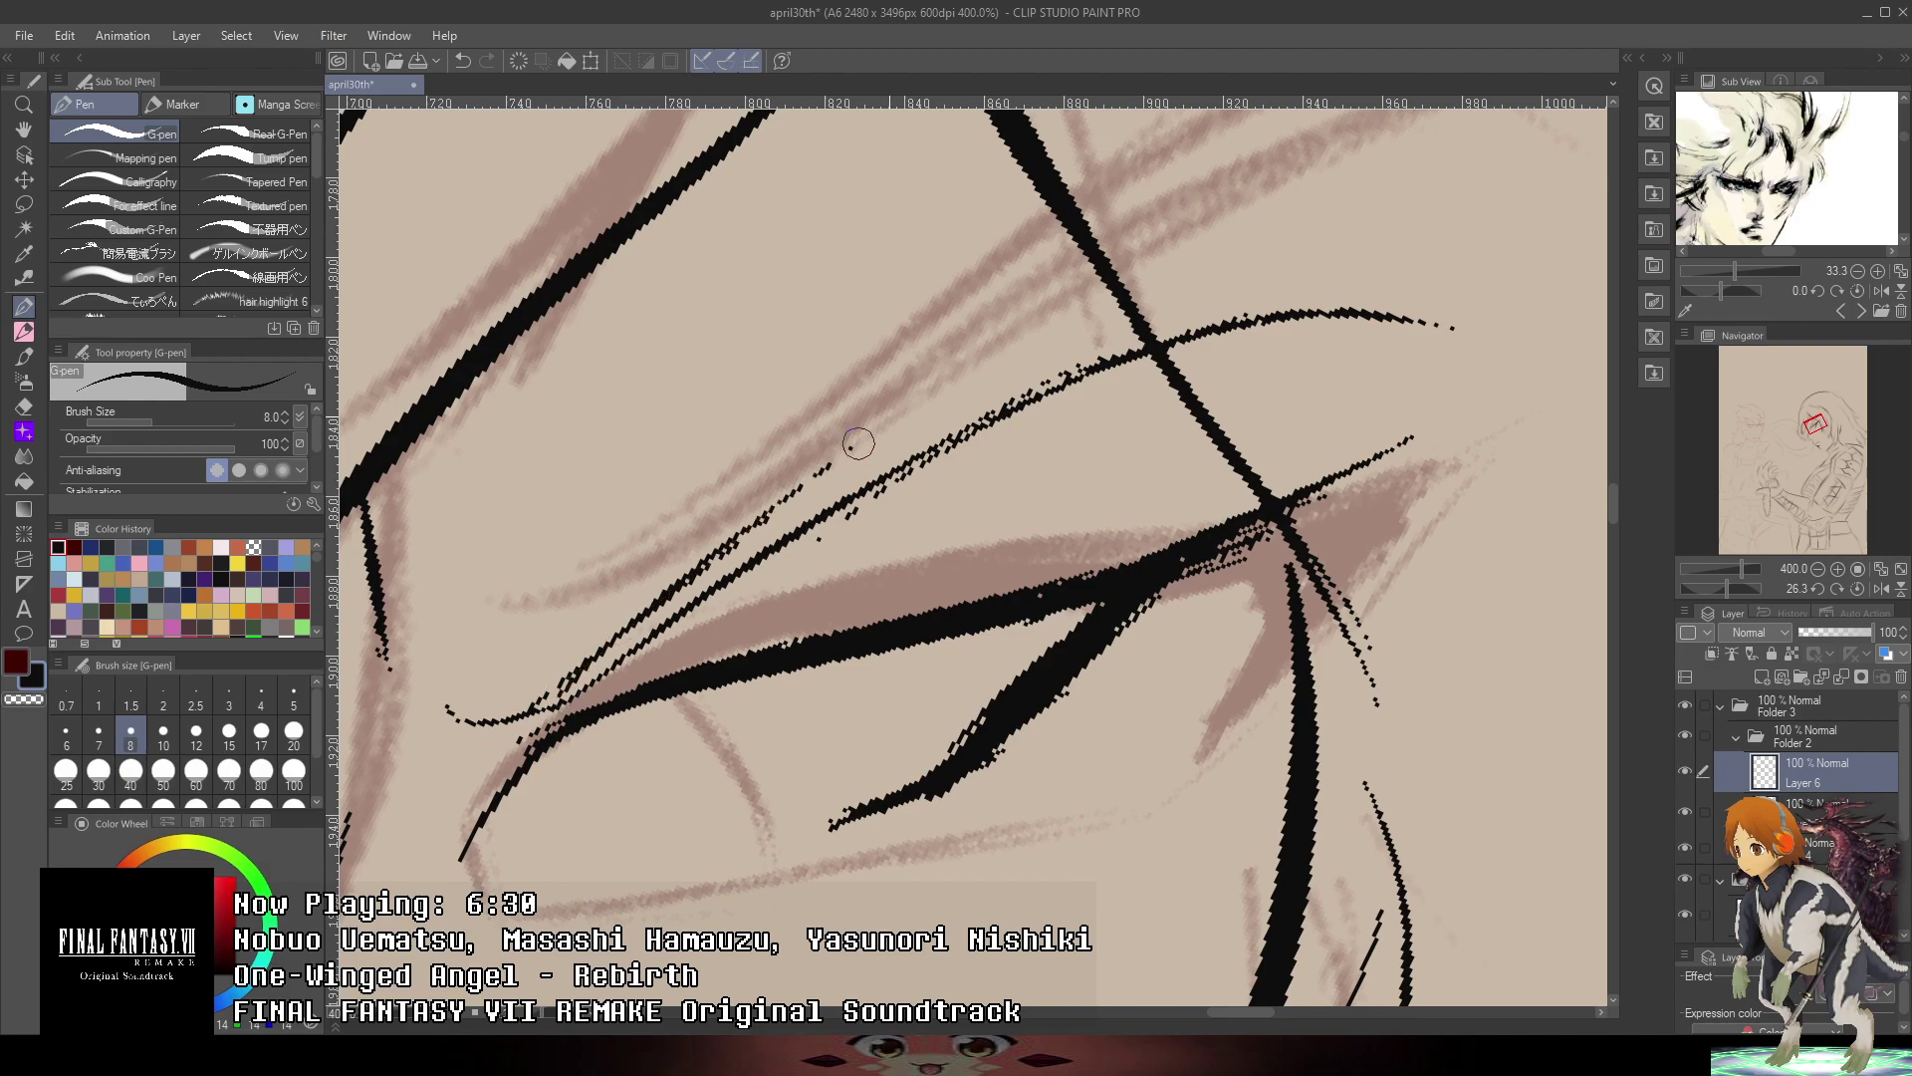
{"action": "key", "text": "ctrl+z"}
{"action": "key", "text": "ctrl+z"}
{"action": "mouse_move", "coordinate": [528, 717]}
{"action": "left_mouse_down"}
{"action": "mouse_move", "coordinate": [872, 417]}
{"action": "mouse_move", "coordinate": [1099, 290]}
{"action": "mouse_move", "coordinate": [1306, 227]}
{"action": "mouse_move", "coordinate": [1447, 324]}
{"action": "mouse_move", "coordinate": [1318, 345]}
{"action": "mouse_move", "coordinate": [1261, 413]}
{"action": "left_mouse_up"}
{"action": "scroll", "coordinate": [1519, 371], "scroll_direction": "down", "scroll_amount": 4}
{"action": "scroll", "coordinate": [1074, 545], "scroll_direction": "up", "scroll_amount": 4}
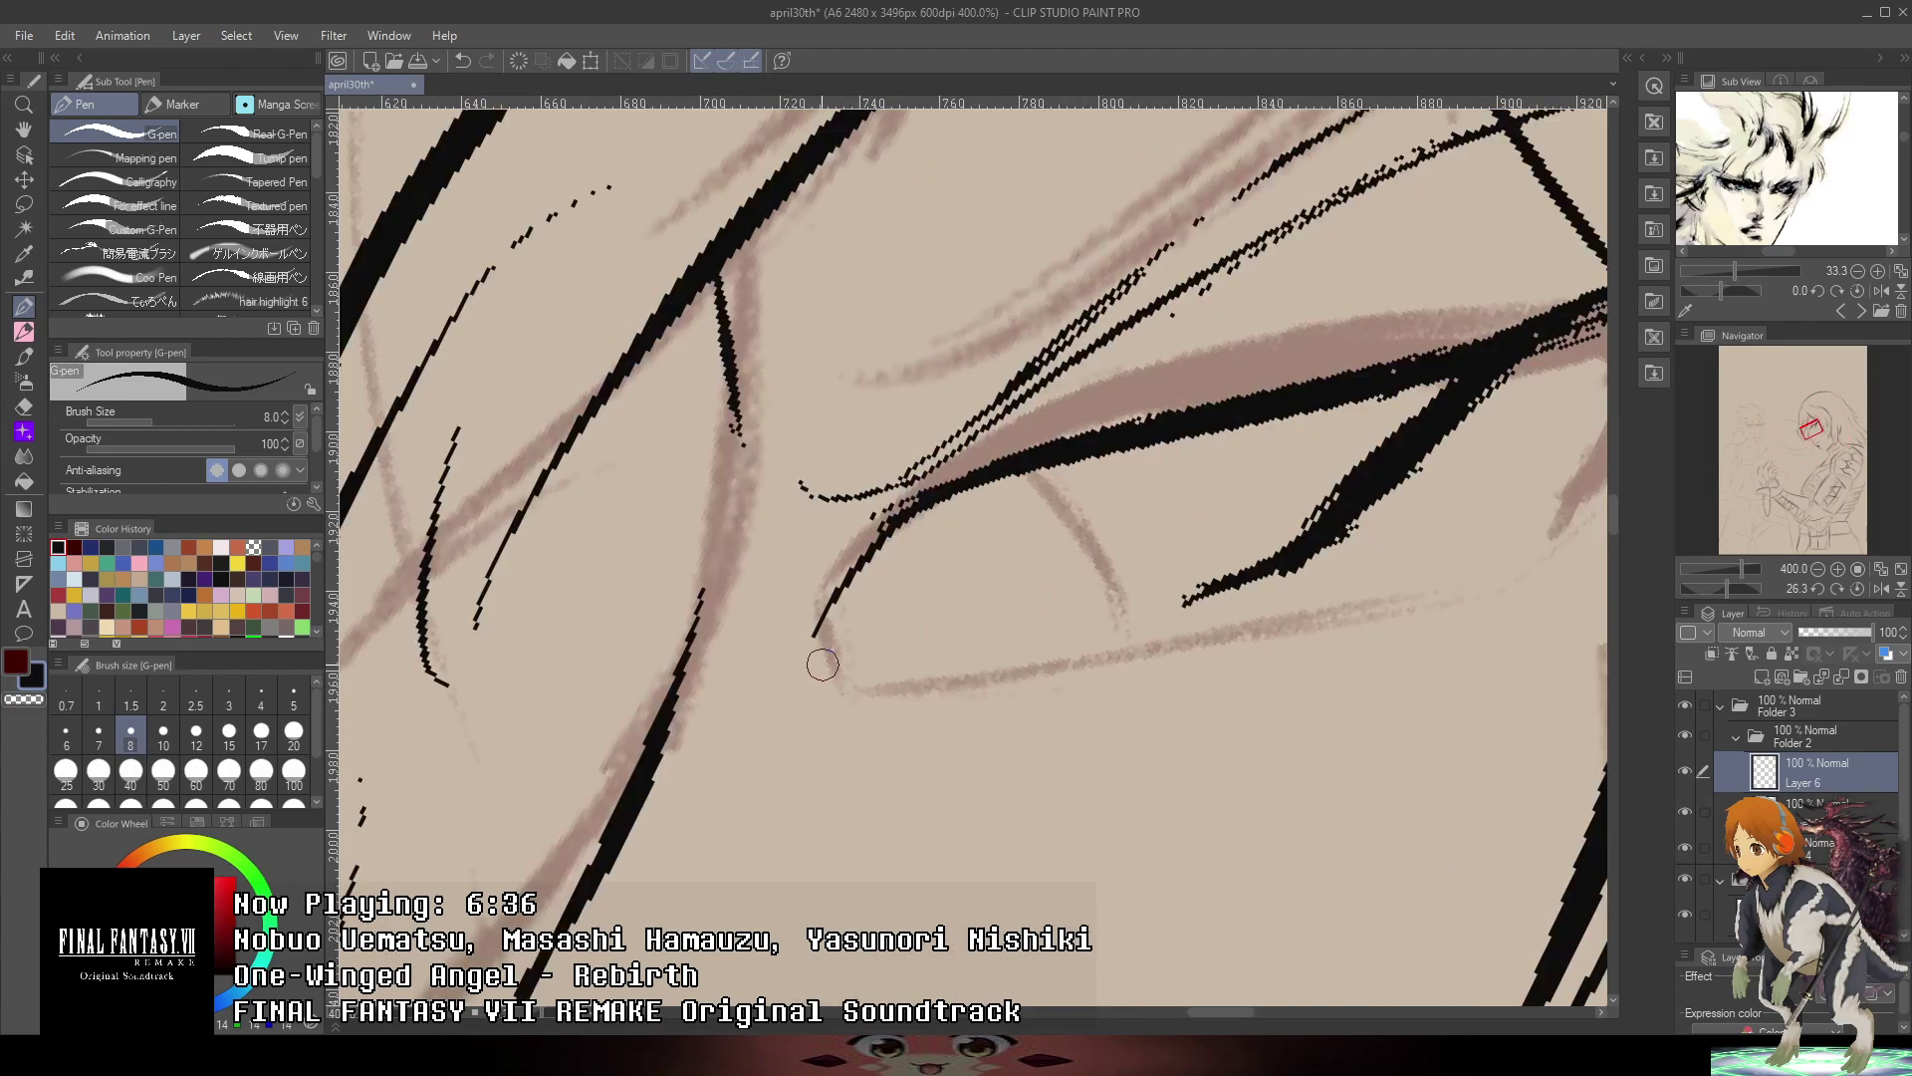
- Redraw the inner corner of the eye and ink a thin lower lid line joining the outer lashes
{"action": "left_click_drag", "start_coordinate": [810, 637], "coordinate": [884, 649]}
{"action": "key", "text": "ctrl+z"}
{"action": "key", "text": "e"}
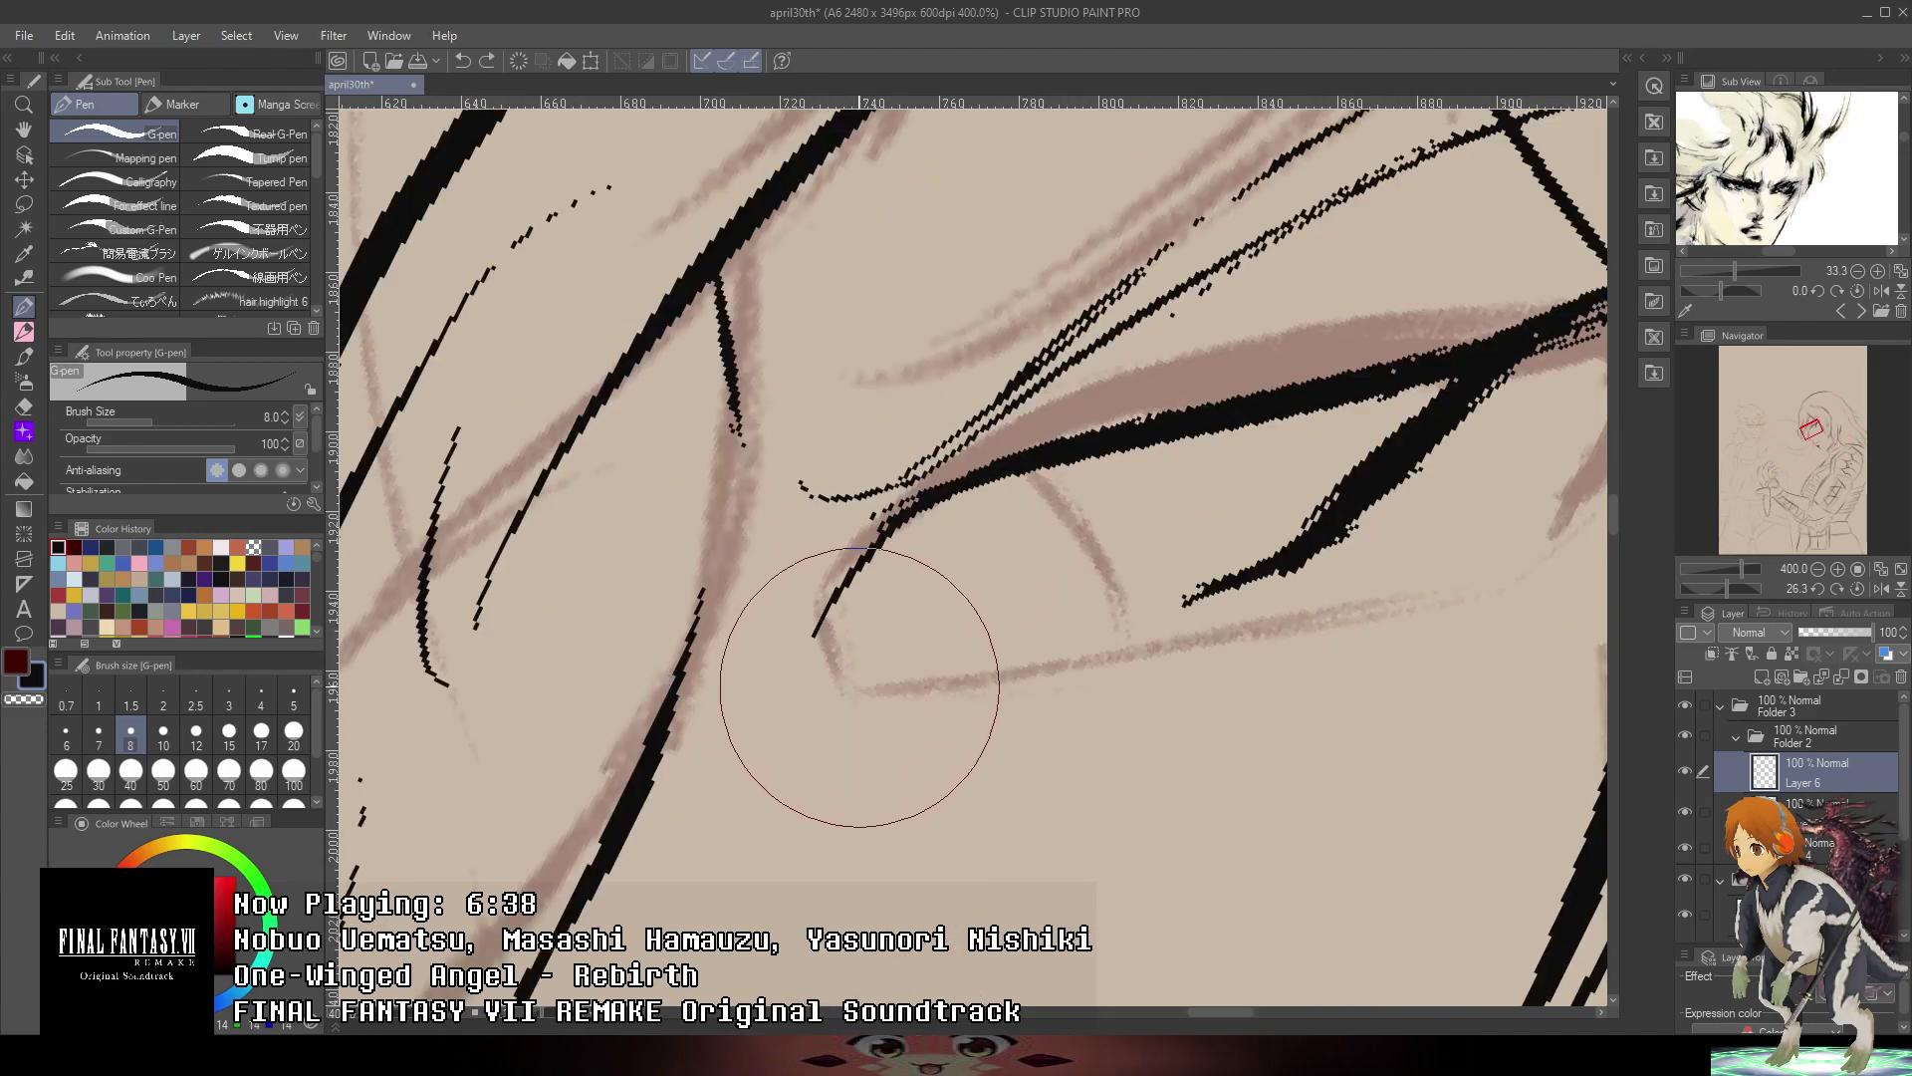
{"action": "left_click", "coordinate": [861, 687]}
{"action": "mouse_move", "coordinate": [876, 543]}
{"action": "left_mouse_down"}
{"action": "mouse_move", "coordinate": [887, 637]}
{"action": "mouse_move", "coordinate": [877, 596]}
{"action": "mouse_move", "coordinate": [878, 623]}
{"action": "mouse_move", "coordinate": [971, 652]}
{"action": "mouse_move", "coordinate": [1169, 600]}
{"action": "left_mouse_up"}
{"action": "key", "text": "ctrl+z"}
{"action": "key", "text": "ctrl+z"}
{"action": "key", "text": "ctrl+z"}
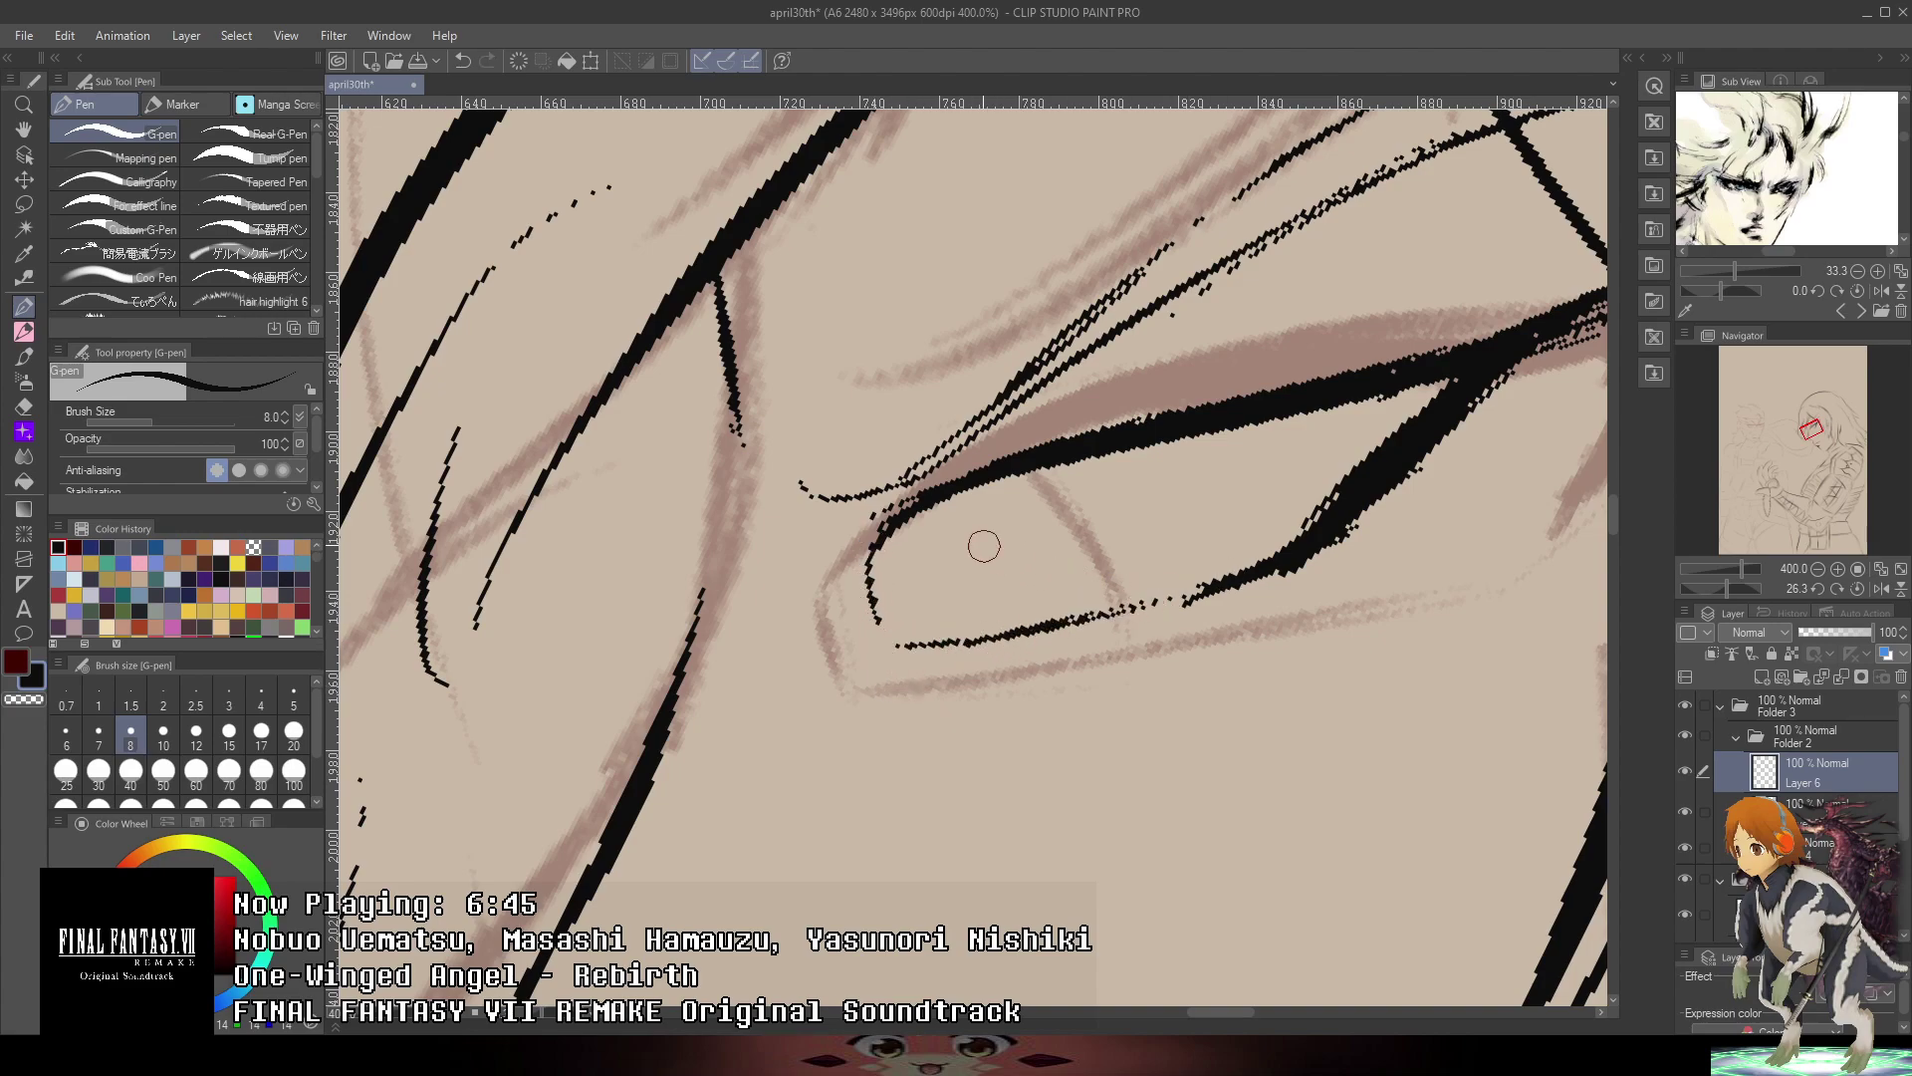
- Ink the curved edge of the iris inside the eye
{"action": "mouse_move", "coordinate": [1012, 476]}
{"action": "left_mouse_down"}
{"action": "mouse_move", "coordinate": [1052, 590]}
{"action": "mouse_move", "coordinate": [1044, 558]}
{"action": "mouse_move", "coordinate": [1055, 603]}
{"action": "left_mouse_up"}
{"action": "scroll", "coordinate": [1047, 631], "scroll_direction": "down", "scroll_amount": 5}
{"action": "mouse_move", "coordinate": [1391, 468]}
{"action": "left_mouse_down"}
{"action": "mouse_move", "coordinate": [1384, 414]}
{"action": "mouse_move", "coordinate": [1286, 332]}
{"action": "left_mouse_up"}
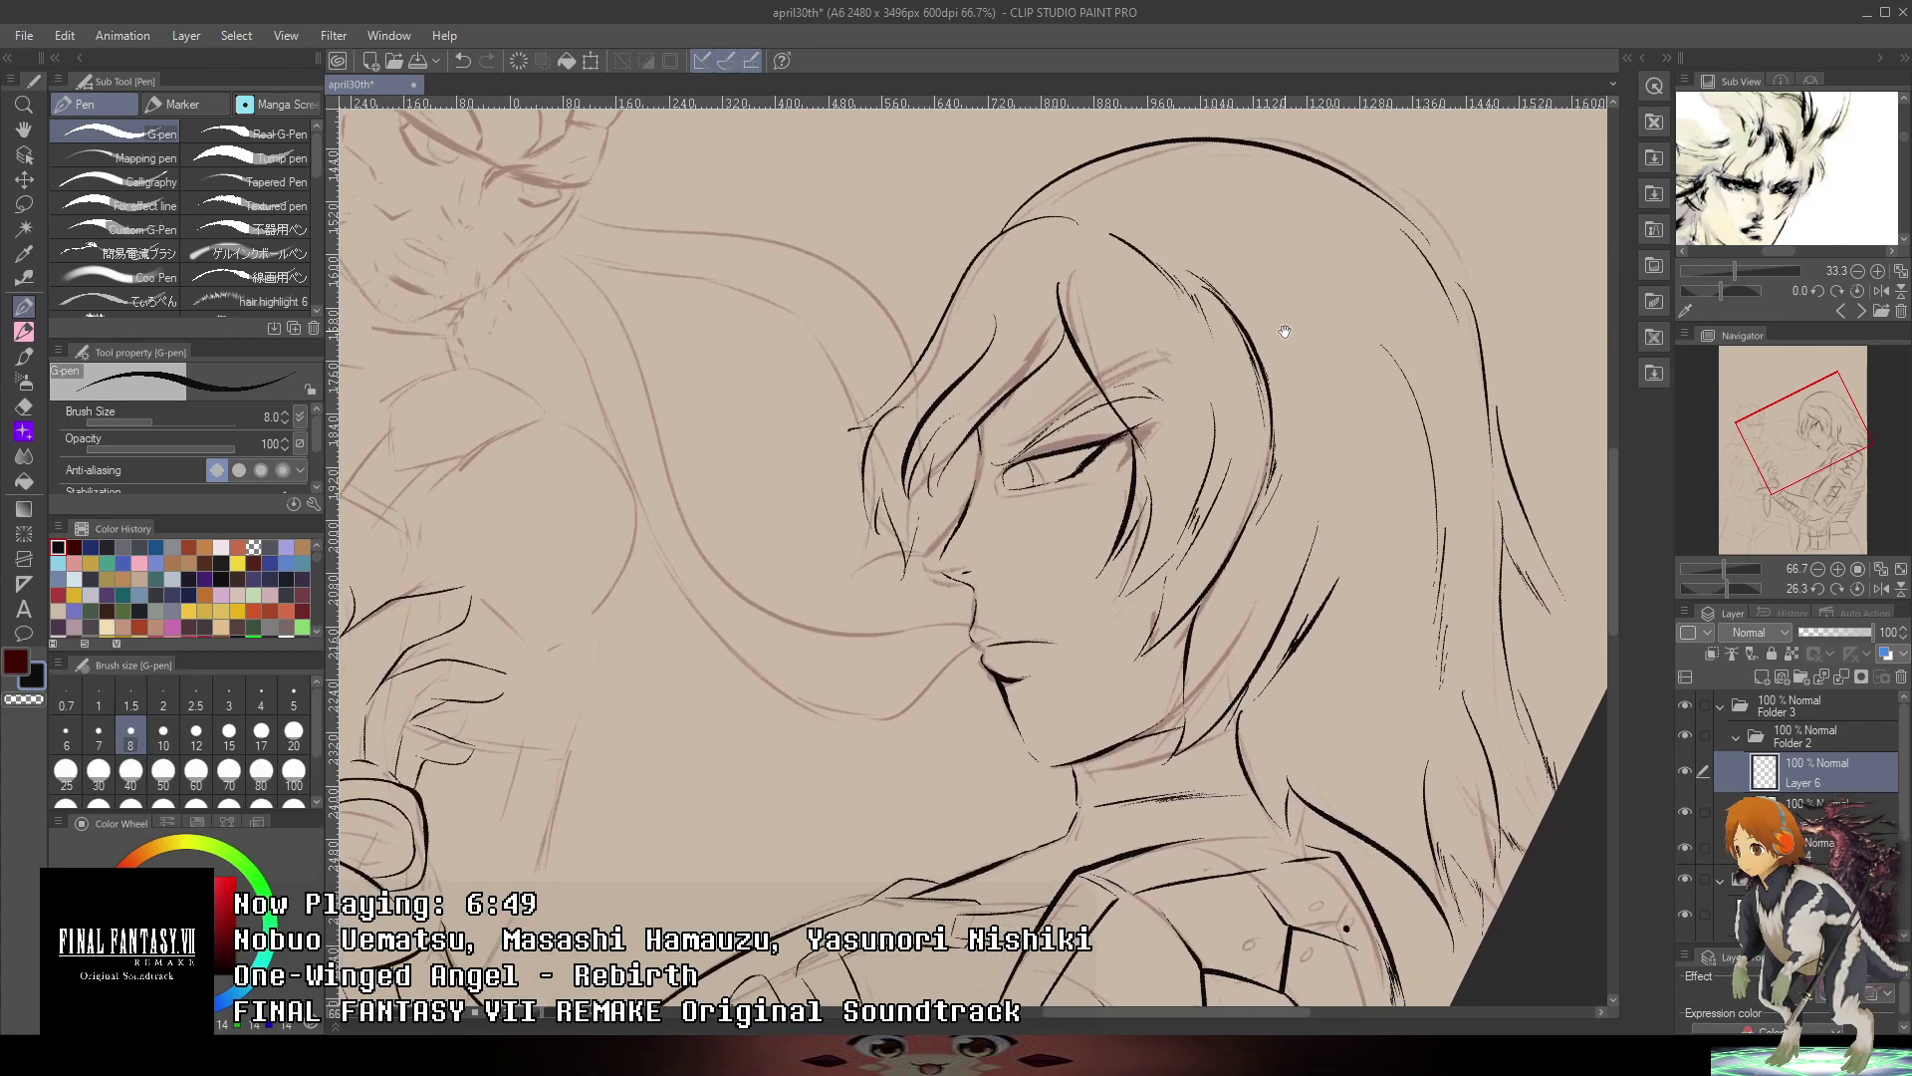
{"action": "scroll", "coordinate": [1041, 466], "scroll_direction": "up", "scroll_amount": 5}
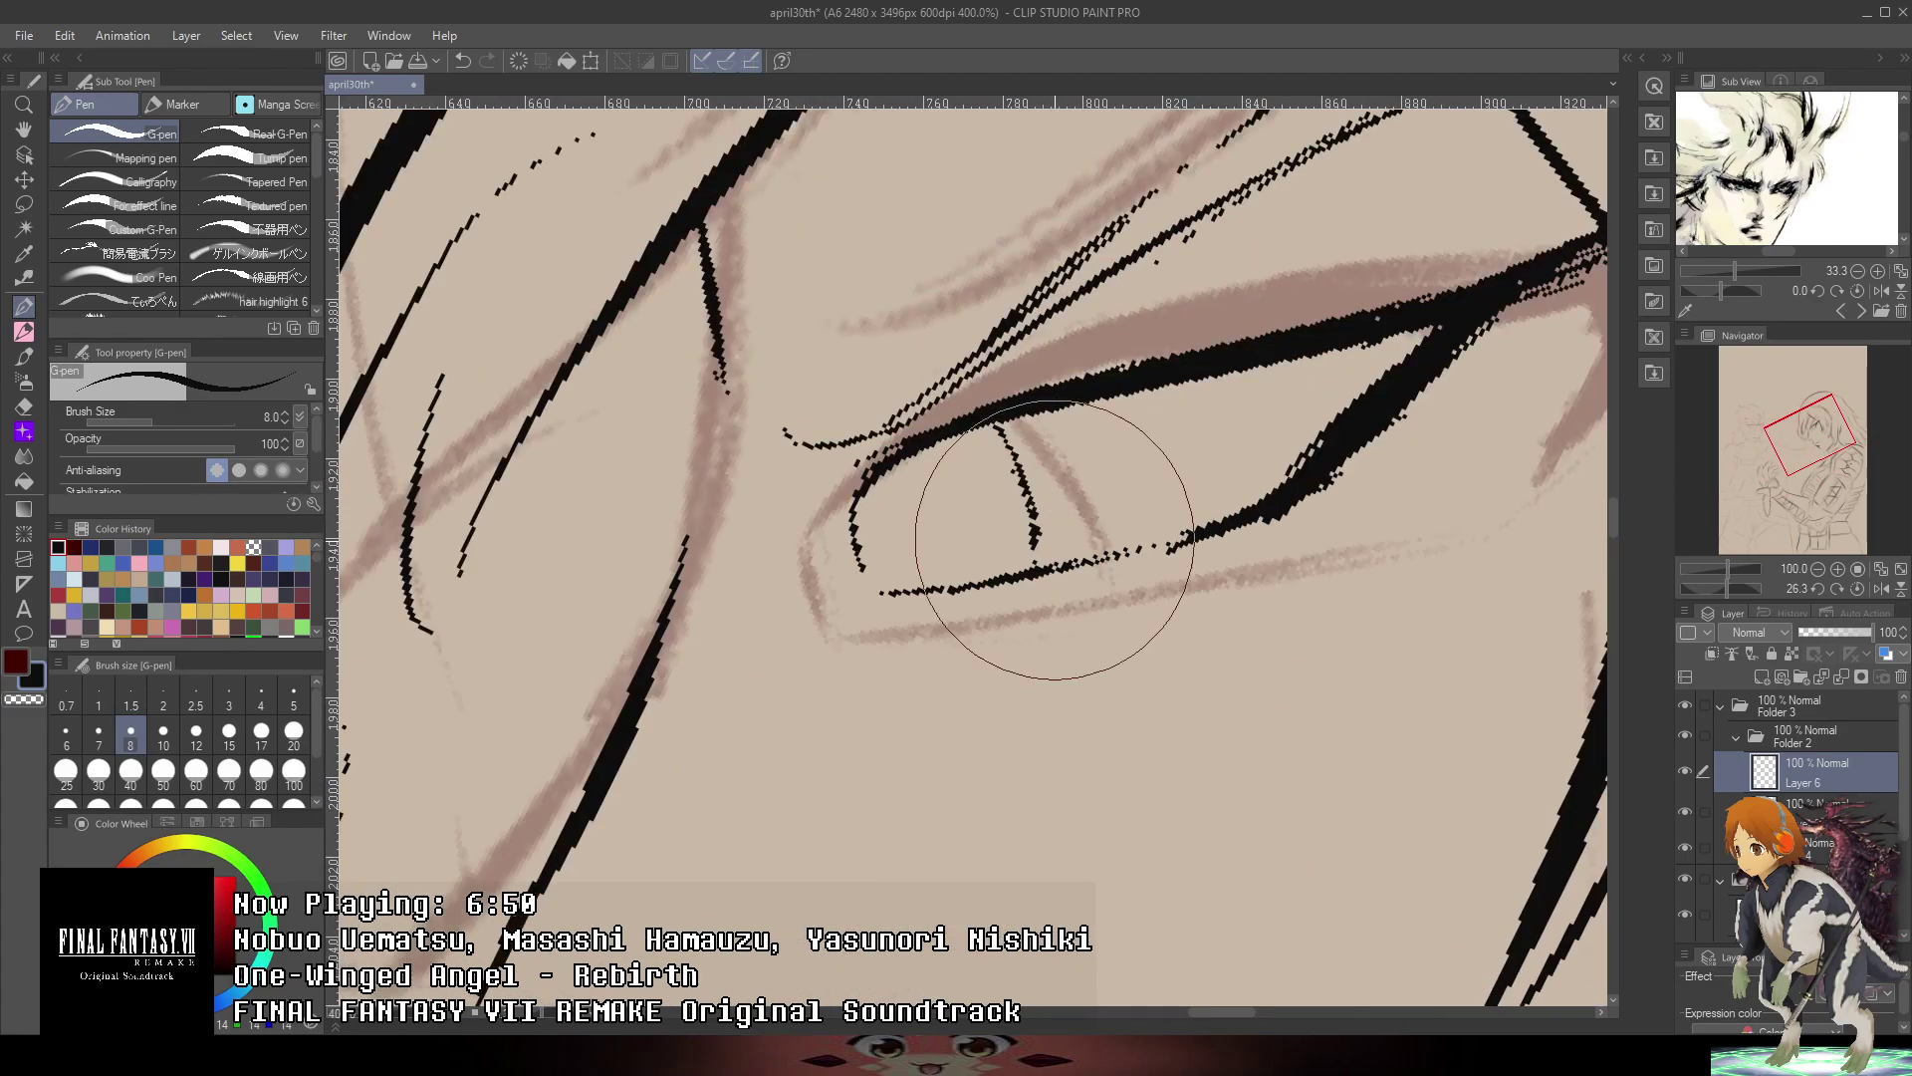
- Redraw the lower lid as a smoother curve and extend the iris edge down towards it
{"action": "left_click_drag", "start_coordinate": [943, 685], "coordinate": [1237, 654]}
{"action": "left_click_drag", "start_coordinate": [873, 591], "coordinate": [1187, 586]}
{"action": "key", "text": "ctrl+z"}
{"action": "key", "text": "ctrl+z"}
{"action": "mouse_move", "coordinate": [876, 594]}
{"action": "left_mouse_down"}
{"action": "mouse_move", "coordinate": [1070, 592]}
{"action": "mouse_move", "coordinate": [1021, 598]}
{"action": "mouse_move", "coordinate": [1209, 506]}
{"action": "left_mouse_up"}
{"action": "left_click_drag", "start_coordinate": [1031, 593], "coordinate": [1263, 484]}
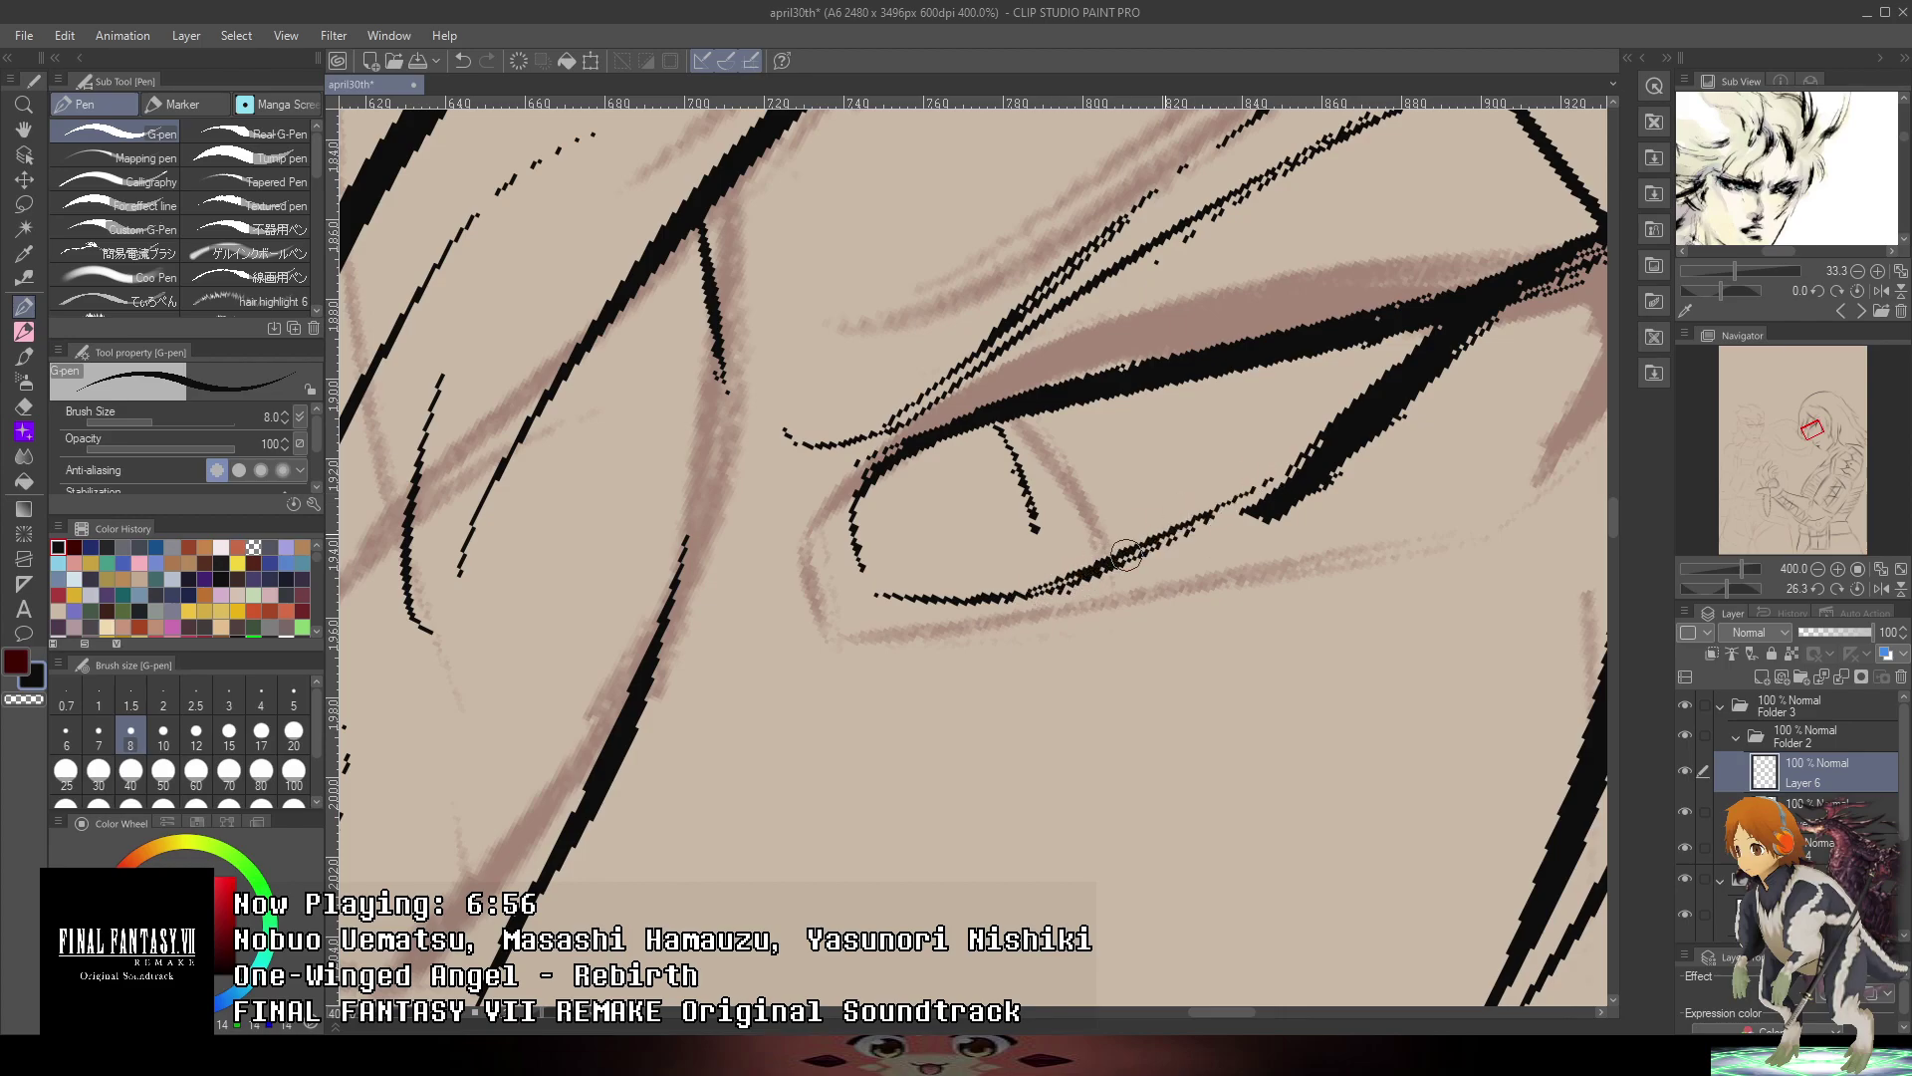
{"action": "left_click_drag", "start_coordinate": [1035, 529], "coordinate": [1039, 555]}
{"action": "scroll", "coordinate": [1055, 564], "scroll_direction": "down", "scroll_amount": 4}
{"action": "left_click_drag", "start_coordinate": [1311, 482], "coordinate": [1230, 479]}
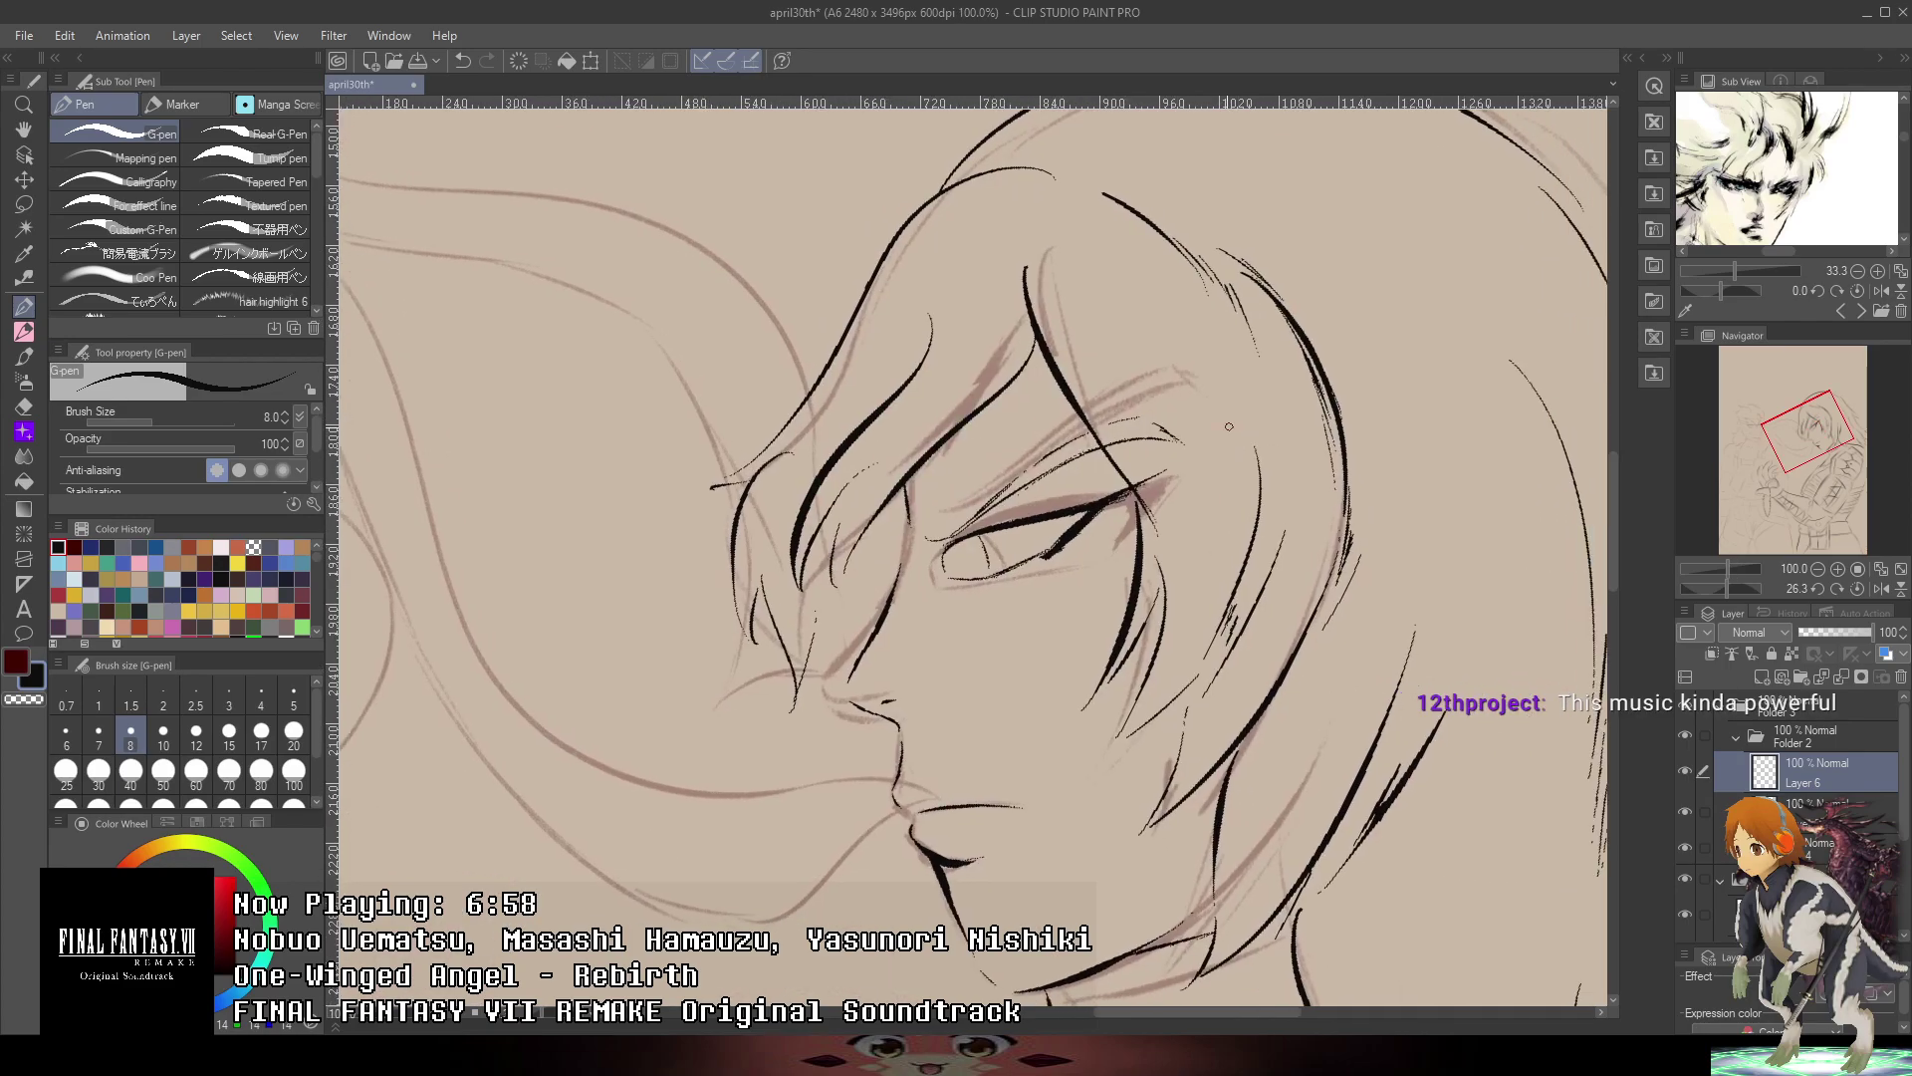
- Thicken the lower lash line with heavy strokes from the lower lid up to the outer eye corner
{"action": "scroll", "coordinate": [1018, 595], "scroll_direction": "up", "scroll_amount": 4}
{"action": "left_click_drag", "start_coordinate": [805, 515], "coordinate": [1254, 329]}
{"action": "left_click_drag", "start_coordinate": [1037, 469], "coordinate": [1400, 203]}
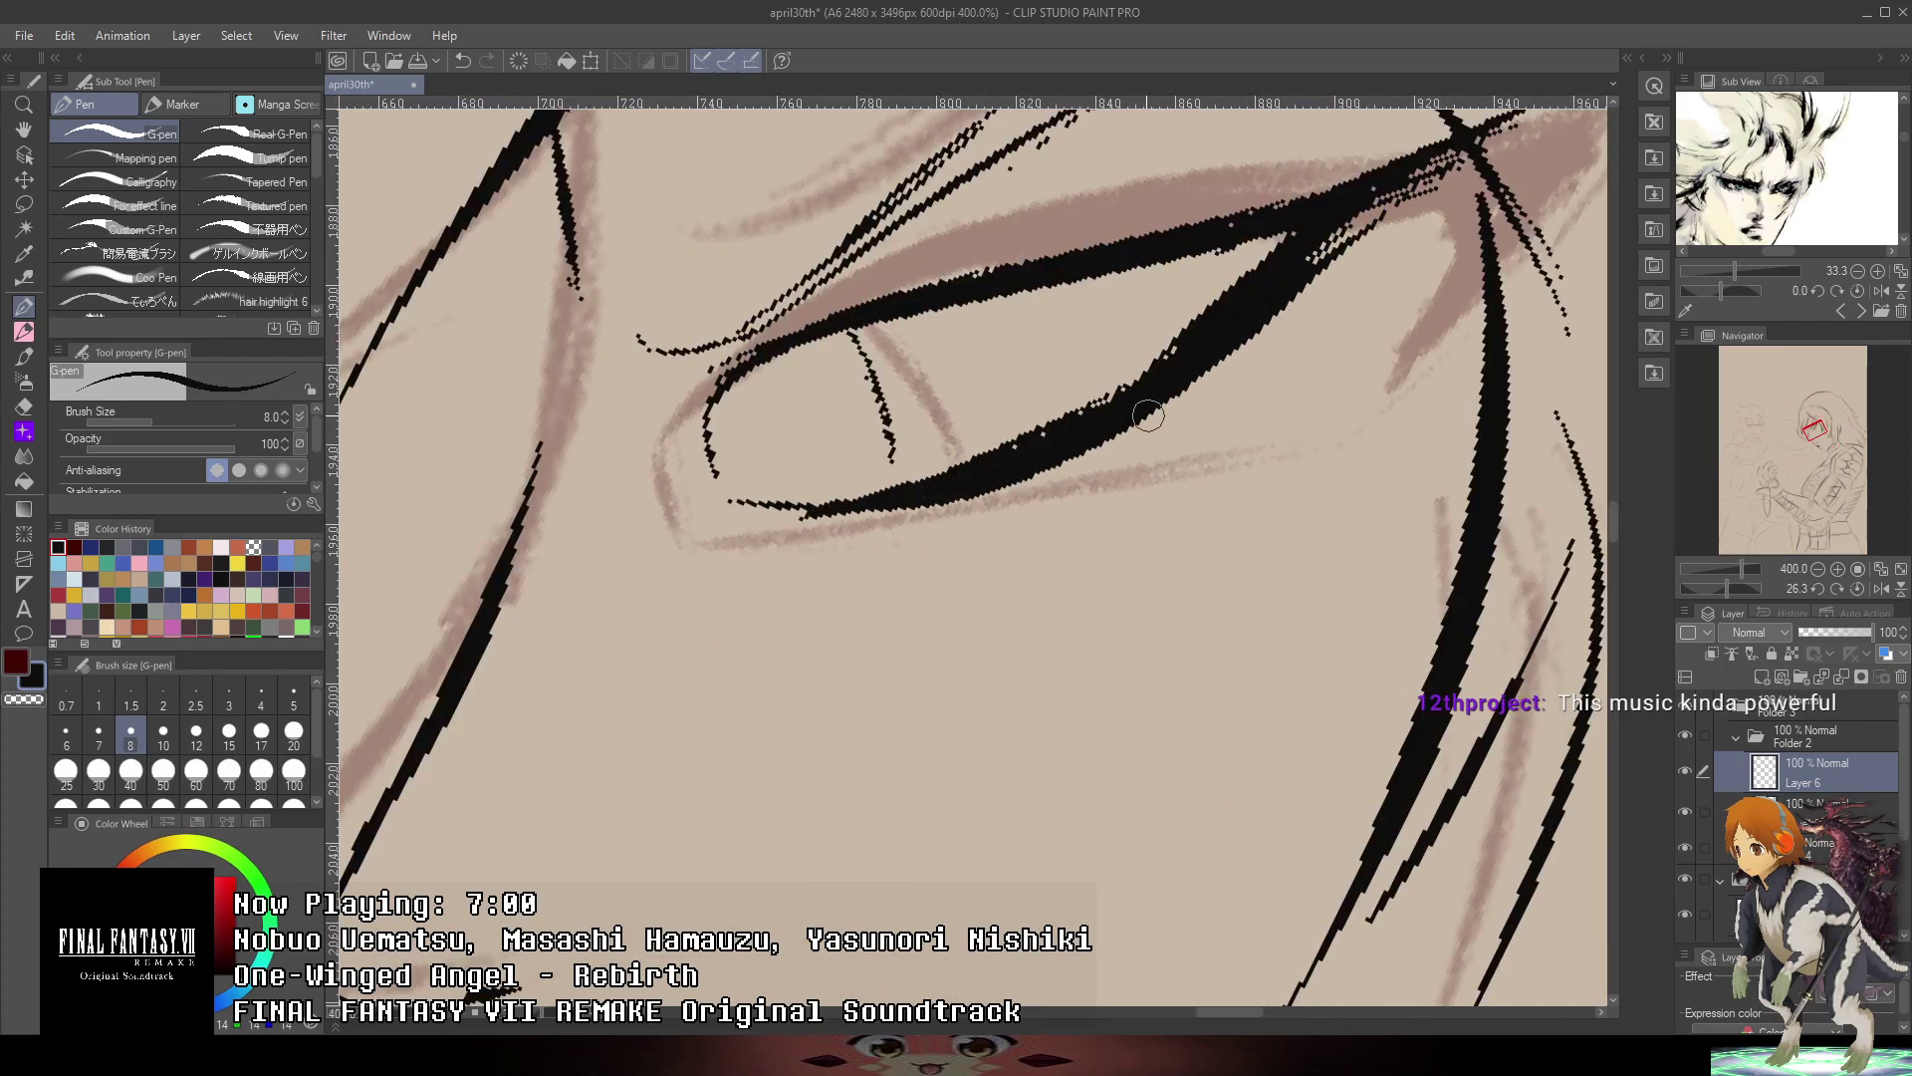
{"action": "left_click_drag", "start_coordinate": [1149, 415], "coordinate": [1456, 167]}
{"action": "left_click_drag", "start_coordinate": [1375, 227], "coordinate": [1257, 599]}
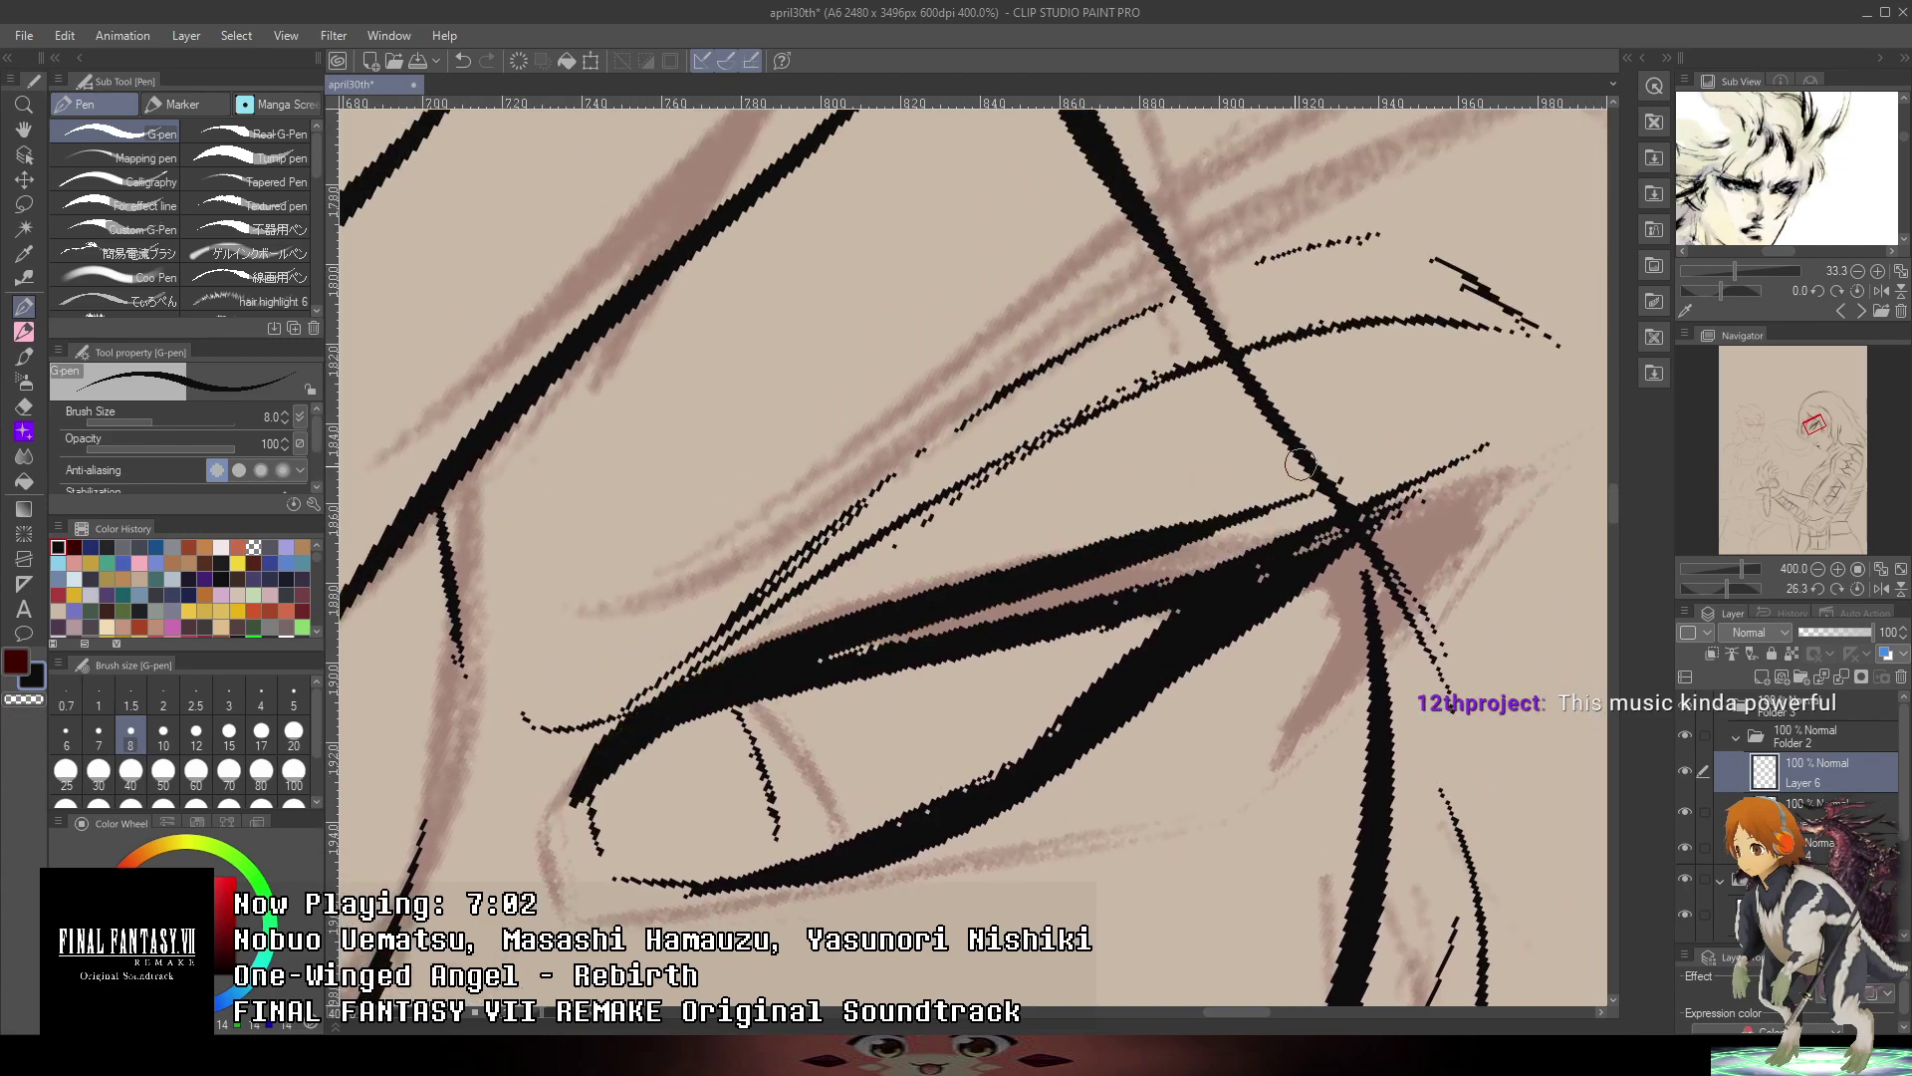
{"action": "mouse_move", "coordinate": [546, 824]}
{"action": "left_mouse_down"}
{"action": "mouse_move", "coordinate": [755, 683]}
{"action": "mouse_move", "coordinate": [1333, 478]}
{"action": "left_mouse_up"}
{"action": "key", "text": "ctrl+z"}
{"action": "mouse_move", "coordinate": [557, 825]}
{"action": "left_mouse_down"}
{"action": "mouse_move", "coordinate": [601, 764]}
{"action": "mouse_move", "coordinate": [1073, 603]}
{"action": "mouse_move", "coordinate": [1398, 466]}
{"action": "left_mouse_up"}
{"action": "key", "text": "ctrl+z"}
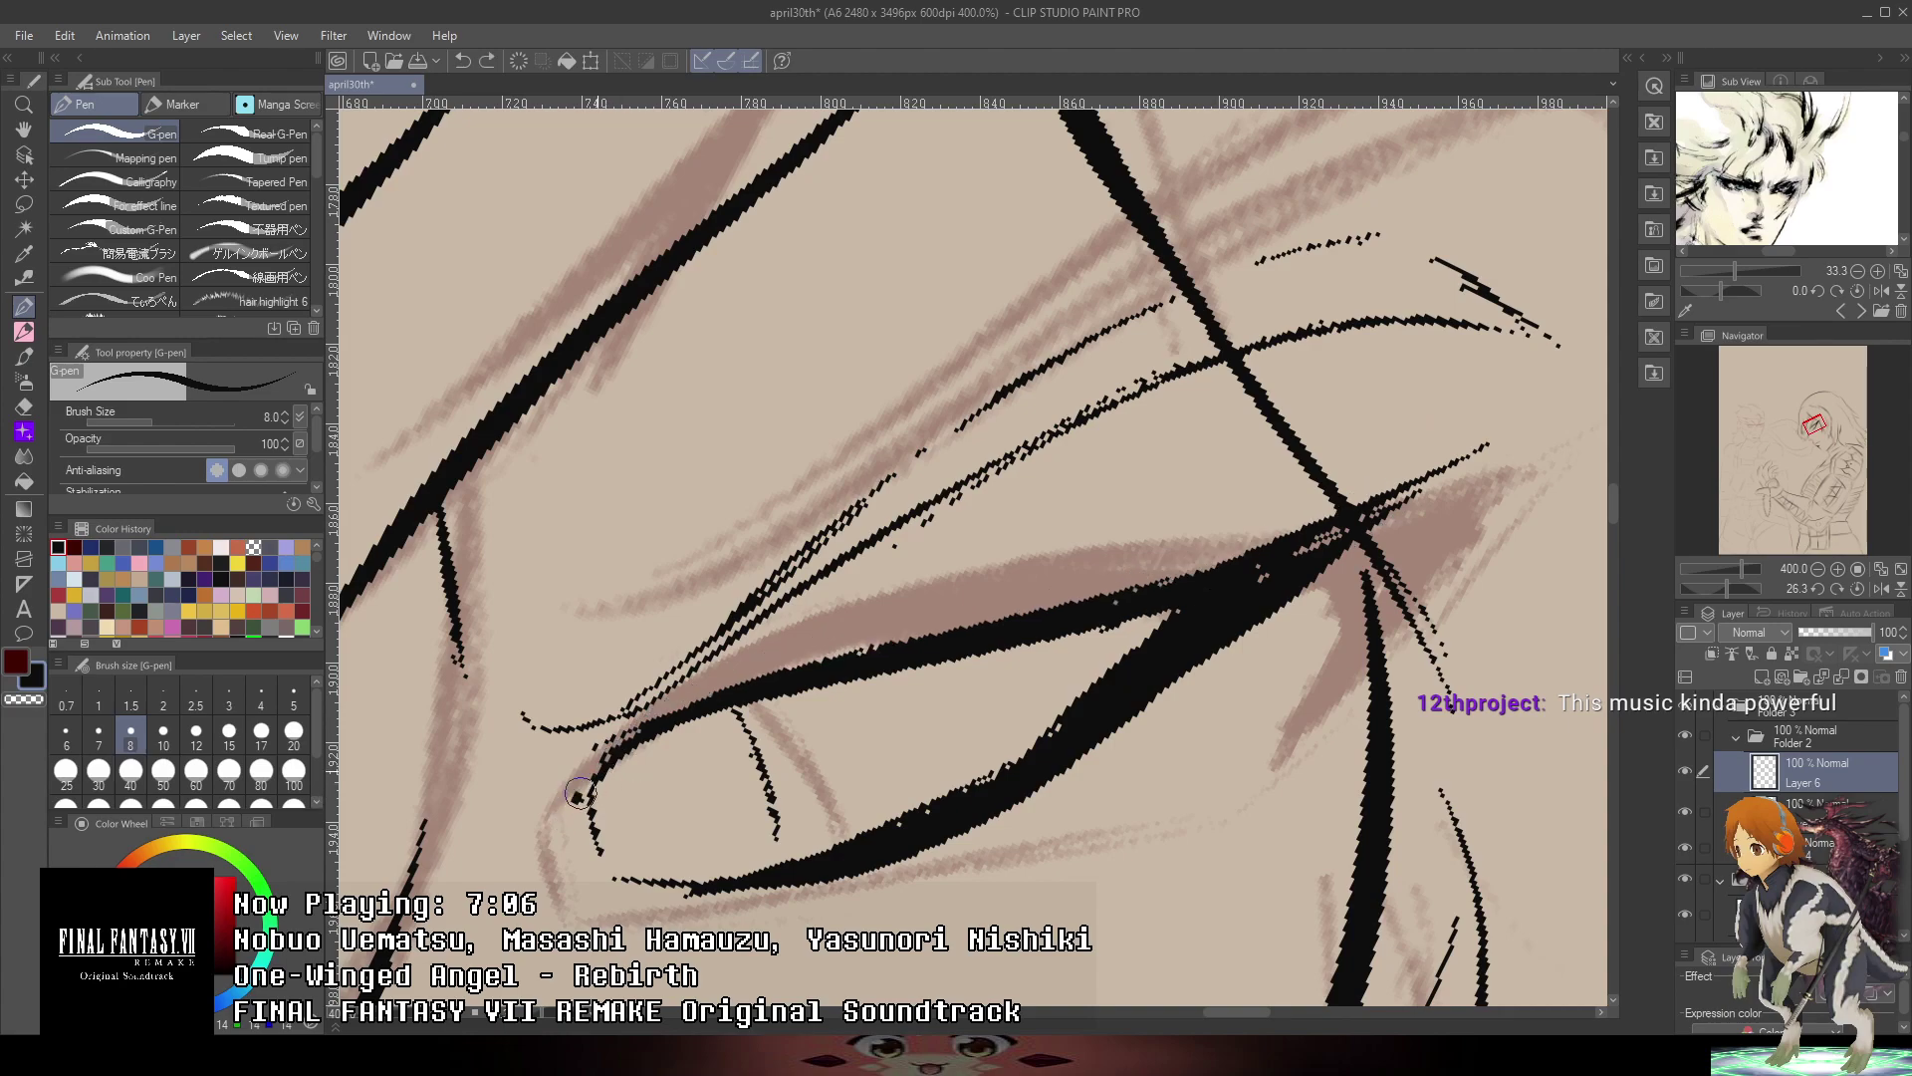
{"action": "left_click_drag", "start_coordinate": [577, 797], "coordinate": [867, 652]}
{"action": "key", "text": "ctrl+z"}
{"action": "left_click_drag", "start_coordinate": [520, 850], "coordinate": [861, 652]}
{"action": "key", "text": "ctrl+z"}
- Thicken the upper lash line from the inner corner and sharpen its tip beyond the outer corner
{"action": "left_click_drag", "start_coordinate": [569, 815], "coordinate": [1251, 539]}
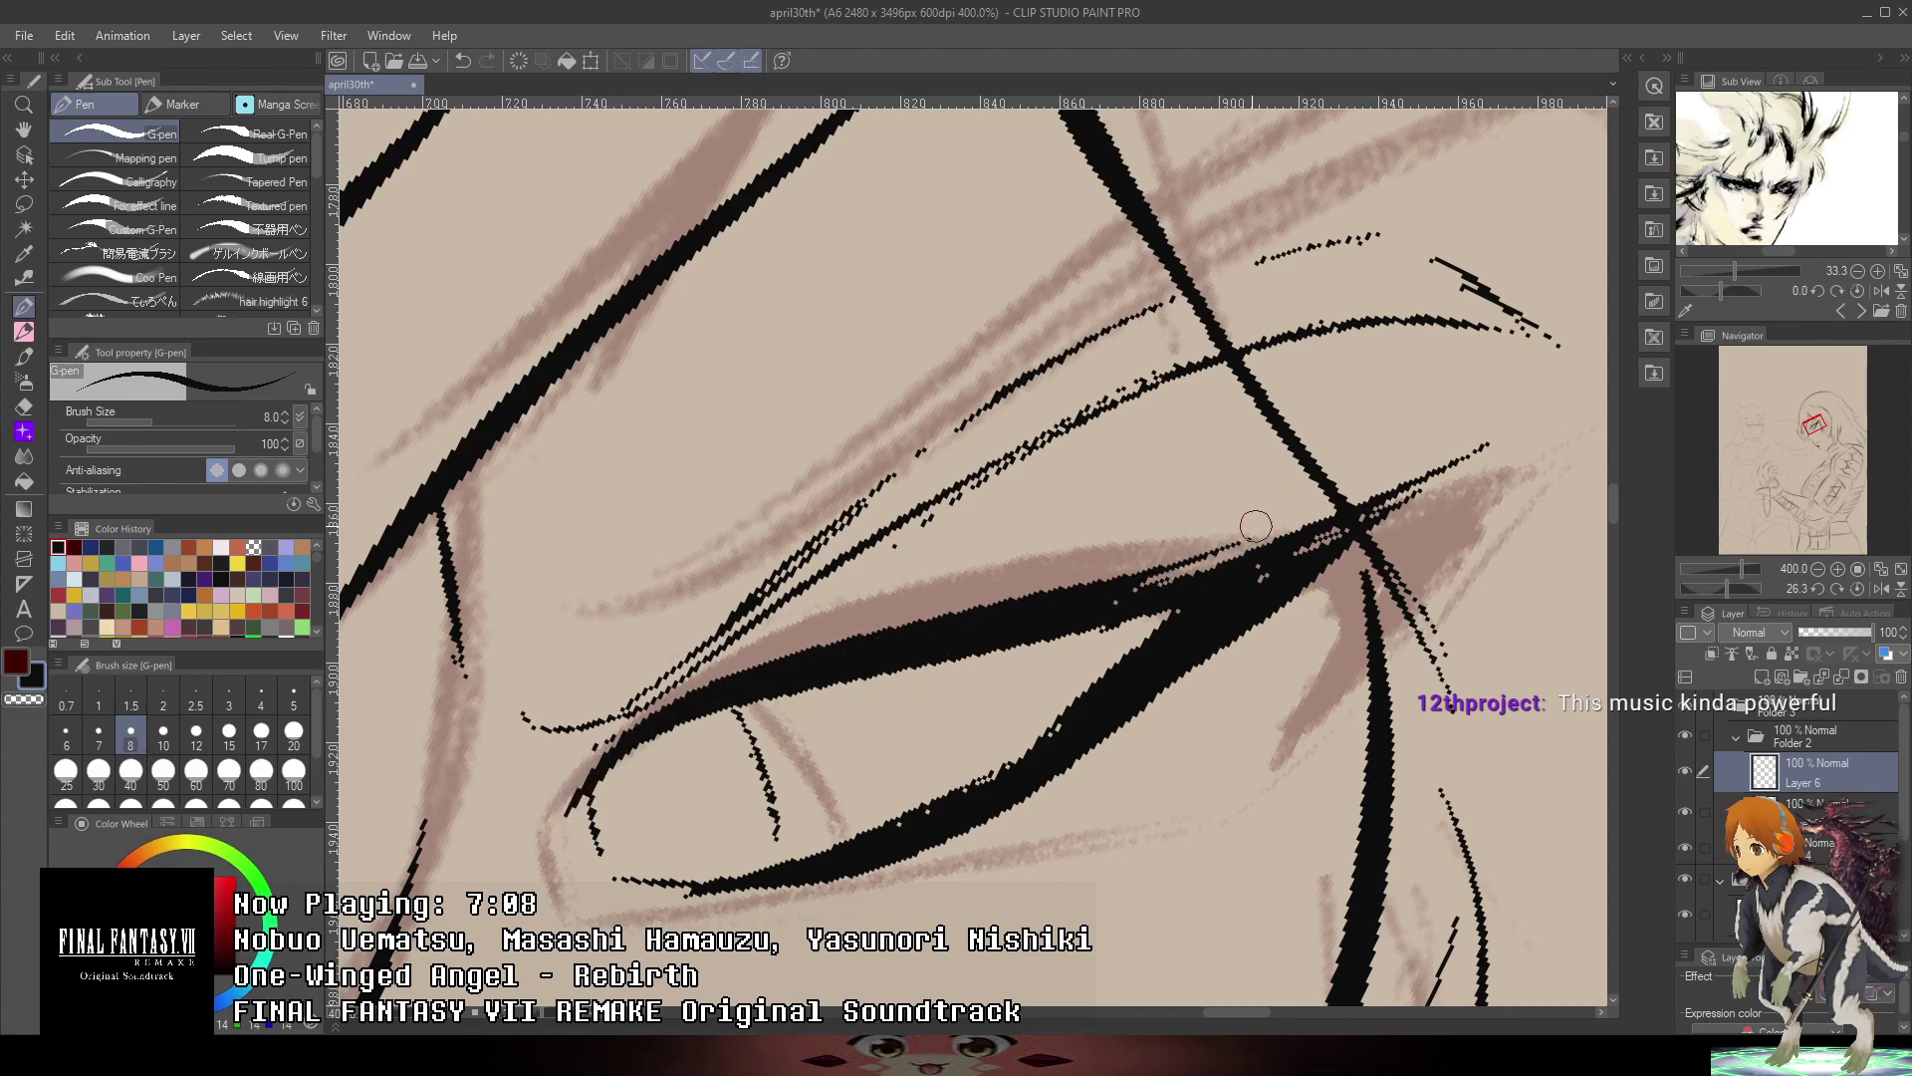
{"action": "mouse_move", "coordinate": [857, 661]}
{"action": "left_mouse_down"}
{"action": "mouse_move", "coordinate": [1450, 428]}
{"action": "mouse_move", "coordinate": [1324, 506]}
{"action": "mouse_move", "coordinate": [1518, 420]}
{"action": "left_mouse_up"}
{"action": "key", "text": "ctrl+z"}
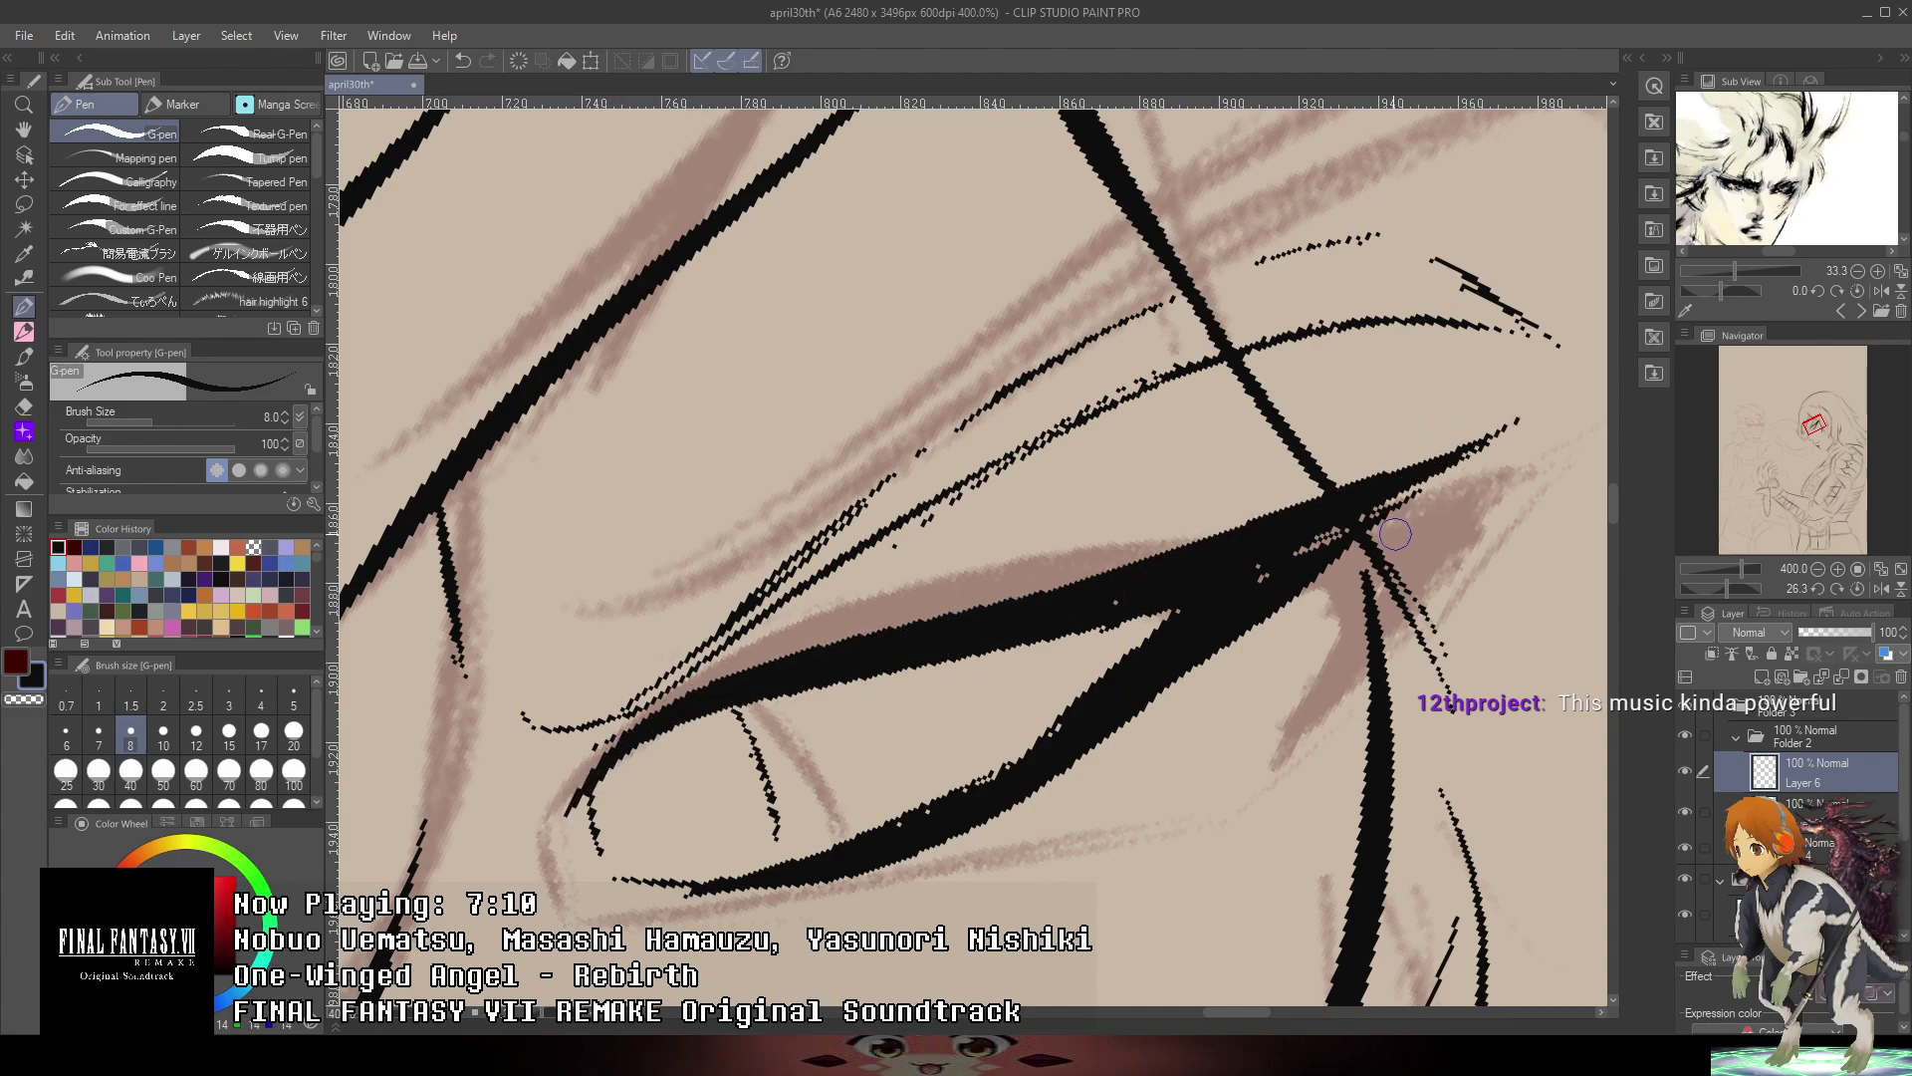
- Fill in the outer eye corner where the lashes meet and smooth the underside of the lower lash line
{"action": "left_click_drag", "start_coordinate": [1440, 474], "coordinate": [1104, 767]}
{"action": "key", "text": "ctrl+z"}
{"action": "left_click_drag", "start_coordinate": [1438, 447], "coordinate": [1102, 721]}
{"action": "left_click_drag", "start_coordinate": [1298, 579], "coordinate": [986, 816]}
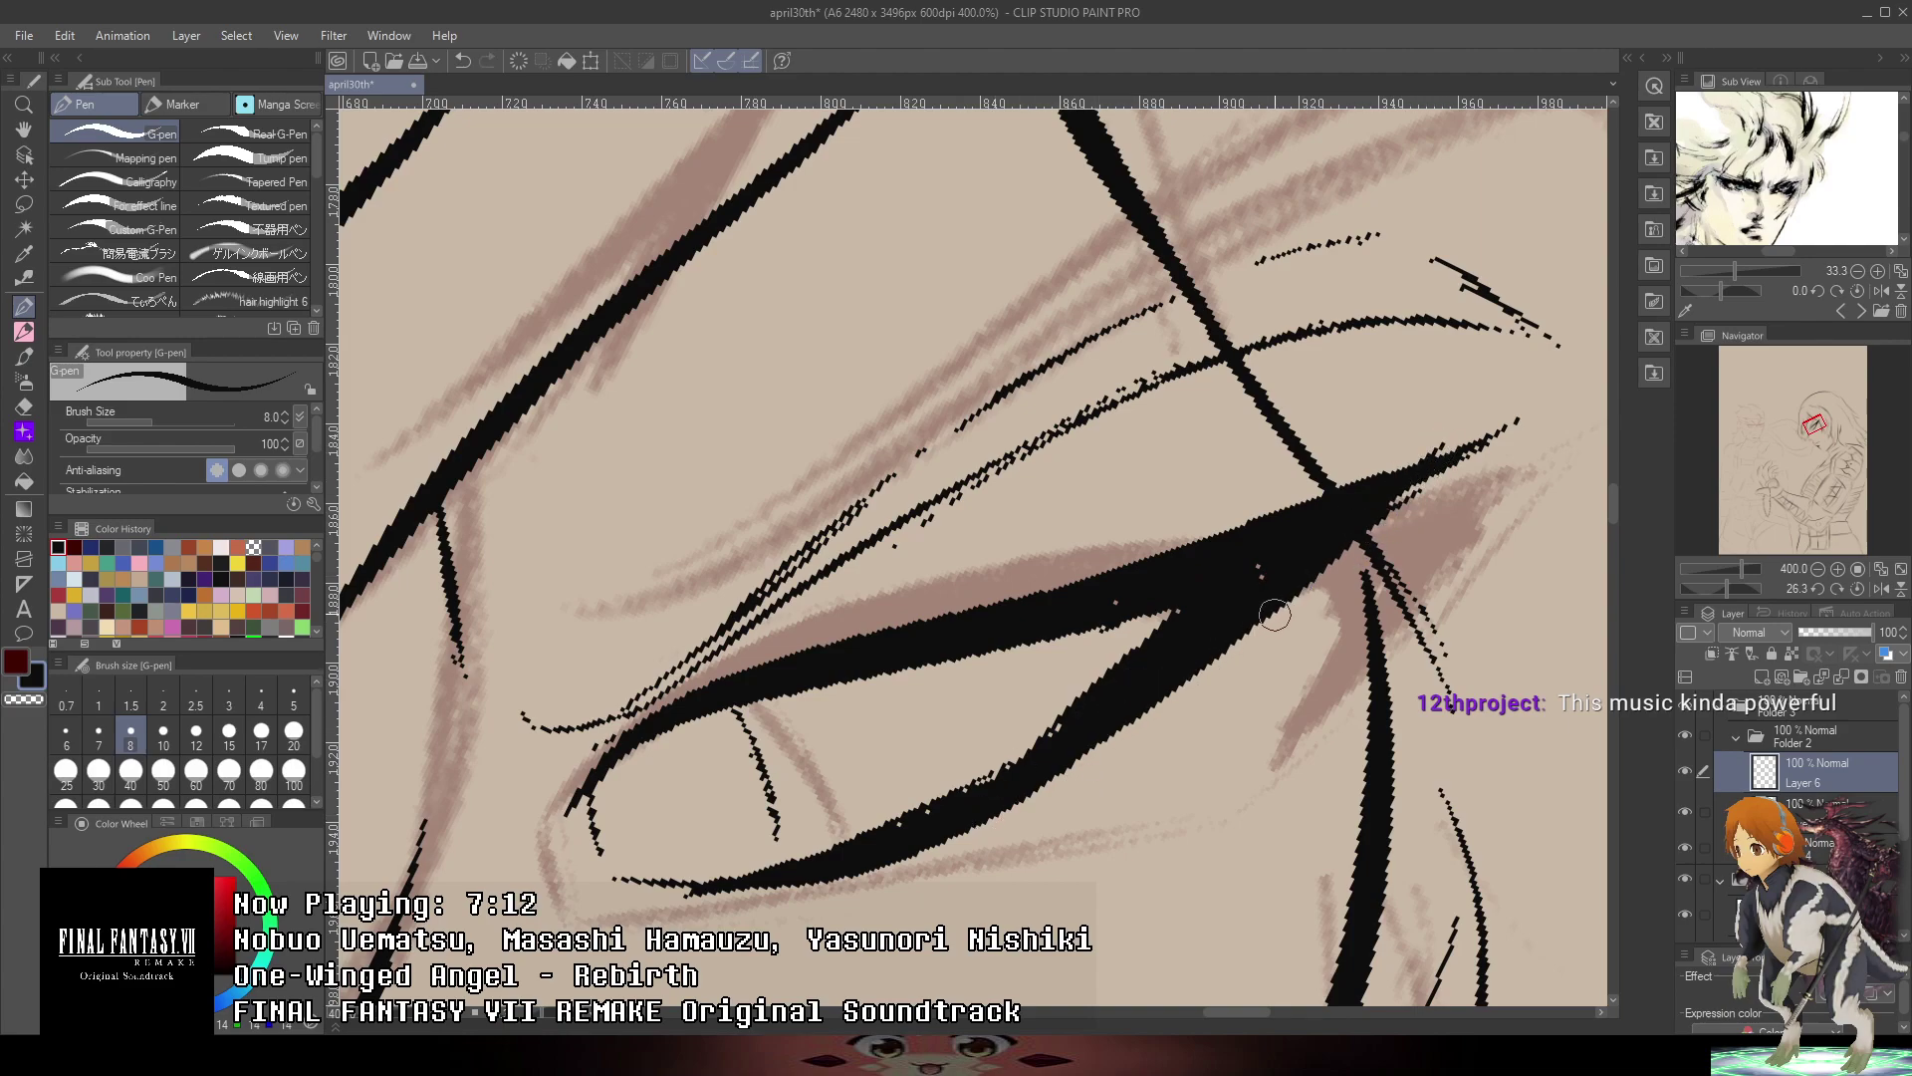
{"action": "left_click_drag", "start_coordinate": [1356, 503], "coordinate": [1031, 811]}
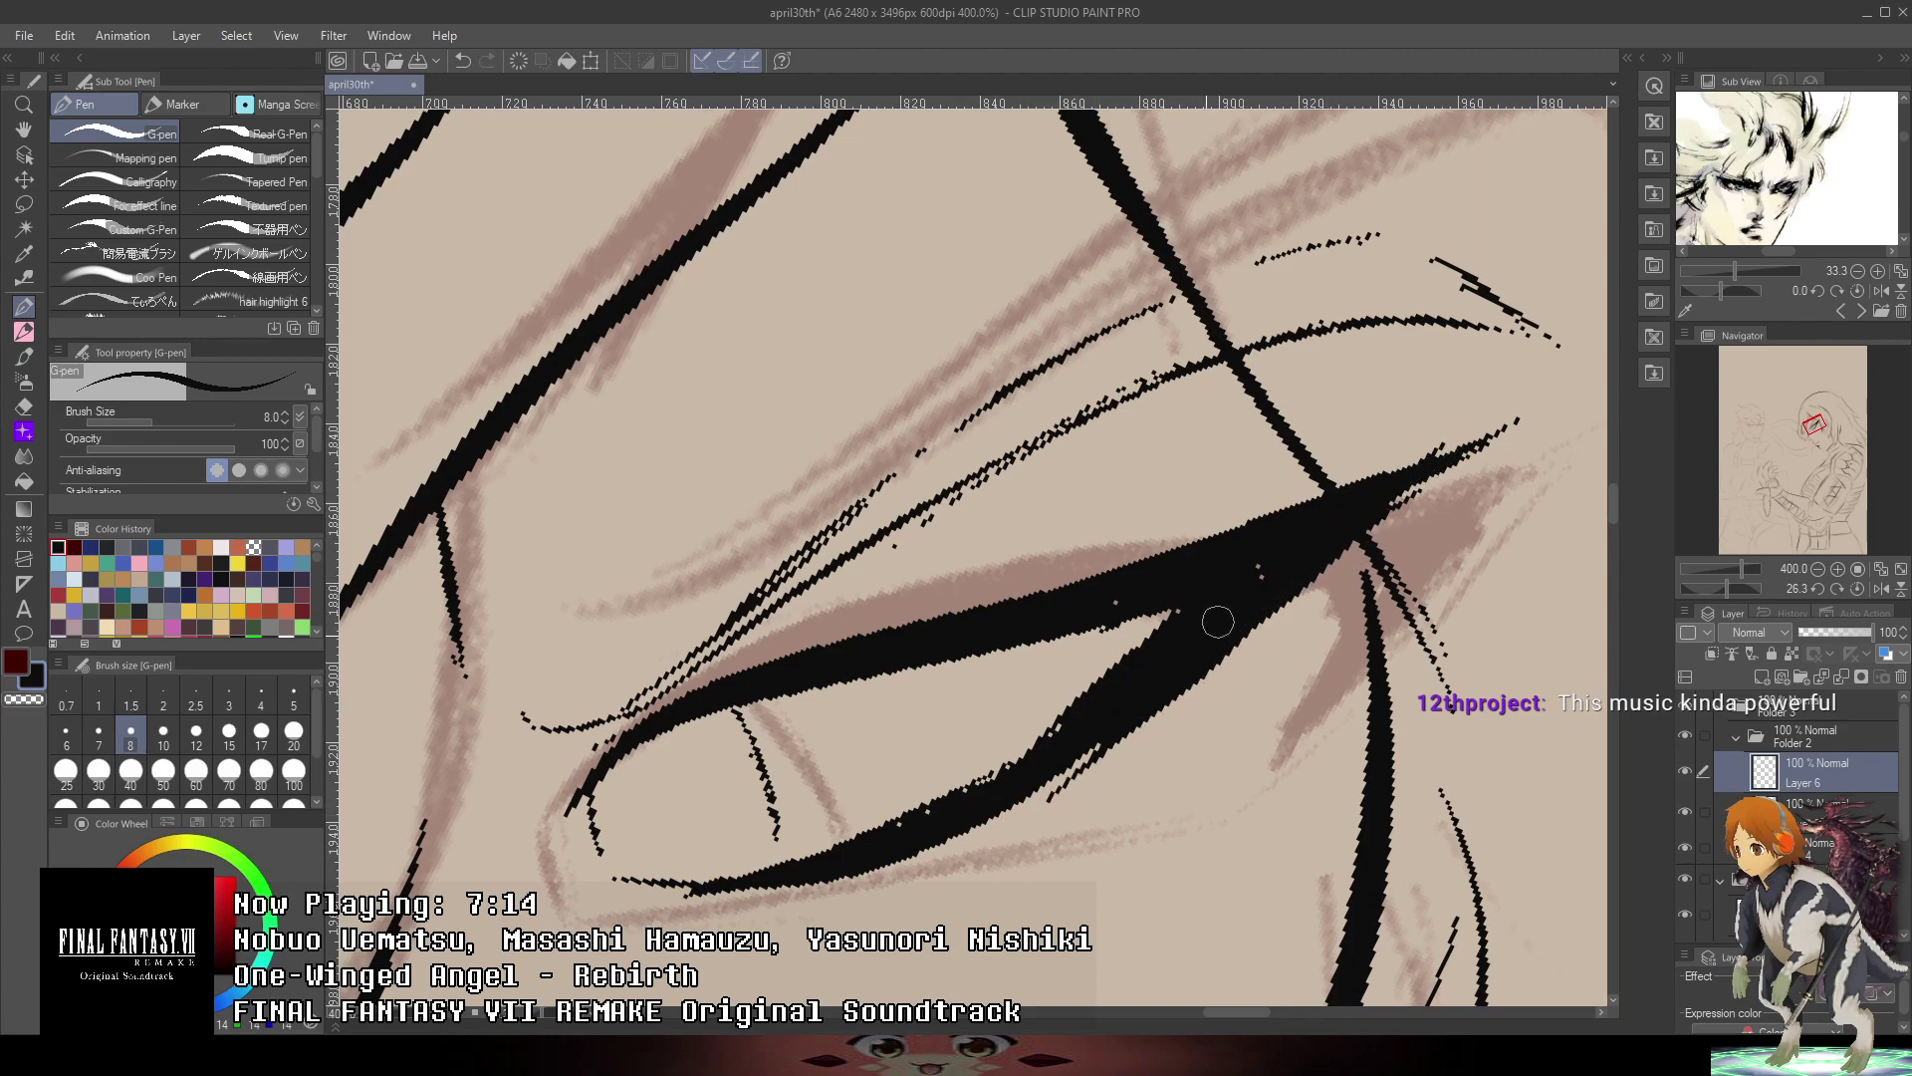
{"action": "left_click_drag", "start_coordinate": [782, 878], "coordinate": [1387, 475]}
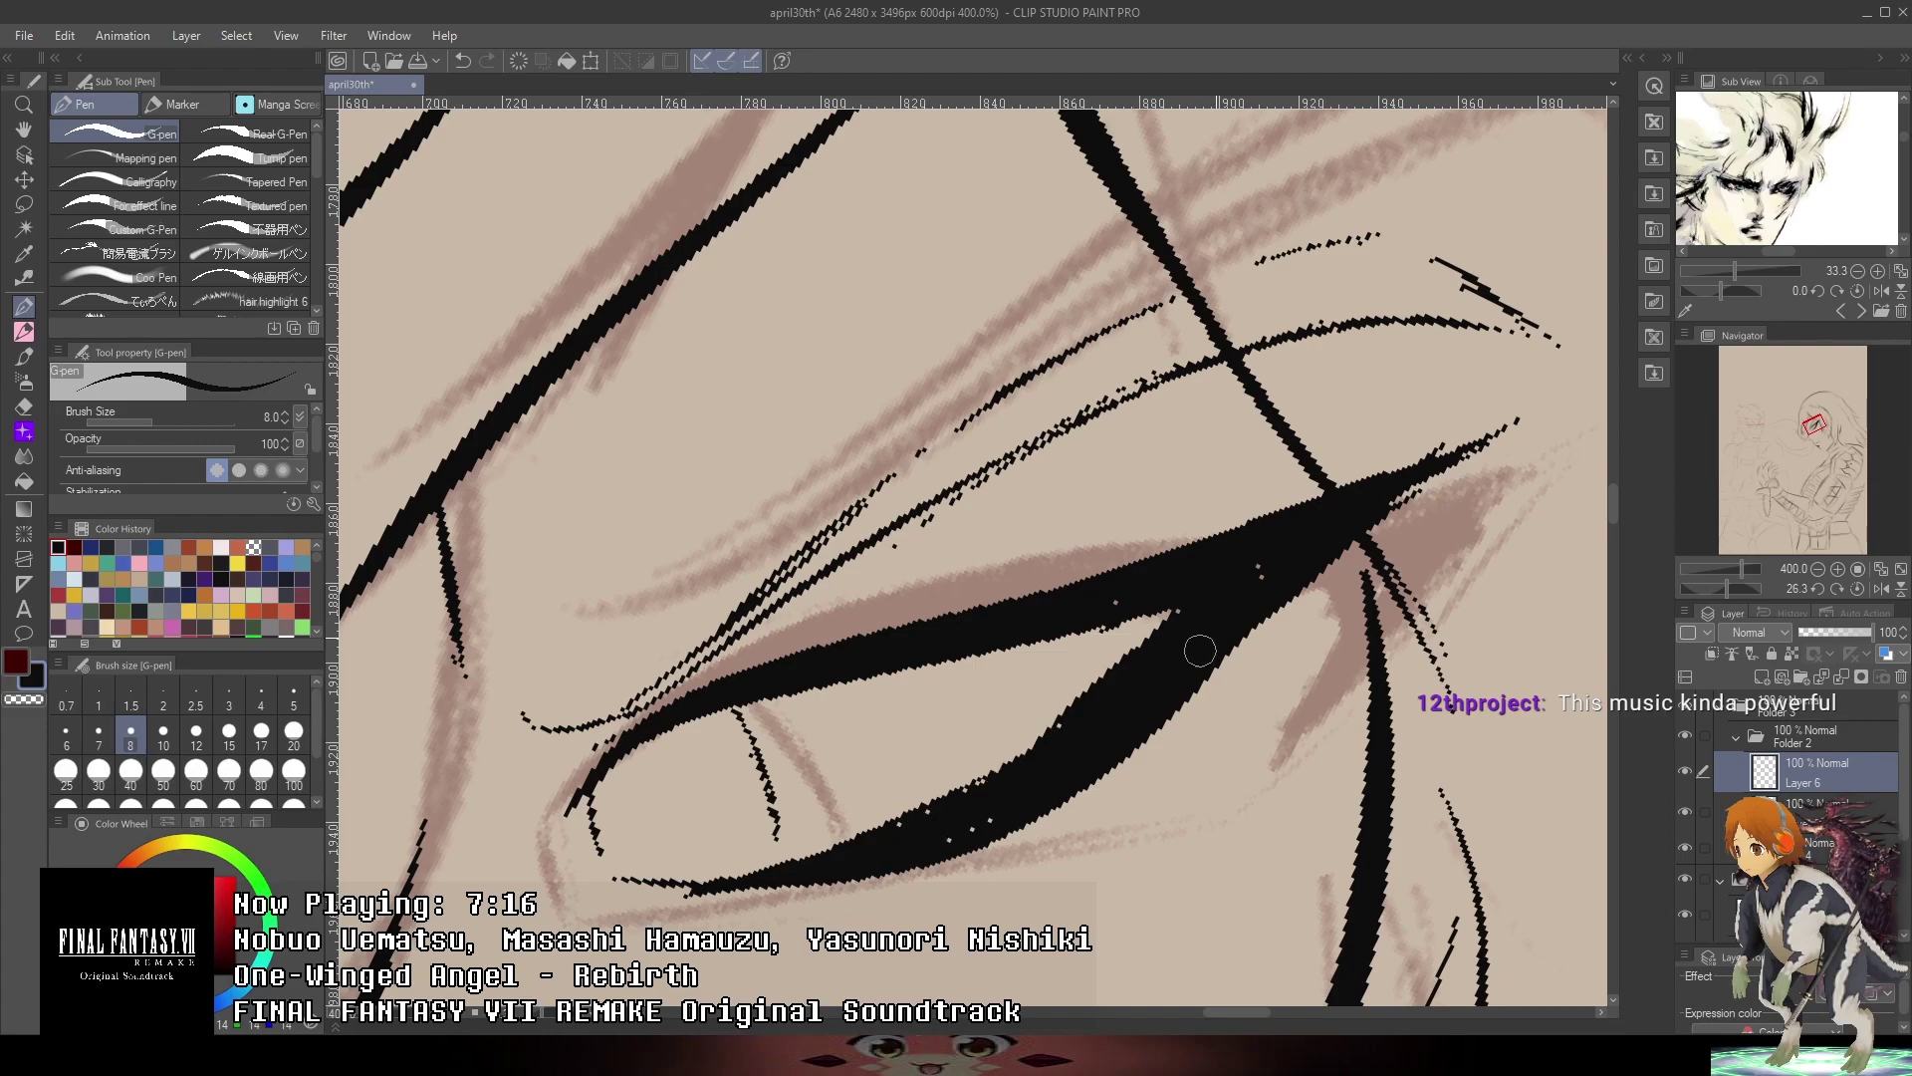
{"action": "key", "text": "ctrl+z"}
{"action": "scroll", "coordinate": [1166, 781], "scroll_direction": "down", "scroll_amount": 3}
{"action": "left_click_drag", "start_coordinate": [1167, 780], "coordinate": [1202, 554]}
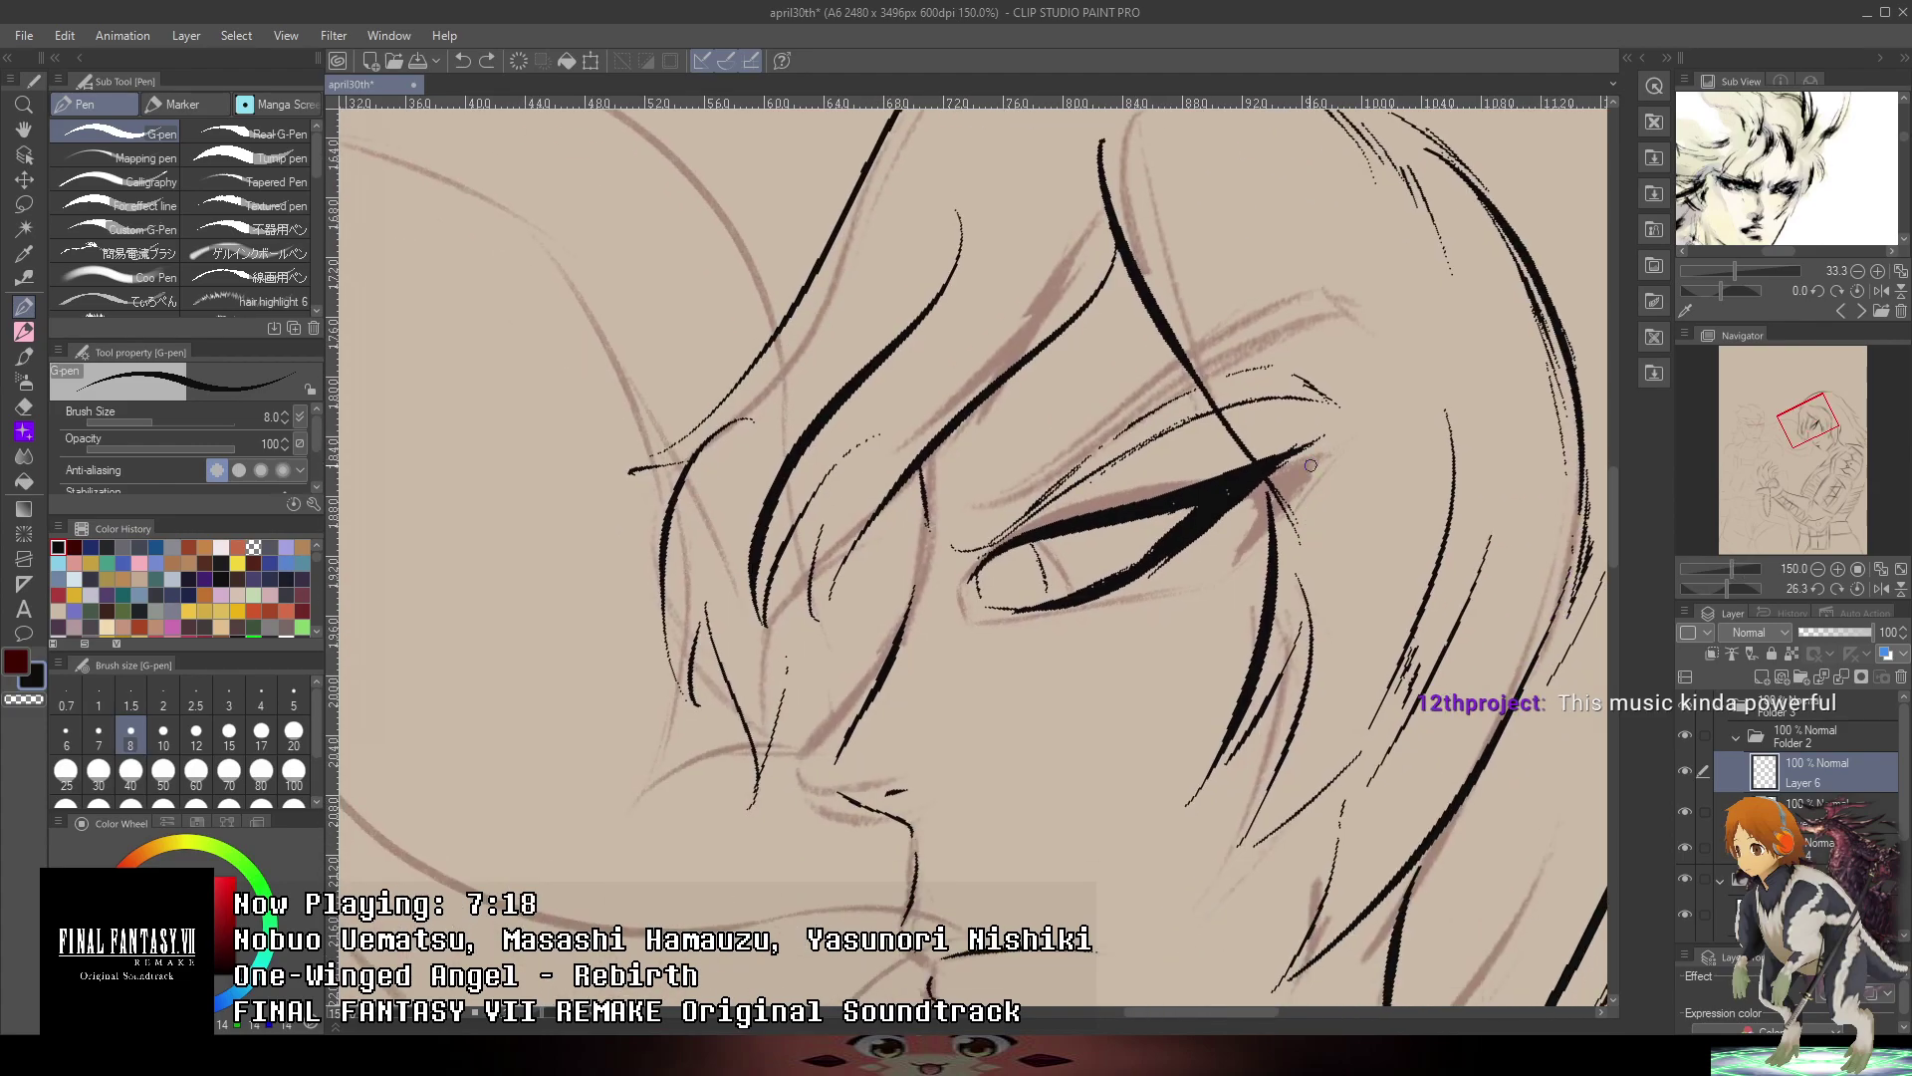
{"action": "scroll", "coordinate": [1285, 538], "scroll_direction": "down", "scroll_amount": 2}
{"action": "scroll", "coordinate": [1059, 521], "scroll_direction": "up", "scroll_amount": 6}
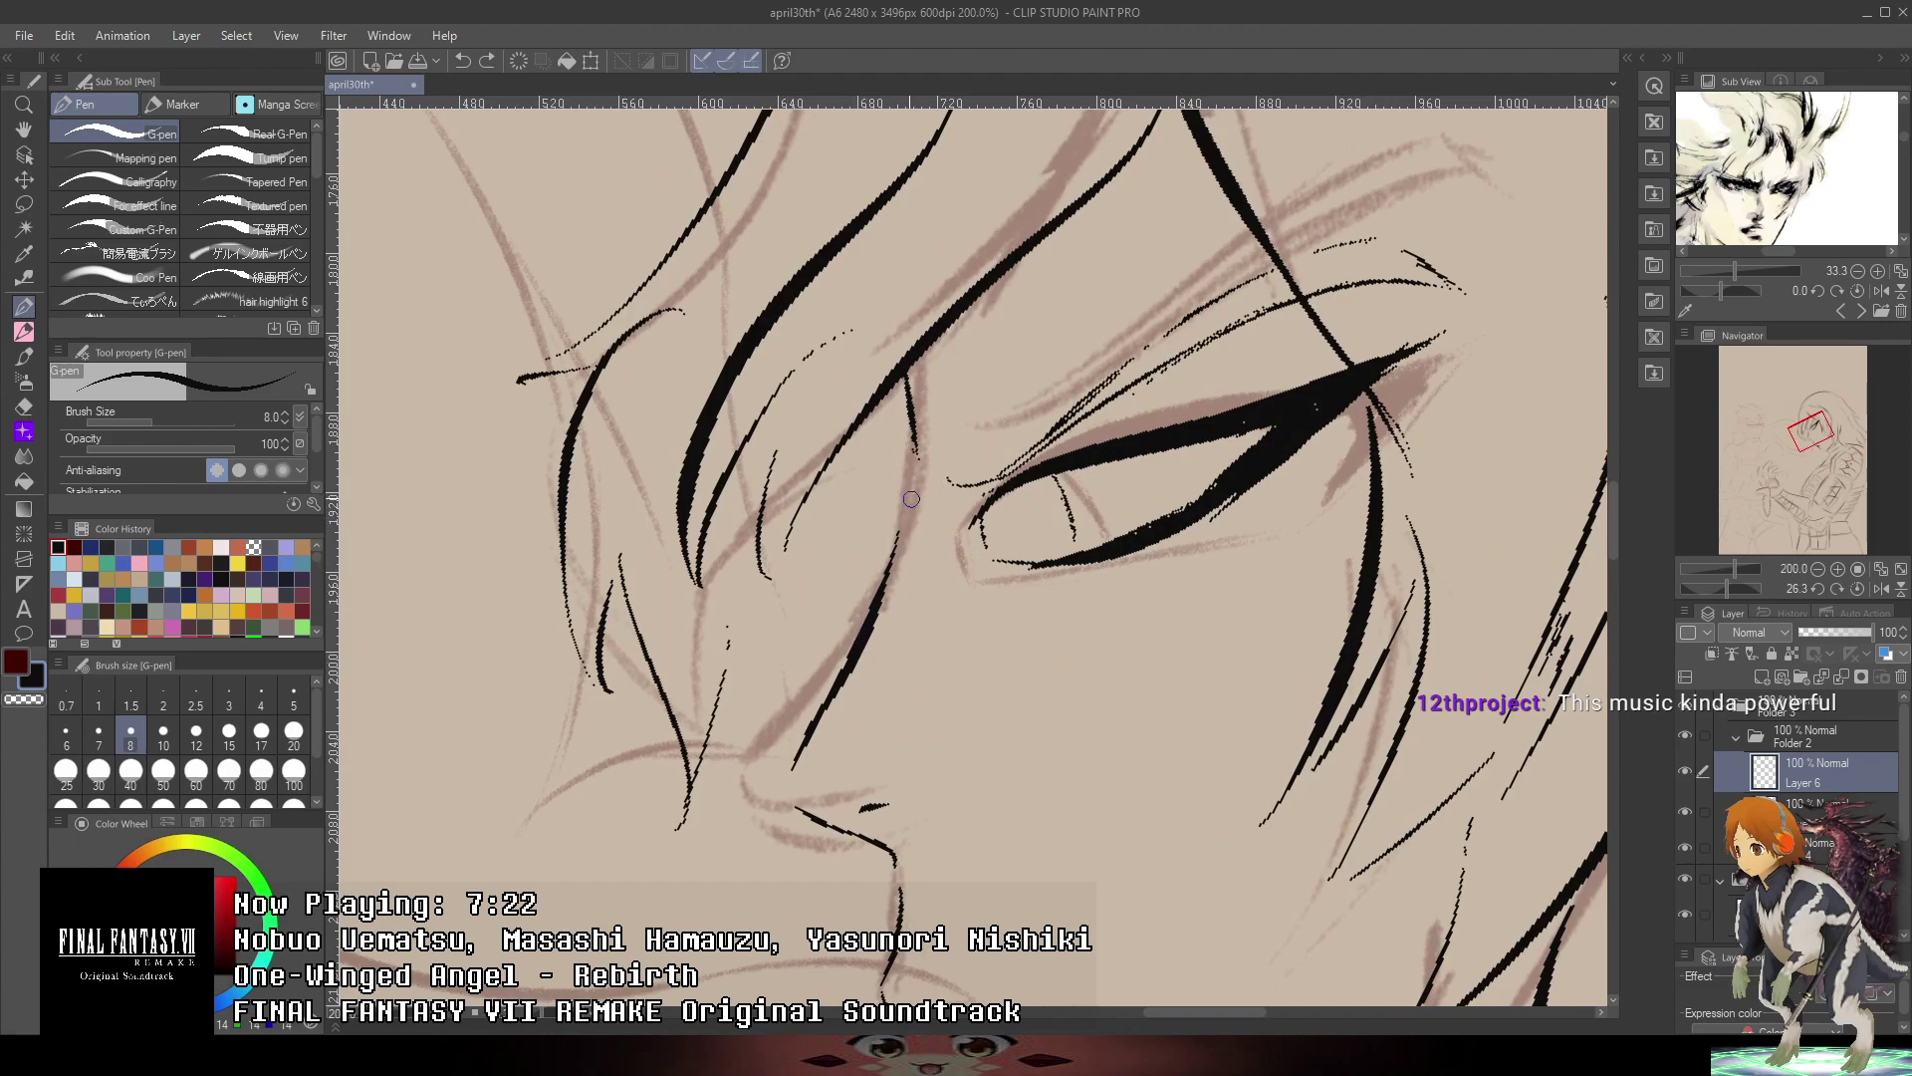
- Extend the nose bridge contour upward and ink a short crease between the bridge and the inner eye corner
{"action": "left_click_drag", "start_coordinate": [905, 459], "coordinate": [891, 512]}
{"action": "key", "text": "ctrl+z"}
{"action": "key", "text": "ctrl+z"}
{"action": "left_click", "coordinate": [1793, 806]}
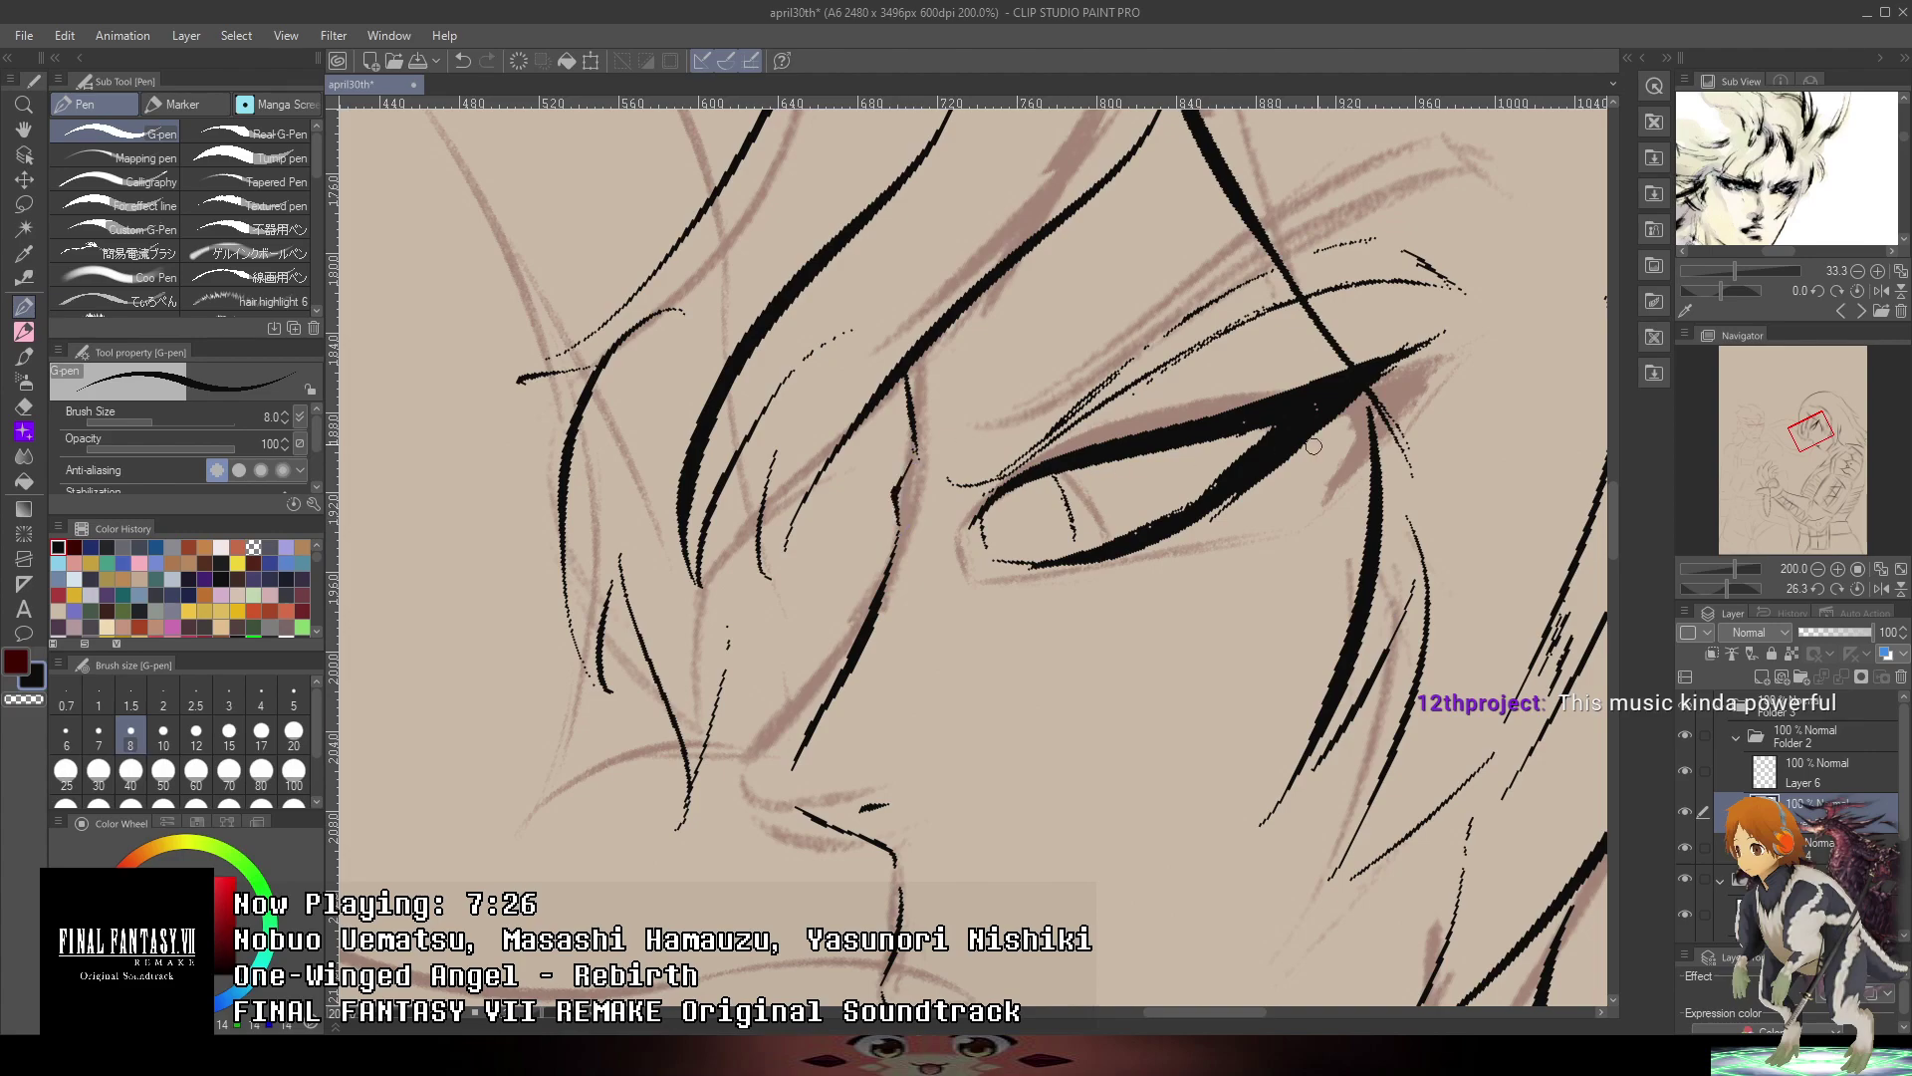
{"action": "mouse_move", "coordinate": [907, 467]}
{"action": "left_mouse_down"}
{"action": "mouse_move", "coordinate": [887, 528]}
{"action": "mouse_move", "coordinate": [942, 558]}
{"action": "left_mouse_up"}
- Ink short hatch strokes on Layer 6 for the cheek fold beside the nostril
{"action": "left_click", "coordinate": [1822, 769]}
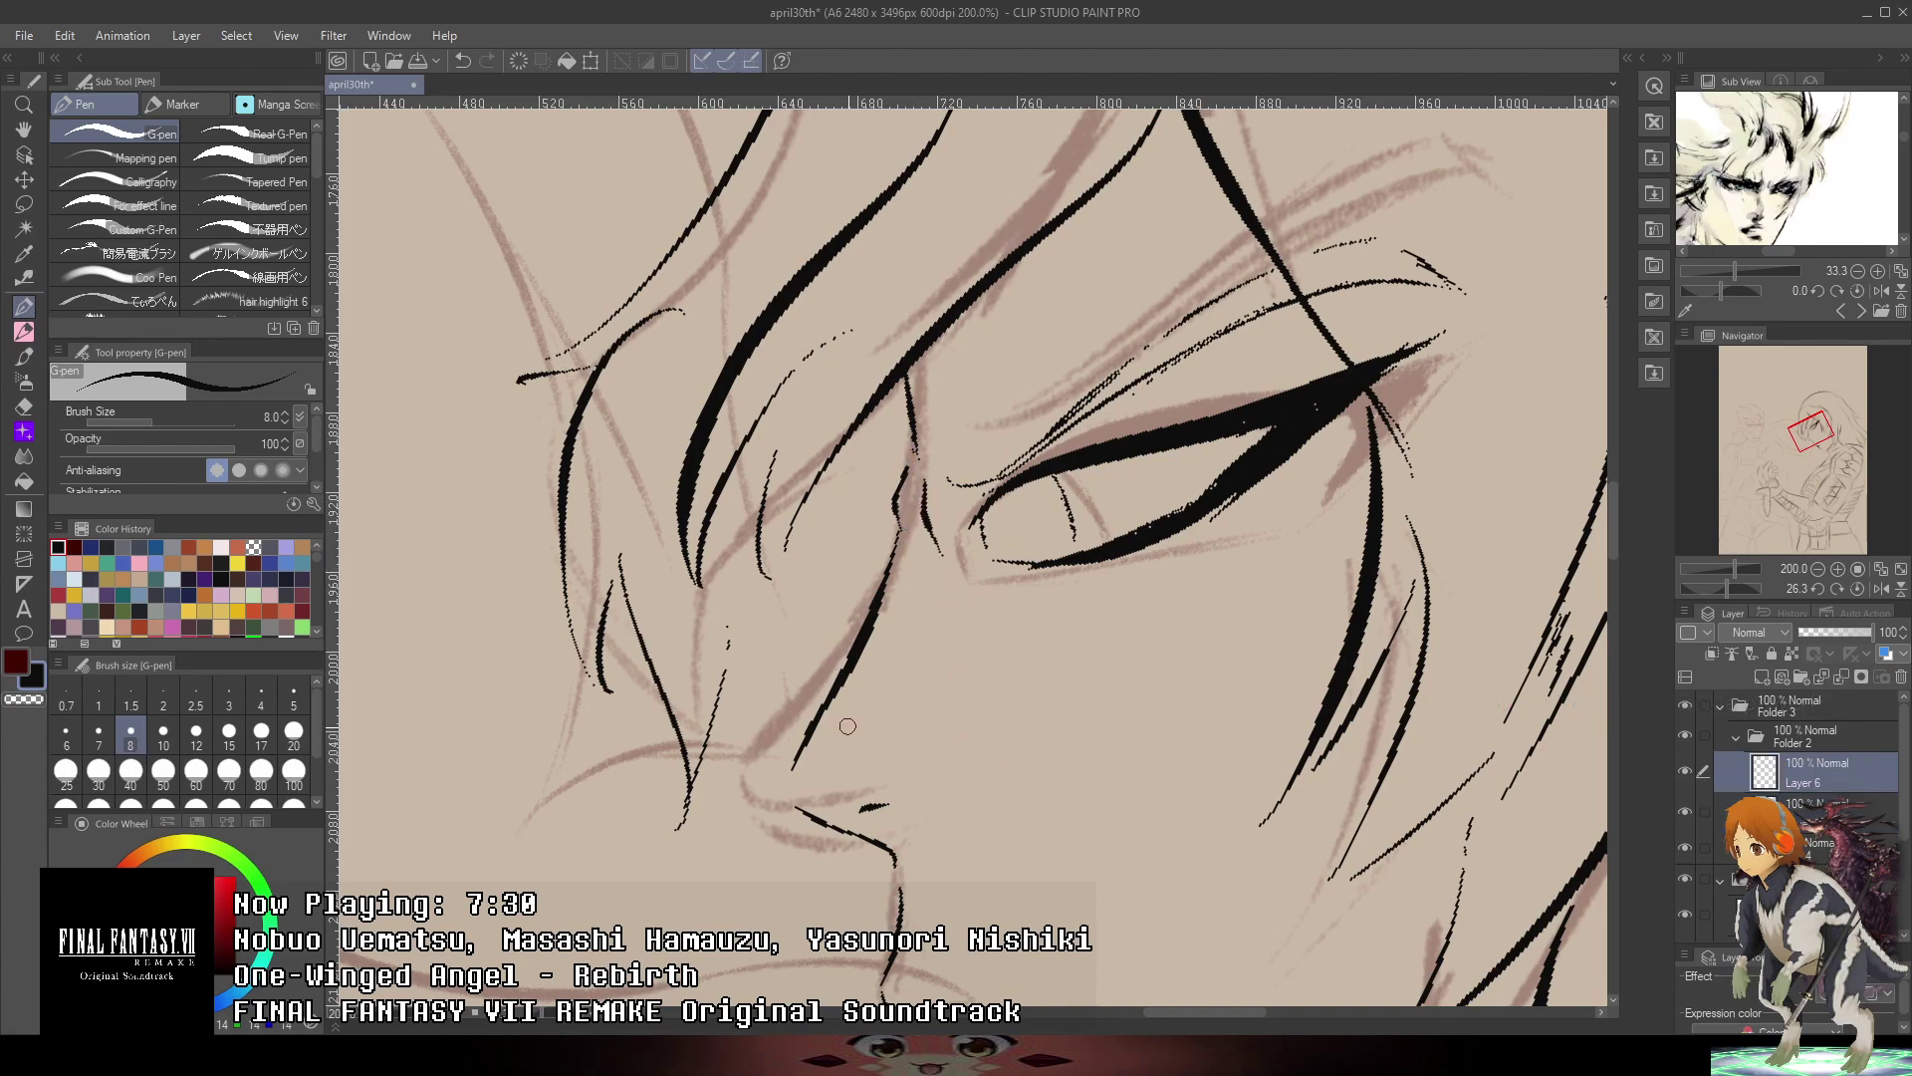
{"action": "left_click_drag", "start_coordinate": [972, 729], "coordinate": [966, 540]}
{"action": "left_click_drag", "start_coordinate": [917, 368], "coordinate": [930, 501]}
{"action": "key", "text": "ctrl+z"}
{"action": "left_click_drag", "start_coordinate": [923, 632], "coordinate": [946, 599]}
{"action": "key", "text": "ctrl+z"}
{"action": "scroll", "coordinate": [929, 634], "scroll_direction": "down", "scroll_amount": 4}
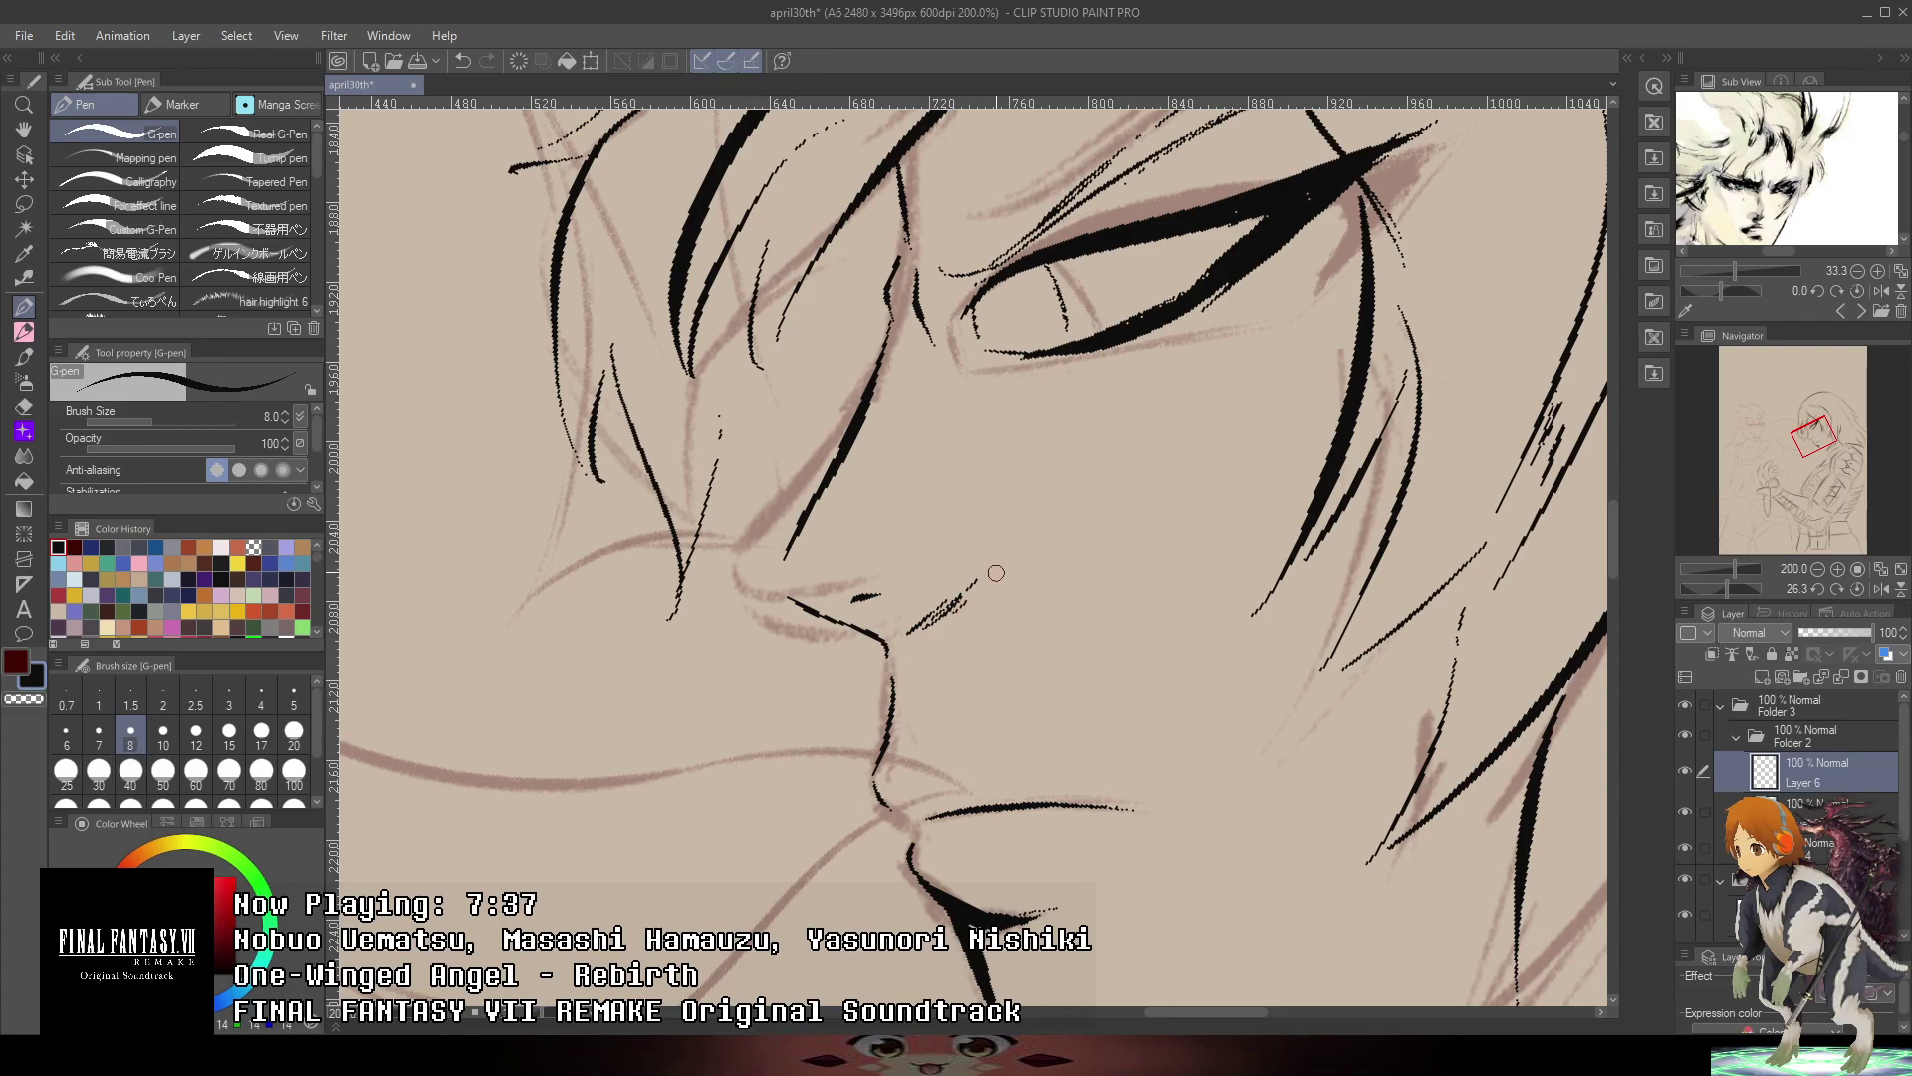
{"action": "scroll", "coordinate": [1147, 539], "scroll_direction": "up", "scroll_amount": 4}
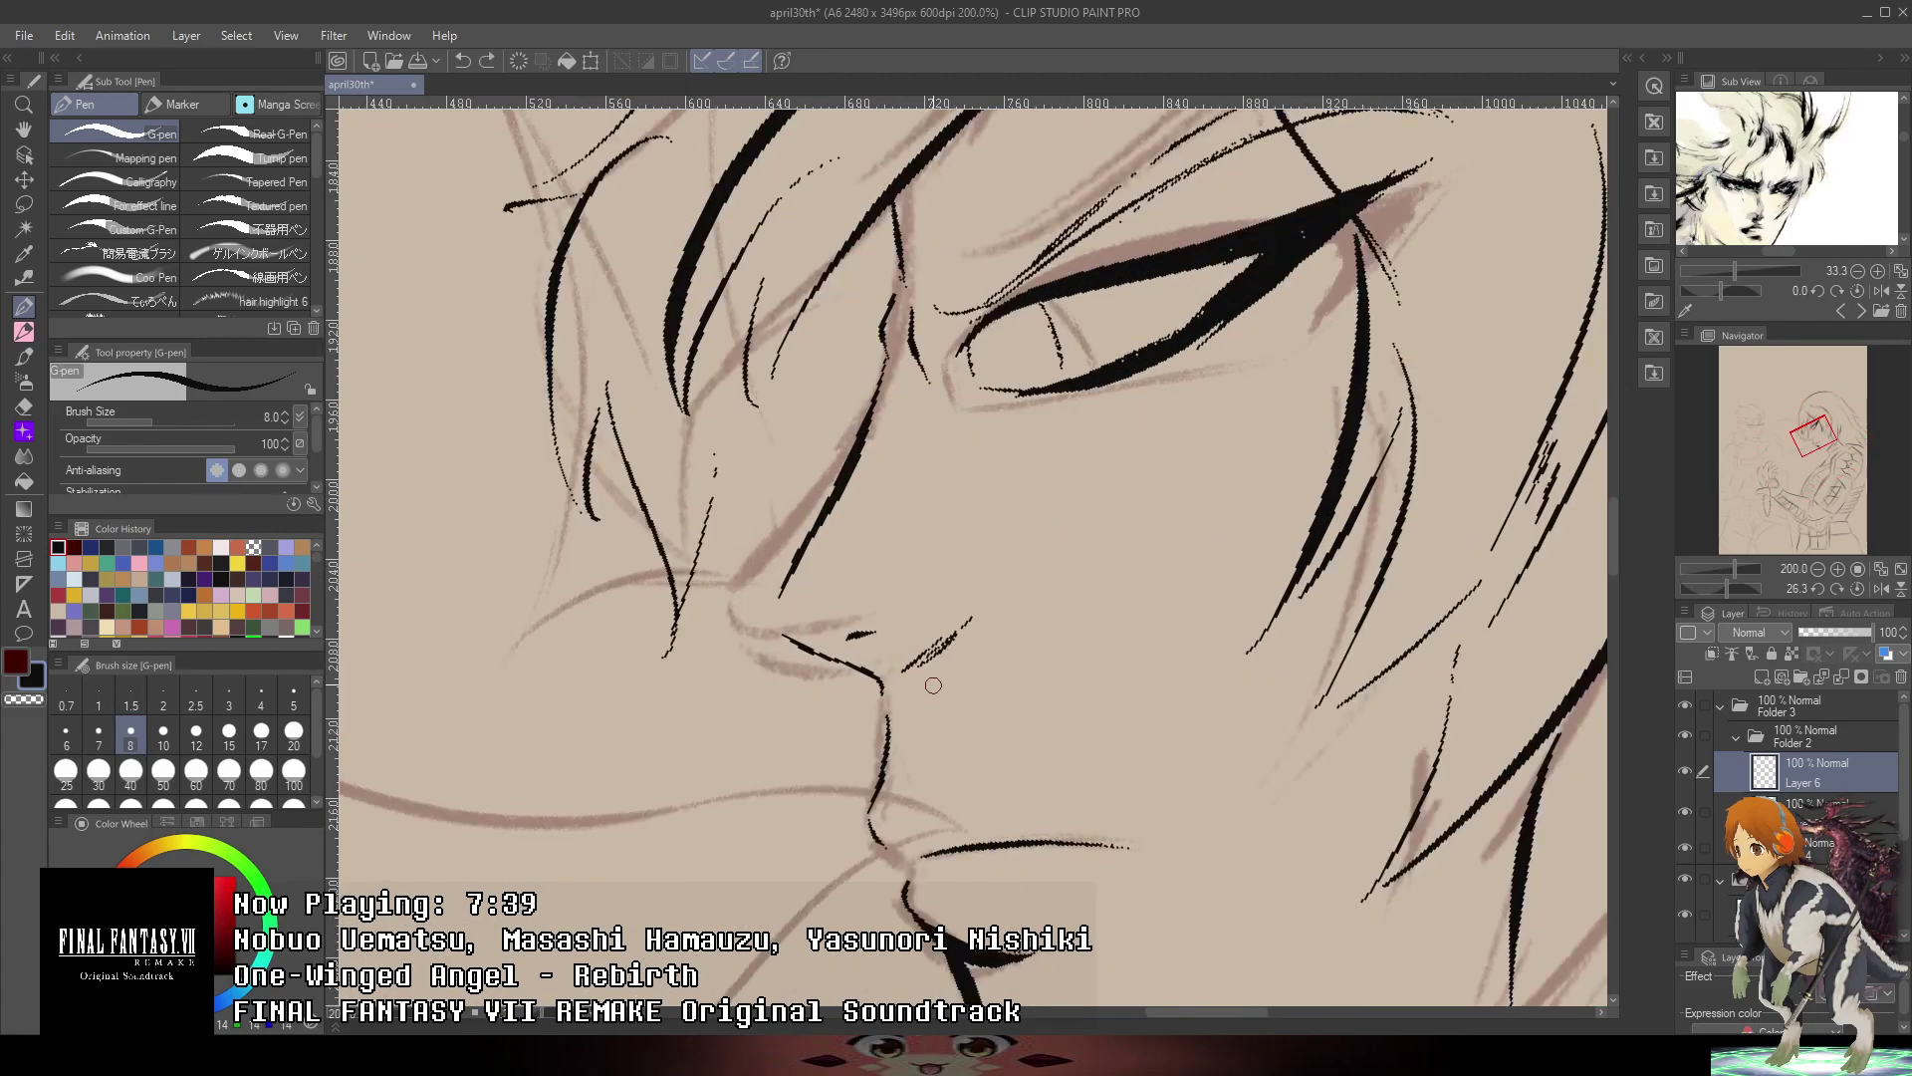
{"action": "mouse_move", "coordinate": [914, 667]}
{"action": "left_mouse_down"}
{"action": "mouse_move", "coordinate": [945, 645]}
{"action": "mouse_move", "coordinate": [922, 662]}
{"action": "left_mouse_up"}
- Ink a light, slanted stroke beneath the mouth to define the lower lip
{"action": "left_click_drag", "start_coordinate": [1215, 637], "coordinate": [1259, 382]}
{"action": "mouse_move", "coordinate": [1120, 686]}
{"action": "left_mouse_down"}
{"action": "mouse_move", "coordinate": [1215, 651]}
{"action": "mouse_move", "coordinate": [1114, 692]}
{"action": "left_mouse_up"}
{"action": "scroll", "coordinate": [1507, 606], "scroll_direction": "down", "scroll_amount": 1}
{"action": "mouse_move", "coordinate": [1409, 525]}
{"action": "left_mouse_down"}
{"action": "mouse_move", "coordinate": [1171, 625]}
{"action": "mouse_move", "coordinate": [1204, 608]}
{"action": "left_mouse_up"}
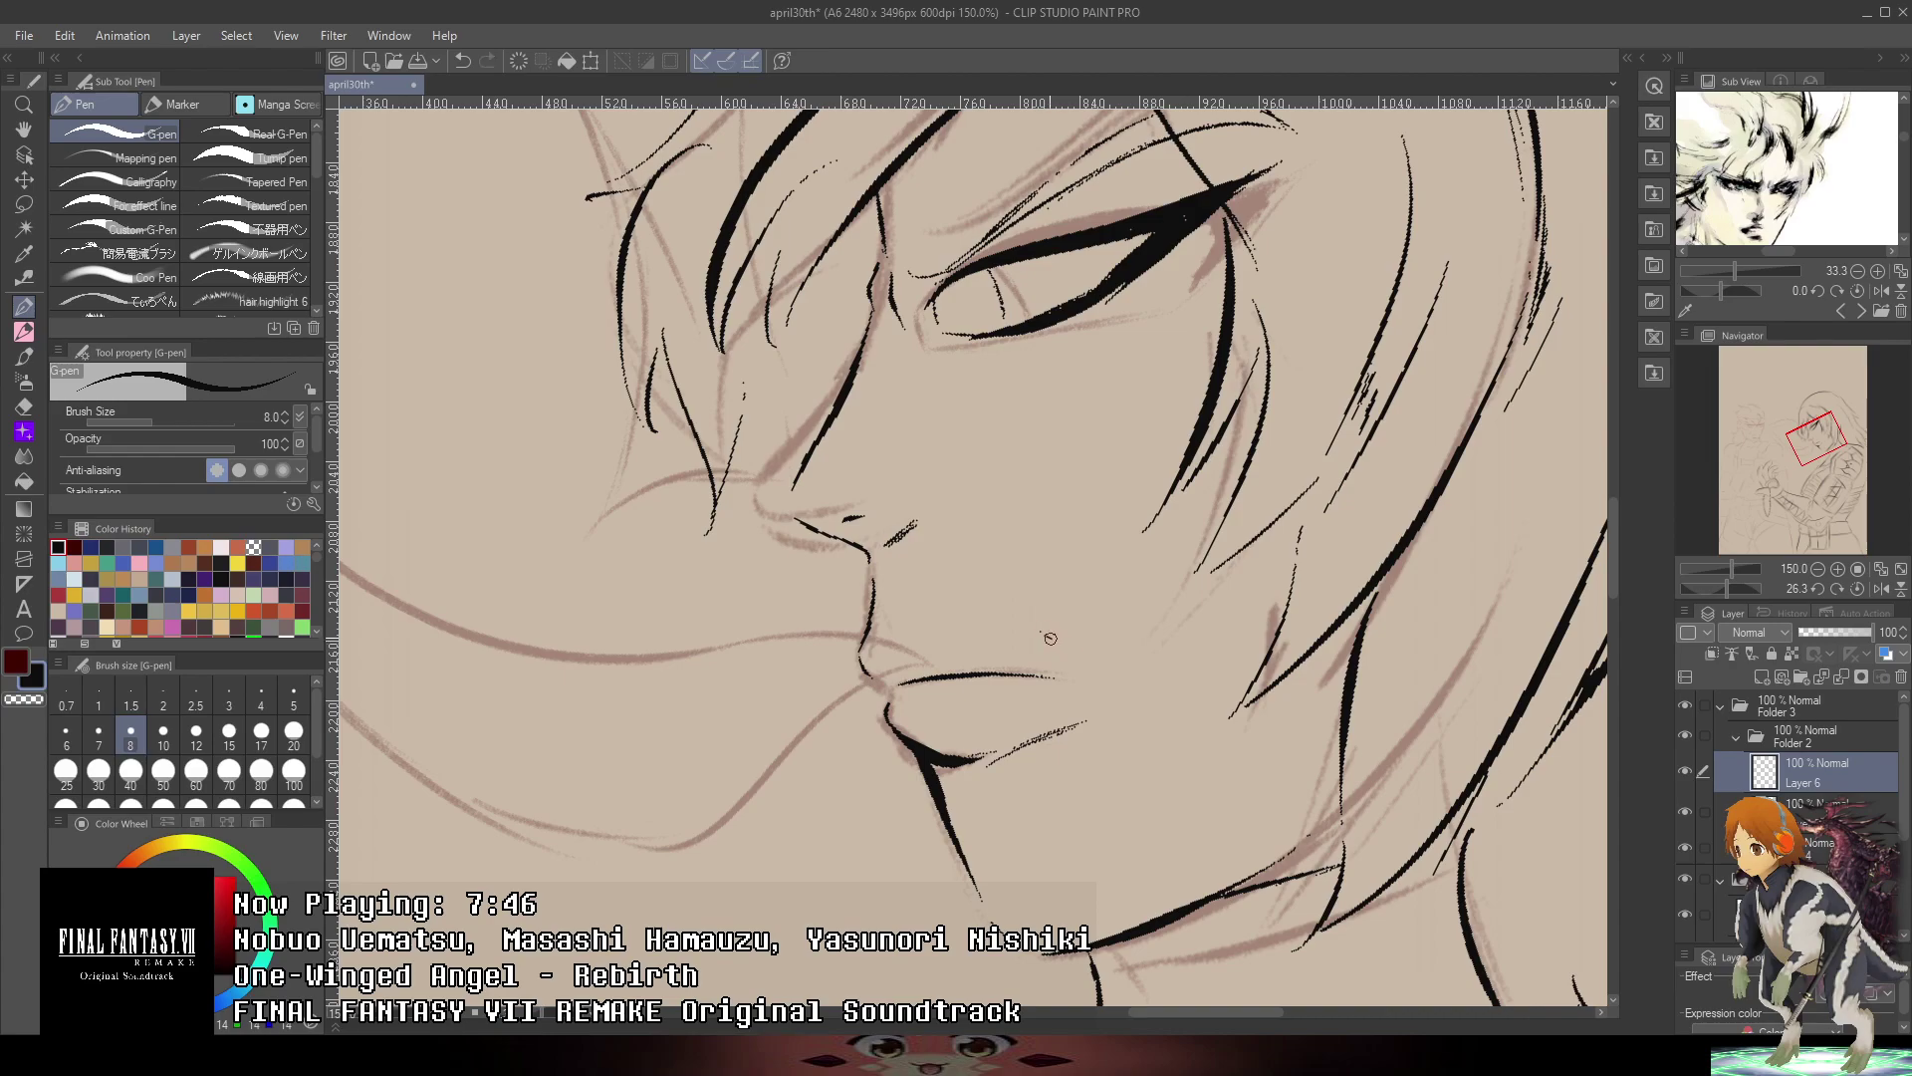
- Review the inked face in relation to the rest of the figure and the sketch
{"action": "scroll", "coordinate": [1050, 638], "scroll_direction": "down", "scroll_amount": 1}
{"action": "scroll", "coordinate": [1355, 548], "scroll_direction": "down", "scroll_amount": 2}
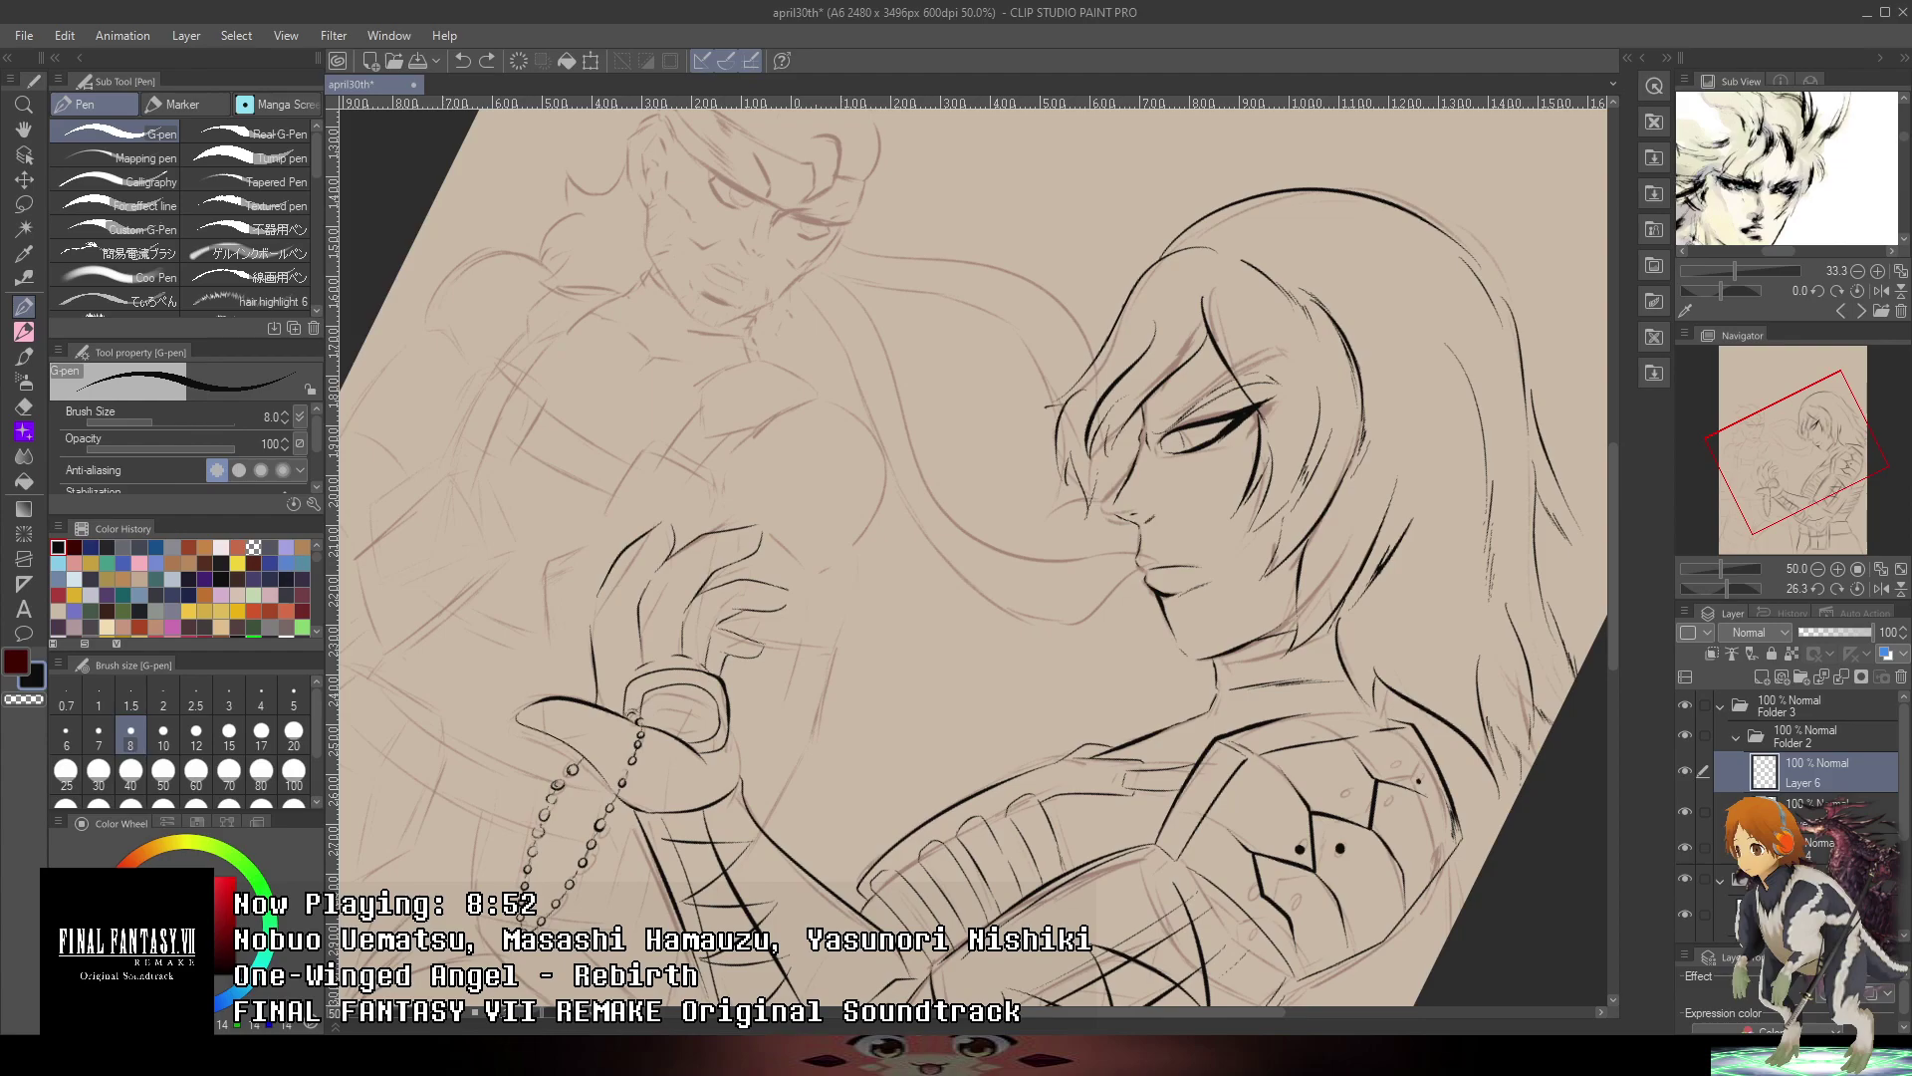
{"action": "scroll", "coordinate": [1181, 550], "scroll_direction": "up", "scroll_amount": 4}
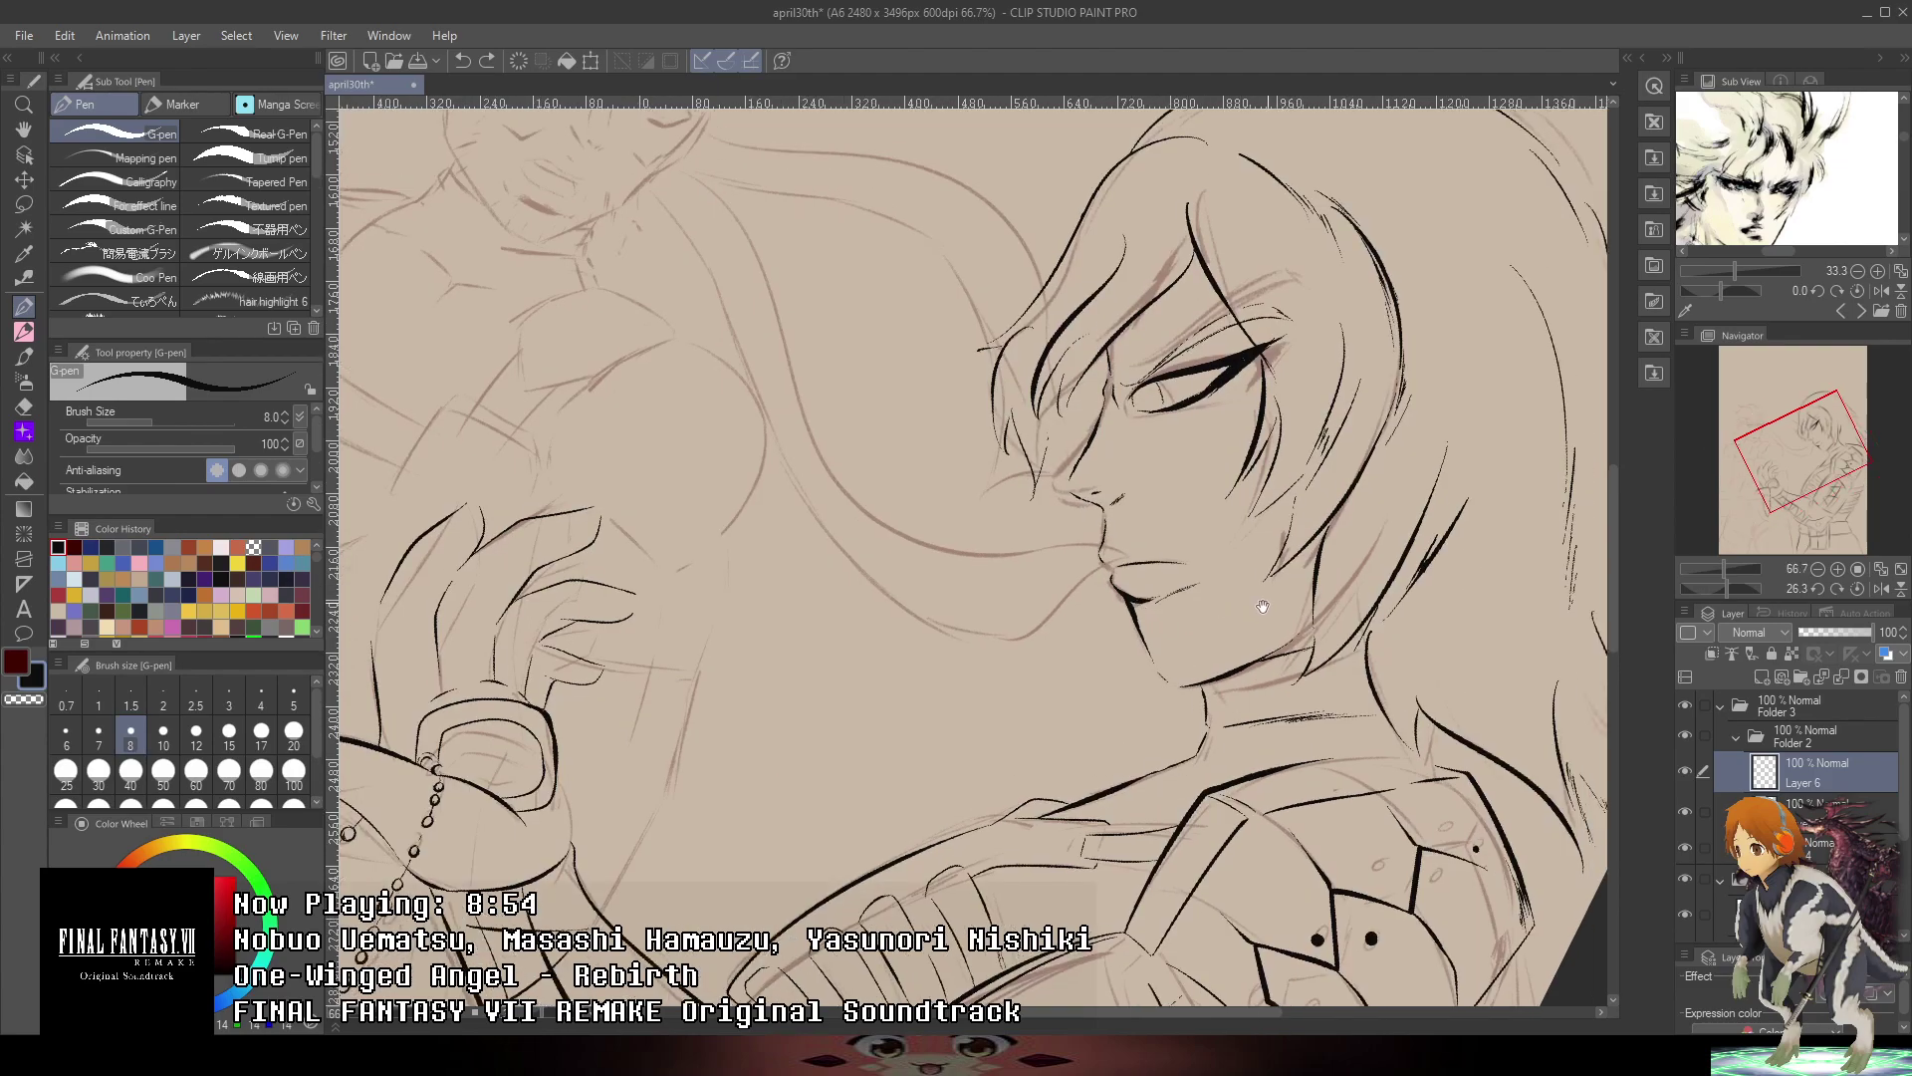
{"action": "key", "text": "ctrl+minus"}
{"action": "key", "text": "ctrl+minus"}
{"action": "key", "text": "ctrl+minus"}
{"action": "key", "text": "ctrl+minus"}
{"action": "key", "text": "ctrl+minus"}
- Reset the canvas rotation and collapse Folder 2
{"action": "left_click_drag", "start_coordinate": [1077, 654], "coordinate": [1402, 584]}
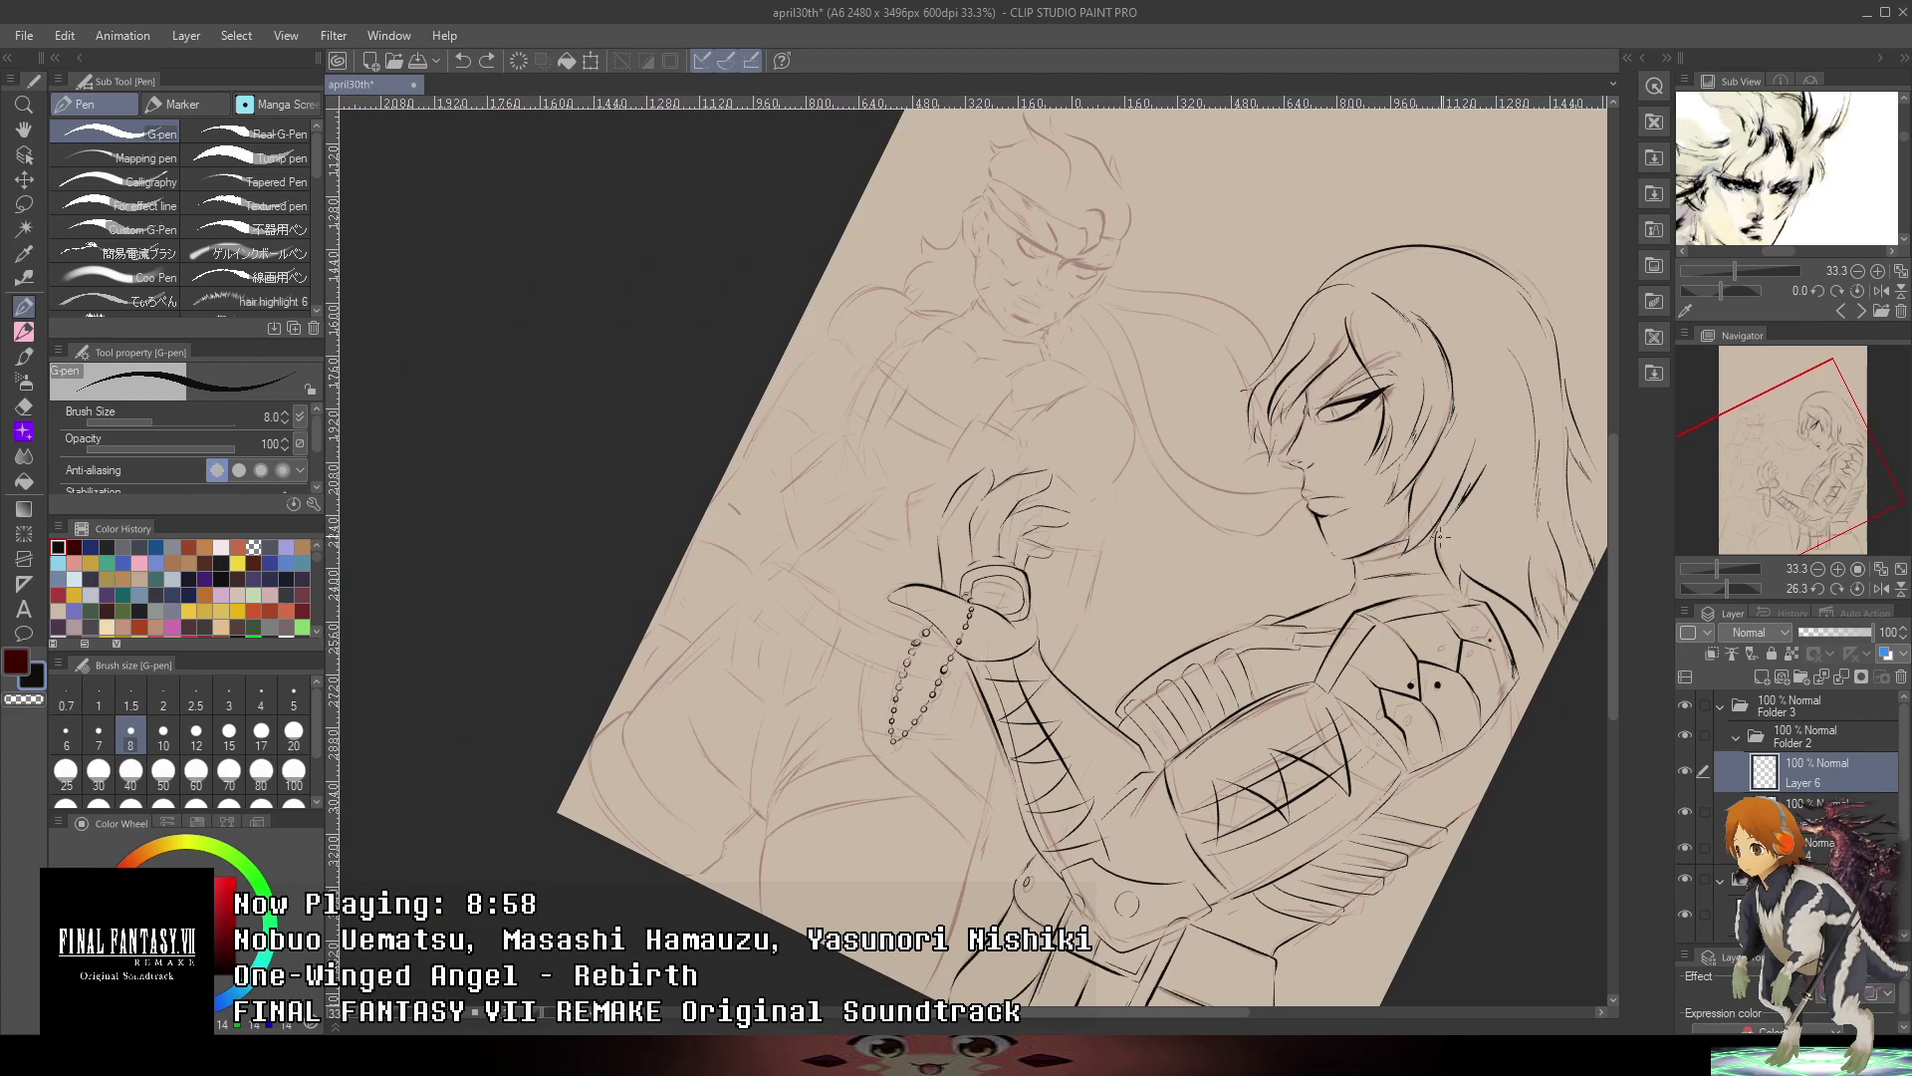
{"action": "left_click", "coordinate": [1858, 589]}
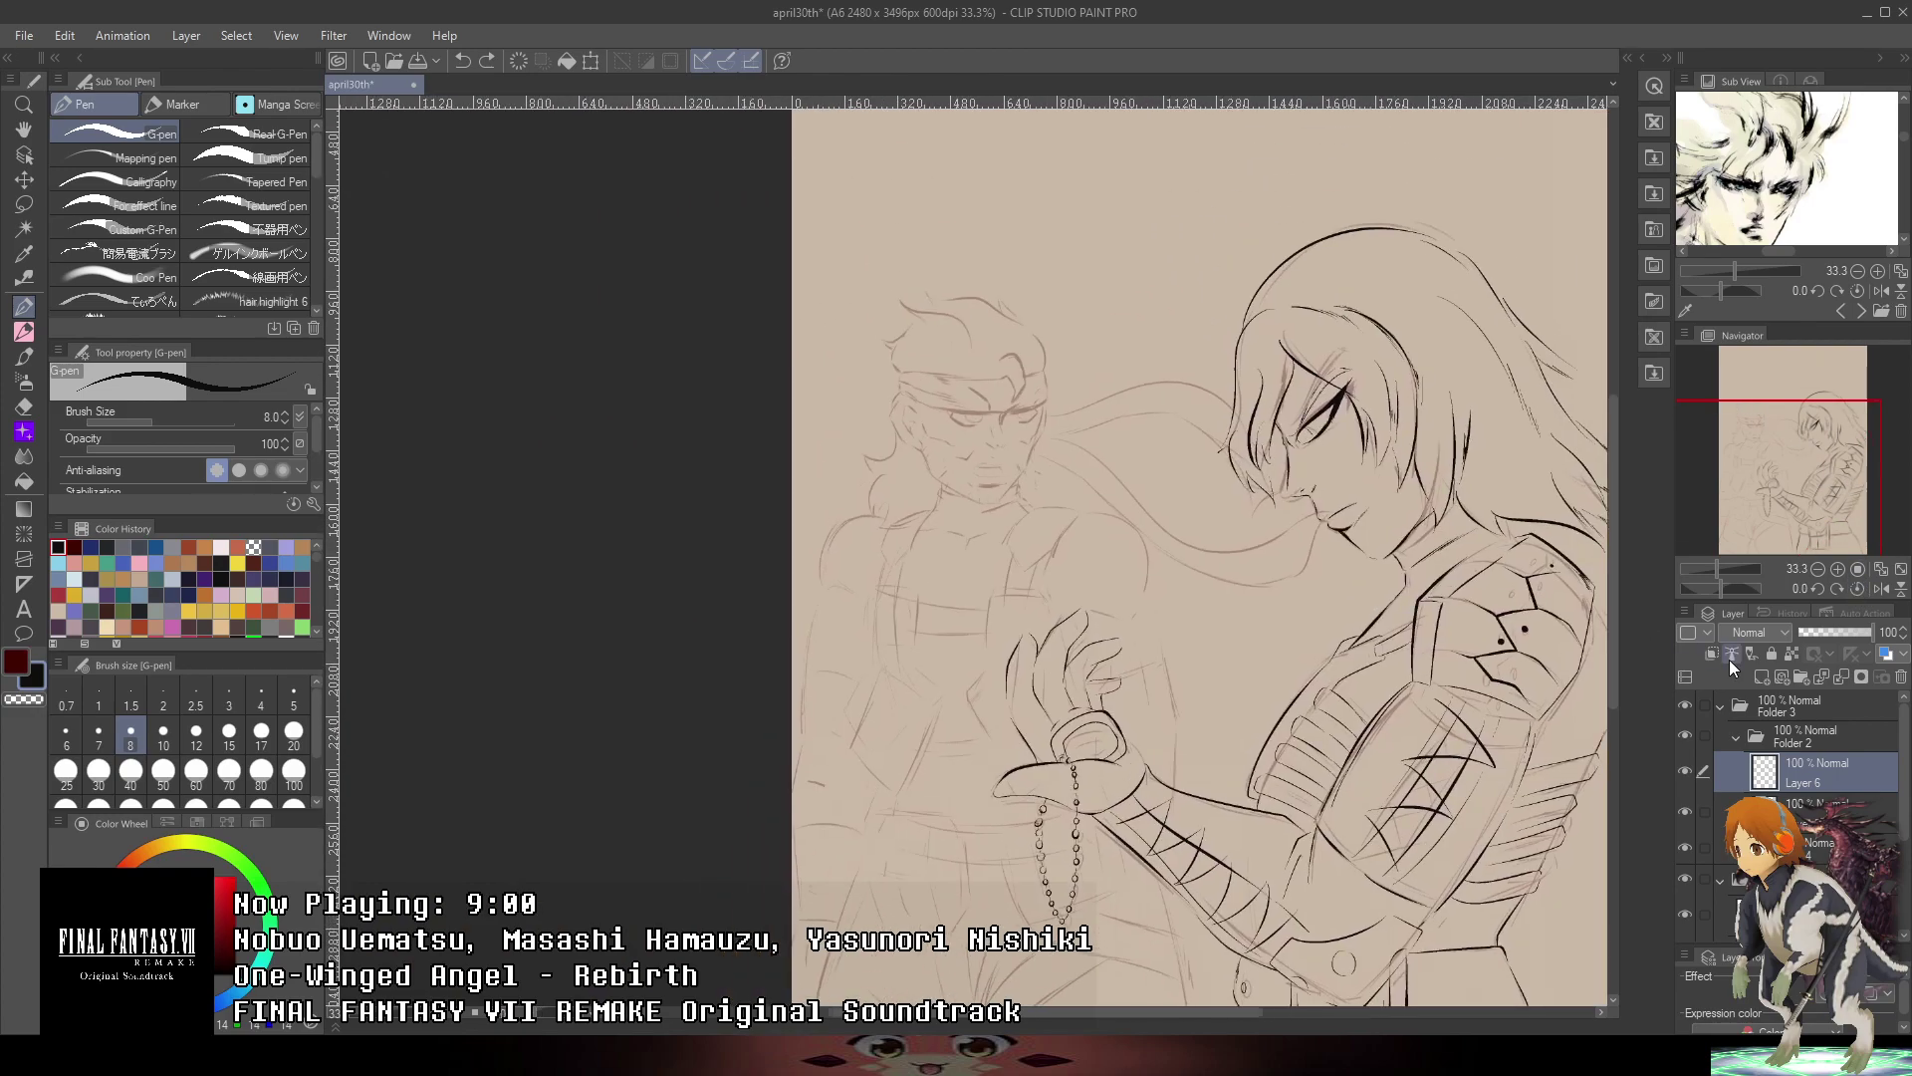
{"action": "left_click", "coordinate": [1736, 737]}
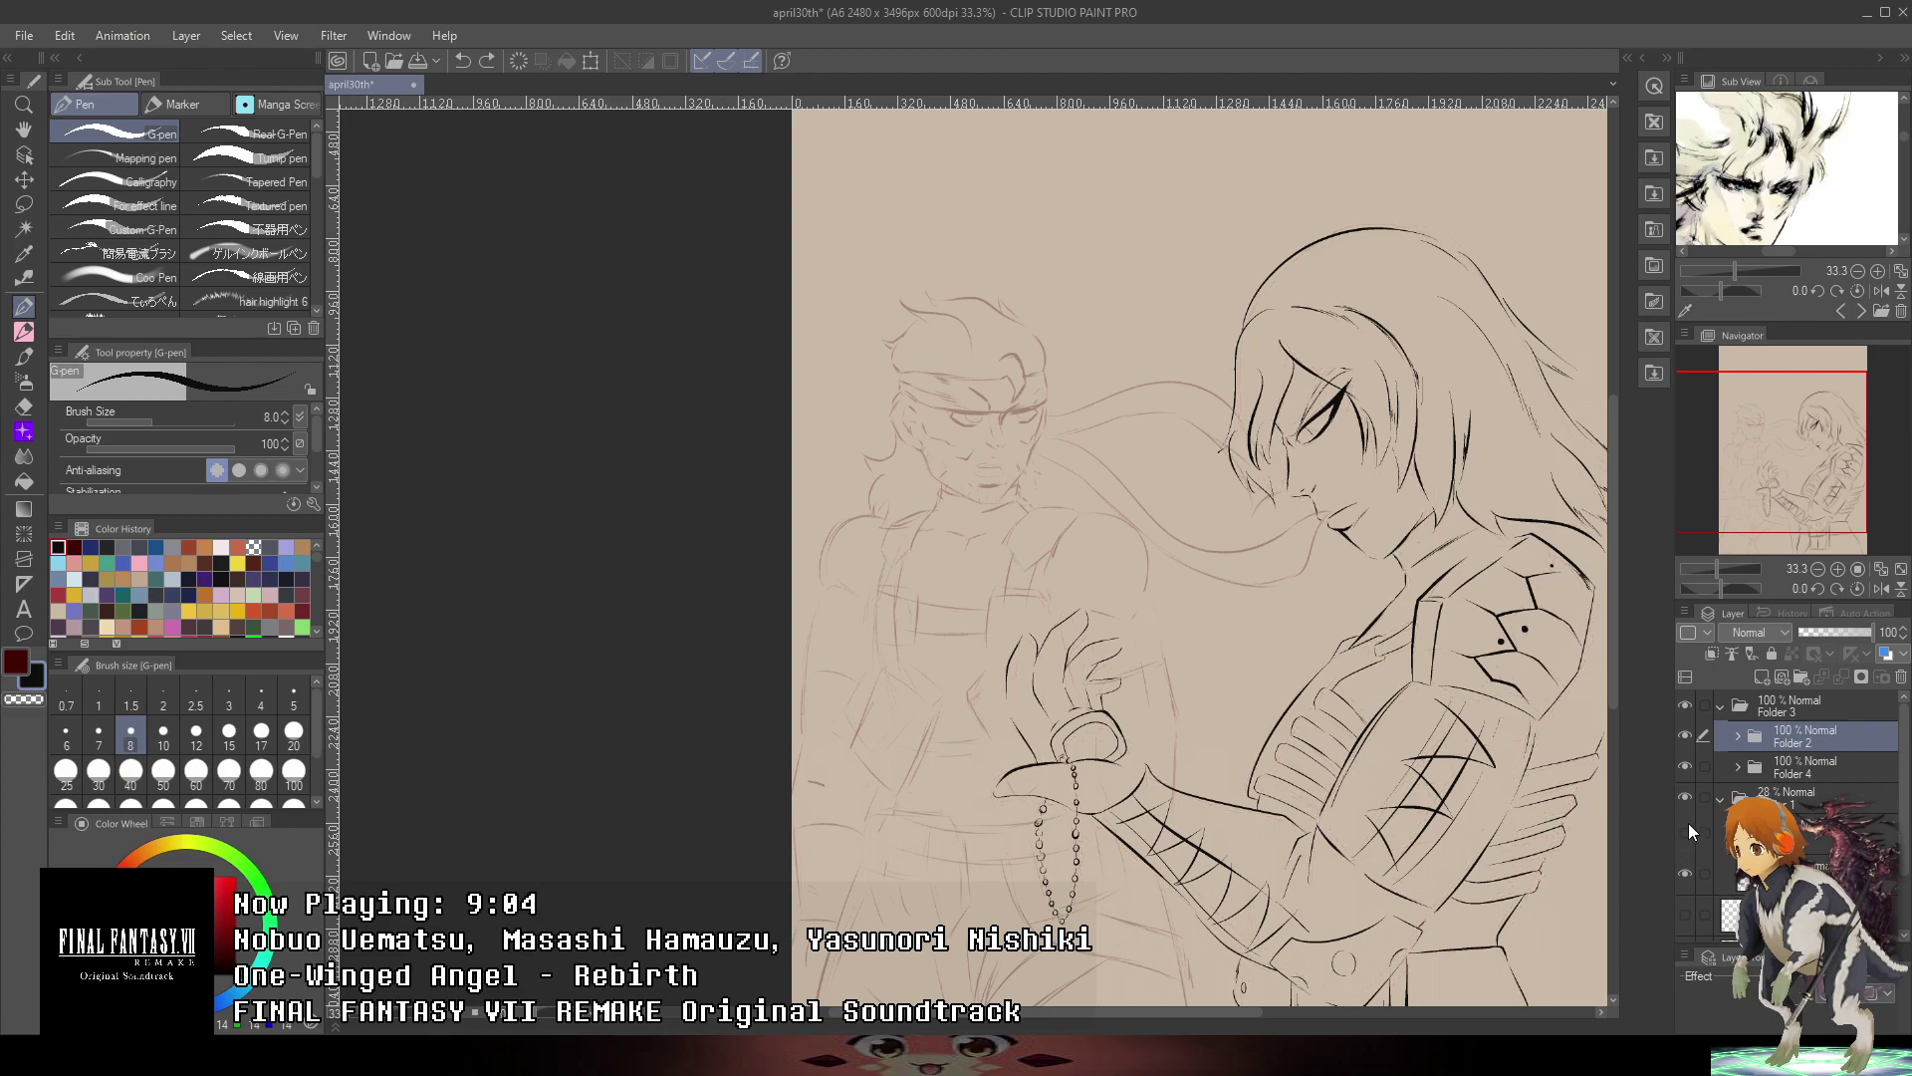
- Expand Folder 4 and select the lower layer inside it for inking the second figure
{"action": "left_click_drag", "start_coordinate": [1437, 695], "coordinate": [1341, 548]}
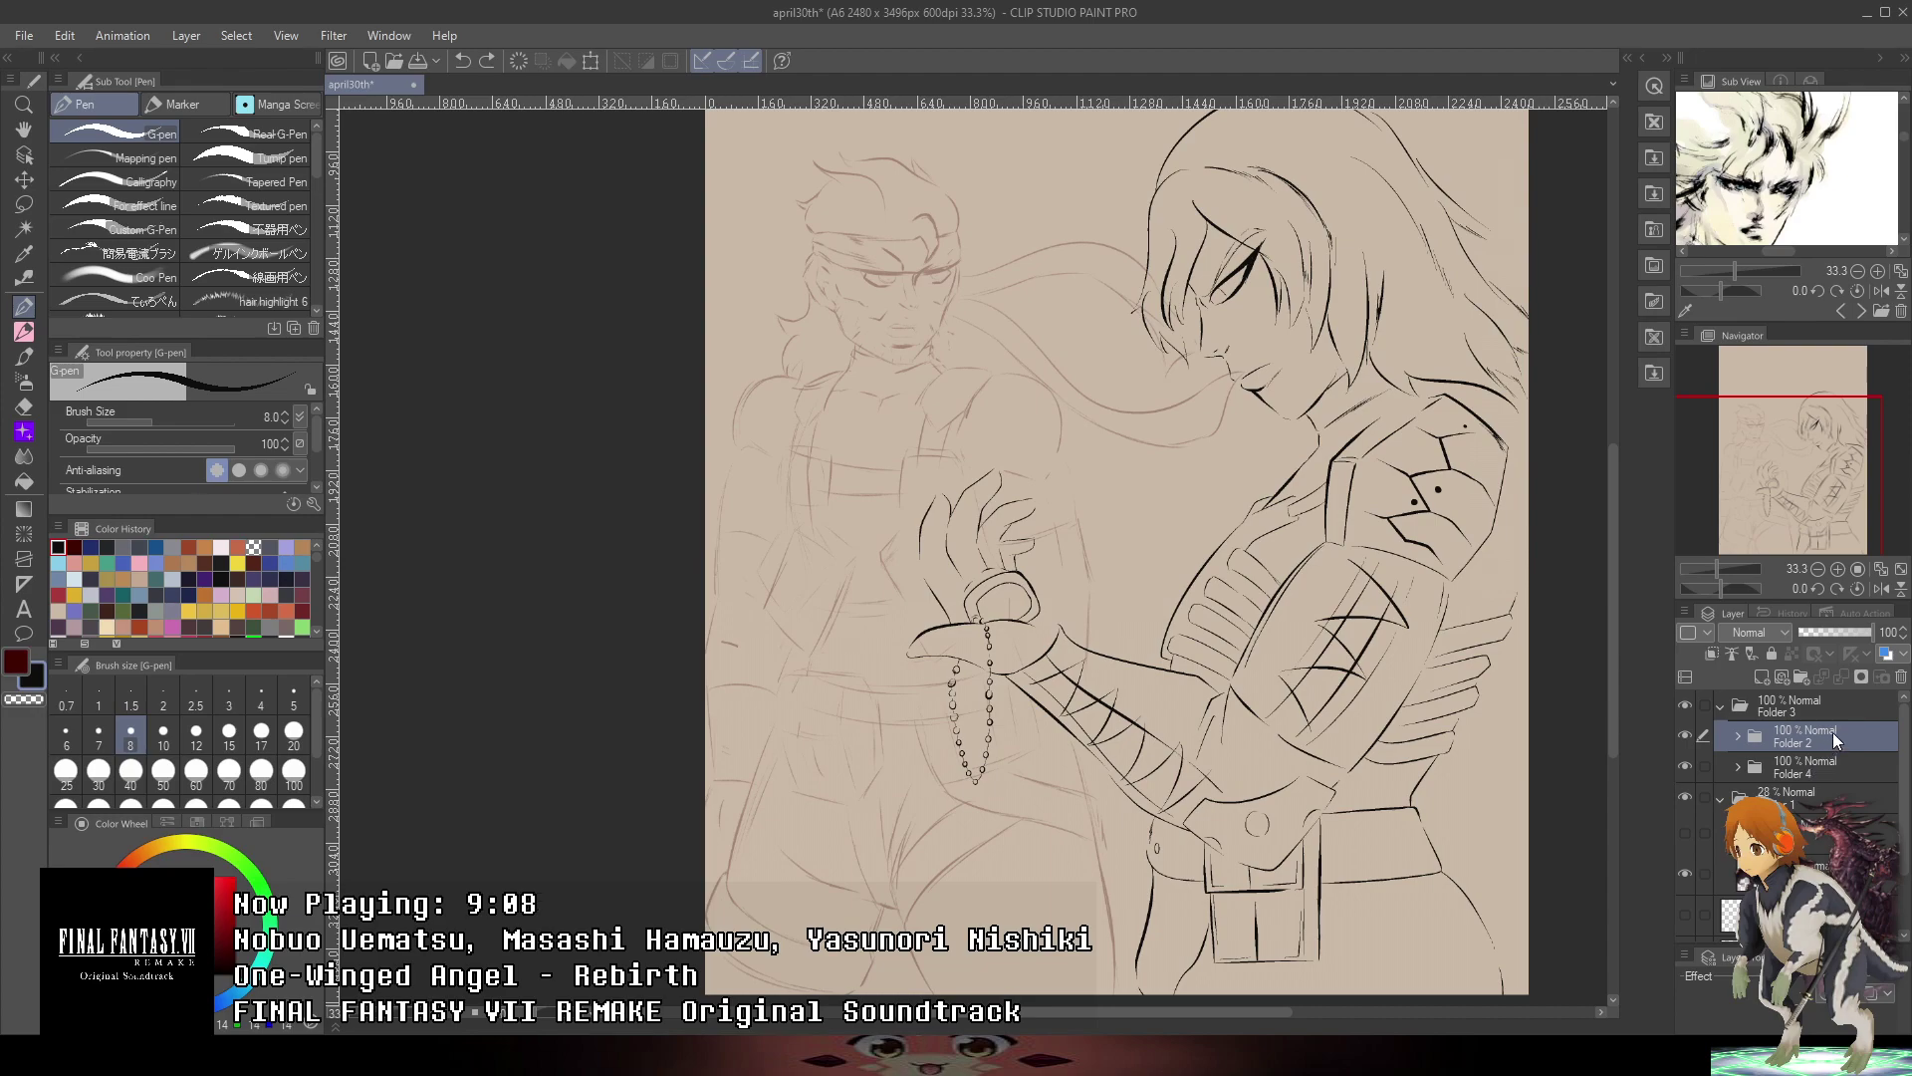
{"action": "left_click", "coordinate": [1792, 774]}
{"action": "left_click", "coordinate": [1738, 767]}
{"action": "left_click", "coordinate": [1800, 844]}
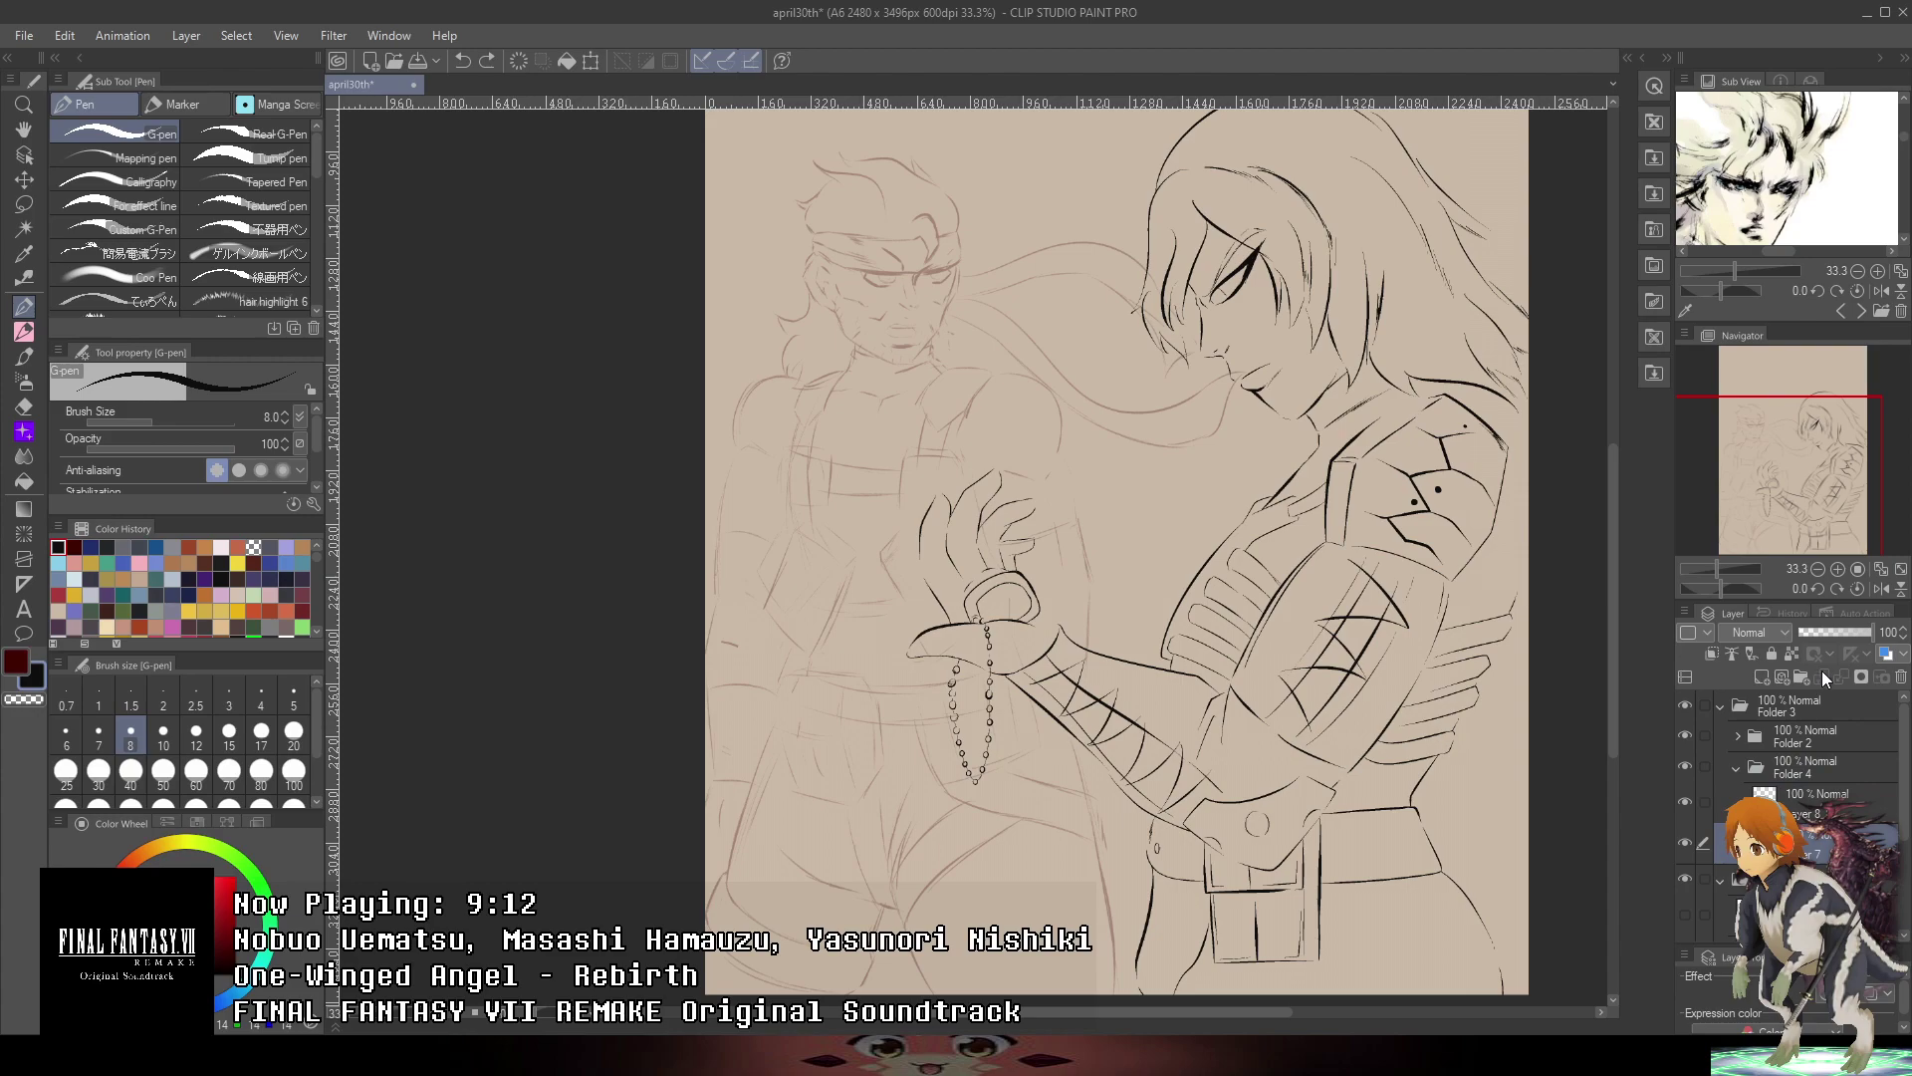
- Ink the lower edge of the headband man's headband across the brow, with a slanted fold stroke above the nose
{"action": "left_click_drag", "start_coordinate": [1166, 417], "coordinate": [1095, 793]}
{"action": "scroll", "coordinate": [837, 652], "scroll_direction": "up", "scroll_amount": 5}
{"action": "left_click_drag", "start_coordinate": [1104, 553], "coordinate": [944, 357]}
{"action": "left_click_drag", "start_coordinate": [578, 496], "coordinate": [1001, 588]}
{"action": "key", "text": "ctrl+z"}
{"action": "mouse_move", "coordinate": [525, 466]}
{"action": "left_mouse_down"}
{"action": "mouse_move", "coordinate": [578, 491]}
{"action": "mouse_move", "coordinate": [1031, 560]}
{"action": "left_mouse_up"}
{"action": "mouse_move", "coordinate": [896, 557]}
{"action": "left_mouse_down"}
{"action": "mouse_move", "coordinate": [1062, 555]}
{"action": "mouse_move", "coordinate": [1210, 440]}
{"action": "left_mouse_up"}
{"action": "left_click_drag", "start_coordinate": [1057, 562], "coordinate": [1333, 466]}
{"action": "key", "text": "ctrl+z"}
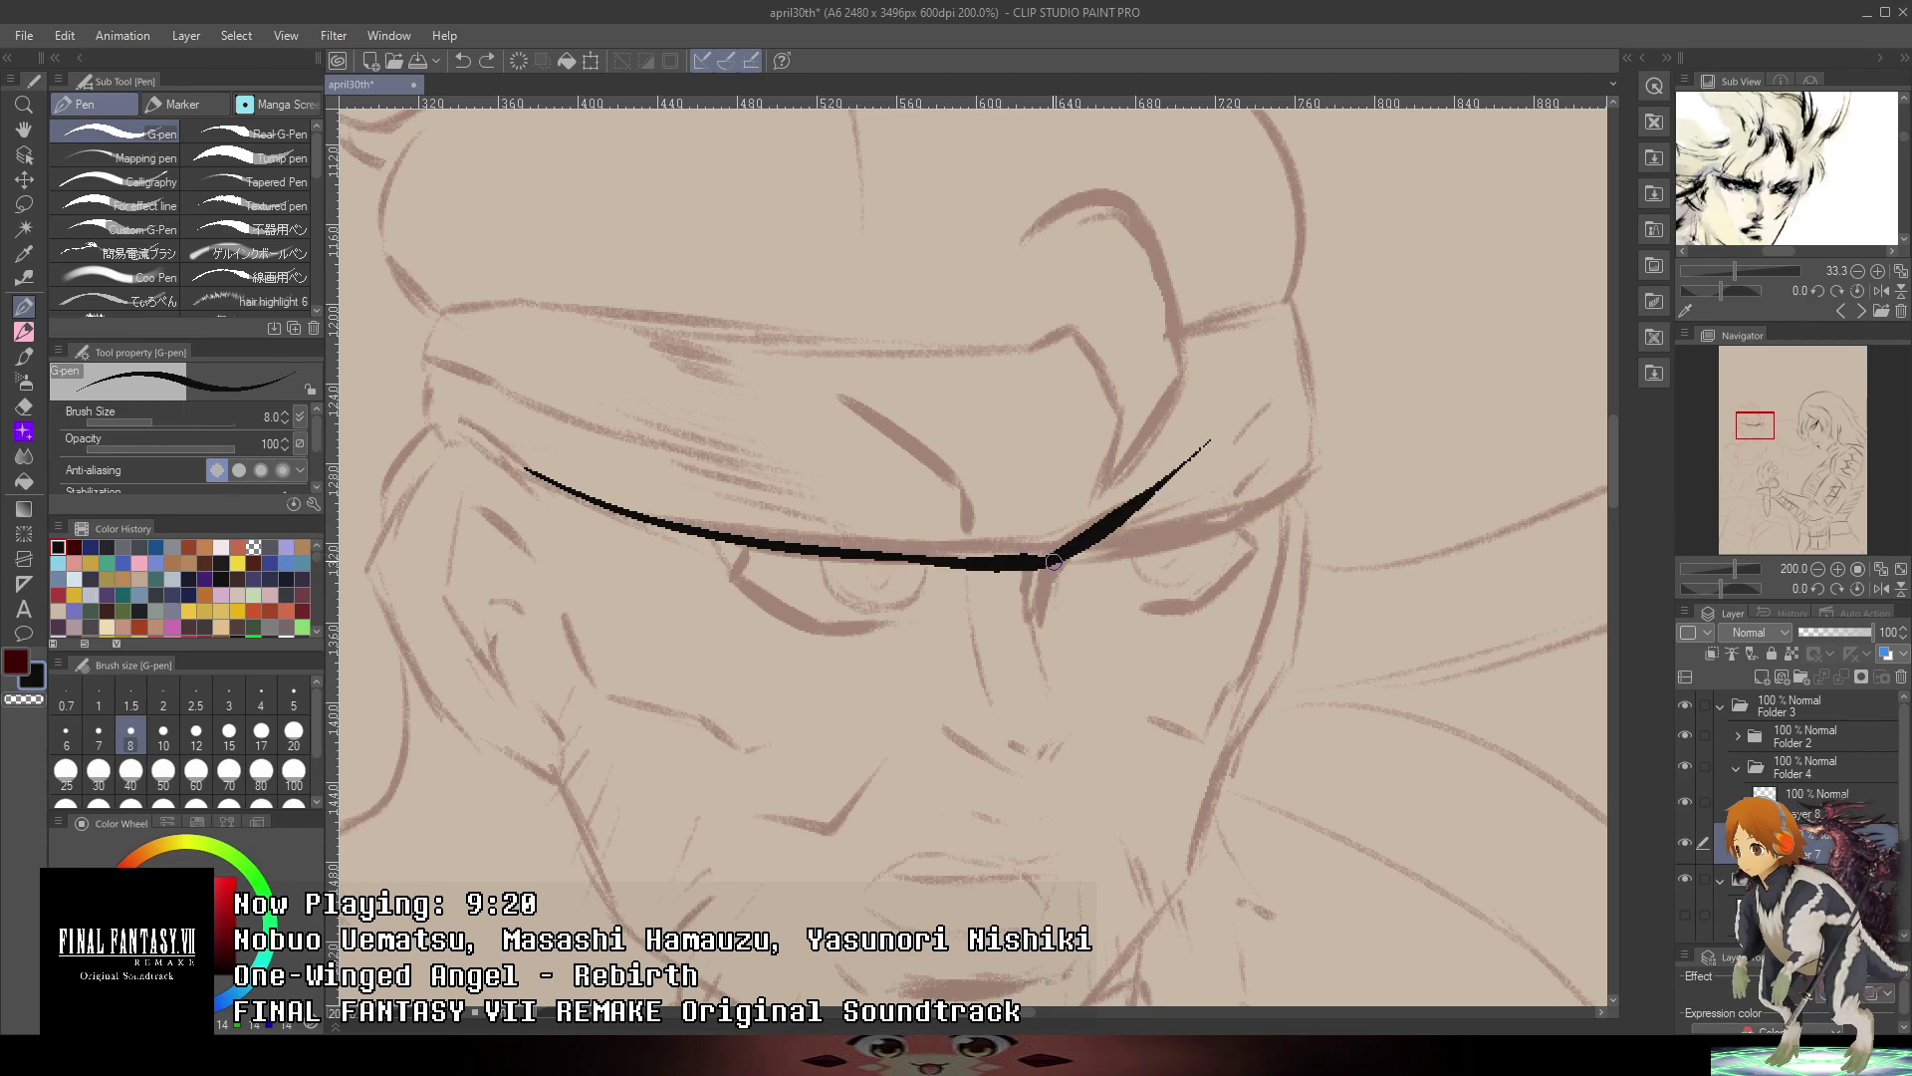
{"action": "left_click_drag", "start_coordinate": [1050, 562], "coordinate": [1309, 482]}
- Ink the headband's two side edges, the small fold above the ear and its upper edge on both sides
{"action": "left_click_drag", "start_coordinate": [1288, 297], "coordinate": [1371, 577]}
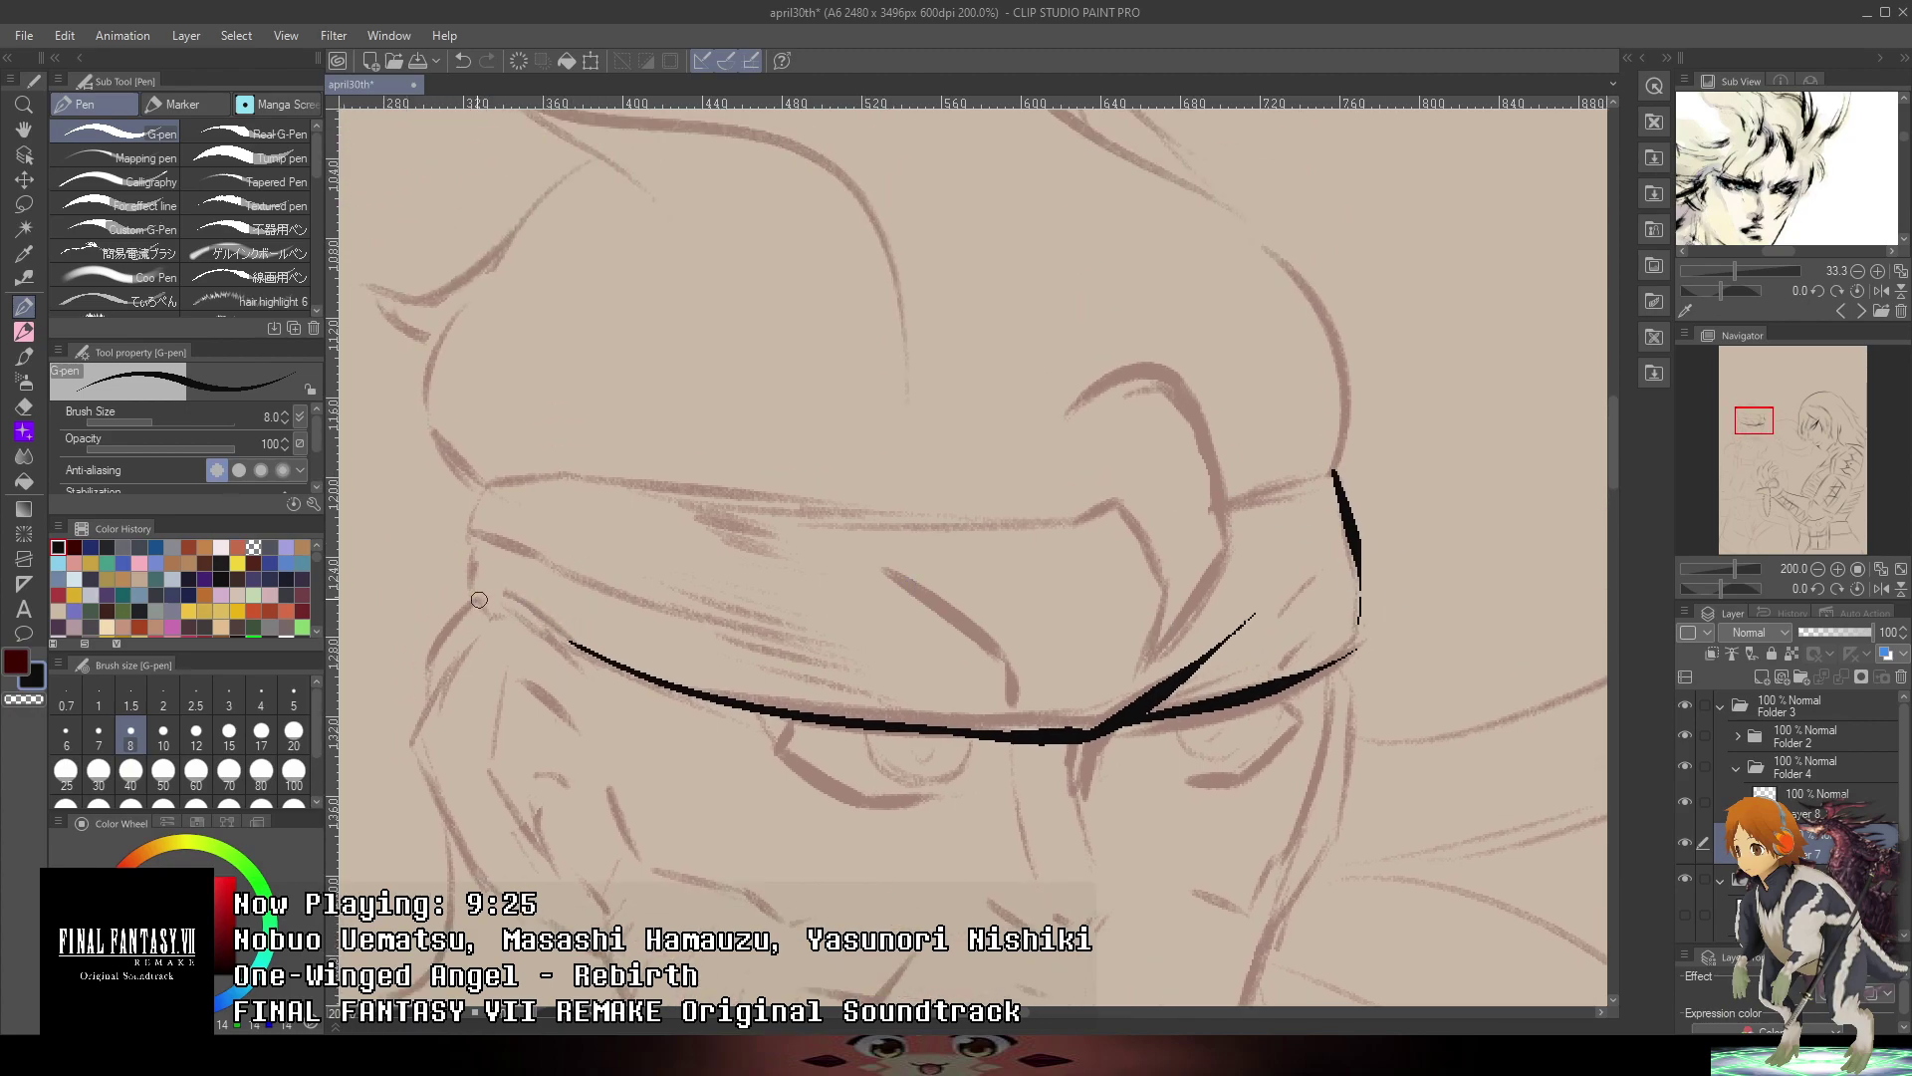
{"action": "mouse_move", "coordinate": [479, 600]}
{"action": "left_mouse_down"}
{"action": "mouse_move", "coordinate": [491, 556]}
{"action": "mouse_move", "coordinate": [630, 607]}
{"action": "left_mouse_up"}
{"action": "key", "text": "ctrl+z"}
{"action": "mouse_move", "coordinate": [482, 556]}
{"action": "left_mouse_down"}
{"action": "mouse_move", "coordinate": [685, 609]}
{"action": "mouse_move", "coordinate": [471, 530]}
{"action": "mouse_move", "coordinate": [488, 482]}
{"action": "mouse_move", "coordinate": [646, 509]}
{"action": "mouse_move", "coordinate": [1107, 500]}
{"action": "mouse_move", "coordinate": [866, 548]}
{"action": "mouse_move", "coordinate": [500, 485]}
{"action": "mouse_move", "coordinate": [923, 522]}
{"action": "left_mouse_up"}
{"action": "key", "text": "ctrl+z"}
{"action": "key", "text": "ctrl+z"}
{"action": "key", "text": "ctrl+z"}
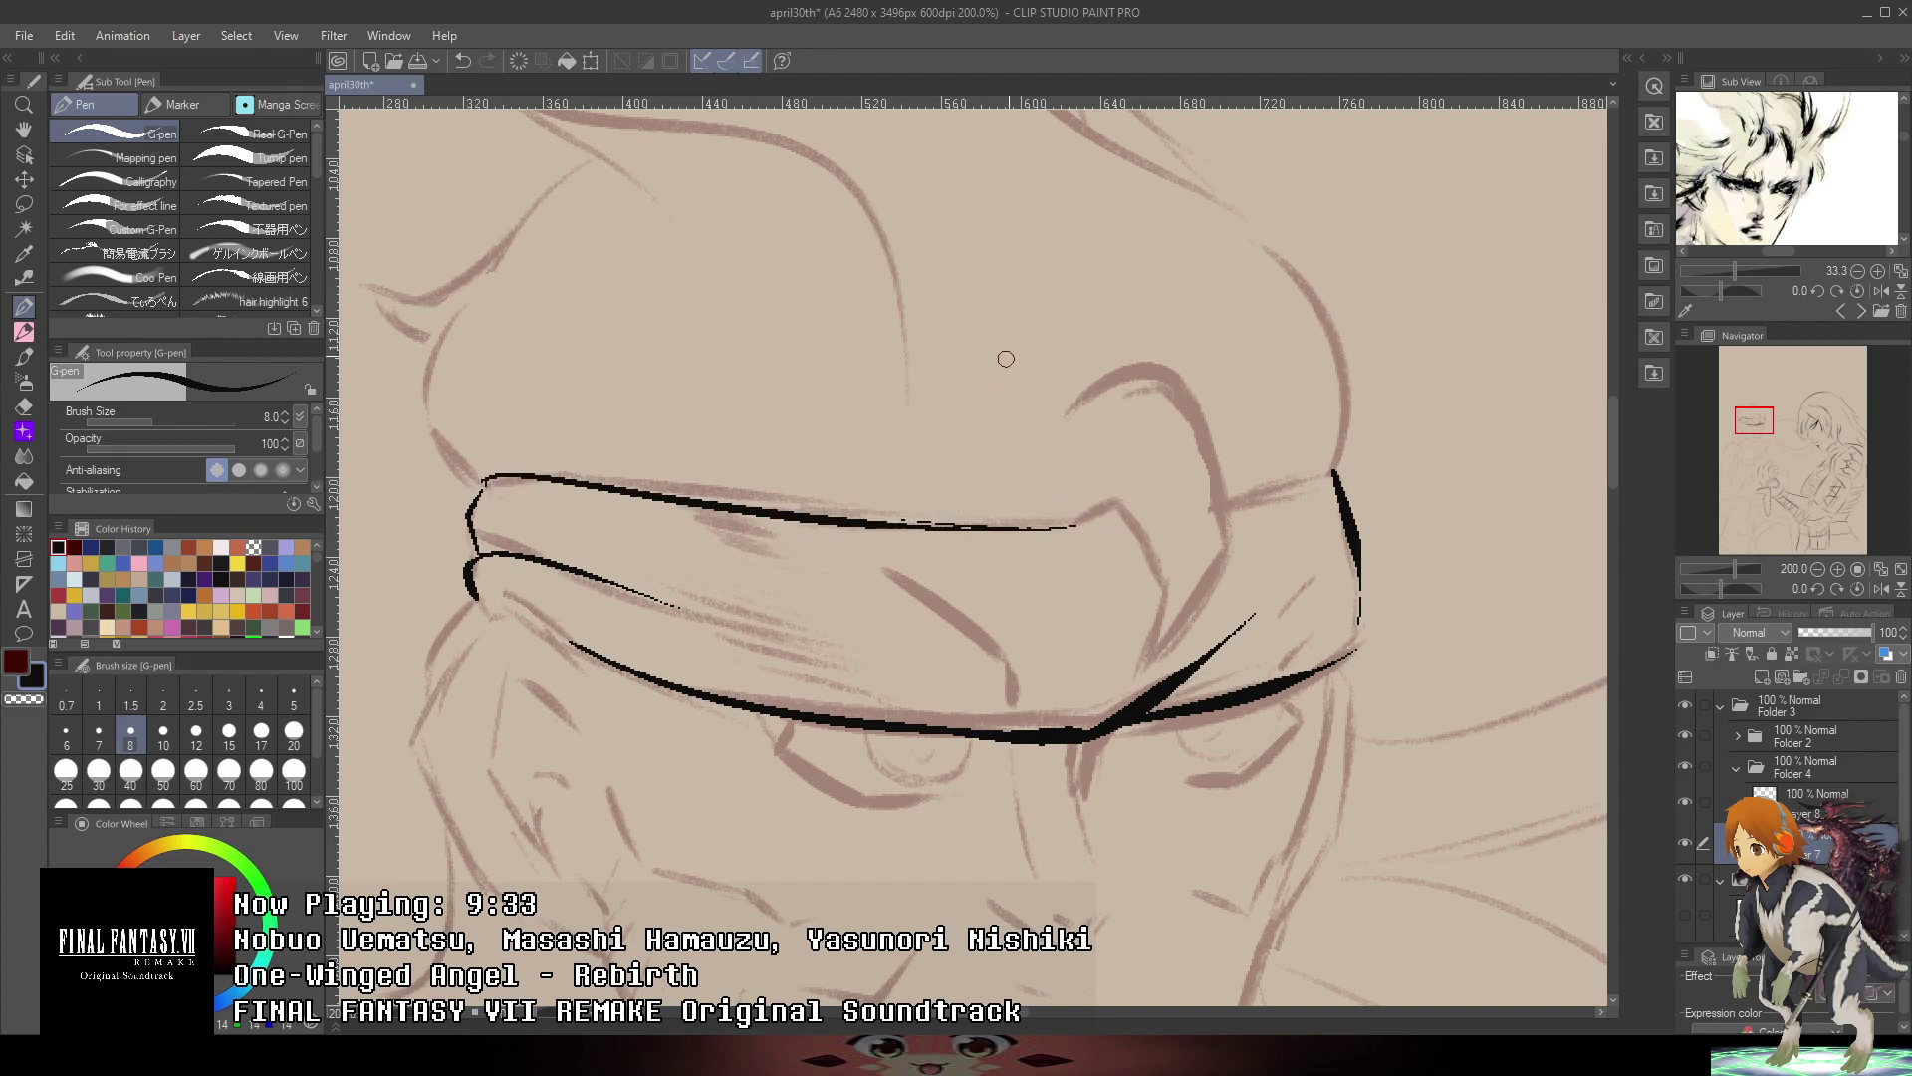
{"action": "key", "text": "ctrl+z"}
{"action": "mouse_move", "coordinate": [1225, 507]}
{"action": "left_mouse_down"}
{"action": "mouse_move", "coordinate": [1335, 462]}
{"action": "mouse_move", "coordinate": [1323, 475]}
{"action": "left_mouse_up"}
{"action": "key", "text": "ctrl+z"}
- Ink the crown outline of the headband man's hair and two curved strands inside it
{"action": "scroll", "coordinate": [1323, 475], "scroll_direction": "up", "scroll_amount": 4}
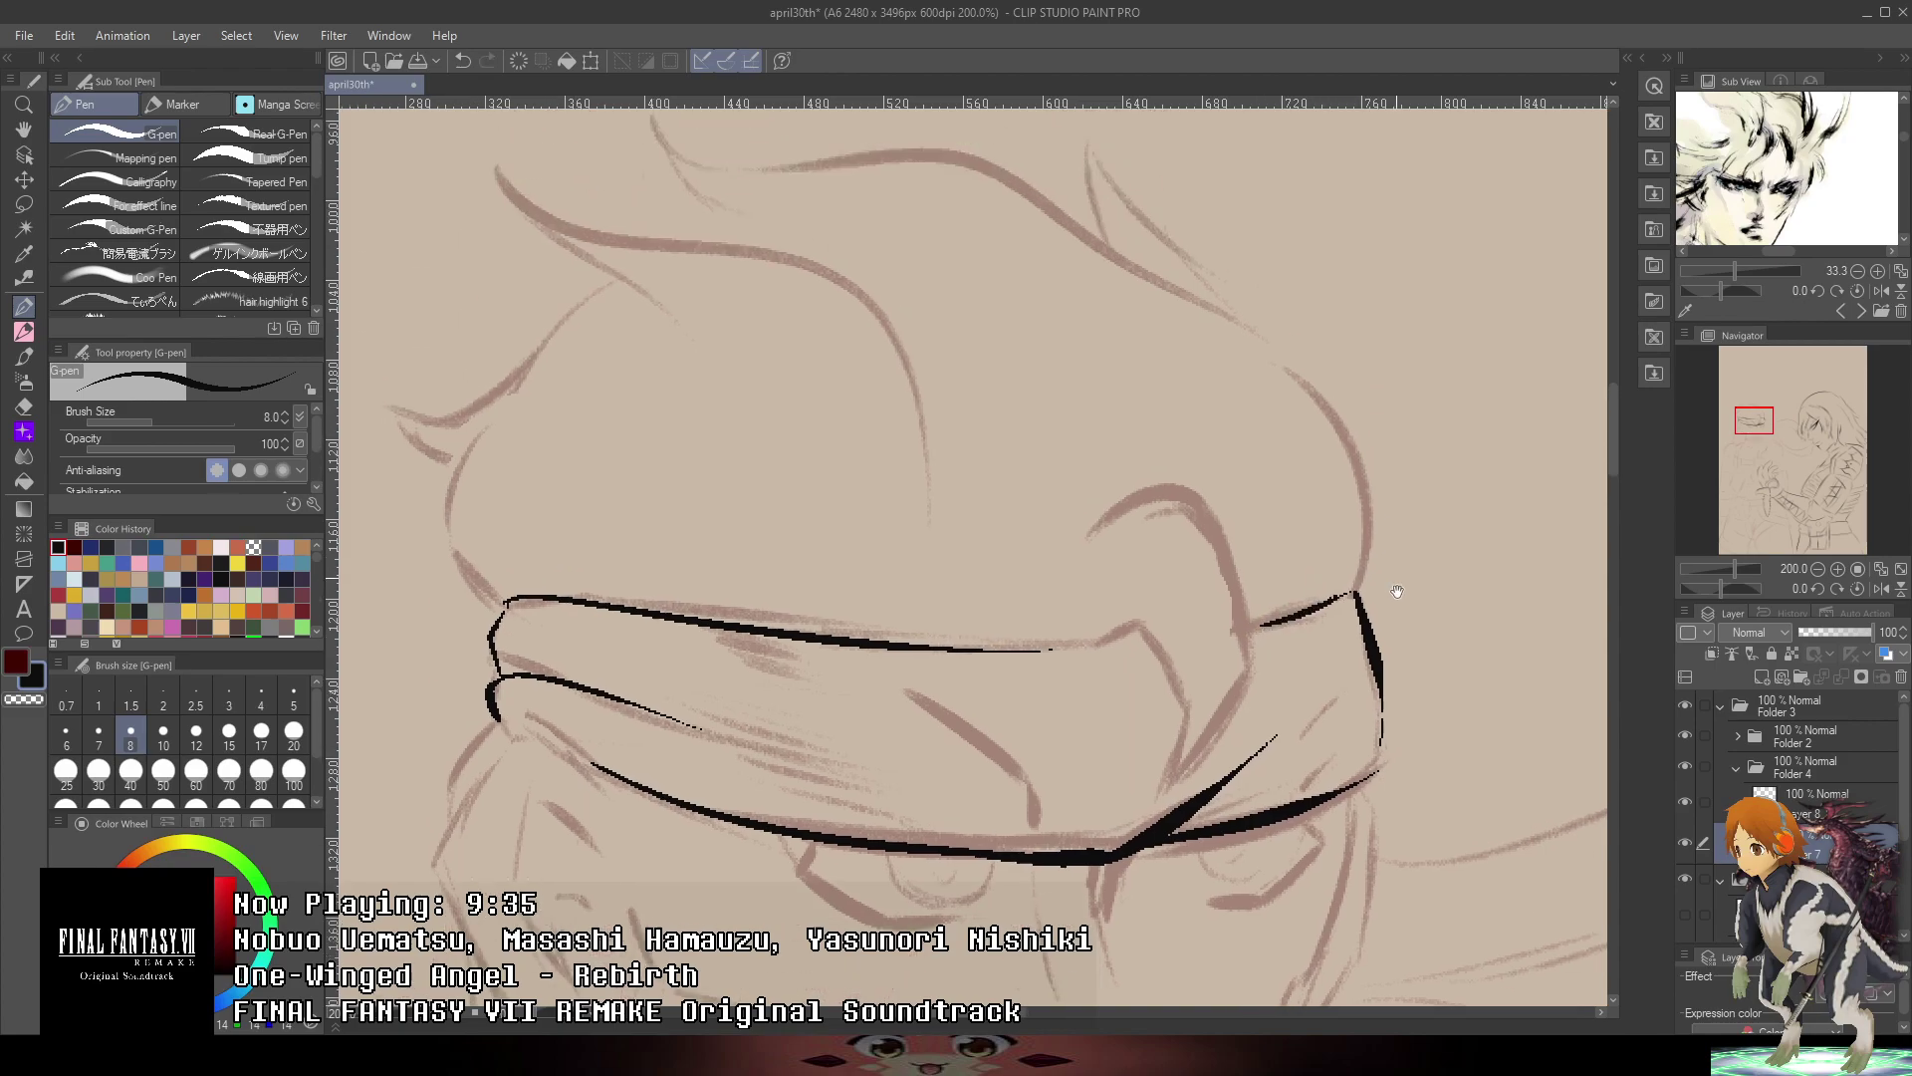
{"action": "mouse_move", "coordinate": [1357, 711]}
{"action": "left_mouse_down"}
{"action": "mouse_move", "coordinate": [1328, 553]}
{"action": "mouse_move", "coordinate": [1050, 269]}
{"action": "mouse_move", "coordinate": [969, 237]}
{"action": "mouse_move", "coordinate": [713, 250]}
{"action": "mouse_move", "coordinate": [749, 319]}
{"action": "left_mouse_up"}
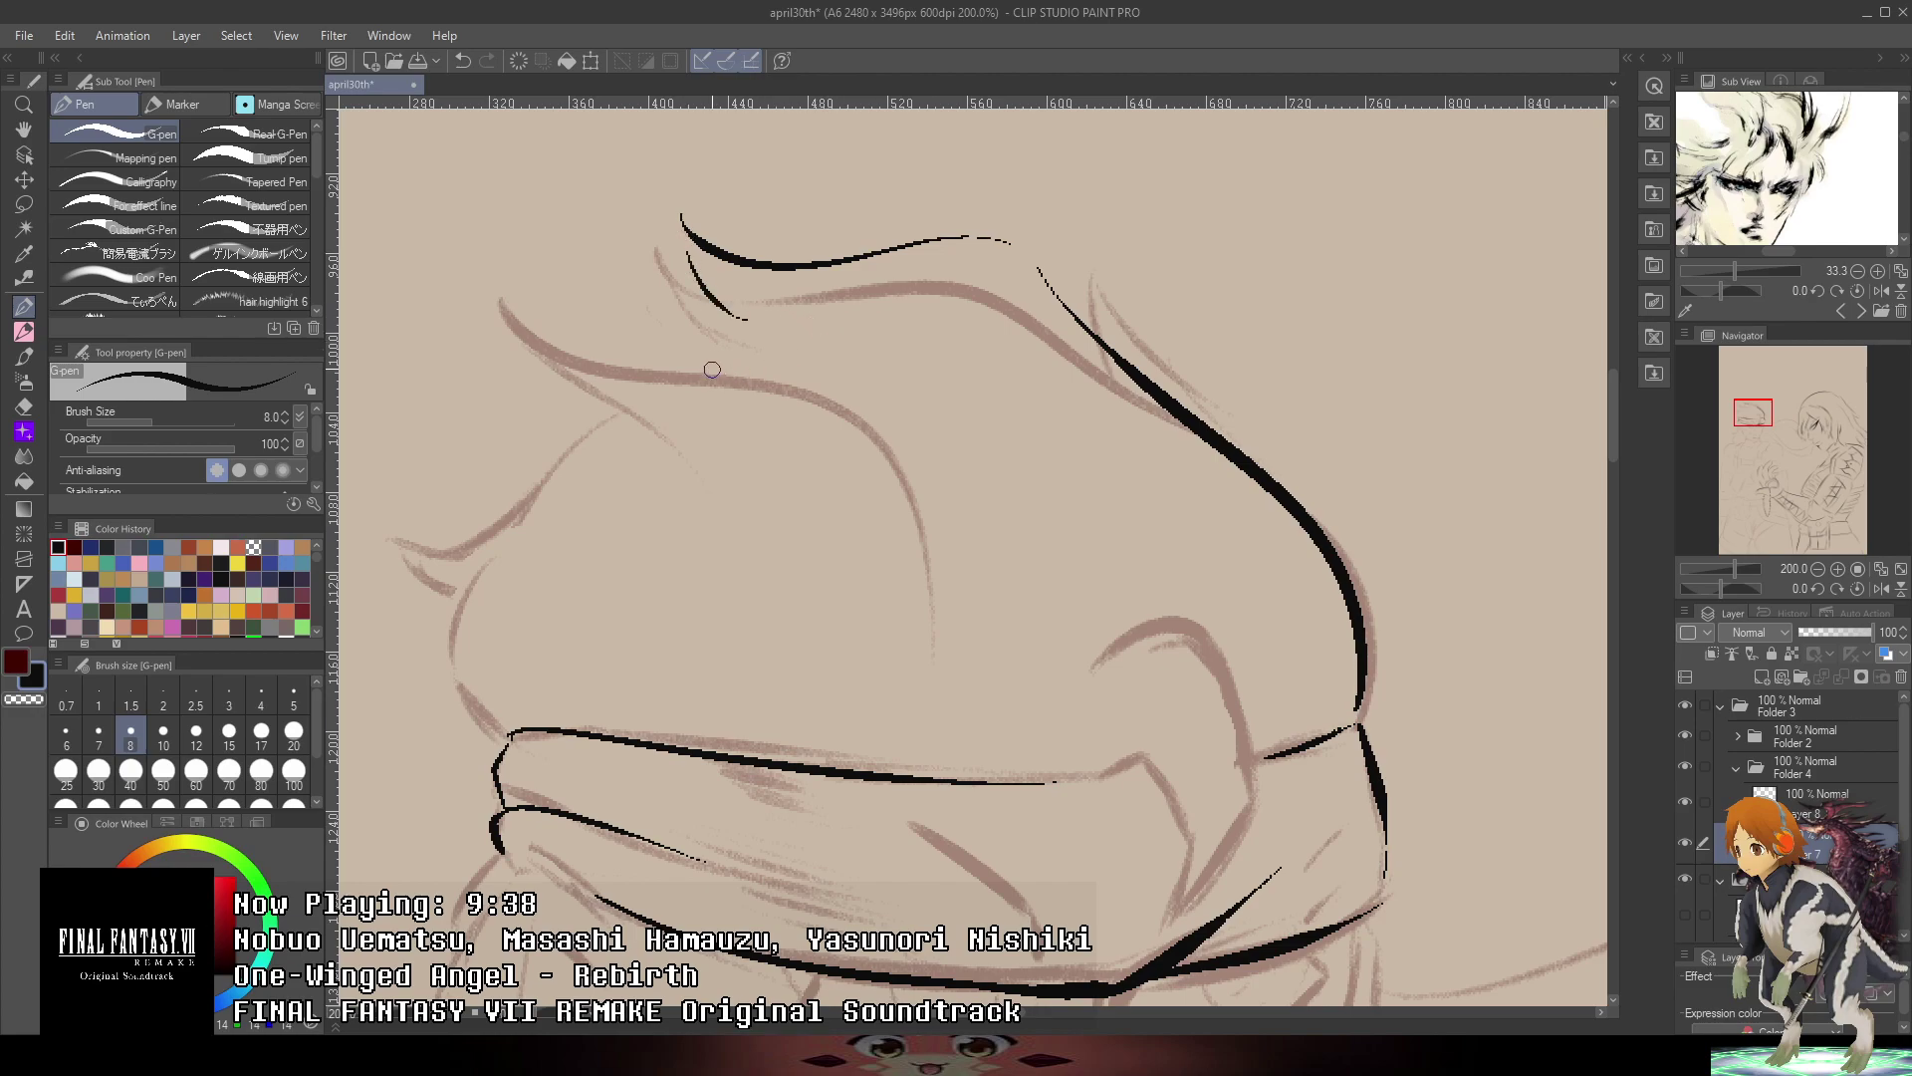
{"action": "mouse_move", "coordinate": [1203, 553]}
{"action": "left_mouse_down"}
{"action": "mouse_move", "coordinate": [1062, 389]}
{"action": "mouse_move", "coordinate": [921, 418]}
{"action": "mouse_move", "coordinate": [981, 451]}
{"action": "left_mouse_up"}
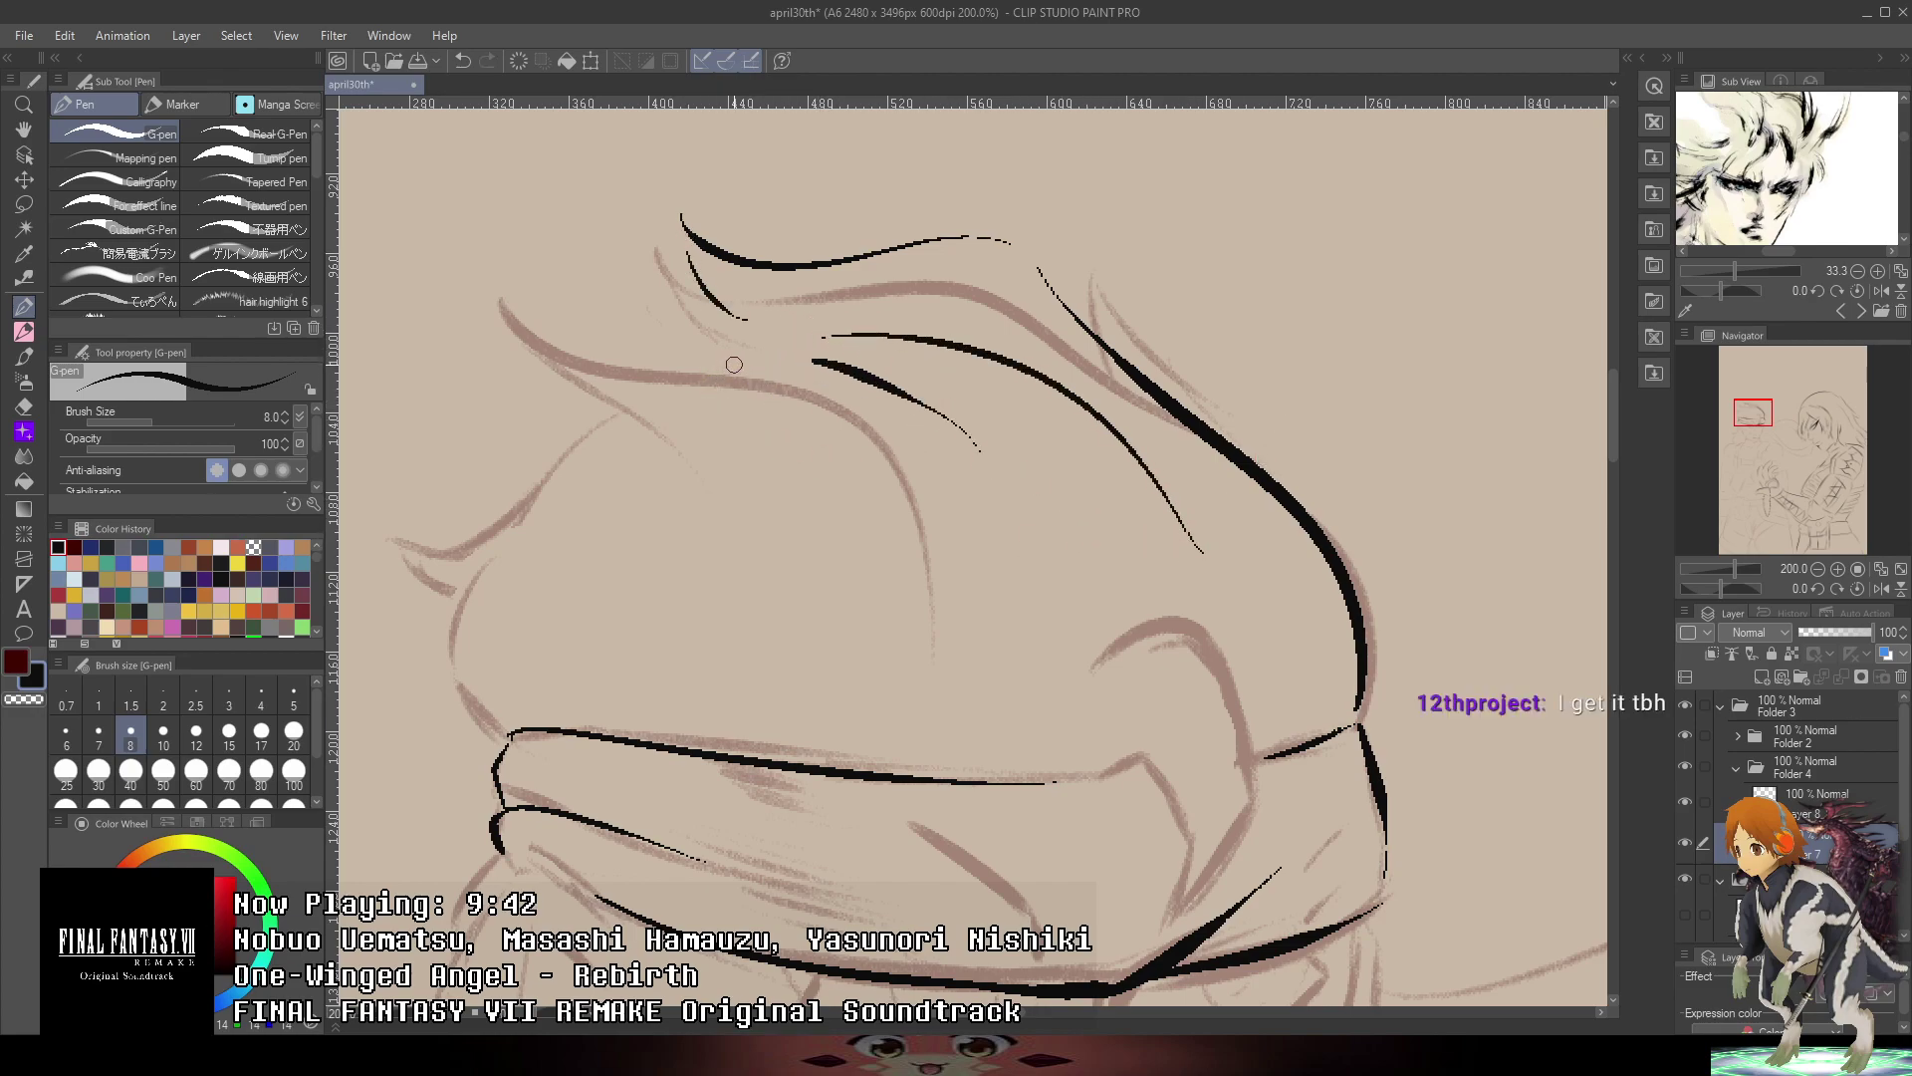
- Ink the ear-side hair contour with its pointed tuft, down to the upper edge of the headband
{"action": "mouse_move", "coordinate": [703, 313]}
{"action": "left_mouse_down"}
{"action": "mouse_move", "coordinate": [484, 490]}
{"action": "mouse_move", "coordinate": [351, 524]}
{"action": "left_mouse_up"}
{"action": "left_click_drag", "start_coordinate": [647, 564], "coordinate": [972, 496]}
{"action": "key", "text": "ctrl+z"}
{"action": "mouse_move", "coordinate": [811, 441]}
{"action": "left_mouse_down"}
{"action": "mouse_move", "coordinate": [693, 487]}
{"action": "mouse_move", "coordinate": [808, 523]}
{"action": "left_mouse_up"}
{"action": "left_click_drag", "start_coordinate": [1016, 455], "coordinate": [1135, 264]}
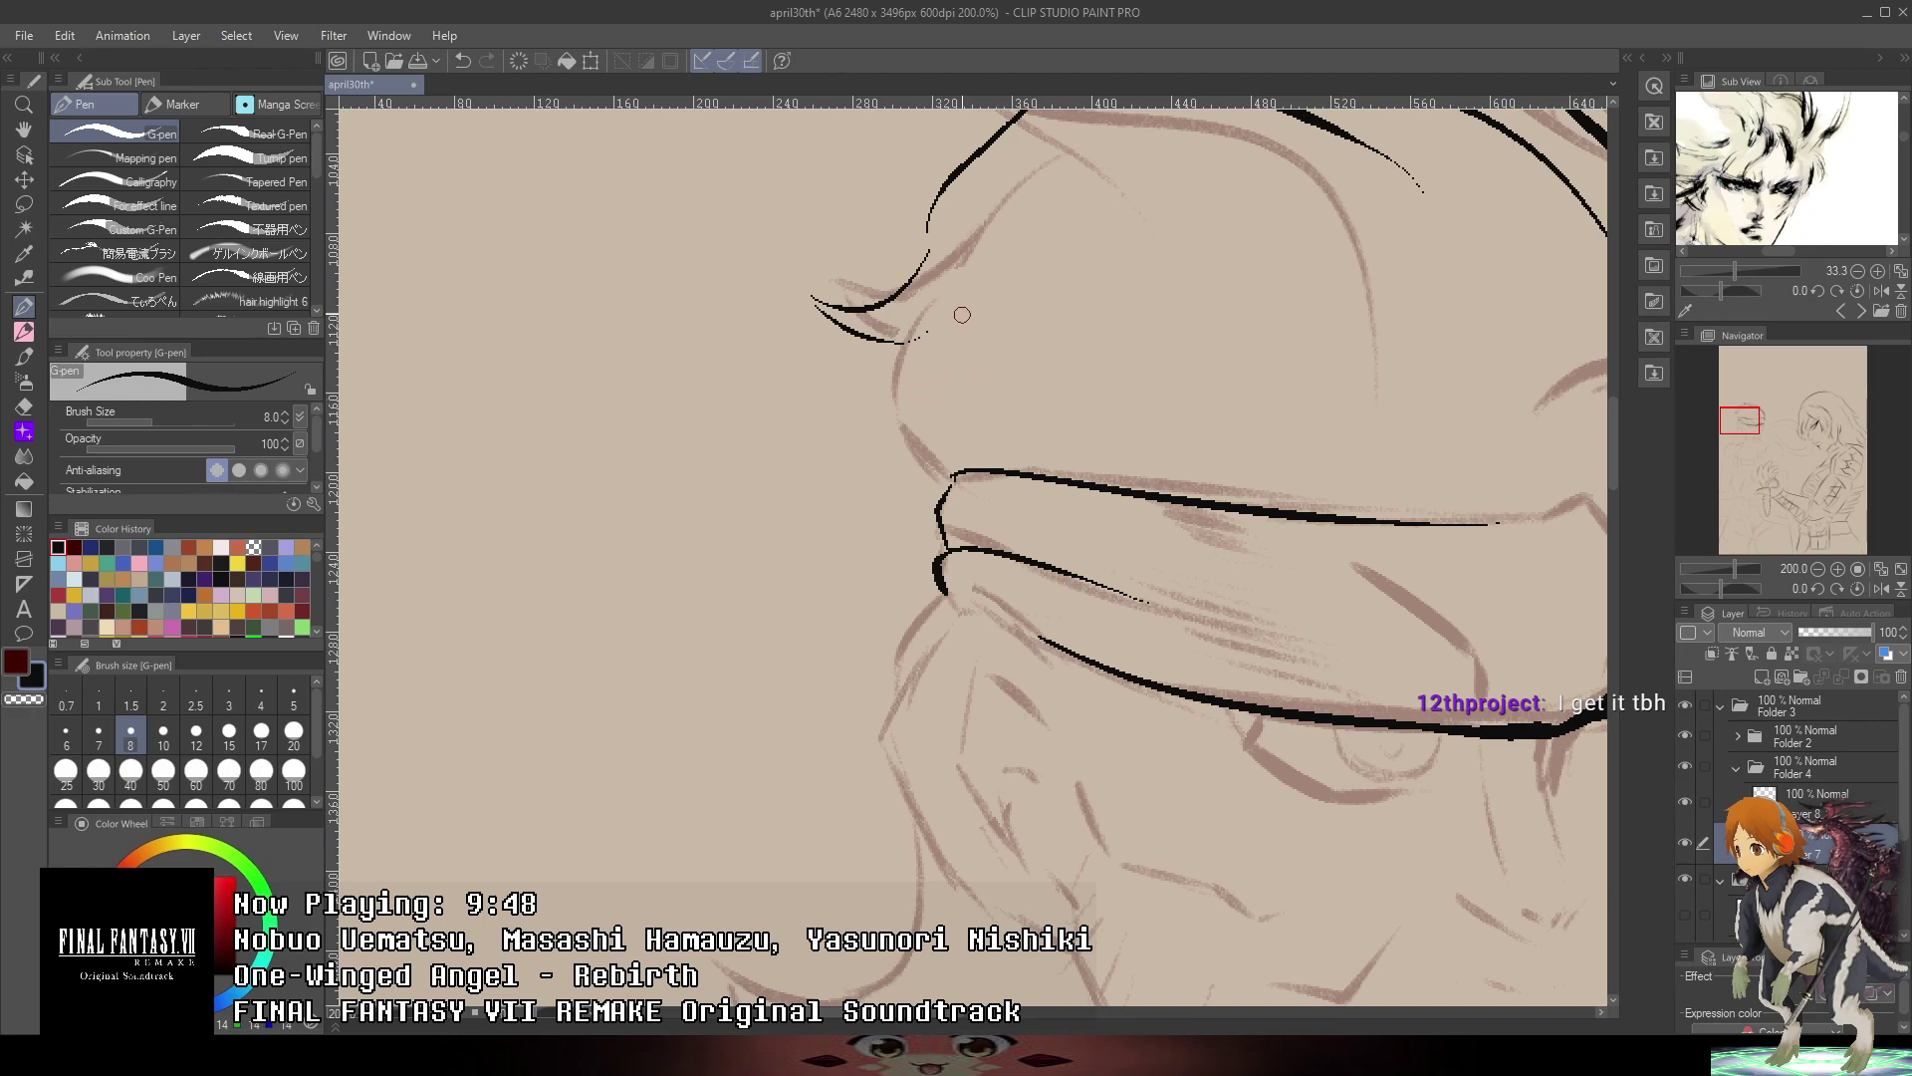
{"action": "mouse_move", "coordinate": [948, 317]}
{"action": "left_mouse_down"}
{"action": "mouse_move", "coordinate": [956, 482]}
{"action": "mouse_move", "coordinate": [918, 416]}
{"action": "mouse_move", "coordinate": [955, 289]}
{"action": "mouse_move", "coordinate": [915, 551]}
{"action": "left_mouse_up"}
{"action": "key", "text": "ctrl+z"}
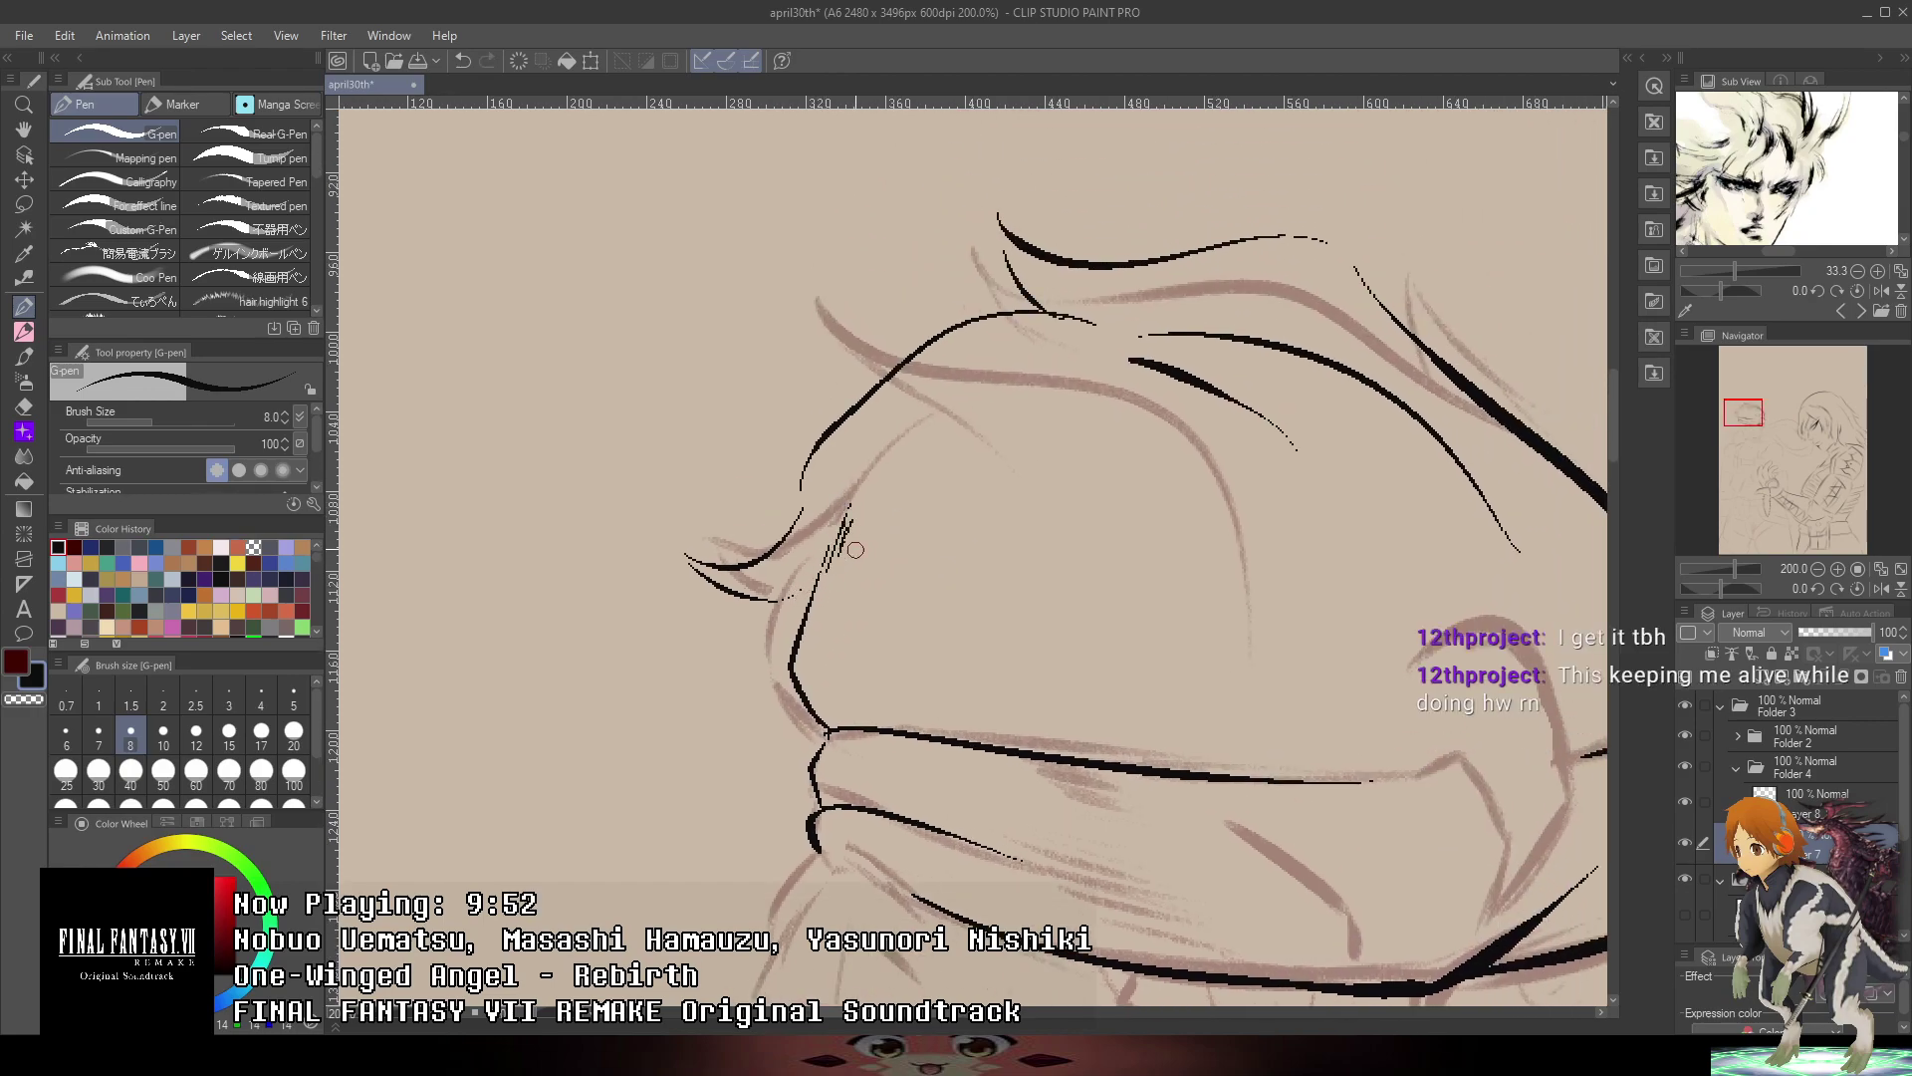
- Ink a curved inner hair strand and fine hatch strokes in the hair above the headband
{"action": "left_click_drag", "start_coordinate": [878, 482], "coordinate": [831, 618]}
{"action": "left_click_drag", "start_coordinate": [976, 419], "coordinate": [1056, 508]}
{"action": "key", "text": "ctrl+z"}
{"action": "mouse_move", "coordinate": [1011, 406]}
{"action": "left_mouse_down"}
{"action": "mouse_move", "coordinate": [1102, 596]}
{"action": "mouse_move", "coordinate": [1114, 566]}
{"action": "mouse_move", "coordinate": [1146, 645]}
{"action": "left_mouse_up"}
{"action": "scroll", "coordinate": [1200, 579], "scroll_direction": "down", "scroll_amount": 3}
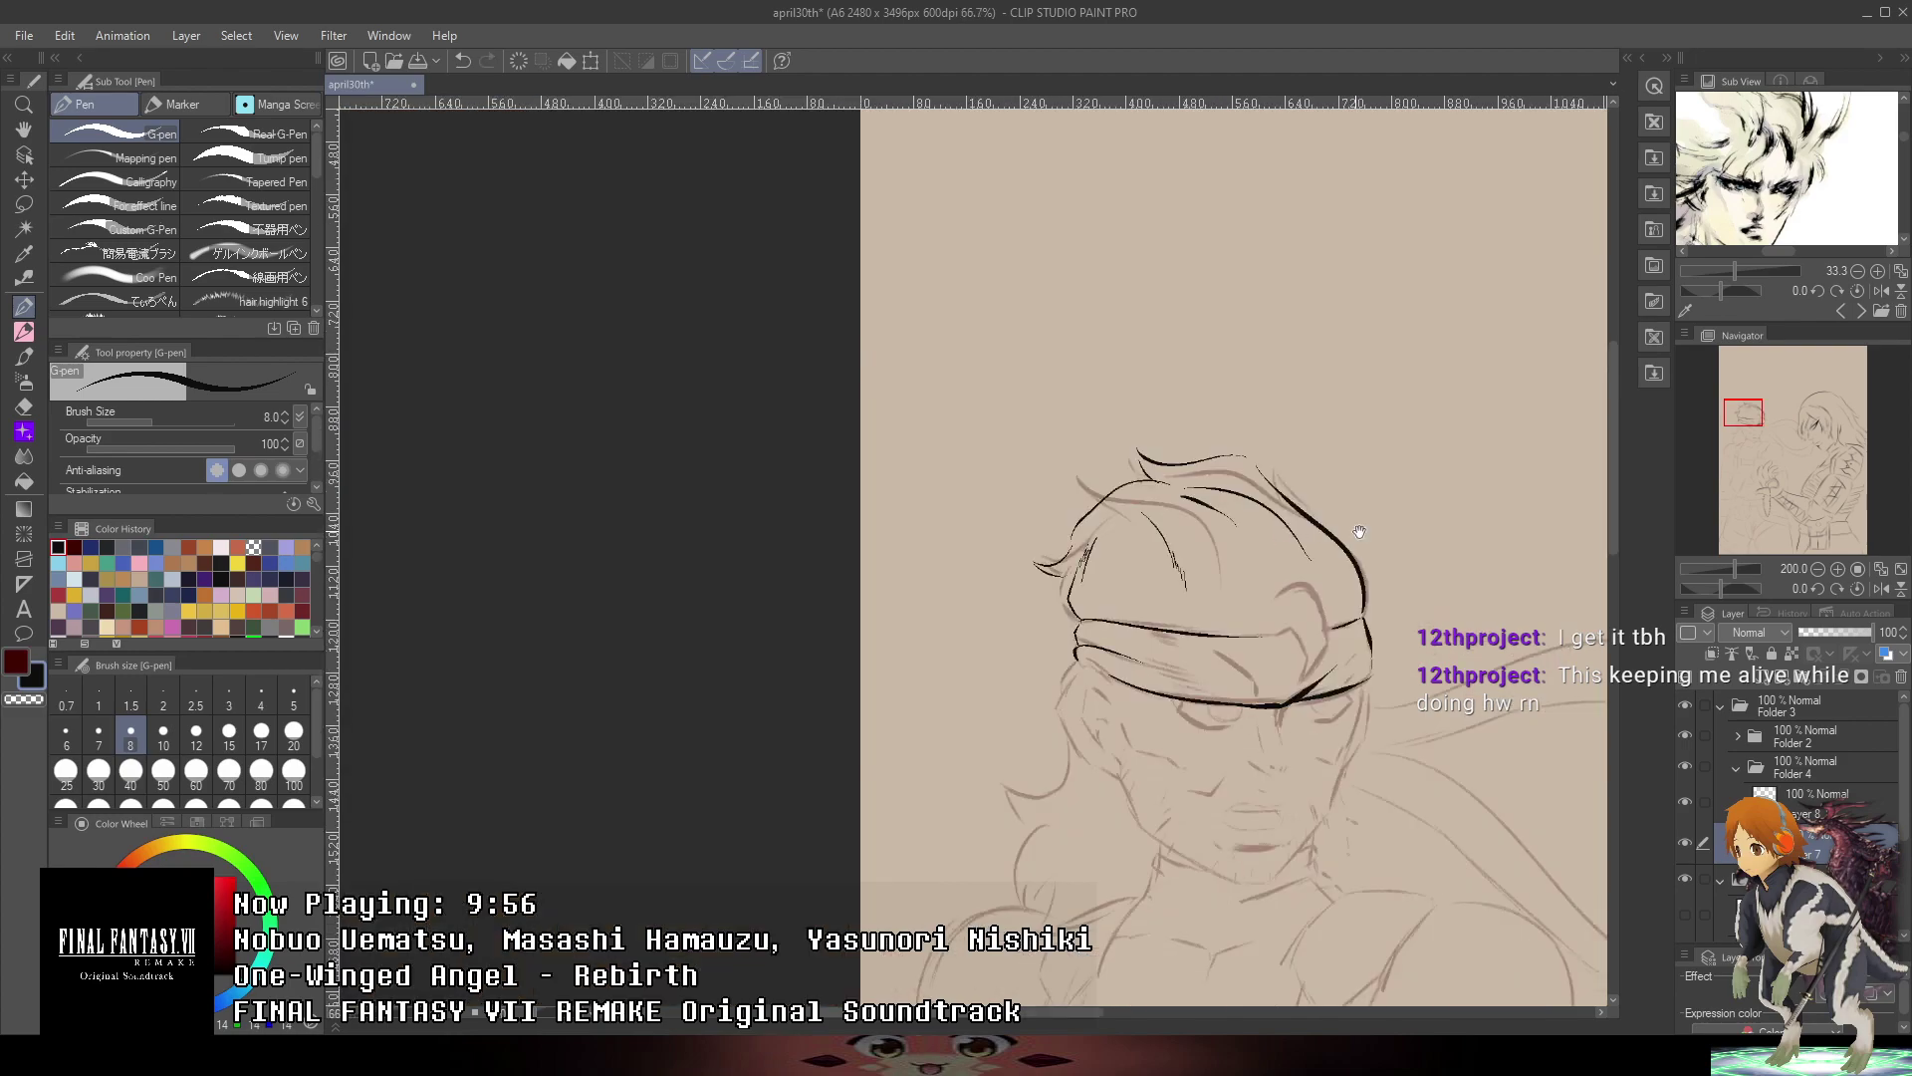
- Ink an upright pointed hair tuft on the far side of the crown and hatch its inner edge
{"action": "mouse_move", "coordinate": [1356, 543]}
{"action": "left_mouse_down"}
{"action": "mouse_move", "coordinate": [1211, 523]}
{"action": "mouse_move", "coordinate": [1100, 324]}
{"action": "mouse_move", "coordinate": [1075, 226]}
{"action": "left_mouse_up"}
{"action": "scroll", "coordinate": [1213, 550], "scroll_direction": "up", "scroll_amount": 3}
{"action": "key", "text": "ctrl+z"}
{"action": "mouse_move", "coordinate": [1161, 510]}
{"action": "left_mouse_down"}
{"action": "mouse_move", "coordinate": [1023, 235]}
{"action": "mouse_move", "coordinate": [1008, 305]}
{"action": "left_mouse_up"}
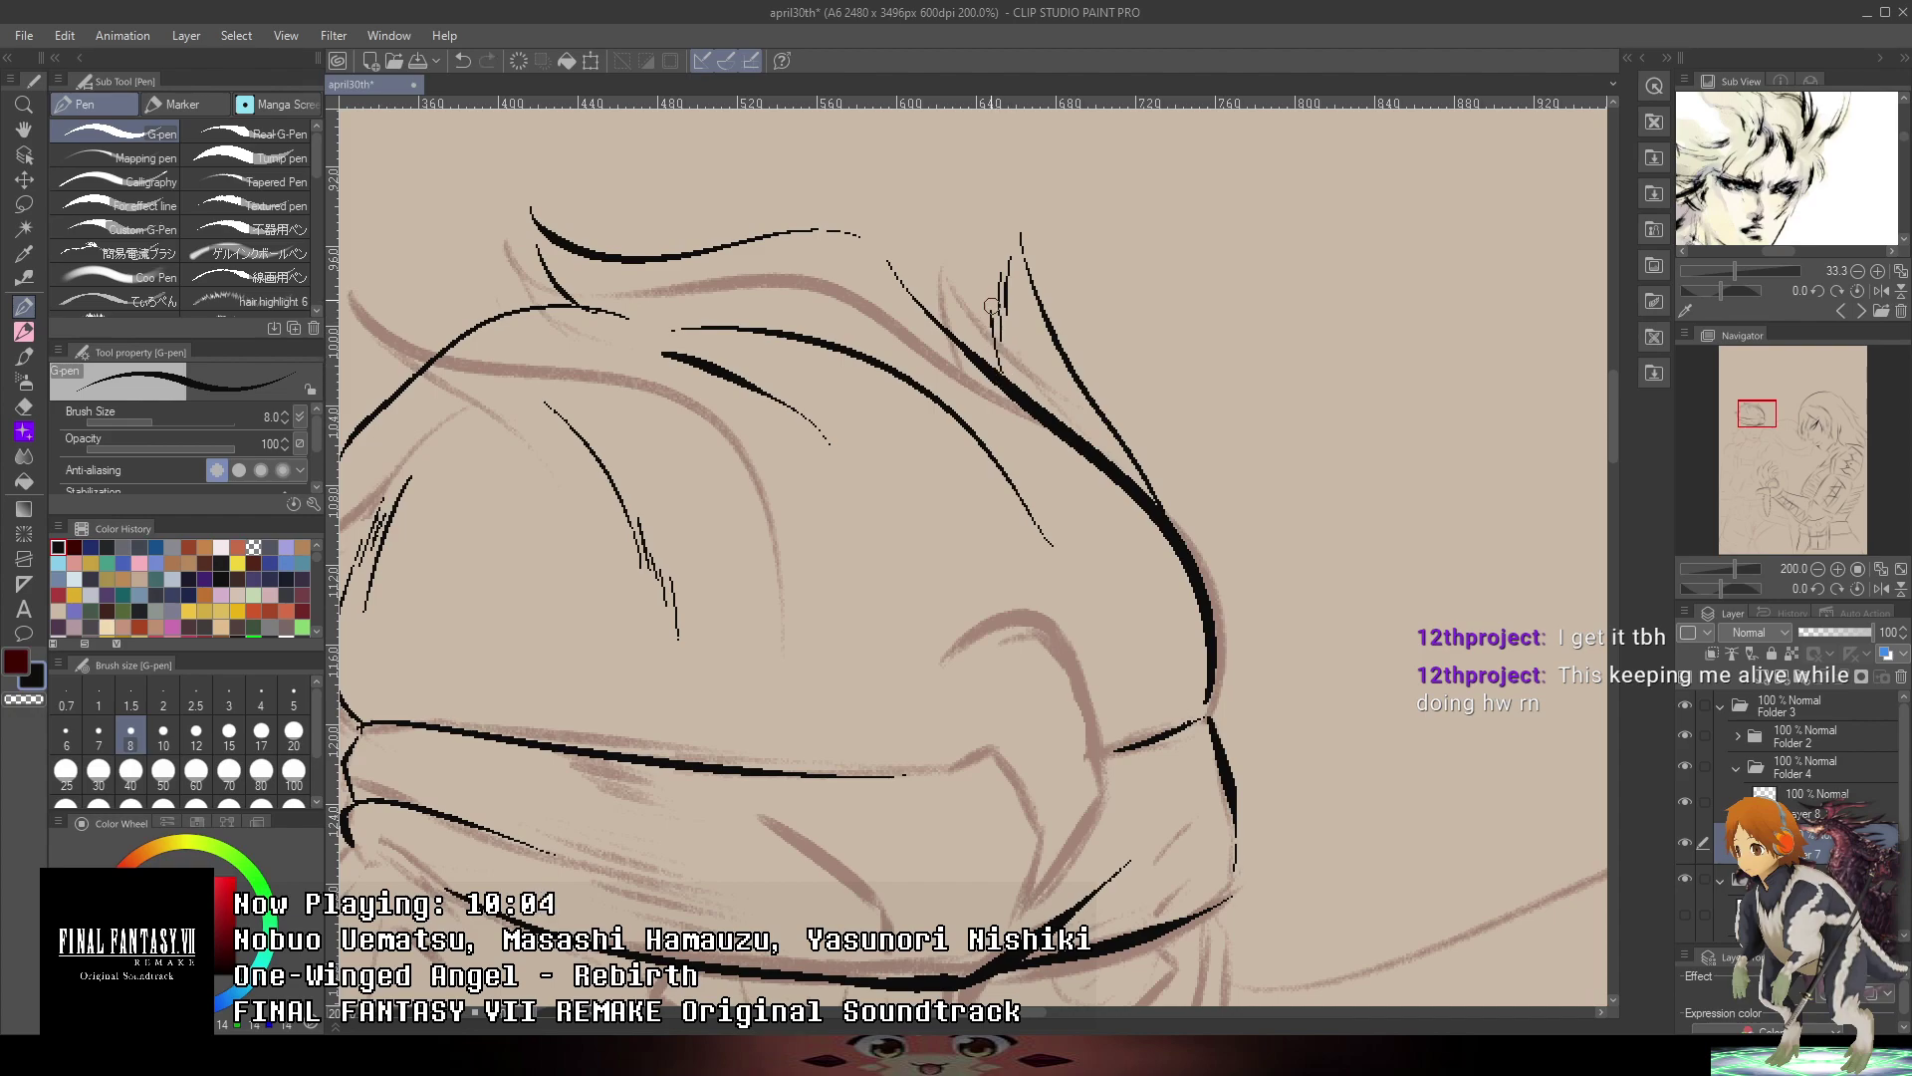
{"action": "left_click_drag", "start_coordinate": [992, 306], "coordinate": [999, 353]}
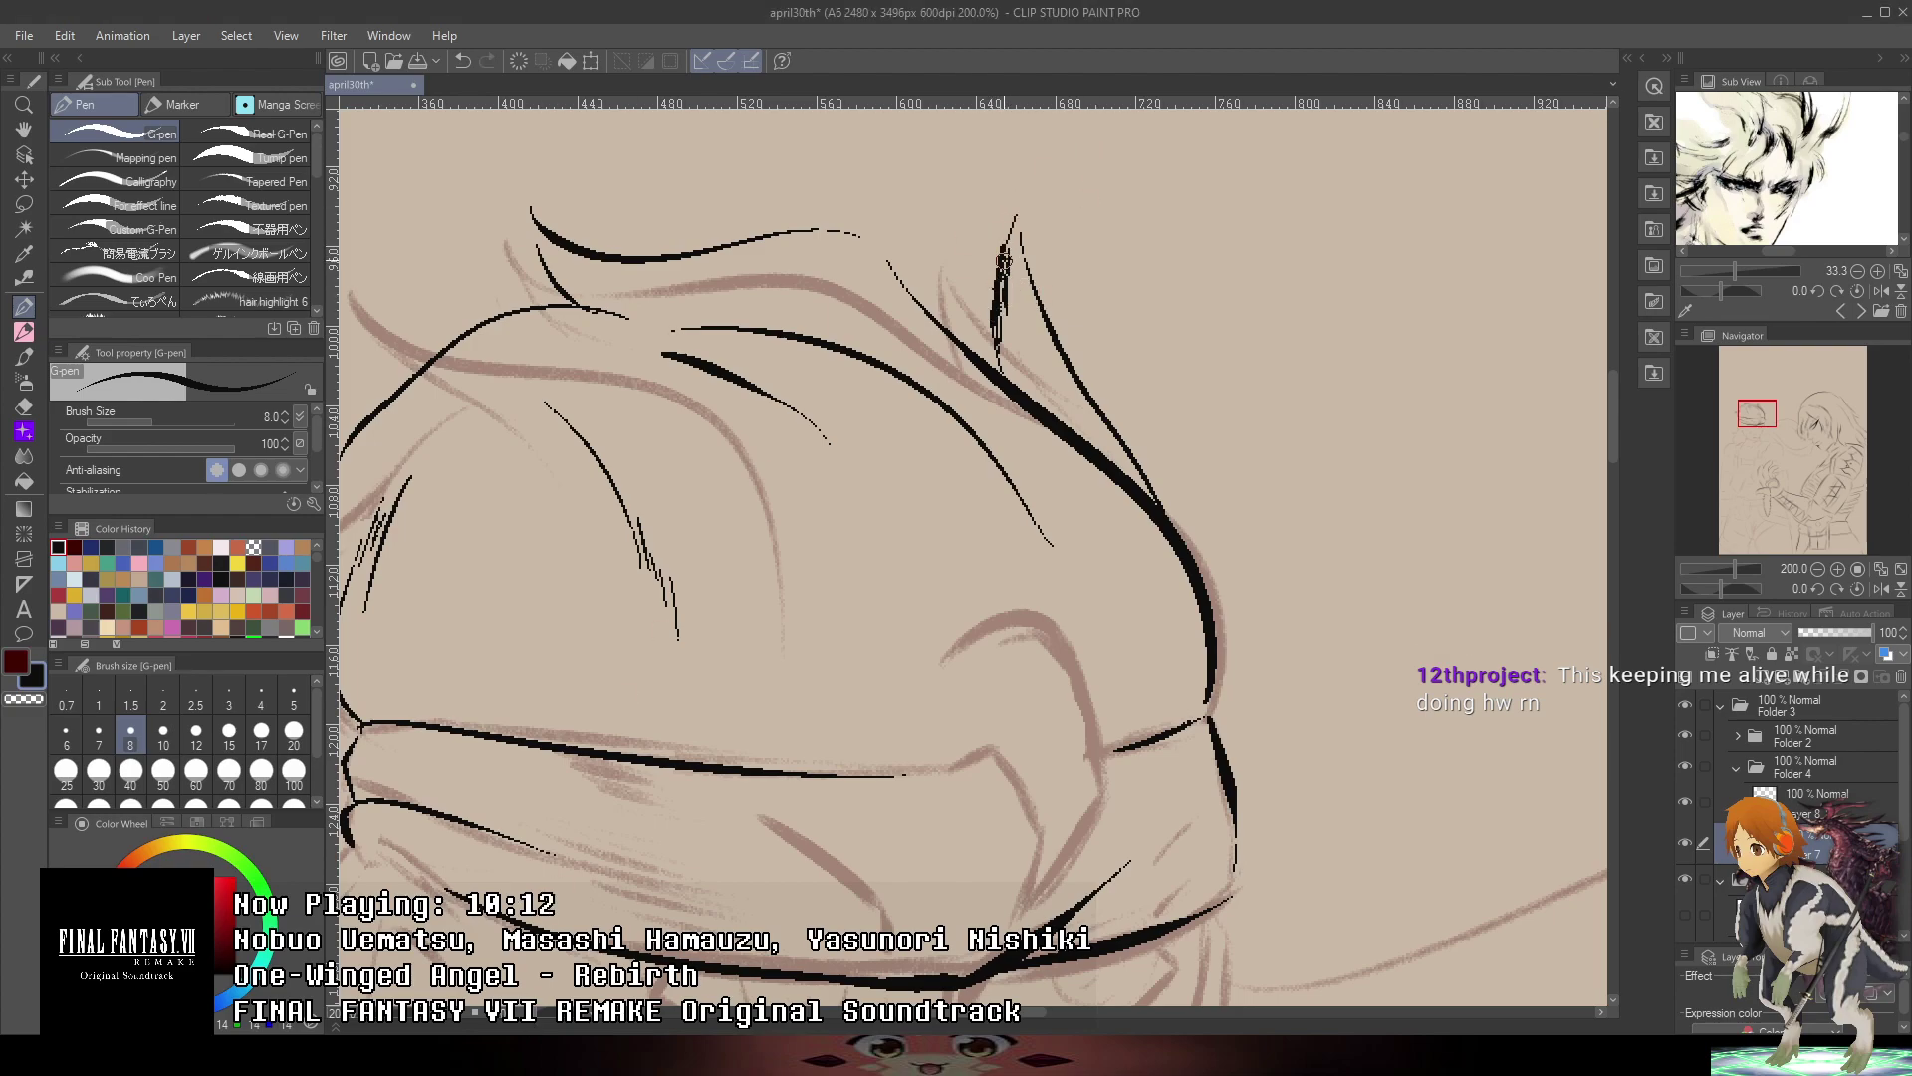
{"action": "scroll", "coordinate": [1066, 252], "scroll_direction": "down", "scroll_amount": 3}
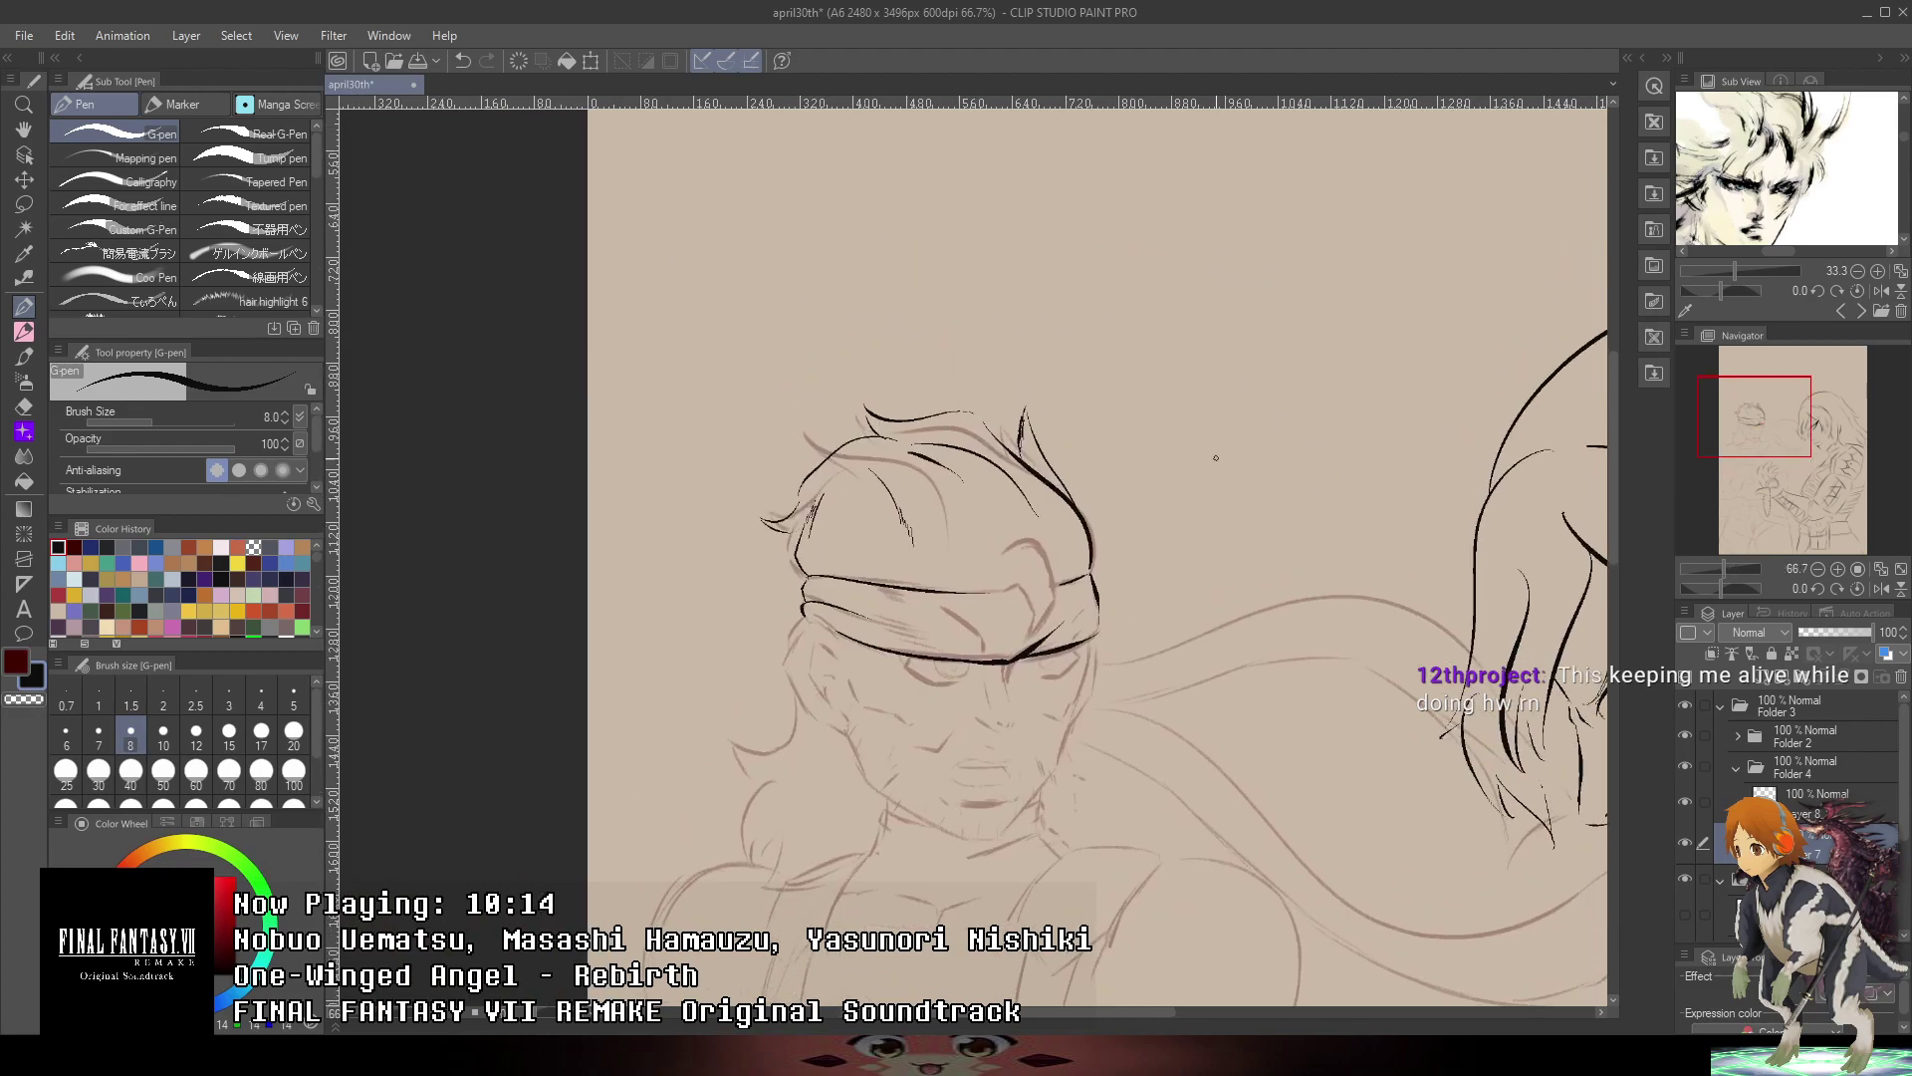
- Ink the far side of the face from beneath the headband down to the angular cheekbone
{"action": "scroll", "coordinate": [1216, 458], "scroll_direction": "up", "scroll_amount": 4}
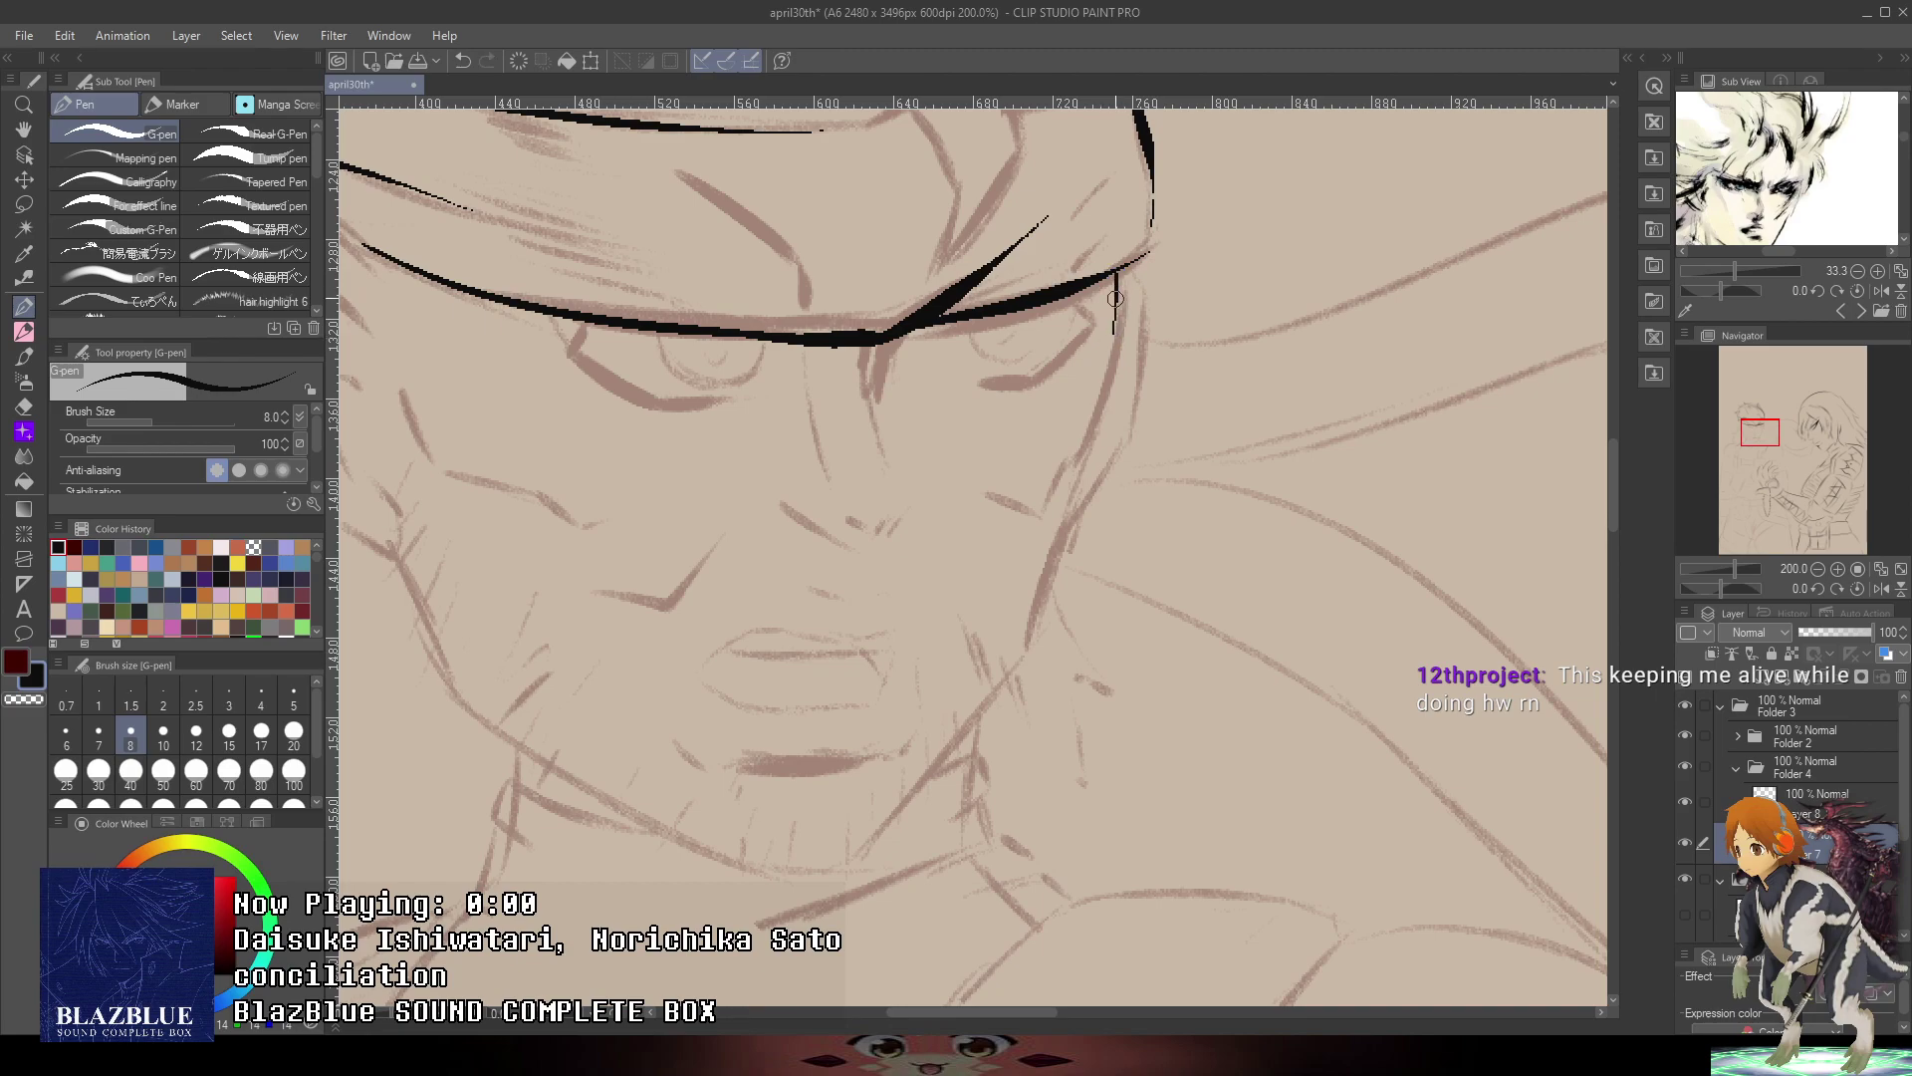
{"action": "left_click_drag", "start_coordinate": [1117, 279], "coordinate": [1105, 379]}
{"action": "mouse_move", "coordinate": [987, 496]}
{"action": "left_mouse_down"}
{"action": "mouse_move", "coordinate": [1033, 532]}
{"action": "mouse_move", "coordinate": [1067, 510]}
{"action": "mouse_move", "coordinate": [1112, 345]}
{"action": "left_mouse_up"}
{"action": "key", "text": "ctrl+z"}
{"action": "mouse_move", "coordinate": [1062, 509]}
{"action": "left_mouse_down"}
{"action": "mouse_move", "coordinate": [1107, 340]}
{"action": "mouse_move", "coordinate": [1065, 511]}
{"action": "mouse_move", "coordinate": [1304, 489]}
{"action": "mouse_move", "coordinate": [1434, 520]}
{"action": "left_mouse_up"}
{"action": "key", "text": "ctrl+z"}
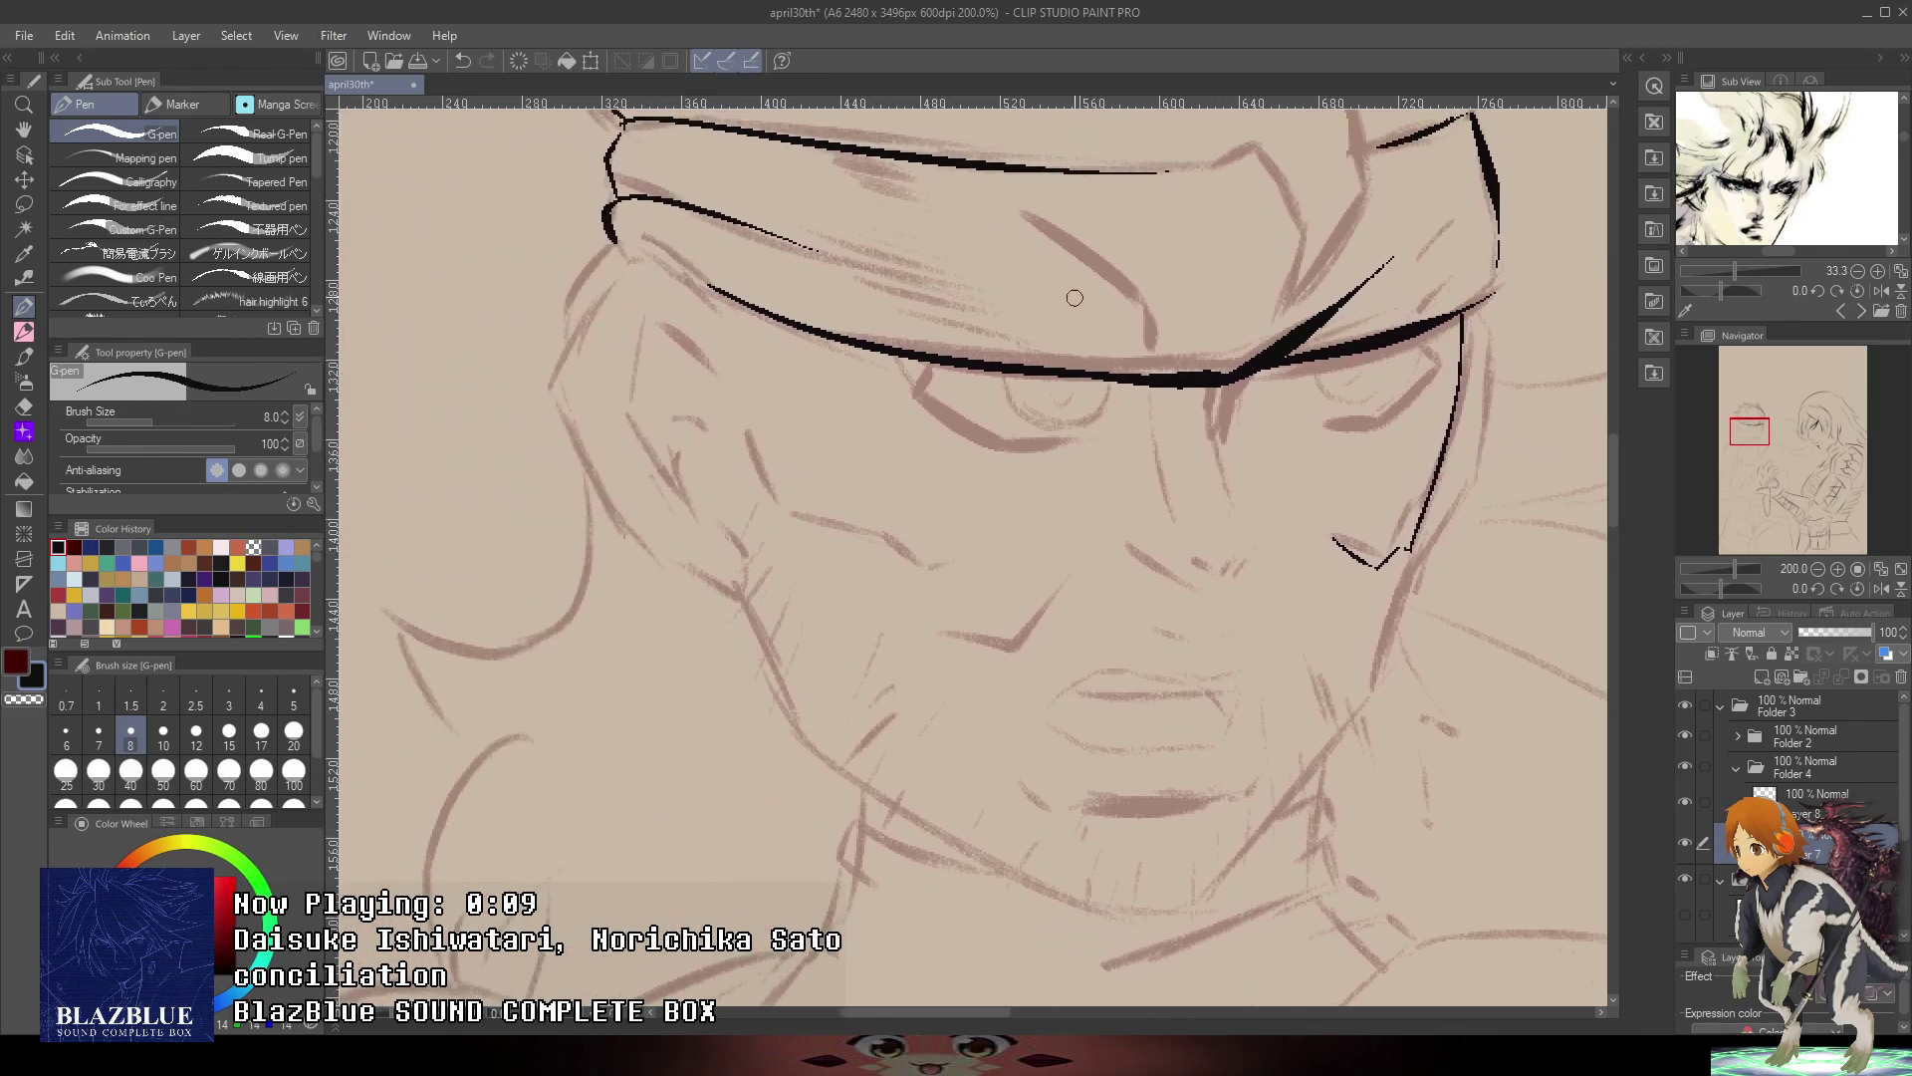
- Ink the outer contour of the ear below the headband and the short fold lines inside it
{"action": "mouse_move", "coordinate": [718, 307]}
{"action": "left_mouse_down"}
{"action": "mouse_move", "coordinate": [657, 246]}
{"action": "mouse_move", "coordinate": [624, 252]}
{"action": "mouse_move", "coordinate": [563, 381]}
{"action": "mouse_move", "coordinate": [649, 552]}
{"action": "mouse_move", "coordinate": [742, 599]}
{"action": "left_mouse_up"}
{"action": "key", "text": "ctrl+z"}
{"action": "mouse_move", "coordinate": [634, 536]}
{"action": "left_mouse_down"}
{"action": "mouse_move", "coordinate": [750, 589]}
{"action": "mouse_move", "coordinate": [747, 556]}
{"action": "mouse_move", "coordinate": [642, 470]}
{"action": "left_mouse_up"}
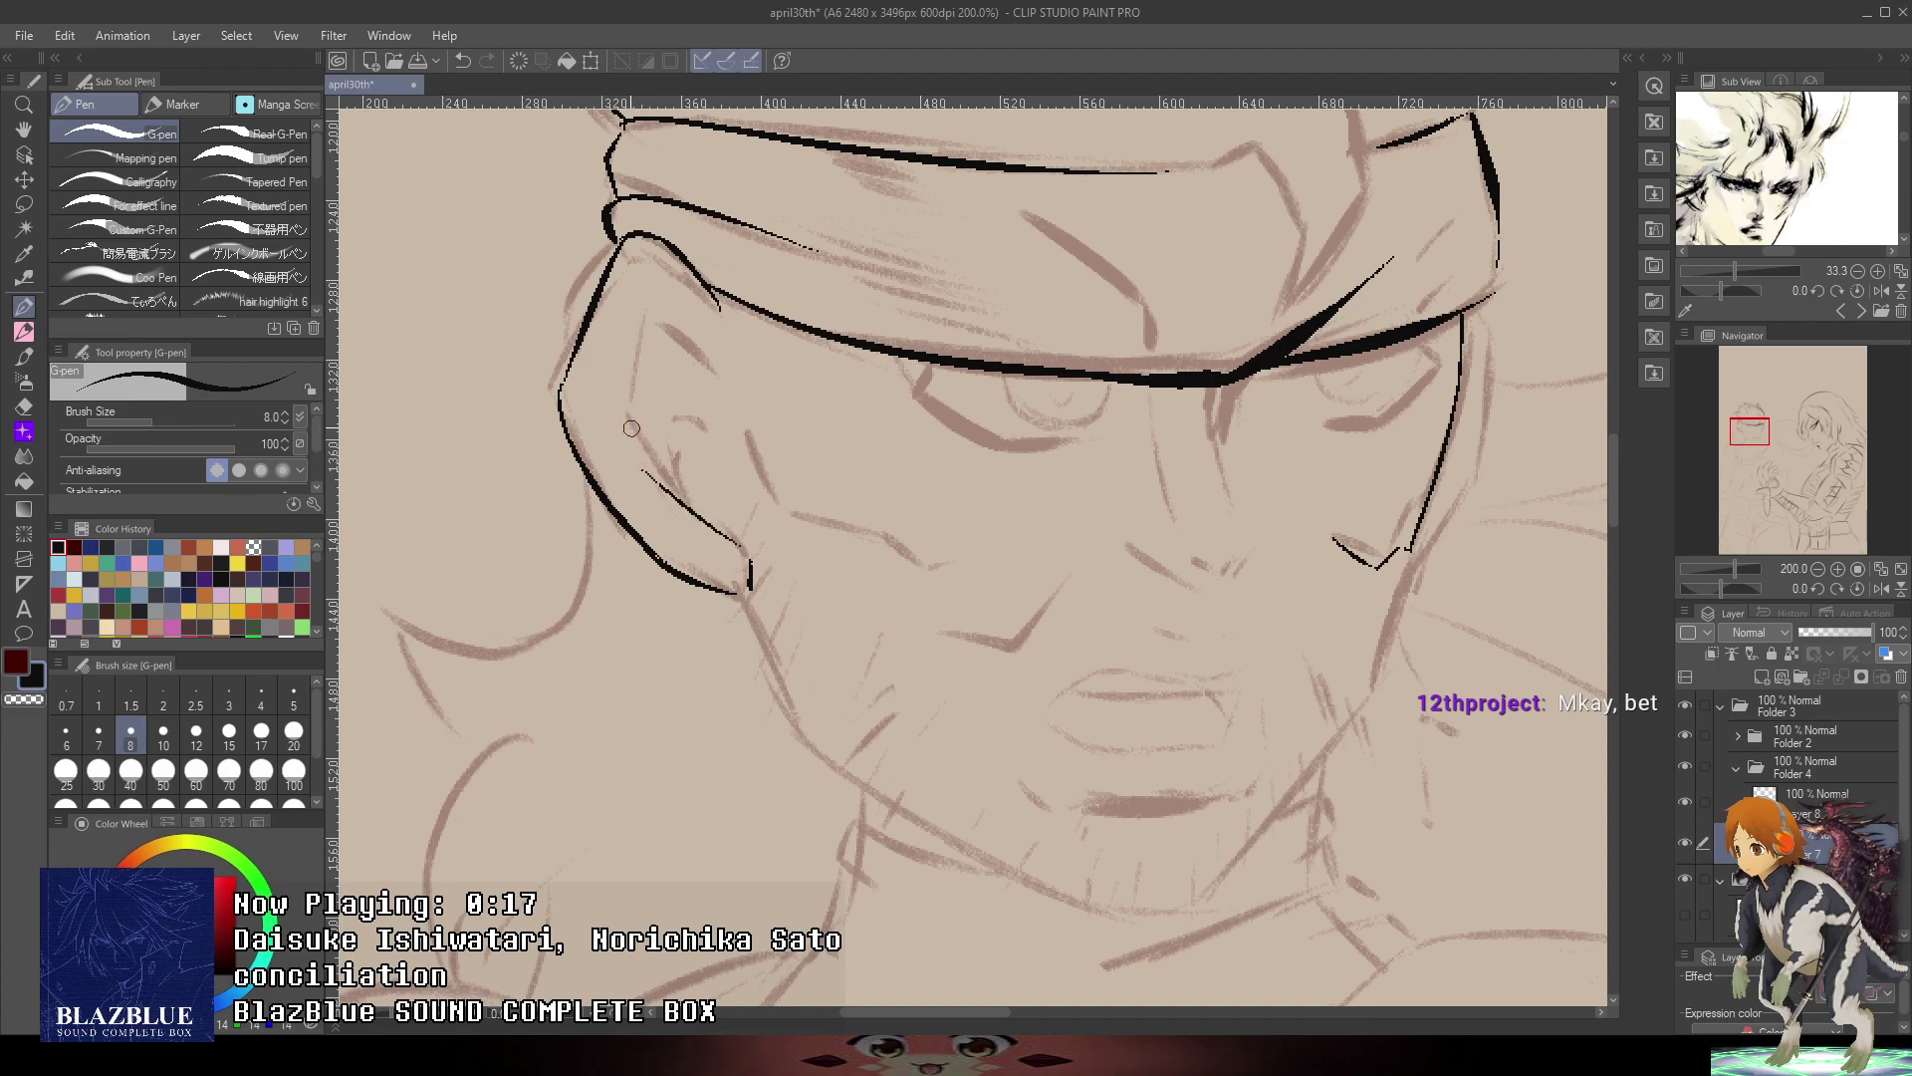
{"action": "left_click_drag", "start_coordinate": [654, 319], "coordinate": [692, 348]}
{"action": "mouse_move", "coordinate": [749, 457]}
{"action": "left_mouse_down"}
{"action": "mouse_move", "coordinate": [751, 474]}
{"action": "mouse_move", "coordinate": [752, 365]}
{"action": "mouse_move", "coordinate": [704, 422]}
{"action": "left_mouse_up"}
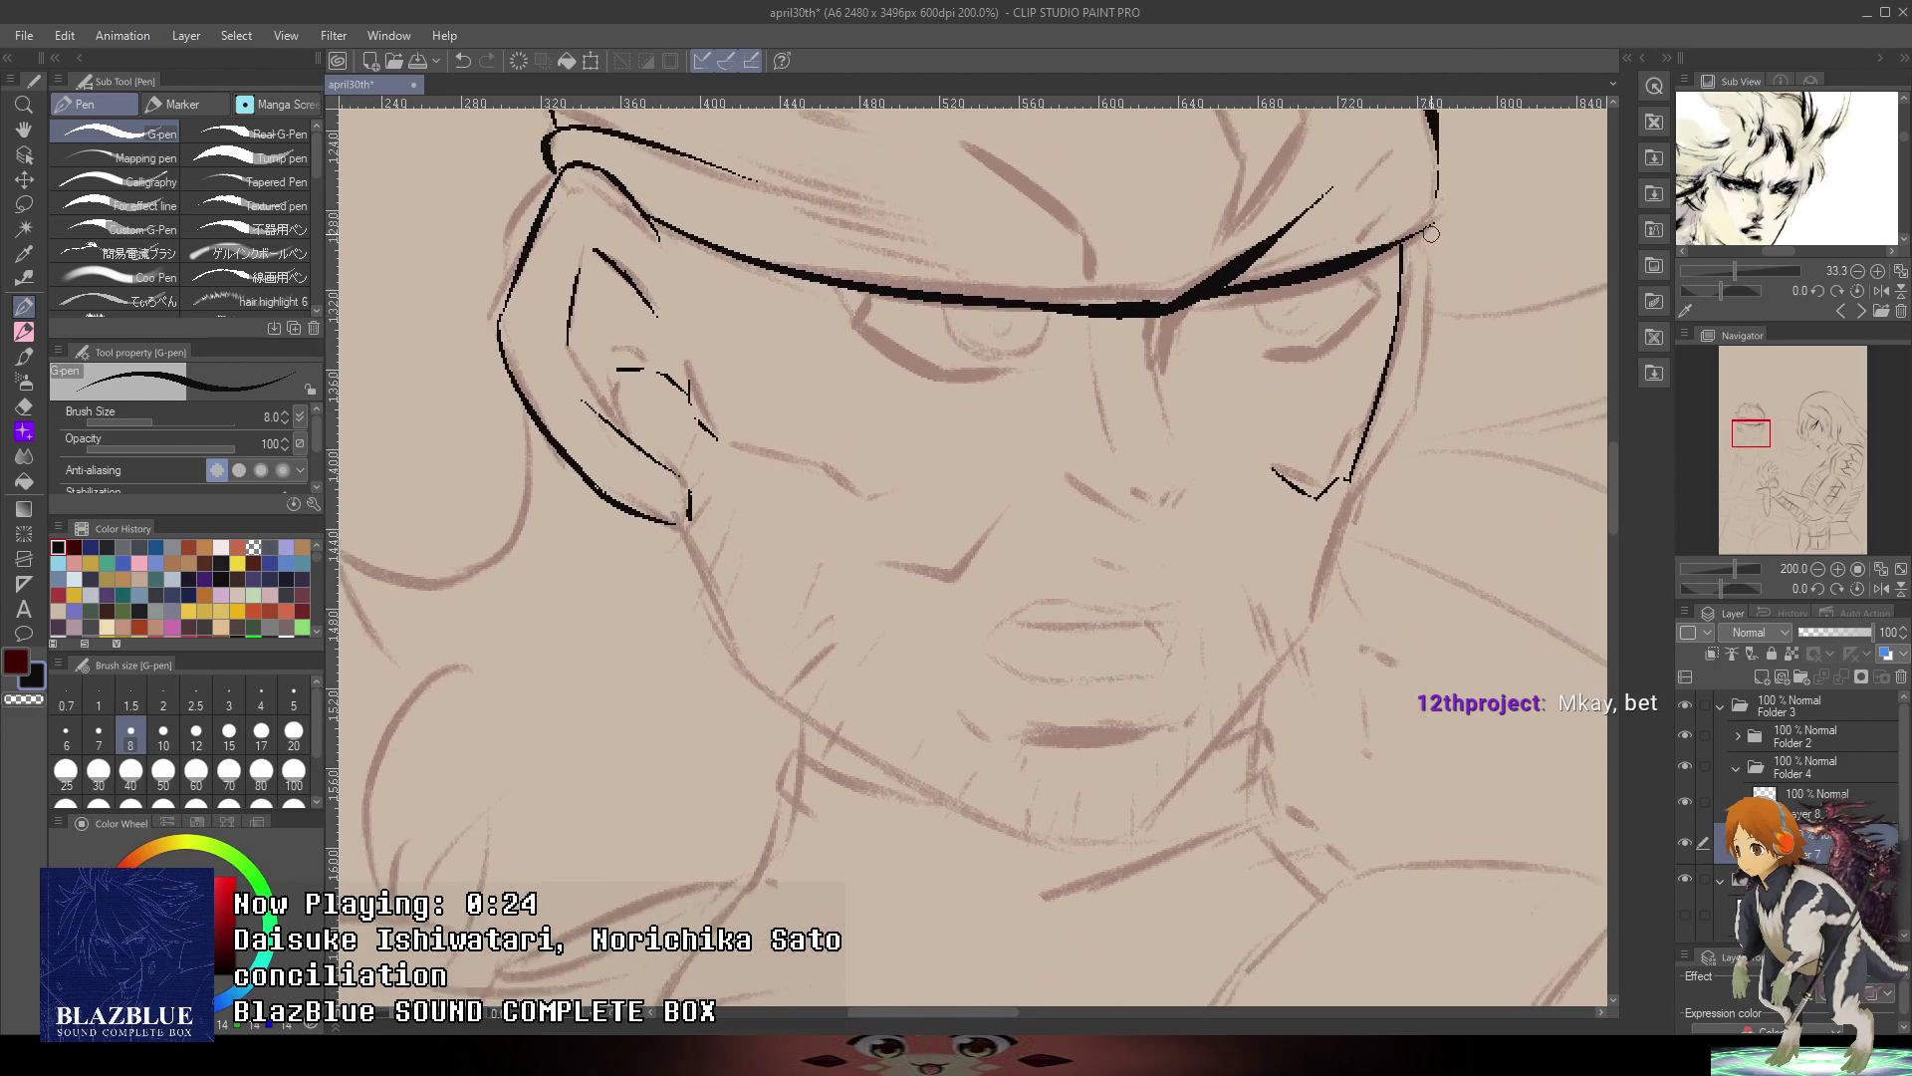
- Try to ink a second contour outside the far side of the face, from the headband to the cheekbone
{"action": "left_click_drag", "start_coordinate": [1425, 246], "coordinate": [1416, 352]}
{"action": "key", "text": "ctrl+z"}
{"action": "mouse_move", "coordinate": [1432, 225]}
{"action": "left_mouse_down"}
{"action": "mouse_move", "coordinate": [1428, 344]}
{"action": "mouse_move", "coordinate": [1308, 598]}
{"action": "left_mouse_up"}
{"action": "left_click_drag", "start_coordinate": [1500, 510], "coordinate": [1460, 392]}
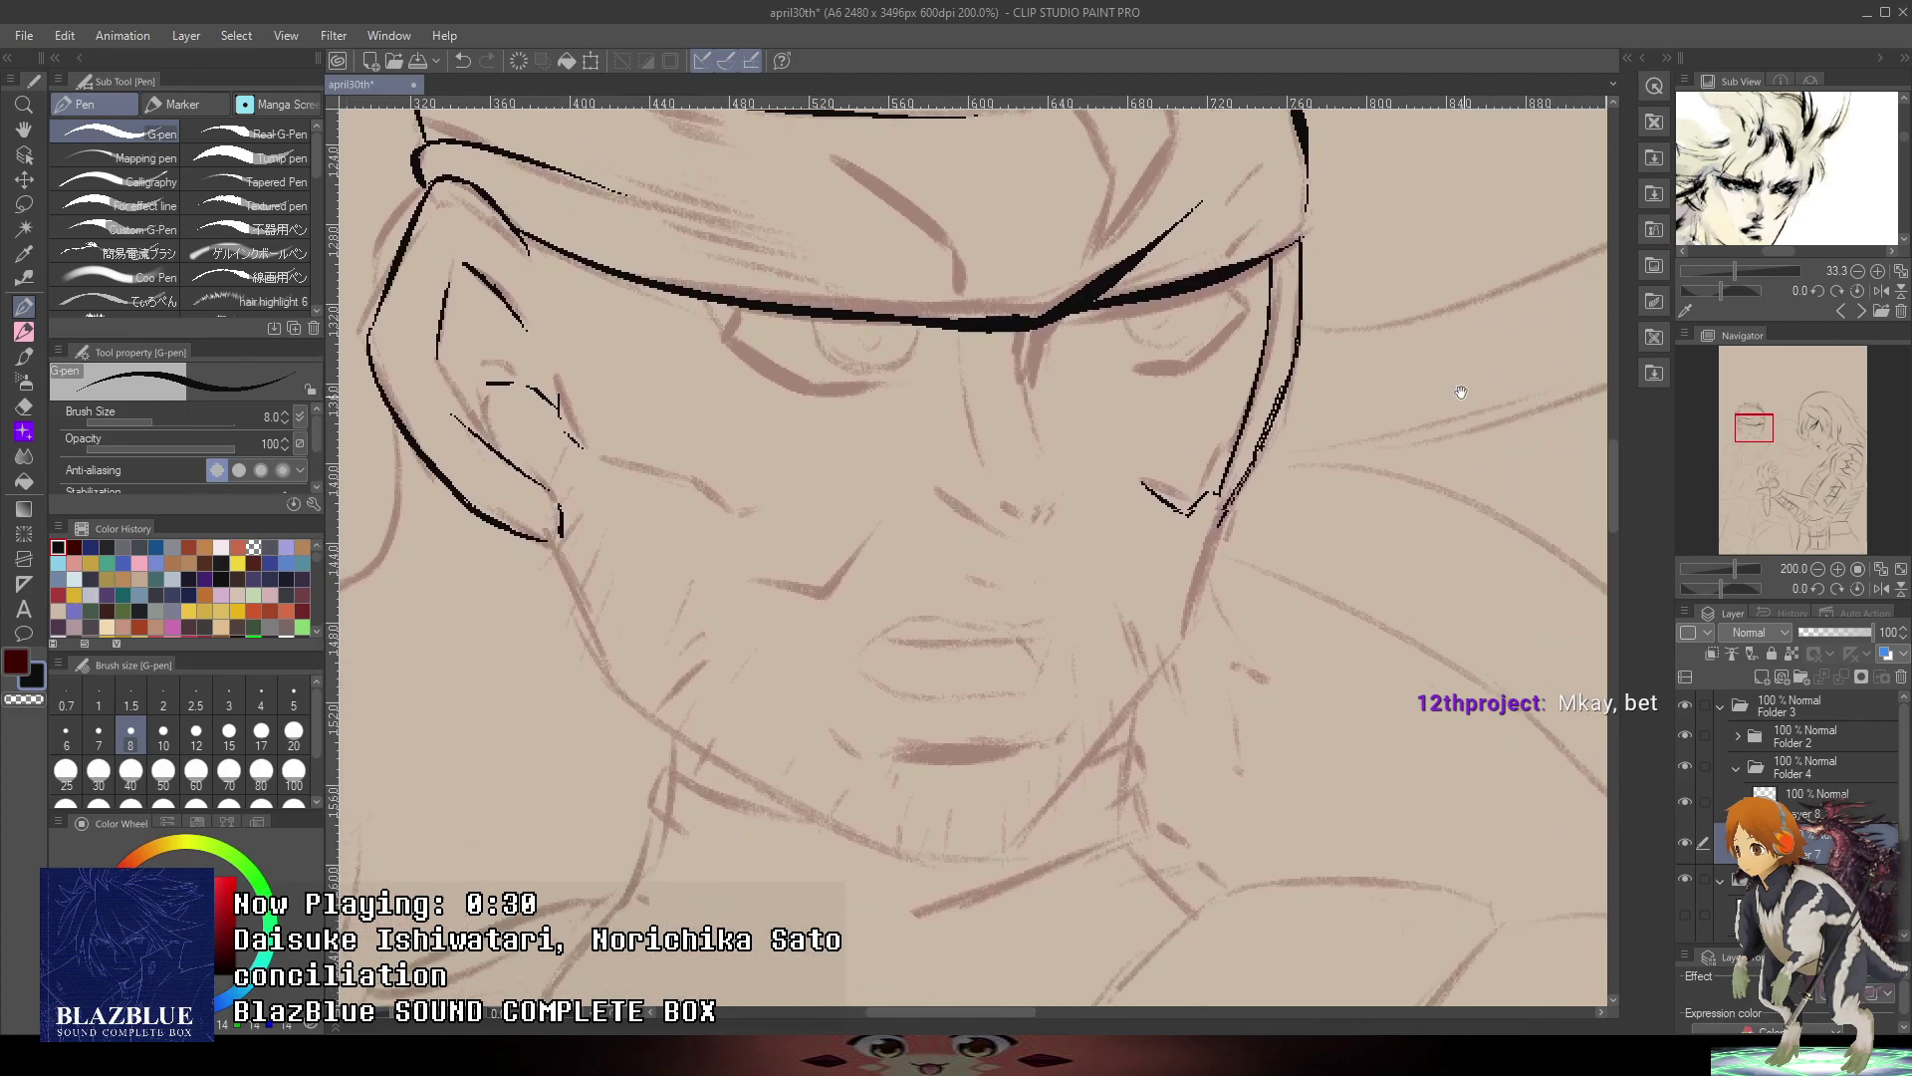
{"action": "left_click_drag", "start_coordinate": [1458, 262], "coordinate": [1392, 338]}
{"action": "scroll", "coordinate": [1273, 510], "scroll_direction": "down", "scroll_amount": 1}
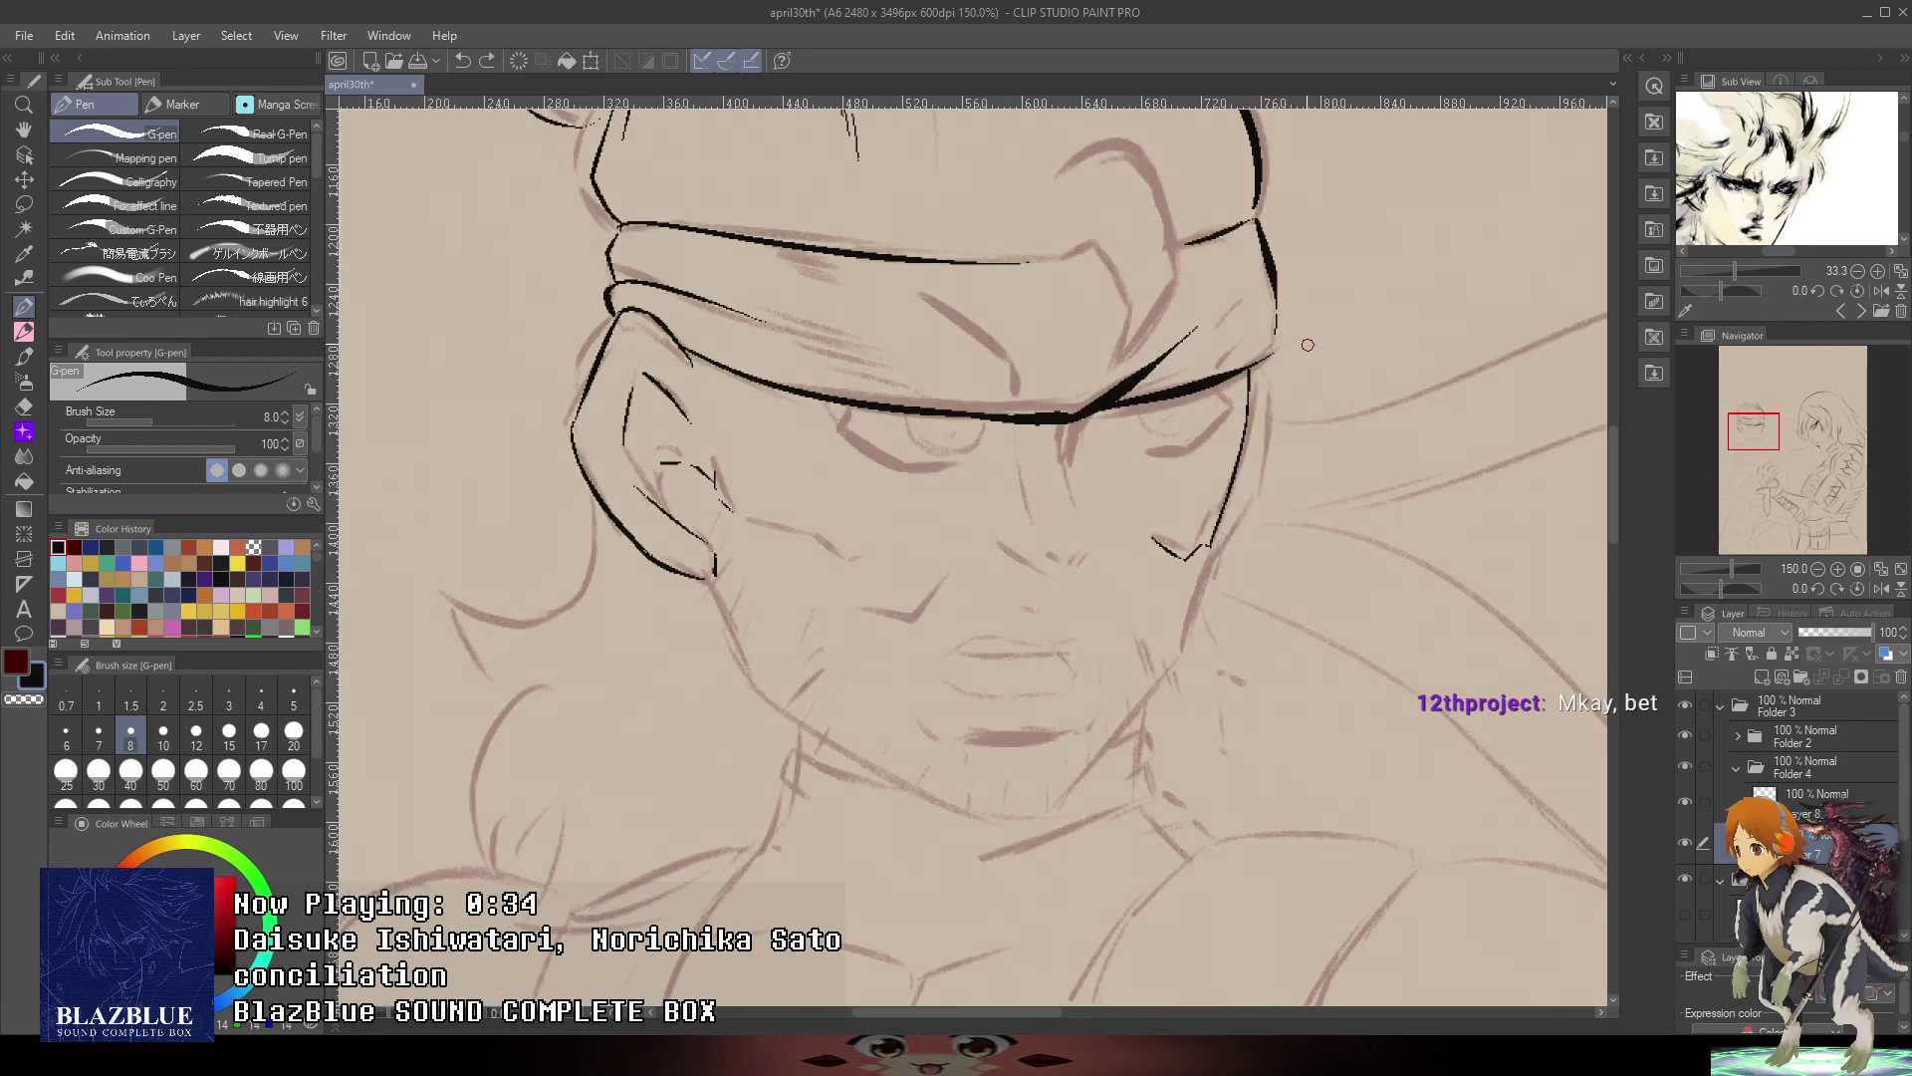
- Ink the jawline from the earlobe down towards the chin with overlapping strokes
{"action": "scroll", "coordinate": [1284, 379], "scroll_direction": "up", "scroll_amount": 3}
{"action": "left_click_drag", "start_coordinate": [1183, 356], "coordinate": [1277, 203]}
{"action": "scroll", "coordinate": [1278, 289], "scroll_direction": "down", "scroll_amount": 3}
{"action": "mouse_move", "coordinate": [1418, 376]}
{"action": "left_mouse_down"}
{"action": "mouse_move", "coordinate": [1326, 379]}
{"action": "mouse_move", "coordinate": [1357, 162]}
{"action": "left_mouse_up"}
{"action": "scroll", "coordinate": [645, 355], "scroll_direction": "up", "scroll_amount": 1}
{"action": "left_click_drag", "start_coordinate": [645, 355], "coordinate": [755, 537]}
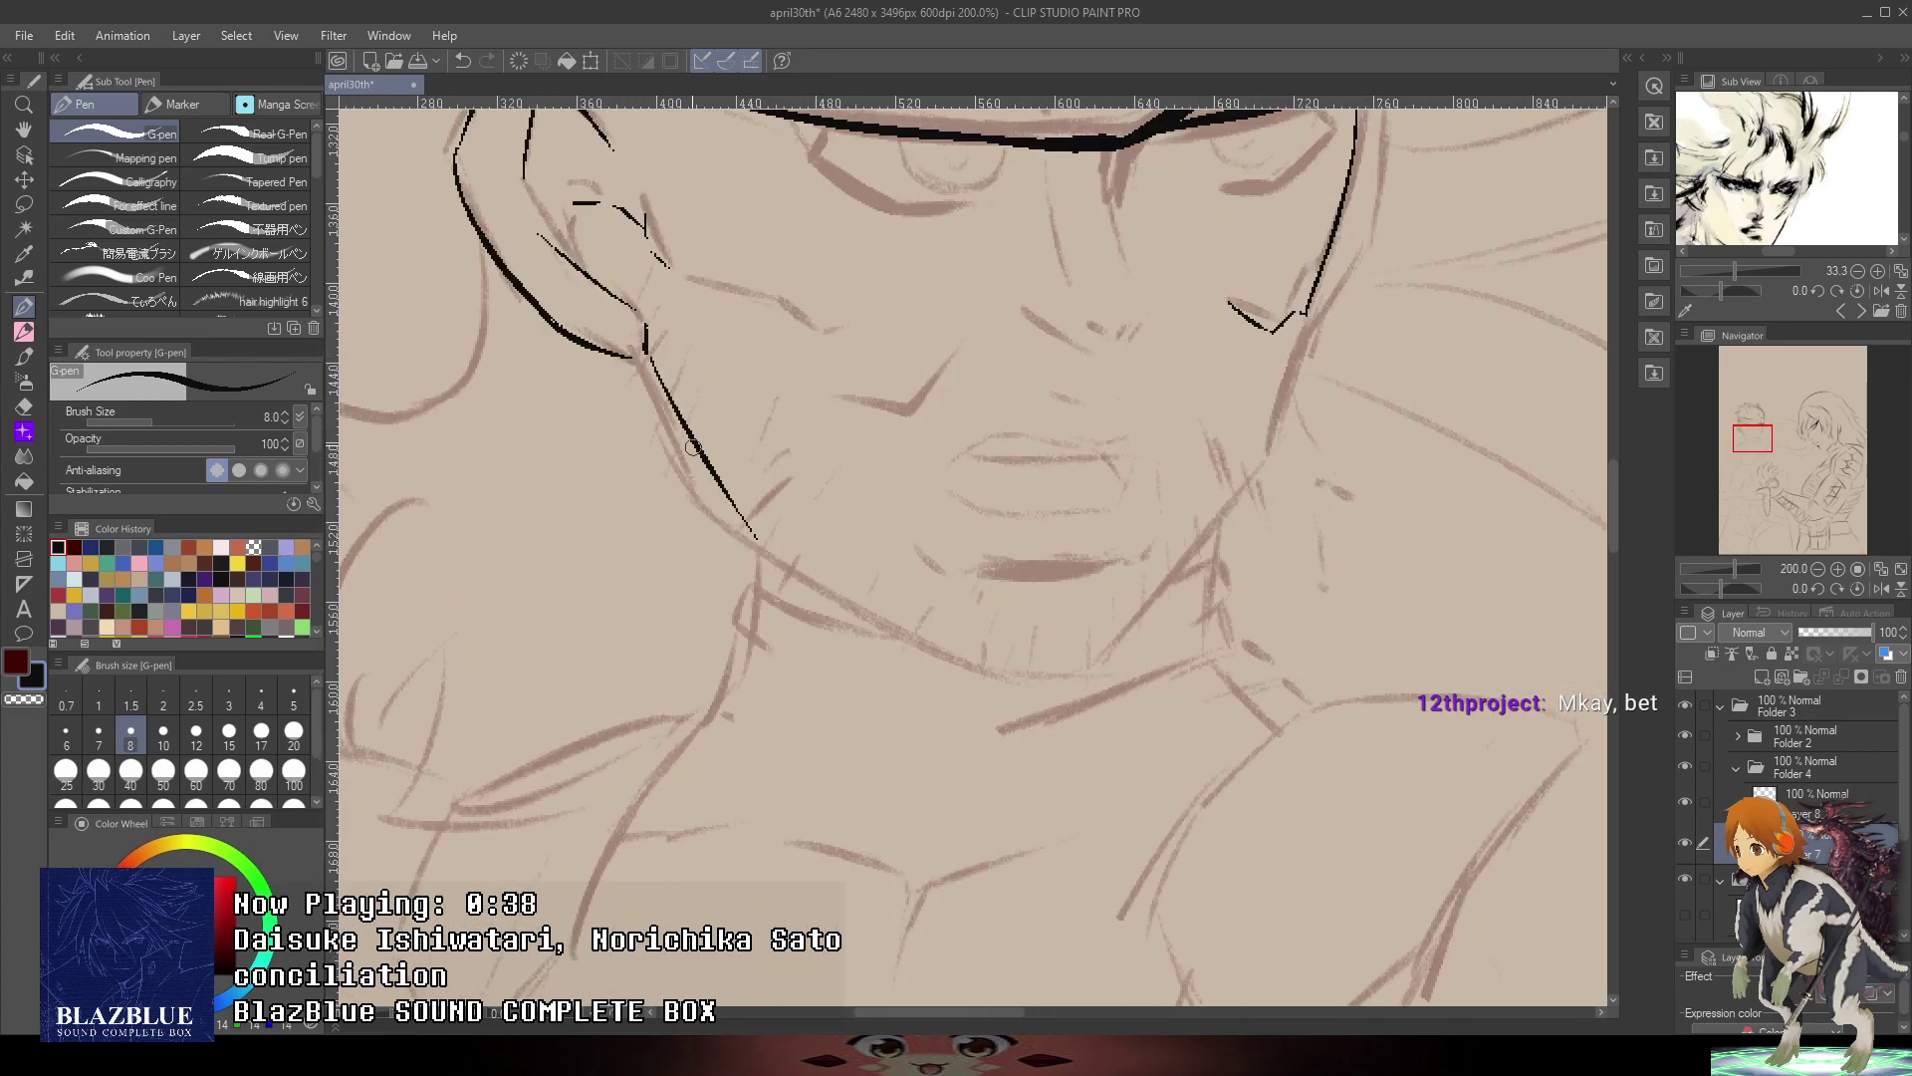
{"action": "mouse_move", "coordinate": [678, 416]}
{"action": "left_mouse_down"}
{"action": "mouse_move", "coordinate": [764, 551]}
{"action": "mouse_move", "coordinate": [748, 528]}
{"action": "mouse_move", "coordinate": [863, 618]}
{"action": "left_mouse_up"}
{"action": "left_click_drag", "start_coordinate": [761, 557], "coordinate": [987, 678]}
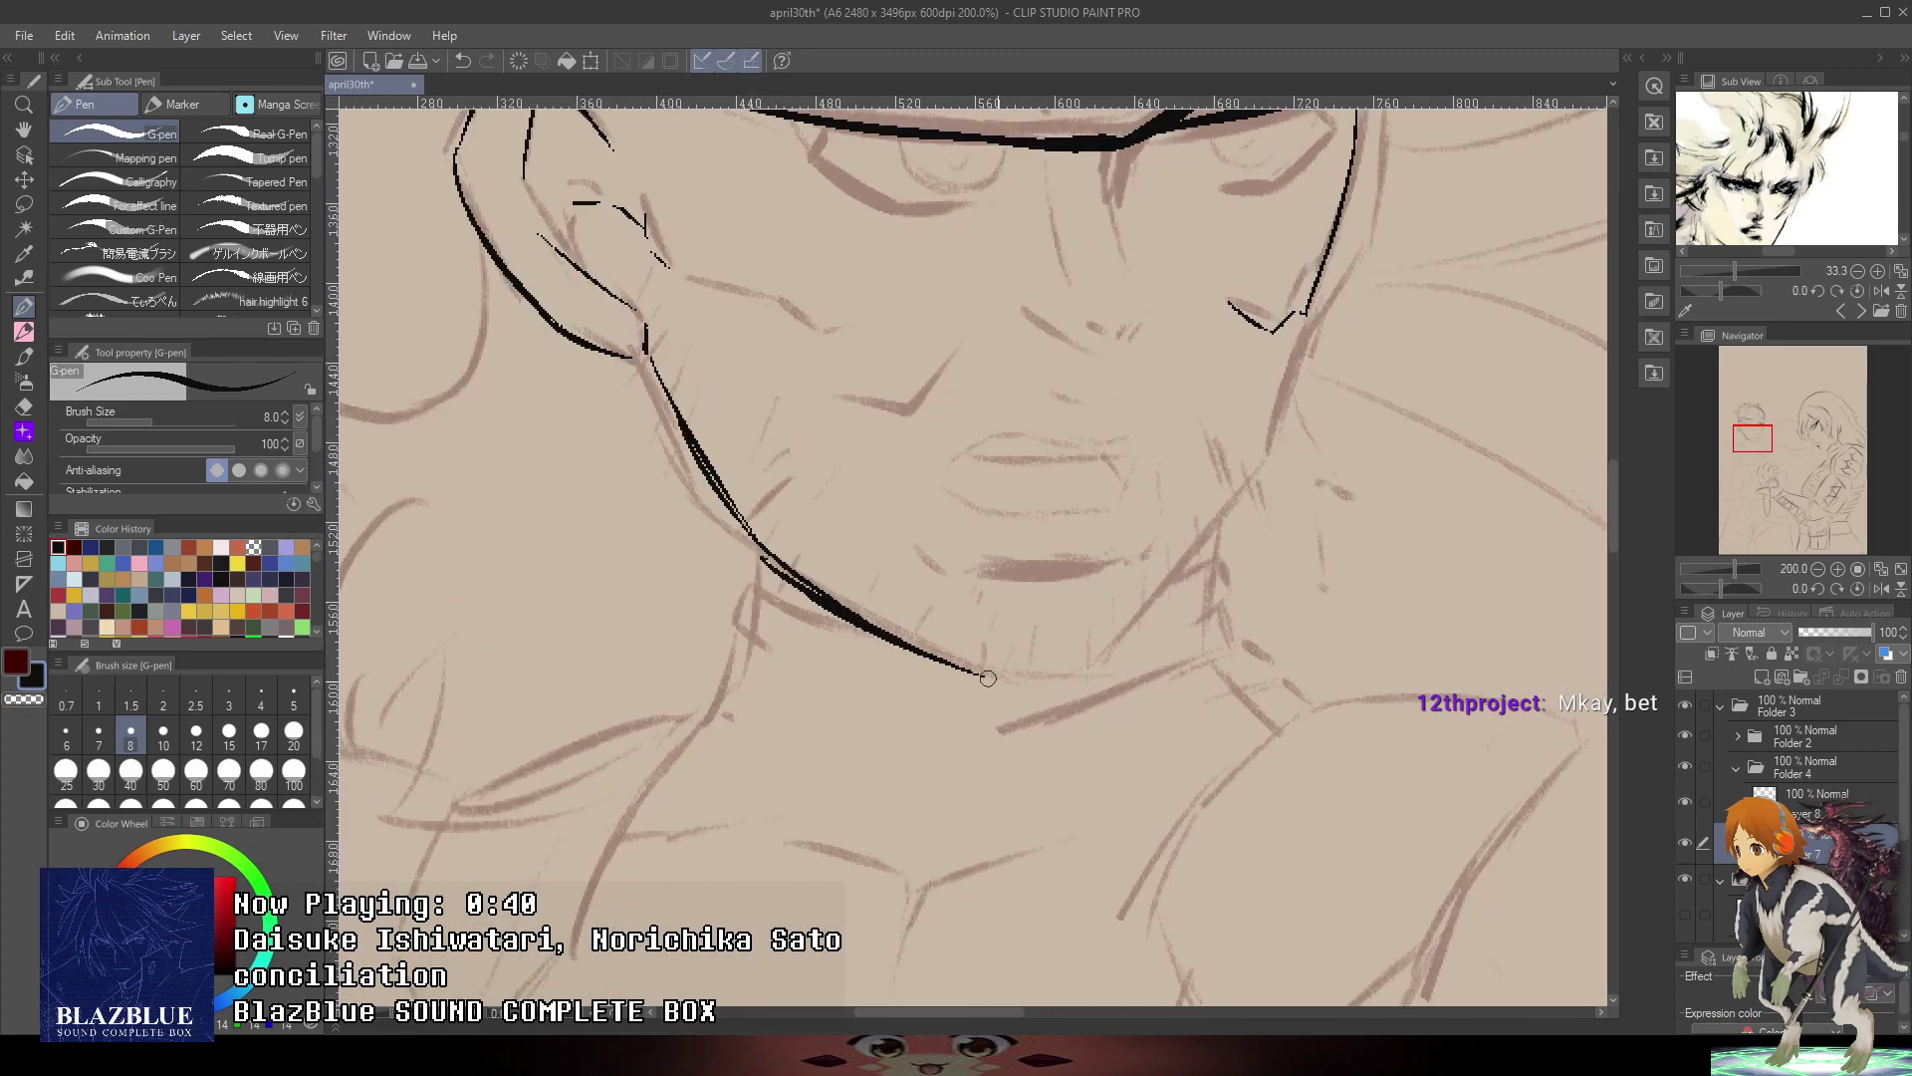
- Undo the overlapping jaw strokes and re-ink the lower jaw as one tapered line towards the chin
{"action": "scroll", "coordinate": [1145, 538], "scroll_direction": "down", "scroll_amount": 2}
{"action": "mouse_move", "coordinate": [1404, 667]}
{"action": "left_mouse_down"}
{"action": "mouse_move", "coordinate": [1304, 797]}
{"action": "mouse_move", "coordinate": [1454, 466]}
{"action": "mouse_move", "coordinate": [1388, 289]}
{"action": "mouse_move", "coordinate": [1368, 744]}
{"action": "mouse_move", "coordinate": [1345, 847]}
{"action": "left_mouse_up"}
{"action": "scroll", "coordinate": [986, 747], "scroll_direction": "up", "scroll_amount": 4}
{"action": "key", "text": "ctrl+z"}
{"action": "key", "text": "ctrl+z"}
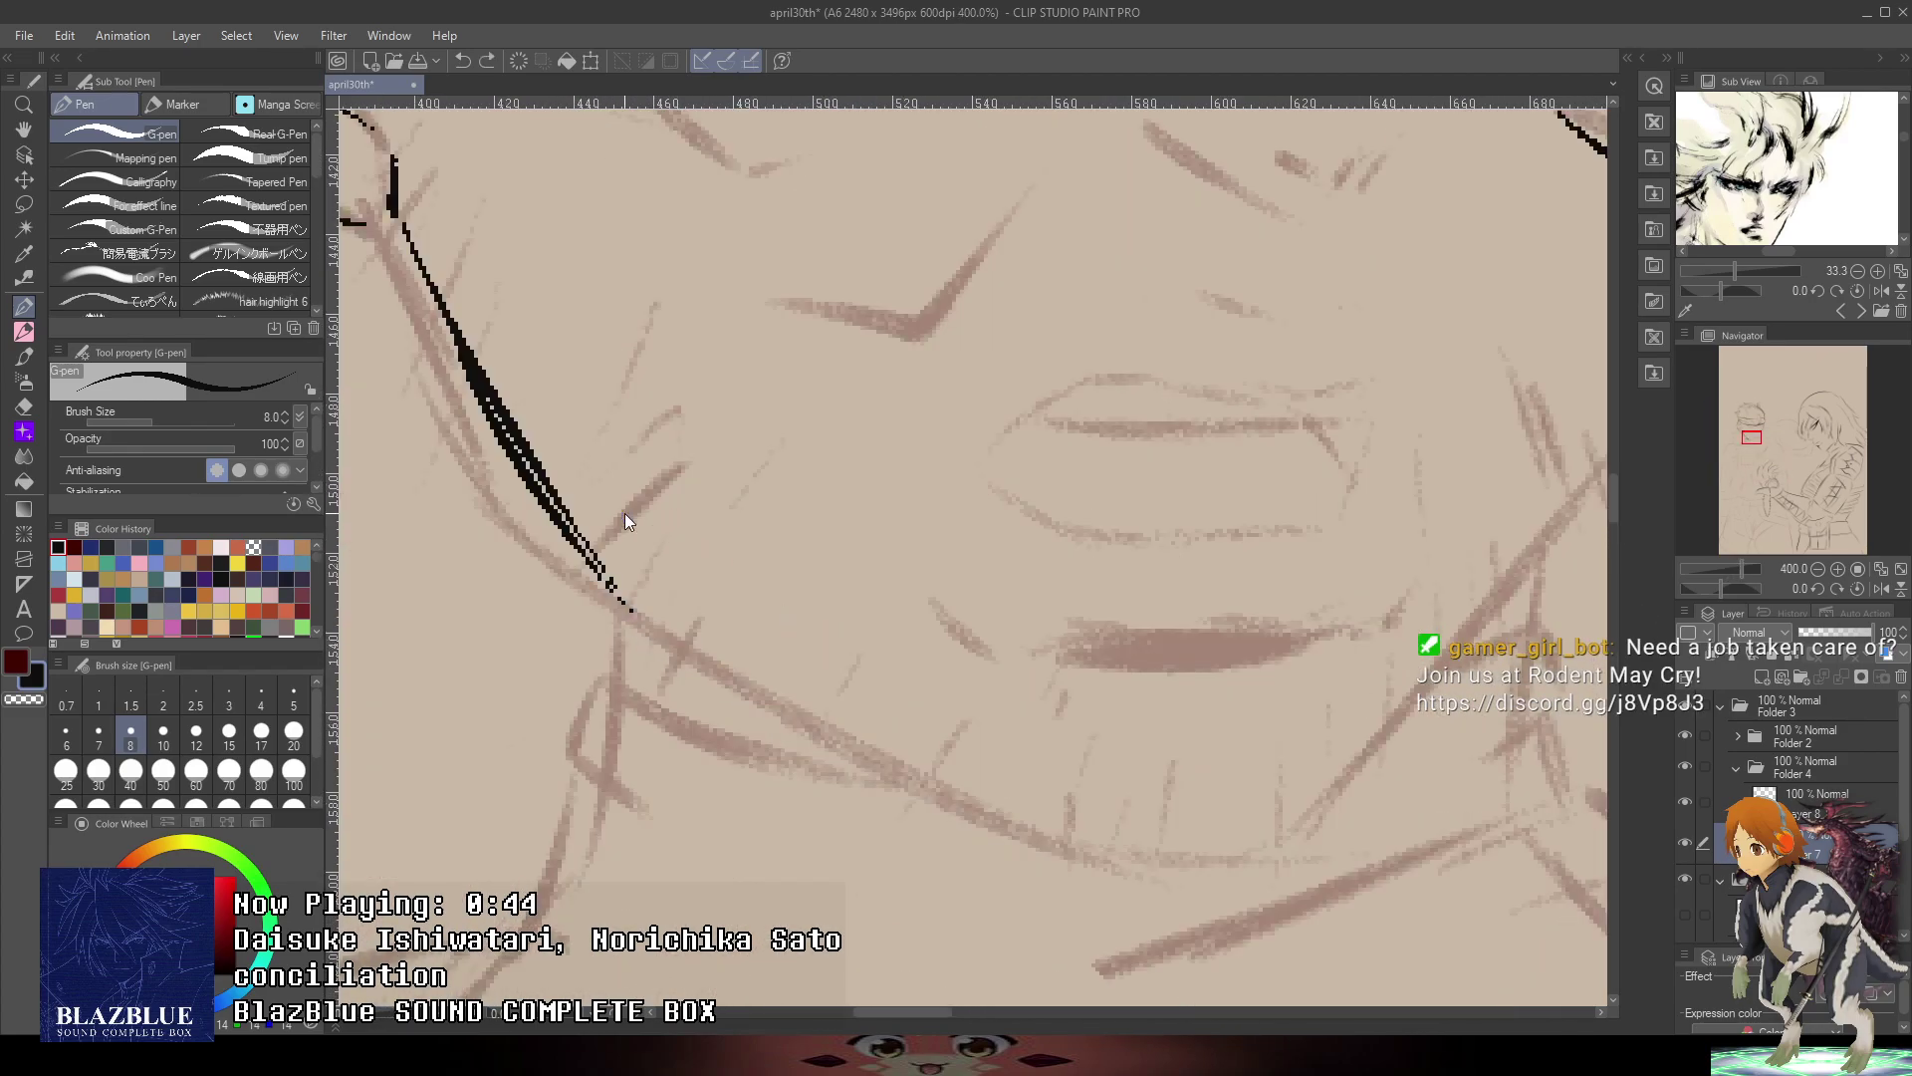
{"action": "key", "text": "ctrl+z"}
{"action": "mouse_move", "coordinate": [662, 633]}
{"action": "left_mouse_down"}
{"action": "mouse_move", "coordinate": [1046, 833]}
{"action": "mouse_move", "coordinate": [1191, 872]}
{"action": "left_mouse_up"}
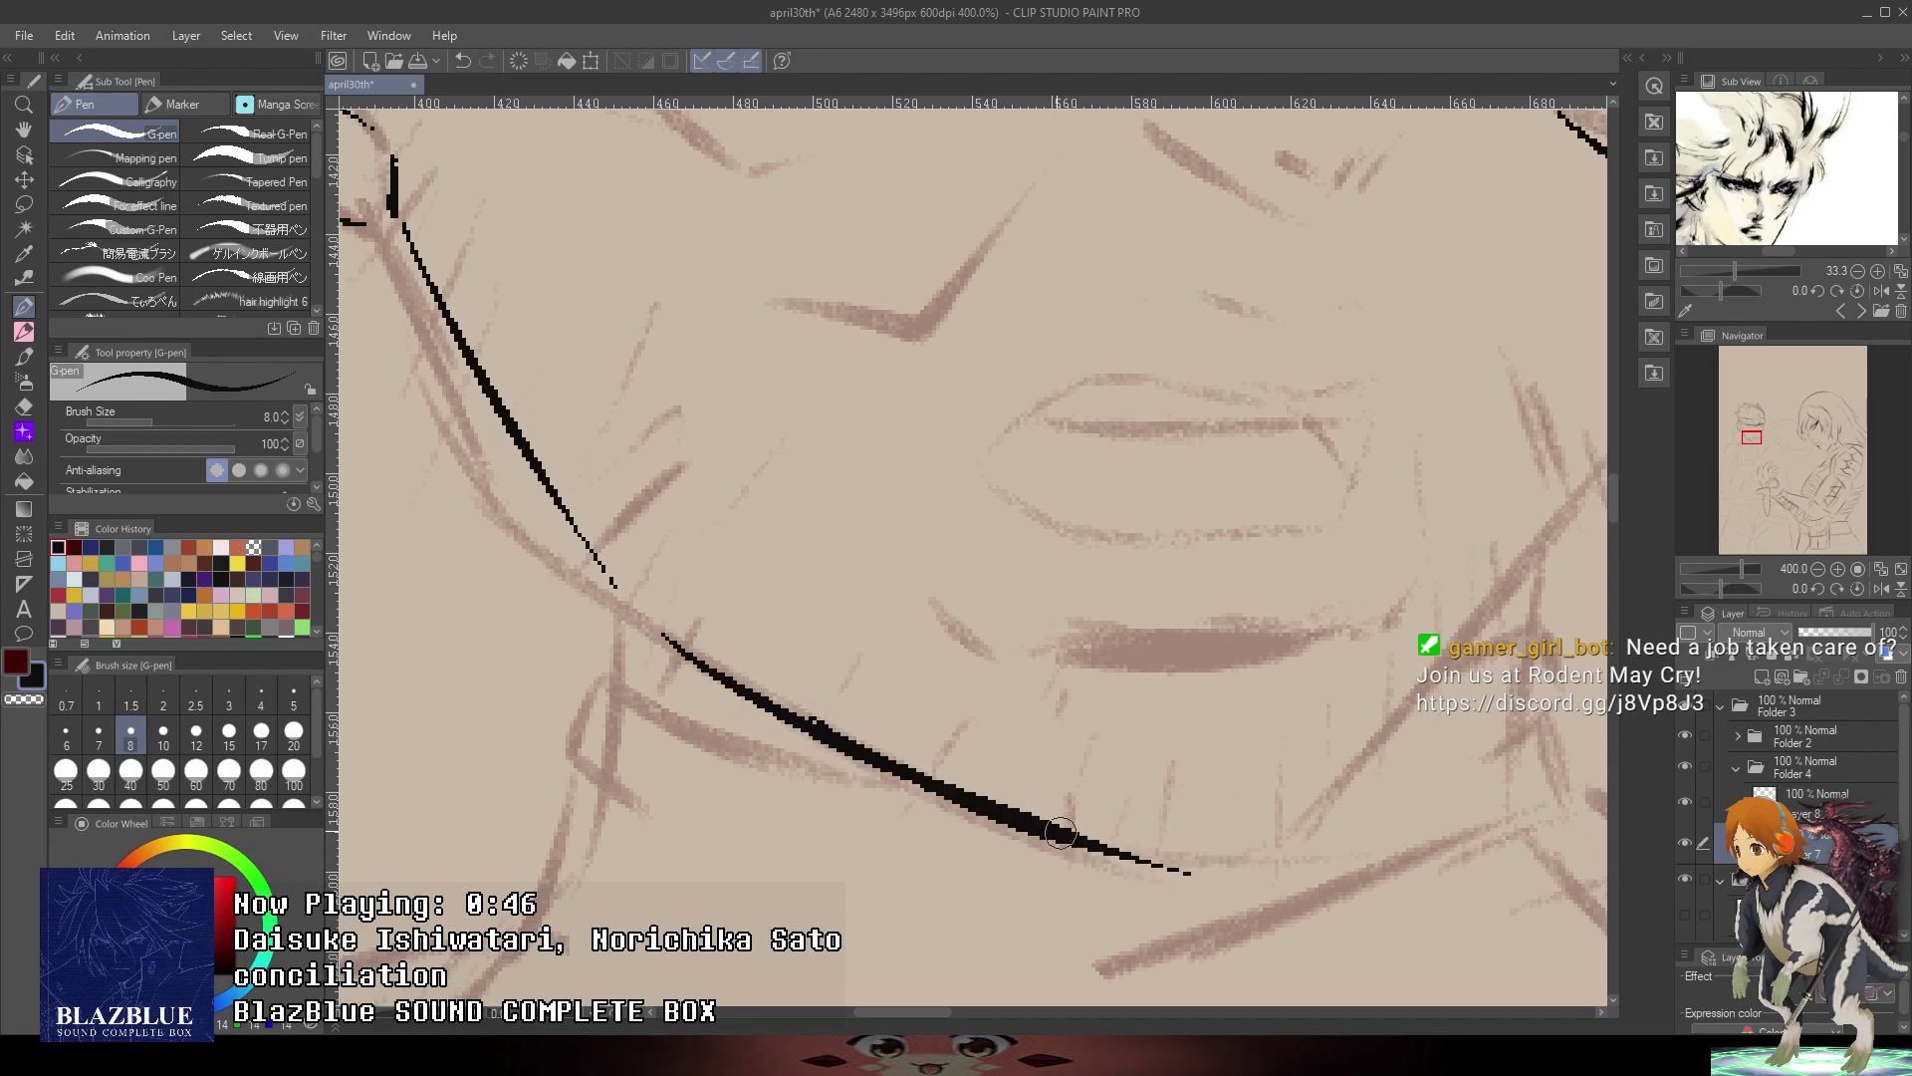
{"action": "key", "text": "ctrl+z"}
{"action": "left_click_drag", "start_coordinate": [867, 758], "coordinate": [1186, 856]}
- Ink the chin corner and the far jawline up to the cheekbone
{"action": "left_click_drag", "start_coordinate": [1409, 726], "coordinate": [1174, 737]}
{"action": "left_click_drag", "start_coordinate": [987, 875], "coordinate": [1340, 504]}
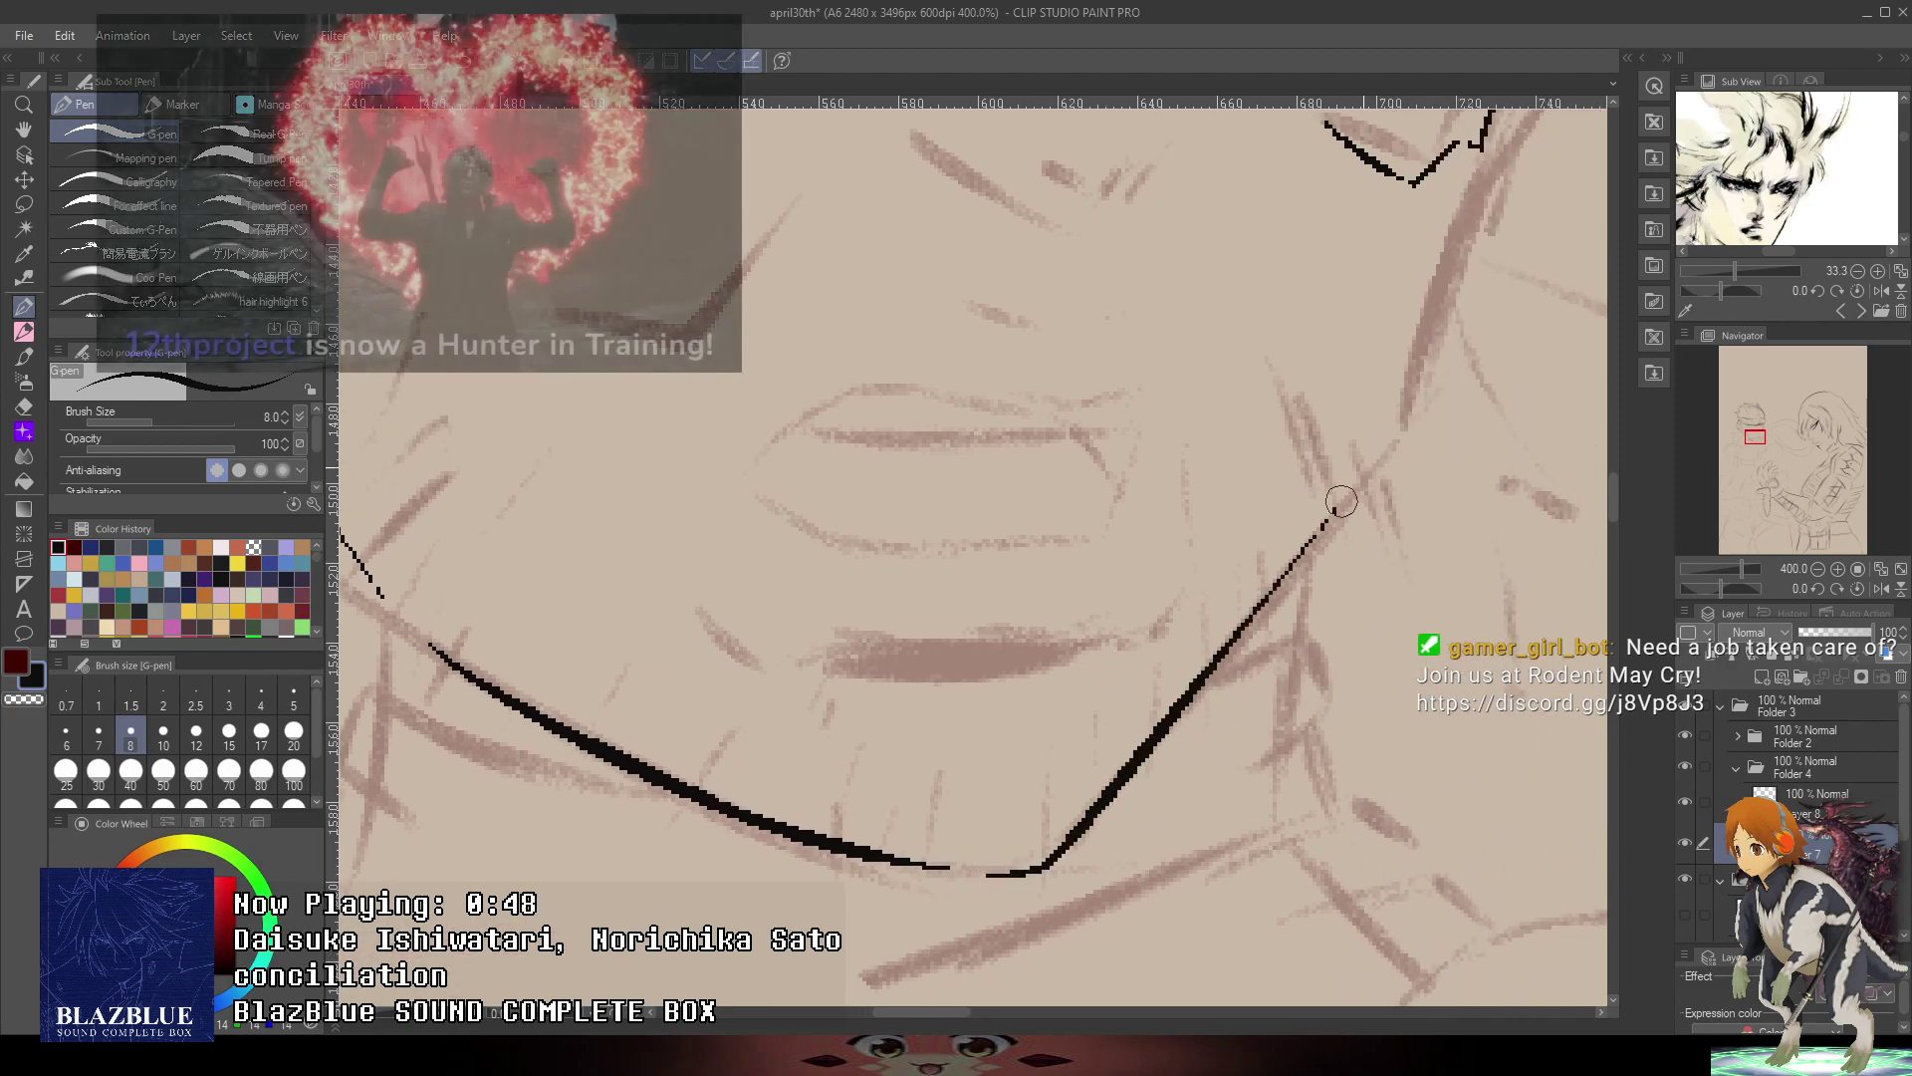
{"action": "scroll", "coordinate": [1310, 772], "scroll_direction": "down", "scroll_amount": 4}
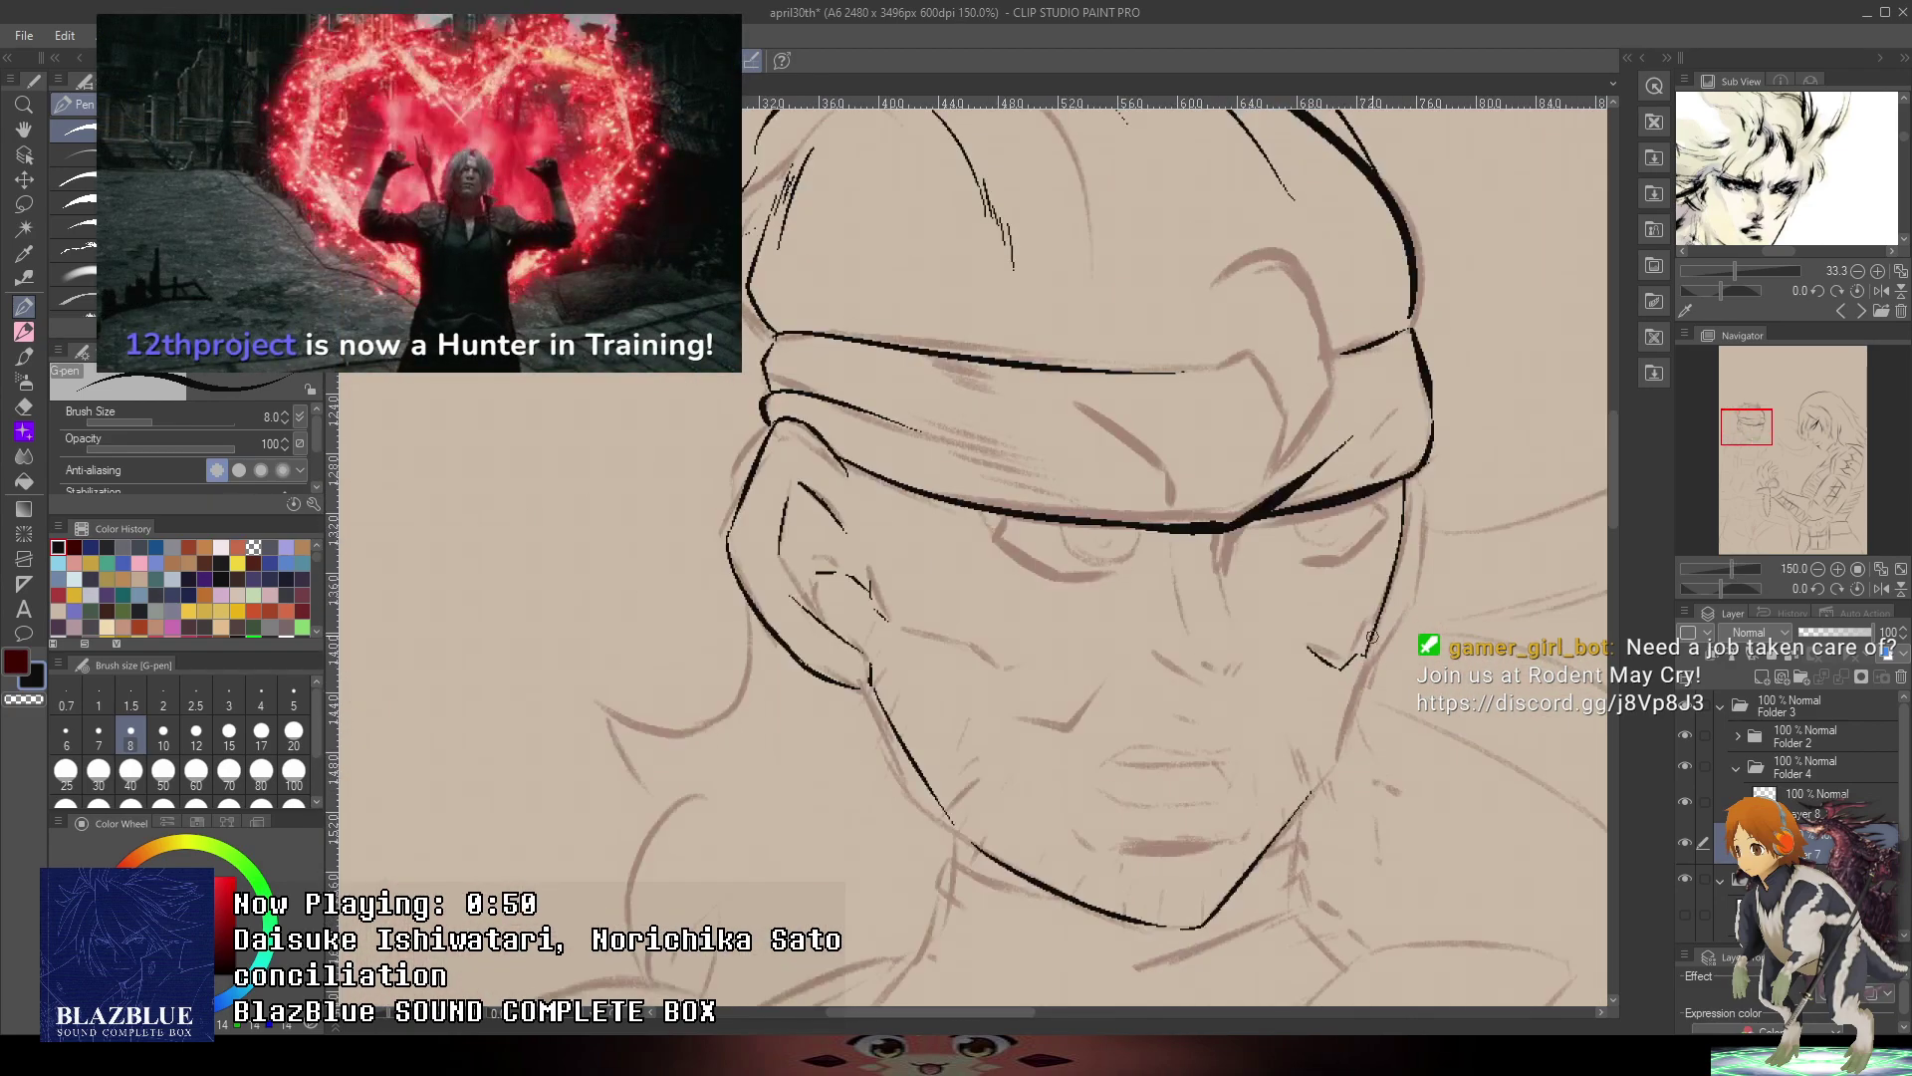
{"action": "scroll", "coordinate": [1373, 638], "scroll_direction": "up", "scroll_amount": 6}
{"action": "mouse_move", "coordinate": [1011, 797]}
{"action": "left_mouse_down"}
{"action": "mouse_move", "coordinate": [1047, 768]}
{"action": "mouse_move", "coordinate": [1250, 111]}
{"action": "left_mouse_up"}
{"action": "scroll", "coordinate": [1231, 440], "scroll_direction": "down", "scroll_amount": 6}
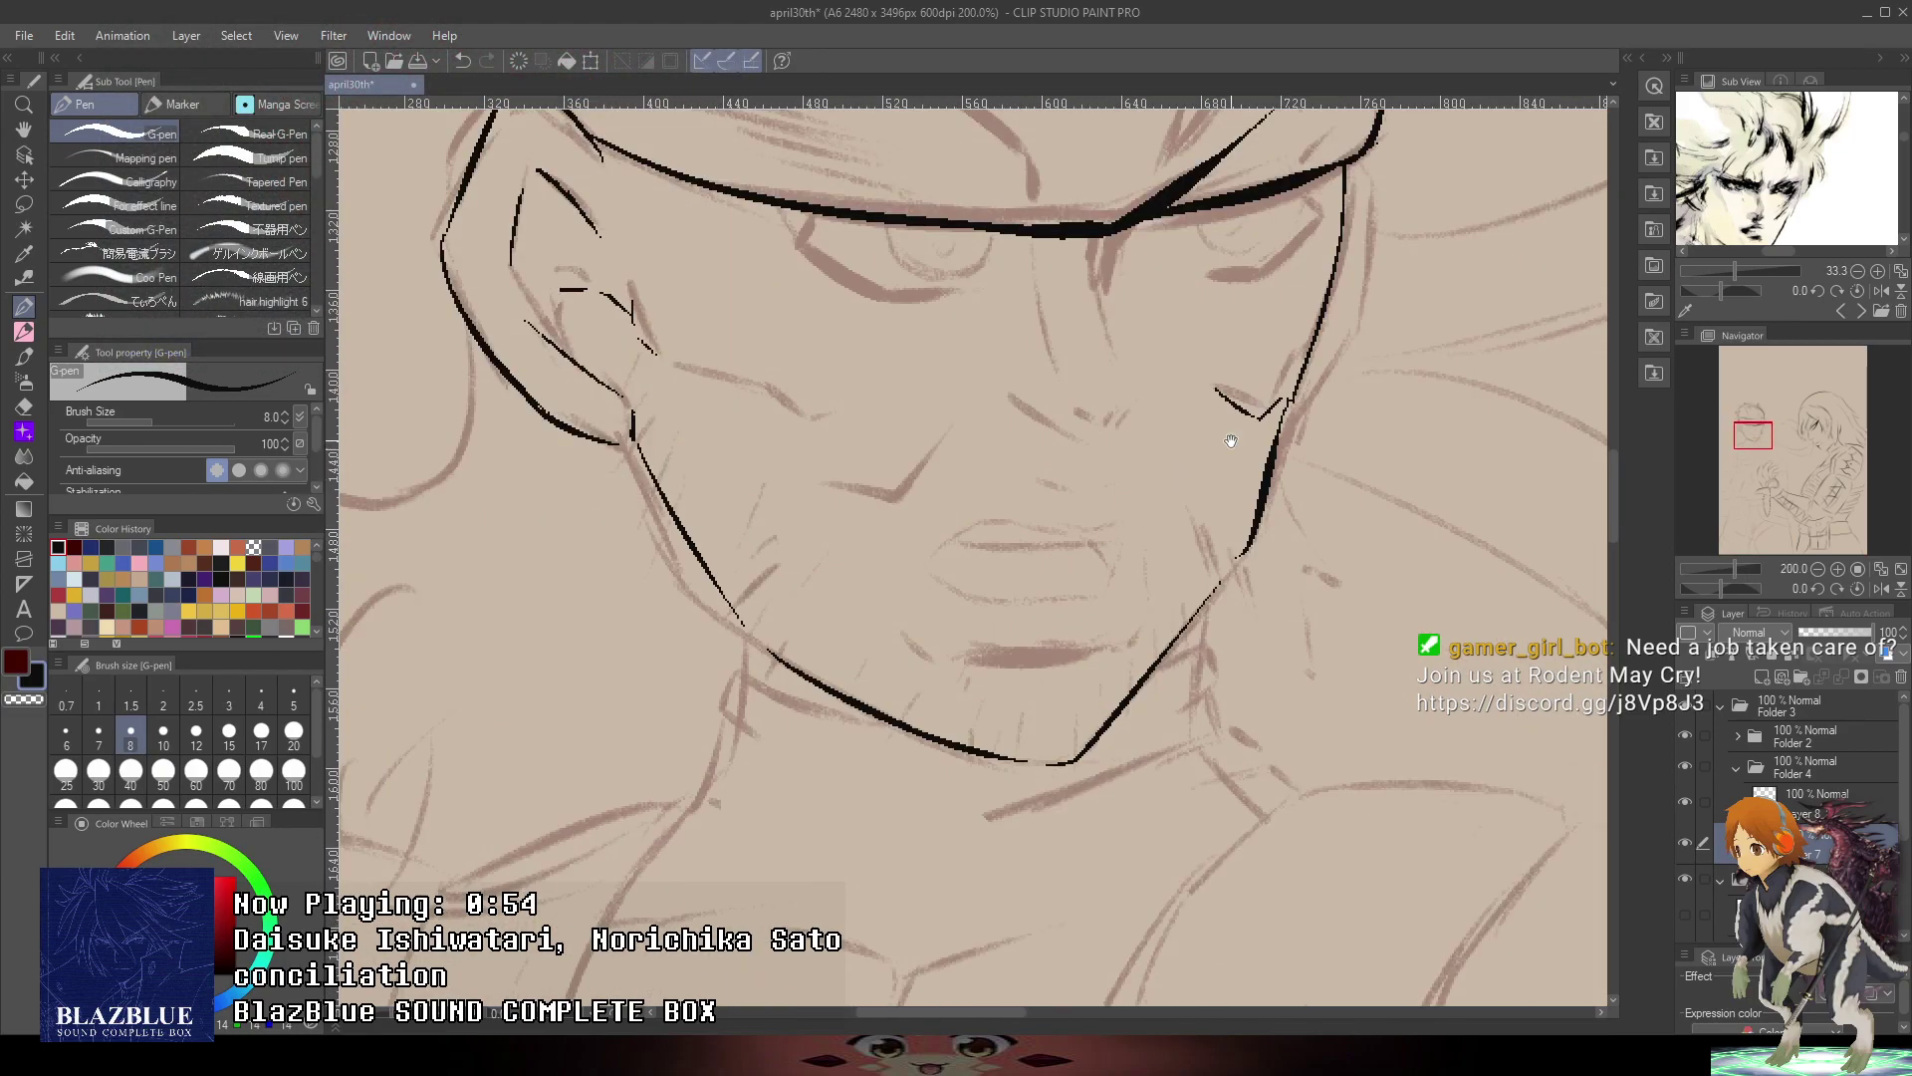
- Ink the outer contour of the hair behind the ear, with its flicked point and the curl above the shoulder
{"action": "left_click_drag", "start_coordinate": [1231, 440], "coordinate": [1252, 533]}
{"action": "left_click_drag", "start_coordinate": [842, 432], "coordinate": [1305, 354]}
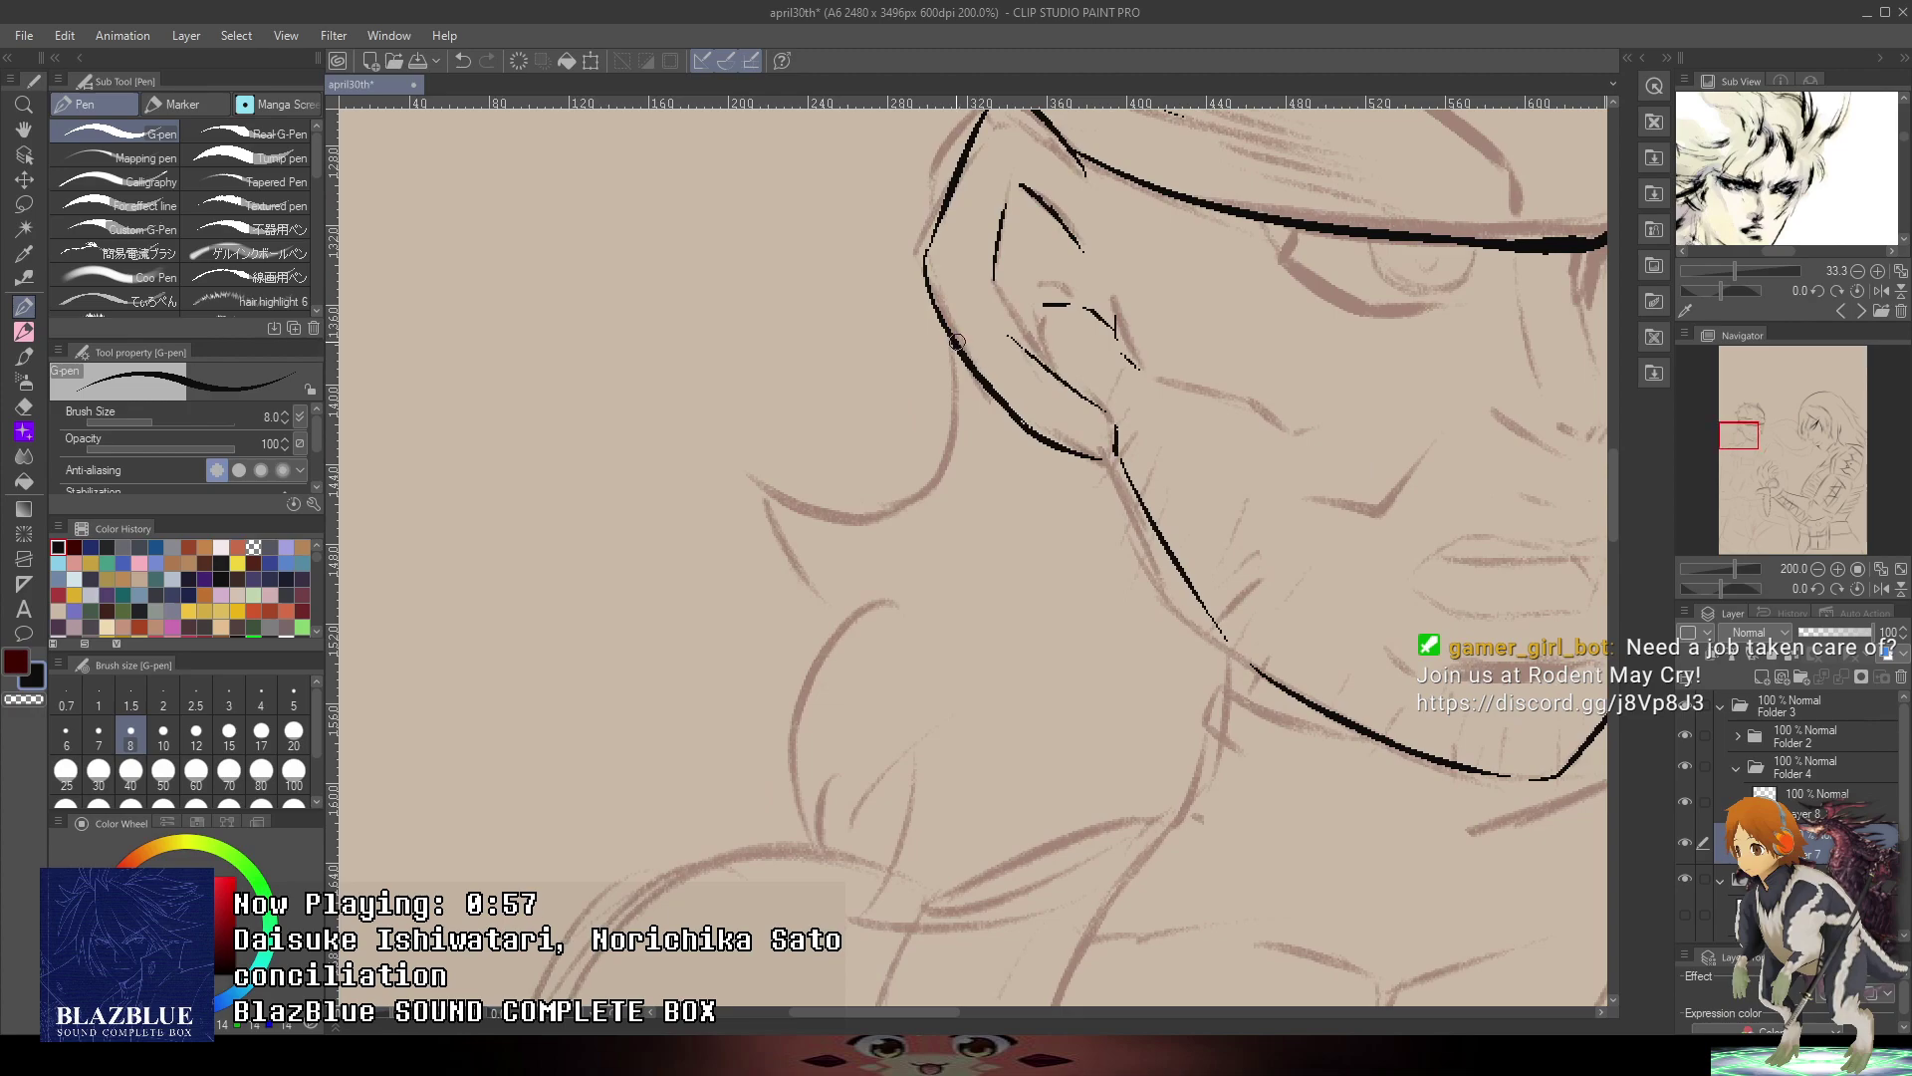
{"action": "mouse_move", "coordinate": [957, 342]}
{"action": "left_mouse_down"}
{"action": "mouse_move", "coordinate": [746, 444]}
{"action": "mouse_move", "coordinate": [778, 538]}
{"action": "mouse_move", "coordinate": [858, 610]}
{"action": "mouse_move", "coordinate": [809, 828]}
{"action": "mouse_move", "coordinate": [867, 764]}
{"action": "left_mouse_up"}
{"action": "left_click_drag", "start_coordinate": [846, 799], "coordinate": [872, 762]}
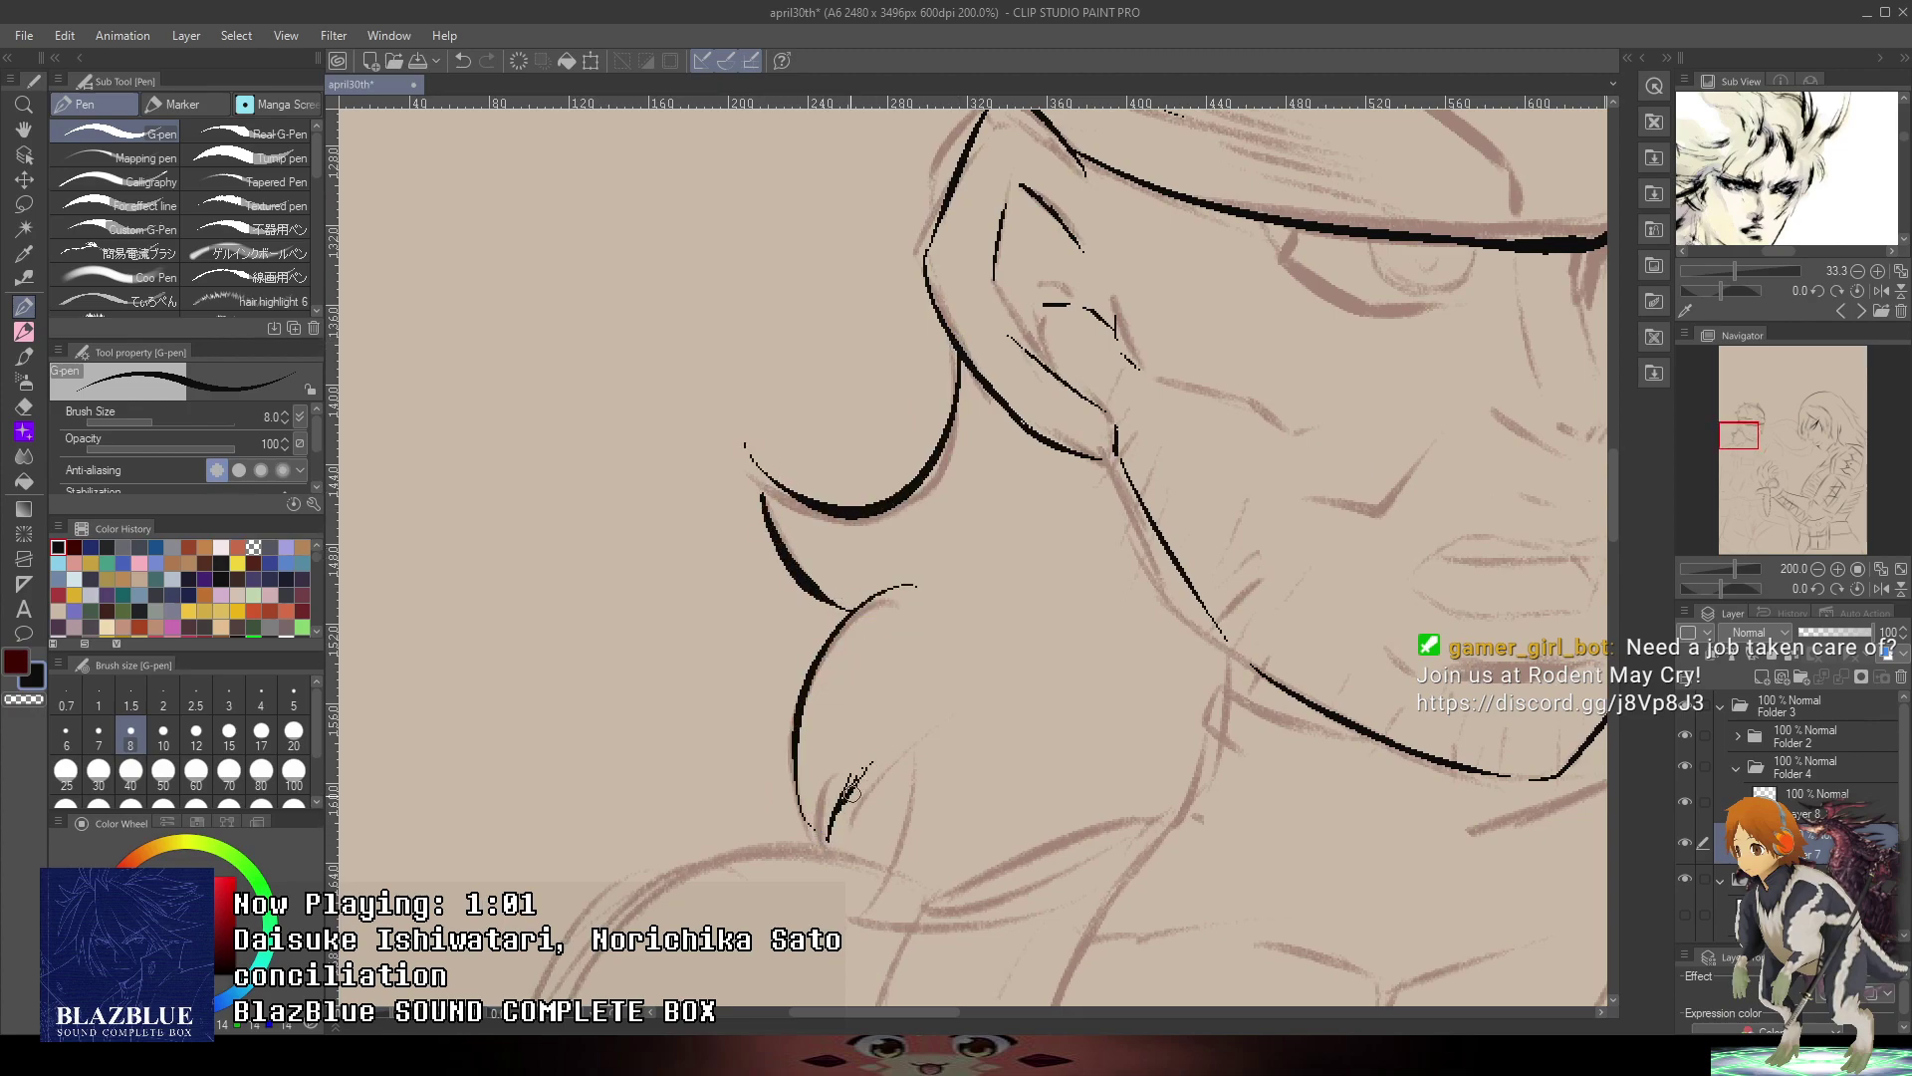
- Ink inner strands with fine hatching in the hair between the ear and the shoulder
{"action": "left_click_drag", "start_coordinate": [1064, 614], "coordinate": [1099, 655]}
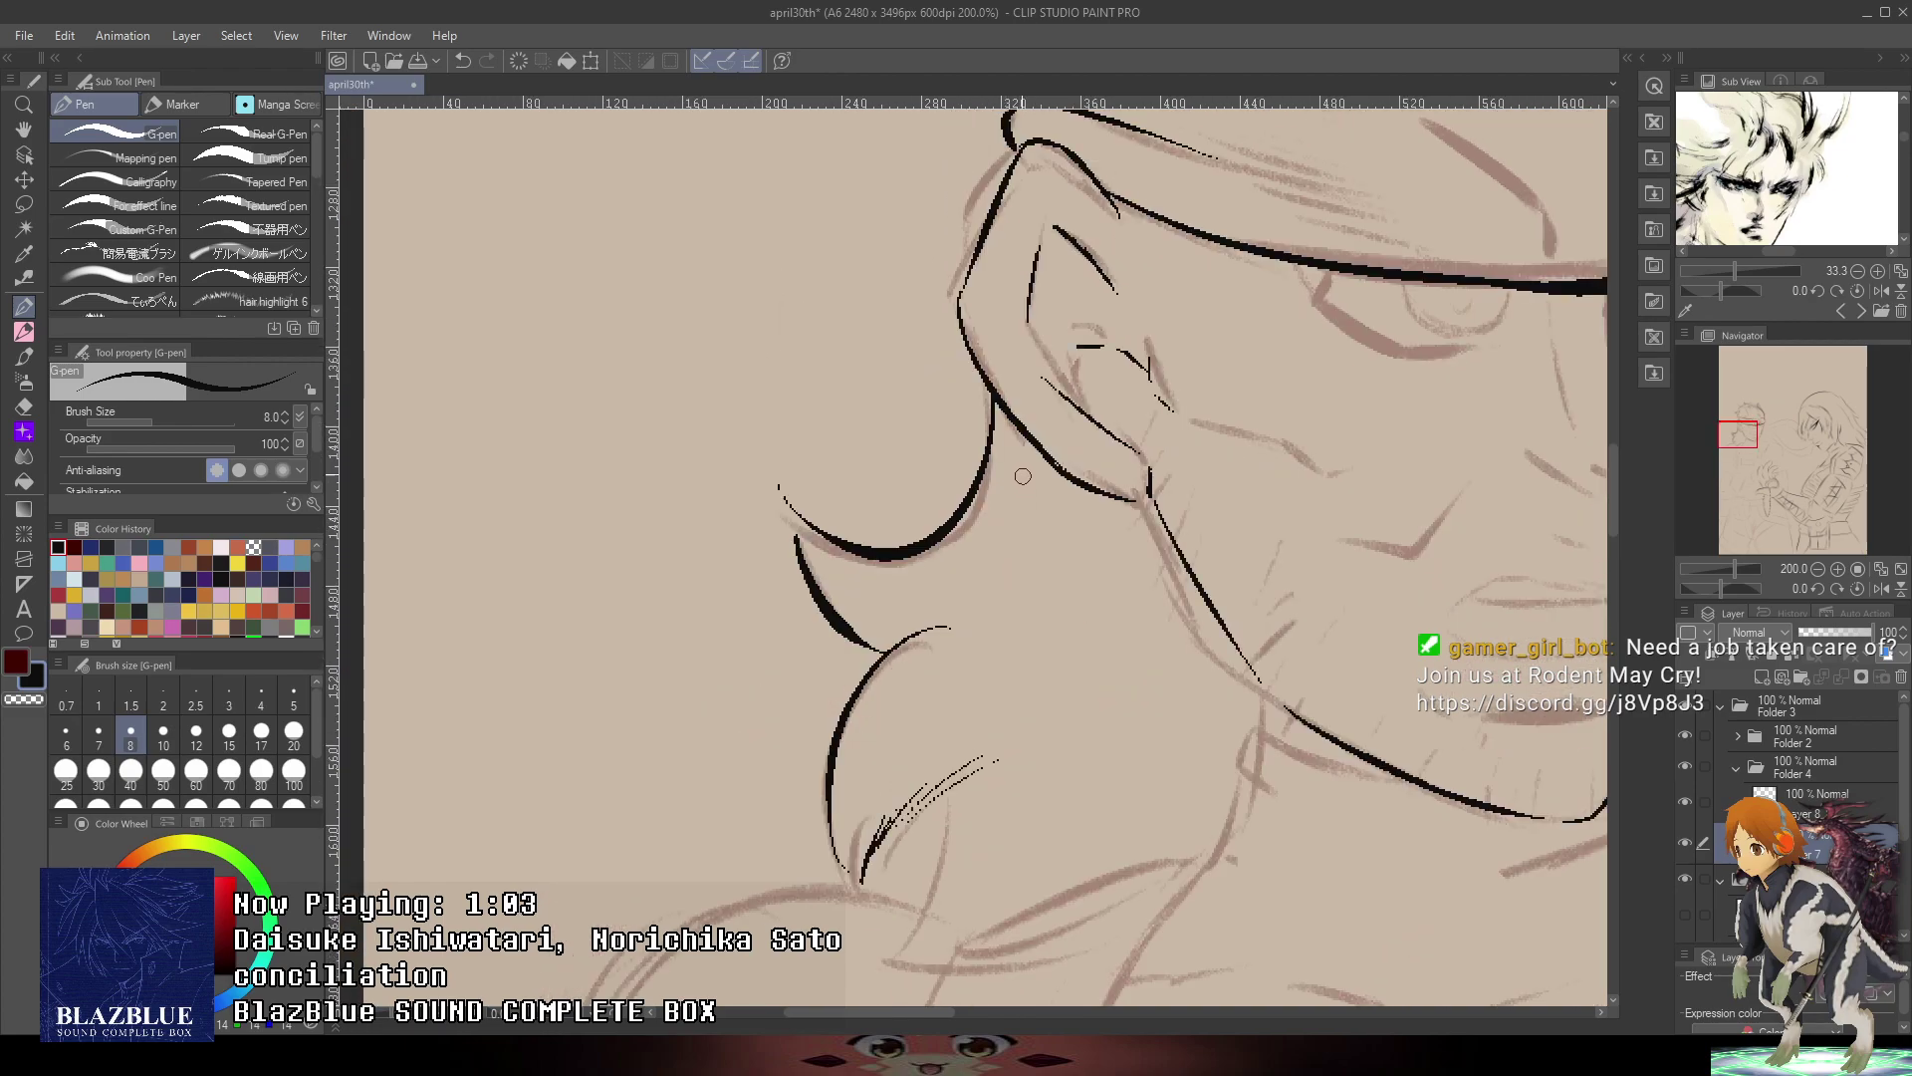
{"action": "mouse_move", "coordinate": [1084, 528]}
{"action": "left_mouse_down"}
{"action": "mouse_move", "coordinate": [993, 682]}
{"action": "mouse_move", "coordinate": [1021, 648]}
{"action": "mouse_move", "coordinate": [1175, 626]}
{"action": "left_mouse_up"}
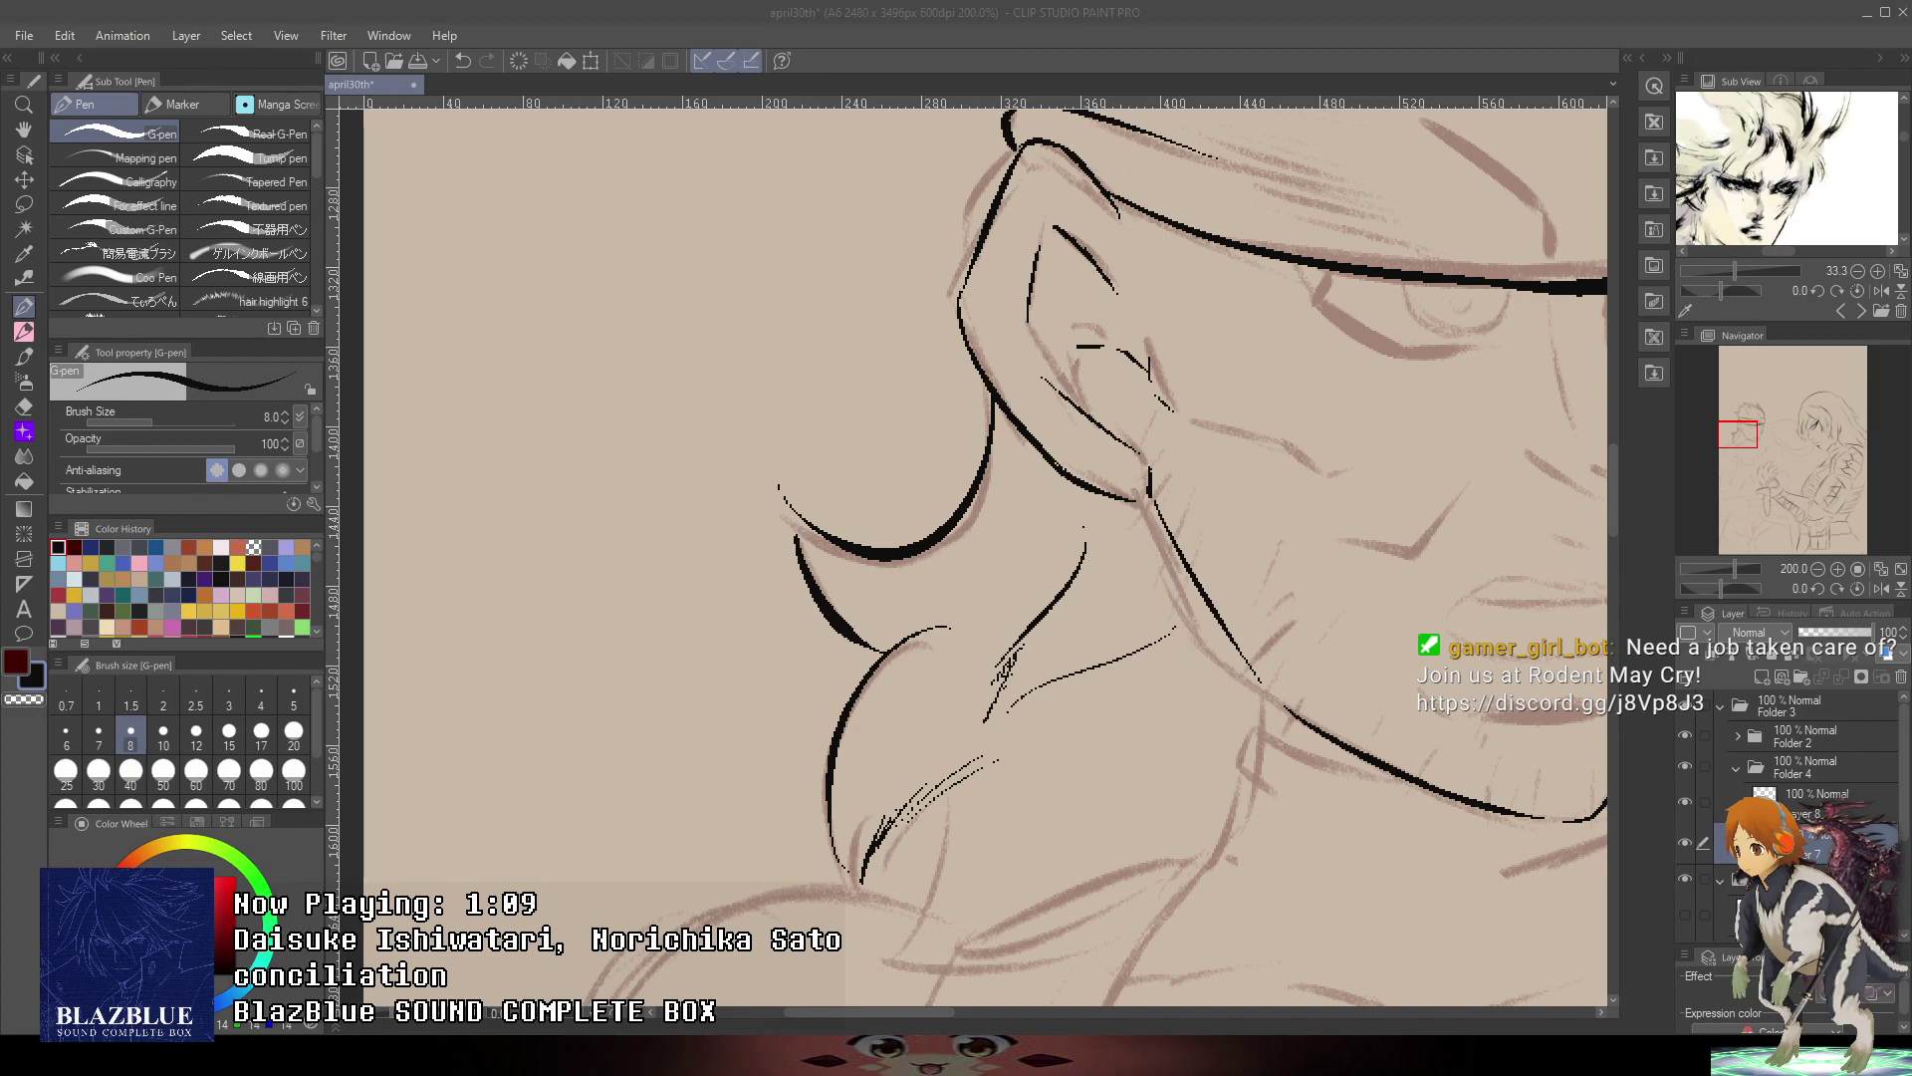
{"action": "left_click", "coordinate": [1147, 559]}
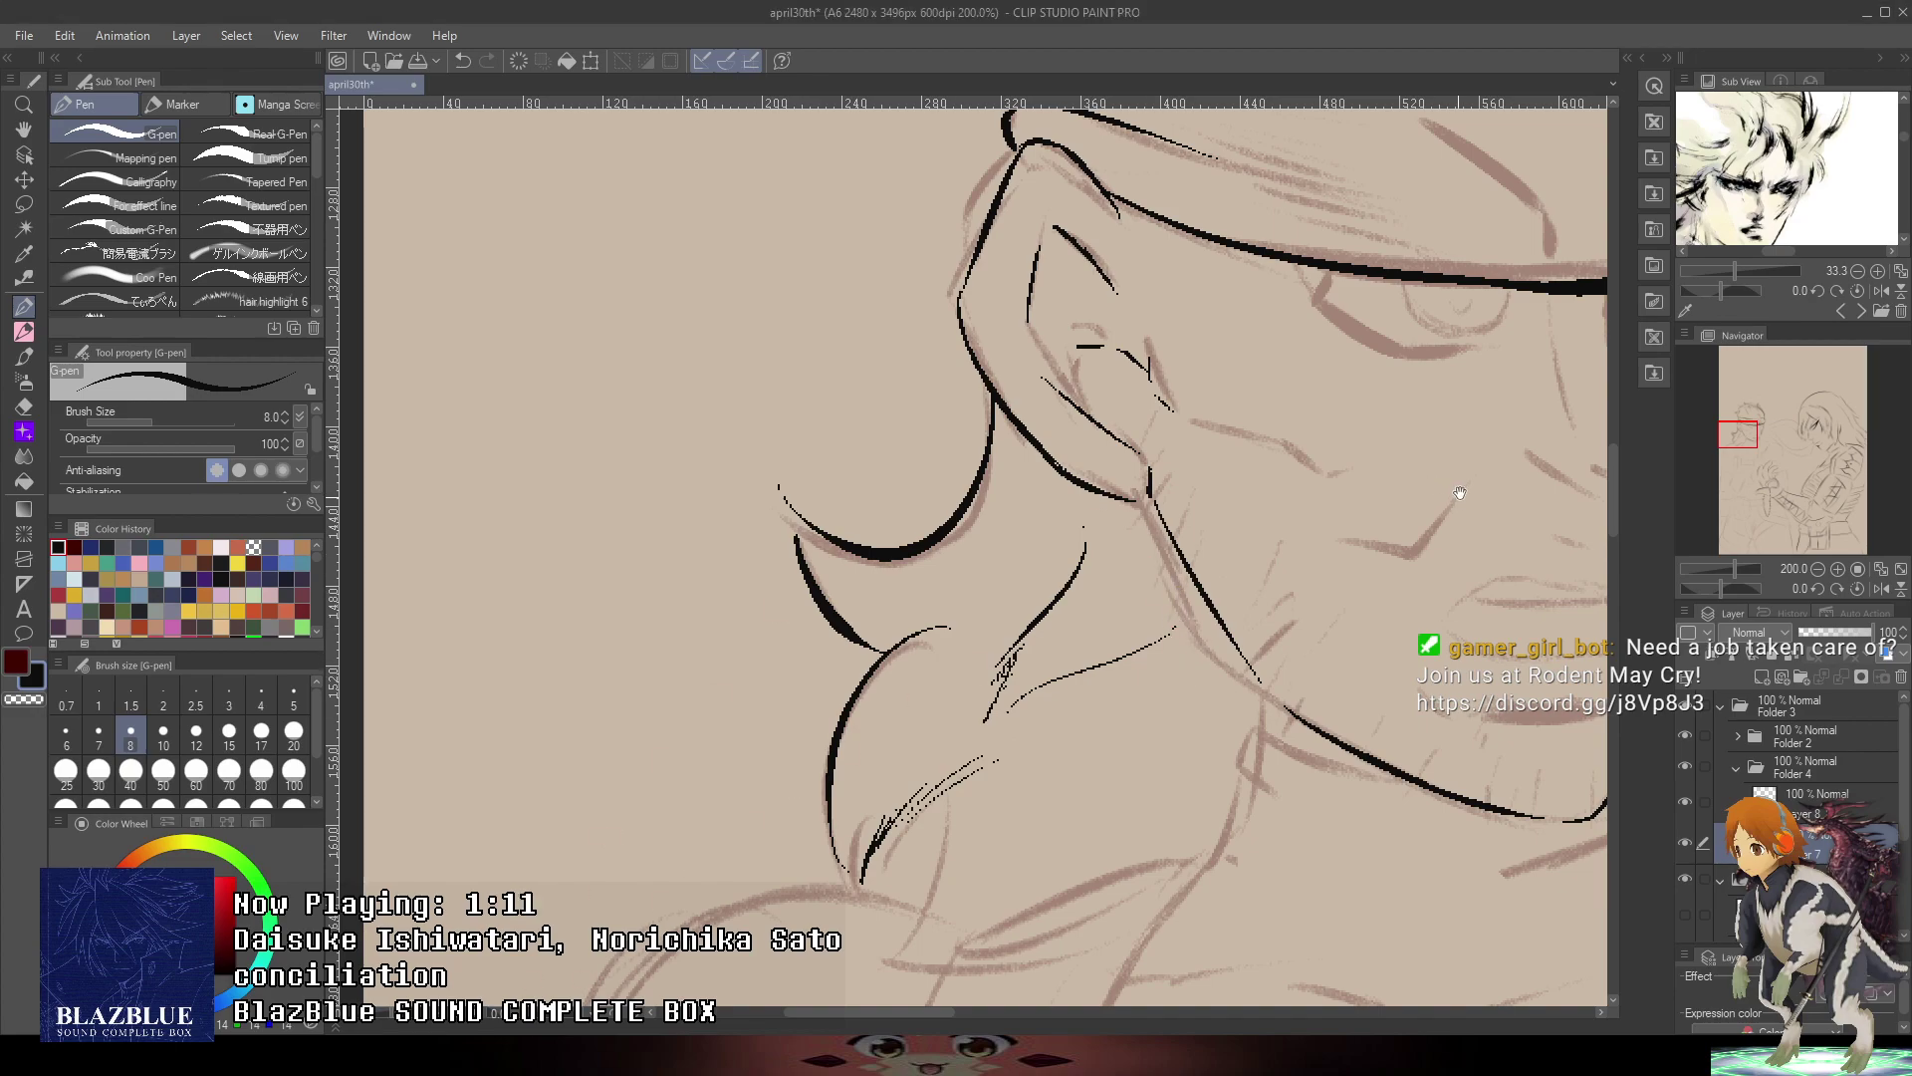
- Ink the pointed hair lock falling over the shoulder and hatch along its inner edge
{"action": "left_click_drag", "start_coordinate": [1460, 493], "coordinate": [1341, 264]}
{"action": "scroll", "coordinate": [862, 587], "scroll_direction": "up", "scroll_amount": 2}
{"action": "left_click_drag", "start_coordinate": [816, 510], "coordinate": [719, 981]}
{"action": "scroll", "coordinate": [913, 897], "scroll_direction": "down", "scroll_amount": 4}
{"action": "mouse_move", "coordinate": [908, 801]}
{"action": "left_mouse_down"}
{"action": "mouse_move", "coordinate": [987, 537]}
{"action": "mouse_move", "coordinate": [881, 835]}
{"action": "mouse_move", "coordinate": [1122, 657]}
{"action": "left_mouse_up"}
{"action": "scroll", "coordinate": [986, 537], "scroll_direction": "up", "scroll_amount": 2}
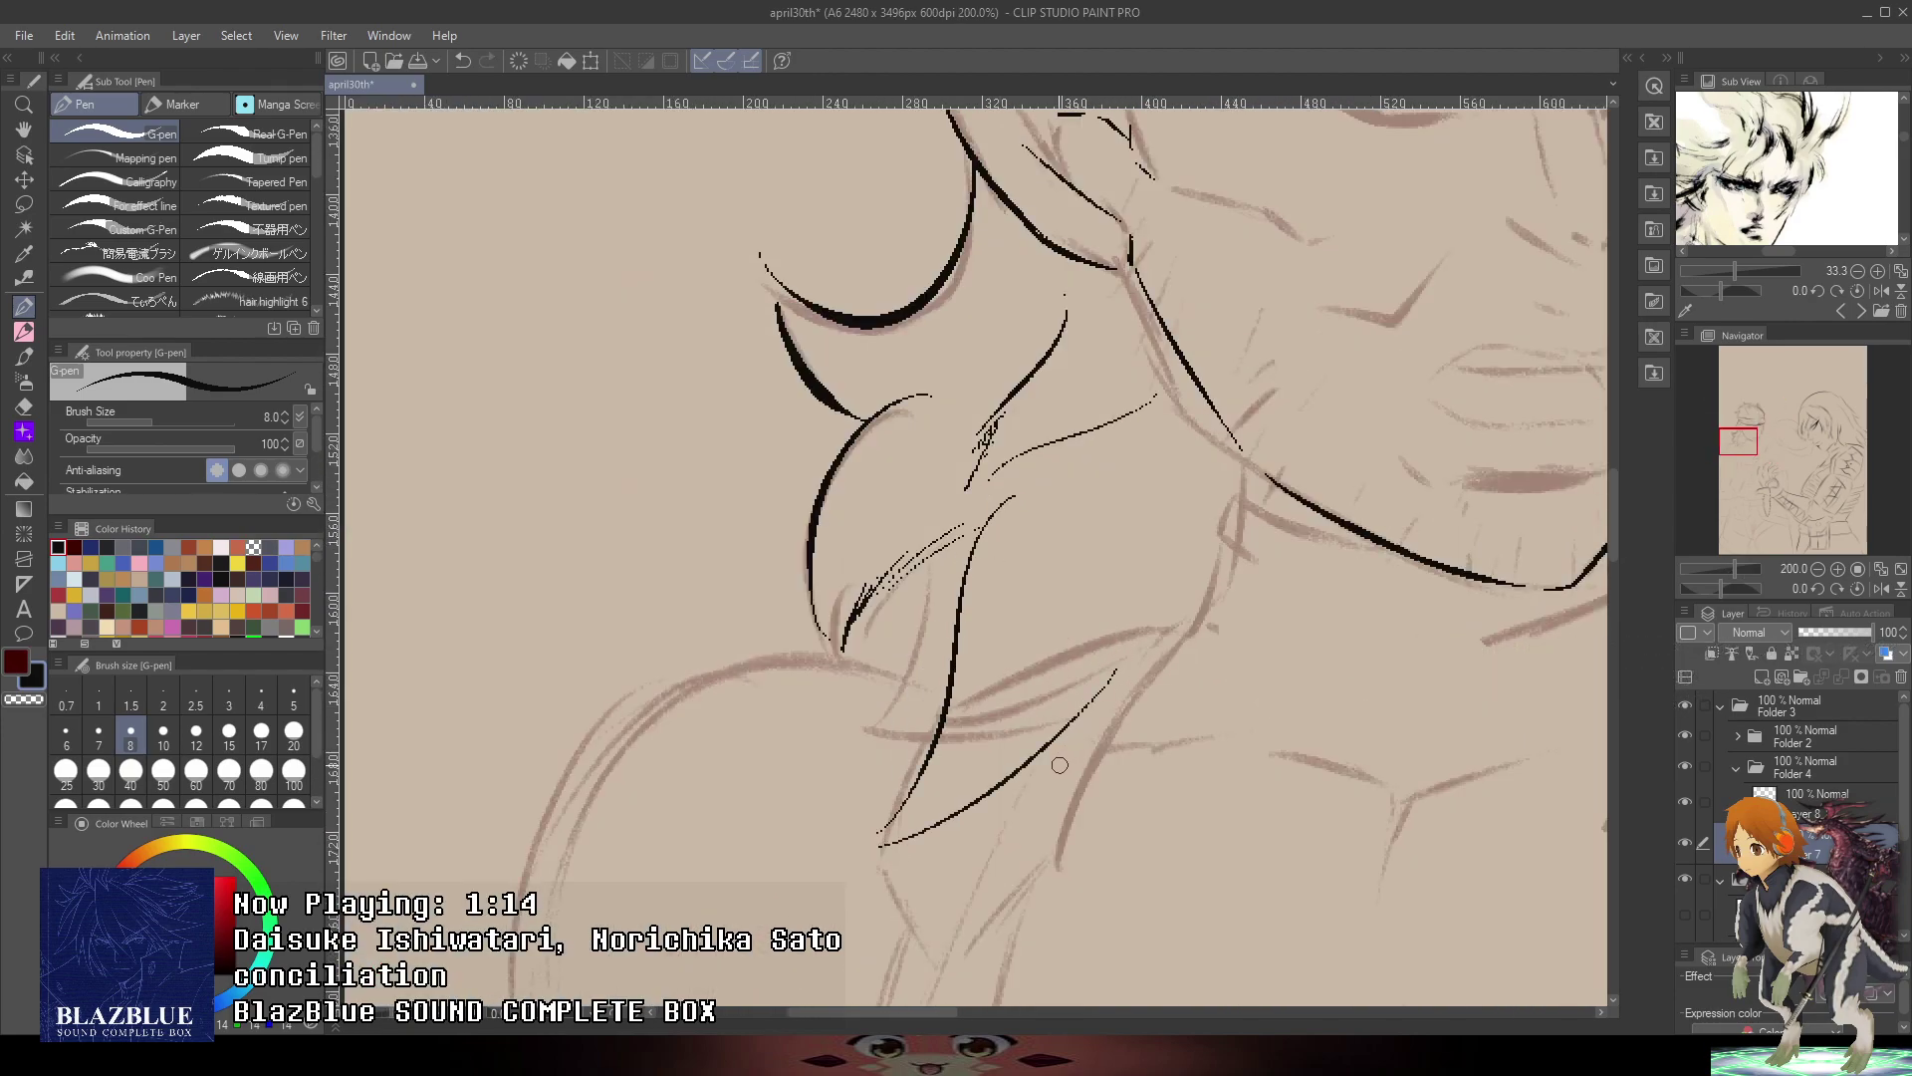
{"action": "left_click_drag", "start_coordinate": [1059, 749], "coordinate": [1105, 695]}
{"action": "left_click_drag", "start_coordinate": [1068, 741], "coordinate": [1188, 617]}
- Ink the angular collar corner where the far jawline meets the neck of the headband man
{"action": "mouse_move", "coordinate": [1375, 605]}
{"action": "left_mouse_down"}
{"action": "mouse_move", "coordinate": [1216, 598]}
{"action": "mouse_move", "coordinate": [1026, 638]}
{"action": "left_mouse_up"}
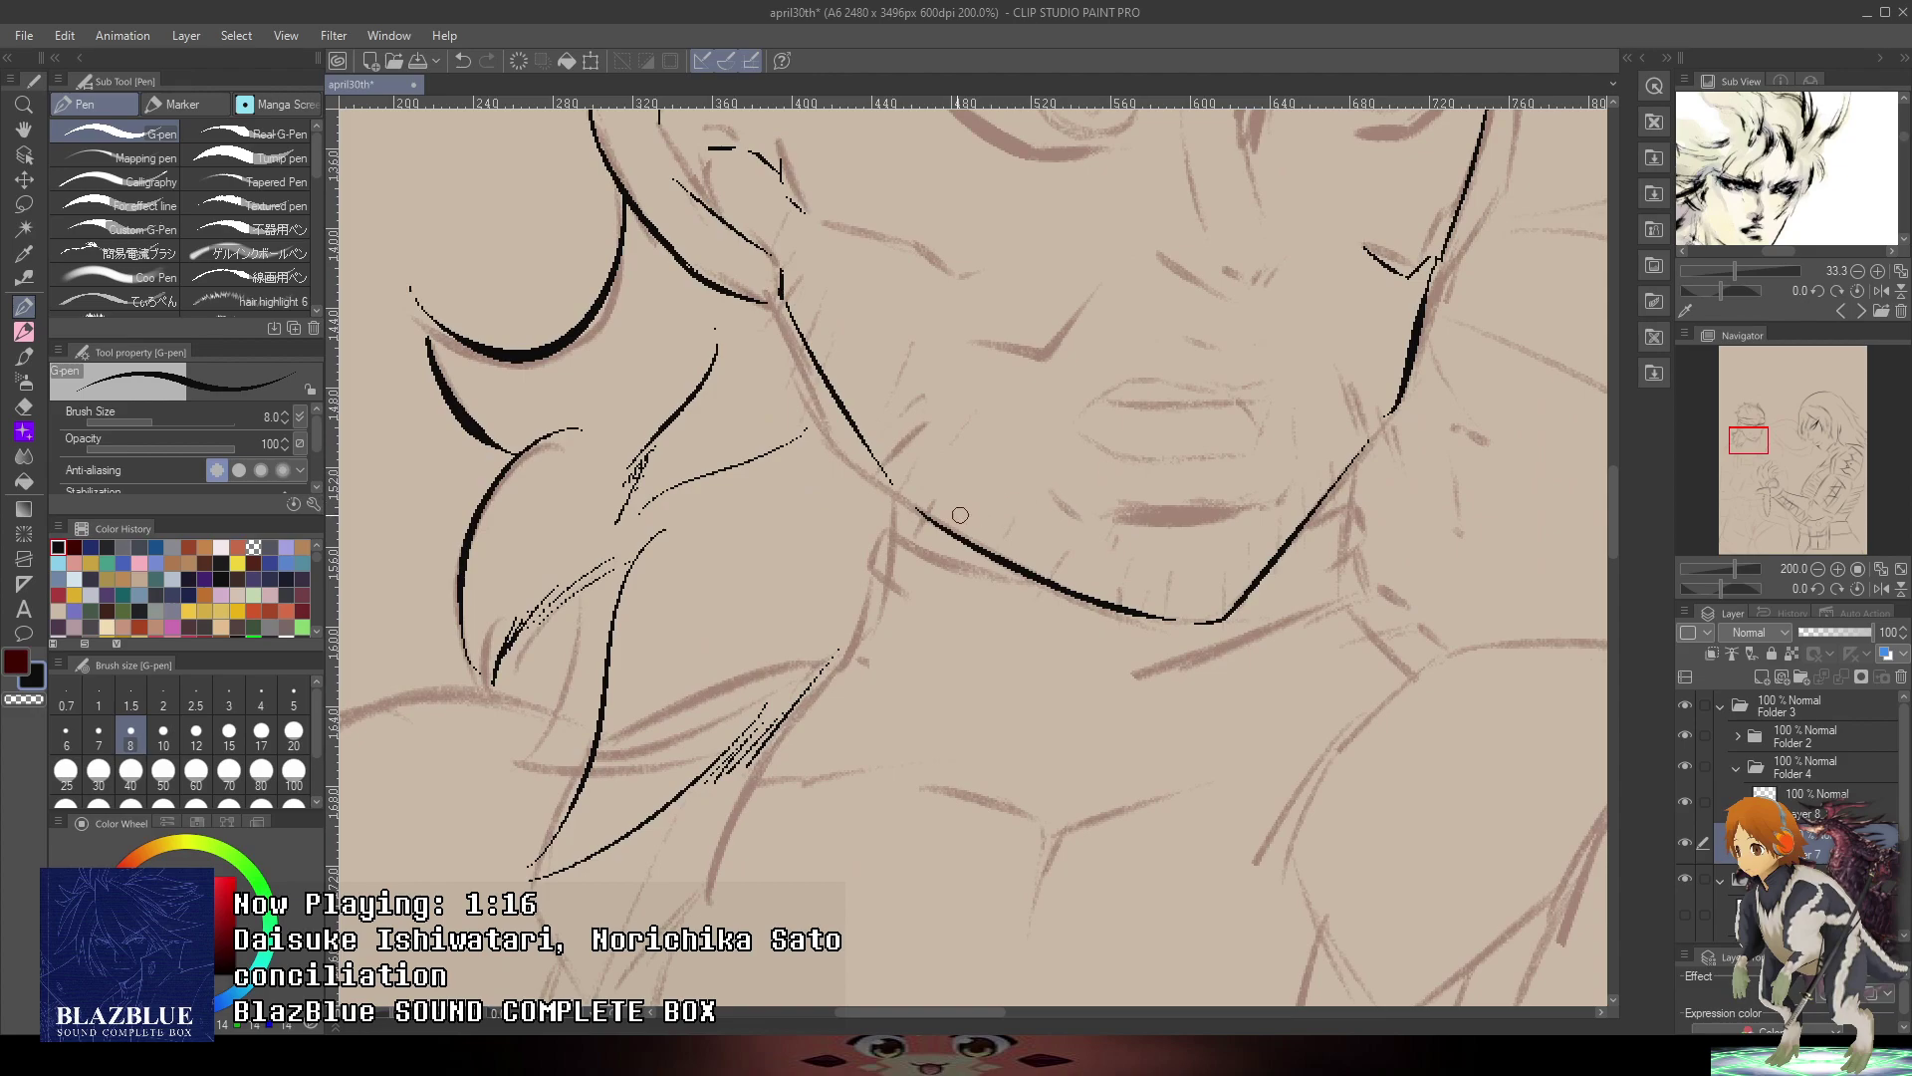
{"action": "key", "text": "ctrl+z"}
{"action": "left_click_drag", "start_coordinate": [859, 436], "coordinate": [862, 538]}
{"action": "mouse_move", "coordinate": [1421, 449]}
{"action": "left_mouse_down"}
{"action": "mouse_move", "coordinate": [1177, 423]}
{"action": "mouse_move", "coordinate": [1133, 512]}
{"action": "left_mouse_up"}
{"action": "mouse_move", "coordinate": [1129, 423]}
{"action": "left_mouse_down"}
{"action": "mouse_move", "coordinate": [1134, 485]}
{"action": "mouse_move", "coordinate": [1186, 433]}
{"action": "left_mouse_up"}
{"action": "key", "text": "ctrl+z"}
{"action": "key", "text": "ctrl+z"}
{"action": "scroll", "coordinate": [1084, 502], "scroll_direction": "up", "scroll_amount": 1}
{"action": "mouse_move", "coordinate": [1076, 471]}
{"action": "left_mouse_down"}
{"action": "mouse_move", "coordinate": [1187, 439]}
{"action": "mouse_move", "coordinate": [1218, 464]}
{"action": "mouse_move", "coordinate": [1183, 437]}
{"action": "left_mouse_up"}
{"action": "left_click_drag", "start_coordinate": [1198, 445], "coordinate": [1223, 479]}
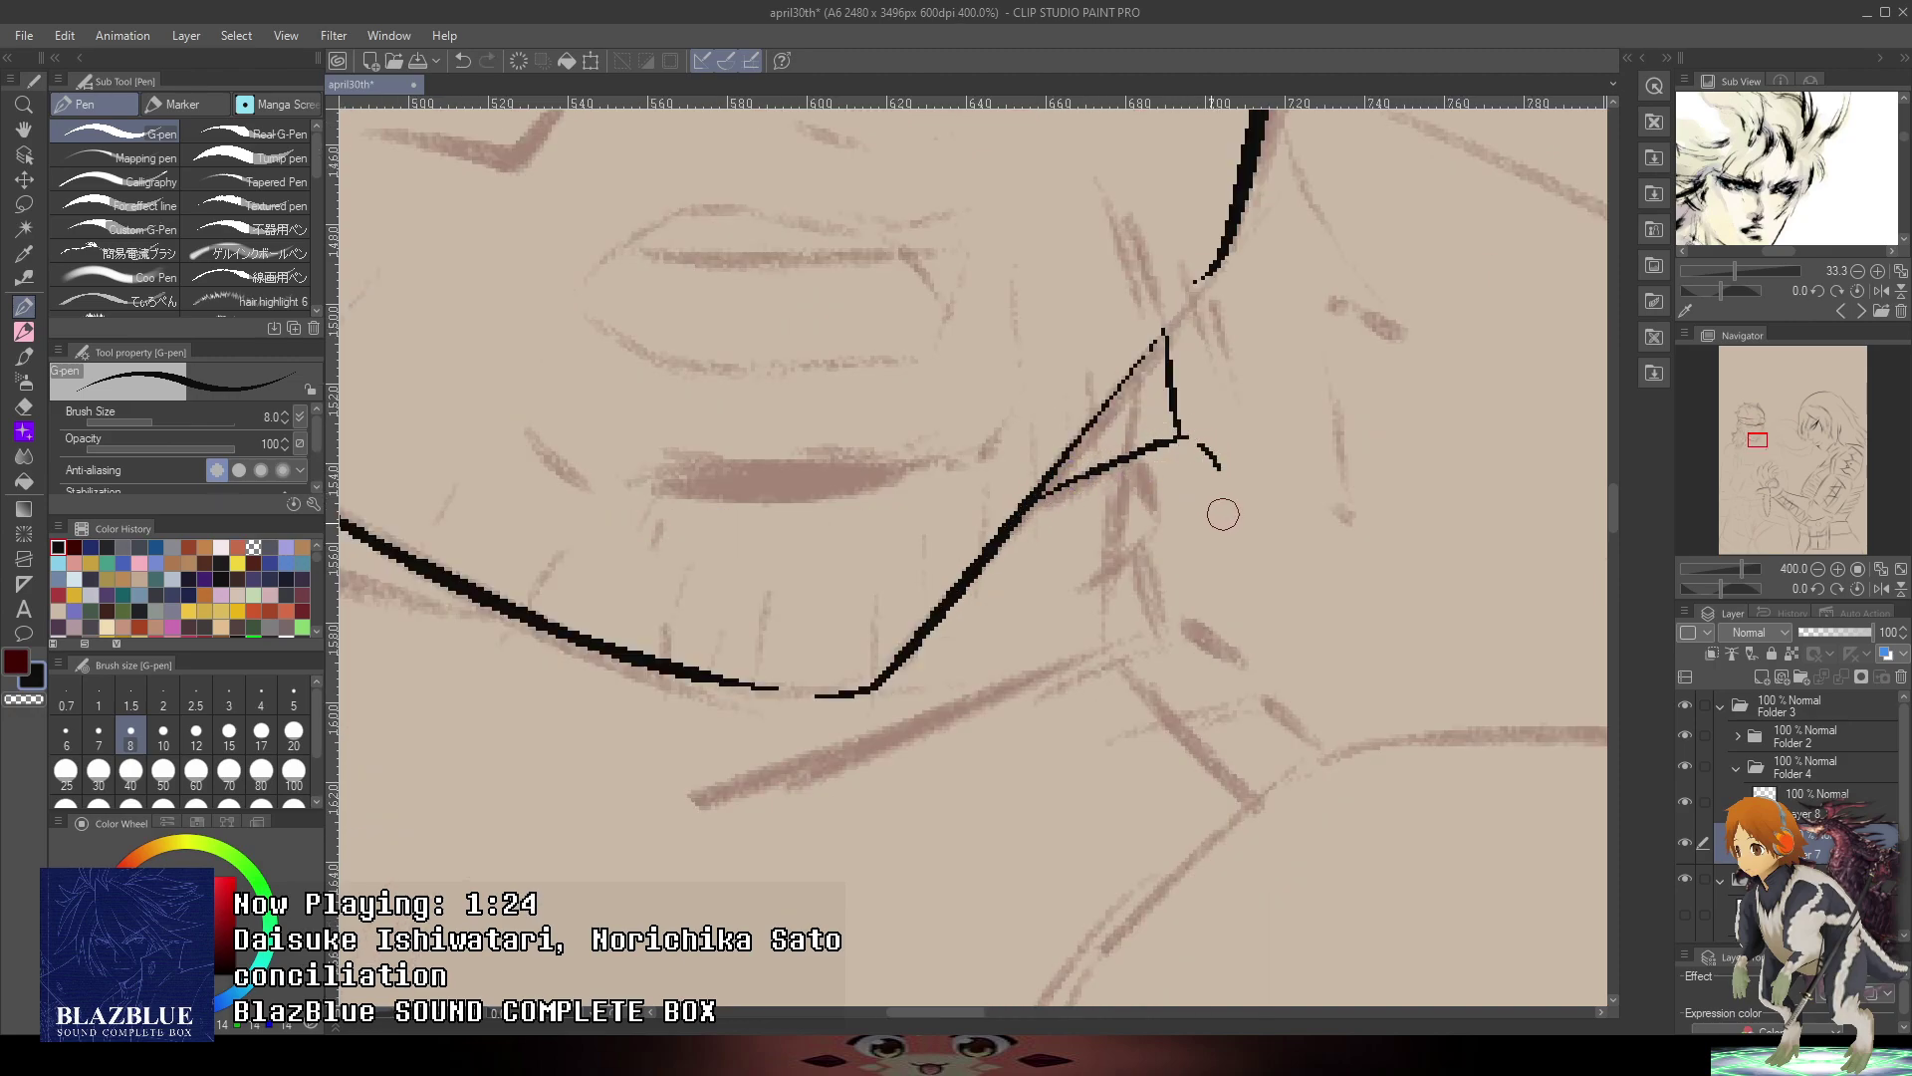
- Ink the collar edge beneath the jaw on the hair side of the neck
{"action": "scroll", "coordinate": [1223, 514], "scroll_direction": "down", "scroll_amount": 3}
{"action": "scroll", "coordinate": [693, 564], "scroll_direction": "up", "scroll_amount": 3}
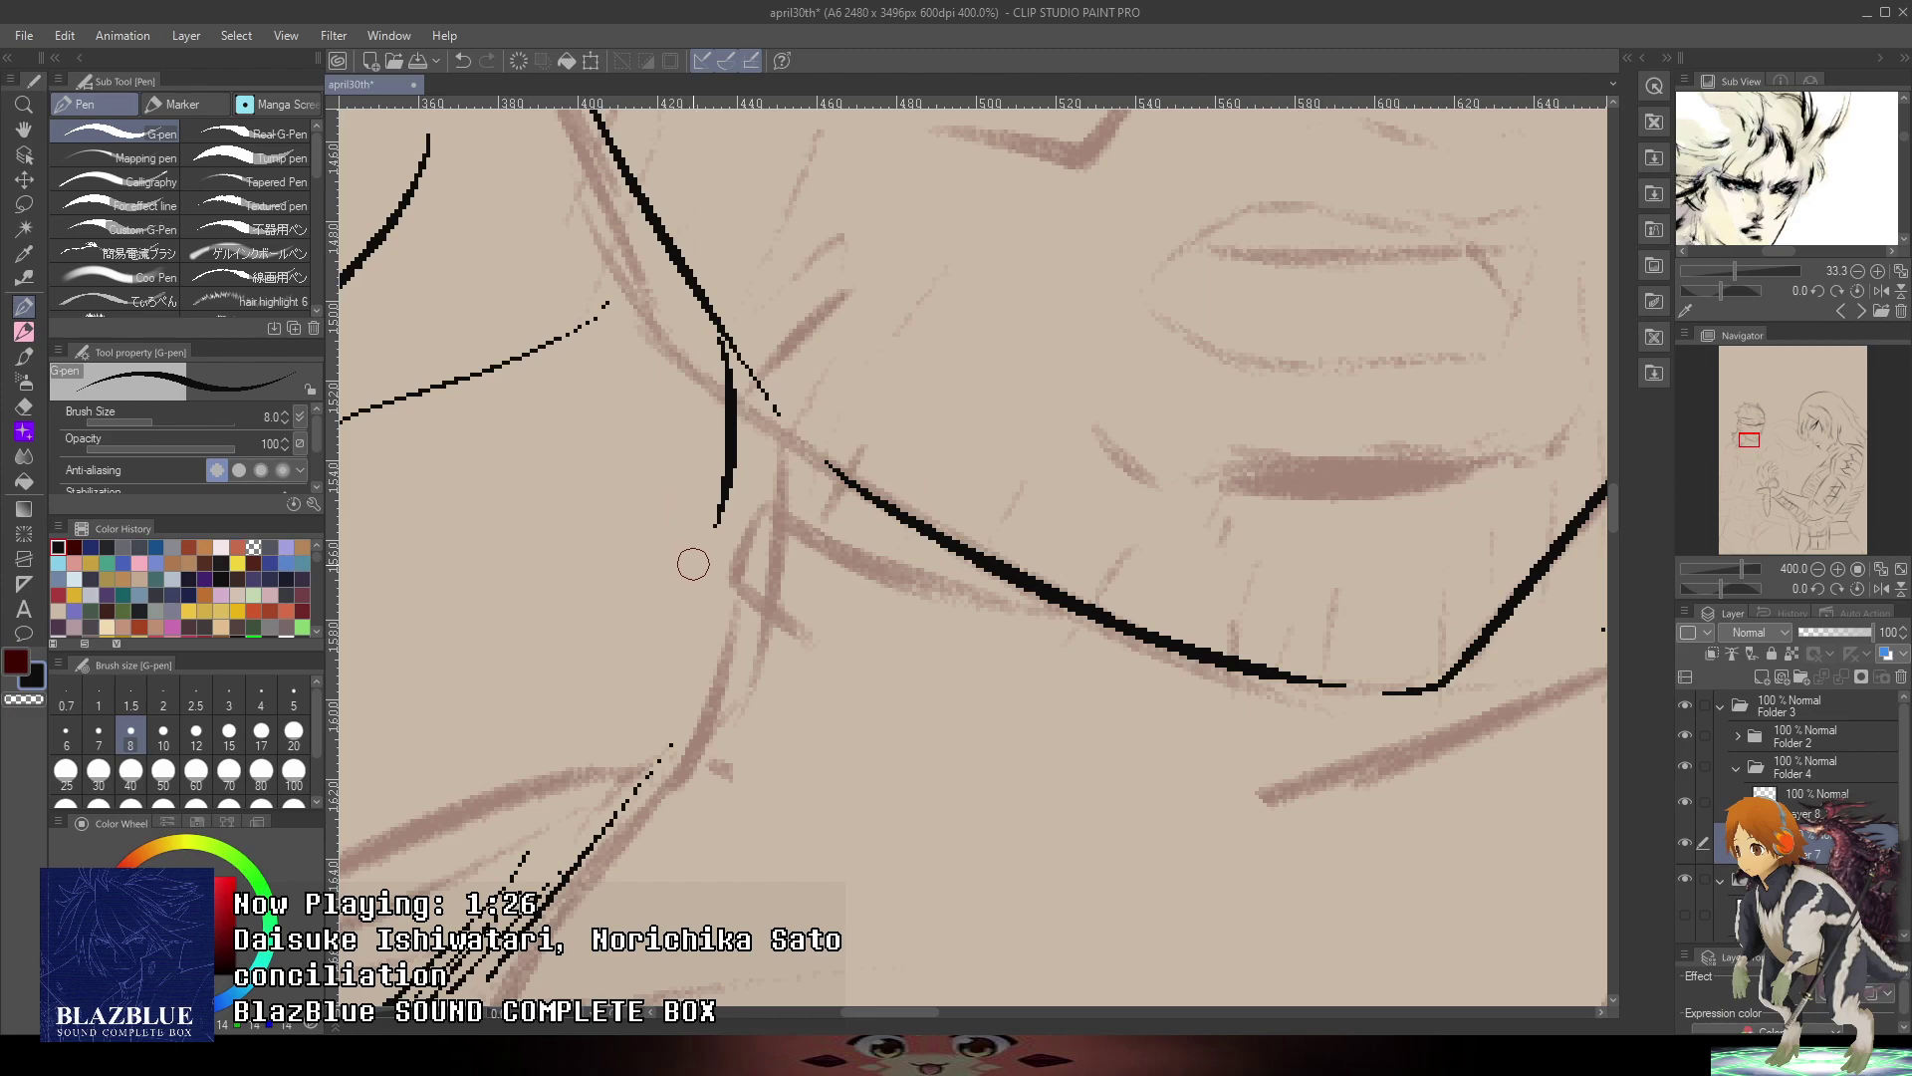
{"action": "left_click_drag", "start_coordinate": [665, 574], "coordinate": [657, 566]}
{"action": "mouse_move", "coordinate": [903, 523]}
{"action": "left_mouse_down"}
{"action": "mouse_move", "coordinate": [718, 457]}
{"action": "mouse_move", "coordinate": [715, 434]}
{"action": "mouse_move", "coordinate": [692, 488]}
{"action": "mouse_move", "coordinate": [709, 555]}
{"action": "mouse_move", "coordinate": [867, 679]}
{"action": "mouse_move", "coordinate": [963, 706]}
{"action": "left_mouse_up"}
{"action": "key", "text": "ctrl+z"}
{"action": "scroll", "coordinate": [867, 631], "scroll_direction": "down", "scroll_amount": 3}
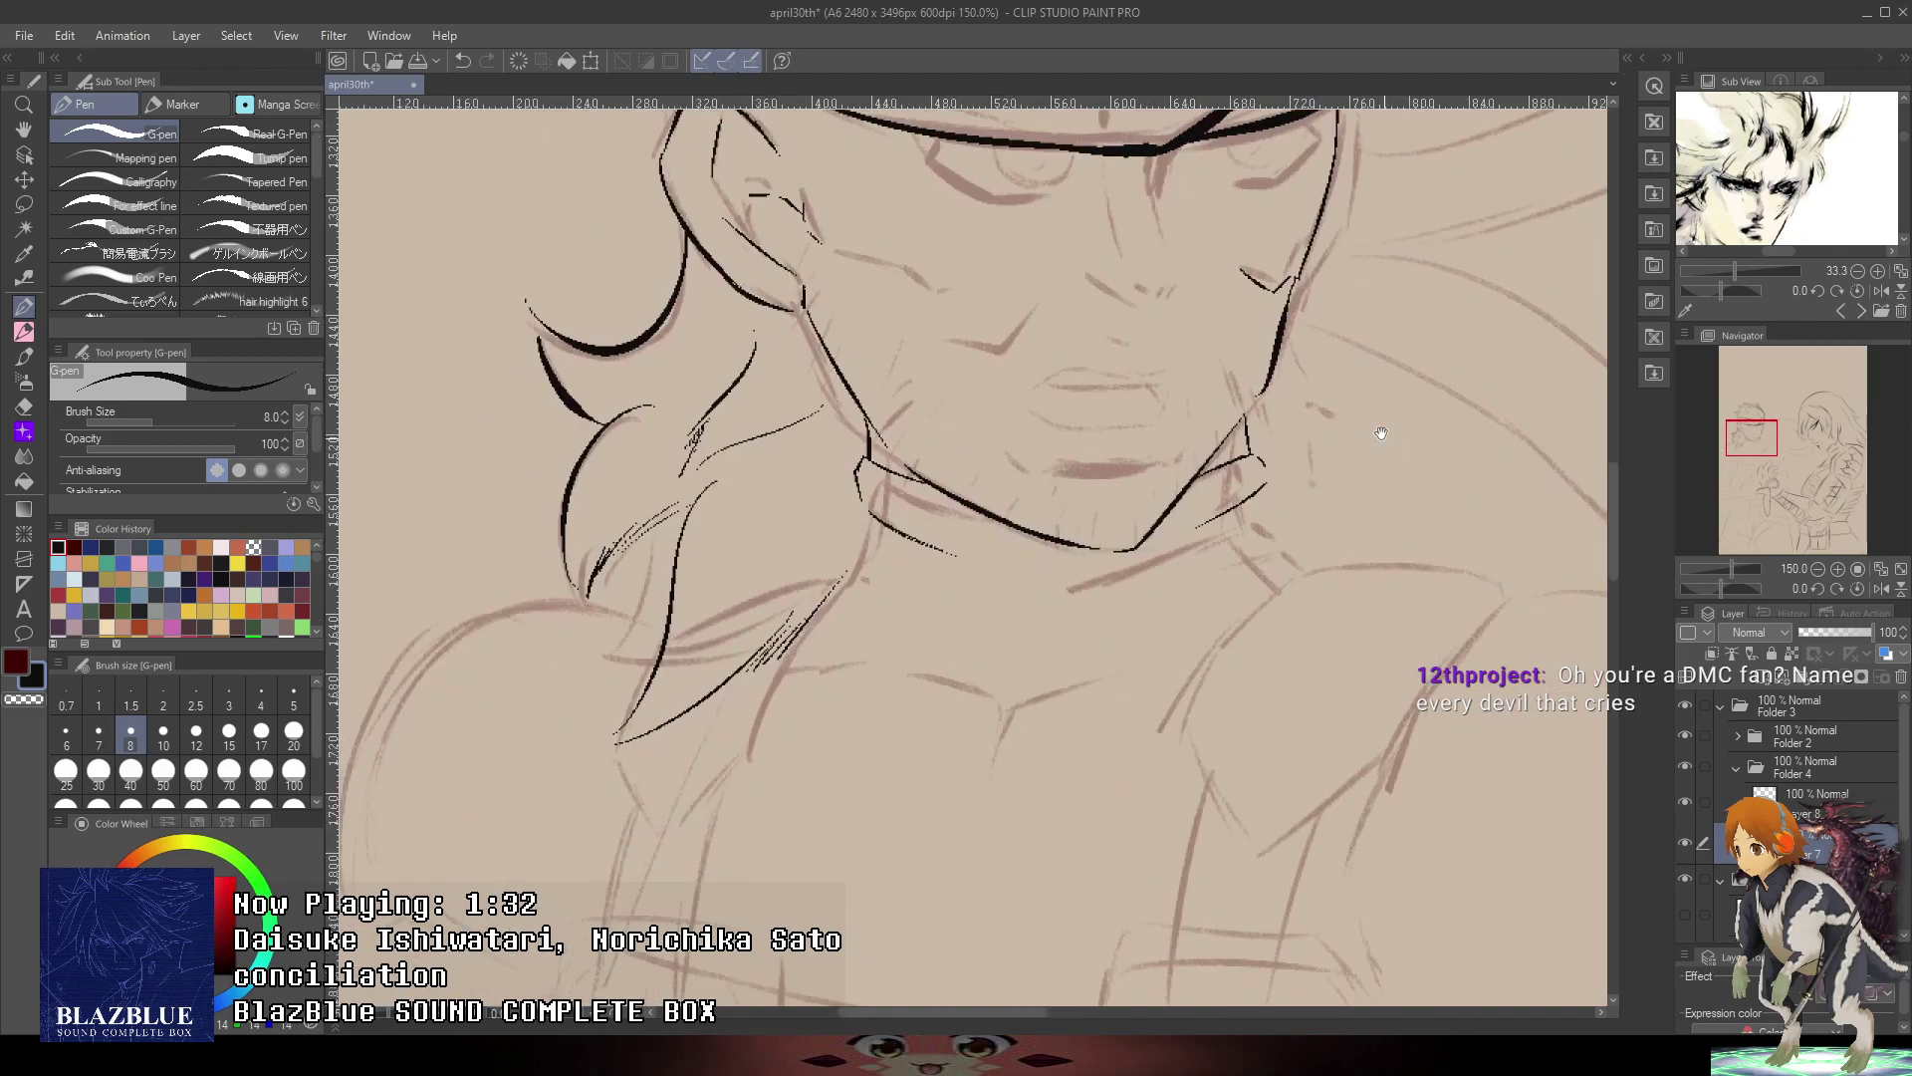
{"action": "mouse_move", "coordinate": [1378, 428]}
{"action": "left_mouse_down"}
{"action": "mouse_move", "coordinate": [1323, 518]}
{"action": "mouse_move", "coordinate": [1195, 389]}
{"action": "left_mouse_up"}
{"action": "mouse_move", "coordinate": [1390, 465]}
{"action": "left_mouse_down"}
{"action": "mouse_move", "coordinate": [1348, 508]}
{"action": "mouse_move", "coordinate": [1133, 496]}
{"action": "left_mouse_up"}
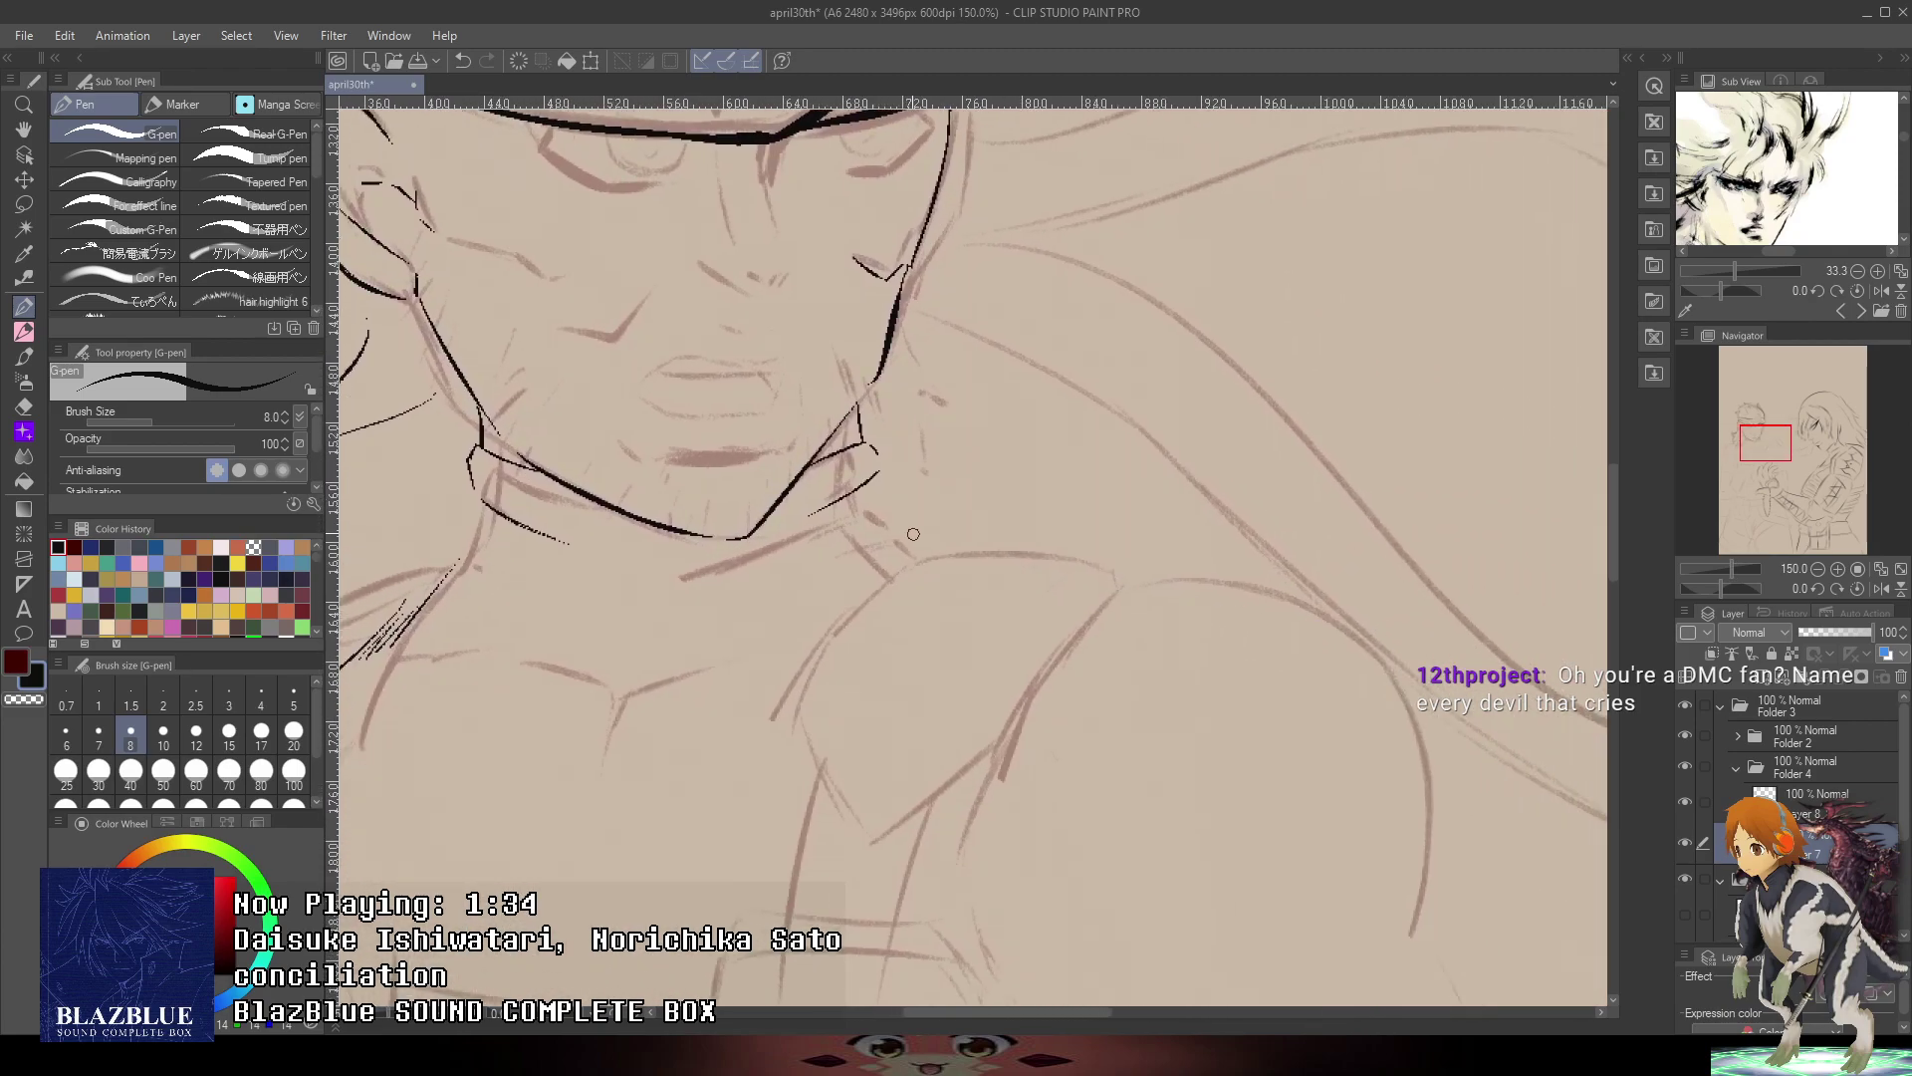
{"action": "left_click_drag", "start_coordinate": [877, 483], "coordinate": [998, 577]}
{"action": "scroll", "coordinate": [984, 573], "scroll_direction": "down", "scroll_amount": 3}
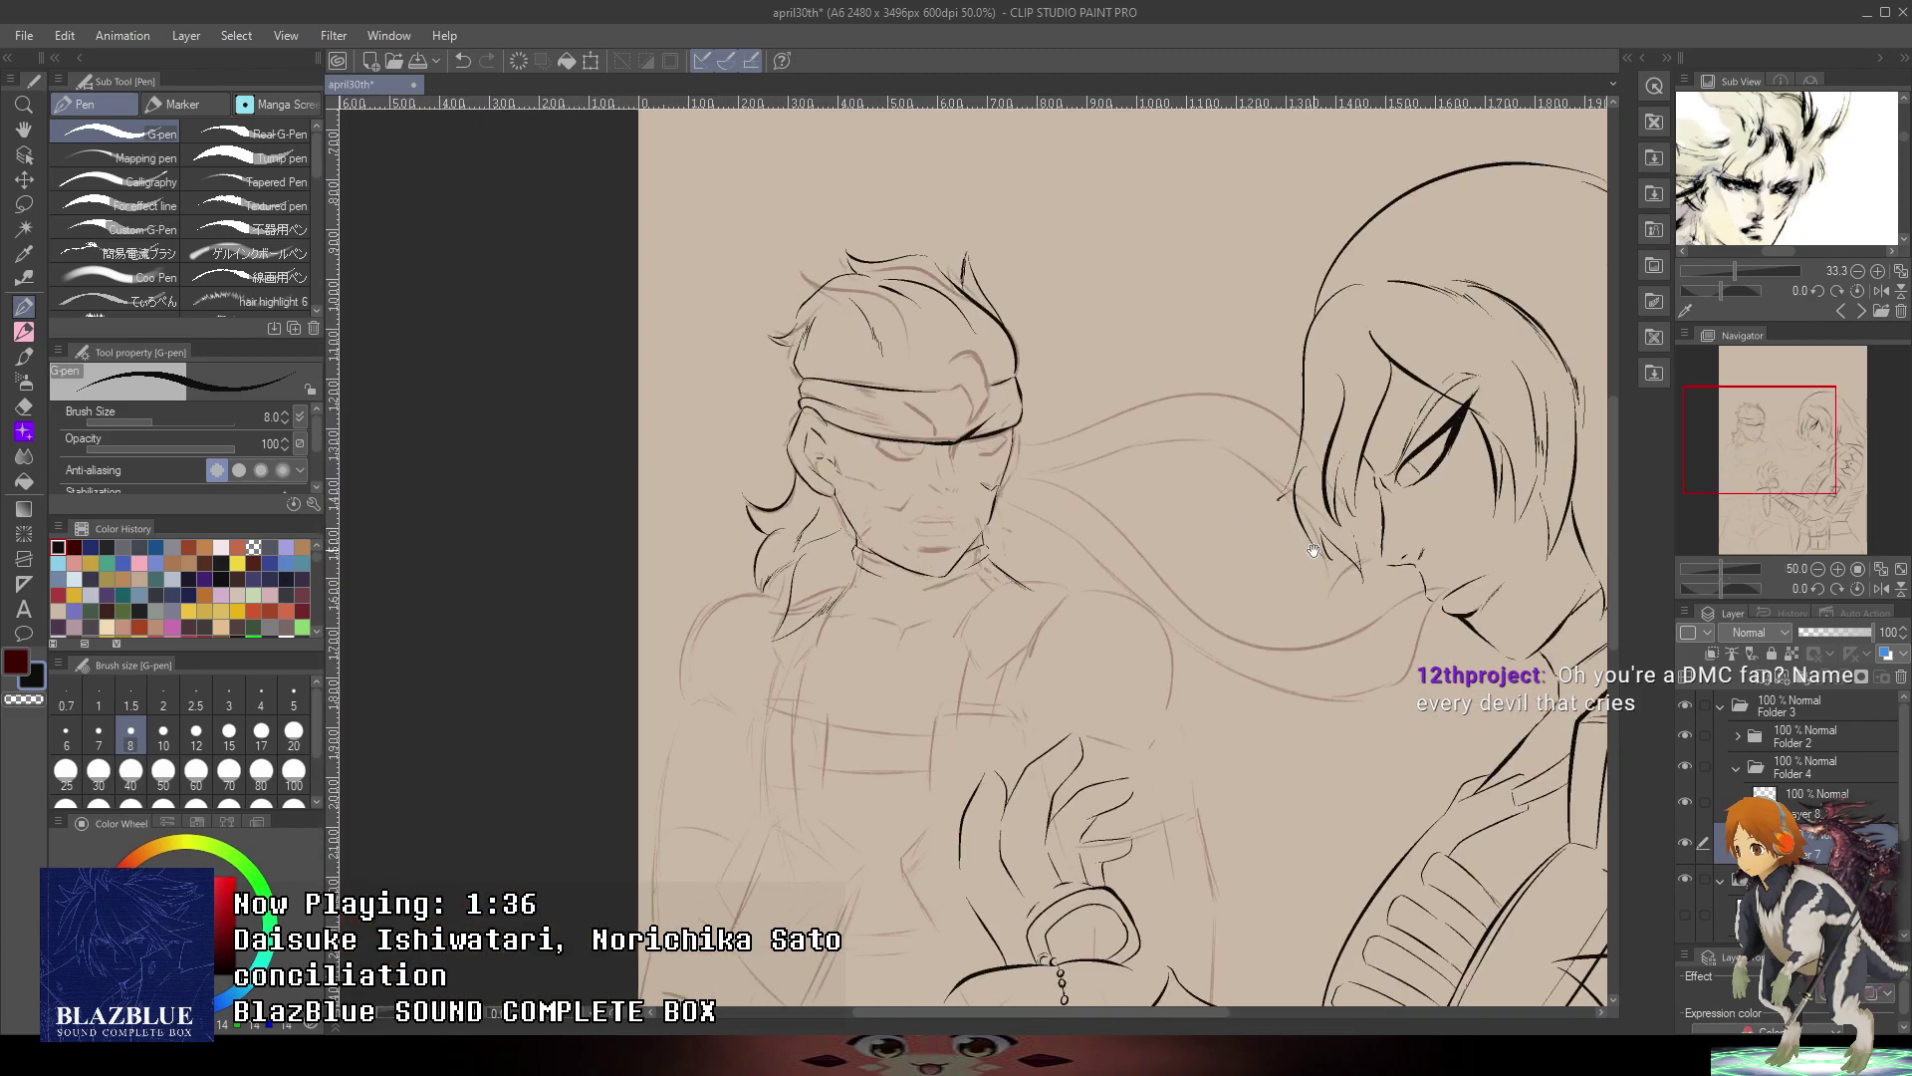
{"action": "scroll", "coordinate": [984, 572], "scroll_direction": "up", "scroll_amount": 1}
{"action": "scroll", "coordinate": [984, 573], "scroll_direction": "up", "scroll_amount": 1}
{"action": "mouse_move", "coordinate": [1544, 371]}
{"action": "left_mouse_down"}
{"action": "mouse_move", "coordinate": [1284, 572]}
{"action": "mouse_move", "coordinate": [1255, 512]}
{"action": "mouse_move", "coordinate": [1179, 444]}
{"action": "mouse_move", "coordinate": [587, 423]}
{"action": "left_mouse_up"}
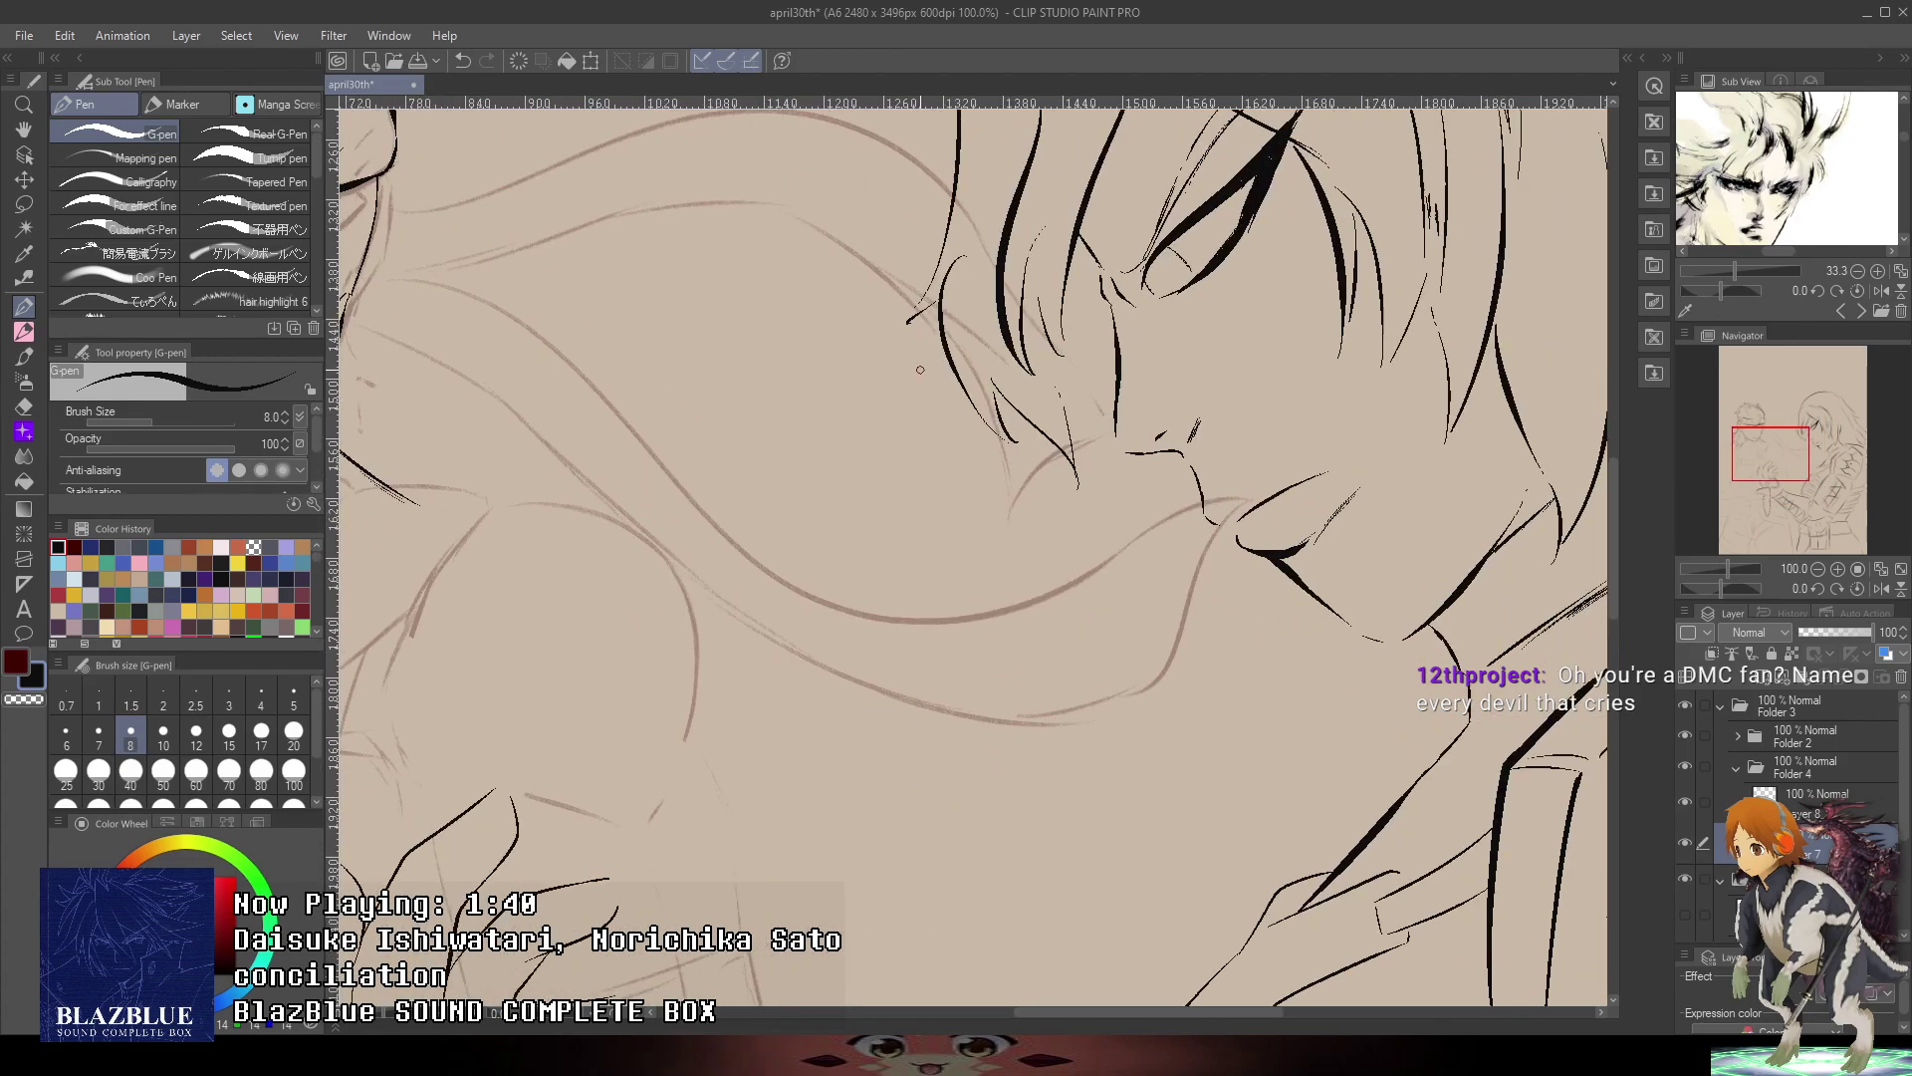
{"action": "scroll", "coordinate": [1023, 323], "scroll_direction": "down", "scroll_amount": 3}
{"action": "left_click_drag", "start_coordinate": [1447, 349], "coordinate": [1557, 428]}
{"action": "scroll", "coordinate": [986, 443], "scroll_direction": "up", "scroll_amount": 4}
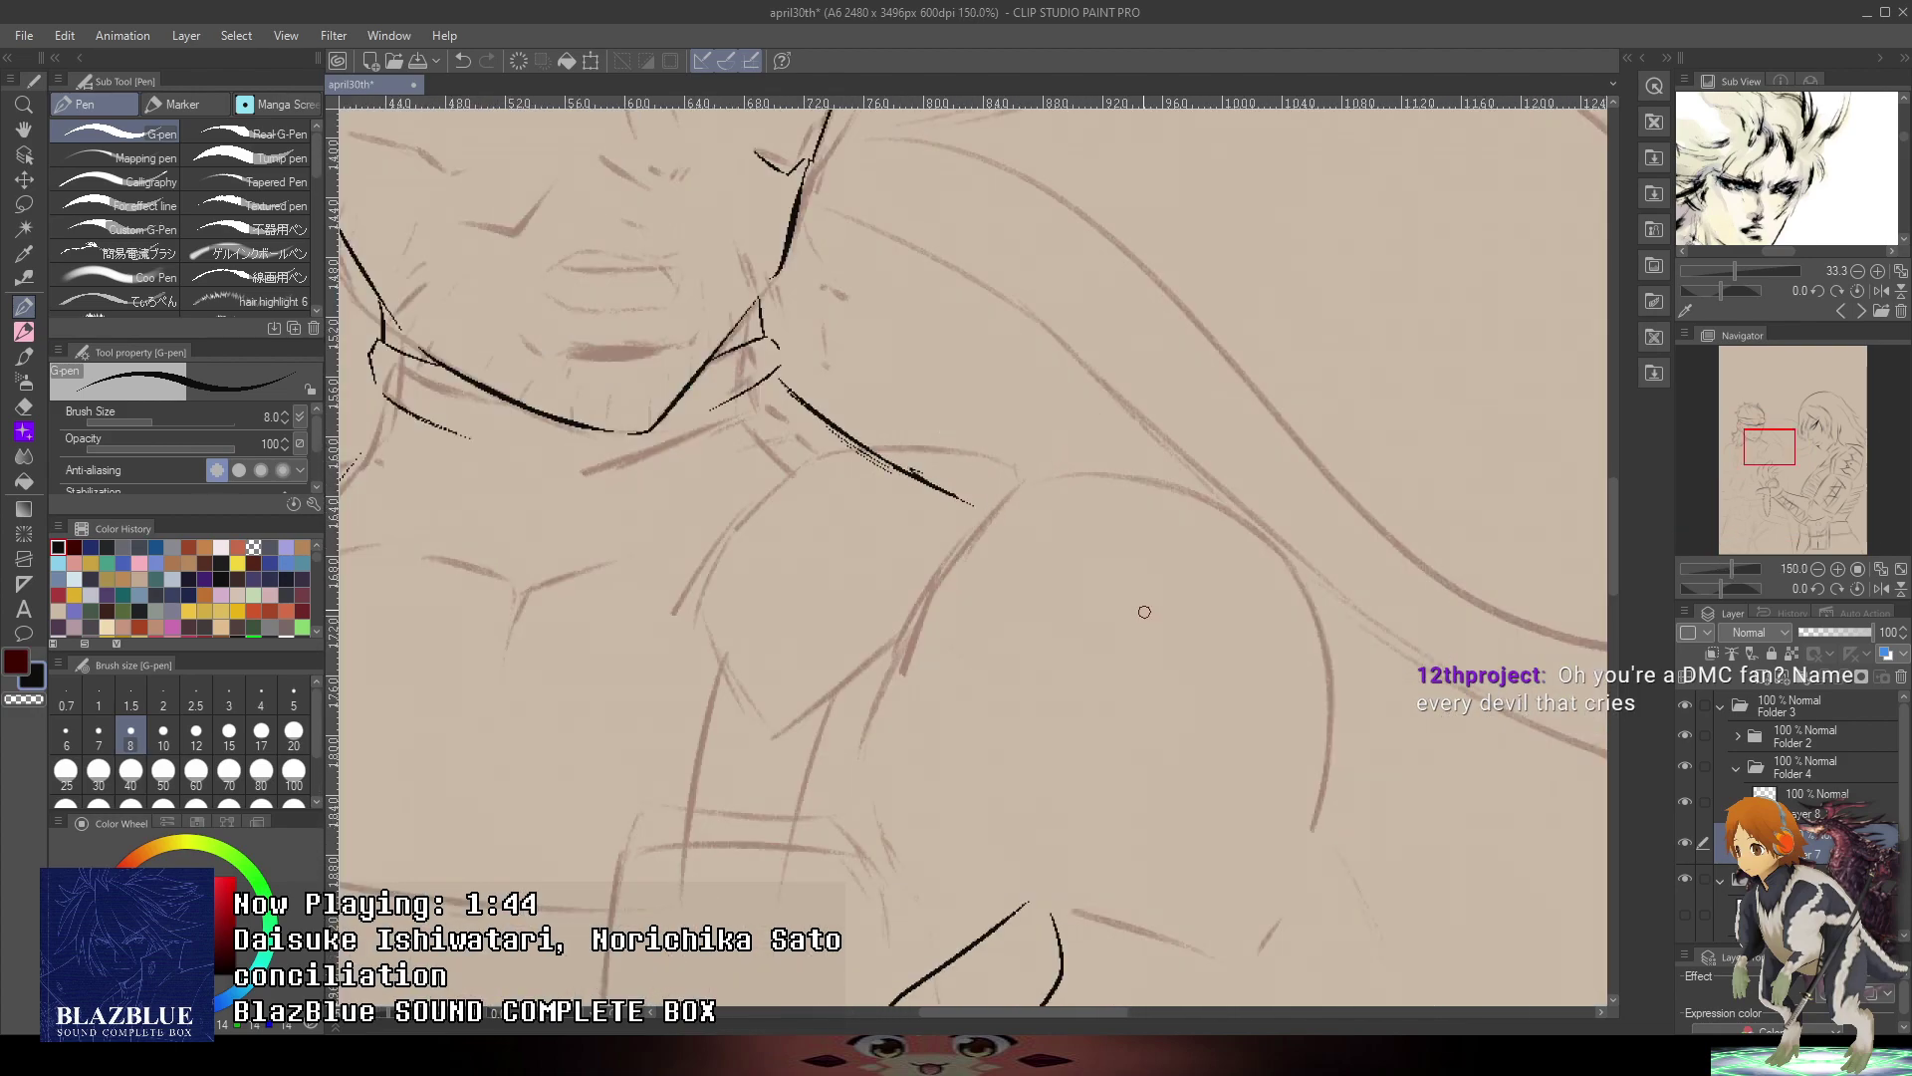
{"action": "left_click_drag", "start_coordinate": [908, 446], "coordinate": [1041, 478]}
{"action": "key", "text": "e"}
{"action": "mouse_move", "coordinate": [944, 520]}
{"action": "left_mouse_down"}
{"action": "mouse_move", "coordinate": [926, 512]}
{"action": "mouse_move", "coordinate": [828, 594]}
{"action": "left_mouse_up"}
{"action": "key", "text": "p"}
{"action": "left_click_drag", "start_coordinate": [870, 506], "coordinate": [787, 687]}
{"action": "left_click_drag", "start_coordinate": [877, 508], "coordinate": [797, 648]}
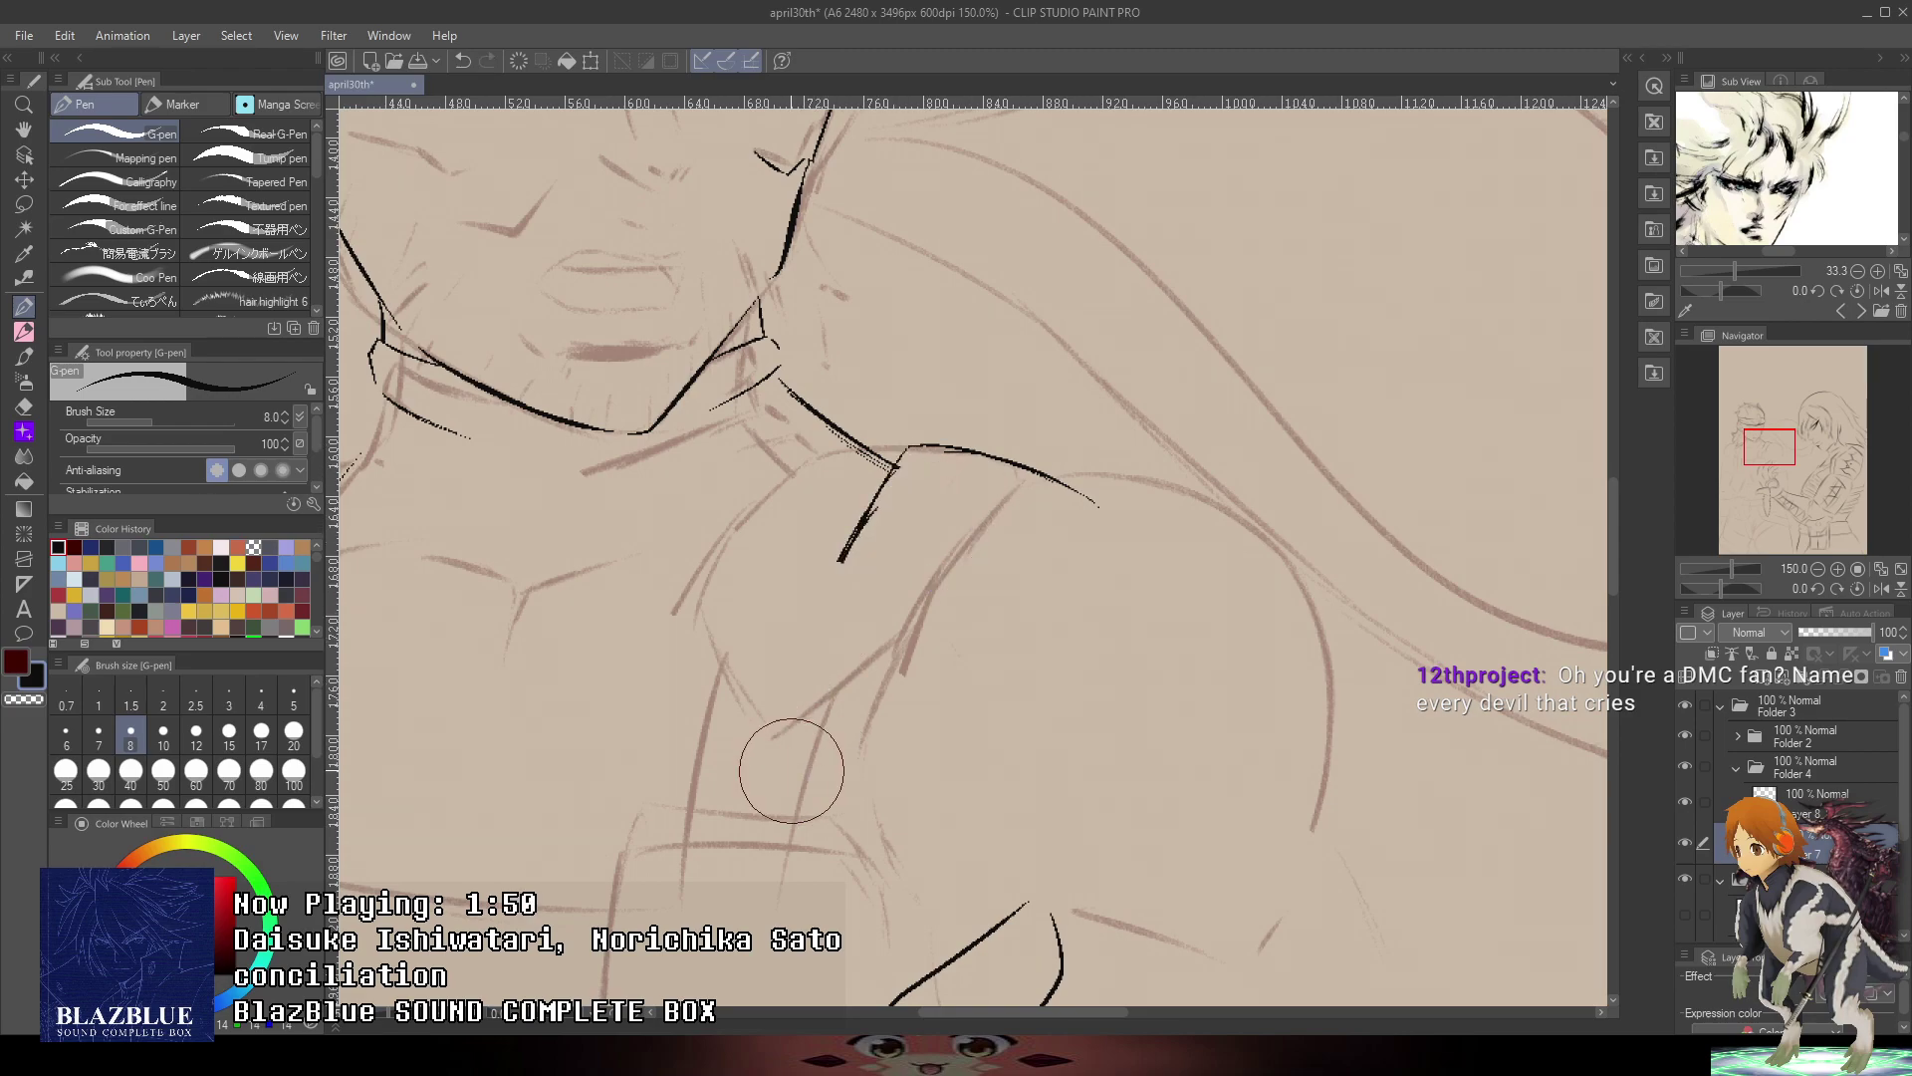
{"action": "mouse_move", "coordinate": [790, 768]}
{"action": "left_mouse_down"}
{"action": "mouse_move", "coordinate": [854, 589]}
{"action": "mouse_move", "coordinate": [1088, 547]}
{"action": "left_mouse_up"}
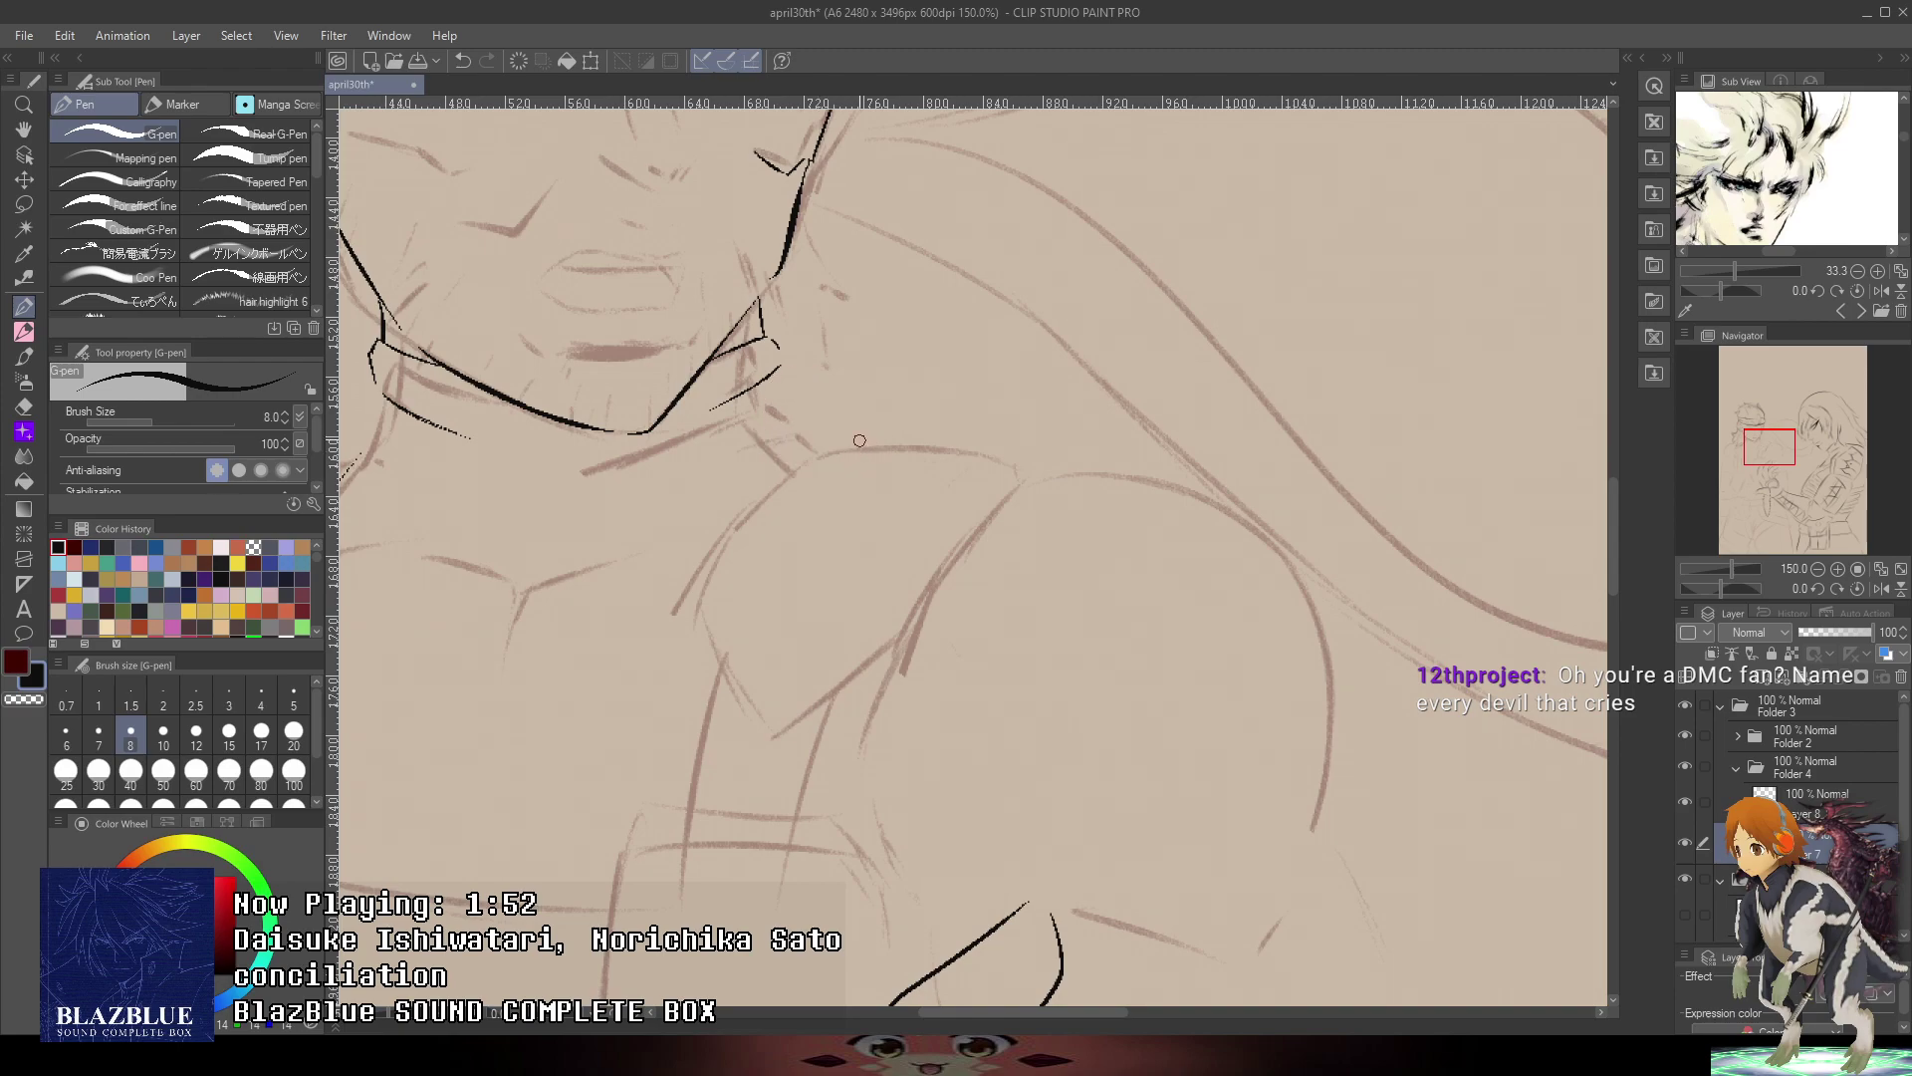
- Ink the slope from the collar to the far shoulder and the curved upper edge of the shoulder pad
{"action": "mouse_move", "coordinate": [773, 384]}
{"action": "left_mouse_down"}
{"action": "mouse_move", "coordinate": [855, 450]}
{"action": "mouse_move", "coordinate": [1086, 464]}
{"action": "left_mouse_up"}
{"action": "key", "text": "ctrl+z"}
{"action": "left_click_drag", "start_coordinate": [965, 450], "coordinate": [1155, 485]}
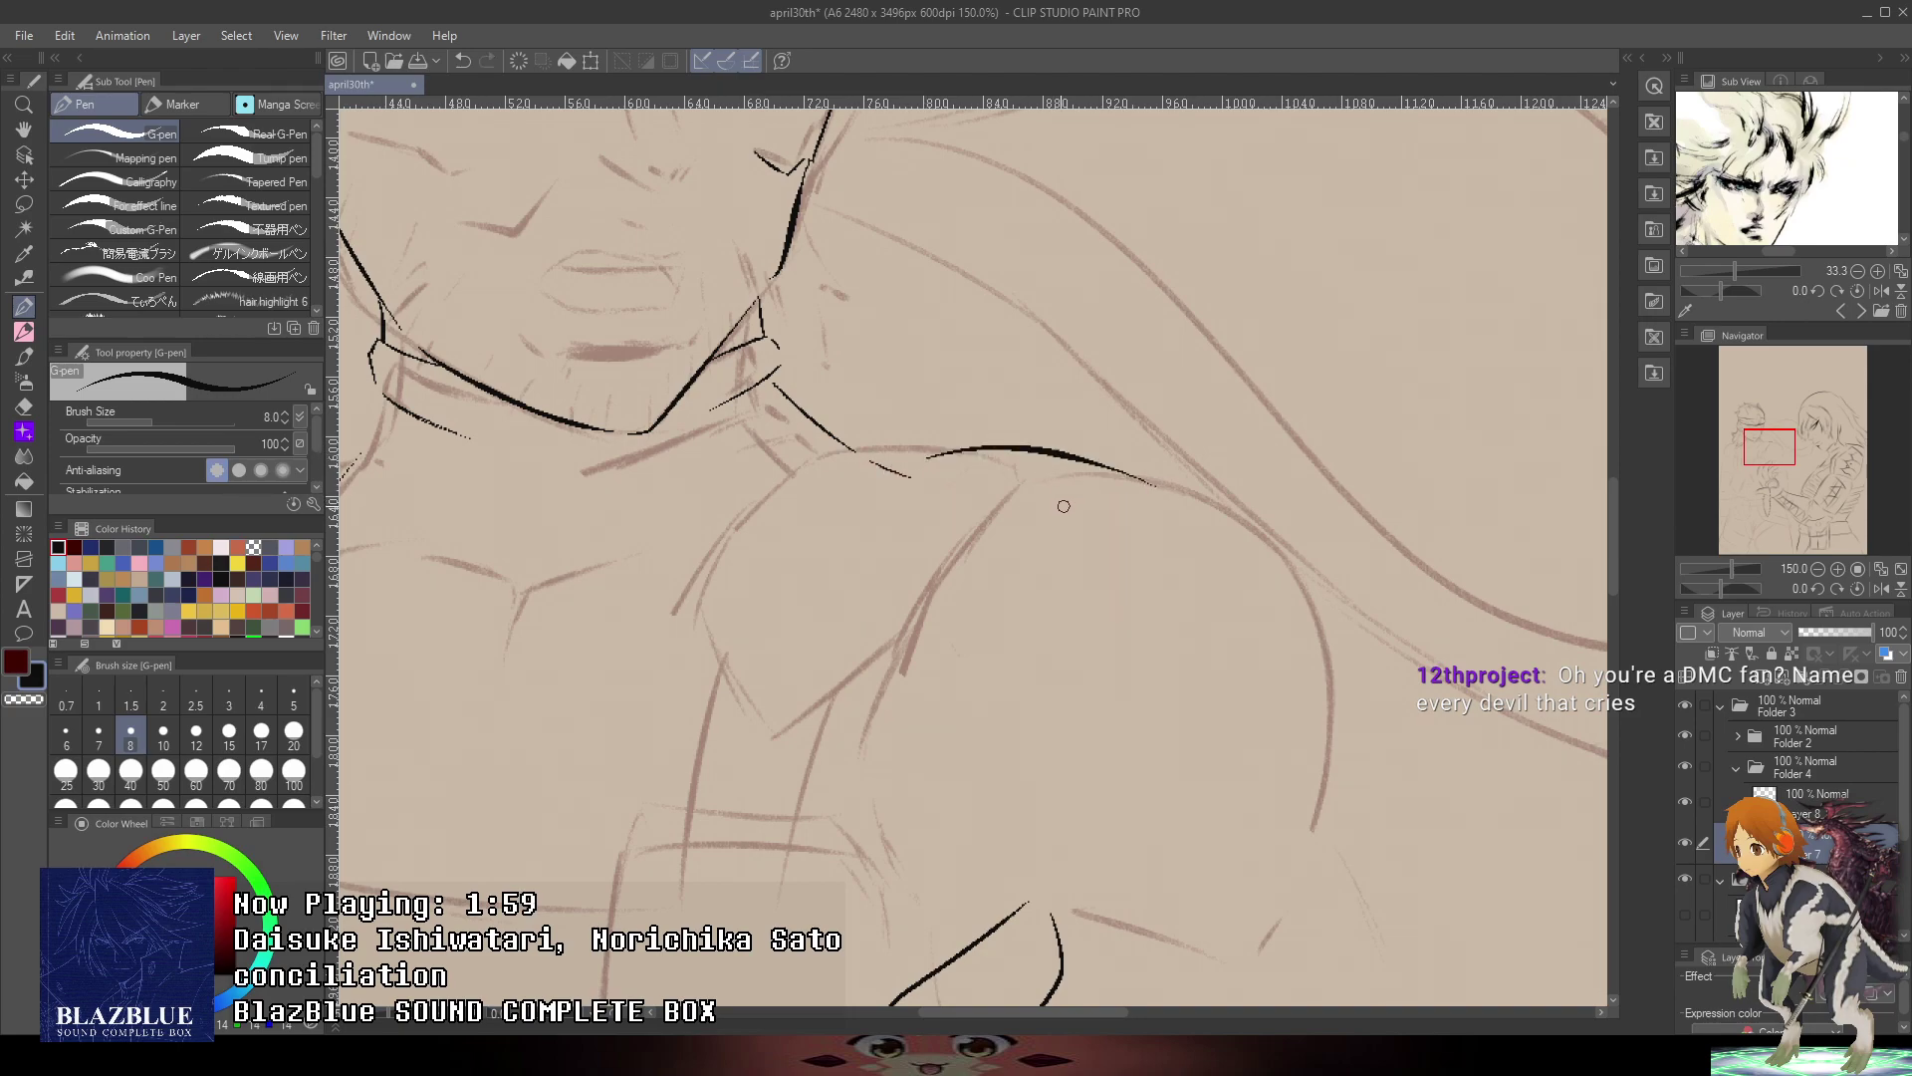
- Ink the side edges and the angled lower edge of the far shoulder pad
{"action": "left_click_drag", "start_coordinate": [874, 548], "coordinate": [844, 662]}
{"action": "mouse_move", "coordinate": [1160, 504]}
{"action": "left_mouse_down"}
{"action": "mouse_move", "coordinate": [1081, 638]}
{"action": "mouse_move", "coordinate": [956, 729]}
{"action": "left_mouse_up"}
{"action": "key", "text": "ctrl+z"}
{"action": "mouse_move", "coordinate": [1160, 504]}
{"action": "left_mouse_down"}
{"action": "mouse_move", "coordinate": [1073, 648]}
{"action": "mouse_move", "coordinate": [856, 701]}
{"action": "mouse_move", "coordinate": [938, 694]}
{"action": "left_mouse_up"}
{"action": "key", "text": "ctrl+z"}
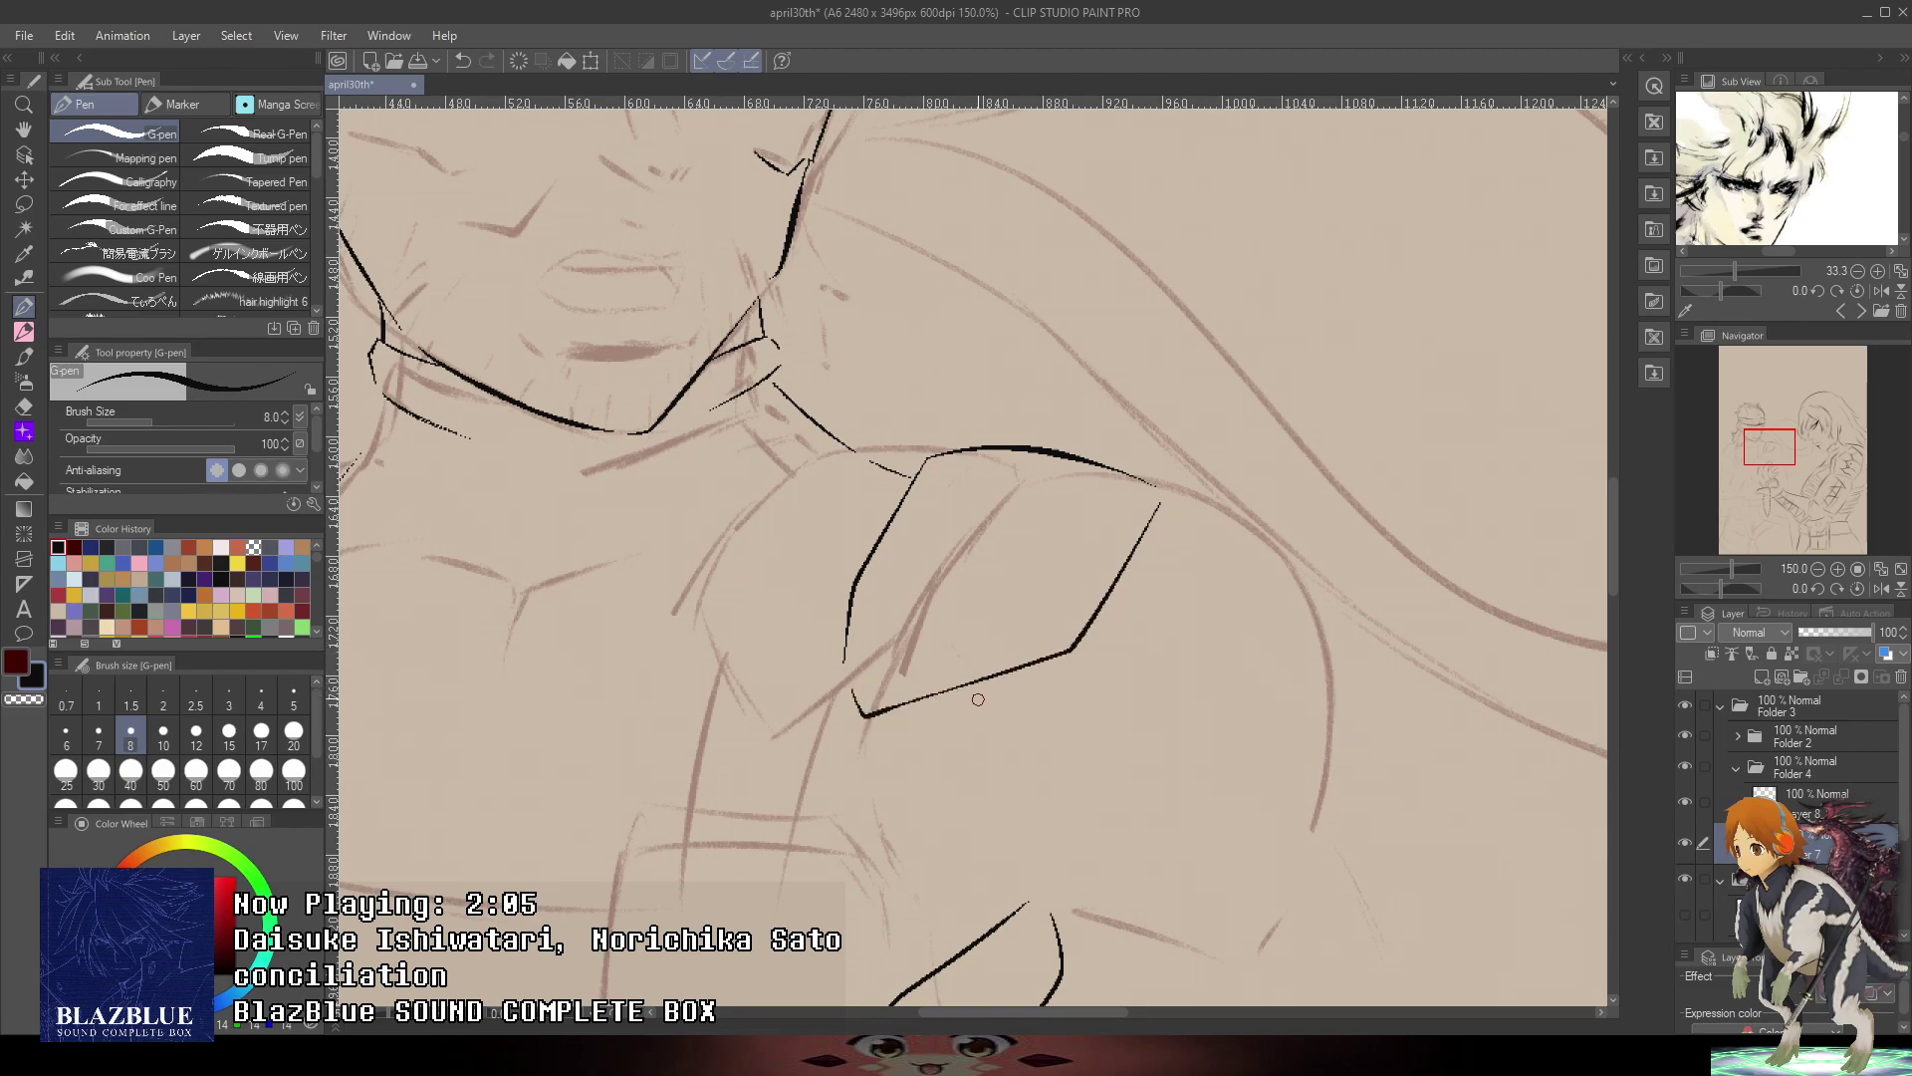
- Ink the two strap edges running down from the far shoulder pad toward the raised hand
{"action": "left_click_drag", "start_coordinate": [1035, 611], "coordinate": [1180, 359]}
{"action": "left_click_drag", "start_coordinate": [986, 408], "coordinate": [921, 599]}
{"action": "left_click_drag", "start_coordinate": [1134, 429], "coordinate": [1046, 599]}
{"action": "scroll", "coordinate": [1060, 622], "scroll_direction": "down", "scroll_amount": 2}
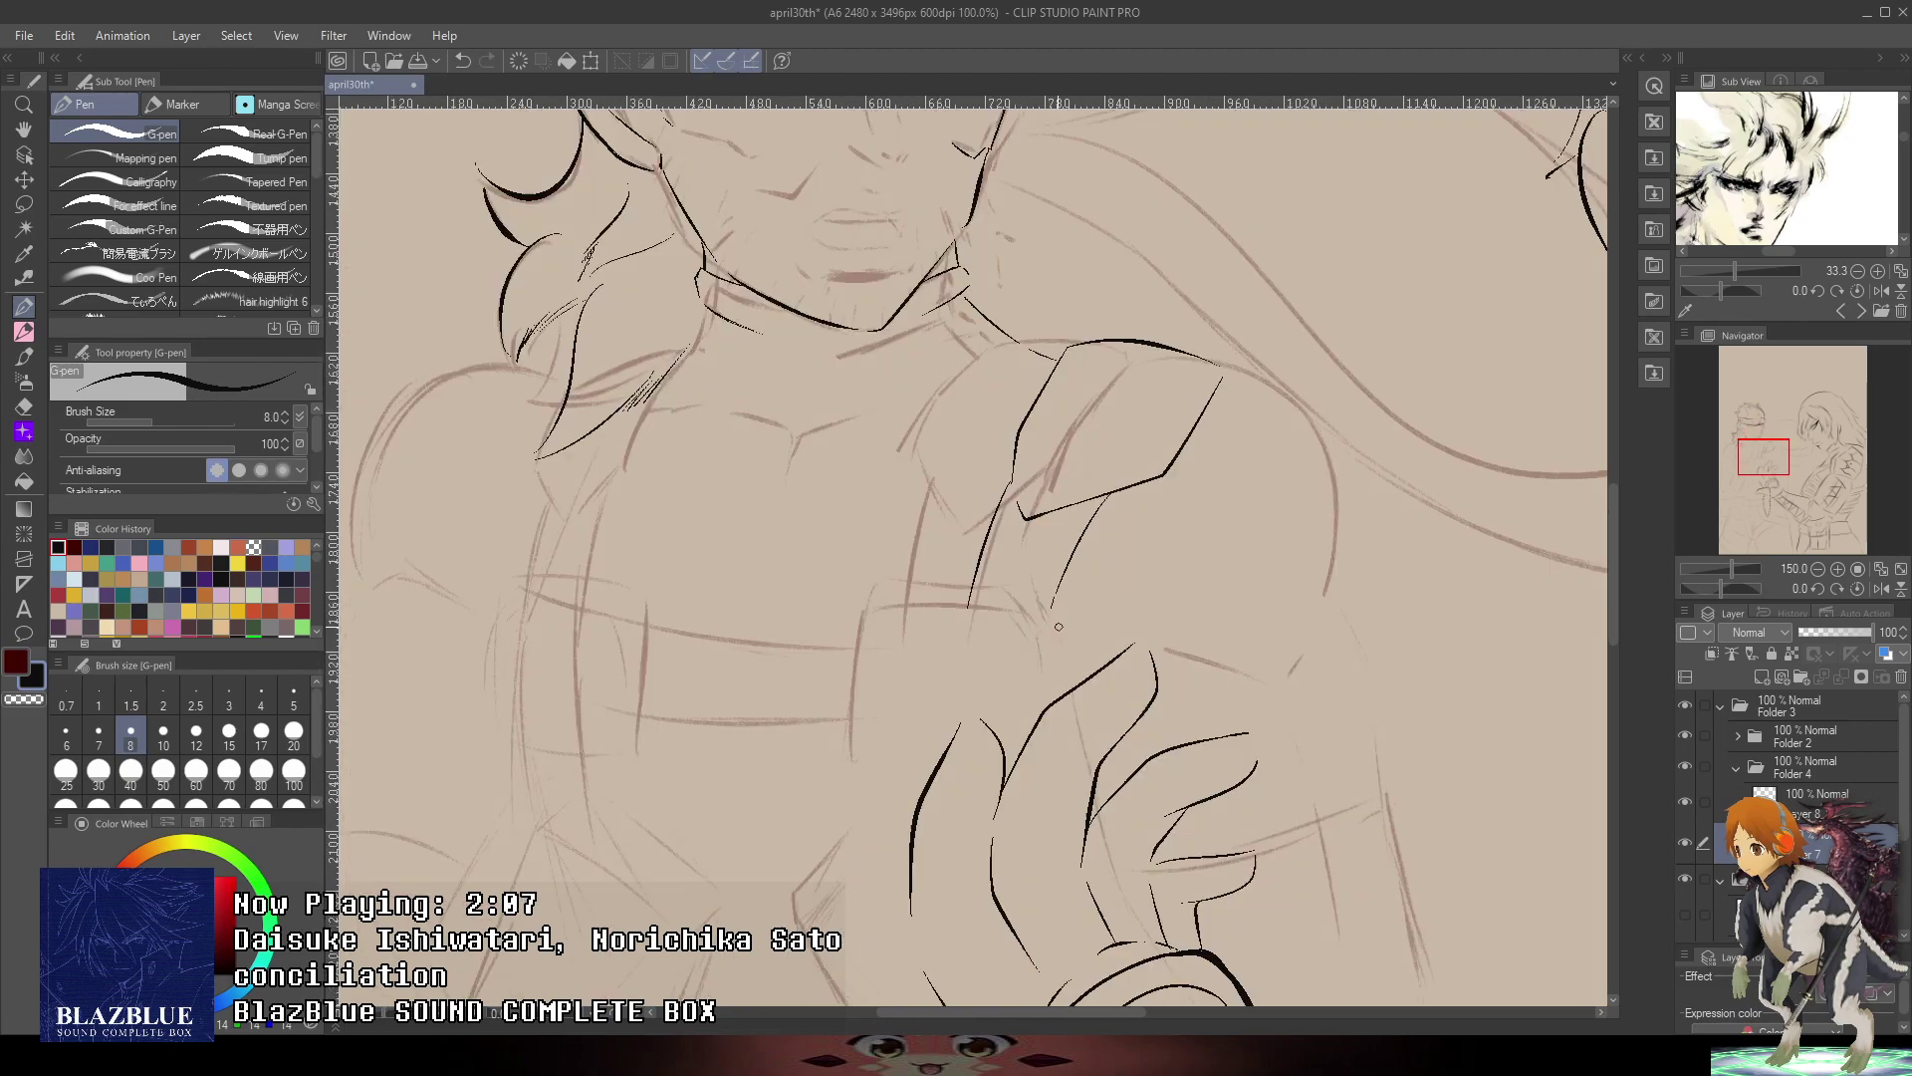
- Switch the reference image to the blue-toned painting and frame its chest straps
{"action": "left_click", "coordinate": [1860, 310]}
{"action": "left_click", "coordinate": [1860, 311]}
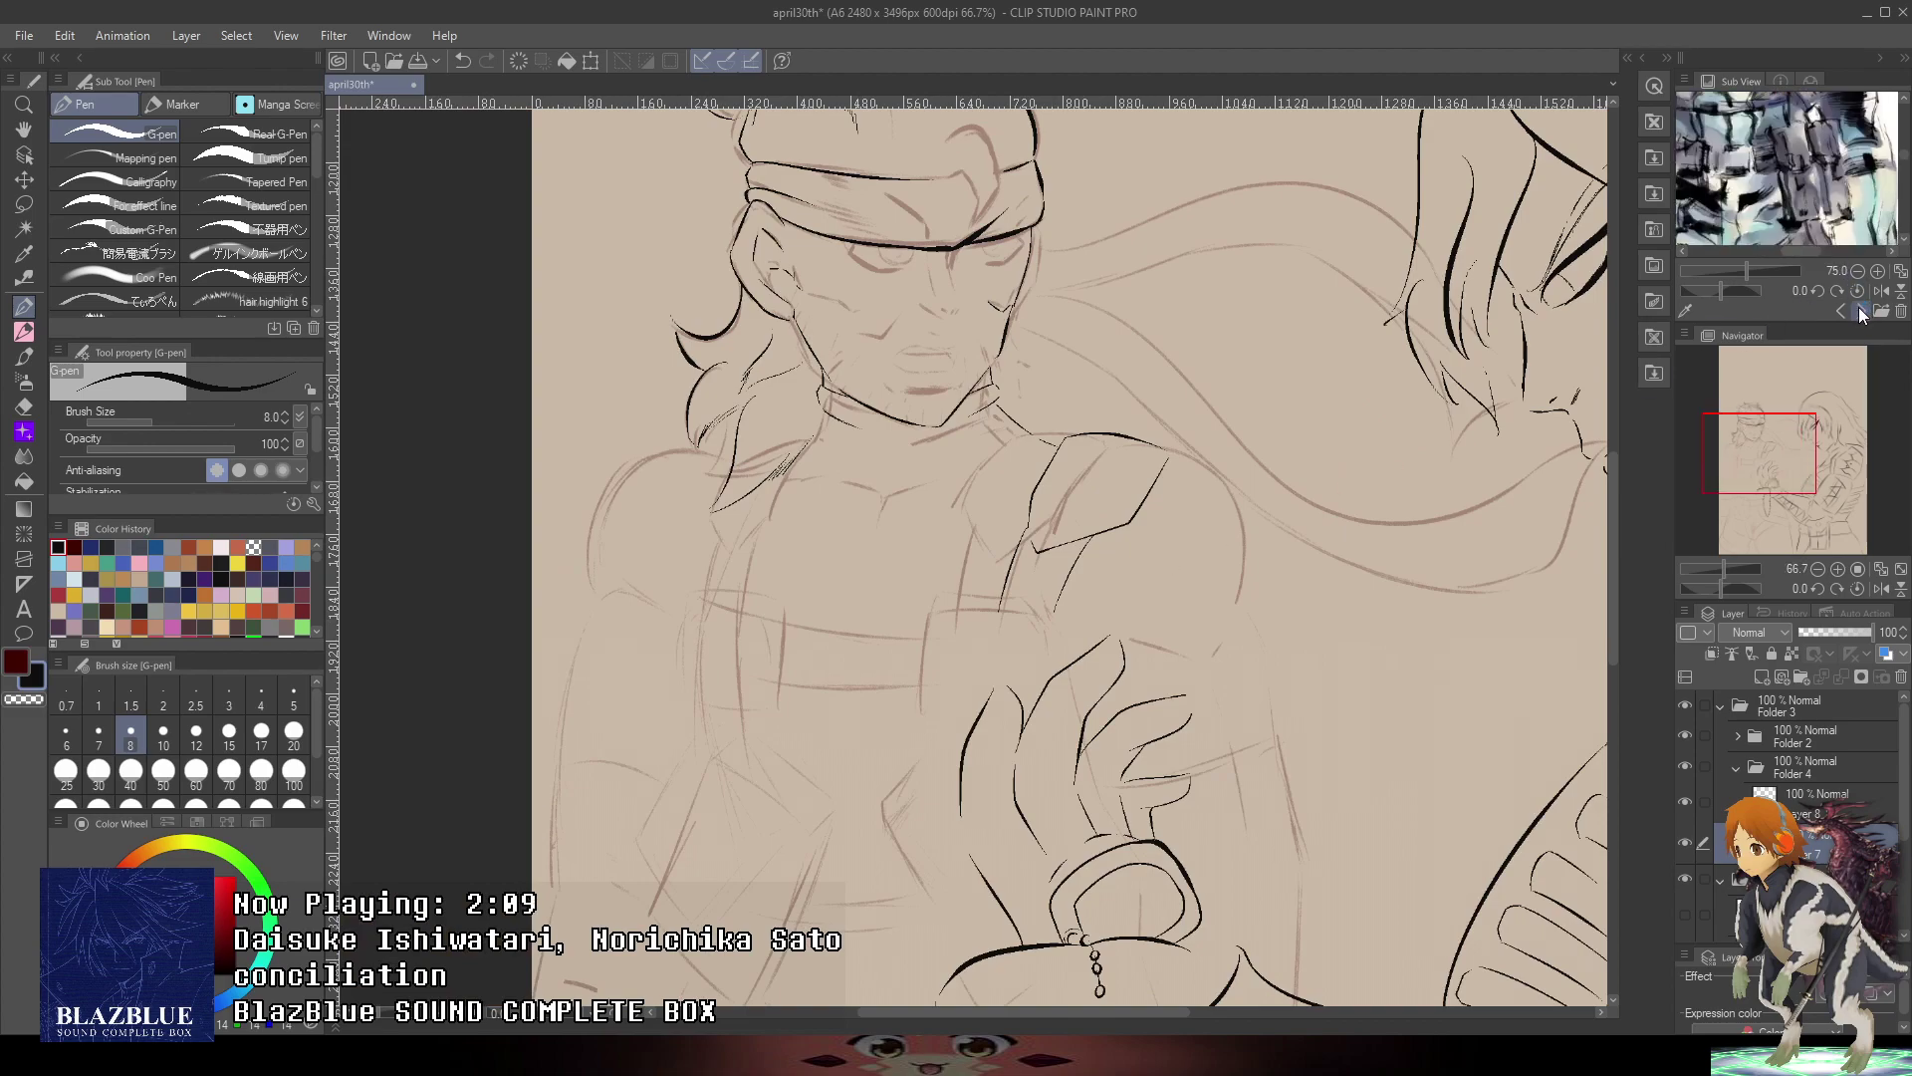
{"action": "left_click_drag", "start_coordinate": [1859, 147], "coordinate": [1812, 372]}
{"action": "left_click_drag", "start_coordinate": [1732, 204], "coordinate": [1824, 207]}
{"action": "scroll", "coordinate": [981, 590], "scroll_direction": "up", "scroll_amount": 2}
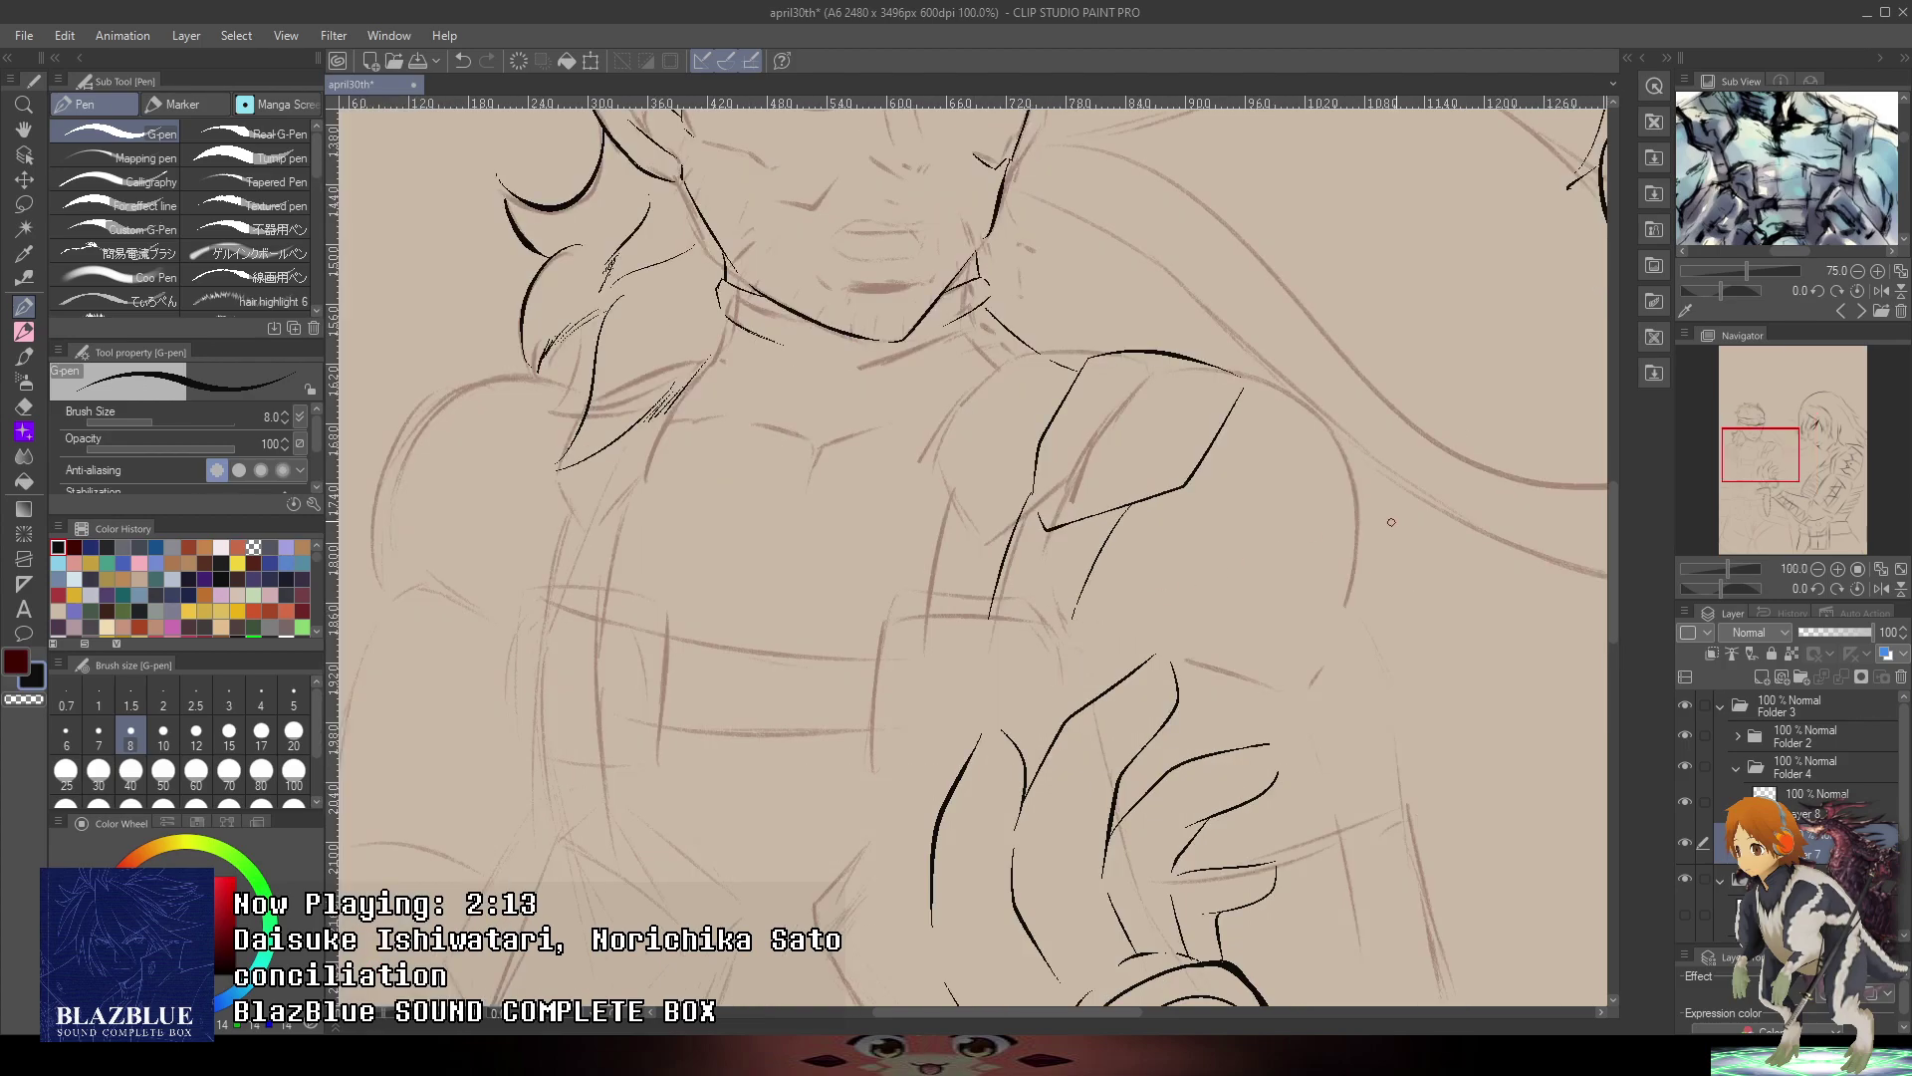
- Ink the strap's lower end and the thick top edge of the chest panel with hatching and a pointed corner
{"action": "scroll", "coordinate": [1003, 637], "scroll_direction": "up", "scroll_amount": 2}
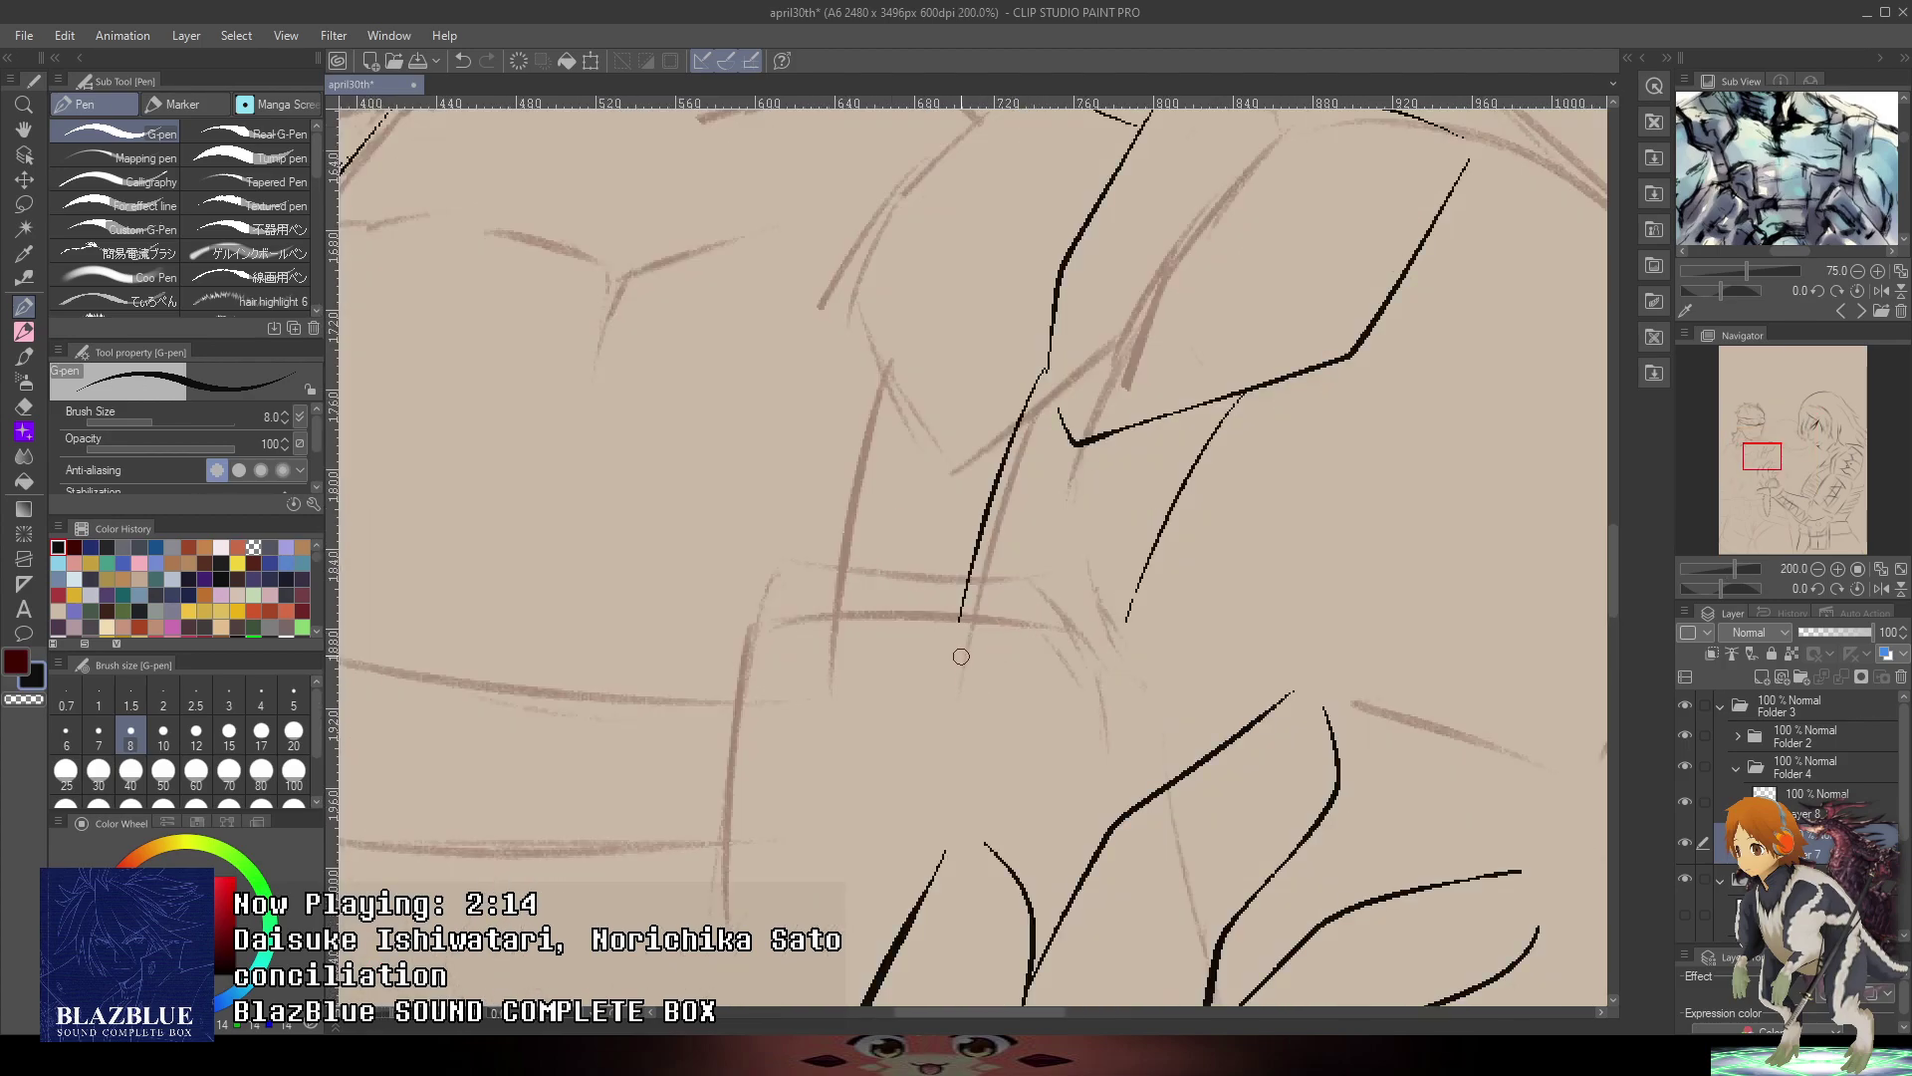
{"action": "left_click_drag", "start_coordinate": [963, 657], "coordinate": [1098, 682]}
{"action": "left_click_drag", "start_coordinate": [968, 575], "coordinate": [753, 528]}
{"action": "left_click_drag", "start_coordinate": [862, 576], "coordinate": [903, 582]}
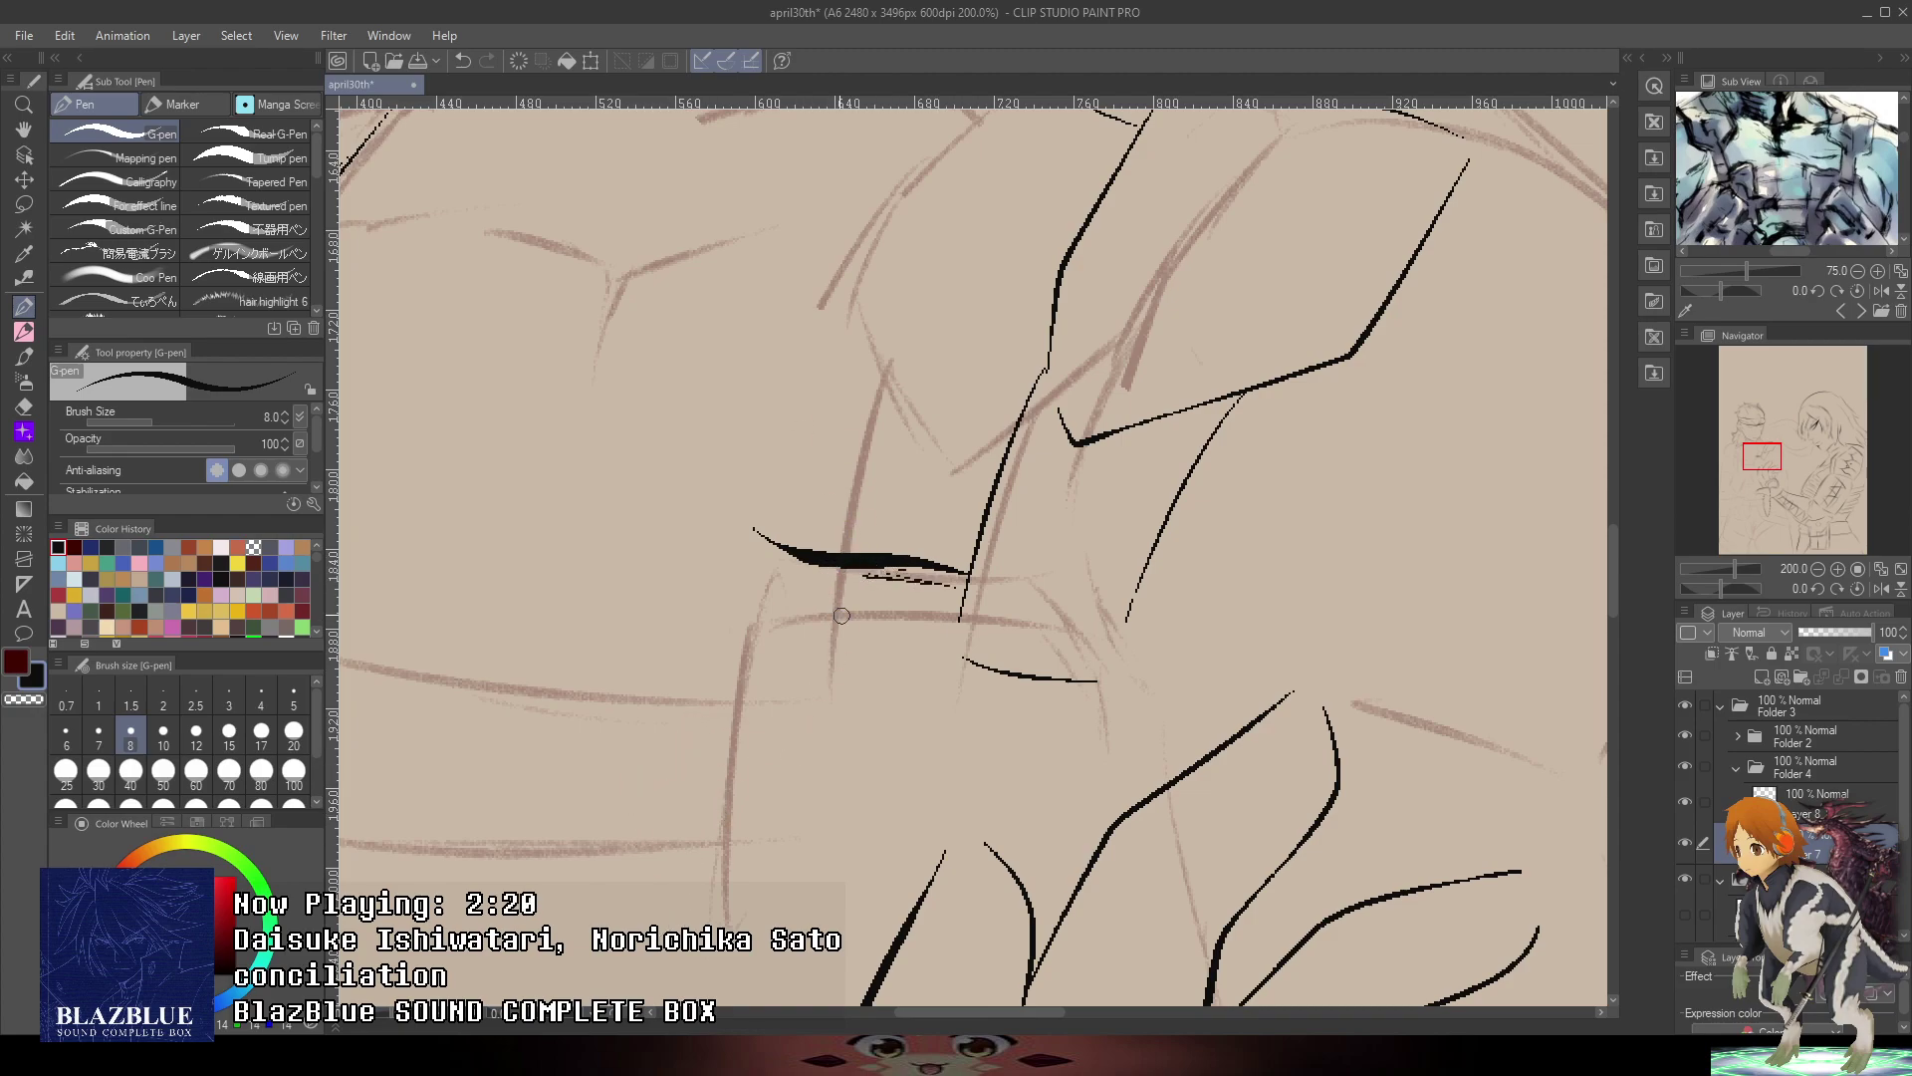
{"action": "left_click_drag", "start_coordinate": [749, 522], "coordinate": [749, 637]}
{"action": "left_click_drag", "start_coordinate": [753, 563], "coordinate": [753, 600]}
- Ink the far chest panel's wavy vertical edge and two curved parallel band lines across the torso
{"action": "left_click_drag", "start_coordinate": [749, 737], "coordinate": [721, 575]}
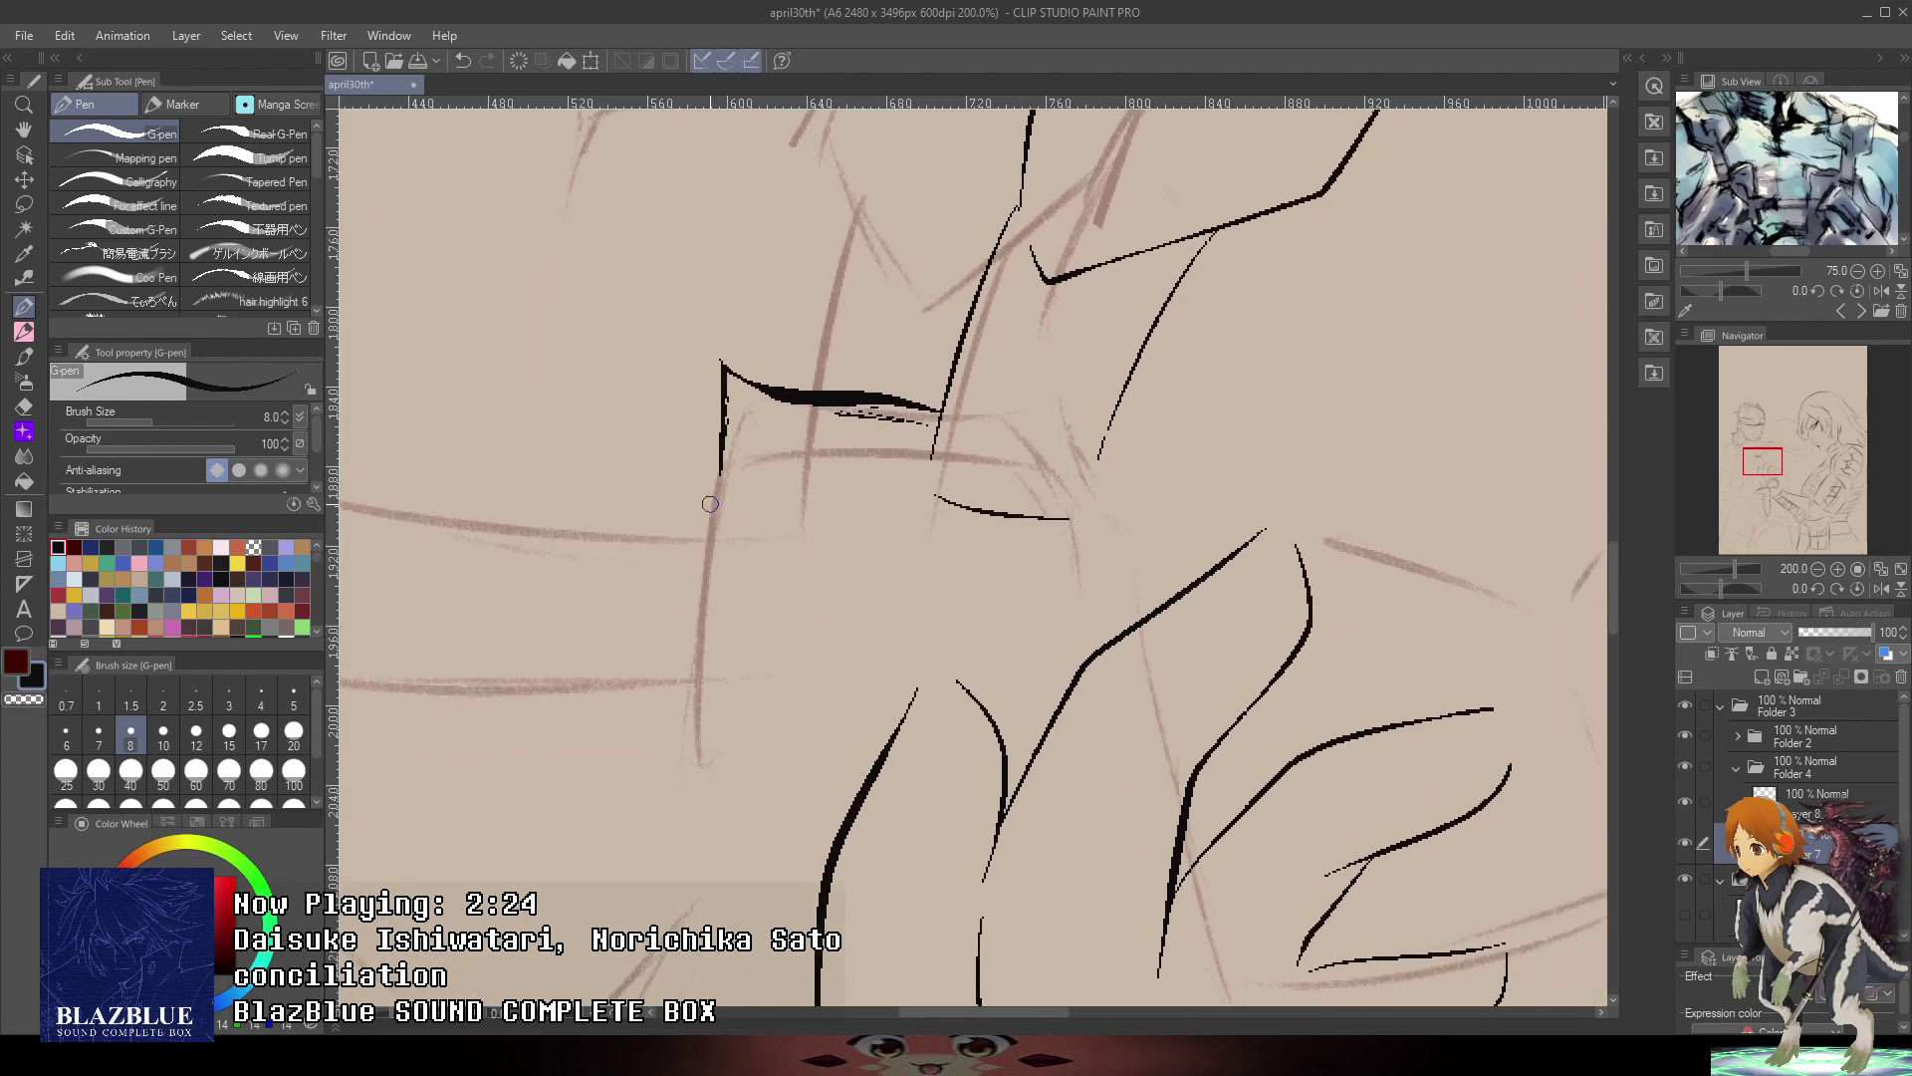
{"action": "left_click_drag", "start_coordinate": [753, 428], "coordinate": [735, 709]}
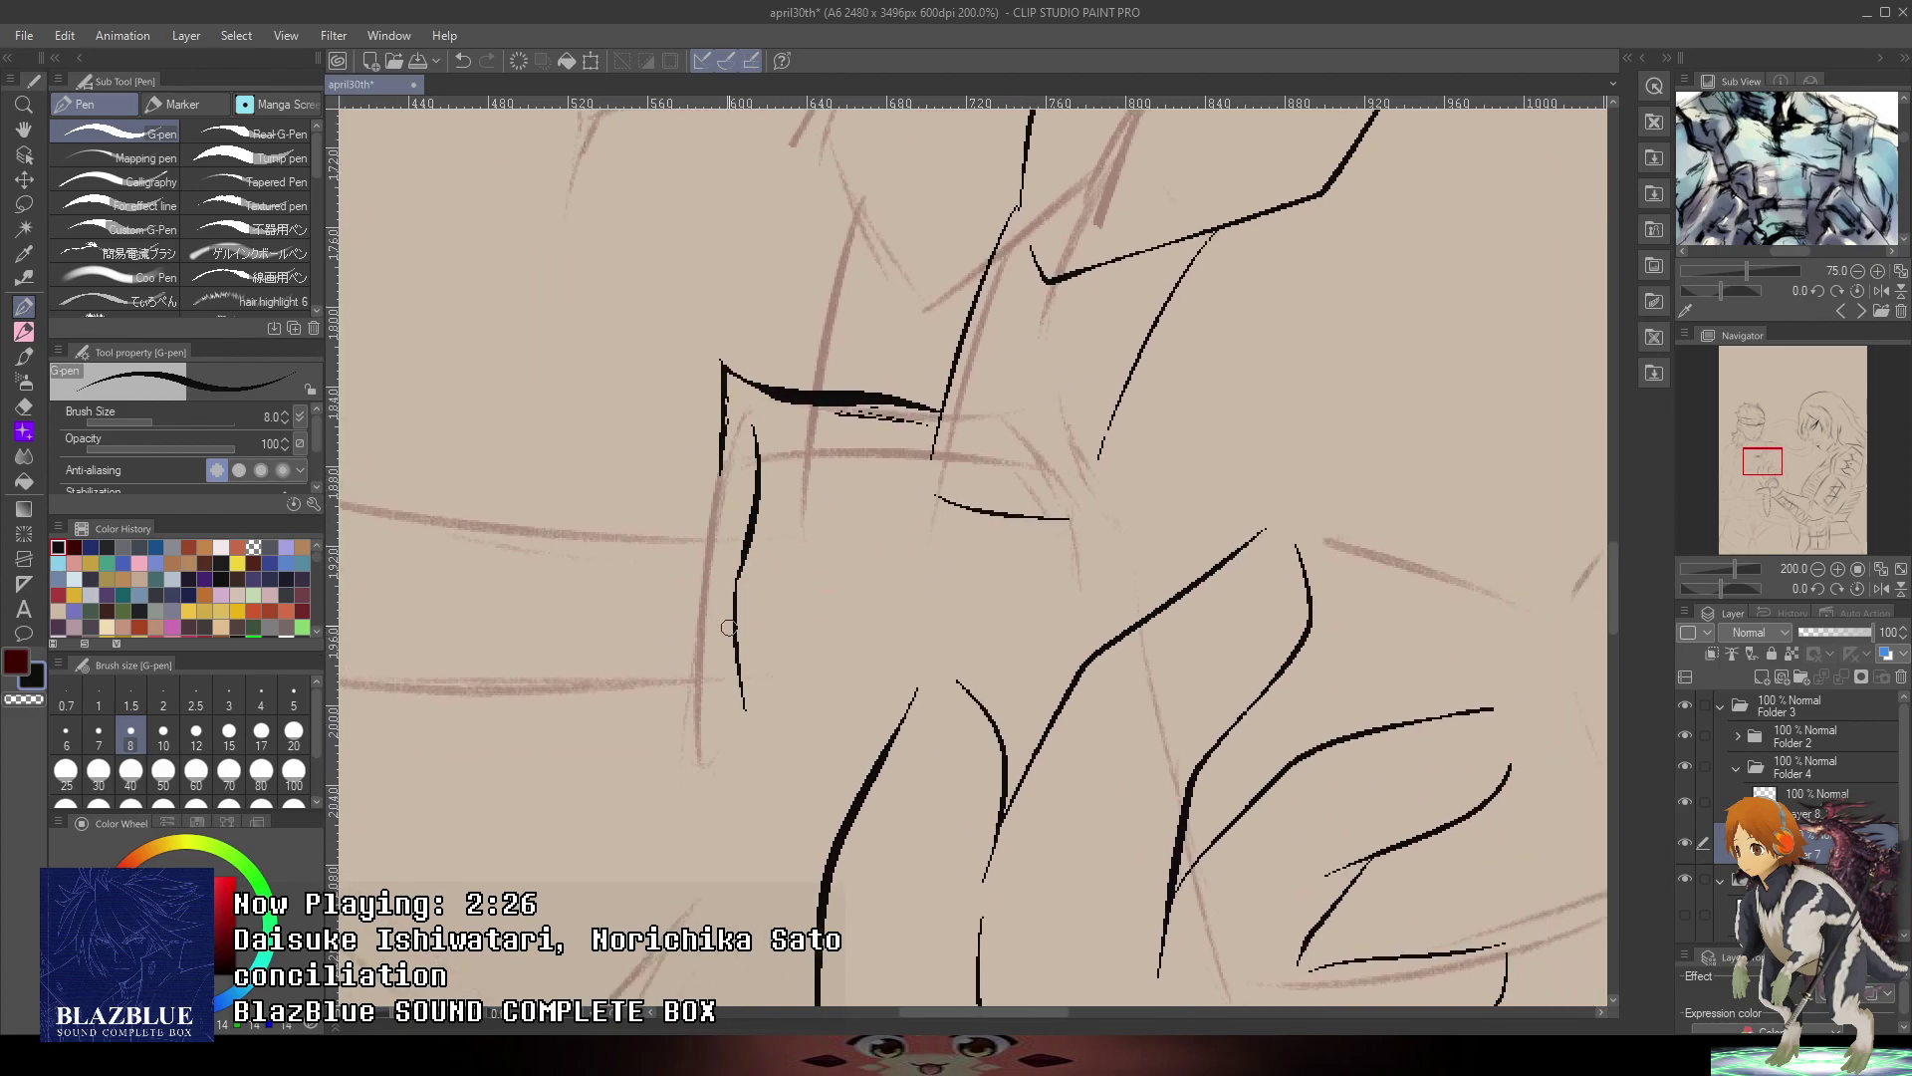
{"action": "mouse_move", "coordinate": [738, 603]}
{"action": "left_mouse_down"}
{"action": "mouse_move", "coordinate": [1299, 649]}
{"action": "mouse_move", "coordinate": [1258, 696]}
{"action": "mouse_move", "coordinate": [835, 682]}
{"action": "mouse_move", "coordinate": [1287, 722]}
{"action": "mouse_move", "coordinate": [1264, 733]}
{"action": "mouse_move", "coordinate": [871, 740]}
{"action": "mouse_move", "coordinate": [915, 748]}
{"action": "mouse_move", "coordinate": [843, 729]}
{"action": "mouse_move", "coordinate": [865, 743]}
{"action": "mouse_move", "coordinate": [898, 699]}
{"action": "left_mouse_up"}
{"action": "key", "text": "ctrl+z"}
{"action": "key", "text": "ctrl+z"}
{"action": "key", "text": "ctrl+z"}
{"action": "key", "text": "ctrl+z"}
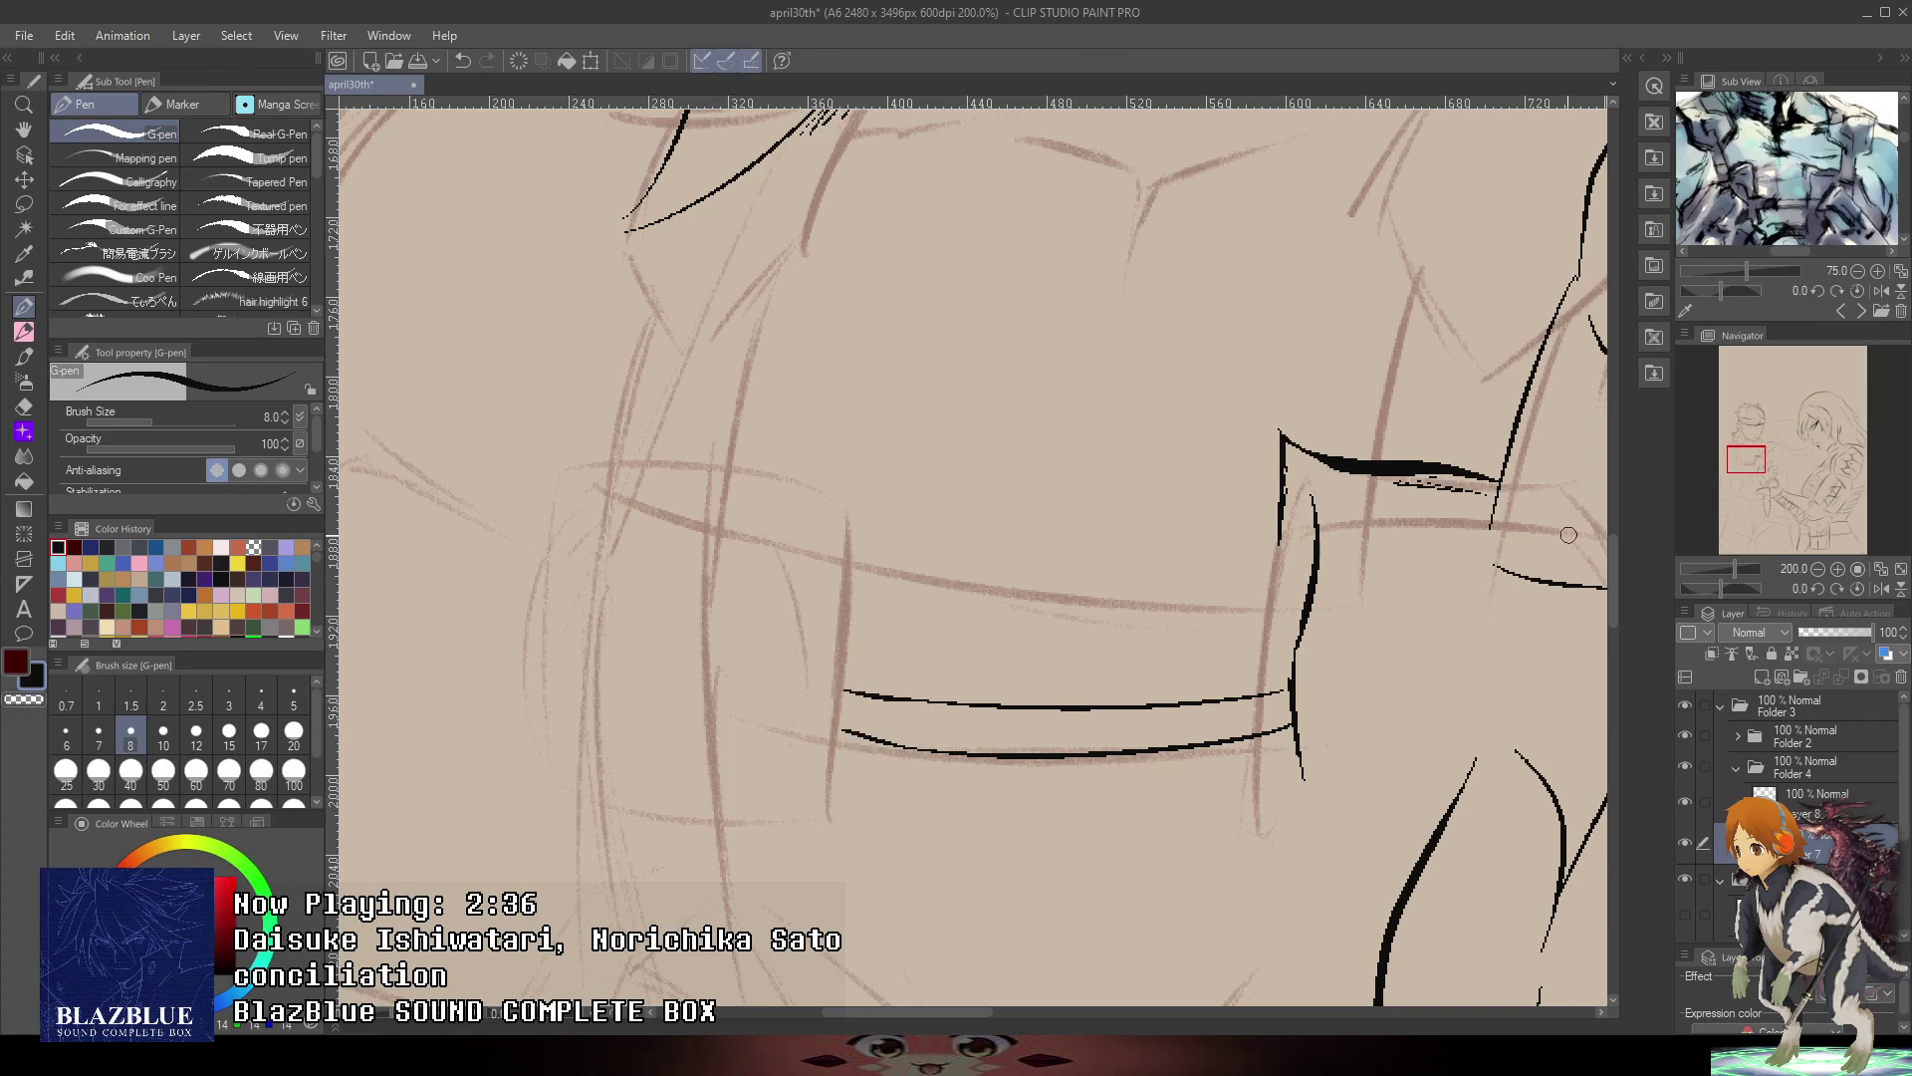
- Mirror the canvas view, ink a short edge where the torso band meets the panel and clean up its stray pixels
{"action": "left_click", "coordinate": [1882, 588]}
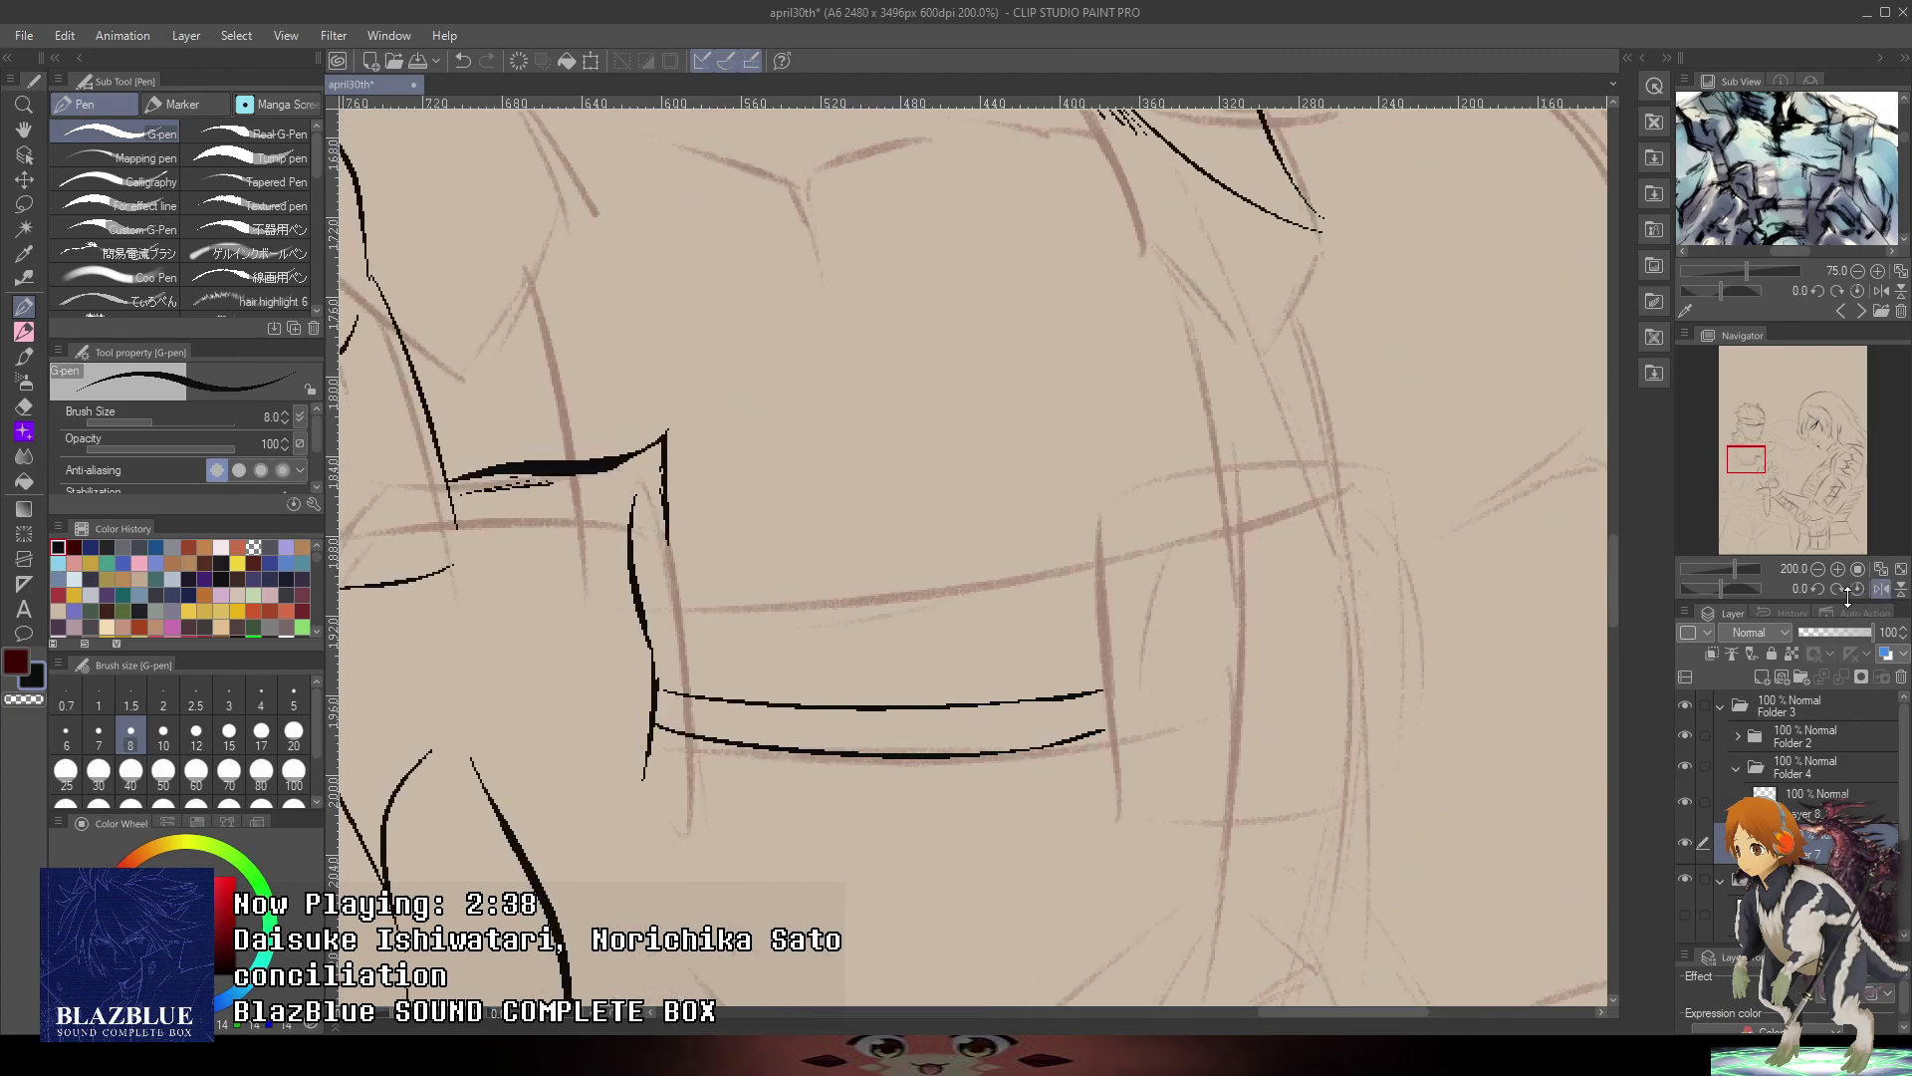
{"action": "left_click_drag", "start_coordinate": [668, 765], "coordinate": [681, 681]}
{"action": "scroll", "coordinate": [614, 576], "scroll_direction": "up", "scroll_amount": 3}
{"action": "left_click_drag", "start_coordinate": [598, 448], "coordinate": [535, 735]}
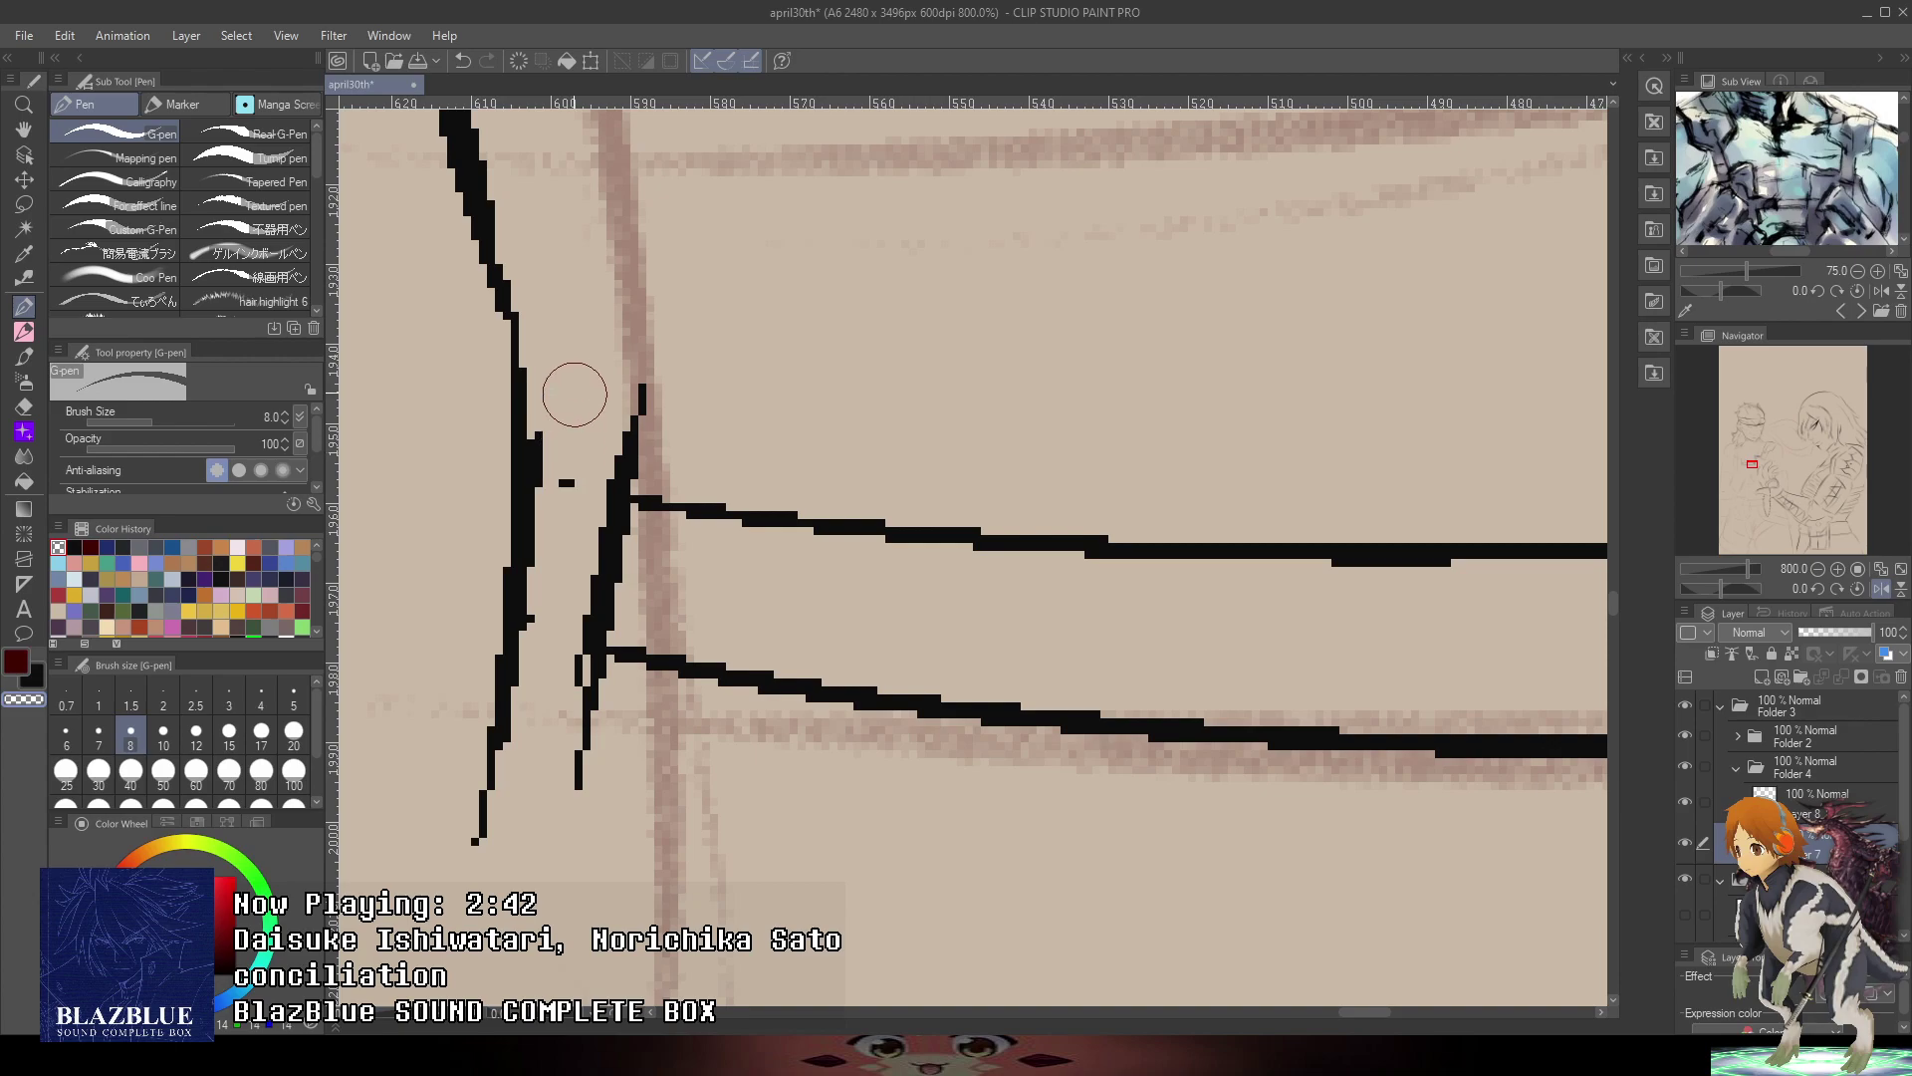
{"action": "left_click_drag", "start_coordinate": [575, 394], "coordinate": [518, 735]}
{"action": "scroll", "coordinate": [562, 578], "scroll_direction": "down", "scroll_amount": 5}
{"action": "left_click_drag", "start_coordinate": [1206, 528], "coordinate": [1332, 474]}
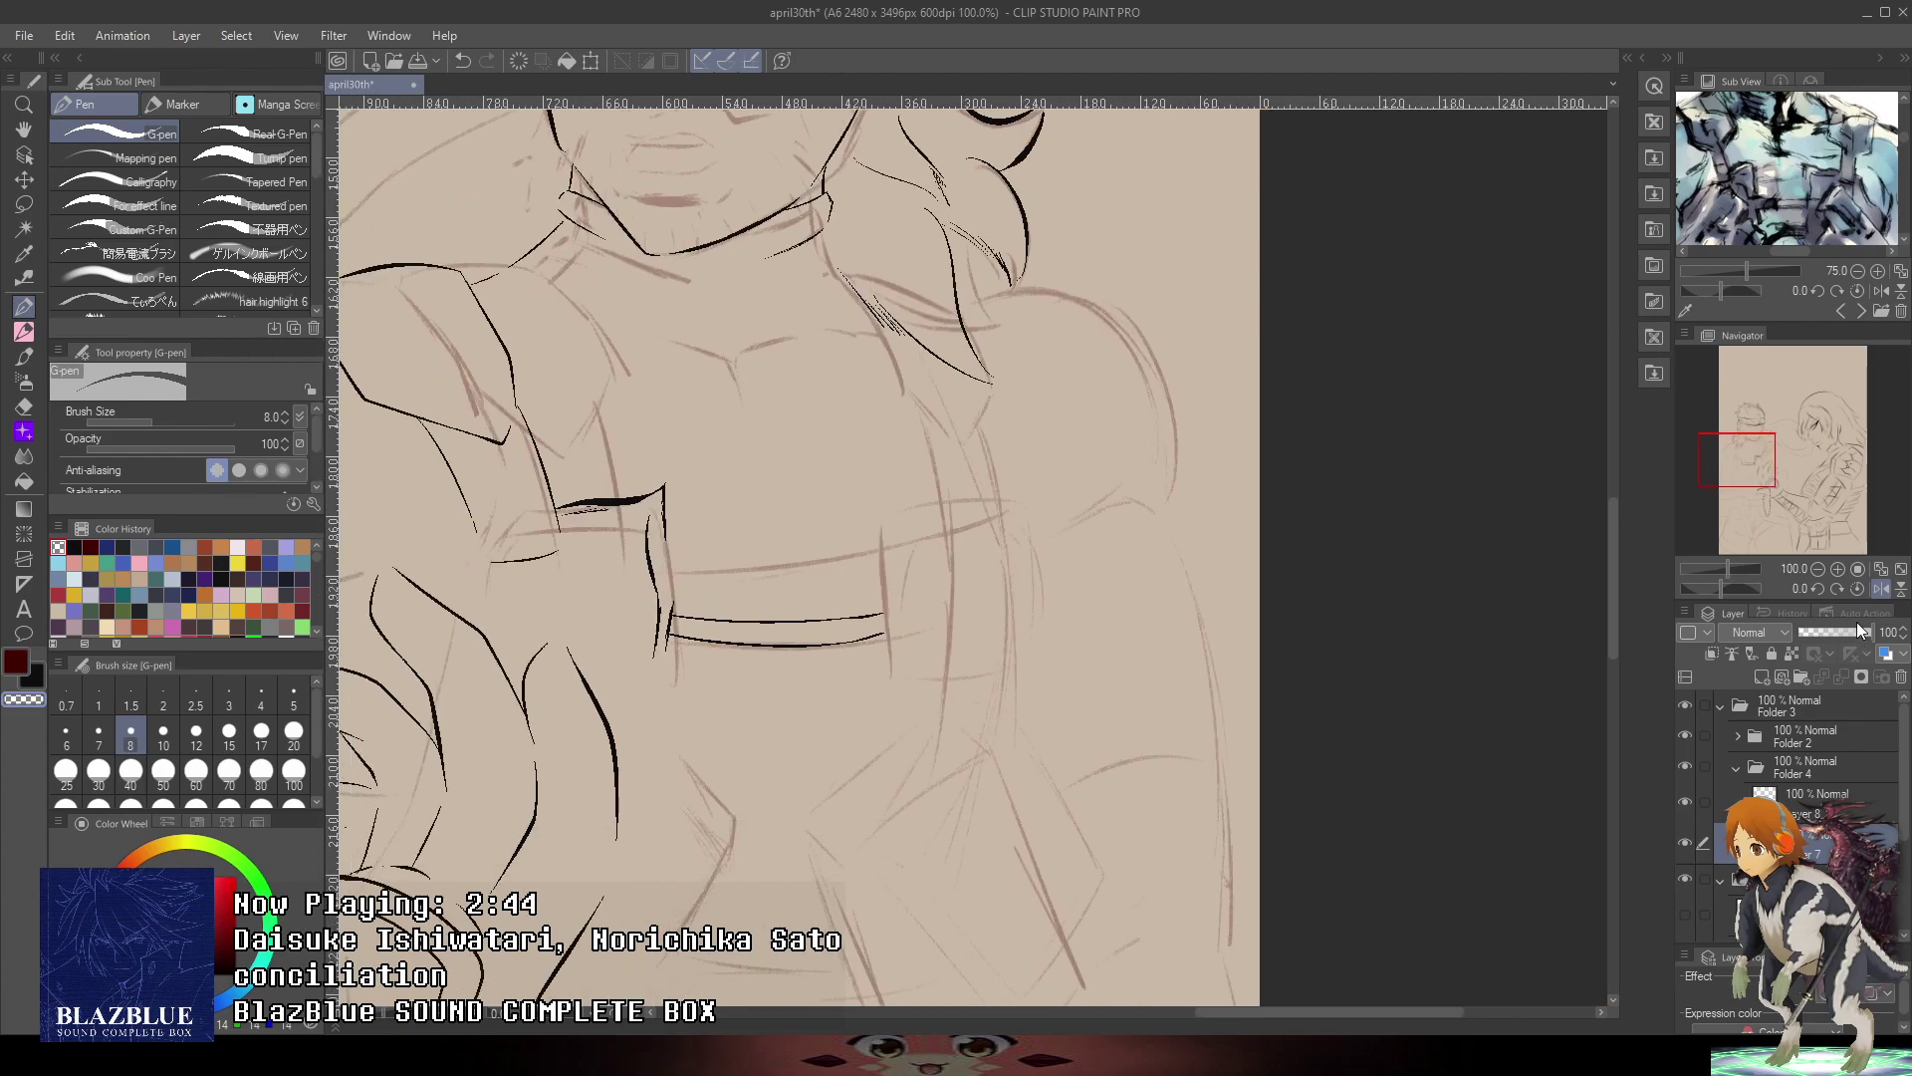
- Ink the vertical edge at the other end of the torso band and its hatched pointed upper corner
{"action": "left_click", "coordinate": [1881, 588]}
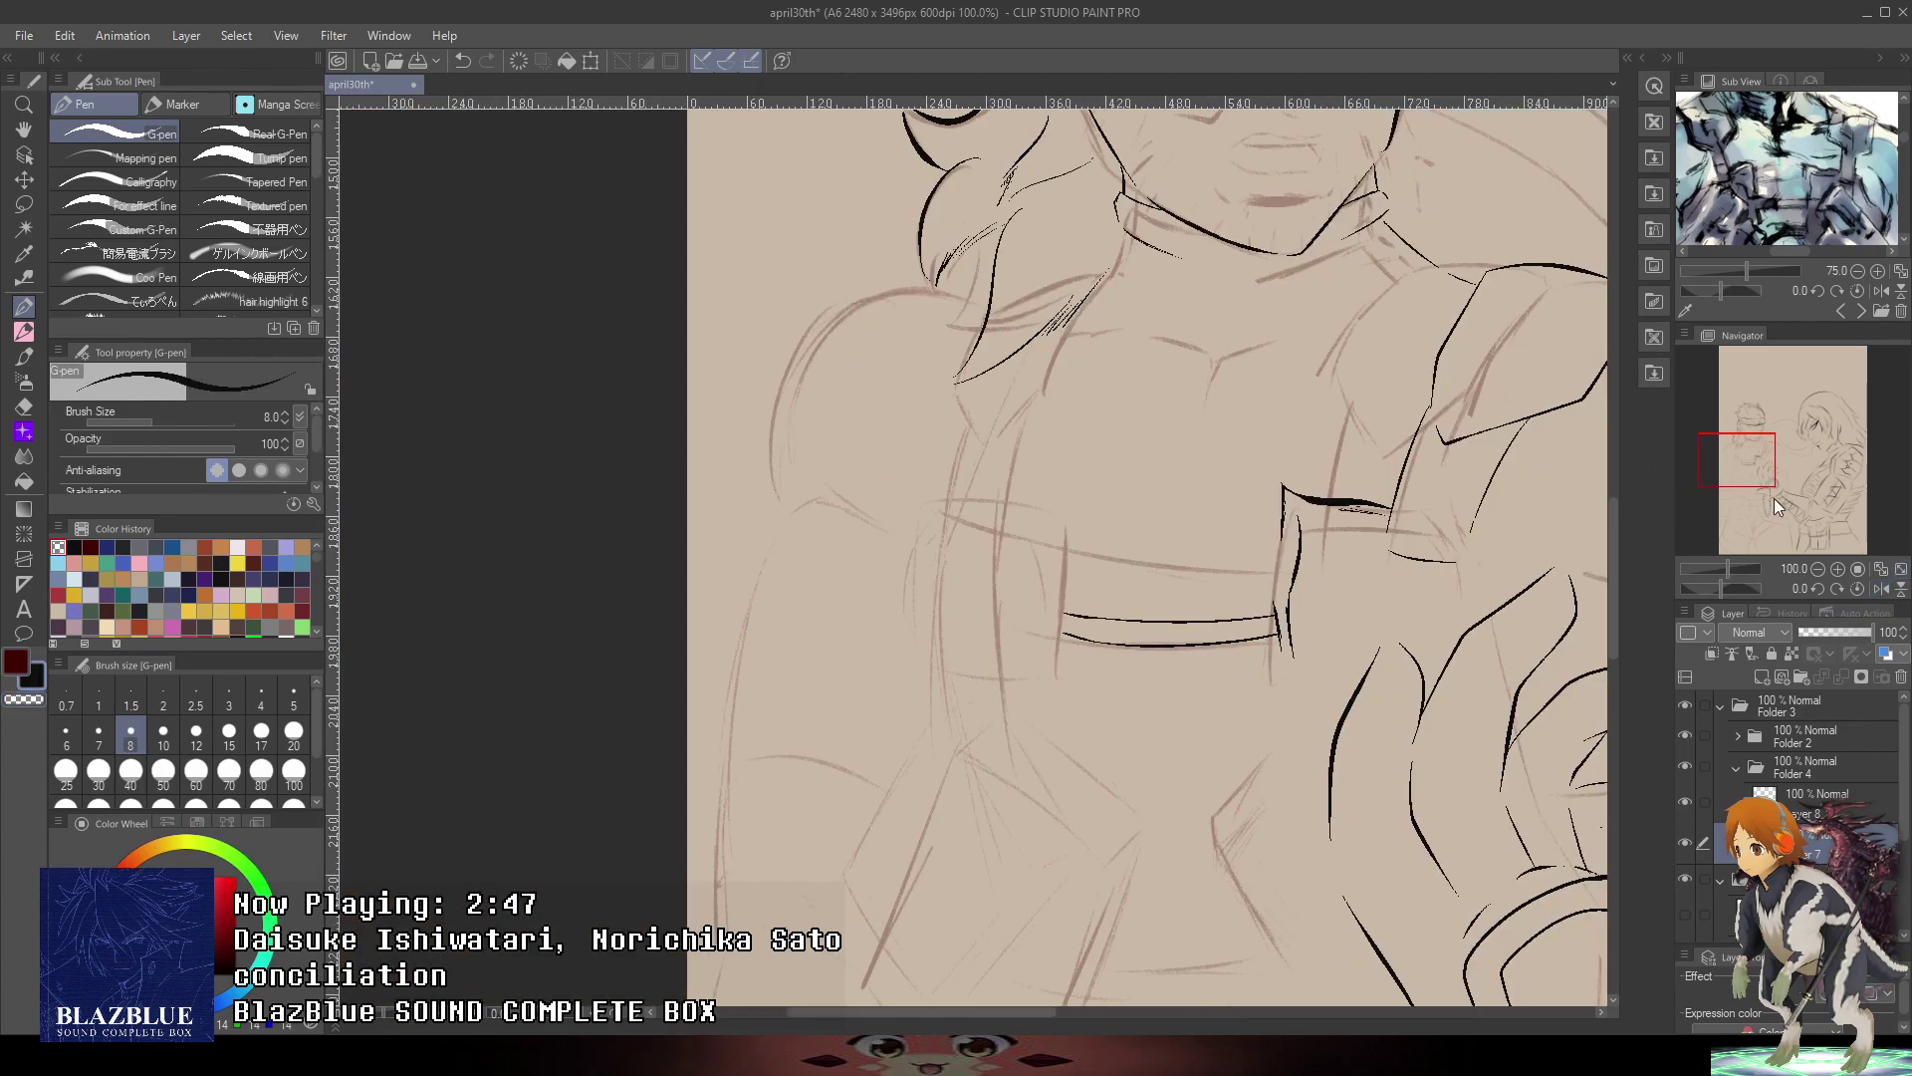
{"action": "left_click", "coordinate": [1881, 589]}
{"action": "scroll", "coordinate": [1008, 521], "scroll_direction": "up", "scroll_amount": 1}
{"action": "left_click_drag", "start_coordinate": [1030, 519], "coordinate": [1242, 499]}
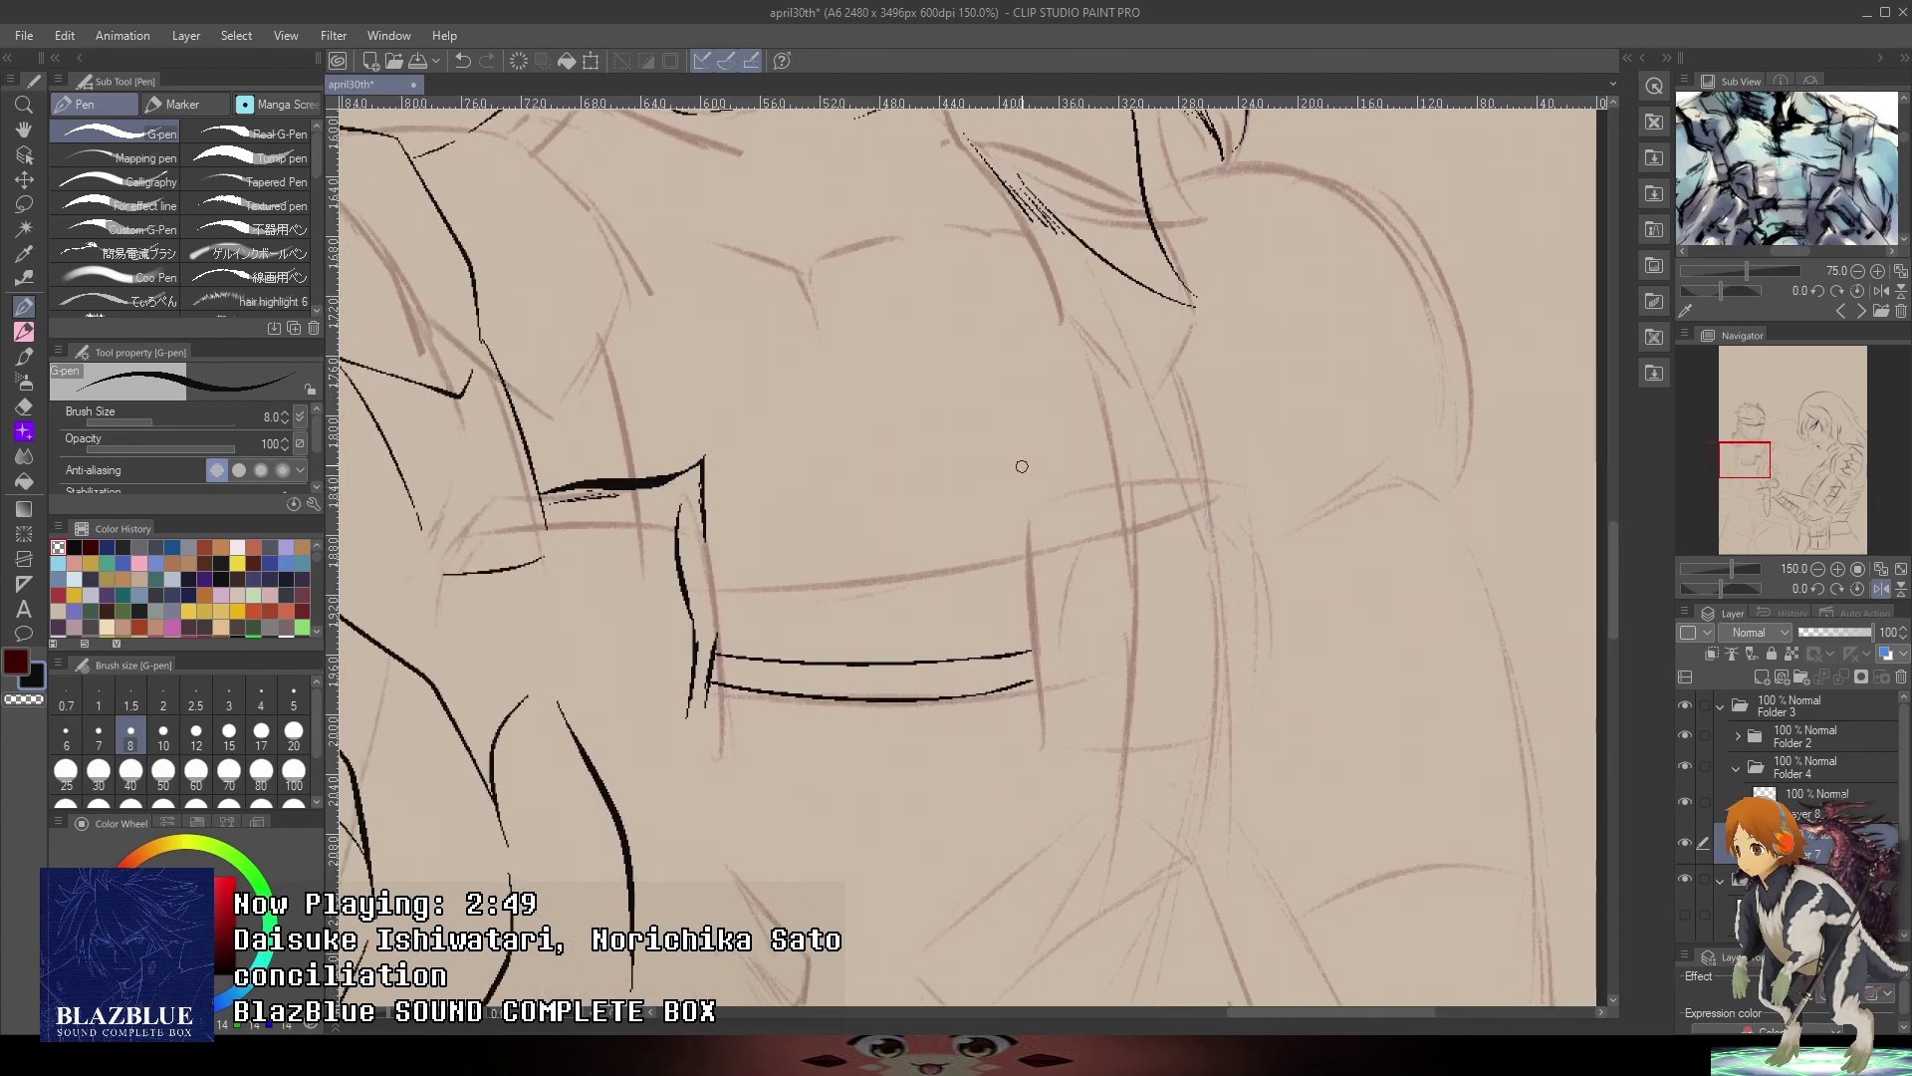
{"action": "mouse_move", "coordinate": [1022, 459]}
{"action": "left_mouse_down"}
{"action": "mouse_move", "coordinate": [1052, 604]}
{"action": "mouse_move", "coordinate": [1048, 721]}
{"action": "left_mouse_up"}
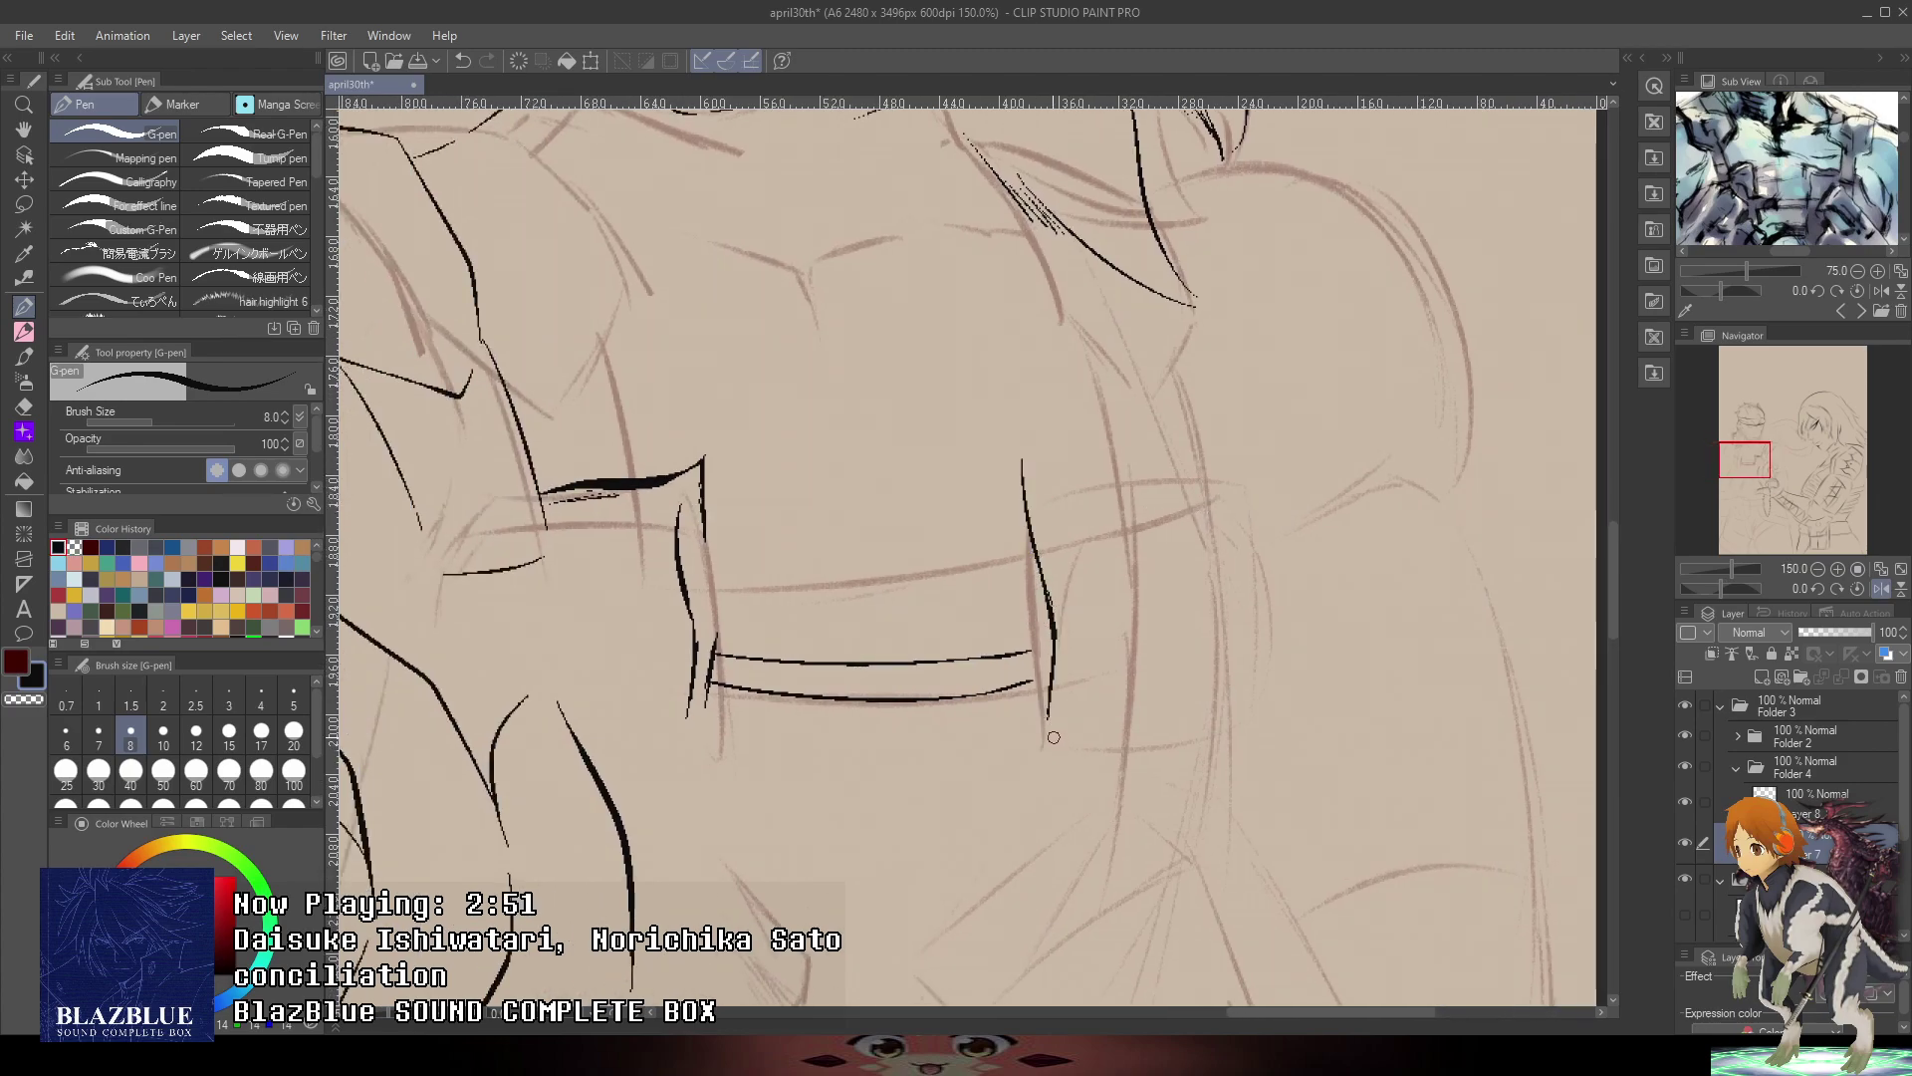
{"action": "left_click_drag", "start_coordinate": [1022, 449], "coordinate": [1083, 478]}
{"action": "left_click_drag", "start_coordinate": [1037, 458], "coordinate": [1102, 482]}
- Ink the strap edge under the hair lock and the V-shaped lower corner of the hair-side shoulder pad
{"action": "mouse_move", "coordinate": [1218, 364]}
{"action": "left_mouse_down"}
{"action": "mouse_move", "coordinate": [1306, 589]}
{"action": "mouse_move", "coordinate": [1306, 550]}
{"action": "left_mouse_up"}
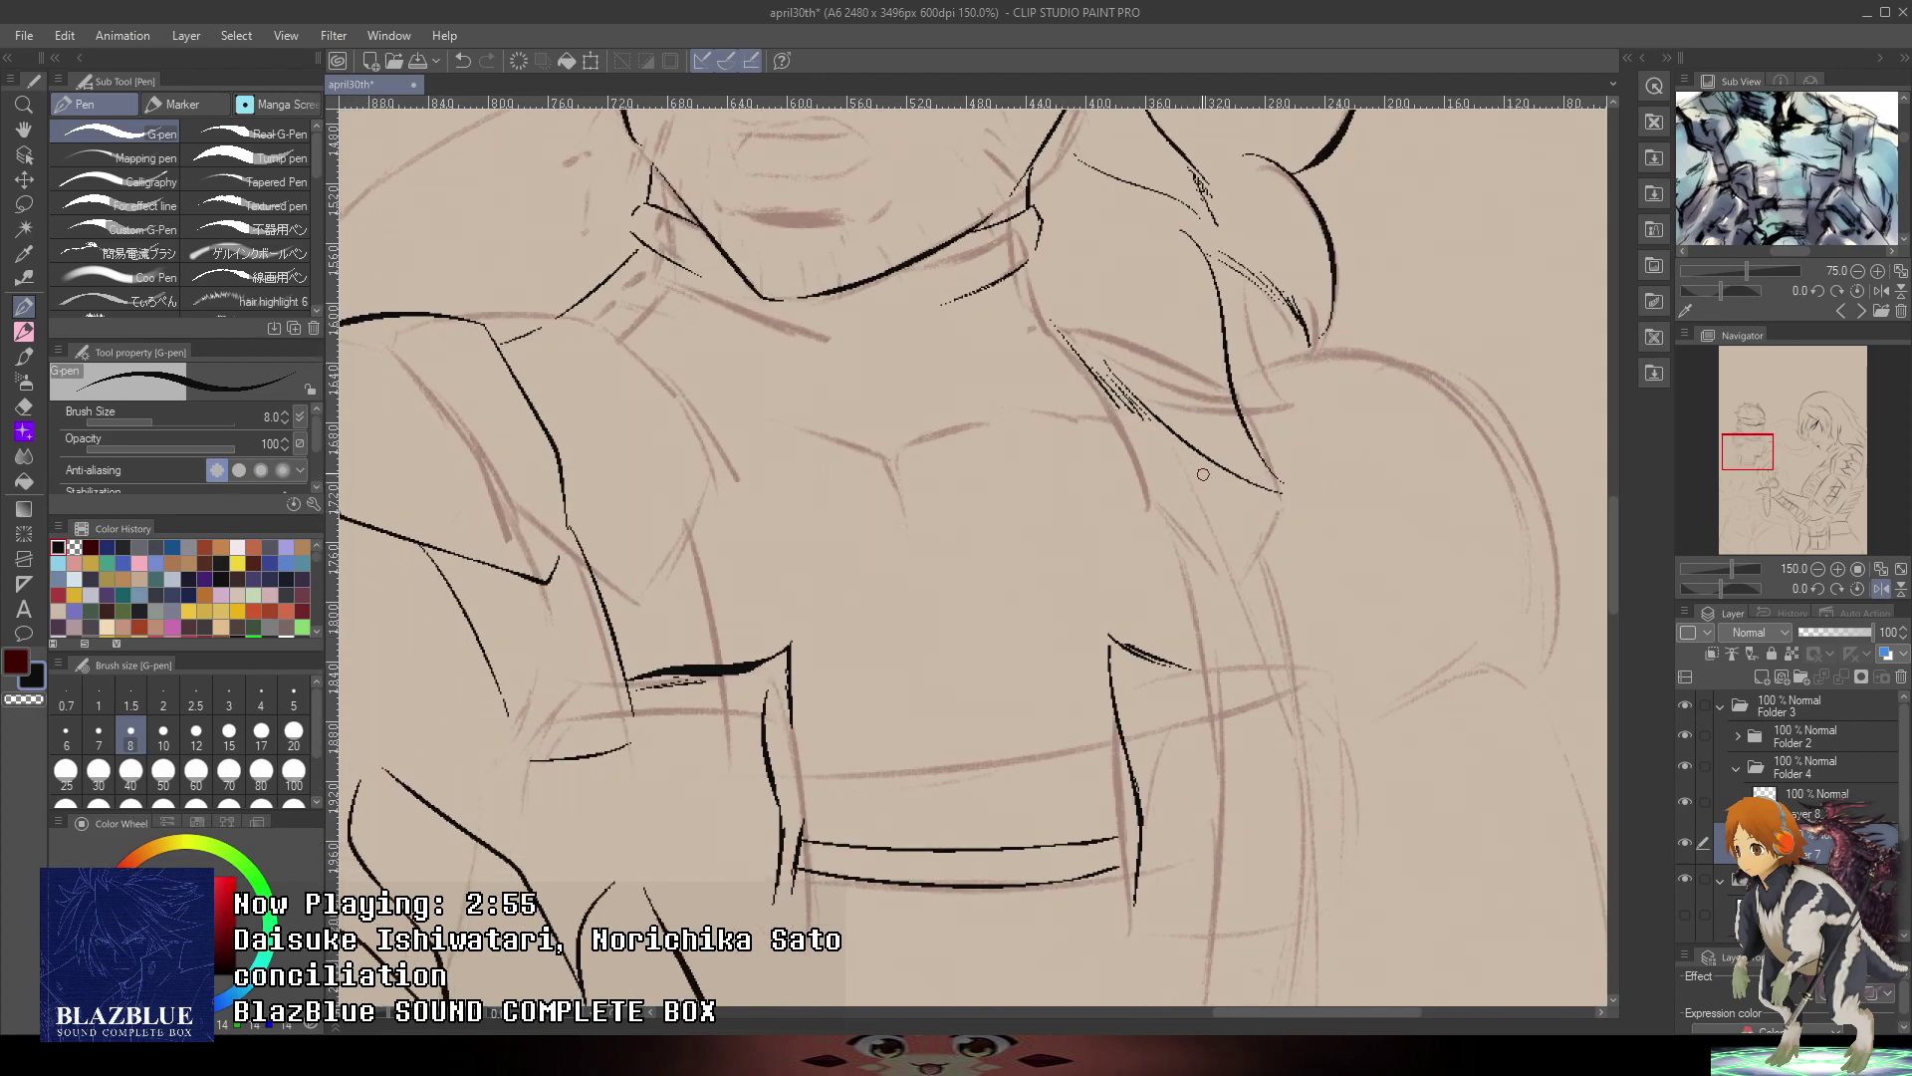
{"action": "key", "text": "ctrl+z"}
{"action": "left_click_drag", "start_coordinate": [1137, 402], "coordinate": [1172, 476]}
{"action": "mouse_move", "coordinate": [1194, 541]}
{"action": "left_mouse_down"}
{"action": "mouse_move", "coordinate": [1227, 575]}
{"action": "mouse_move", "coordinate": [1292, 516]}
{"action": "left_mouse_up"}
{"action": "key", "text": "ctrl+z"}
{"action": "left_click_drag", "start_coordinate": [1245, 586], "coordinate": [1277, 538]}
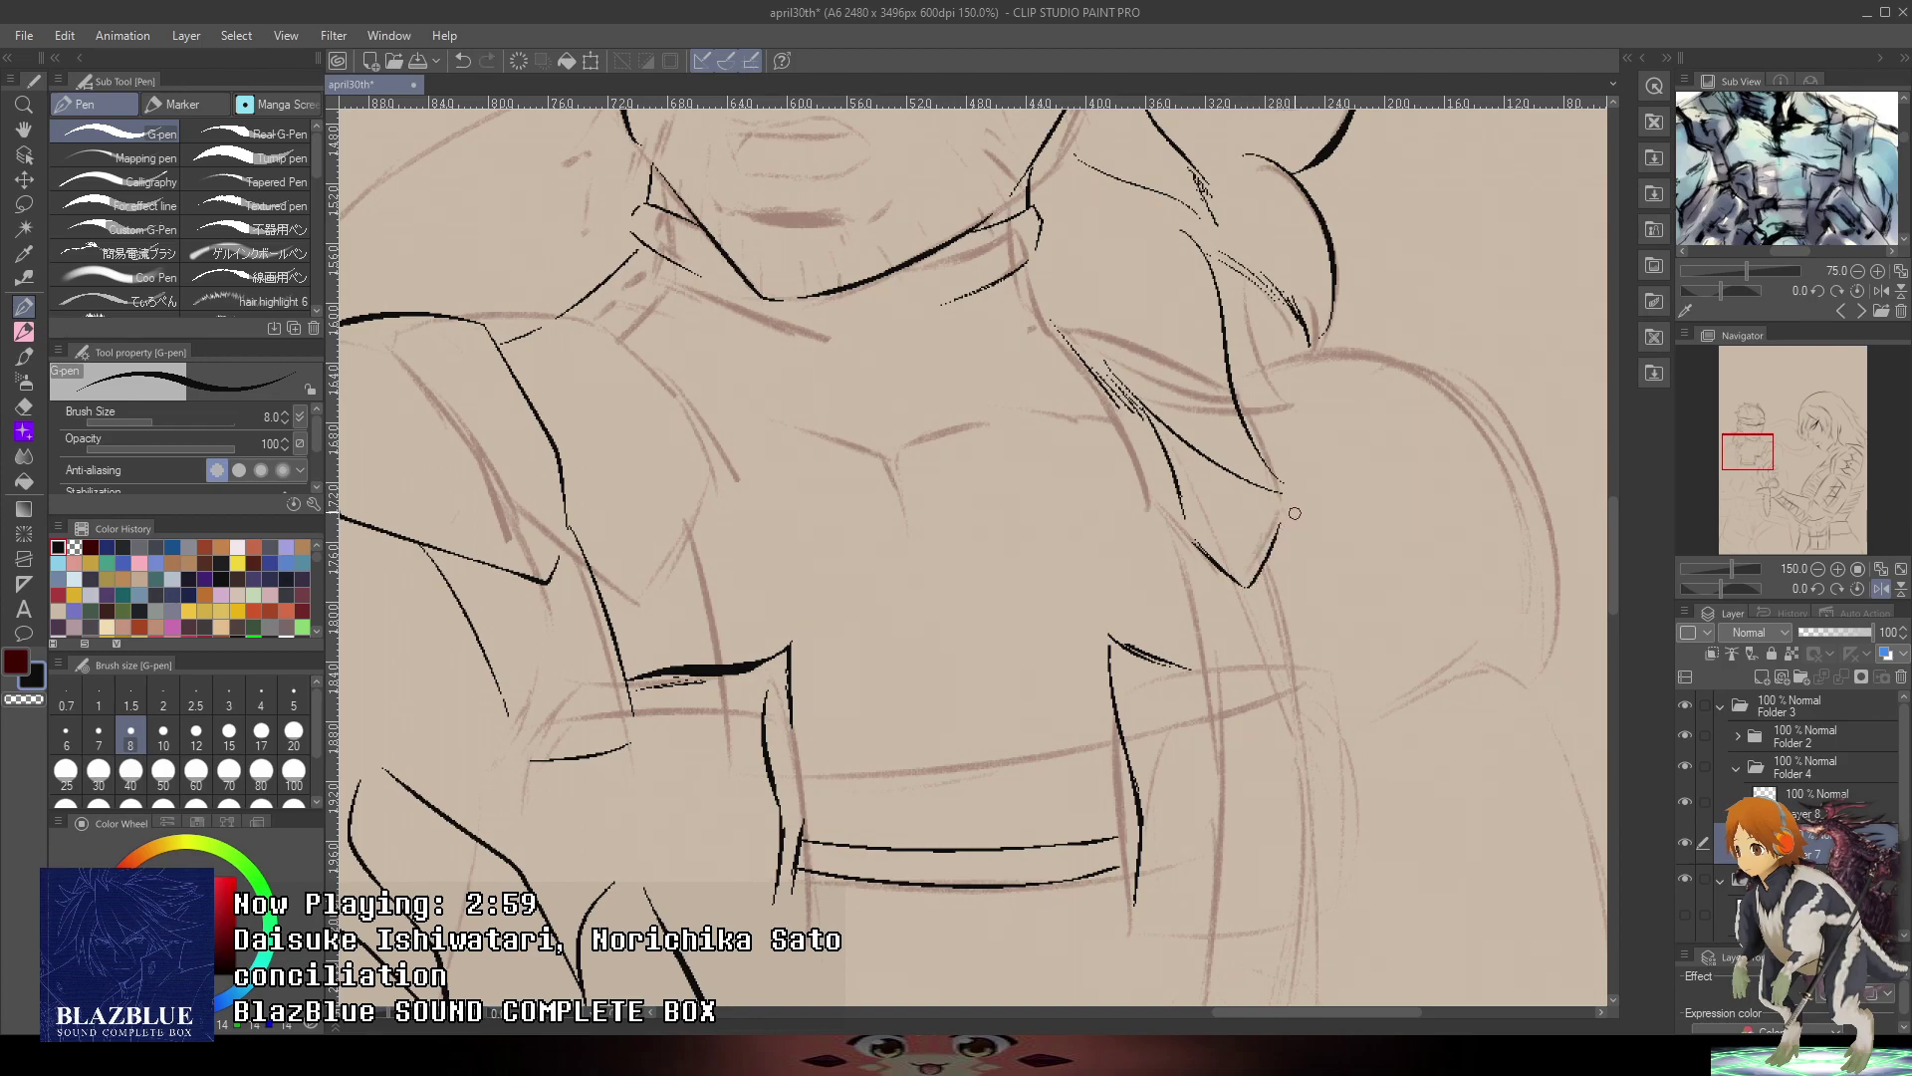
{"action": "left_click_drag", "start_coordinate": [1279, 439], "coordinate": [1244, 362]}
- Check the whole inked figure in the mirrored view and restore the normal canvas orientation
{"action": "scroll", "coordinate": [1247, 366], "scroll_direction": "down", "scroll_amount": 2}
{"action": "left_click_drag", "start_coordinate": [1384, 368], "coordinate": [1367, 439]}
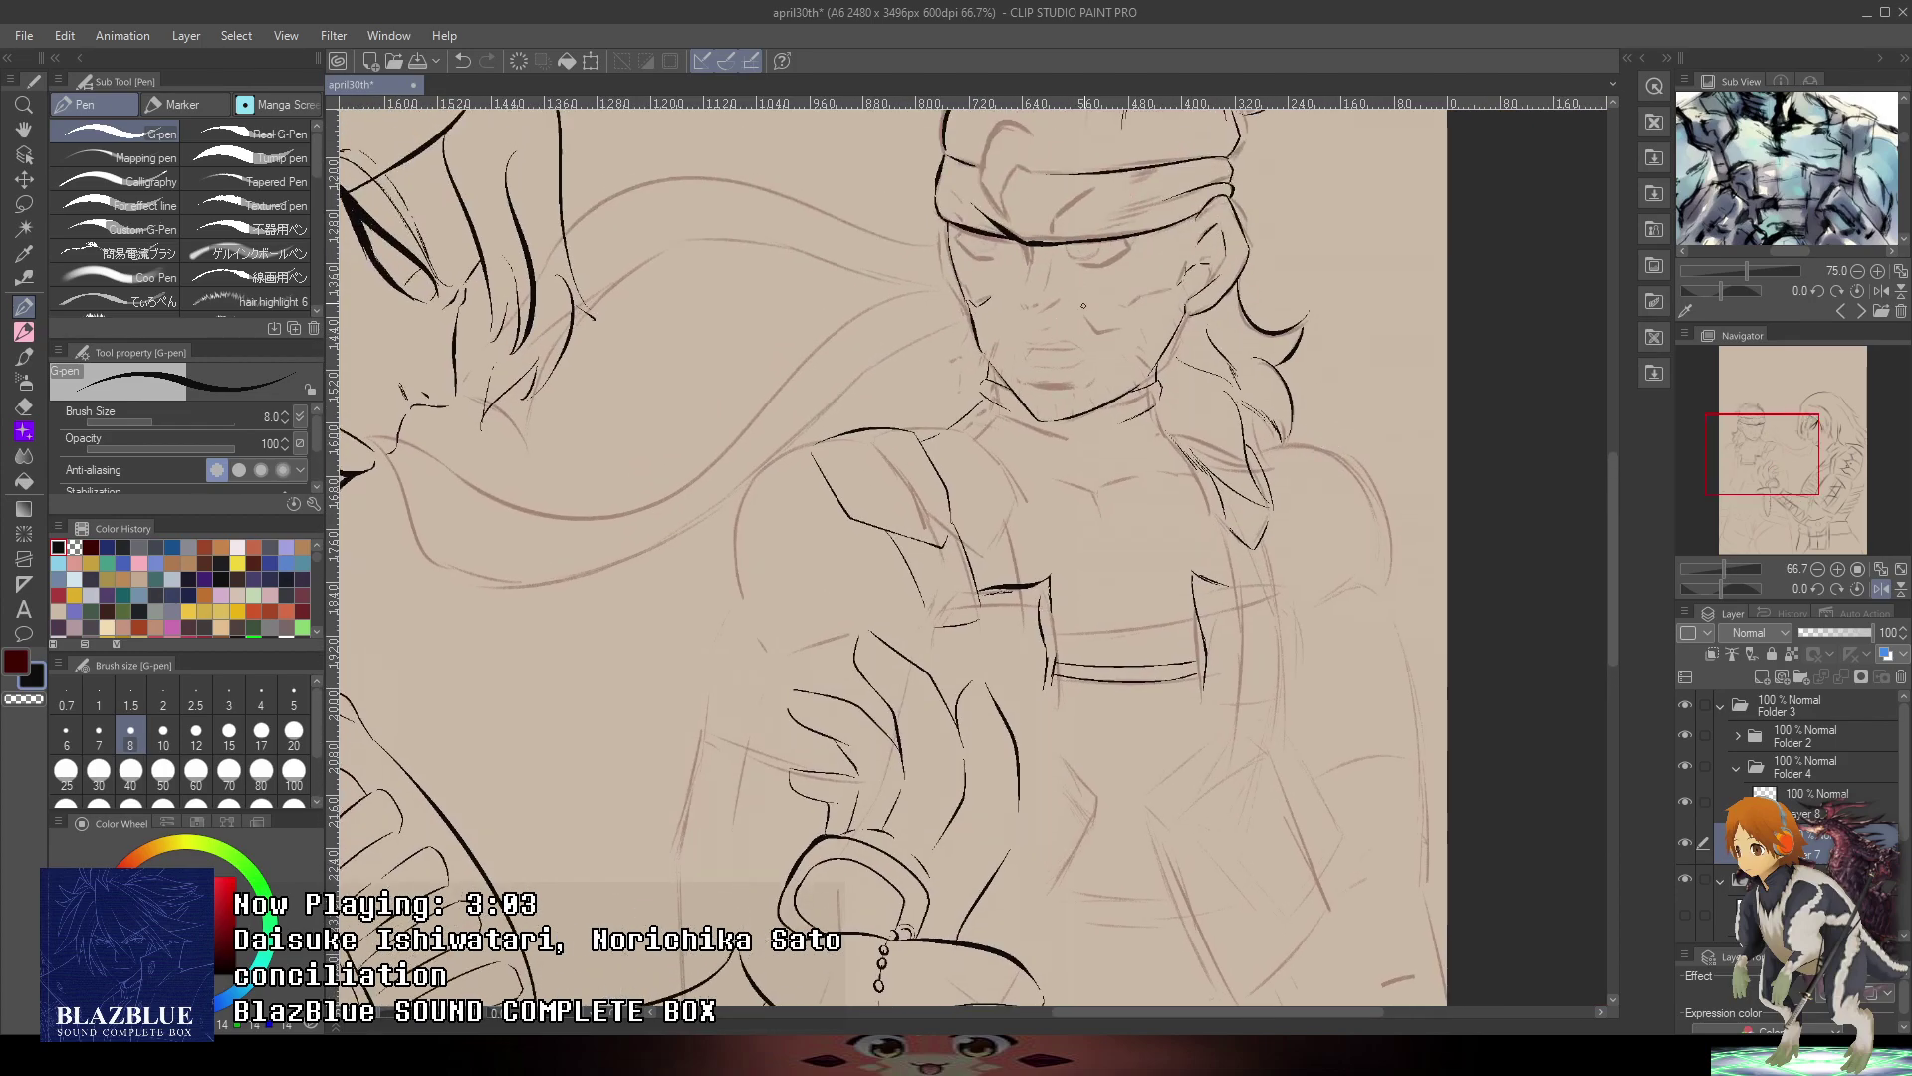
{"action": "left_click_drag", "start_coordinate": [1882, 601], "coordinate": [1881, 595]}
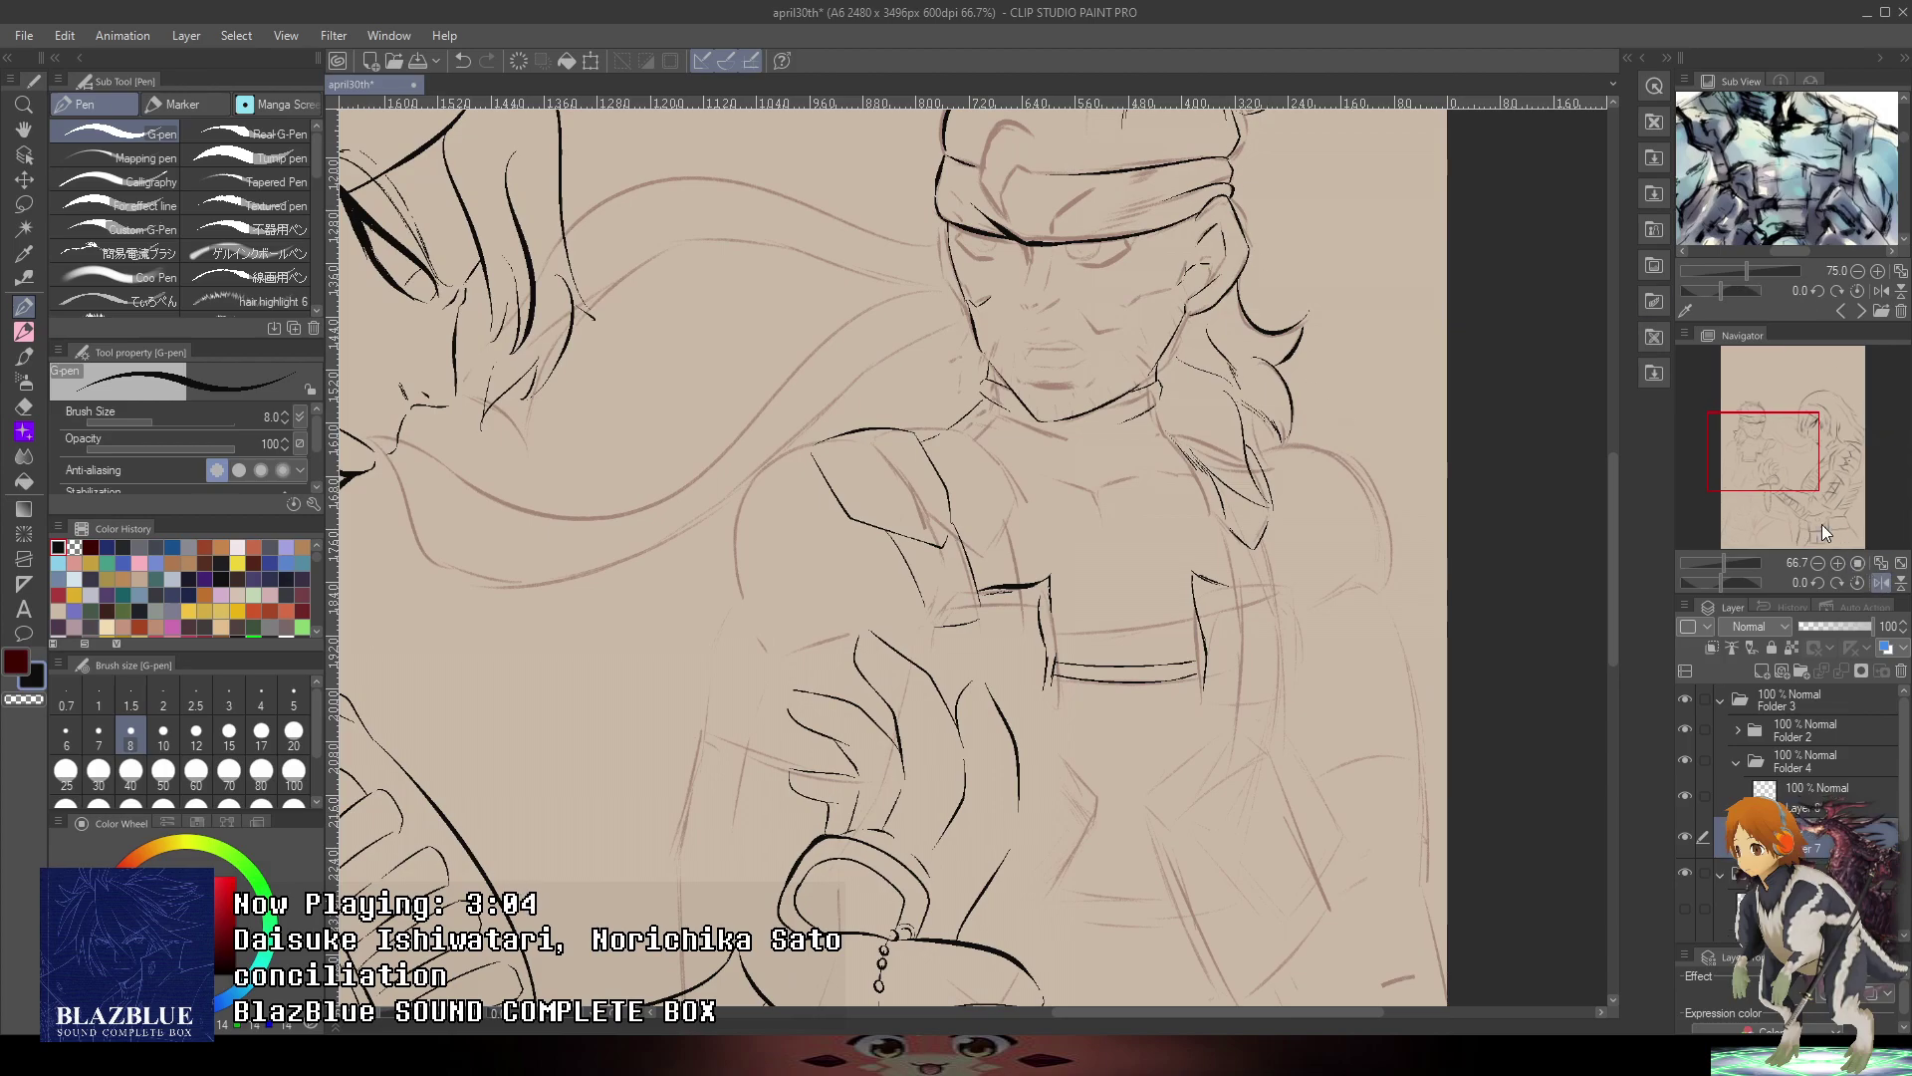
{"action": "left_click", "coordinate": [1881, 583]}
{"action": "scroll", "coordinate": [1113, 512], "scroll_direction": "up", "scroll_amount": 3}
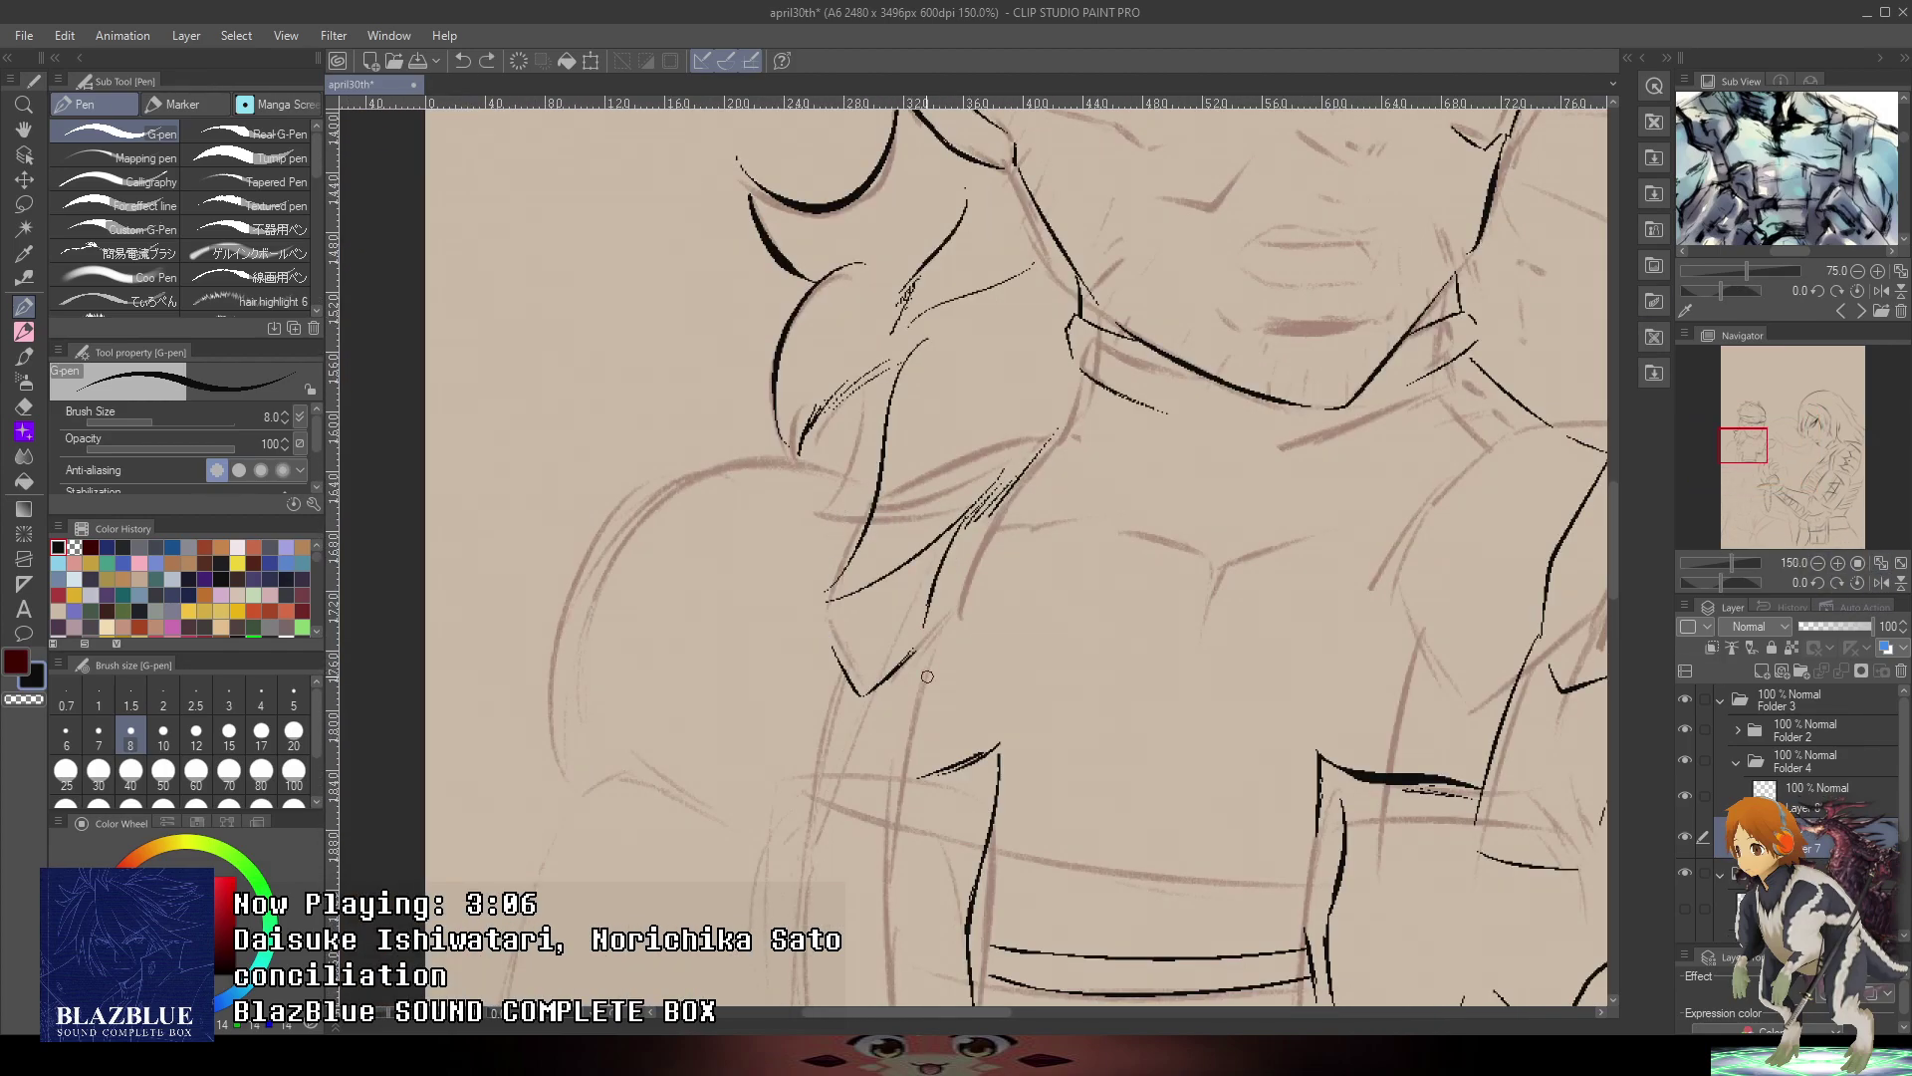
- Ink the curved outer edge of the hair-side shoulder pad from its lower corner up to the hair
{"action": "left_click_drag", "start_coordinate": [798, 655], "coordinate": [831, 697]}
{"action": "left_click_drag", "start_coordinate": [921, 643], "coordinate": [849, 709]}
{"action": "scroll", "coordinate": [823, 609], "scroll_direction": "up", "scroll_amount": 3}
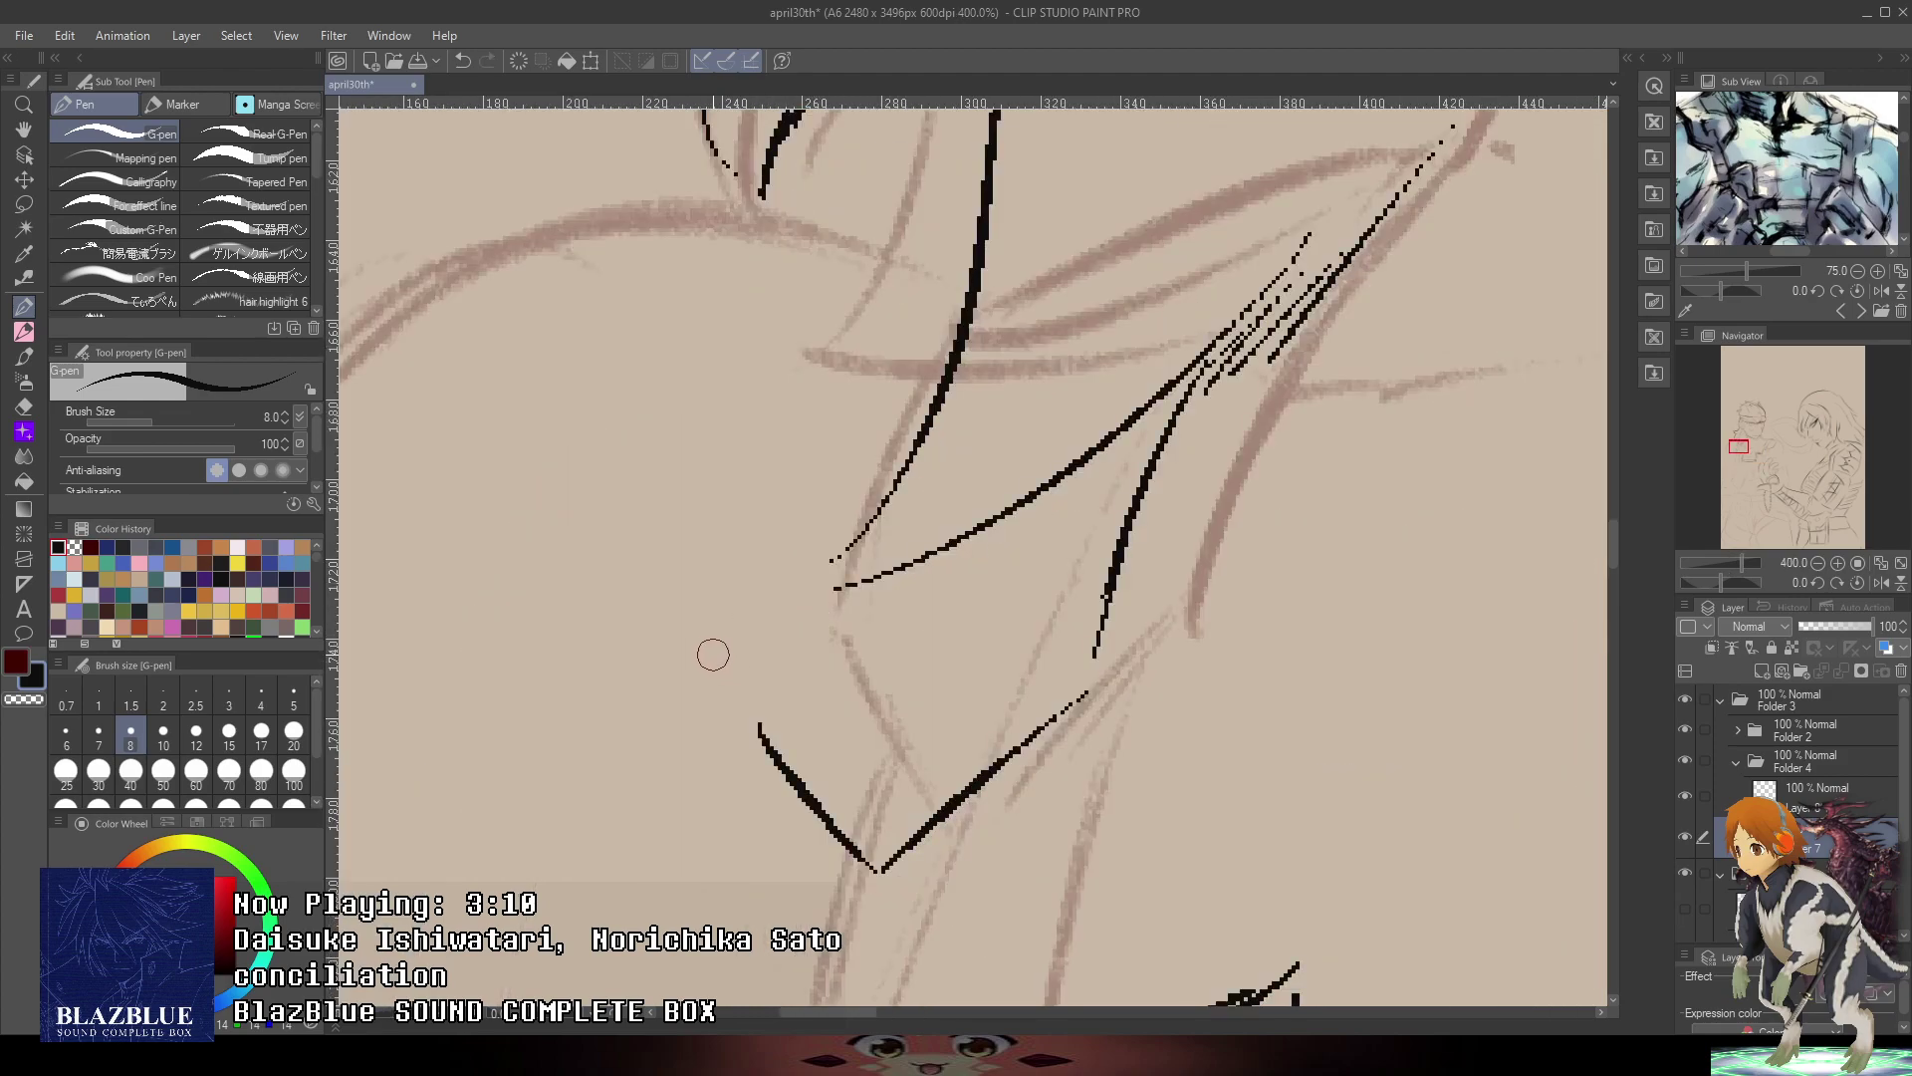
{"action": "left_click_drag", "start_coordinate": [710, 655], "coordinate": [840, 171]}
{"action": "key", "text": "ctrl+z"}
{"action": "mouse_move", "coordinate": [723, 657]}
{"action": "left_mouse_down"}
{"action": "mouse_move", "coordinate": [802, 267]}
{"action": "mouse_move", "coordinate": [849, 219]}
{"action": "mouse_move", "coordinate": [976, 190]}
{"action": "left_mouse_up"}
{"action": "scroll", "coordinate": [880, 195], "scroll_direction": "down", "scroll_amount": 3}
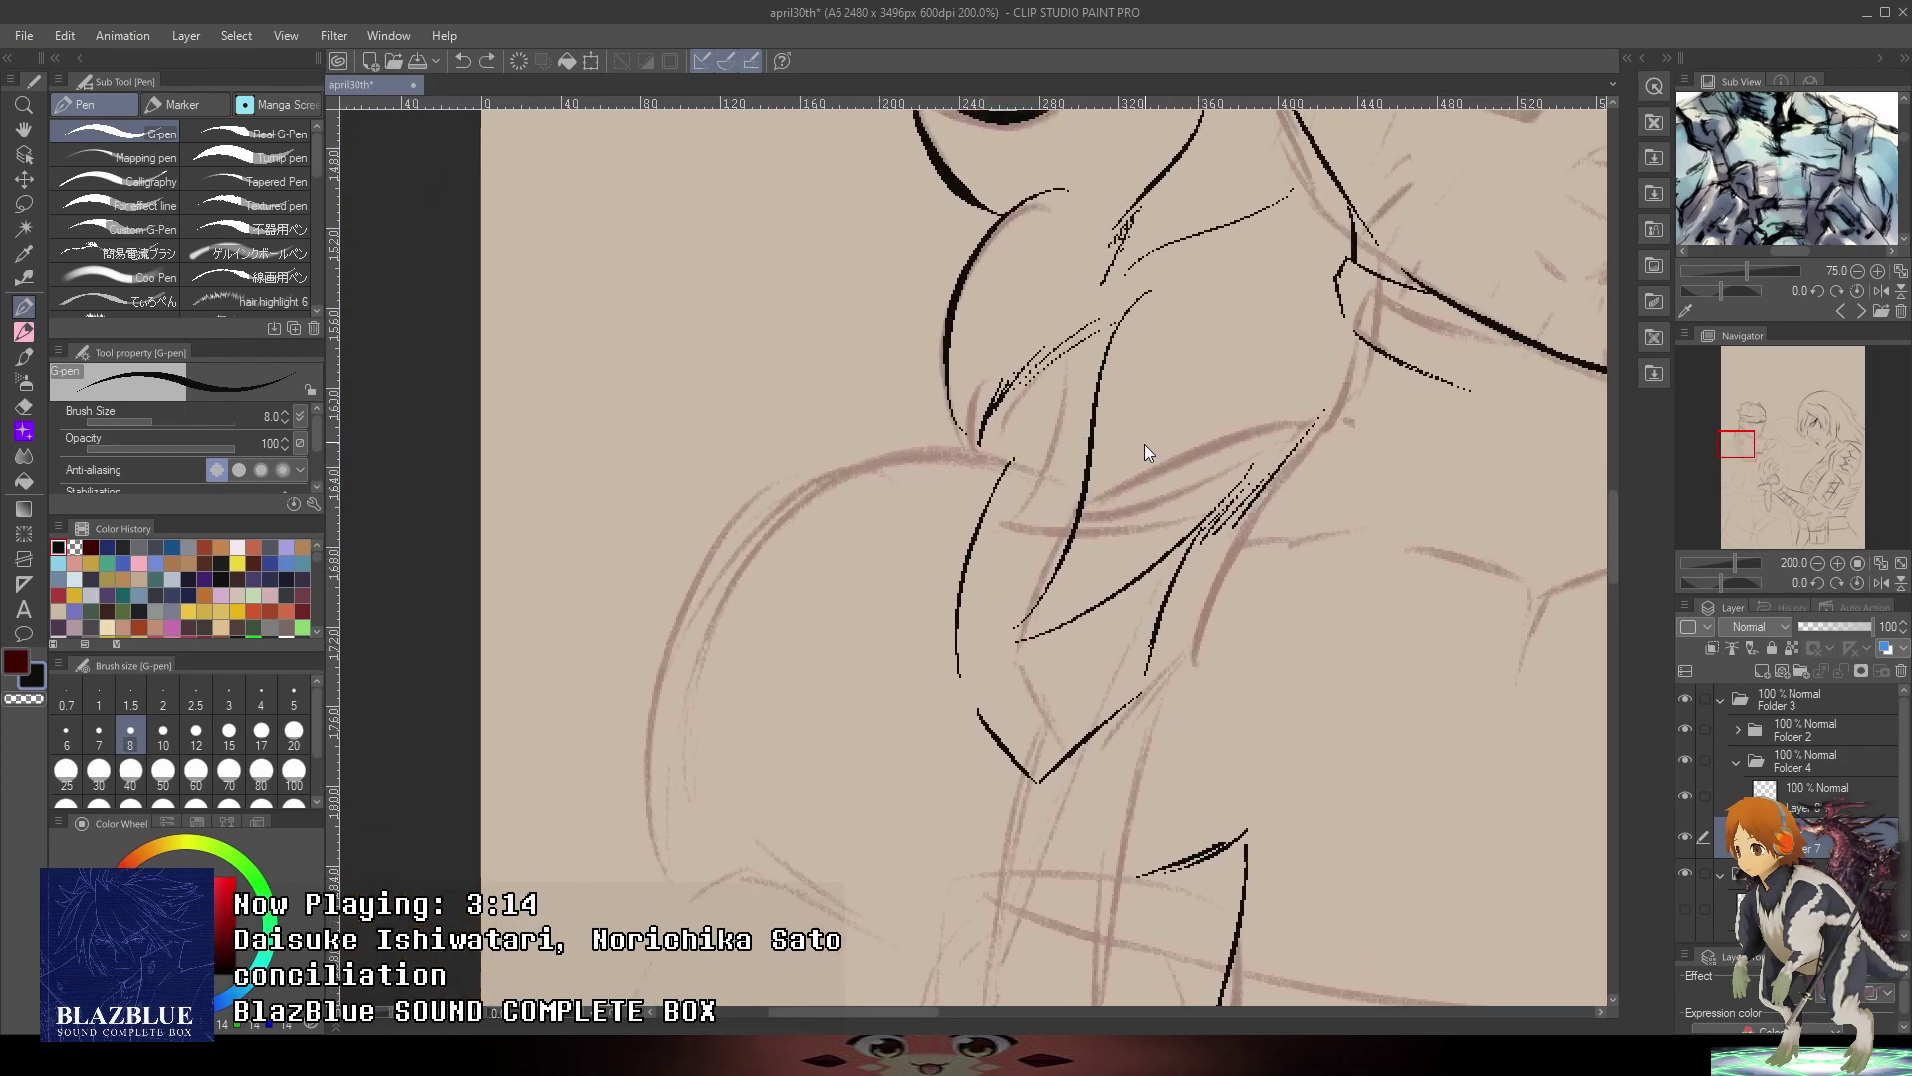
- Ink the rounded outer contour of the shoulder on the hair side
{"action": "key", "text": "ctrl+z"}
{"action": "mouse_move", "coordinate": [1028, 453]}
{"action": "left_mouse_down"}
{"action": "mouse_move", "coordinate": [1074, 444]}
{"action": "mouse_move", "coordinate": [938, 447]}
{"action": "mouse_move", "coordinate": [642, 662]}
{"action": "left_mouse_up"}
{"action": "key", "text": "ctrl+z"}
{"action": "mouse_move", "coordinate": [672, 909]}
{"action": "left_mouse_down"}
{"action": "mouse_move", "coordinate": [939, 476]}
{"action": "mouse_move", "coordinate": [637, 781]}
{"action": "mouse_move", "coordinate": [668, 876]}
{"action": "left_mouse_up"}
{"action": "key", "text": "ctrl+z"}
- Ink the short muscle crease lines at the base of the hair-side shoulder
{"action": "left_click_drag", "start_coordinate": [838, 898], "coordinate": [937, 512]}
{"action": "mouse_move", "coordinate": [794, 509]}
{"action": "left_mouse_down"}
{"action": "mouse_move", "coordinate": [830, 486]}
{"action": "mouse_move", "coordinate": [984, 566]}
{"action": "left_mouse_up"}
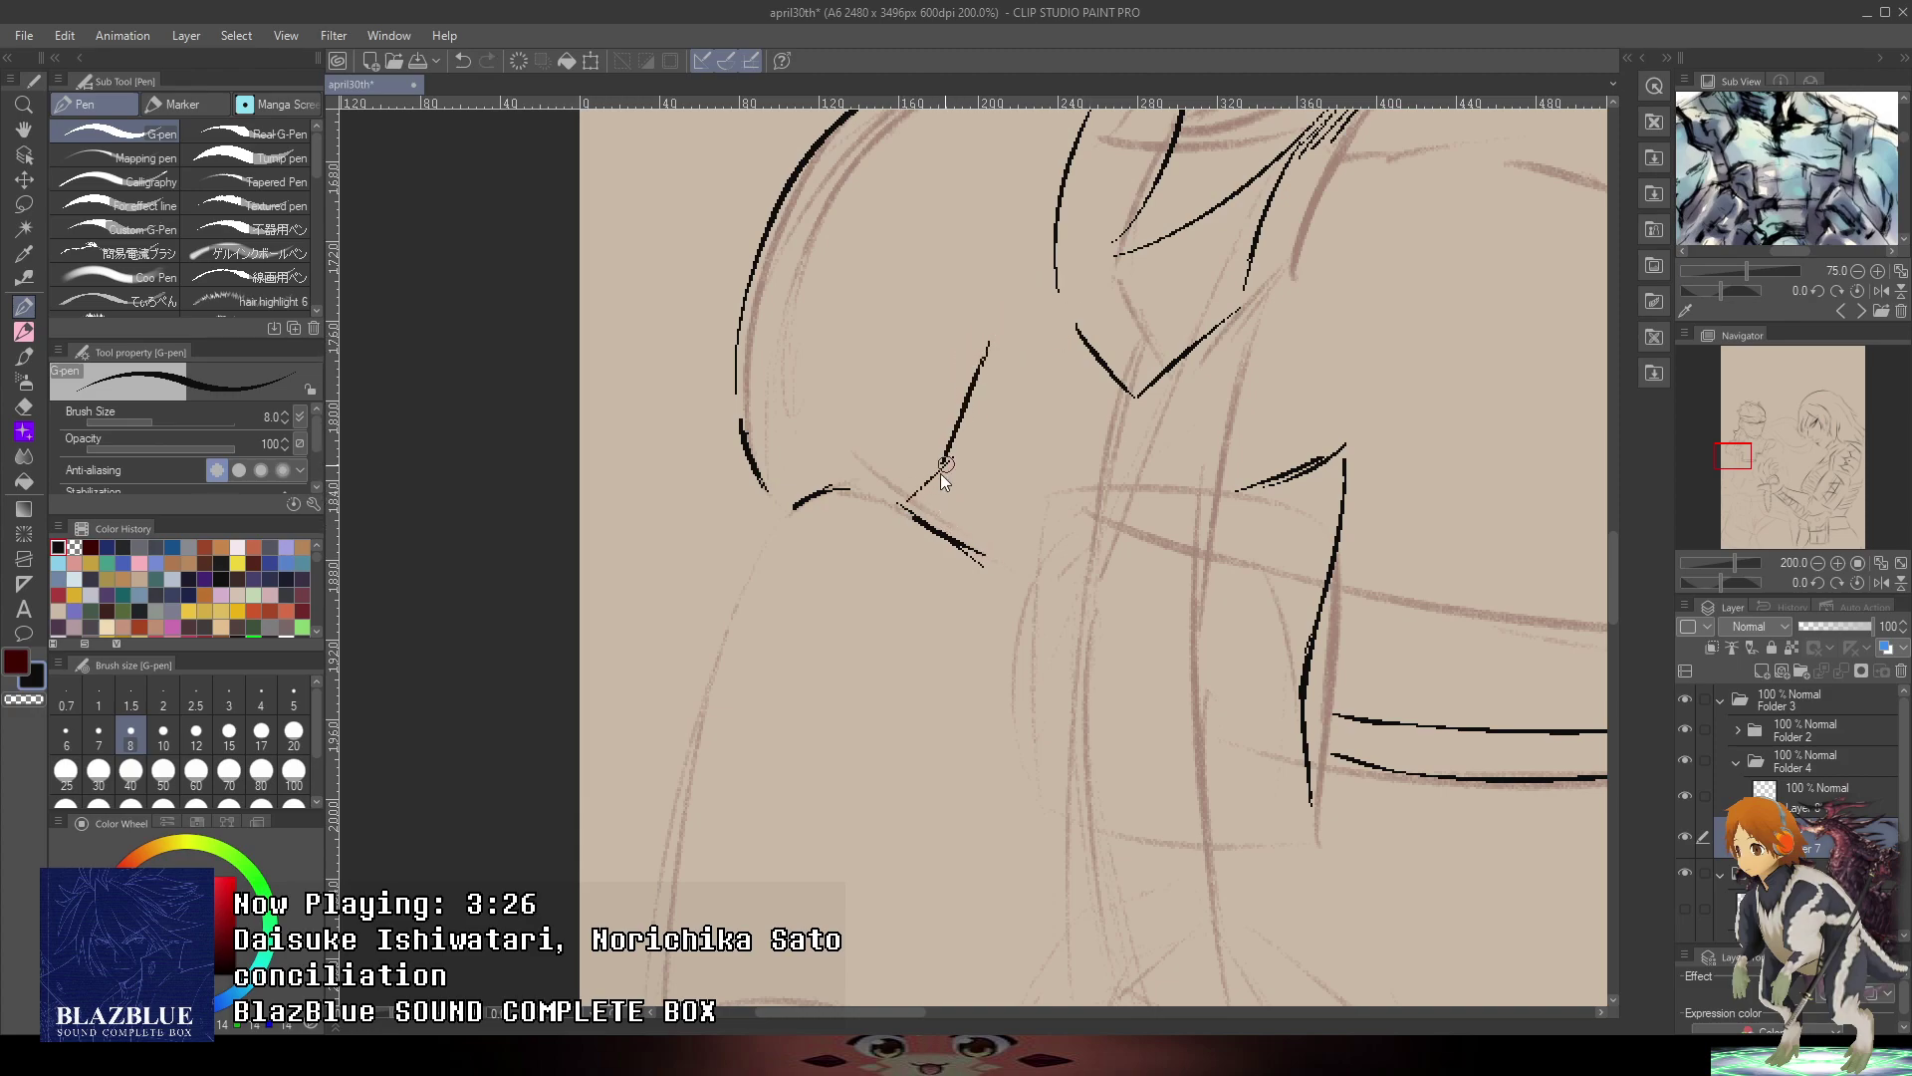
{"action": "left_click_drag", "start_coordinate": [957, 425], "coordinate": [1036, 303]}
- Ink the long outer contour of the hair-side upper arm from the shoulder down to the armband
{"action": "left_click_drag", "start_coordinate": [1400, 432], "coordinate": [1500, 194]}
{"action": "left_click_drag", "start_coordinate": [866, 264], "coordinate": [742, 603]}
{"action": "key", "text": "ctrl+z"}
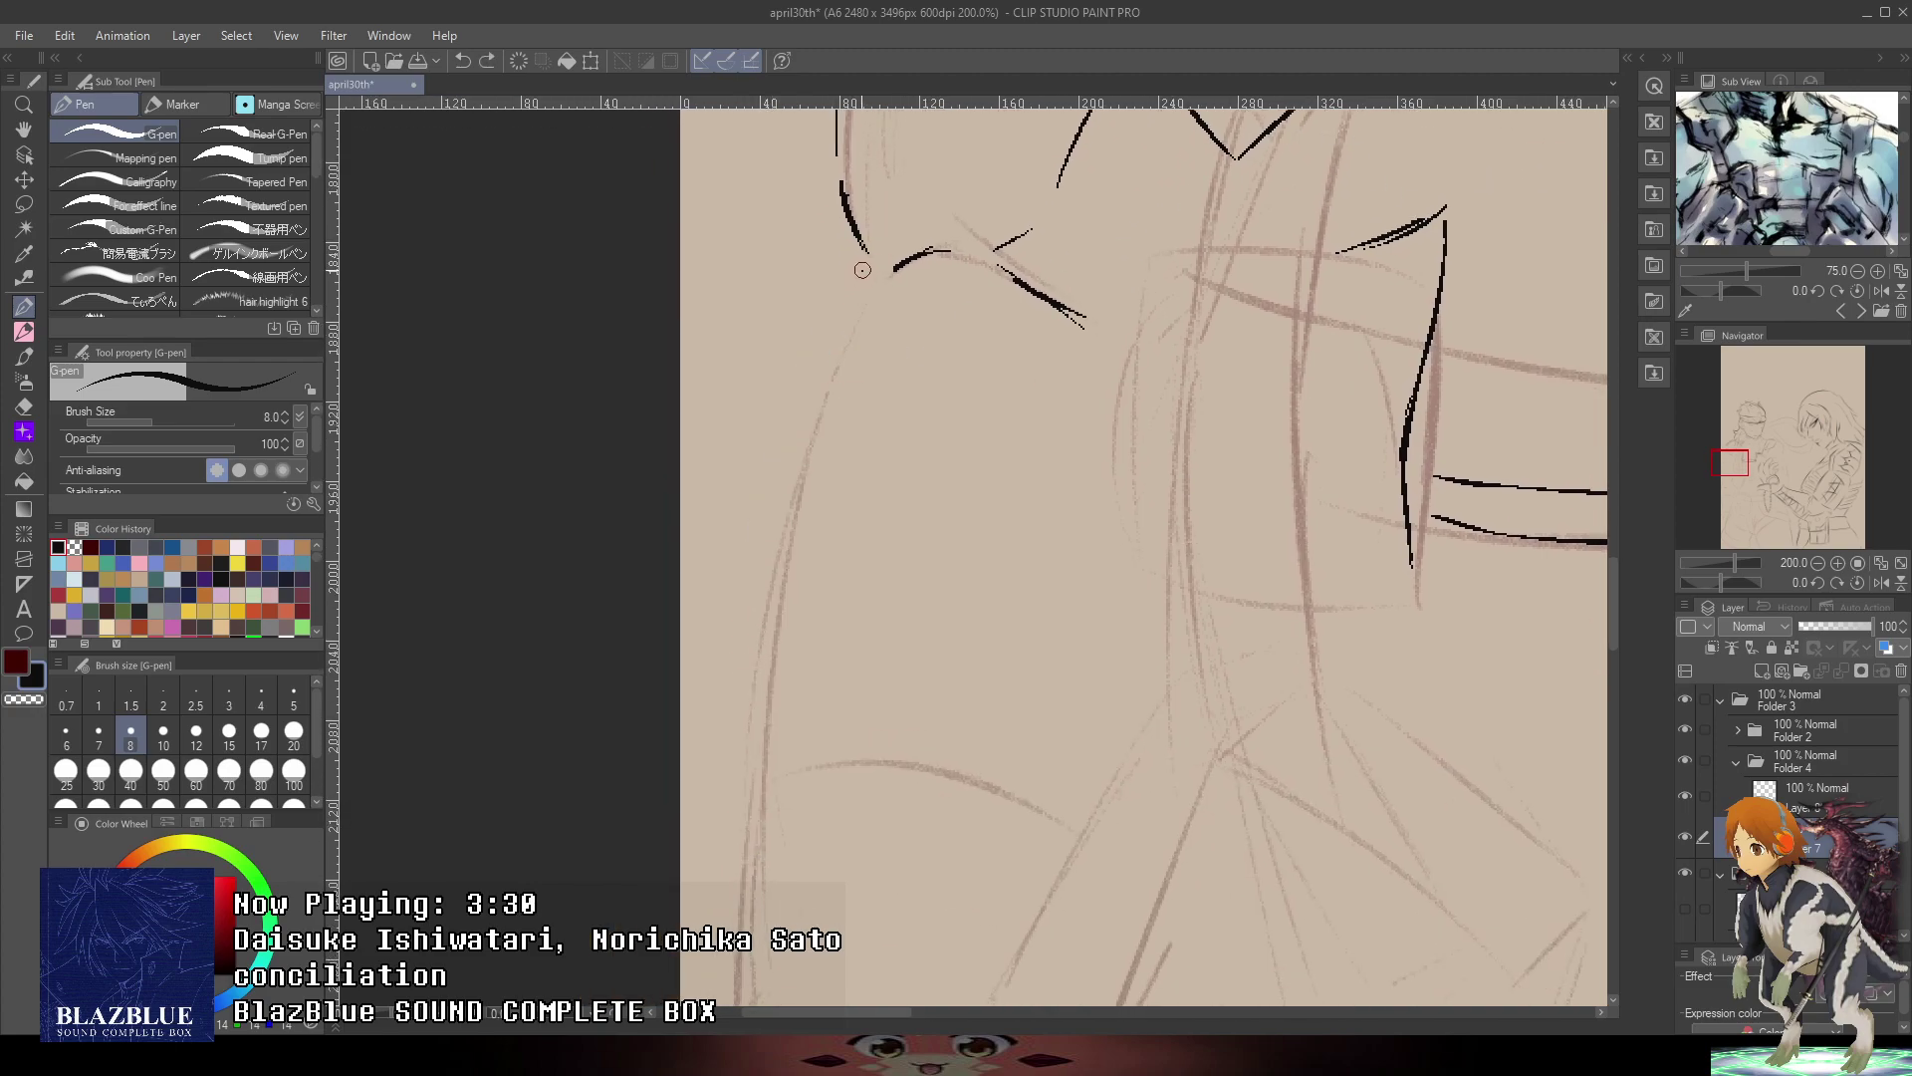
{"action": "mouse_move", "coordinate": [867, 260]}
{"action": "left_mouse_down"}
{"action": "mouse_move", "coordinate": [776, 565]}
{"action": "mouse_move", "coordinate": [765, 737]}
{"action": "left_mouse_up"}
{"action": "mouse_move", "coordinate": [1208, 644]}
{"action": "left_mouse_down"}
{"action": "mouse_move", "coordinate": [1143, 375]}
{"action": "mouse_move", "coordinate": [1185, 260]}
{"action": "left_mouse_up"}
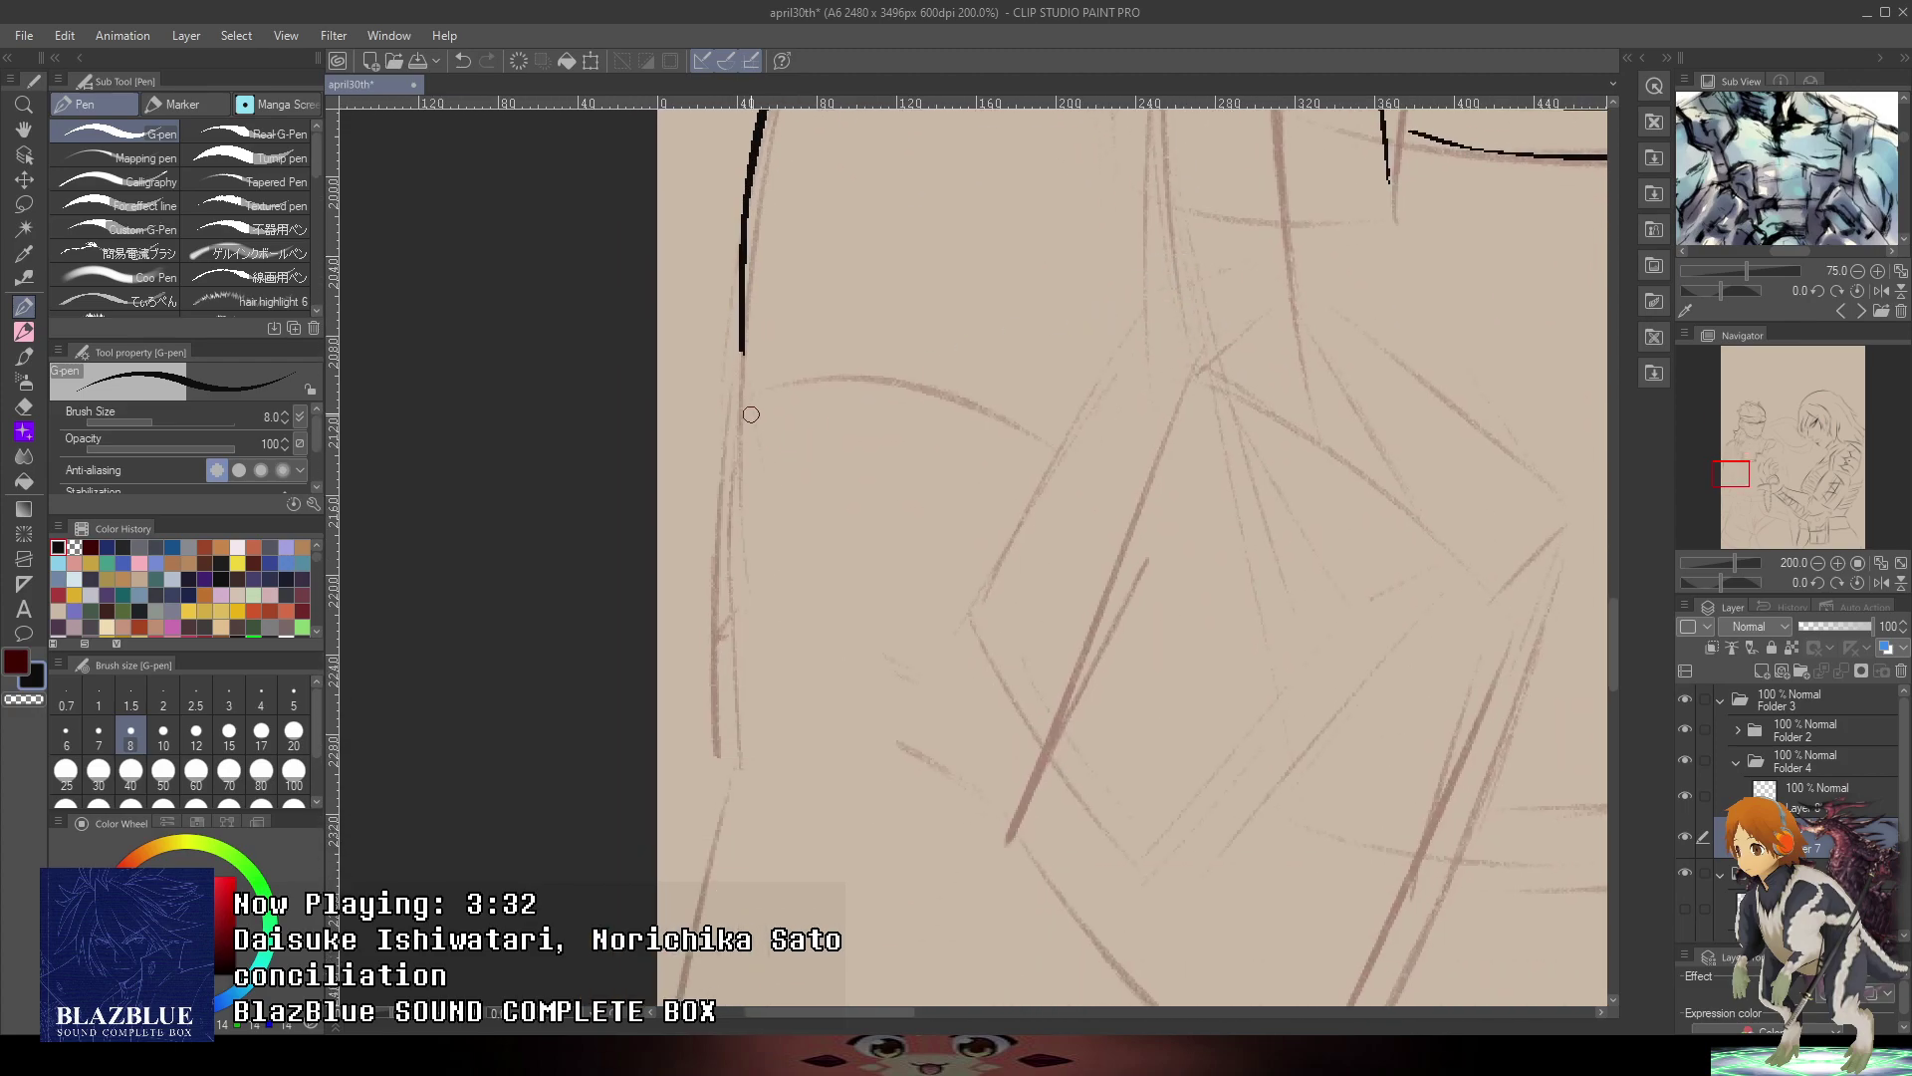
- Ink the curved upper and lower edges of the armband across the hair-side upper arm
{"action": "mouse_move", "coordinate": [720, 382]}
{"action": "left_mouse_down"}
{"action": "mouse_move", "coordinate": [1031, 419]}
{"action": "mouse_move", "coordinate": [752, 389]}
{"action": "mouse_move", "coordinate": [901, 394]}
{"action": "mouse_move", "coordinate": [1061, 448]}
{"action": "left_mouse_up"}
{"action": "key", "text": "ctrl+z"}
{"action": "left_click_drag", "start_coordinate": [867, 414], "coordinate": [973, 442]}
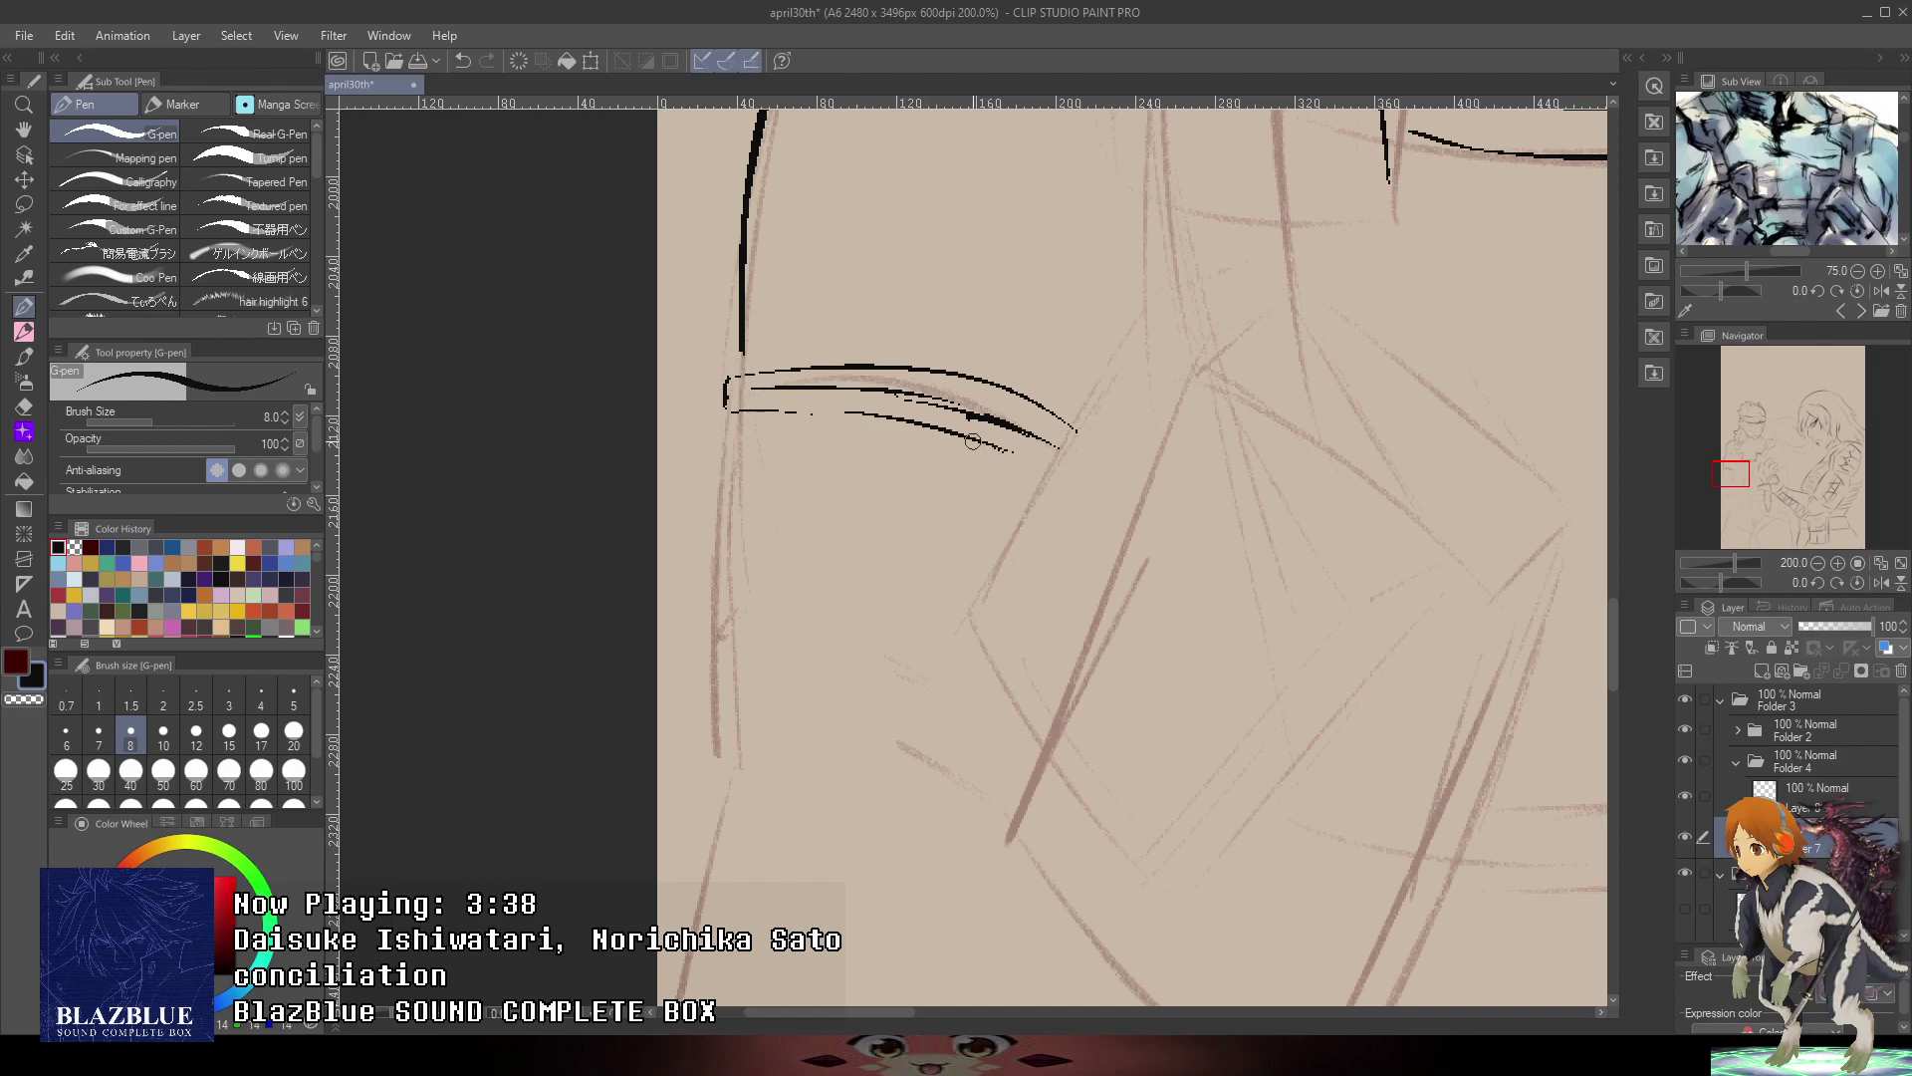
{"action": "left_click_drag", "start_coordinate": [744, 374], "coordinate": [754, 289]}
{"action": "key", "text": "ctrl+z"}
- Ink the inner contour of the hair-side upper arm from the armpit down to the armband
{"action": "left_click_drag", "start_coordinate": [1169, 391], "coordinate": [1174, 789]}
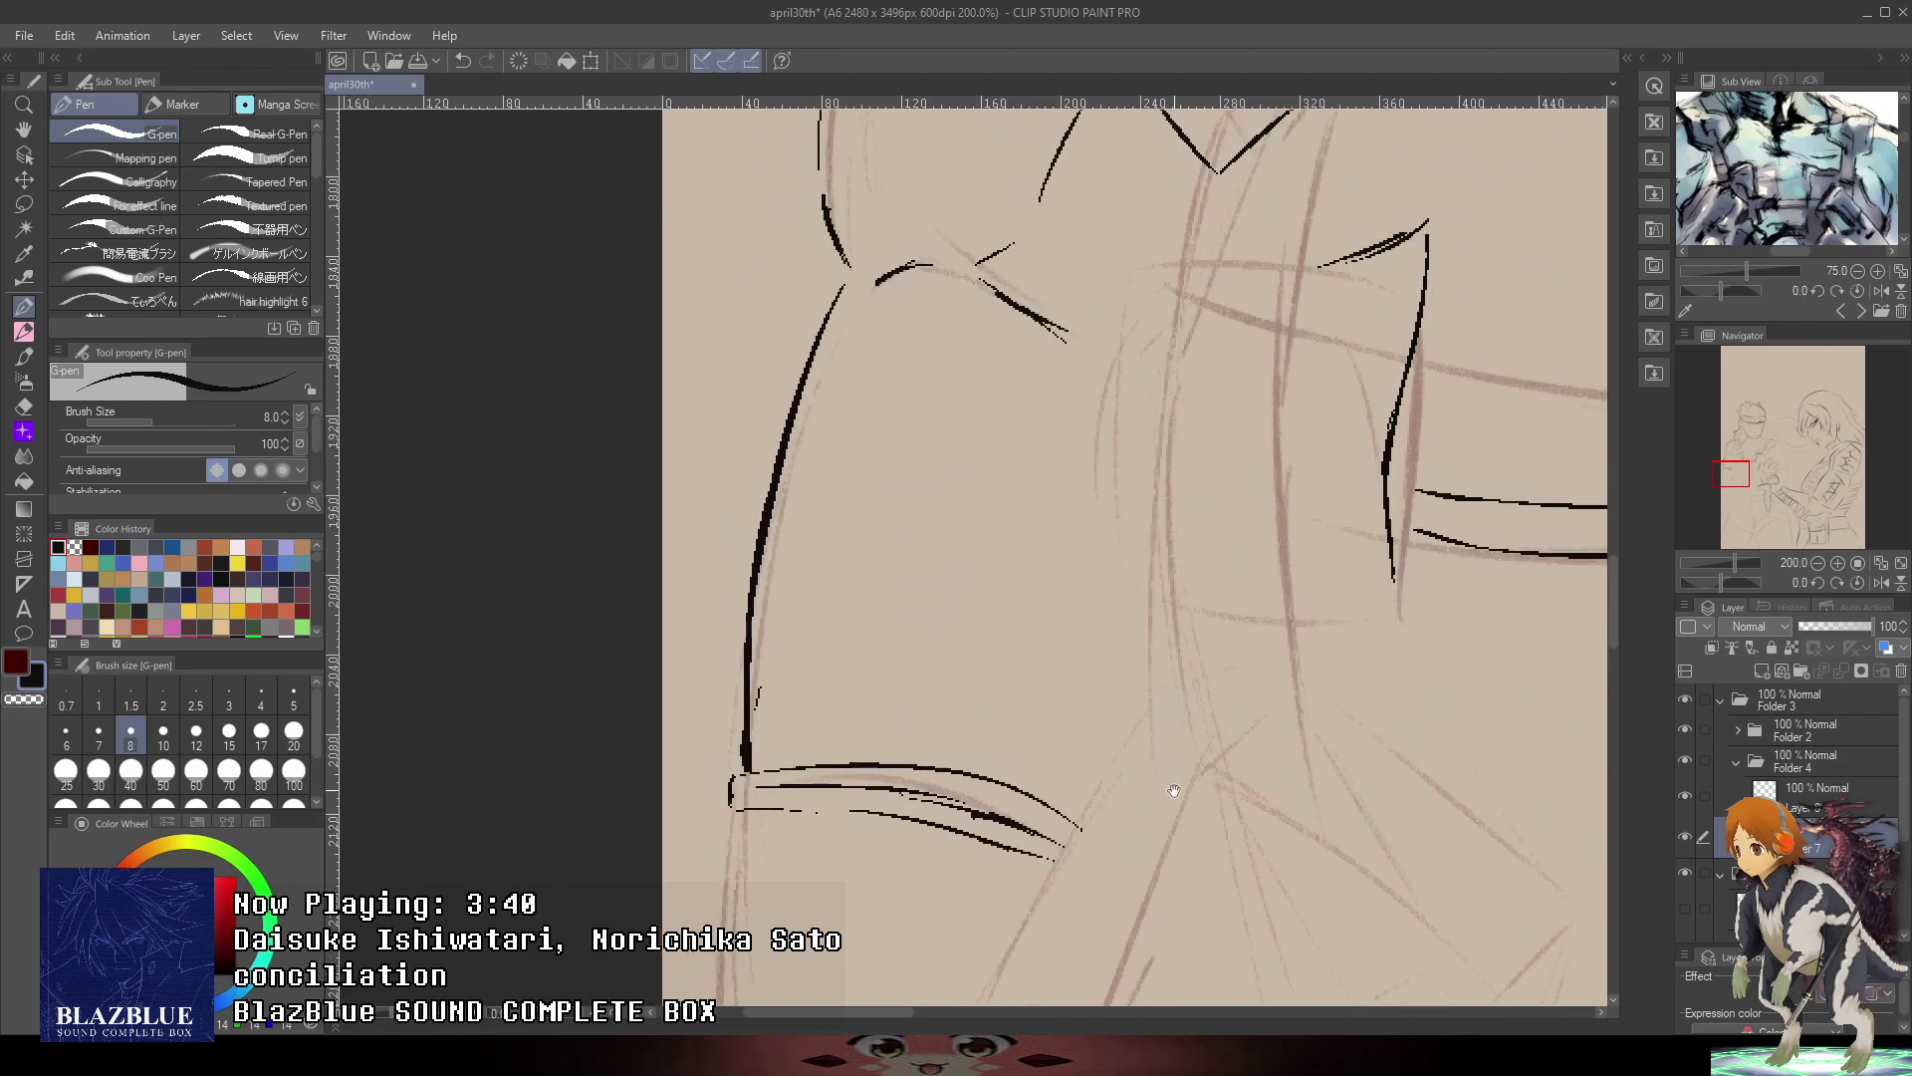
{"action": "left_click_drag", "start_coordinate": [1081, 369], "coordinate": [1098, 439]}
{"action": "left_click_drag", "start_coordinate": [1099, 510], "coordinate": [1060, 691]}
{"action": "scroll", "coordinate": [1047, 722], "scroll_direction": "down", "scroll_amount": 1}
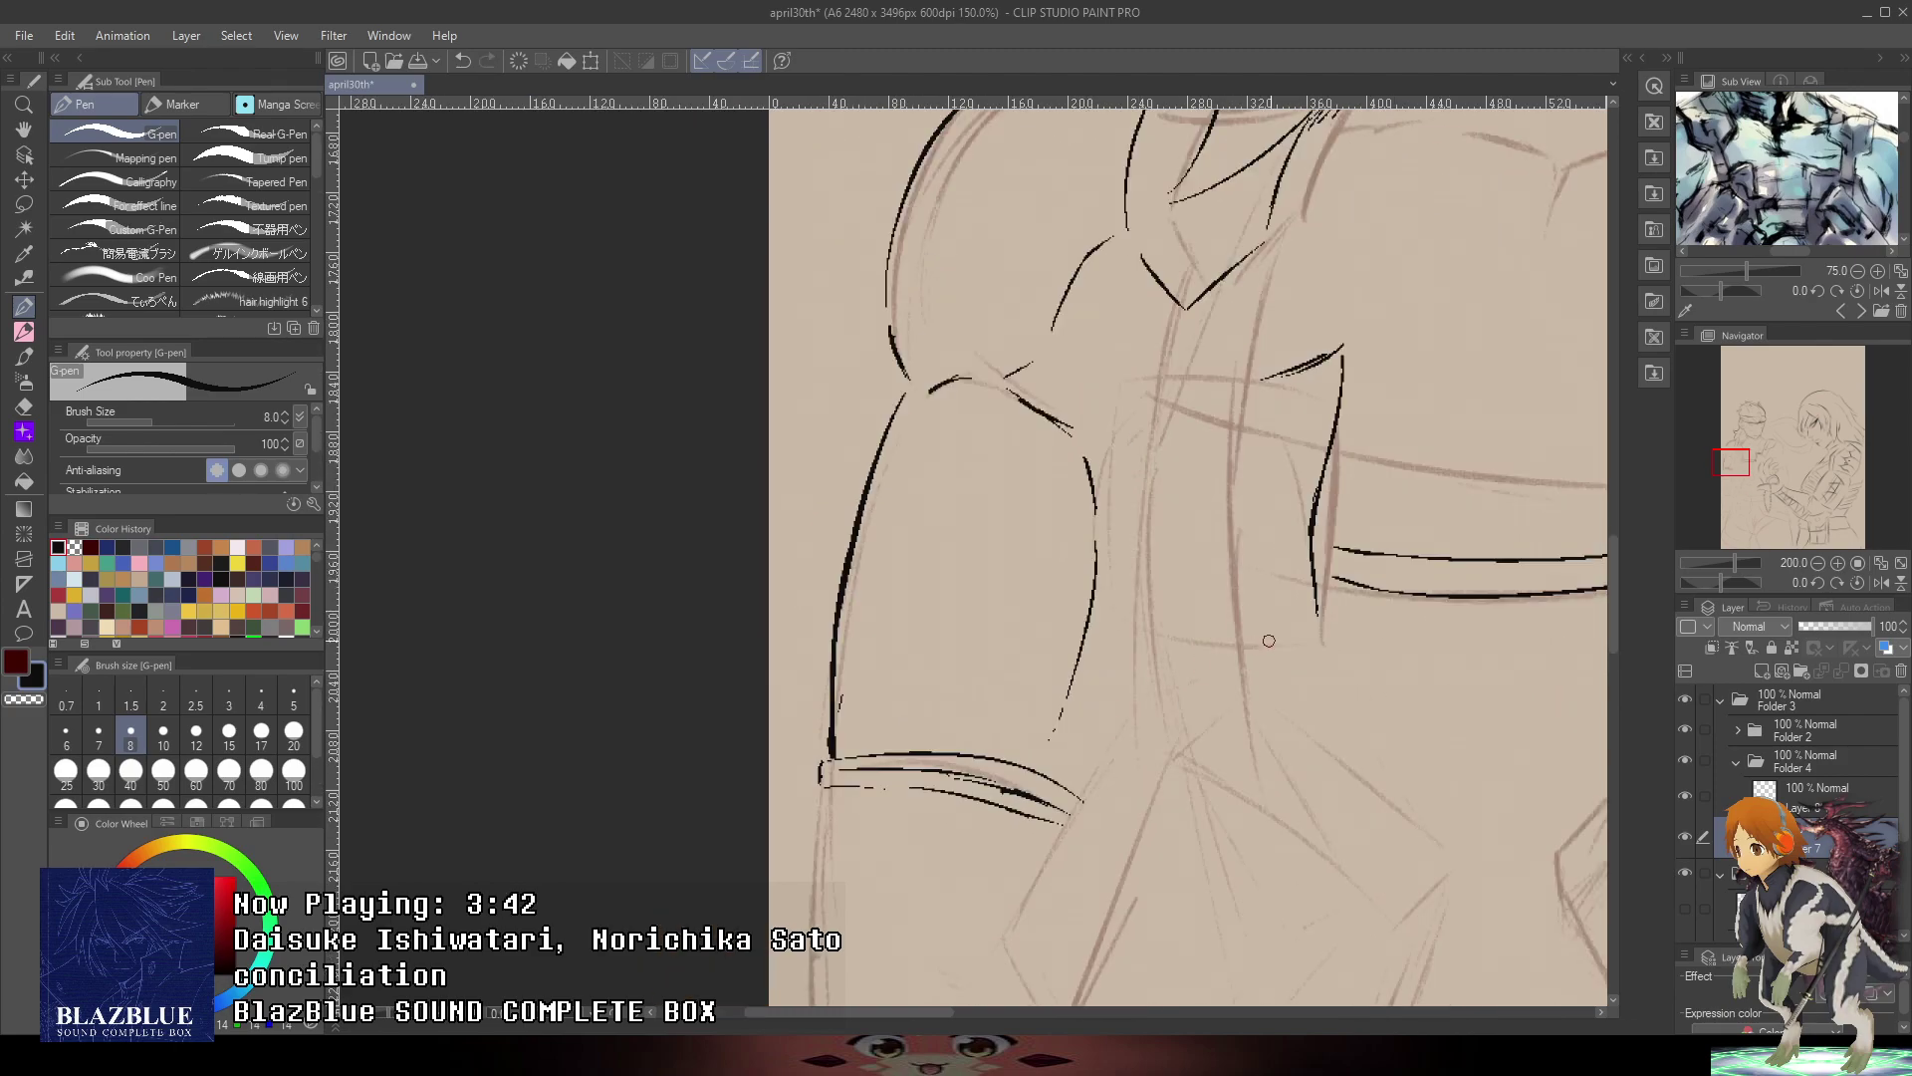
- Ink the rounded outer contour of the opposite shoulder from the pad's corner down to the upper arm
{"action": "left_click_drag", "start_coordinate": [1268, 498], "coordinate": [969, 896]}
{"action": "left_click_drag", "start_coordinate": [1494, 697], "coordinate": [1025, 458]}
{"action": "left_click_drag", "start_coordinate": [1365, 516], "coordinate": [1162, 401]}
{"action": "mouse_move", "coordinate": [1378, 490]}
{"action": "left_mouse_down"}
{"action": "mouse_move", "coordinate": [1340, 499]}
{"action": "mouse_move", "coordinate": [1181, 657]}
{"action": "left_mouse_up"}
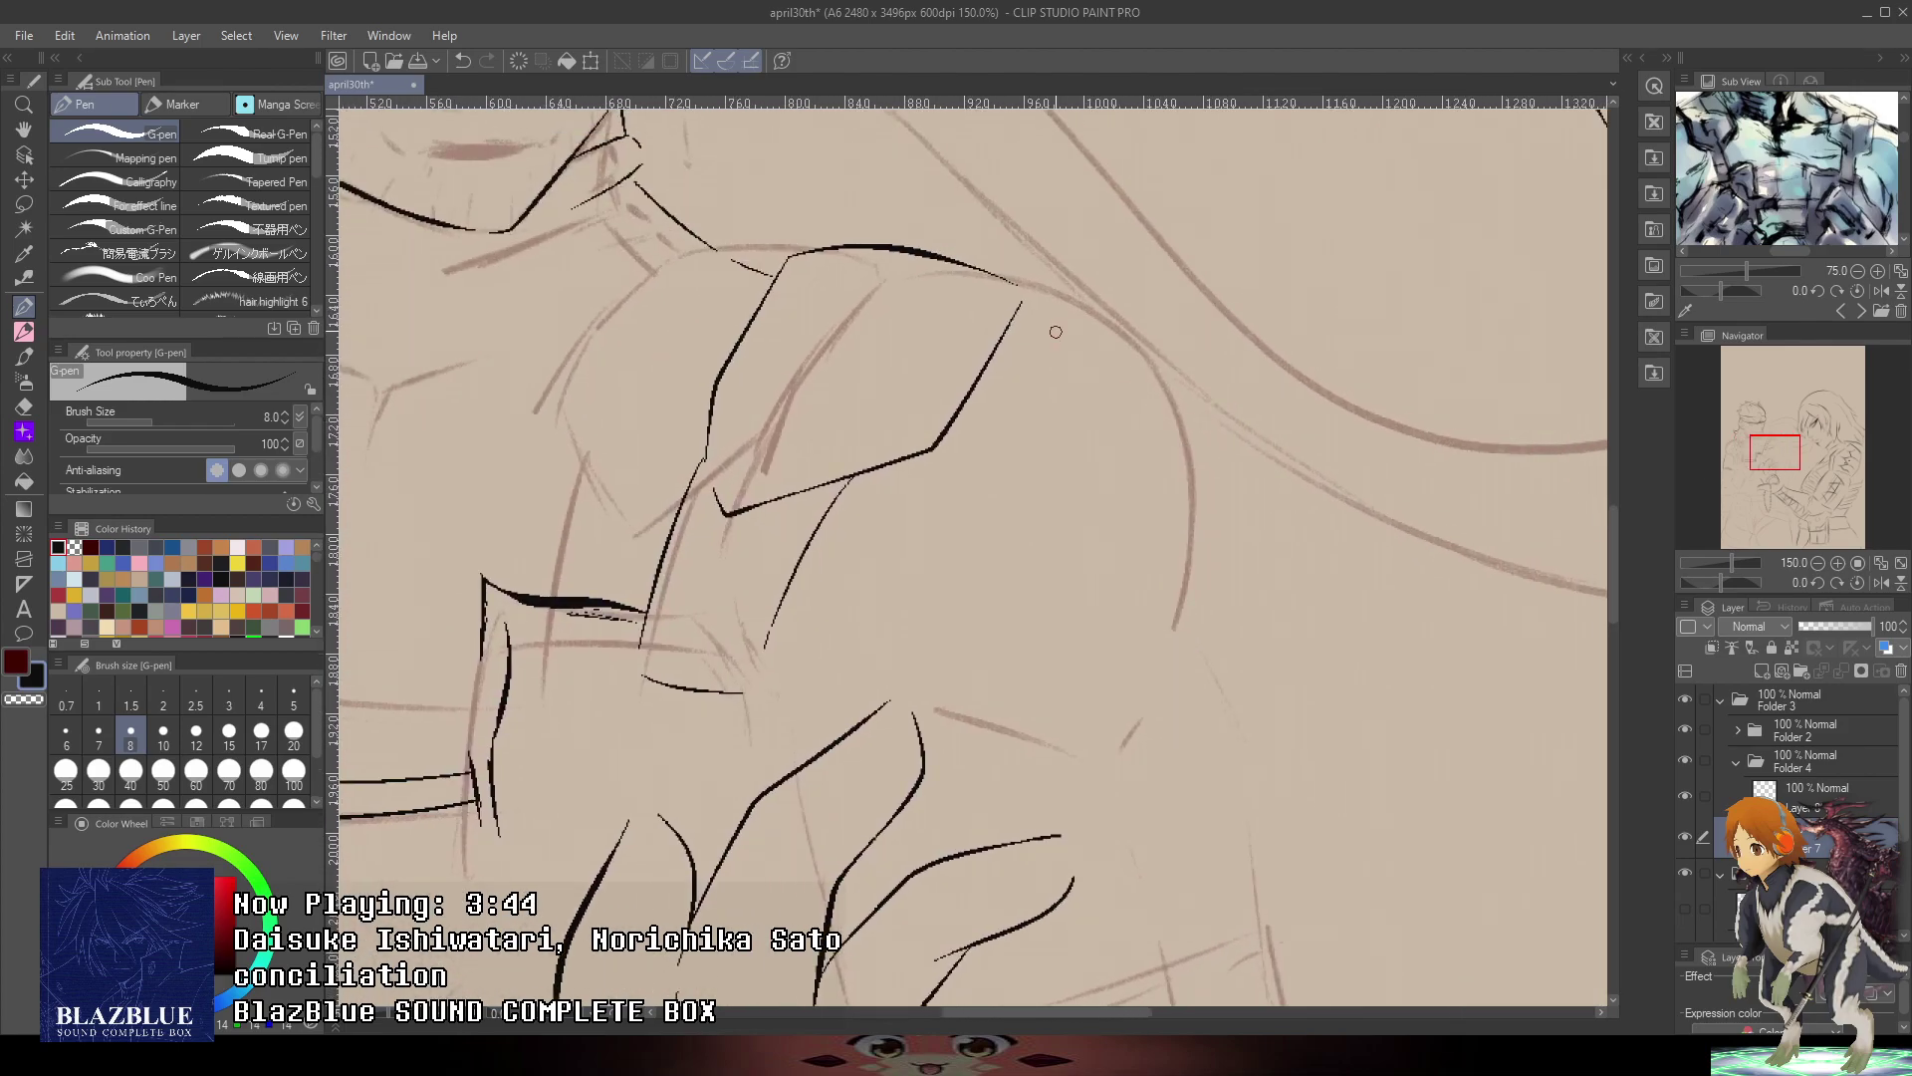
{"action": "key", "text": "ctrl+z"}
{"action": "left_click_drag", "start_coordinate": [1027, 296], "coordinate": [1159, 341]}
{"action": "left_click_drag", "start_coordinate": [1132, 329], "coordinate": [1197, 400]}
{"action": "key", "text": "ctrl+z"}
{"action": "key", "text": "ctrl+z"}
{"action": "left_click_drag", "start_coordinate": [1026, 296], "coordinate": [1163, 352]}
{"action": "mouse_move", "coordinate": [1143, 337]}
{"action": "left_mouse_down"}
{"action": "mouse_move", "coordinate": [1187, 389]}
{"action": "mouse_move", "coordinate": [1217, 494]}
{"action": "mouse_move", "coordinate": [1173, 718]}
{"action": "left_mouse_up"}
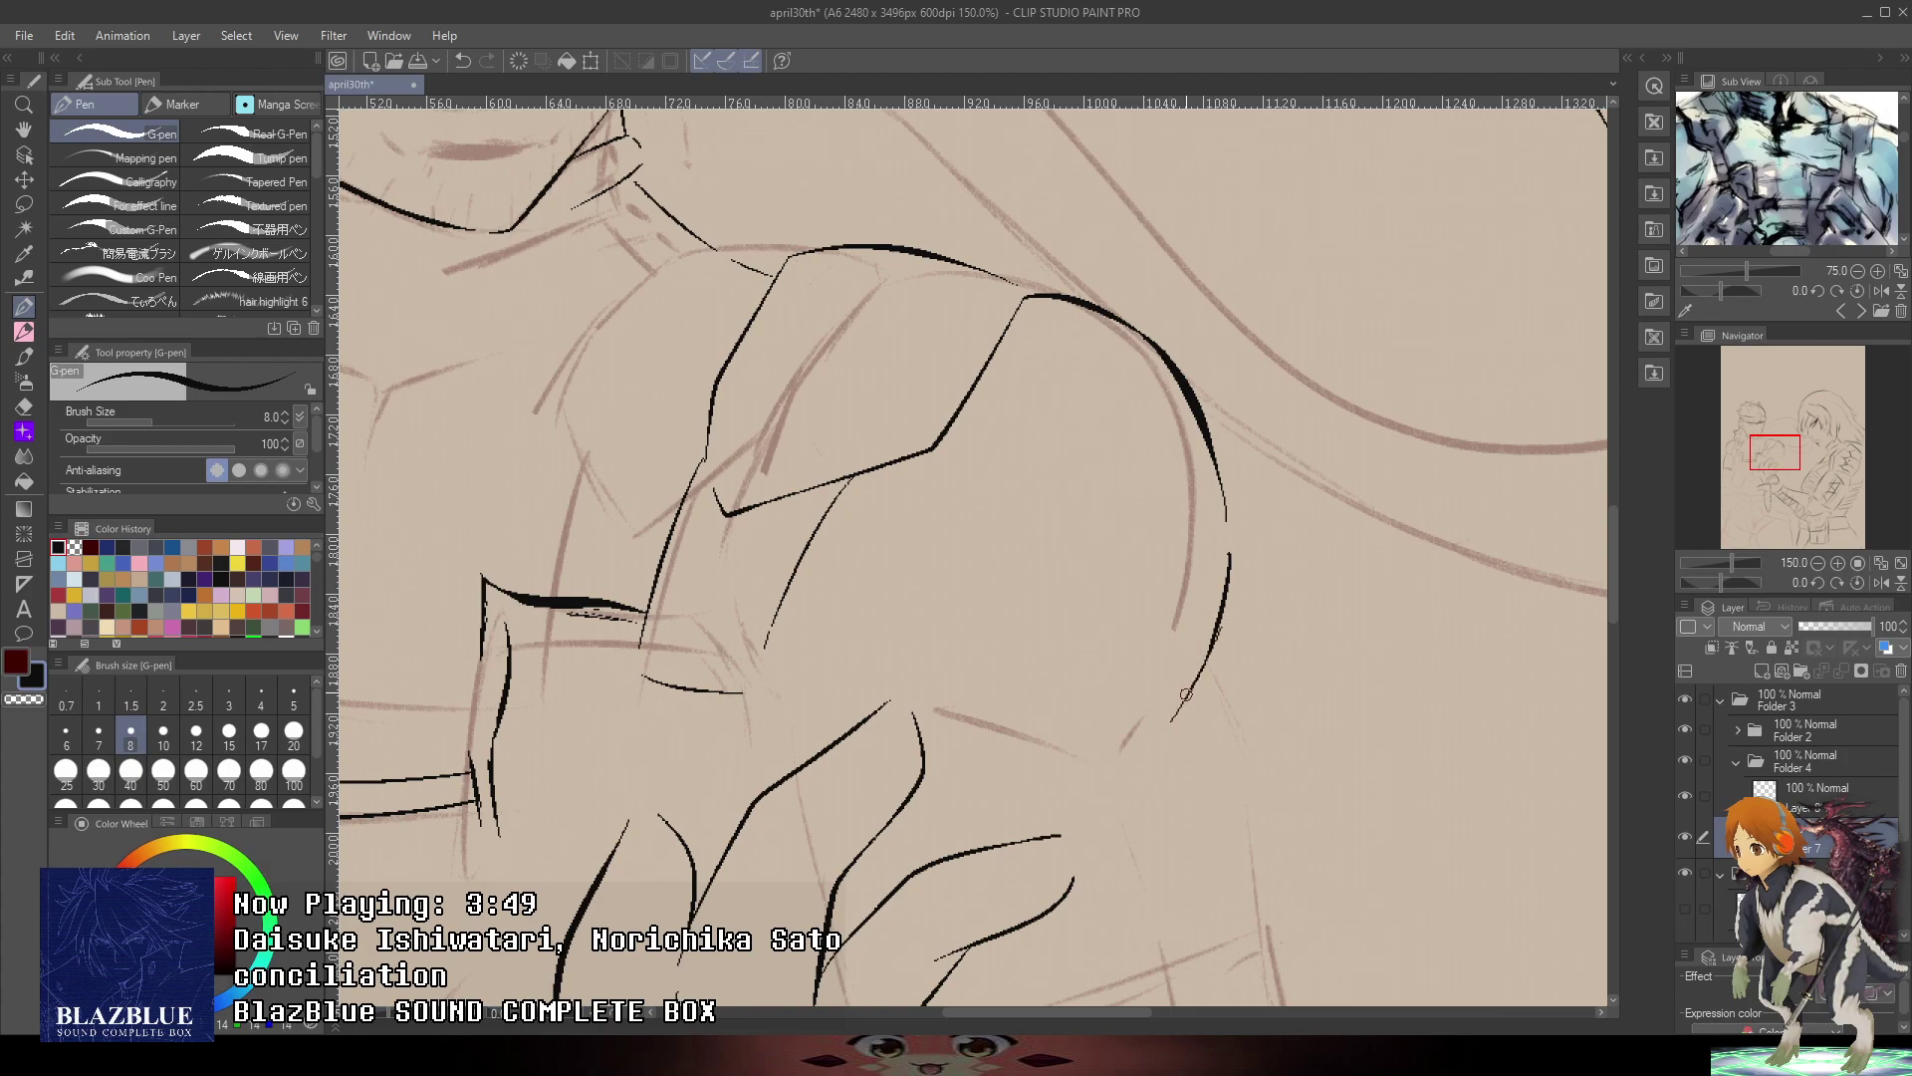
{"action": "key", "text": "ctrl+z"}
{"action": "left_click_drag", "start_coordinate": [1220, 612], "coordinate": [1163, 746]}
{"action": "left_click_drag", "start_coordinate": [1211, 664], "coordinate": [1135, 553]}
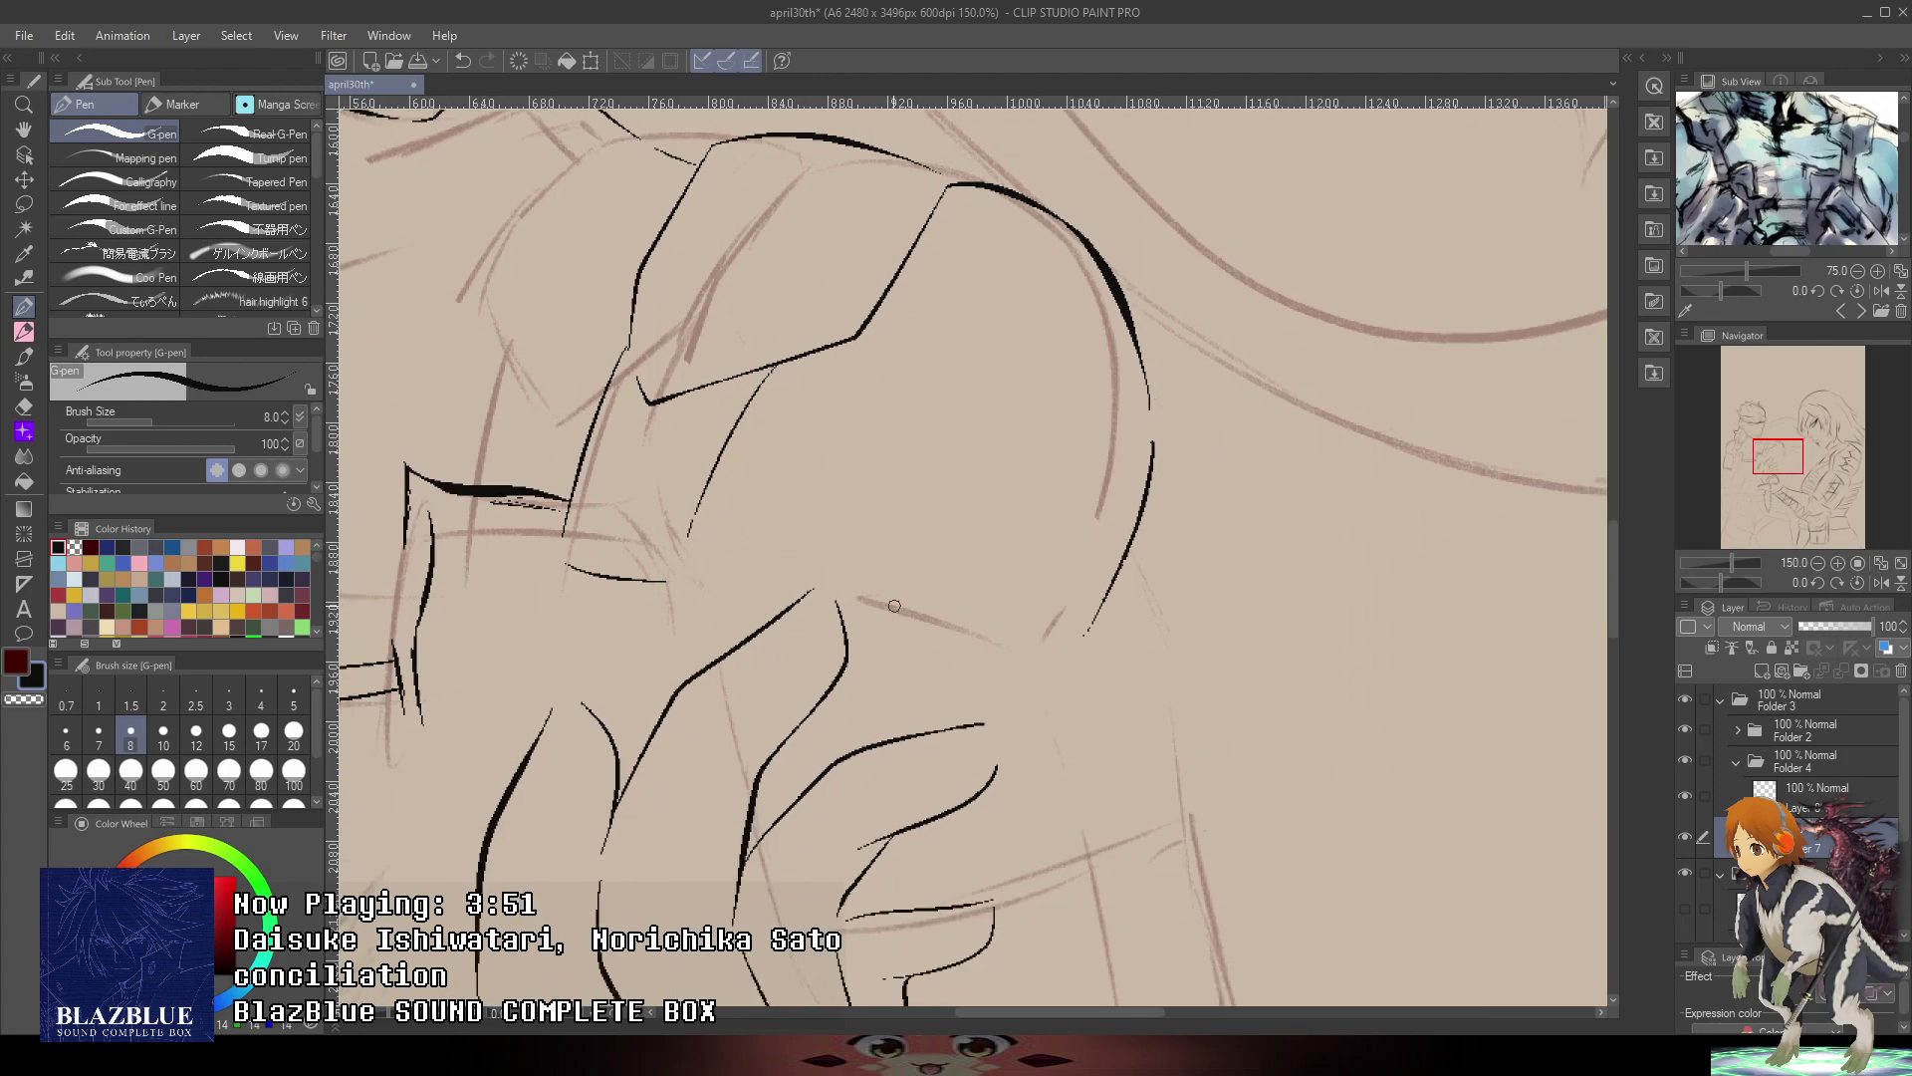
- Ink the arm line beside the raised hand's fingers and the outer edge continuing down from it
{"action": "mouse_move", "coordinate": [860, 595]}
{"action": "left_mouse_down"}
{"action": "mouse_move", "coordinate": [1037, 652]}
{"action": "mouse_move", "coordinate": [1050, 677]}
{"action": "left_mouse_up"}
{"action": "key", "text": "ctrl+z"}
{"action": "key", "text": "ctrl+z"}
{"action": "mouse_move", "coordinate": [1110, 752]}
{"action": "left_mouse_down"}
{"action": "mouse_move", "coordinate": [1098, 614]}
{"action": "mouse_move", "coordinate": [1061, 574]}
{"action": "mouse_move", "coordinate": [1101, 706]}
{"action": "left_mouse_up"}
{"action": "key", "text": "ctrl+z"}
{"action": "mouse_move", "coordinate": [1053, 557]}
{"action": "left_mouse_down"}
{"action": "mouse_move", "coordinate": [1095, 705]}
{"action": "mouse_move", "coordinate": [1047, 378]}
{"action": "left_mouse_up"}
- Ink the curved inner contour of the shoulder below the pad, ending above the raised hand
{"action": "scroll", "coordinate": [1098, 706], "scroll_direction": "down", "scroll_amount": 3}
{"action": "key", "text": "ctrl+plus"}
{"action": "key", "text": "ctrl+plus"}
{"action": "key", "text": "ctrl+plus"}
{"action": "key", "text": "ctrl+plus"}
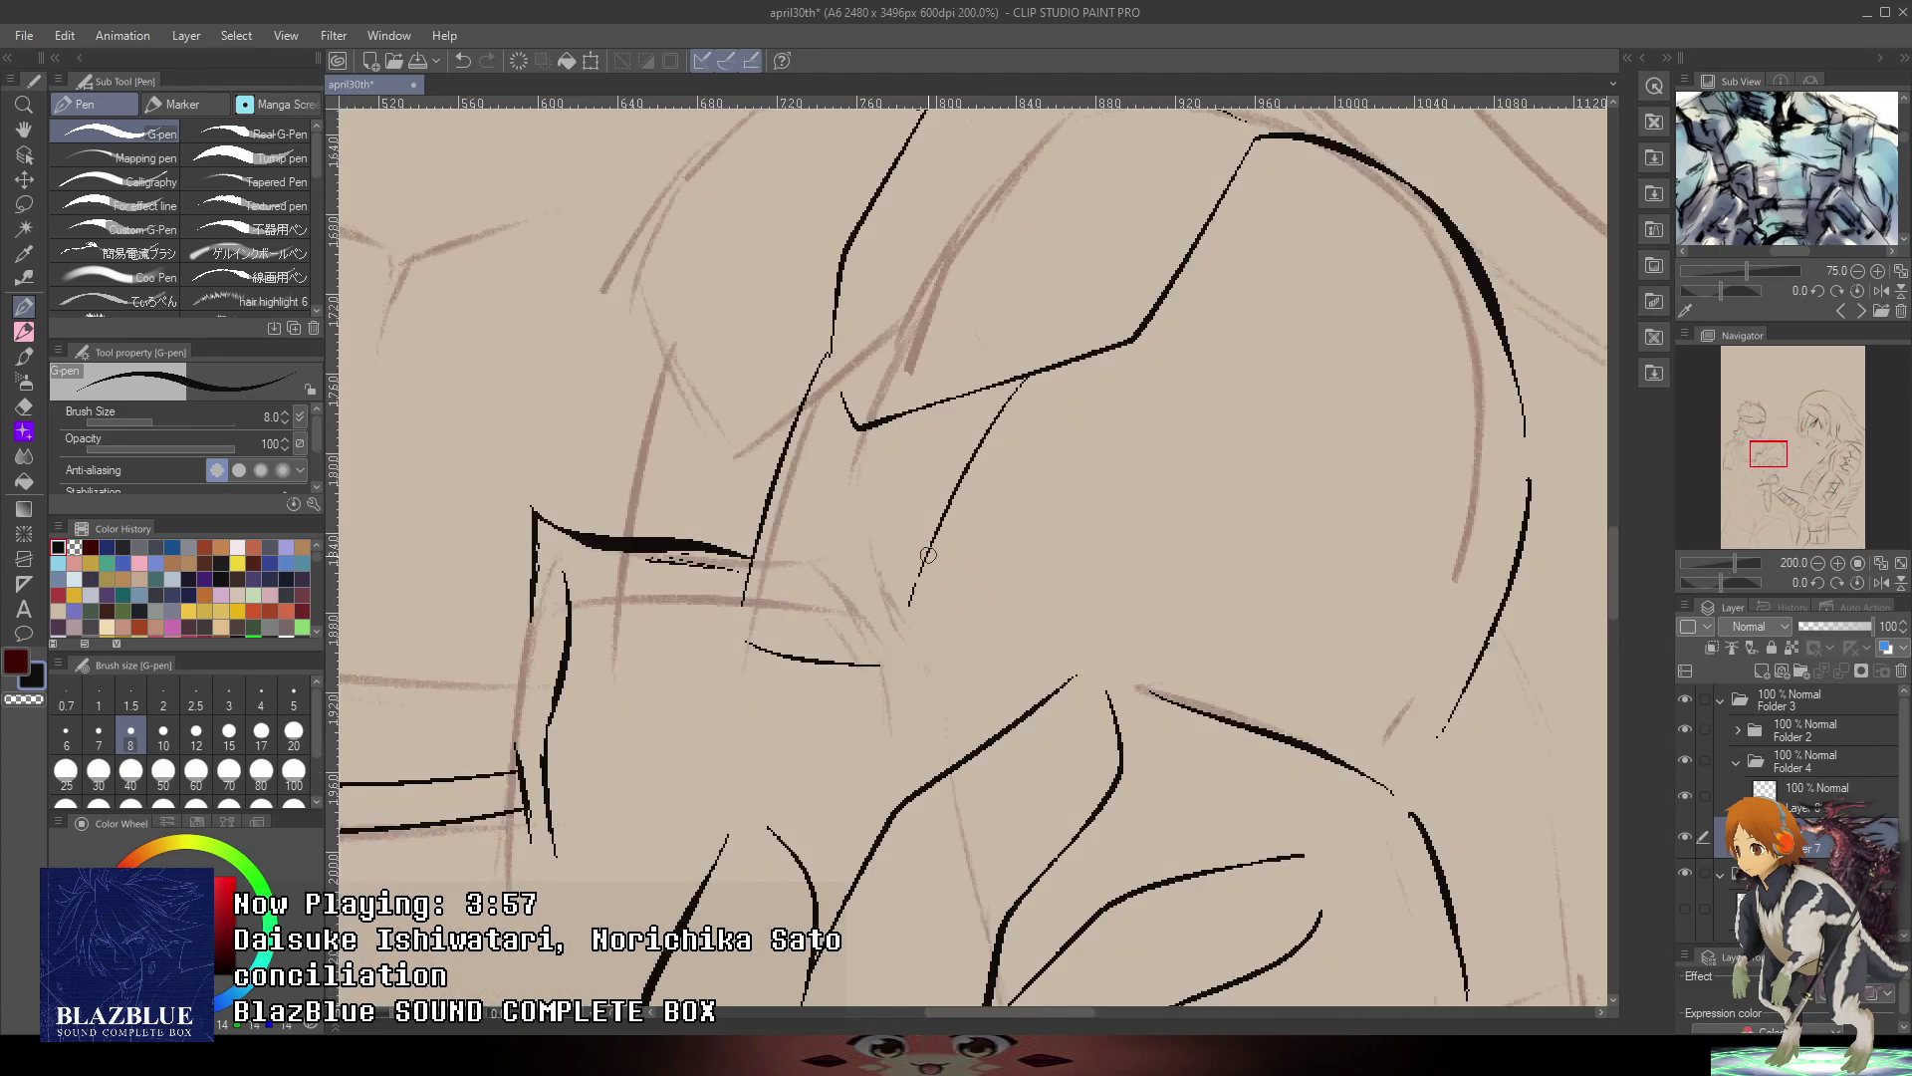
{"action": "key", "text": "ctrl+minus"}
{"action": "key", "text": "ctrl+minus"}
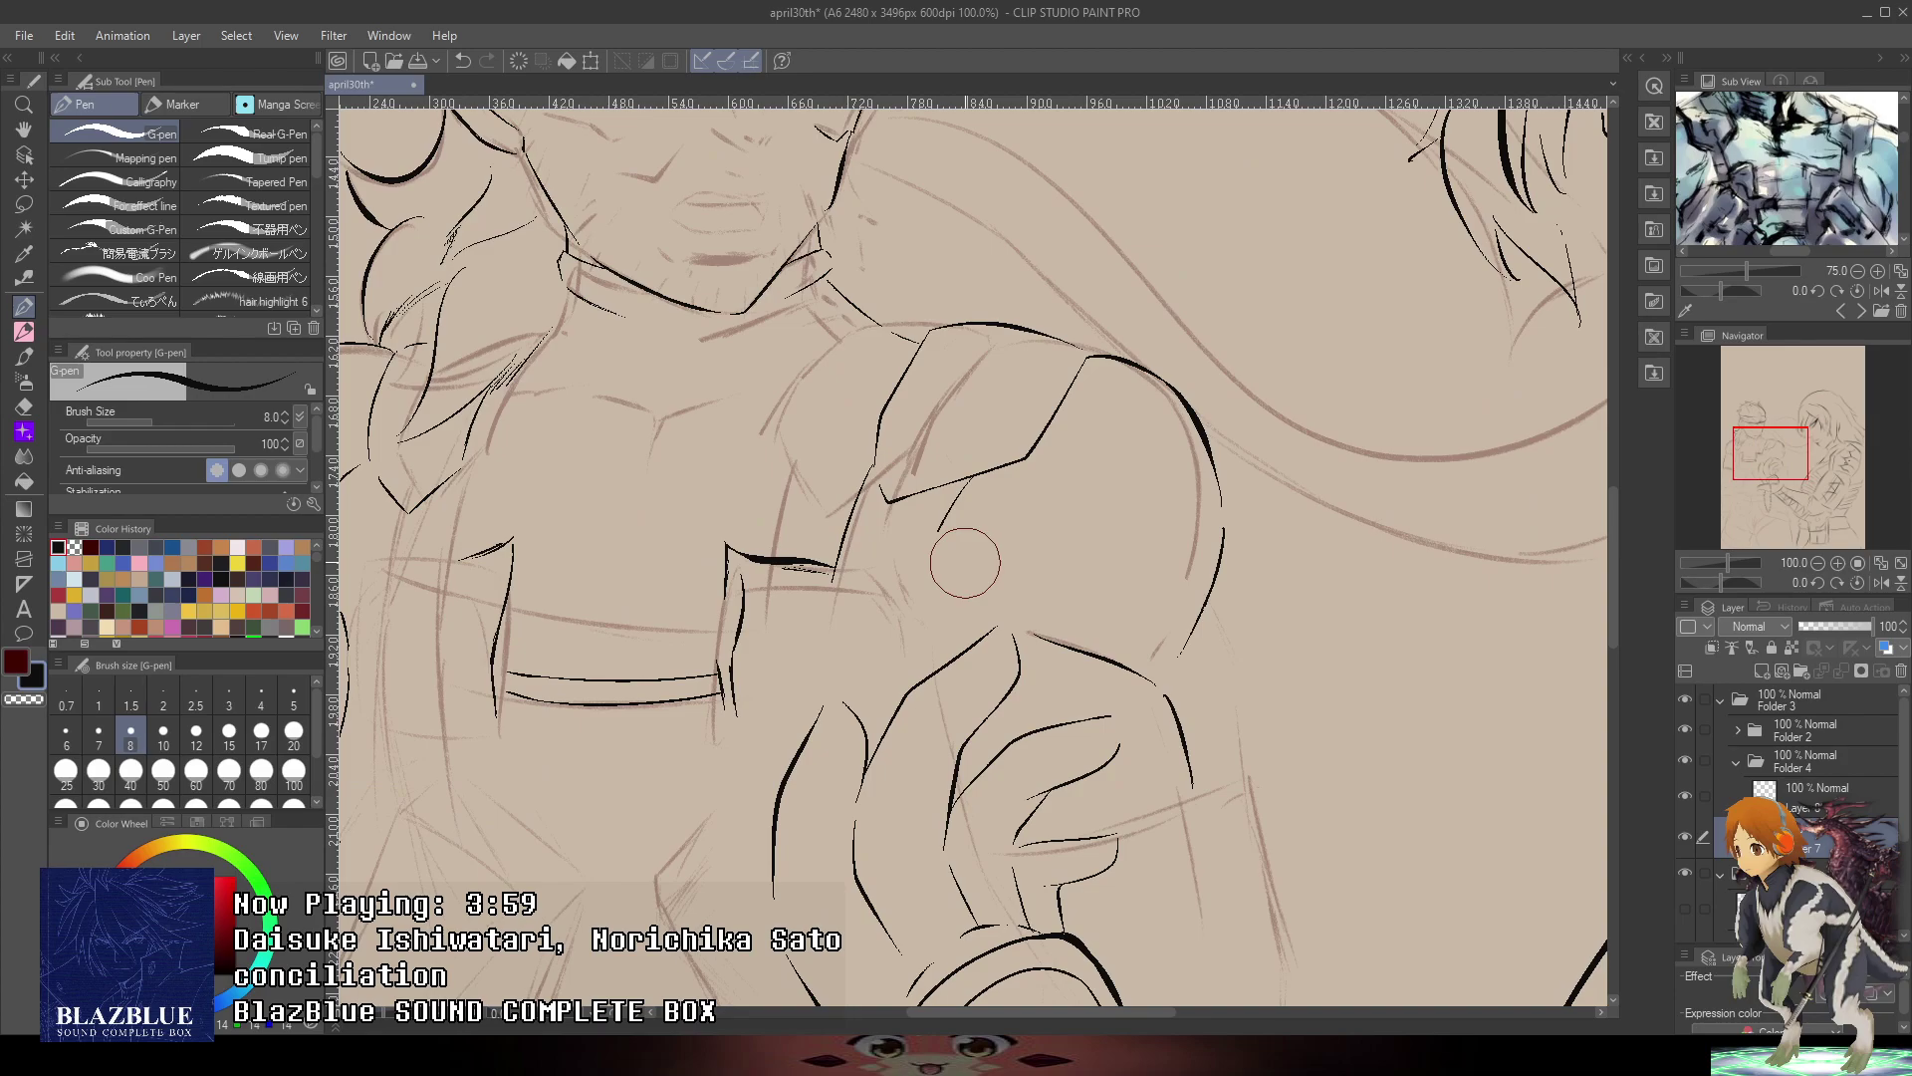
{"action": "key", "text": "ctrl+plus"}
{"action": "key", "text": "ctrl+plus"}
{"action": "left_click_drag", "start_coordinate": [941, 468], "coordinate": [989, 657]}
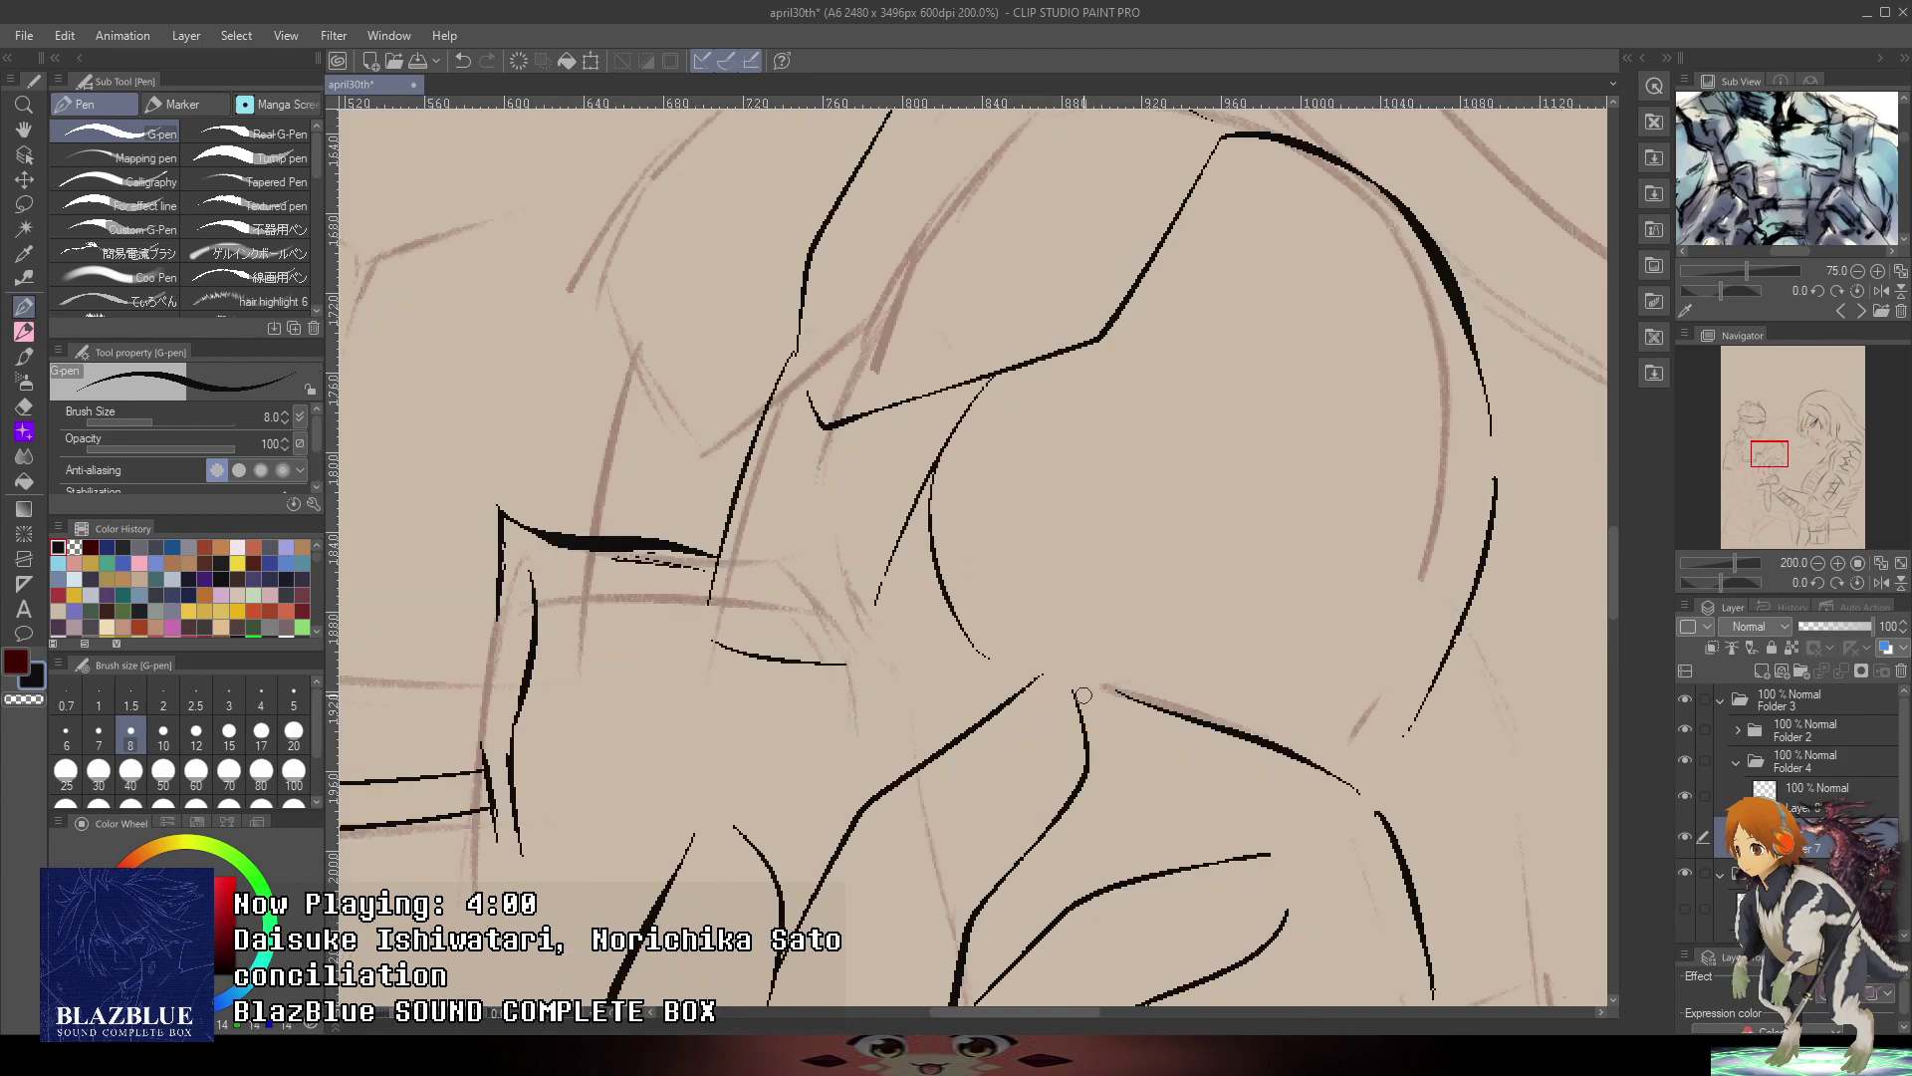
- Ink the short diagonal lines between the armpit and the raised hand
{"action": "scroll", "coordinate": [1084, 695], "scroll_direction": "left", "scroll_amount": 3}
{"action": "left_click_drag", "start_coordinate": [1019, 586], "coordinate": [1082, 609]}
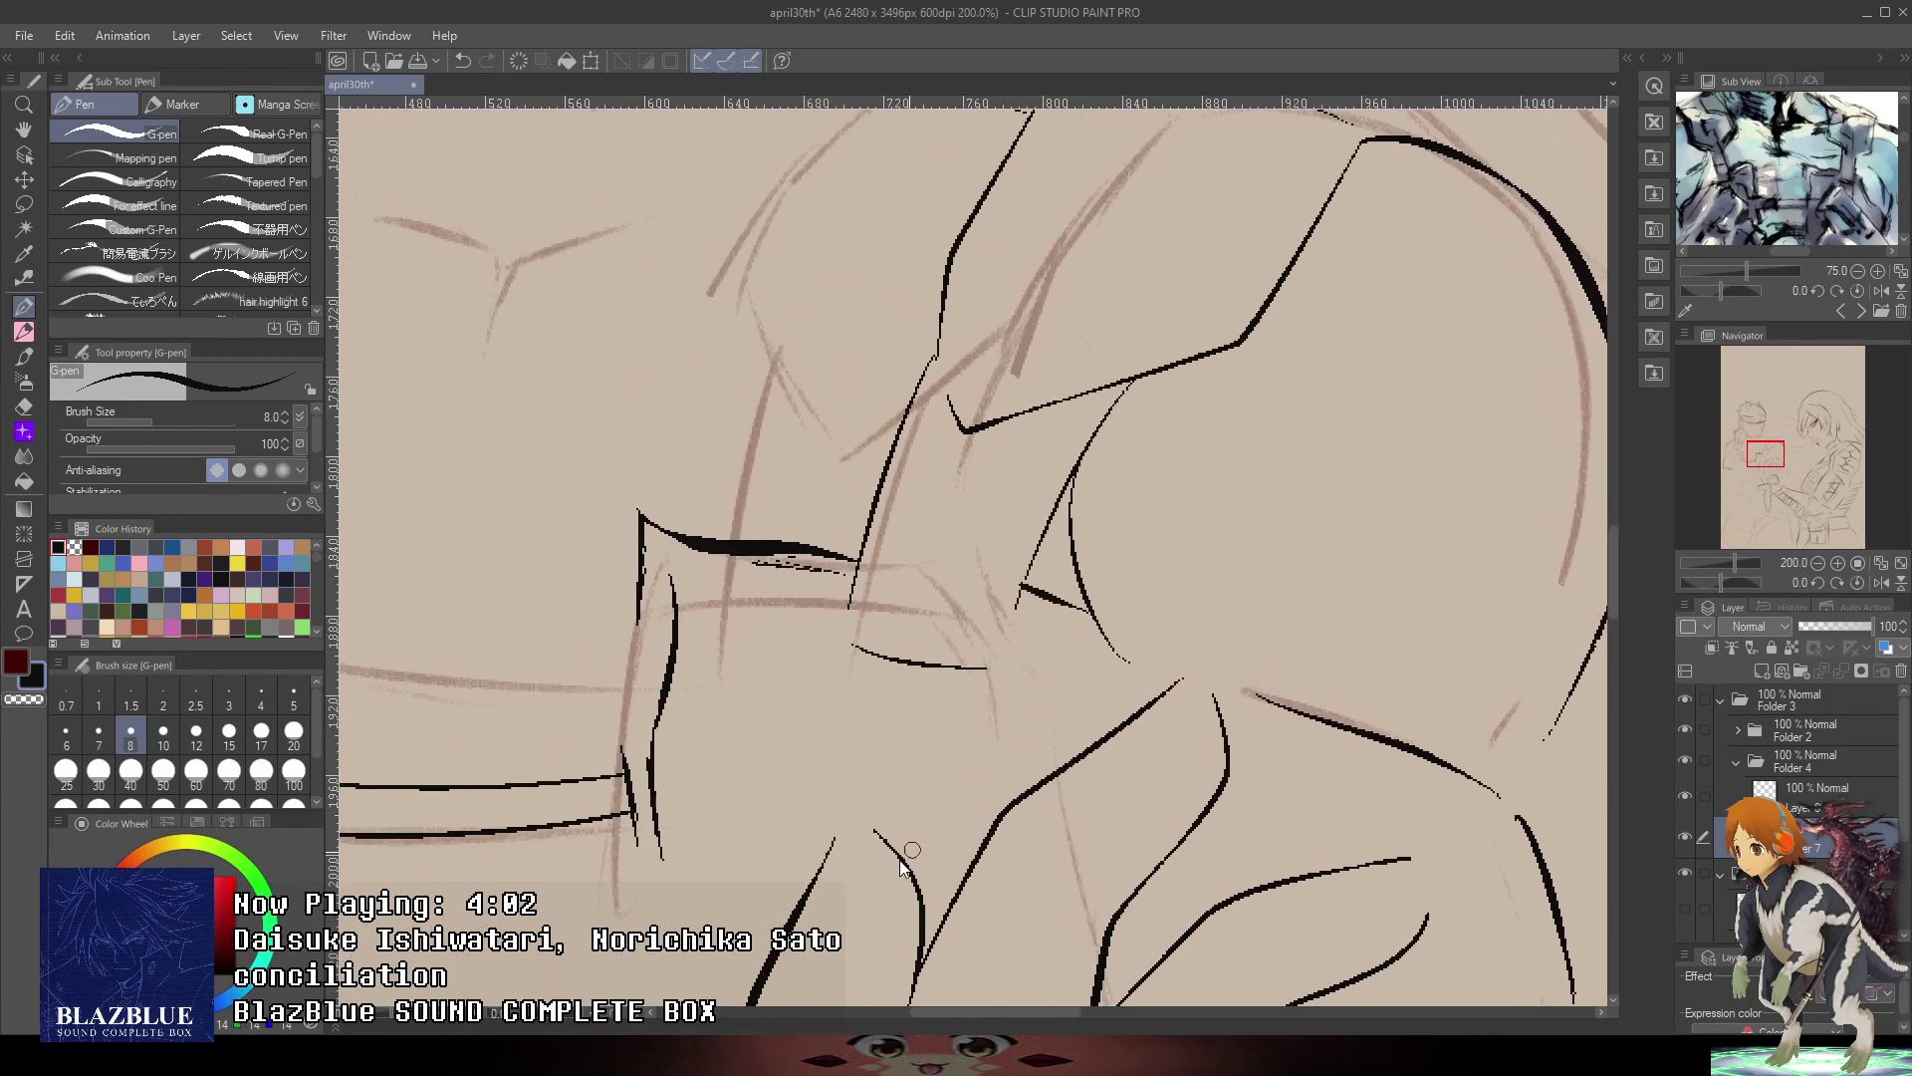
{"action": "key", "text": "ctrl+z"}
{"action": "mouse_move", "coordinate": [1032, 579]}
{"action": "left_mouse_down"}
{"action": "mouse_move", "coordinate": [1129, 714]}
{"action": "mouse_move", "coordinate": [1196, 426]}
{"action": "left_mouse_up"}
{"action": "scroll", "coordinate": [1110, 657], "scroll_direction": "down", "scroll_amount": 4}
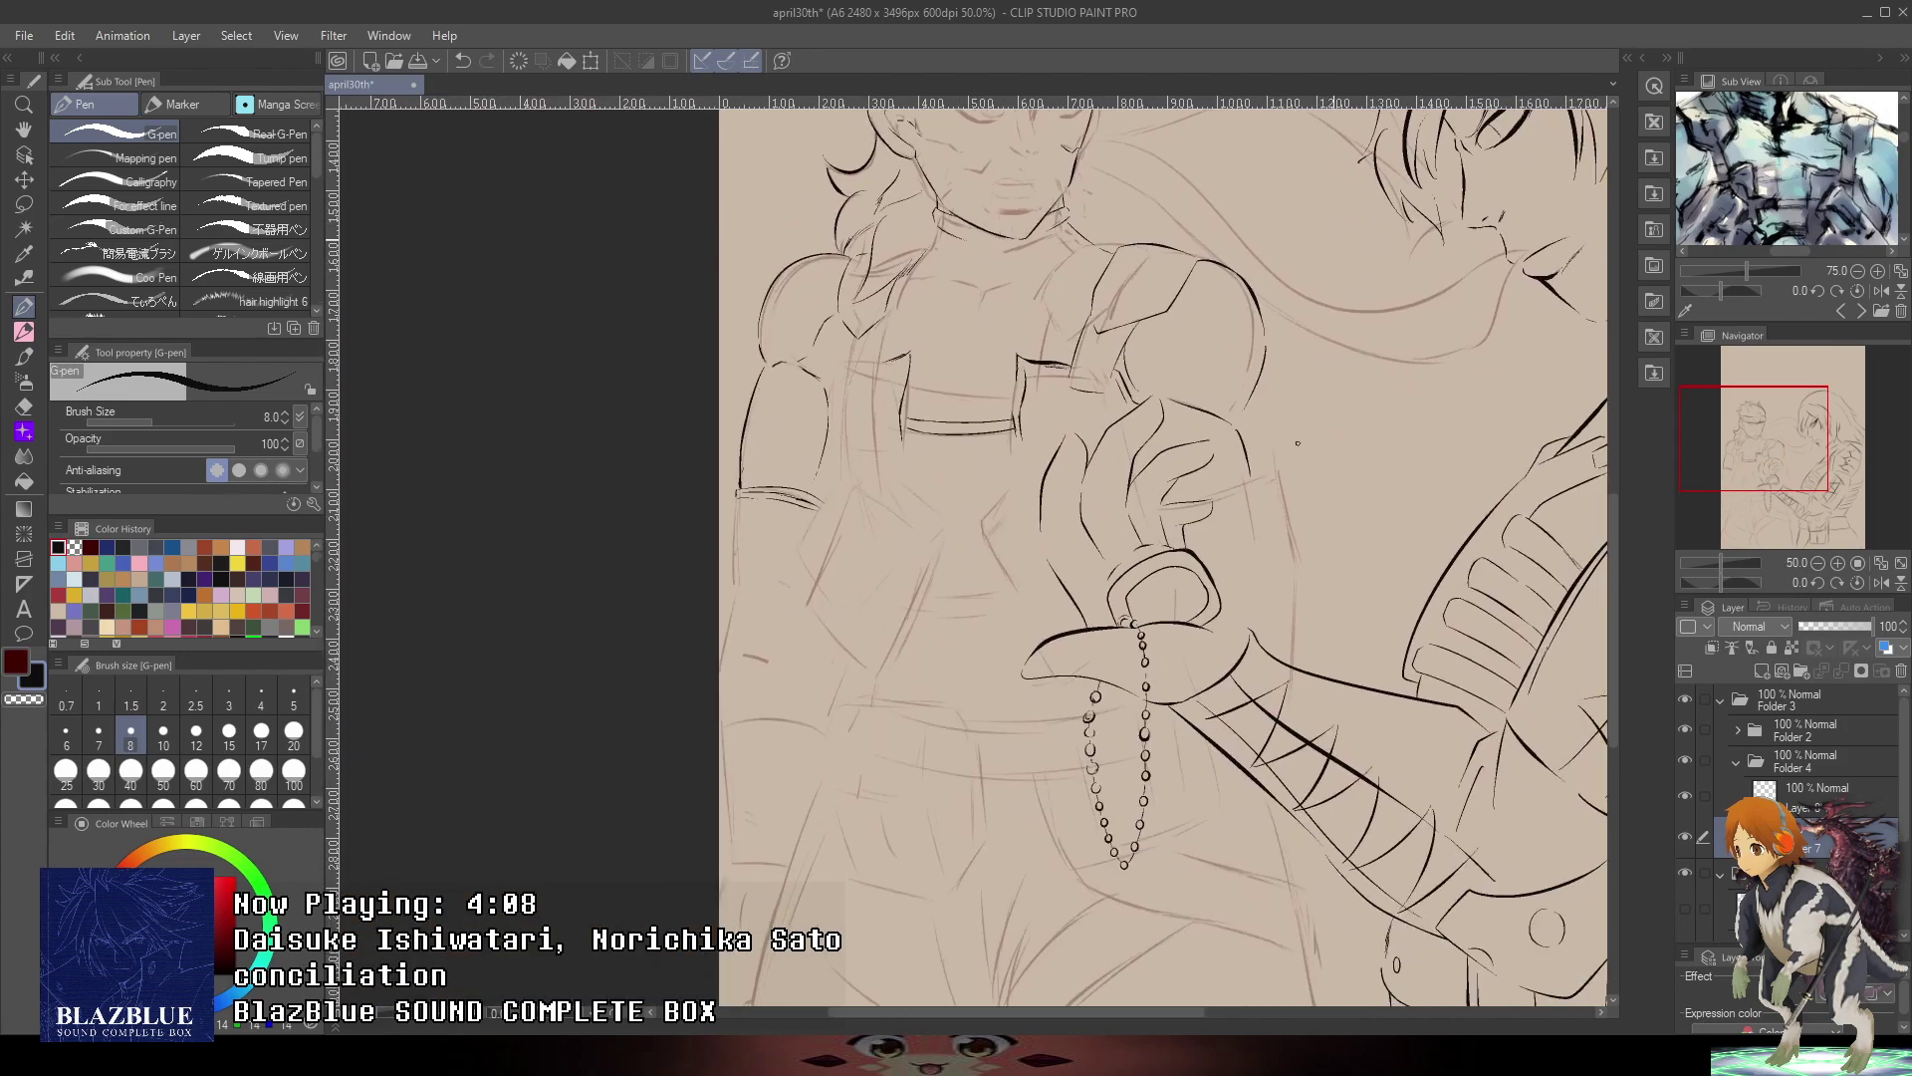
- Examine the muscular torso and its straps in the reference image at 50% zoom
{"action": "left_click_drag", "start_coordinate": [1851, 209], "coordinate": [1857, 103]}
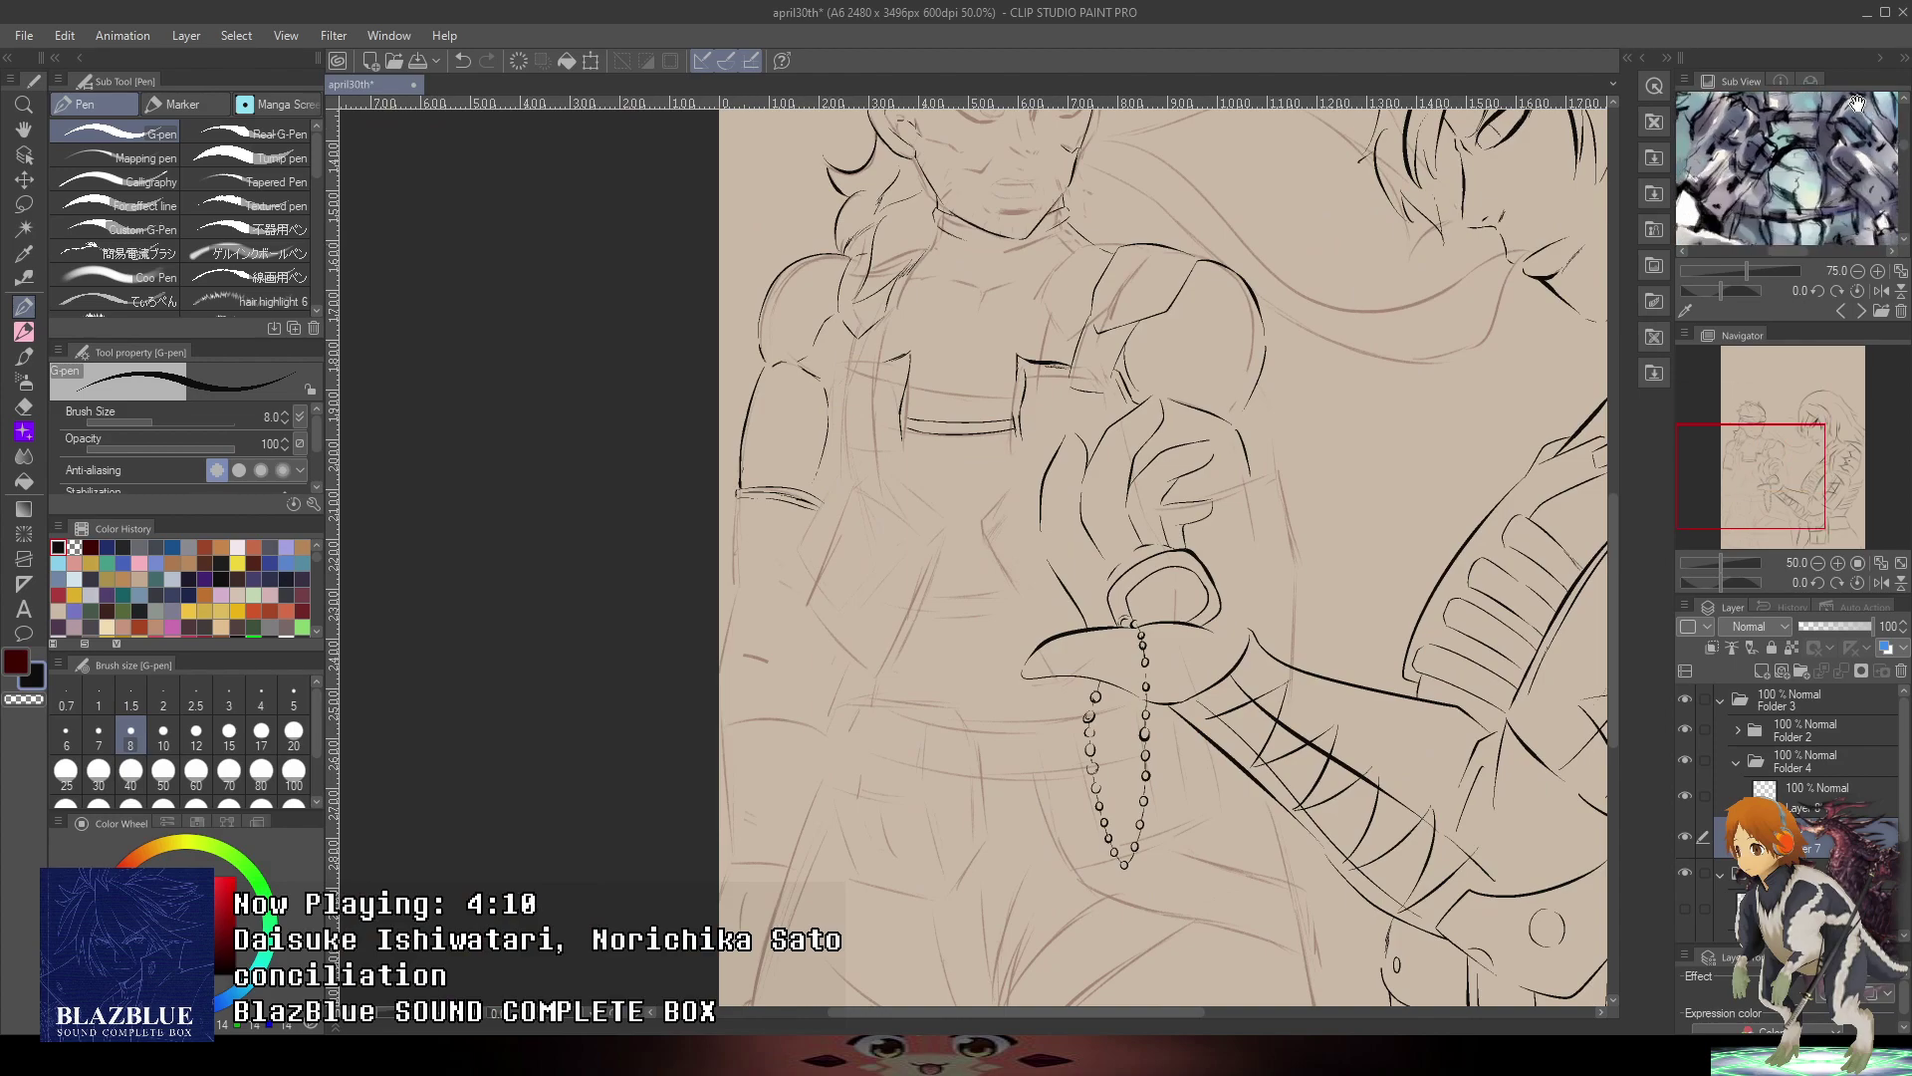
{"action": "left_click_drag", "start_coordinate": [1098, 556], "coordinate": [1231, 545]}
{"action": "scroll", "coordinate": [1127, 504], "scroll_direction": "up", "scroll_amount": 3}
{"action": "left_click_drag", "start_coordinate": [1835, 160], "coordinate": [1890, 198]}
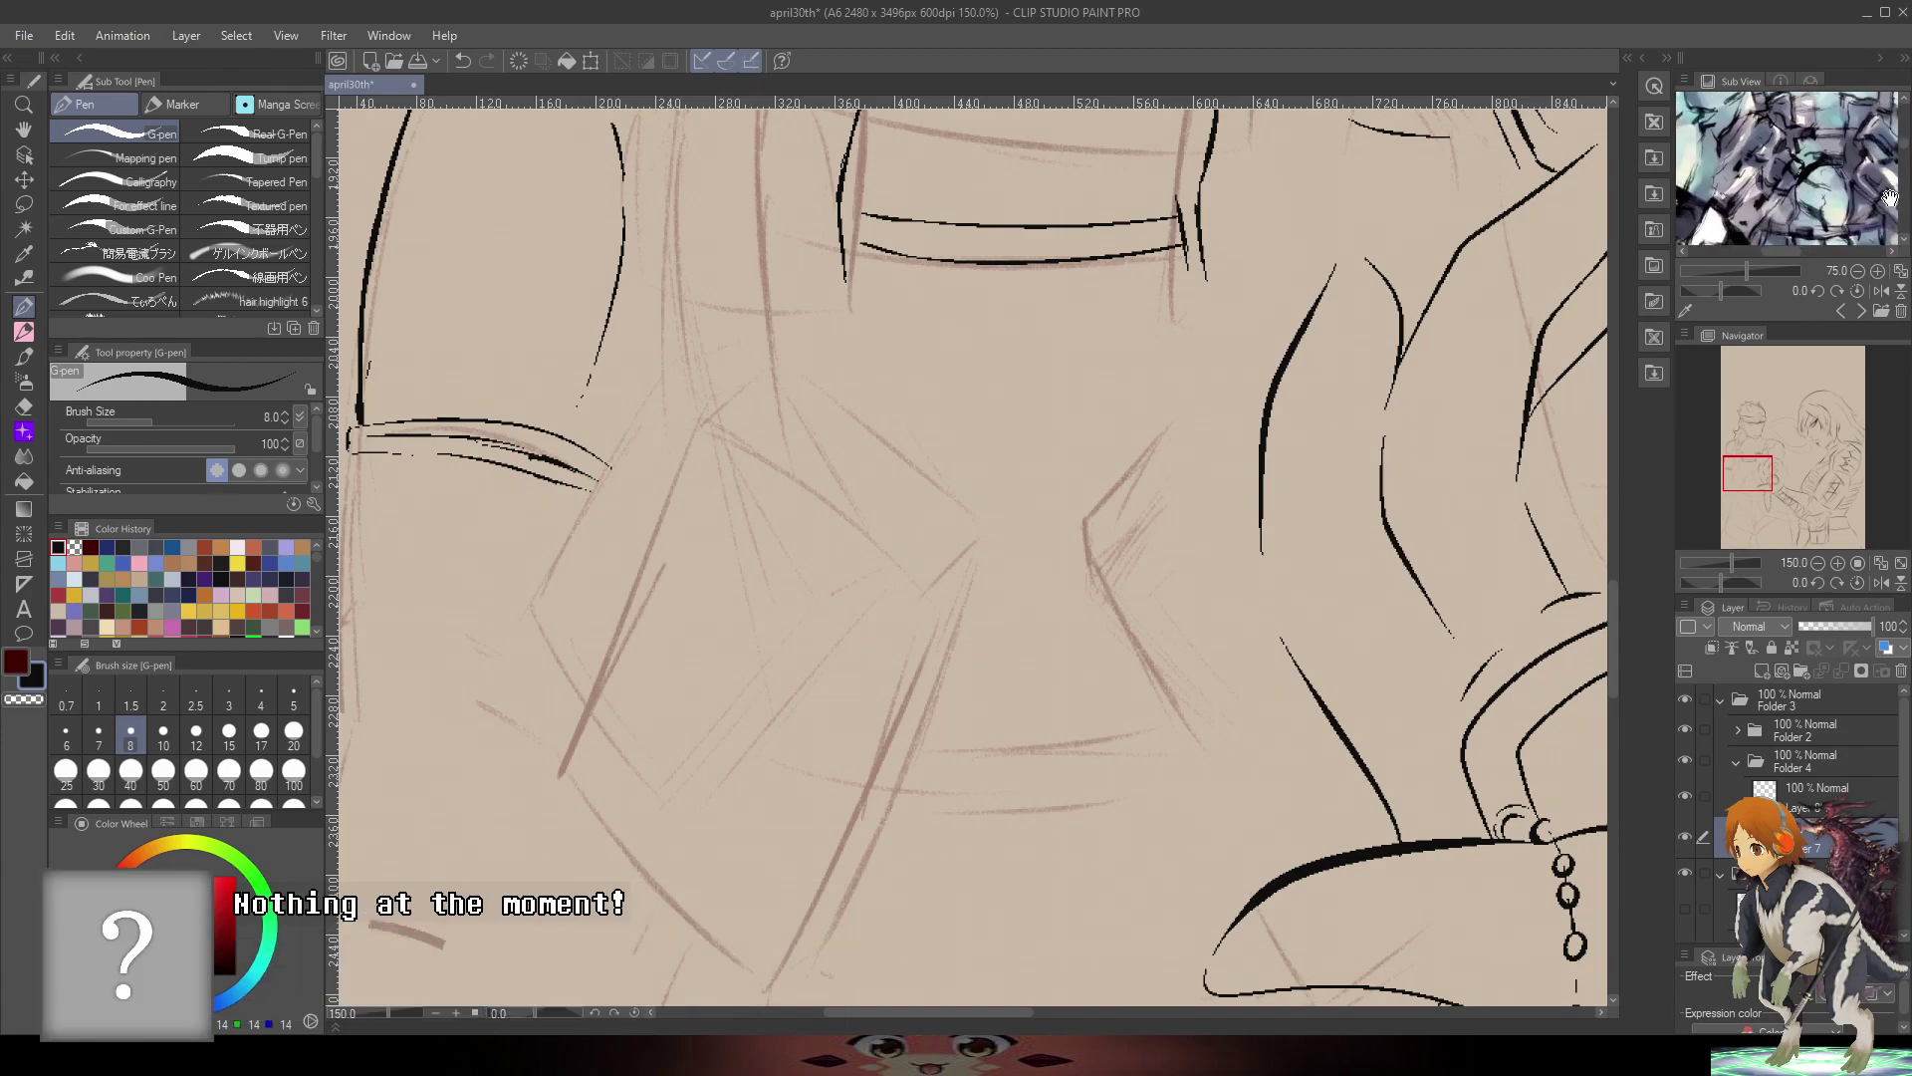
{"action": "left_click", "coordinate": [1859, 270]}
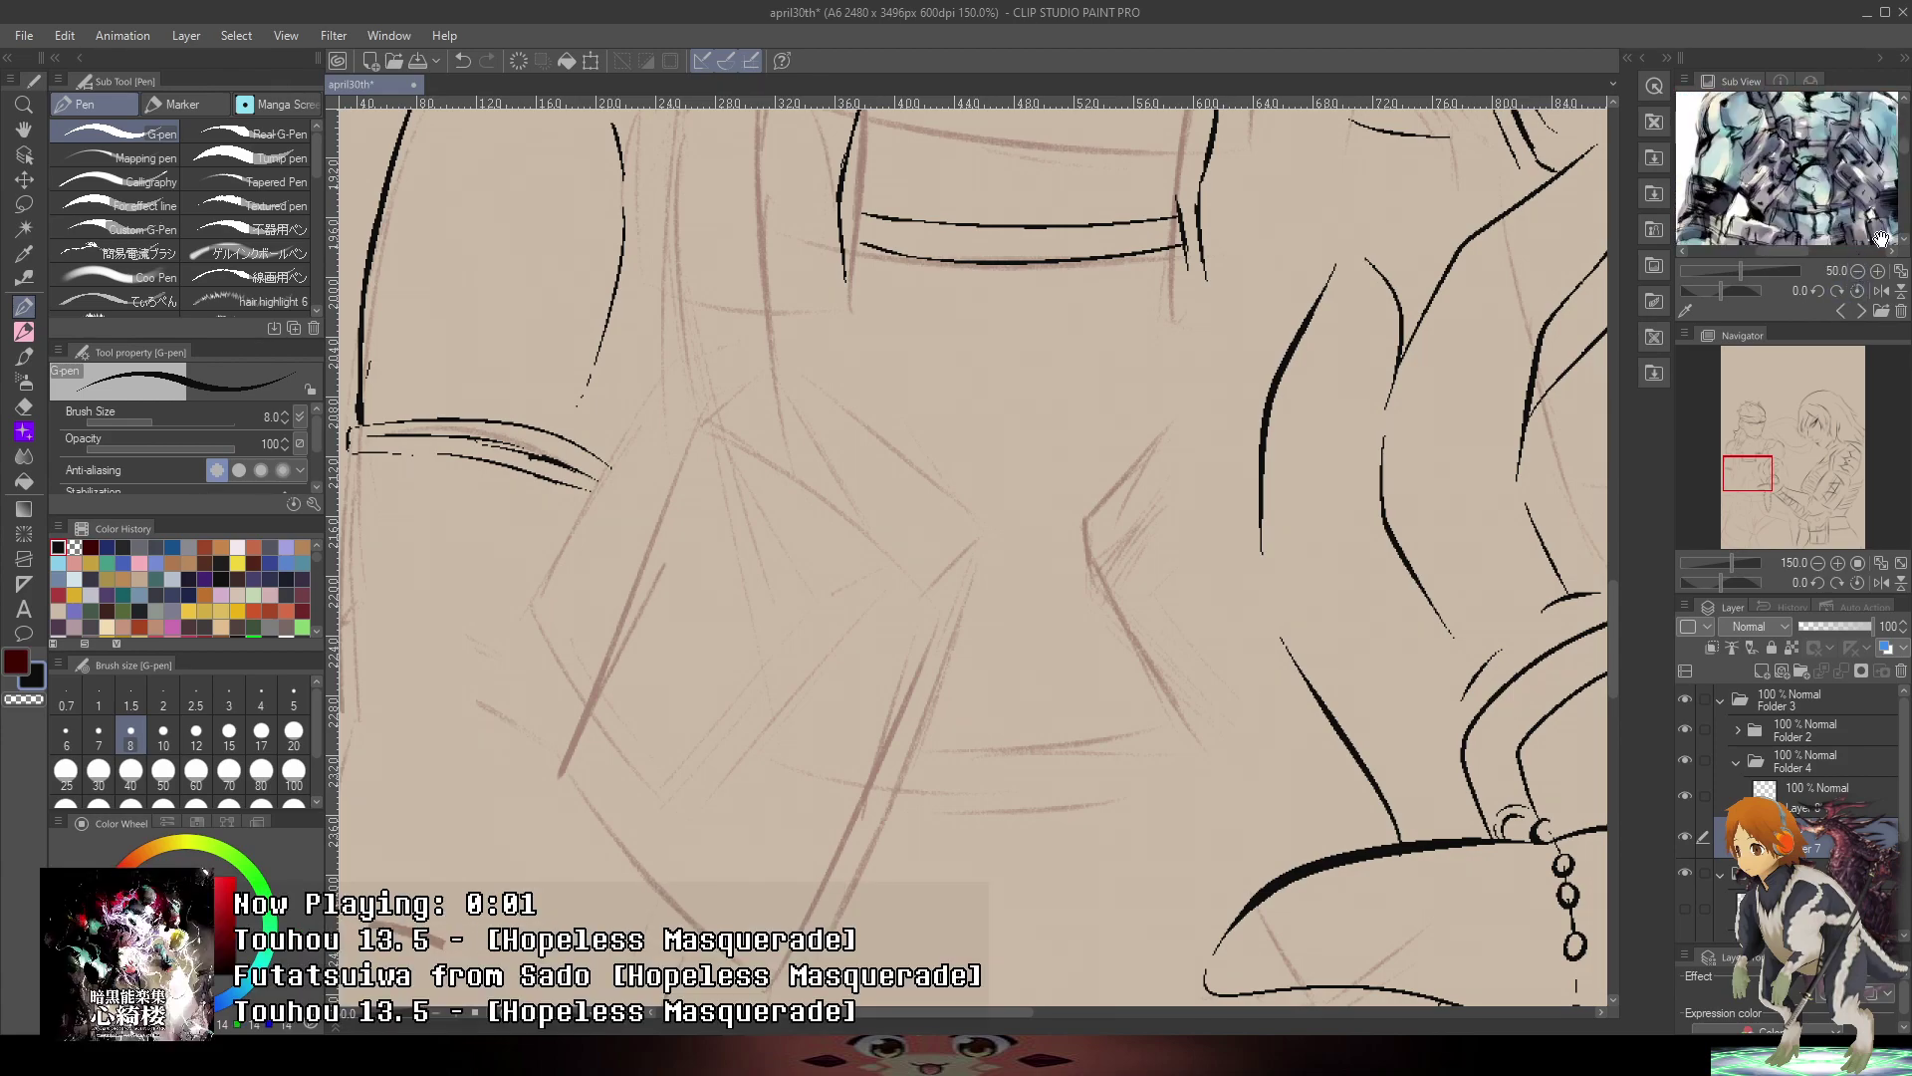
{"action": "left_click_drag", "start_coordinate": [1880, 239], "coordinate": [1824, 155]}
{"action": "left_click_drag", "start_coordinate": [1395, 295], "coordinate": [1530, 484]}
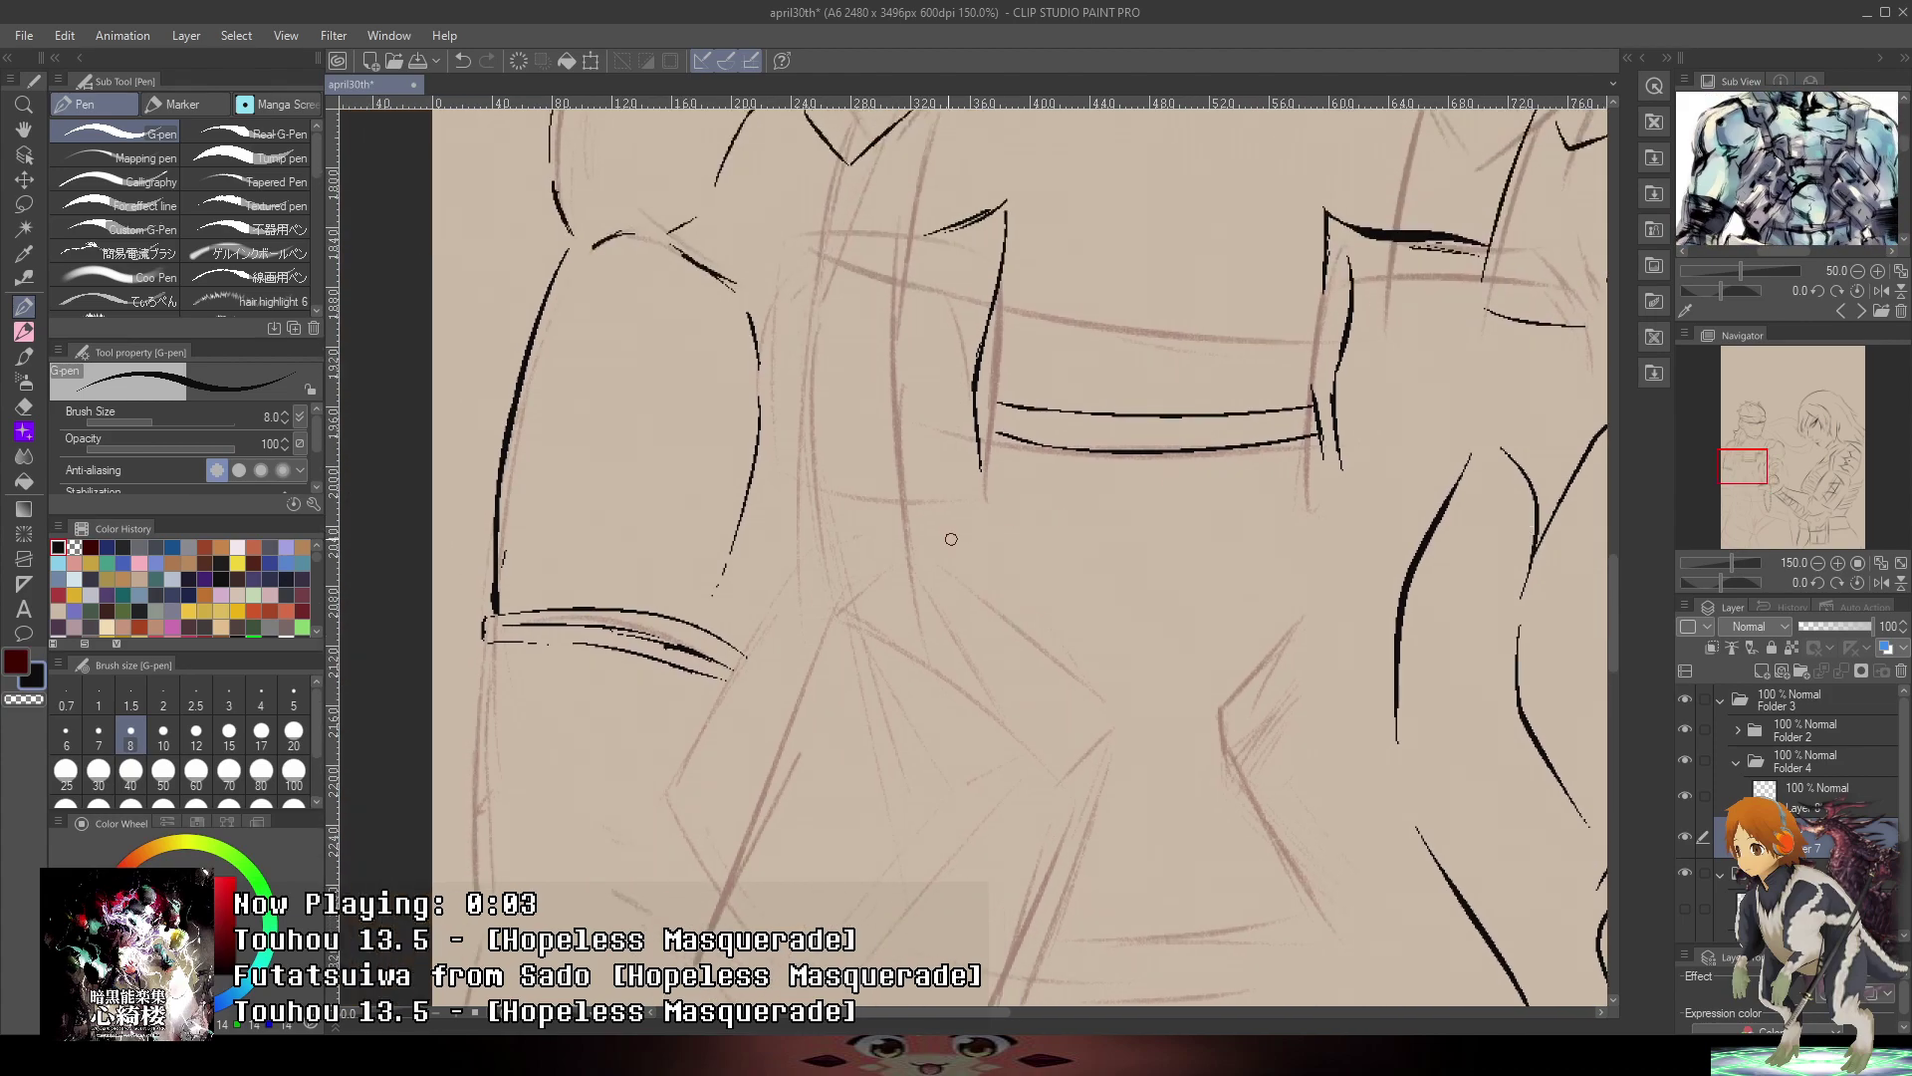
- Ink the rounded top flap and outer side of the upper pouch shape on the torso beside the hair-side arm
{"action": "mouse_move", "coordinate": [959, 515]}
{"action": "left_mouse_down"}
{"action": "mouse_move", "coordinate": [872, 438]}
{"action": "mouse_move", "coordinate": [745, 568]}
{"action": "left_mouse_up"}
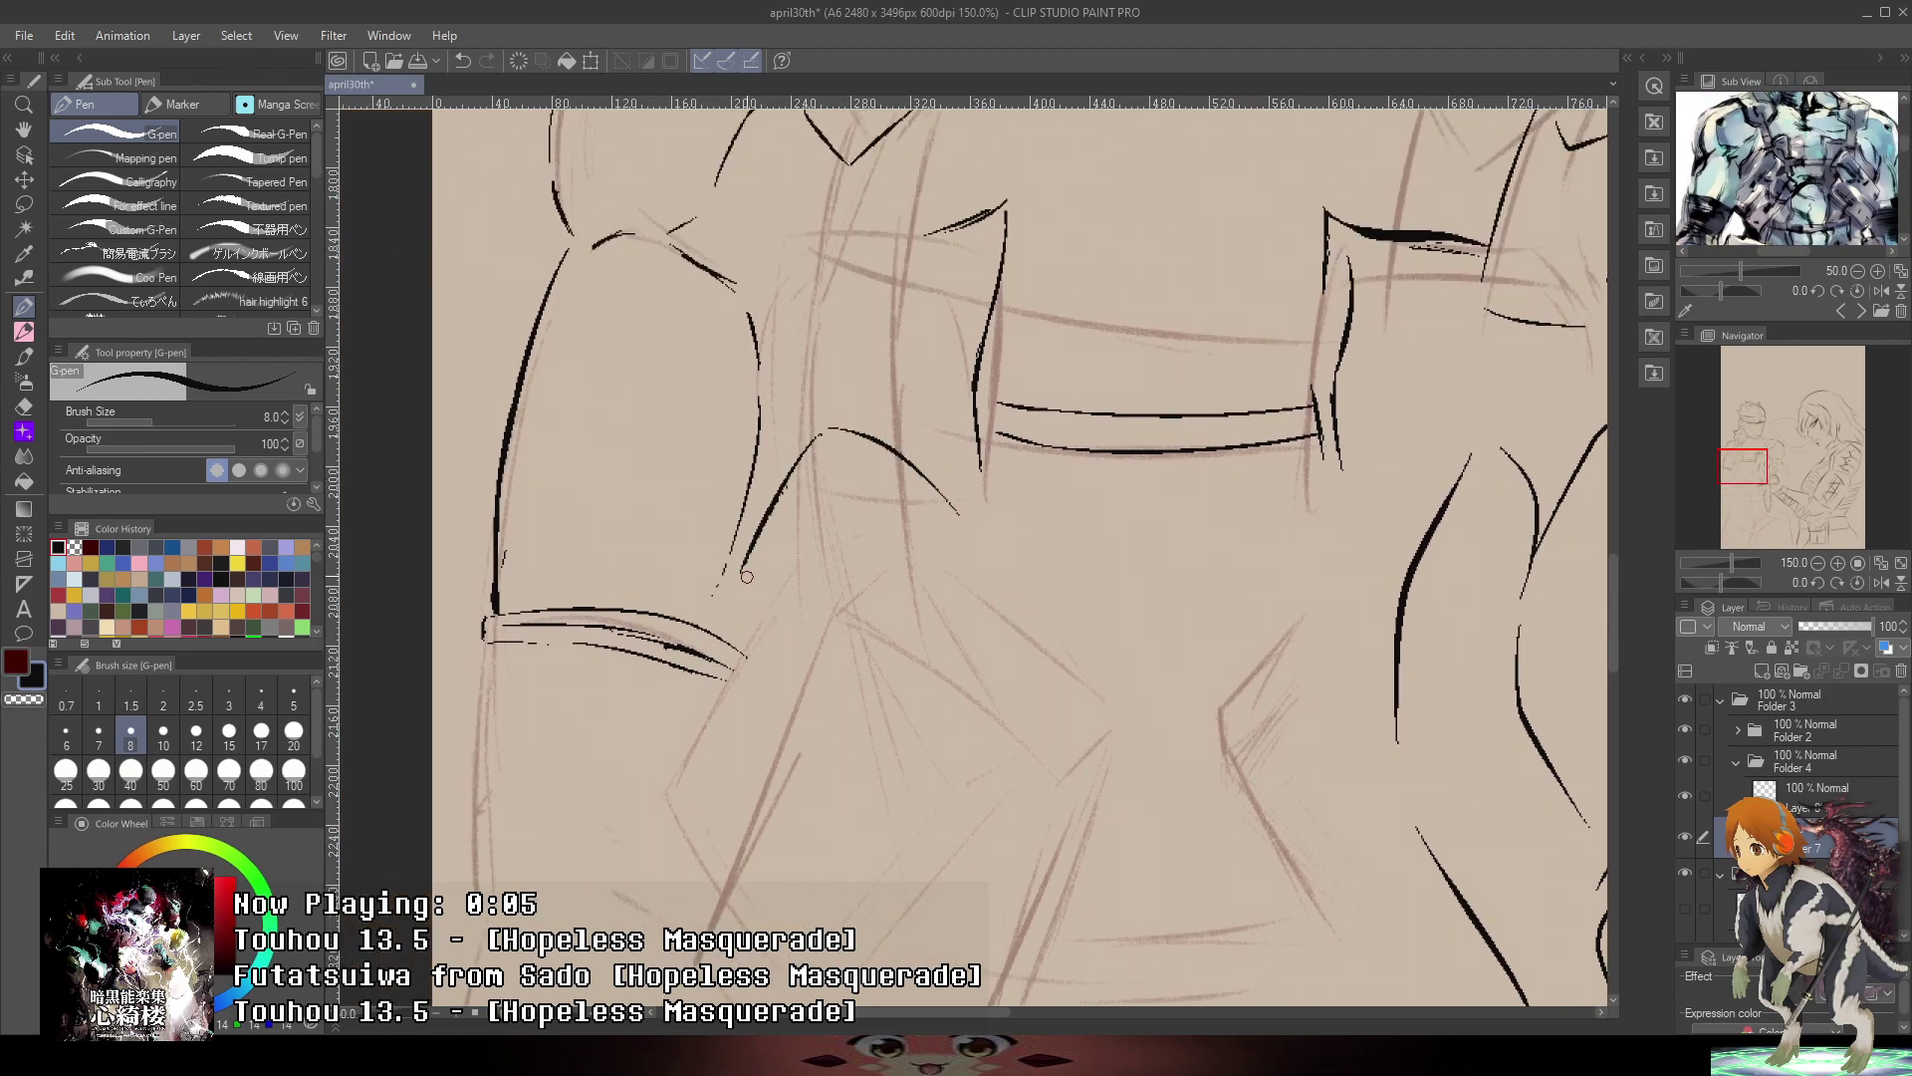
{"action": "key", "text": "ctrl+z"}
{"action": "mouse_move", "coordinate": [812, 438]}
{"action": "left_mouse_down"}
{"action": "mouse_move", "coordinate": [757, 591]}
{"action": "mouse_move", "coordinate": [770, 653]}
{"action": "mouse_move", "coordinate": [930, 561]}
{"action": "left_mouse_up"}
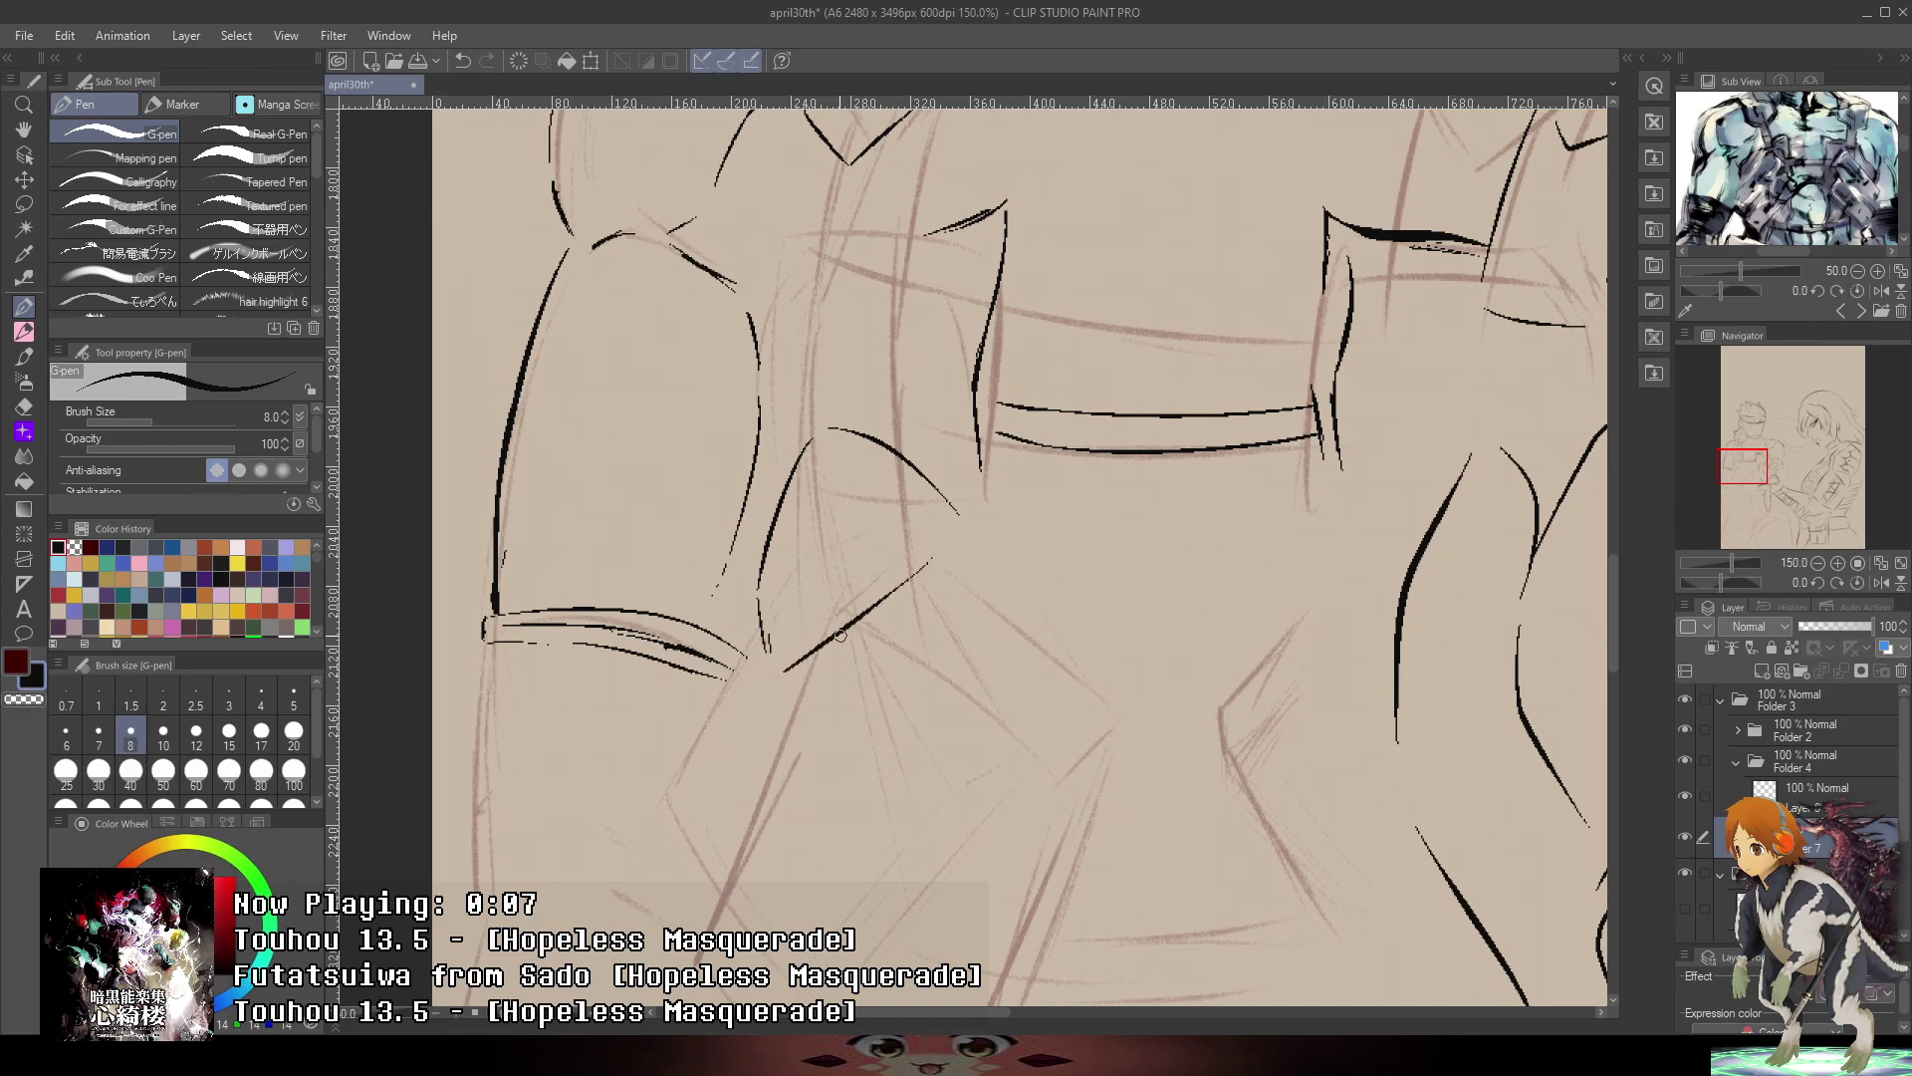
{"action": "key", "text": "ctrl+z"}
{"action": "left_click_drag", "start_coordinate": [778, 665], "coordinate": [936, 541]}
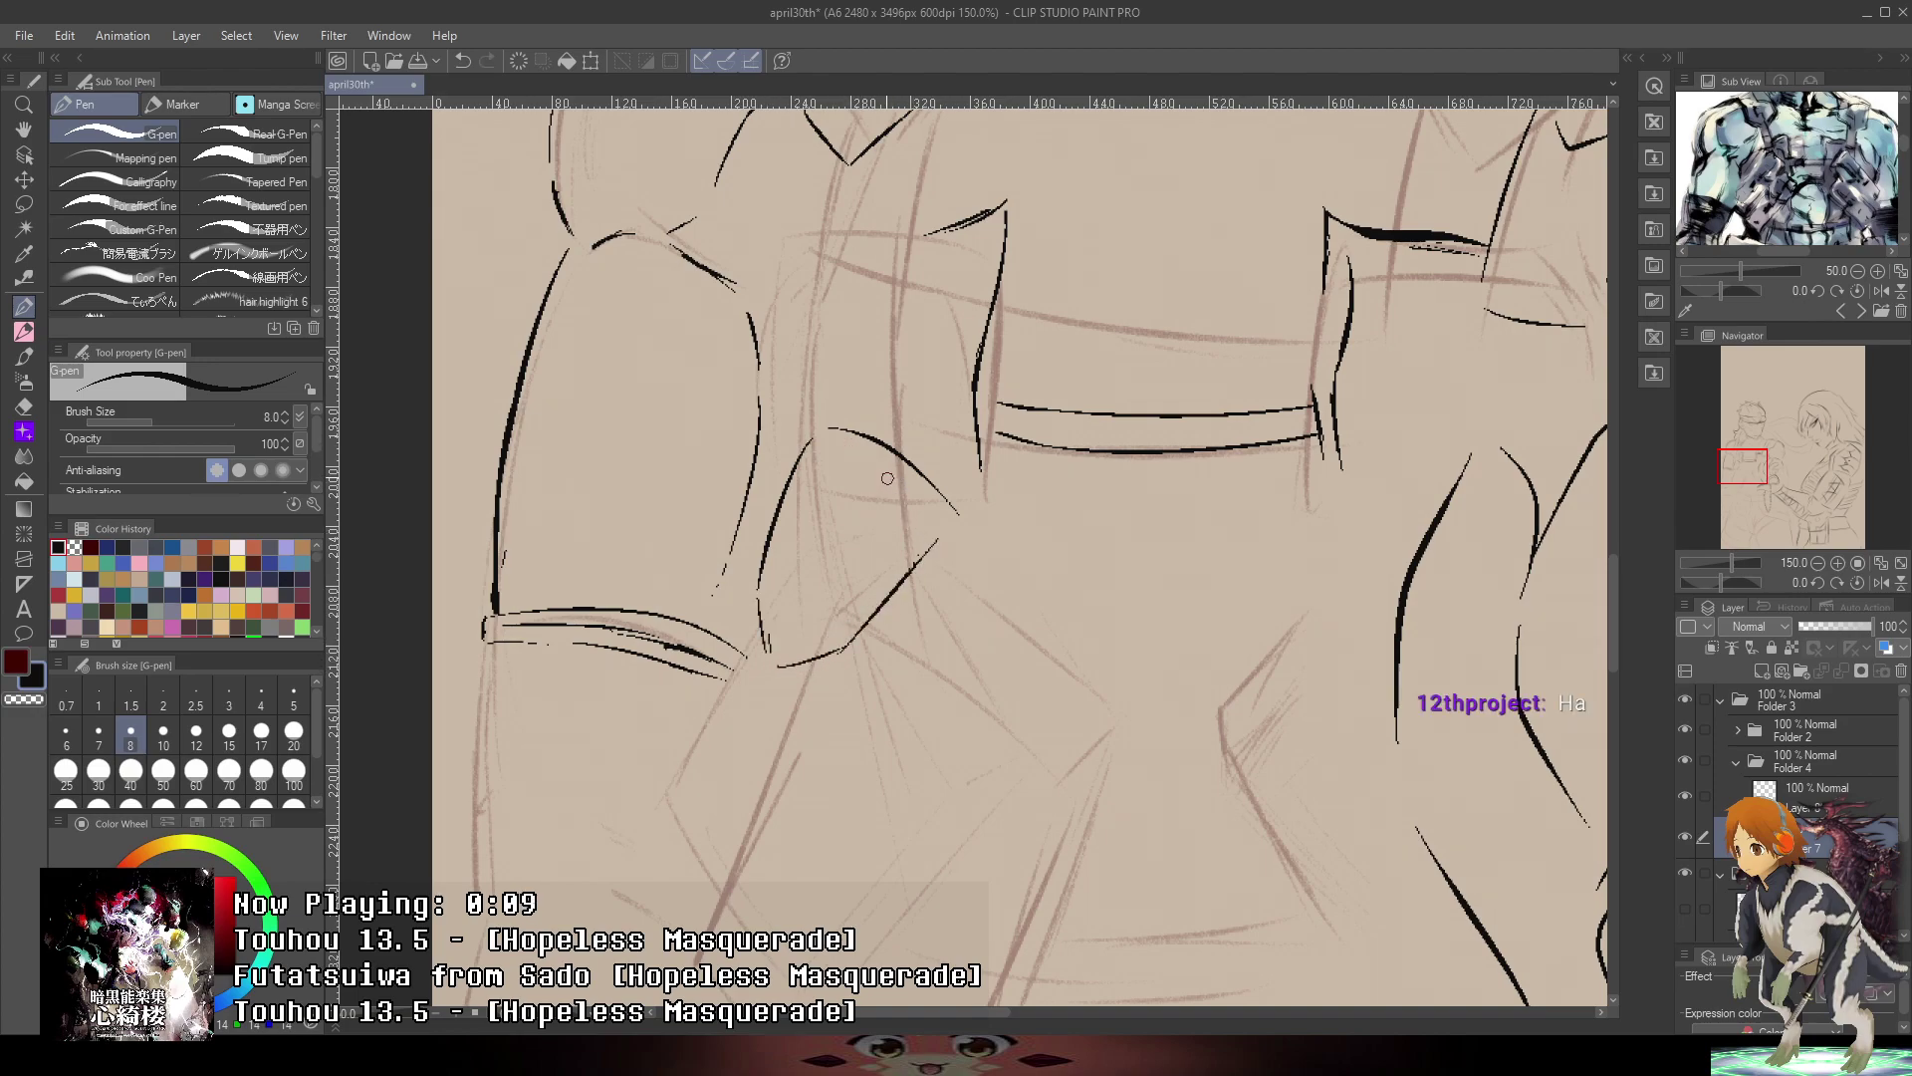
{"action": "left_click_drag", "start_coordinate": [884, 466], "coordinate": [915, 482]}
{"action": "left_click_drag", "start_coordinate": [969, 546], "coordinate": [806, 807]}
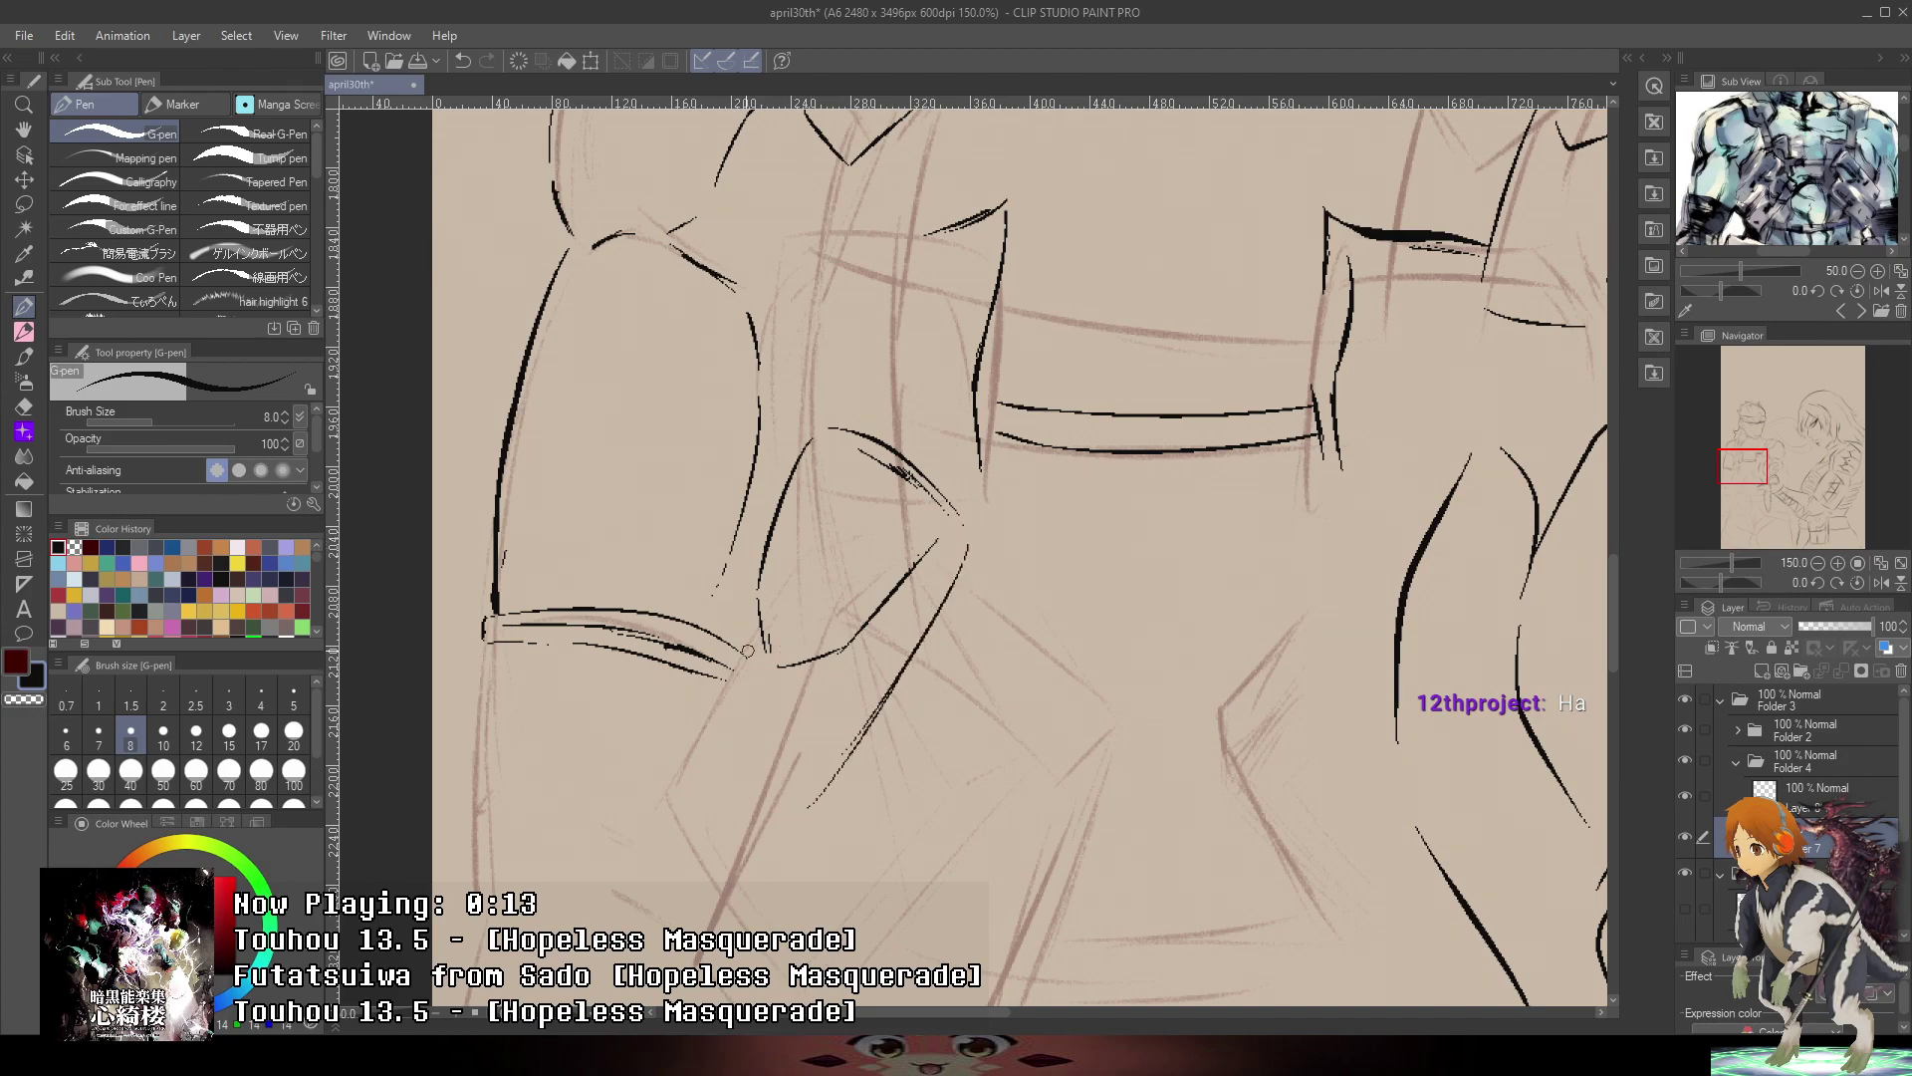
- Ink the arm-side edge, bottom edge and inner fold line of the upper pouch shape
{"action": "left_click_drag", "start_coordinate": [762, 610], "coordinate": [701, 723]}
{"action": "key", "text": "ctrl+z"}
{"action": "key", "text": "ctrl+z"}
{"action": "mouse_move", "coordinate": [757, 558]}
{"action": "left_mouse_down"}
{"action": "mouse_move", "coordinate": [687, 709]}
{"action": "mouse_move", "coordinate": [780, 810]}
{"action": "left_mouse_up"}
{"action": "key", "text": "ctrl+z"}
{"action": "key", "text": "ctrl+z"}
{"action": "left_click_drag", "start_coordinate": [694, 750], "coordinate": [782, 823]}
{"action": "mouse_move", "coordinate": [722, 785]}
{"action": "left_mouse_down"}
{"action": "mouse_move", "coordinate": [762, 810]}
{"action": "mouse_move", "coordinate": [899, 621]}
{"action": "left_mouse_up"}
{"action": "key", "text": "ctrl+z"}
{"action": "left_click_drag", "start_coordinate": [801, 729], "coordinate": [902, 590]}
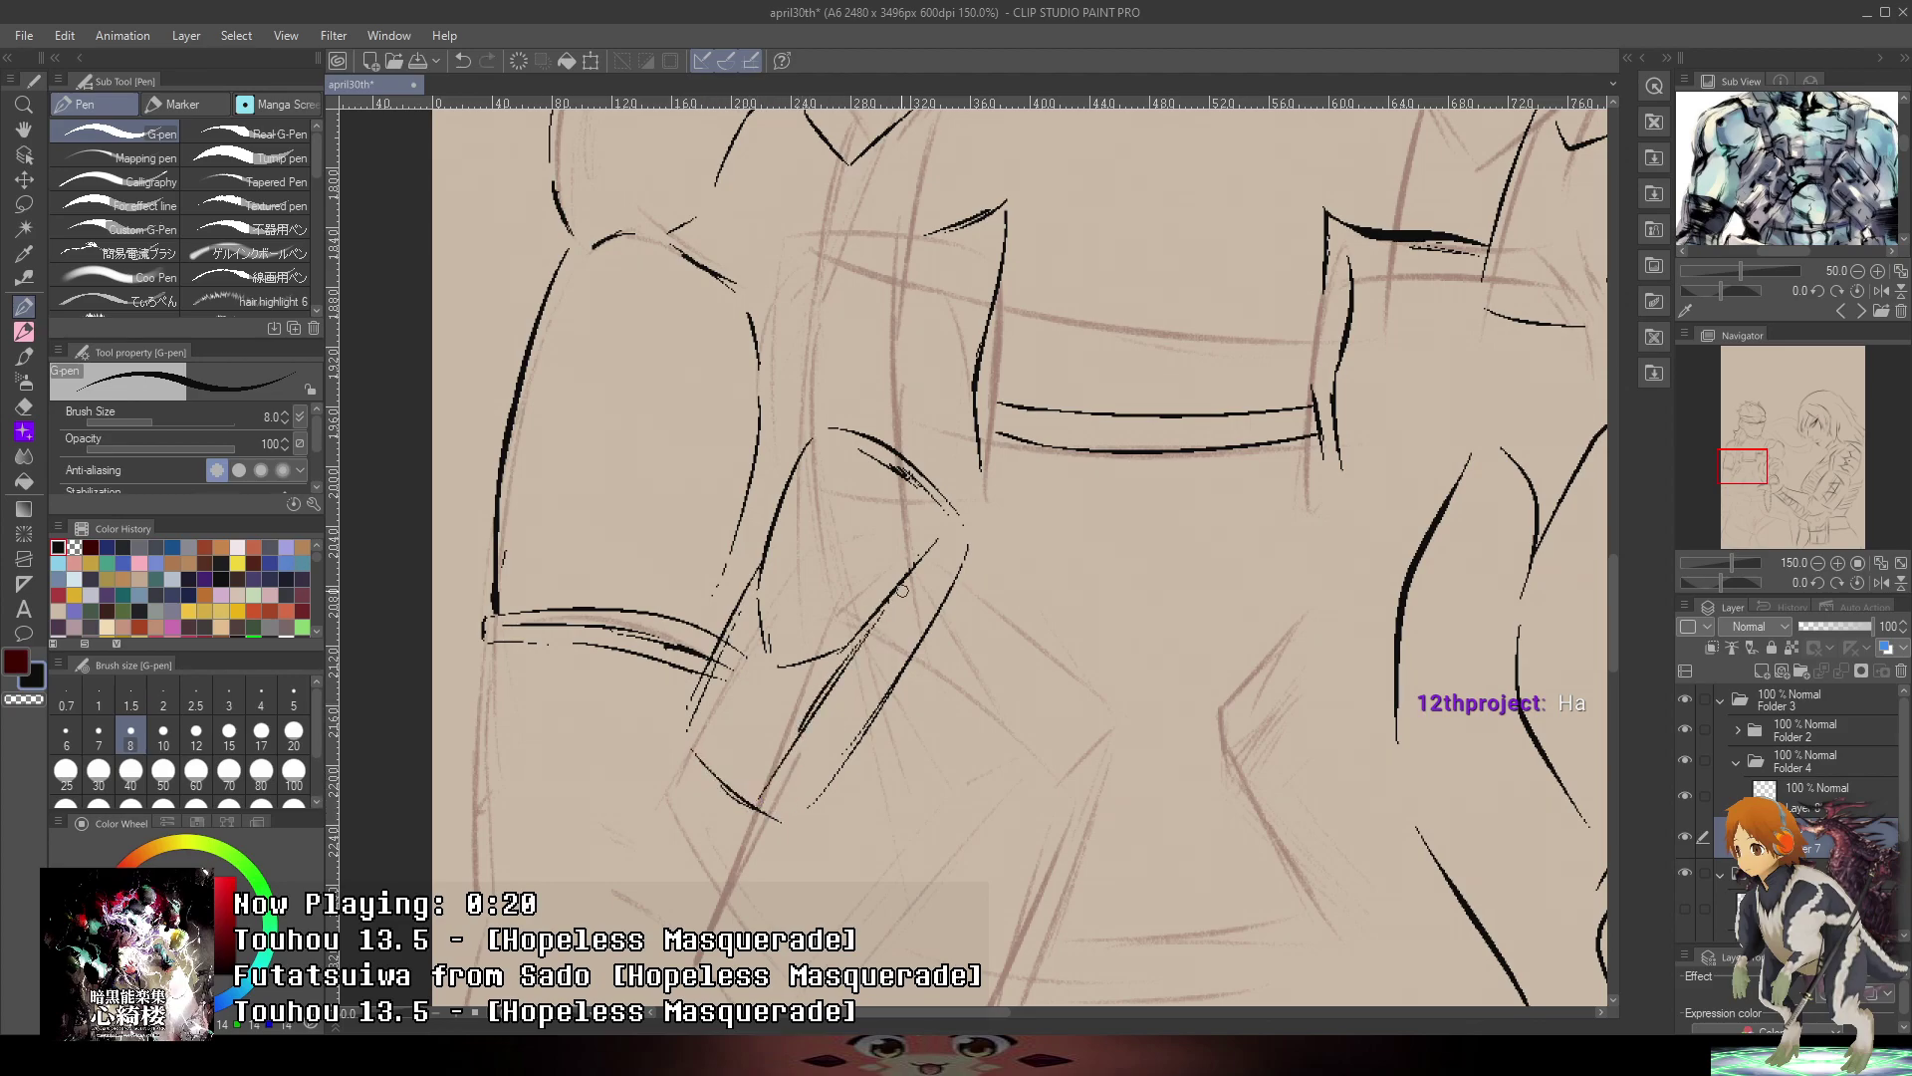
- Clean up the overlapping line ends where the upper pouch shape meets the armband
{"action": "scroll", "coordinate": [725, 707], "scroll_direction": "up", "scroll_amount": 2}
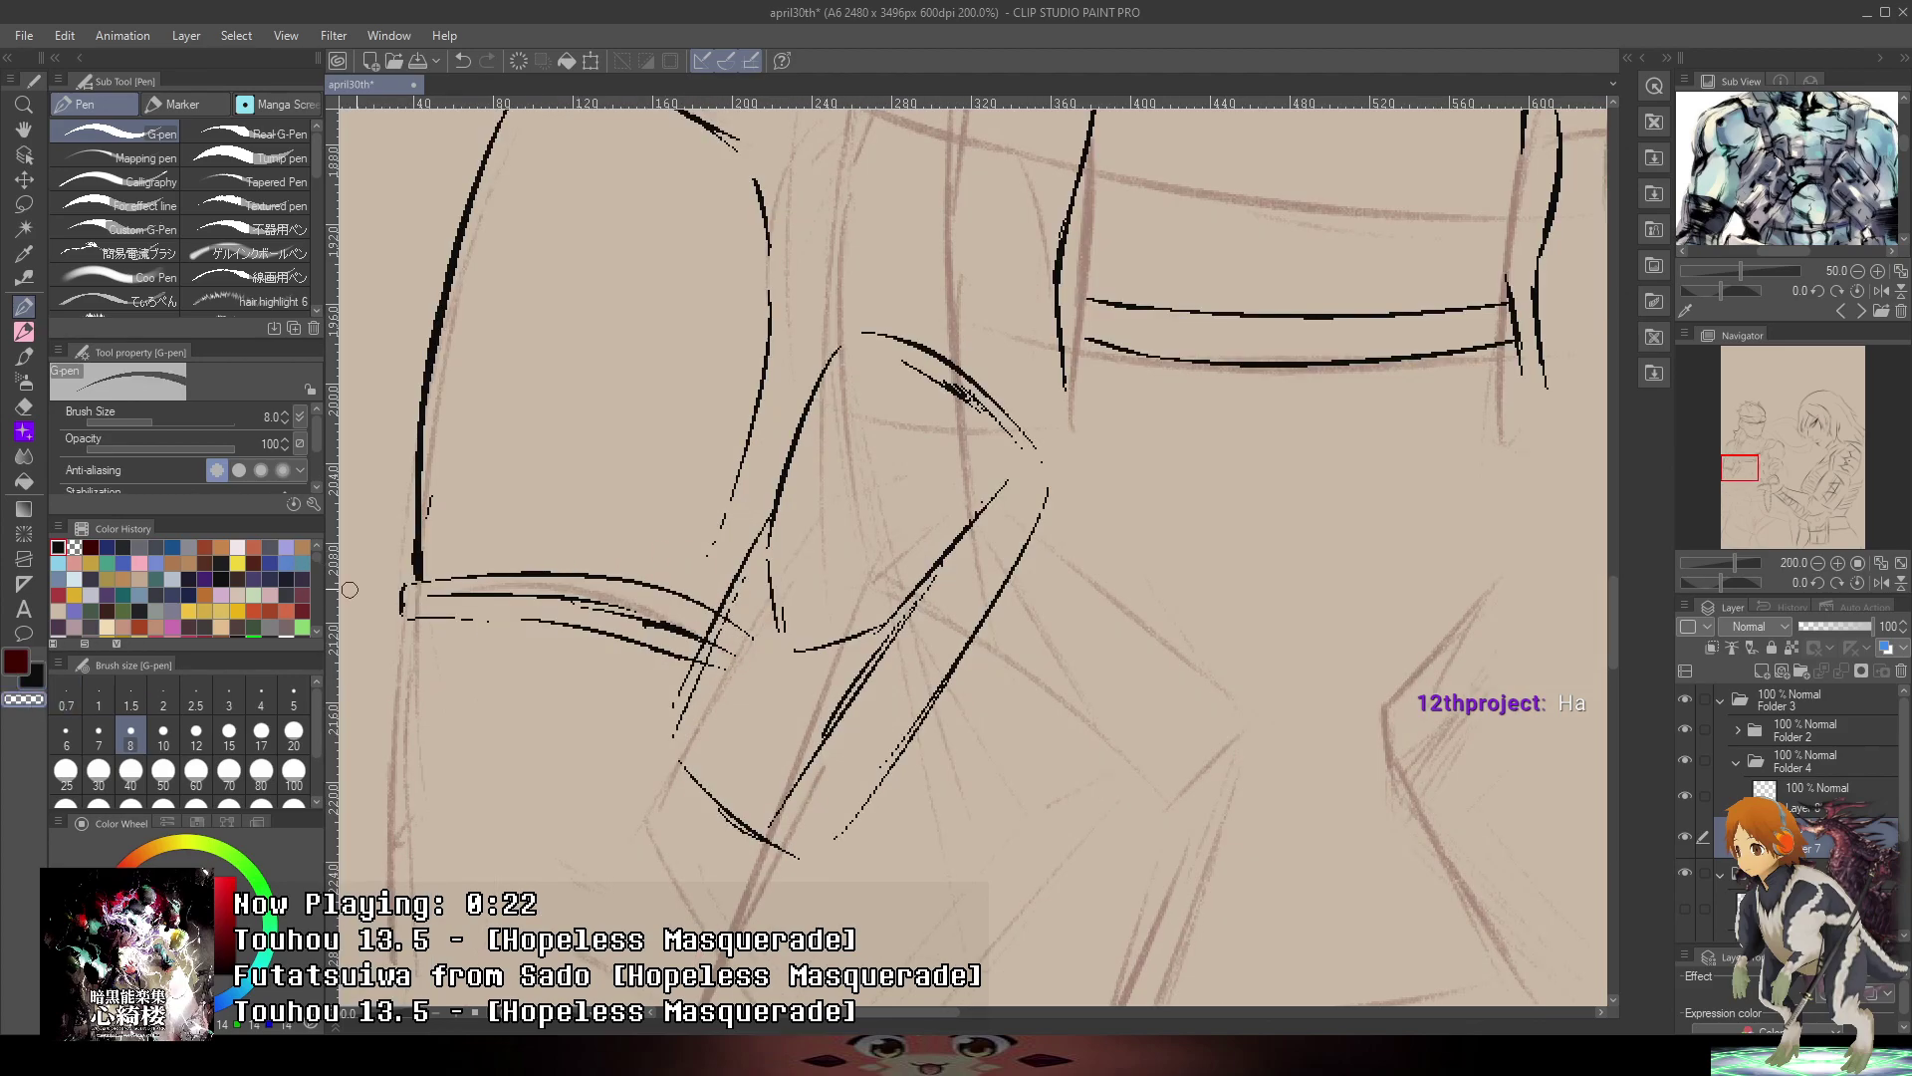
{"action": "scroll", "coordinate": [793, 623], "scroll_direction": "up", "scroll_amount": 1}
{"action": "left_click_drag", "start_coordinate": [808, 564], "coordinate": [710, 725]}
{"action": "key", "text": "ctrl+z"}
{"action": "left_click_drag", "start_coordinate": [772, 633], "coordinate": [740, 693]}
{"action": "mouse_move", "coordinate": [792, 594]}
{"action": "left_mouse_down"}
{"action": "mouse_move", "coordinate": [771, 638]}
{"action": "mouse_move", "coordinate": [803, 617]}
{"action": "mouse_move", "coordinate": [835, 637]}
{"action": "left_mouse_up"}
{"action": "left_click_drag", "start_coordinate": [785, 708], "coordinate": [808, 699]}
{"action": "scroll", "coordinate": [864, 683], "scroll_direction": "down", "scroll_amount": 4}
{"action": "left_click_drag", "start_coordinate": [1204, 638], "coordinate": [1170, 547]}
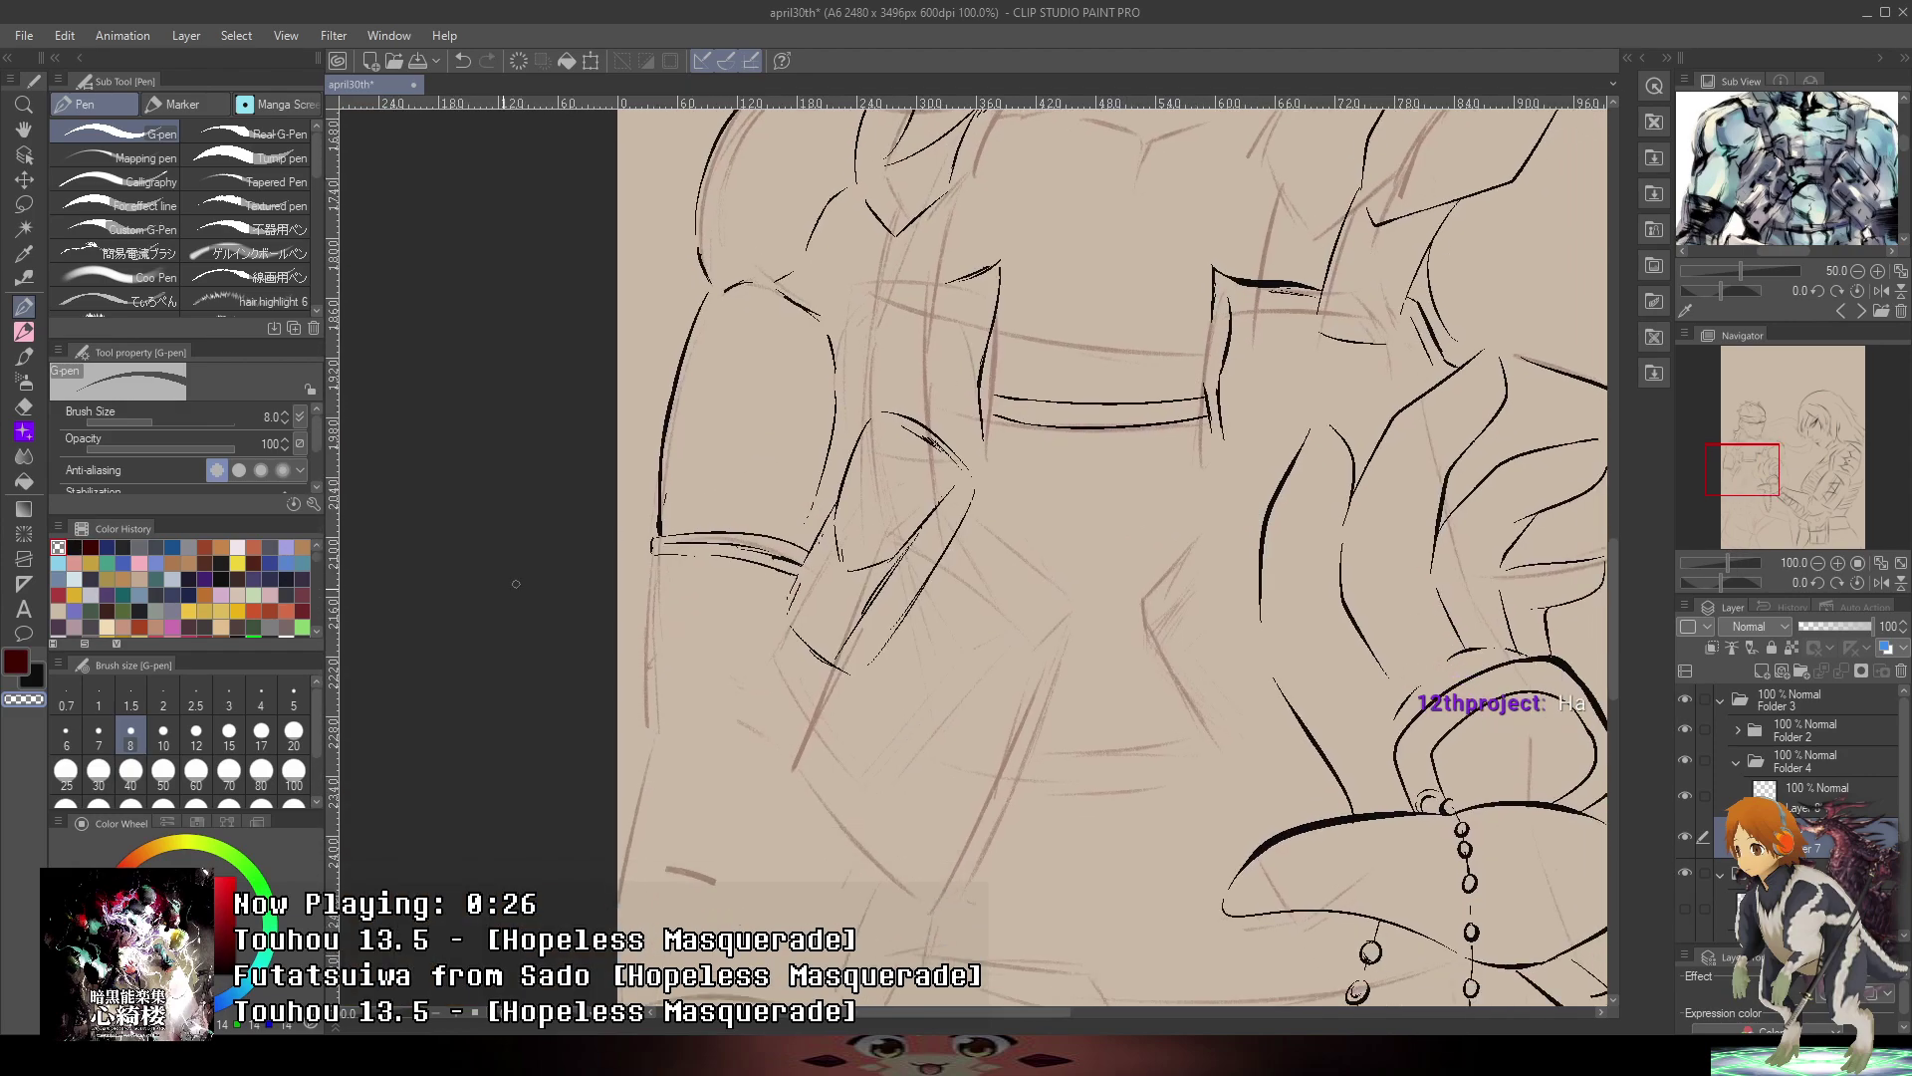
{"action": "left_click", "coordinate": [34, 685]}
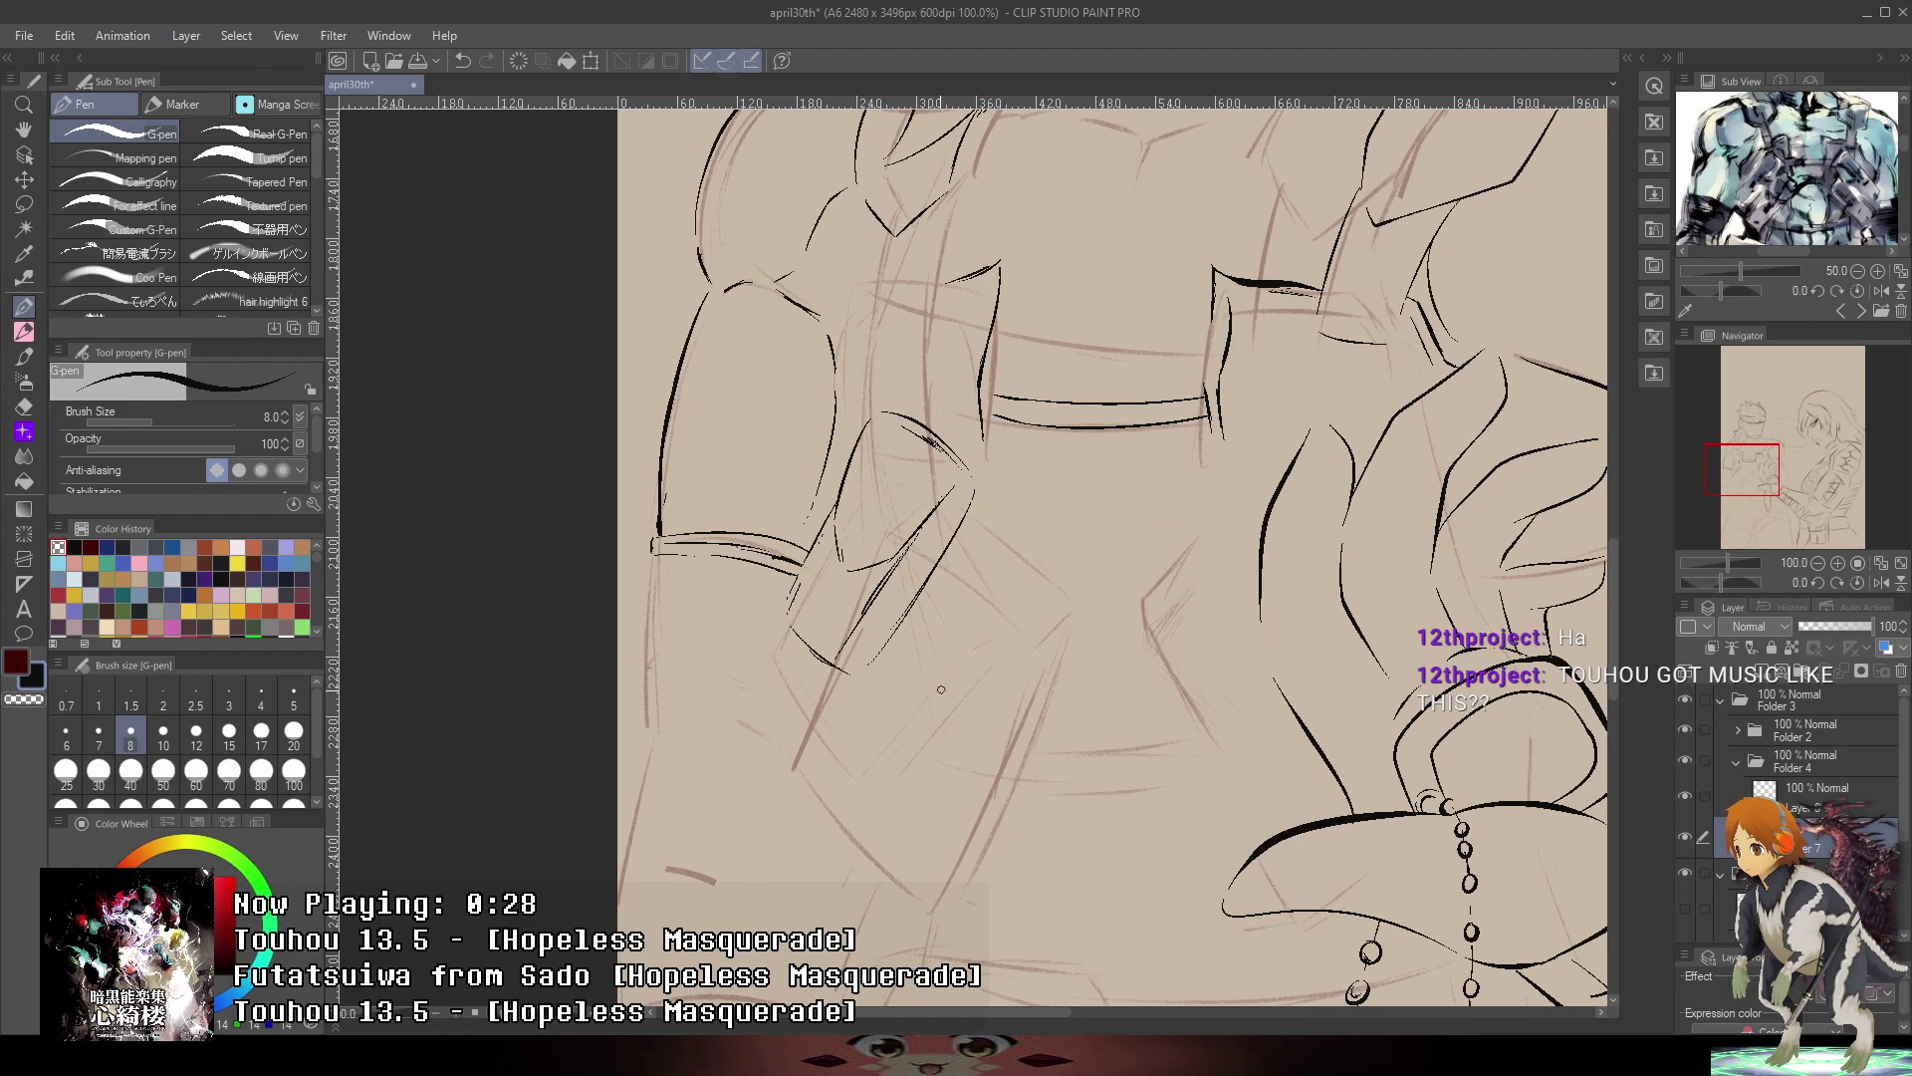
- Ink the rounded top flap of a second pouch shape overlapping the upper one diagonally below it
{"action": "scroll", "coordinate": [941, 689], "scroll_direction": "up", "scroll_amount": 1}
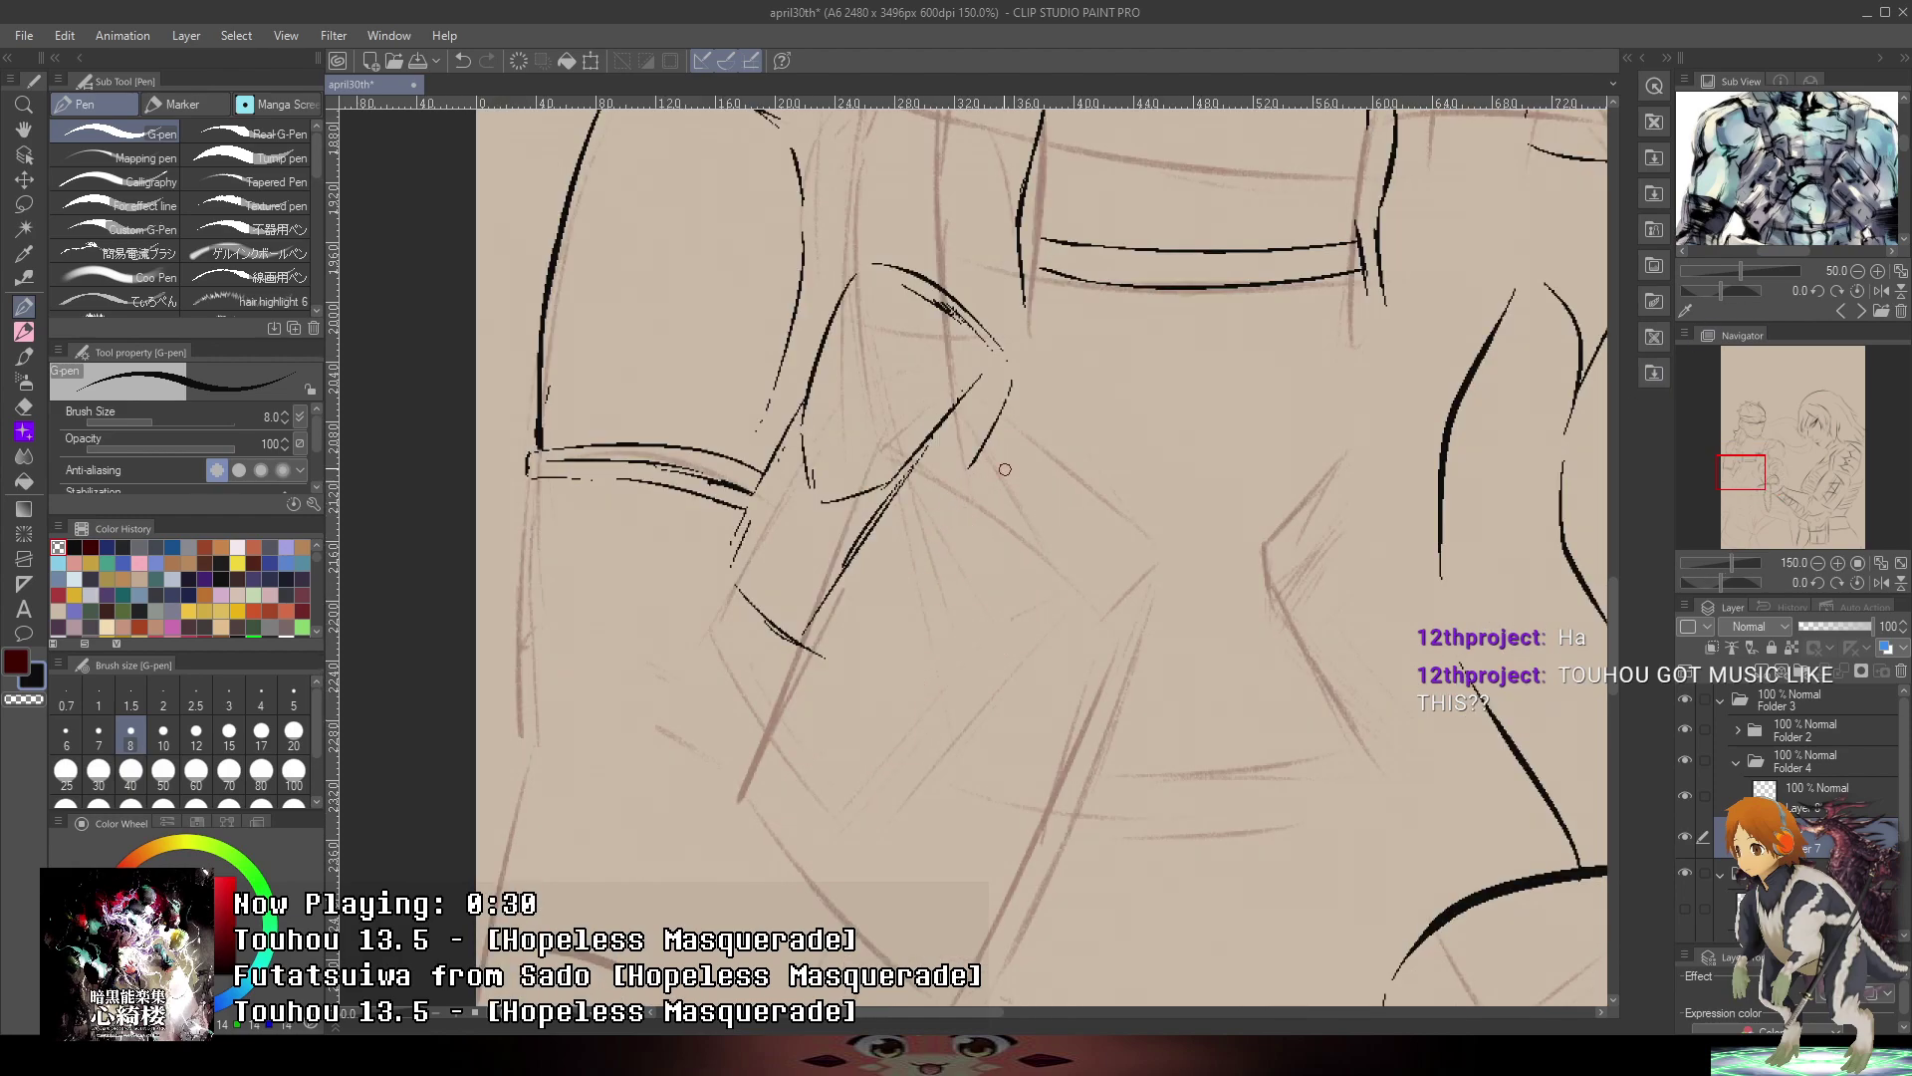
{"action": "left_click_drag", "start_coordinate": [974, 459], "coordinate": [1091, 577]}
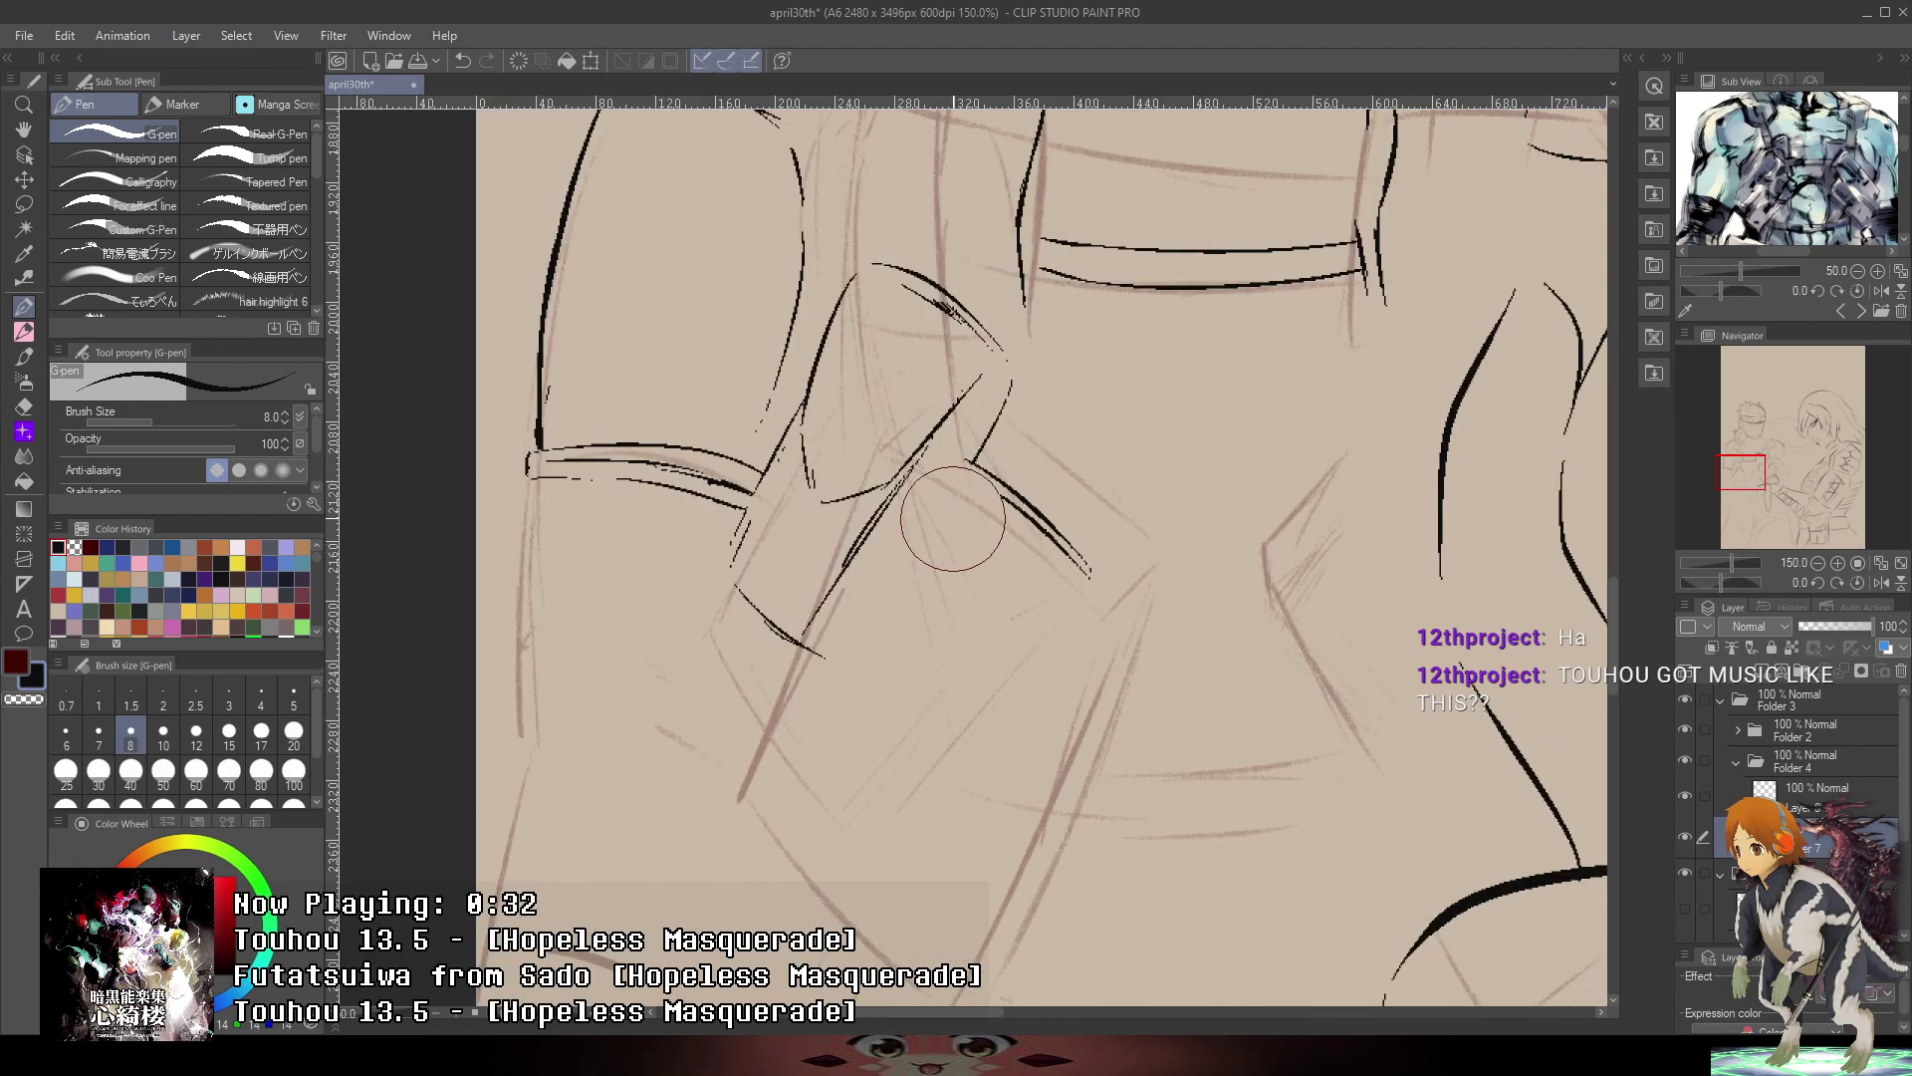
{"action": "left_click_drag", "start_coordinate": [988, 547], "coordinate": [1090, 645]}
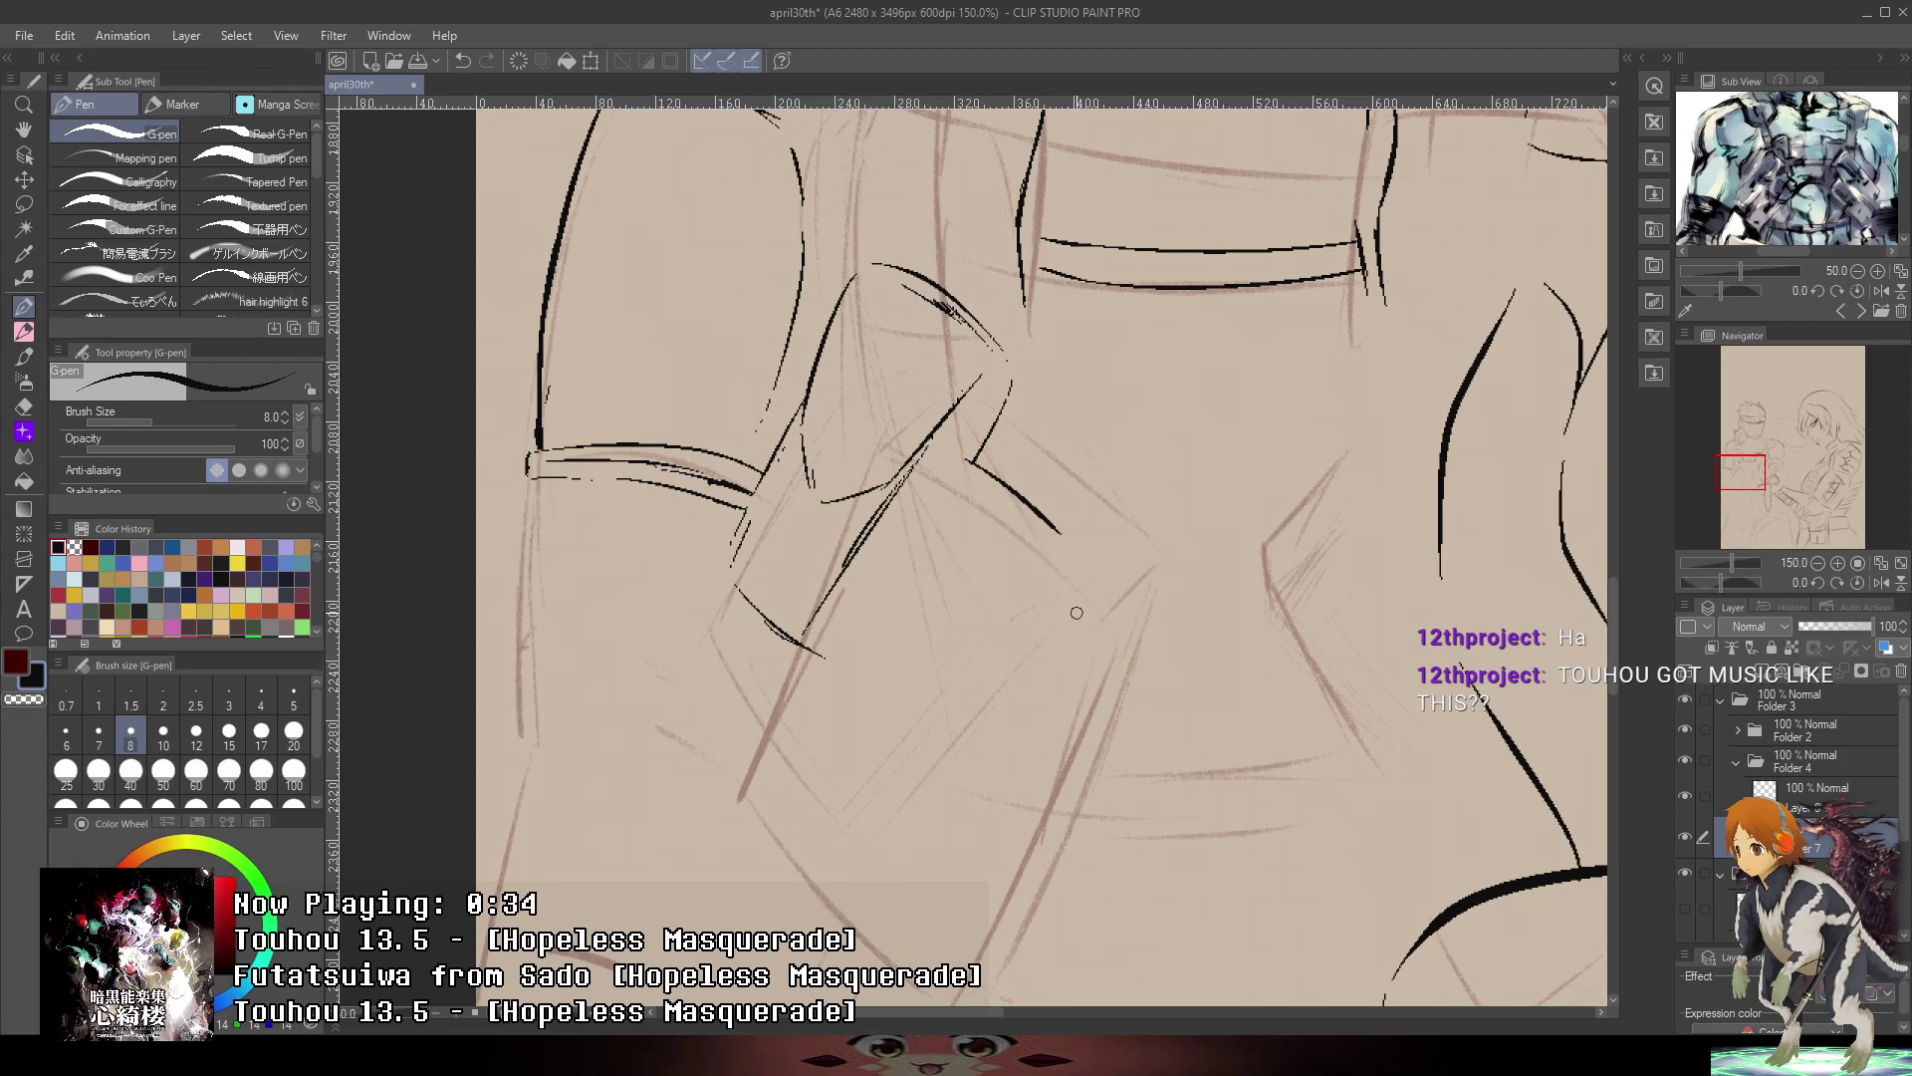
{"action": "left_click_drag", "start_coordinate": [958, 463], "coordinate": [897, 573]}
{"action": "key", "text": "ctrl+z"}
{"action": "mouse_move", "coordinate": [942, 469]}
{"action": "left_mouse_down"}
{"action": "mouse_move", "coordinate": [896, 554]}
{"action": "mouse_move", "coordinate": [908, 660]}
{"action": "mouse_move", "coordinate": [996, 636]}
{"action": "mouse_move", "coordinate": [1034, 574]}
{"action": "mouse_move", "coordinate": [997, 739]}
{"action": "left_mouse_up"}
{"action": "key", "text": "ctrl+z"}
{"action": "left_click_drag", "start_coordinate": [1071, 625], "coordinate": [959, 808]}
{"action": "key", "text": "ctrl+z"}
{"action": "key", "text": "ctrl+z"}
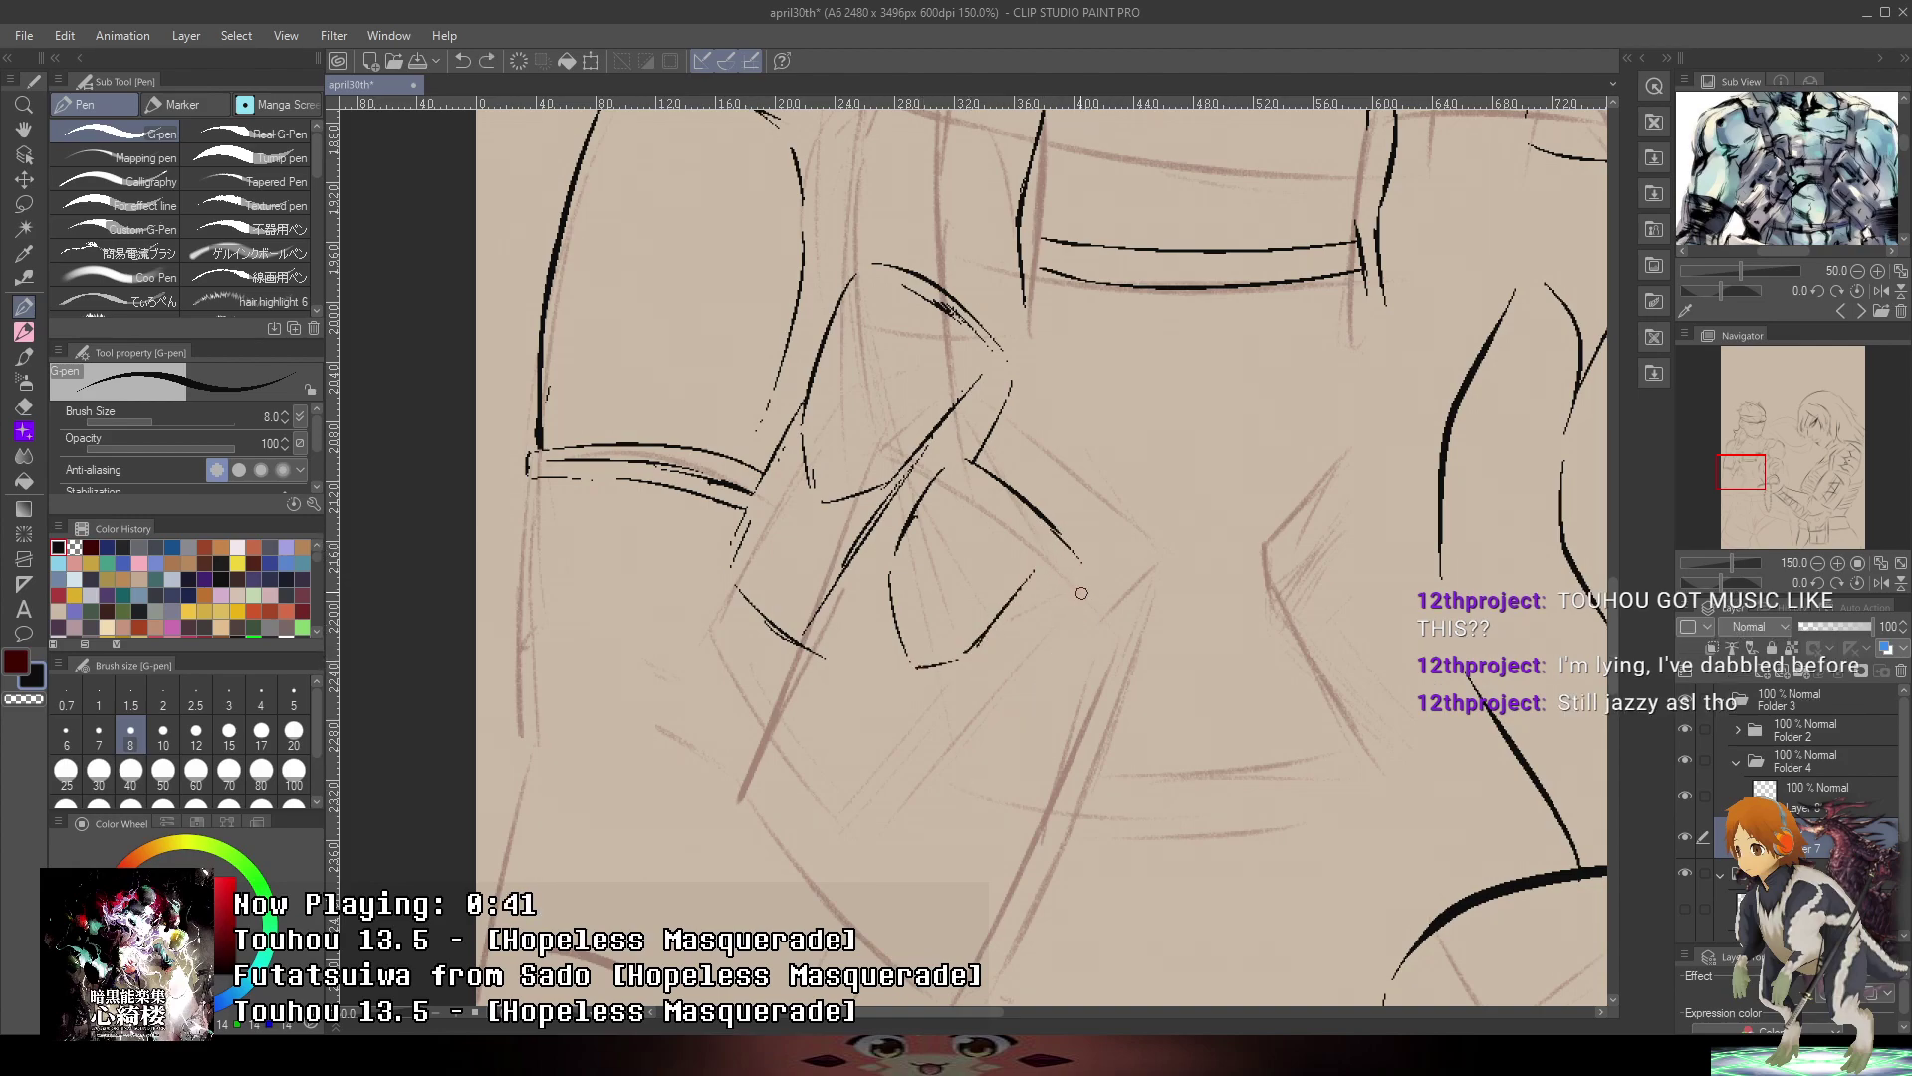
- Ink the two long diagonal sides of the second pouch shape
{"action": "left_click_drag", "start_coordinate": [1086, 569], "coordinate": [986, 732]}
{"action": "left_click_drag", "start_coordinate": [1066, 607], "coordinate": [932, 808]}
{"action": "left_click_drag", "start_coordinate": [884, 588], "coordinate": [804, 712]}
{"action": "left_click_drag", "start_coordinate": [838, 664], "coordinate": [811, 715]}
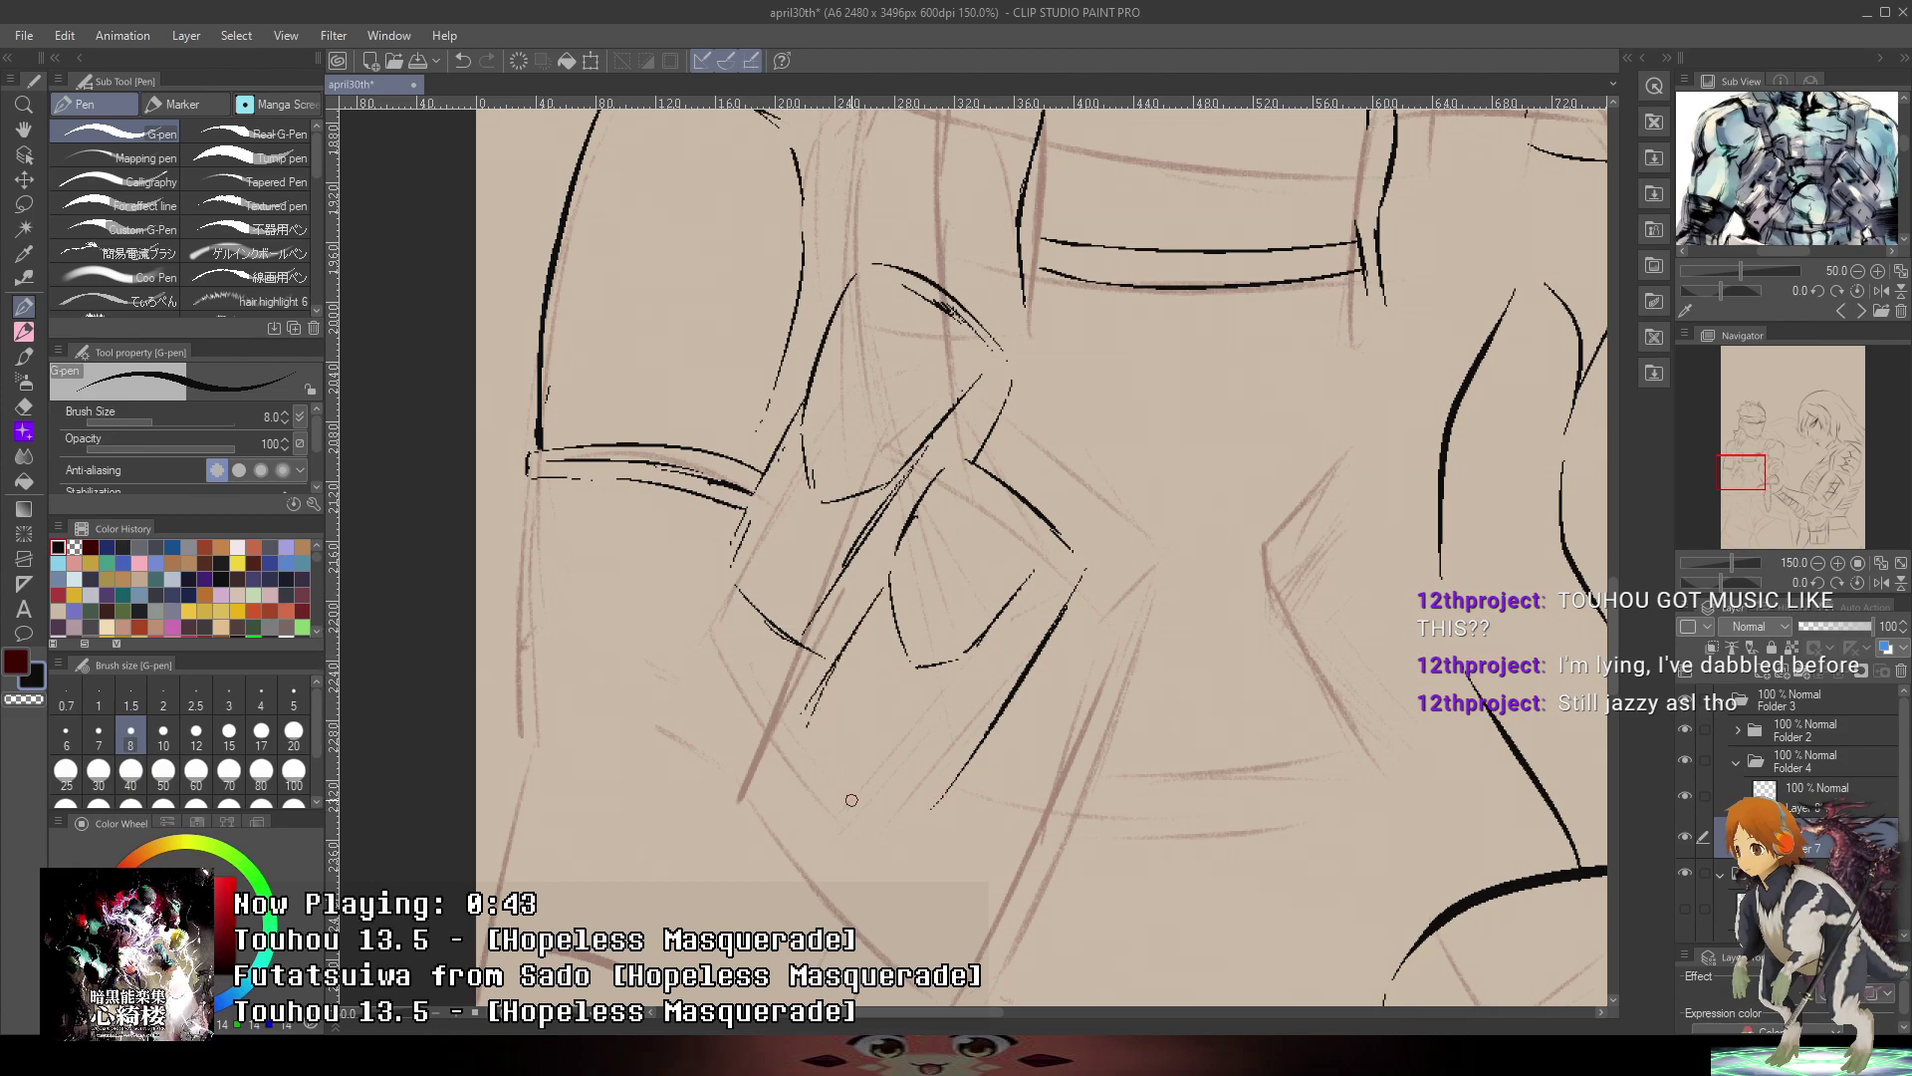
{"action": "key", "text": "ctrl+z"}
{"action": "mouse_move", "coordinate": [883, 597]}
{"action": "left_mouse_down"}
{"action": "mouse_move", "coordinate": [821, 703]}
{"action": "mouse_move", "coordinate": [890, 784]}
{"action": "left_mouse_up"}
{"action": "key", "text": "ctrl+z"}
{"action": "key", "text": "ctrl+z"}
- Ink the bottom edge and inner fold line of the second pouch shape
{"action": "left_click_drag", "start_coordinate": [808, 725], "coordinate": [911, 802]}
{"action": "mouse_move", "coordinate": [836, 754]}
{"action": "left_mouse_down"}
{"action": "mouse_move", "coordinate": [897, 792]}
{"action": "mouse_move", "coordinate": [1014, 620]}
{"action": "left_mouse_up"}
{"action": "key", "text": "ctrl+z"}
{"action": "left_click_drag", "start_coordinate": [906, 770], "coordinate": [991, 639]}
{"action": "left_click_drag", "start_coordinate": [933, 721], "coordinate": [998, 625]}
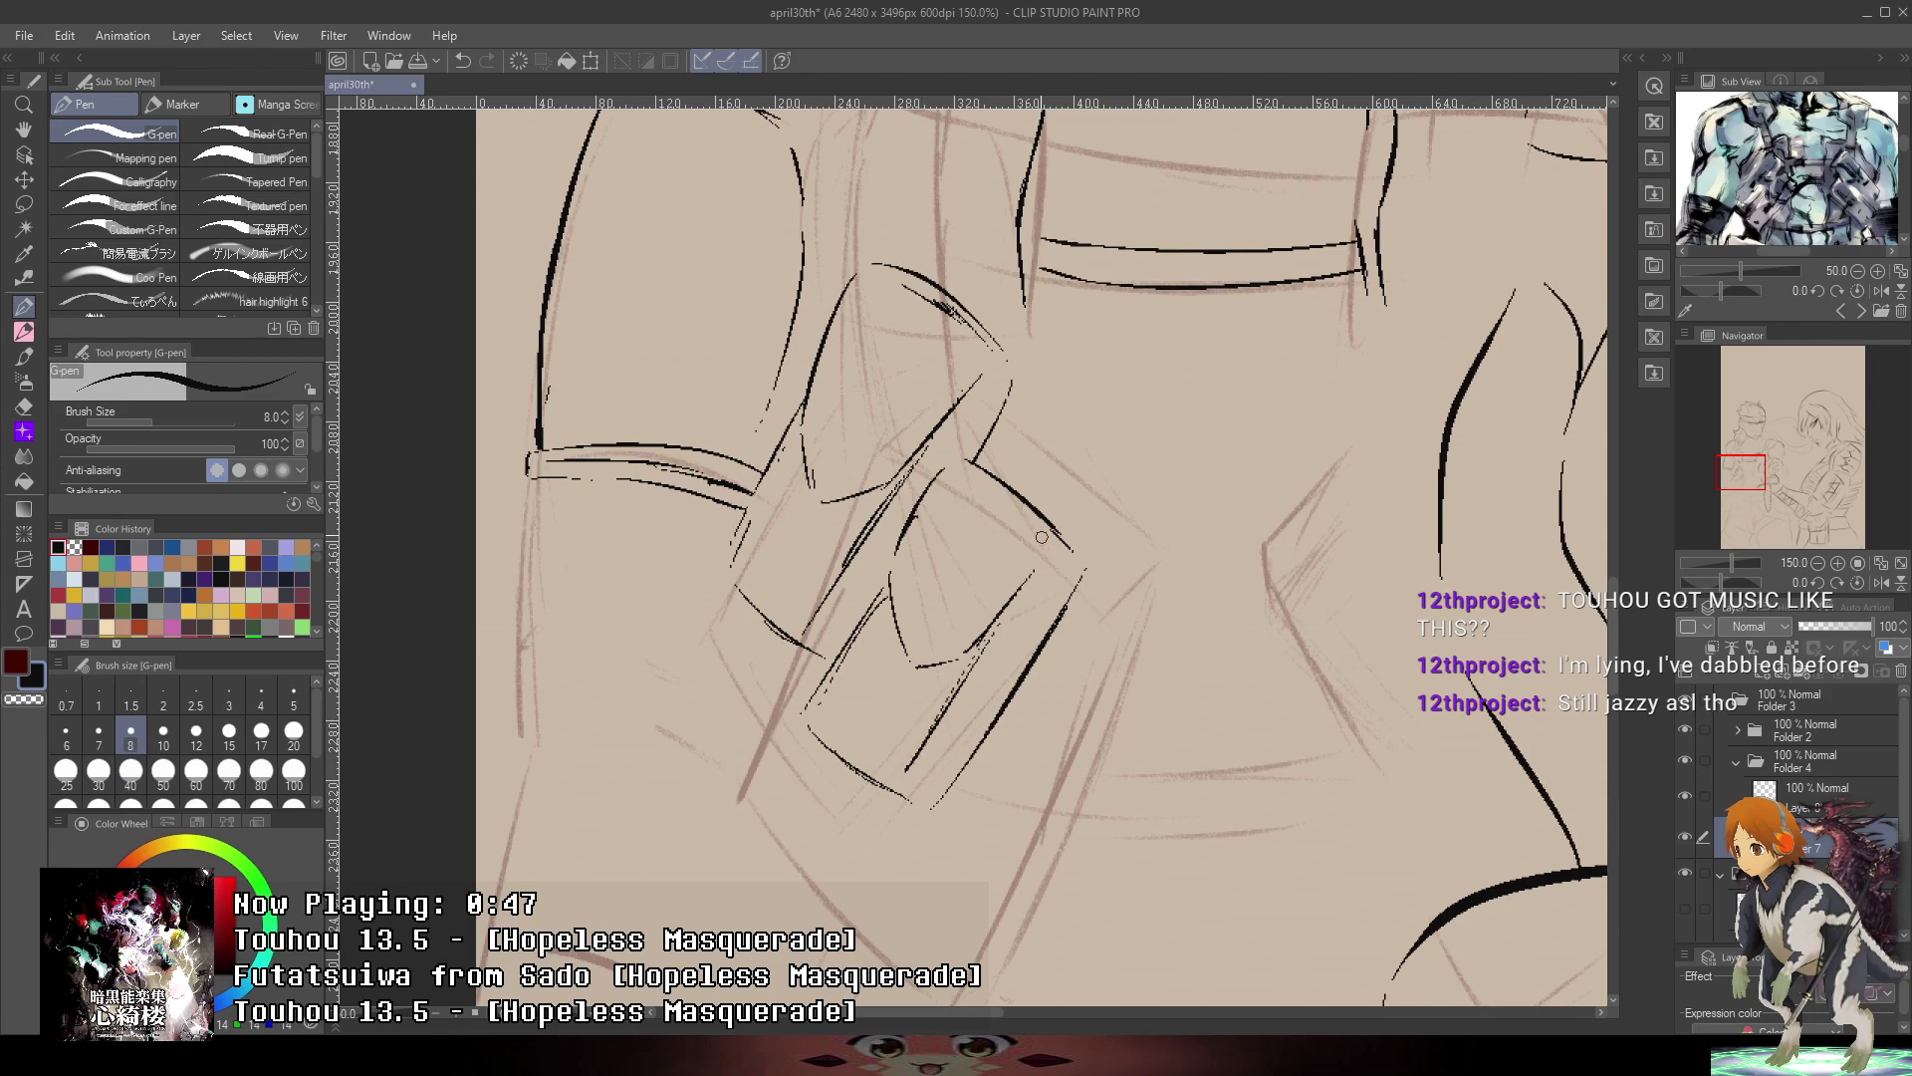
- Ink the upper diagonal edge of the angular shape across the torso from the two pouches
{"action": "left_click_drag", "start_coordinate": [1198, 473], "coordinate": [1238, 316]}
{"action": "left_click_drag", "start_coordinate": [1507, 401], "coordinate": [1374, 401]}
{"action": "mouse_move", "coordinate": [1544, 365]}
{"action": "left_mouse_down"}
{"action": "mouse_move", "coordinate": [1388, 482]}
{"action": "mouse_move", "coordinate": [1293, 602]}
{"action": "left_mouse_up"}
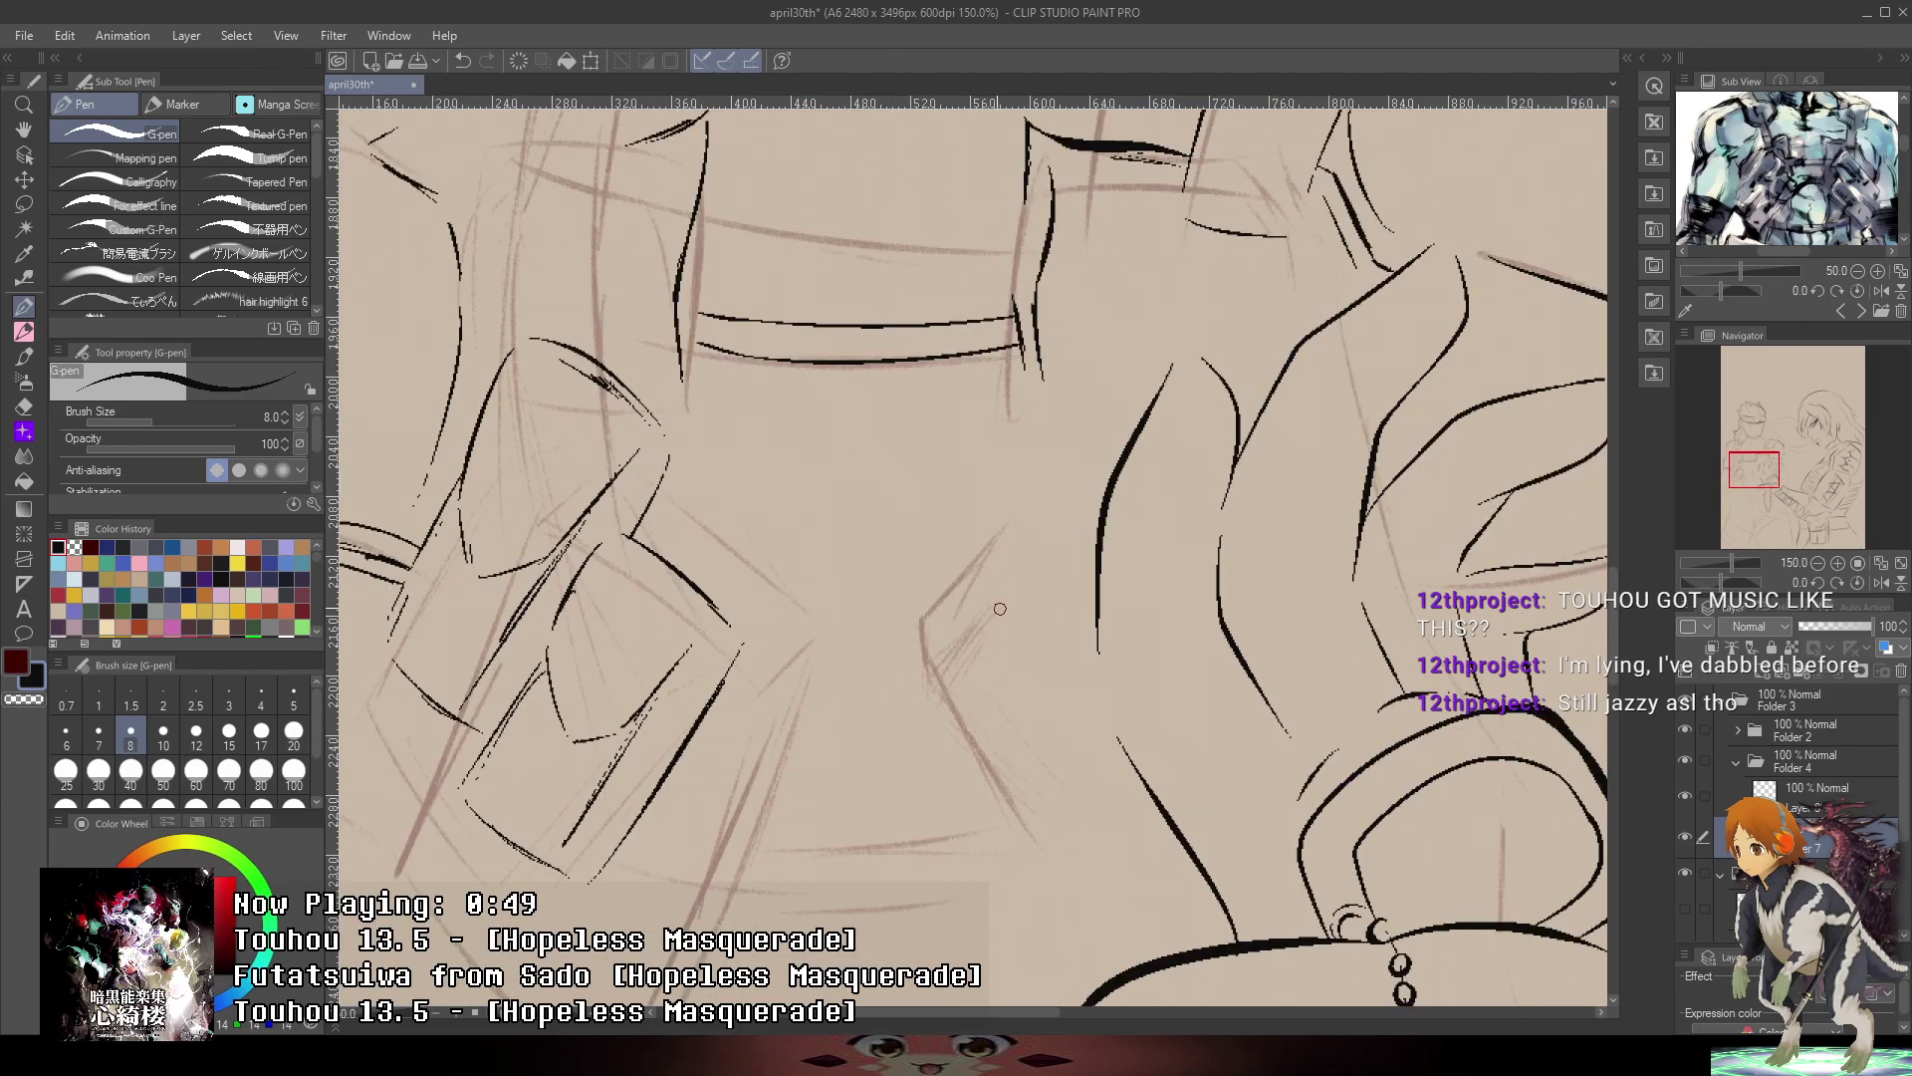
{"action": "mouse_move", "coordinate": [1059, 512]}
{"action": "left_mouse_down"}
{"action": "mouse_move", "coordinate": [949, 612]}
{"action": "mouse_move", "coordinate": [1010, 745]}
{"action": "left_mouse_up"}
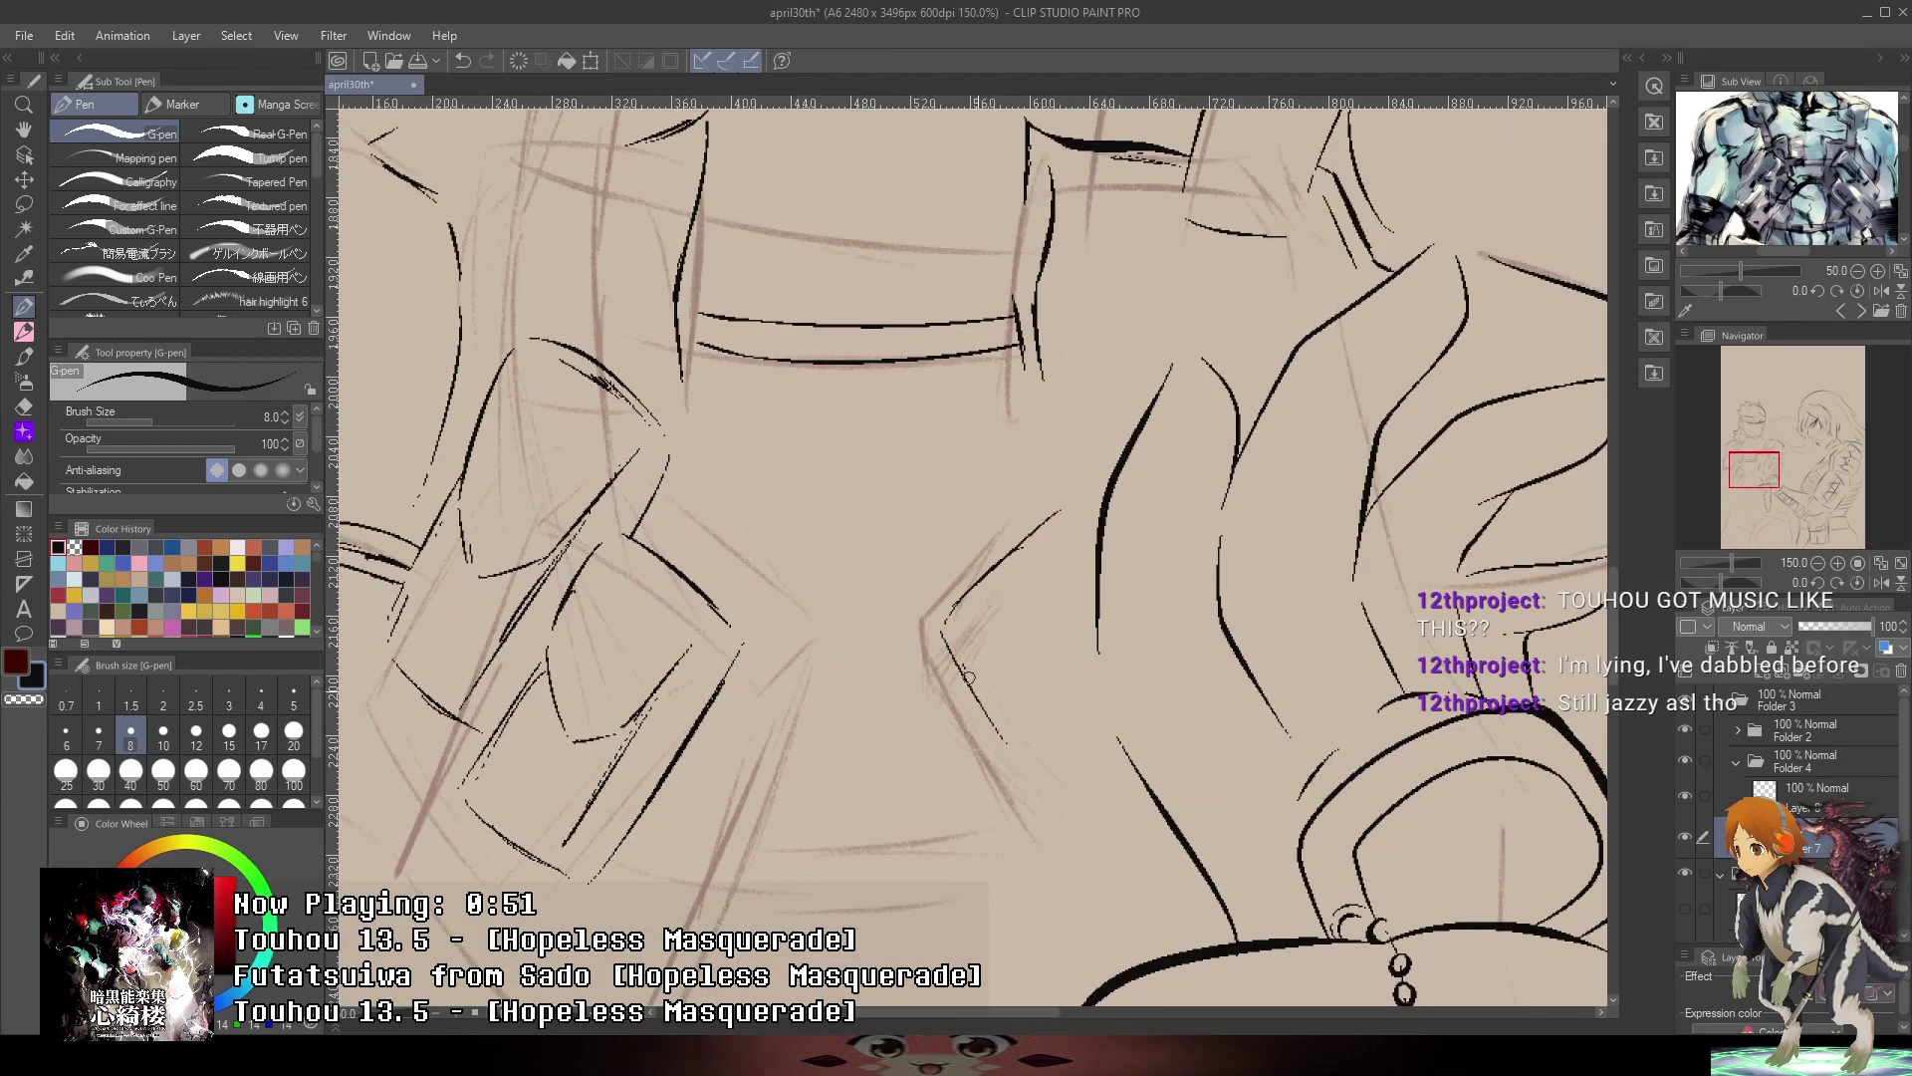
{"action": "left_click_drag", "start_coordinate": [969, 675], "coordinate": [1011, 737]}
{"action": "key", "text": "ctrl+z"}
{"action": "key", "text": "ctrl+z"}
- Ink the two lower edges of the angular shape, fanning down toward the raised wrist
{"action": "left_click_drag", "start_coordinate": [958, 651], "coordinate": [1041, 721]}
{"action": "left_click_drag", "start_coordinate": [981, 681], "coordinate": [1051, 817]}
{"action": "key", "text": "ctrl+z"}
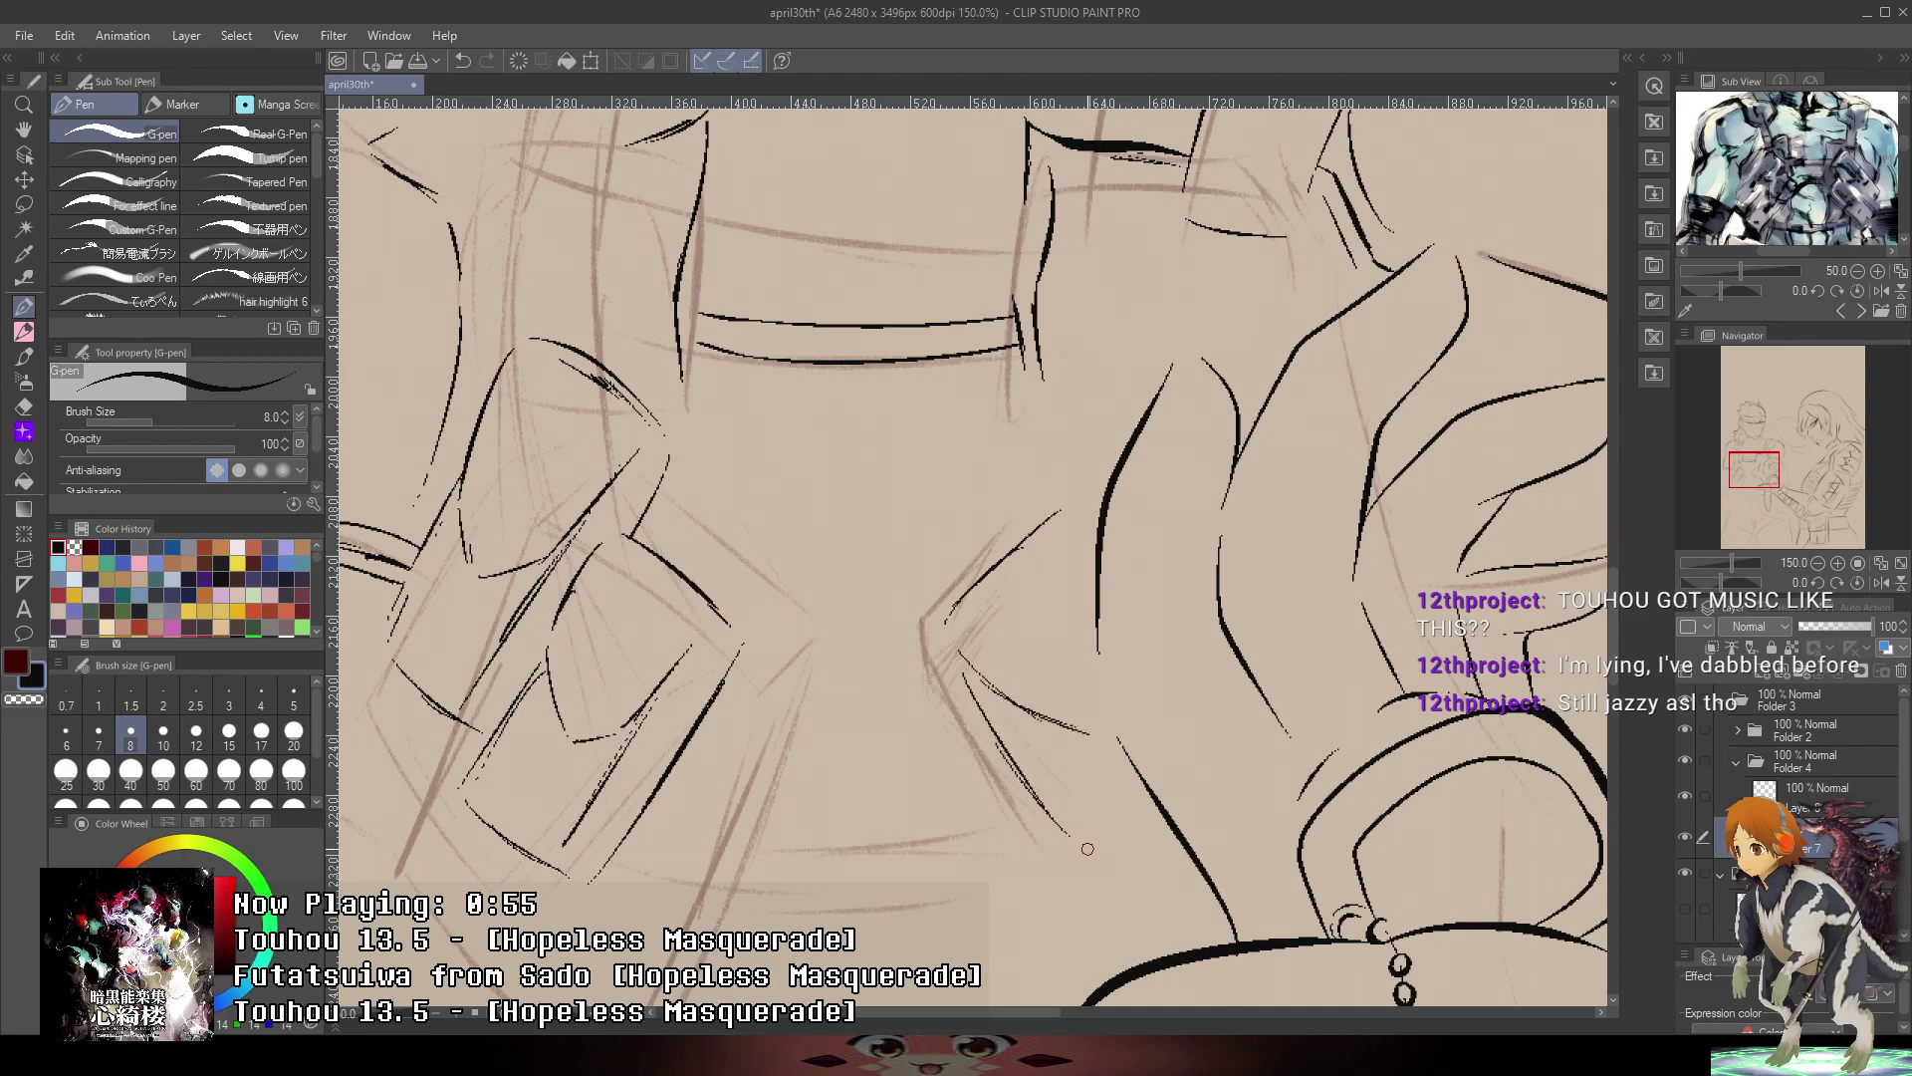
{"action": "key", "text": "ctrl+z"}
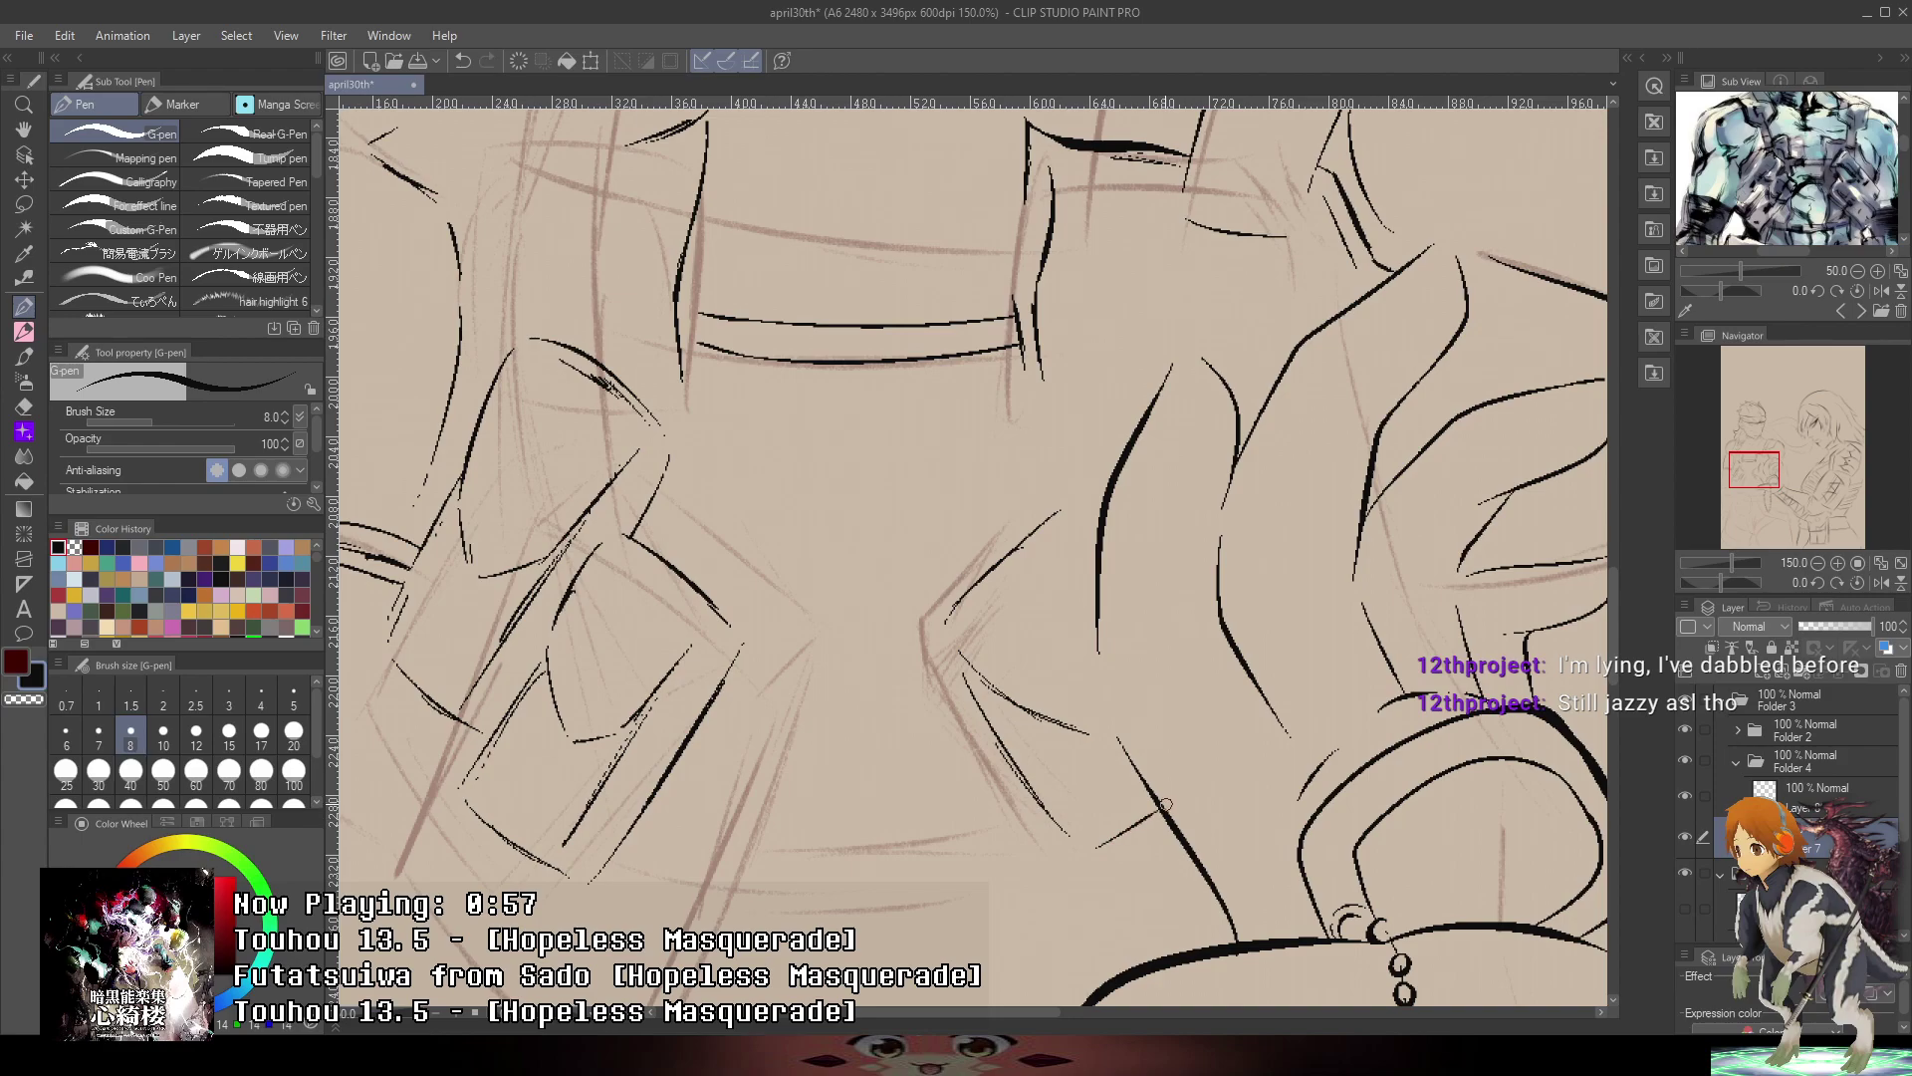
{"action": "mouse_move", "coordinate": [1156, 743]}
{"action": "left_mouse_down"}
{"action": "mouse_move", "coordinate": [1026, 956]}
{"action": "mouse_move", "coordinate": [1058, 913]}
{"action": "left_mouse_up"}
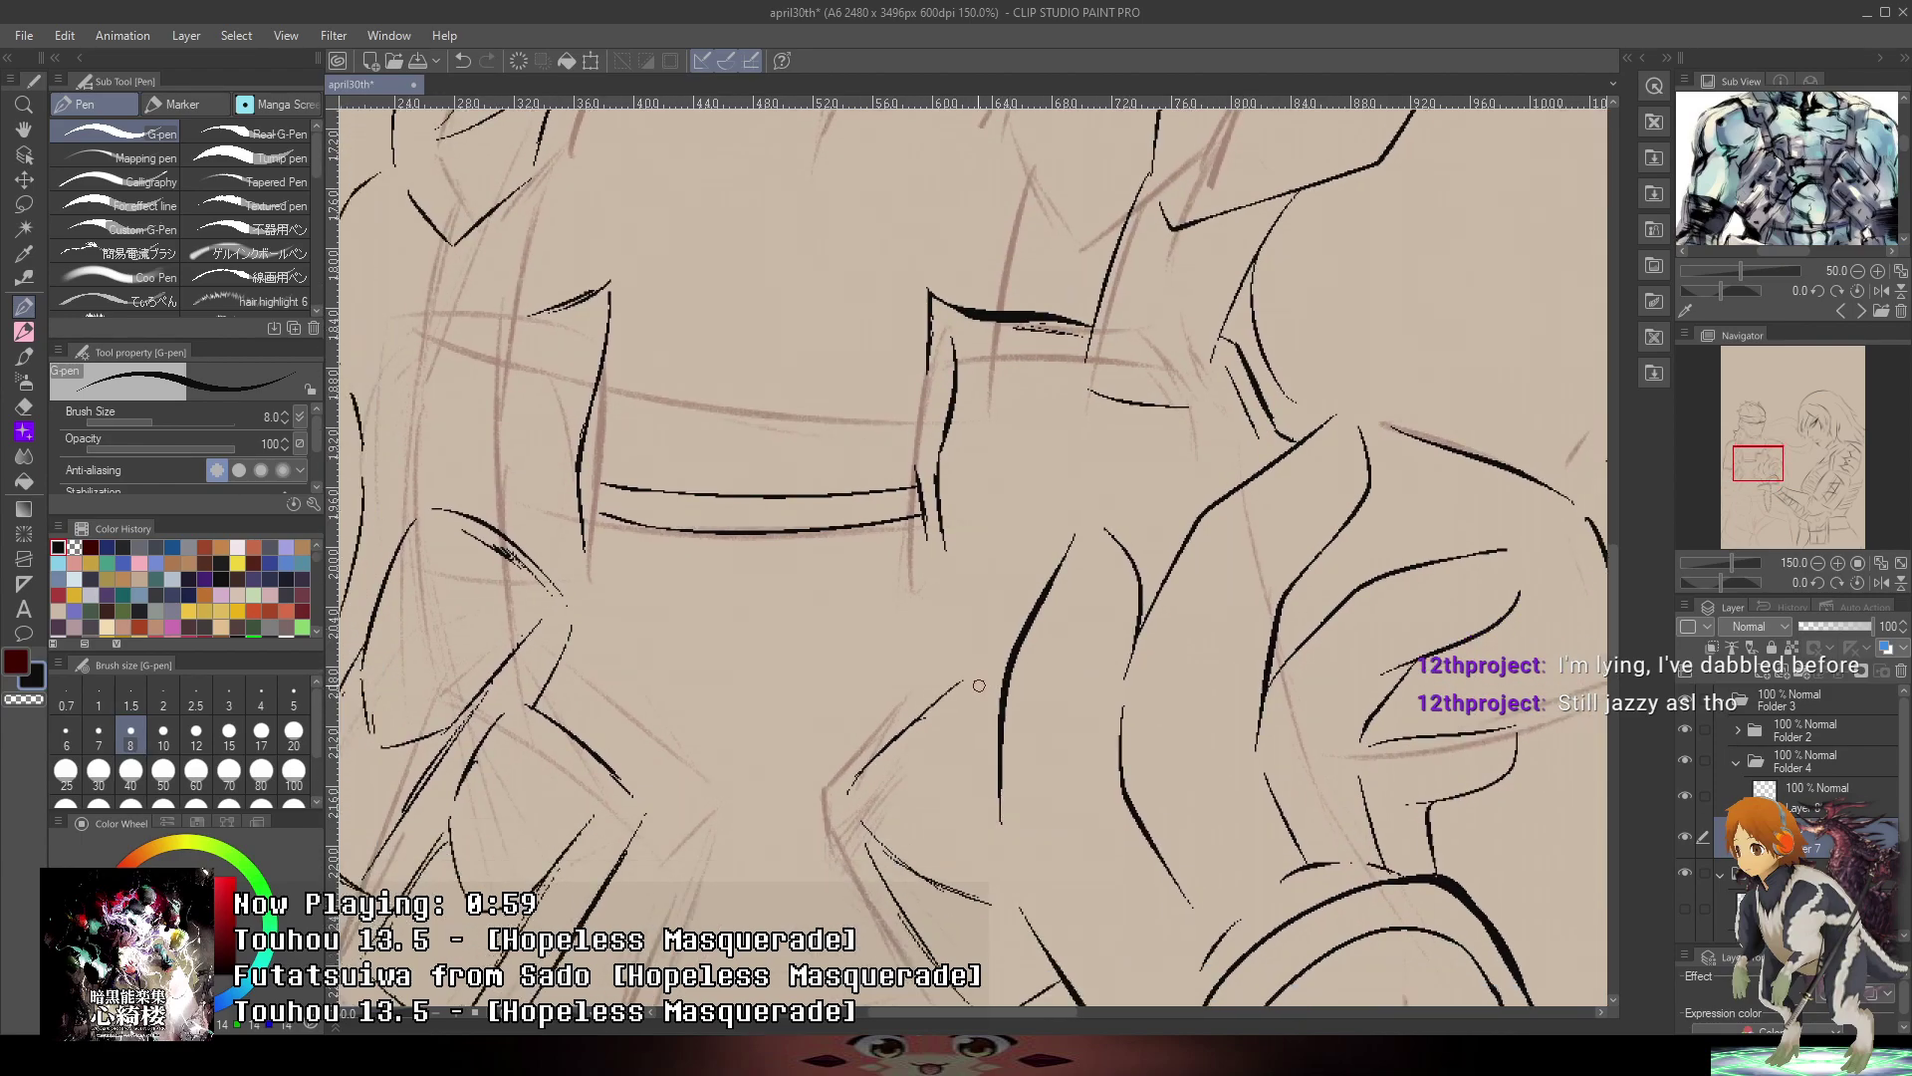
{"action": "left_click_drag", "start_coordinate": [967, 680], "coordinate": [990, 666]}
{"action": "scroll", "coordinate": [1066, 526], "scroll_direction": "up", "scroll_amount": 4}
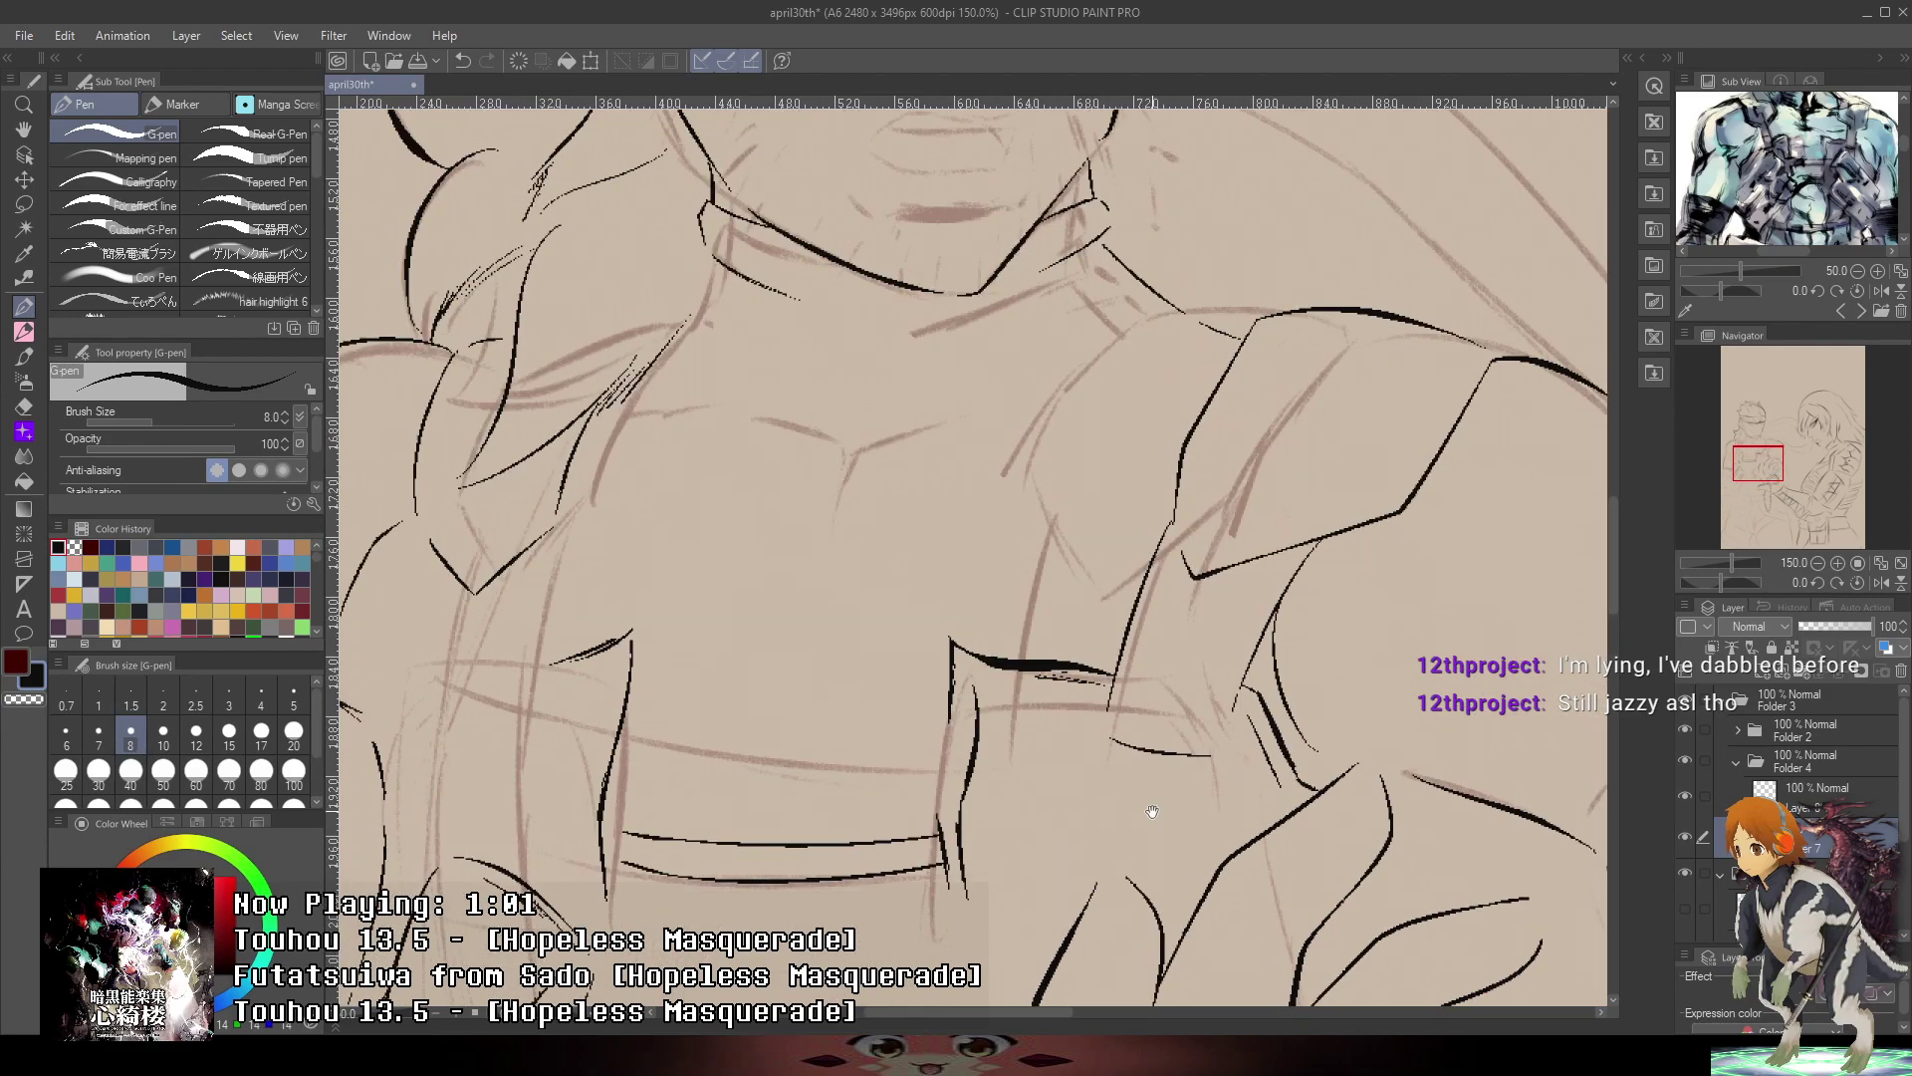
{"action": "key", "text": "ctrl+z"}
- Ink the two curved pectoral lines and the short thick stem where they meet at the chest's centre
{"action": "mouse_move", "coordinate": [776, 836]}
{"action": "left_mouse_down"}
{"action": "mouse_move", "coordinate": [838, 687]}
{"action": "mouse_move", "coordinate": [951, 679]}
{"action": "left_mouse_up"}
{"action": "left_click_drag", "start_coordinate": [833, 735], "coordinate": [809, 753]}
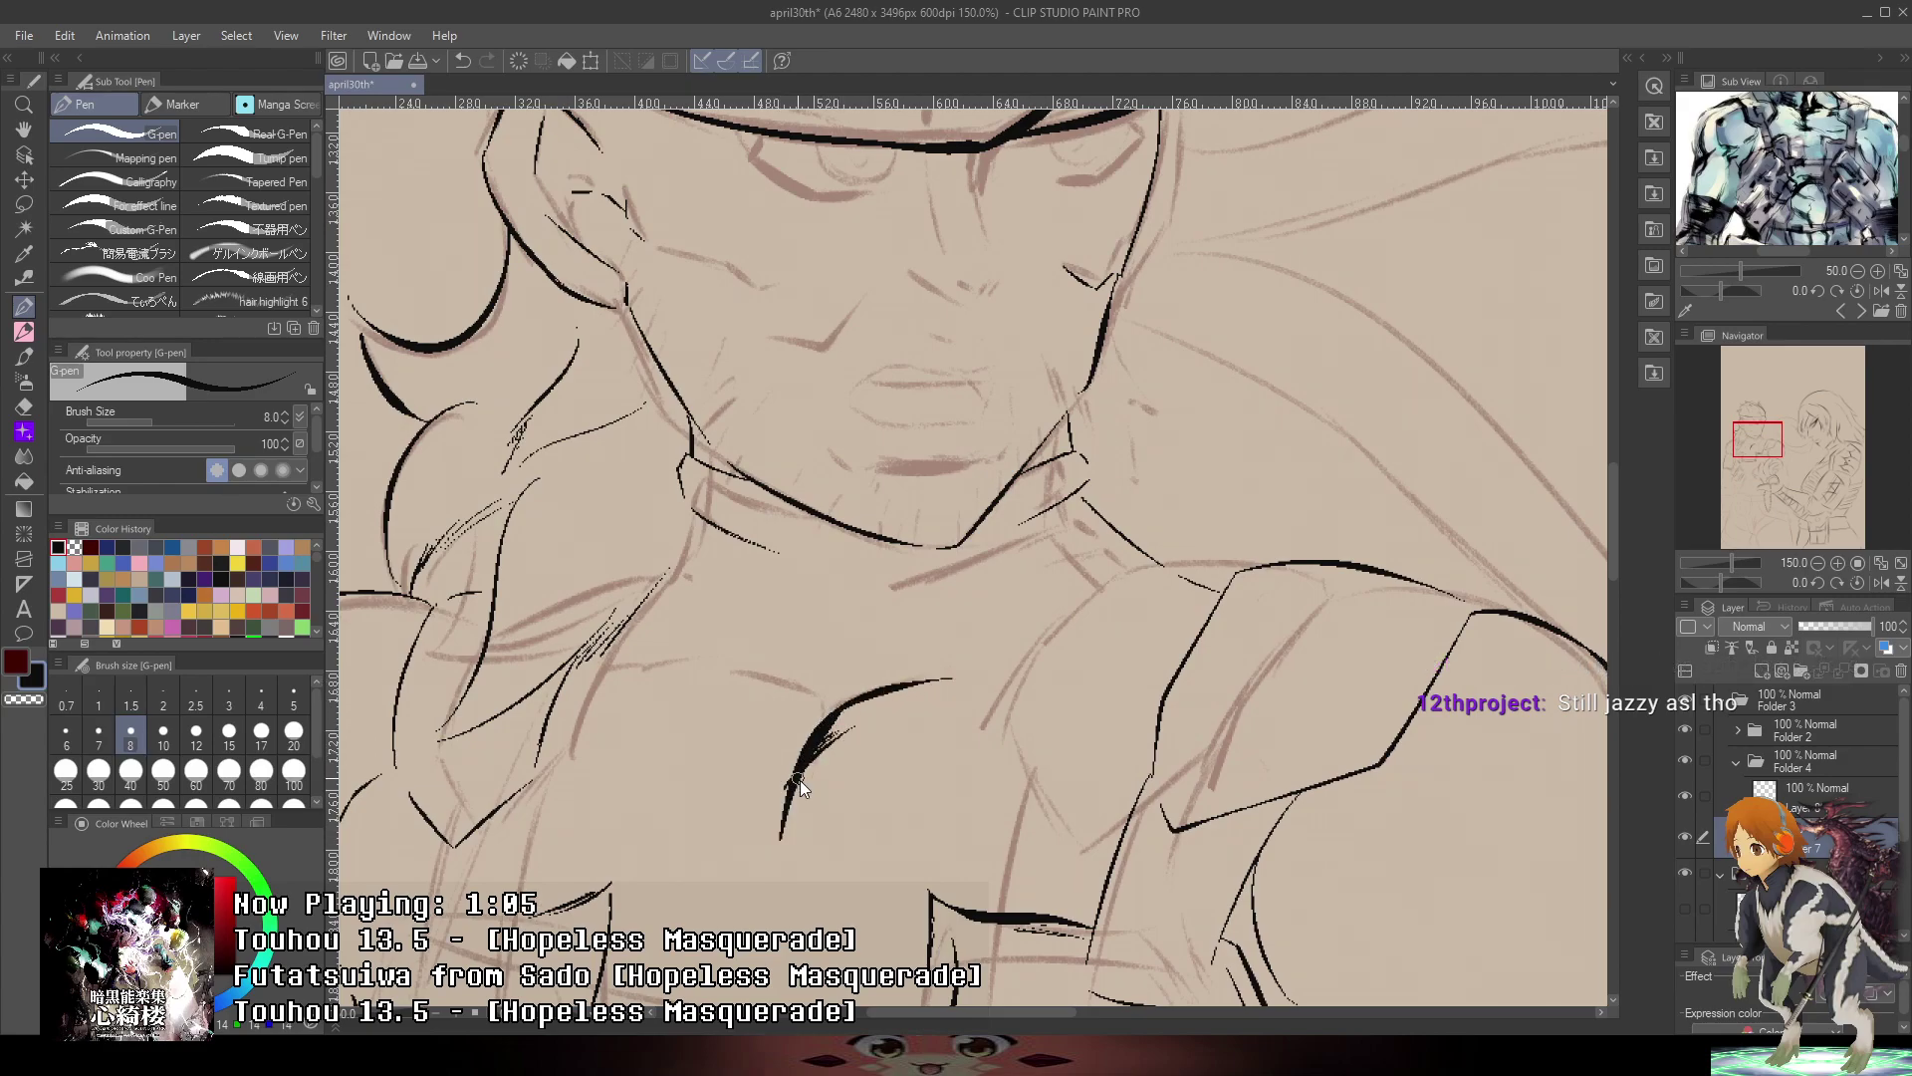
{"action": "key", "text": "ctrl+z"}
{"action": "left_click_drag", "start_coordinate": [832, 716], "coordinate": [717, 657]}
{"action": "key", "text": "ctrl+z"}
{"action": "key", "text": "ctrl+z"}
{"action": "mouse_move", "coordinate": [826, 721]}
{"action": "left_mouse_down"}
{"action": "mouse_move", "coordinate": [730, 660]}
{"action": "mouse_move", "coordinate": [820, 725]}
{"action": "left_mouse_up"}
{"action": "key", "text": "ctrl+z"}
{"action": "key", "text": "ctrl+z"}
{"action": "key", "text": "ctrl+z"}
{"action": "key", "text": "ctrl+z"}
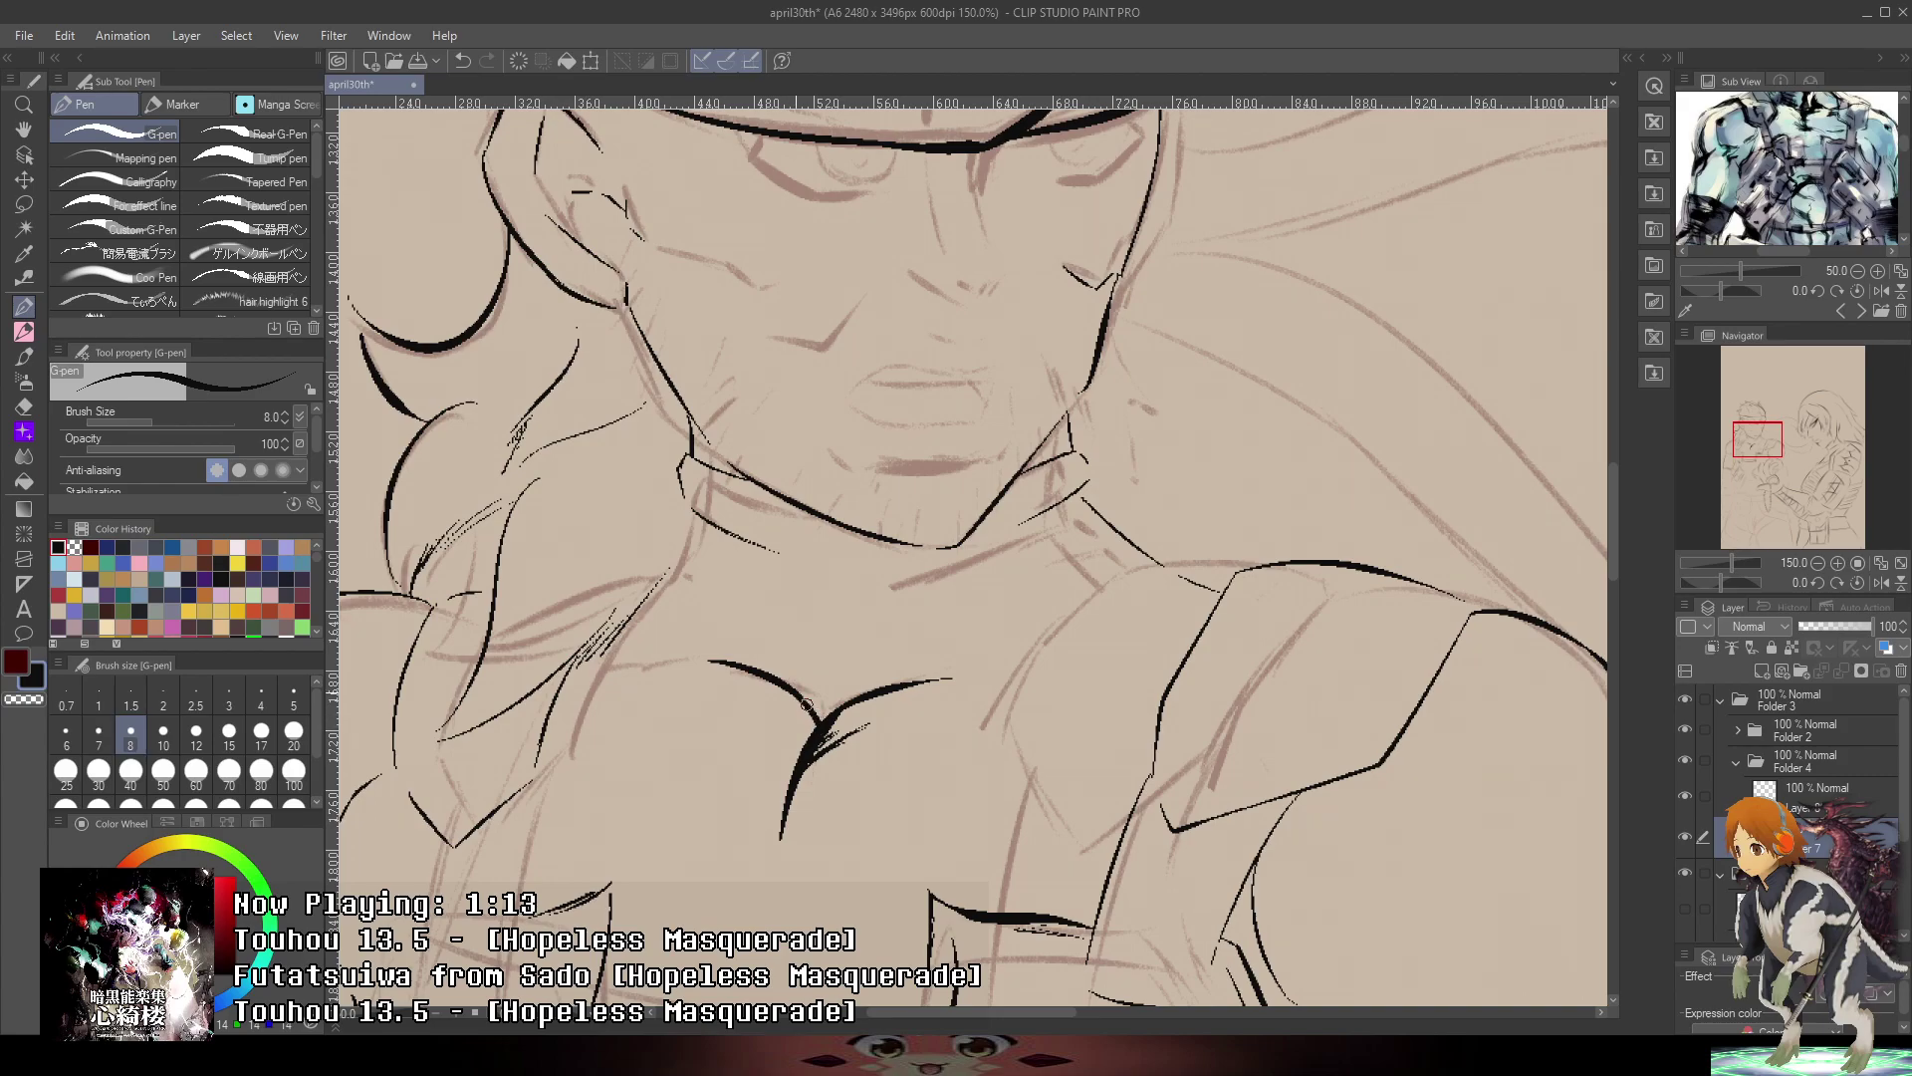
- Add short hatching strokes beside the stem of the chest cleft
{"action": "left_click_drag", "start_coordinate": [992, 420], "coordinate": [1092, 415]}
{"action": "left_click_drag", "start_coordinate": [1297, 598], "coordinate": [1314, 644]}
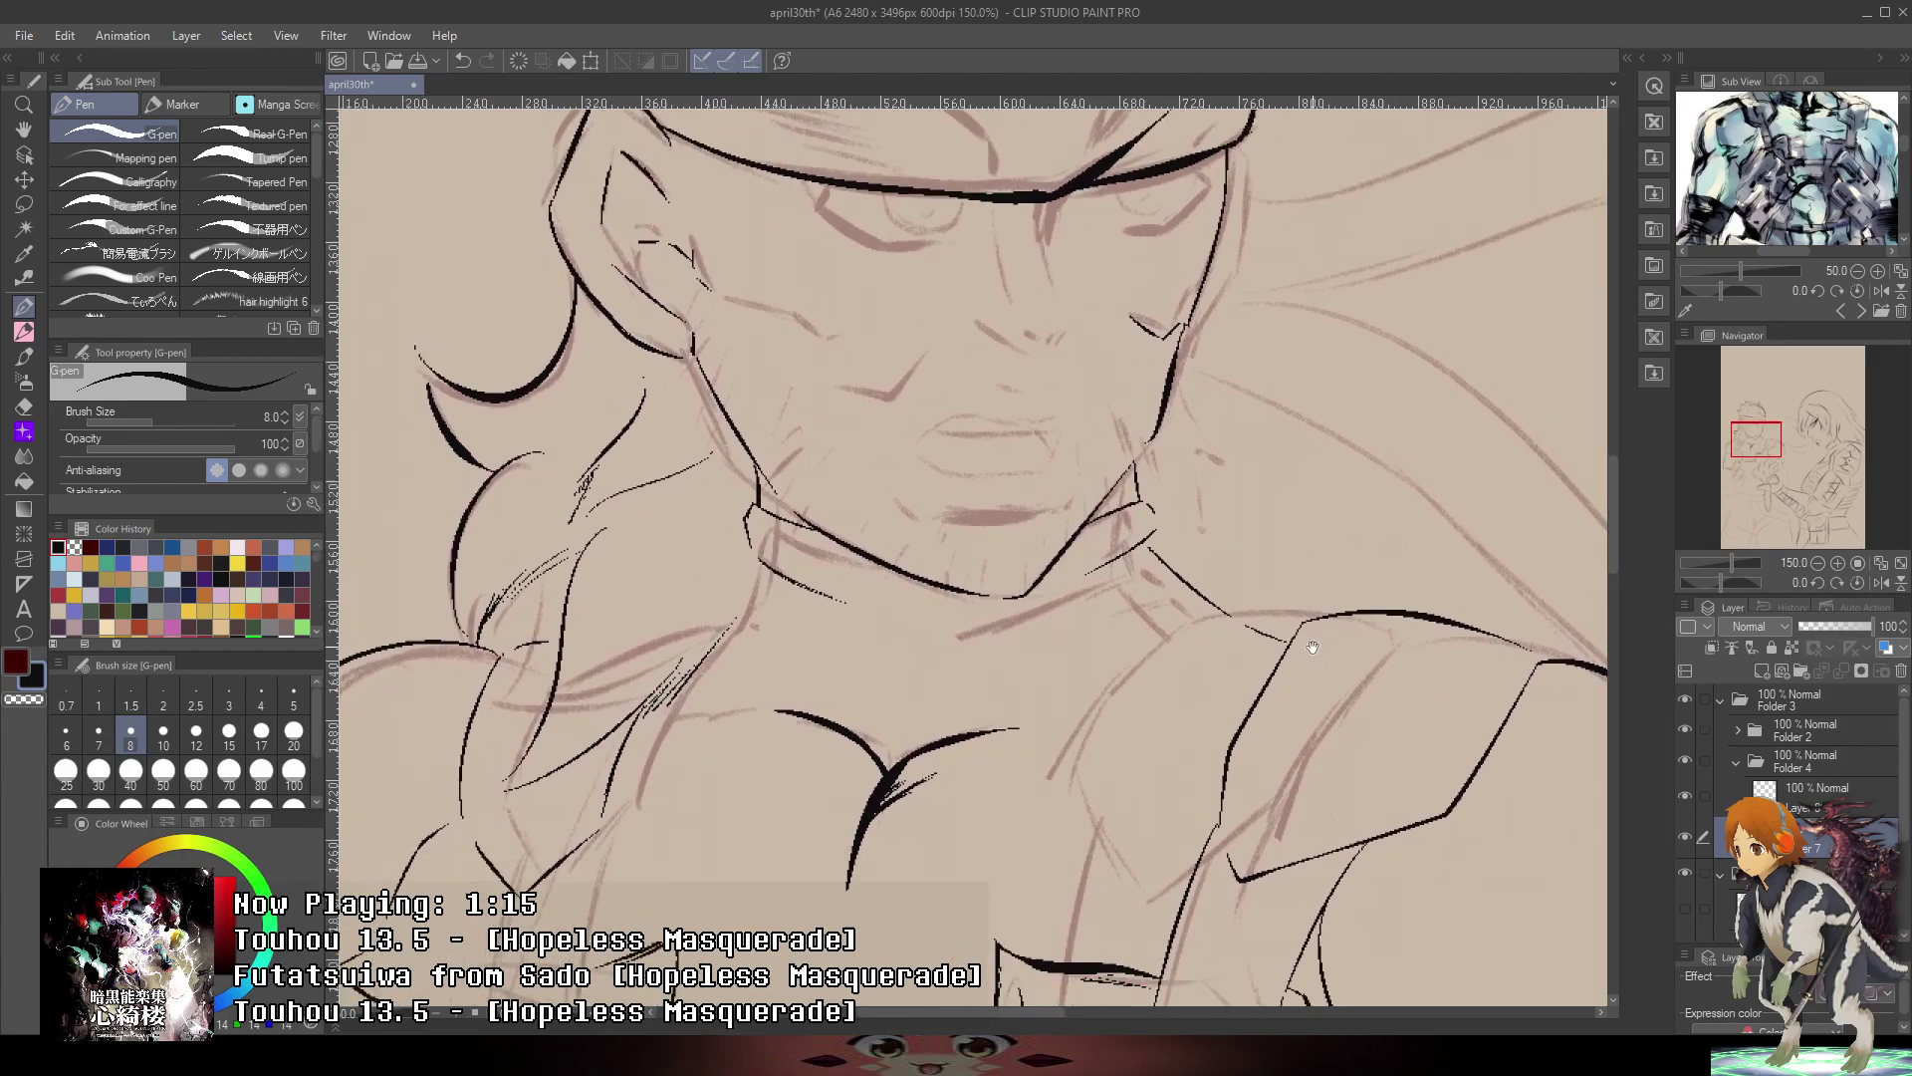
{"action": "scroll", "coordinate": [877, 703], "scroll_direction": "up", "scroll_amount": 3}
{"action": "scroll", "coordinate": [1275, 548], "scroll_direction": "down", "scroll_amount": 3}
{"action": "mouse_move", "coordinate": [1452, 548]}
{"action": "left_mouse_down"}
{"action": "mouse_move", "coordinate": [1155, 588]}
{"action": "mouse_move", "coordinate": [1329, 446]}
{"action": "left_mouse_up"}
{"action": "scroll", "coordinate": [1330, 445], "scroll_direction": "up", "scroll_amount": 1}
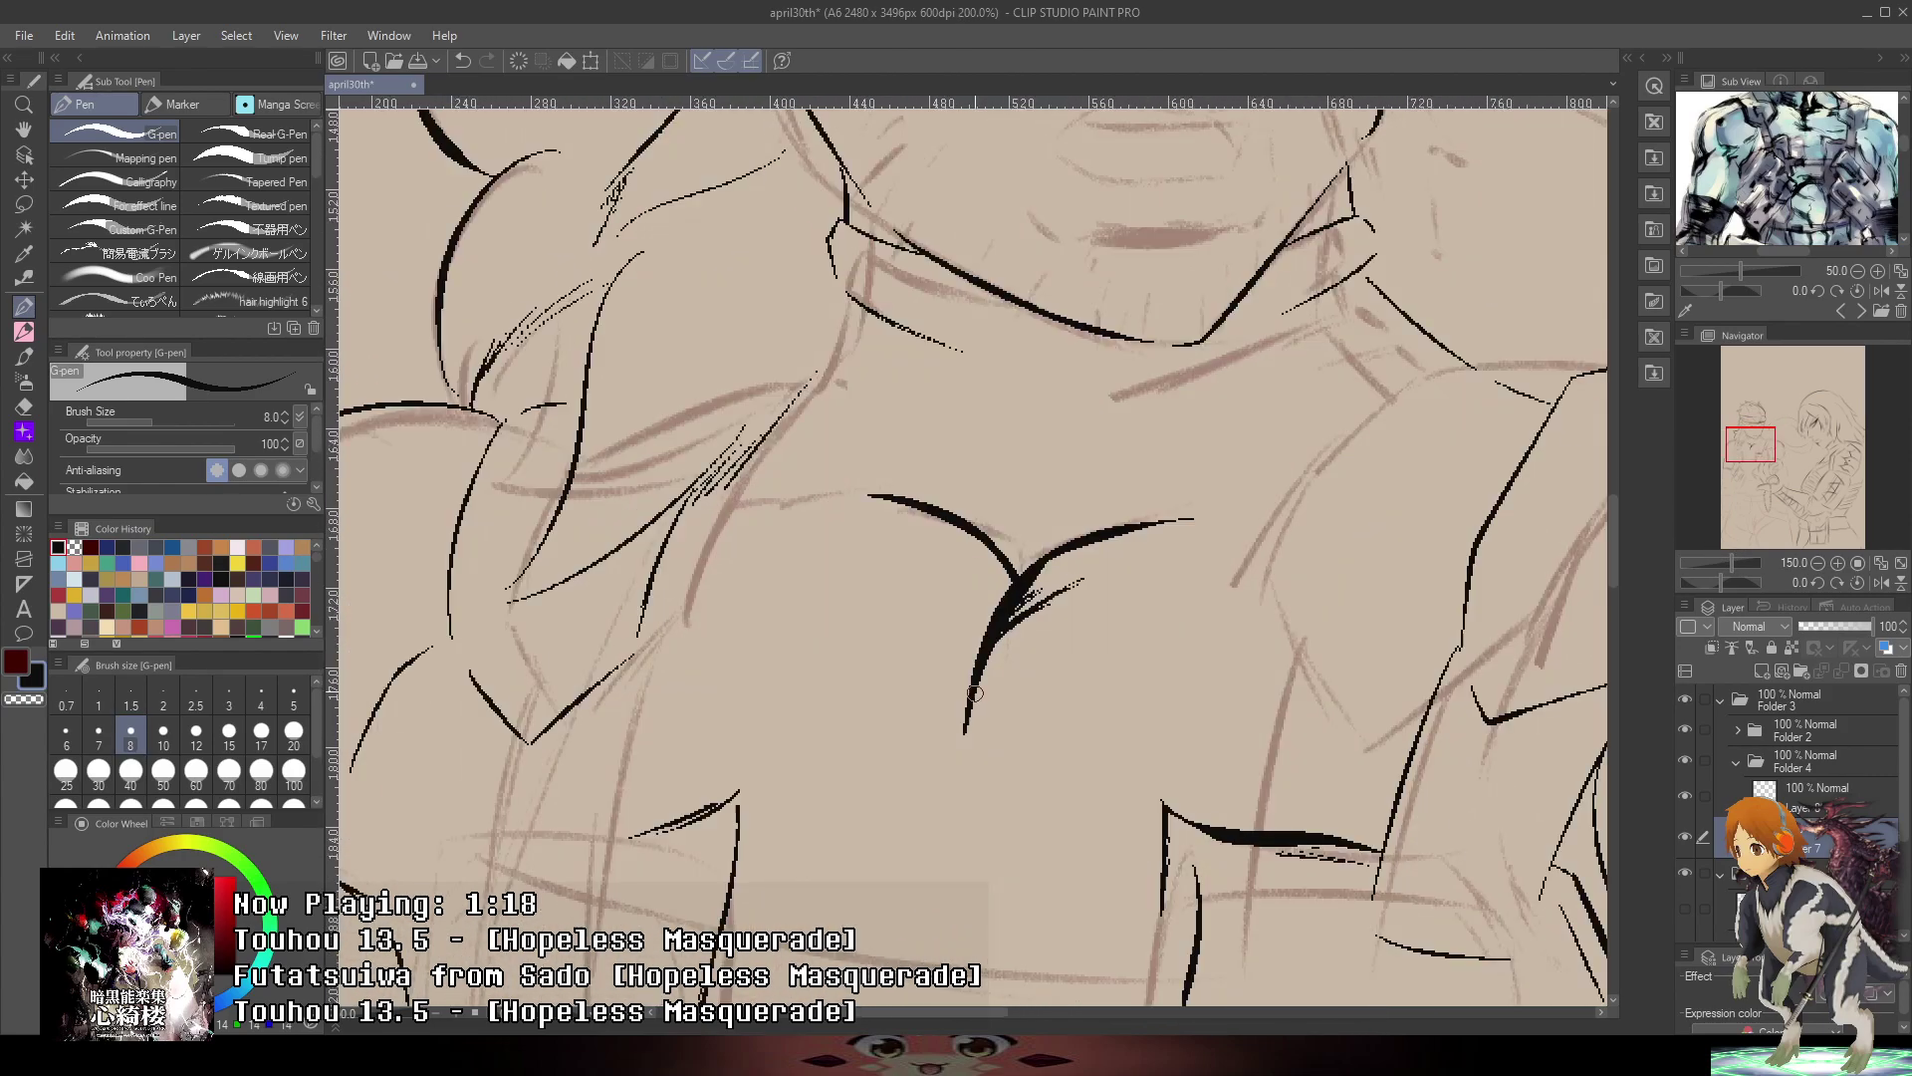
{"action": "mouse_move", "coordinate": [917, 595]}
{"action": "left_mouse_down"}
{"action": "mouse_move", "coordinate": [968, 687]}
{"action": "mouse_move", "coordinate": [975, 643]}
{"action": "left_mouse_up"}
{"action": "key", "text": "ctrl+z"}
- Hatch a shadow at the base of the man's neck, between the collar and the shoulder strap
{"action": "scroll", "coordinate": [1014, 597], "scroll_direction": "down", "scroll_amount": 3}
{"action": "left_click_drag", "start_coordinate": [1460, 564], "coordinate": [1112, 445]}
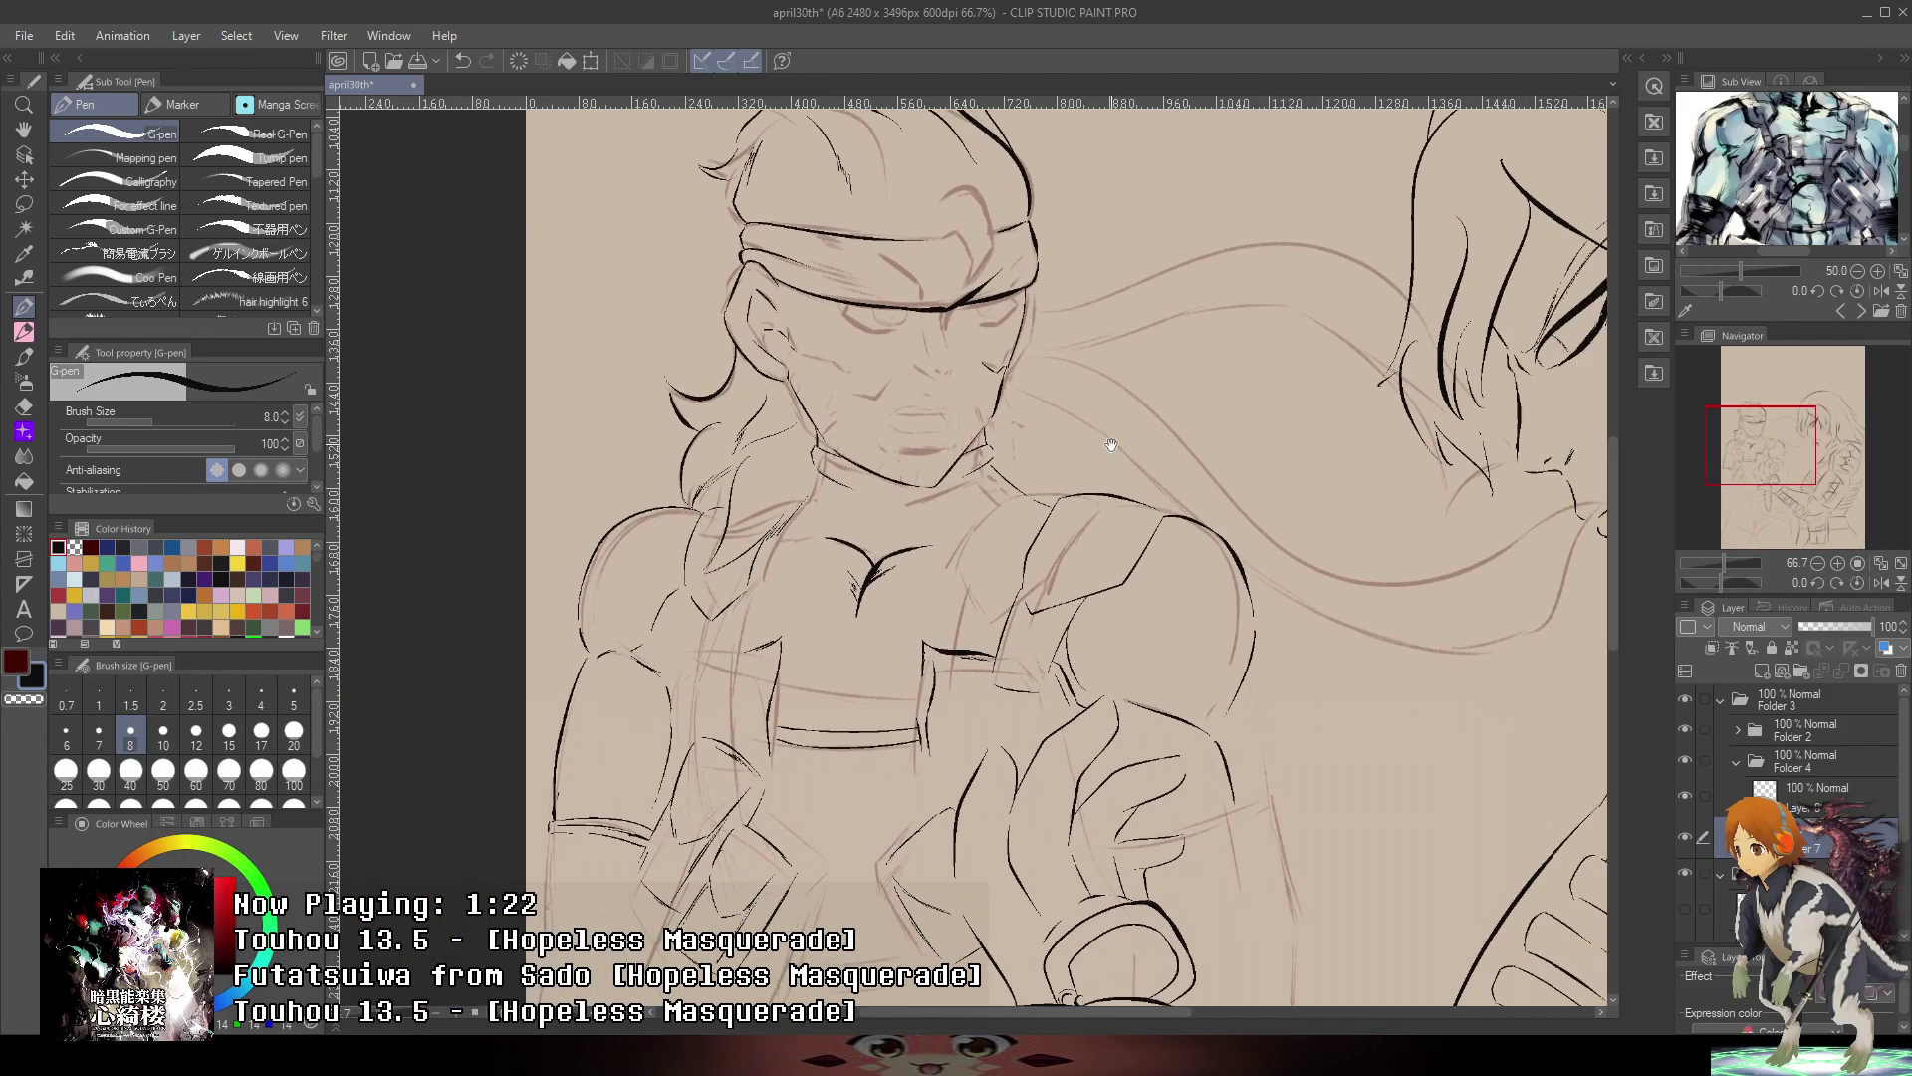
{"action": "scroll", "coordinate": [1021, 518], "scroll_direction": "up", "scroll_amount": 3}
{"action": "left_click_drag", "start_coordinate": [851, 450], "coordinate": [898, 511]}
{"action": "key", "text": "ctrl+z"}
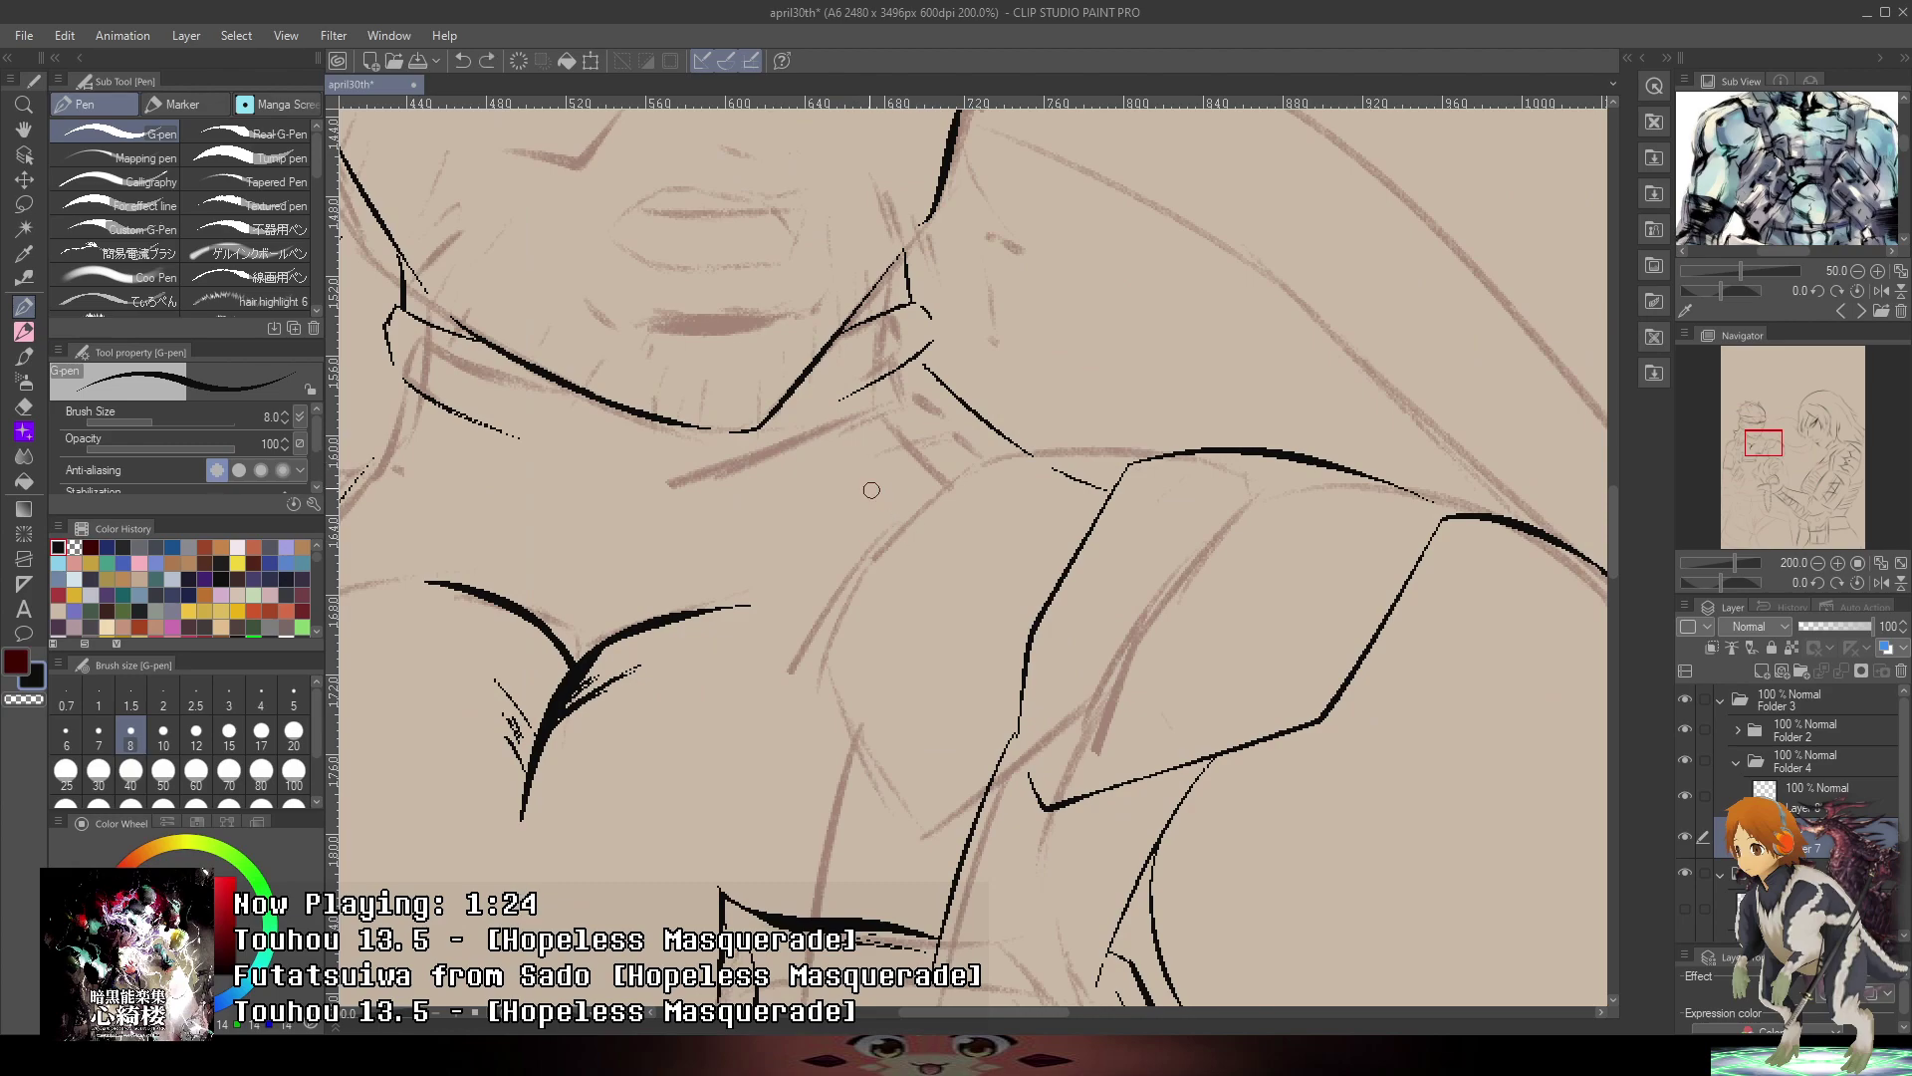
{"action": "left_click_drag", "start_coordinate": [833, 422], "coordinate": [941, 550]}
{"action": "mouse_move", "coordinate": [868, 468]}
{"action": "left_mouse_down"}
{"action": "mouse_move", "coordinate": [930, 526]}
{"action": "mouse_move", "coordinate": [885, 464]}
{"action": "mouse_move", "coordinate": [942, 510]}
{"action": "mouse_move", "coordinate": [900, 440]}
{"action": "mouse_move", "coordinate": [1008, 539]}
{"action": "left_mouse_up"}
{"action": "scroll", "coordinate": [1029, 541], "scroll_direction": "down", "scroll_amount": 4}
- Ink the inner curl and outer side of the hair lock falling over the headband
{"action": "left_click_drag", "start_coordinate": [1354, 516], "coordinate": [1384, 428]}
{"action": "left_click_drag", "start_coordinate": [1292, 173], "coordinate": [1267, 206]}
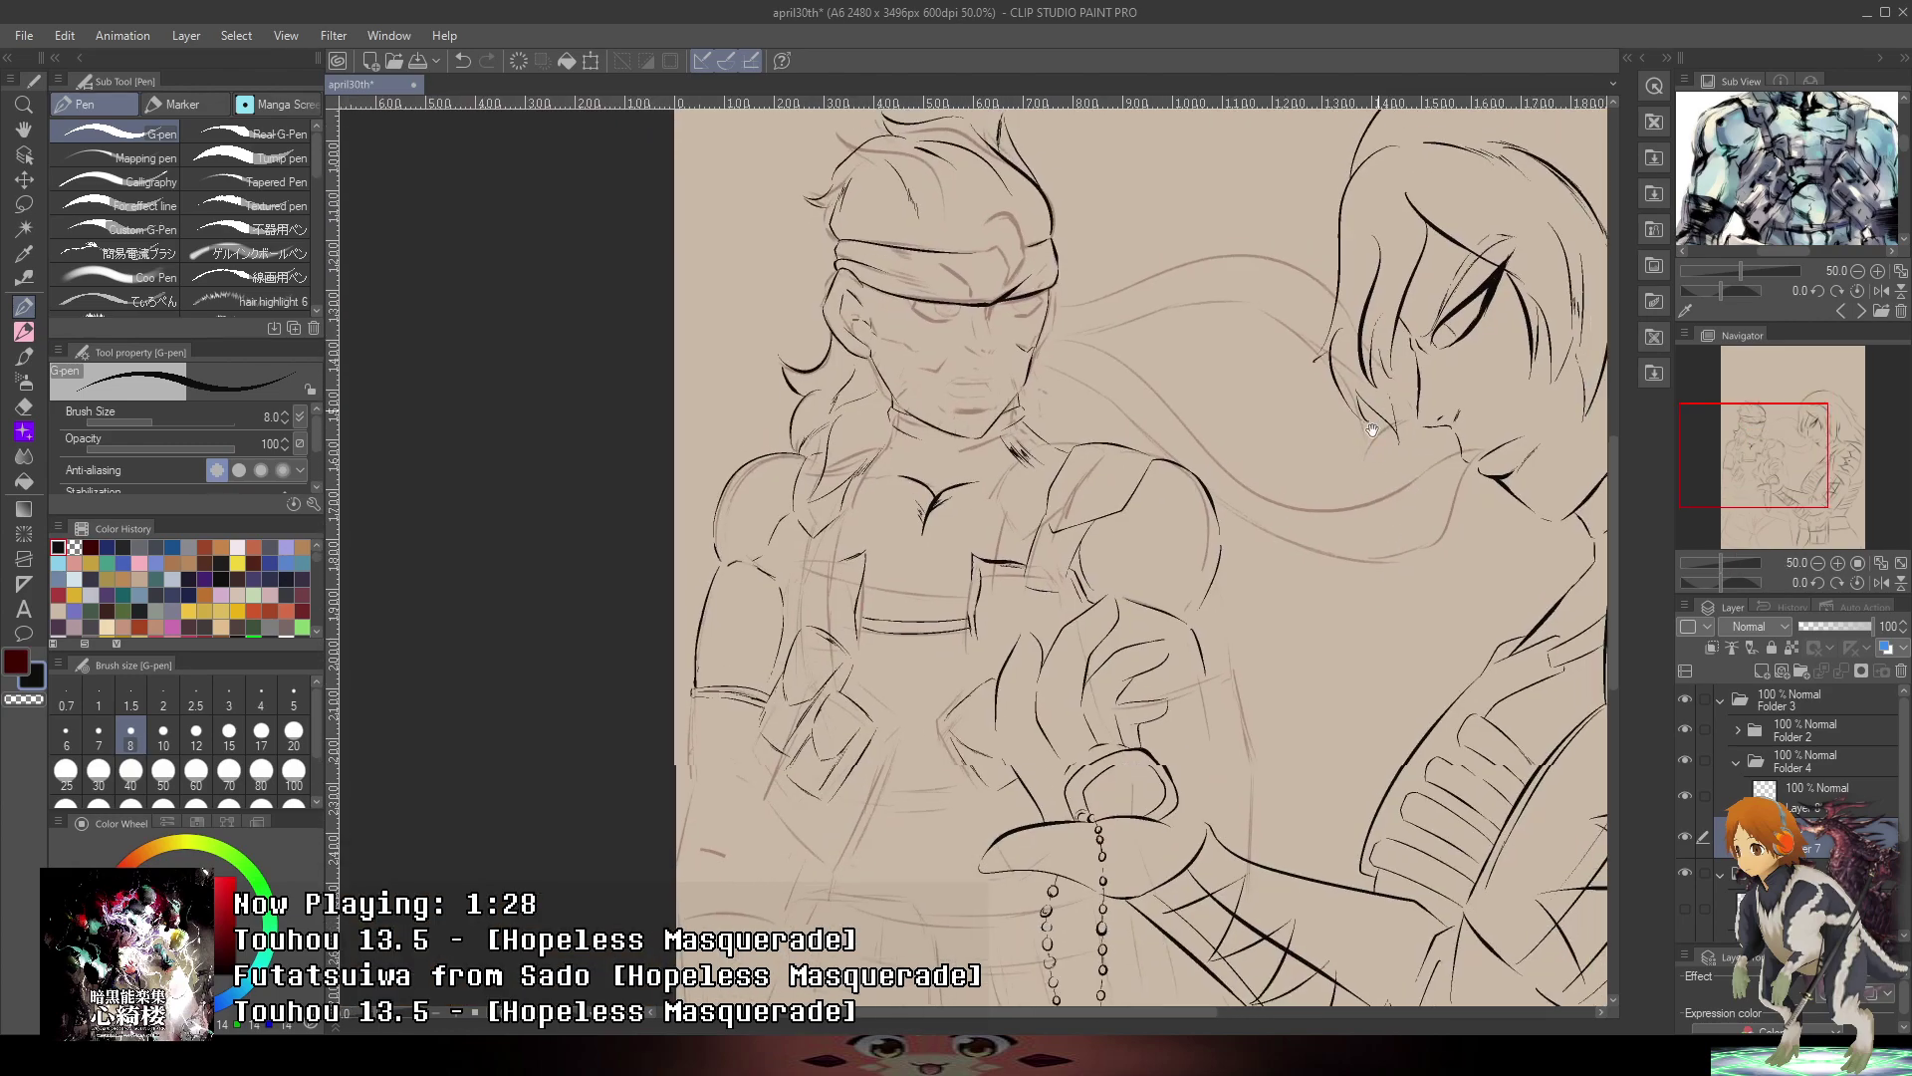
{"action": "left_click_drag", "start_coordinate": [1181, 279], "coordinate": [1156, 423]}
{"action": "scroll", "coordinate": [999, 369], "scroll_direction": "up", "scroll_amount": 4}
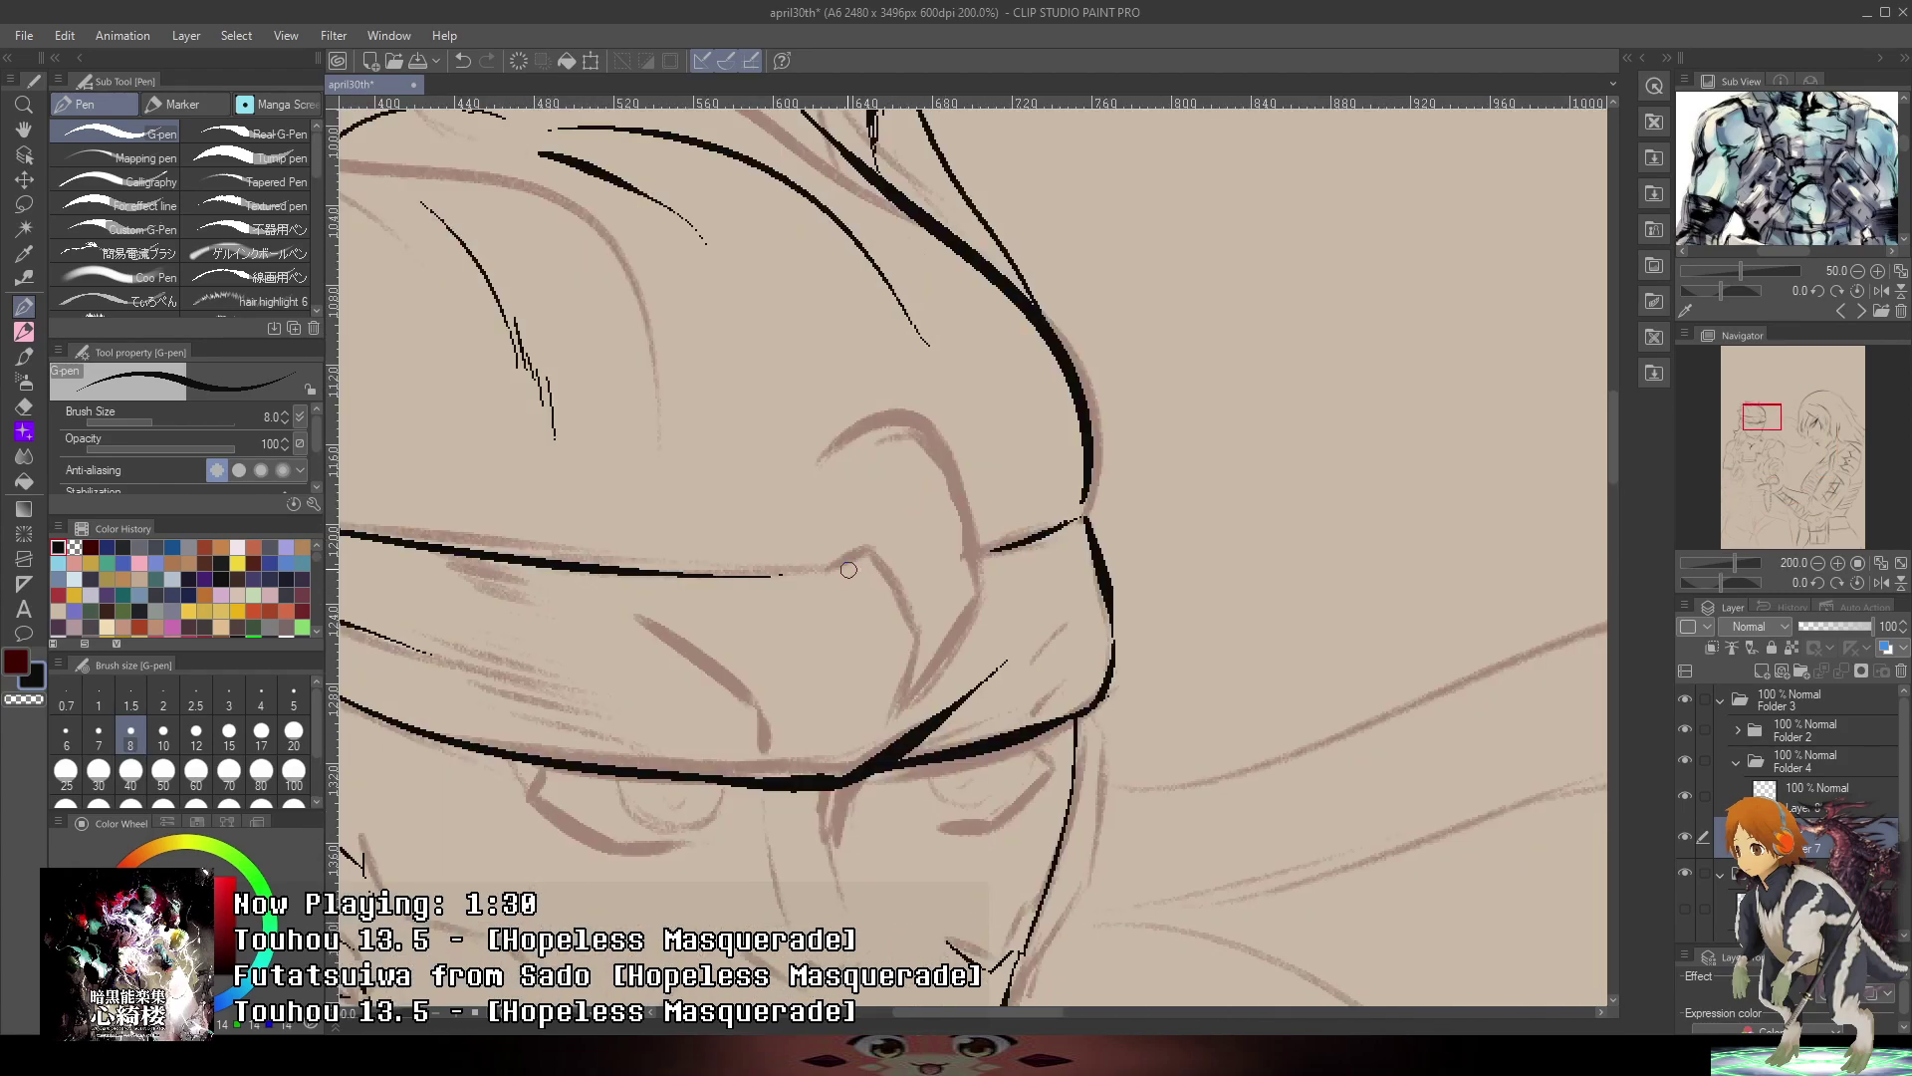
{"action": "mouse_move", "coordinate": [825, 567]}
{"action": "left_mouse_down"}
{"action": "mouse_move", "coordinate": [893, 579]}
{"action": "mouse_move", "coordinate": [874, 681]}
{"action": "mouse_move", "coordinate": [890, 711]}
{"action": "mouse_move", "coordinate": [994, 569]}
{"action": "mouse_move", "coordinate": [898, 413]}
{"action": "left_mouse_up"}
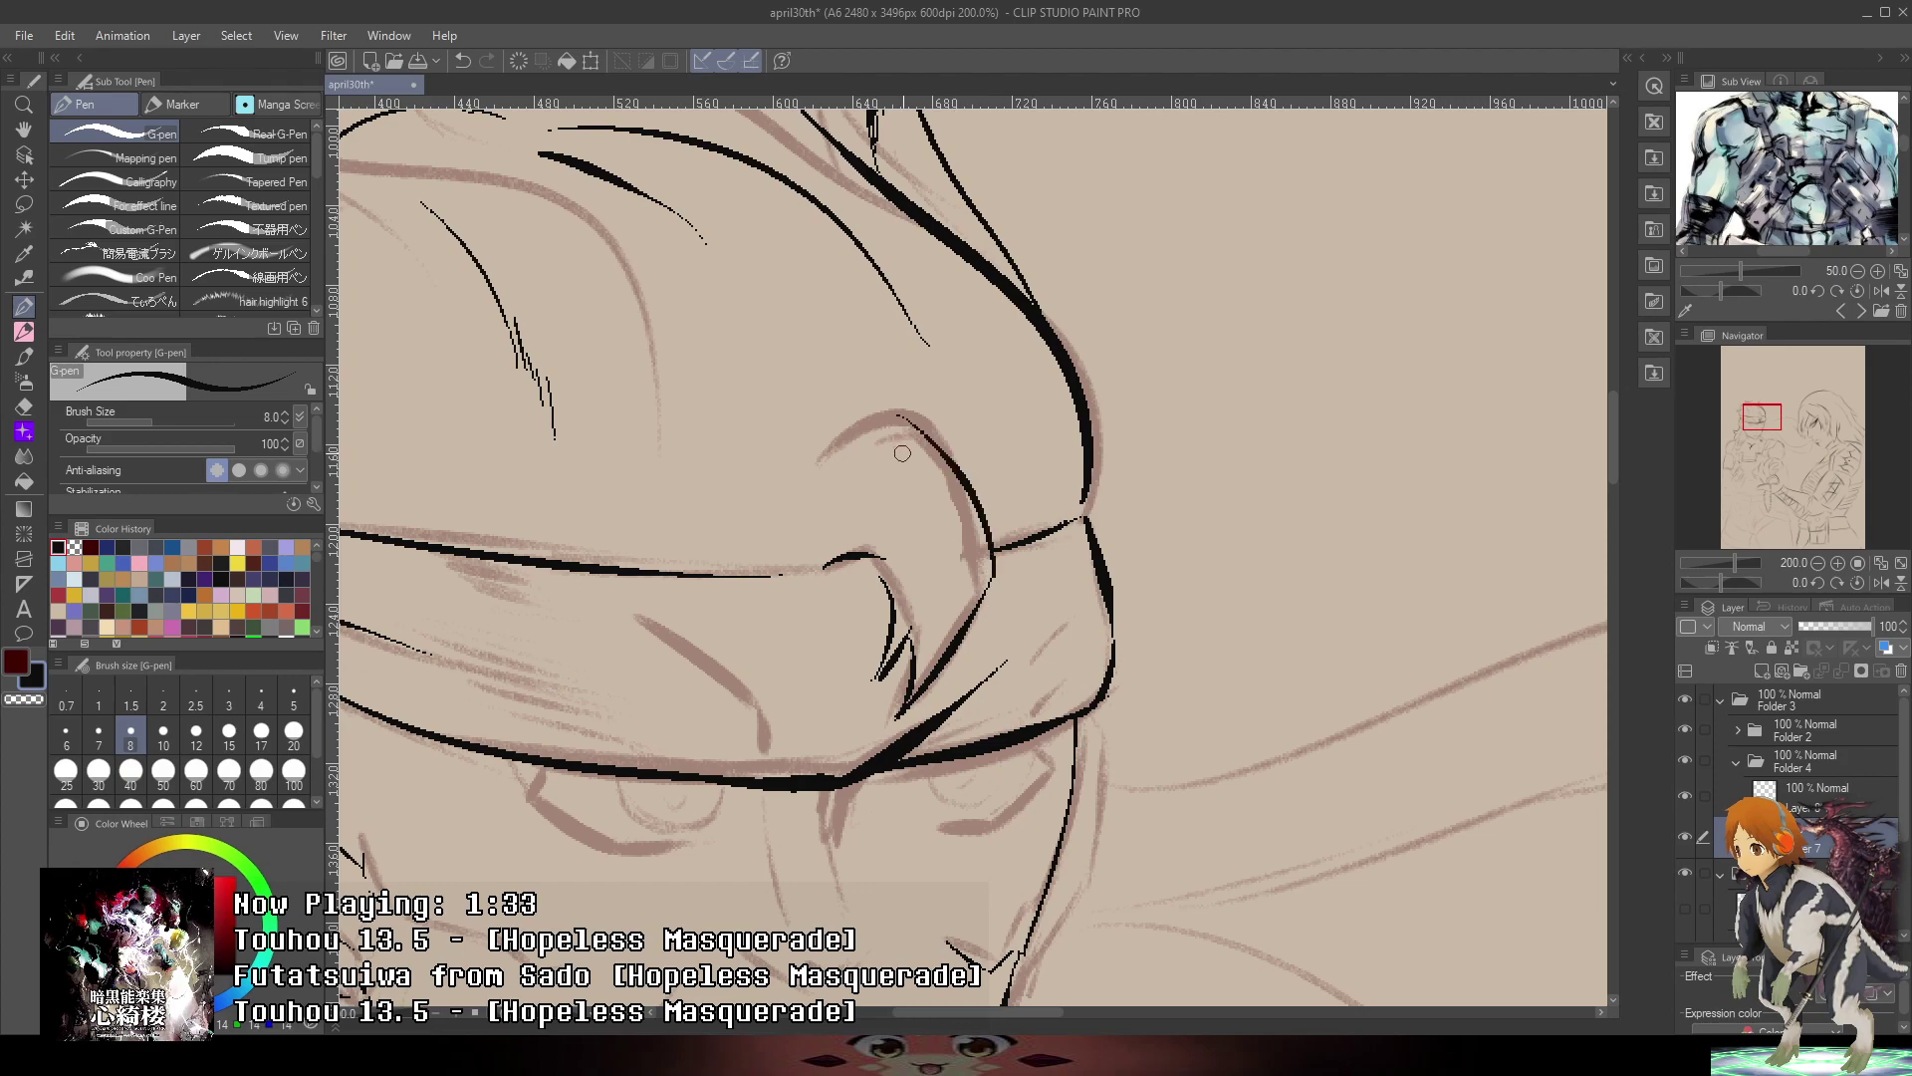
- Ink the top arc of the hair lock over the headband and thicken its inner side with short strokes
{"action": "key", "text": "ctrl+z"}
{"action": "mouse_move", "coordinate": [805, 470]}
{"action": "left_mouse_down"}
{"action": "mouse_move", "coordinate": [891, 411]}
{"action": "mouse_move", "coordinate": [962, 523]}
{"action": "left_mouse_up"}
{"action": "left_click_drag", "start_coordinate": [920, 462], "coordinate": [960, 500]}
{"action": "left_click_drag", "start_coordinate": [941, 468], "coordinate": [980, 524]}
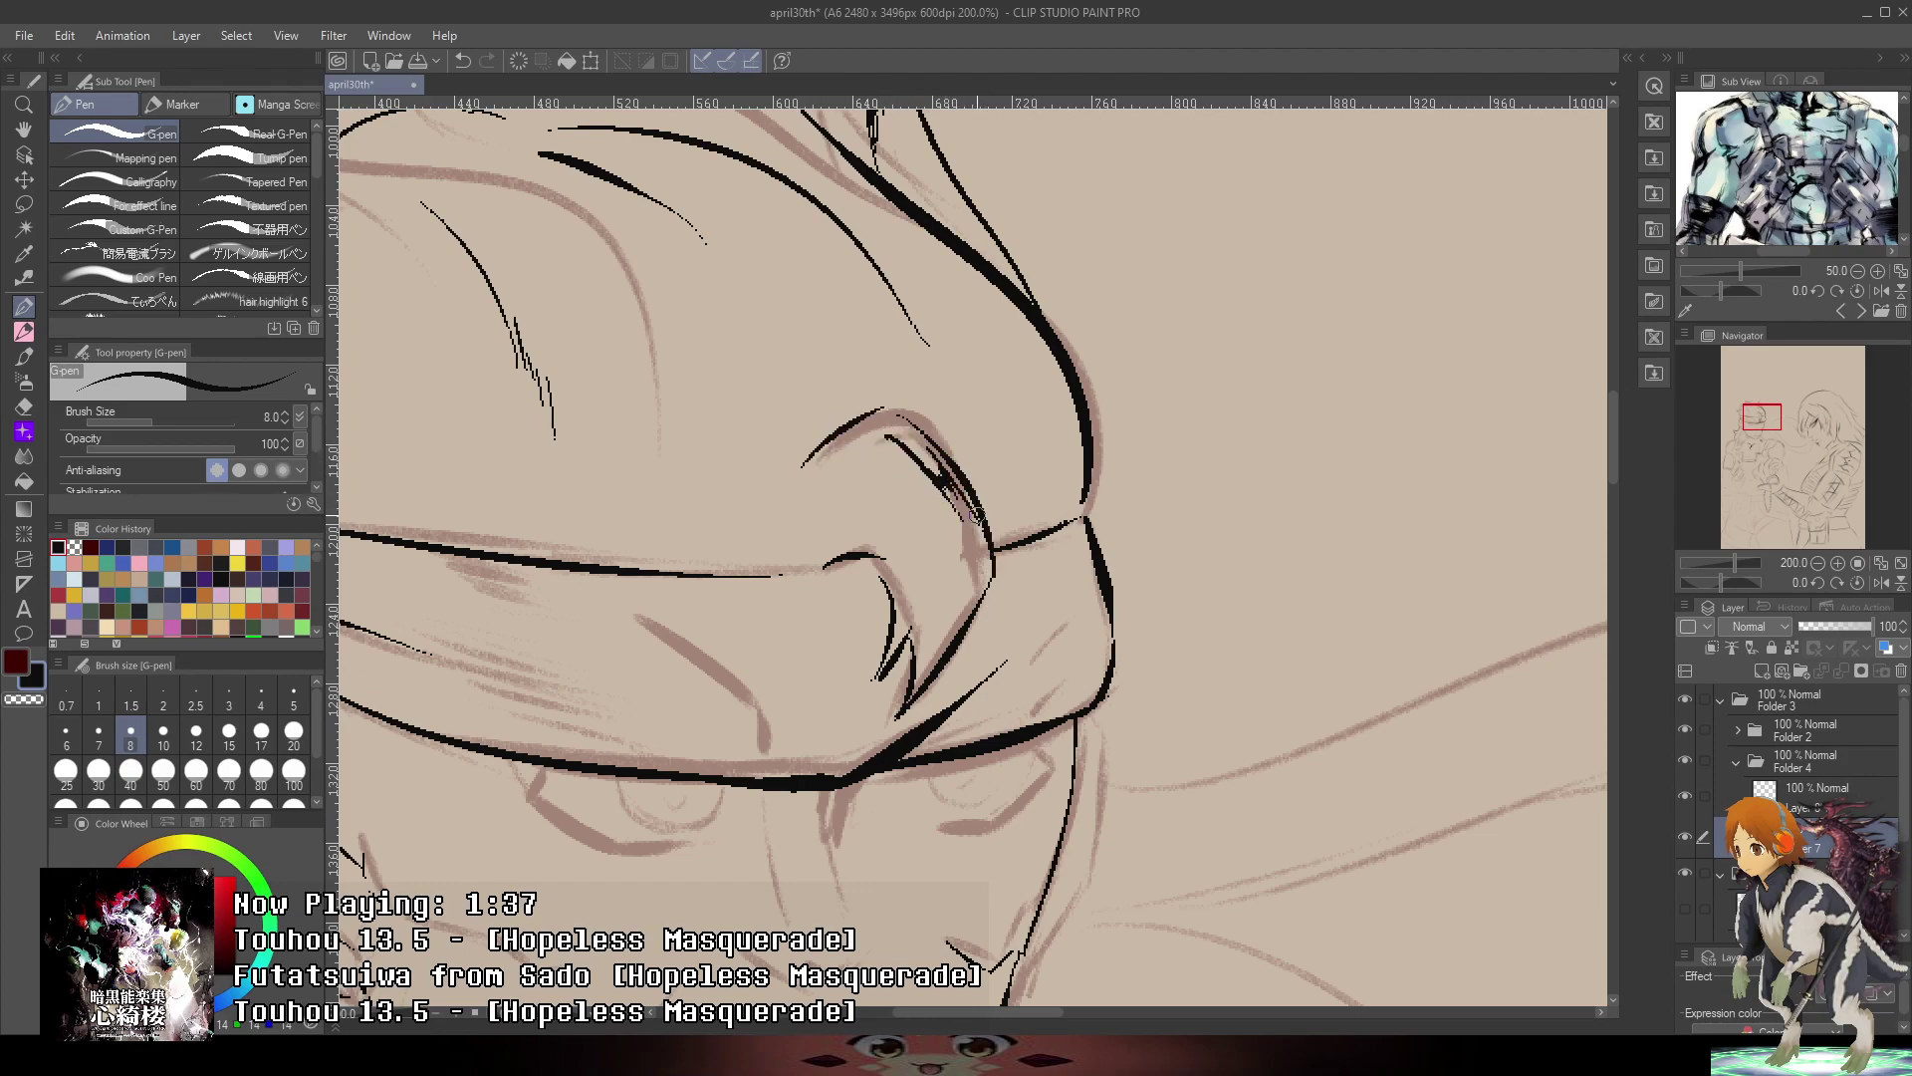
- Ink the top edge of the upper headband tail, sweeping from the man's head to the other figure's hair
{"action": "scroll", "coordinate": [1016, 467], "scroll_direction": "down", "scroll_amount": 3}
{"action": "left_click_drag", "start_coordinate": [1039, 443], "coordinate": [725, 388]}
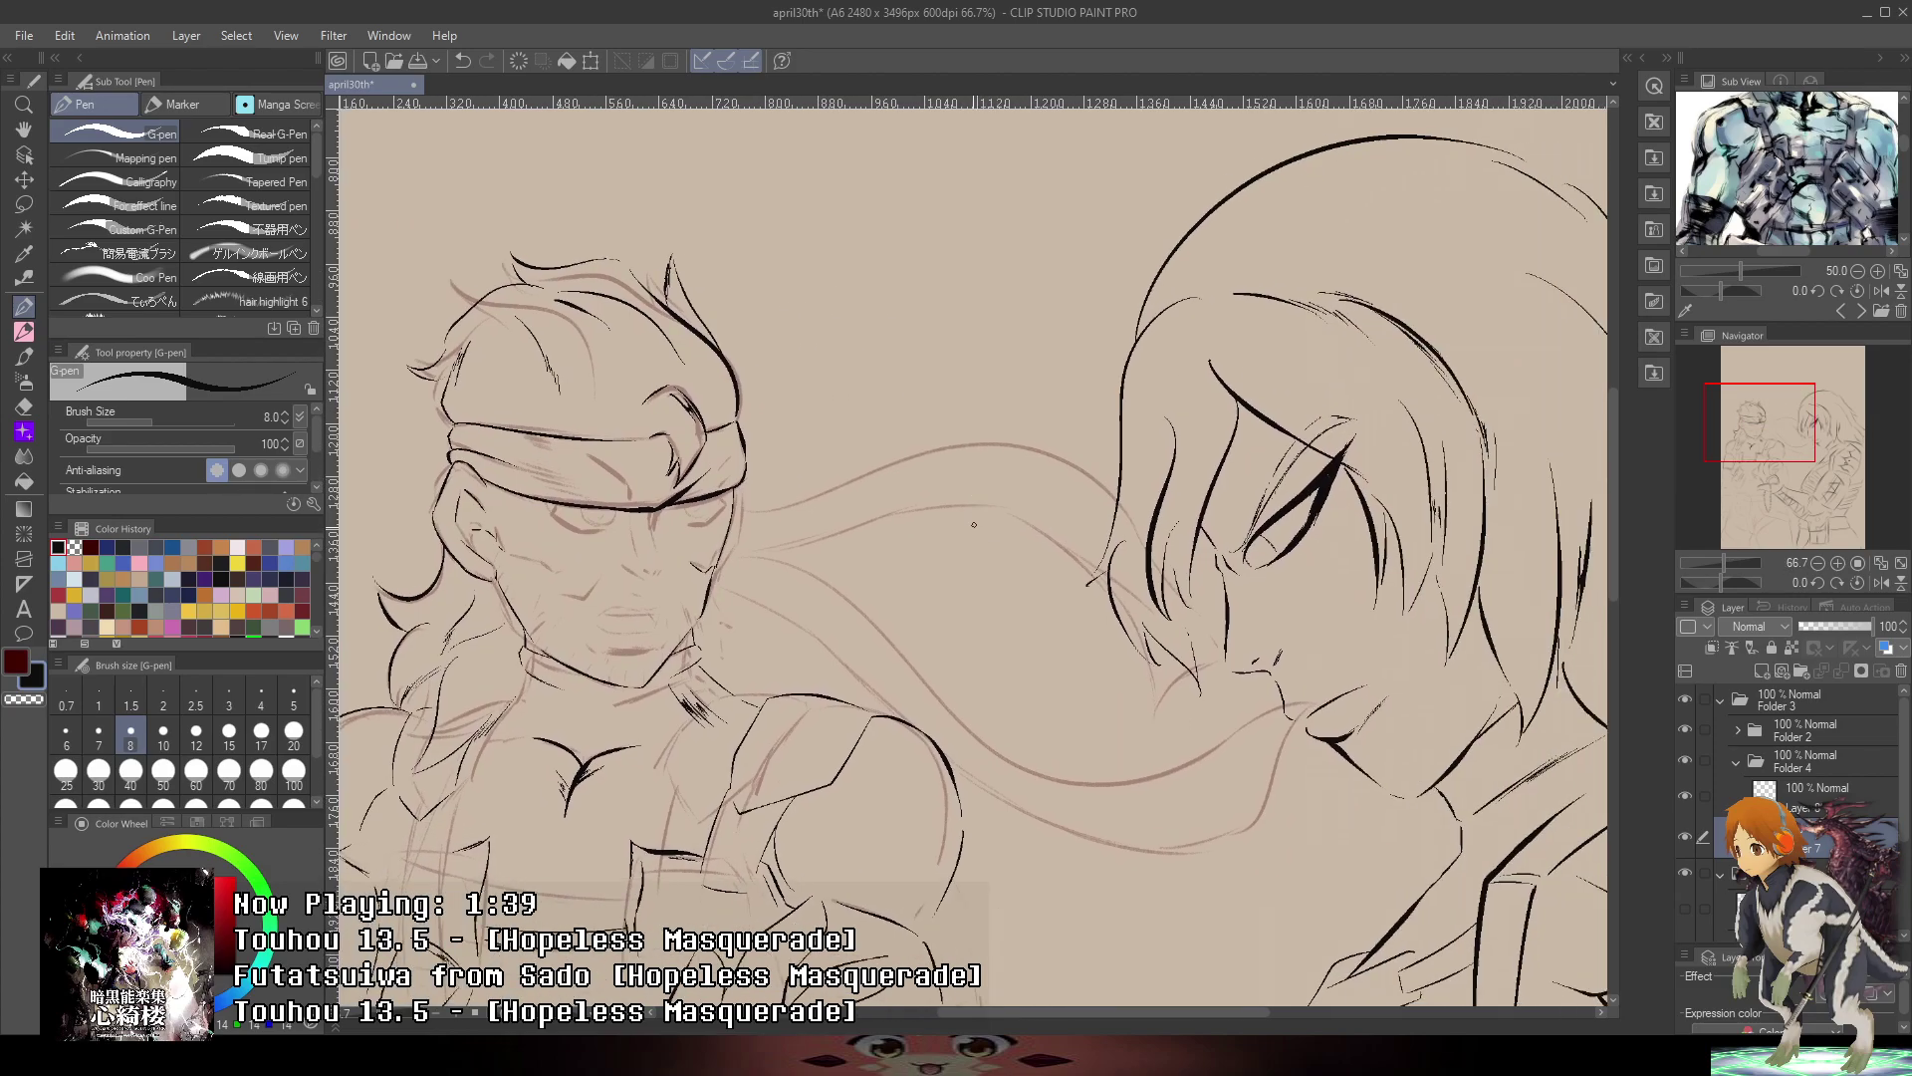
{"action": "scroll", "coordinate": [811, 518], "scroll_direction": "up", "scroll_amount": 2}
{"action": "mouse_move", "coordinate": [608, 519]}
{"action": "left_mouse_down"}
{"action": "mouse_move", "coordinate": [956, 443]}
{"action": "mouse_move", "coordinate": [1351, 454]}
{"action": "left_mouse_up"}
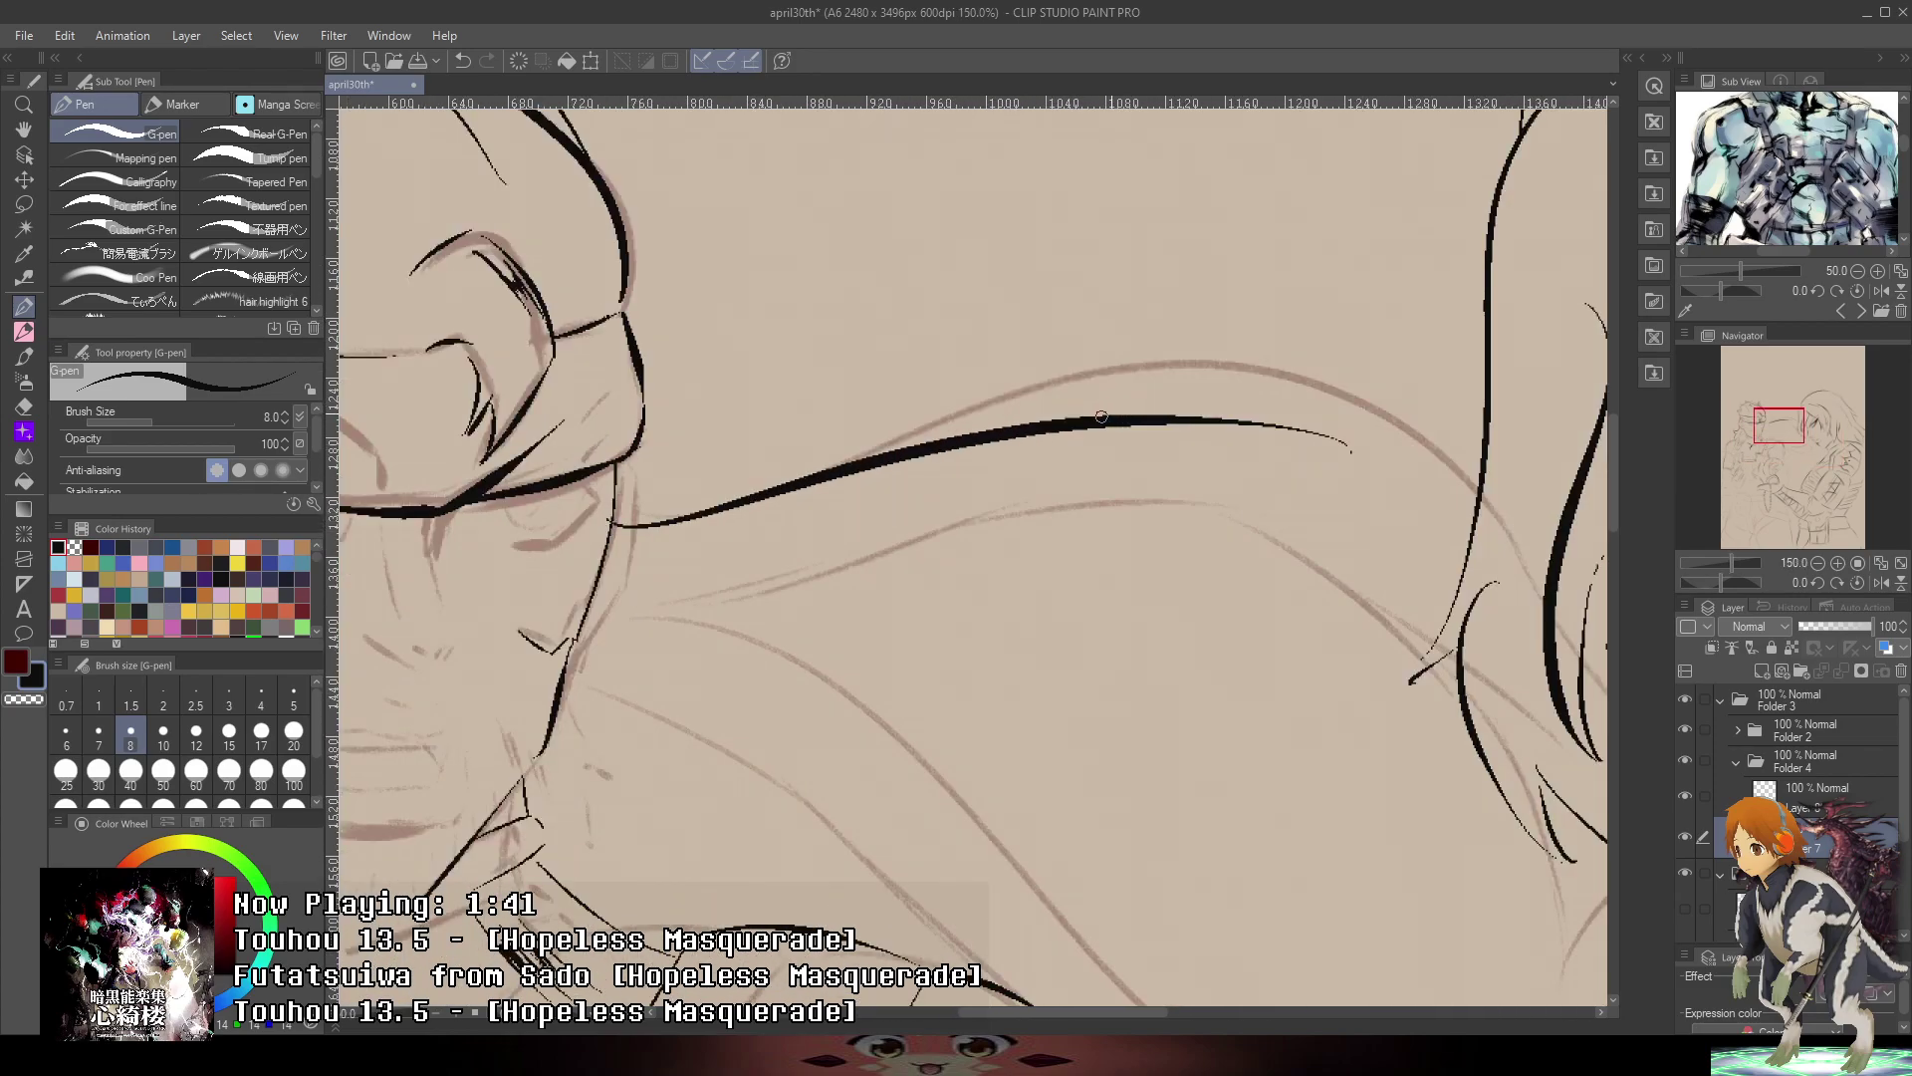
{"action": "mouse_move", "coordinate": [1101, 416]}
{"action": "left_mouse_down"}
{"action": "mouse_move", "coordinate": [1466, 461]}
{"action": "mouse_move", "coordinate": [1456, 534]}
{"action": "mouse_move", "coordinate": [1388, 477]}
{"action": "left_mouse_up"}
{"action": "key", "text": "ctrl+z"}
{"action": "key", "text": "ctrl+z"}
{"action": "key", "text": "ctrl+z"}
{"action": "key", "text": "ctrl+z"}
{"action": "left_click_drag", "start_coordinate": [612, 508], "coordinate": [1447, 558]}
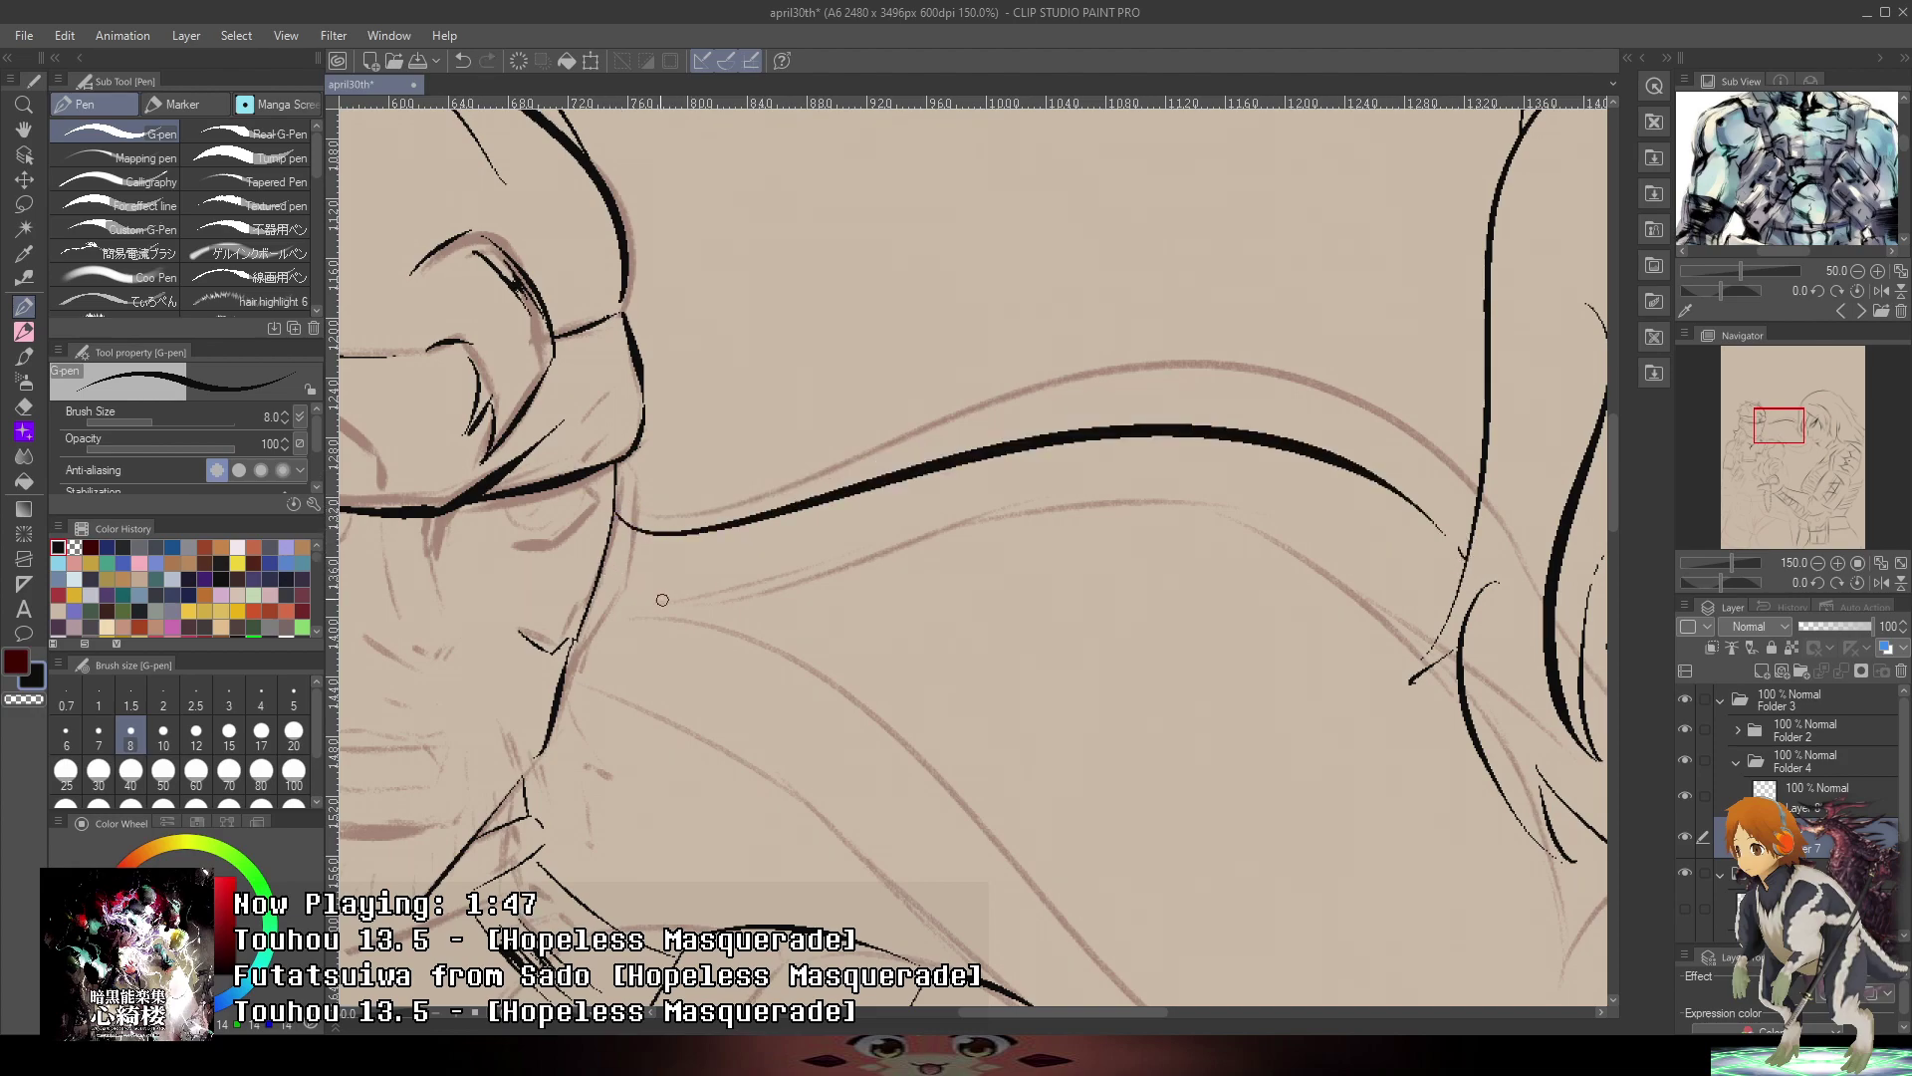
- Ink the lower edge of the upper headband tail, ending at the other figure's hair tips
{"action": "mouse_move", "coordinate": [604, 553]}
{"action": "left_mouse_down"}
{"action": "mouse_move", "coordinate": [930, 689]}
{"action": "mouse_move", "coordinate": [1361, 687]}
{"action": "left_mouse_up"}
{"action": "key", "text": "ctrl+z"}
{"action": "mouse_move", "coordinate": [601, 569]}
{"action": "left_mouse_down"}
{"action": "mouse_move", "coordinate": [1386, 660]}
{"action": "mouse_move", "coordinate": [1510, 858]}
{"action": "mouse_move", "coordinate": [1008, 609]}
{"action": "mouse_move", "coordinate": [1060, 745]}
{"action": "mouse_move", "coordinate": [1217, 583]}
{"action": "mouse_move", "coordinate": [1140, 484]}
{"action": "left_mouse_up"}
{"action": "left_click_drag", "start_coordinate": [1203, 393], "coordinate": [1220, 590]}
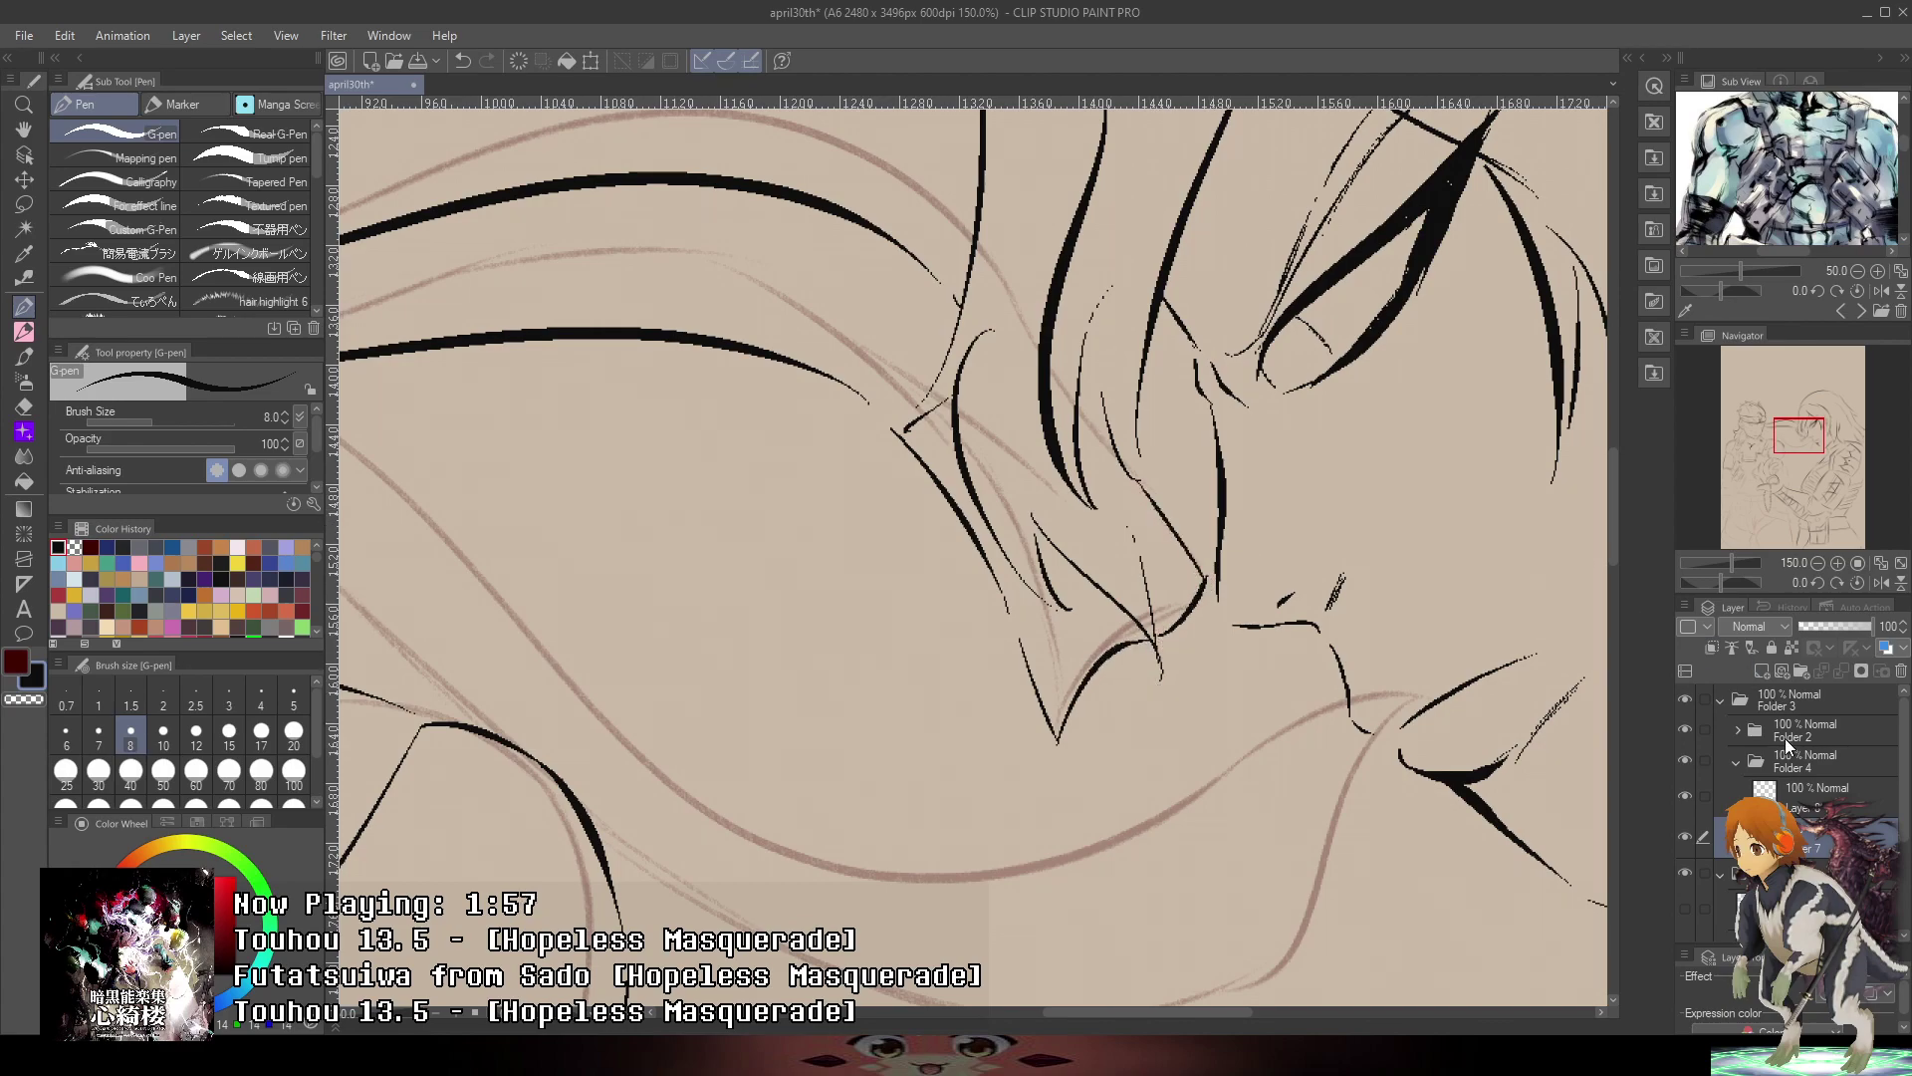
- Ink both long wavy edges of the lower headband tail, curving behind the shoulder toward the other figure's chin
{"action": "scroll", "coordinate": [1376, 533], "scroll_direction": "down", "scroll_amount": 4}
{"action": "scroll", "coordinate": [1294, 557], "scroll_direction": "up", "scroll_amount": 3}
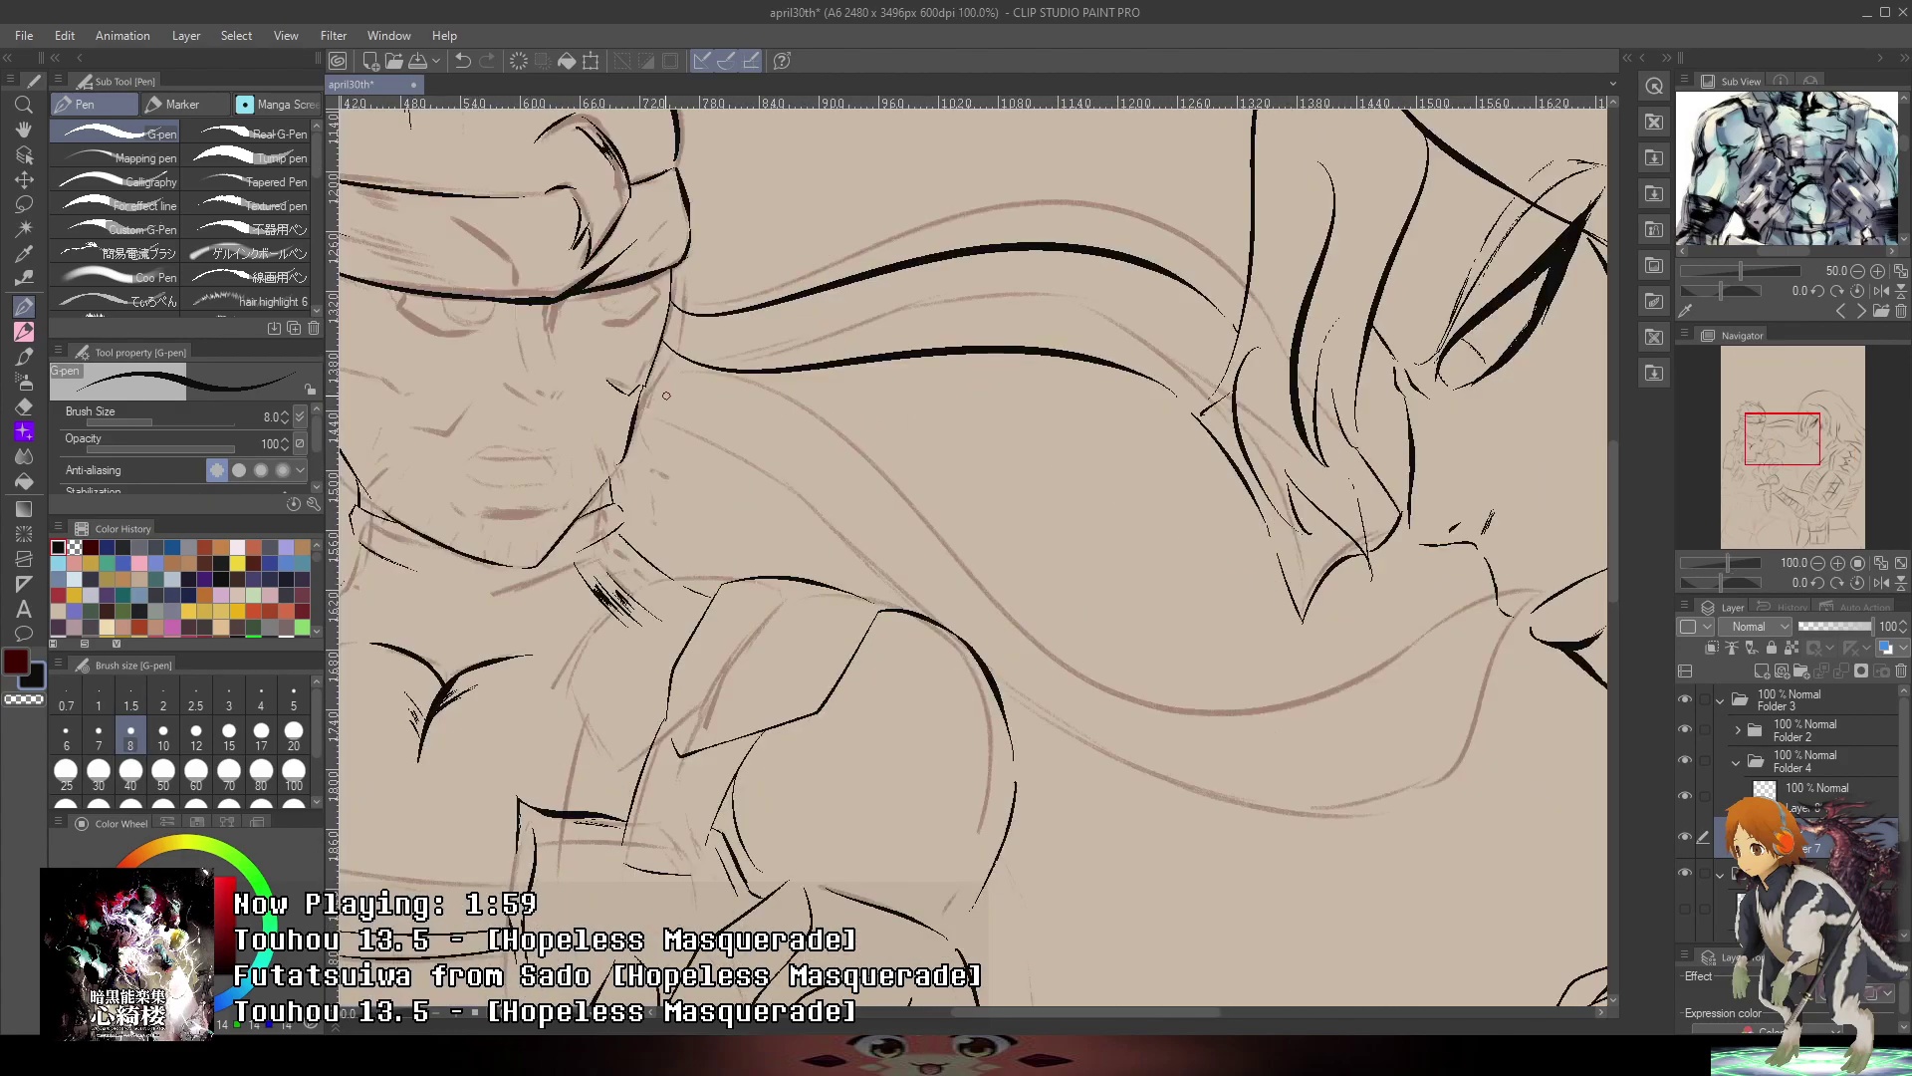
{"action": "mouse_move", "coordinate": [653, 400]}
{"action": "left_mouse_down"}
{"action": "mouse_move", "coordinate": [1046, 645]}
{"action": "mouse_move", "coordinate": [1492, 715]}
{"action": "mouse_move", "coordinate": [1504, 651]}
{"action": "mouse_move", "coordinate": [1129, 677]}
{"action": "mouse_move", "coordinate": [856, 496]}
{"action": "left_mouse_up"}
{"action": "mouse_move", "coordinate": [652, 374]}
{"action": "left_mouse_down"}
{"action": "mouse_move", "coordinate": [908, 518]}
{"action": "mouse_move", "coordinate": [640, 359]}
{"action": "mouse_move", "coordinate": [918, 522]}
{"action": "left_mouse_up"}
{"action": "key", "text": "ctrl+z"}
{"action": "key", "text": "ctrl+z"}
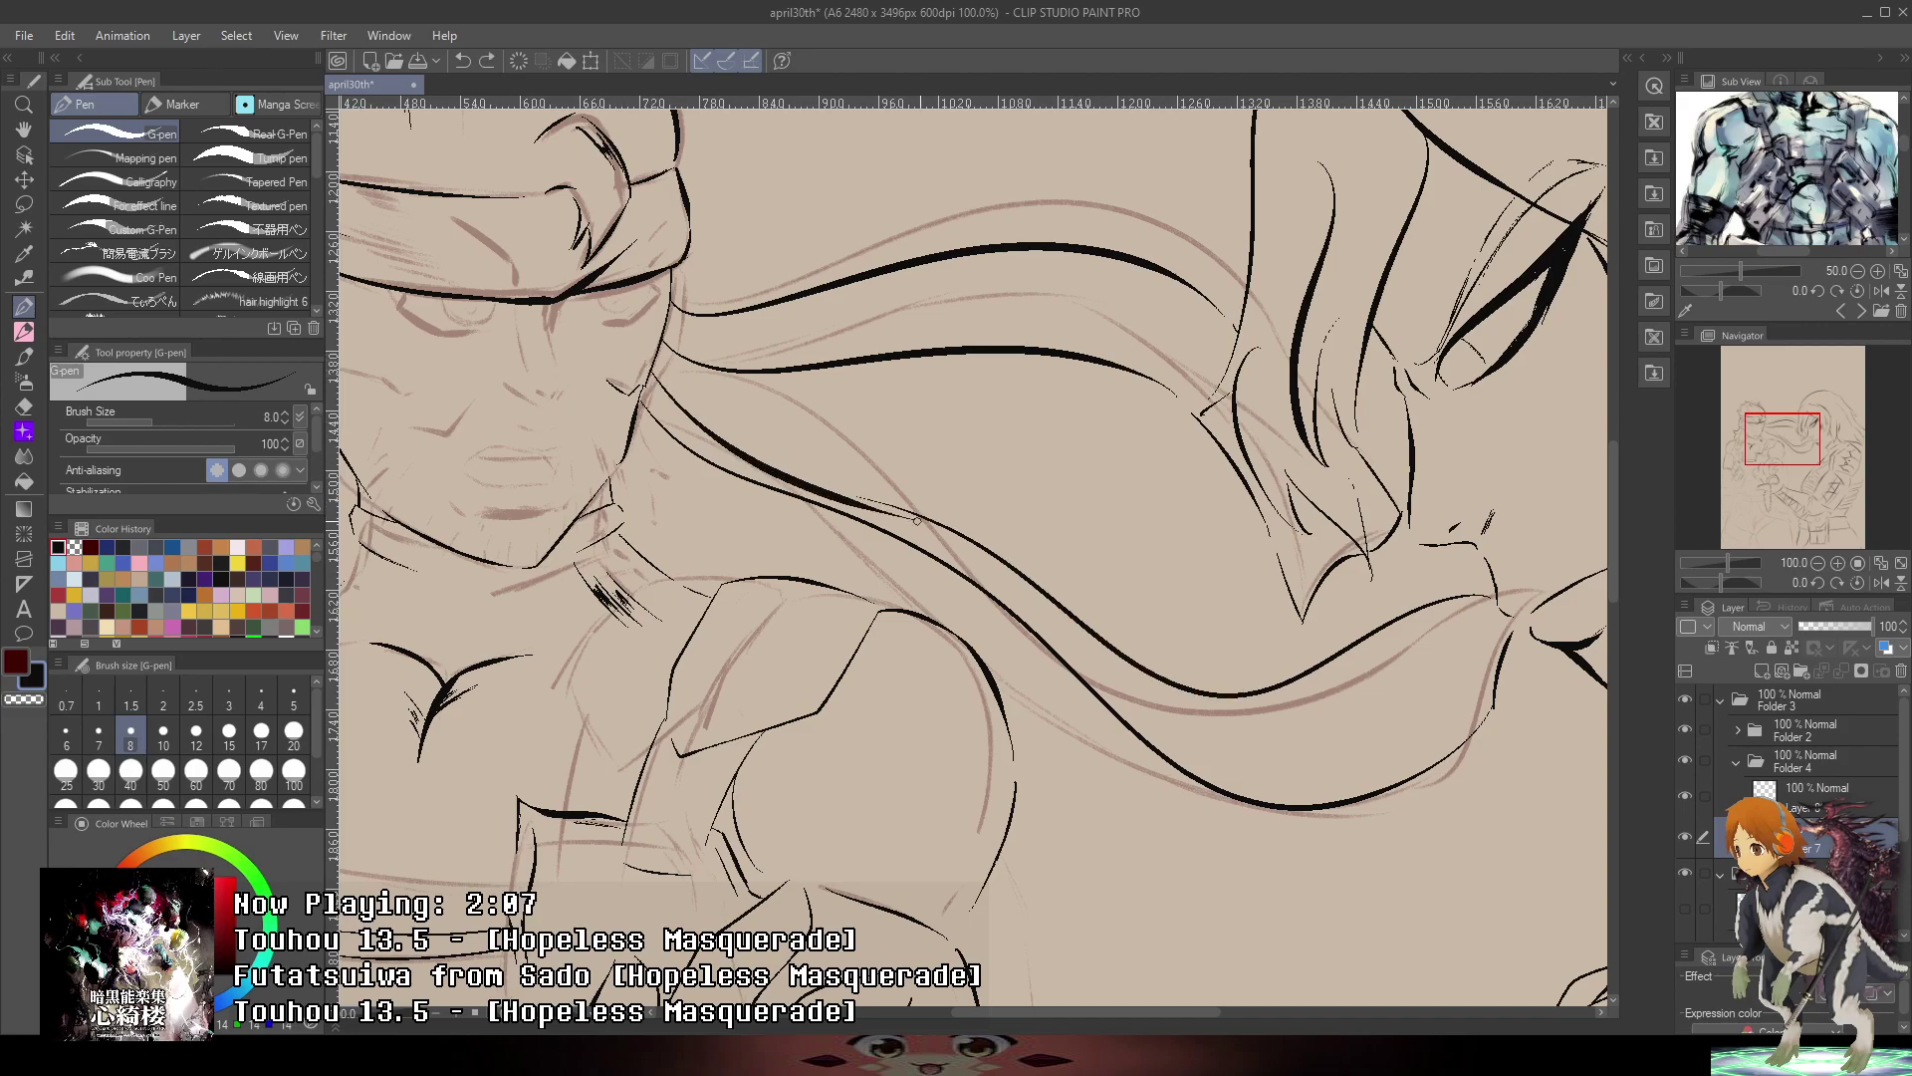
{"action": "key", "text": "ctrl+z"}
{"action": "mouse_move", "coordinate": [653, 367]}
{"action": "left_mouse_down"}
{"action": "mouse_move", "coordinate": [934, 530]}
{"action": "mouse_move", "coordinate": [1168, 432]}
{"action": "left_mouse_up"}
- Review the inked line art of both figures across the whole canvas
{"action": "key", "text": "ctrl+minus"}
{"action": "key", "text": "ctrl+minus"}
{"action": "mouse_move", "coordinate": [1315, 539]}
{"action": "left_mouse_down"}
{"action": "mouse_move", "coordinate": [1405, 510]}
{"action": "mouse_move", "coordinate": [1390, 528]}
{"action": "left_mouse_up"}
{"action": "key", "text": "ctrl+z"}
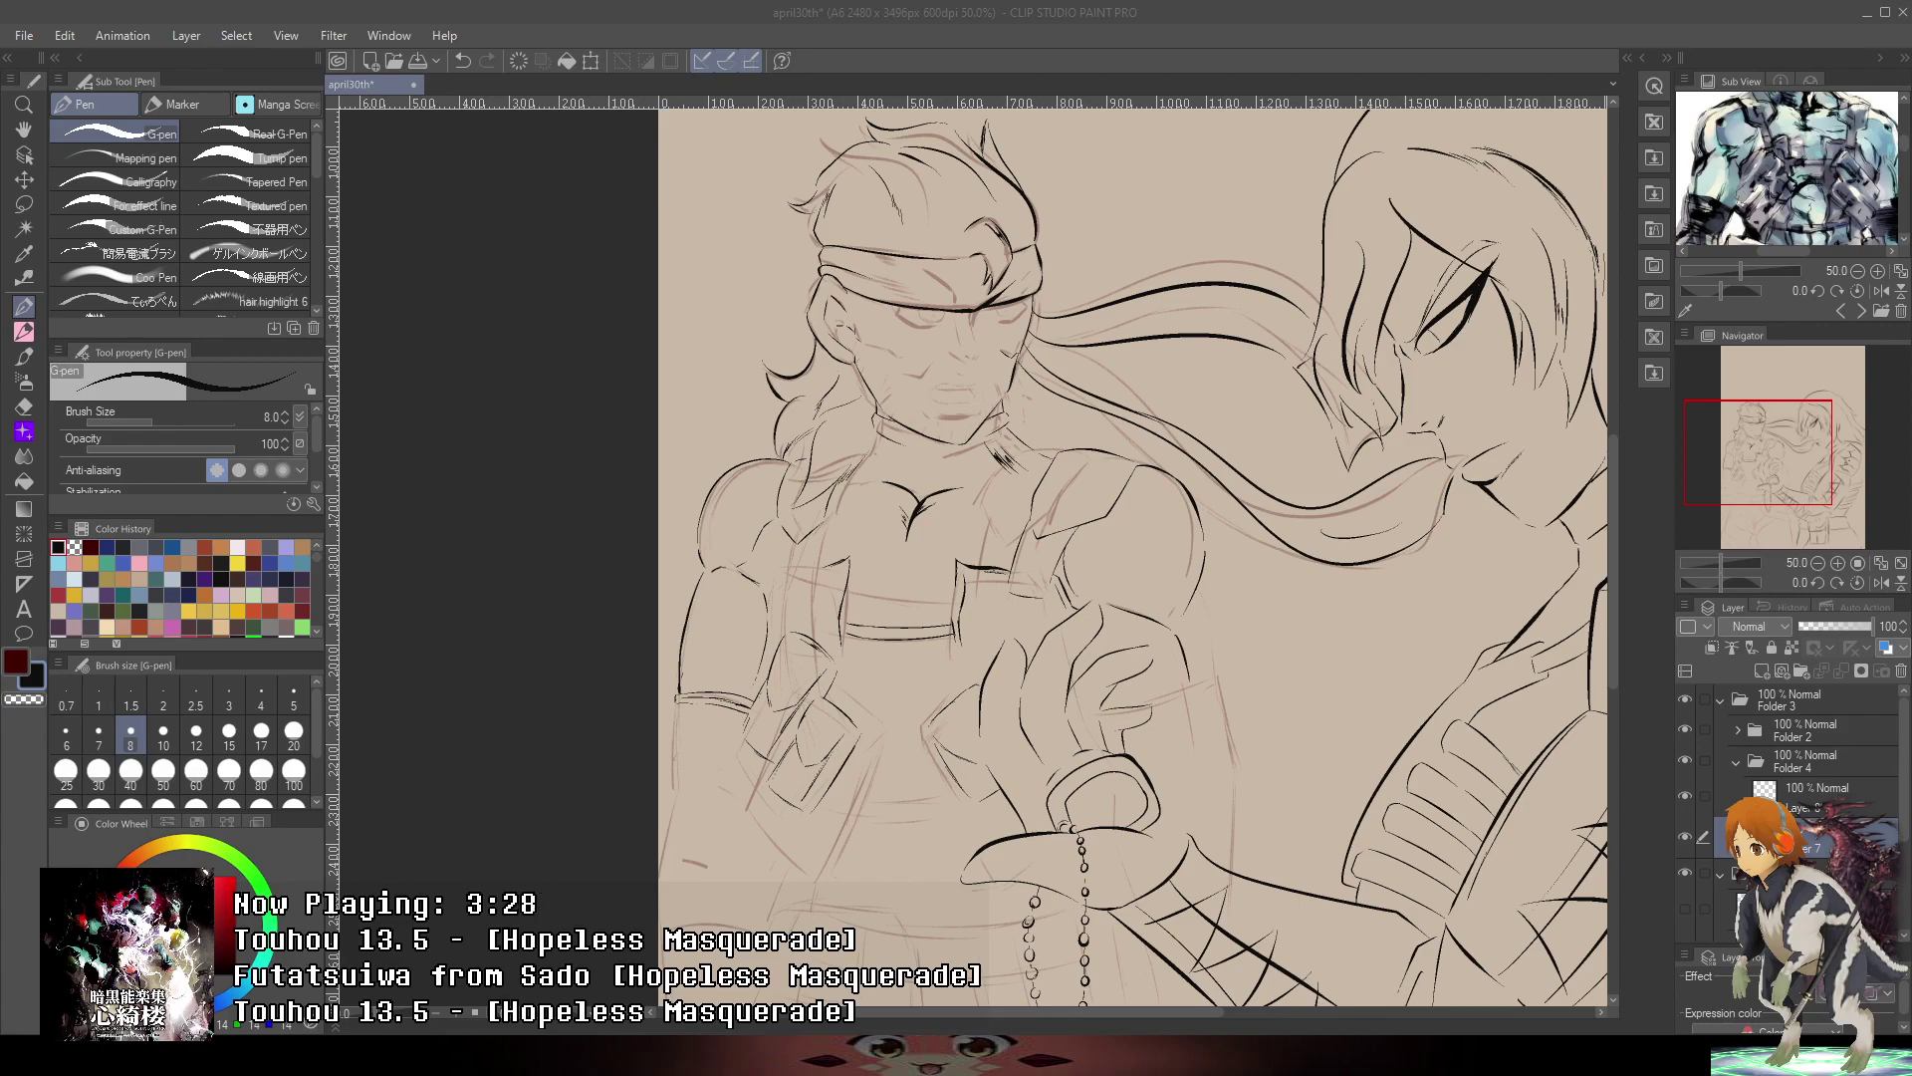
{"action": "key", "text": "alt+Tab"}
{"action": "key", "text": "ctrl+minus"}
{"action": "key", "text": "ctrl+minus"}
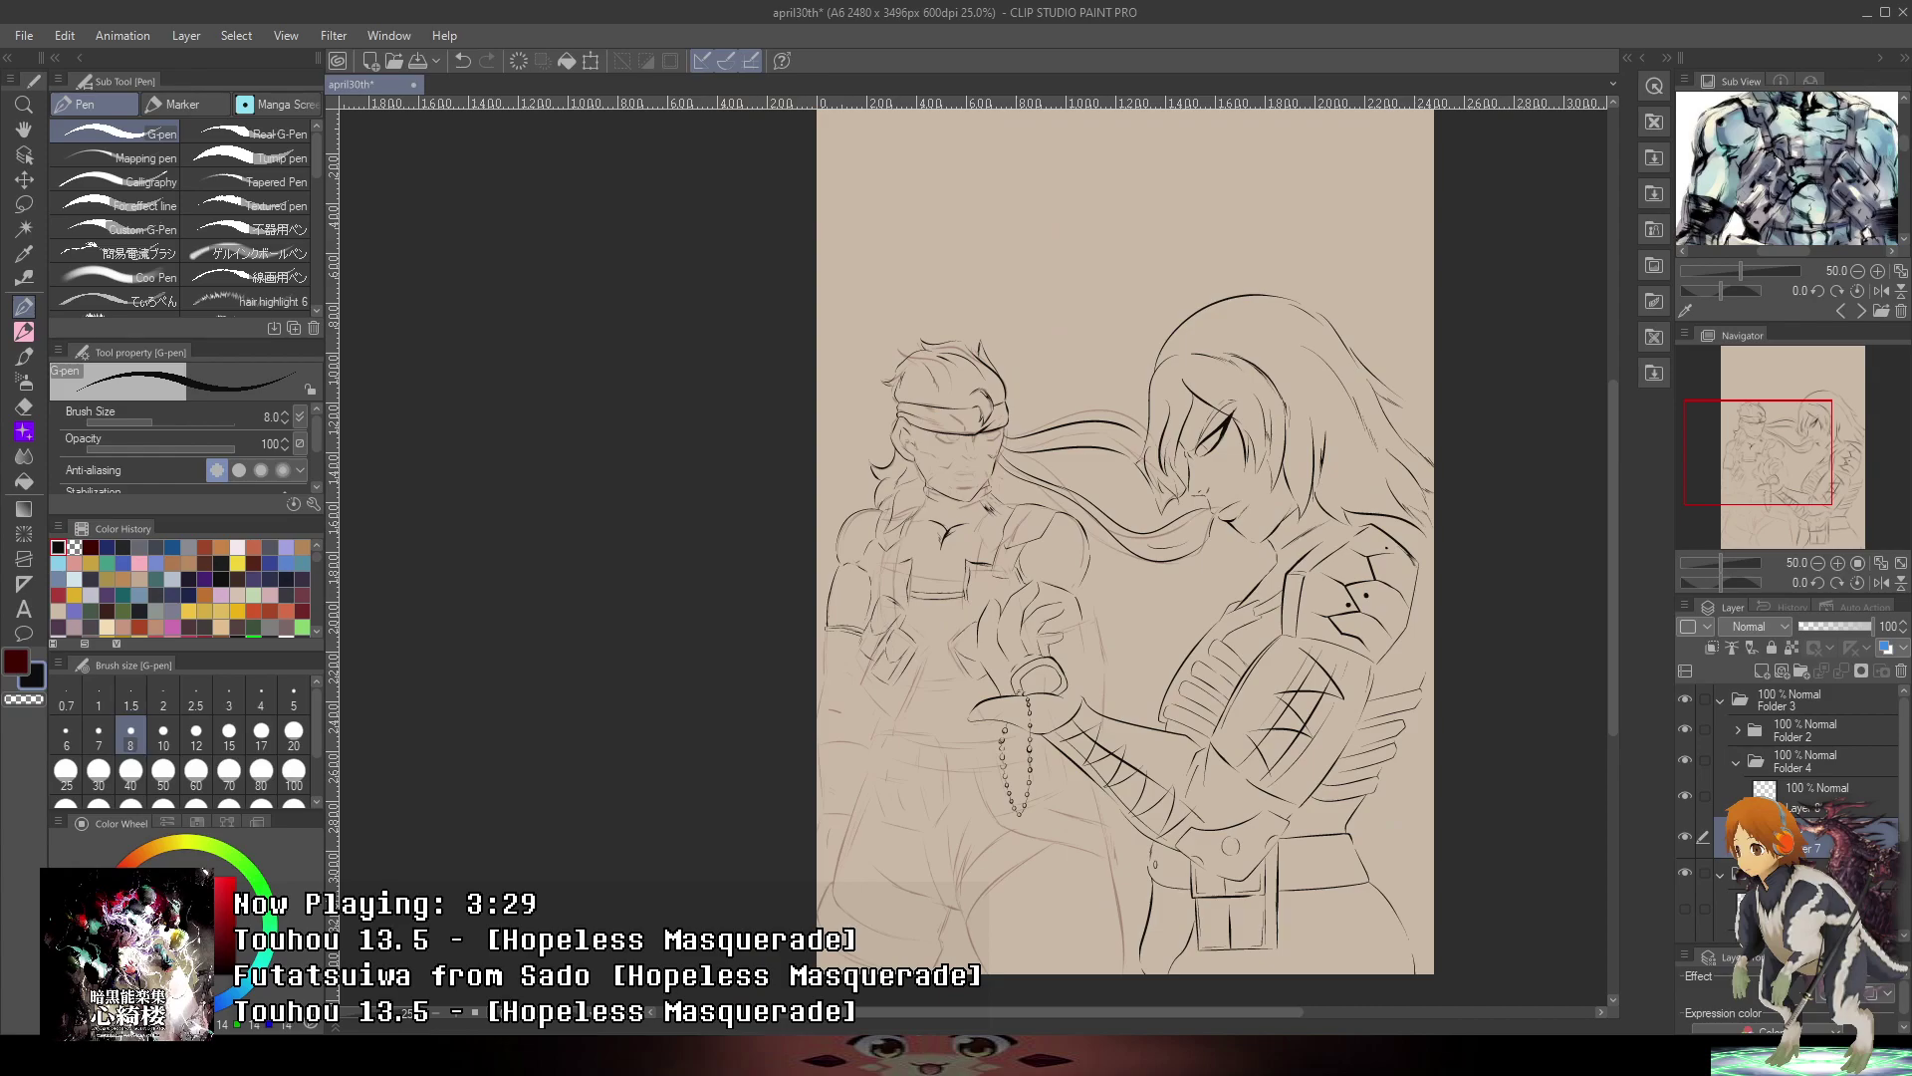
- Ink the vertical centre line of the chest, running from the cleft down to the torso band
{"action": "left_click_drag", "start_coordinate": [1085, 517], "coordinate": [1110, 383]}
{"action": "key", "text": "ctrl+plus"}
{"action": "key", "text": "ctrl+plus"}
{"action": "left_click_drag", "start_coordinate": [1128, 289], "coordinate": [1110, 383]}
{"action": "key", "text": "ctrl+plus"}
{"action": "scroll", "coordinate": [1110, 383], "scroll_direction": "up", "scroll_amount": 5}
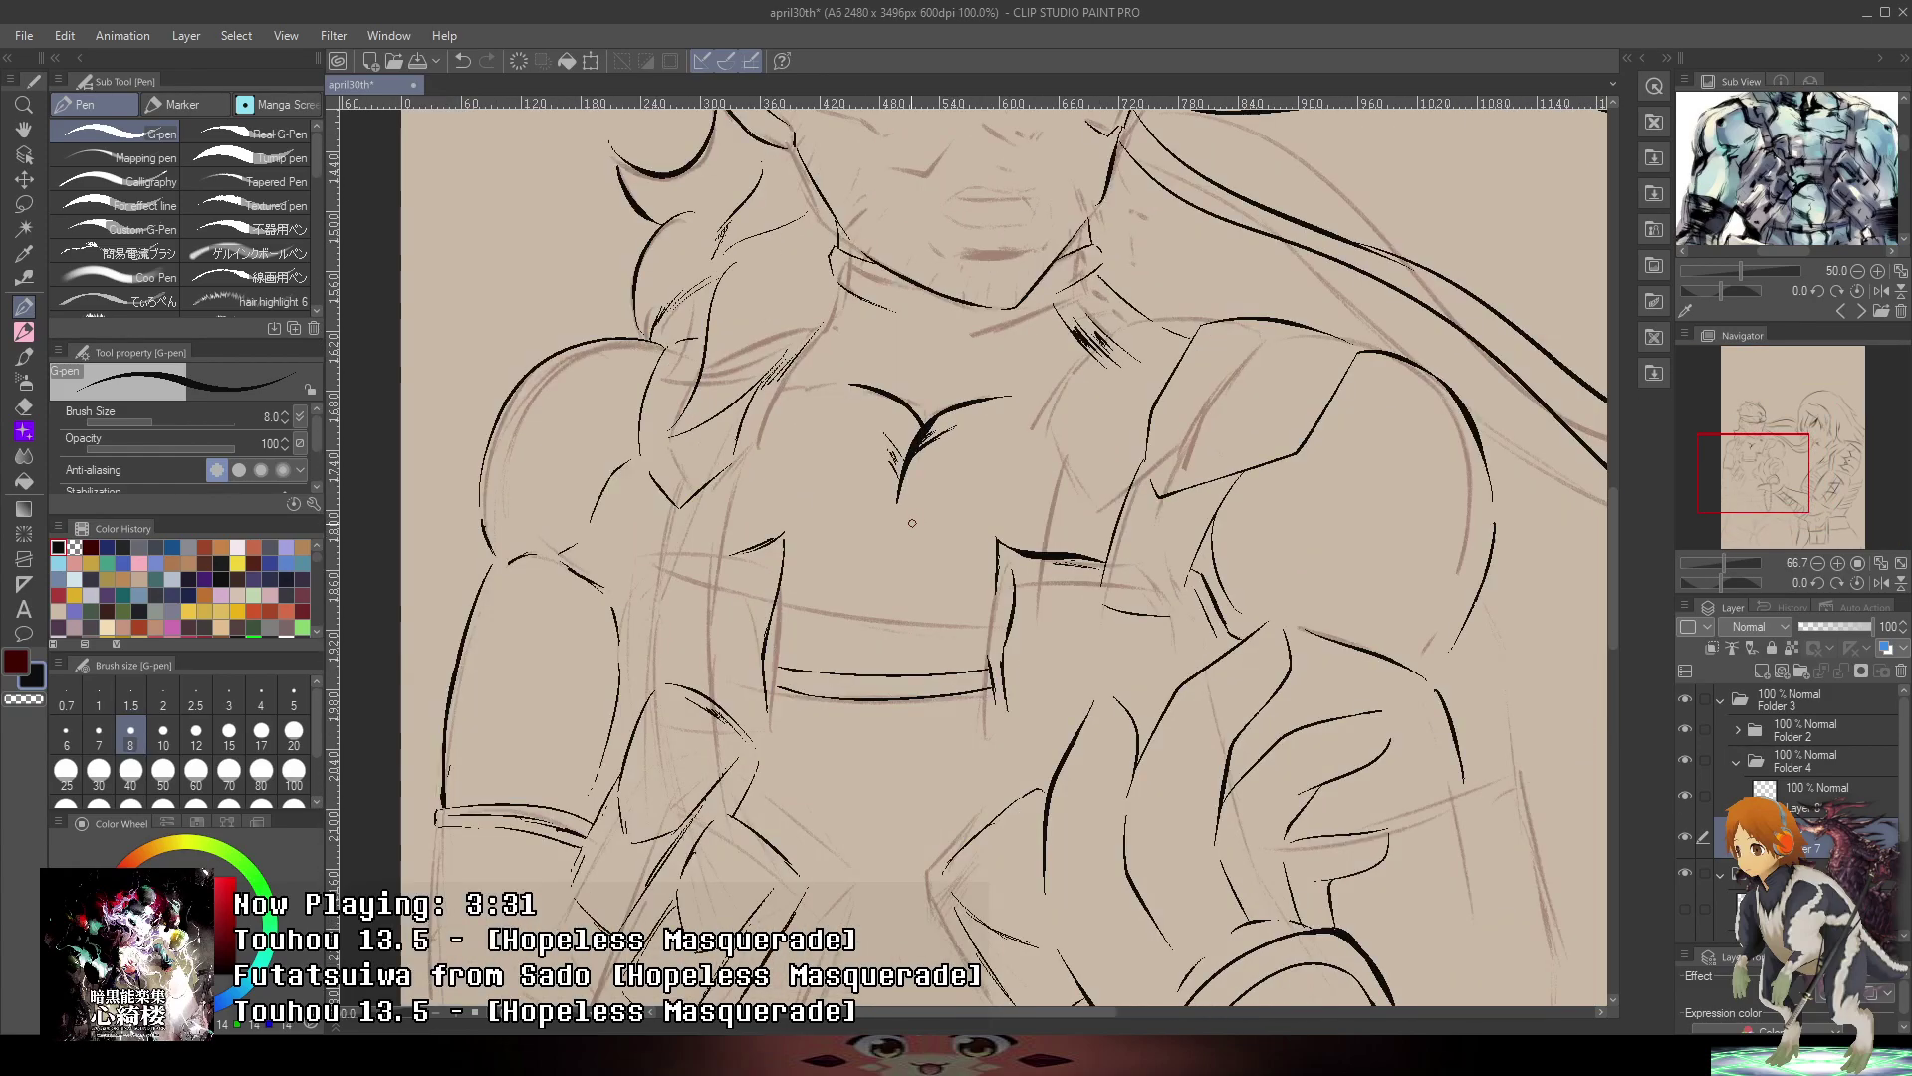
{"action": "left_click_drag", "start_coordinate": [878, 506], "coordinate": [882, 709]}
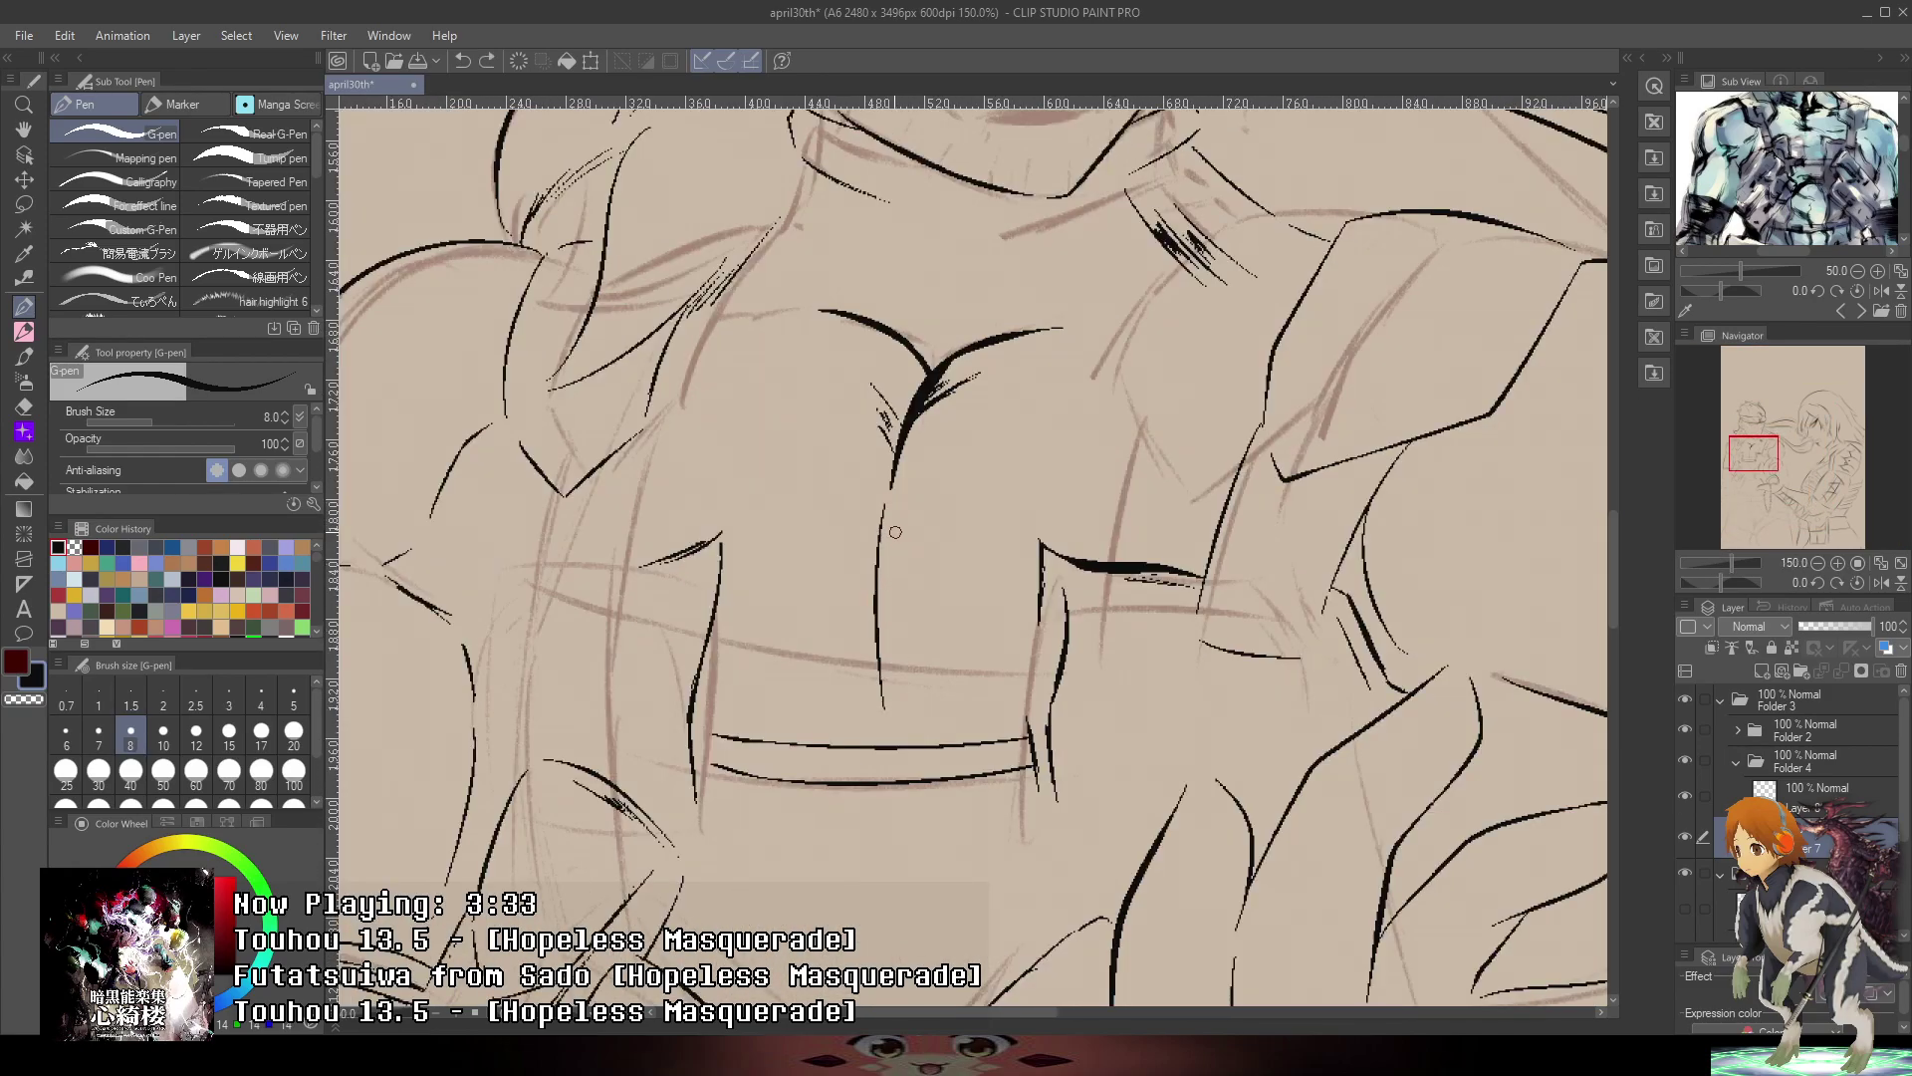
{"action": "key", "text": "ctrl+z"}
{"action": "left_click_drag", "start_coordinate": [890, 504], "coordinate": [857, 712]}
{"action": "left_click_drag", "start_coordinate": [872, 583], "coordinate": [858, 703]}
- Ink the short upper strap edges beneath the pointed tip next to the man's hair
{"action": "scroll", "coordinate": [886, 675], "scroll_direction": "down", "scroll_amount": 1}
{"action": "scroll", "coordinate": [971, 658], "scroll_direction": "up", "scroll_amount": 1}
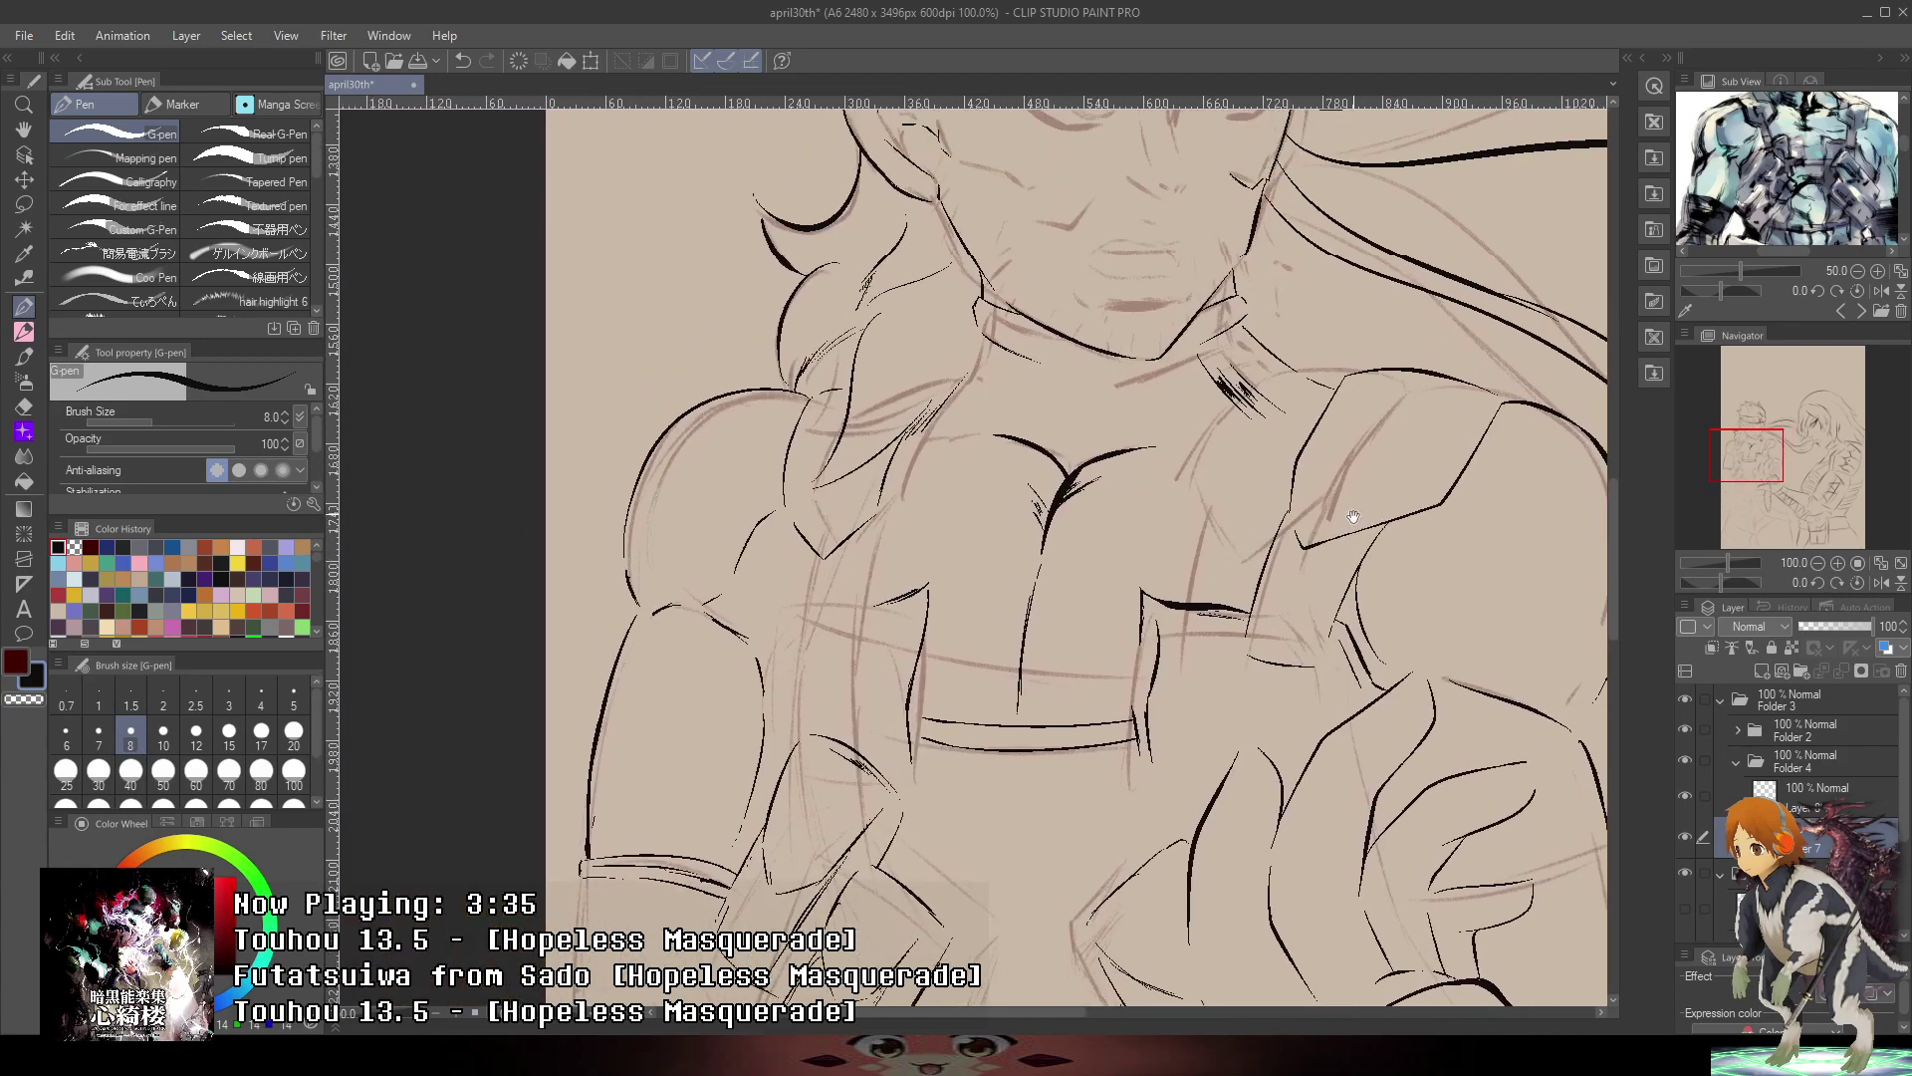
{"action": "scroll", "coordinate": [844, 641], "scroll_direction": "up", "scroll_amount": 1}
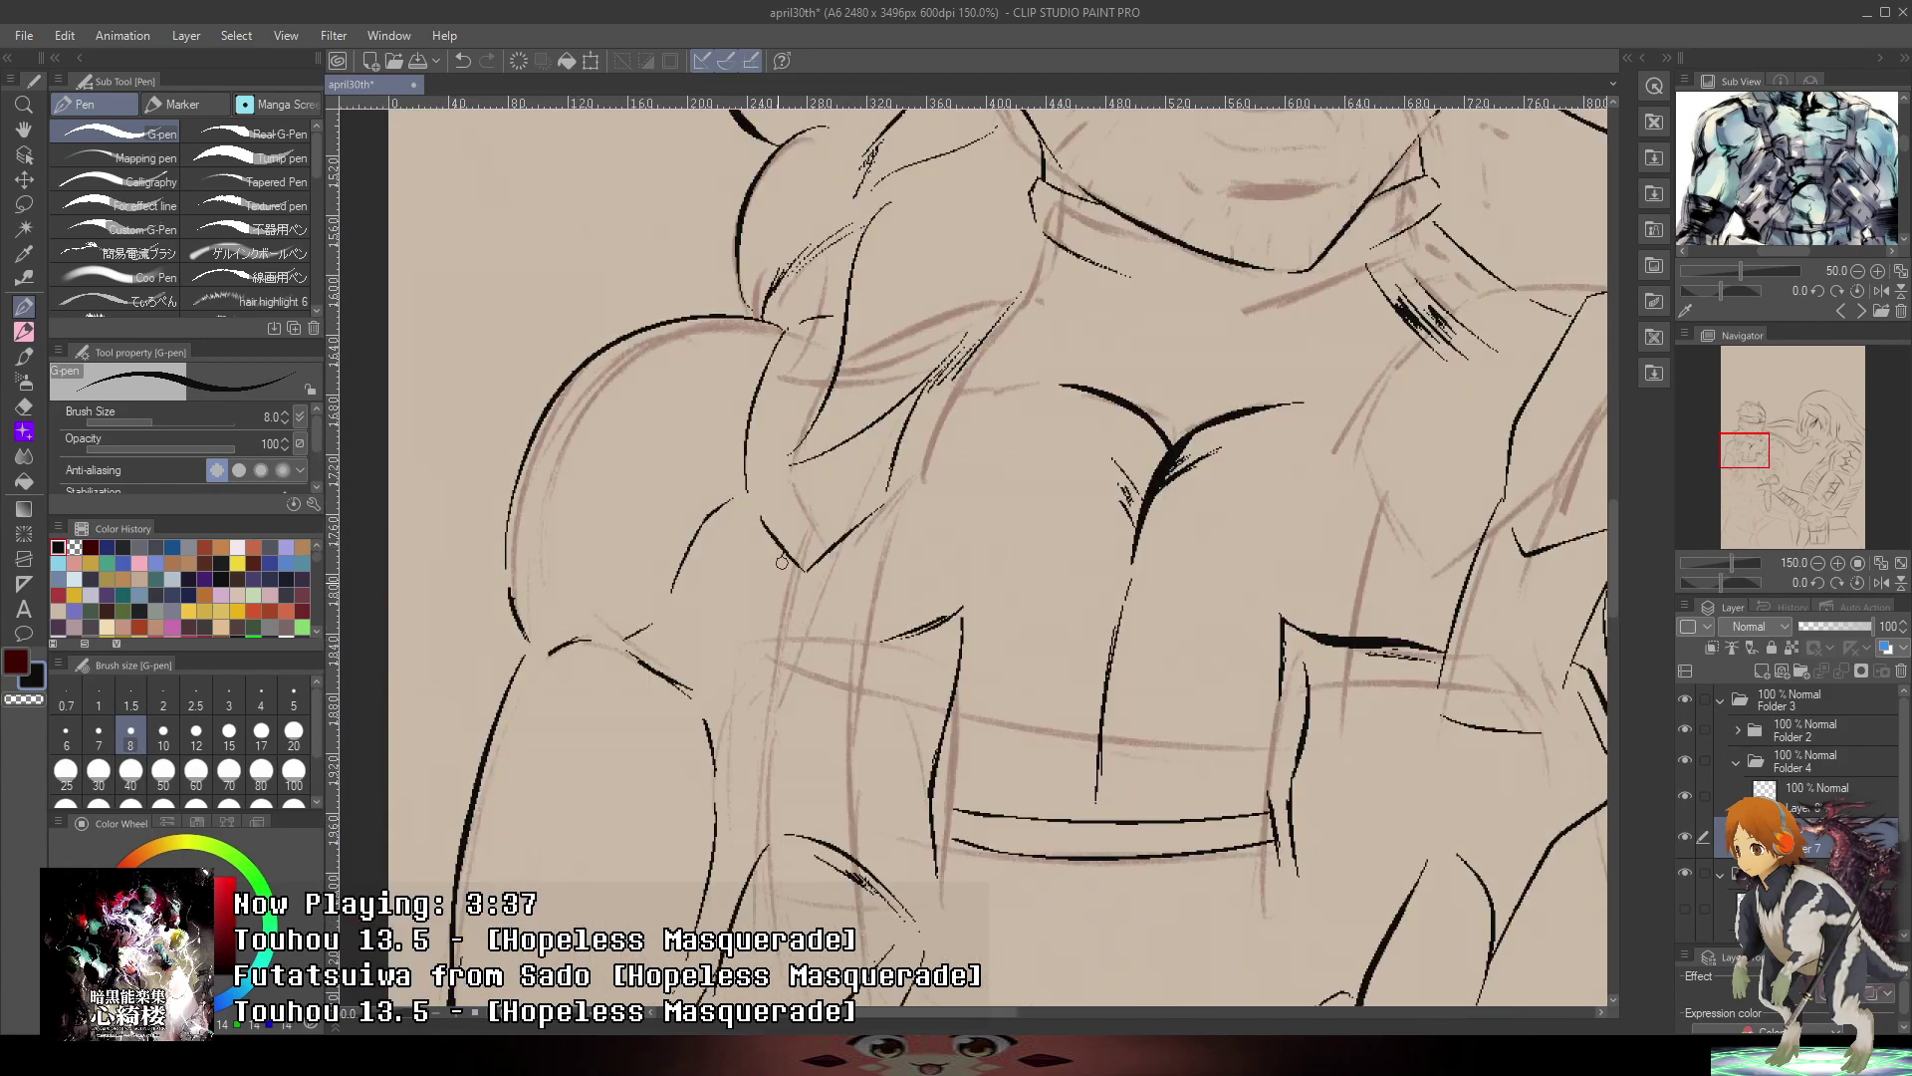
{"action": "left_click_drag", "start_coordinate": [779, 555], "coordinate": [785, 661]}
{"action": "mouse_move", "coordinate": [848, 541]}
{"action": "left_mouse_down"}
{"action": "mouse_move", "coordinate": [837, 658]}
{"action": "mouse_move", "coordinate": [941, 605]}
{"action": "left_mouse_up"}
- Ink the long vertical strap edges running down toward the upper pouch
{"action": "scroll", "coordinate": [865, 652], "scroll_direction": "up", "scroll_amount": 3}
{"action": "scroll", "coordinate": [924, 626], "scroll_direction": "down", "scroll_amount": 3}
{"action": "mouse_move", "coordinate": [812, 624]}
{"action": "left_mouse_down"}
{"action": "mouse_move", "coordinate": [764, 665]}
{"action": "mouse_move", "coordinate": [787, 847]}
{"action": "left_mouse_up"}
{"action": "left_click_drag", "start_coordinate": [799, 713], "coordinate": [793, 824]}
{"action": "mouse_move", "coordinate": [893, 627]}
{"action": "left_mouse_down"}
{"action": "mouse_move", "coordinate": [979, 648]}
{"action": "mouse_move", "coordinate": [943, 854]}
{"action": "left_mouse_up"}
- Add short thickening strokes along the top edge of the shoulder strap nearest the headband tails
{"action": "scroll", "coordinate": [968, 896], "scroll_direction": "down", "scroll_amount": 2}
{"action": "left_click_drag", "start_coordinate": [1253, 755], "coordinate": [1009, 483]}
{"action": "scroll", "coordinate": [1008, 483], "scroll_direction": "up", "scroll_amount": 2}
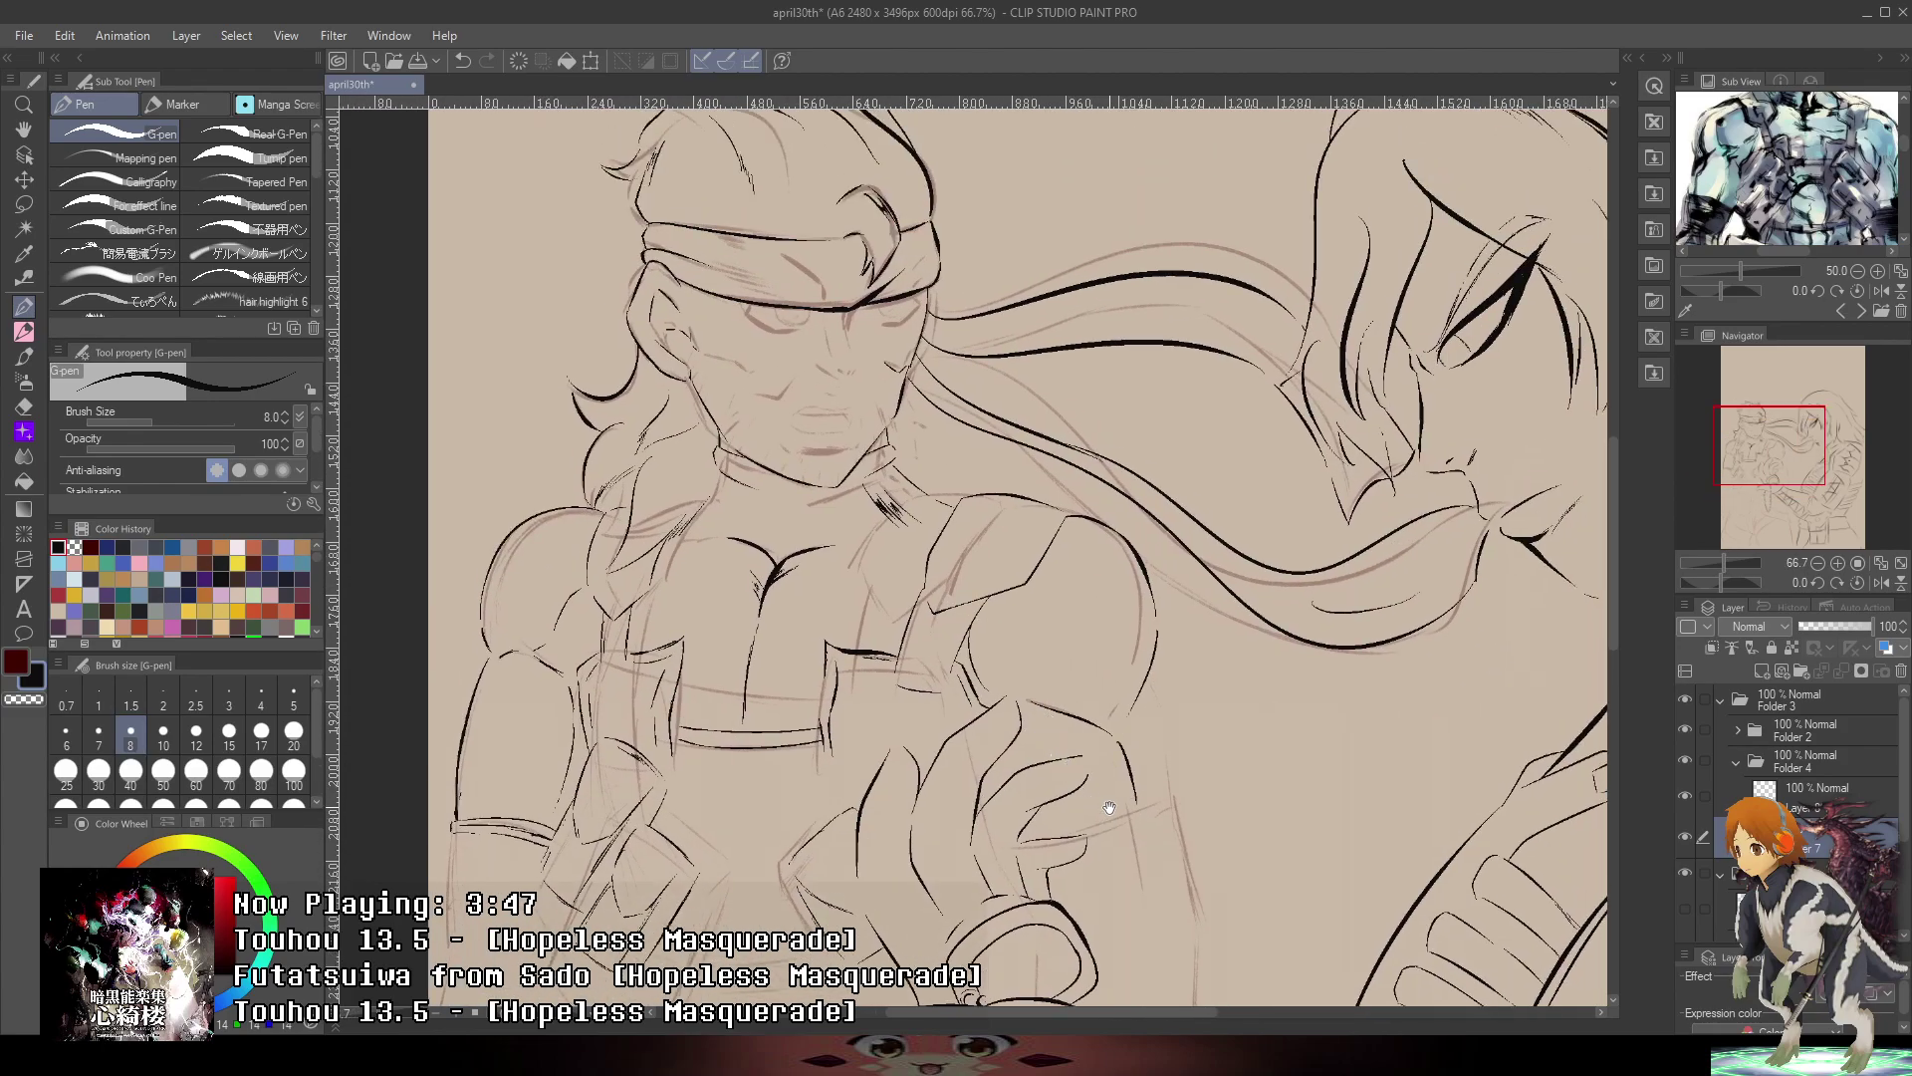
{"action": "scroll", "coordinate": [914, 477], "scroll_direction": "up", "scroll_amount": 2}
{"action": "left_click_drag", "start_coordinate": [878, 435], "coordinate": [1076, 475]}
{"action": "key", "text": "ctrl+z"}
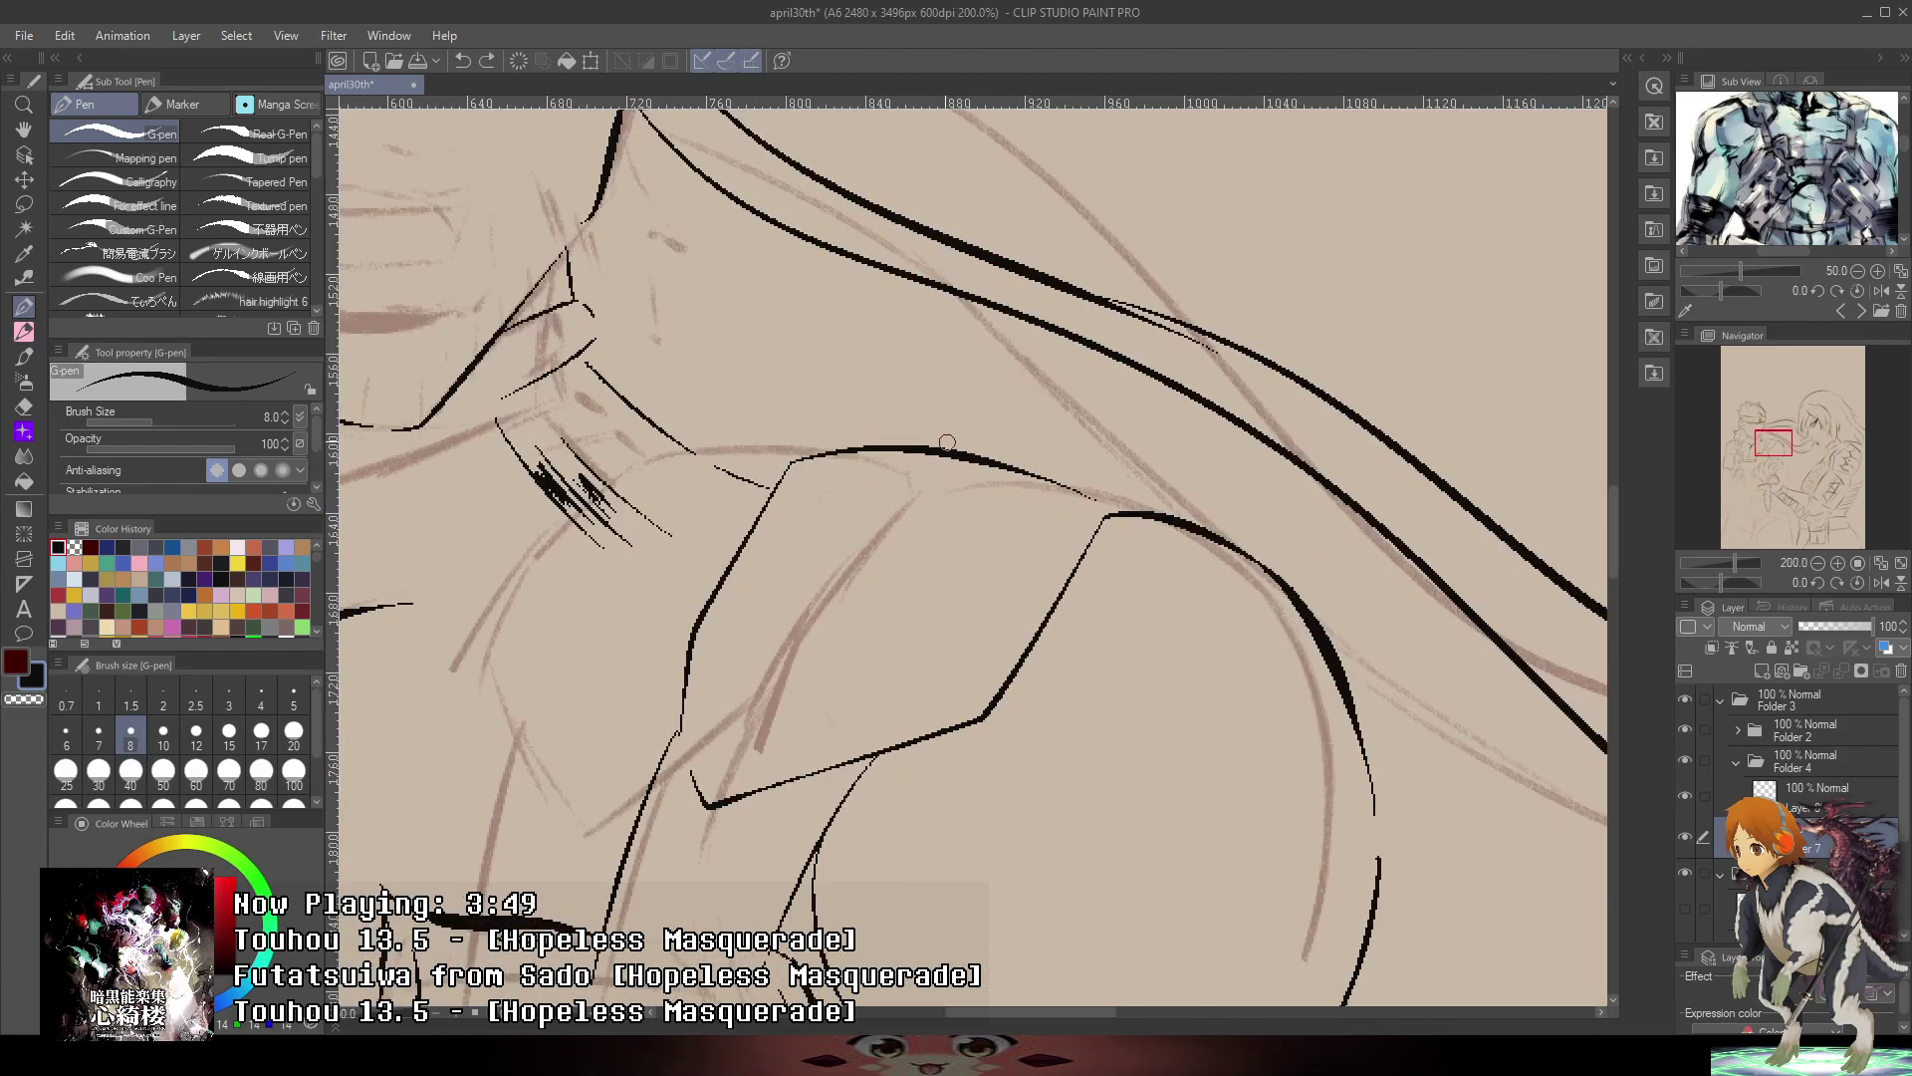
{"action": "left_click_drag", "start_coordinate": [918, 432], "coordinate": [1117, 490]}
{"action": "left_click_drag", "start_coordinate": [1061, 479], "coordinate": [1115, 507]}
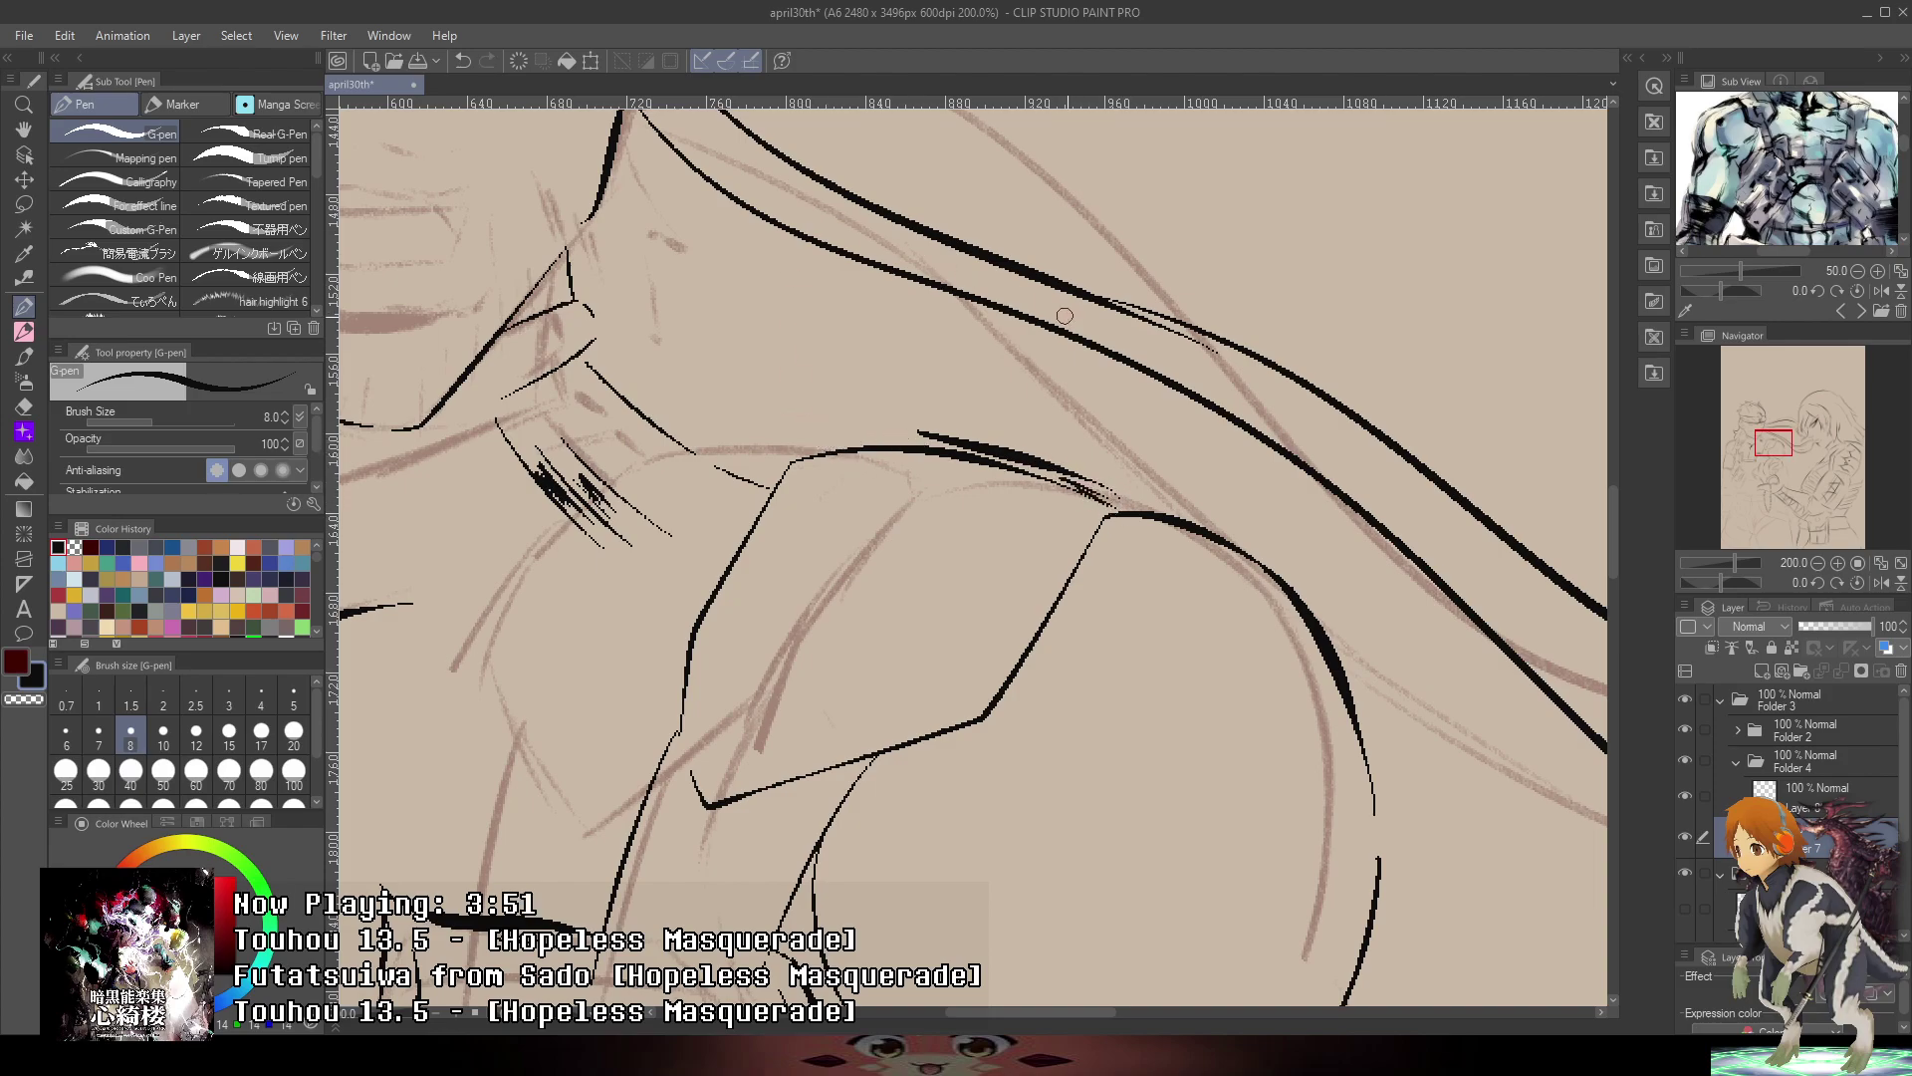
- Ink the collarbone lines on both sides of the neck, just above the pectoral curves
{"action": "mouse_move", "coordinate": [901, 341]}
{"action": "left_mouse_down"}
{"action": "mouse_move", "coordinate": [1315, 473]}
{"action": "mouse_move", "coordinate": [1405, 868]}
{"action": "mouse_move", "coordinate": [1540, 675]}
{"action": "mouse_move", "coordinate": [1574, 356]}
{"action": "mouse_move", "coordinate": [1250, 374]}
{"action": "mouse_move", "coordinate": [1032, 751]}
{"action": "mouse_move", "coordinate": [1056, 695]}
{"action": "mouse_move", "coordinate": [1223, 646]}
{"action": "left_mouse_up"}
{"action": "scroll", "coordinate": [1434, 348], "scroll_direction": "down", "scroll_amount": 3}
{"action": "scroll", "coordinate": [1027, 458], "scroll_direction": "up", "scroll_amount": 7}
{"action": "scroll", "coordinate": [1032, 747], "scroll_direction": "down", "scroll_amount": 6}
{"action": "scroll", "coordinate": [1021, 705], "scroll_direction": "up", "scroll_amount": 1}
{"action": "left_click_drag", "start_coordinate": [1075, 683], "coordinate": [1187, 653]}
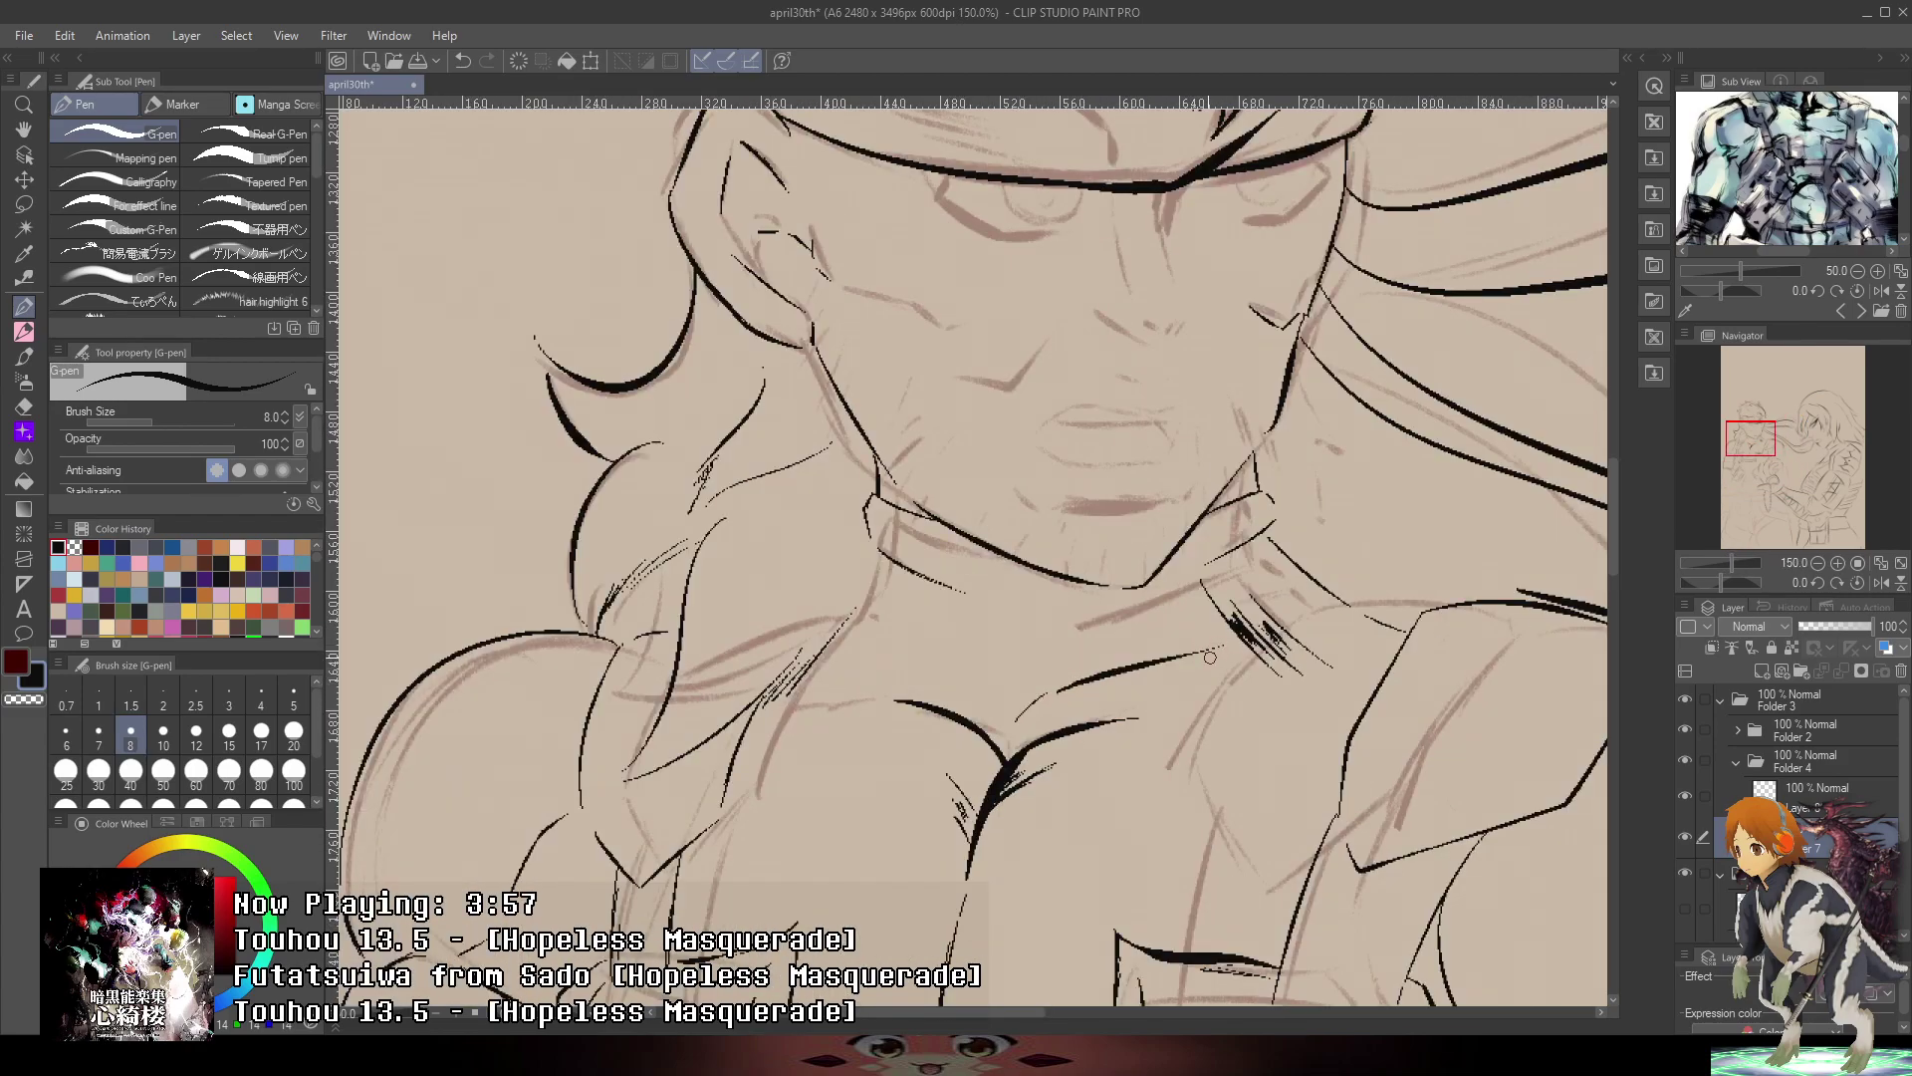
{"action": "key", "text": "ctrl+z"}
{"action": "key", "text": "ctrl+z"}
{"action": "left_click_drag", "start_coordinate": [1041, 719], "coordinate": [1255, 659]}
{"action": "mouse_move", "coordinate": [987, 695]}
{"action": "left_mouse_down"}
{"action": "mouse_move", "coordinate": [1000, 713]}
{"action": "mouse_move", "coordinate": [866, 617]}
{"action": "left_mouse_up"}
{"action": "key", "text": "ctrl+z"}
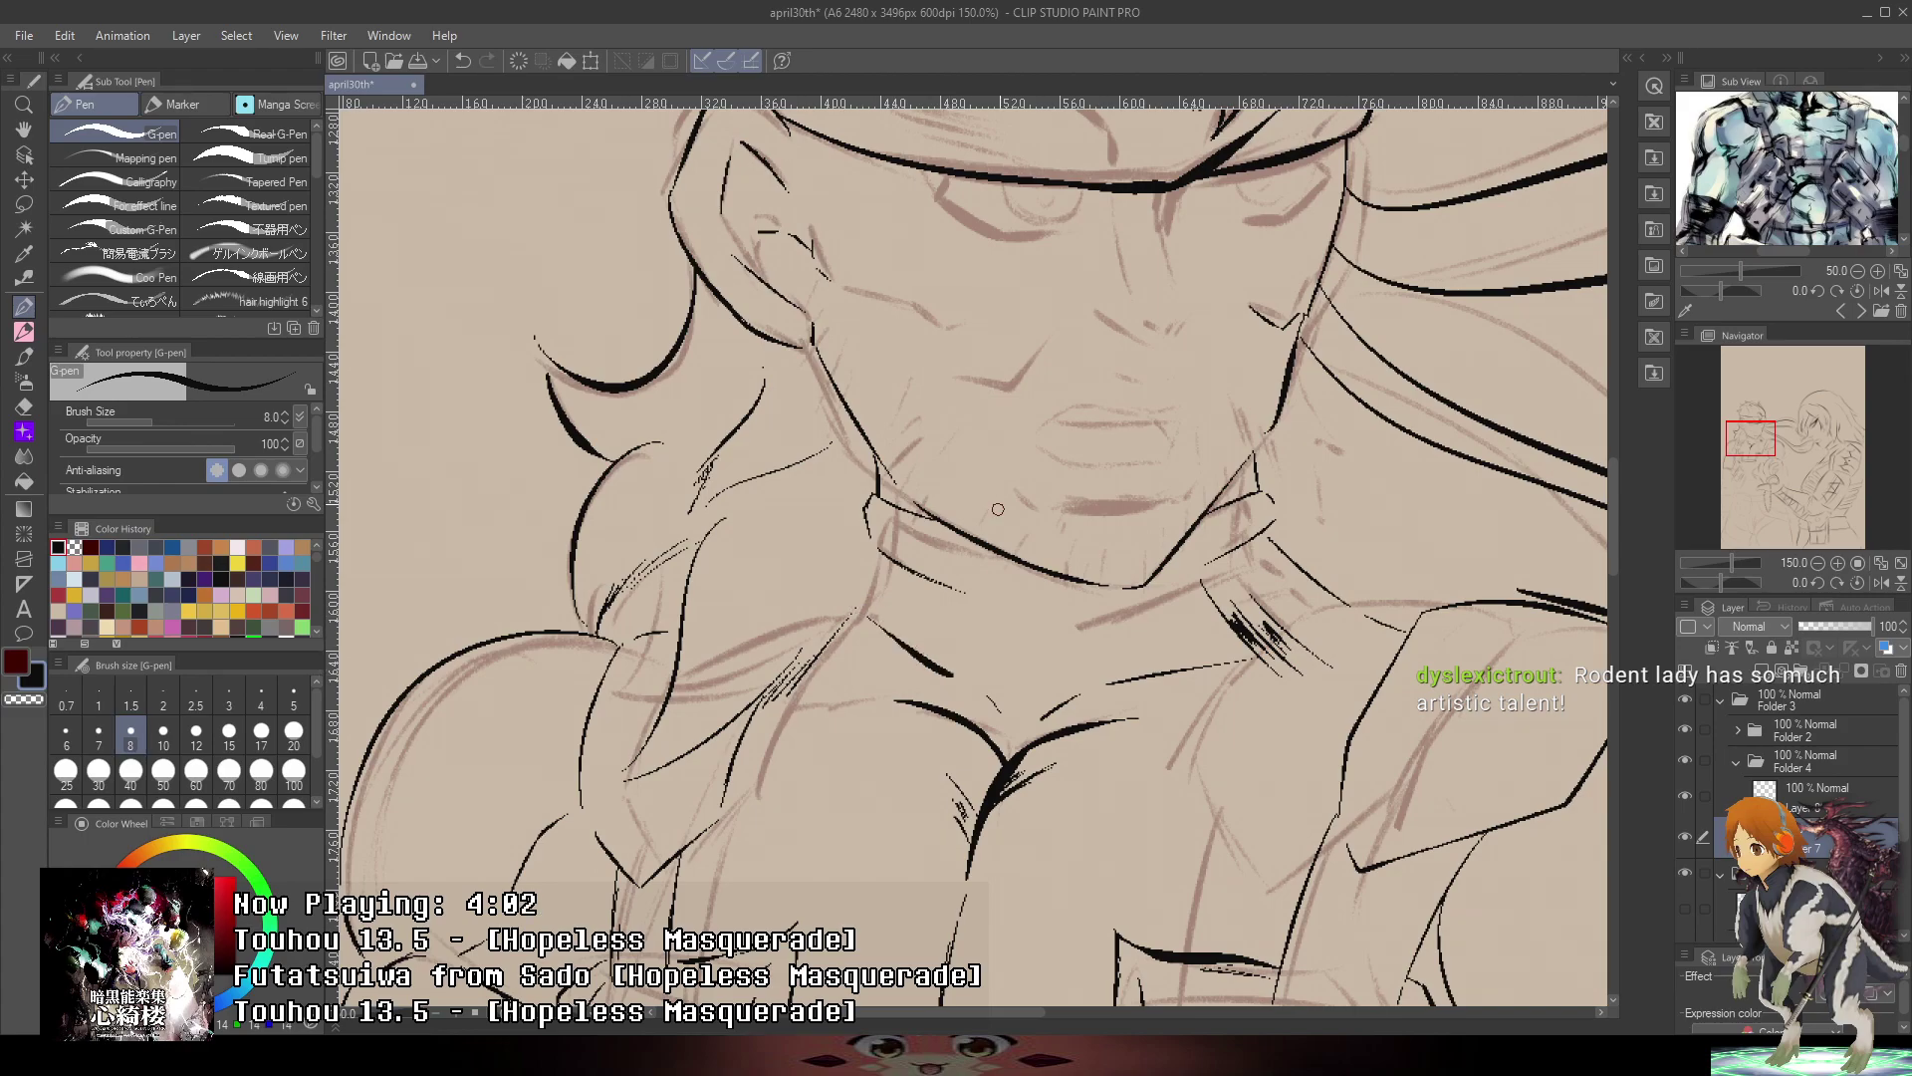
- Ink the outer edge of the arm below the armband and the curved line crossing the arm beneath it
{"action": "scroll", "coordinate": [1006, 497], "scroll_direction": "down", "scroll_amount": 2}
{"action": "mouse_move", "coordinate": [1246, 651]}
{"action": "left_mouse_down"}
{"action": "mouse_move", "coordinate": [1199, 566]}
{"action": "mouse_move", "coordinate": [1207, 658]}
{"action": "mouse_move", "coordinate": [1251, 430]}
{"action": "mouse_move", "coordinate": [1249, 211]}
{"action": "left_mouse_up"}
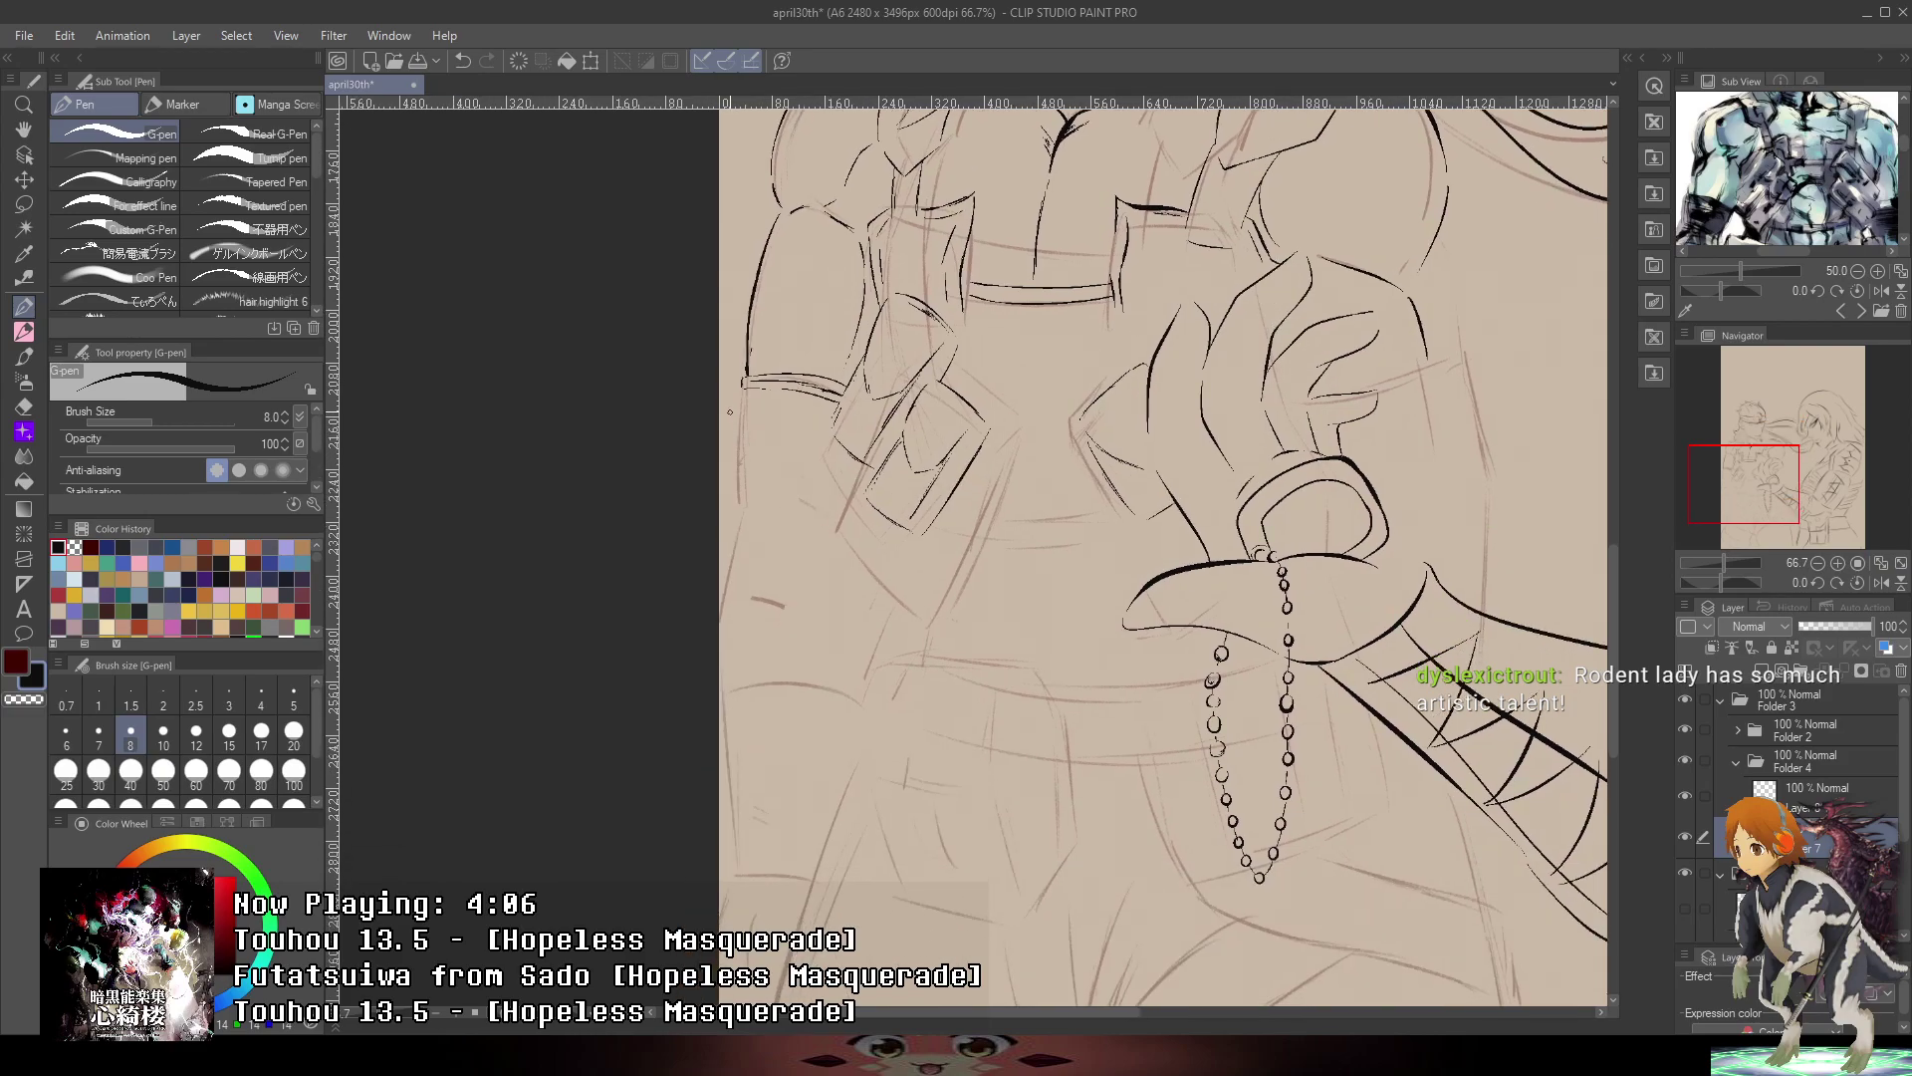
{"action": "scroll", "coordinate": [739, 458], "scroll_direction": "up", "scroll_amount": 4}
{"action": "left_click_drag", "start_coordinate": [739, 458], "coordinate": [757, 695]}
{"action": "mouse_move", "coordinate": [793, 700]}
{"action": "left_mouse_down"}
{"action": "mouse_move", "coordinate": [873, 681]}
{"action": "mouse_move", "coordinate": [977, 755]}
{"action": "left_mouse_up"}
{"action": "left_click_drag", "start_coordinate": [884, 726], "coordinate": [1015, 771]}
- Ink the arm's lower outer edge from the crossing line down to the canvas border
{"action": "scroll", "coordinate": [1016, 773], "scroll_direction": "down", "scroll_amount": 3}
{"action": "left_click_drag", "start_coordinate": [1235, 479], "coordinate": [1240, 263]}
{"action": "mouse_move", "coordinate": [1031, 480]}
{"action": "left_mouse_down"}
{"action": "mouse_move", "coordinate": [1065, 429]}
{"action": "mouse_move", "coordinate": [961, 466]}
{"action": "mouse_move", "coordinate": [913, 757]}
{"action": "left_mouse_up"}
{"action": "scroll", "coordinate": [1064, 429], "scroll_direction": "up", "scroll_amount": 3}
{"action": "left_click_drag", "start_coordinate": [936, 571], "coordinate": [913, 737]}
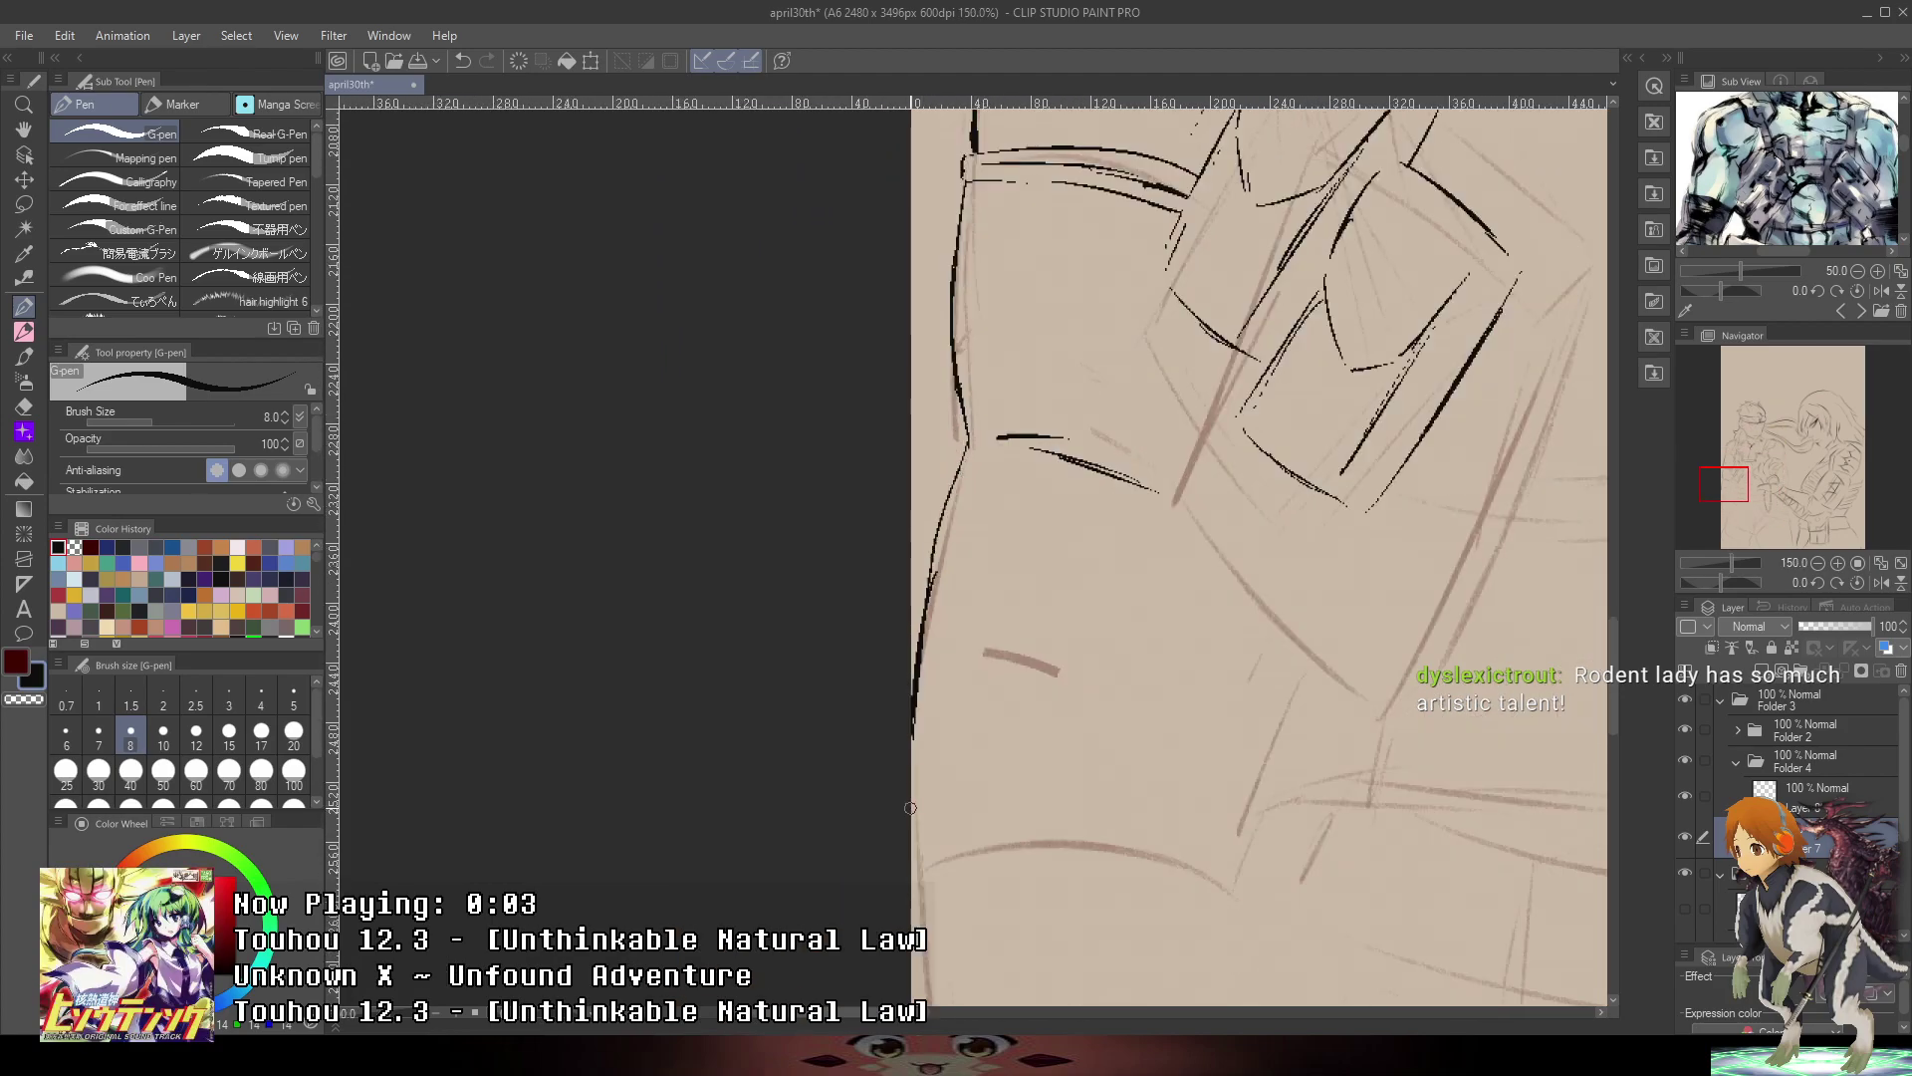
- Try inking a shallow curved line across the abdomen between the two pouches
{"action": "left_click_drag", "start_coordinate": [1235, 329], "coordinate": [968, 550]}
{"action": "left_click_drag", "start_coordinate": [1367, 525], "coordinate": [1193, 363]}
{"action": "mouse_move", "coordinate": [1278, 445]}
{"action": "left_mouse_down"}
{"action": "mouse_move", "coordinate": [1193, 396]}
{"action": "mouse_move", "coordinate": [1024, 456]}
{"action": "left_mouse_up"}
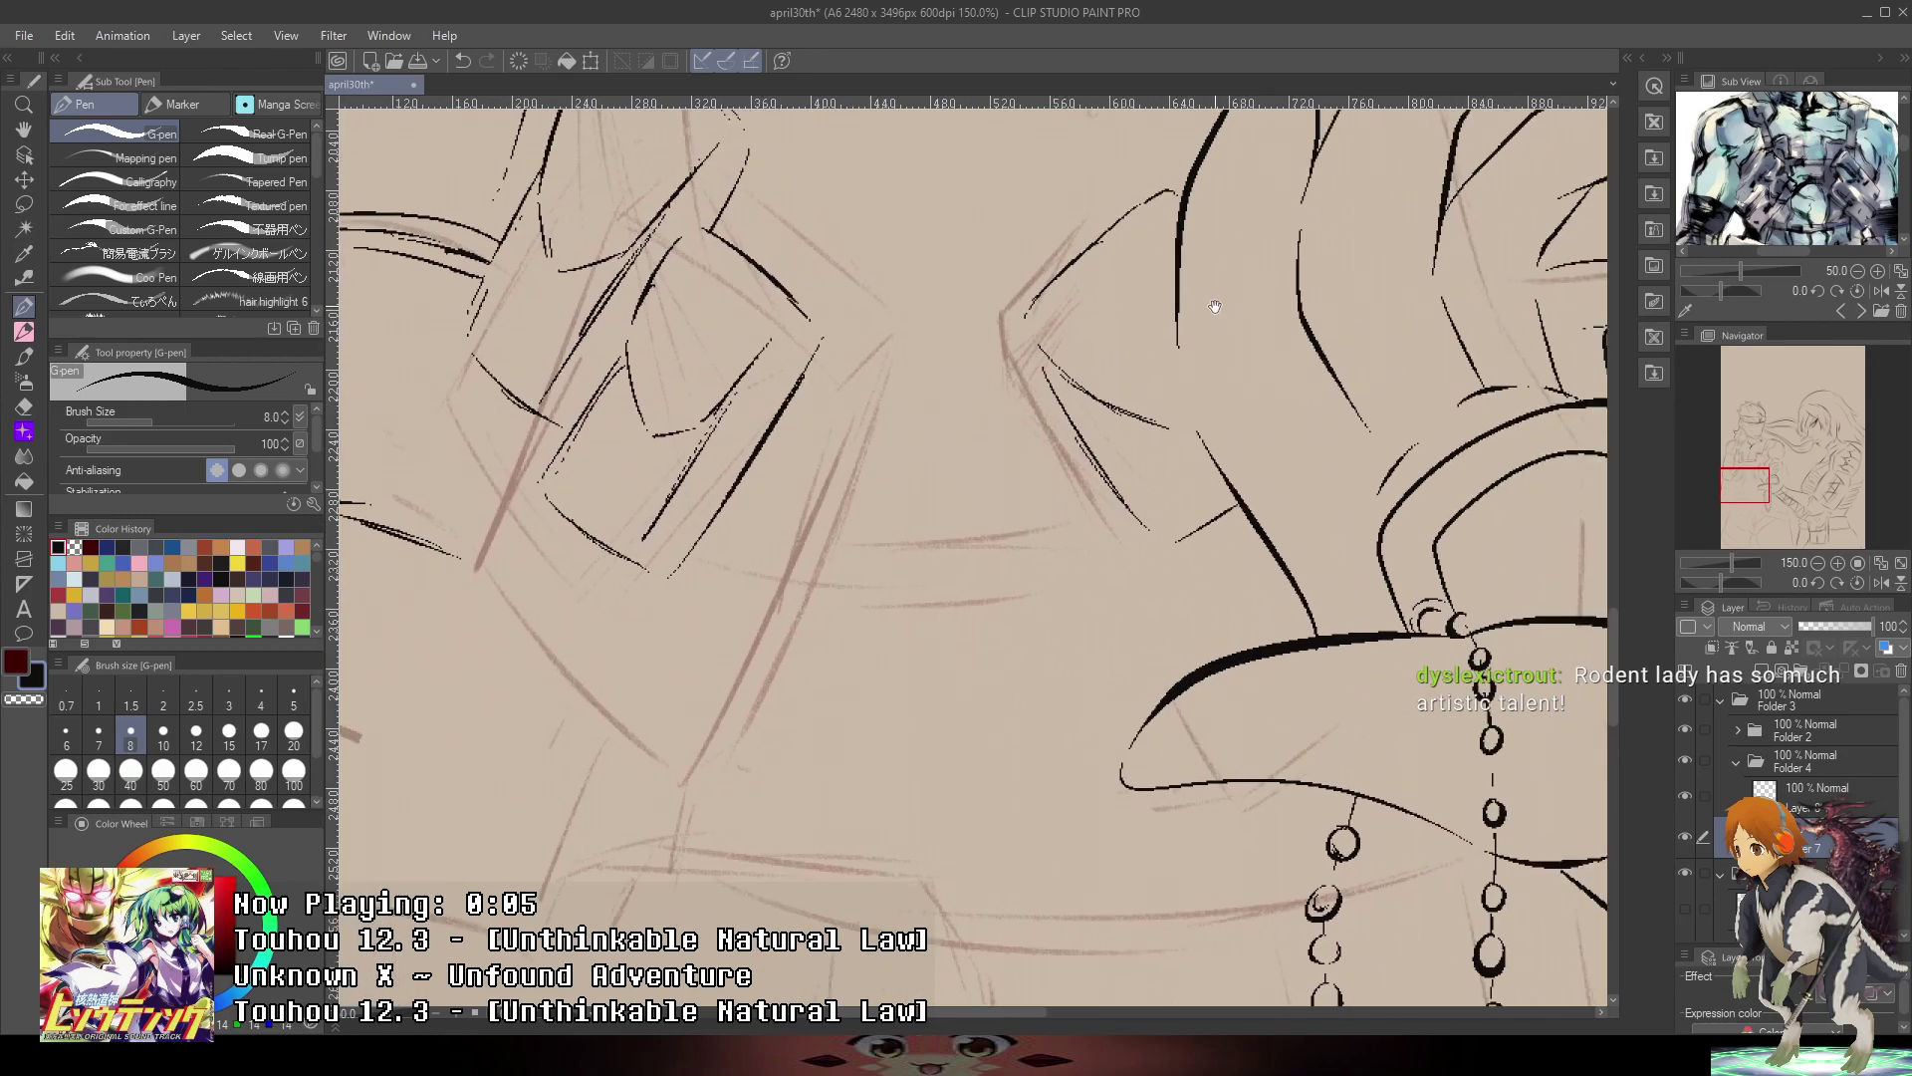
{"action": "left_click_drag", "start_coordinate": [732, 503], "coordinate": [1006, 531]}
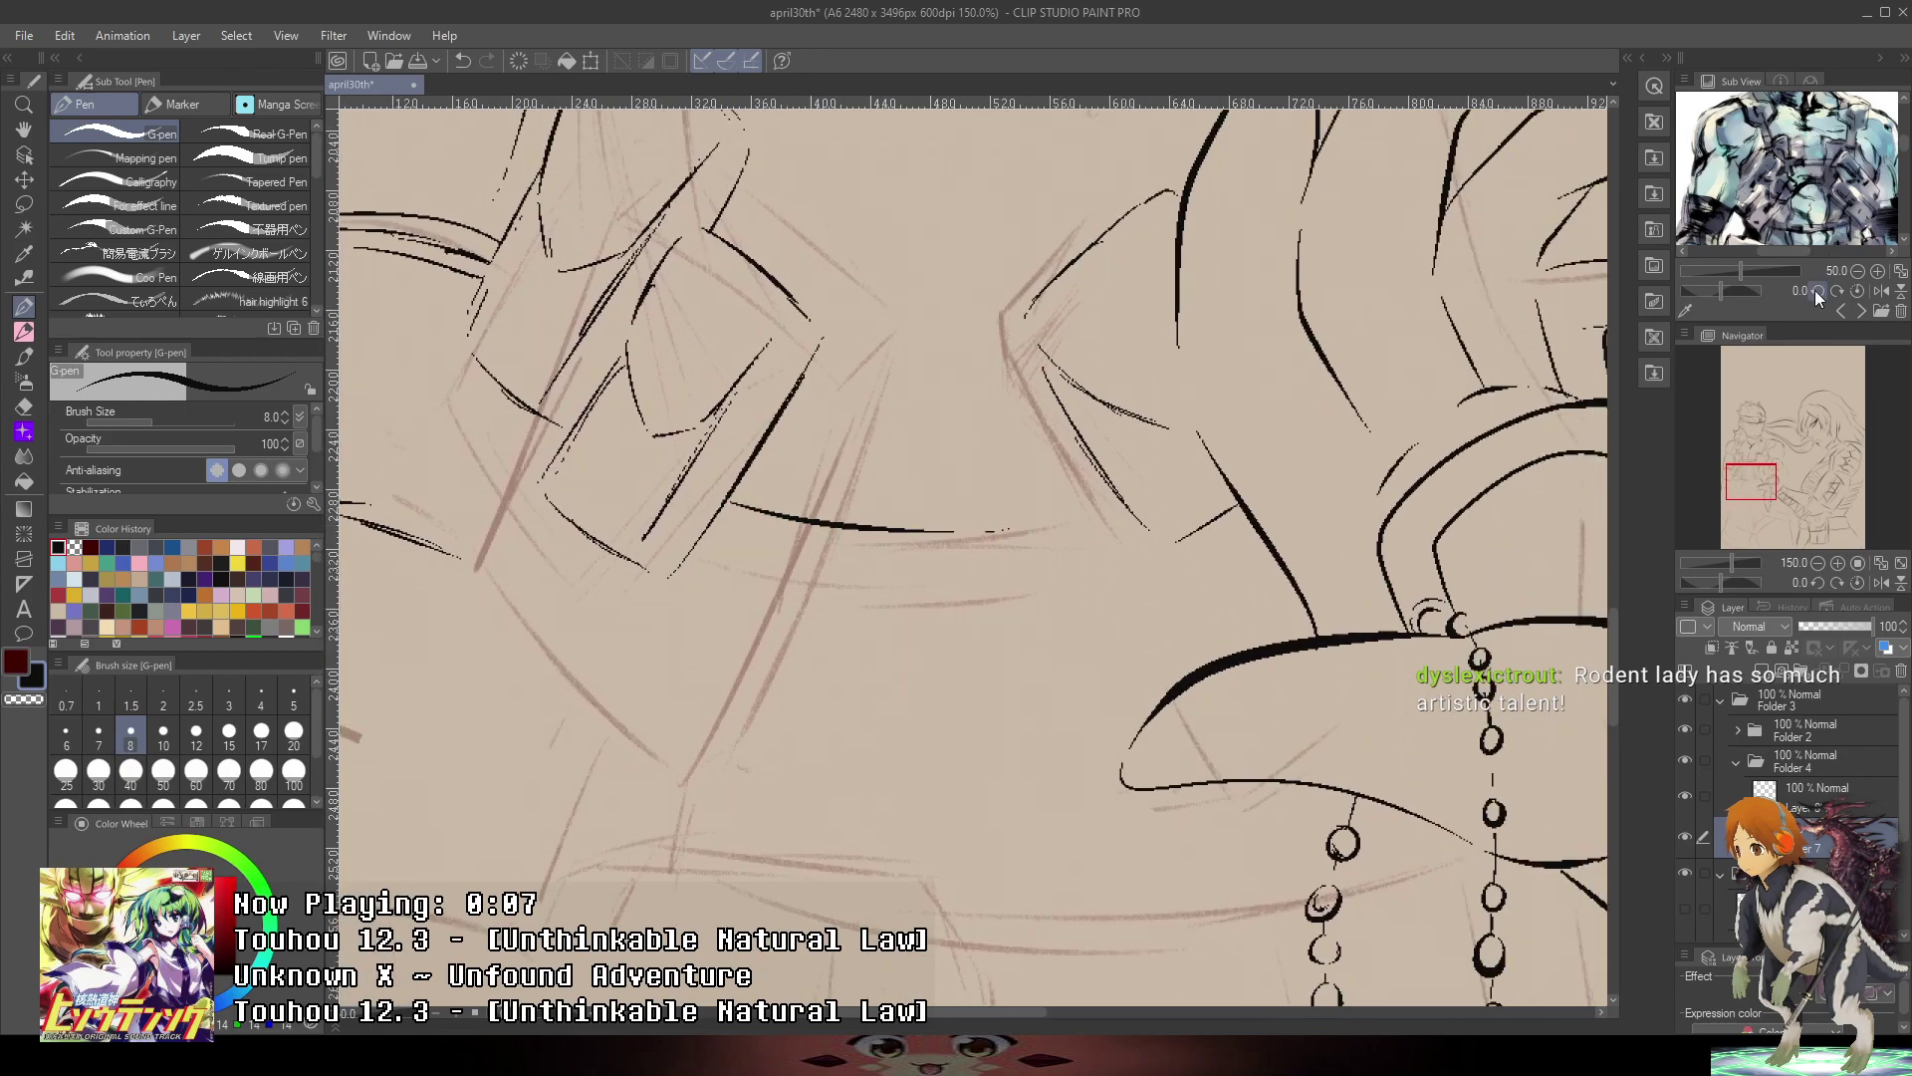
- Switch the reference view to the image showing the vest and pouches, and undo the abdomen curve
{"action": "left_click", "coordinate": [1842, 311]}
{"action": "left_click_drag", "start_coordinate": [1862, 214], "coordinate": [1865, 151]}
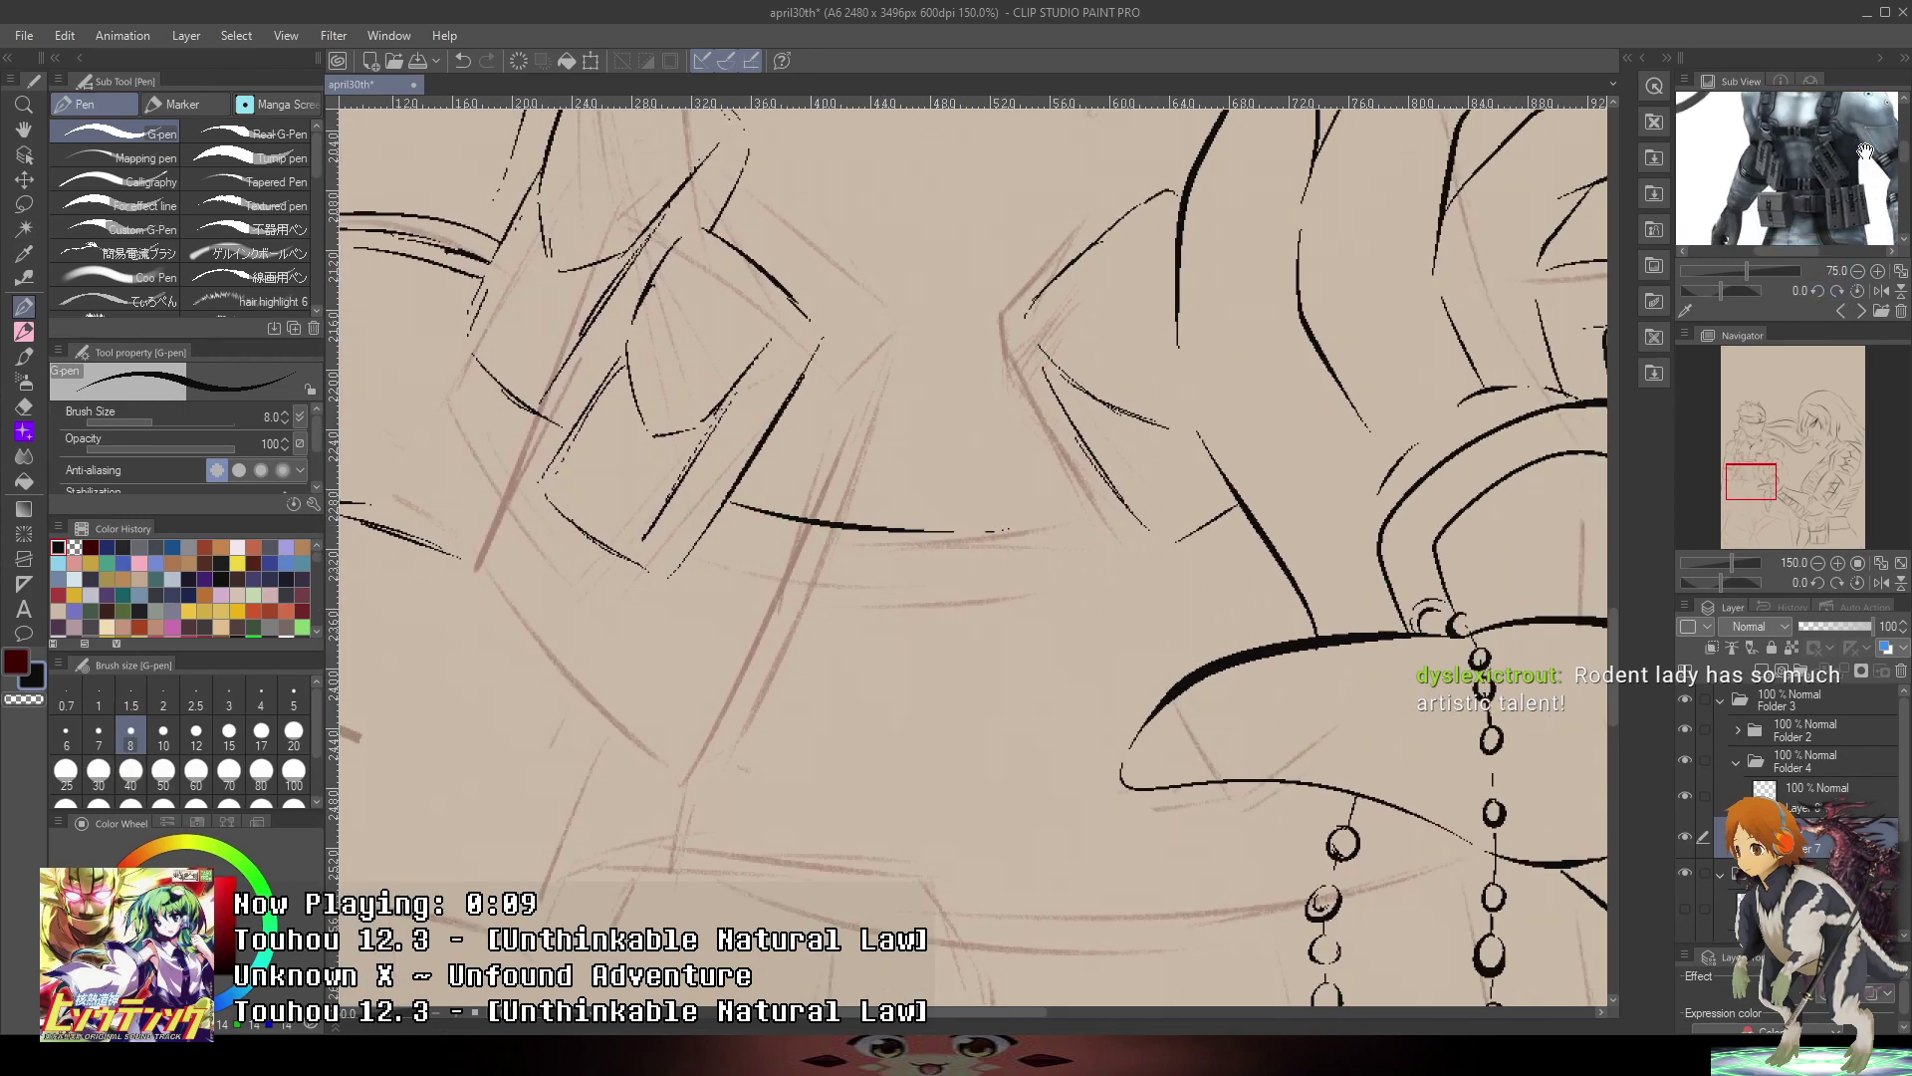
{"action": "key", "text": "ctrl+z"}
- Ink the upper and lower edges of the horizontal chest strap between the vest edges and rough in its buckle
{"action": "left_click_drag", "start_coordinate": [1094, 456], "coordinate": [1029, 953]}
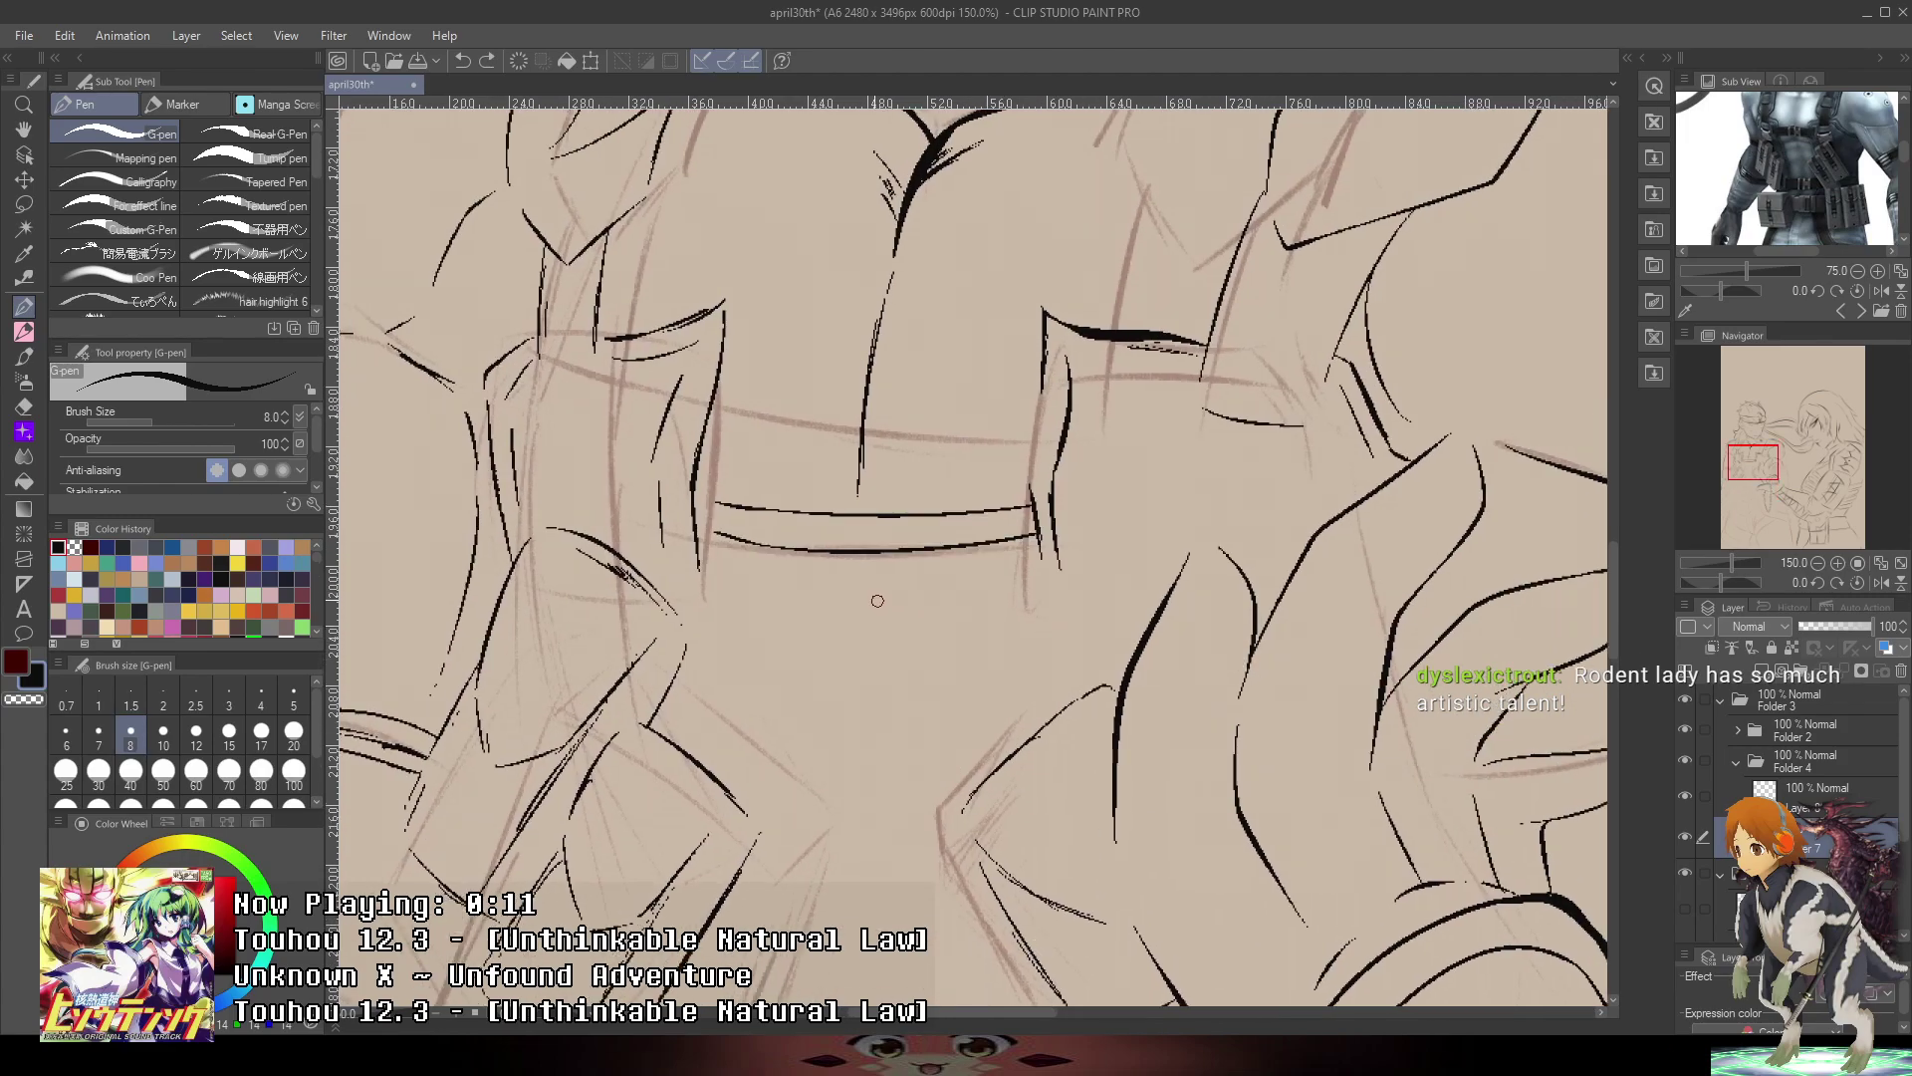
{"action": "mouse_move", "coordinate": [717, 553]}
{"action": "left_mouse_down"}
{"action": "mouse_move", "coordinate": [798, 593]}
{"action": "mouse_move", "coordinate": [988, 584]}
{"action": "left_mouse_up"}
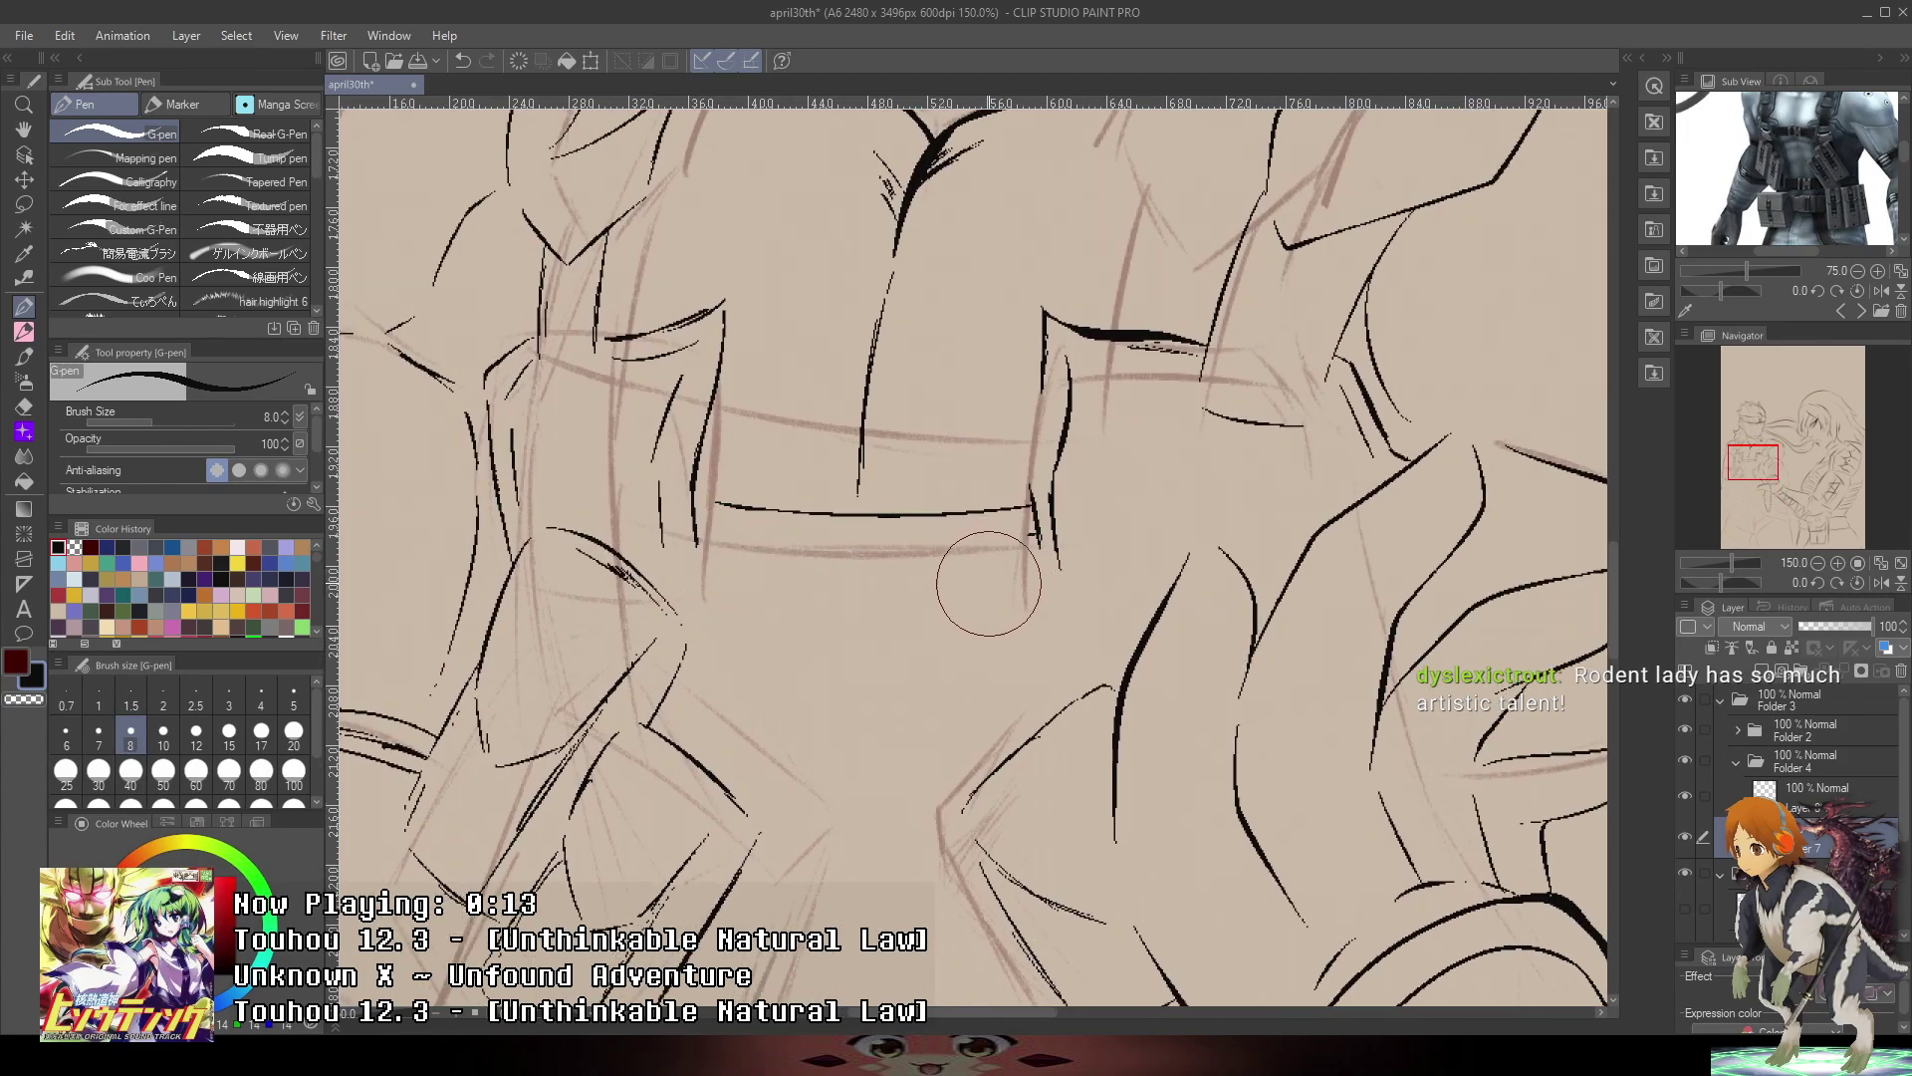
{"action": "left_click_drag", "start_coordinate": [716, 576], "coordinate": [884, 595]}
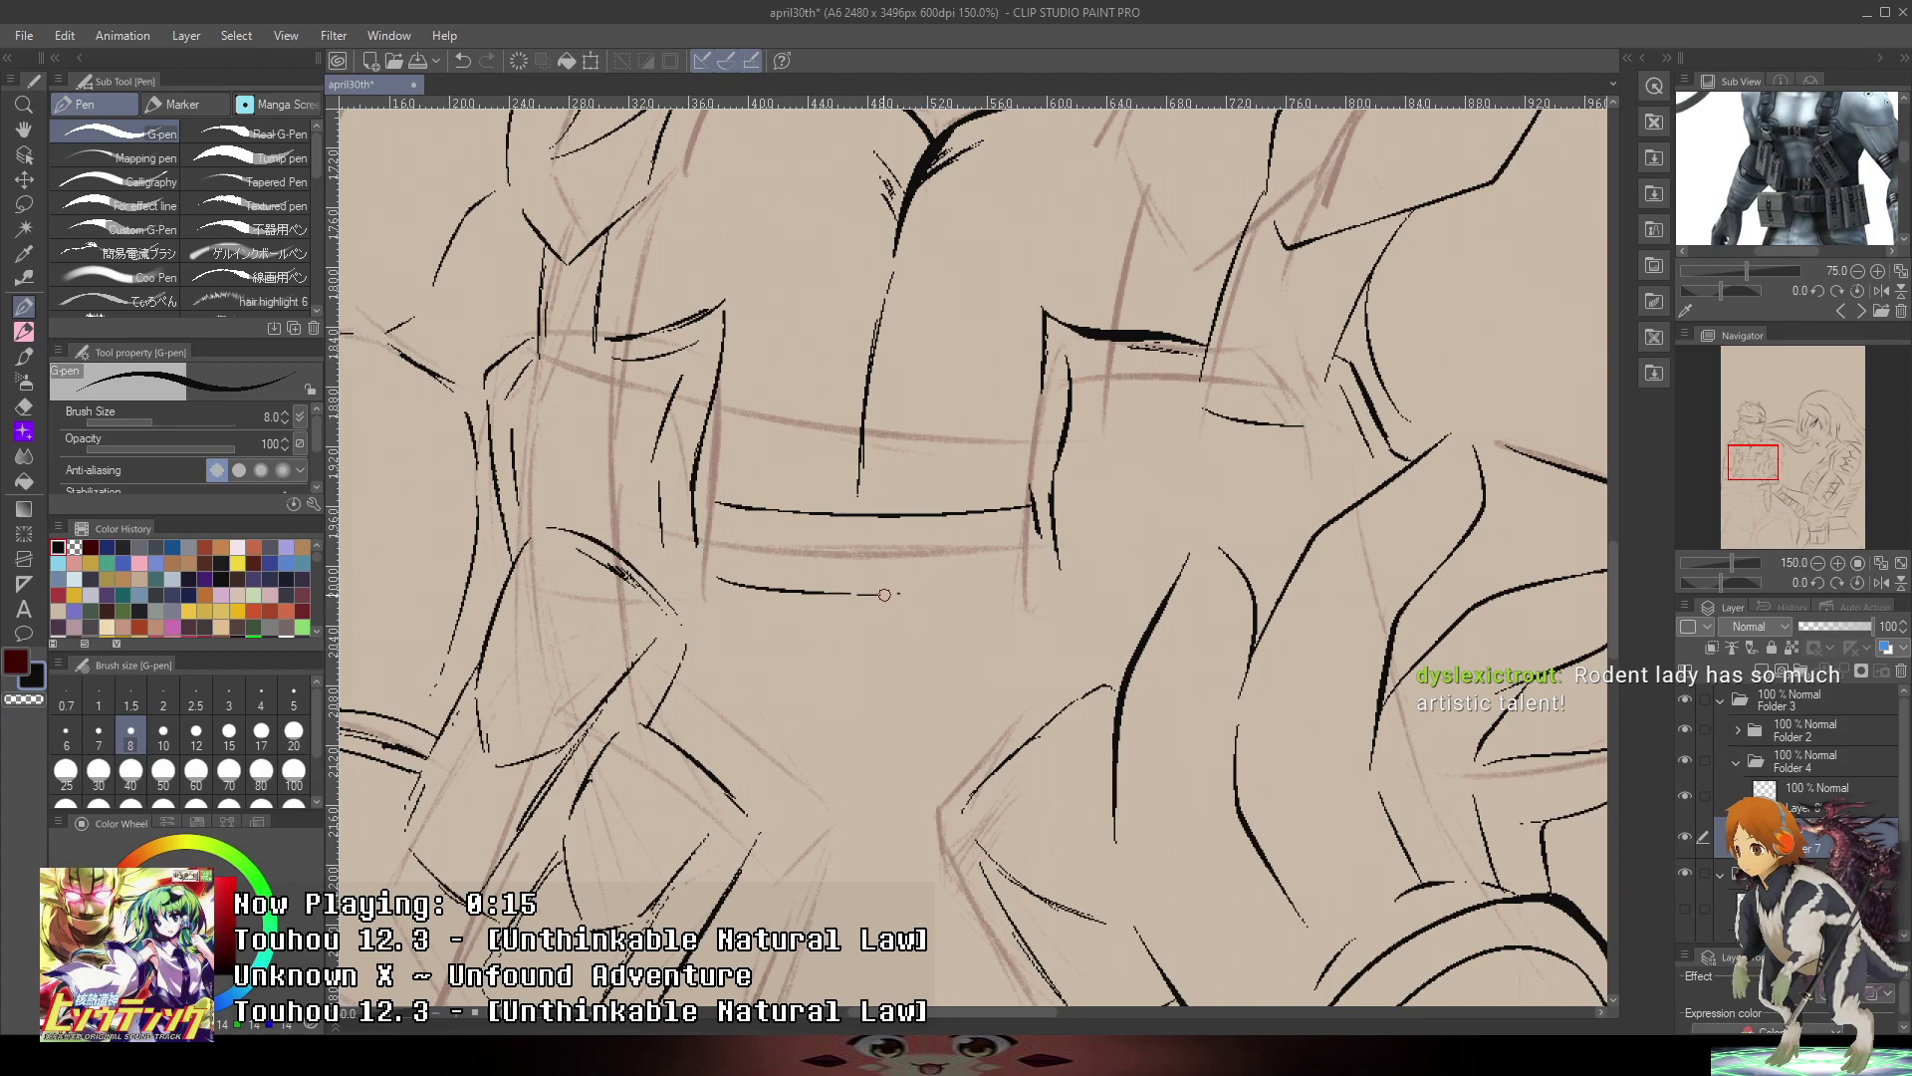
{"action": "mouse_move", "coordinate": [905, 521]}
{"action": "left_mouse_down"}
{"action": "mouse_move", "coordinate": [909, 585]}
{"action": "mouse_move", "coordinate": [936, 525]}
{"action": "left_mouse_up"}
{"action": "scroll", "coordinate": [863, 548], "scroll_direction": "up", "scroll_amount": 5}
{"action": "left_click_drag", "start_coordinate": [817, 568], "coordinate": [821, 600]}
{"action": "scroll", "coordinate": [810, 766], "scroll_direction": "down", "scroll_amount": 4}
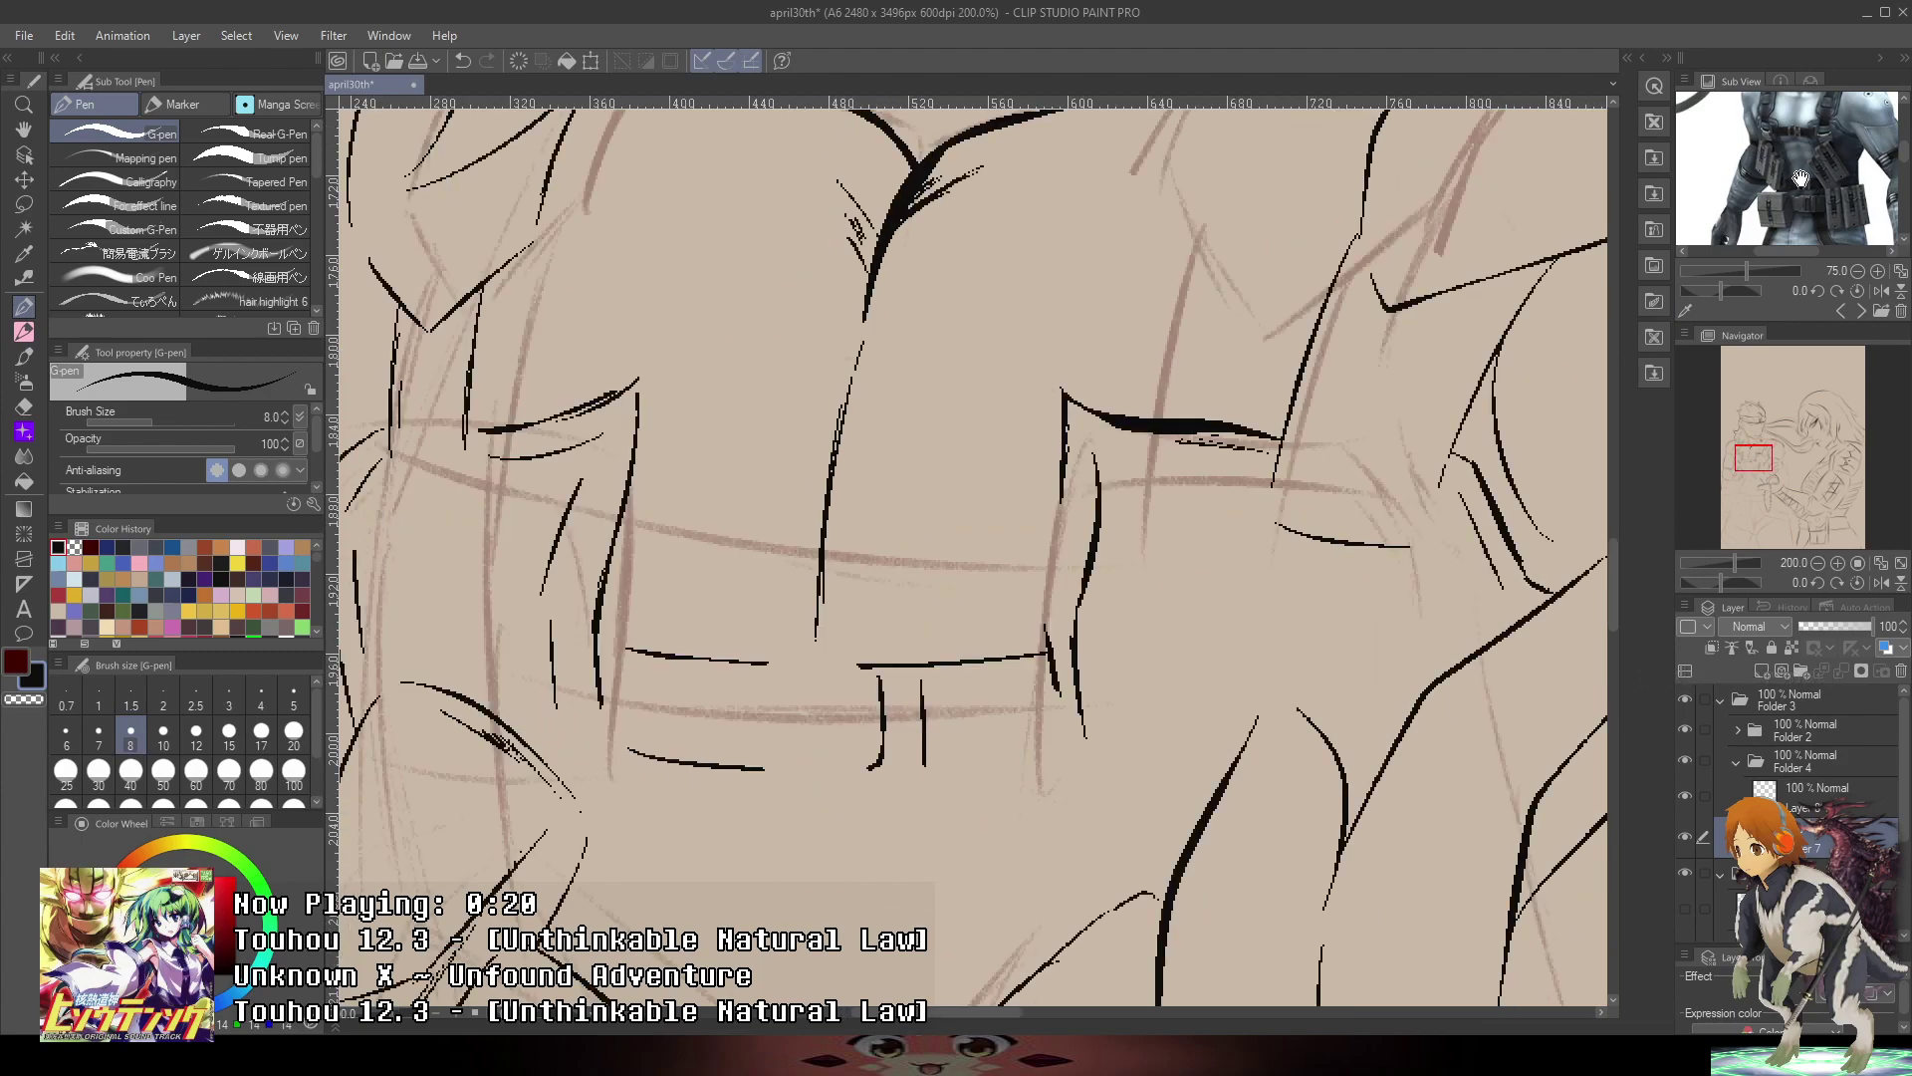
- Enlarge the reference image to 200% around the torso straps
{"action": "left_click_drag", "start_coordinate": [1800, 179], "coordinate": [1842, 204]}
{"action": "left_click", "coordinate": [1857, 272]}
{"action": "left_click", "coordinate": [1878, 272]}
{"action": "left_click", "coordinate": [1878, 272]}
{"action": "left_click", "coordinate": [1877, 272]}
{"action": "left_click", "coordinate": [1877, 272]}
- Redraw the chest strap's buckle as a curved frame with a strap loop and notched clasp beside it
{"action": "mouse_move", "coordinate": [768, 668]}
{"action": "left_mouse_down"}
{"action": "mouse_move", "coordinate": [763, 747]}
{"action": "mouse_move", "coordinate": [791, 772]}
{"action": "mouse_move", "coordinate": [785, 659]}
{"action": "mouse_move", "coordinate": [790, 692]}
{"action": "mouse_move", "coordinate": [897, 661]}
{"action": "mouse_move", "coordinate": [880, 730]}
{"action": "mouse_move", "coordinate": [874, 674]}
{"action": "mouse_move", "coordinate": [880, 750]}
{"action": "mouse_move", "coordinate": [883, 682]}
{"action": "mouse_move", "coordinate": [846, 665]}
{"action": "mouse_move", "coordinate": [899, 665]}
{"action": "mouse_move", "coordinate": [893, 766]}
{"action": "left_mouse_up"}
{"action": "key", "text": "ctrl+z"}
{"action": "key", "text": "ctrl+z"}
{"action": "left_click_drag", "start_coordinate": [896, 765], "coordinate": [905, 740]}
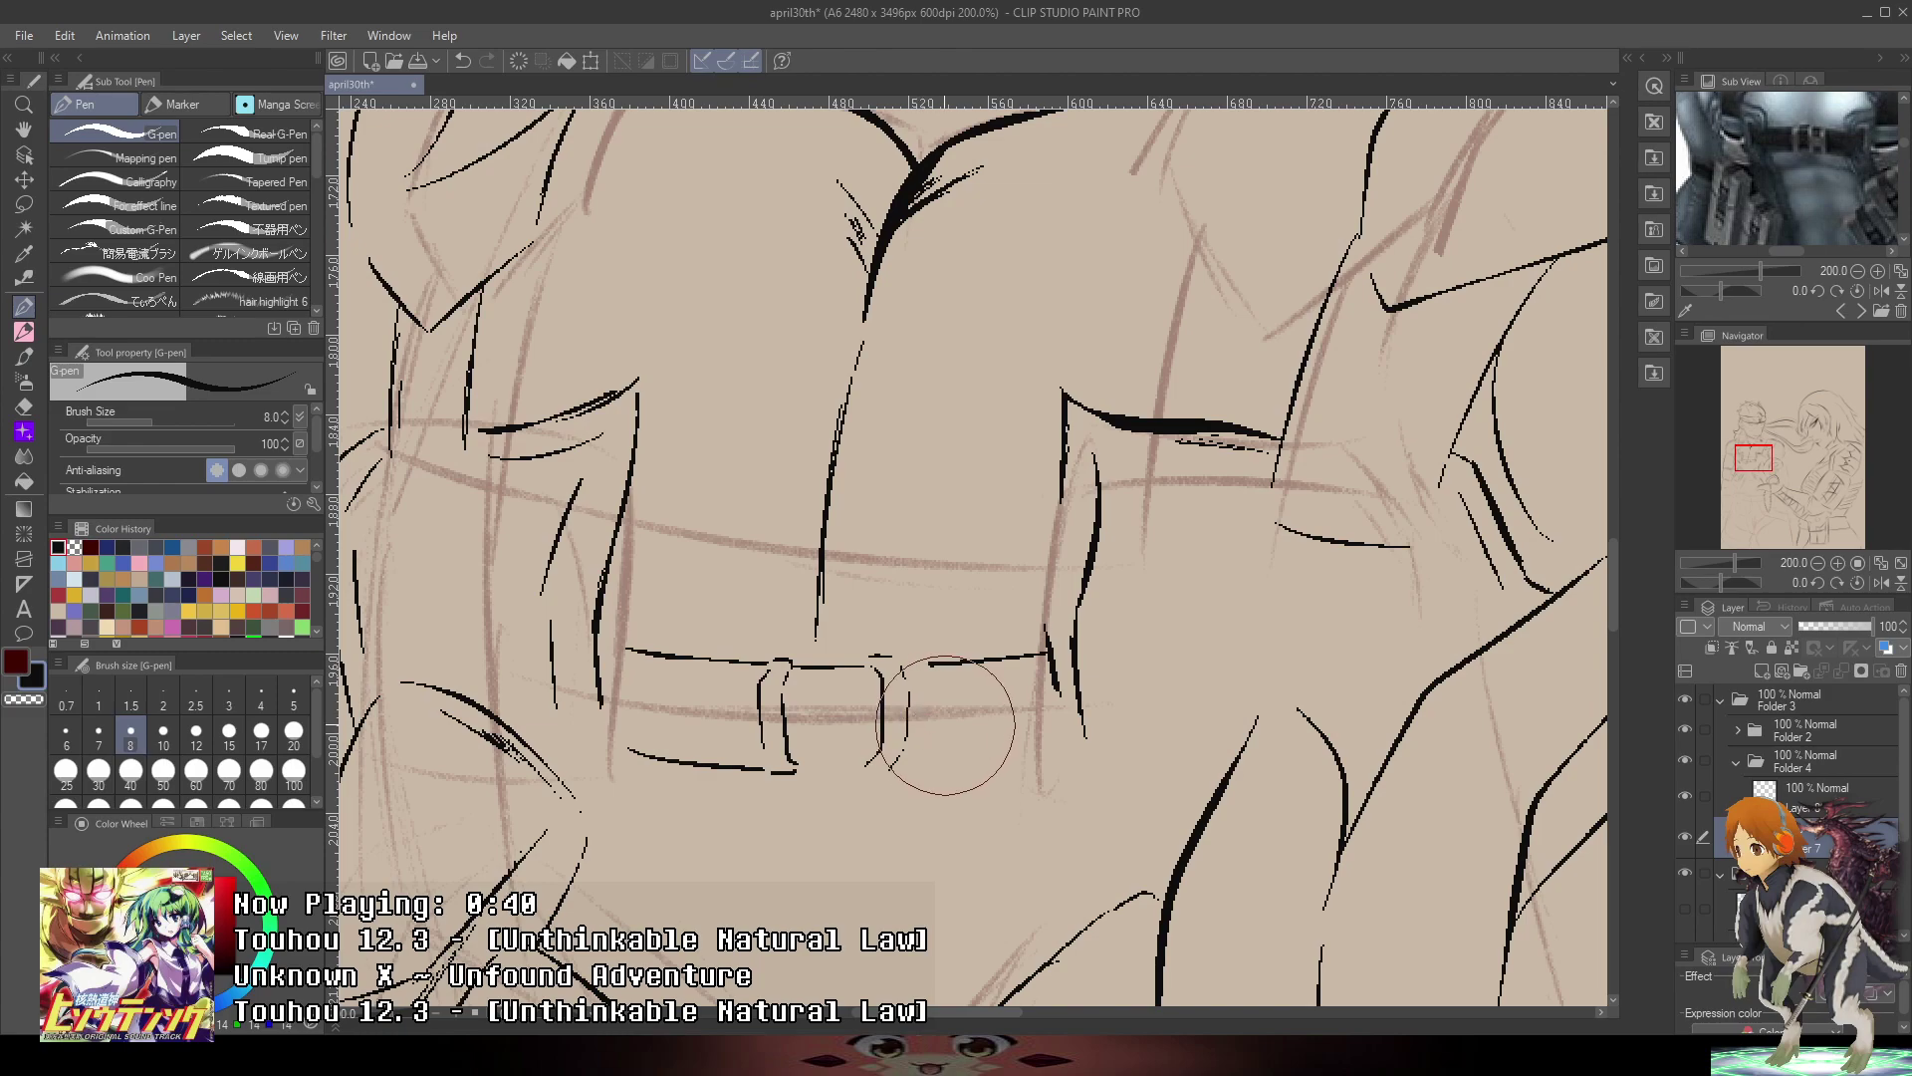
{"action": "left_click", "coordinate": [965, 719]}
{"action": "mouse_move", "coordinate": [911, 700]}
{"action": "left_mouse_down"}
{"action": "mouse_move", "coordinate": [932, 657]}
{"action": "mouse_move", "coordinate": [954, 659]}
{"action": "mouse_move", "coordinate": [932, 748]}
{"action": "left_mouse_up"}
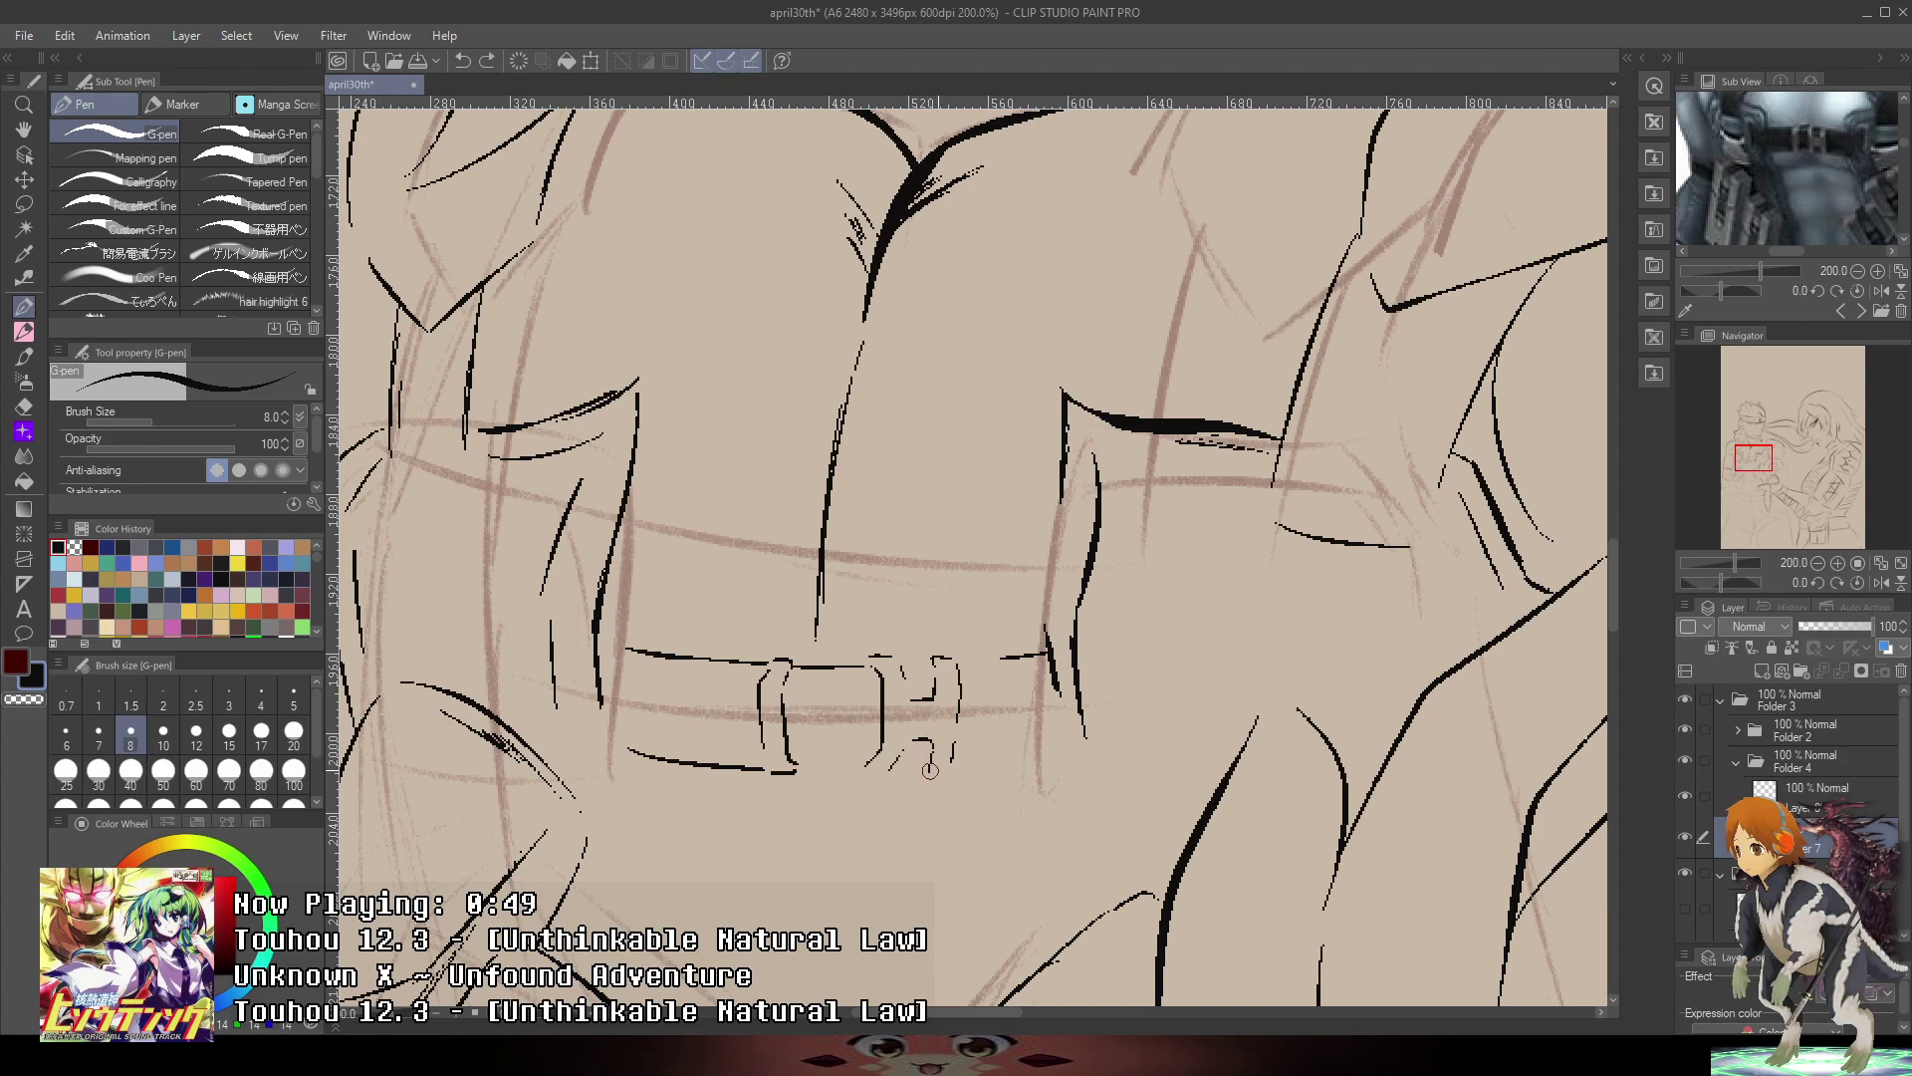
- Ink the strap's upper and lower edges from the clasp to the vest edge, with a short stroke where they meet
{"action": "scroll", "coordinate": [972, 642], "scroll_direction": "up", "scroll_amount": 3}
{"action": "left_click_drag", "start_coordinate": [936, 649], "coordinate": [1114, 625]}
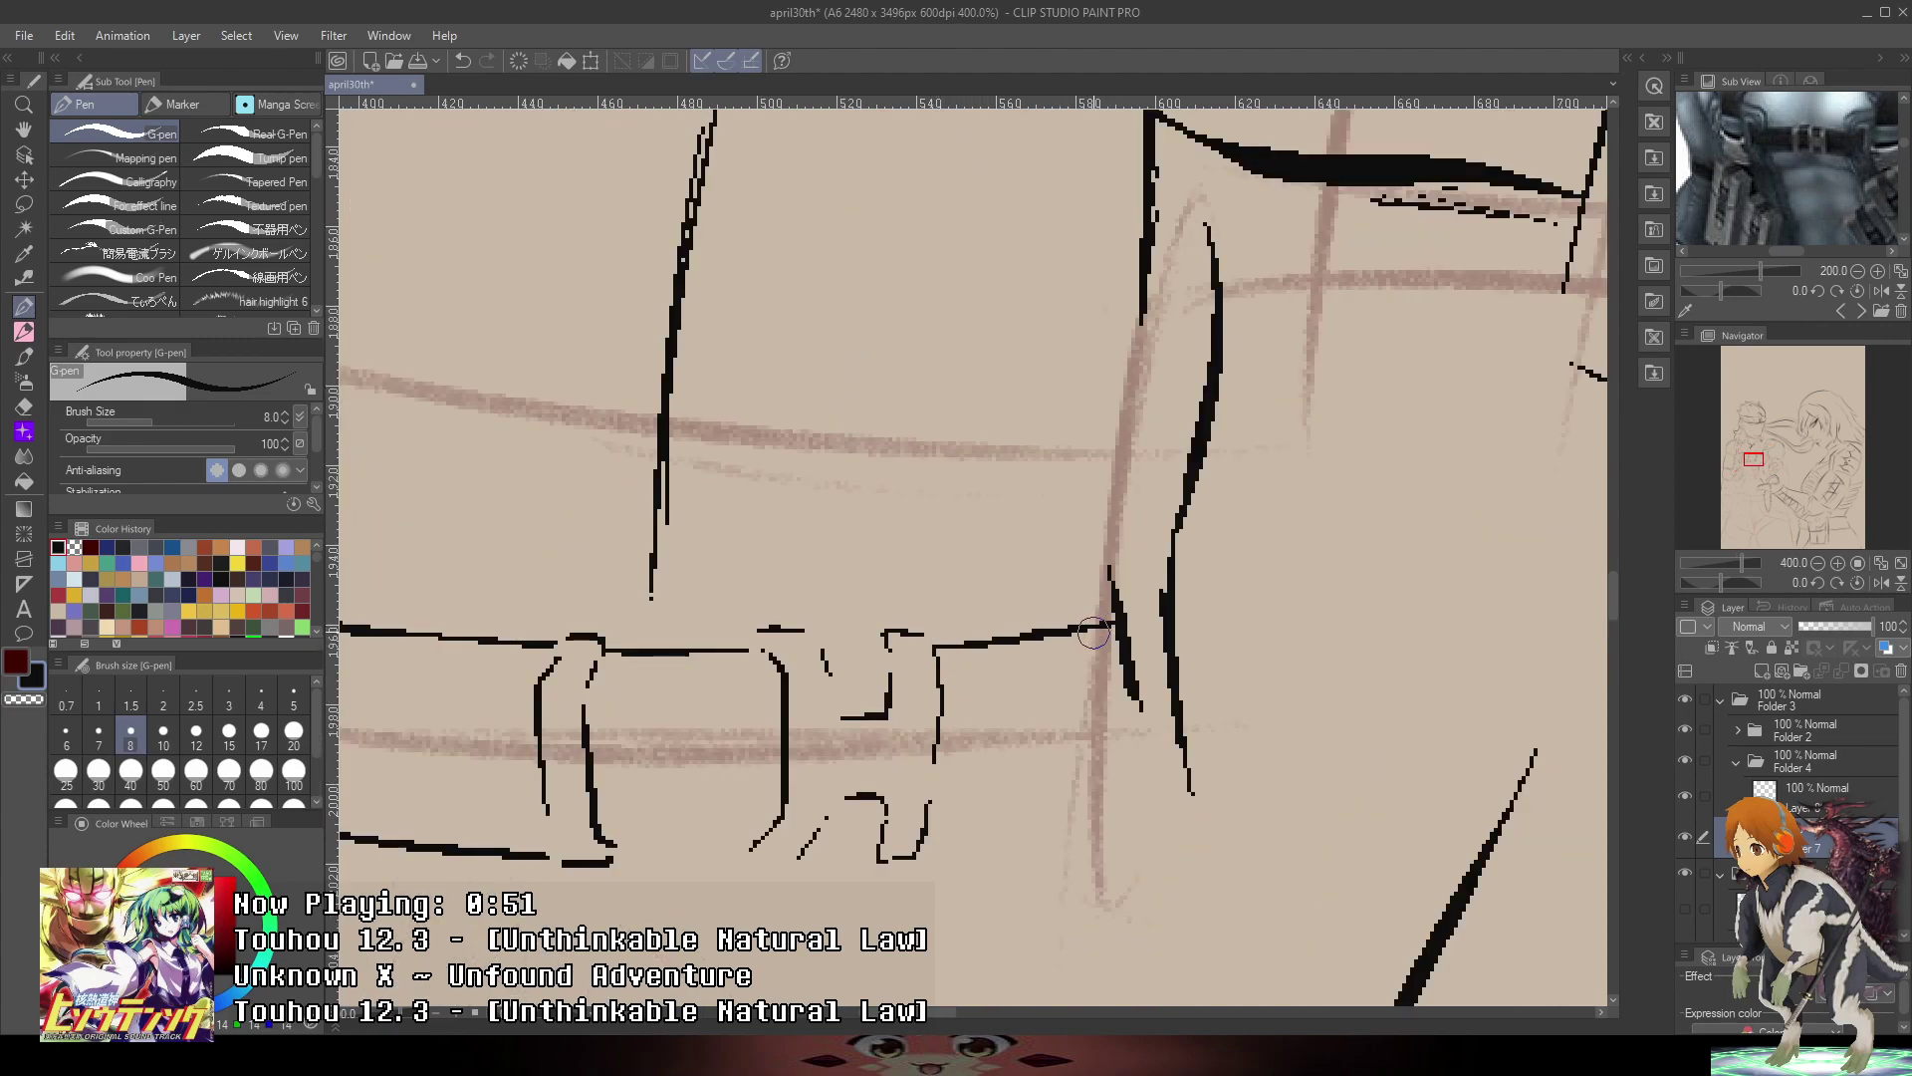
{"action": "left_click_drag", "start_coordinate": [890, 648], "coordinate": [862, 649]}
{"action": "left_click_drag", "start_coordinate": [852, 646], "coordinate": [833, 646]}
{"action": "mouse_move", "coordinate": [934, 843]}
{"action": "left_mouse_down"}
{"action": "mouse_move", "coordinate": [1166, 795]}
{"action": "mouse_move", "coordinate": [1102, 715]}
{"action": "left_mouse_up"}
{"action": "scroll", "coordinate": [1170, 799], "scroll_direction": "down", "scroll_amount": 3}
{"action": "scroll", "coordinate": [1145, 703], "scroll_direction": "up", "scroll_amount": 3}
{"action": "left_click_drag", "start_coordinate": [1142, 598], "coordinate": [1172, 649]}
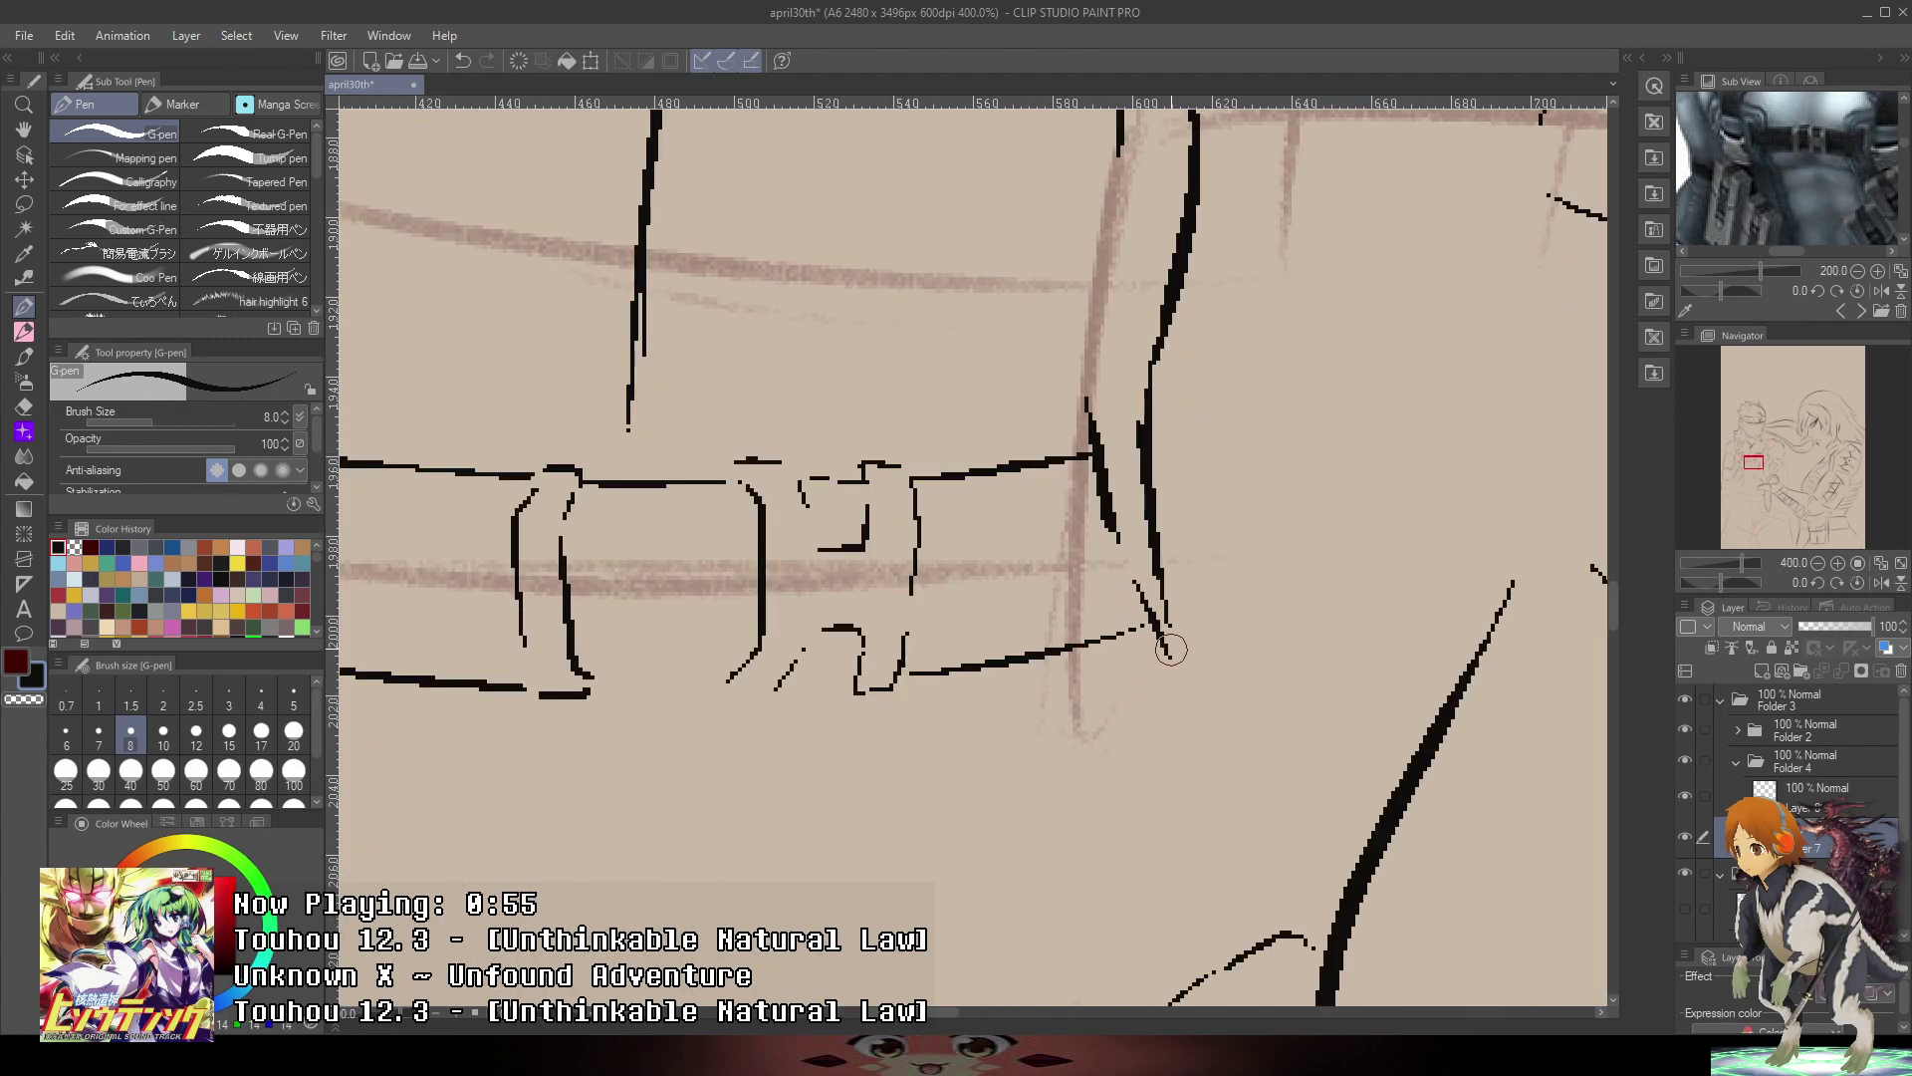
- Ink the vest edge below the strap's clasp end, running down to the pouch behind the raised hand
{"action": "scroll", "coordinate": [1216, 699], "scroll_direction": "down", "scroll_amount": 4}
{"action": "mouse_move", "coordinate": [1877, 198]}
{"action": "left_mouse_down"}
{"action": "mouse_move", "coordinate": [1778, 165]}
{"action": "mouse_move", "coordinate": [1784, 263]}
{"action": "mouse_move", "coordinate": [1852, 226]}
{"action": "left_mouse_up"}
{"action": "mouse_move", "coordinate": [1185, 712]}
{"action": "left_mouse_down"}
{"action": "mouse_move", "coordinate": [965, 631]}
{"action": "mouse_move", "coordinate": [1000, 724]}
{"action": "left_mouse_up"}
{"action": "key", "text": "ctrl+z"}
{"action": "scroll", "coordinate": [972, 627], "scroll_direction": "up", "scroll_amount": 1}
{"action": "scroll", "coordinate": [986, 616], "scroll_direction": "up", "scroll_amount": 1}
{"action": "key", "text": "e"}
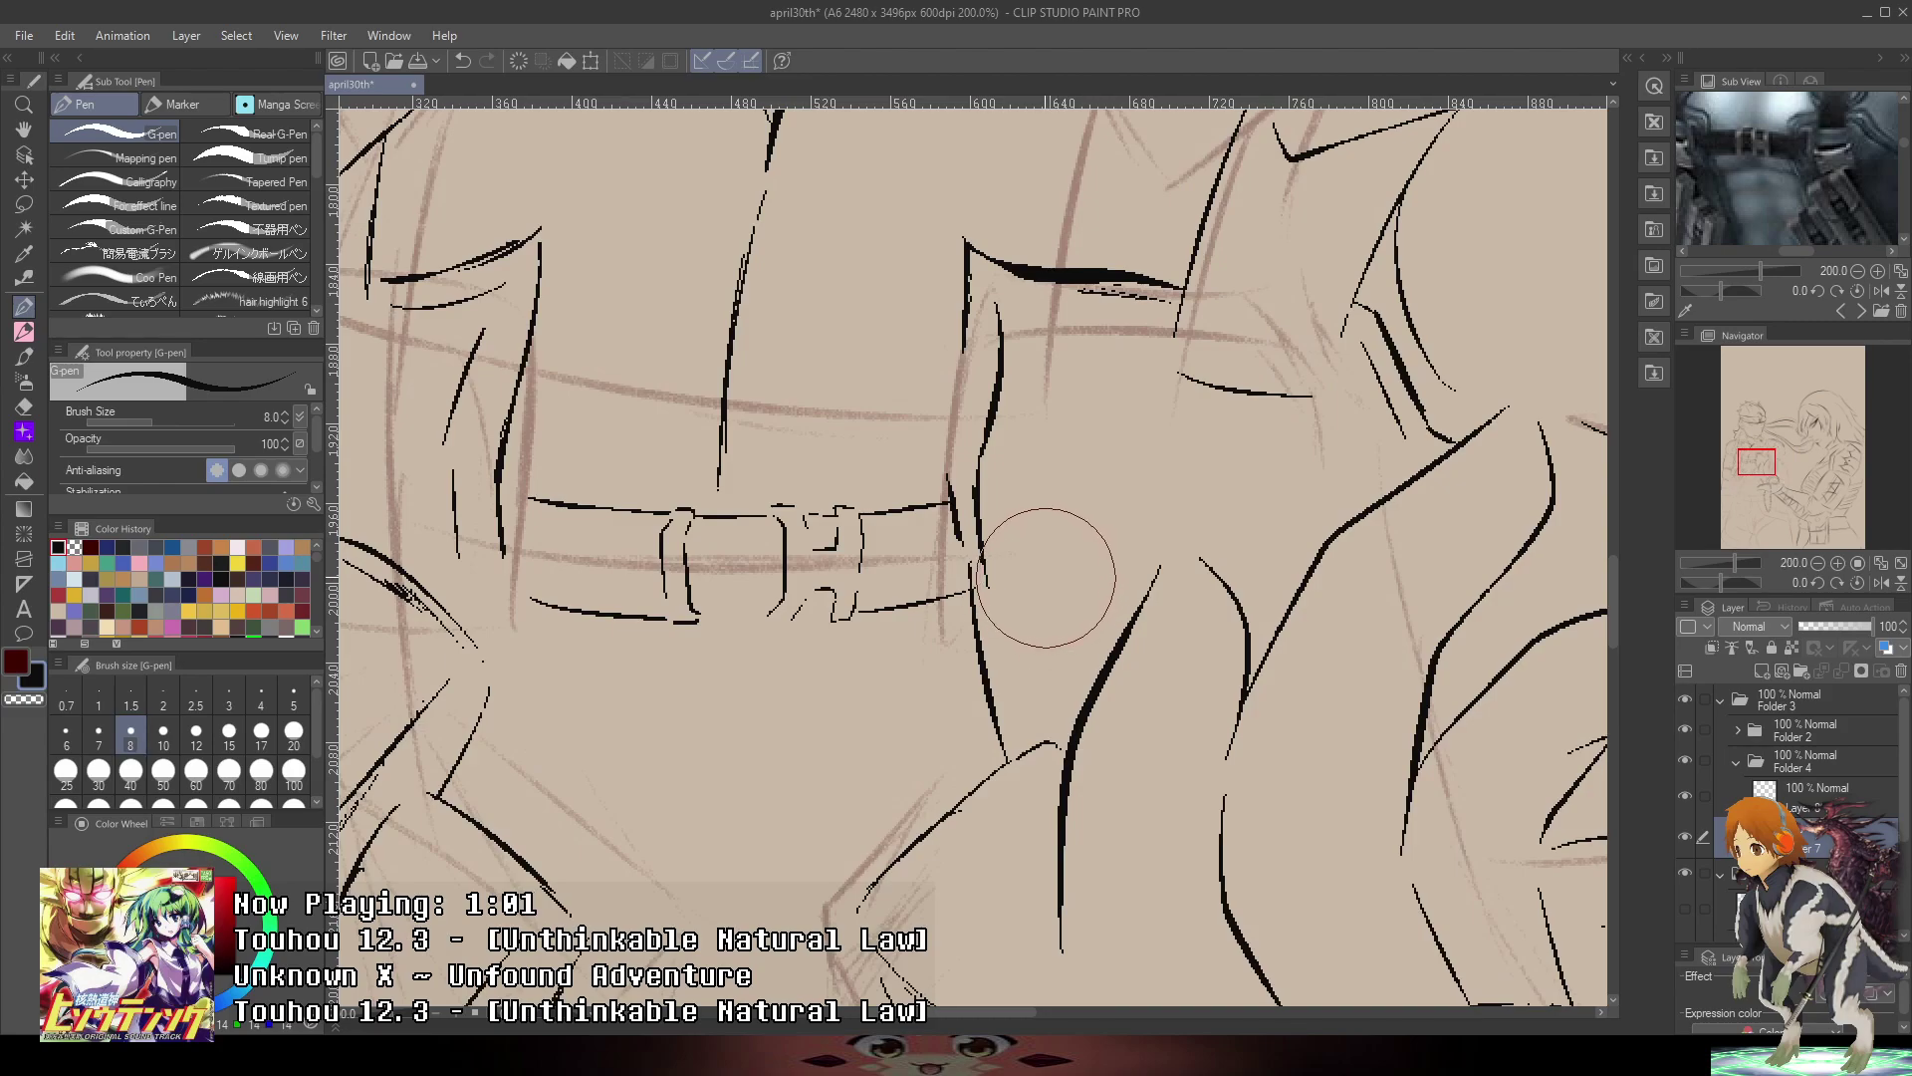
{"action": "key", "text": "p"}
{"action": "left_click_drag", "start_coordinate": [992, 572], "coordinate": [1024, 725]}
- Ink the opposite vest edge from the chest strap down to the pouch near the armband
{"action": "scroll", "coordinate": [1083, 671], "scroll_direction": "down", "scroll_amount": 3}
{"action": "scroll", "coordinate": [896, 698], "scroll_direction": "up", "scroll_amount": 4}
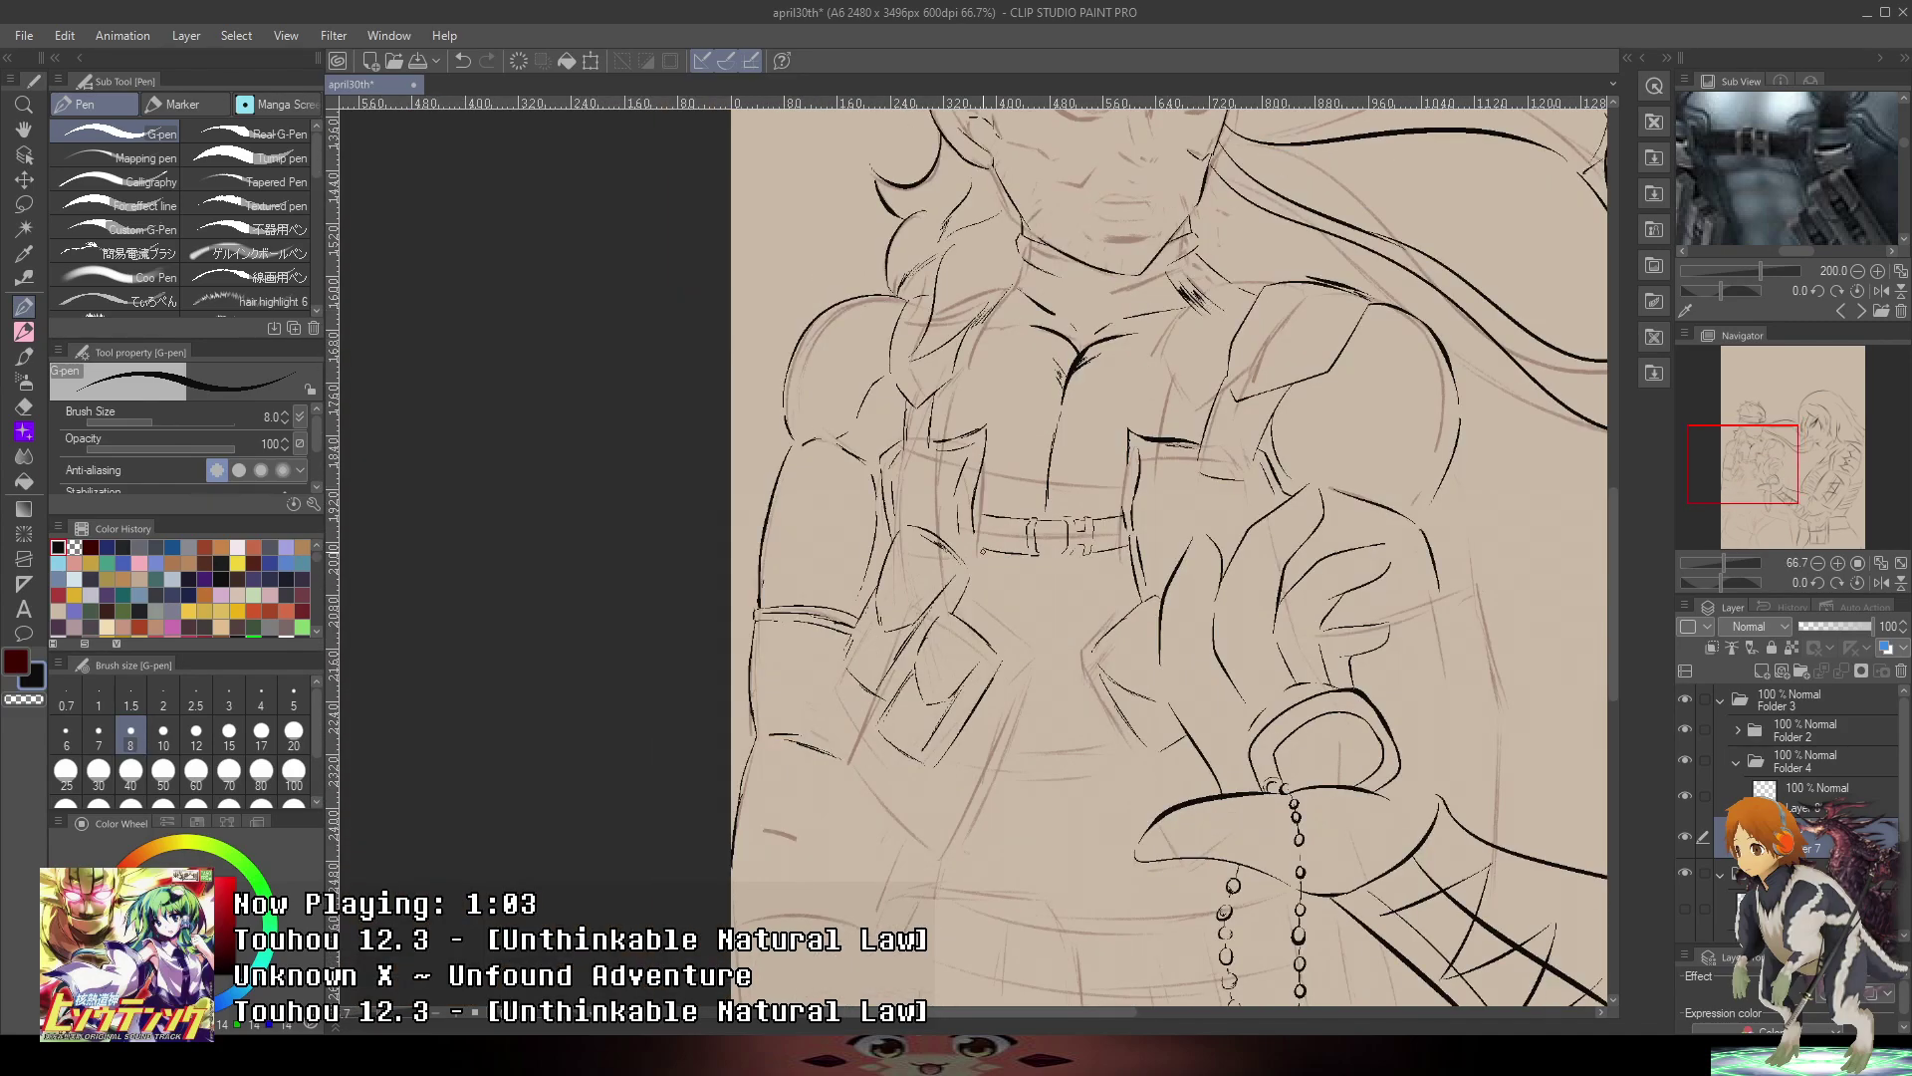
{"action": "left_click_drag", "start_coordinate": [964, 466], "coordinate": [934, 735]}
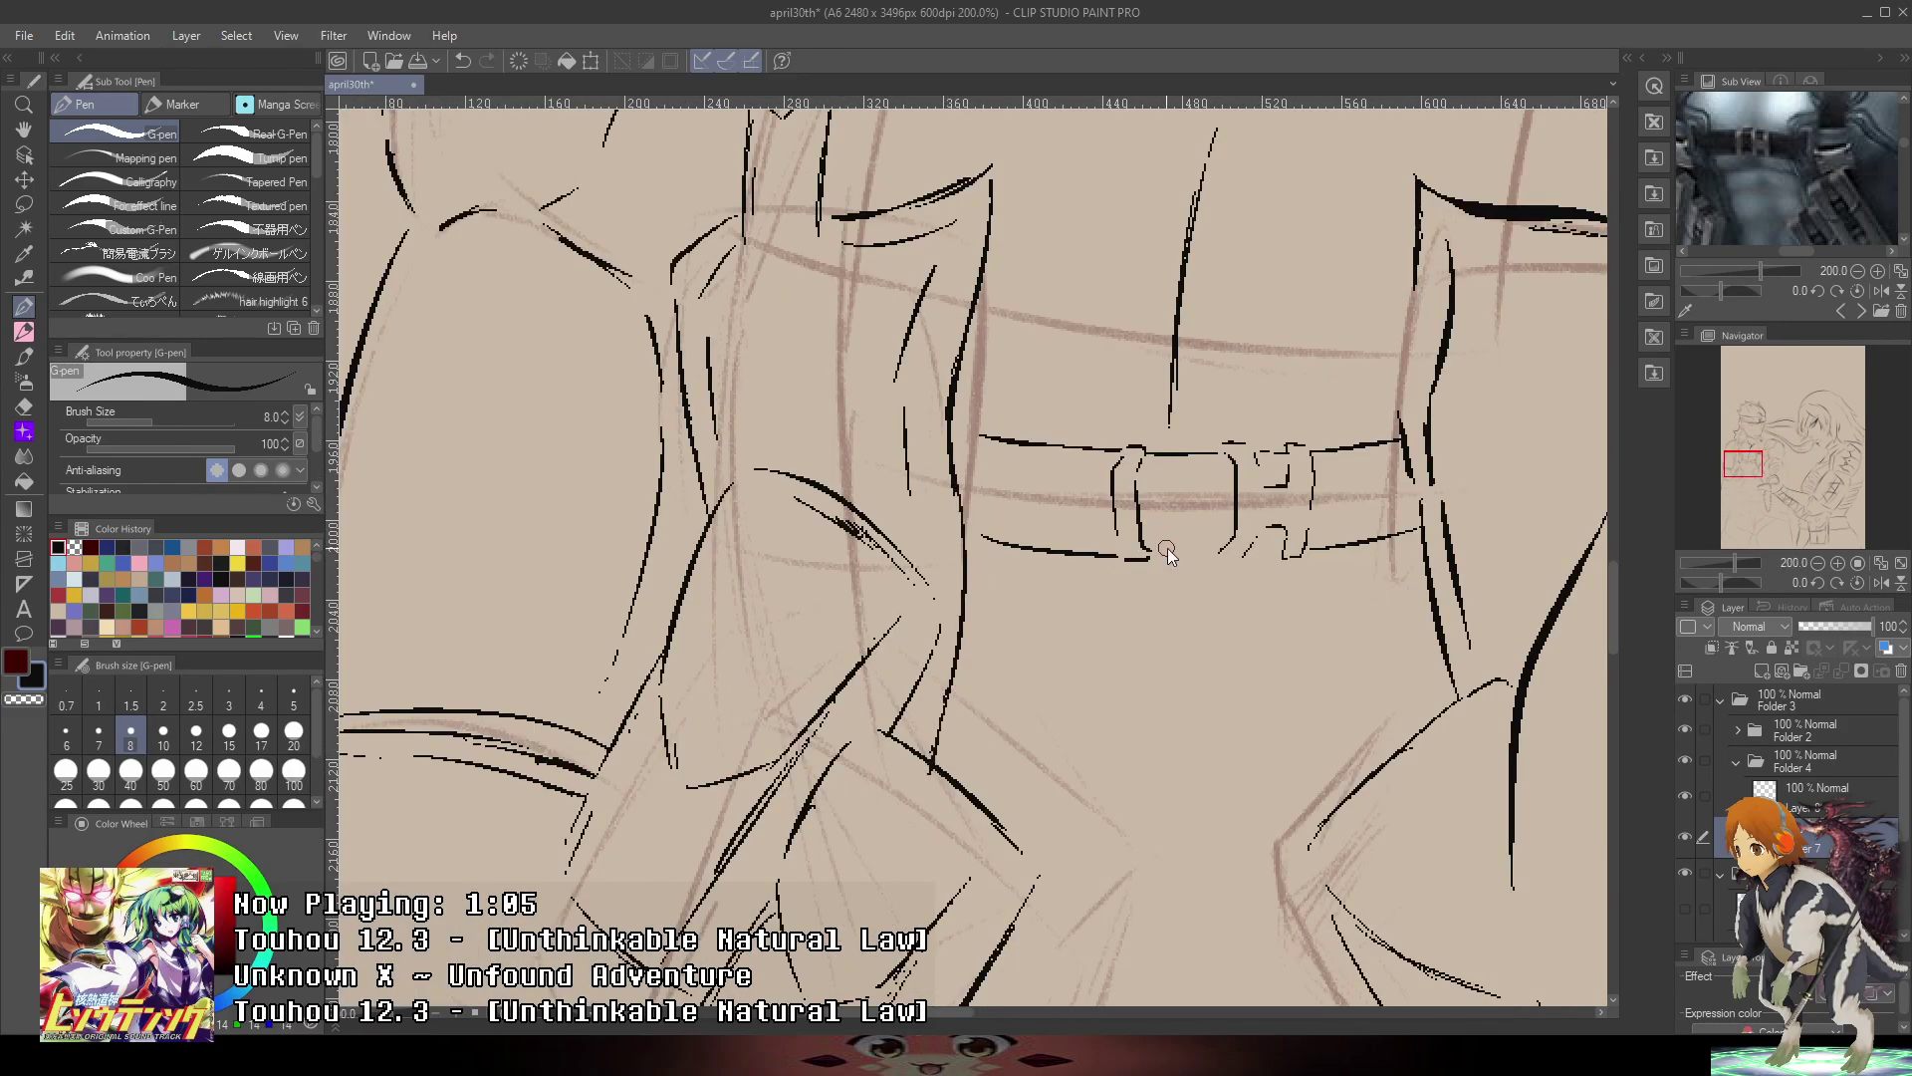
- Try adding a short line beside the vest edge just below the chest strap
{"action": "left_click_drag", "start_coordinate": [918, 513], "coordinate": [928, 589]}
{"action": "key", "text": "ctrl+z"}
{"action": "left_click_drag", "start_coordinate": [909, 510], "coordinate": [928, 584]}
{"action": "key", "text": "ctrl+z"}
{"action": "scroll", "coordinate": [926, 602], "scroll_direction": "down", "scroll_amount": 4}
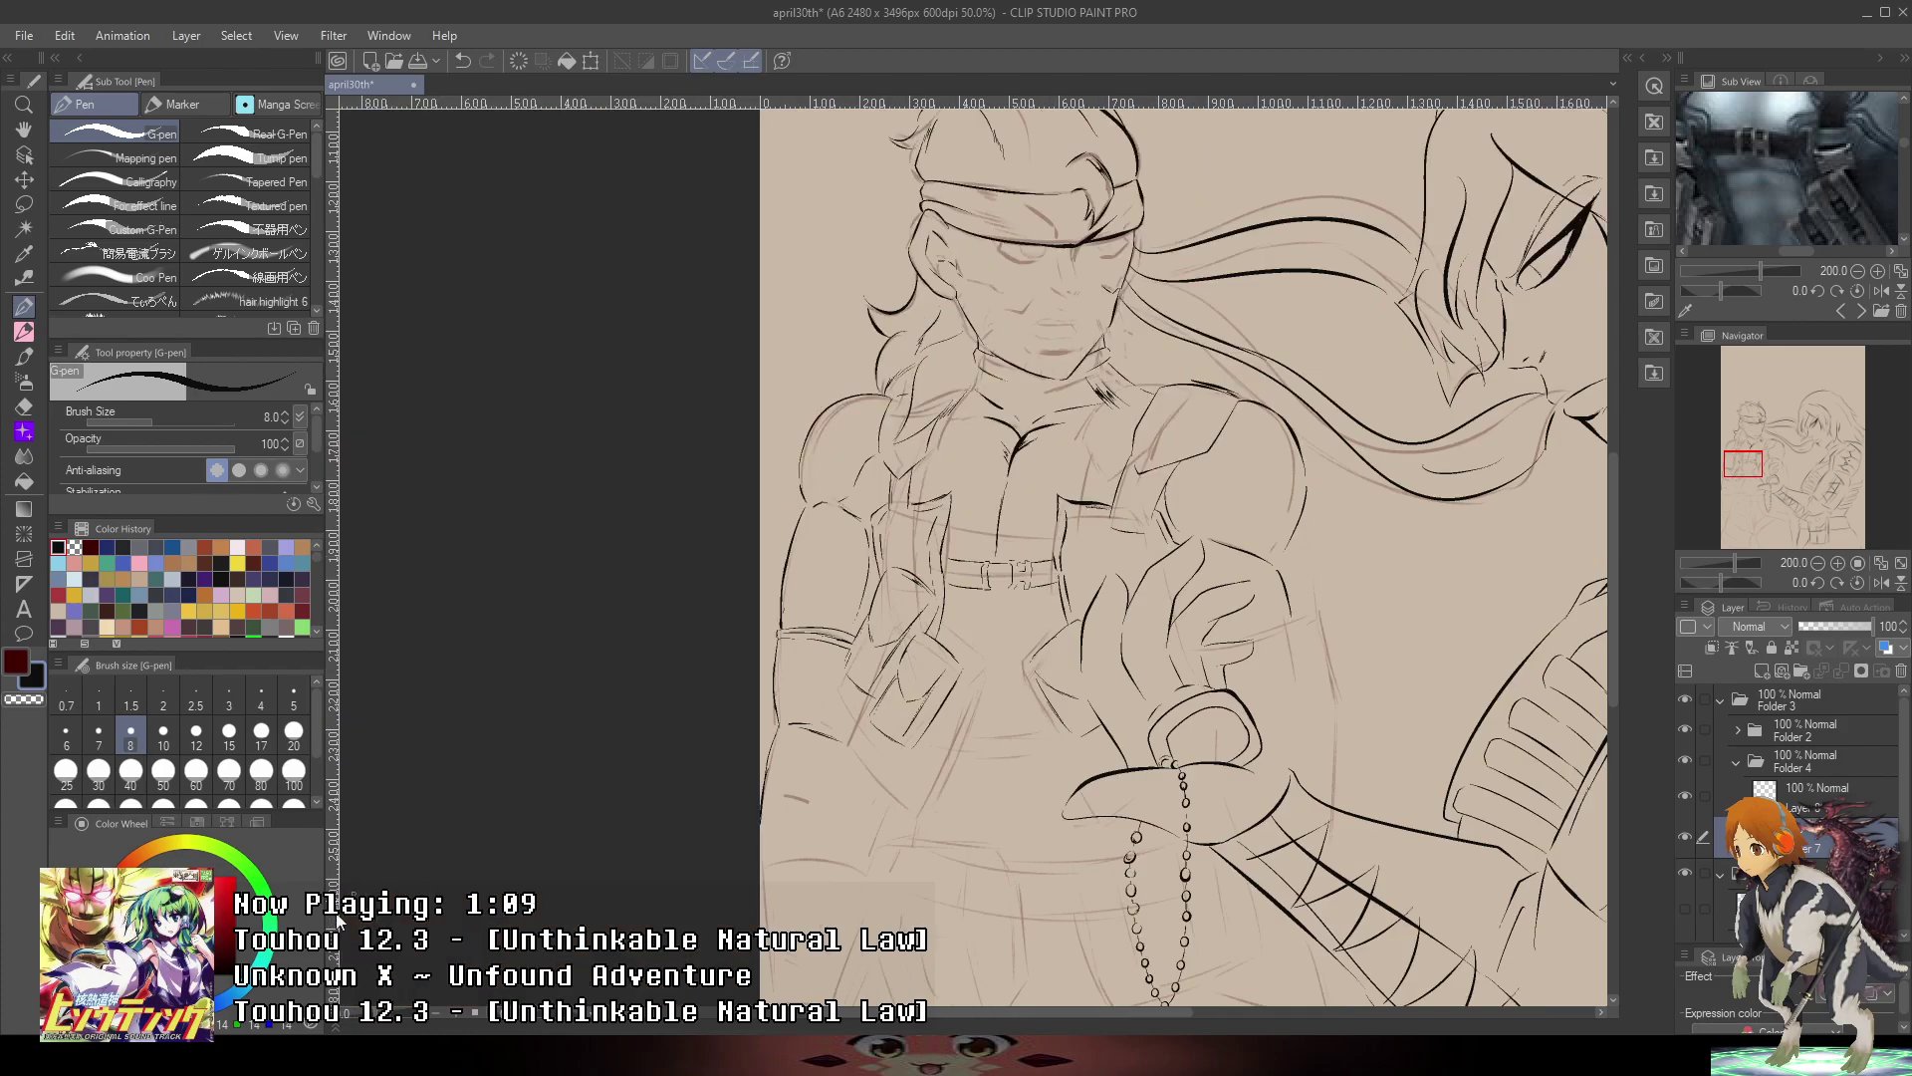
{"action": "scroll", "coordinate": [737, 613], "scroll_direction": "up", "scroll_amount": 4}
{"action": "left_click_drag", "start_coordinate": [735, 616], "coordinate": [802, 614]}
{"action": "scroll", "coordinate": [859, 590], "scroll_direction": "down", "scroll_amount": 3}
- Ink the arm's outer edge below the shoulder and the curved armband crossing the arm behind the raised hand
{"action": "left_click_drag", "start_coordinate": [1234, 474], "coordinate": [1187, 169]}
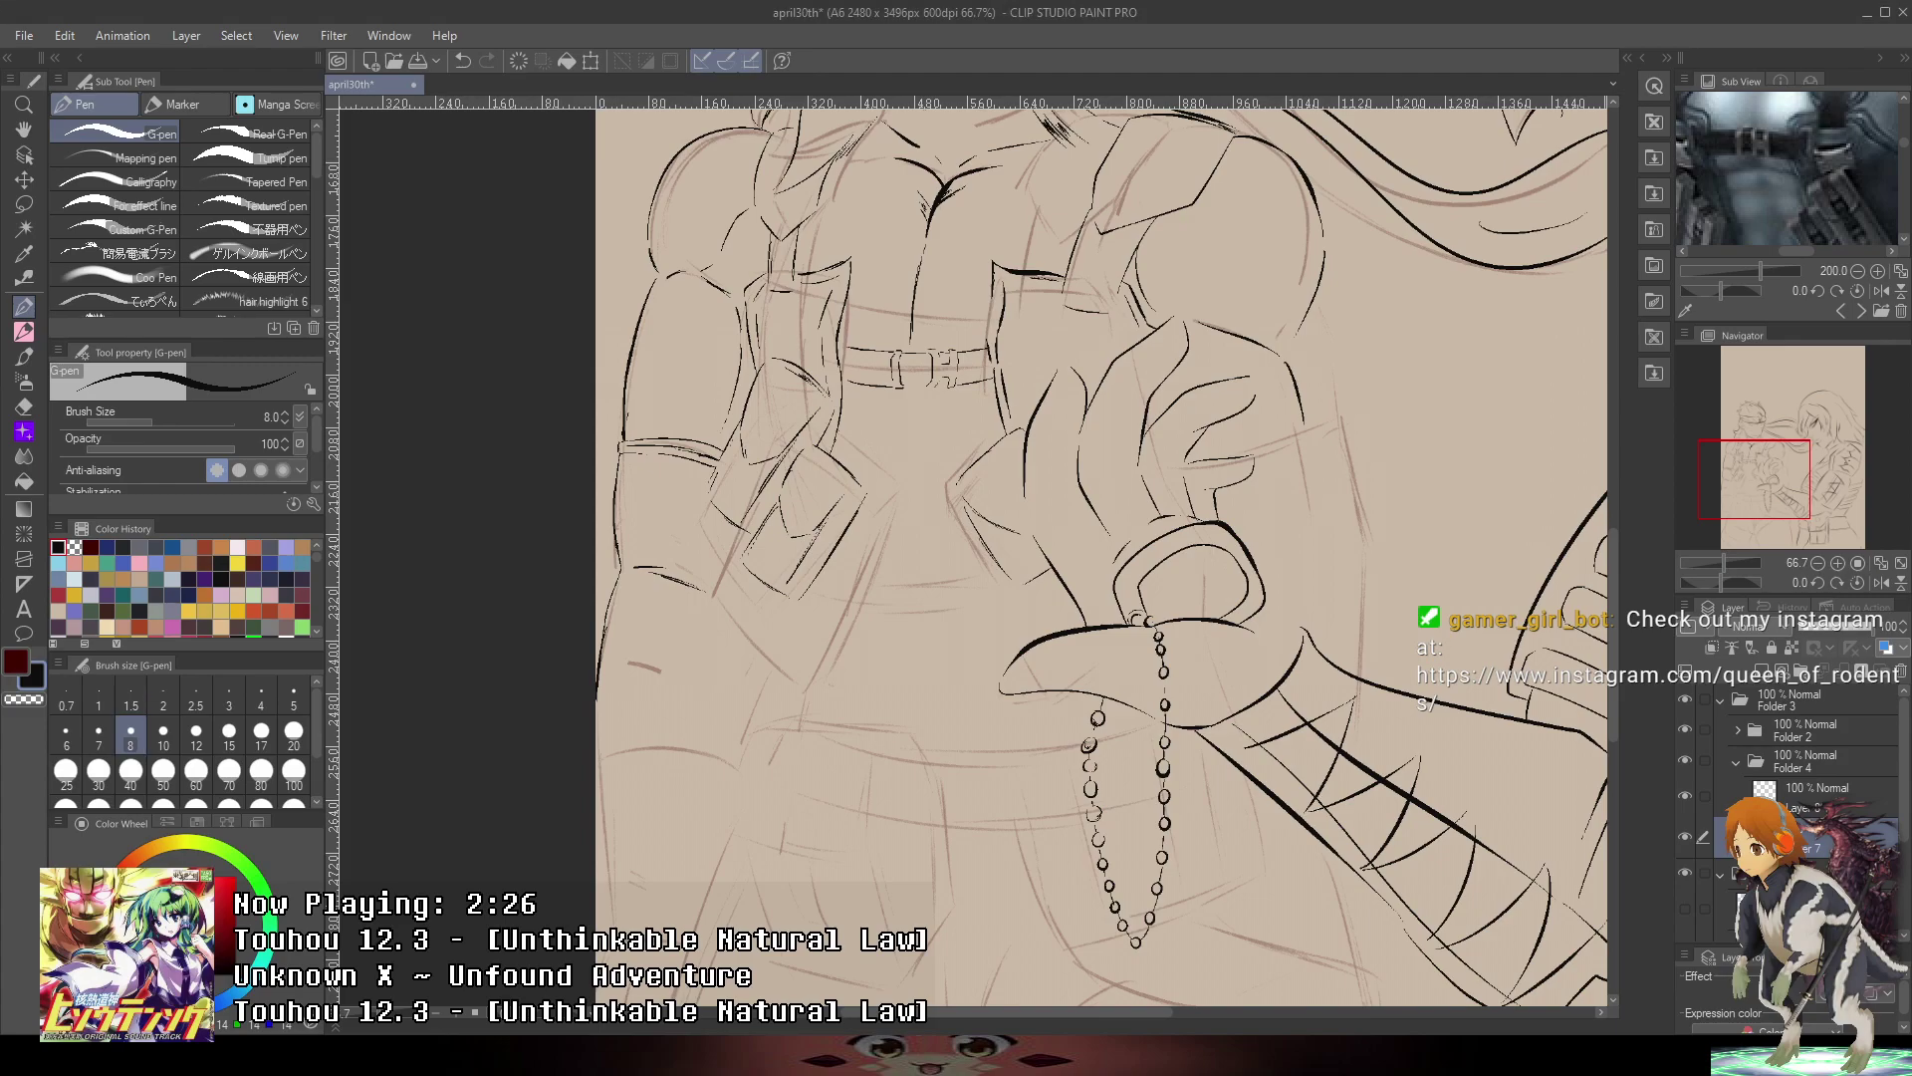
{"action": "scroll", "coordinate": [769, 807], "scroll_direction": "down", "scroll_amount": 3}
{"action": "left_click_drag", "start_coordinate": [967, 496], "coordinate": [1200, 166]}
{"action": "scroll", "coordinate": [941, 415], "scroll_direction": "up", "scroll_amount": 3}
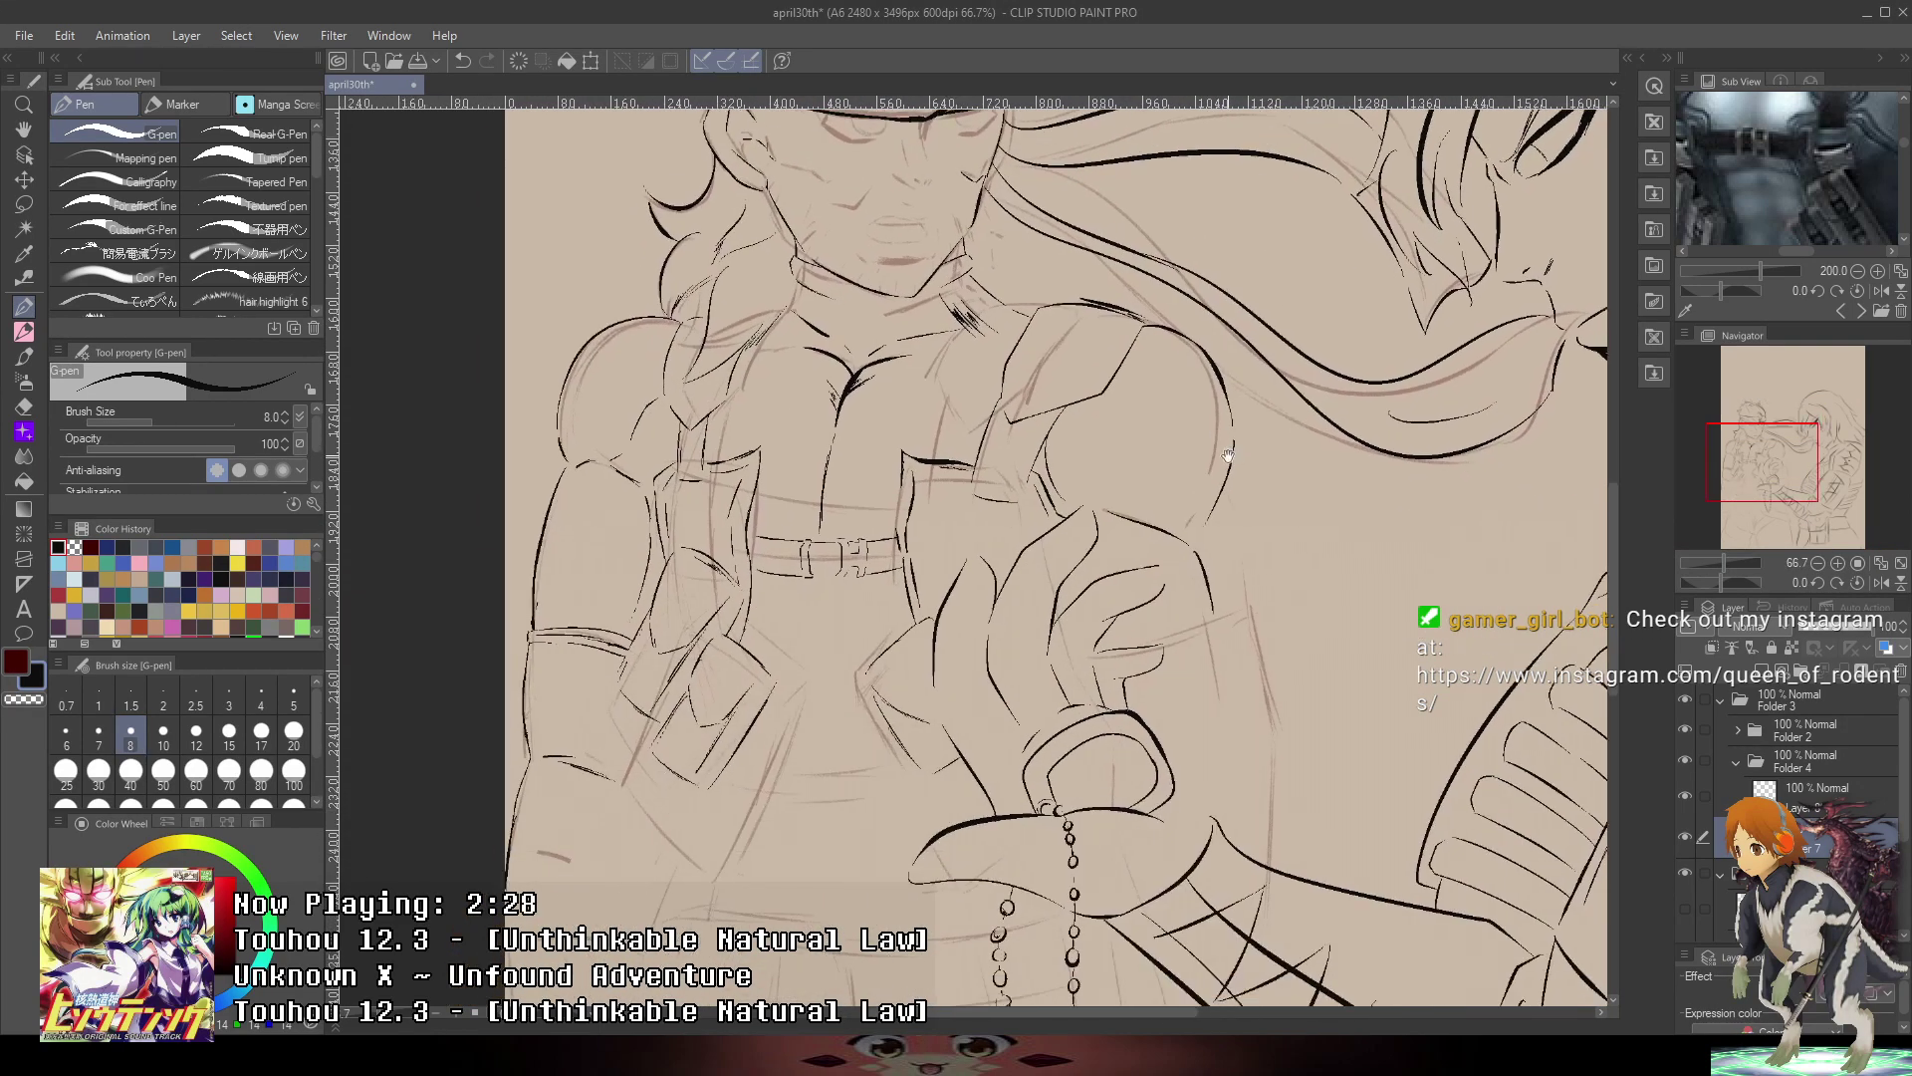
{"action": "left_click_drag", "start_coordinate": [1238, 452], "coordinate": [1135, 250]}
{"action": "scroll", "coordinate": [1125, 339], "scroll_direction": "up", "scroll_amount": 2}
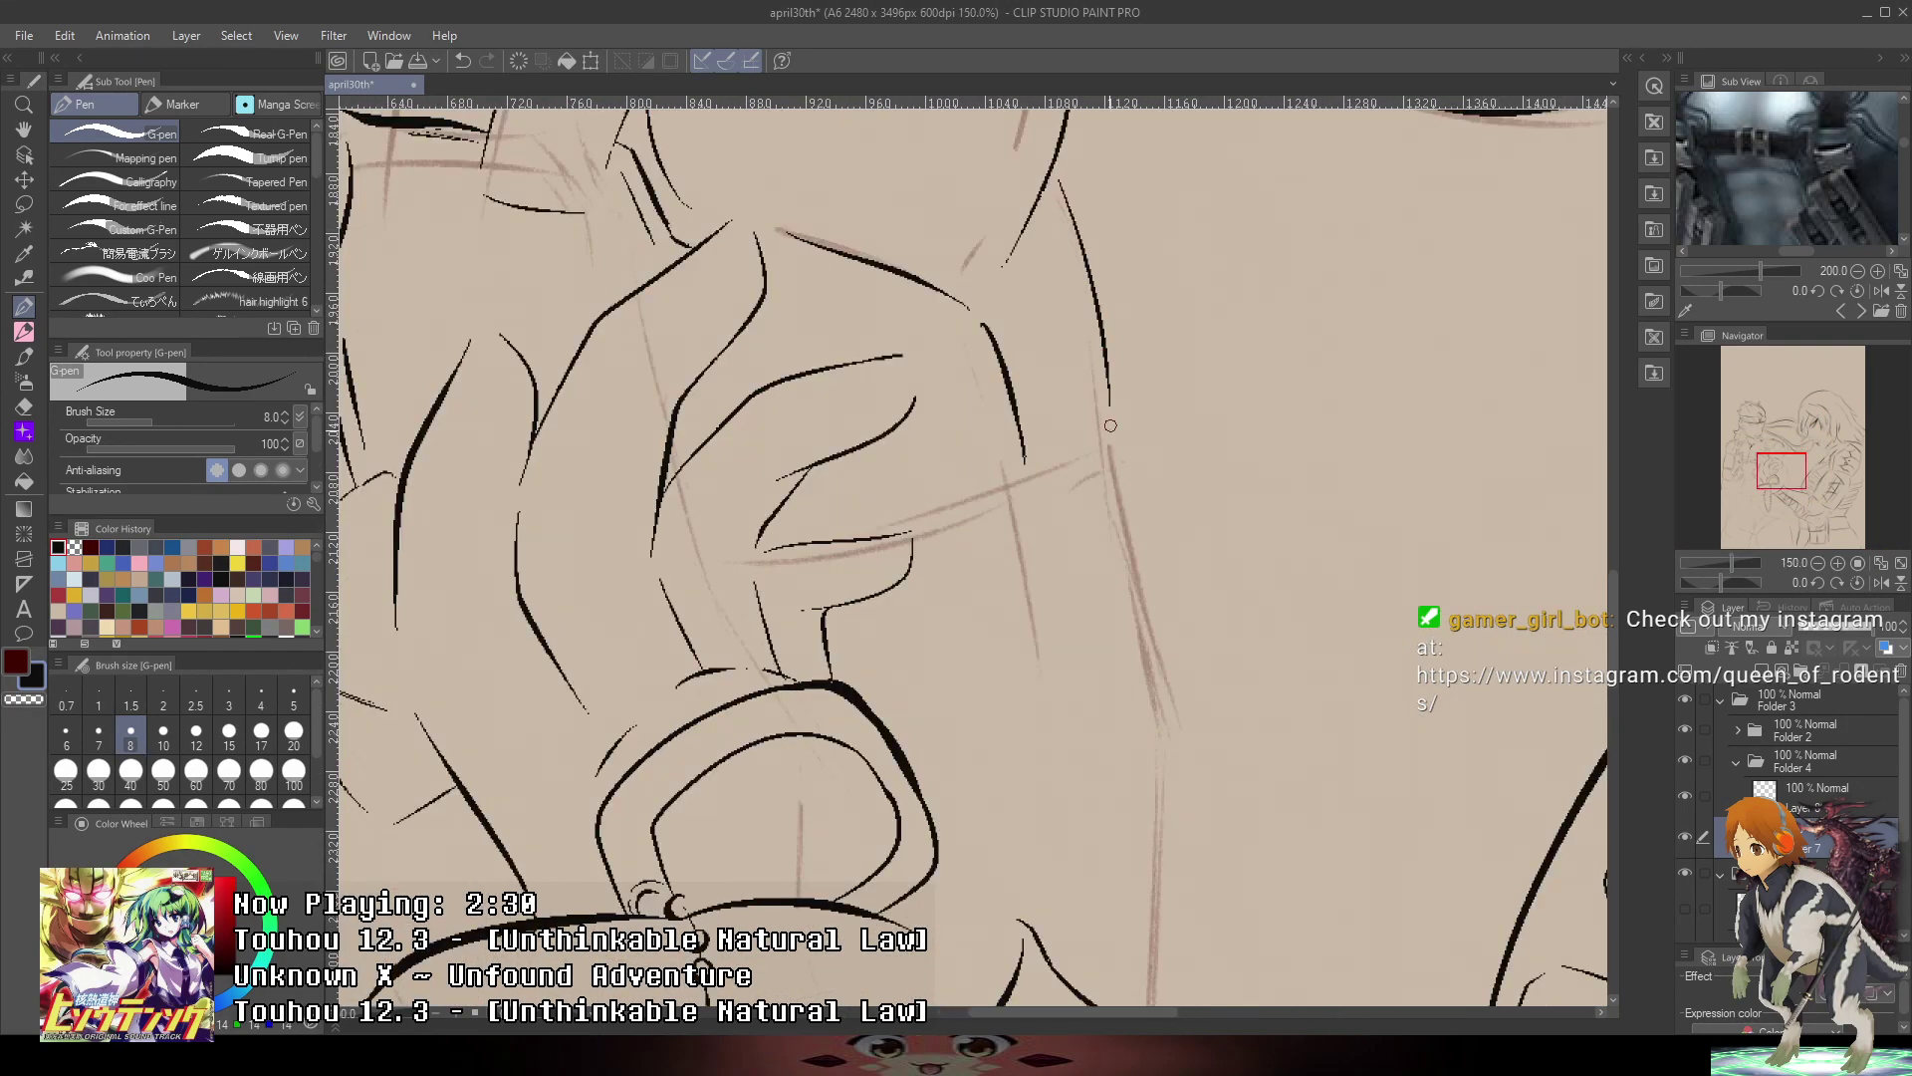
{"action": "scroll", "coordinate": [1140, 426], "scroll_direction": "up", "scroll_amount": 4}
{"action": "mouse_move", "coordinate": [517, 755]}
{"action": "left_mouse_down"}
{"action": "mouse_move", "coordinate": [1198, 513]}
{"action": "mouse_move", "coordinate": [1212, 574]}
{"action": "mouse_move", "coordinate": [867, 704]}
{"action": "left_mouse_up"}
{"action": "key", "text": "ctrl+z"}
{"action": "left_click_drag", "start_coordinate": [1205, 577], "coordinate": [857, 747]}
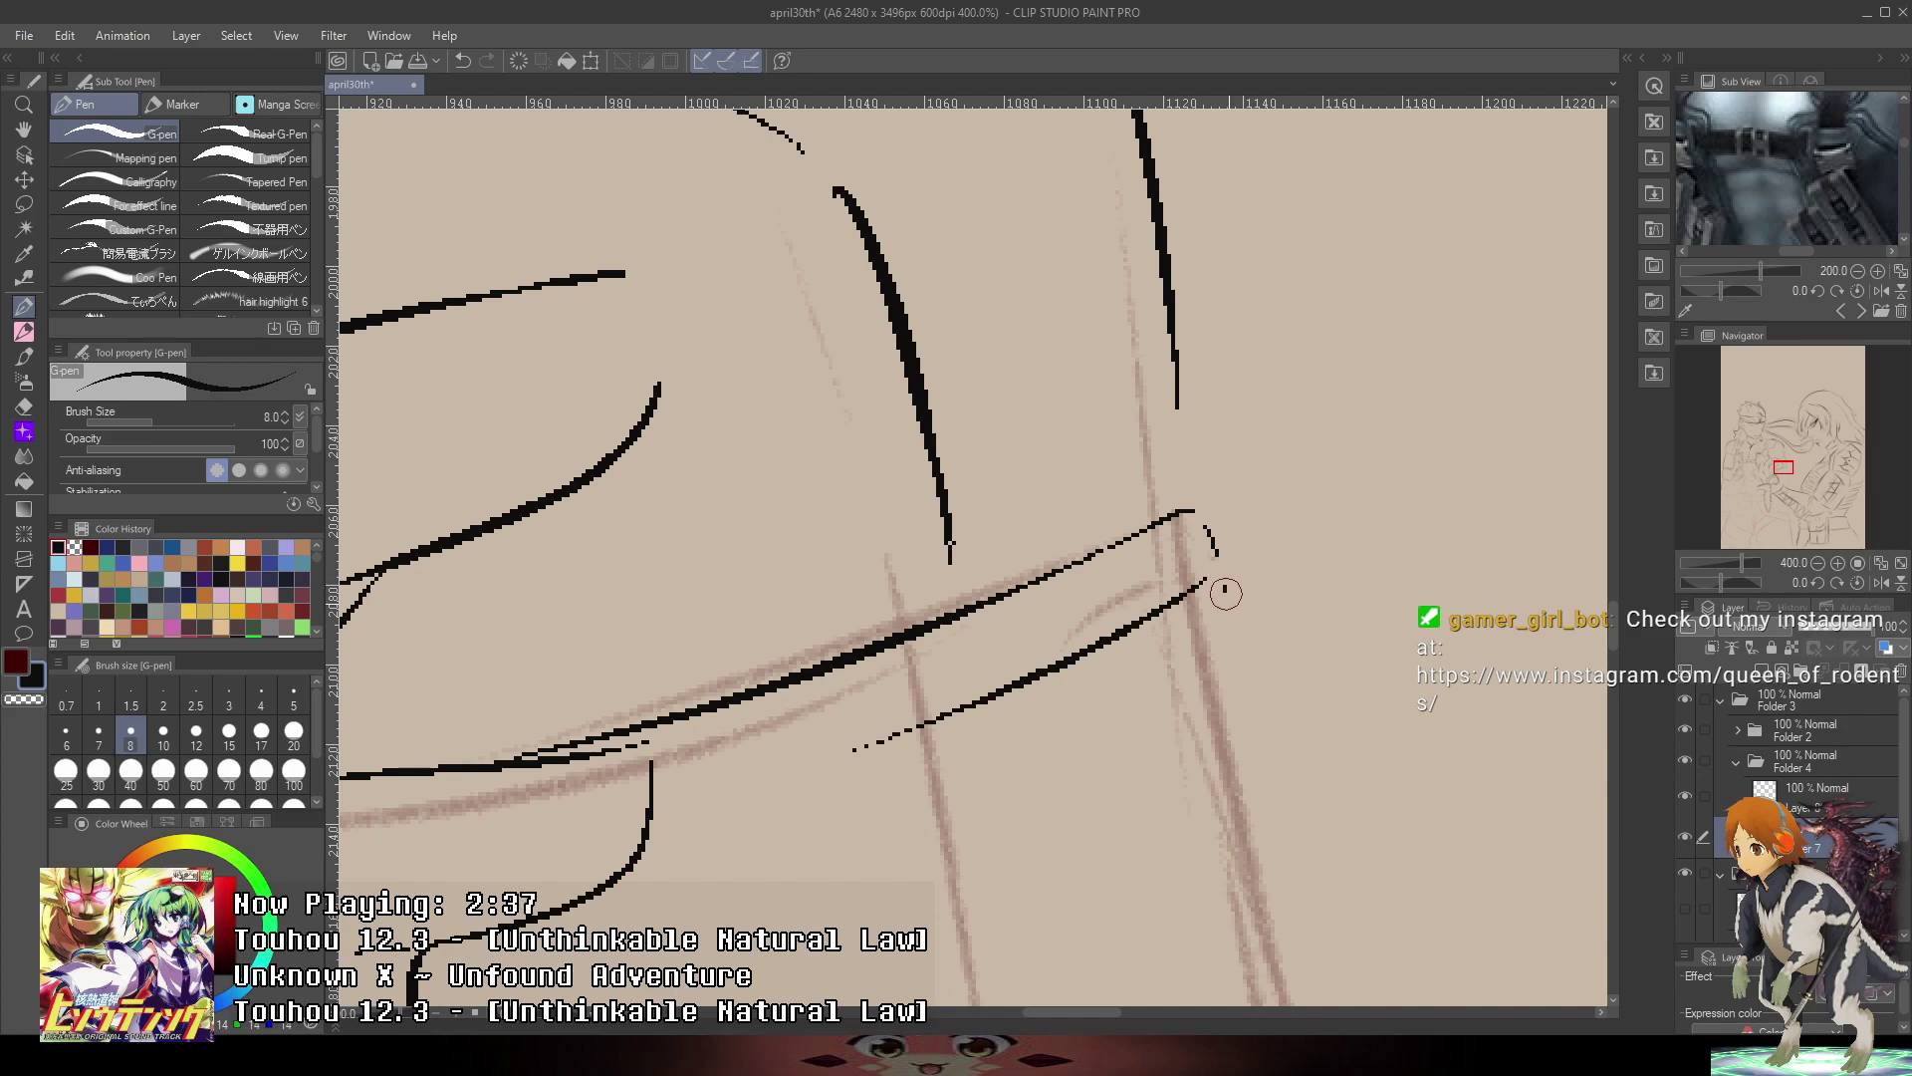
{"action": "mouse_move", "coordinate": [1227, 585]}
{"action": "left_mouse_down"}
{"action": "mouse_move", "coordinate": [1233, 652]}
{"action": "mouse_move", "coordinate": [742, 848]}
{"action": "left_mouse_up"}
- Ink the arm's outer edge from the armband partway down, undoing the lower stretch of the line
{"action": "scroll", "coordinate": [725, 865], "scroll_direction": "down", "scroll_amount": 5}
{"action": "left_click_drag", "start_coordinate": [1291, 668], "coordinate": [1530, 429]}
{"action": "scroll", "coordinate": [1033, 684], "scroll_direction": "up", "scroll_amount": 4}
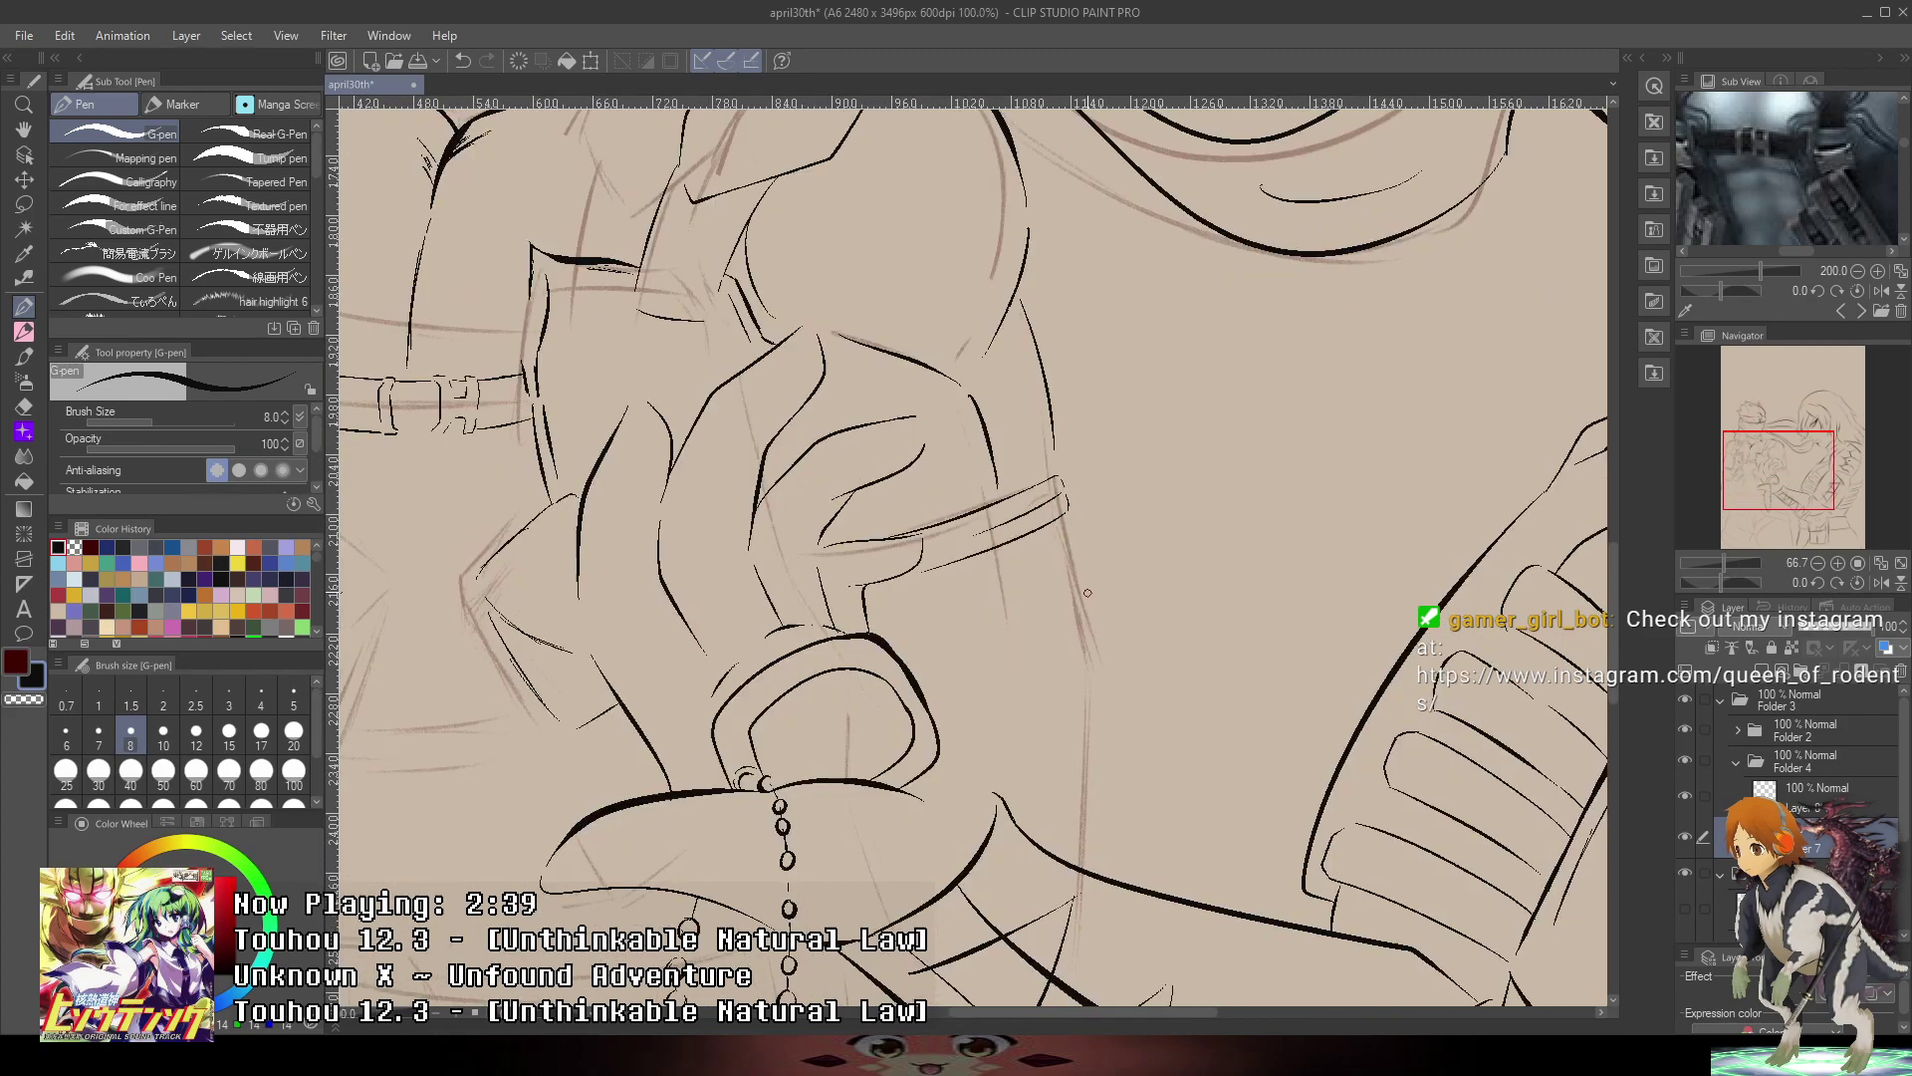
{"action": "mouse_move", "coordinate": [1057, 476]}
{"action": "left_mouse_down"}
{"action": "mouse_move", "coordinate": [1104, 733]}
{"action": "mouse_move", "coordinate": [1071, 965]}
{"action": "left_mouse_up"}
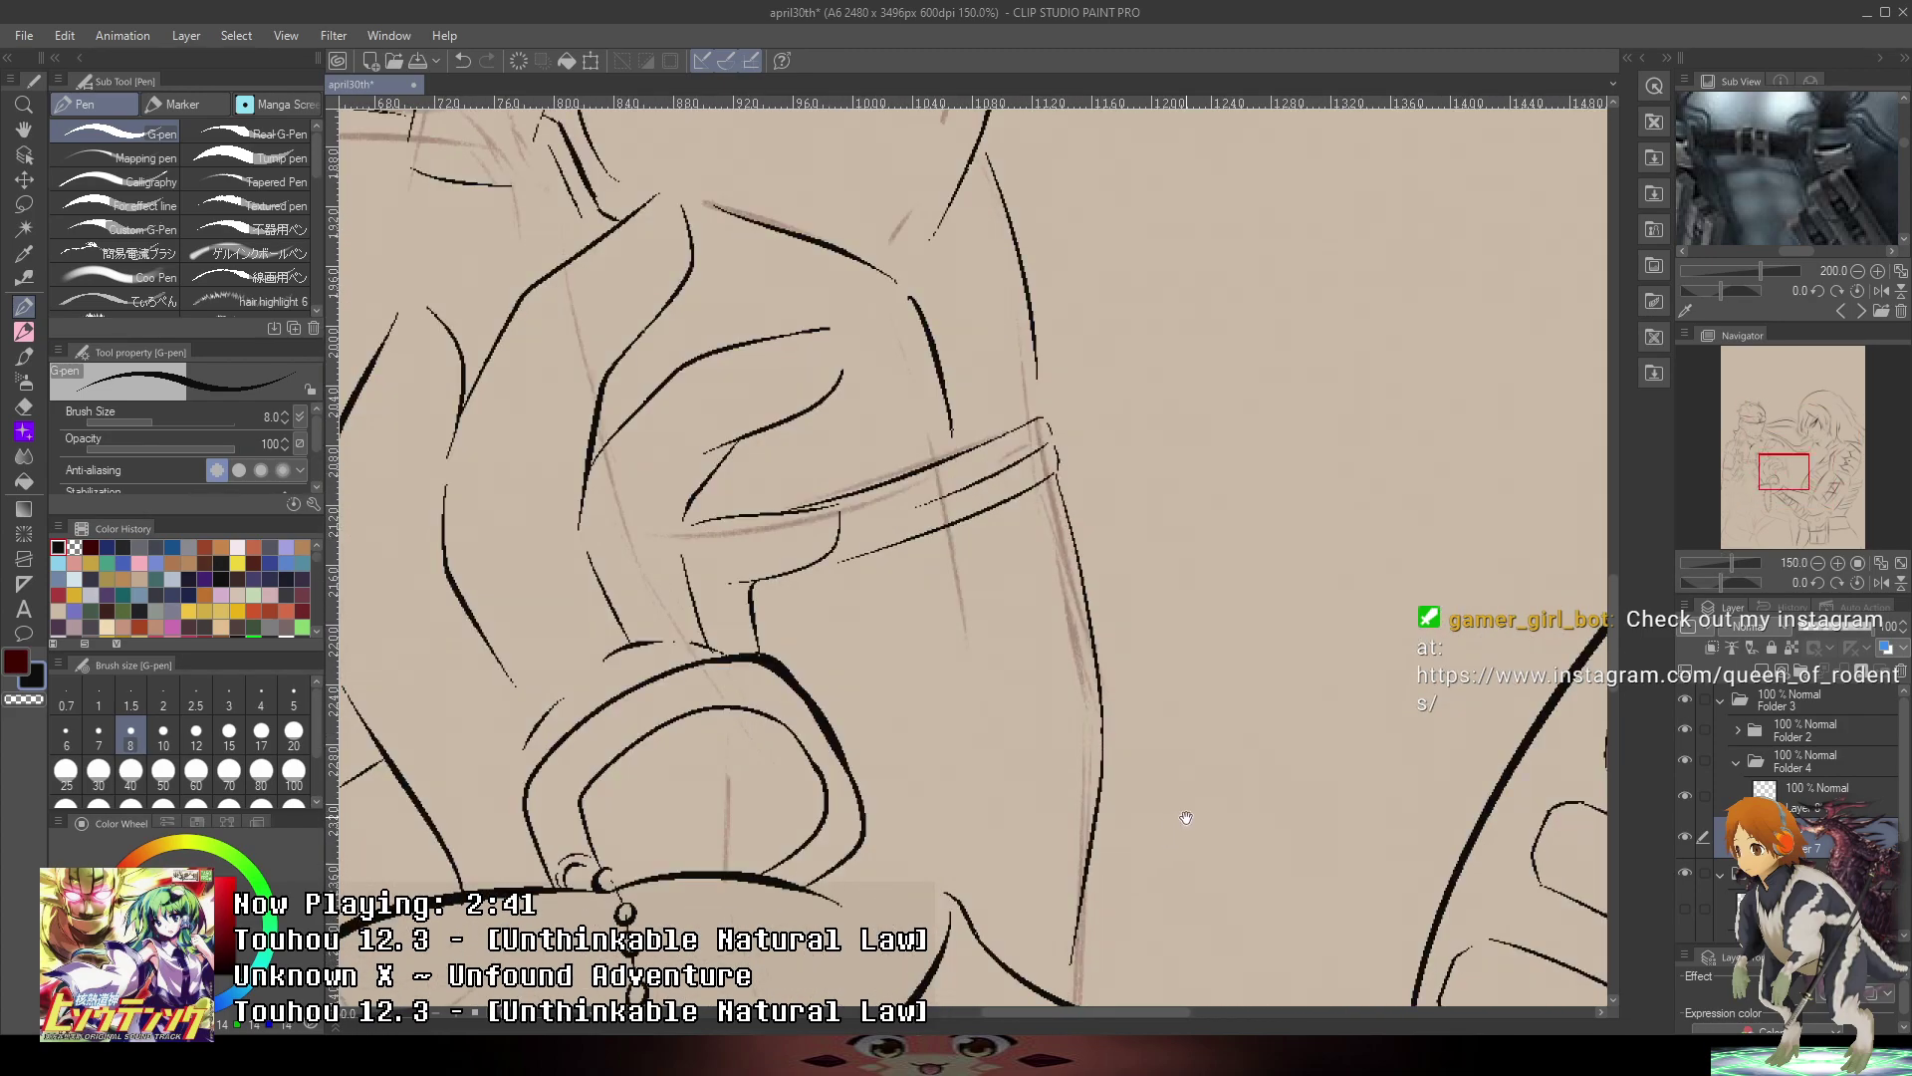
{"action": "left_click_drag", "start_coordinate": [1185, 816], "coordinate": [1183, 576]}
{"action": "key", "text": "ctrl+z"}
{"action": "mouse_move", "coordinate": [1100, 500]}
{"action": "left_mouse_down"}
{"action": "mouse_move", "coordinate": [1082, 780]}
{"action": "mouse_move", "coordinate": [1105, 504]}
{"action": "left_mouse_up"}
{"action": "key", "text": "ctrl+z"}
{"action": "key", "text": "ctrl+z"}
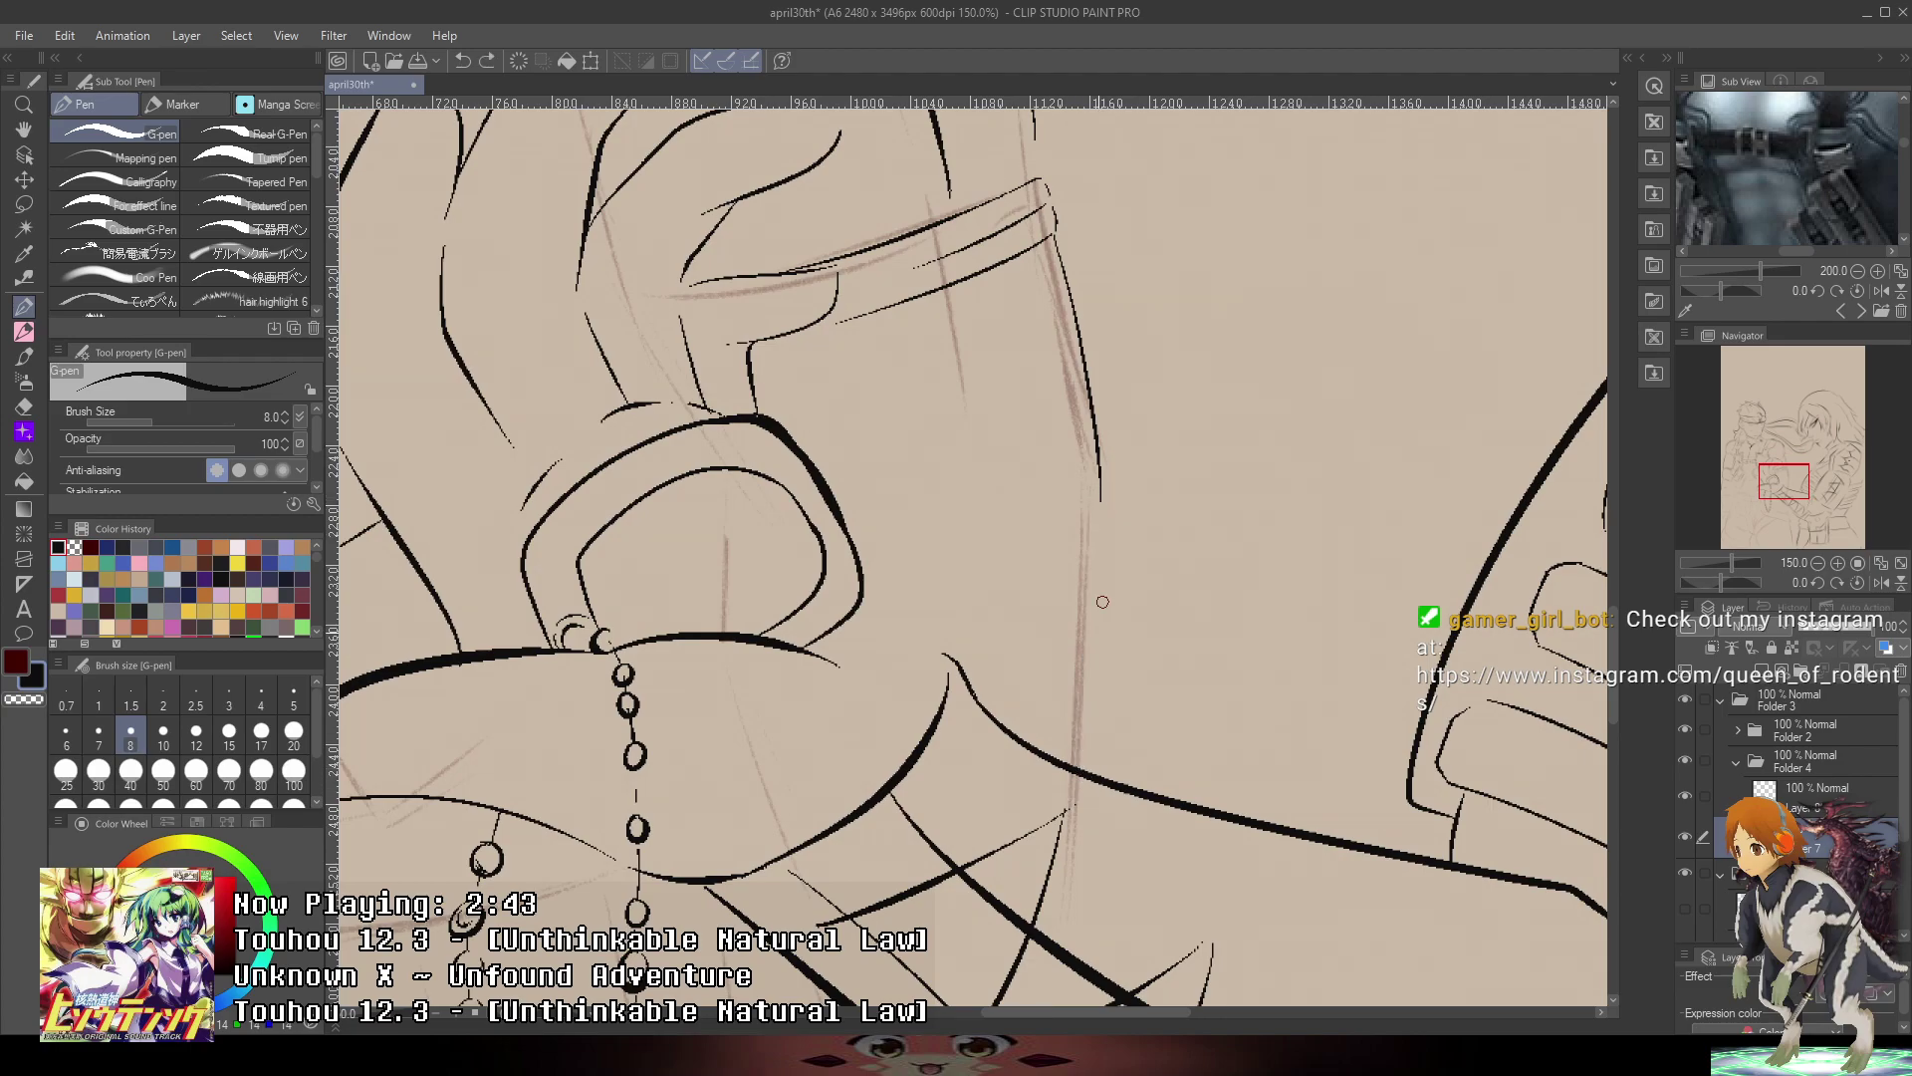
- Ink the lower part of the arm's outer edge down to the other figure's laced forearm
{"action": "left_click_drag", "start_coordinate": [1086, 779], "coordinate": [1102, 502]}
{"action": "scroll", "coordinate": [1113, 558], "scroll_direction": "down", "scroll_amount": 2}
{"action": "mouse_move", "coordinate": [1172, 768]}
{"action": "left_mouse_down"}
{"action": "mouse_move", "coordinate": [1283, 542]}
{"action": "mouse_move", "coordinate": [1255, 801]}
{"action": "left_mouse_up"}
{"action": "left_click_drag", "start_coordinate": [1397, 658], "coordinate": [1356, 618]}
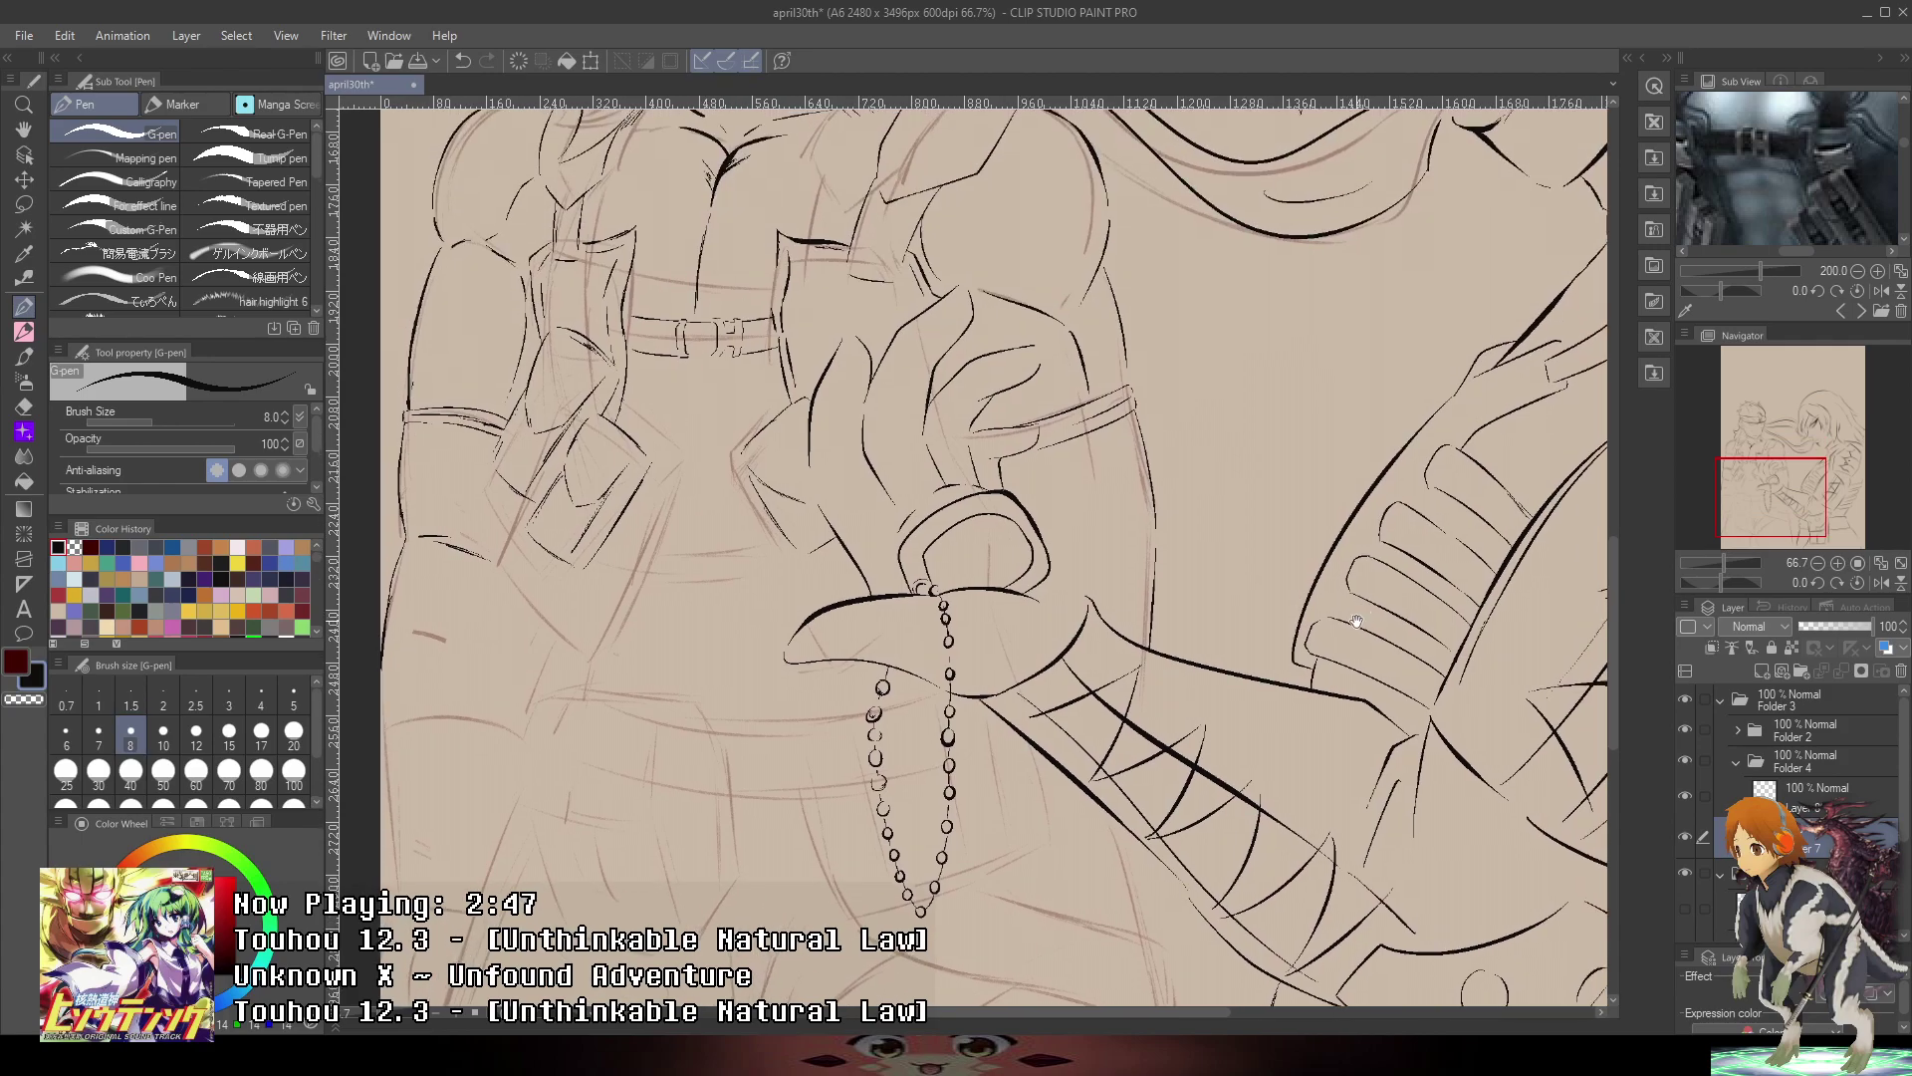
{"action": "scroll", "coordinate": [1254, 618], "scroll_direction": "up", "scroll_amount": 2}
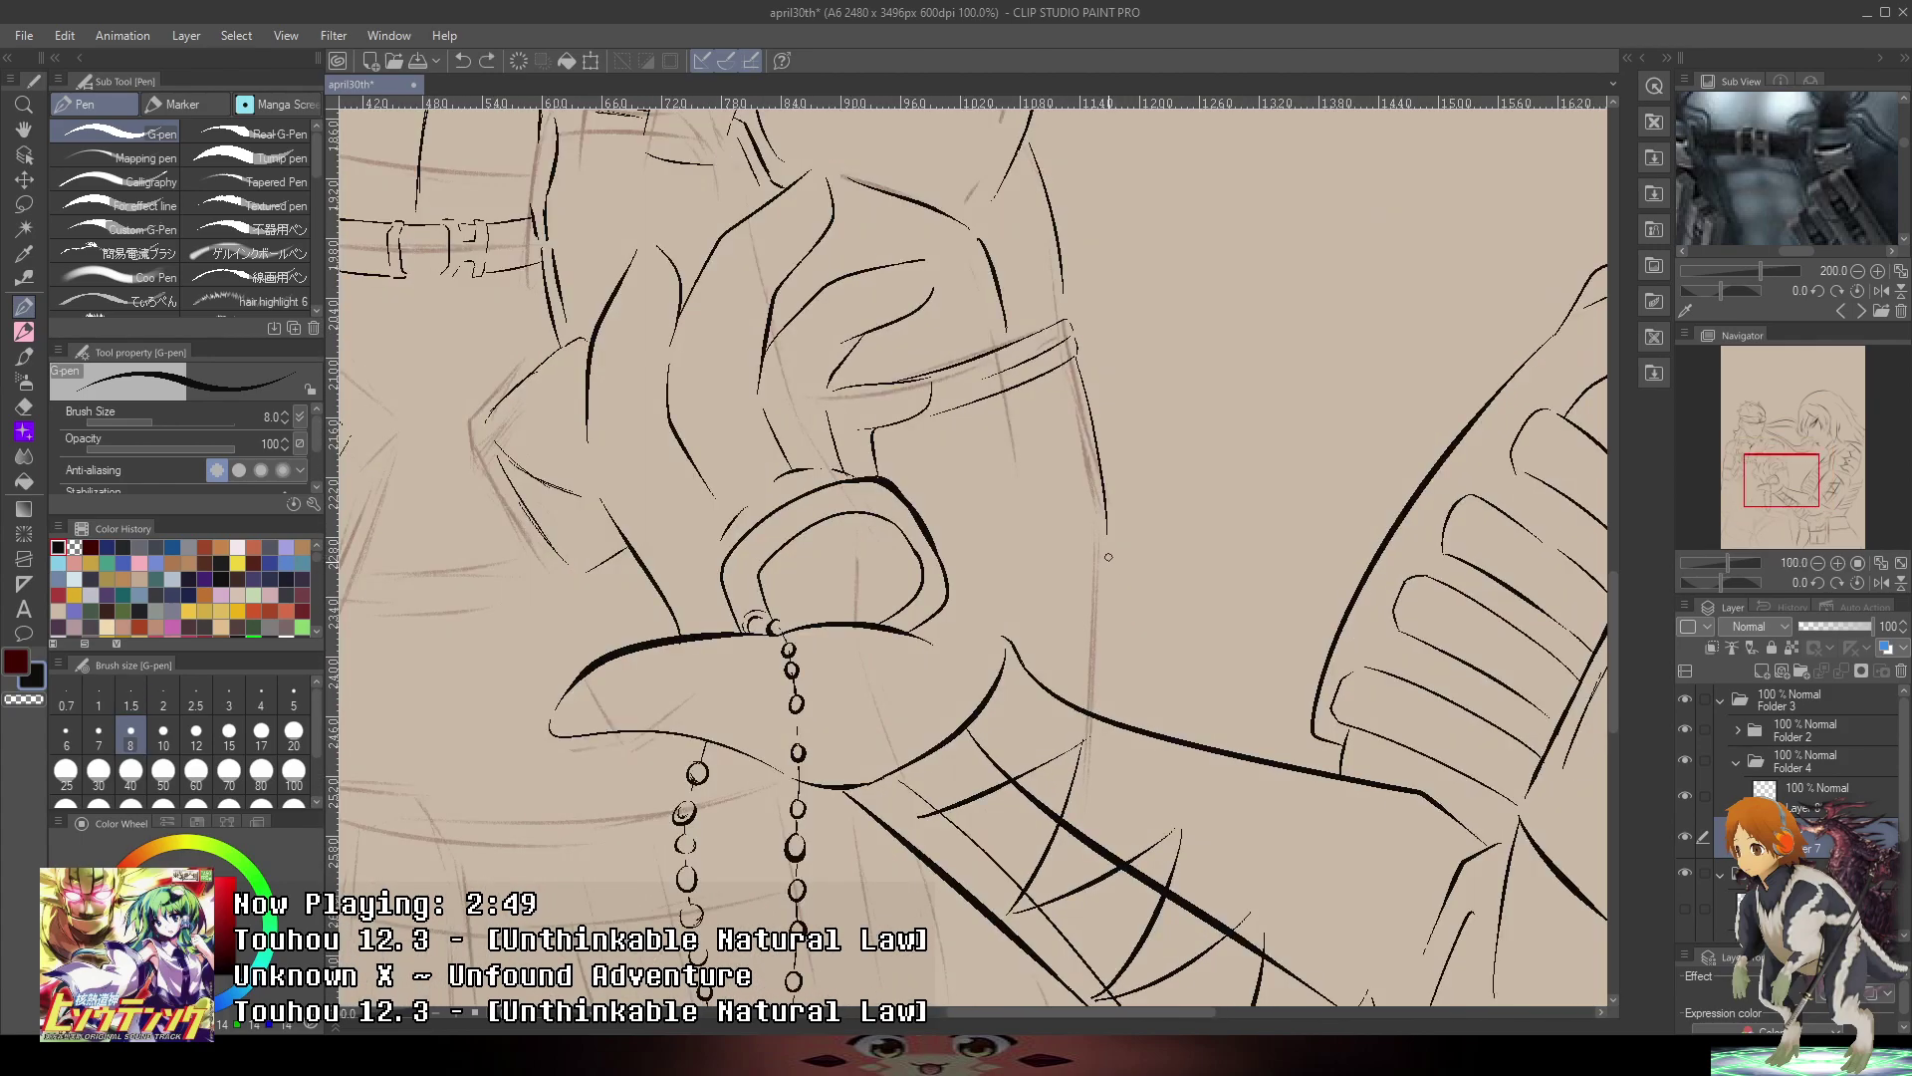
{"action": "left_click_drag", "start_coordinate": [1107, 722], "coordinate": [1106, 550]}
{"action": "key", "text": "ctrl+z"}
{"action": "left_click_drag", "start_coordinate": [1104, 727], "coordinate": [1103, 550]}
{"action": "scroll", "coordinate": [1109, 635], "scroll_direction": "down", "scroll_amount": 2}
{"action": "scroll", "coordinate": [992, 538], "scroll_direction": "up", "scroll_amount": 3}
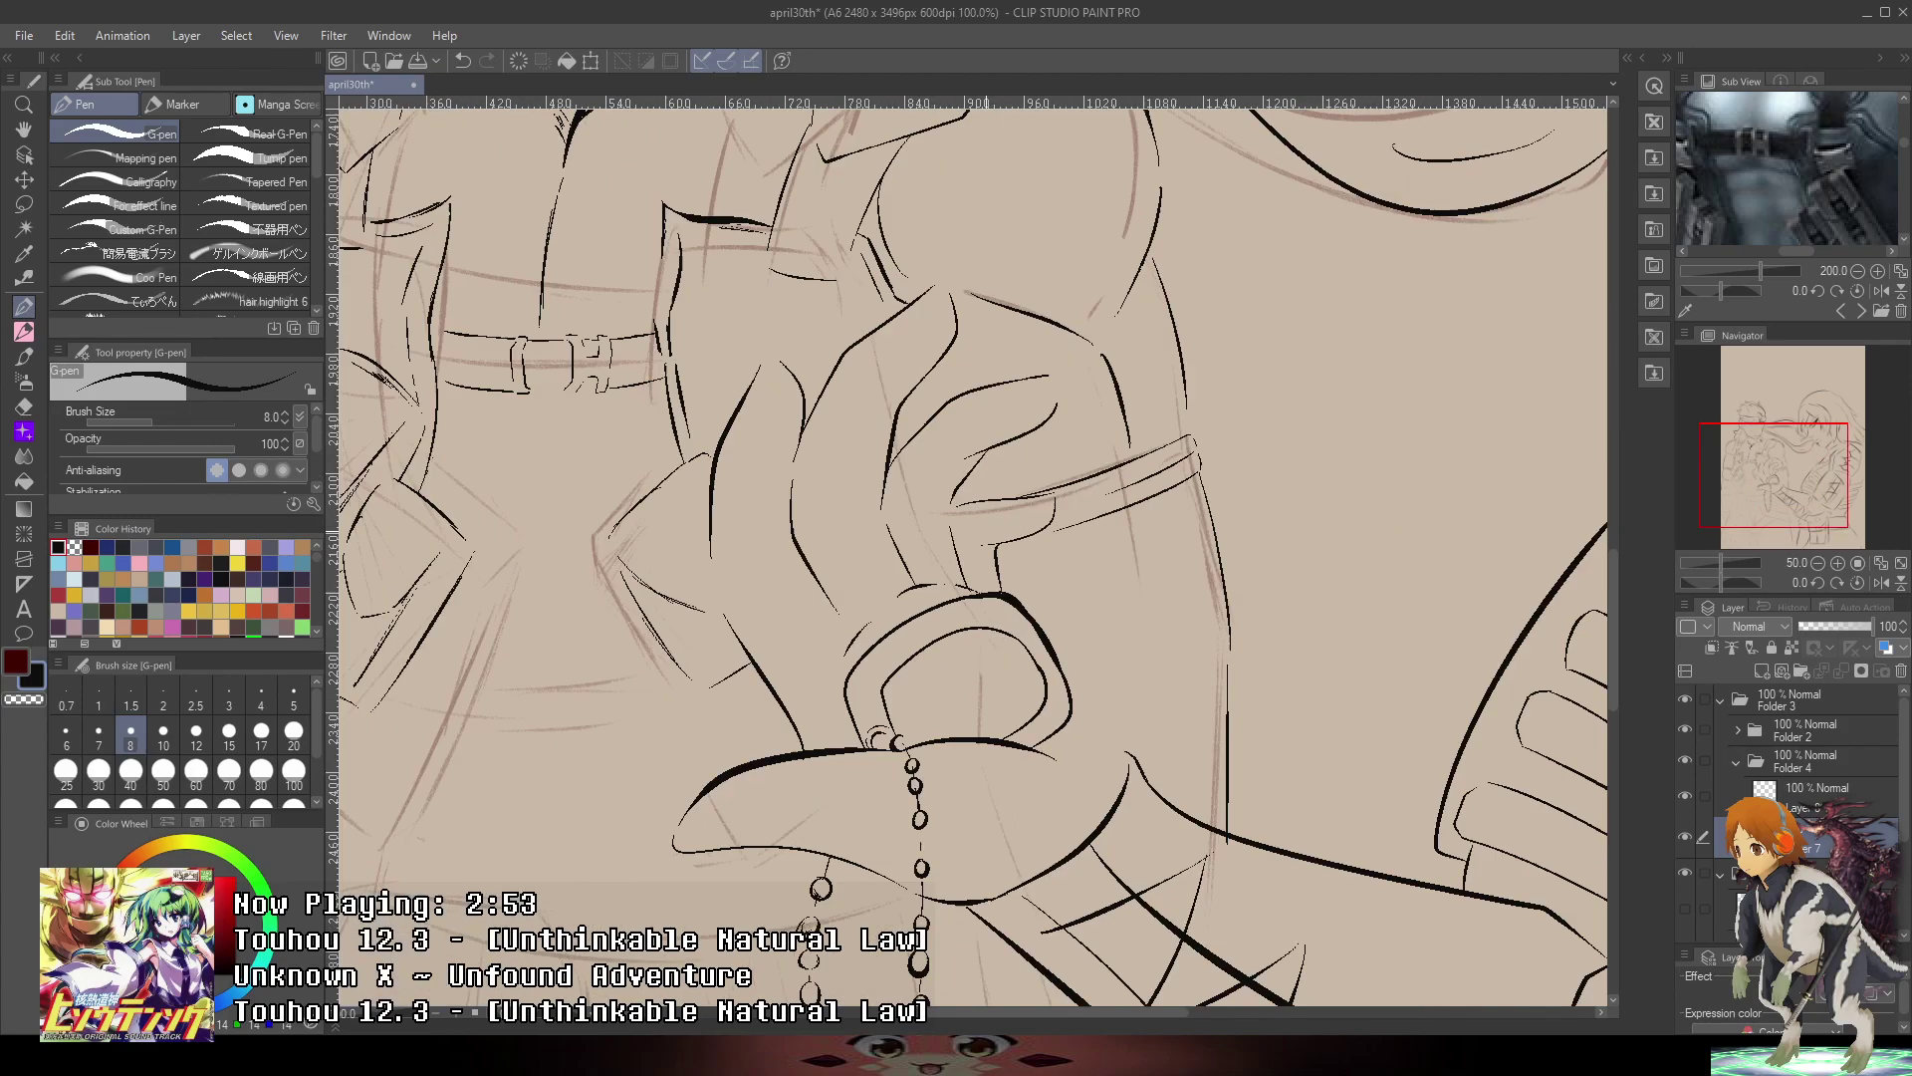
- Try inking the curved line across the headband man's other lower arm, starting at the canvas border
{"action": "scroll", "coordinate": [1274, 536], "scroll_direction": "down", "scroll_amount": 3}
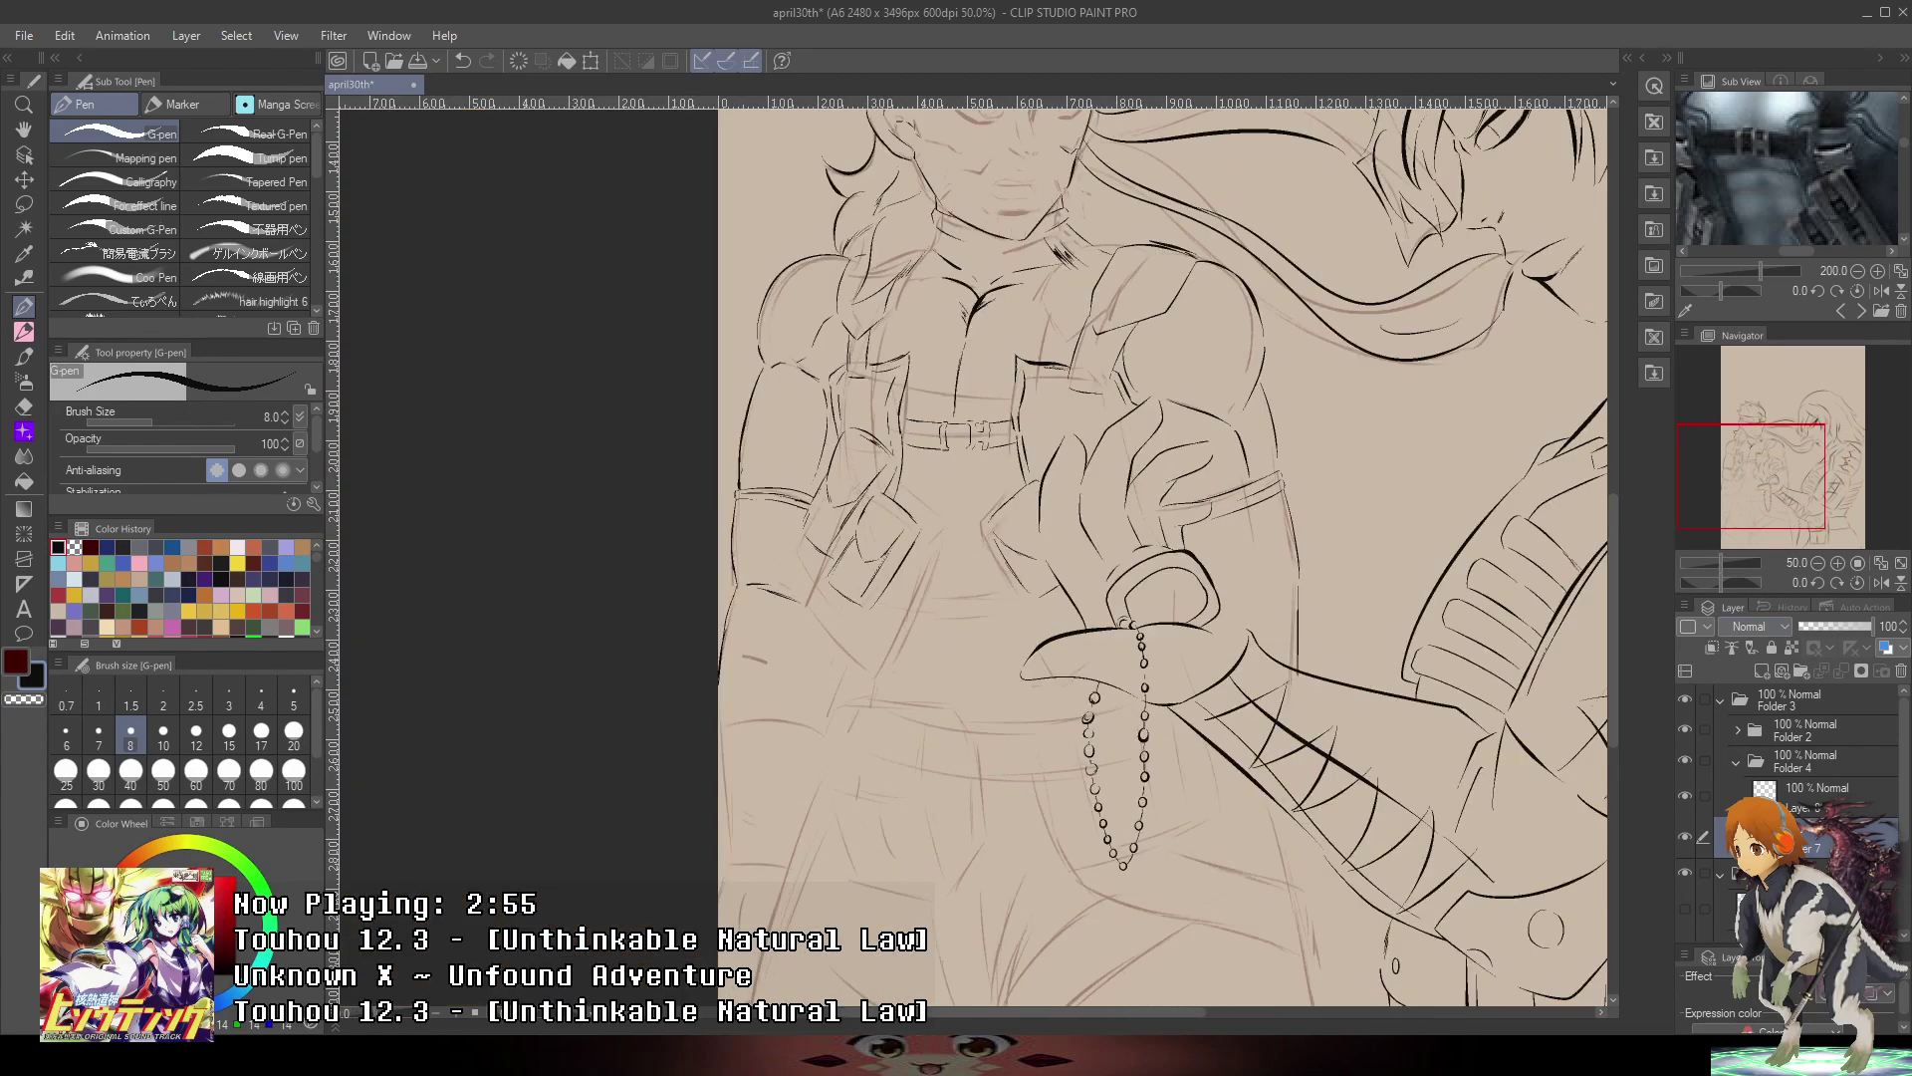
{"action": "key", "text": "ctrl+minus"}
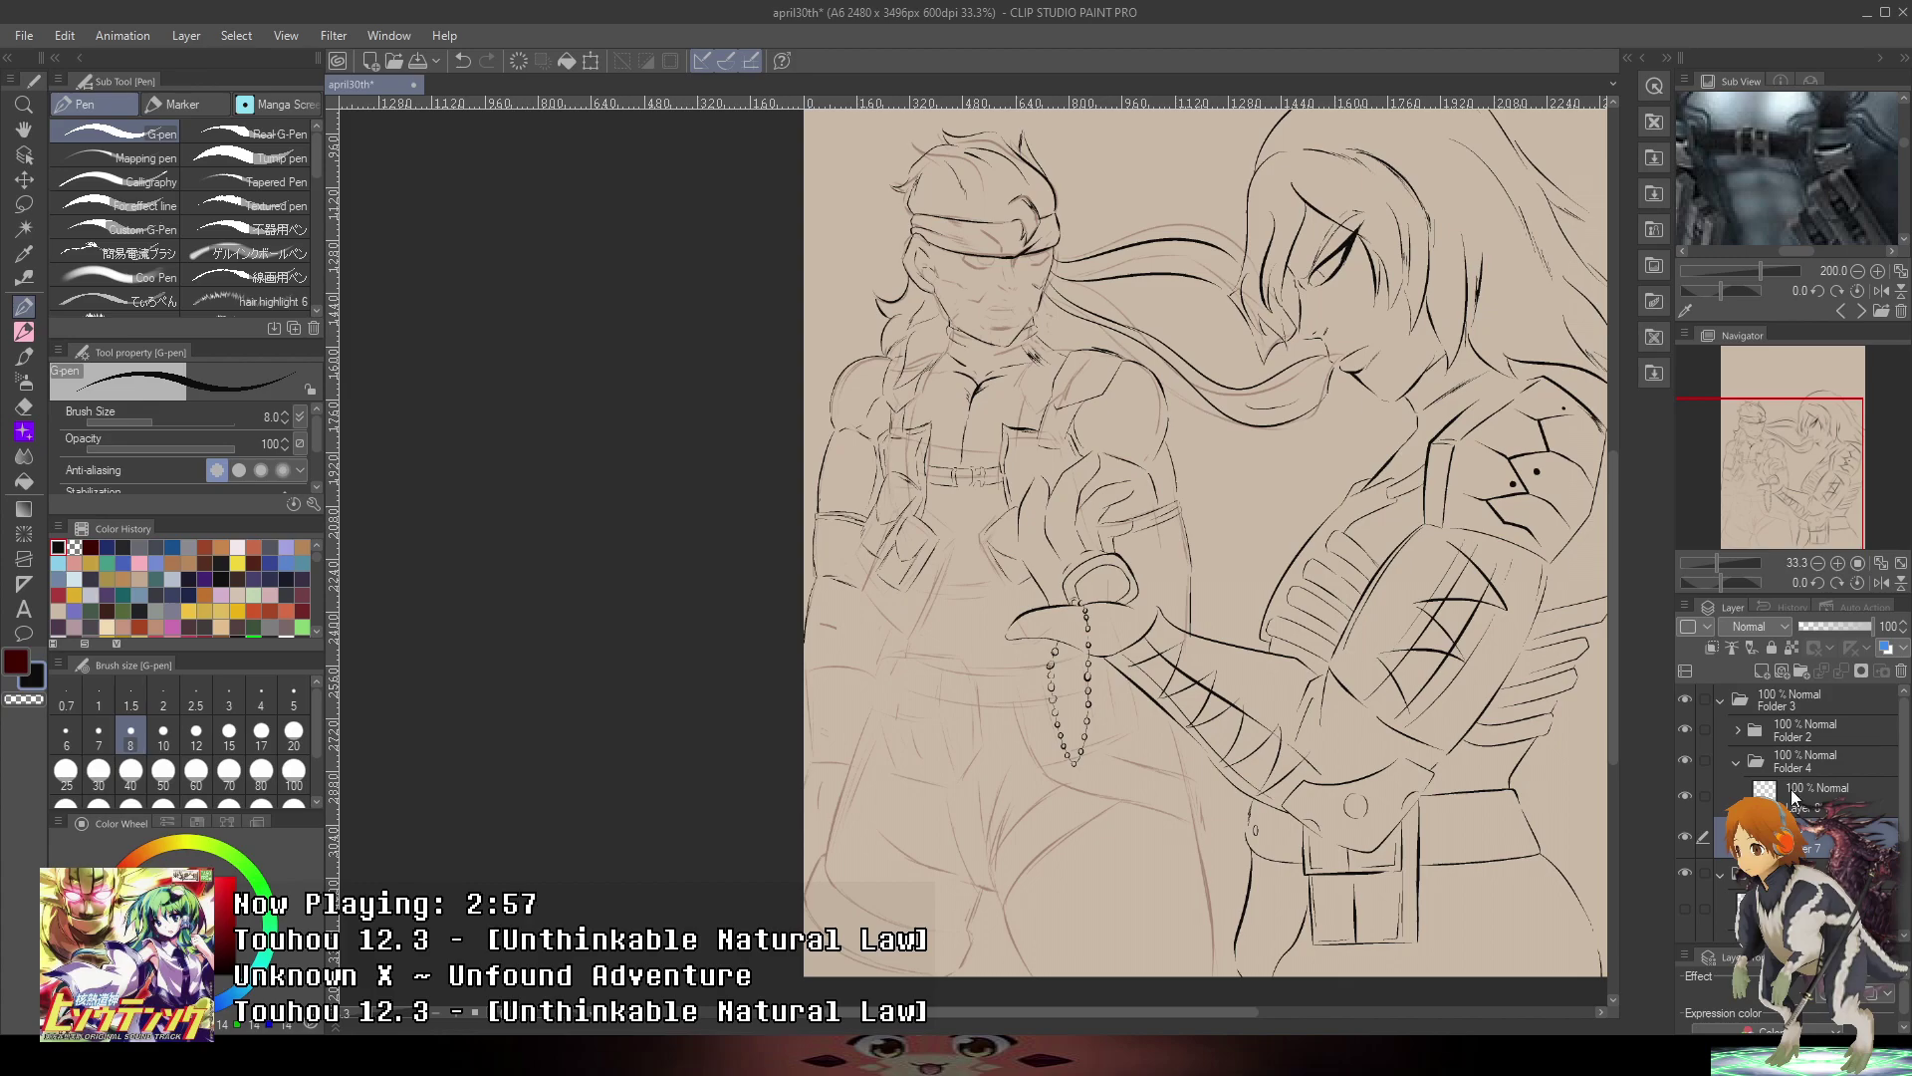
{"action": "scroll", "coordinate": [1139, 653], "scroll_direction": "up", "scroll_amount": 3}
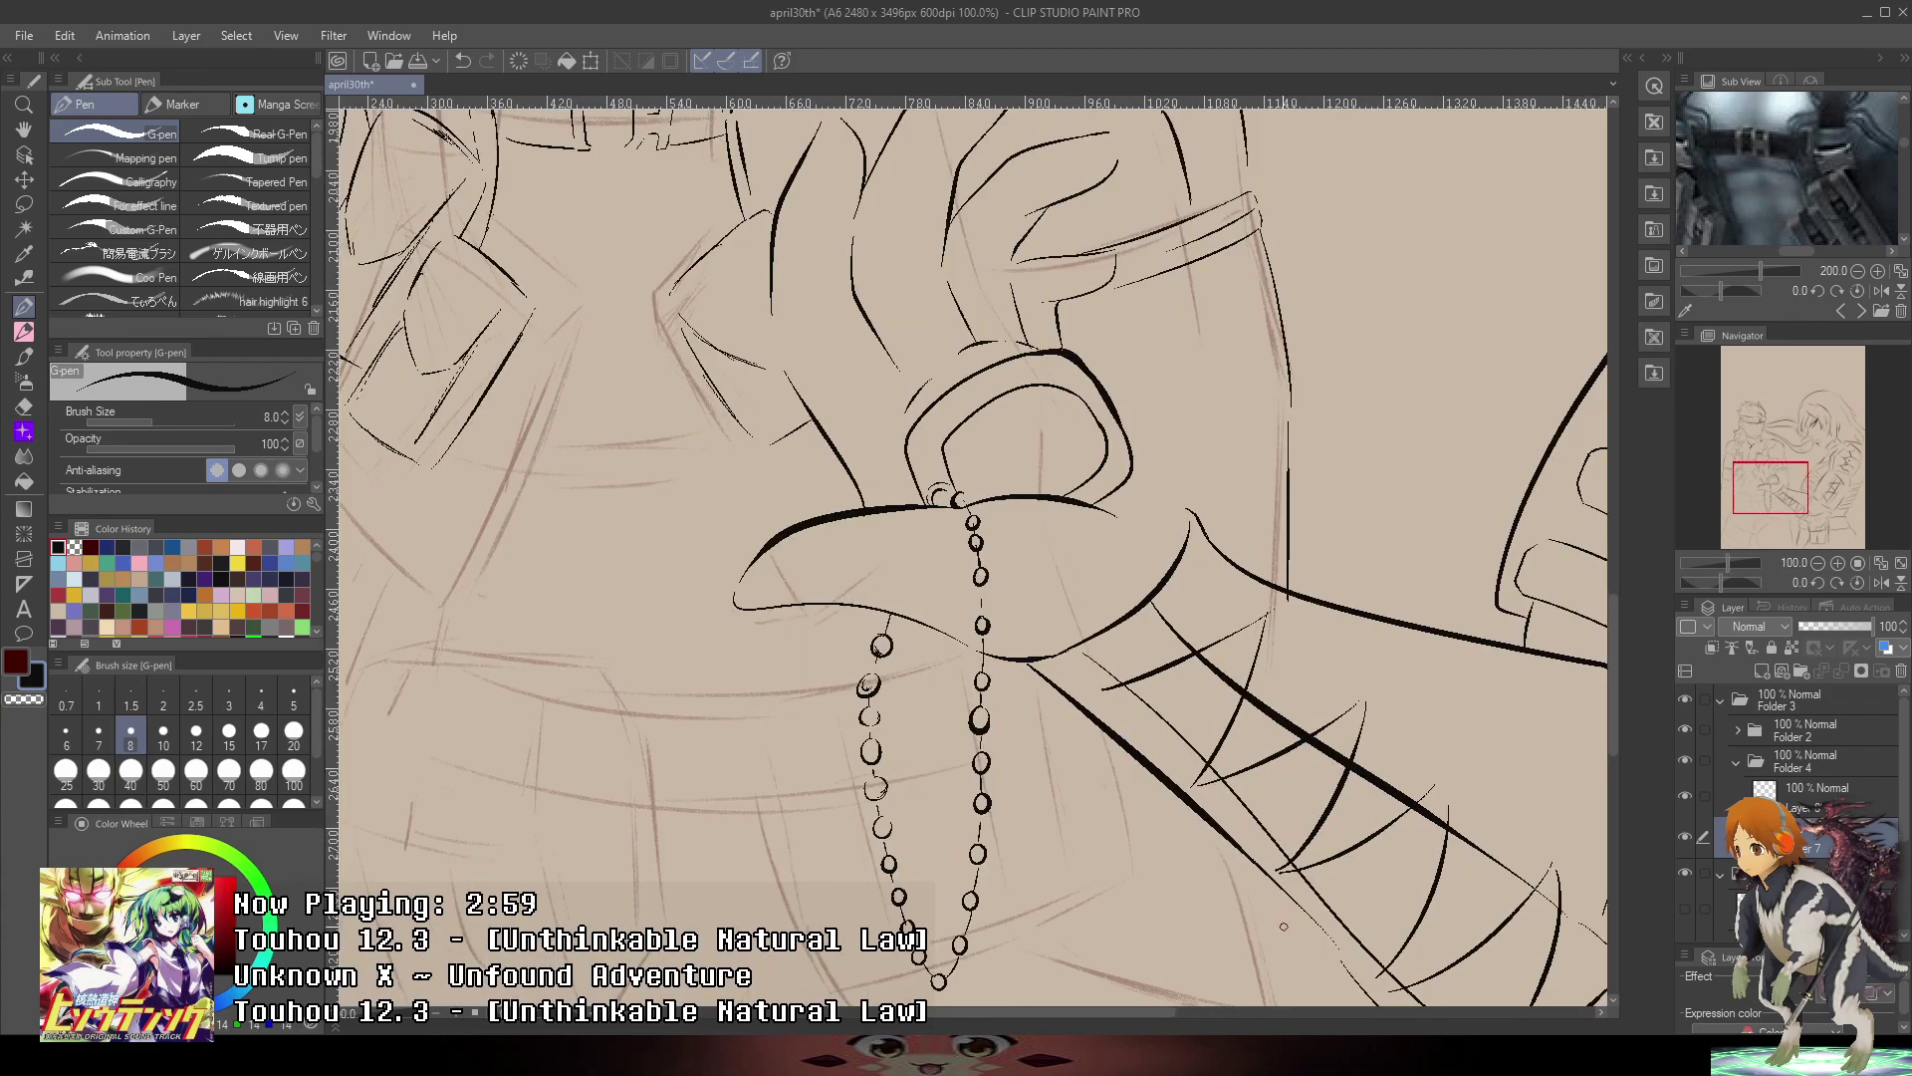
{"action": "scroll", "coordinate": [1284, 926], "scroll_direction": "down", "scroll_amount": 2}
{"action": "left_click_drag", "start_coordinate": [1319, 808], "coordinate": [1281, 648]}
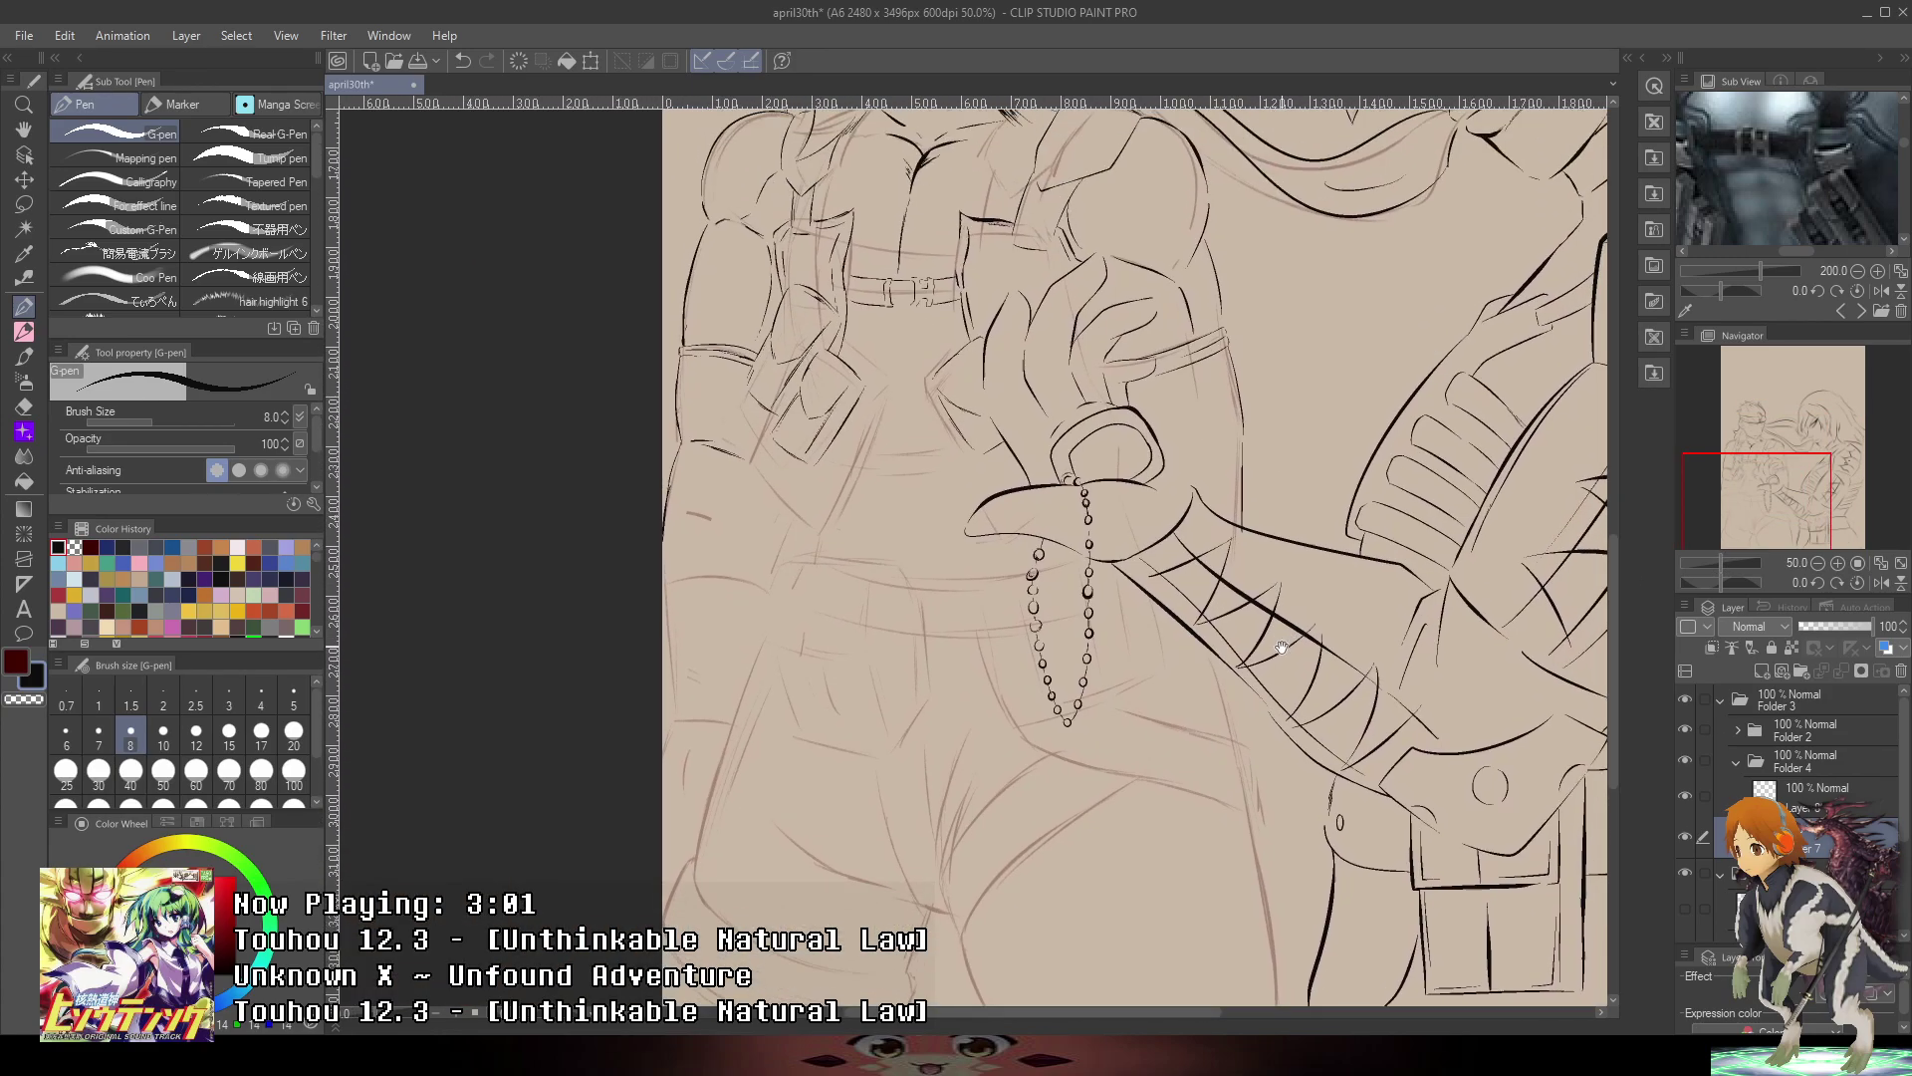
{"action": "left_click_drag", "start_coordinate": [1213, 560], "coordinate": [1372, 534]}
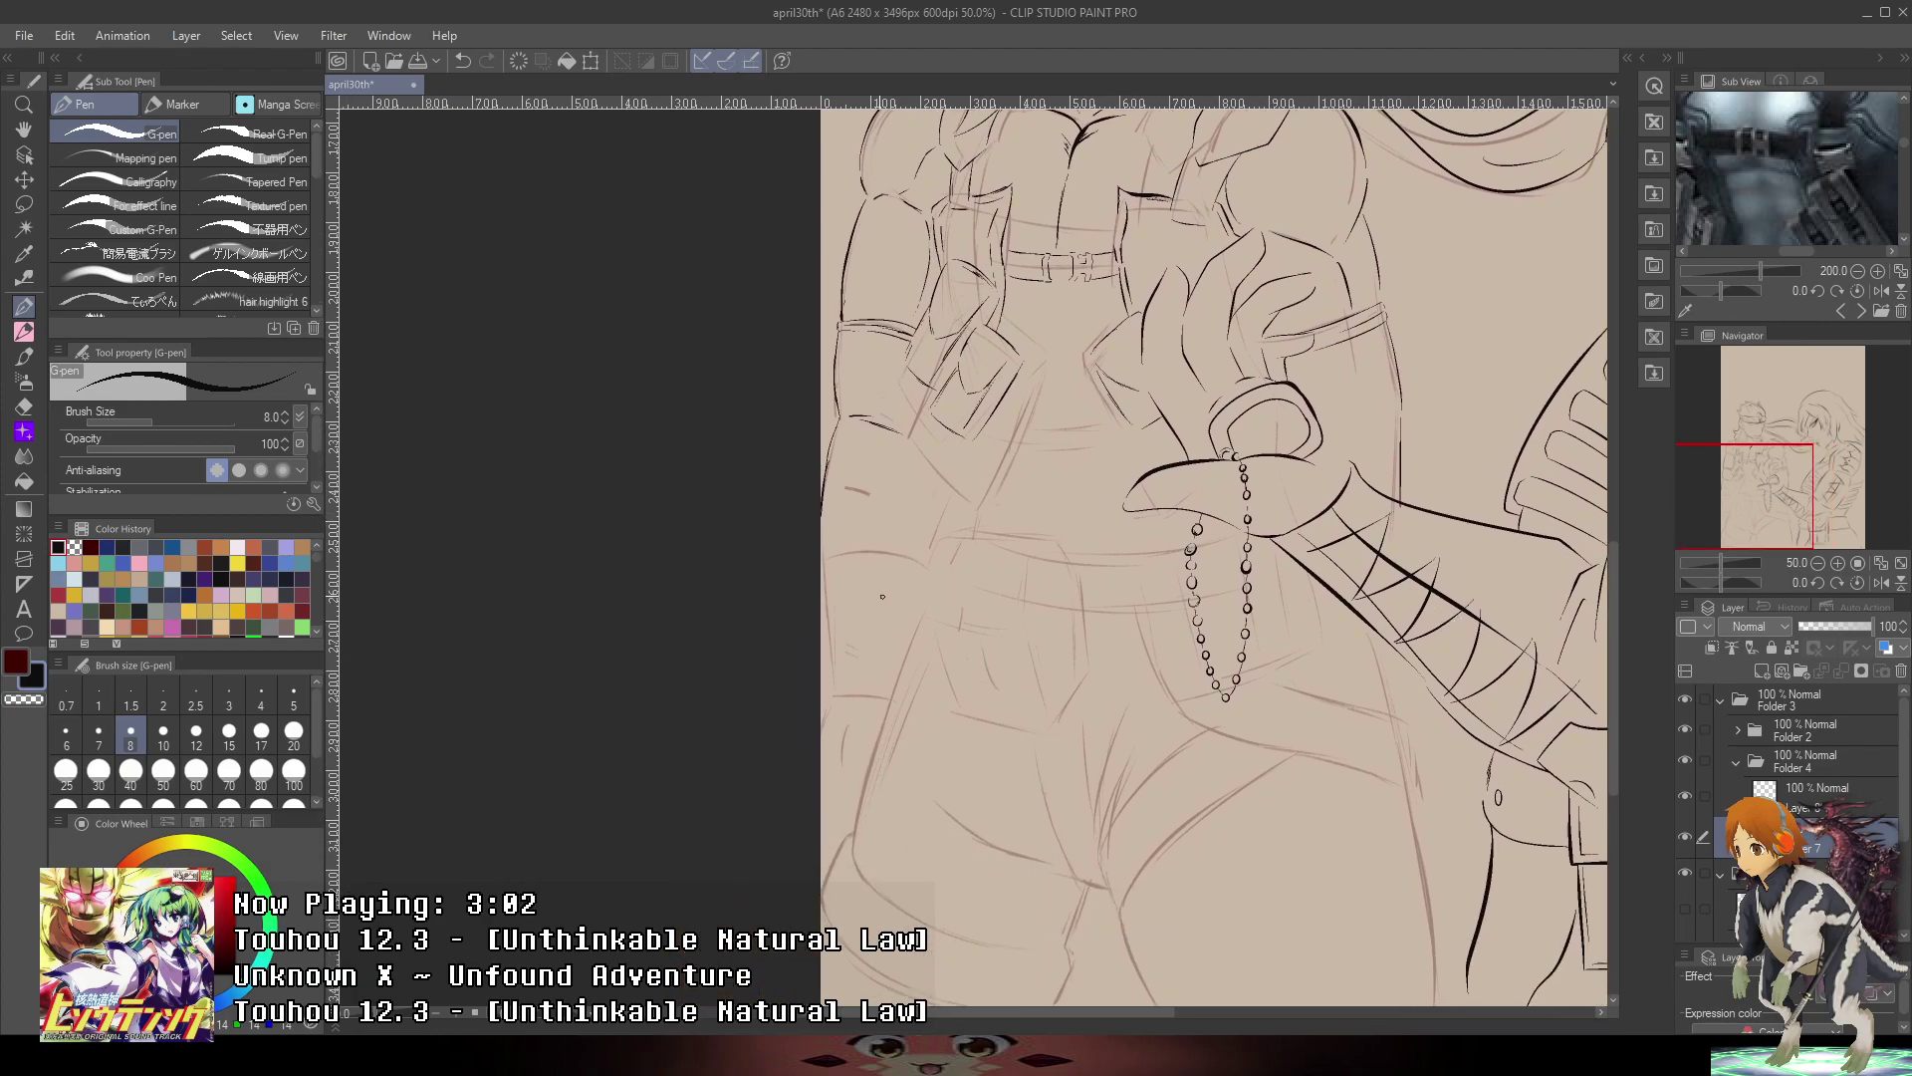
{"action": "scroll", "coordinate": [883, 595], "scroll_direction": "up", "scroll_amount": 2}
{"action": "left_click_drag", "start_coordinate": [803, 580], "coordinate": [958, 576]}
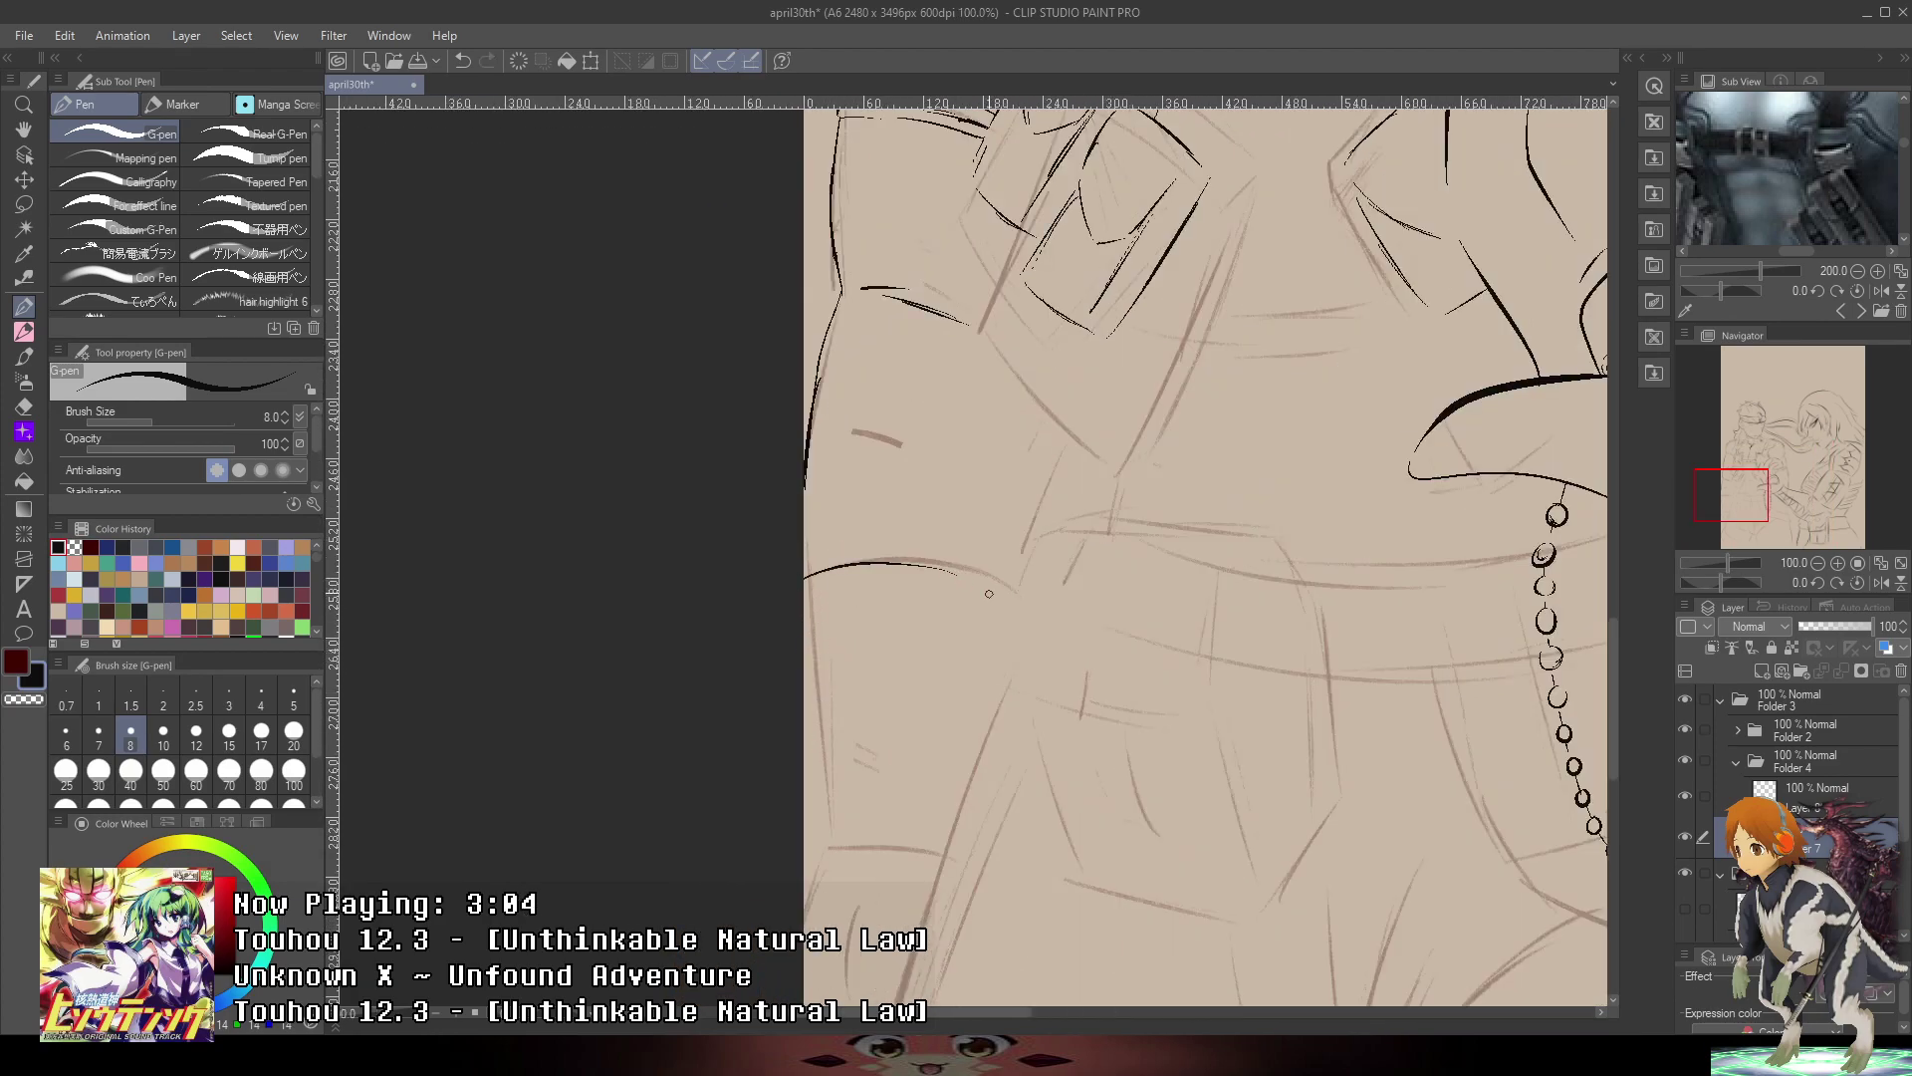
{"action": "key", "text": "ctrl+z"}
{"action": "left_click_drag", "start_coordinate": [803, 571], "coordinate": [995, 617]}
{"action": "key", "text": "ctrl+z"}
- Try a thicker curve for the waist strap between the pouches, checking the matching part of the reference image
{"action": "mouse_move", "coordinate": [1265, 275]}
{"action": "left_mouse_down"}
{"action": "mouse_move", "coordinate": [1199, 342]}
{"action": "mouse_move", "coordinate": [1102, 580]}
{"action": "left_mouse_up"}
{"action": "scroll", "coordinate": [1128, 613], "scroll_direction": "up", "scroll_amount": 2}
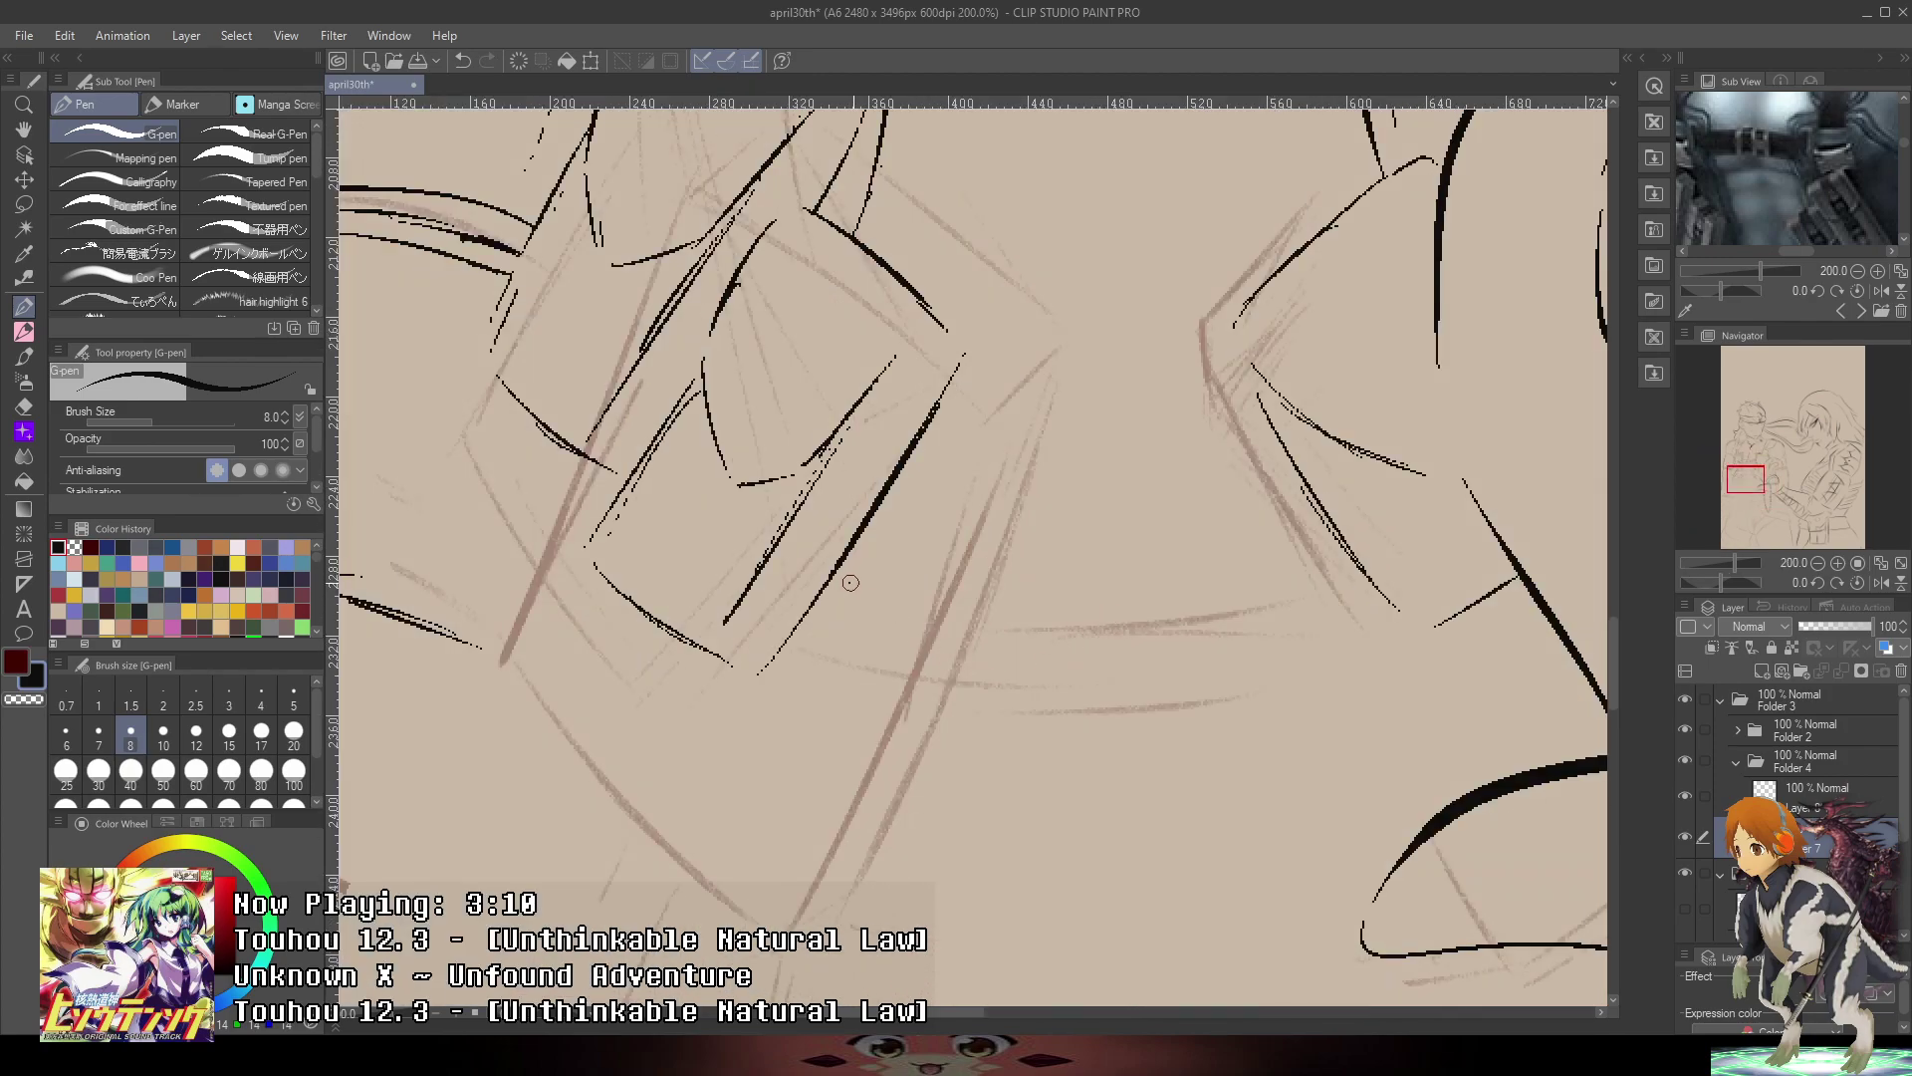
{"action": "left_click_drag", "start_coordinate": [849, 581], "coordinate": [1331, 547]}
{"action": "key", "text": "ctrl+z"}
{"action": "left_click_drag", "start_coordinate": [1799, 231], "coordinate": [1824, 49]}
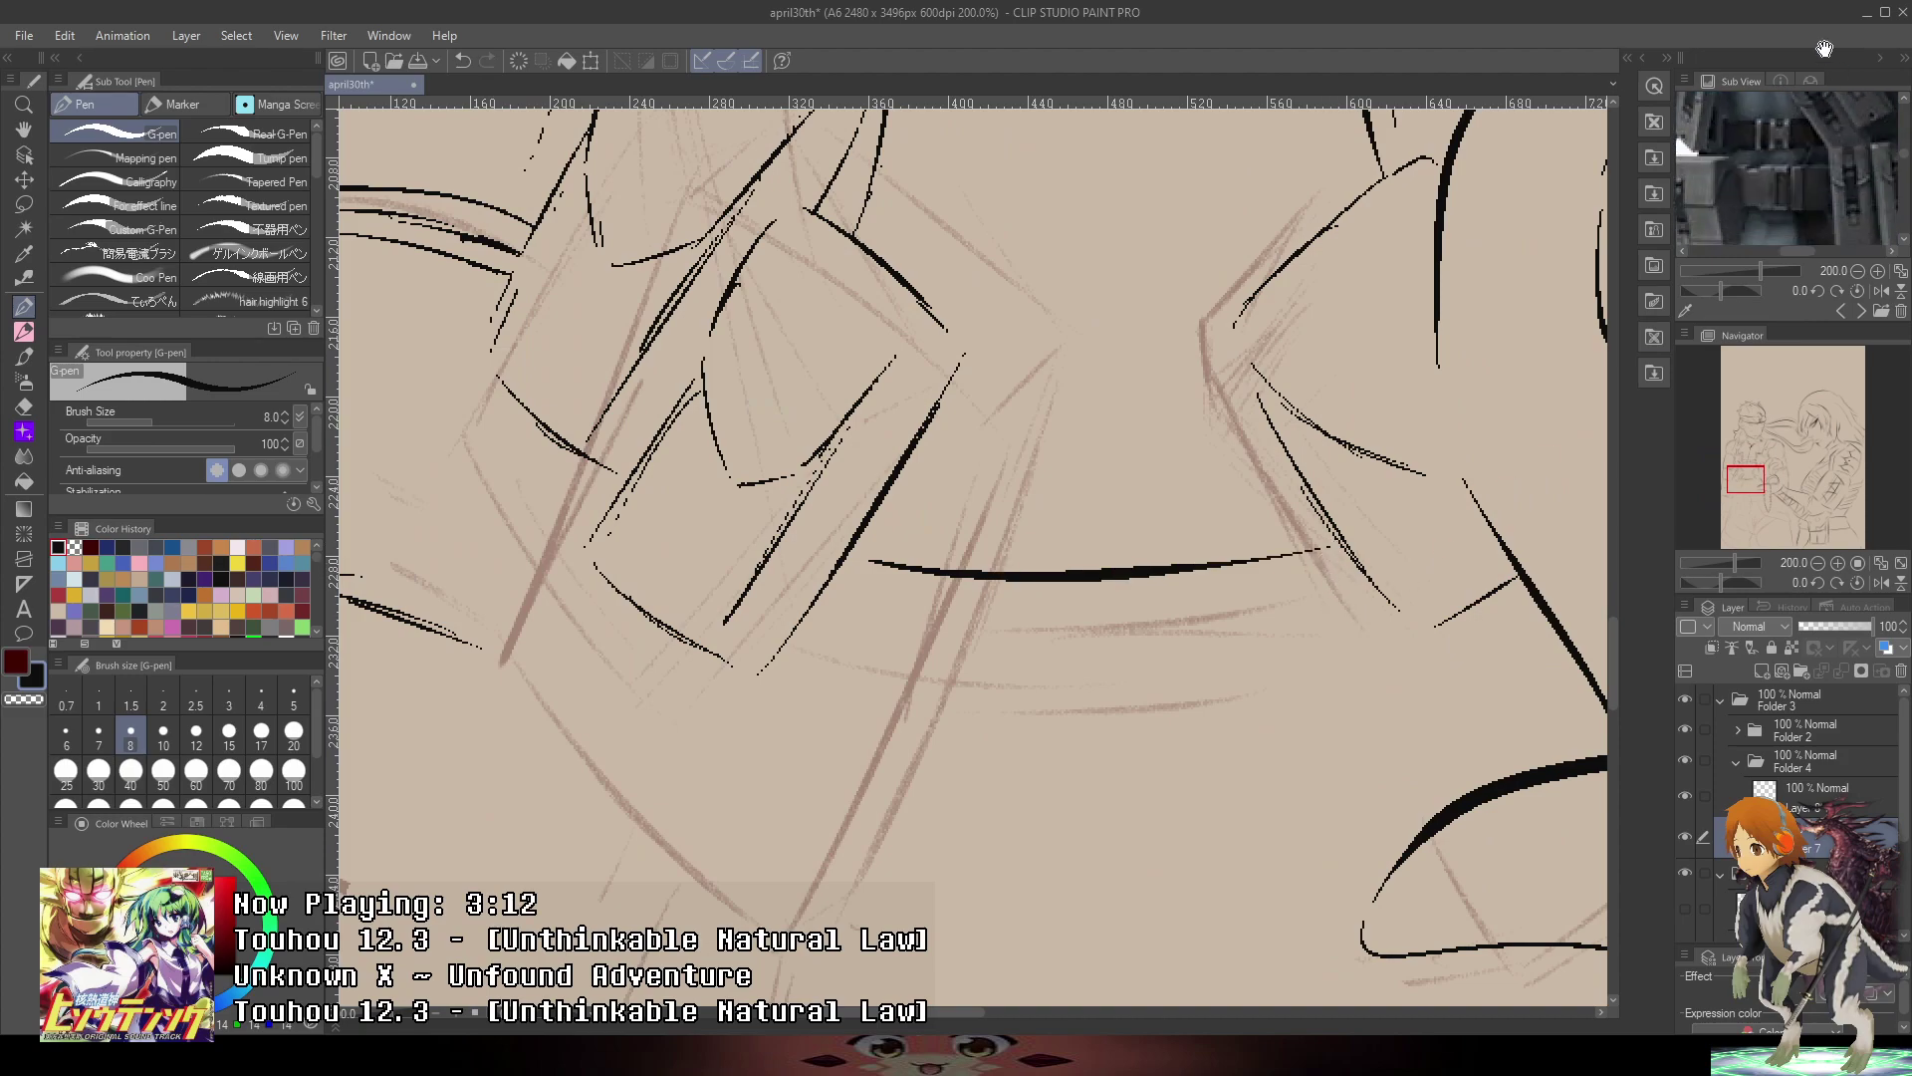
{"action": "key", "text": "ctrl+z"}
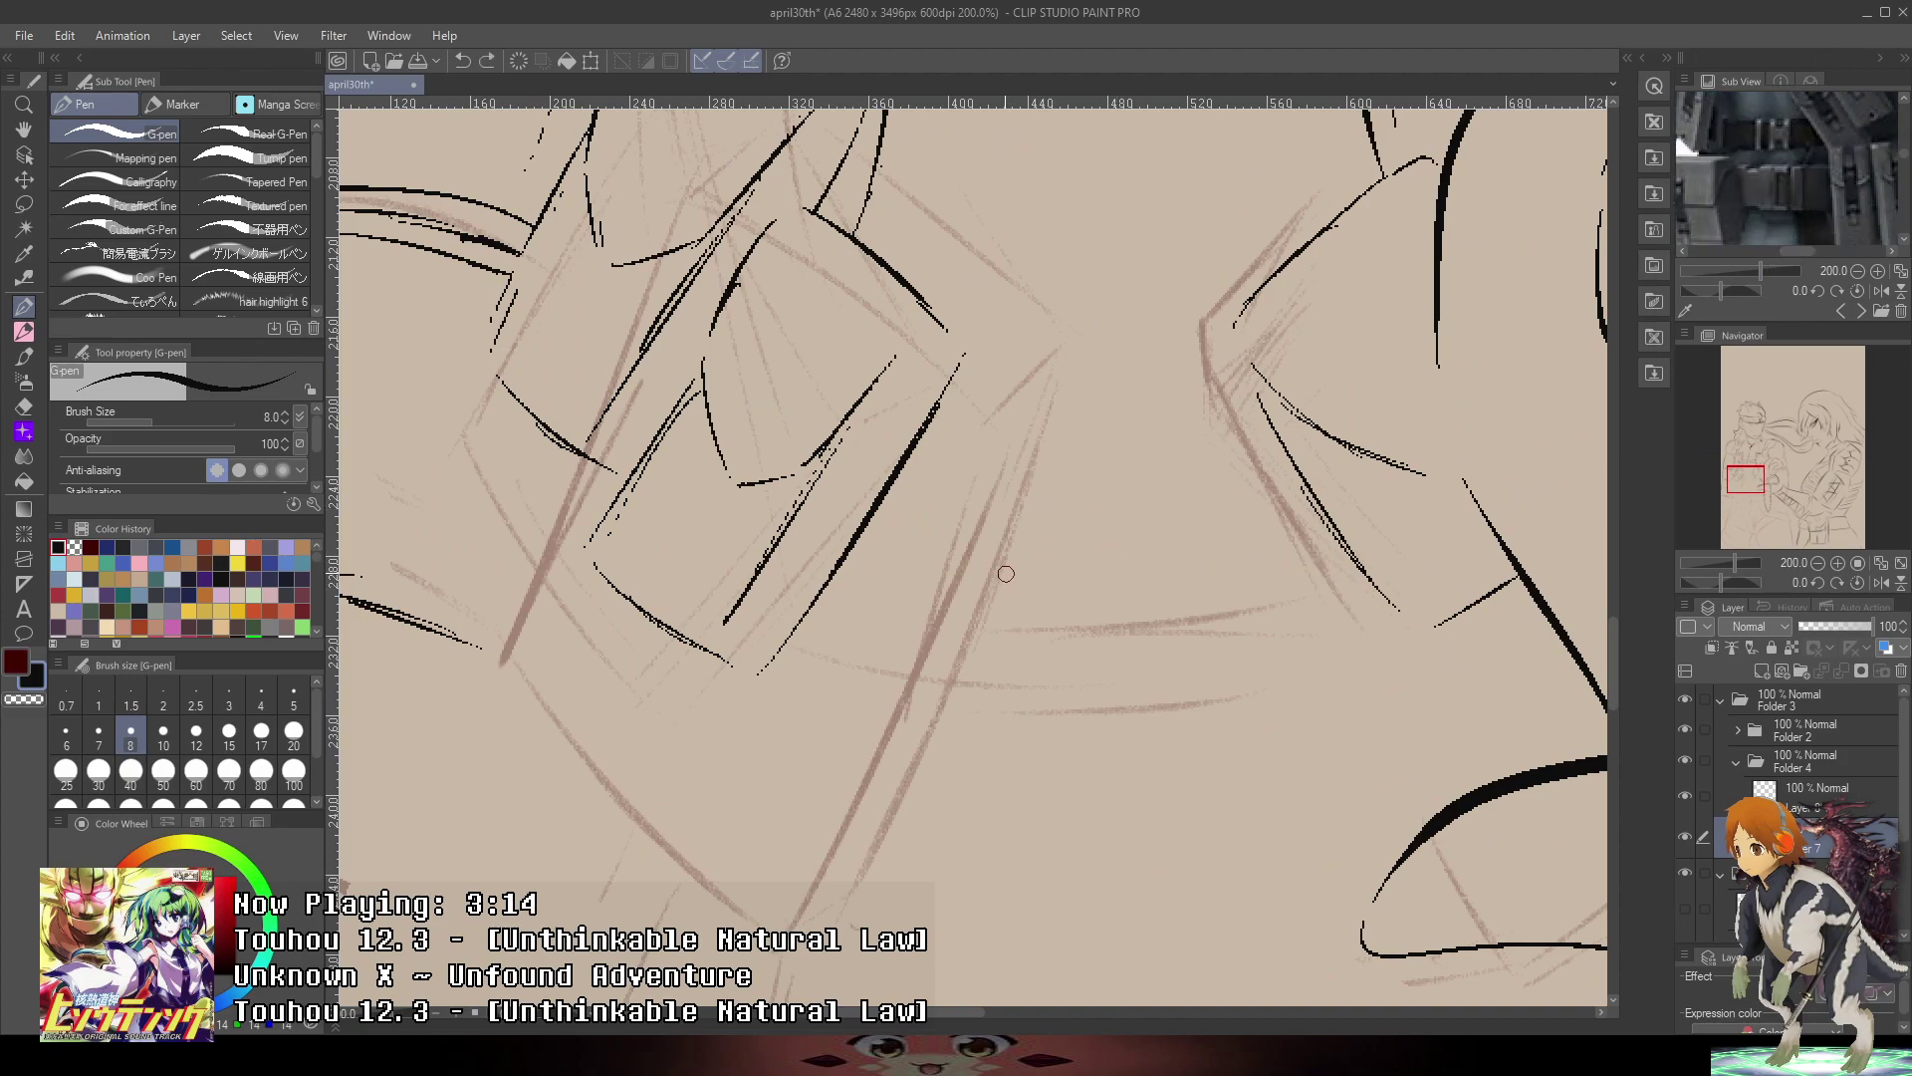
- Ink the waist buckle's outer end bracket and its inner rectangular frame on the strap between the vest edges
{"action": "mouse_move", "coordinate": [1008, 549]}
{"action": "left_mouse_down"}
{"action": "mouse_move", "coordinate": [1008, 688]}
{"action": "mouse_move", "coordinate": [1033, 694]}
{"action": "mouse_move", "coordinate": [1038, 545]}
{"action": "mouse_move", "coordinate": [1160, 557]}
{"action": "left_mouse_up"}
{"action": "key", "text": "ctrl+z"}
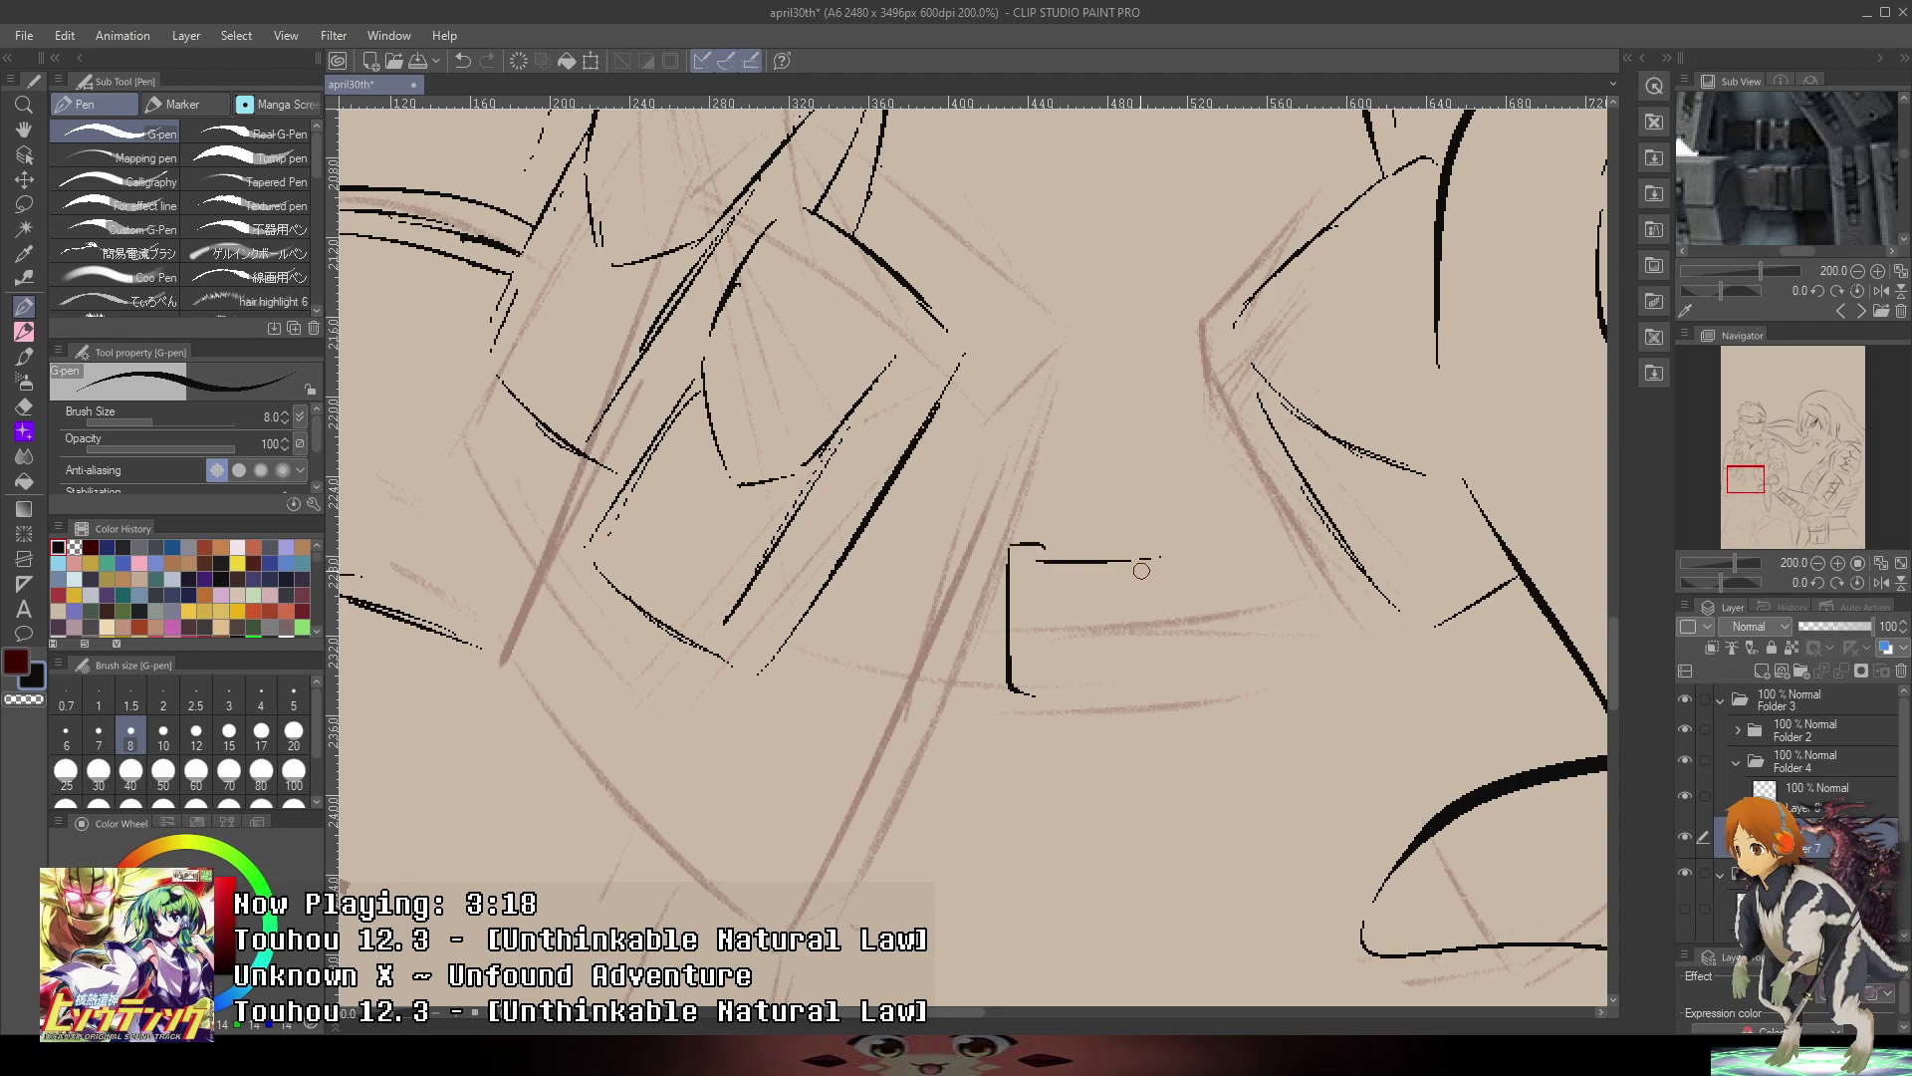
{"action": "left_click_drag", "start_coordinate": [1036, 562], "coordinate": [1037, 687]}
{"action": "mouse_move", "coordinate": [1167, 559]}
{"action": "left_mouse_down"}
{"action": "mouse_move", "coordinate": [1170, 670]}
{"action": "mouse_move", "coordinate": [1205, 686]}
{"action": "left_mouse_up"}
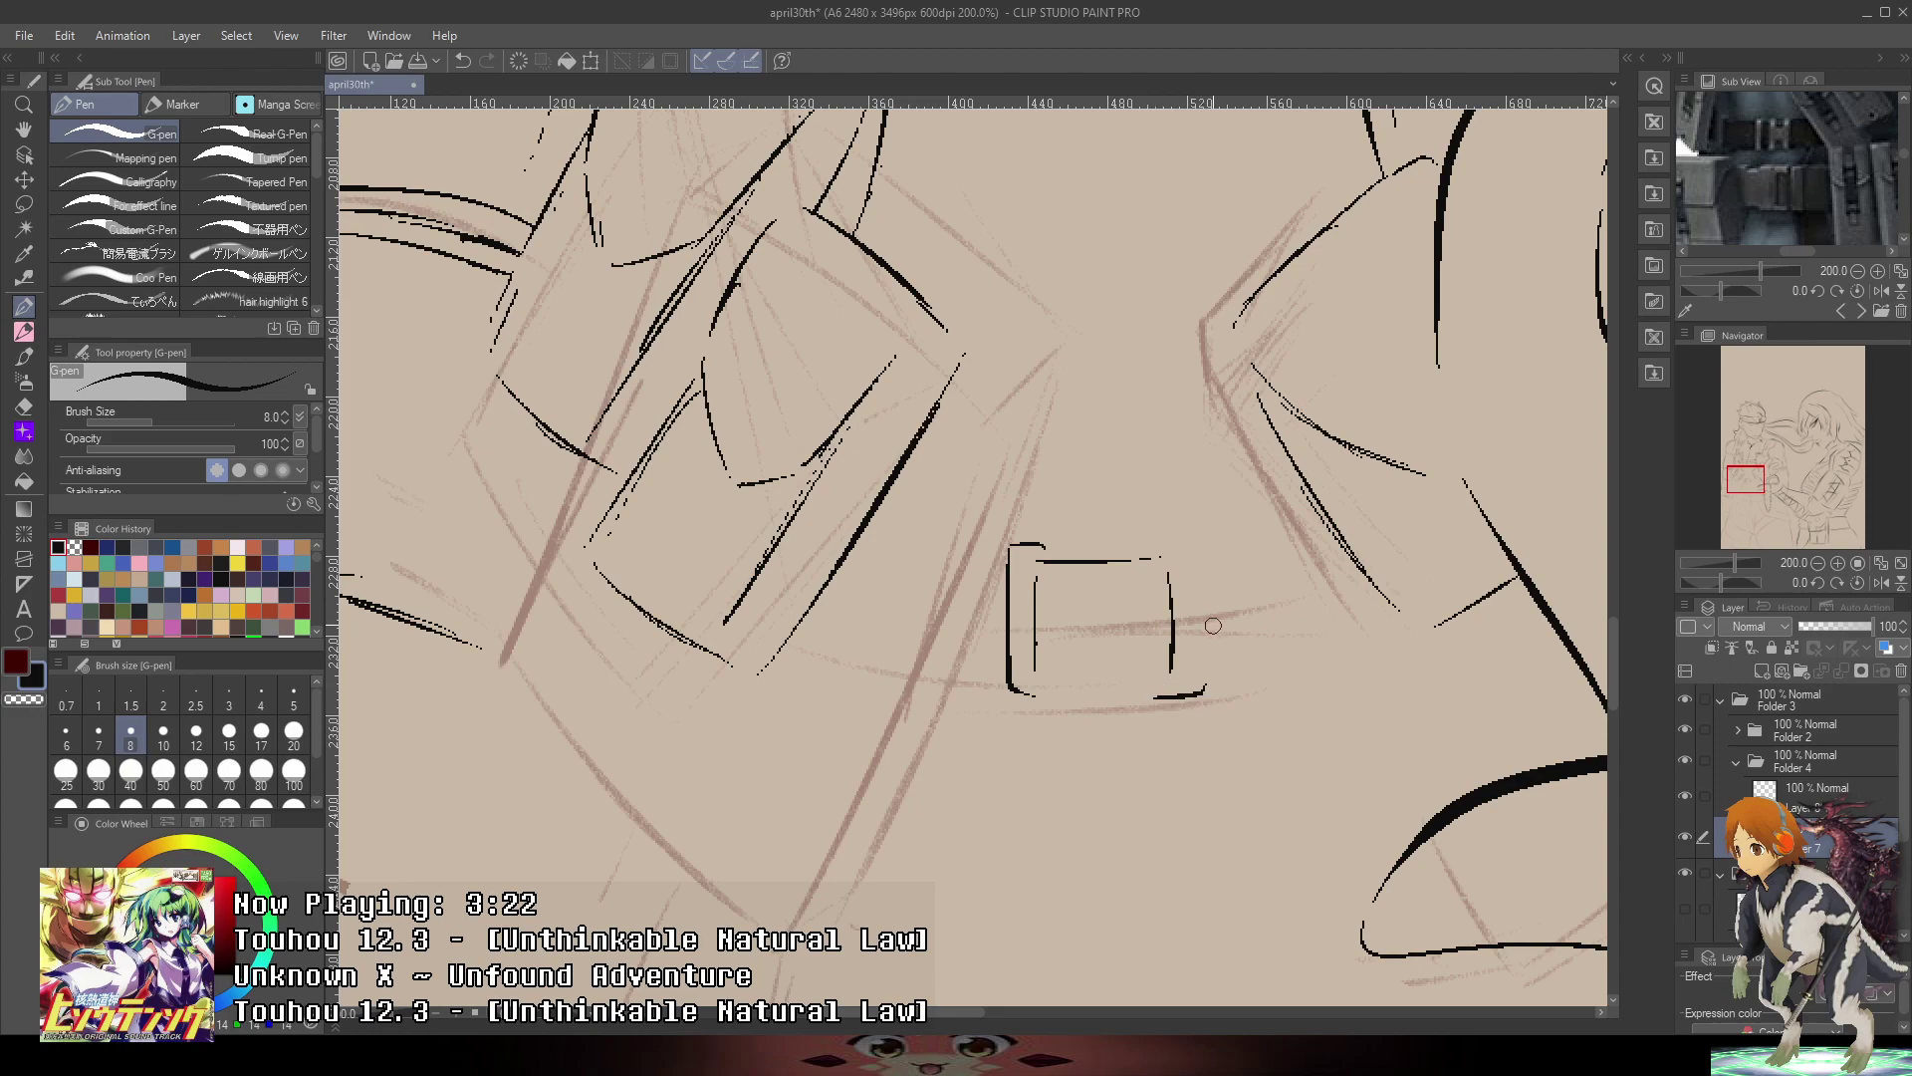
- Ink the buckle's other end bracket and strap tab plus the upper strap edge running to the vest, redoing faulty strokes
{"action": "mouse_move", "coordinate": [1158, 542]}
{"action": "left_mouse_down"}
{"action": "mouse_move", "coordinate": [1195, 540]}
{"action": "mouse_move", "coordinate": [1247, 602]}
{"action": "mouse_move", "coordinate": [1249, 689]}
{"action": "mouse_move", "coordinate": [1269, 692]}
{"action": "mouse_move", "coordinate": [1261, 562]}
{"action": "mouse_move", "coordinate": [1245, 543]}
{"action": "mouse_move", "coordinate": [1257, 583]}
{"action": "mouse_move", "coordinate": [1249, 539]}
{"action": "mouse_move", "coordinate": [1264, 588]}
{"action": "mouse_move", "coordinate": [1236, 552]}
{"action": "mouse_move", "coordinate": [1313, 534]}
{"action": "mouse_move", "coordinate": [1237, 547]}
{"action": "mouse_move", "coordinate": [1315, 527]}
{"action": "left_mouse_up"}
{"action": "key", "text": "ctrl+z"}
{"action": "key", "text": "ctrl+z"}
{"action": "key", "text": "ctrl+z"}
{"action": "key", "text": "ctrl+z"}
{"action": "key", "text": "ctrl+z"}
{"action": "key", "text": "ctrl+z"}
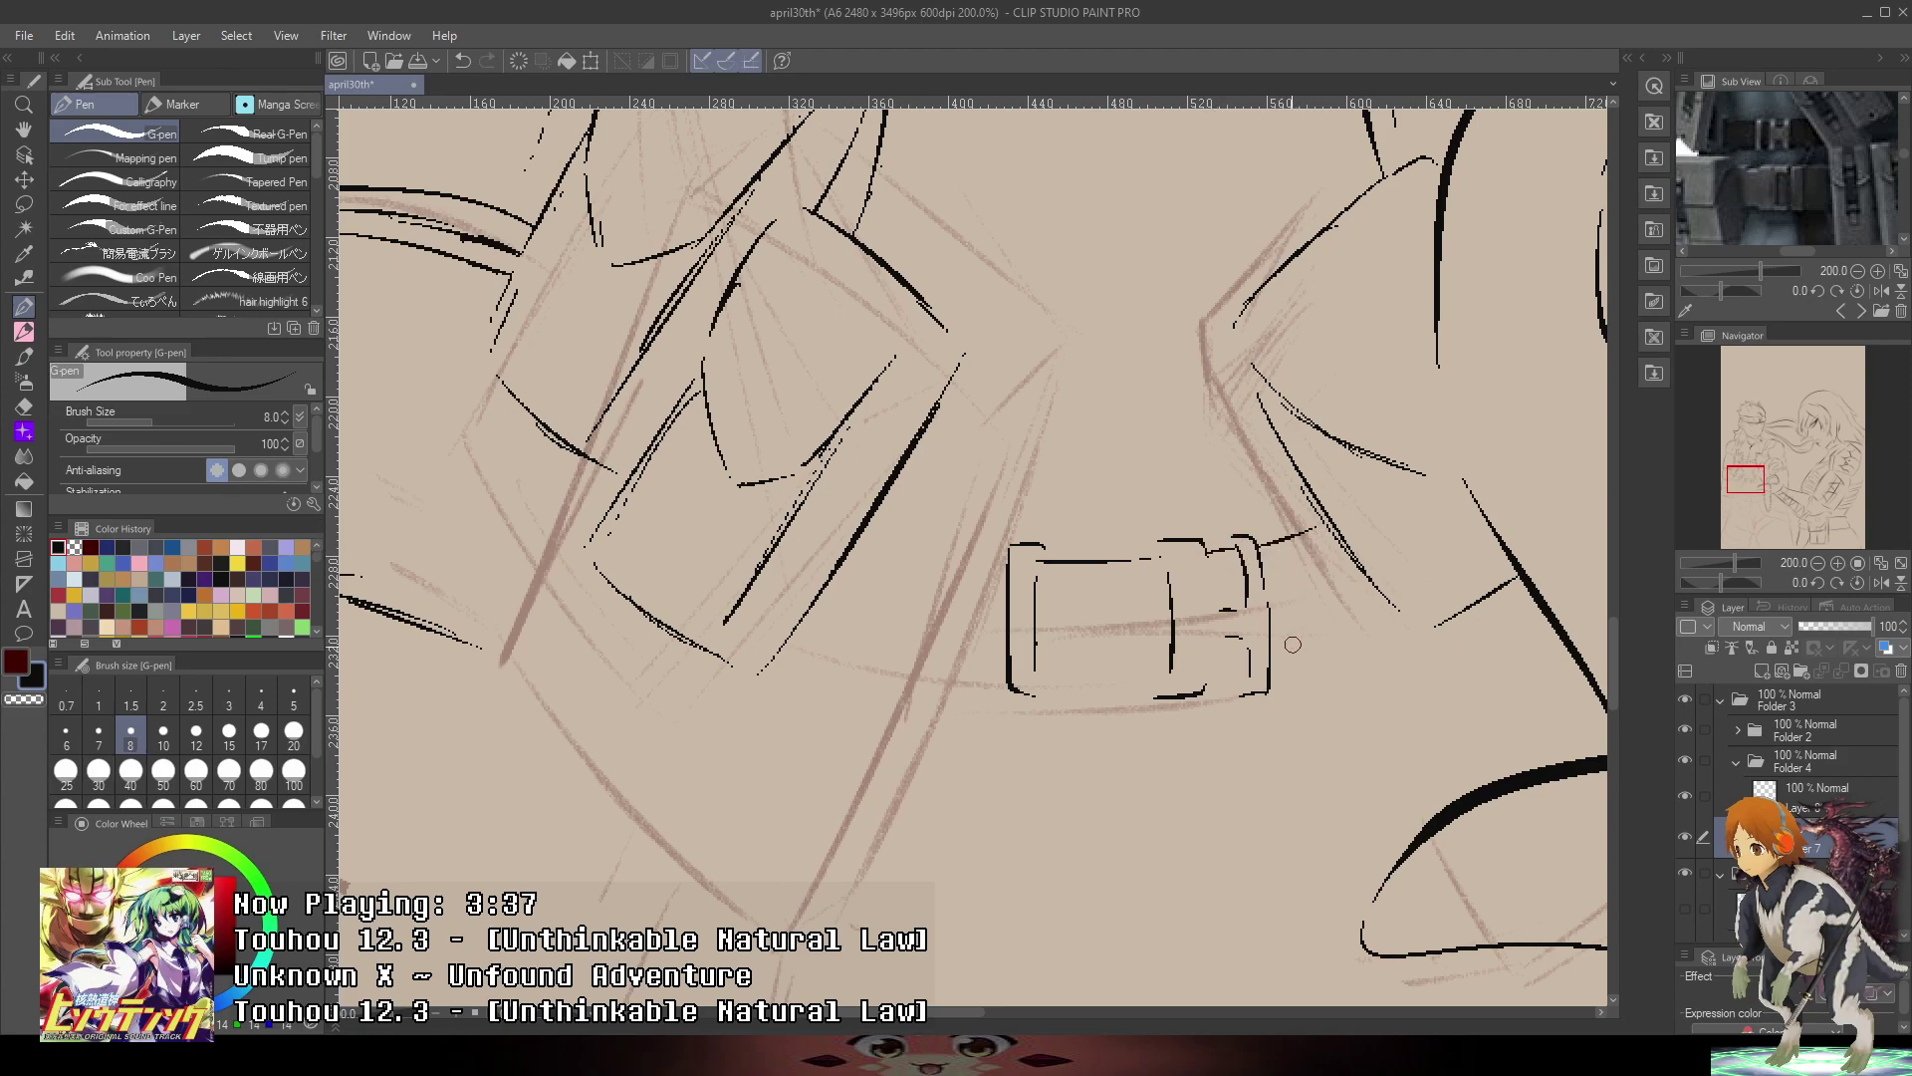
- Ink the lower strap edge from the buckle to the vest corner and close the bottom of the buckle's inner frame
{"action": "left_click_drag", "start_coordinate": [1274, 678], "coordinate": [1385, 623]}
{"action": "key", "text": "ctrl+z"}
{"action": "left_click_drag", "start_coordinate": [1275, 672], "coordinate": [1399, 619]}
{"action": "key", "text": "ctrl+z"}
{"action": "mouse_move", "coordinate": [1156, 684]}
{"action": "left_mouse_down"}
{"action": "mouse_move", "coordinate": [1037, 686]}
{"action": "mouse_move", "coordinate": [1176, 683]}
{"action": "left_mouse_up"}
{"action": "key", "text": "ctrl+z"}
{"action": "left_click_drag", "start_coordinate": [1033, 685], "coordinate": [1172, 685]}
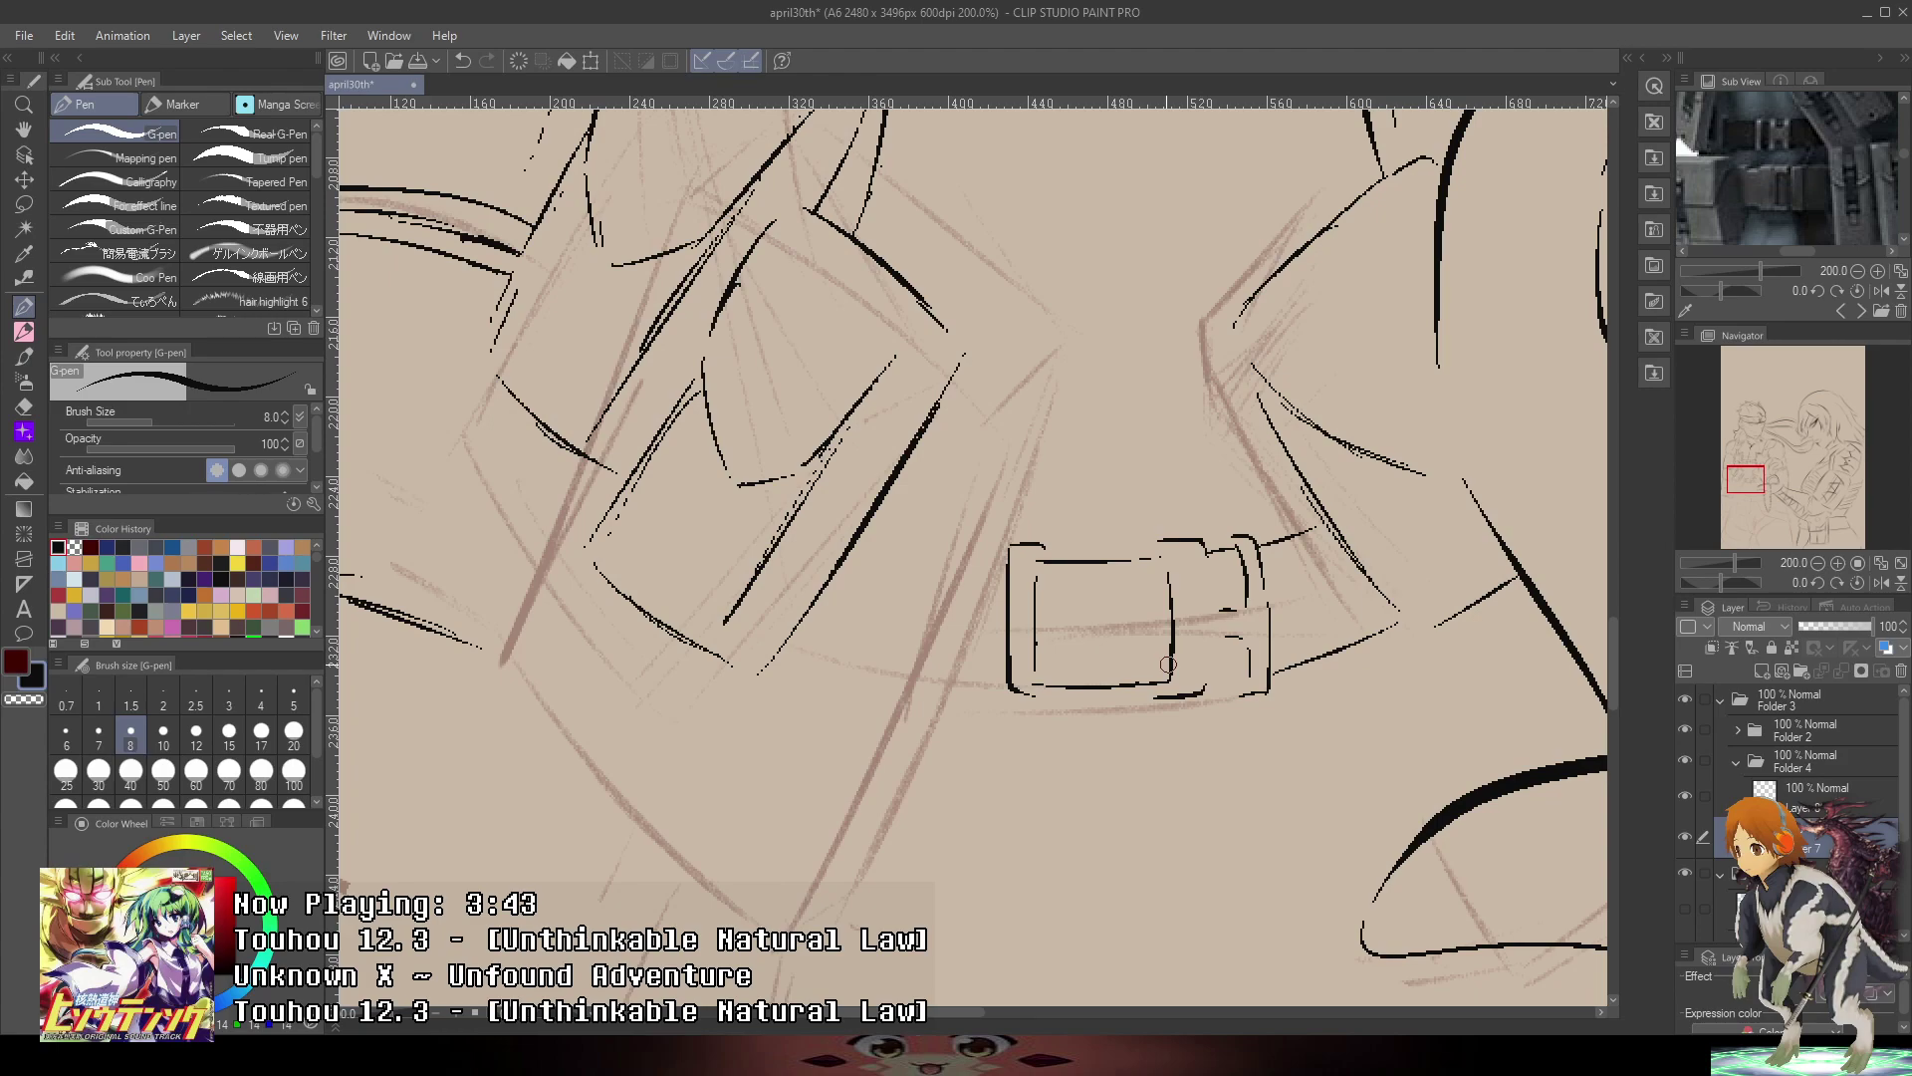
- Ink the upper and lower strap edges between the buckle and the vest pouch on the braid side
{"action": "key", "text": "ctrl+z"}
{"action": "left_click_drag", "start_coordinate": [873, 515], "coordinate": [1006, 569]}
{"action": "mouse_move", "coordinate": [809, 618]}
{"action": "left_mouse_down"}
{"action": "mouse_move", "coordinate": [1007, 679]}
{"action": "mouse_move", "coordinate": [830, 624]}
{"action": "mouse_move", "coordinate": [861, 638]}
{"action": "left_mouse_up"}
{"action": "key", "text": "ctrl+z"}
{"action": "scroll", "coordinate": [987, 660], "scroll_direction": "down", "scroll_amount": 2}
{"action": "scroll", "coordinate": [1053, 597], "scroll_direction": "down", "scroll_amount": 2}
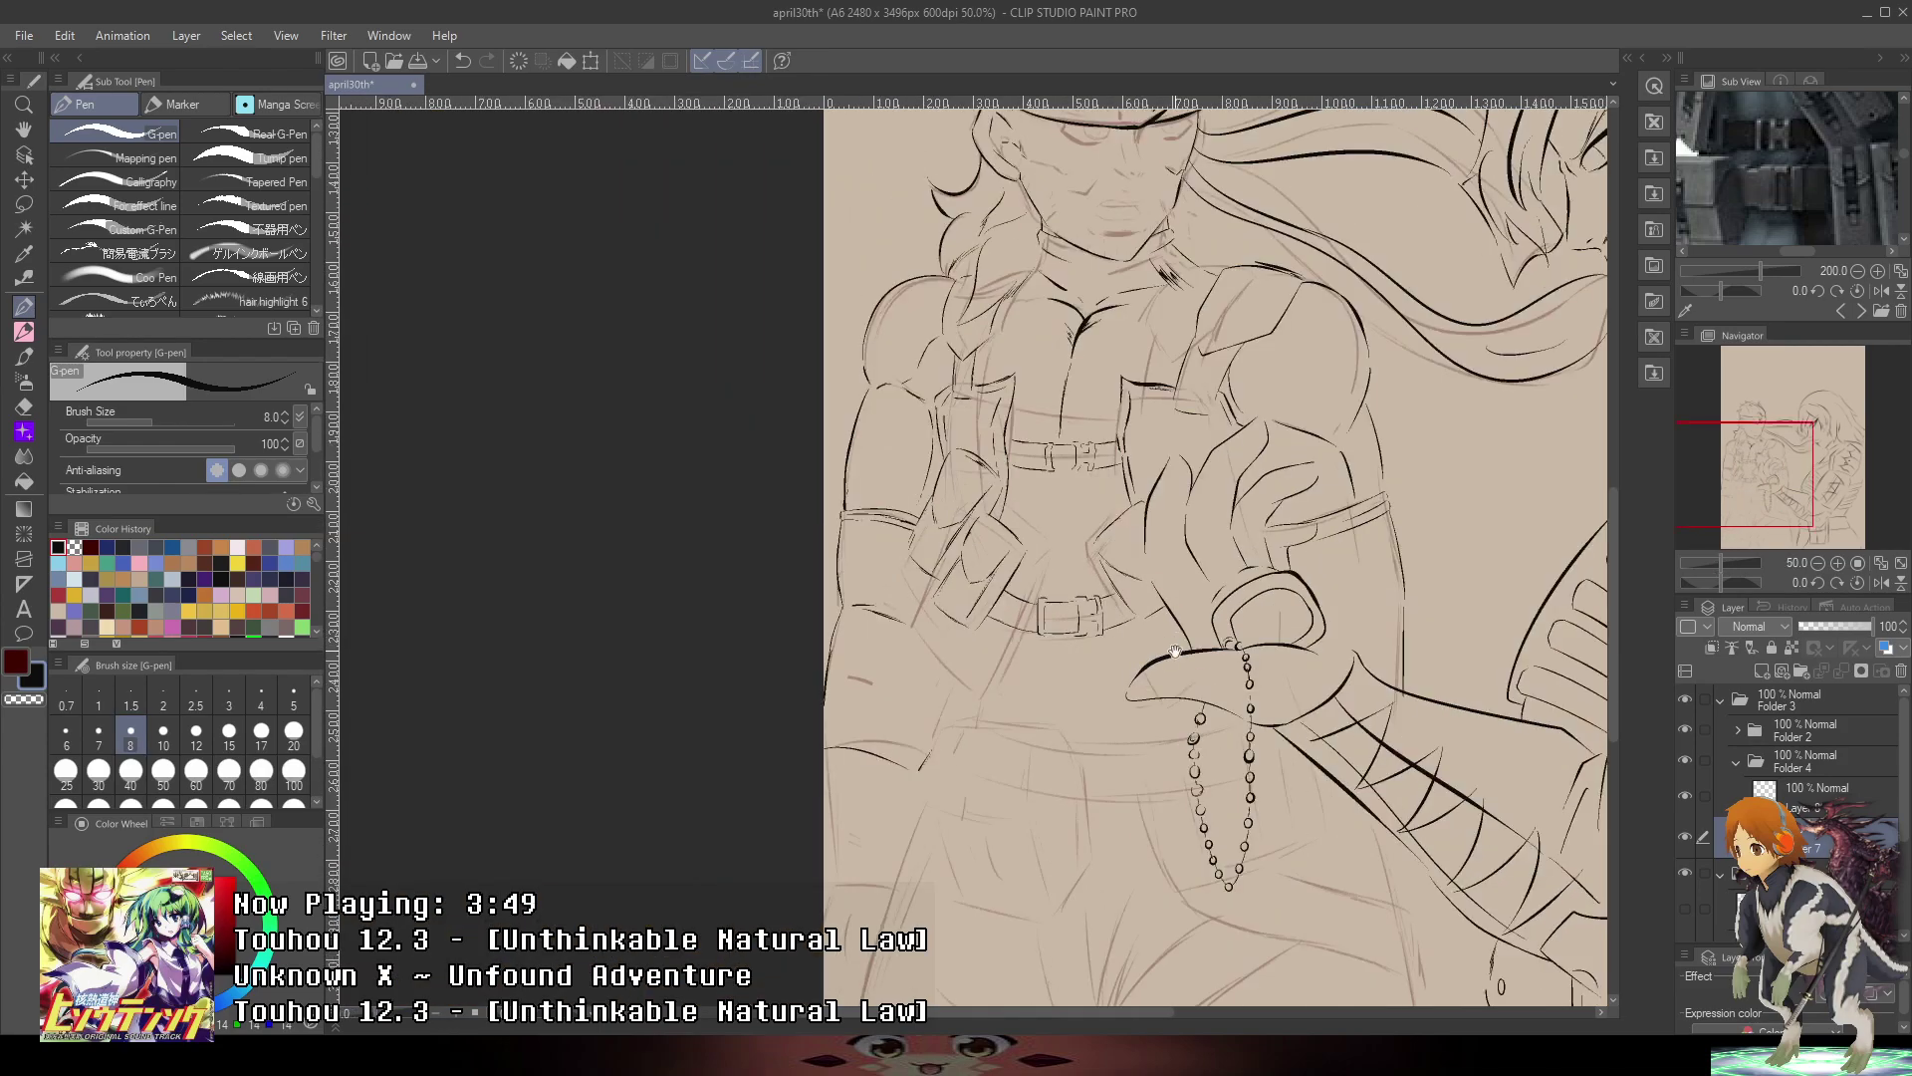
{"action": "left_click_drag", "start_coordinate": [1068, 666], "coordinate": [1055, 685]}
{"action": "scroll", "coordinate": [1055, 685], "scroll_direction": "up", "scroll_amount": 4}
{"action": "key", "text": "ctrl+z"}
{"action": "left_click_drag", "start_coordinate": [710, 486], "coordinate": [678, 483]}
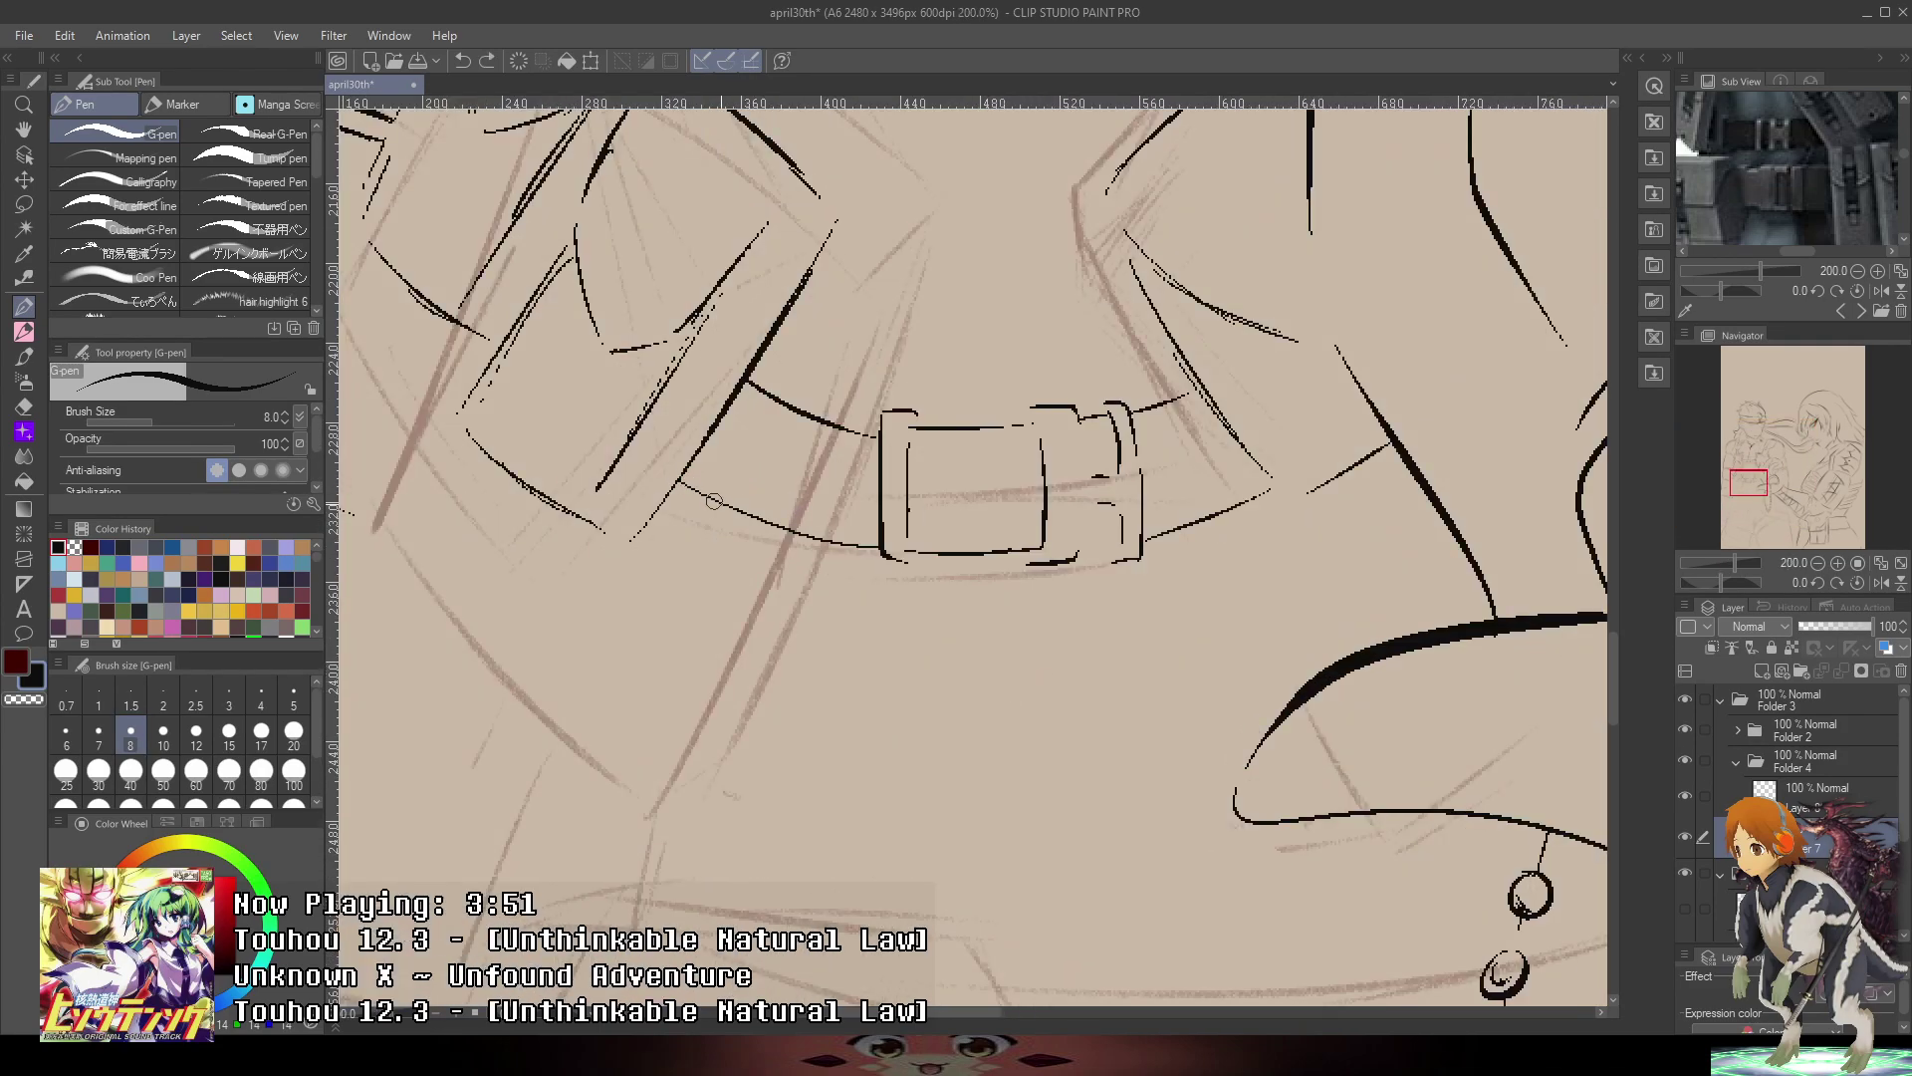
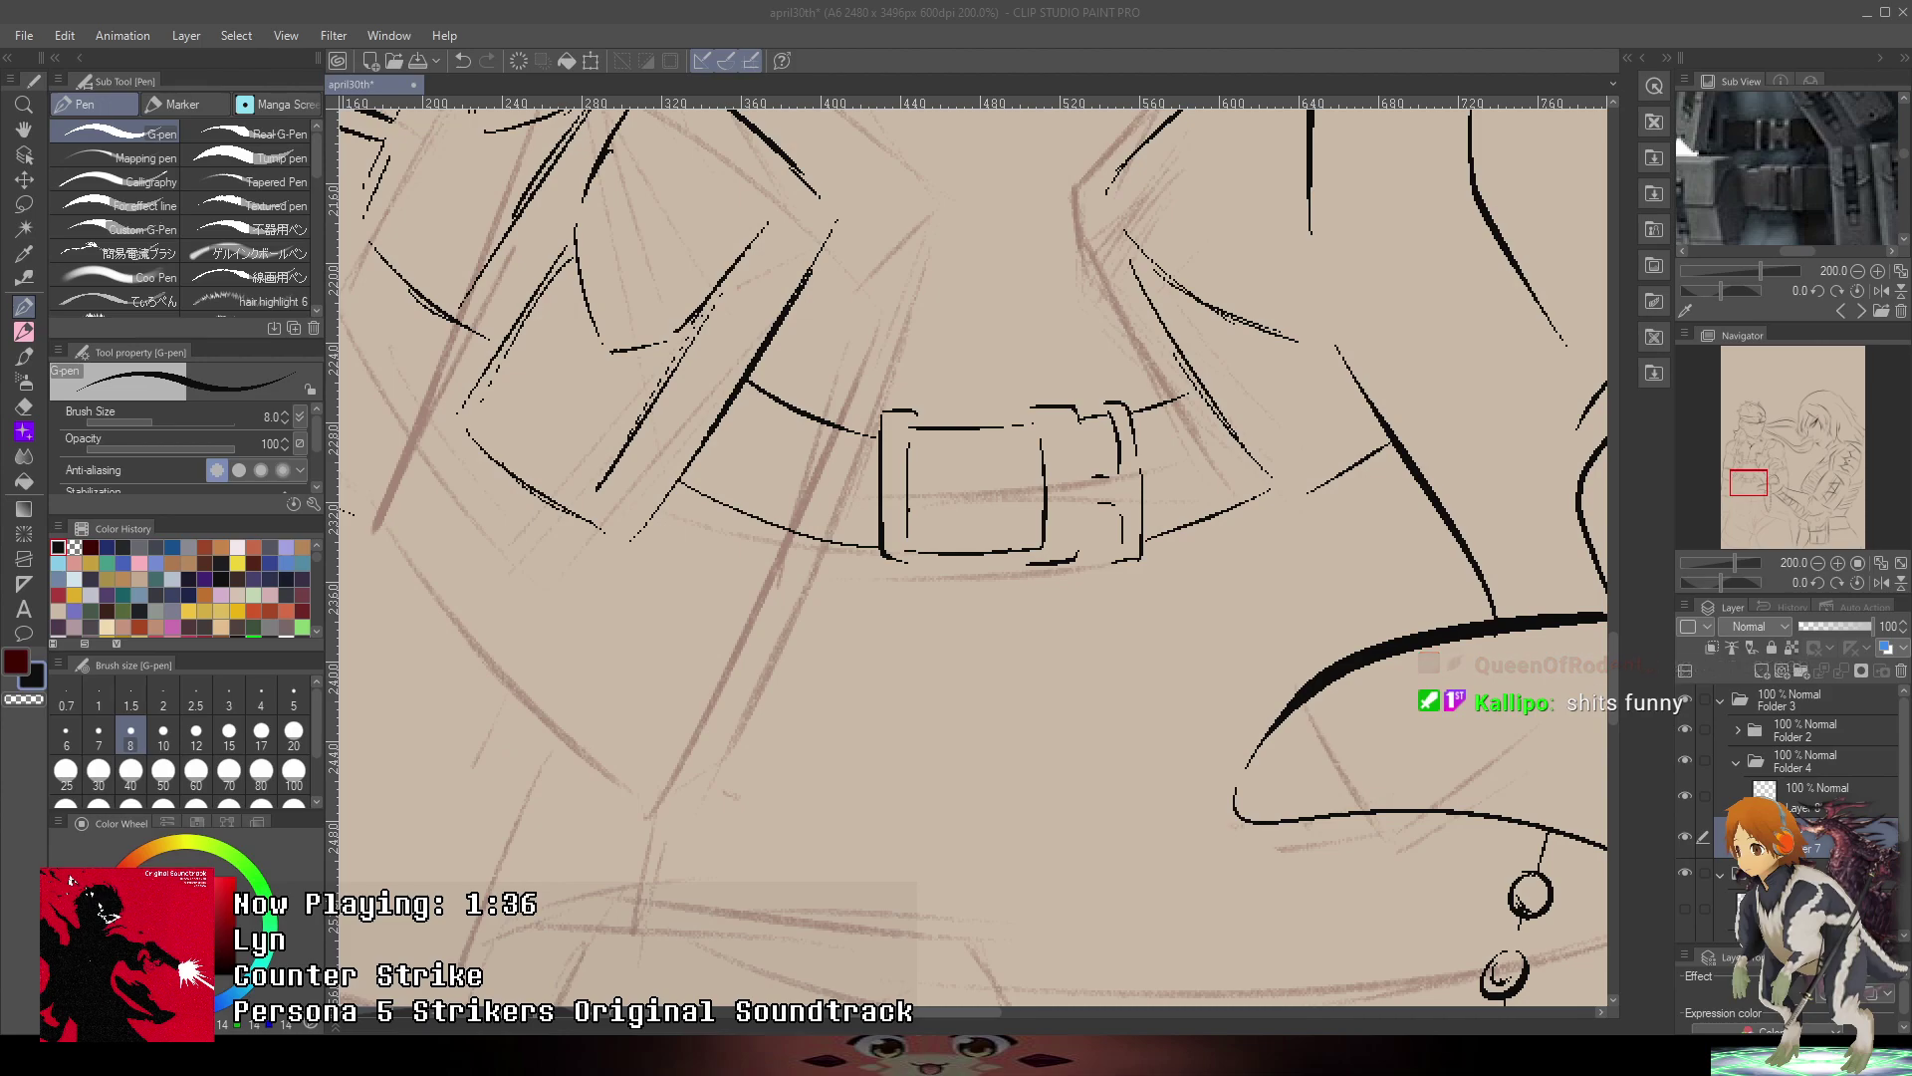
- Ink a long waist side line from the vest pouch's lower corner down toward the hip, replacing the first stroke
{"action": "key", "text": "ctrl+minus"}
{"action": "key", "text": "ctrl+minus"}
{"action": "key", "text": "ctrl+minus"}
{"action": "left_click_drag", "start_coordinate": [1101, 756], "coordinate": [1141, 1000]}
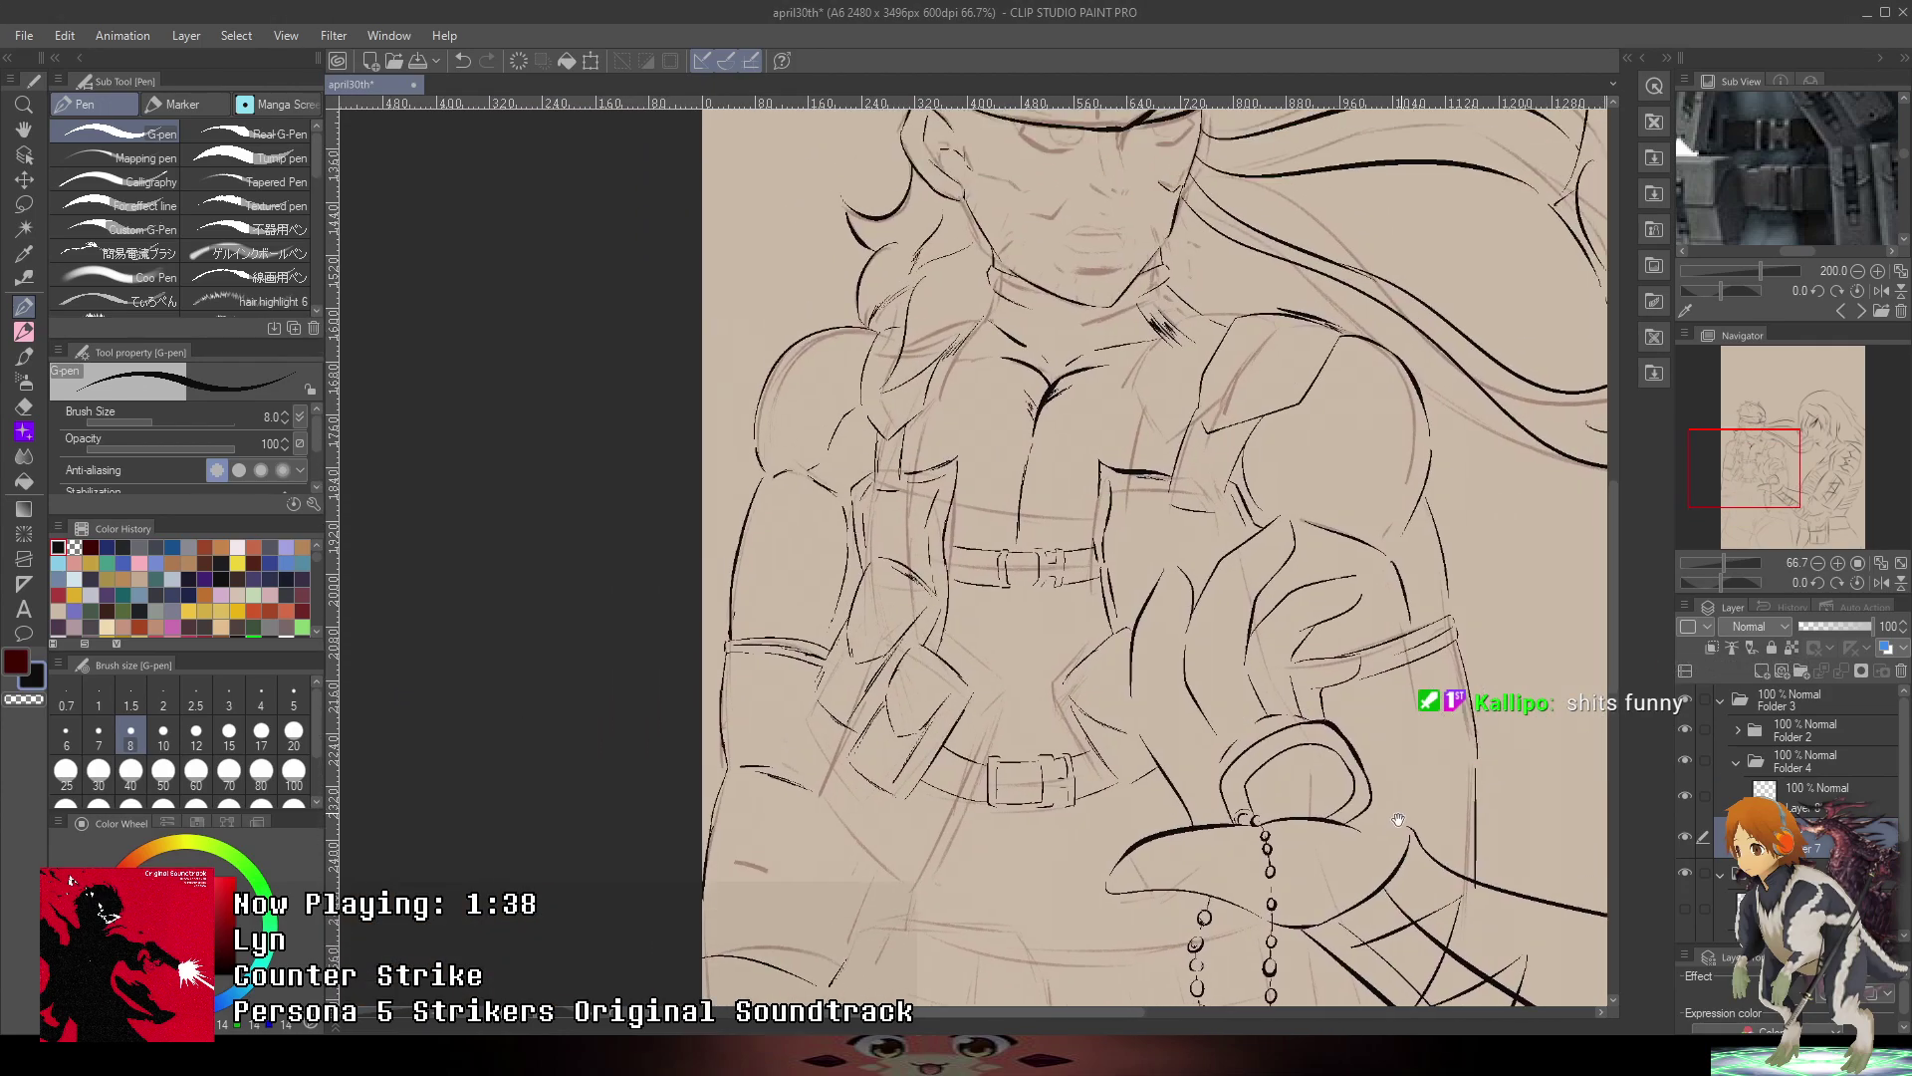
{"action": "mouse_move", "coordinate": [1395, 819]}
{"action": "left_mouse_down"}
{"action": "mouse_move", "coordinate": [1359, 419]}
{"action": "mouse_move", "coordinate": [1367, 494]}
{"action": "mouse_move", "coordinate": [1395, 339]}
{"action": "left_mouse_up"}
{"action": "key", "text": "ctrl+plus"}
{"action": "key", "text": "ctrl+plus"}
{"action": "scroll", "coordinate": [677, 588], "scroll_direction": "down", "scroll_amount": 3}
{"action": "mouse_move", "coordinate": [766, 242]}
{"action": "left_mouse_down"}
{"action": "mouse_move", "coordinate": [683, 543]}
{"action": "mouse_move", "coordinate": [792, 688]}
{"action": "left_mouse_up"}
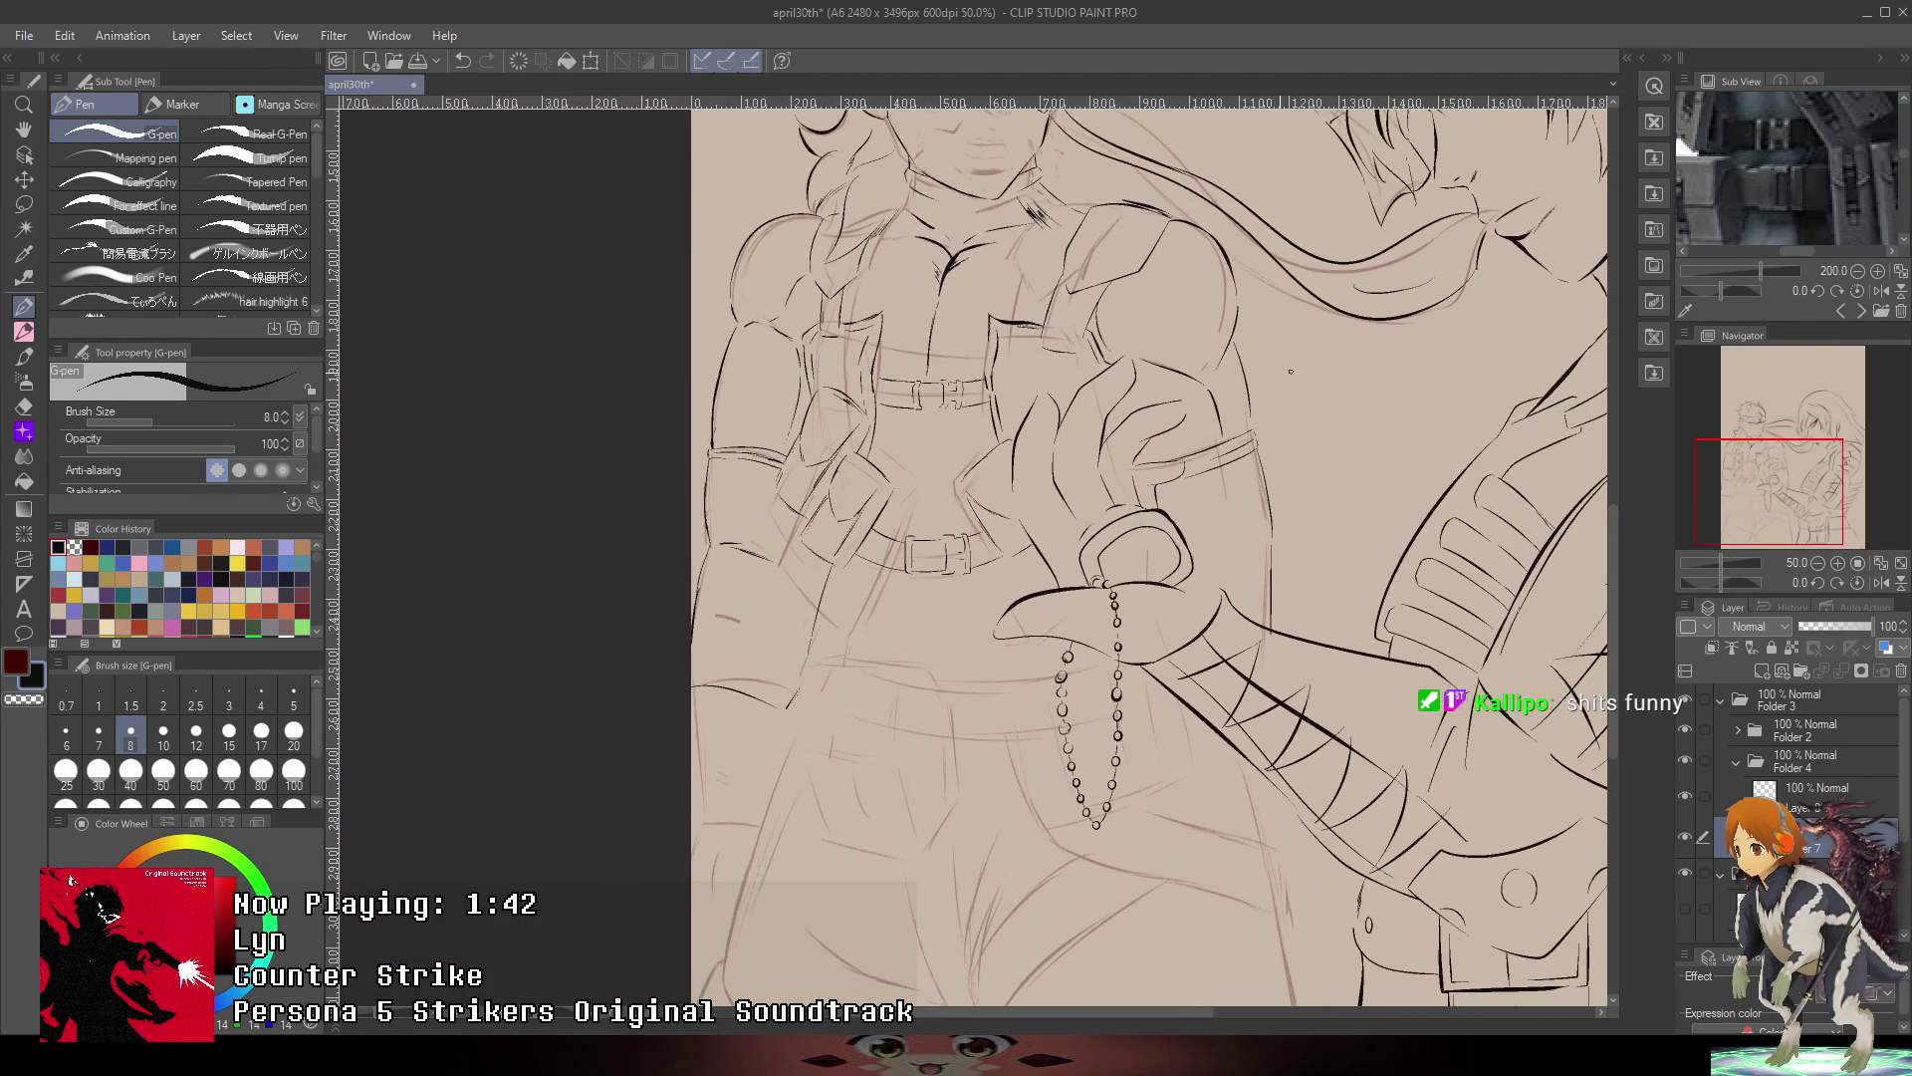
{"action": "scroll", "coordinate": [752, 566], "scroll_direction": "up", "scroll_amount": 2}
{"action": "left_click_drag", "start_coordinate": [1324, 520], "coordinate": [1346, 436]}
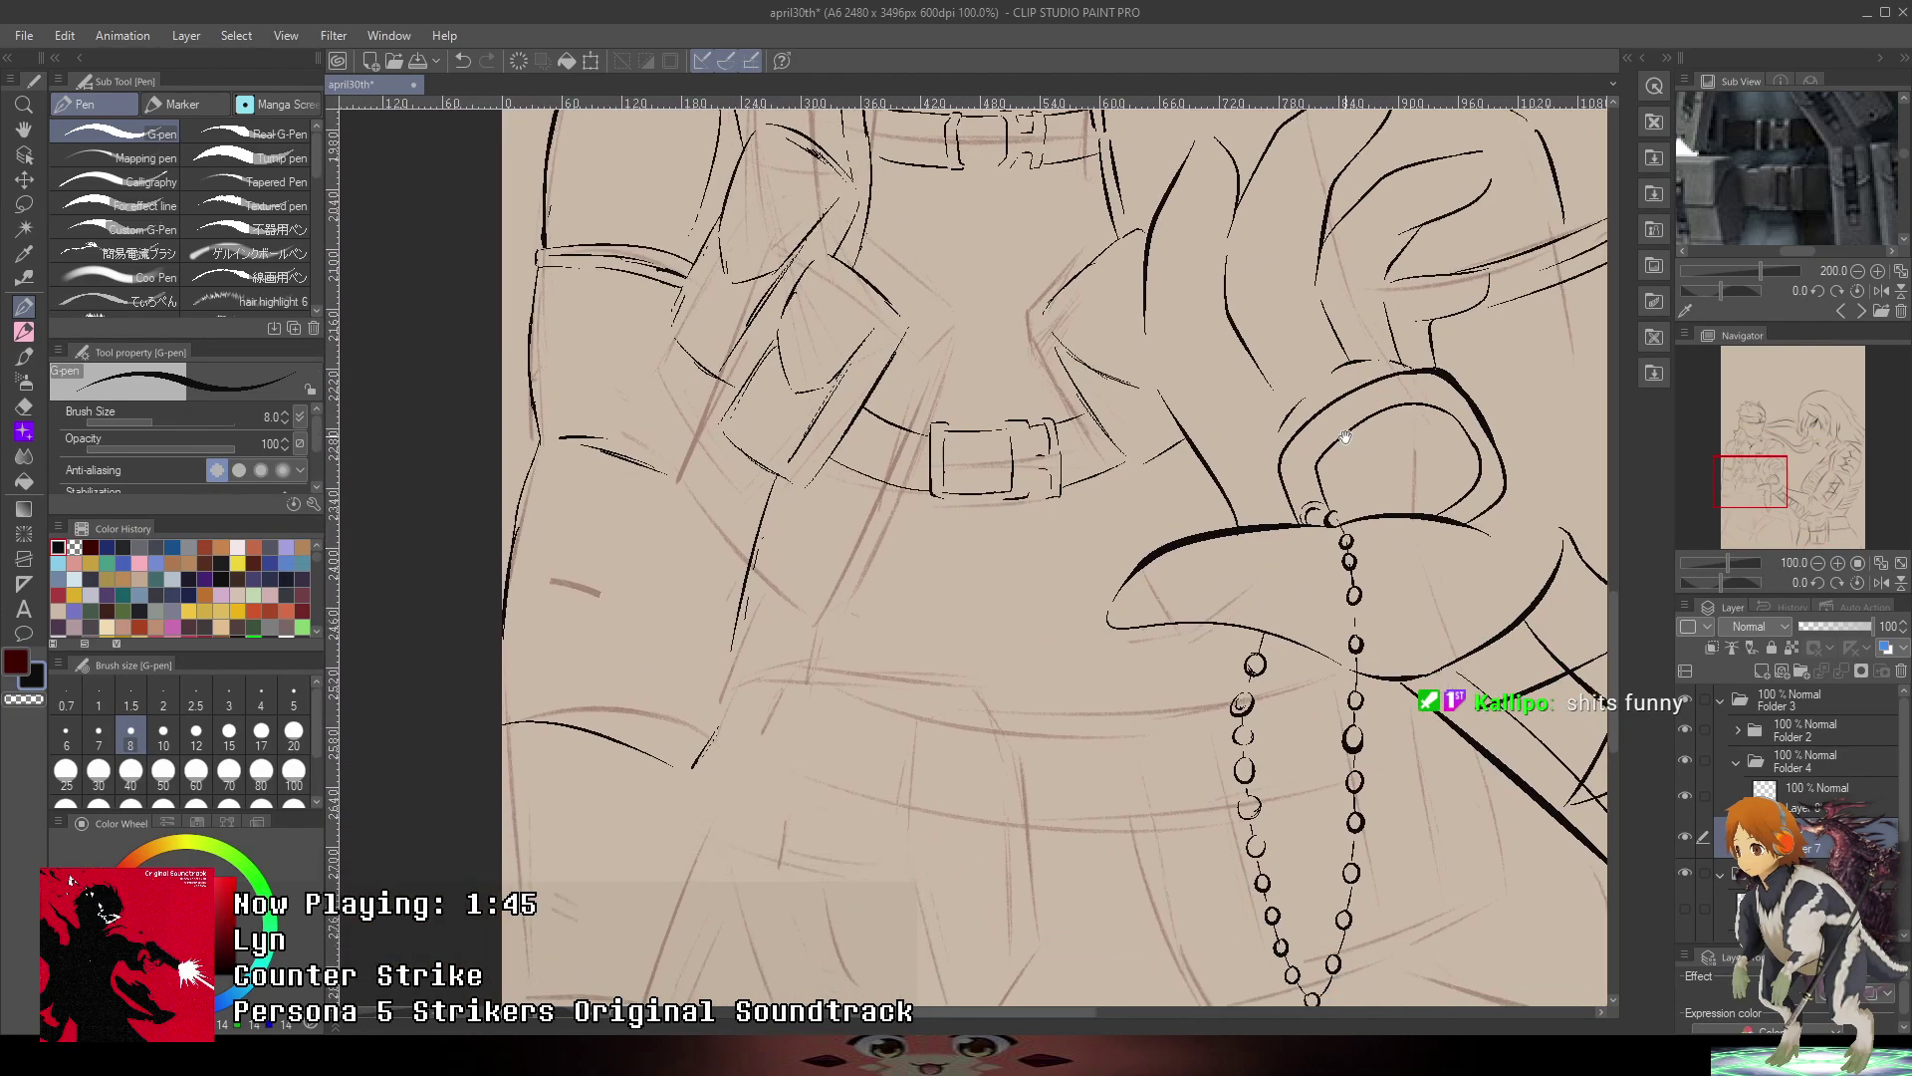
{"action": "key", "text": "ctrl+z"}
{"action": "left_click_drag", "start_coordinate": [788, 479], "coordinate": [735, 646]}
- Bring the box pouch into view in the reference image, shorten the waist side line and try a hip curve below it
{"action": "left_click_drag", "start_coordinate": [1353, 501], "coordinate": [1181, 800]}
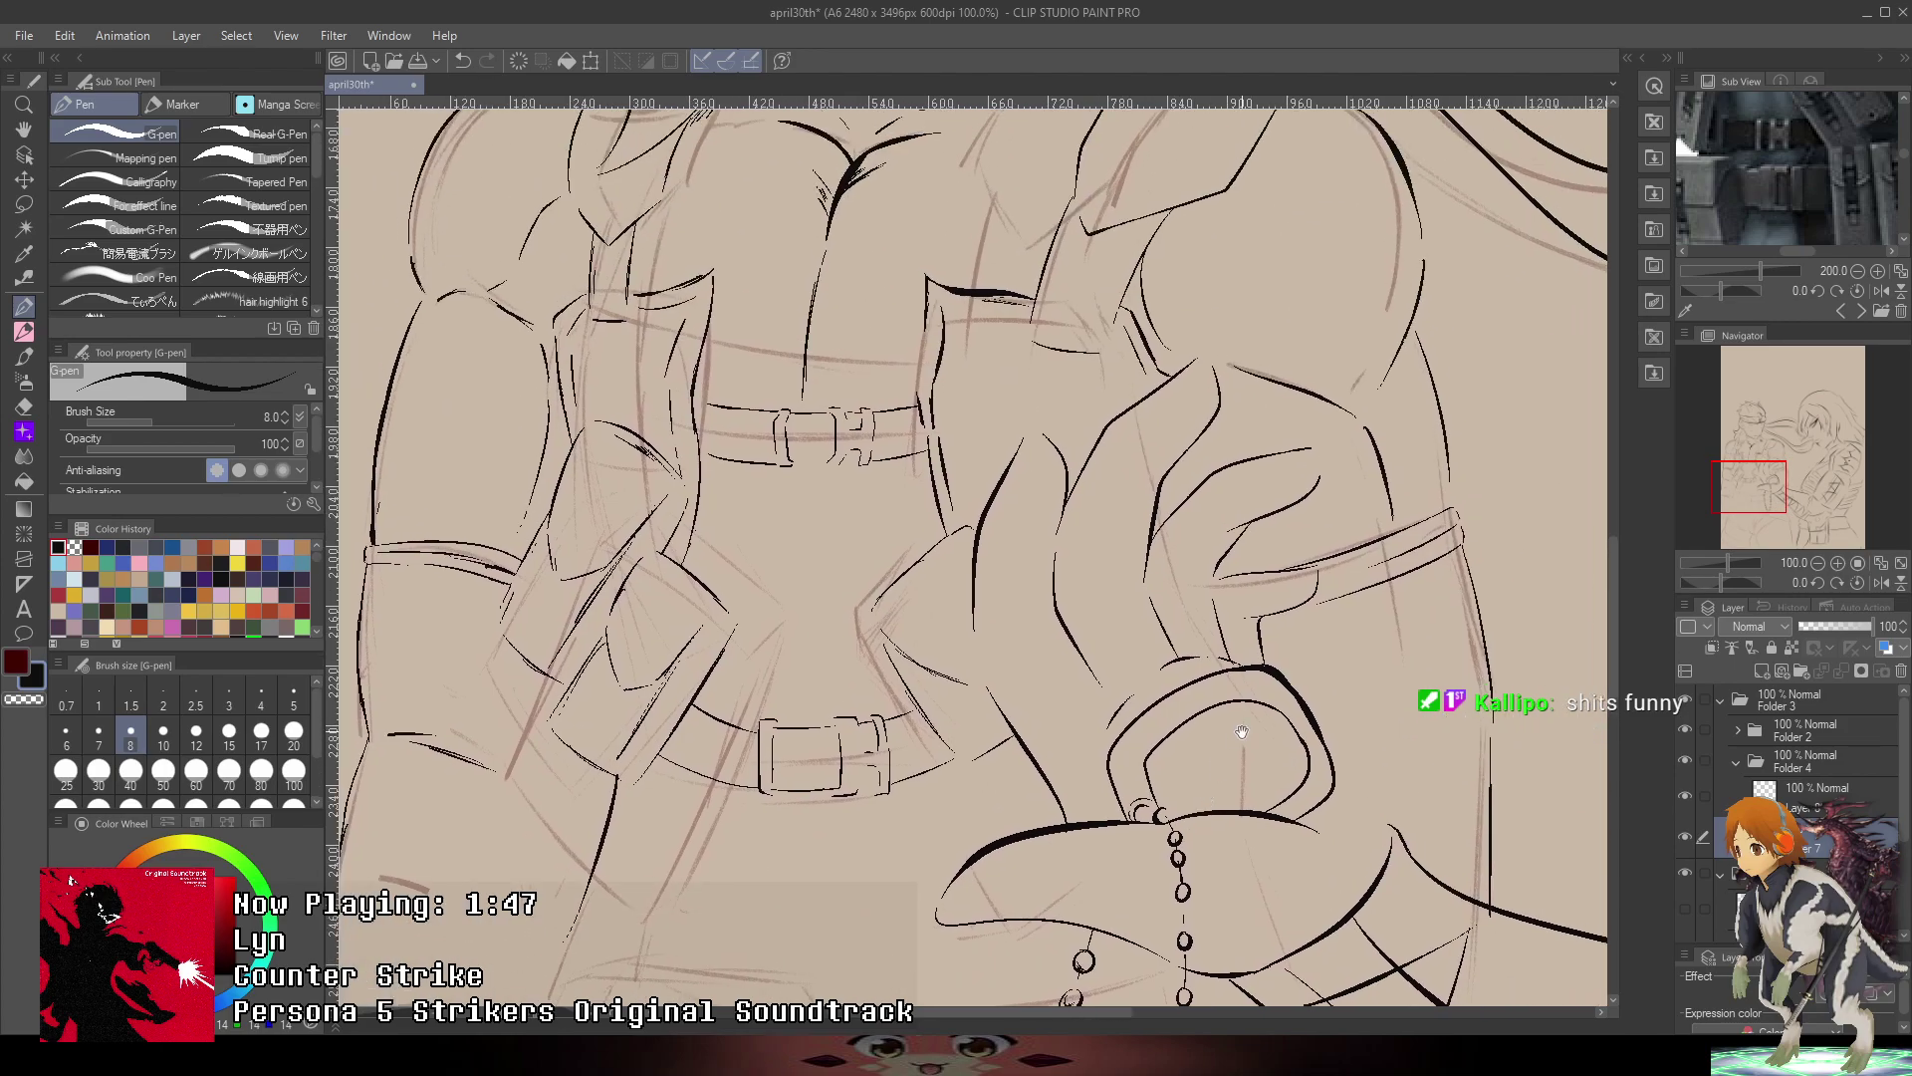
{"action": "left_click_drag", "start_coordinate": [1831, 188], "coordinate": [1855, 253]}
{"action": "mouse_move", "coordinate": [655, 908]}
{"action": "left_mouse_down"}
{"action": "mouse_move", "coordinate": [787, 629]}
{"action": "mouse_move", "coordinate": [783, 702]}
{"action": "left_mouse_up"}
{"action": "scroll", "coordinate": [787, 629], "scroll_direction": "up", "scroll_amount": 1}
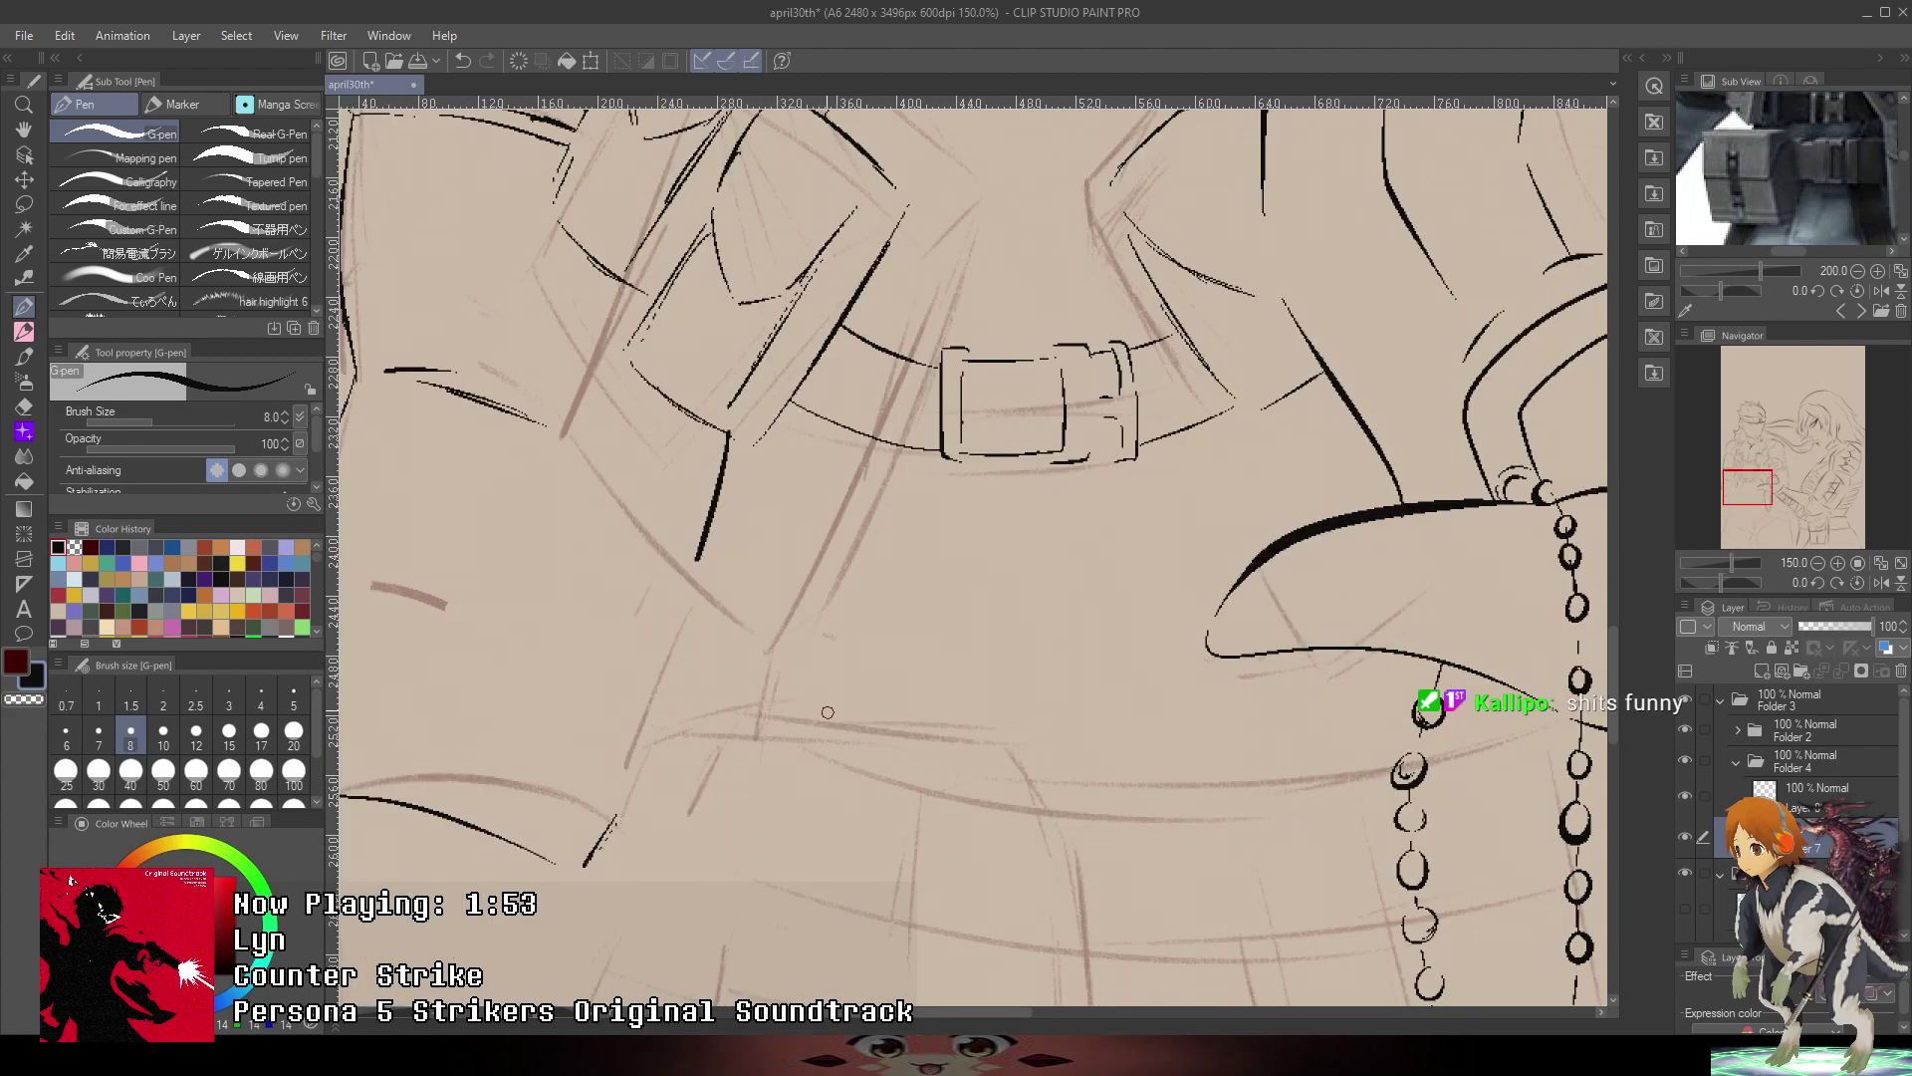
{"action": "left_click_drag", "start_coordinate": [695, 572], "coordinate": [634, 732]}
{"action": "left_click_drag", "start_coordinate": [701, 575], "coordinate": [813, 619]}
{"action": "key", "text": "ctrl+z"}
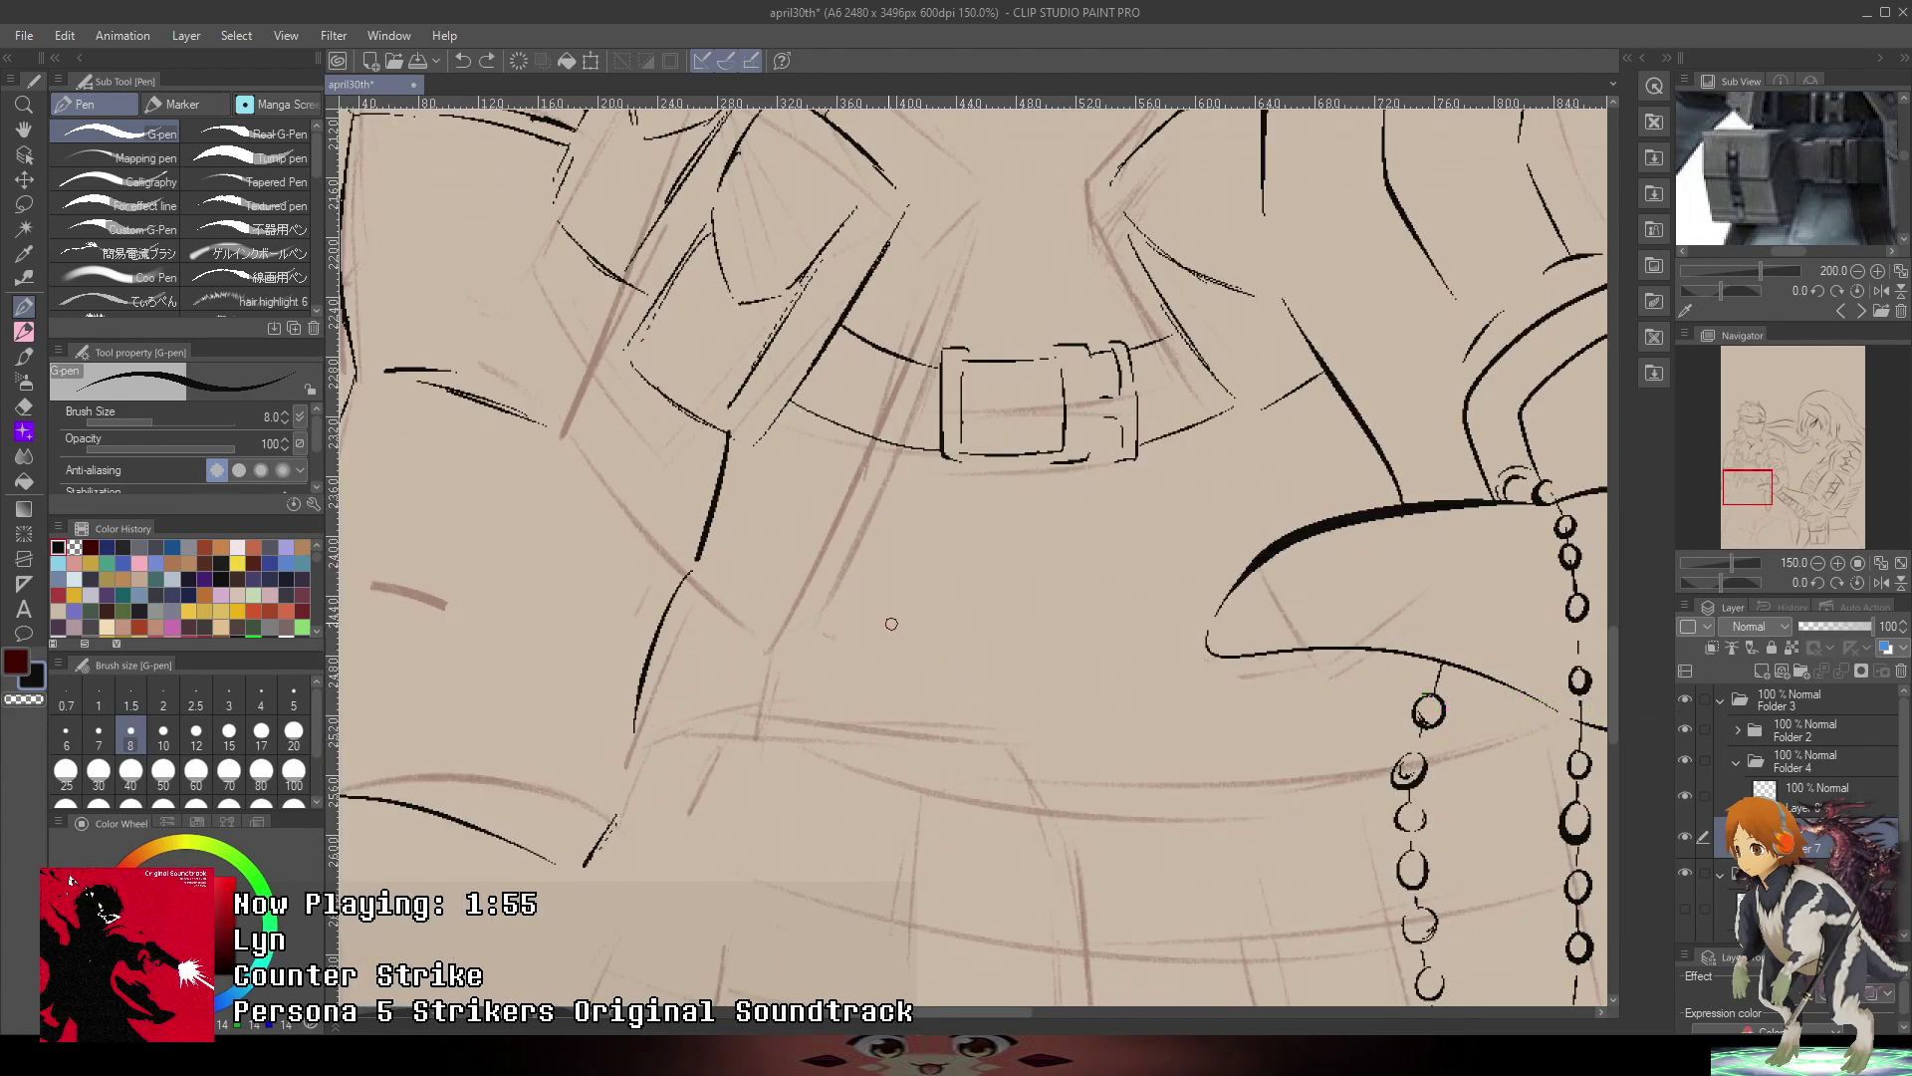
{"action": "key", "text": "ctrl+z"}
- Ink the hip pouch flap's top, folded corner and side edges below the waist line, trying its lower edge
{"action": "mouse_move", "coordinate": [687, 560]}
{"action": "left_mouse_down"}
{"action": "mouse_move", "coordinate": [1004, 609]}
{"action": "mouse_move", "coordinate": [1054, 709]}
{"action": "mouse_move", "coordinate": [914, 929]}
{"action": "left_mouse_up"}
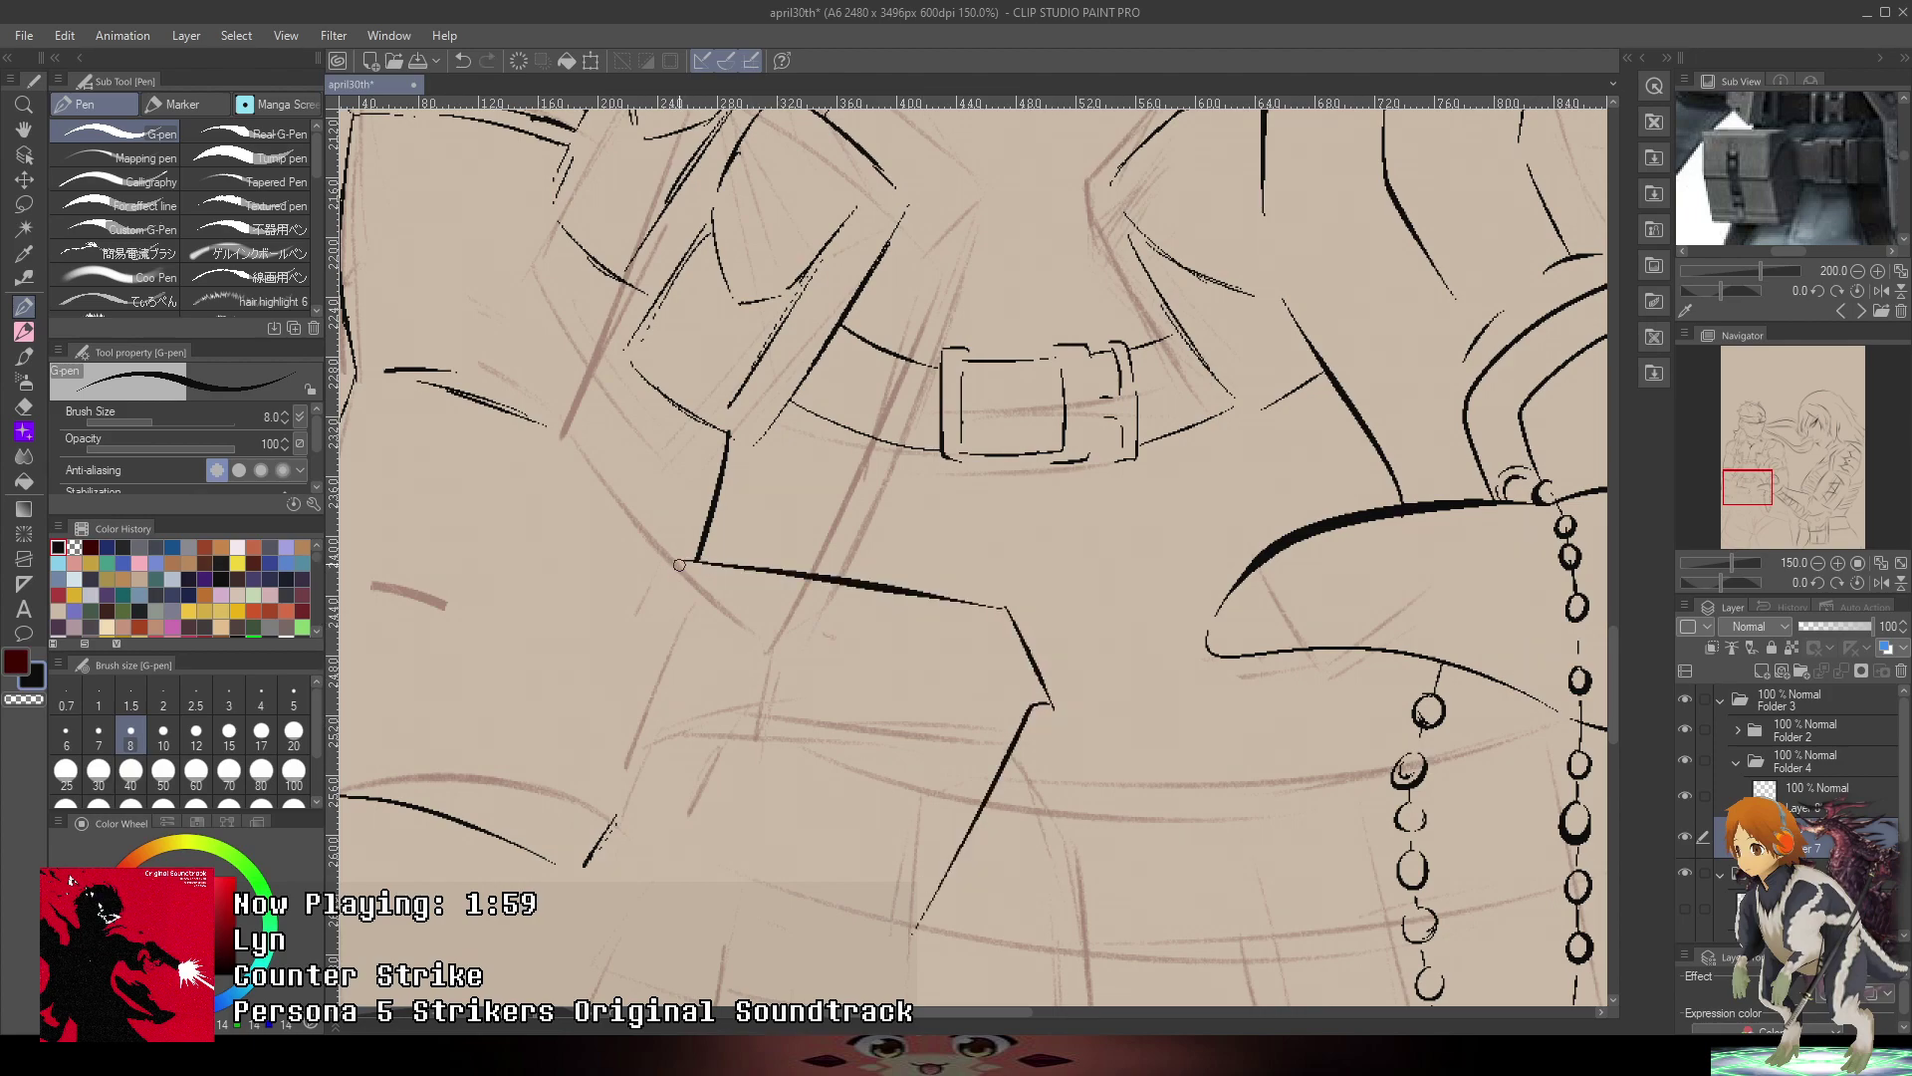
{"action": "mouse_move", "coordinate": [680, 558]}
{"action": "left_mouse_down"}
{"action": "mouse_move", "coordinate": [609, 709]}
{"action": "mouse_move", "coordinate": [611, 831]}
{"action": "mouse_move", "coordinate": [908, 902]}
{"action": "left_mouse_up"}
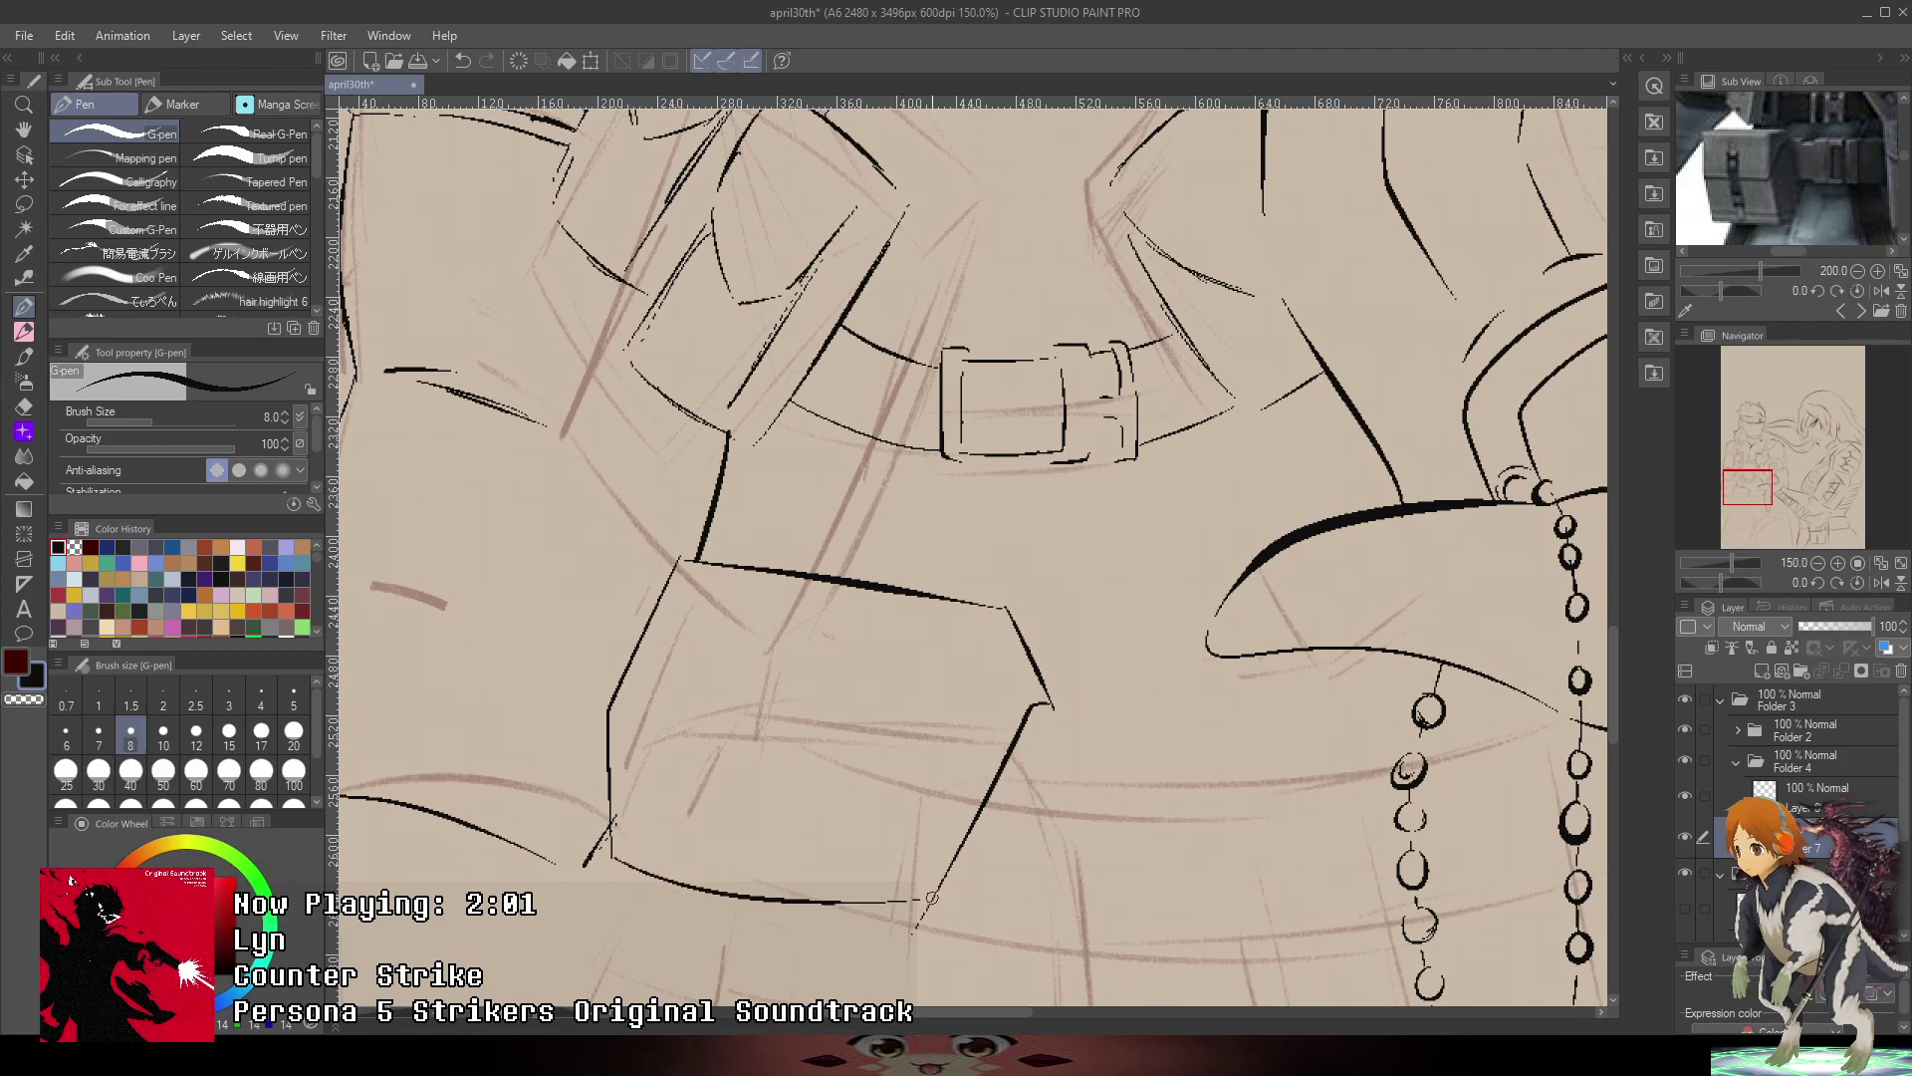
{"action": "key", "text": "ctrl+z"}
{"action": "left_click_drag", "start_coordinate": [620, 869], "coordinate": [819, 930]}
{"action": "key", "text": "ctrl+z"}
- Ink the closure strap down the front of the hip pouch, including the loose end below the flap
{"action": "mouse_move", "coordinate": [739, 785]}
{"action": "left_mouse_down"}
{"action": "mouse_move", "coordinate": [768, 461]}
{"action": "mouse_move", "coordinate": [739, 647]}
{"action": "left_mouse_up"}
{"action": "key", "text": "ctrl+z"}
{"action": "mouse_move", "coordinate": [738, 419]}
{"action": "left_mouse_down"}
{"action": "mouse_move", "coordinate": [731, 575]}
{"action": "mouse_move", "coordinate": [780, 770]}
{"action": "mouse_move", "coordinate": [832, 774]}
{"action": "mouse_move", "coordinate": [793, 577]}
{"action": "mouse_move", "coordinate": [769, 575]}
{"action": "mouse_move", "coordinate": [748, 479]}
{"action": "mouse_move", "coordinate": [761, 439]}
{"action": "mouse_move", "coordinate": [815, 425]}
{"action": "mouse_move", "coordinate": [787, 583]}
{"action": "left_mouse_up"}
{"action": "mouse_move", "coordinate": [687, 496]}
{"action": "left_mouse_down"}
{"action": "mouse_move", "coordinate": [646, 606]}
{"action": "mouse_move", "coordinate": [641, 553]}
{"action": "mouse_move", "coordinate": [645, 645]}
{"action": "left_mouse_up"}
{"action": "key", "text": "ctrl+z"}
{"action": "key", "text": "ctrl+z"}
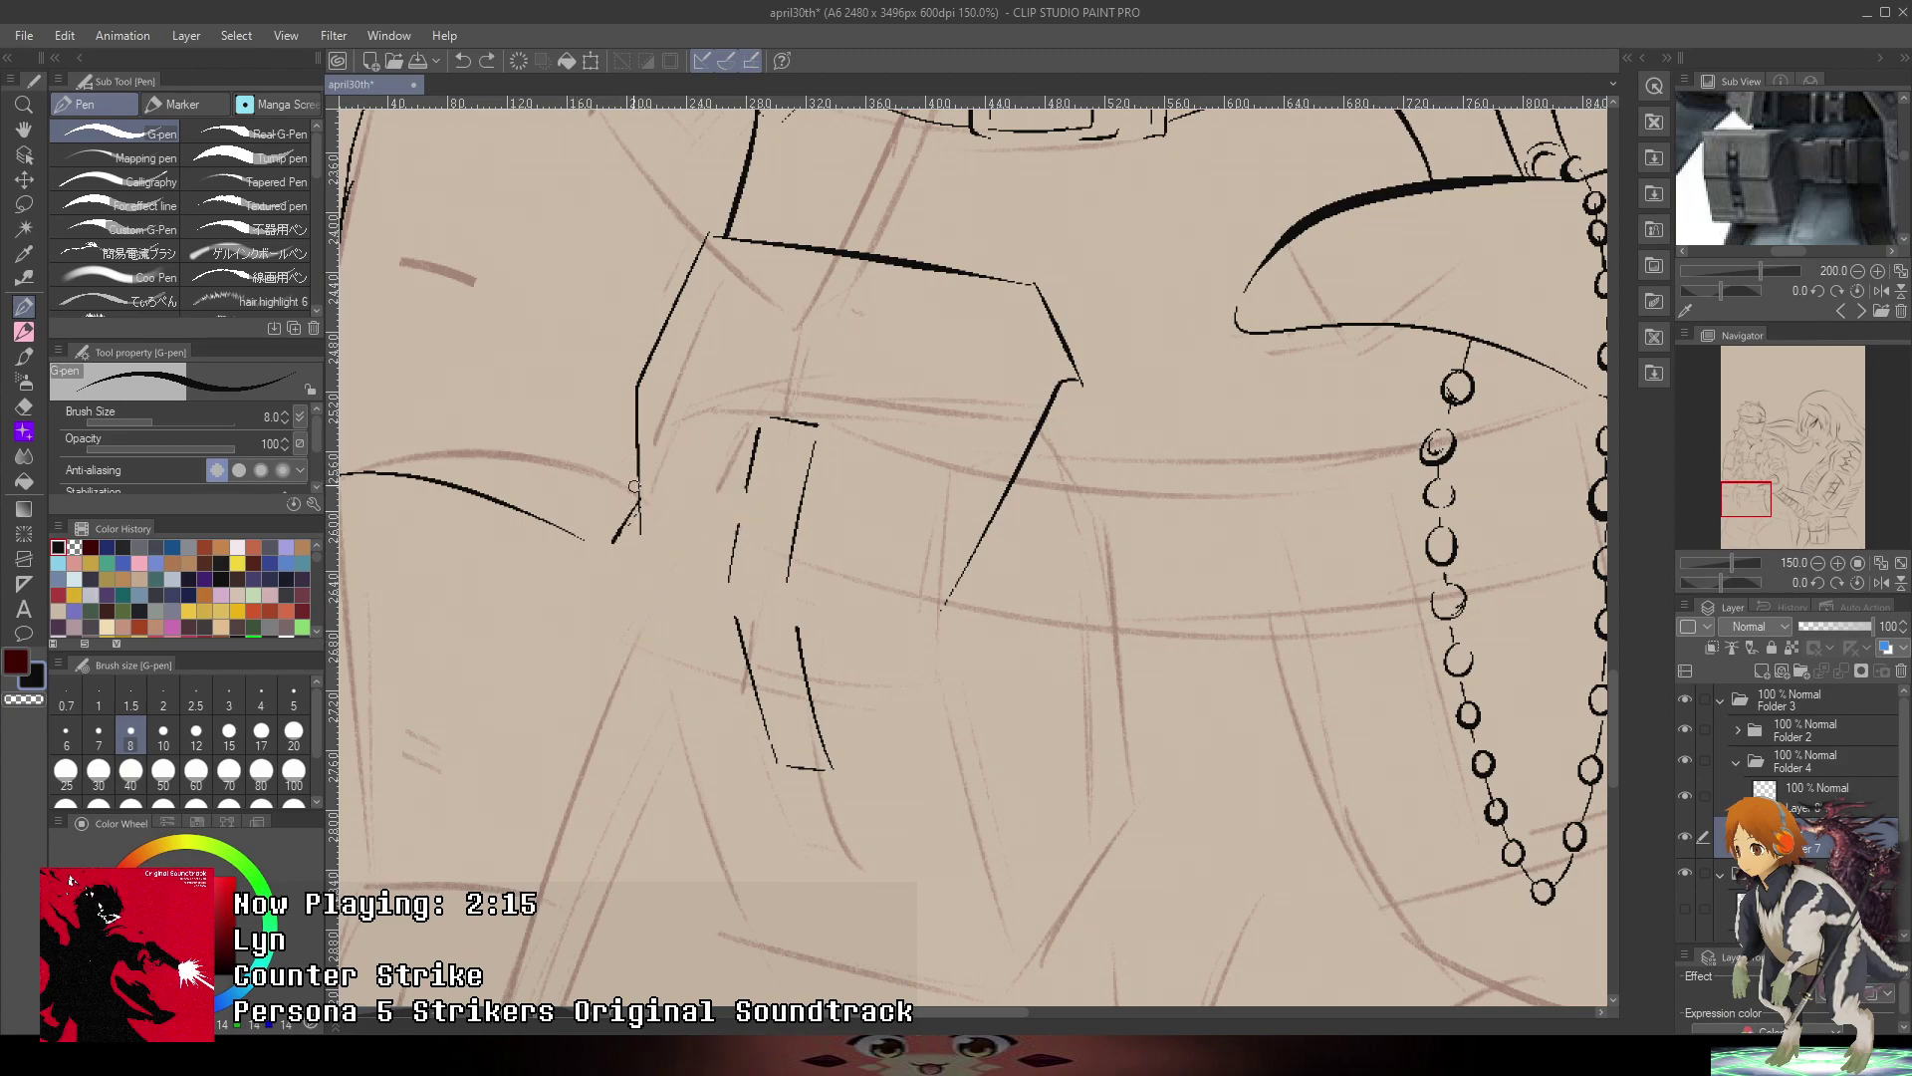
- Redo the flap's outer side edge and ink its lower edge on both sides of the closure strap
{"action": "left_click_drag", "start_coordinate": [640, 491], "coordinate": [654, 575]}
{"action": "left_click_drag", "start_coordinate": [643, 447], "coordinate": [640, 637]}
{"action": "key", "text": "ctrl+z"}
{"action": "mouse_move", "coordinate": [634, 383]}
{"action": "left_mouse_down"}
{"action": "mouse_move", "coordinate": [634, 610]}
{"action": "mouse_move", "coordinate": [753, 645]}
{"action": "left_mouse_up"}
{"action": "key", "text": "ctrl+z"}
{"action": "mouse_move", "coordinate": [634, 607]}
{"action": "left_mouse_down"}
{"action": "mouse_move", "coordinate": [925, 663]}
{"action": "mouse_move", "coordinate": [951, 613]}
{"action": "left_mouse_up"}
{"action": "key", "text": "ctrl+z"}
{"action": "mouse_move", "coordinate": [805, 642]}
{"action": "left_mouse_down"}
{"action": "mouse_move", "coordinate": [908, 665]}
{"action": "mouse_move", "coordinate": [948, 606]}
{"action": "left_mouse_up"}
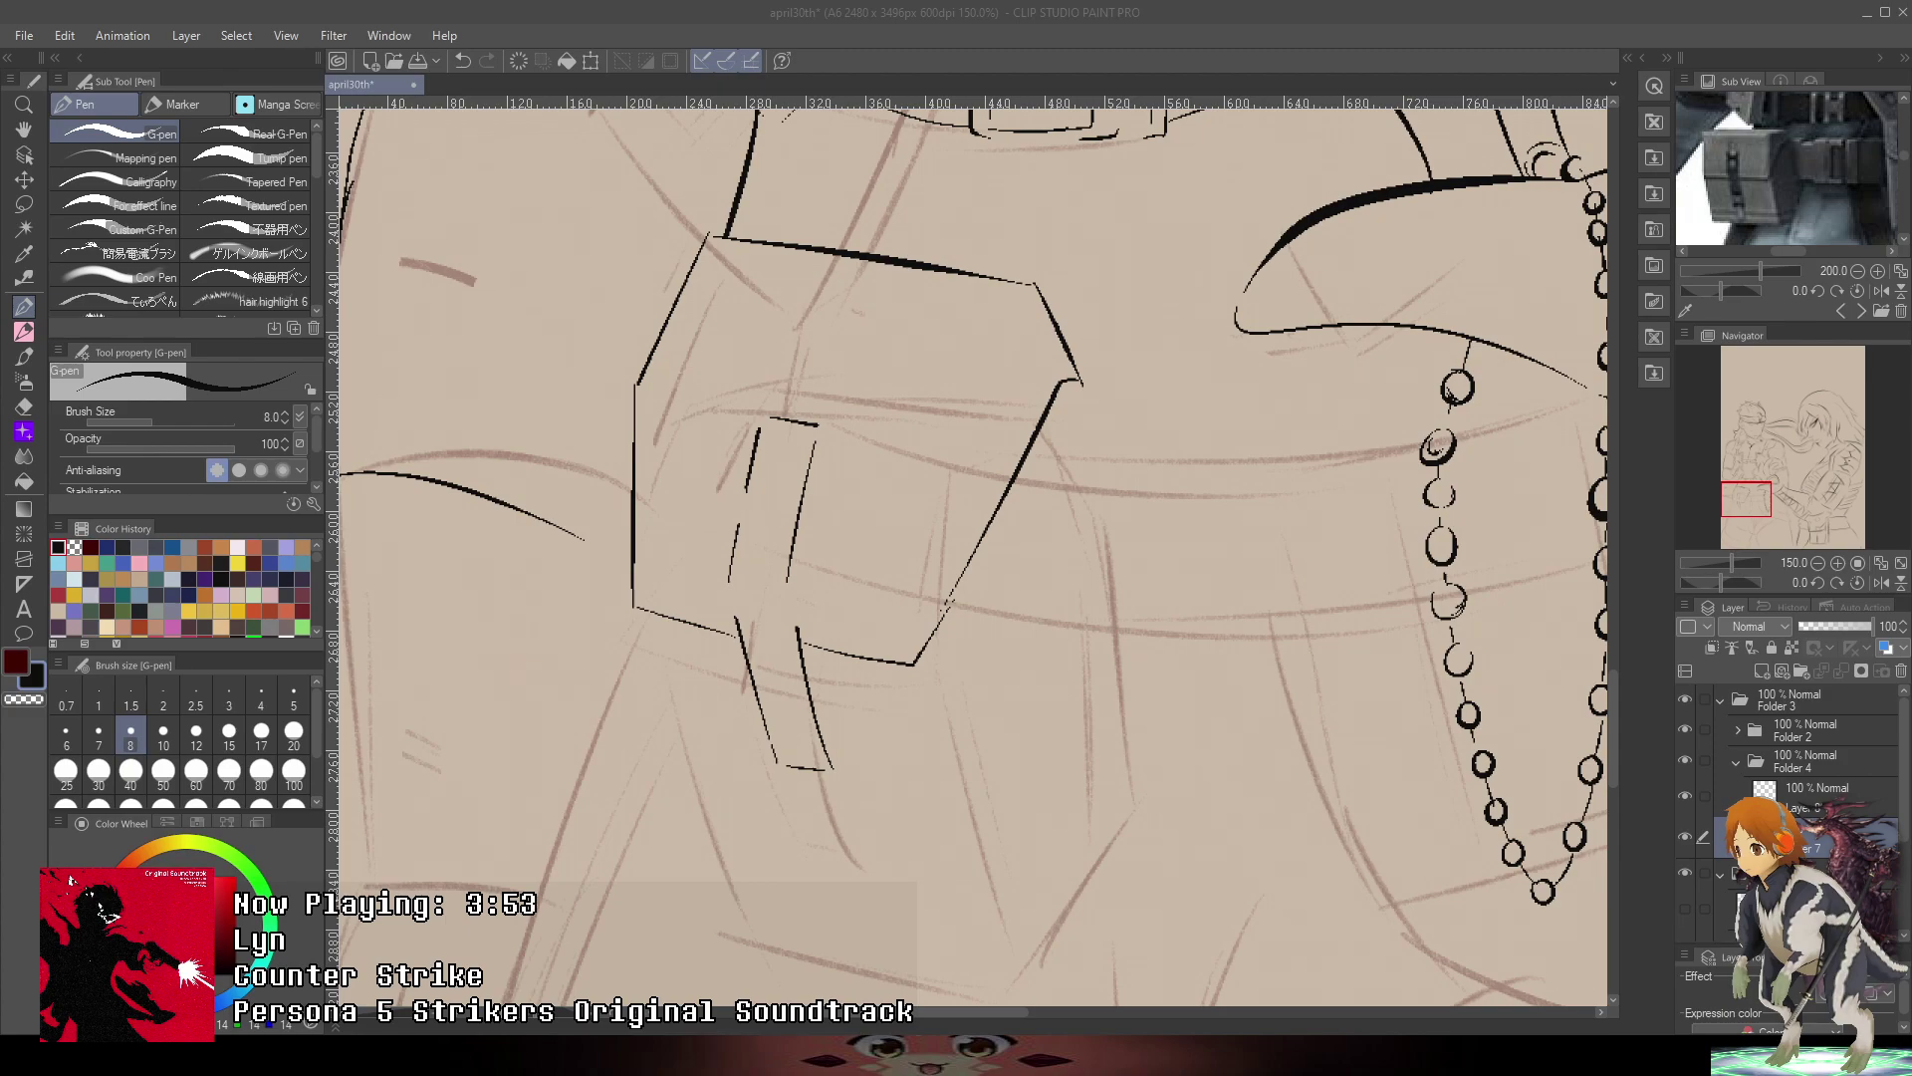
- Ink the hip pouch's body below the flap: both front edges, the bottom edge and the receding side panel
{"action": "key", "text": "alt+Tab"}
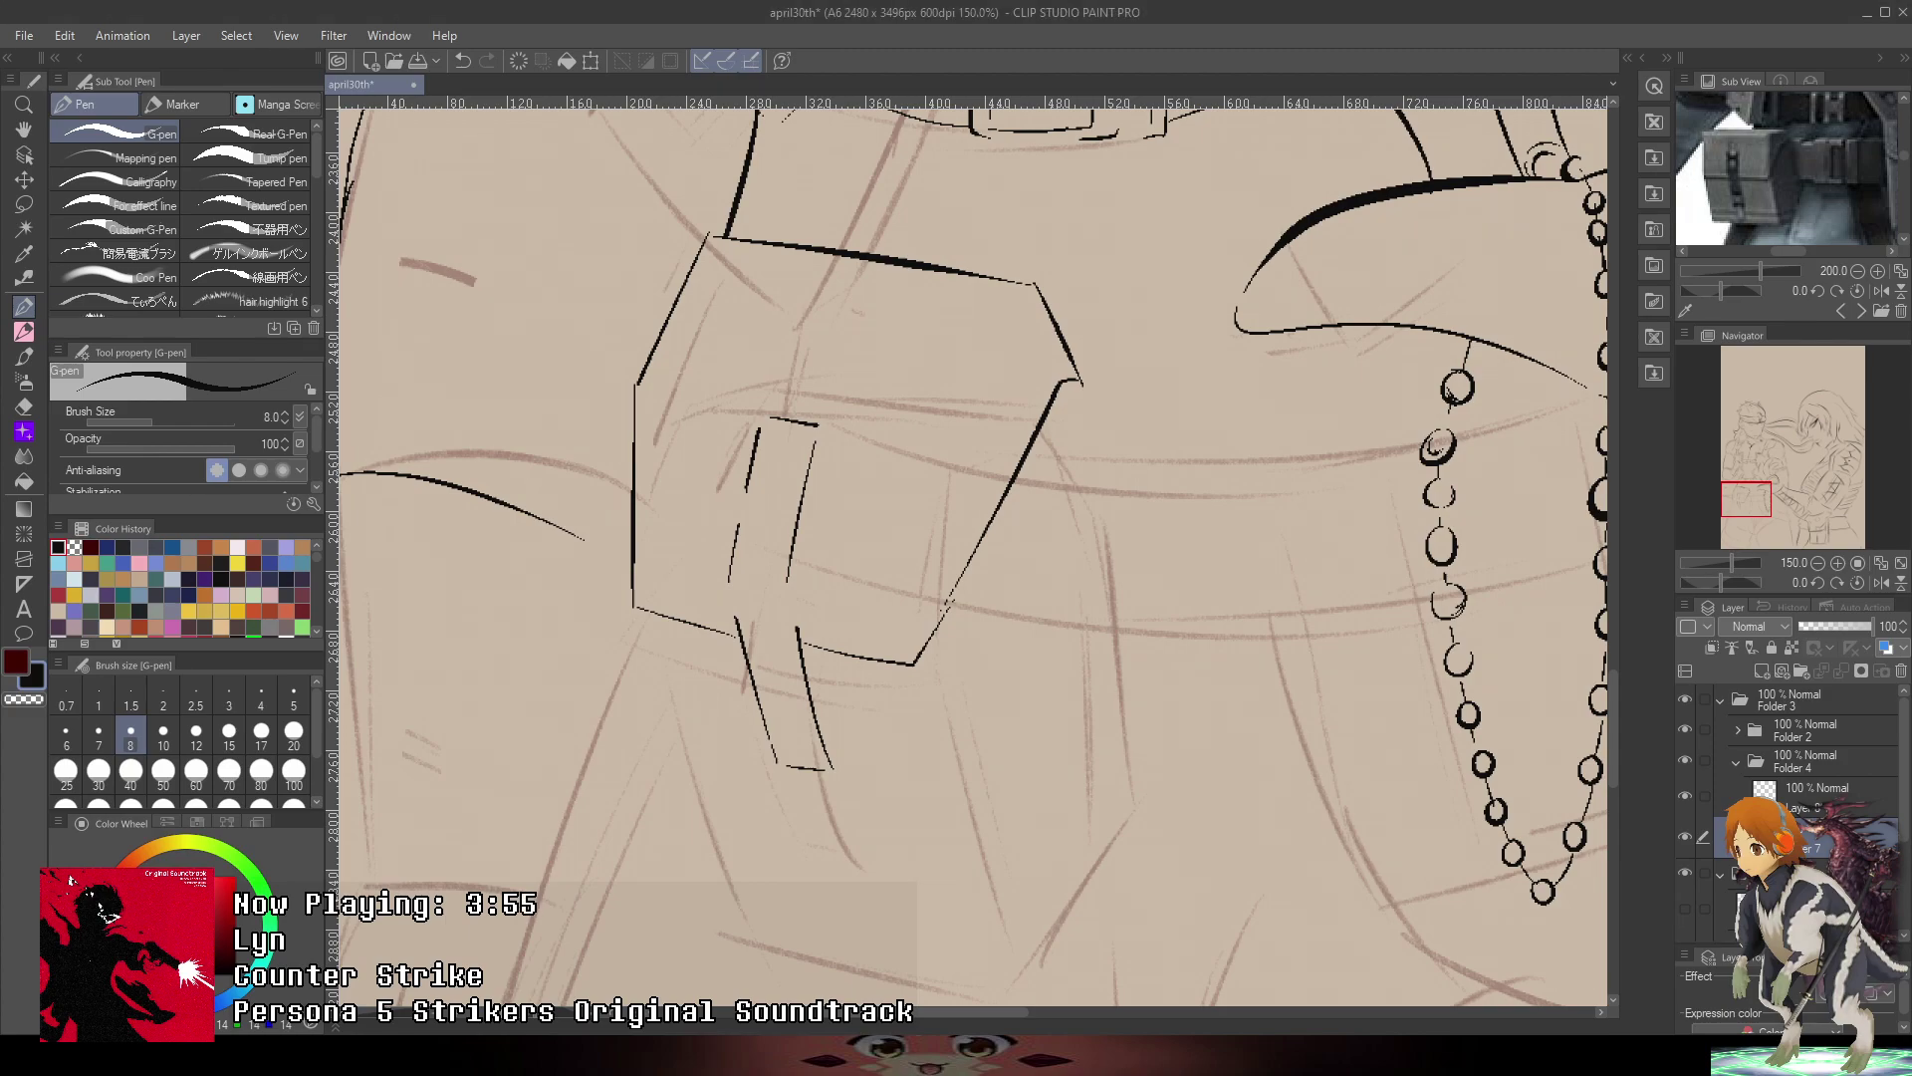
{"action": "left_click_drag", "start_coordinate": [1160, 599], "coordinate": [1134, 329]}
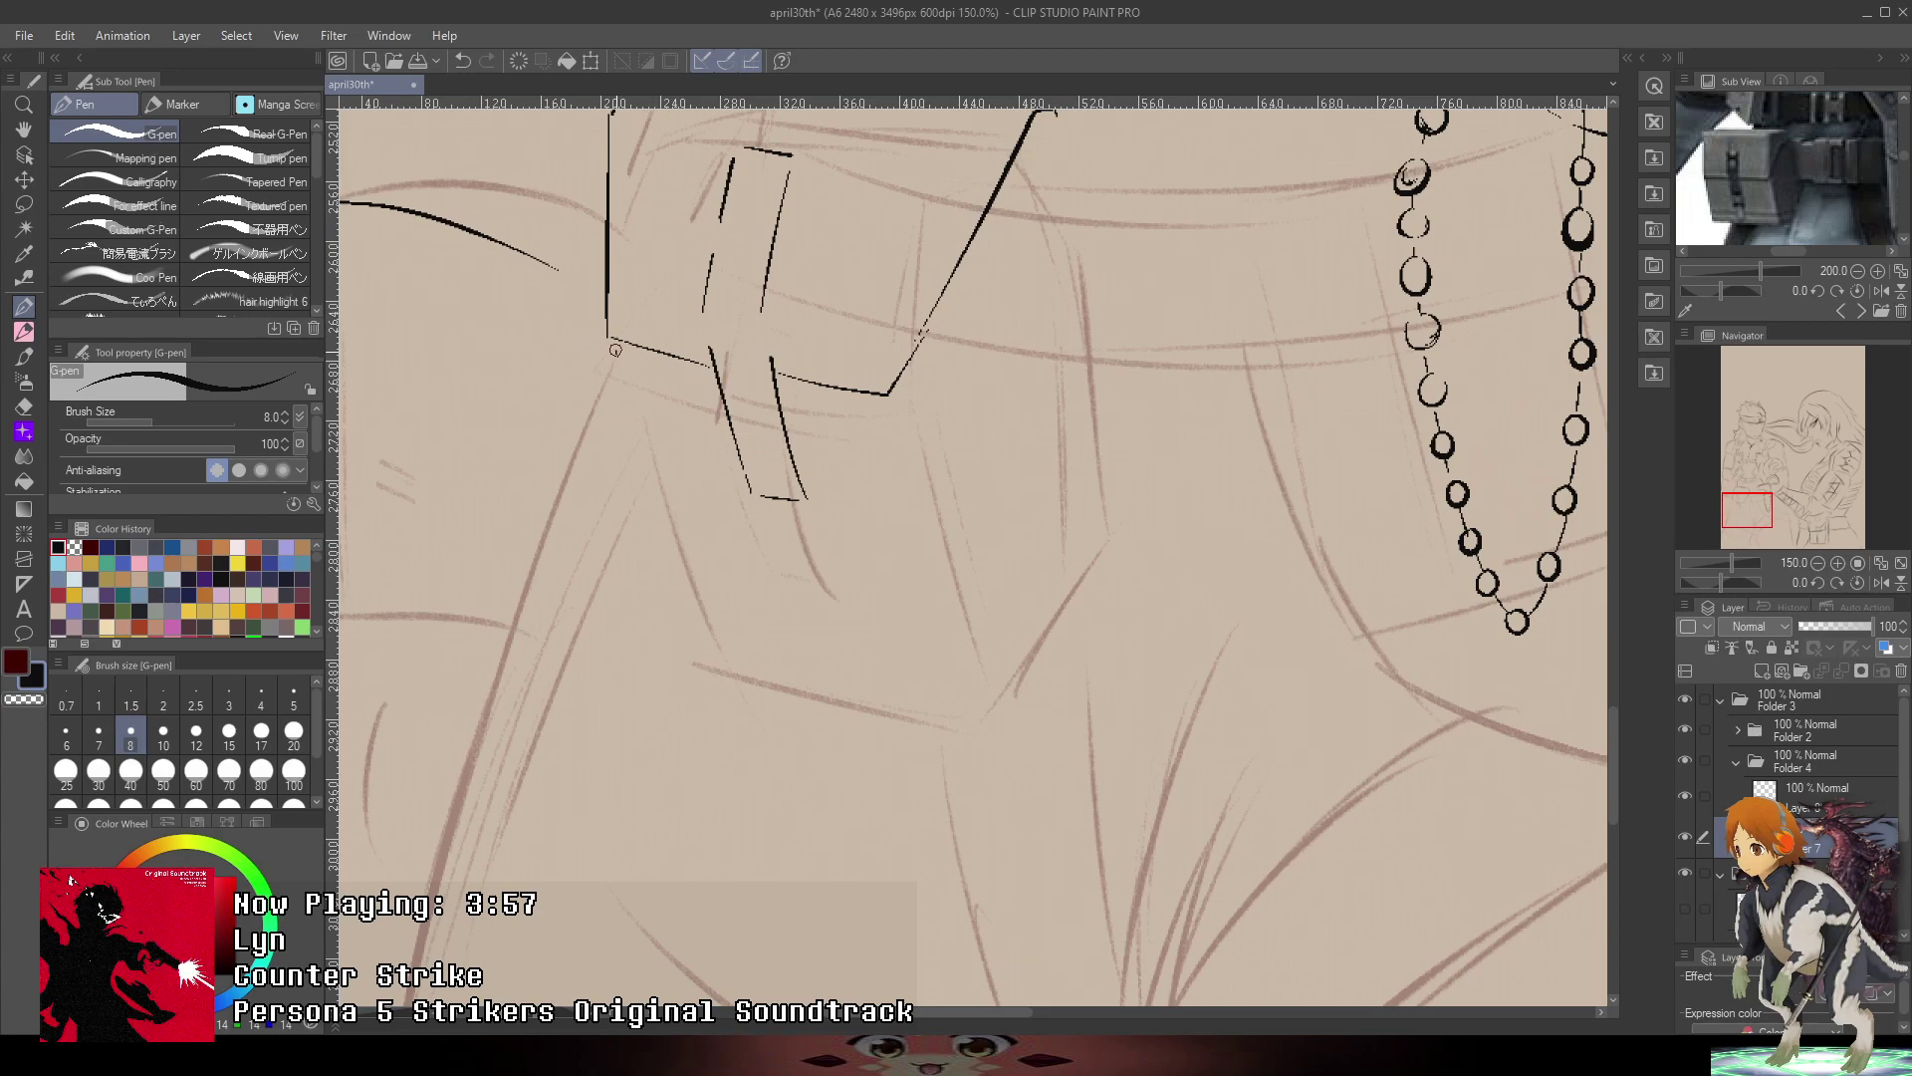
{"action": "left_click_drag", "start_coordinate": [616, 349], "coordinate": [693, 595]}
{"action": "key", "text": "ctrl+z"}
{"action": "mouse_move", "coordinate": [613, 356]}
{"action": "left_mouse_down"}
{"action": "mouse_move", "coordinate": [701, 601]}
{"action": "mouse_move", "coordinate": [942, 639]}
{"action": "left_mouse_up"}
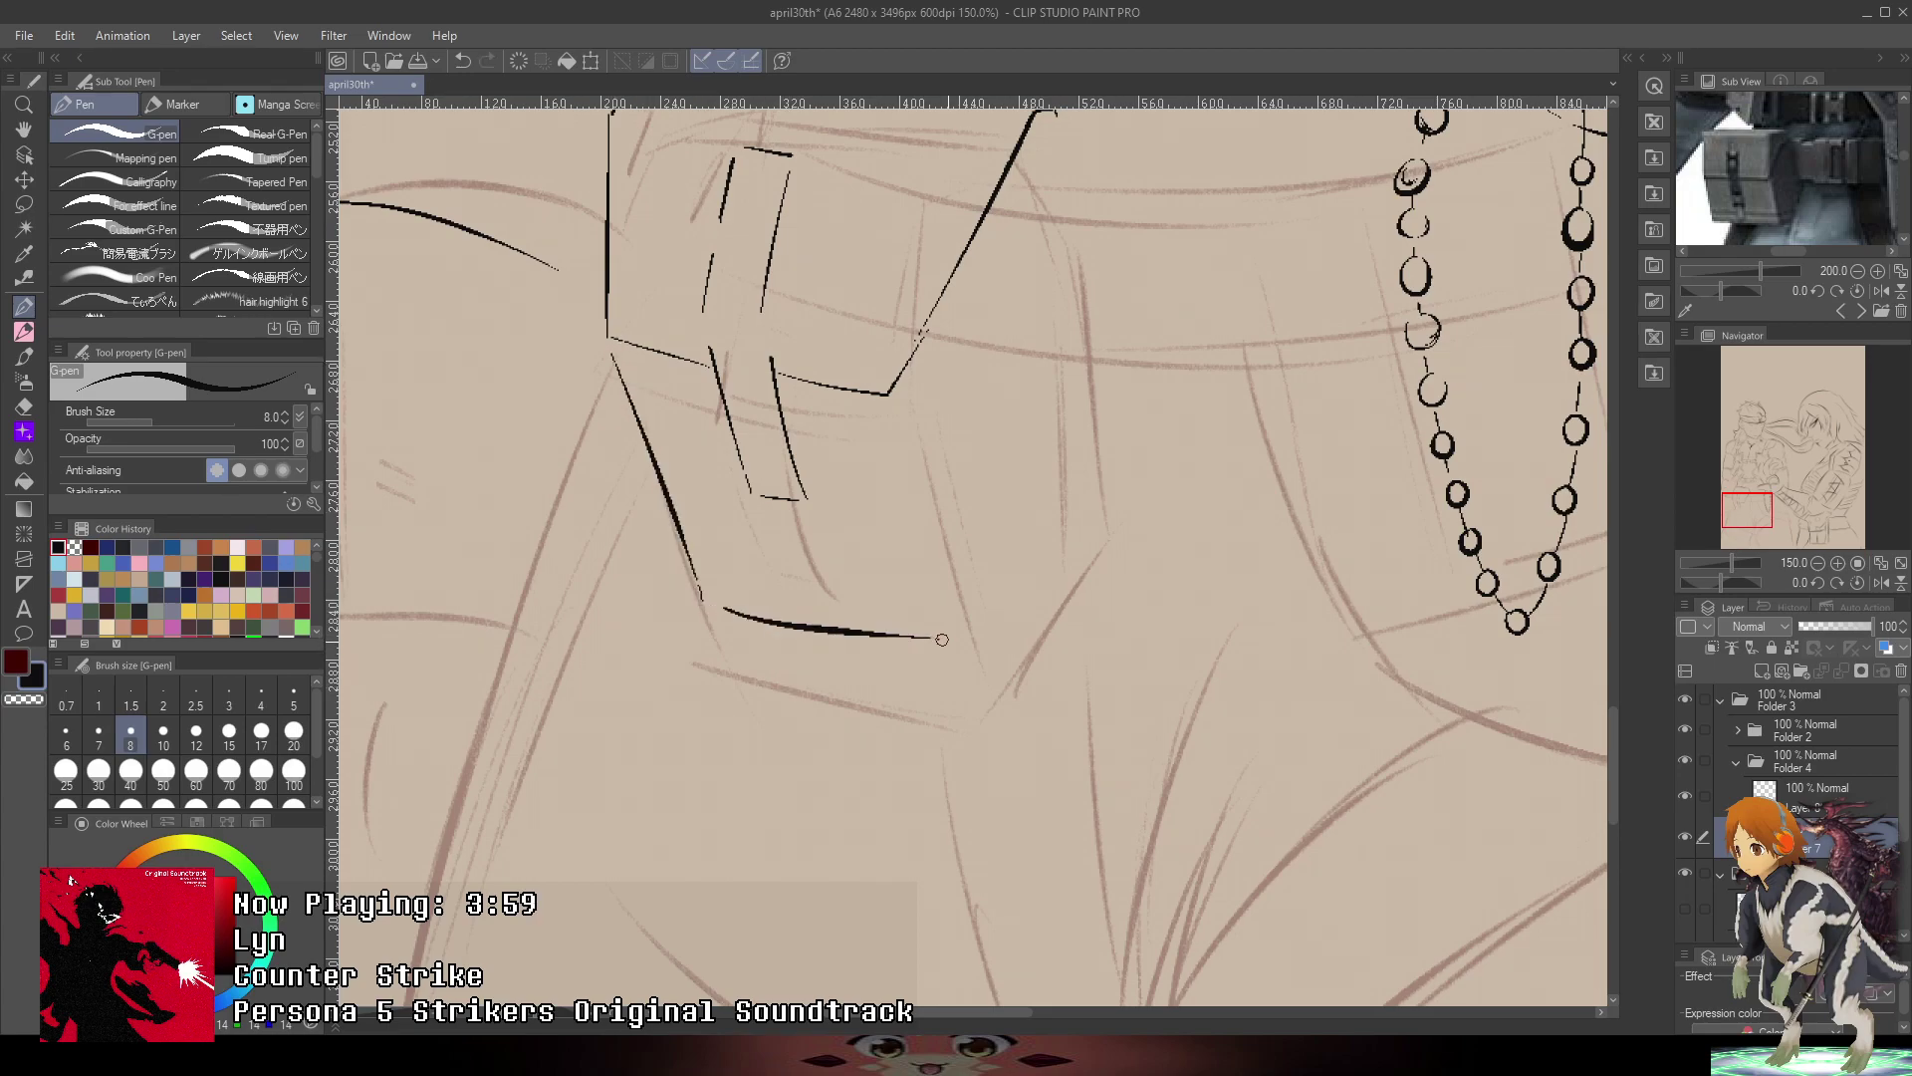
{"action": "key", "text": "ctrl+z"}
{"action": "left_click_drag", "start_coordinate": [720, 609], "coordinate": [936, 657]}
{"action": "mouse_move", "coordinate": [903, 426]}
{"action": "left_mouse_down"}
{"action": "mouse_move", "coordinate": [954, 617]}
{"action": "mouse_move", "coordinate": [1090, 498]}
{"action": "left_mouse_up"}
{"action": "left_click_drag", "start_coordinate": [1090, 498], "coordinate": [1058, 782]}
{"action": "left_click_drag", "start_coordinate": [1023, 395], "coordinate": [1054, 749]}
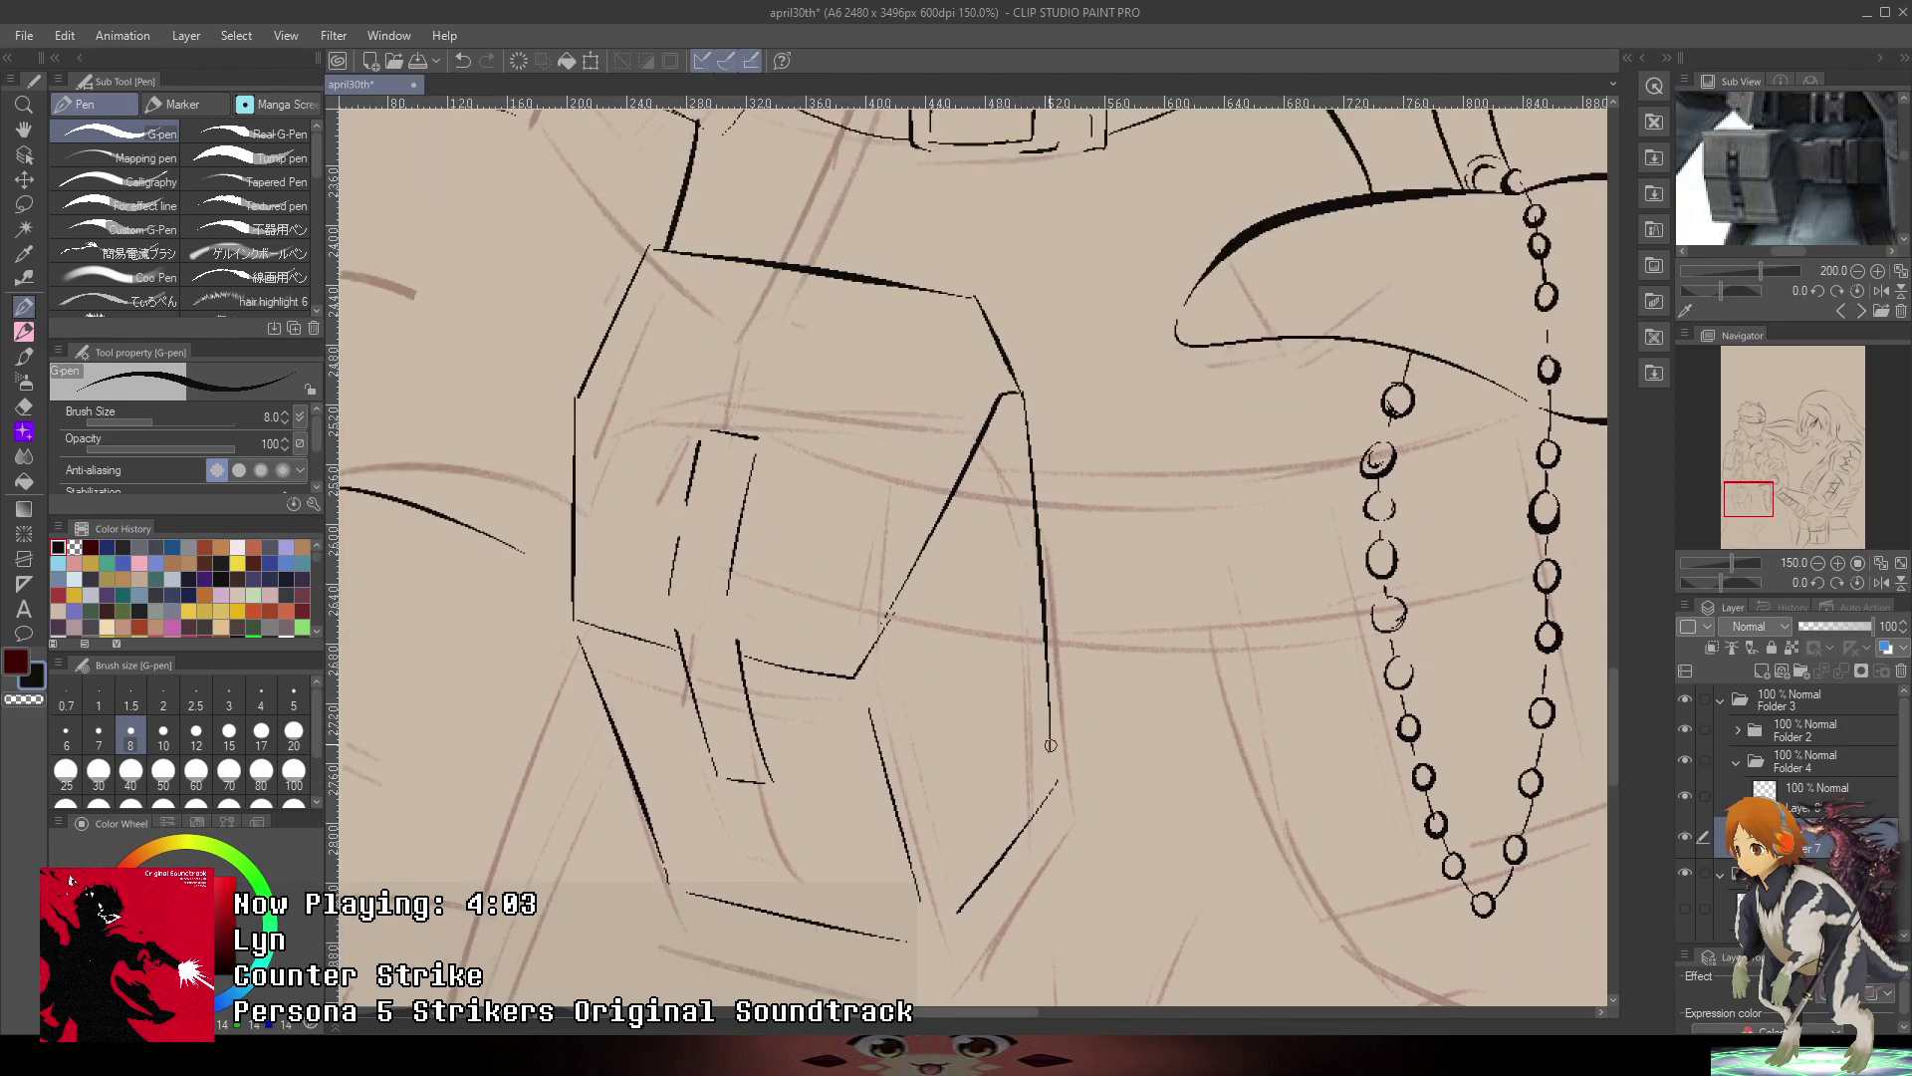
- Ink the belt clip with its notched upper and lower ends beside the hip pouch
{"action": "left_click_drag", "start_coordinate": [1381, 567], "coordinate": [1110, 637]}
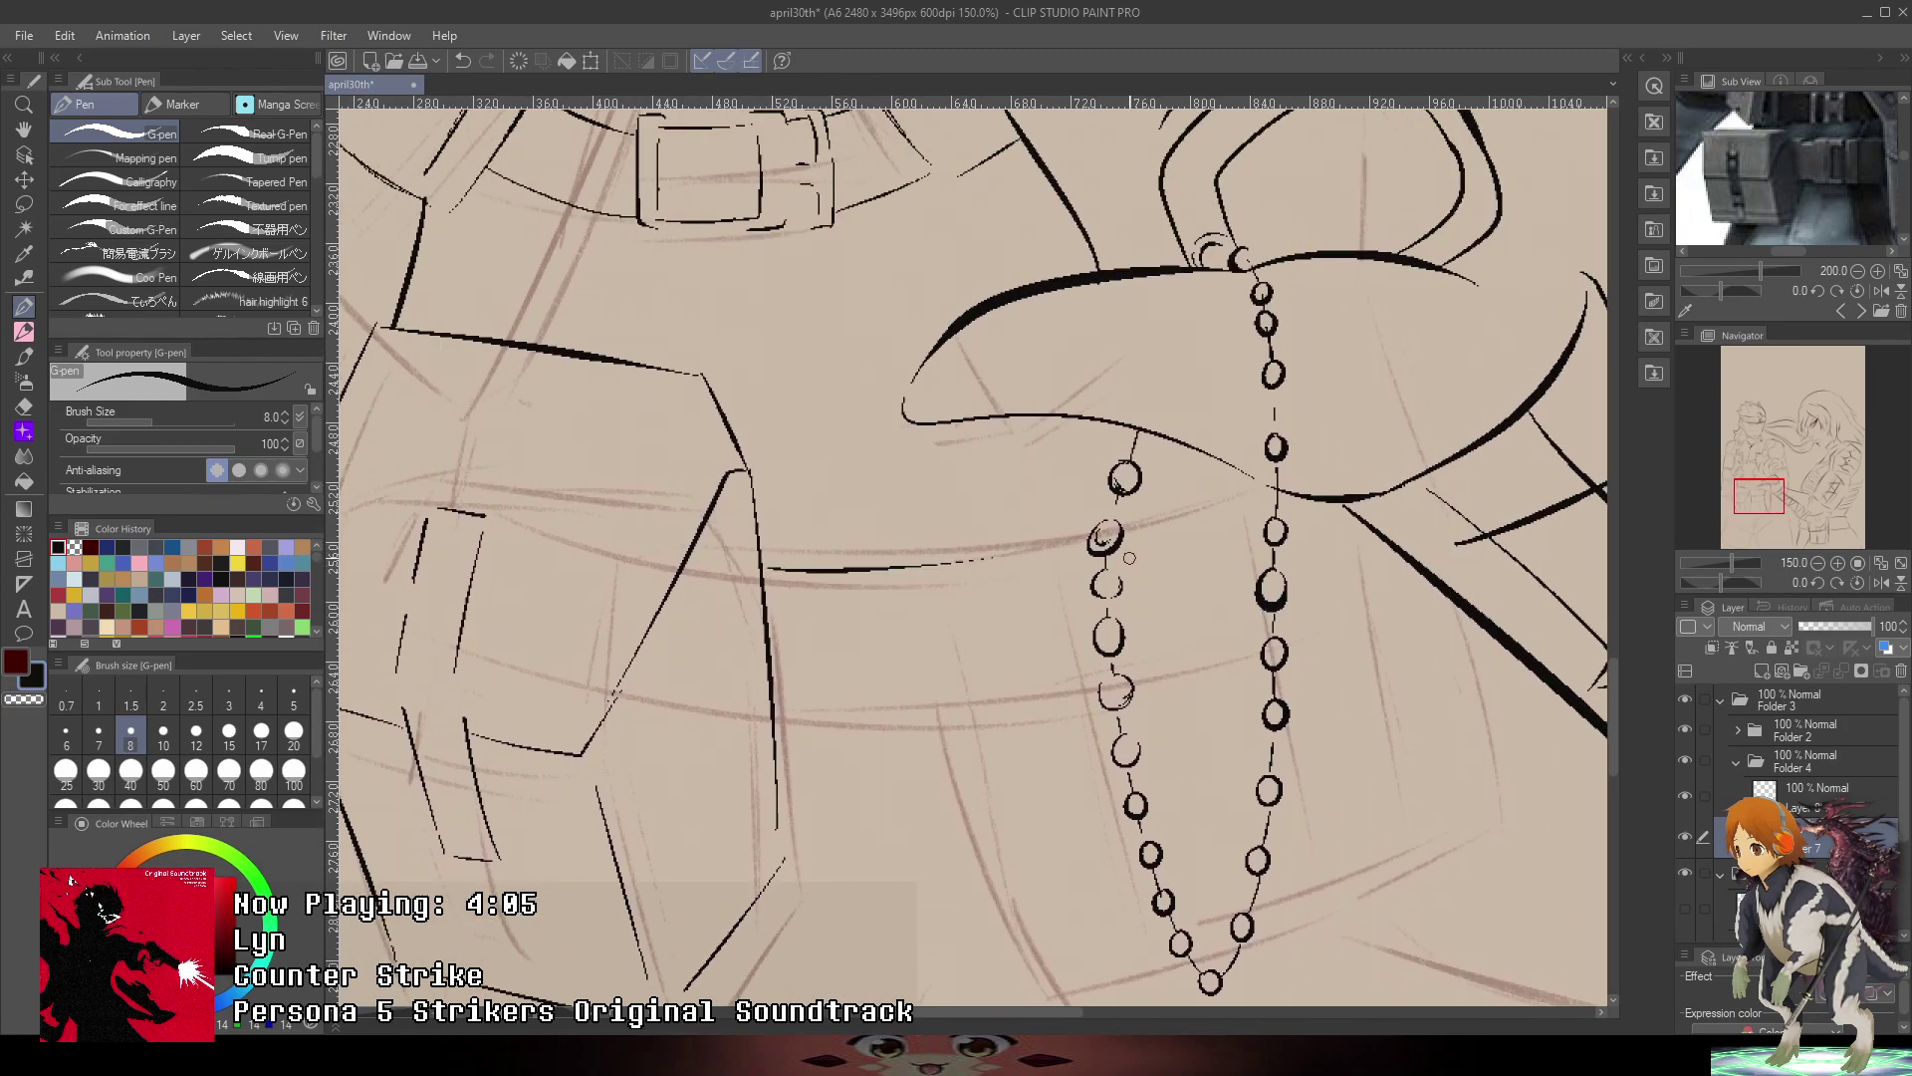
{"action": "mouse_move", "coordinate": [767, 558]}
{"action": "left_mouse_down"}
{"action": "mouse_move", "coordinate": [790, 604]}
{"action": "mouse_move", "coordinate": [813, 564]}
{"action": "mouse_move", "coordinate": [887, 561]}
{"action": "mouse_move", "coordinate": [889, 587]}
{"action": "mouse_move", "coordinate": [857, 603]}
{"action": "mouse_move", "coordinate": [858, 678]}
{"action": "mouse_move", "coordinate": [863, 708]}
{"action": "mouse_move", "coordinate": [899, 717]}
{"action": "mouse_move", "coordinate": [794, 710]}
{"action": "mouse_move", "coordinate": [868, 741]}
{"action": "mouse_move", "coordinate": [901, 714]}
{"action": "left_mouse_up"}
{"action": "key", "text": "ctrl+z"}
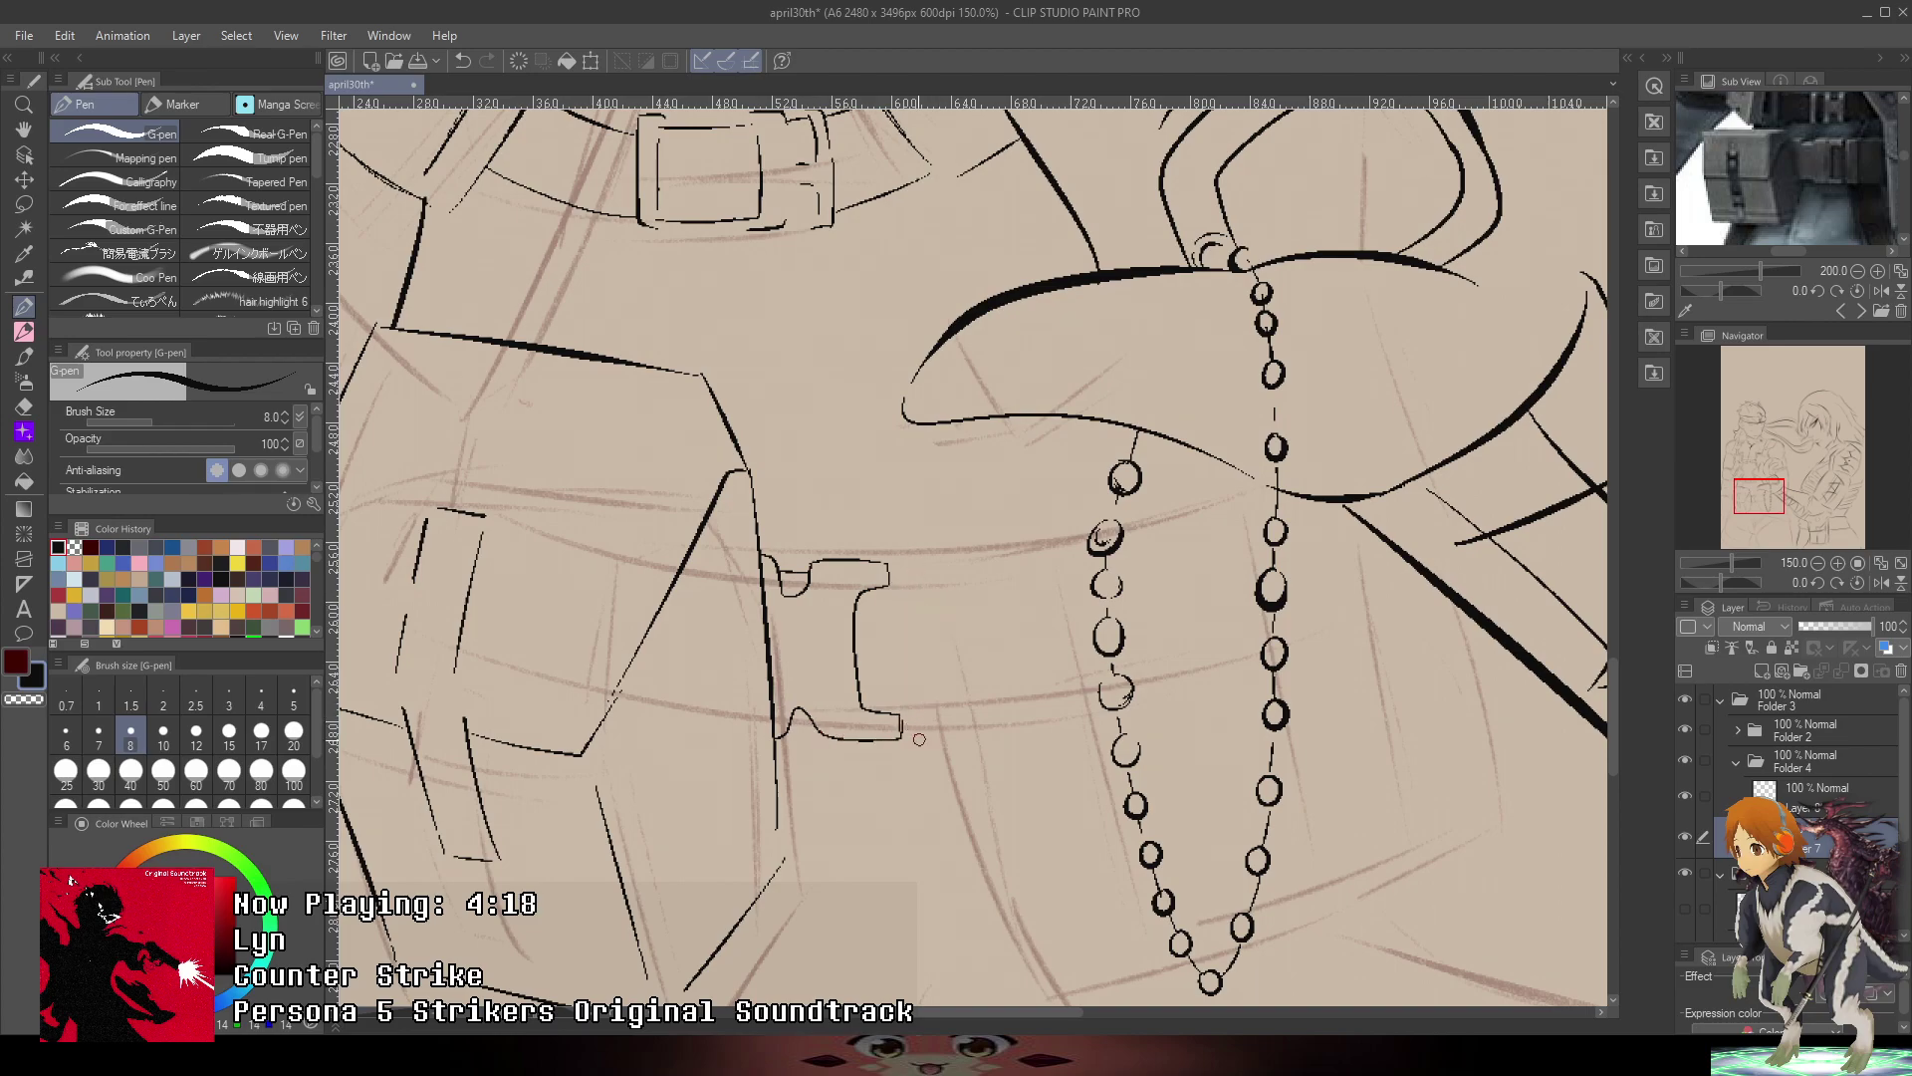
{"action": "scroll", "coordinate": [919, 739], "scroll_direction": "up", "scroll_amount": 3}
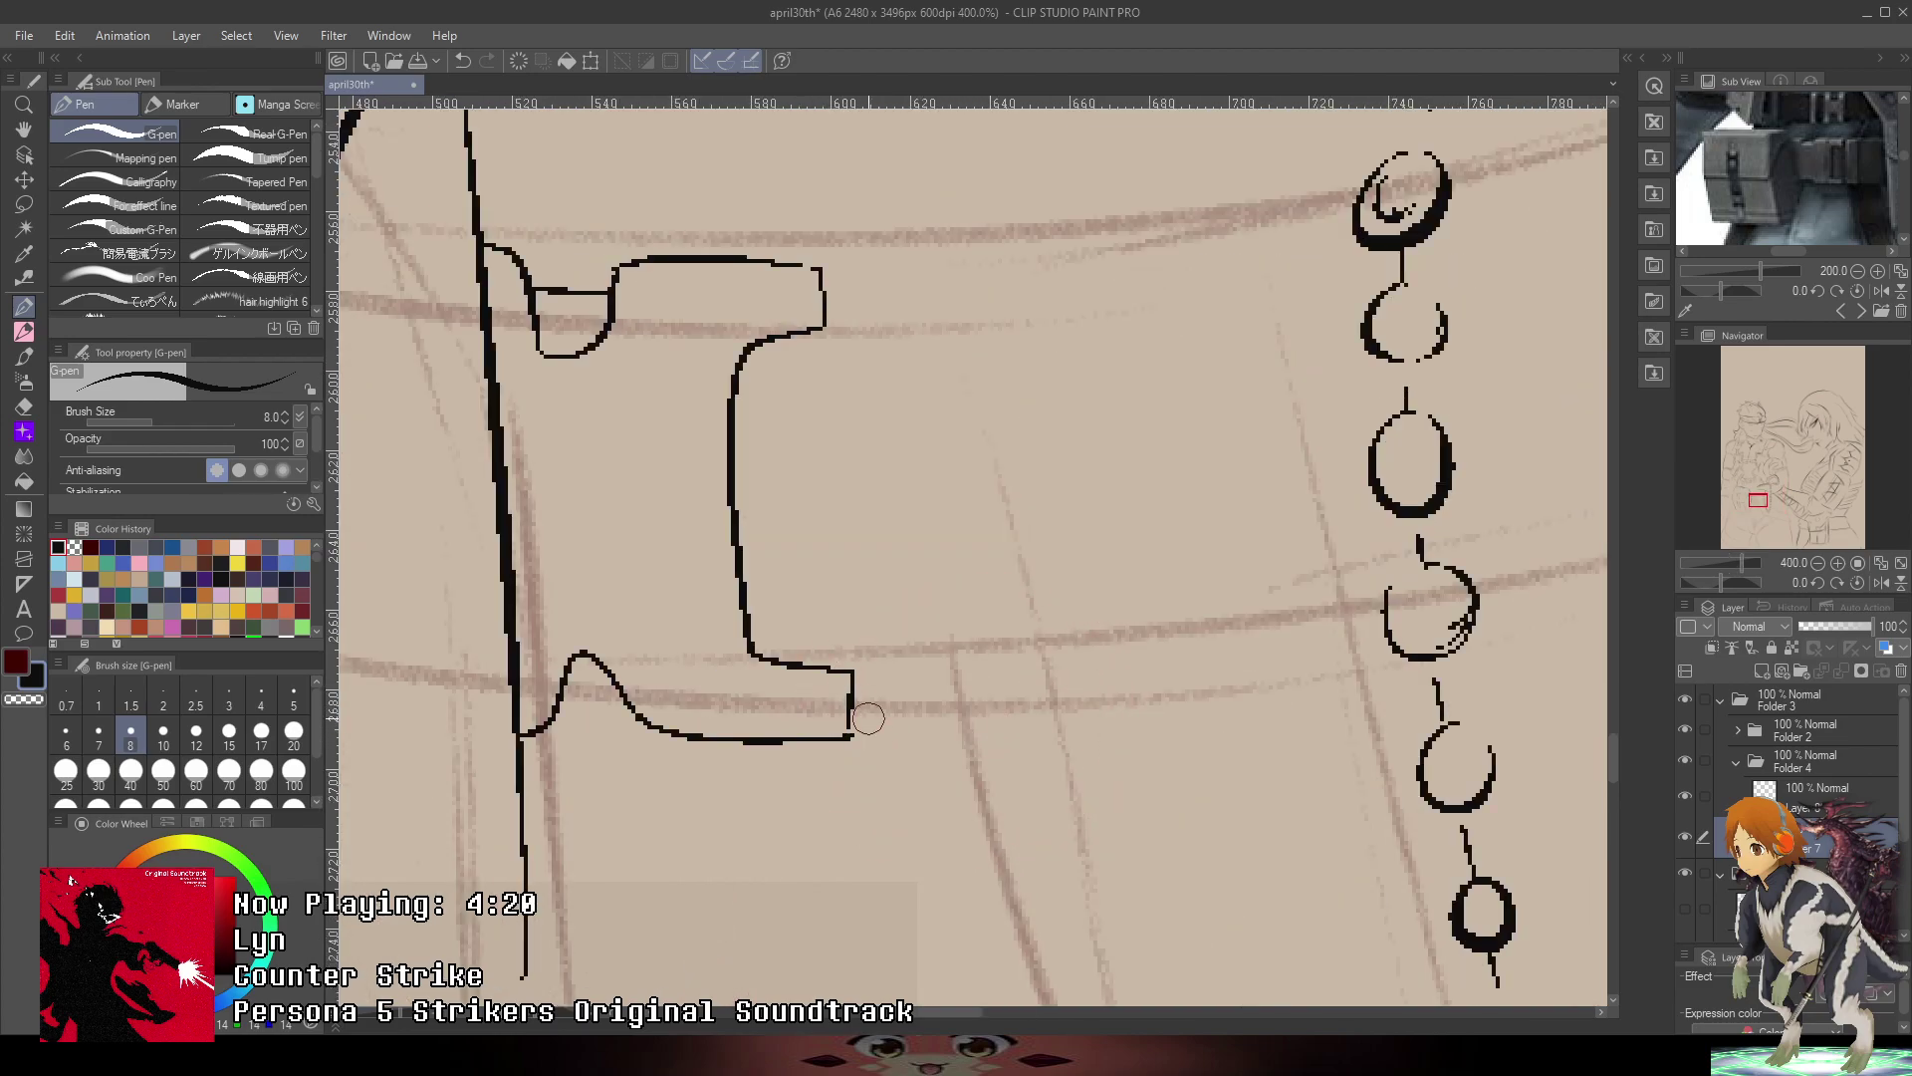
{"action": "scroll", "coordinate": [915, 670], "scroll_direction": "down", "scroll_amount": 3}
- Ink the belt's upper edge from the clip past the beads to the underside of the hand
{"action": "left_click_drag", "start_coordinate": [827, 660], "coordinate": [1184, 607]}
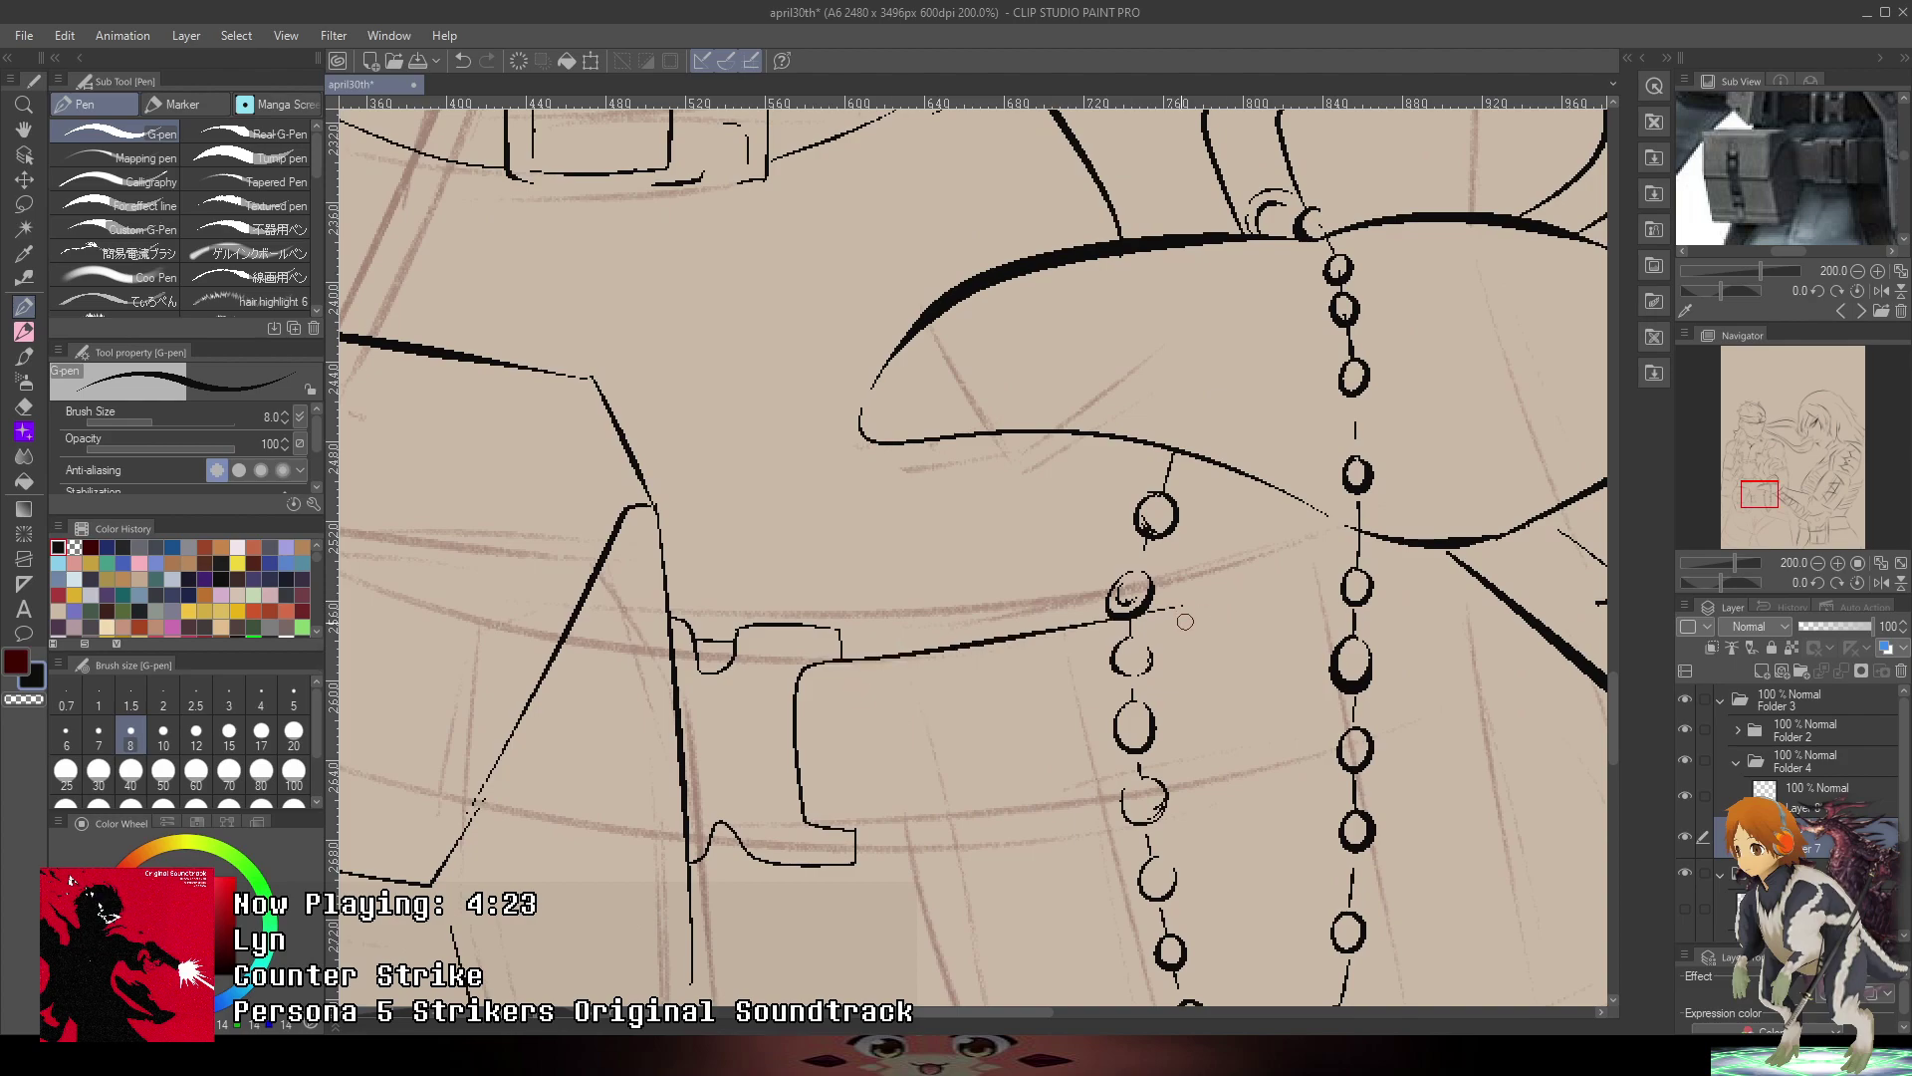
{"action": "key", "text": "ctrl+z"}
{"action": "mouse_move", "coordinate": [839, 658]}
{"action": "left_mouse_down"}
{"action": "mouse_move", "coordinate": [1279, 566]}
{"action": "mouse_move", "coordinate": [1177, 605]}
{"action": "mouse_move", "coordinate": [1339, 542]}
{"action": "mouse_move", "coordinate": [1185, 605]}
{"action": "mouse_move", "coordinate": [1357, 527]}
{"action": "left_mouse_up"}
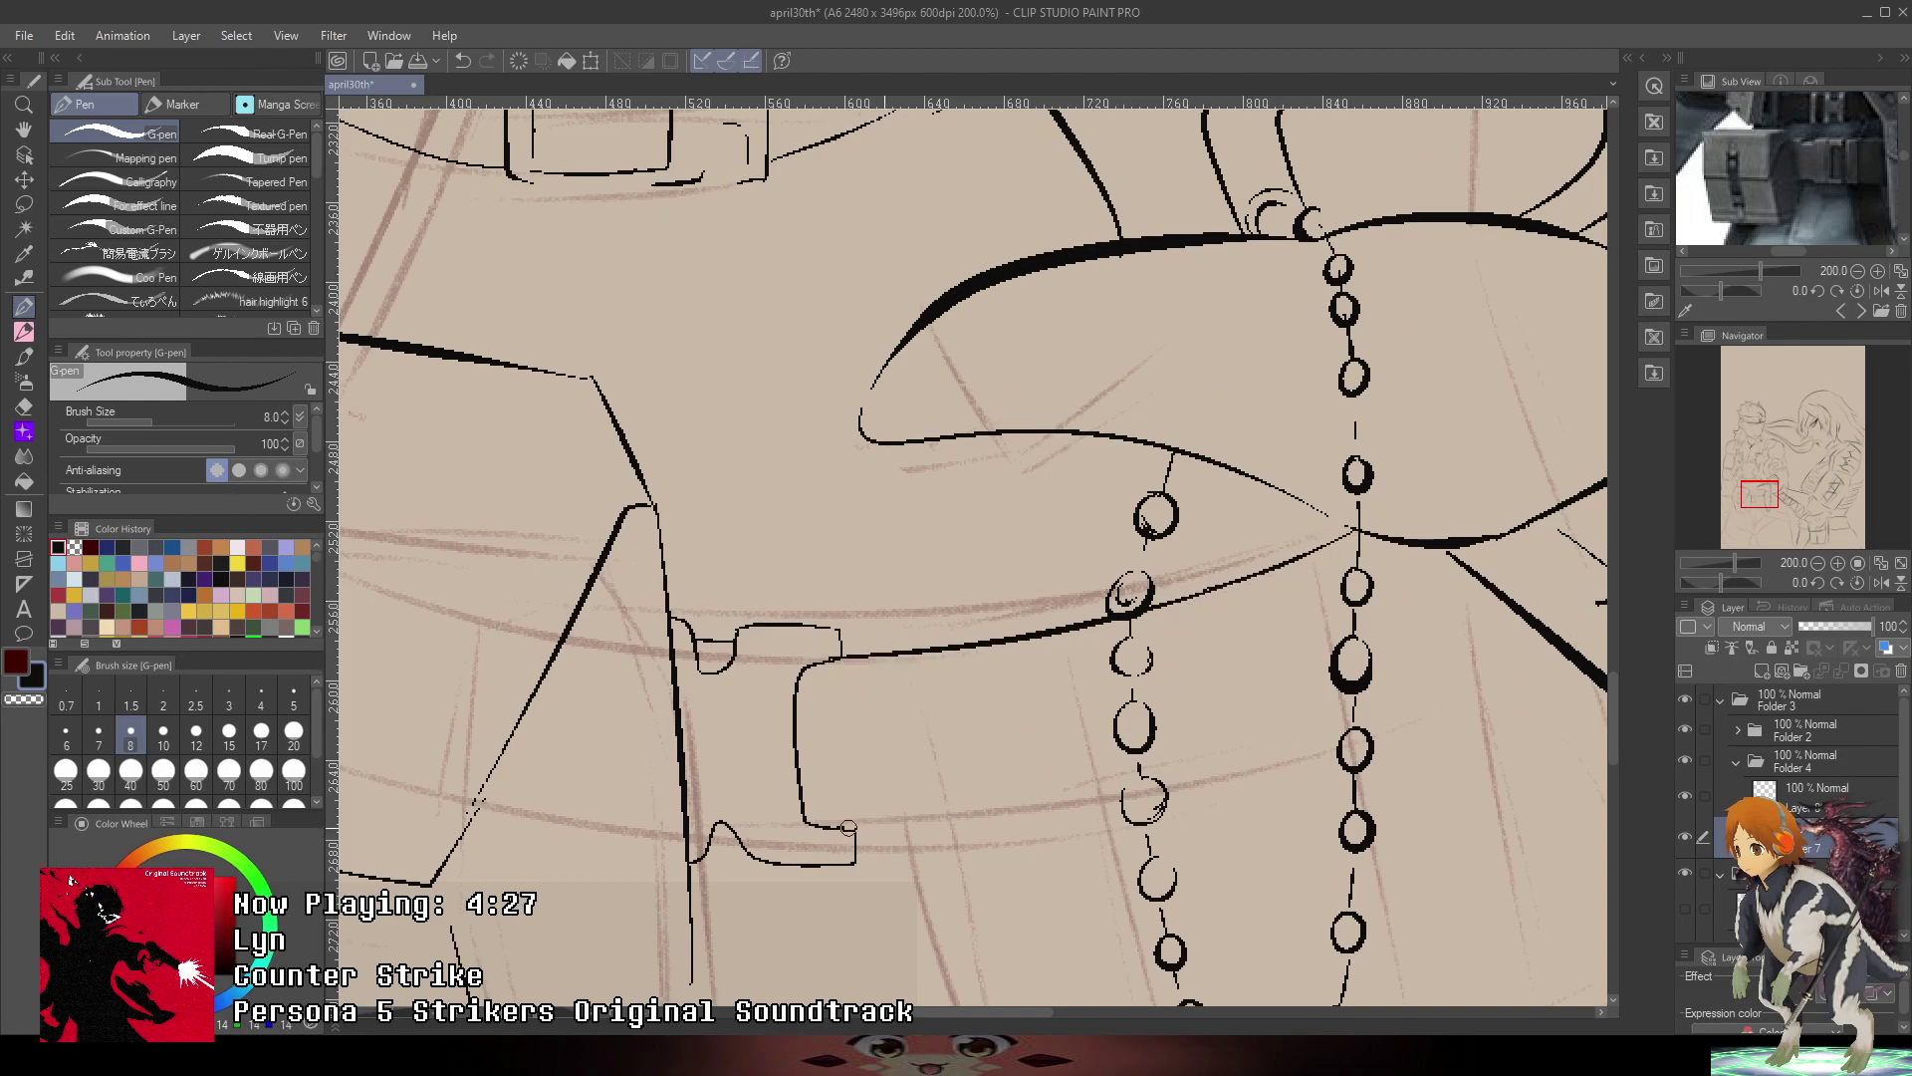
- Ink the belt's lower edge from the clip toward the far strand of beads, redrawing it until it follows the sketch
{"action": "left_click_drag", "start_coordinate": [848, 826], "coordinate": [1171, 787]}
{"action": "key", "text": "ctrl+z"}
{"action": "mouse_move", "coordinate": [837, 830]}
{"action": "left_mouse_down"}
{"action": "mouse_move", "coordinate": [1112, 804]}
{"action": "mouse_move", "coordinate": [1332, 720]}
{"action": "left_mouse_up"}
{"action": "key", "text": "ctrl+z"}
{"action": "left_click_drag", "start_coordinate": [1173, 792], "coordinate": [1314, 740]}
{"action": "left_click_drag", "start_coordinate": [1335, 732], "coordinate": [793, 839]}
{"action": "scroll", "coordinate": [1222, 730], "scroll_direction": "down", "scroll_amount": 2}
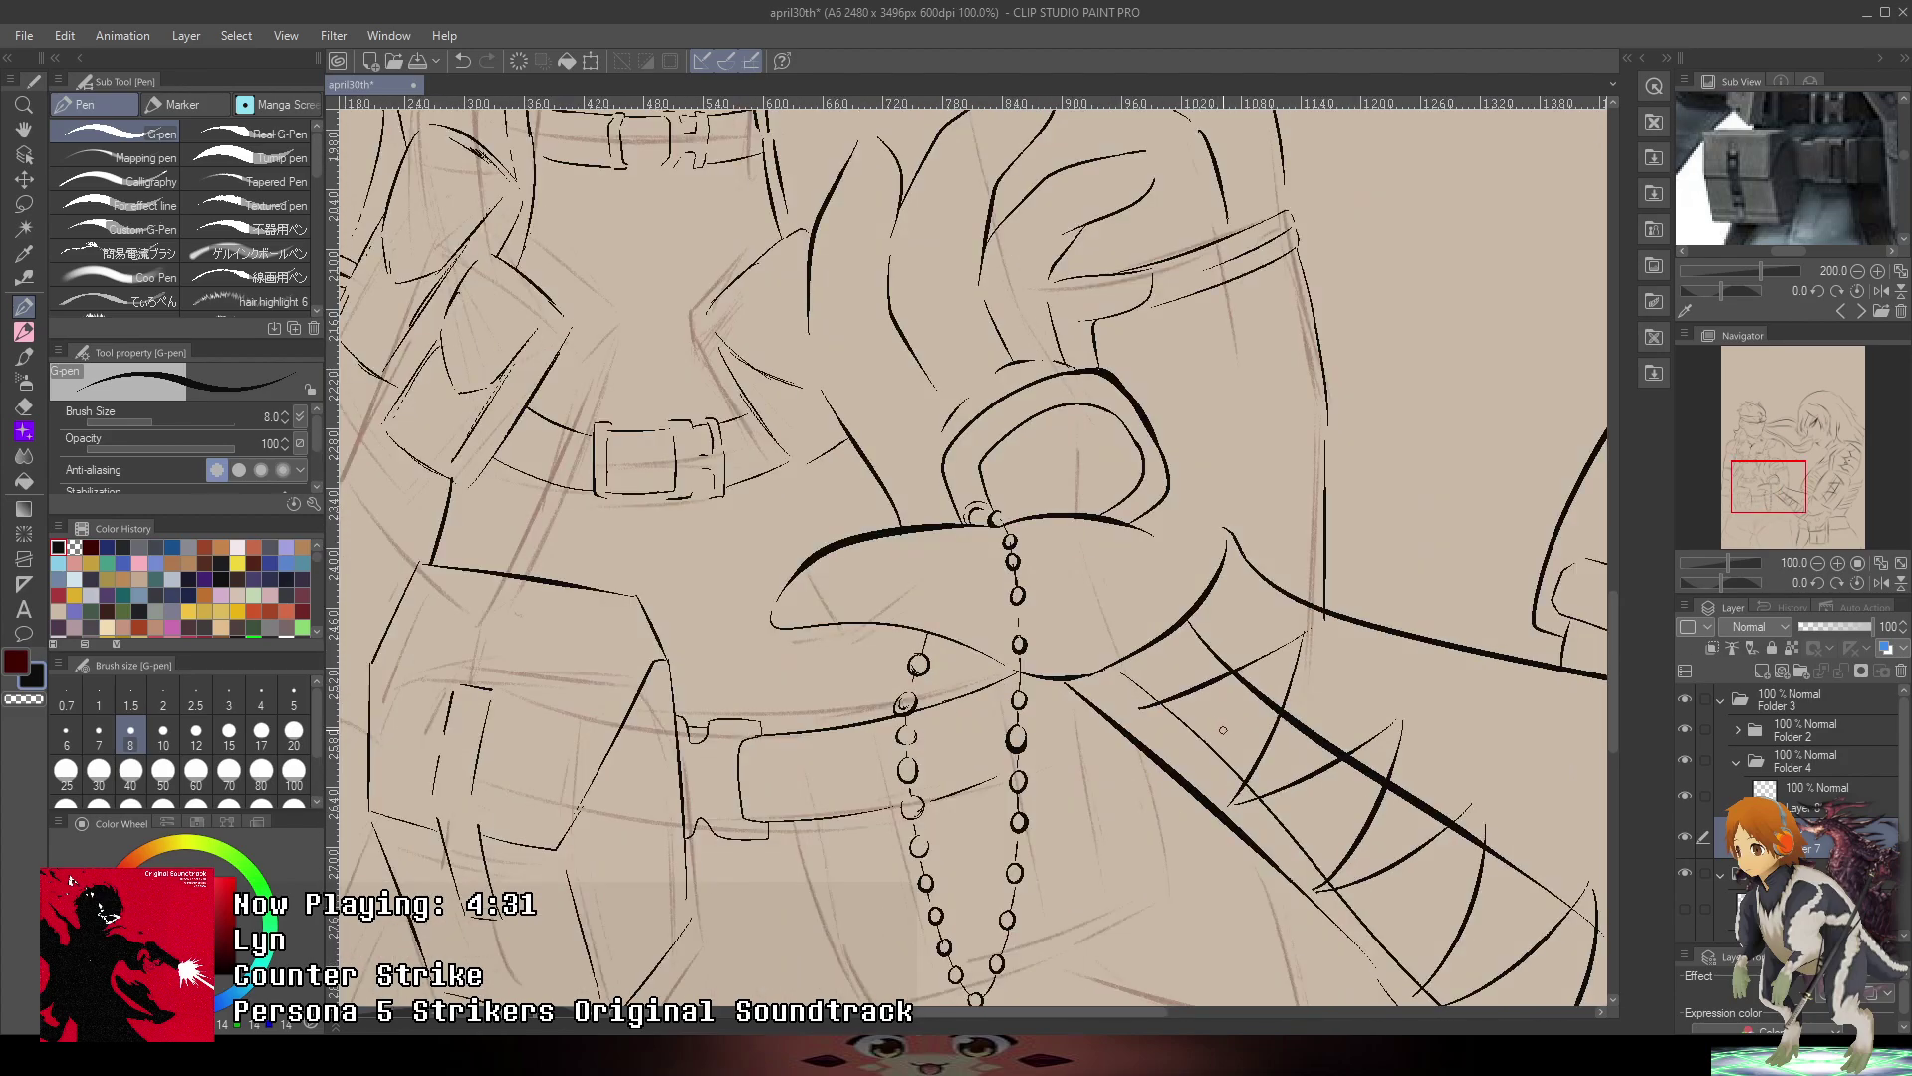
- Erase the belt edges between the bead strands and re-ink a short upper edge stroke beneath the hand
{"action": "scroll", "coordinate": [1223, 730], "scroll_direction": "down", "scroll_amount": 4}
{"action": "left_click_drag", "start_coordinate": [1212, 742], "coordinate": [1136, 678]}
{"action": "scroll", "coordinate": [1117, 687], "scroll_direction": "up", "scroll_amount": 4}
{"action": "key", "text": "e"}
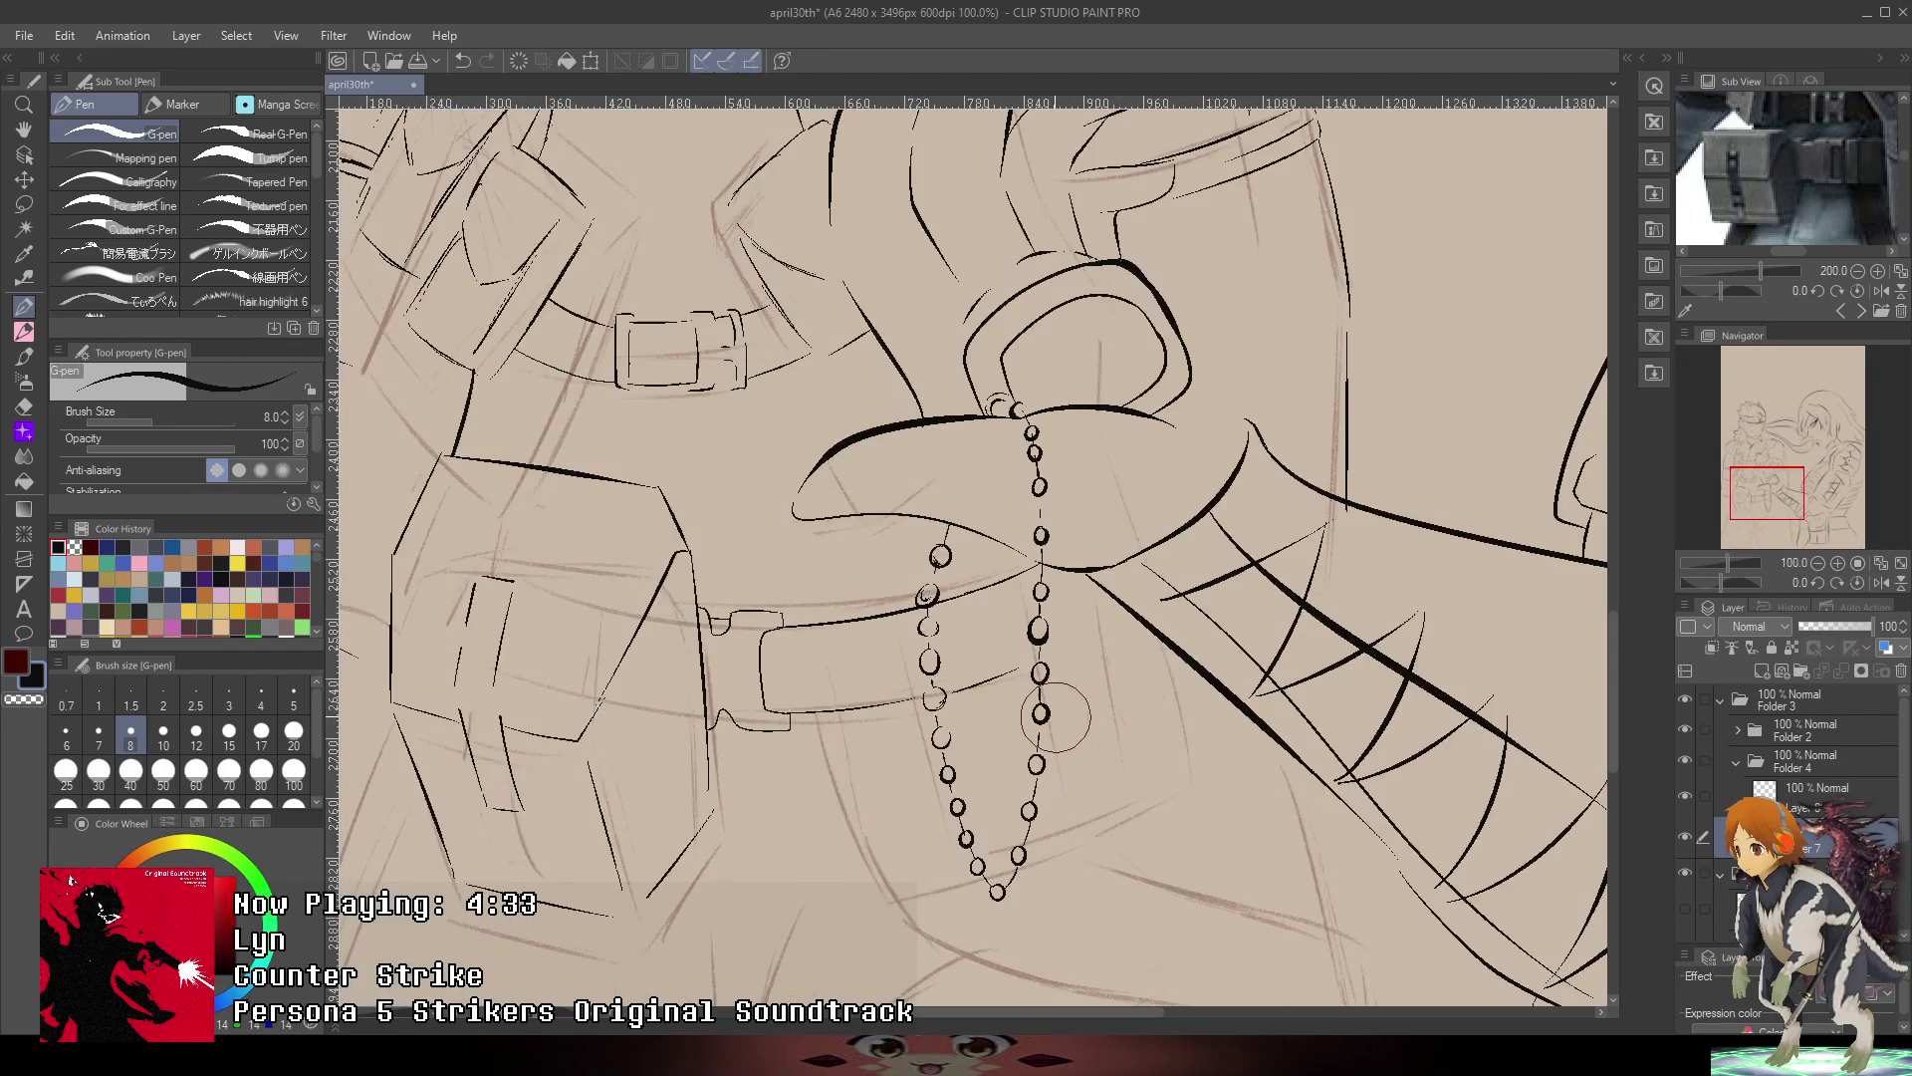
{"action": "scroll", "coordinate": [1056, 717], "scroll_direction": "up", "scroll_amount": 1}
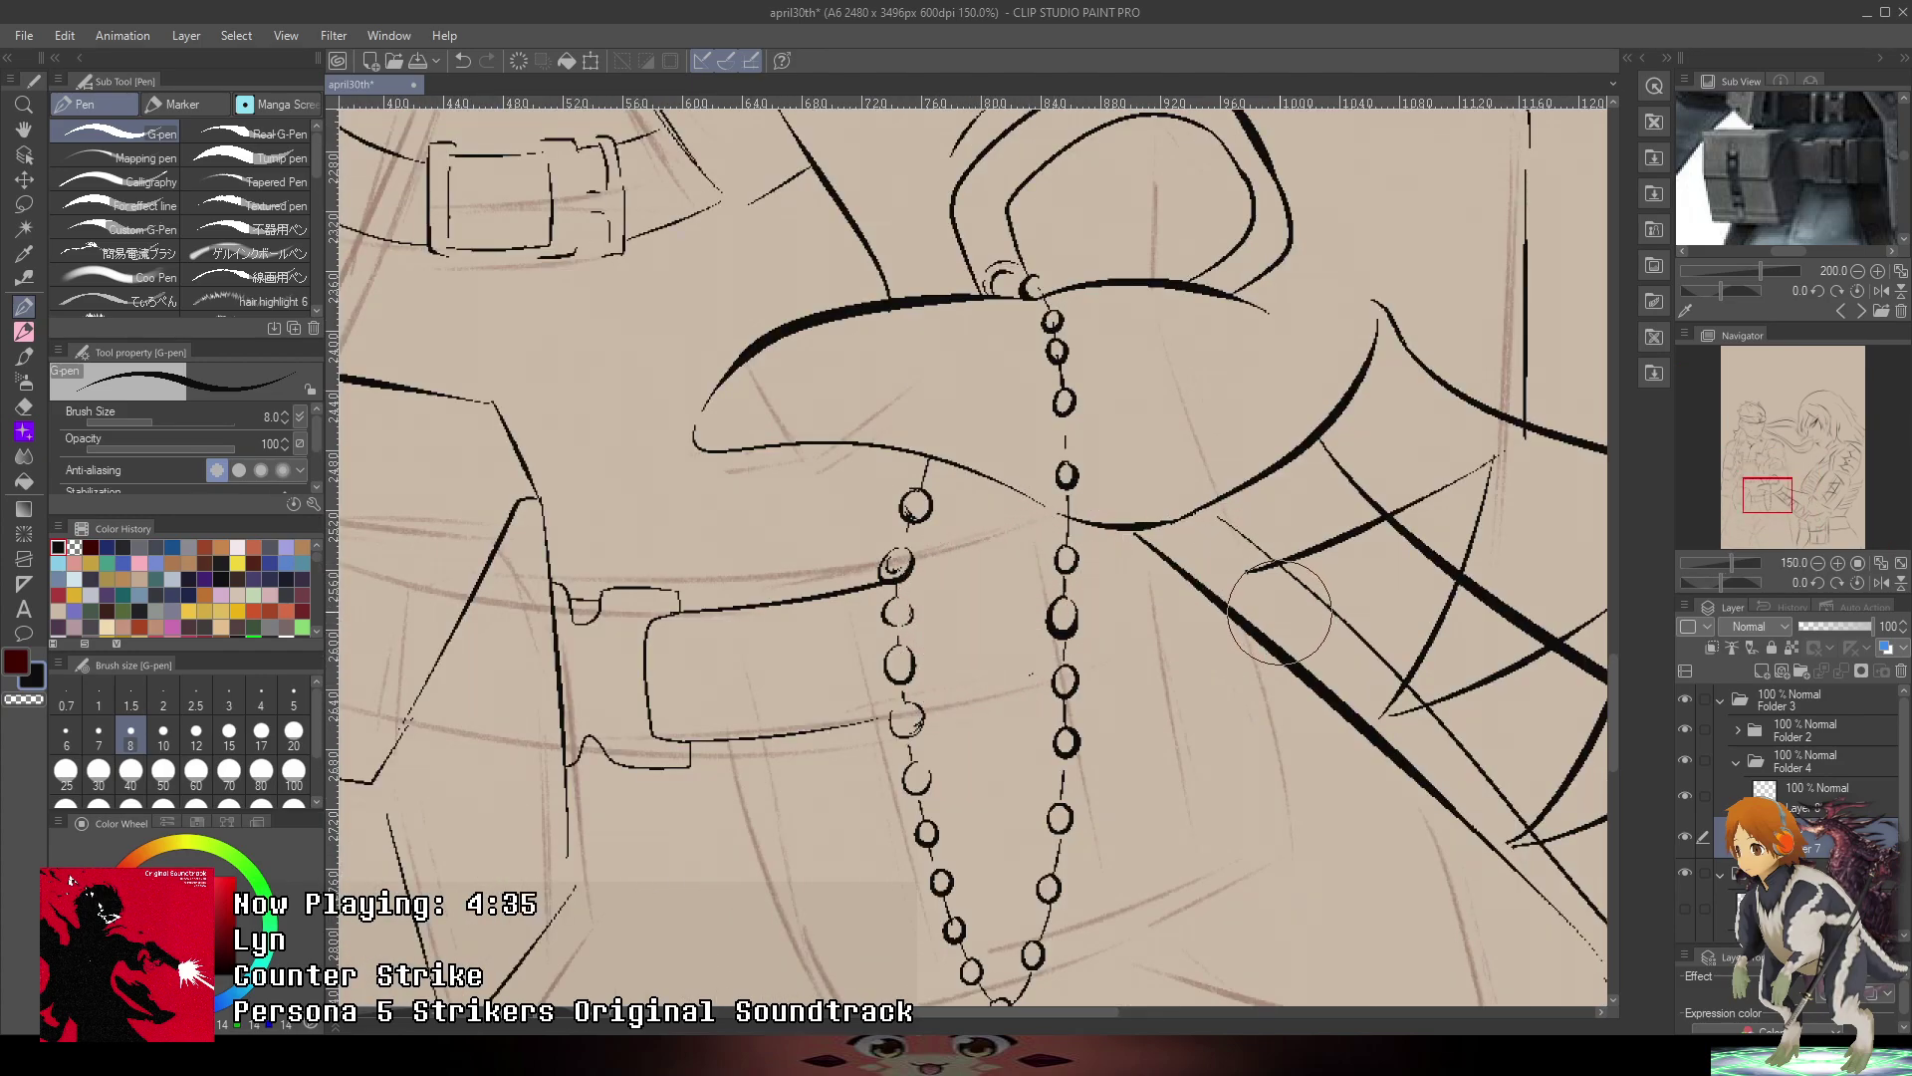
{"action": "left_click_drag", "start_coordinate": [1298, 647], "coordinate": [1292, 539]}
{"action": "left_click_drag", "start_coordinate": [1026, 387], "coordinate": [927, 418]}
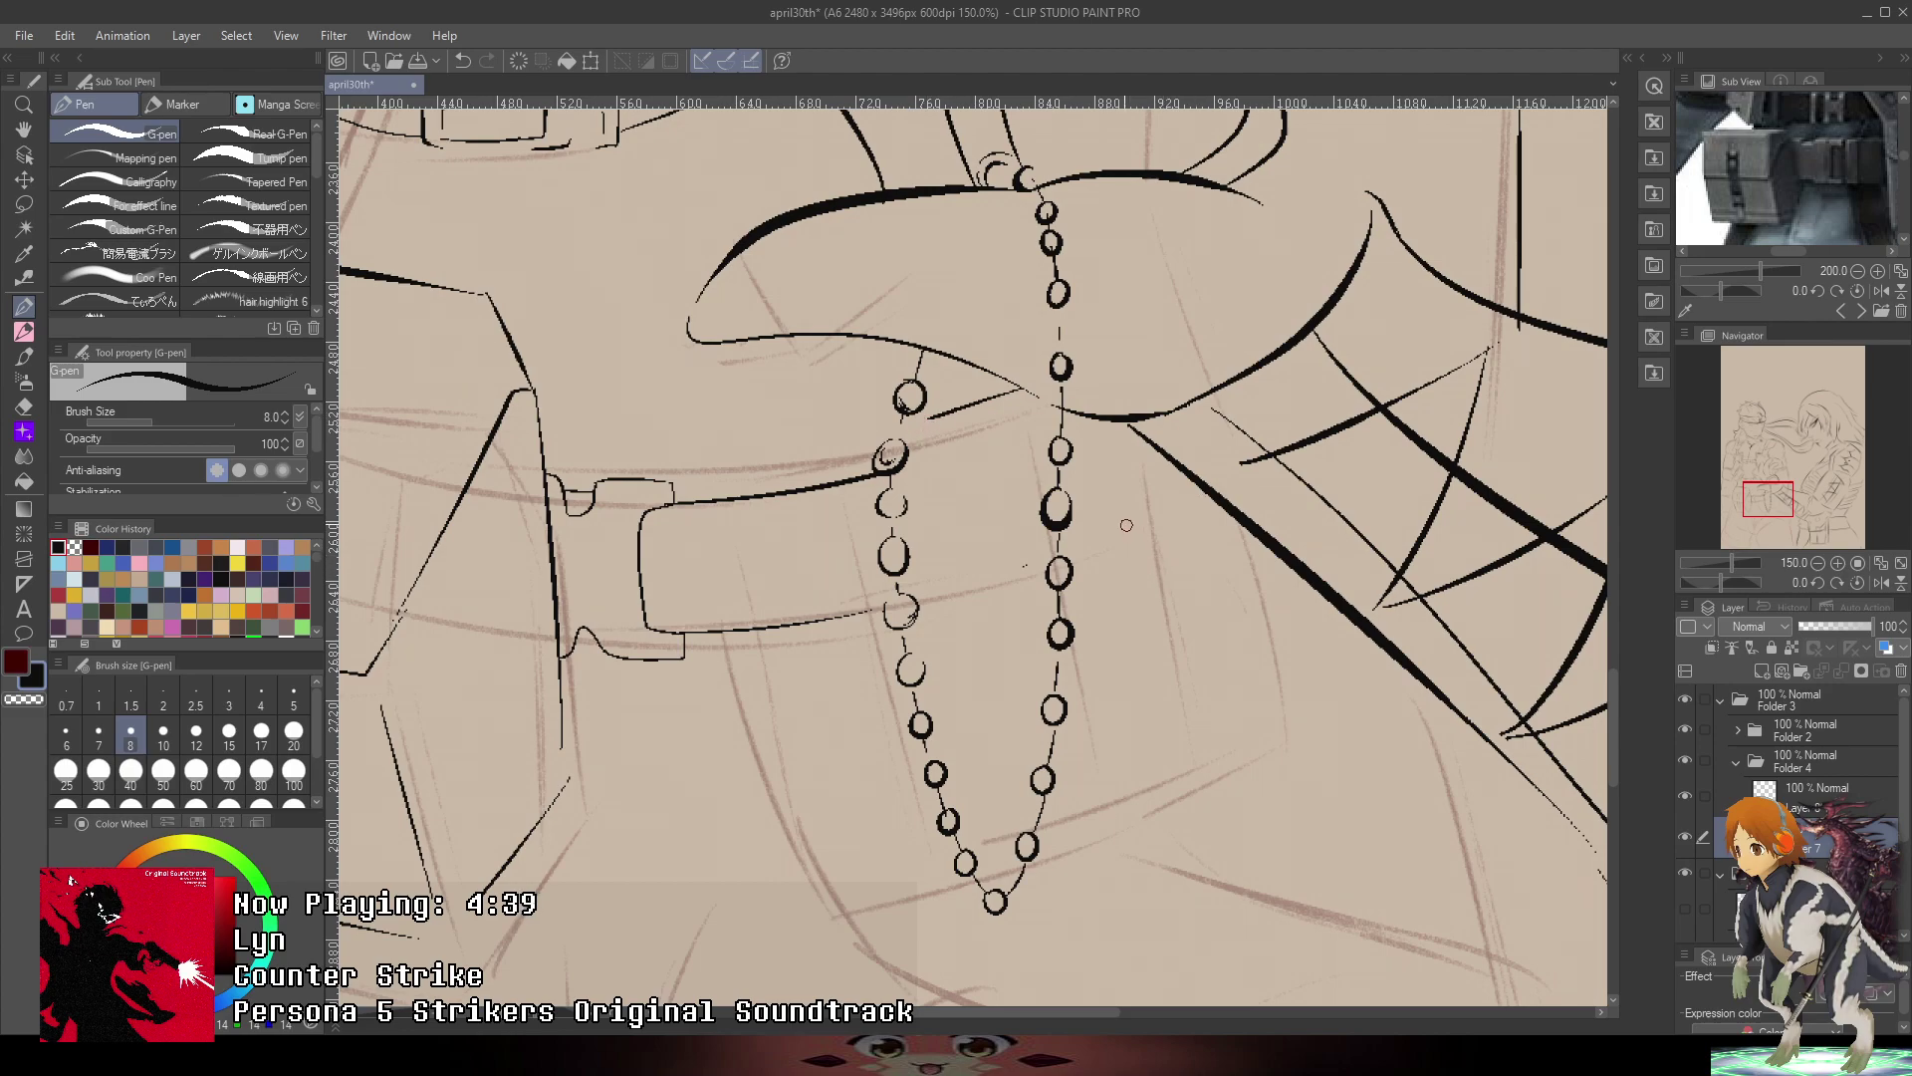
- Ink a long downward edge for the second pouch beside the beads, redoing it and checking the magazine pouches in the reference
{"action": "left_click_drag", "start_coordinate": [1100, 438], "coordinate": [1138, 665]}
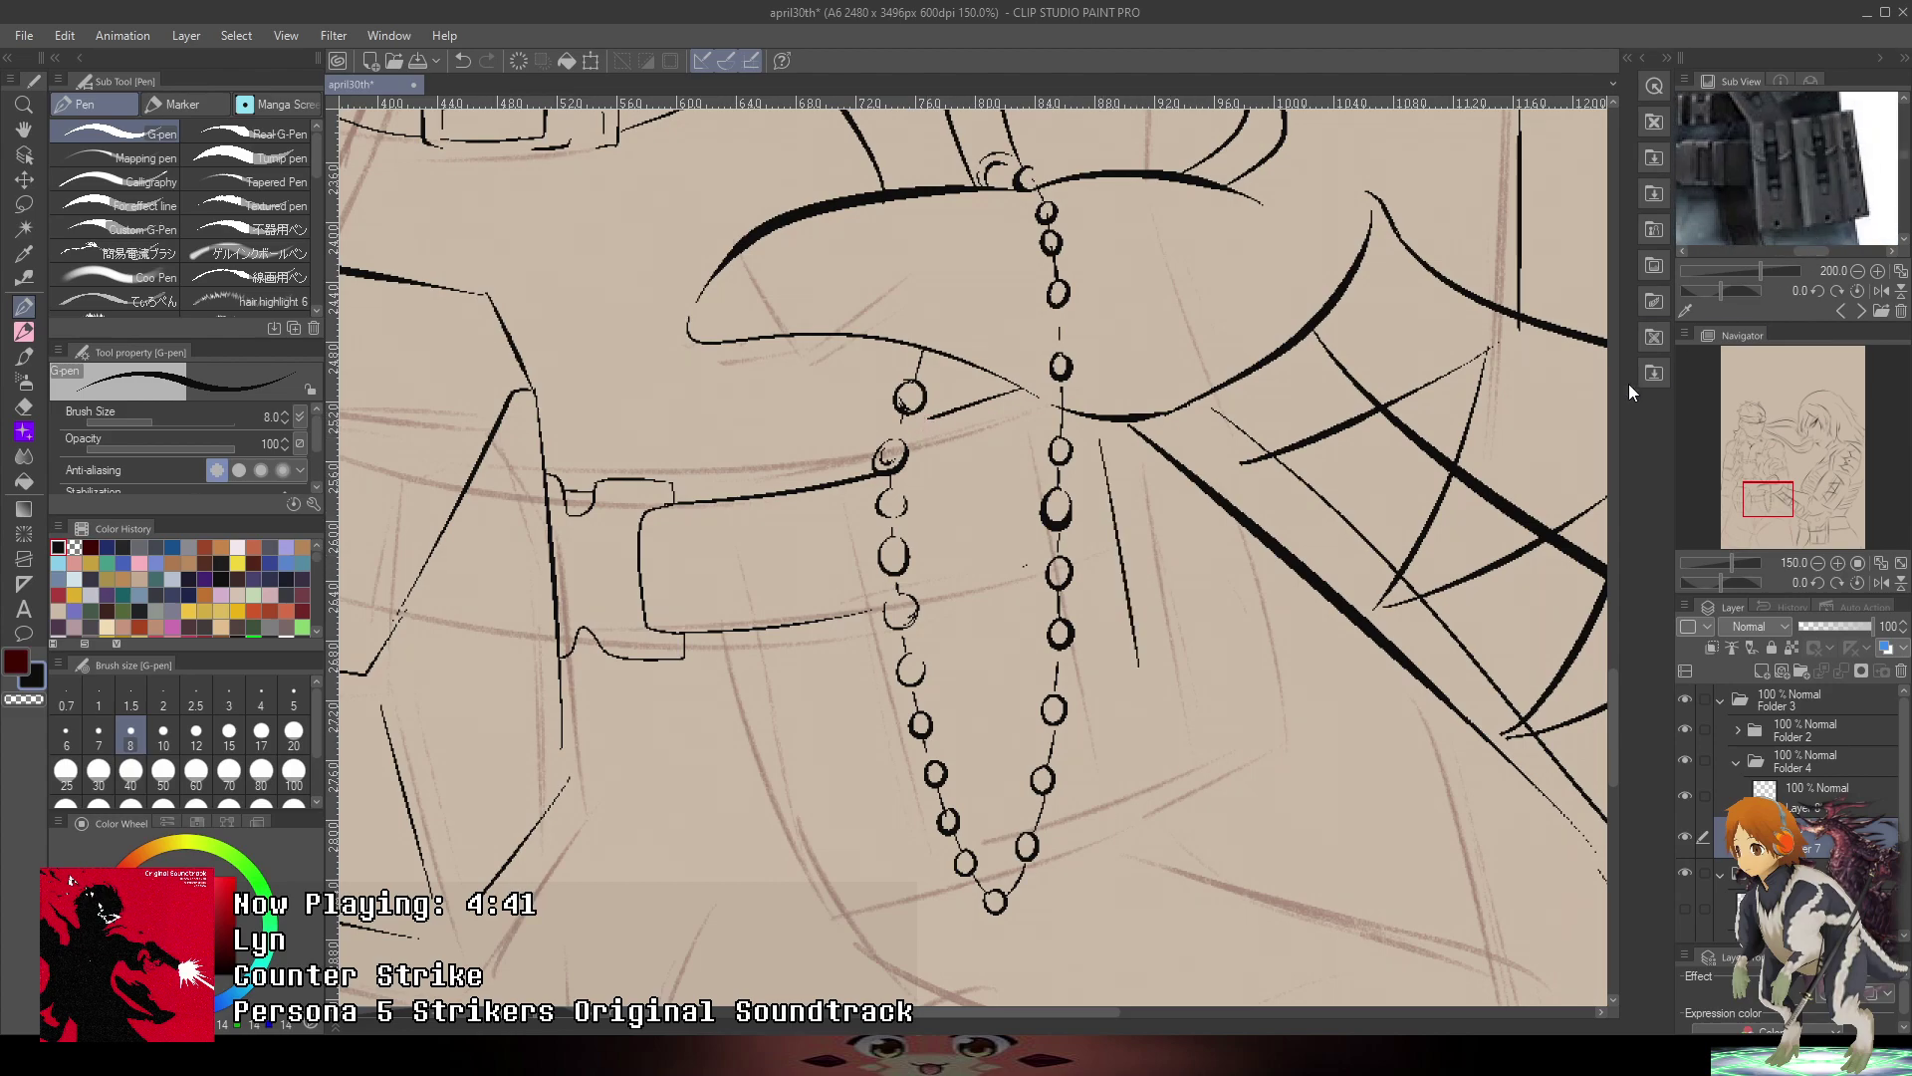
{"action": "key", "text": "ctrl+z"}
{"action": "left_click_drag", "start_coordinate": [1083, 416], "coordinate": [1133, 817]}
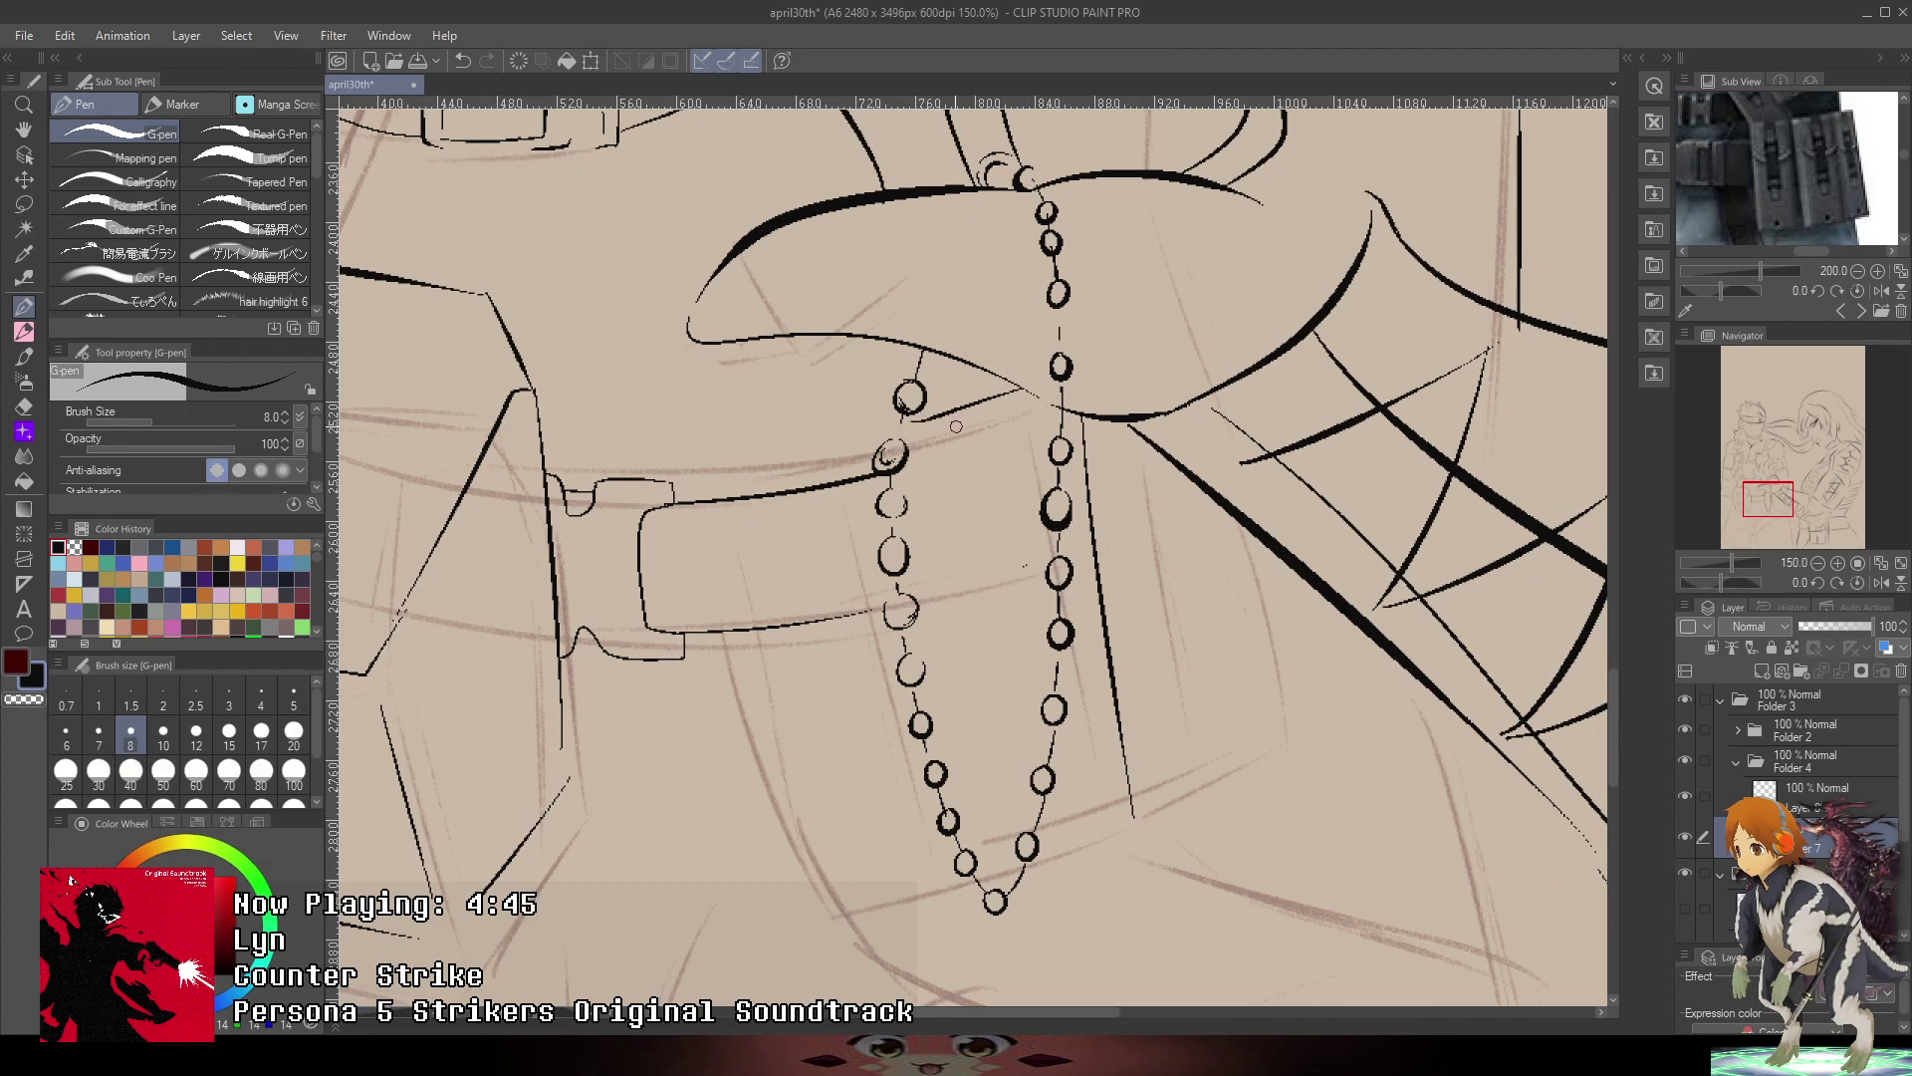
- Thicken the short belt edge beneath the hand and ink a small curved line beside the near bead strand
{"action": "left_click_drag", "start_coordinate": [915, 423], "coordinate": [994, 401]}
{"action": "mouse_move", "coordinate": [913, 498]}
{"action": "left_mouse_down"}
{"action": "mouse_move", "coordinate": [957, 569]}
{"action": "mouse_move", "coordinate": [1031, 579]}
{"action": "left_mouse_up"}
{"action": "key", "text": "ctrl+z"}
{"action": "left_click_drag", "start_coordinate": [916, 500], "coordinate": [996, 594]}
- Ink the second pouch's near edge and top corner between the bead strands, erasing stray marks around it
{"action": "mouse_move", "coordinate": [981, 475]}
{"action": "left_mouse_down"}
{"action": "mouse_move", "coordinate": [1023, 470]}
{"action": "mouse_move", "coordinate": [1006, 492]}
{"action": "mouse_move", "coordinate": [984, 478]}
{"action": "mouse_move", "coordinate": [1026, 669]}
{"action": "left_mouse_up"}
{"action": "left_click_drag", "start_coordinate": [1023, 490], "coordinate": [1046, 619]}
{"action": "key", "text": "ctrl+z"}
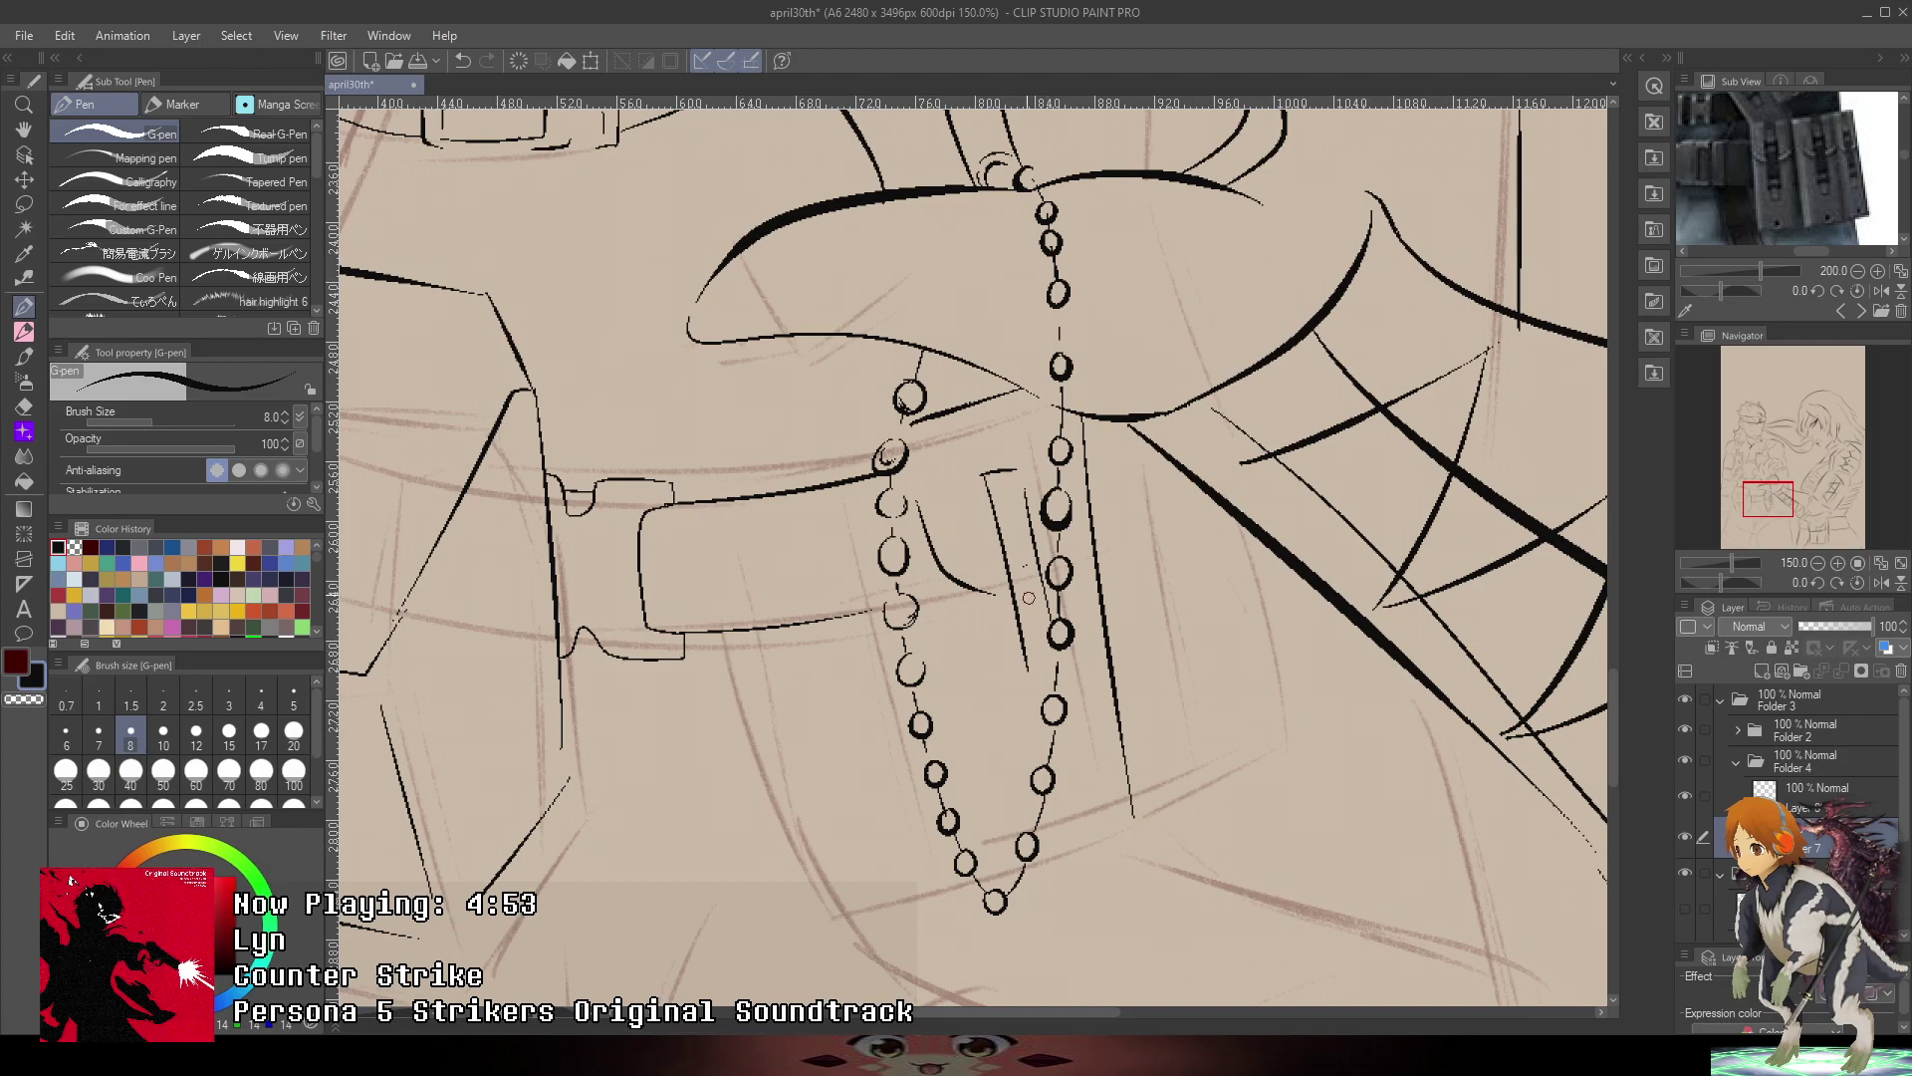
{"action": "scroll", "coordinate": [1056, 612], "scroll_direction": "up", "scroll_amount": 1}
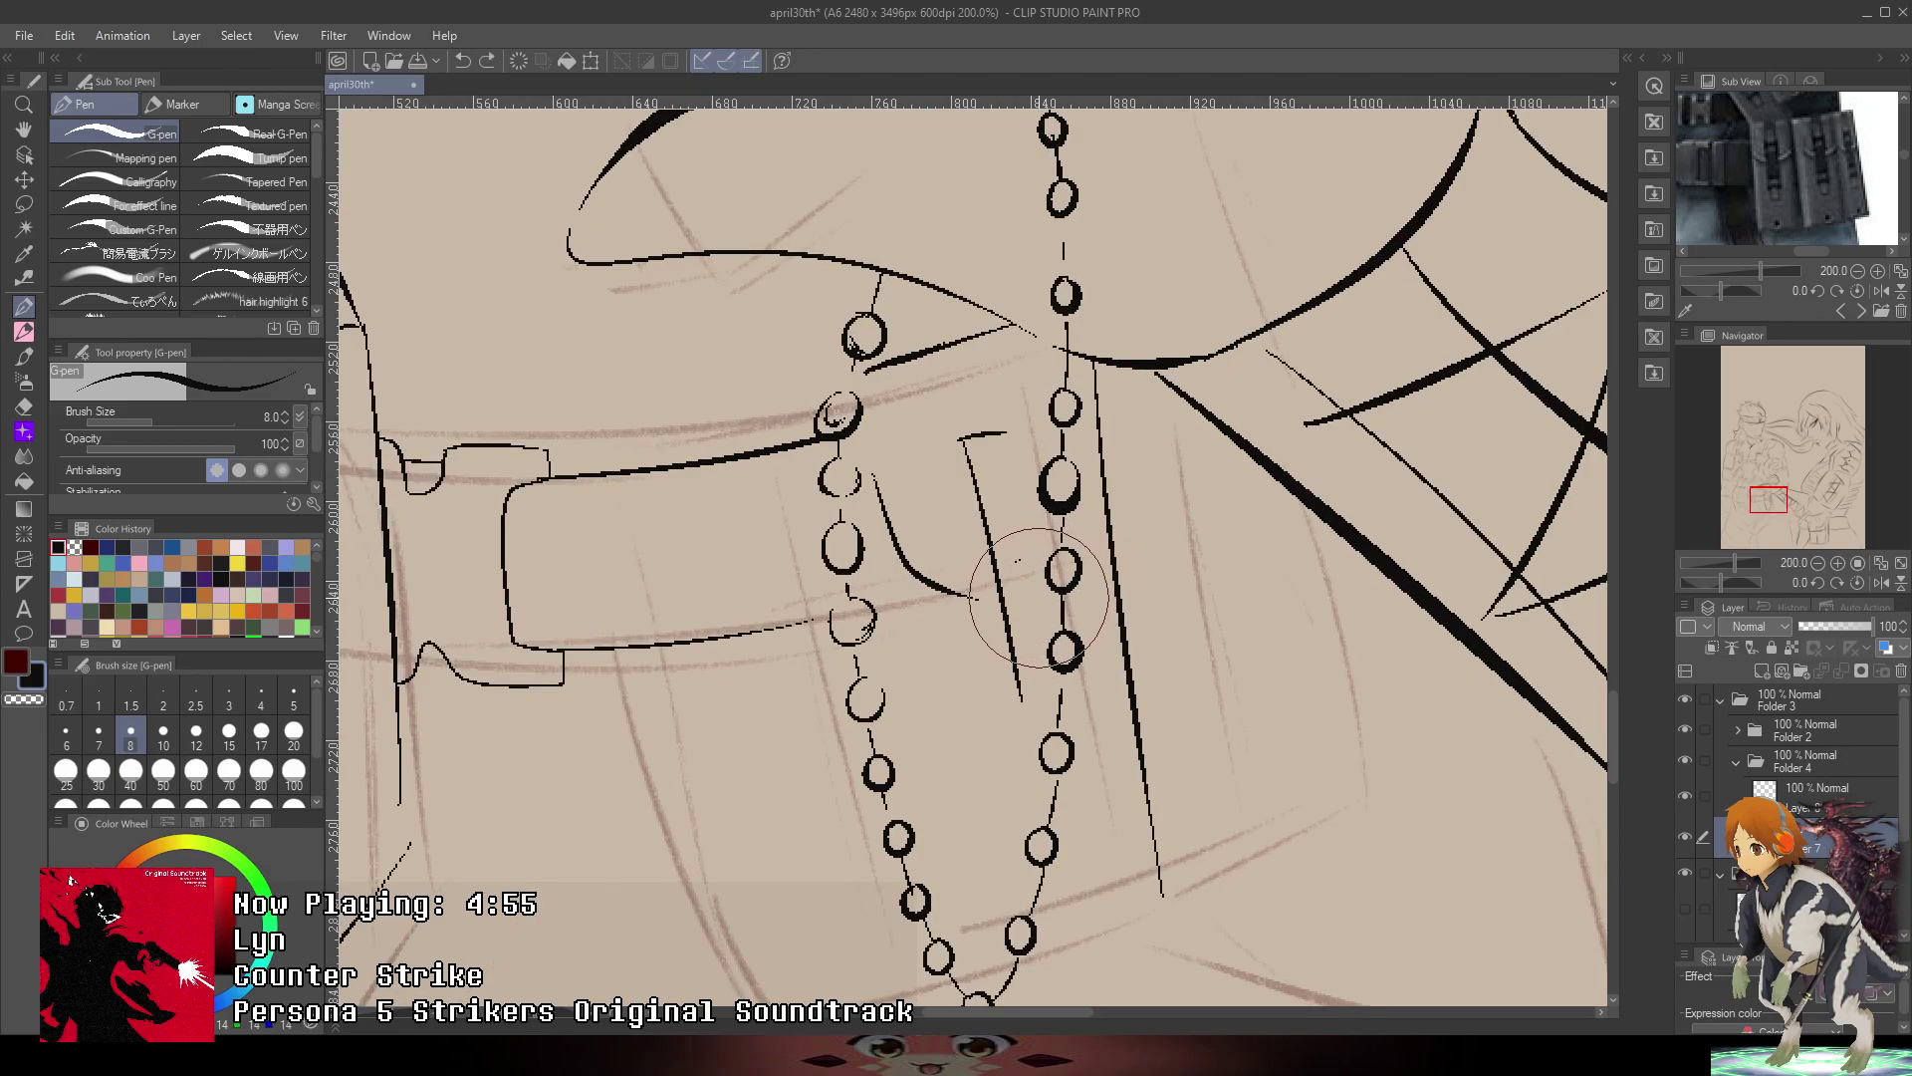
{"action": "left_click_drag", "start_coordinate": [1033, 604], "coordinate": [1028, 633]}
{"action": "left_click_drag", "start_coordinate": [1024, 704], "coordinate": [982, 534]}
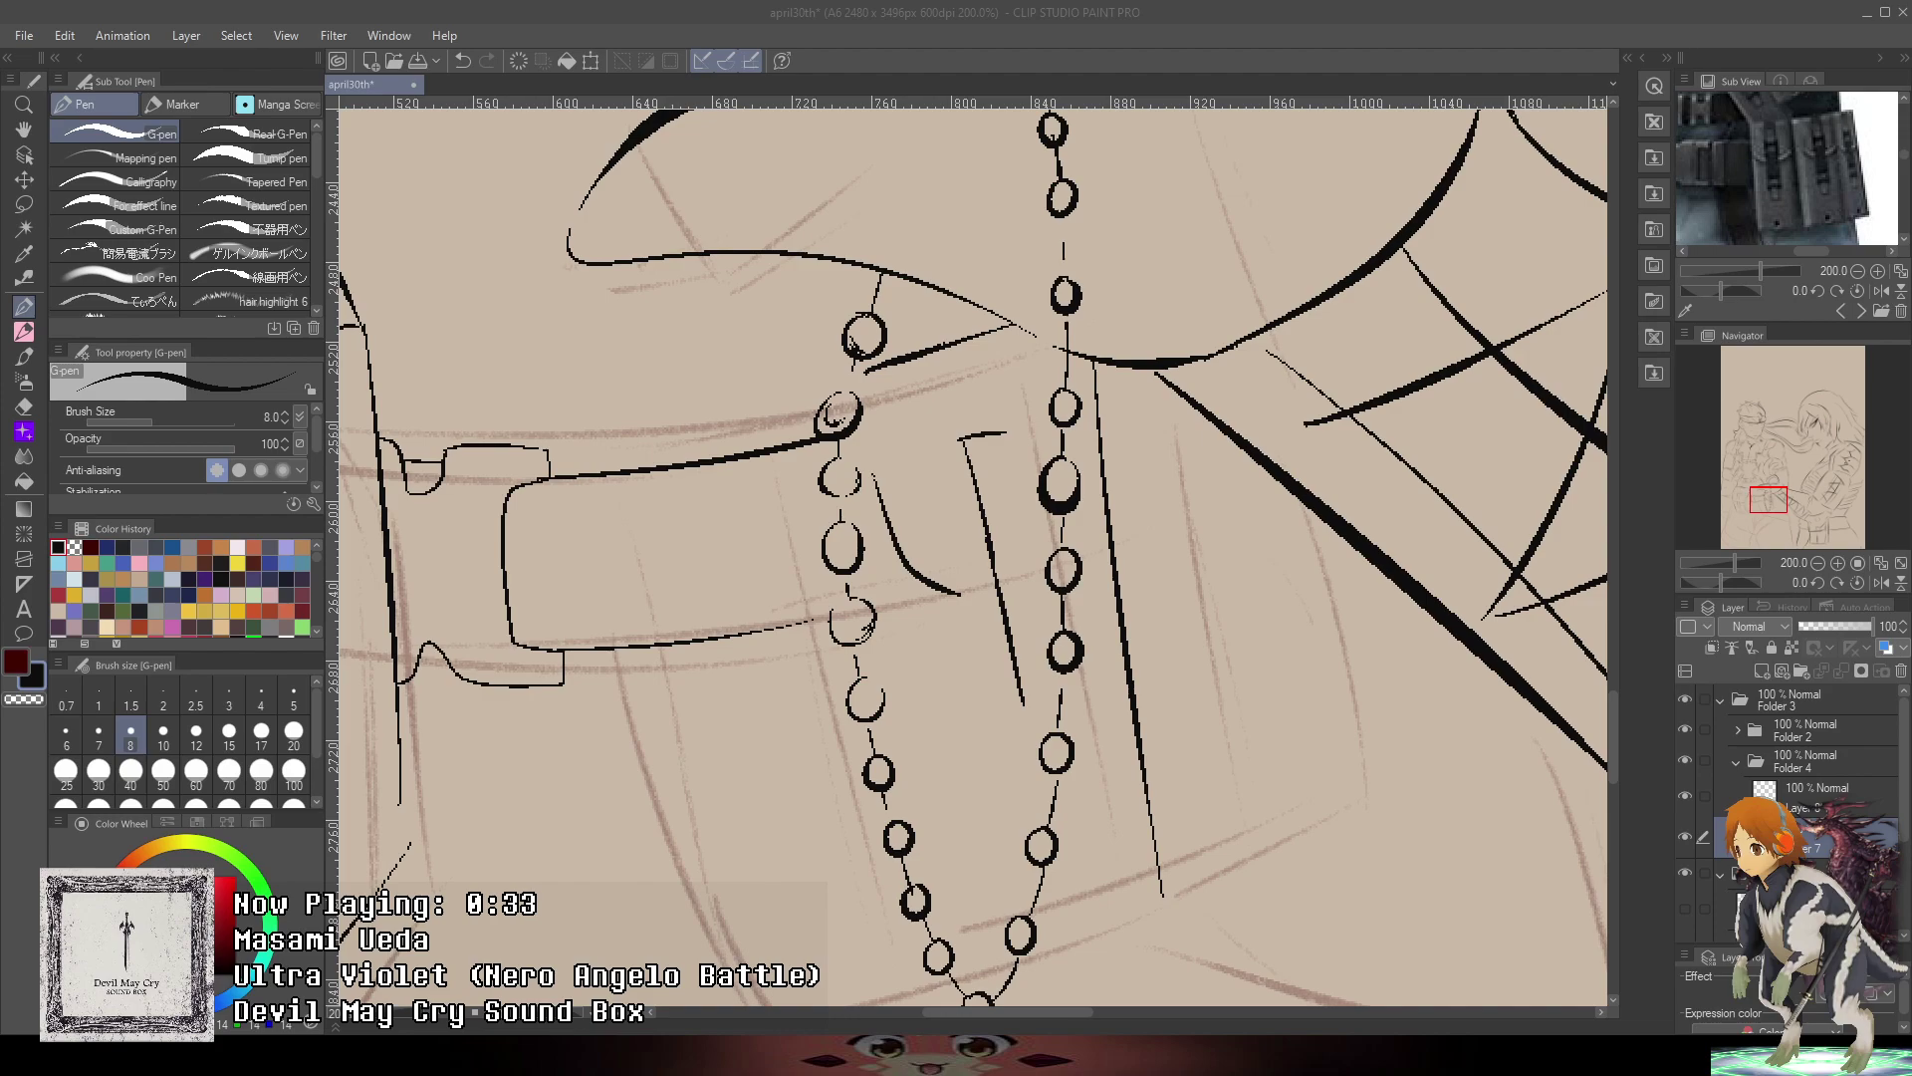
- Ink the second pouch's long near edge beside the bead strand and its bottom edge and corner
{"action": "key", "text": "alt+Tab"}
{"action": "left_click_drag", "start_coordinate": [957, 467], "coordinate": [929, 332]}
{"action": "mouse_move", "coordinate": [840, 375]}
{"action": "left_mouse_down"}
{"action": "mouse_move", "coordinate": [930, 811]}
{"action": "mouse_move", "coordinate": [952, 817]}
{"action": "left_mouse_up"}
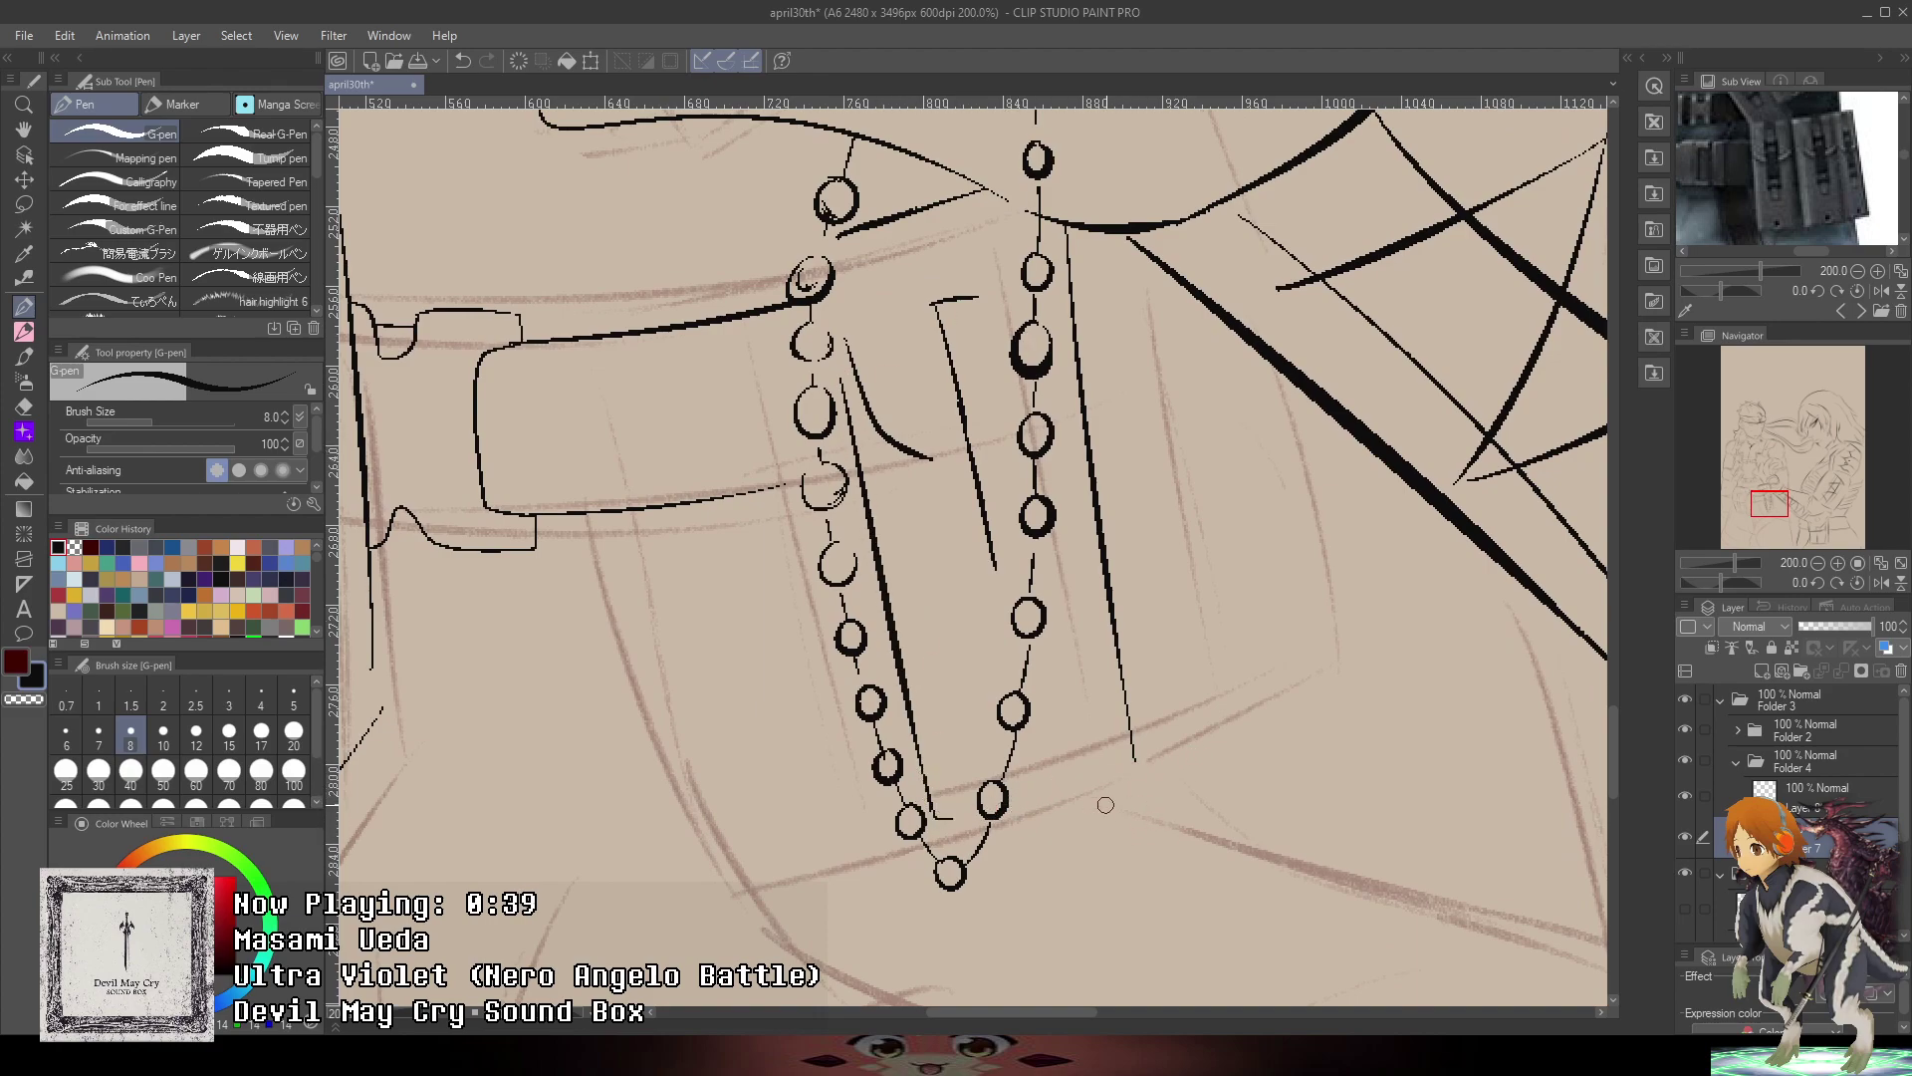
{"action": "left_click_drag", "start_coordinate": [1071, 793], "coordinate": [1134, 749]}
{"action": "left_click_drag", "start_coordinate": [1013, 809], "coordinate": [1060, 797]}
{"action": "left_click_drag", "start_coordinate": [1289, 684], "coordinate": [1216, 811]}
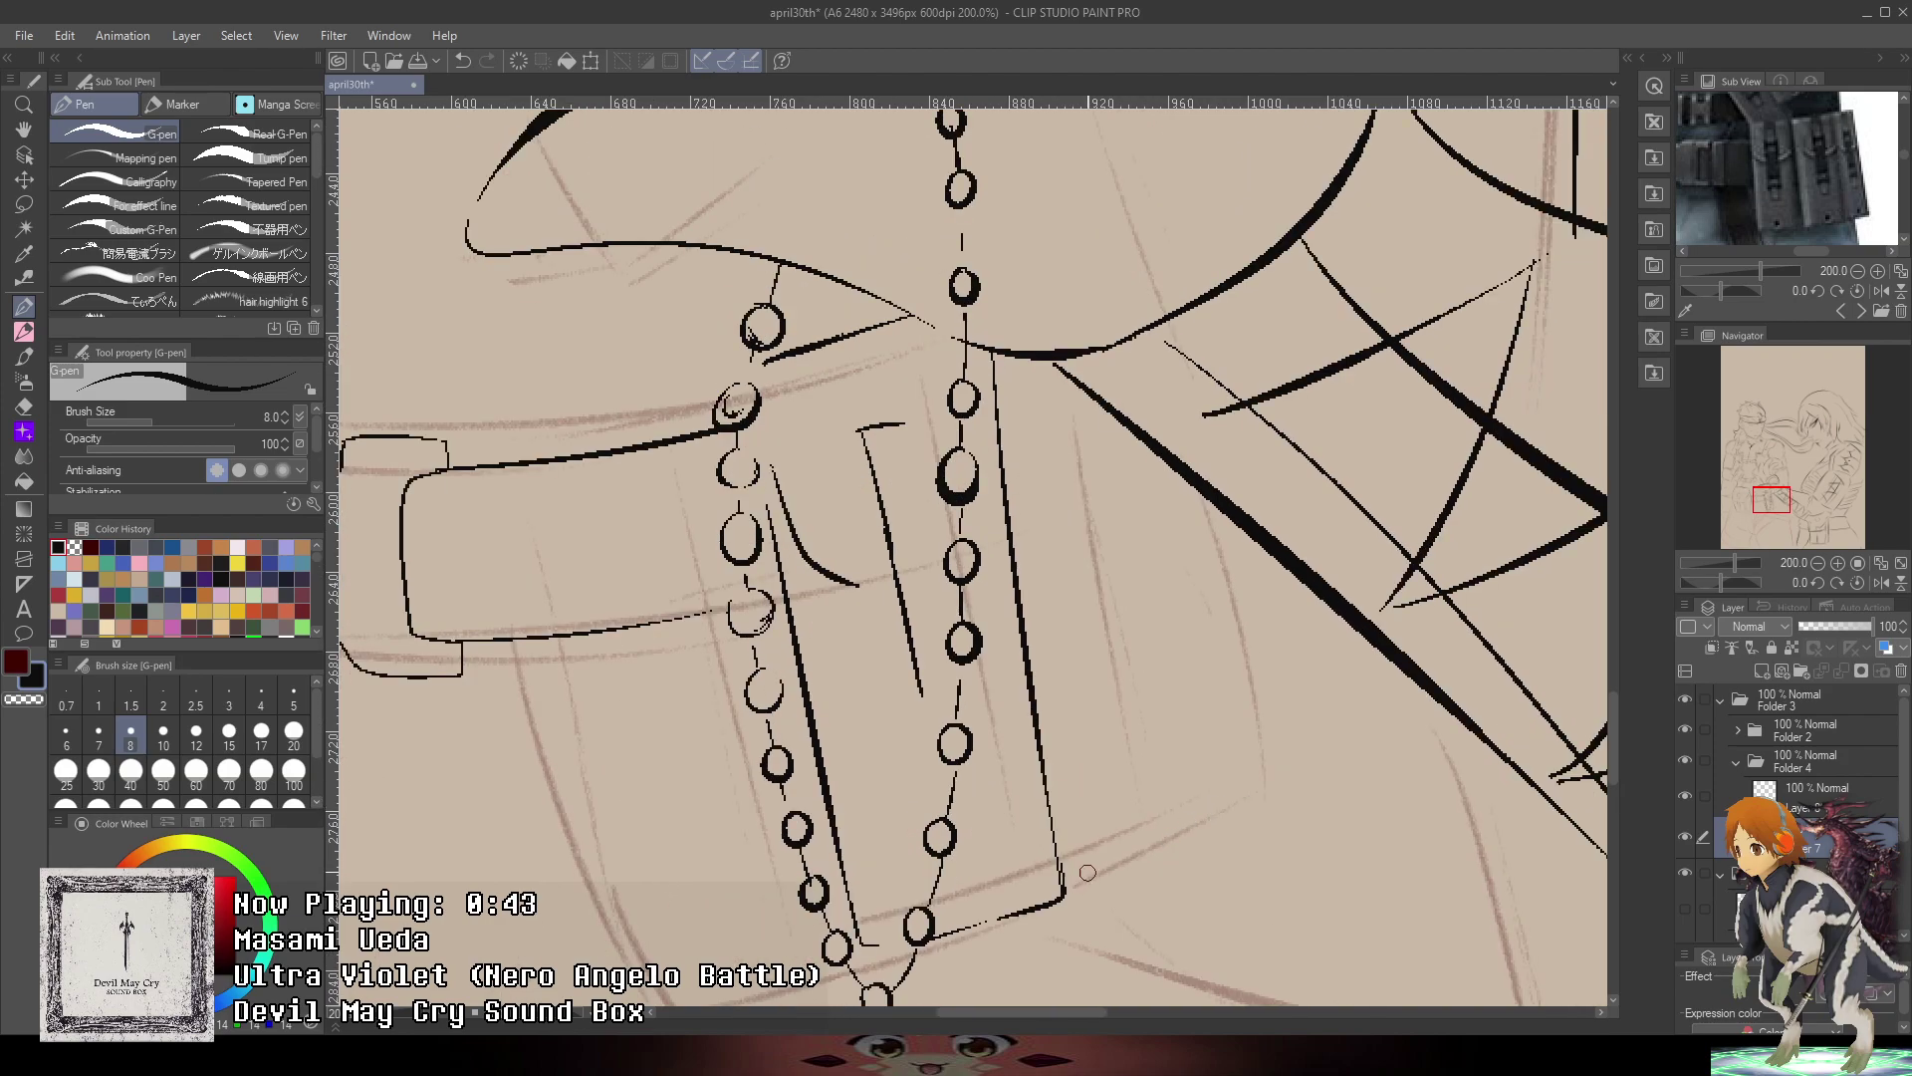
- Ink the outer edge and lower corner of the neighbouring pouch up to the forearm
{"action": "key", "text": "e"}
{"action": "mouse_move", "coordinate": [1064, 897]}
{"action": "left_mouse_down"}
{"action": "mouse_move", "coordinate": [1217, 846]}
{"action": "mouse_move", "coordinate": [1197, 845]}
{"action": "mouse_move", "coordinate": [1163, 460]}
{"action": "left_mouse_up"}
{"action": "key", "text": "ctrl+z"}
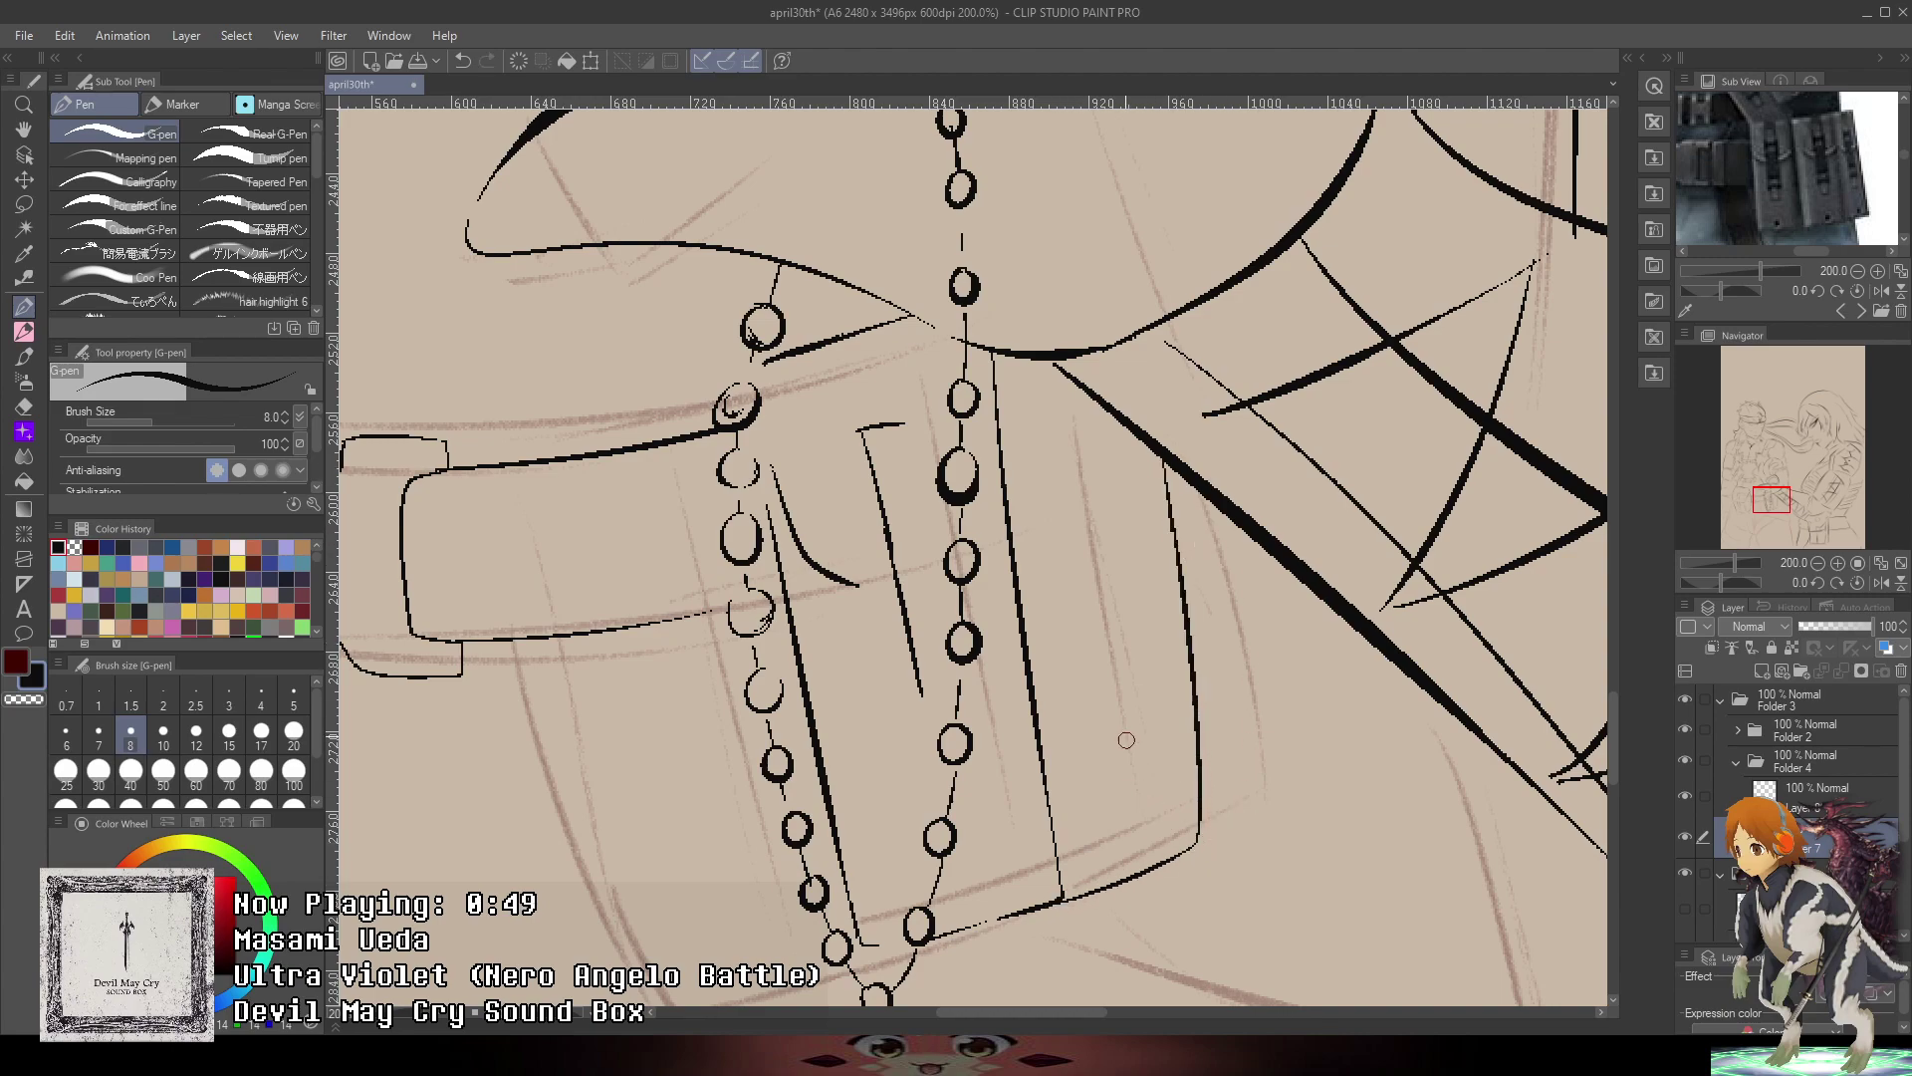
- Ink the curved flap and vertical strap lines on the pouches beside the far bead strand, redoing one strap line
{"action": "left_click_drag", "start_coordinate": [1013, 487], "coordinate": [1076, 551]}
{"action": "mouse_move", "coordinate": [1051, 400]}
{"action": "left_mouse_down"}
{"action": "mouse_move", "coordinate": [1083, 395]}
{"action": "mouse_move", "coordinate": [1090, 598]}
{"action": "mouse_move", "coordinate": [1137, 657]}
{"action": "mouse_move", "coordinate": [1097, 448]}
{"action": "left_mouse_up"}
{"action": "left_click_drag", "start_coordinate": [908, 428], "coordinate": [940, 550]}
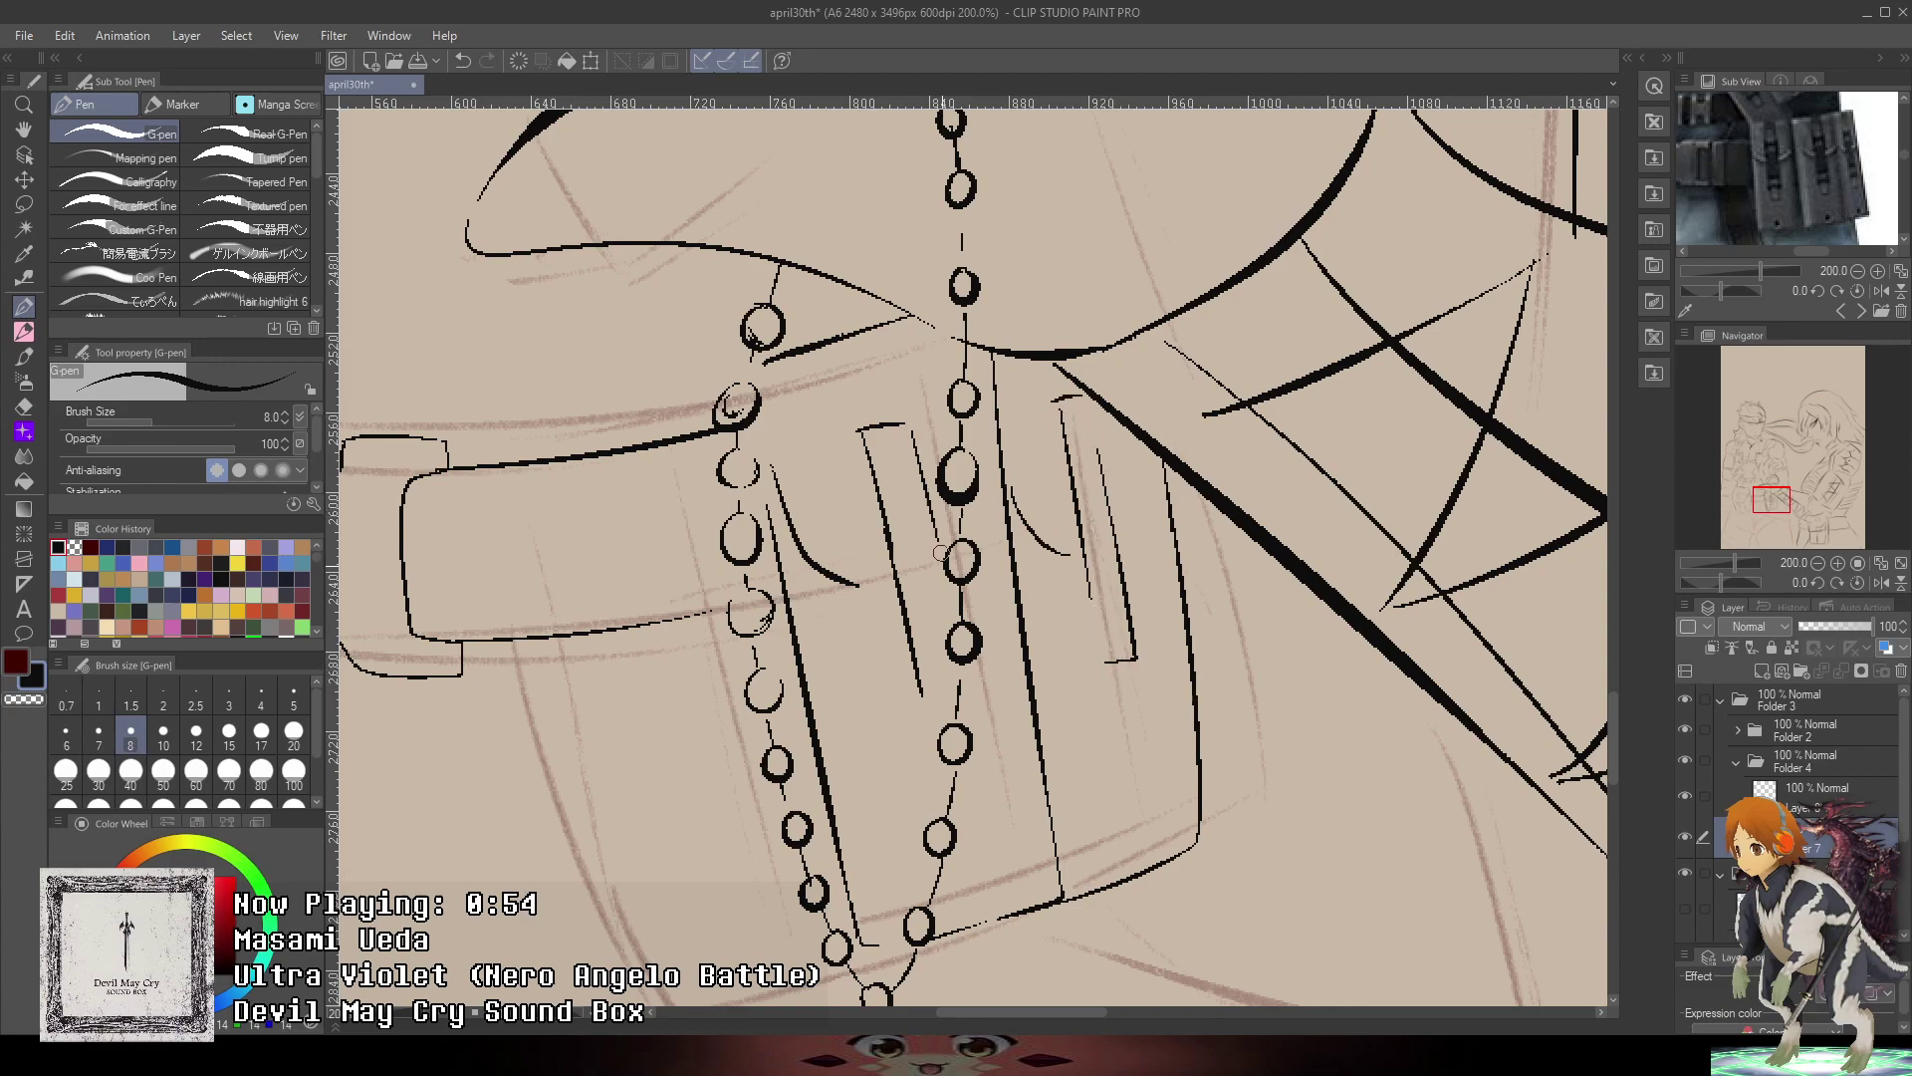
{"action": "key", "text": "ctrl+z"}
{"action": "left_click_drag", "start_coordinate": [908, 439], "coordinate": [943, 580]}
- Ink the outermost pouch's outline, flap and strap beneath the forearm, plus extra flap lines on the neighbouring pouch
{"action": "left_click_drag", "start_coordinate": [1412, 582], "coordinate": [1293, 520]}
{"action": "mouse_move", "coordinate": [1078, 783]}
{"action": "left_mouse_down"}
{"action": "mouse_move", "coordinate": [1139, 753]}
{"action": "mouse_move", "coordinate": [1152, 644]}
{"action": "mouse_move", "coordinate": [1131, 523]}
{"action": "mouse_move", "coordinate": [1173, 645]}
{"action": "mouse_move", "coordinate": [1136, 481]}
{"action": "mouse_move", "coordinate": [1124, 575]}
{"action": "mouse_move", "coordinate": [1120, 476]}
{"action": "mouse_move", "coordinate": [1091, 486]}
{"action": "mouse_move", "coordinate": [1092, 467]}
{"action": "left_mouse_up"}
{"action": "key", "text": "ctrl+z"}
{"action": "mouse_move", "coordinate": [897, 412]}
{"action": "left_mouse_down"}
{"action": "mouse_move", "coordinate": [954, 493]}
{"action": "mouse_move", "coordinate": [1042, 427]}
{"action": "left_mouse_up"}
{"action": "left_click_drag", "start_coordinate": [1003, 489], "coordinate": [1044, 456]}
{"action": "left_click_drag", "start_coordinate": [771, 437], "coordinate": [909, 470]}
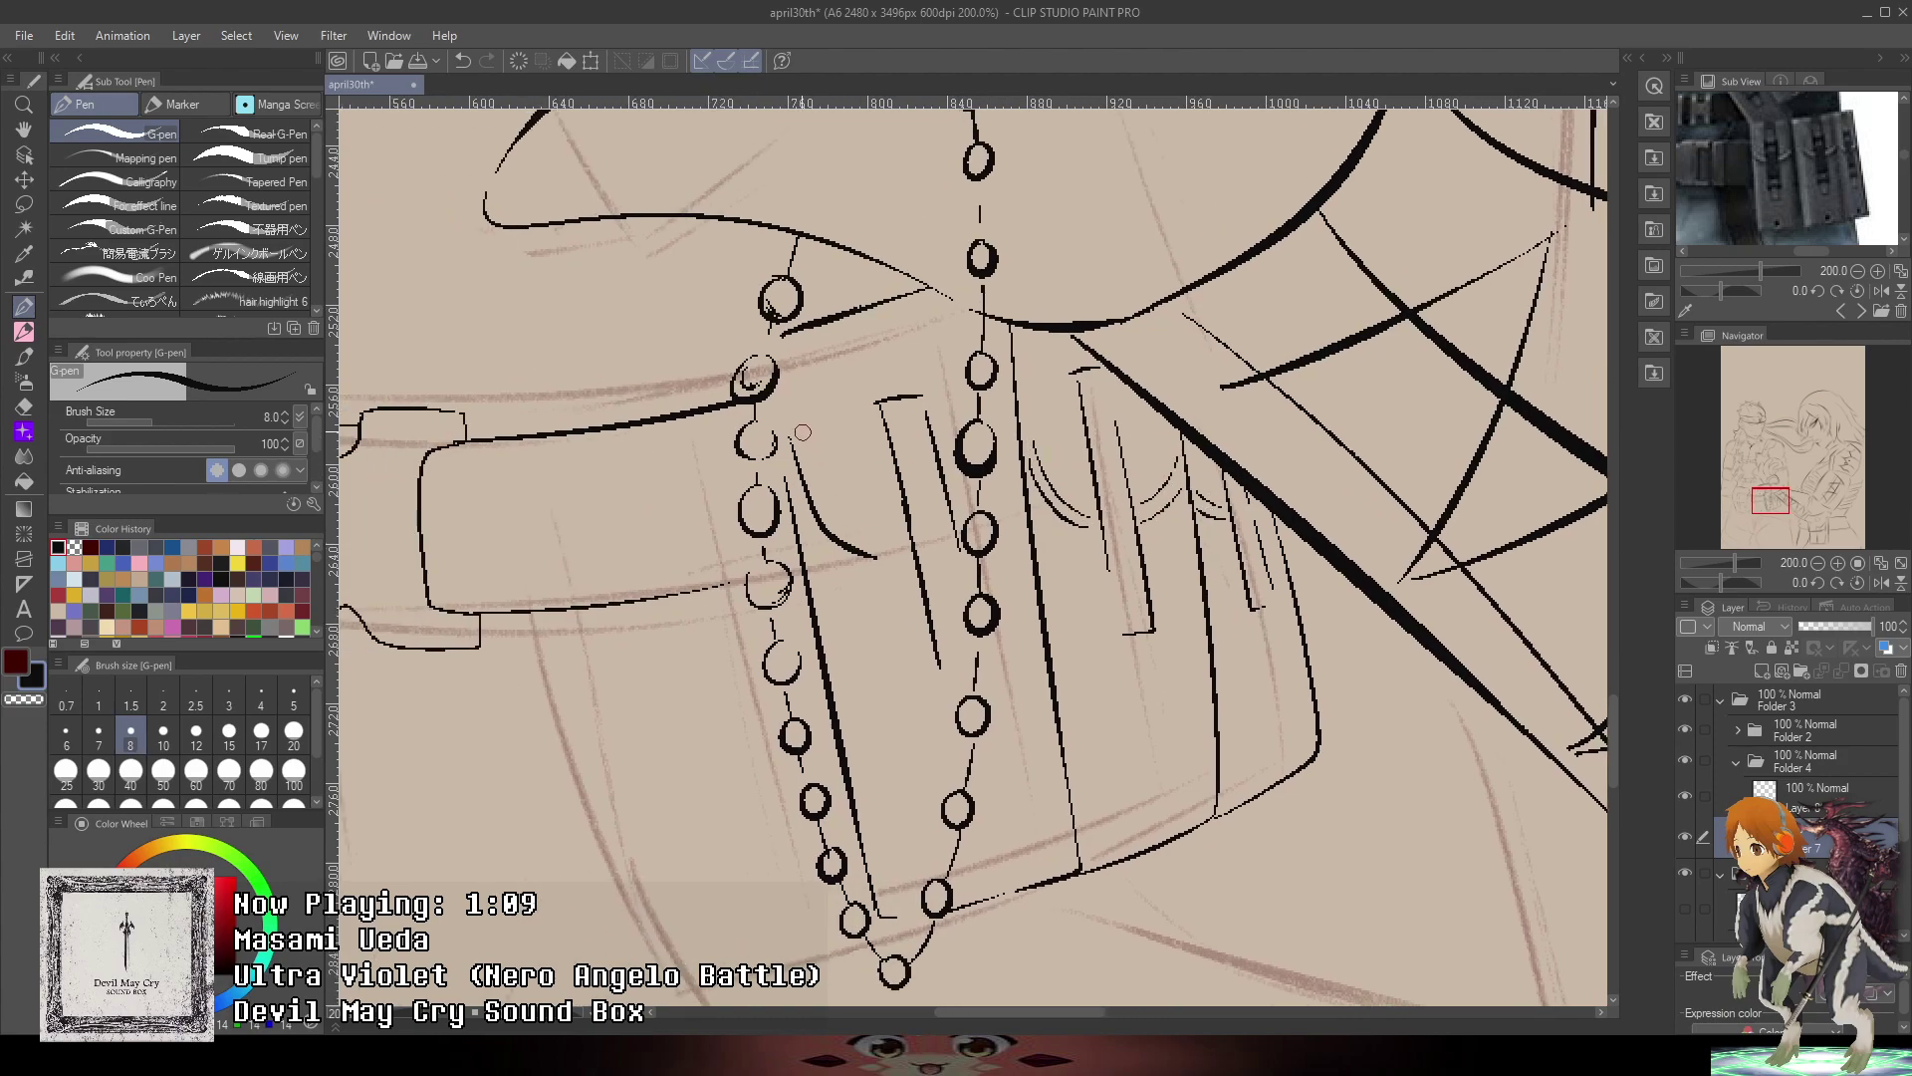
- Add a second curved flap line beside the near bead strand, redoing it once
{"action": "left_click_drag", "start_coordinate": [802, 434], "coordinate": [864, 549]}
{"action": "key", "text": "ctrl+z"}
{"action": "key", "text": "ctrl+z"}
{"action": "left_click_drag", "start_coordinate": [811, 440], "coordinate": [879, 549]}
- Ink the outer thigh line descending from the large hip pouch, redoing it once and checking the leg straps in the reference
{"action": "scroll", "coordinate": [937, 567], "scroll_direction": "down", "scroll_amount": 4}
{"action": "mouse_move", "coordinate": [1259, 442]}
{"action": "left_mouse_down"}
{"action": "mouse_move", "coordinate": [1525, 624]}
{"action": "mouse_move", "coordinate": [1546, 827]}
{"action": "mouse_move", "coordinate": [1504, 762]}
{"action": "mouse_move", "coordinate": [1434, 379]}
{"action": "mouse_move", "coordinate": [1399, 349]}
{"action": "left_mouse_up"}
{"action": "left_click_drag", "start_coordinate": [1705, 202], "coordinate": [1849, 114]}
{"action": "mouse_move", "coordinate": [1850, 180]}
{"action": "left_mouse_down"}
{"action": "mouse_move", "coordinate": [1836, 228]}
{"action": "mouse_move", "coordinate": [1878, 173]}
{"action": "left_mouse_up"}
{"action": "scroll", "coordinate": [858, 524], "scroll_direction": "up", "scroll_amount": 1}
{"action": "left_click_drag", "start_coordinate": [846, 456], "coordinate": [766, 645]}
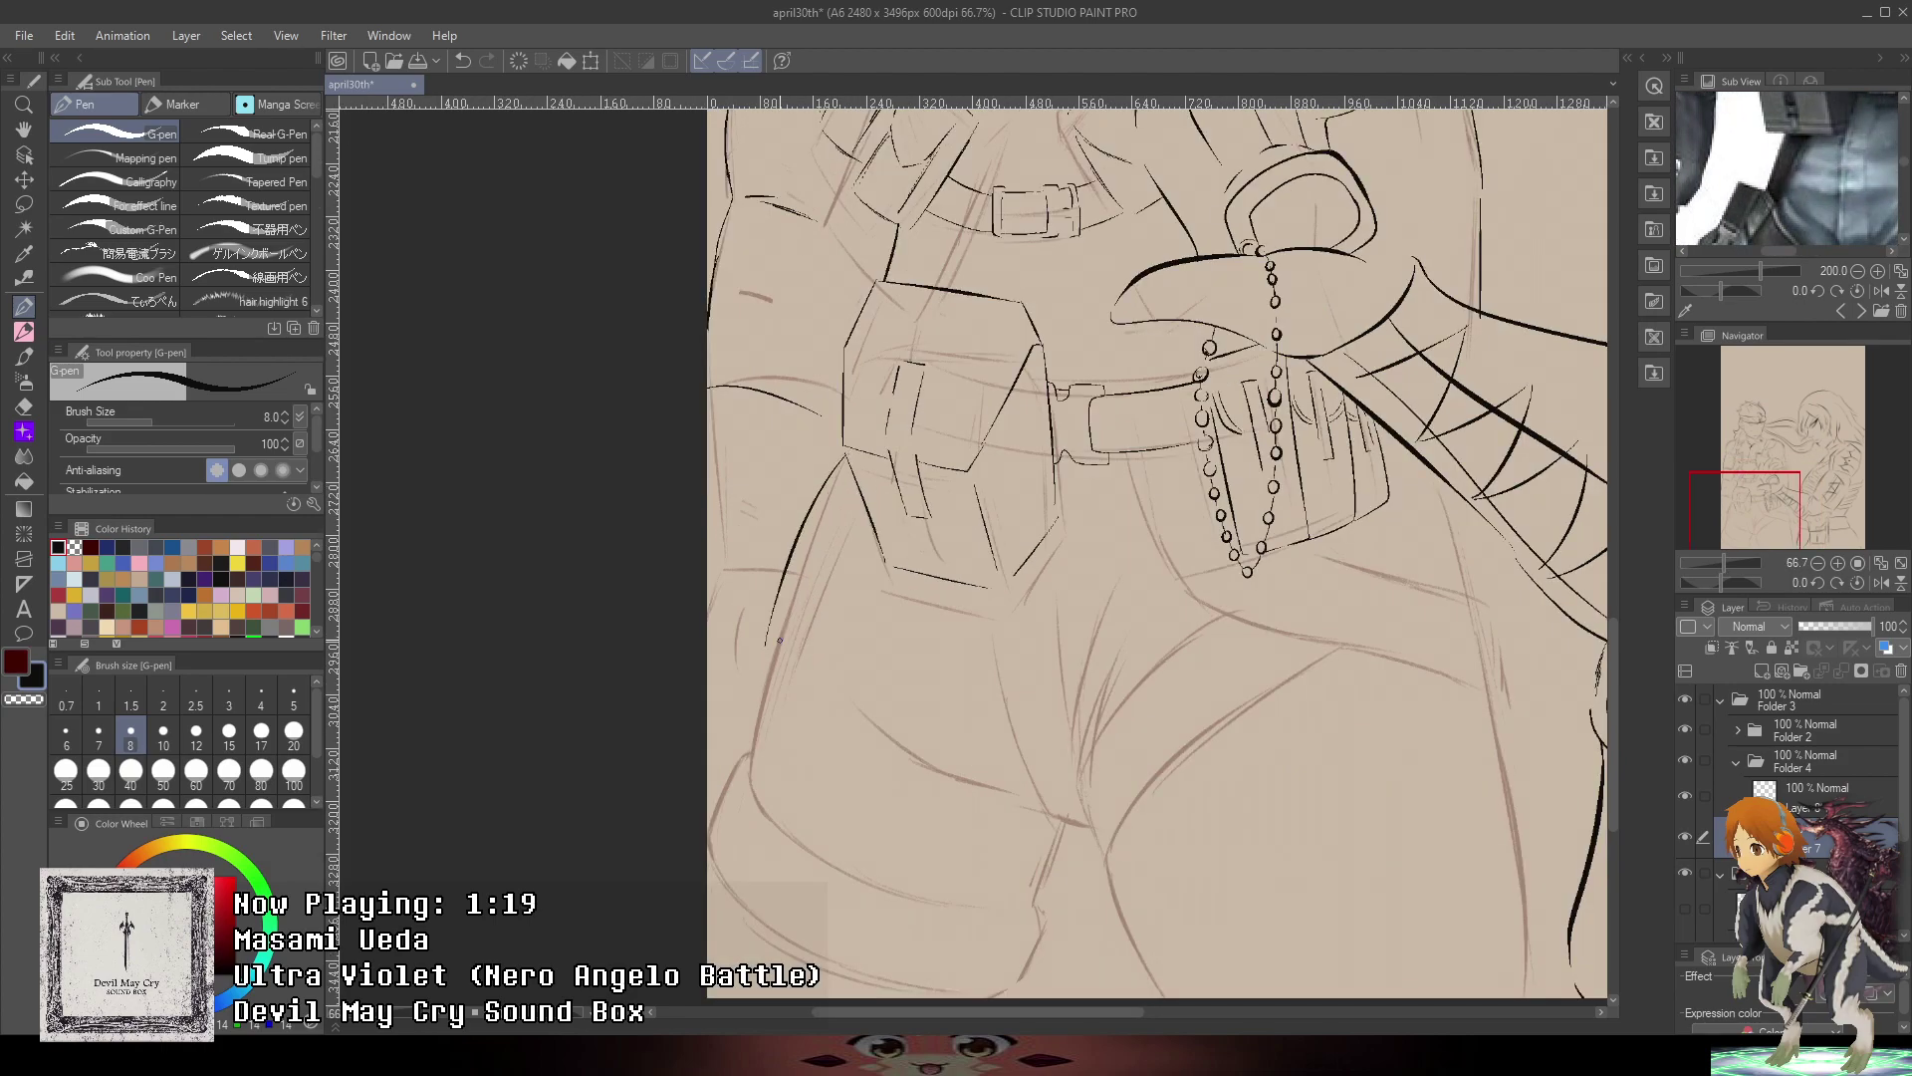
{"action": "key", "text": "ctrl+z"}
{"action": "left_click_drag", "start_coordinate": [843, 460], "coordinate": [763, 653]}
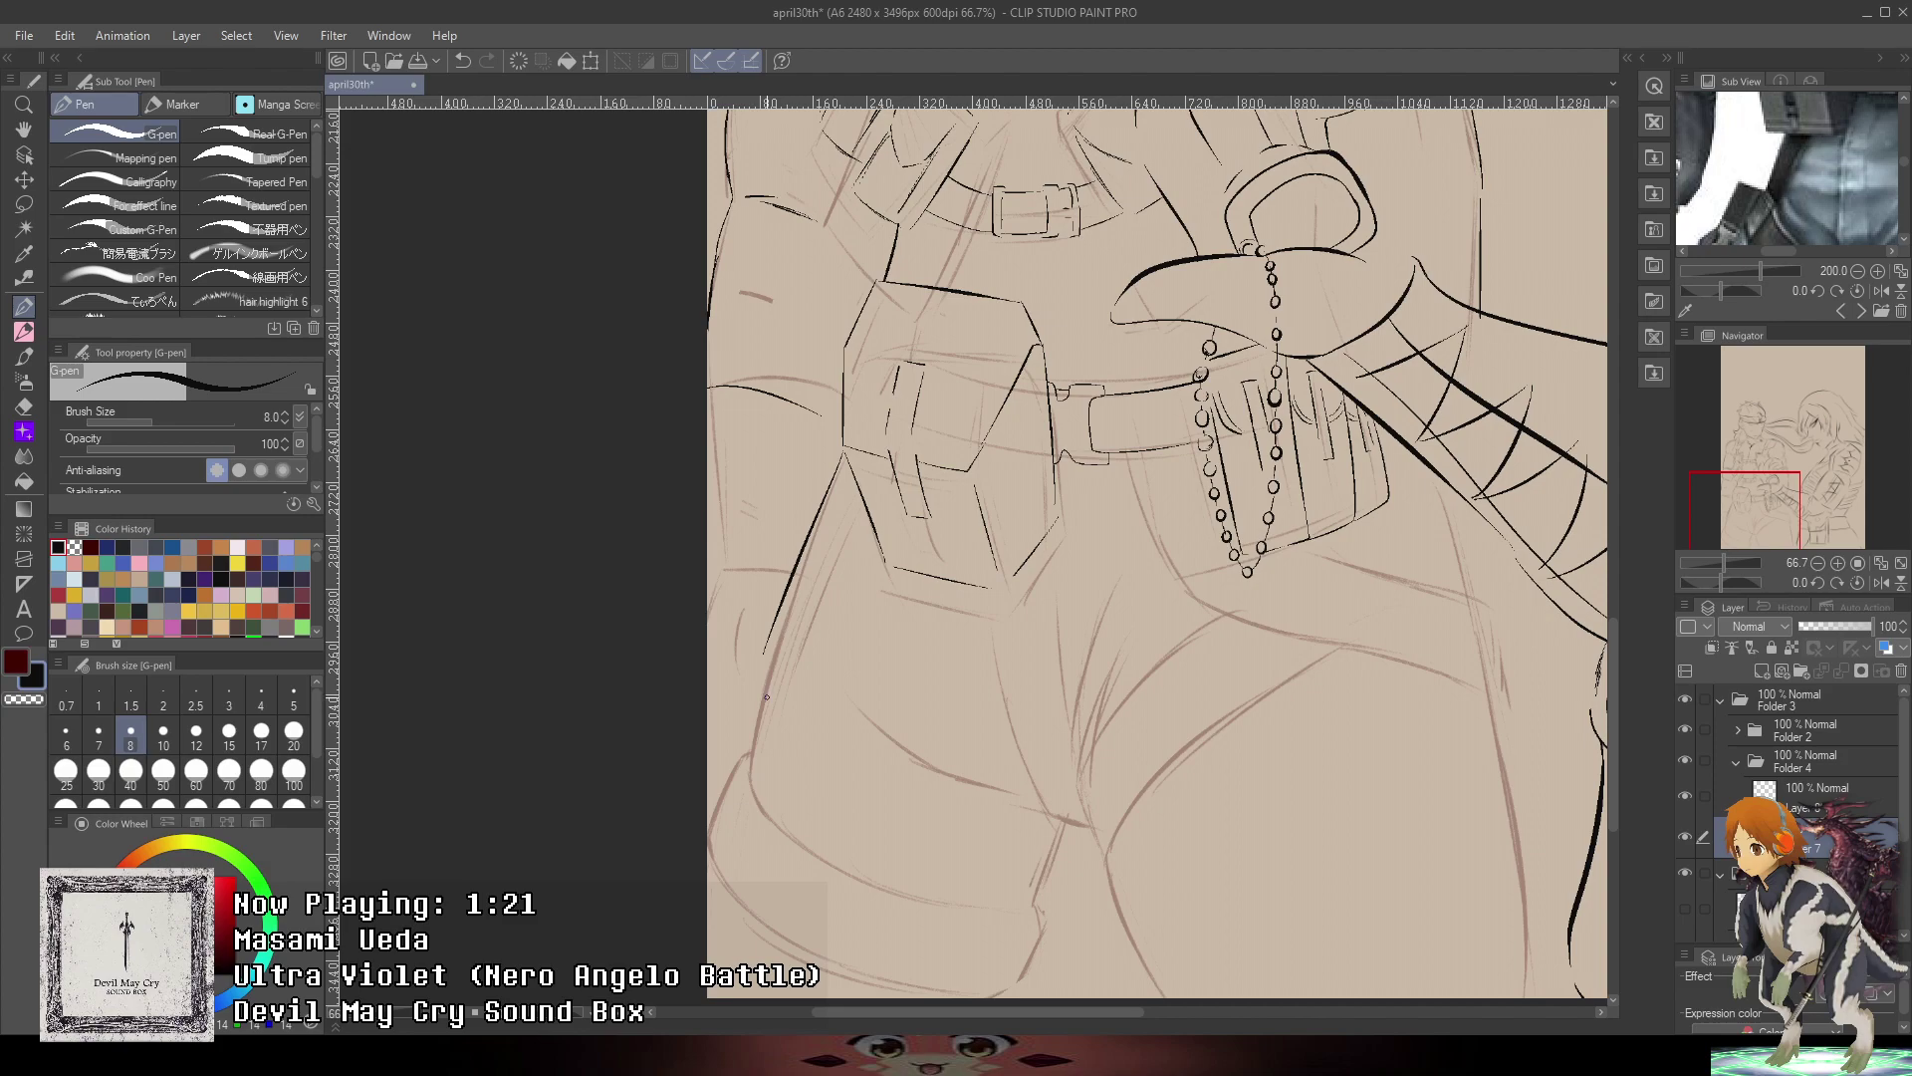
{"action": "left_click_drag", "start_coordinate": [1841, 225], "coordinate": [1816, 139]}
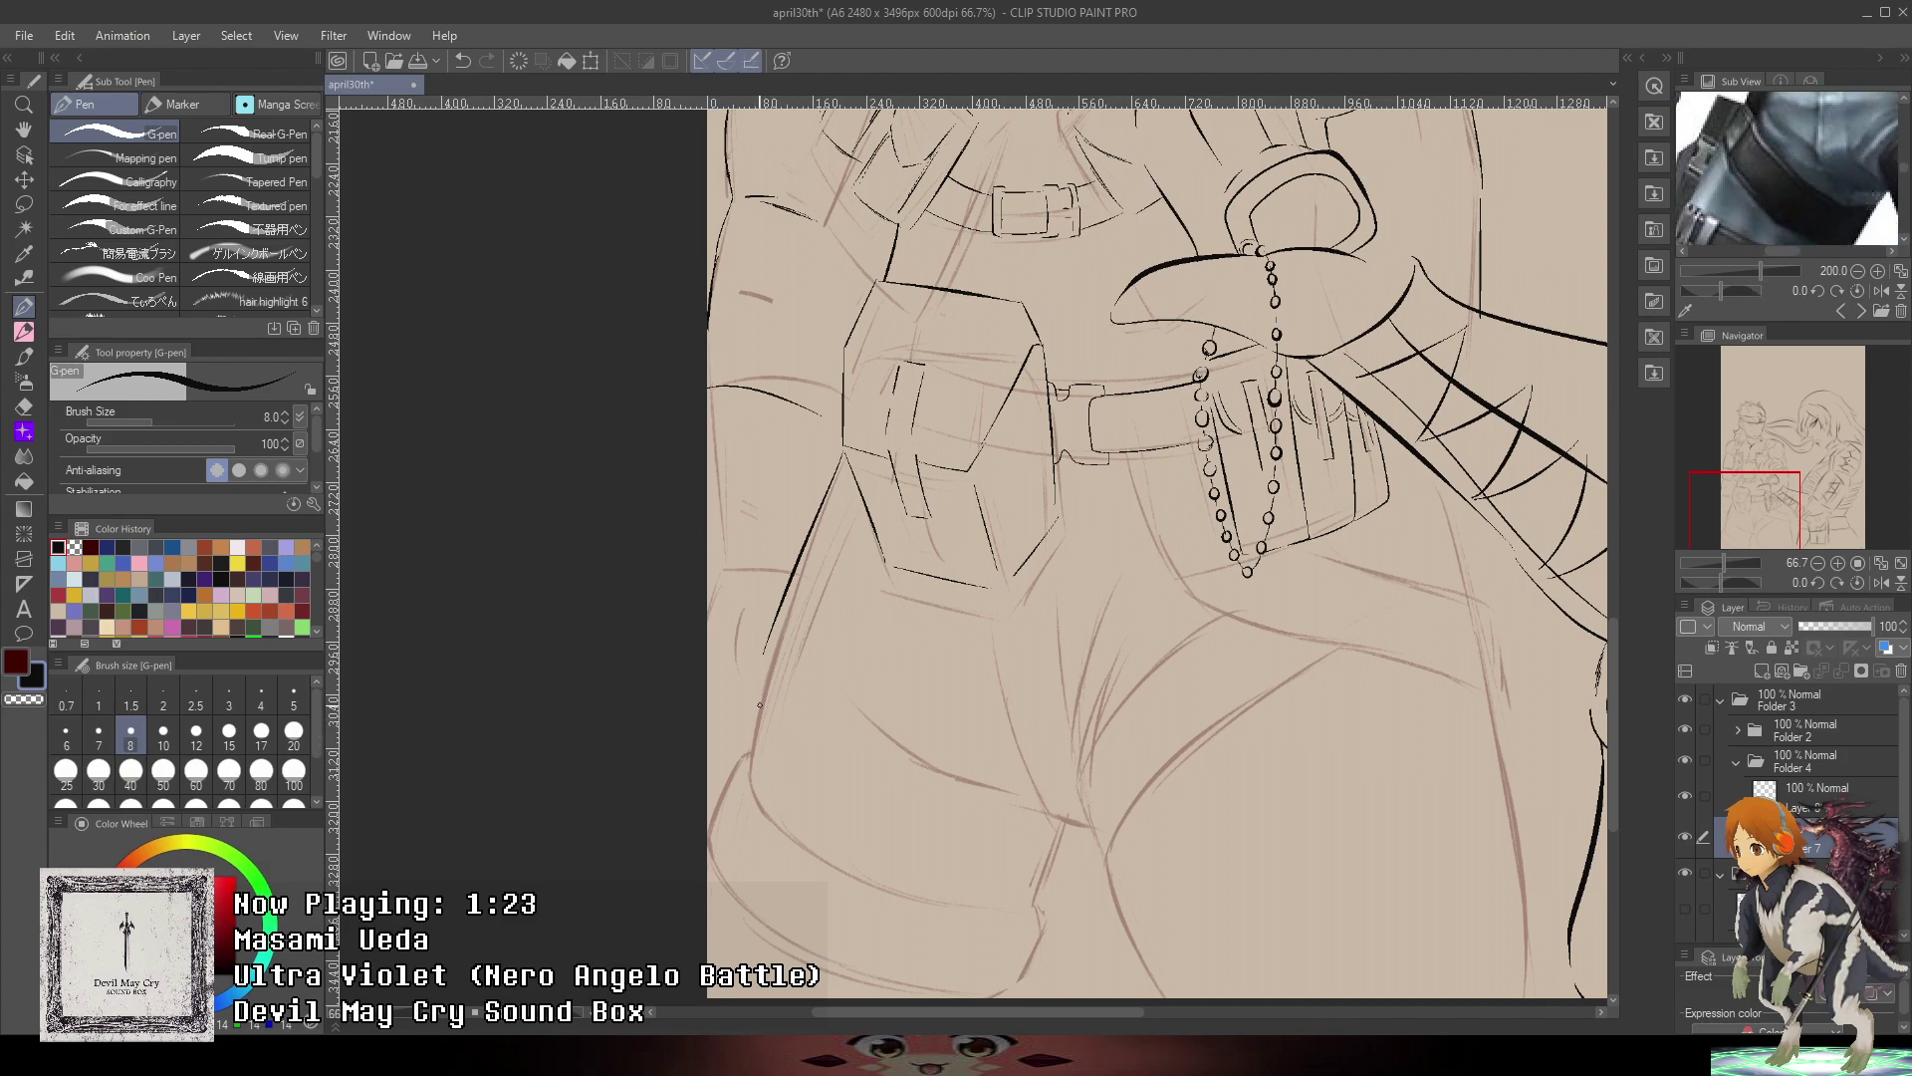
- Ink the long curve sweeping under the bent thigh and the short edge at its inner end
{"action": "mouse_move", "coordinate": [761, 697]}
{"action": "left_mouse_down"}
{"action": "mouse_move", "coordinate": [751, 779]}
{"action": "mouse_move", "coordinate": [968, 897]}
{"action": "left_mouse_up"}
{"action": "key", "text": "ctrl+z"}
{"action": "mouse_move", "coordinate": [749, 725]}
{"action": "left_mouse_down"}
{"action": "mouse_move", "coordinate": [1046, 905]}
{"action": "mouse_move", "coordinate": [958, 921]}
{"action": "left_mouse_up"}
{"action": "scroll", "coordinate": [1080, 913], "scroll_direction": "up", "scroll_amount": 1}
{"action": "left_click_drag", "start_coordinate": [1129, 934], "coordinate": [1116, 692]}
{"action": "scroll", "coordinate": [1116, 692], "scroll_direction": "up", "scroll_amount": 2}
{"action": "mouse_move", "coordinate": [818, 601]}
{"action": "left_mouse_down"}
{"action": "mouse_move", "coordinate": [1002, 580]}
{"action": "mouse_move", "coordinate": [1069, 615]}
{"action": "mouse_move", "coordinate": [999, 837]}
{"action": "left_mouse_up"}
- Ink the outer edge and the long lower curve of the leg beneath the bent thigh along the canvas border
{"action": "scroll", "coordinate": [1103, 789], "scroll_direction": "down", "scroll_amount": 1}
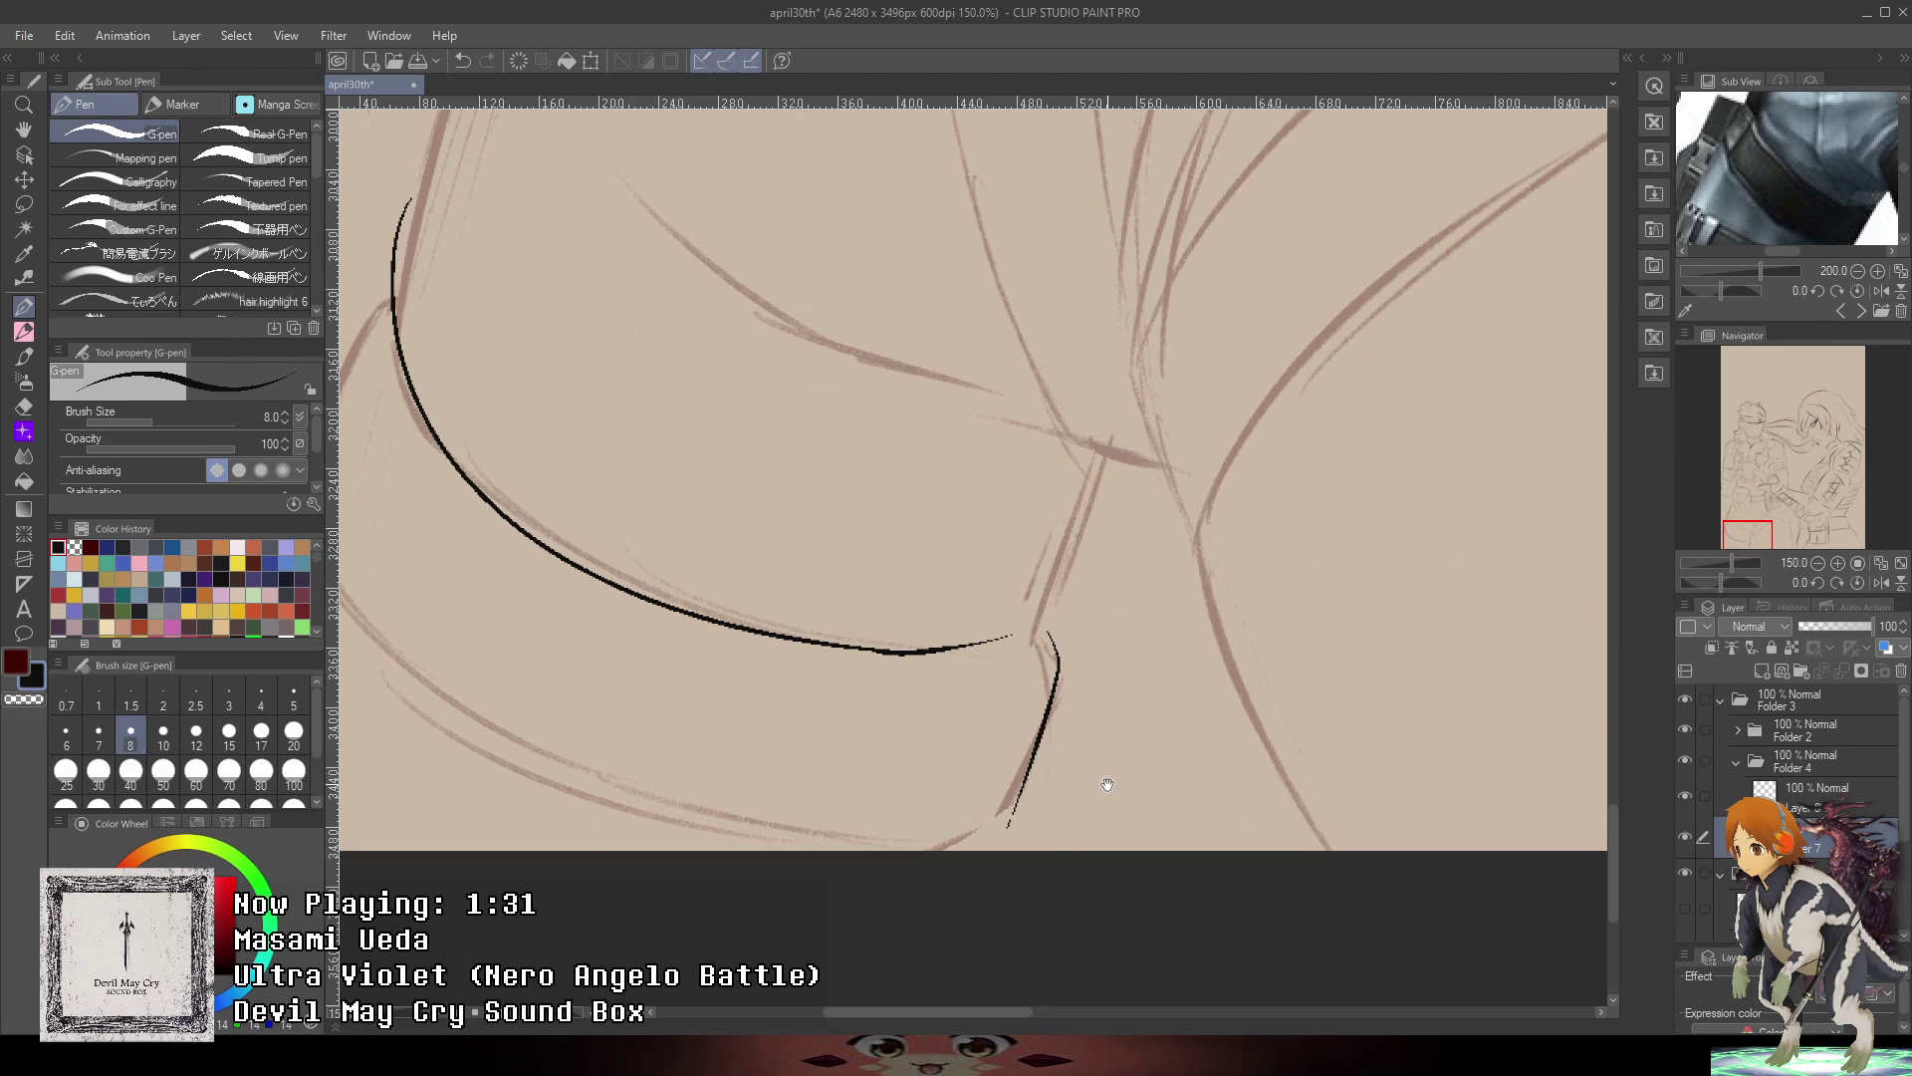
{"action": "left_click_drag", "start_coordinate": [1106, 786], "coordinate": [1409, 900]}
{"action": "mouse_move", "coordinate": [725, 306]}
{"action": "left_mouse_down"}
{"action": "mouse_move", "coordinate": [624, 514]}
{"action": "mouse_move", "coordinate": [722, 786]}
{"action": "mouse_move", "coordinate": [1011, 963]}
{"action": "left_mouse_up"}
{"action": "key", "text": "ctrl+z"}
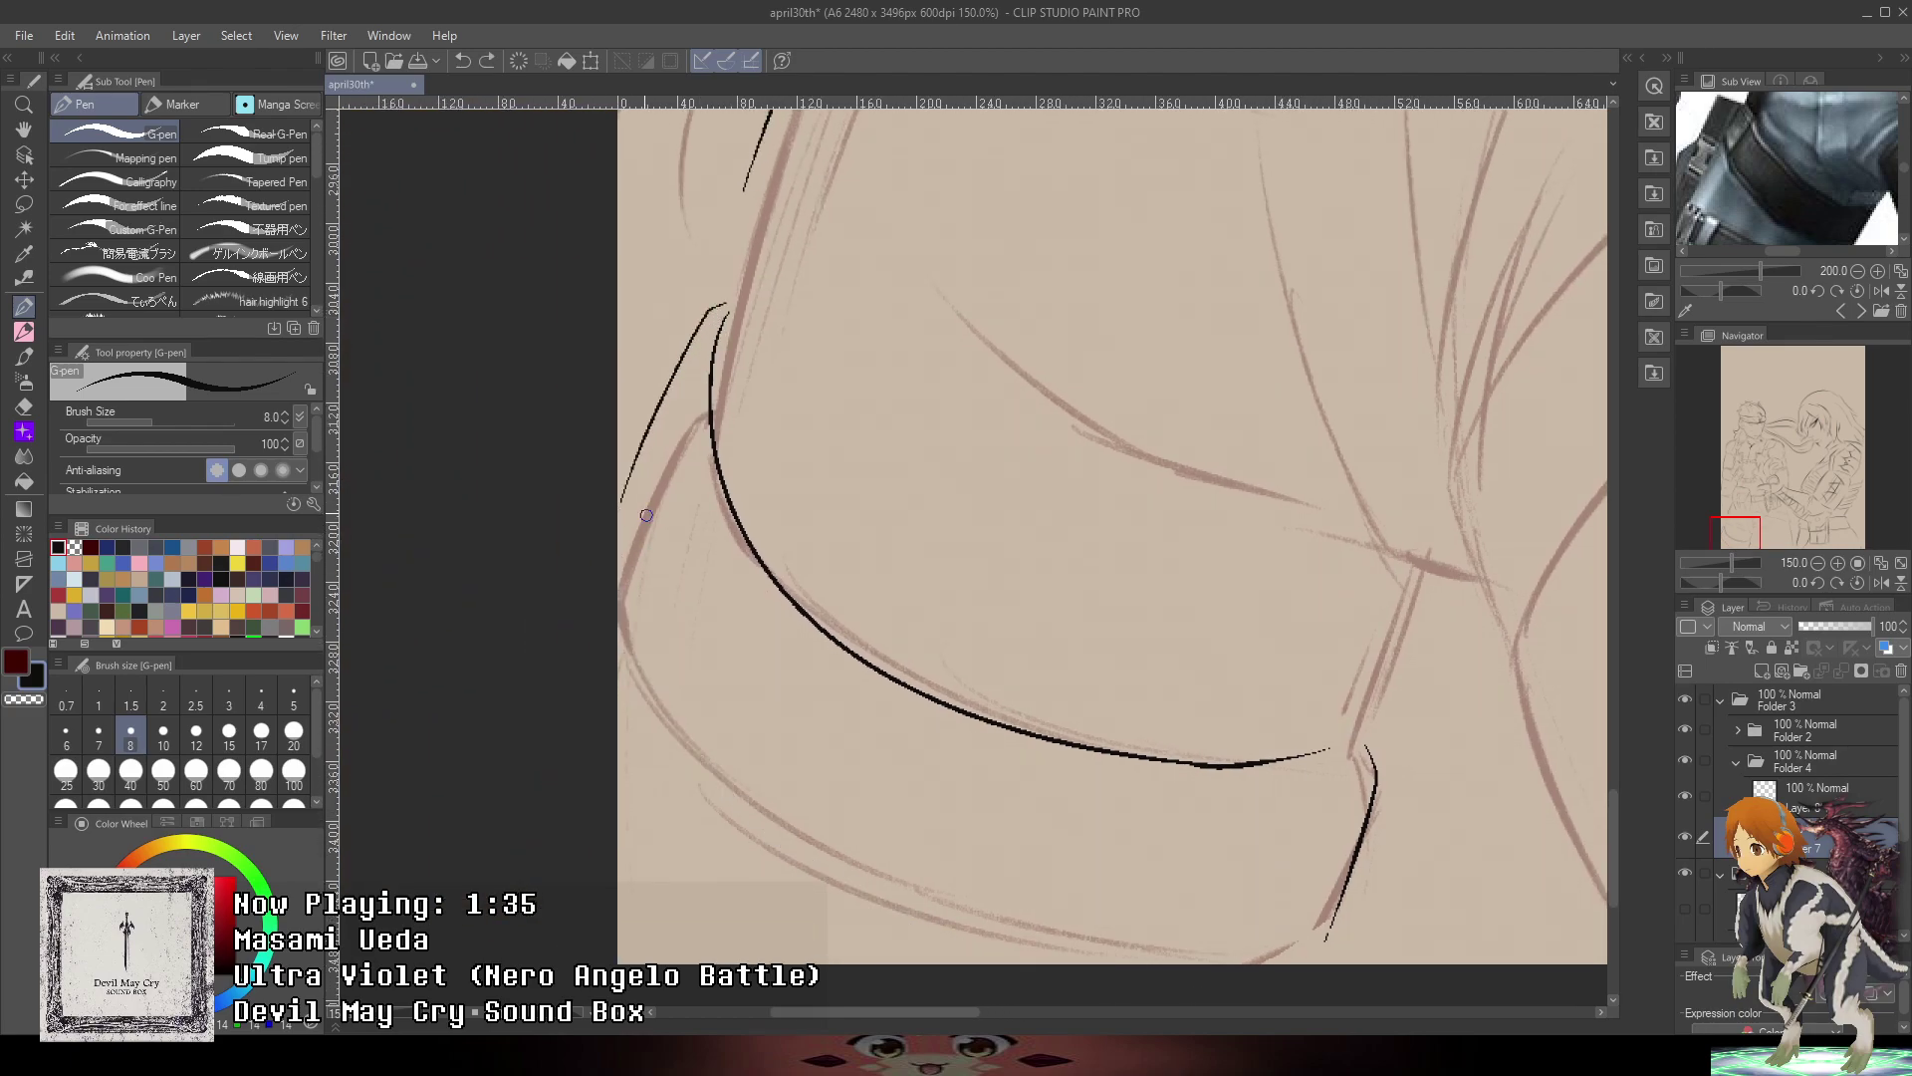
{"action": "mouse_move", "coordinate": [620, 538]}
{"action": "left_mouse_down"}
{"action": "mouse_move", "coordinate": [951, 913]}
{"action": "mouse_move", "coordinate": [1160, 956]}
{"action": "left_mouse_up"}
{"action": "left_click_drag", "start_coordinate": [1315, 915], "coordinate": [1151, 787]}
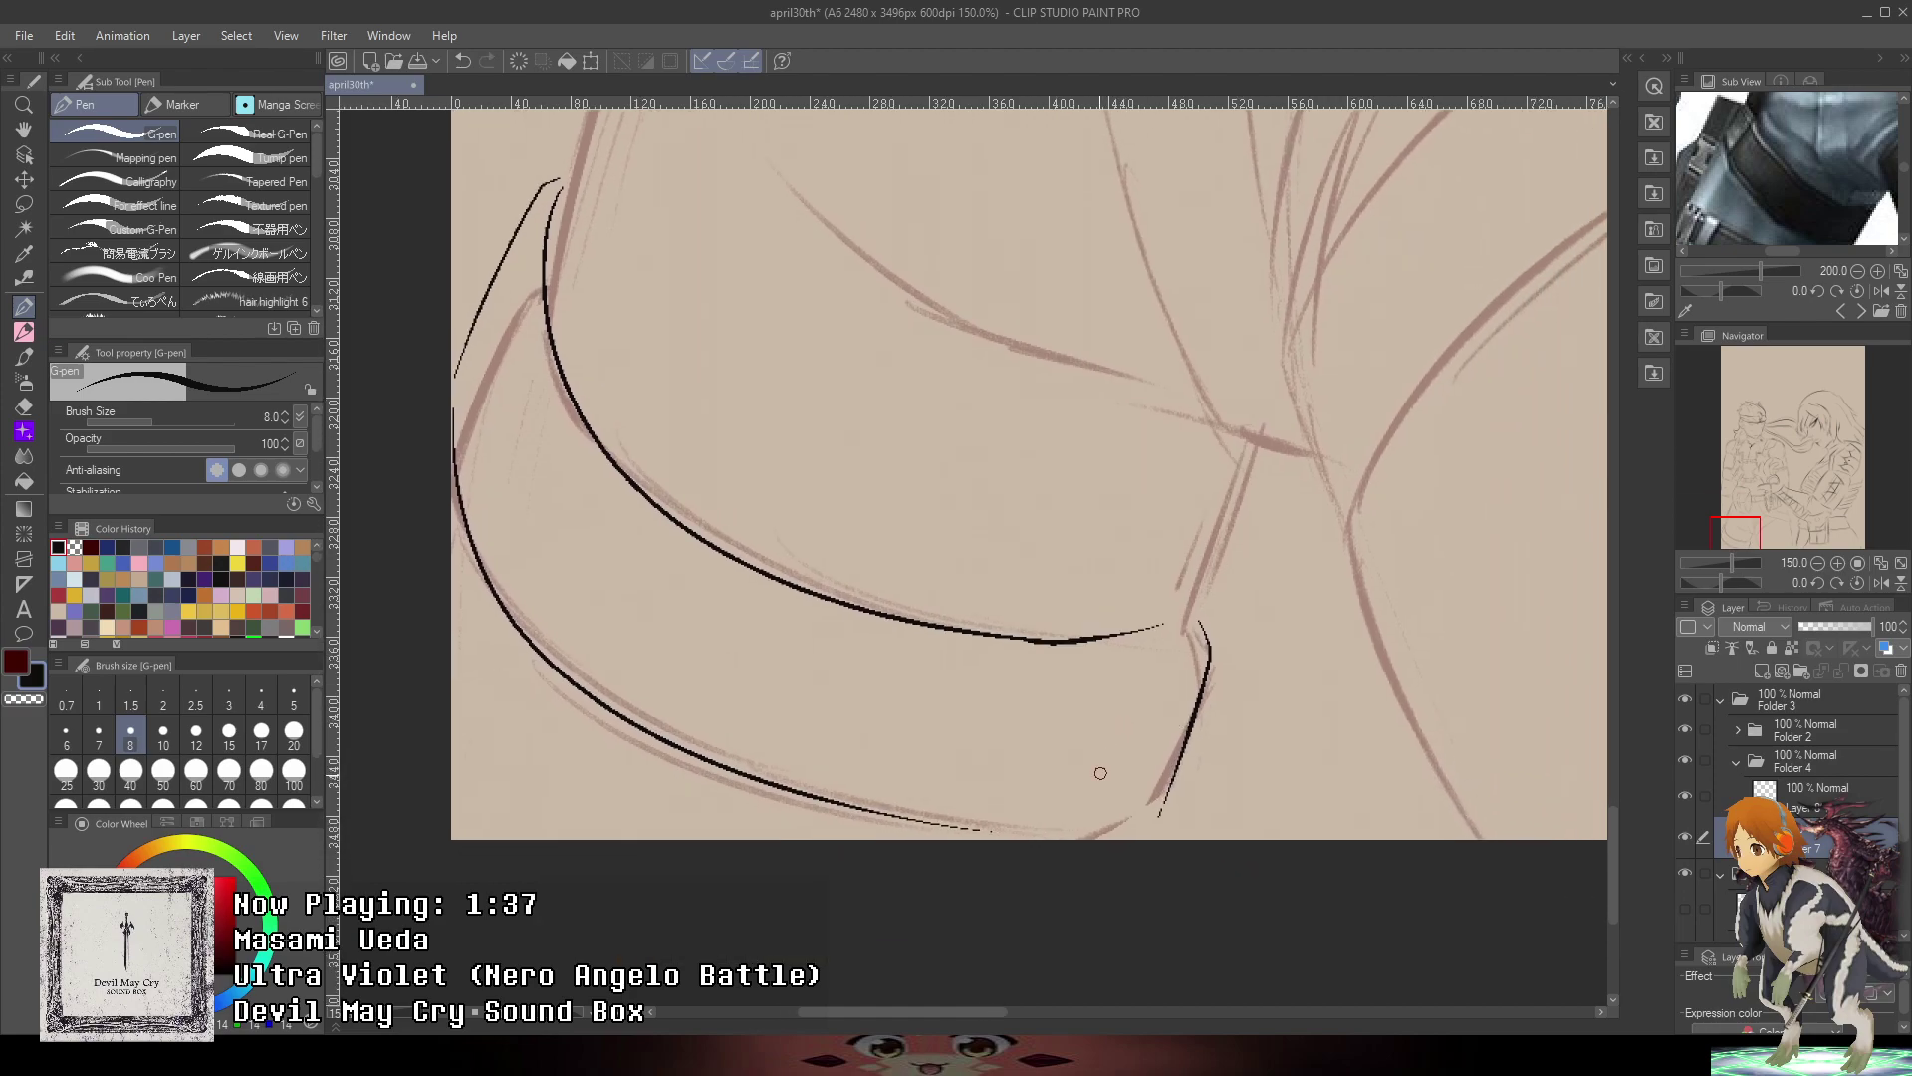
- Extend the leg's lower curve to the short inner edge near the canvas bottom and close the corner
{"action": "scroll", "coordinate": [1068, 828], "scroll_direction": "up", "scroll_amount": 3}
{"action": "left_click_drag", "start_coordinate": [646, 799], "coordinate": [1207, 814]}
{"action": "key", "text": "ctrl+z"}
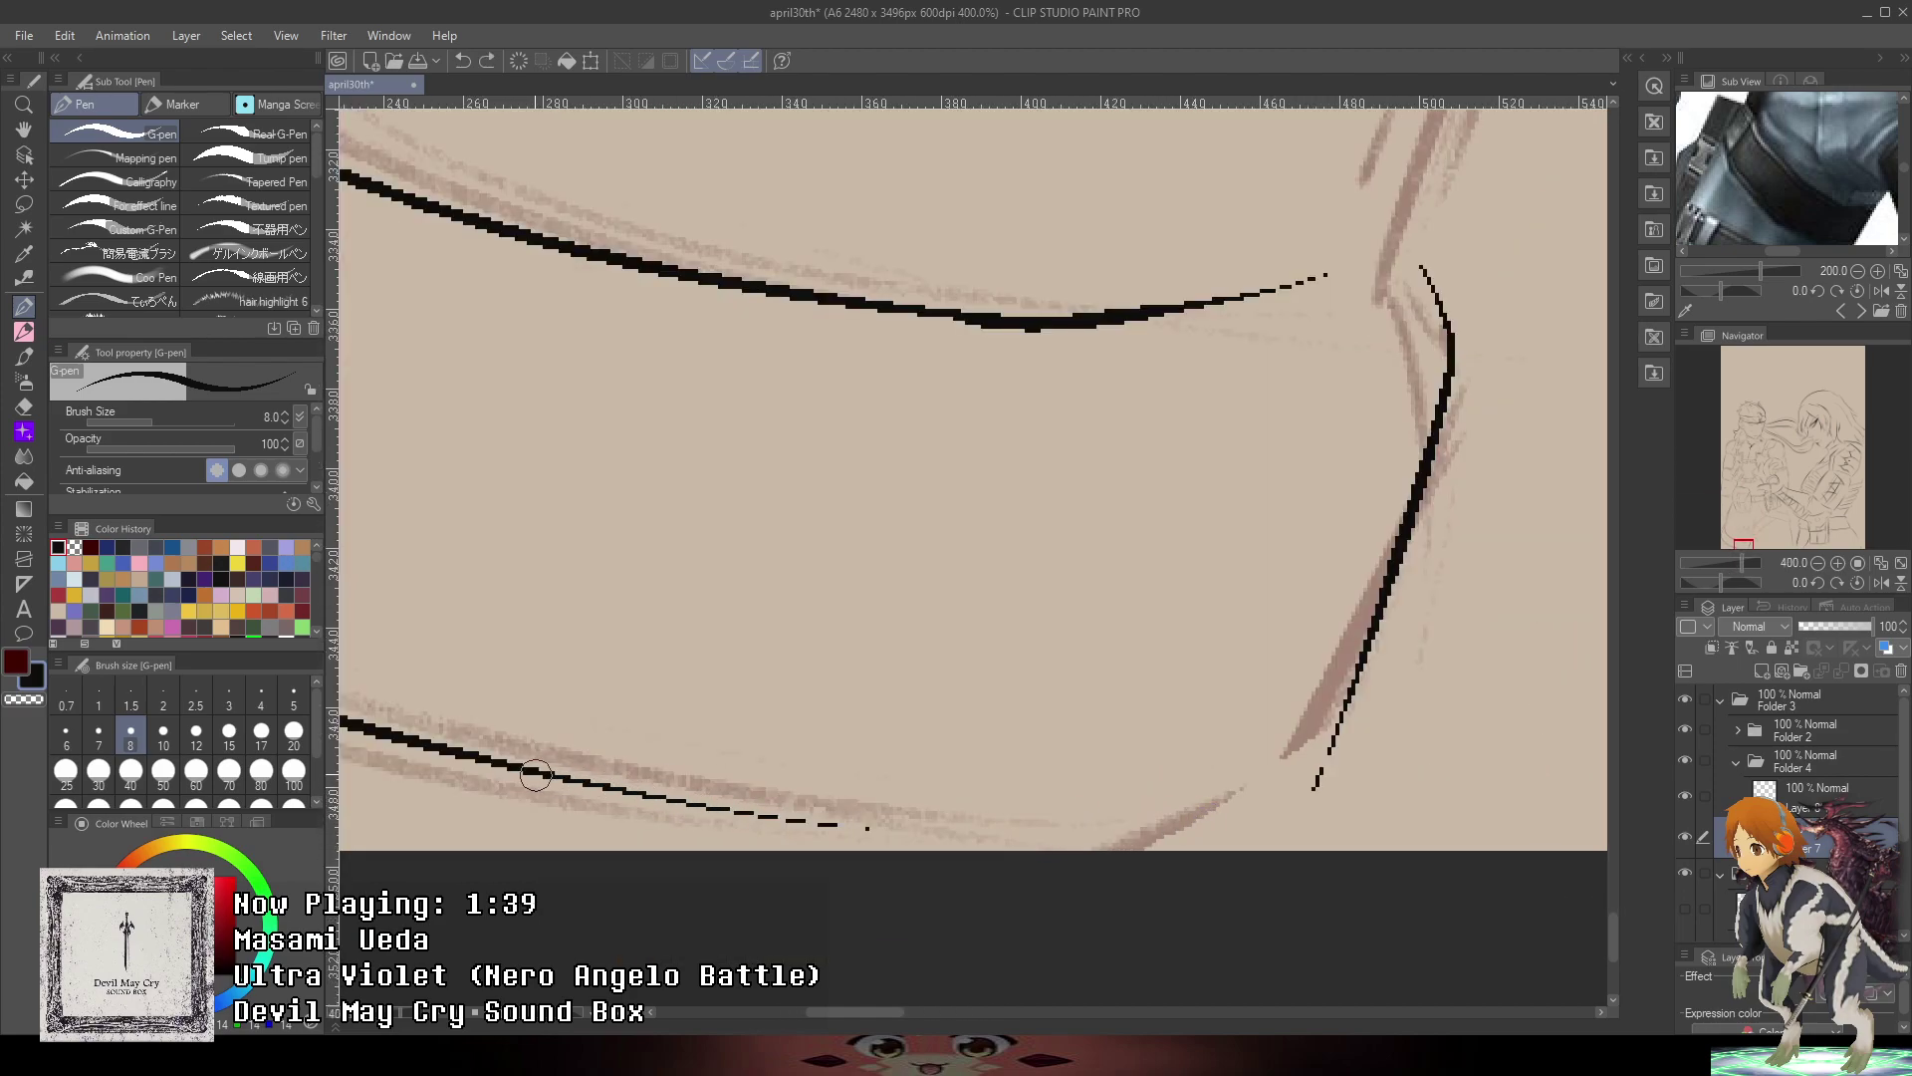
{"action": "mouse_move", "coordinate": [543, 778]}
{"action": "left_mouse_down"}
{"action": "mouse_move", "coordinate": [950, 819]}
{"action": "mouse_move", "coordinate": [1210, 808]}
{"action": "left_mouse_up"}
{"action": "scroll", "coordinate": [1342, 812], "scroll_direction": "down", "scroll_amount": 5}
{"action": "mouse_move", "coordinate": [1400, 750]}
{"action": "left_mouse_down"}
{"action": "mouse_move", "coordinate": [1323, 696]}
{"action": "mouse_move", "coordinate": [1259, 675]}
{"action": "mouse_move", "coordinate": [1176, 684]}
{"action": "mouse_move", "coordinate": [1186, 669]}
{"action": "left_mouse_up"}
{"action": "scroll", "coordinate": [1208, 742], "scroll_direction": "up", "scroll_amount": 3}
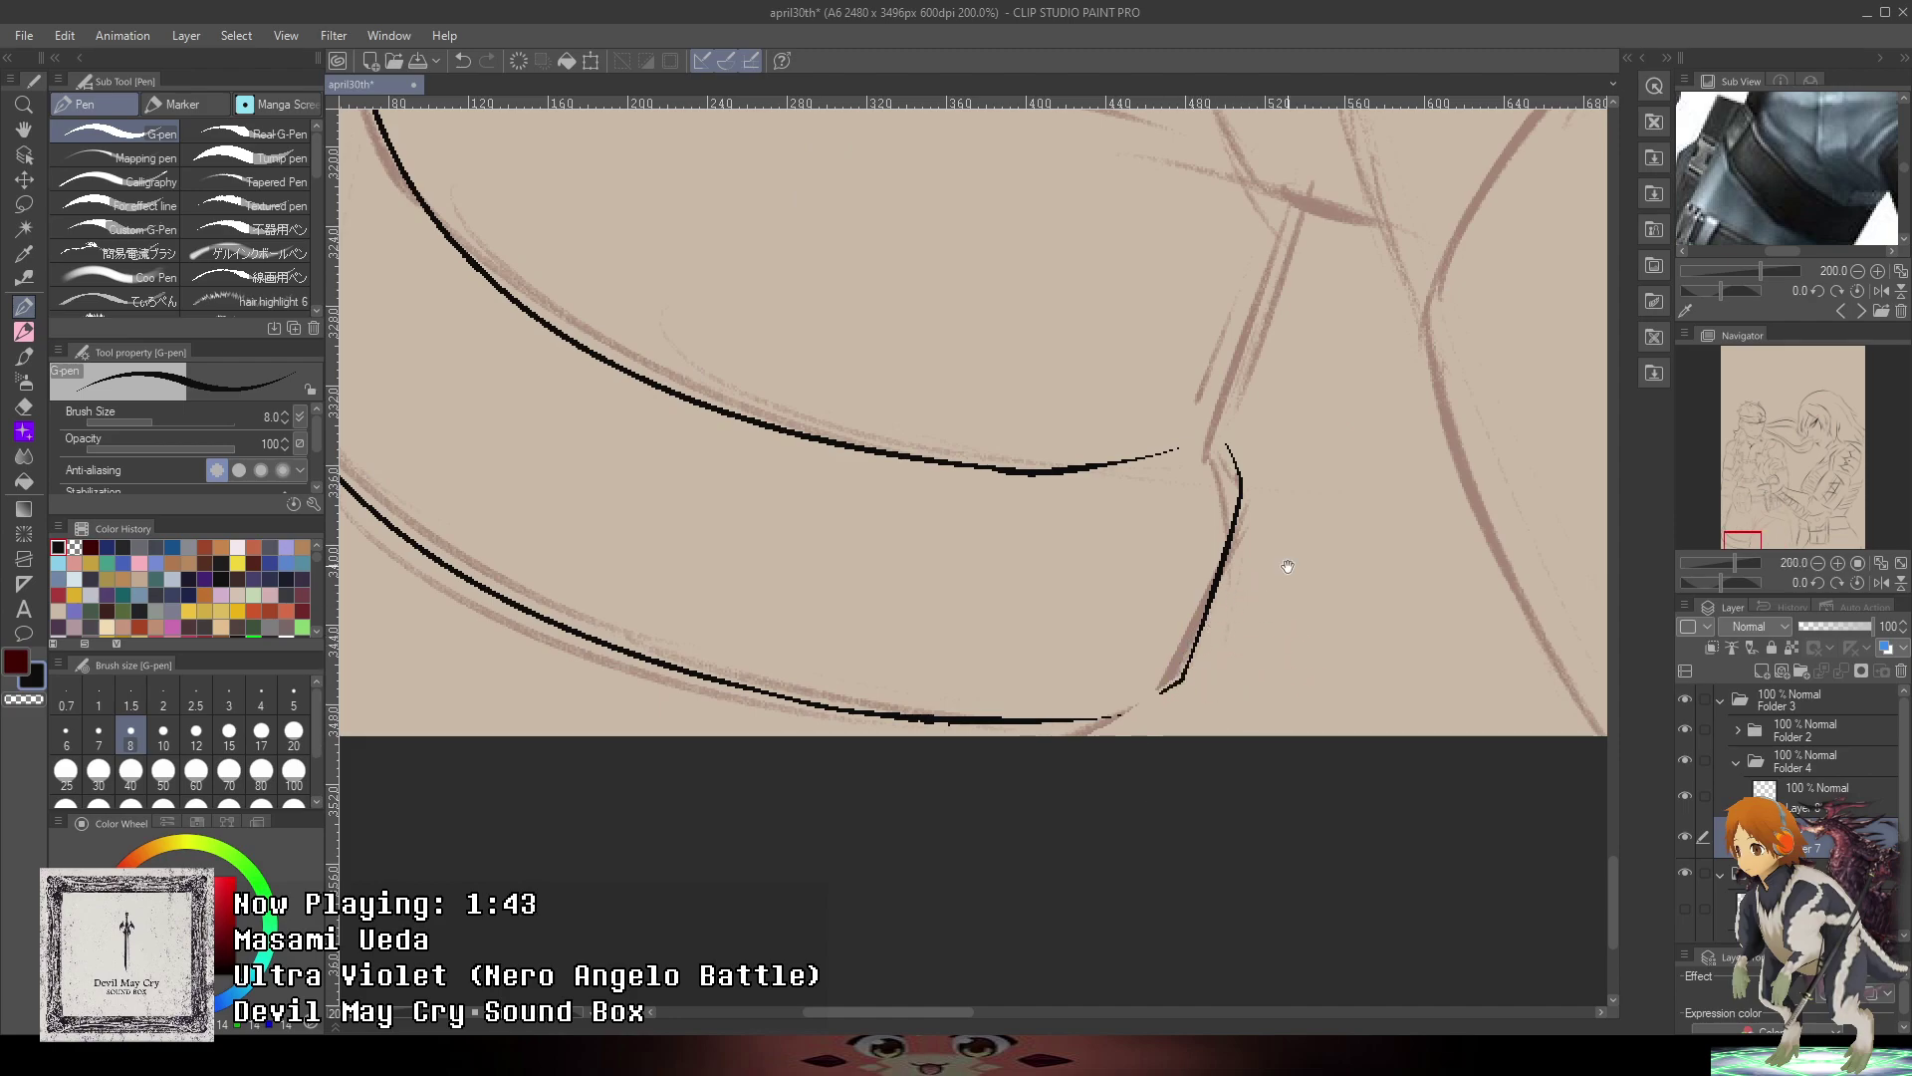
- Check the hips in the reference, then ink the inner thigh line below the hip pouch and a long curved thigh fold
{"action": "left_click_drag", "start_coordinate": [1292, 439], "coordinate": [1201, 851]}
{"action": "scroll", "coordinate": [1126, 869], "scroll_direction": "down", "scroll_amount": 2}
{"action": "left_click_drag", "start_coordinate": [1840, 167], "coordinate": [1751, 204]}
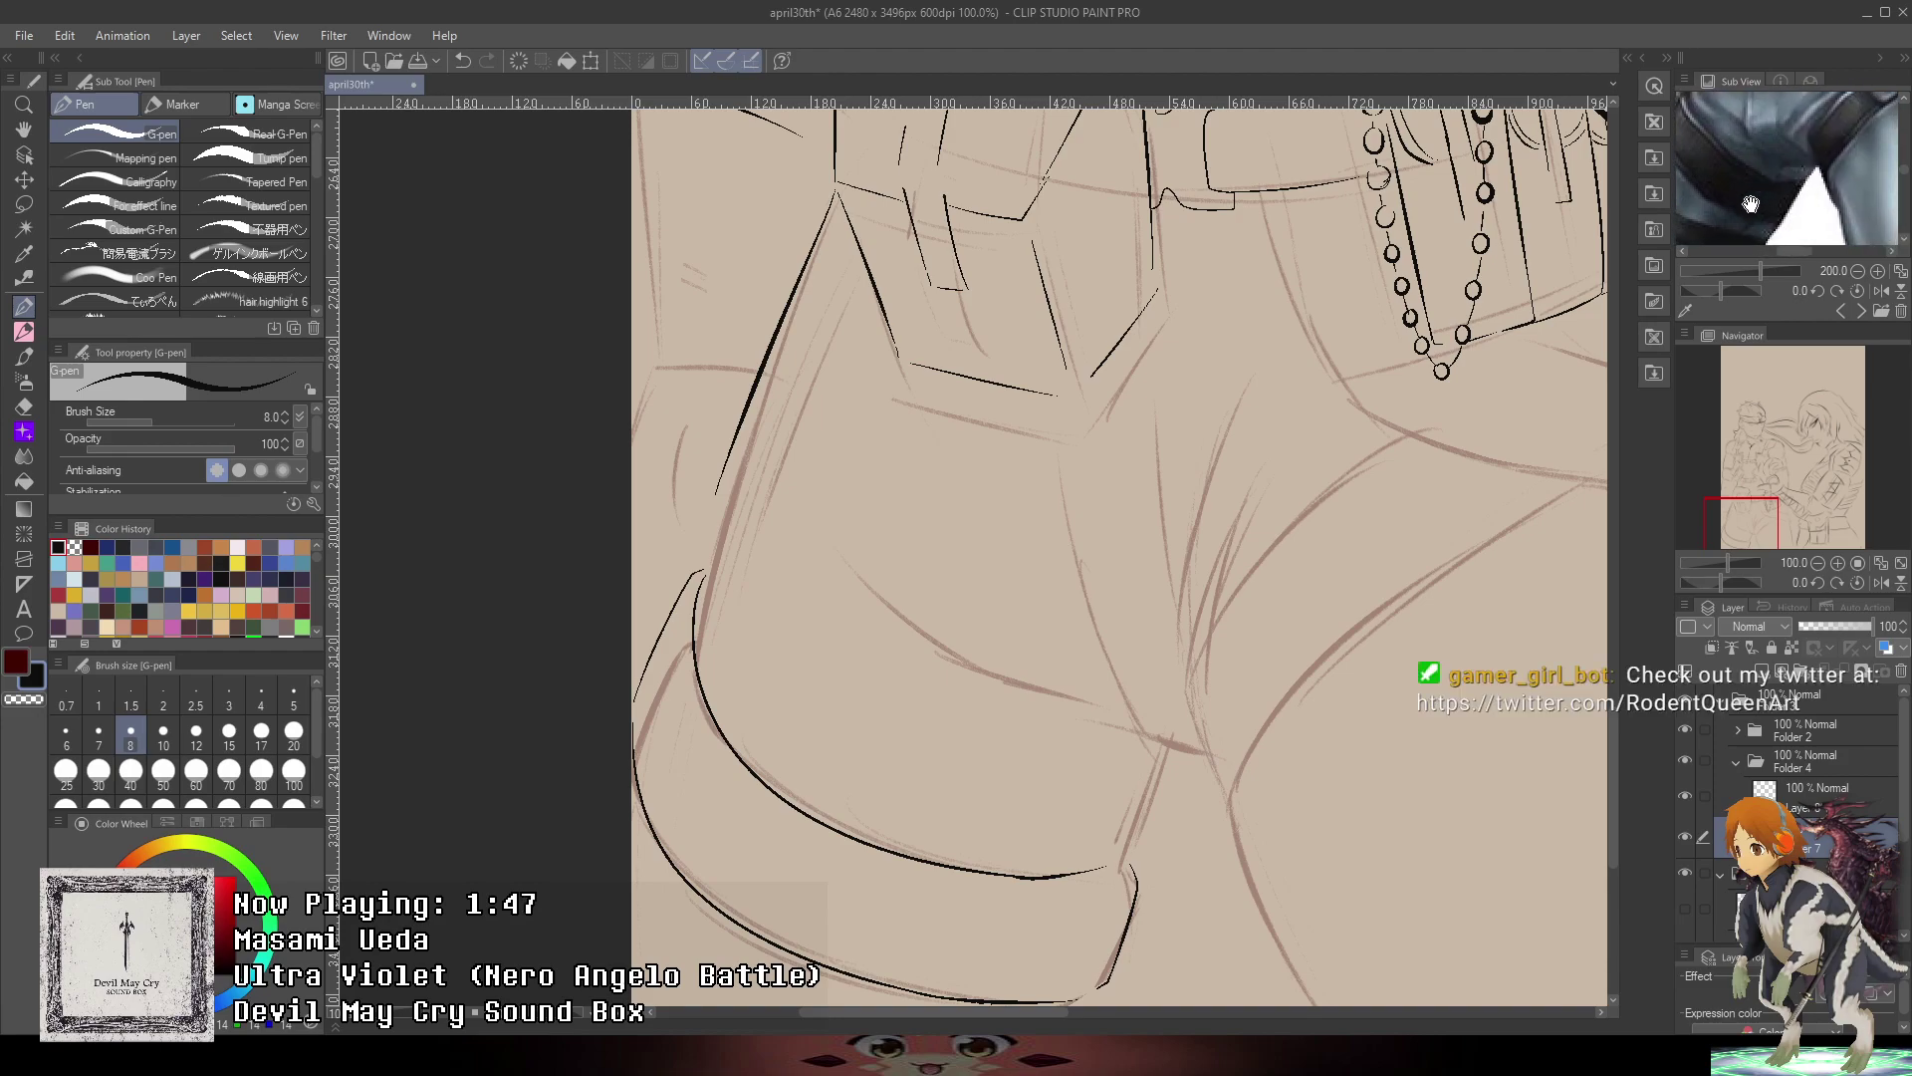
{"action": "left_click_drag", "start_coordinate": [1288, 621], "coordinate": [1225, 592]}
{"action": "left_click_drag", "start_coordinate": [1445, 472], "coordinate": [1552, 426]}
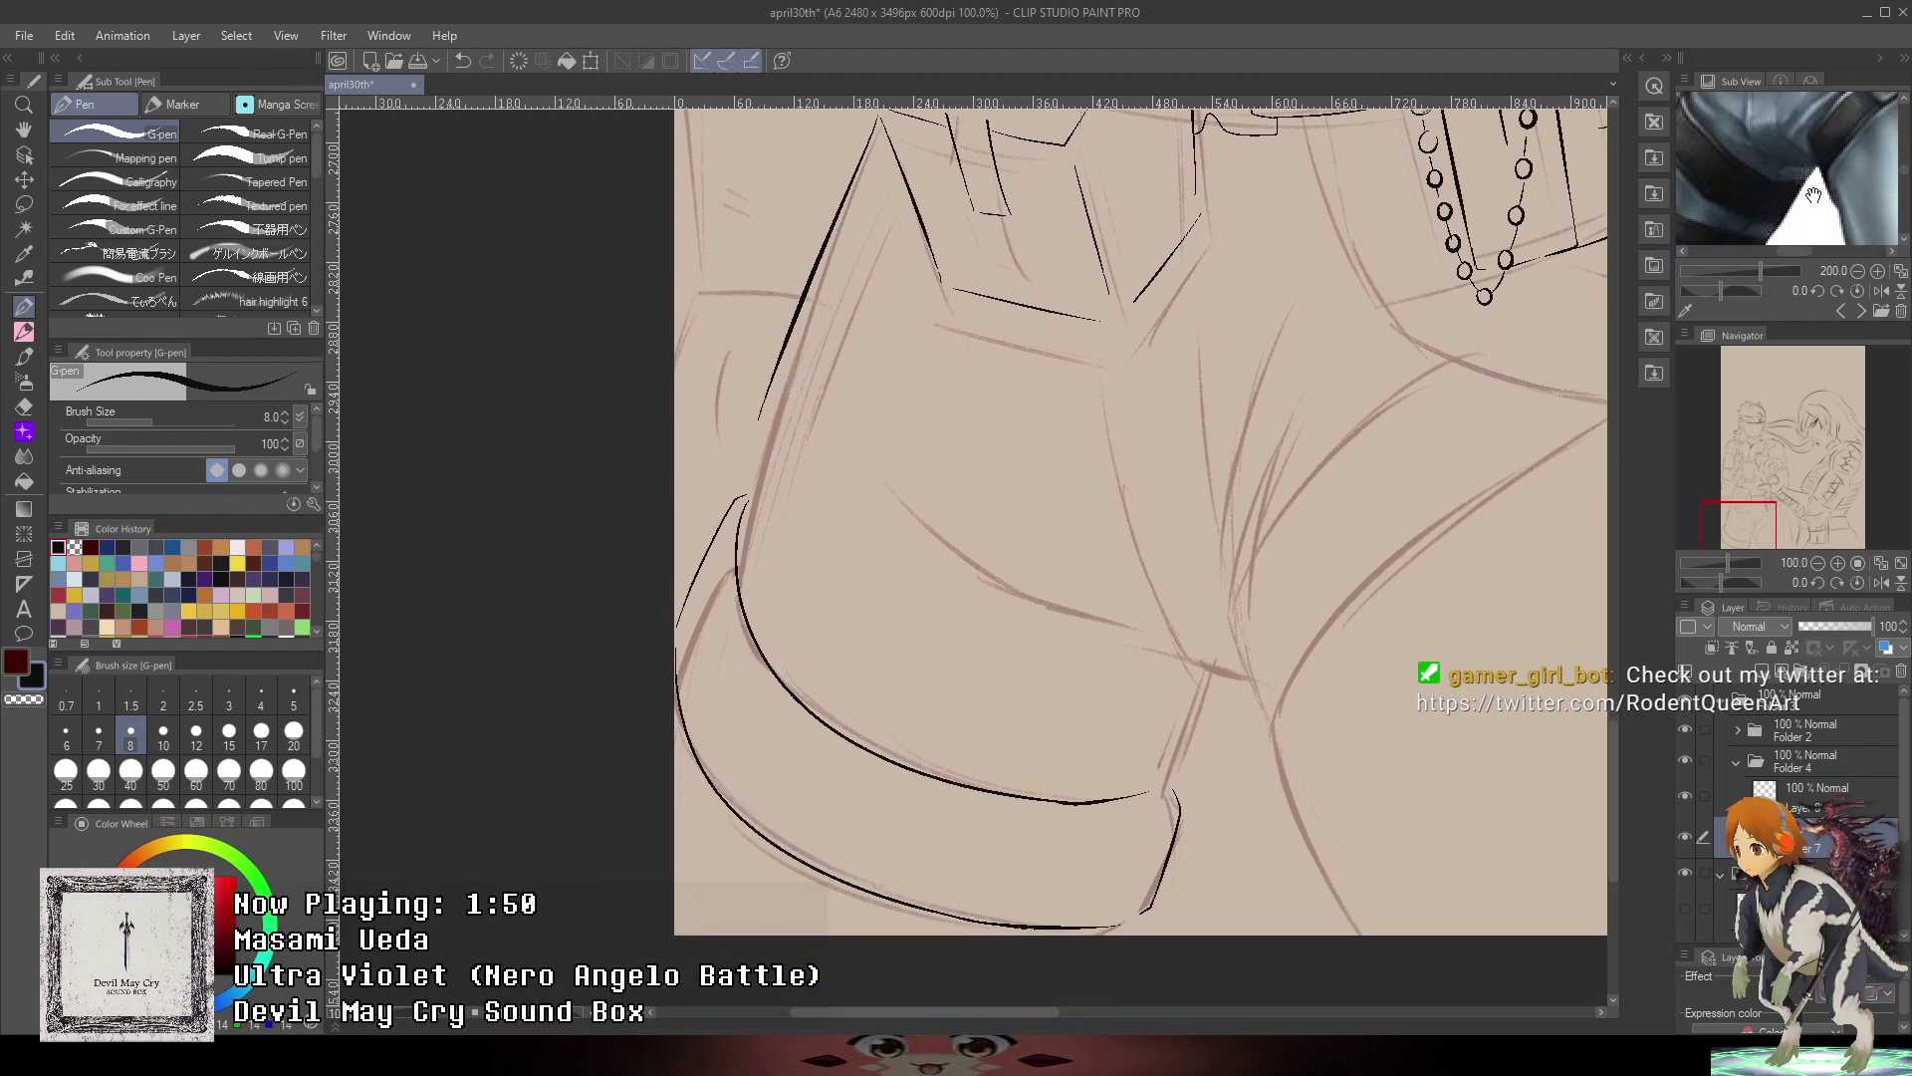
{"action": "left_click", "coordinate": [1858, 270]}
{"action": "left_click", "coordinate": [1858, 271]}
{"action": "scroll", "coordinate": [1085, 309], "scroll_direction": "up", "scroll_amount": 1}
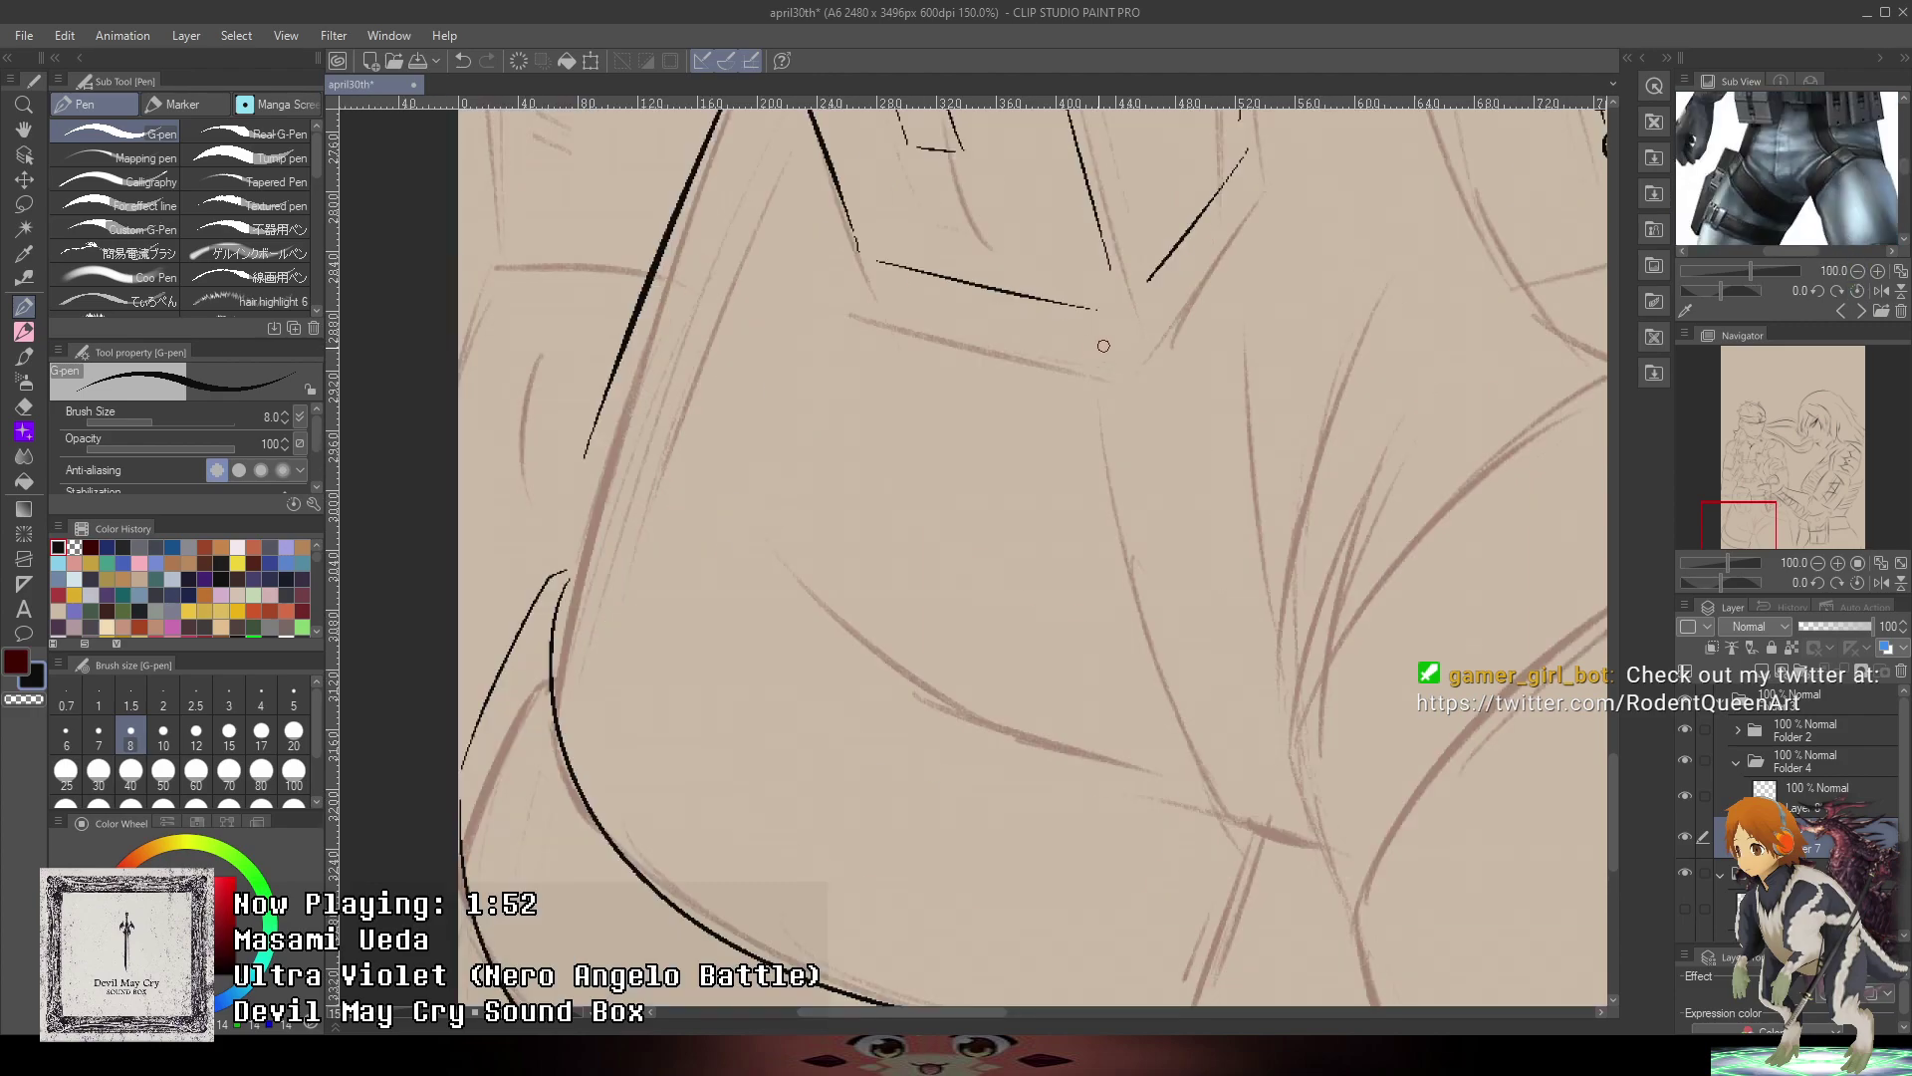
{"action": "mouse_move", "coordinate": [1085, 308]}
{"action": "left_mouse_down"}
{"action": "mouse_move", "coordinate": [1086, 624]}
{"action": "mouse_move", "coordinate": [1159, 779]}
{"action": "left_mouse_up"}
{"action": "left_click_drag", "start_coordinate": [1158, 778], "coordinate": [1080, 717]}
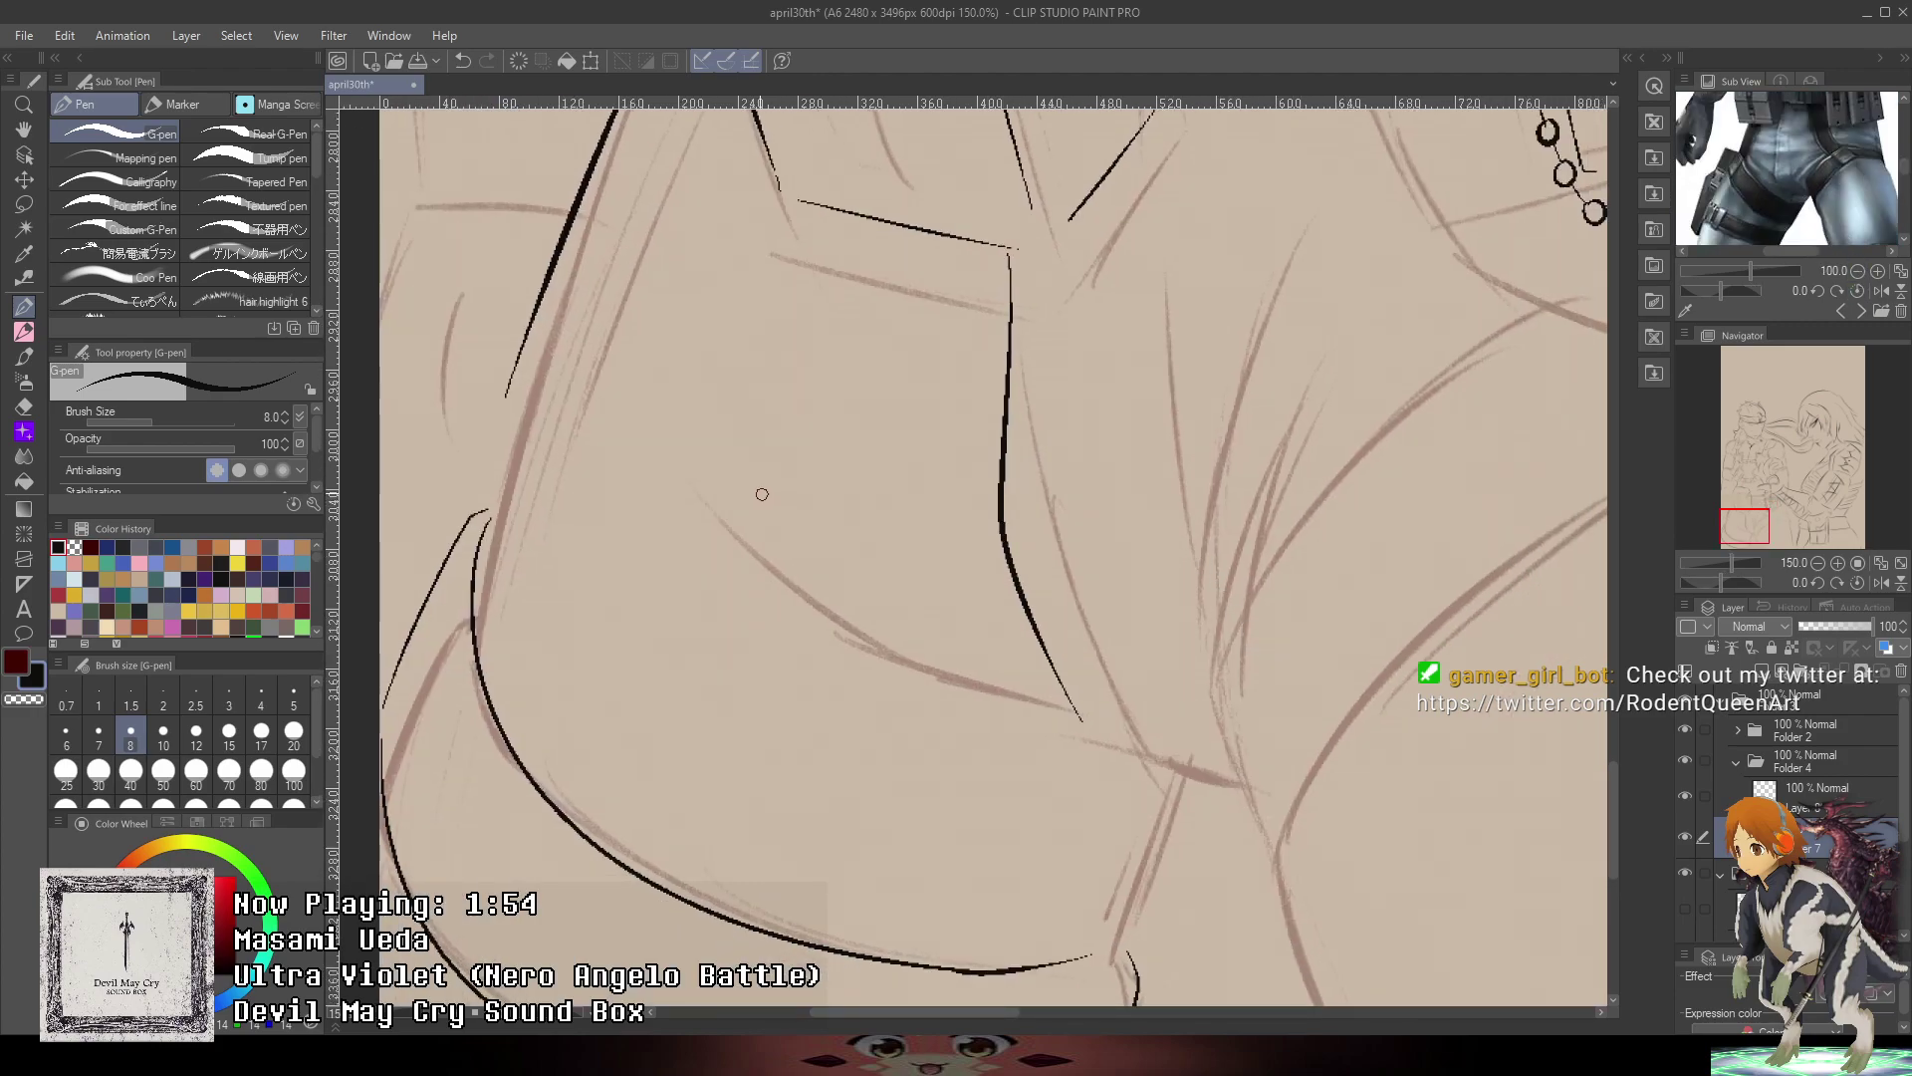
{"action": "left_click_drag", "start_coordinate": [671, 504], "coordinate": [1167, 715]}
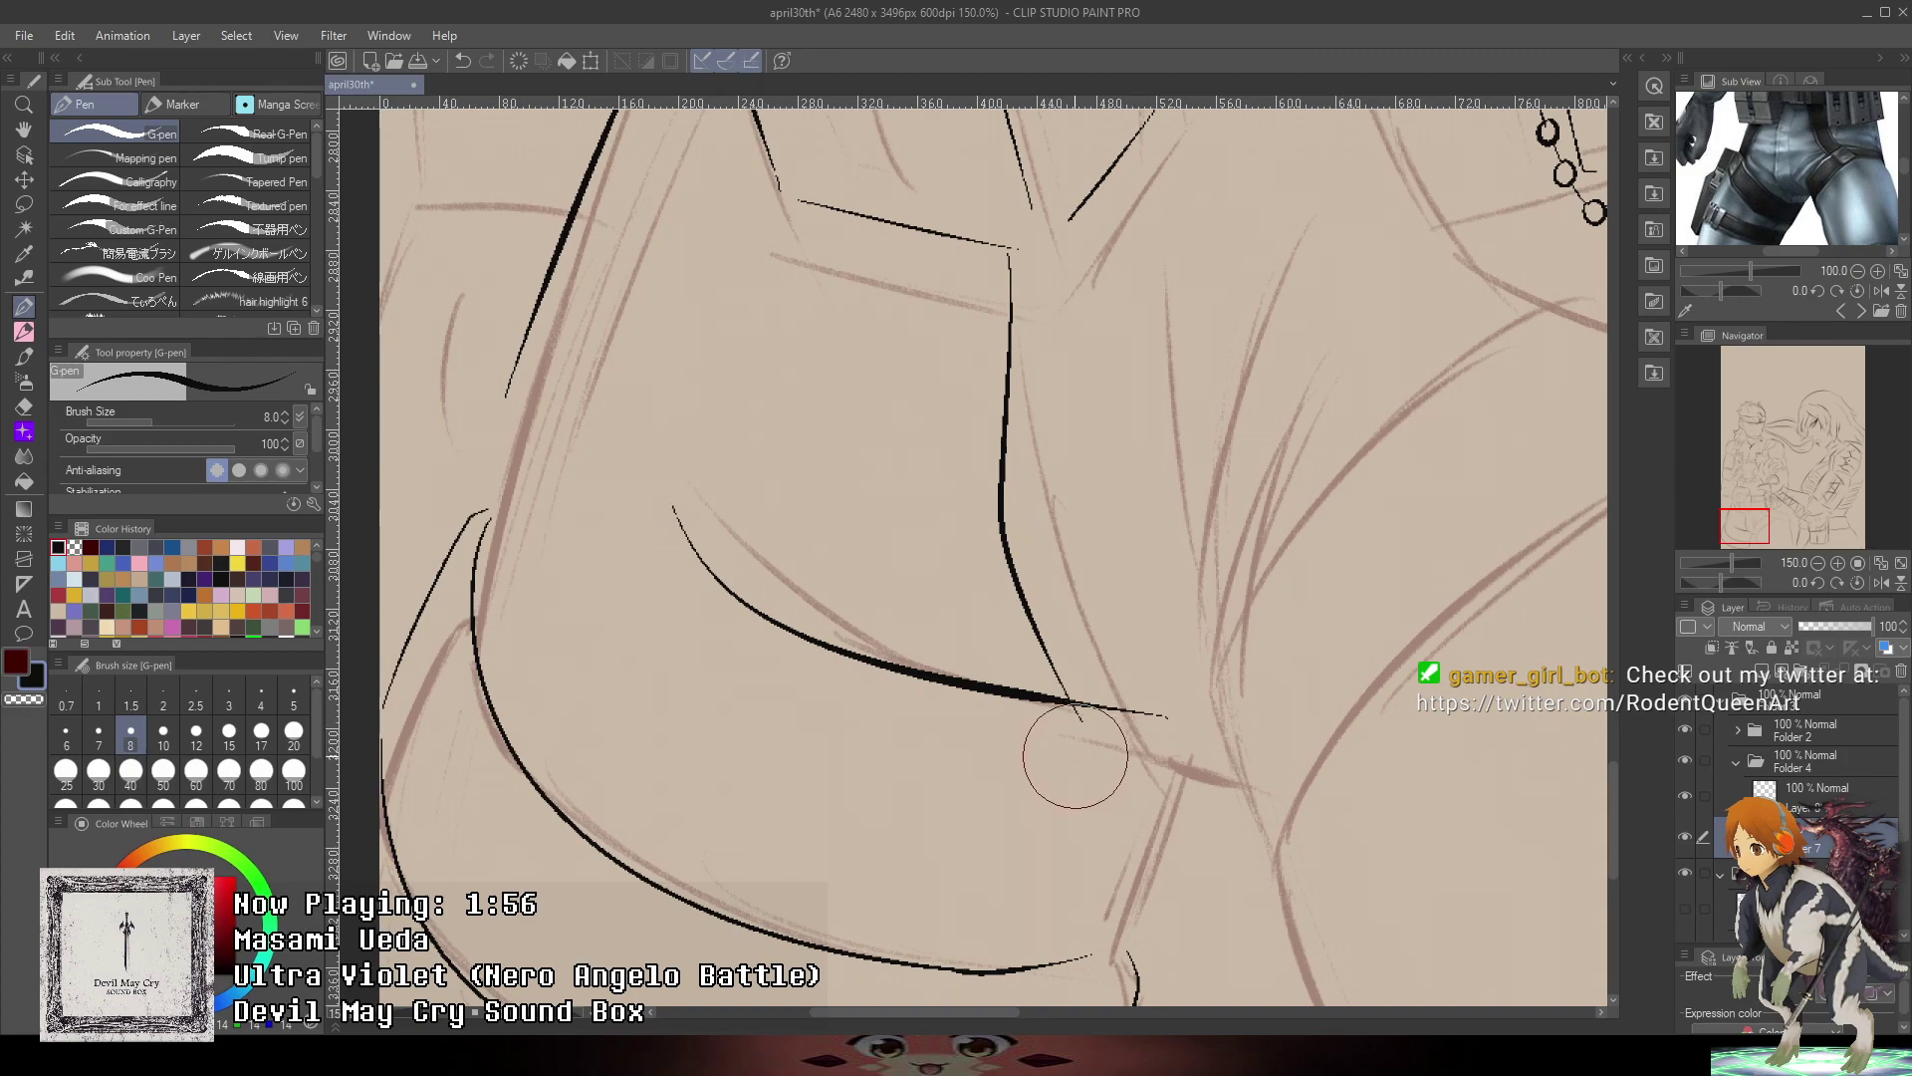
- Ink a short crease below the end of the thigh fold, redoing it once
{"action": "mouse_move", "coordinate": [1122, 761]}
{"action": "left_mouse_down"}
{"action": "mouse_move", "coordinate": [1262, 796]}
{"action": "mouse_move", "coordinate": [1245, 797]}
{"action": "left_mouse_up"}
{"action": "key", "text": "ctrl+z"}
{"action": "key", "text": "ctrl+z"}
{"action": "left_click_drag", "start_coordinate": [1072, 748], "coordinate": [1240, 789]}
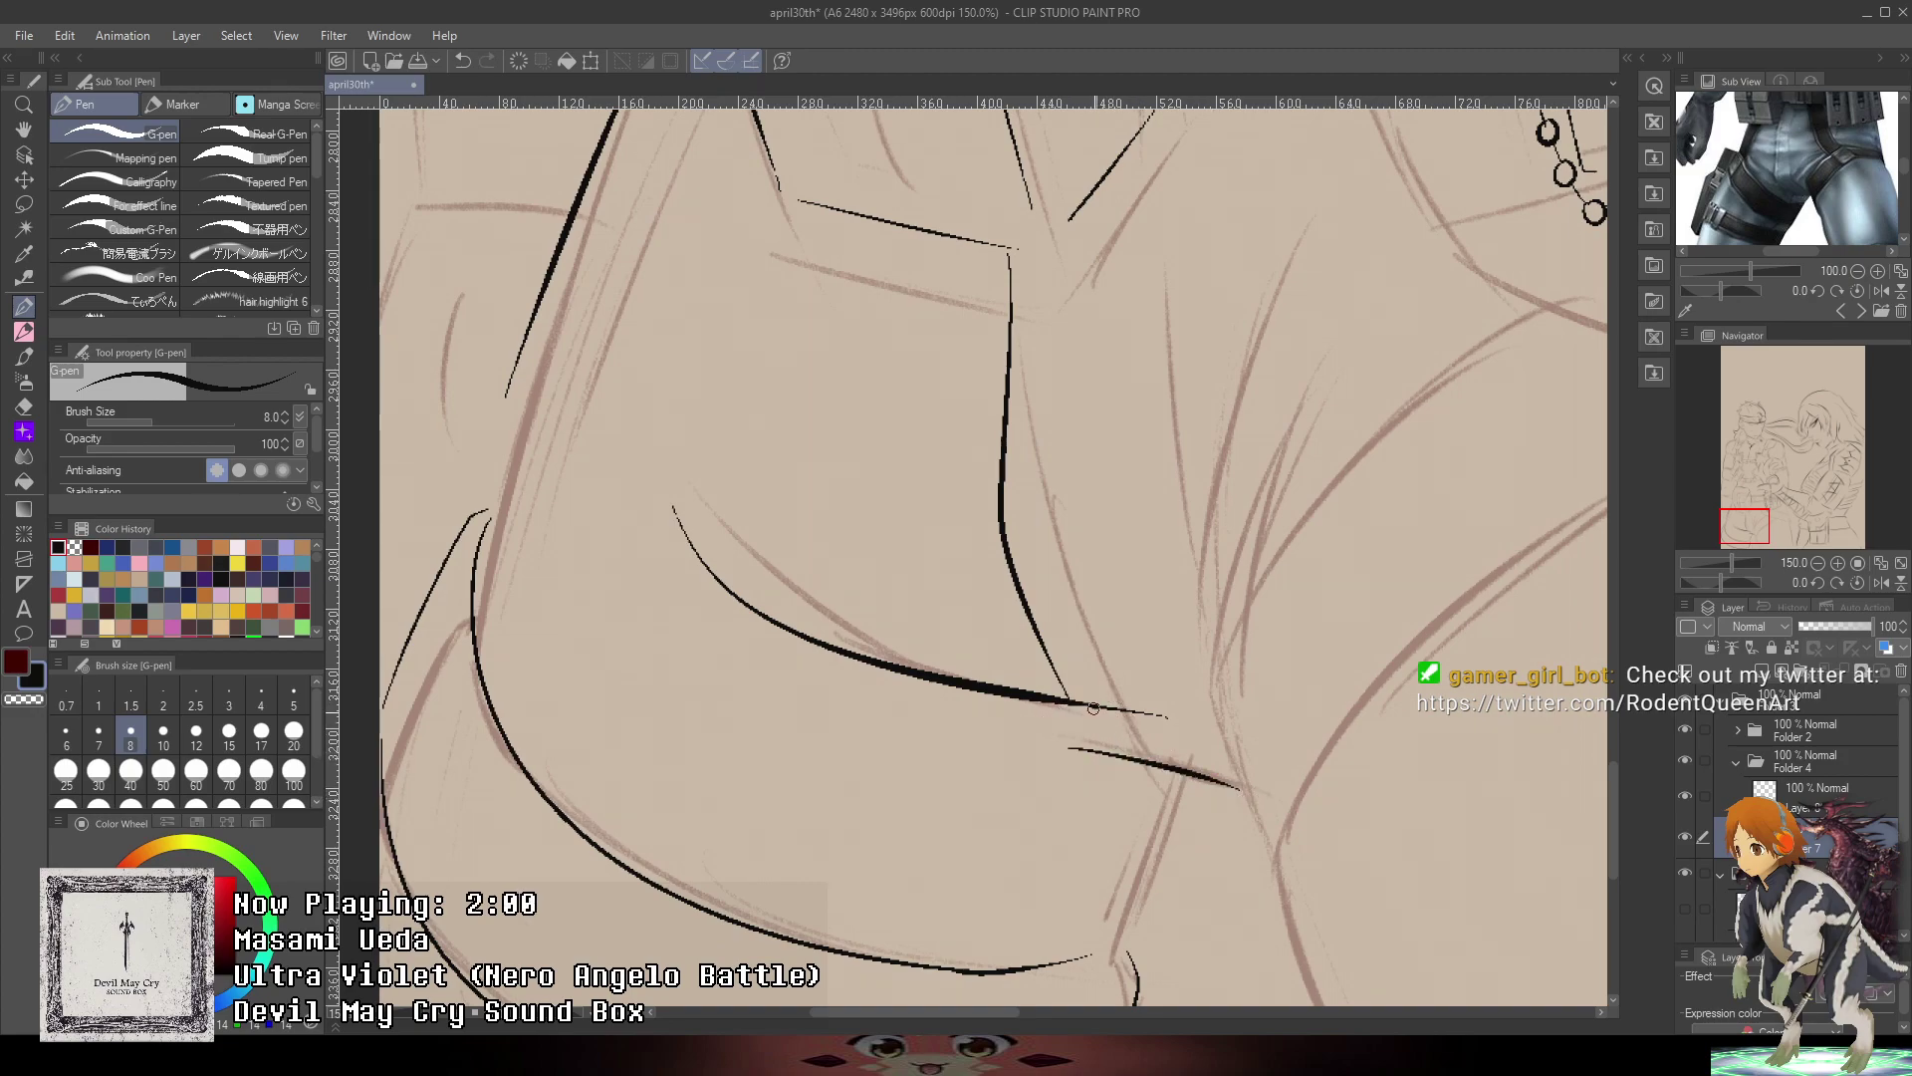
- Ink the long line from the hip pouch's lower corner down to the crotch, redoing its lower end to meet the crease
{"action": "scroll", "coordinate": [1295, 643], "scroll_direction": "up", "scroll_amount": 3}
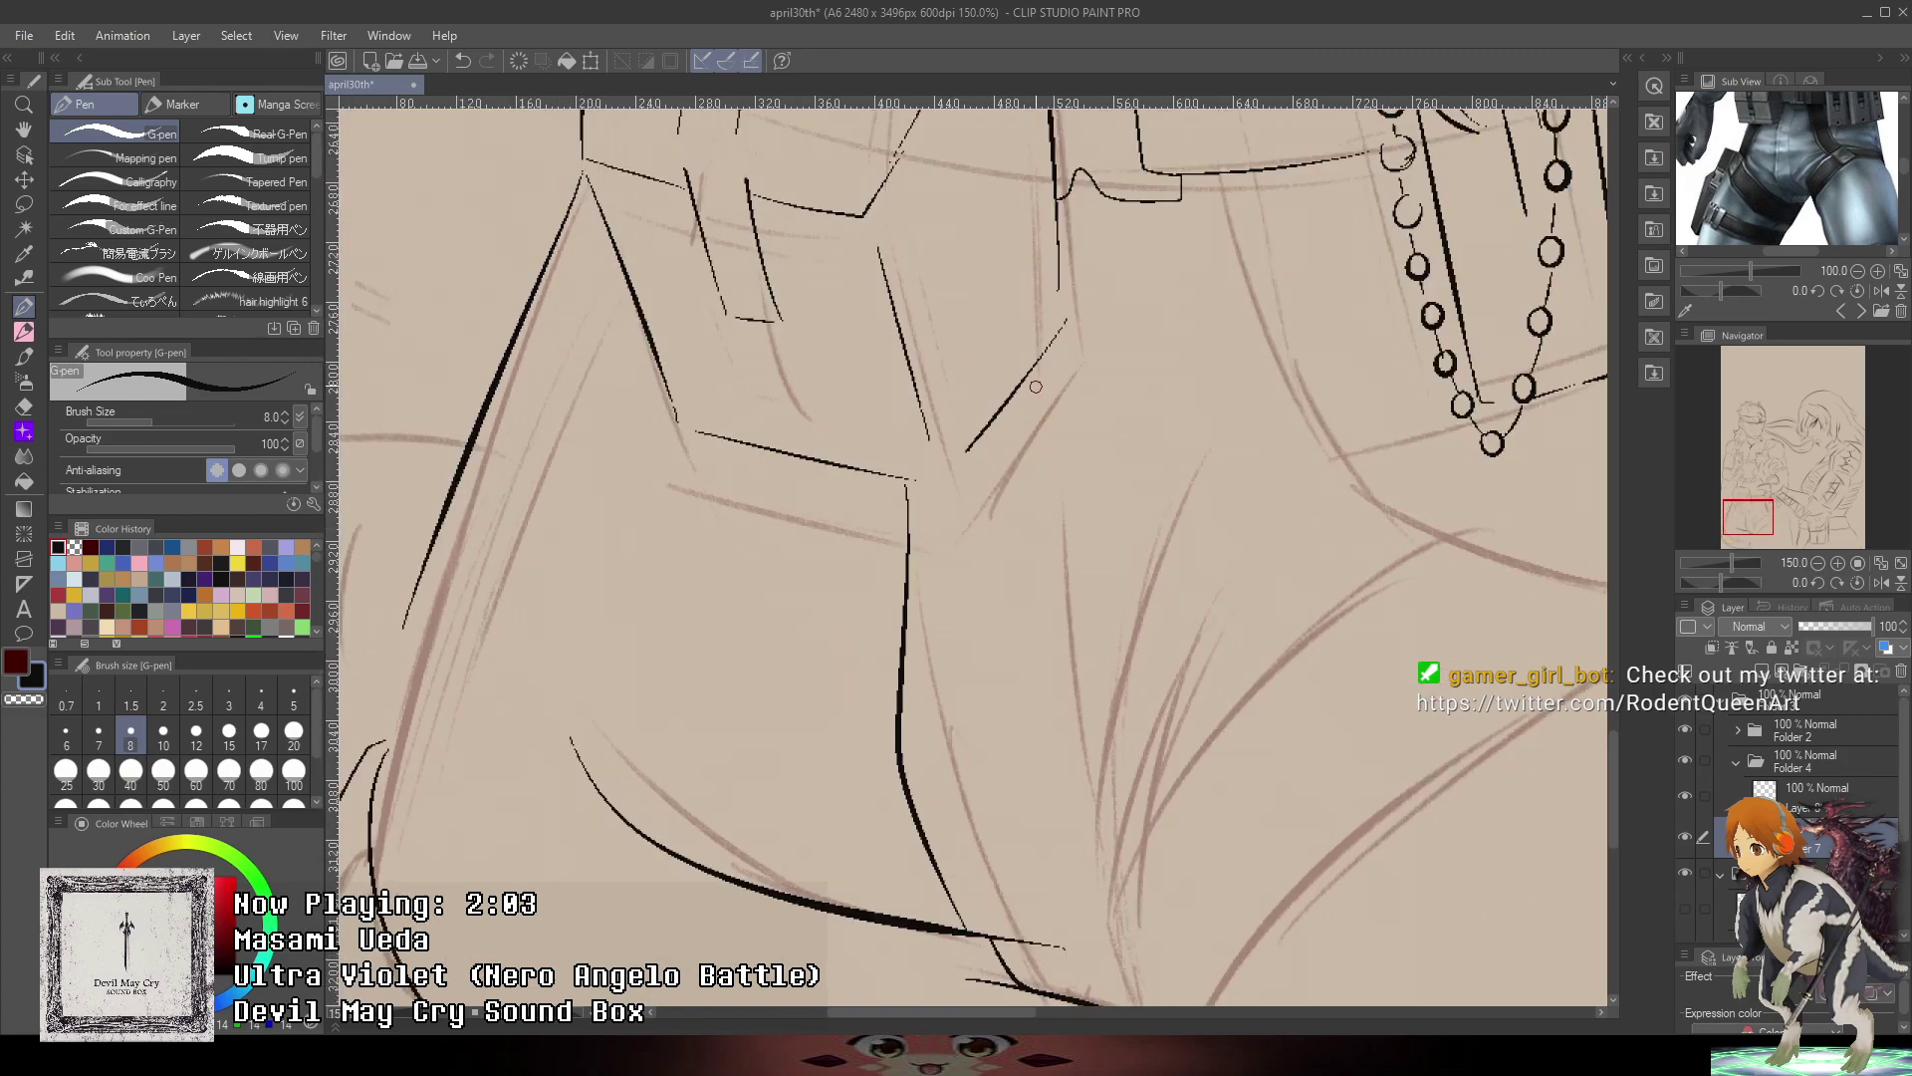
{"action": "left_click_drag", "start_coordinate": [1036, 386], "coordinate": [1096, 939]}
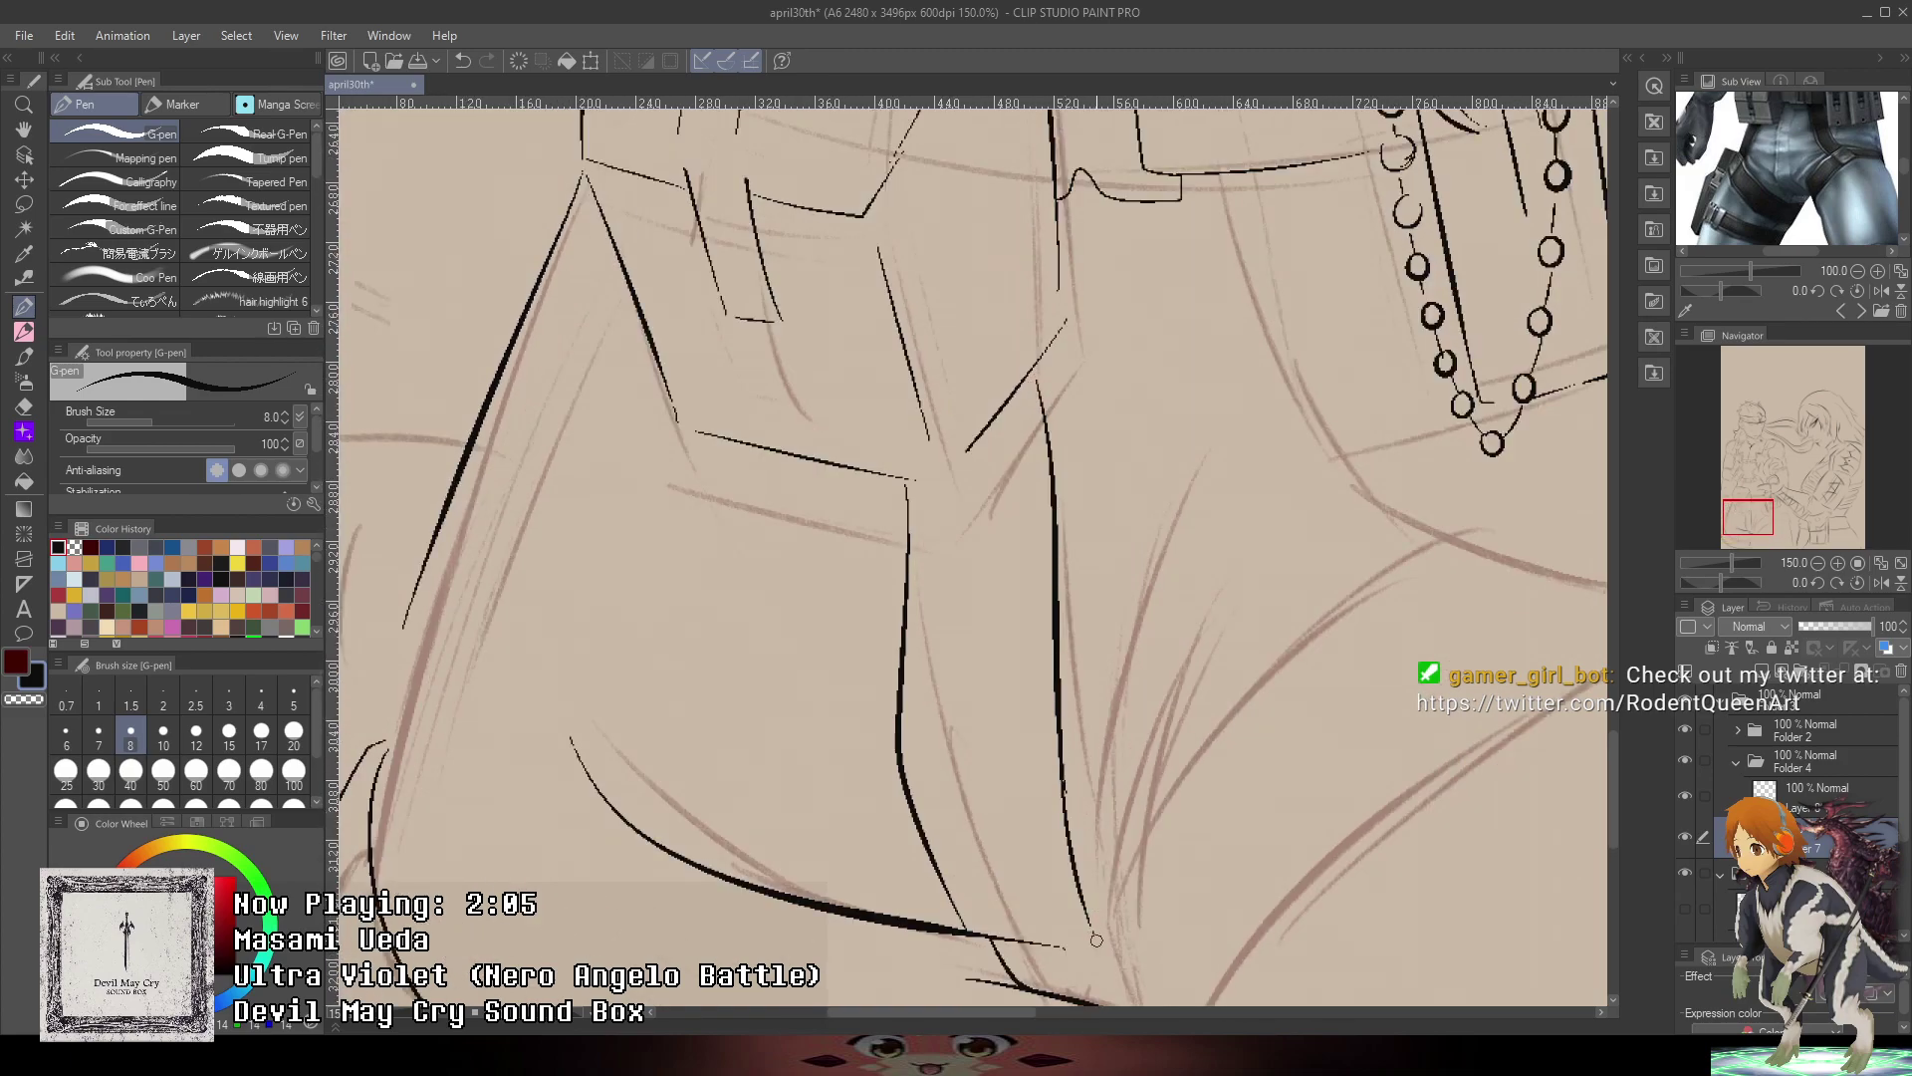
{"action": "left_click_drag", "start_coordinate": [1056, 730], "coordinate": [1101, 941]}
{"action": "key", "text": "ctrl+z"}
{"action": "key", "text": "ctrl+z"}
{"action": "left_click_drag", "start_coordinate": [1057, 749], "coordinate": [1105, 951]}
{"action": "scroll", "coordinate": [1111, 885], "scroll_direction": "up", "scroll_amount": 5}
{"action": "left_click_drag", "start_coordinate": [954, 694], "coordinate": [1035, 832]}
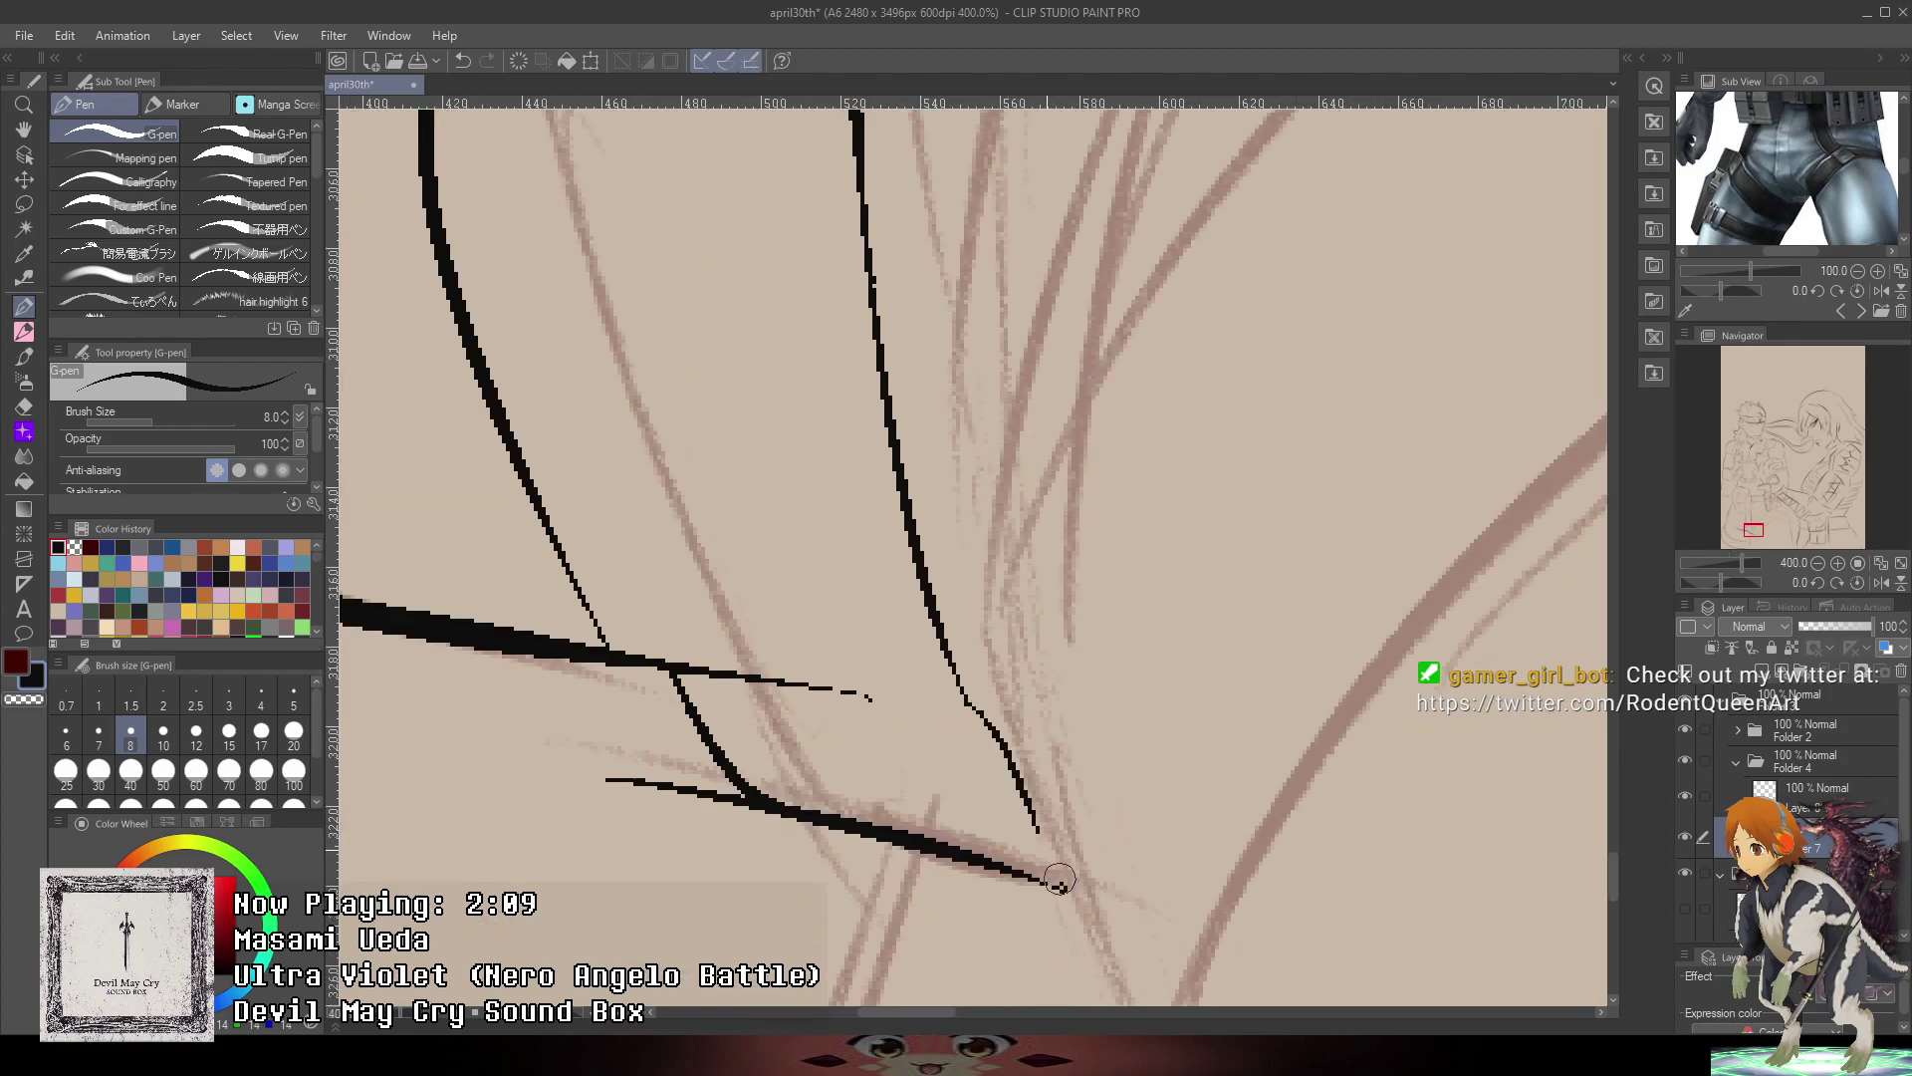
- Ink two curved creases fanning upward from the crotch toward the other hip
{"action": "scroll", "coordinate": [1059, 878], "scroll_direction": "down", "scroll_amount": 5}
{"action": "left_click_drag", "start_coordinate": [1335, 658], "coordinate": [1295, 576]}
{"action": "scroll", "coordinate": [995, 572], "scroll_direction": "up", "scroll_amount": 2}
{"action": "mouse_move", "coordinate": [1076, 410]}
{"action": "left_mouse_down"}
{"action": "mouse_move", "coordinate": [1006, 862]}
{"action": "mouse_move", "coordinate": [1088, 638]}
{"action": "mouse_move", "coordinate": [1279, 464]}
{"action": "left_mouse_up"}
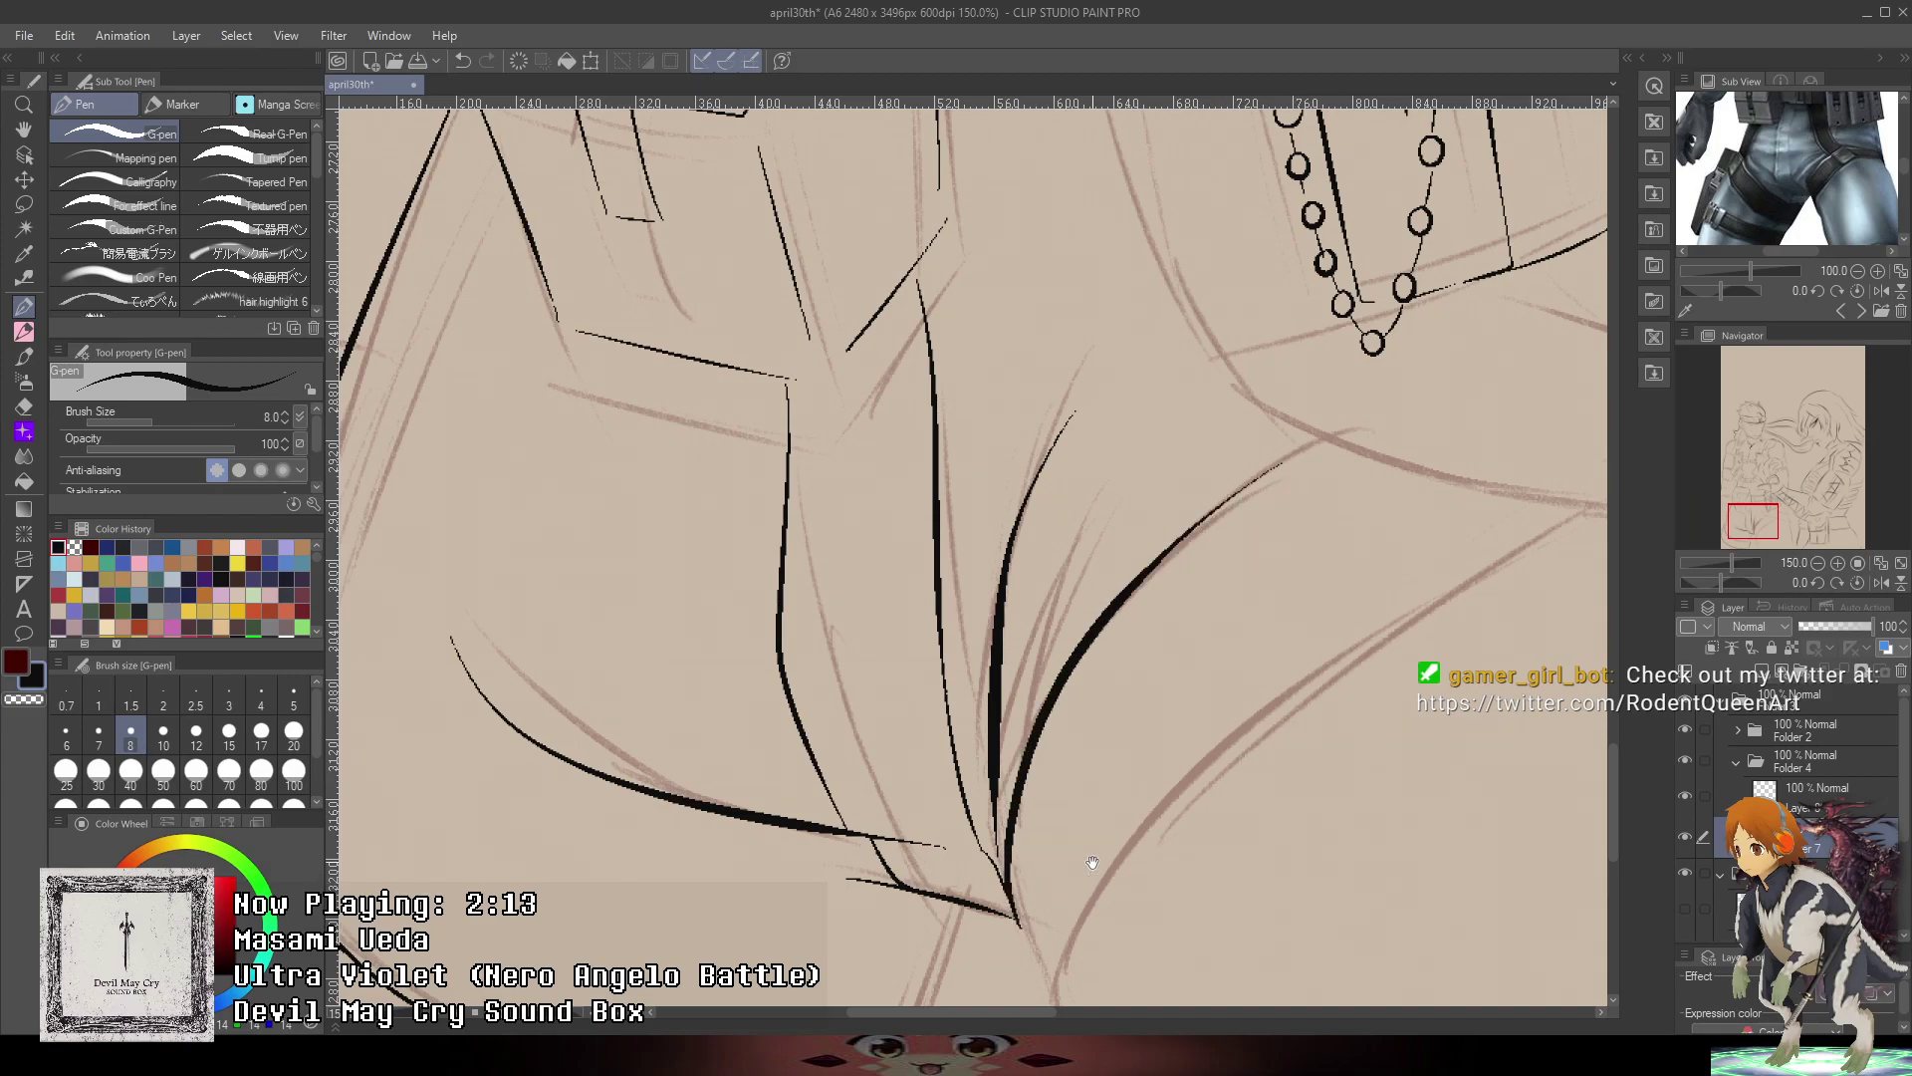
- Ink the second leg's curved inner thigh line rising from below the crotch, redoing it once
{"action": "mouse_move", "coordinate": [1093, 862]}
{"action": "left_mouse_down"}
{"action": "mouse_move", "coordinate": [1022, 668]}
{"action": "mouse_move", "coordinate": [989, 800]}
{"action": "left_mouse_up"}
{"action": "scroll", "coordinate": [1125, 672], "scroll_direction": "down", "scroll_amount": 4}
{"action": "left_click_drag", "start_coordinate": [1139, 597], "coordinate": [1090, 578]}
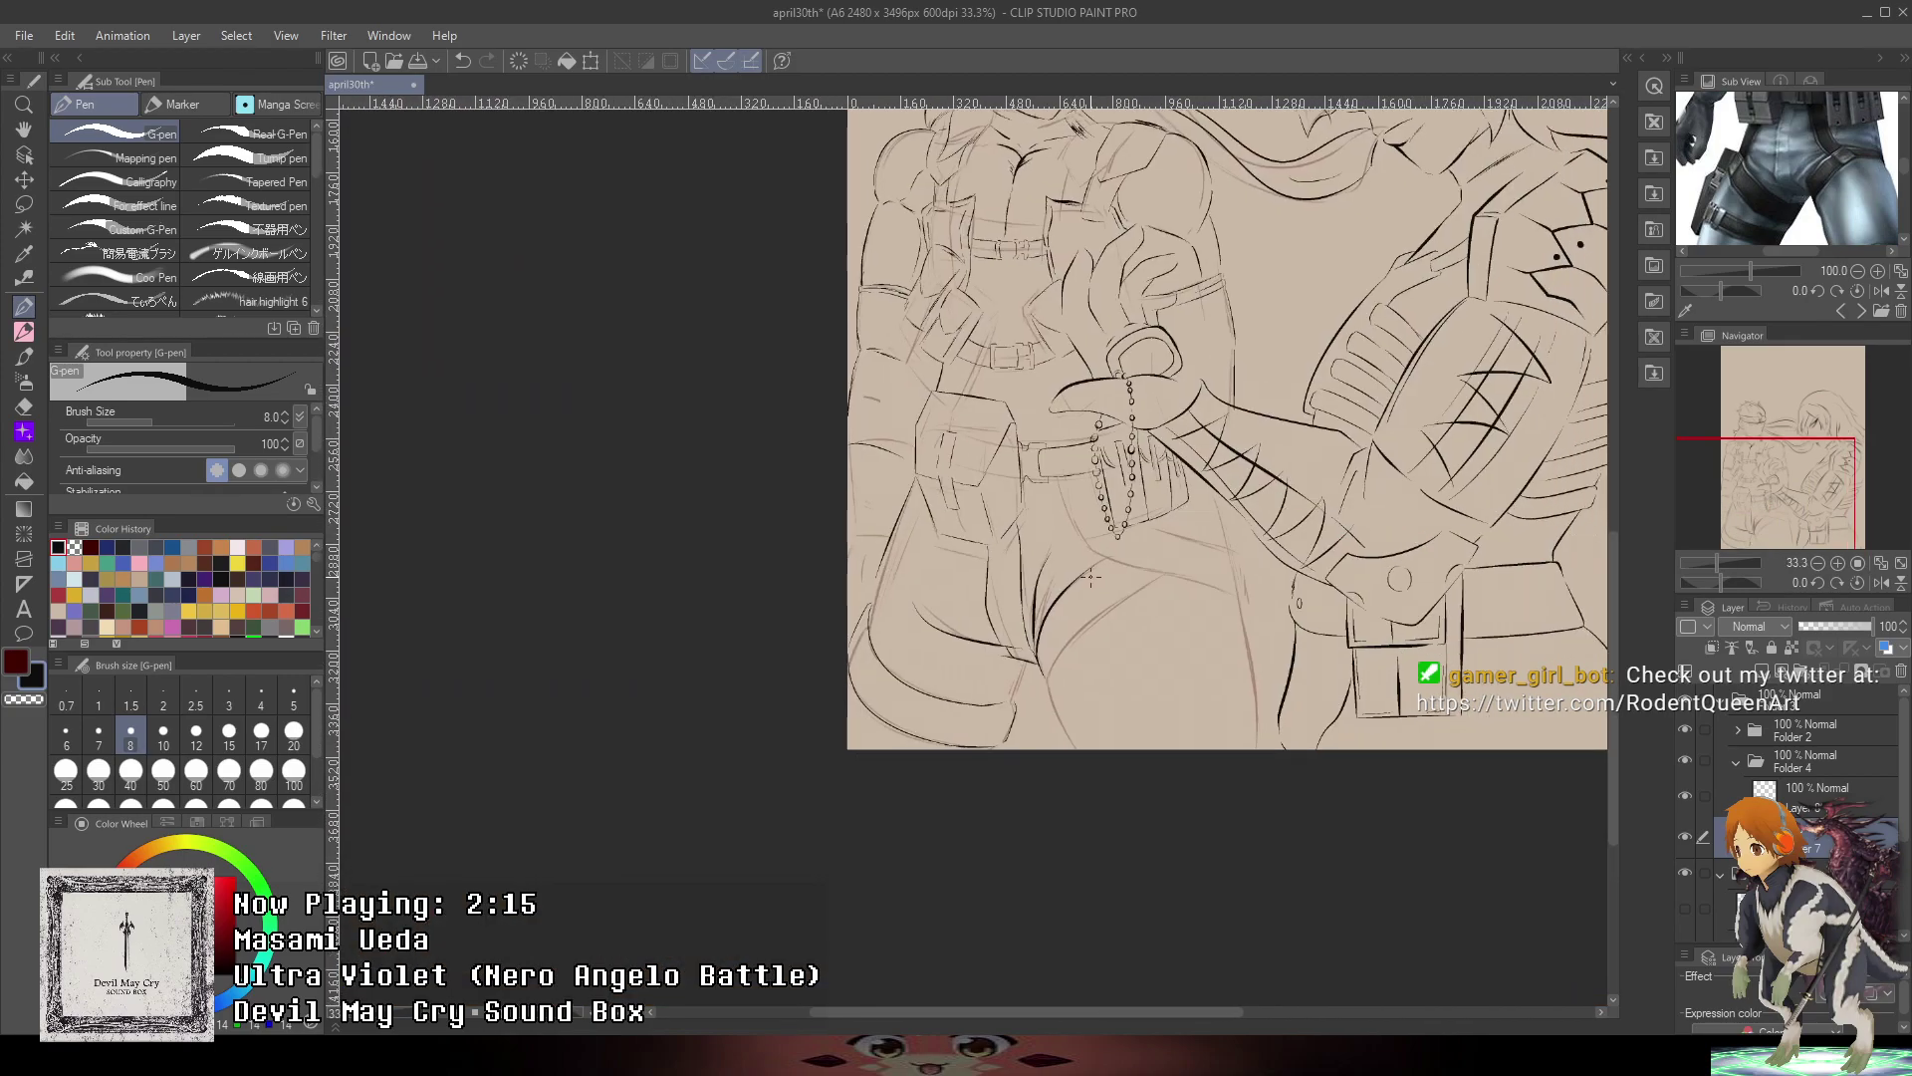
{"action": "scroll", "coordinate": [1091, 577], "scroll_direction": "up", "scroll_amount": 3}
{"action": "mouse_move", "coordinate": [907, 796]}
{"action": "left_mouse_down"}
{"action": "mouse_move", "coordinate": [941, 884]}
{"action": "mouse_move", "coordinate": [972, 826]}
{"action": "mouse_move", "coordinate": [1321, 568]}
{"action": "left_mouse_up"}
{"action": "key", "text": "ctrl+z"}
{"action": "key", "text": "ctrl+z"}
{"action": "left_click_drag", "start_coordinate": [944, 861], "coordinate": [1310, 555]}
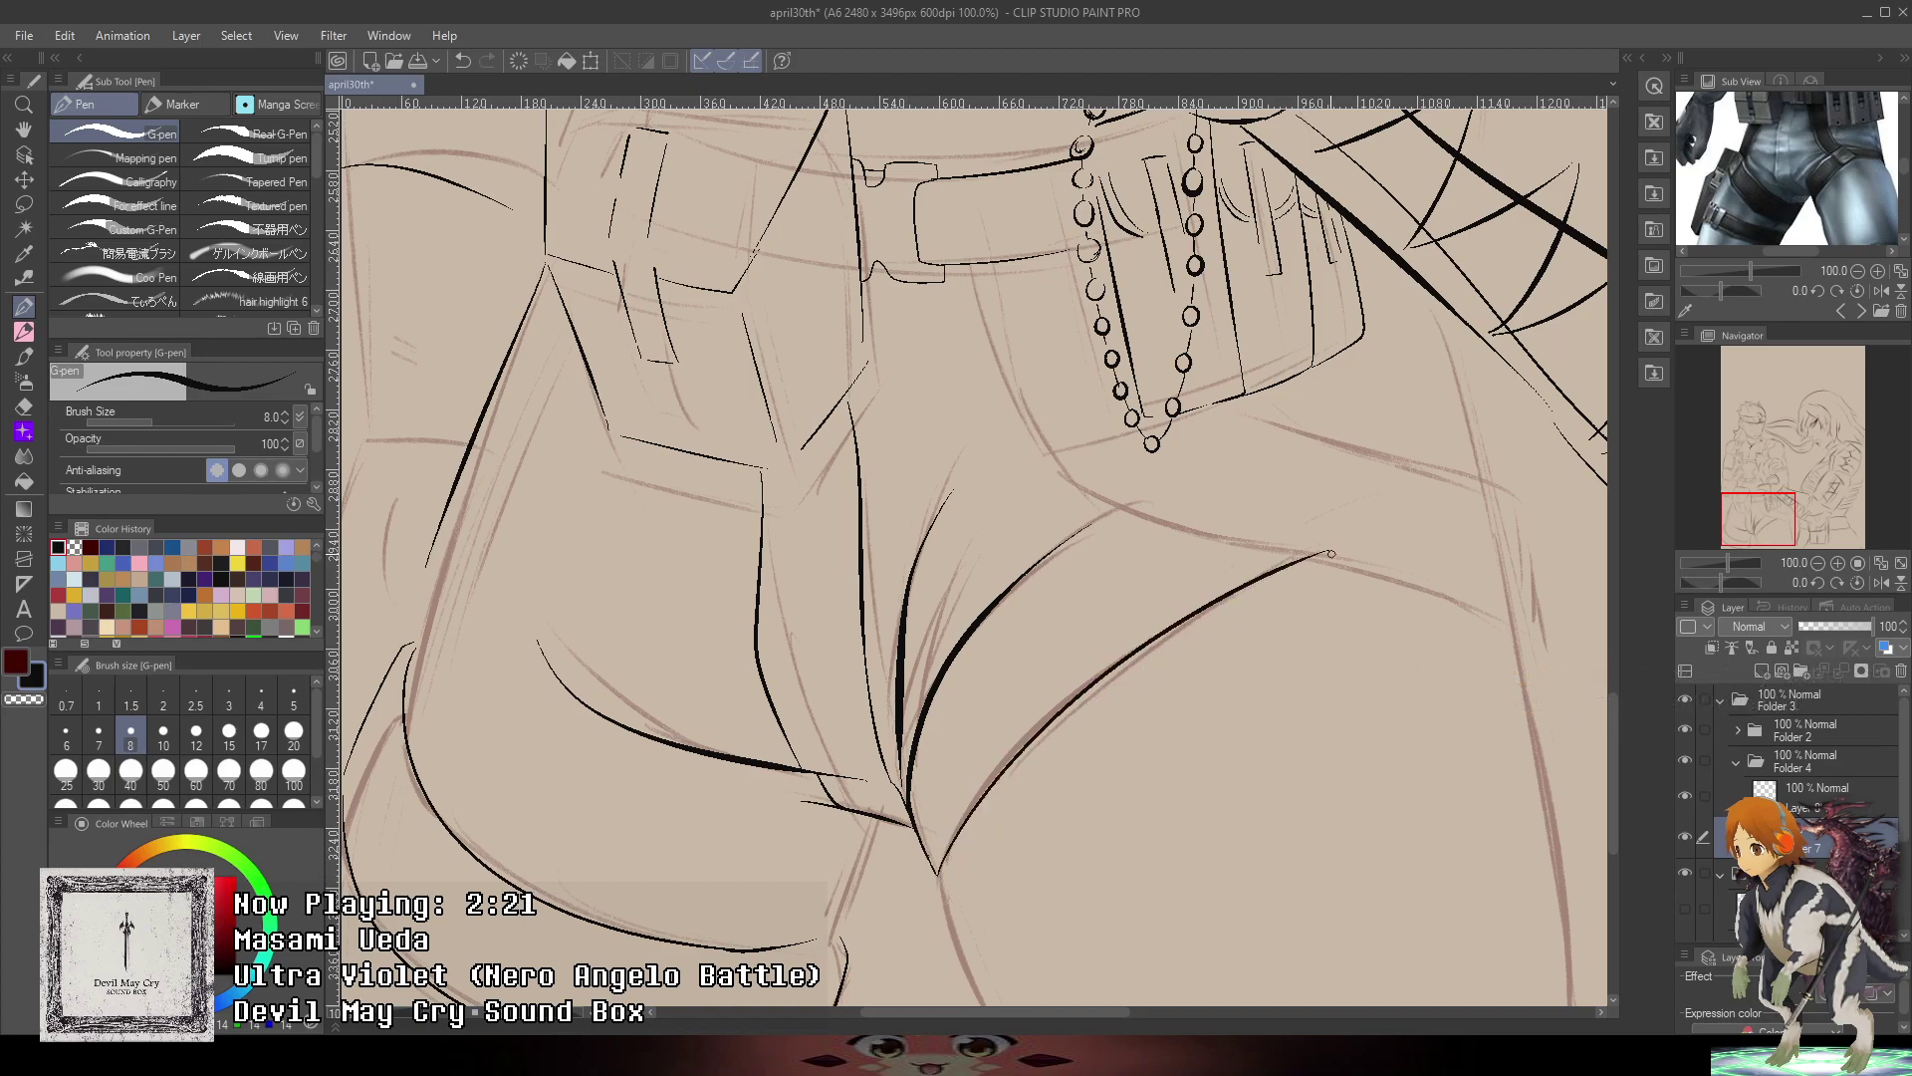
- Ink the upper and lower edges of the band crossing the second thigh beneath the pouches, redoing failed strokes
{"action": "scroll", "coordinate": [1310, 555], "scroll_direction": "up", "scroll_amount": 2}
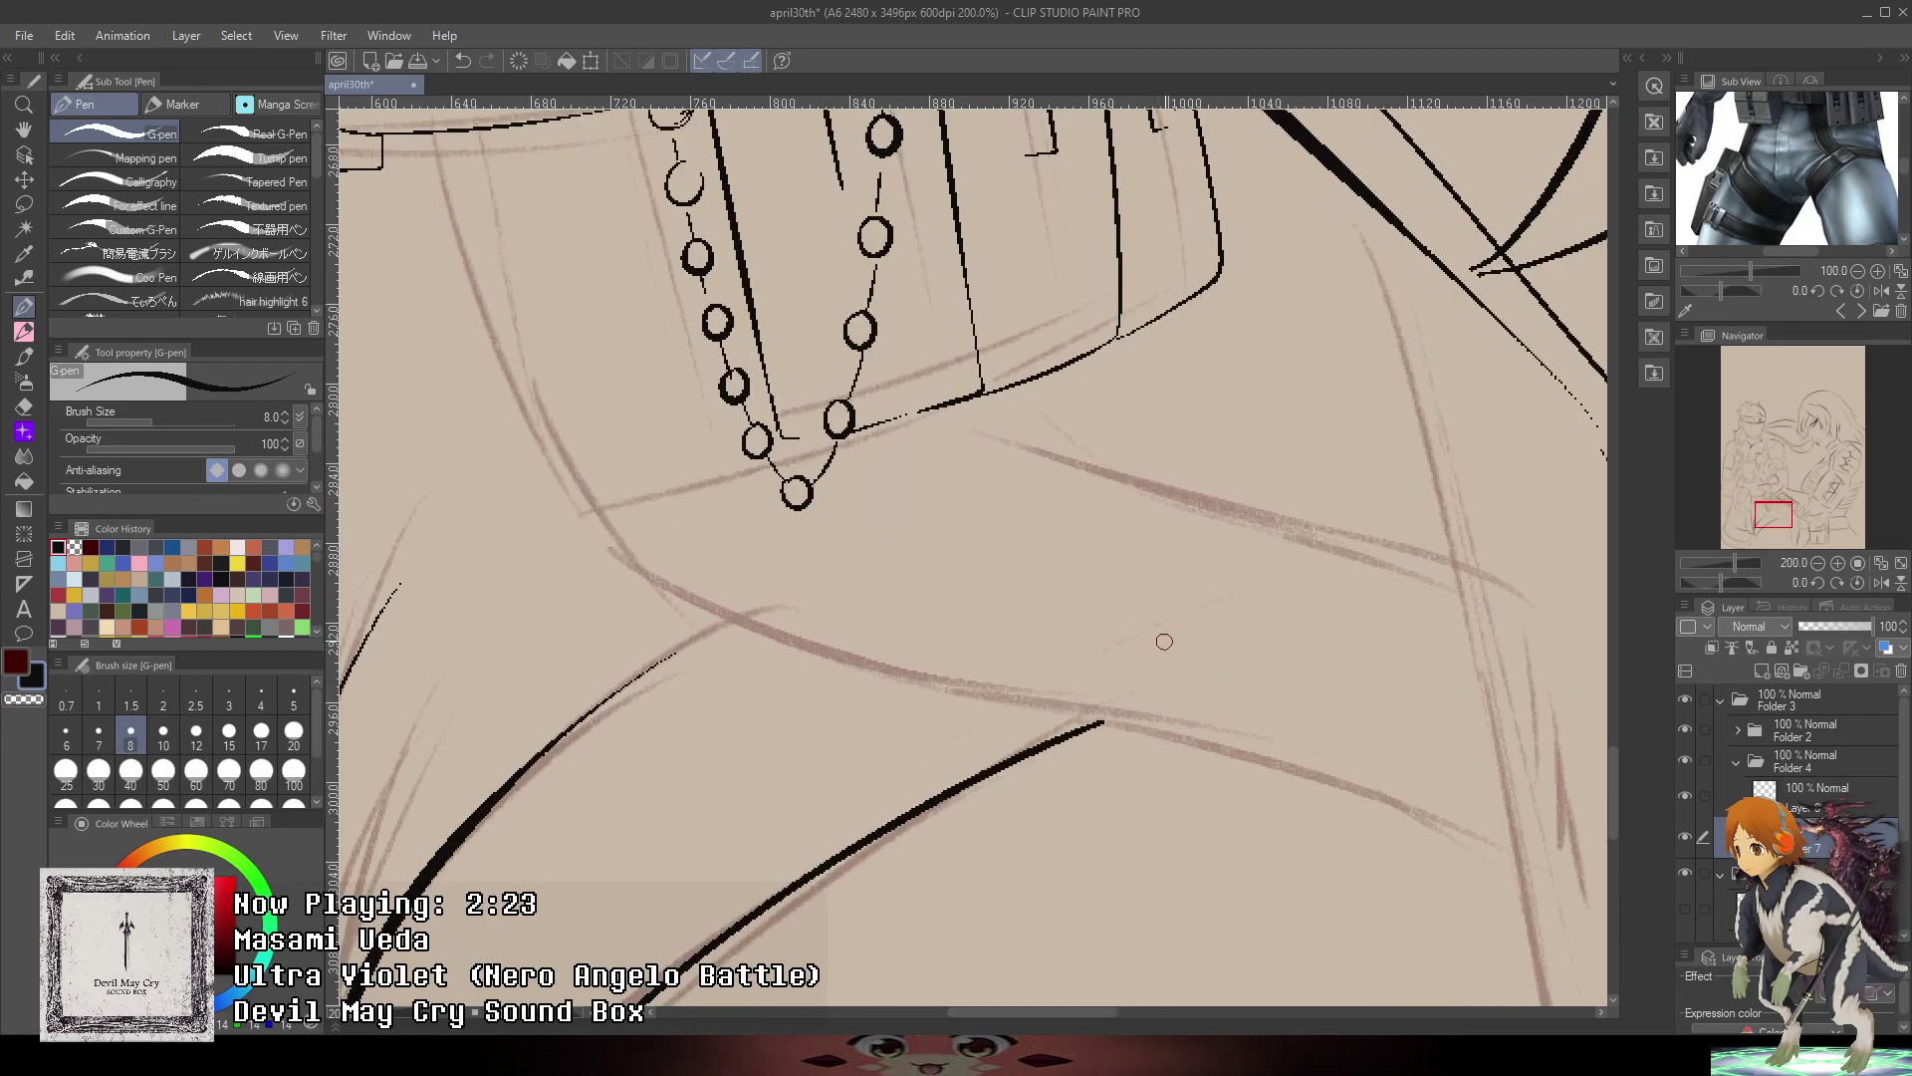
{"action": "mouse_move", "coordinate": [613, 525]}
{"action": "left_mouse_down"}
{"action": "mouse_move", "coordinate": [660, 586]}
{"action": "mouse_move", "coordinate": [1545, 904]}
{"action": "mouse_move", "coordinate": [1167, 720]}
{"action": "mouse_move", "coordinate": [1155, 768]}
{"action": "mouse_move", "coordinate": [1176, 577]}
{"action": "mouse_move", "coordinate": [1225, 610]}
{"action": "mouse_move", "coordinate": [1205, 580]}
{"action": "left_mouse_up"}
{"action": "key", "text": "ctrl+z"}
{"action": "mouse_move", "coordinate": [1035, 731]}
{"action": "left_mouse_down"}
{"action": "mouse_move", "coordinate": [1204, 851]}
{"action": "mouse_move", "coordinate": [1214, 798]}
{"action": "mouse_move", "coordinate": [1169, 826]}
{"action": "mouse_move", "coordinate": [1200, 712]}
{"action": "mouse_move", "coordinate": [1131, 503]}
{"action": "mouse_move", "coordinate": [558, 368]}
{"action": "left_mouse_up"}
{"action": "key", "text": "ctrl+z"}
{"action": "left_click", "coordinate": [1231, 823]}
{"action": "key", "text": "ctrl+z"}
{"action": "key", "text": "ctrl+z"}
{"action": "mouse_move", "coordinate": [760, 396]}
{"action": "left_mouse_down"}
{"action": "mouse_move", "coordinate": [1163, 551]}
{"action": "mouse_move", "coordinate": [1540, 731]}
{"action": "left_mouse_up"}
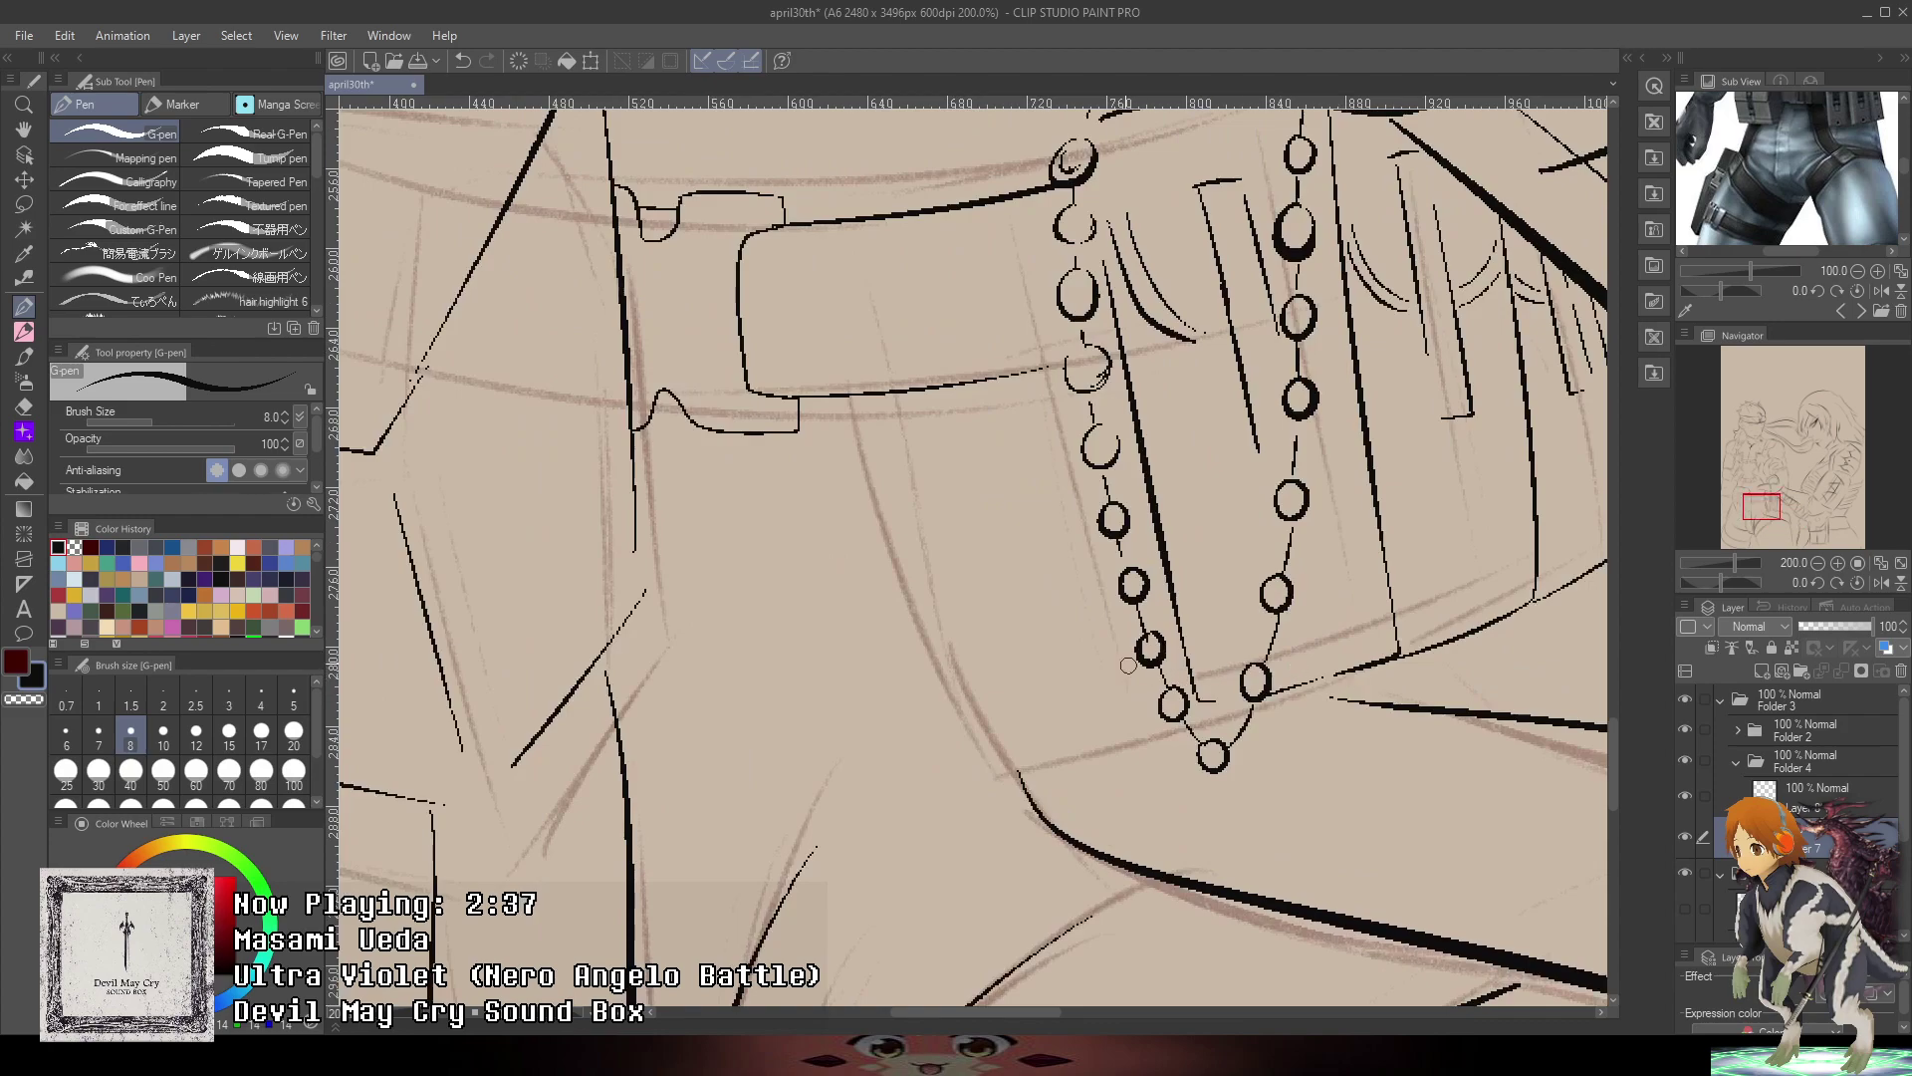
- Extend the band's upper edge toward the beads and ink the hip line from the belt down to the band
{"action": "left_click_drag", "start_coordinate": [1362, 703], "coordinate": [1322, 697]}
{"action": "mouse_move", "coordinate": [899, 398]}
{"action": "left_mouse_down"}
{"action": "mouse_move", "coordinate": [1040, 804]}
{"action": "mouse_move", "coordinate": [935, 399]}
{"action": "mouse_move", "coordinate": [1009, 763]}
{"action": "left_mouse_up"}
{"action": "key", "text": "ctrl+z"}
{"action": "key", "text": "ctrl+z"}
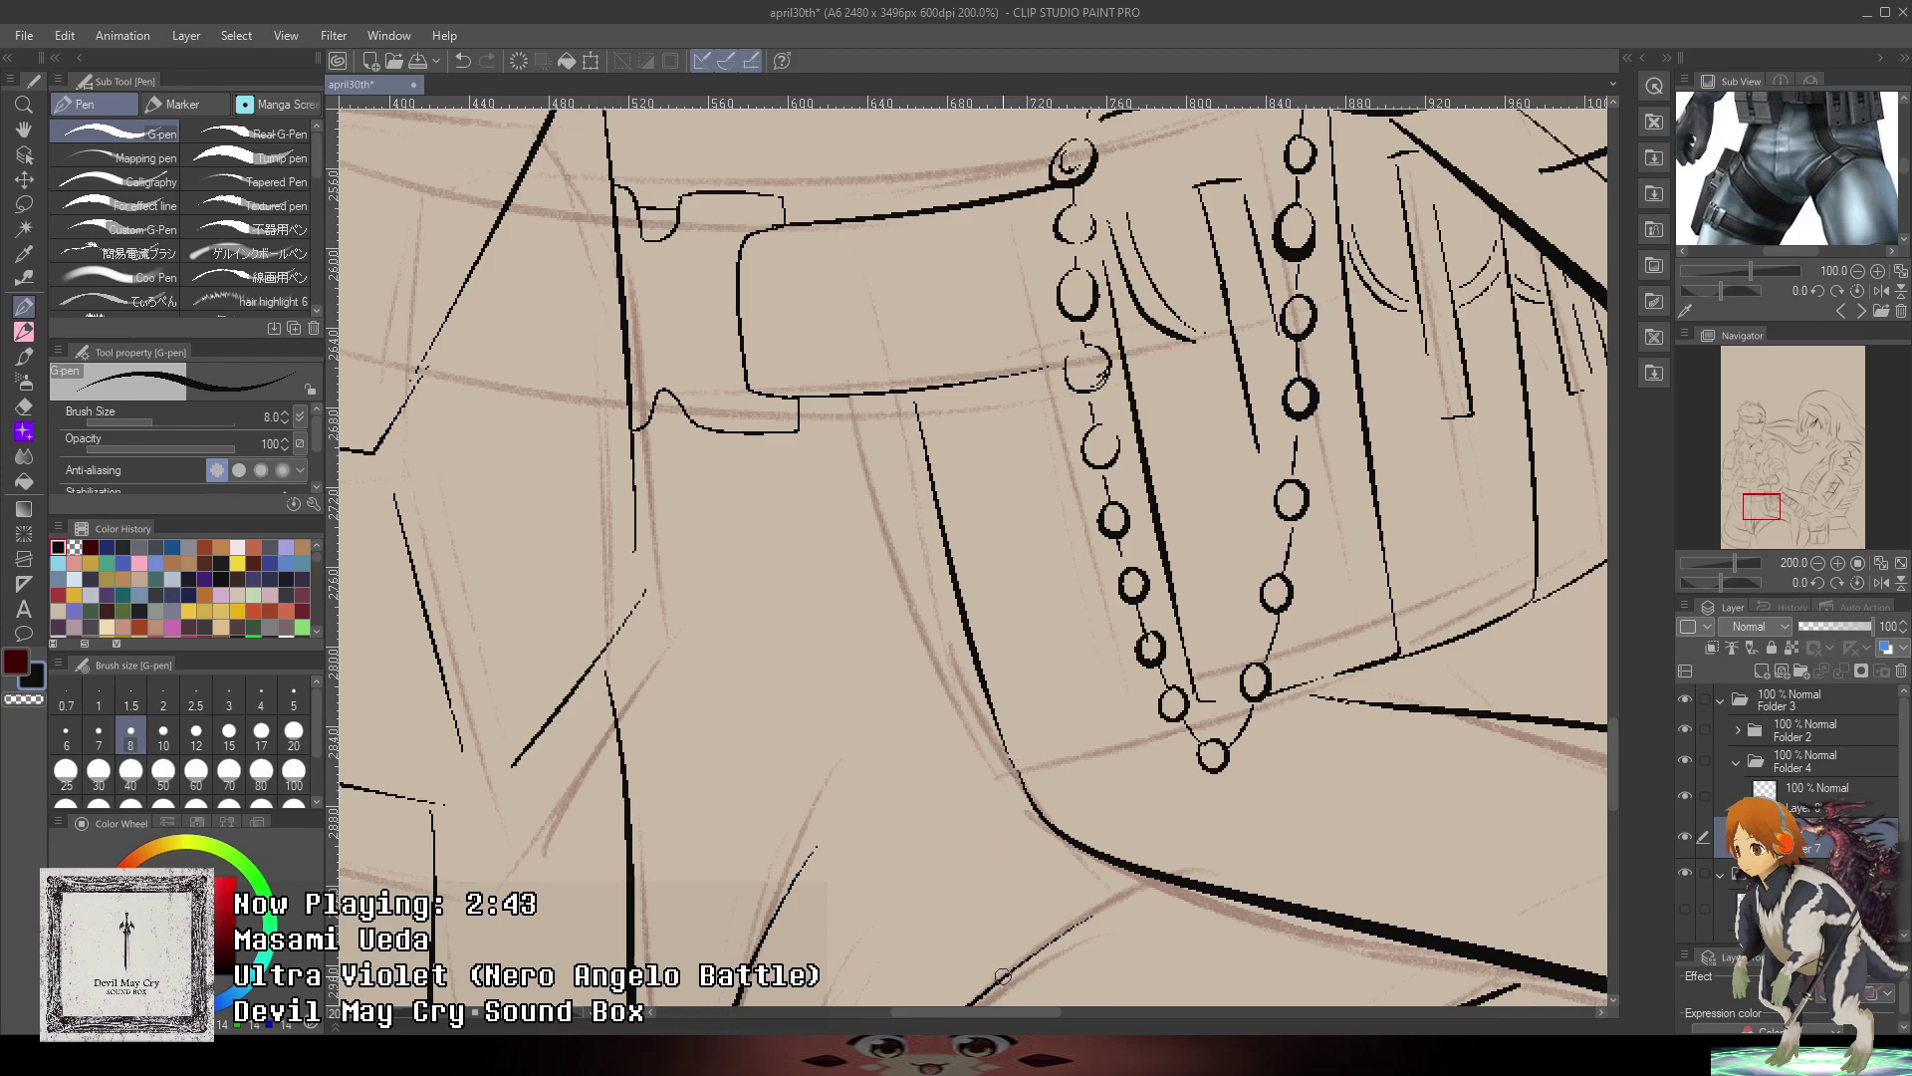
- Ink the outer edge of the second thigh's hip area beside the band
{"action": "left_click_drag", "start_coordinate": [1442, 478], "coordinate": [1285, 583]}
{"action": "scroll", "coordinate": [1393, 517], "scroll_direction": "down", "scroll_amount": 4}
{"action": "left_click_drag", "start_coordinate": [1464, 482], "coordinate": [1214, 268]}
{"action": "scroll", "coordinate": [951, 708], "scroll_direction": "up", "scroll_amount": 1}
{"action": "scroll", "coordinate": [974, 573], "scroll_direction": "up", "scroll_amount": 1}
{"action": "left_click_drag", "start_coordinate": [939, 570], "coordinate": [1025, 780]}
- Ink the second leg's outer thigh line down to the canvas bottom, redoing its lower part
{"action": "left_click_drag", "start_coordinate": [1515, 407], "coordinate": [1245, 521]}
{"action": "left_click_drag", "start_coordinate": [1246, 451], "coordinate": [1297, 892]}
{"action": "scroll", "coordinate": [1250, 428], "scroll_direction": "up", "scroll_amount": 2}
{"action": "left_click_drag", "start_coordinate": [1385, 688], "coordinate": [1324, 313]}
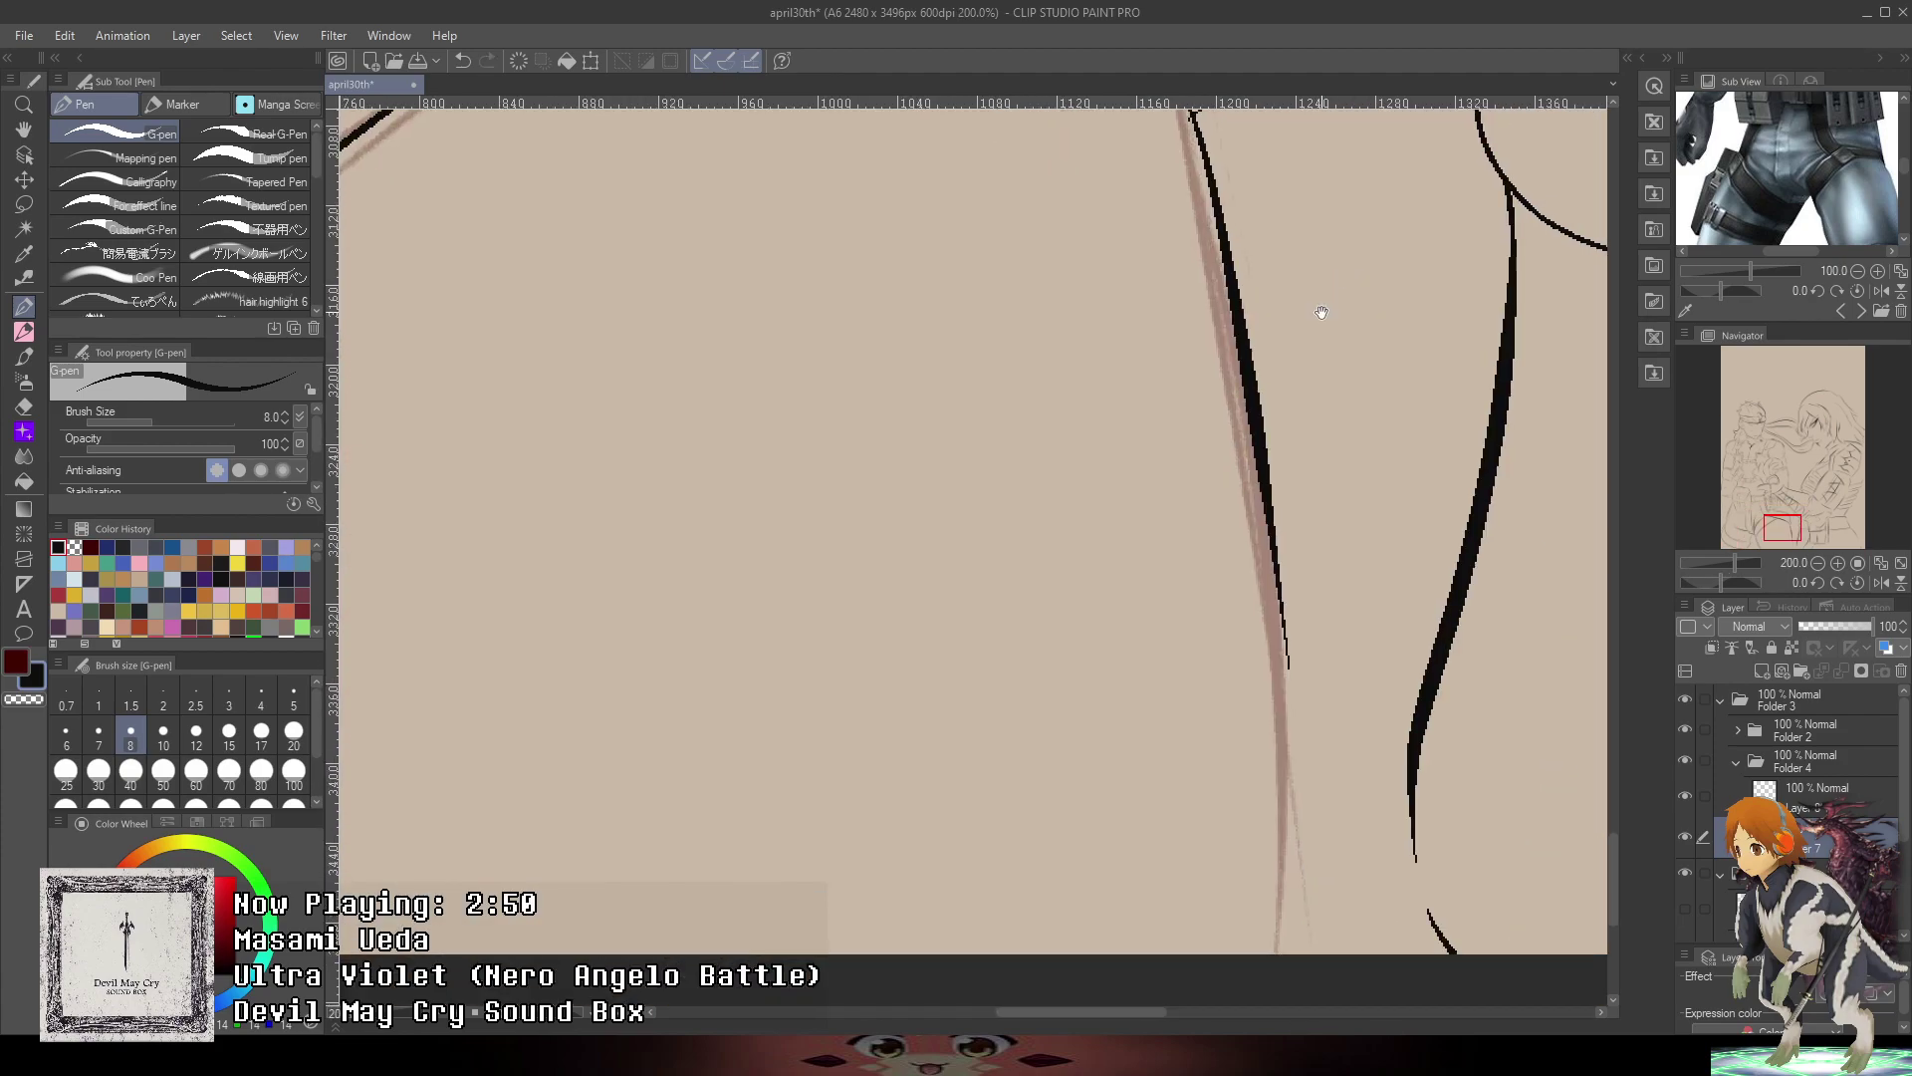
{"action": "left_click_drag", "start_coordinate": [1268, 448], "coordinate": [1289, 954]}
{"action": "key", "text": "ctrl+z"}
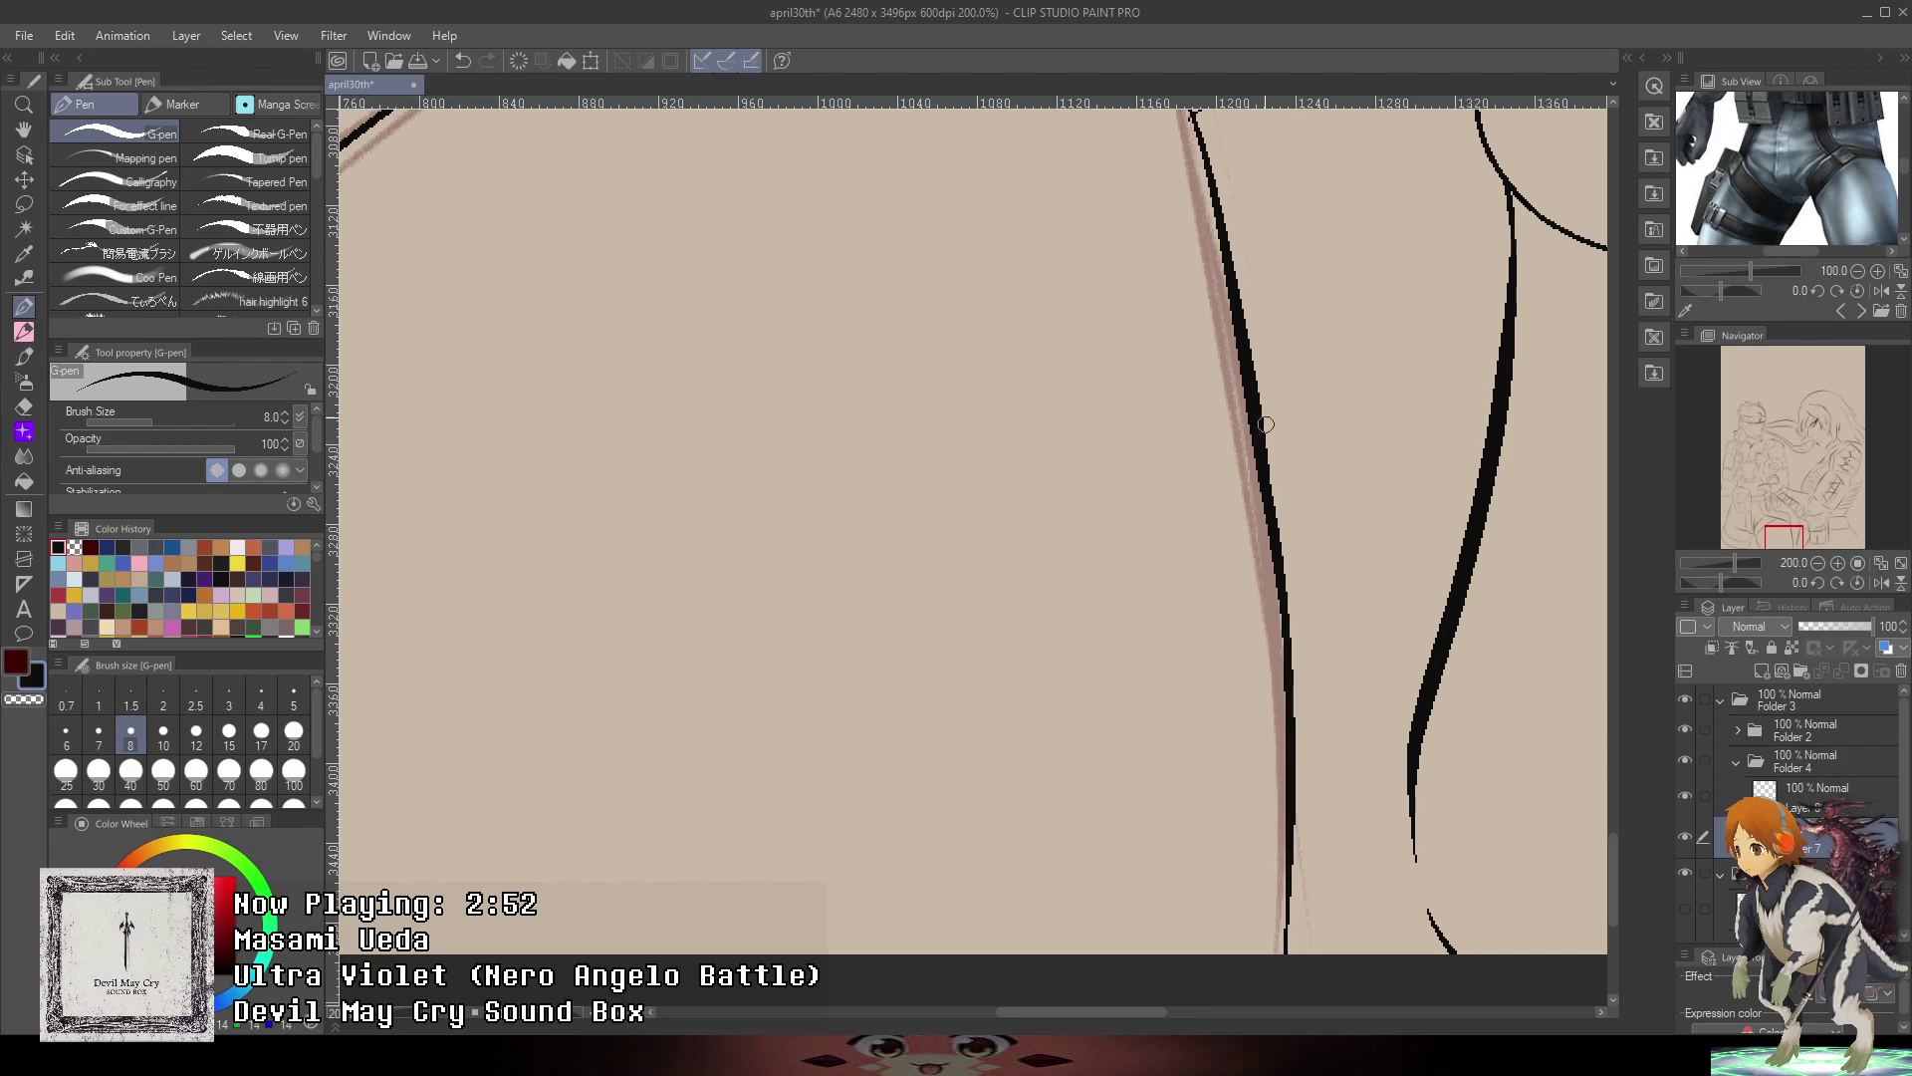
- Clean up the junctions where the thigh lines meet the band's lower edge
{"action": "left_click_drag", "start_coordinate": [1189, 121], "coordinate": [1314, 767]}
{"action": "scroll", "coordinate": [1315, 767], "scroll_direction": "up", "scroll_amount": 2}
{"action": "key", "text": "e"}
{"action": "scroll", "coordinate": [1215, 832], "scroll_direction": "down", "scroll_amount": 4}
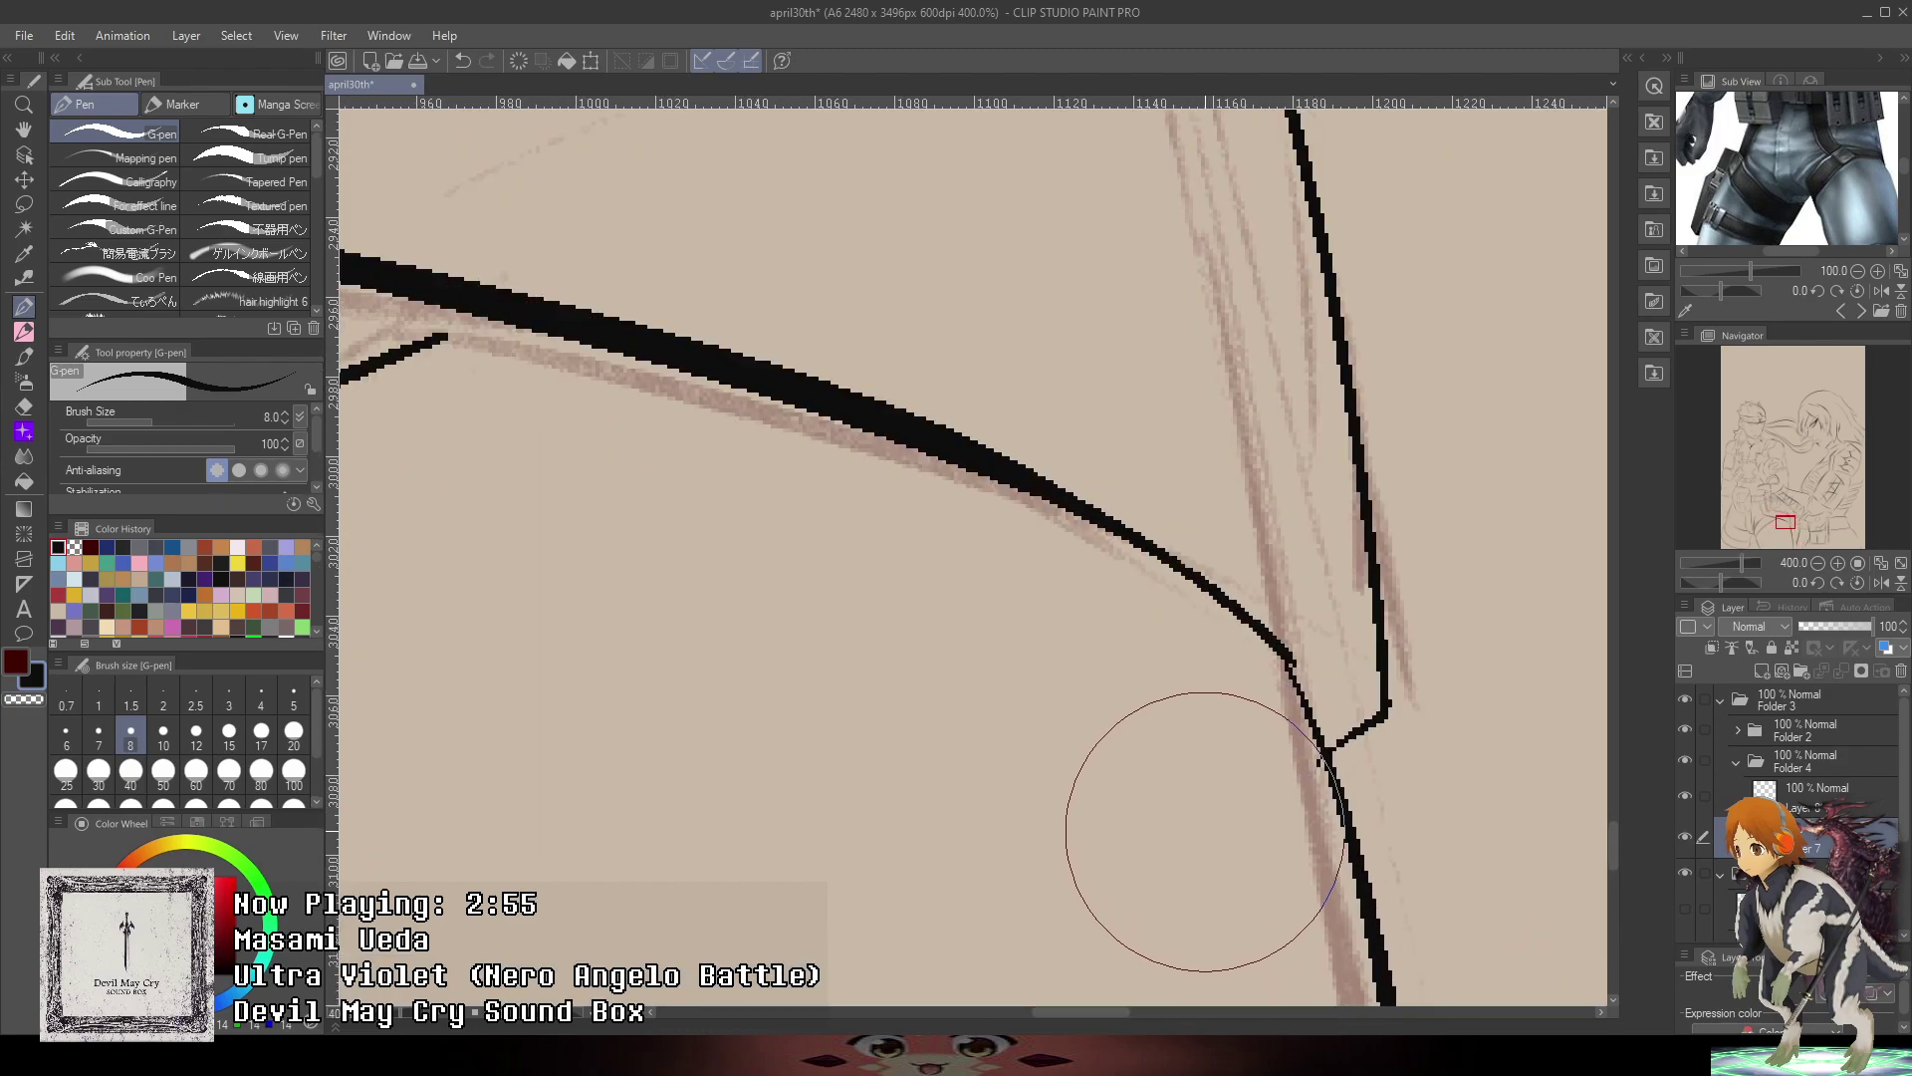
{"action": "scroll", "coordinate": [1269, 518], "scroll_direction": "down", "scroll_amount": 1}
{"action": "scroll", "coordinate": [1268, 518], "scroll_direction": "up", "scroll_amount": 4}
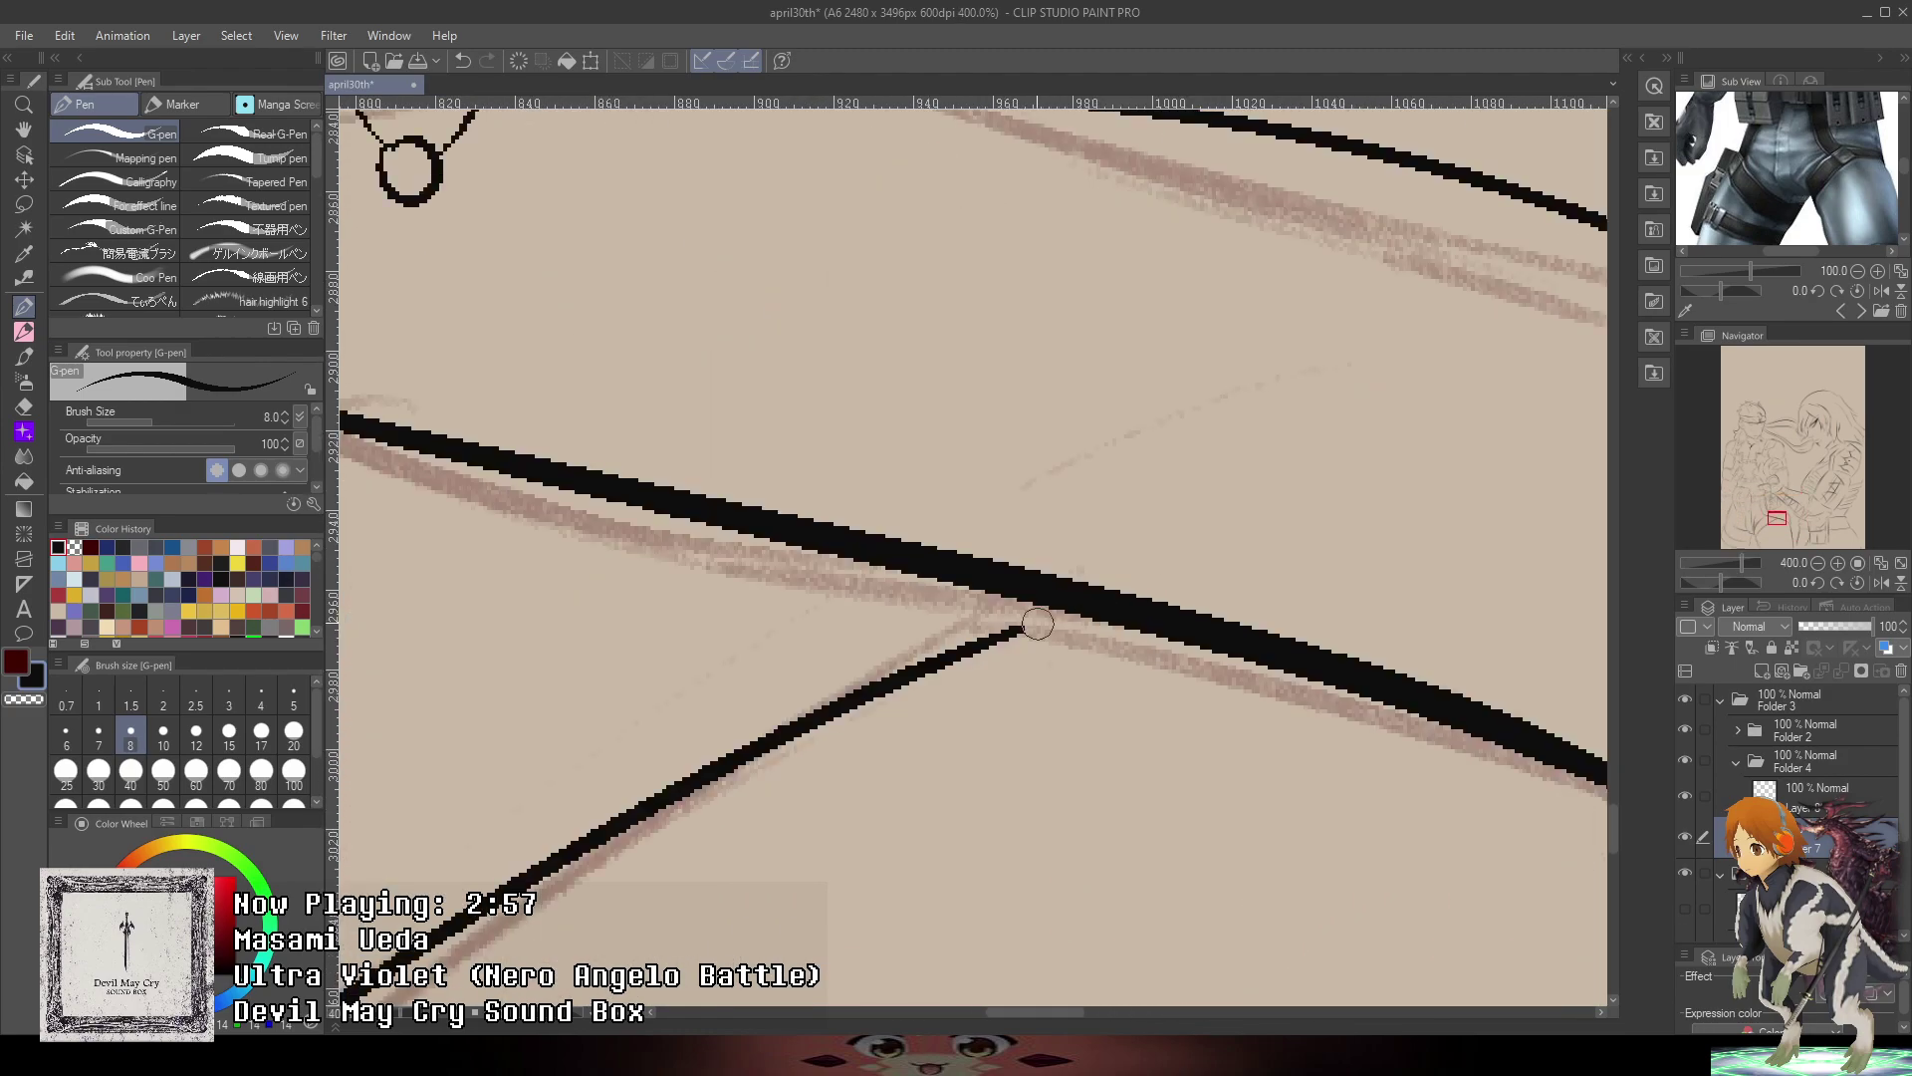